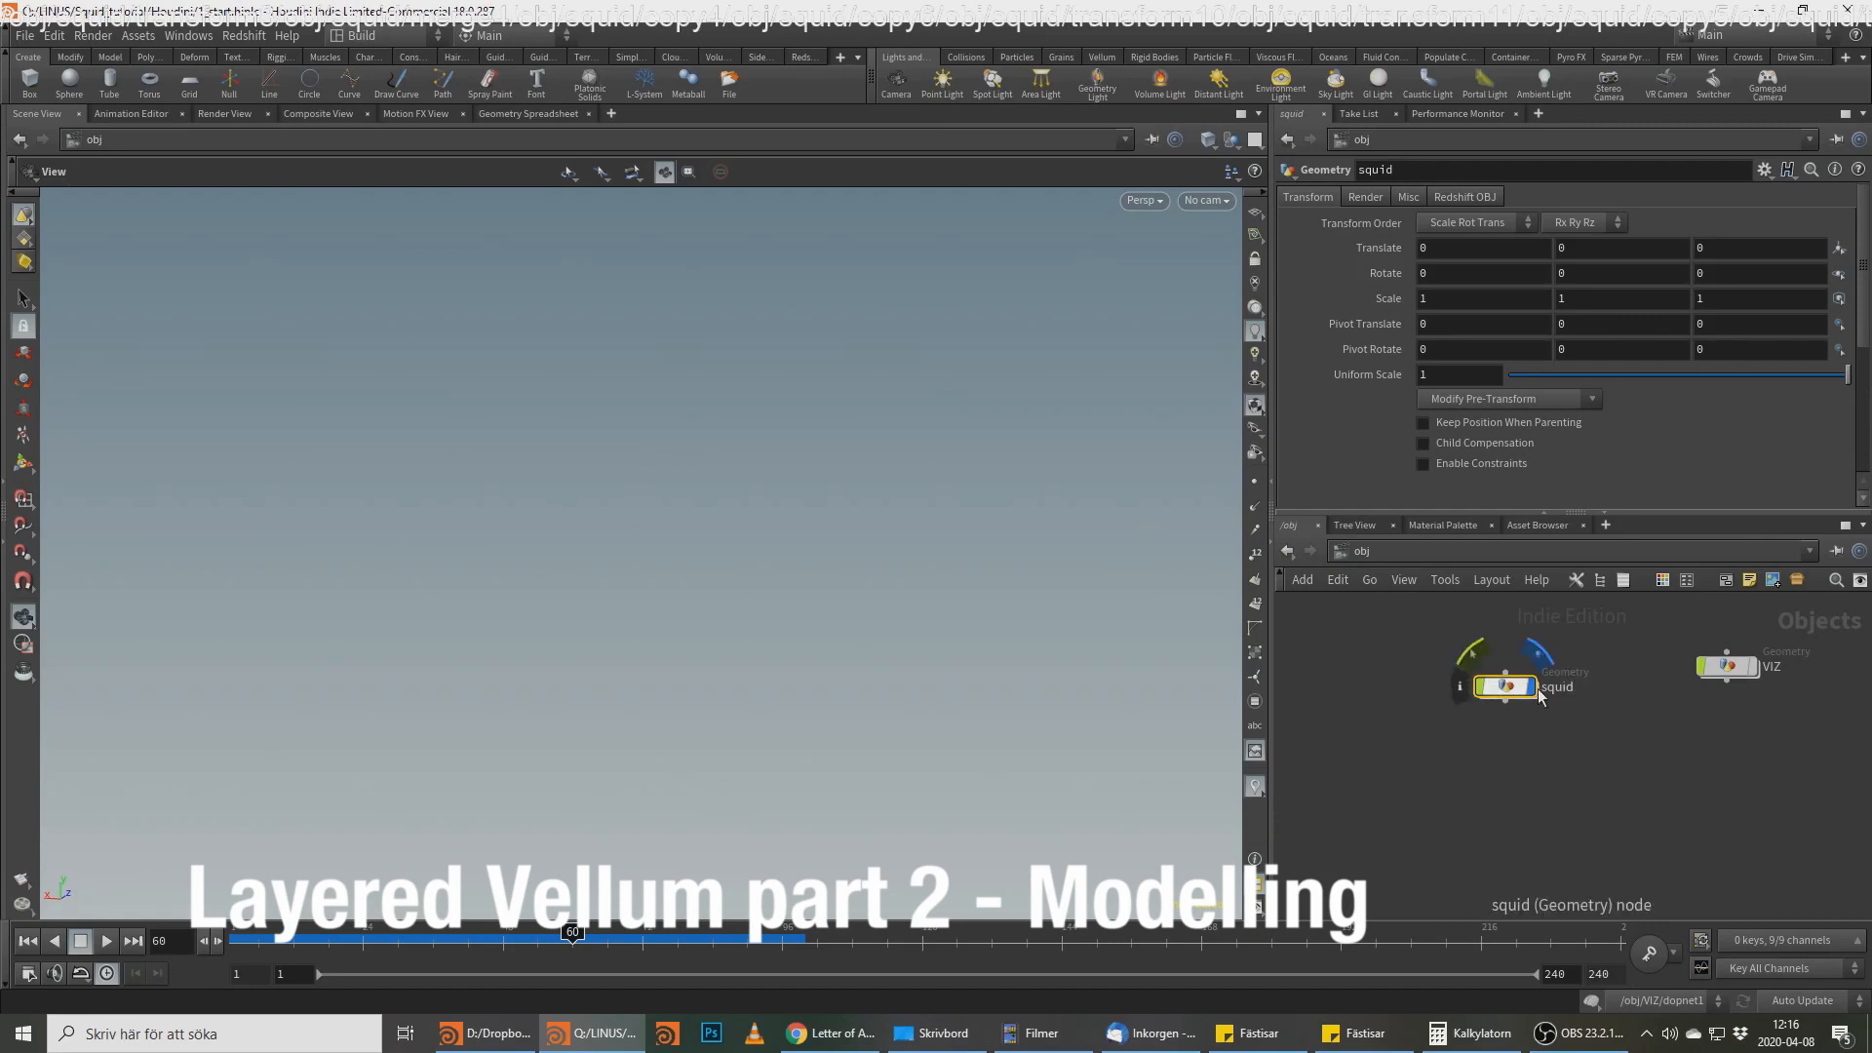
# Step: Rewind to frame 1, enter the squid object's network and add a Sphere node named base
pyautogui.moveTo(499, 947); pyautogui.dragTo(230, 942)
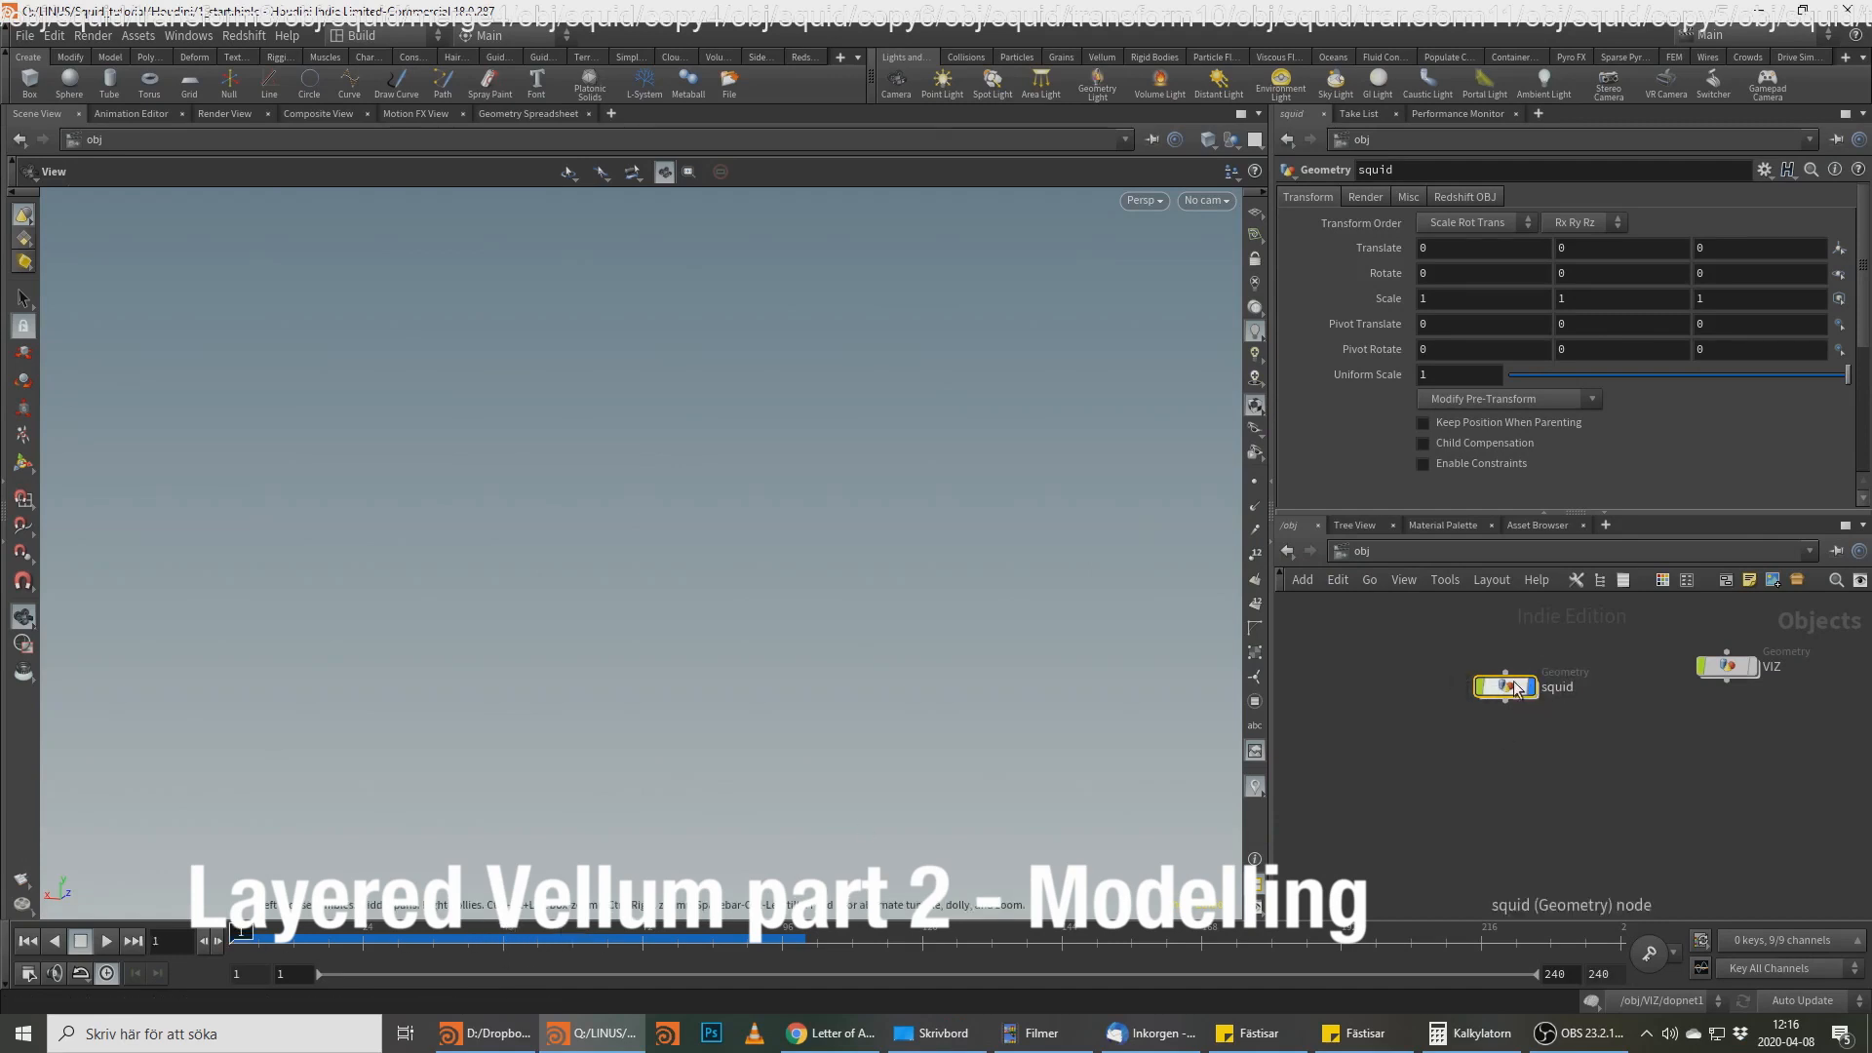
pyautogui.doubleClick(1507, 687)
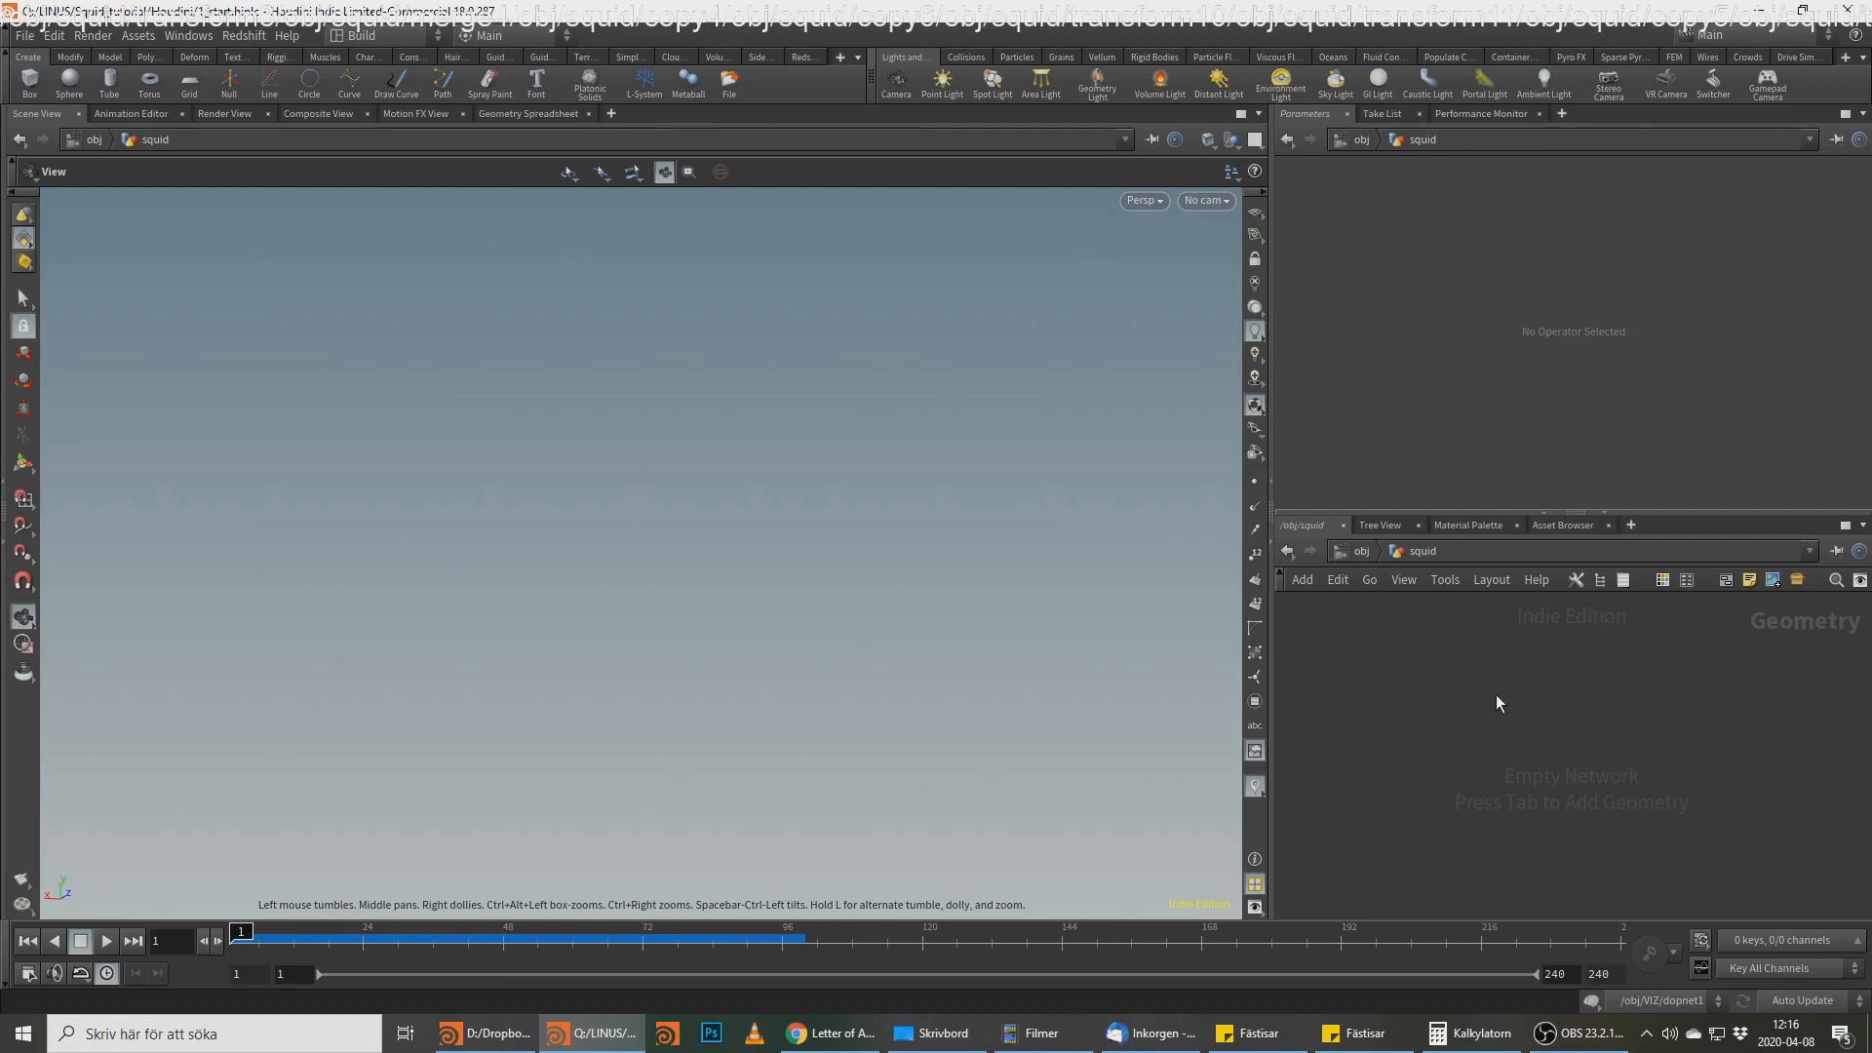
pyautogui.press('Tab')
pyautogui.write('sp')
pyautogui.press('Return')
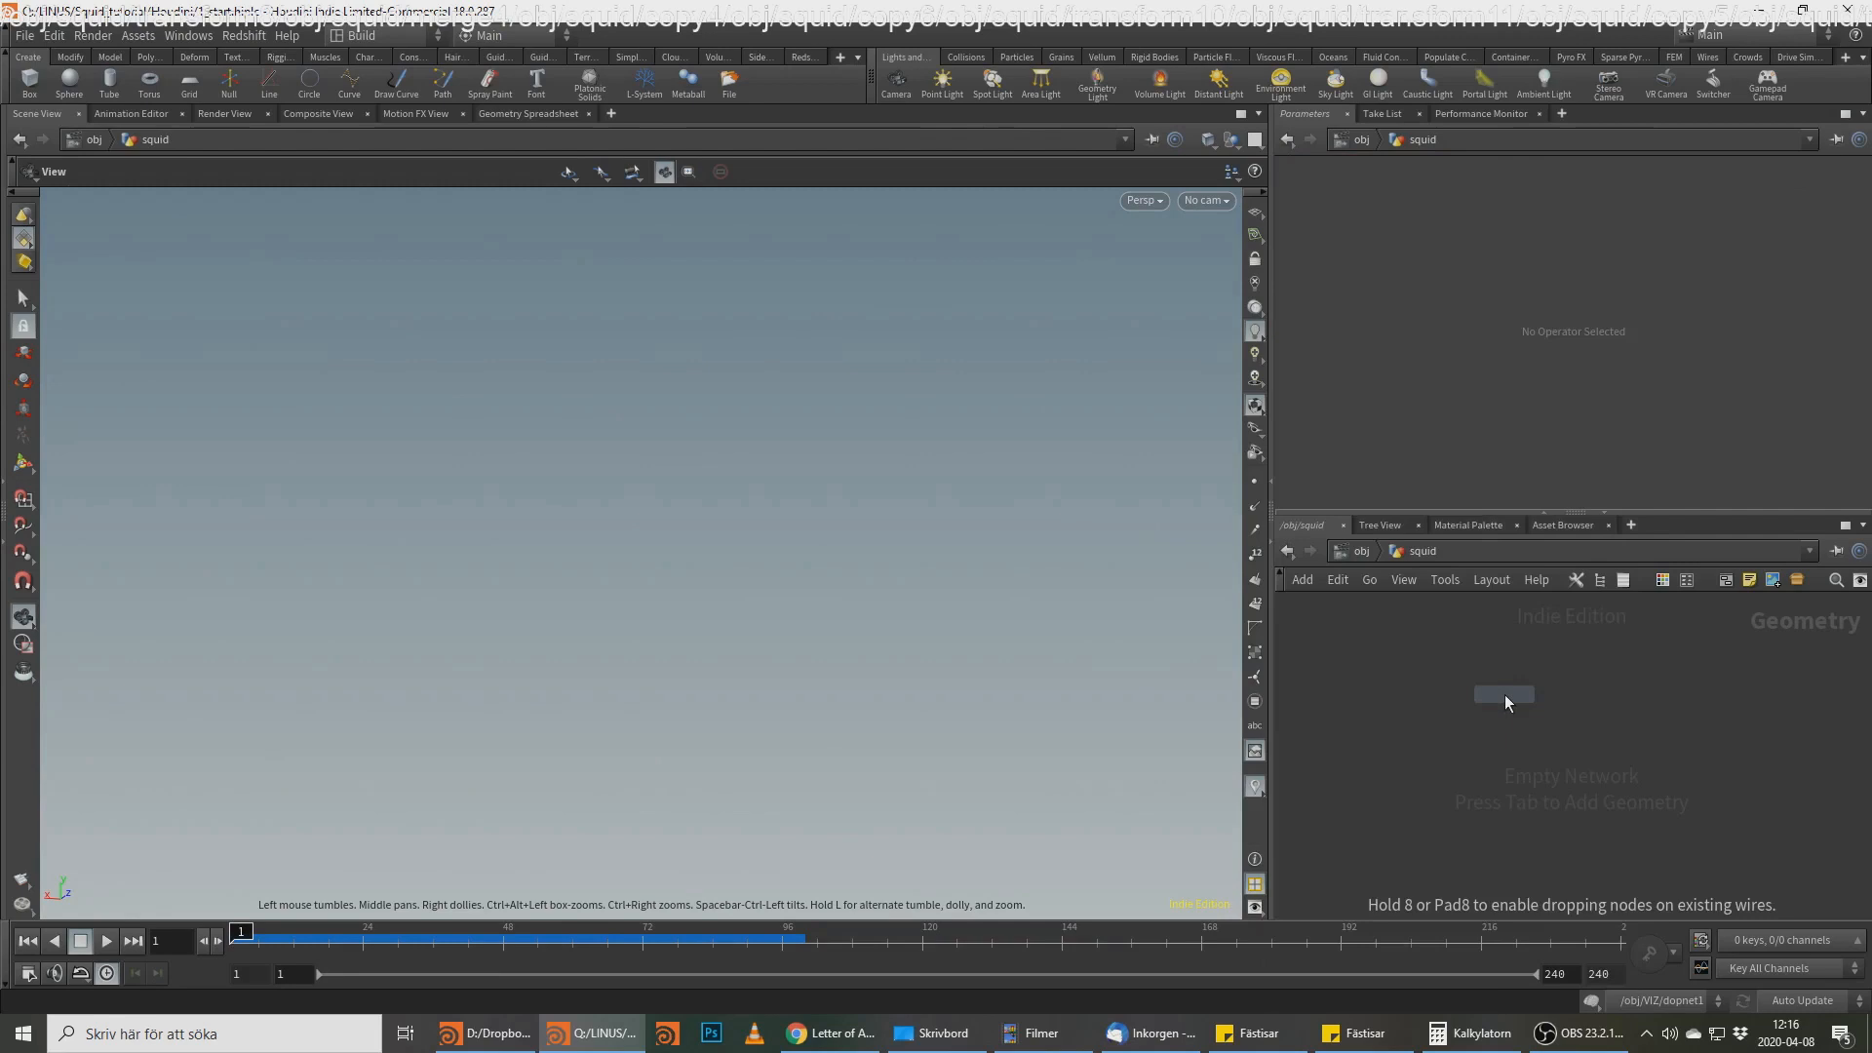
pyautogui.click(1505, 694)
pyautogui.click(1570, 683)
pyautogui.moveTo(1614, 682); pyautogui.dragTo(1397, 666)
pyautogui.write('base')
pyautogui.press('Return')
# Step: Disable dynamics simulation for the scene
pyautogui.moveTo(950, 517); pyautogui.dragTo(875, 620, button='middle')
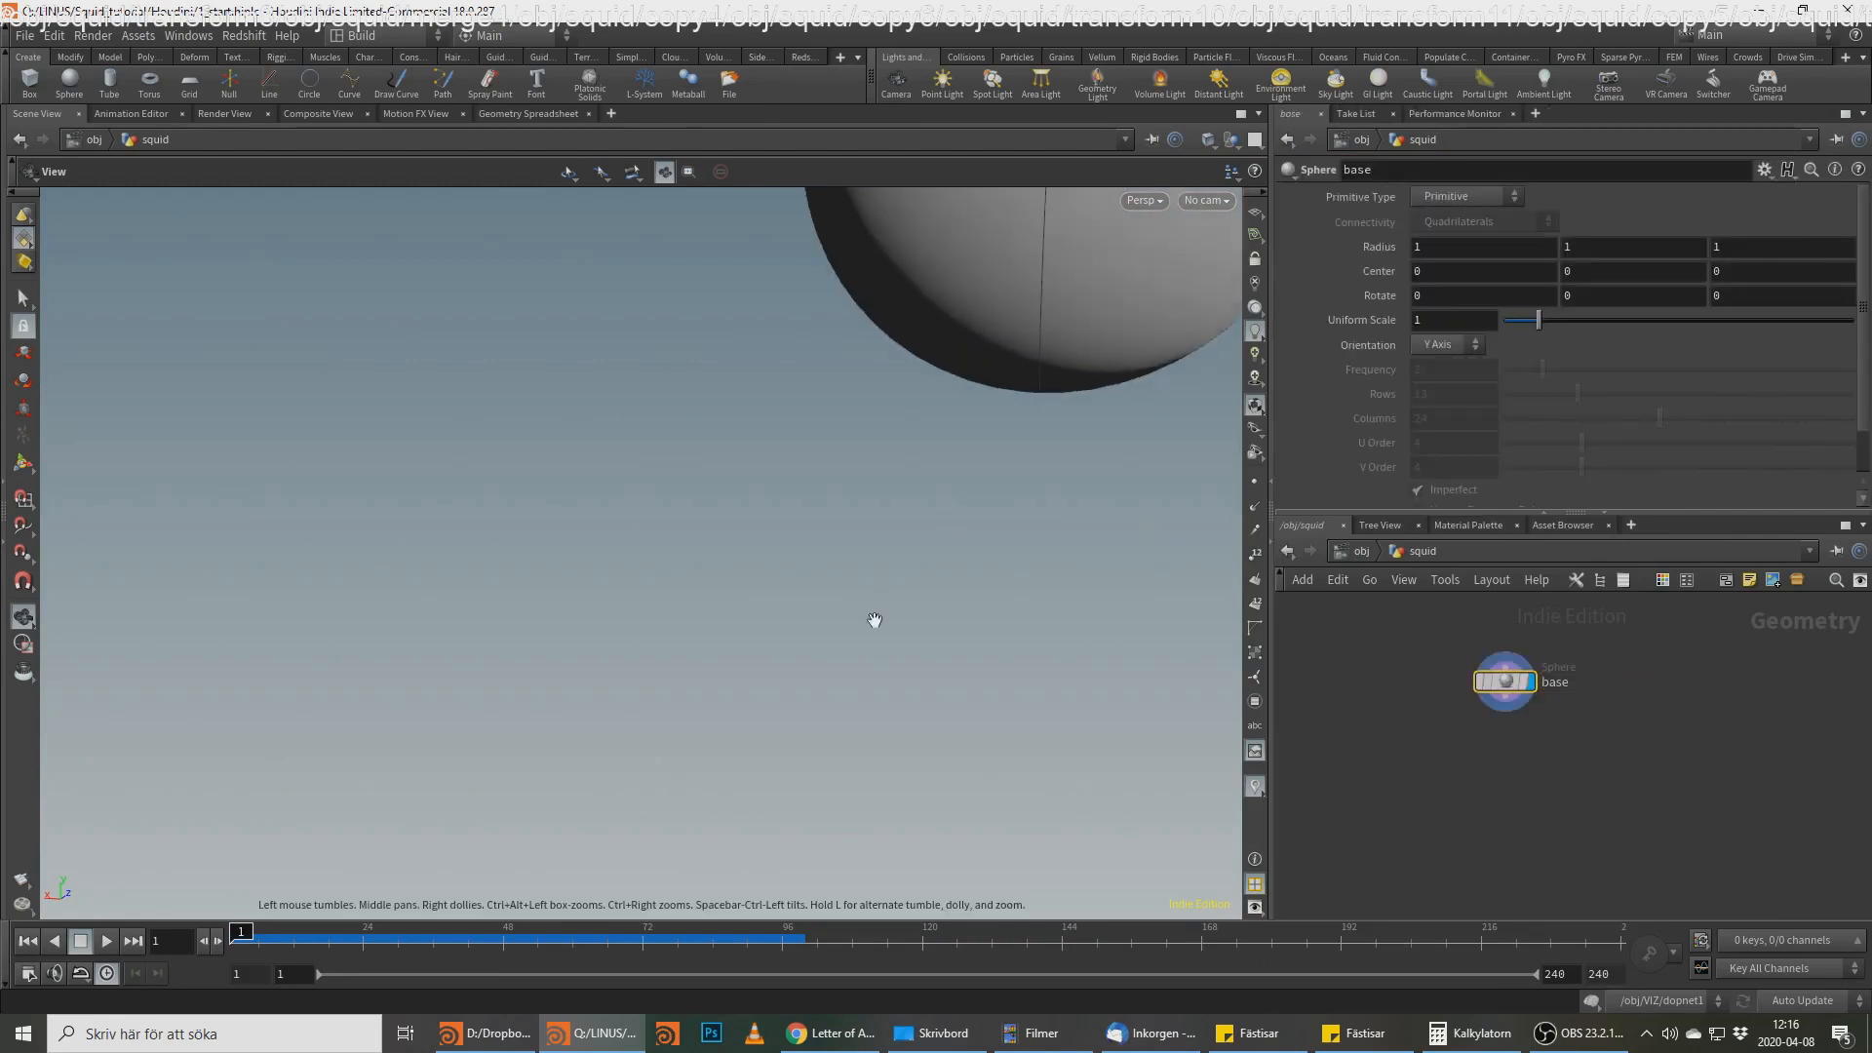
pyautogui.press('h')
pyautogui.click(1672, 1004)
pyautogui.click(1665, 1003)
pyautogui.click(1590, 1002)
pyautogui.moveTo(1613, 824); pyautogui.dragTo(1617, 874, button='middle')
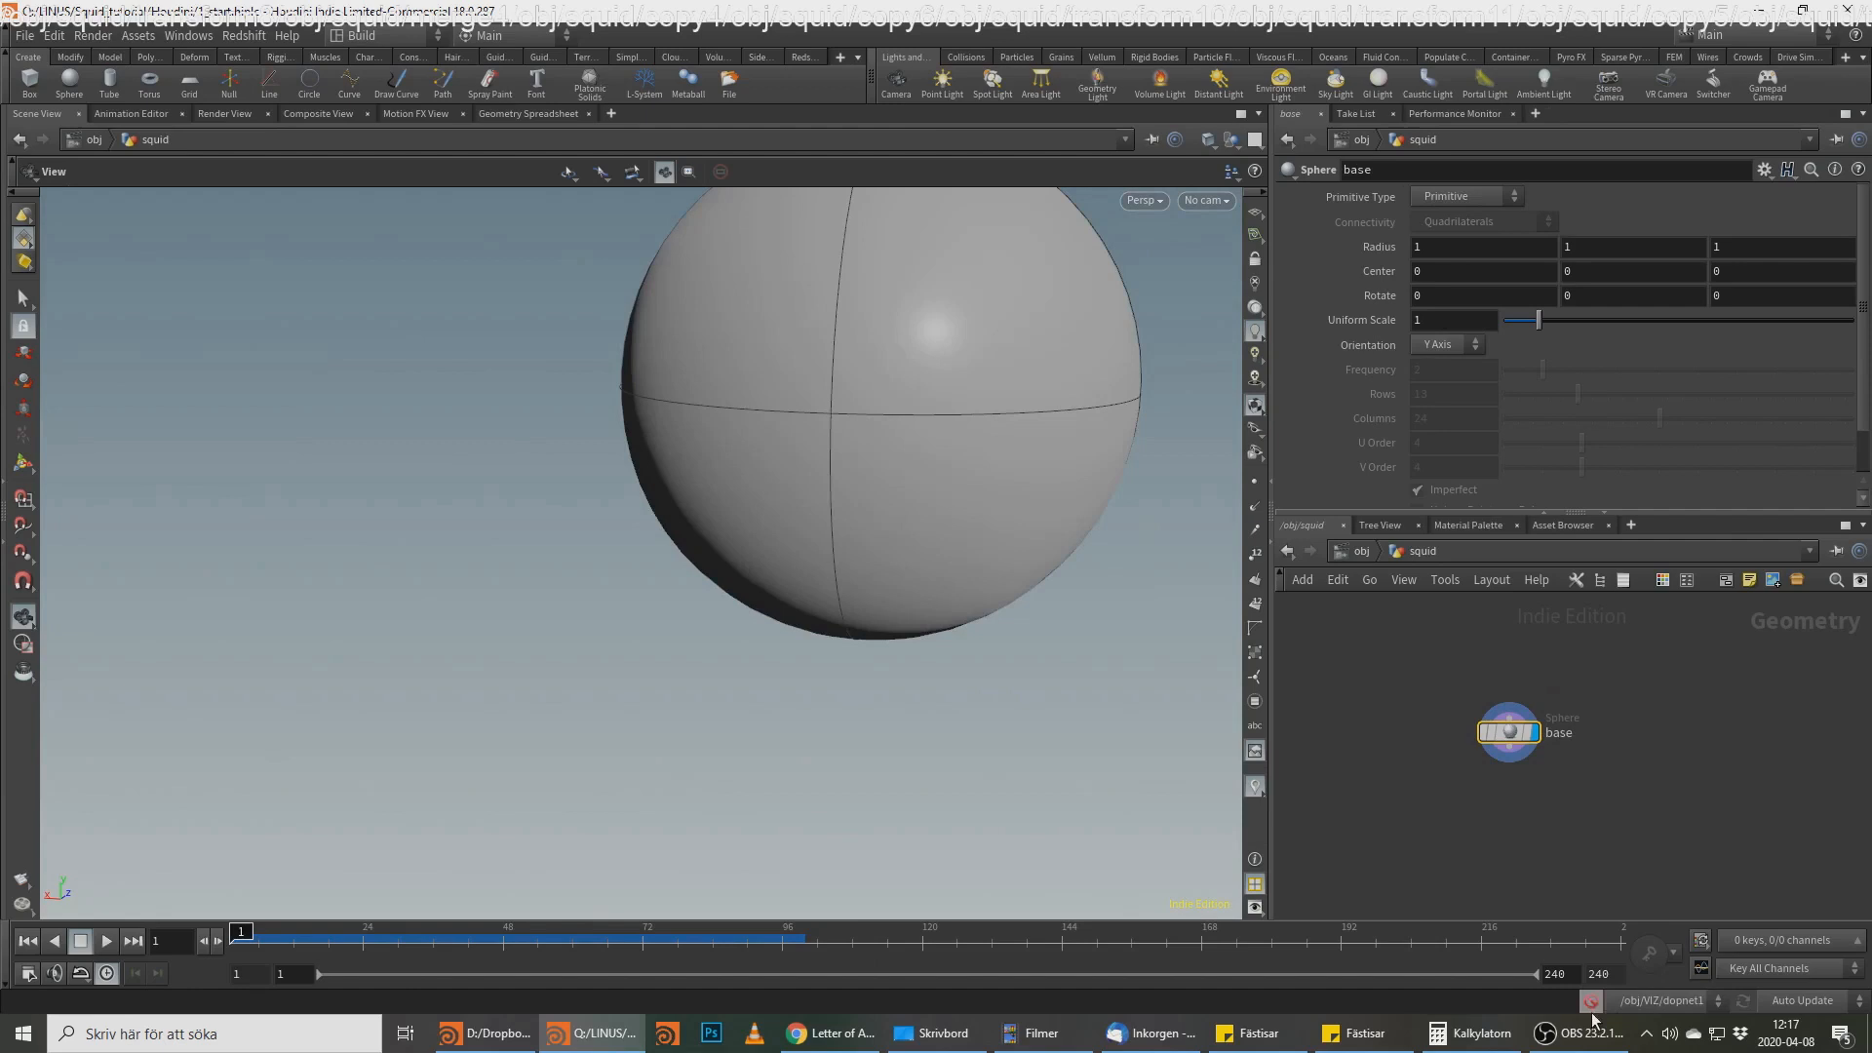
# Step: Set the base sphere's primitive type to Polygon with a frequency of 200
pyautogui.click(1461, 197)
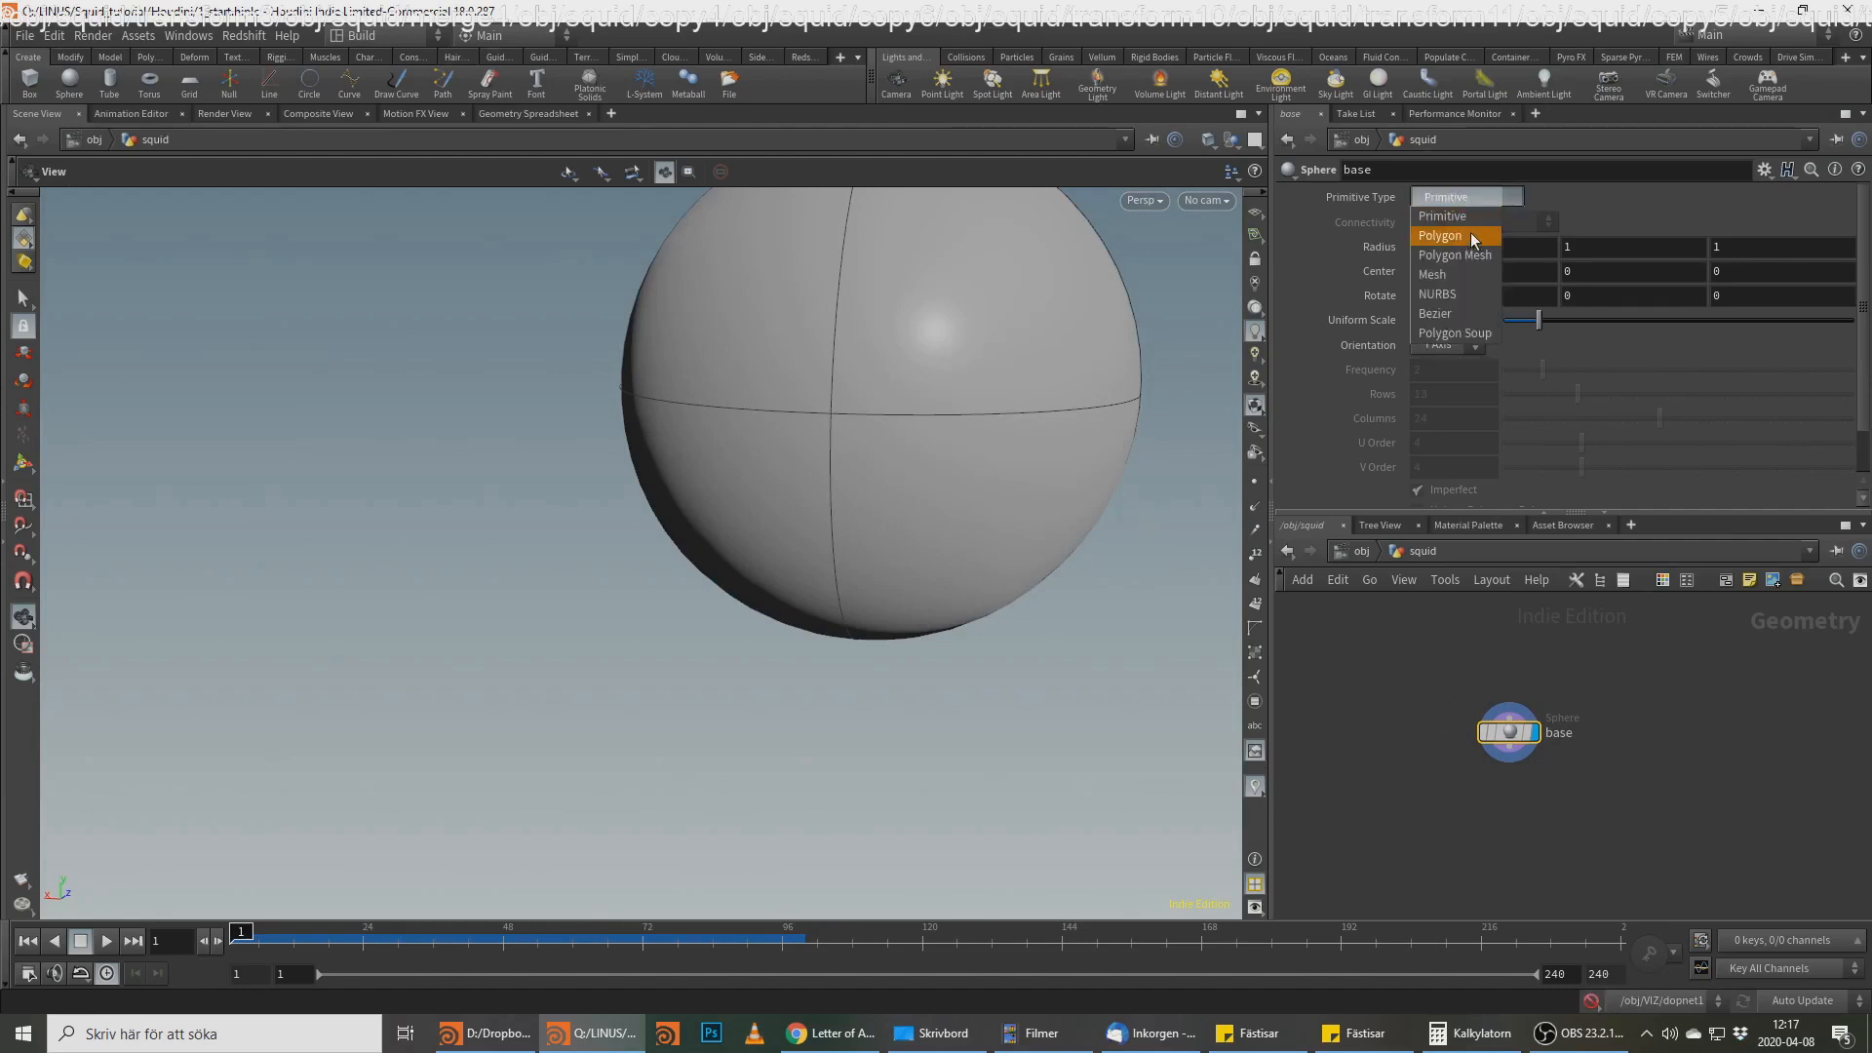
pyautogui.click(1469, 226)
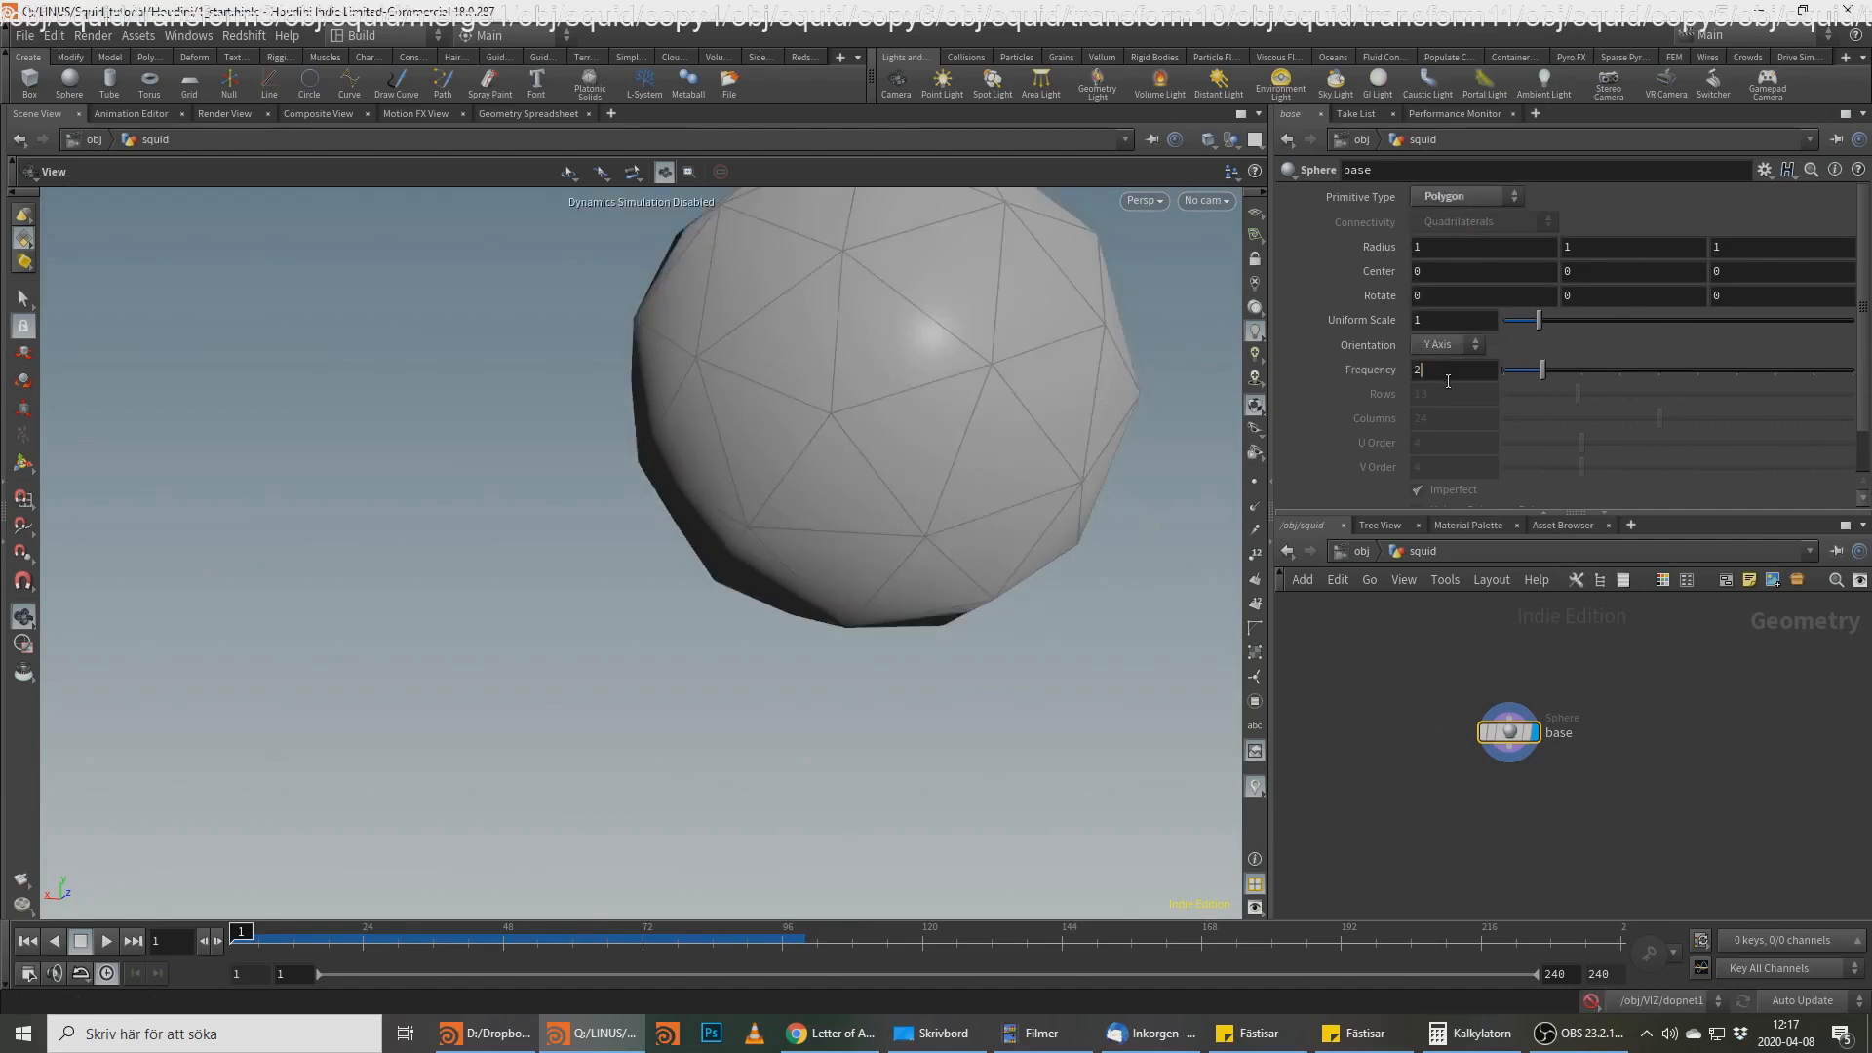
pyautogui.write('200')
pyautogui.press('Return')
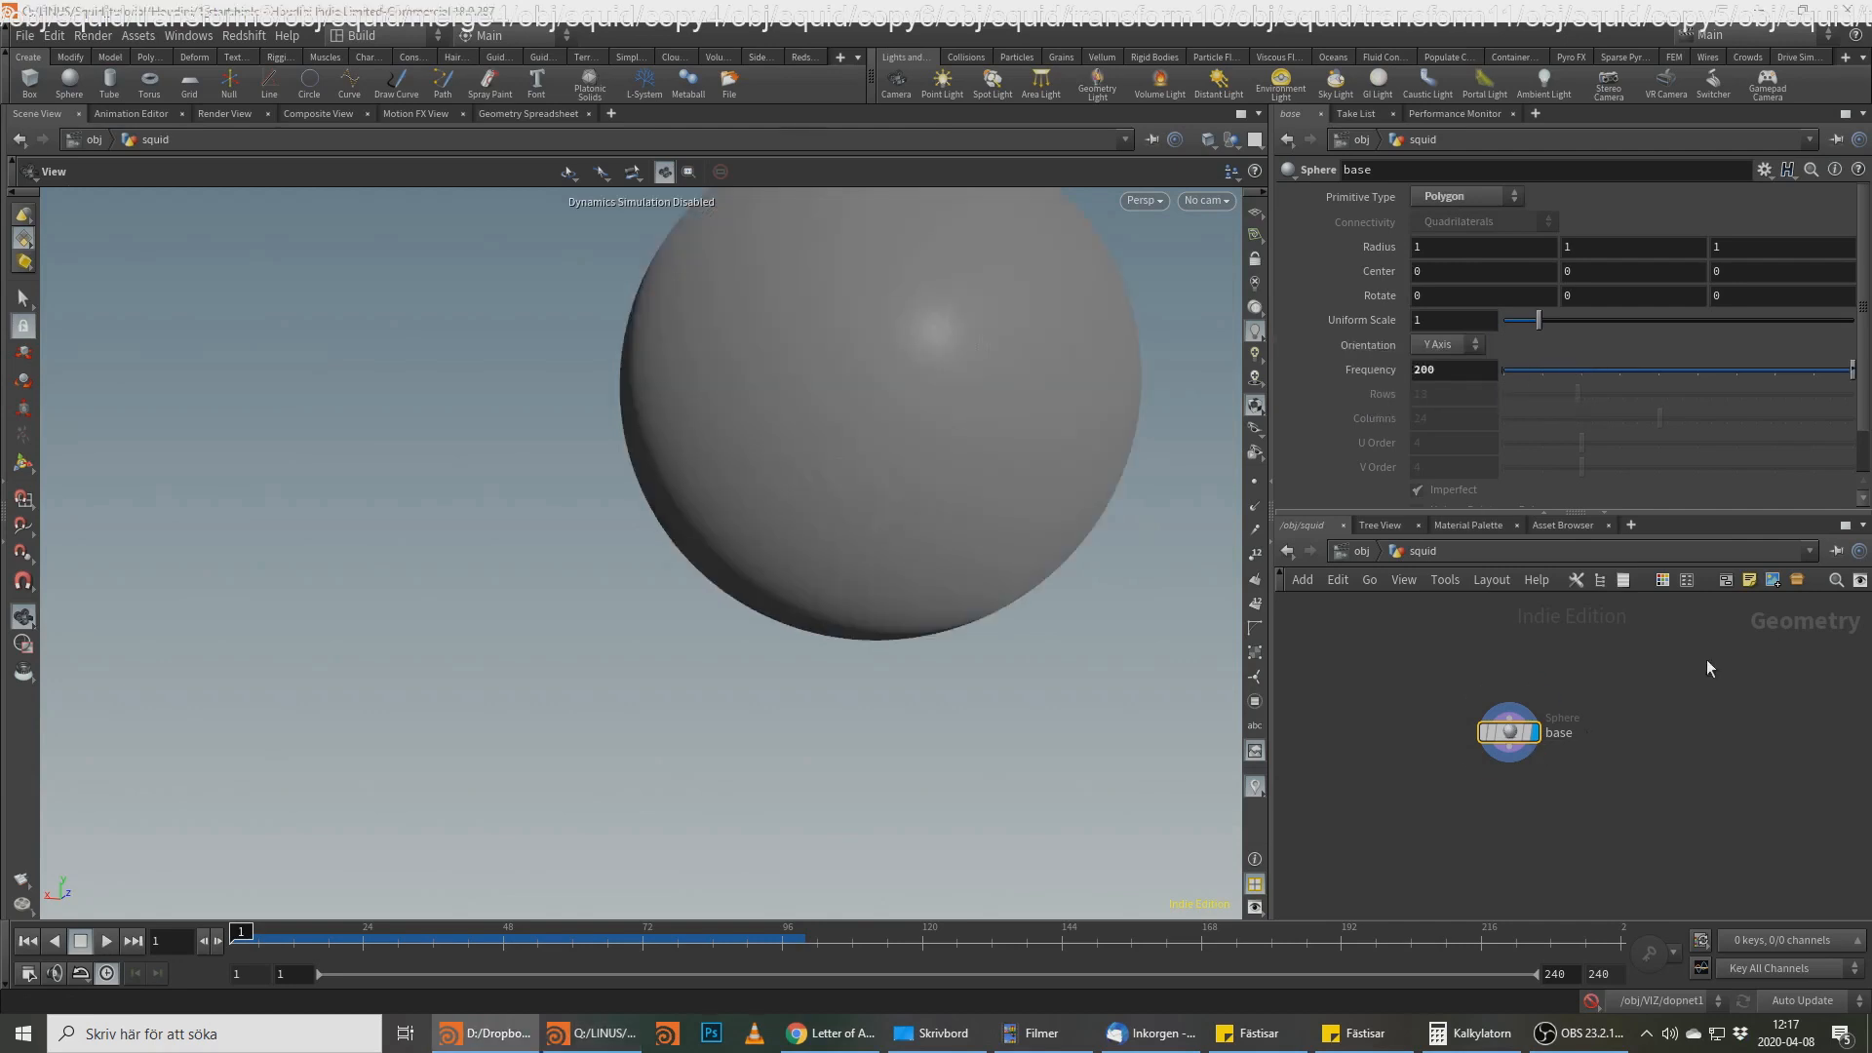
# Step: Append a Normal node to the base sphere and display its result
pyautogui.click(1510, 758)
pyautogui.press('Tab')
pyautogui.write('nor')
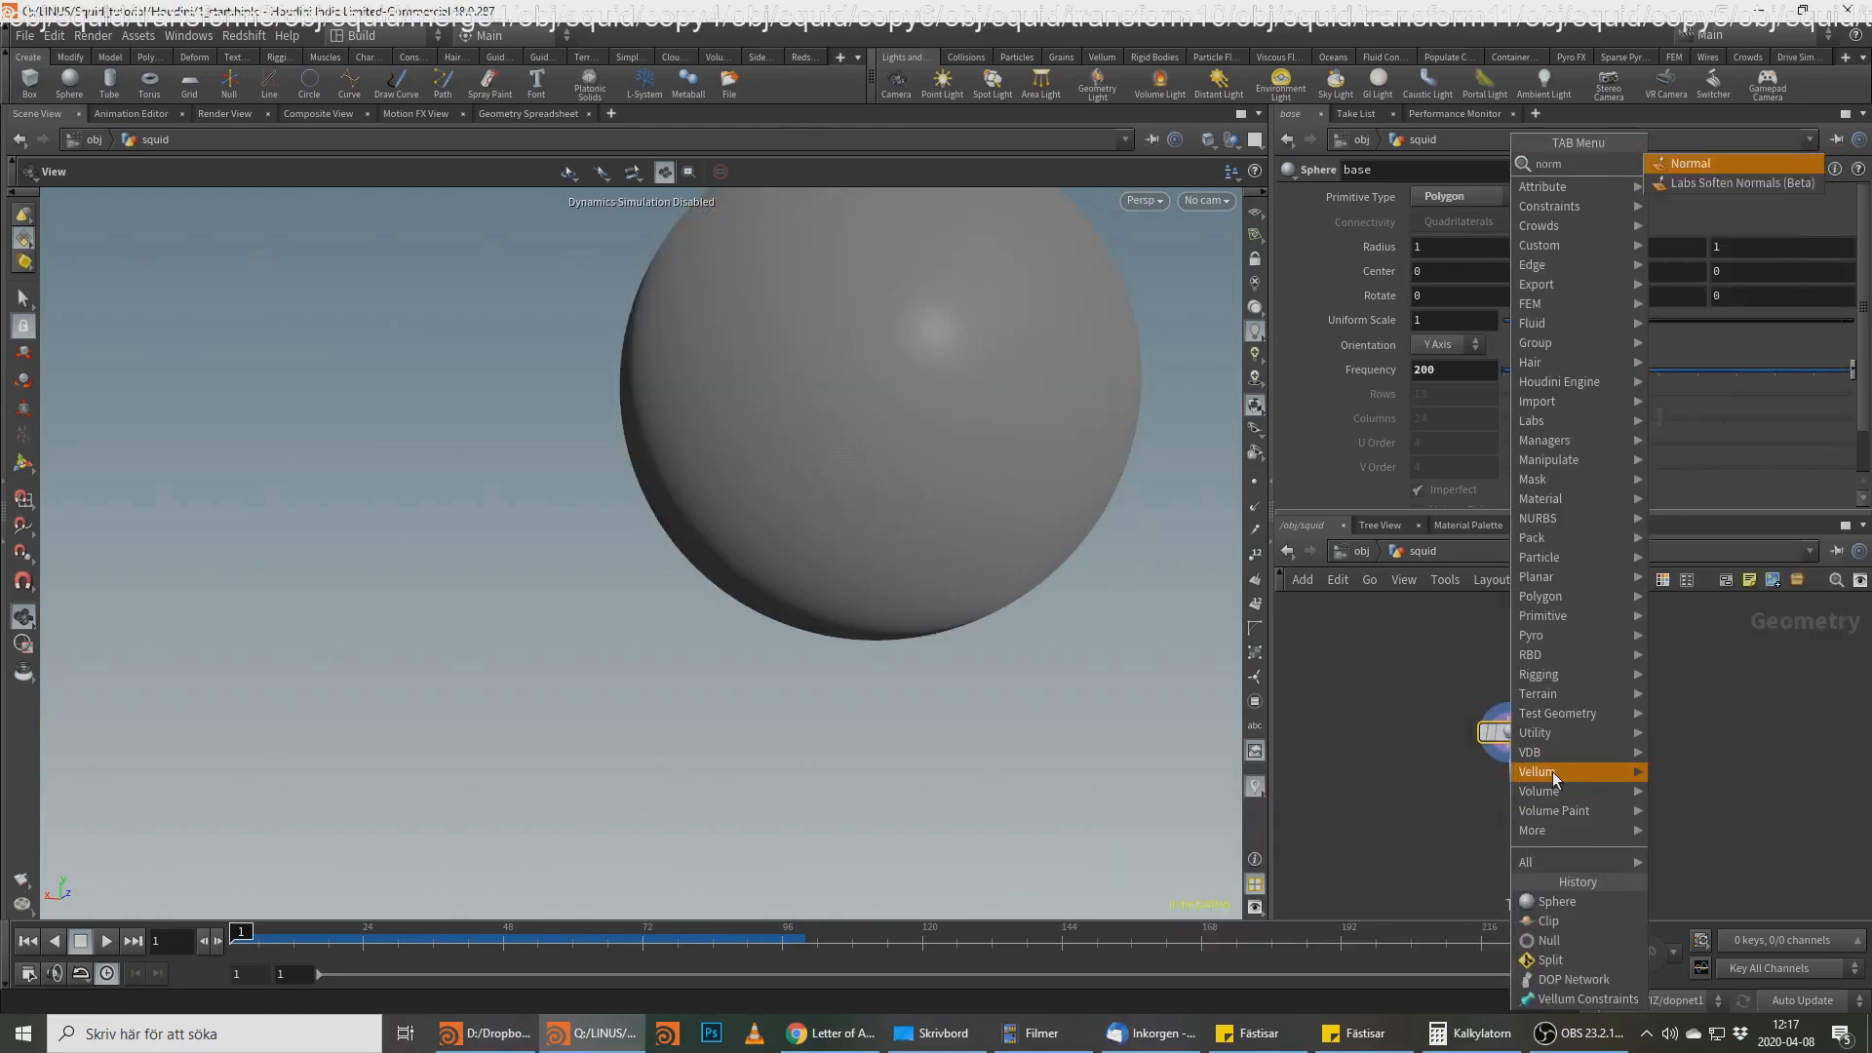
pyautogui.press('Return')
pyautogui.hotkey('alt', 'Tab')
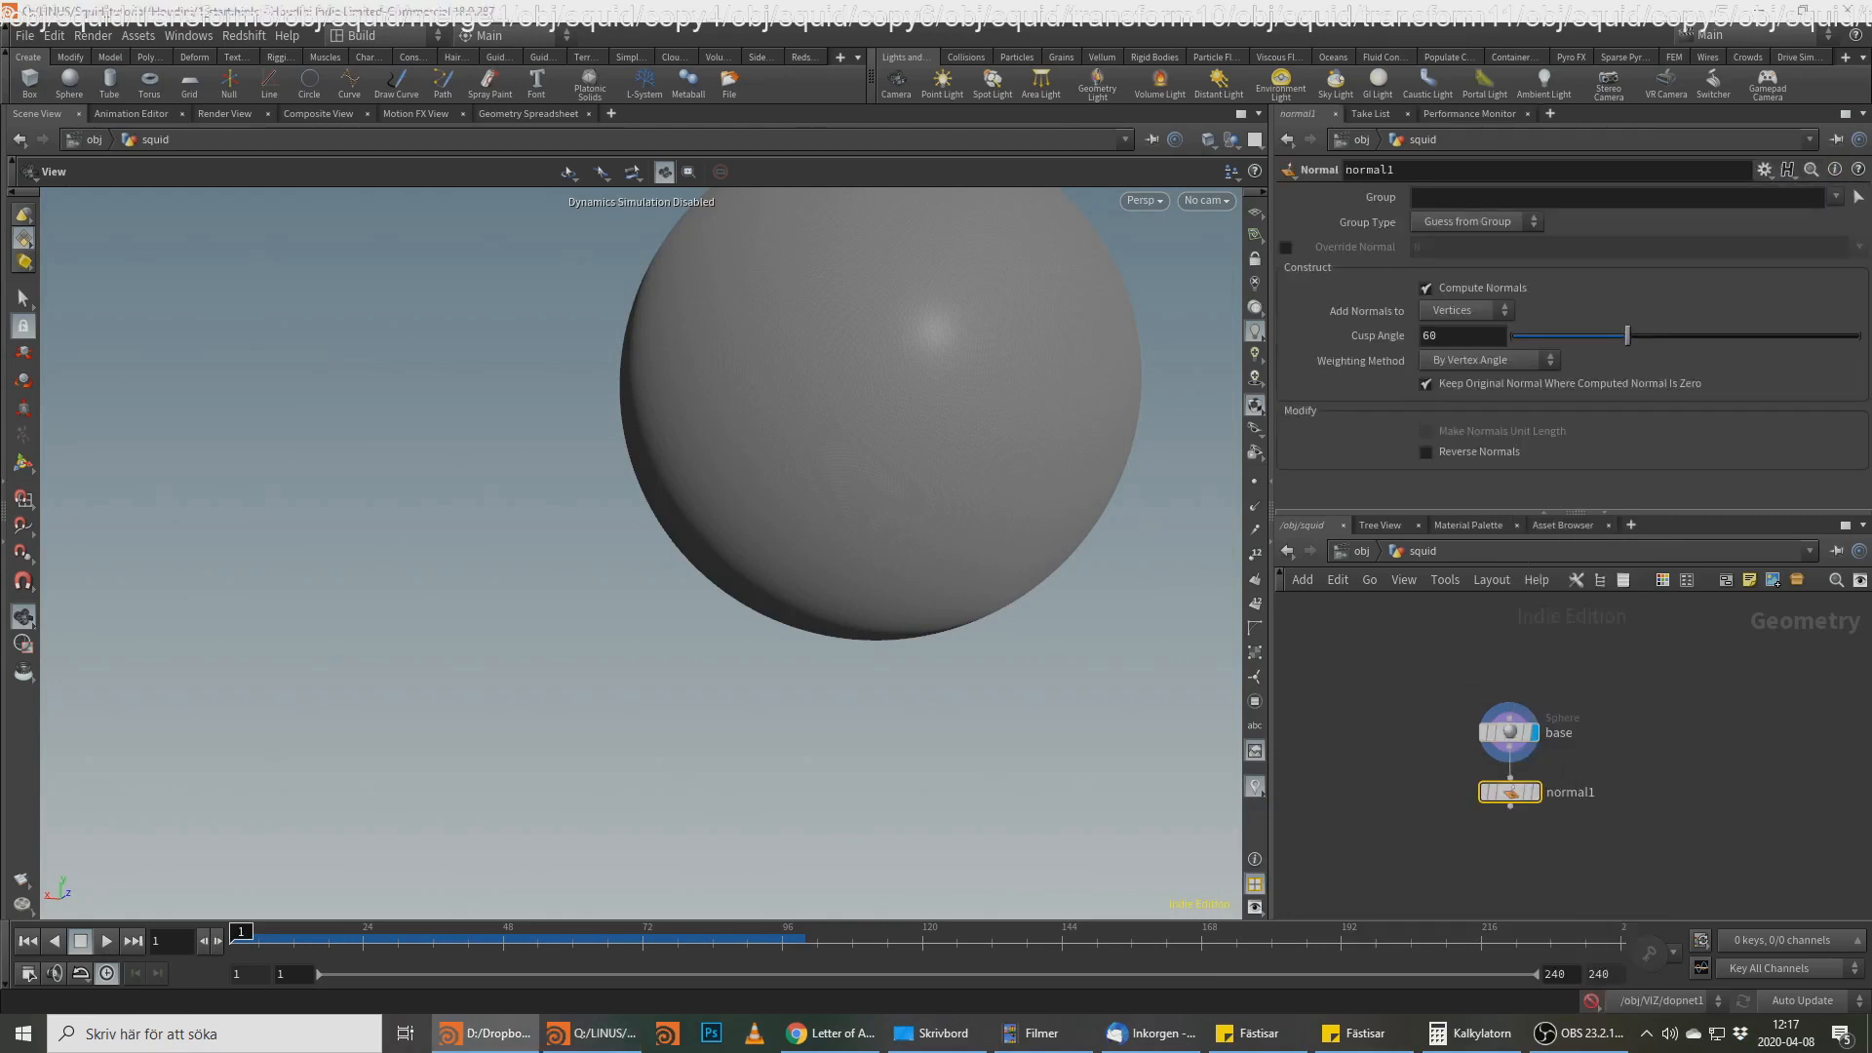
pyautogui.click(1508, 808)
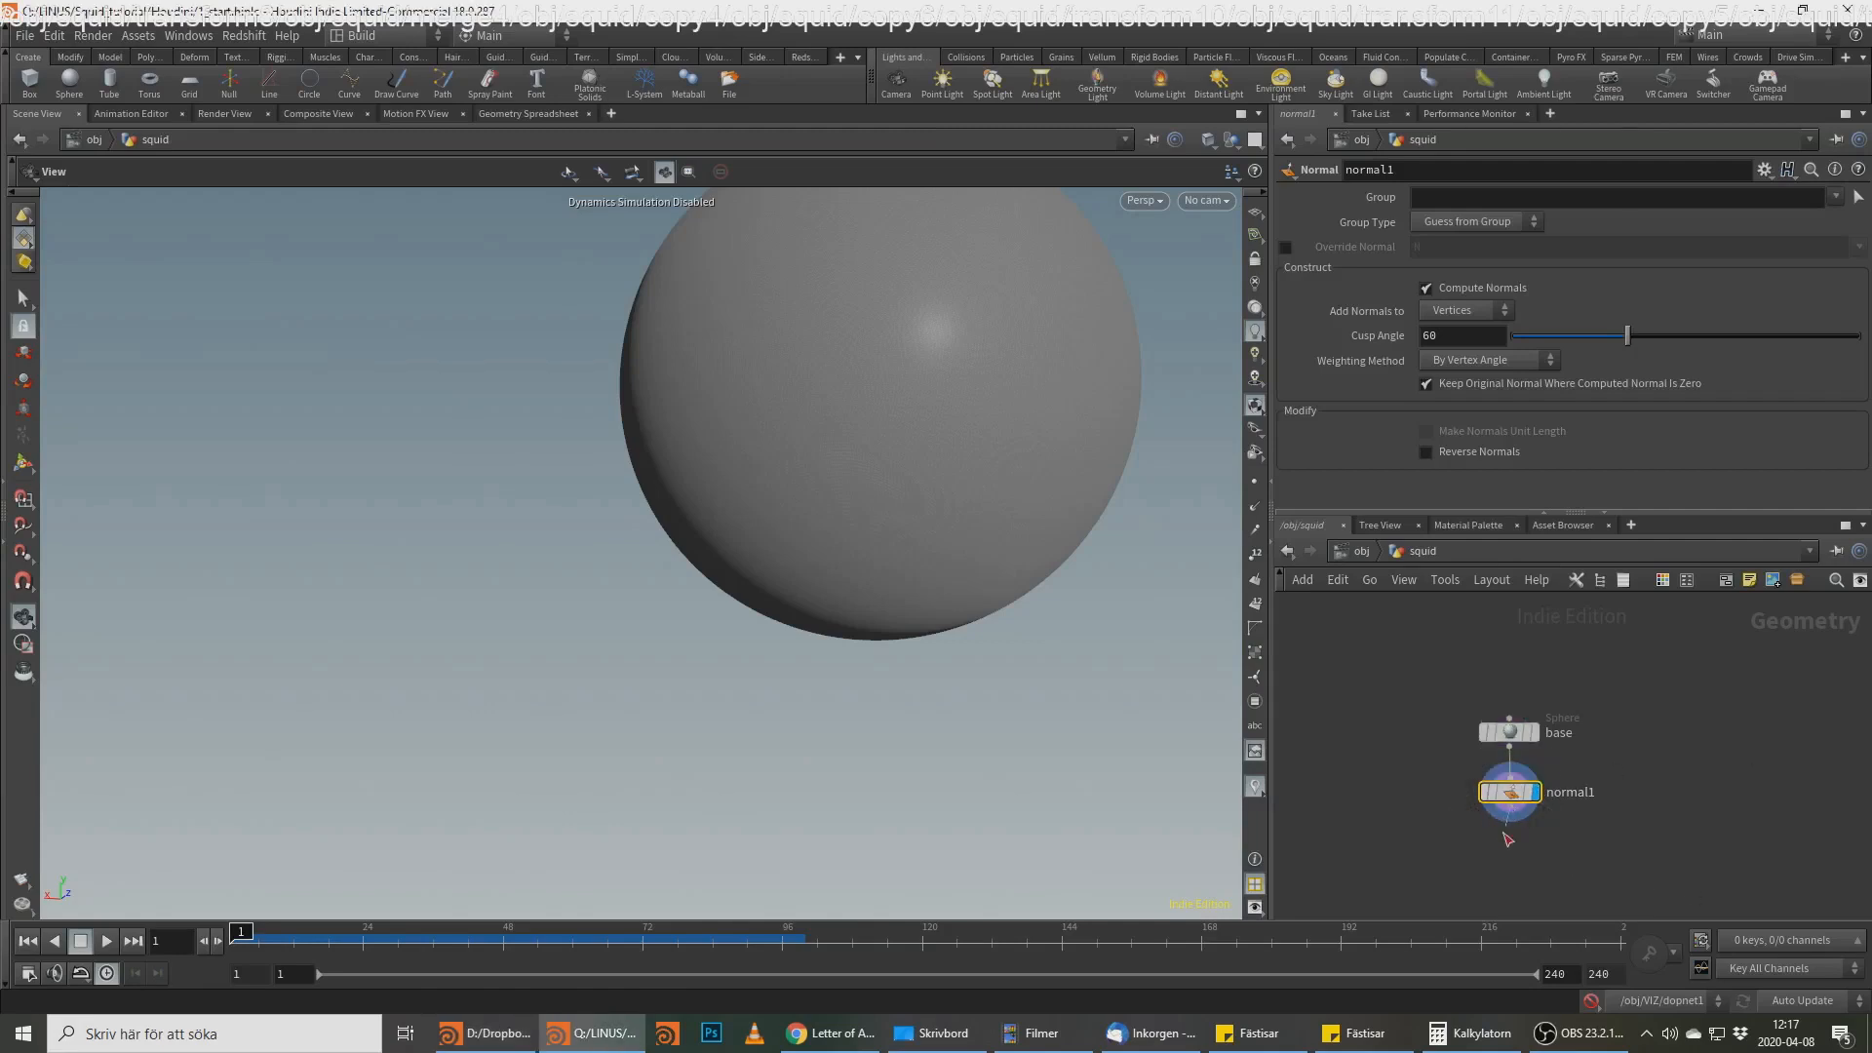
# Step: Append a Point VOP to the Normal node and open its network
pyautogui.press('Tab')
pyautogui.write('point vo')
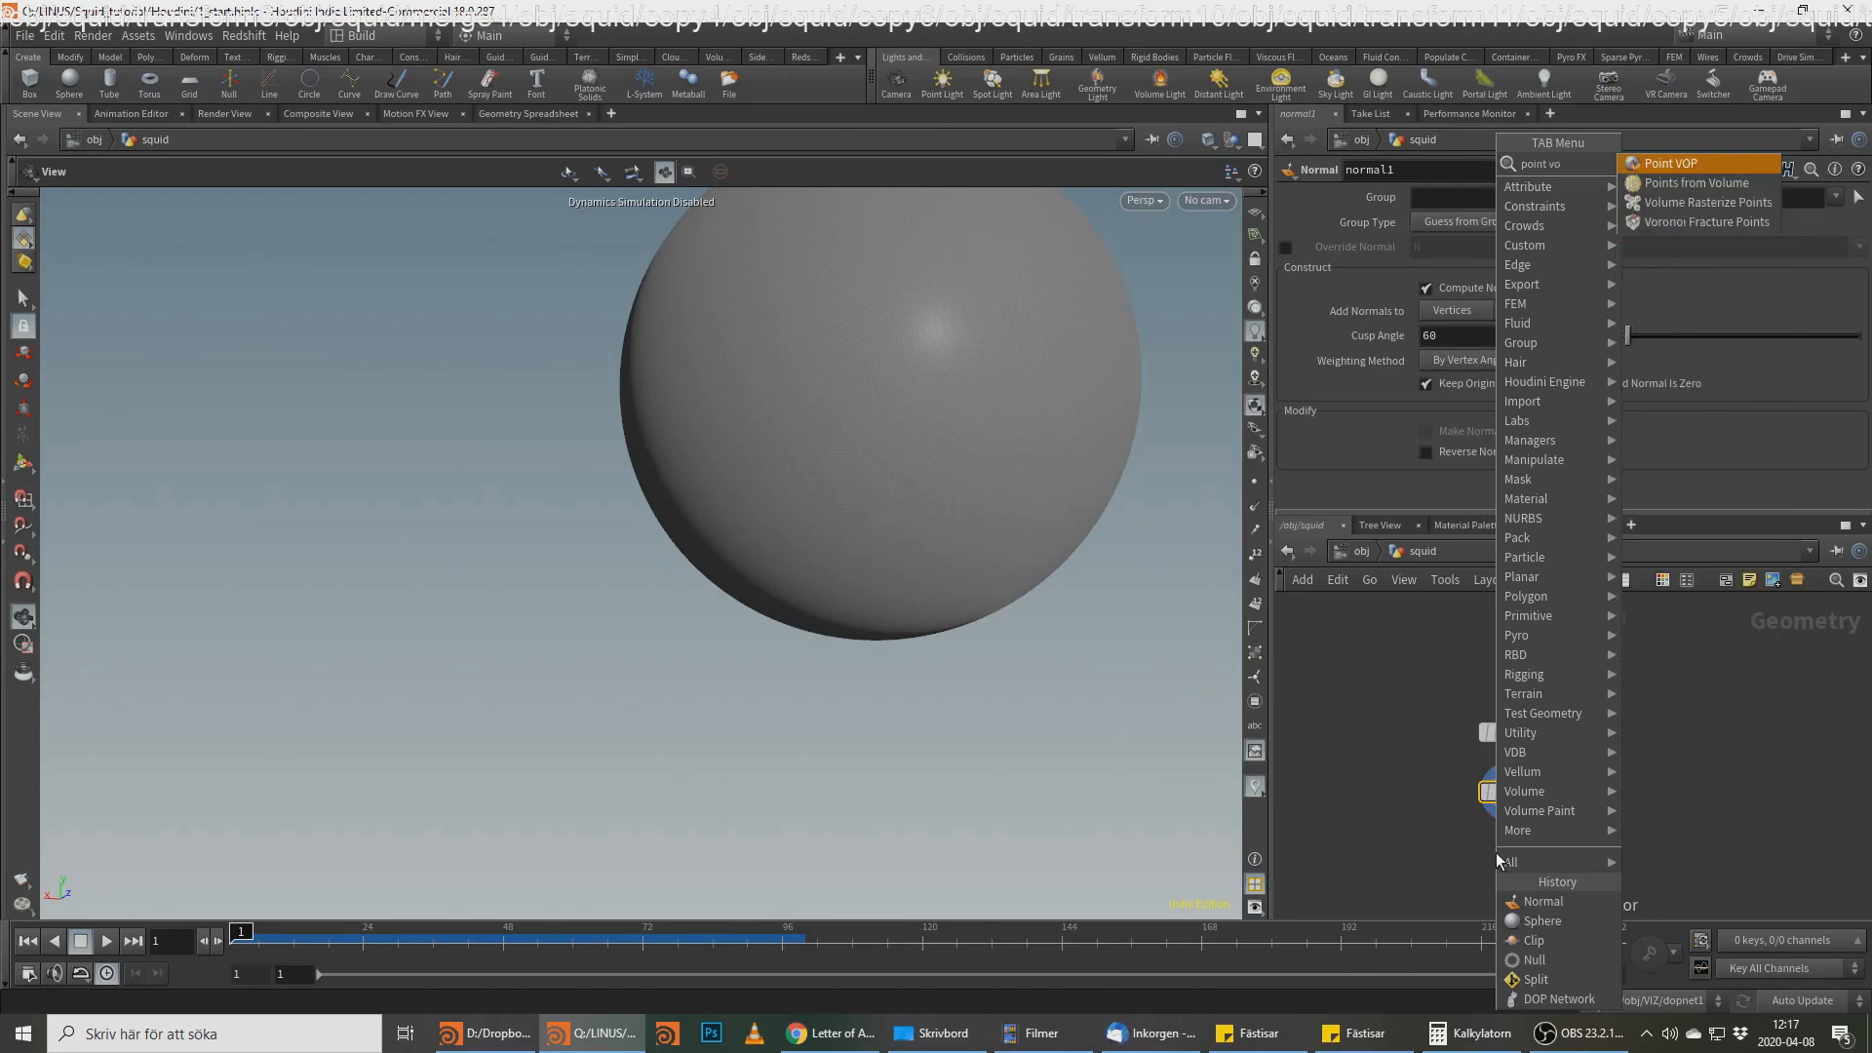
pyautogui.press('Return')
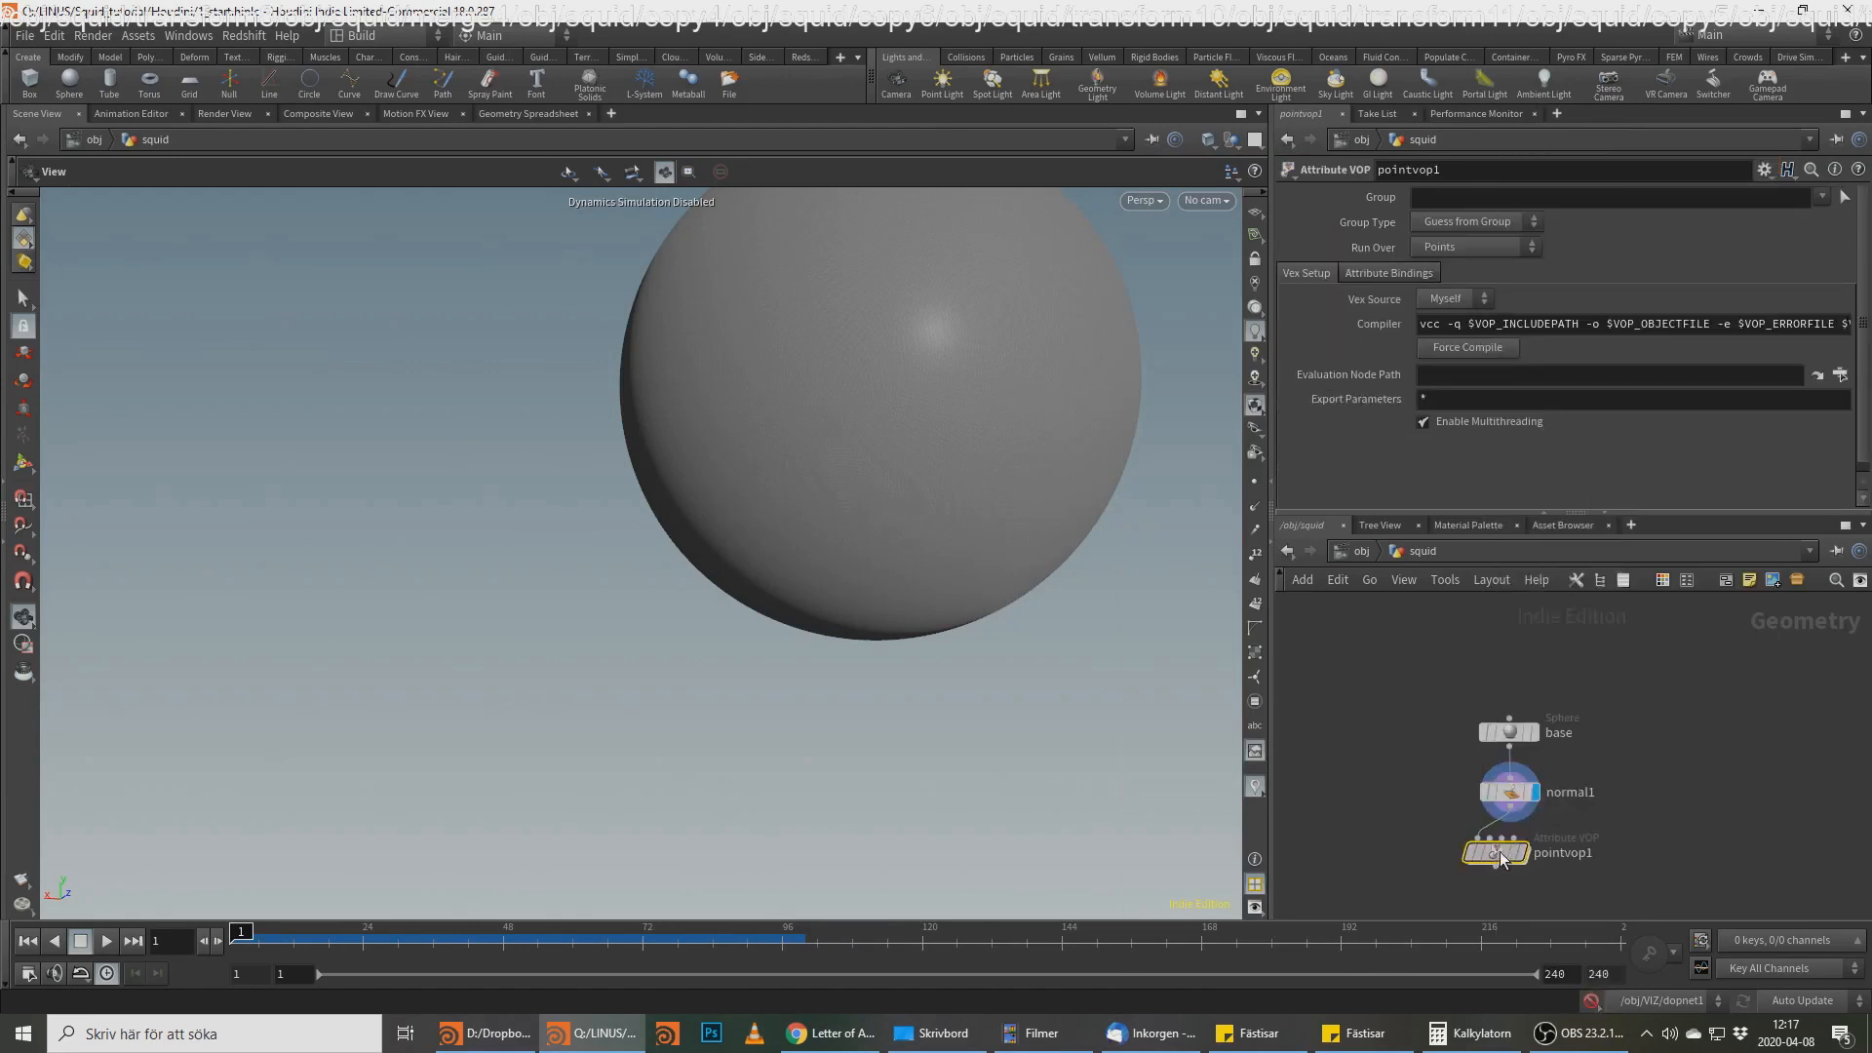
pyautogui.doubleClick(1539, 853)
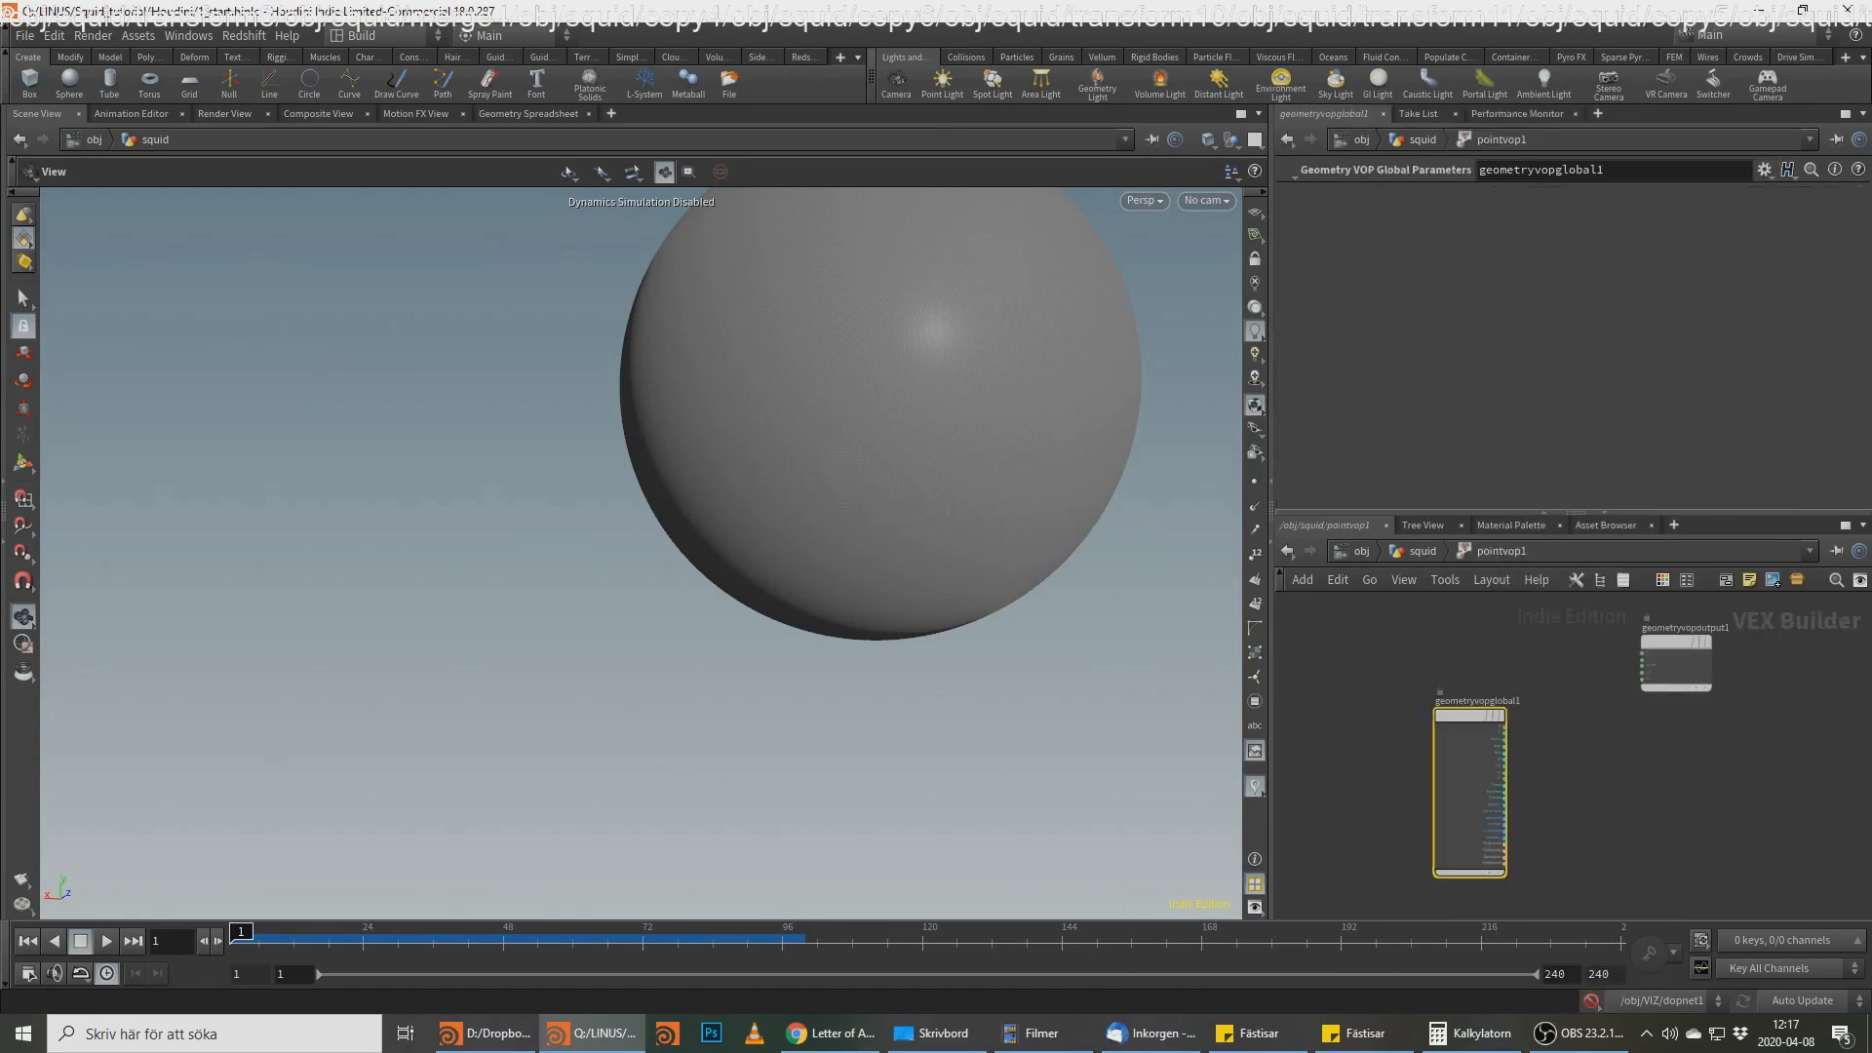
pyautogui.hotkey('alt', 'Tab')
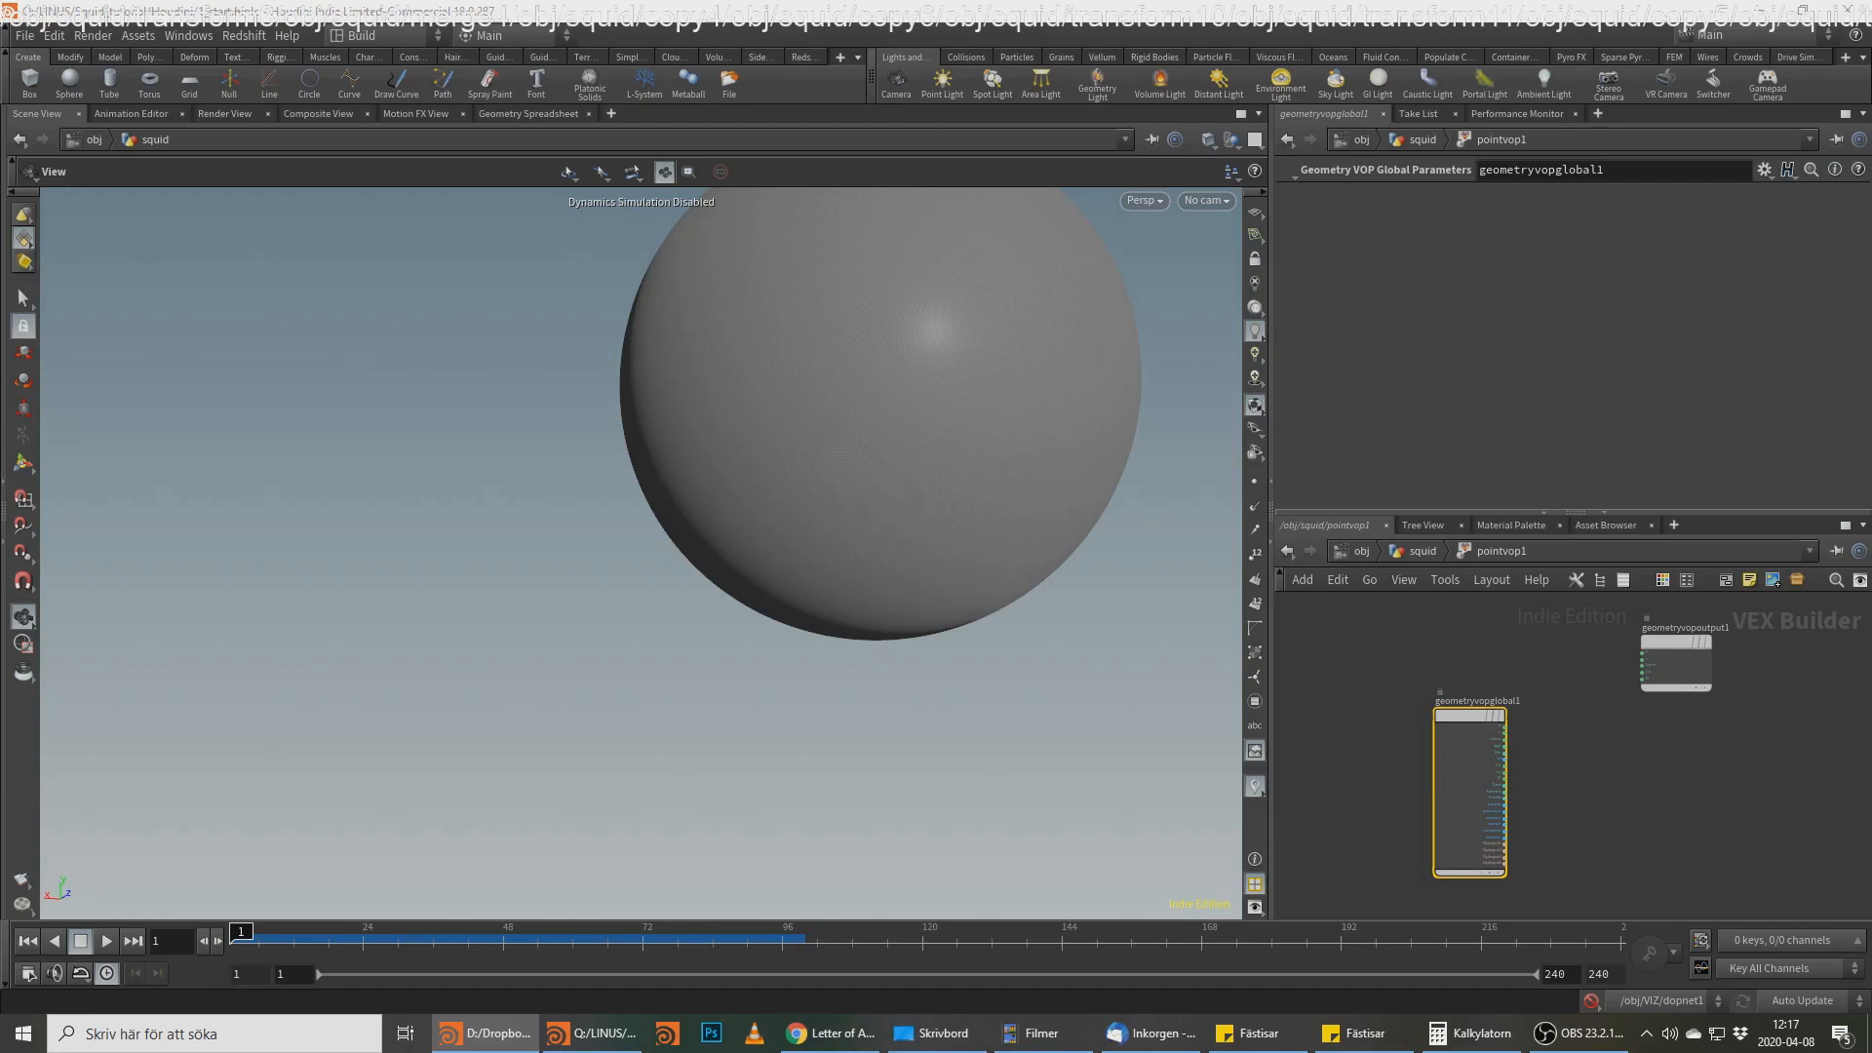
# Step: Add a Unified Noise - Static node beside the global parameters and set its noise type to Worley/Cellular | F2-F1
pyautogui.moveTo(1473, 719); pyautogui.dragTo(1388, 720)
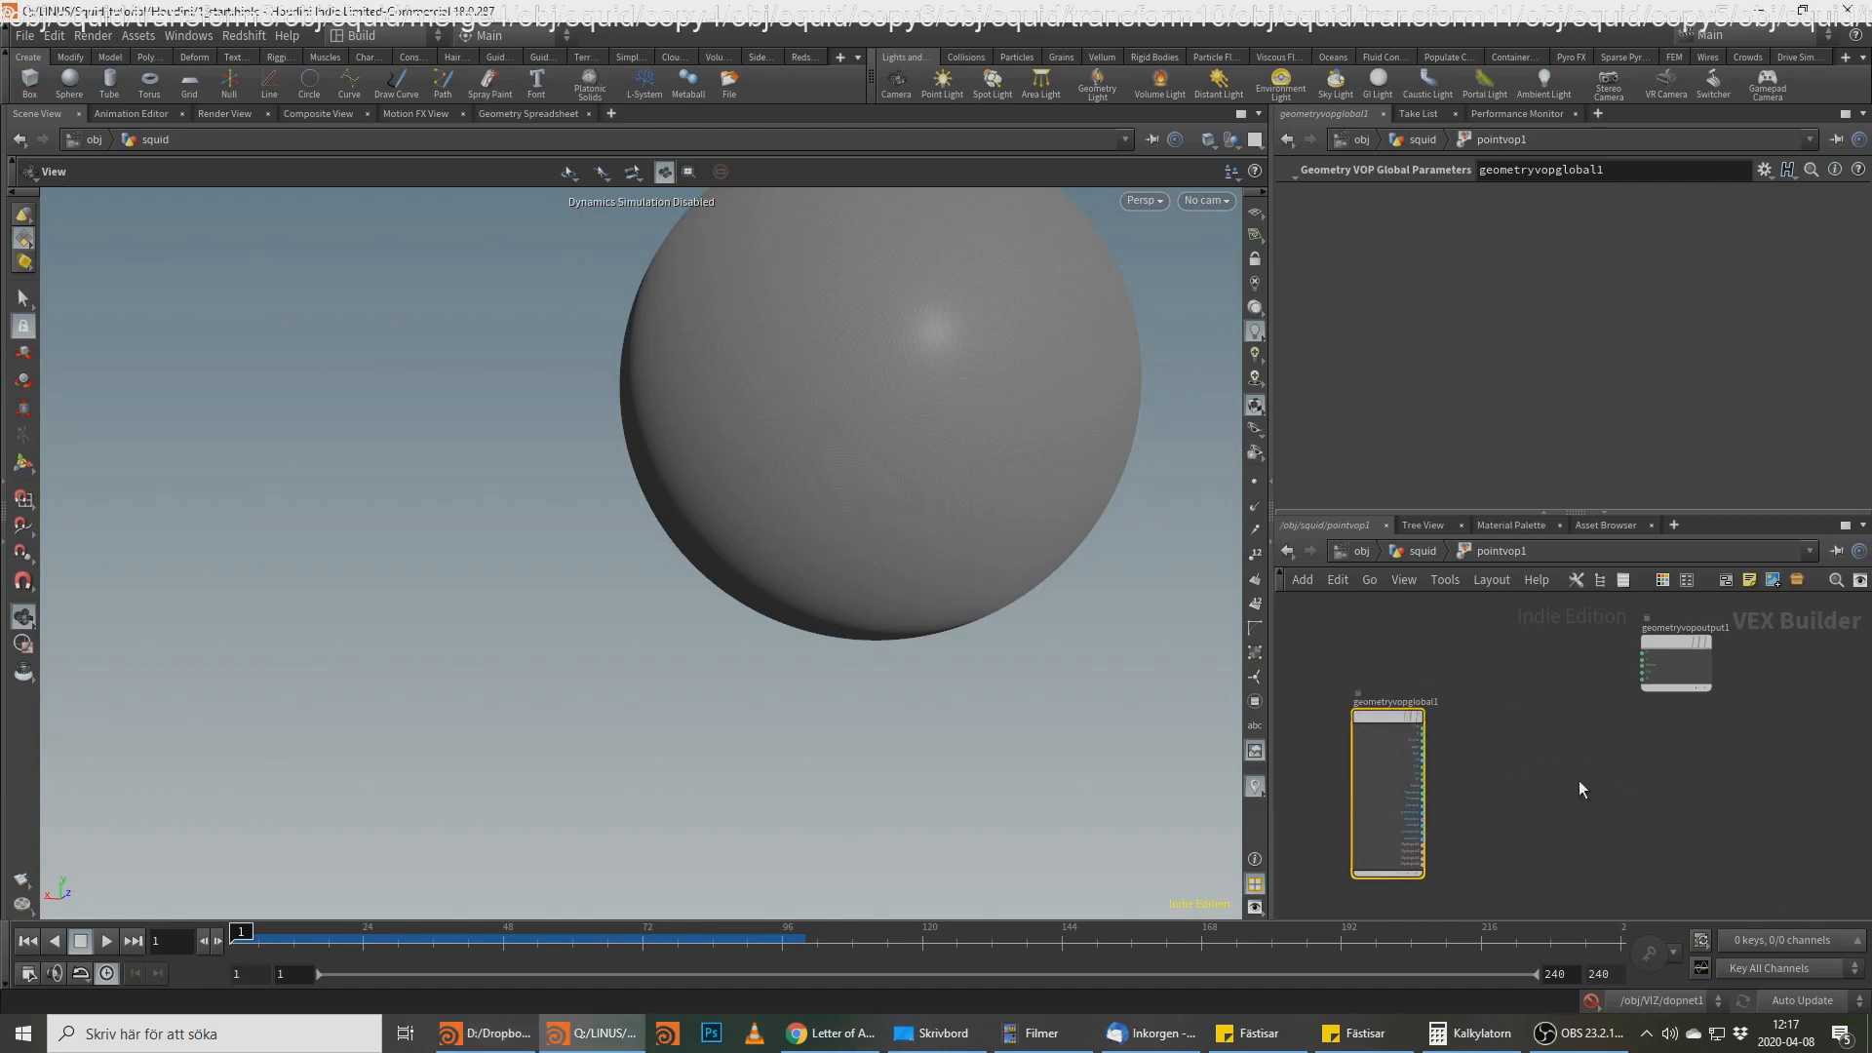
pyautogui.click(1582, 784)
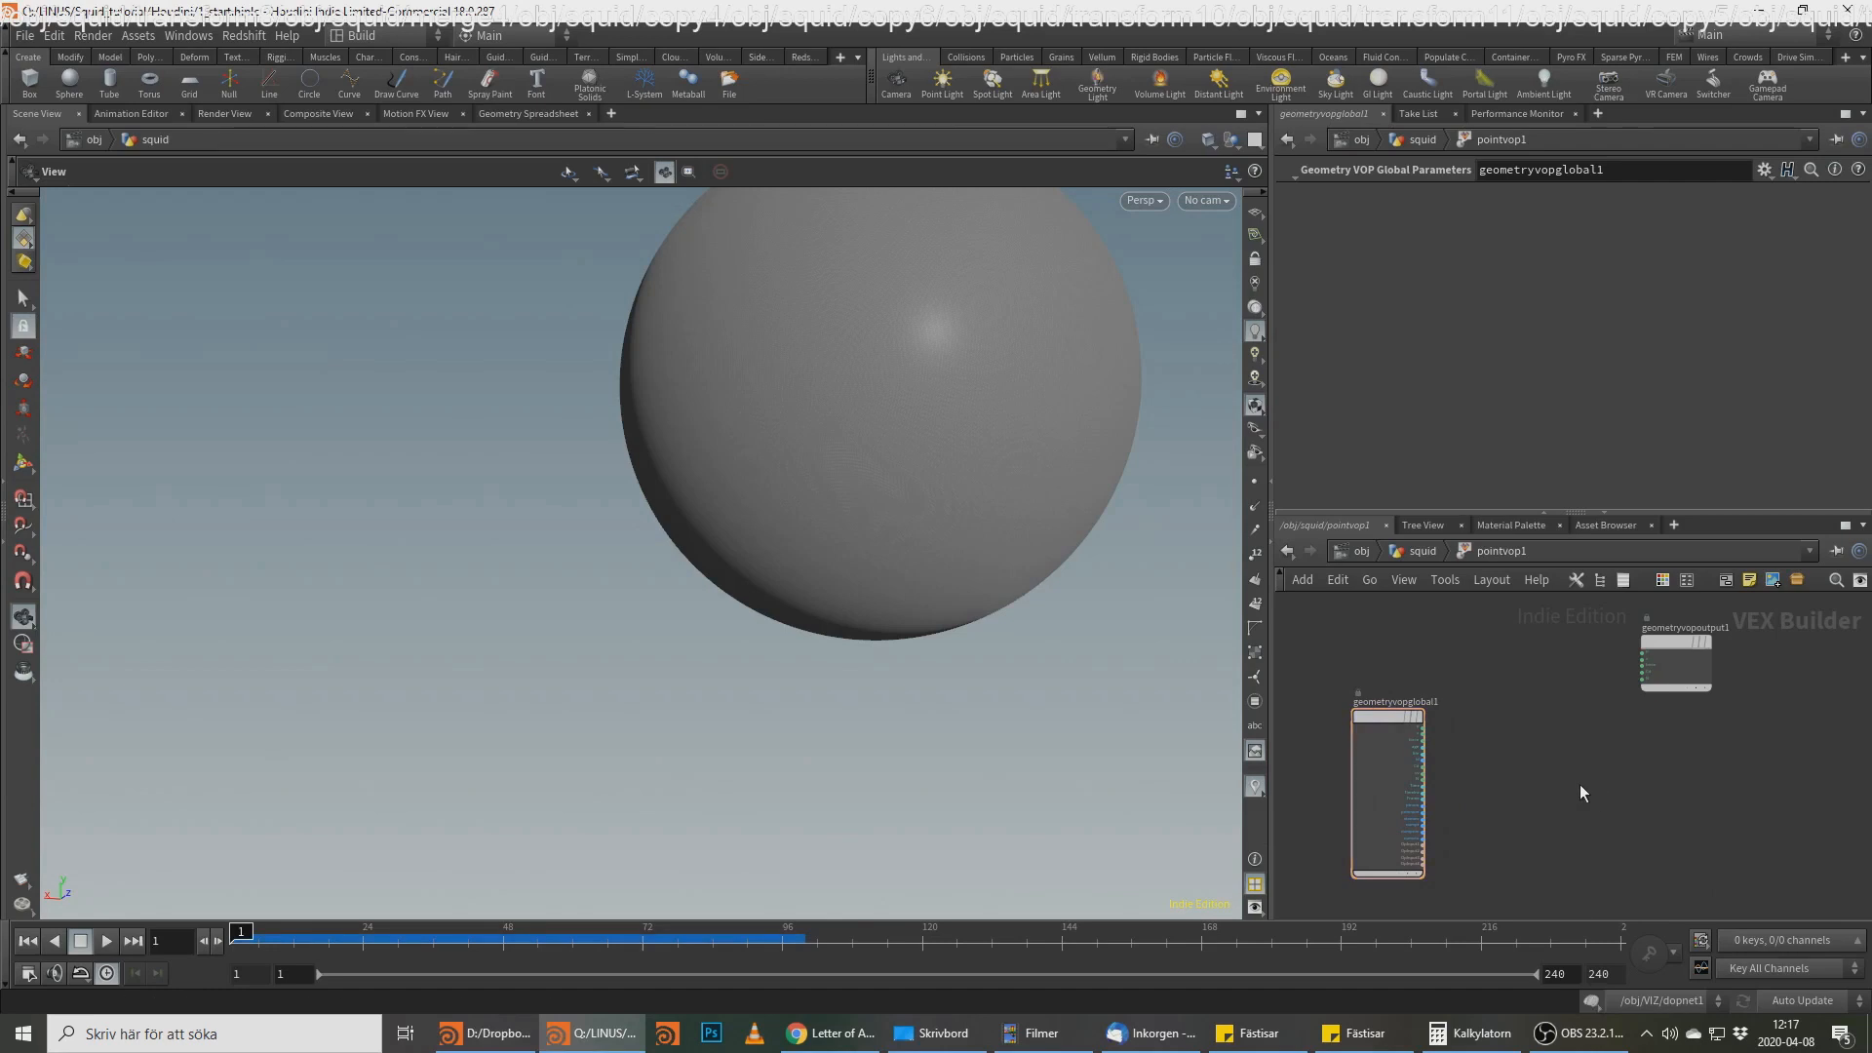
pyautogui.press('Tab')
pyautogui.write('uni')
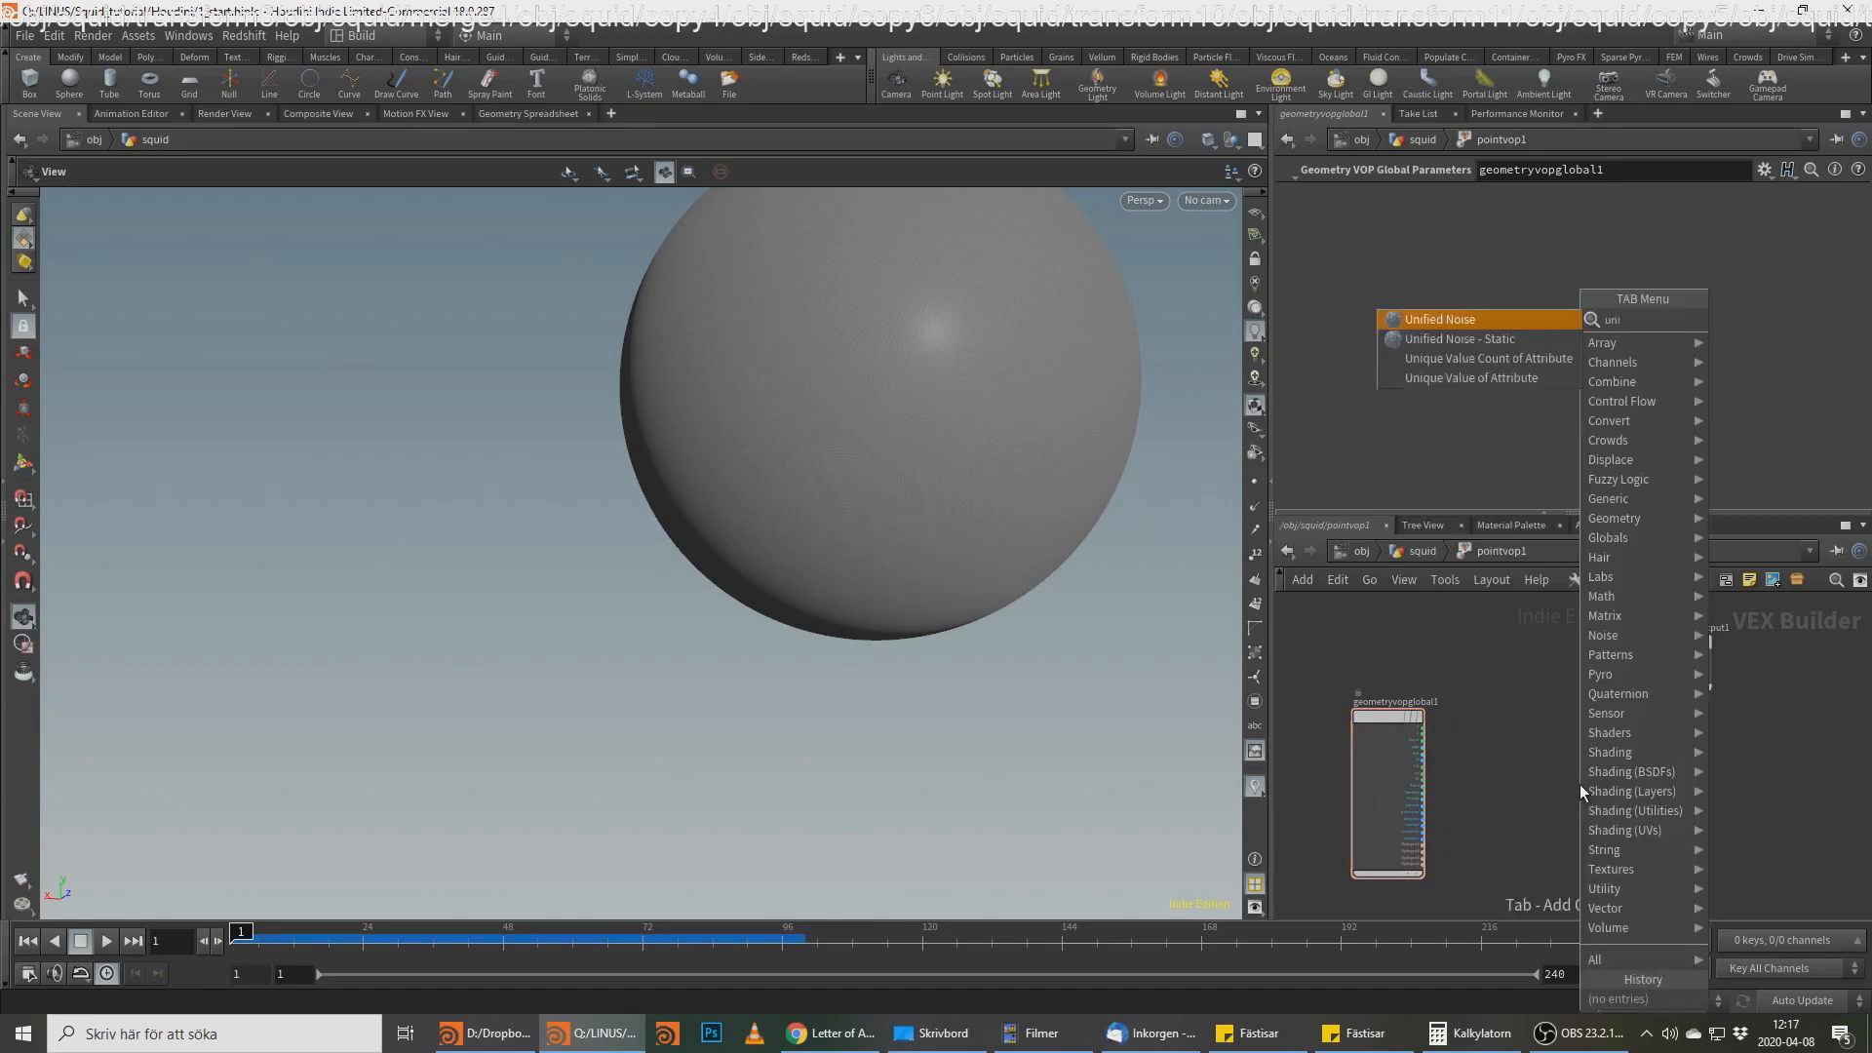
pyautogui.press('Return')
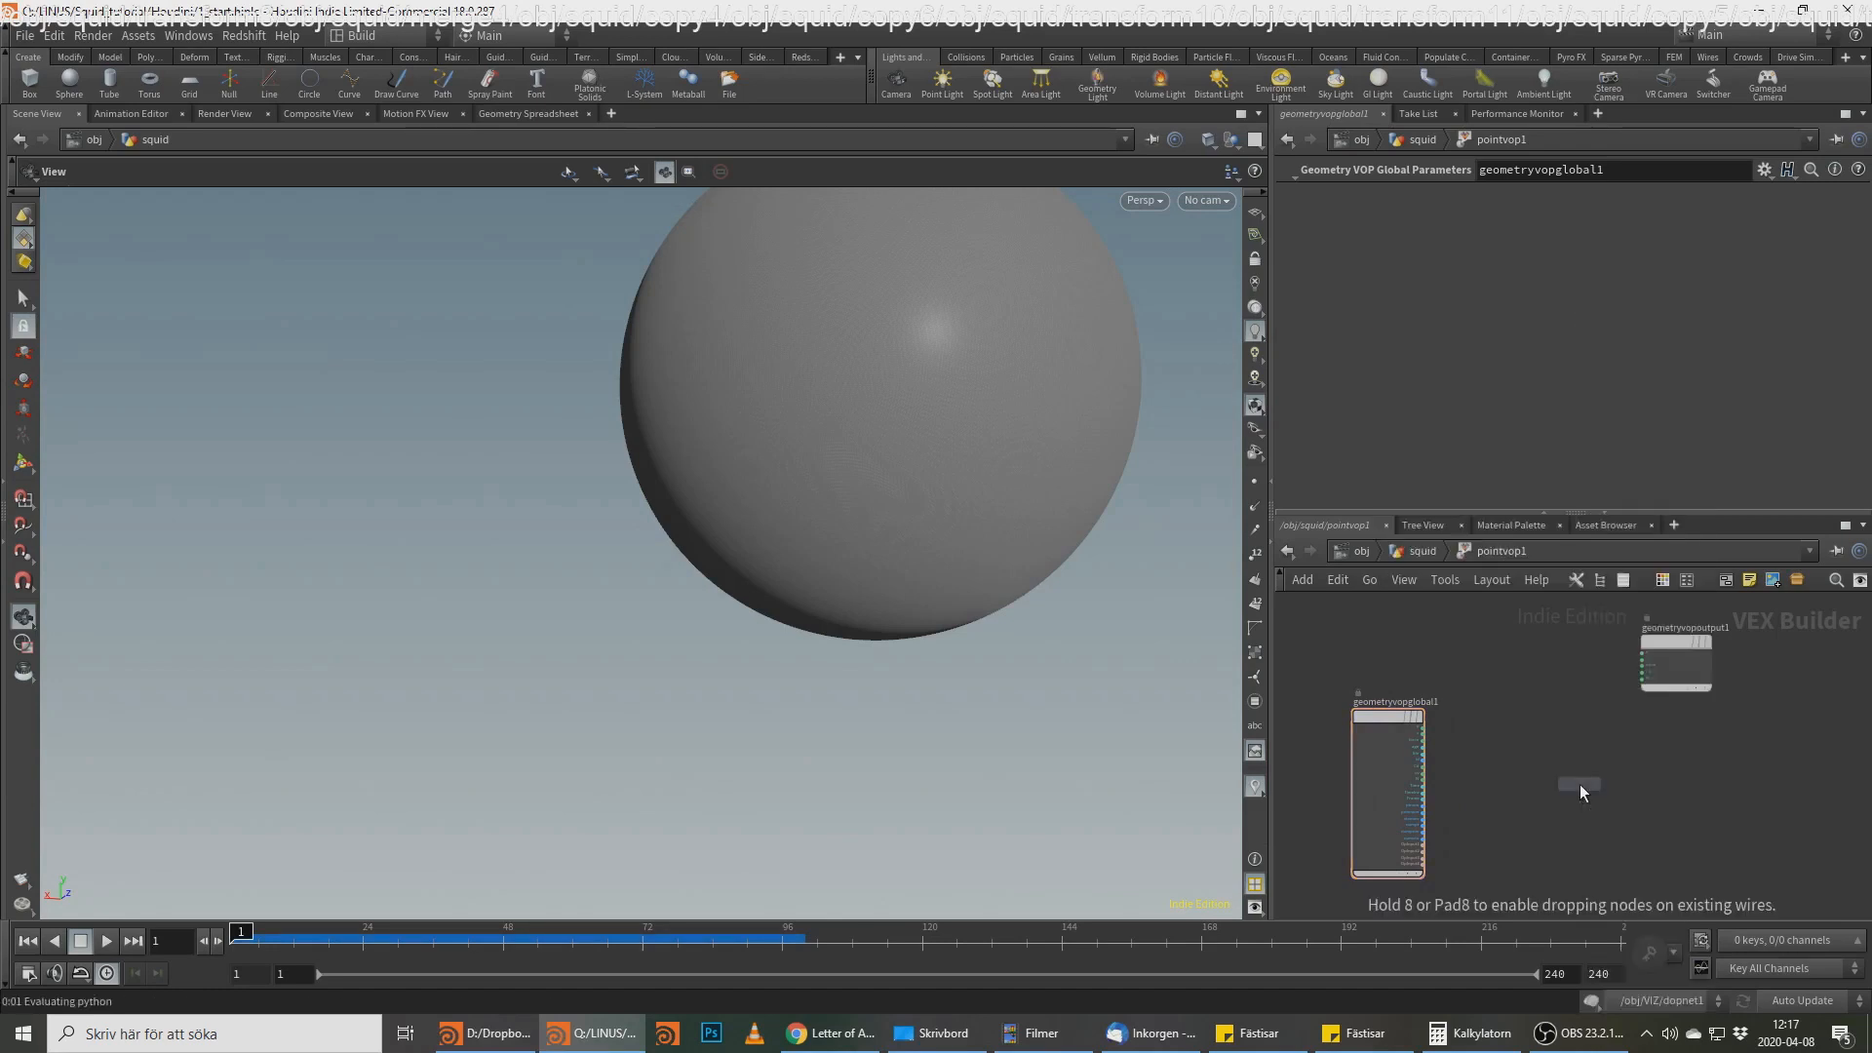
pyautogui.click(1580, 784)
pyautogui.hotkey('alt', 'Tab')
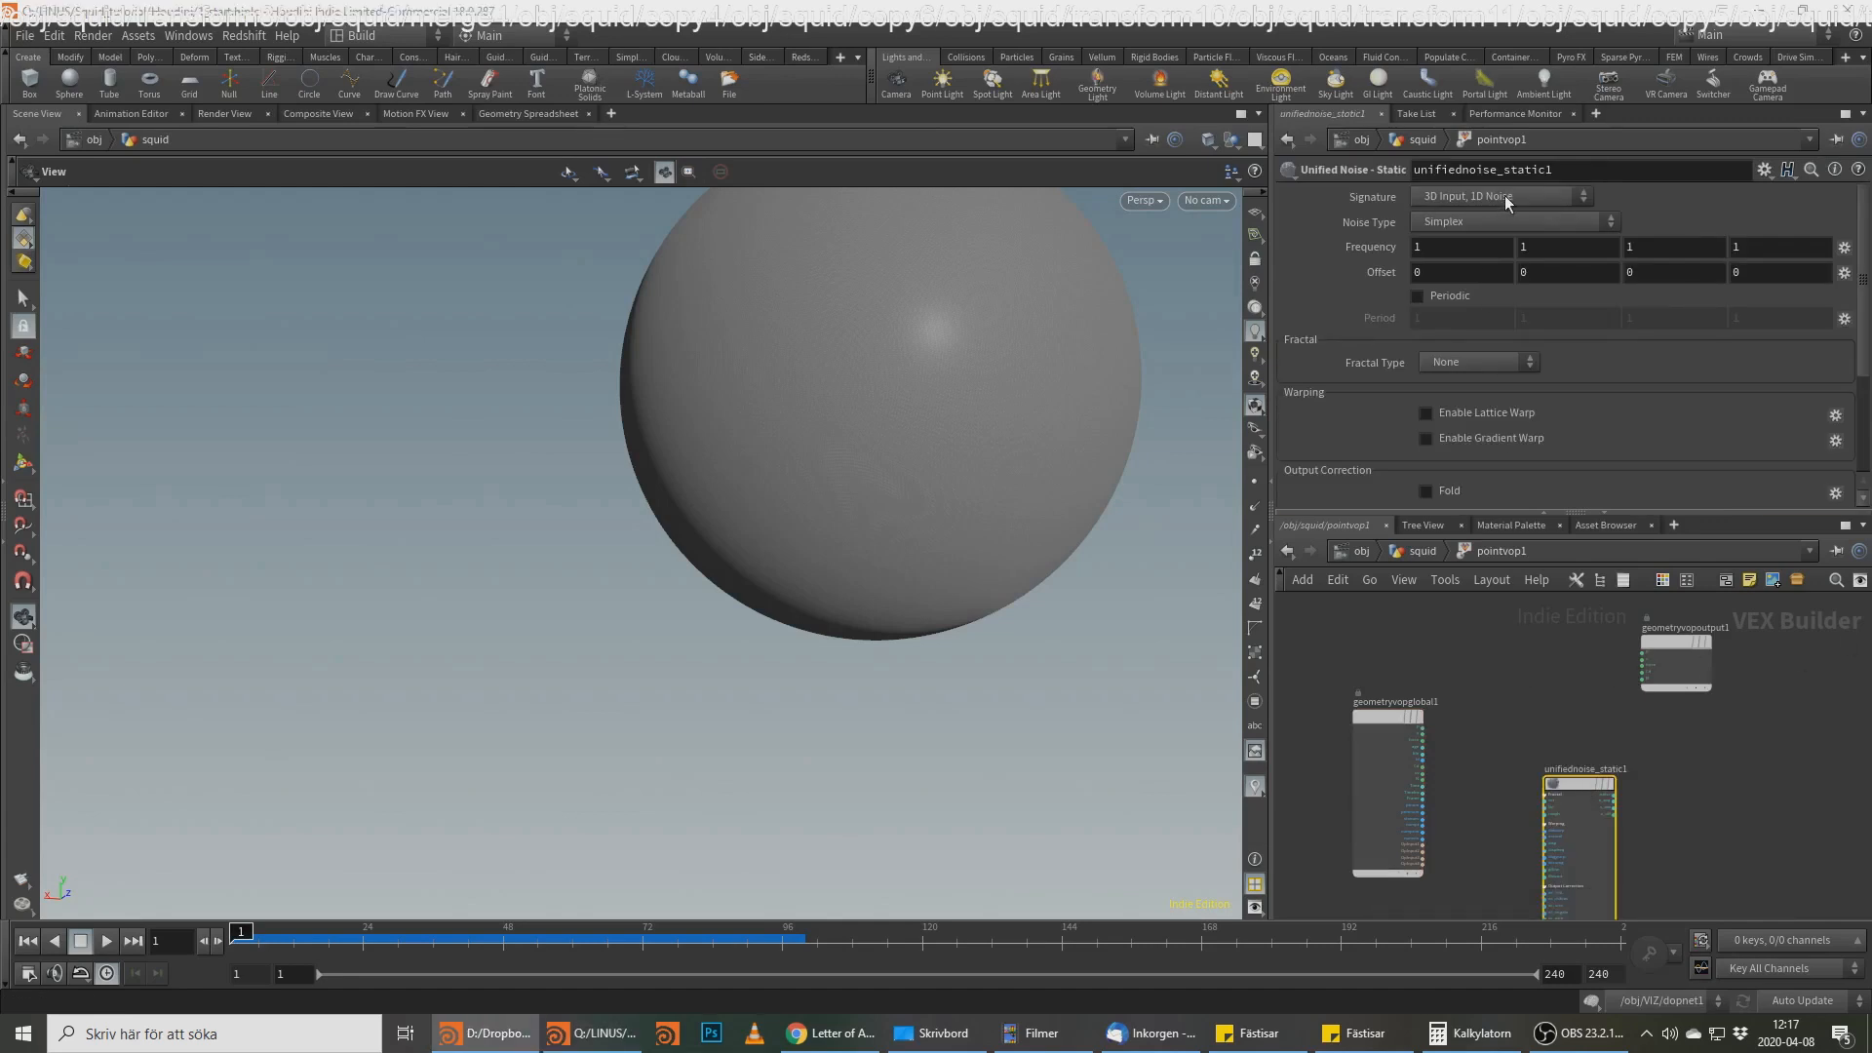
pyautogui.click(1500, 223)
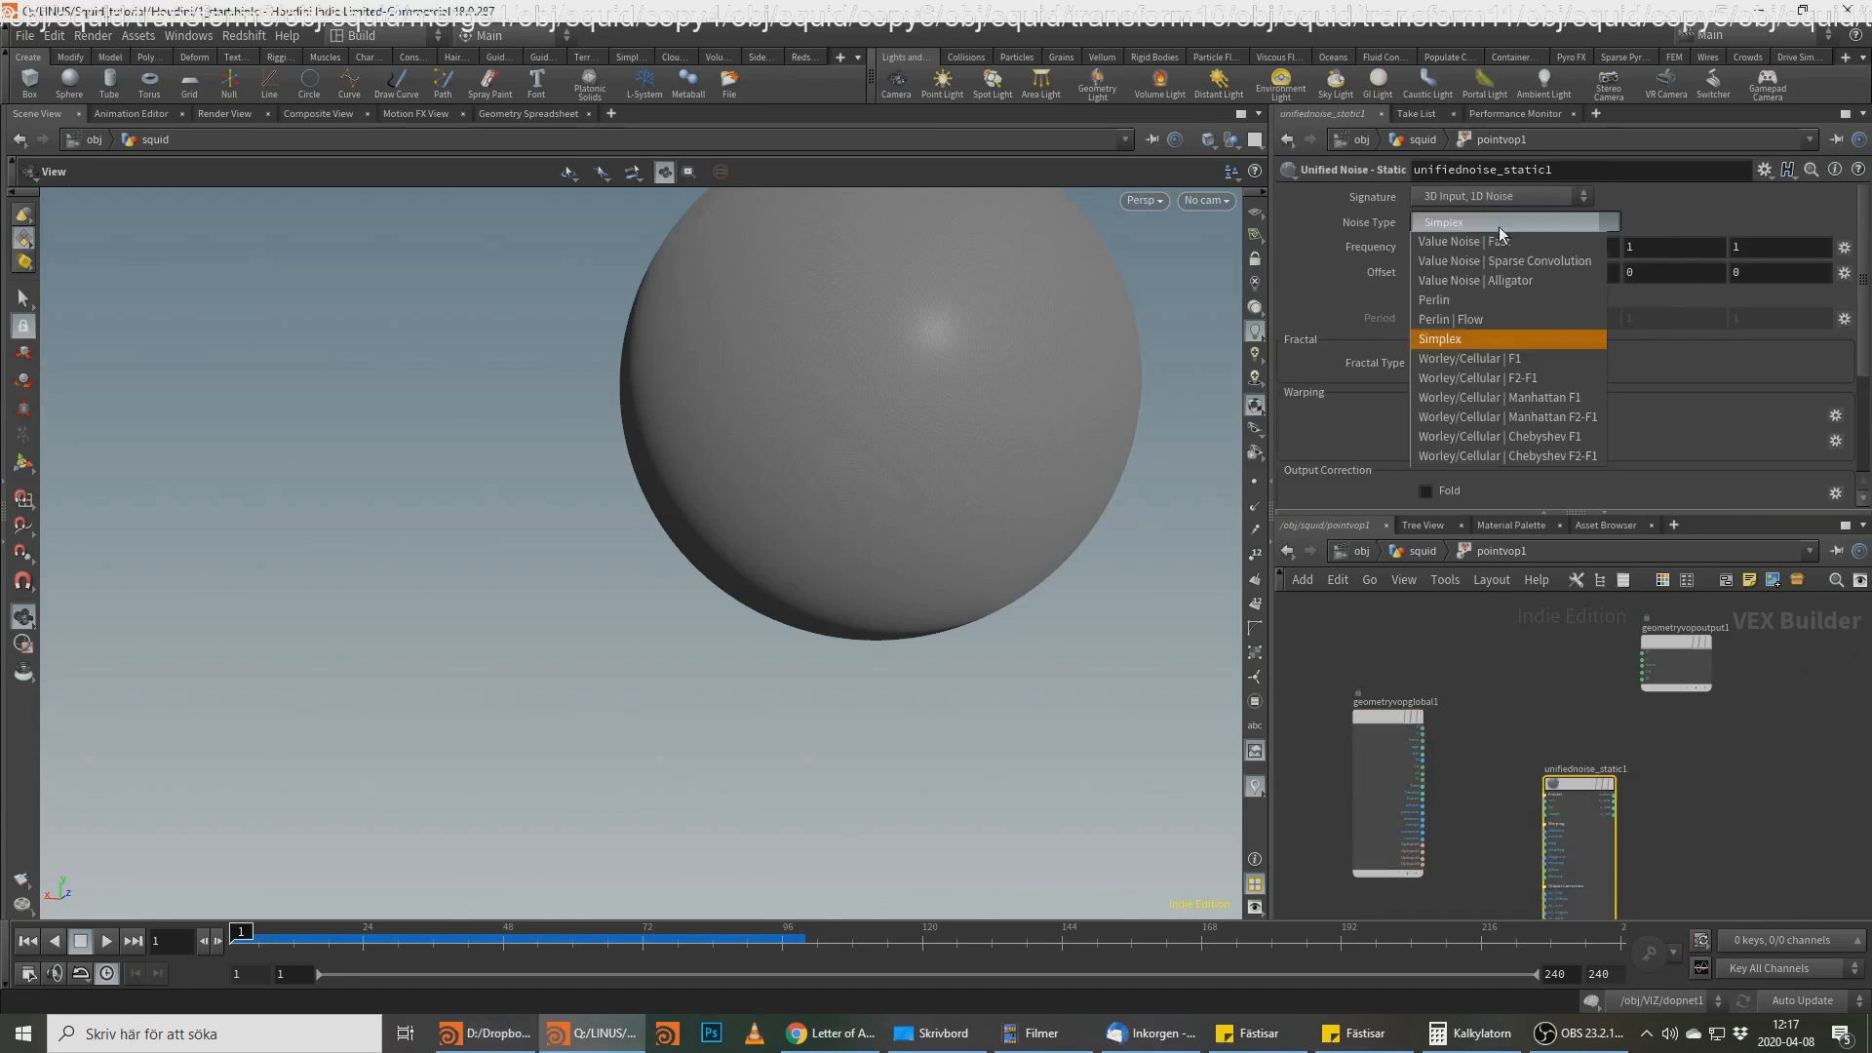
pyautogui.click(1507, 379)
pyautogui.moveTo(1586, 671); pyautogui.dragTo(1635, 583, button='middle')
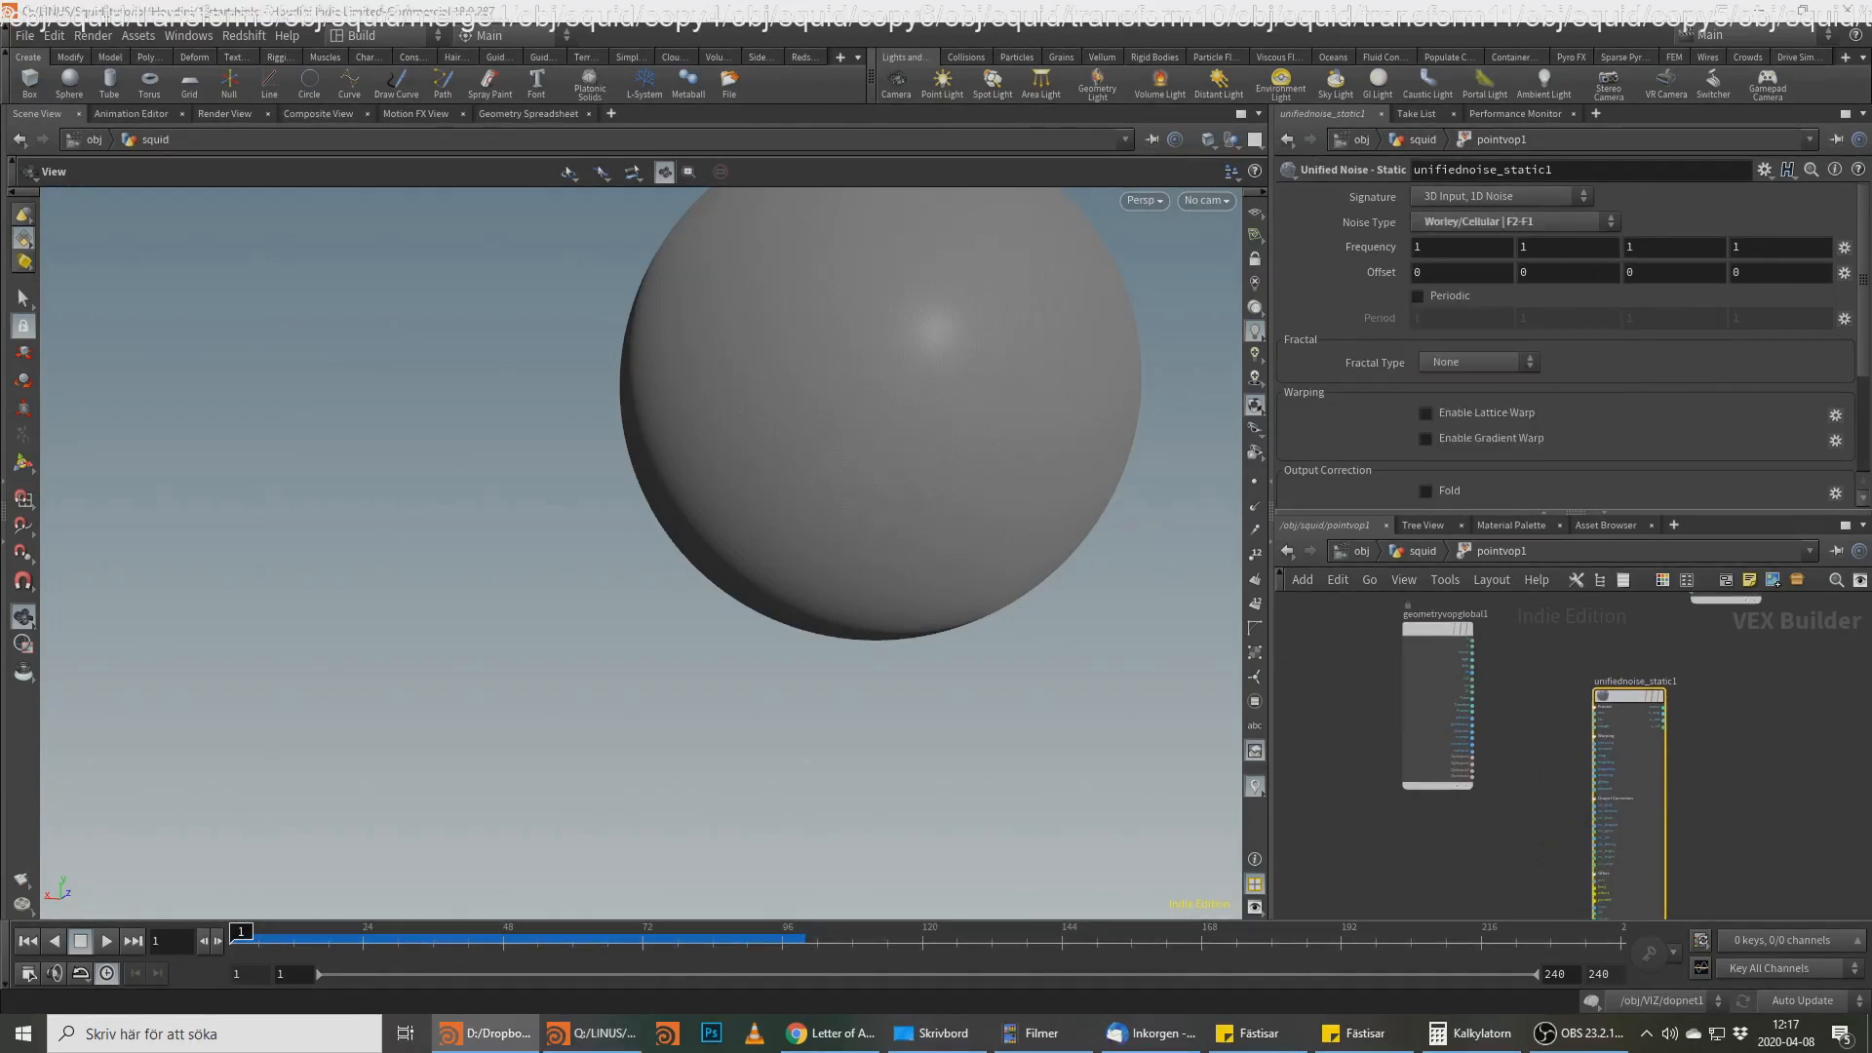
# Step: Make room beside the global parameters and add an Anti-Aliased Noise node fed by their P output
pyautogui.moveTo(1453, 663); pyautogui.dragTo(1360, 688)
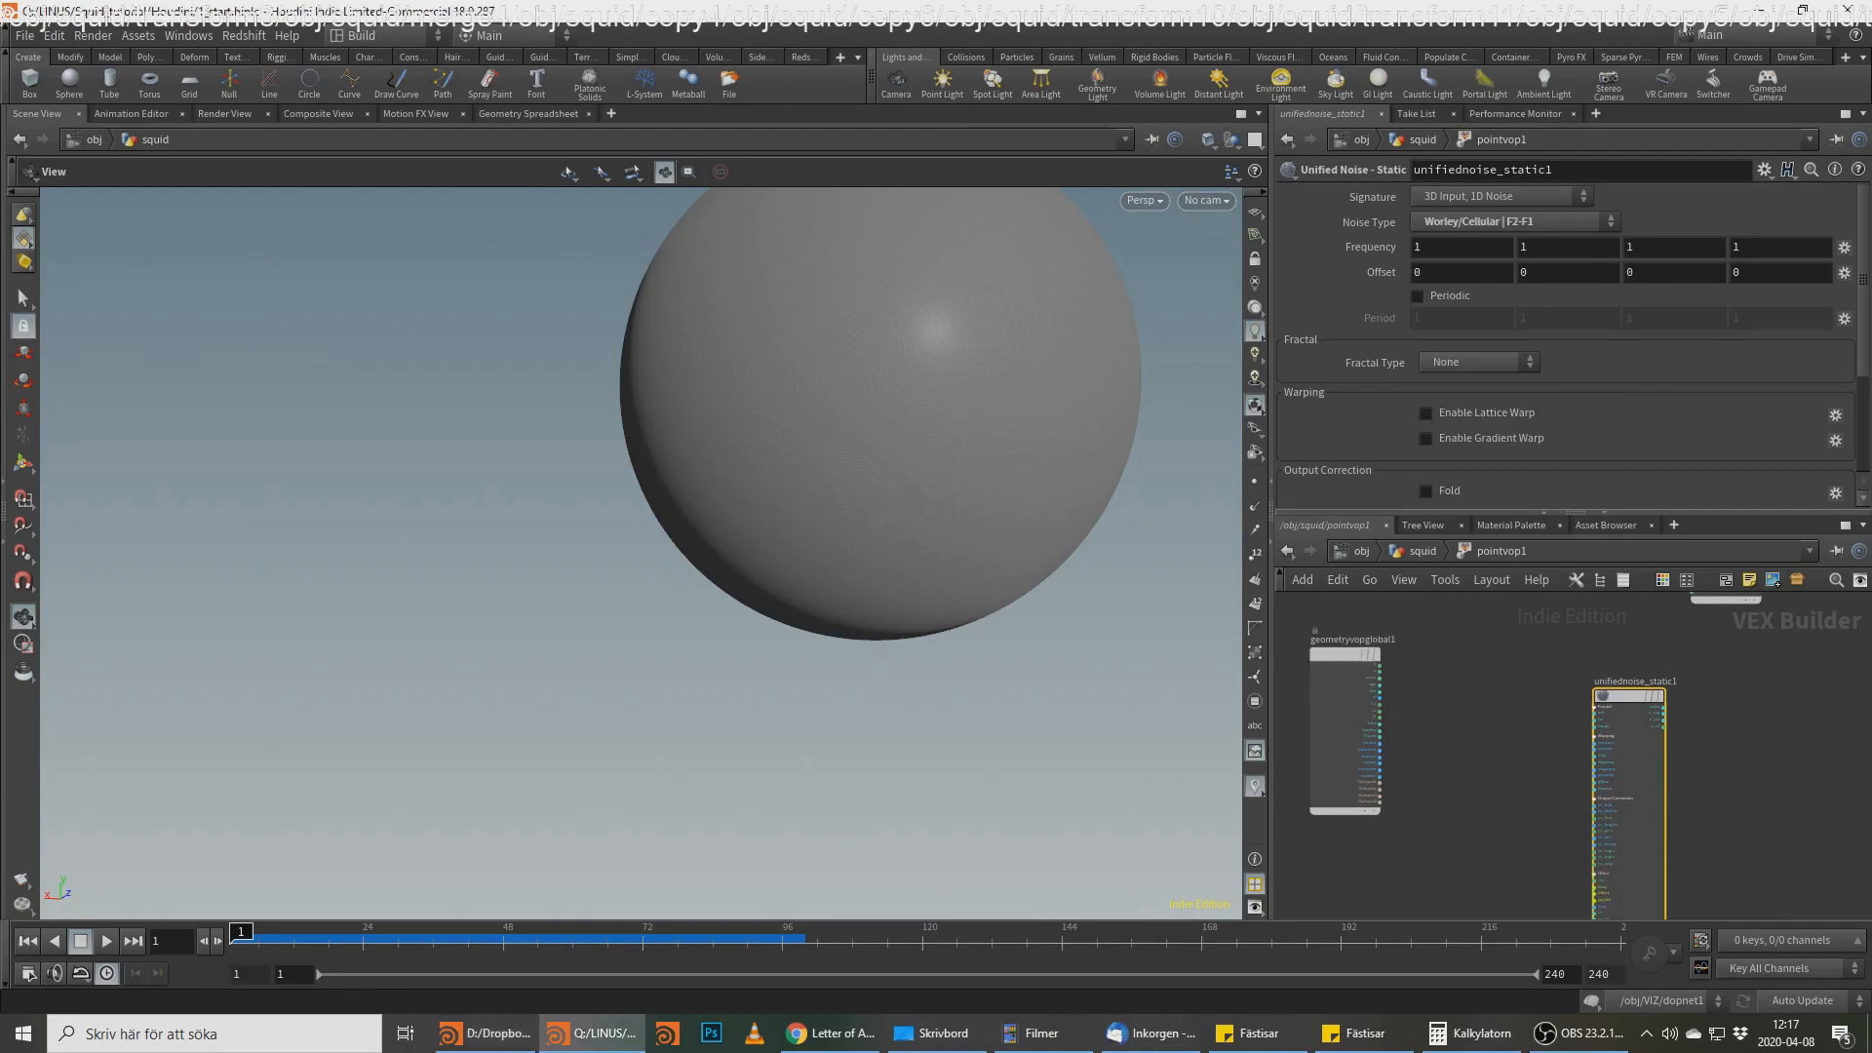
pyautogui.hotkey('alt', 'Tab')
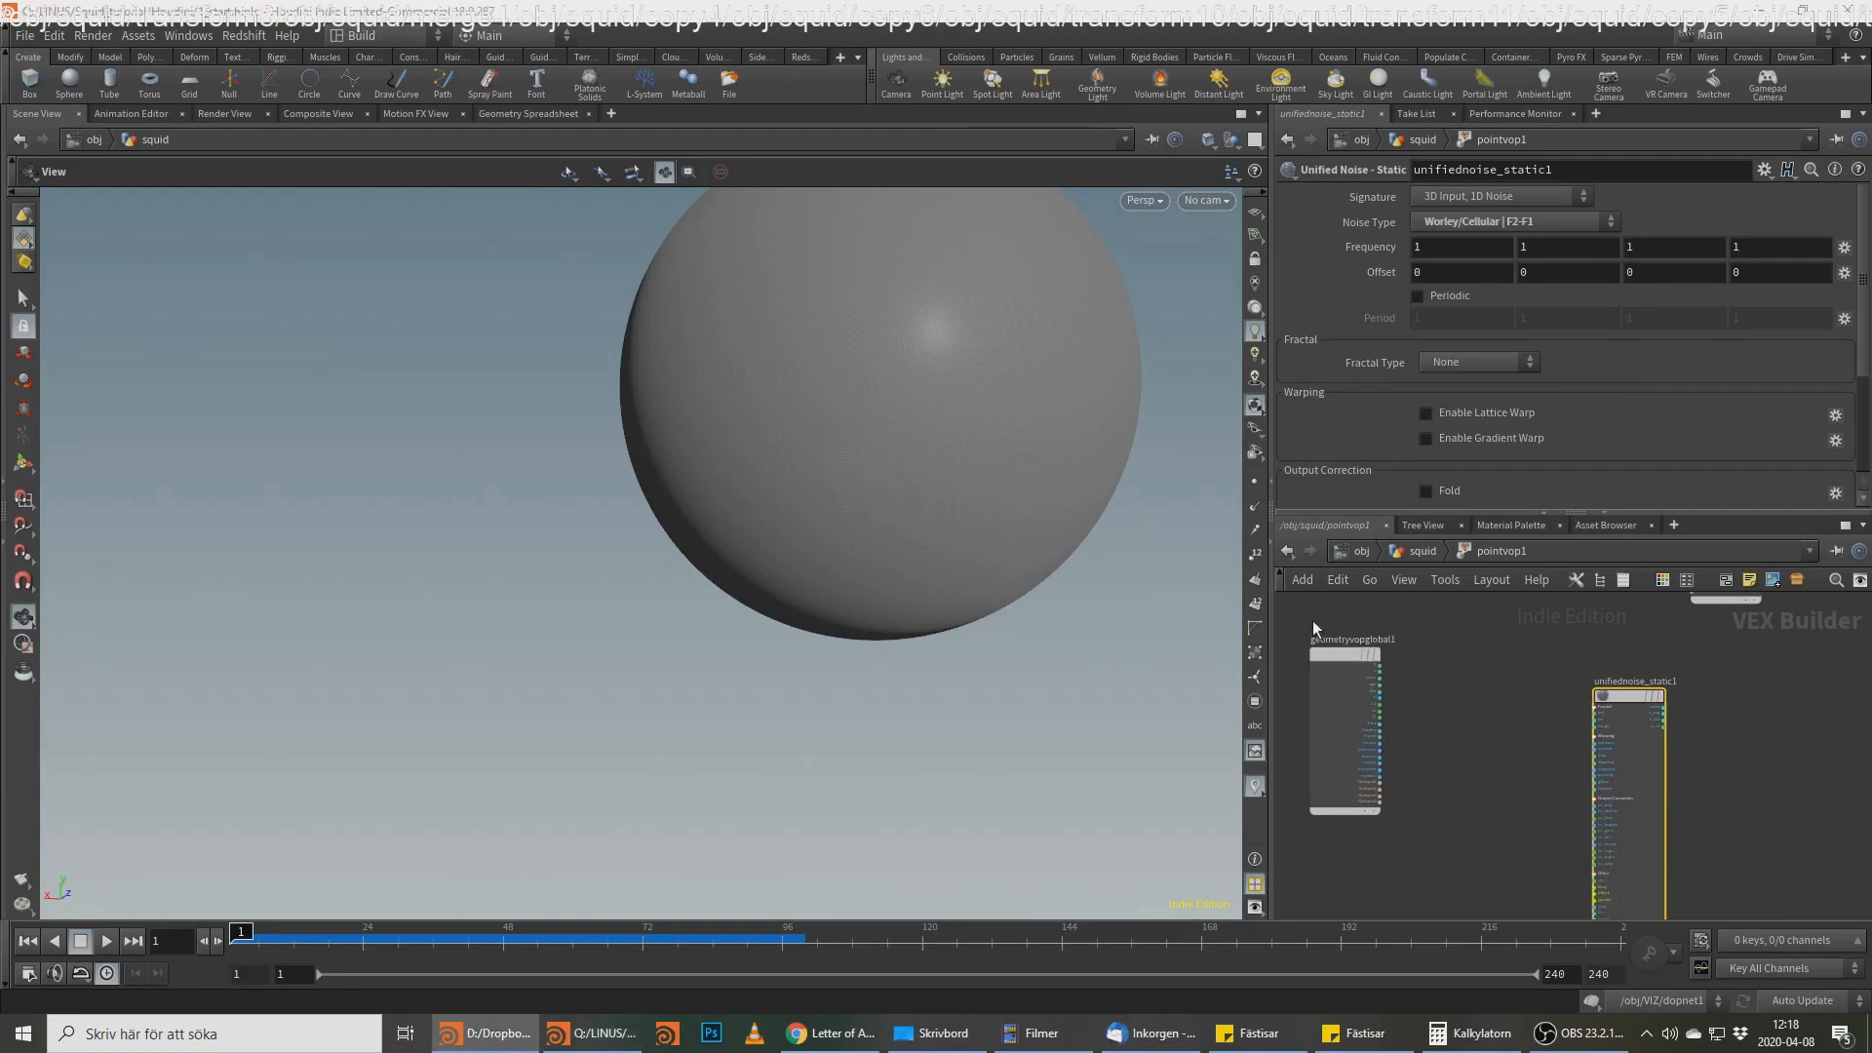
pyautogui.click(1377, 668)
pyautogui.press('Tab')
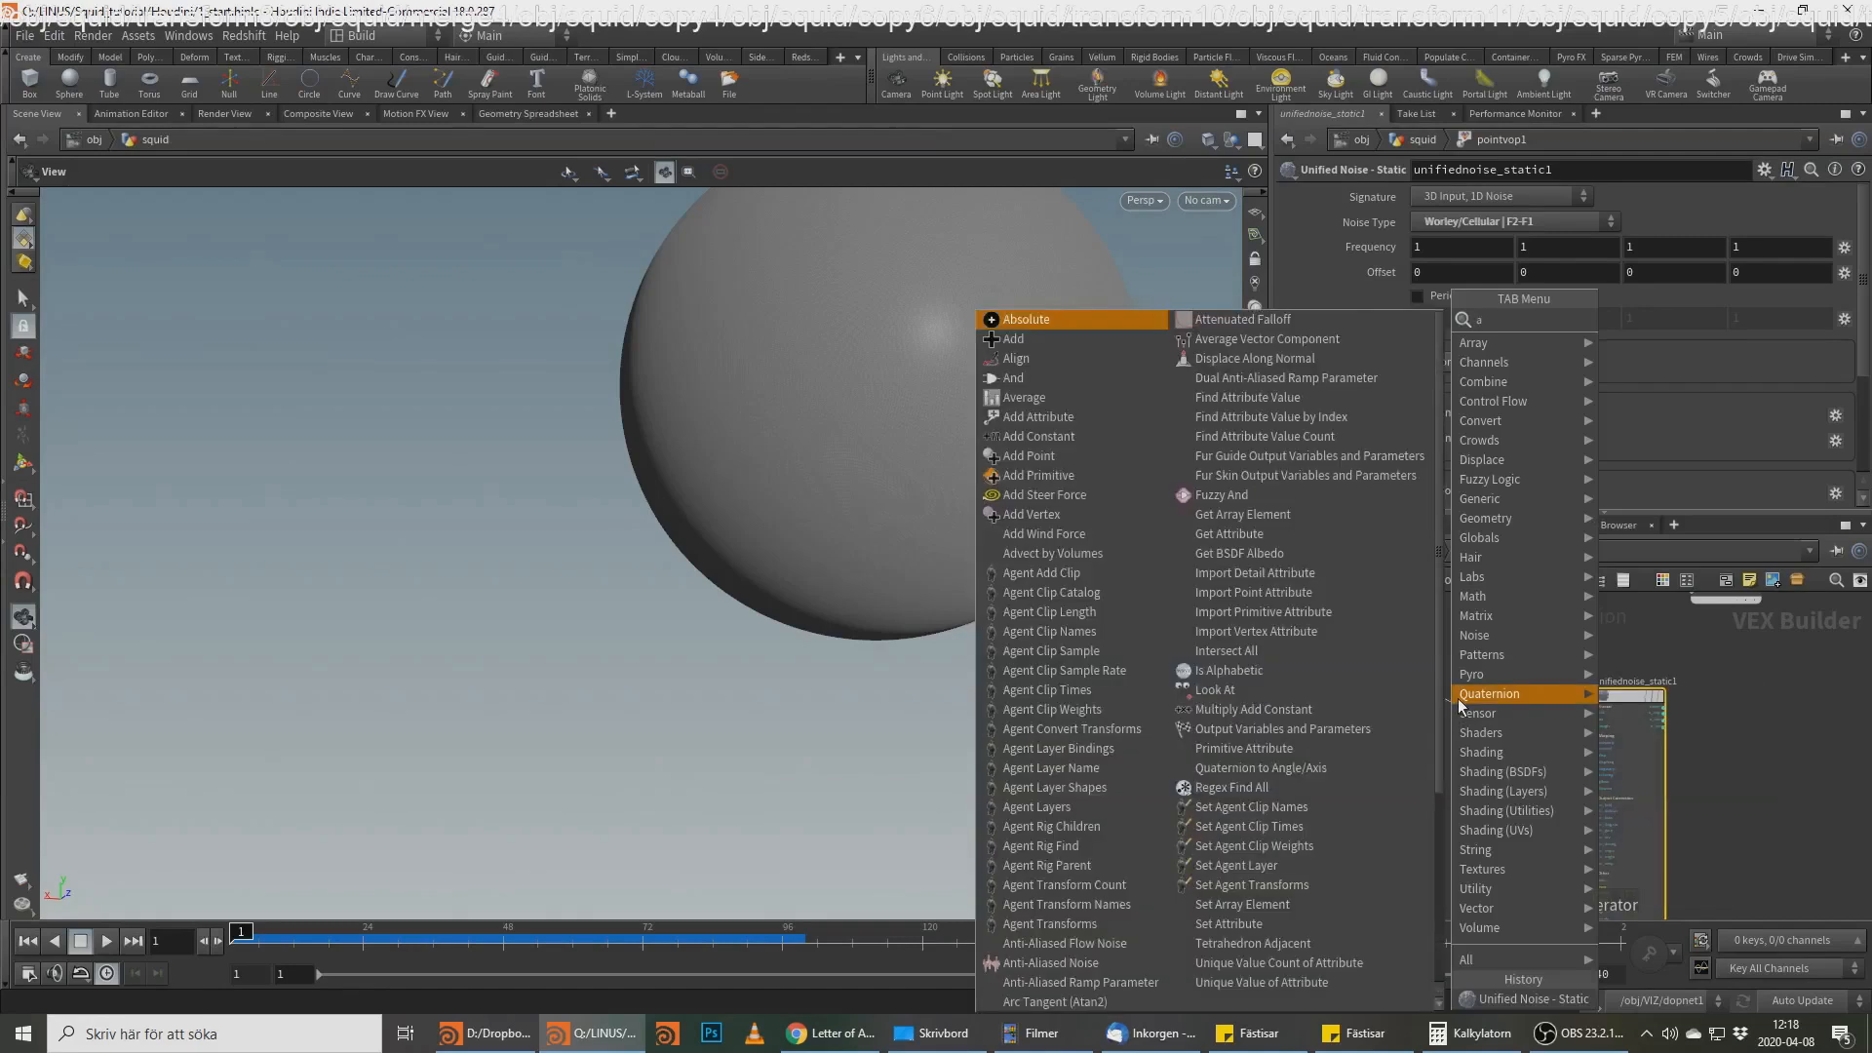
pyautogui.write('aa n')
pyautogui.press('Return')
pyautogui.click(1459, 699)
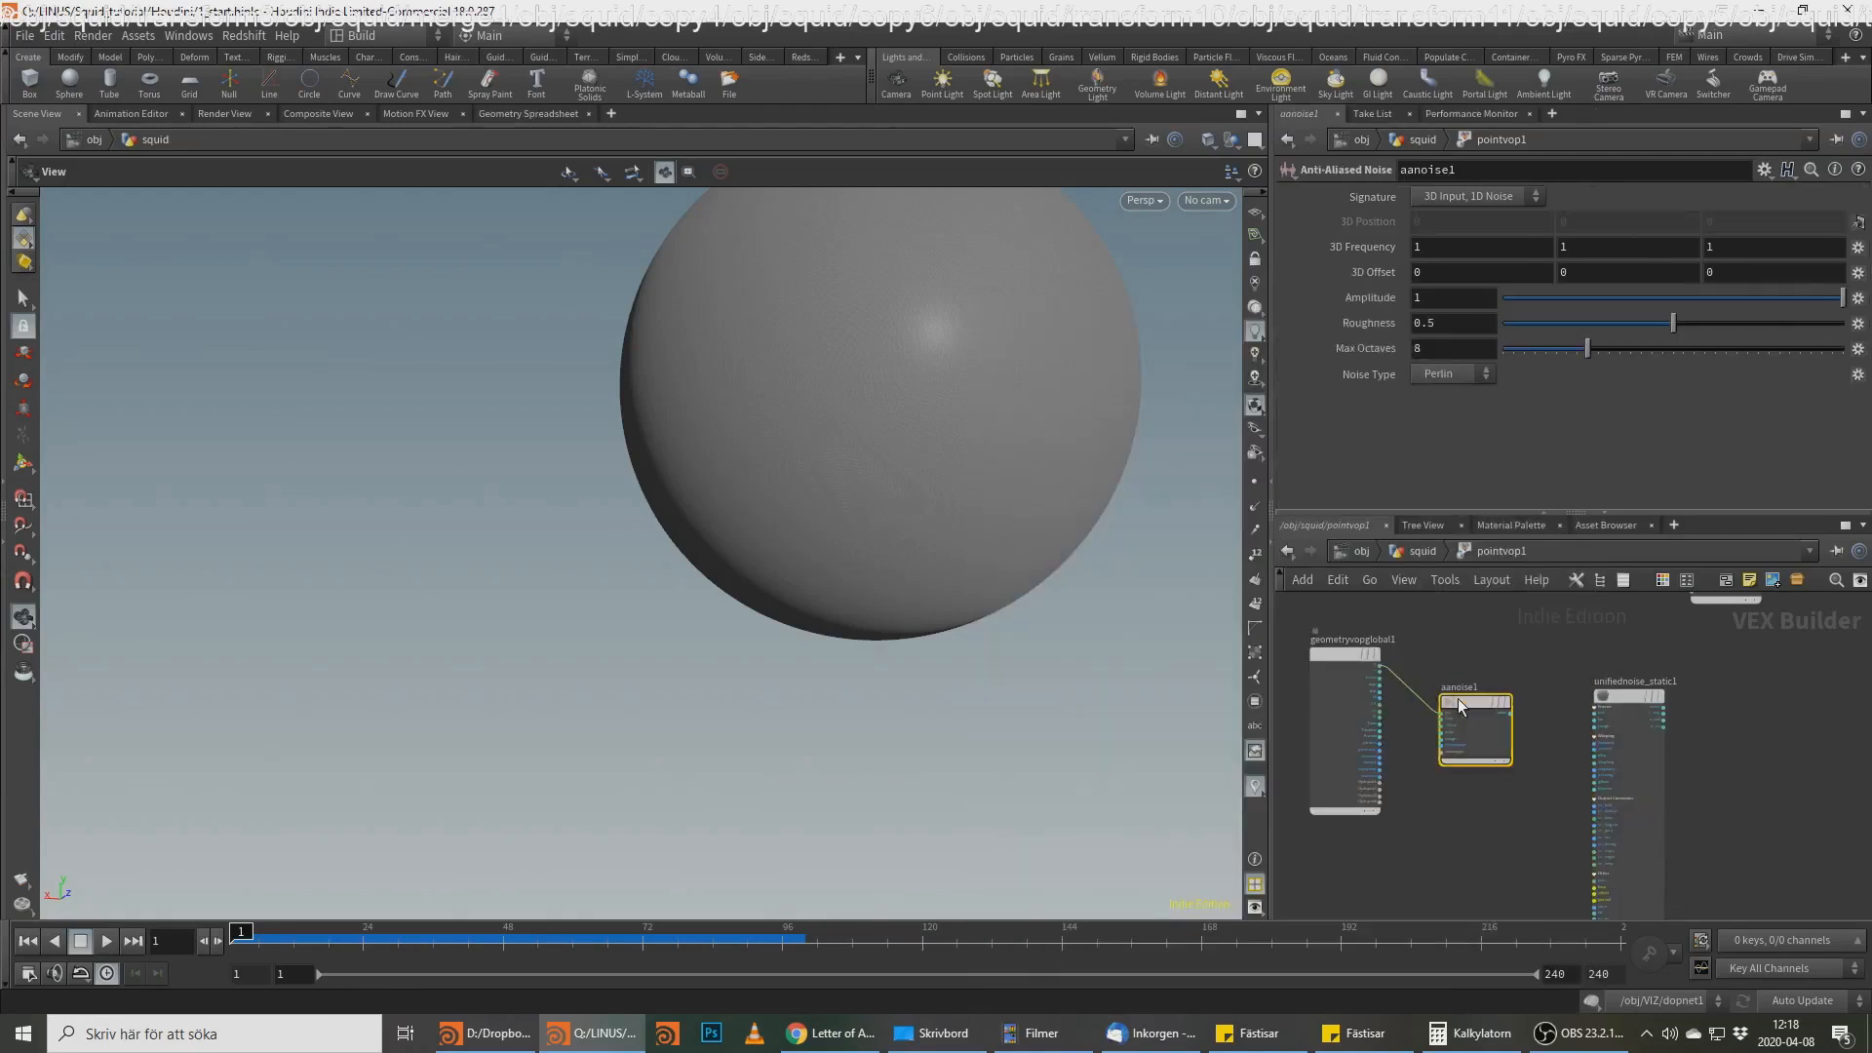
# Step: Set the Anti-Aliased Noise's 3D frequency to 0.7 on all three axes and reposition the node
pyautogui.moveTo(1547, 753); pyautogui.dragTo(1538, 703, button='middle')
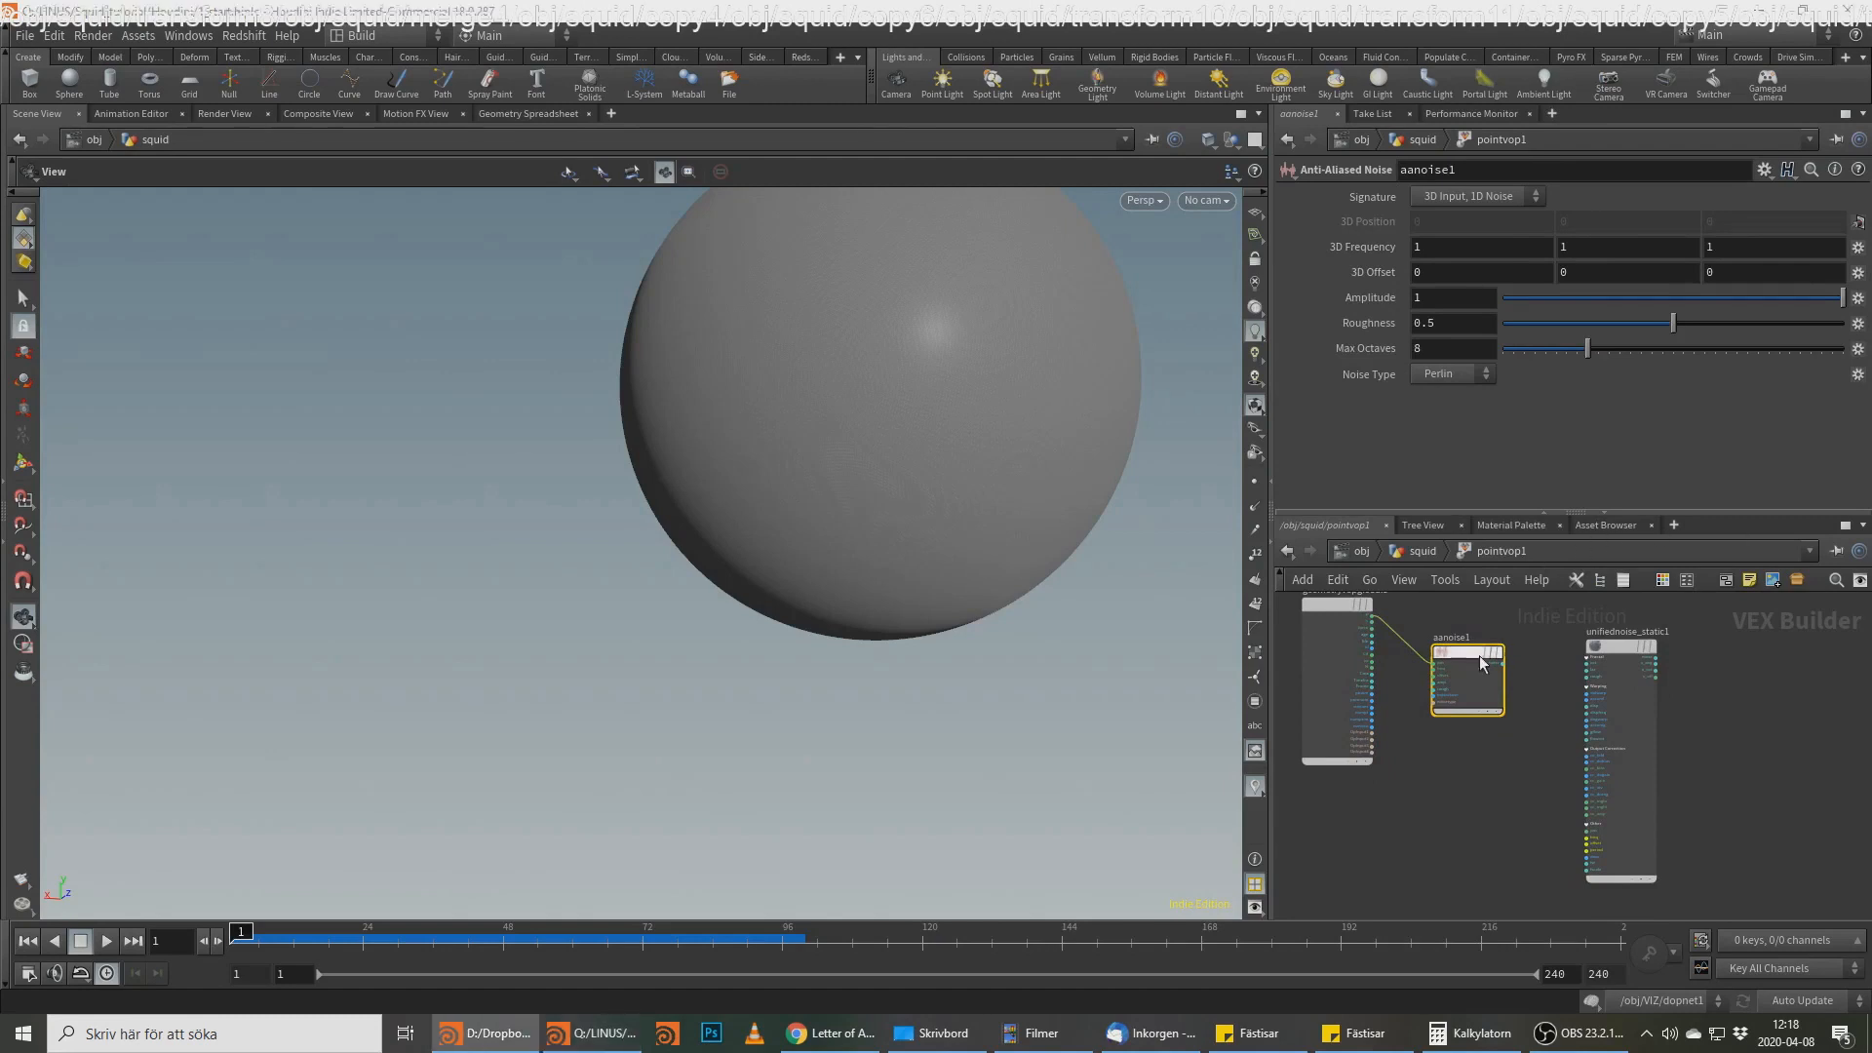
pyautogui.moveTo(1479, 655); pyautogui.dragTo(1465, 686)
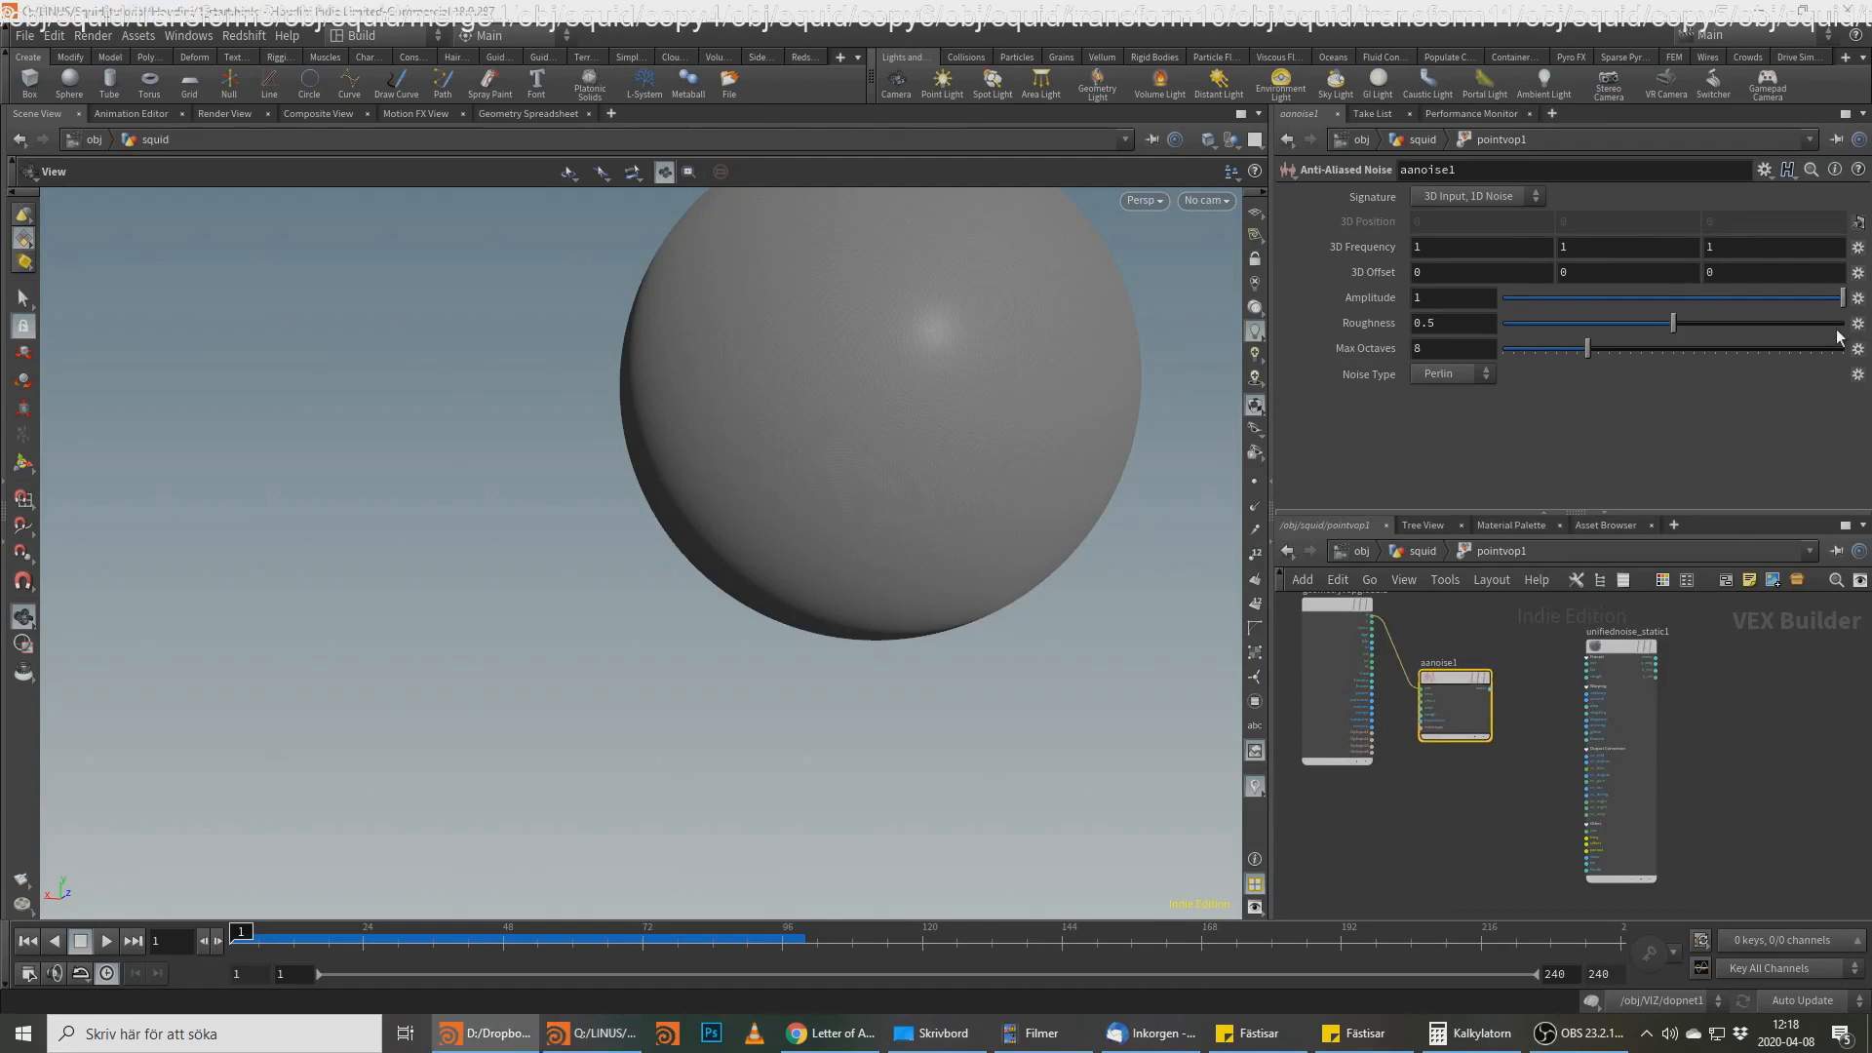
pyautogui.moveTo(1337, 247); pyautogui.dragTo(1285, 246, button='middle')
pyautogui.moveTo(1490, 686); pyautogui.dragTo(1497, 686)
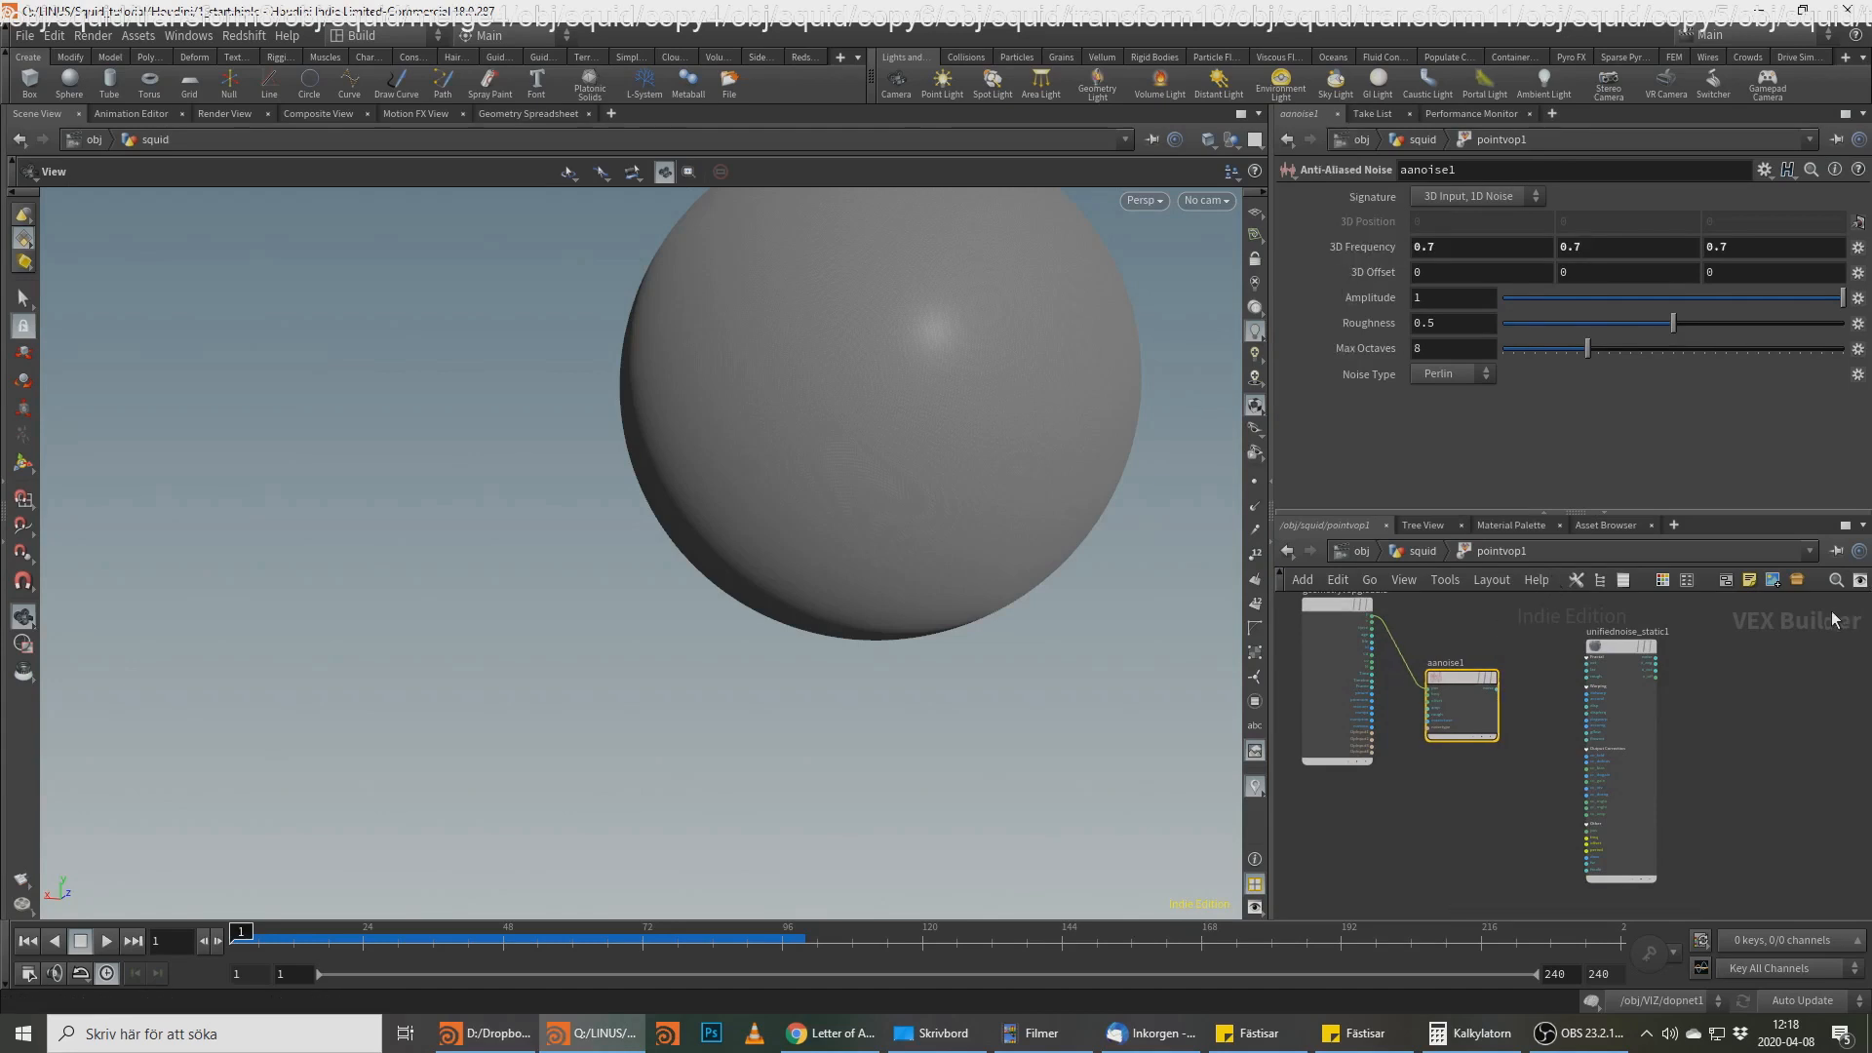
# Step: Connect the Anti-Aliased Noise output to the Cd input of the geometry output node
pyautogui.moveTo(1711, 655); pyautogui.dragTo(1586, 692, button='middle')
pyautogui.moveTo(1371, 725); pyautogui.dragTo(1826, 647)
pyautogui.moveTo(1797, 664); pyautogui.dragTo(1583, 746, button='middle')
pyautogui.scroll(2, 1304, 646)
pyautogui.click(1365, 660)
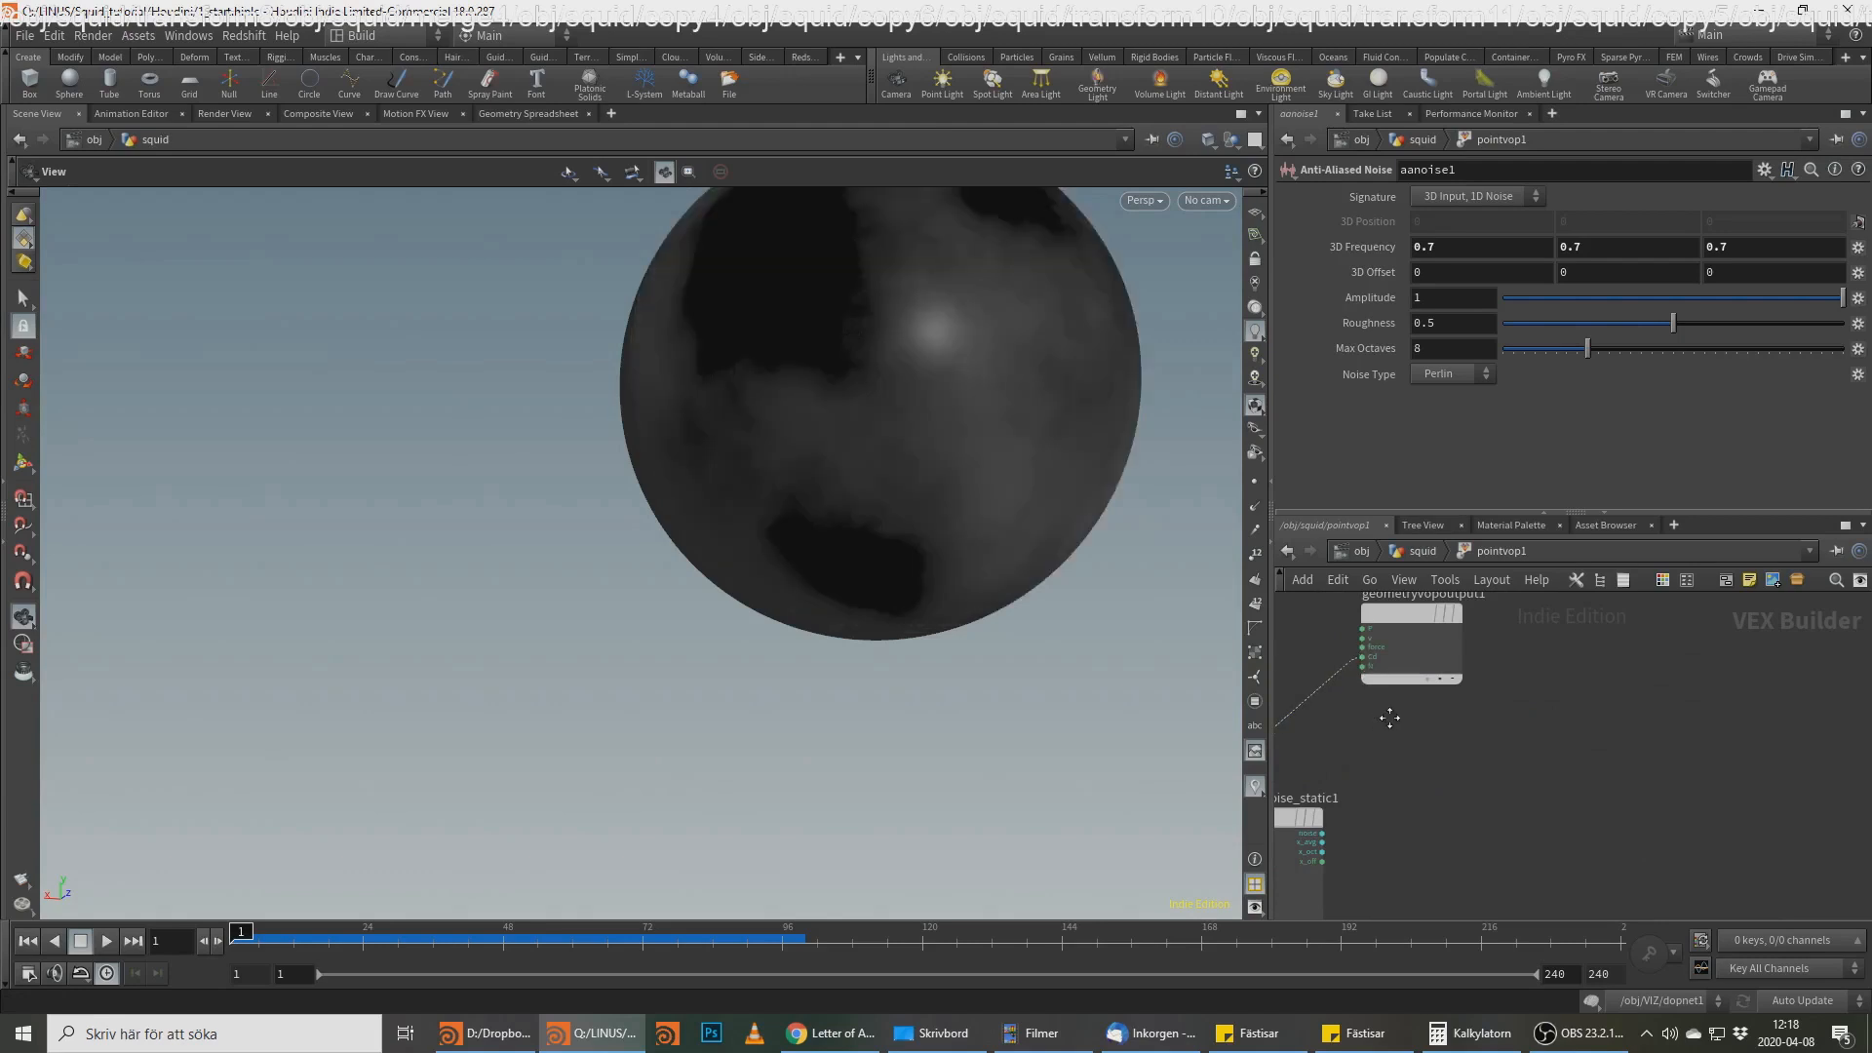
pyautogui.moveTo(1392, 718); pyautogui.dragTo(1578, 693, button='middle')
pyautogui.hotkey('alt', 'Tab')
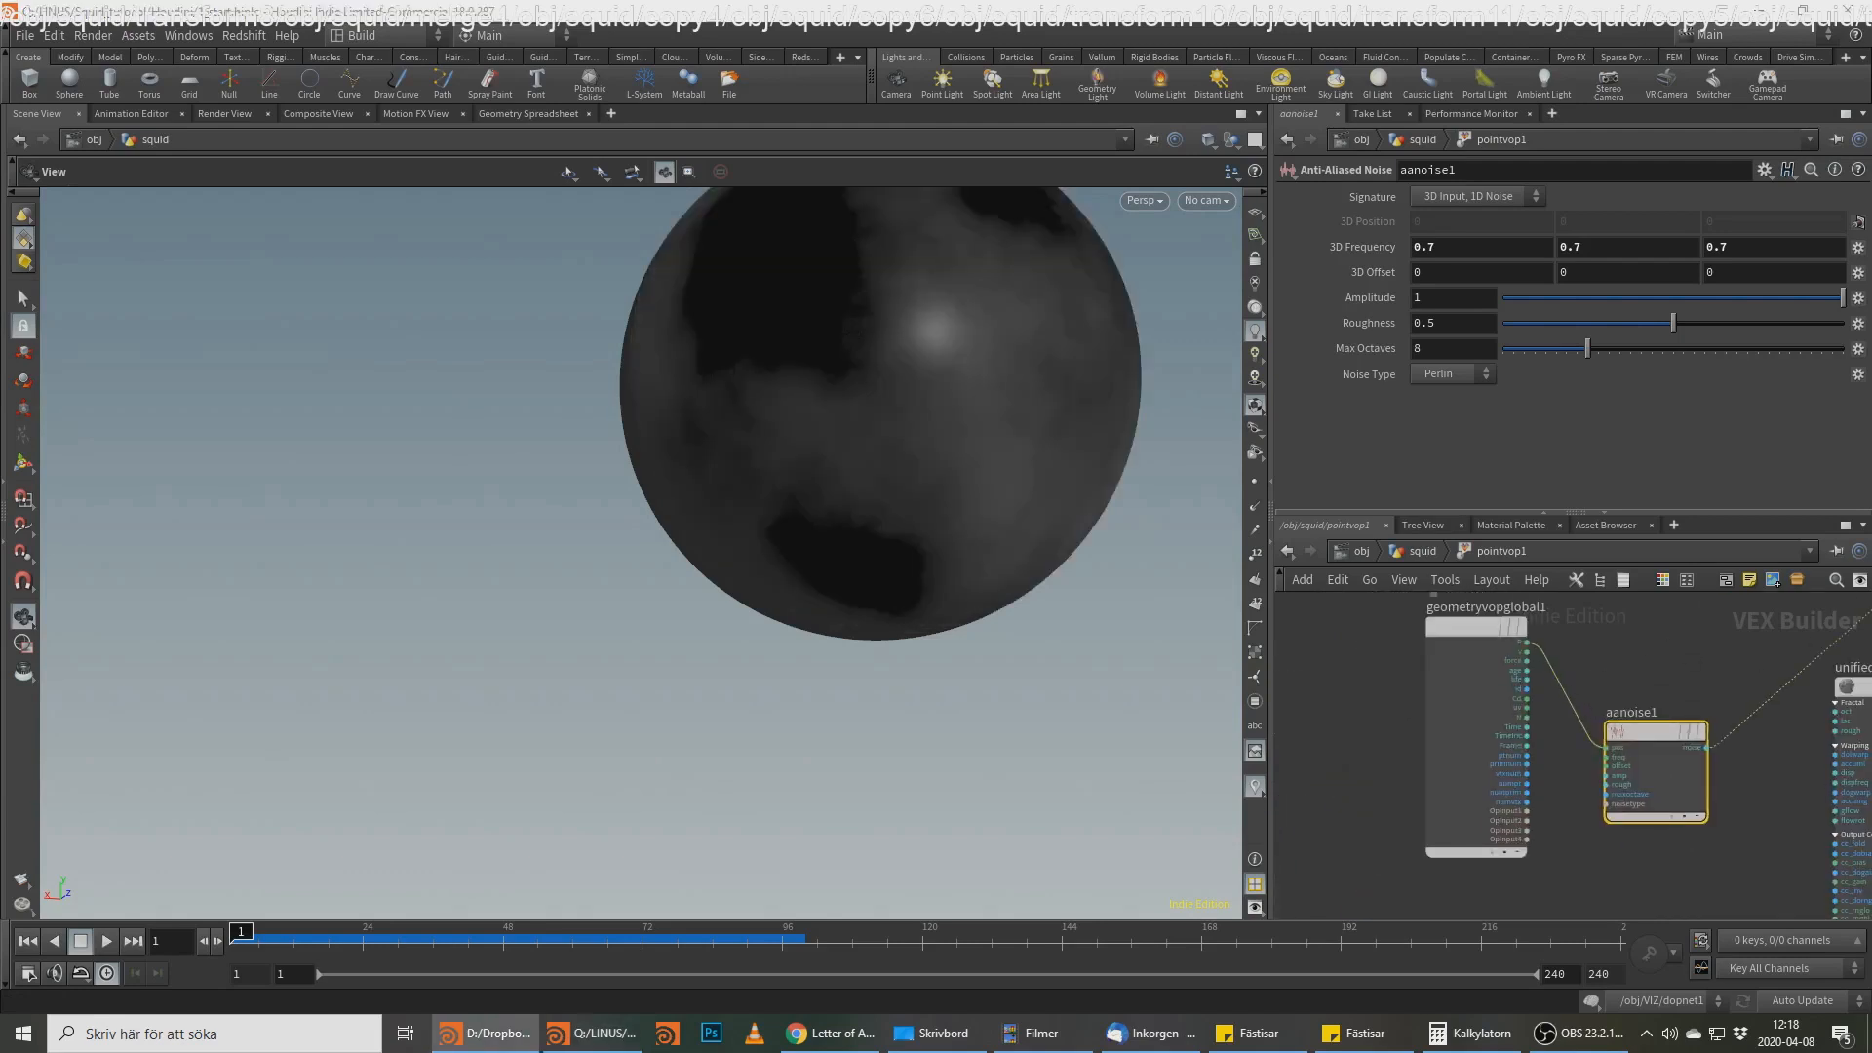
# Step: Insert a Fit Range node on the wire between the Anti-Aliased Noise and the geometry output
pyautogui.moveTo(1647, 729); pyautogui.dragTo(1602, 735)
pyautogui.press('Tab')
pyautogui.write('fit')
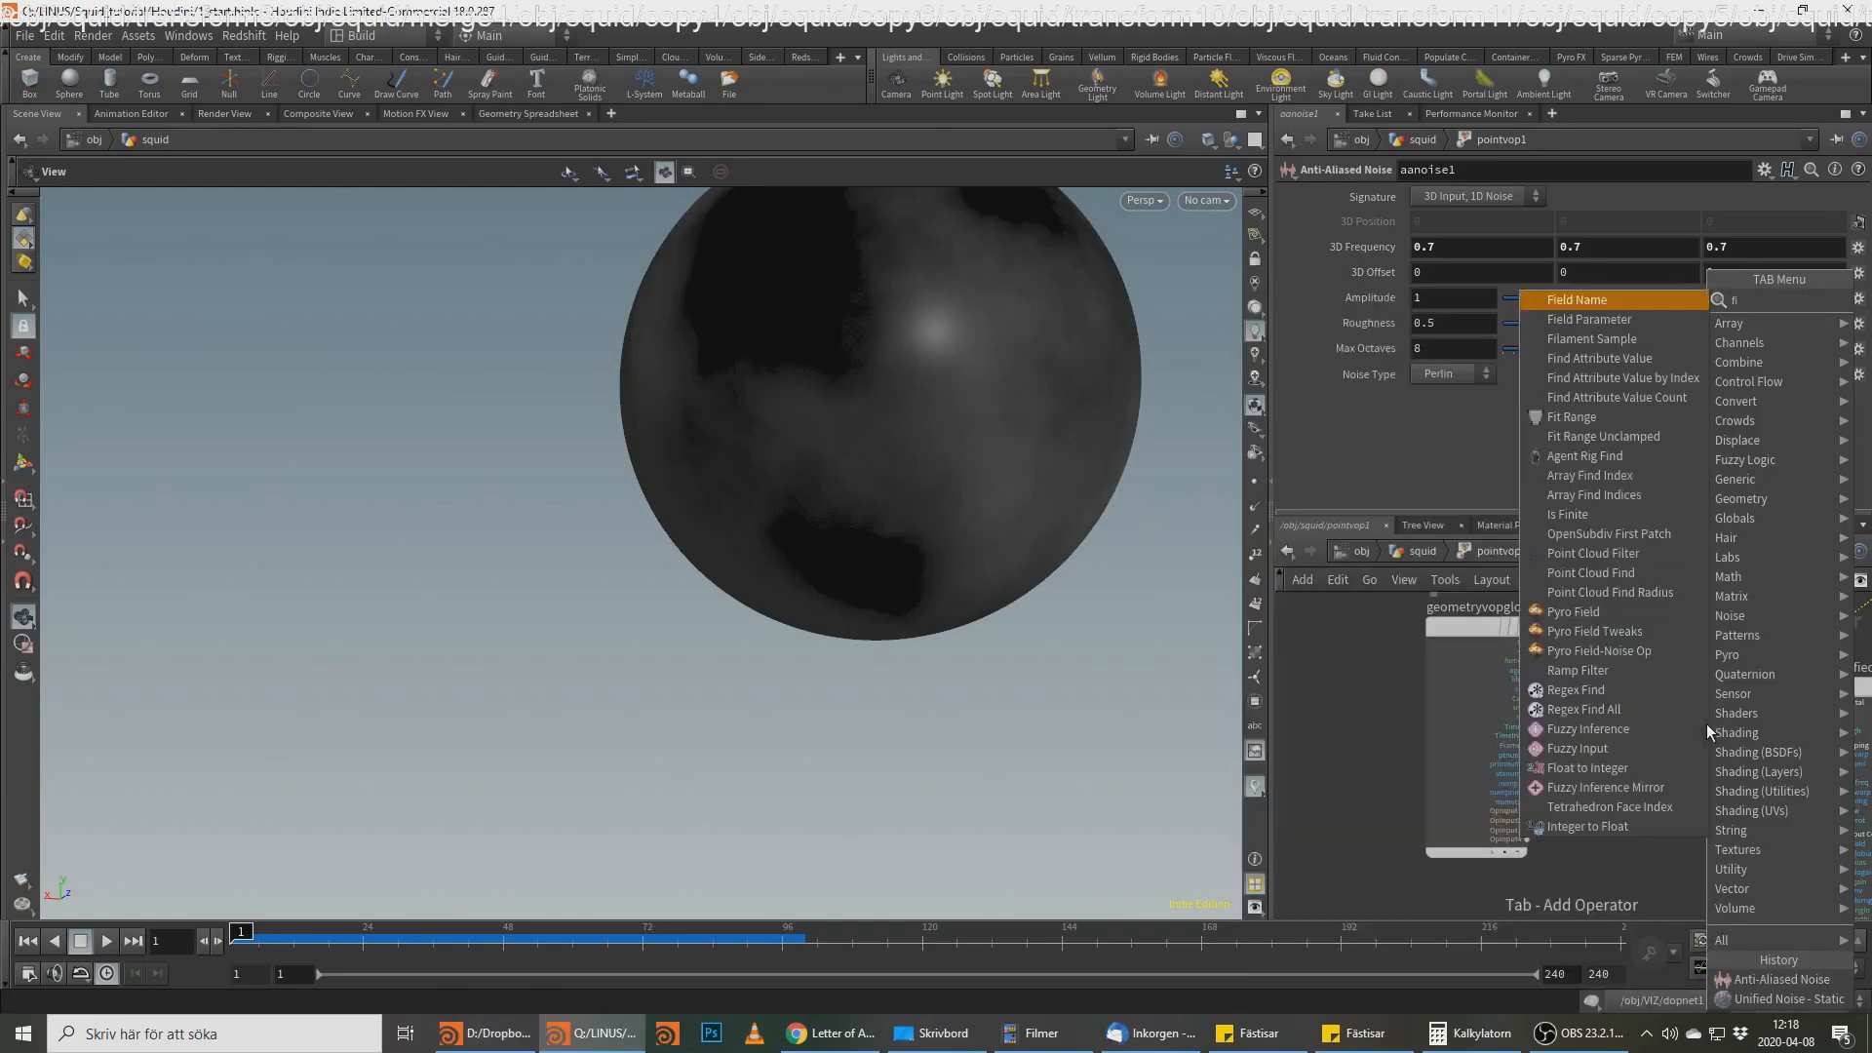
pyautogui.press('Return')
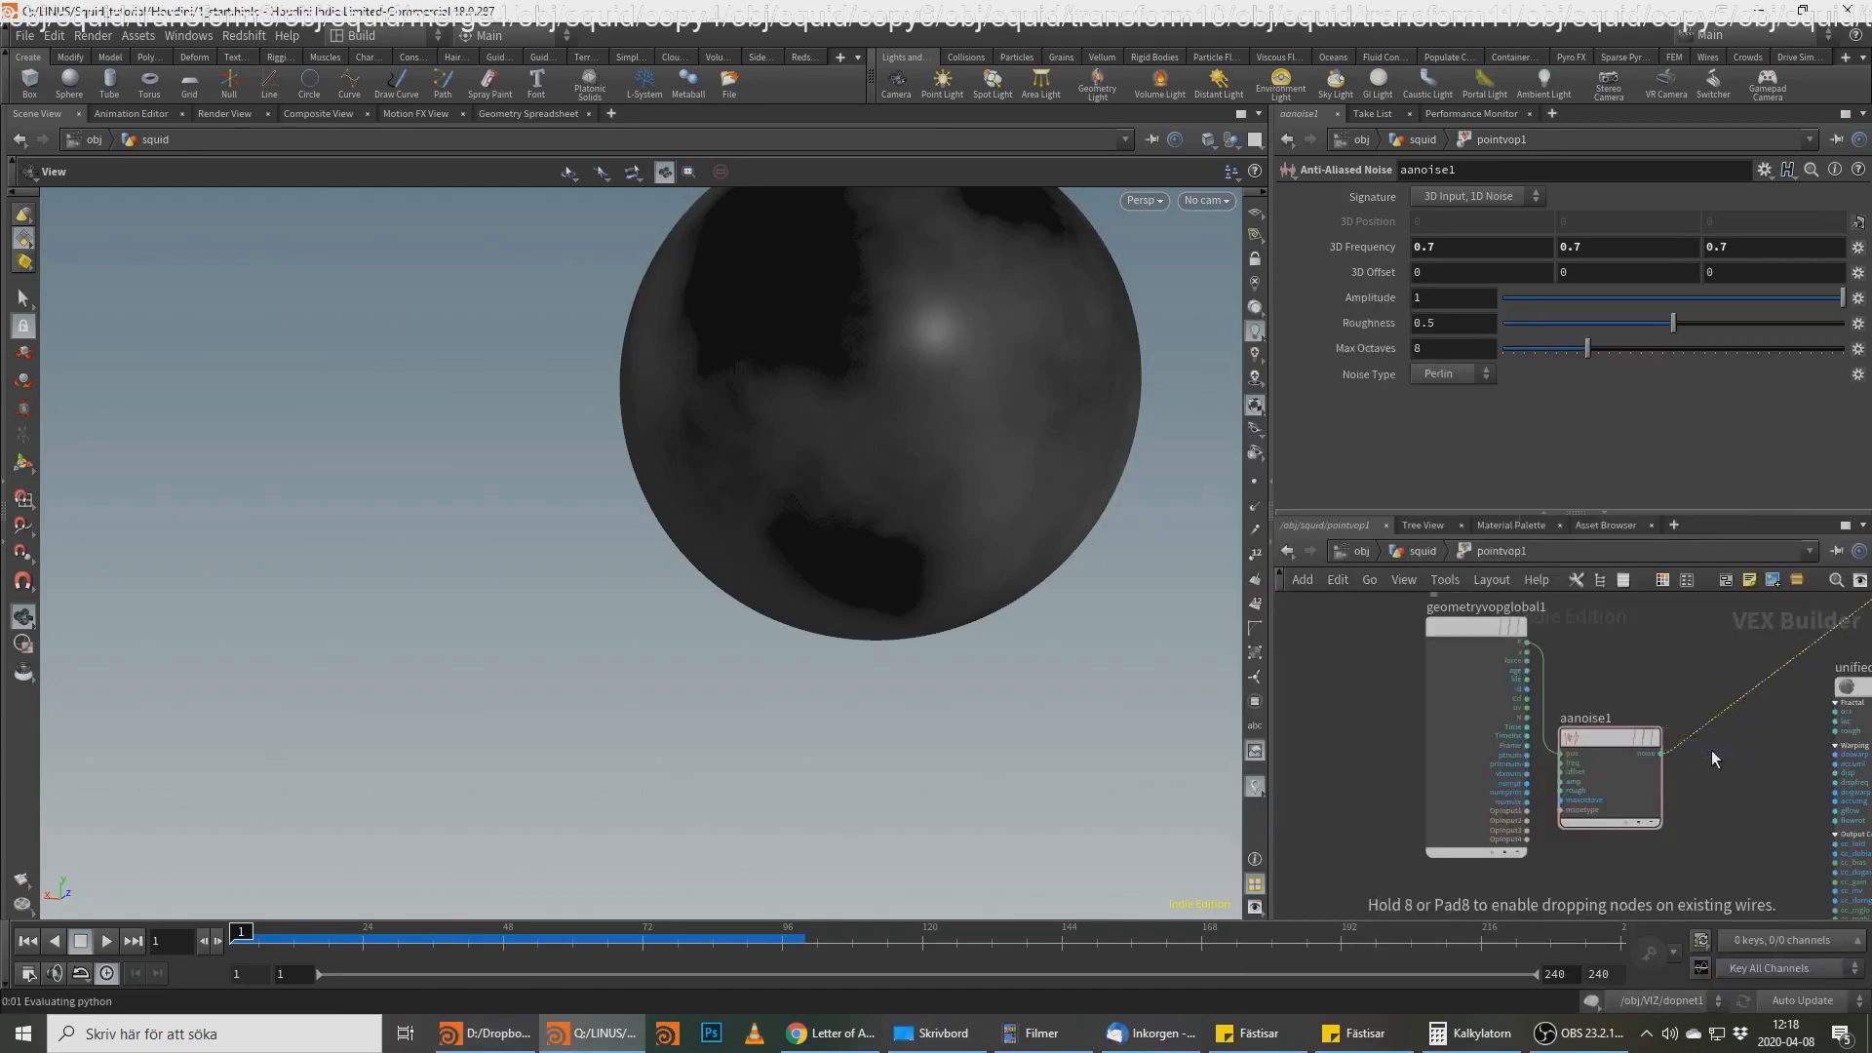
pyautogui.click(1712, 751)
pyautogui.moveTo(1798, 753); pyautogui.dragTo(1733, 750)
# Step: Set the Fit Range source min to -0.4, source max to 0.5, destination min to 2.4 and destination max to 7
pyautogui.moveTo(1378, 234)
pyautogui.mouseDown(button='middle')
pyautogui.moveTo(1325, 229)
pyautogui.moveTo(1395, 222)
pyautogui.moveTo(1310, 254)
pyautogui.moveTo(1434, 239)
pyautogui.moveTo(1416, 244)
pyautogui.mouseUp(button='middle')
pyautogui.click(1446, 271)
pyautogui.write('2.4')
pyautogui.press('Return')
pyautogui.moveTo(1361, 297)
pyautogui.mouseDown(button='middle')
pyautogui.moveTo(1370, 250)
pyautogui.moveTo(1492, 257)
pyautogui.moveTo(1430, 261)
pyautogui.mouseUp(button='middle')
pyautogui.moveTo(1769, 656); pyautogui.dragTo(1627, 626, button='middle')
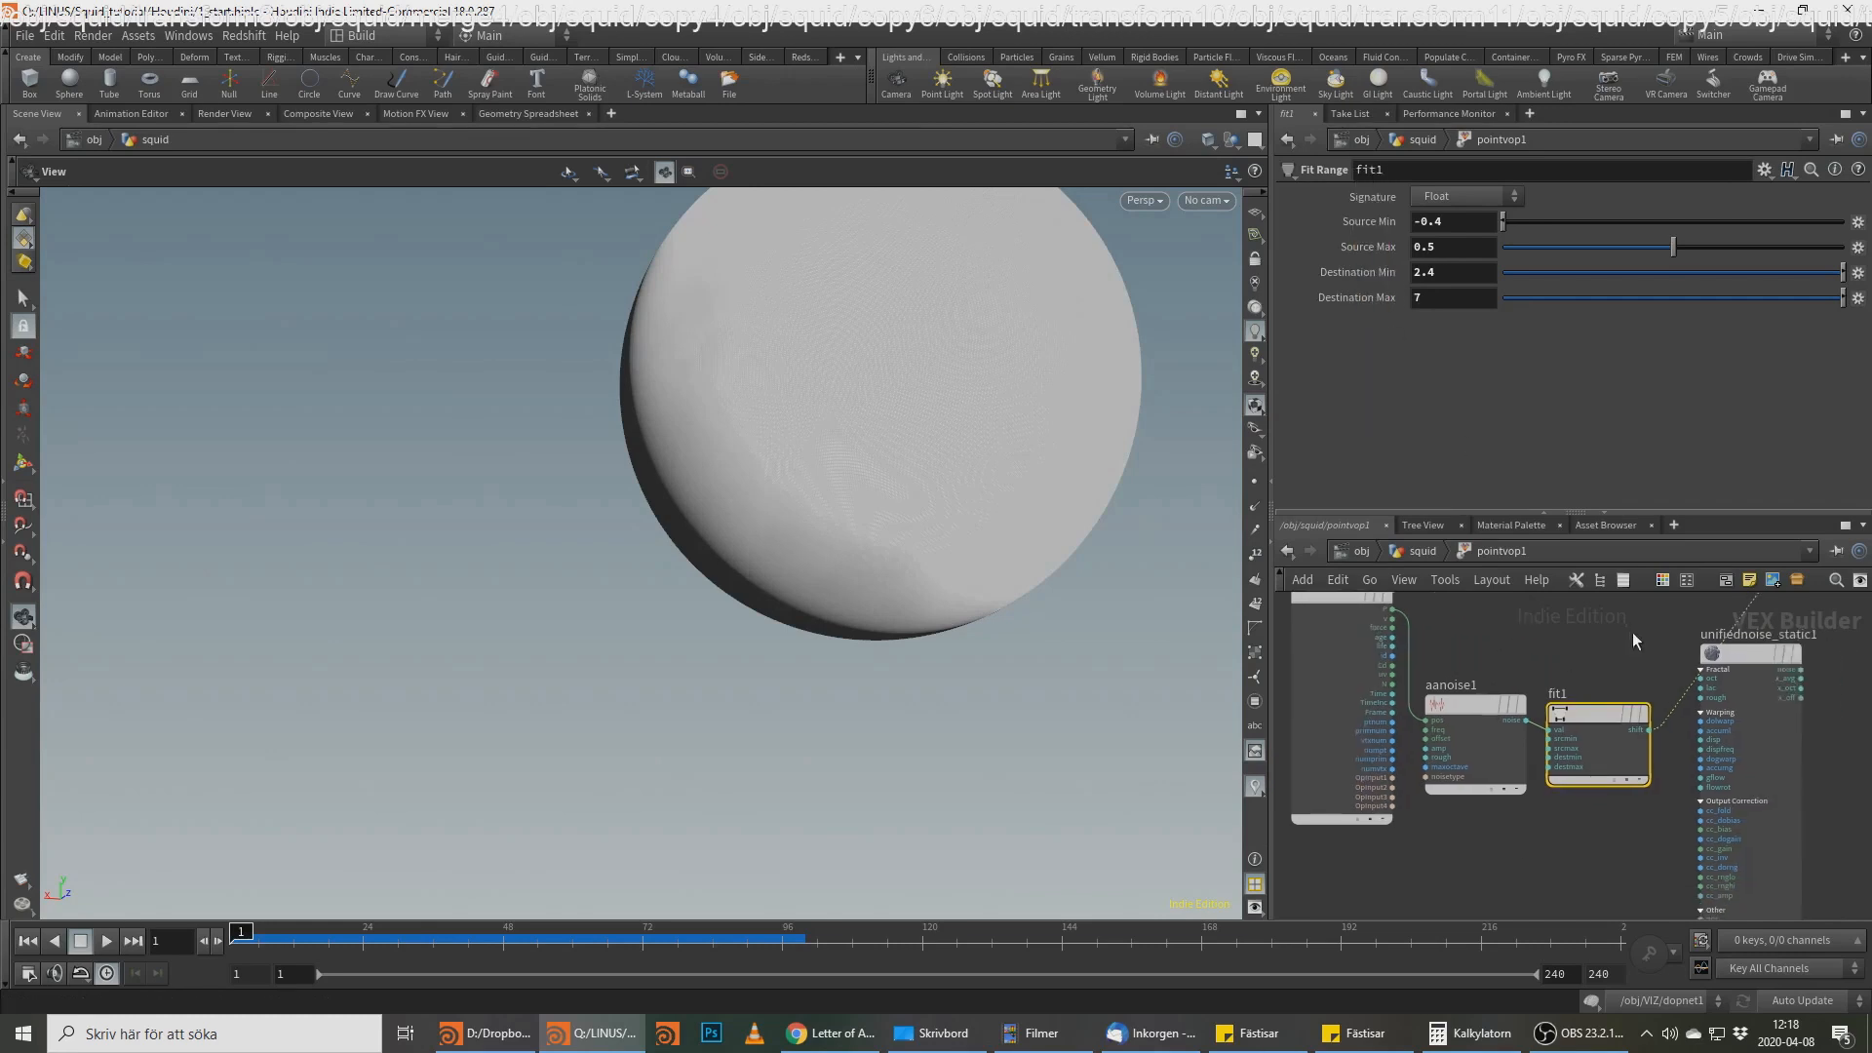
# Step: Set the Anti-Aliased Noise's signature to 3D Input, 3D Noise and connect the Fit Range output to the Unified Noise's freq input
pyautogui.click(1479, 710)
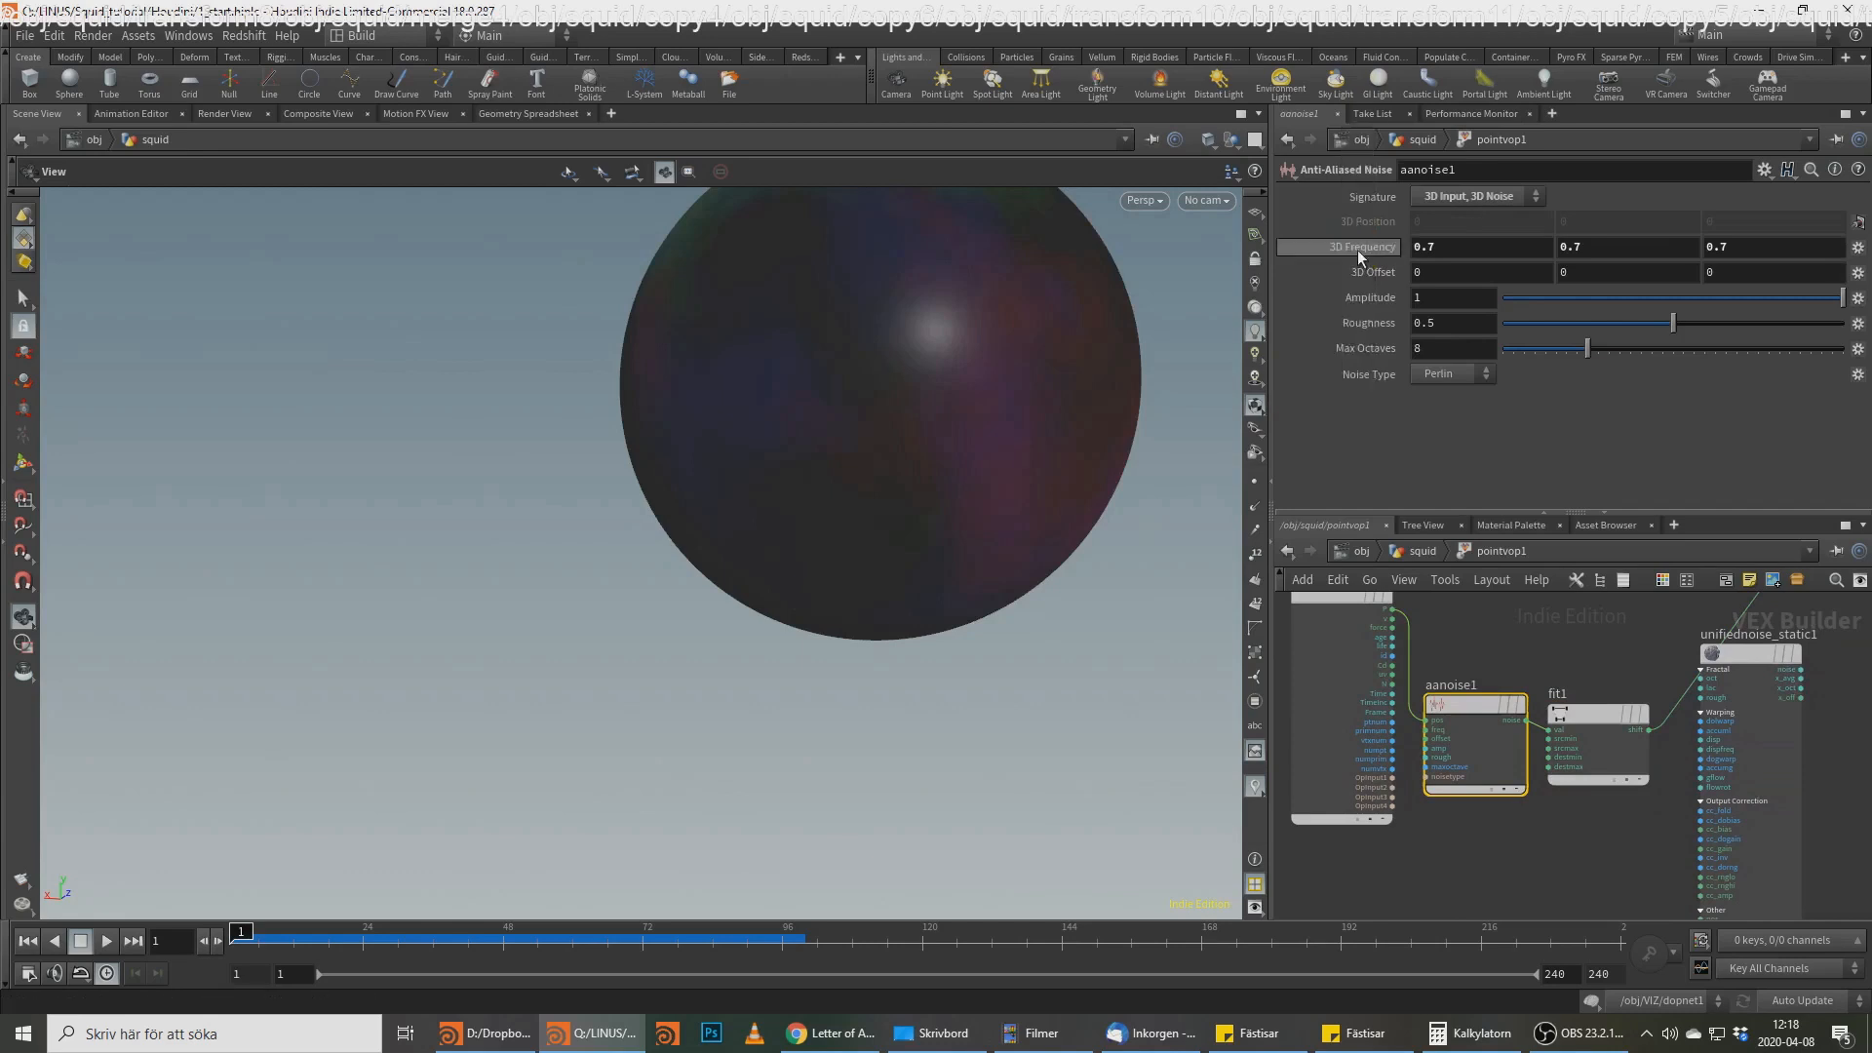
pyautogui.moveTo(1673, 750); pyautogui.dragTo(1627, 719, button='middle')
pyautogui.click(1607, 701)
pyautogui.moveTo(1604, 810); pyautogui.dragTo(1576, 757, button='middle')
pyautogui.click(1627, 836)
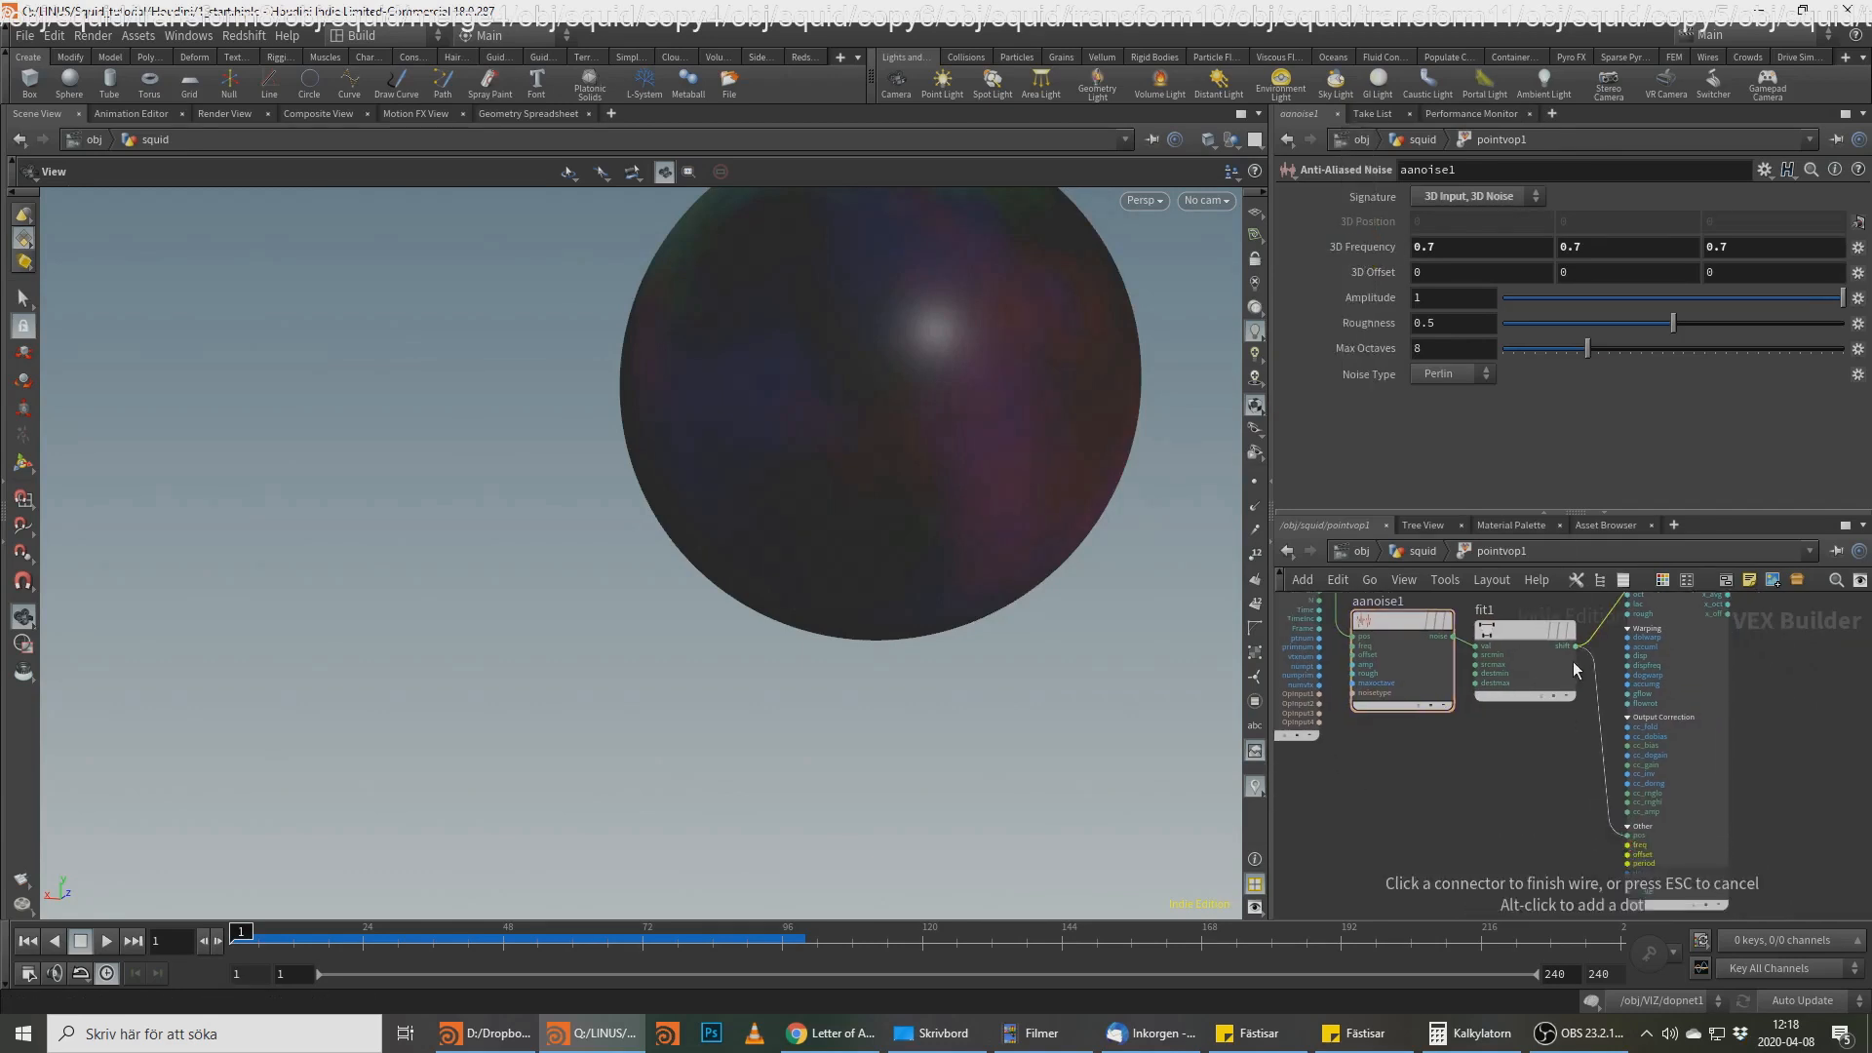
pyautogui.click(1574, 652)
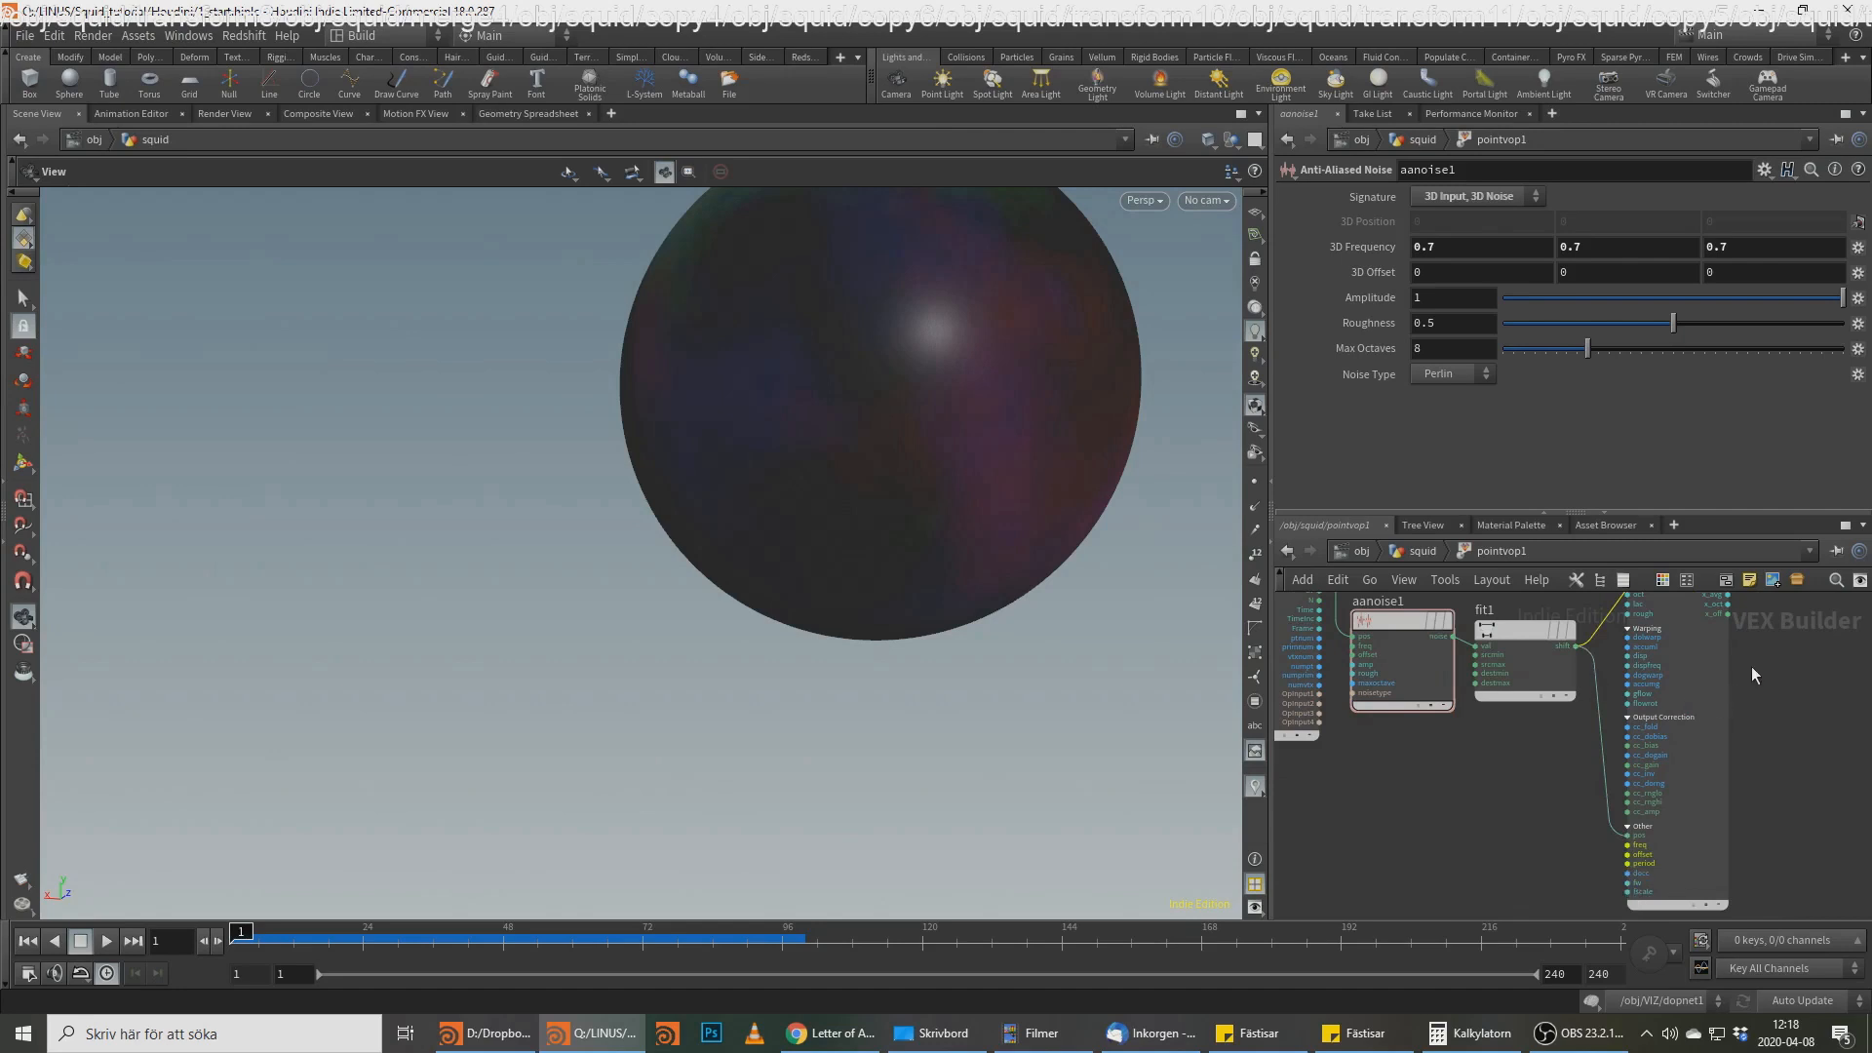
pyautogui.click(1574, 647)
pyautogui.click(1600, 847)
pyautogui.moveTo(1561, 758); pyautogui.dragTo(1559, 766, button='middle')
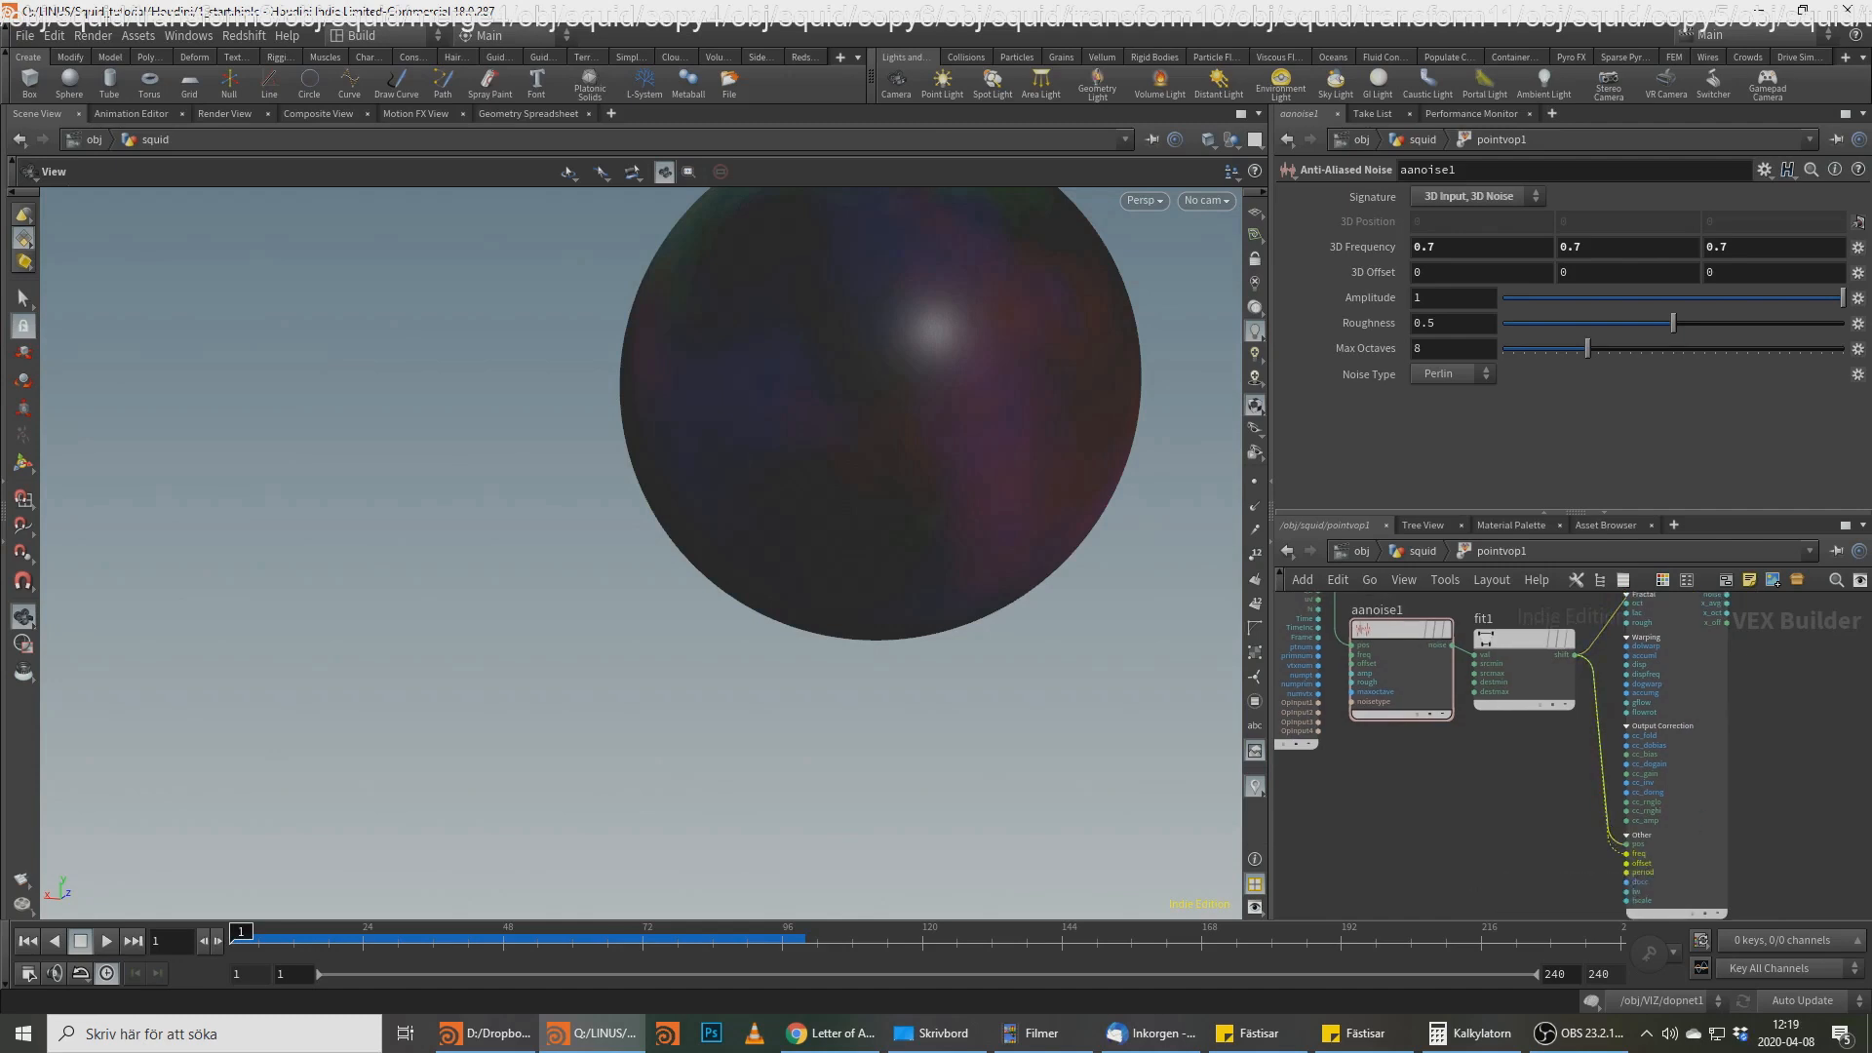
# Step: Wire the global P output to the Unified Noise's pos input
pyautogui.click(1627, 844)
pyautogui.moveTo(1524, 805); pyautogui.dragTo(1672, 897, button='middle')
pyautogui.click(1467, 625)
# Step: Connect the Unified Noise's noise output to the Cd input of the geometry output node and frame the sphere
pyautogui.moveTo(1858, 672); pyautogui.dragTo(1629, 678, button='middle')
pyautogui.middleClick(1587, 717)
pyautogui.scroll(1, 1590, 719)
pyautogui.click(1622, 679)
pyautogui.moveTo(1745, 629); pyautogui.dragTo(1613, 732, button='middle')
pyautogui.scroll(-2, 1613, 731)
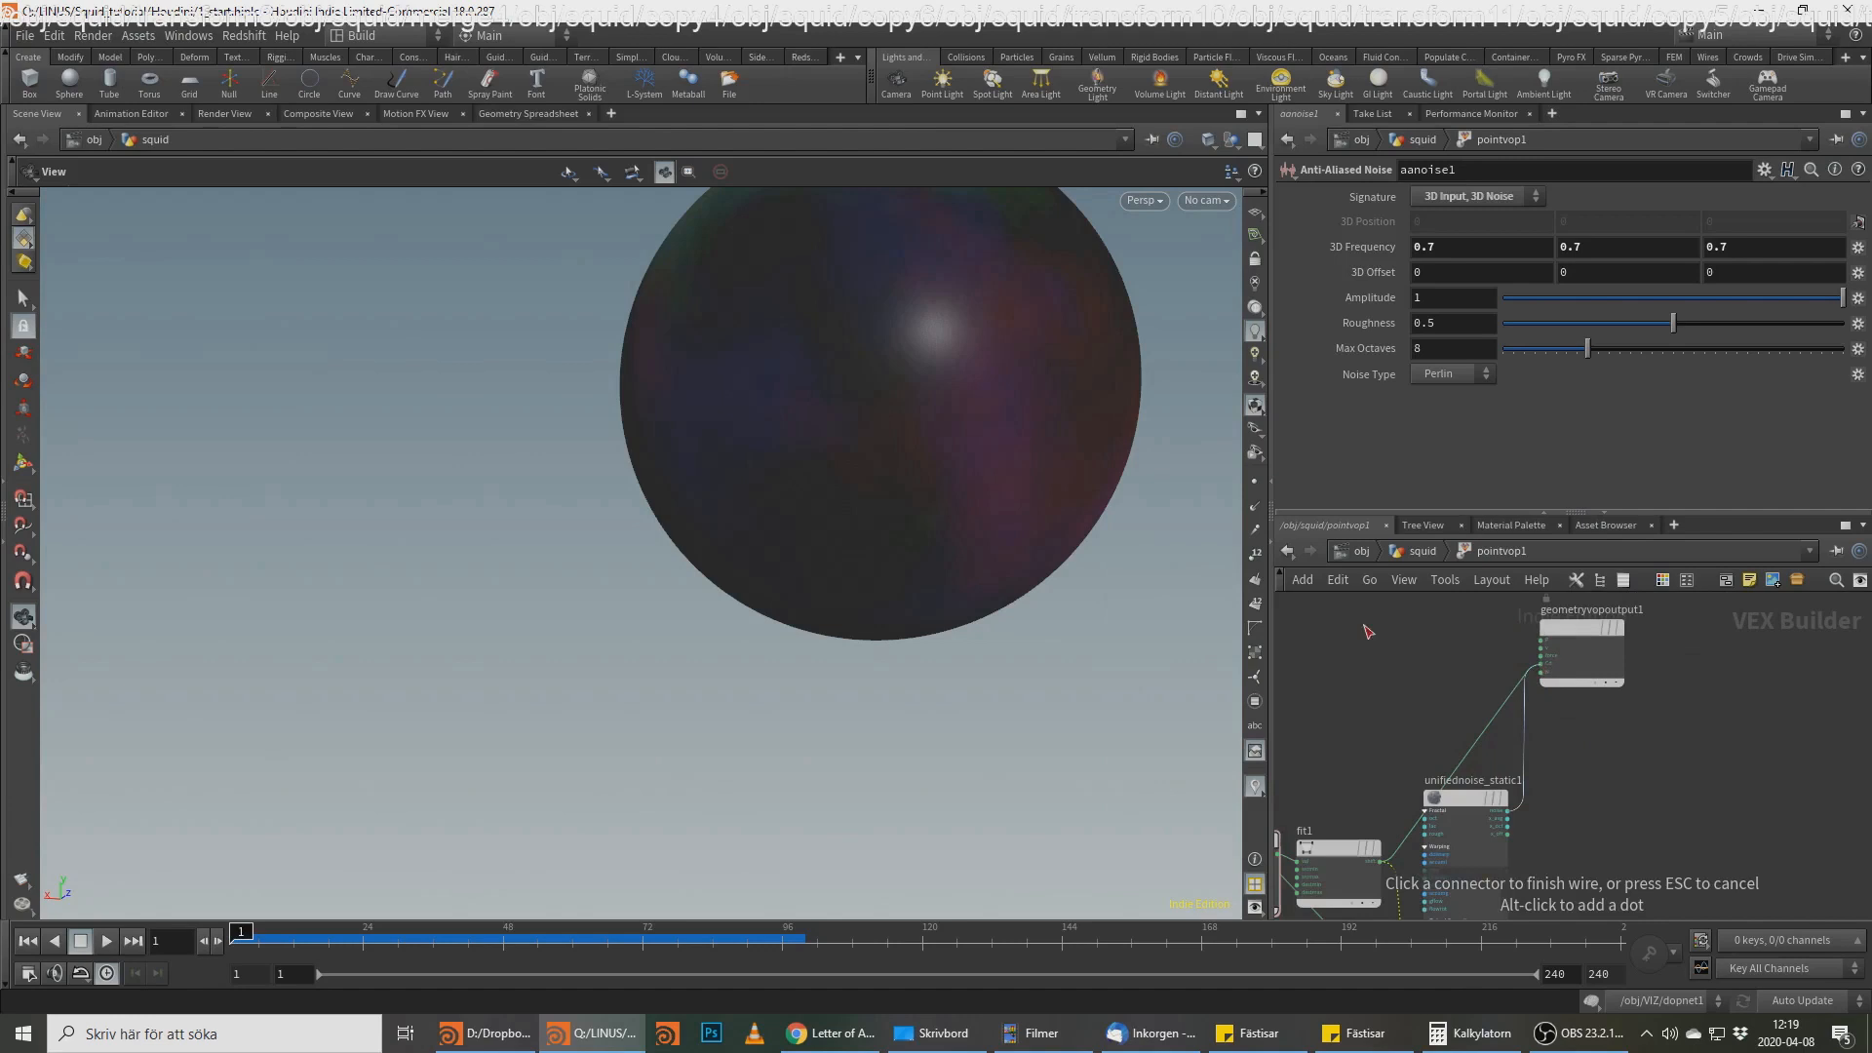
pyautogui.click(1541, 665)
pyautogui.press('h')
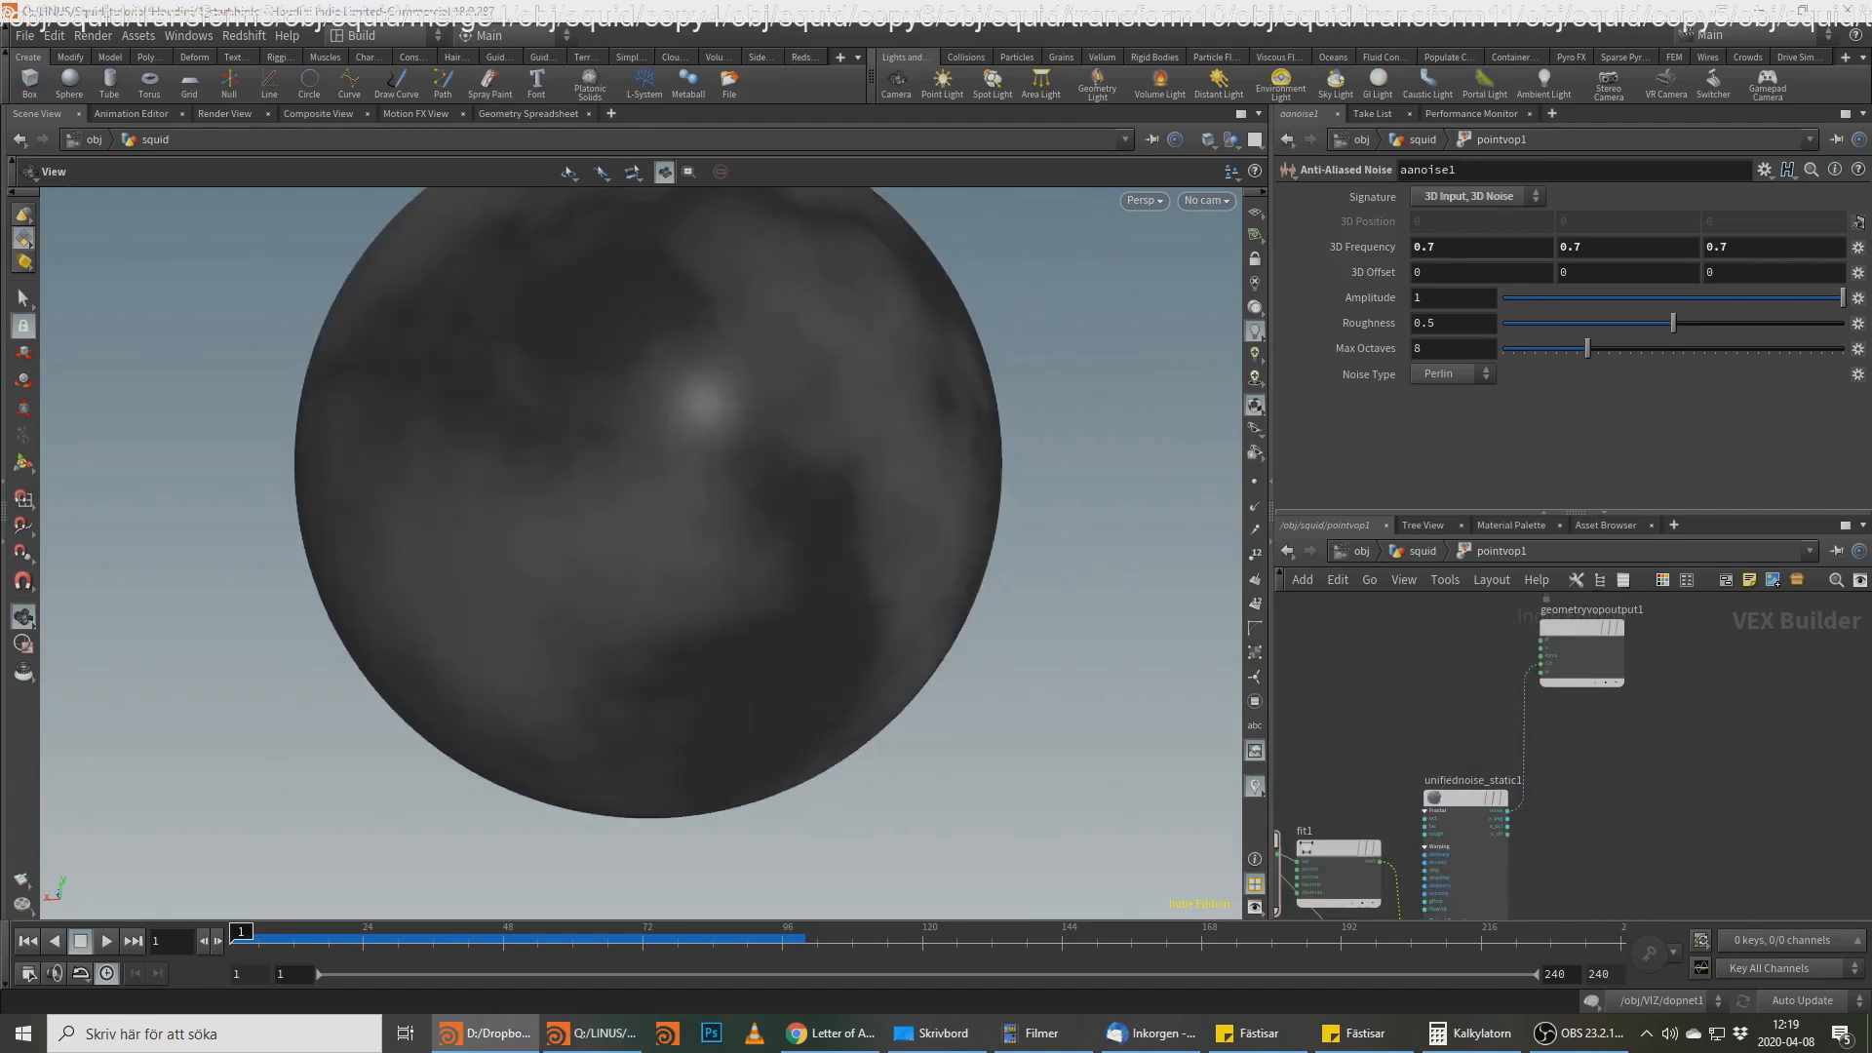
# Step: Move the geometry output node aside and insert a Modulo node on the wire coming from the Unified Noise
pyautogui.moveTo(1451, 796); pyautogui.dragTo(1449, 780)
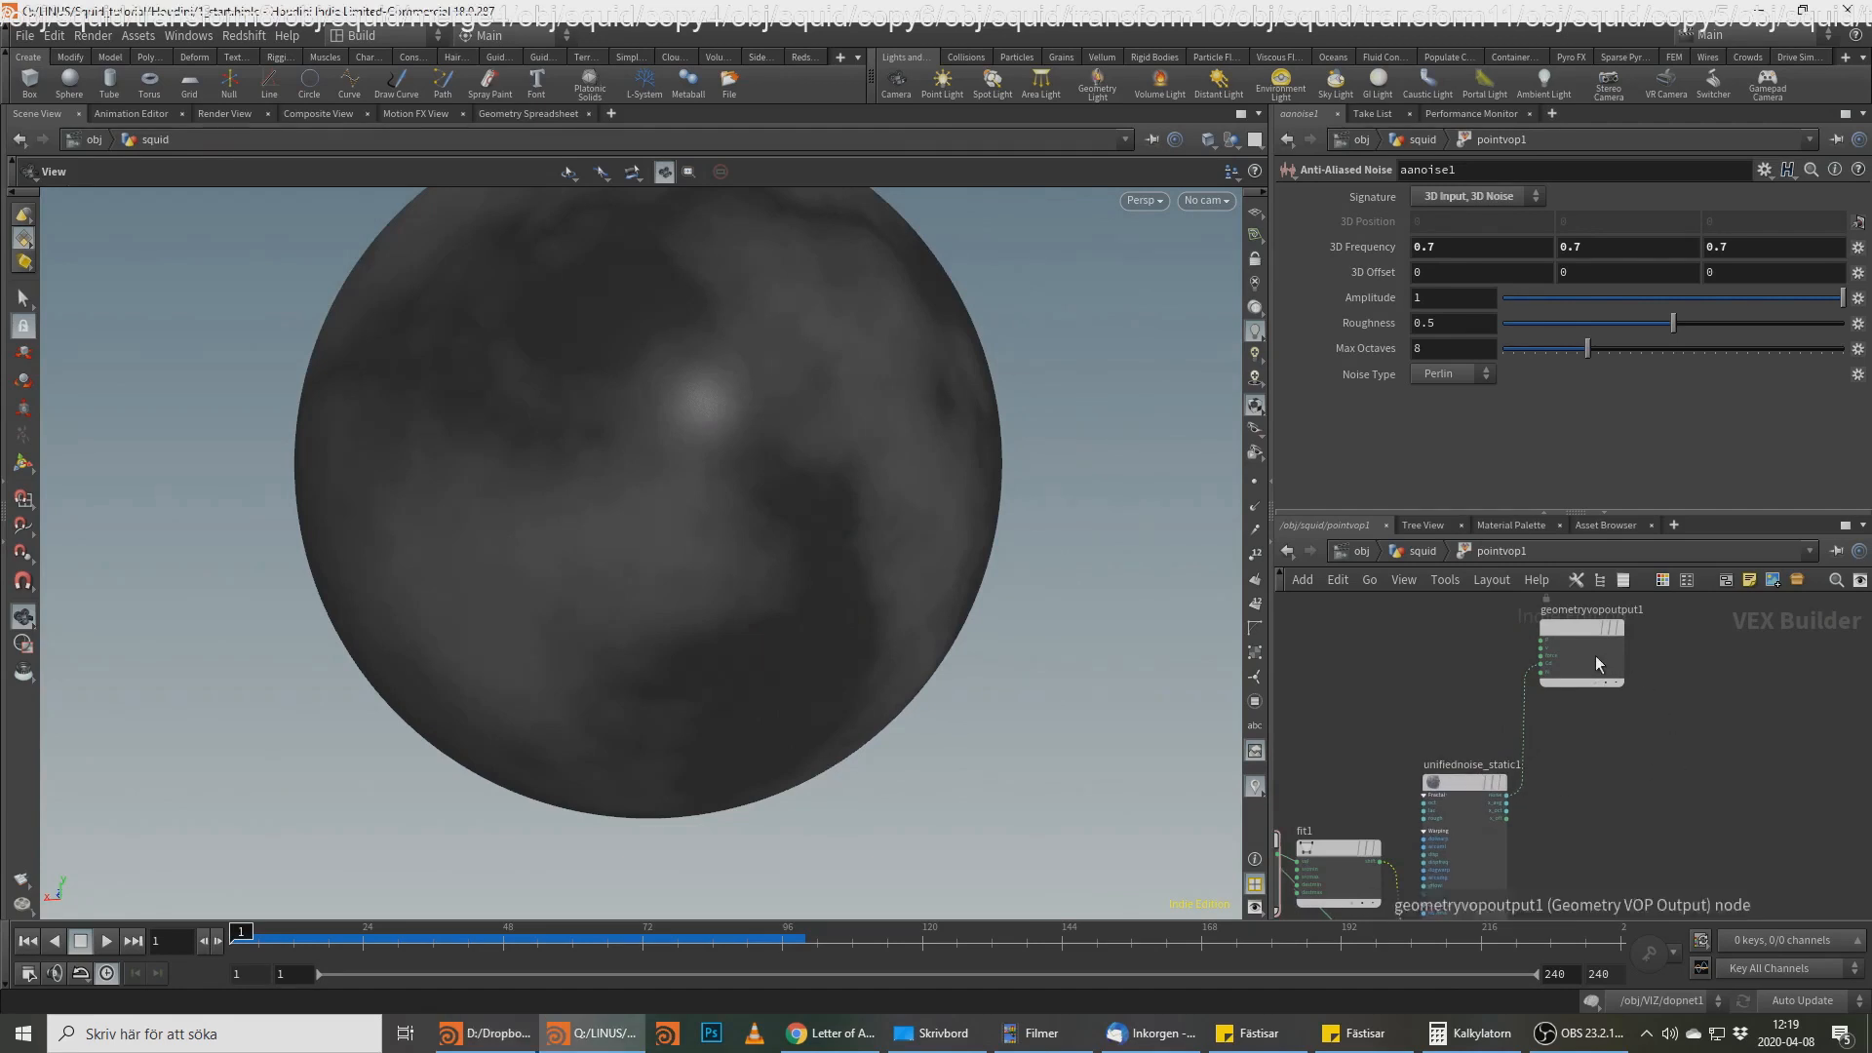
pyautogui.moveTo(1599, 656); pyautogui.dragTo(1789, 740)
pyautogui.scroll(4, 1592, 874)
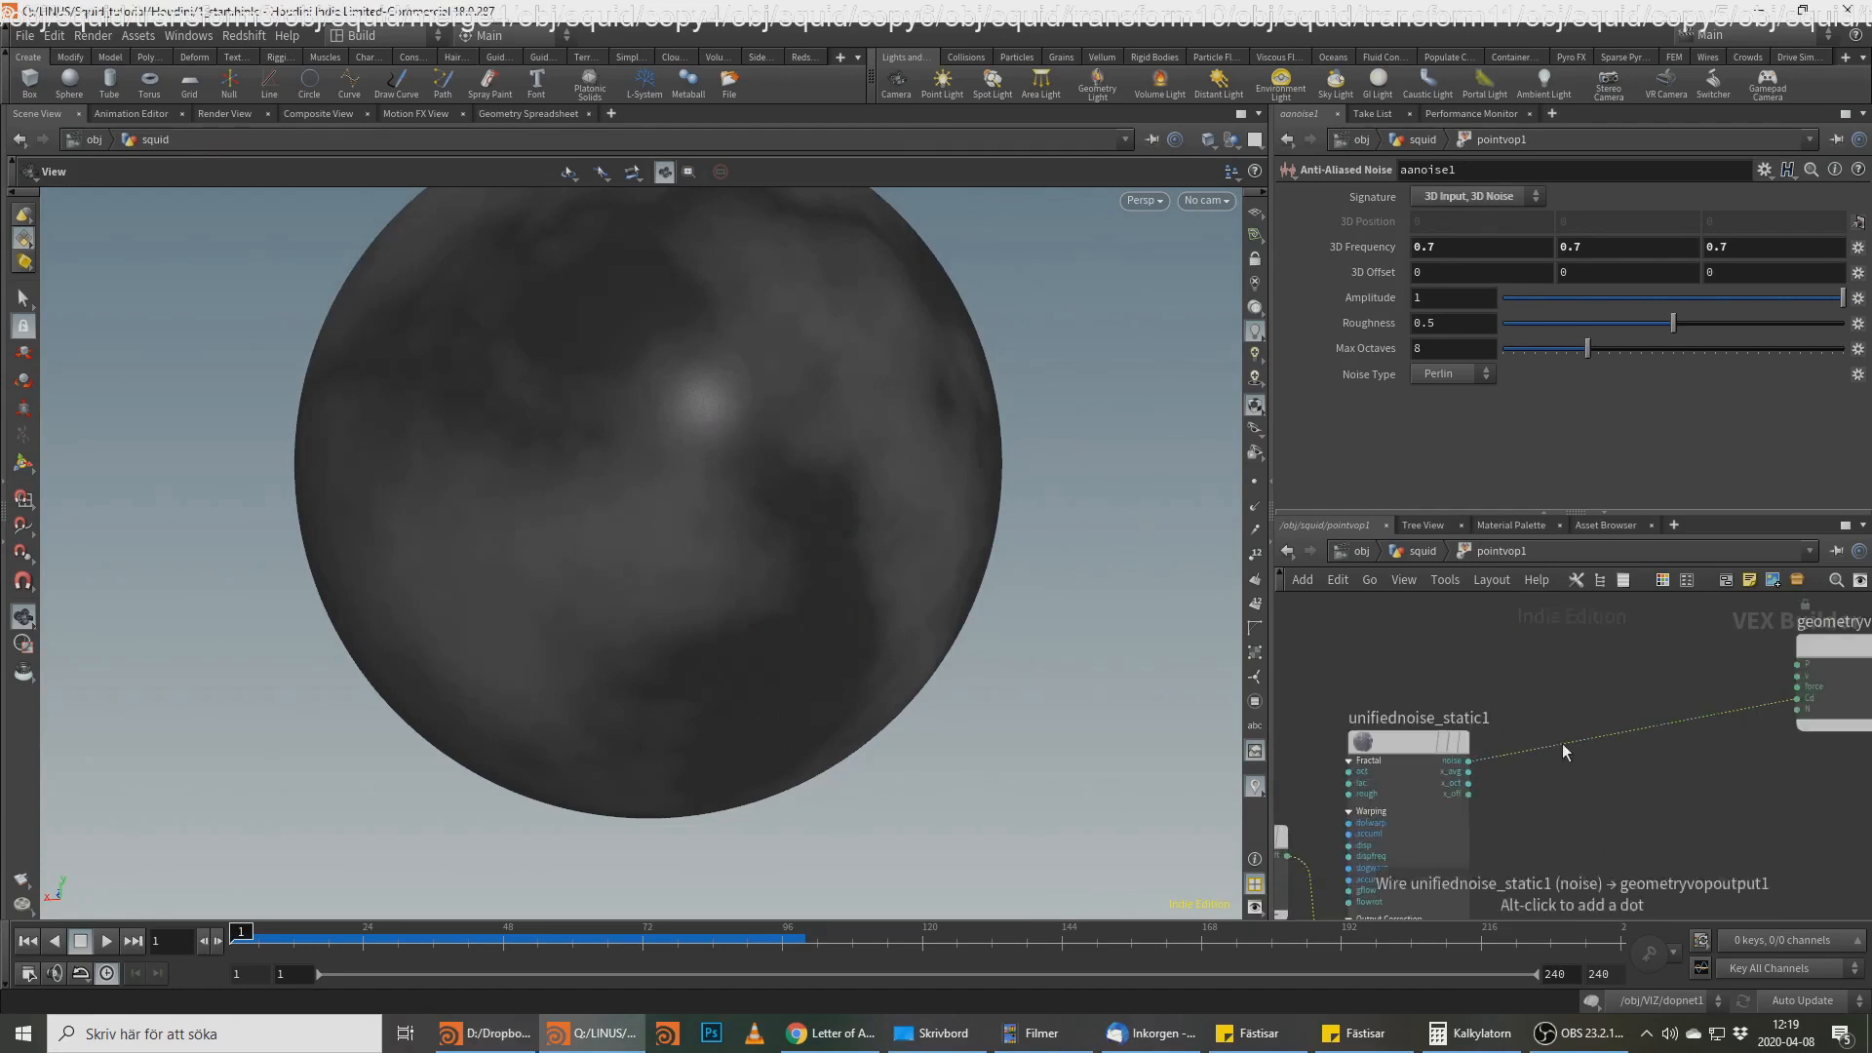
pyautogui.press('Tab')
pyautogui.write('mu')
pyautogui.write('d')
pyautogui.press('BackSpace')
pyautogui.press('BackSpace')
pyautogui.write('ix')
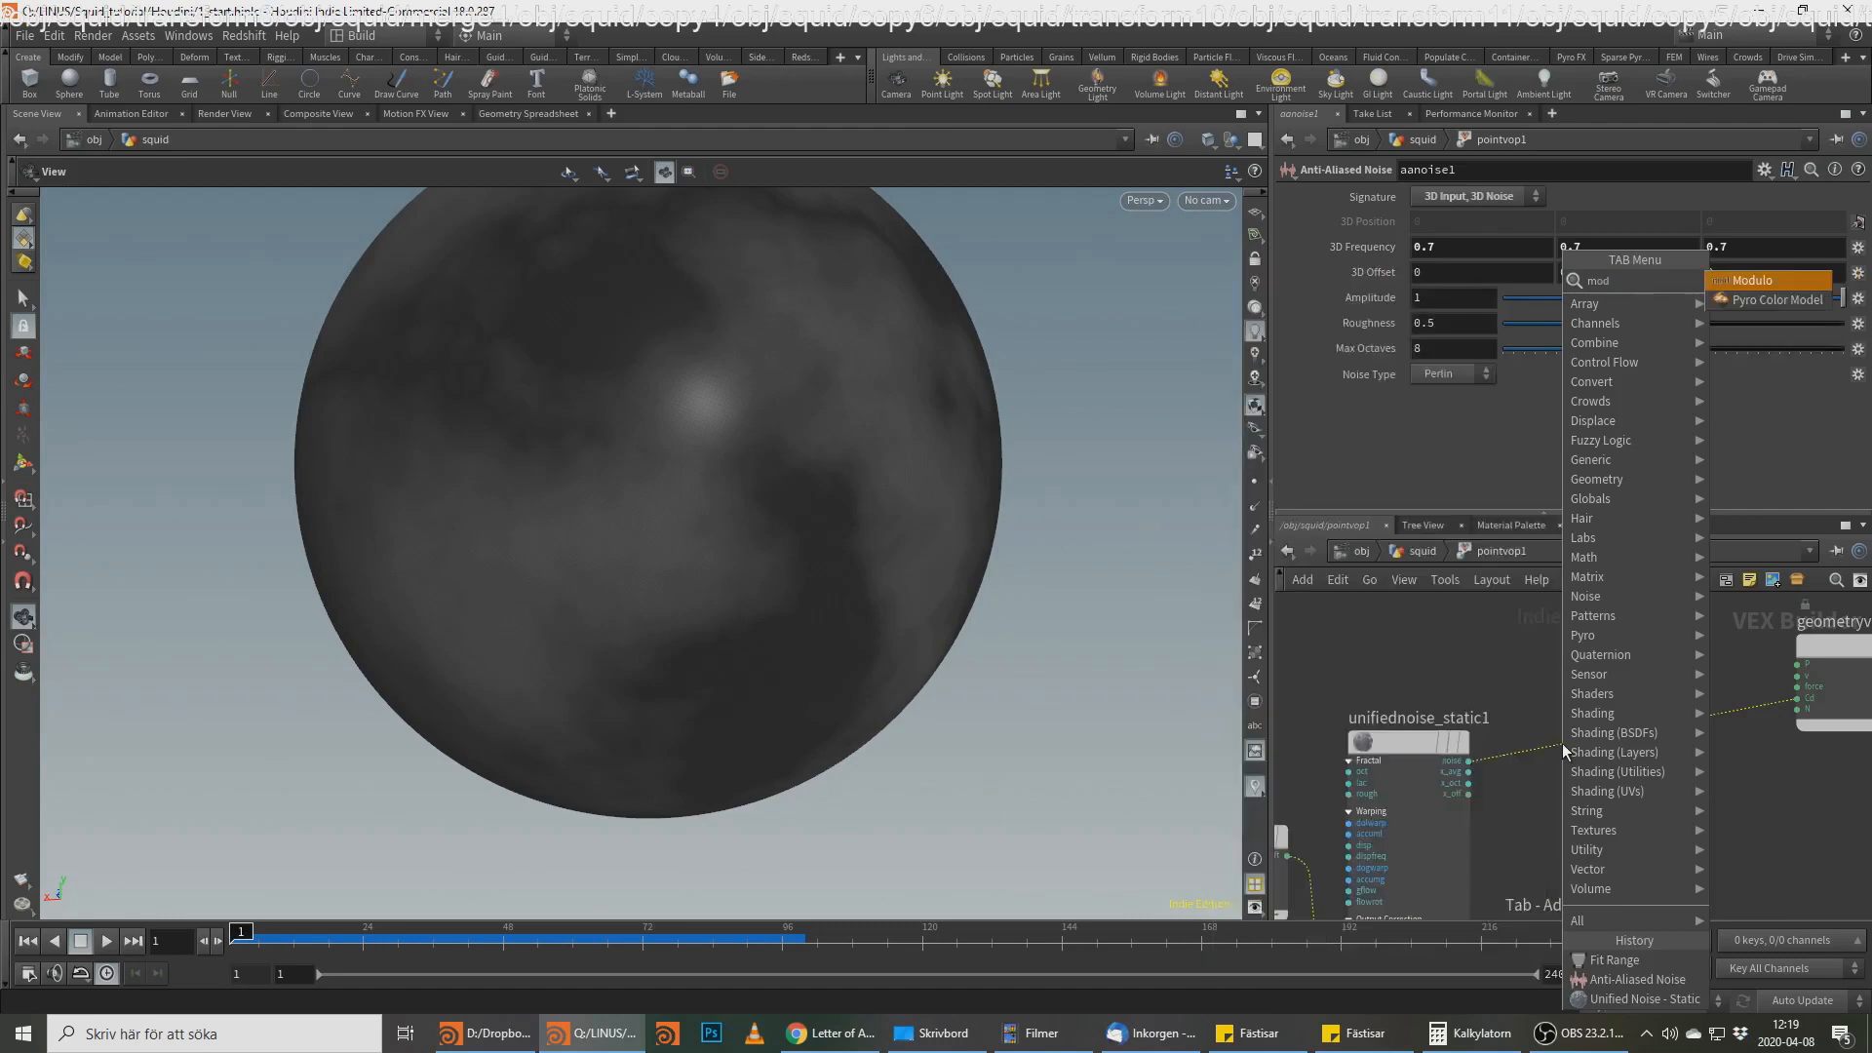
pyautogui.press('Return')
pyautogui.click(1563, 743)
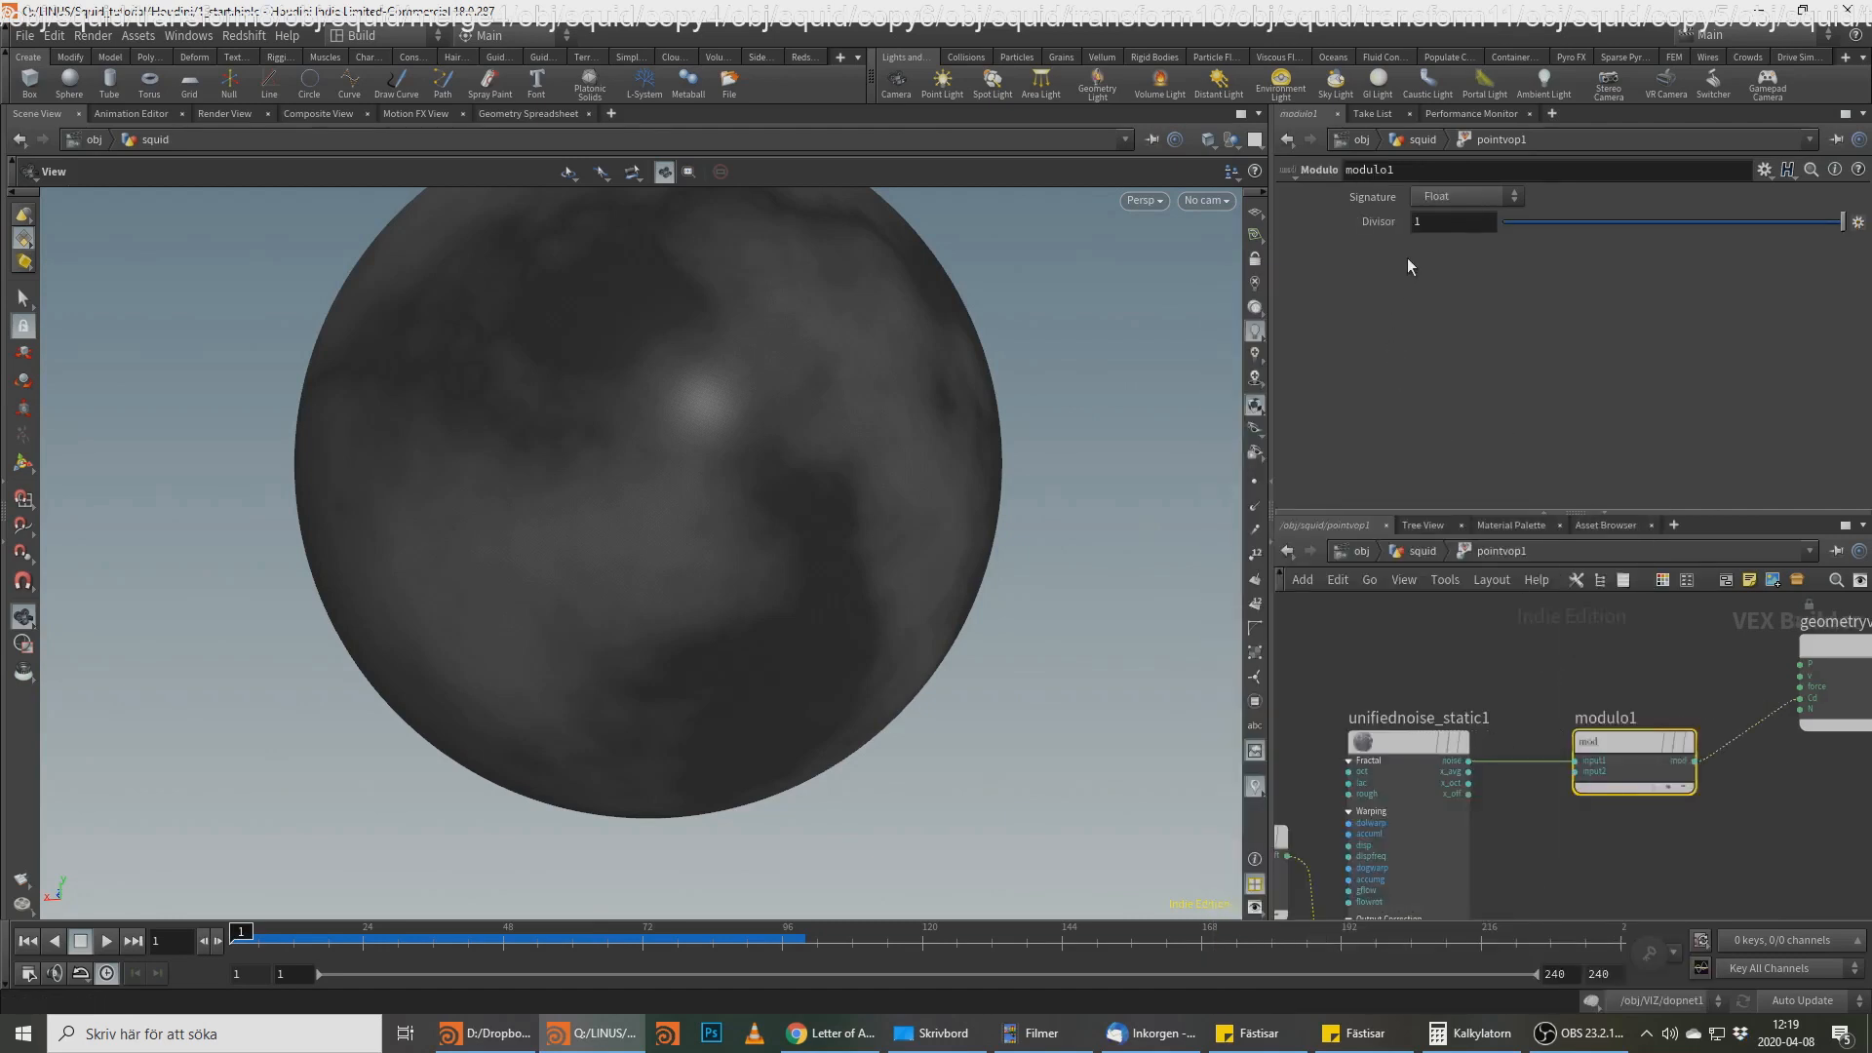
# Step: Set the Unified Noise's fractal type to Standard (fBm)
pyautogui.click(1406, 752)
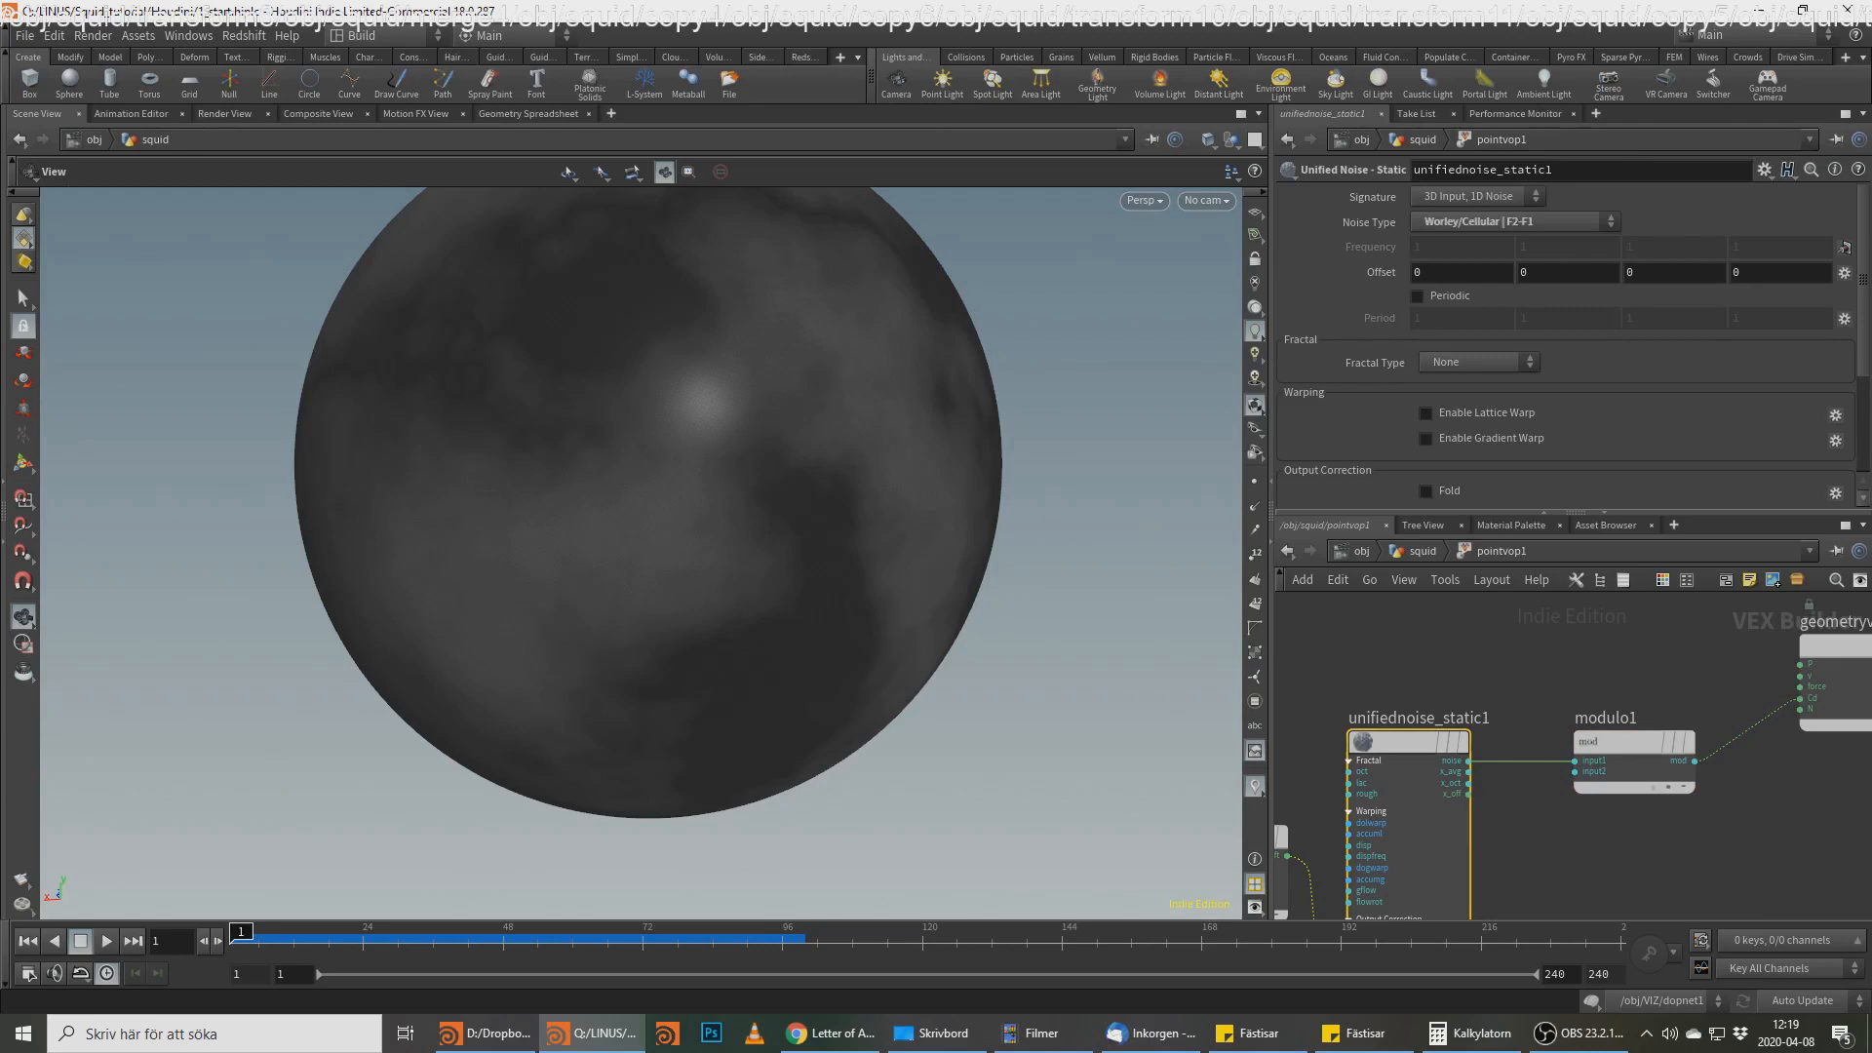
pyautogui.hotkey('alt', 'Tab')
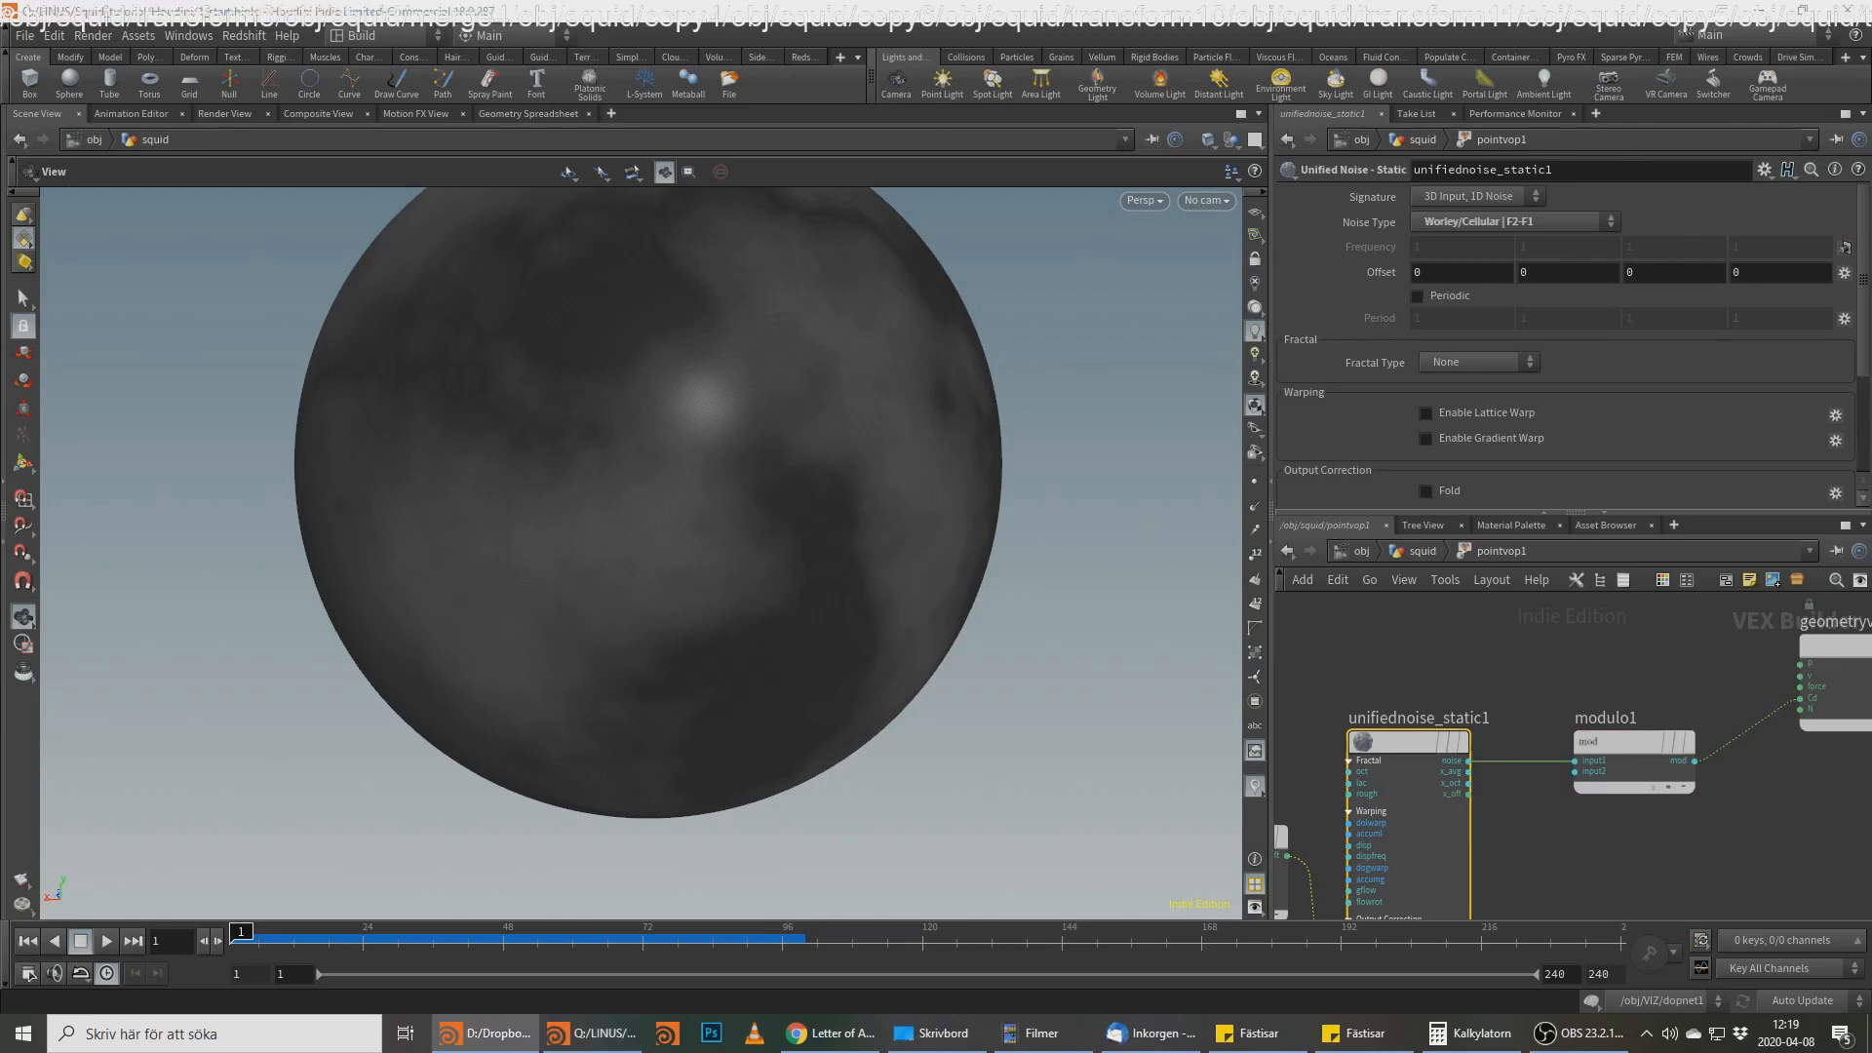
pyautogui.click(1463, 362)
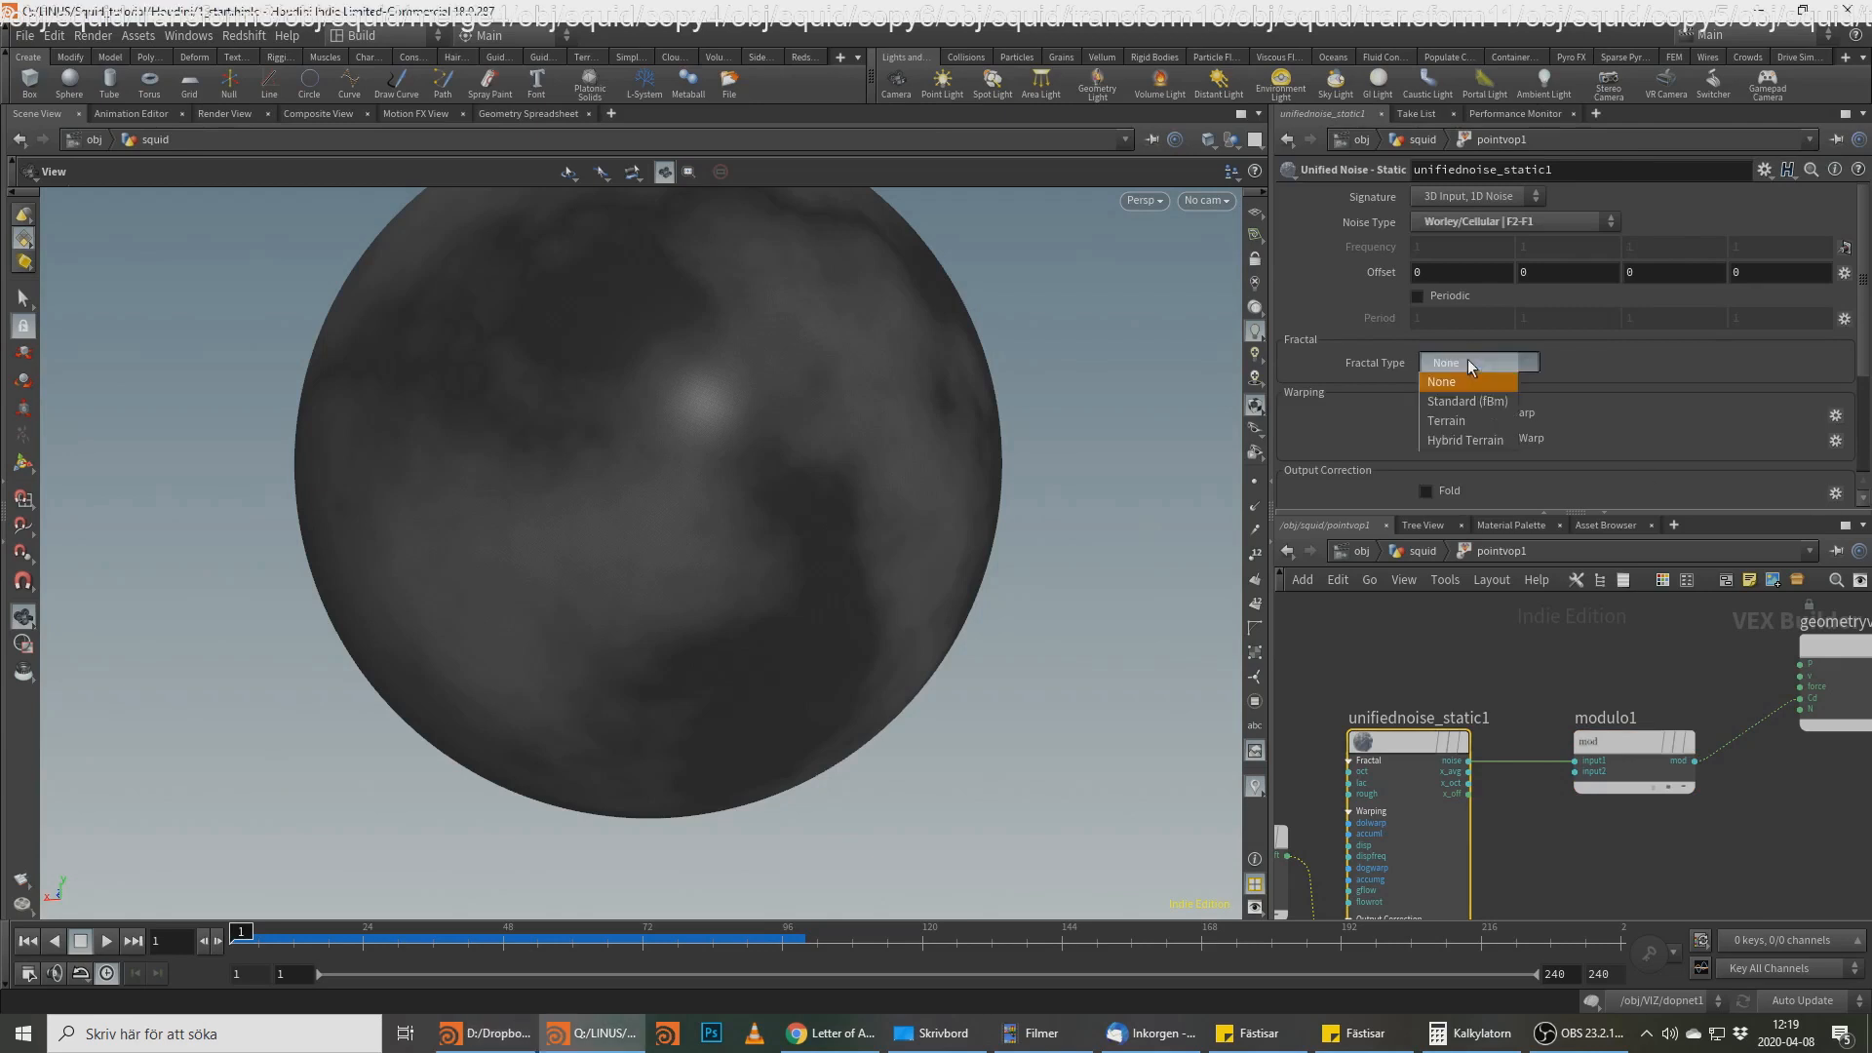
pyautogui.click(1478, 401)
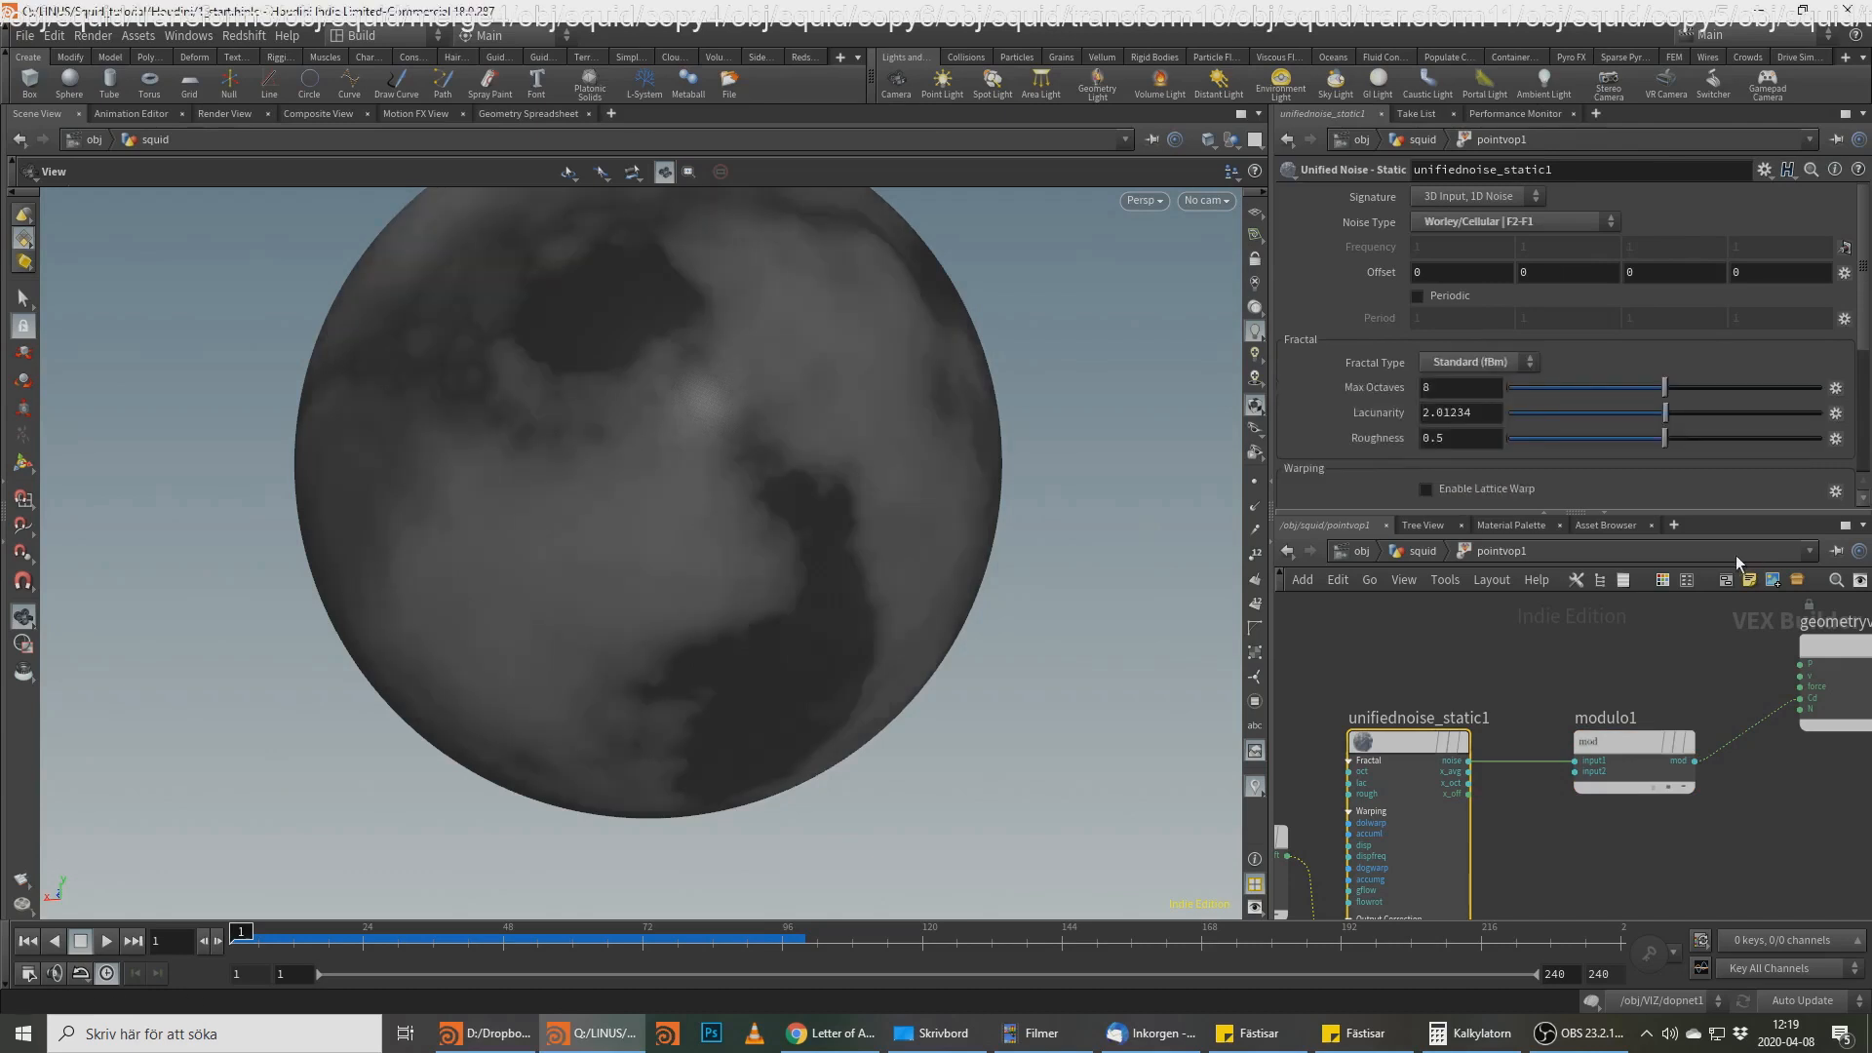
# Step: Set the Unified Noise's fractal roughness to 0.18, after trying 0.17
pyautogui.click(1442, 438)
pyautogui.press('BackSpace')
pyautogui.write('17')
pyautogui.press('Return')
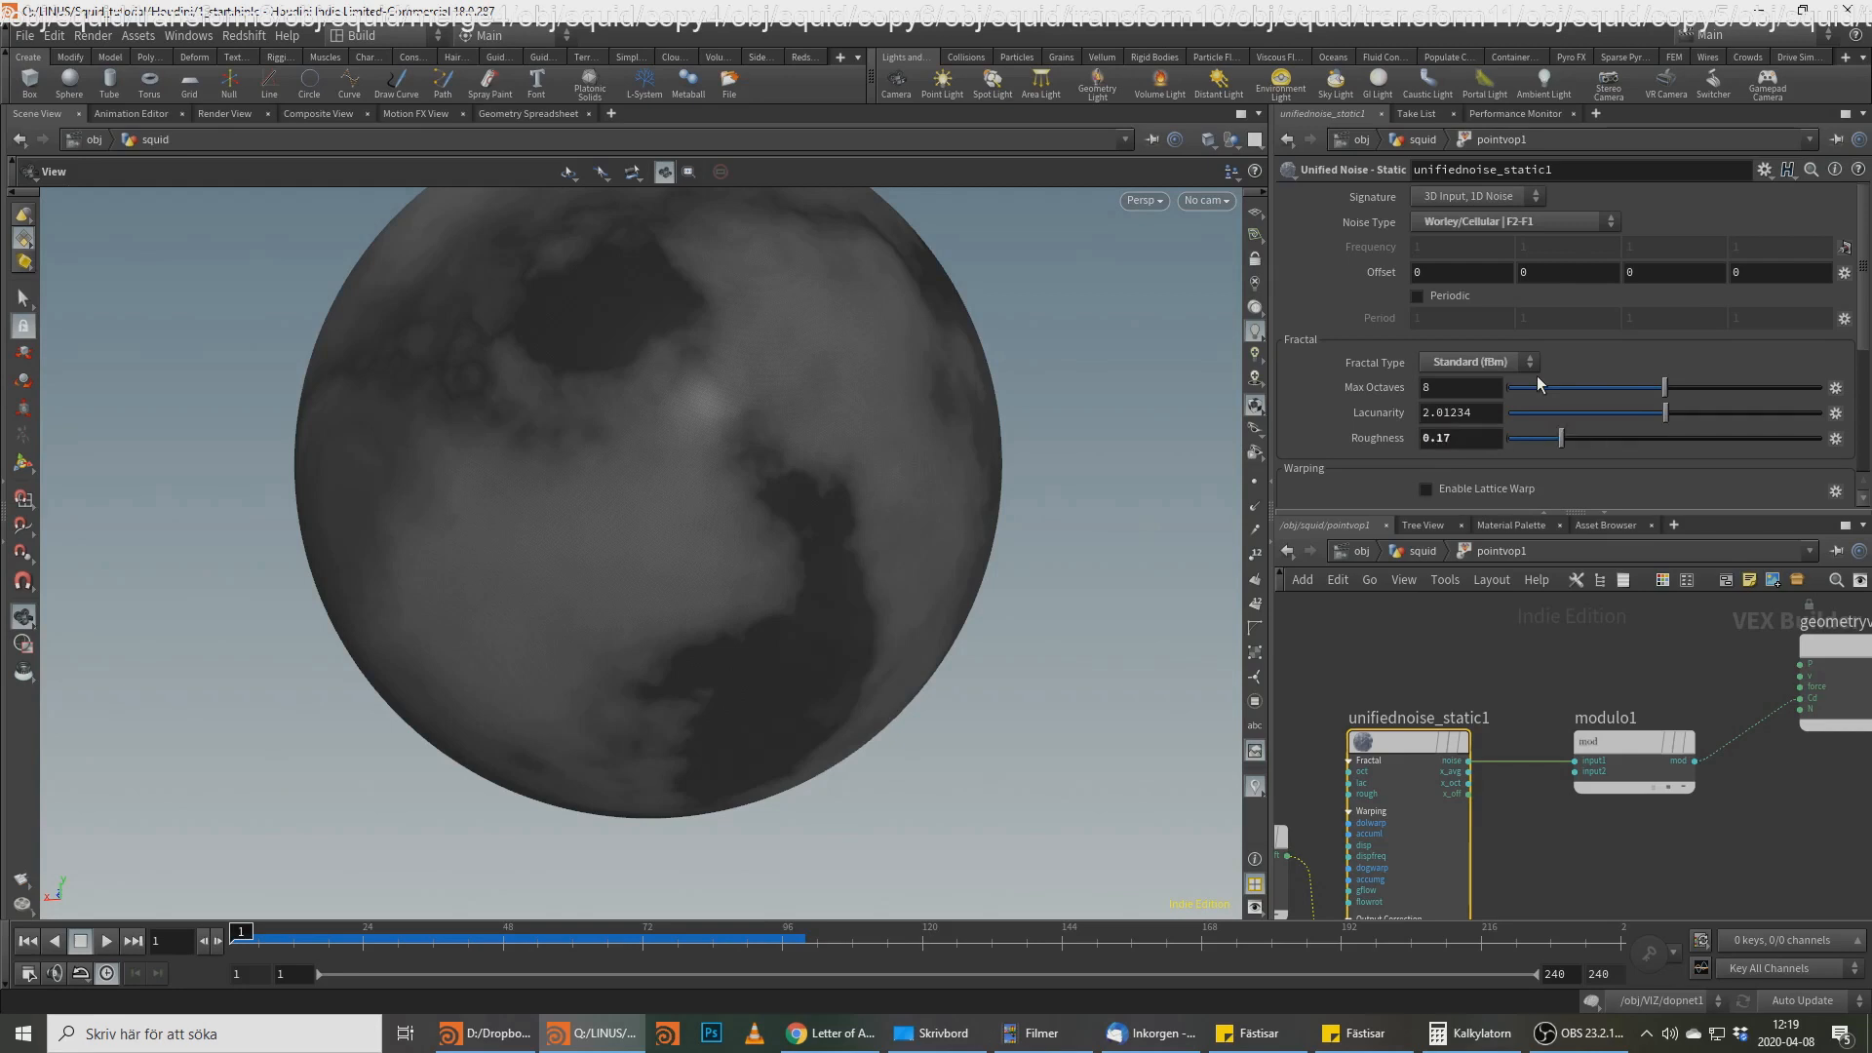
pyautogui.click(1447, 438)
pyautogui.press('BackSpace')
pyautogui.write('8')
pyautogui.press('Return')
# Step: Insert a second Fit Range node on the wire between the Modulo and the geometry output
pyautogui.moveTo(1678, 698); pyautogui.dragTo(1567, 671, button='middle')
pyautogui.moveTo(1513, 713); pyautogui.dragTo(1489, 715)
pyautogui.press('Tab')
pyautogui.write('fit')
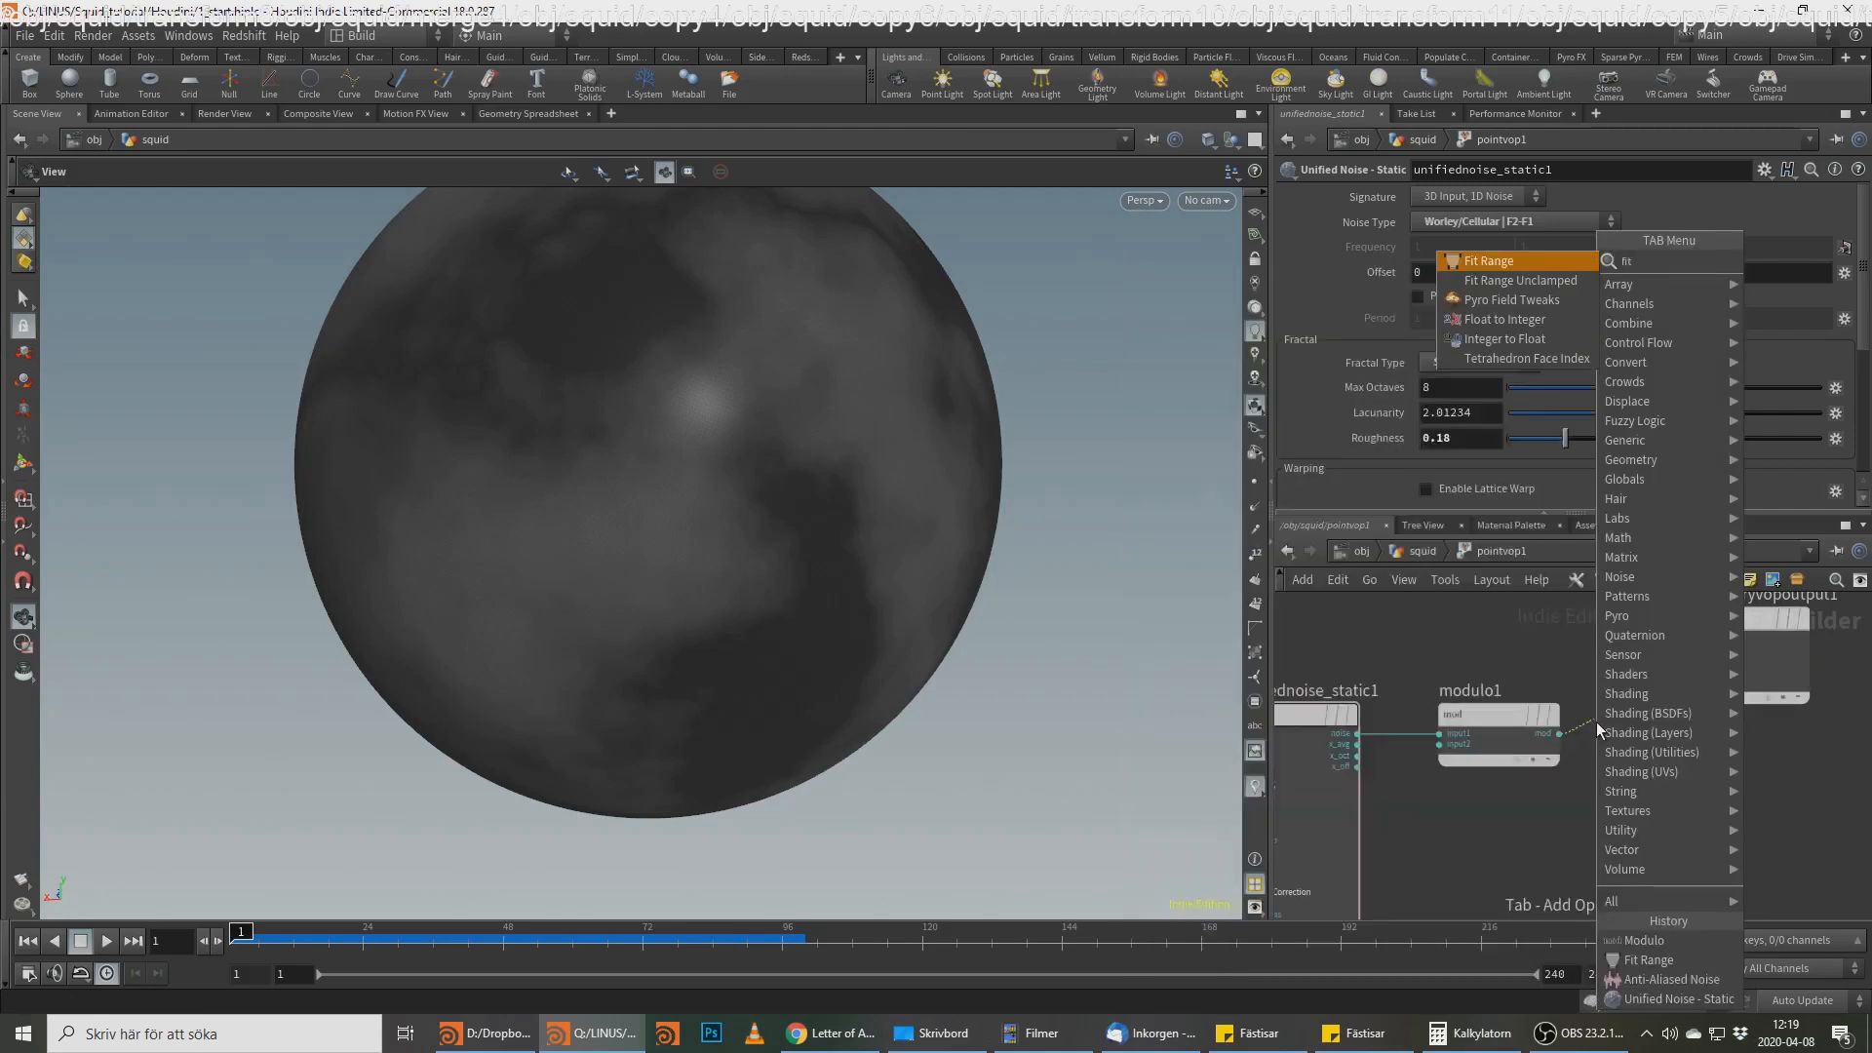
pyautogui.press('Return')
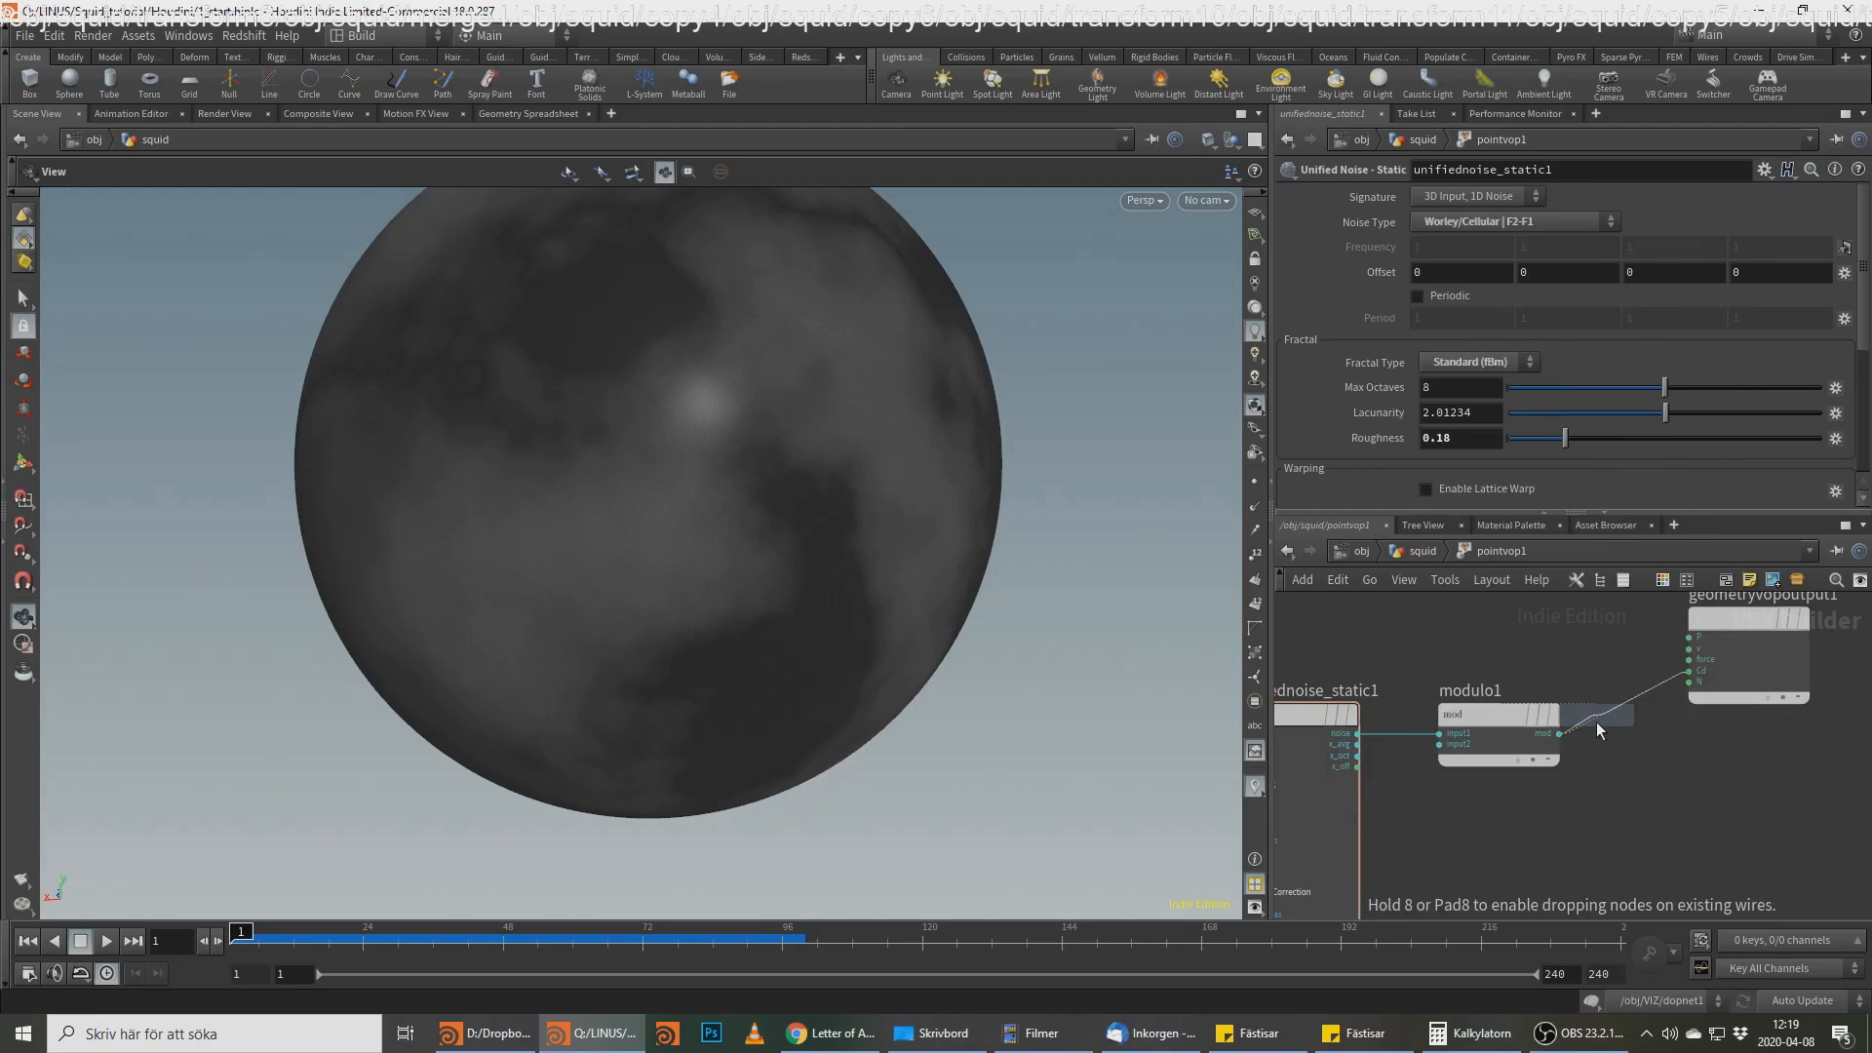
pyautogui.click(1677, 767)
pyautogui.moveTo(1678, 768); pyautogui.dragTo(1610, 767)
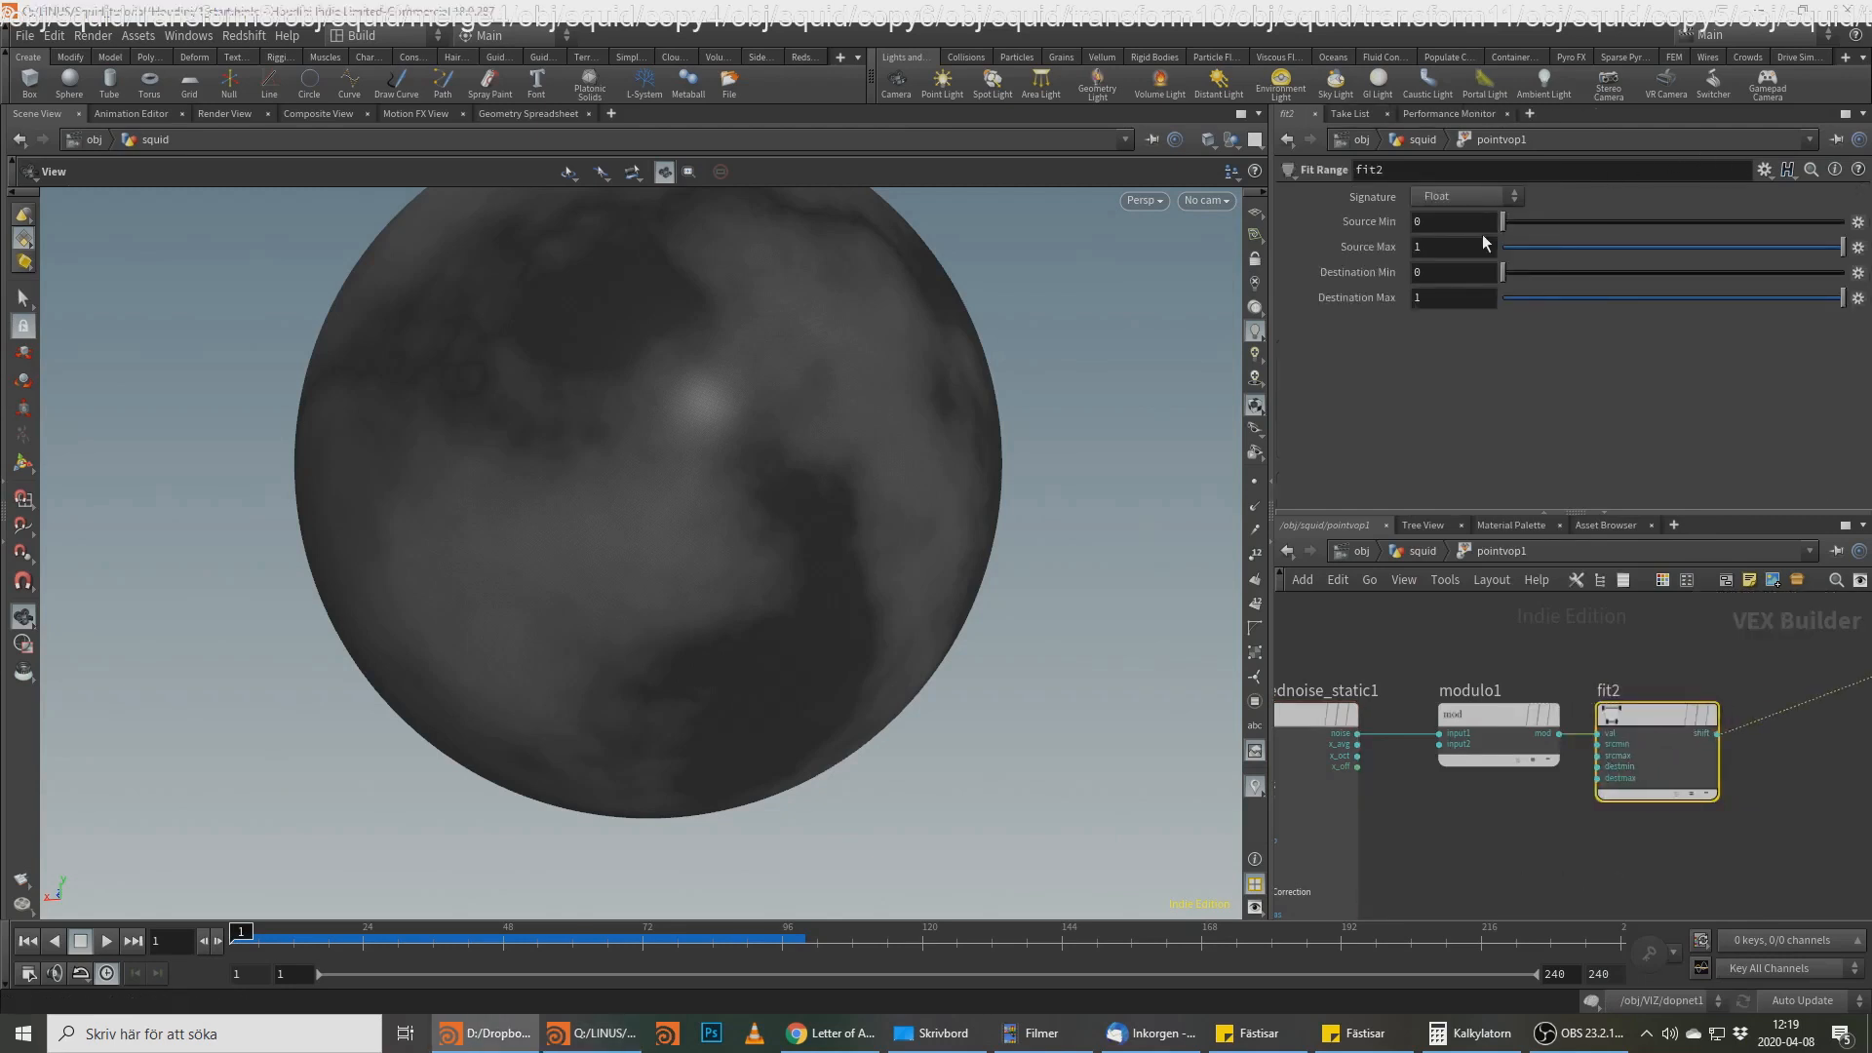
# Step: Set the second Fit Range's source max to 0.65 and source min to 0.0032
pyautogui.moveTo(1442, 247); pyautogui.dragTo(1332, 246)
pyautogui.write('0.')
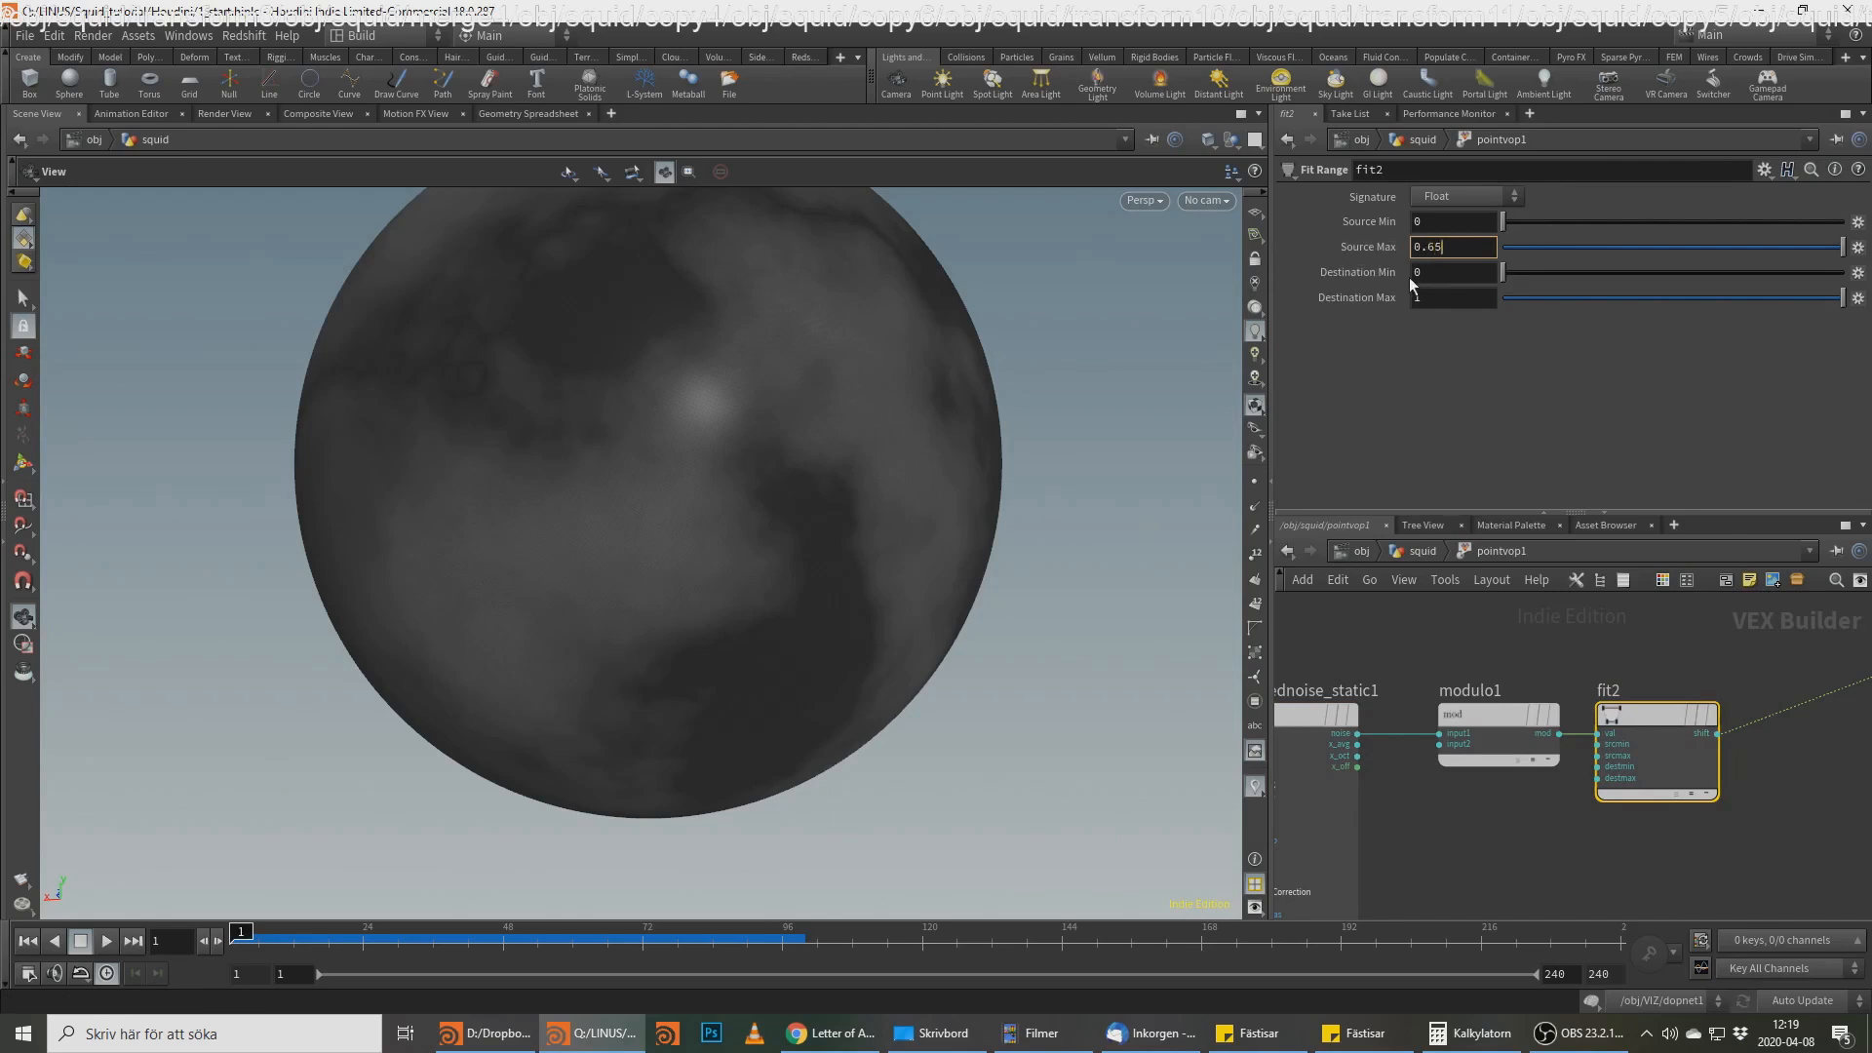
pyautogui.write('65')
pyautogui.press('Return')
pyautogui.click(1436, 220)
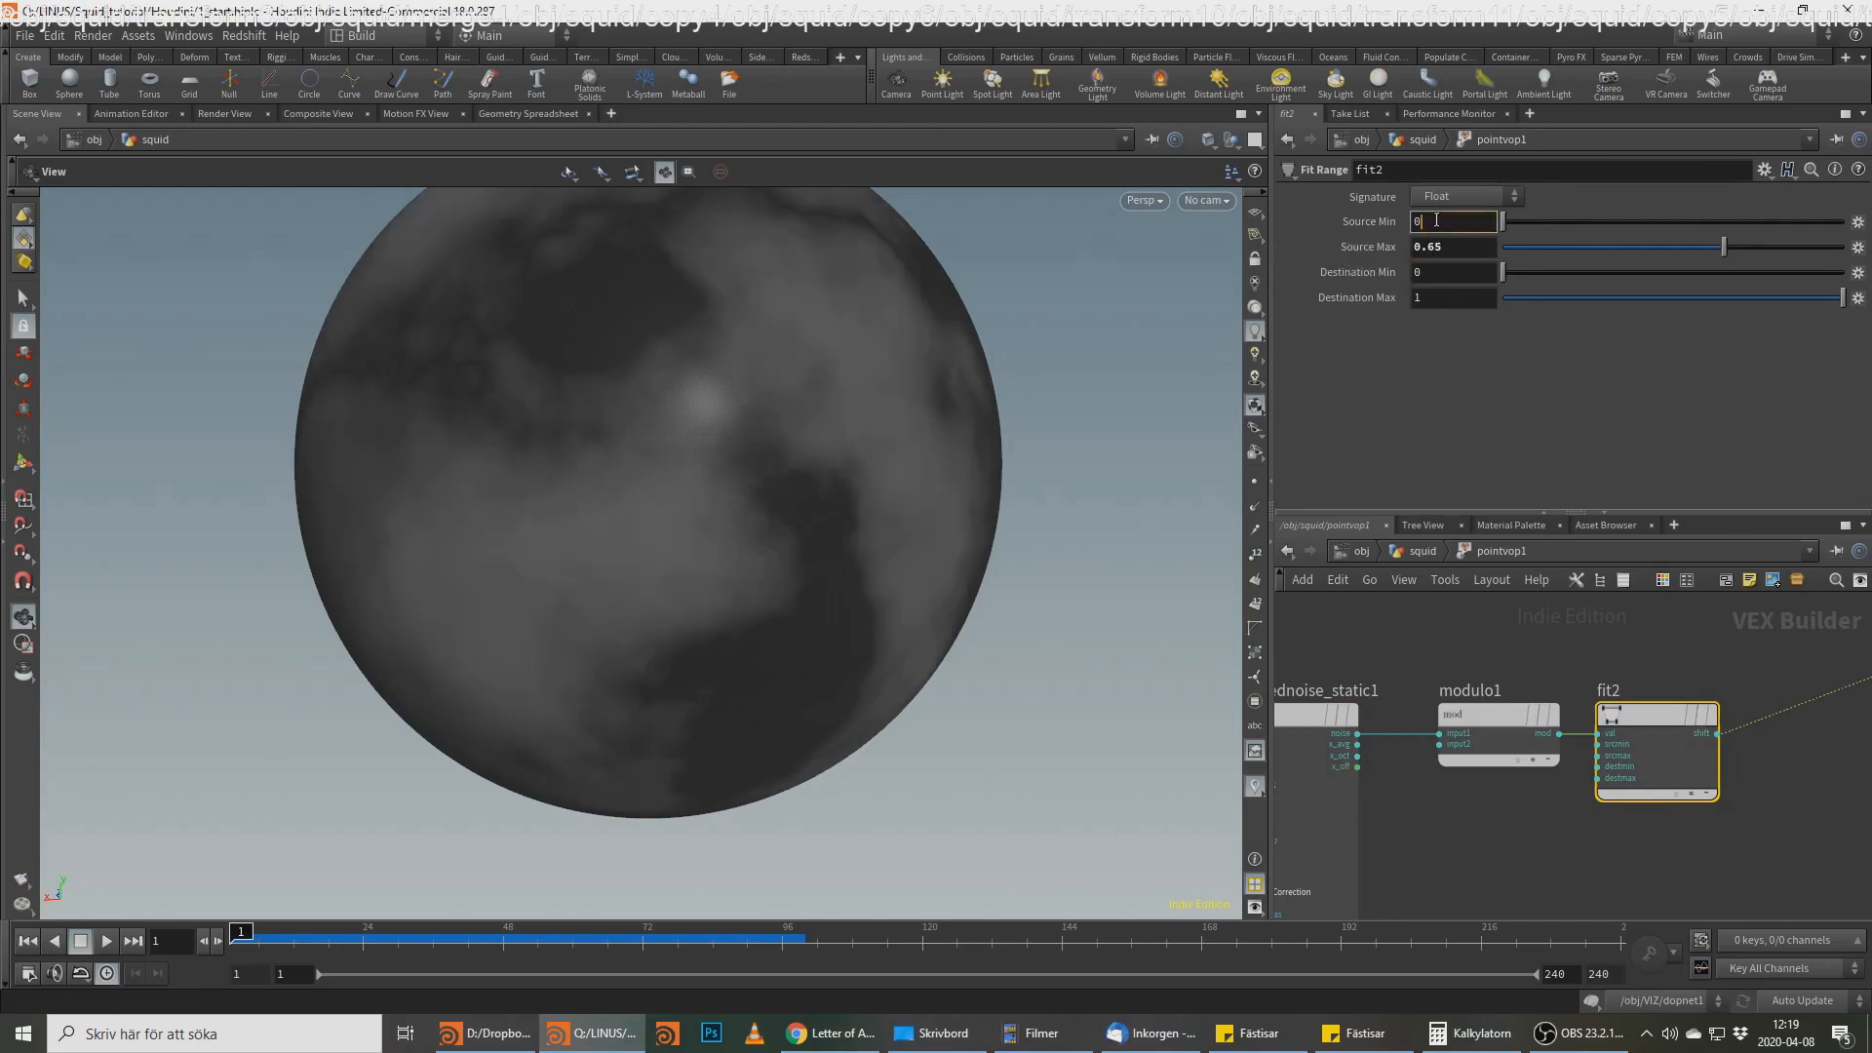
pyautogui.write('.0032')
pyautogui.press('Return')
# Step: Wire the second Fit Range's output to the geometry output's Cd input and check the pattern from another side of the sphere
pyautogui.moveTo(1658, 741); pyautogui.dragTo(1550, 739, button='middle')
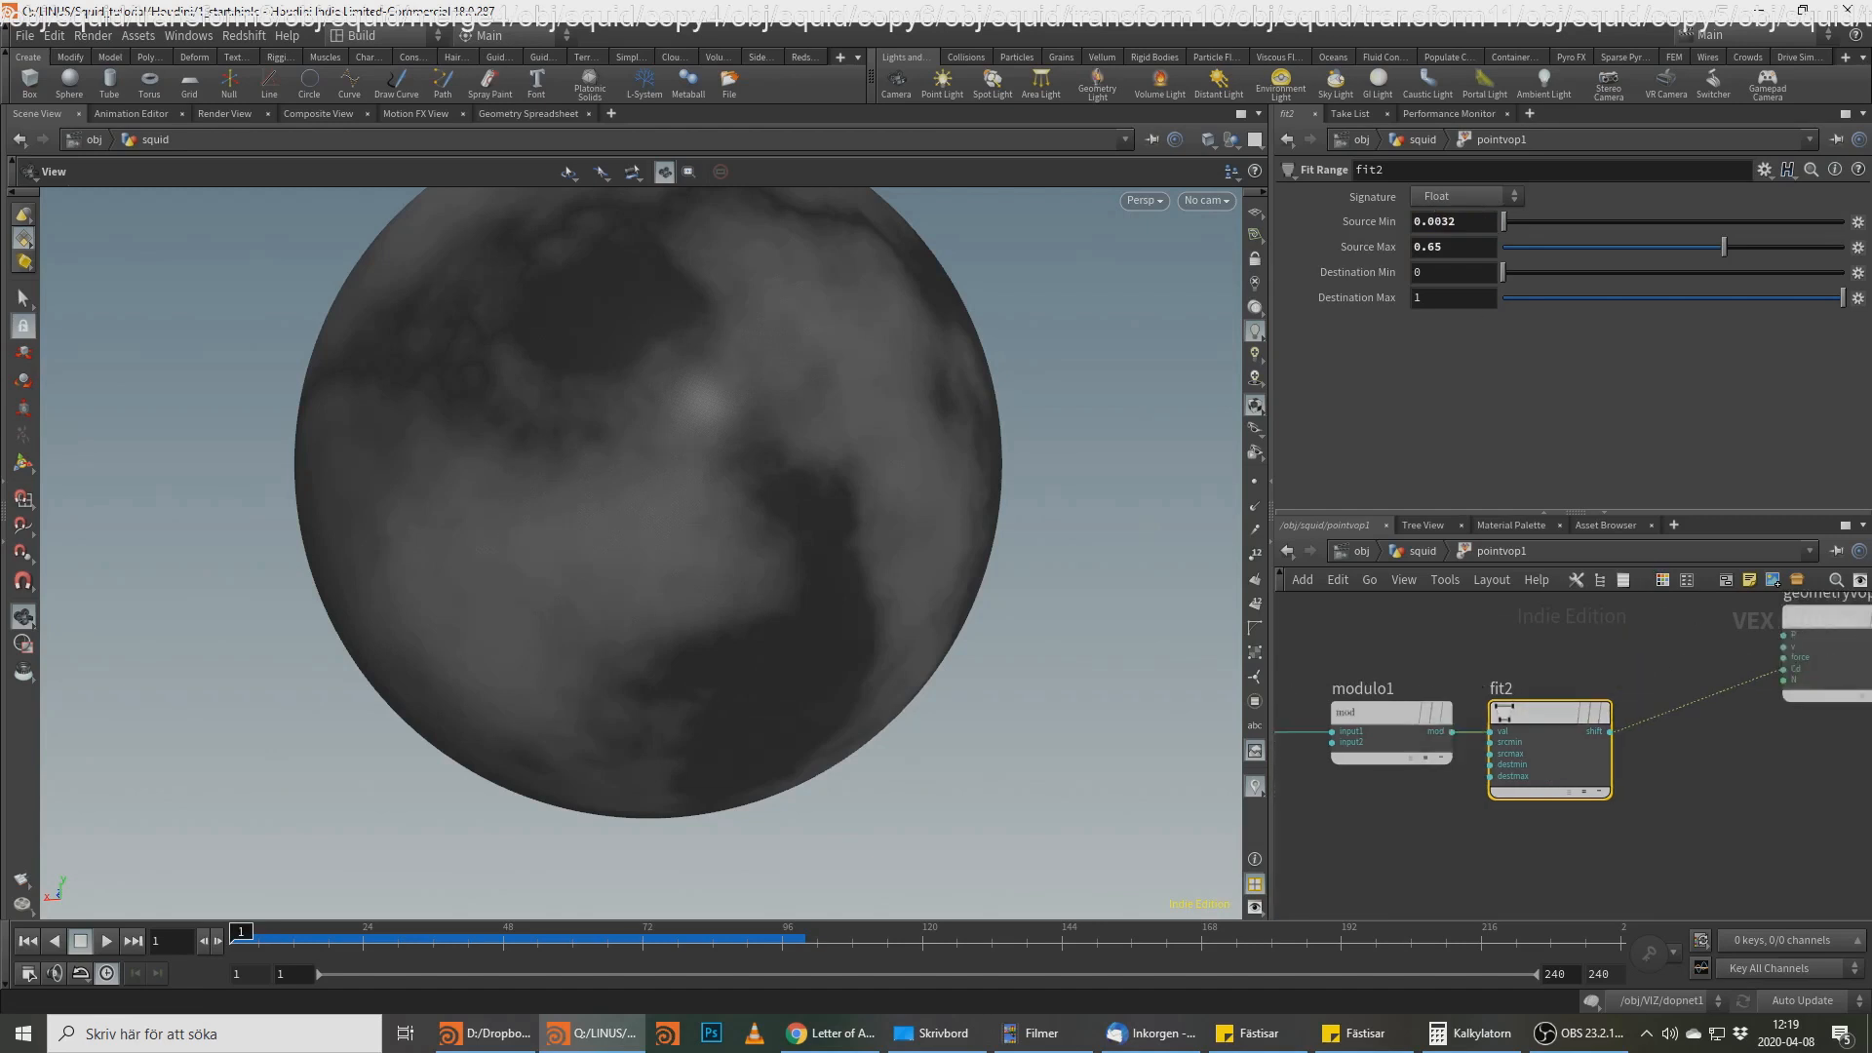
pyautogui.hotkey('alt', 'Tab')
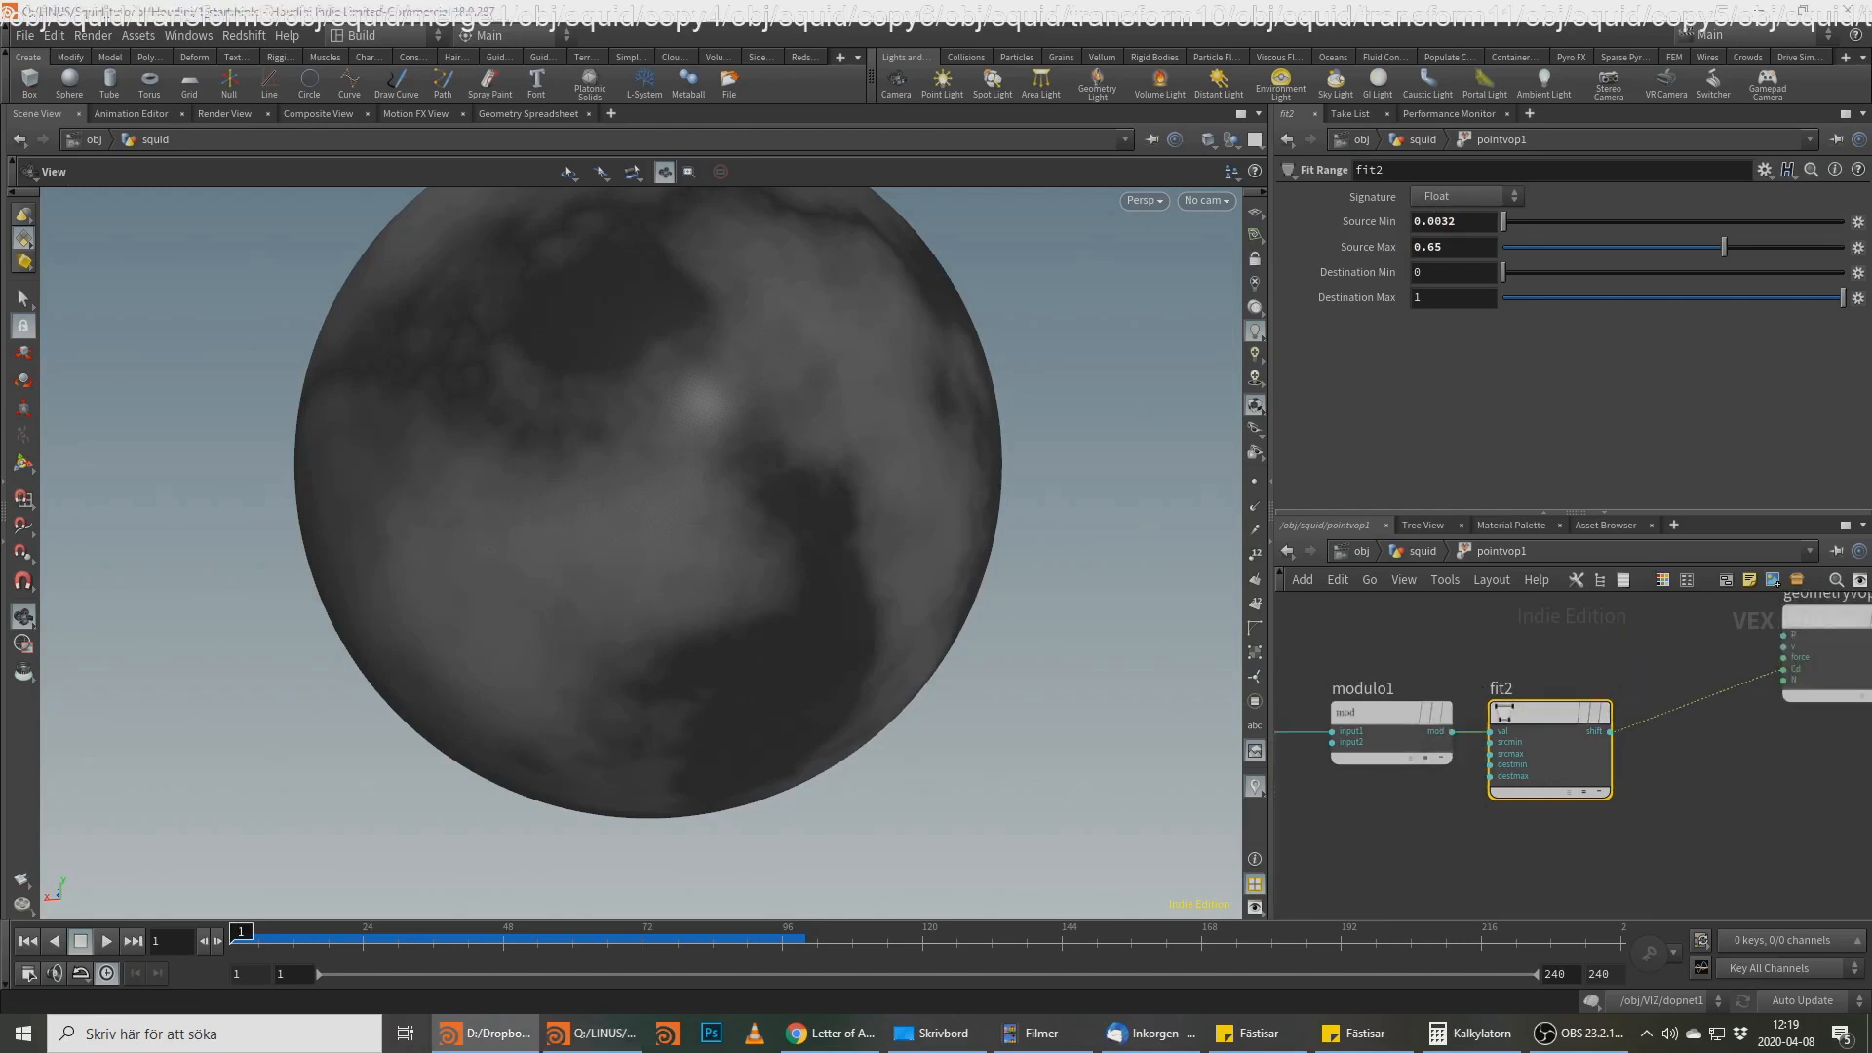
pyautogui.click(1609, 733)
pyautogui.click(1785, 671)
pyautogui.moveTo(888, 589); pyautogui.dragTo(632, 624)
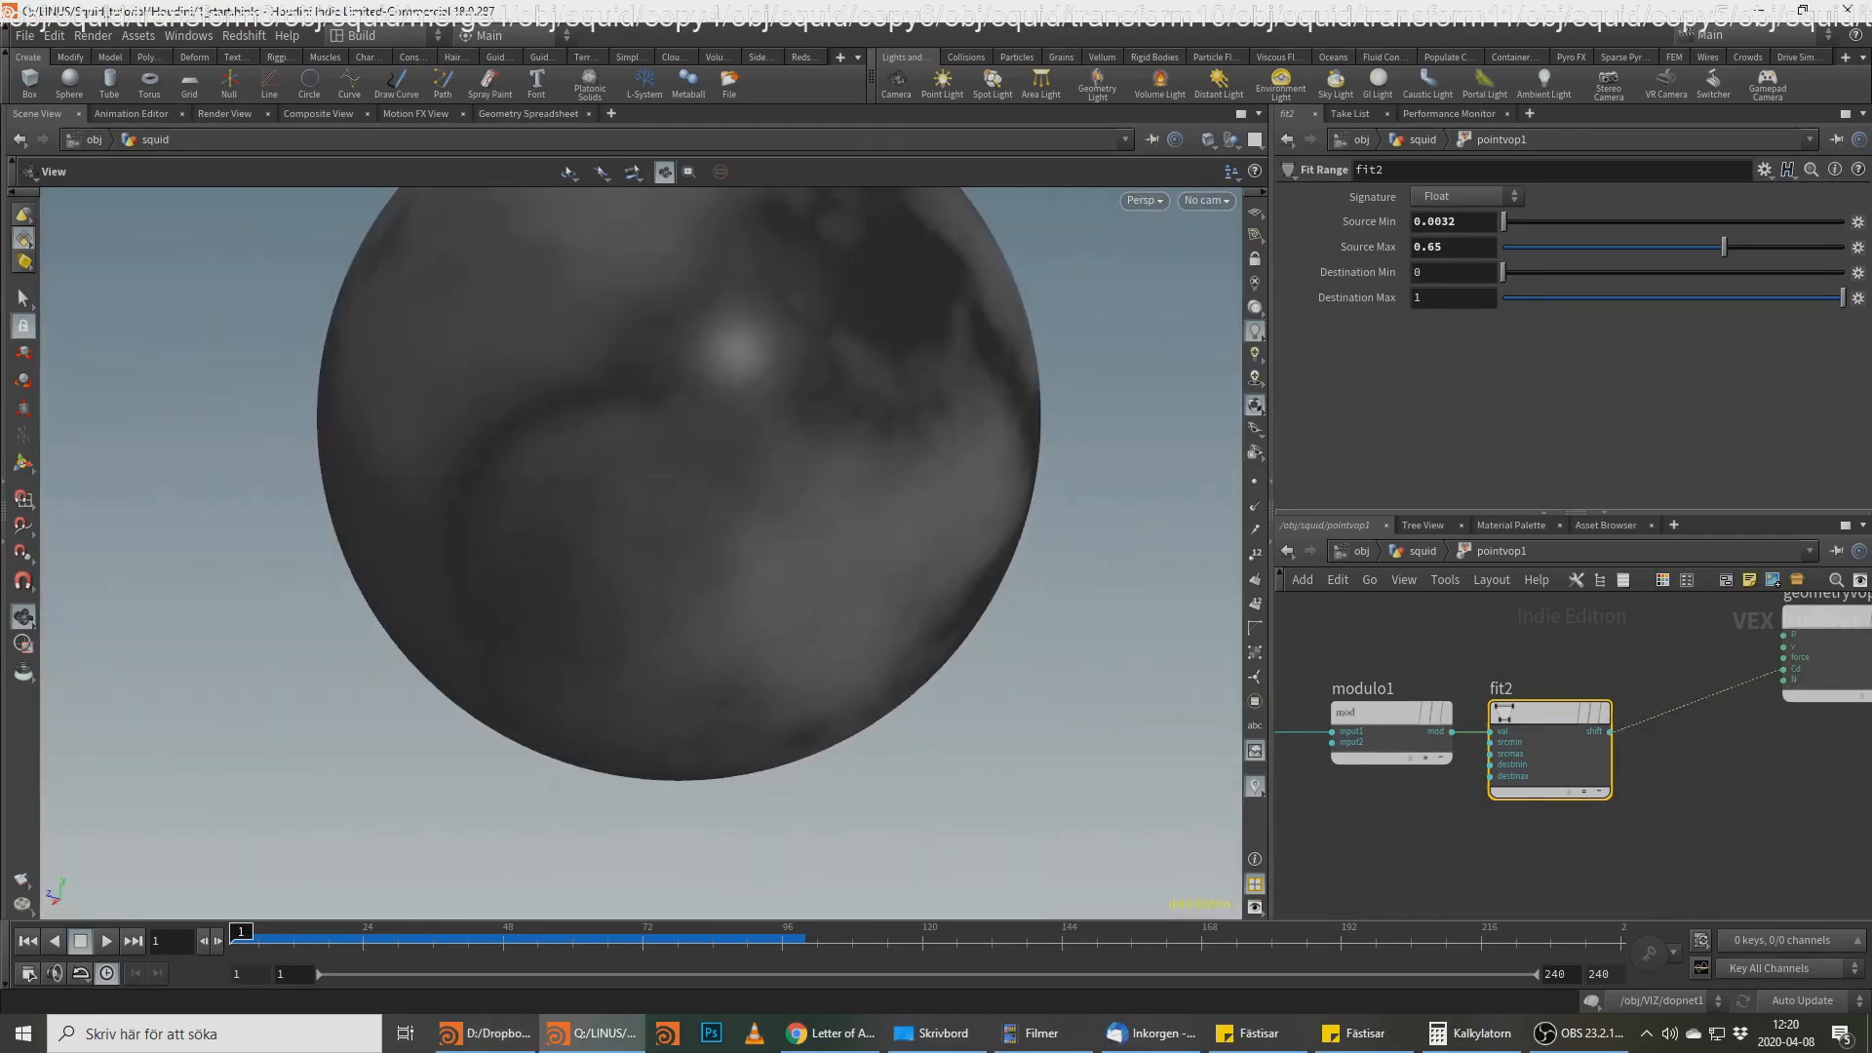
pyautogui.hotkey('alt', 'Tab')
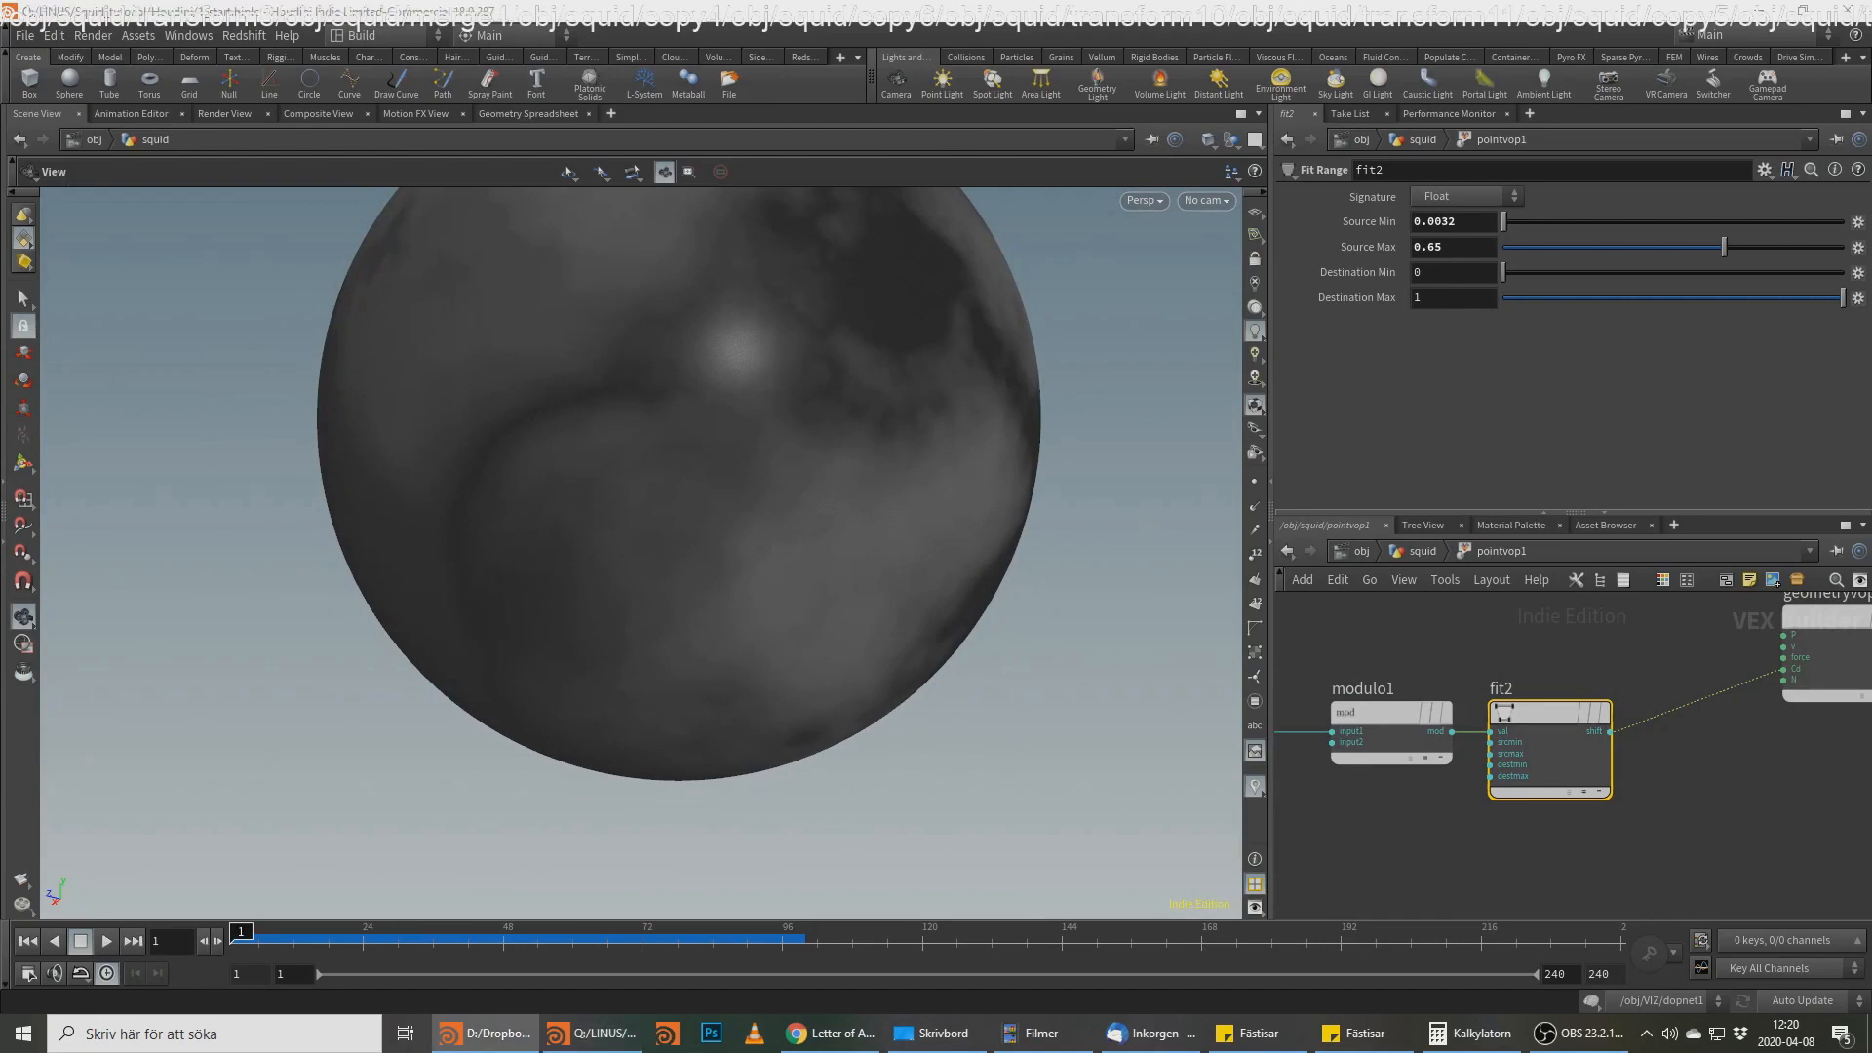
# Step: Add a second Anti-Aliased Noise fed by the global P output, with 3D frequency 1.5 and 3D offset 70 on all axes
pyautogui.moveTo(1541, 881); pyautogui.dragTo(1784, 780, button='middle')
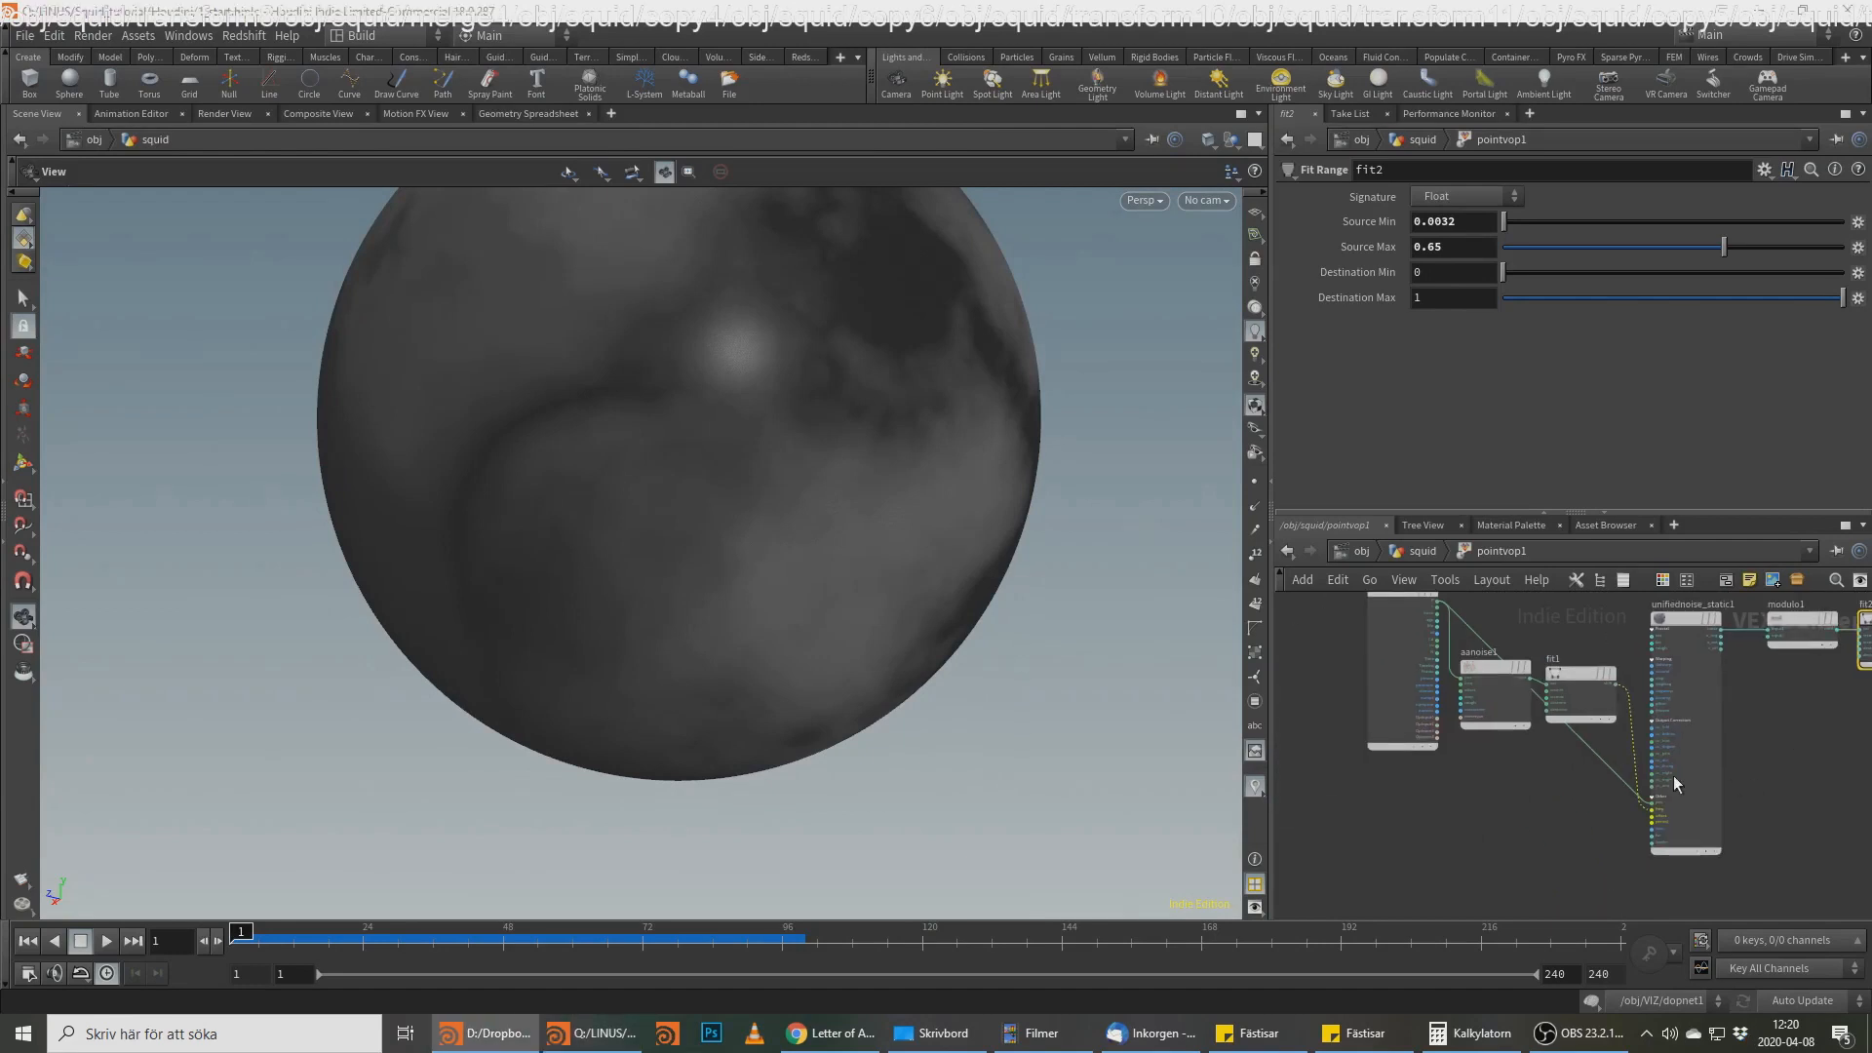
pyautogui.scroll(3, 1463, 648)
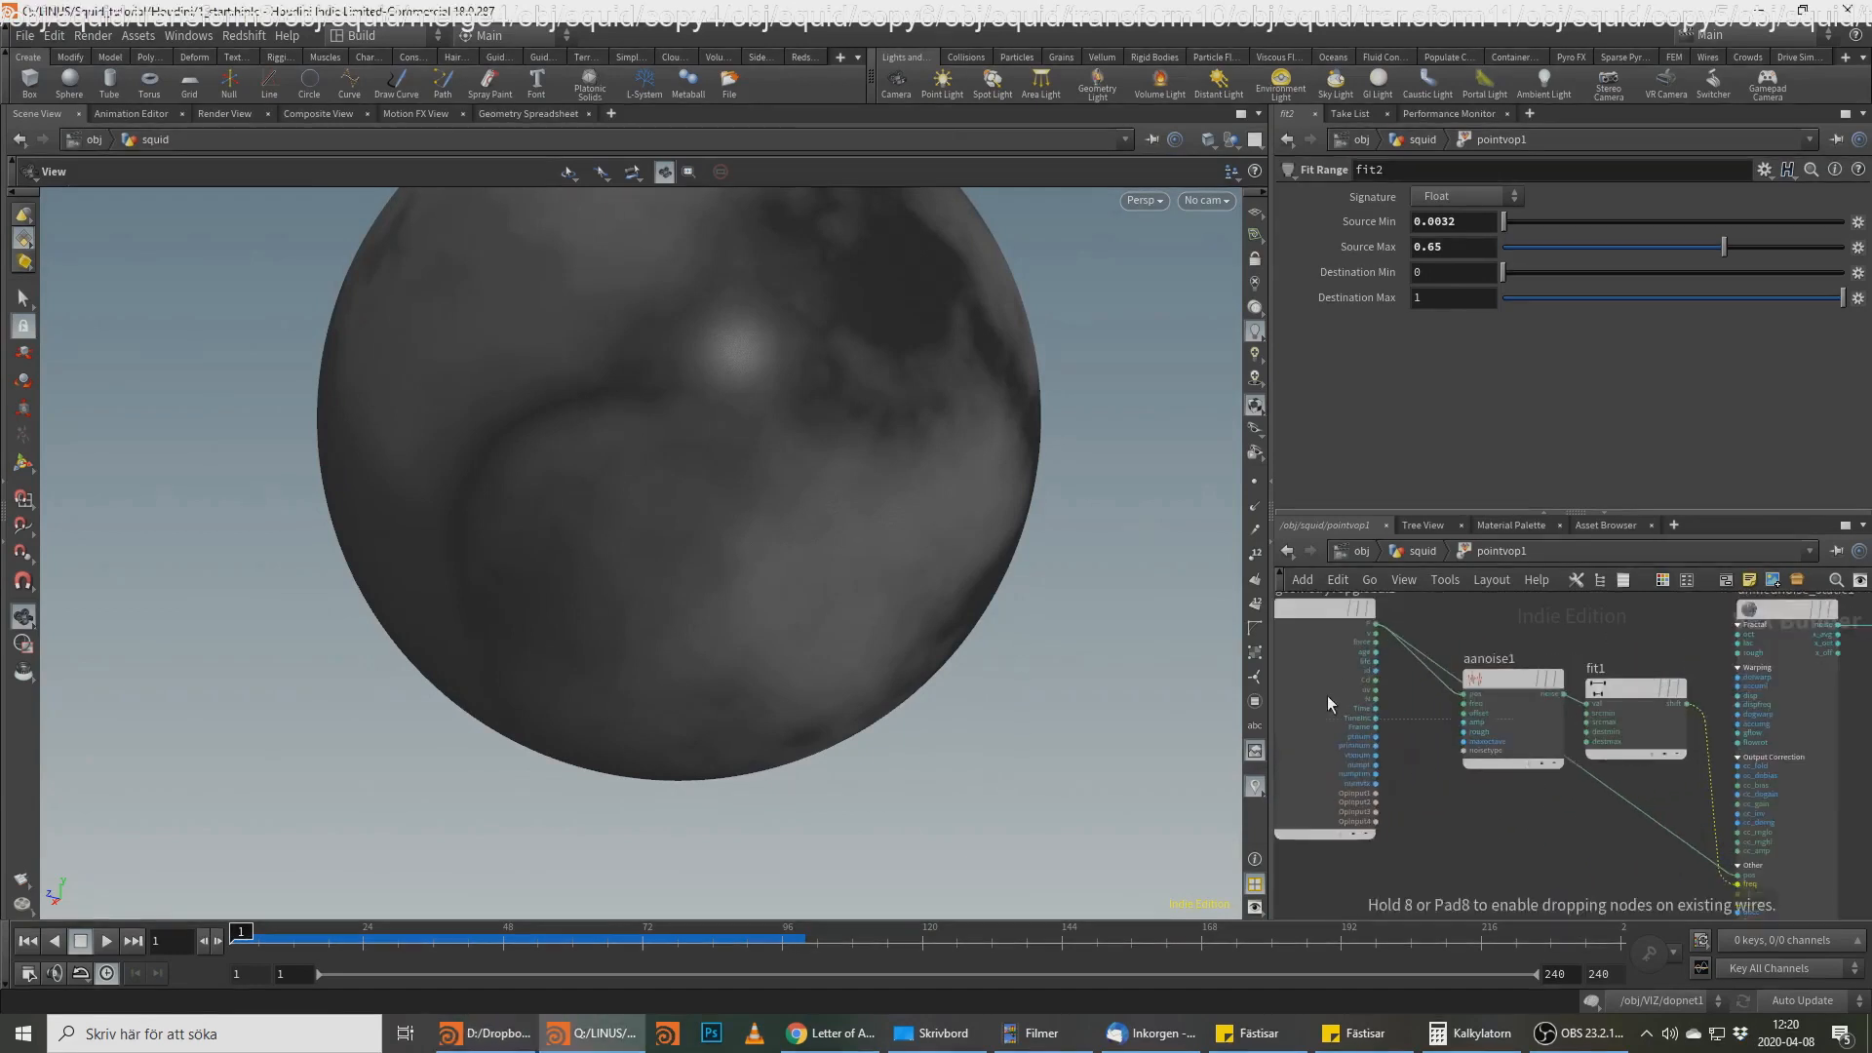
pyautogui.click(1401, 609)
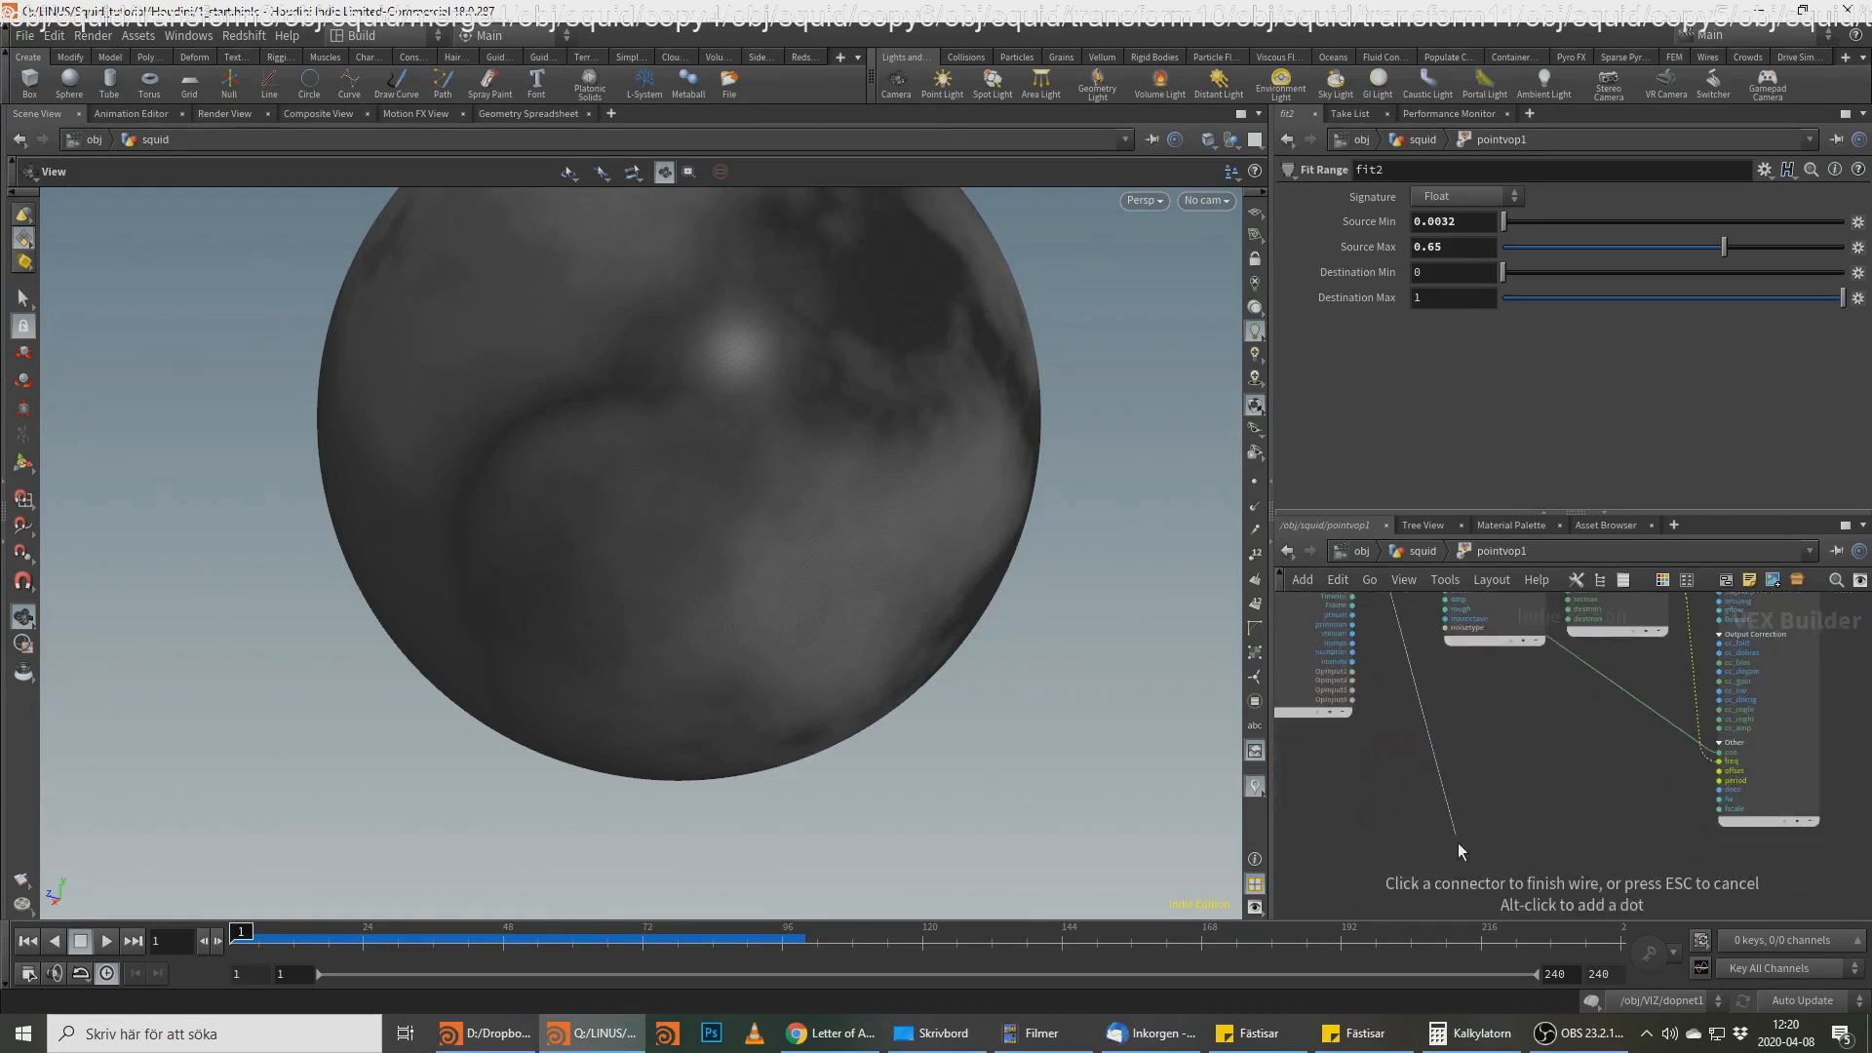
pyautogui.press('Tab')
pyautogui.write('aa')
pyautogui.press('Down')
pyautogui.press('Down')
pyautogui.press('Down')
pyautogui.press('Down')
pyautogui.press('Return')
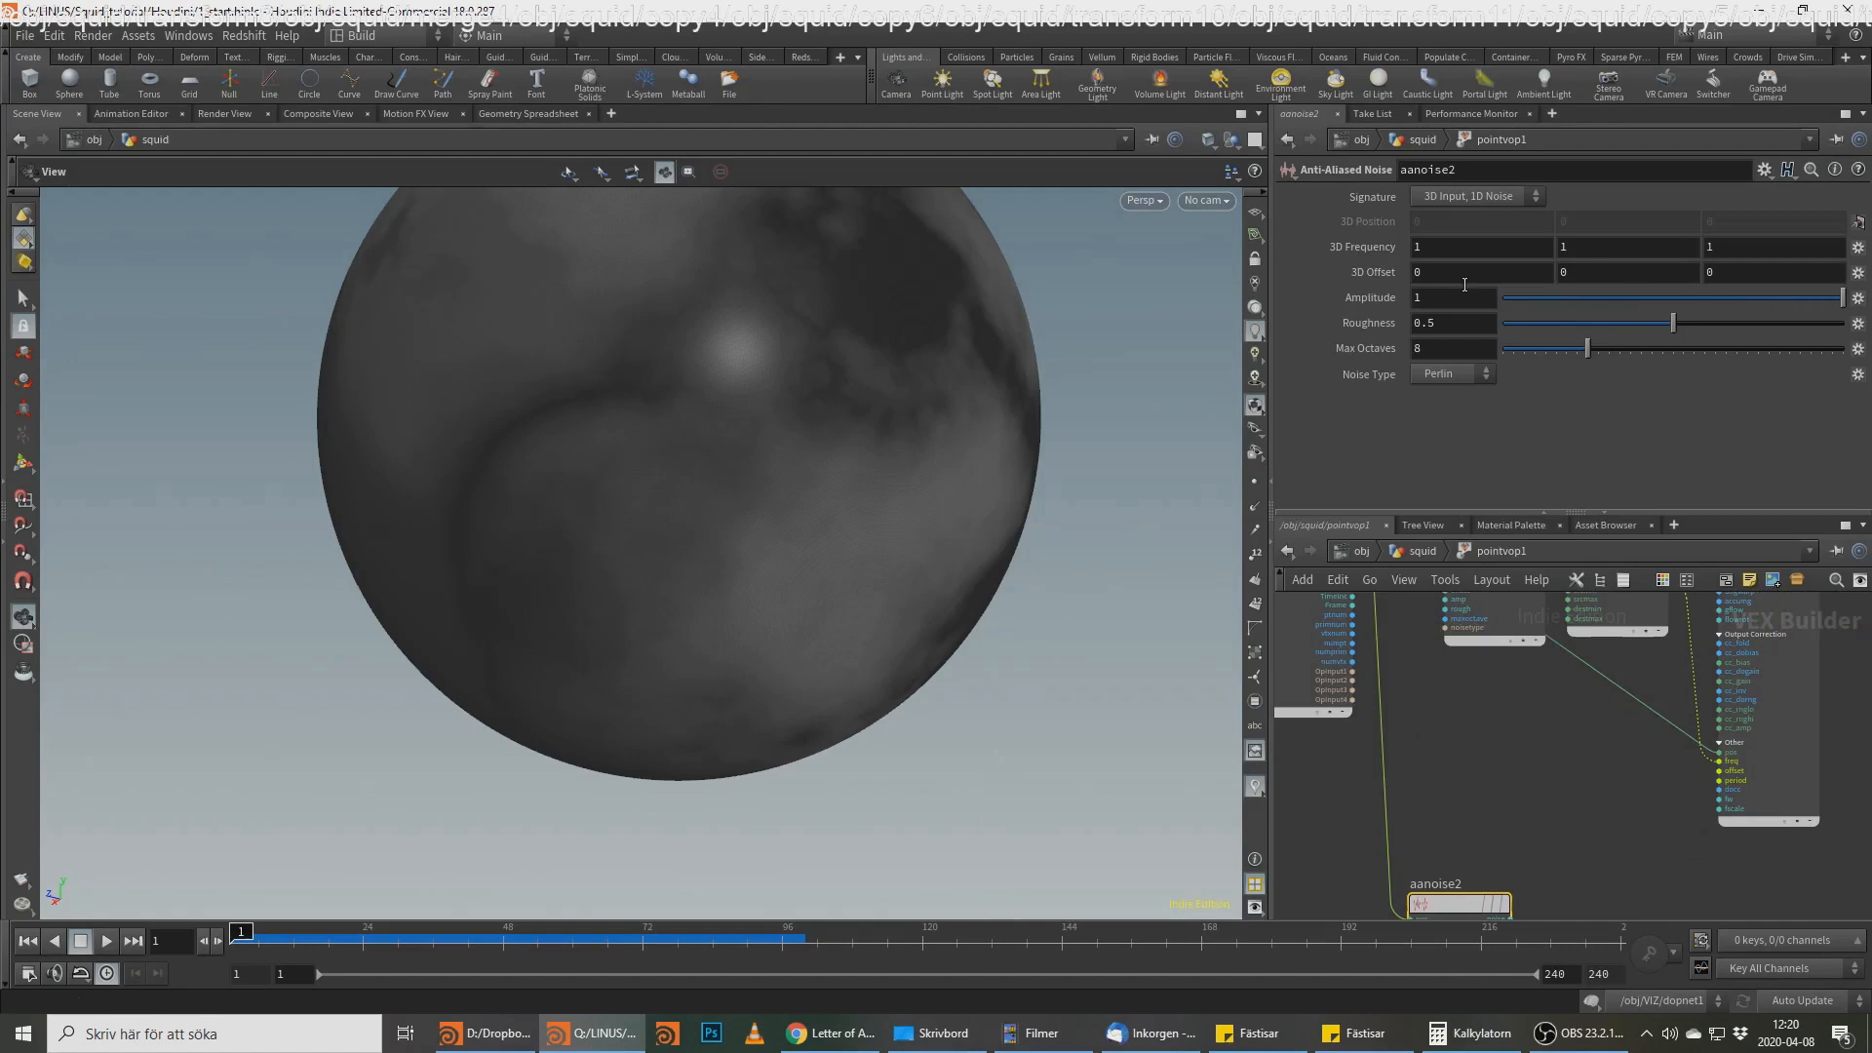
pyautogui.moveTo(1357, 248); pyautogui.dragTo(1426, 195, button='middle')
# Step: Insert a Multiply node on the wire between the second Fit Range and the geometry output
pyautogui.moveTo(1714, 883); pyautogui.dragTo(1602, 733, button='middle')
pyautogui.moveTo(1858, 624); pyautogui.dragTo(1476, 876, button='middle')
pyautogui.scroll(-3, 1505, 726)
pyautogui.scroll(2, 1492, 749)
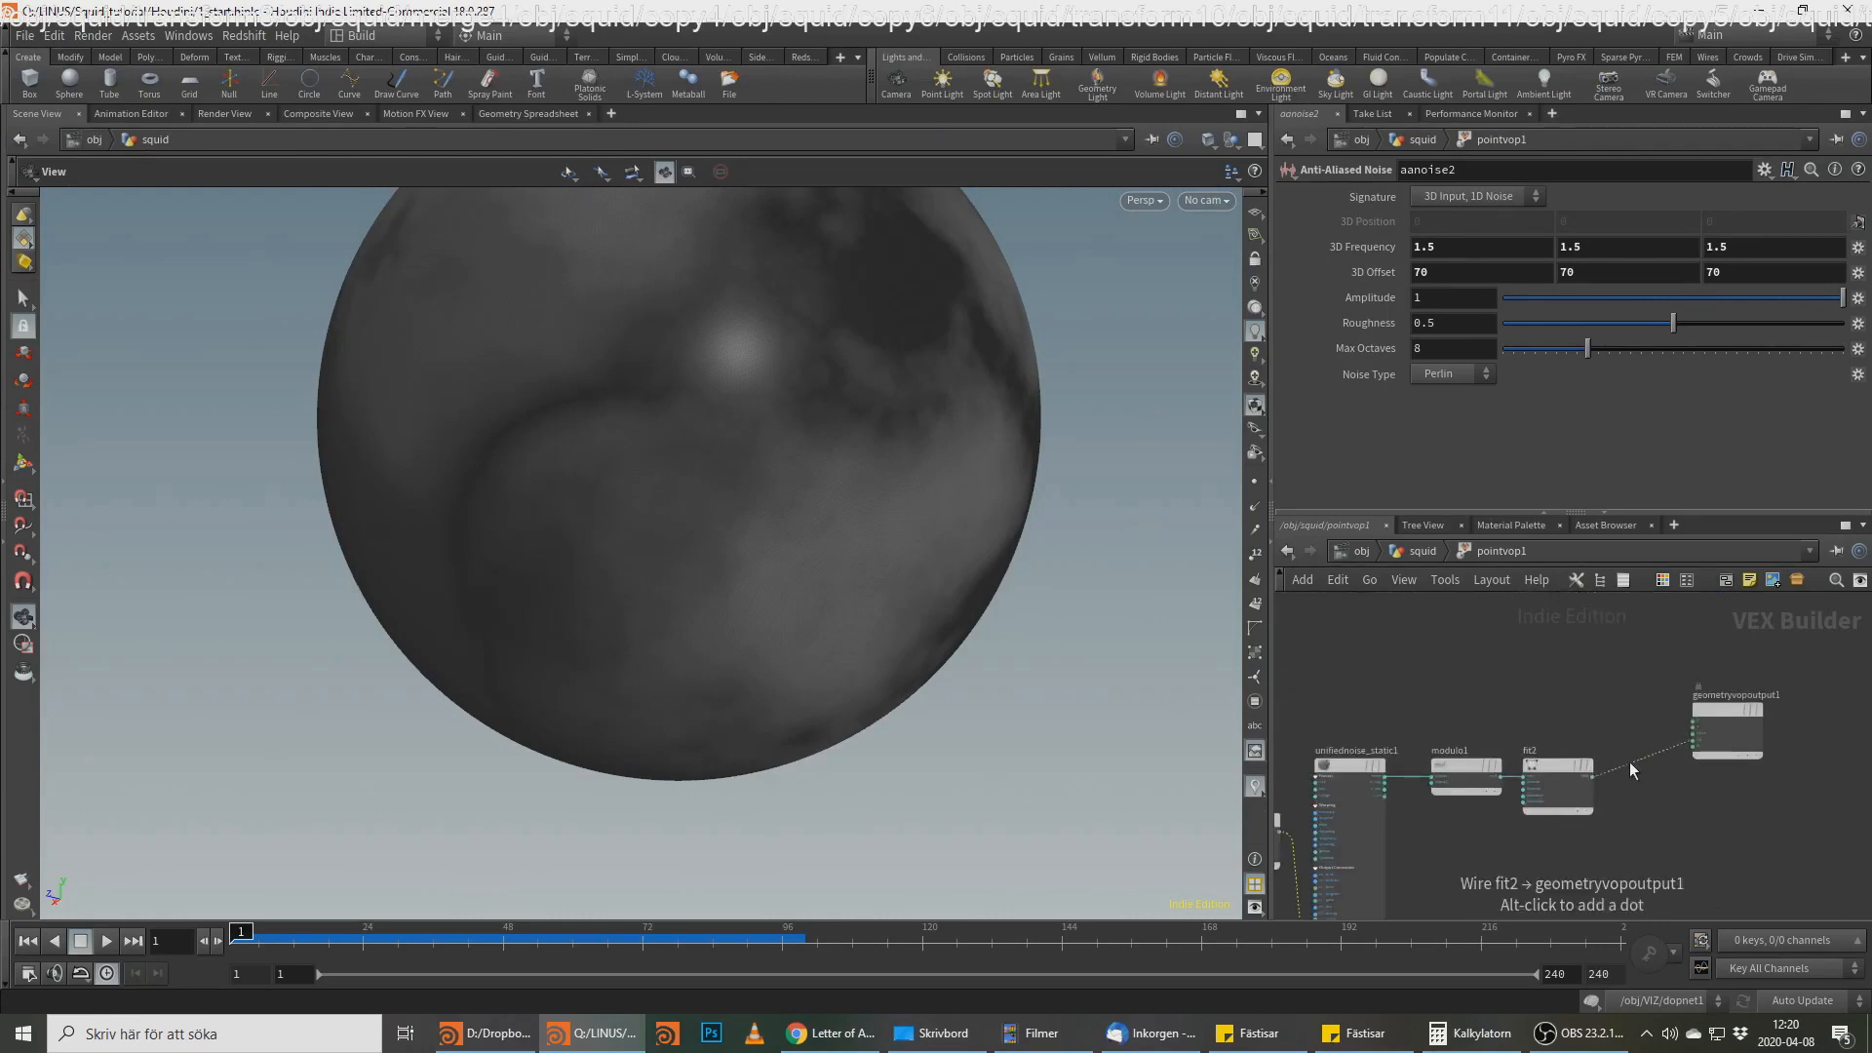
pyautogui.press('Tab')
pyautogui.write('mul')
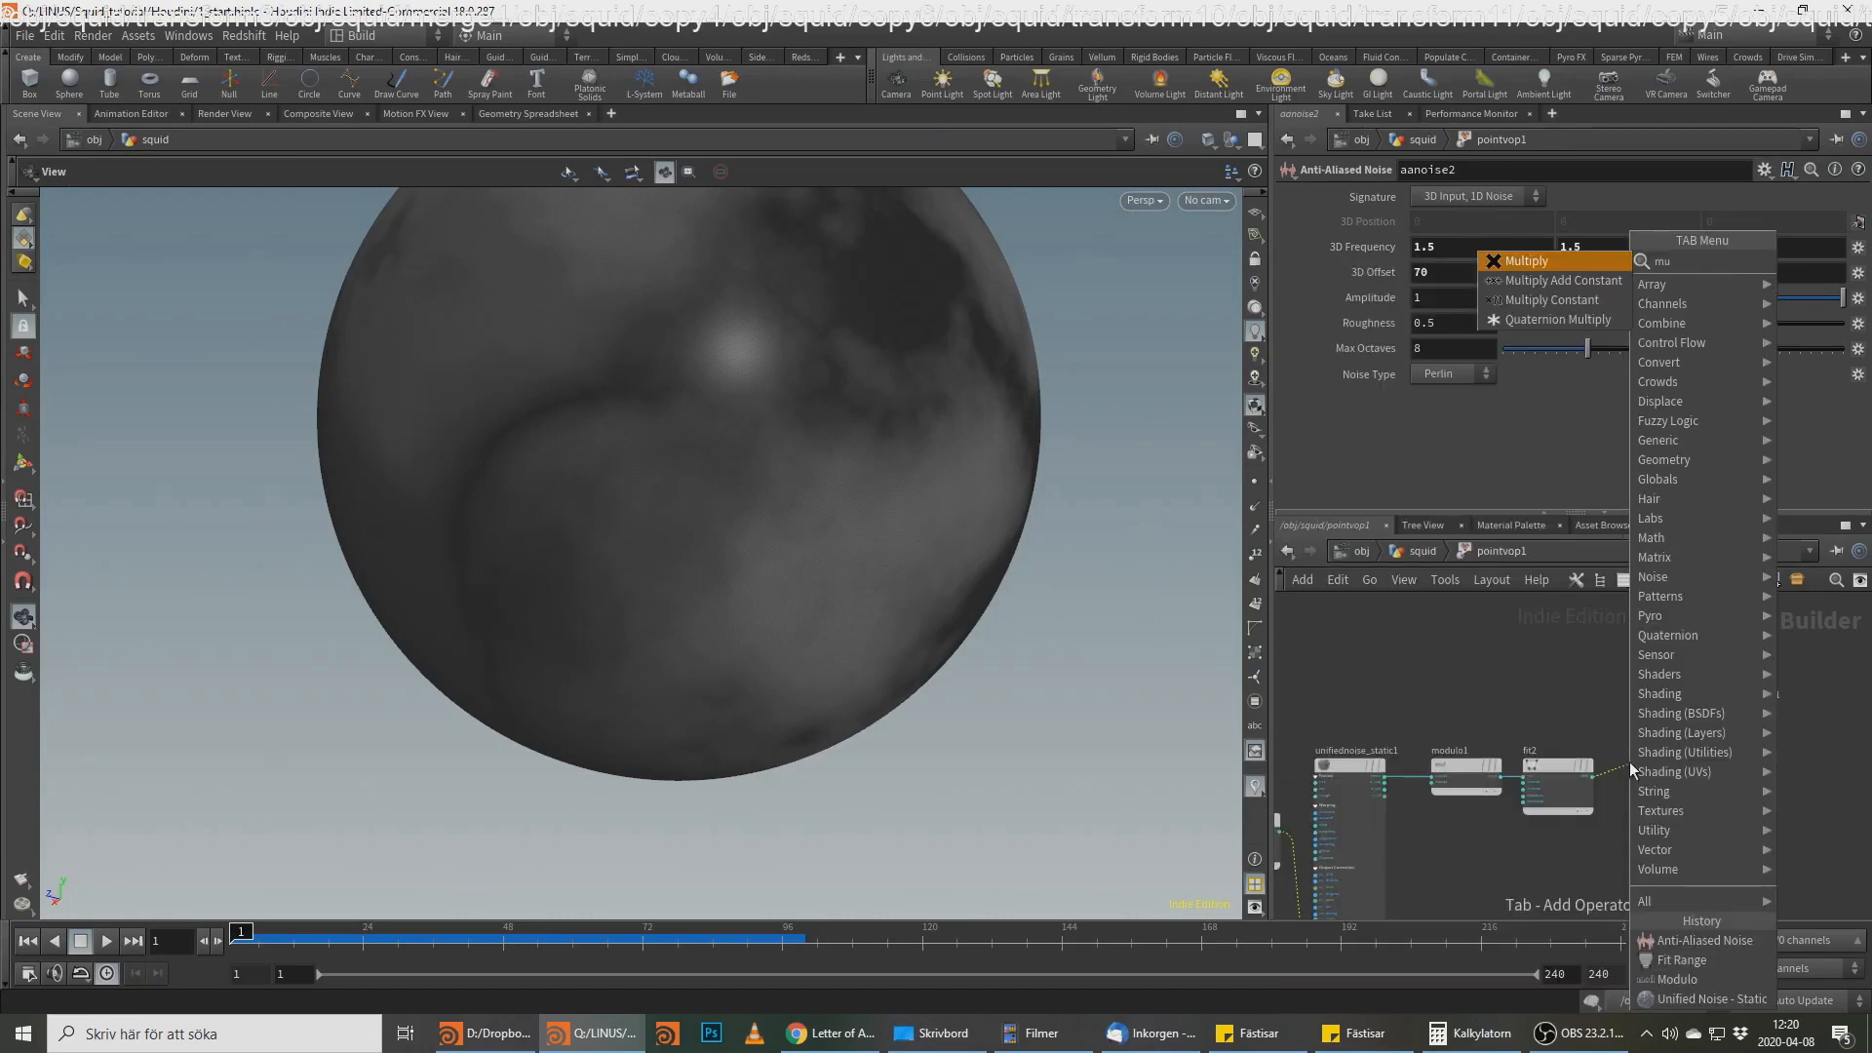
pyautogui.press('Return')
pyautogui.click(1630, 767)
# Step: Connect the second Anti-Aliased Noise's output to the Multiply node's second input
pyautogui.click(1655, 783)
pyautogui.moveTo(1595, 845); pyautogui.dragTo(1717, 664, button='middle')
pyautogui.moveTo(1520, 909); pyautogui.dragTo(1605, 804, button='middle')
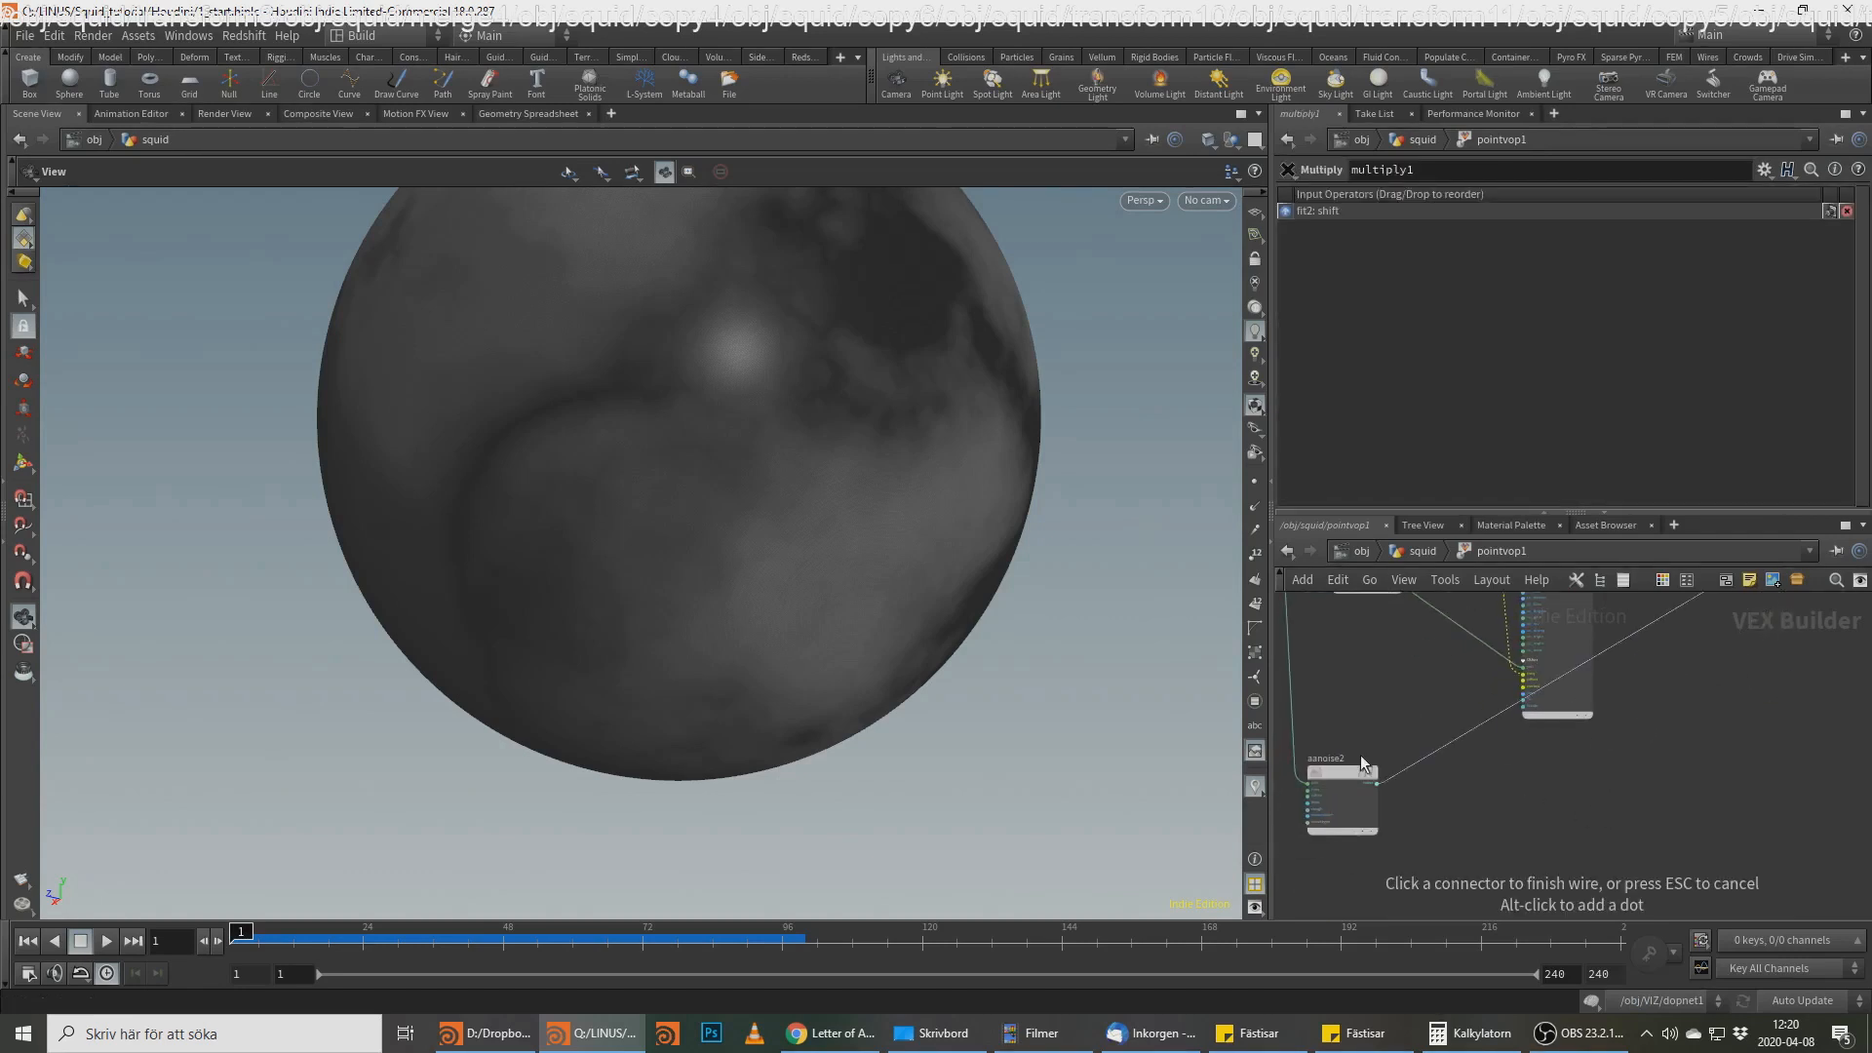
pyautogui.click(1484, 829)
pyautogui.moveTo(1752, 737); pyautogui.dragTo(1443, 916, button='middle')
pyautogui.moveTo(1701, 712); pyautogui.dragTo(1670, 778, button='middle')
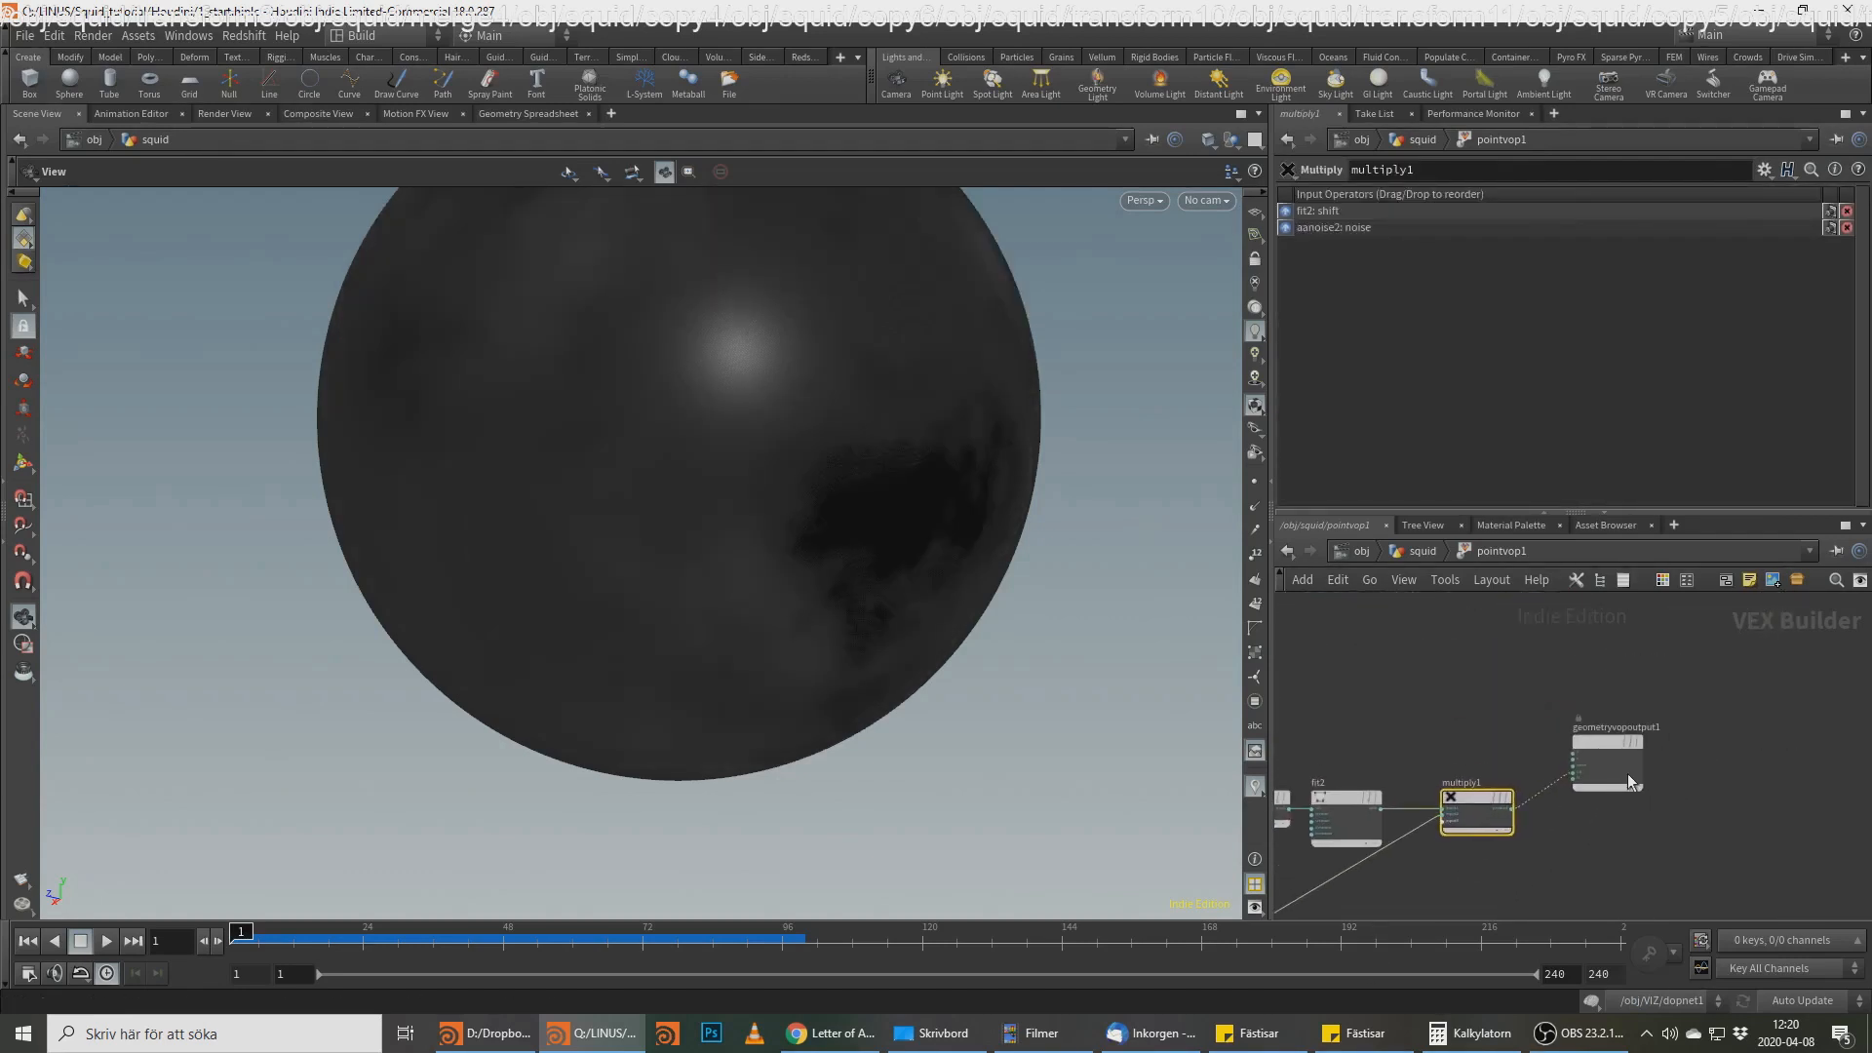
# Step: Move the geometry output node aside and add a Displace Along Normal node between it and the Multiply node
pyautogui.hotkey('alt', 'Tab')
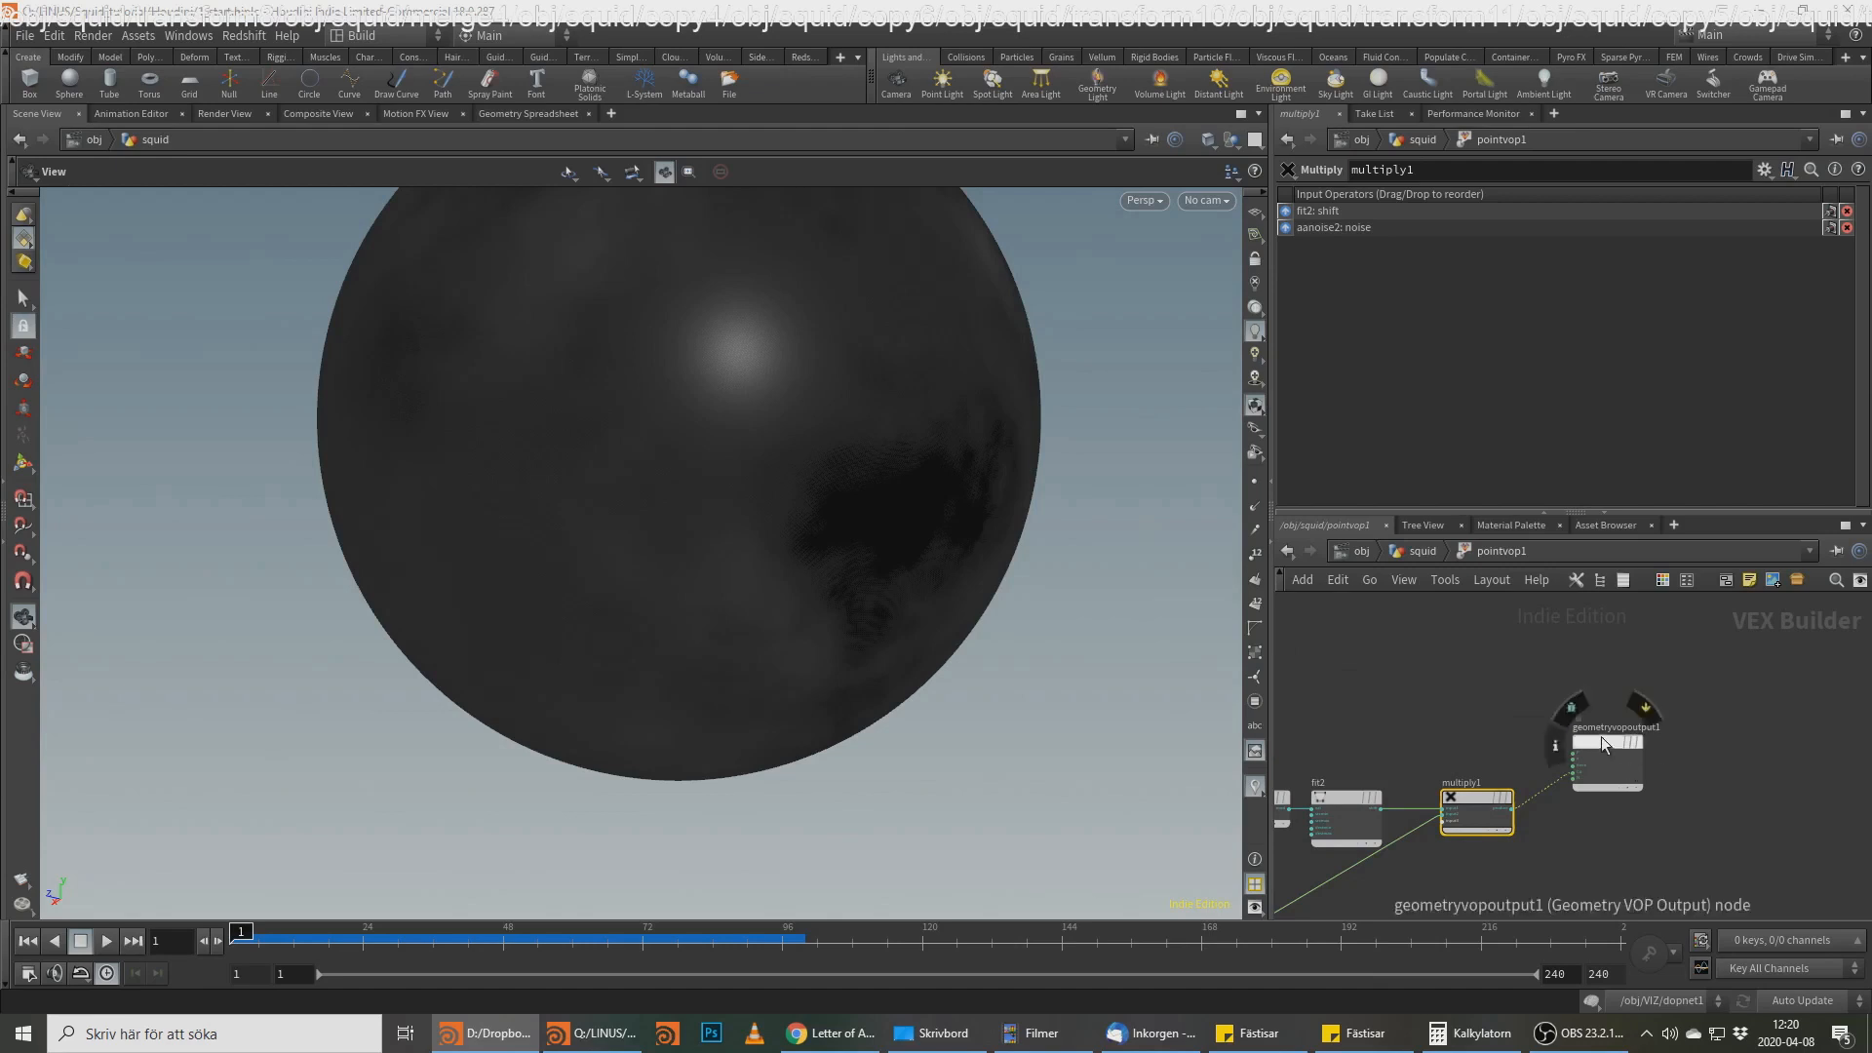
pyautogui.moveTo(1602, 738); pyautogui.dragTo(1752, 754)
pyautogui.press('Tab')
pyautogui.write('disp')
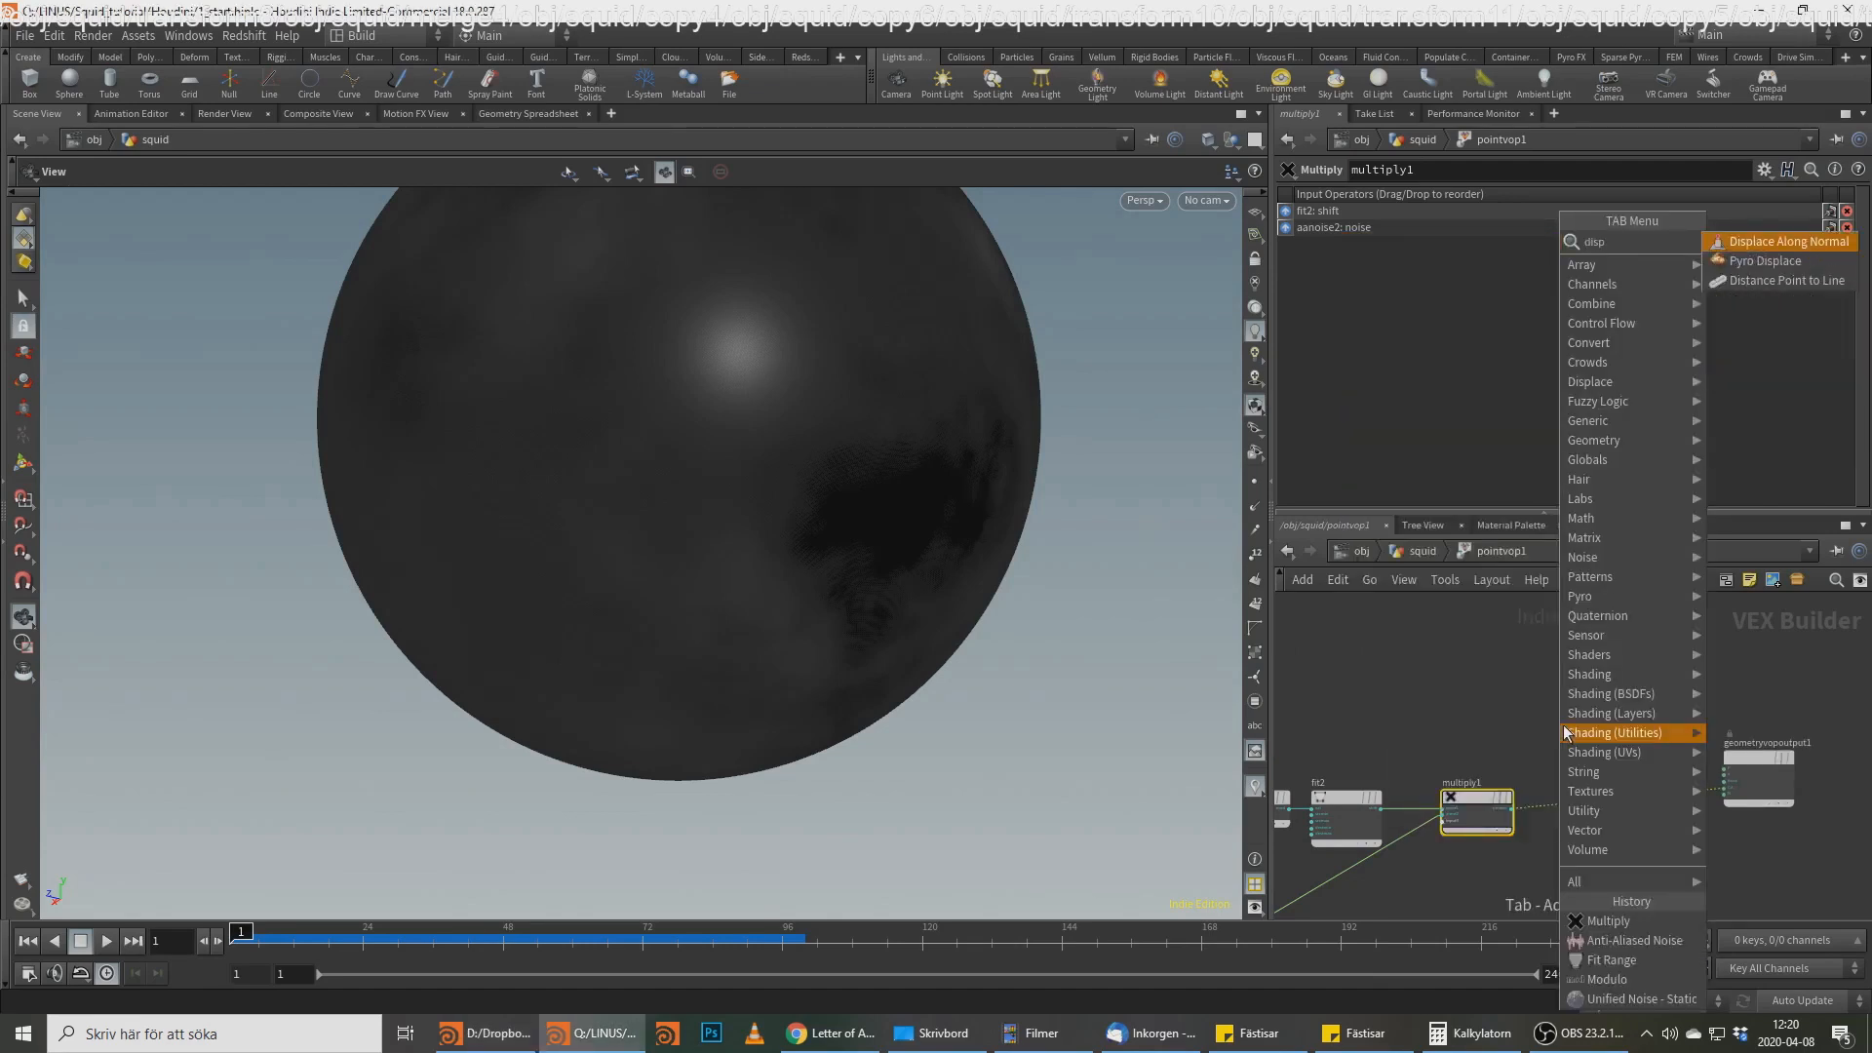
pyautogui.press('Return')
pyautogui.click(1599, 721)
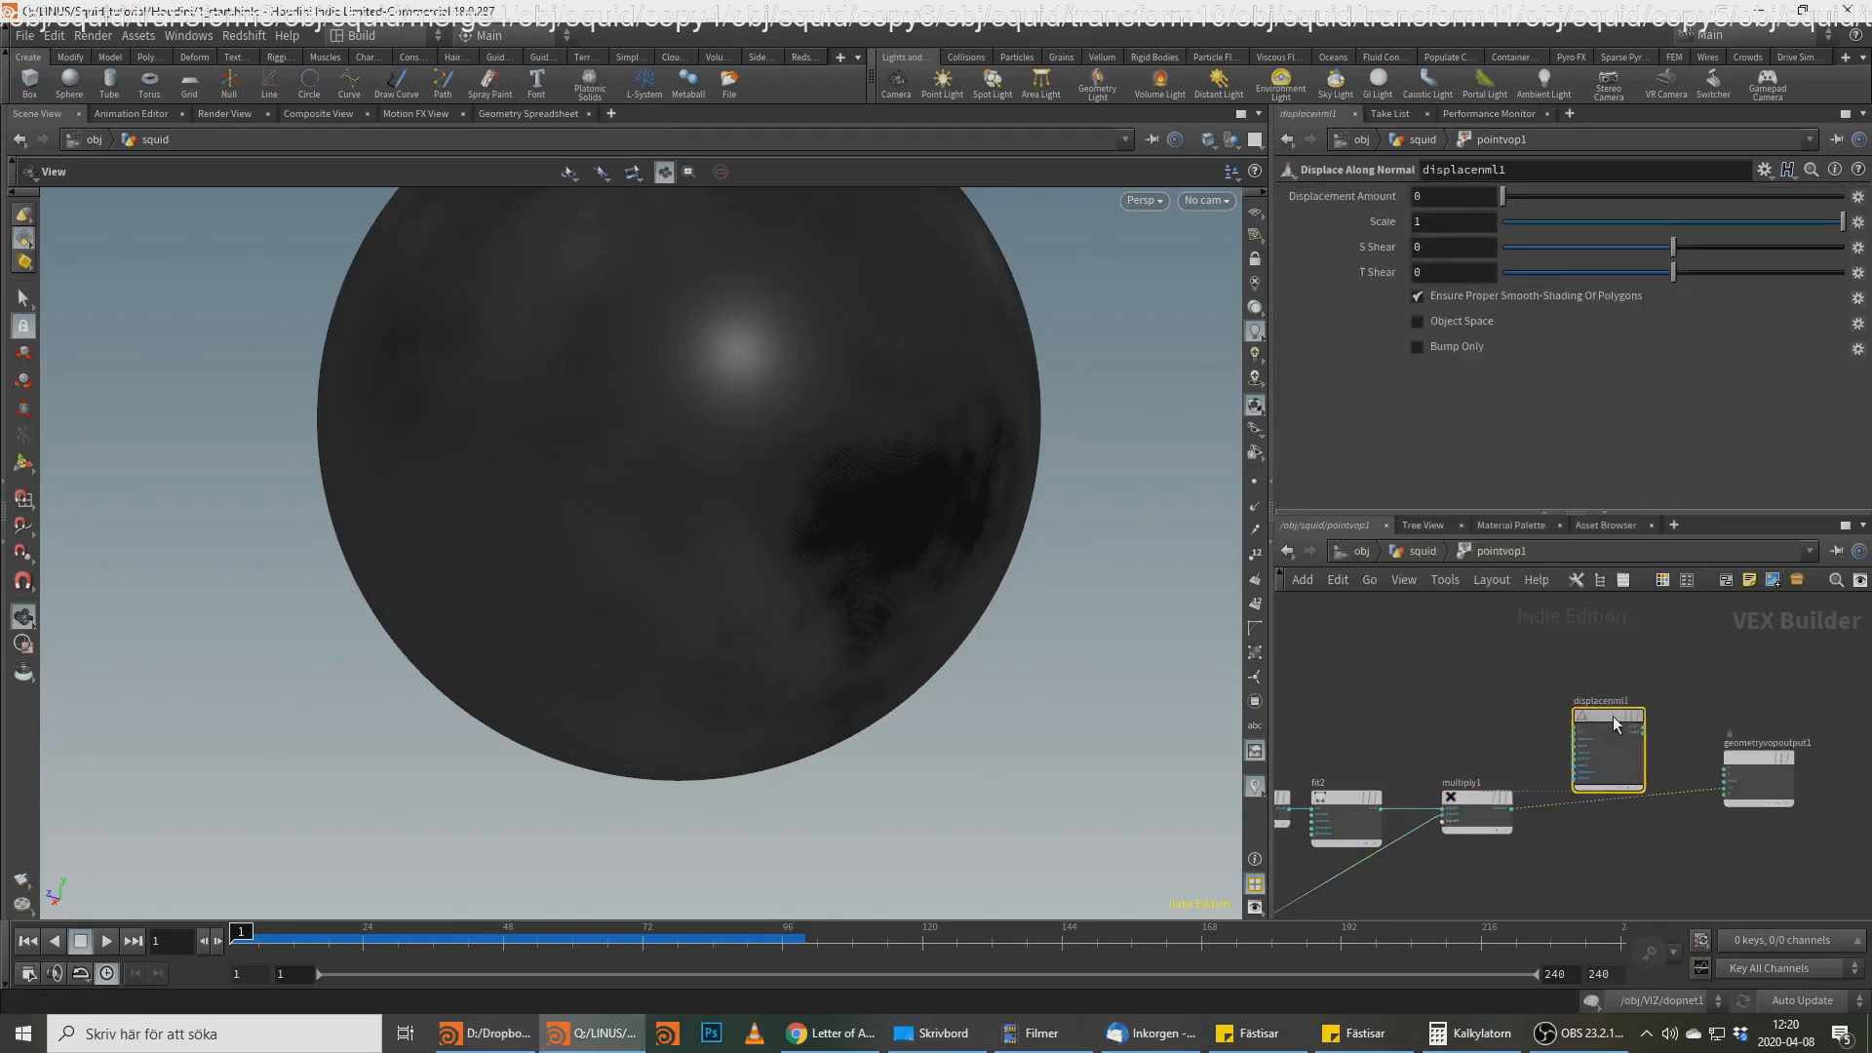
# Step: Connect the Multiply node's product output to the Displace Along Normal node's amount input
pyautogui.scroll(3, 1540, 794)
pyautogui.click(1489, 825)
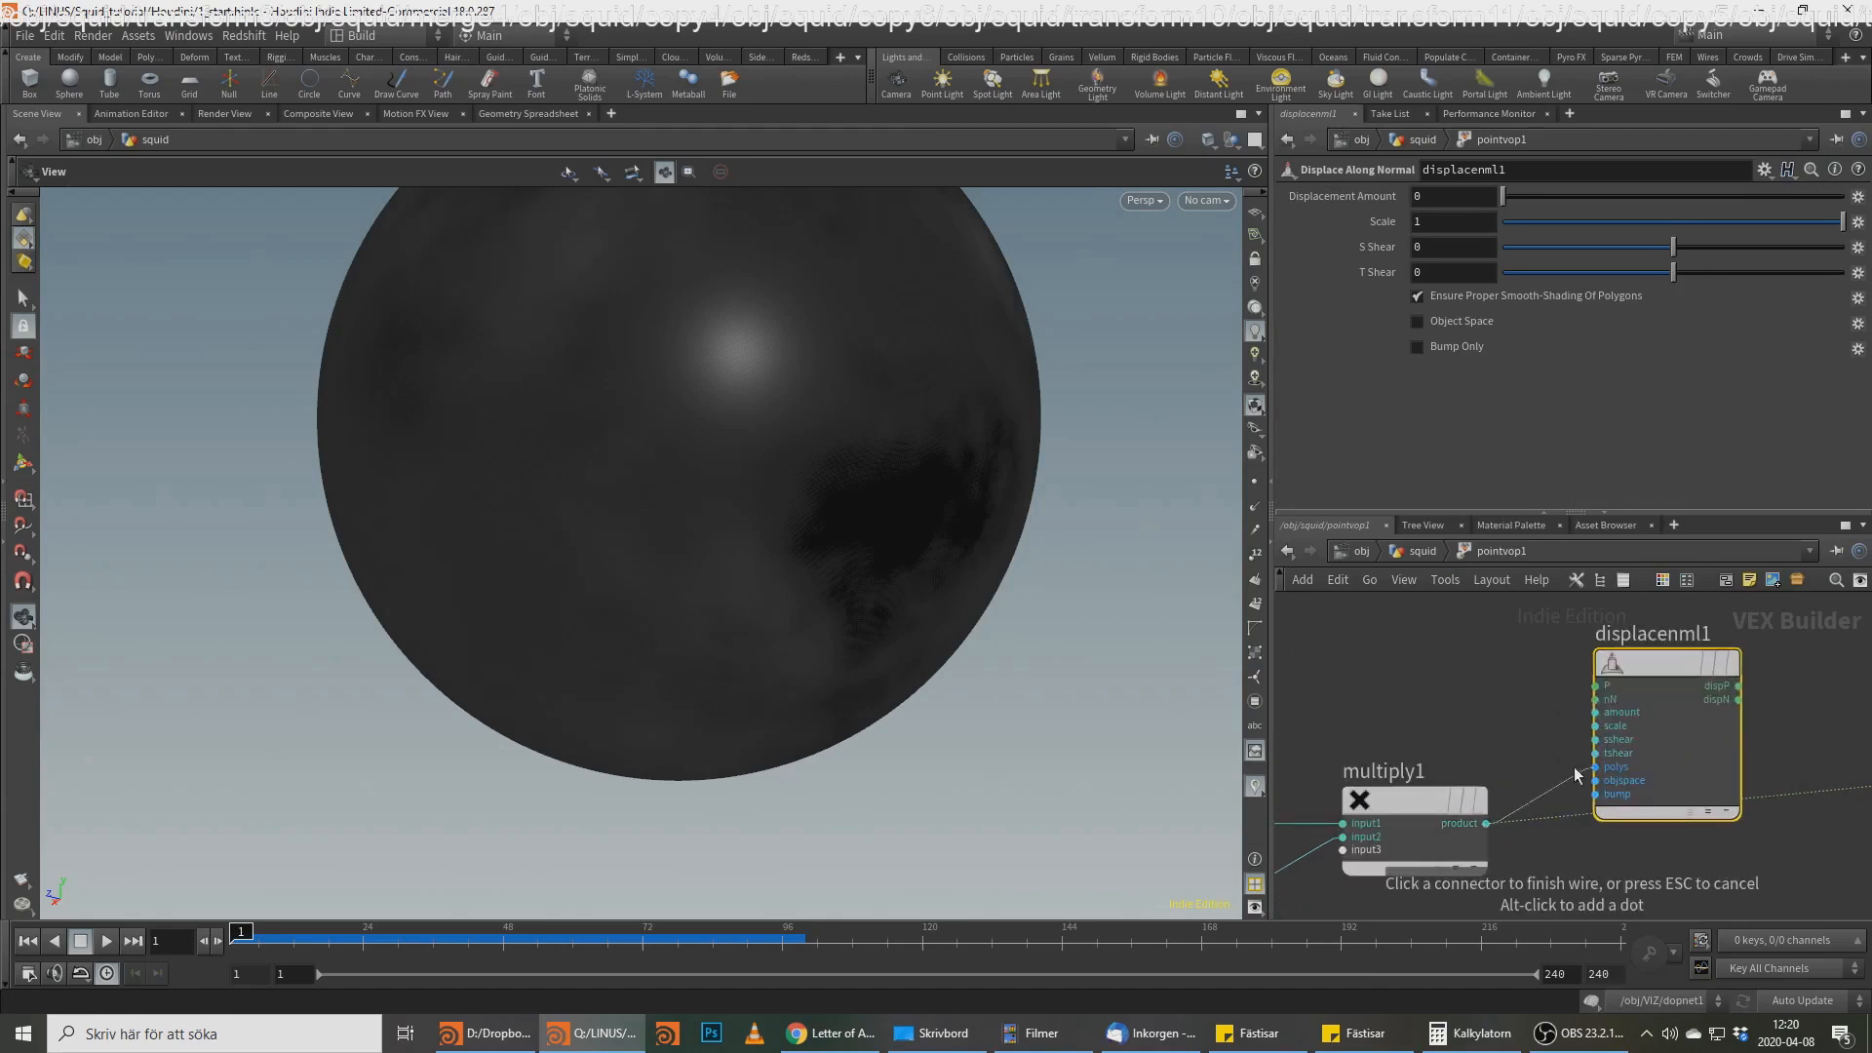
pyautogui.click(1596, 713)
# Step: Wire the geometry globals' P output into the P input of the Displace Along Normal node
pyautogui.click(1596, 685)
pyautogui.scroll(-4, 1405, 699)
pyautogui.moveTo(1405, 699); pyautogui.dragTo(1698, 672, button='middle')
pyautogui.scroll(1, 1566, 682)
pyautogui.moveTo(1566, 681); pyautogui.dragTo(1809, 692, button='middle')
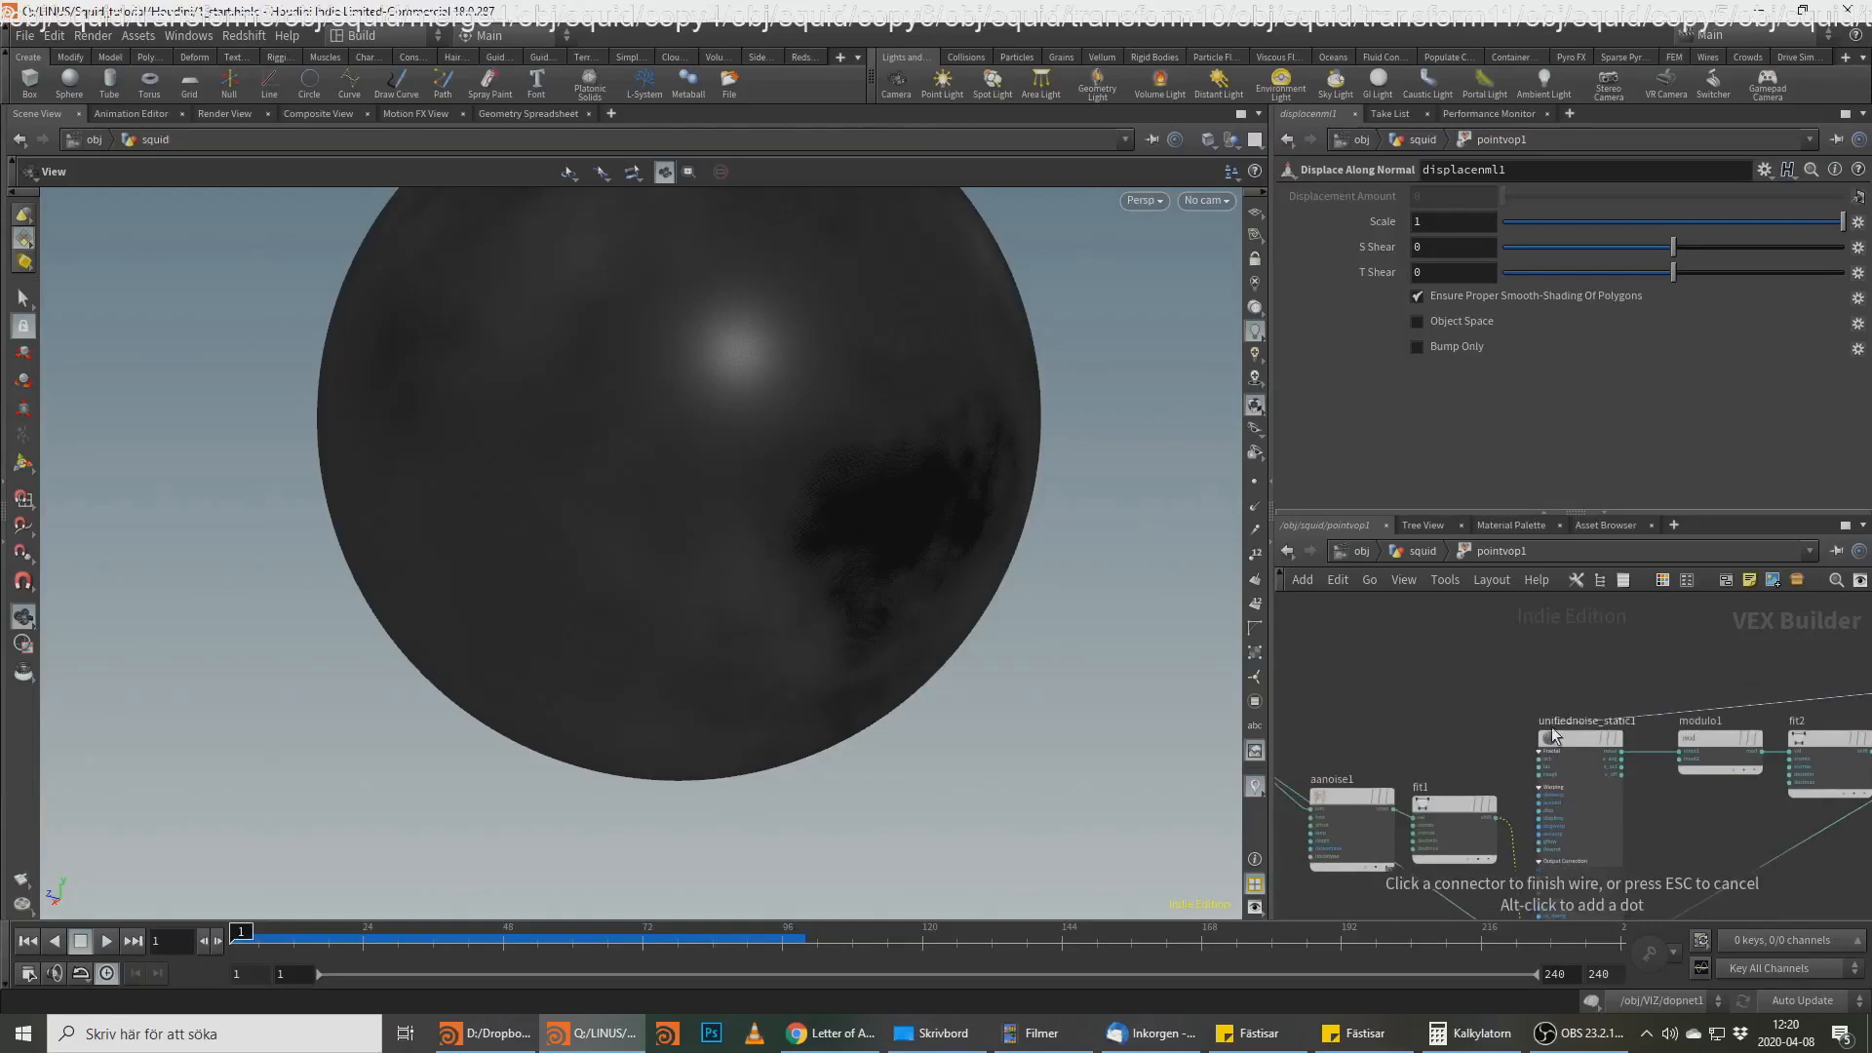
pyautogui.moveTo(1401, 740); pyautogui.dragTo(1539, 726, button='middle')
pyautogui.click(1371, 739)
# Step: Wire the geometry globals' N output into the nN input of the Displace Along Normal node
pyautogui.scroll(2, 1375, 743)
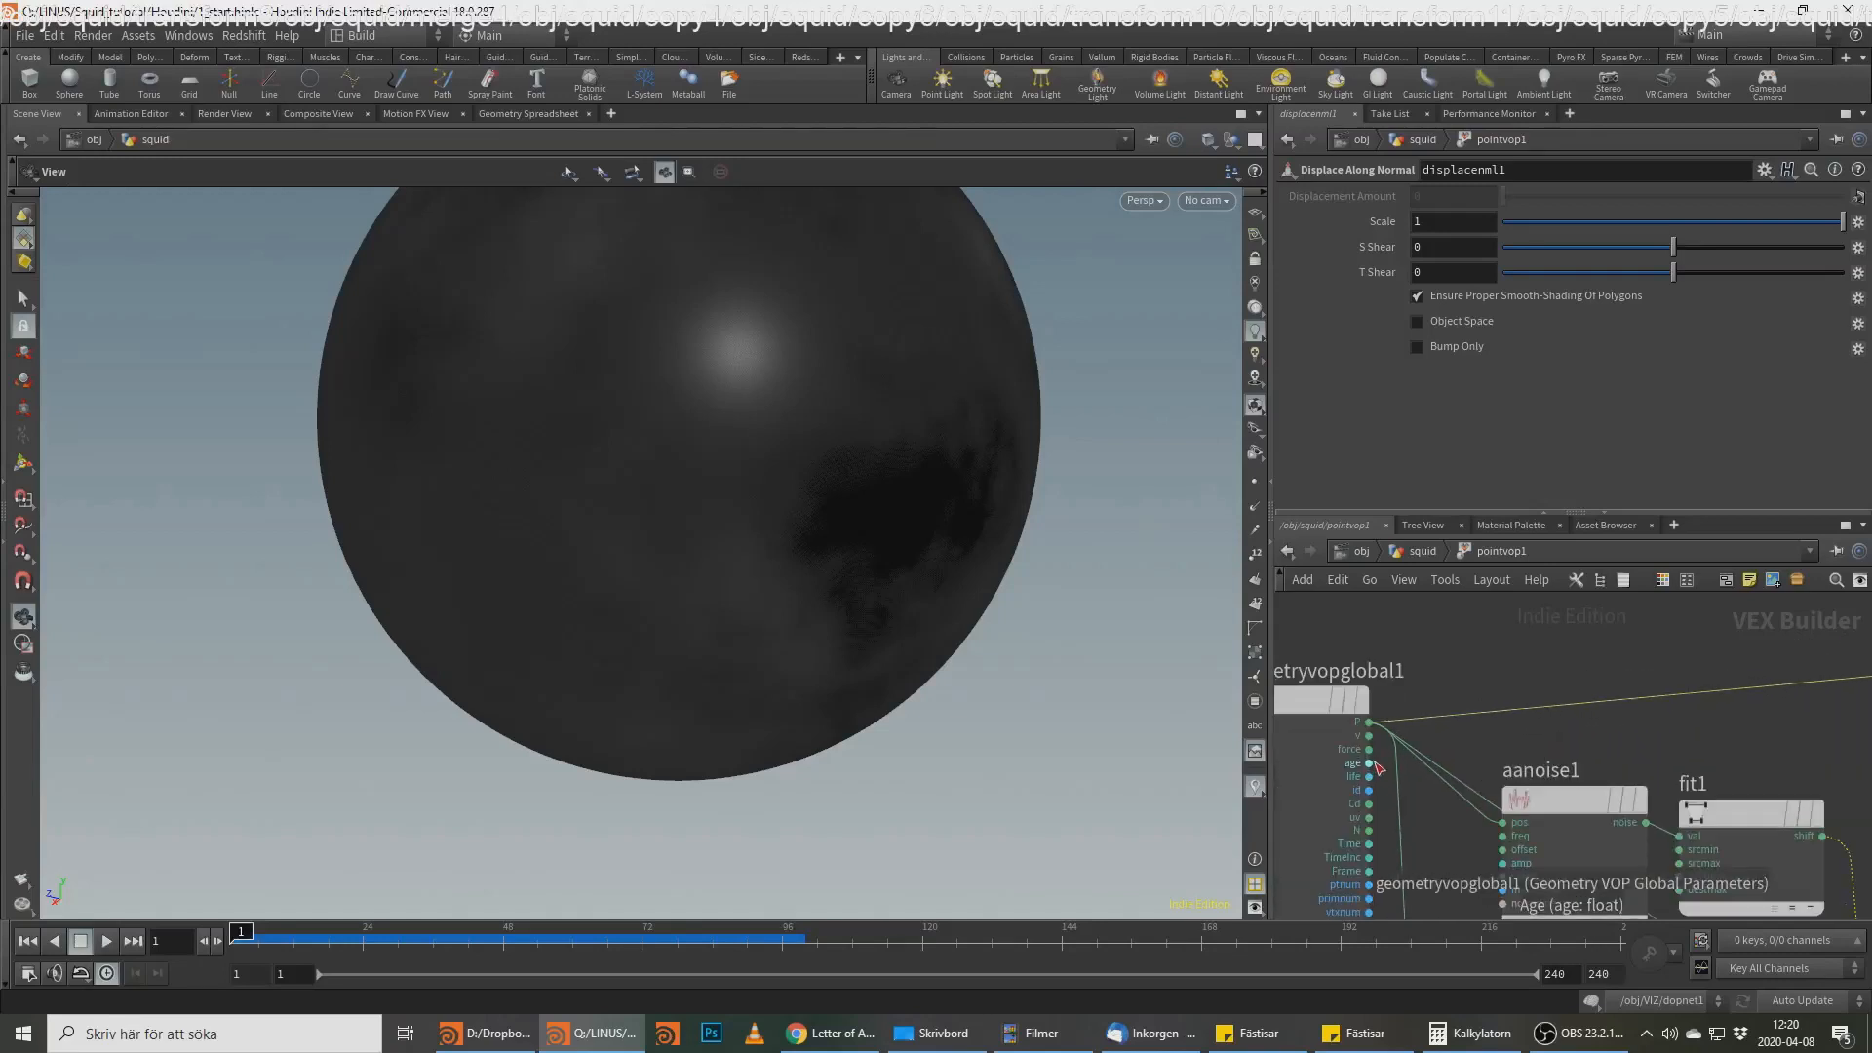
pyautogui.click(1370, 831)
pyautogui.moveTo(1822, 683); pyautogui.dragTo(1161, 701, button='middle')
pyautogui.scroll(1, 1166, 651)
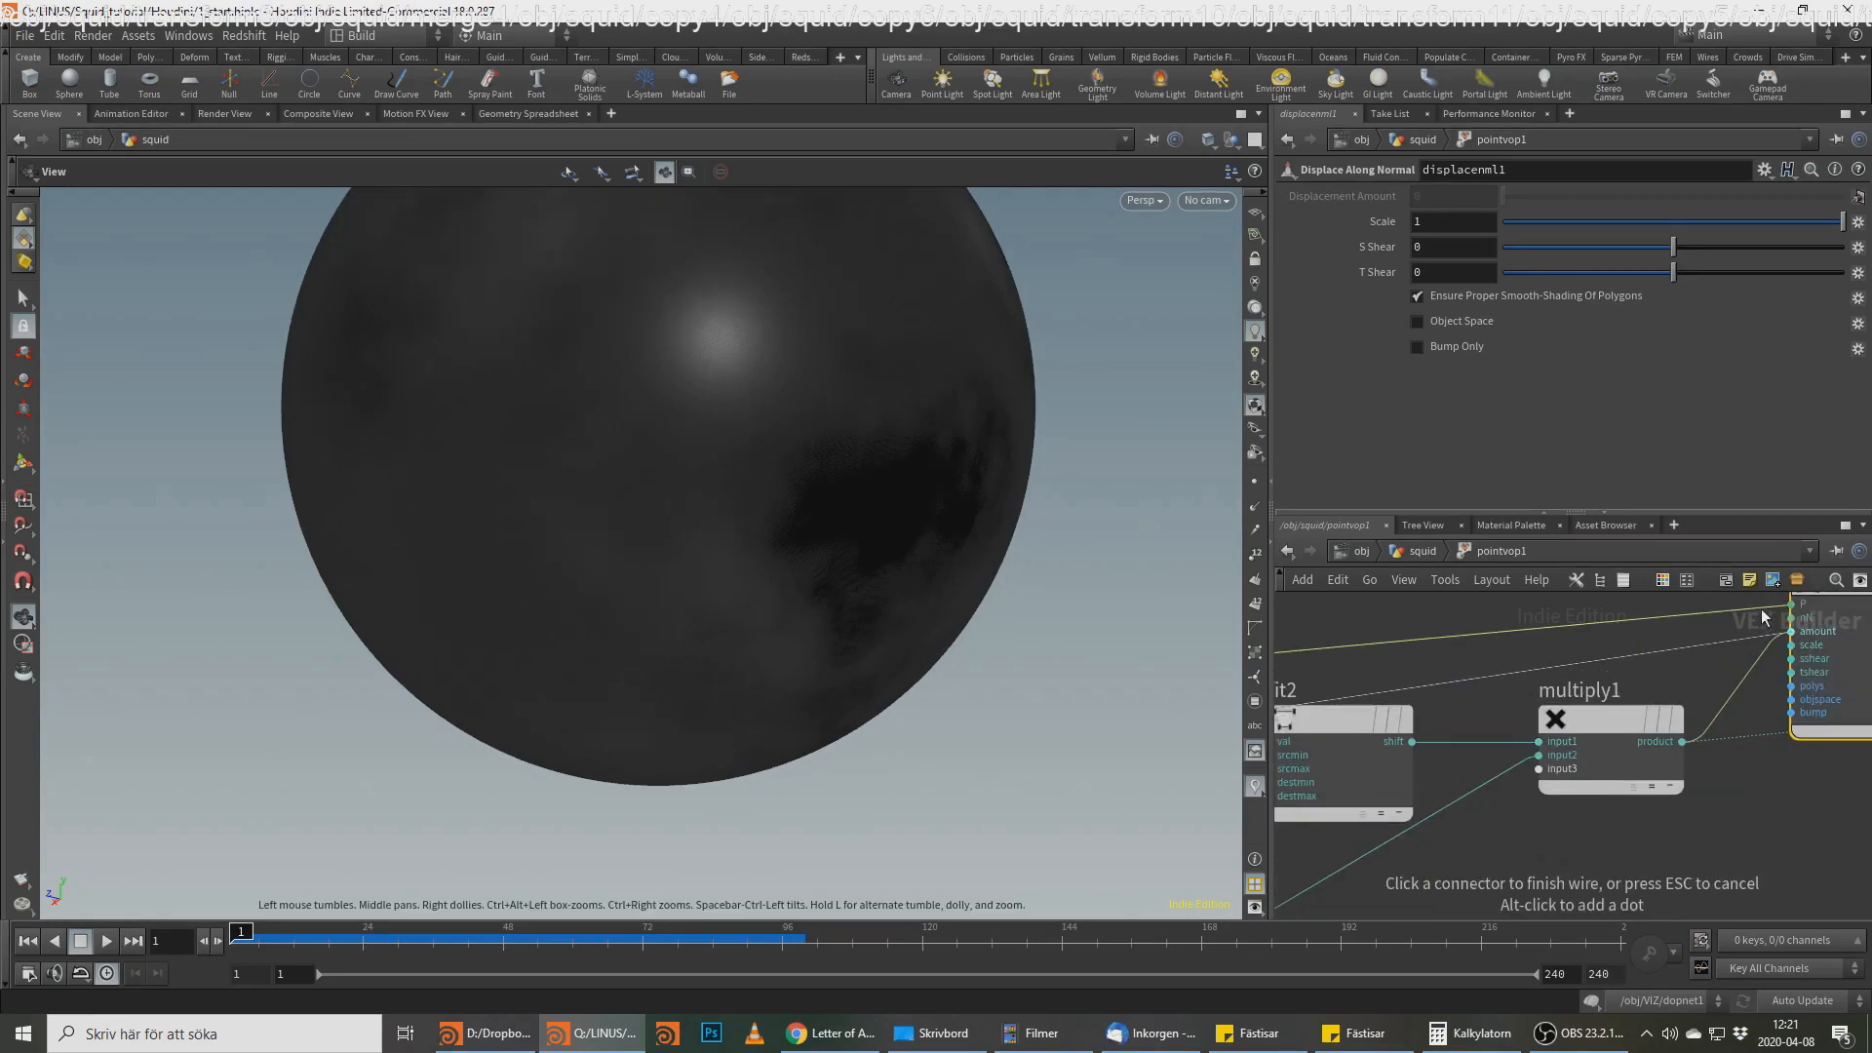
pyautogui.moveTo(1735, 632); pyautogui.dragTo(1594, 716, button='middle')
pyautogui.click(1636, 709)
# Step: Connect the Displace Along Normal node's dispP output to the geometry output's P input
pyautogui.moveTo(1826, 720); pyautogui.dragTo(1646, 746, button='middle')
pyautogui.scroll(1, 1645, 746)
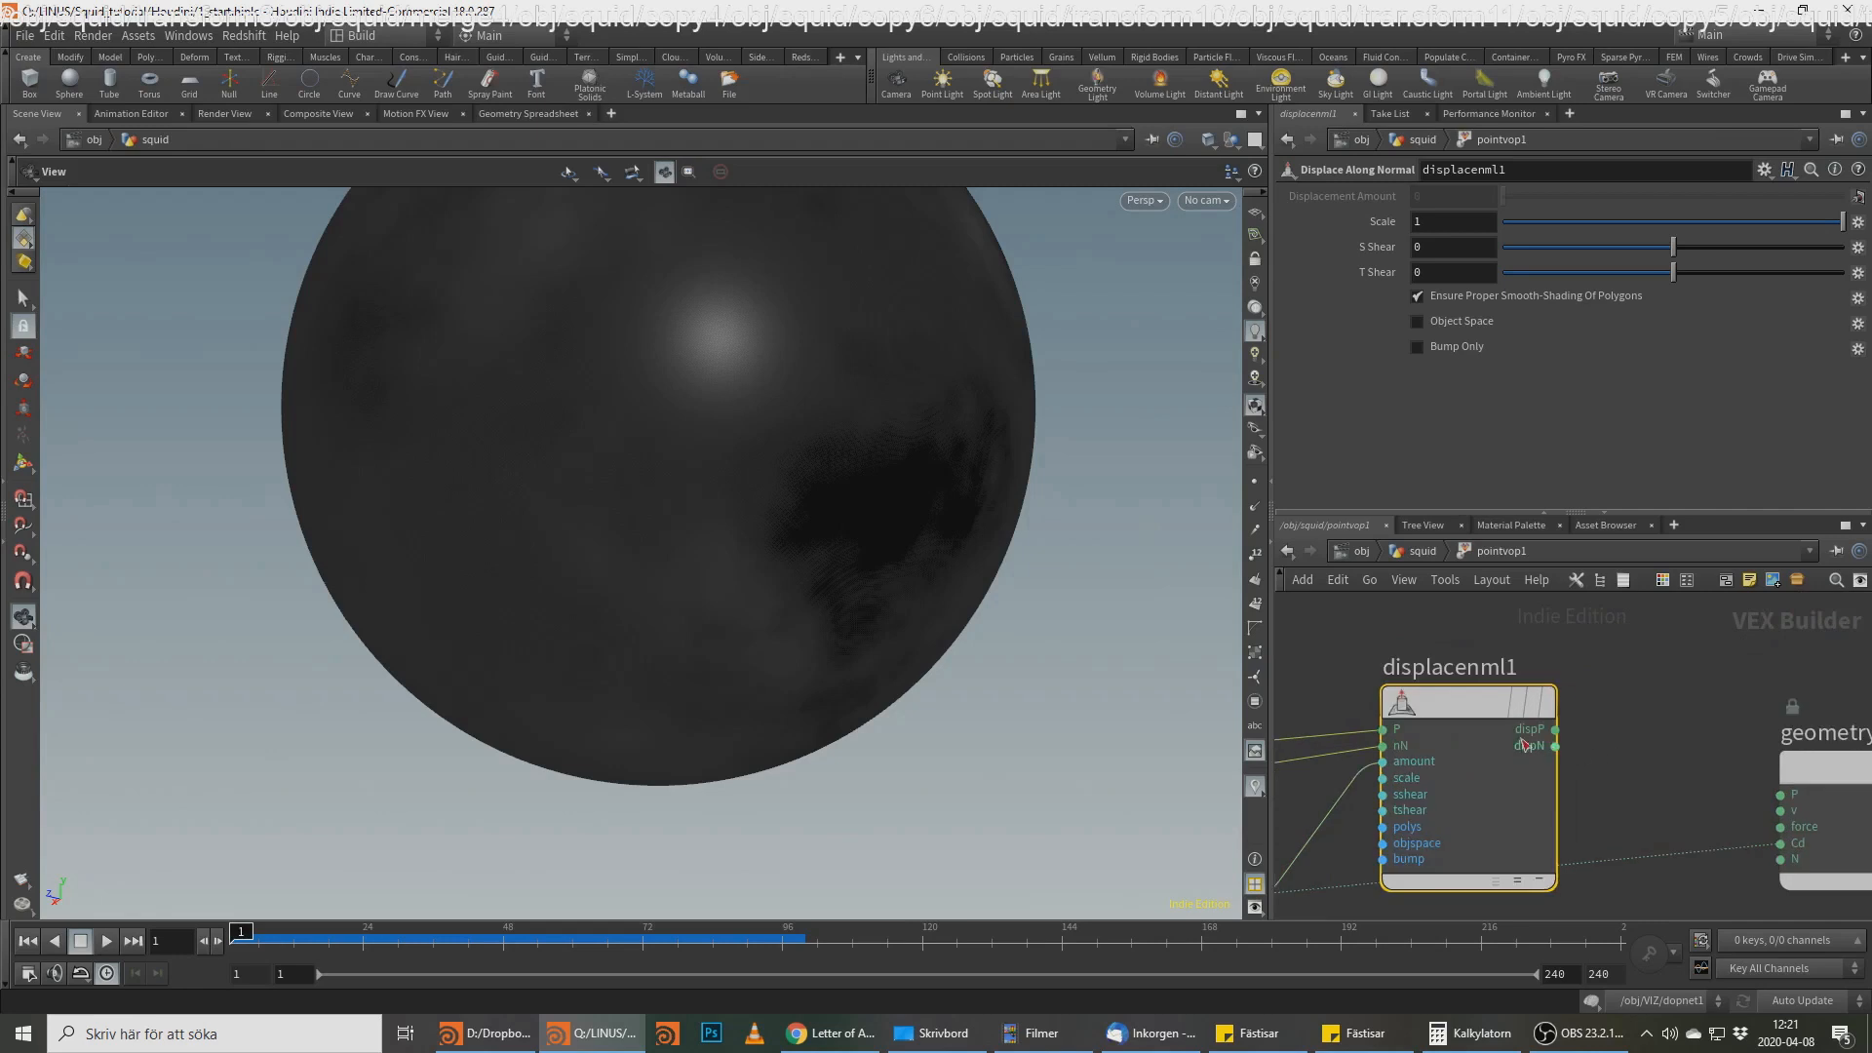
pyautogui.click(1555, 729)
pyautogui.click(1780, 794)
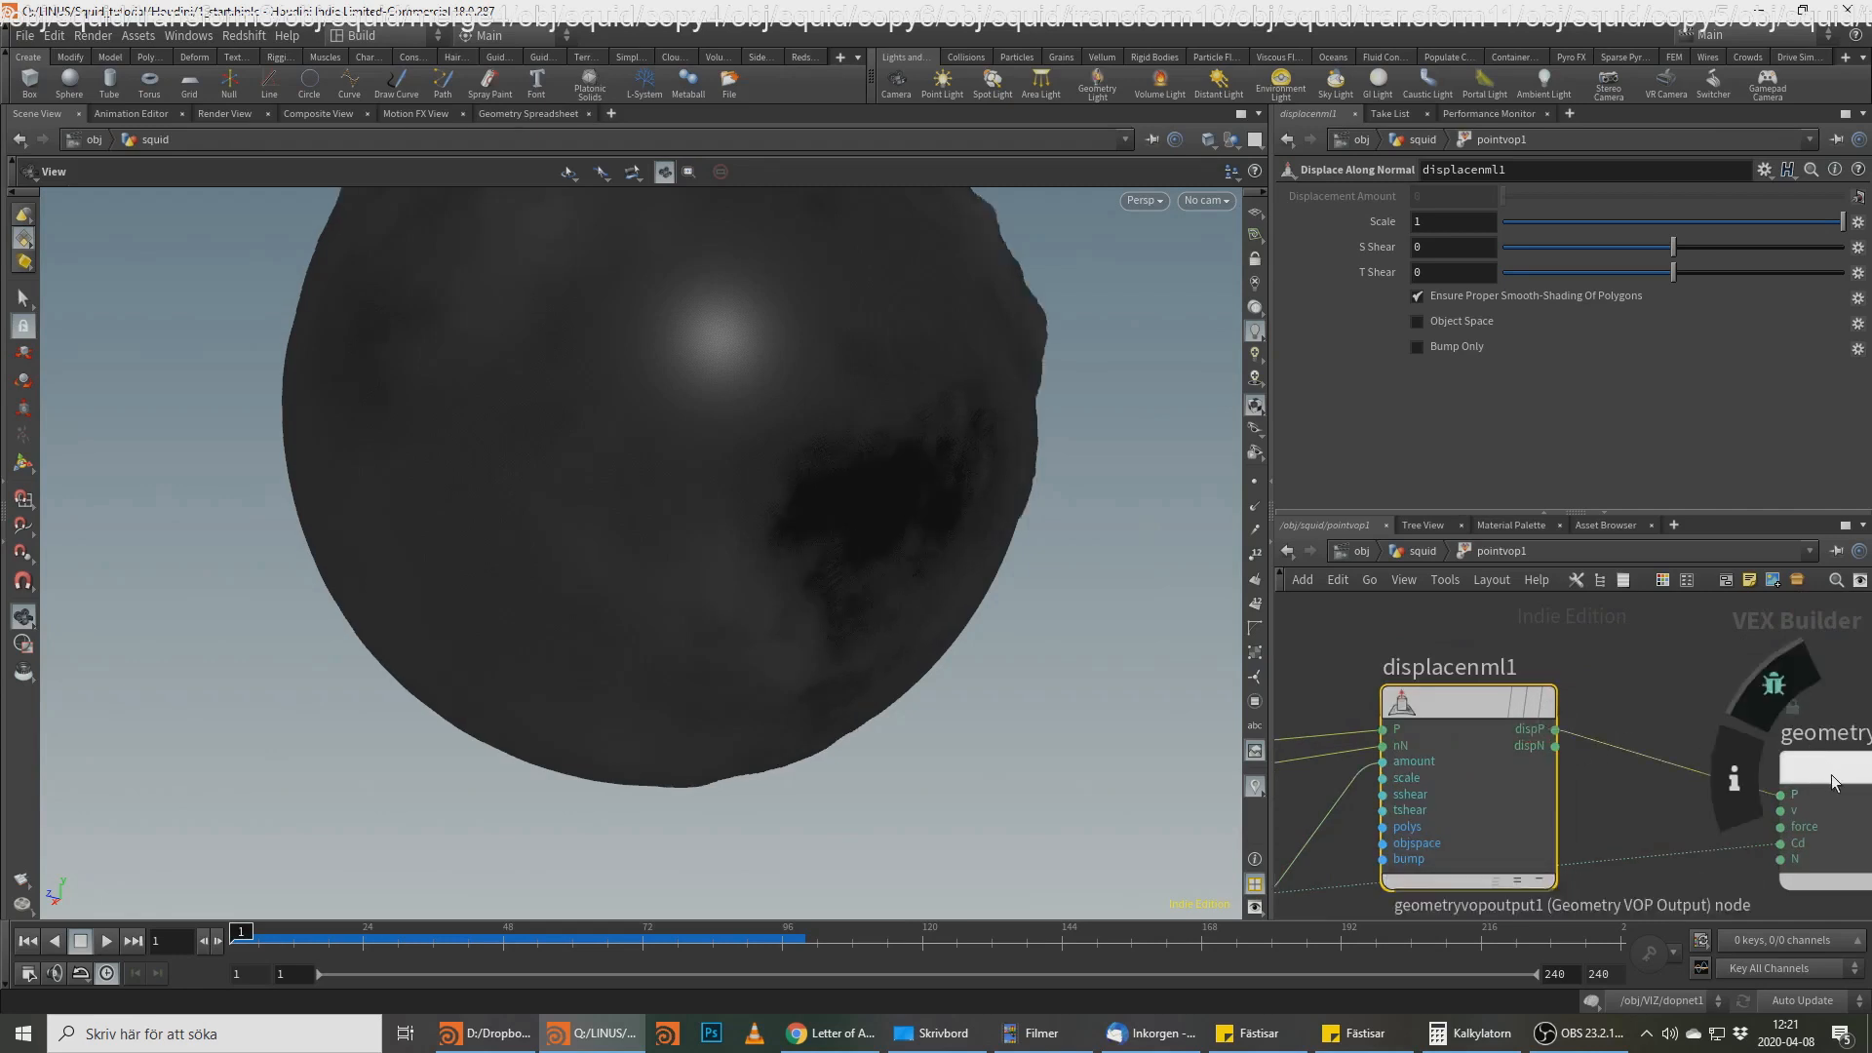
# Step: Switch the viewport to headlight-only lighting and delete the wire from the Multiply node to the geometry output's Cd
pyautogui.moveTo(907, 562); pyautogui.dragTo(1161, 493, button='right')
pyautogui.click(1255, 309)
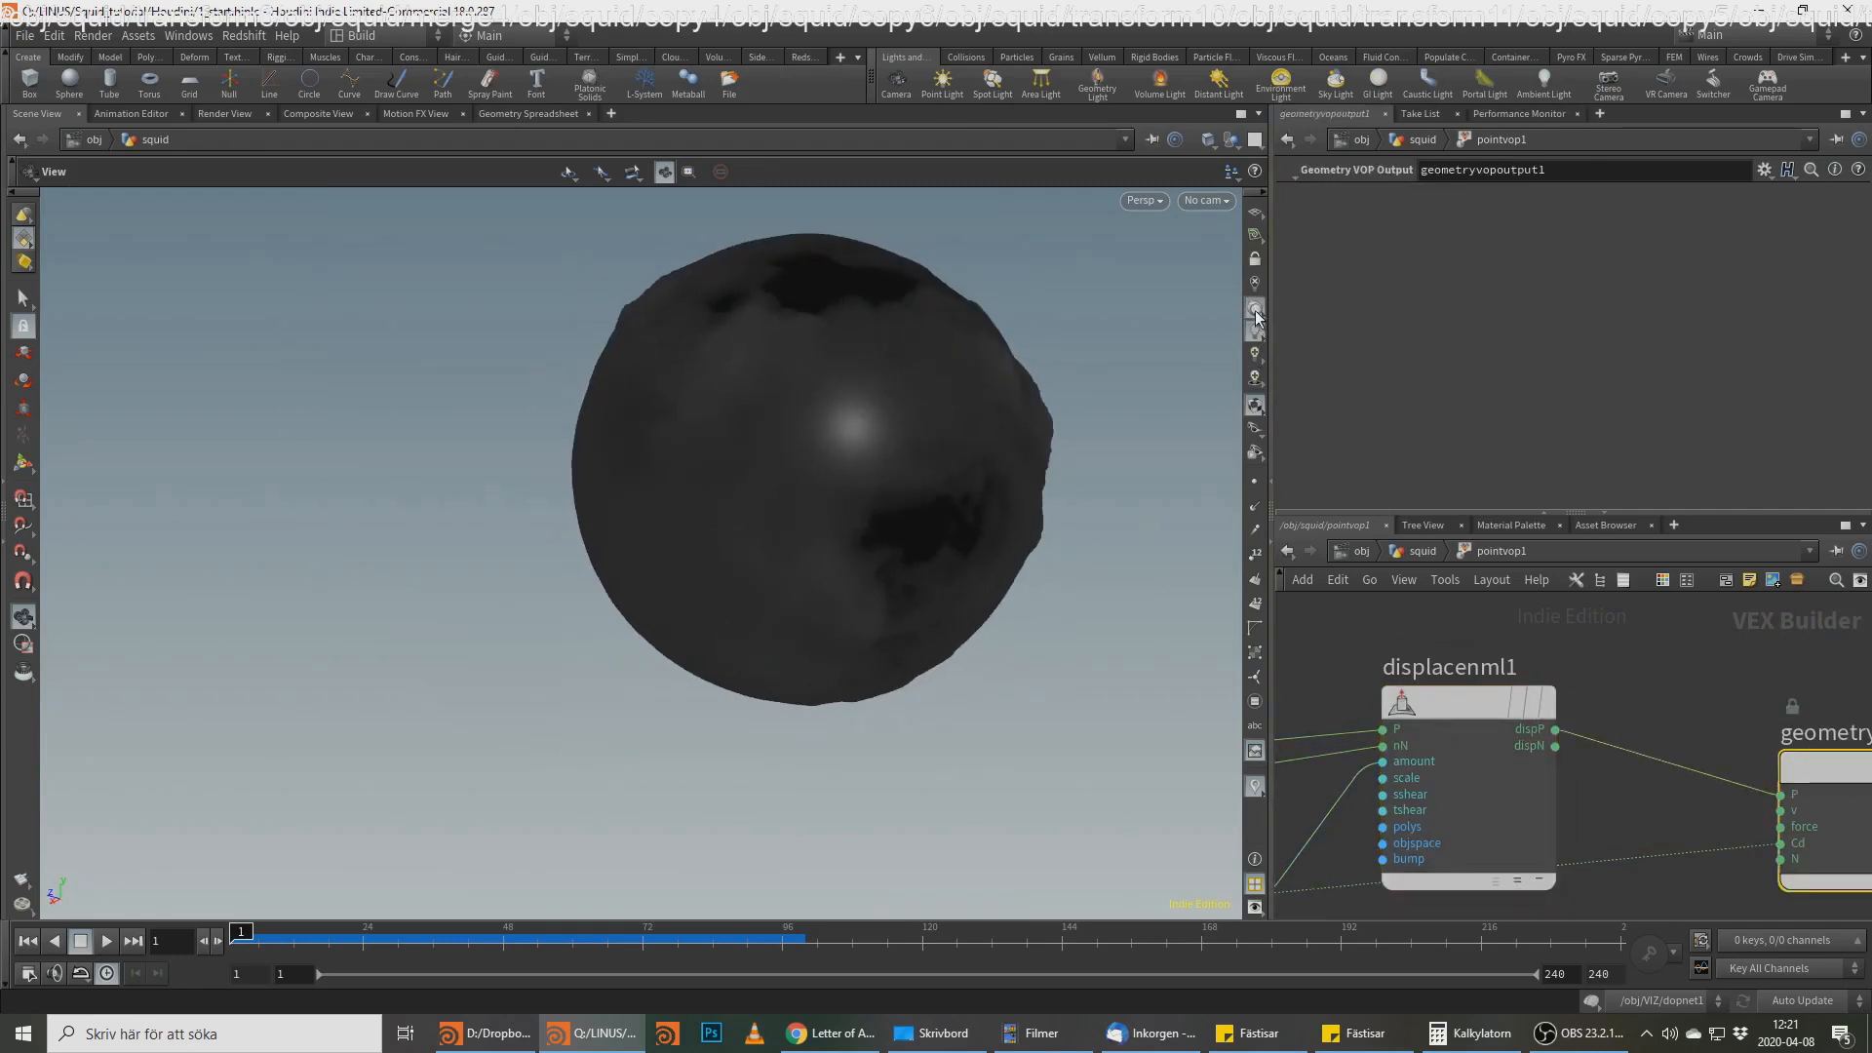
pyautogui.moveTo(992, 425); pyautogui.dragTo(1121, 400, button='middle')
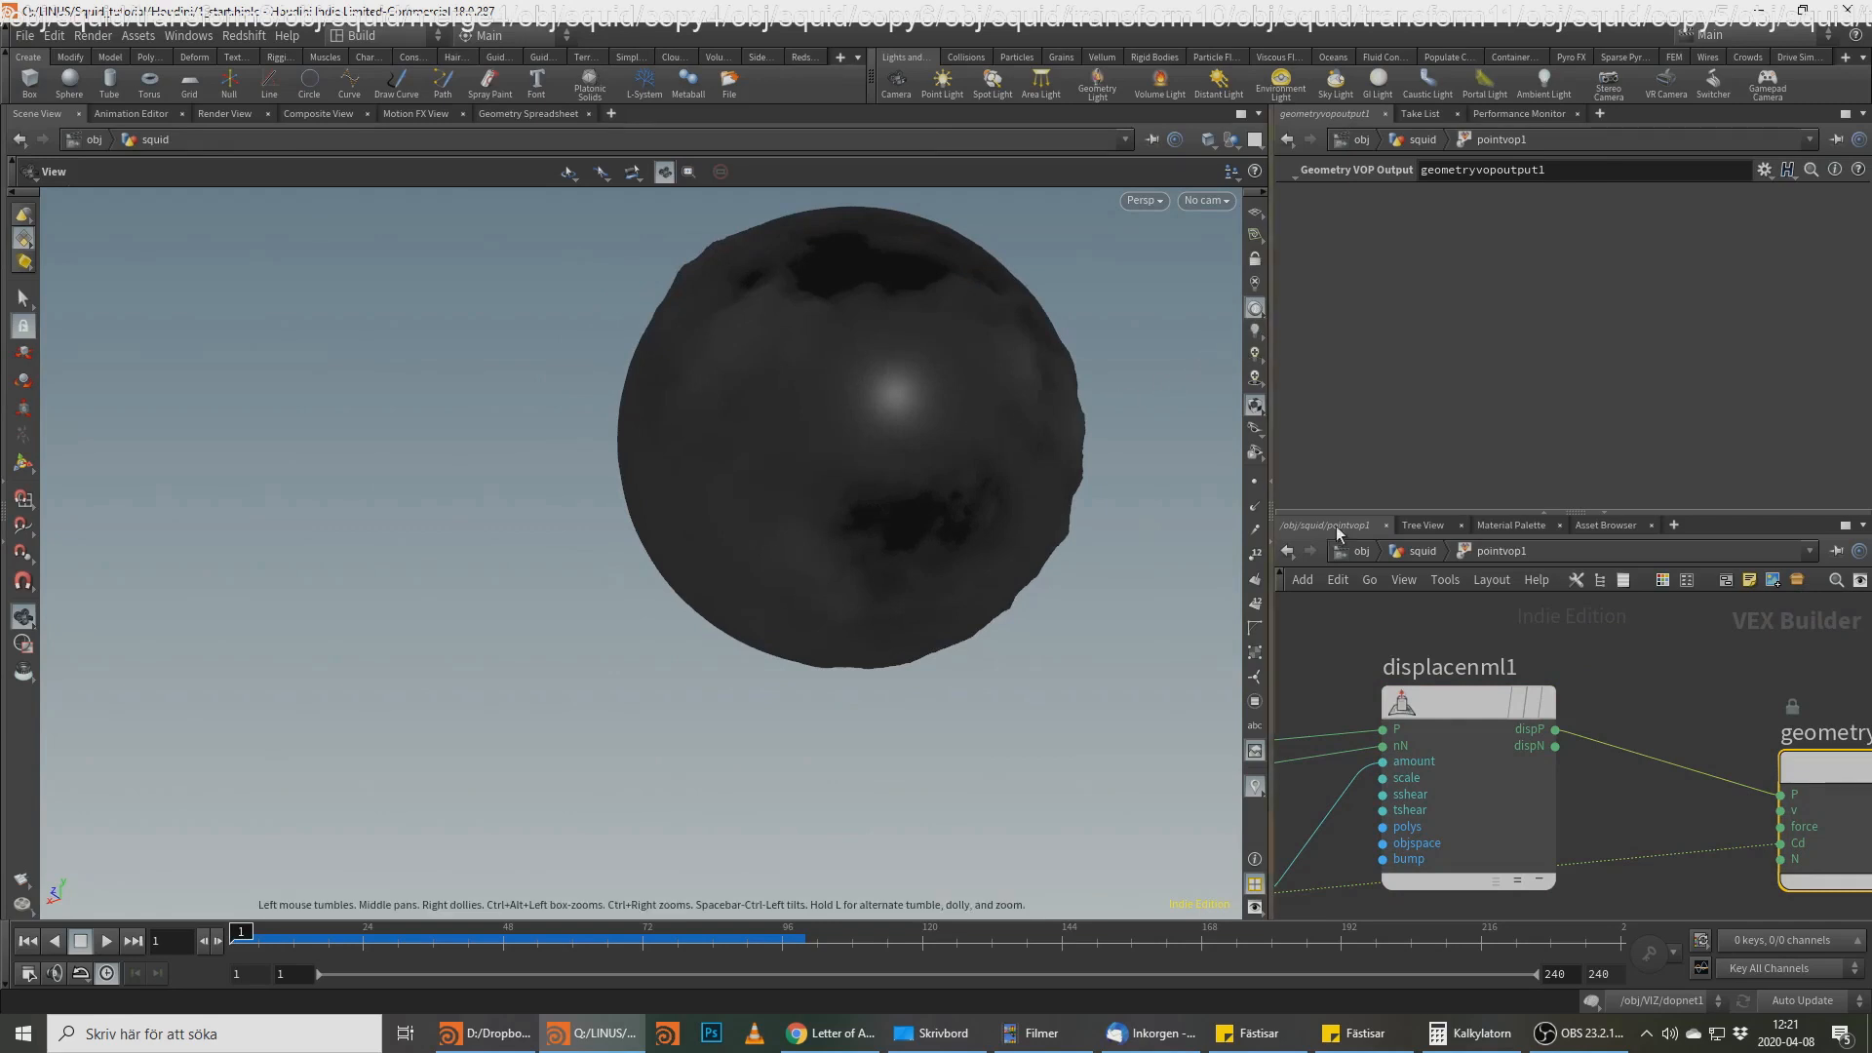
pyautogui.click(1682, 856)
pyautogui.press('Delete')
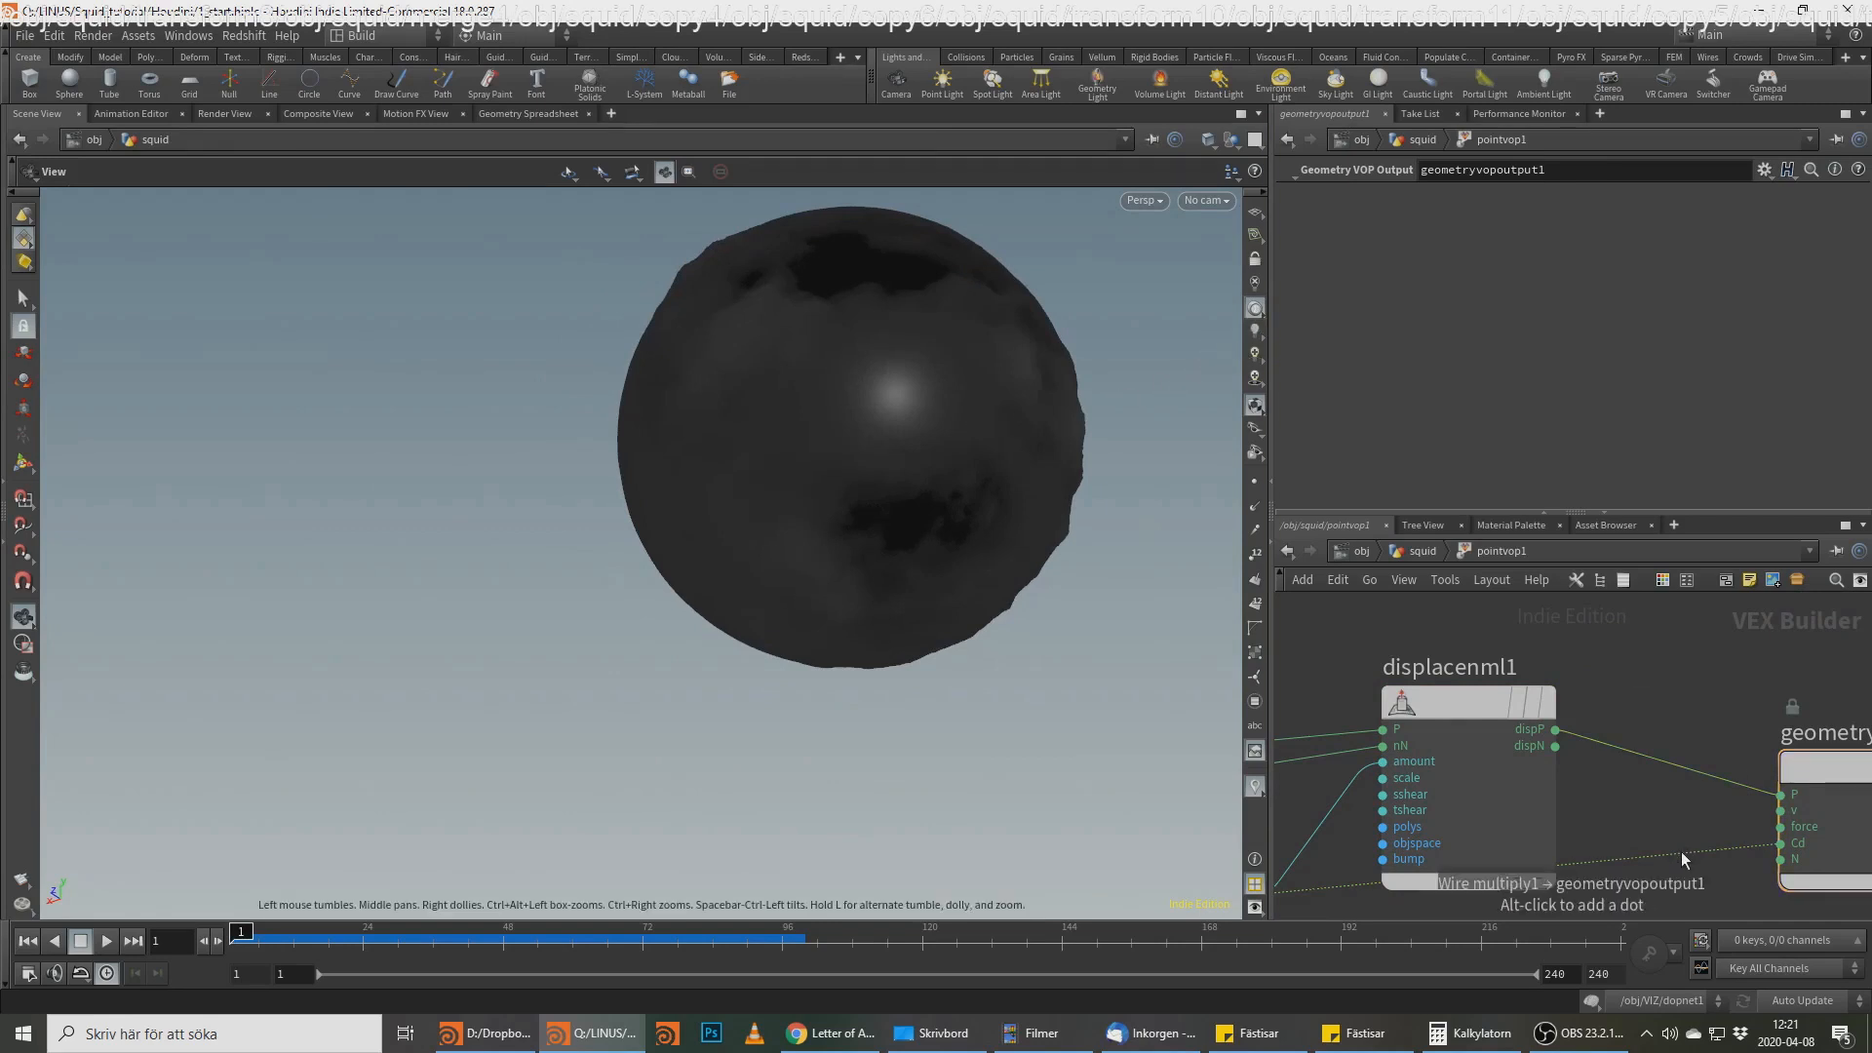
# Step: Inspect the displaced sphere up close and set the Displace Along Normal node's Scale to 0.5
pyautogui.moveTo(863, 554); pyautogui.dragTo(920, 439)
pyautogui.moveTo(920, 439); pyautogui.dragTo(1252, 333, button='right')
pyautogui.moveTo(800, 420); pyautogui.dragTo(919, 477)
pyautogui.moveTo(920, 477); pyautogui.dragTo(1041, 468, button='right')
pyautogui.moveTo(1041, 468); pyautogui.dragTo(929, 580)
pyautogui.moveTo(930, 580); pyautogui.dragTo(1091, 462, button='middle')
pyautogui.moveTo(1091, 461); pyautogui.dragTo(942, 533, button='right')
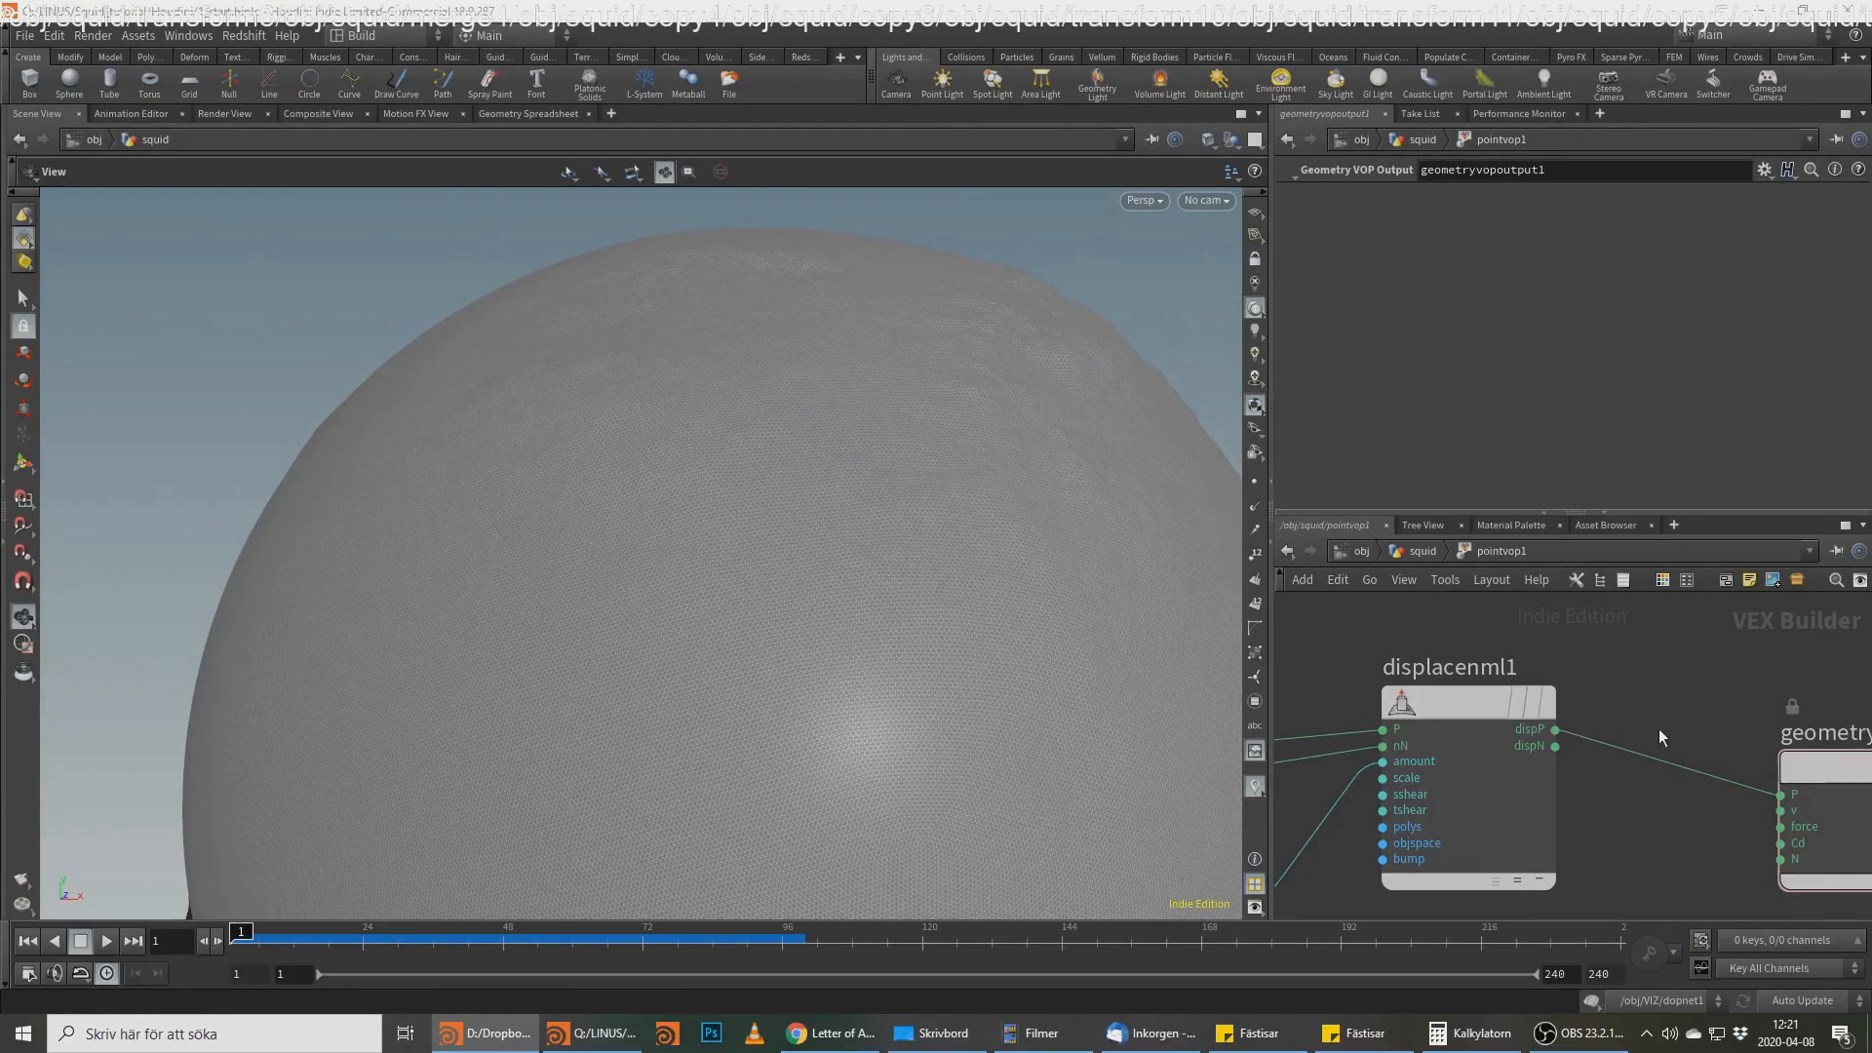
pyautogui.click(1489, 706)
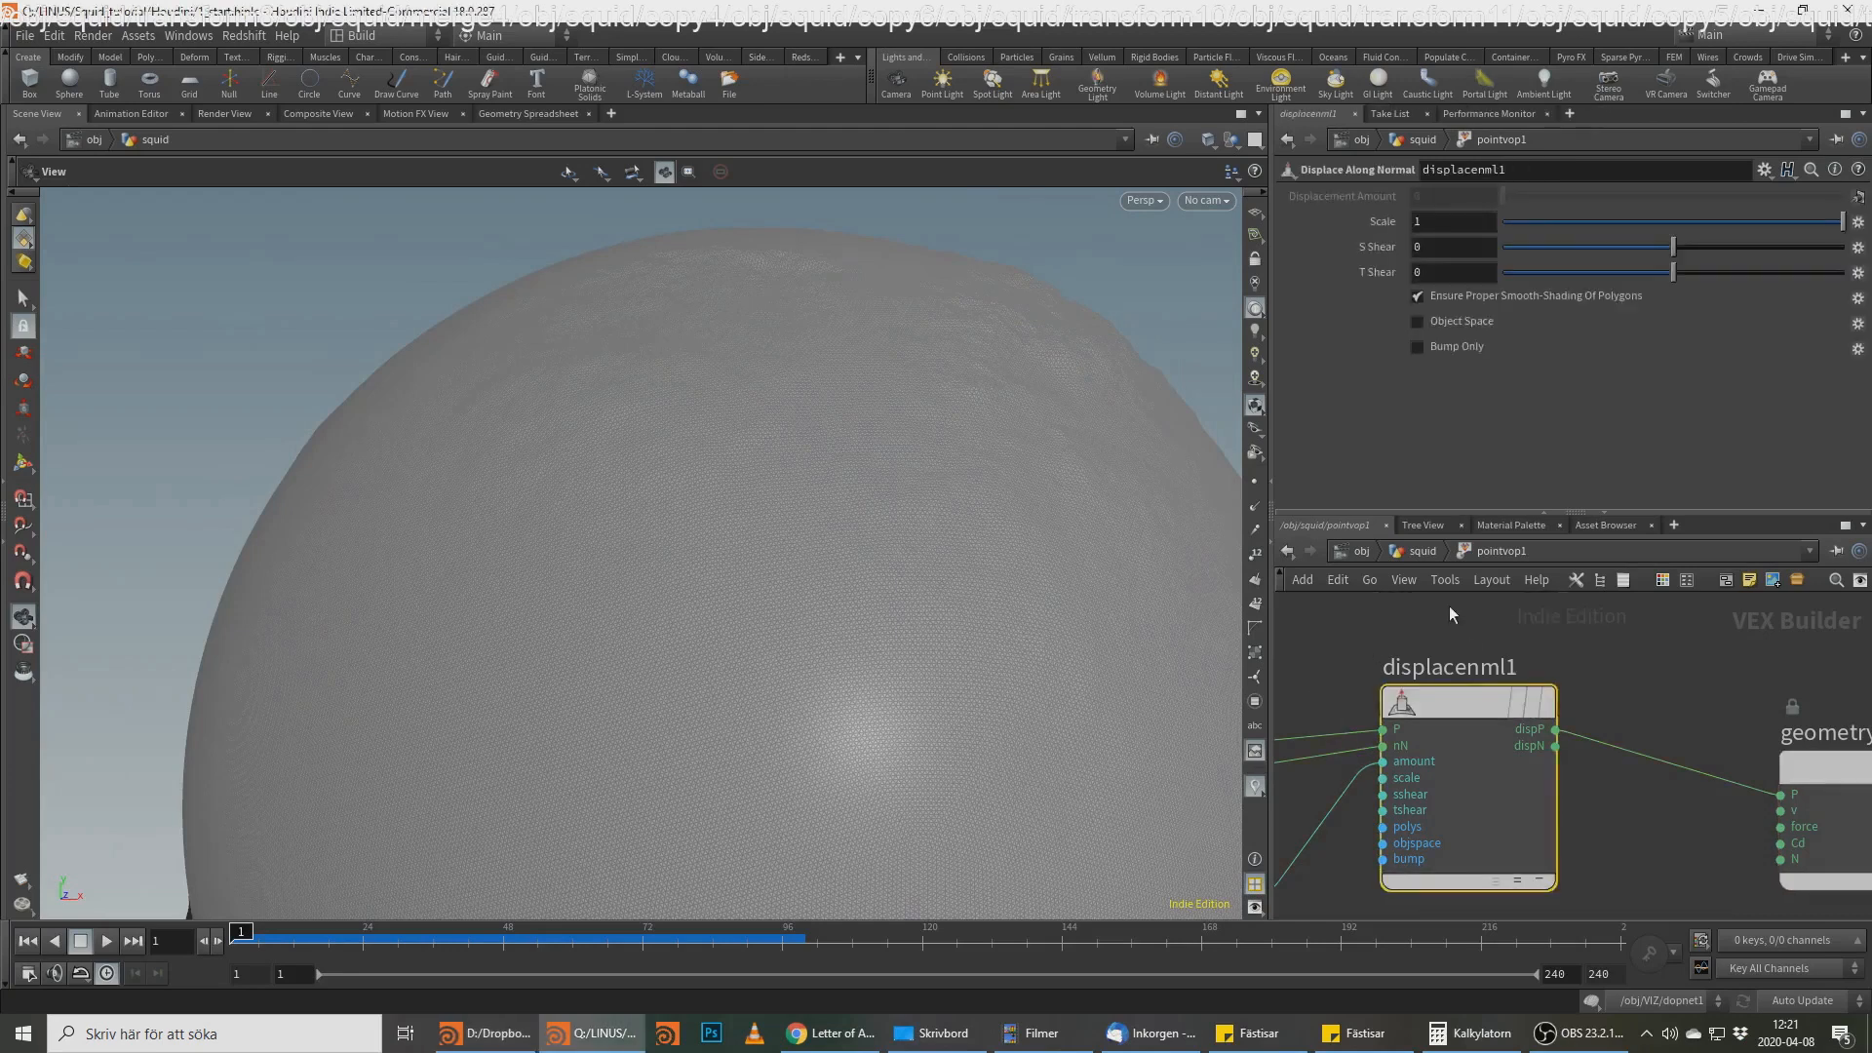
pyautogui.click(1431, 223)
pyautogui.write('.5')
pyautogui.press('Return')
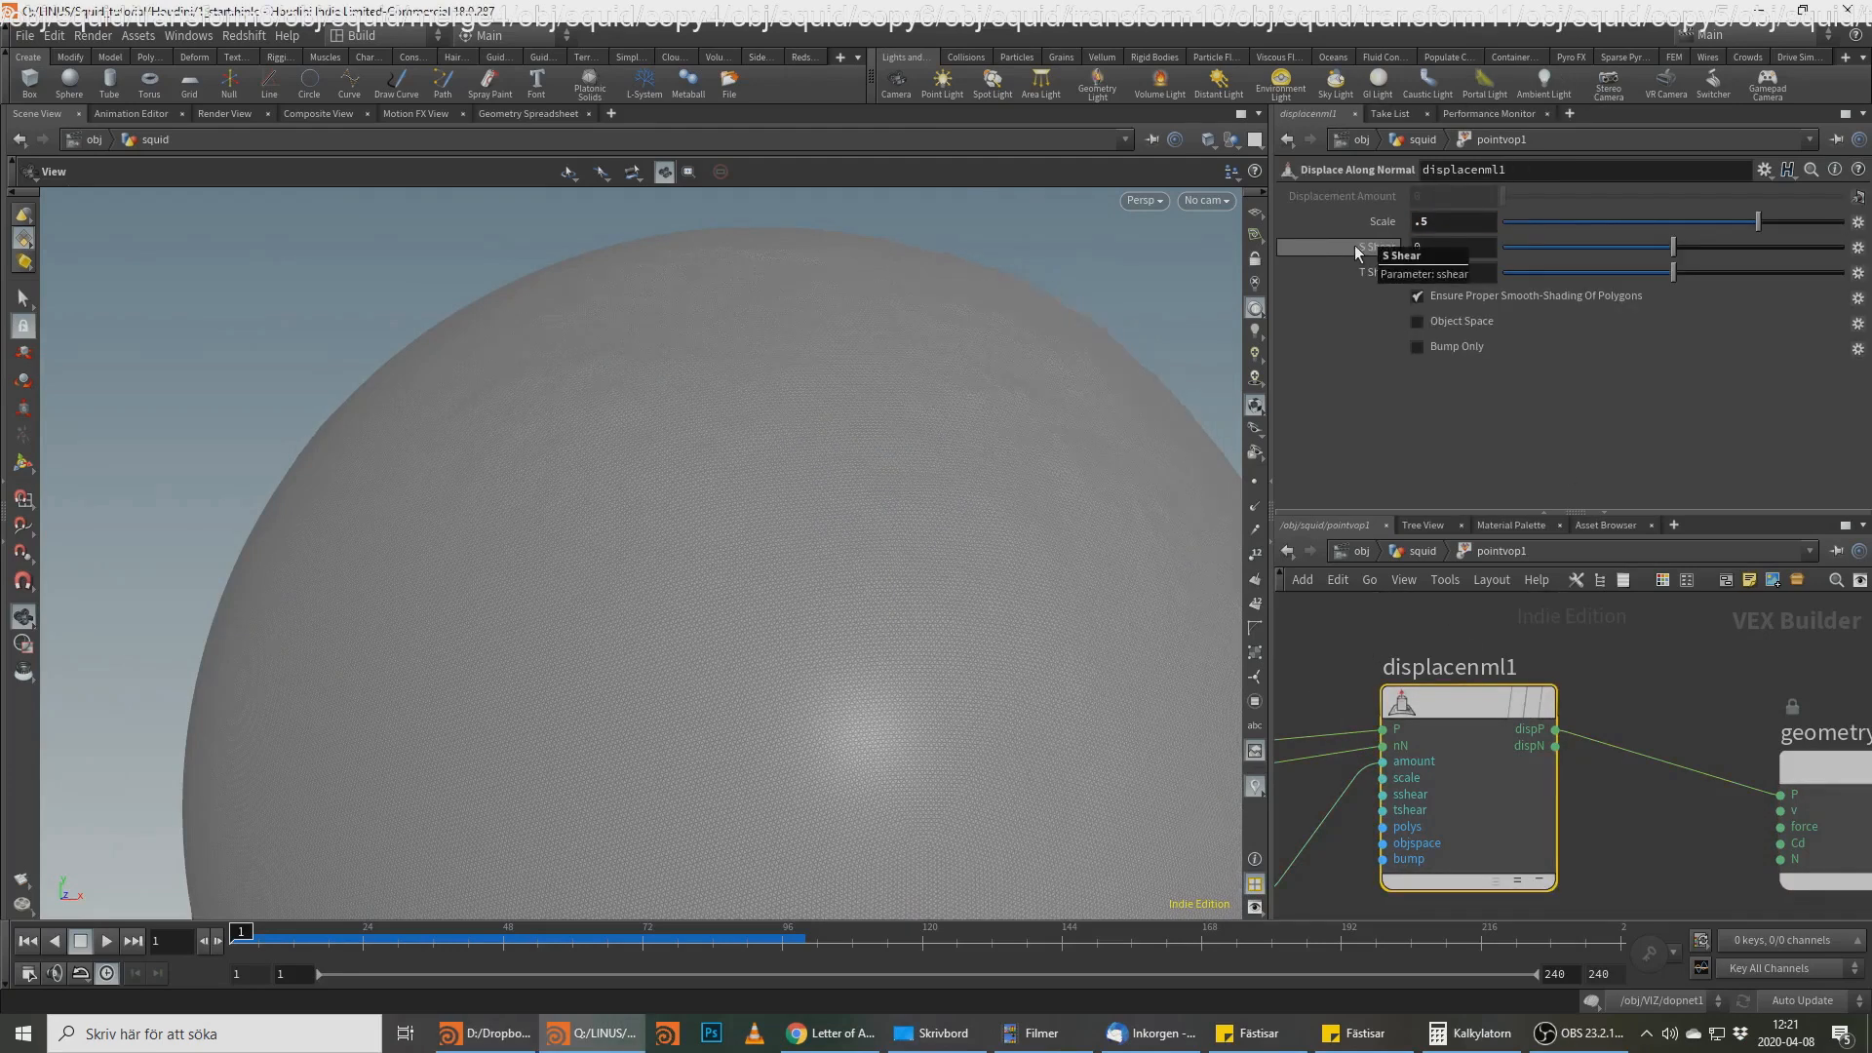
# Step: Return to the squid geometry network and add a Smooth node after the Point VOP
pyautogui.moveTo(1082, 468); pyautogui.dragTo(988, 424)
pyautogui.moveTo(988, 424); pyautogui.dragTo(770, 472, button='right')
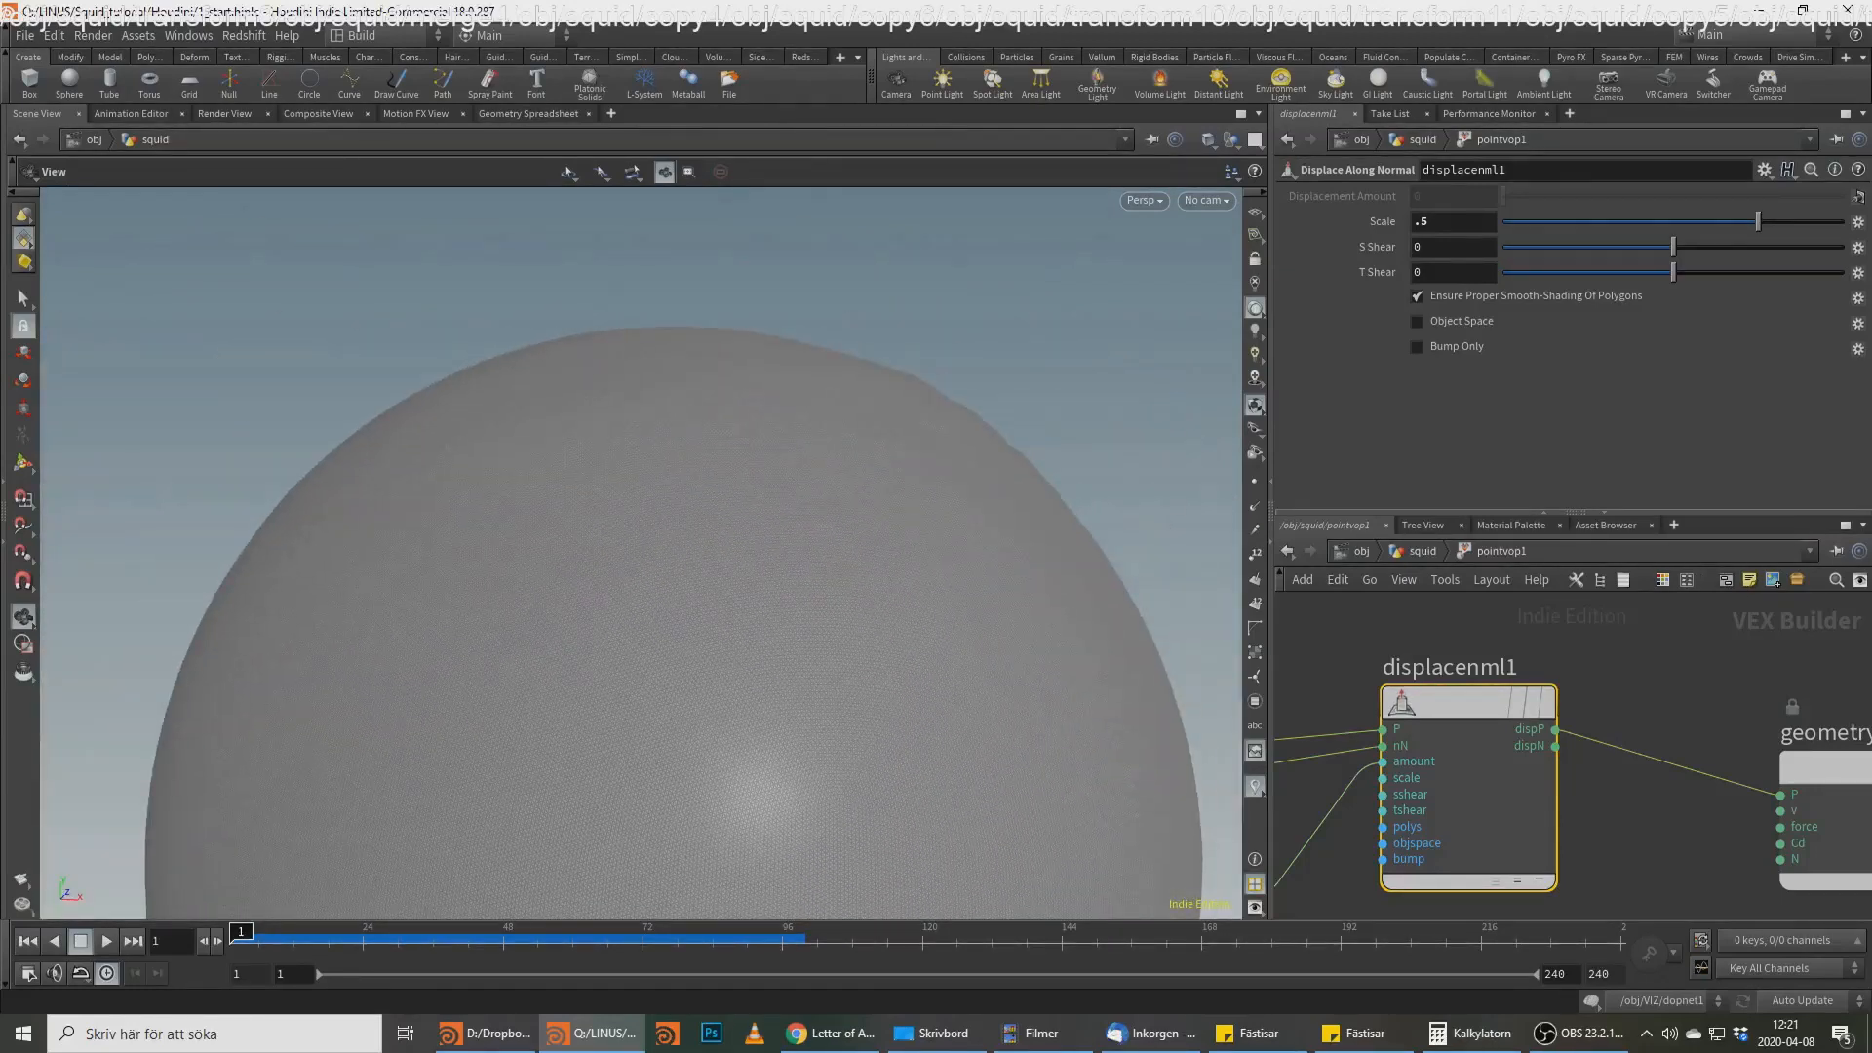
pyautogui.hotkey('alt', 'Tab')
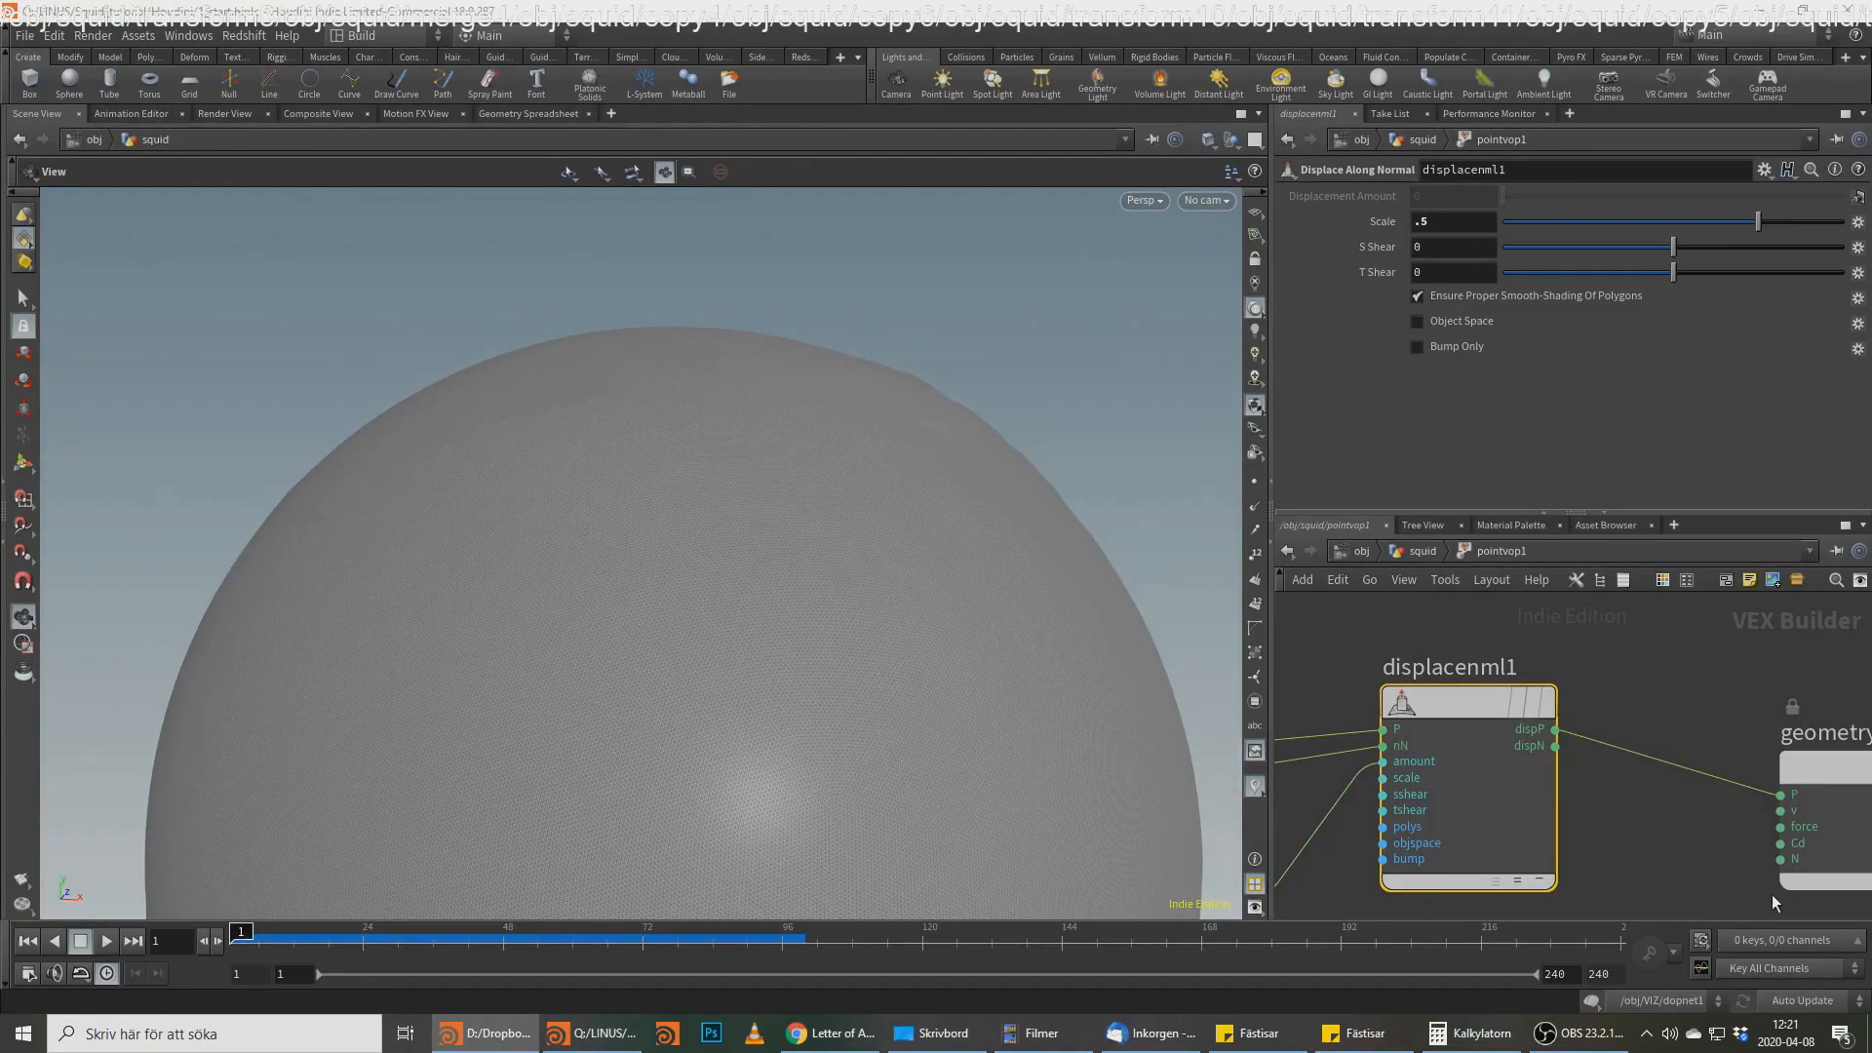
pyautogui.hotkey('alt', 'Tab')
pyautogui.press('u')
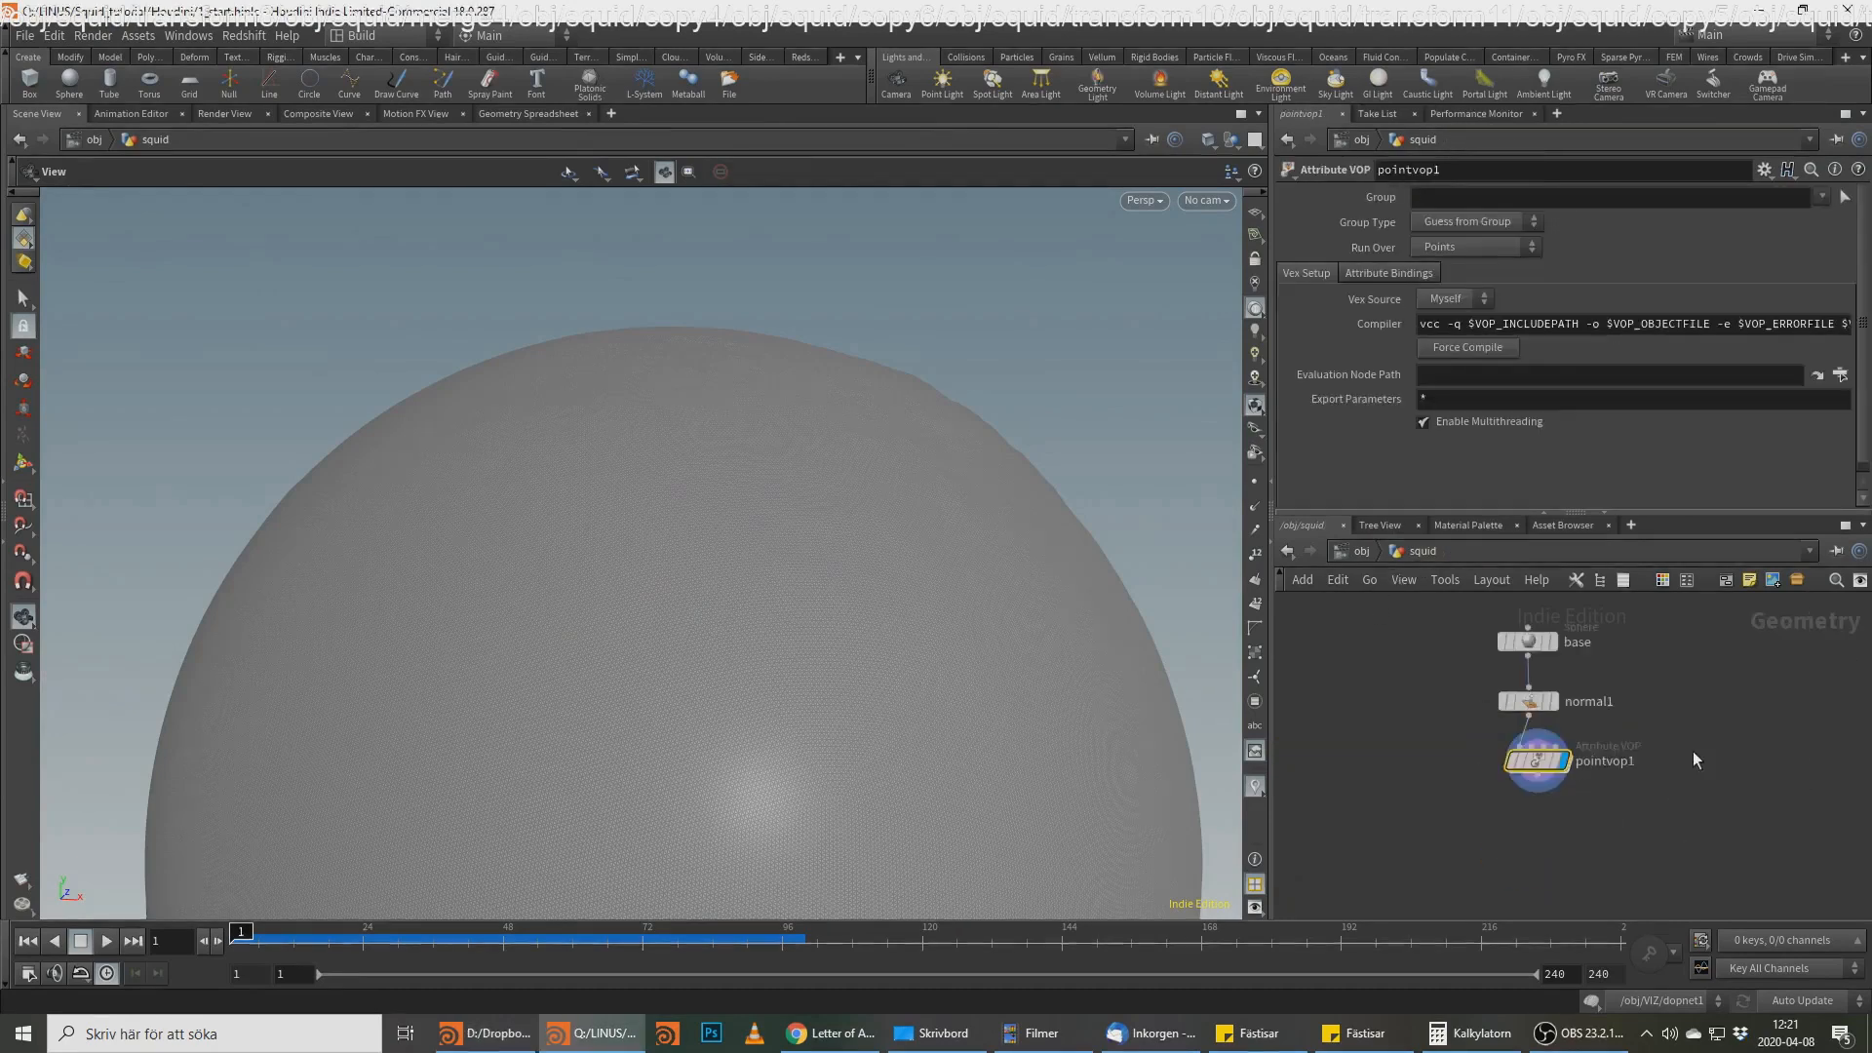
pyautogui.press('Tab')
pyautogui.write('smooth')
pyautogui.press('Return')
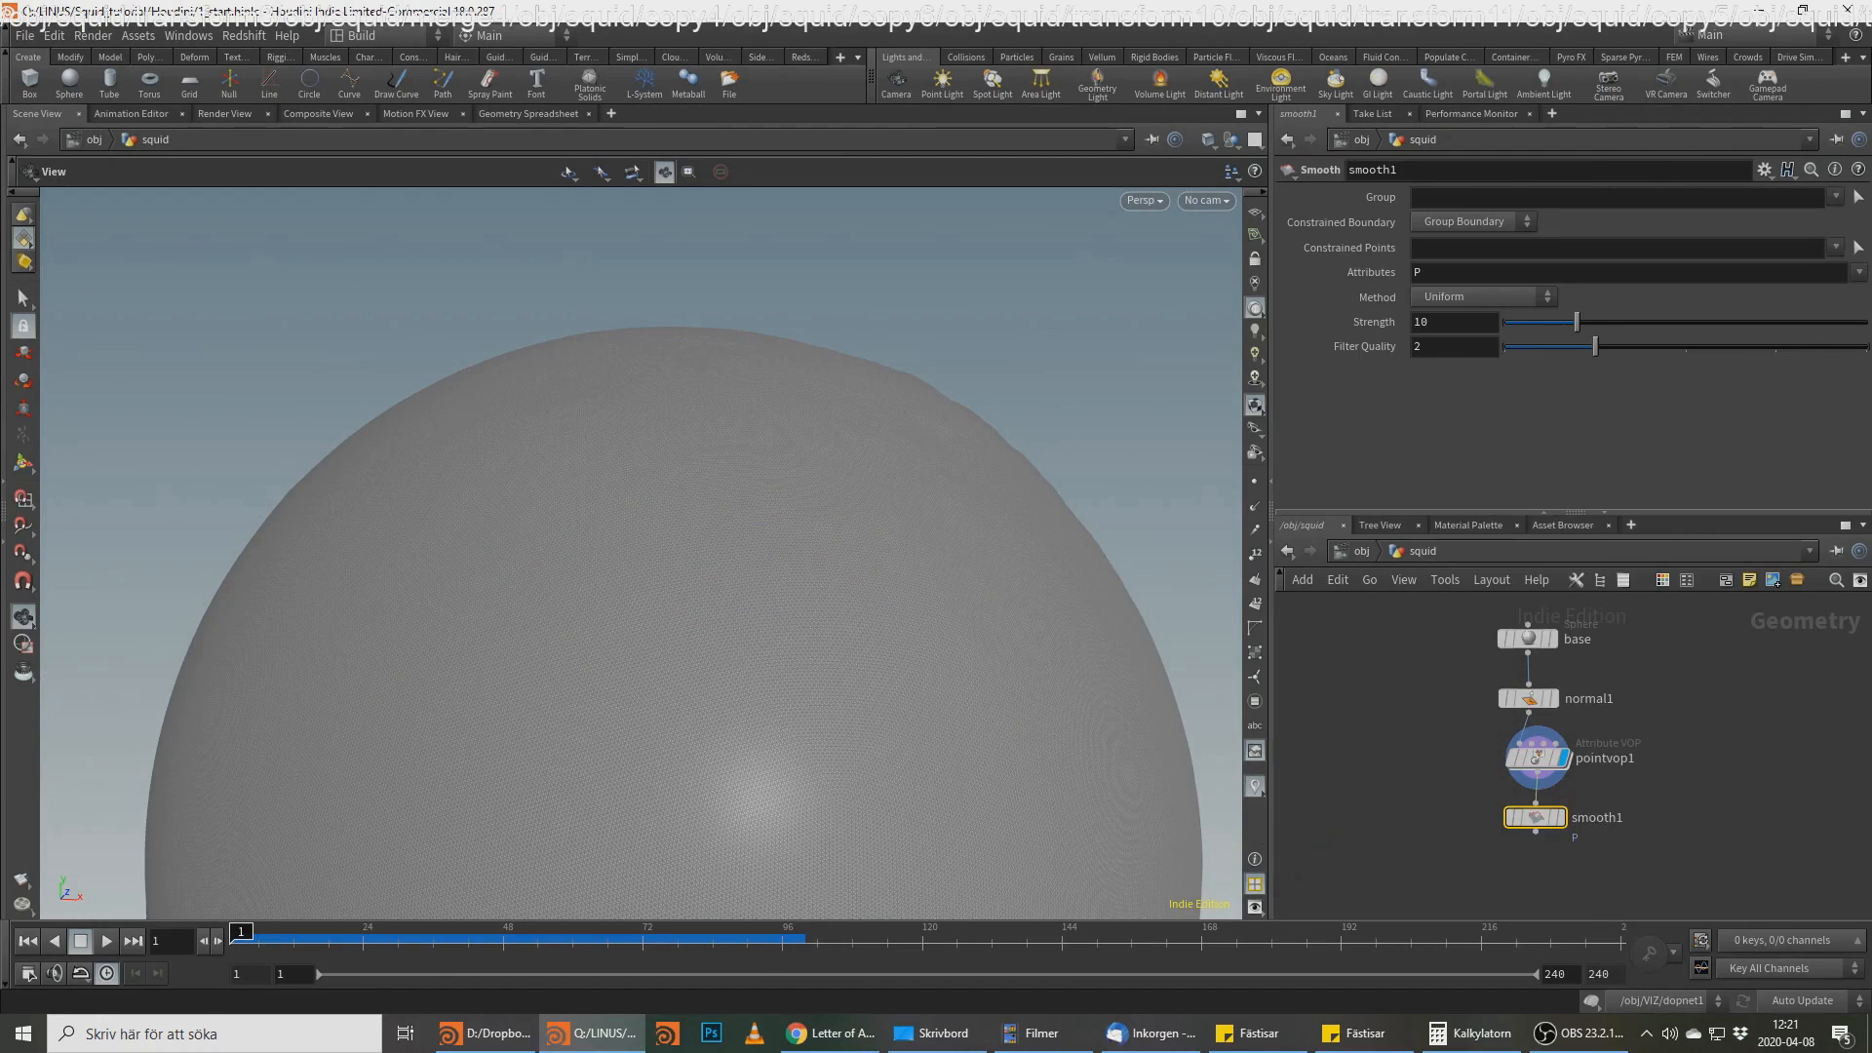
# Step: Set the Smooth node's Strength to 5 and display its result on the sphere
pyautogui.hotkey('alt', 'Tab')
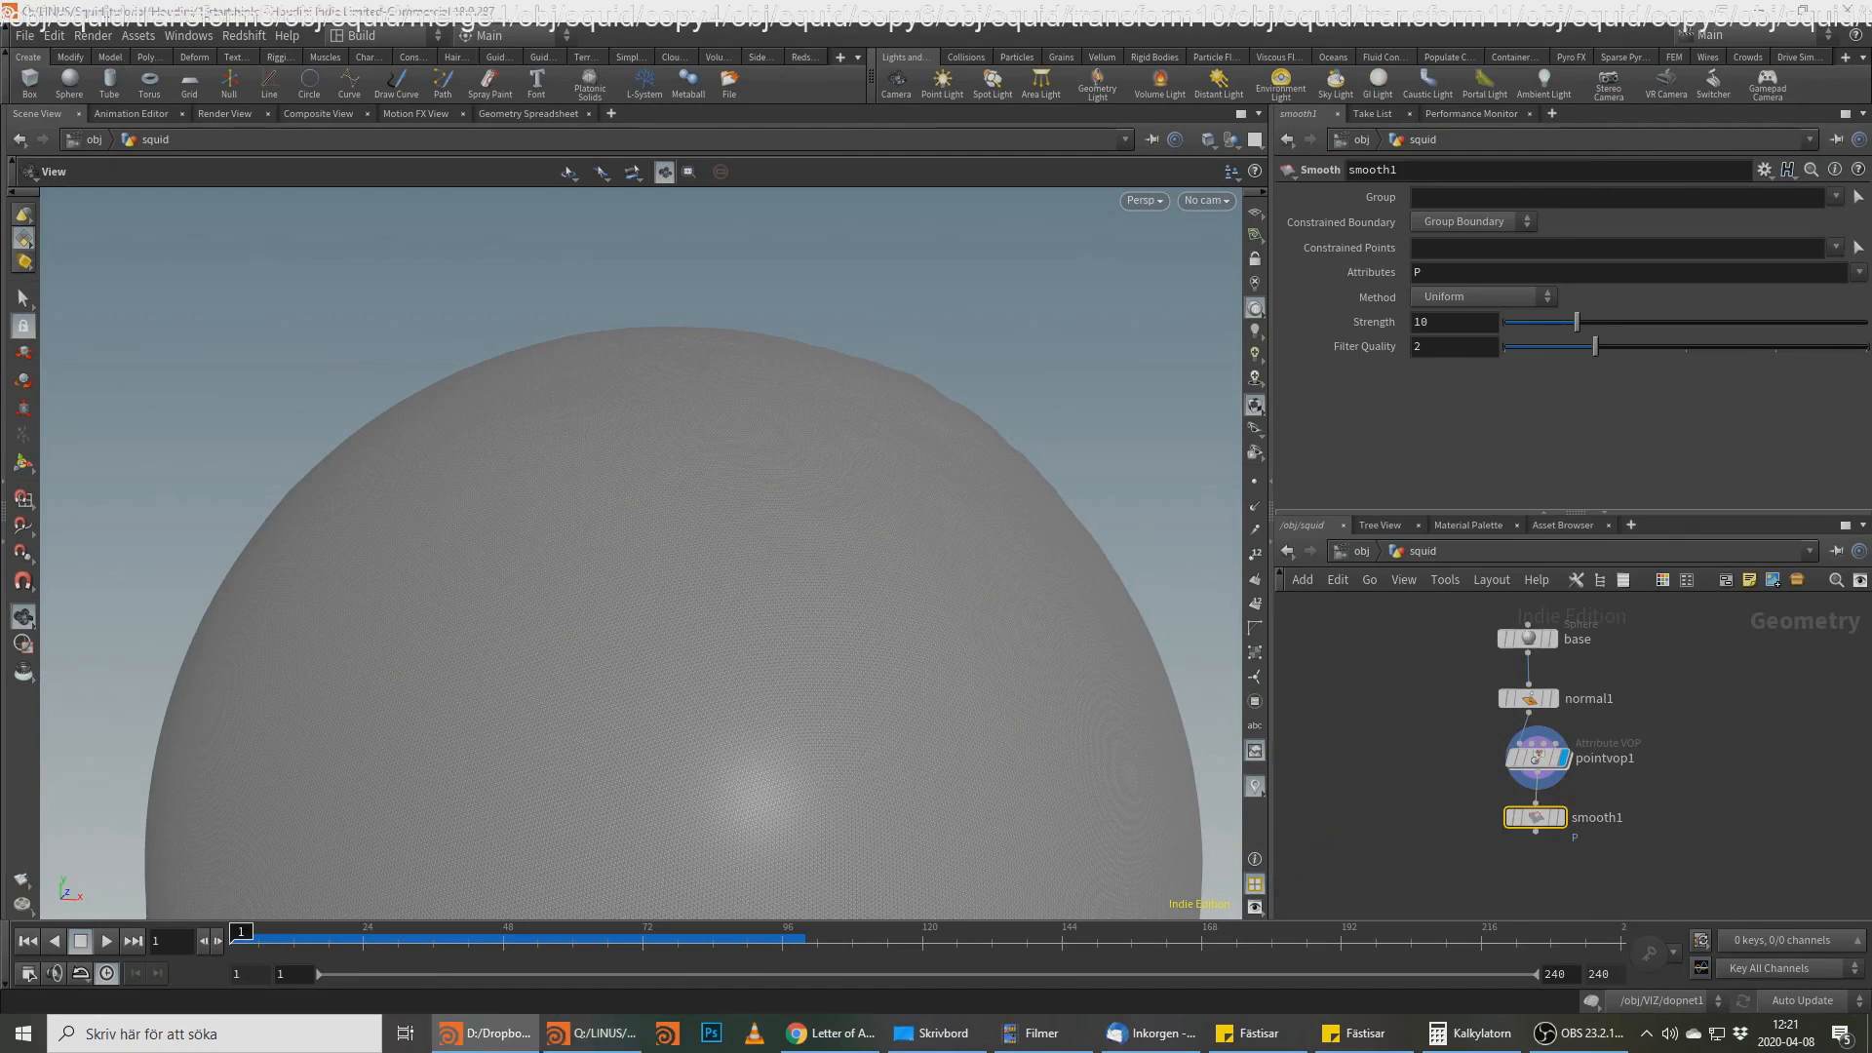
pyautogui.moveTo(1430, 325); pyautogui.dragTo(1362, 338)
pyautogui.write('5')
pyautogui.press('Return')
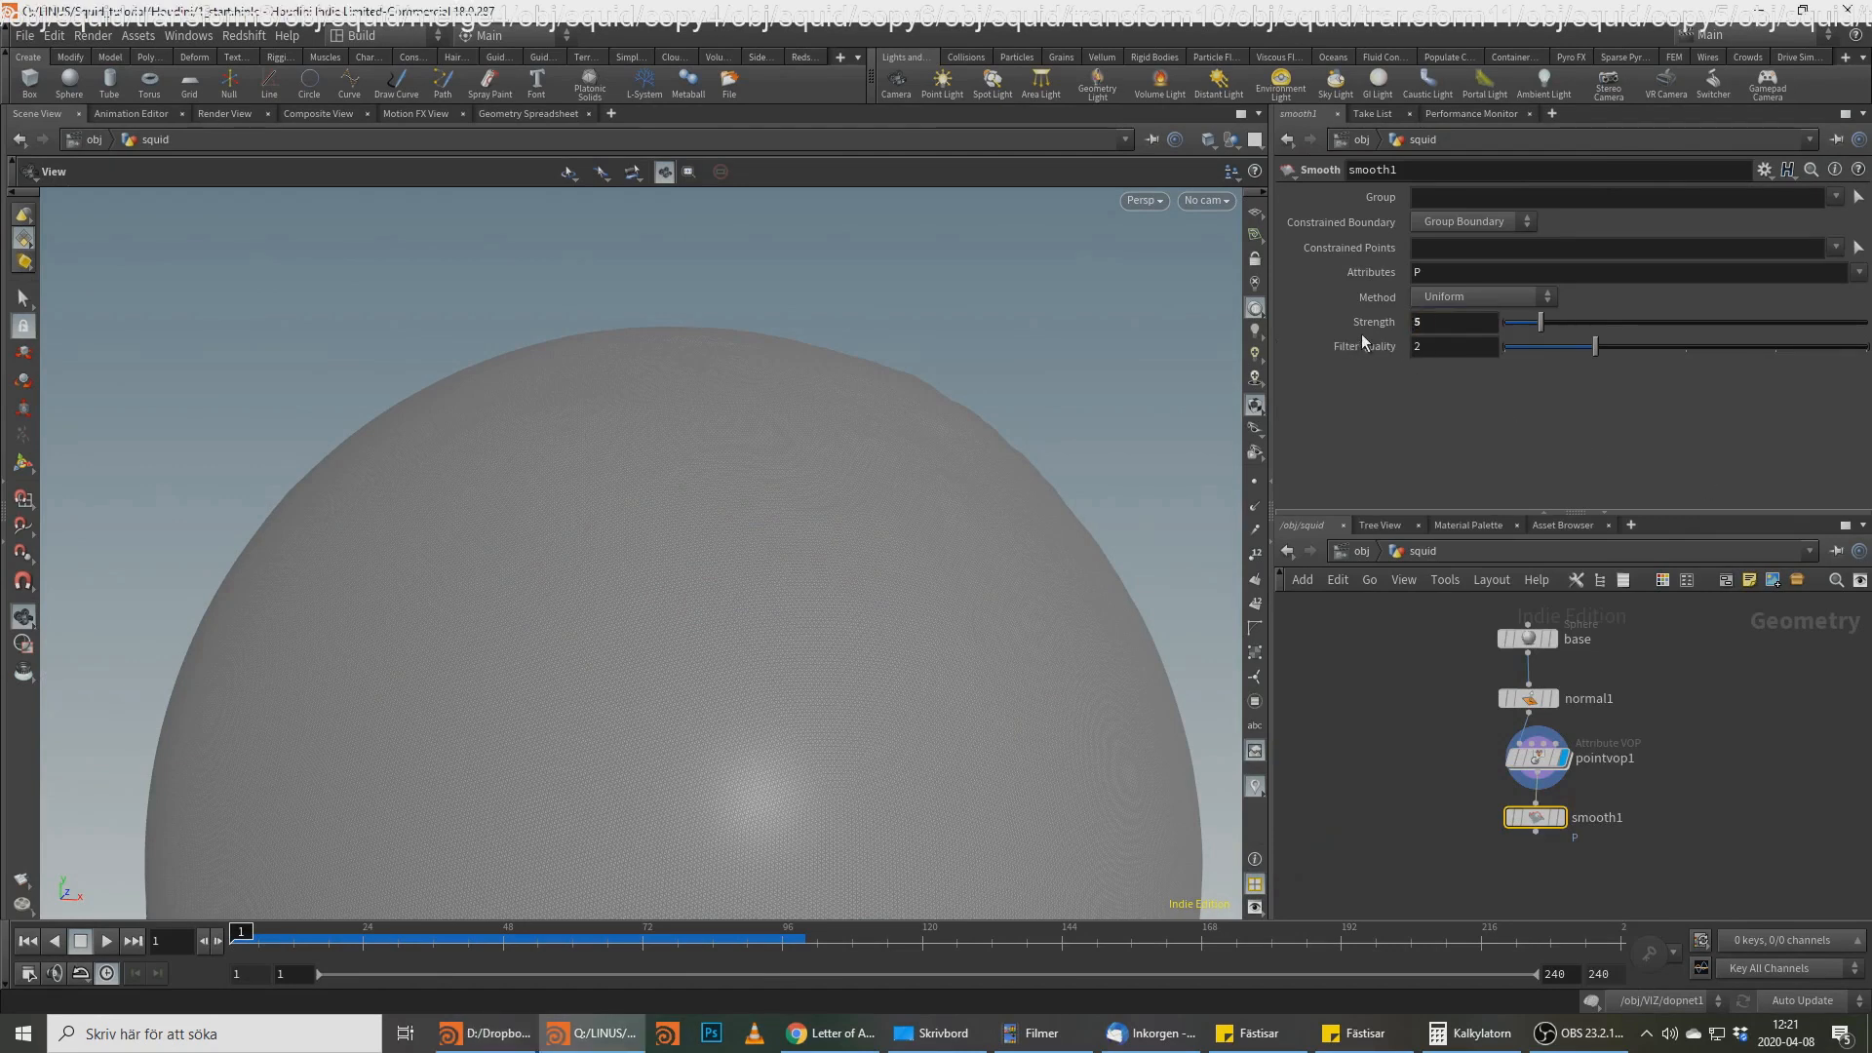
pyautogui.click(1560, 819)
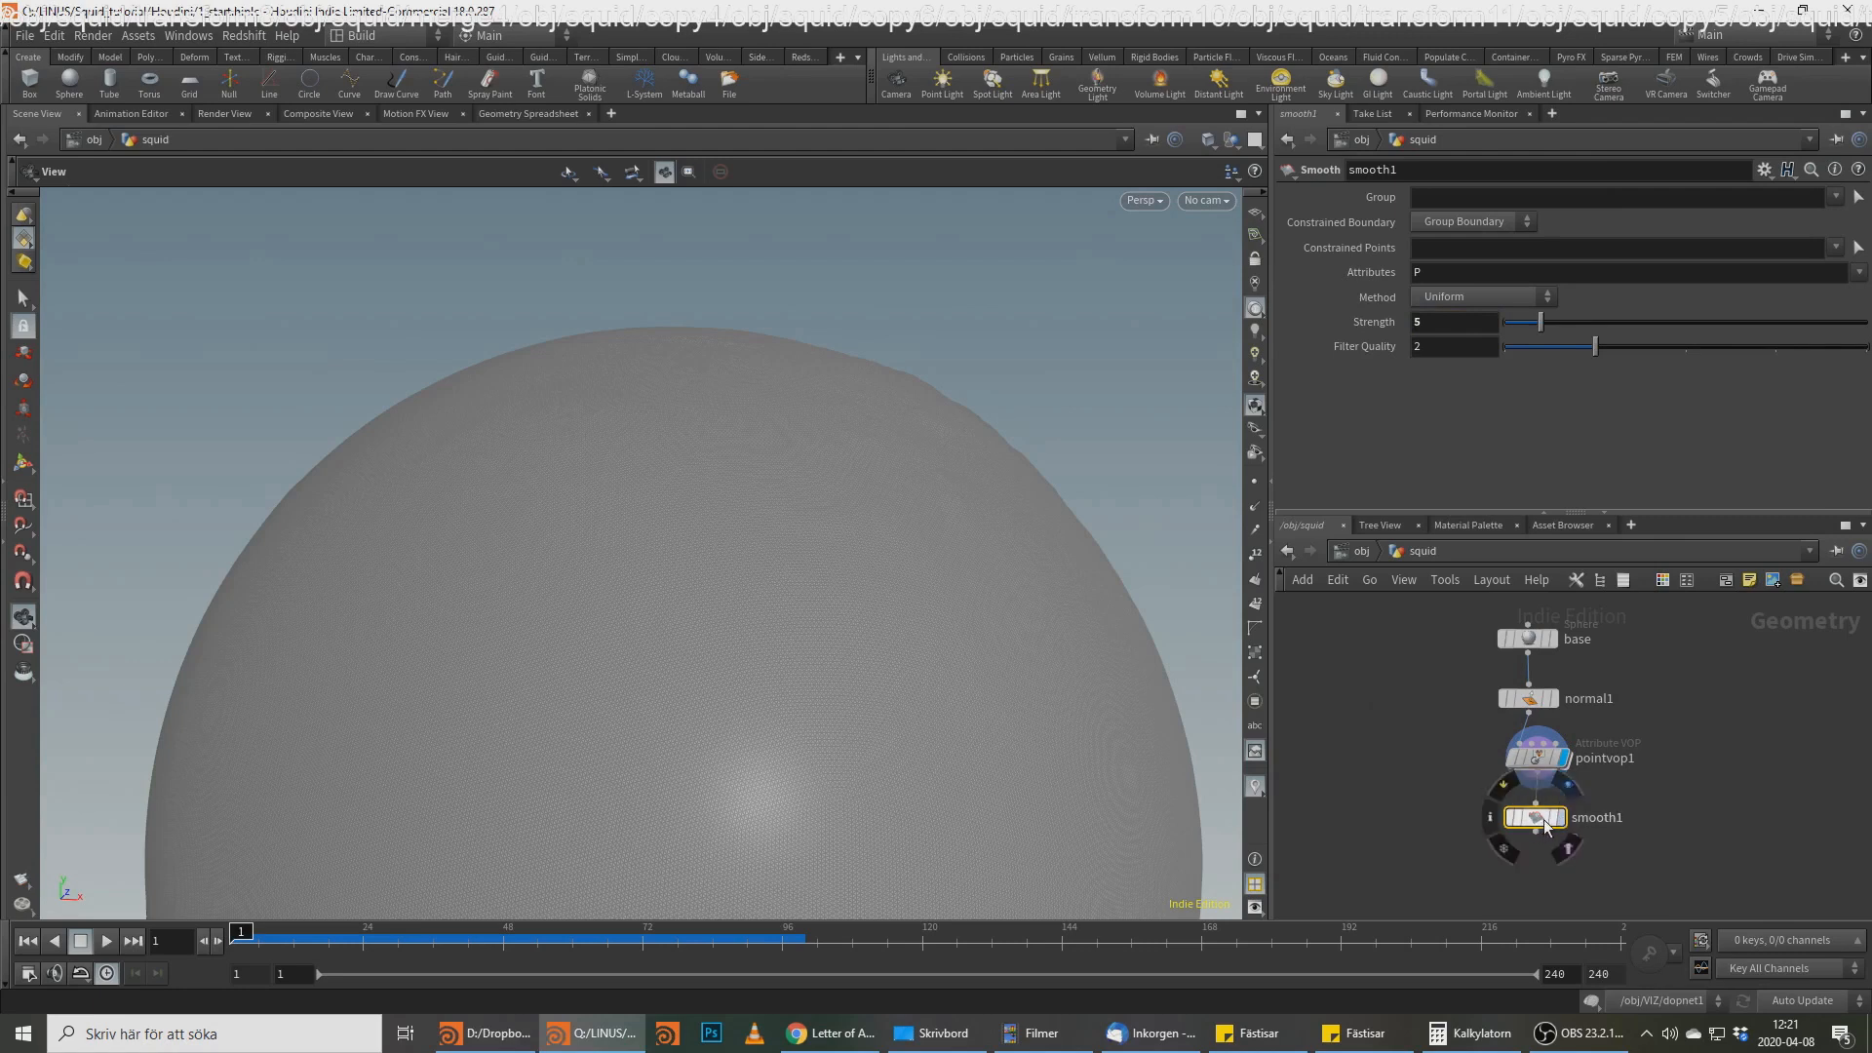
pyautogui.hotkey('alt', 'Tab')
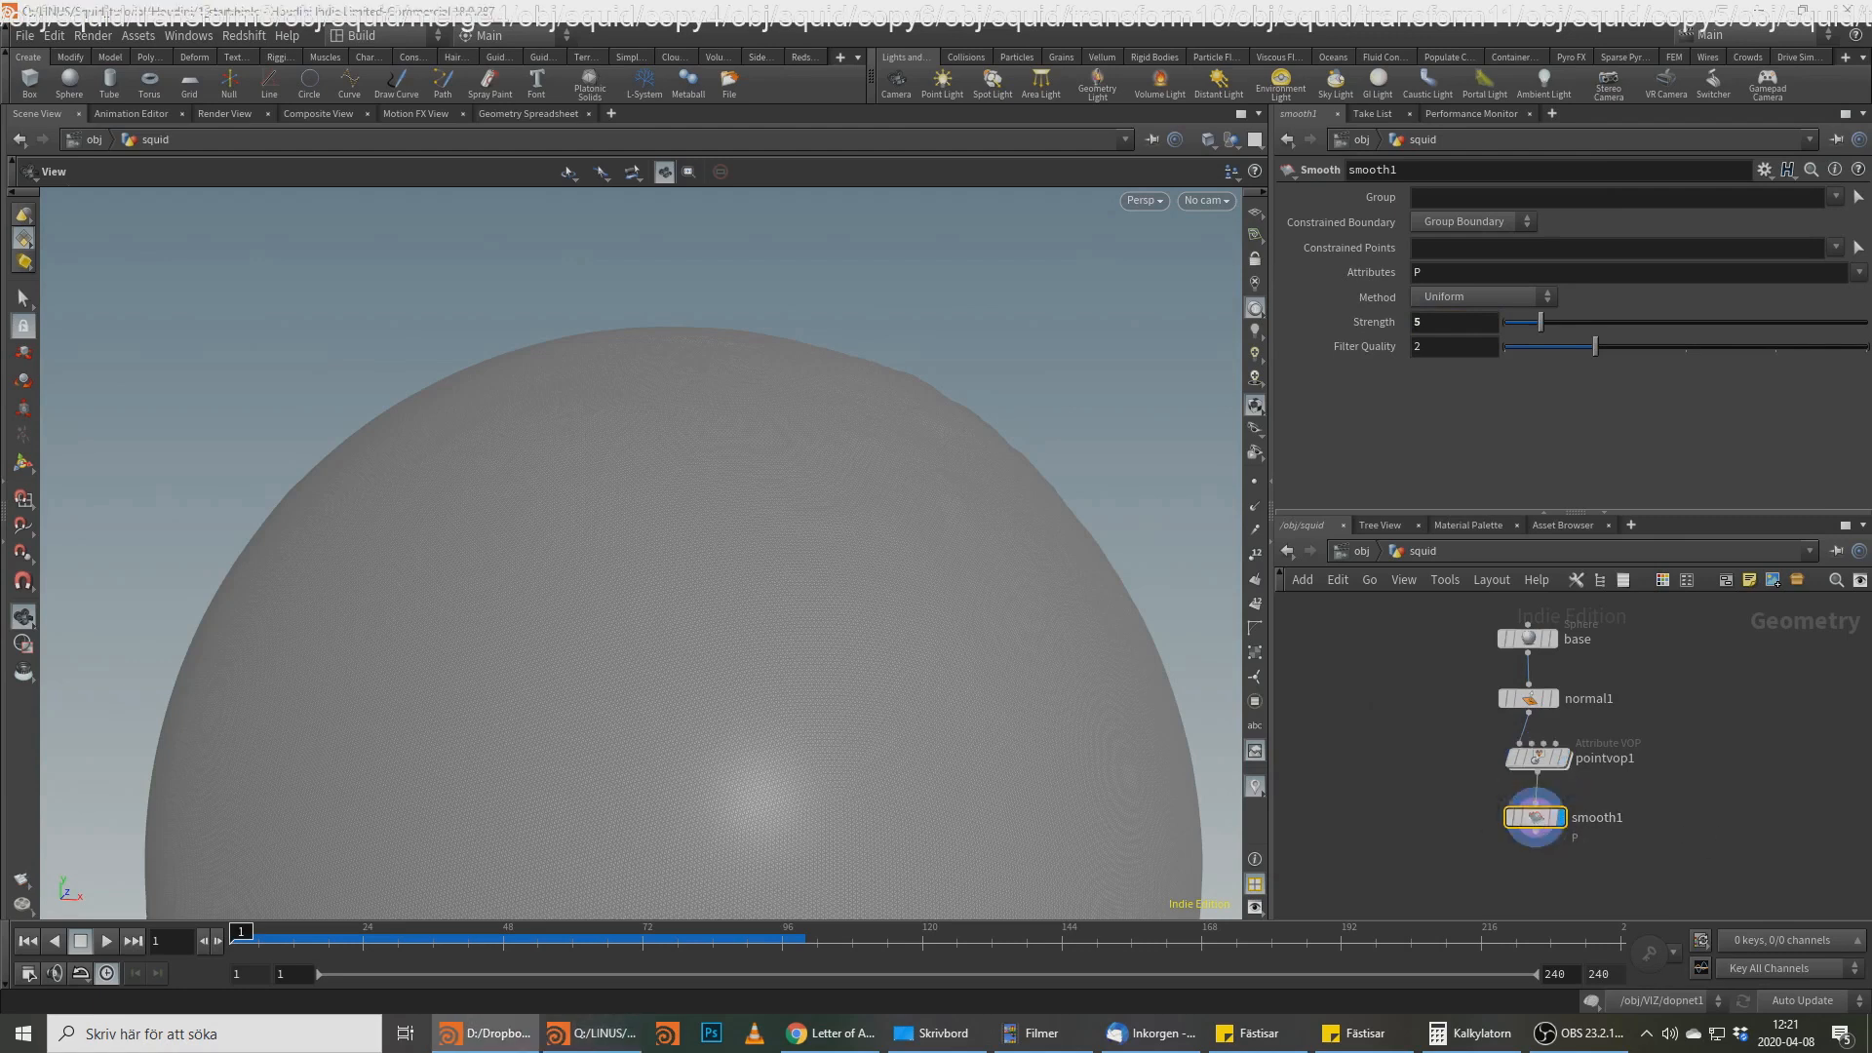
pyautogui.moveTo(944, 635); pyautogui.dragTo(1096, 435)
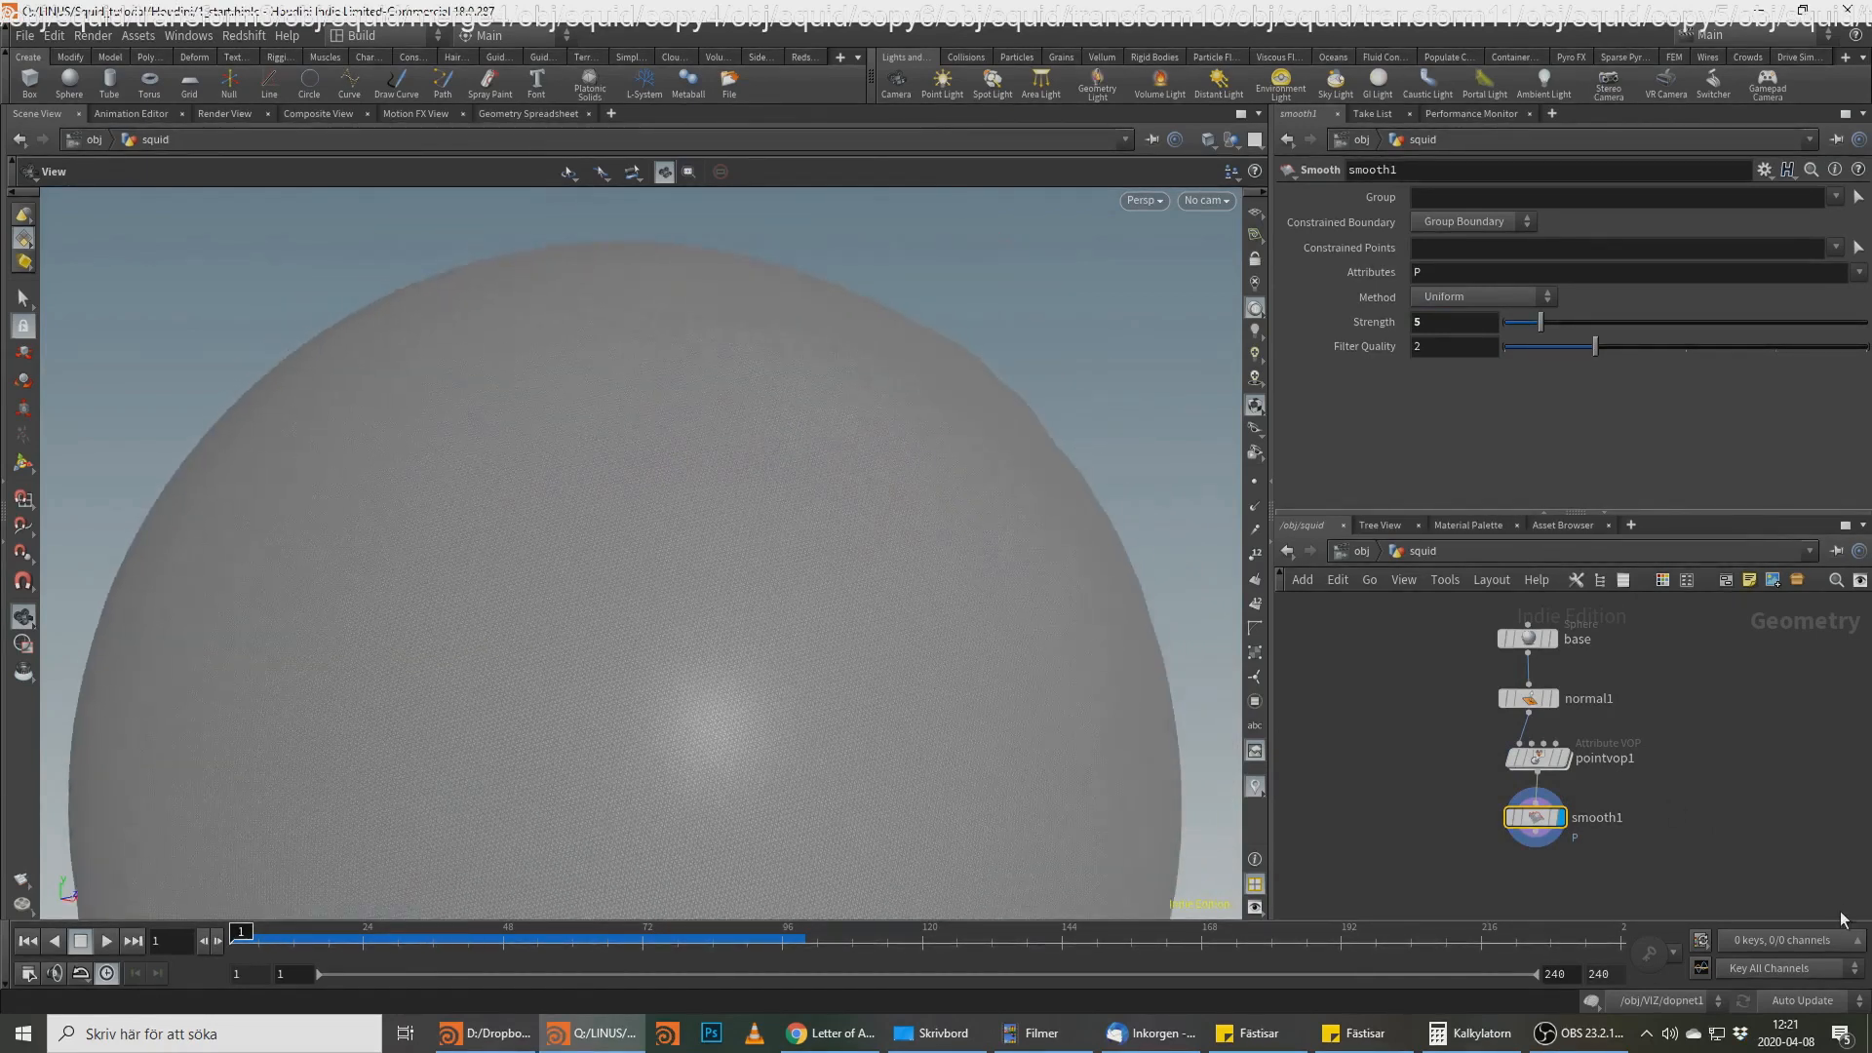
# Step: Add a Group Create node wired to the output of the Smooth node
pyautogui.moveTo(1586, 831); pyautogui.dragTo(1603, 715, button='middle')
pyautogui.click(1553, 726)
pyautogui.press('Tab')
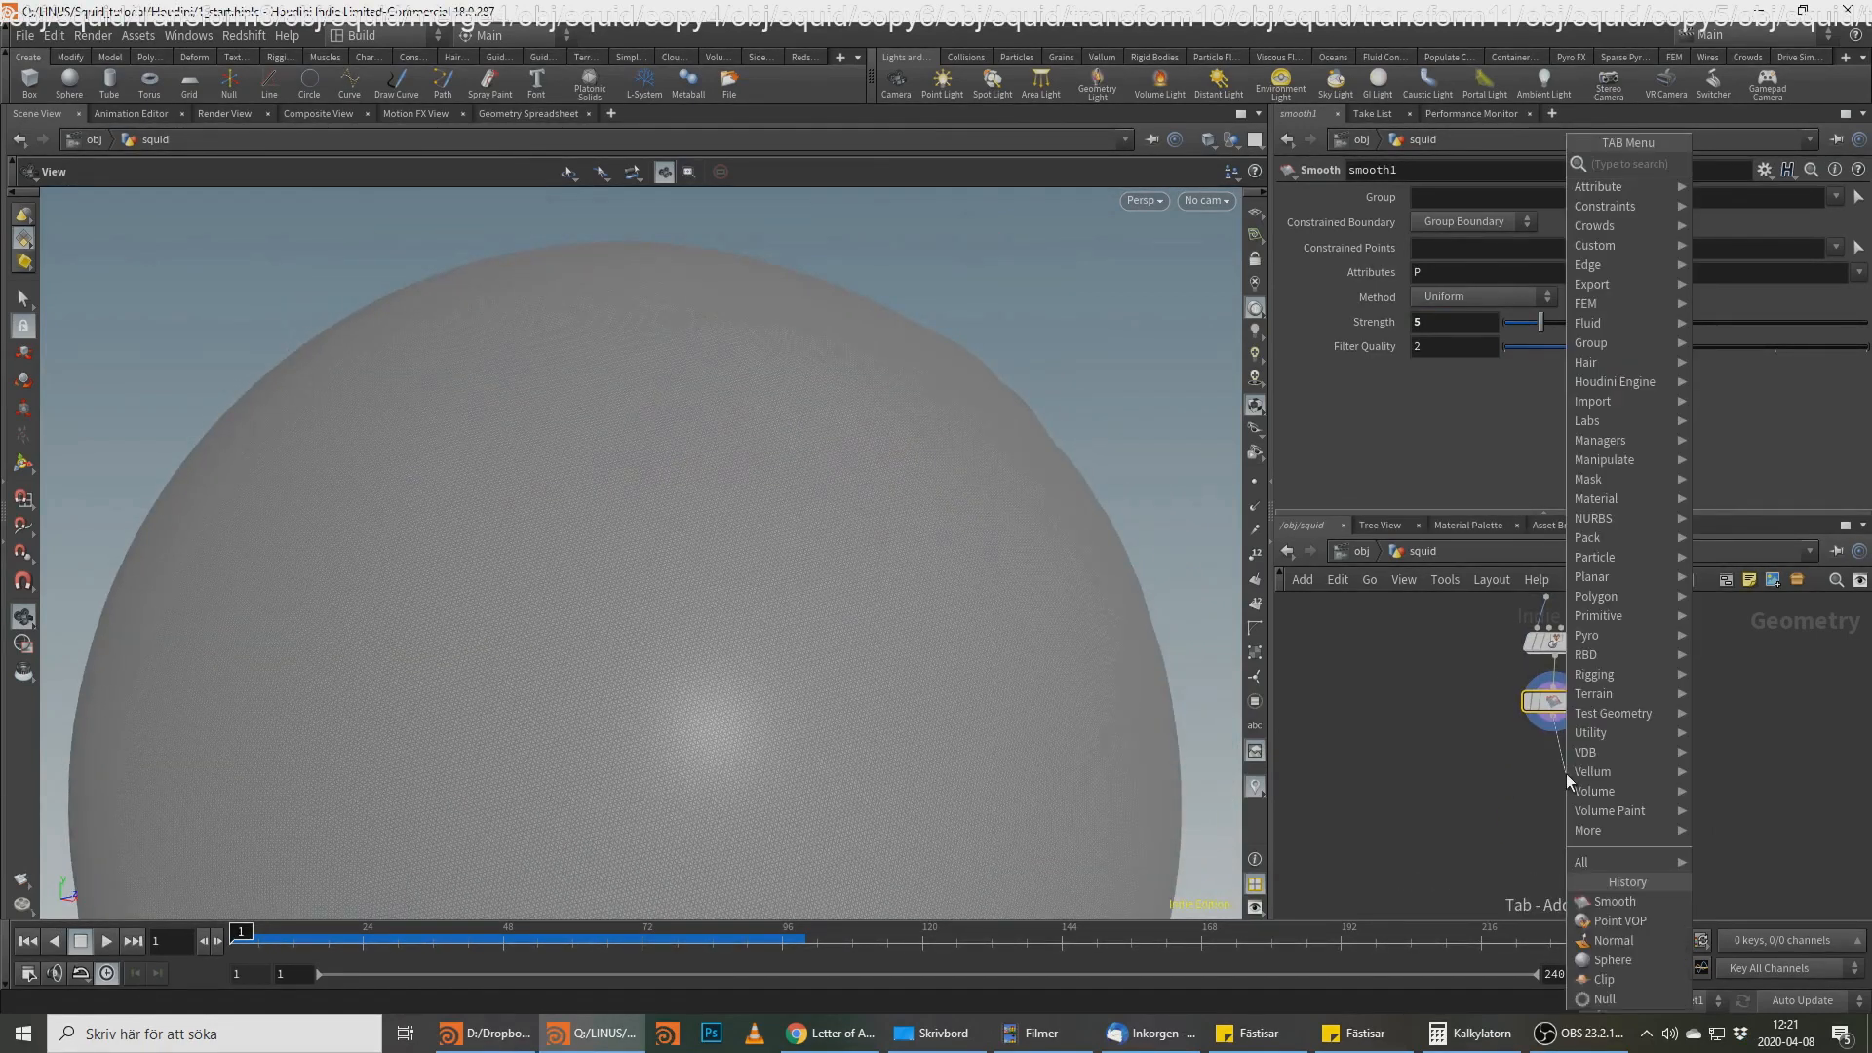
pyautogui.write('grou')
pyautogui.press('Return')
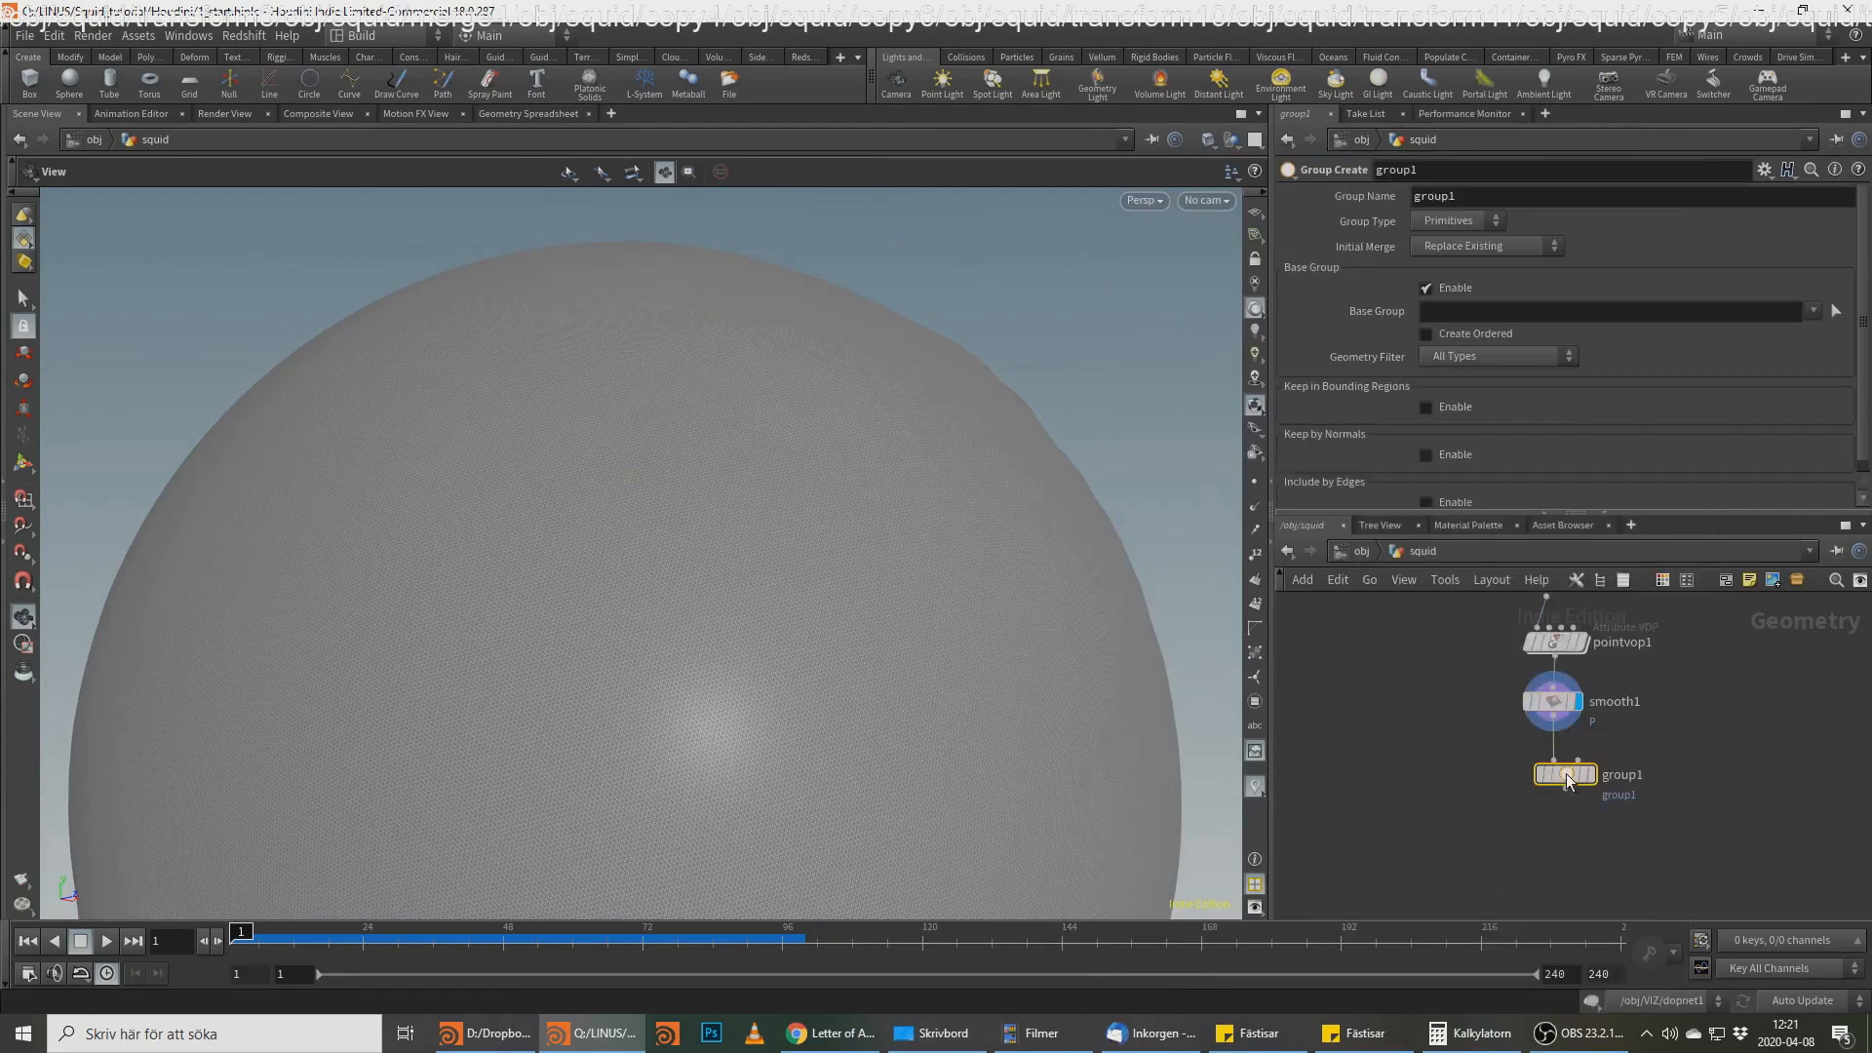
# Step: Display the Group Create node, set its Group Type to Points and name the group "body"
pyautogui.hotkey('alt', 'Tab')
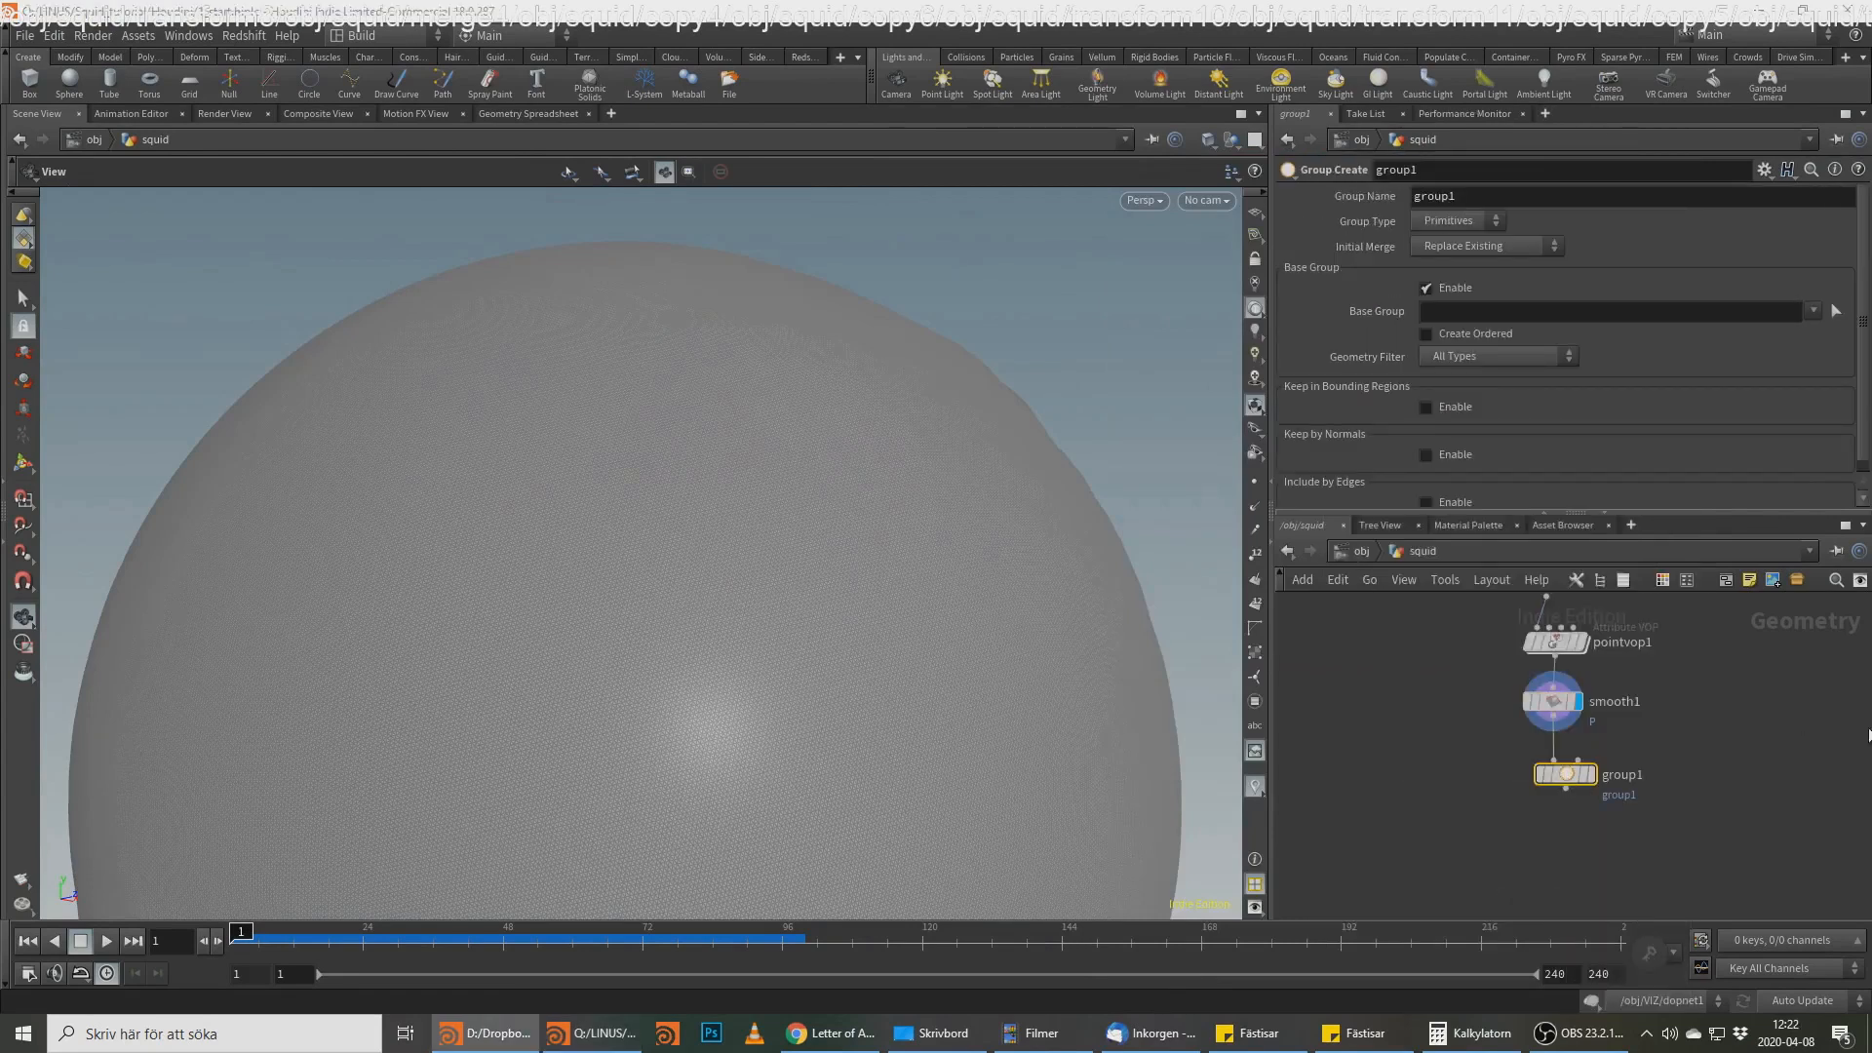
pyautogui.click(1589, 774)
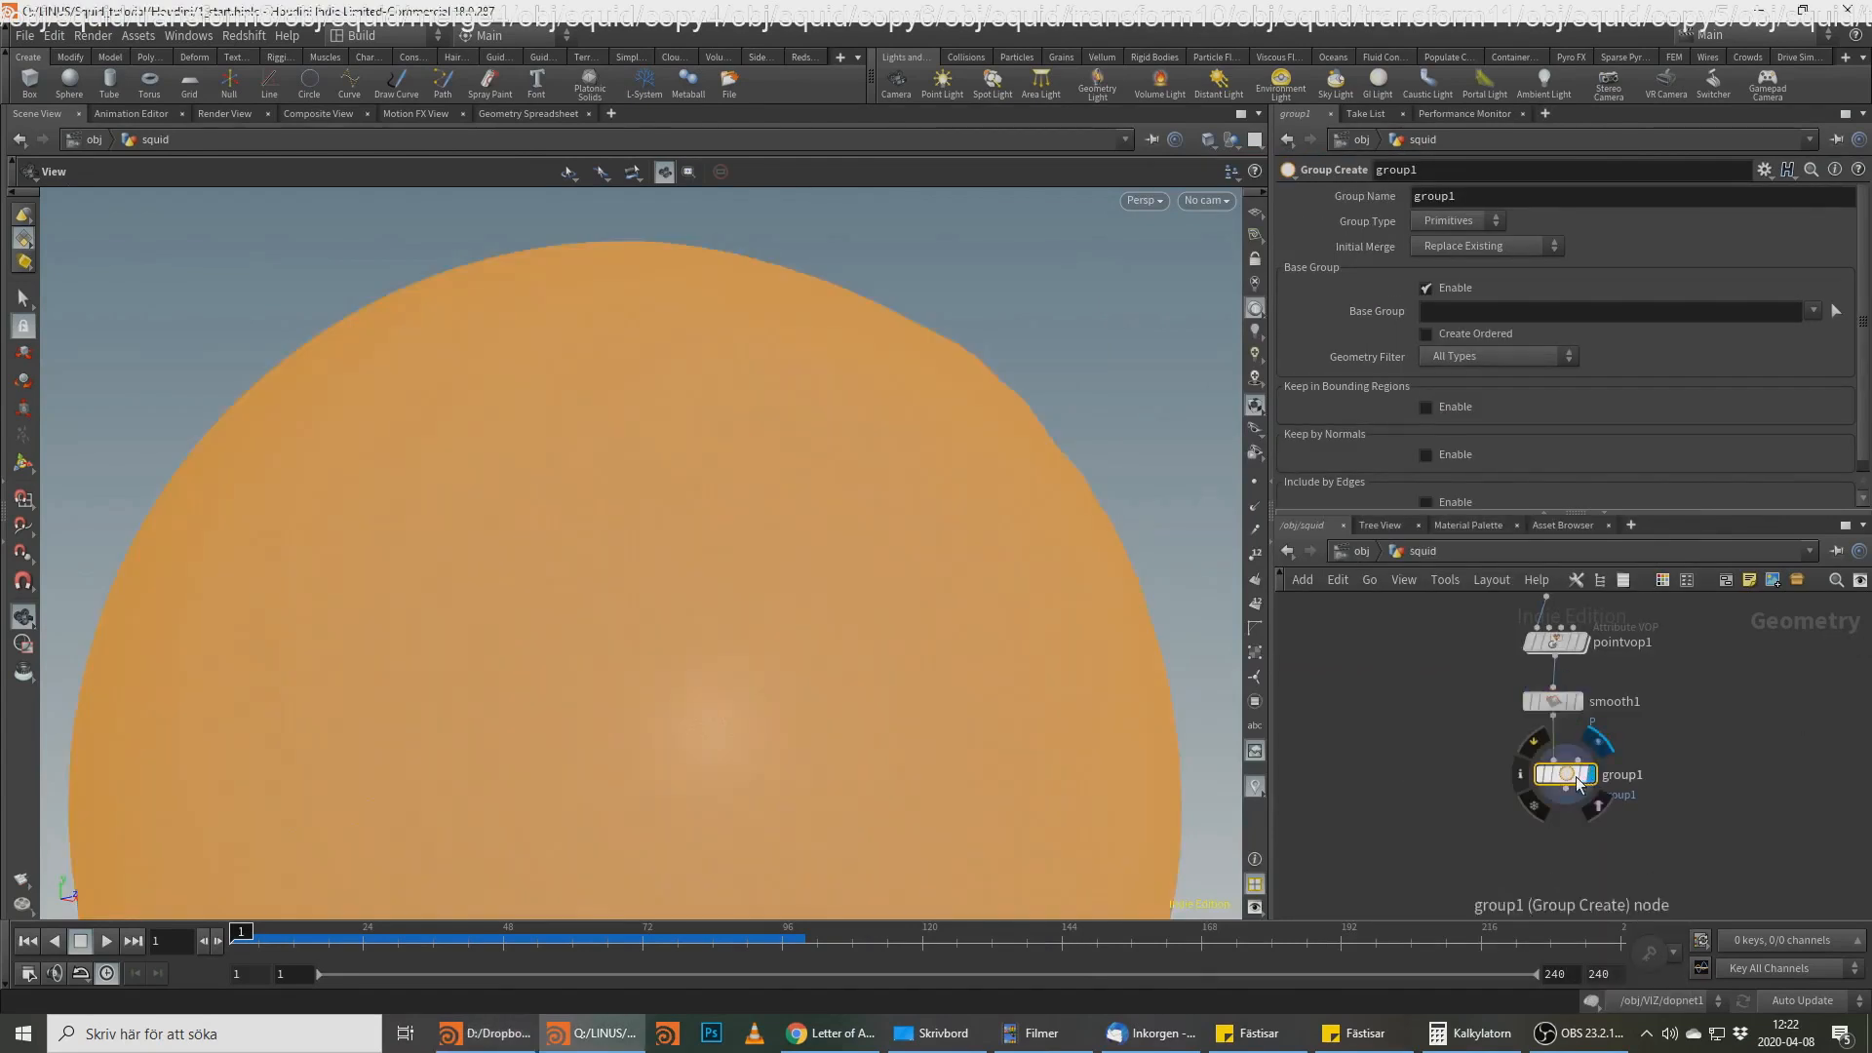
pyautogui.click(1458, 220)
pyautogui.click(1453, 252)
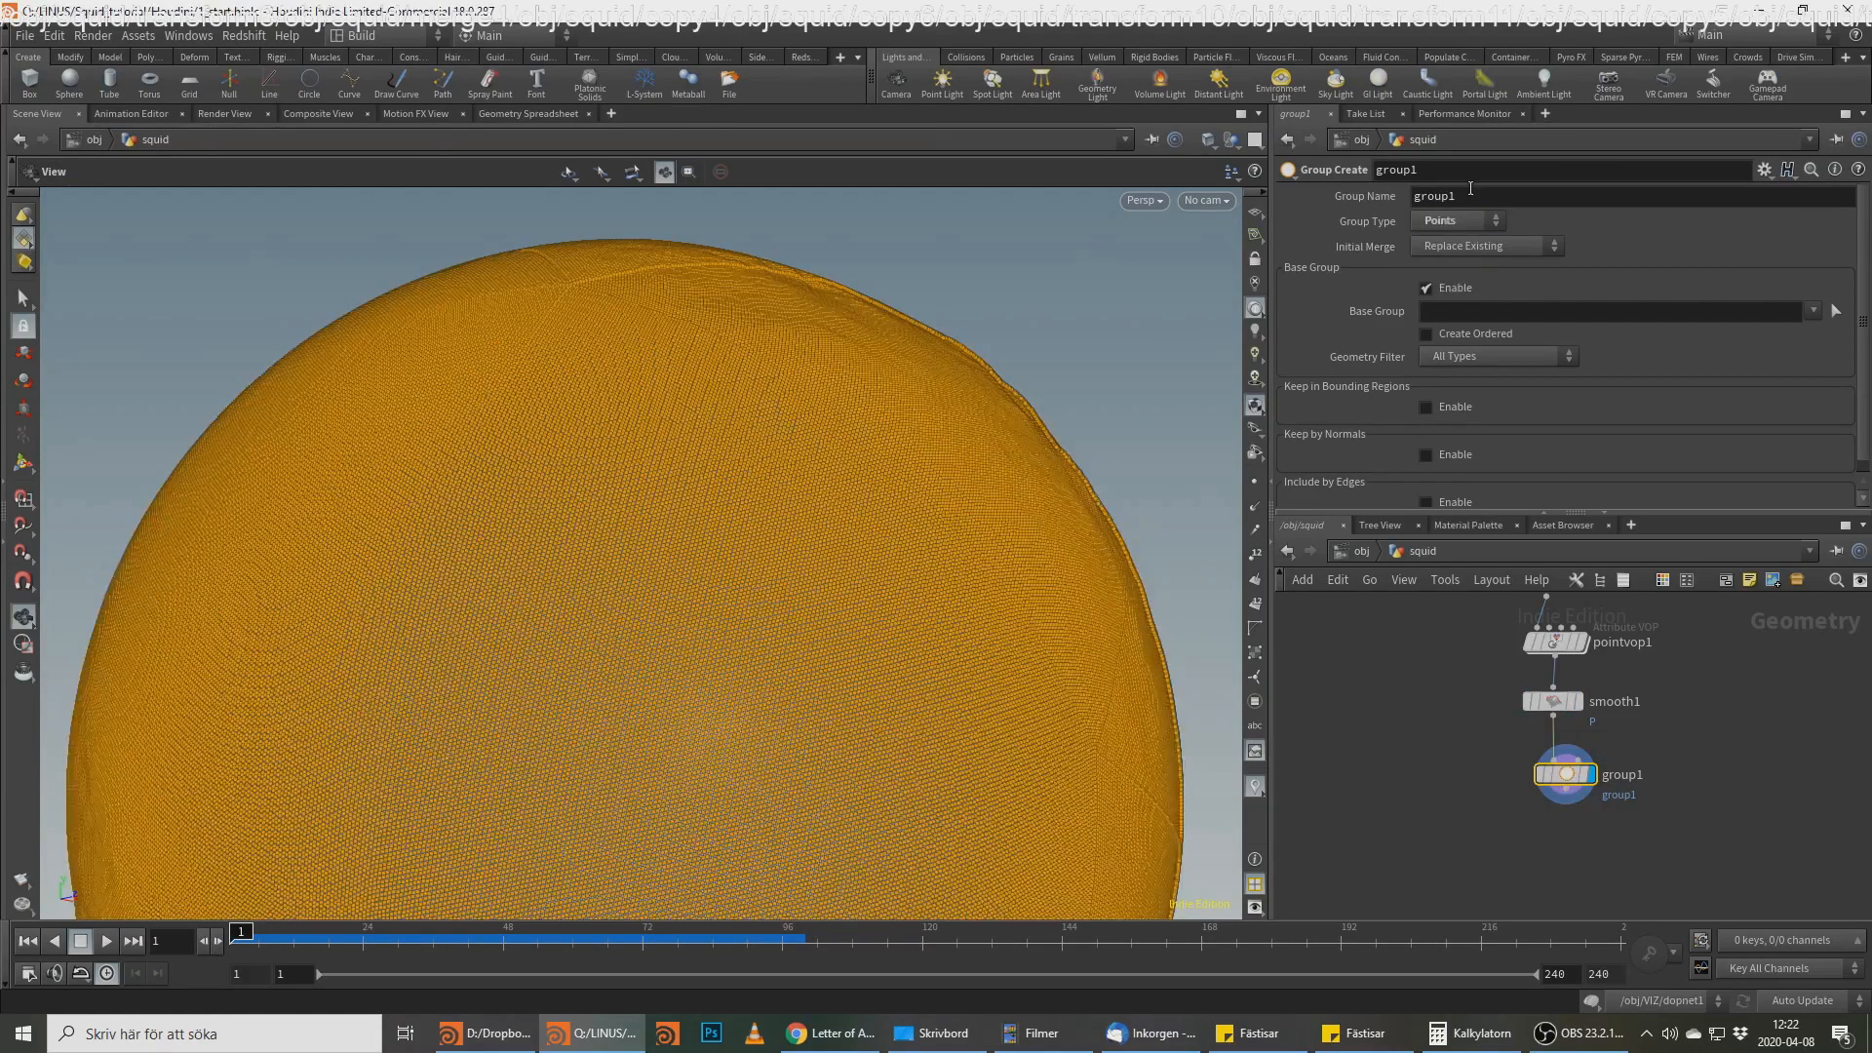
pyautogui.write('body')
pyautogui.press('Return')
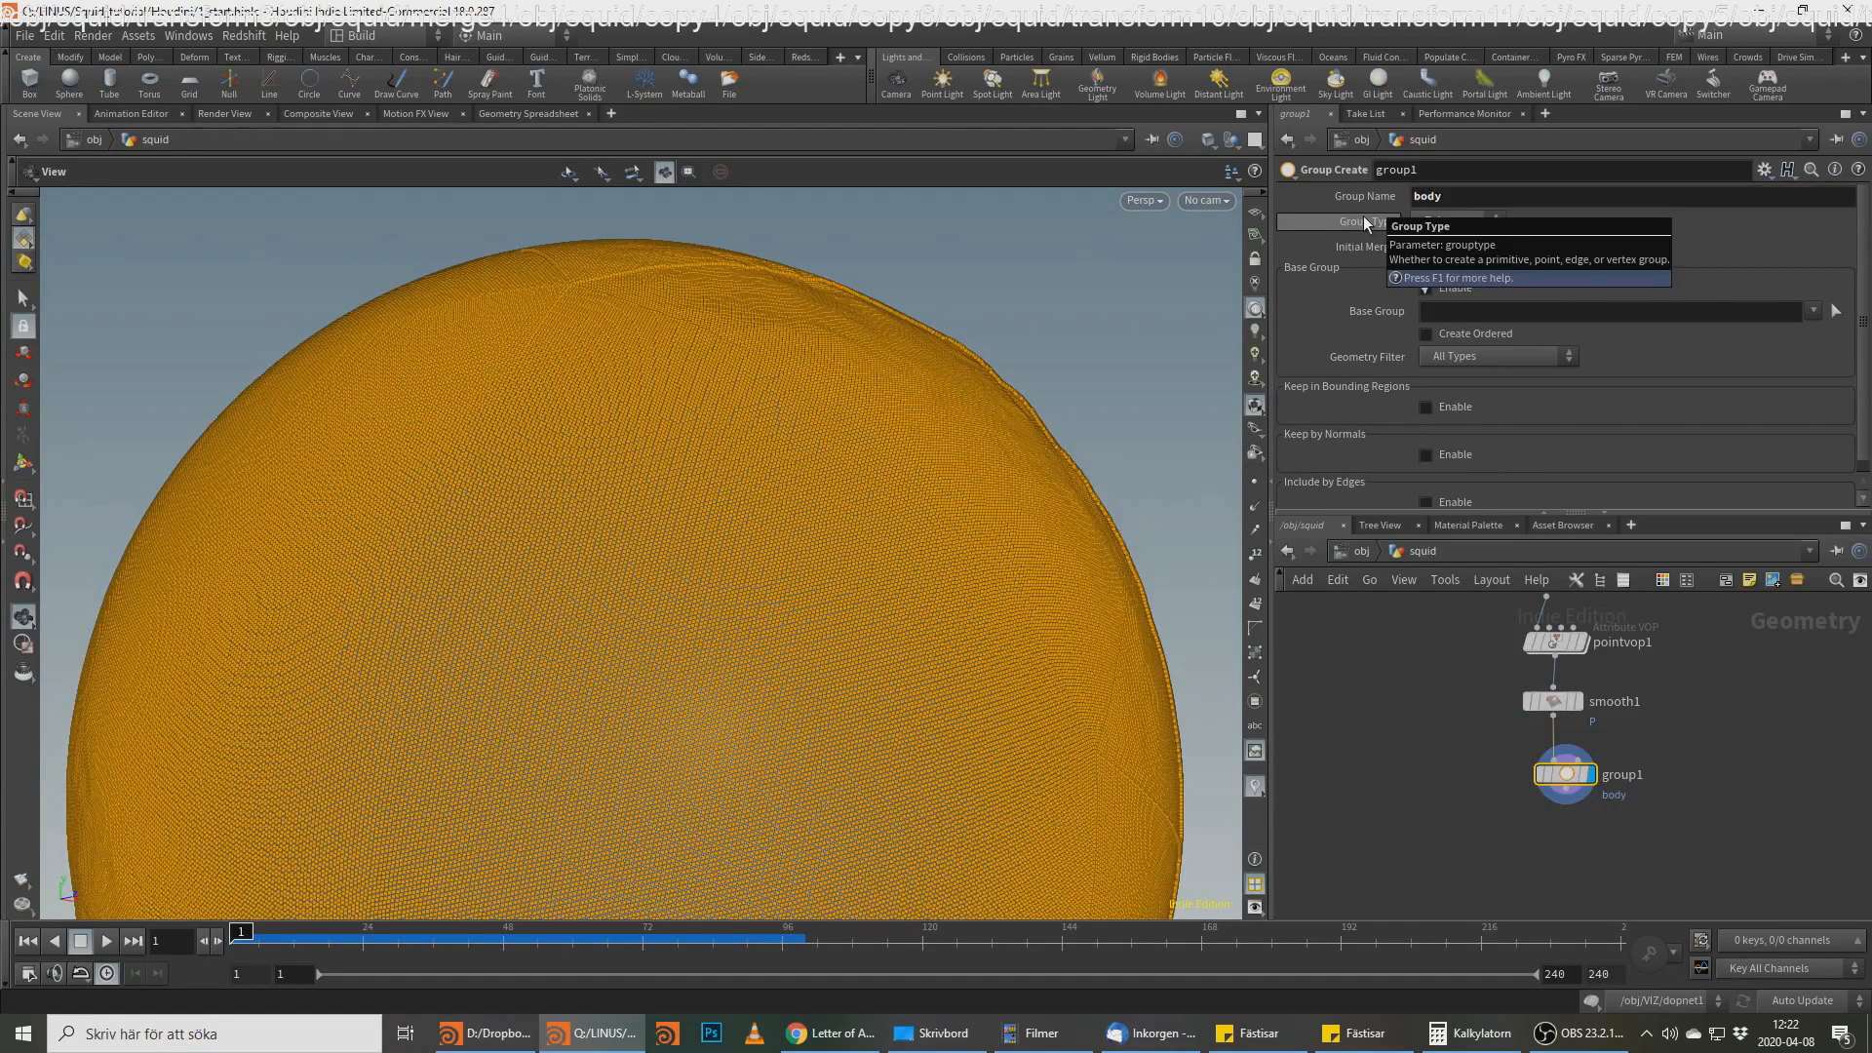
pyautogui.moveTo(1781, 806); pyautogui.dragTo(1738, 778, button='middle')
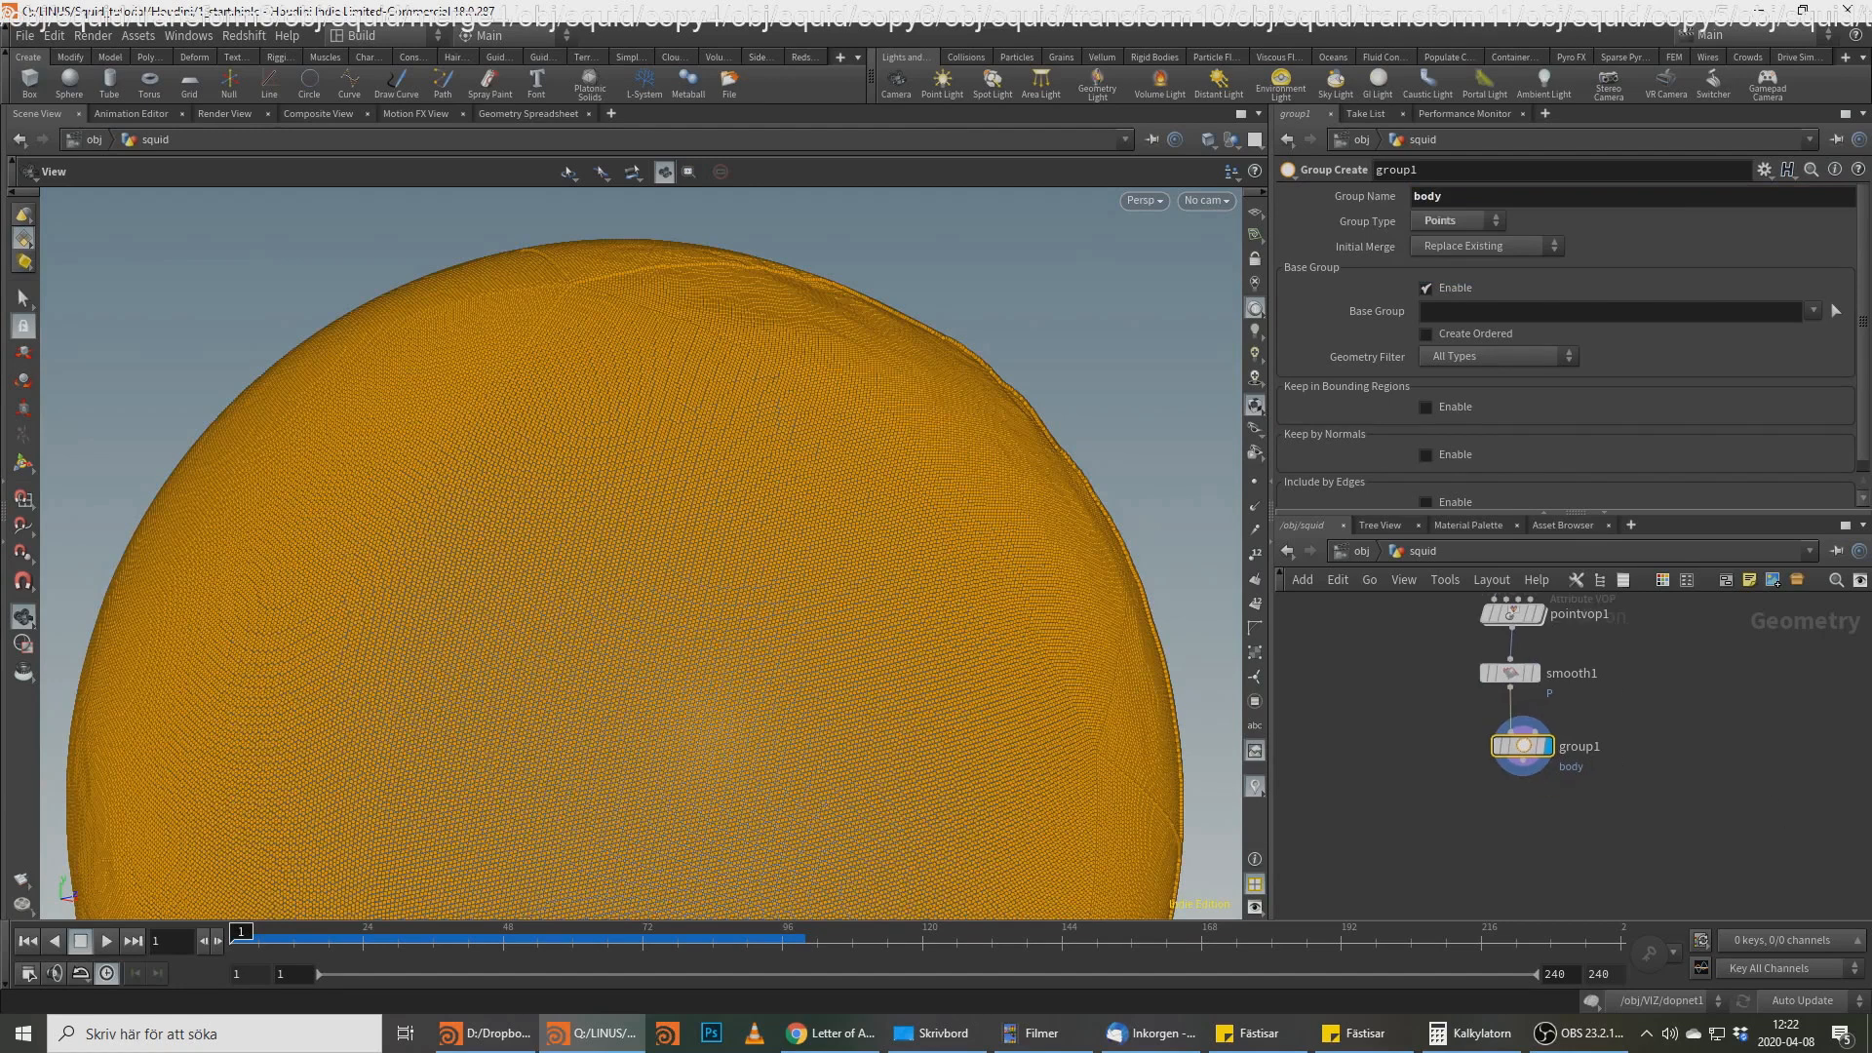
pyautogui.click(1714, 782)
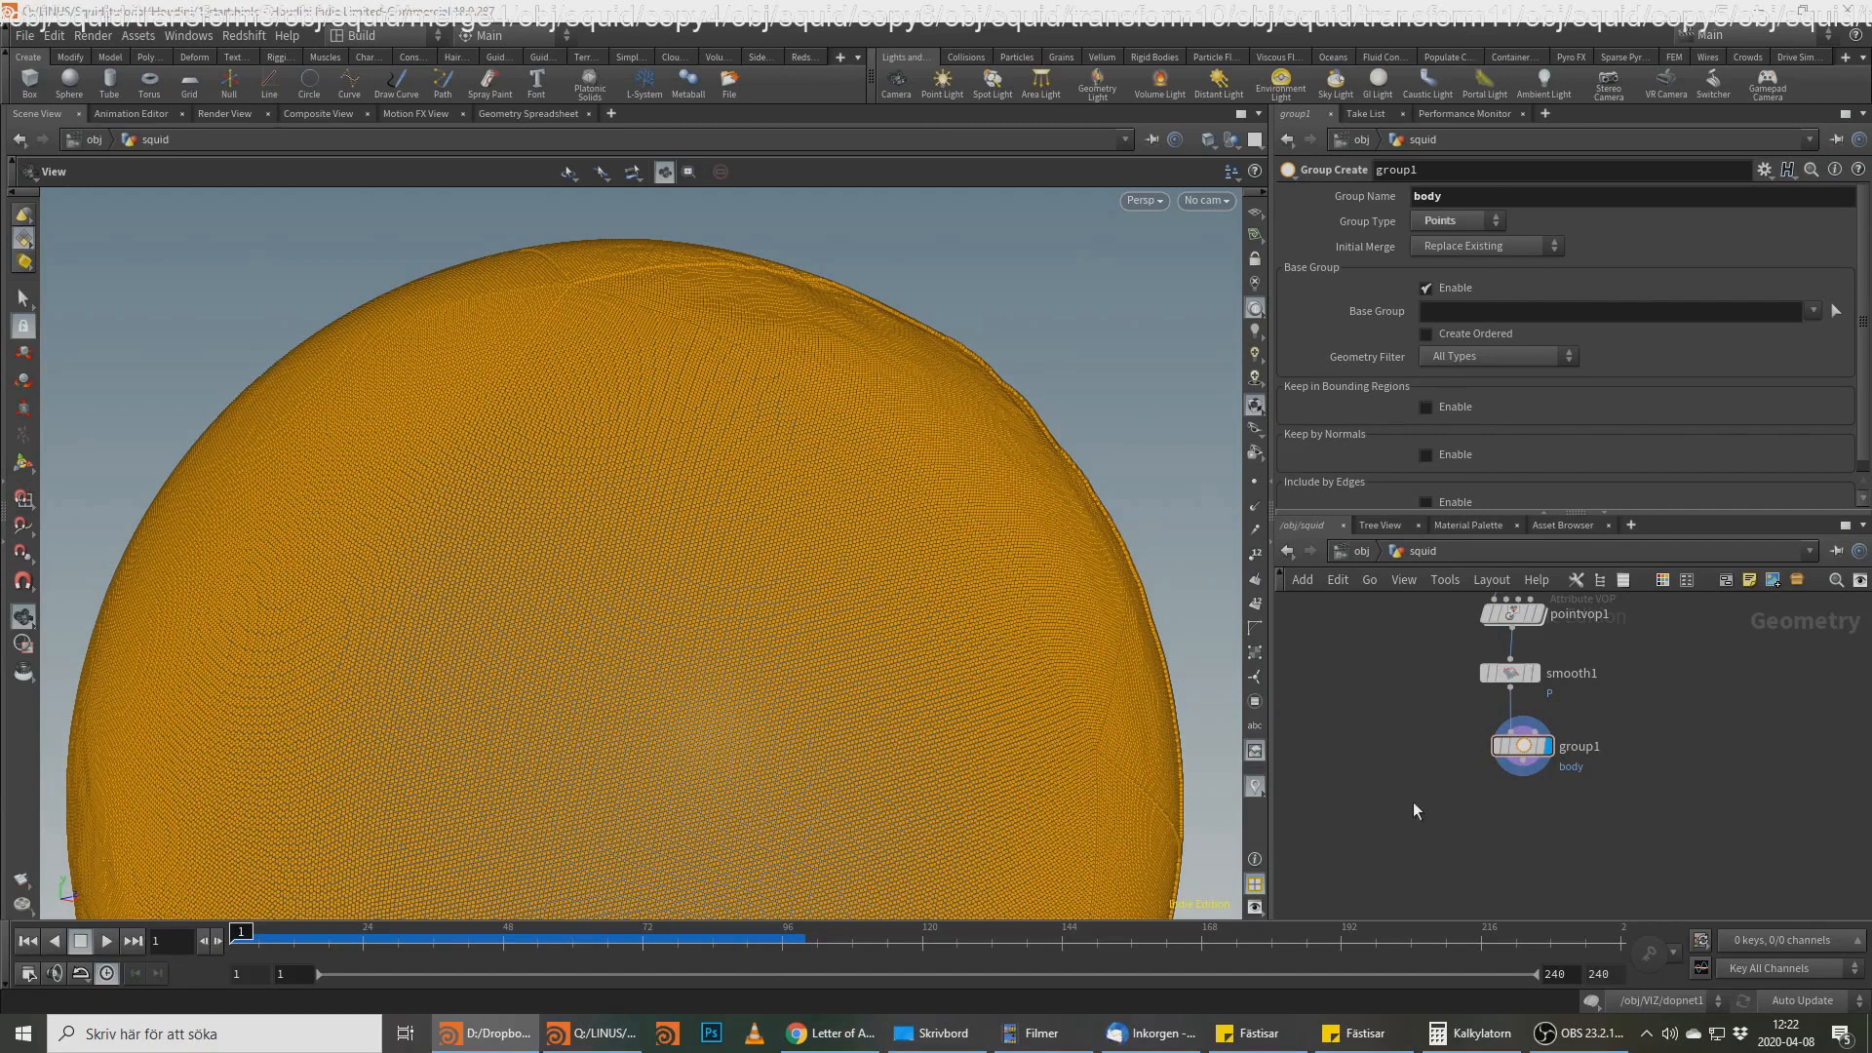
pyautogui.click(1553, 791)
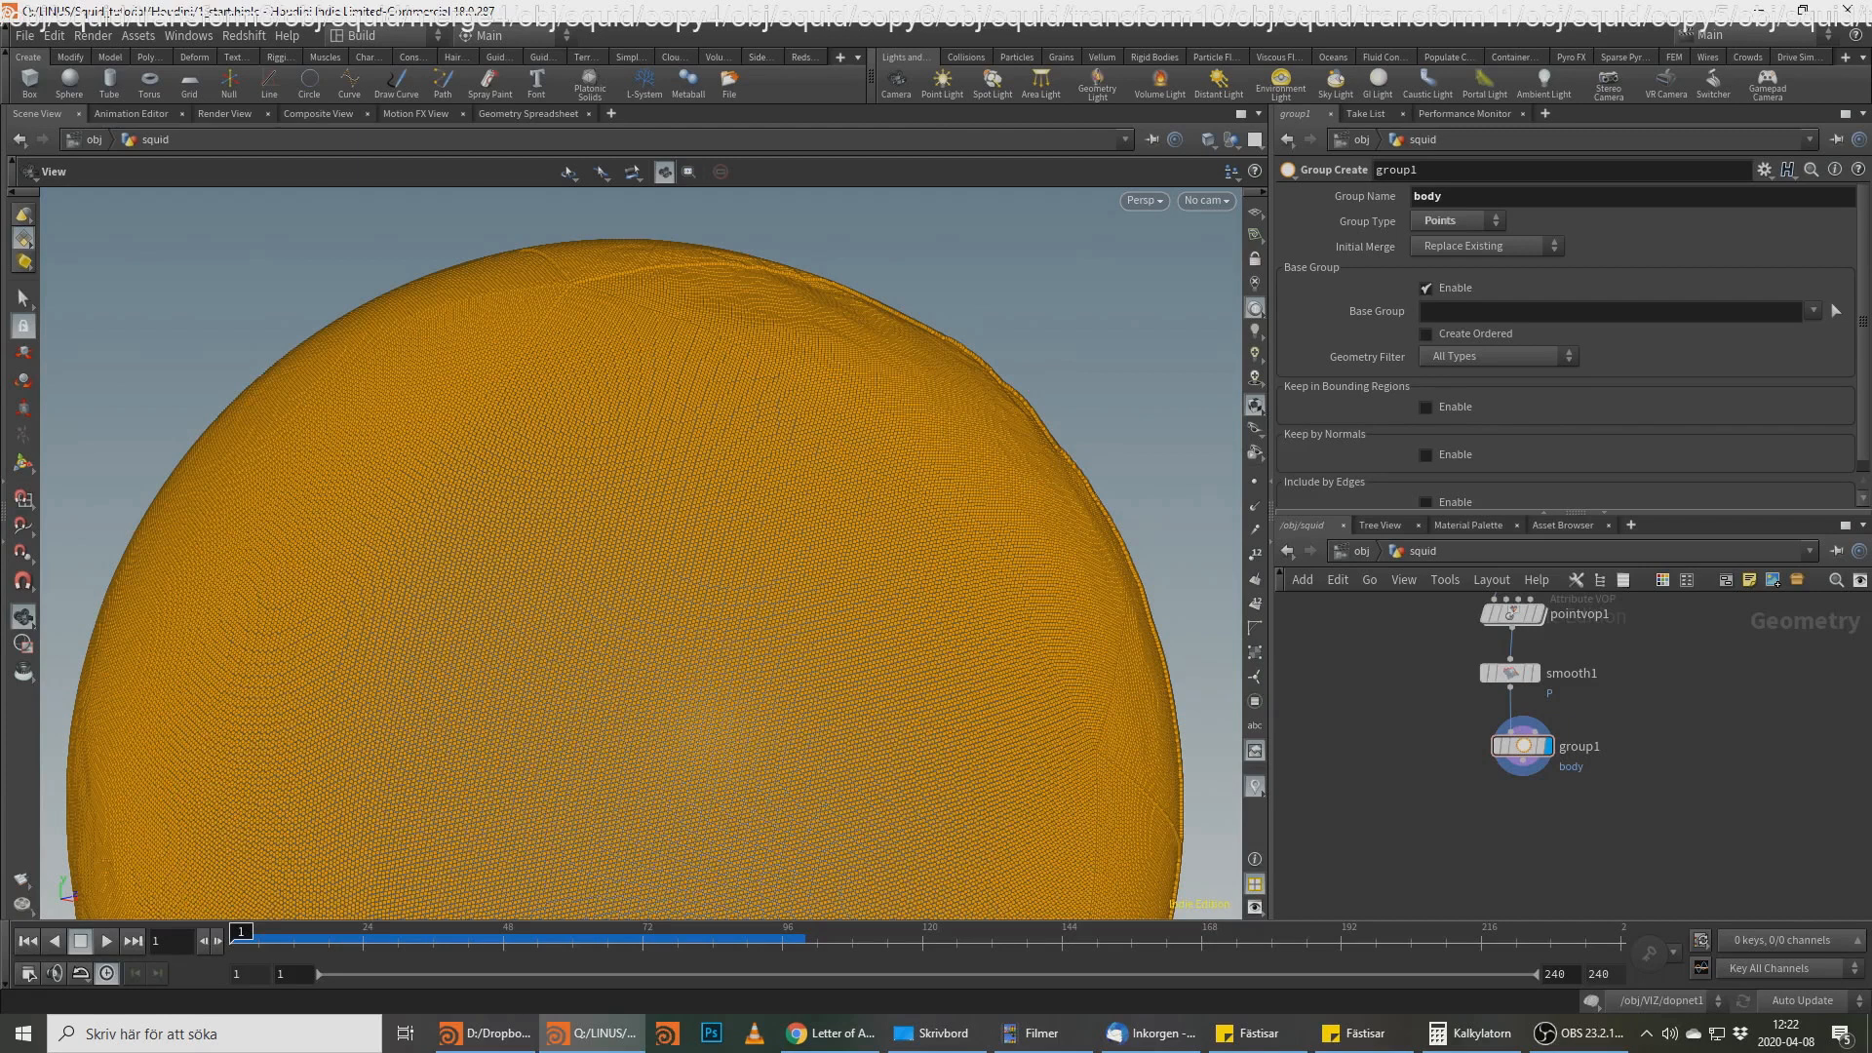
pyautogui.click(1524, 760)
pyautogui.press('Tab')
pyautogui.press('Escape')
# Step: Branch a VDB from Polygons node off the body group node and display its result
pyautogui.moveTo(1575, 821); pyautogui.dragTo(1548, 742, button='middle')
pyautogui.click(1534, 712)
pyautogui.press('Tab')
pyautogui.write('vbd')
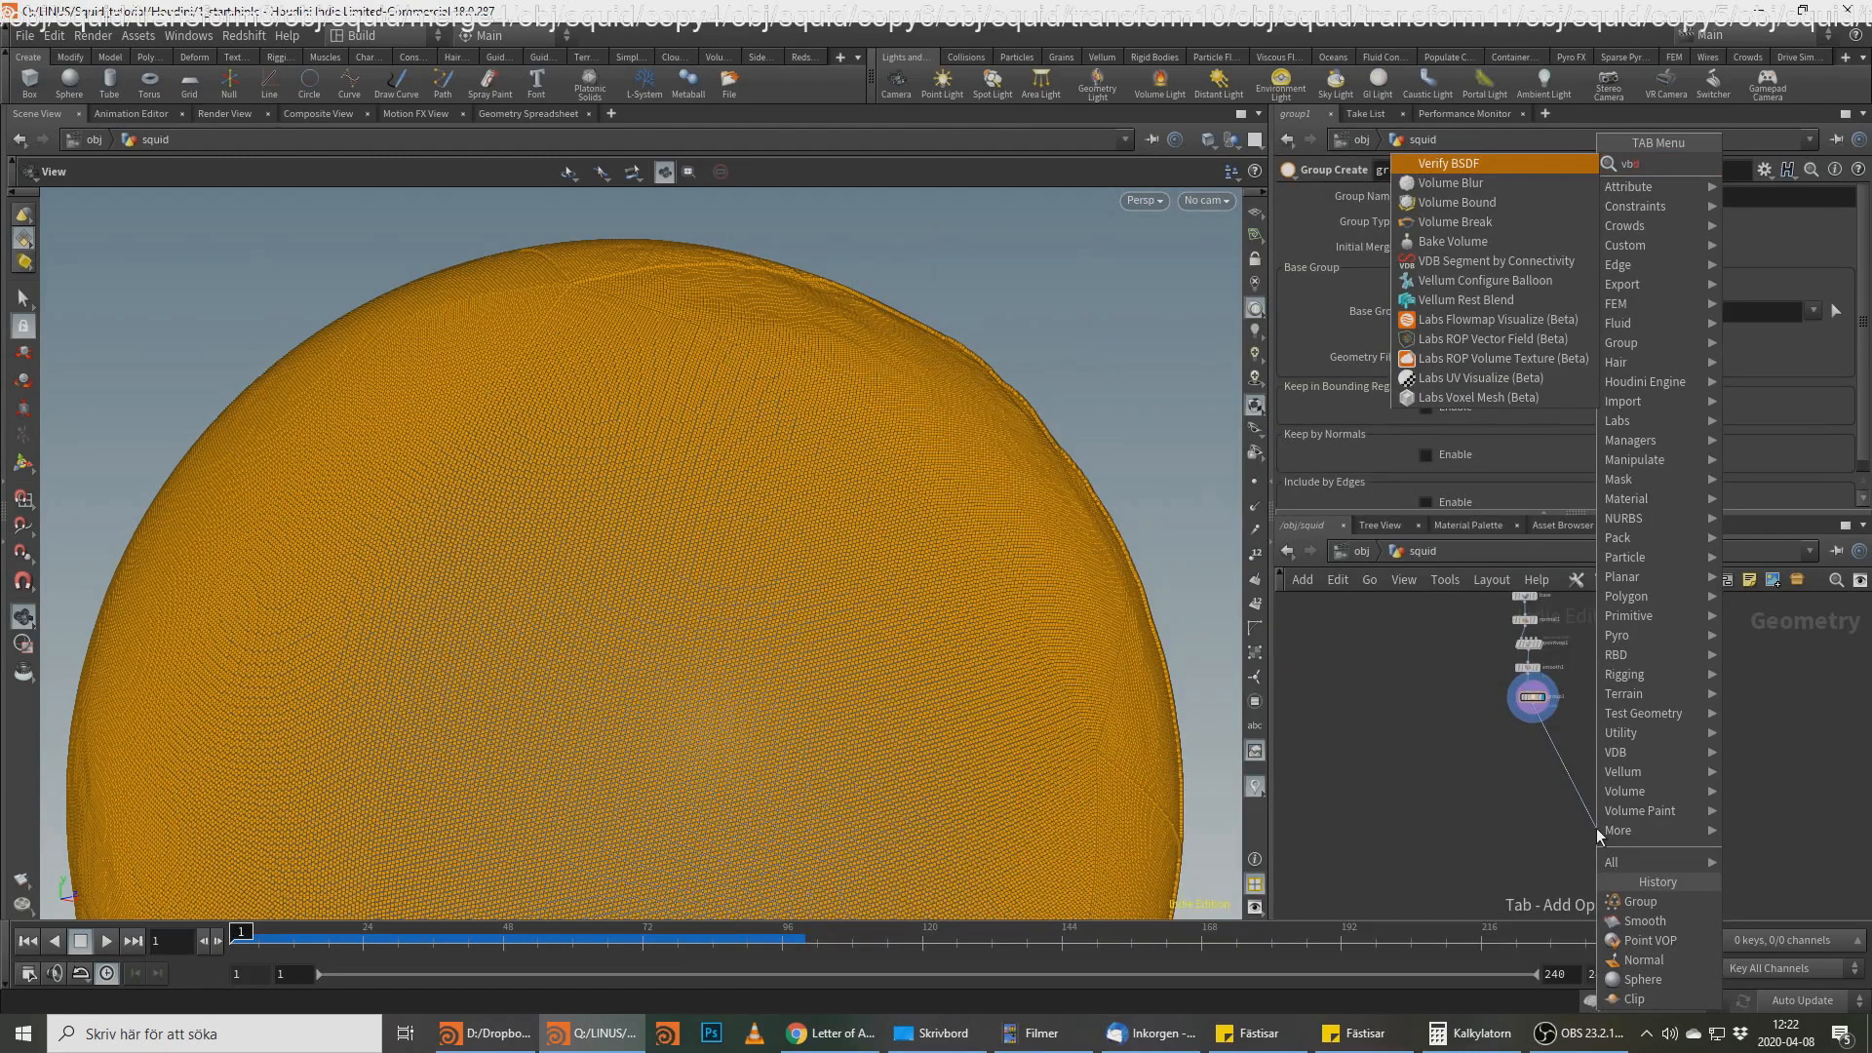
pyautogui.press('BackSpace')
pyautogui.press('BackSpace')
pyautogui.write('db')
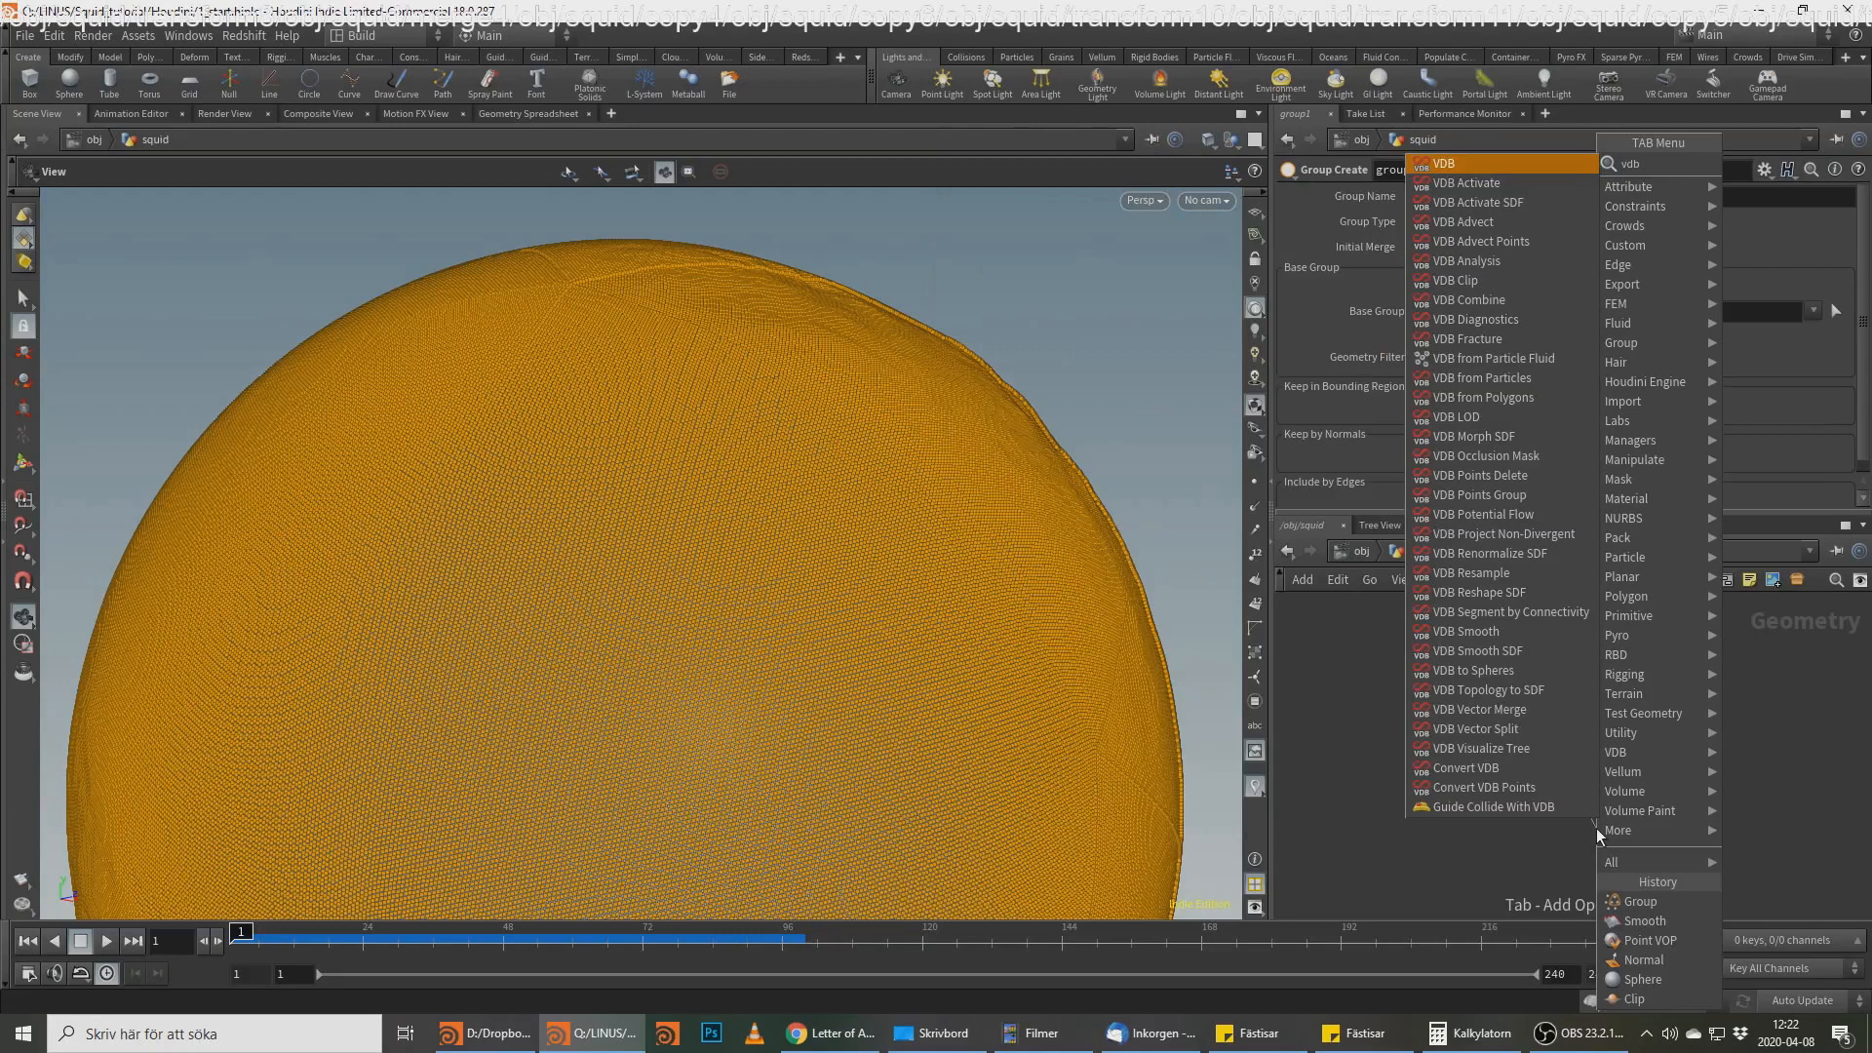
pyautogui.write(' from')
pyautogui.press('Down')
pyautogui.press('Down')
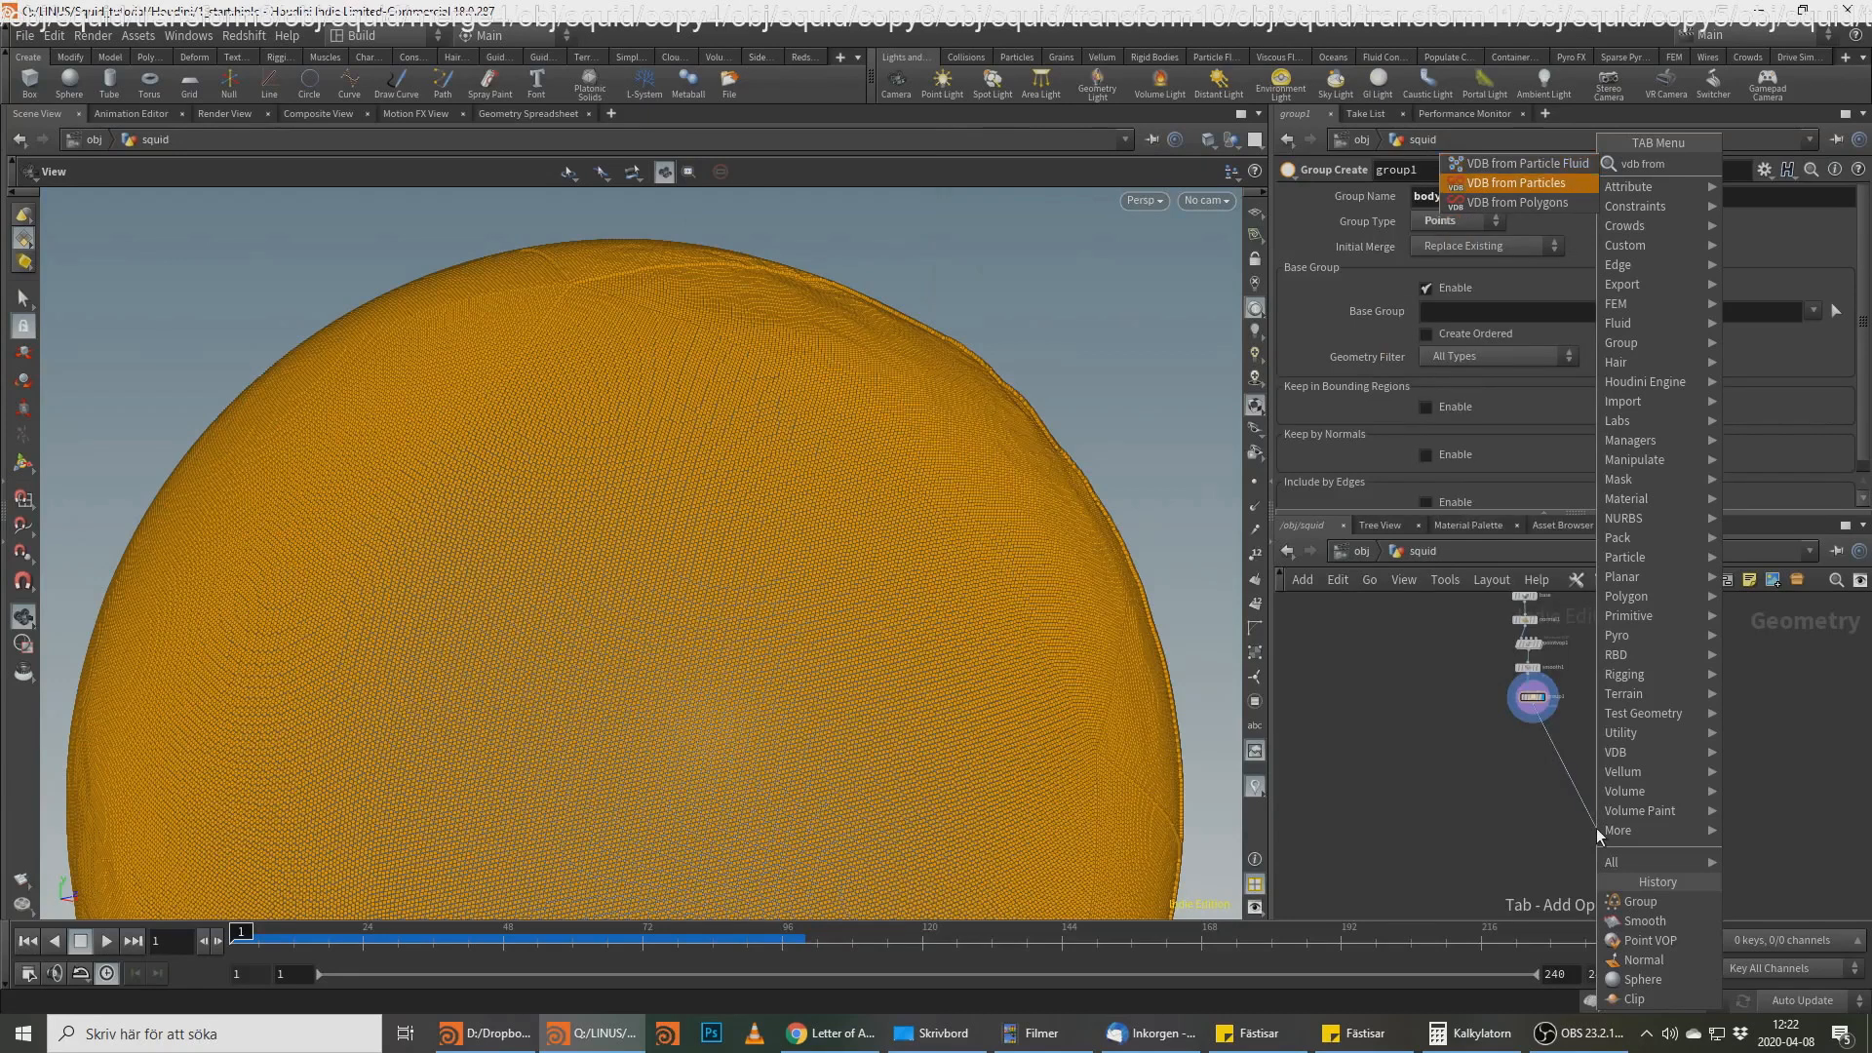
pyautogui.press('Return')
pyautogui.click(1600, 827)
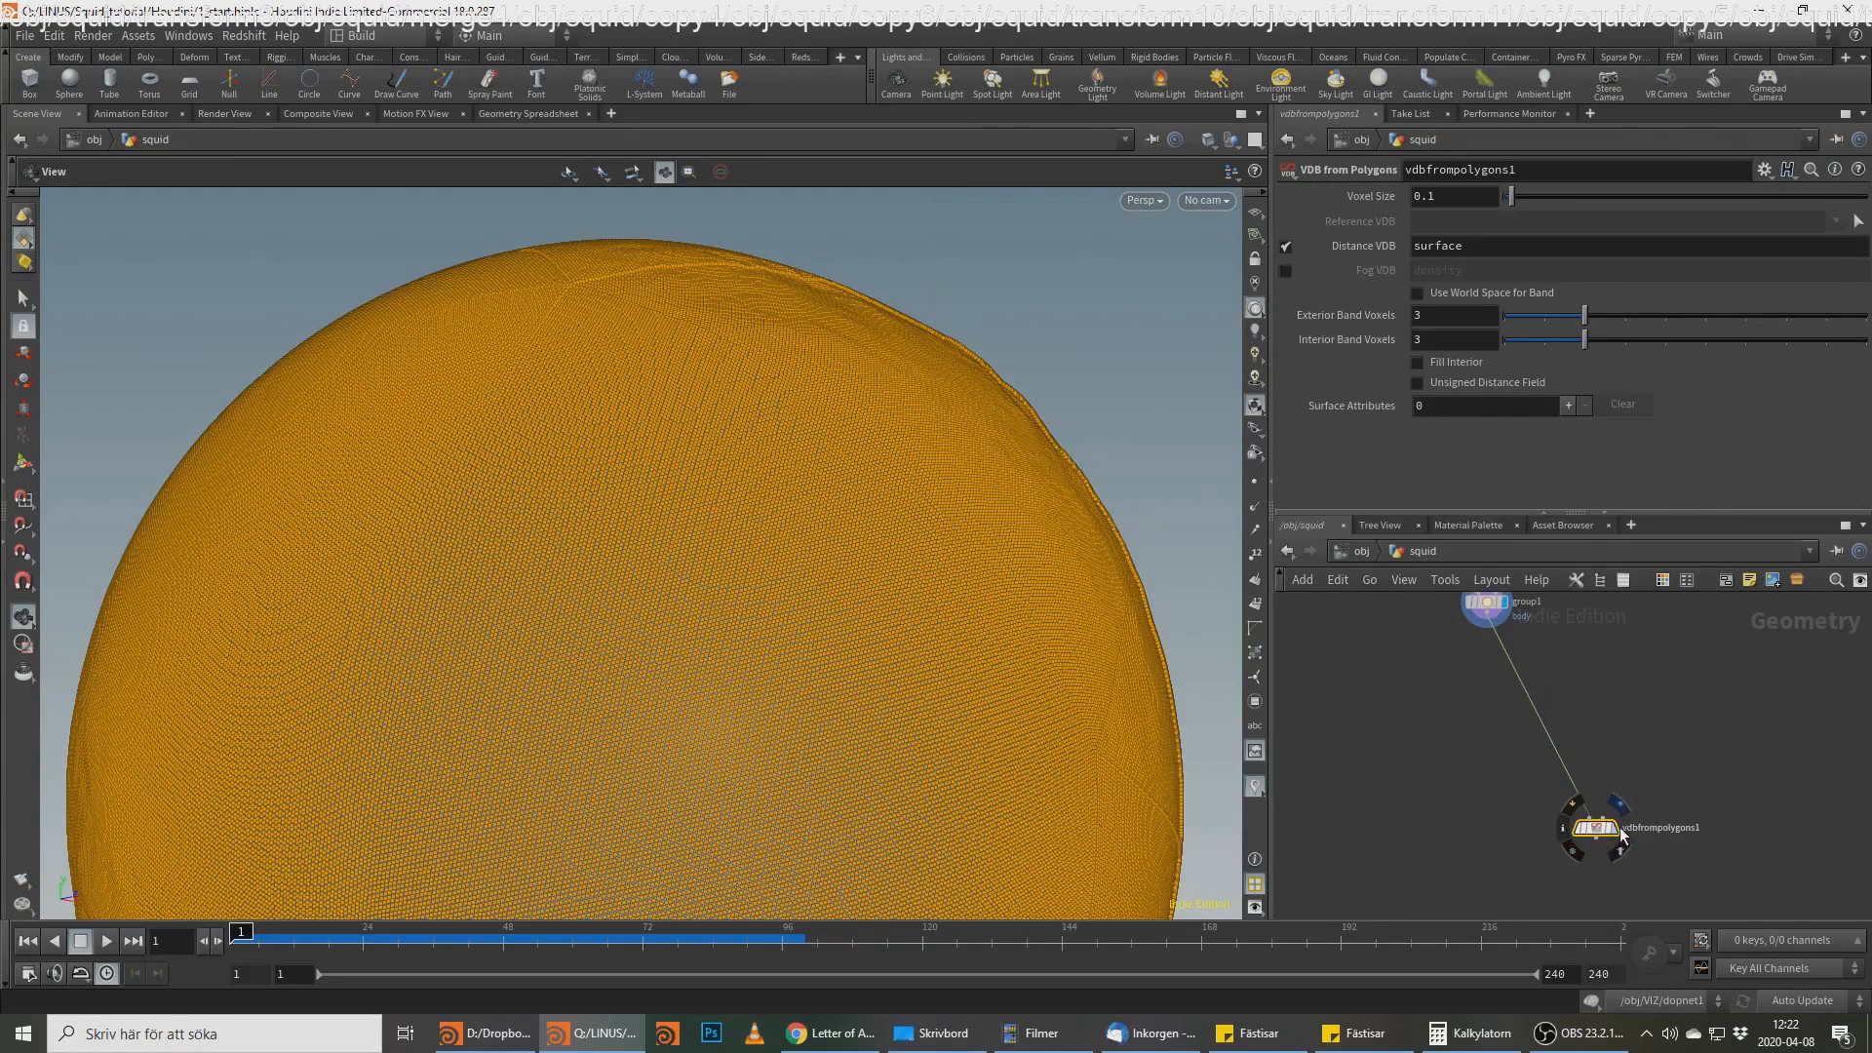
pyautogui.click(1607, 827)
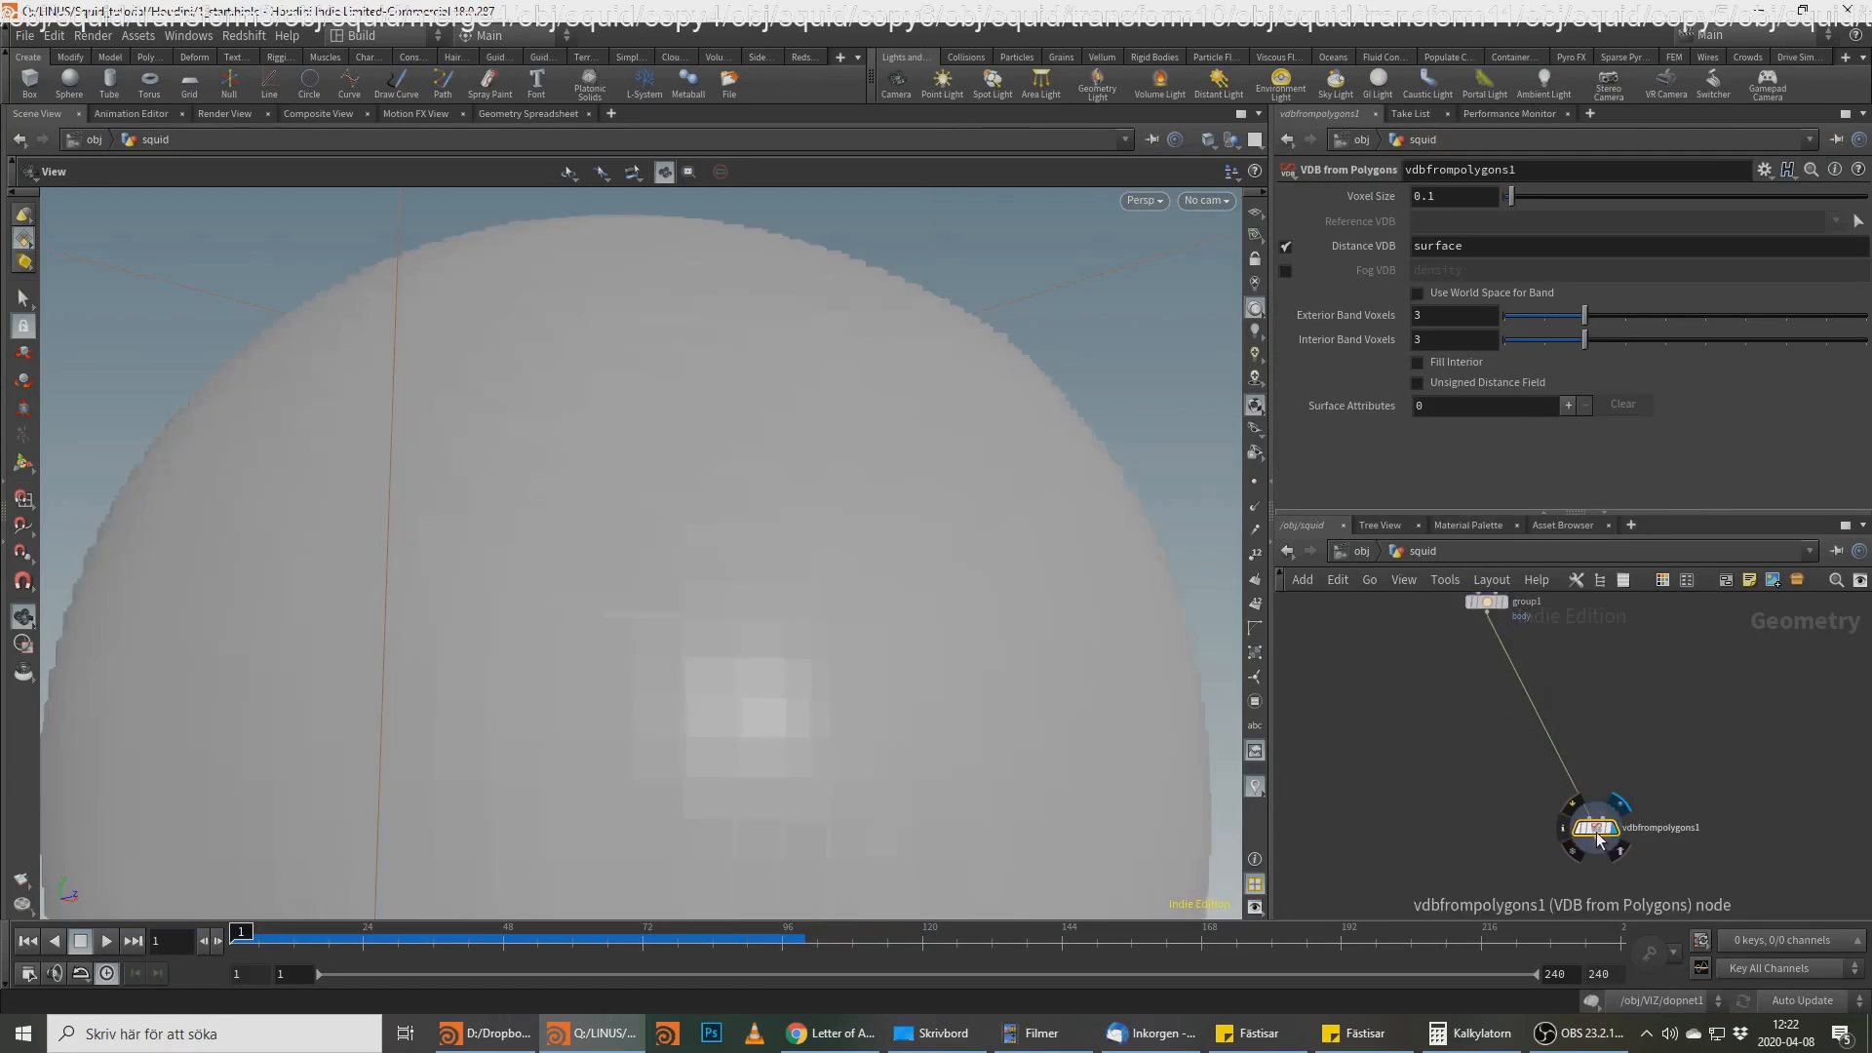
# Step: Set the Voxel Size of the VDB from Polygons node to 0.0025
pyautogui.click(1431, 195)
pyautogui.press('BackSpace')
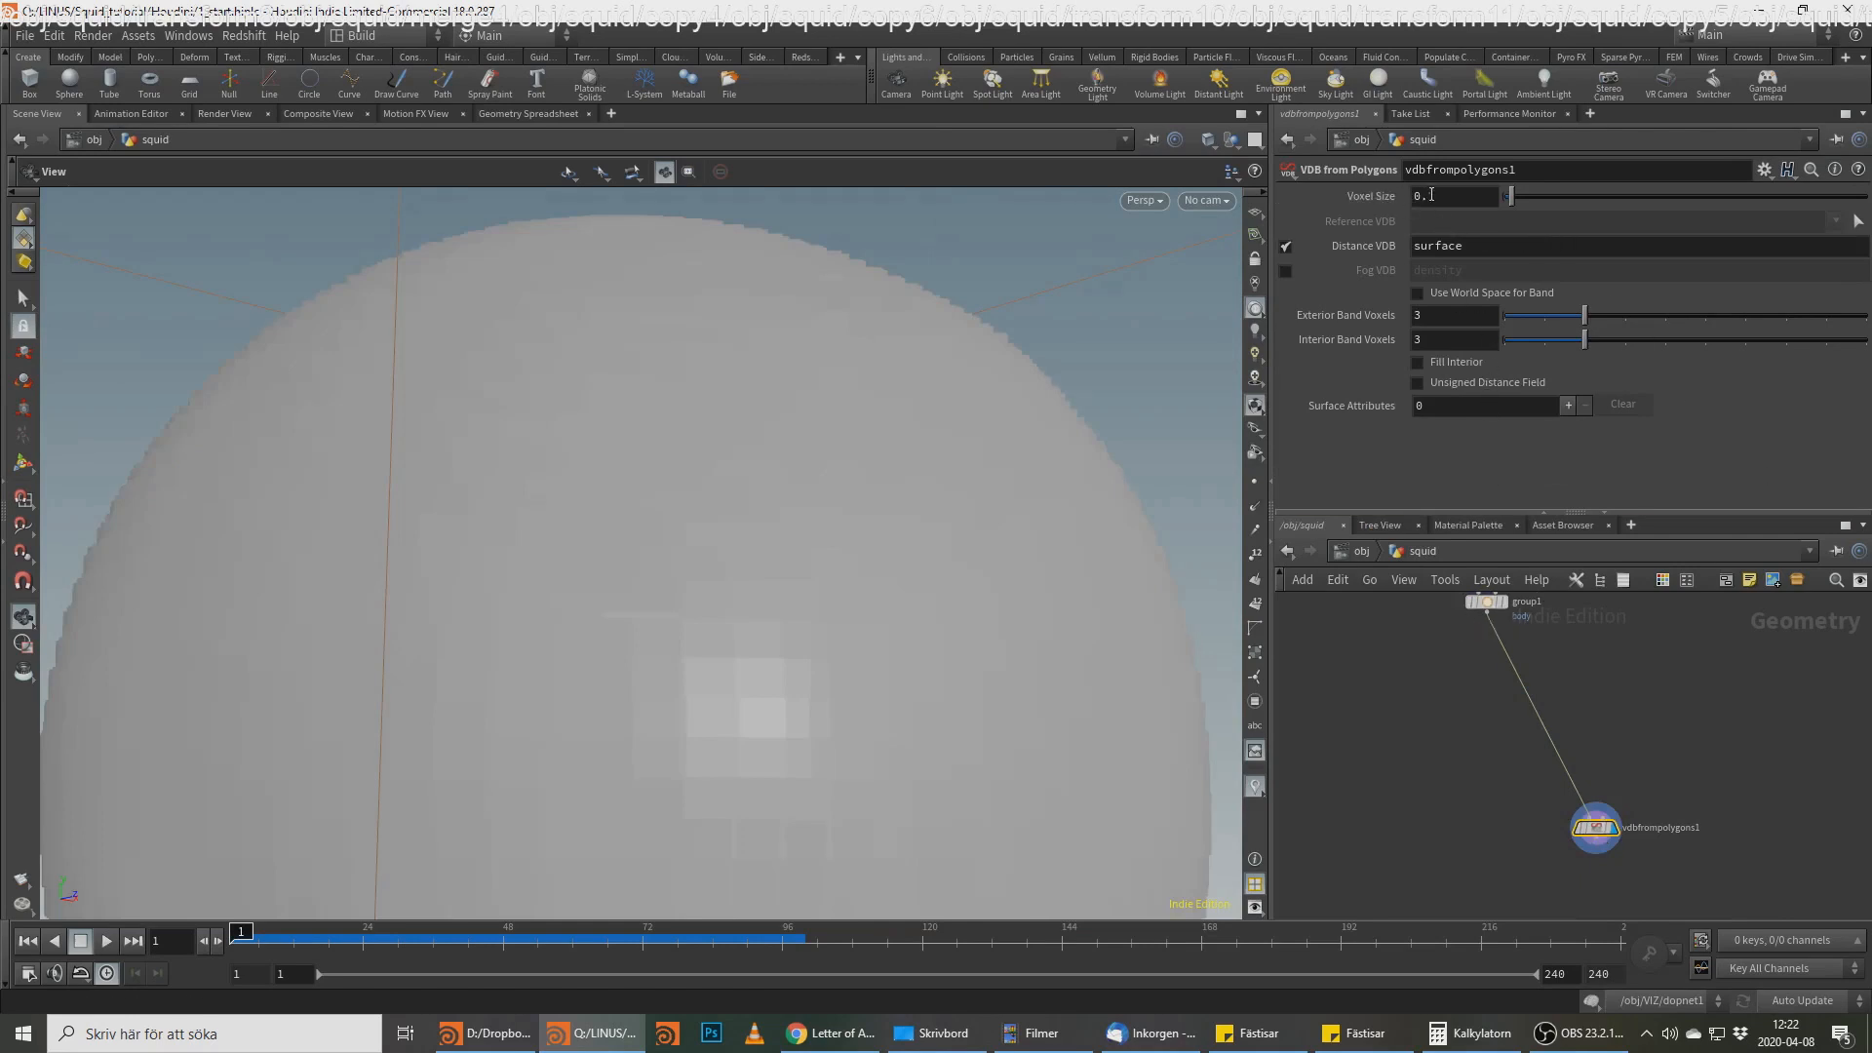
pyautogui.write('1')
pyautogui.write('5')
pyautogui.press('Return')
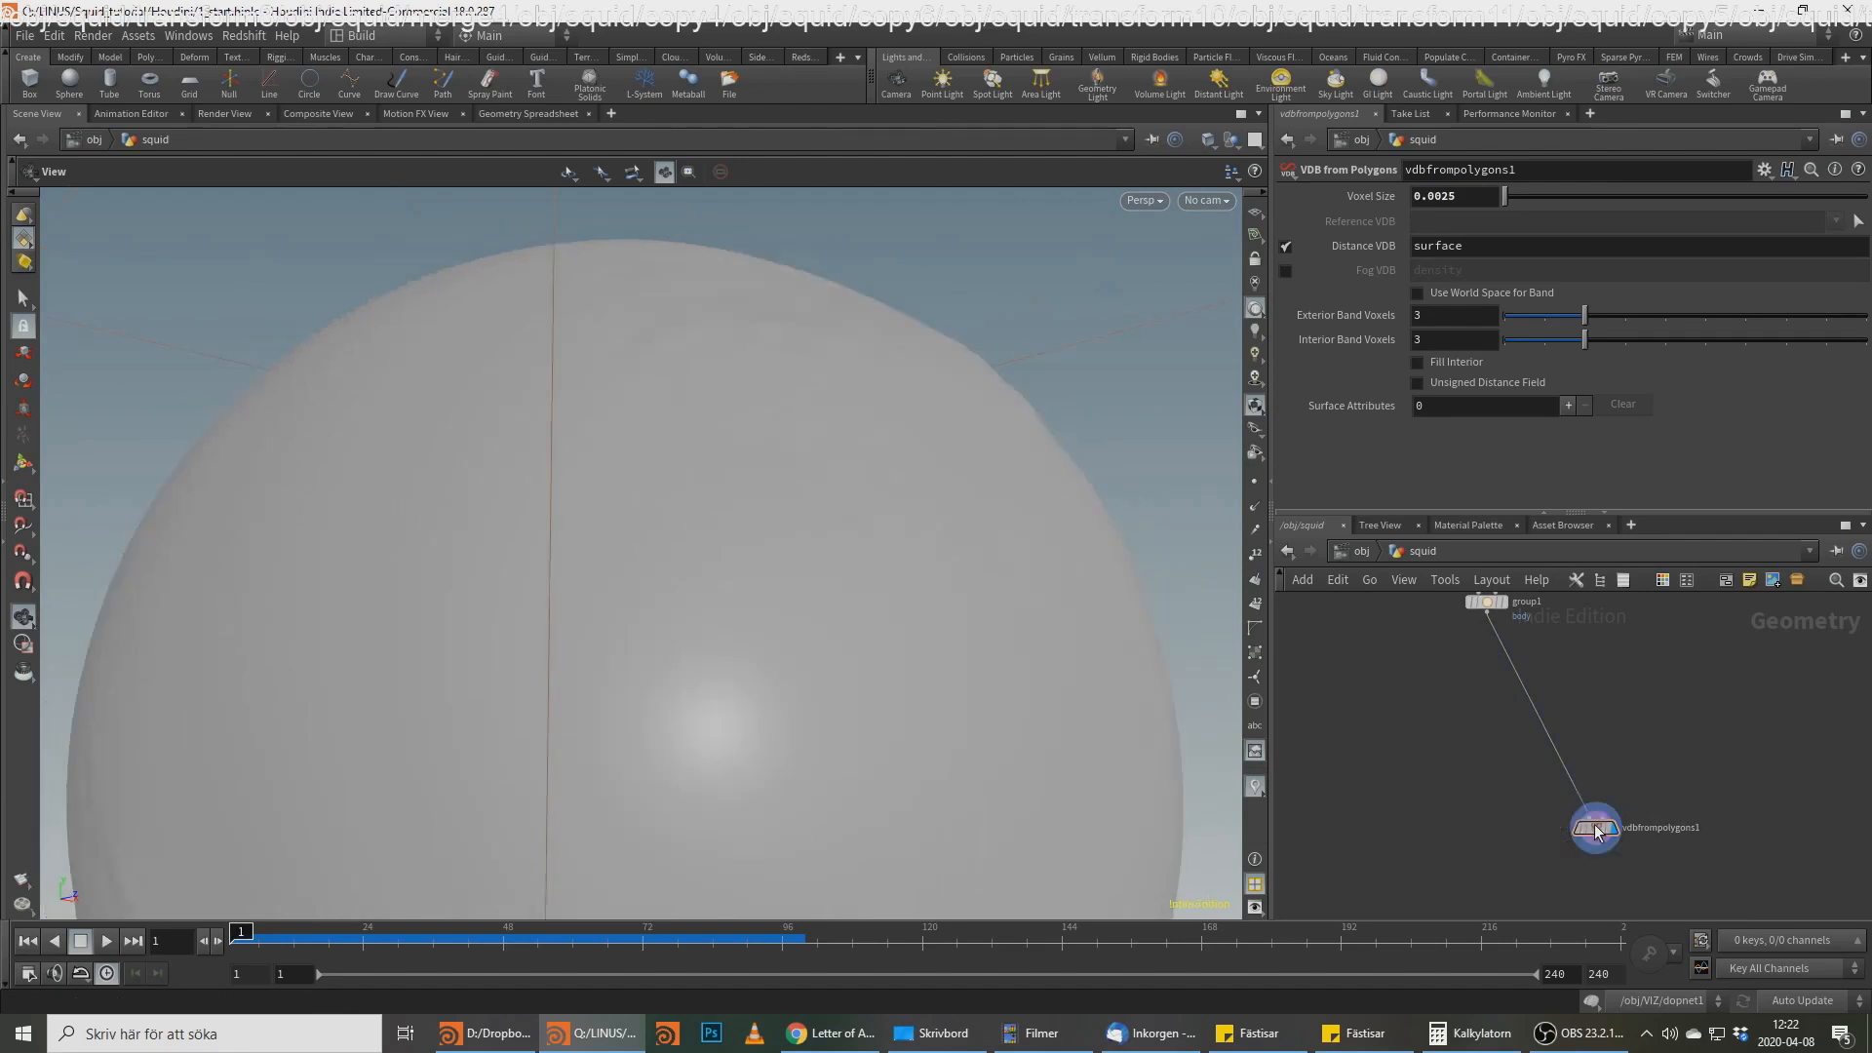
# Step: Check the VDB from Polygons node's information and examine the surface detail of the converted sphere from several angles
pyautogui.middleClick(1596, 831)
pyautogui.scroll(-5, 807, 517)
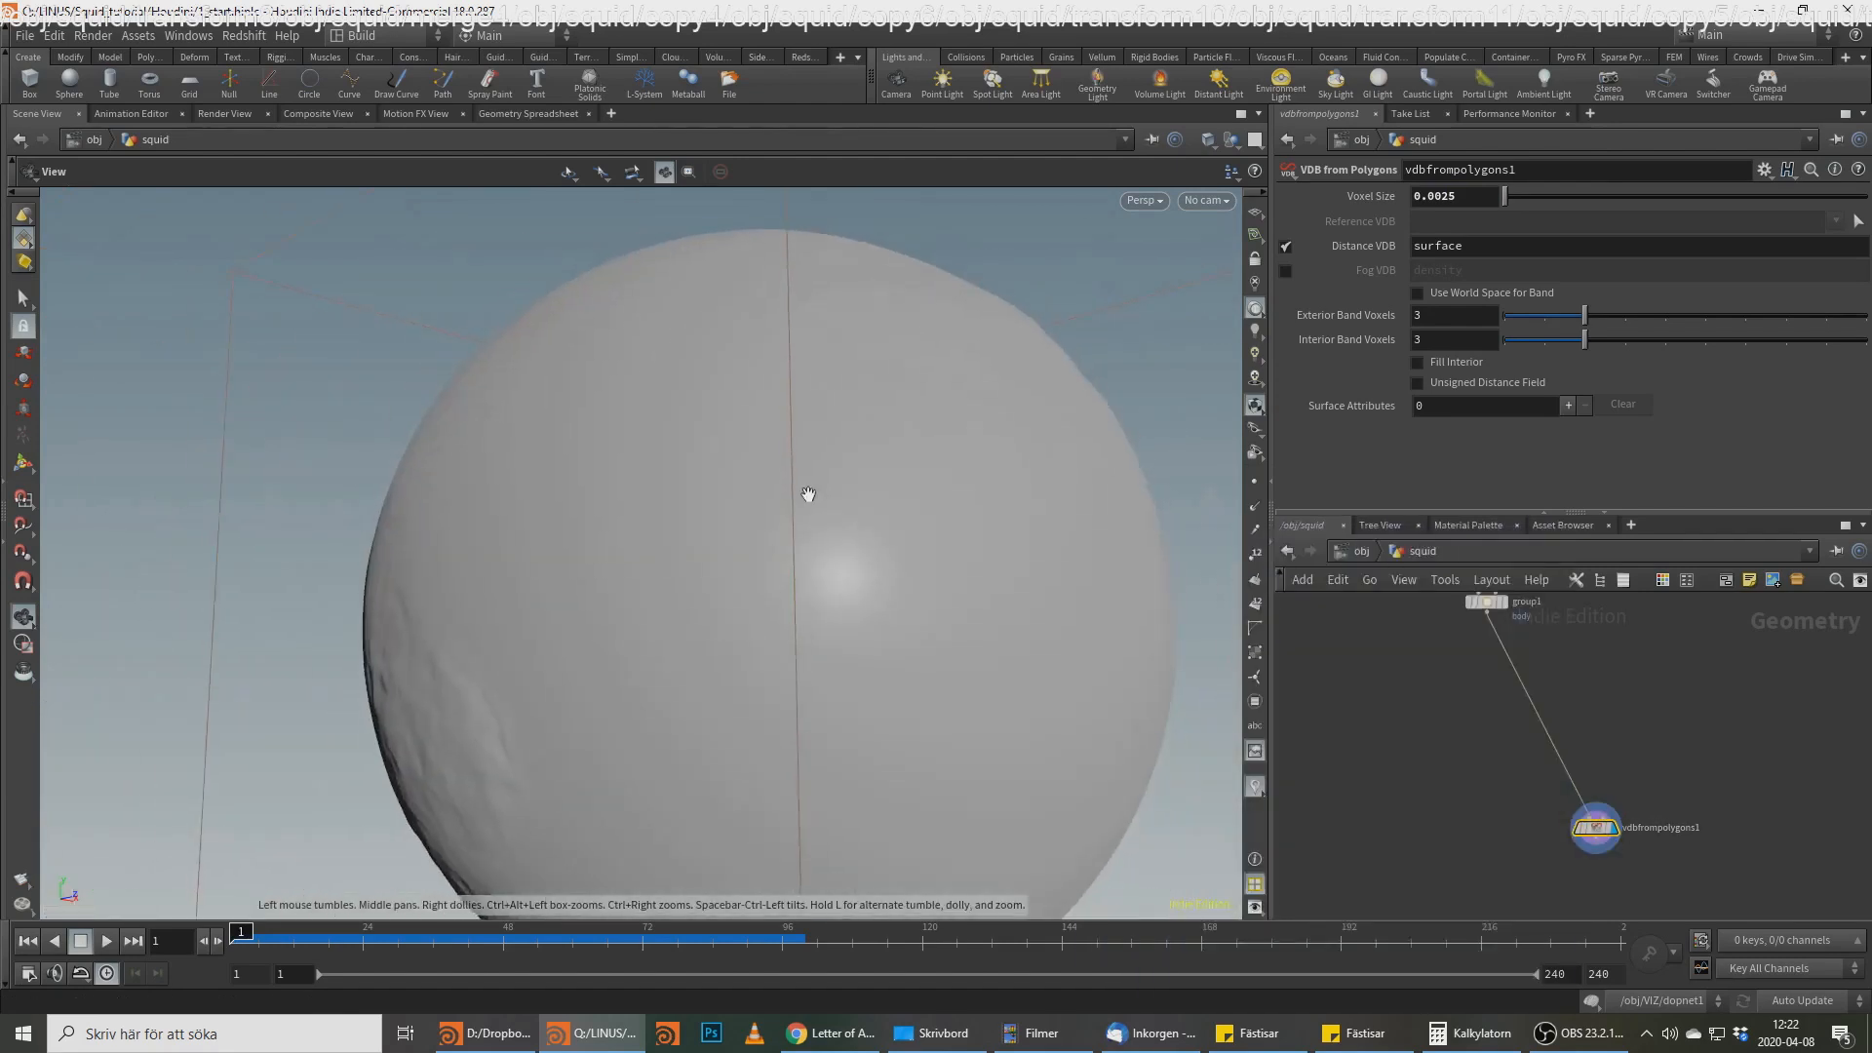
pyautogui.middleClick(1600, 831)
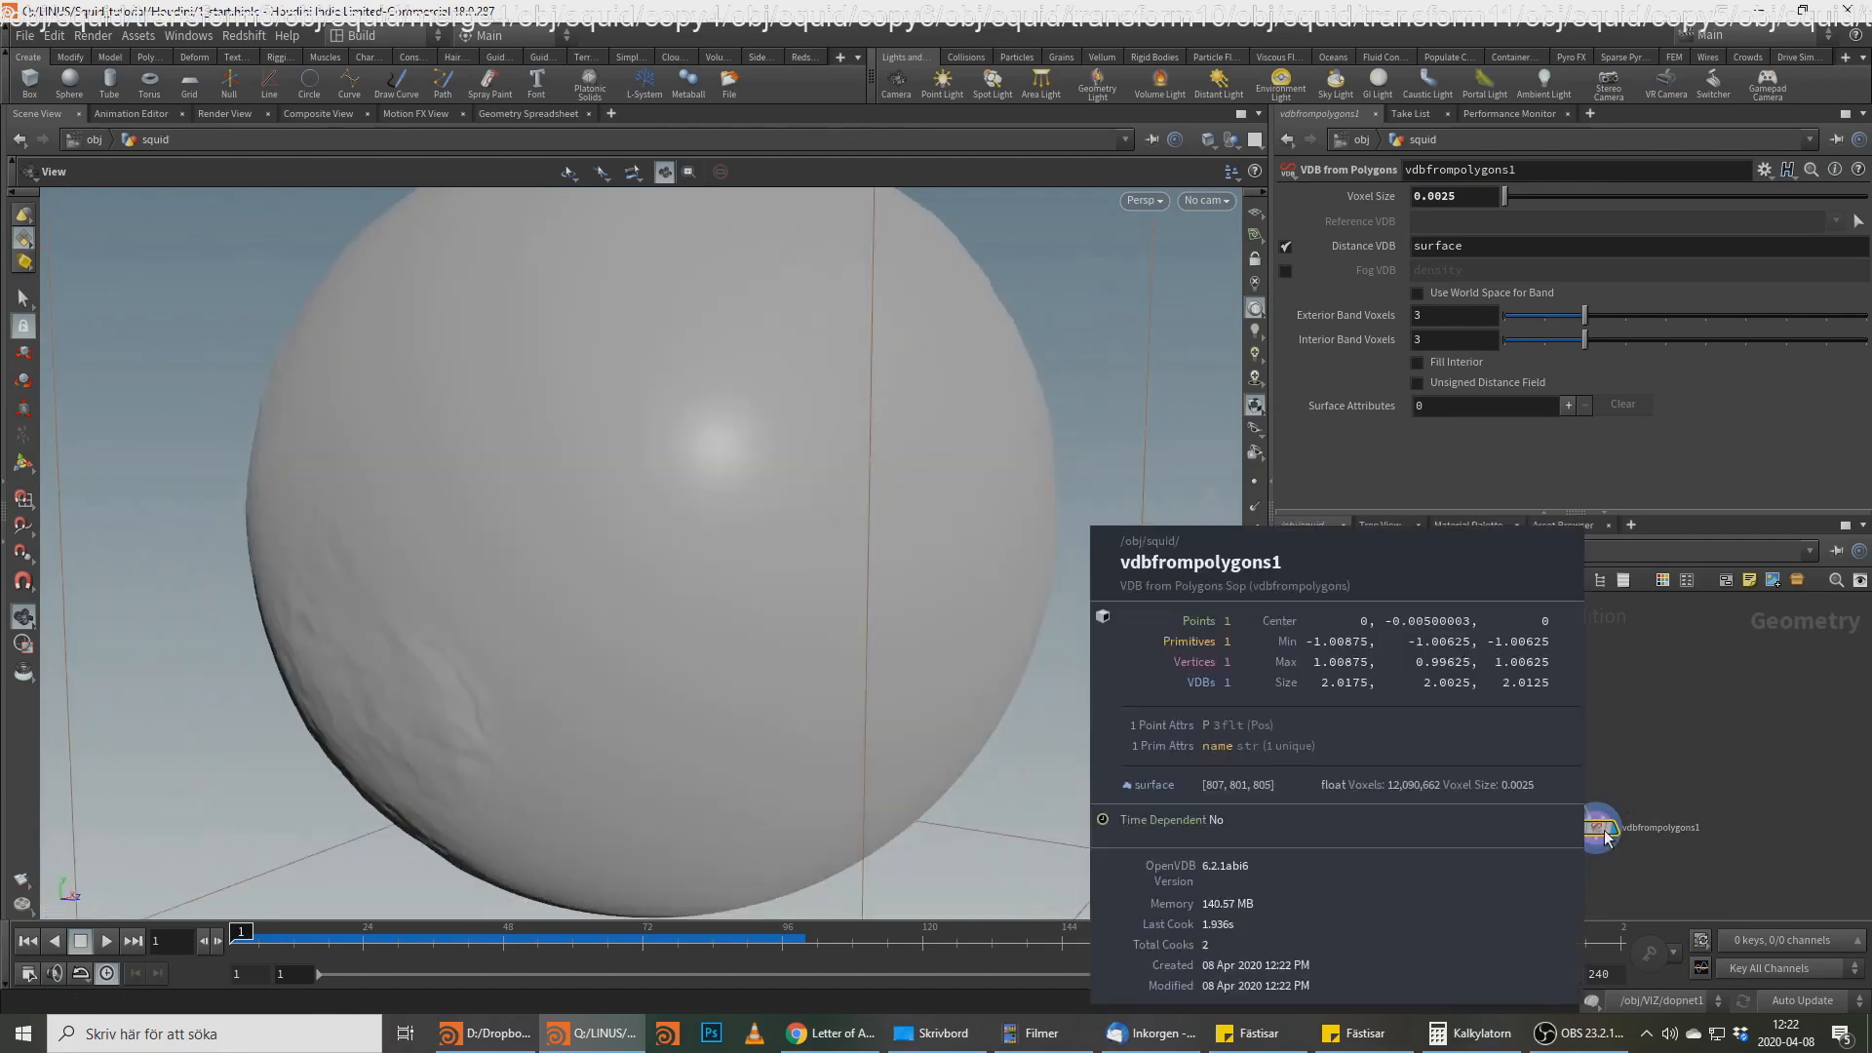
pyautogui.moveTo(703, 506); pyautogui.dragTo(528, 633)
pyautogui.scroll(5, 698, 418)
pyautogui.moveTo(835, 462); pyautogui.dragTo(429, 651)
pyautogui.moveTo(429, 652); pyautogui.dragTo(603, 576, button='middle')
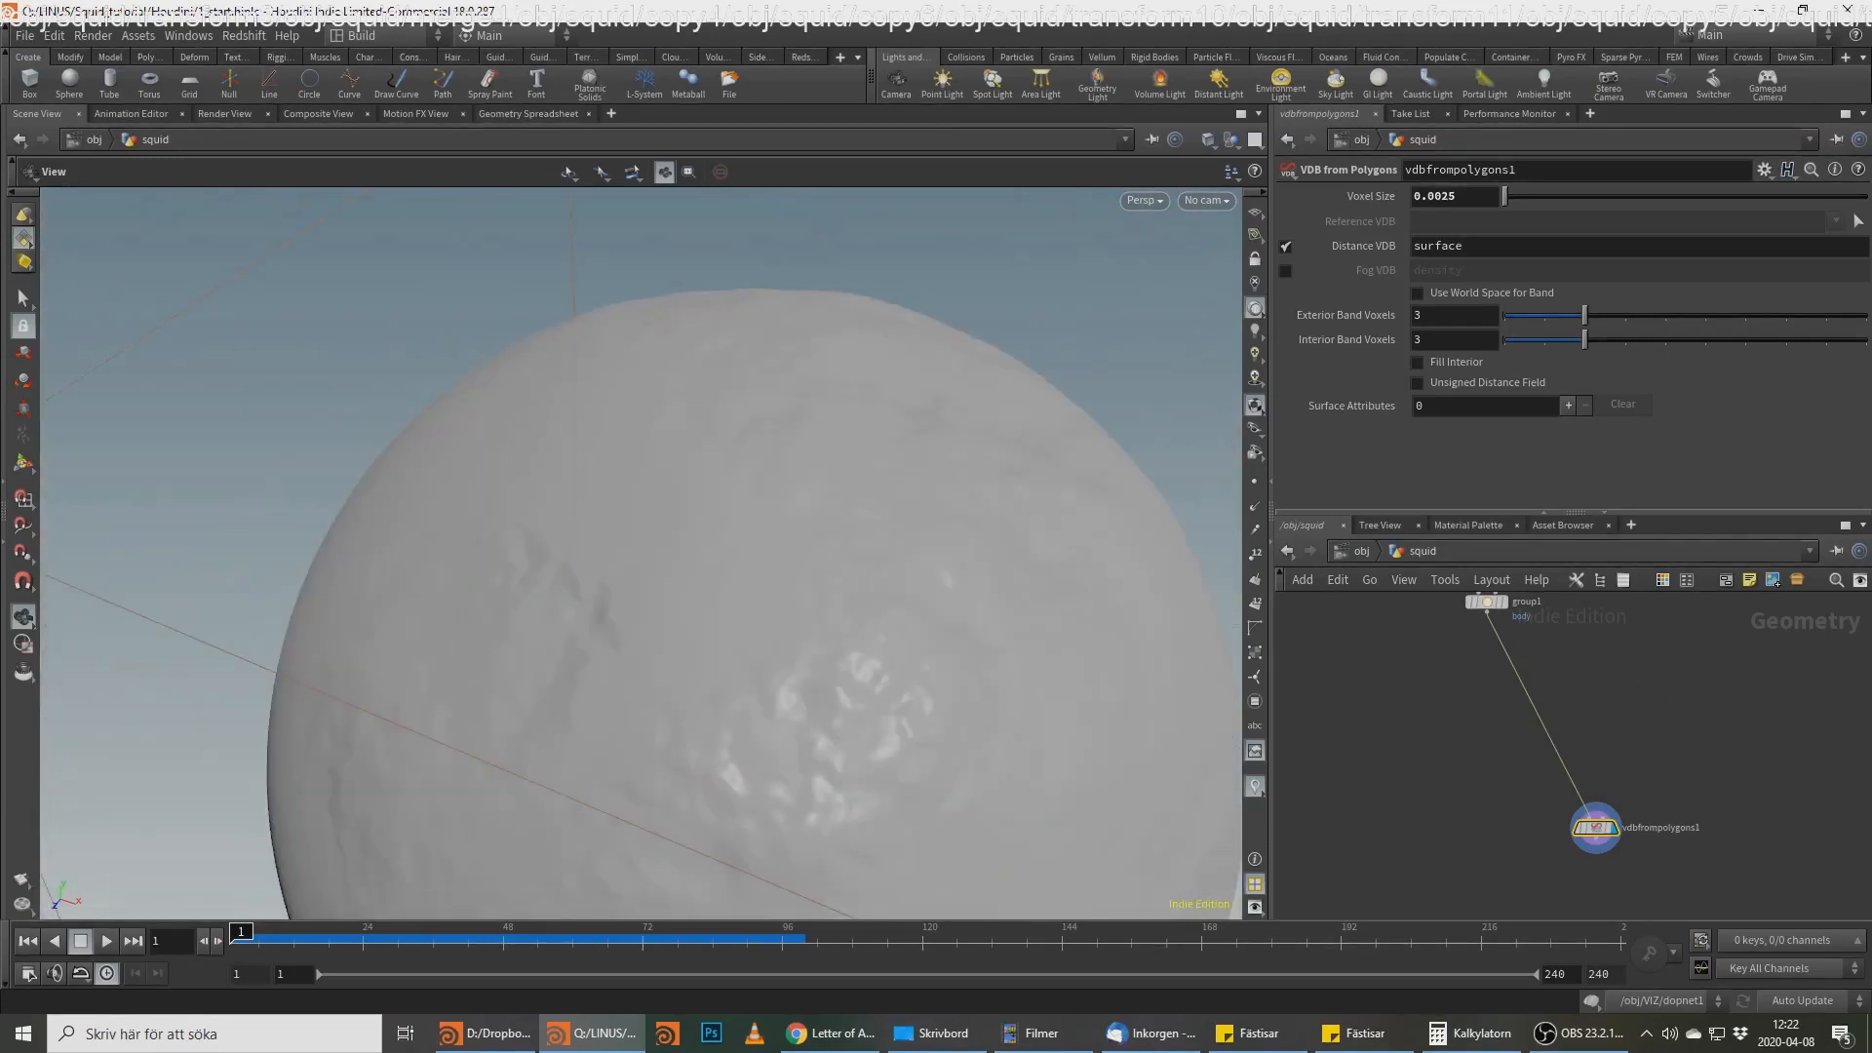
pyautogui.hotkey('alt', 'Tab')
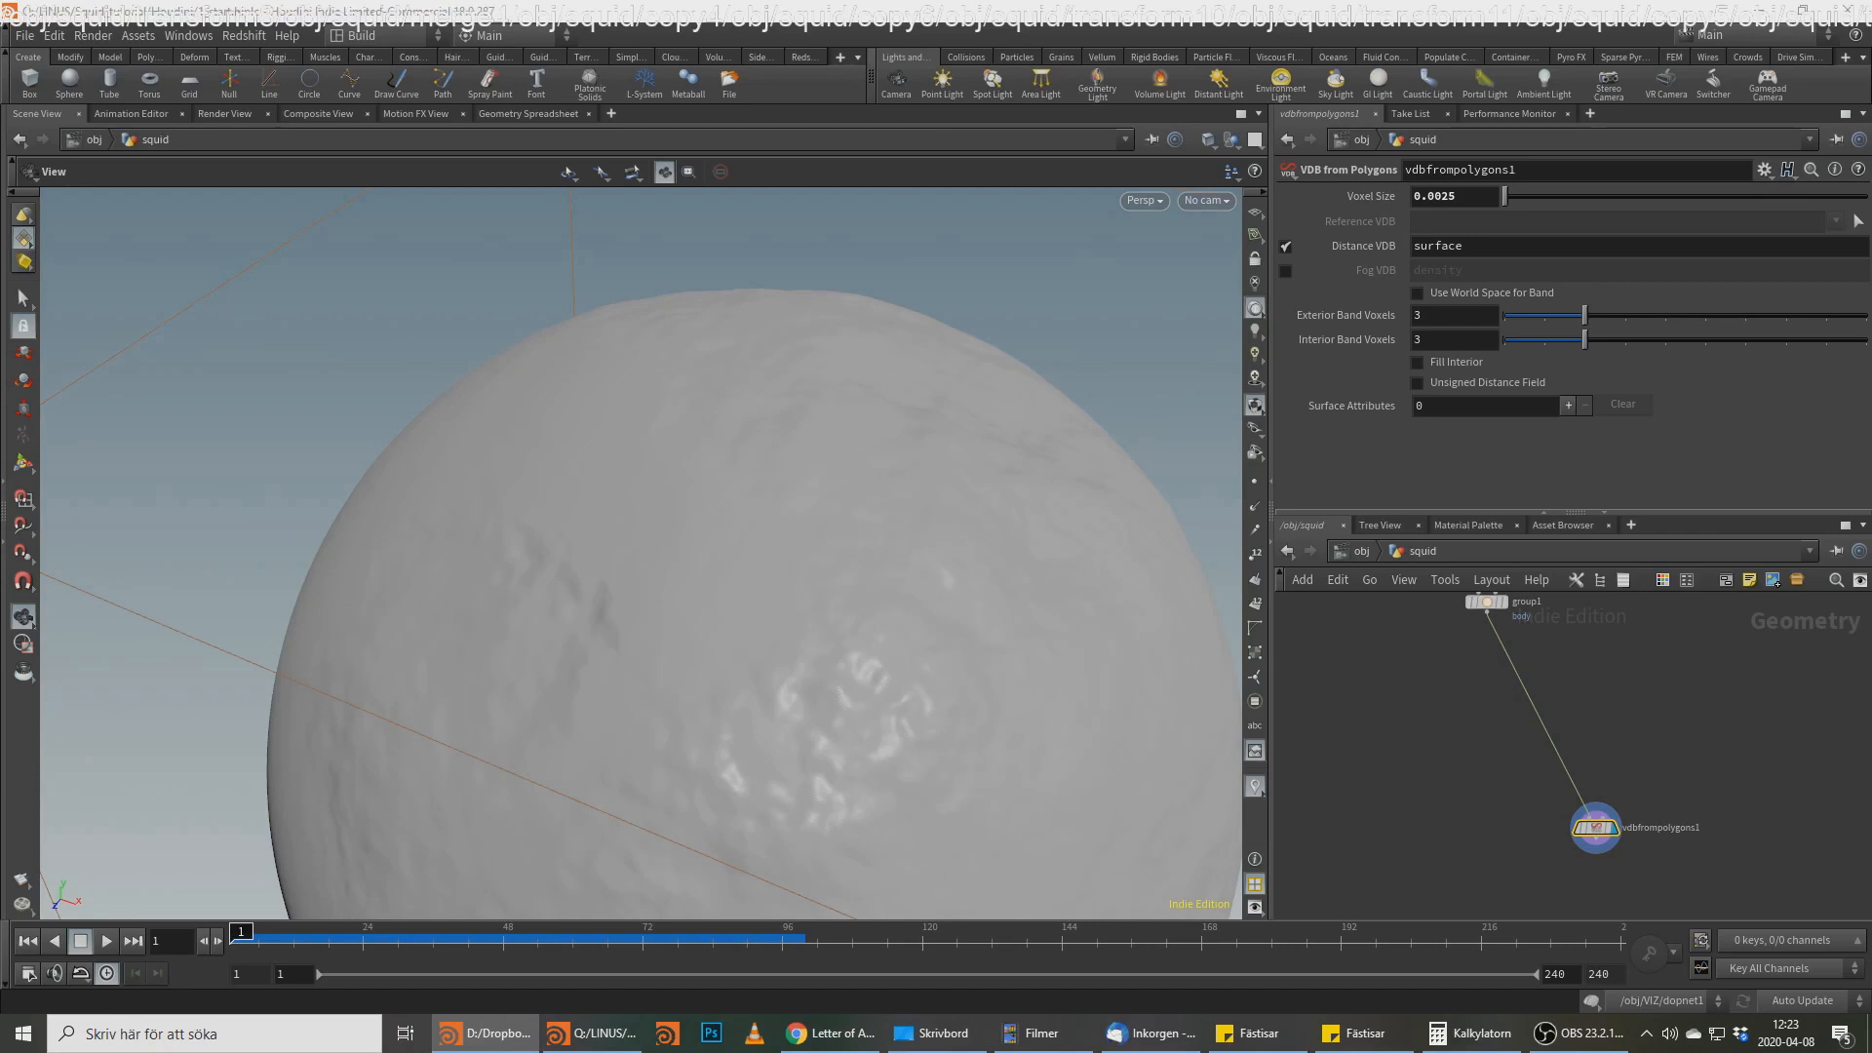
# Step: Select the five nodes of the sphere chain, from the base sphere to the body group, and enclose them in a network box
pyautogui.moveTo(1664, 717); pyautogui.dragTo(1644, 770, button='middle')
pyautogui.scroll(-3, 1627, 786)
pyautogui.moveTo(1589, 790); pyautogui.dragTo(1443, 648)
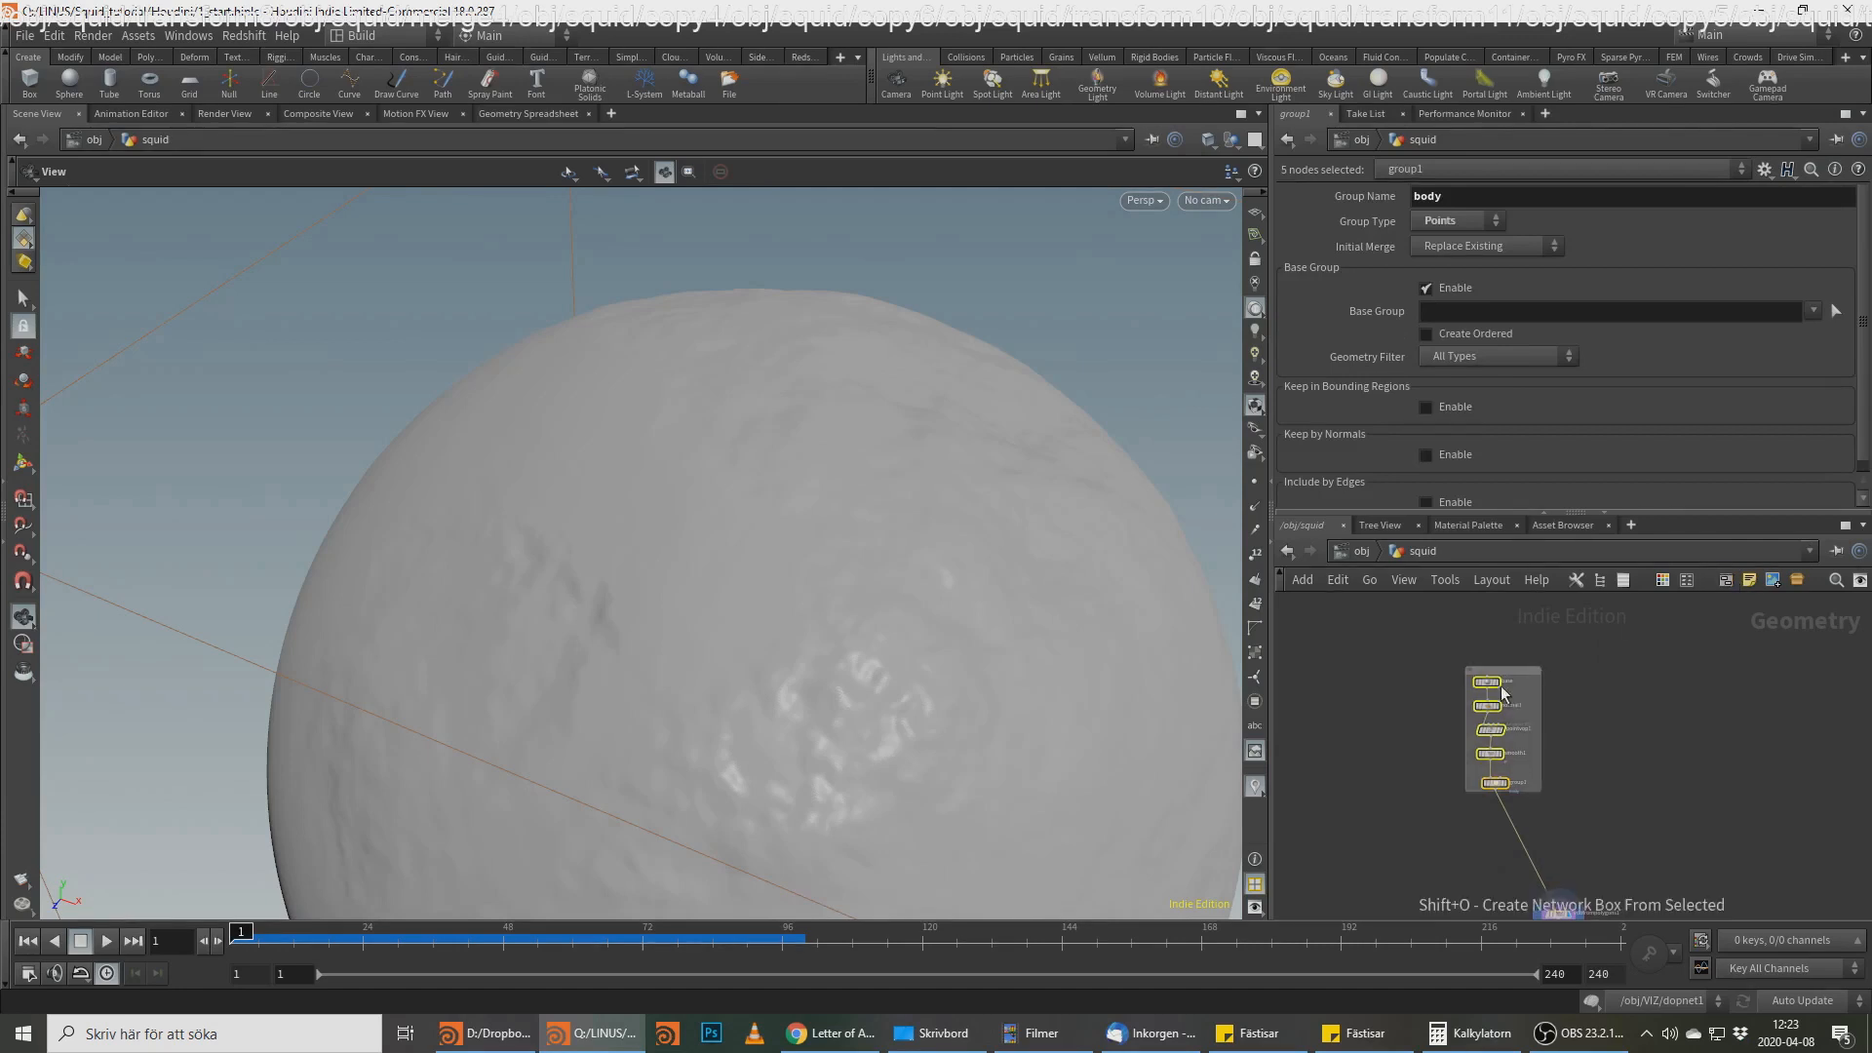
pyautogui.click(1724, 579)
pyautogui.scroll(3, 1494, 672)
pyautogui.click(1501, 665)
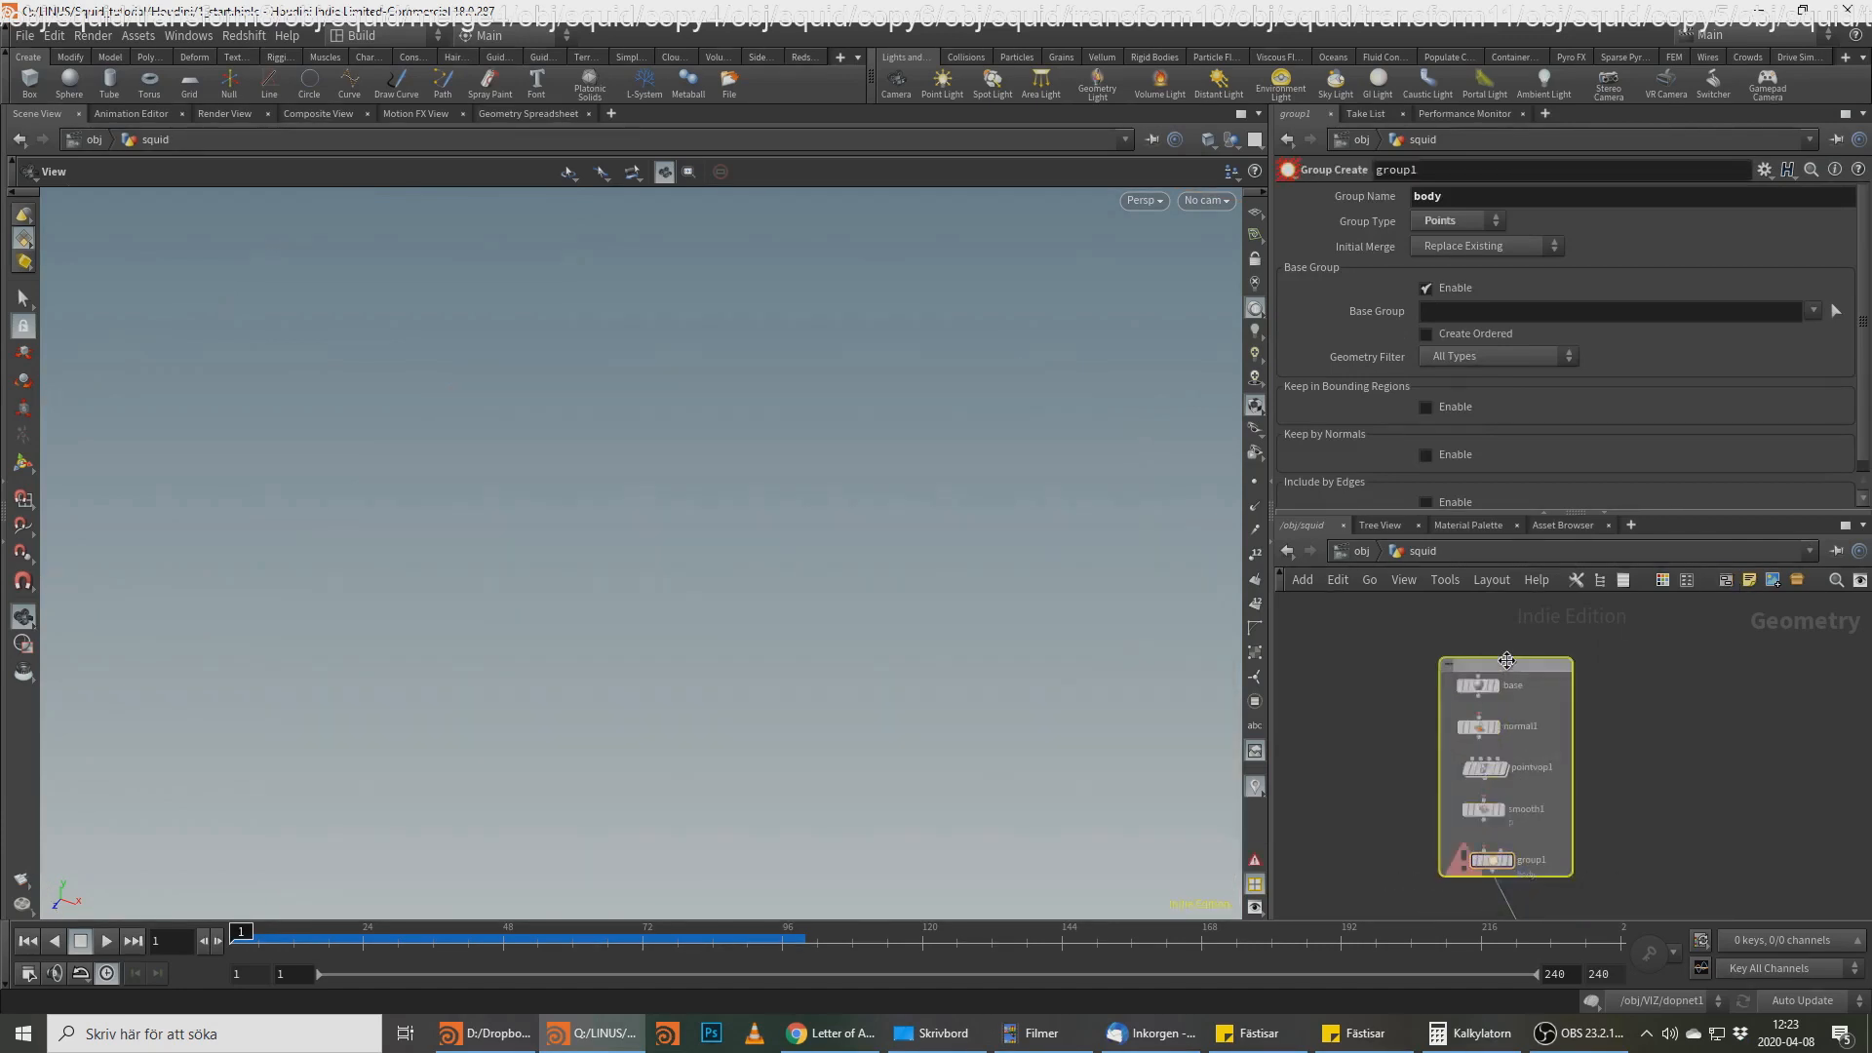
pyautogui.hotkey('ctrl', 'z')
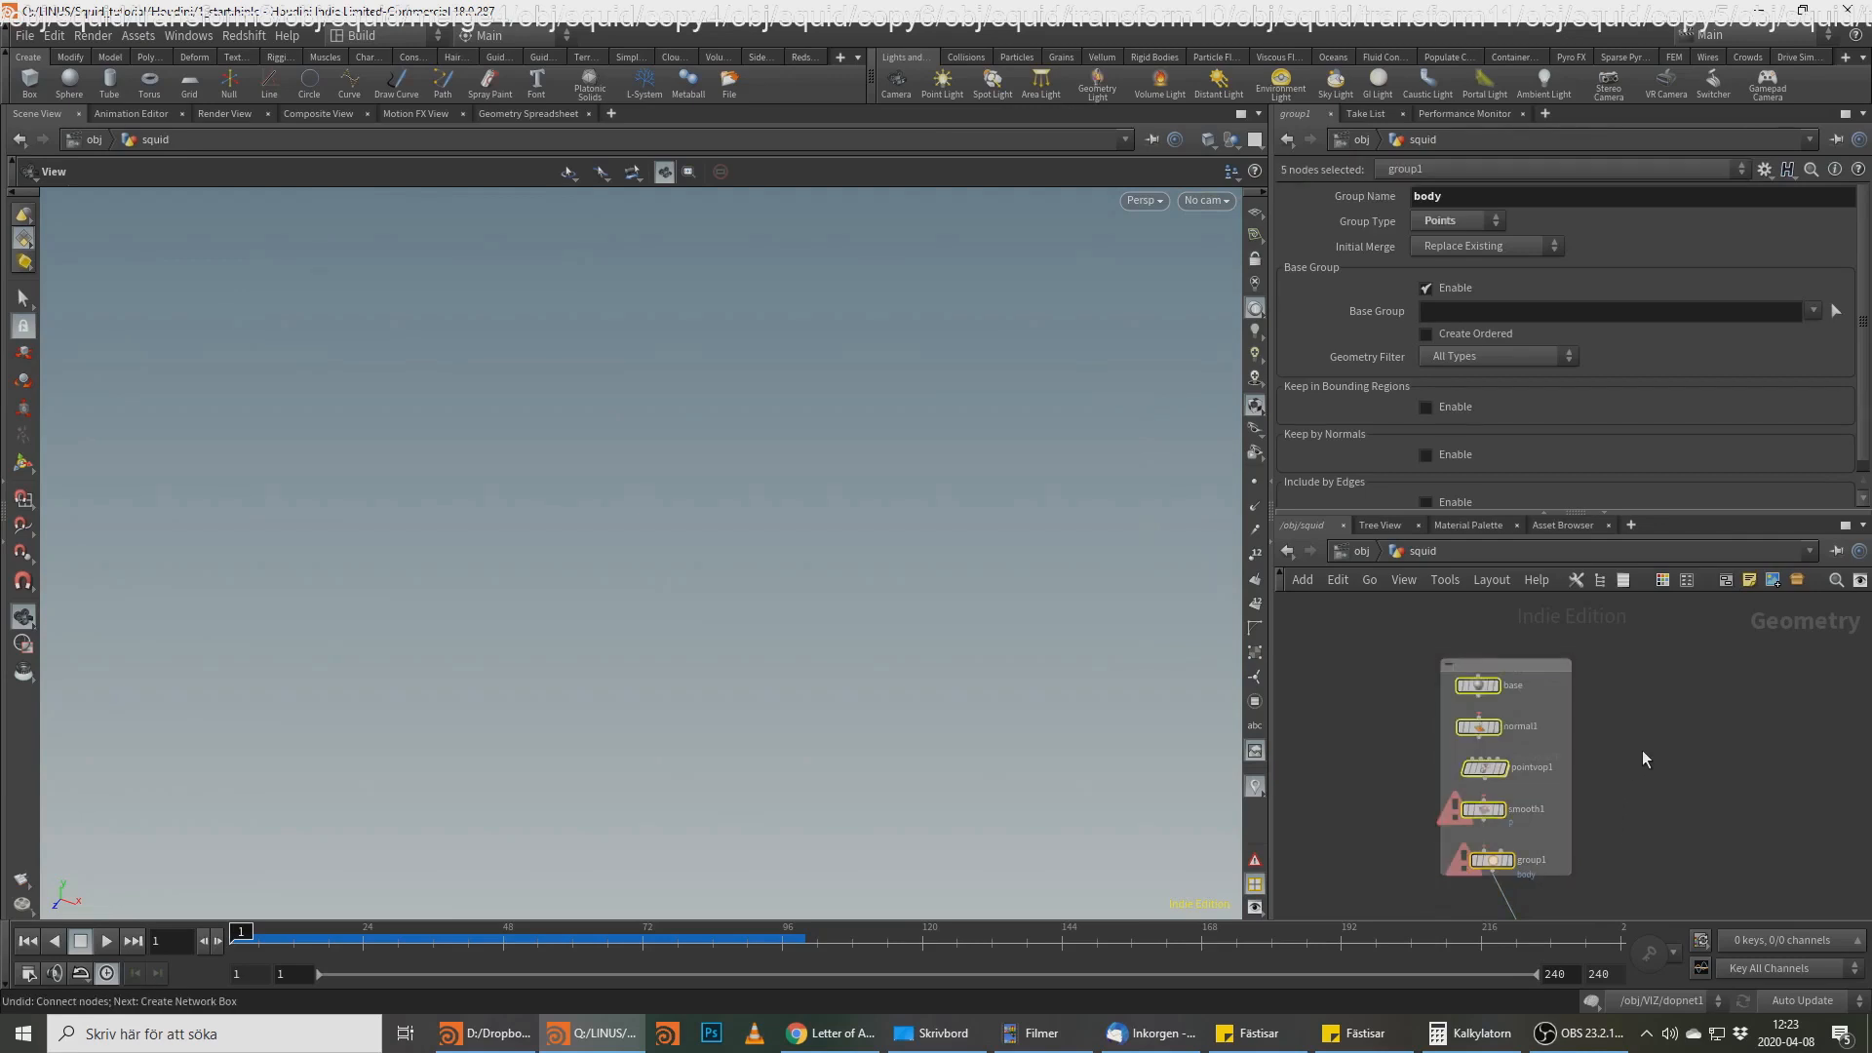
pyautogui.hotkey('ctrl', 'z')
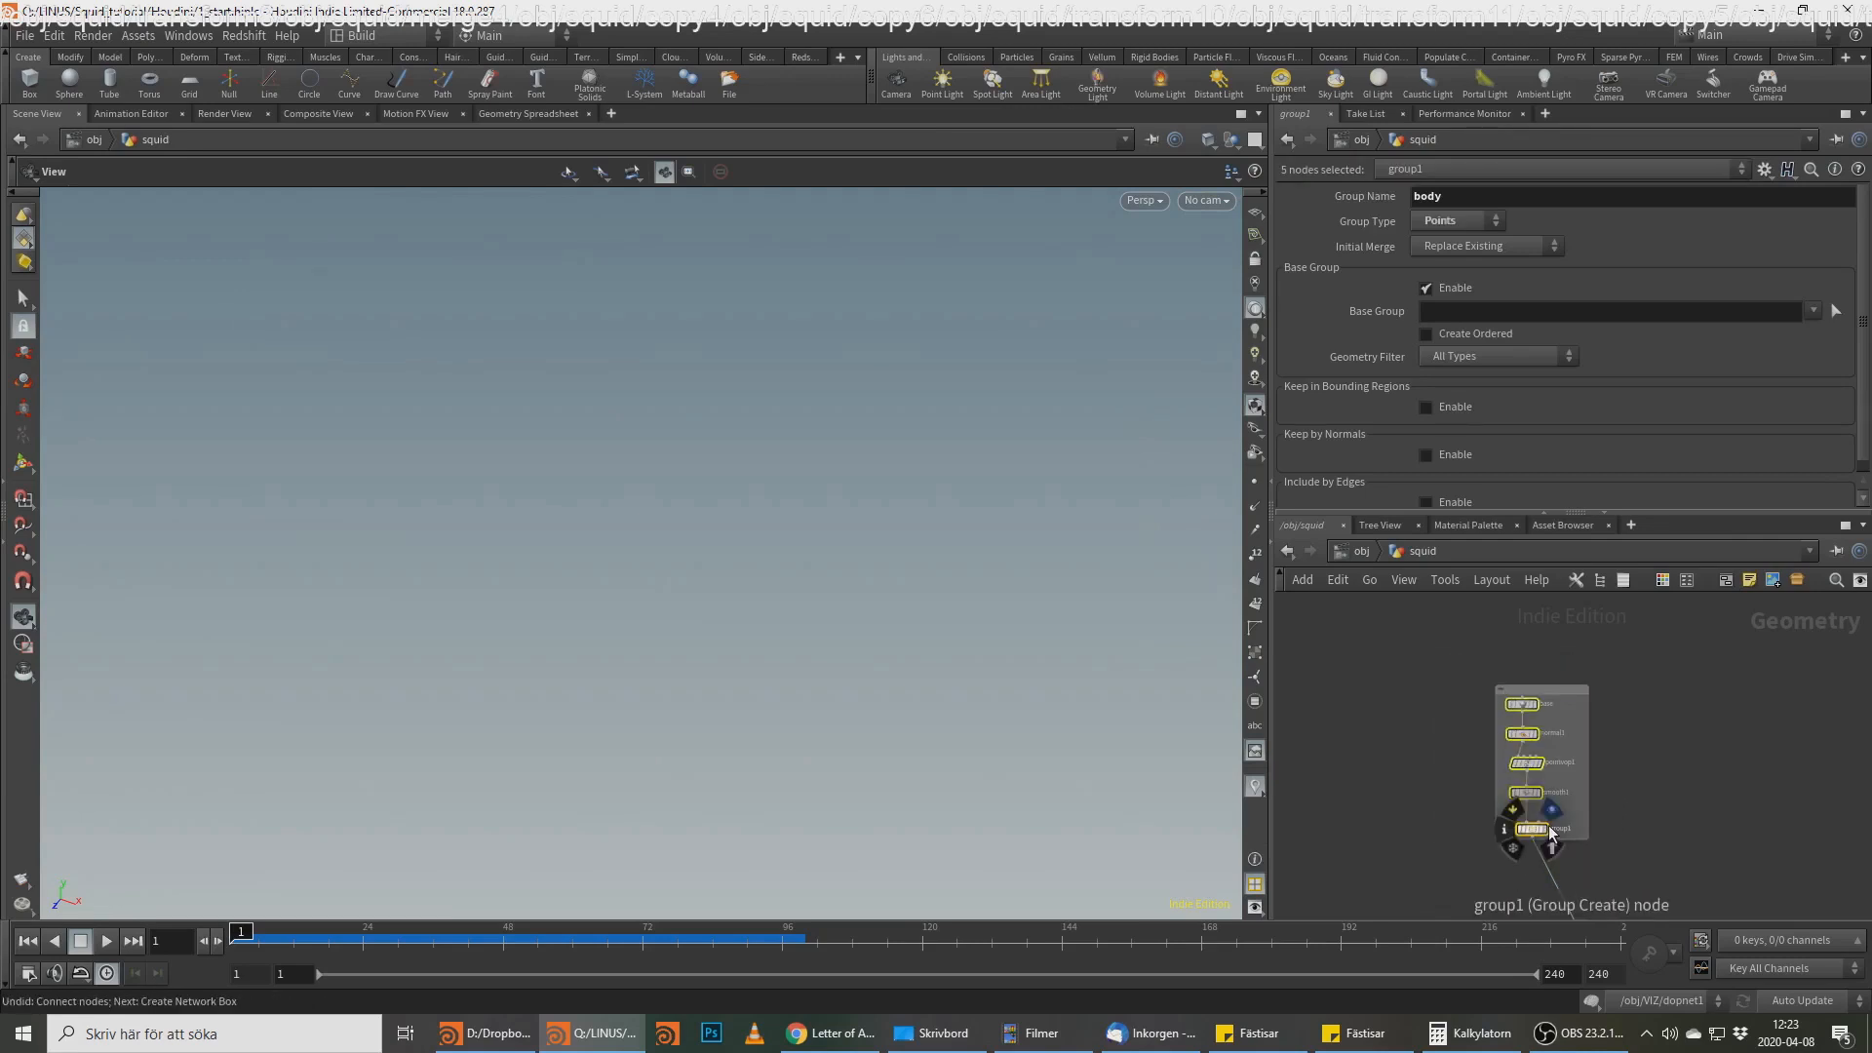
# Step: Name the network box around the sphere nodes "body"
pyautogui.doubleClick(1542, 691)
pyautogui.write('body')
pyautogui.press('Return')
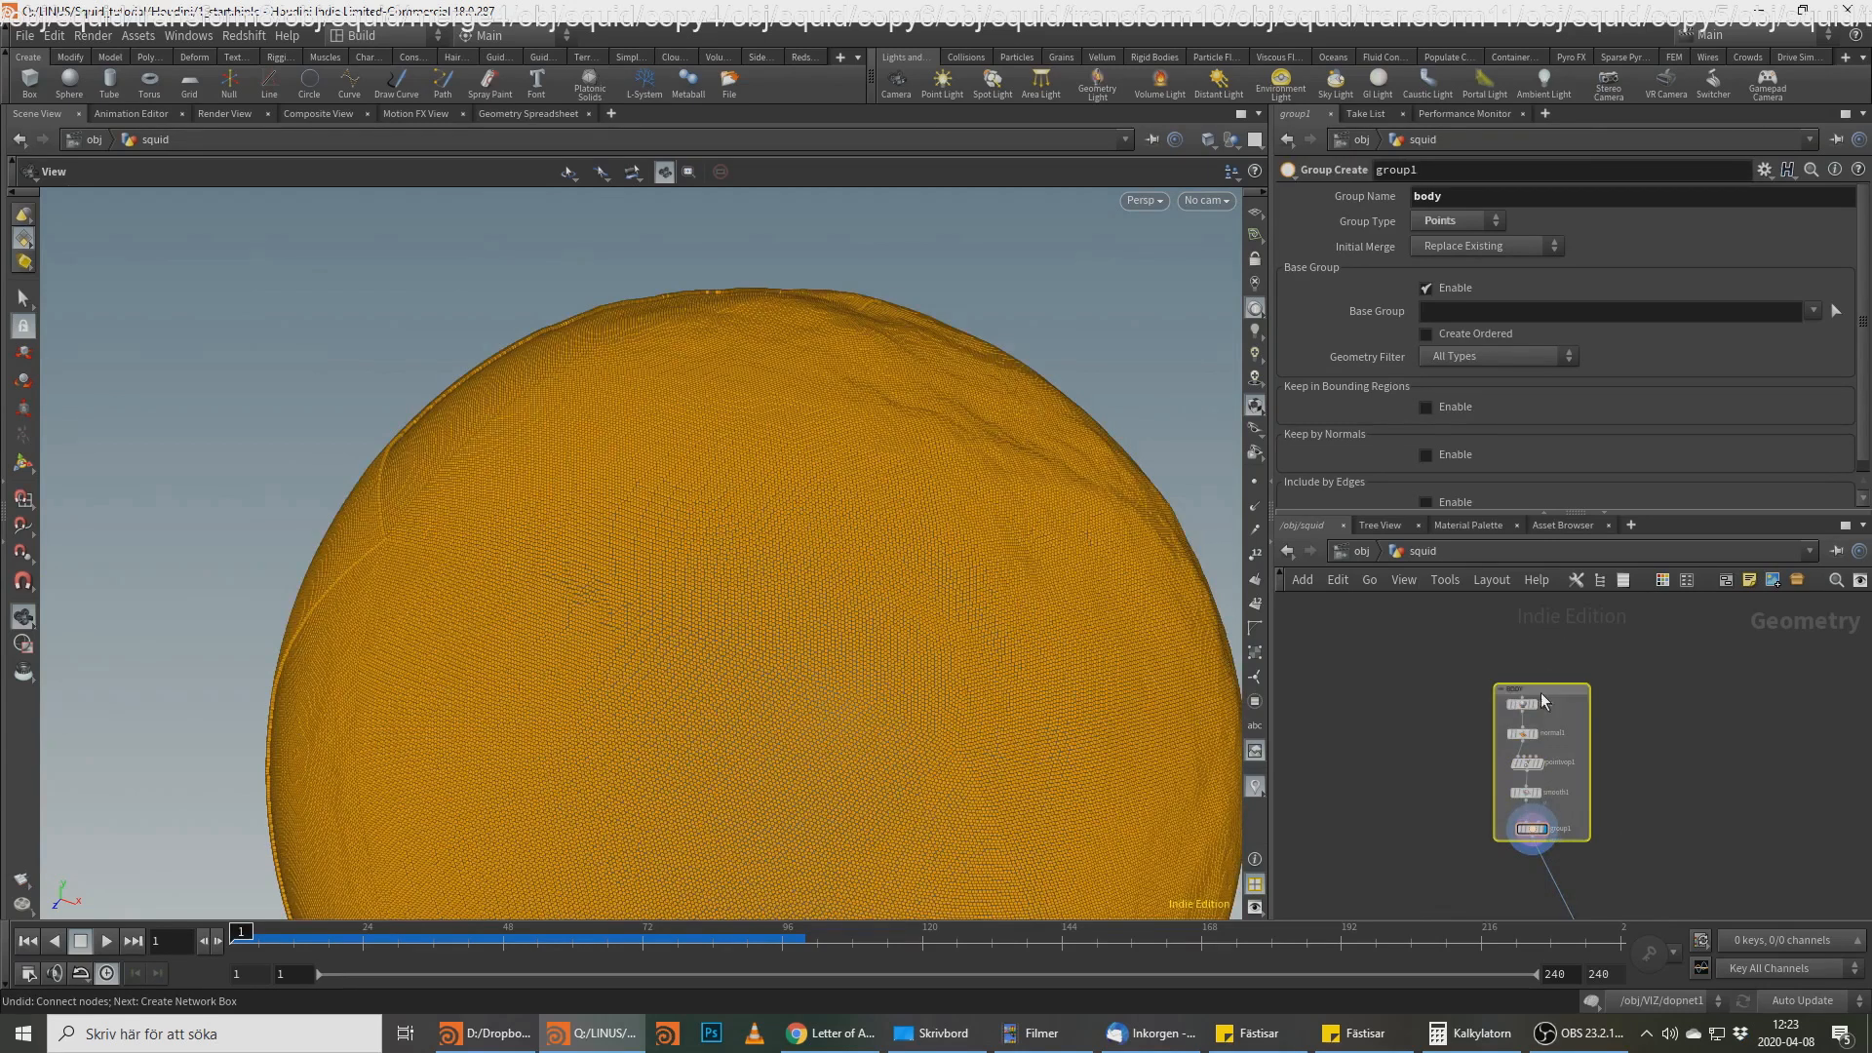
# Step: Add a separate Line node in the empty area beside the body network box
pyautogui.moveTo(1652, 755); pyautogui.dragTo(1469, 758, button='middle')
pyautogui.click(1582, 729)
pyautogui.press('Tab')
pyautogui.click(1547, 754)
pyautogui.press('Tab')
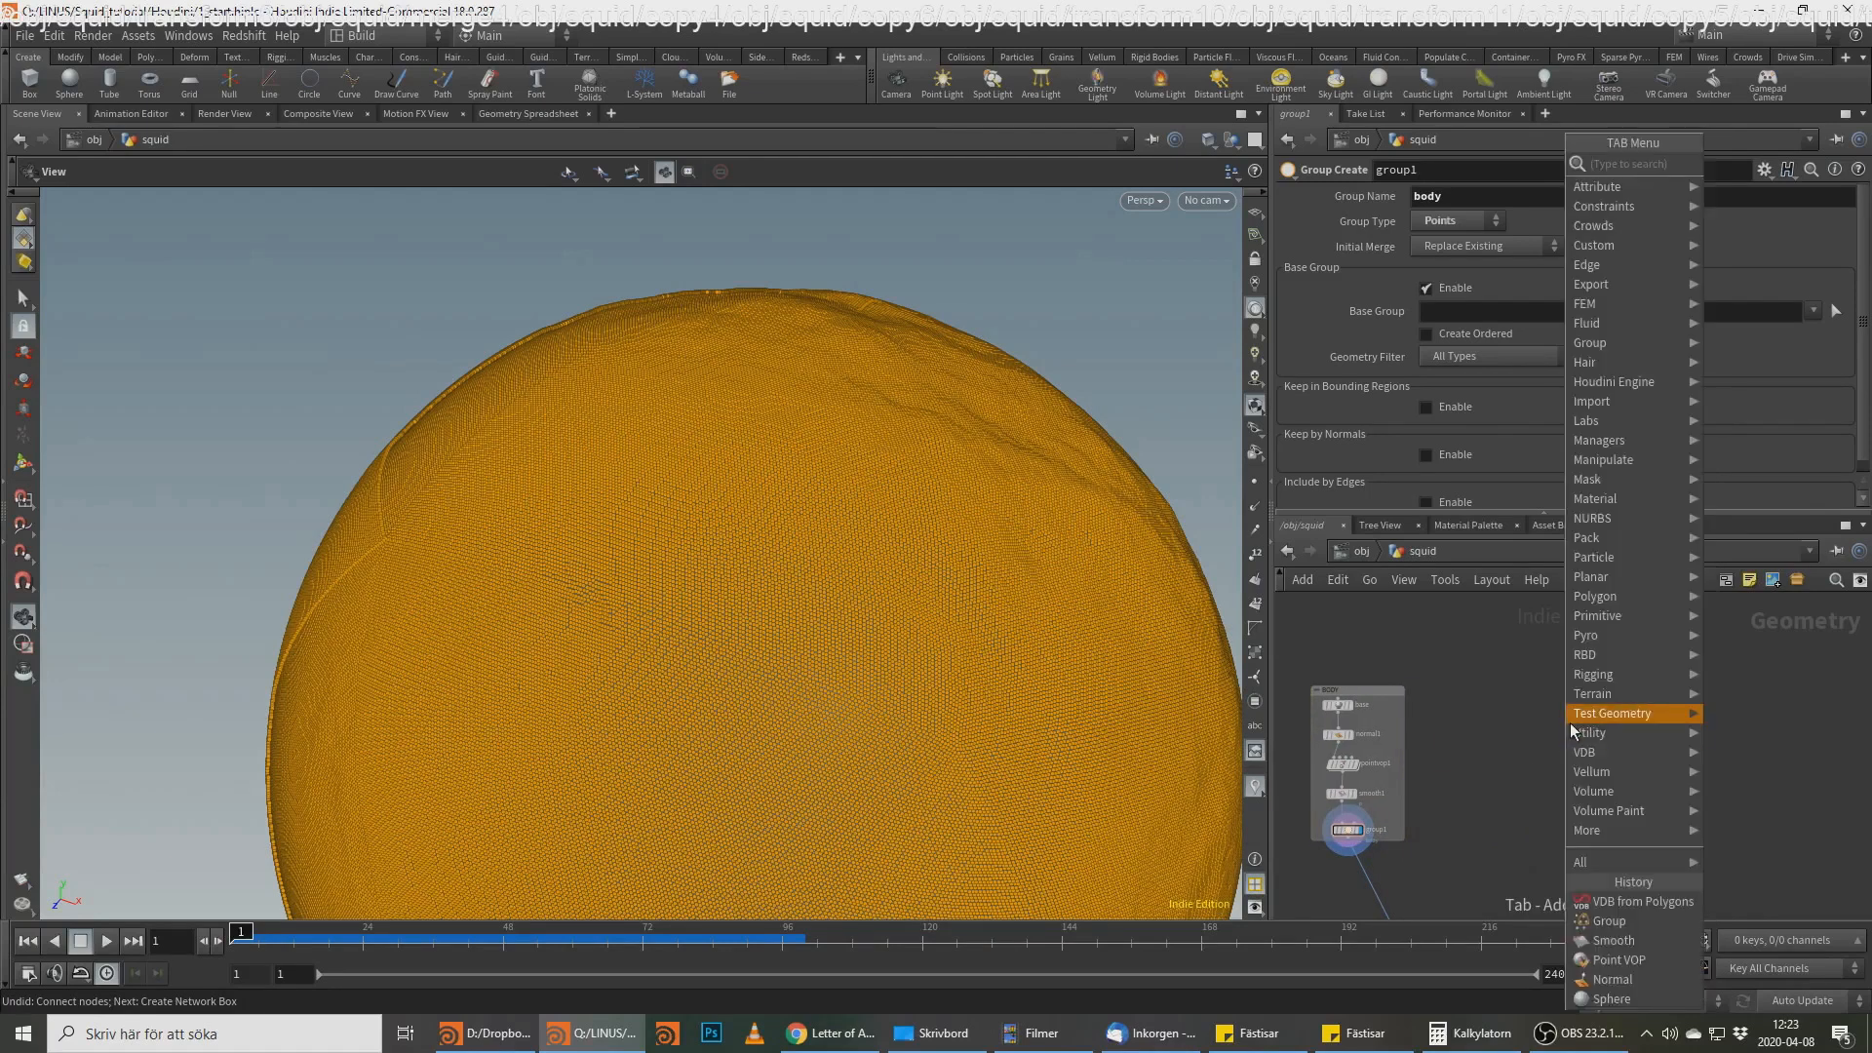
pyautogui.write('ci')
pyautogui.press('Return')
pyautogui.click(1643, 693)
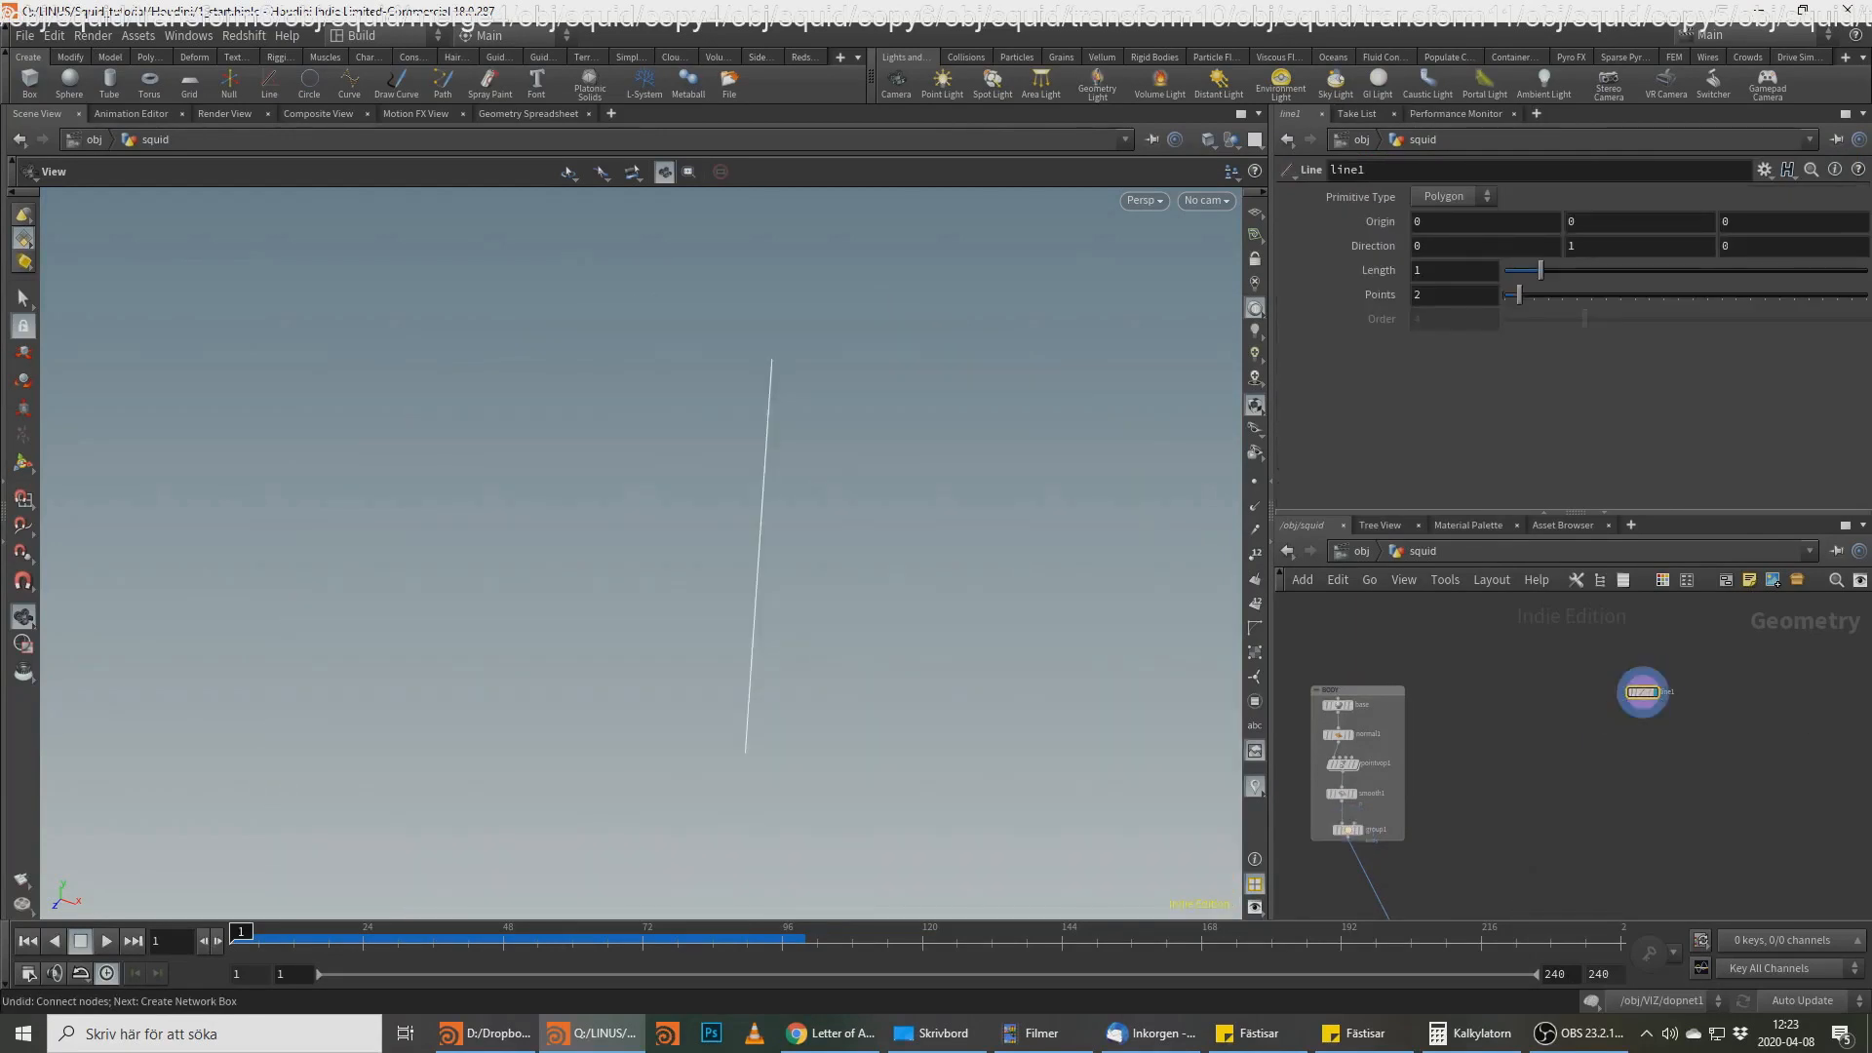
# Step: Set the Line node's Length to 1.5 and its Points to 50
pyautogui.hotkey('alt', 'Tab')
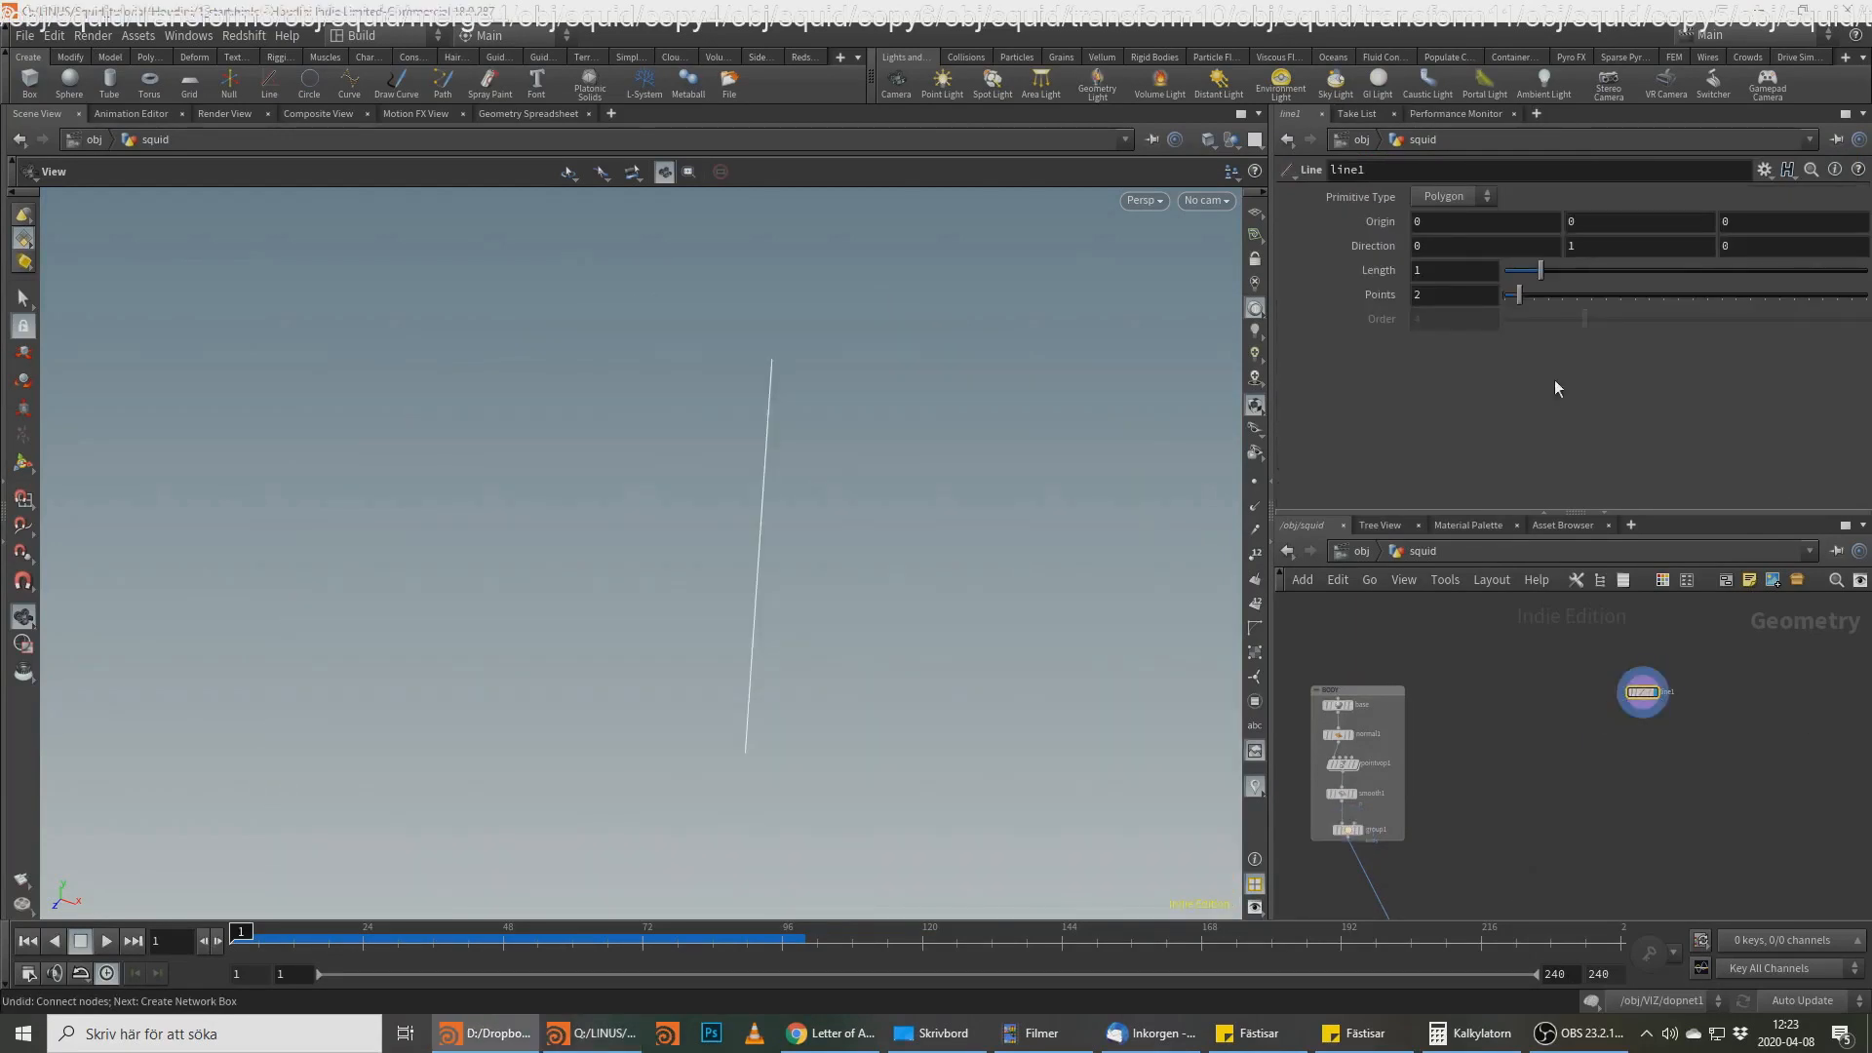
pyautogui.hotkey('alt', 'Tab')
pyautogui.click(1493, 270)
pyautogui.write('.5')
pyautogui.press('Return')
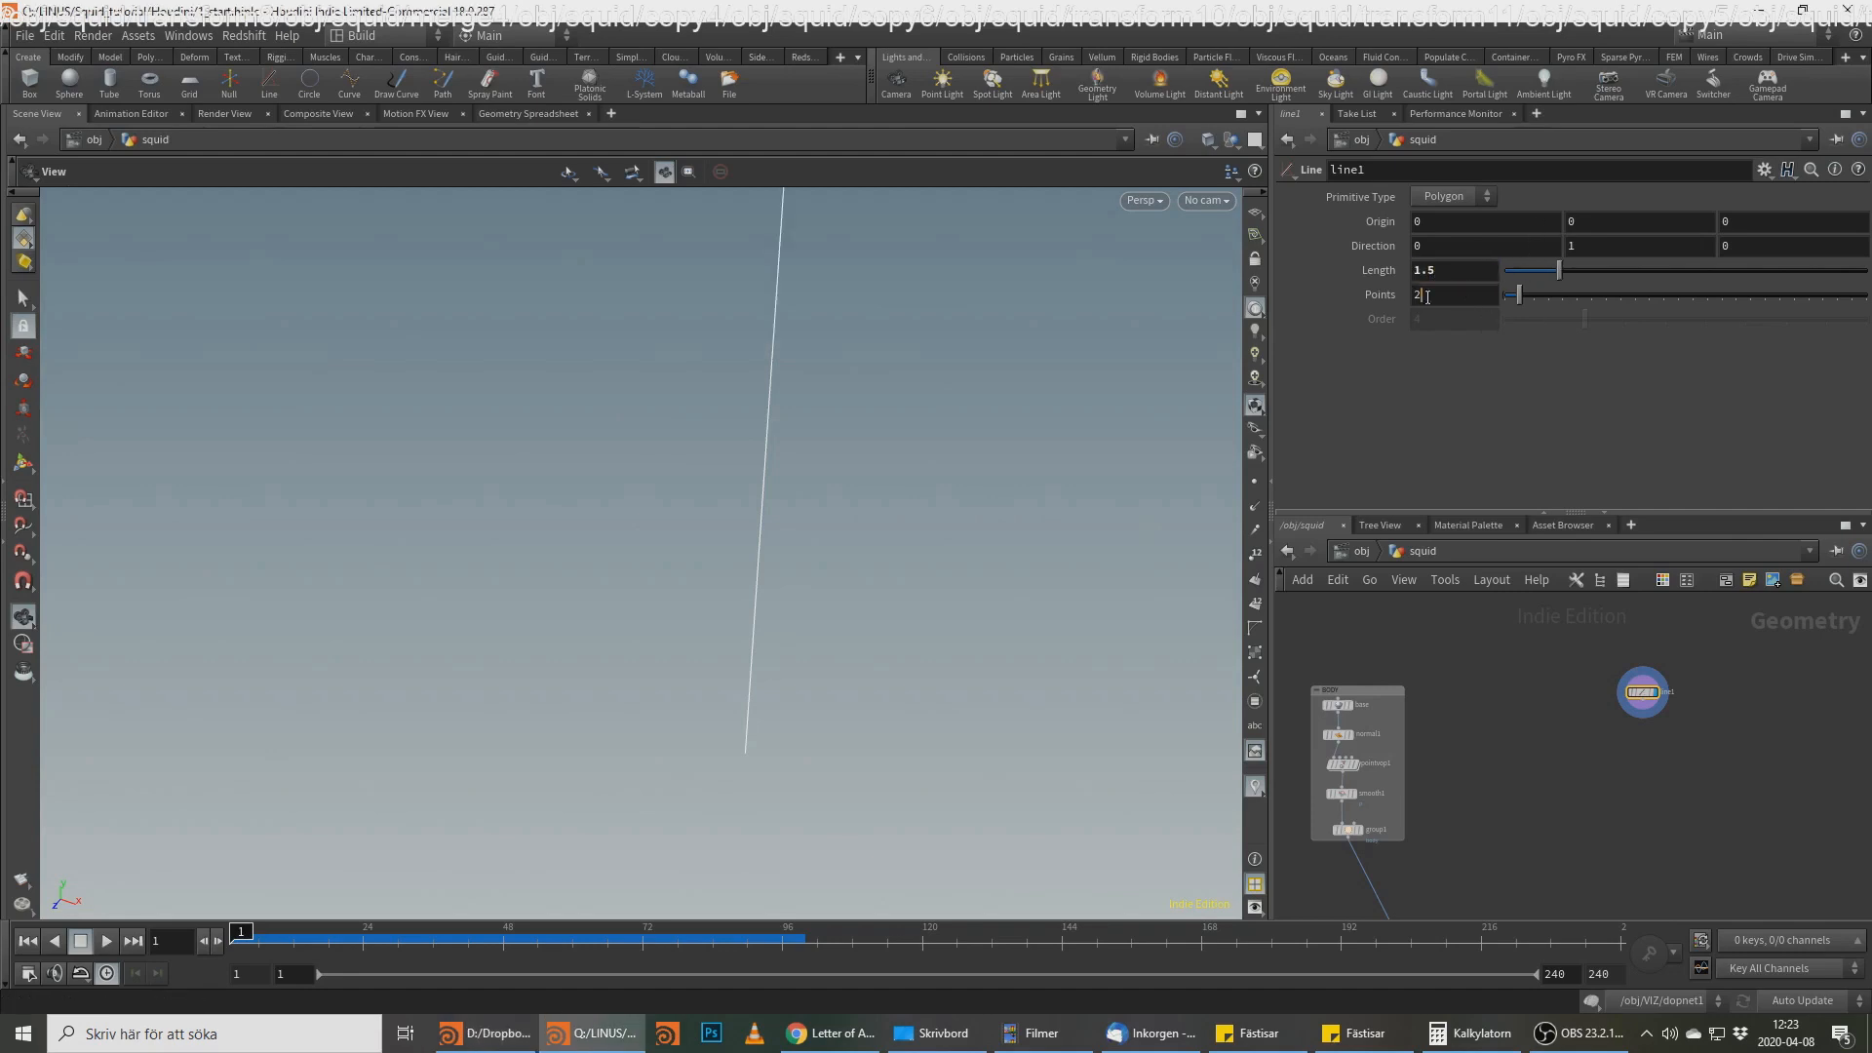
pyautogui.moveTo(1428, 295); pyautogui.dragTo(1385, 293)
pyautogui.write('50')
pyautogui.press('Return')
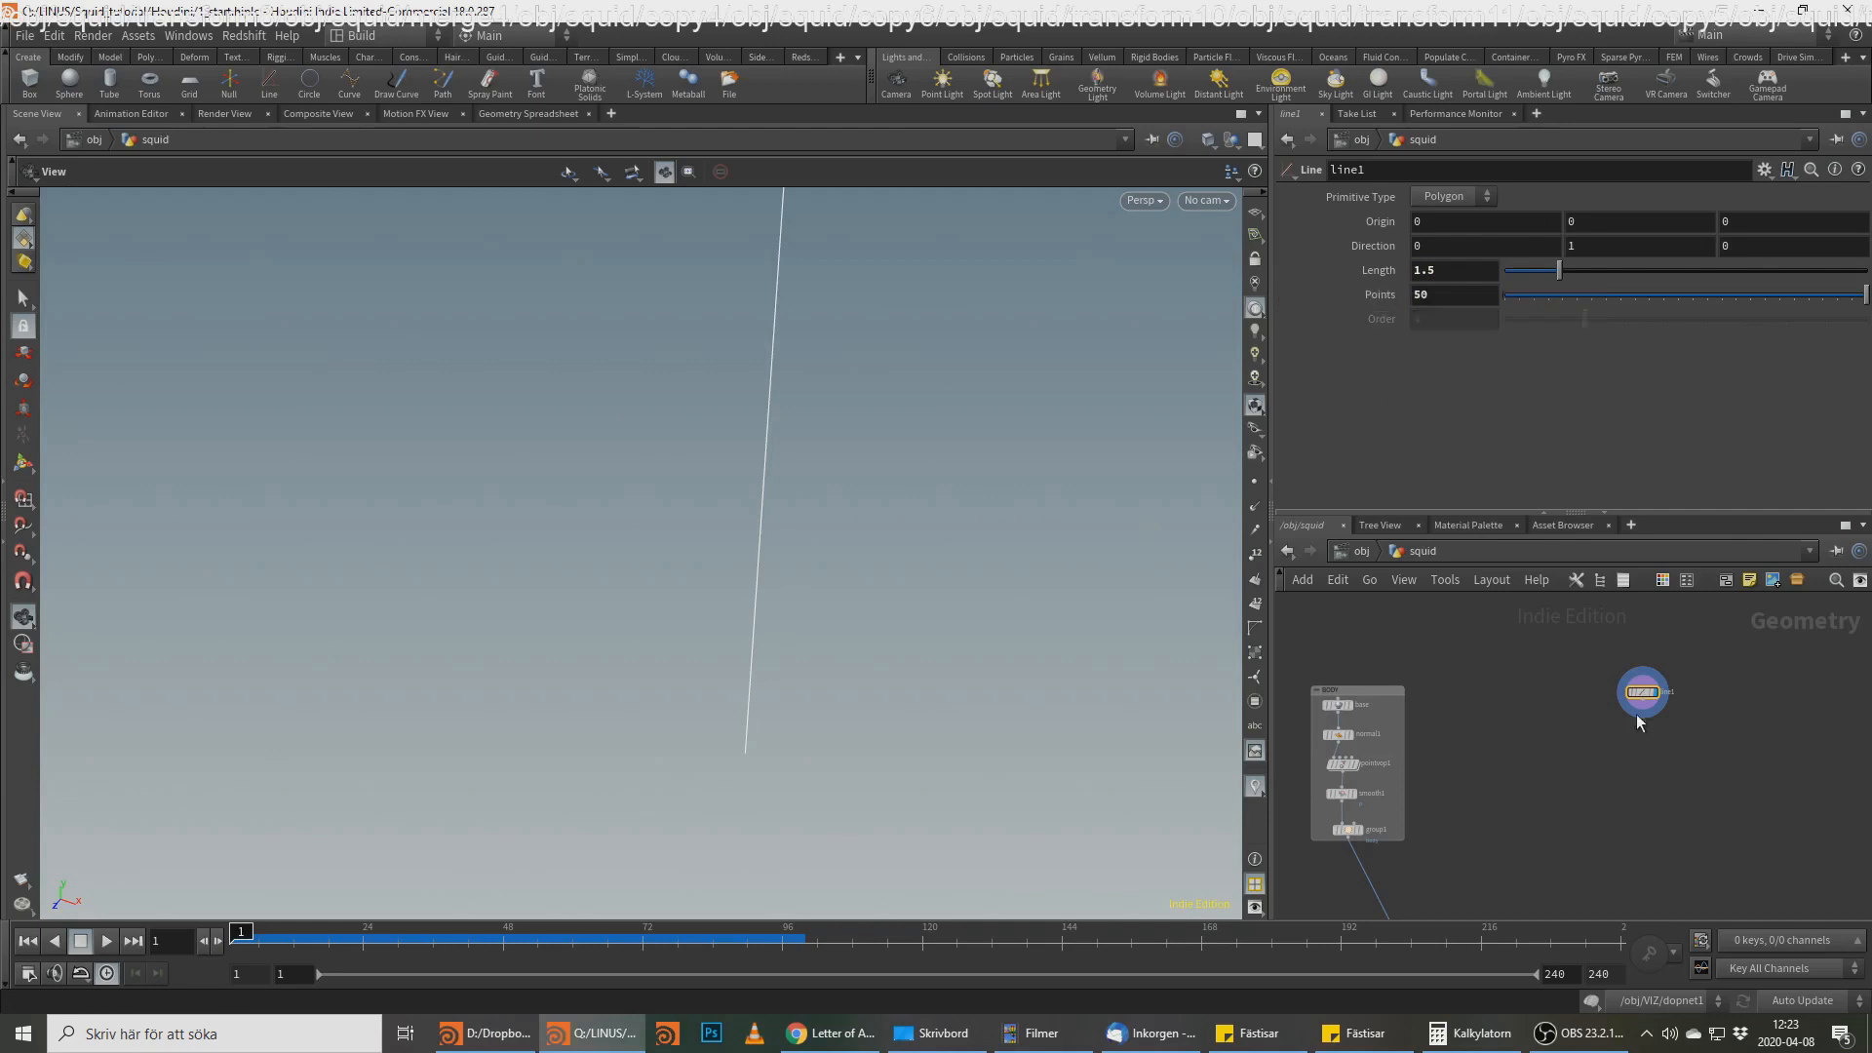
# Step: Turn on point display and the reference grid in the viewport, with the whole line in view
pyautogui.scroll(2, 1634, 739)
pyautogui.moveTo(916, 510); pyautogui.dragTo(585, 673, button='right')
pyautogui.click(1254, 490)
pyautogui.moveTo(809, 532); pyautogui.dragTo(682, 548)
pyautogui.moveTo(649, 470); pyautogui.dragTo(688, 422, button='middle')
pyautogui.click(1255, 212)
pyautogui.moveTo(945, 498); pyautogui.dragTo(916, 558)
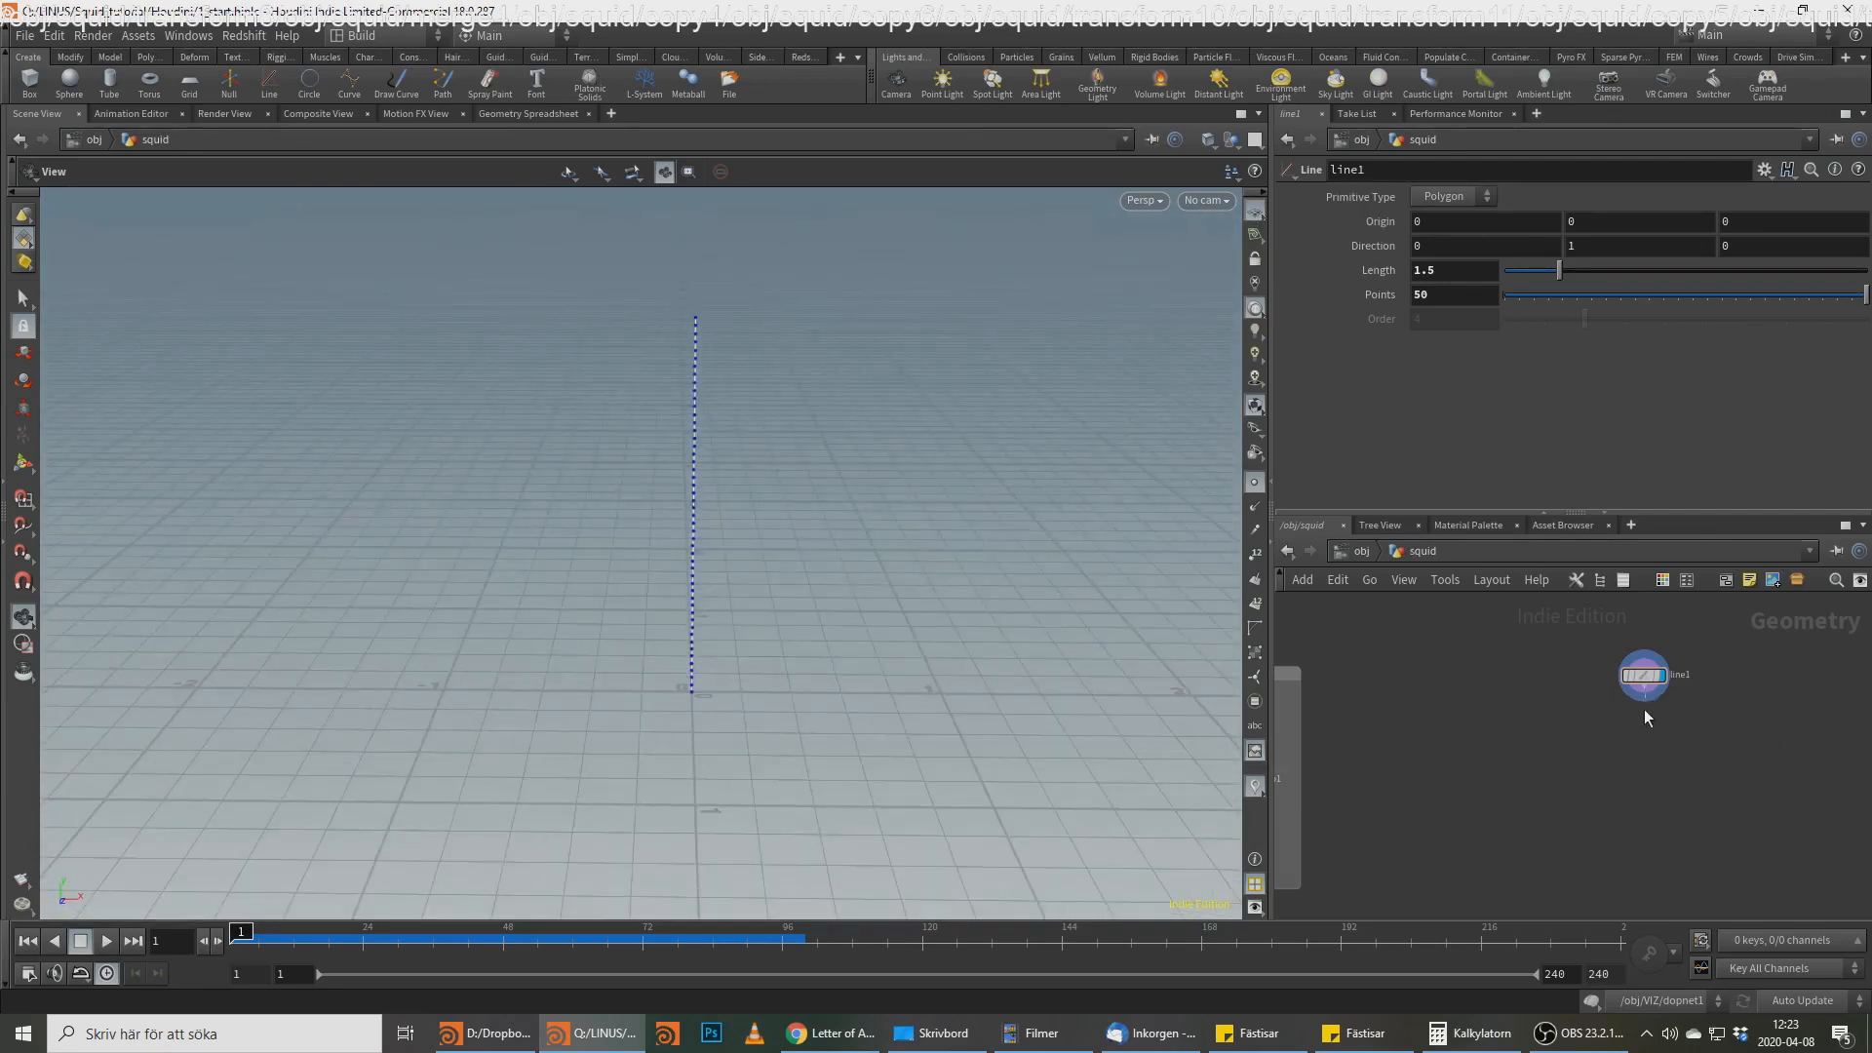
# Step: Add an Attribute Wrangle node below the Line node, wired to its output, and display it
pyautogui.press('Tab')
pyautogui.write('wr')
pyautogui.press('Return')
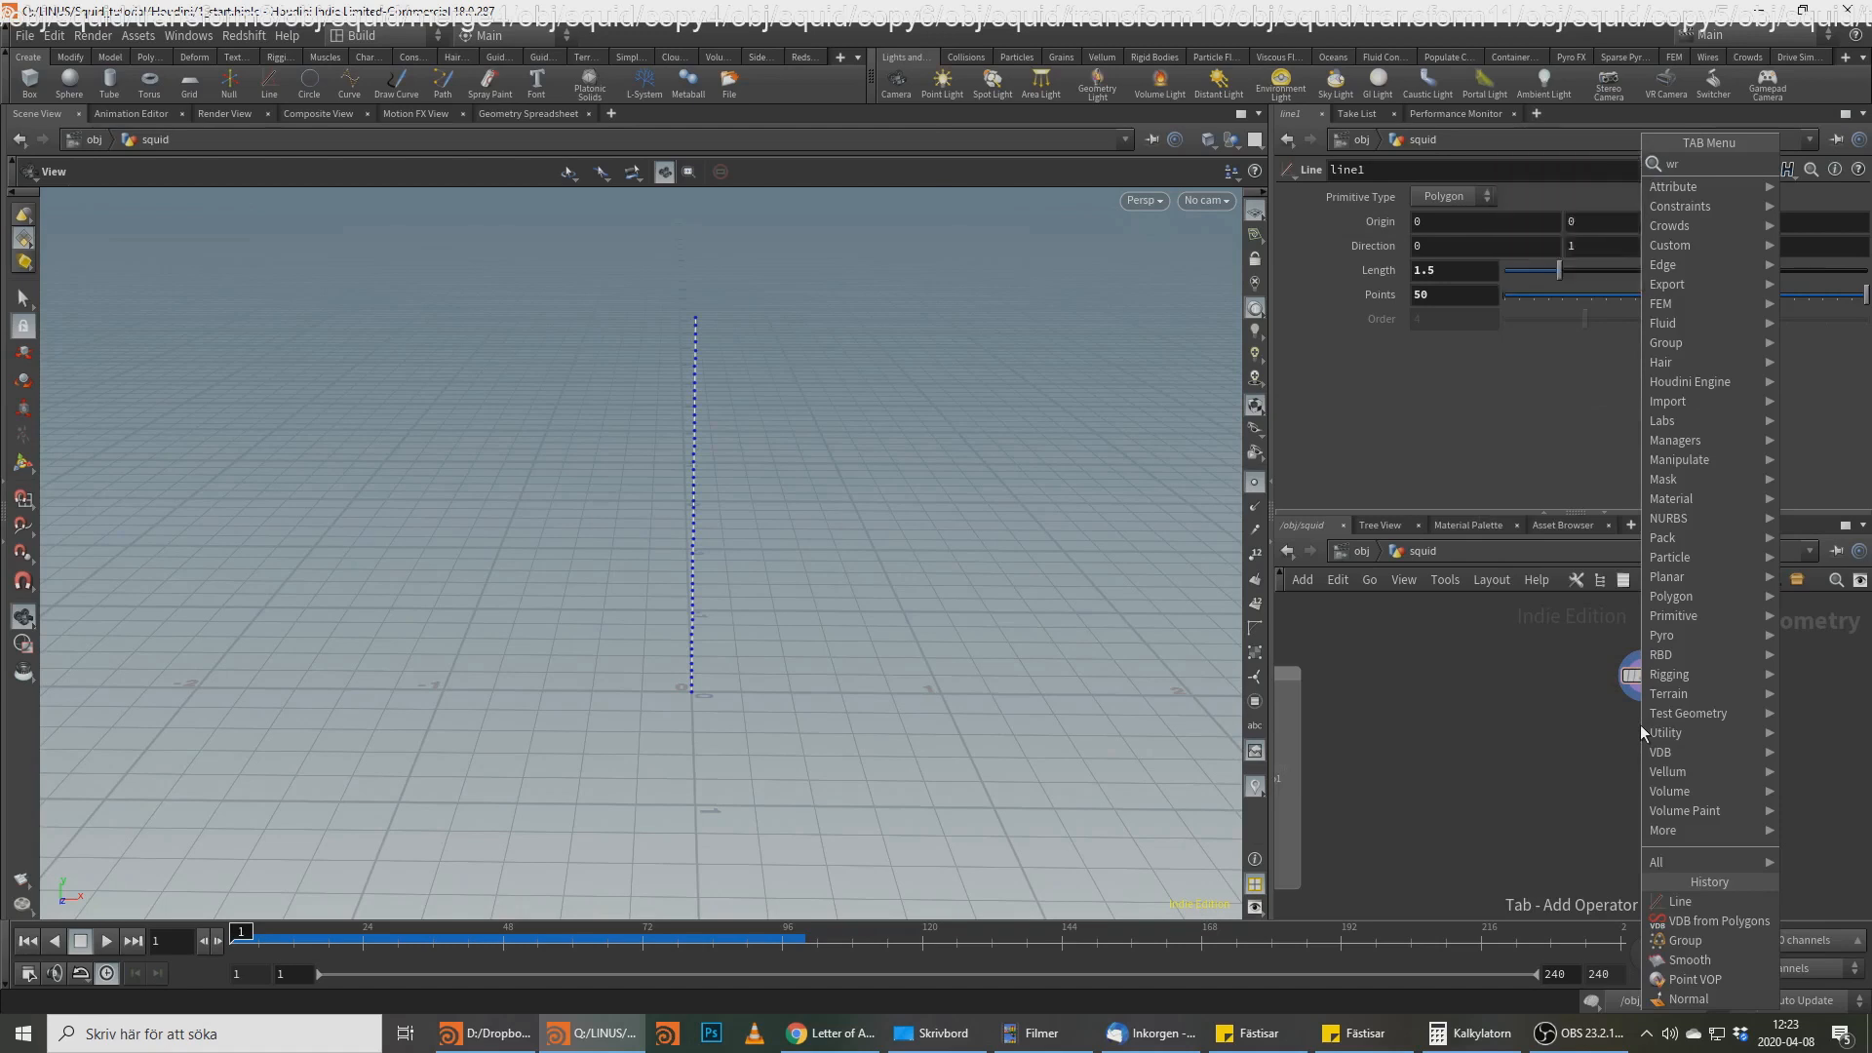
pyautogui.click(1640, 723)
pyautogui.click(1659, 722)
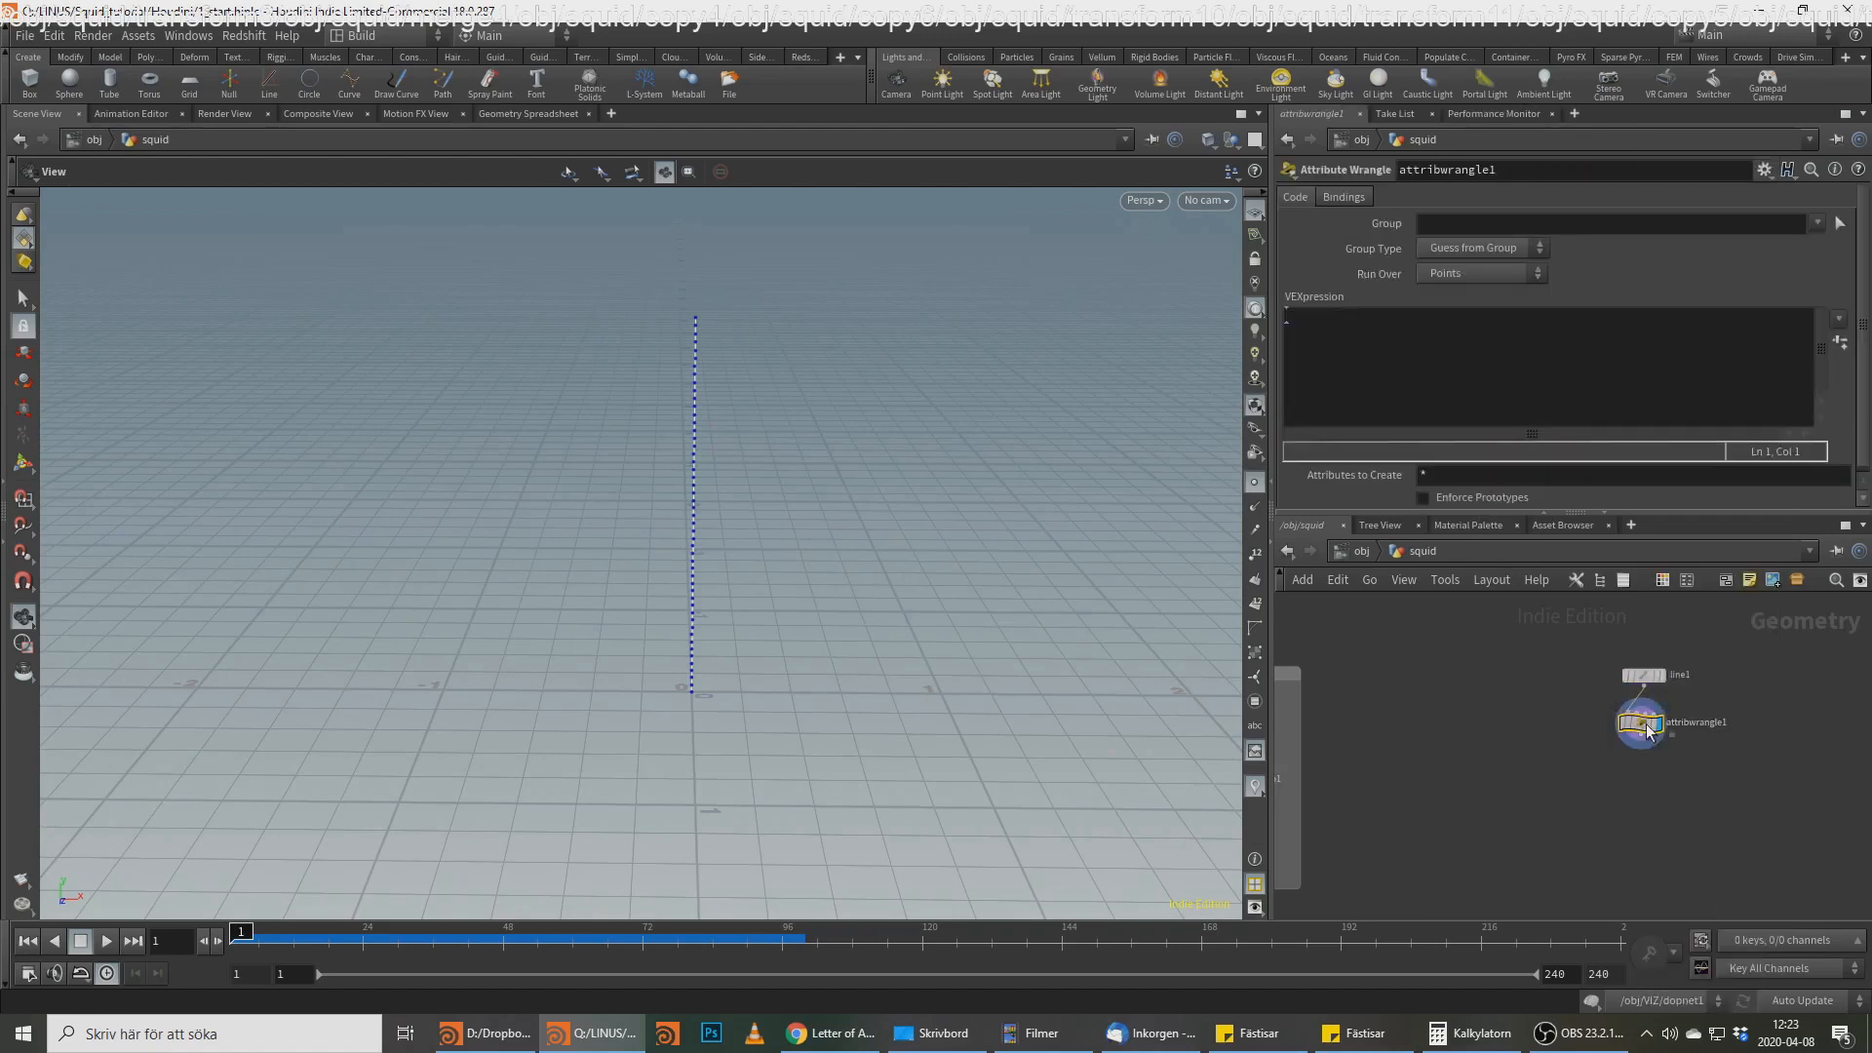
pyautogui.hotkey('alt', 'Tab')
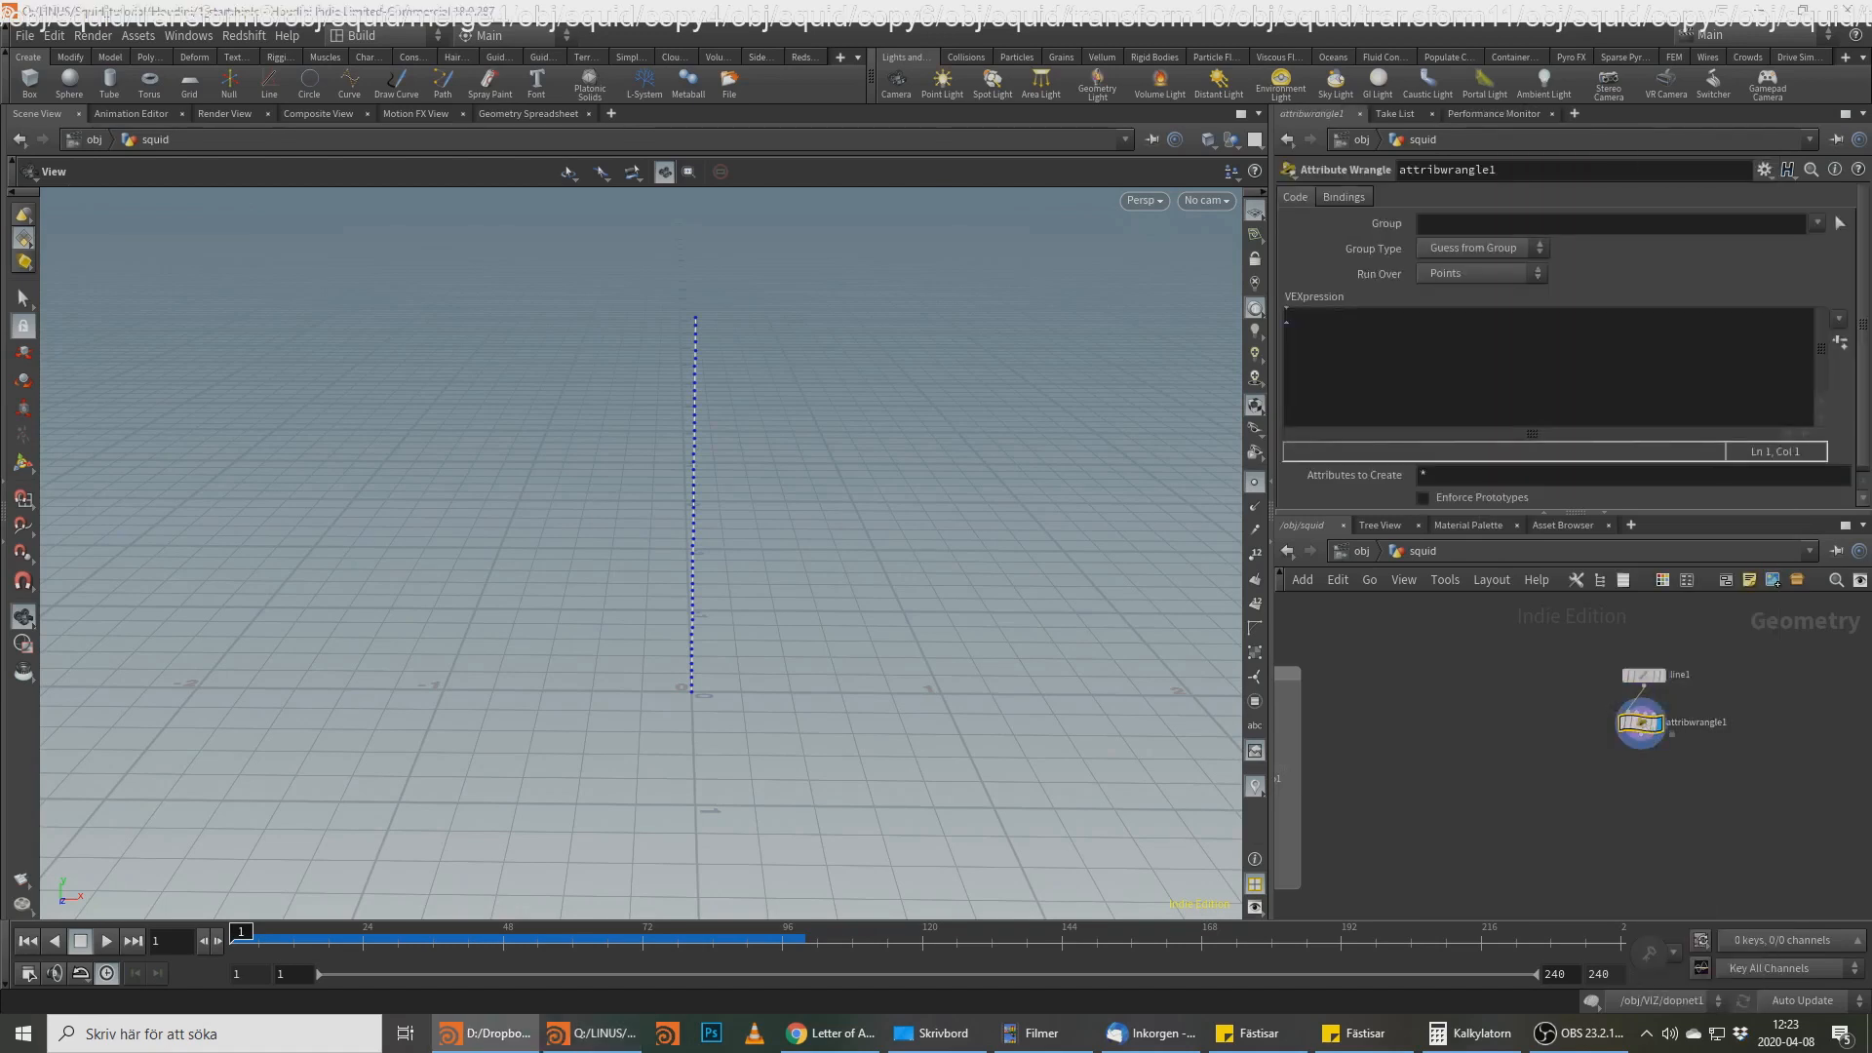
pyautogui.click(1337, 341)
pyautogui.write('f@u ')
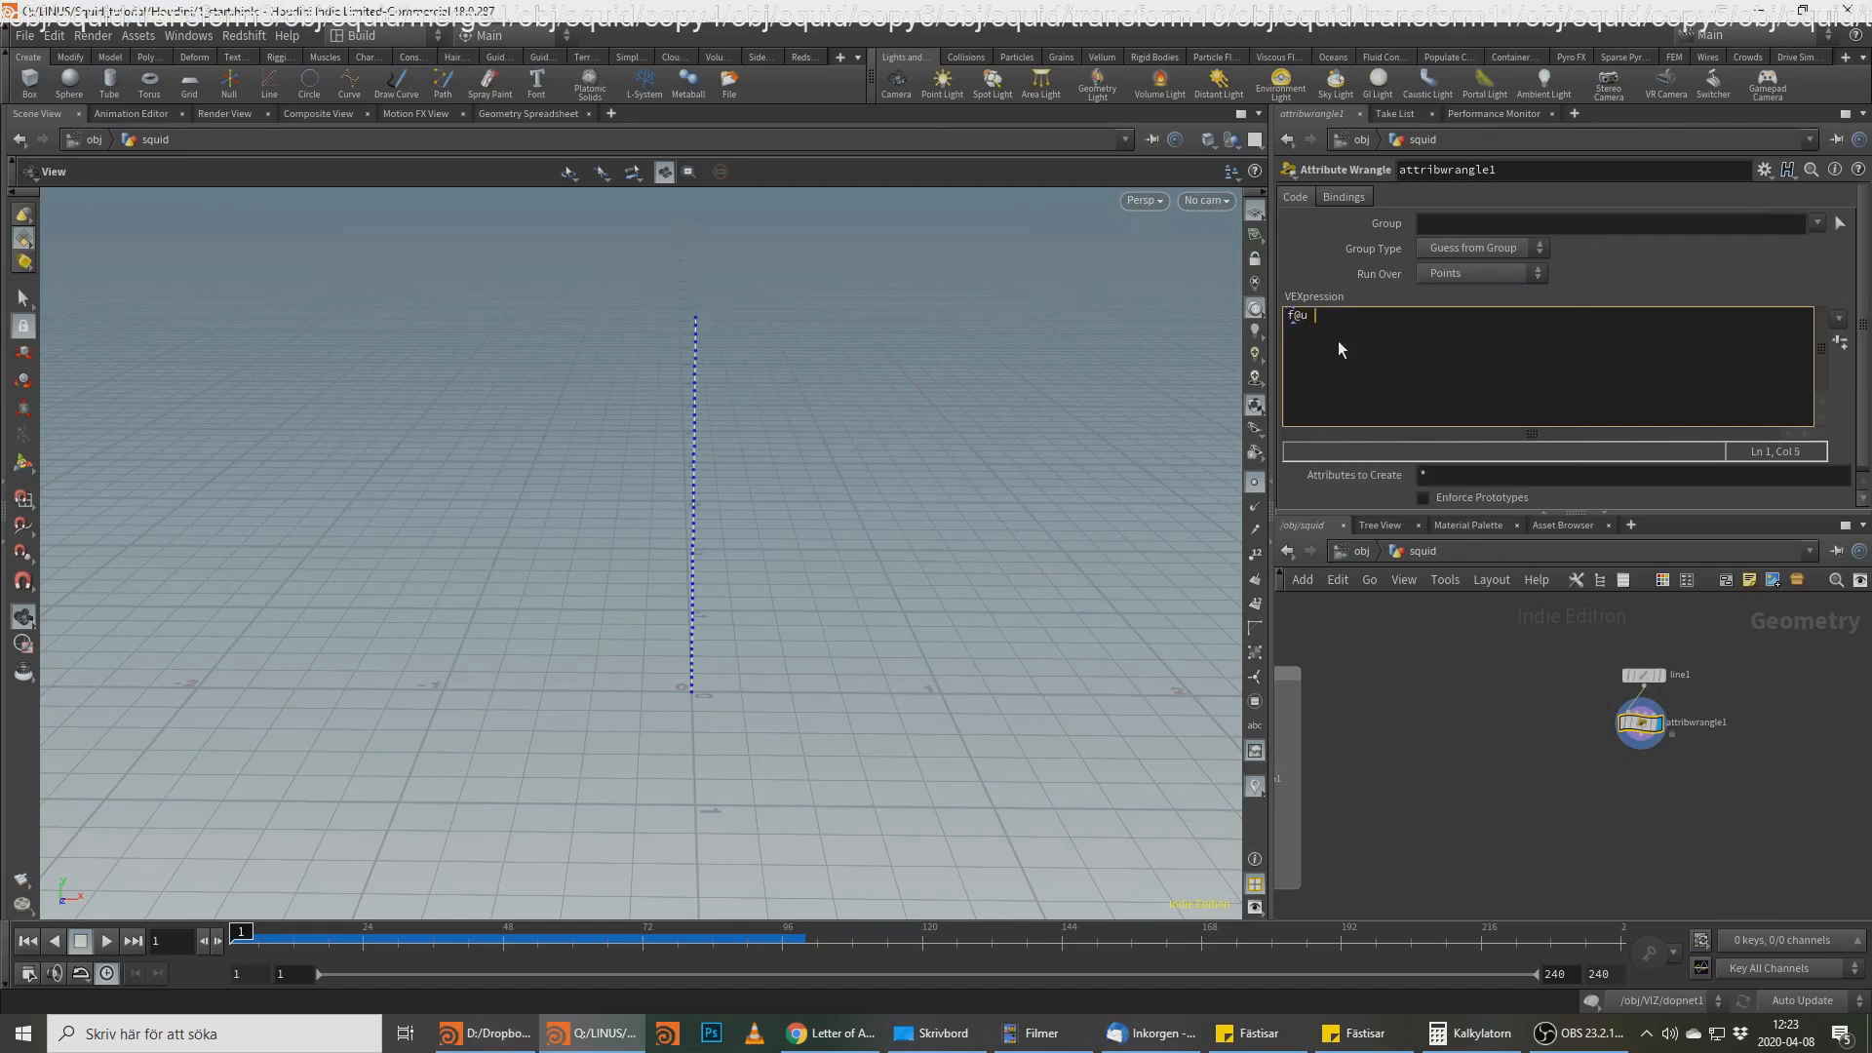
pyautogui.write('= floa')
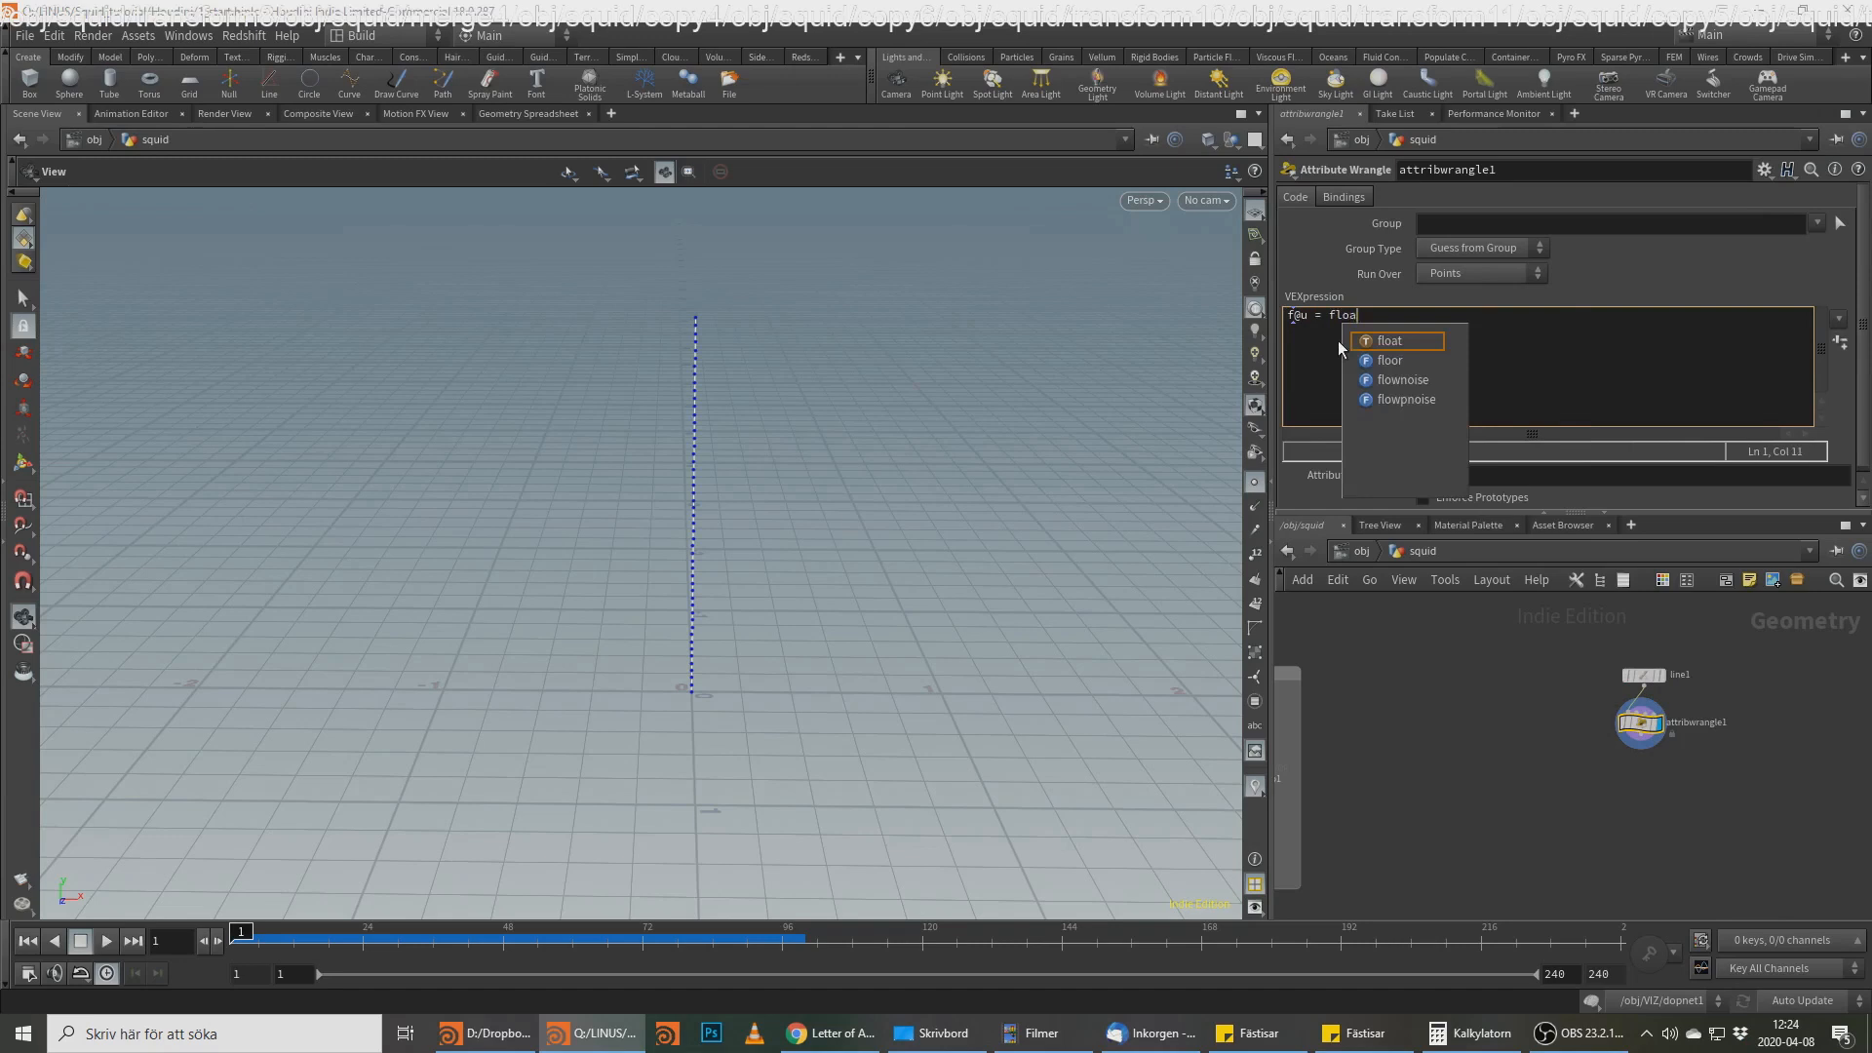
pyautogui.write('t @ptnum')
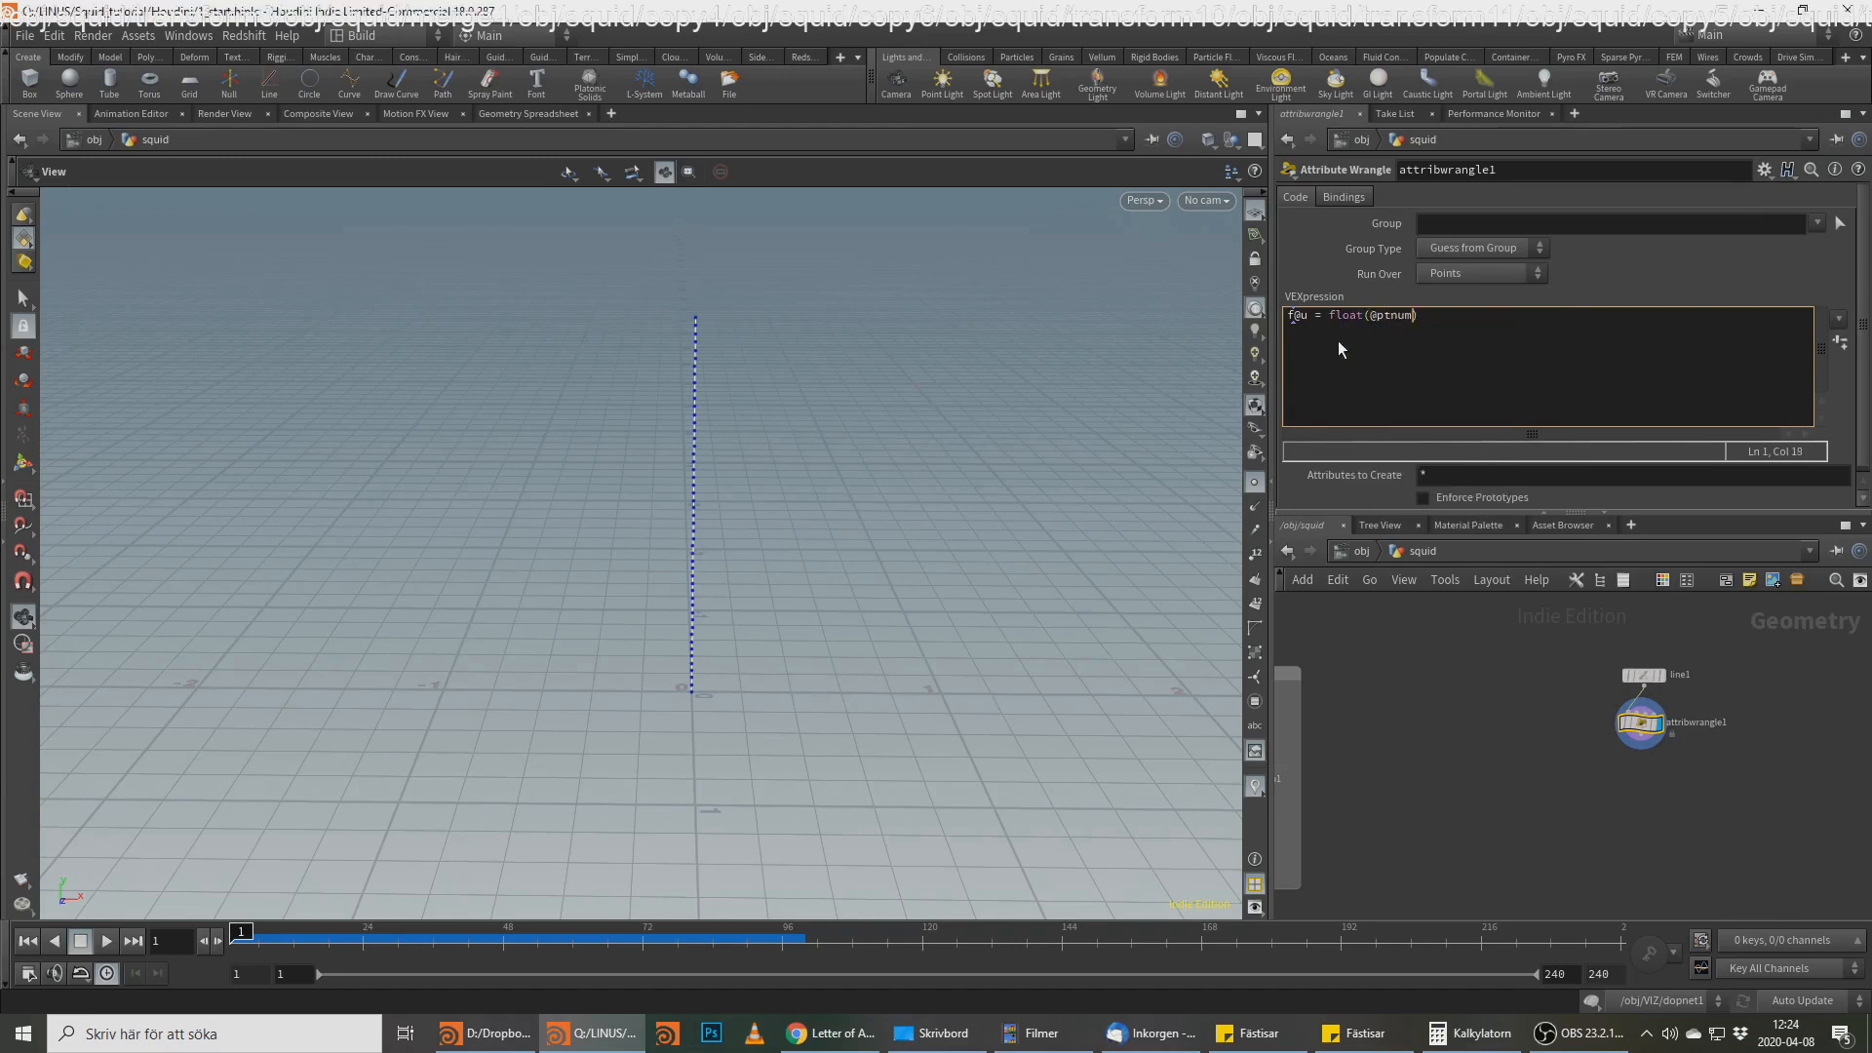
pyautogui.write(')/fl')
pyautogui.write('oat(')
pyautogui.write('@numpt')
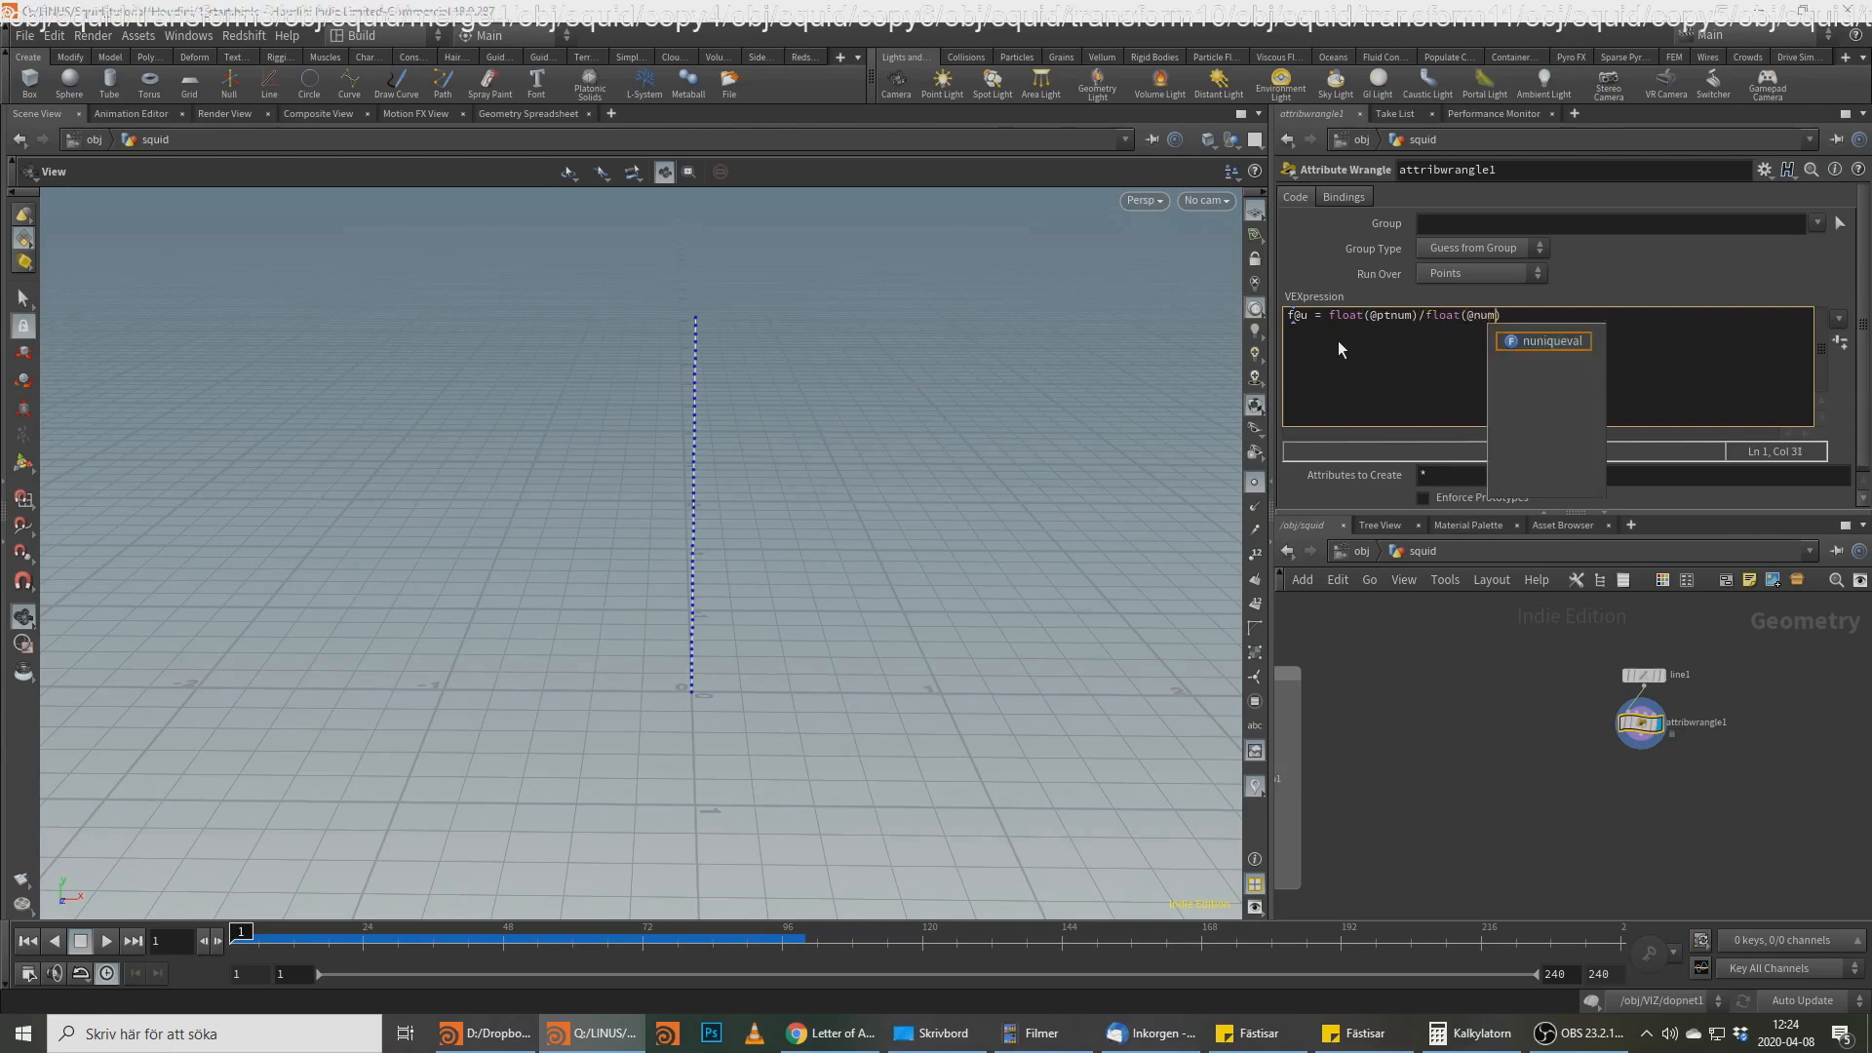
pyautogui.write('-1')
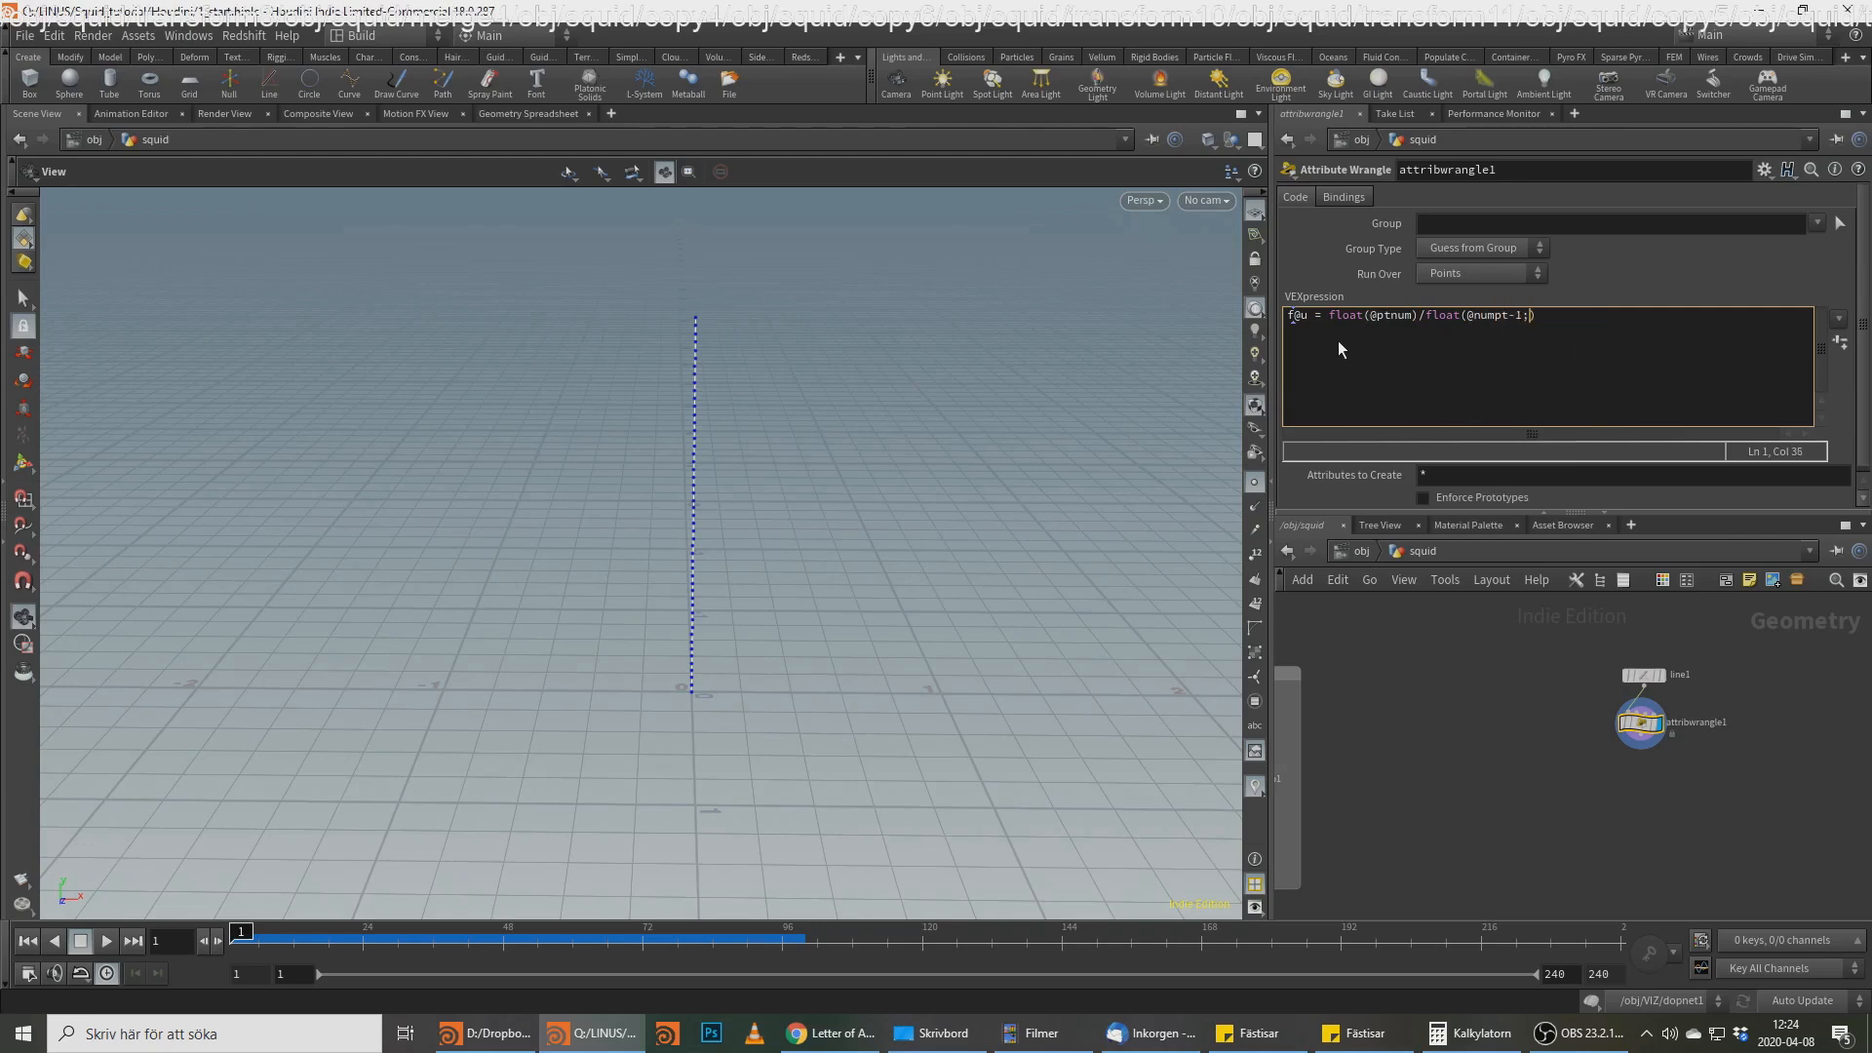
pyautogui.write(');')
pyautogui.click(531, 114)
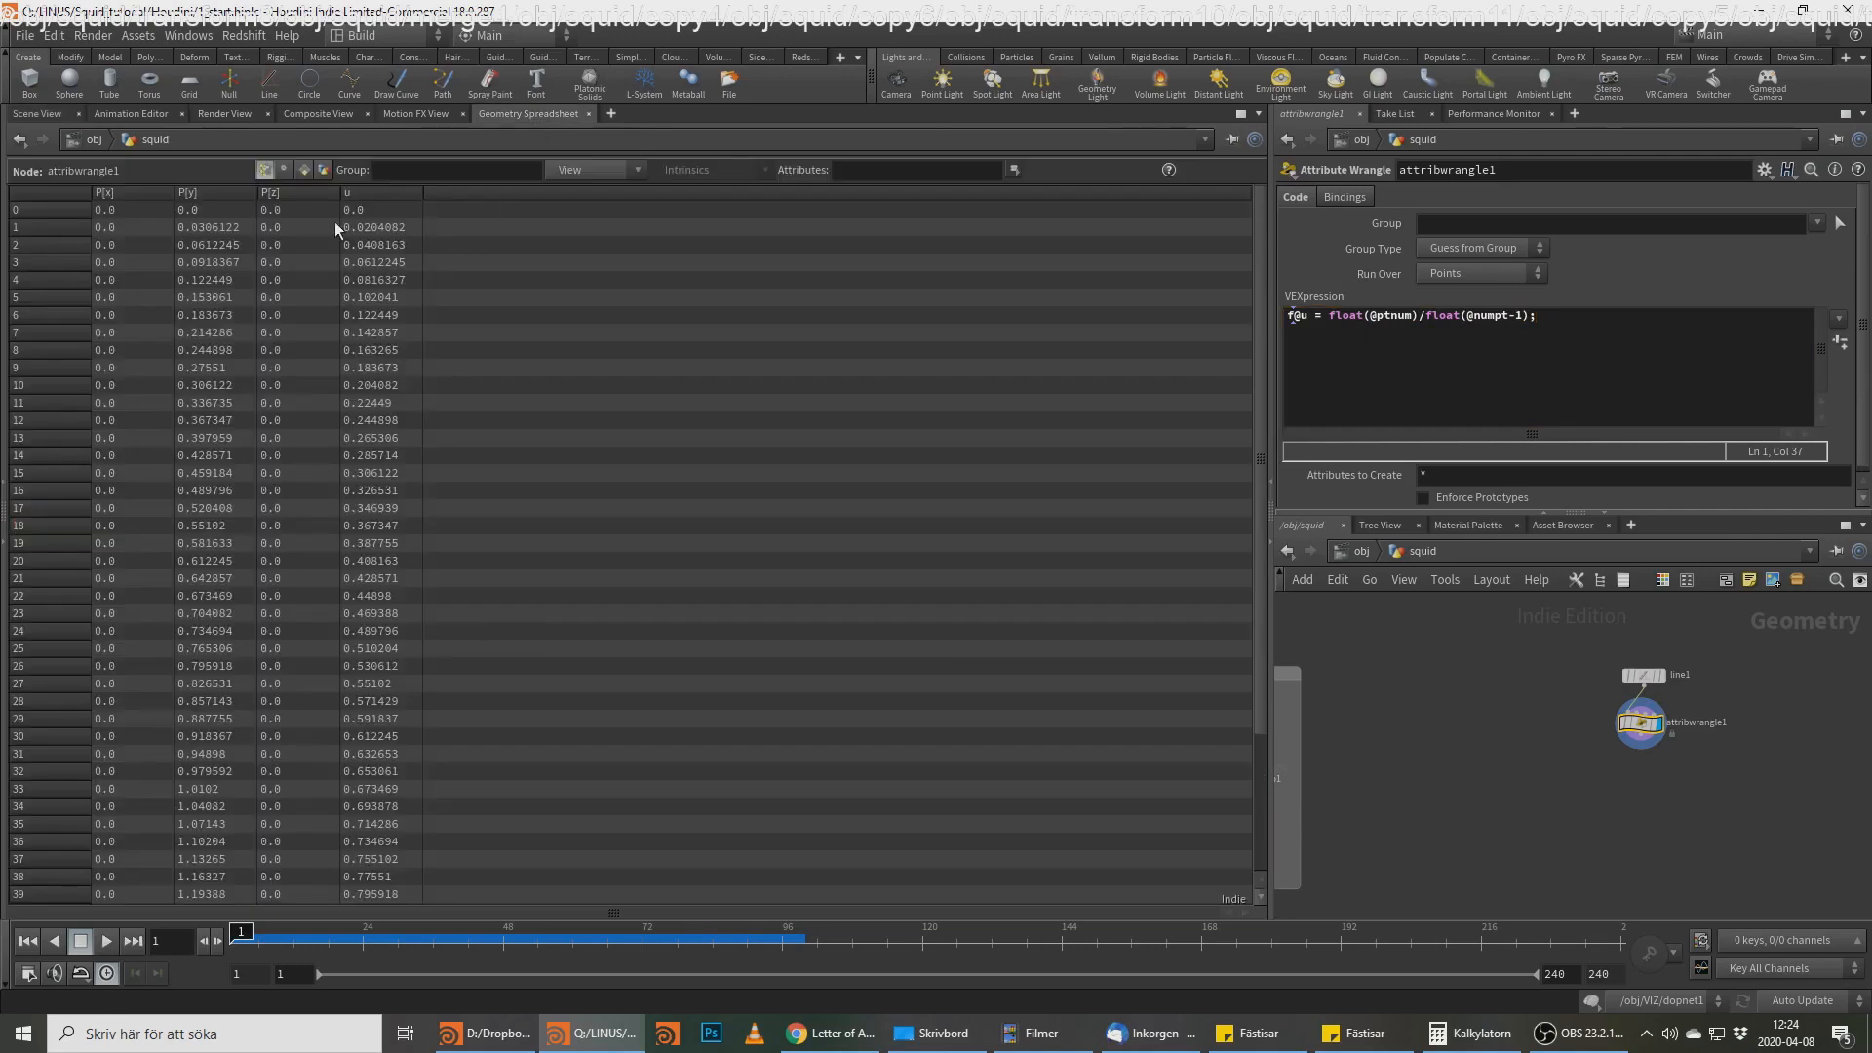
pyautogui.click(359, 194)
pyautogui.click(37, 115)
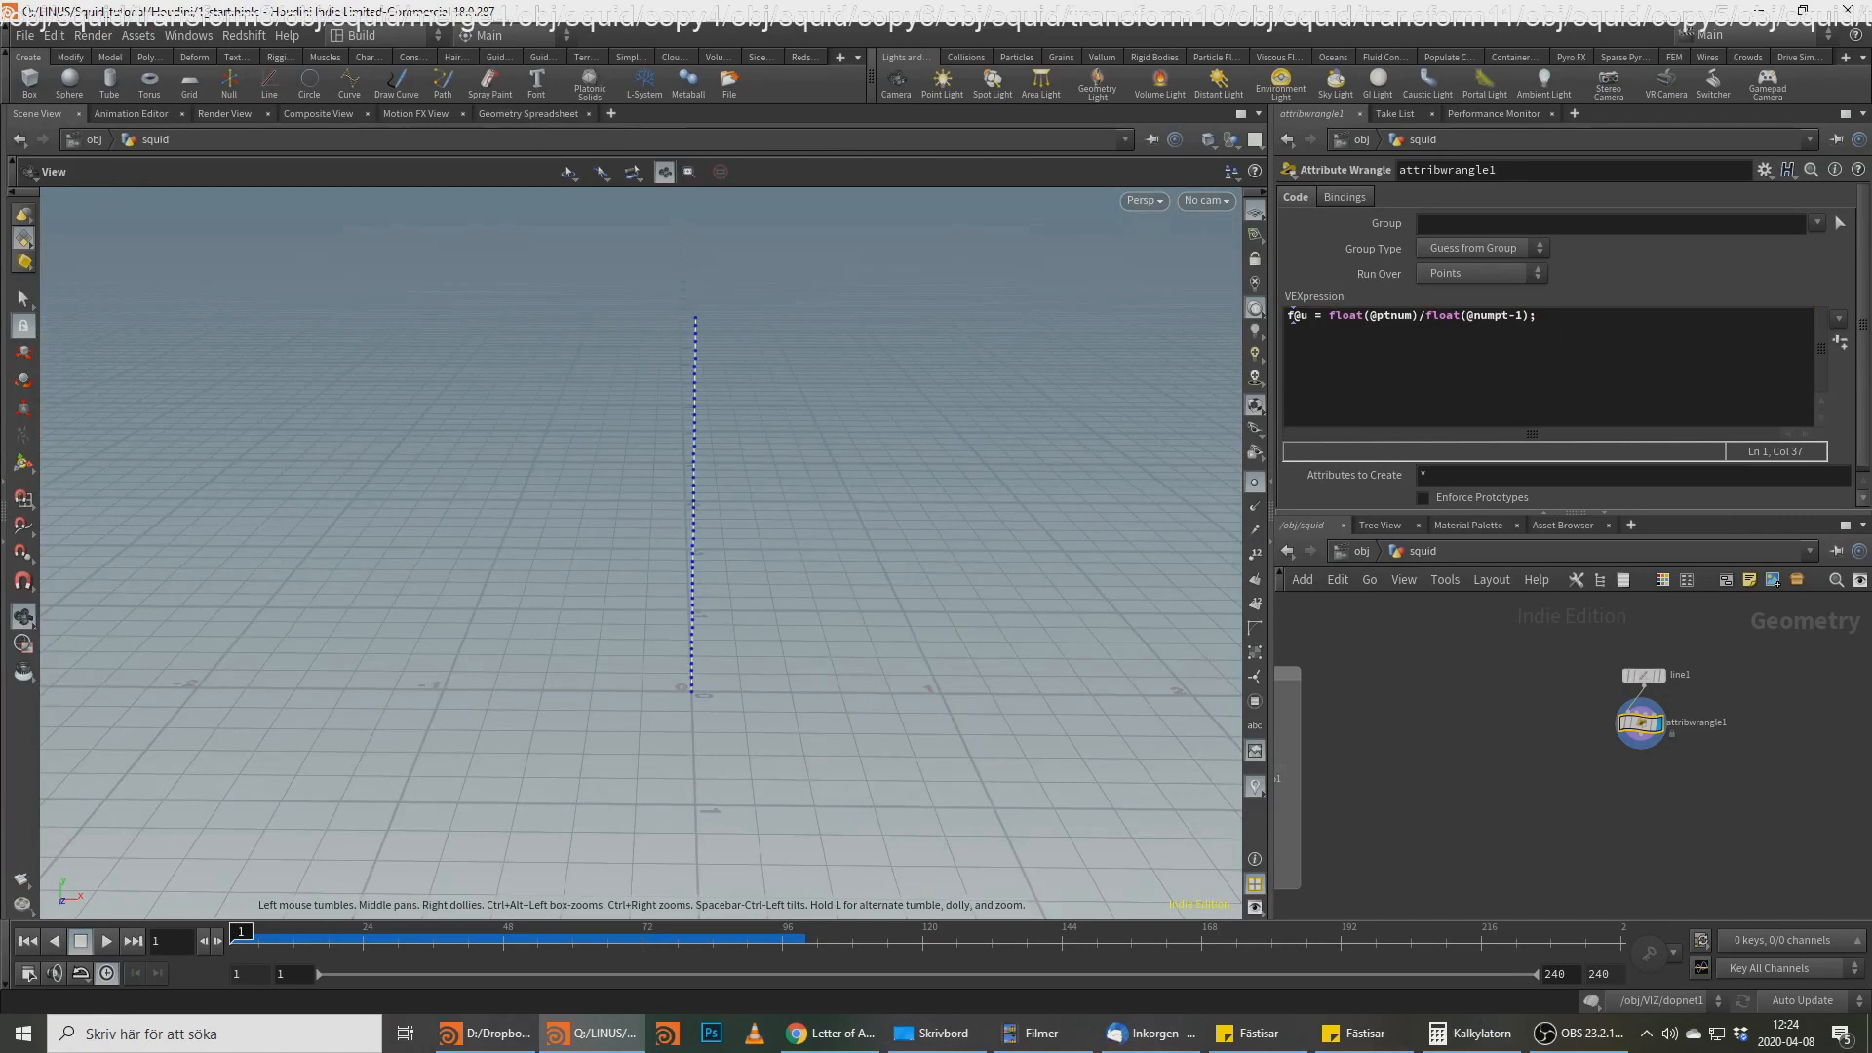
# Step: Rename the Attribute Wrangle node to give_u
pyautogui.hotkey('alt', 'Tab')
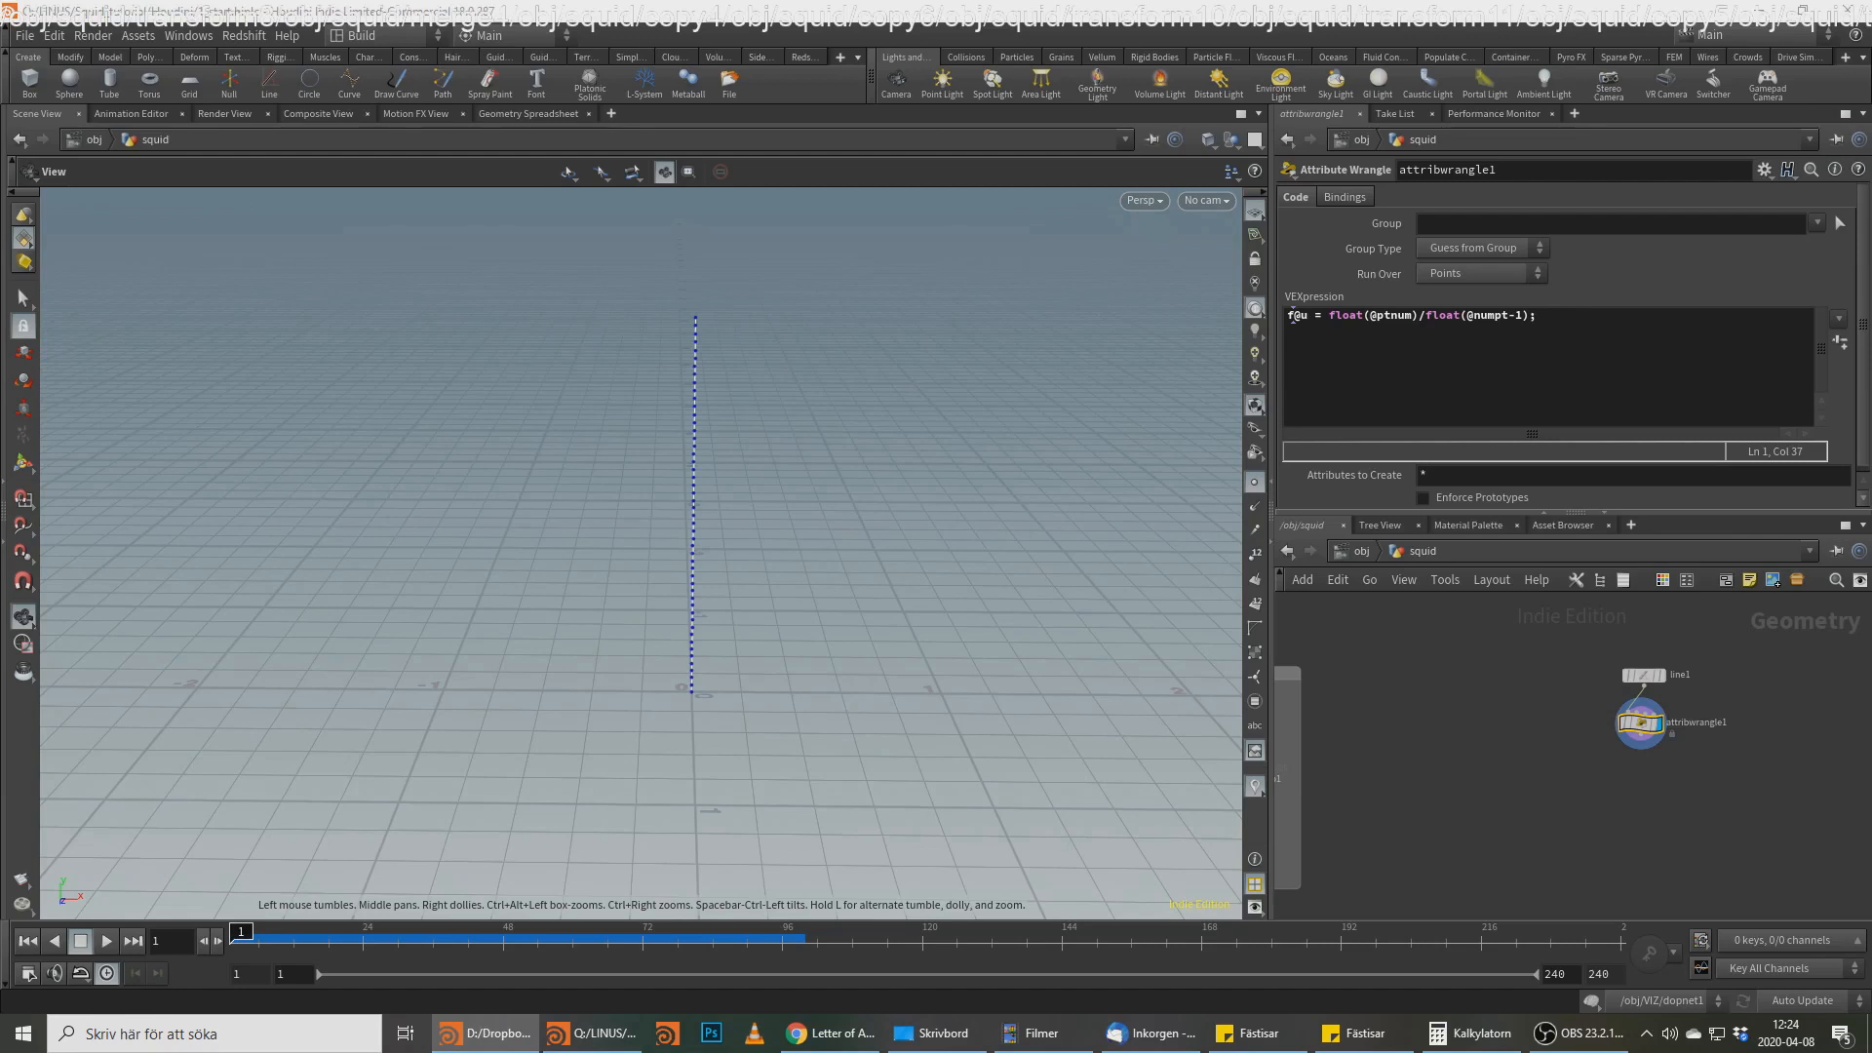
pyautogui.click(1641, 764)
pyautogui.doubleClick(1692, 724)
pyautogui.write('g')
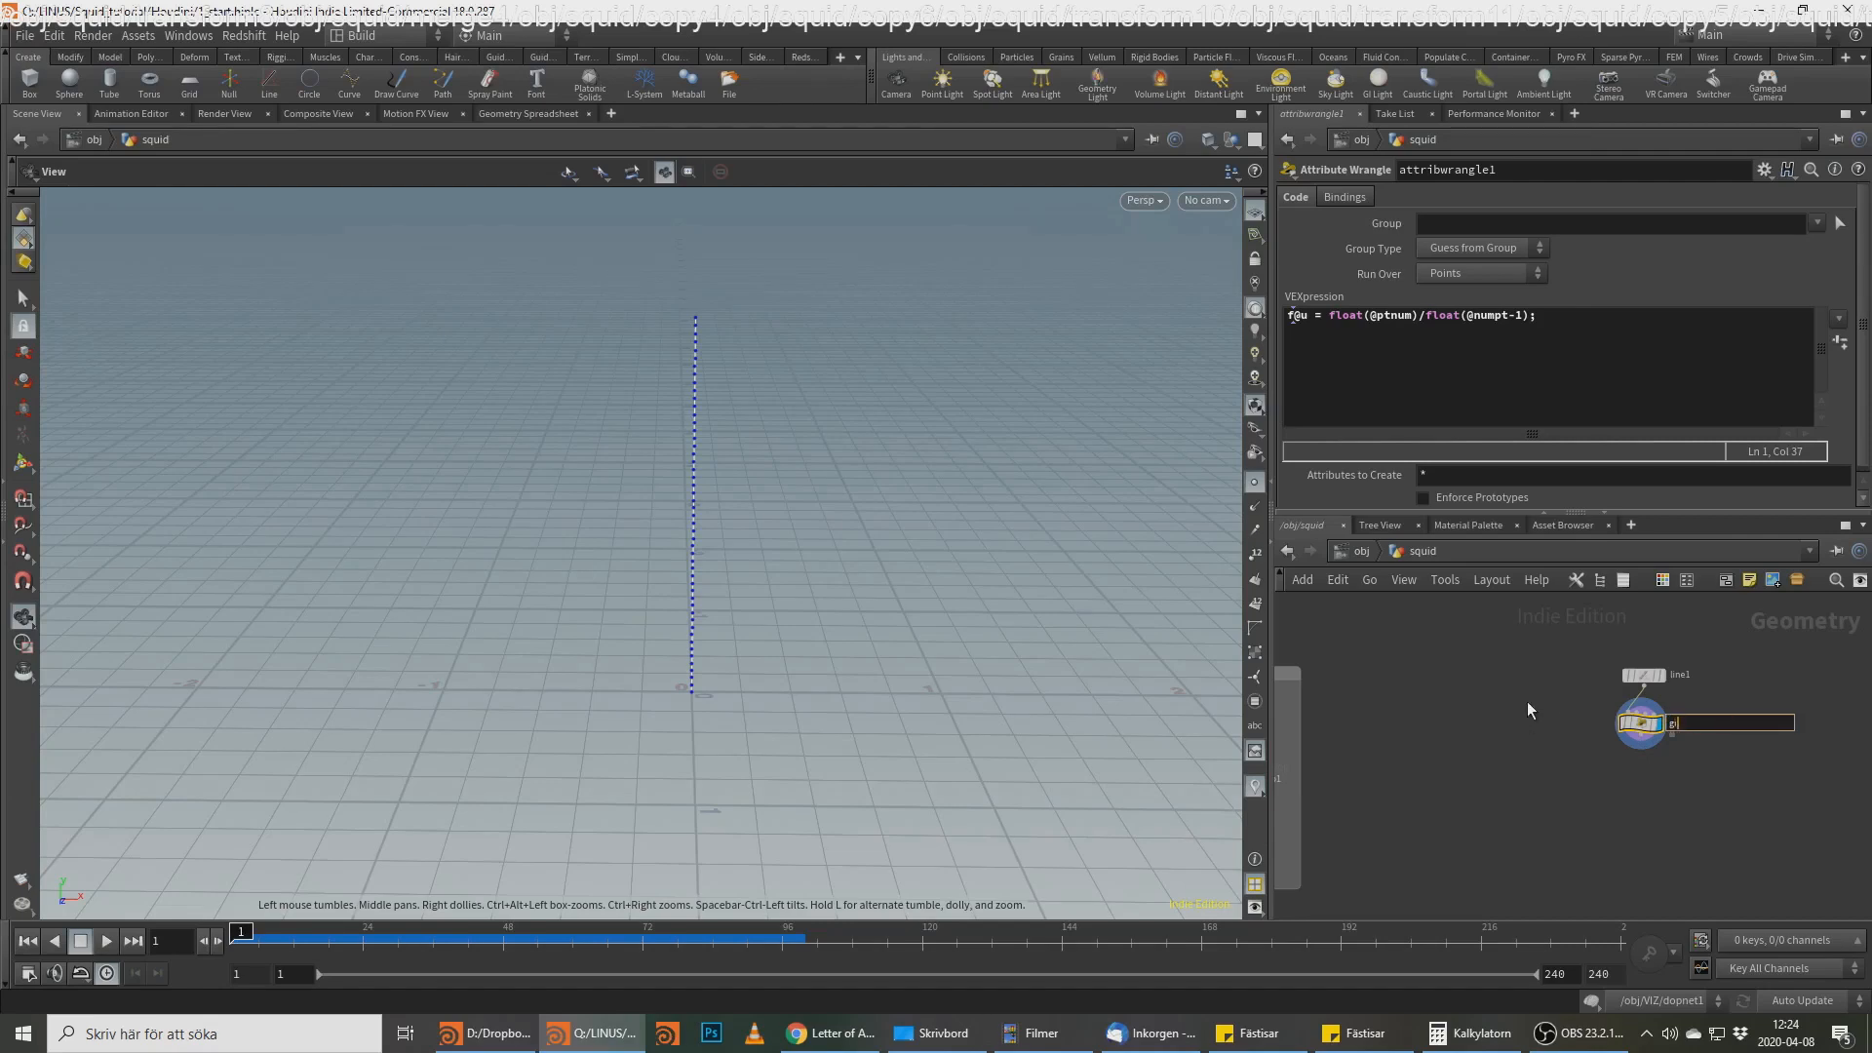
pyautogui.write('ive_u')
pyautogui.press('Return')
pyautogui.scroll(2, 1648, 743)
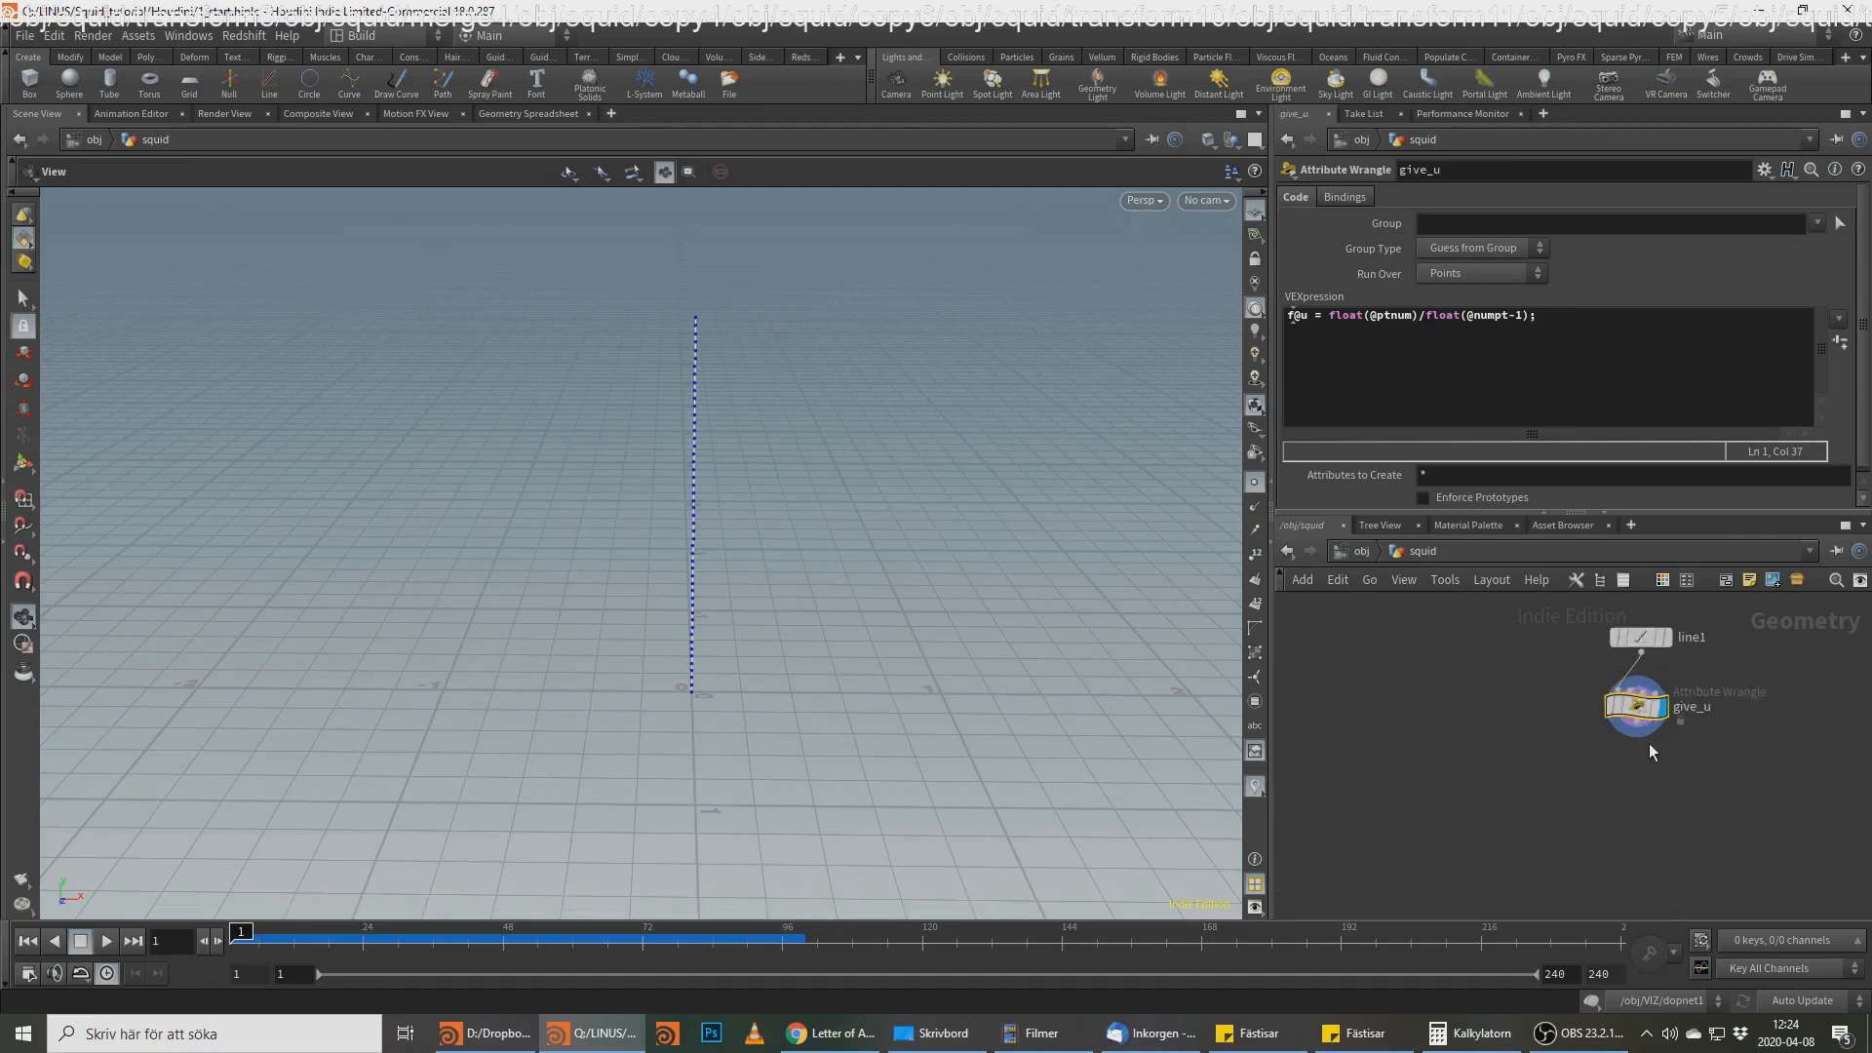
# Step: Save the scene file
pyautogui.press('Tab')
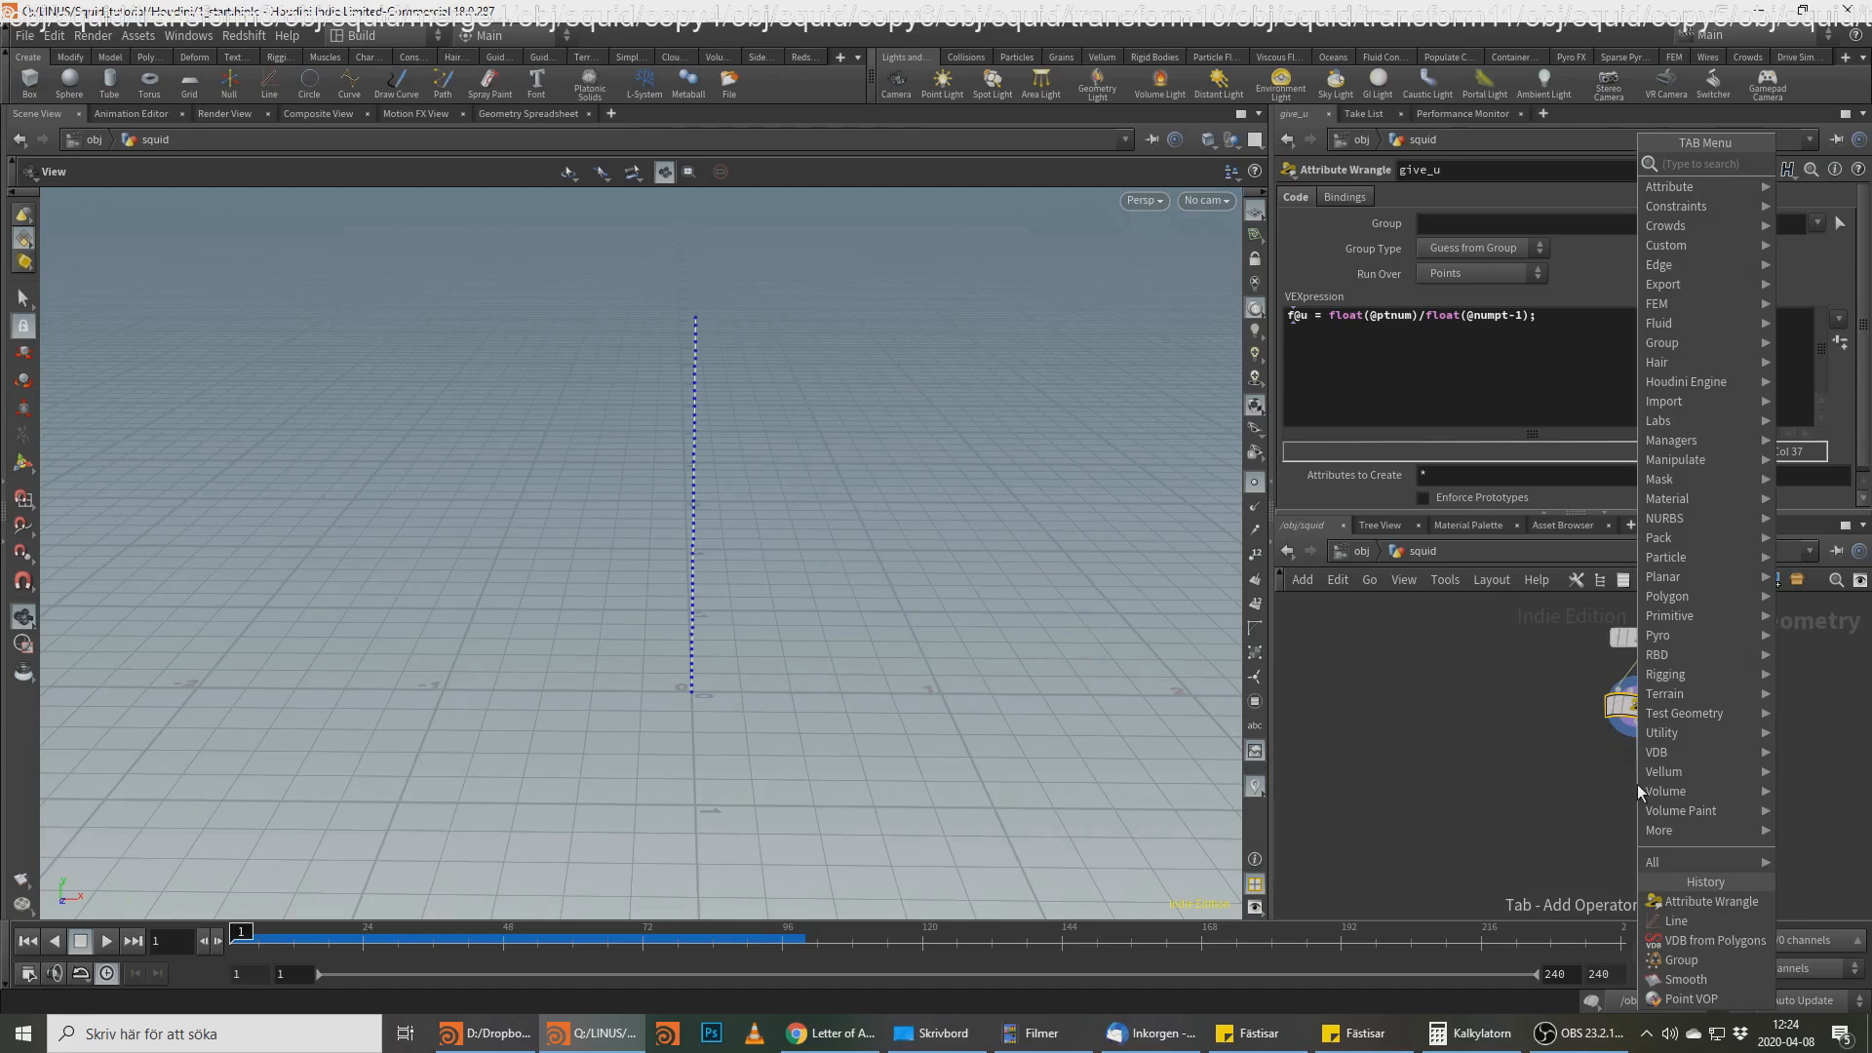
pyautogui.press('Escape')
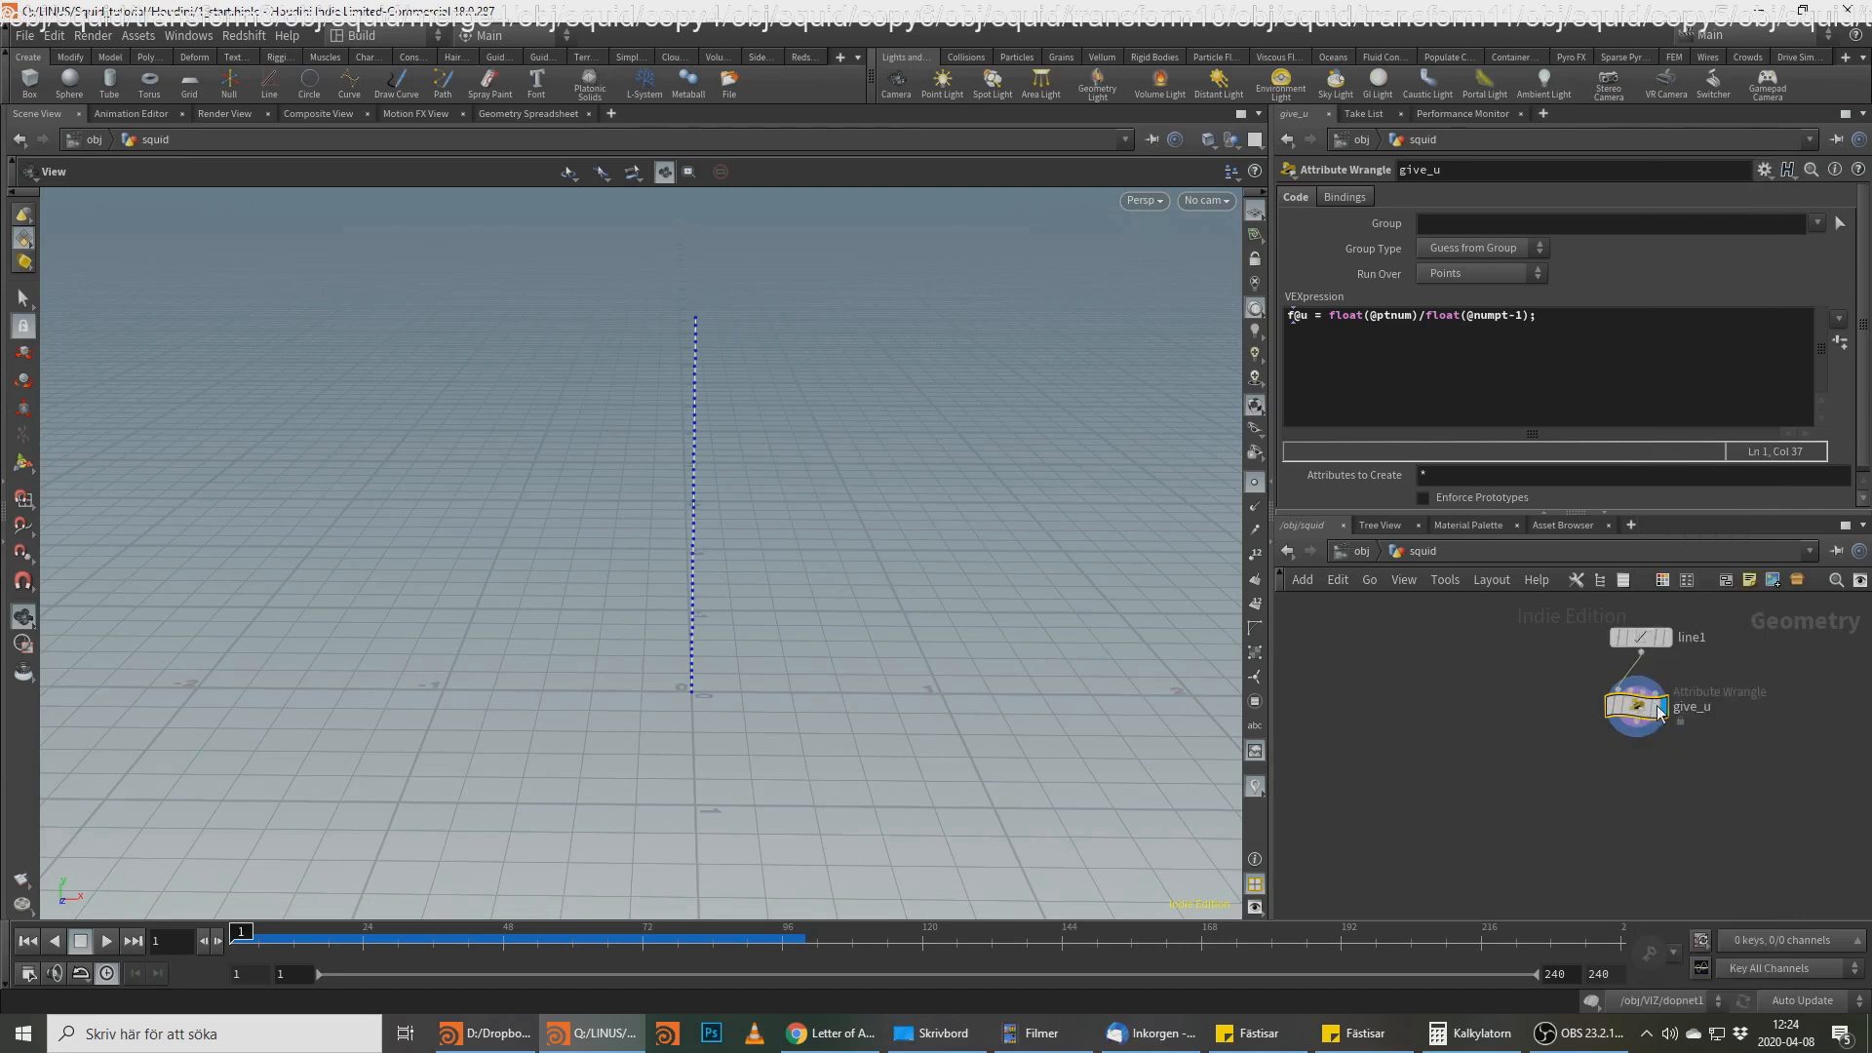
pyautogui.hotkey('ctrl', 's')
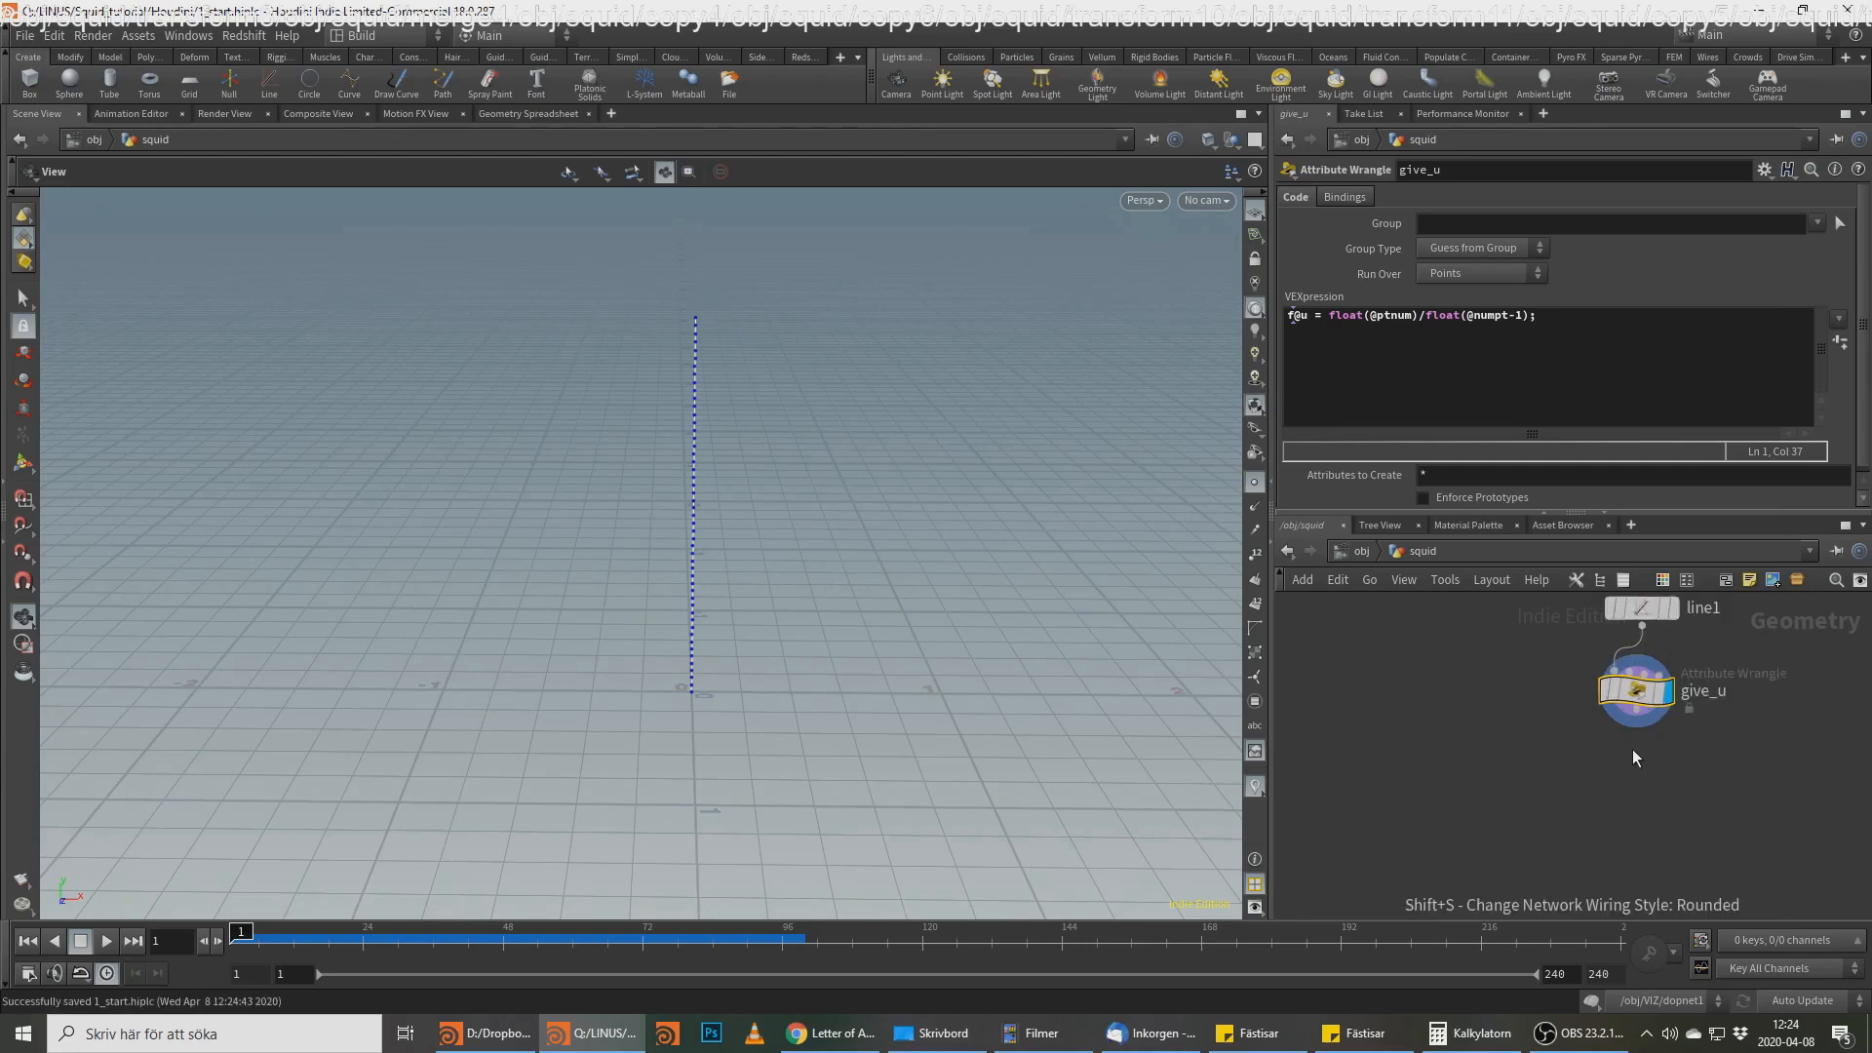
# Step: Add an Attribute Wrangle node below give_u, wired to its output
pyautogui.scroll(2, 1636, 758)
pyautogui.moveTo(1648, 681)
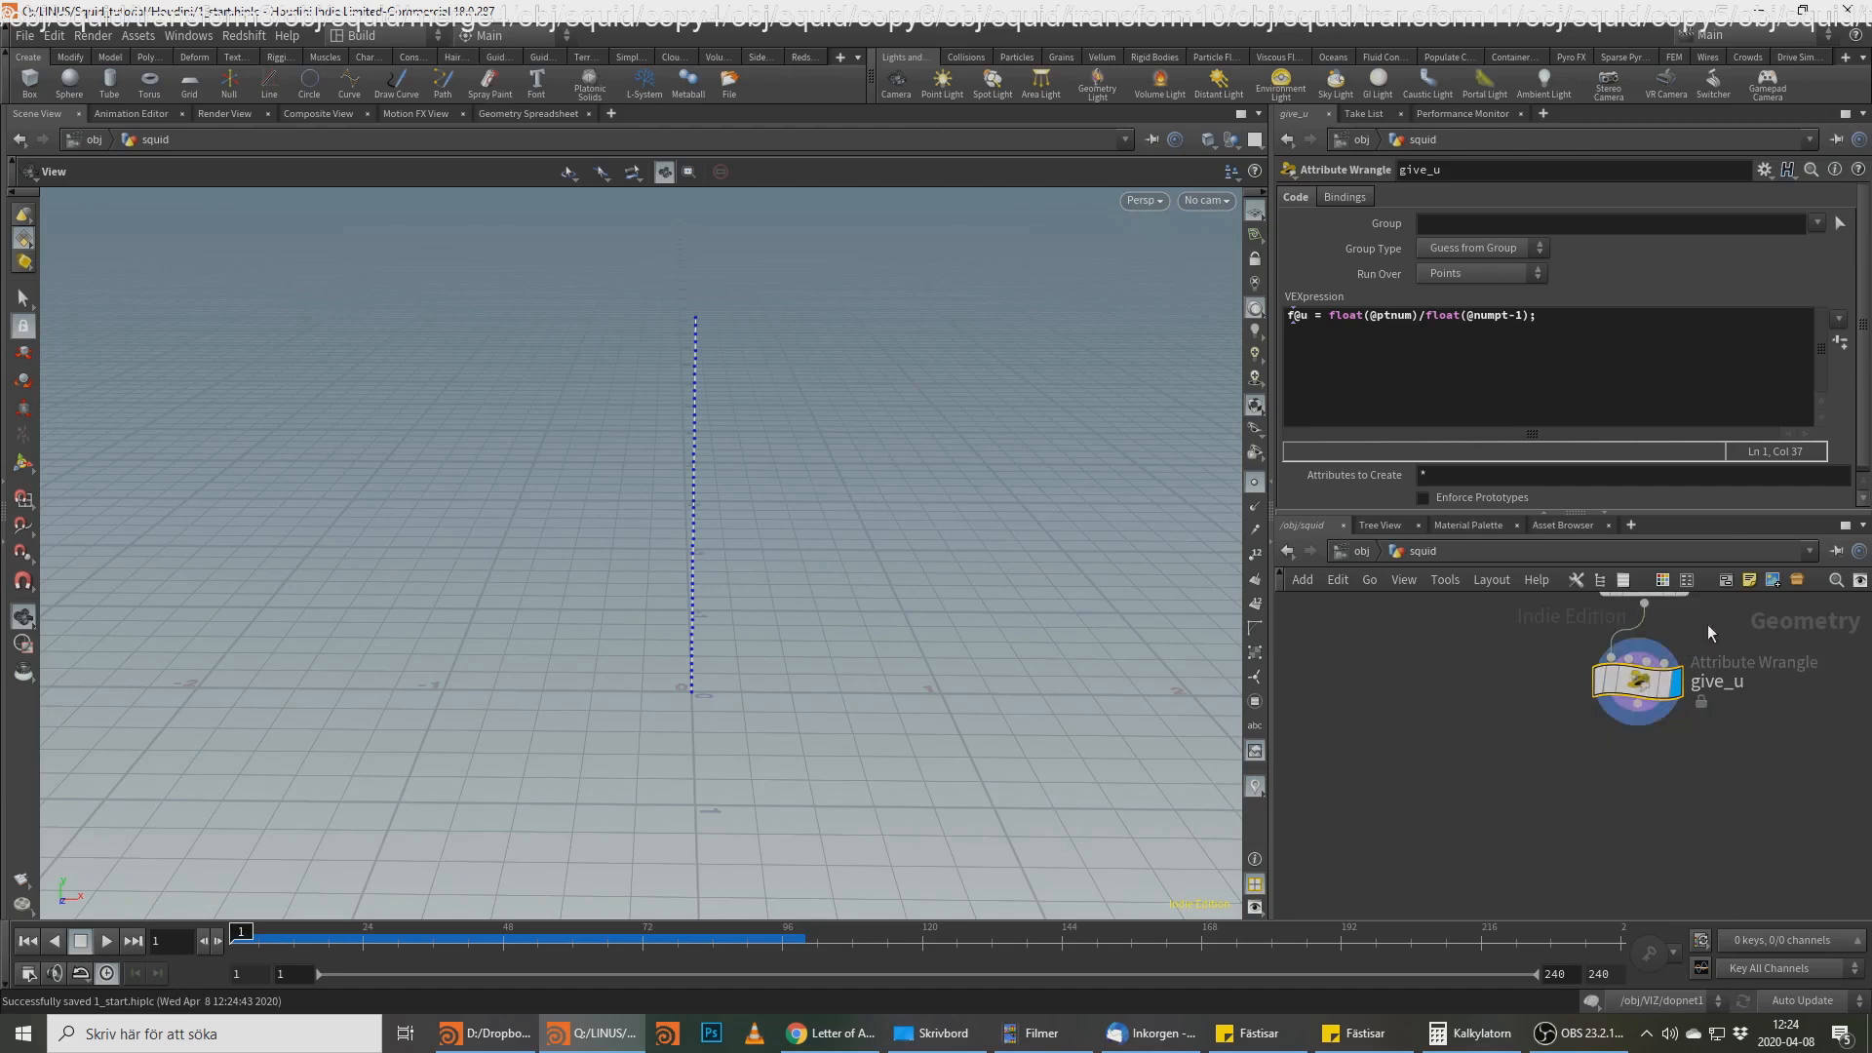
pyautogui.moveTo(1496, 700); pyautogui.dragTo(1490, 846, button='middle')
pyautogui.scroll(2, 1547, 807)
pyautogui.moveTo(1632, 894); pyautogui.dragTo(1597, 788, button='middle')
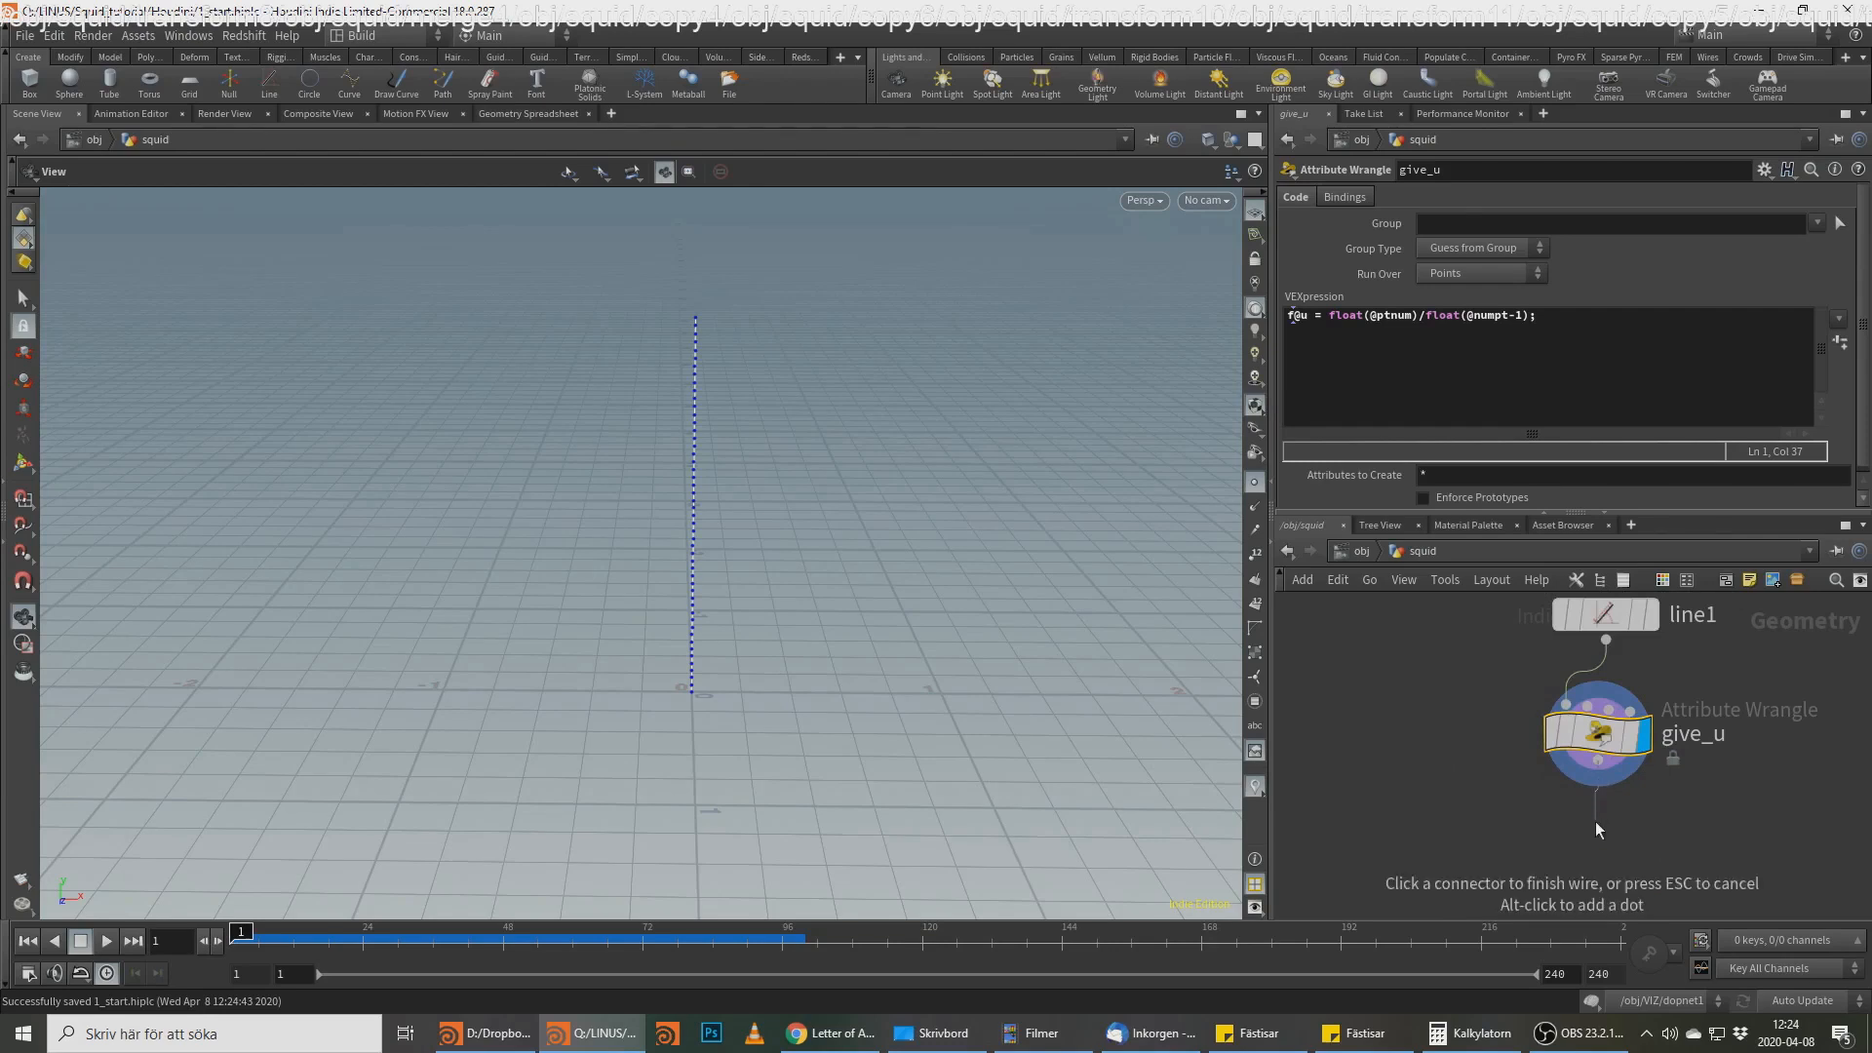
pyautogui.press('Tab')
pyautogui.write('wran')
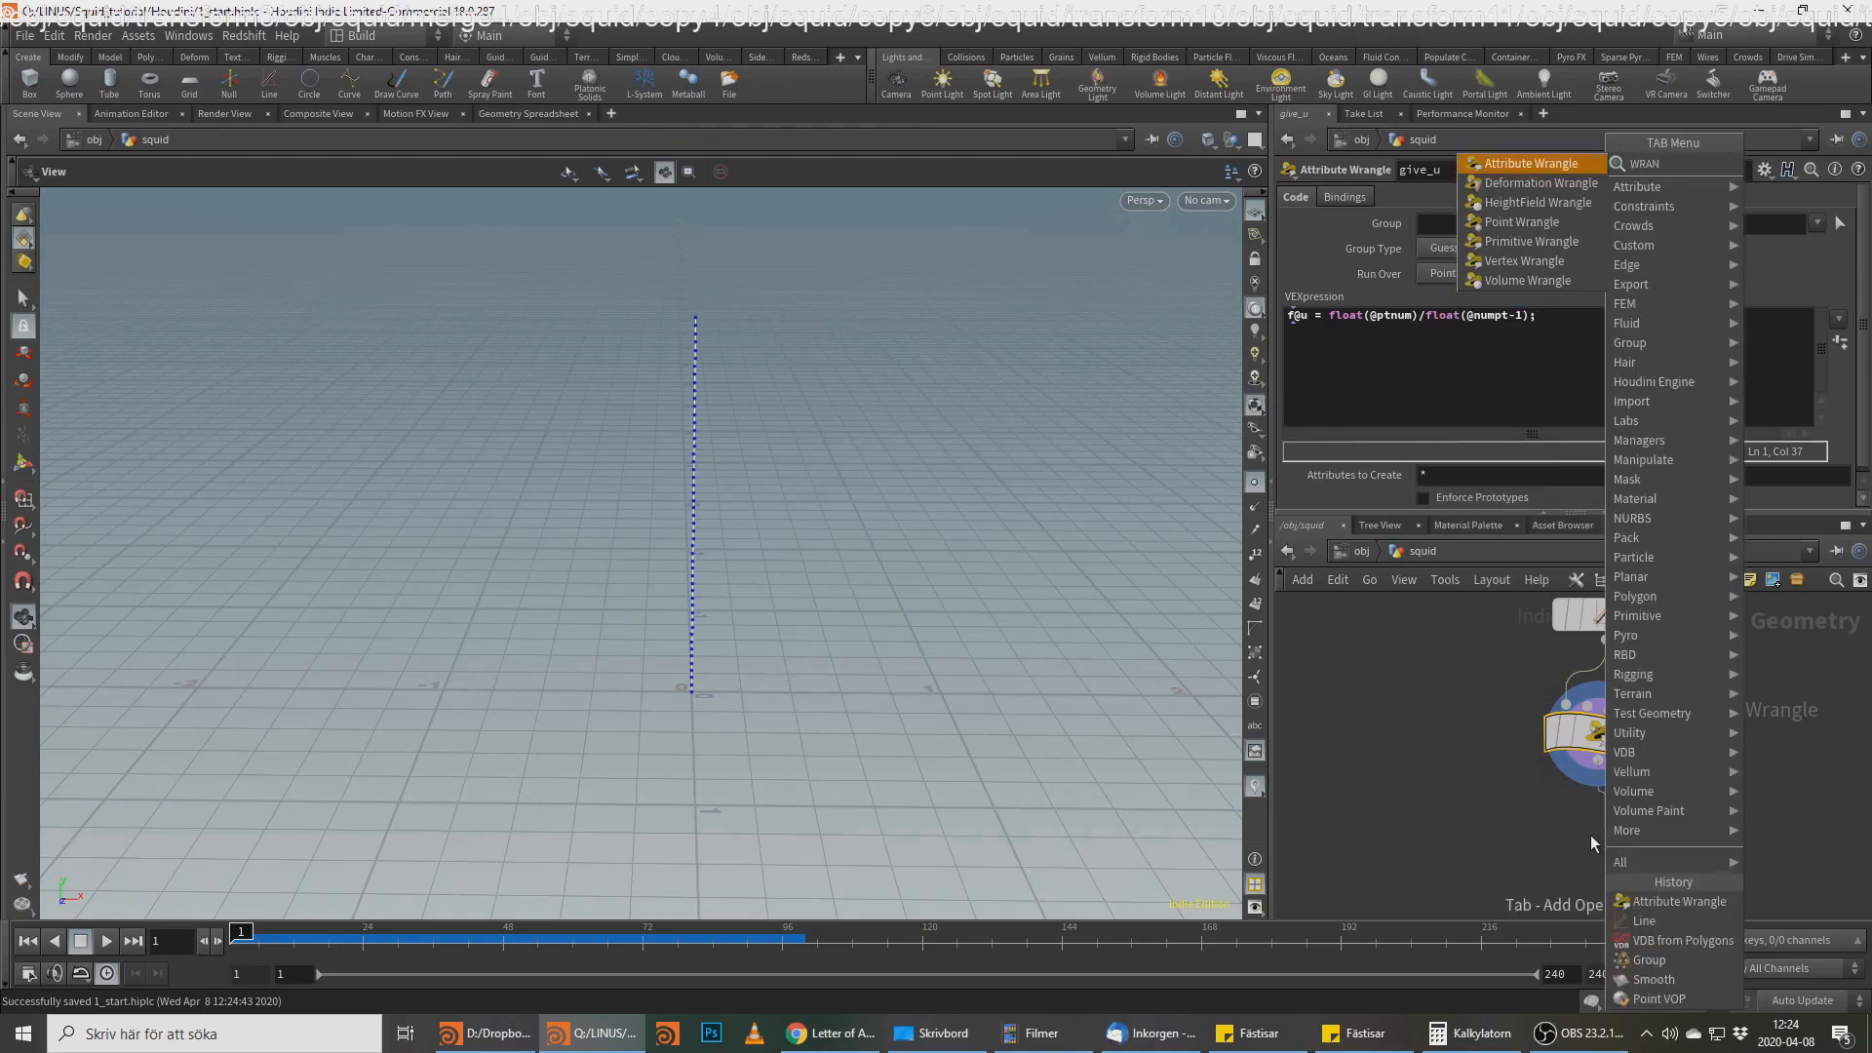
pyautogui.press('Return')
pyautogui.click(1600, 844)
# Step: Rename the new Attribute Wrangle node to set_pscale and display it
pyautogui.click(1709, 847)
pyautogui.doubleClick(1743, 835)
pyautogui.write('SET_PSCAE')
pyautogui.press('BackSpace')
pyautogui.press('BackSpace')
pyautogui.press('BackSpace')
pyautogui.press('BackSpace')
pyautogui.press('BackSpace')
pyautogui.press('BackSpace')
pyautogui.press('BackSpace')
pyautogui.press('BackSpace')
pyautogui.press('BackSpace')
pyautogui.write('set_pscale')
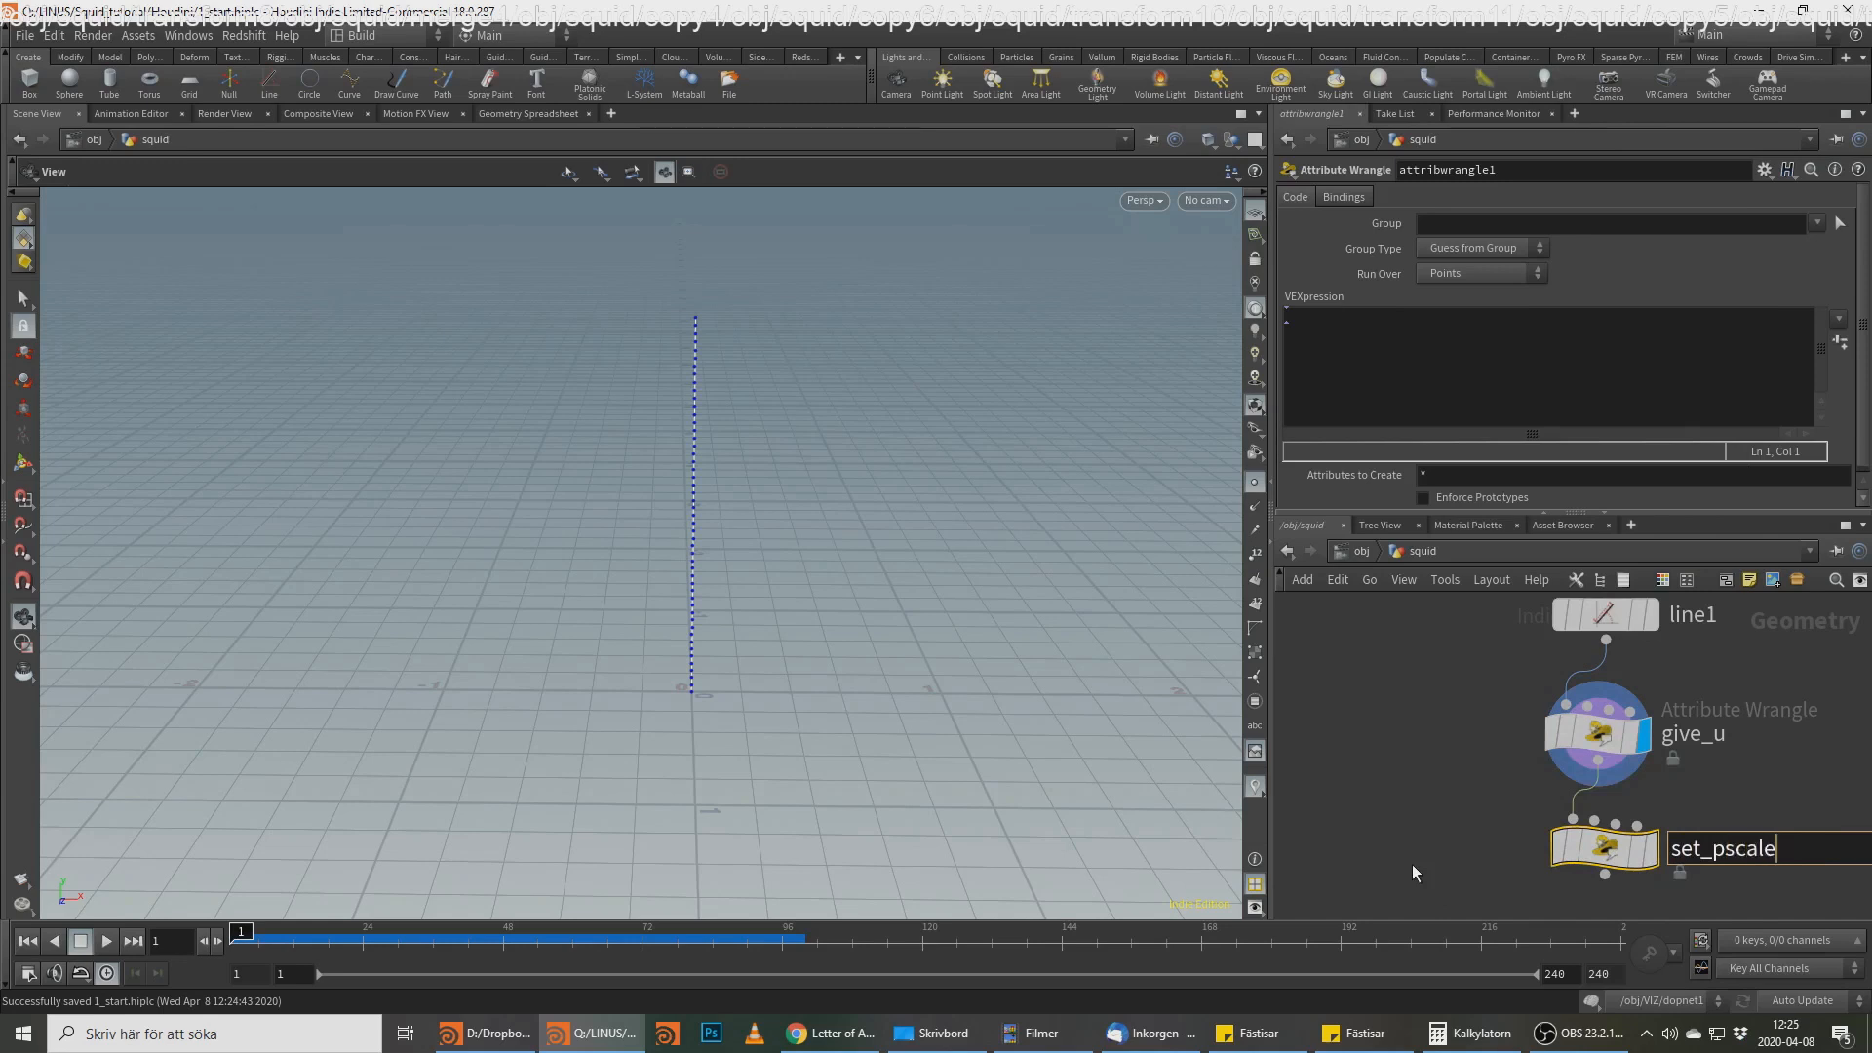
pyautogui.press('Return')
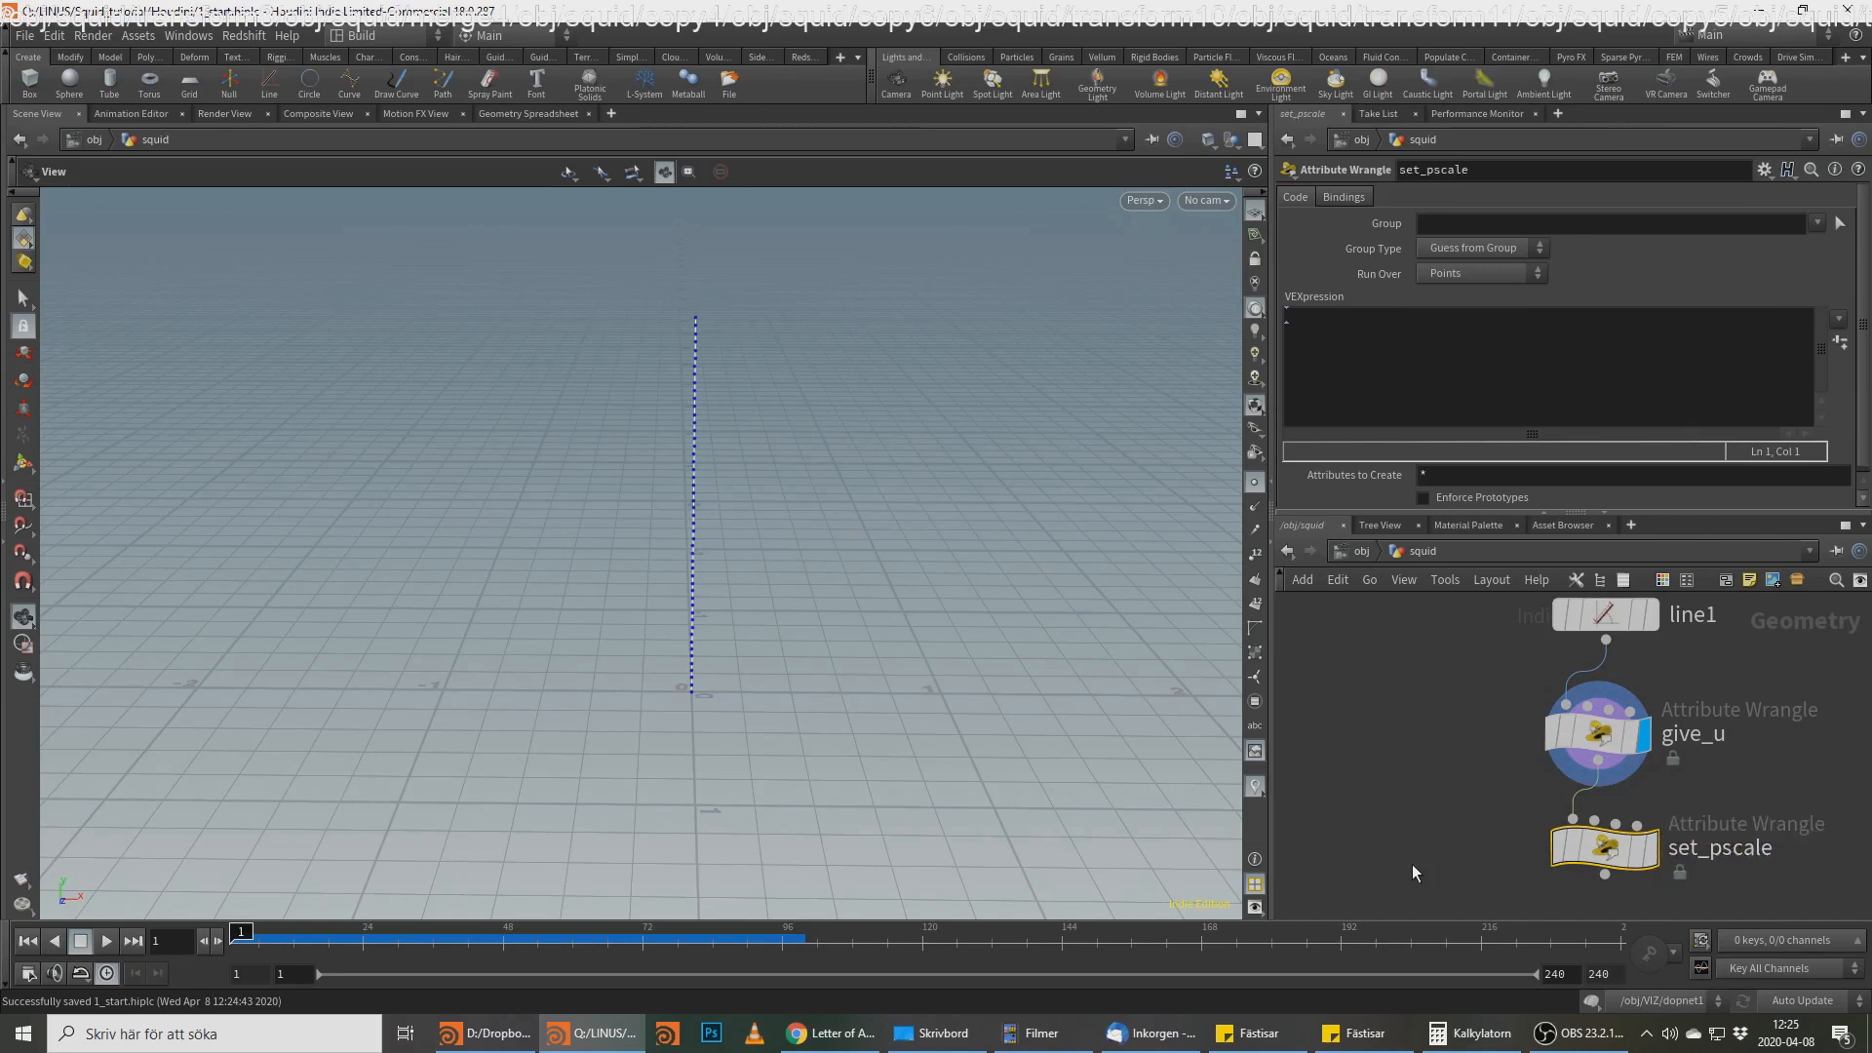
pyautogui.click(1649, 848)
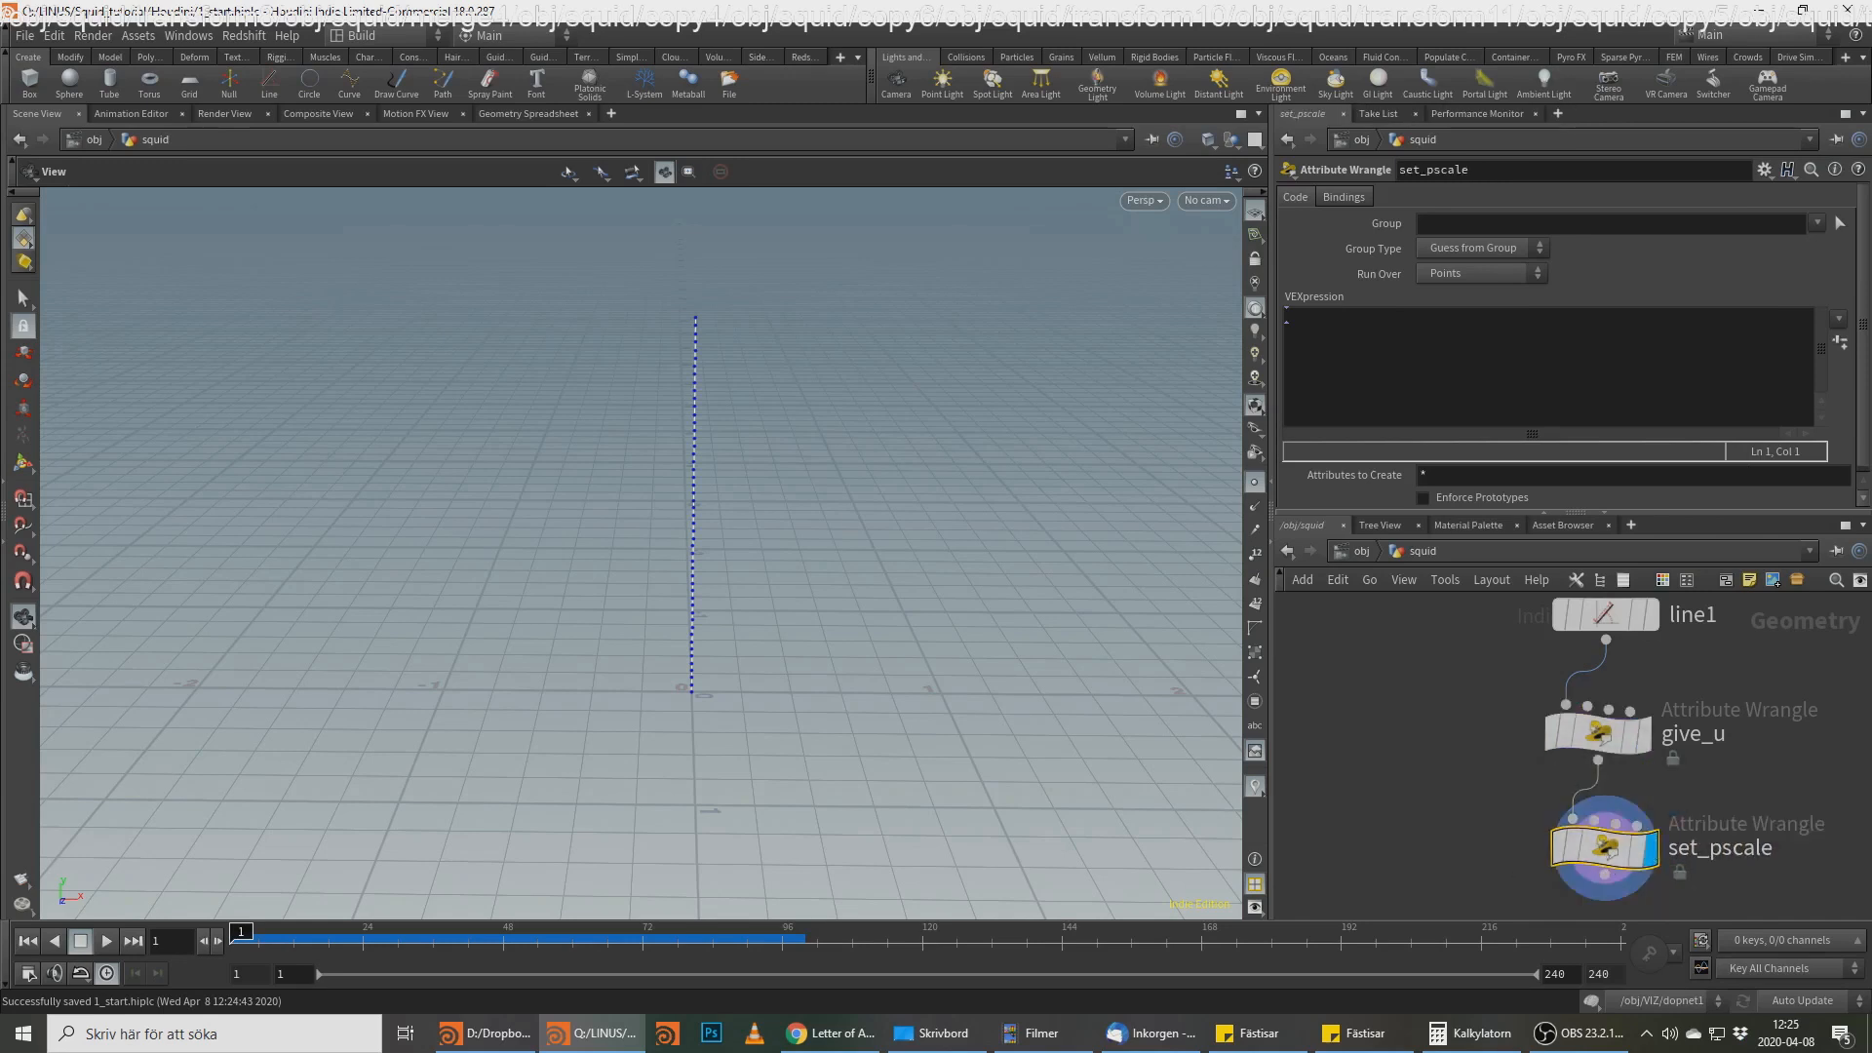
# Step: Write f@pscale = chramp("pscale",@u) * chf("multi"); as the wrangle's VEXpression and create its spare parameters
pyautogui.hotkey('alt', 'Tab')
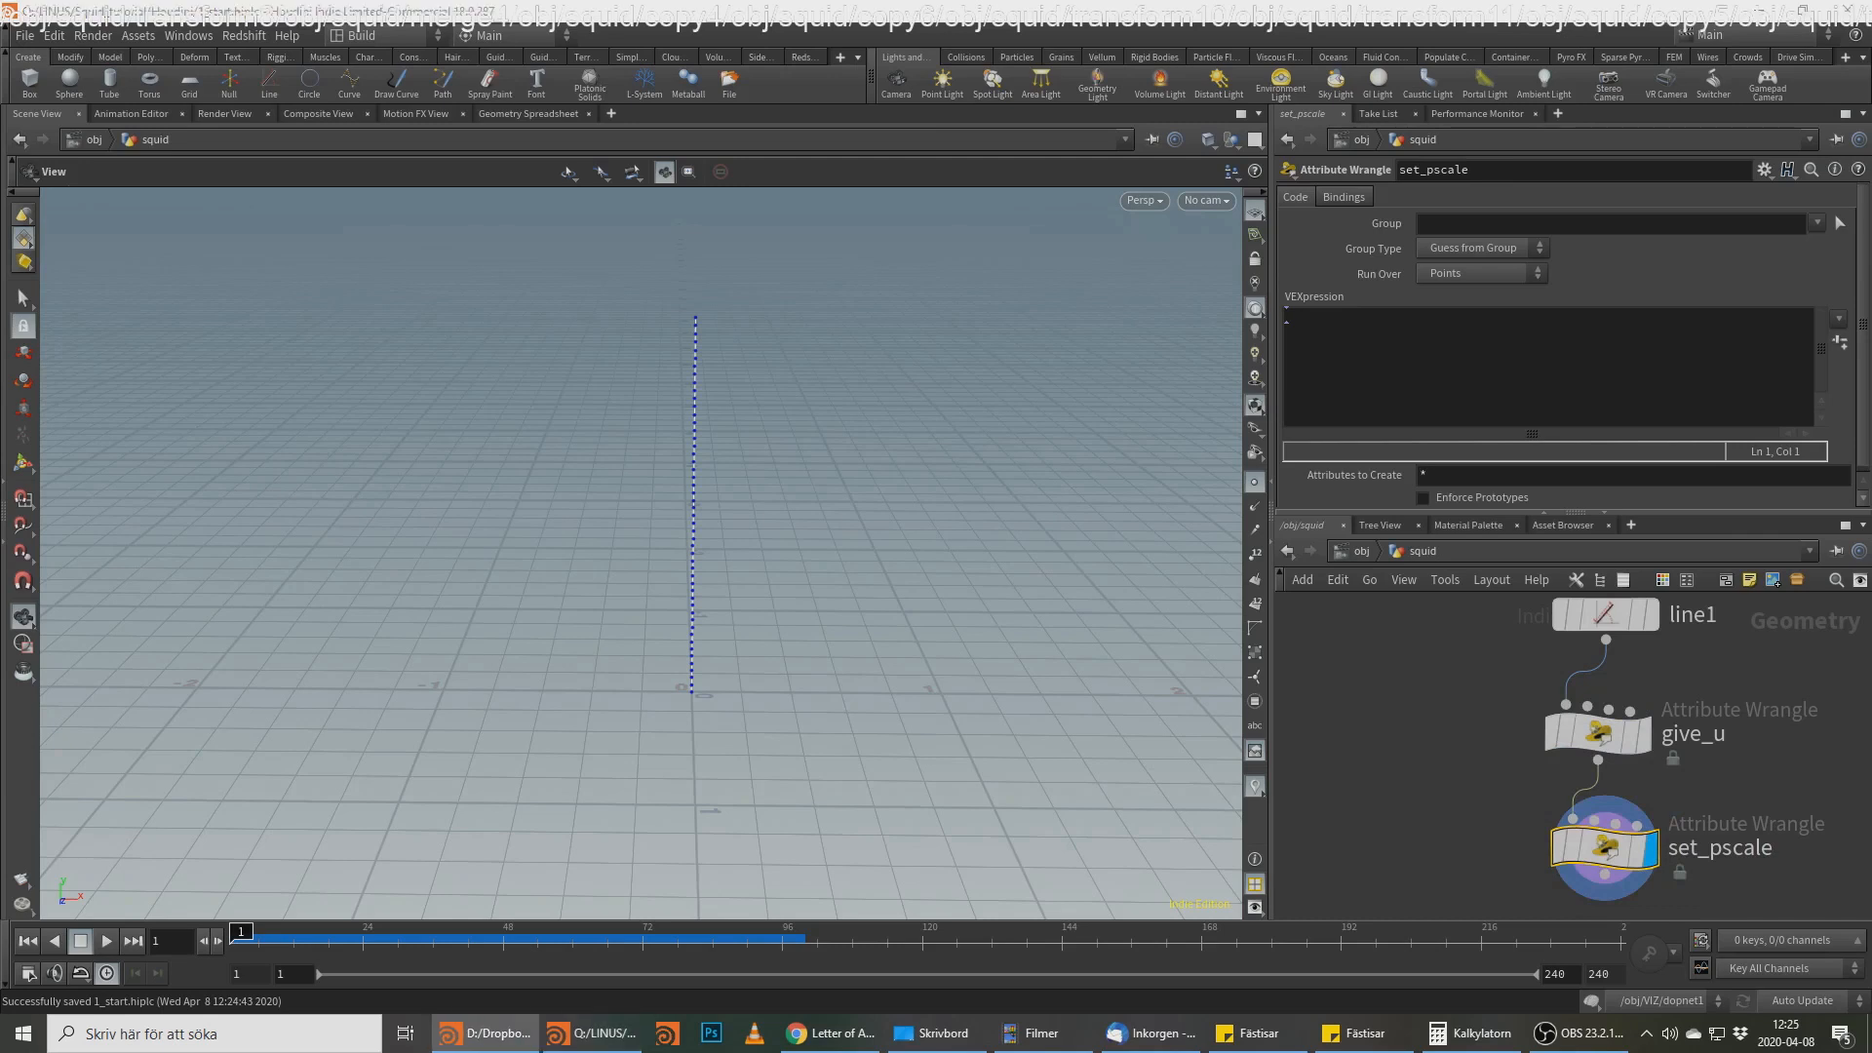
pyautogui.click(1363, 331)
pyautogui.write('f@psca')
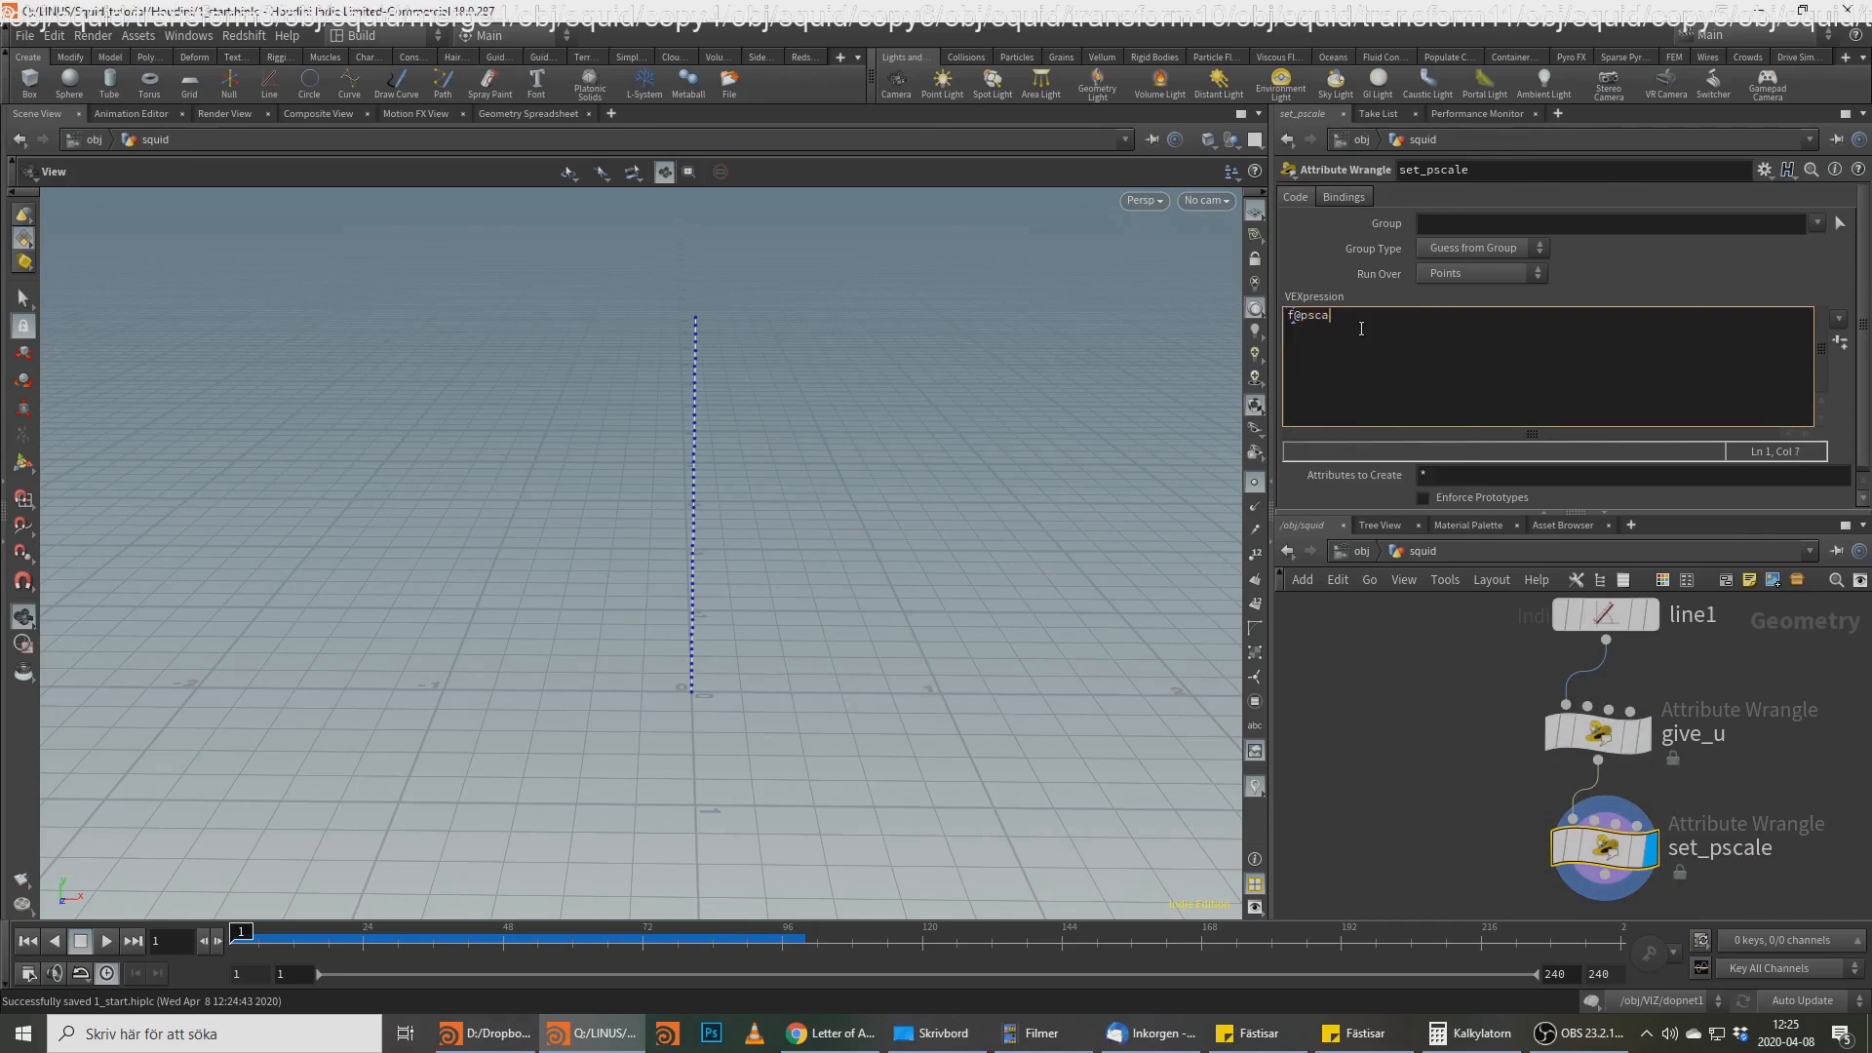
pyautogui.write('le = chramp')
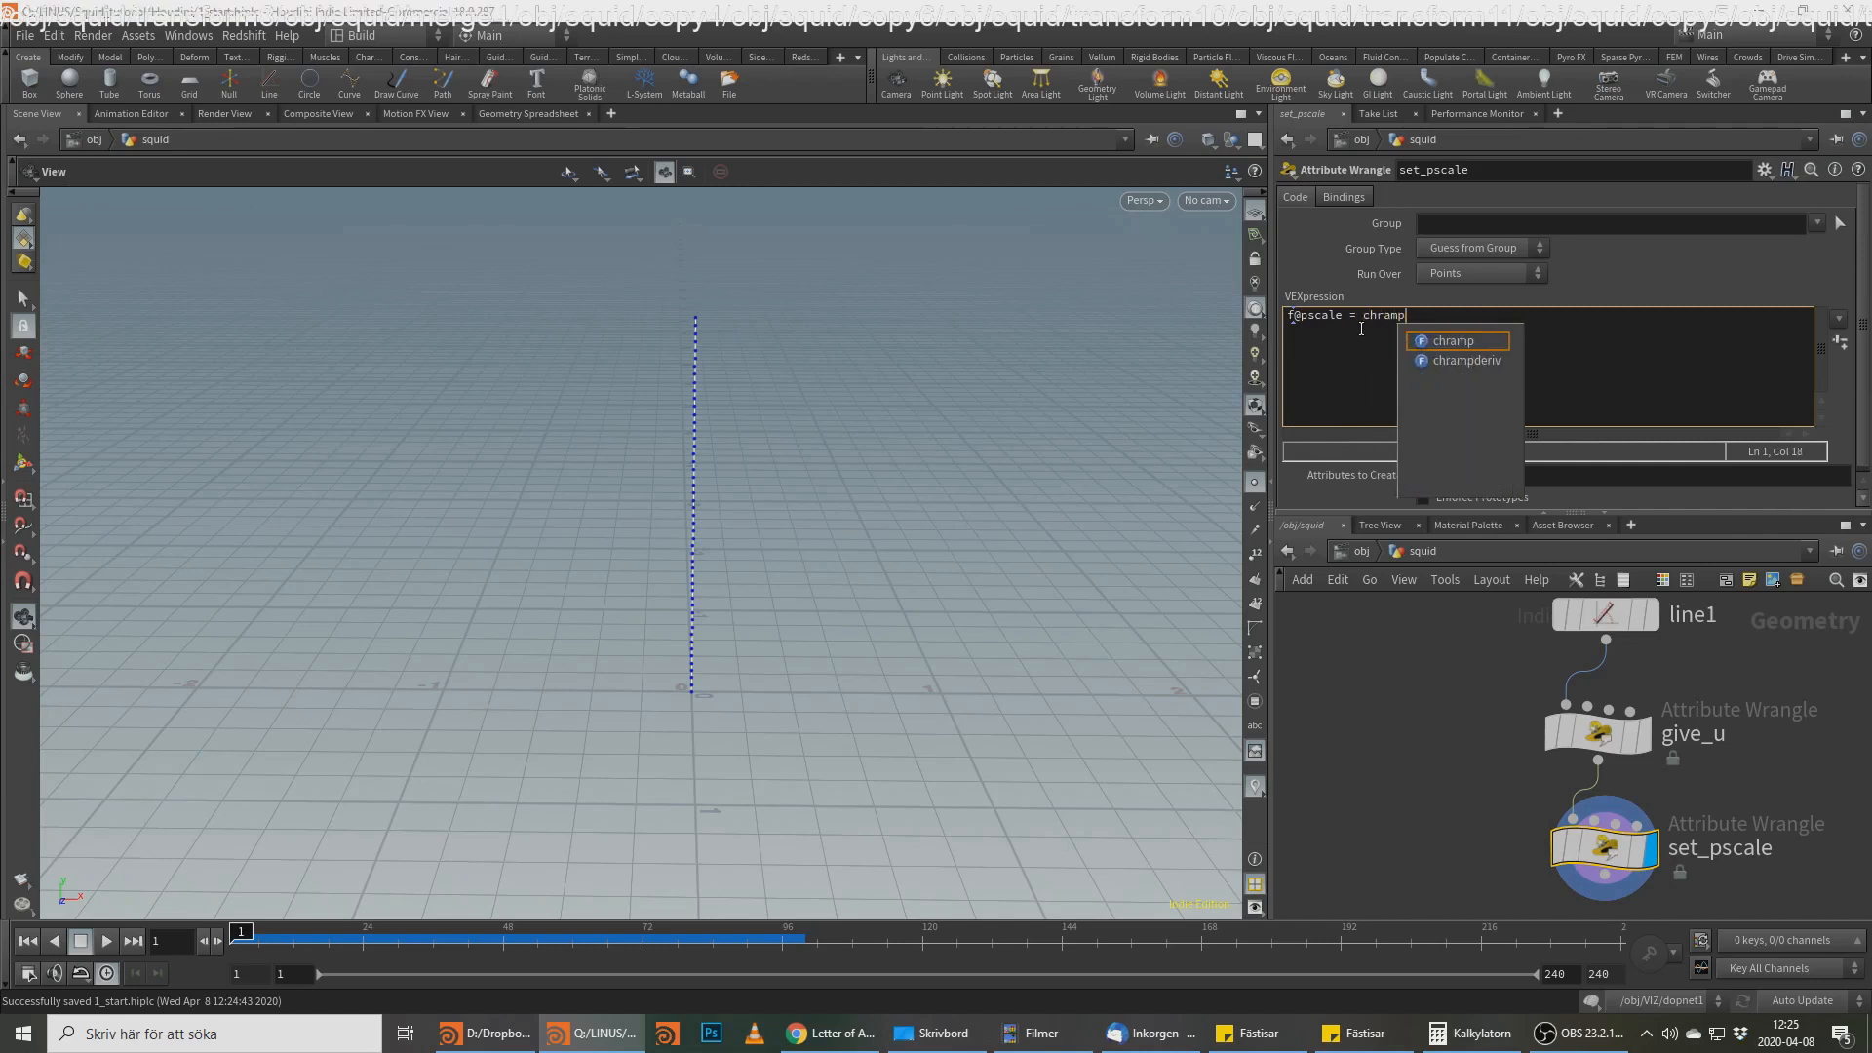
pyautogui.write('()"')
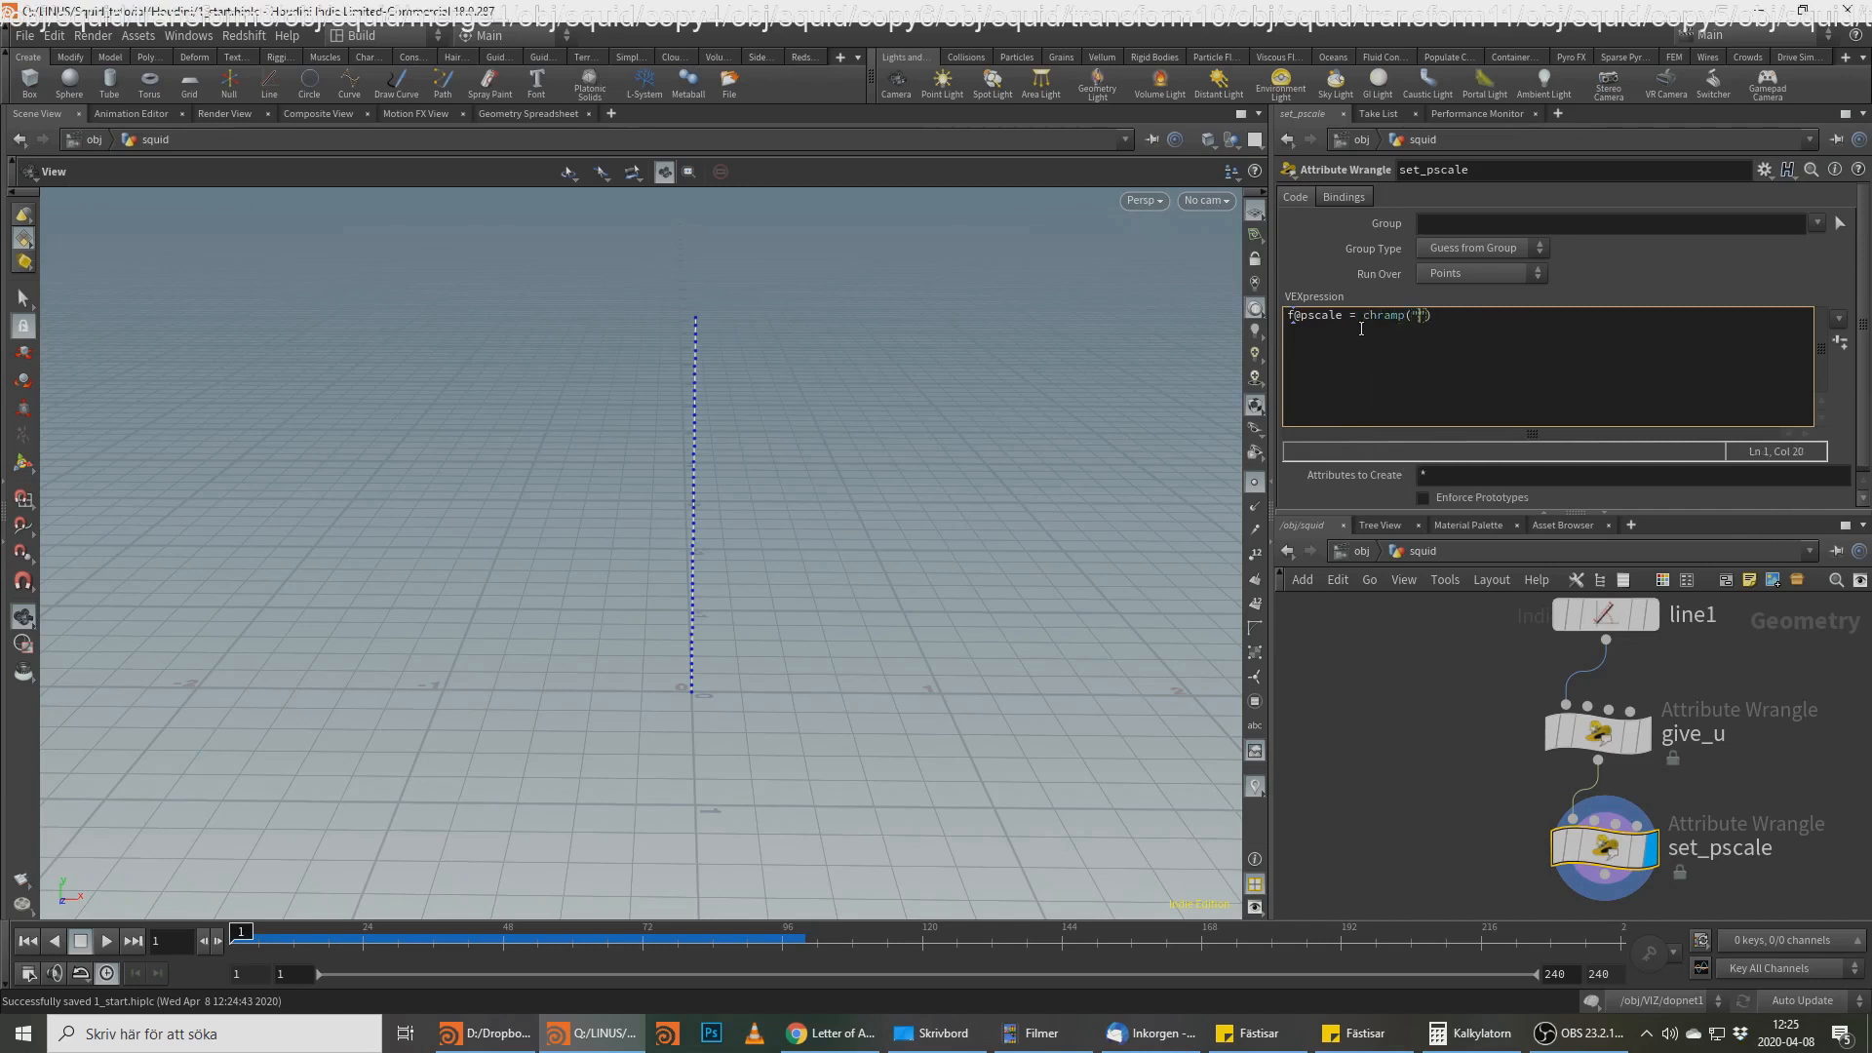
pyautogui.write('pscale')
pyautogui.write(',@u) * chf("multi')
pyautogui.write(');')
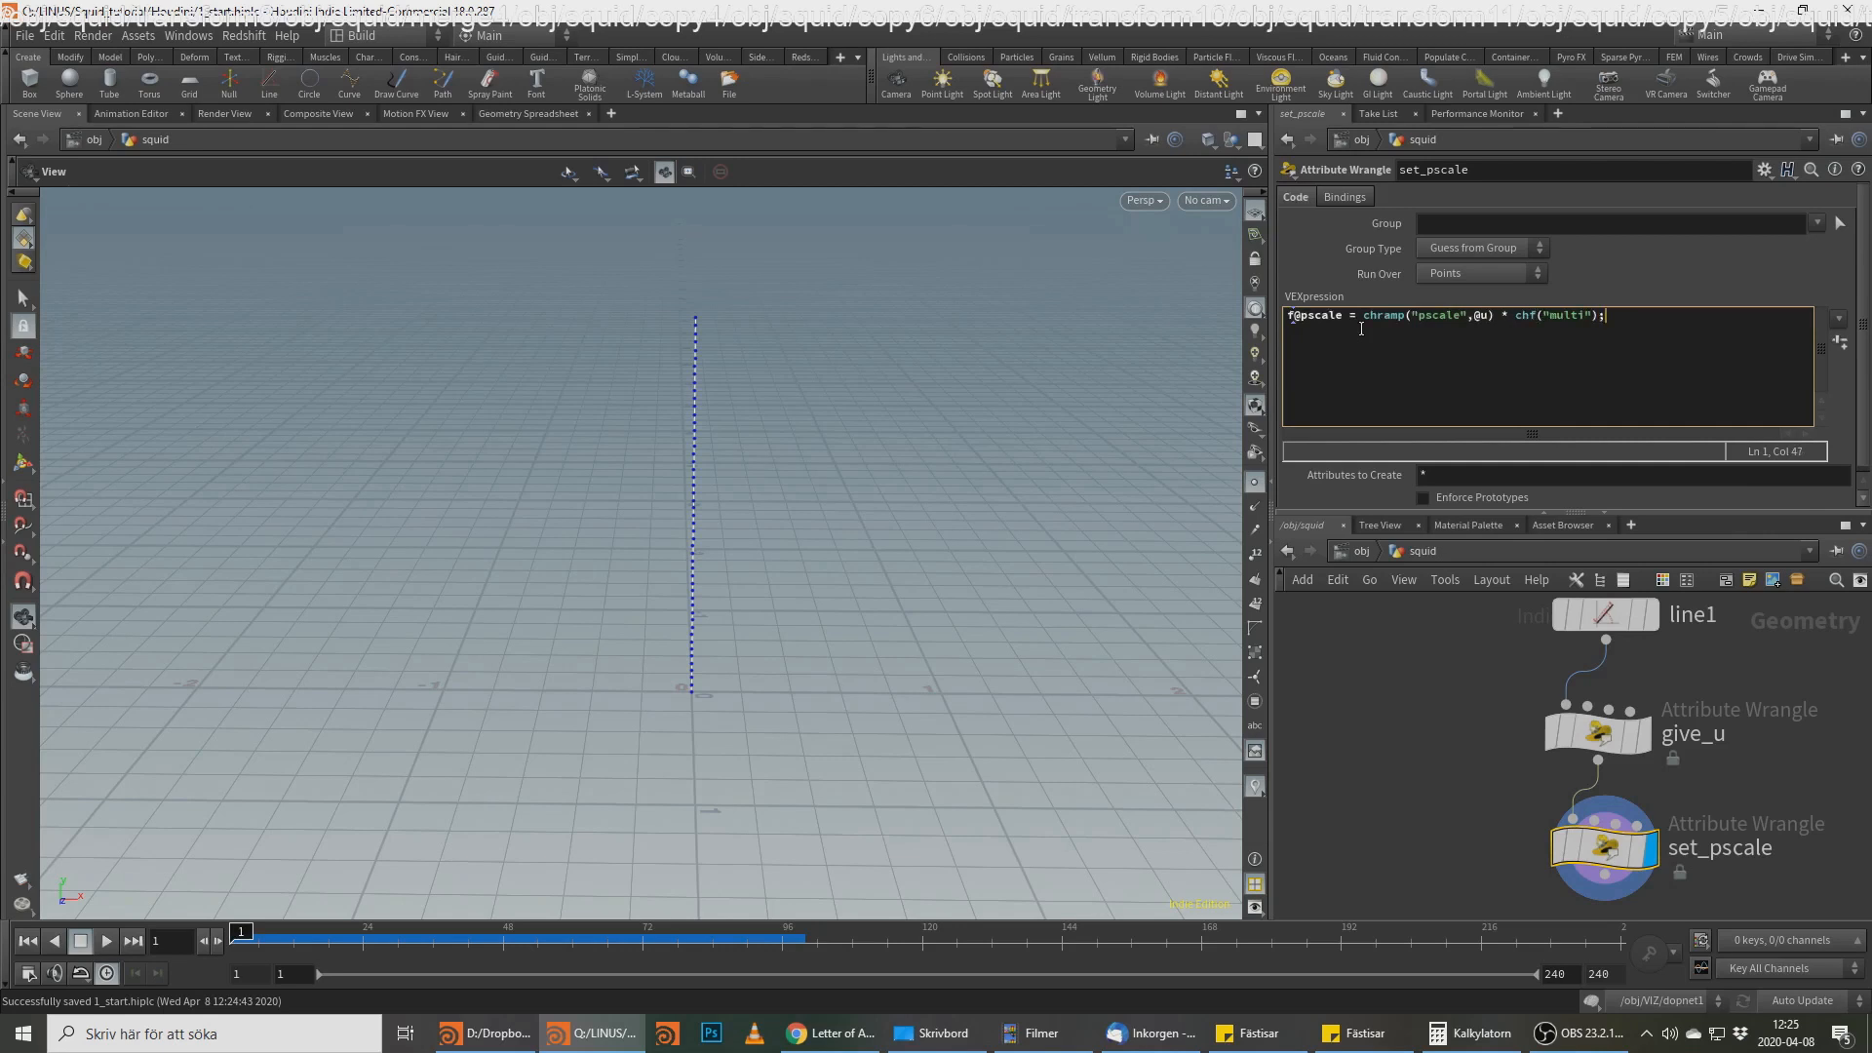
pyautogui.click(1839, 342)
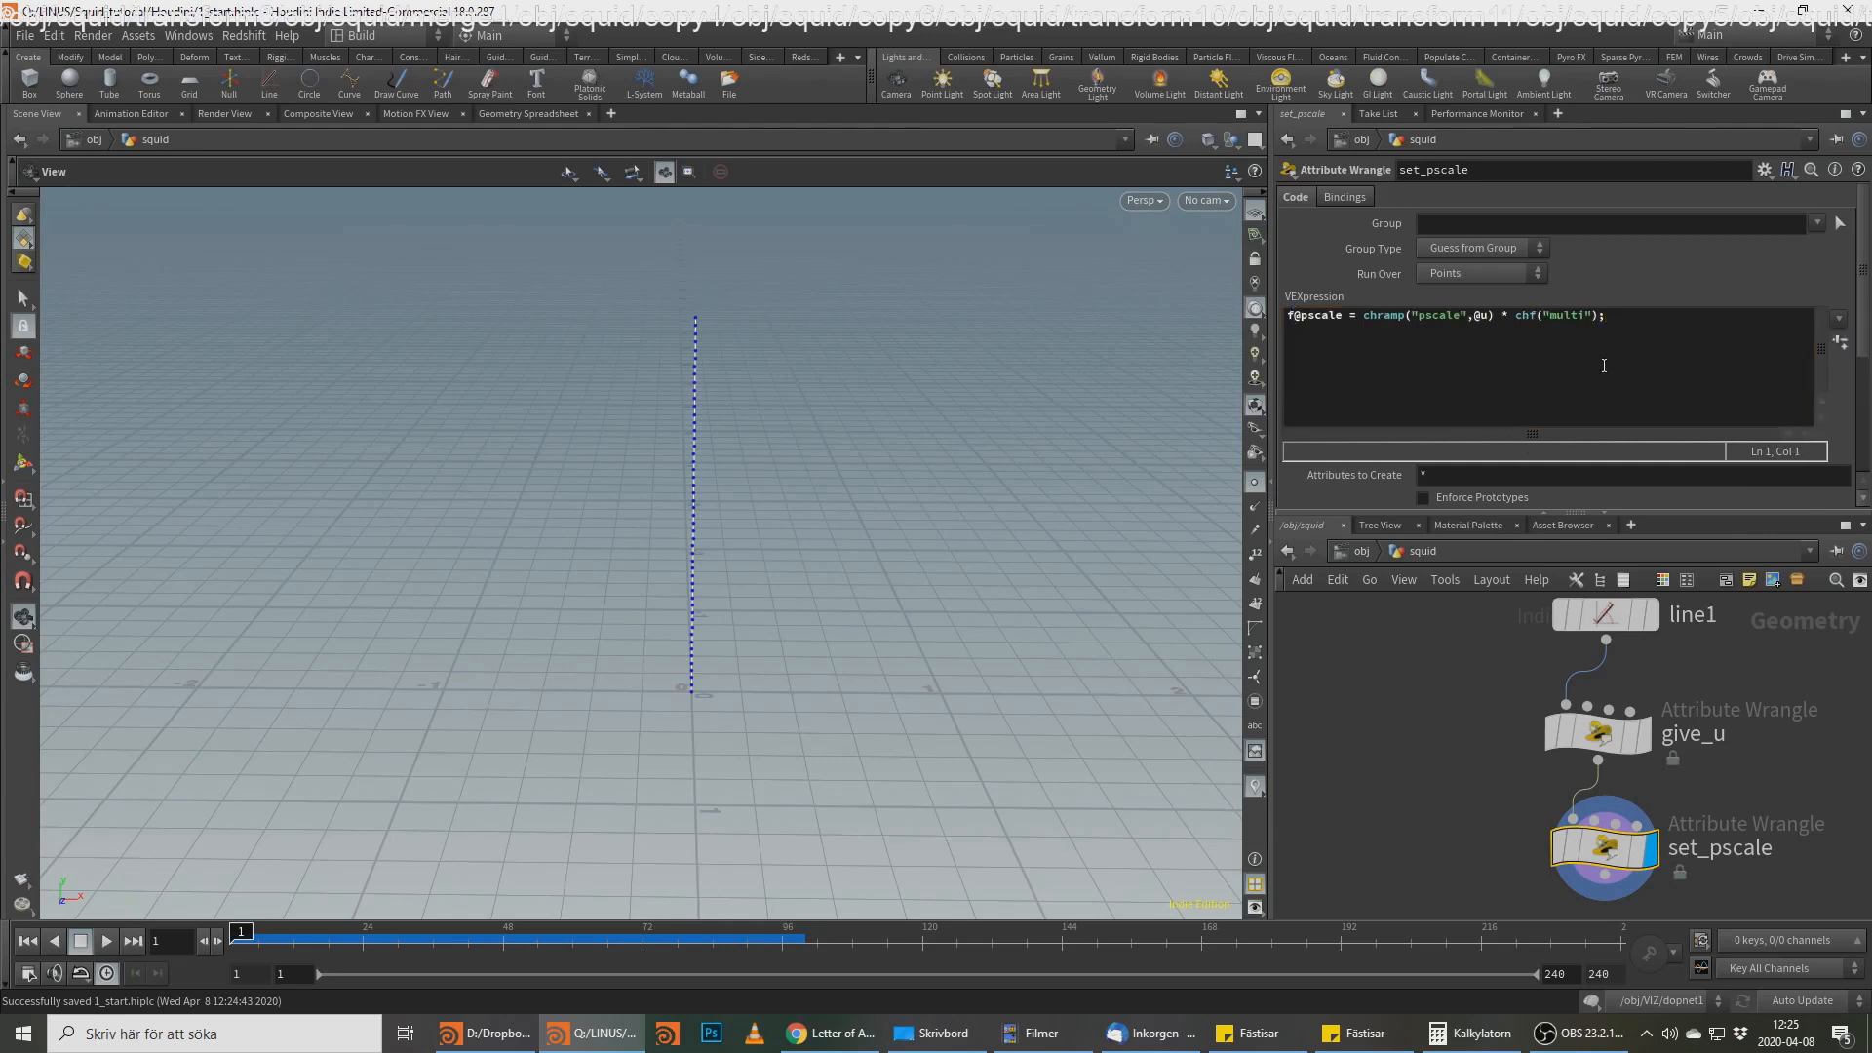
# Step: Set Multi to 0.3 and raise the first point of the Pscale ramp to a value of 1
pyautogui.scroll(-5, 1561, 342)
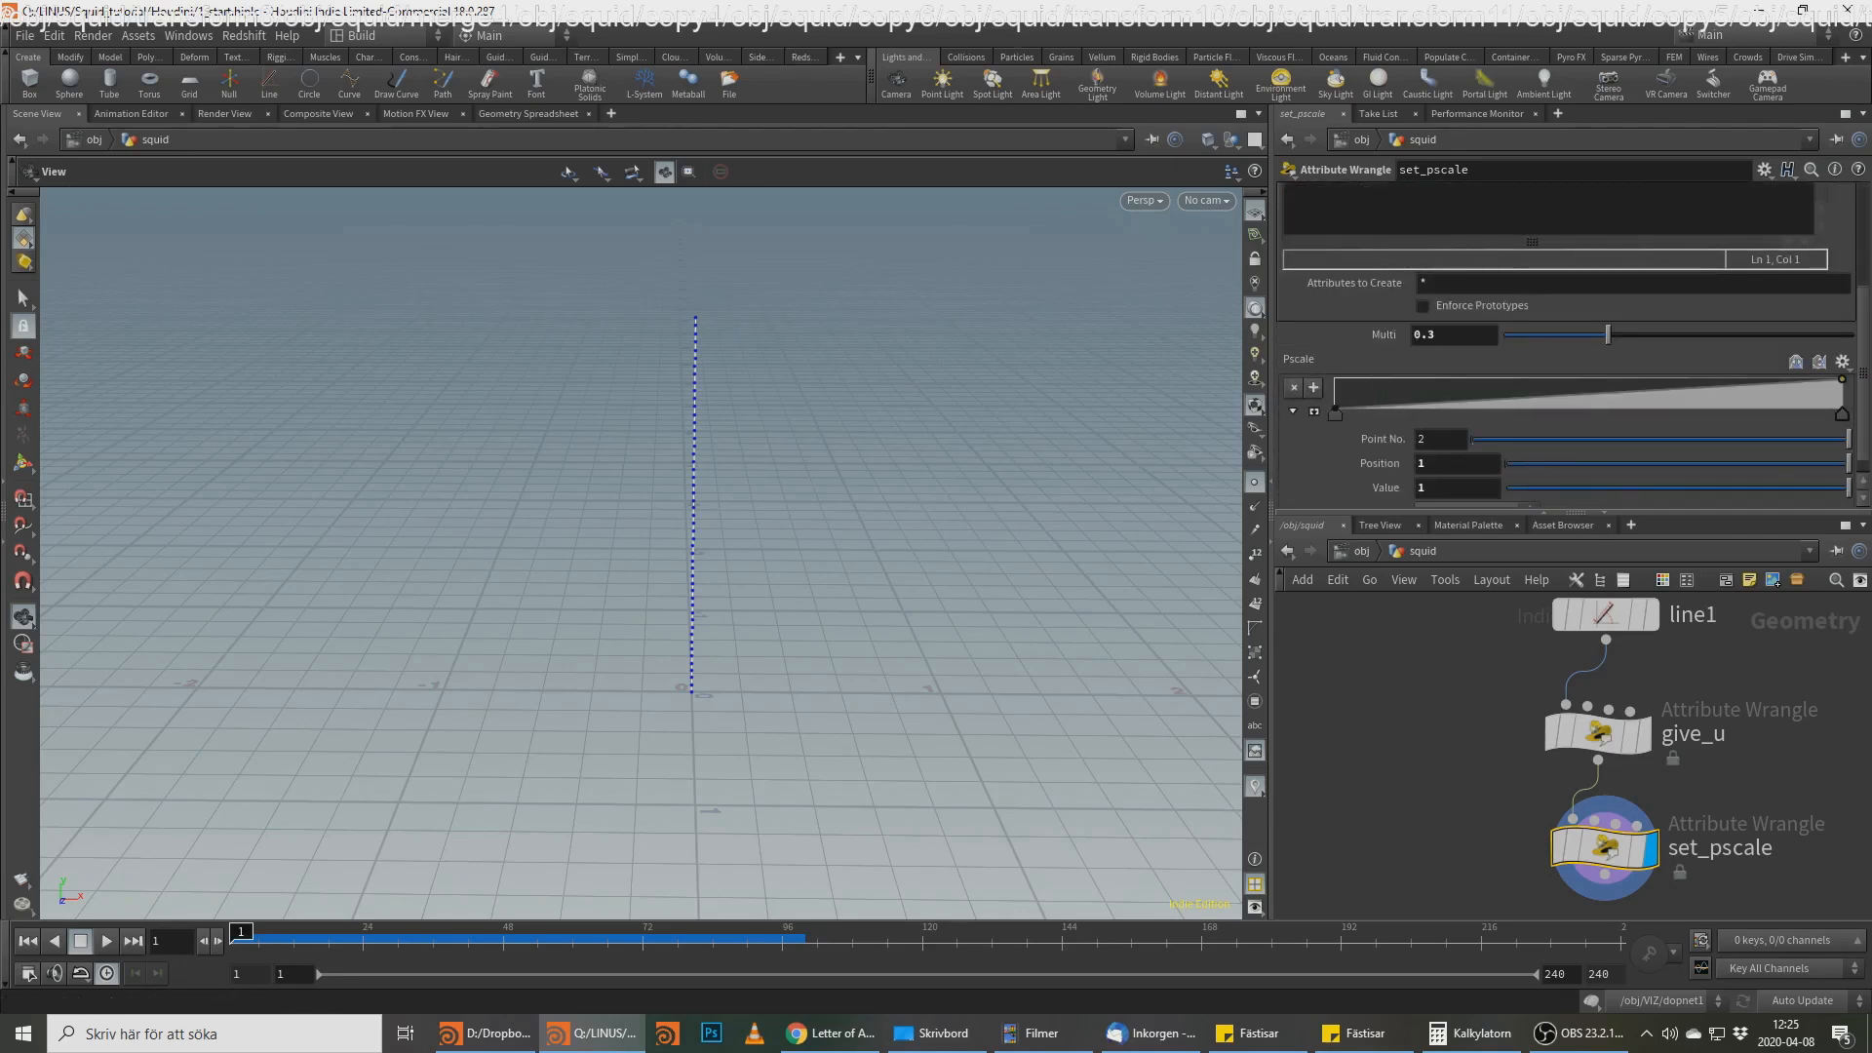
pyautogui.moveTo(1336, 405); pyautogui.dragTo(1389, 372)
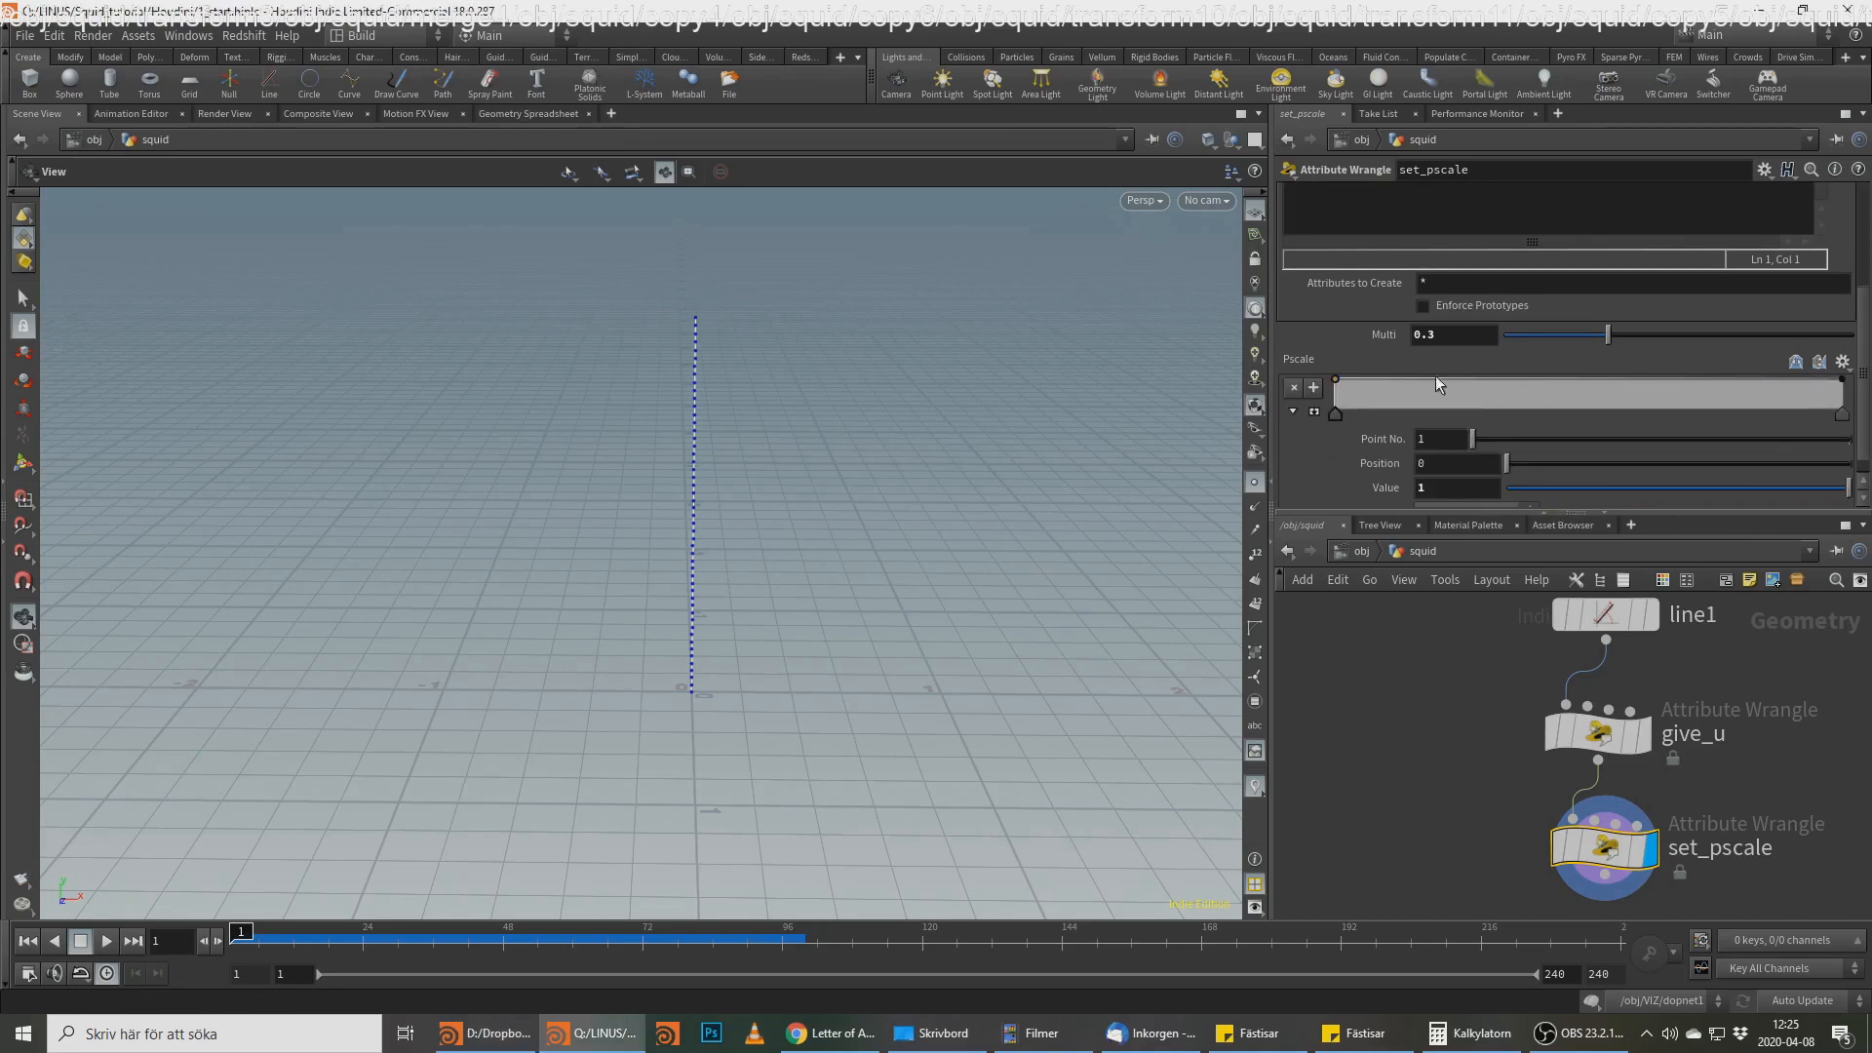
pyautogui.click(1392, 380)
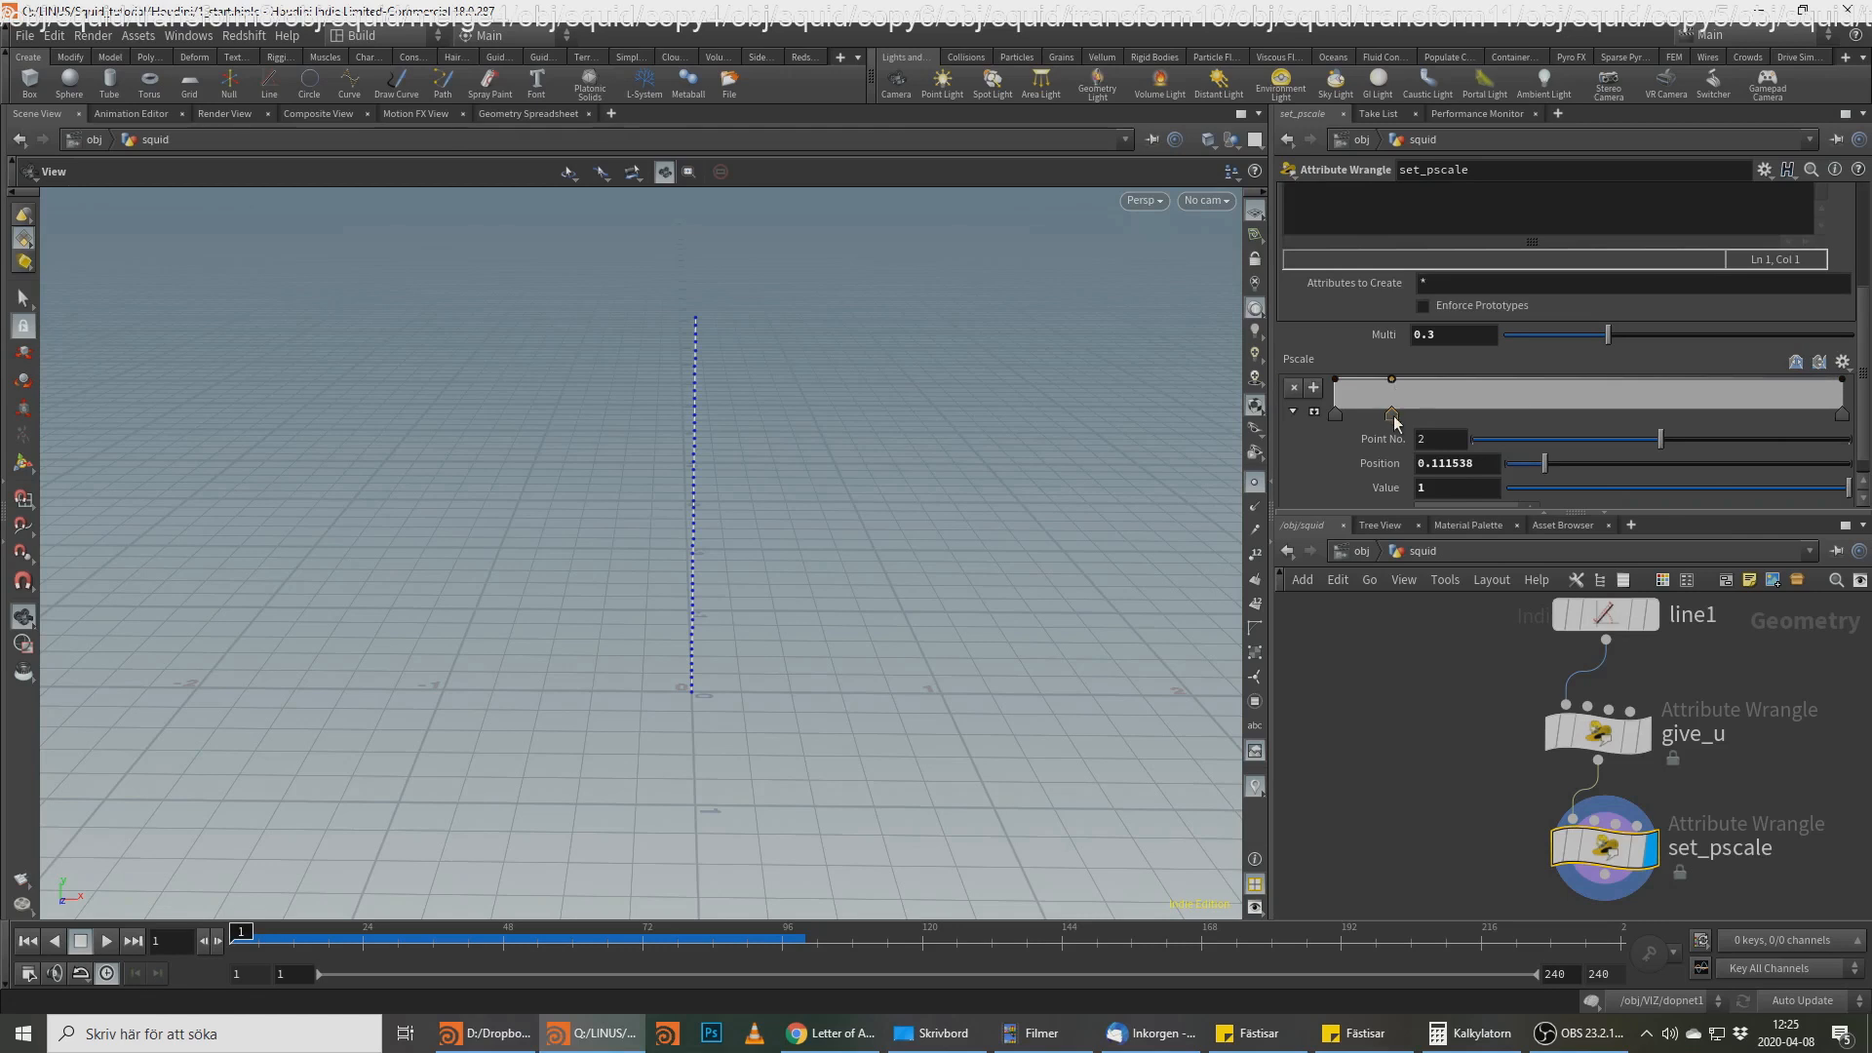
pyautogui.hotkey('ctrl', 'z')
# Step: Set the interpolation of the Pscale ramp's first and last points to Bezier
pyautogui.rightClick(1336, 421)
pyautogui.moveTo(1342, 427)
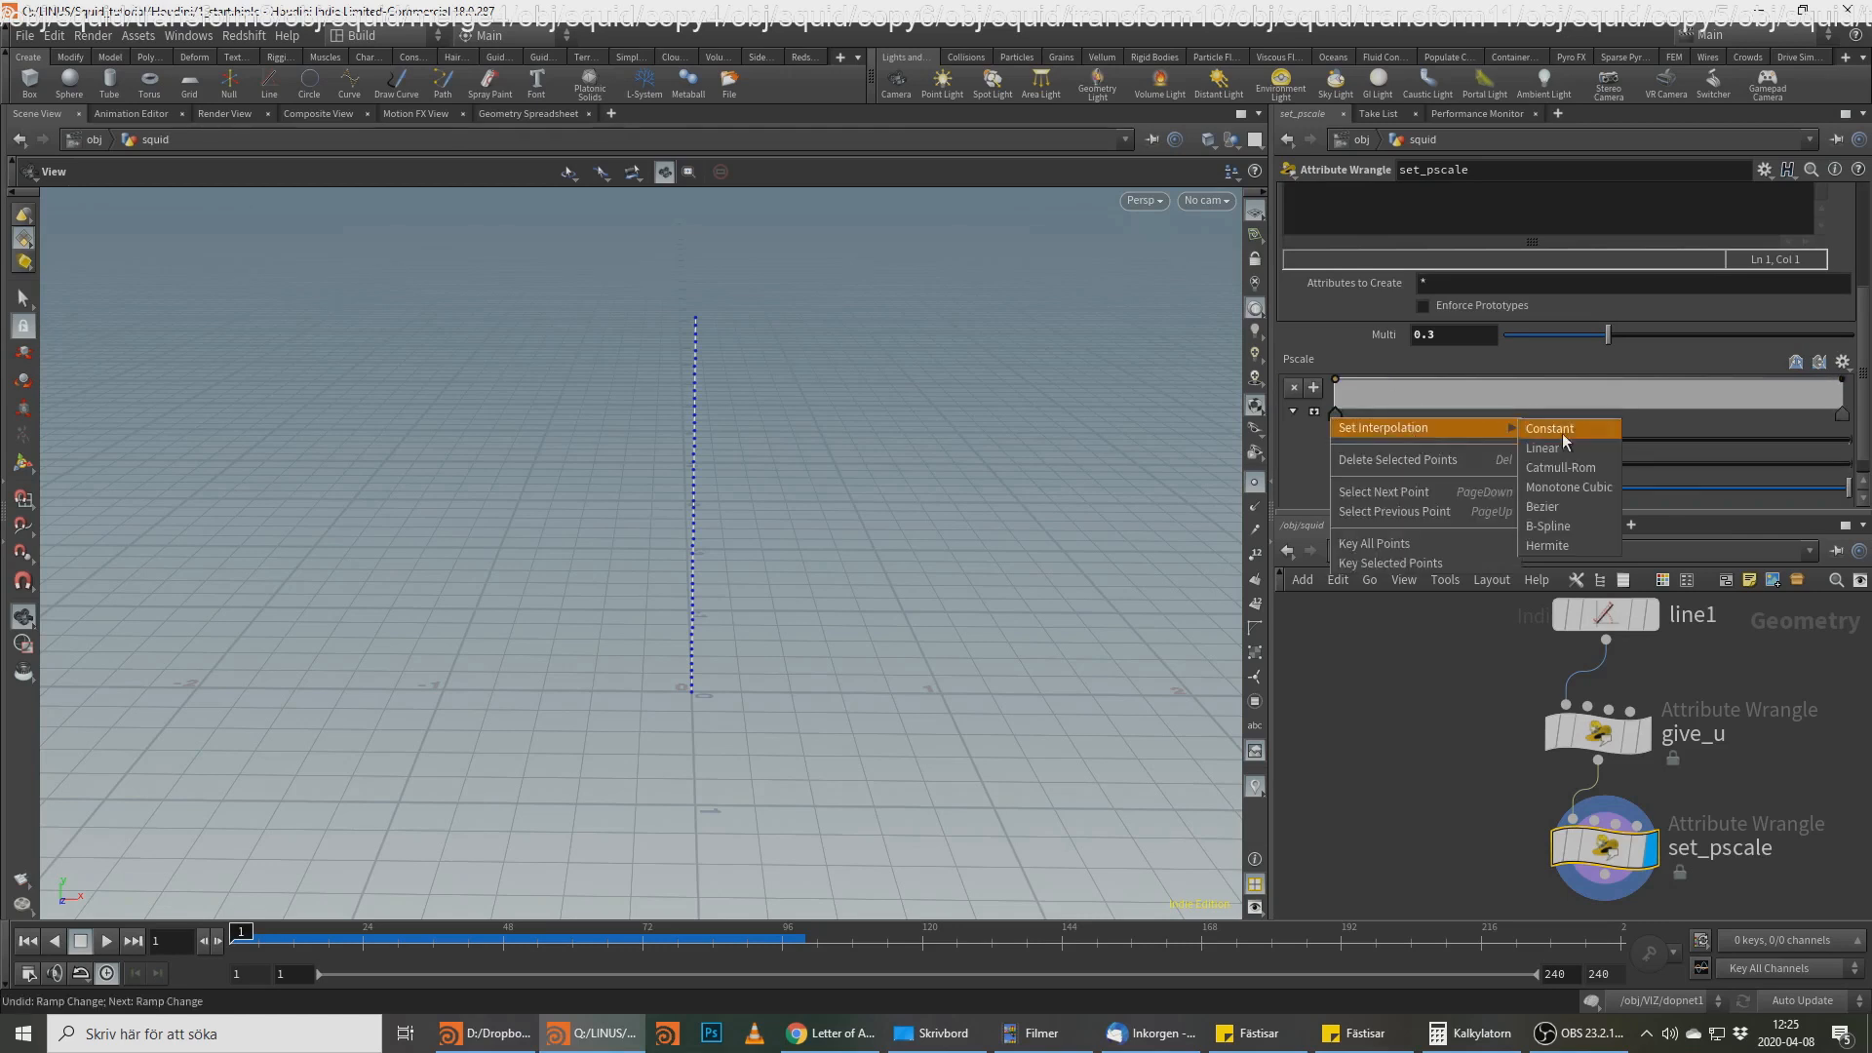
pyautogui.click(1576, 508)
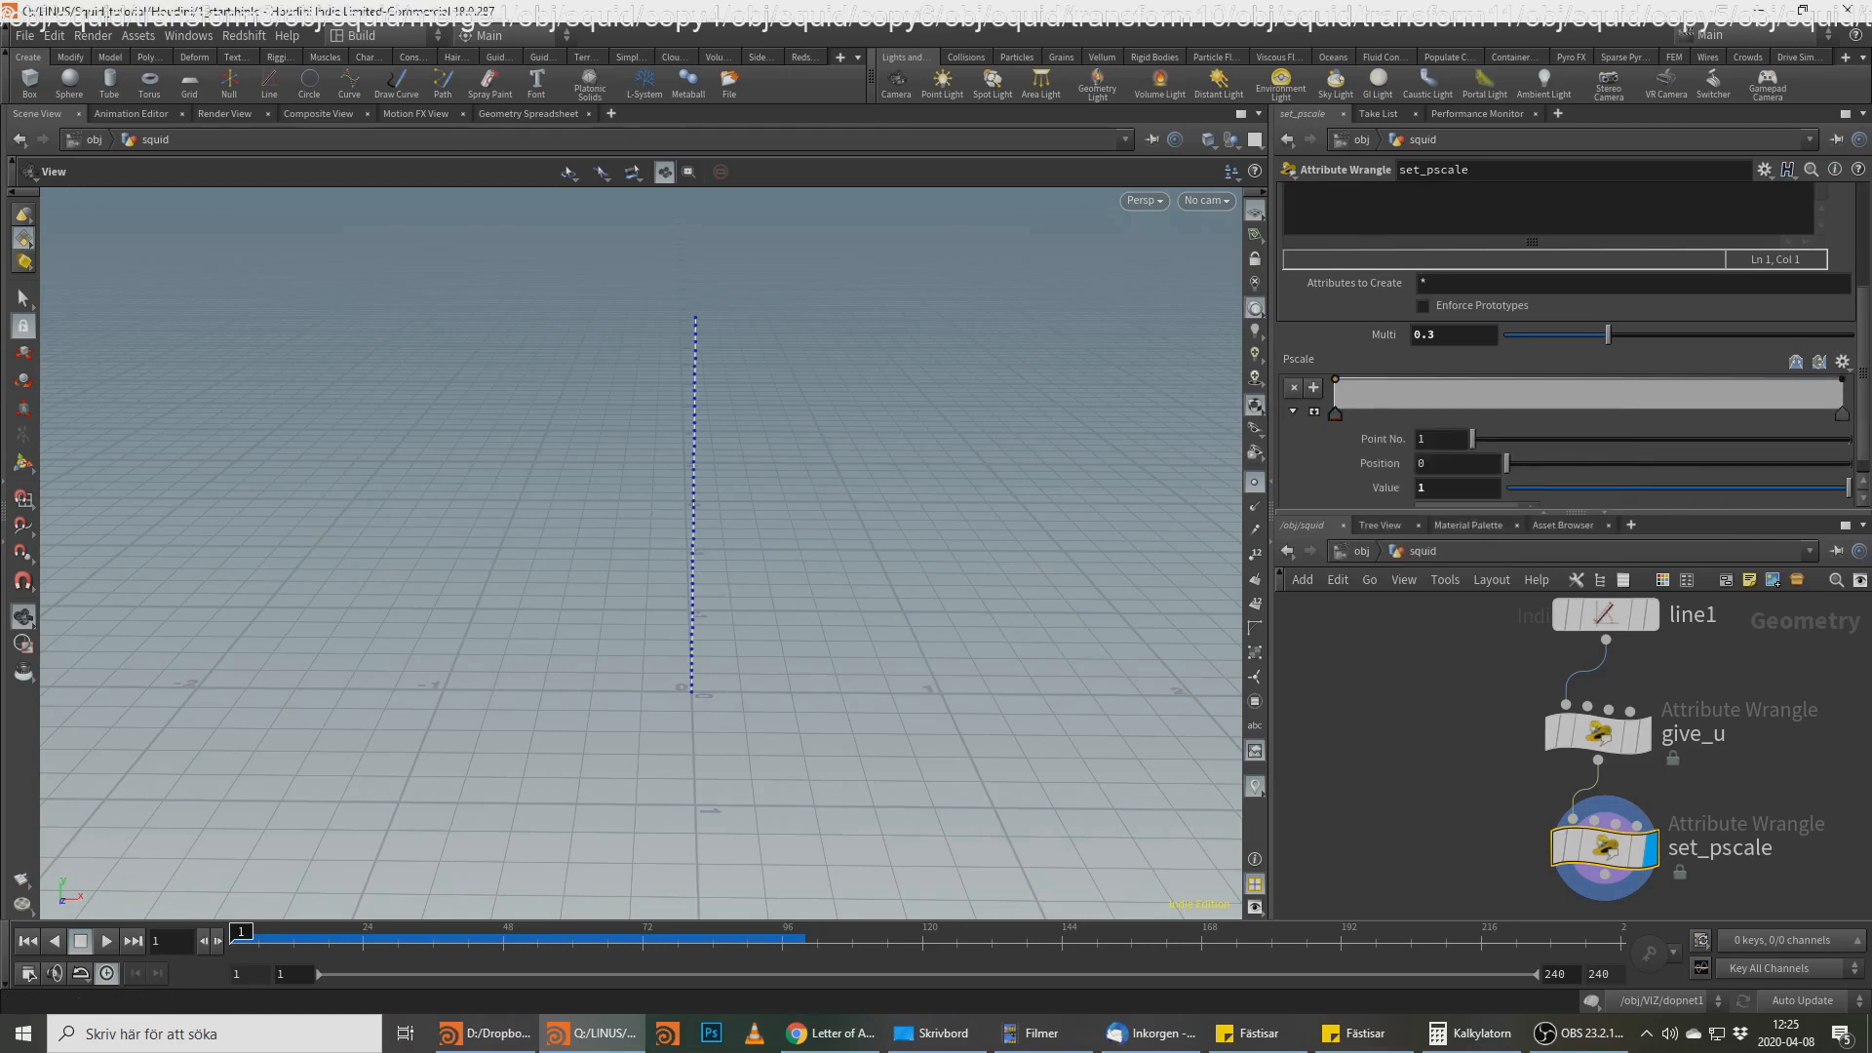
pyautogui.rightClick(1841, 418)
pyautogui.moveTo(1811, 437)
pyautogui.click(1638, 506)
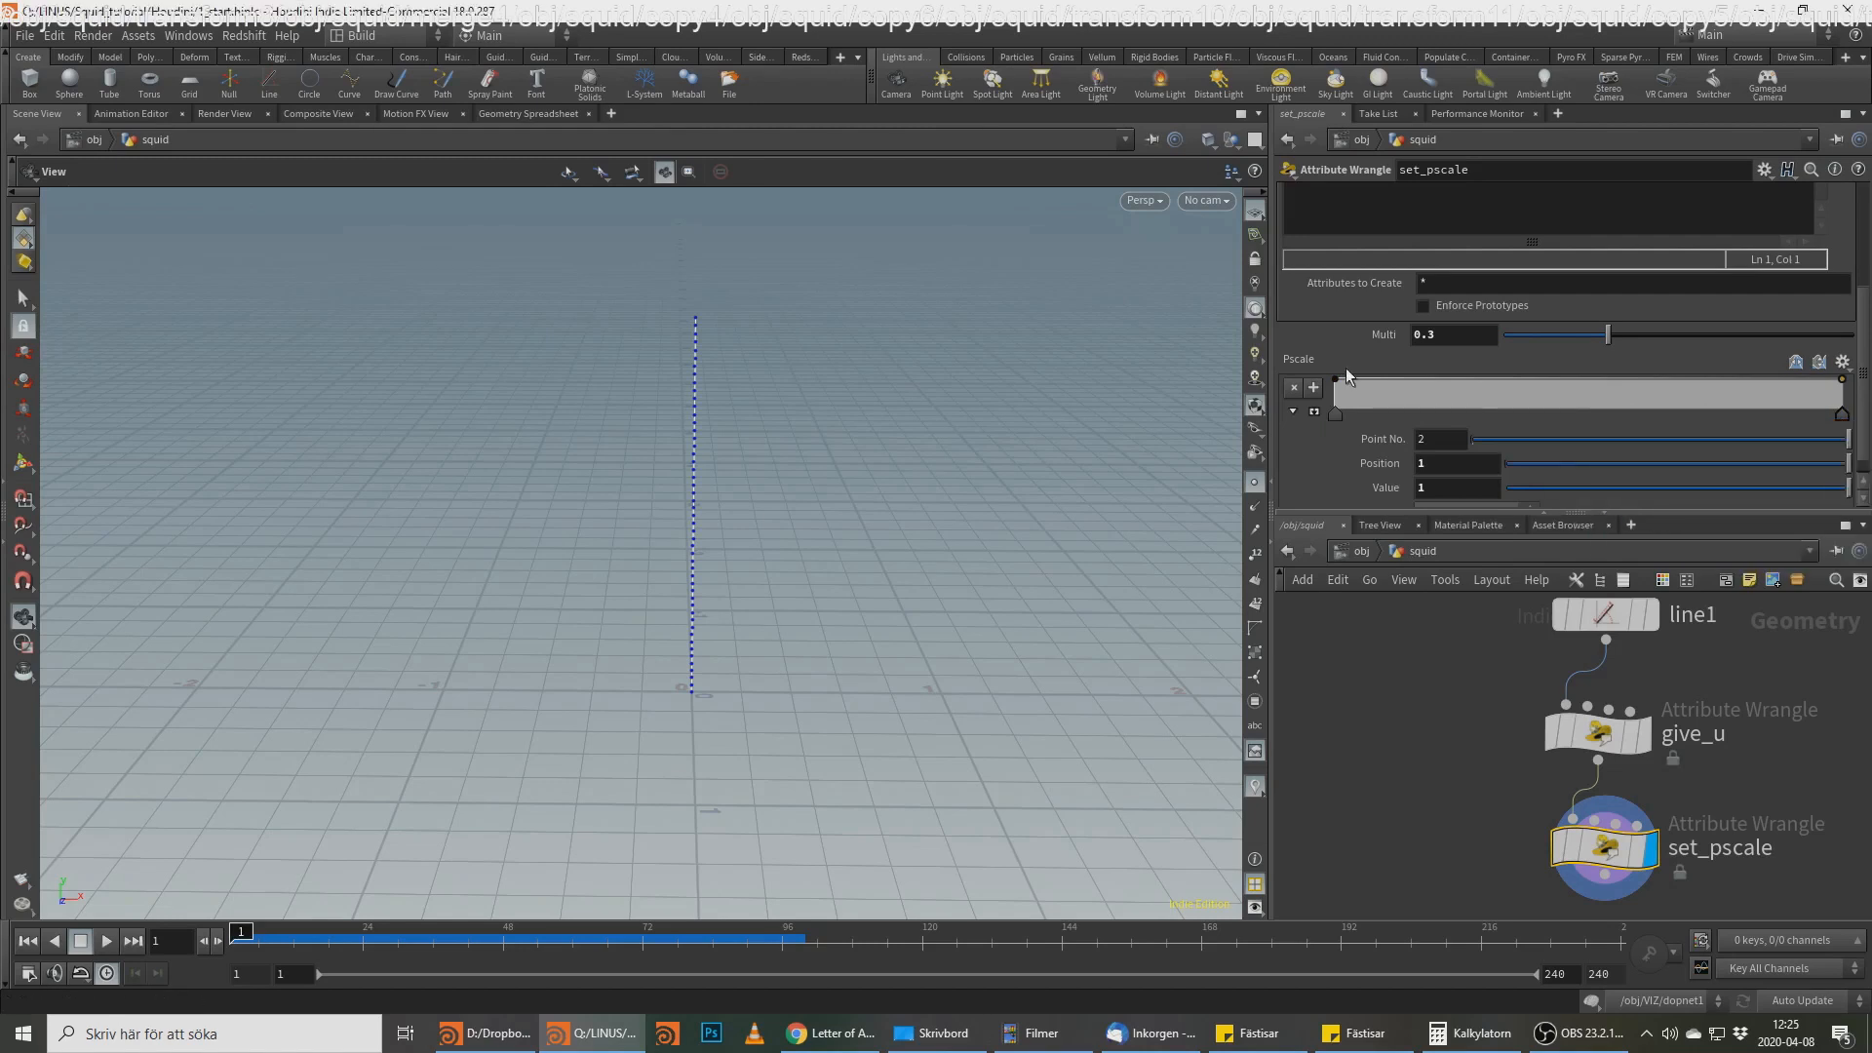
# Step: Add descending points along the Pscale ramp, from about 0.93 at position 0.07 to 0.4 at about position 0.96
pyautogui.click(1371, 381)
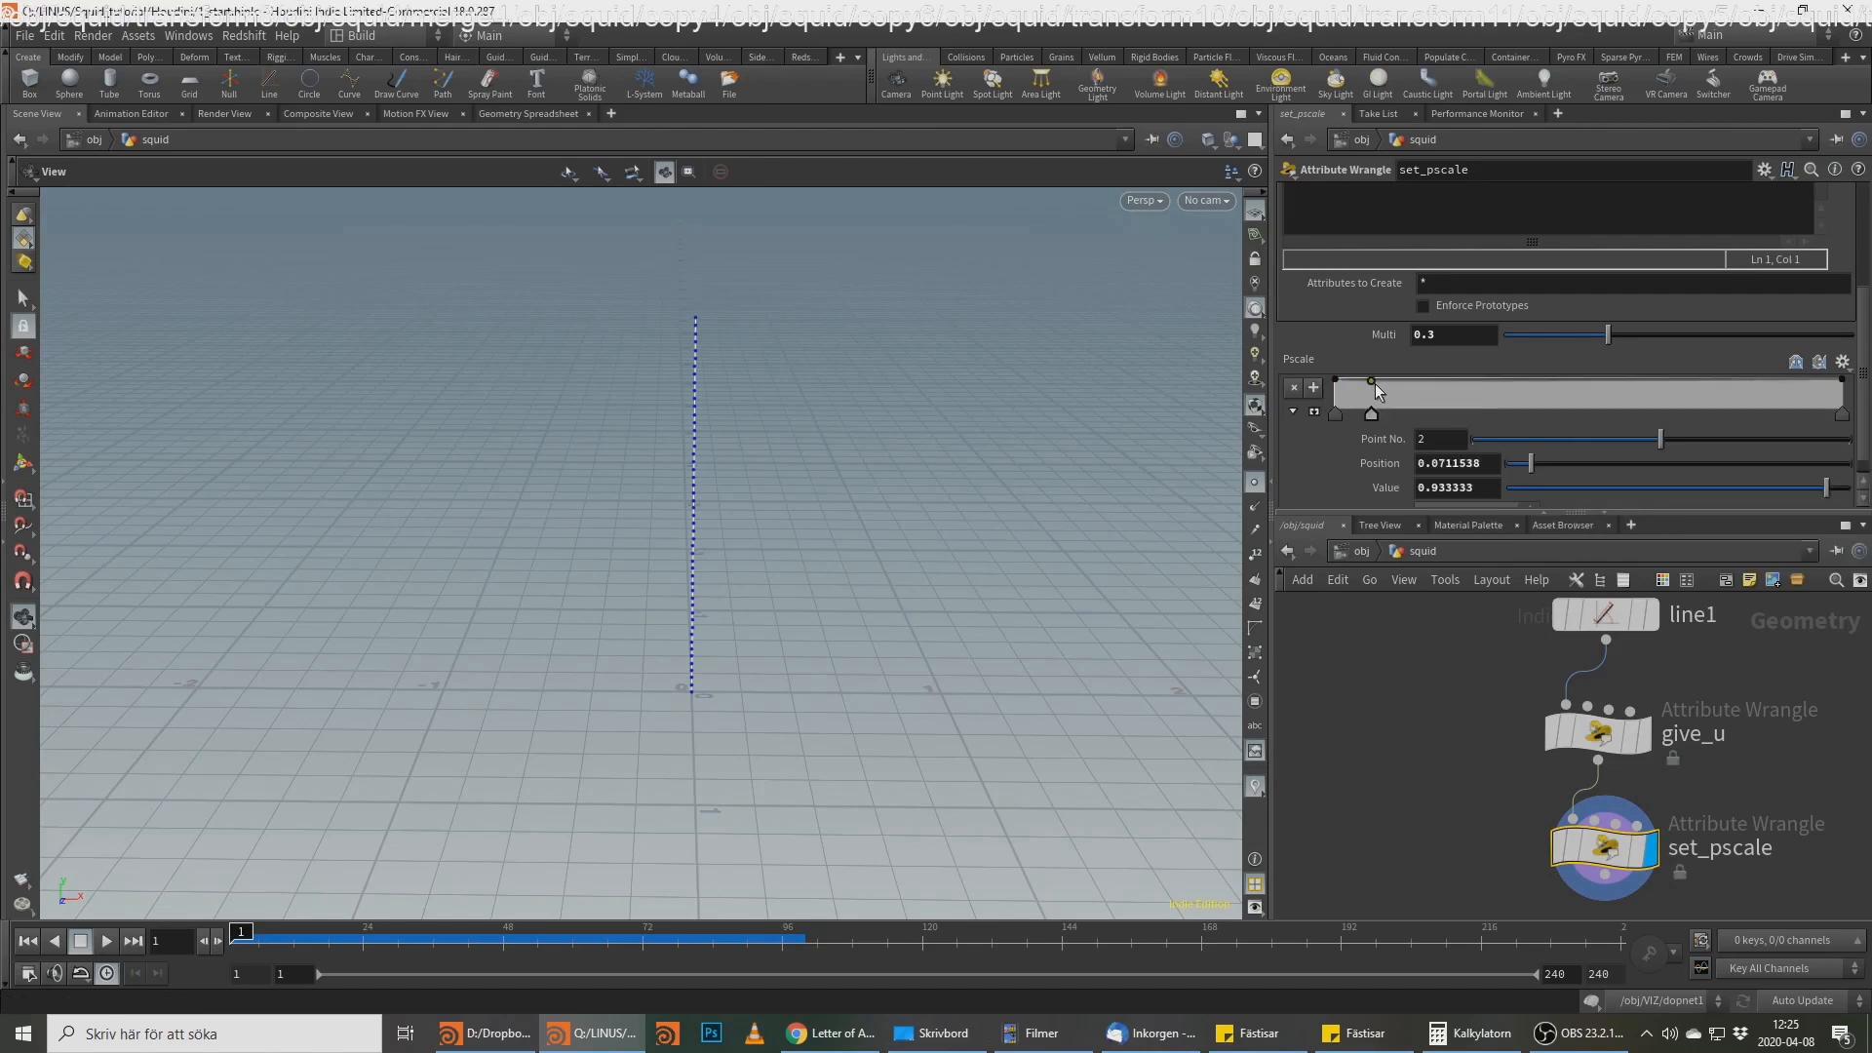
pyautogui.click(1414, 381)
pyautogui.click(1489, 388)
pyautogui.click(1578, 392)
pyautogui.moveTo(1840, 383)
pyautogui.mouseDown()
pyautogui.moveTo(1818, 401)
pyautogui.moveTo(1843, 418)
pyautogui.moveTo(1822, 396)
pyautogui.mouseUp()
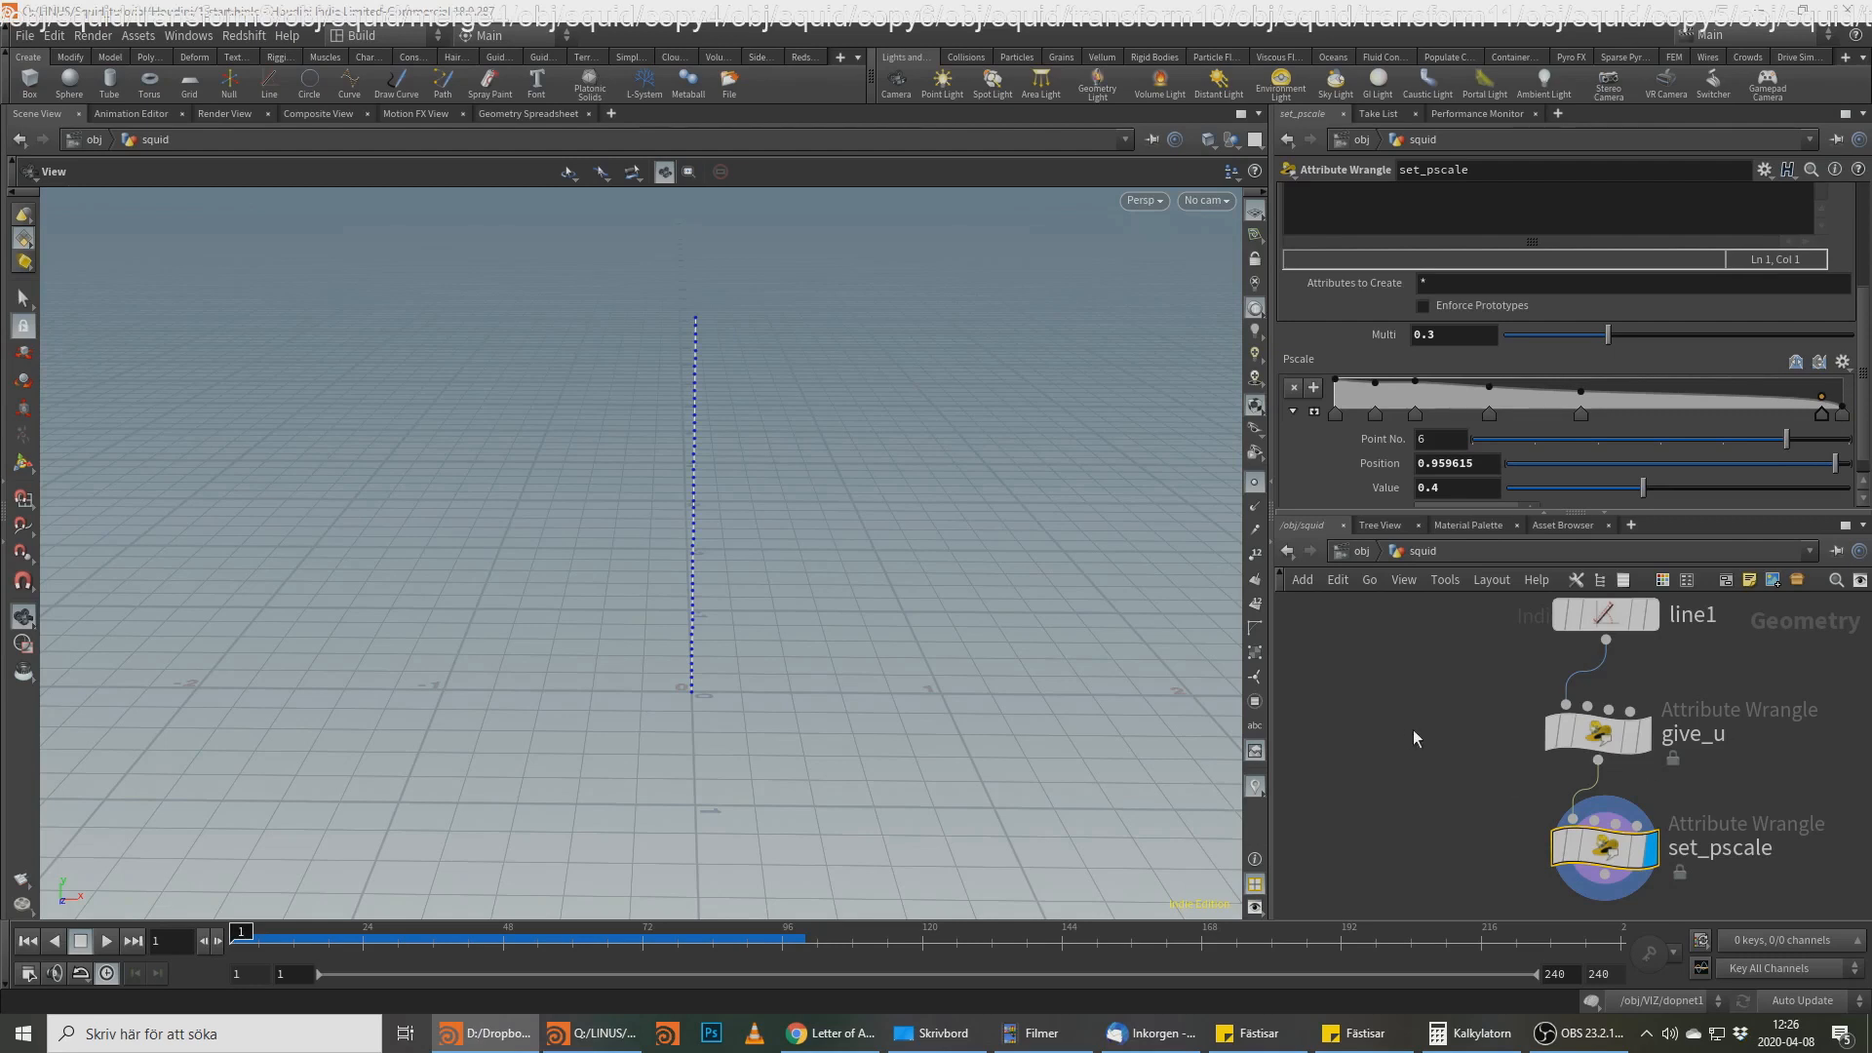
# Step: Add a Sweep node below set_pscale, wired to its output, and display it
pyautogui.moveTo(1580, 858); pyautogui.dragTo(1626, 672, button='middle')
pyautogui.press('Tab')
pyautogui.write('swee')
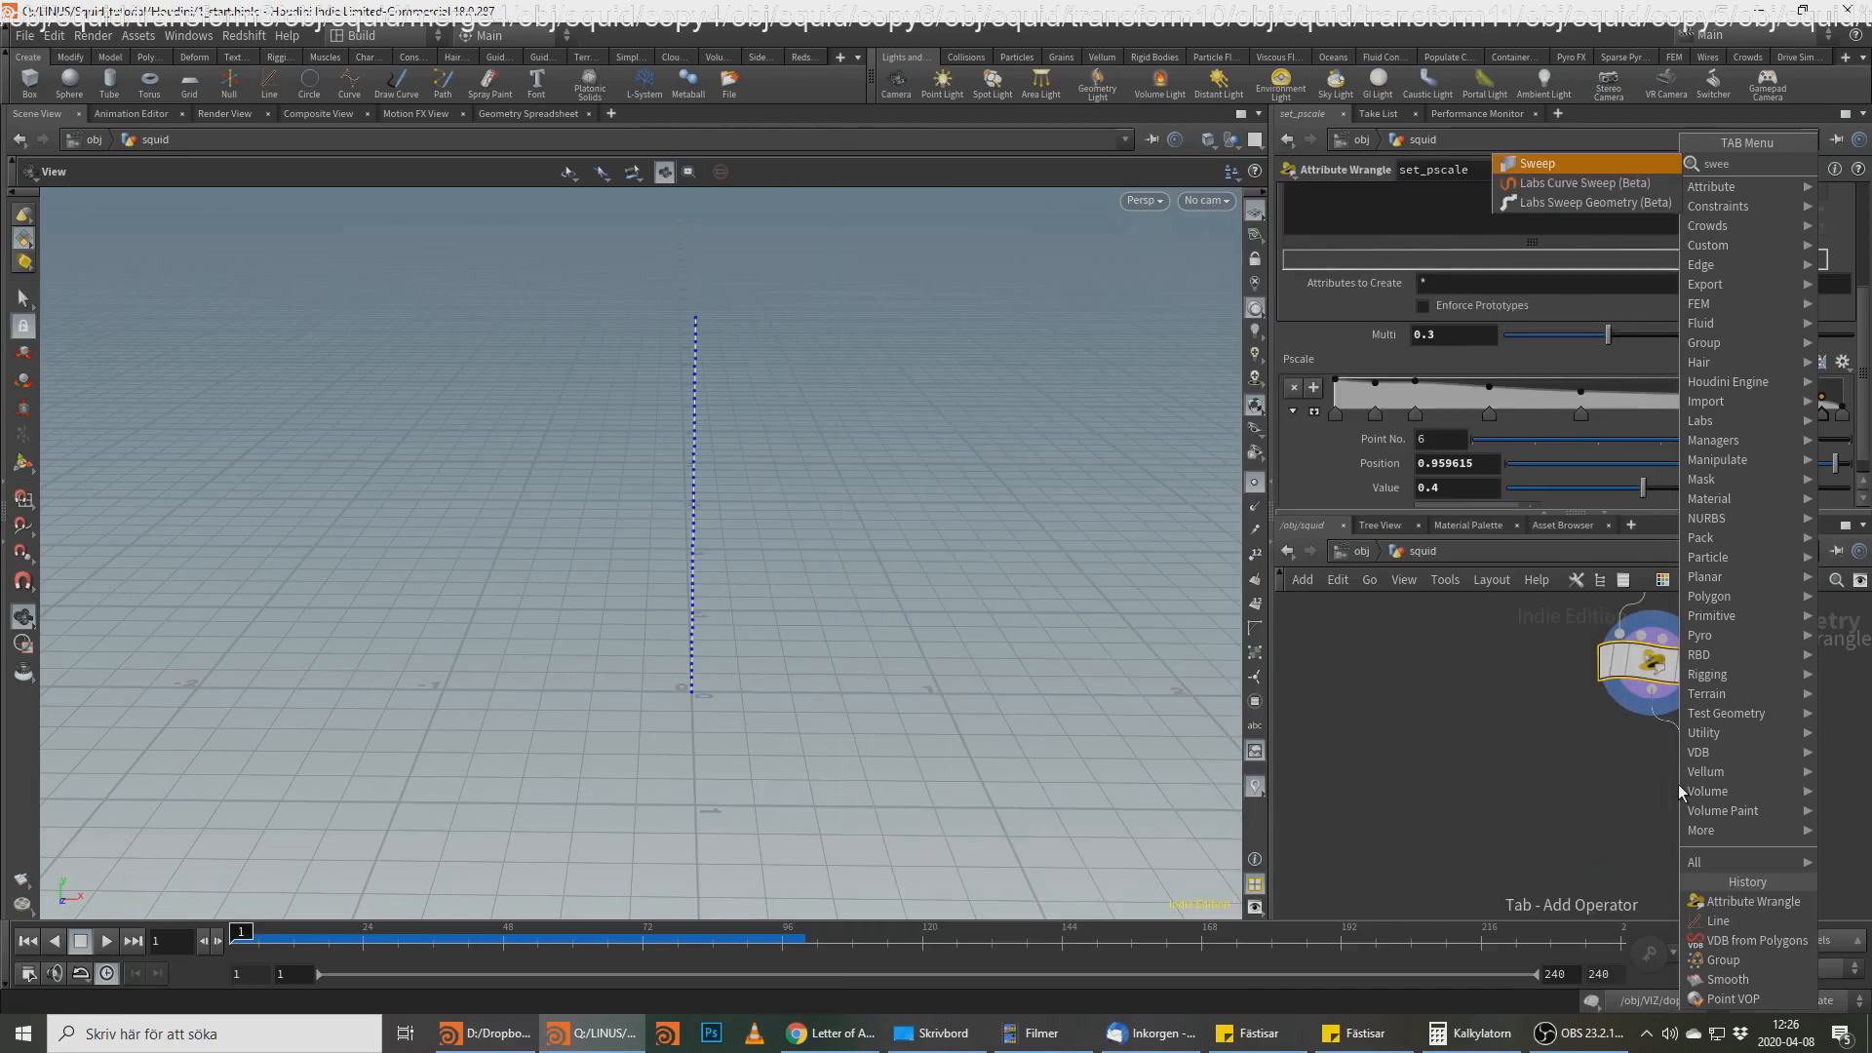
pyautogui.press('Return')
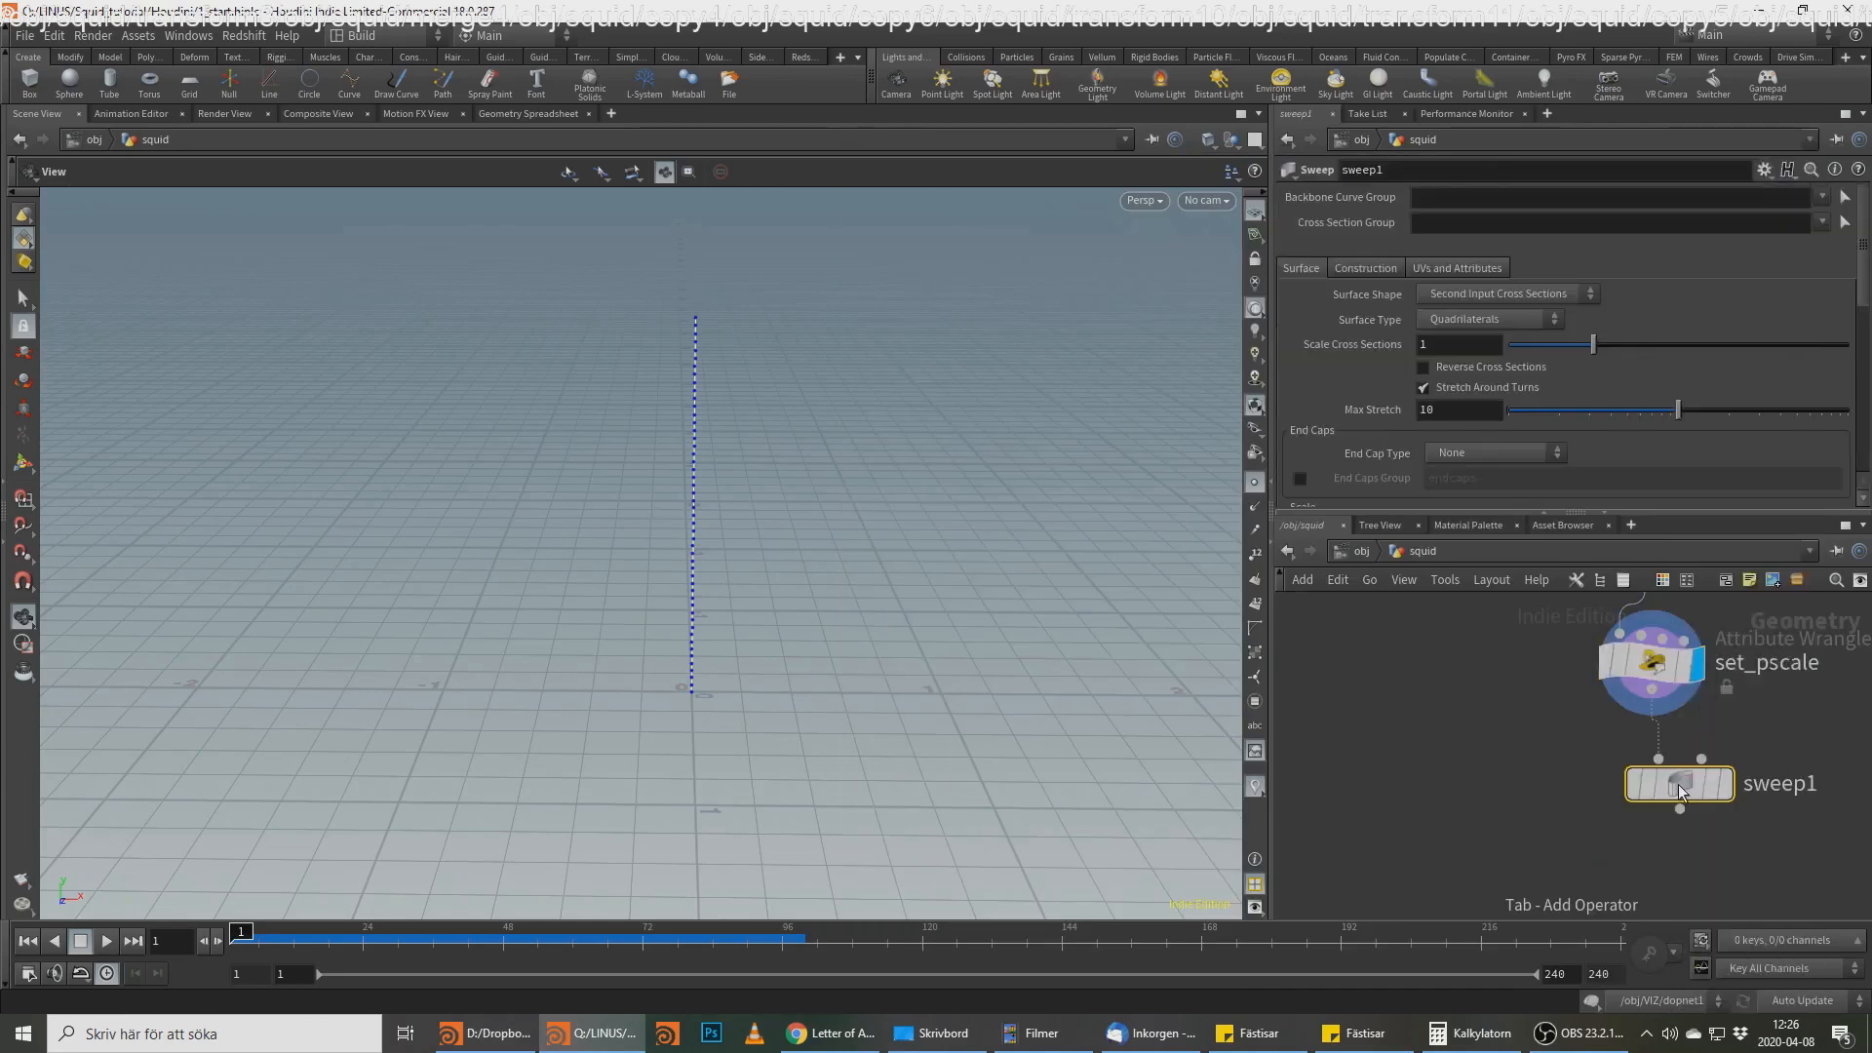
pyautogui.click(1679, 784)
pyautogui.click(1730, 784)
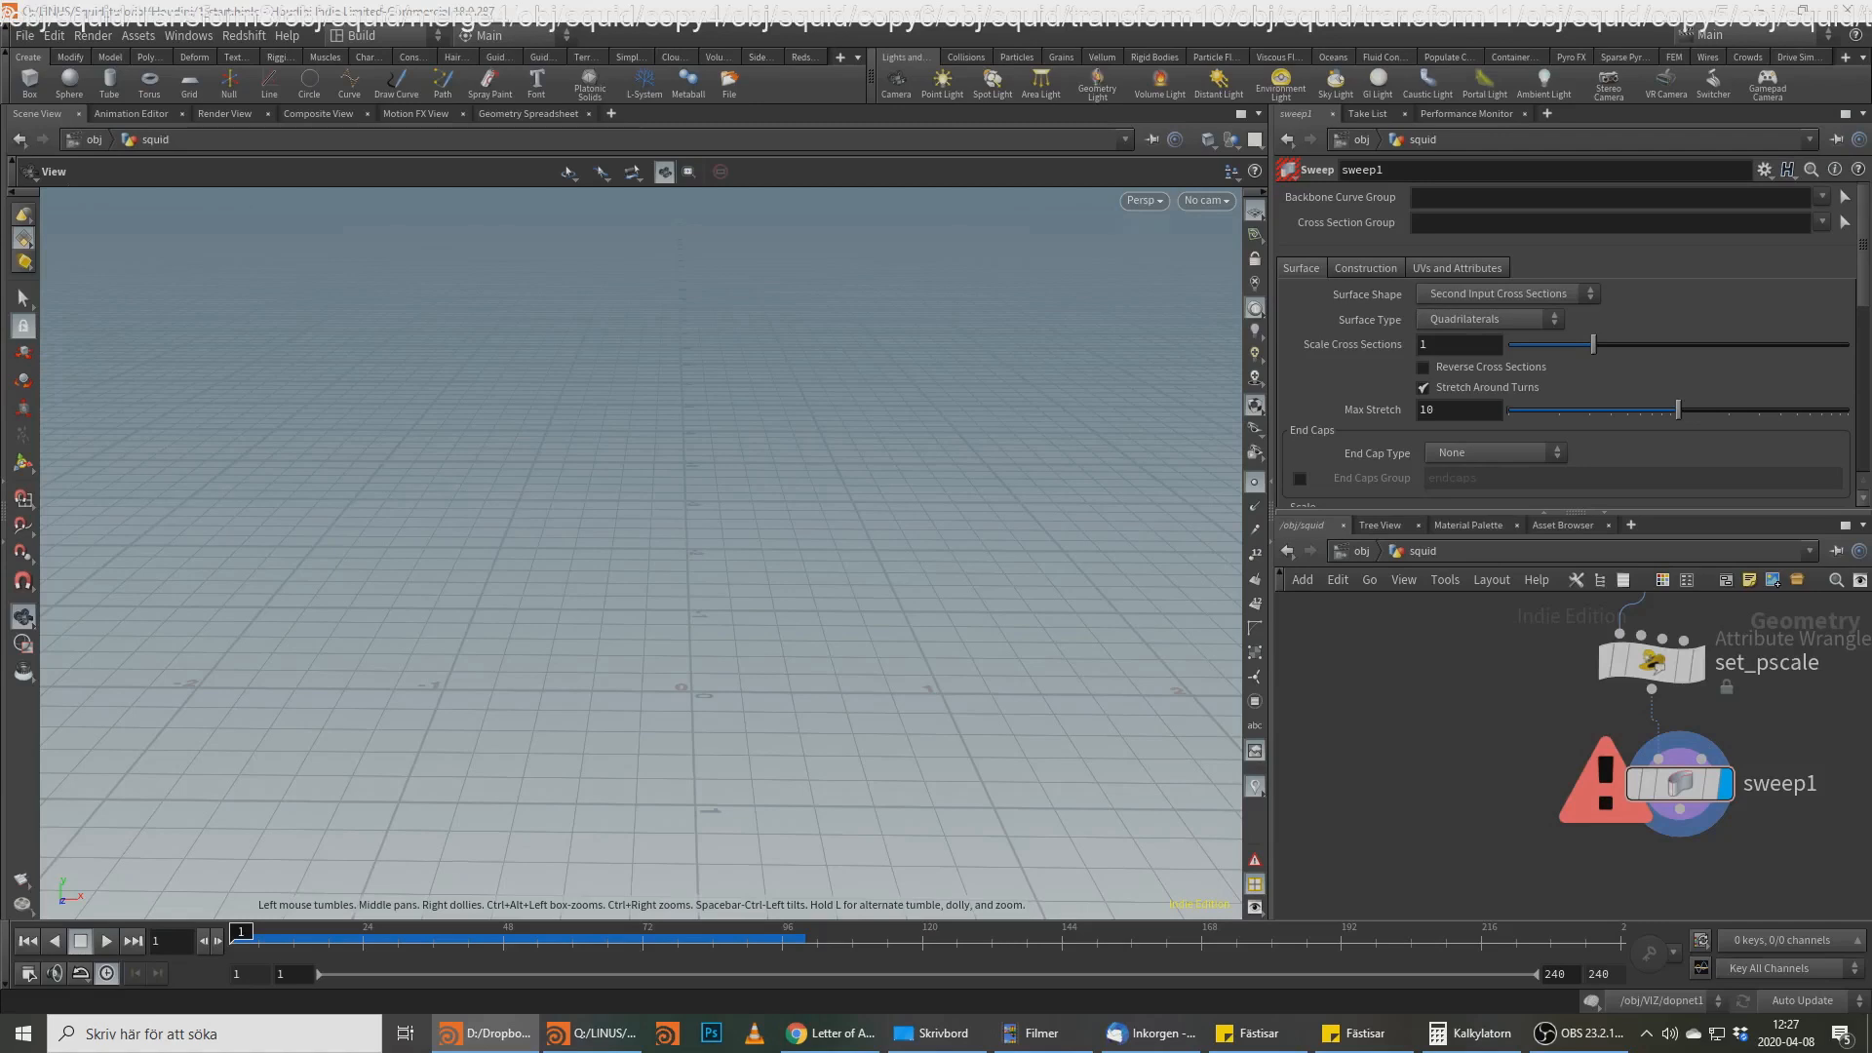
# Step: Add a Circle node beside the Line node and display it
pyautogui.moveTo(1438, 686); pyautogui.dragTo(1471, 719, button='middle')
pyautogui.scroll(-3, 1478, 756)
pyautogui.moveTo(1438, 622); pyautogui.dragTo(1472, 721, button='middle')
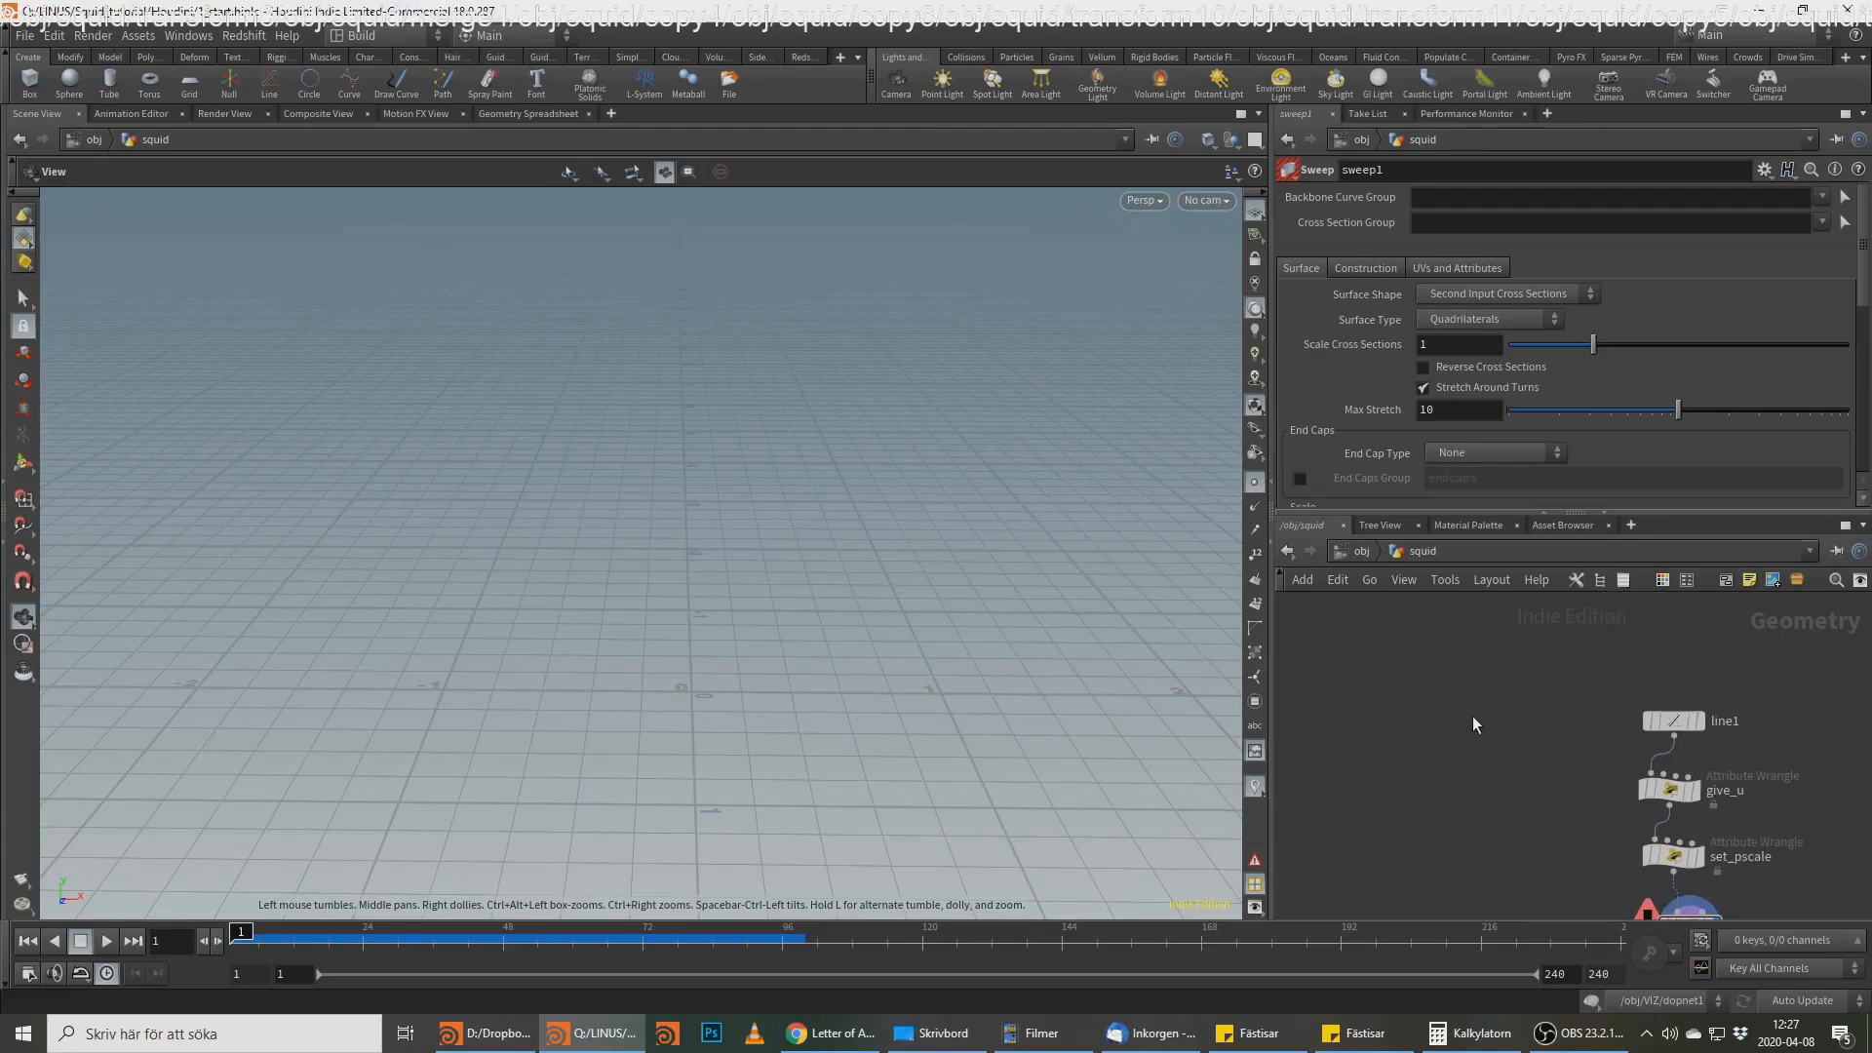
pyautogui.press('Tab')
pyautogui.write('cir')
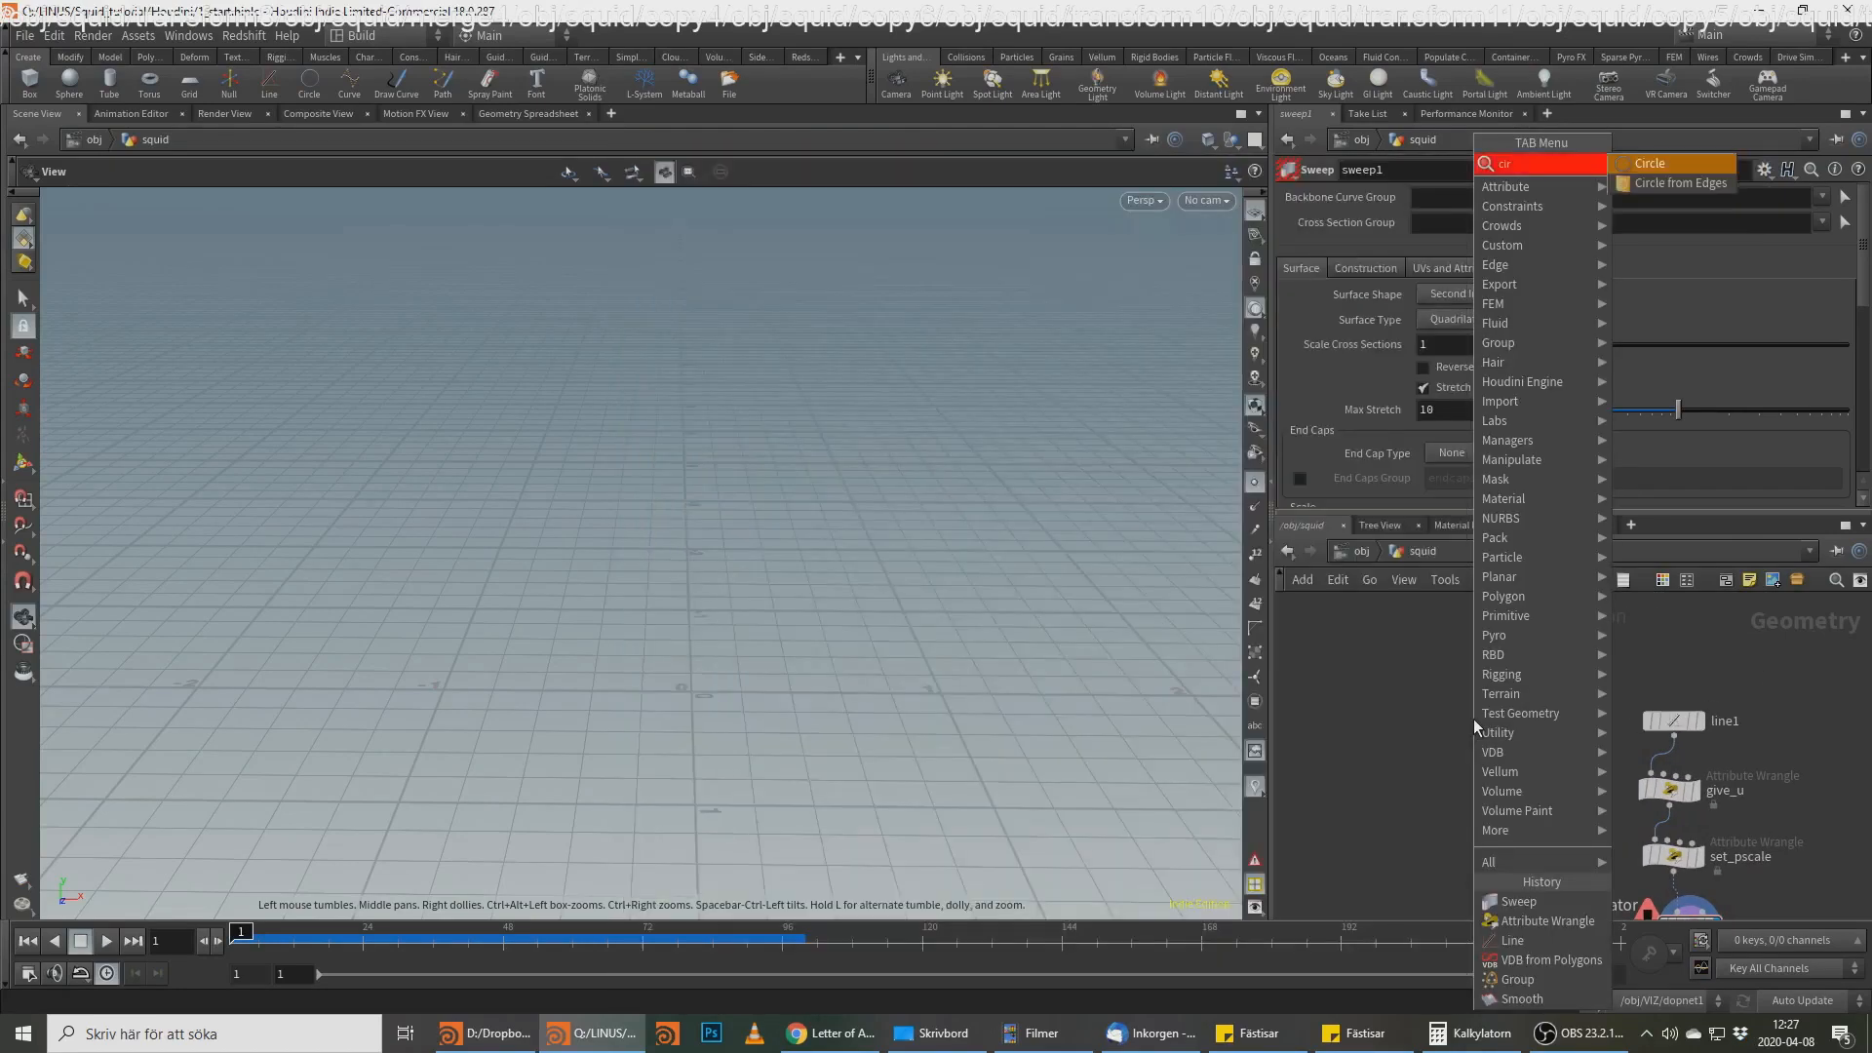
pyautogui.press('Return')
pyautogui.click(1472, 719)
pyautogui.scroll(1, 1475, 721)
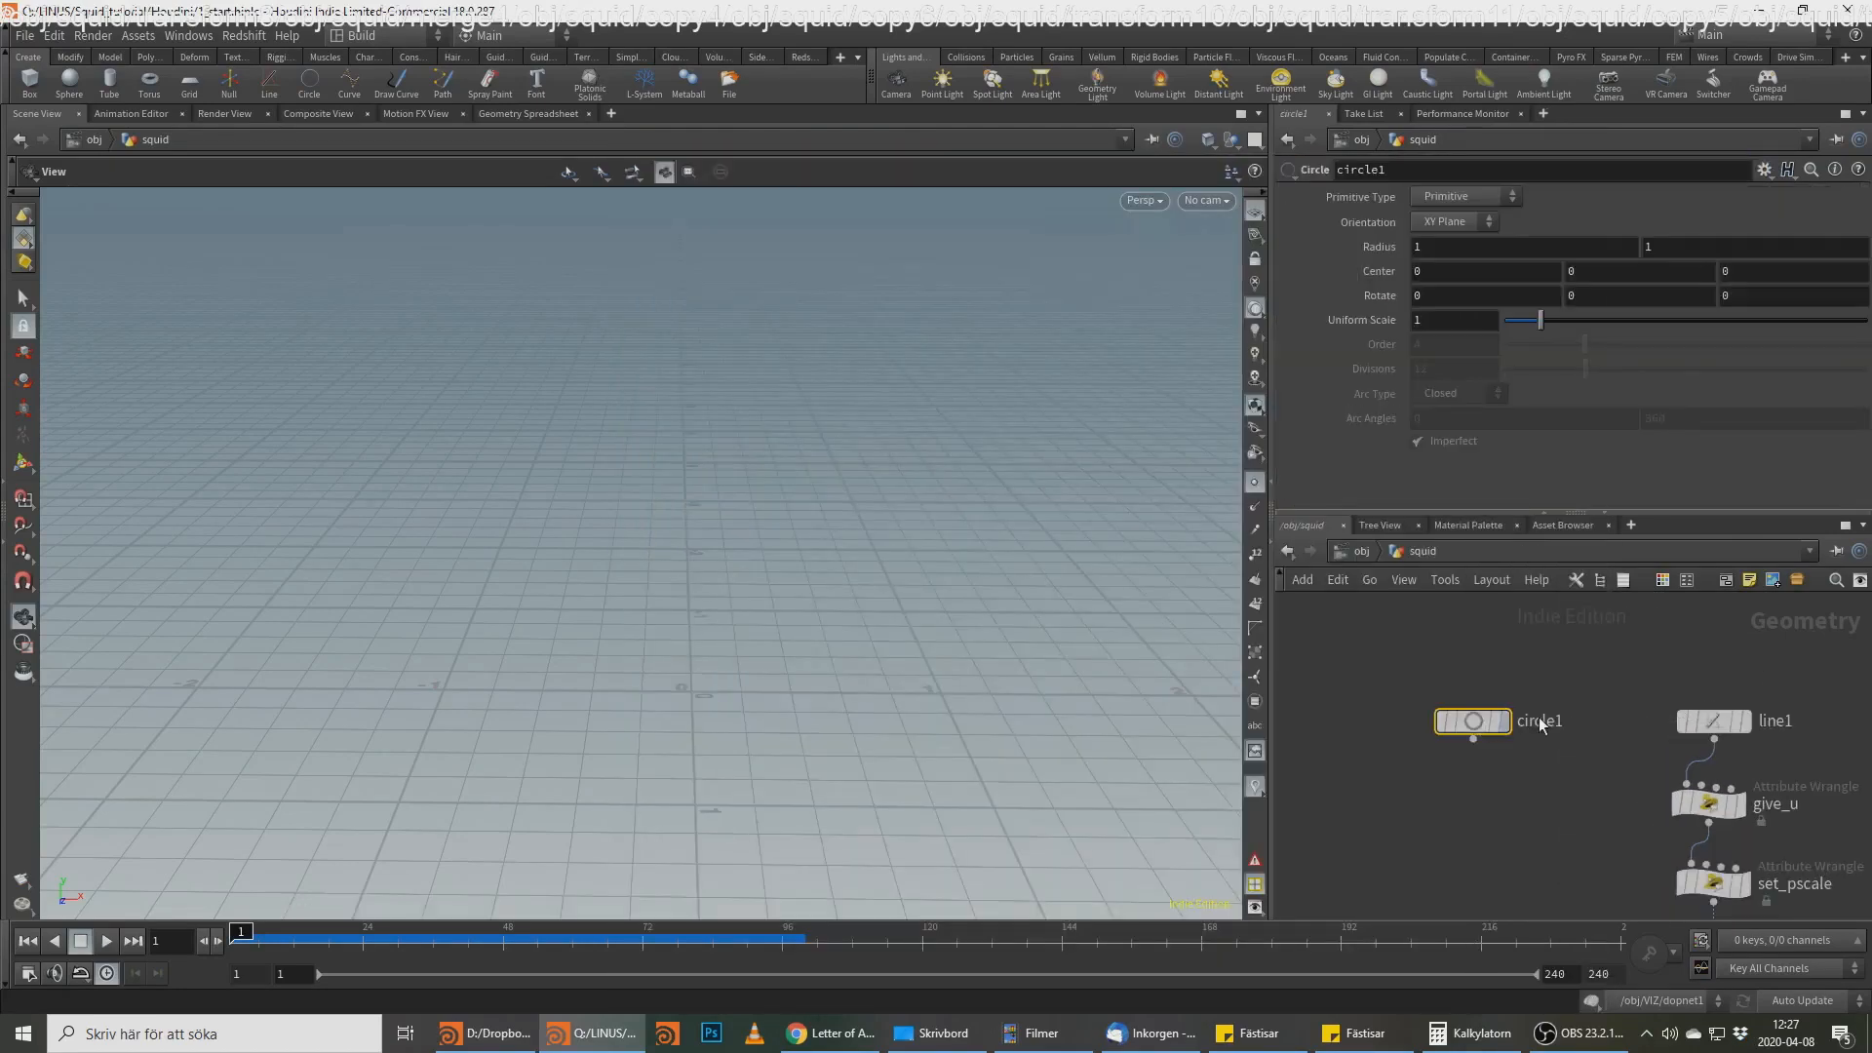
pyautogui.hotkey('alt', 'Tab')
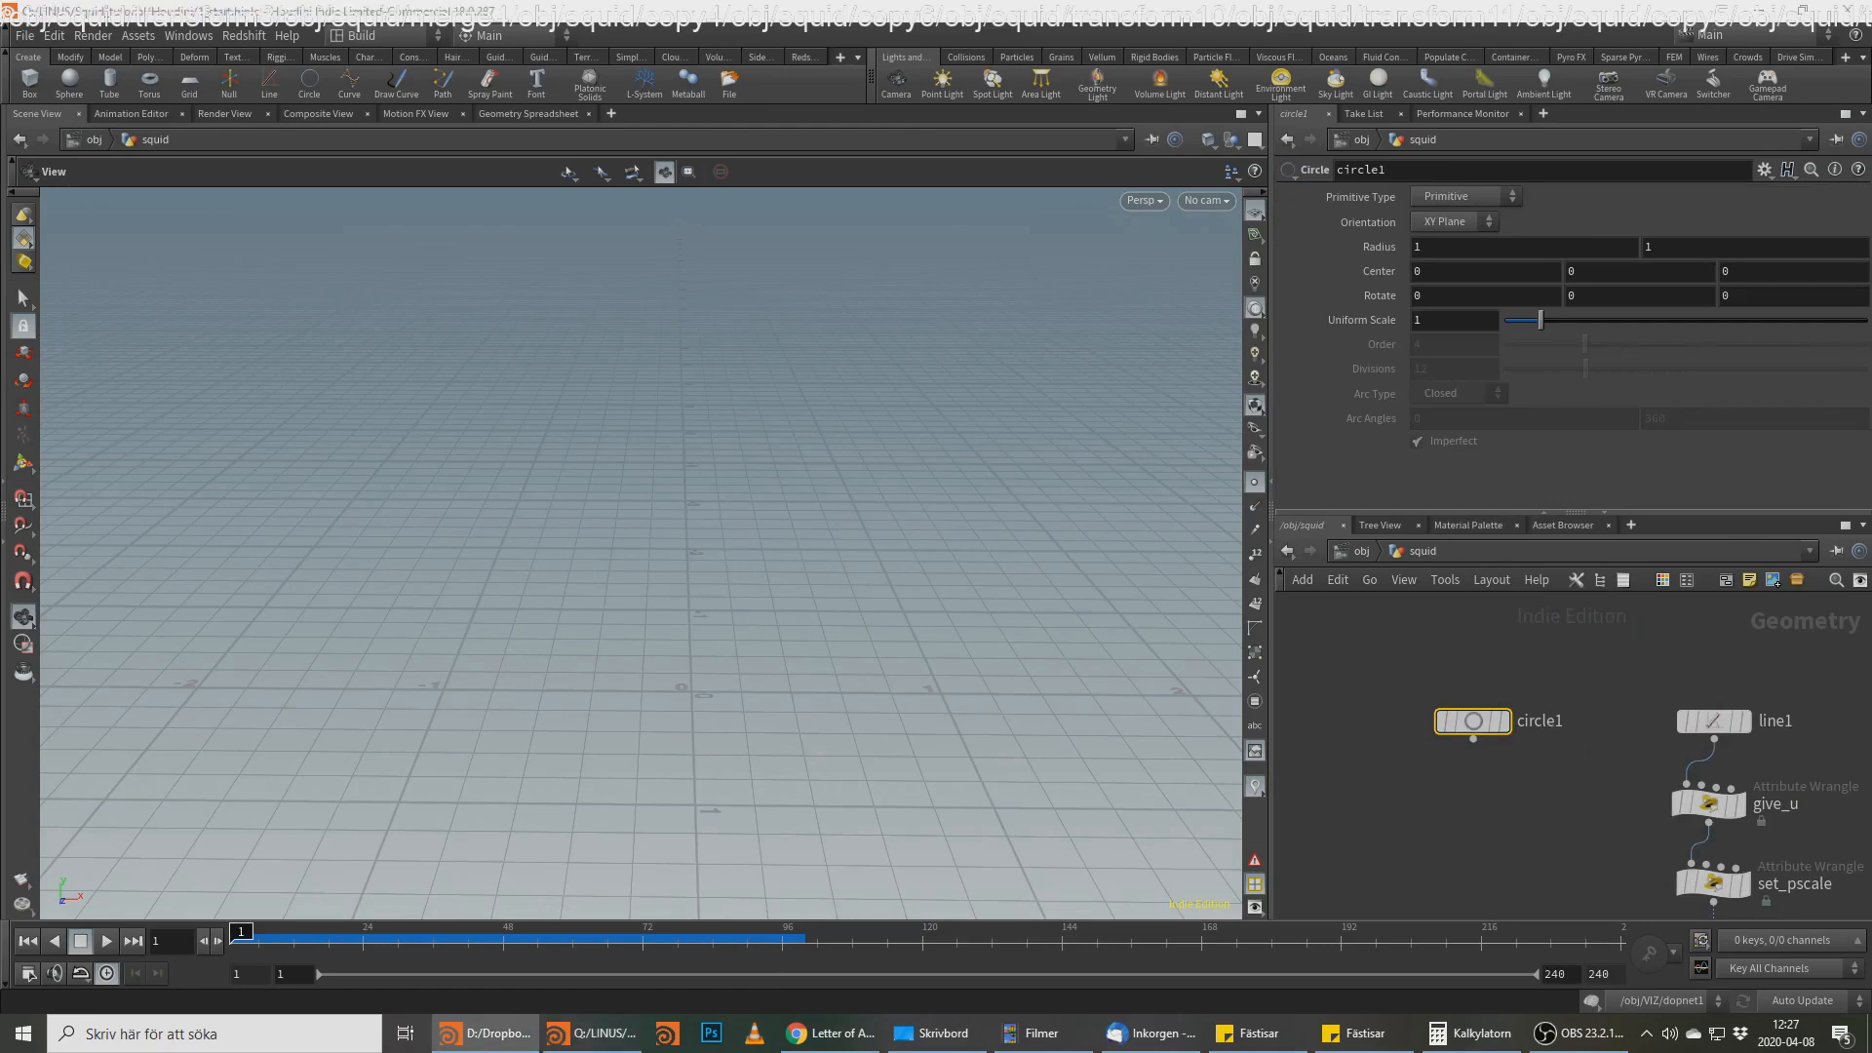
pyautogui.click(1510, 682)
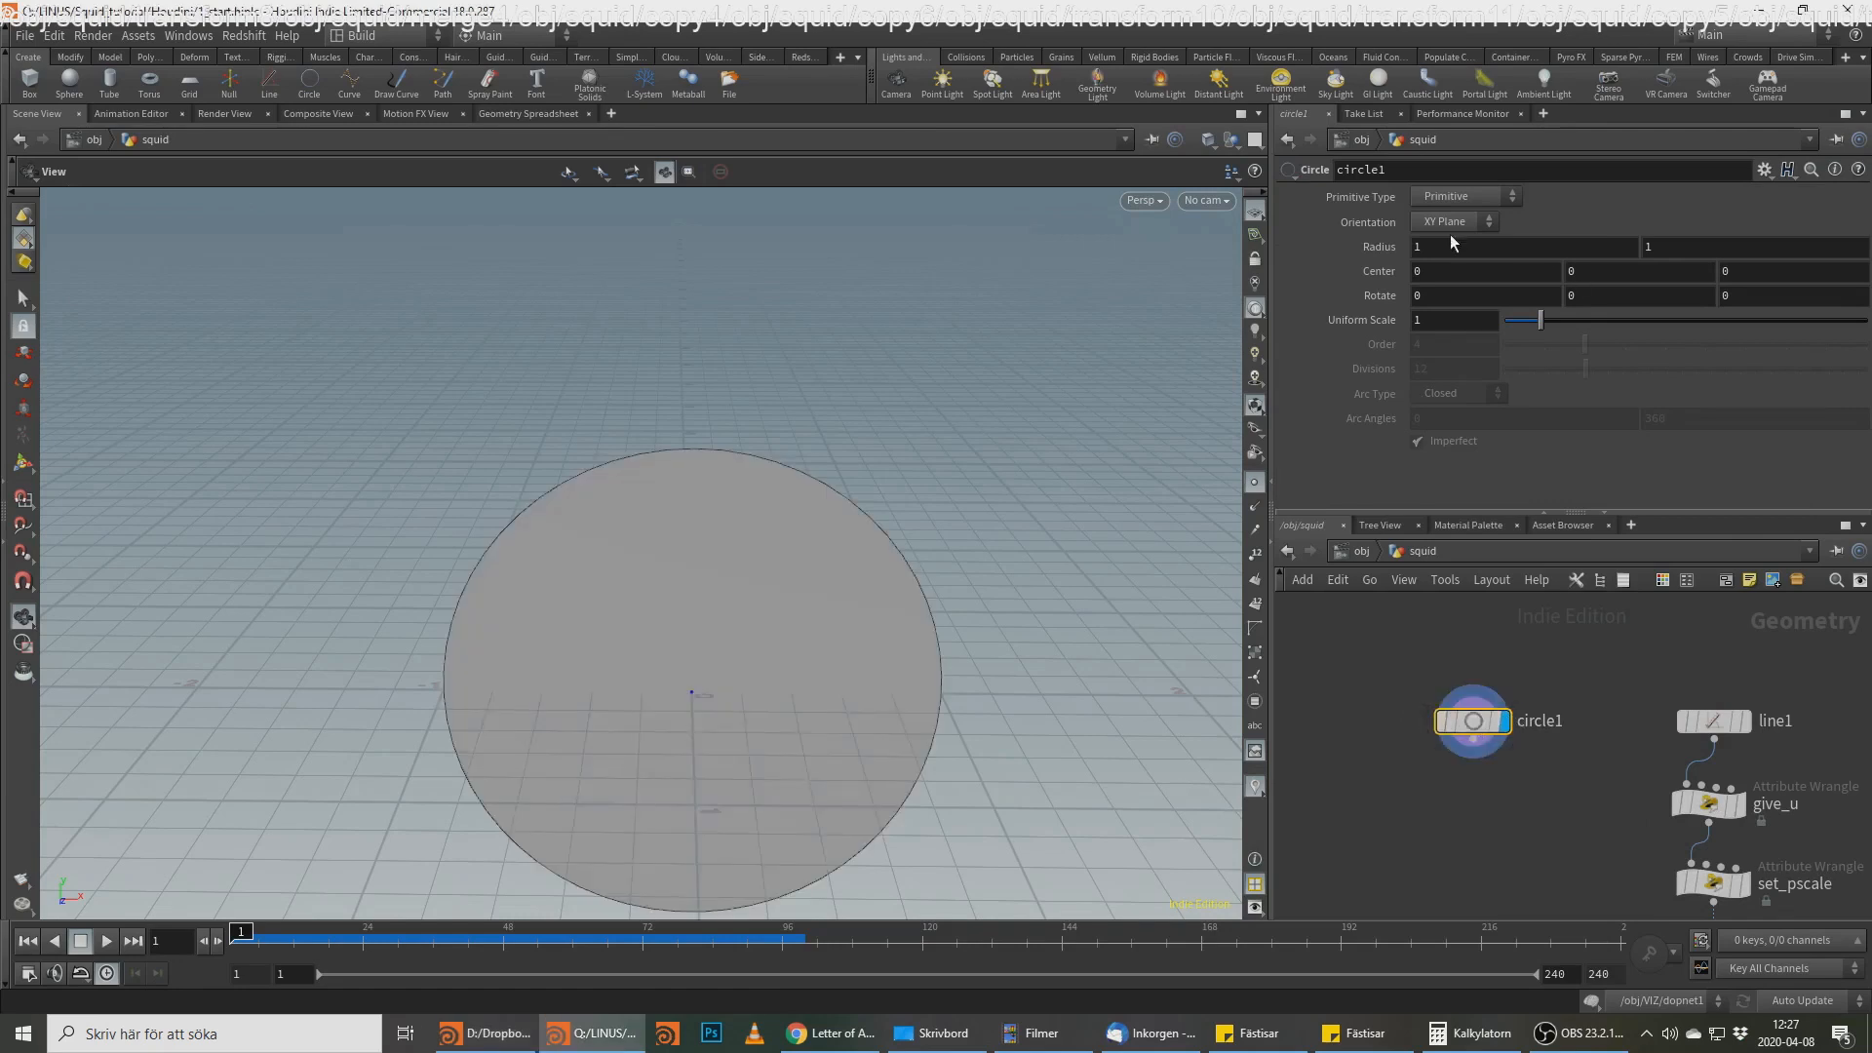
# Step: Set the circle's Primitive Type to Polygon with 4 divisions
pyautogui.click(1459, 199)
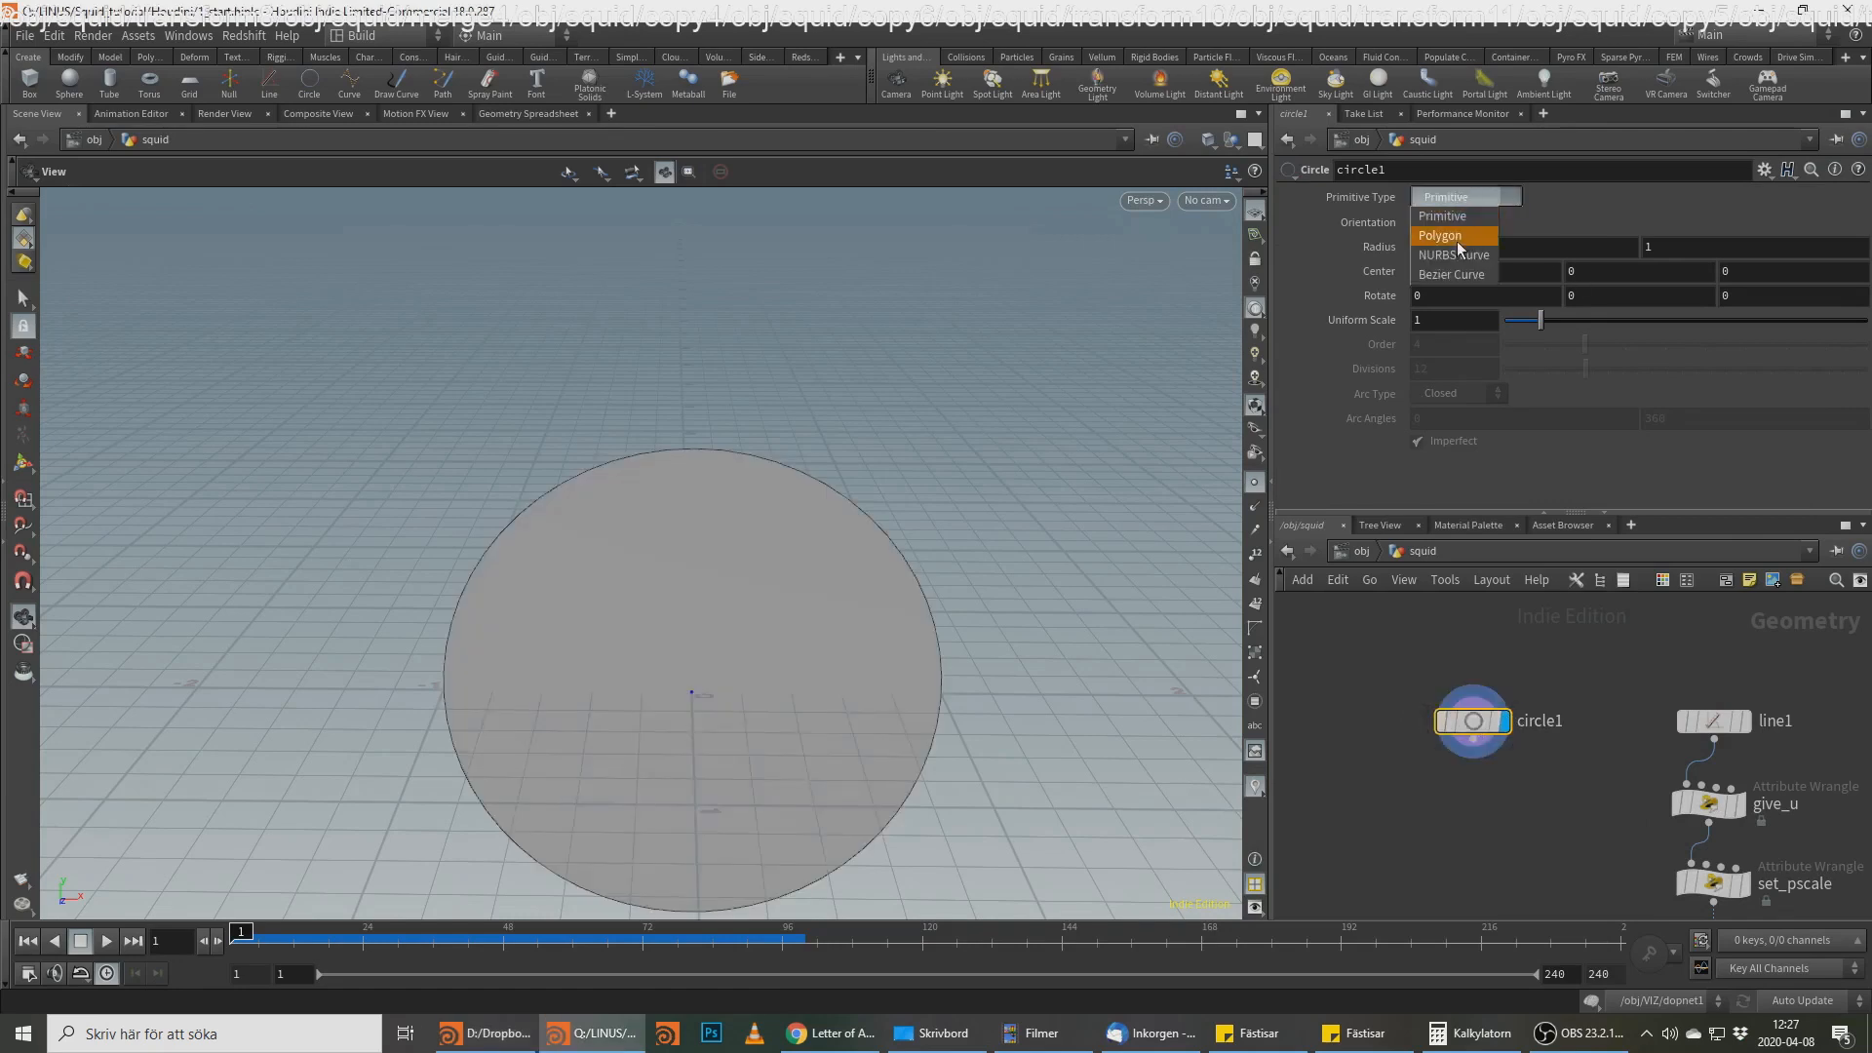
pyautogui.click(1457, 242)
pyautogui.moveTo(1462, 369); pyautogui.dragTo(1337, 380)
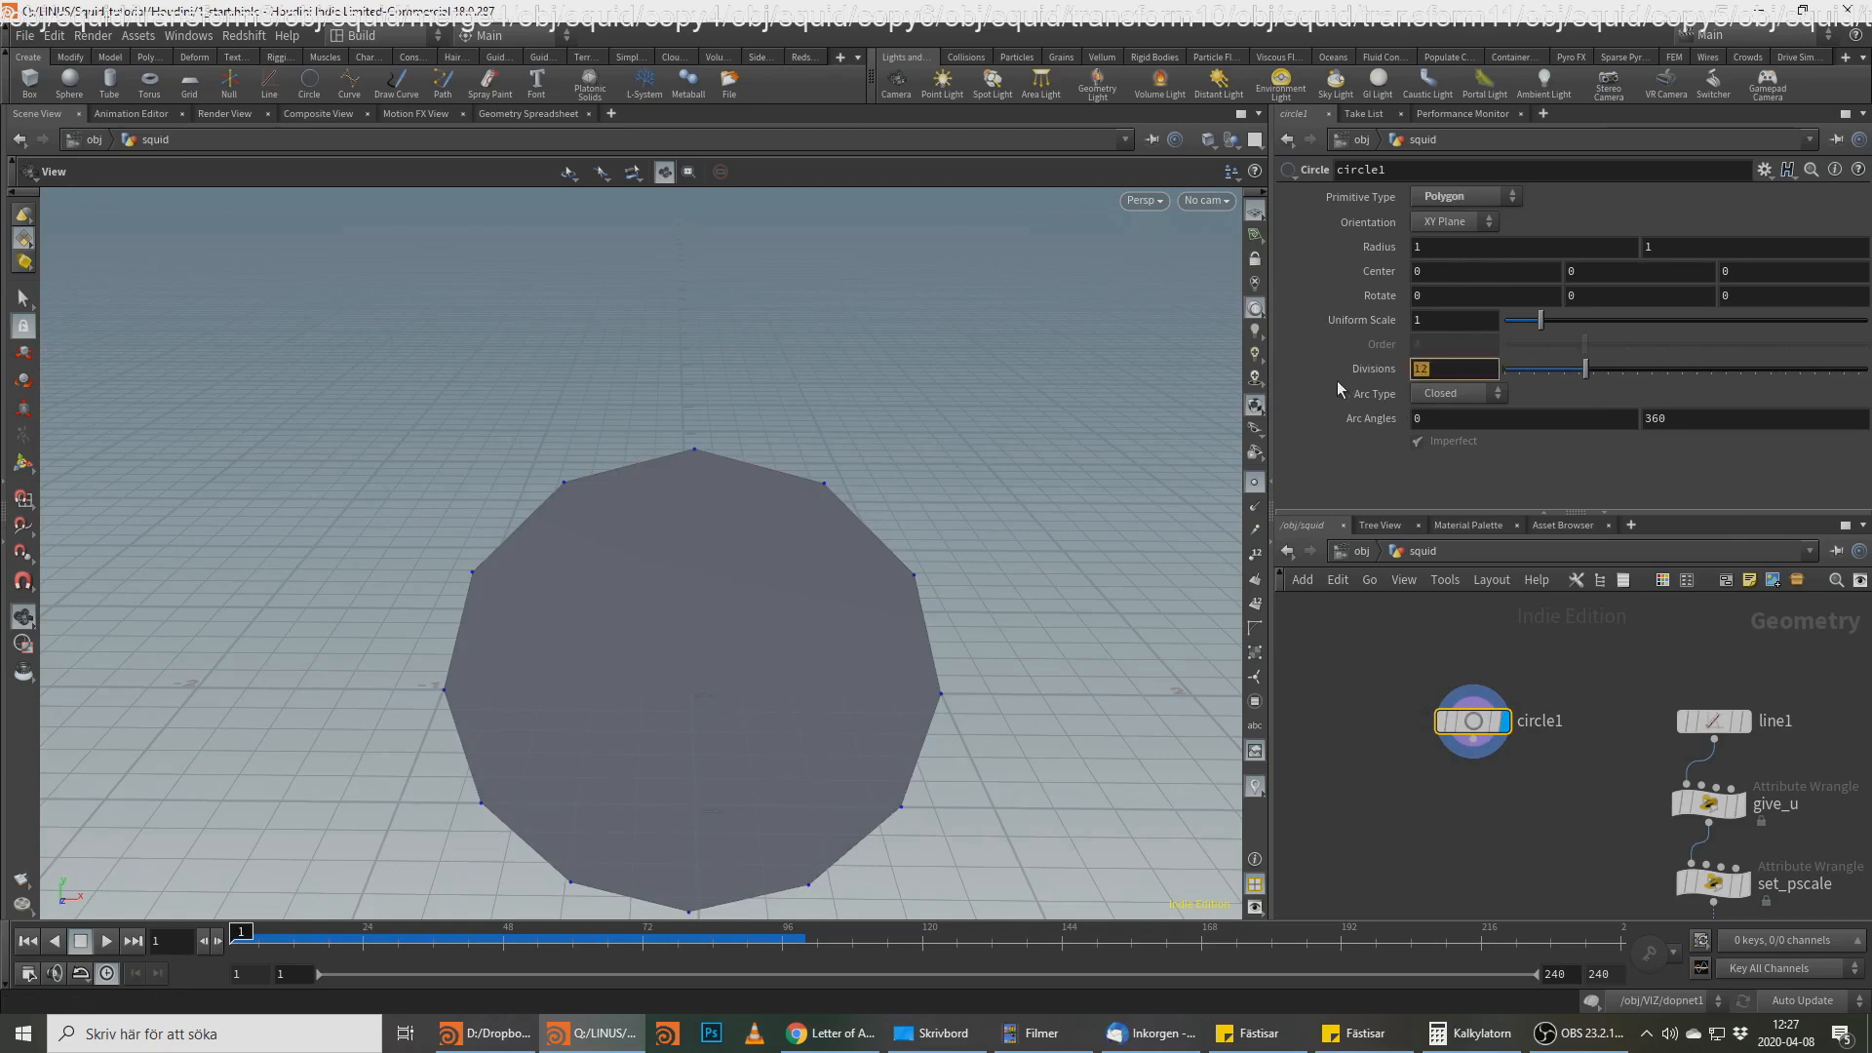
pyautogui.write('7')
pyautogui.press('Return')
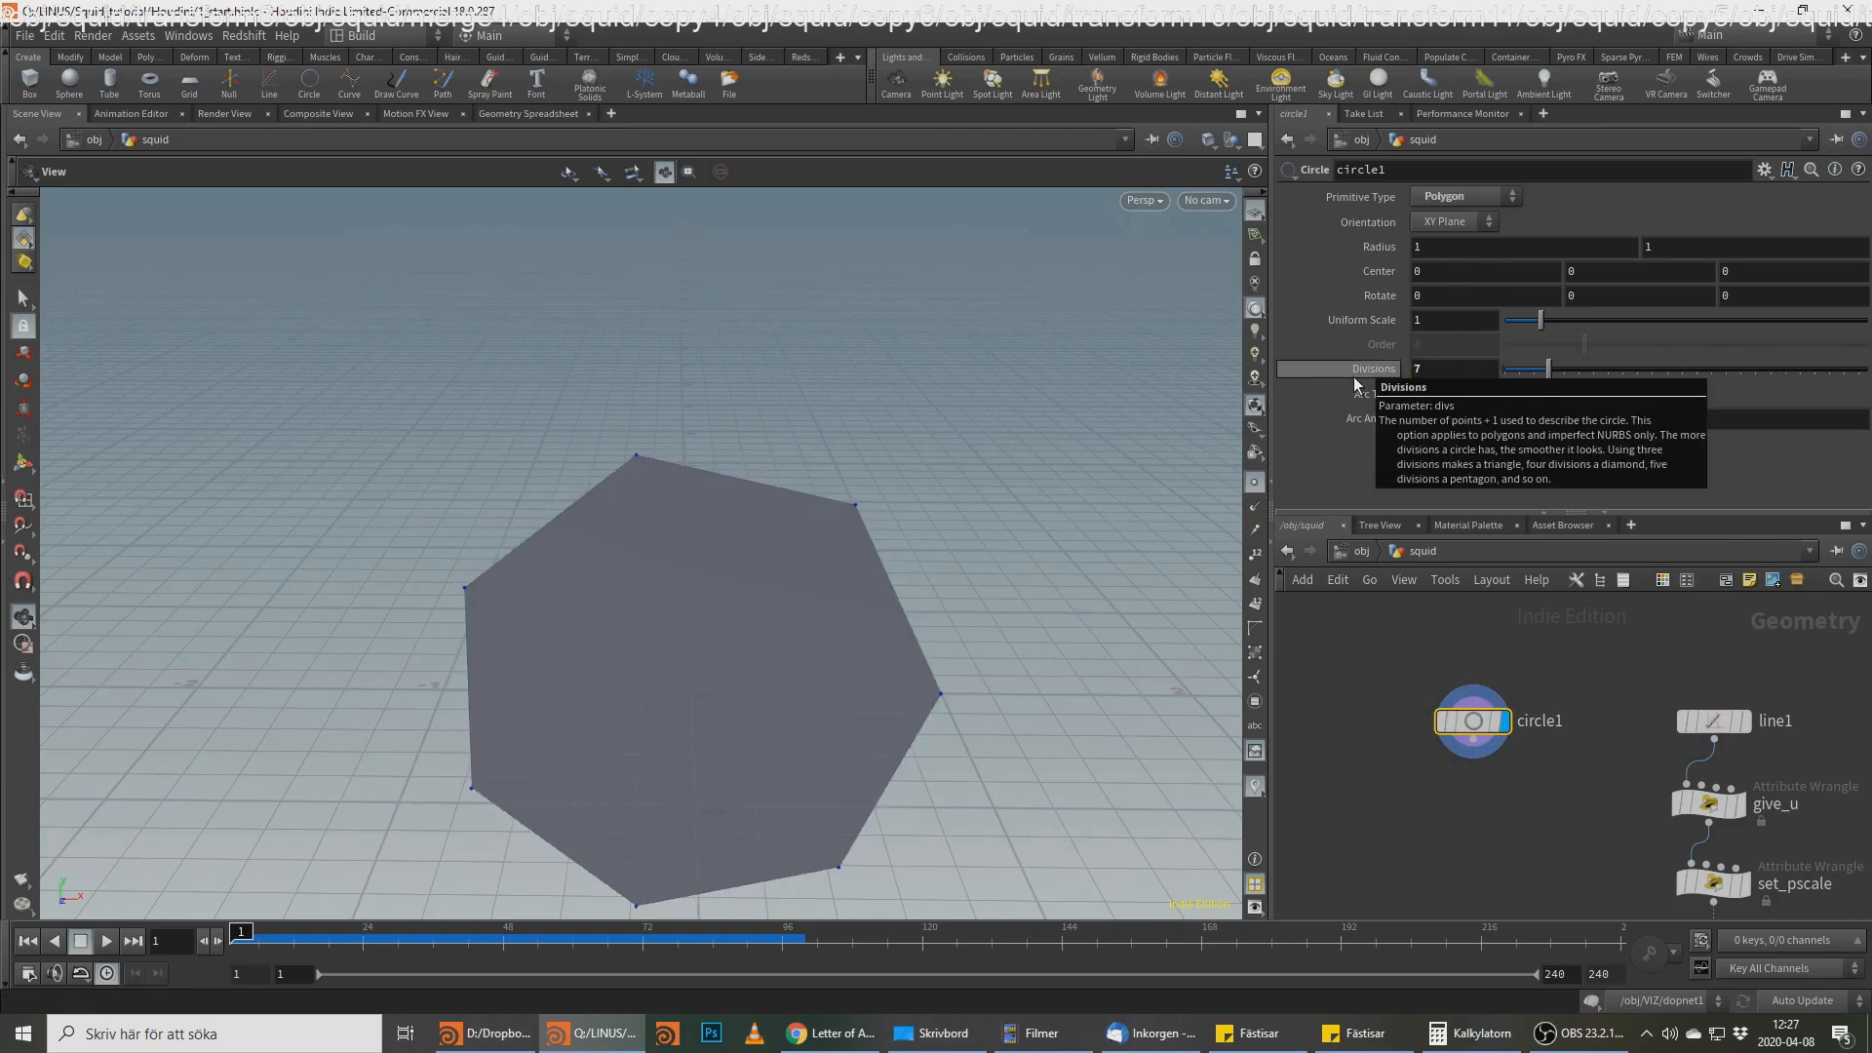
pyautogui.write('4')
pyautogui.press('Return')
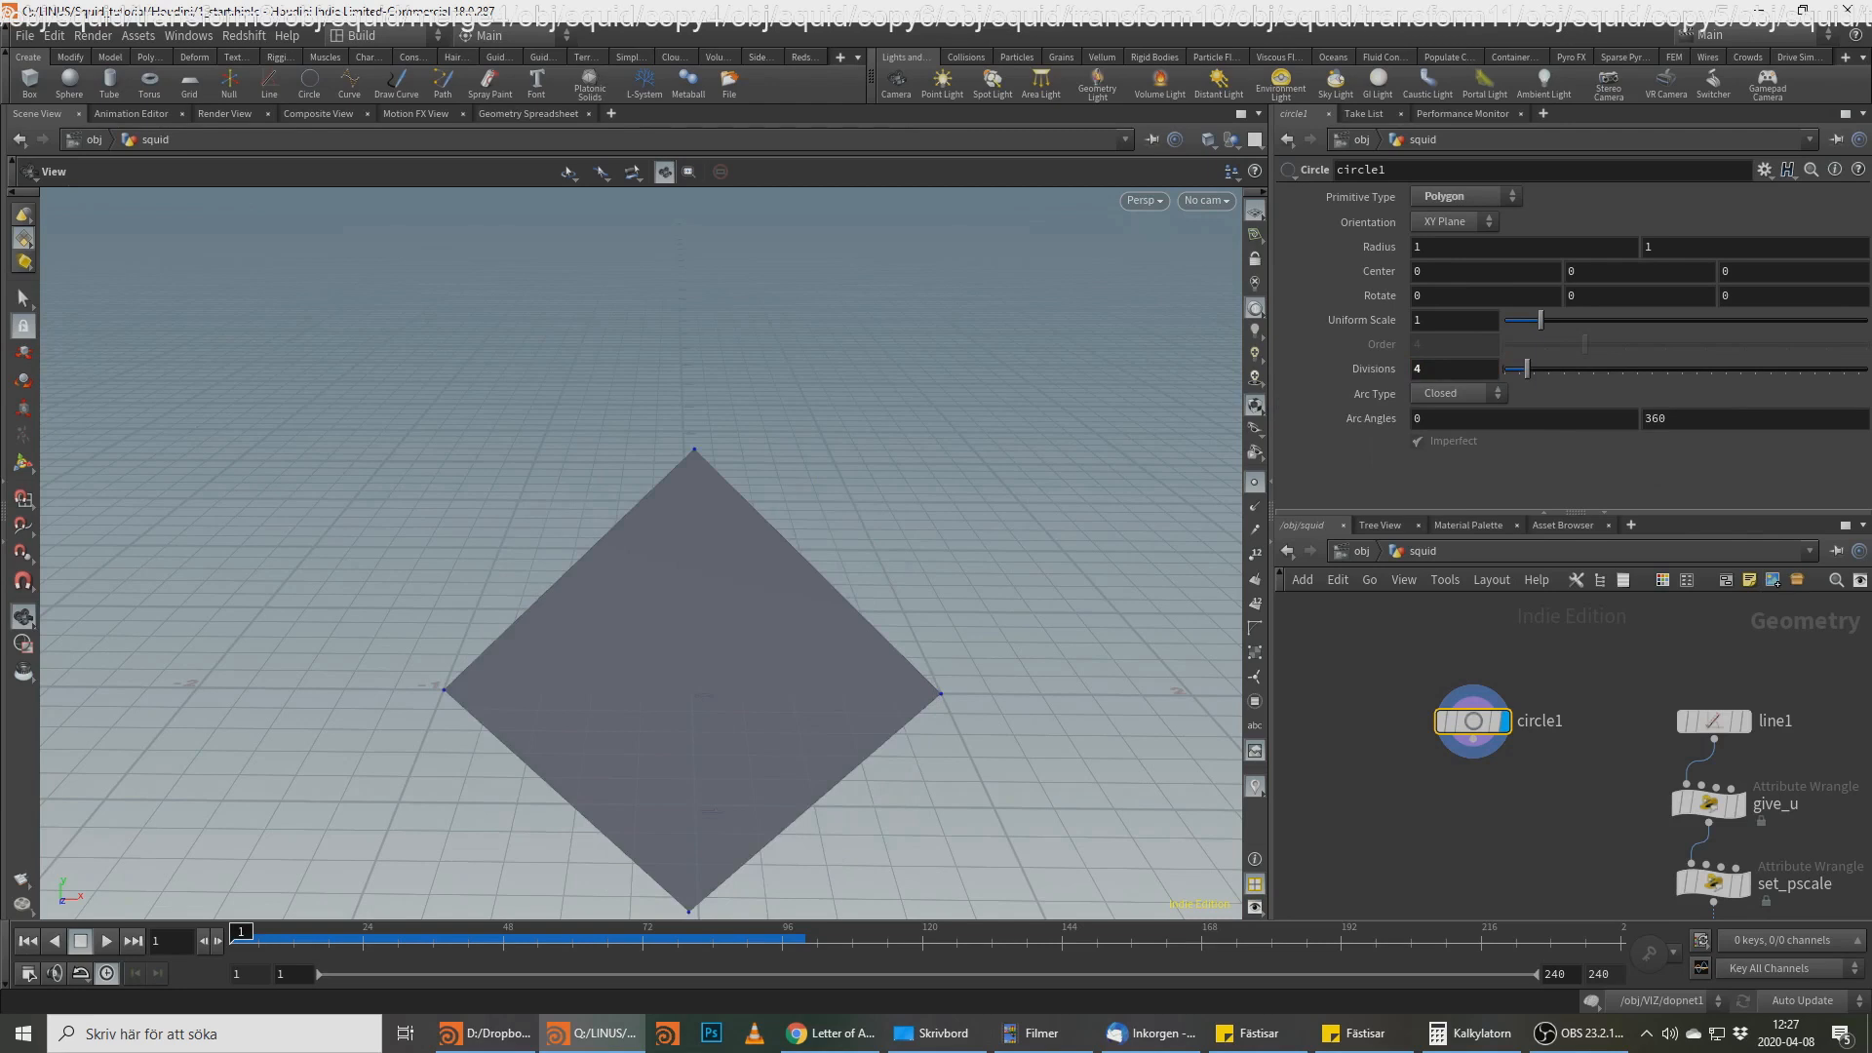
# Step: Add an Edit node below the Circle node, wired to its output, and display it
pyautogui.hotkey('alt', 'Tab')
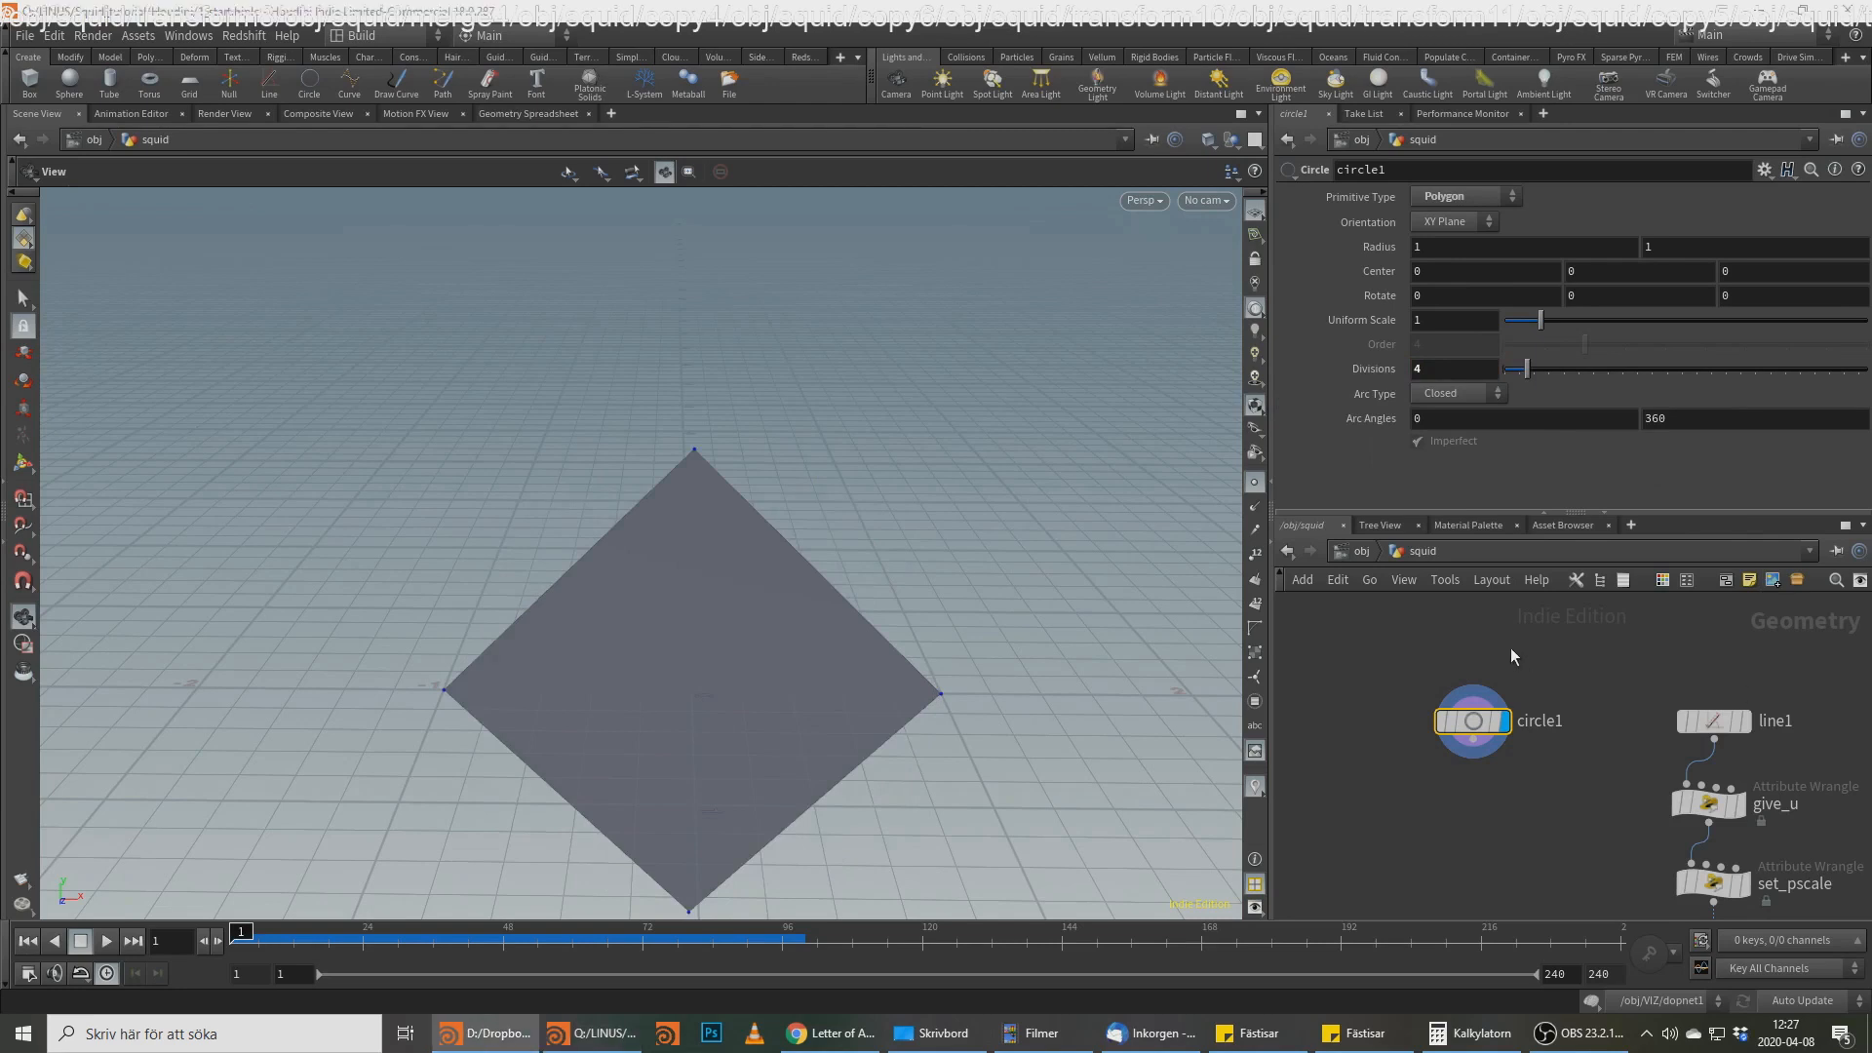
pyautogui.press('Tab')
pyautogui.write('edi')
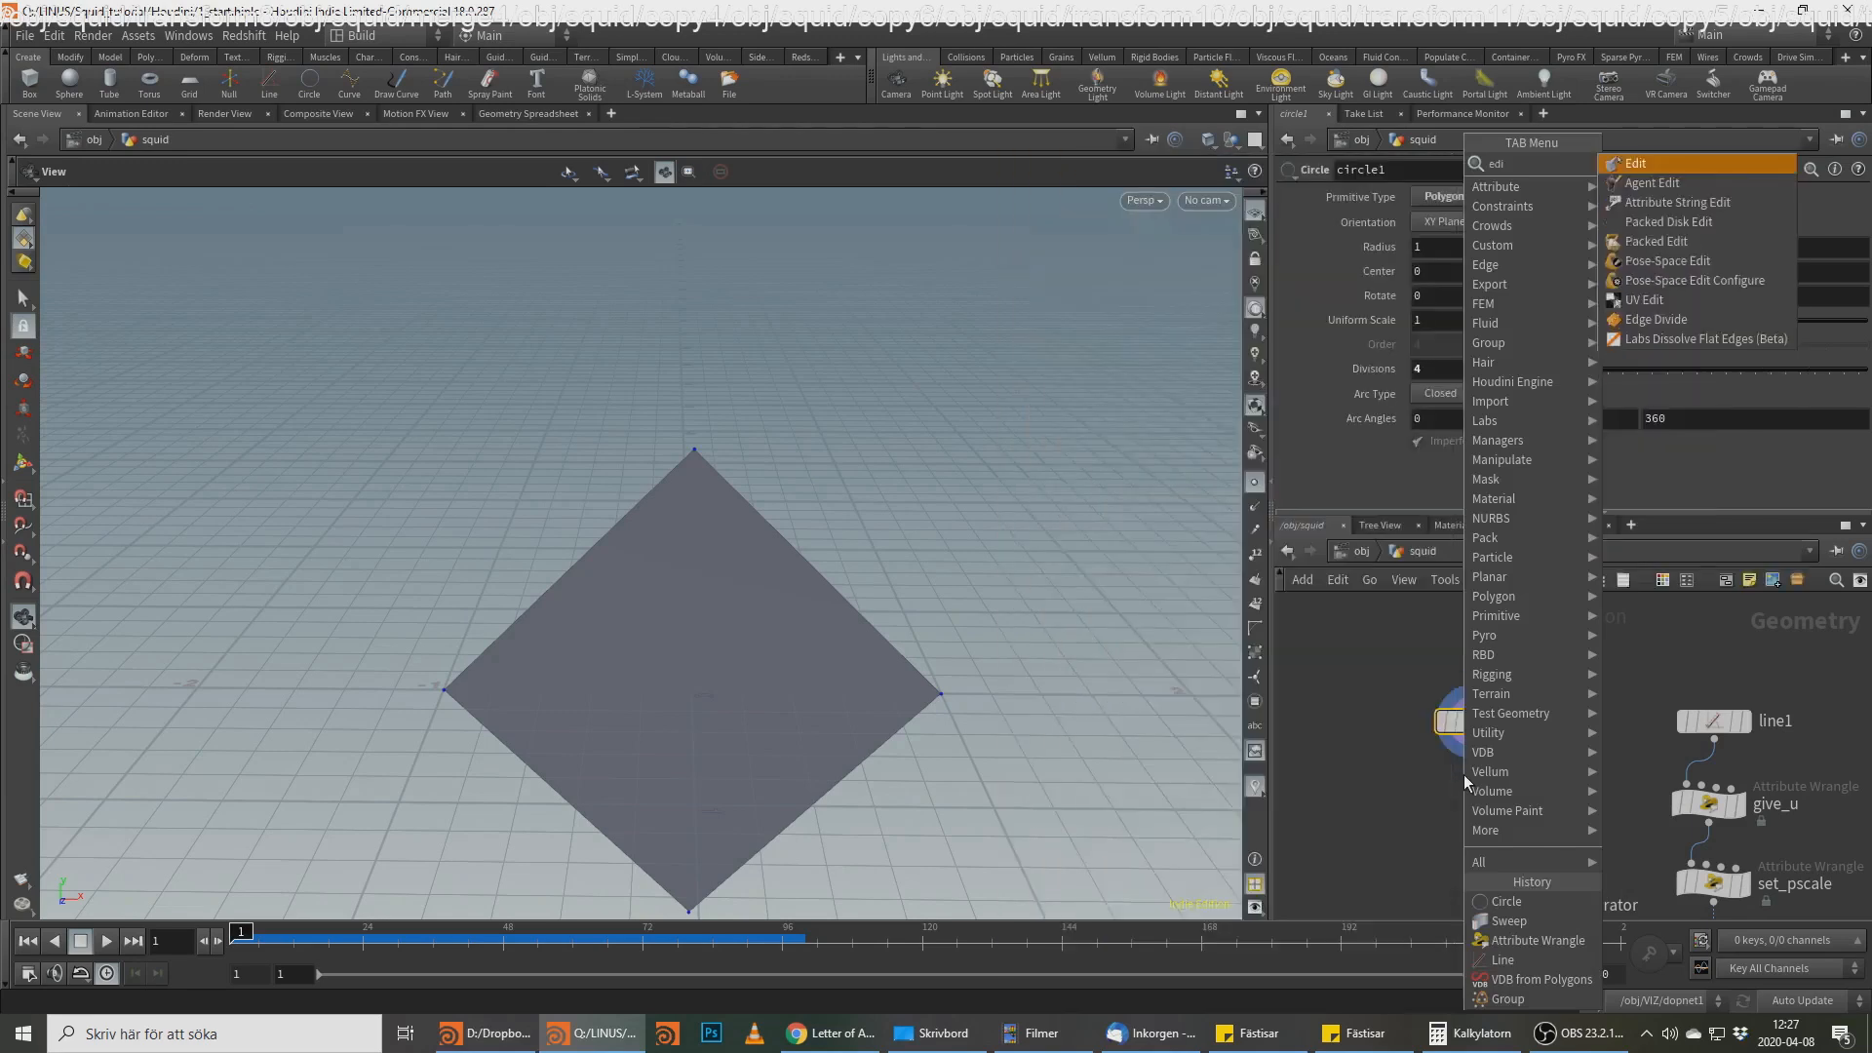
pyautogui.press('Return')
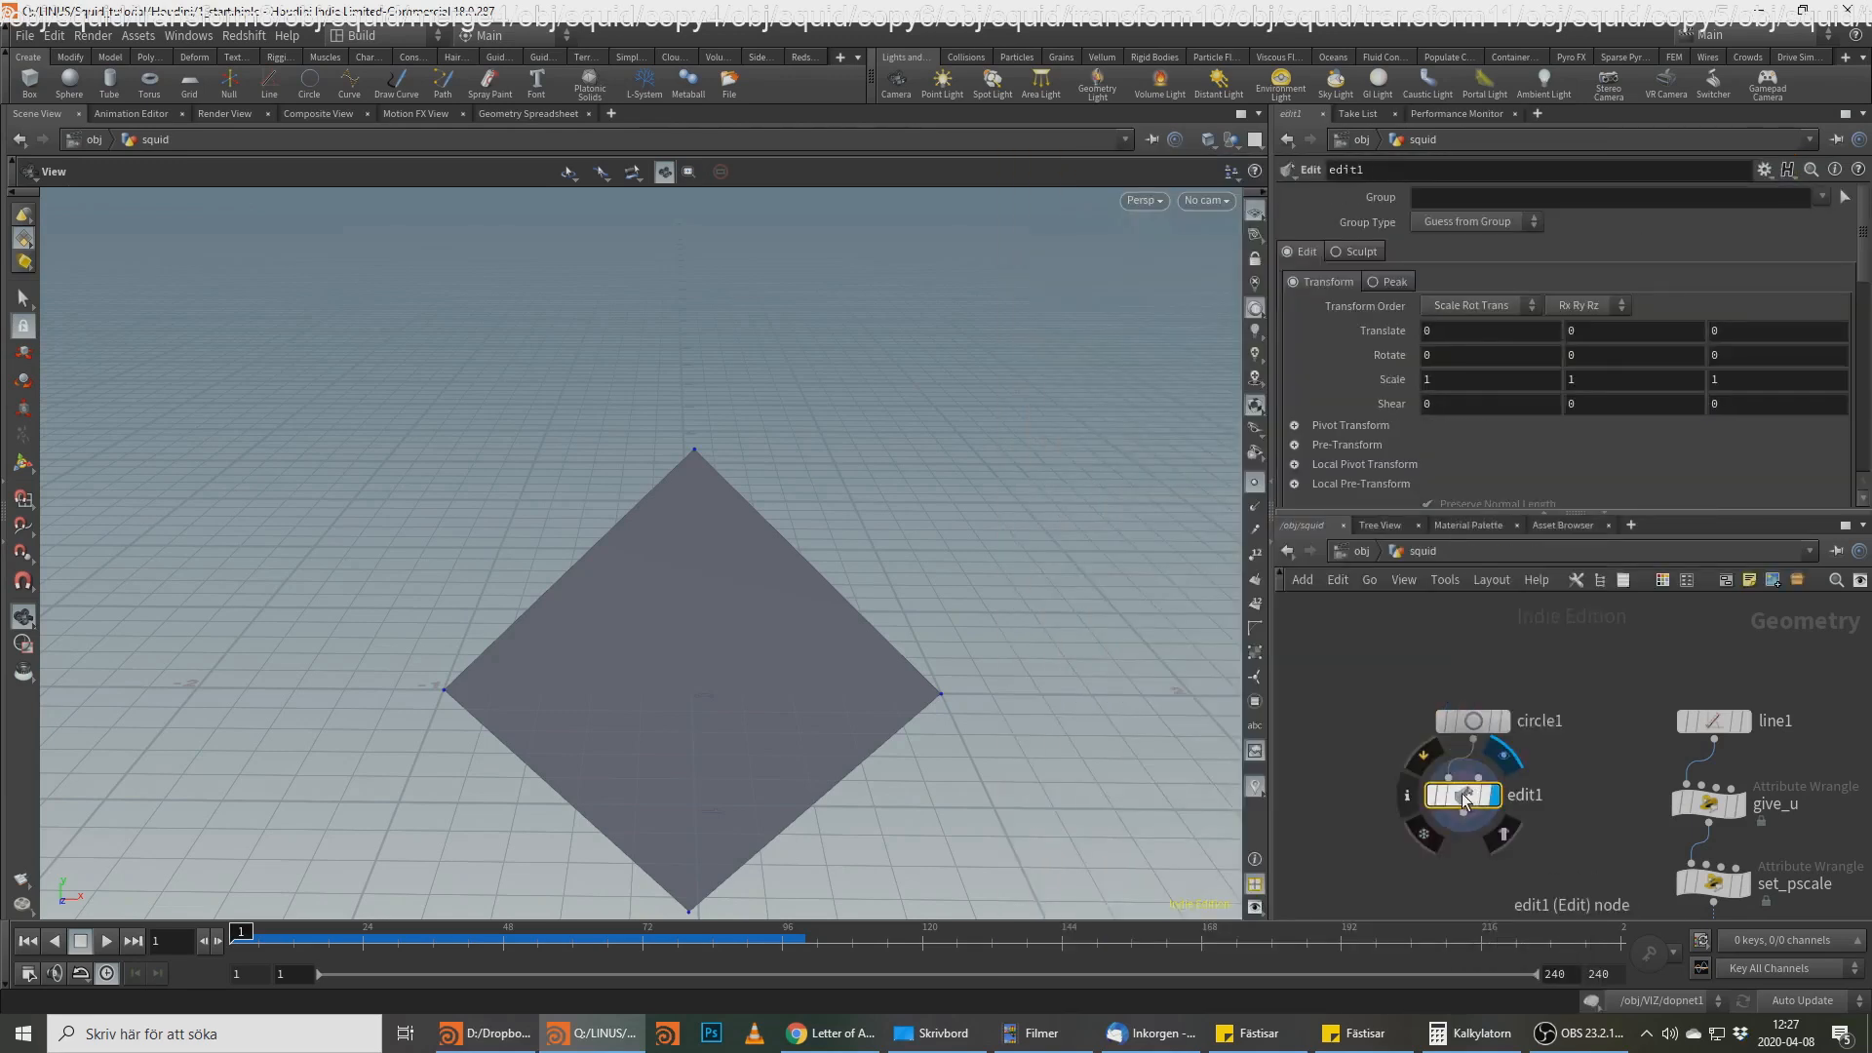
# Step: Align the Edit node under circle1 and restrict its Group to point 3
pyautogui.moveTo(1463, 798); pyautogui.dragTo(1473, 807)
pyautogui.click(1457, 197)
pyautogui.write('3')
pyautogui.click(1604, 819)
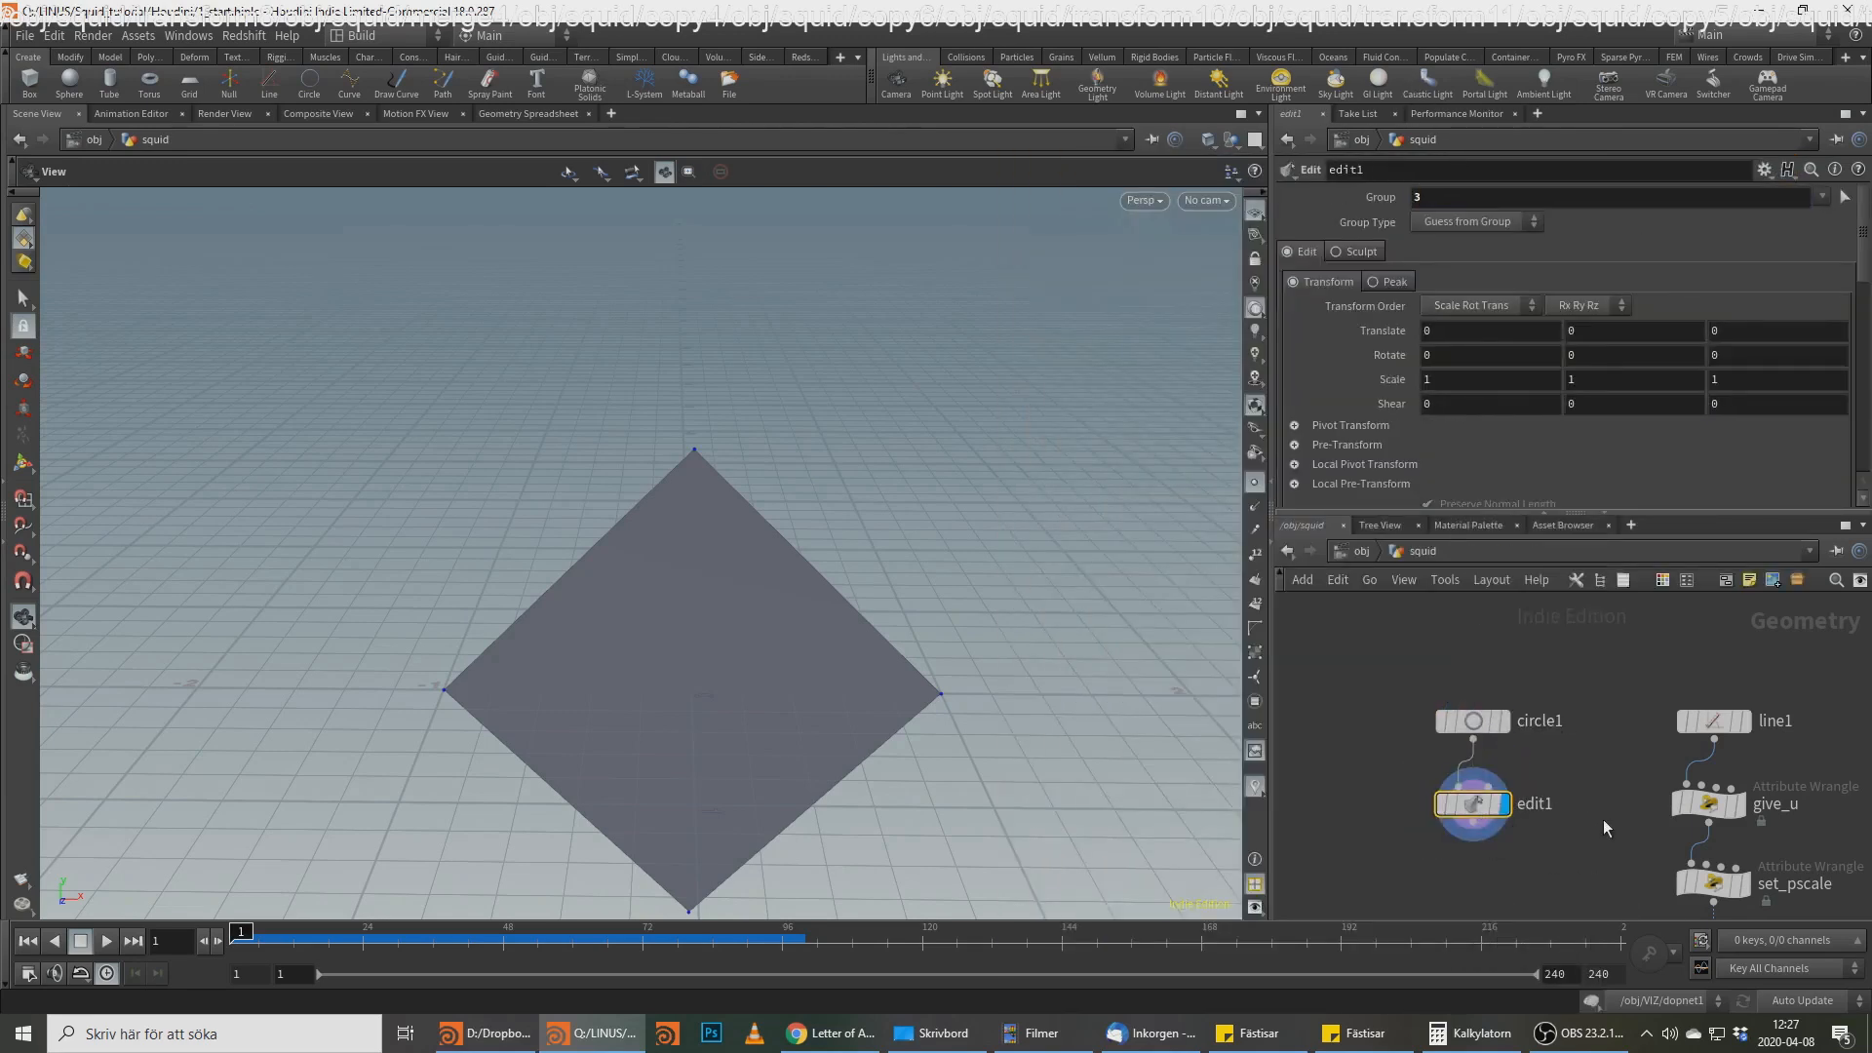
# Step: Show point numbers in the viewport and set the Edit node's Y translation to 0.7
pyautogui.click(1260, 558)
pyautogui.moveTo(674, 830); pyautogui.dragTo(731, 682, button='middle')
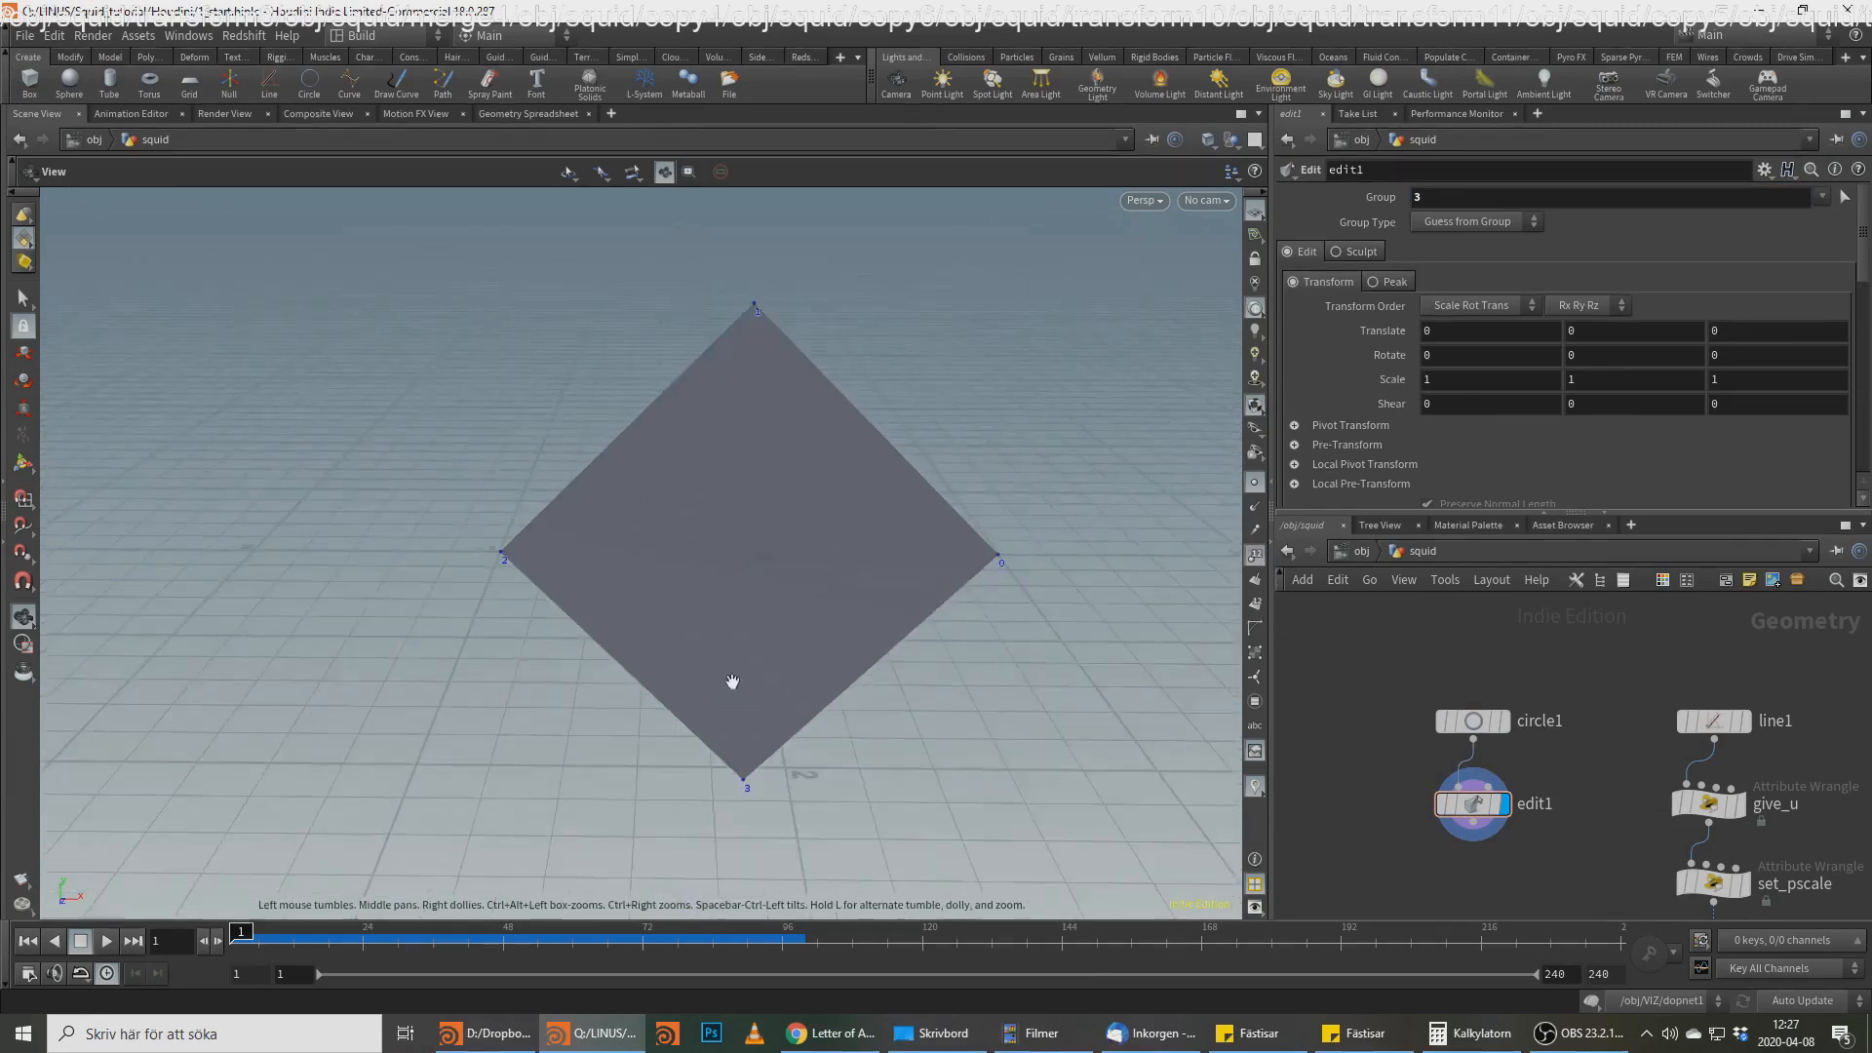
pyautogui.scroll(1, 733, 681)
pyautogui.moveTo(1661, 334); pyautogui.dragTo(1746, 335, button='middle')
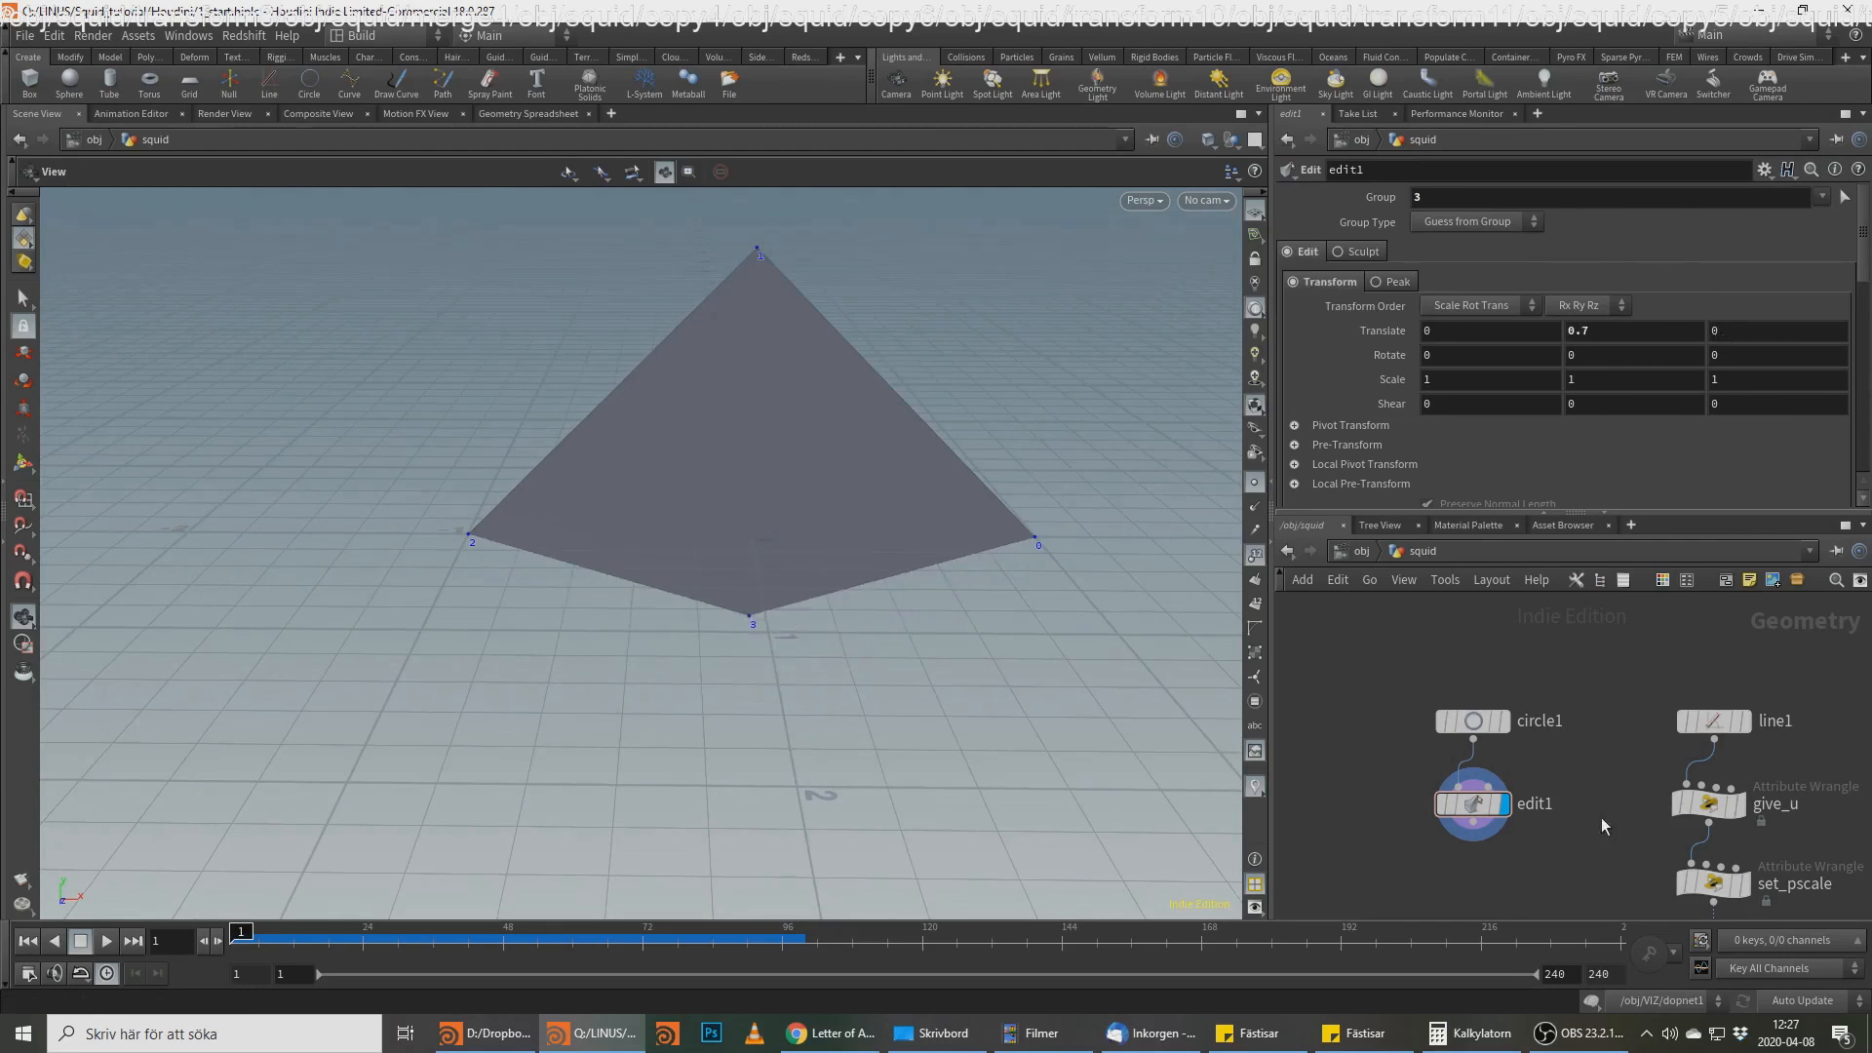
# Step: Add a Subdivide node below edit1, wired to its output, and display it
pyautogui.press('Tab')
pyautogui.write('sub')
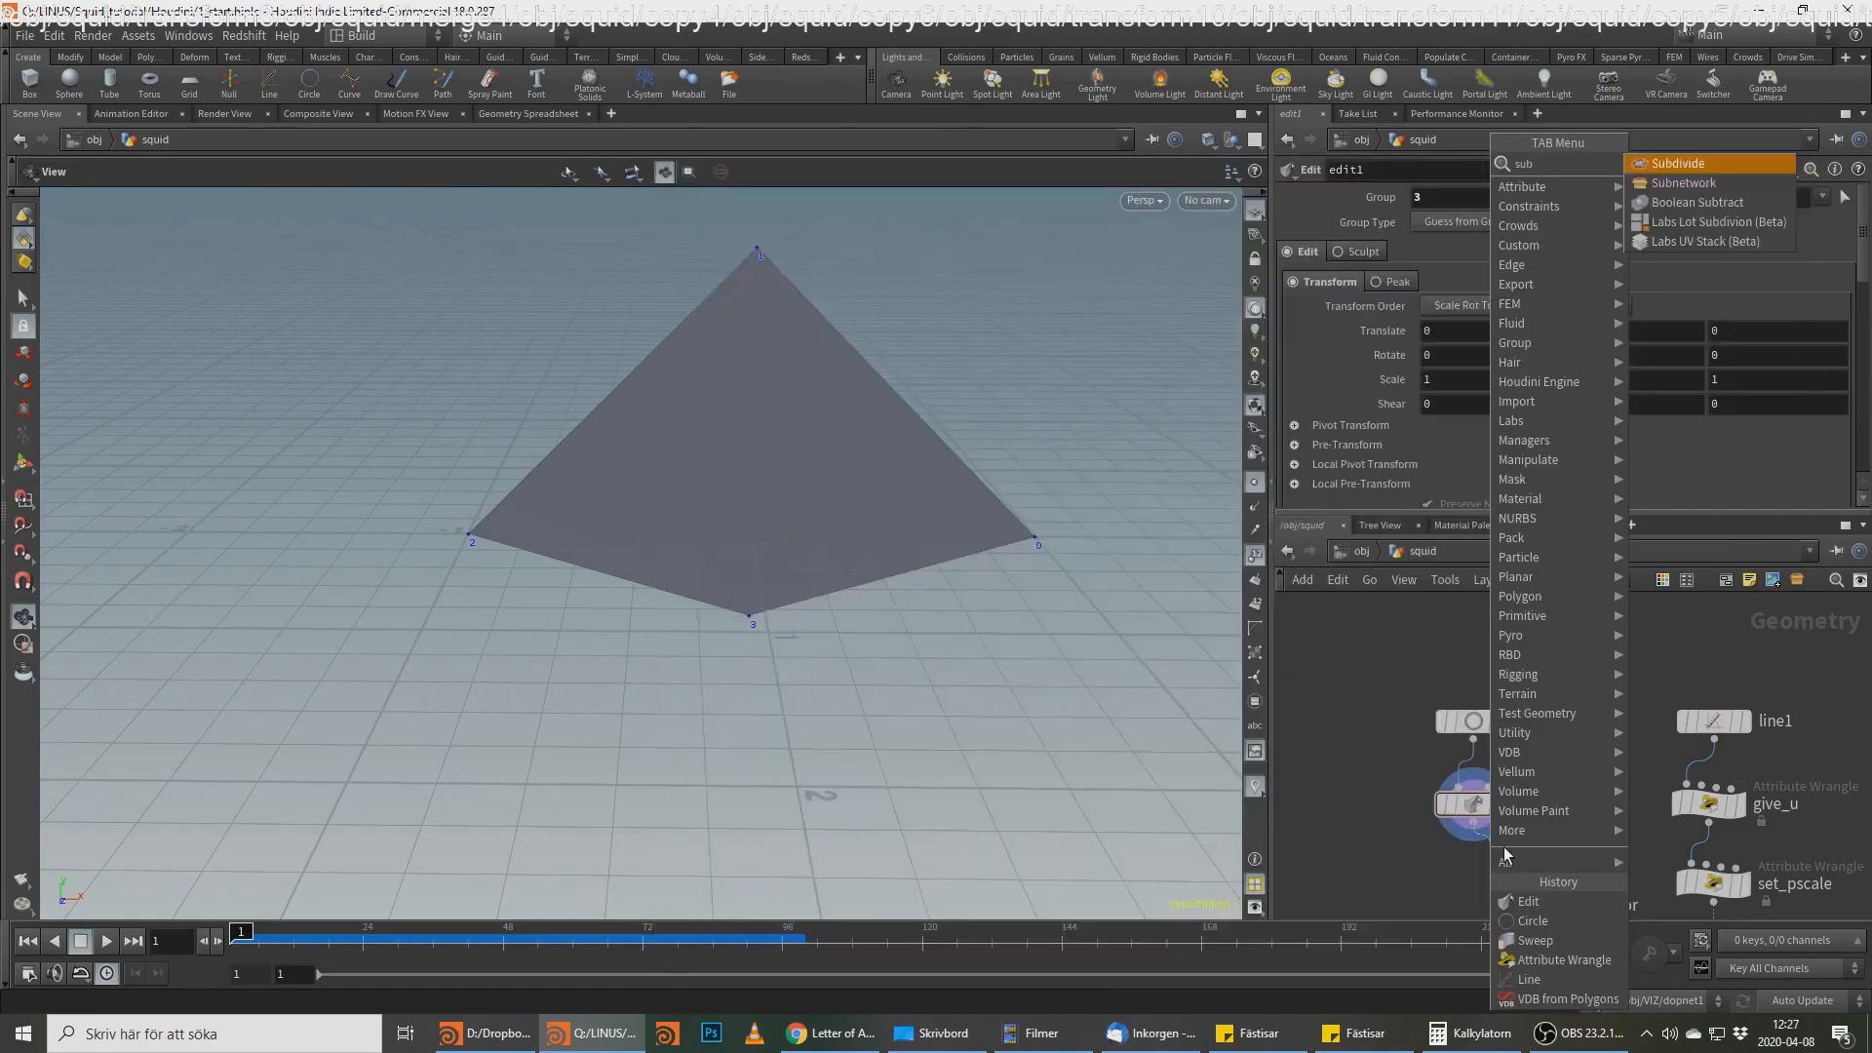
pyautogui.press('Return')
pyautogui.click(1492, 874)
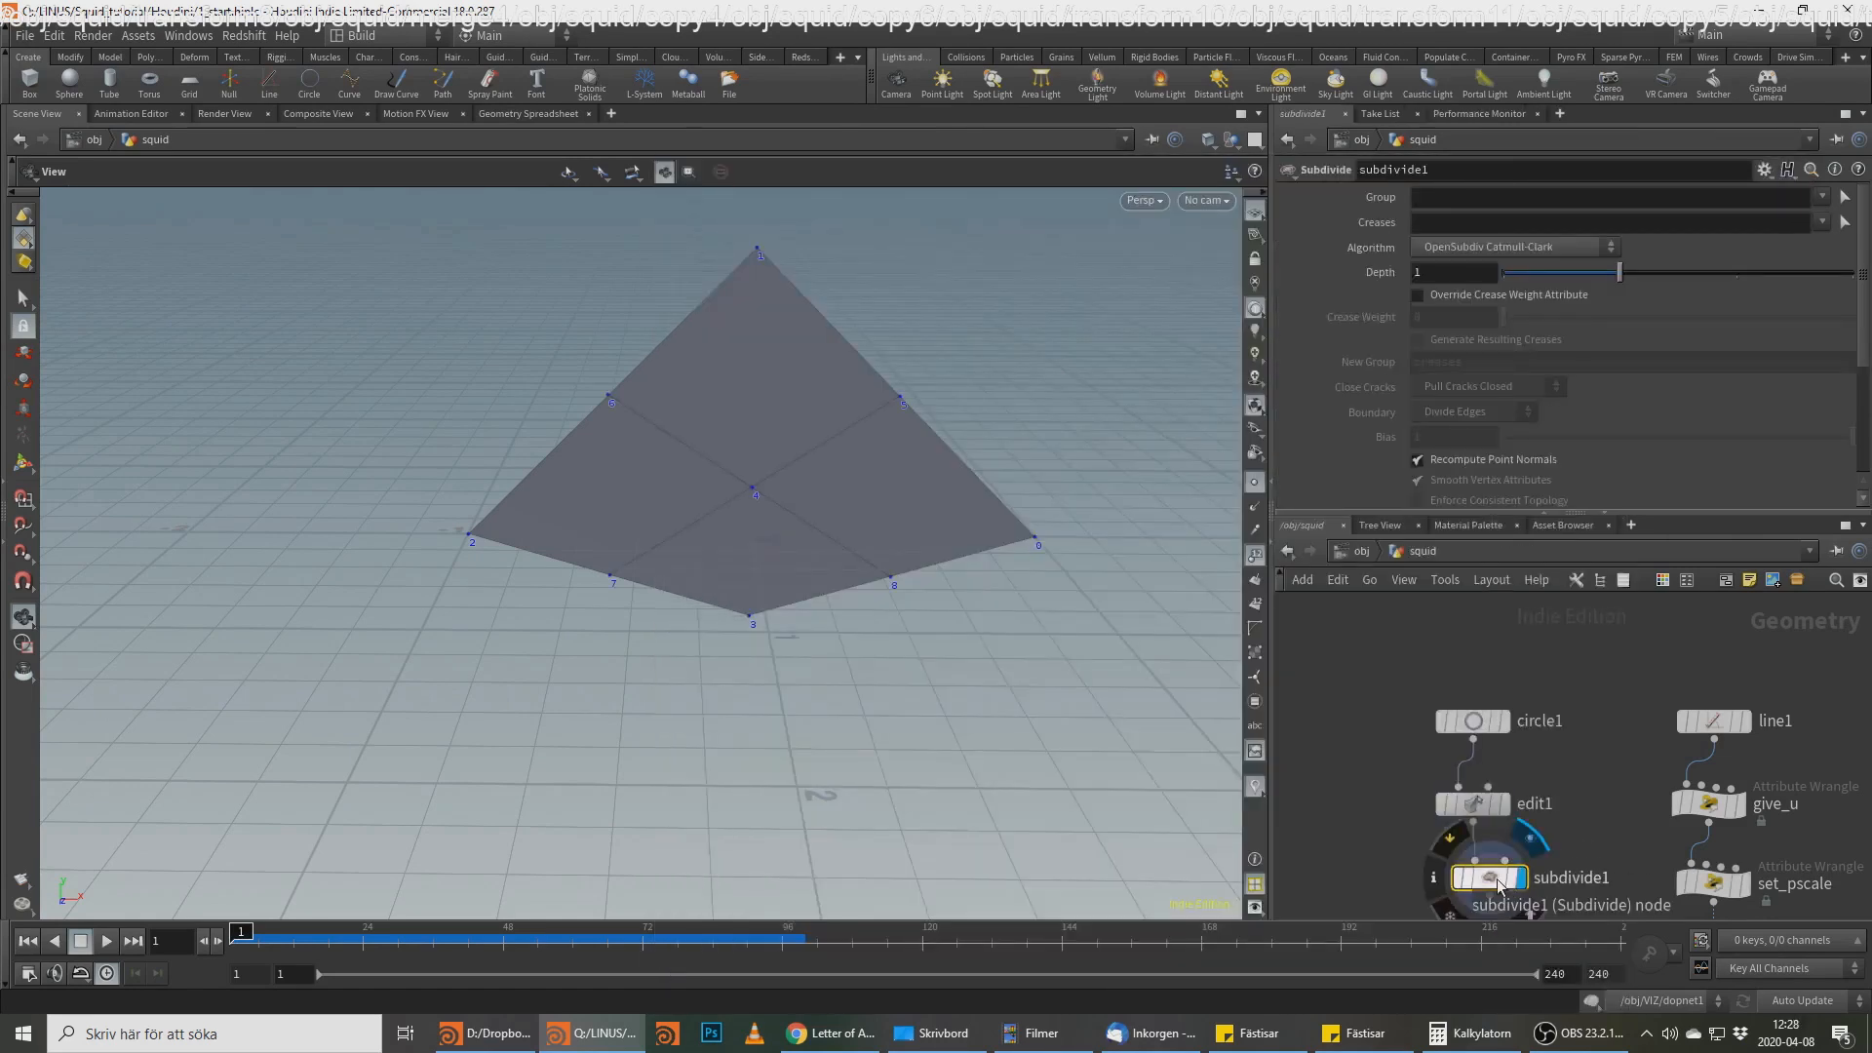
# Step: Set the Subdivide node's Depth to 3
pyautogui.hotkey('alt', 'Tab')
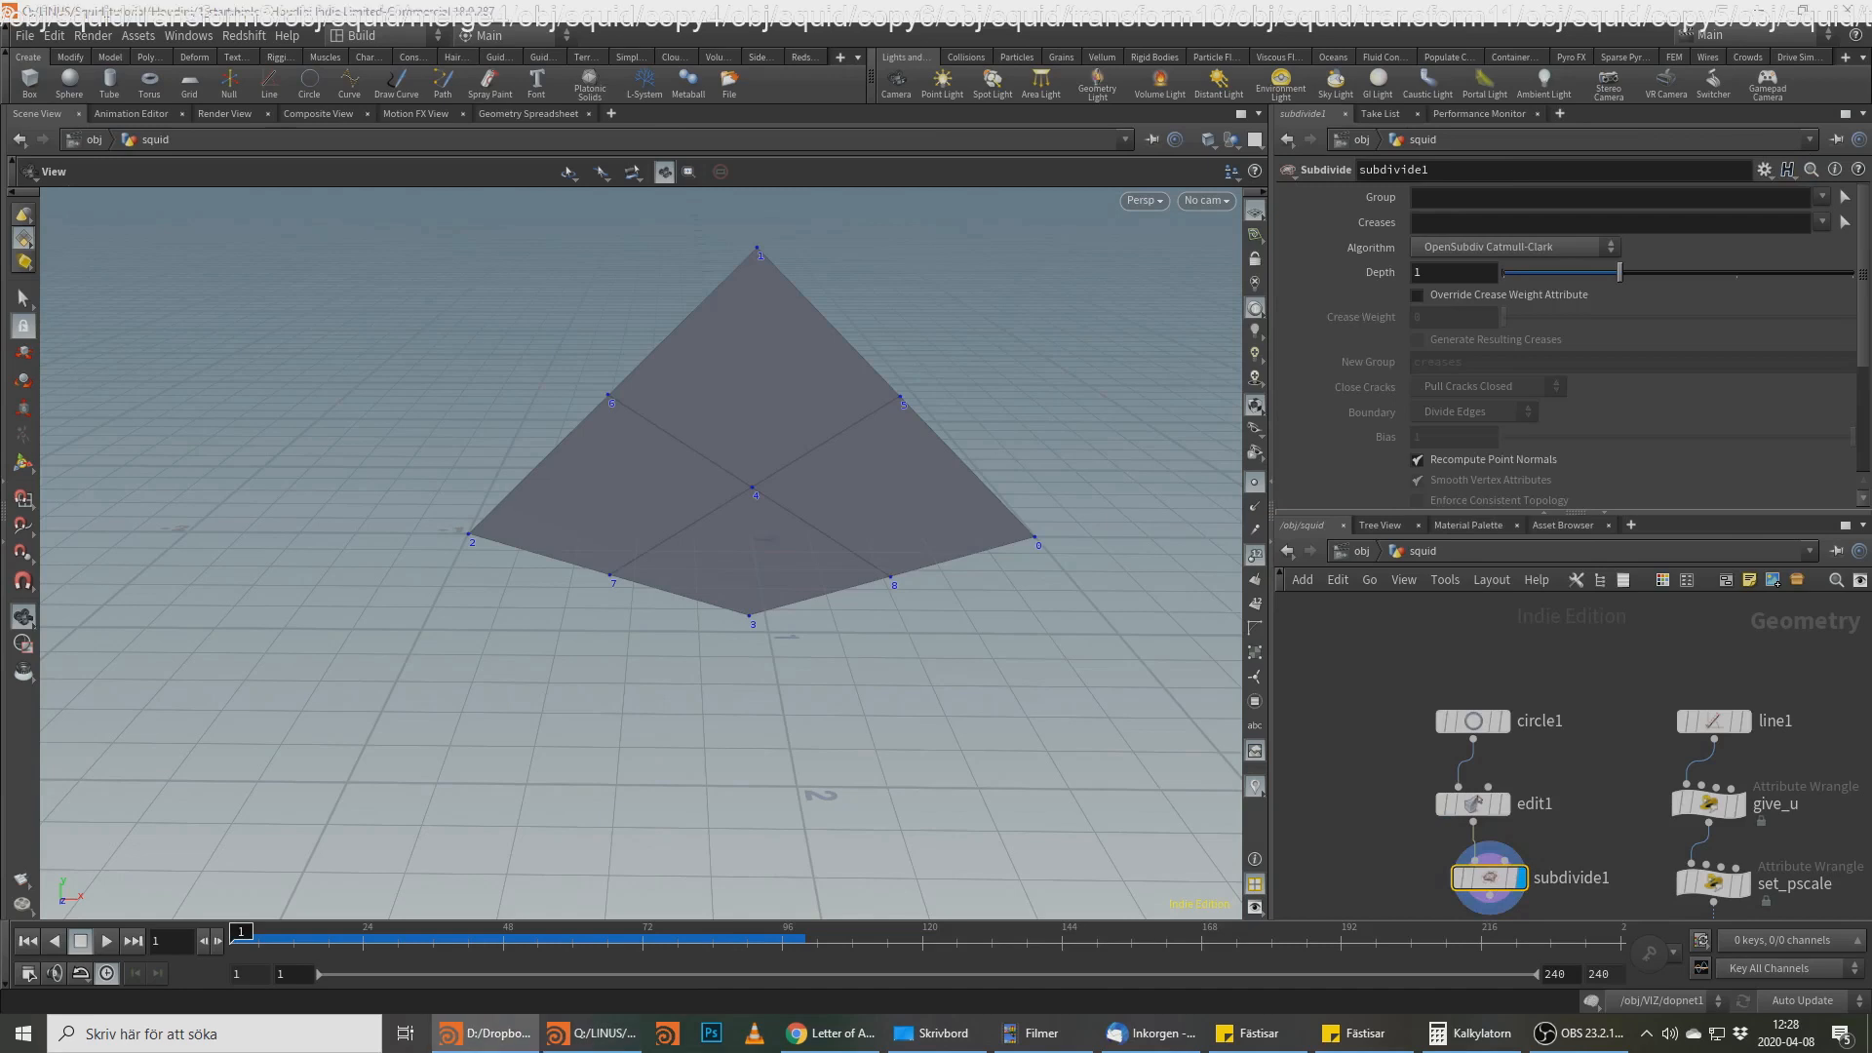
pyautogui.hotkey('alt', 'Tab')
pyautogui.press('Return')
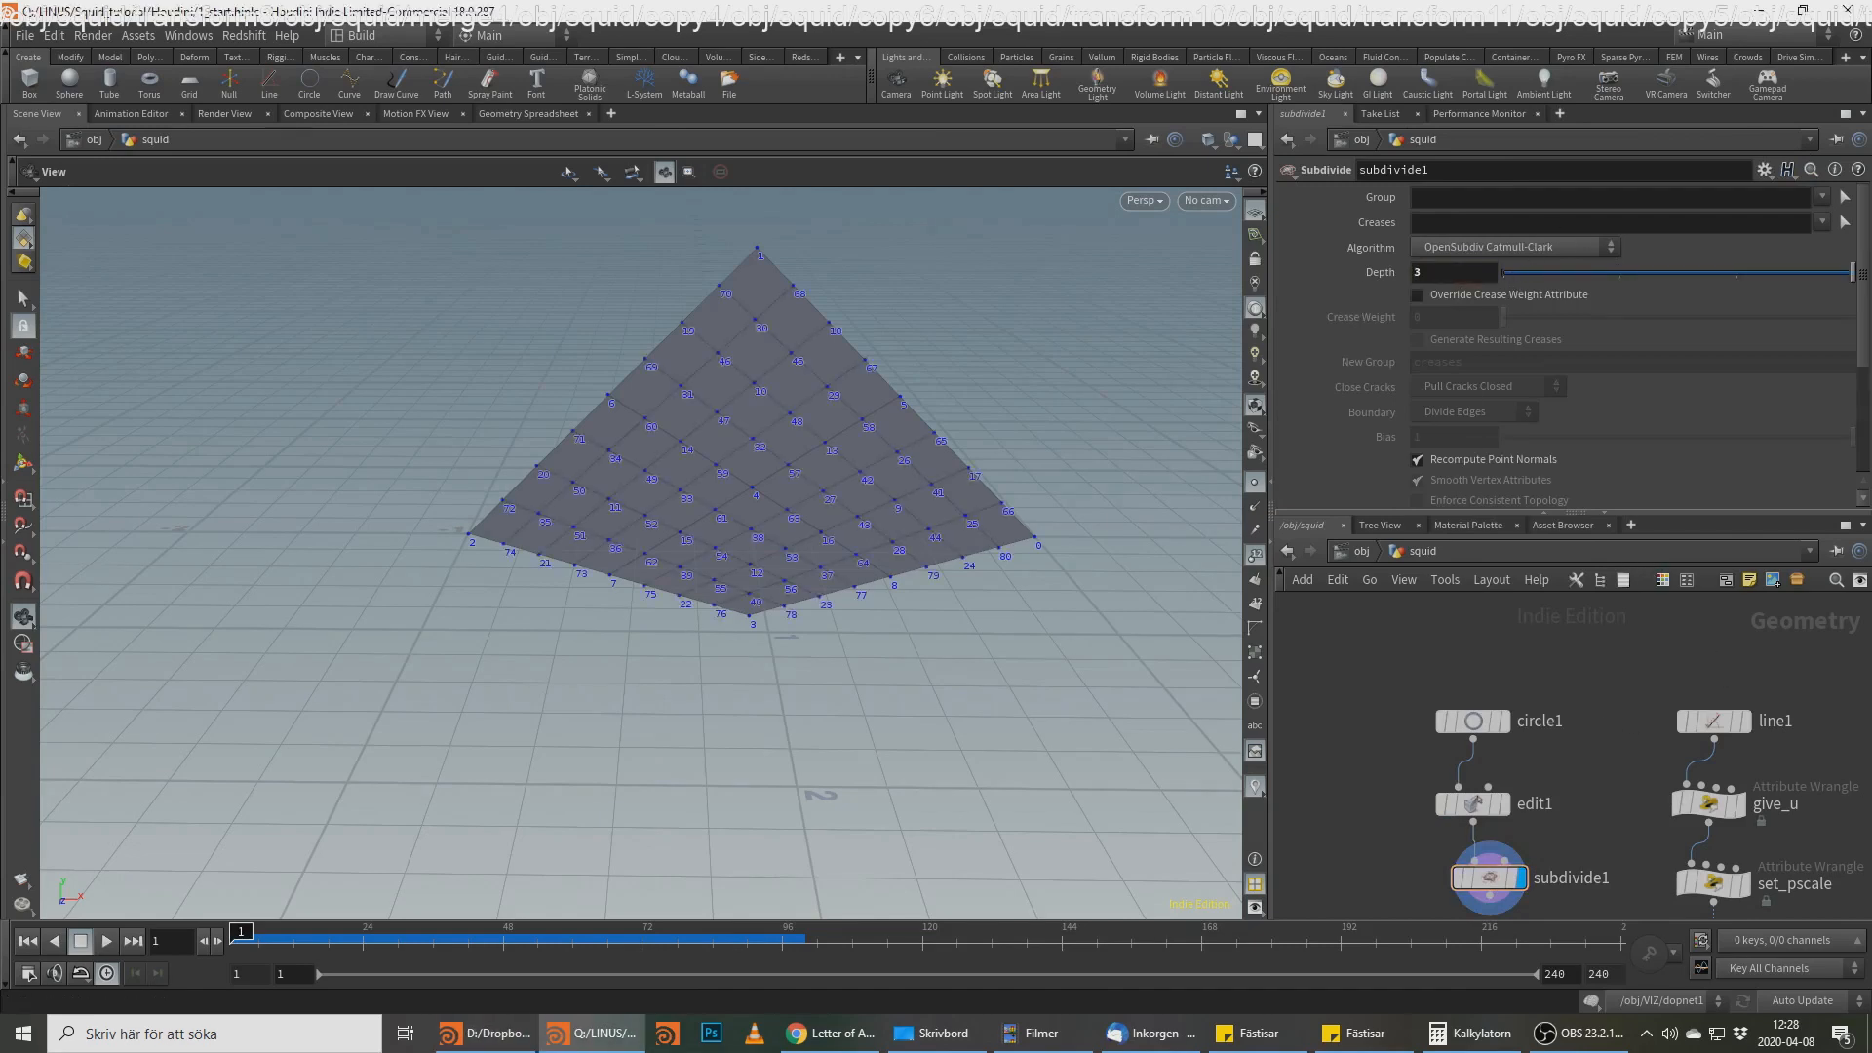
pyautogui.hotkey('alt', 'Tab')
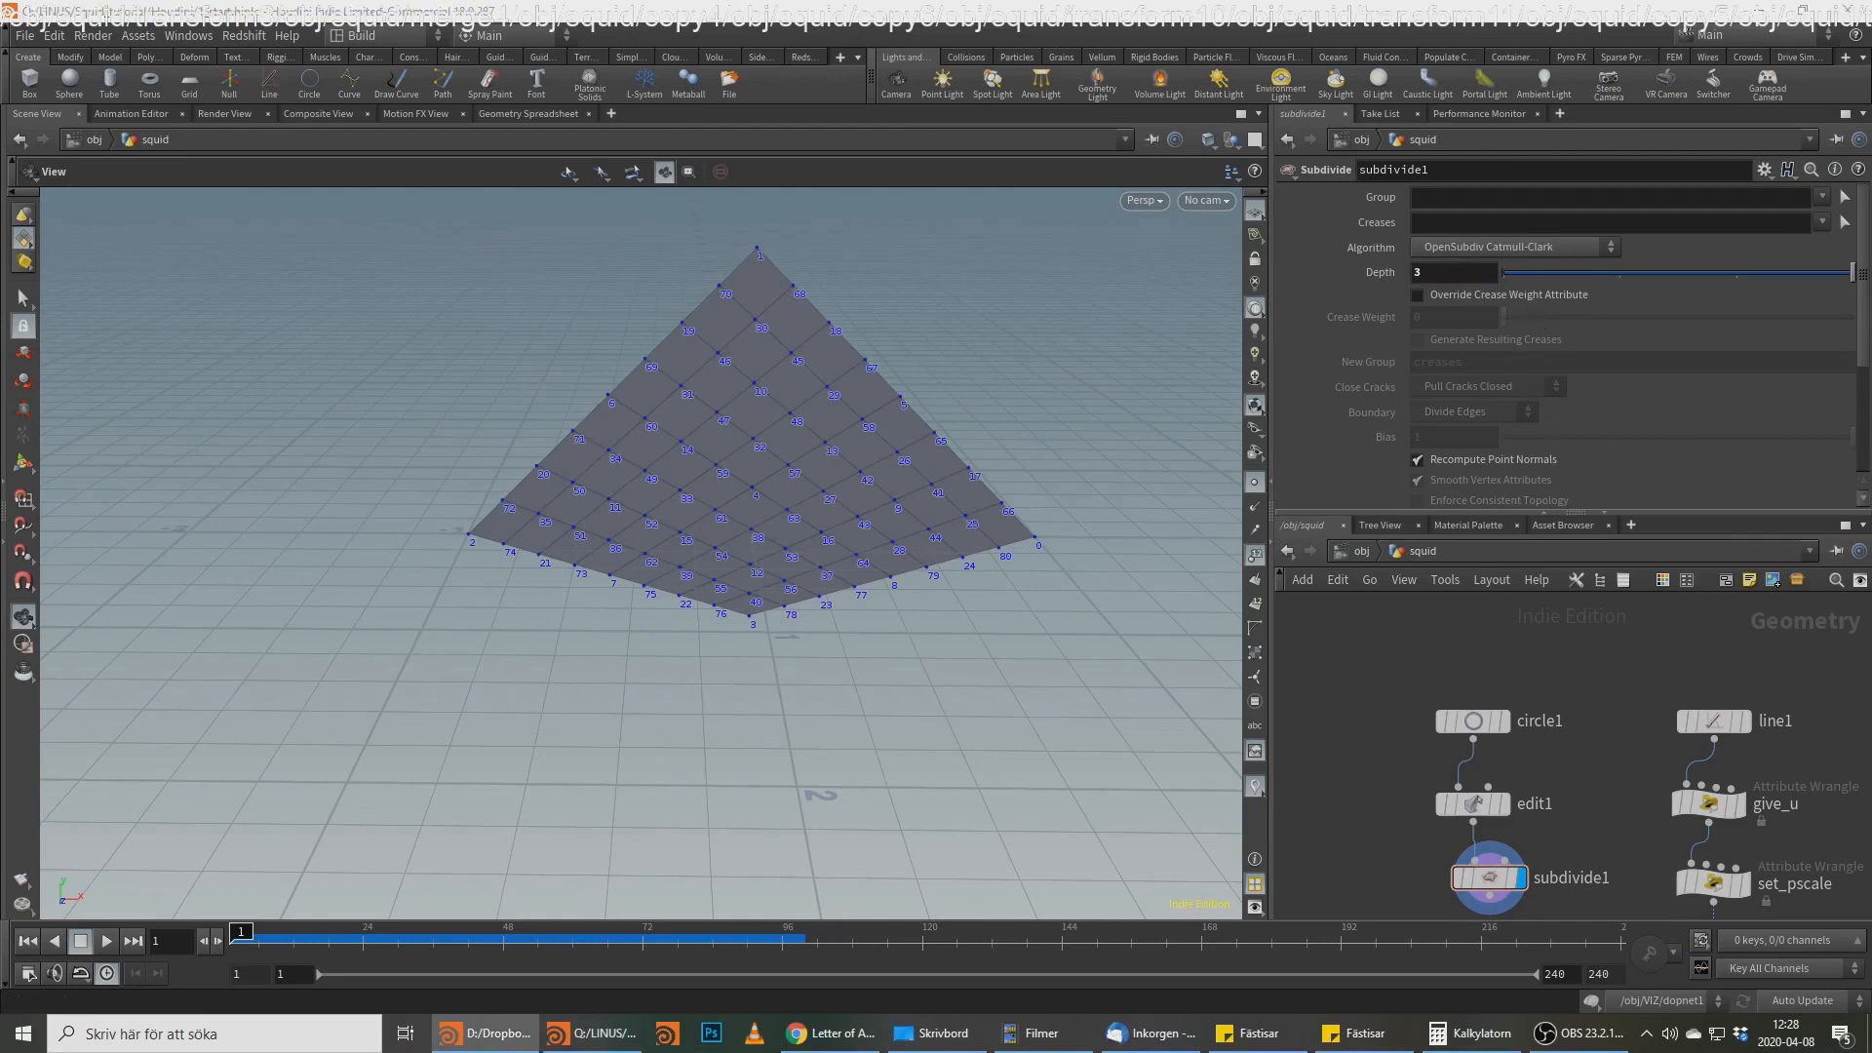
# Step: Set the Subdivide node's Point Attributes to Sharpen Edges Boundaries and inspect the rounded profile
pyautogui.scroll(-5, 1588, 486)
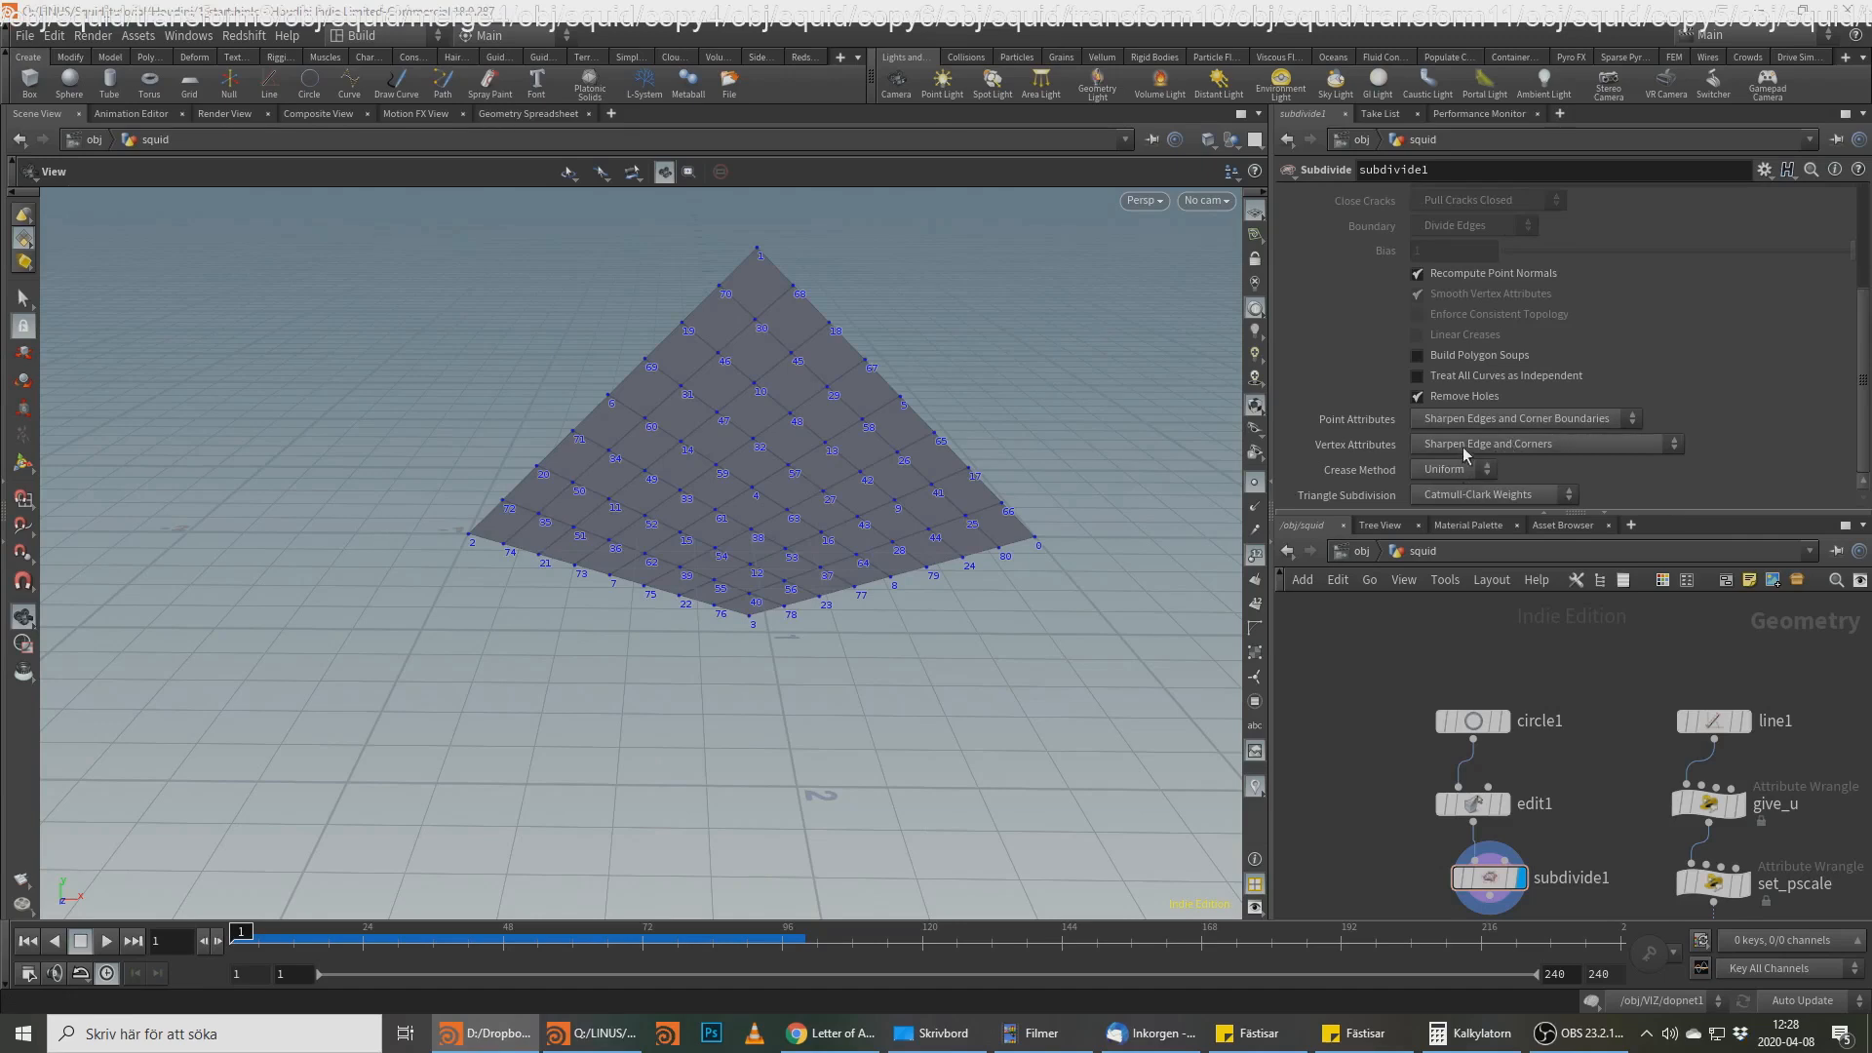
pyautogui.click(1517, 876)
pyautogui.click(1511, 421)
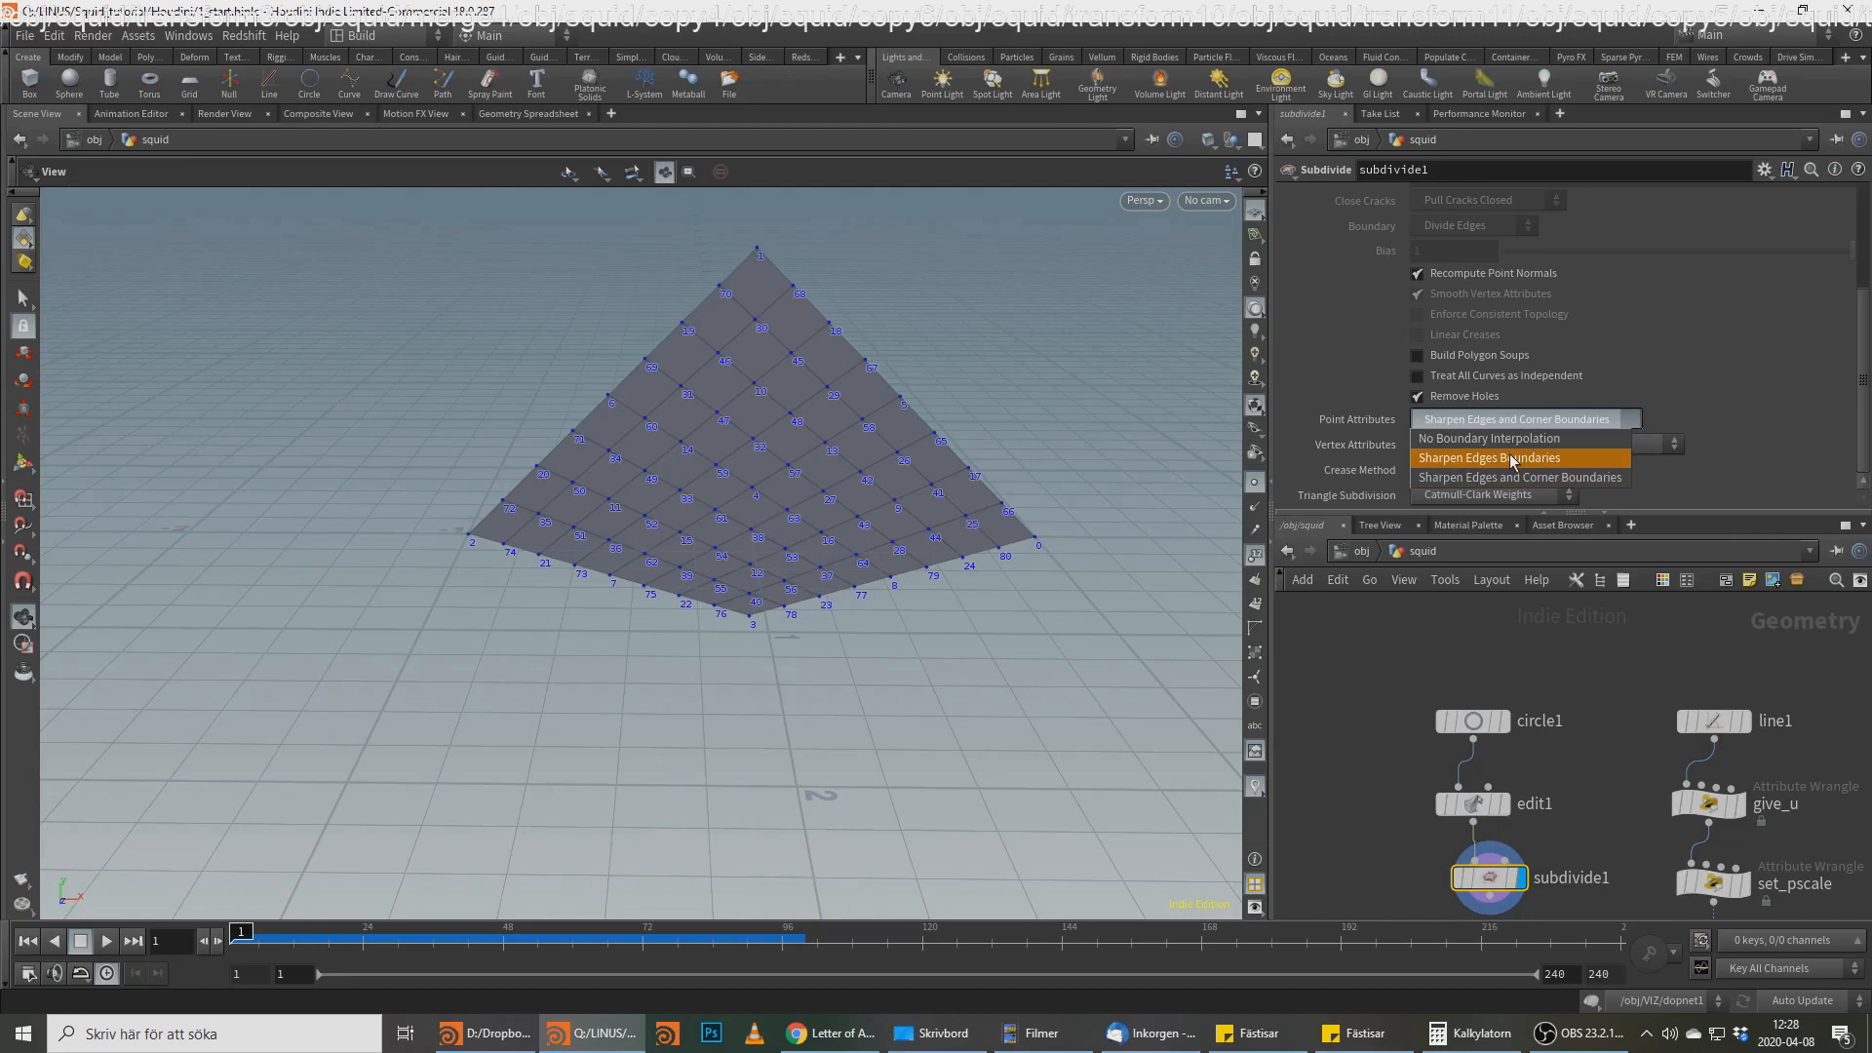
pyautogui.click(1511, 456)
pyautogui.moveTo(841, 527); pyautogui.dragTo(858, 449)
pyautogui.moveTo(858, 448); pyautogui.dragTo(923, 438, button='right')
pyautogui.moveTo(1569, 765); pyautogui.dragTo(1550, 706, button='middle')
pyautogui.moveTo(858, 492); pyautogui.dragTo(852, 576)
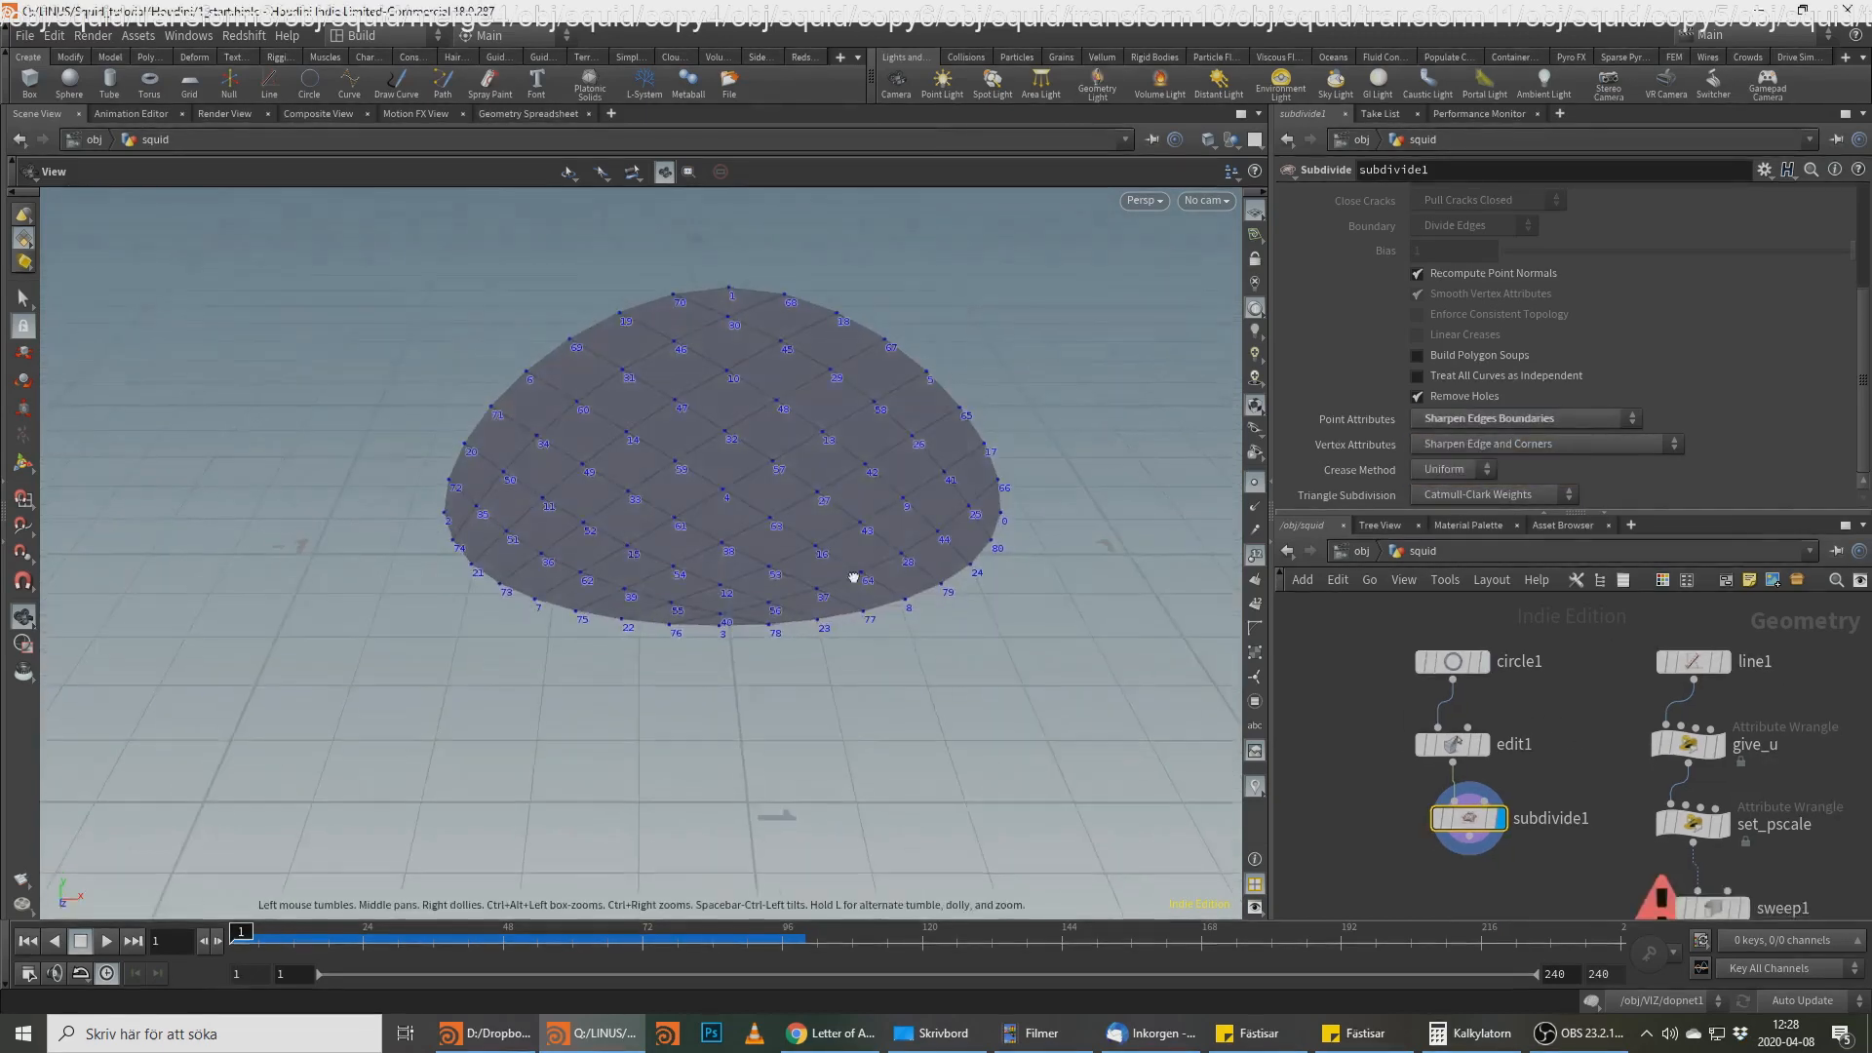
pyautogui.moveTo(852, 577); pyautogui.dragTo(824, 426, button='right')
pyautogui.moveTo(824, 426); pyautogui.dragTo(892, 449)
pyautogui.moveTo(1557, 802); pyautogui.dragTo(1581, 746, button='middle')
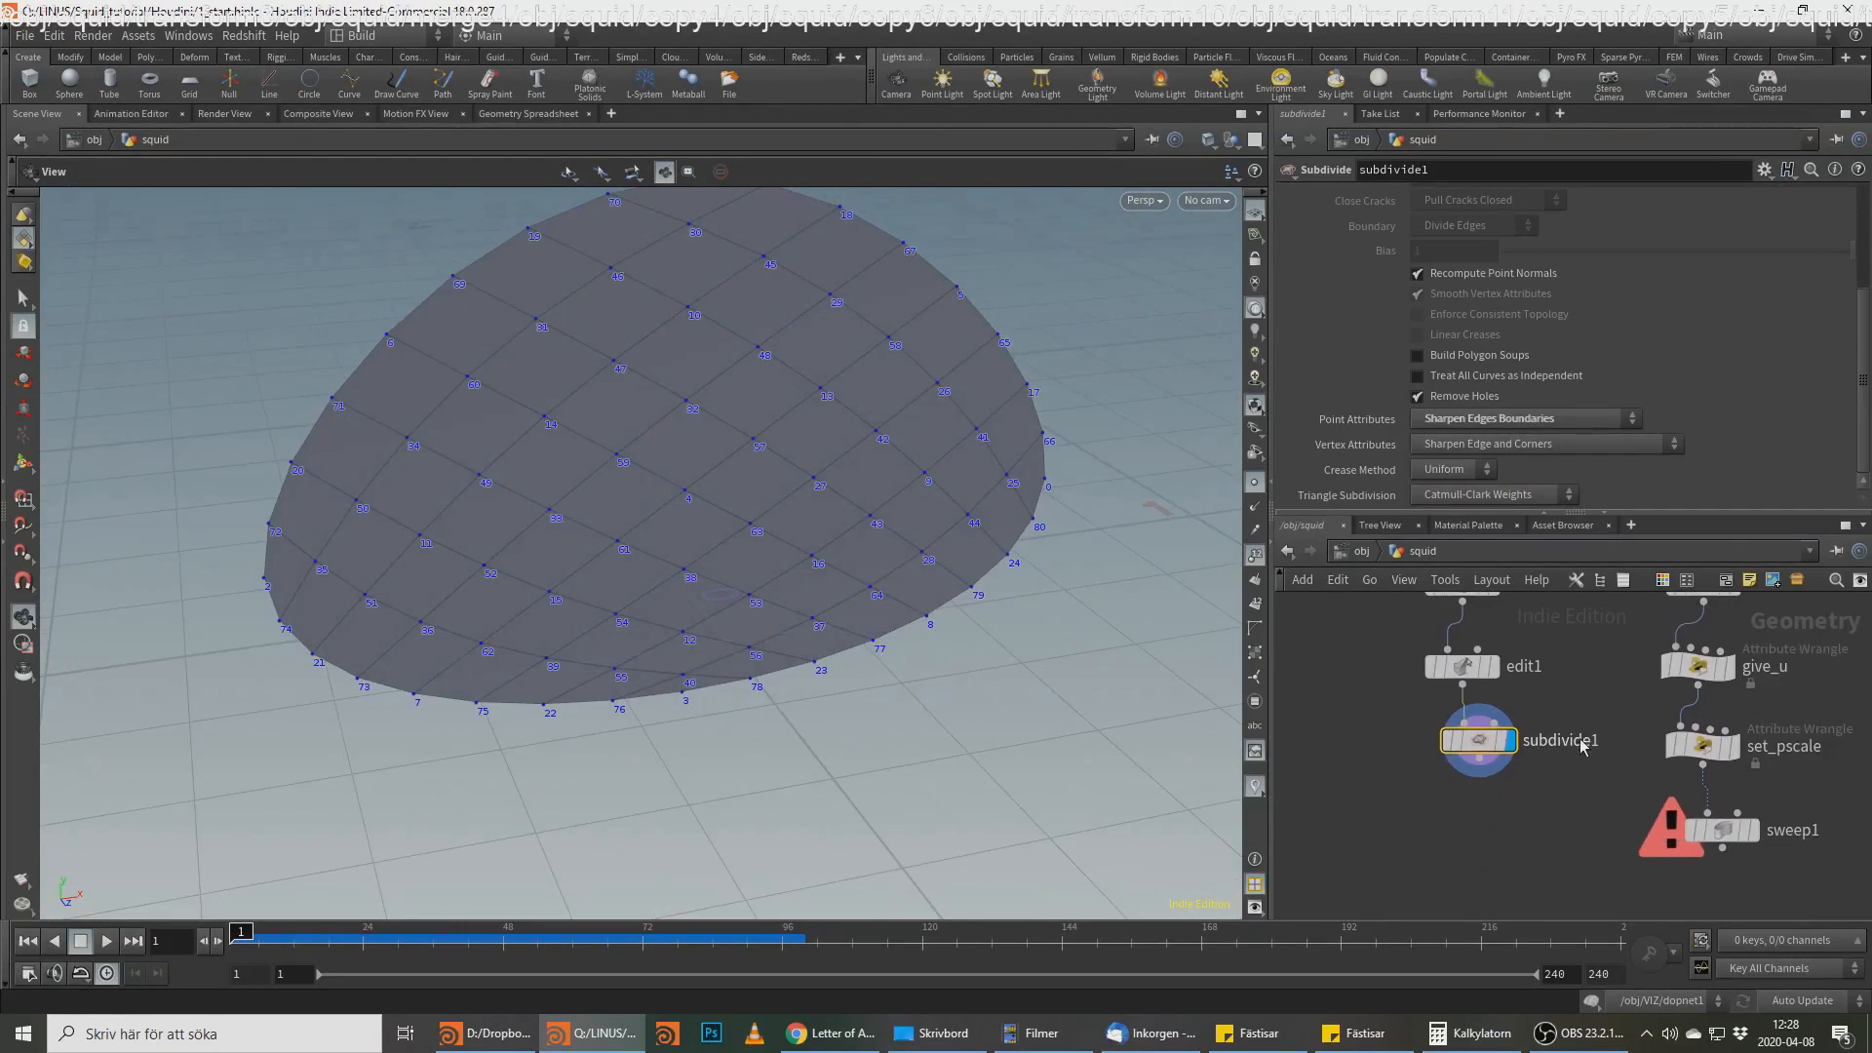
# Step: Wire subdivide1 into sweep1's second input and display the sweep without point numbers
pyautogui.click(1480, 769)
pyautogui.click(1735, 788)
pyautogui.click(1742, 824)
pyautogui.moveTo(959, 549); pyautogui.dragTo(465, 595)
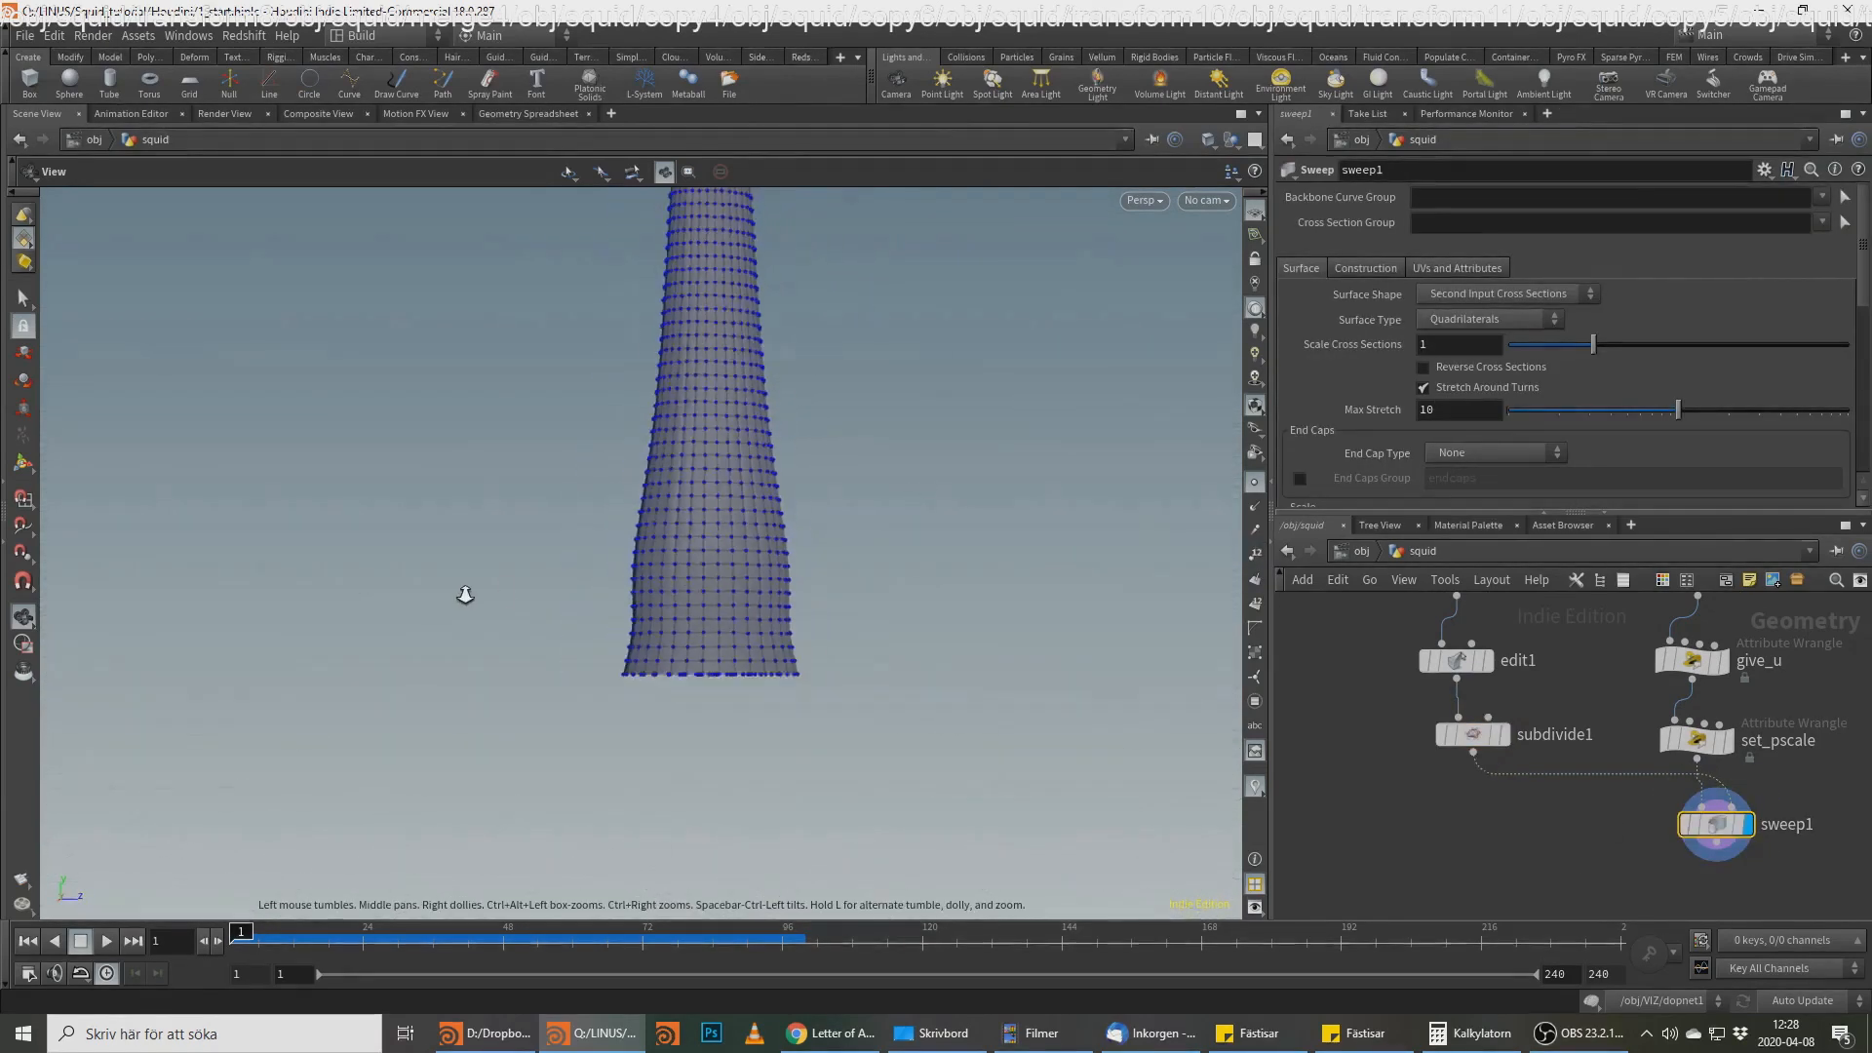
pyautogui.moveTo(732, 585); pyautogui.dragTo(1053, 677)
pyautogui.moveTo(765, 555); pyautogui.dragTo(933, 393, button='right')
pyautogui.moveTo(933, 393); pyautogui.dragTo(786, 485)
pyautogui.moveTo(786, 485); pyautogui.dragTo(832, 448, button='right')
pyautogui.moveTo(867, 523); pyautogui.dragTo(903, 501)
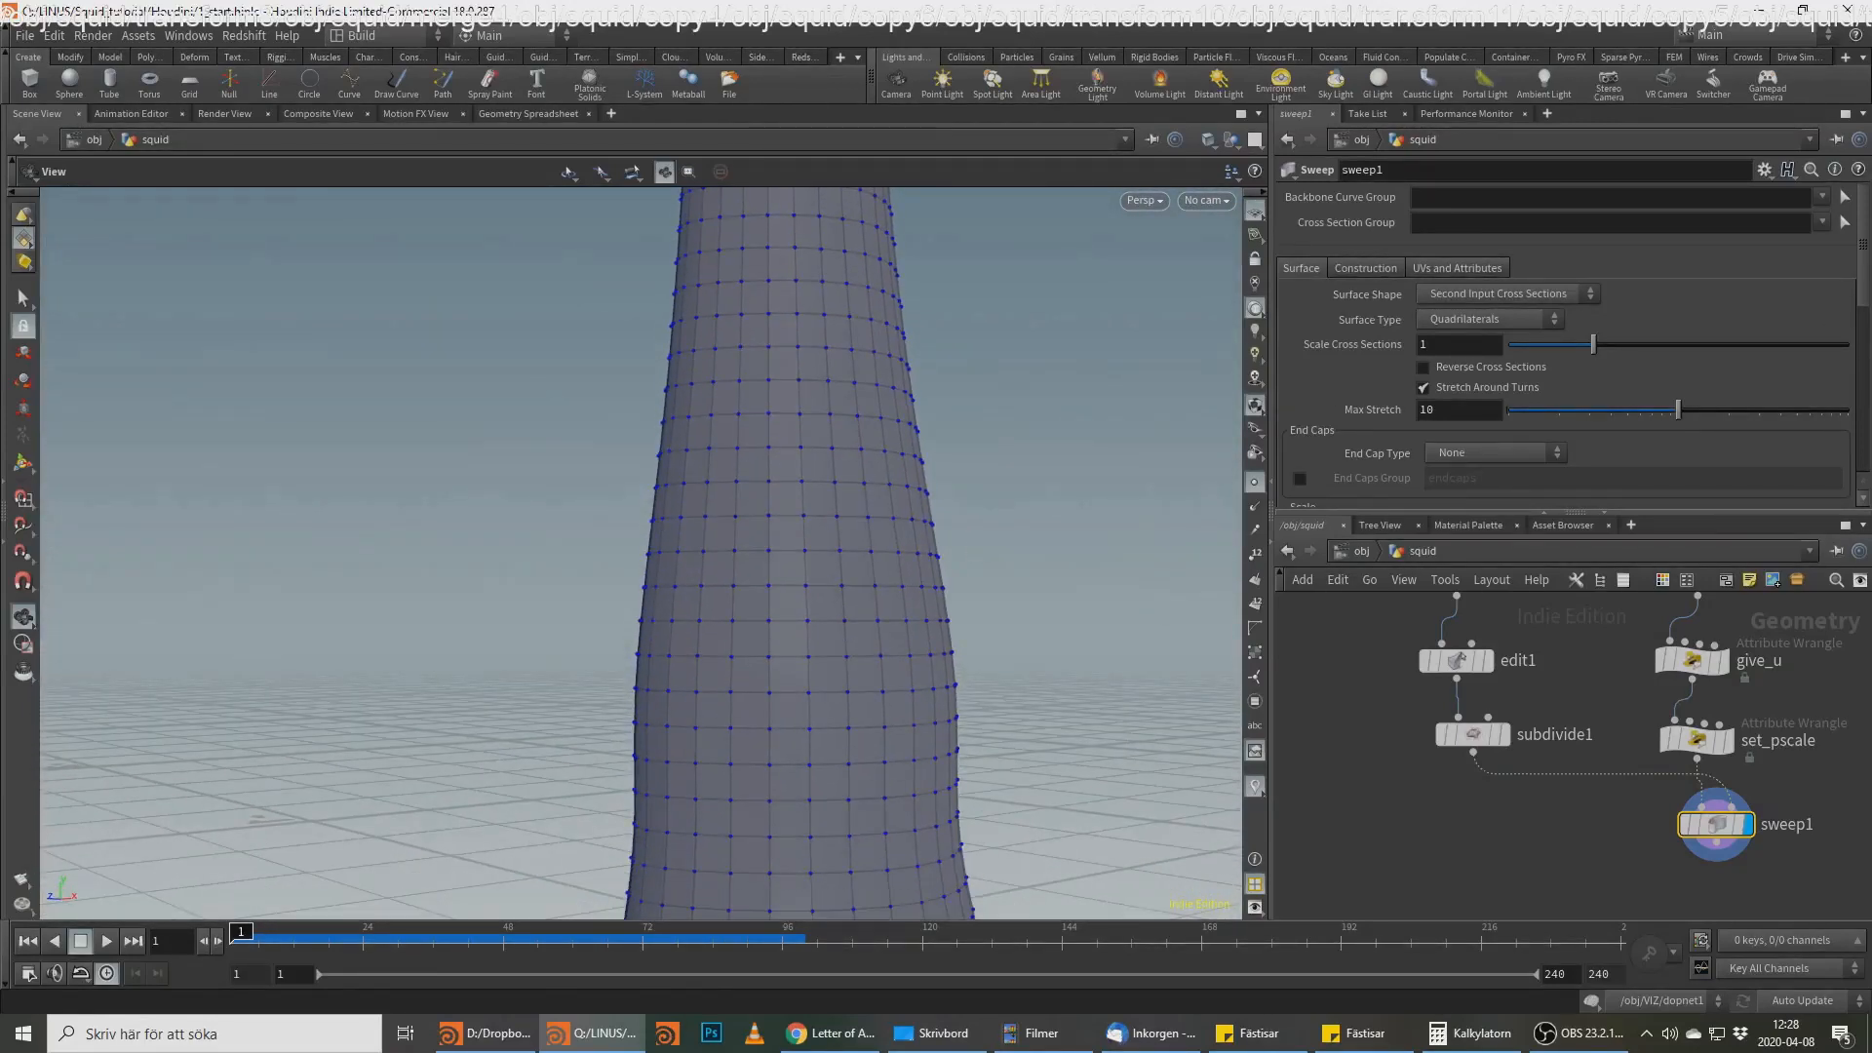
# Step: Place sweep1 midway between the subdivide1 and set_pscale branches in the network
pyautogui.hotkey('alt', 'Tab')
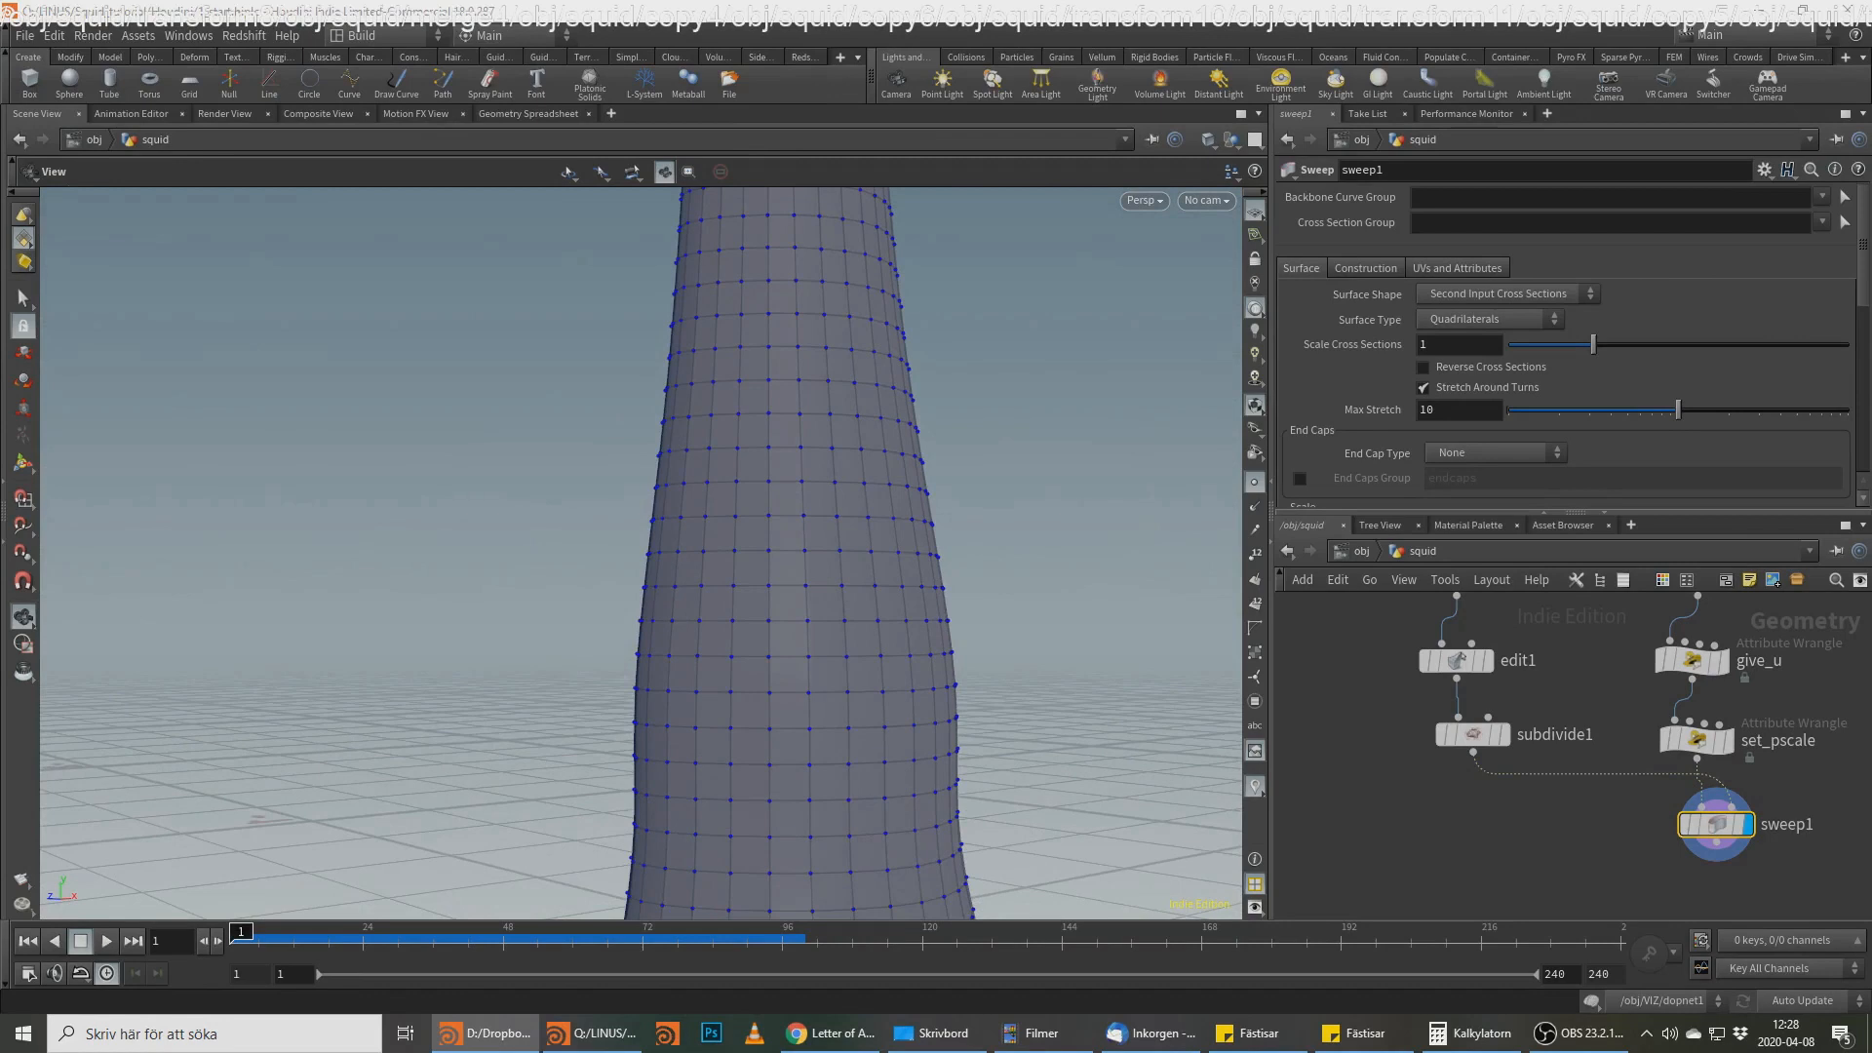
pyautogui.moveTo(1799, 840); pyautogui.dragTo(1662, 840)
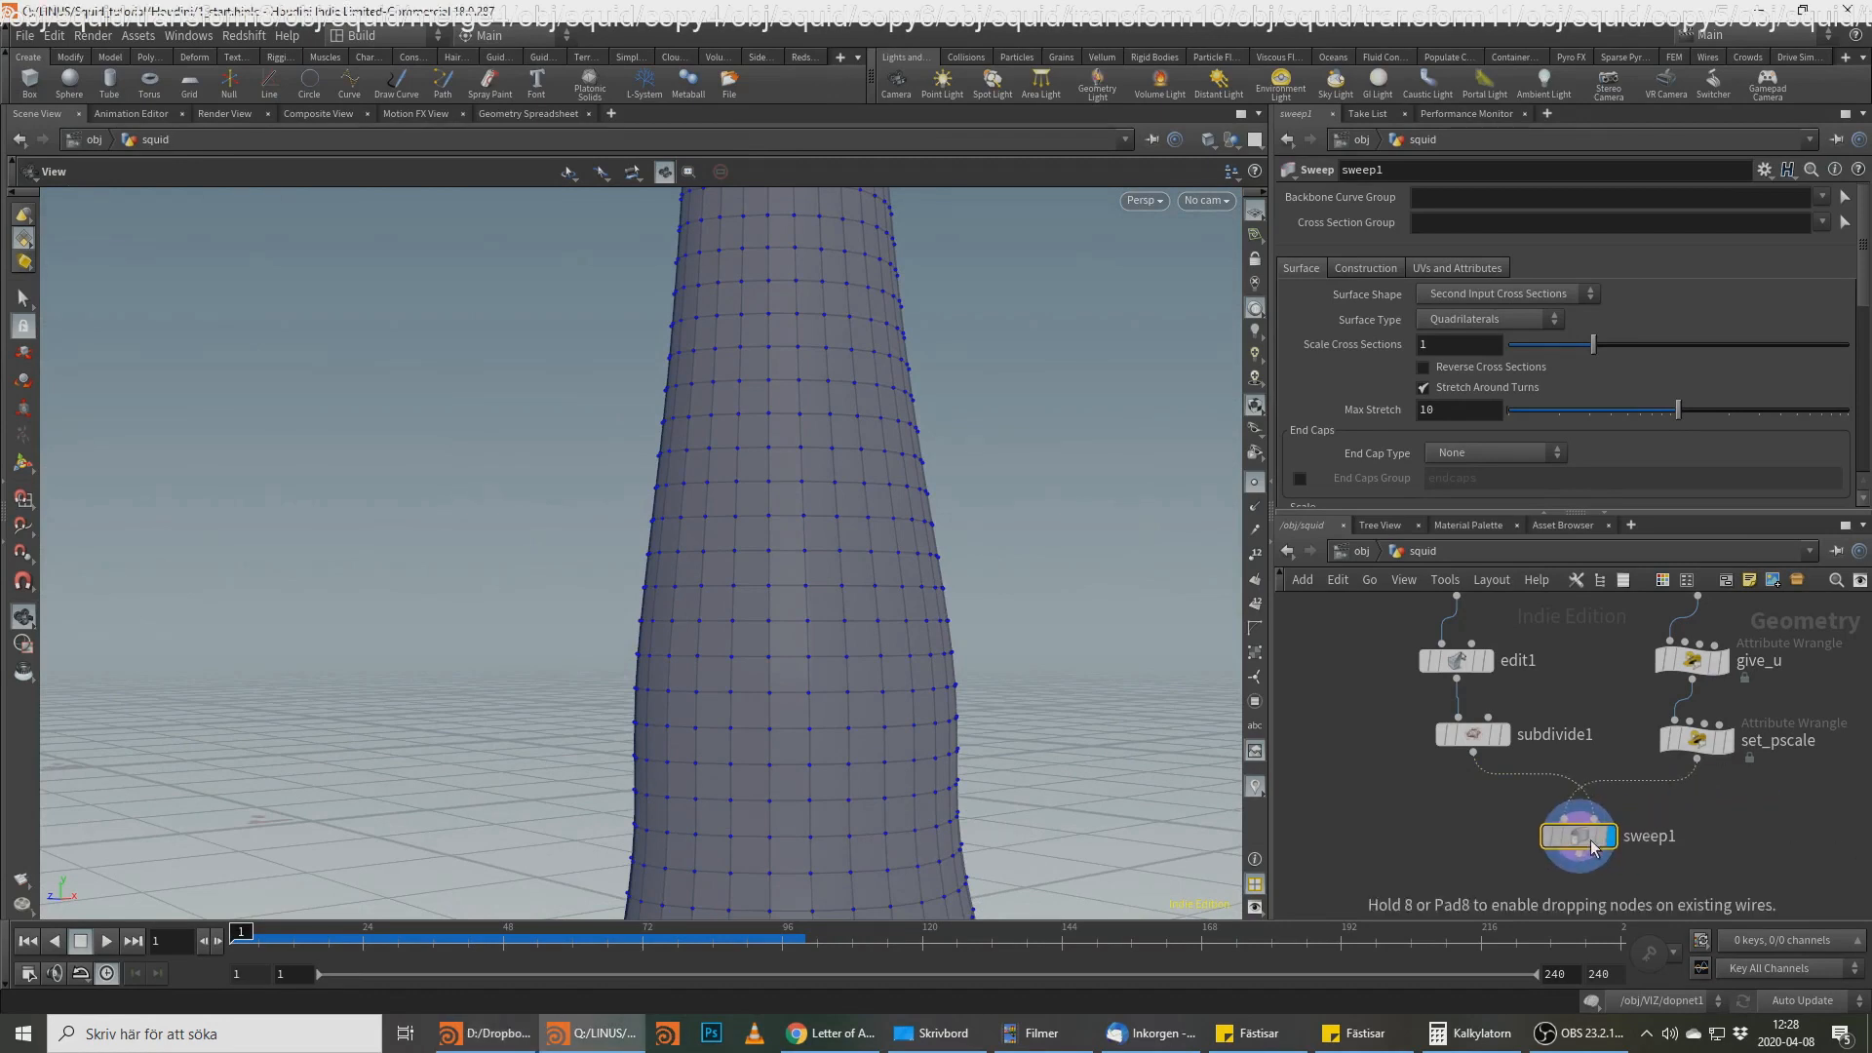
pyautogui.moveTo(1656, 849); pyautogui.dragTo(1685, 778, button='middle')
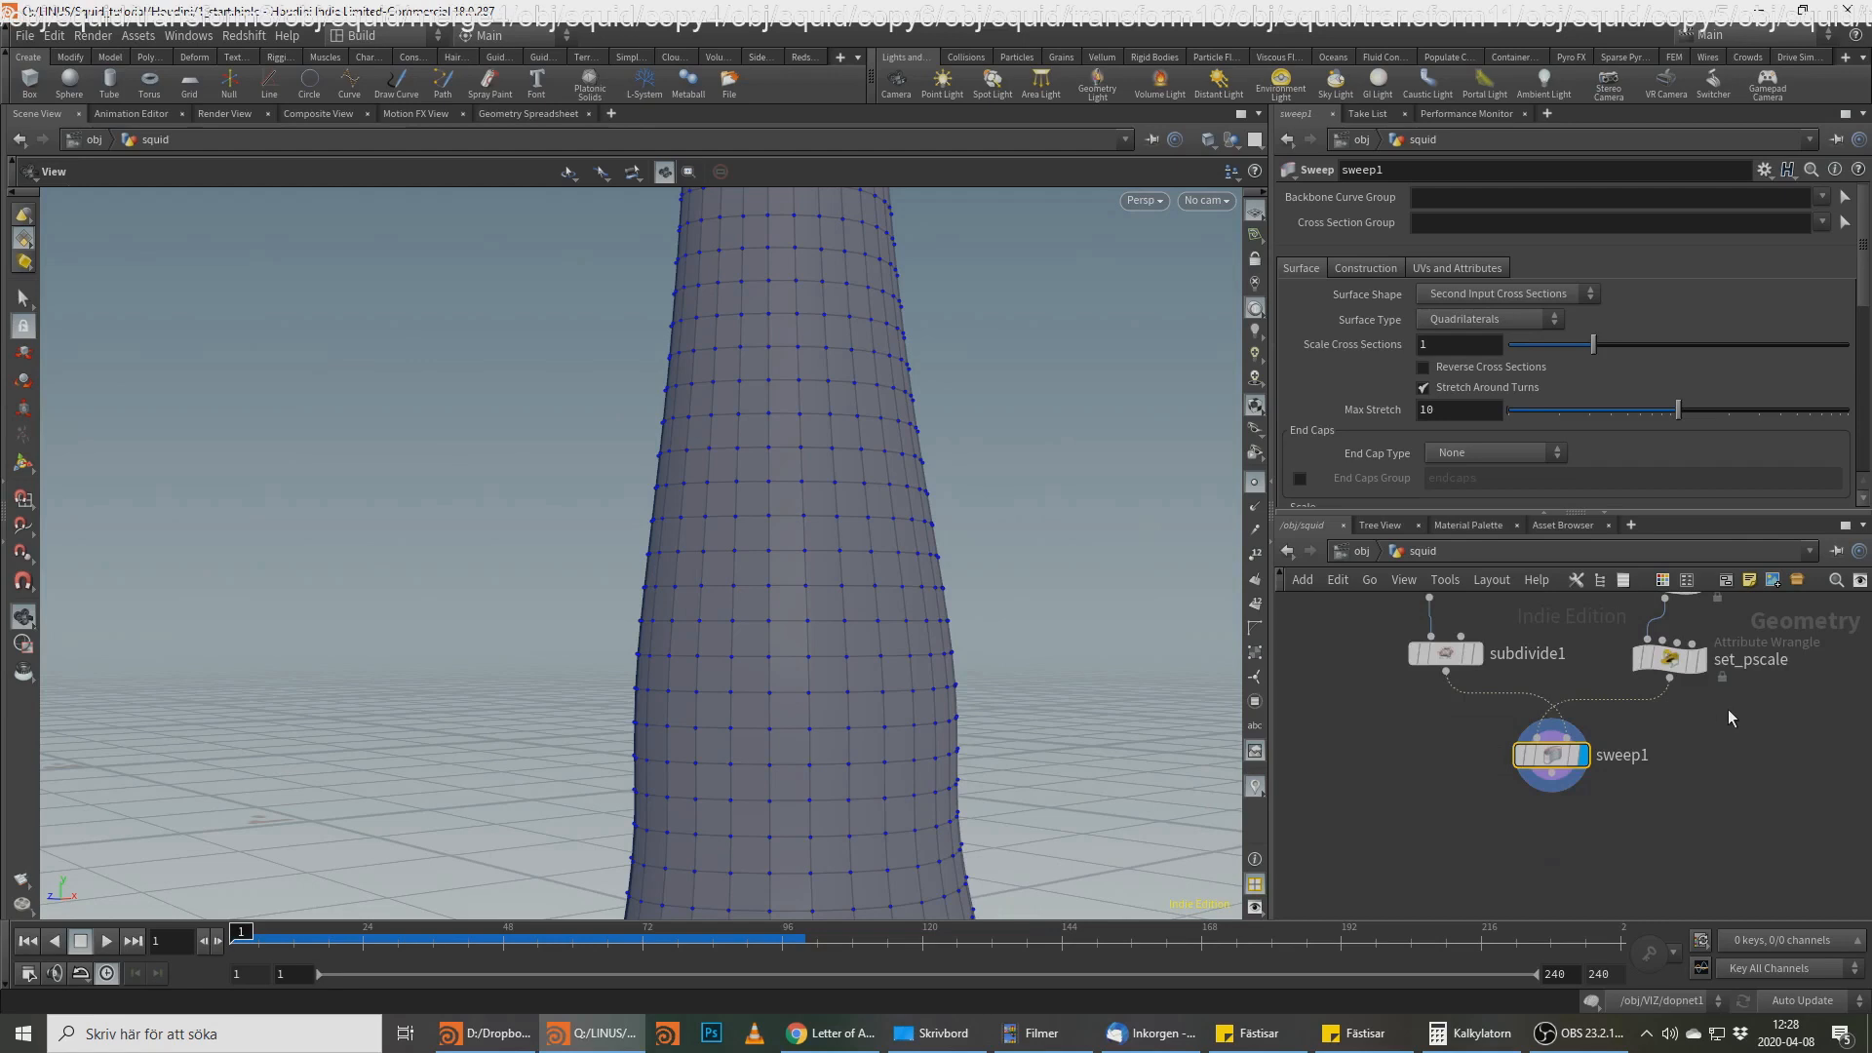
pyautogui.moveTo(1769, 696); pyautogui.dragTo(1766, 765, button='middle')
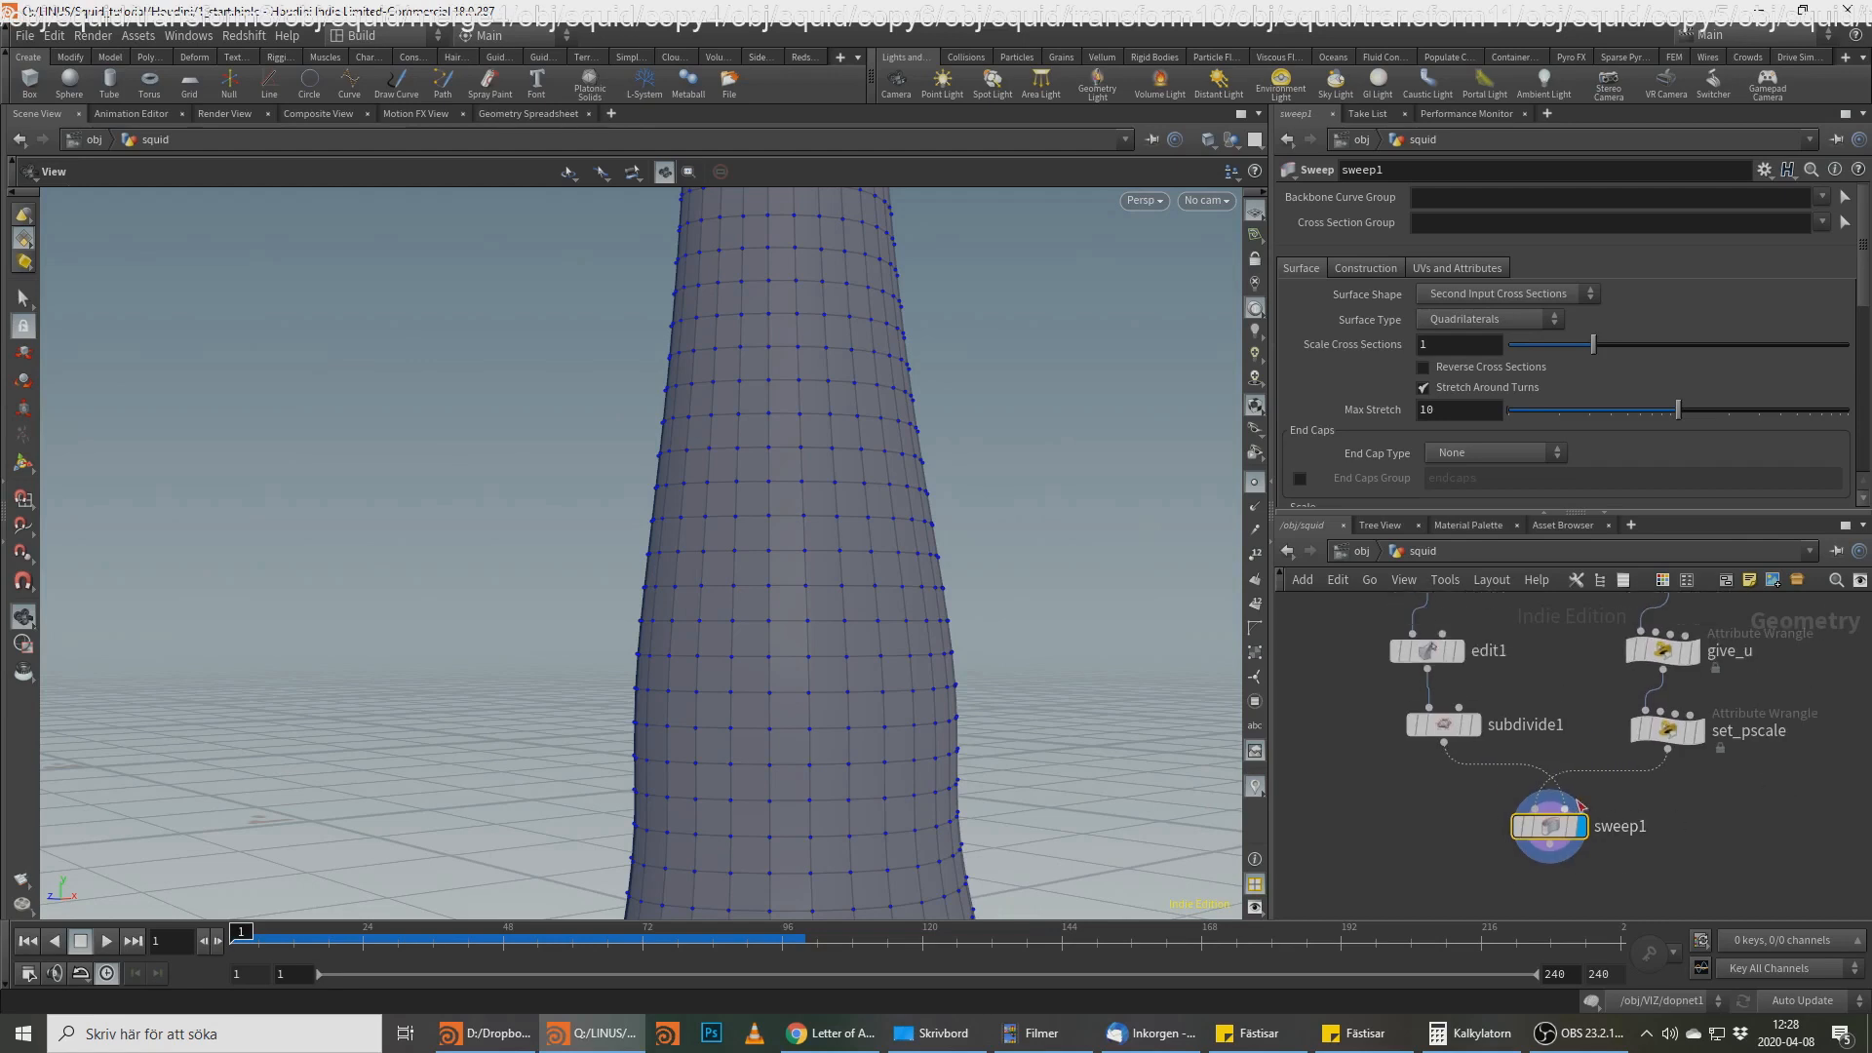
# Step: Add a Reverse node below sweep1, wired to its output, and display it
pyautogui.press('Tab')
pyautogui.write('rev')
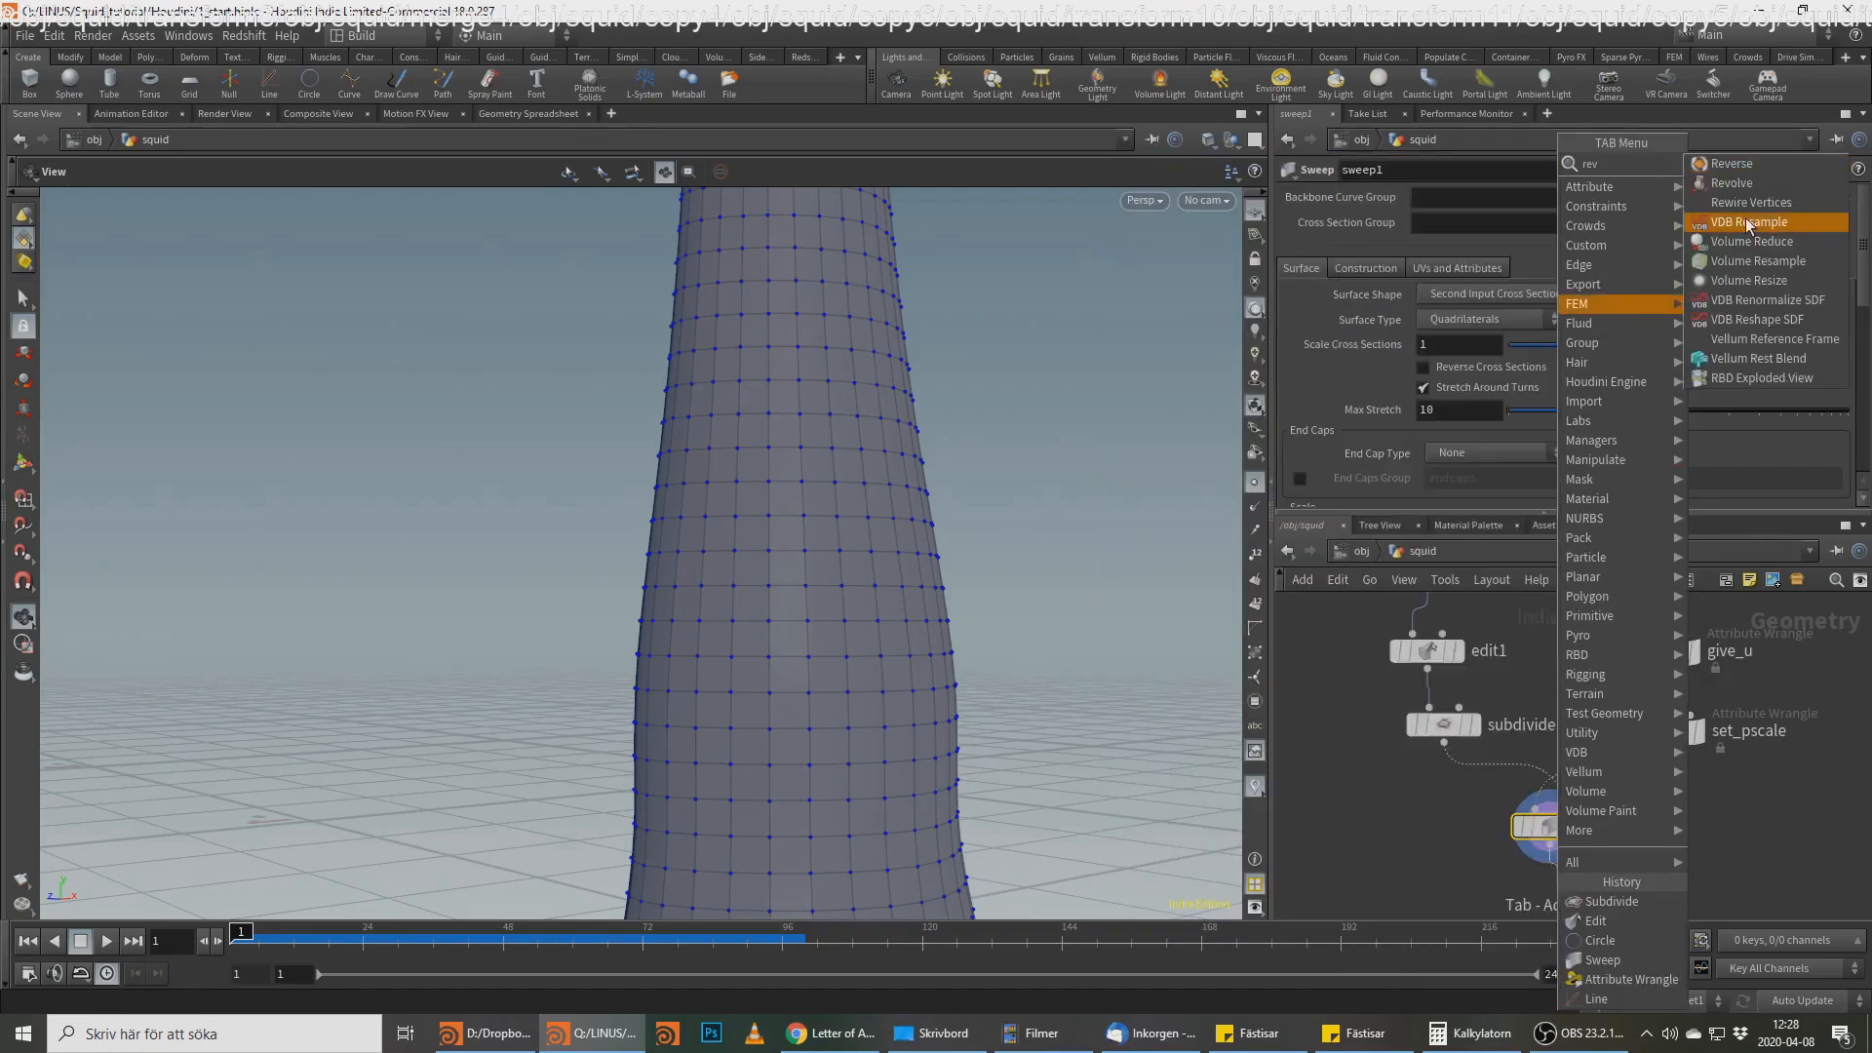
pyautogui.click(1763, 172)
pyautogui.click(1554, 885)
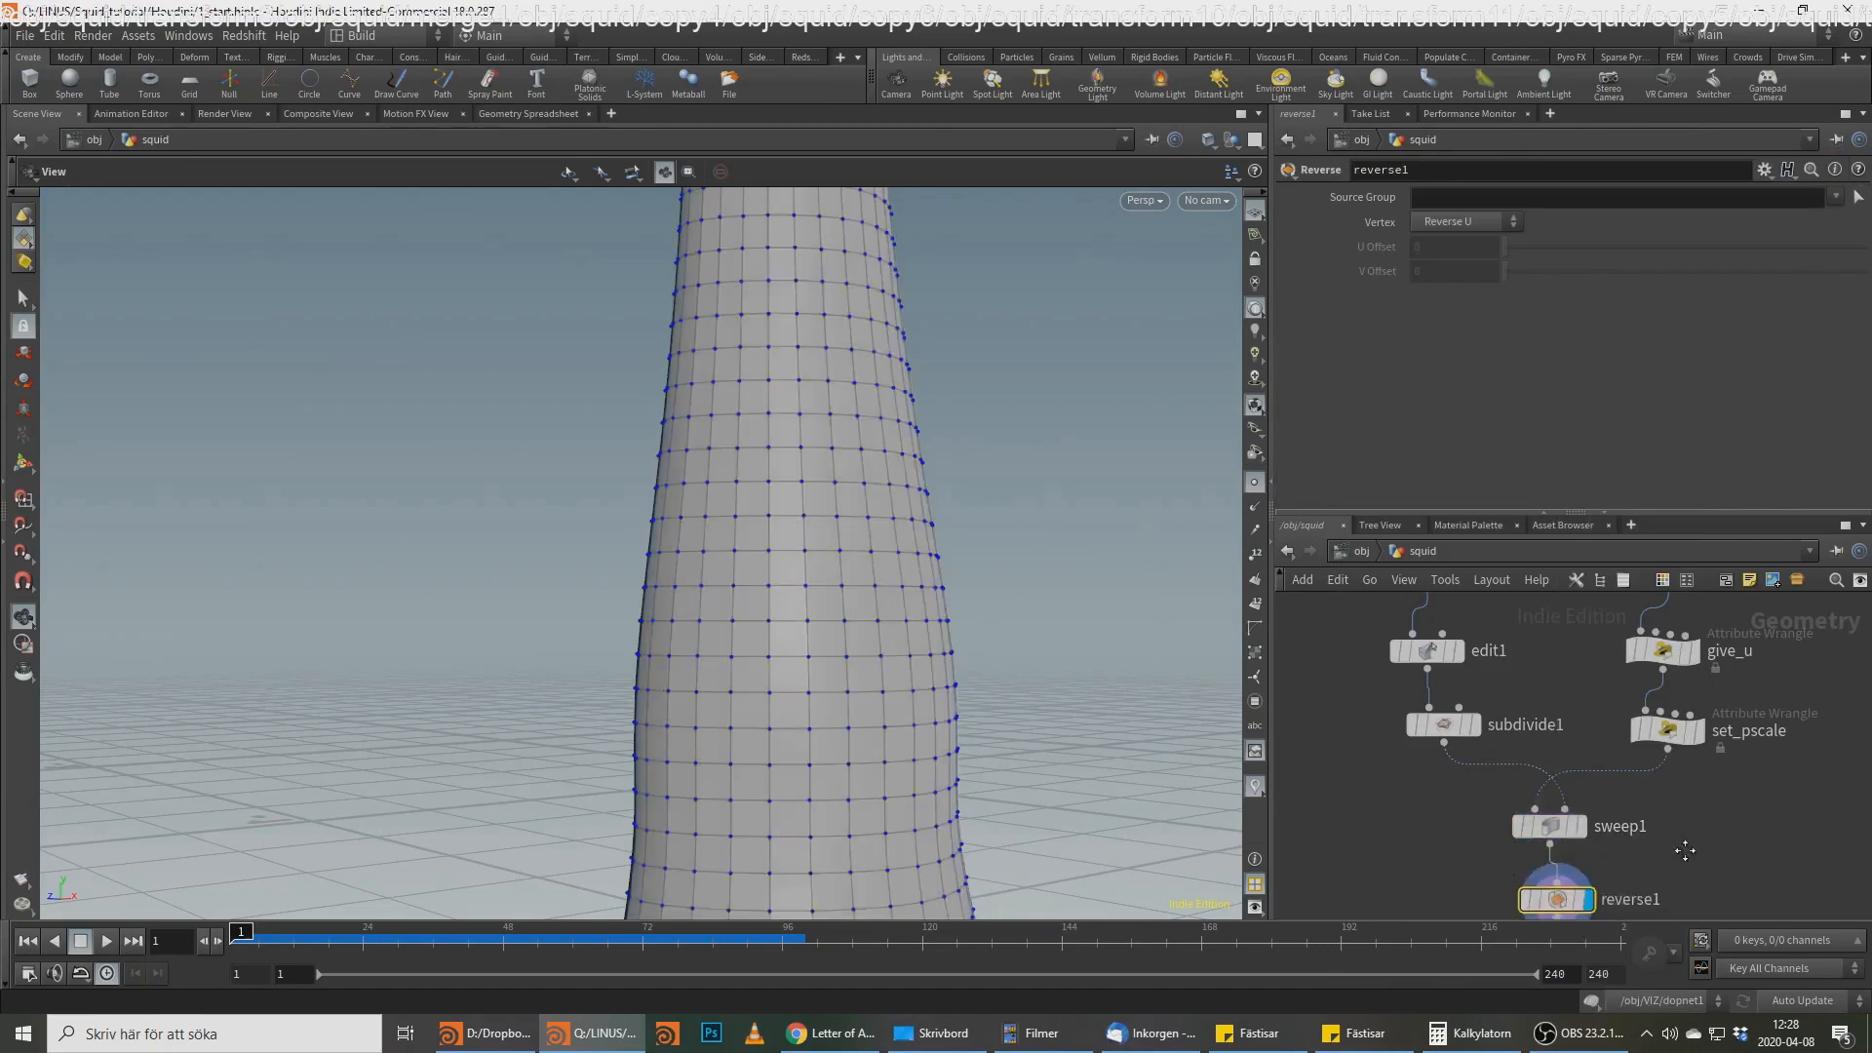
pyautogui.hotkey('alt', 'Tab')
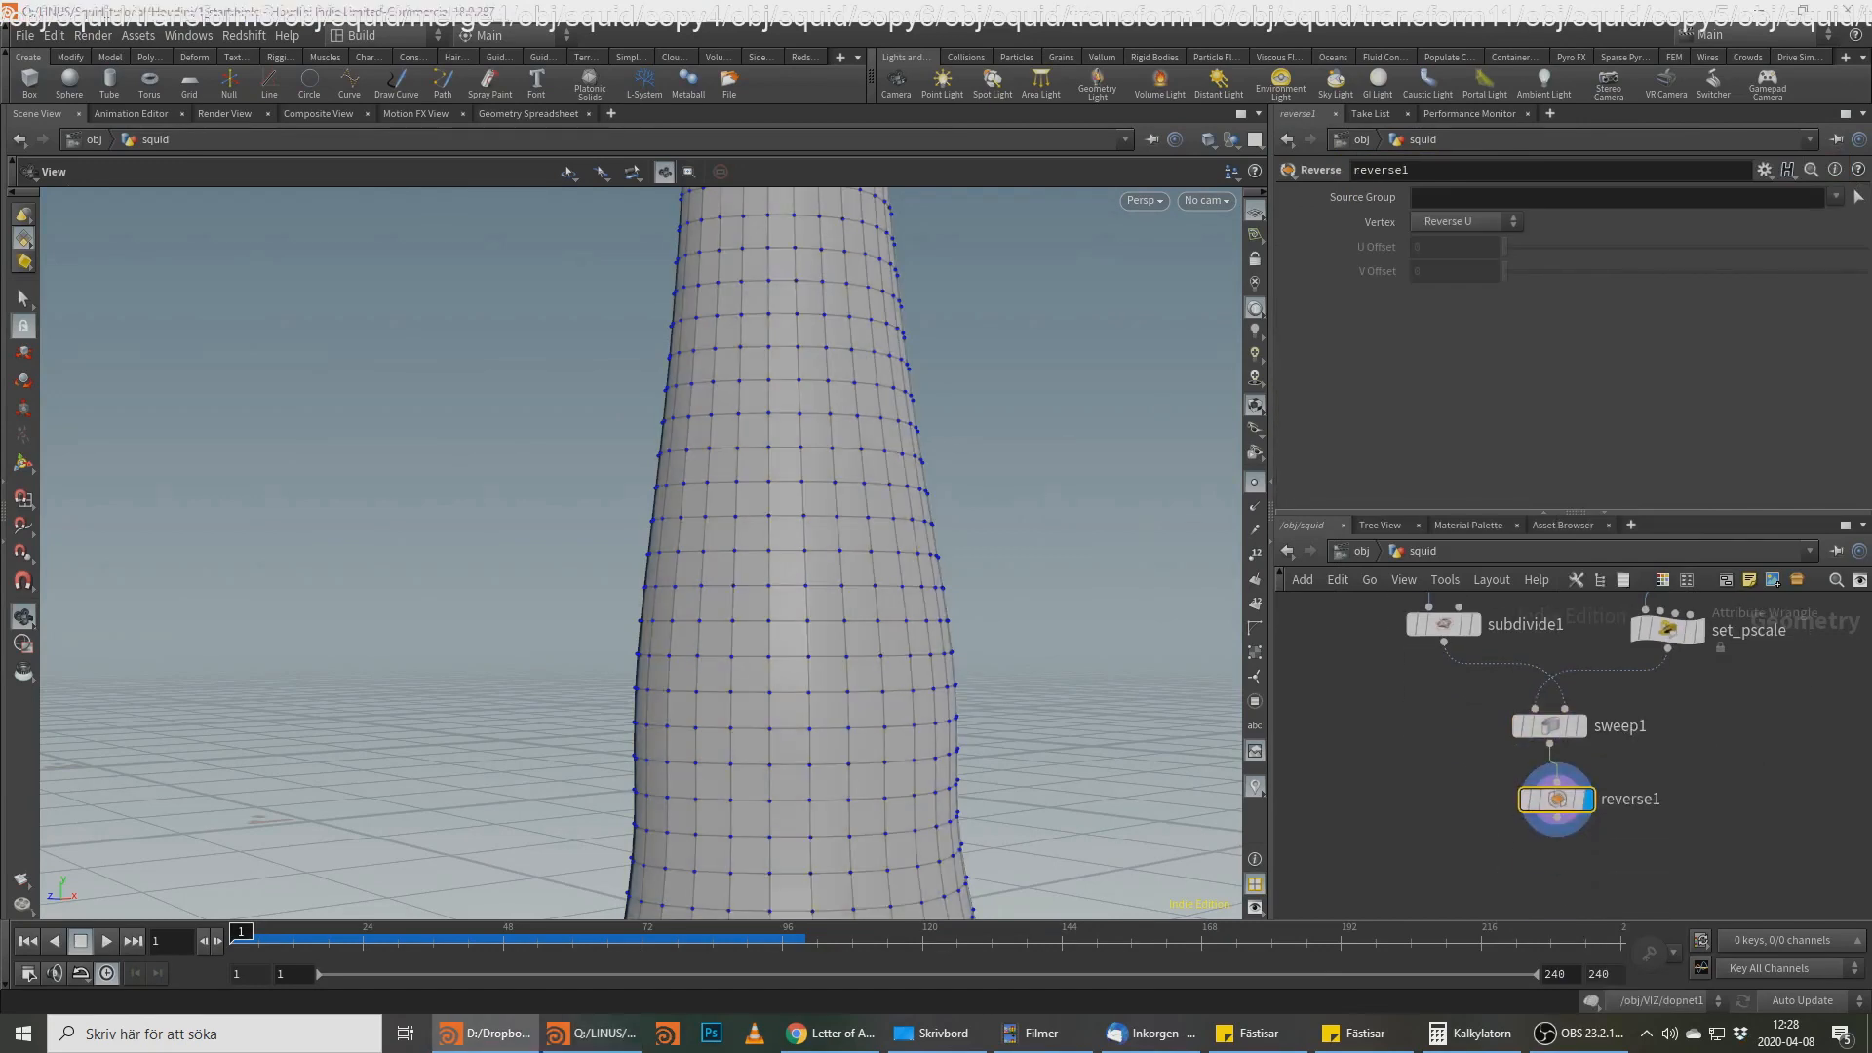
# Step: Add a Fuse node below reverse1, wired to its output, and display it
pyautogui.click(1556, 819)
pyautogui.press('Tab')
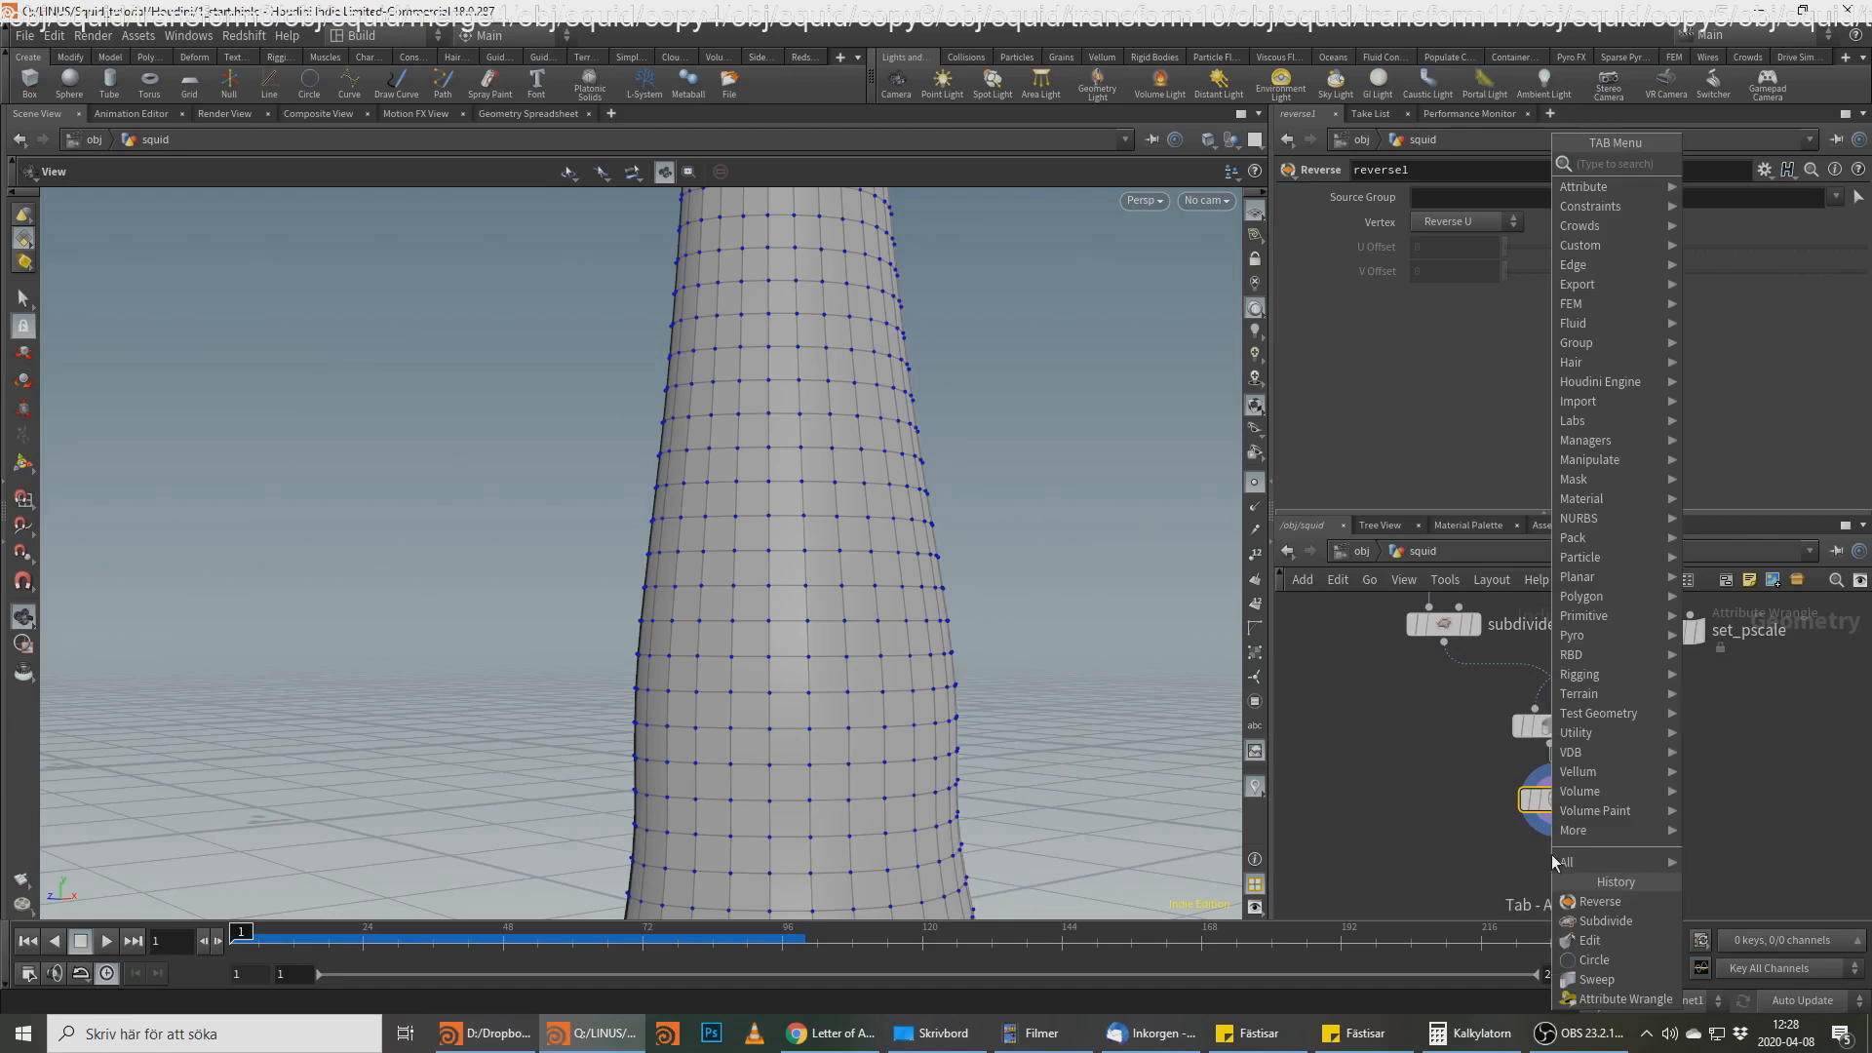
pyautogui.write('fuse')
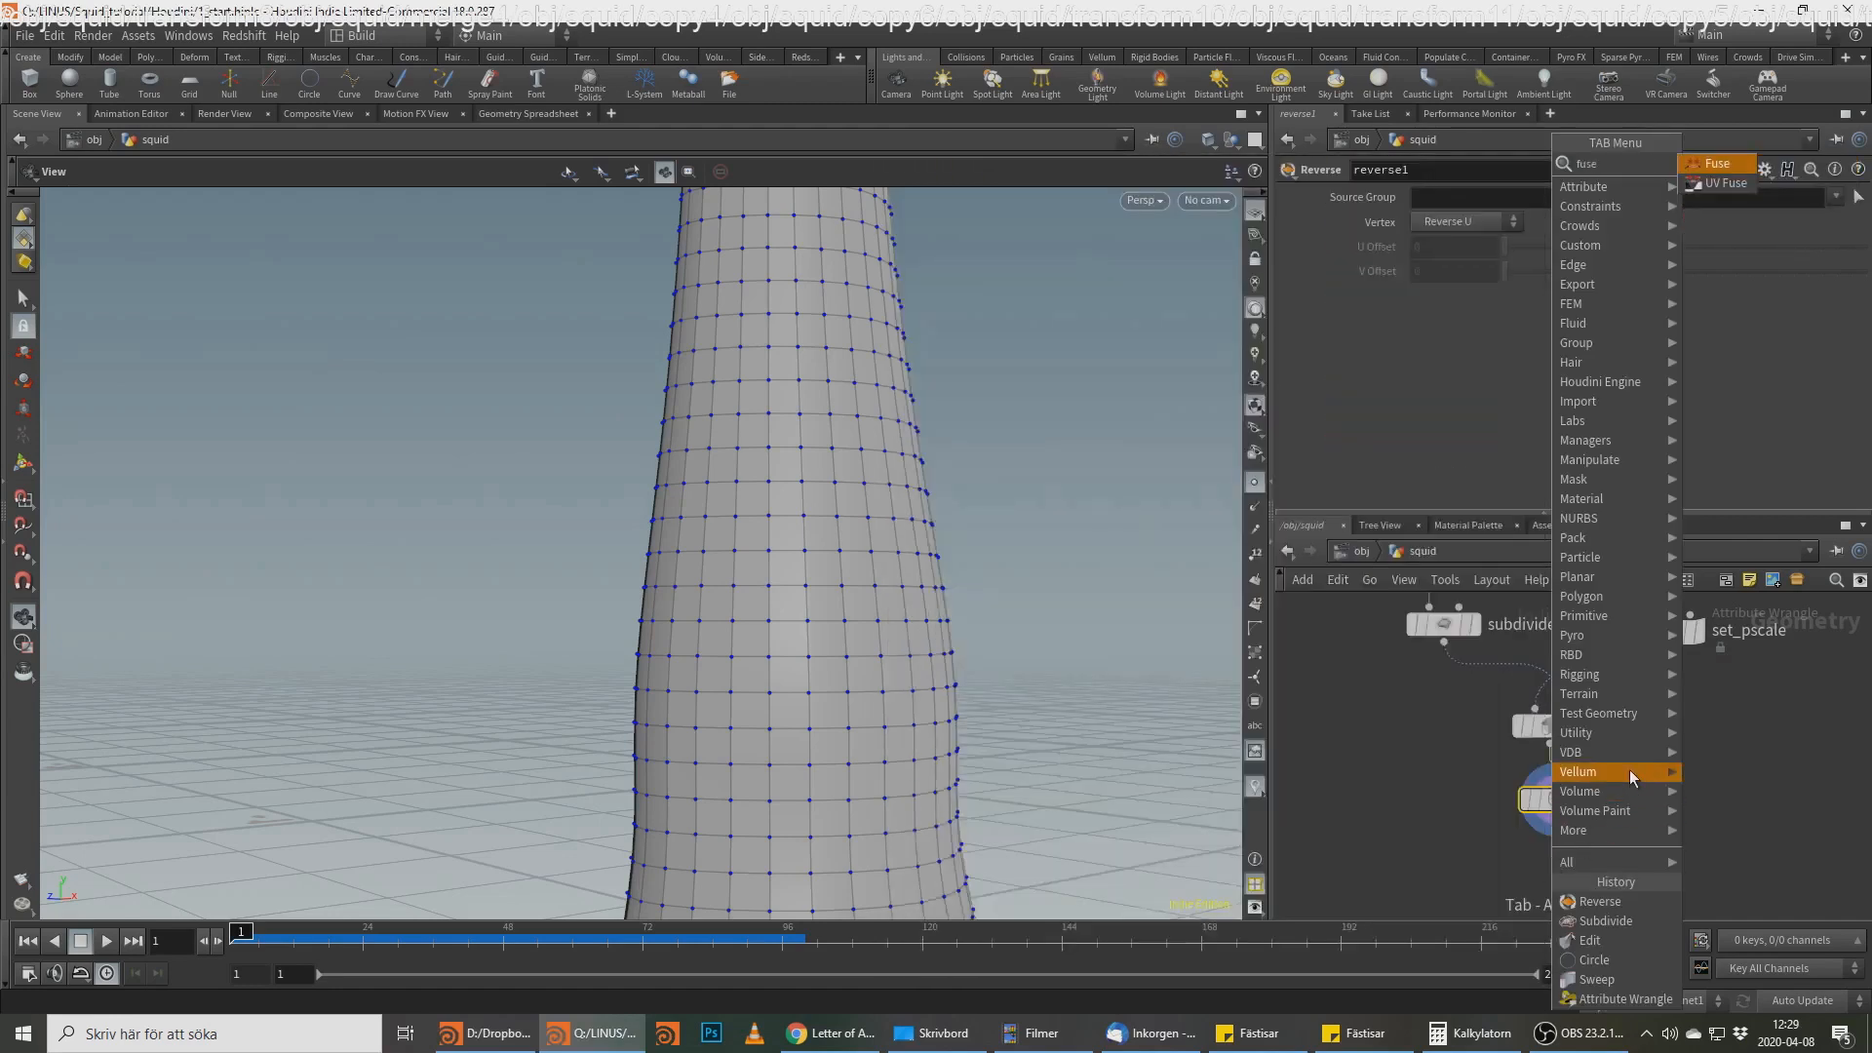
pyautogui.press('Return')
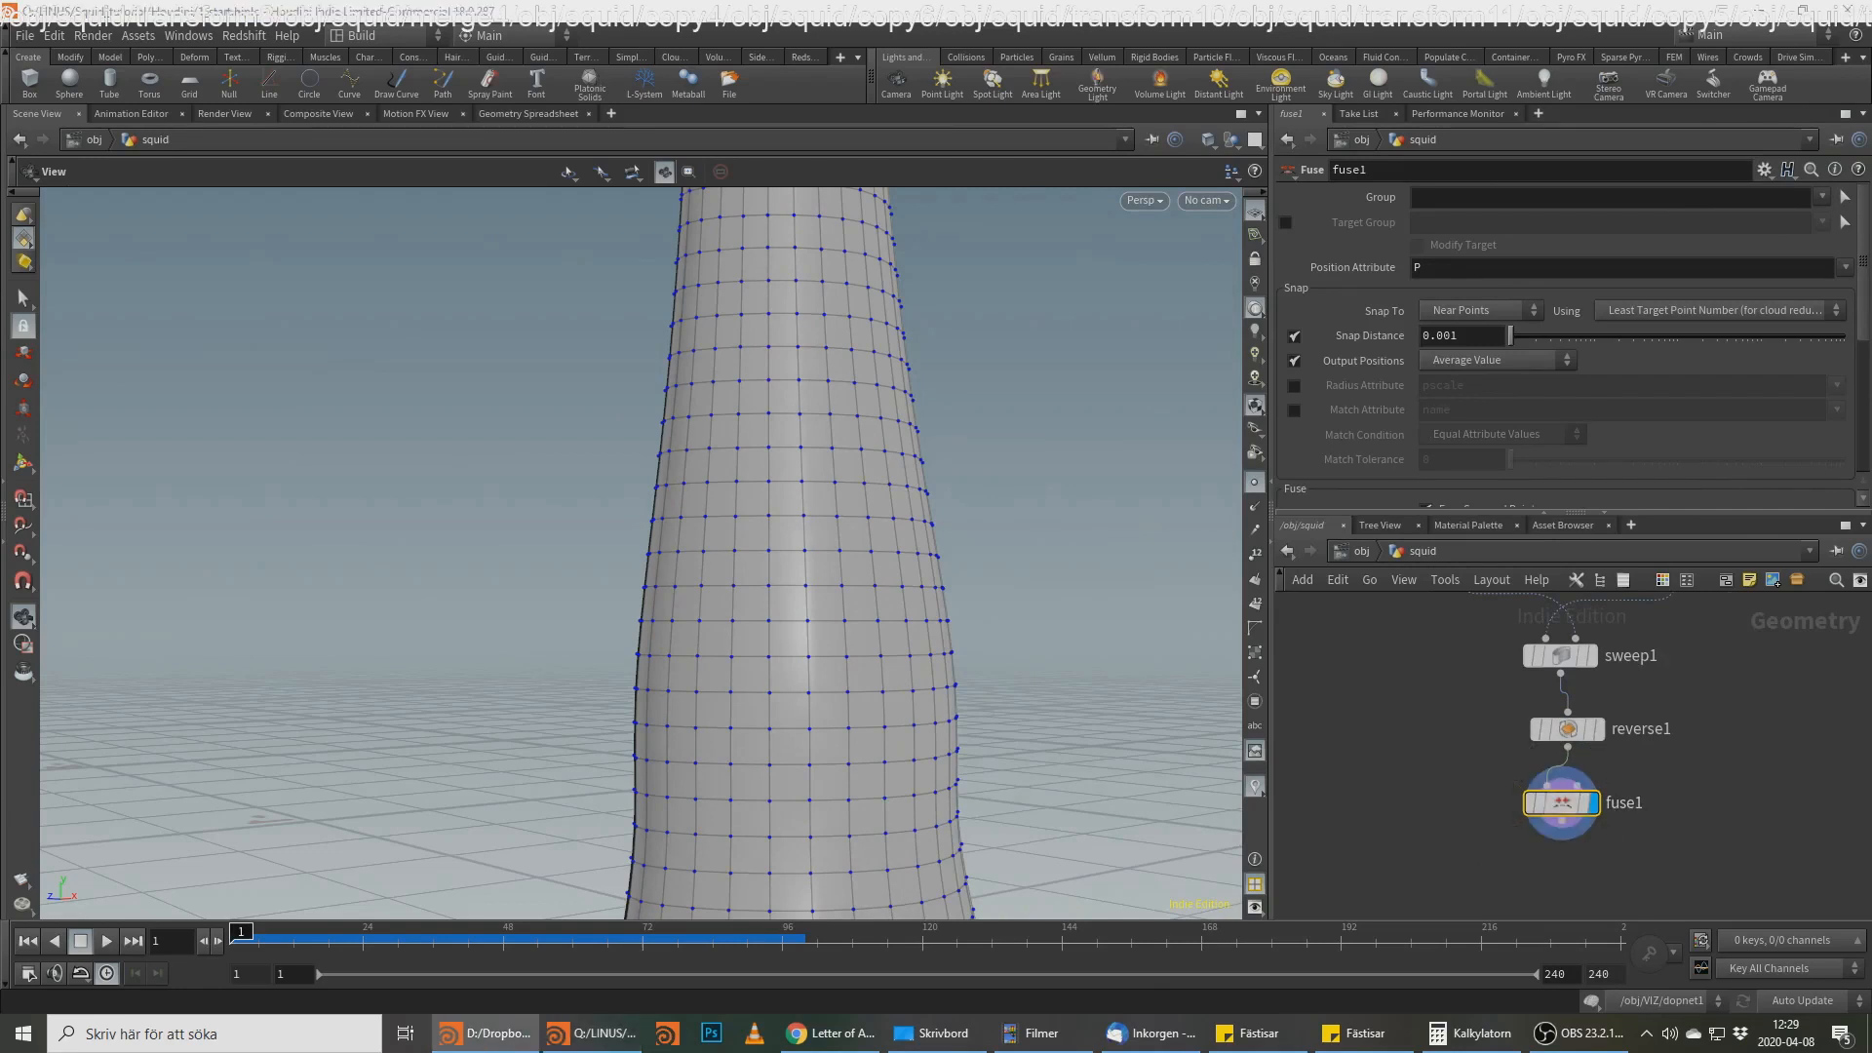
# Step: Add a Subdivide node below fuse1, wired to its output, and display it
pyautogui.press('Tab')
pyautogui.write('sub')
pyautogui.press('Return')
pyautogui.click(1571, 872)
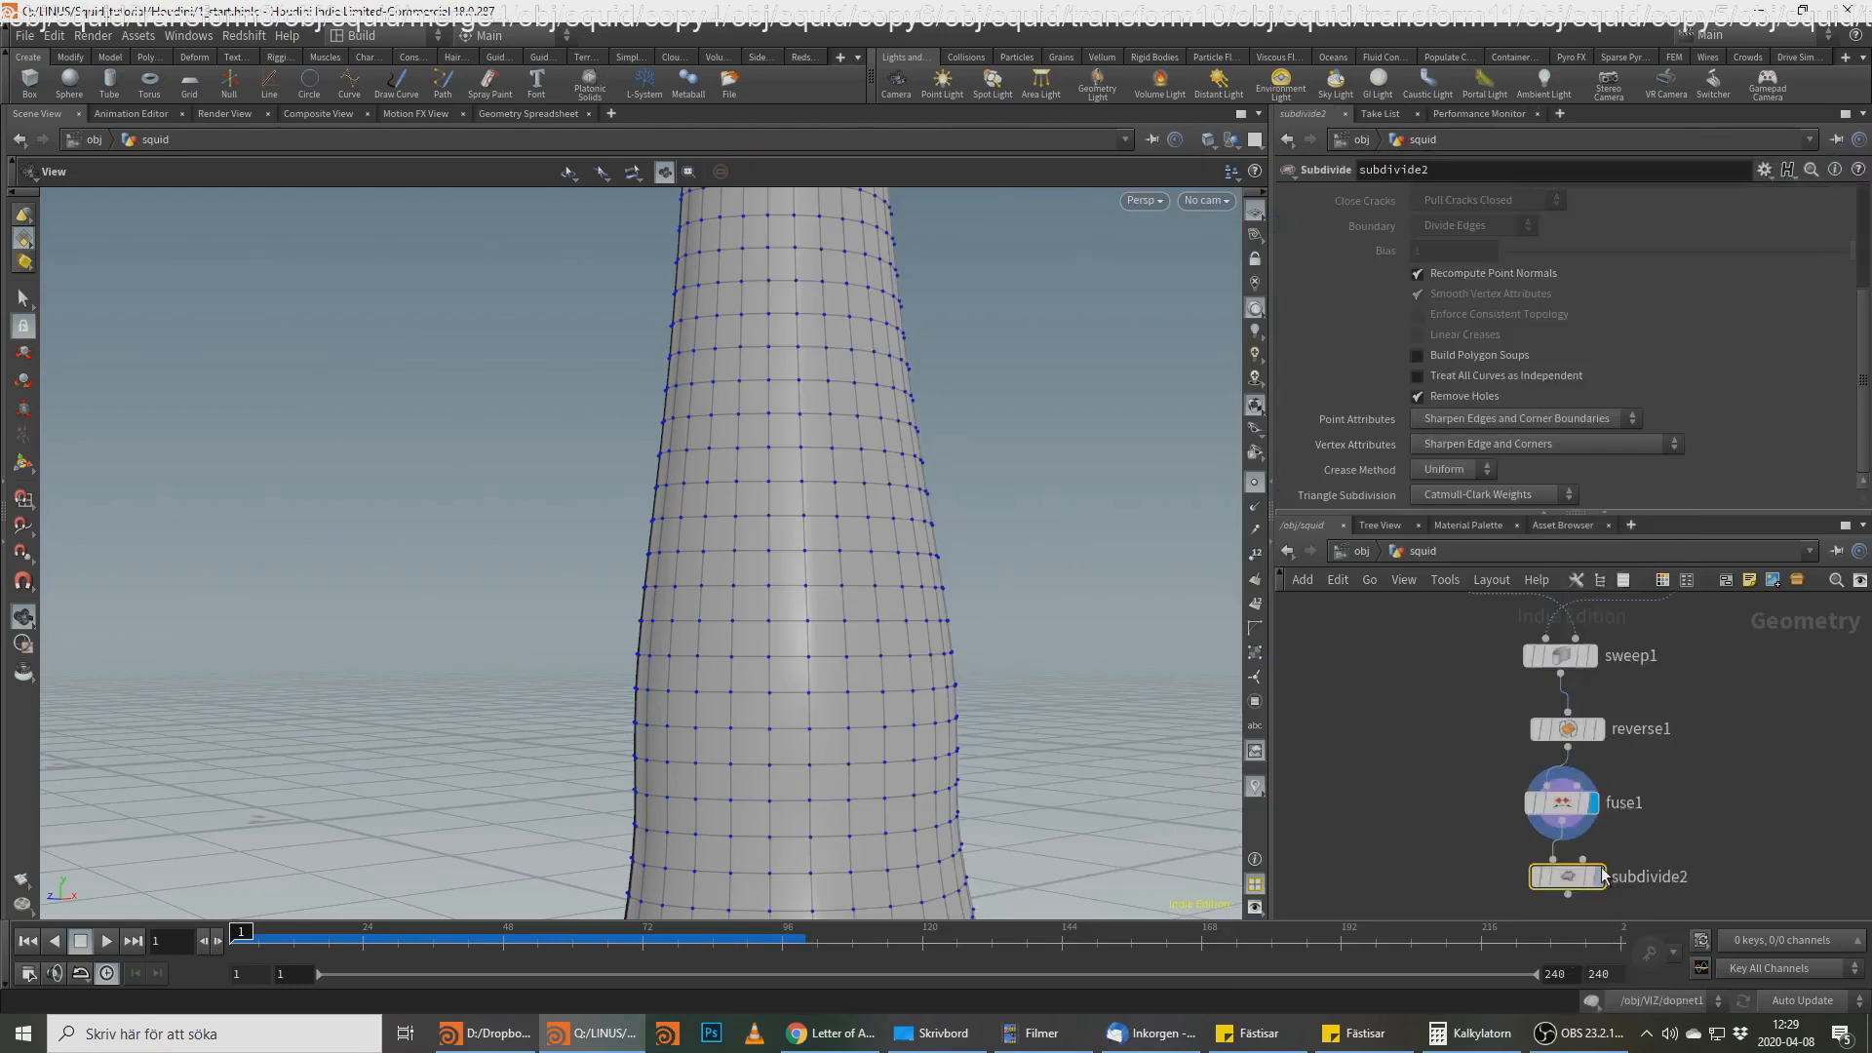
pyautogui.click(1597, 877)
pyautogui.scroll(4, 1560, 341)
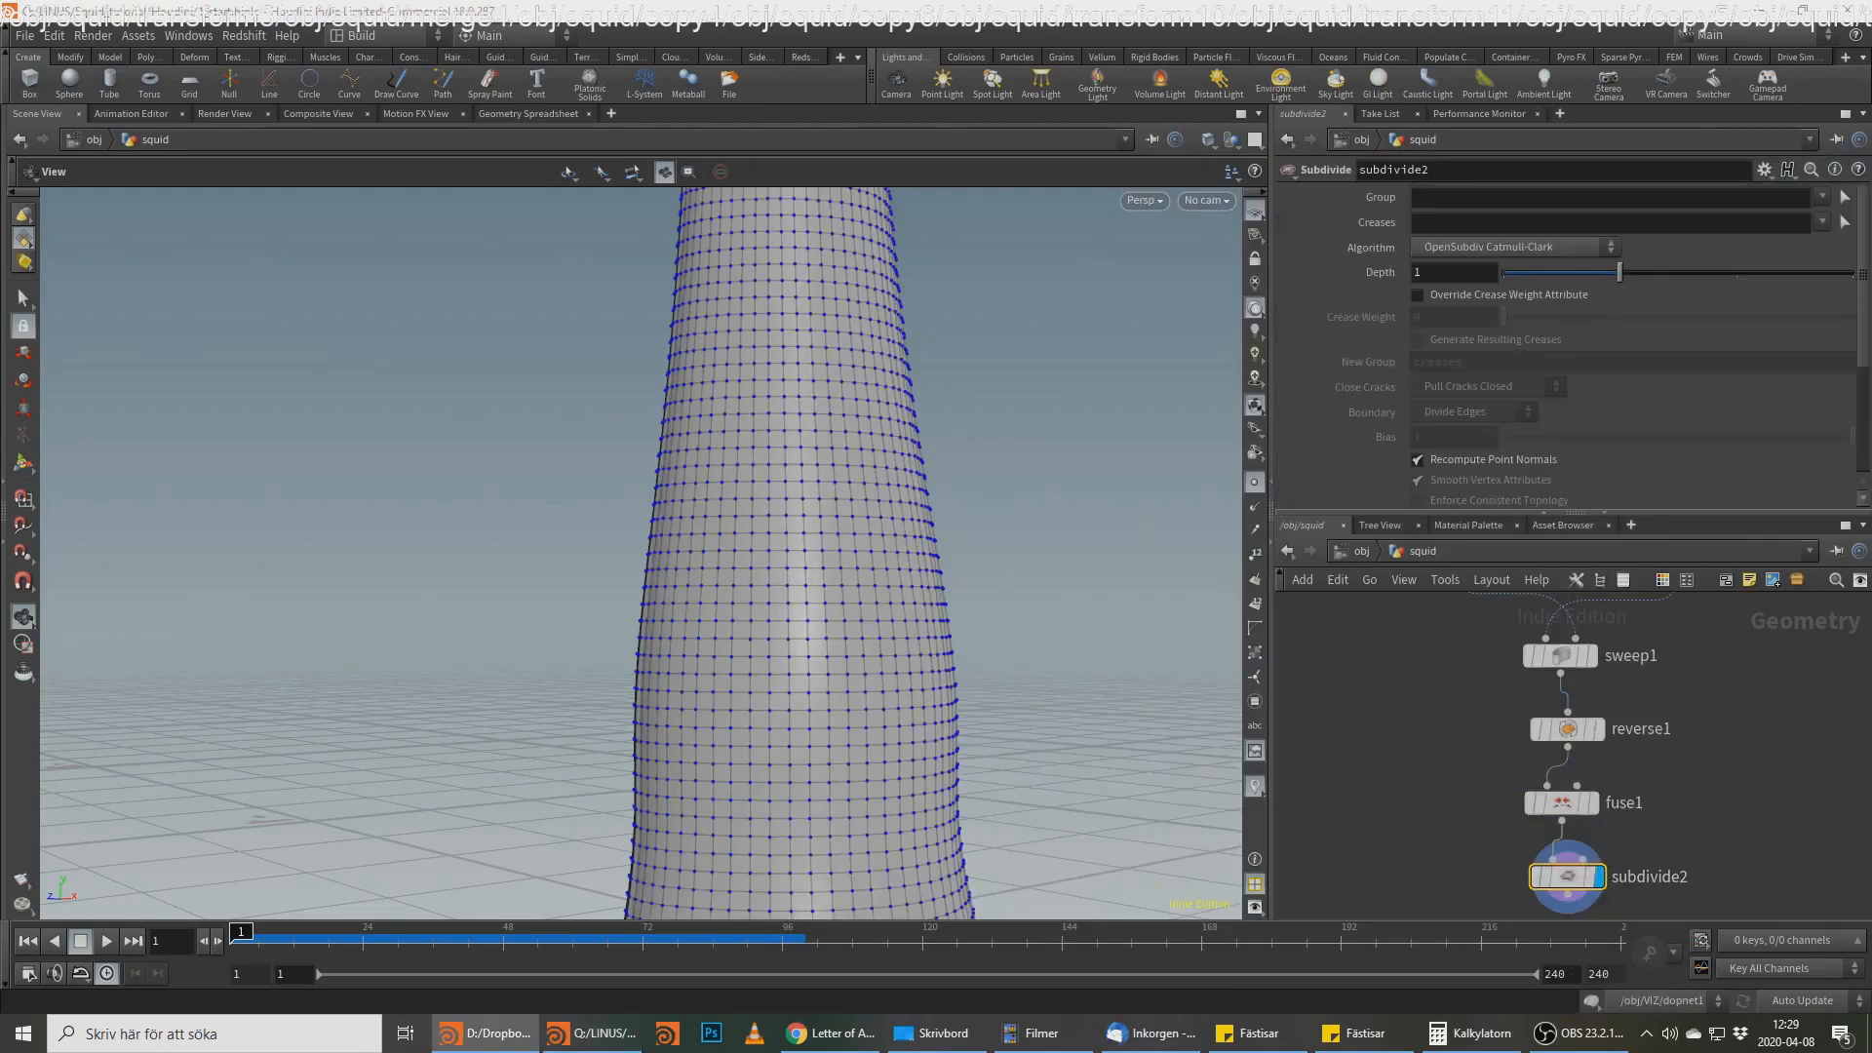
# Step: Add a Group Create node below subdivide2, wired to its output, and display it
pyautogui.moveTo(1754, 838); pyautogui.dragTo(1775, 720, button='middle')
pyautogui.press('Tab')
pyautogui.press('Escape')
pyautogui.press('Tab')
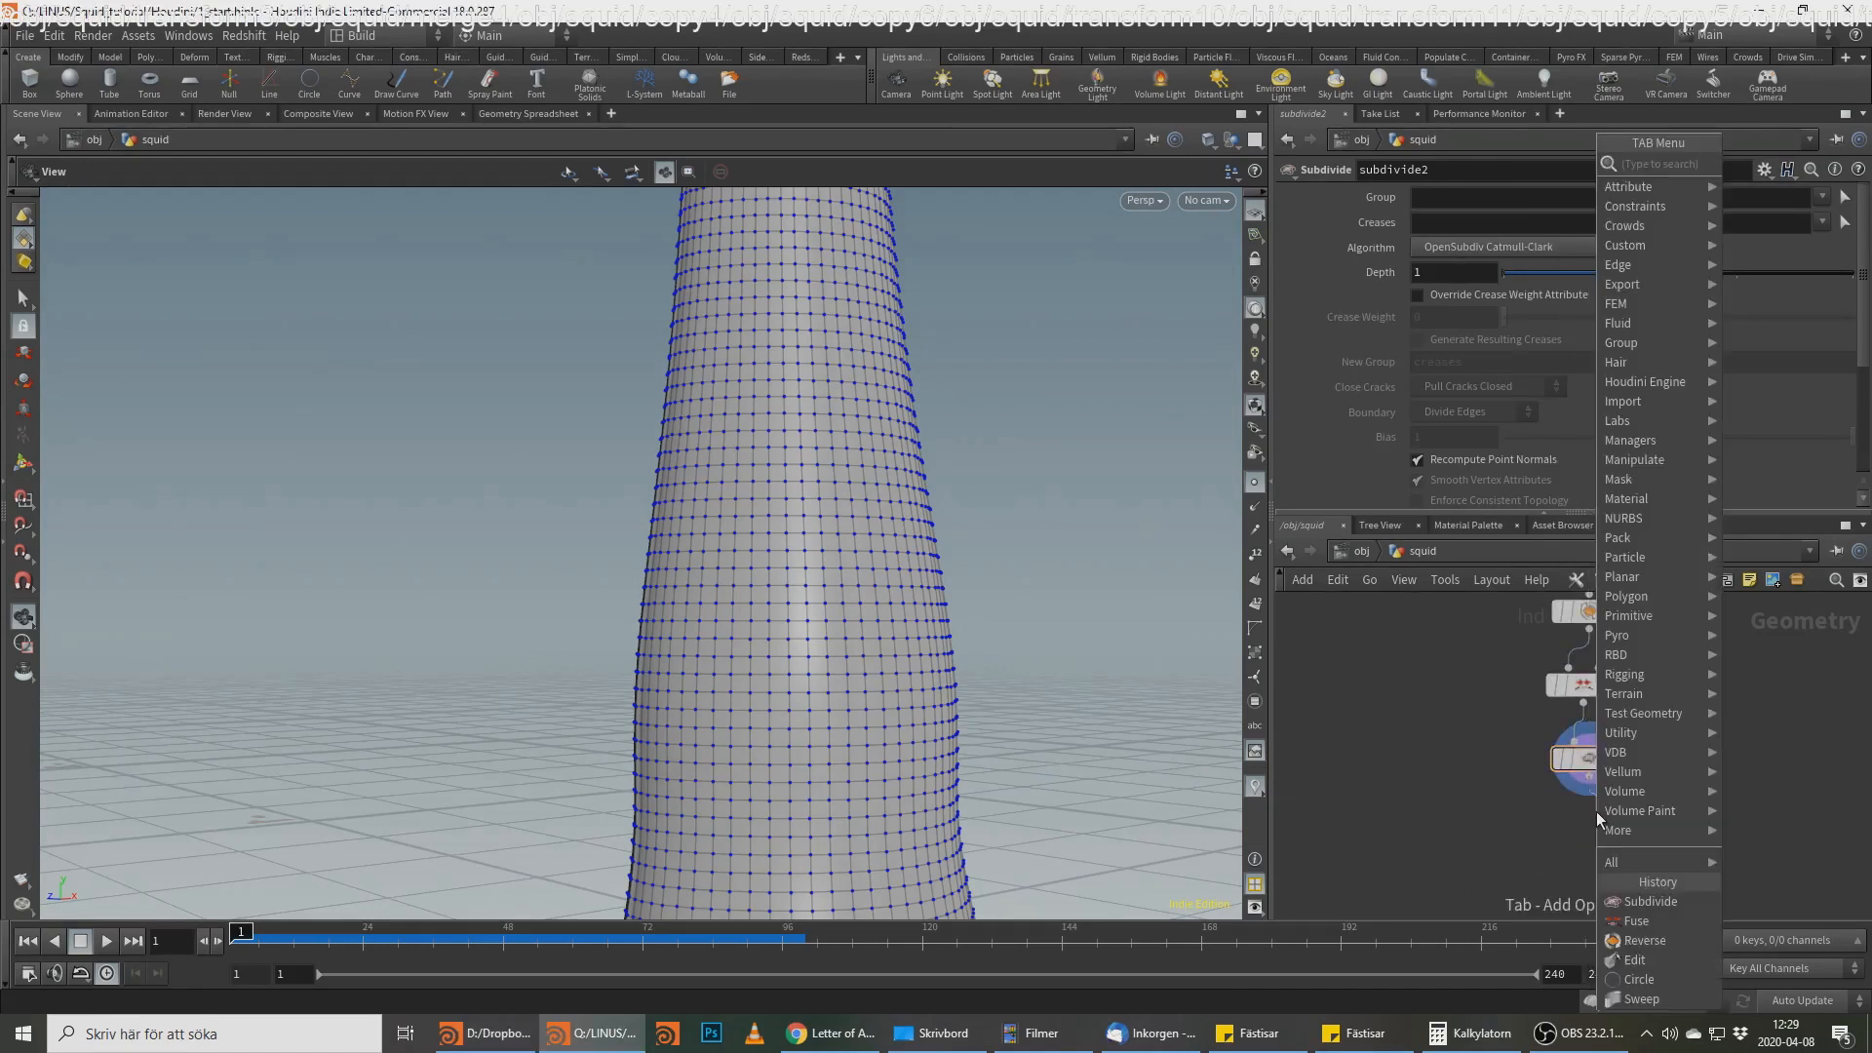
pyautogui.write('group')
pyautogui.press('Return')
pyautogui.click(1599, 831)
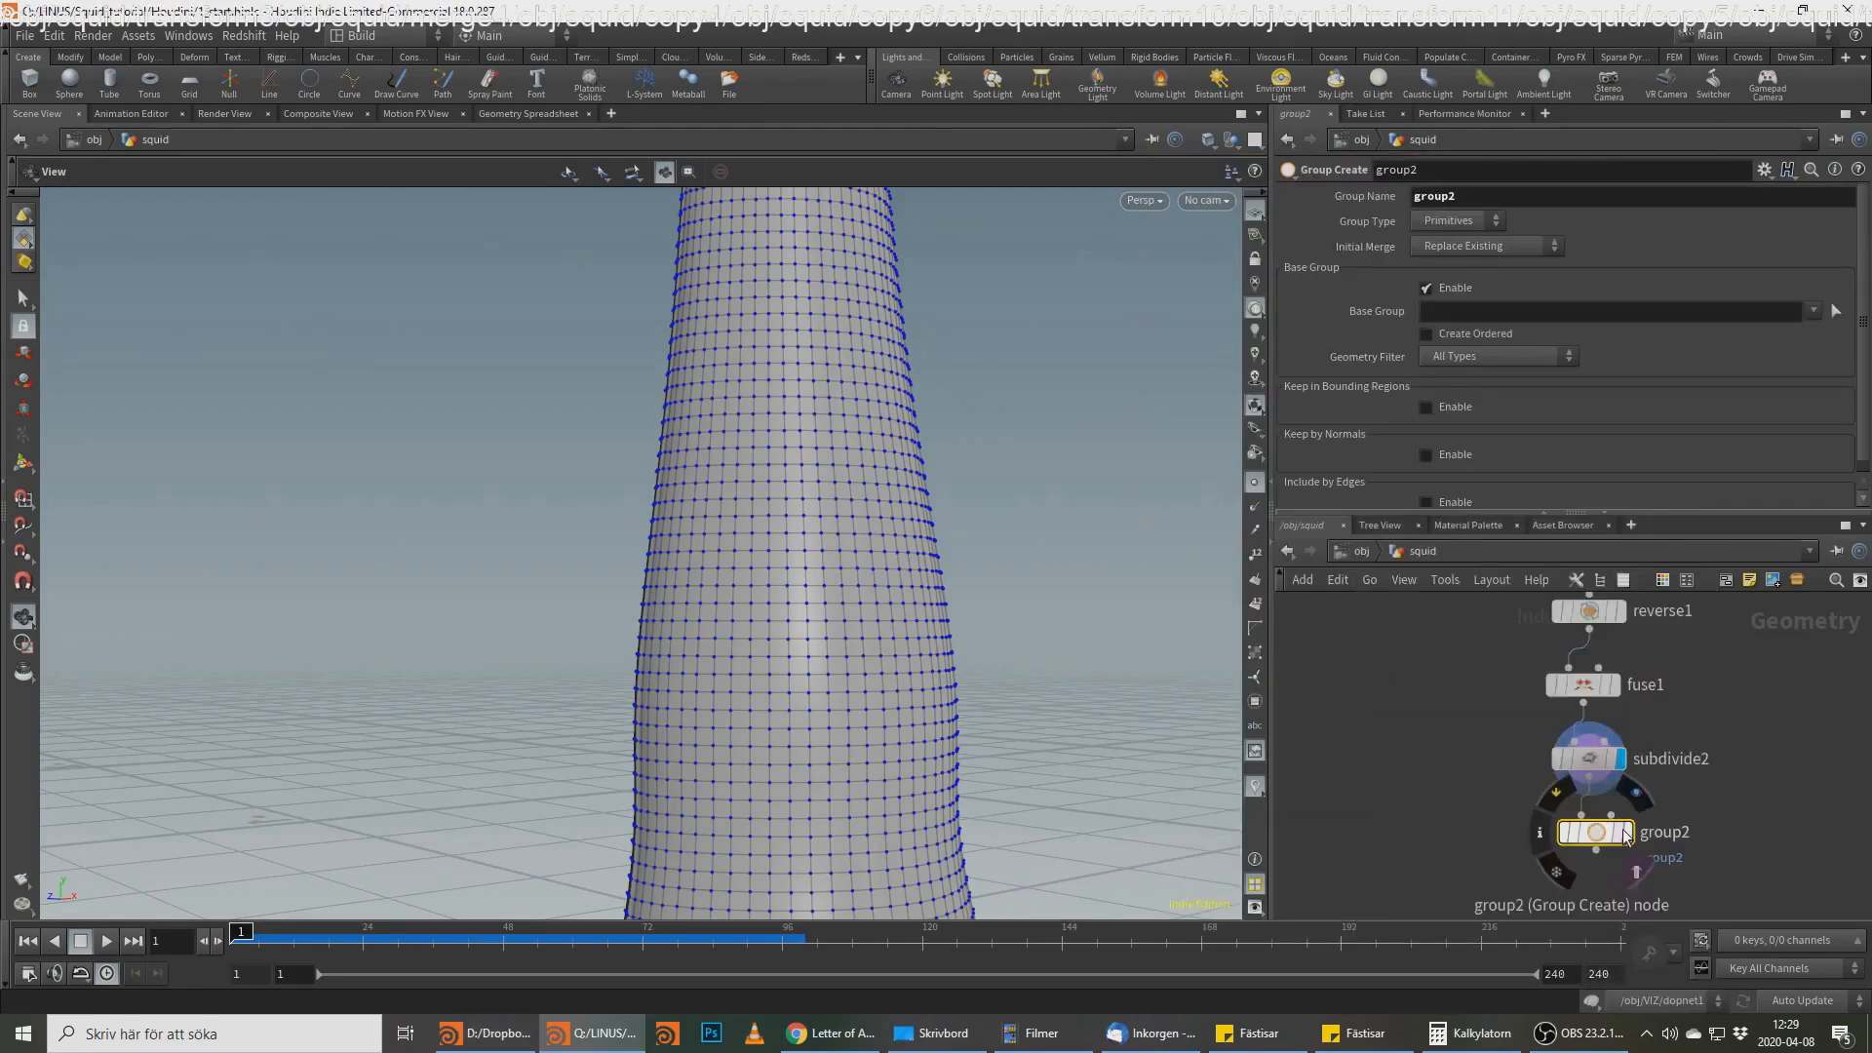
pyautogui.click(1626, 832)
# Step: Name the new group arms and set its Group Type to Points
pyautogui.doubleClick(1434, 196)
pyautogui.write('arms')
pyautogui.press('Return')
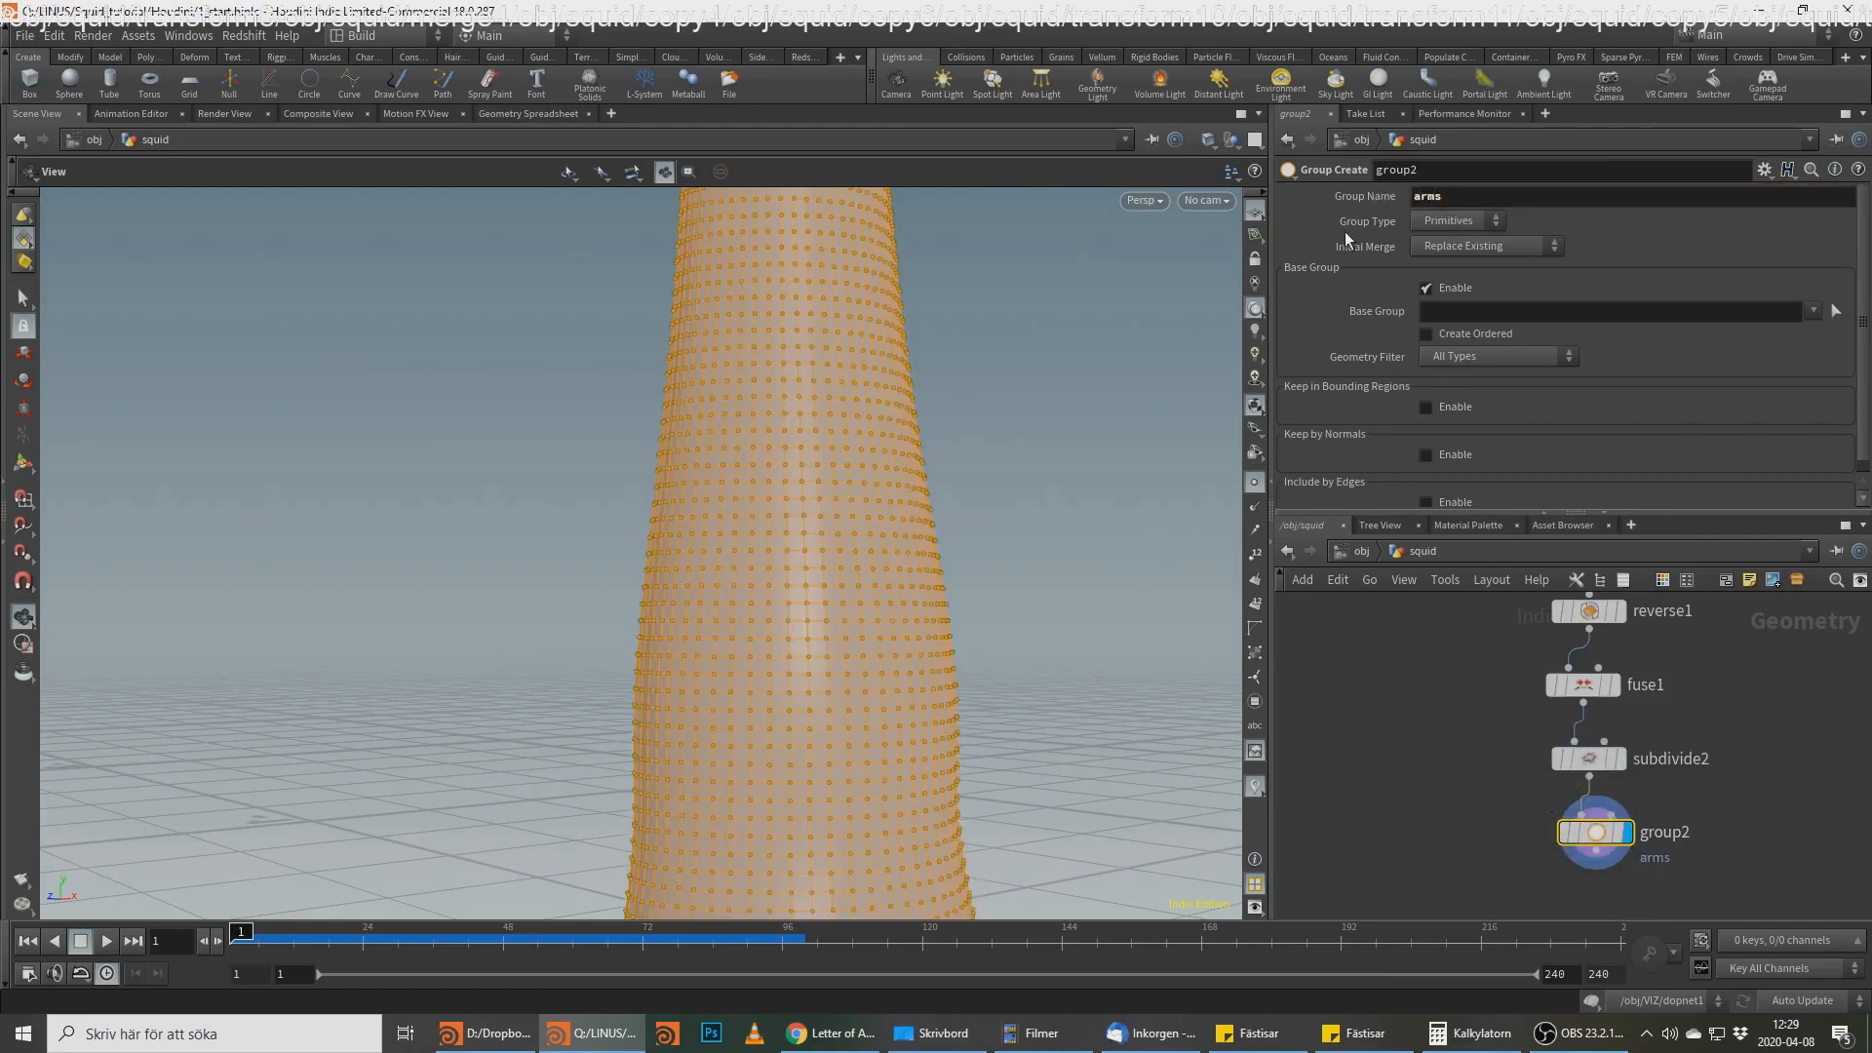
pyautogui.hotkey('alt', 'Tab')
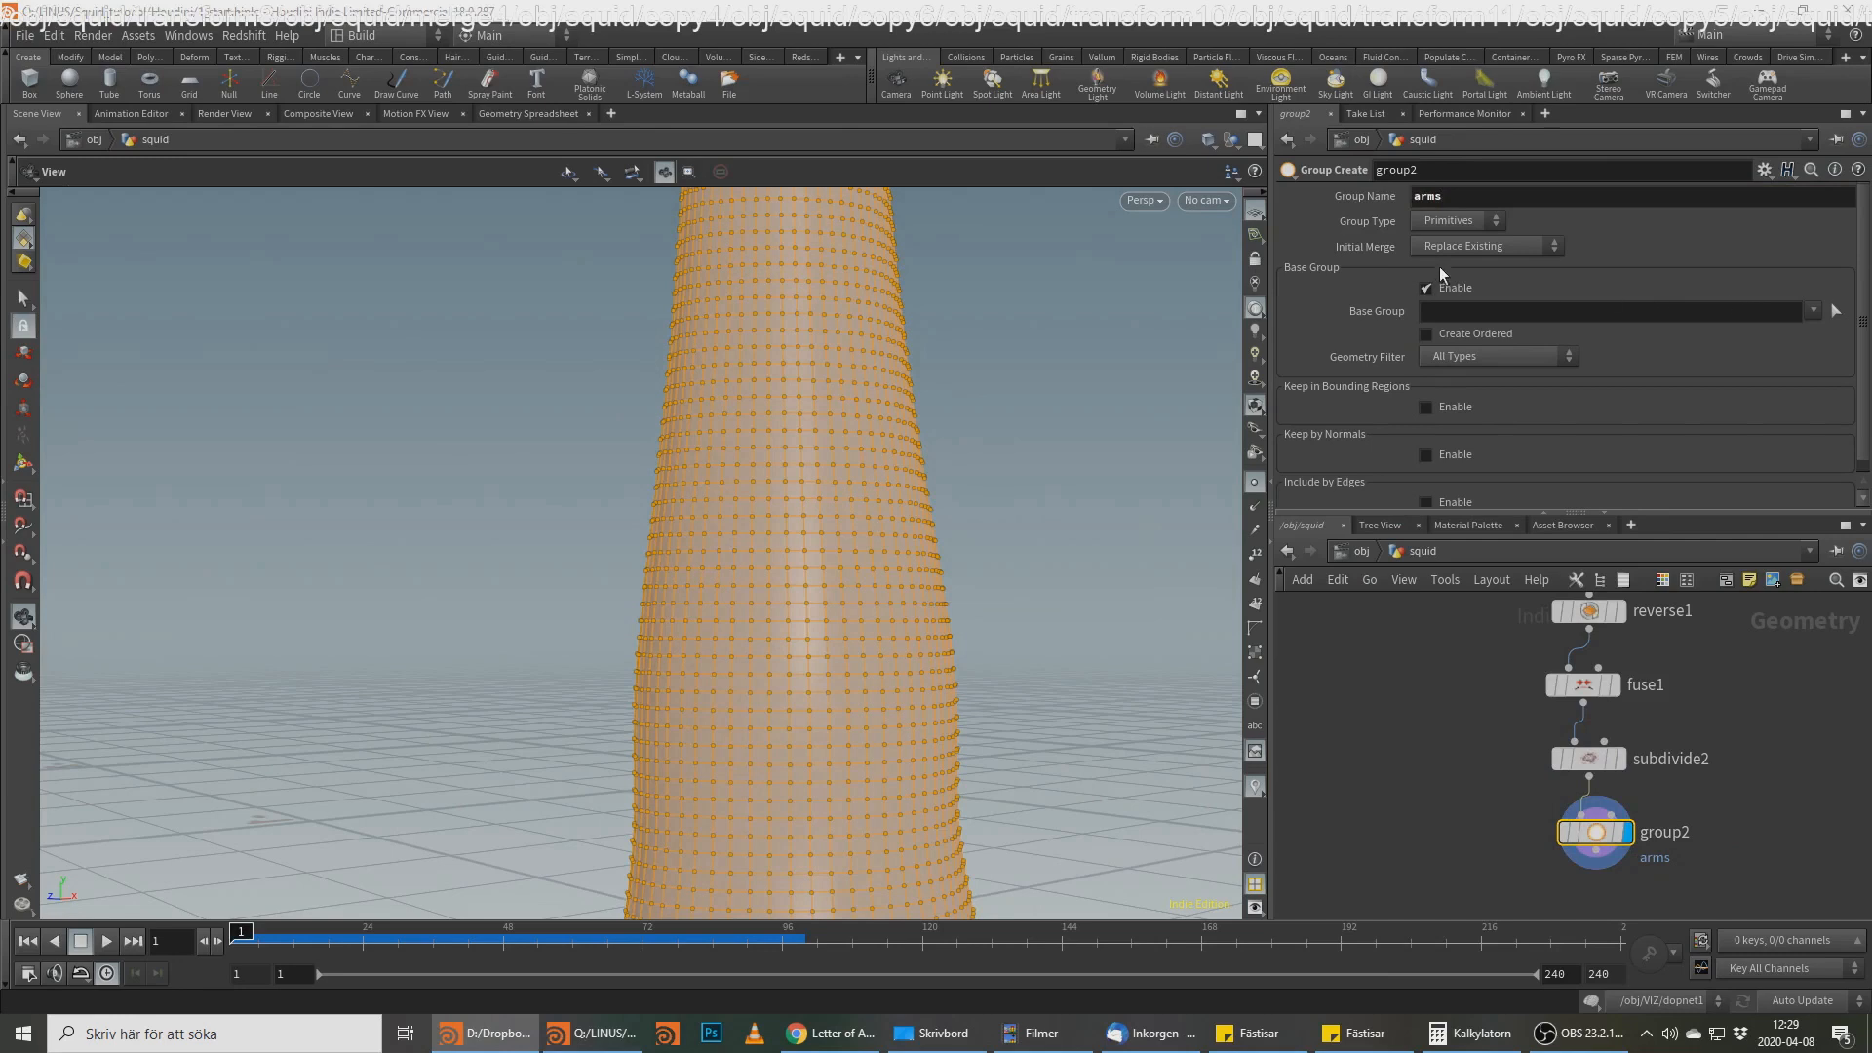
pyautogui.click(1458, 221)
pyautogui.click(1461, 248)
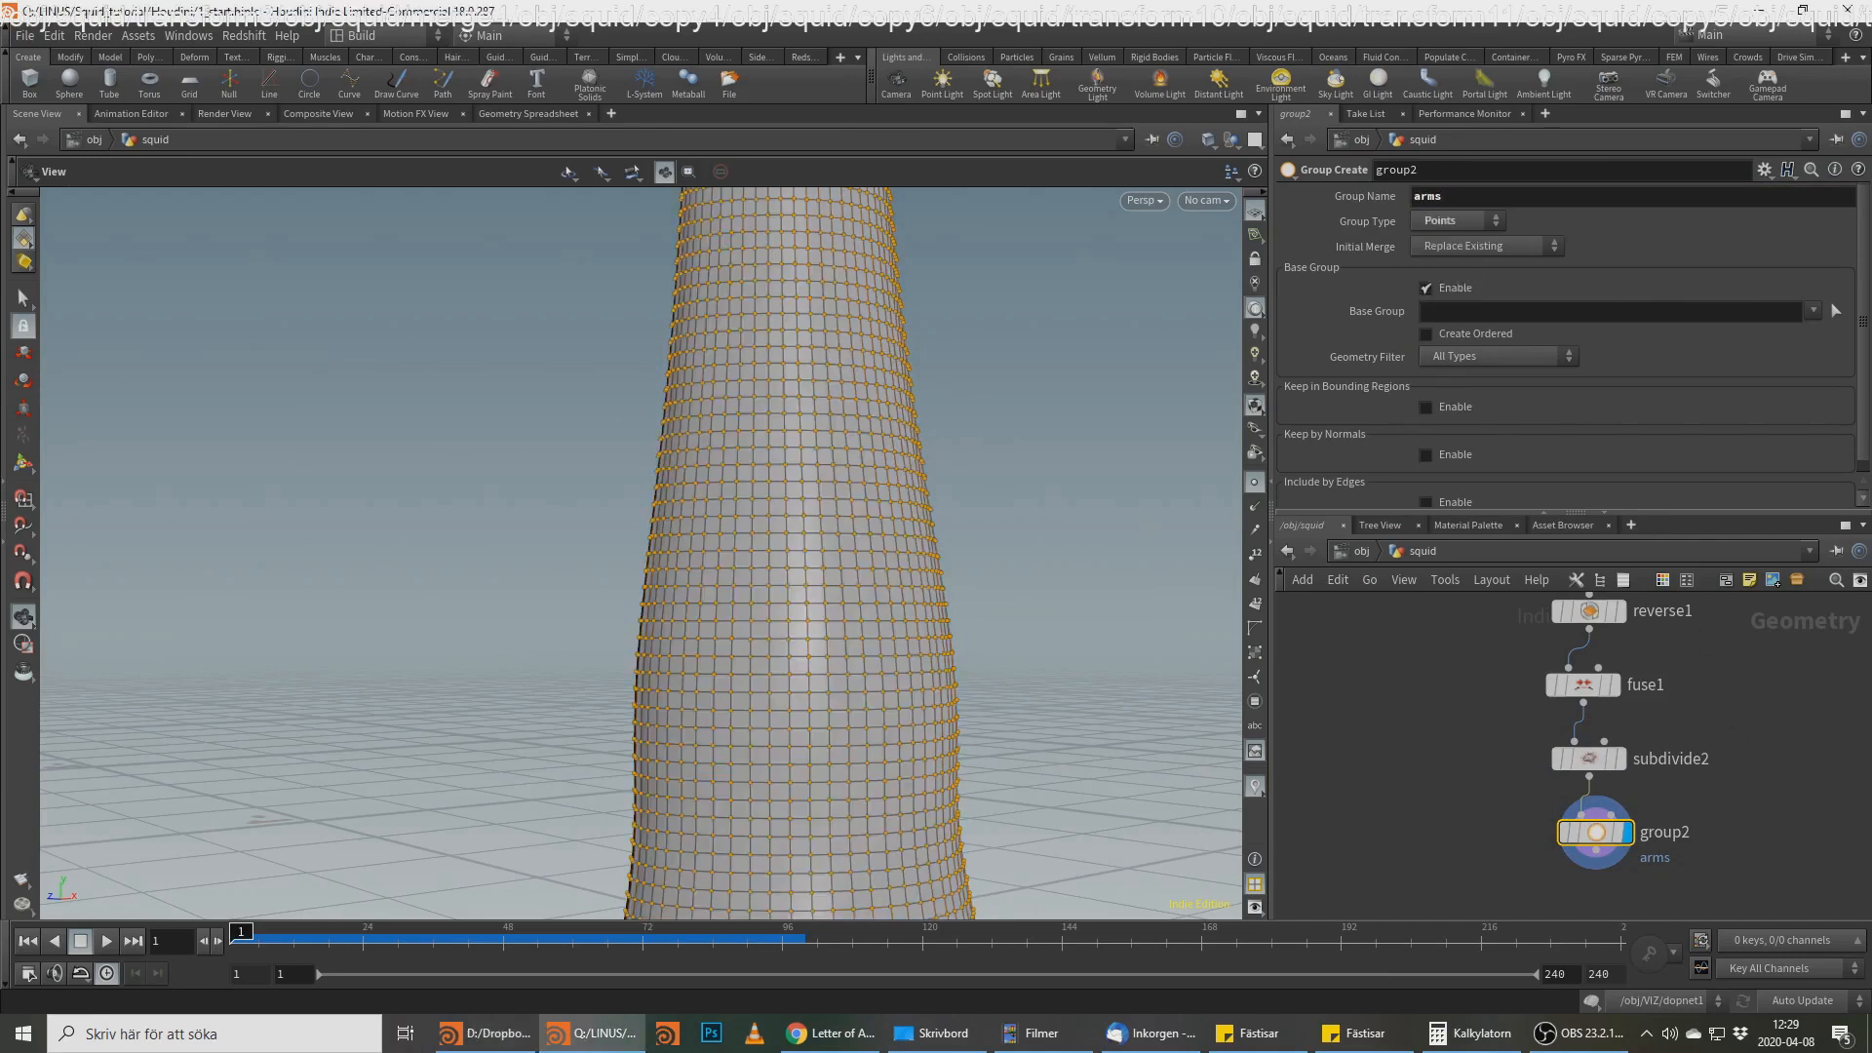
pyautogui.hotkey('alt', 'Tab')
# Step: Turn off point display, then add a Null node below group2, wired to its output, and display it
pyautogui.moveTo(1740, 641); pyautogui.dragTo(1507, 862, button='middle')
pyautogui.scroll(-2, 1697, 761)
pyautogui.moveTo(707, 650); pyautogui.dragTo(780, 551)
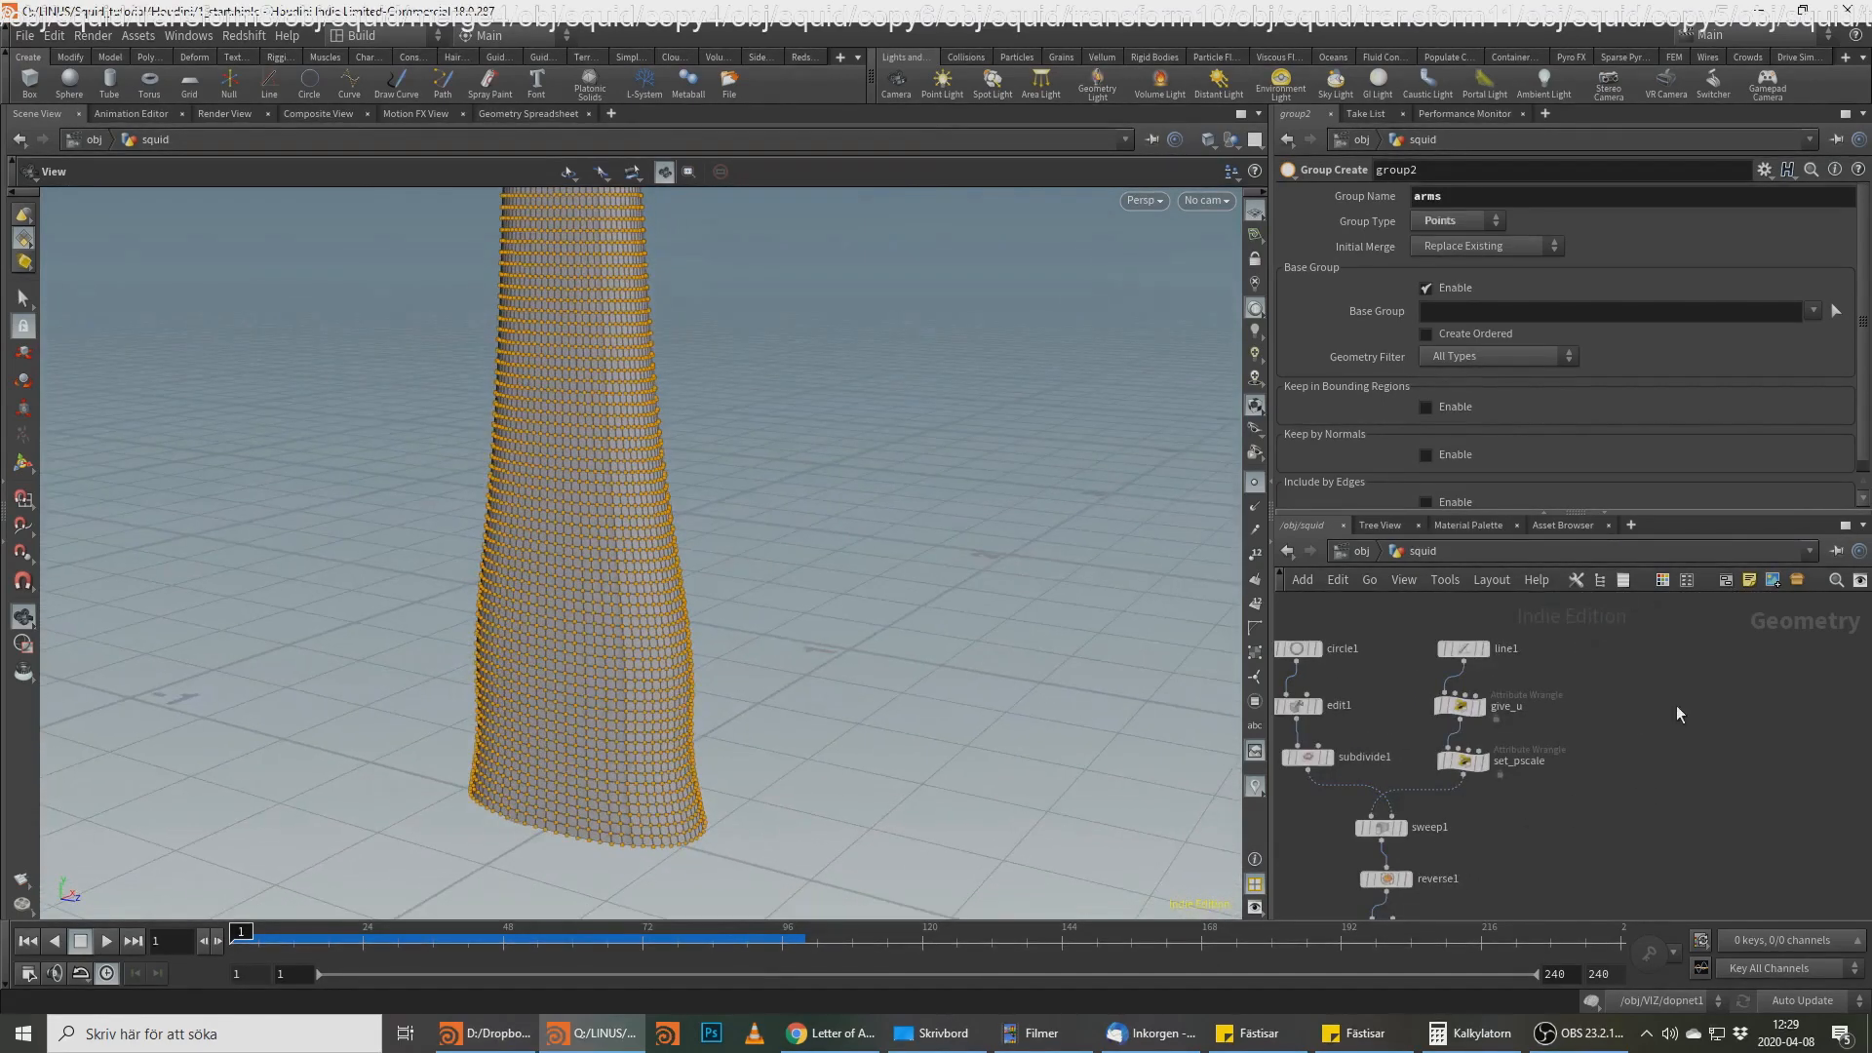
pyautogui.moveTo(780, 409); pyautogui.dragTo(682, 512)
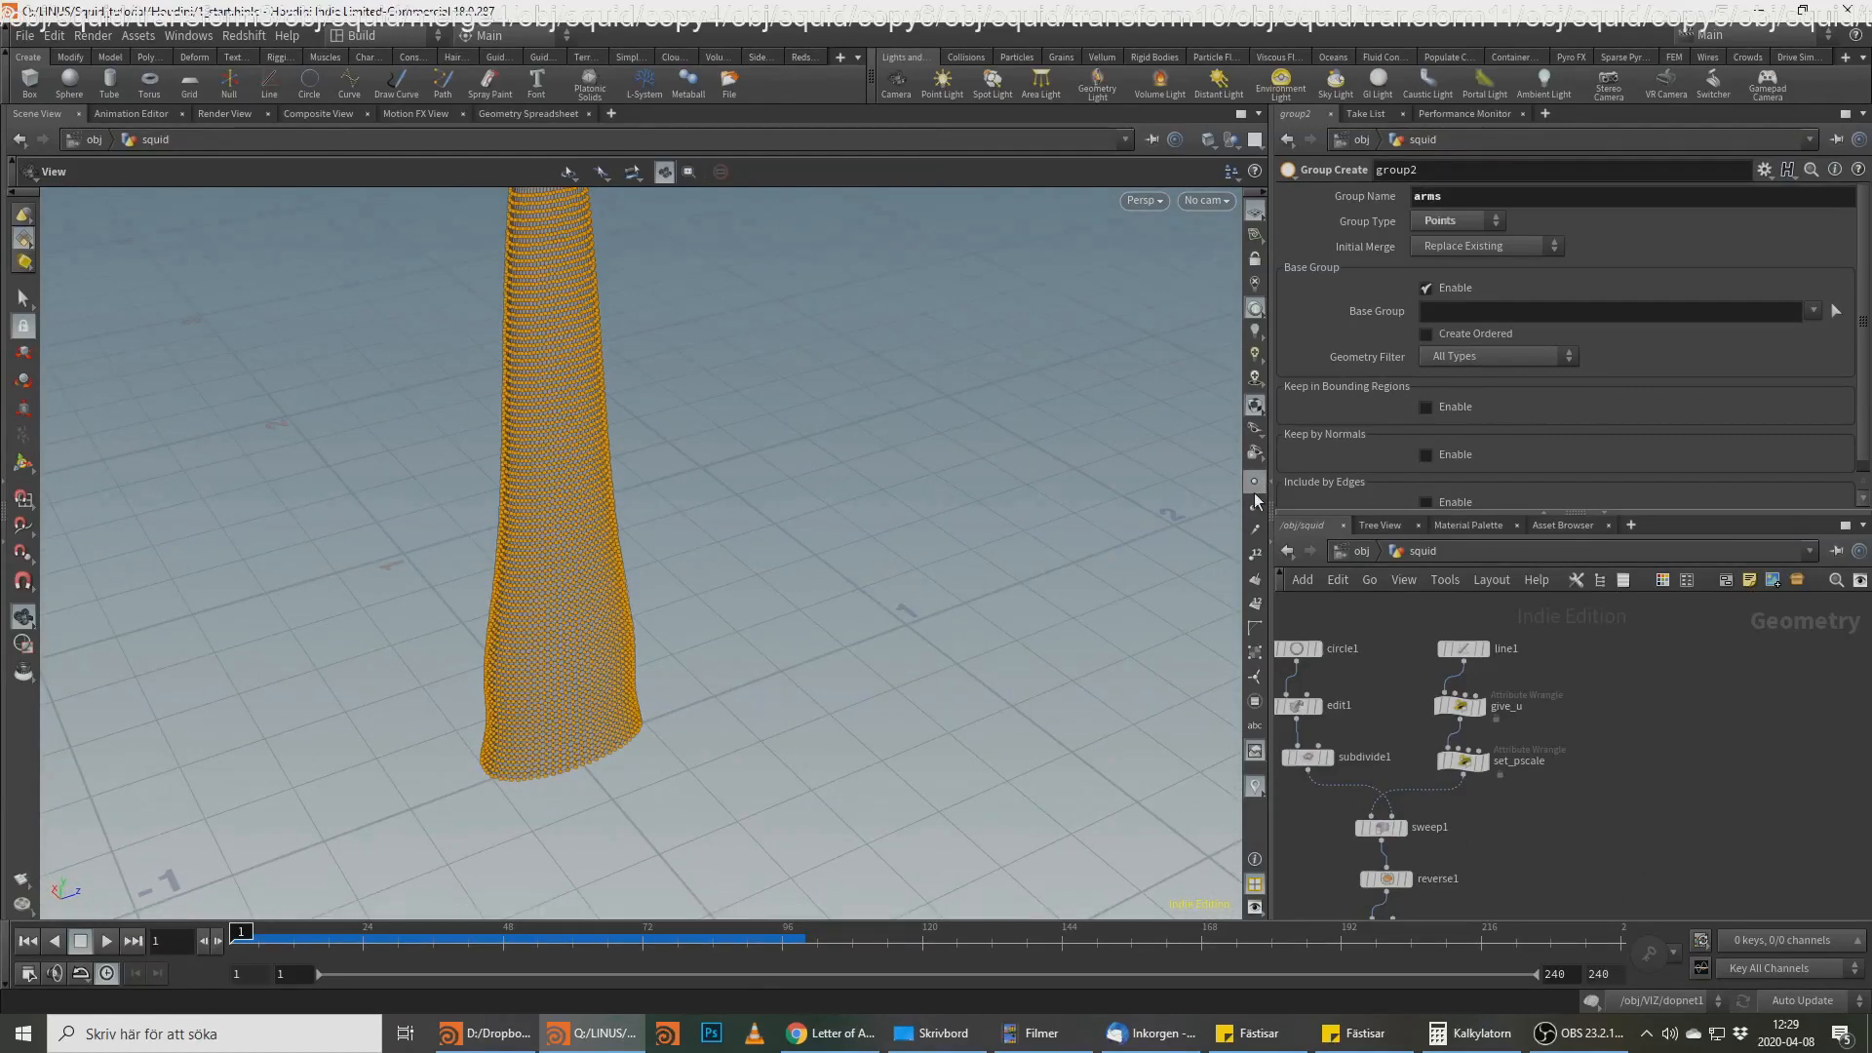
pyautogui.moveTo(1601, 872); pyautogui.dragTo(1598, 721, button='middle')
pyautogui.scroll(-2, 1482, 755)
pyautogui.scroll(2, 1443, 849)
pyautogui.press('Tab')
pyautogui.write('nul')
pyautogui.press('Return')
pyautogui.click(1406, 895)
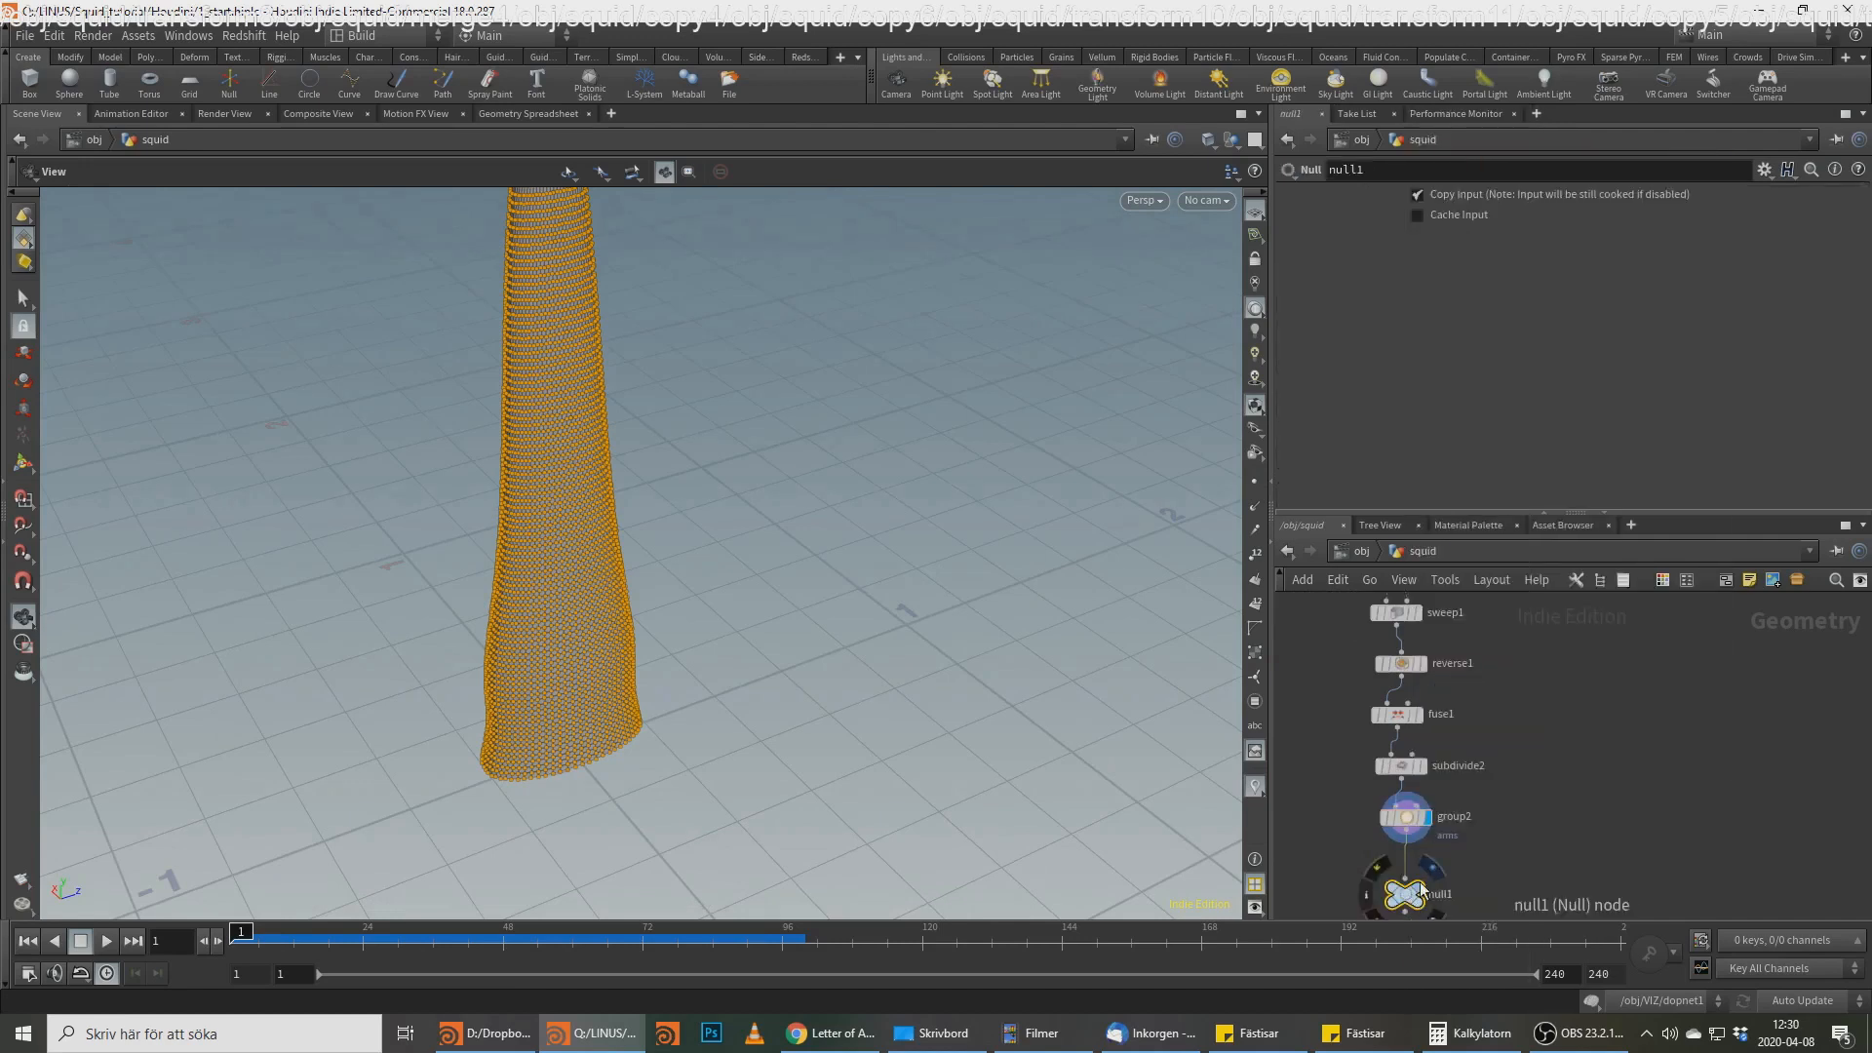
pyautogui.moveTo(1386, 897)
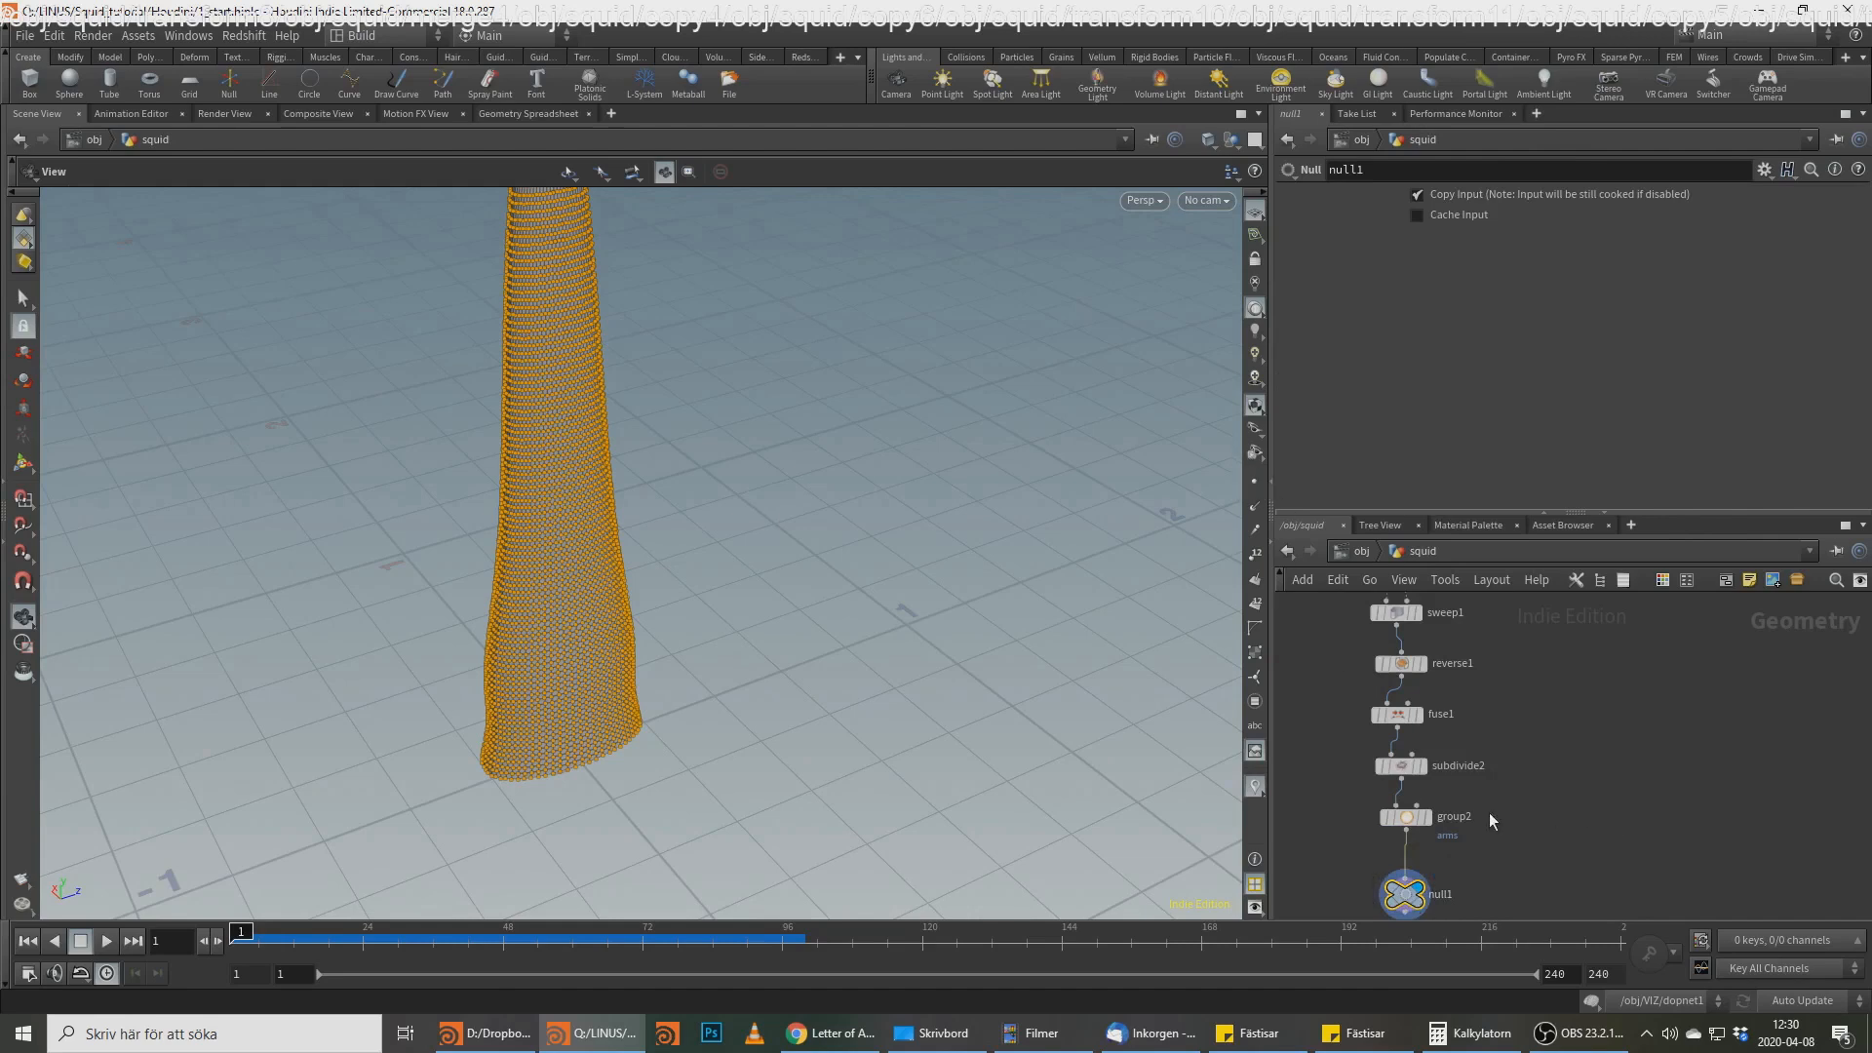
# Step: Display the subdivide2 node and select it to show its settings and the subdivided arm
pyautogui.middleClick(1405, 889)
pyautogui.click(1426, 768)
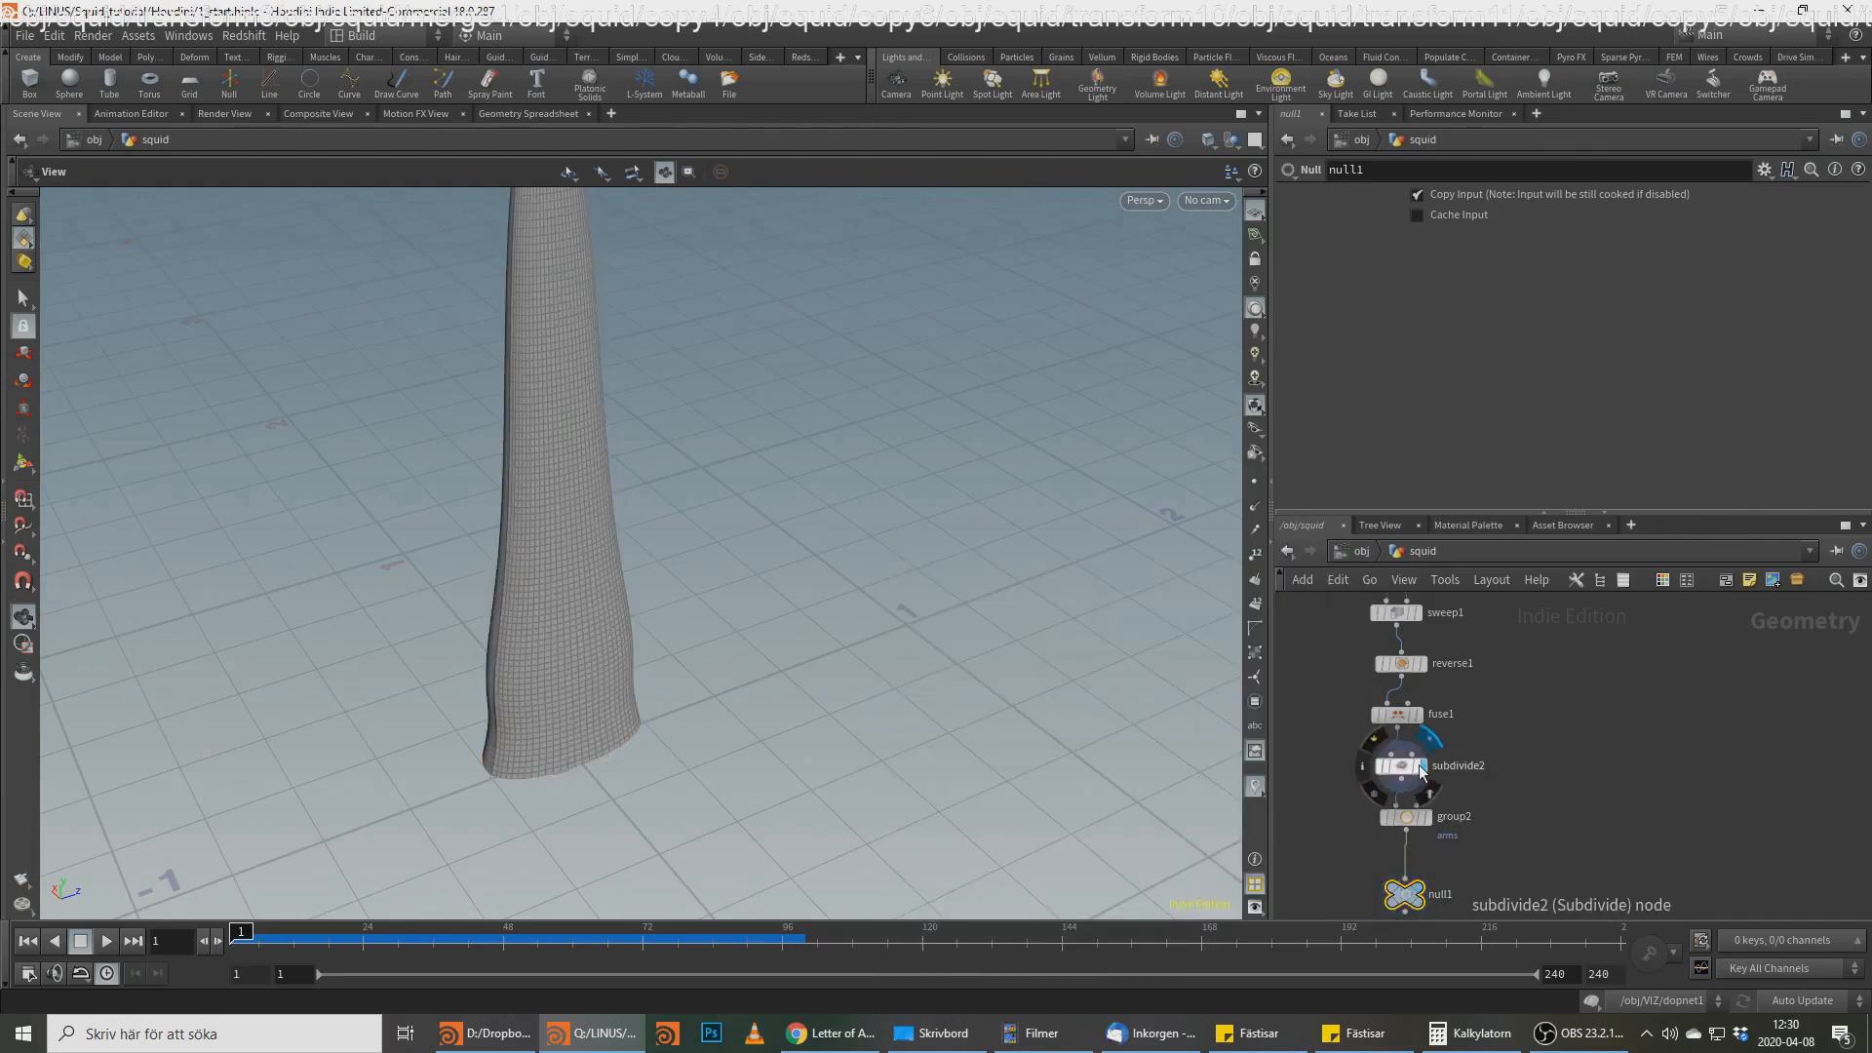
pyautogui.click(1401, 766)
pyautogui.moveTo(693, 647); pyautogui.dragTo(937, 602)
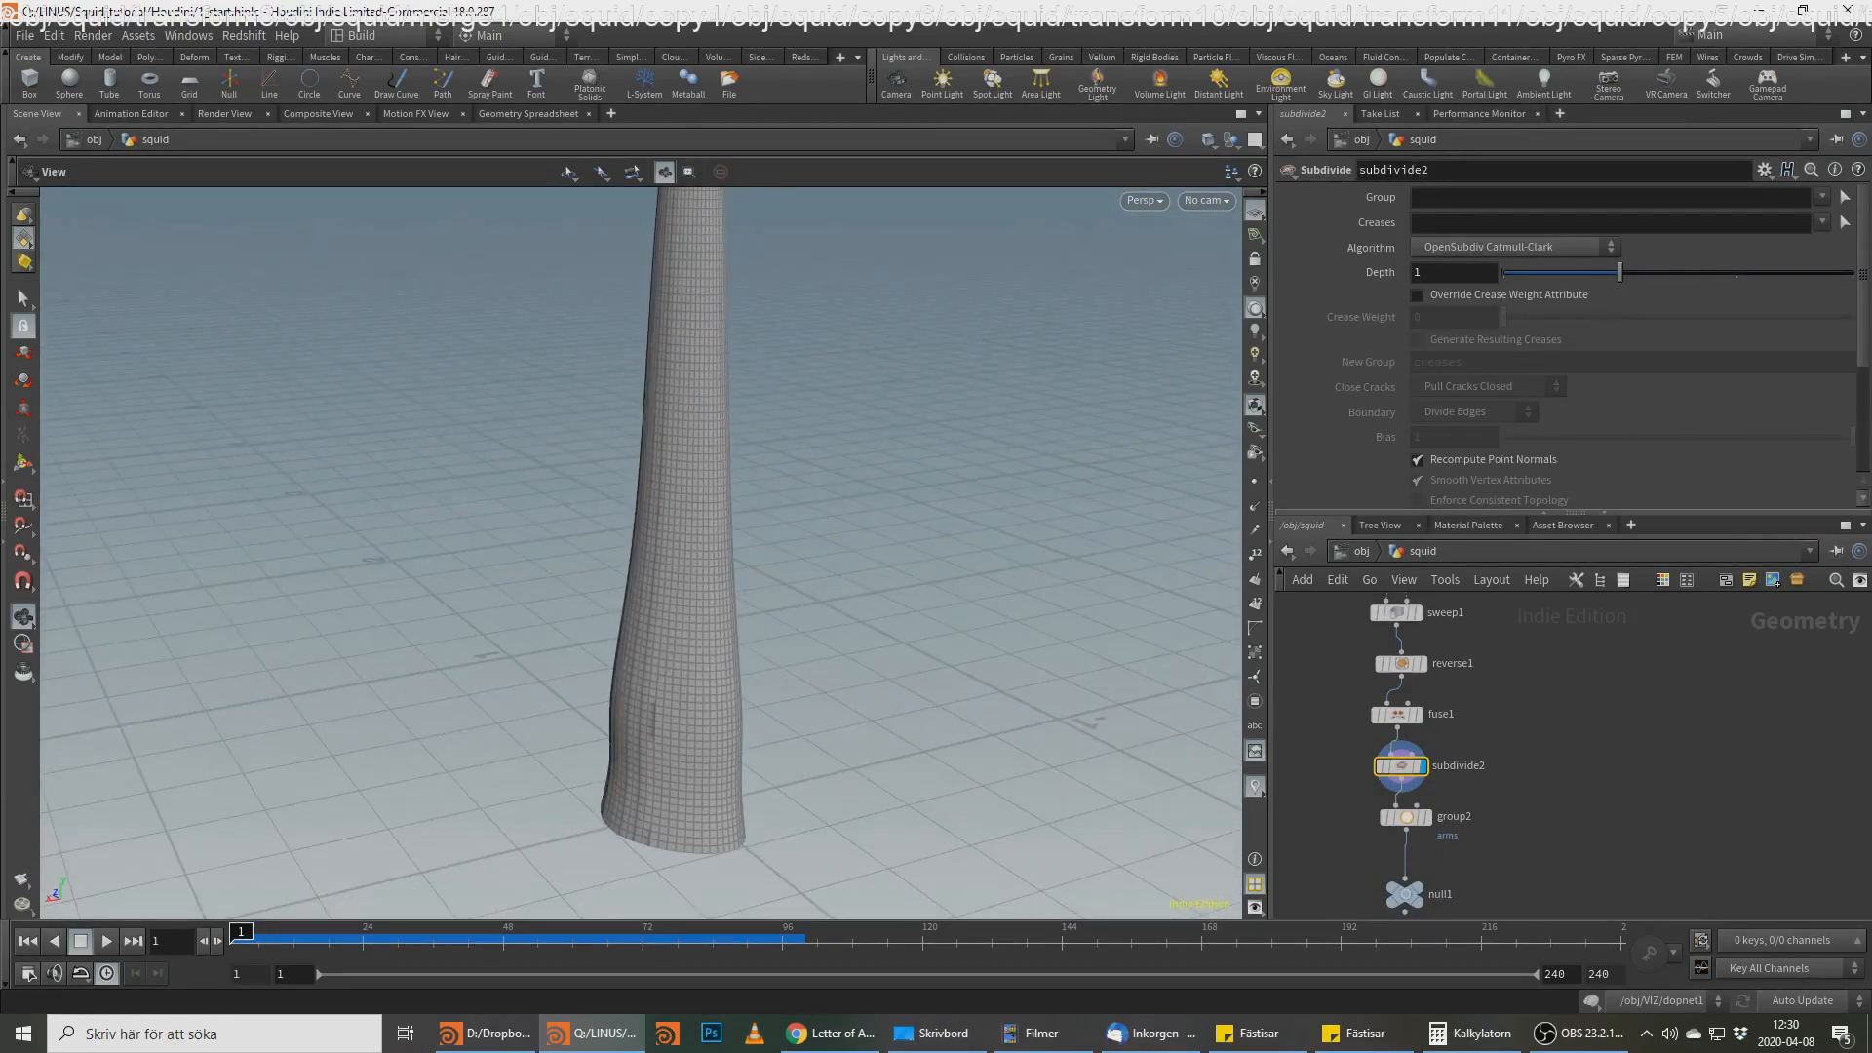
pyautogui.hotkey('alt', 'Tab')
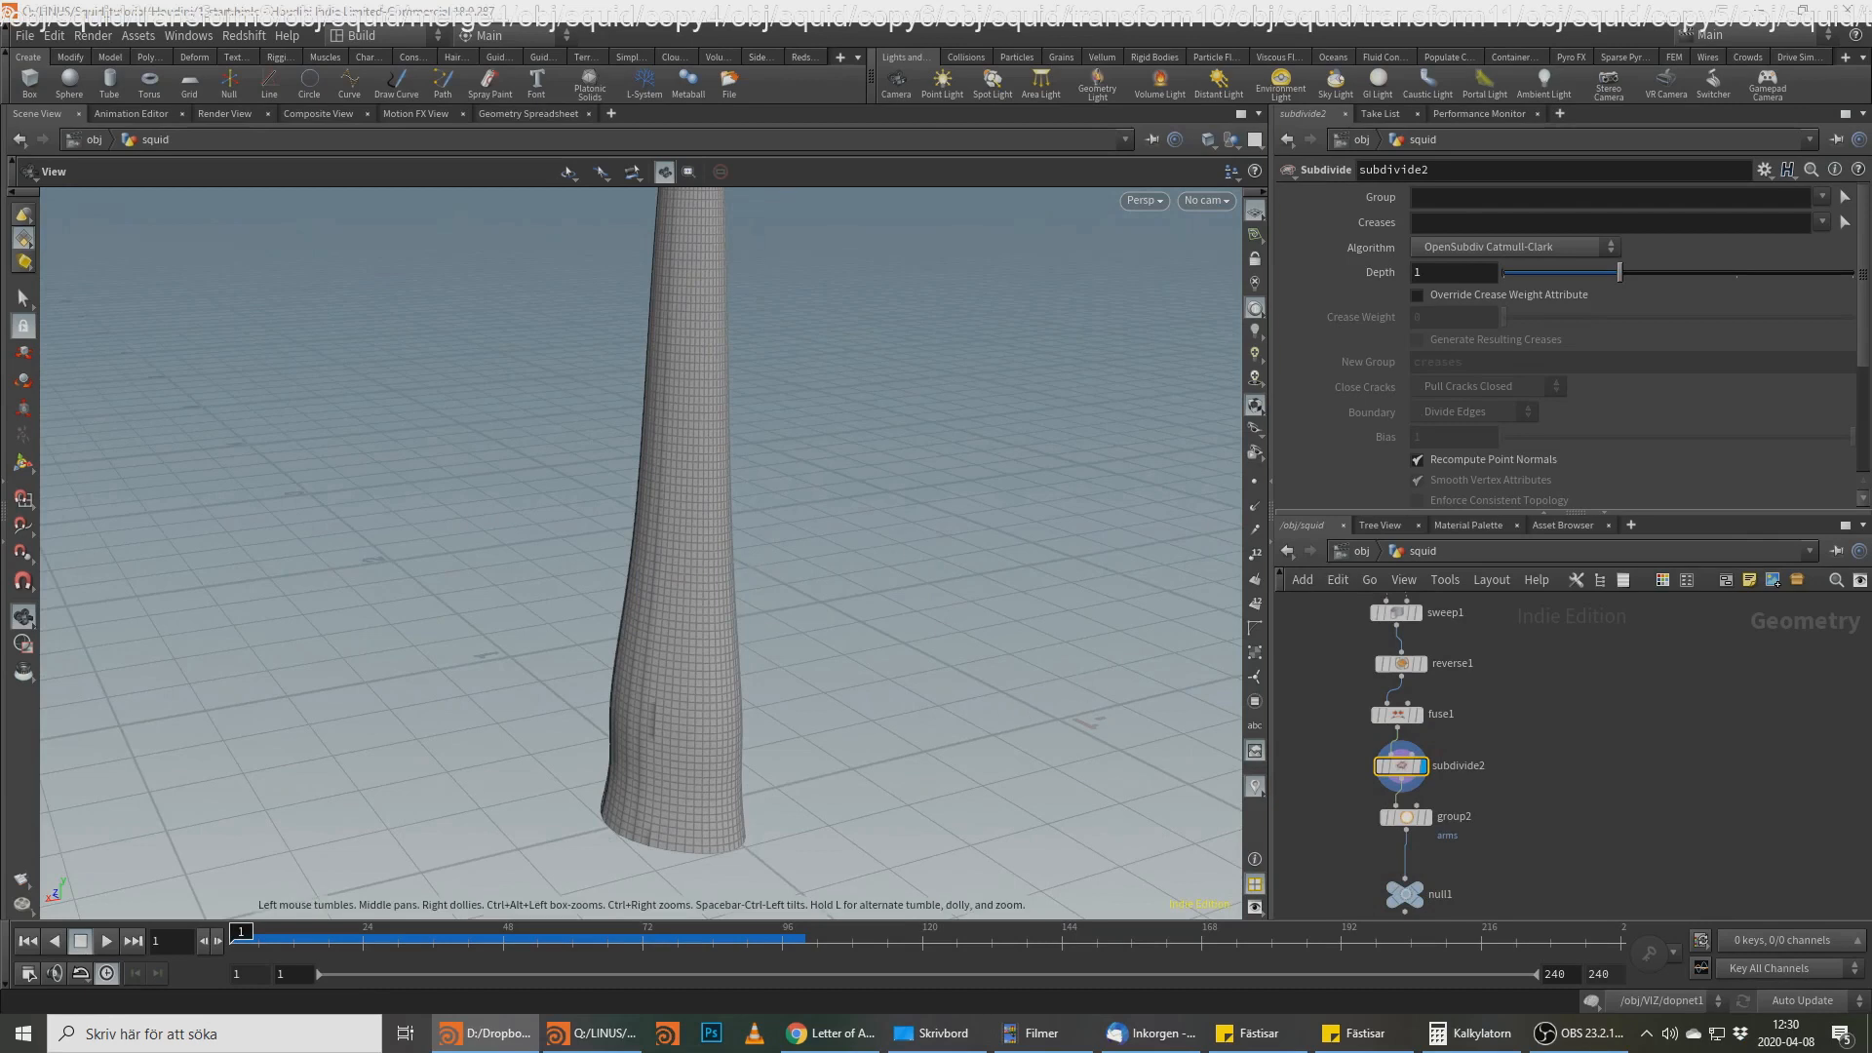
pyautogui.moveTo(869, 552); pyautogui.dragTo(761, 682)
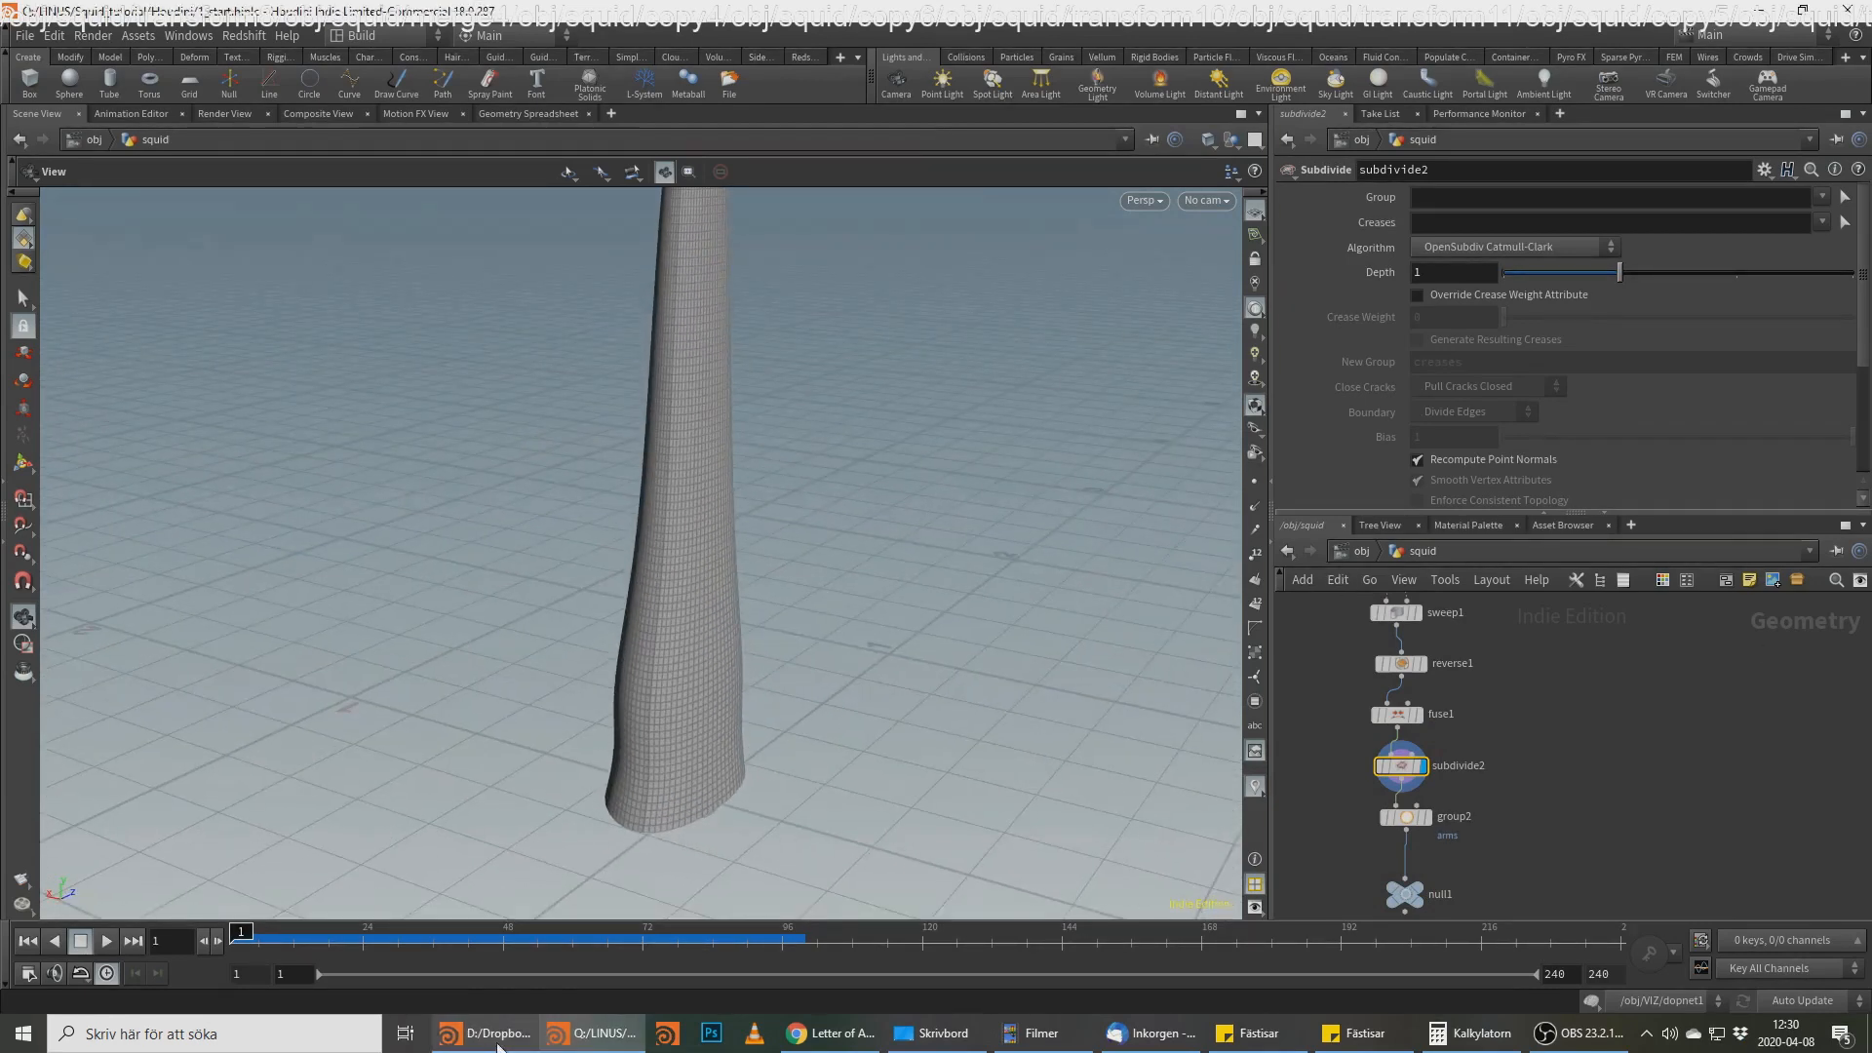
# Step: Examine the arm's mesh from several sides, from its base up to the tip
pyautogui.moveTo(502, 1042)
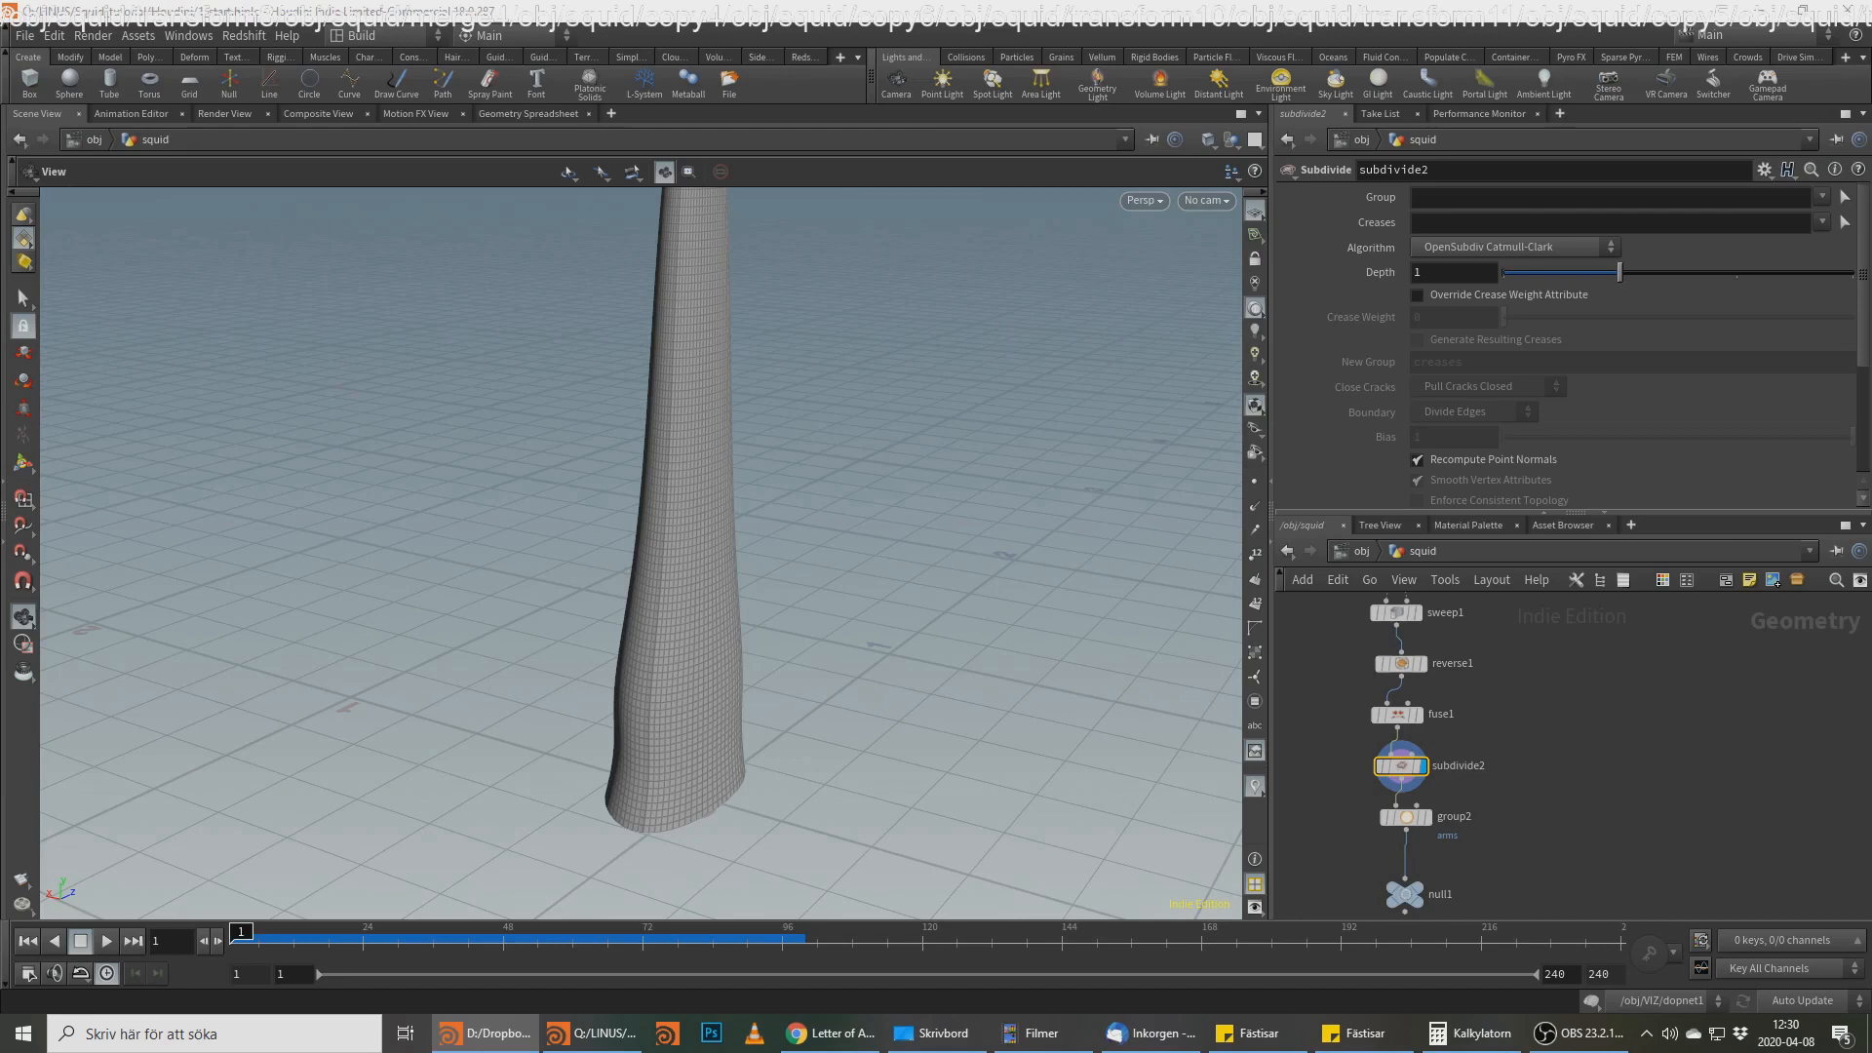
pyautogui.moveTo(731, 515); pyautogui.dragTo(702, 422)
pyautogui.moveTo(702, 422); pyautogui.dragTo(1164, 398, button='right')
pyautogui.moveTo(1164, 398); pyautogui.dragTo(740, 367)
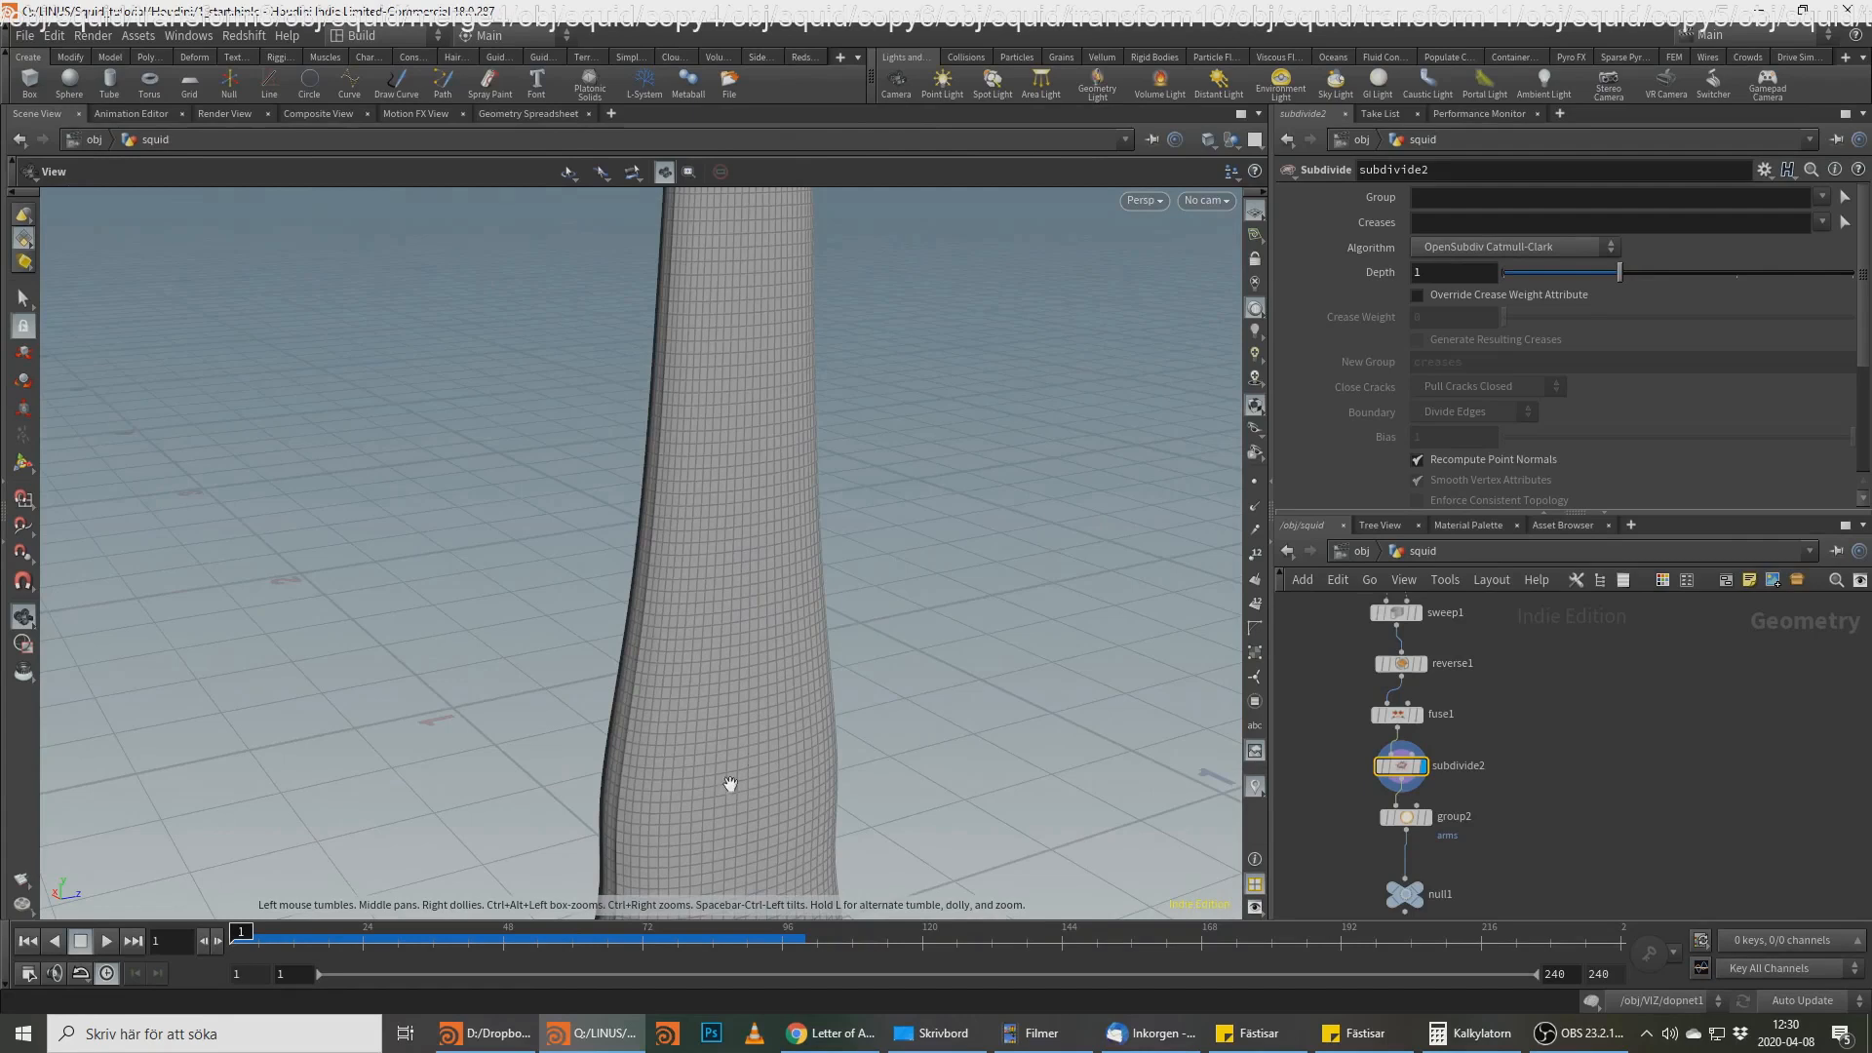
pyautogui.moveTo(753, 491); pyautogui.dragTo(1058, 464, button='right')
pyautogui.moveTo(1058, 463); pyautogui.dragTo(865, 418, button='middle')
pyautogui.moveTo(865, 418); pyautogui.dragTo(802, 472)
pyautogui.moveTo(803, 472); pyautogui.dragTo(486, 585, button='right')
pyautogui.moveTo(614, 644); pyautogui.dragTo(769, 543, button='middle')
pyautogui.moveTo(769, 543); pyautogui.dragTo(815, 488)
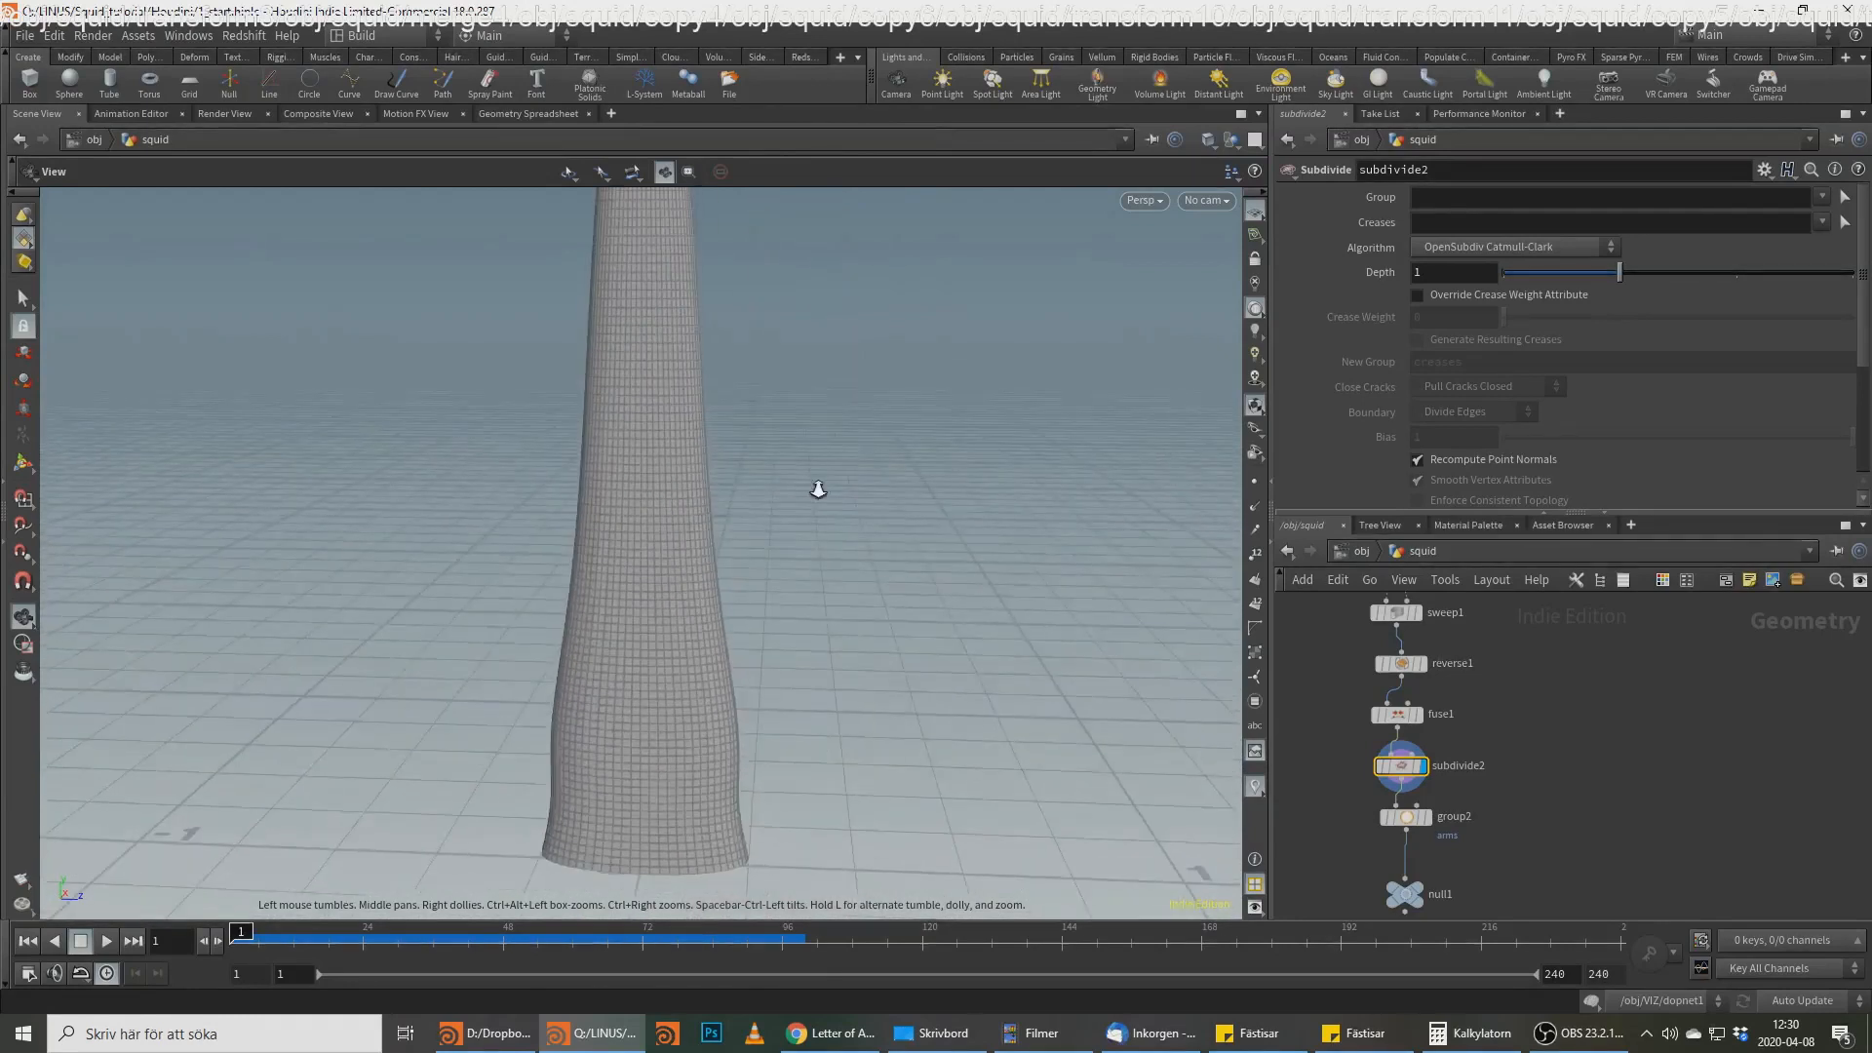
pyautogui.moveTo(815, 489); pyautogui.dragTo(723, 560, button='right')
pyautogui.moveTo(723, 560); pyautogui.dragTo(741, 546)
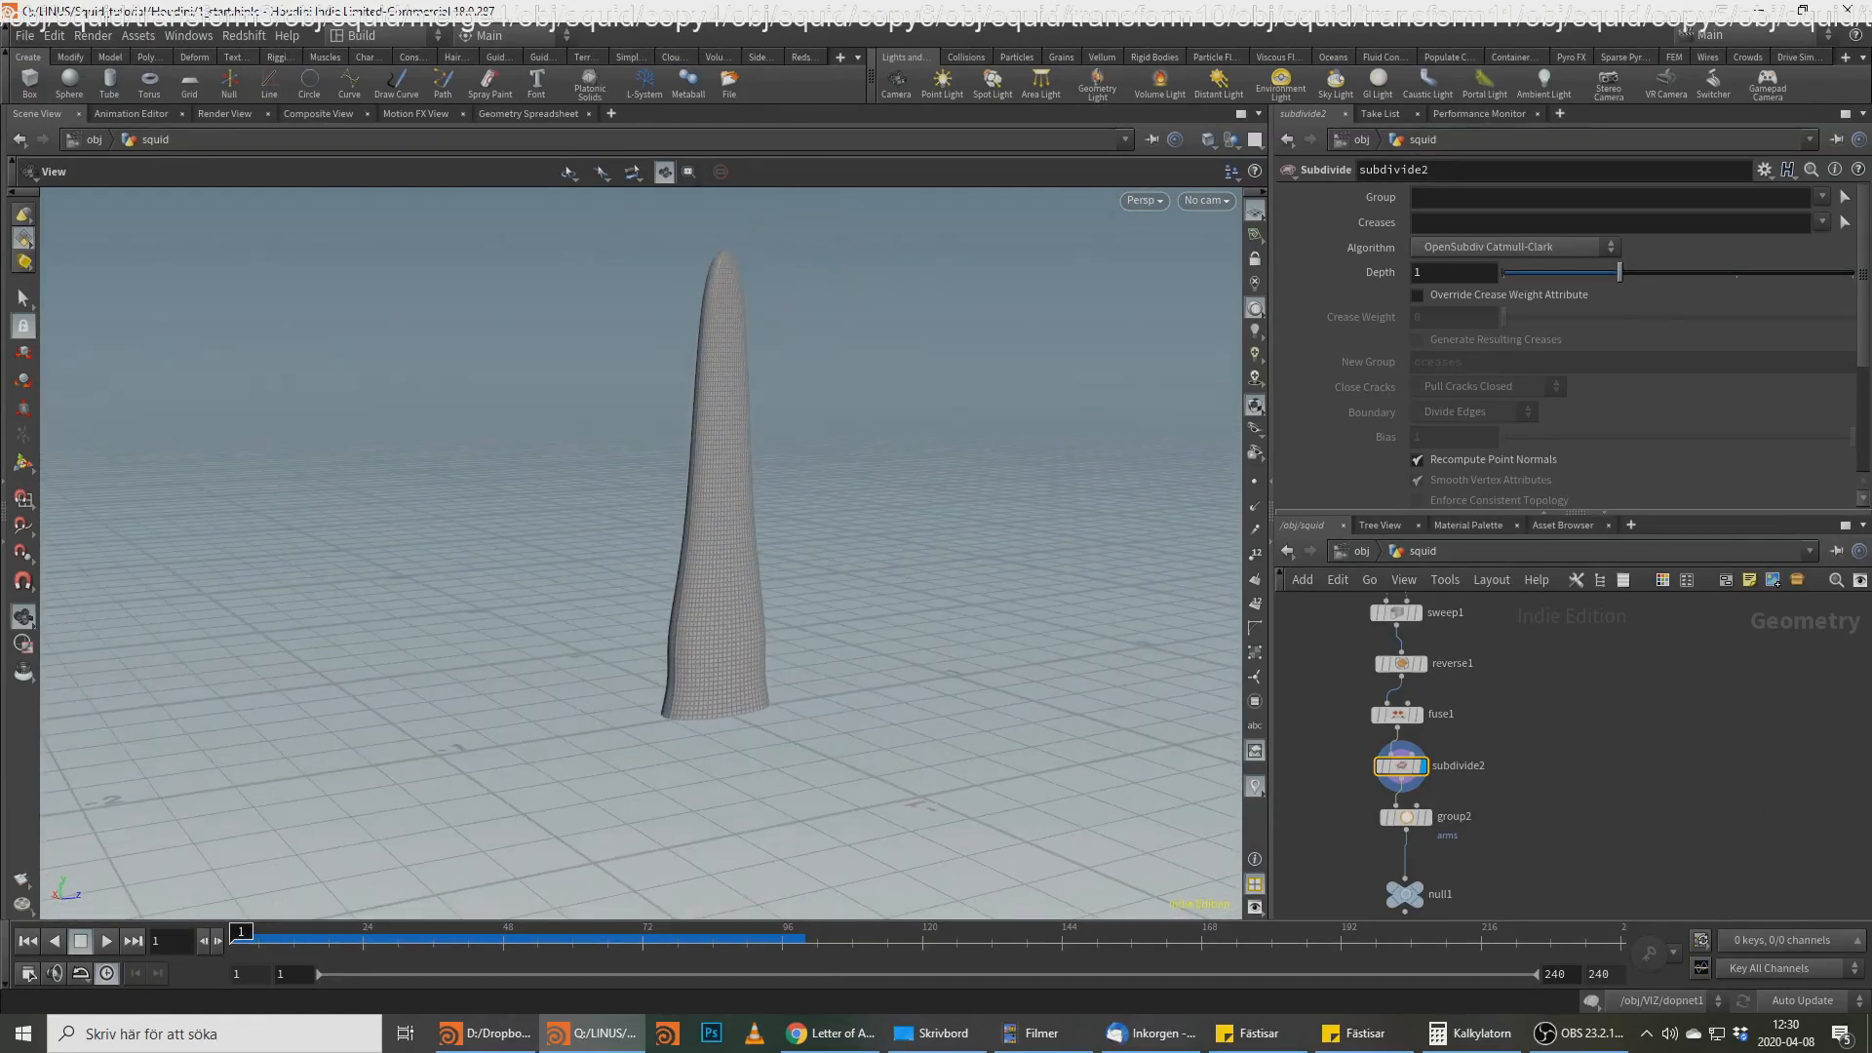
pyautogui.hotkey('alt', 'Tab')
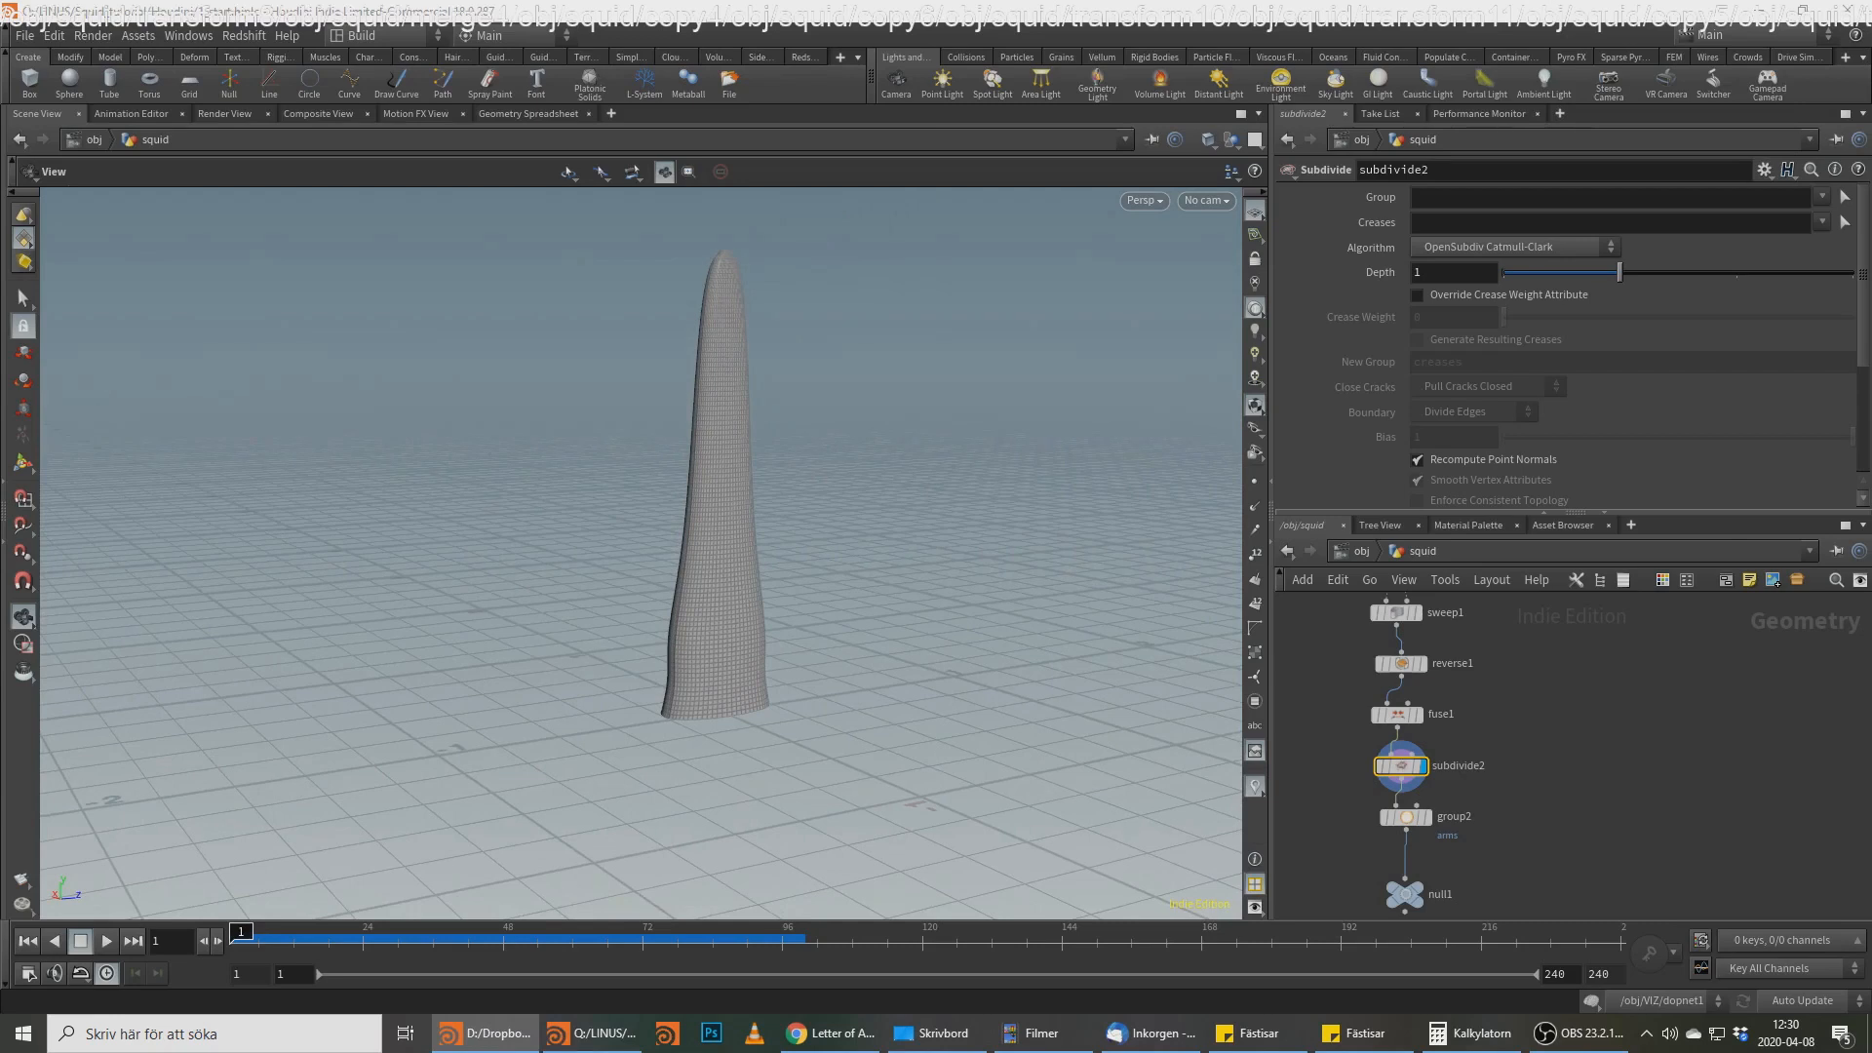
# Step: Display set_pscale and add a Transform node branching off its output
pyautogui.moveTo(1736, 699); pyautogui.dragTo(1765, 840, button='middle')
pyautogui.moveTo(1584, 740); pyautogui.dragTo(1549, 822, button='middle')
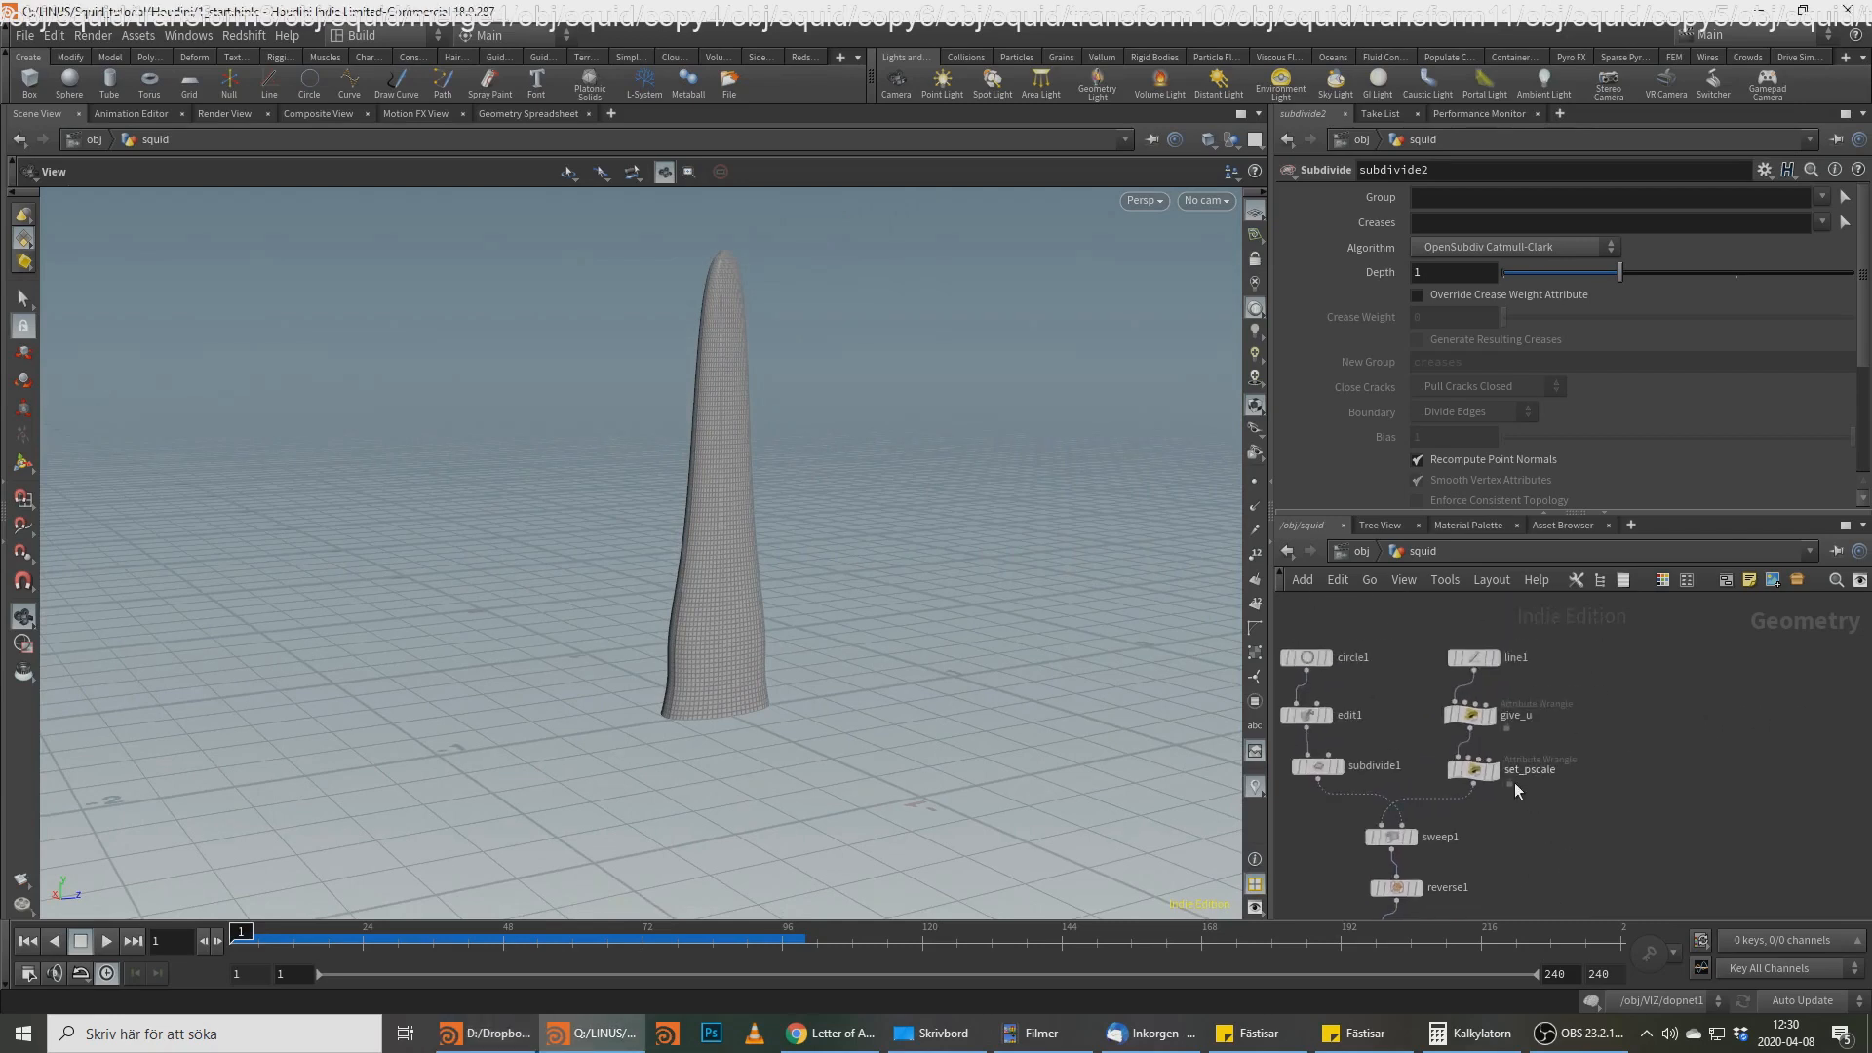
pyautogui.click(1494, 770)
pyautogui.click(1473, 770)
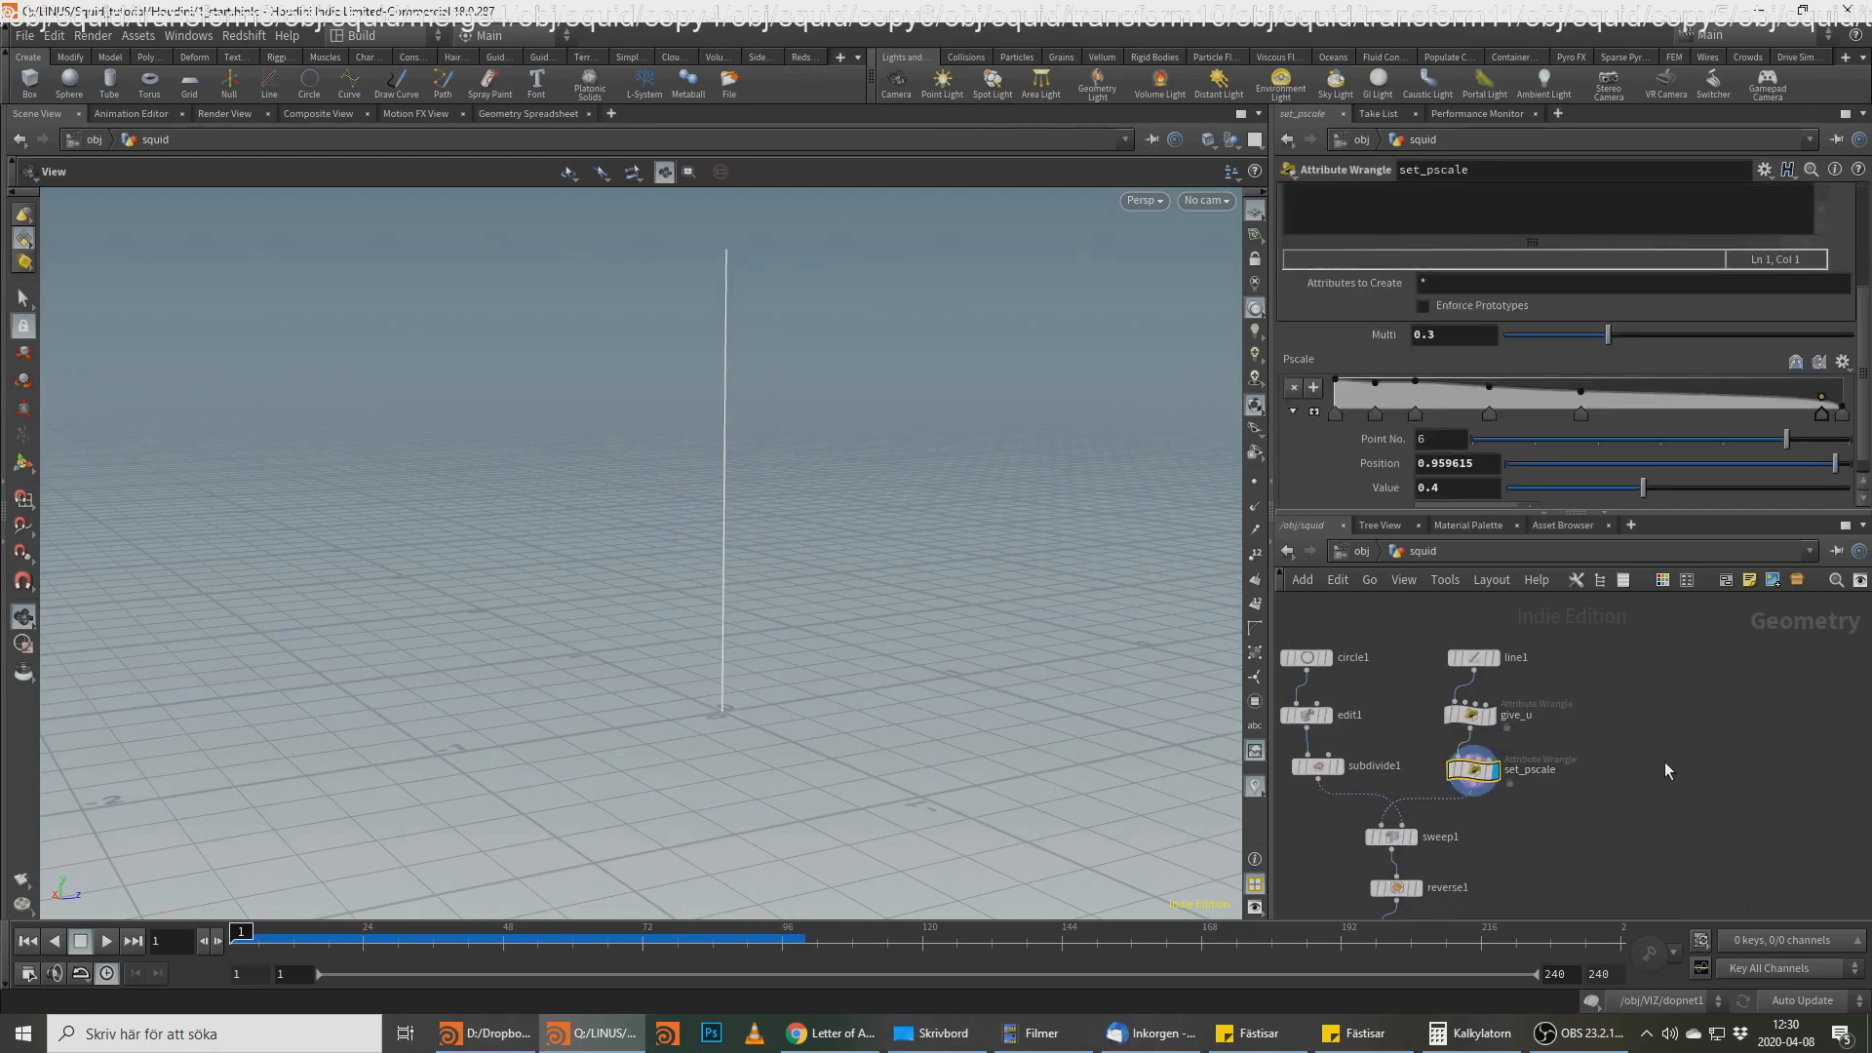
pyautogui.hotkey('alt', 'Tab')
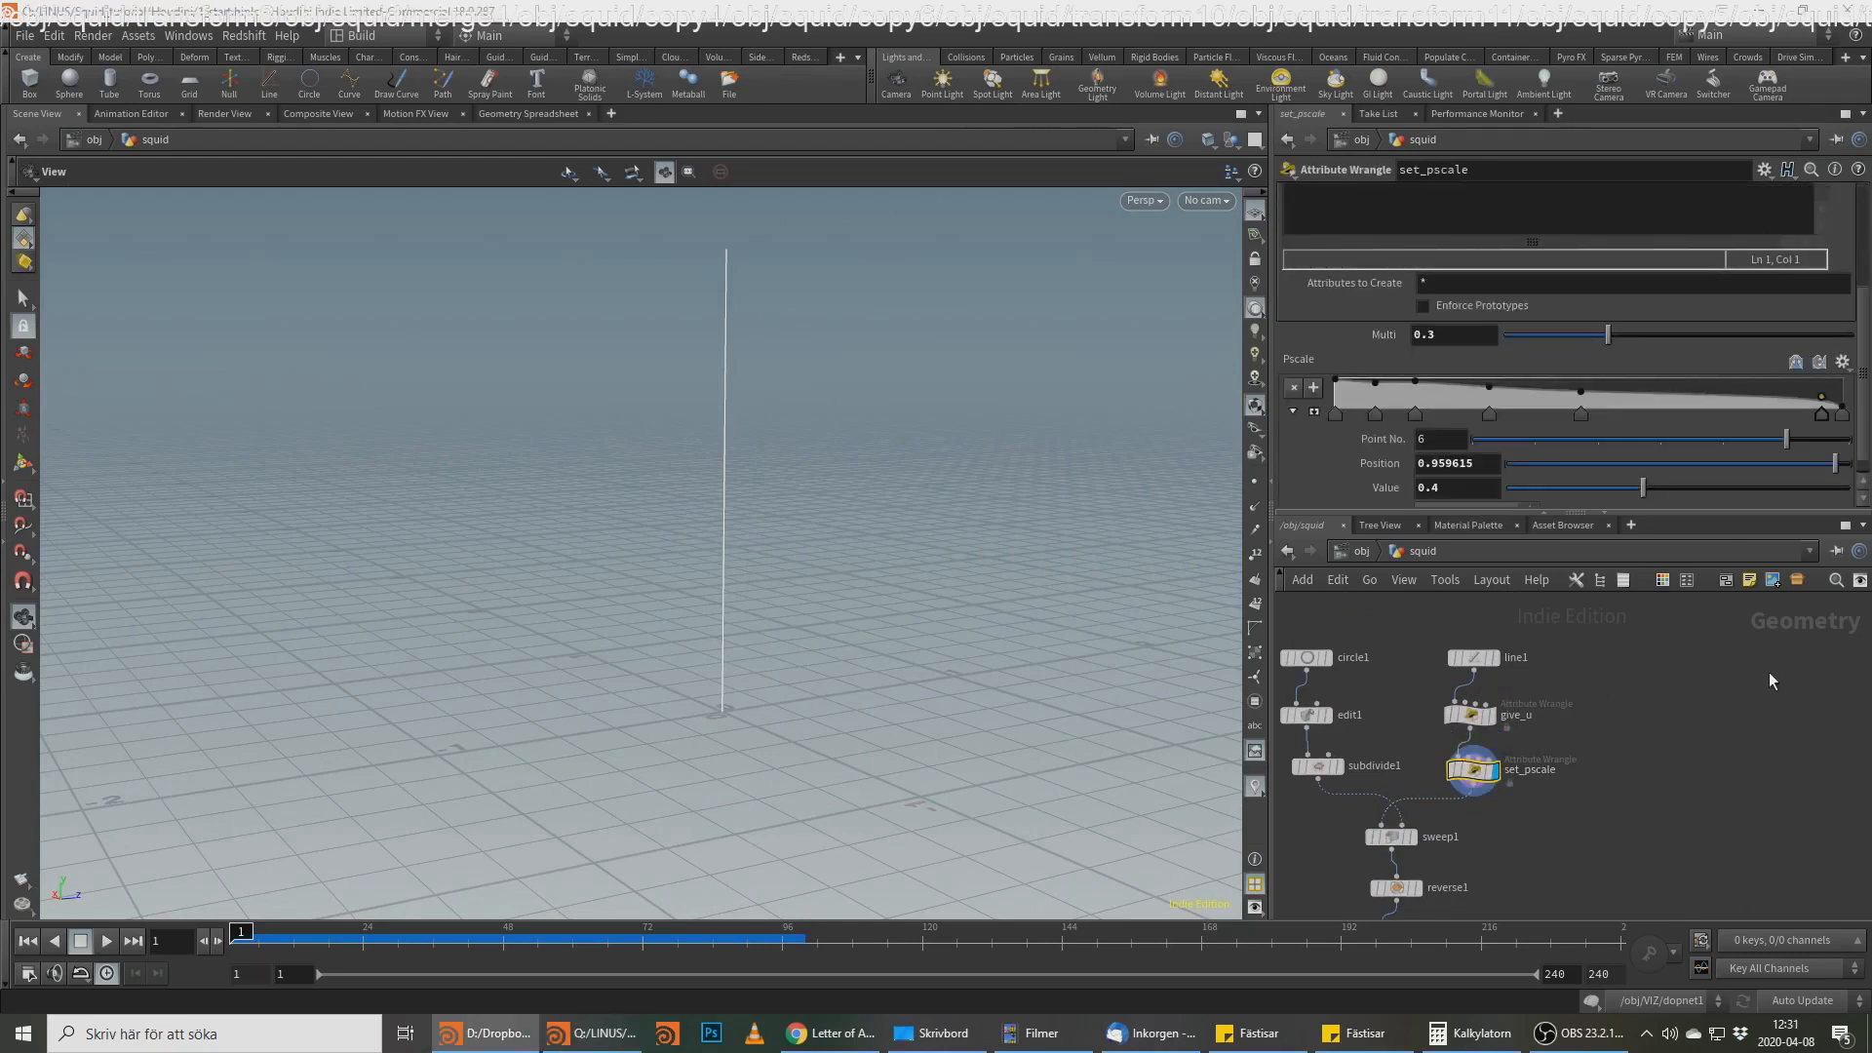
pyautogui.click(1475, 794)
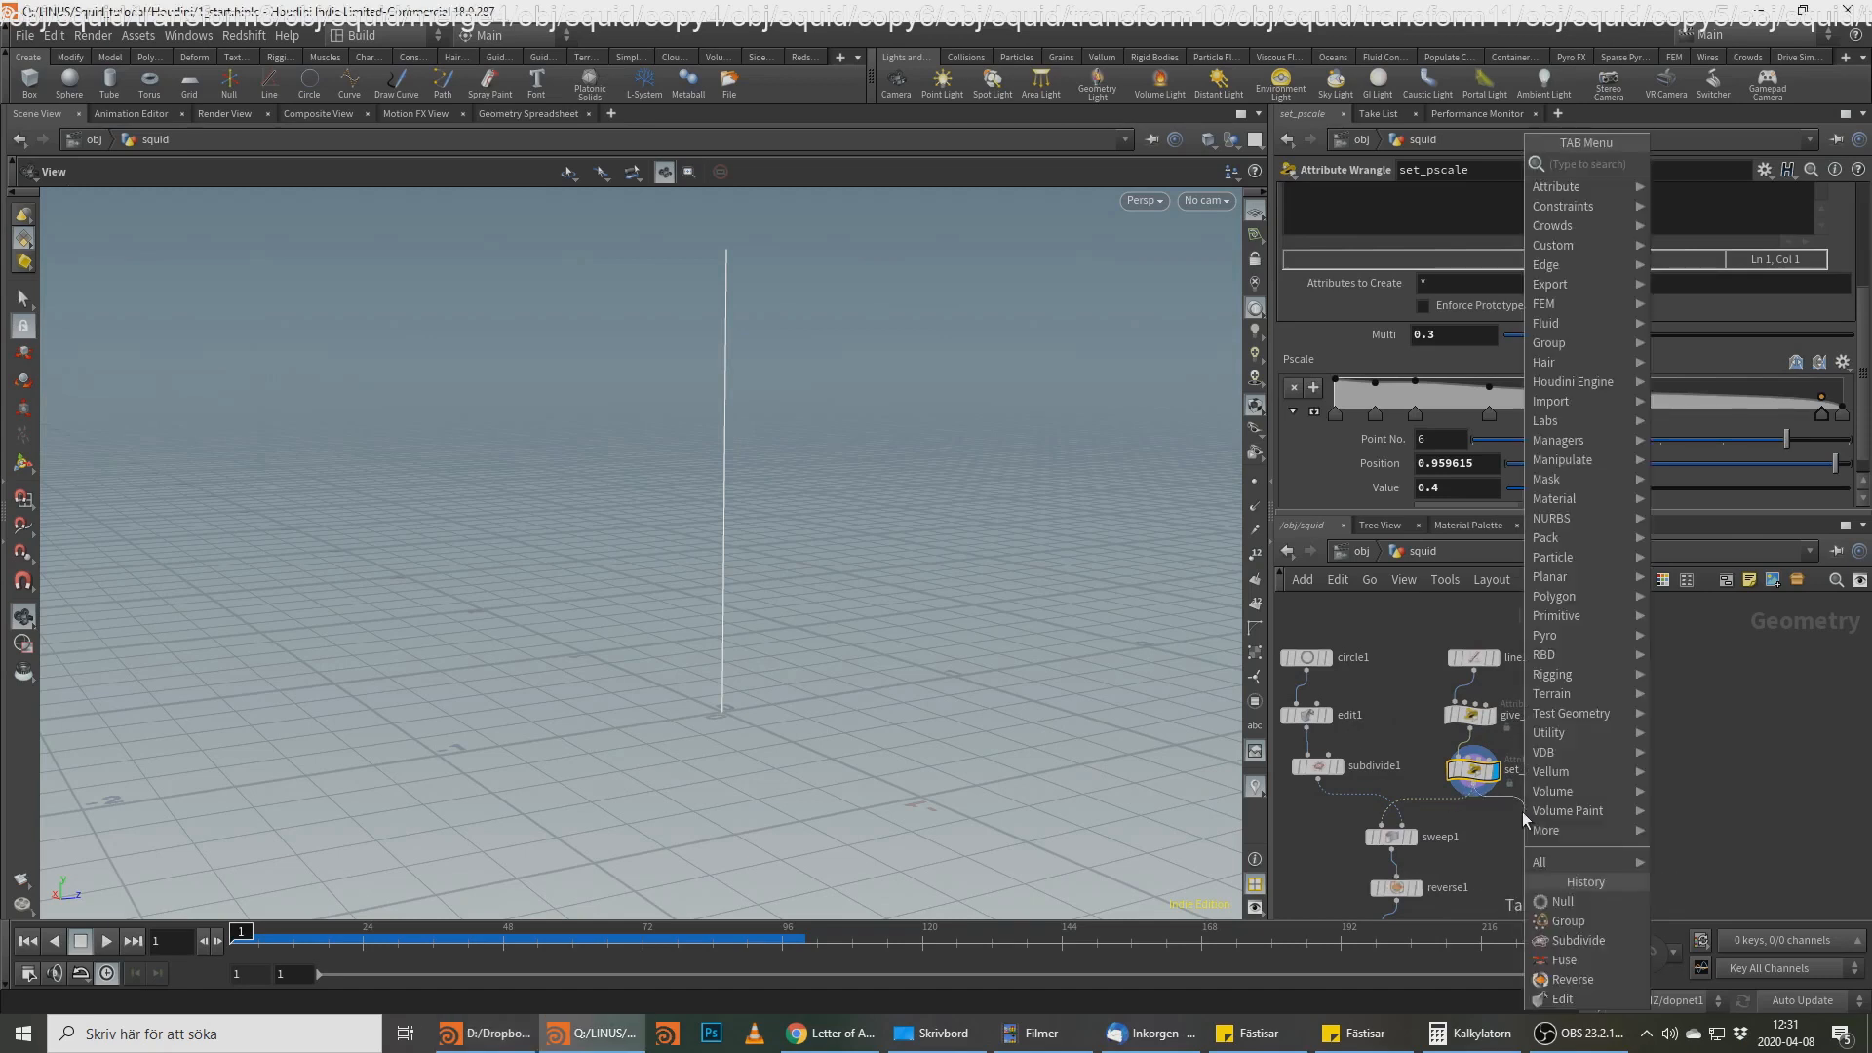
pyautogui.write('transform')
pyautogui.press('Return')
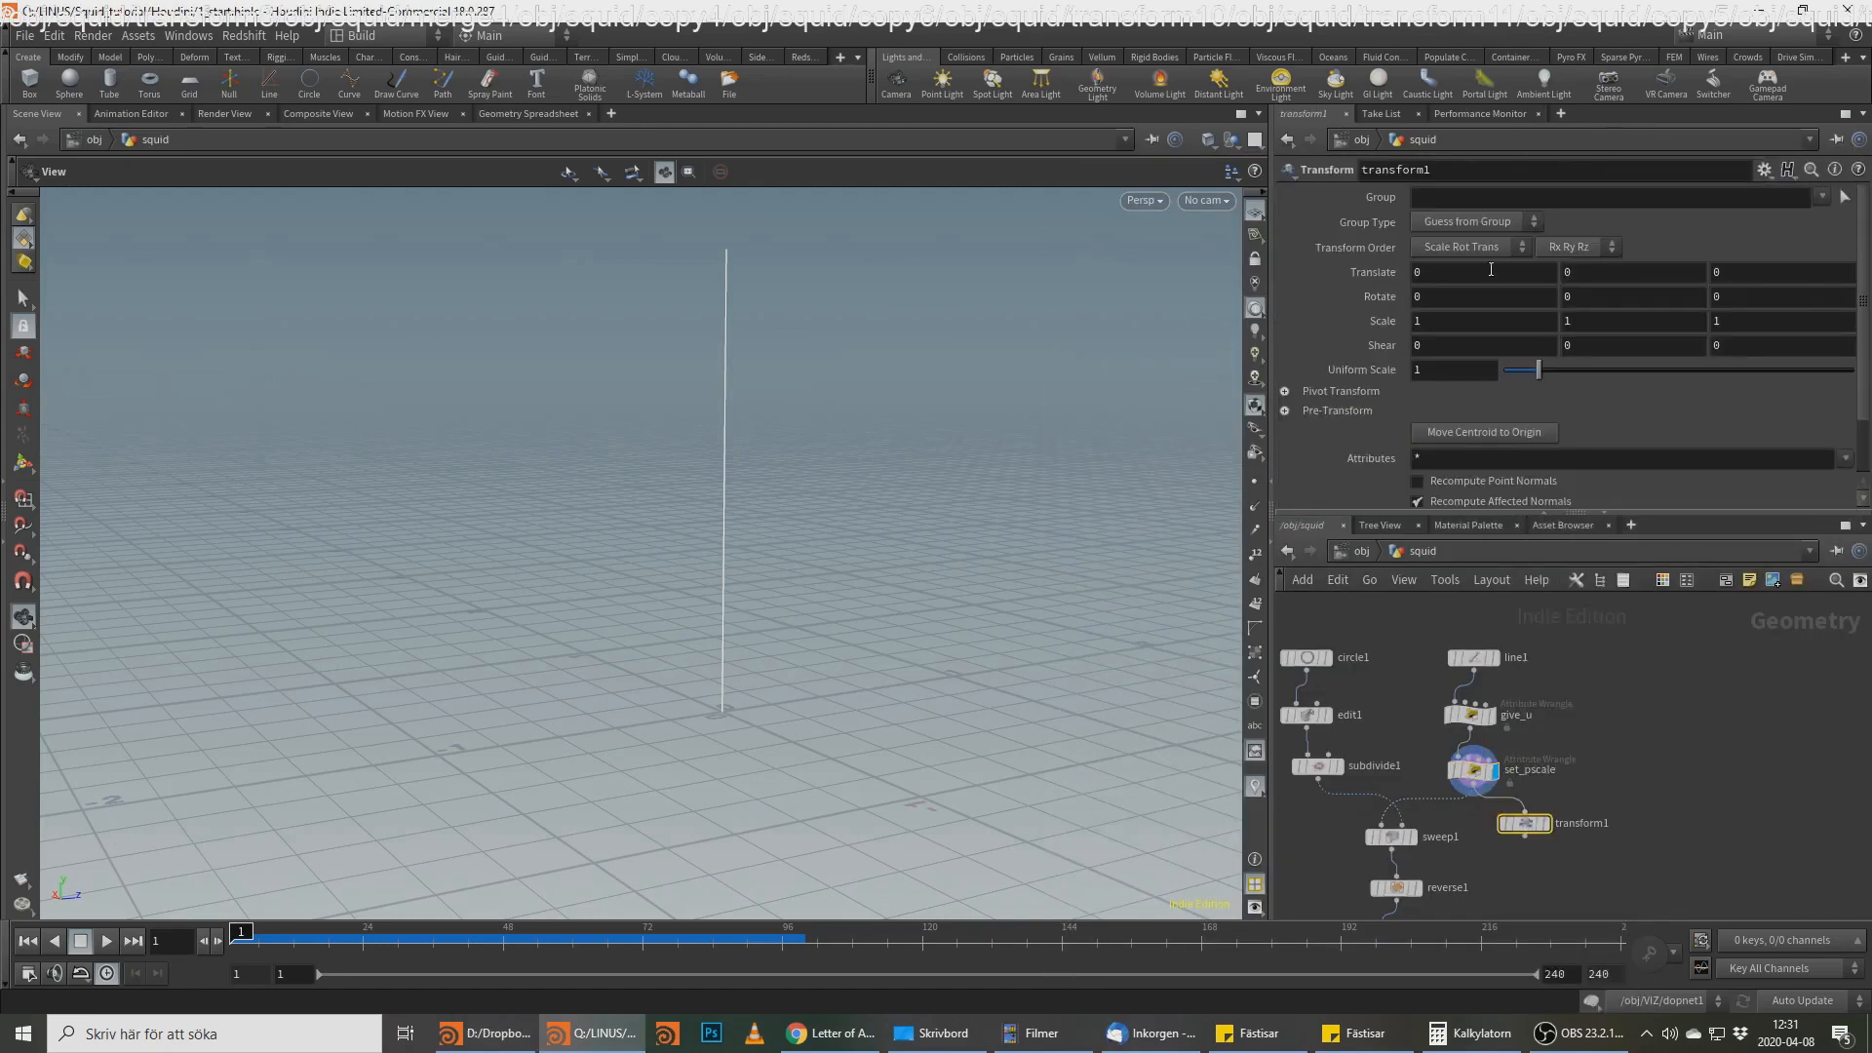
# Step: Set the new Transform node's X translation to -.2 and display it
pyautogui.click(1483, 273)
pyautogui.write('-.2')
pyautogui.press('Return')
pyautogui.click(1549, 823)
# Step: Add a Ray node beside fuse1 and wire reverse1's output into its second input
pyautogui.moveTo(1518, 878); pyautogui.dragTo(1534, 816, button='middle')
pyautogui.click(1413, 838)
pyautogui.press('Tab')
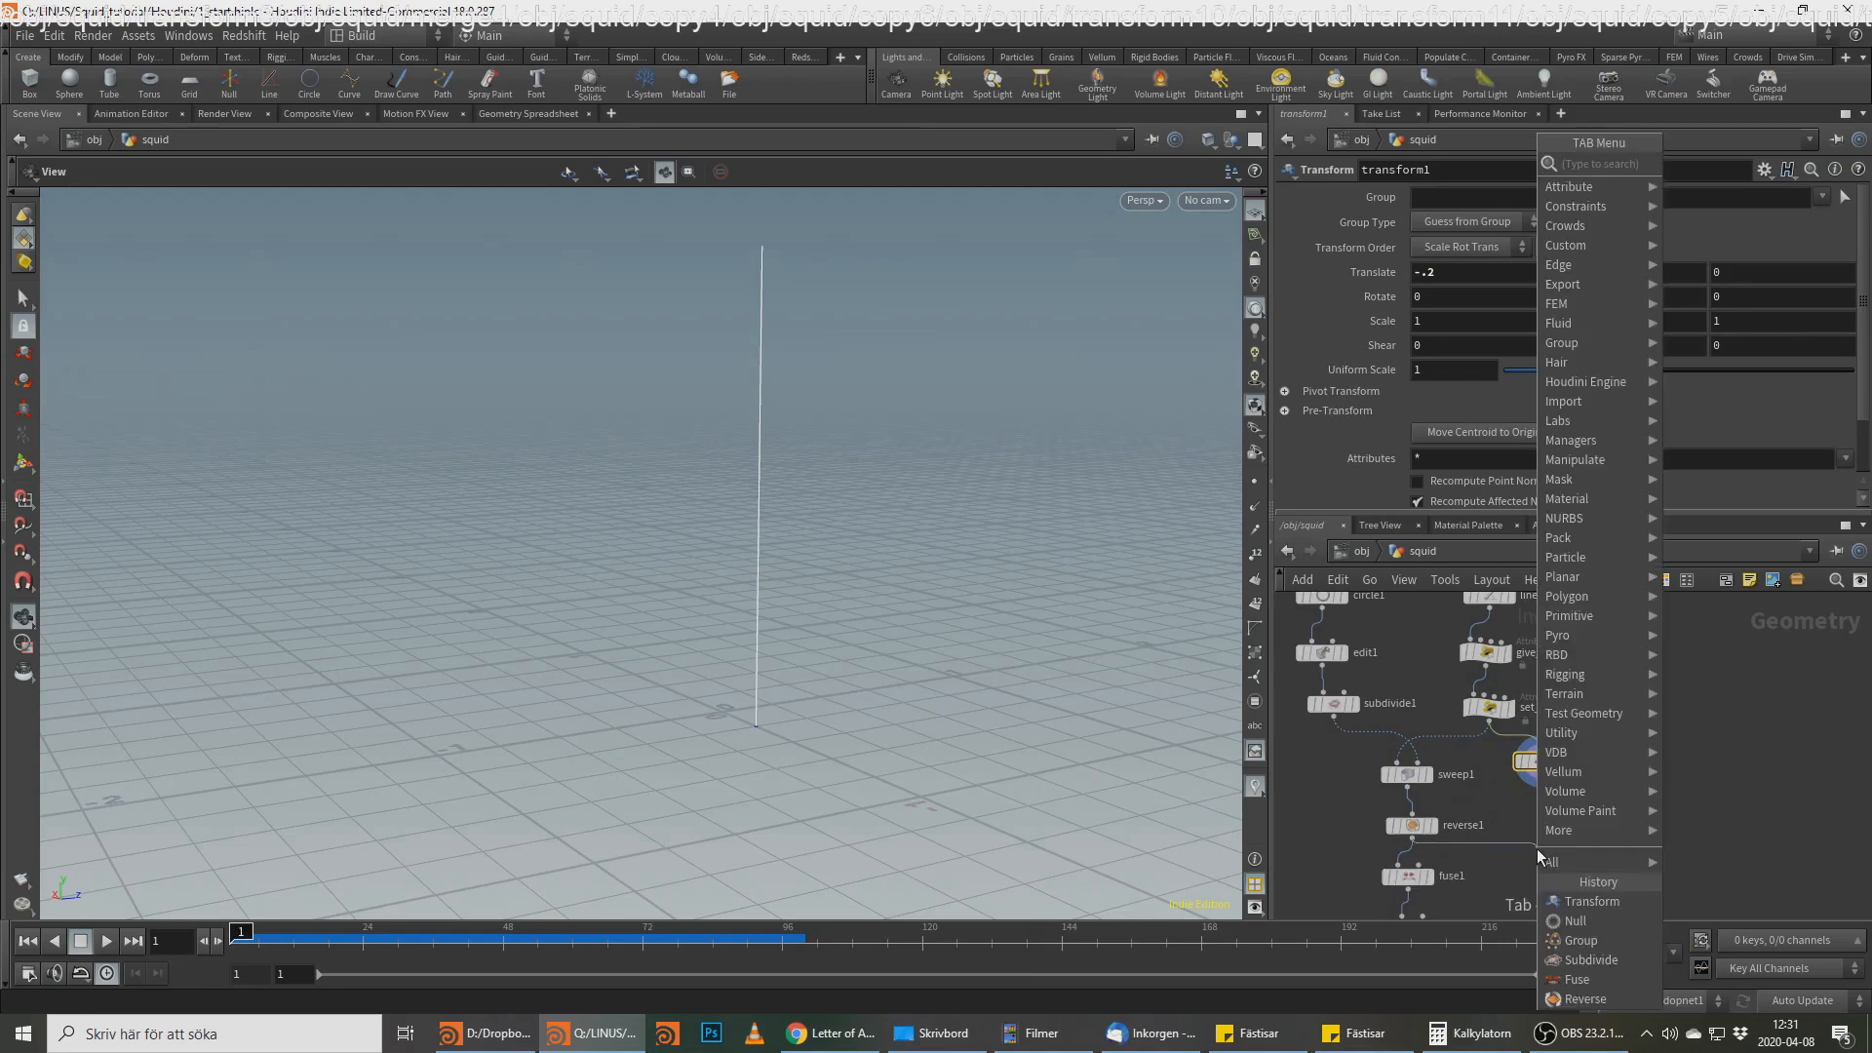
pyautogui.write('ray')
pyautogui.press('Return')
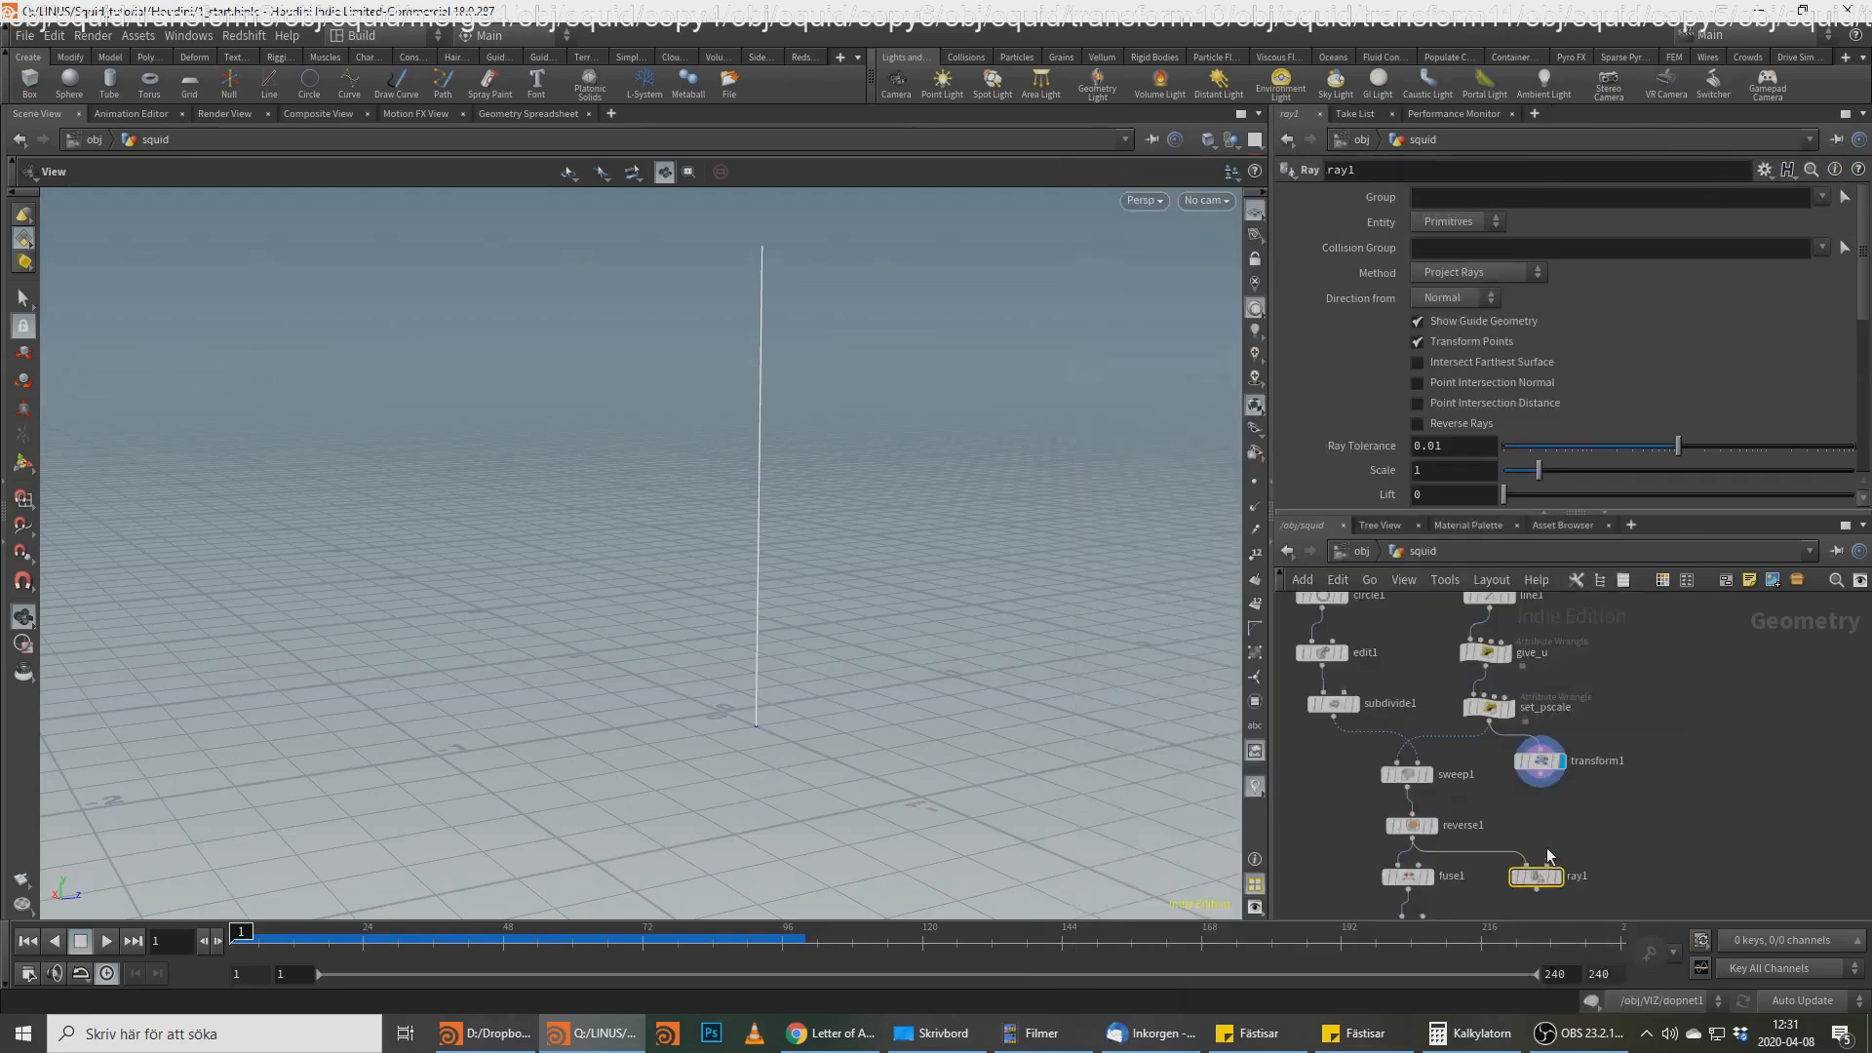
pyautogui.click(1547, 862)
pyautogui.click(1408, 844)
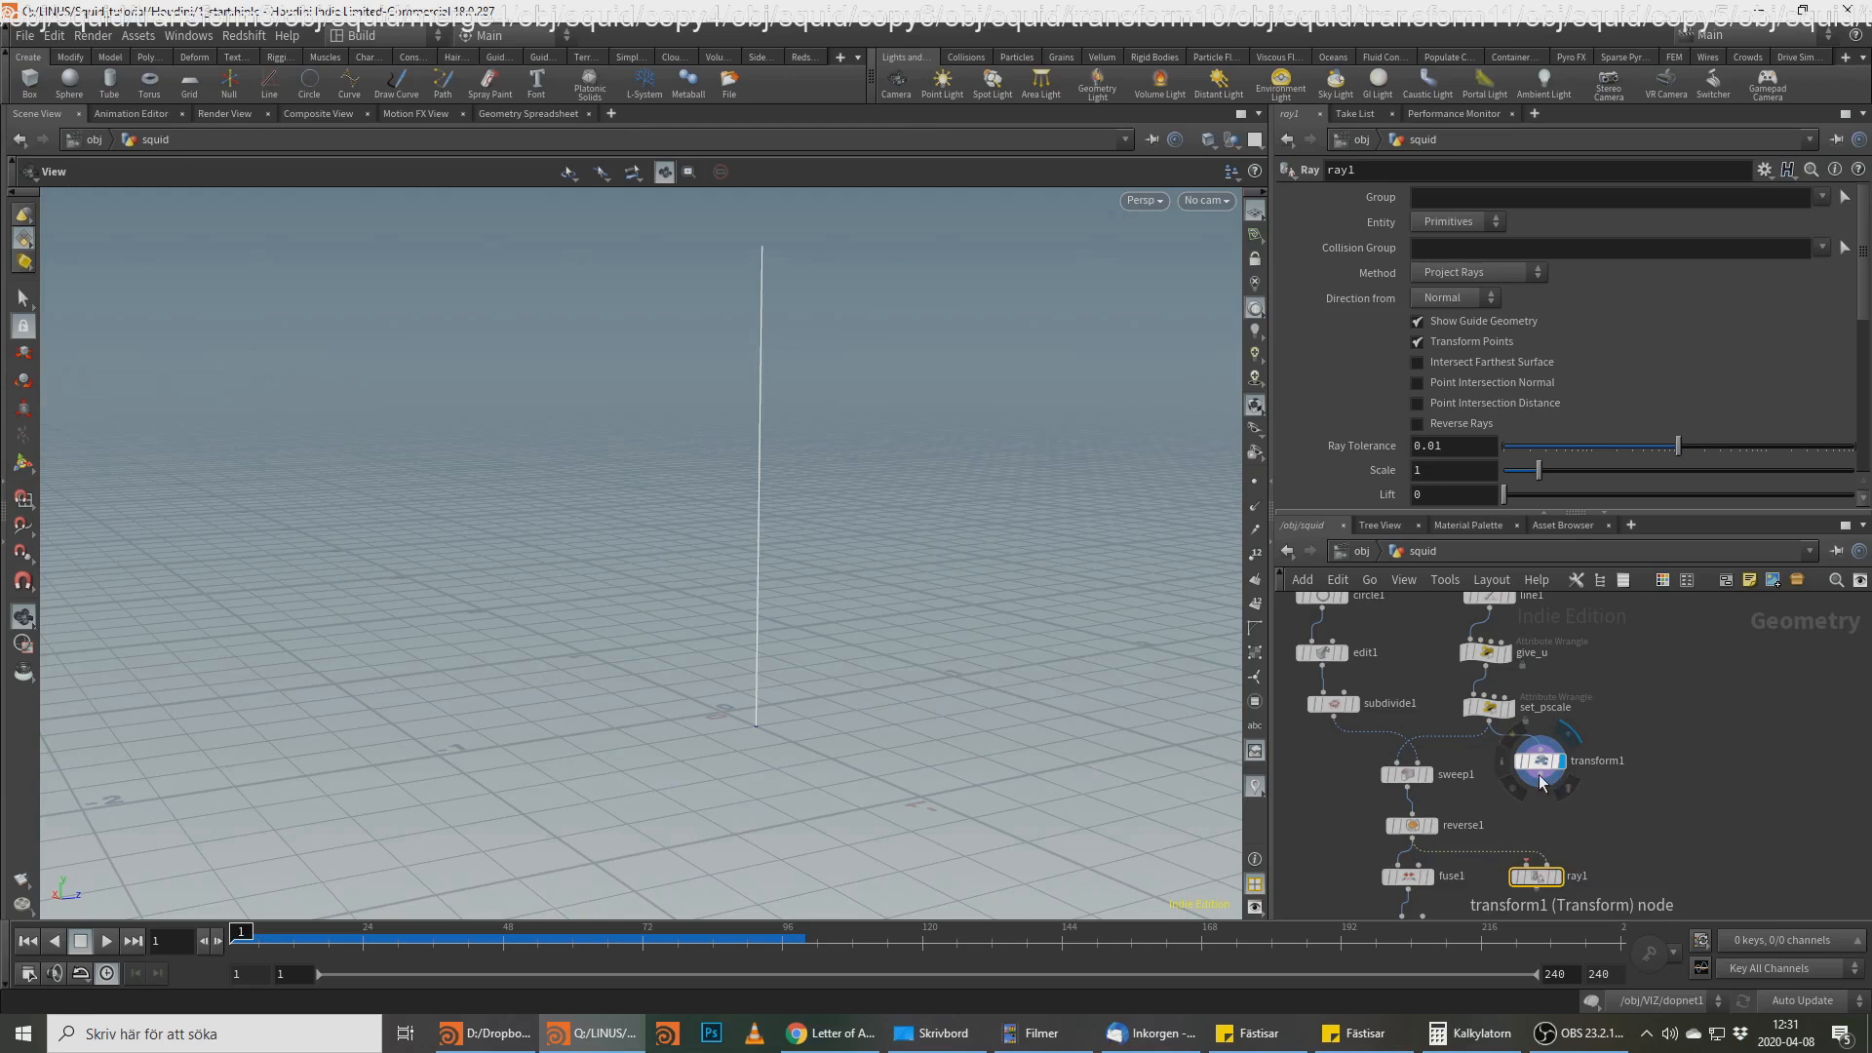
# Step: Save the scene and wire transform1's output into the first input of ray1
pyautogui.hotkey('ctrl', 's')
pyautogui.scroll(1, 1550, 794)
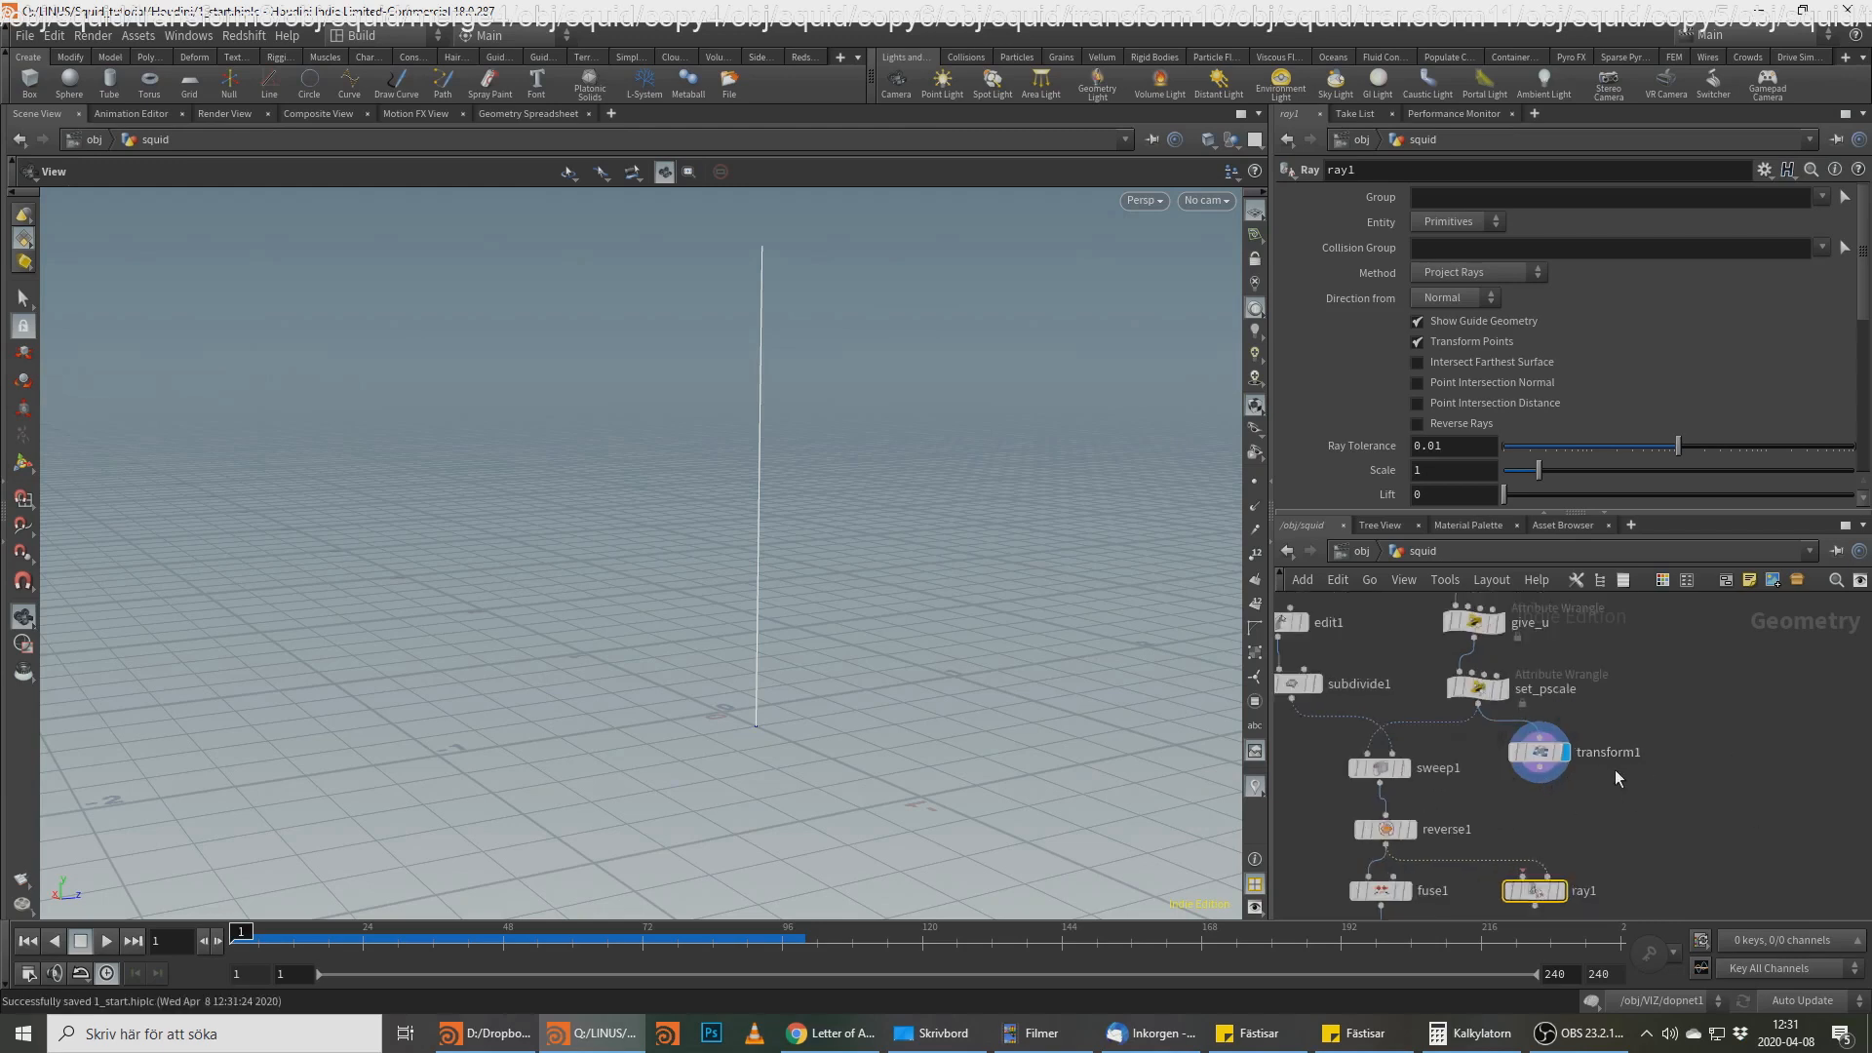
pyautogui.click(1539, 778)
pyautogui.click(1524, 885)
# Step: Set ray1's Entity to Points and its Method to Minimum Distance
pyautogui.click(1471, 223)
pyautogui.click(1441, 260)
pyautogui.click(1475, 272)
pyautogui.click(1458, 291)
# Step: Turn off Show Guide Geometry on ray1 and inspect the projected line up close
pyautogui.moveTo(1636, 732); pyautogui.dragTo(1636, 675, button='middle')
pyautogui.moveTo(907, 526); pyautogui.dragTo(952, 565)
pyautogui.moveTo(953, 565); pyautogui.dragTo(1371, 643, button='right')
pyautogui.moveTo(824, 478); pyautogui.dragTo(741, 574, button='middle')
pyautogui.moveTo(741, 575); pyautogui.dragTo(765, 562)
pyautogui.click(1524, 320)
pyautogui.moveTo(907, 473); pyautogui.dragTo(840, 477)
pyautogui.moveTo(840, 477); pyautogui.dragTo(614, 518, button='right')
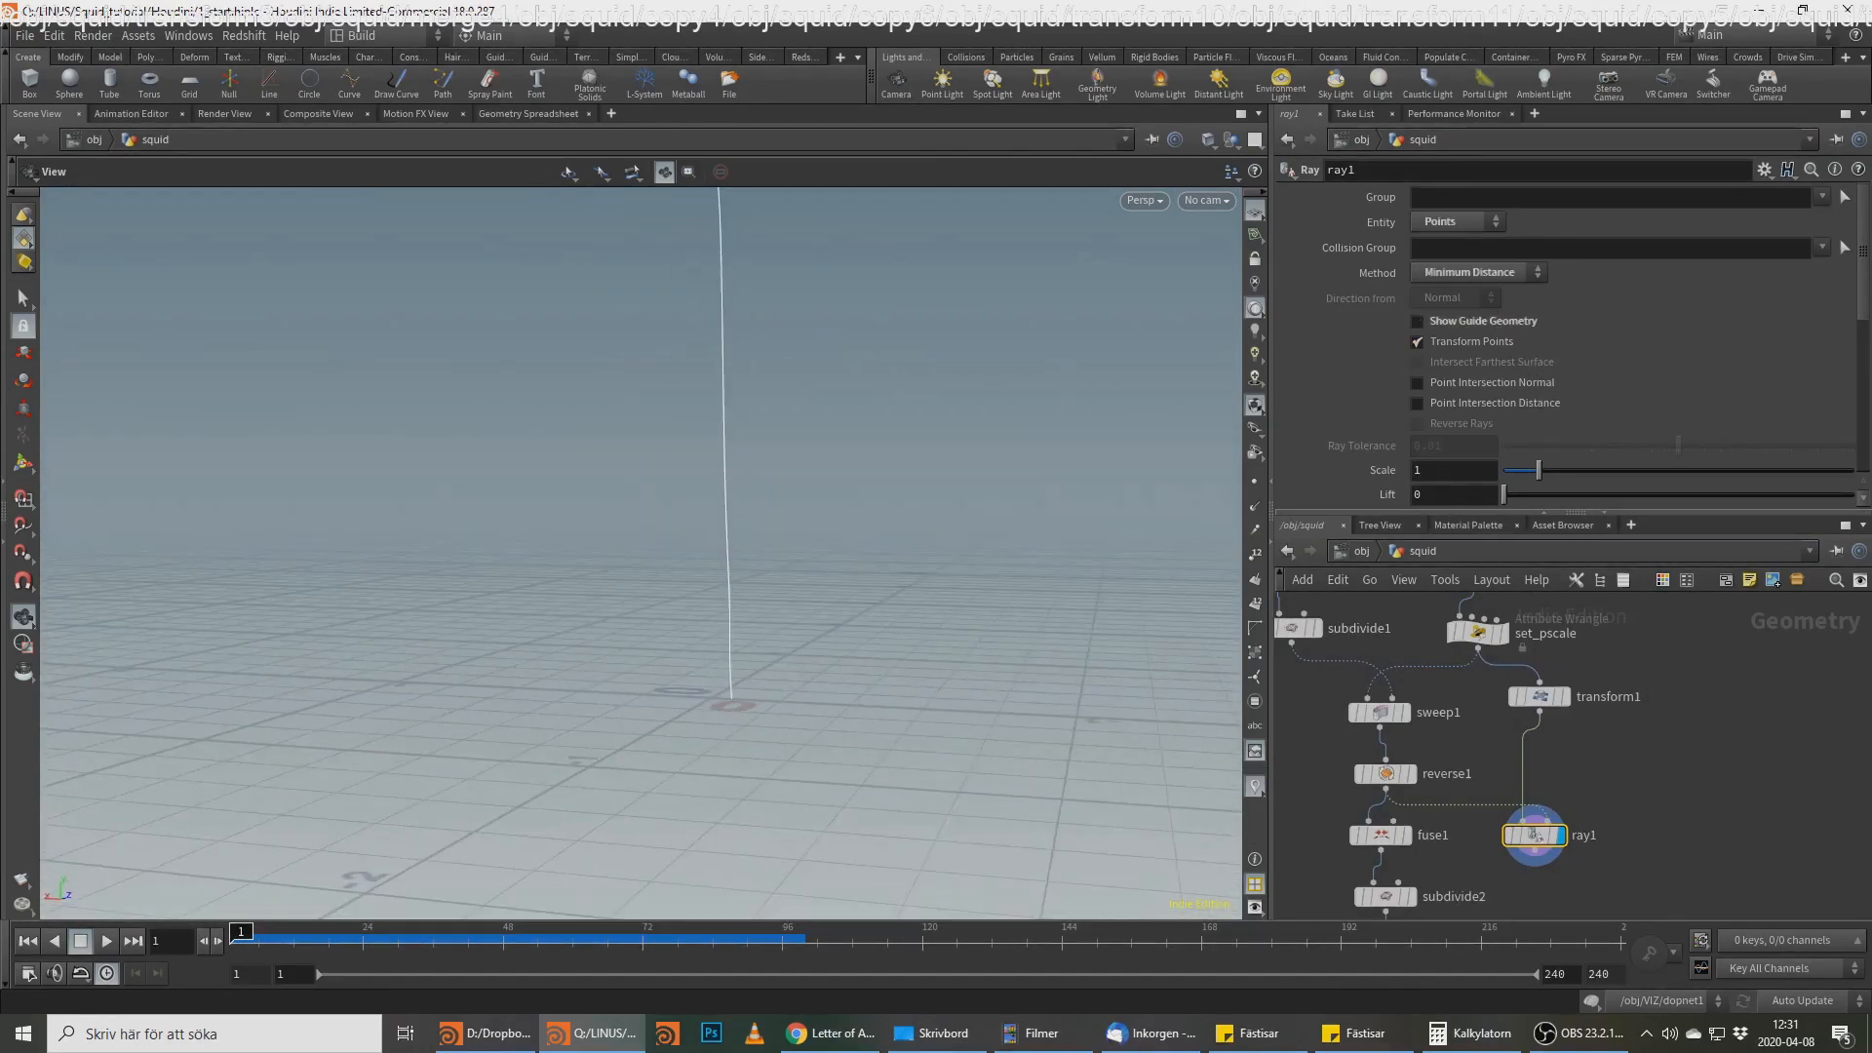
# Step: Add an Attribute Wrangle below ray1, display it, and turn on point display in the viewport
pyautogui.hotkey('alt', 'Tab')
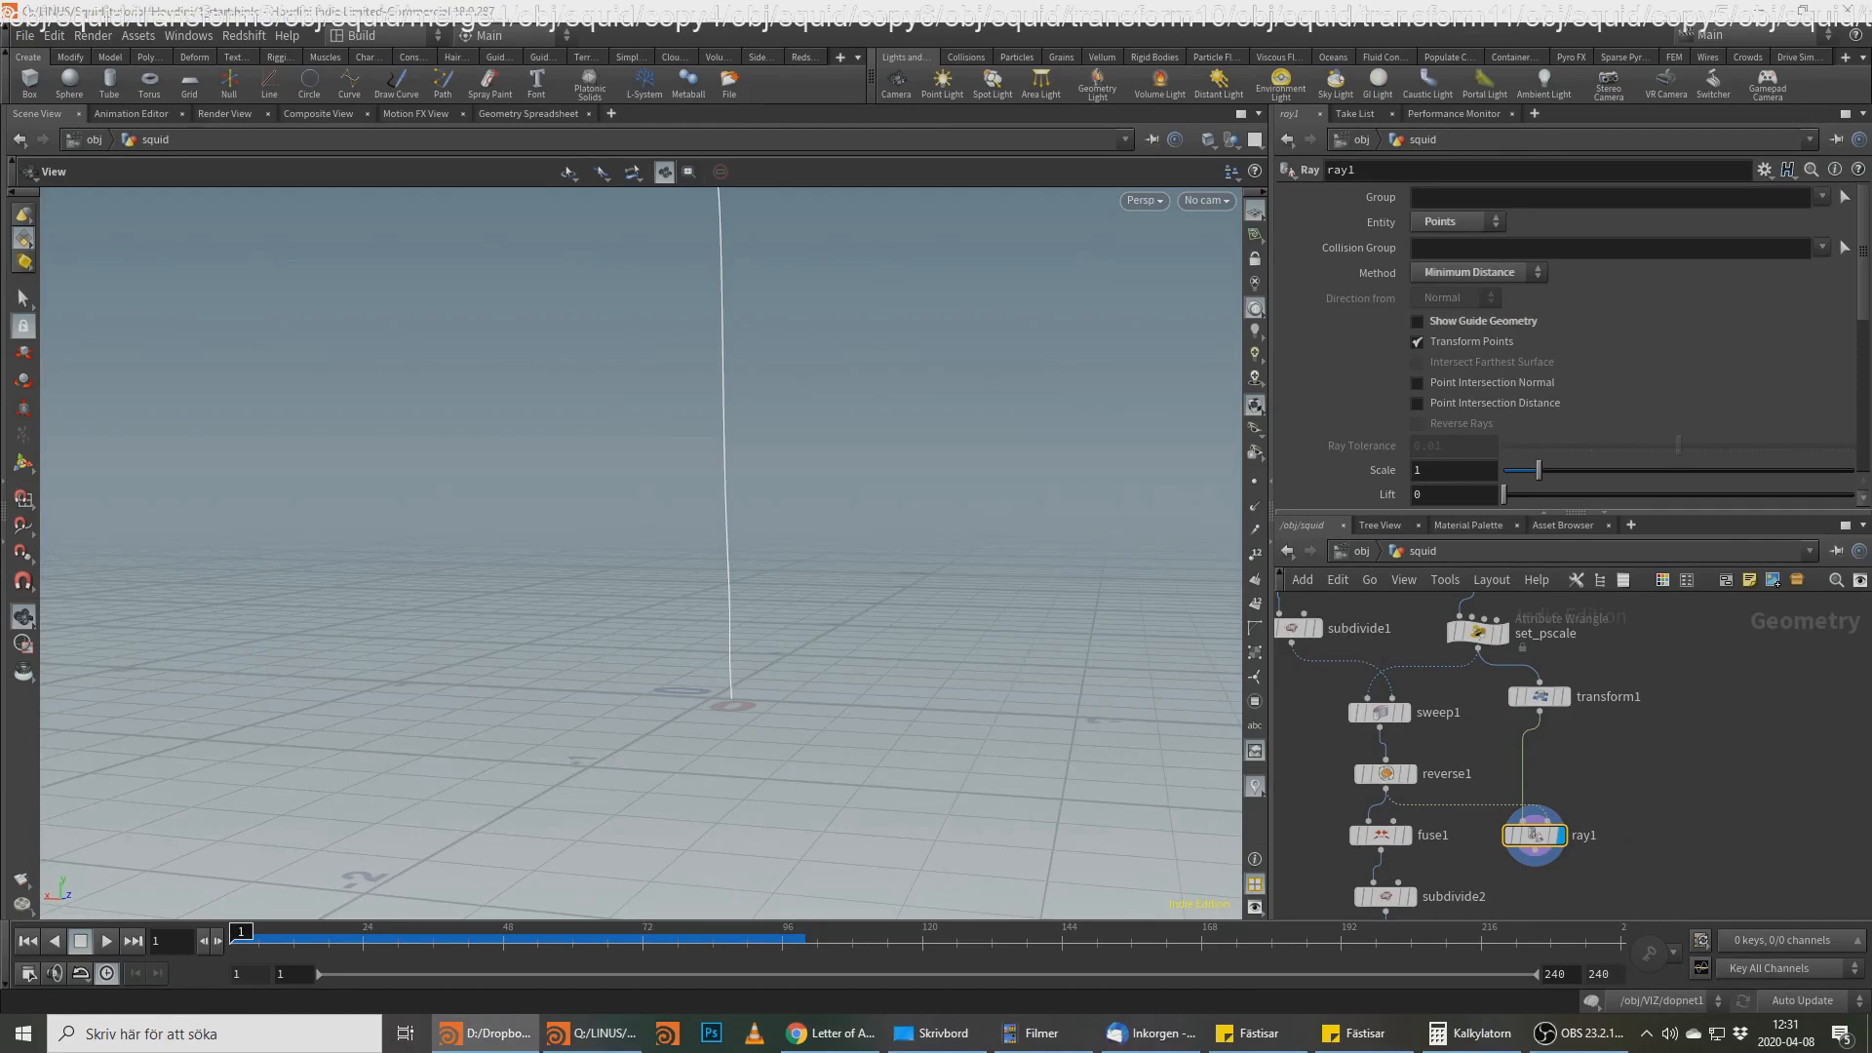
pyautogui.moveTo(1594, 895); pyautogui.dragTo(1554, 800, button='middle')
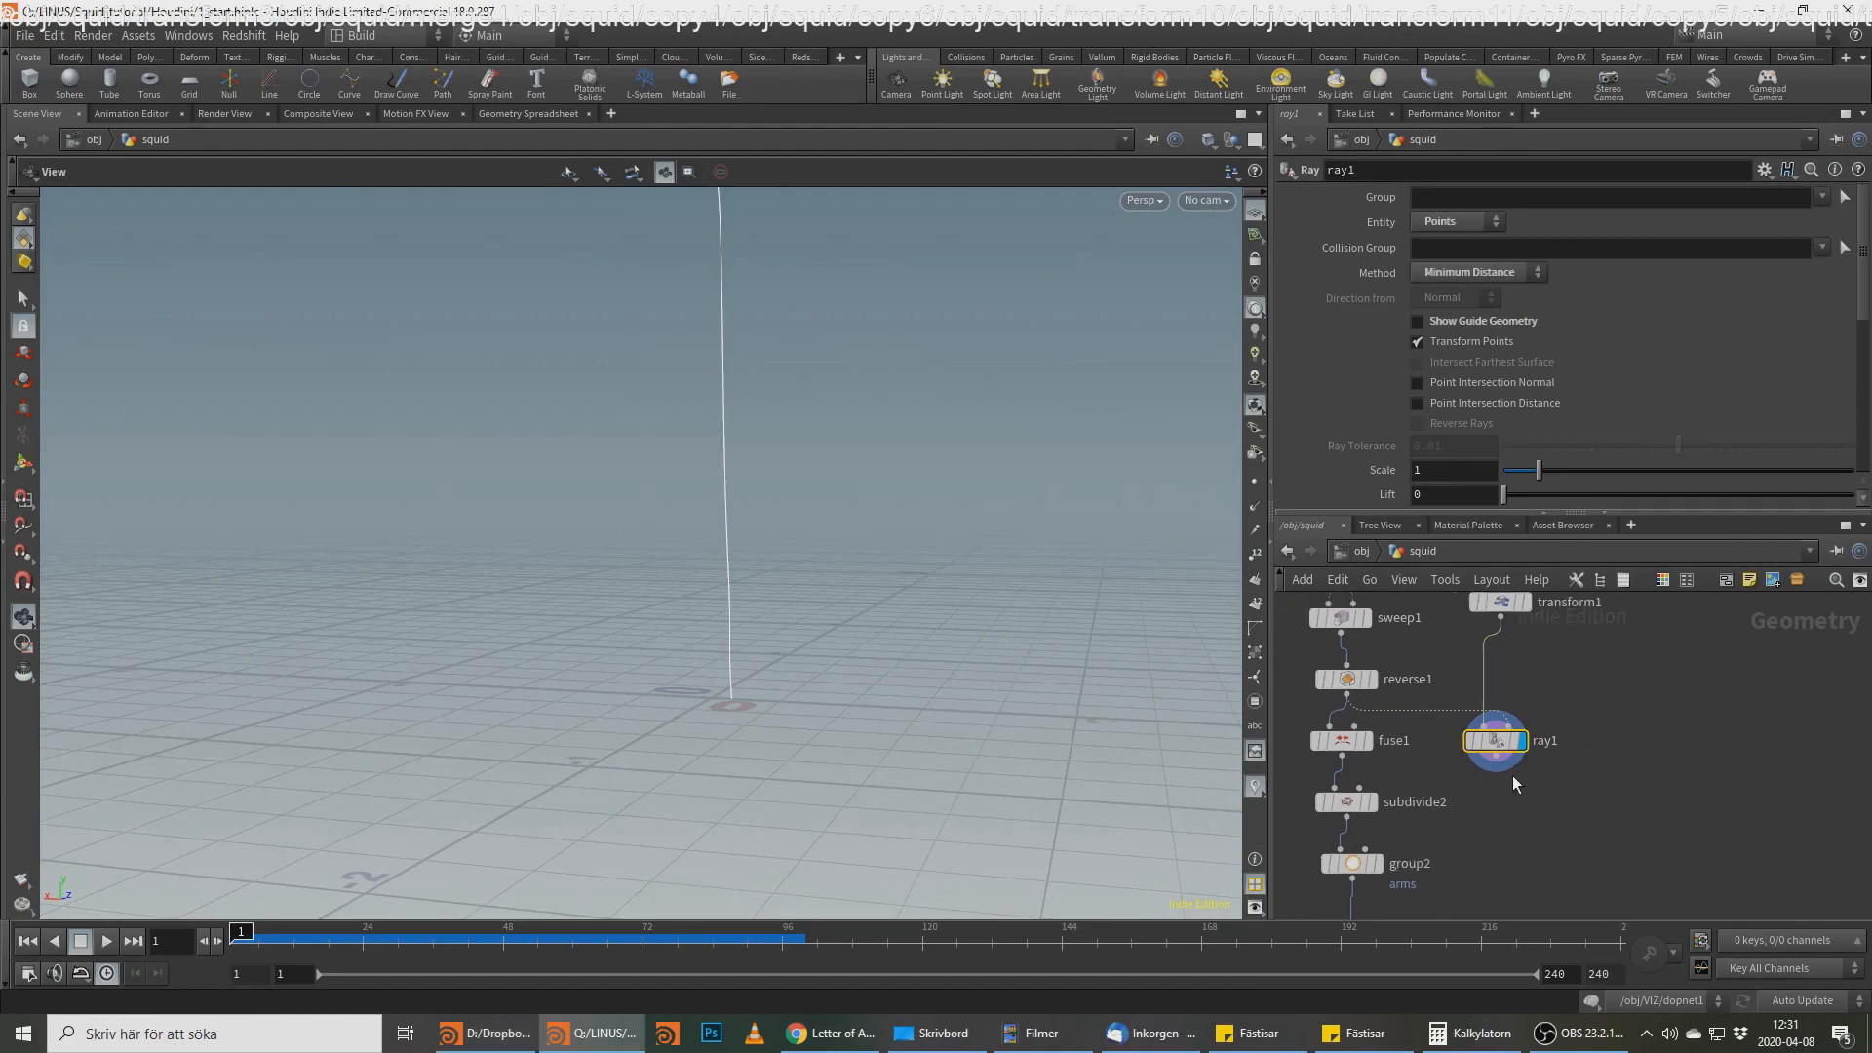
pyautogui.press('Tab')
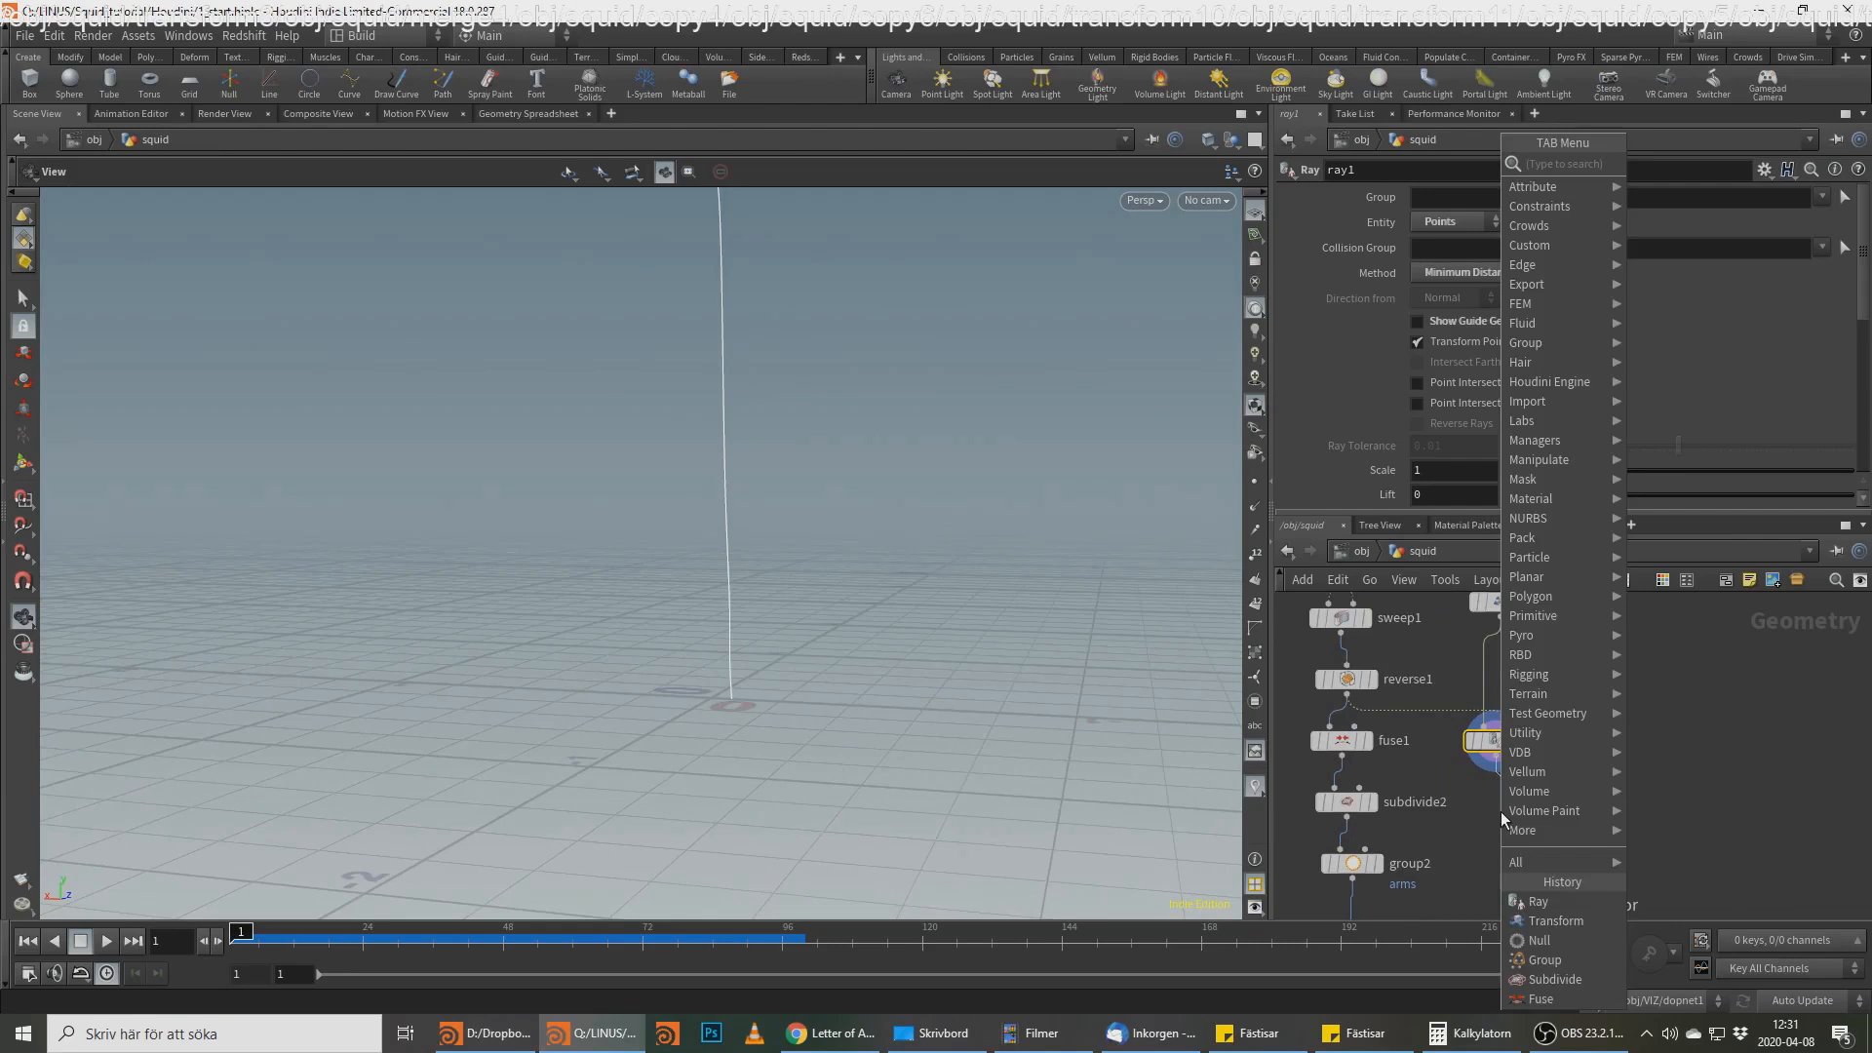
pyautogui.write('wr')
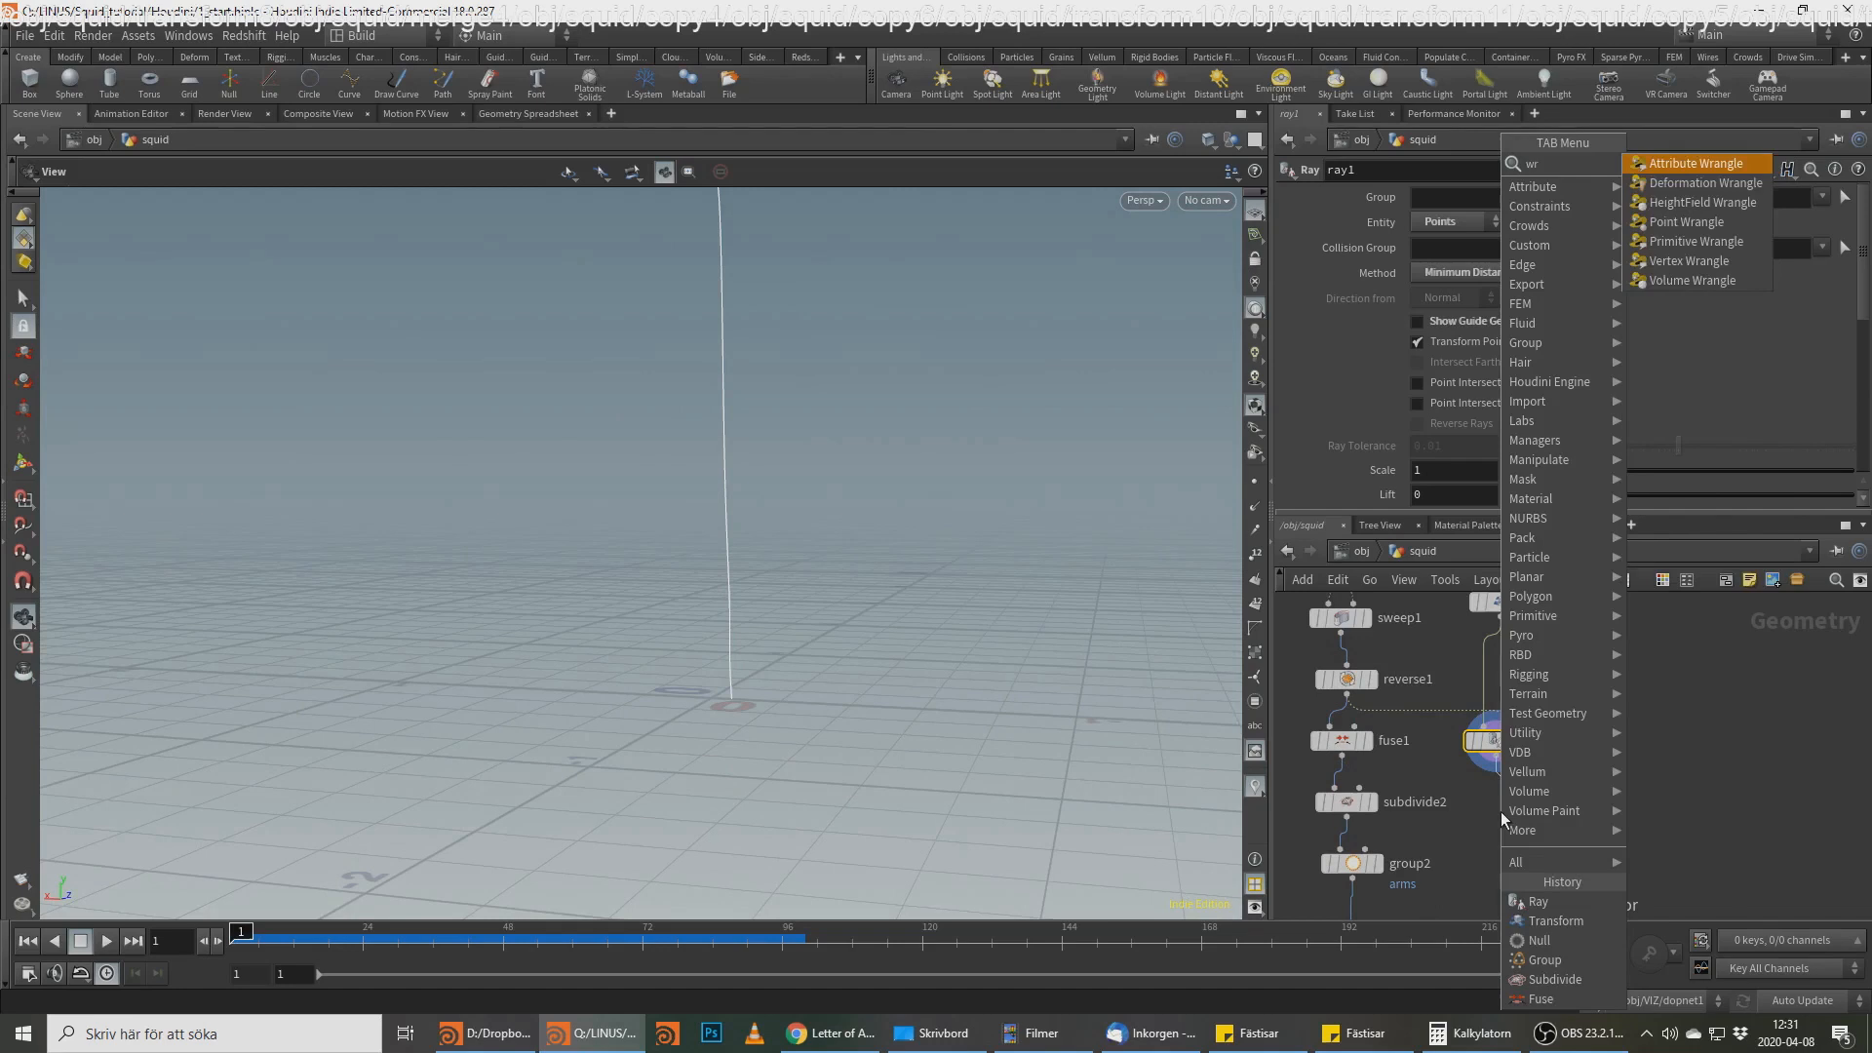
pyautogui.press('Return')
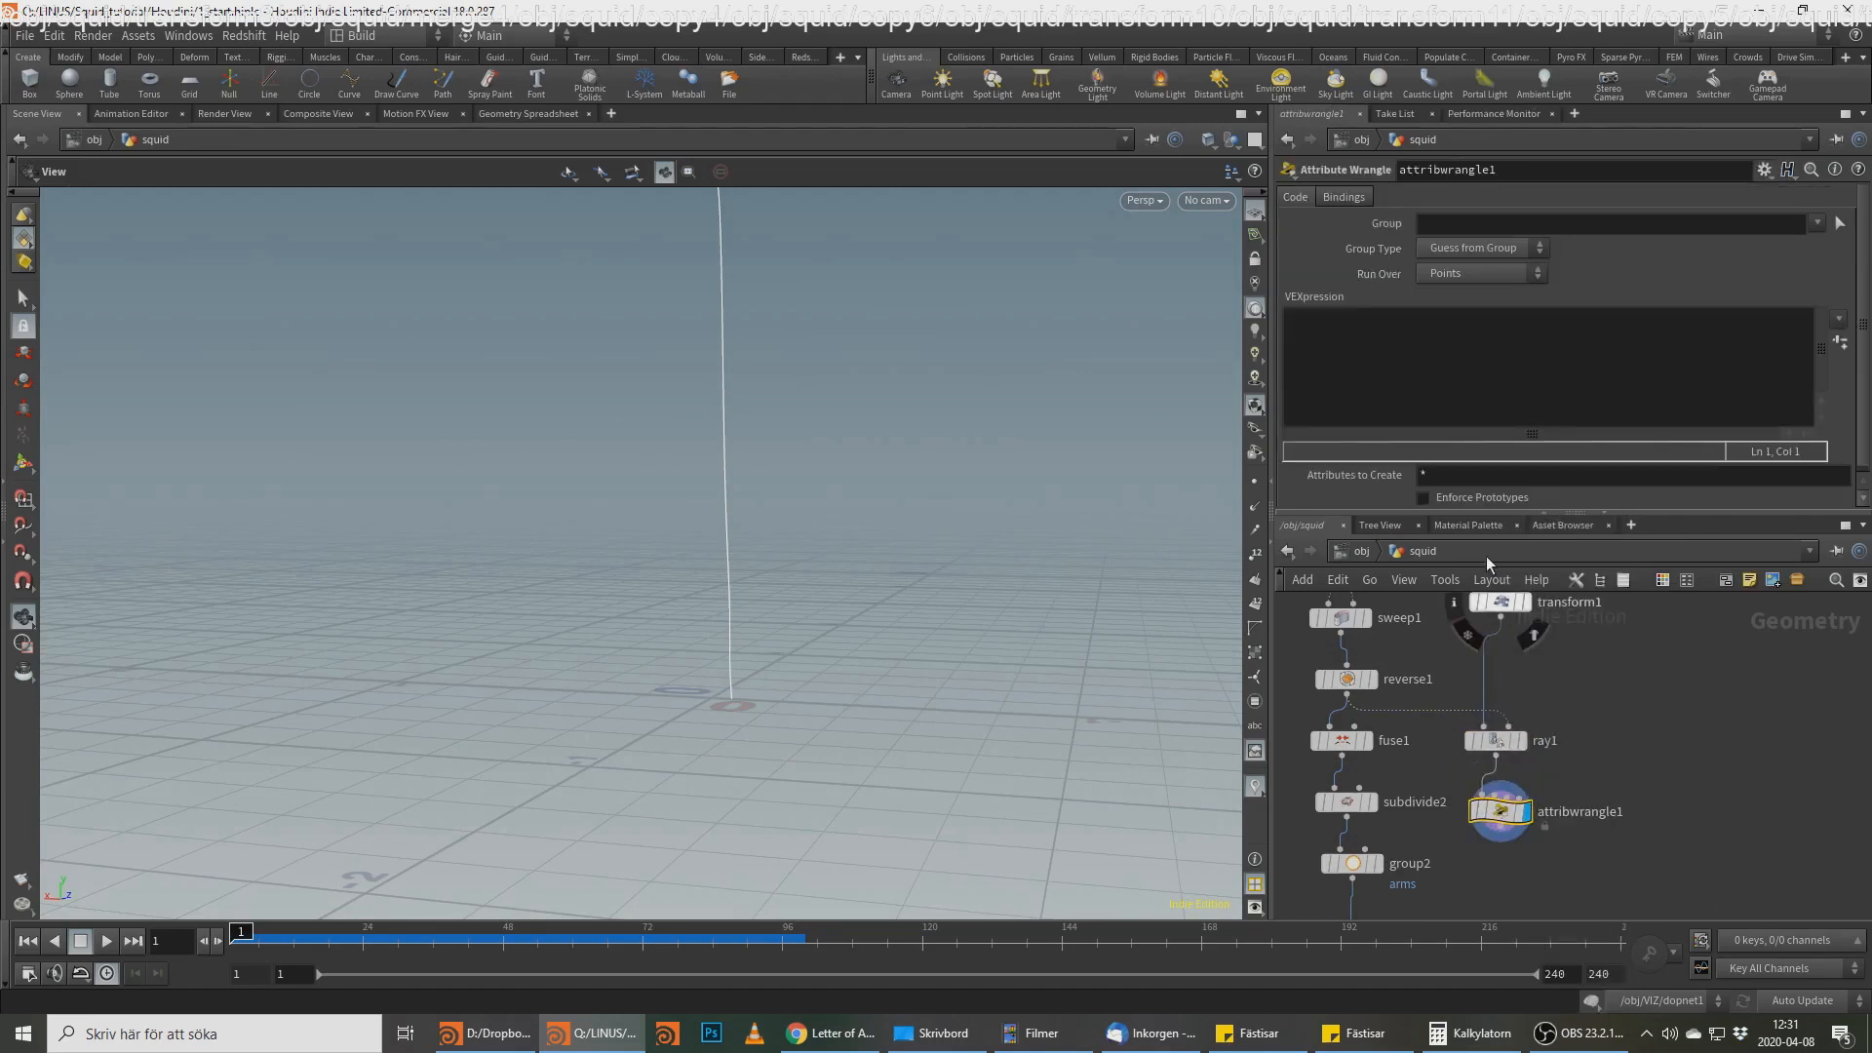
pyautogui.click(1249, 480)
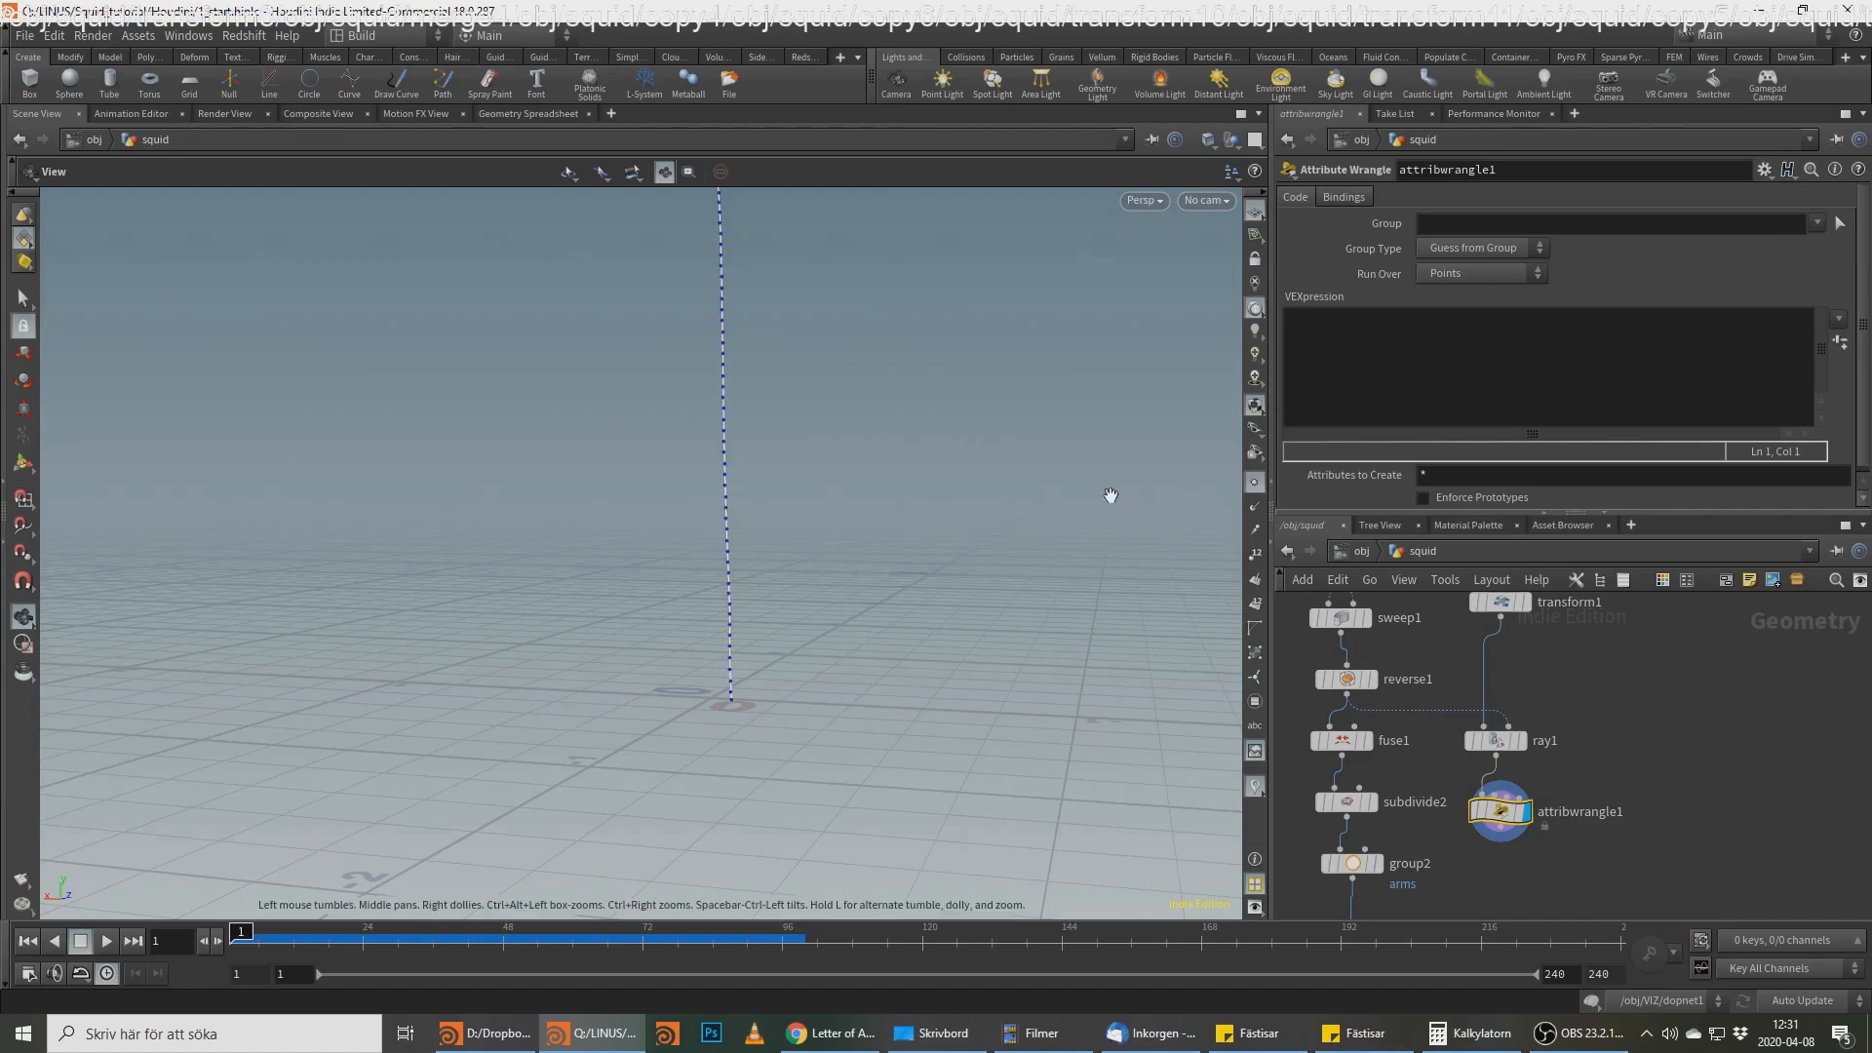
pyautogui.click(1517, 383)
pyautogui.write('if )')
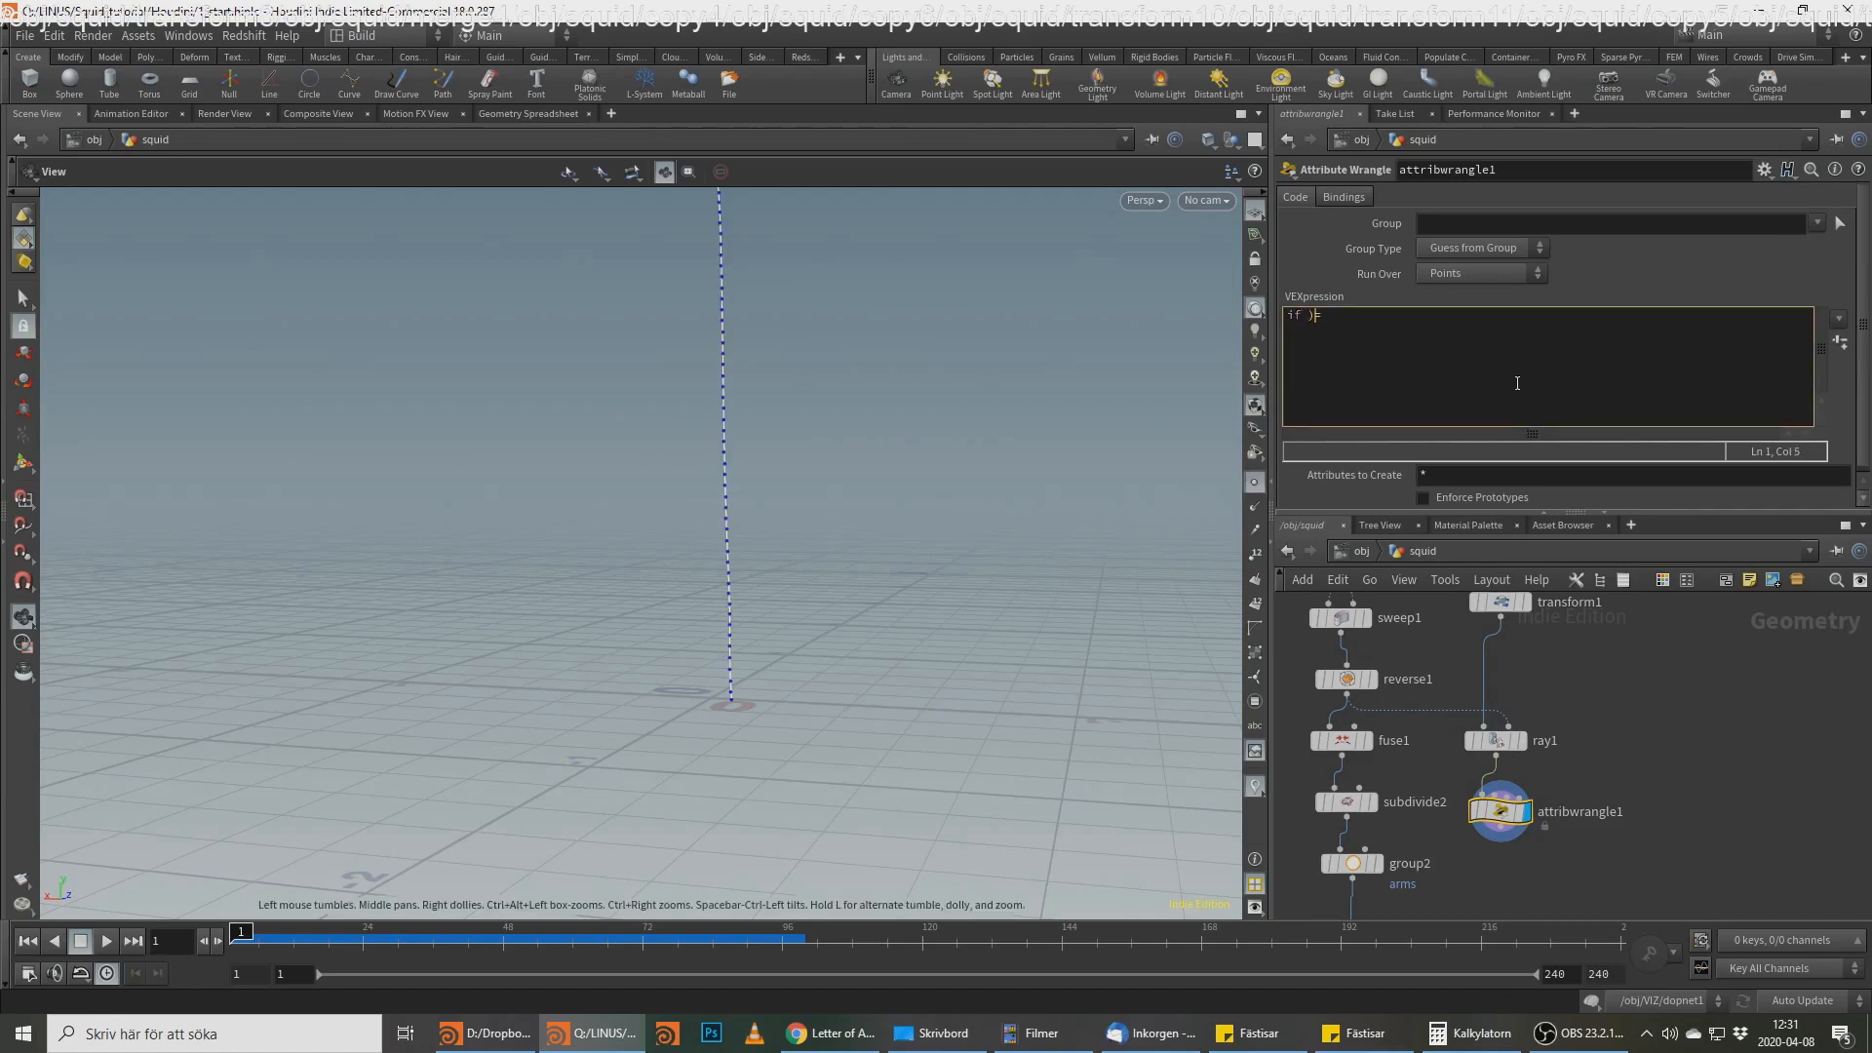
pyautogui.write('=(@ptnum%3!=0')
pyautogui.press('Return')
pyautogui.write('remove')
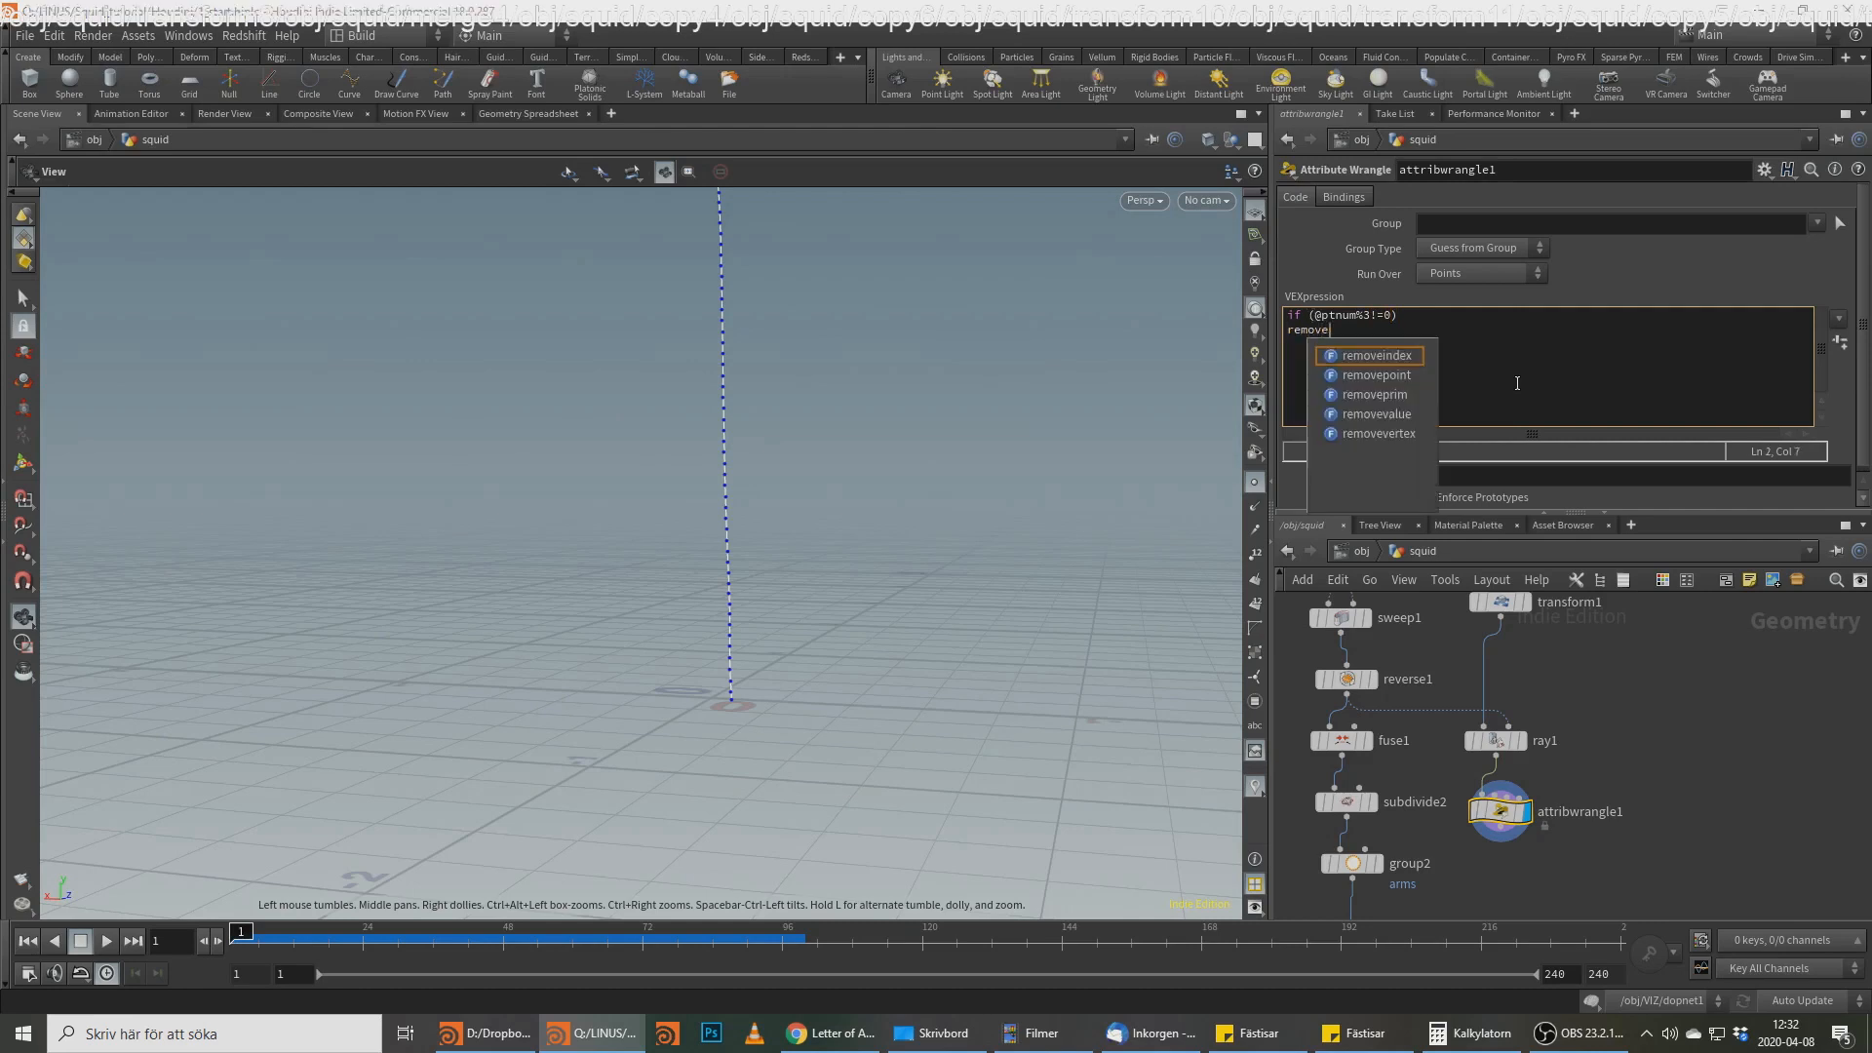
pyautogui.press('Down')
pyautogui.press('Return')
pyautogui.write('(0,')
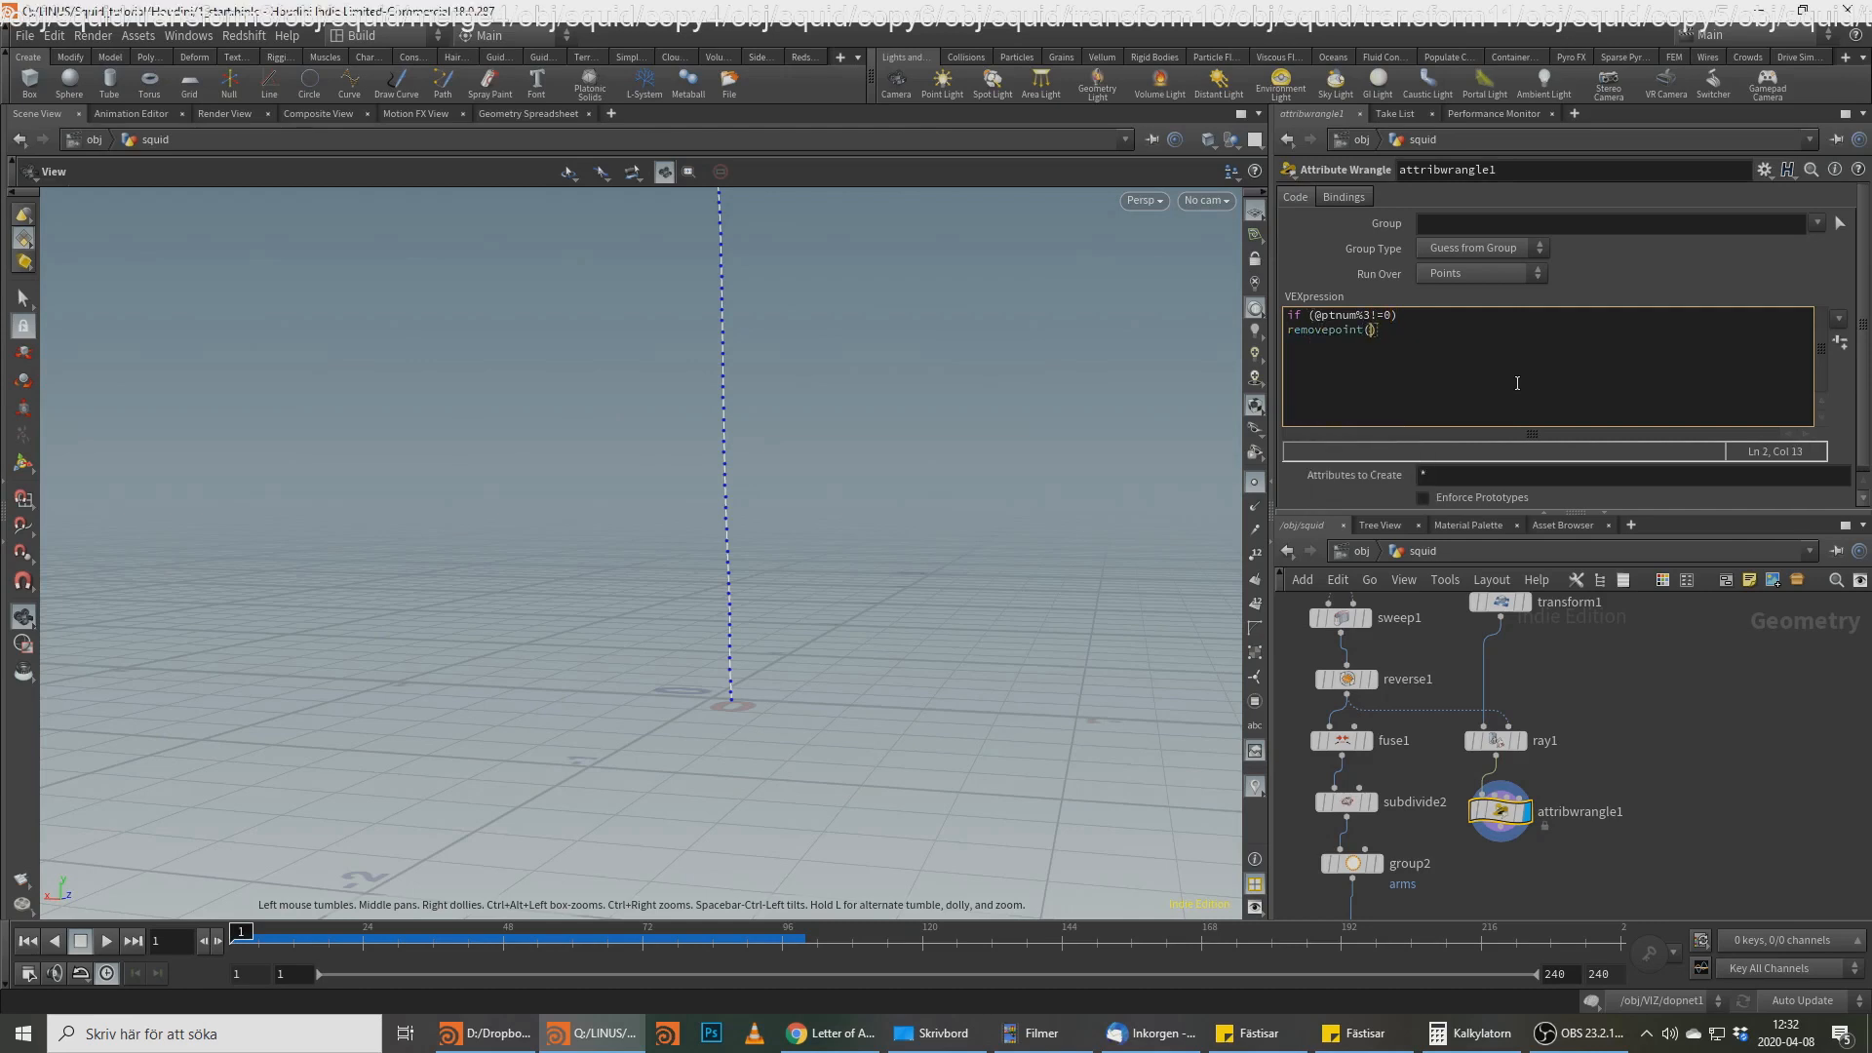
pyautogui.write('@ptnum);')
pyautogui.moveTo(770, 401); pyautogui.dragTo(862, 489)
pyautogui.moveTo(1486, 827)
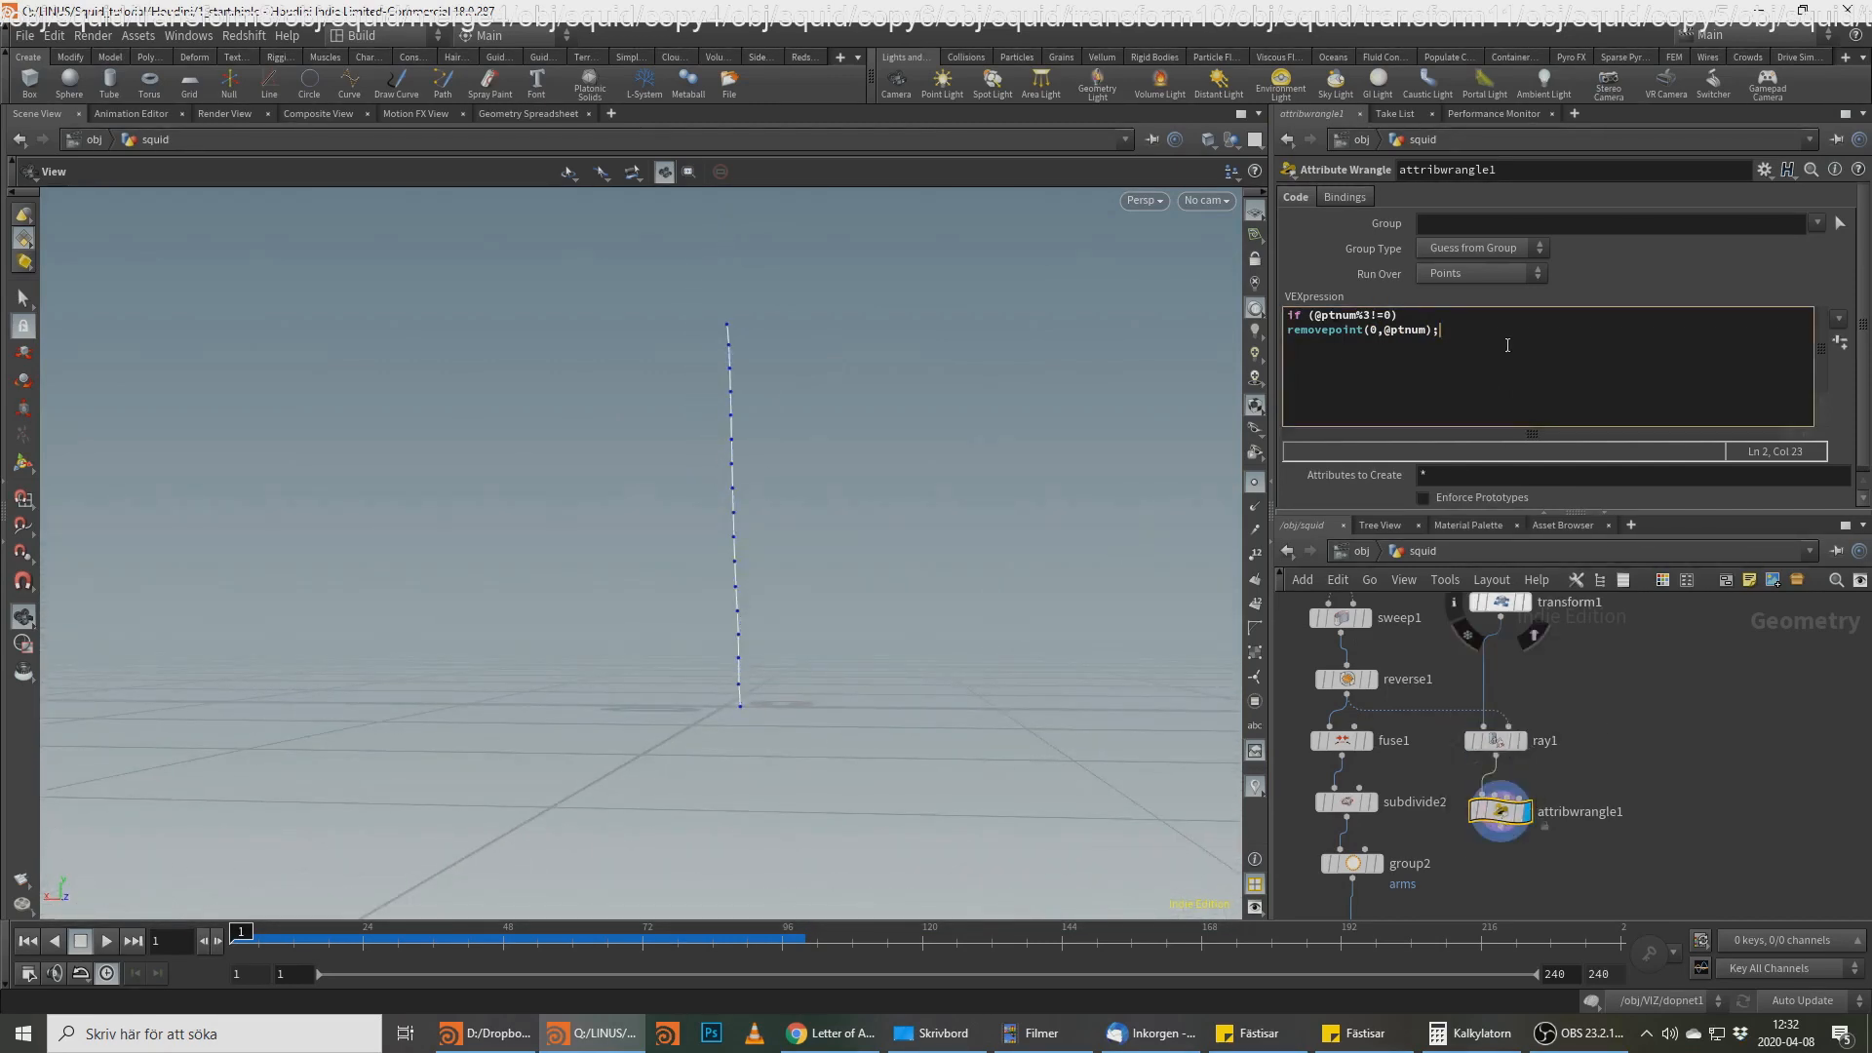
pyautogui.press('Return')
pyautogui.press('Return')
pyautogui.write('%%')
pyautogui.press('BackSpace')
pyautogui.press('BackSpace')
pyautogui.write('%3 ')
pyautogui.write('0')
pyautogui.write(' 1 2')
pyautogui.write(' 0')
pyautogui.press('Down')
pyautogui.press('Down')
pyautogui.press('Down')
pyautogui.press('Down')
pyautogui.press('End')
pyautogui.middleClick(1507, 805)
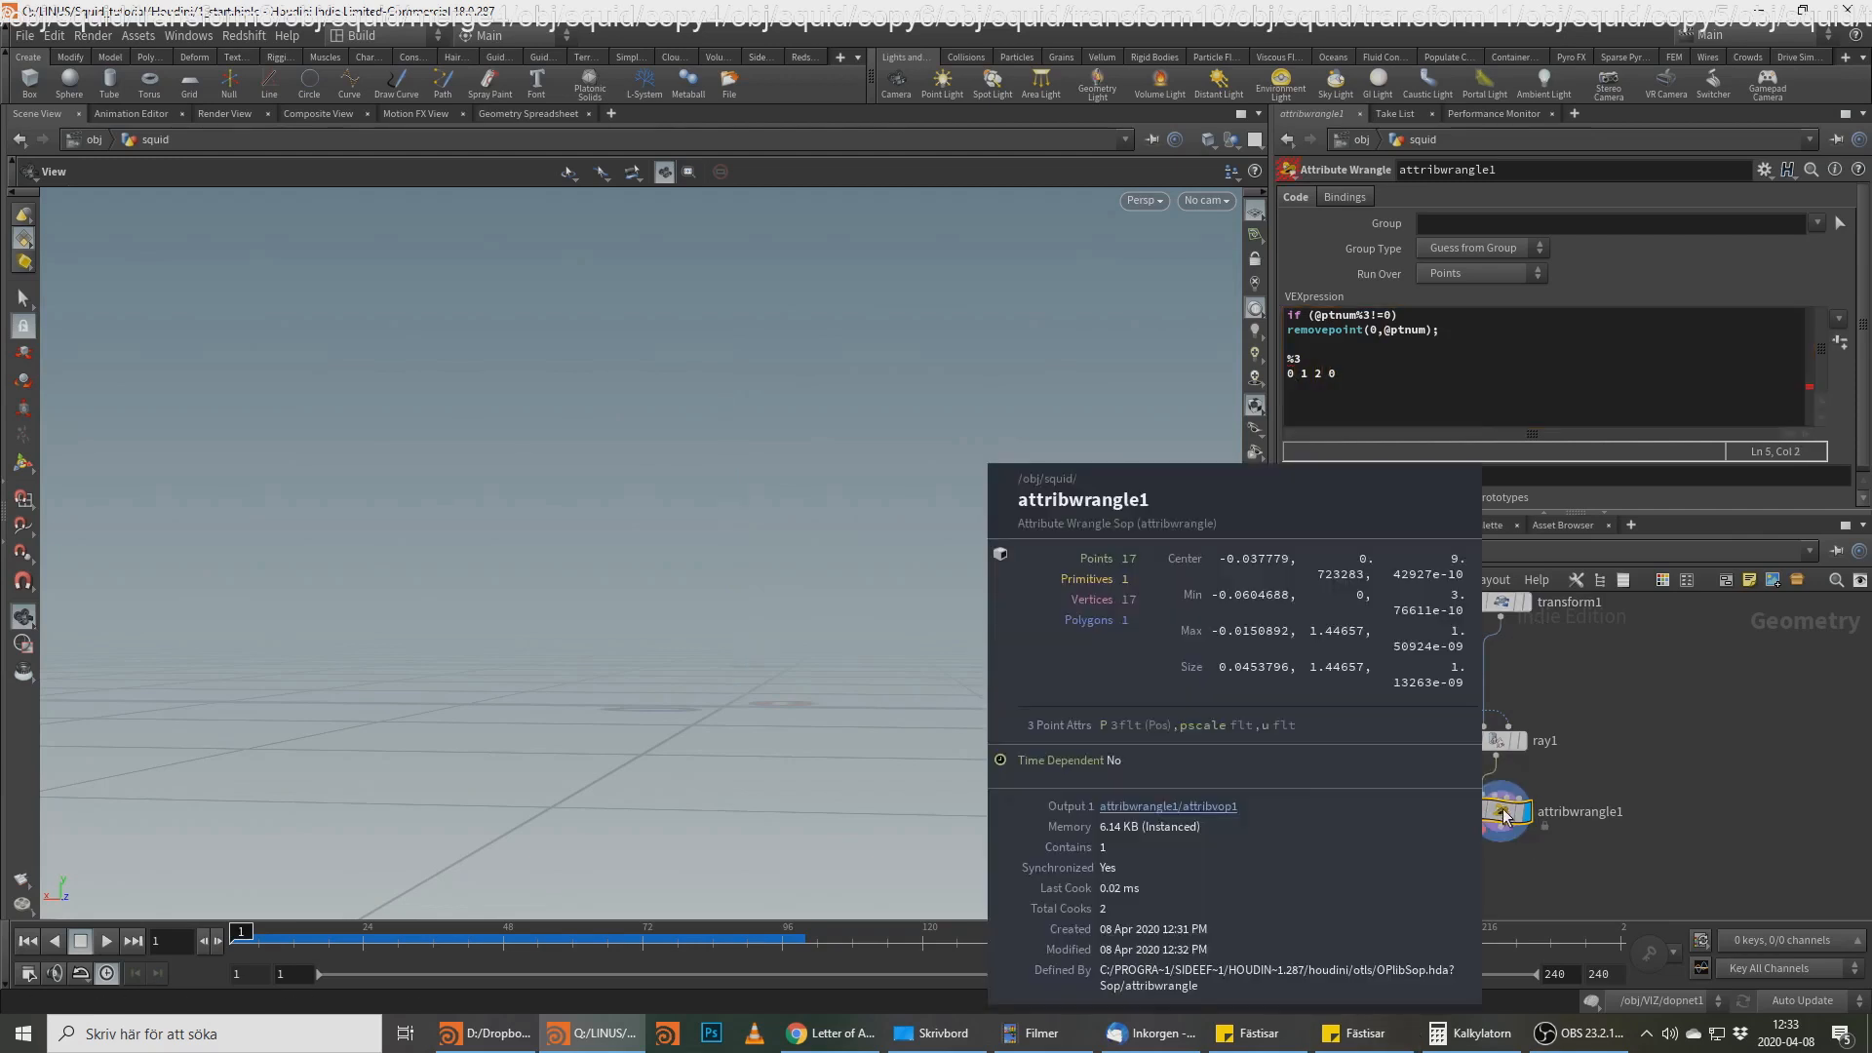
pyautogui.middleClick(1508, 743)
pyautogui.middleClick(1492, 810)
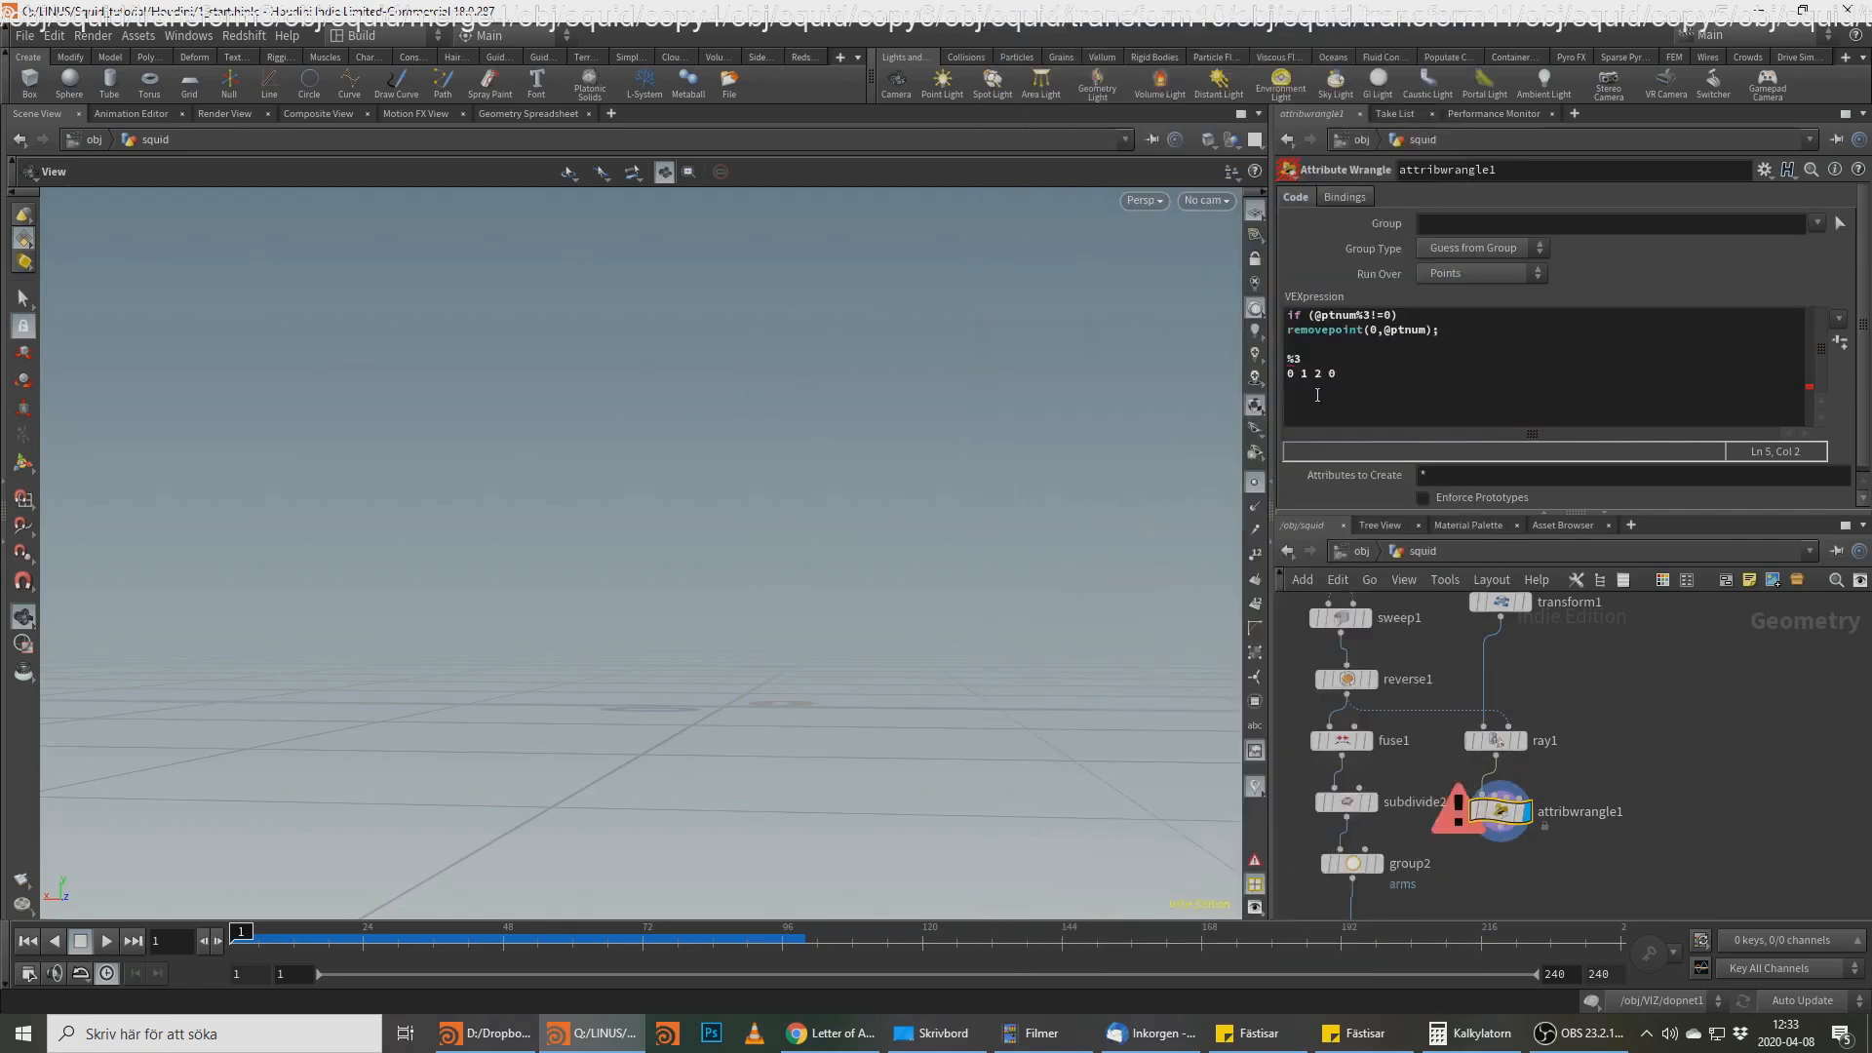
pyautogui.moveTo(1396, 382); pyautogui.dragTo(1286, 356)
pyautogui.press('BackSpace')
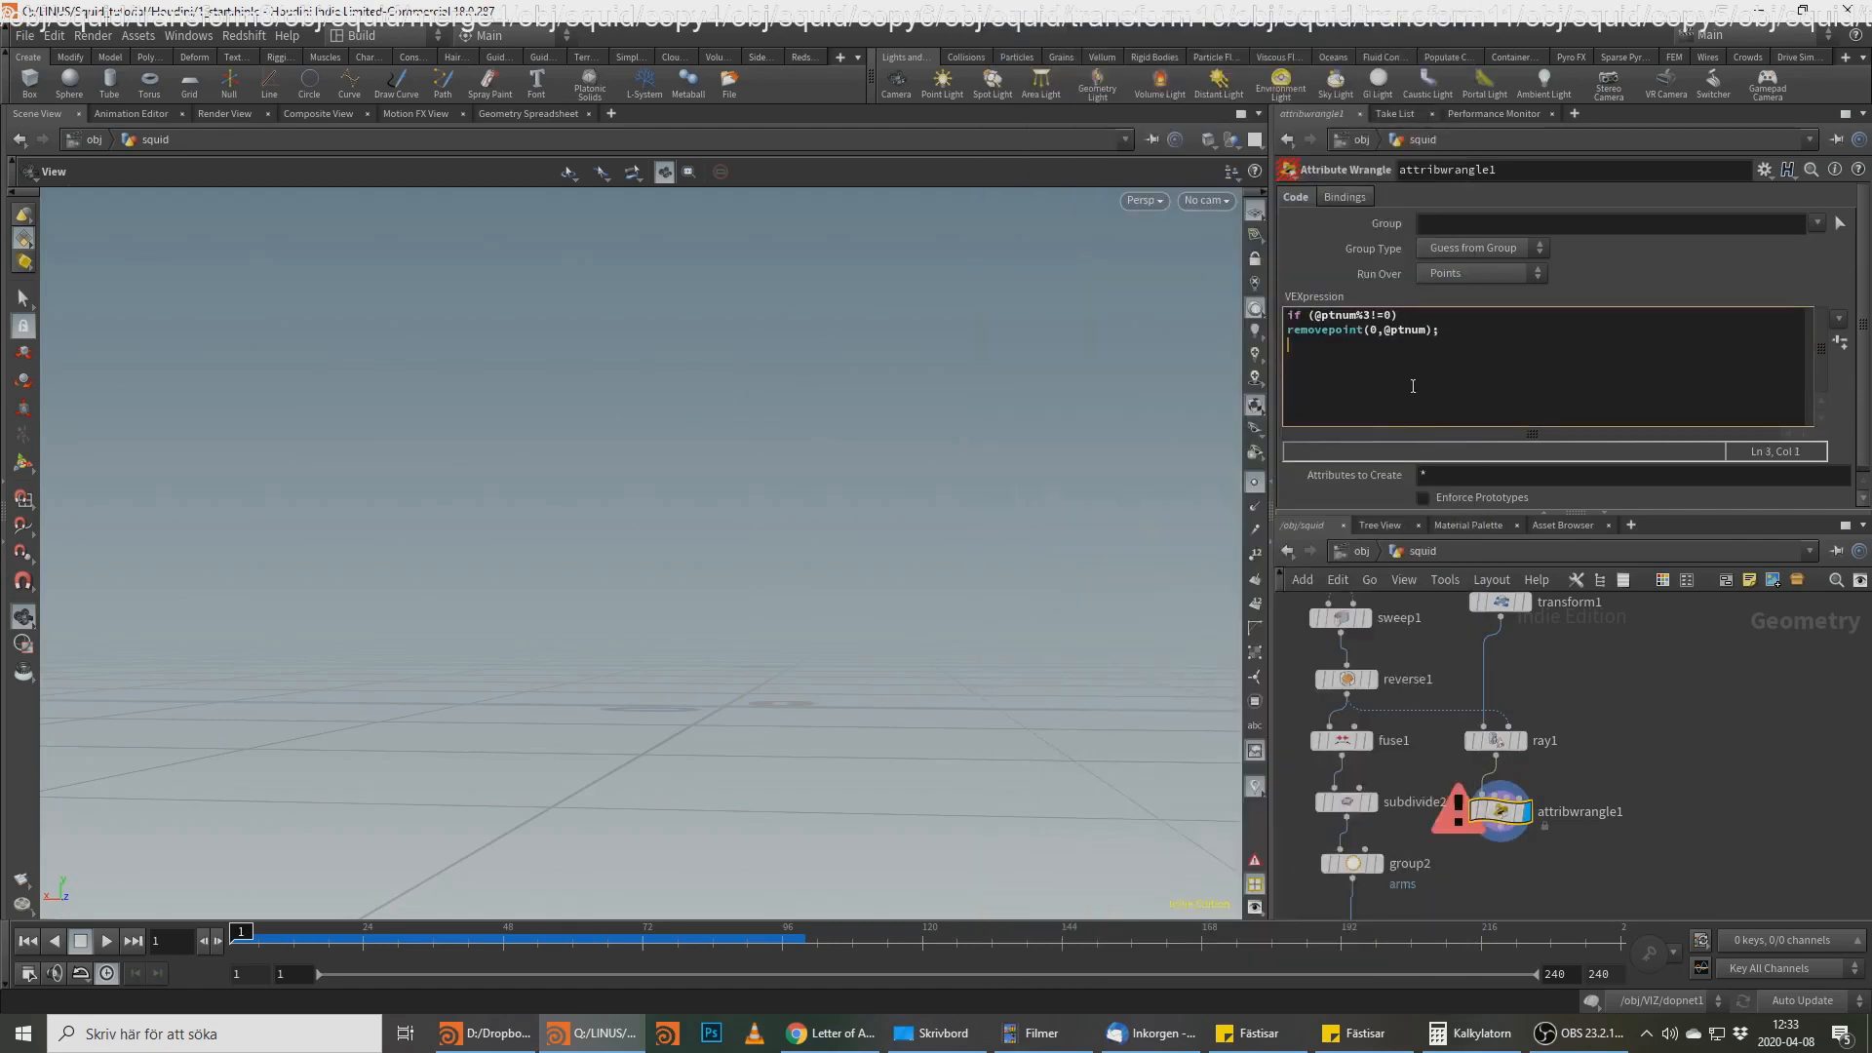
pyautogui.click(1498, 805)
pyautogui.click(1398, 358)
pyautogui.write('if (')
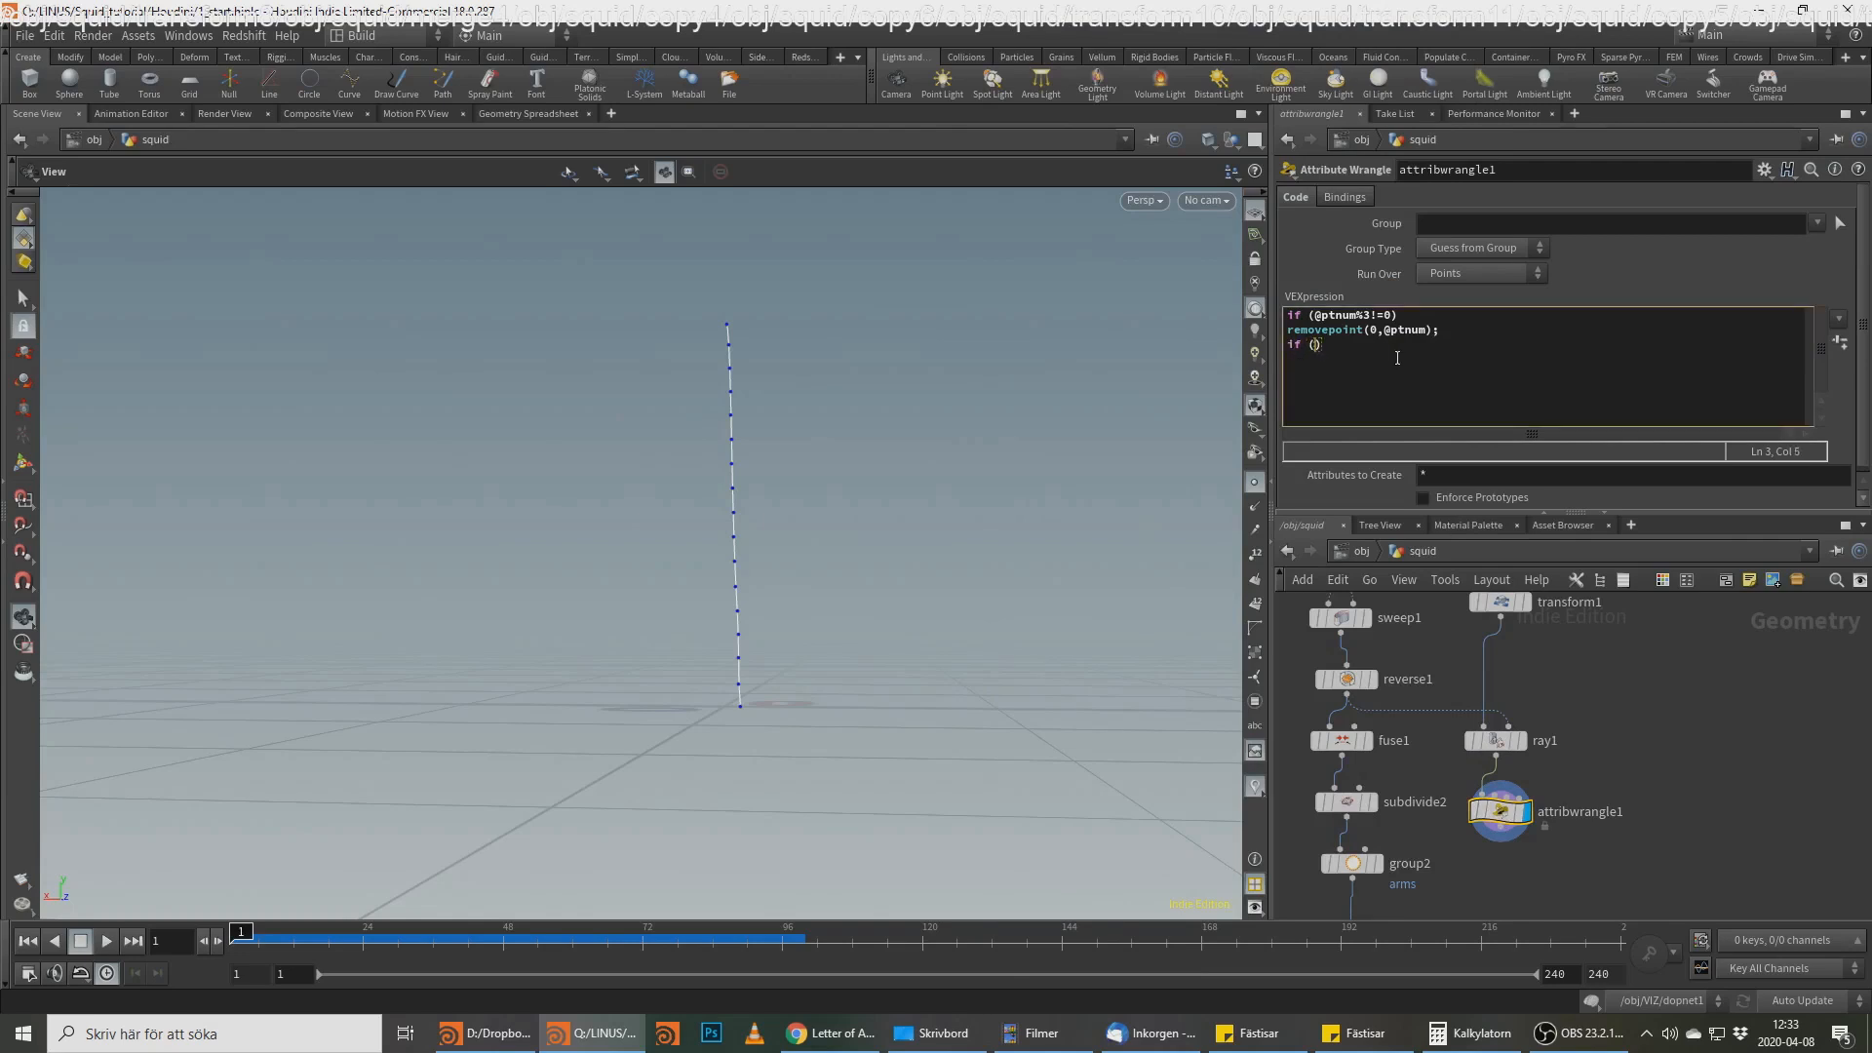
pyautogui.write('@ptnum')
pyautogui.write('<8)')
pyautogui.press('Return')
pyautogui.write('removepoint()0,@ptnum')
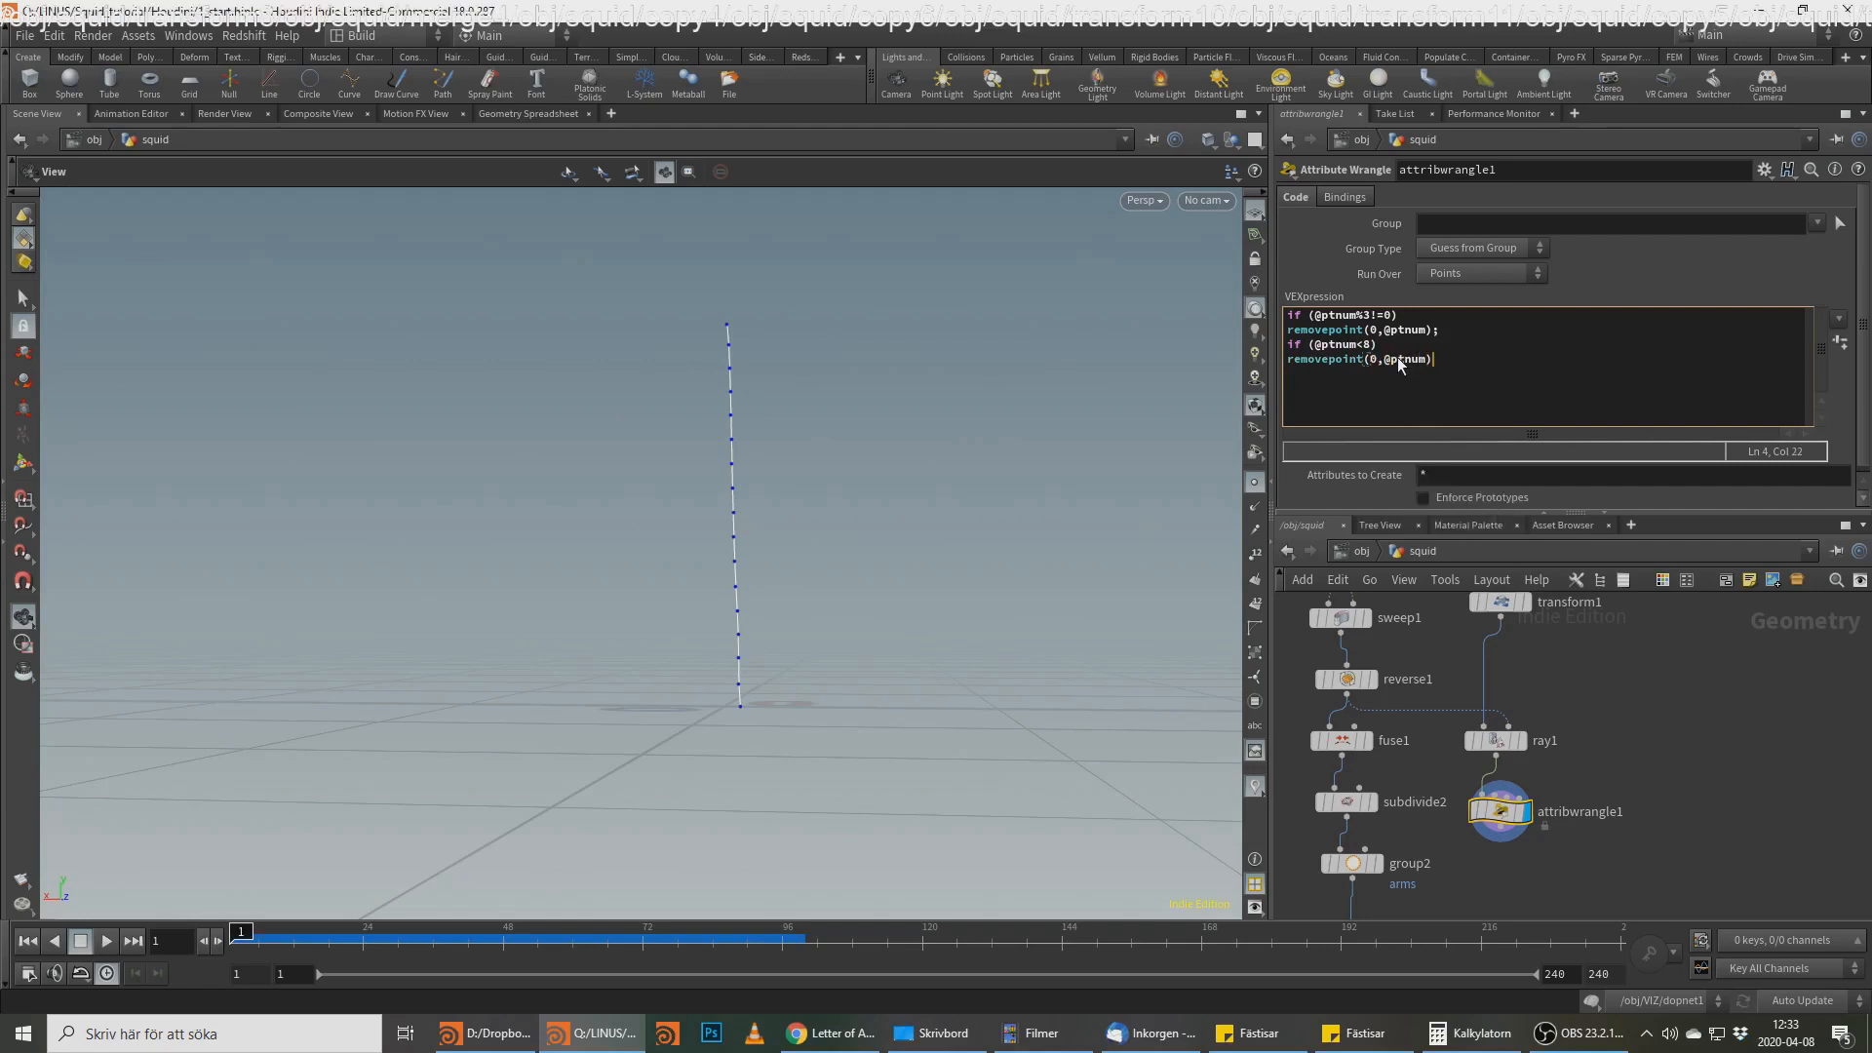
pyautogui.write(';')
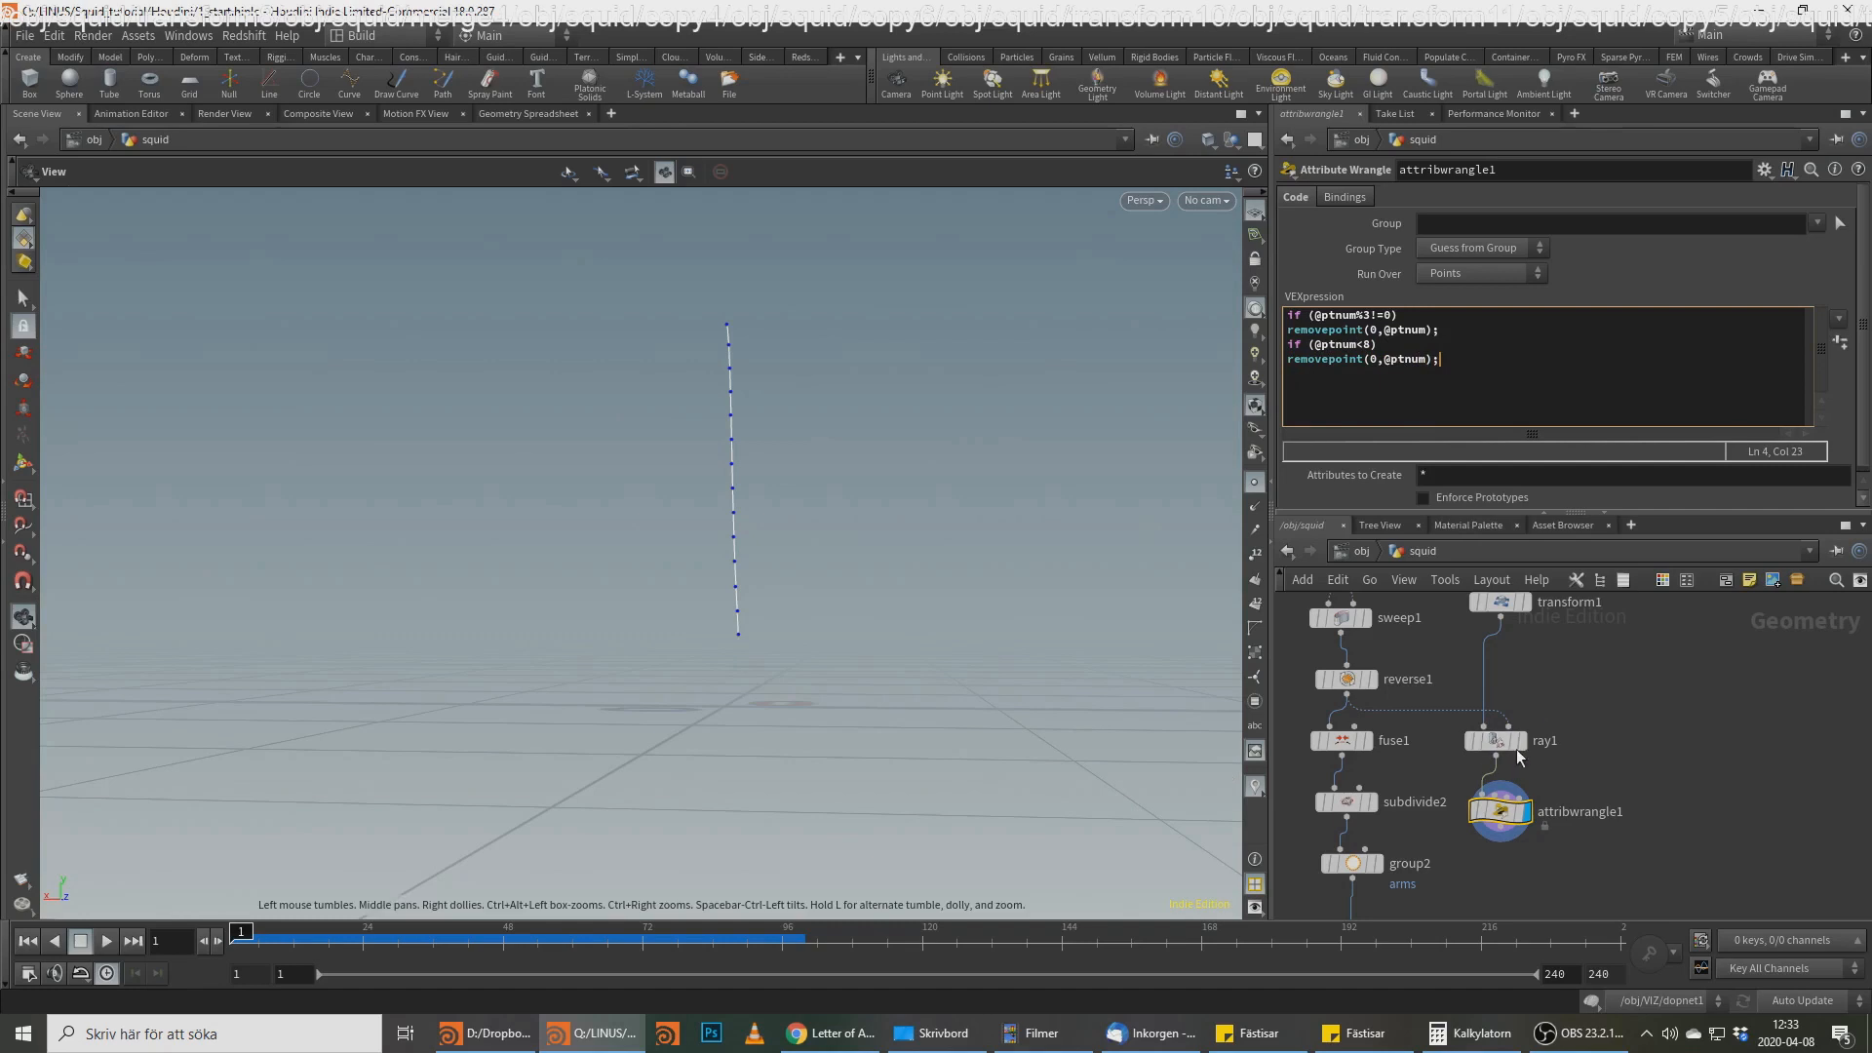
# Step: Rename the attribute wrangle below ray1 as remove_points
pyautogui.hotkey('alt', 'Tab')
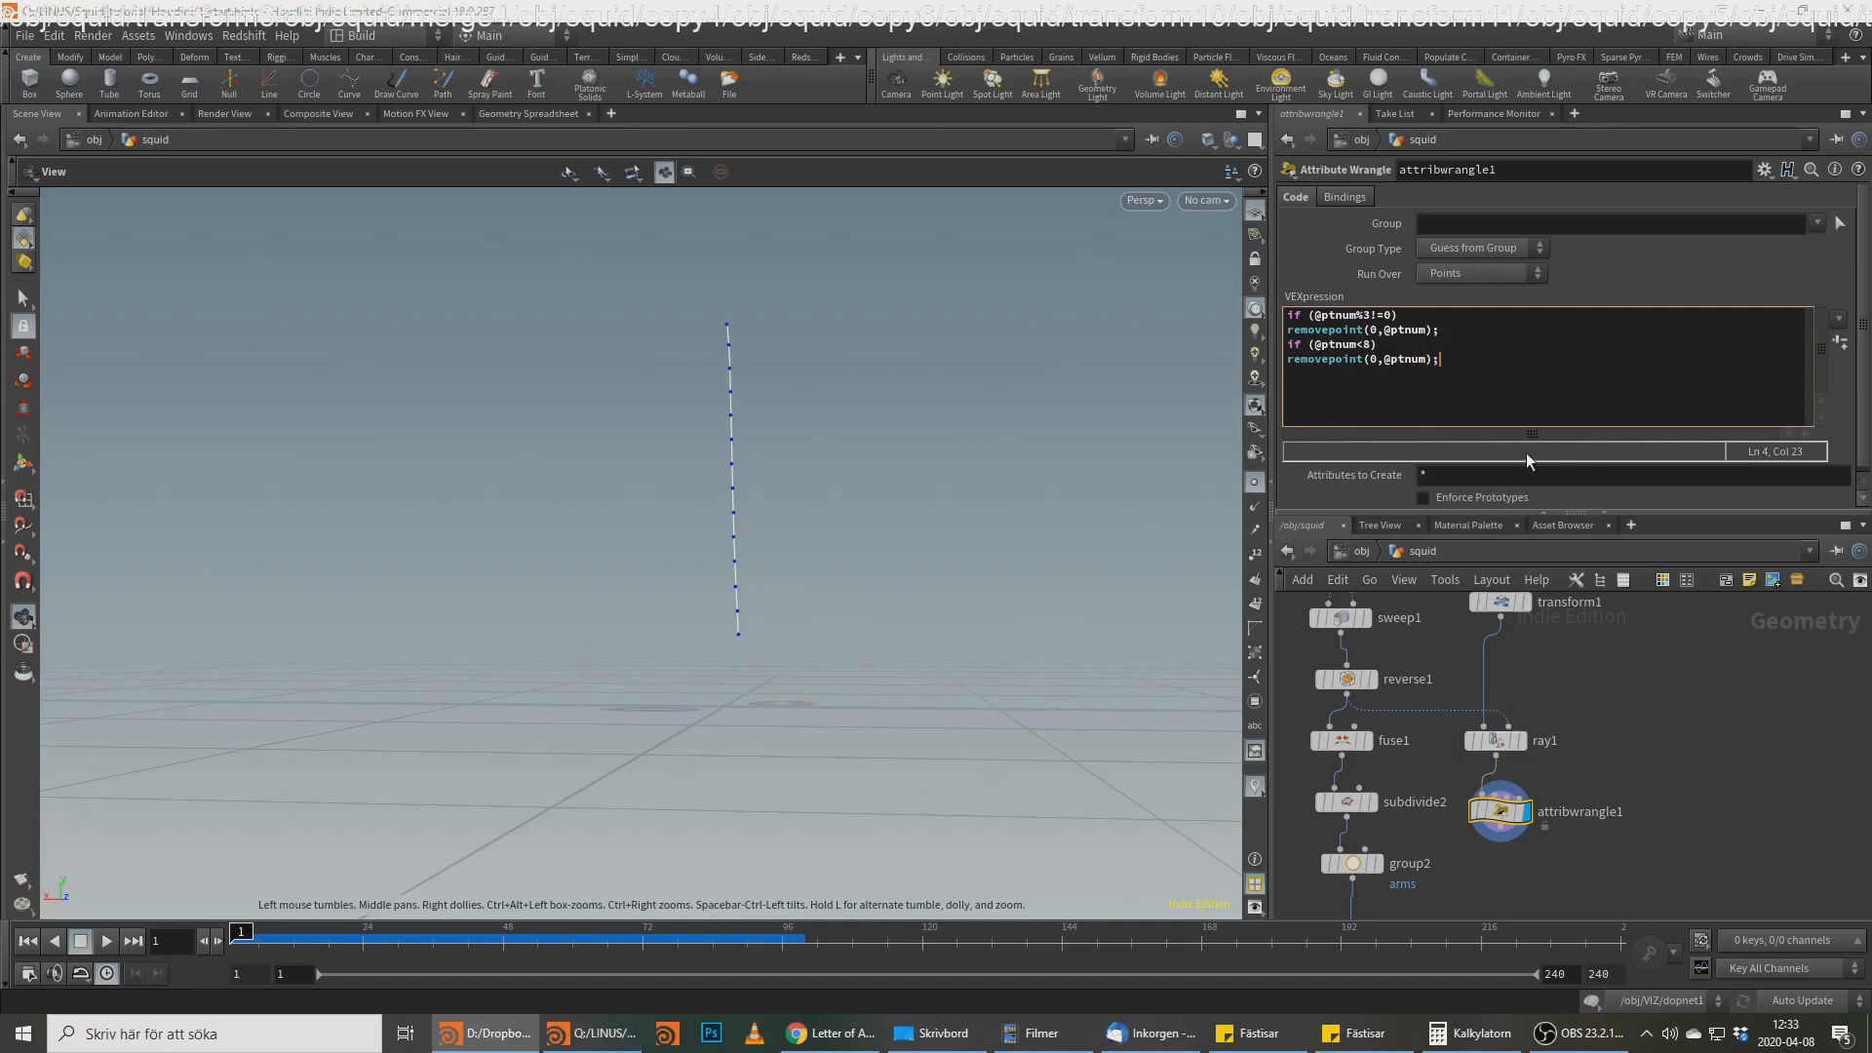
pyautogui.click(1493, 366)
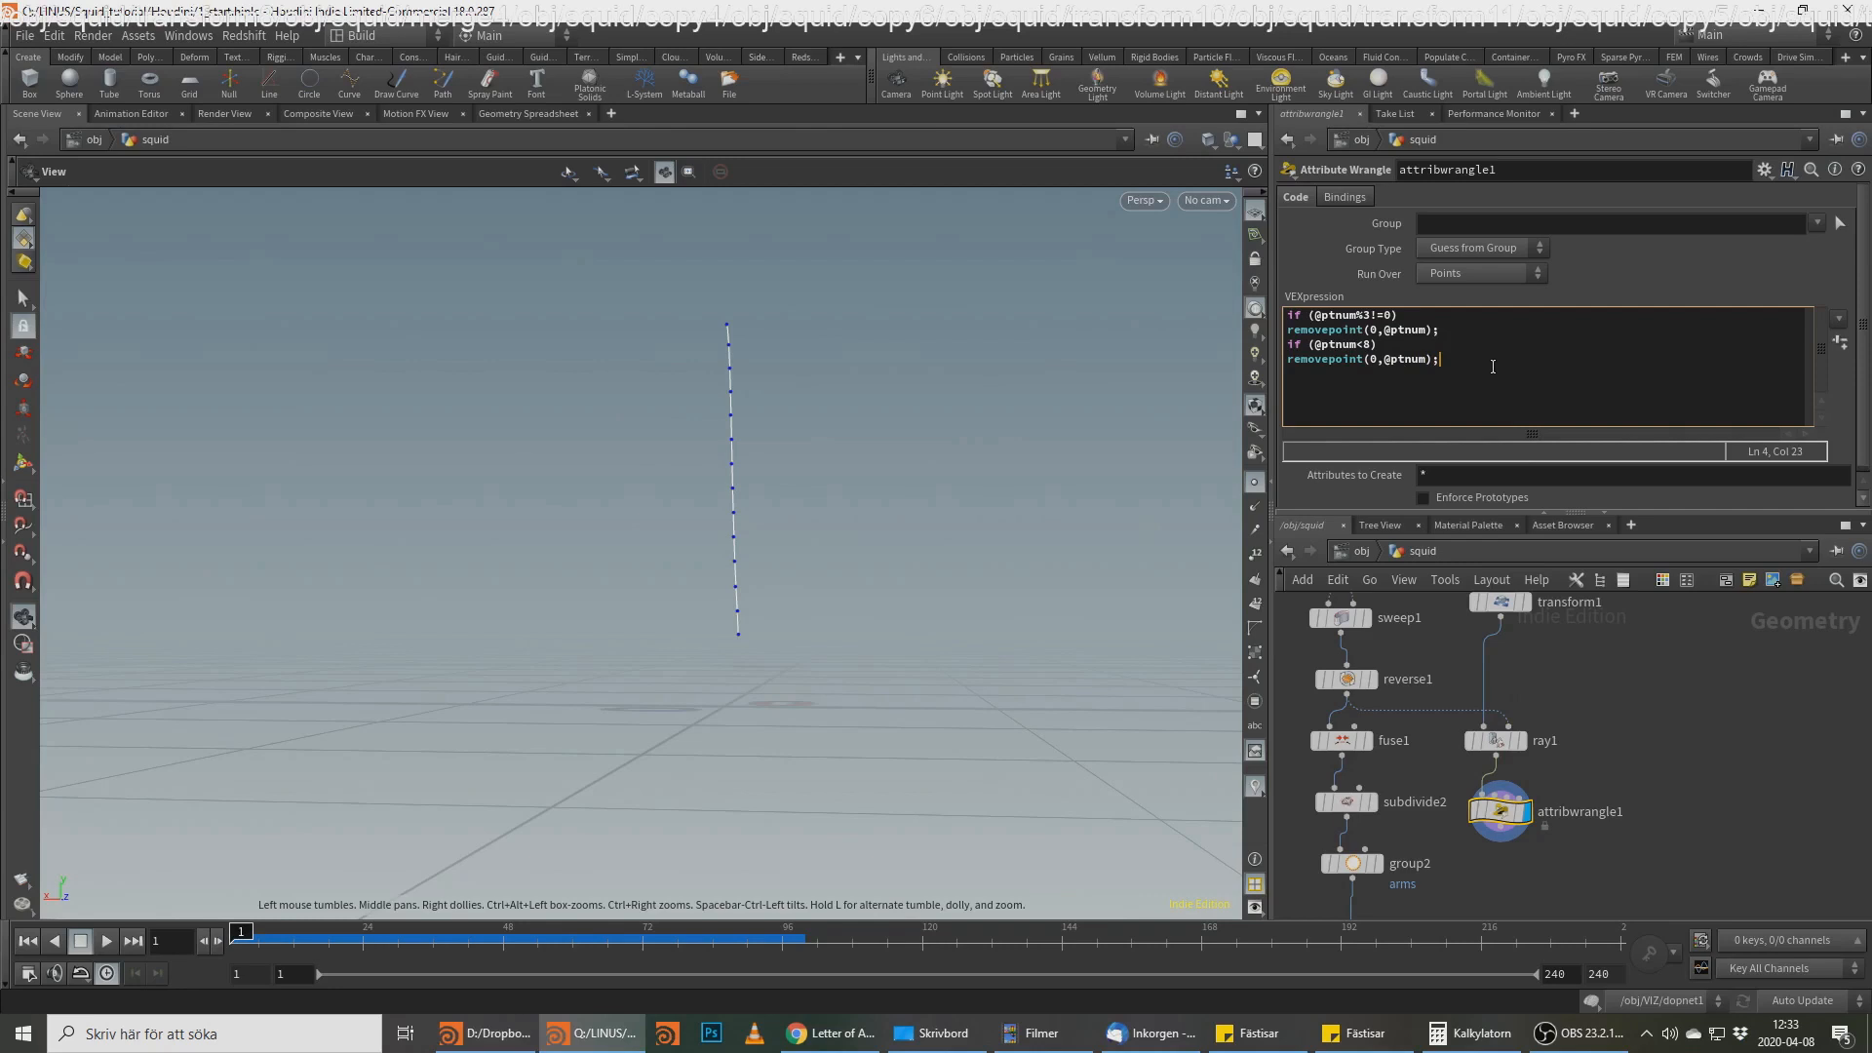
pyautogui.doubleClick(1580, 811)
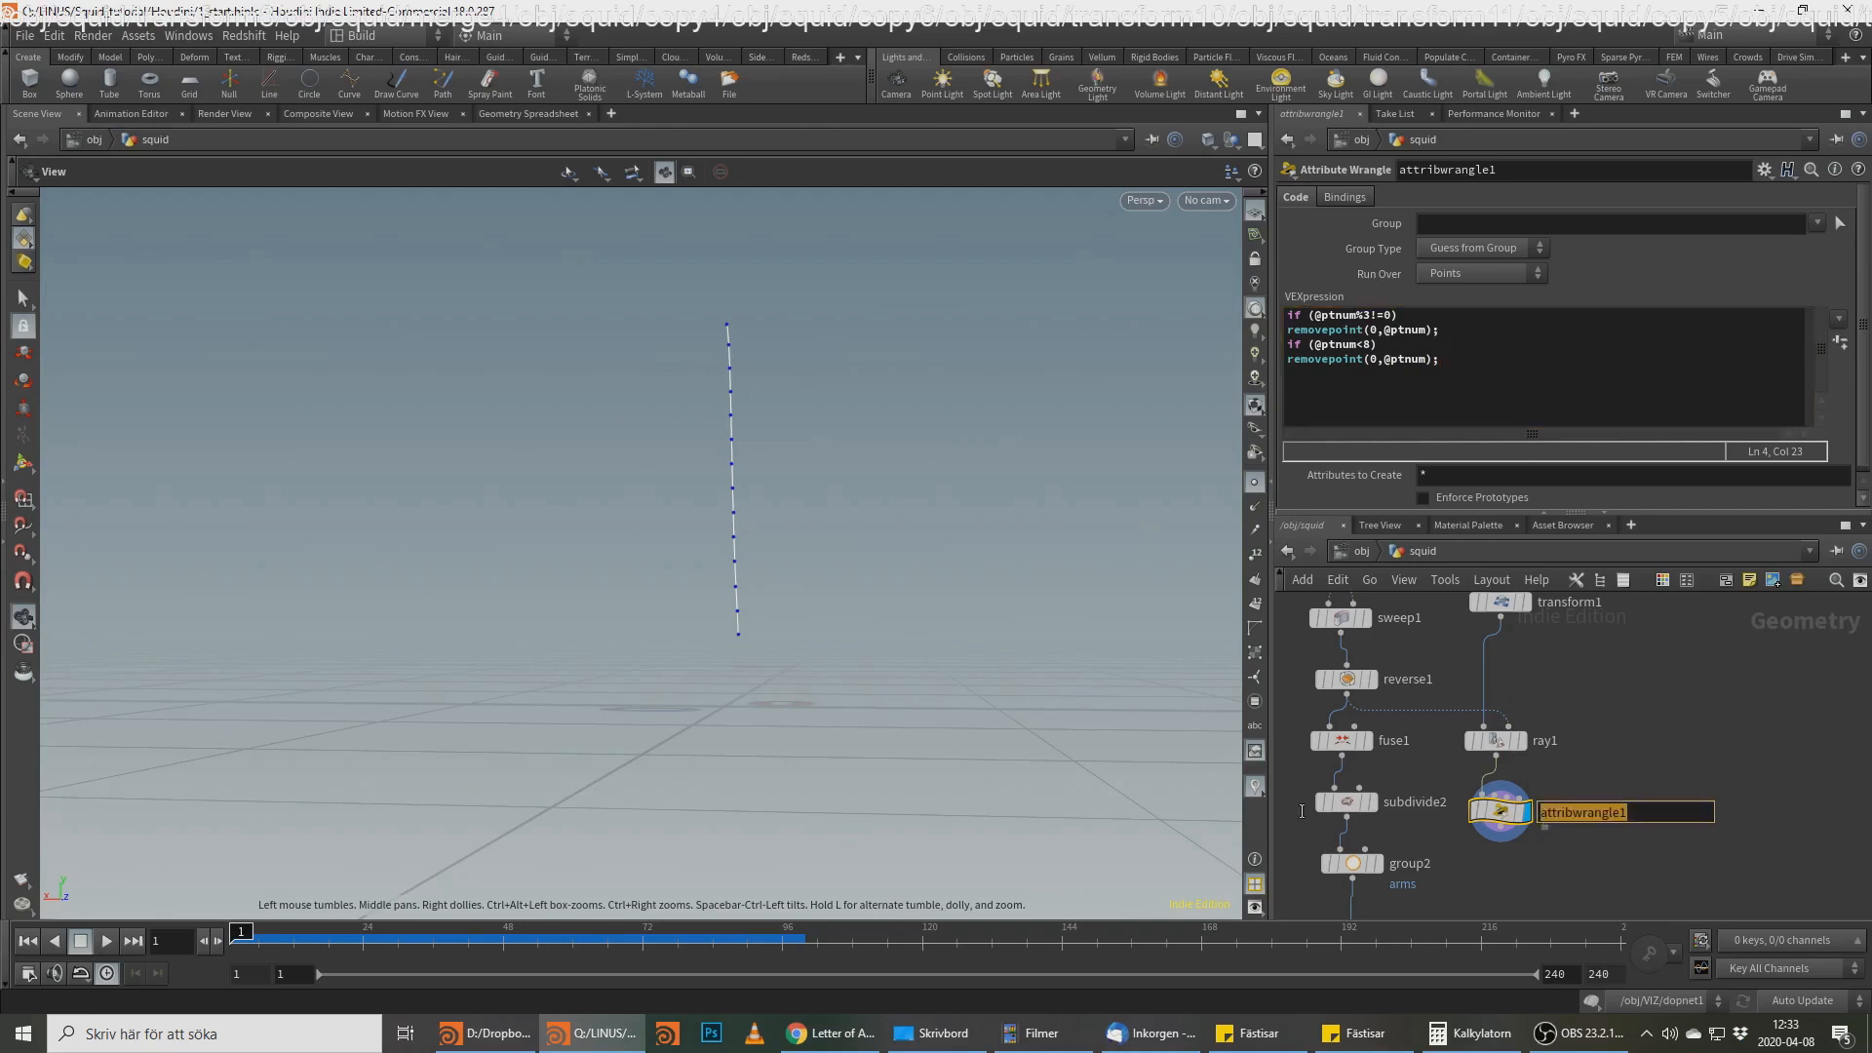
pyautogui.write('remove_points')
pyautogui.press('Return')
pyautogui.scroll(-3, 1605, 850)
pyautogui.scroll(3, 1585, 877)
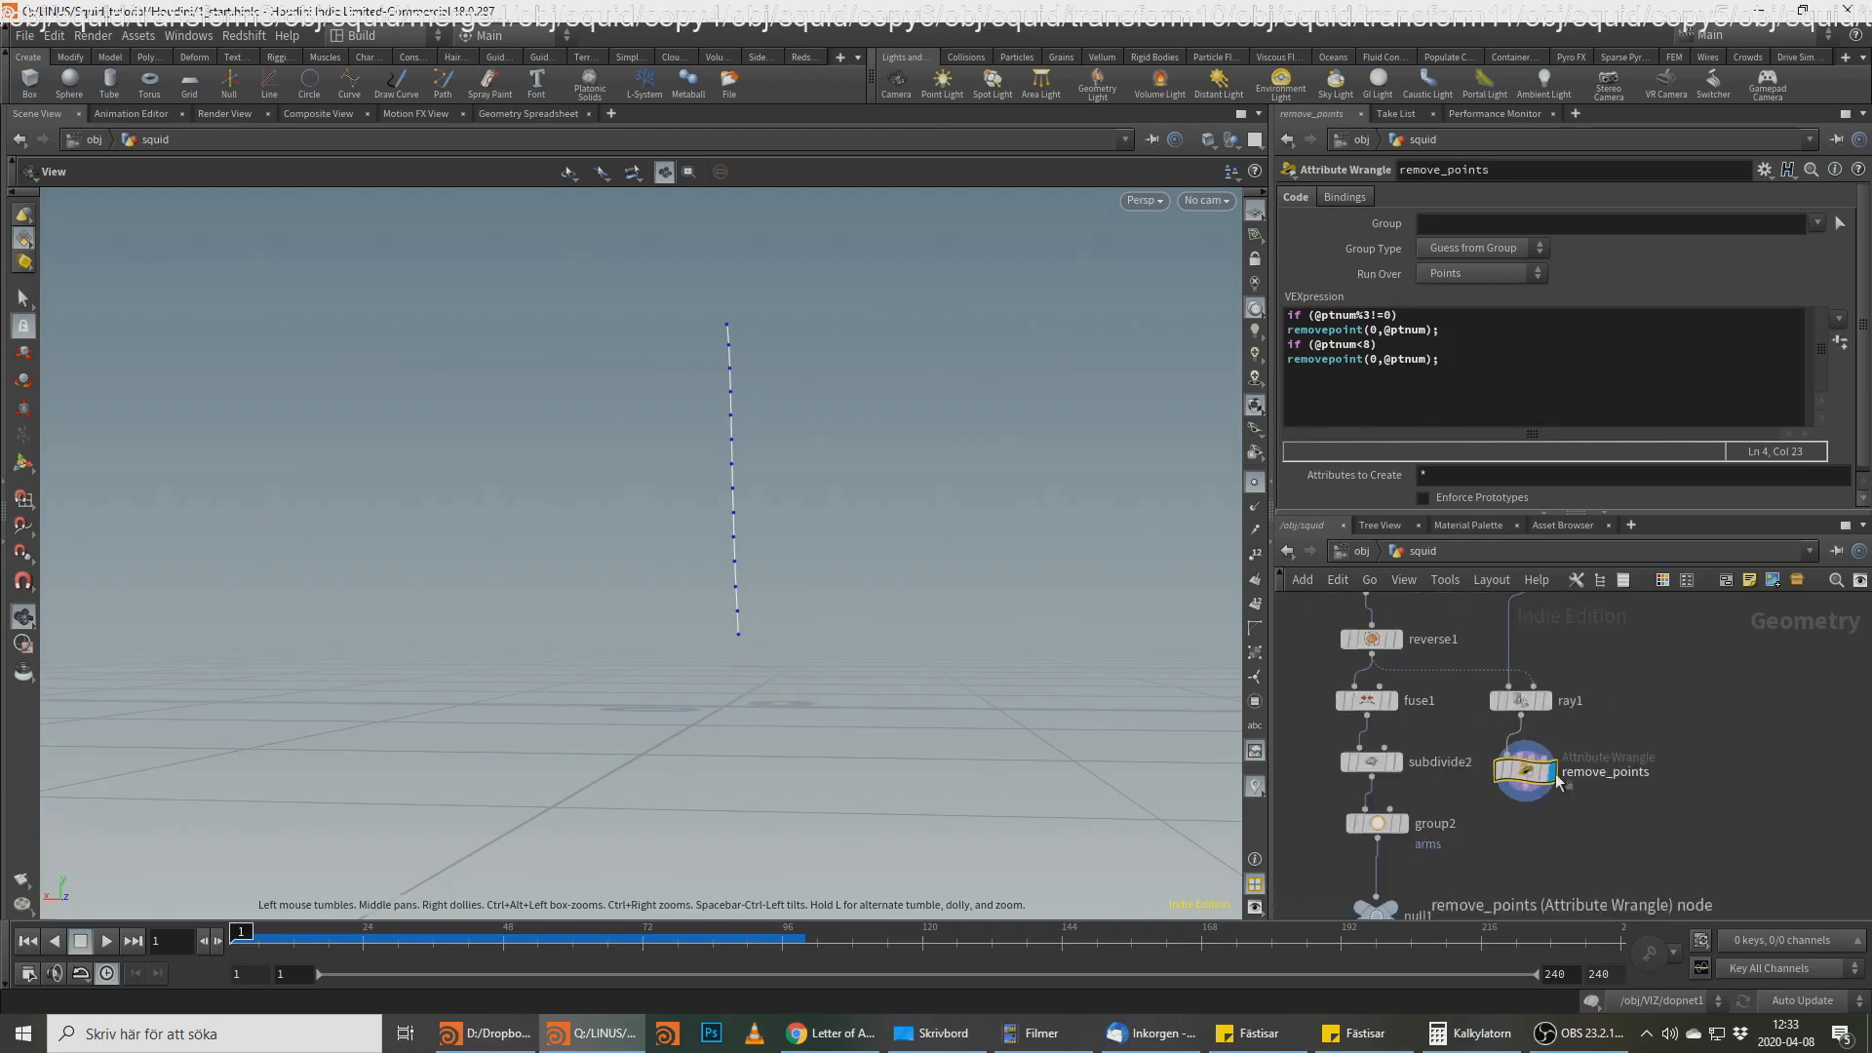
# Step: Add another Attribute Wrangle below remove_points, wired to its output, and display it
pyautogui.click(1528, 792)
pyautogui.click(1542, 828)
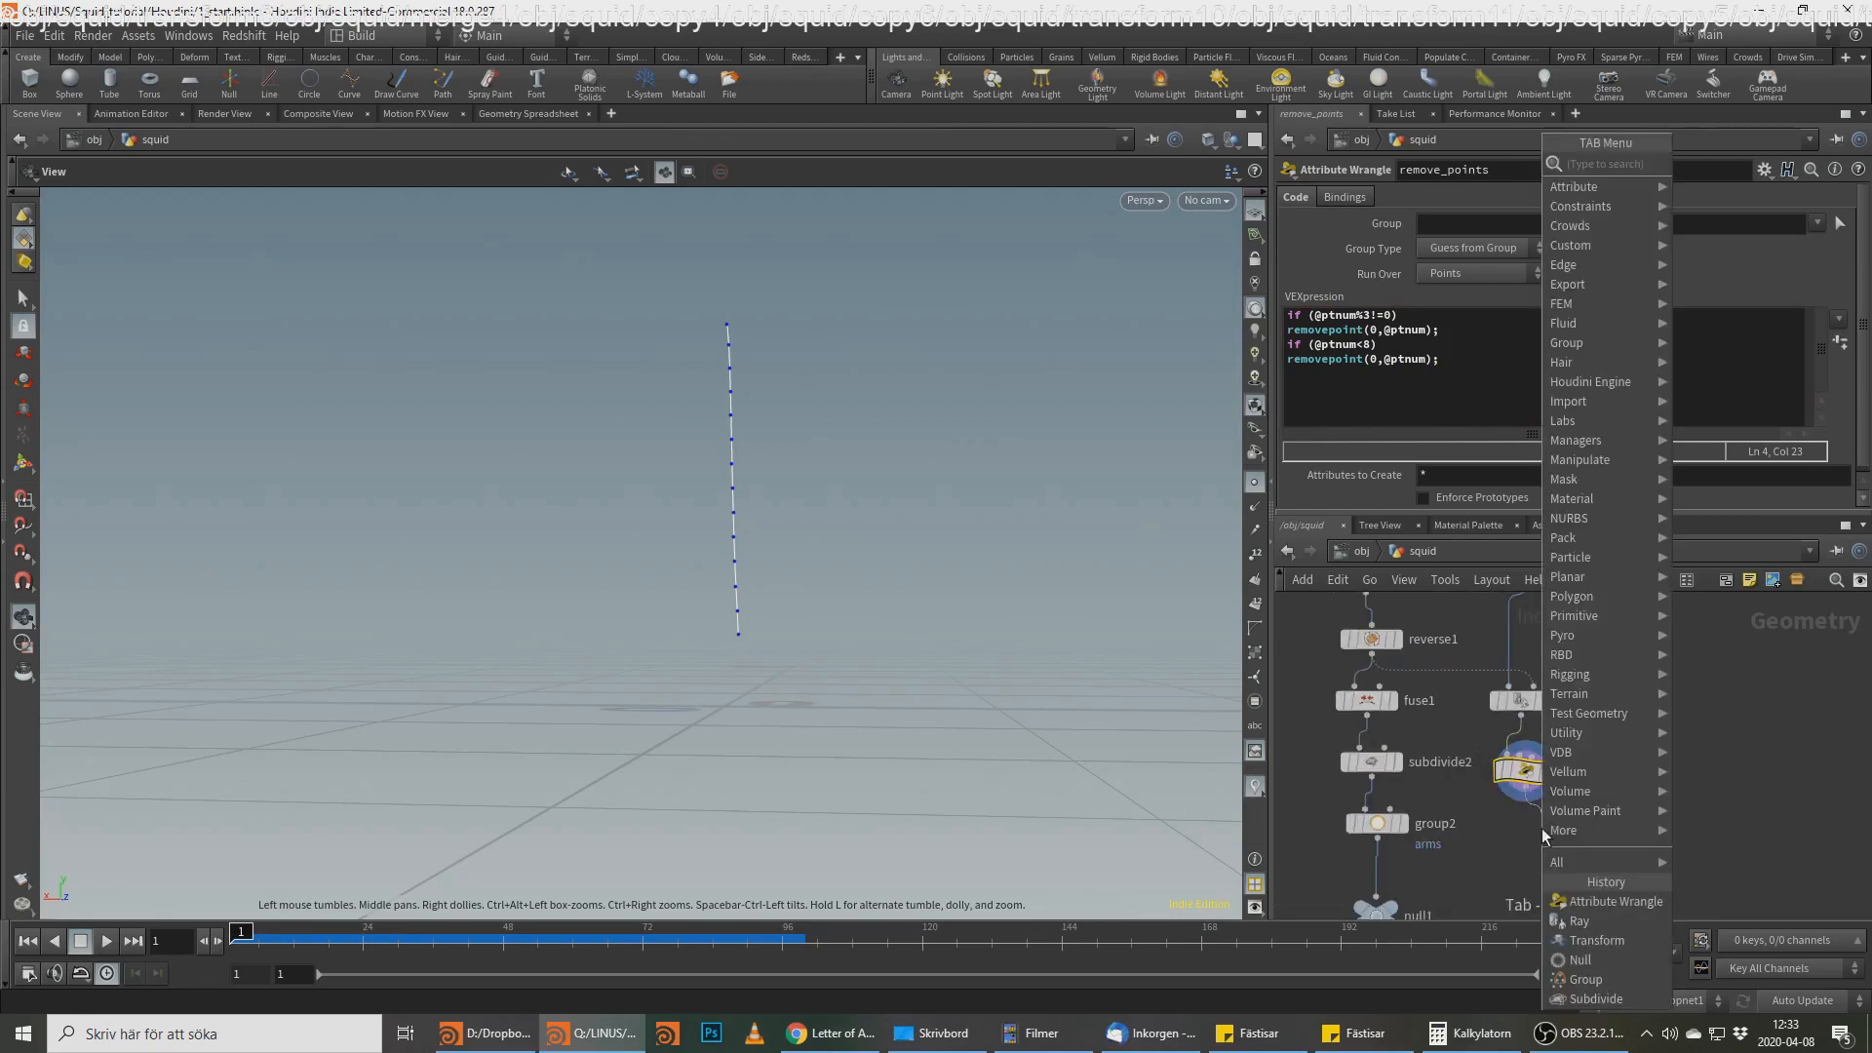
pyautogui.write('wra')
pyautogui.press('Return')
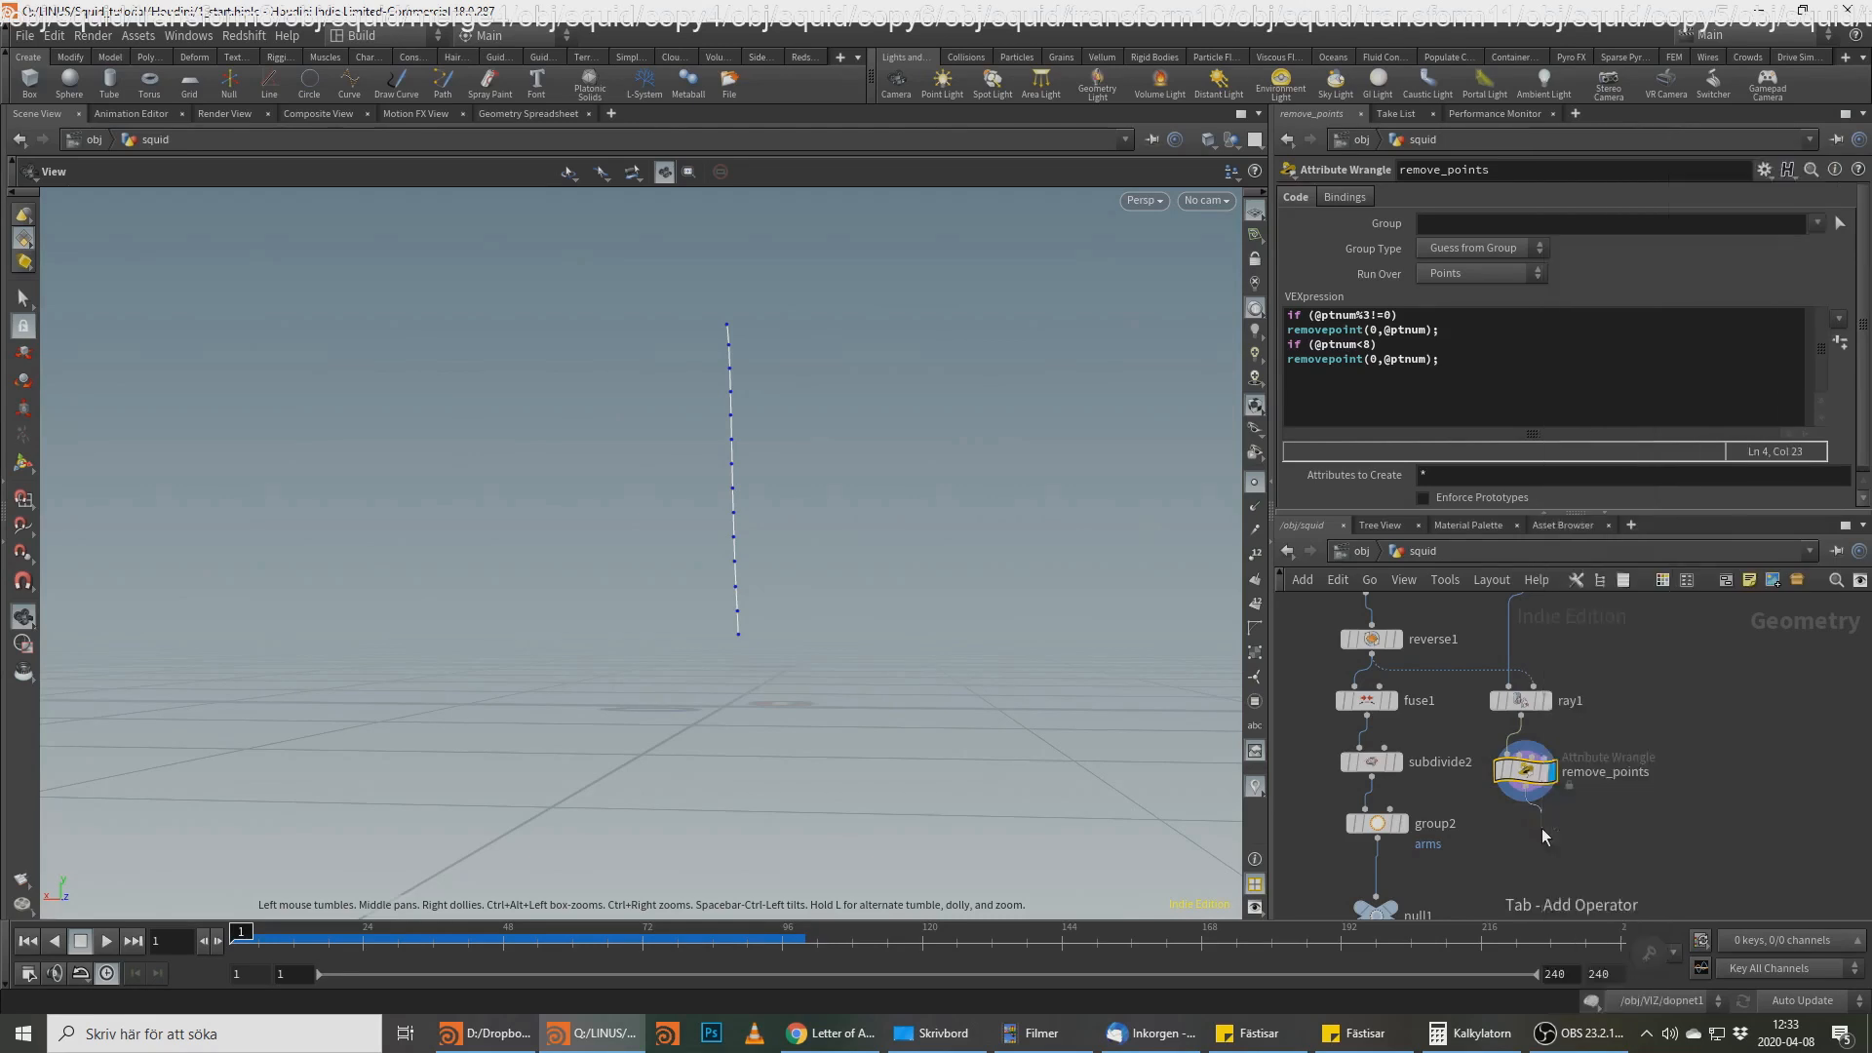
pyautogui.moveTo(1544, 835); pyautogui.dragTo(1550, 857)
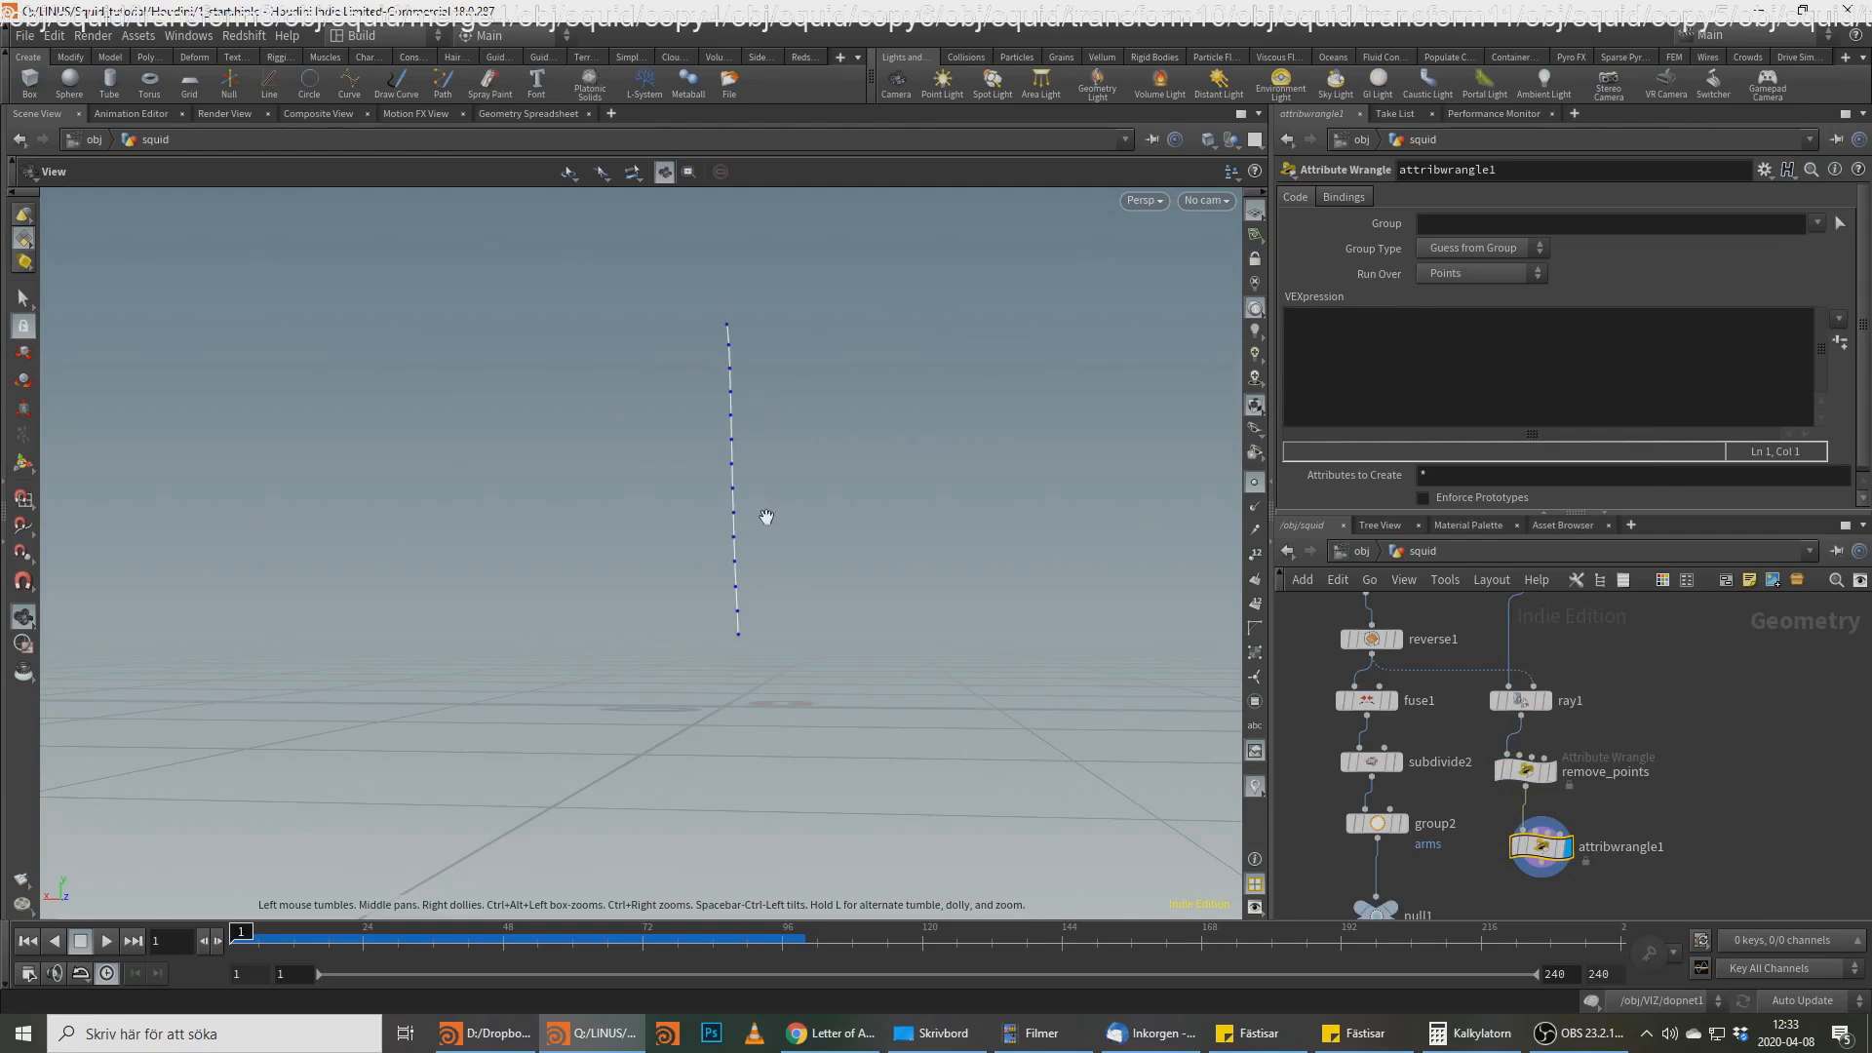
# Step: Display null1 and subdivide2 in turn and examine how the arm mesh tapers from base to tip
pyautogui.moveTo(1441, 829); pyautogui.dragTo(1480, 703, button='middle')
pyautogui.click(1438, 791)
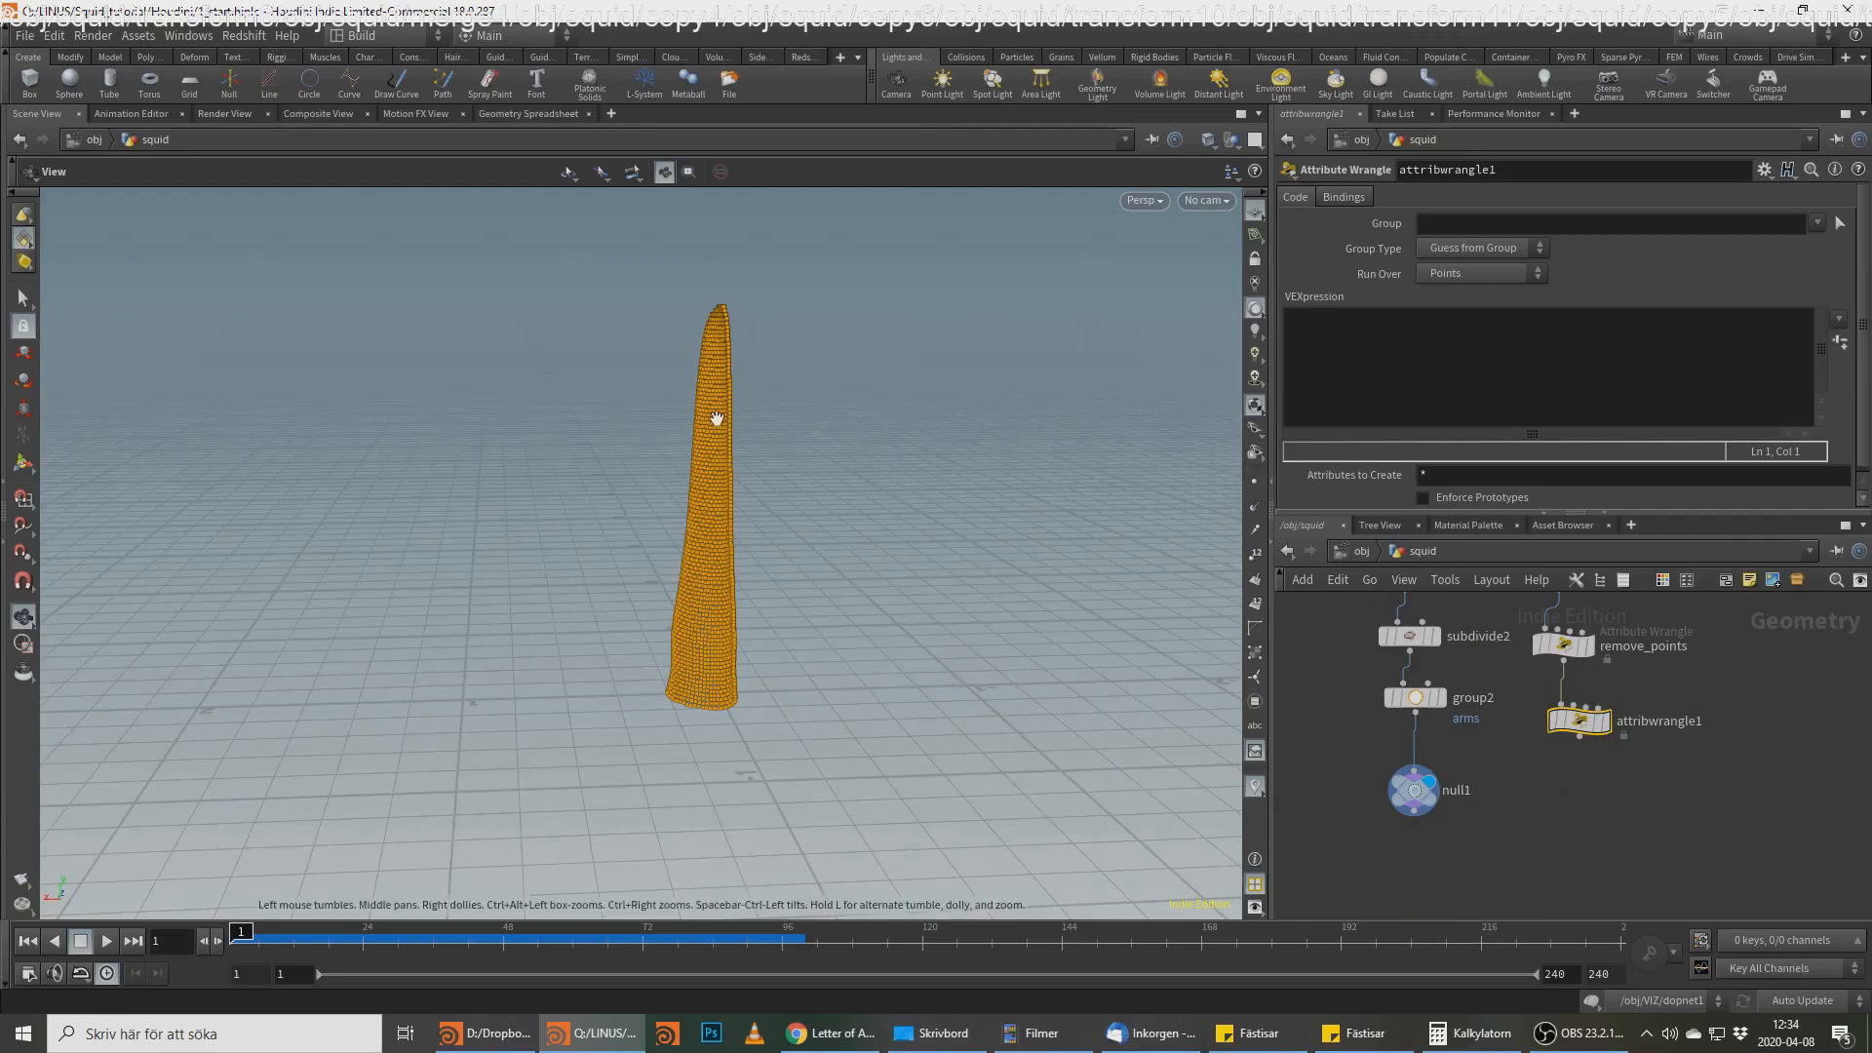
pyautogui.click(1431, 643)
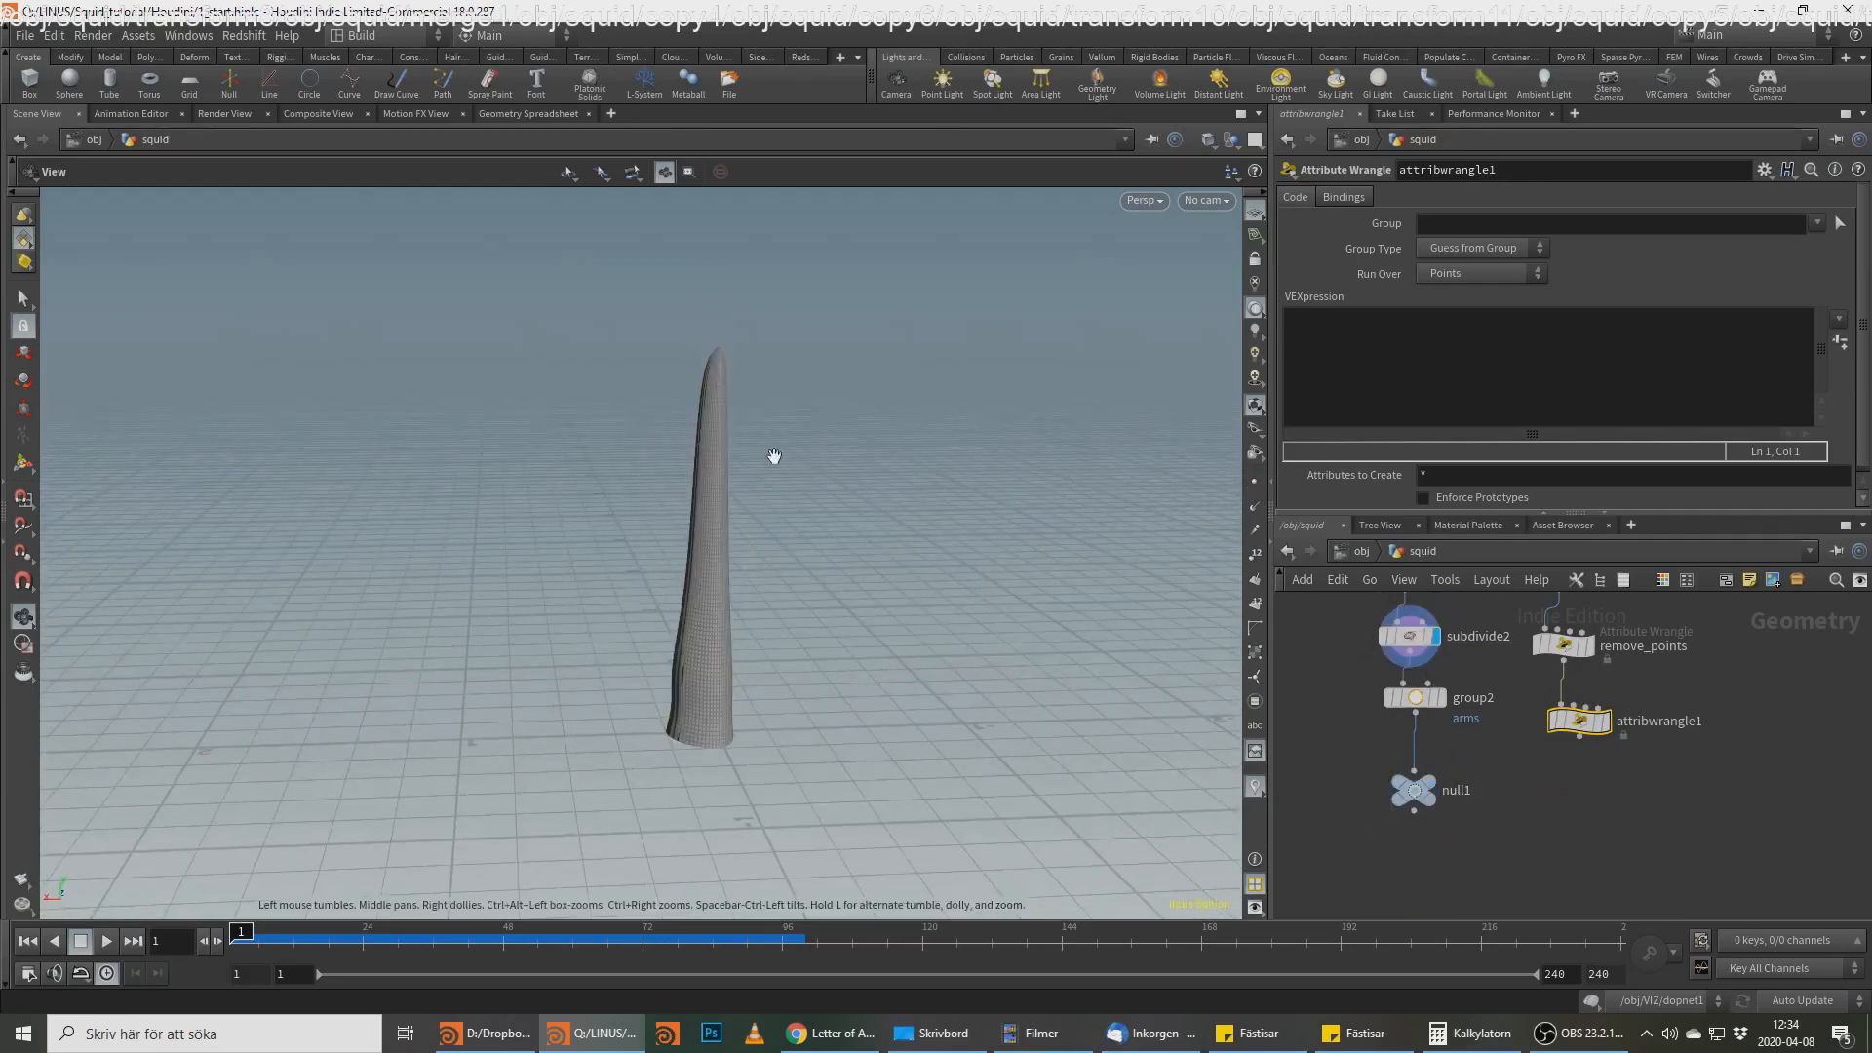
pyautogui.moveTo(714, 428); pyautogui.dragTo(715, 506, button='middle')
pyautogui.moveTo(715, 506); pyautogui.dragTo(735, 418, button='right')
pyautogui.moveTo(735, 418); pyautogui.dragTo(640, 415)
pyautogui.moveTo(640, 415); pyautogui.dragTo(588, 420, button='middle')
pyautogui.moveTo(683, 465); pyautogui.dragTo(682, 351, button='right')
pyautogui.moveTo(685, 420); pyautogui.dragTo(686, 343, button='right')
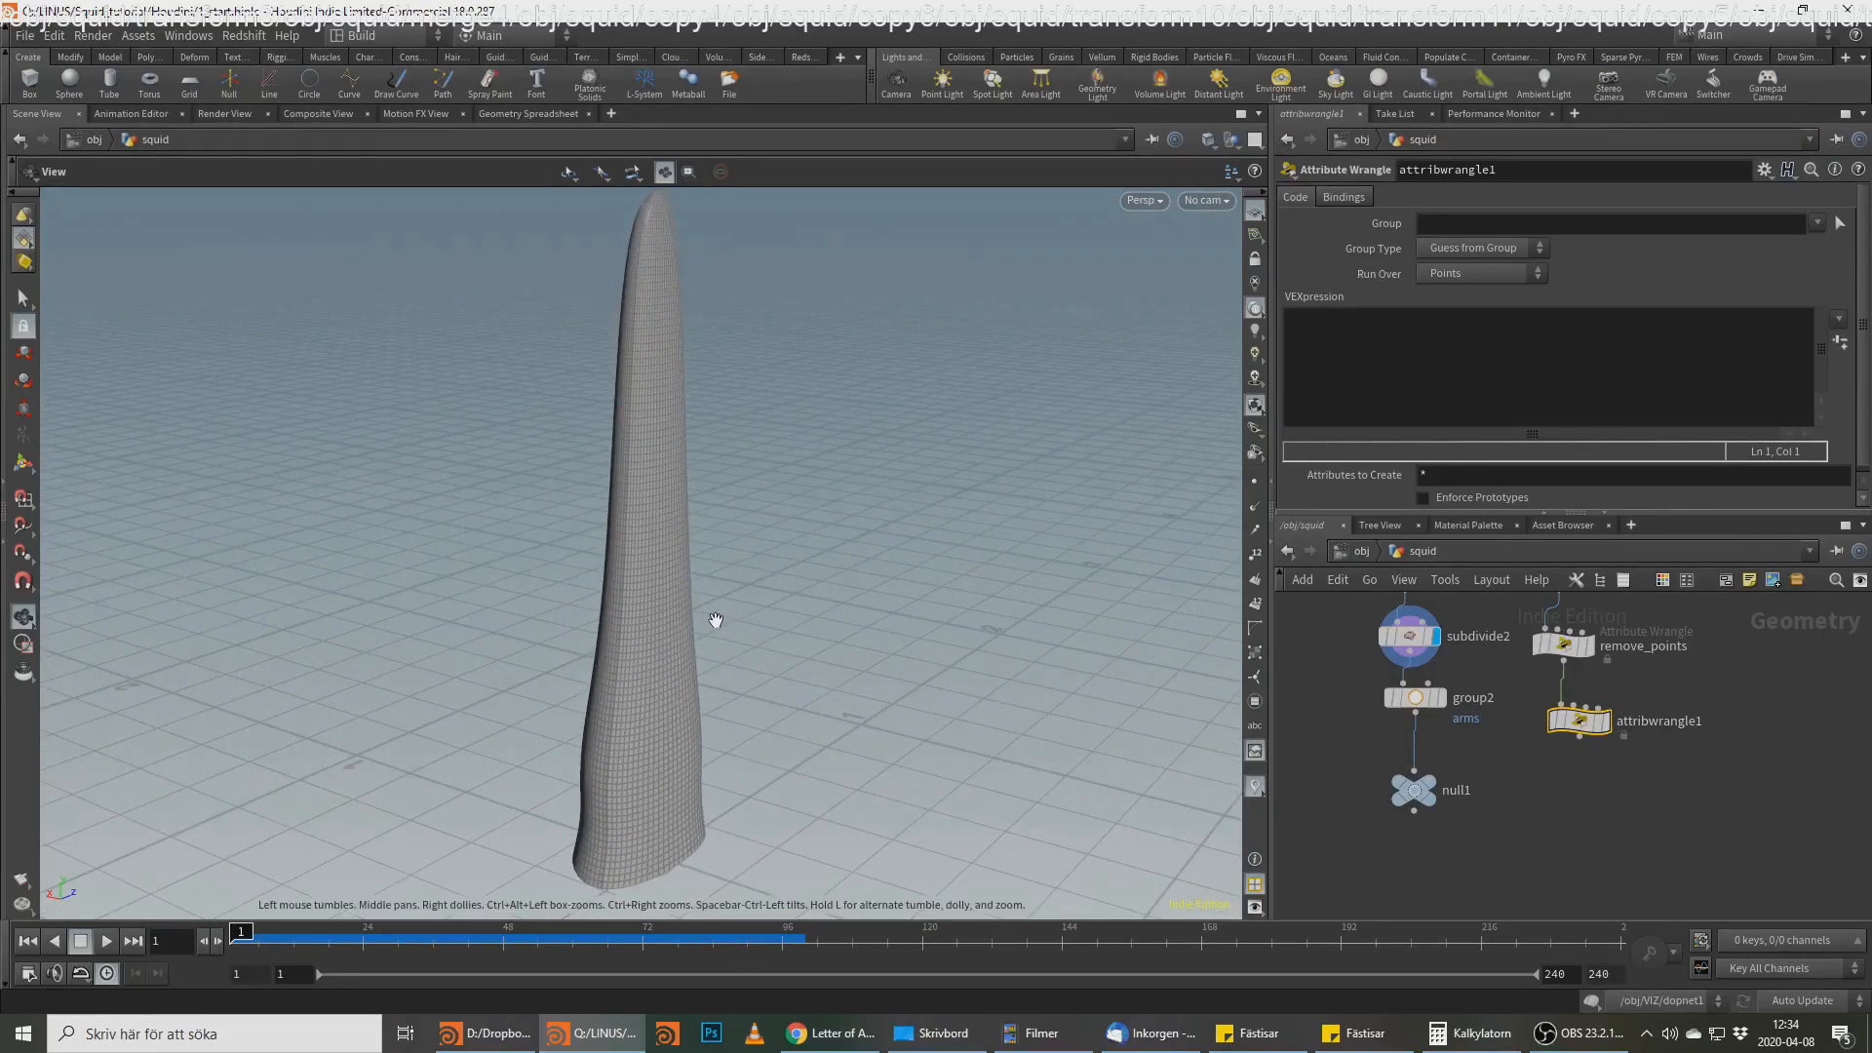
pyautogui.moveTo(715, 623); pyautogui.dragTo(727, 644)
pyautogui.moveTo(728, 644); pyautogui.dragTo(682, 539, button='middle')
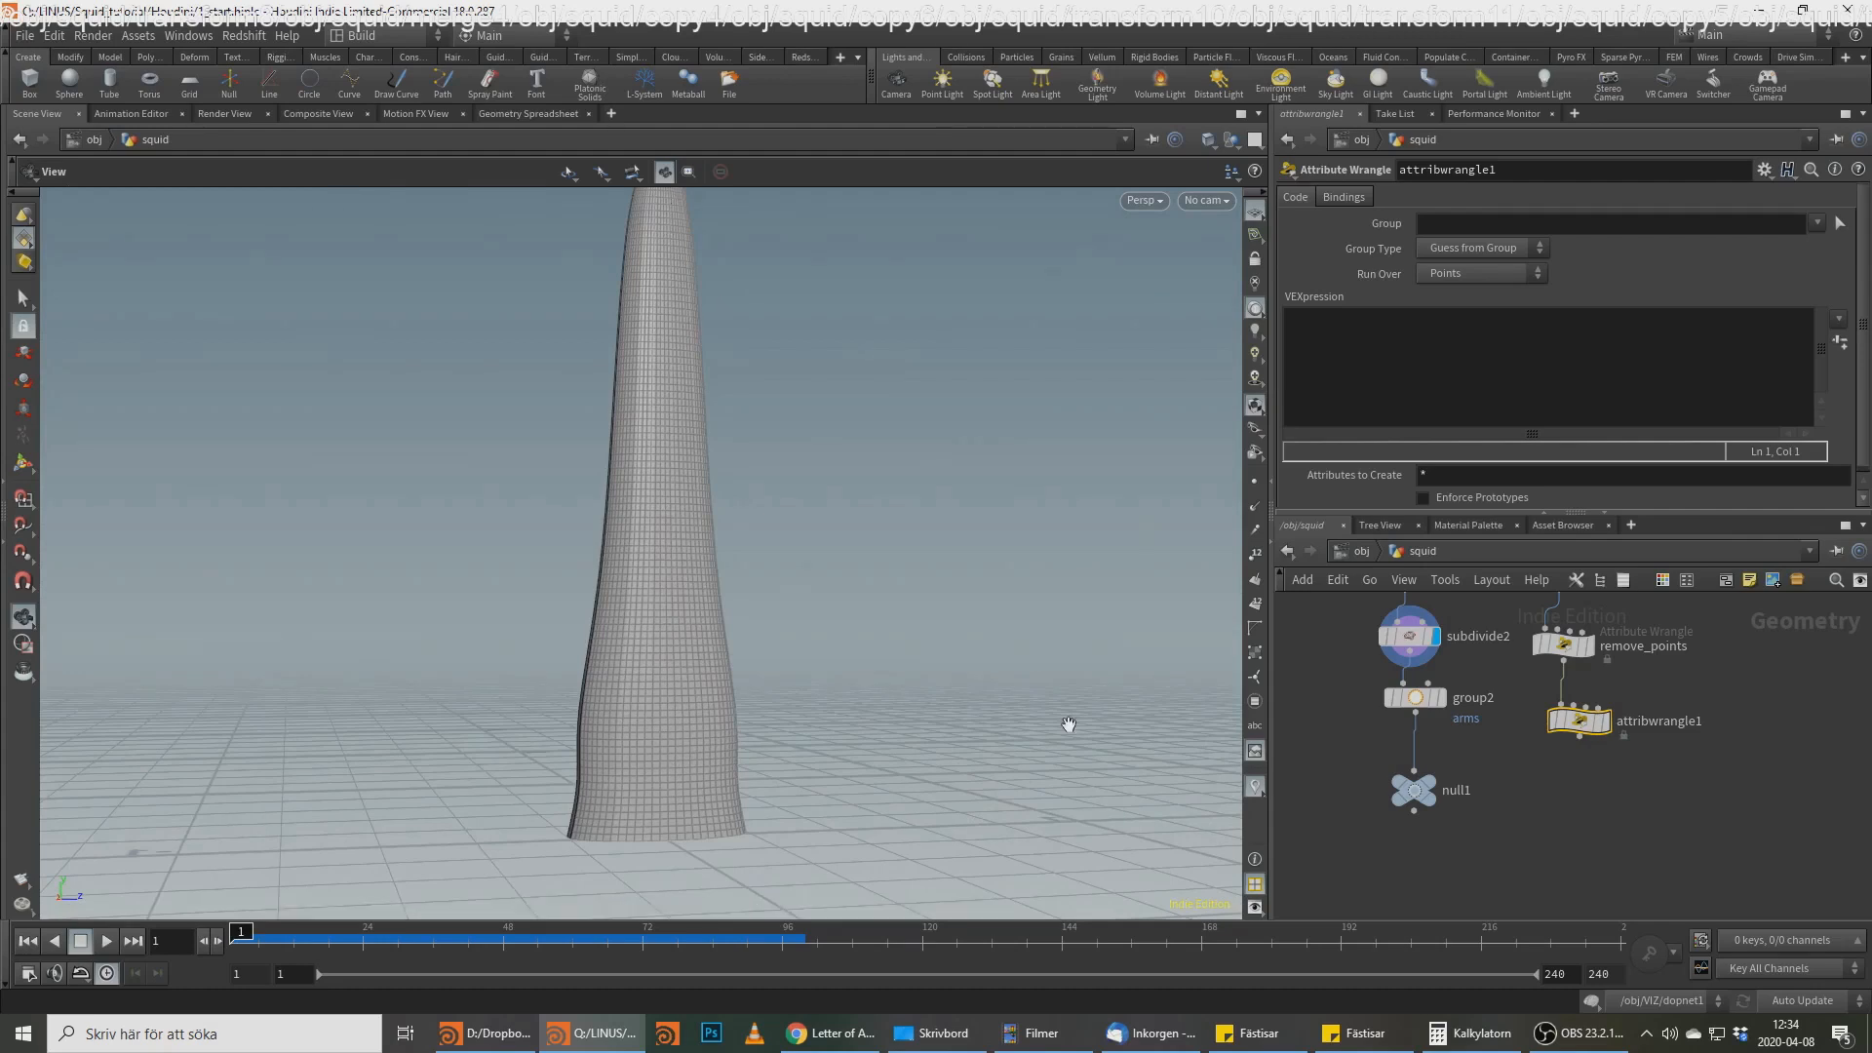
pyautogui.click(1604, 726)
pyautogui.click(1484, 364)
pyautogui.write('@')
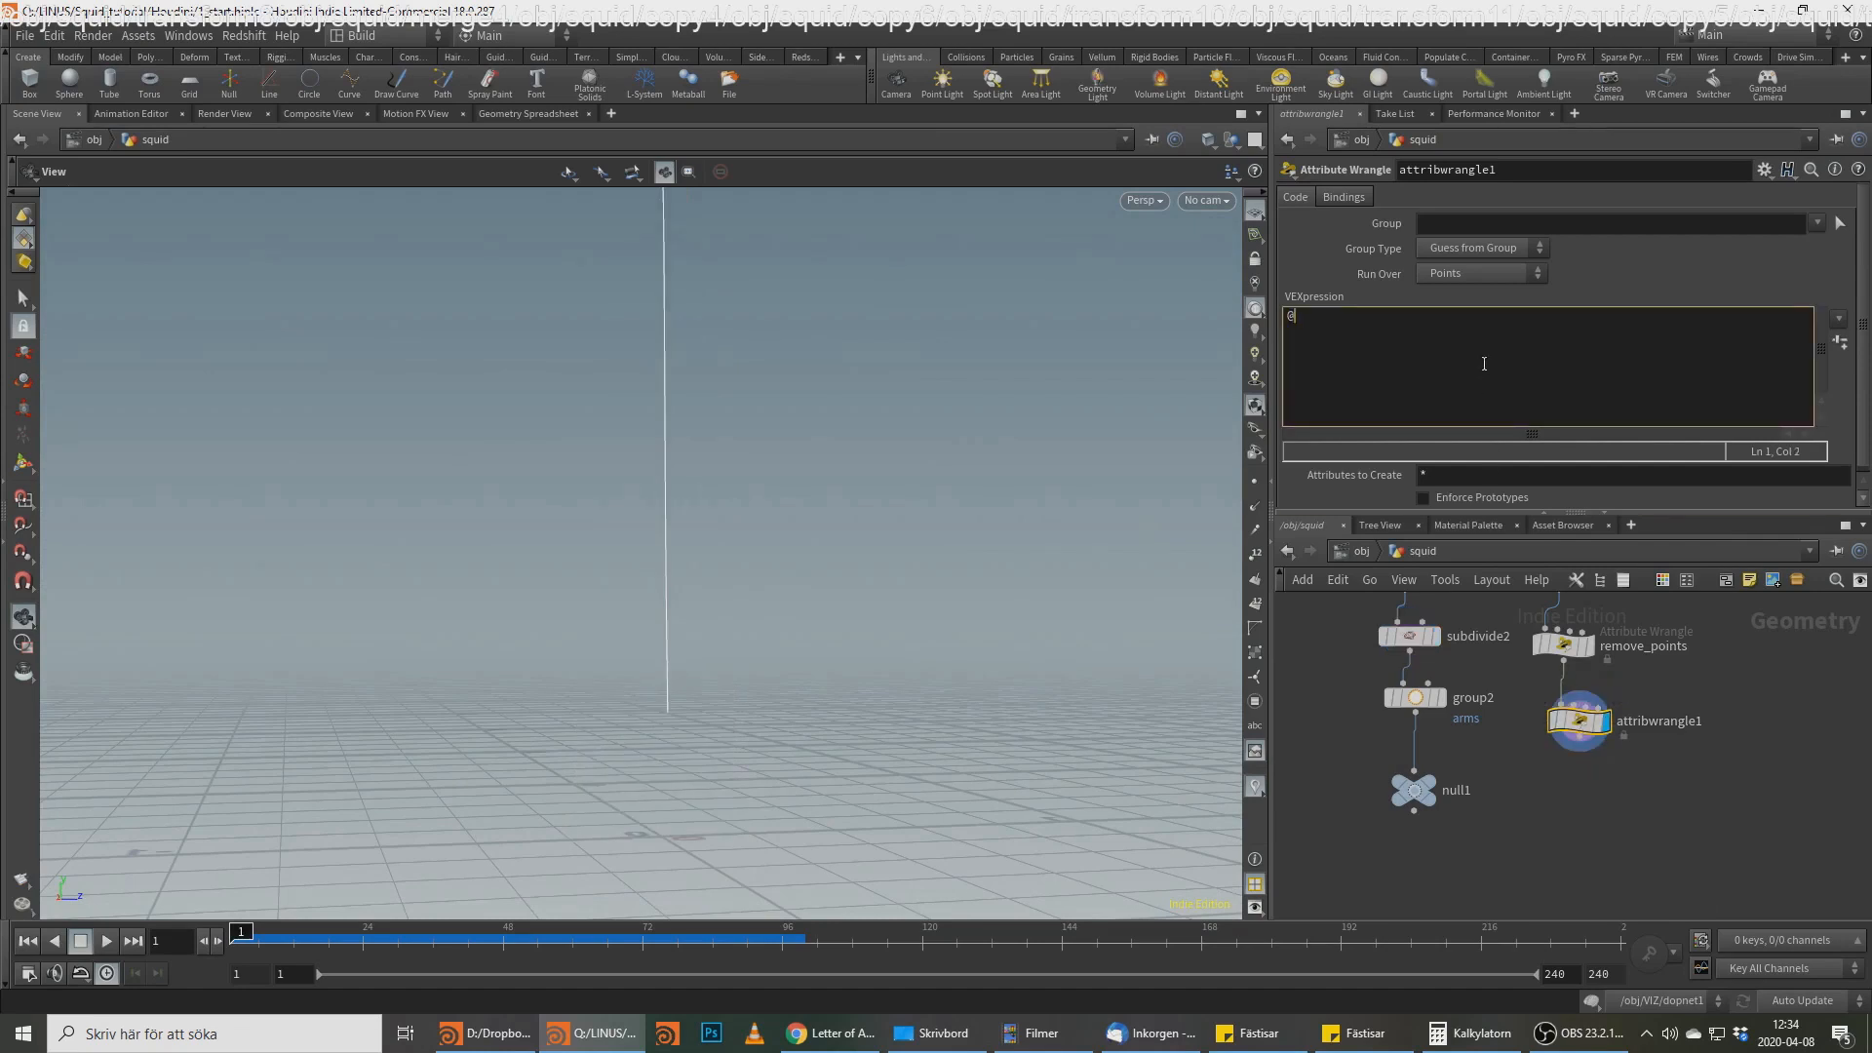
pyautogui.write('pscale =')
pyautogui.write('pow)')
pyautogui.press('Left')
pyautogui.write('(')
pyautogui.write('@psca')
pyautogui.press('BackSpace')
pyautogui.write('al')
pyautogui.write('+(rand')
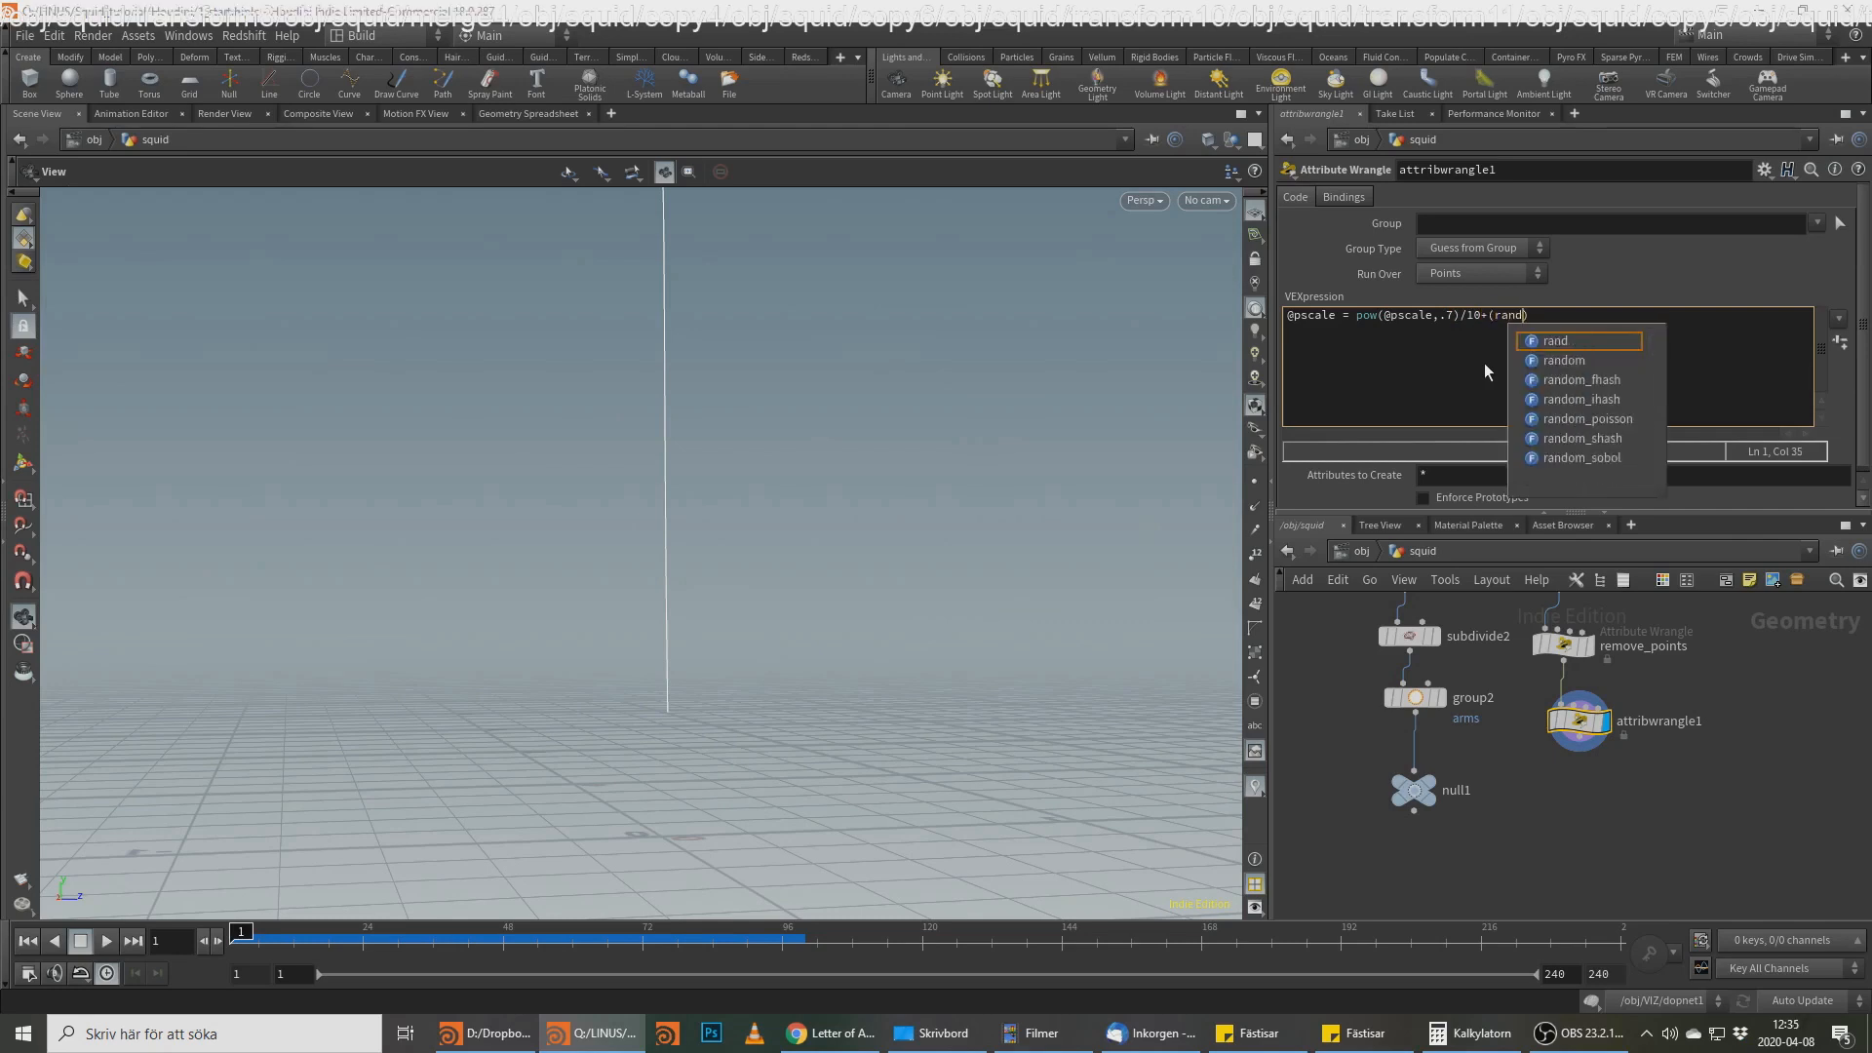
pyautogui.write('(')
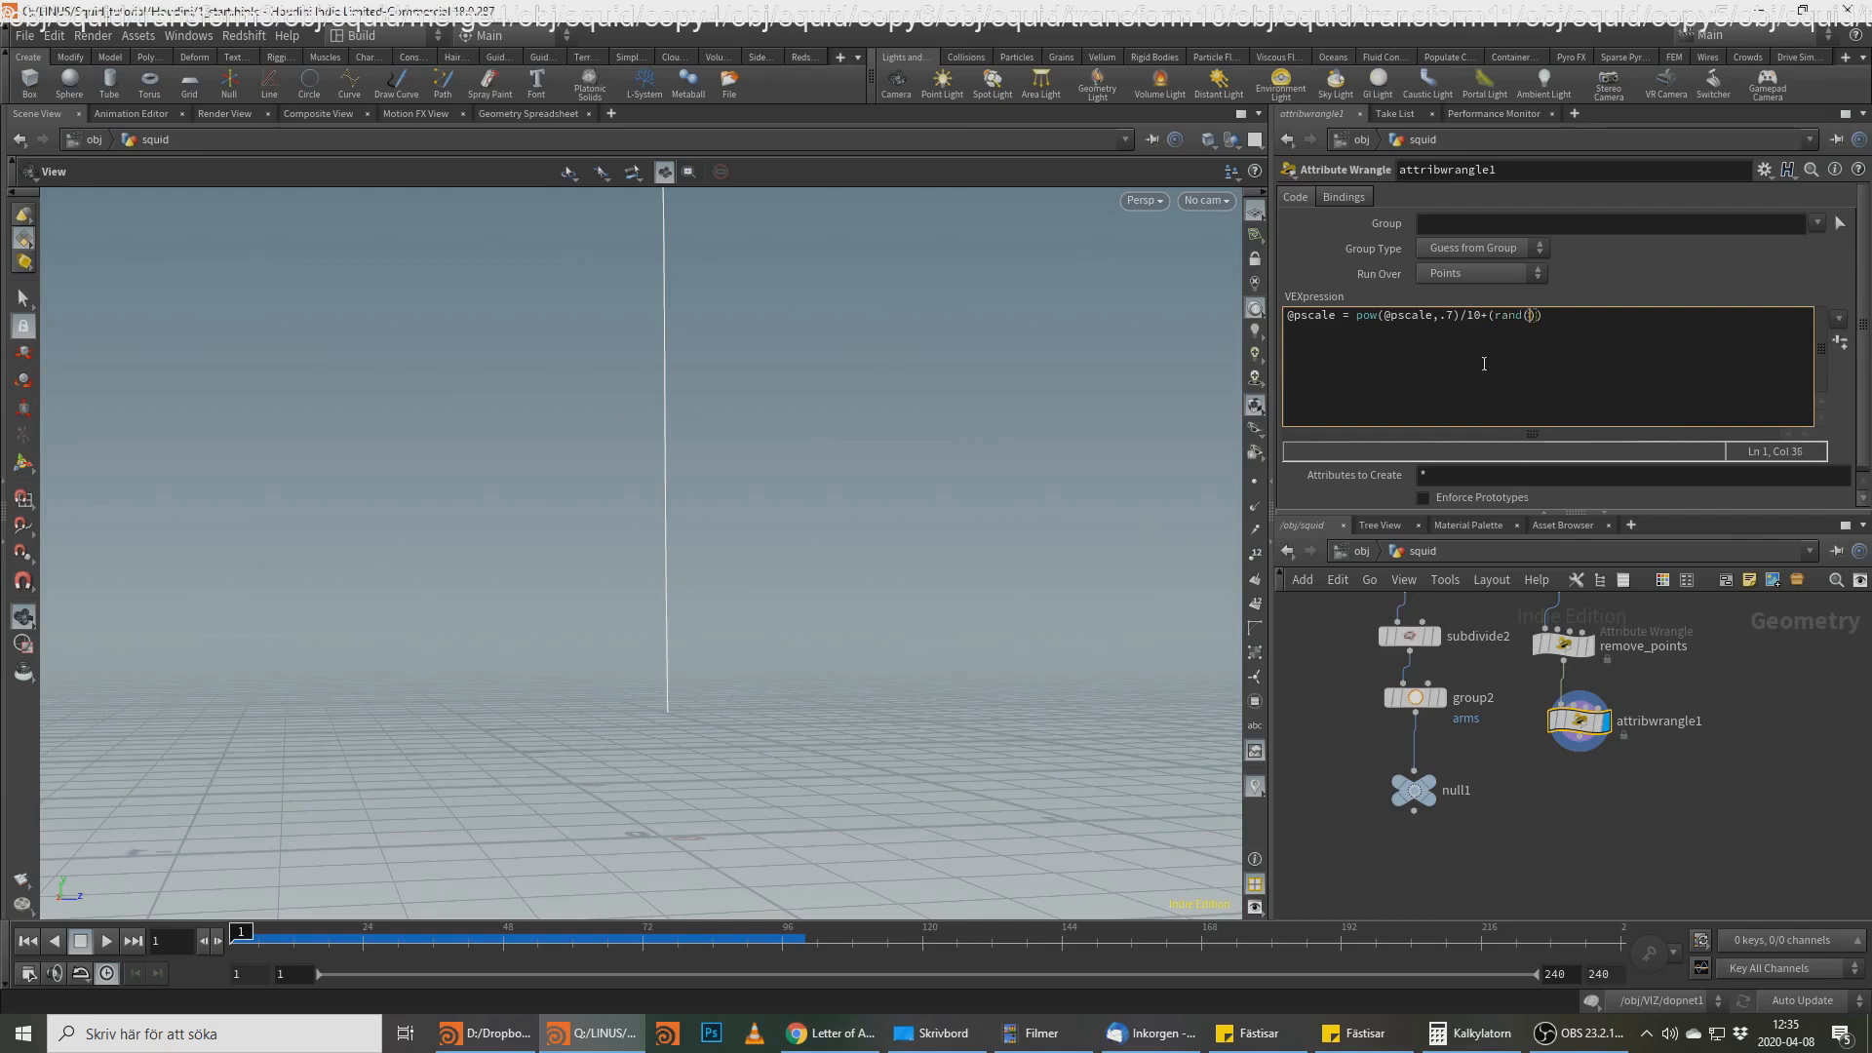
pyautogui.write('@ptnum)+.5)/200;')
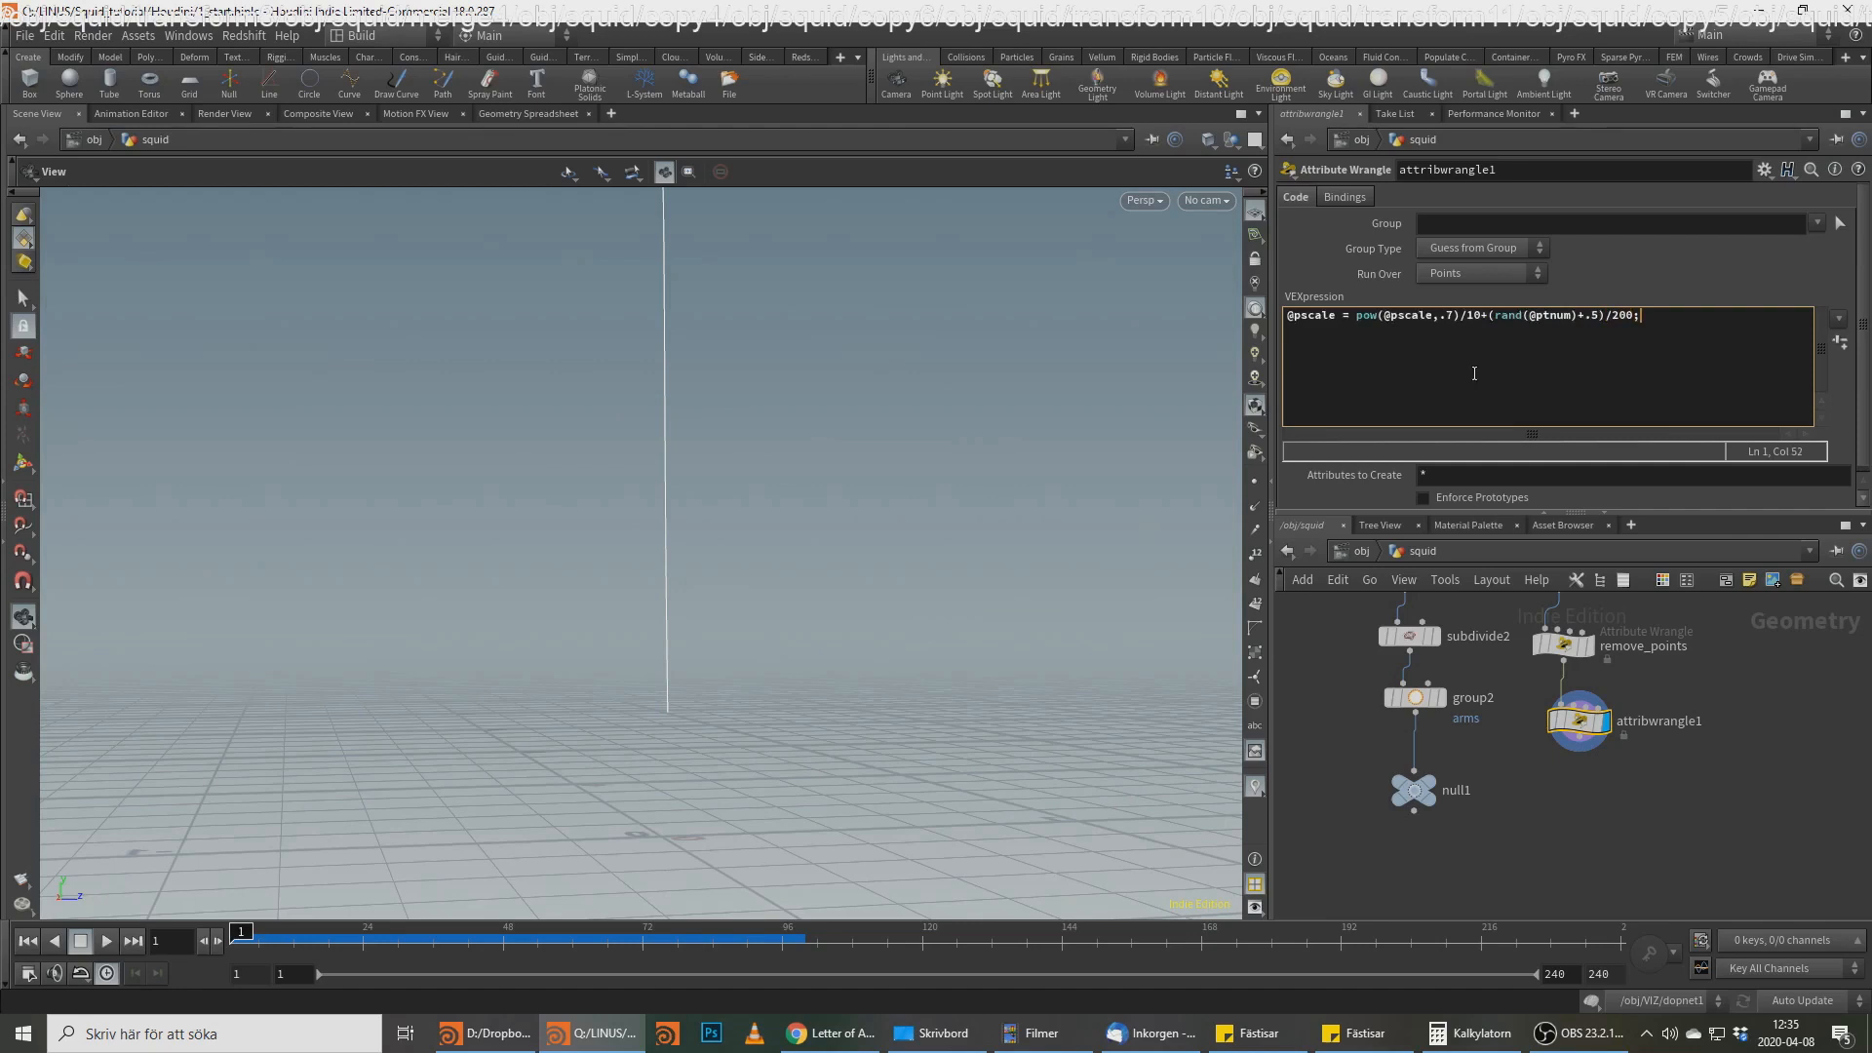
pyautogui.hotkey('alt', 'Tab')
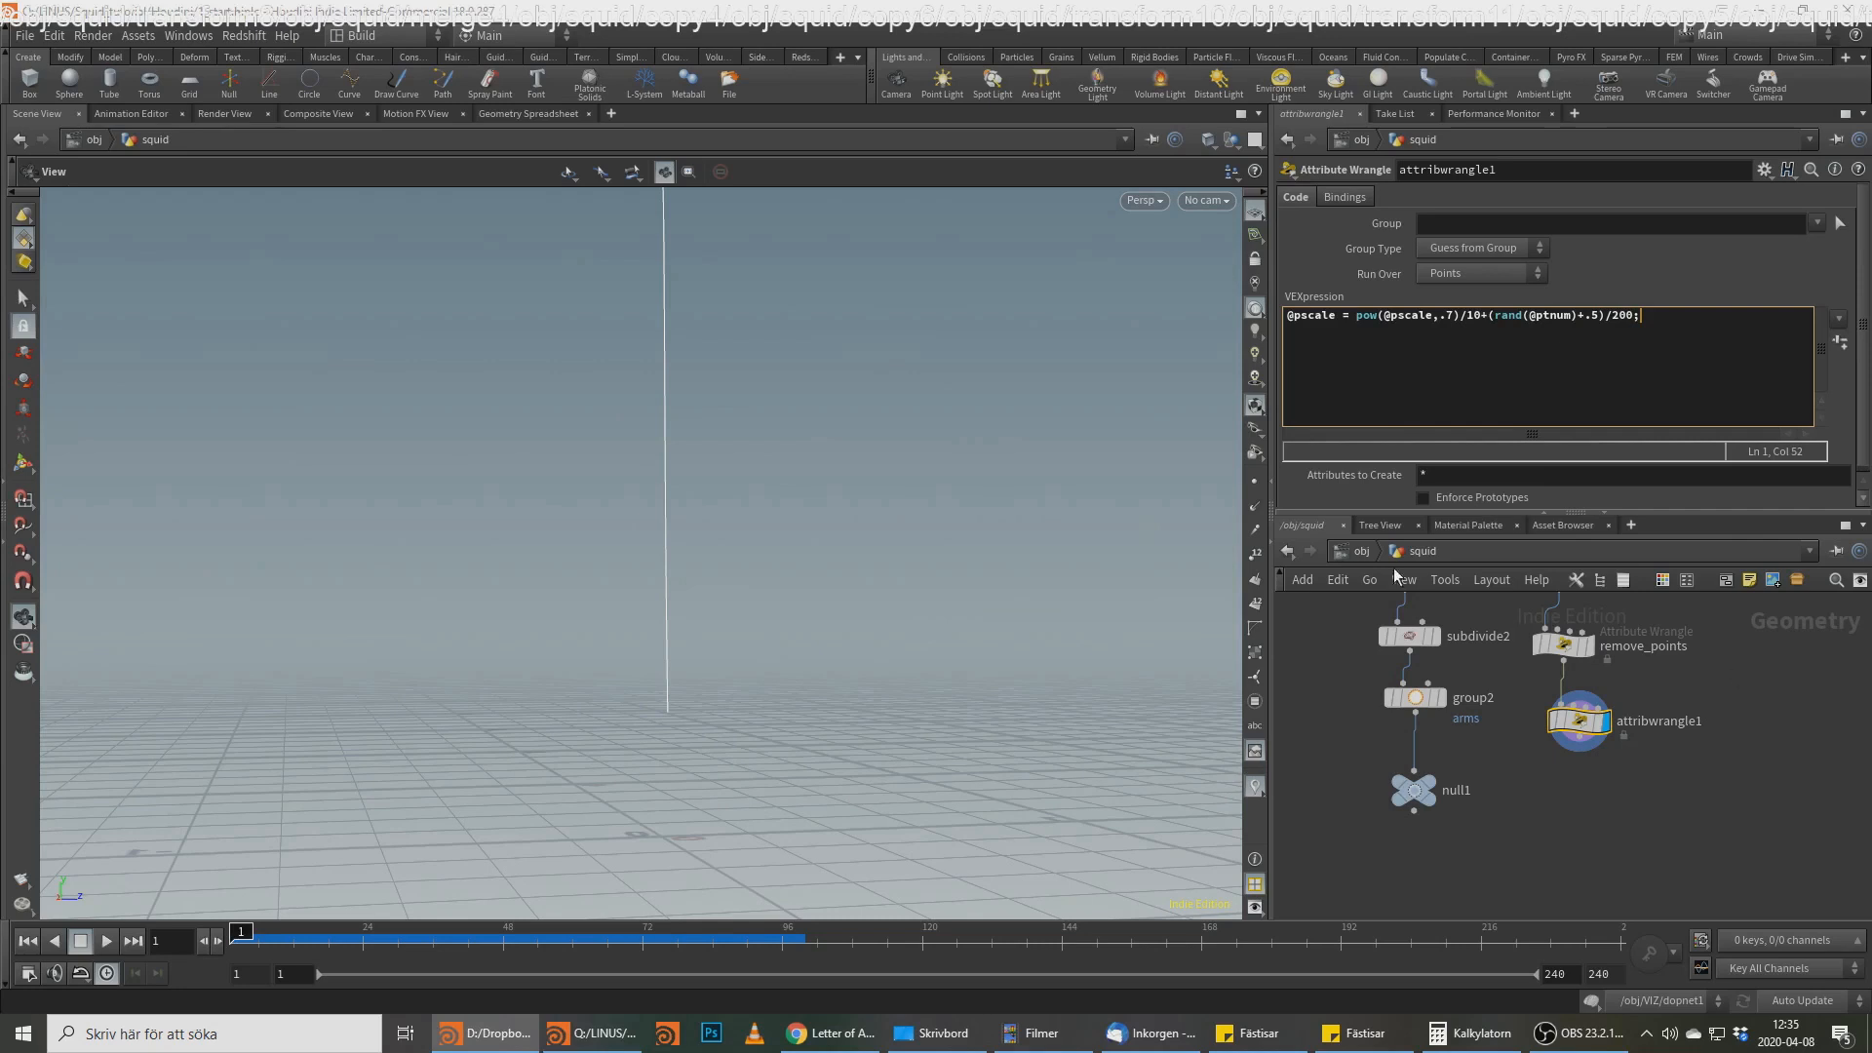
# Step: Add an Add node below the pscale wrangle, enable Delete Geometry But Keep the Points, and display it
pyautogui.press('Tab')
pyautogui.write('add')
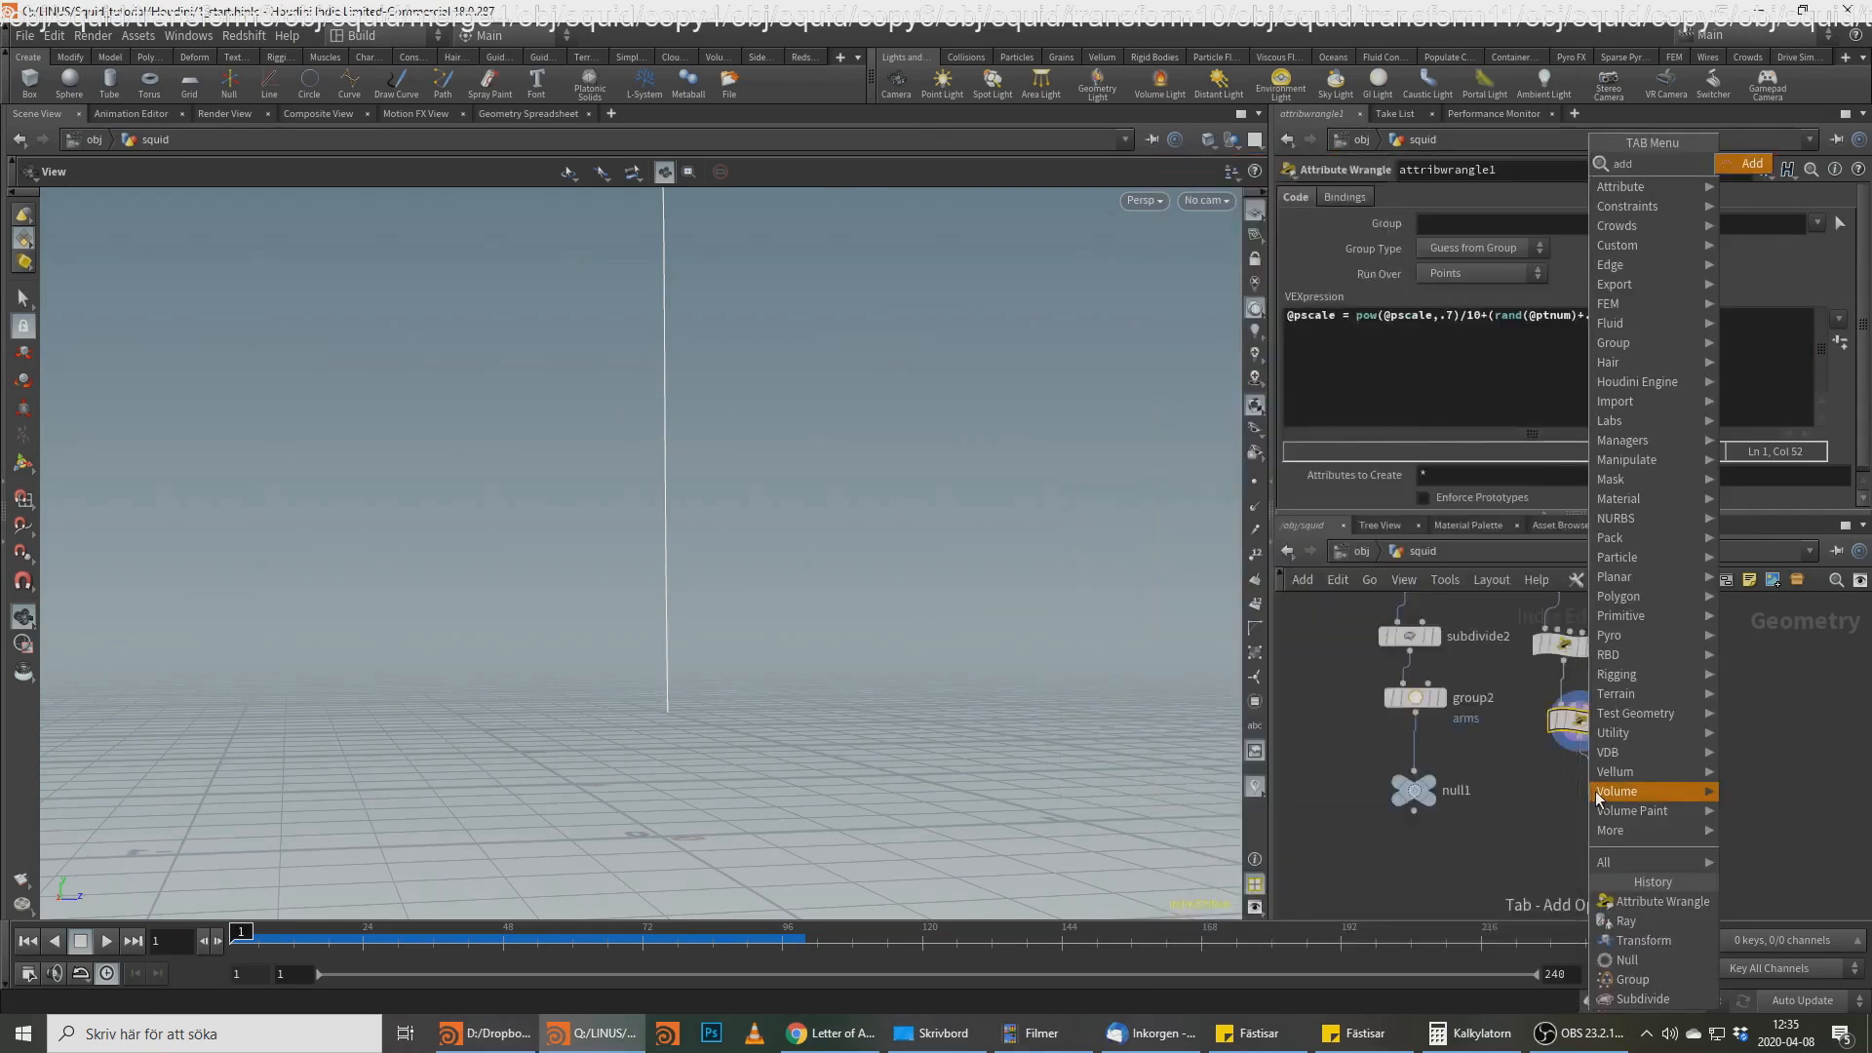
pyautogui.press('Return')
pyautogui.click(1590, 795)
pyautogui.click(1443, 226)
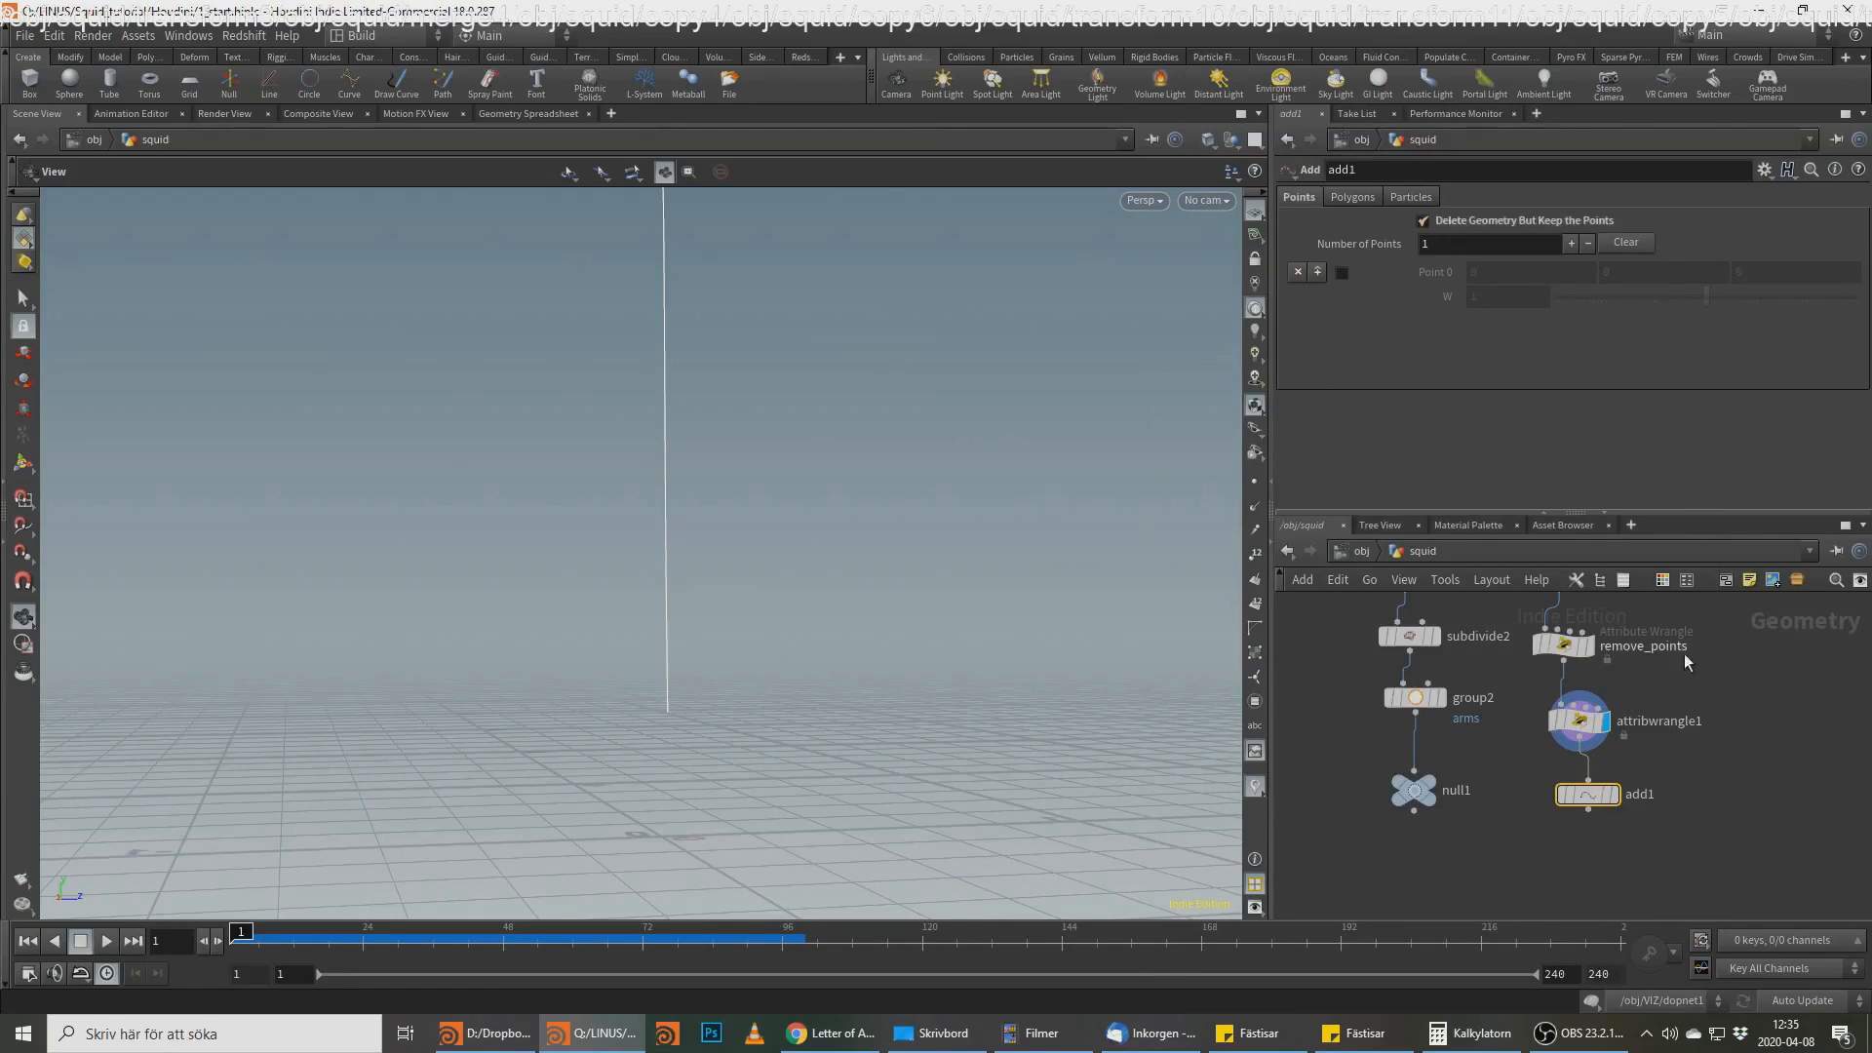
pyautogui.click(1617, 795)
pyautogui.moveTo(1682, 784); pyautogui.dragTo(1681, 736, button='middle')
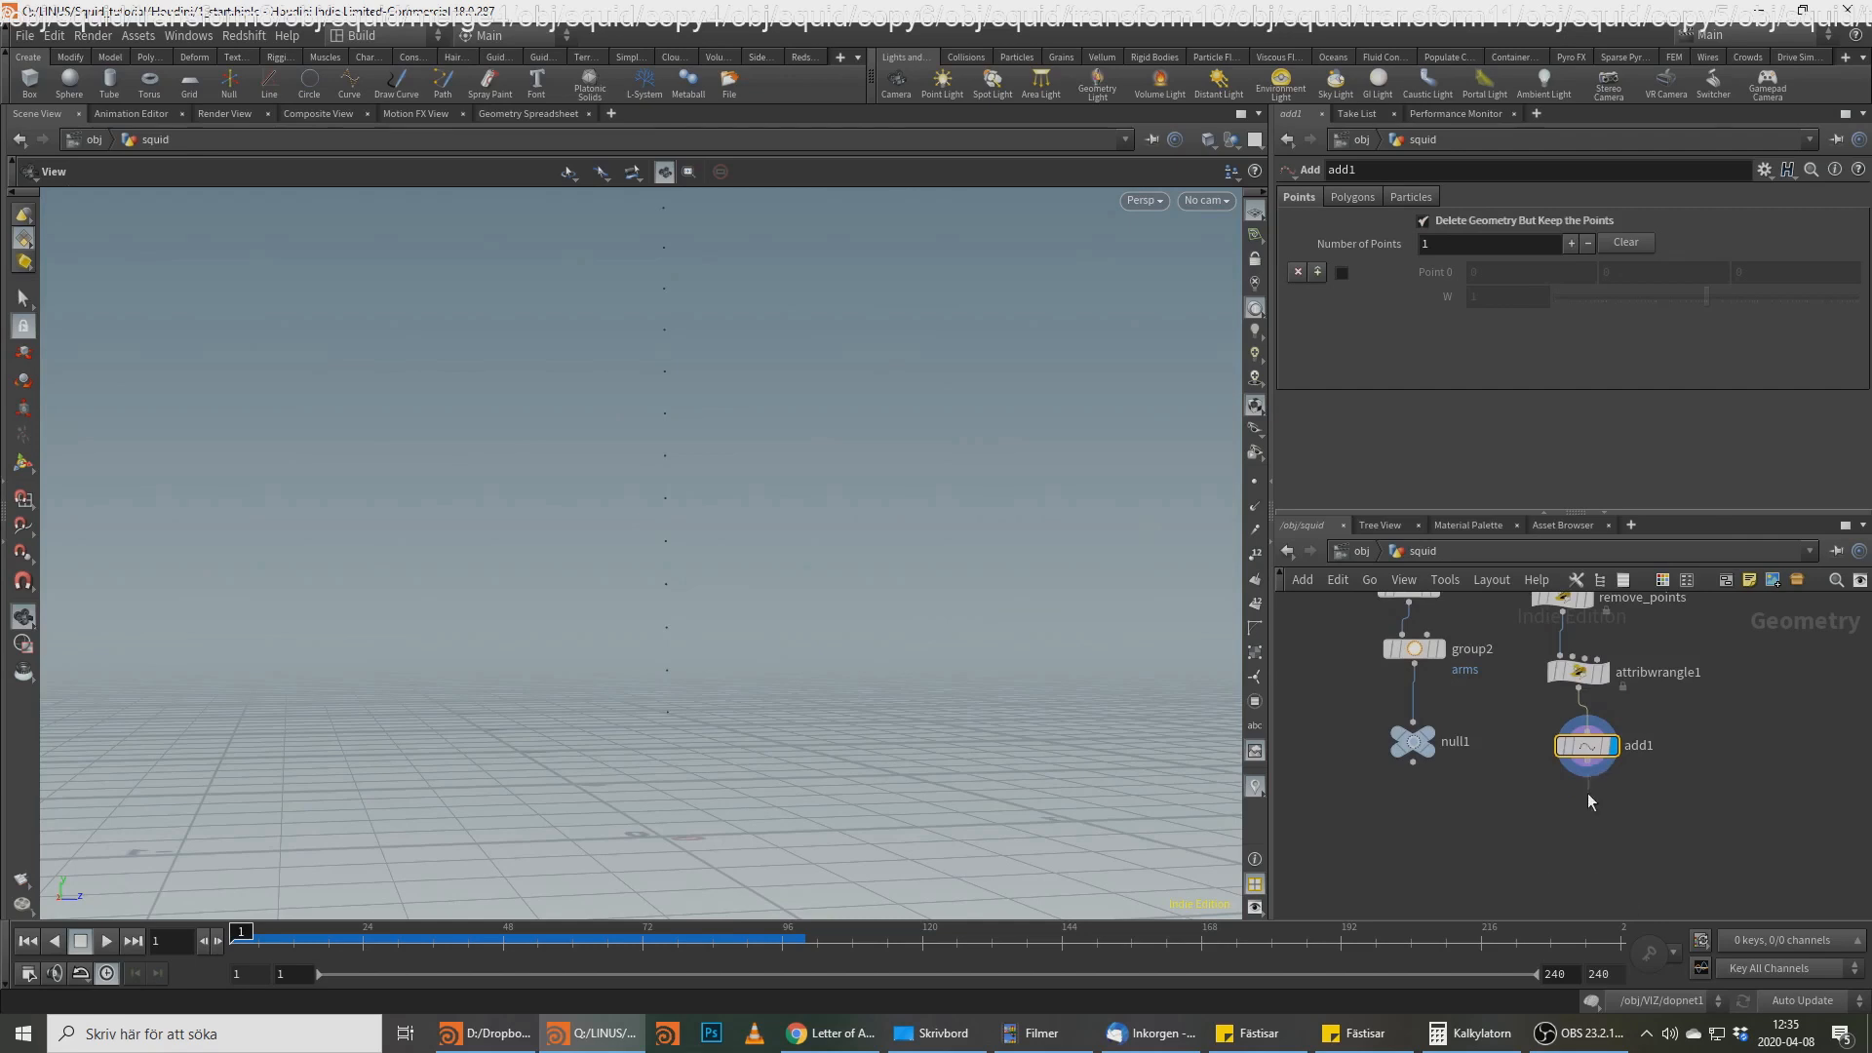
# Step: Add a Point Jitter node below add1, set its Scale to 0.007, and display it
pyautogui.press('Tab')
pyautogui.write('point j')
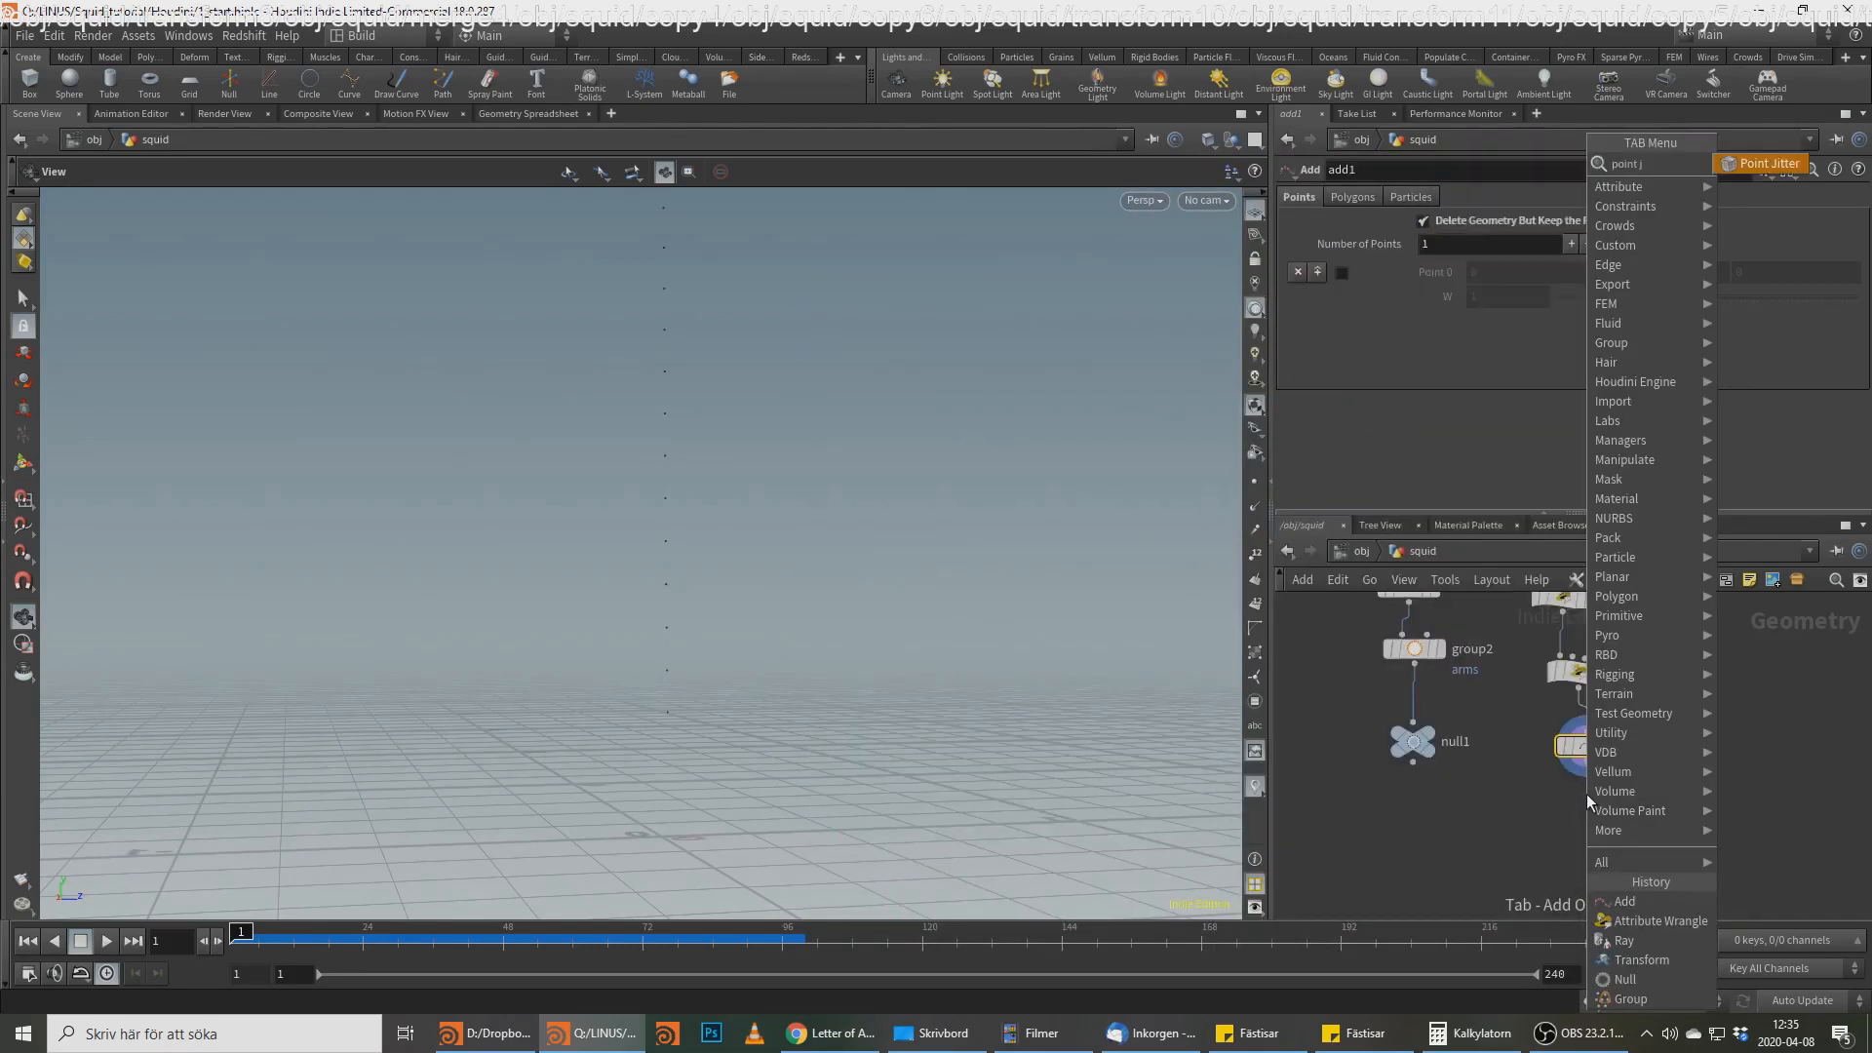
pyautogui.press('Return')
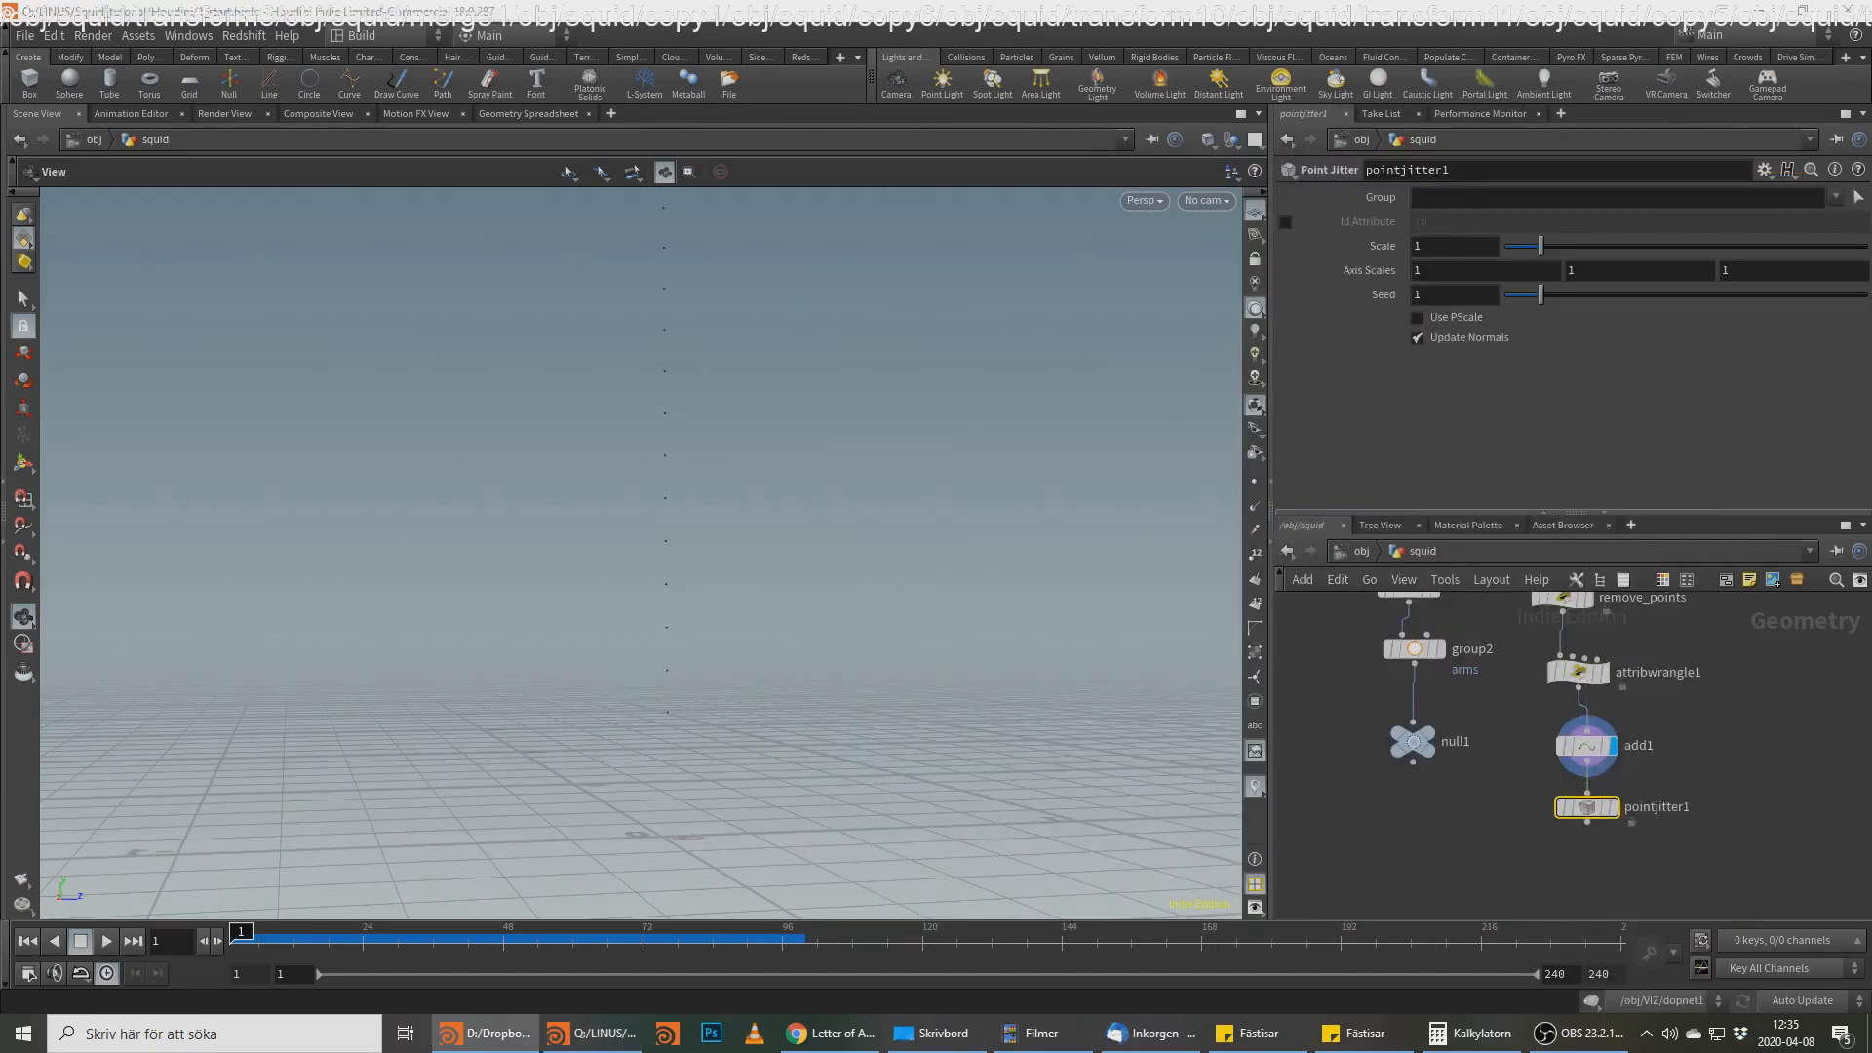
pyautogui.moveTo(1428, 246); pyautogui.dragTo(1397, 227)
pyautogui.write('0')
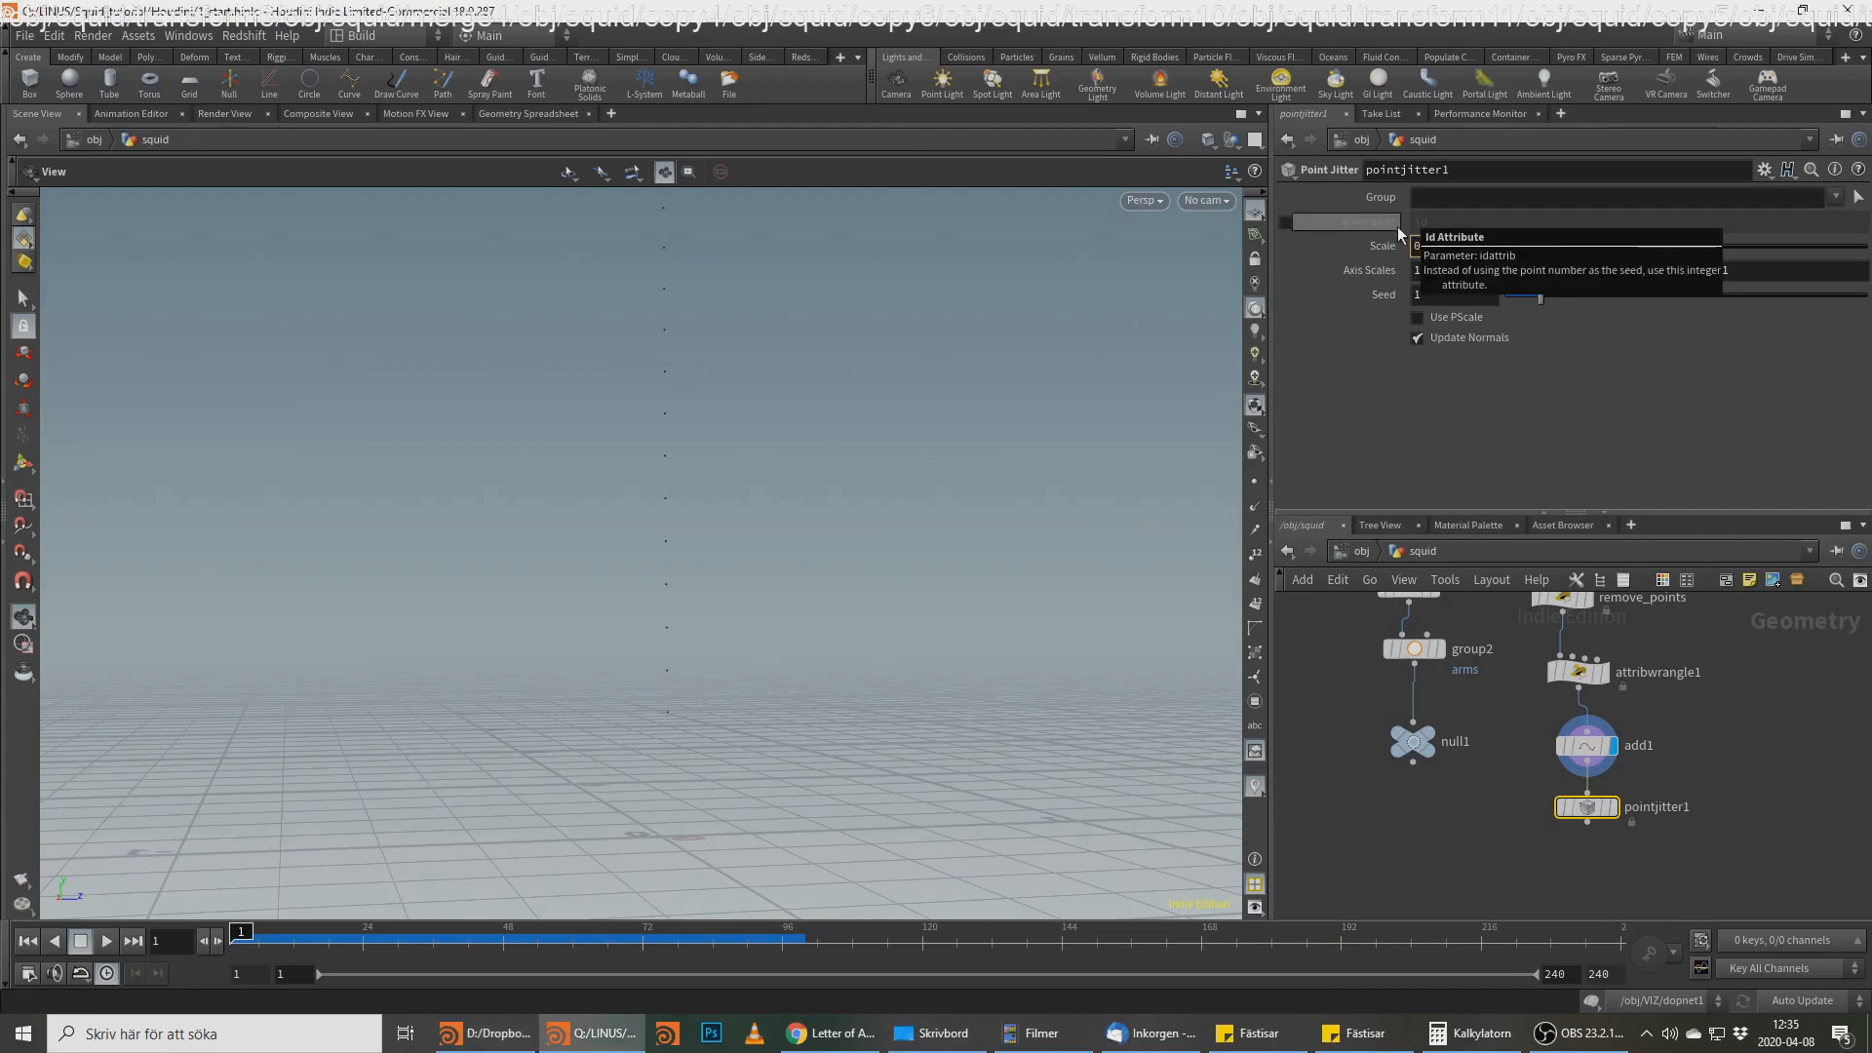
pyautogui.write('.0007')
pyautogui.press('Return')
pyautogui.click(1438, 246)
pyautogui.press('BackSpace')
pyautogui.press('Return')
pyautogui.moveTo(1739, 752); pyautogui.dragTo(1721, 703, button='middle')
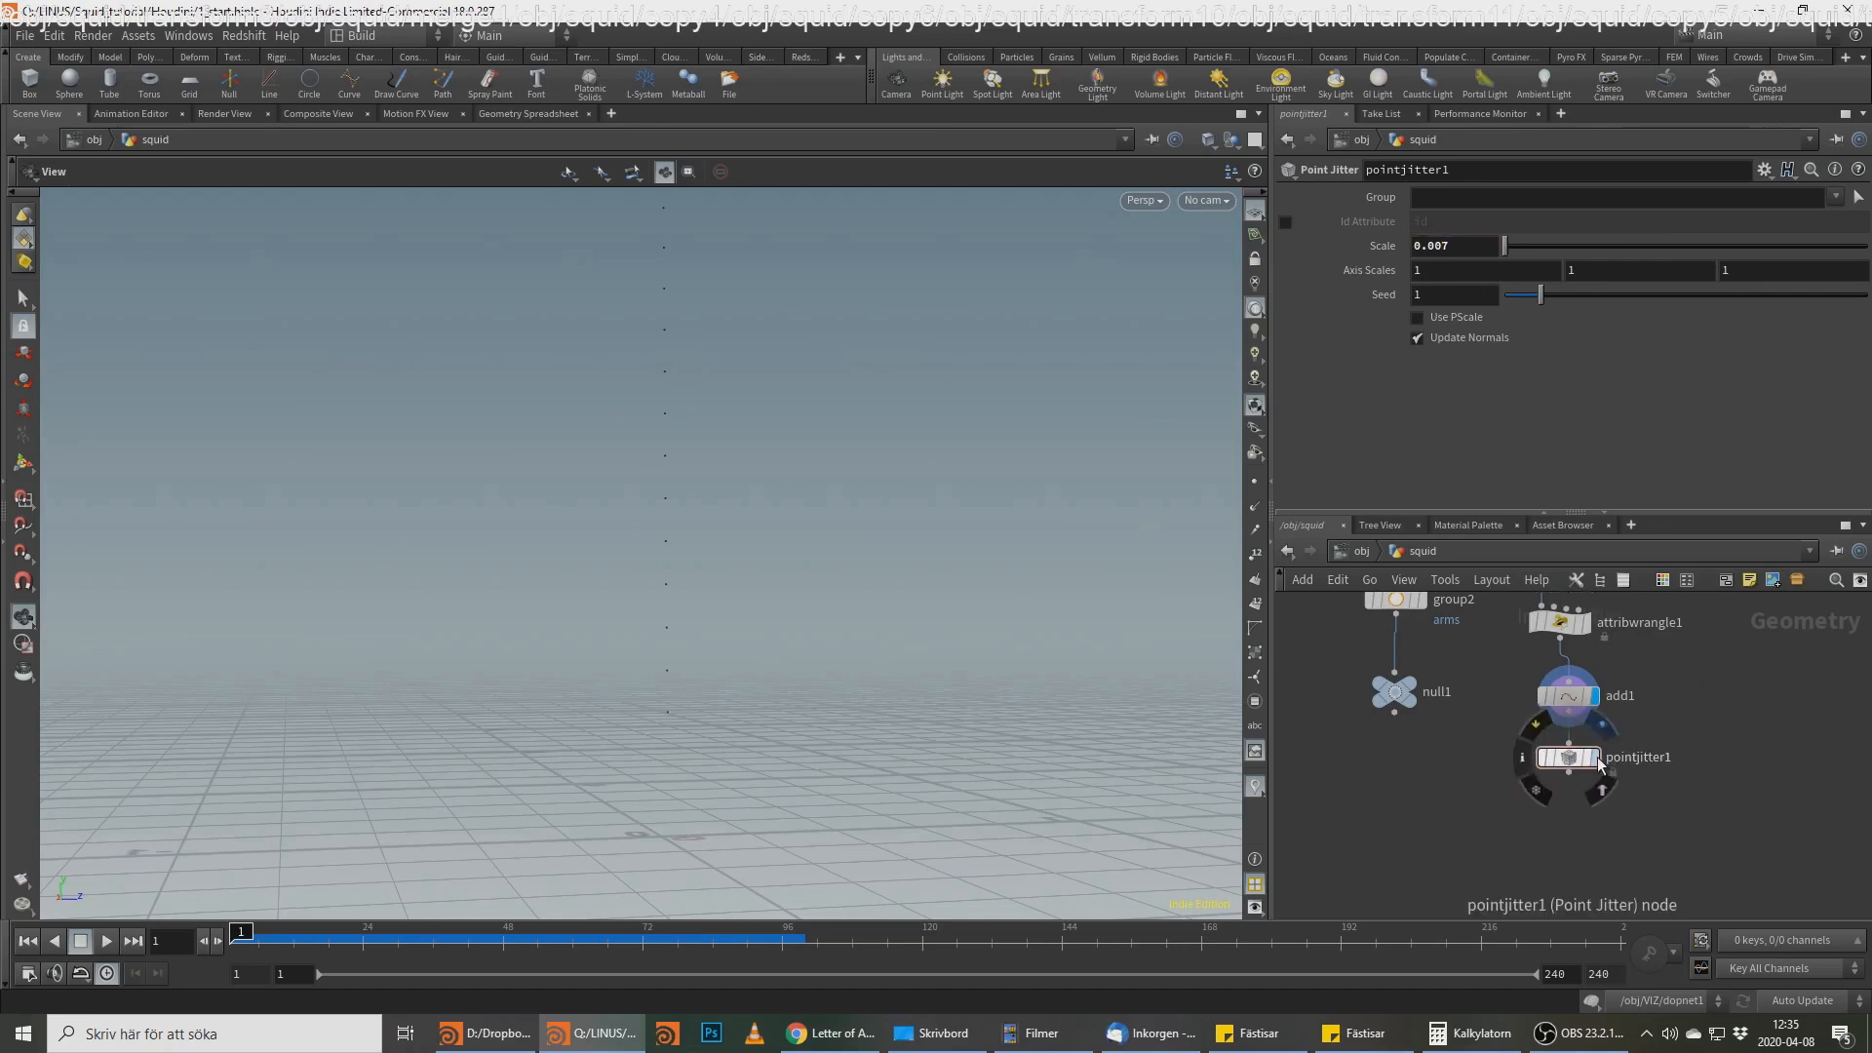
pyautogui.click(1592, 756)
# Step: Add a Copy to Points node below pointjitter1 and wire the jittered points into its target points input
pyautogui.hotkey('alt', 'Tab')
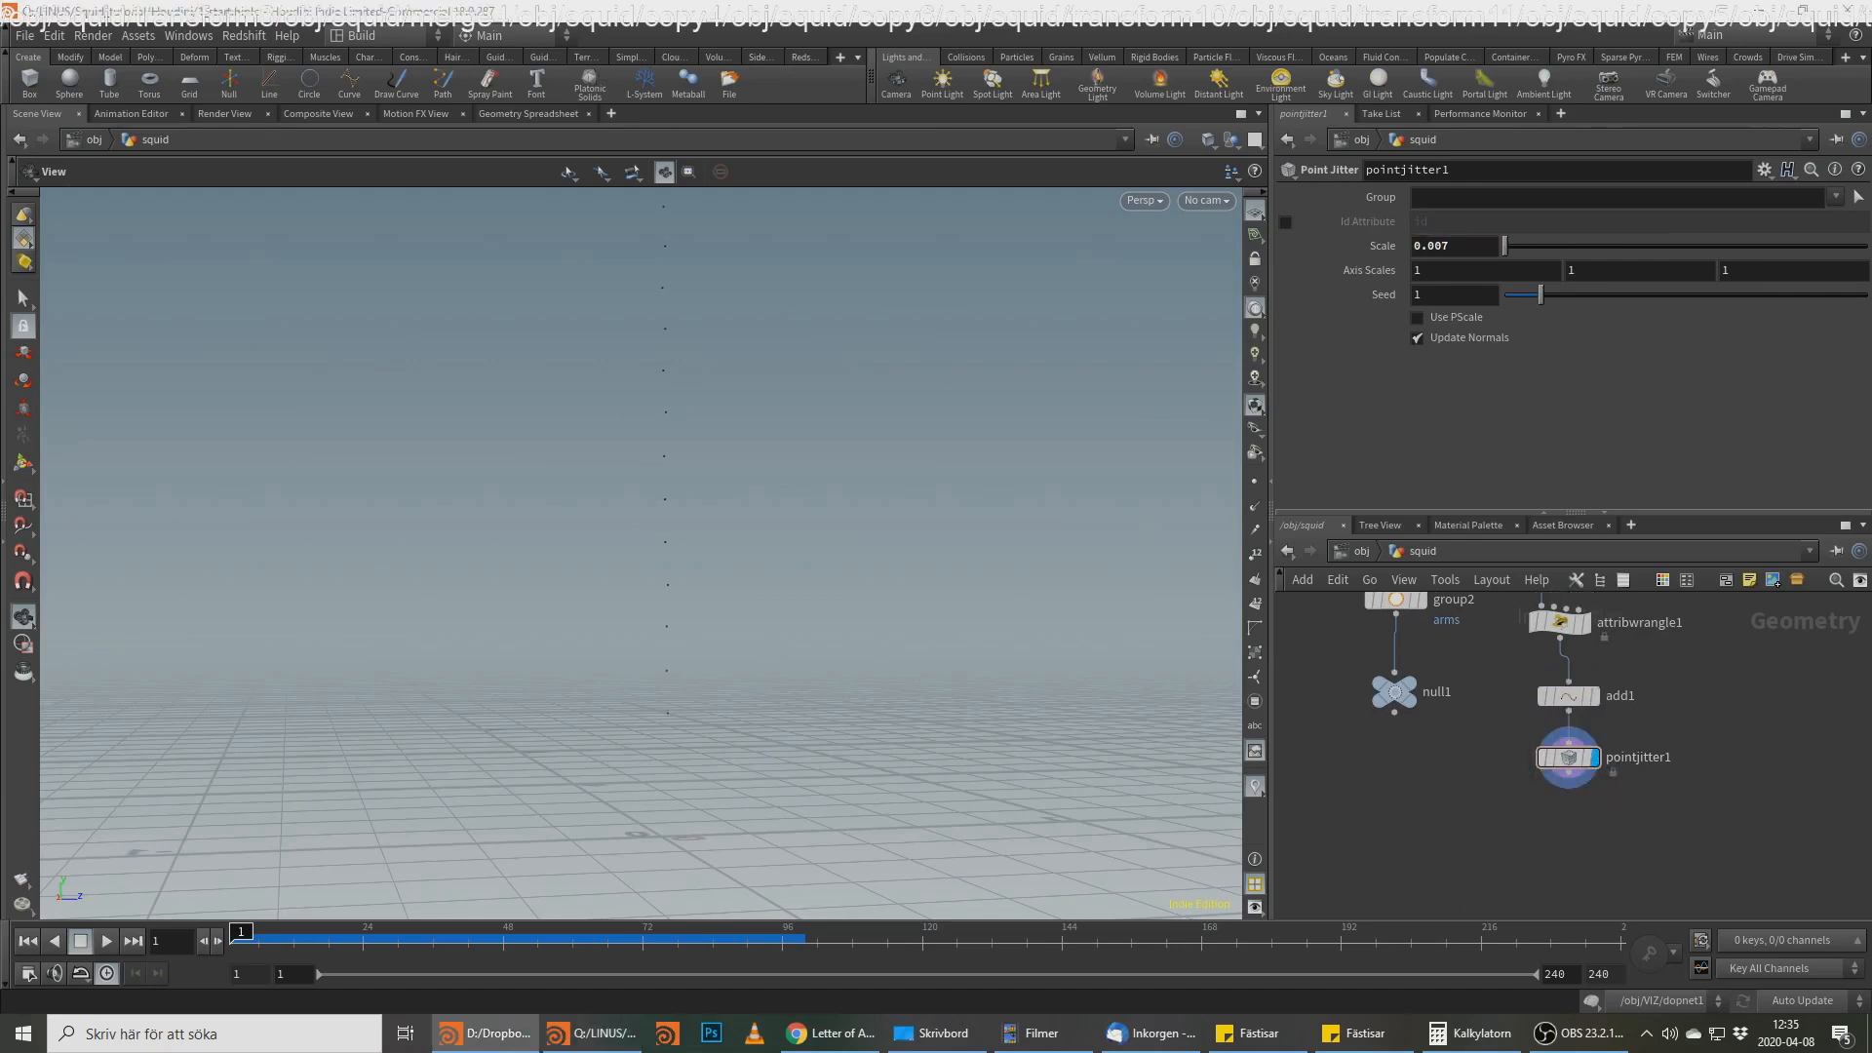
pyautogui.hotkey('alt', 'Tab')
pyautogui.press('Tab')
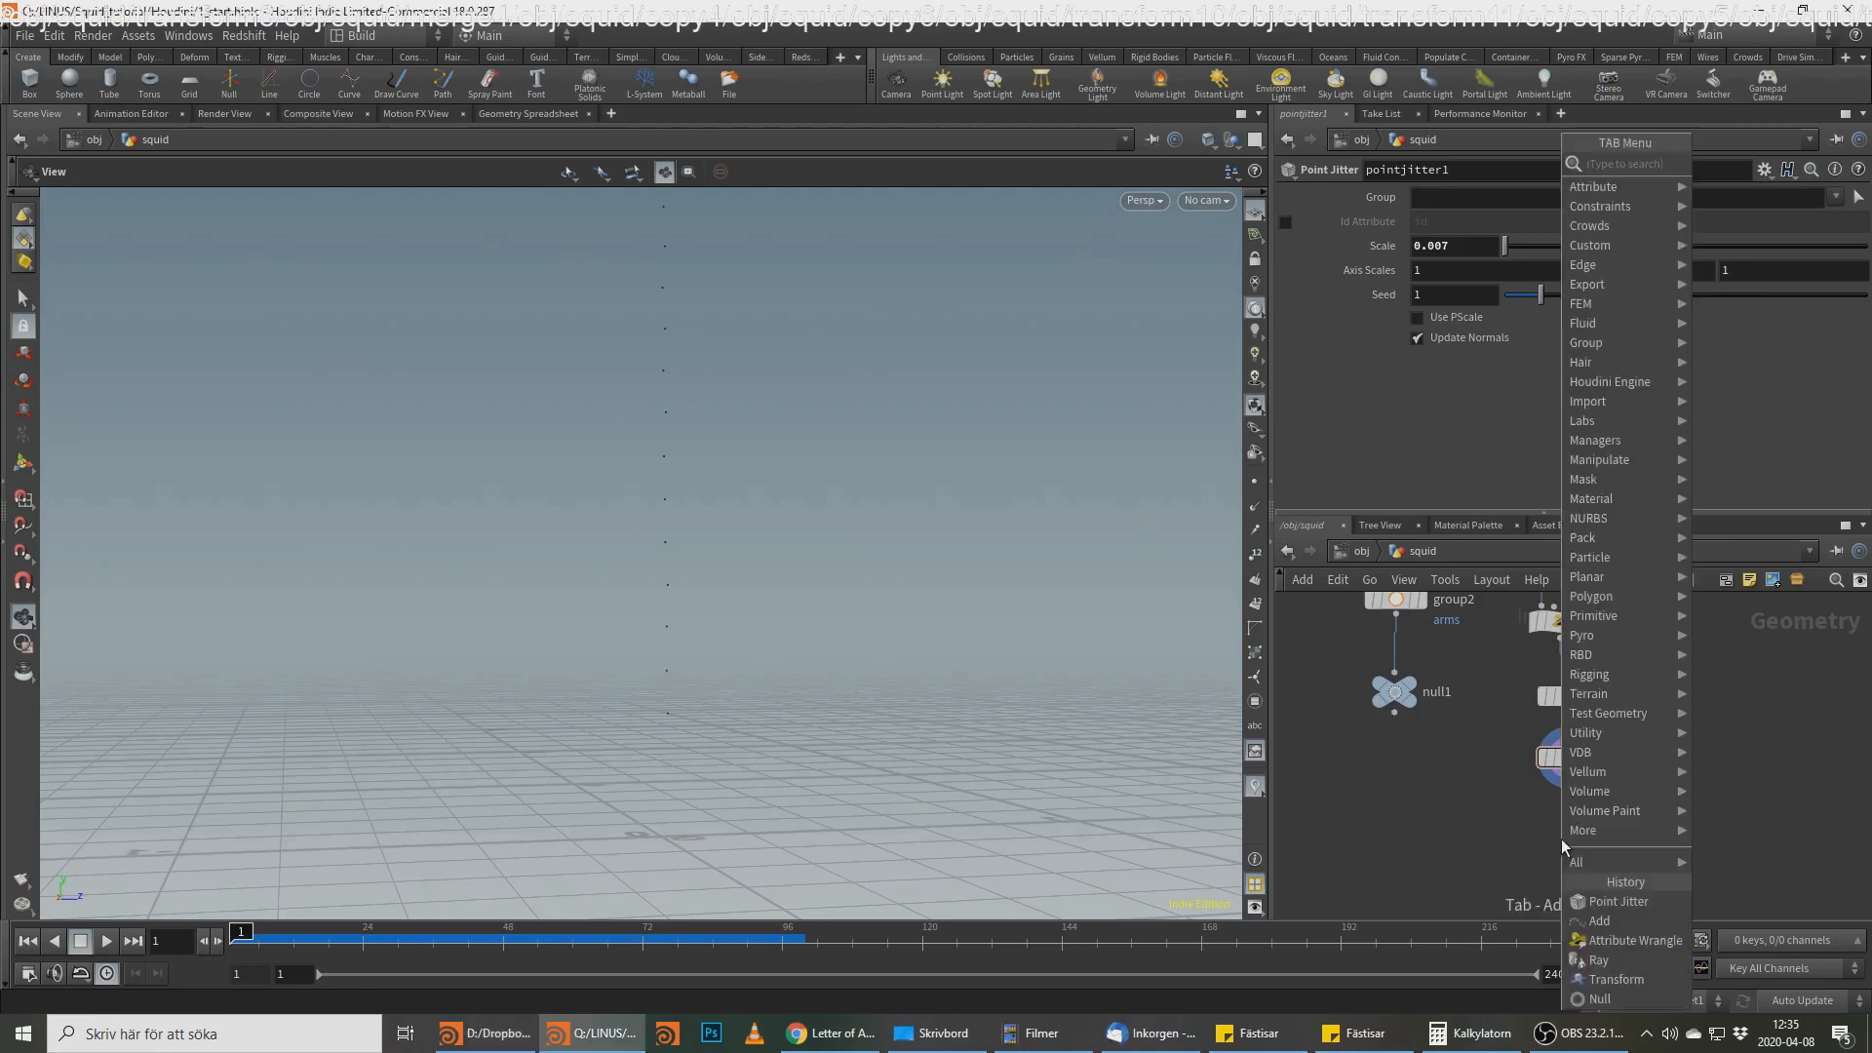
pyautogui.write('copy')
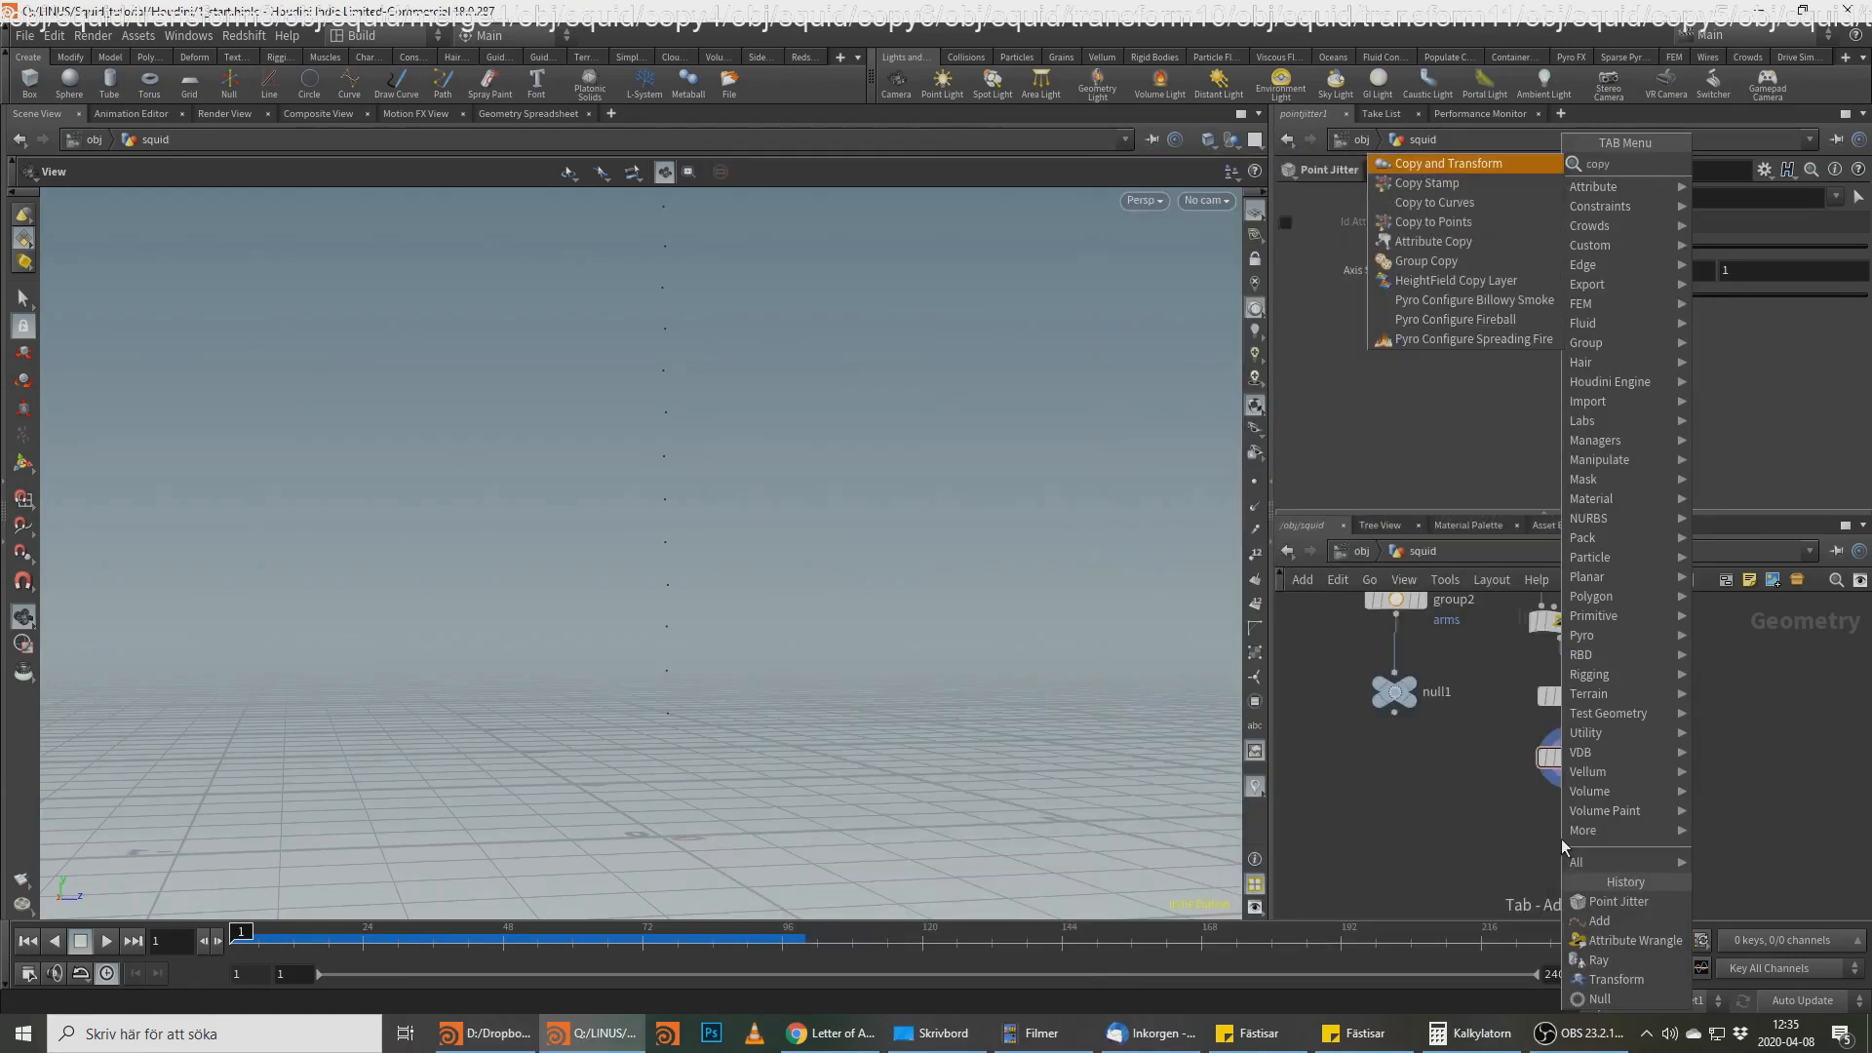
pyautogui.press('Down')
pyautogui.press('Down')
pyautogui.press('Up')
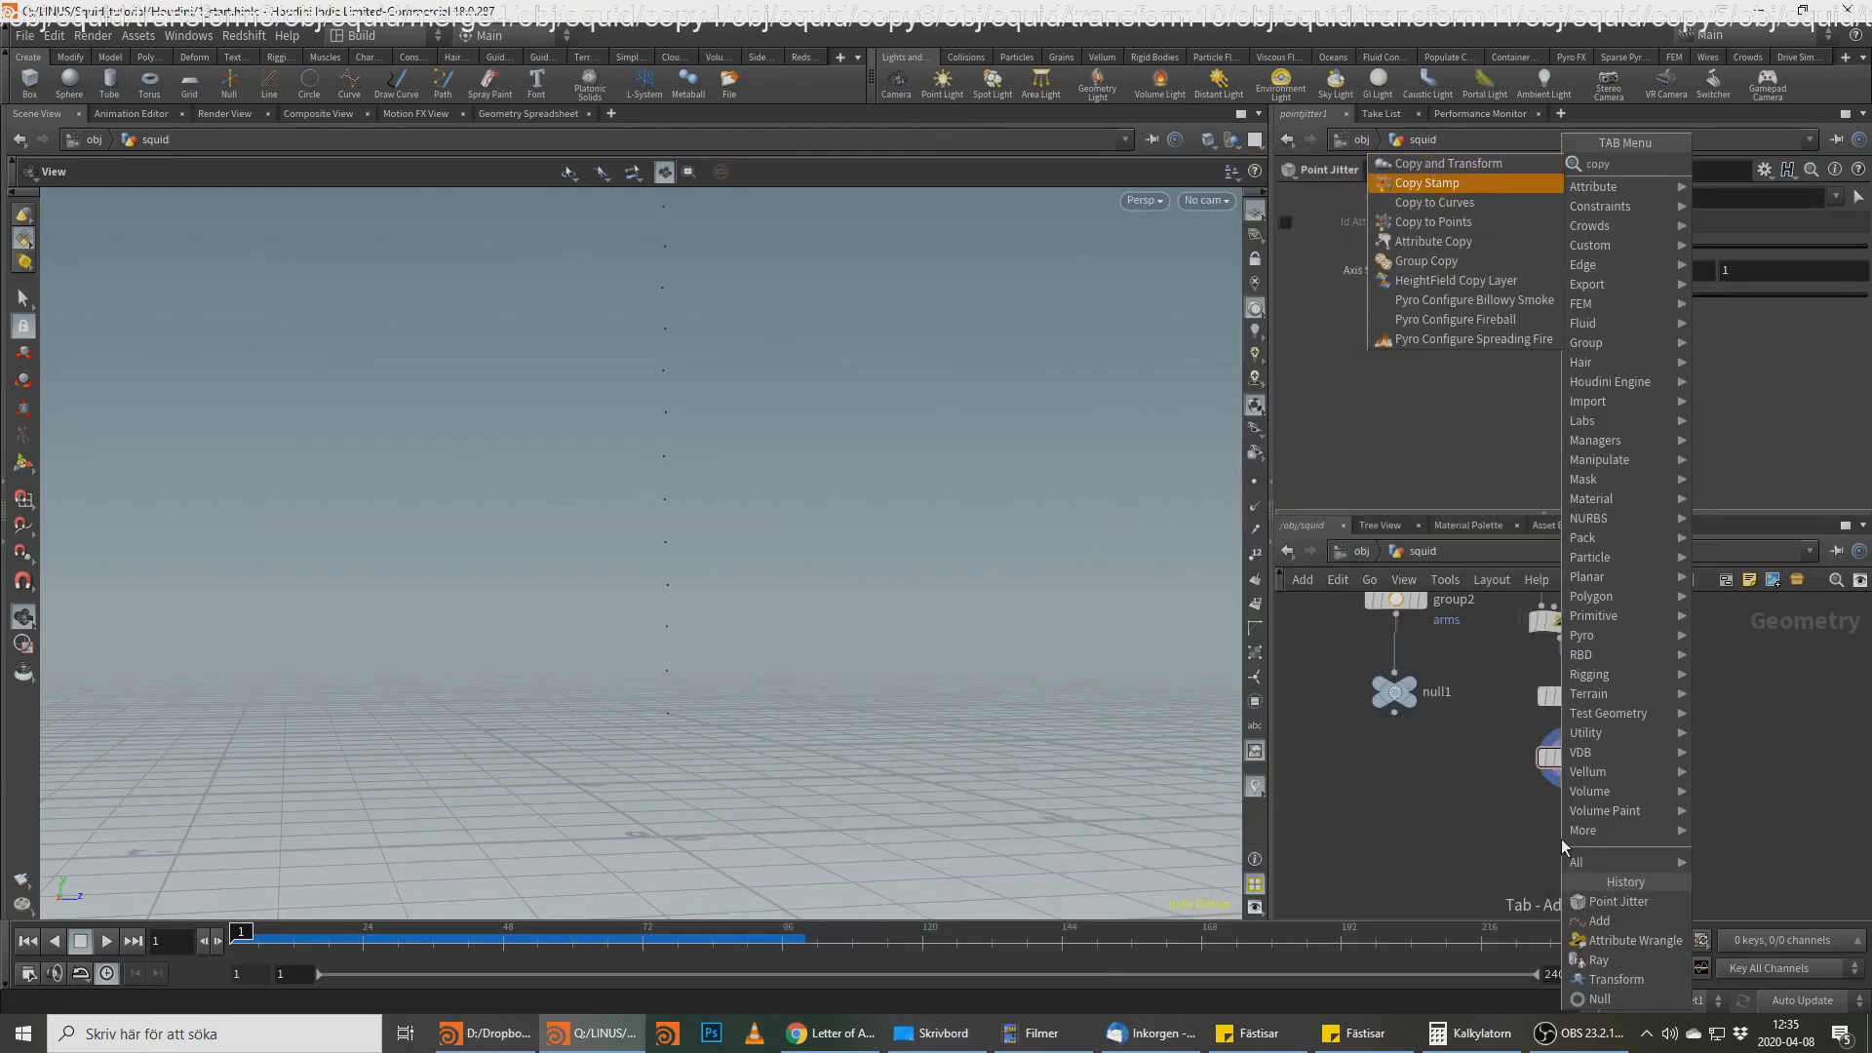
pyautogui.write('to')
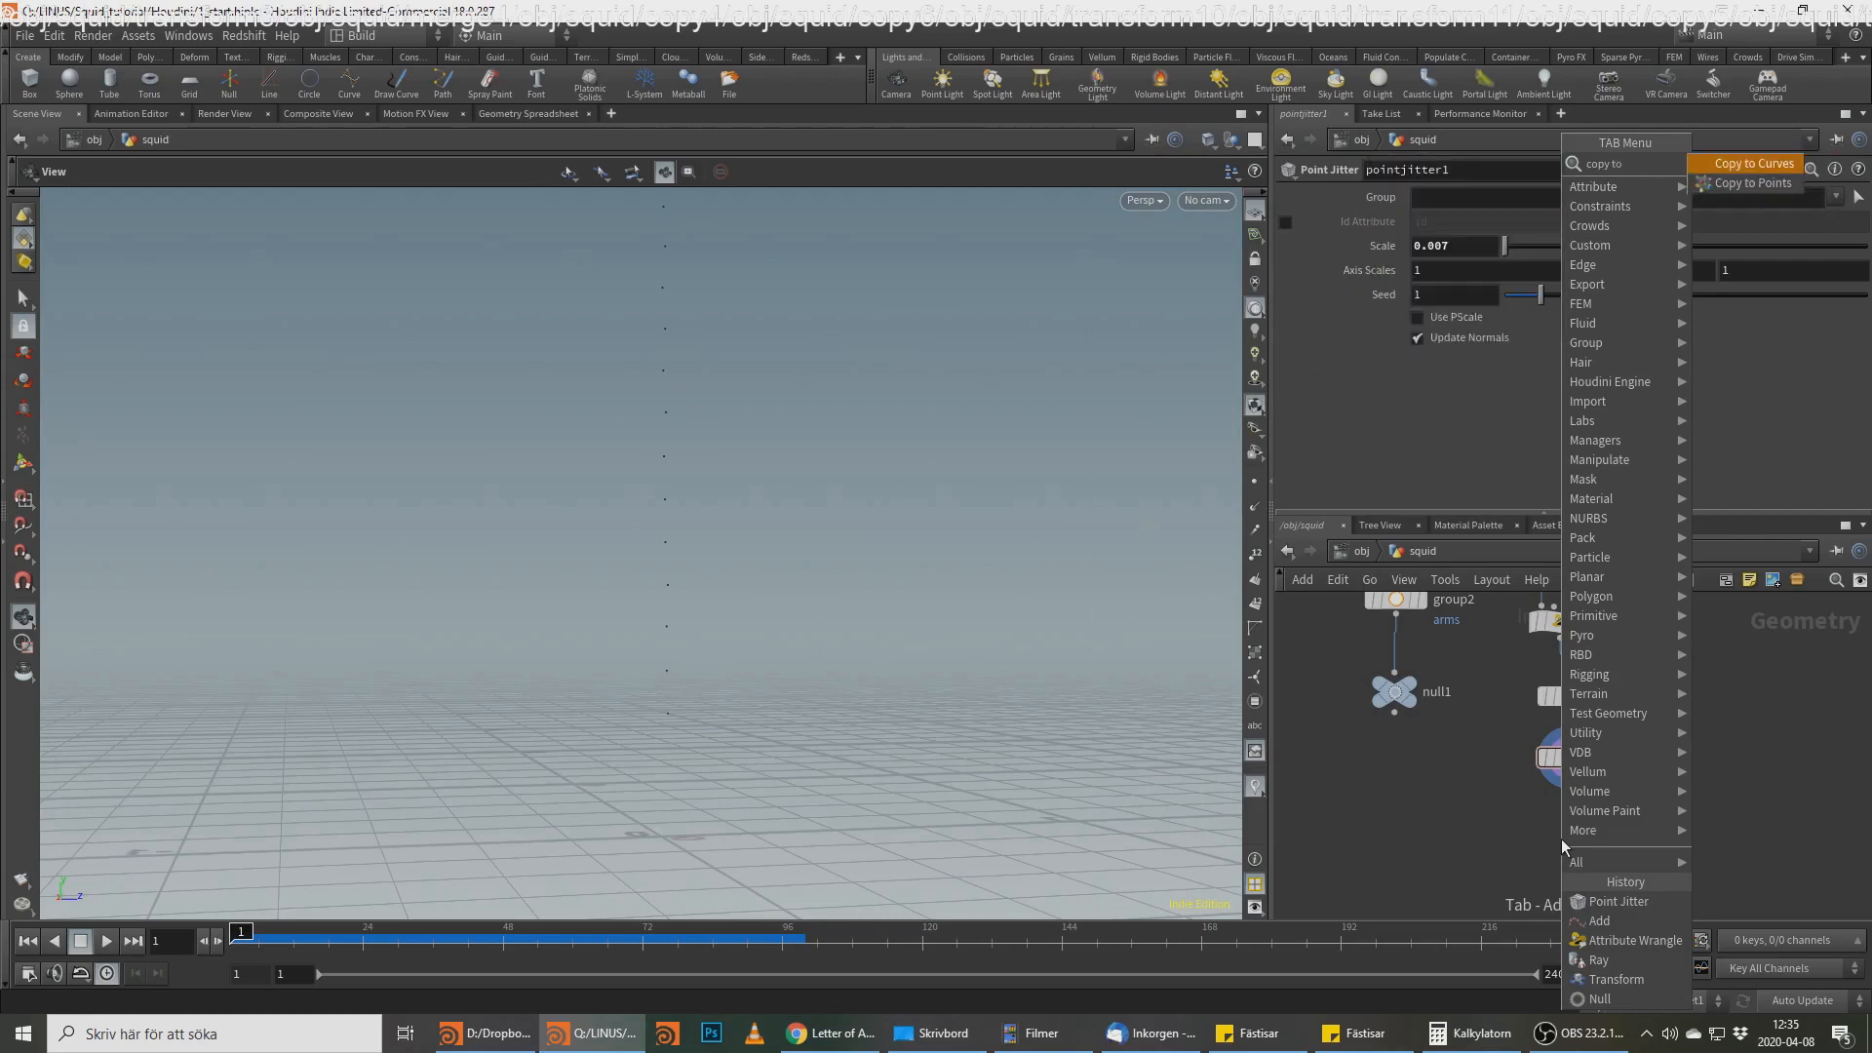
pyautogui.press('Return')
pyautogui.click(1561, 846)
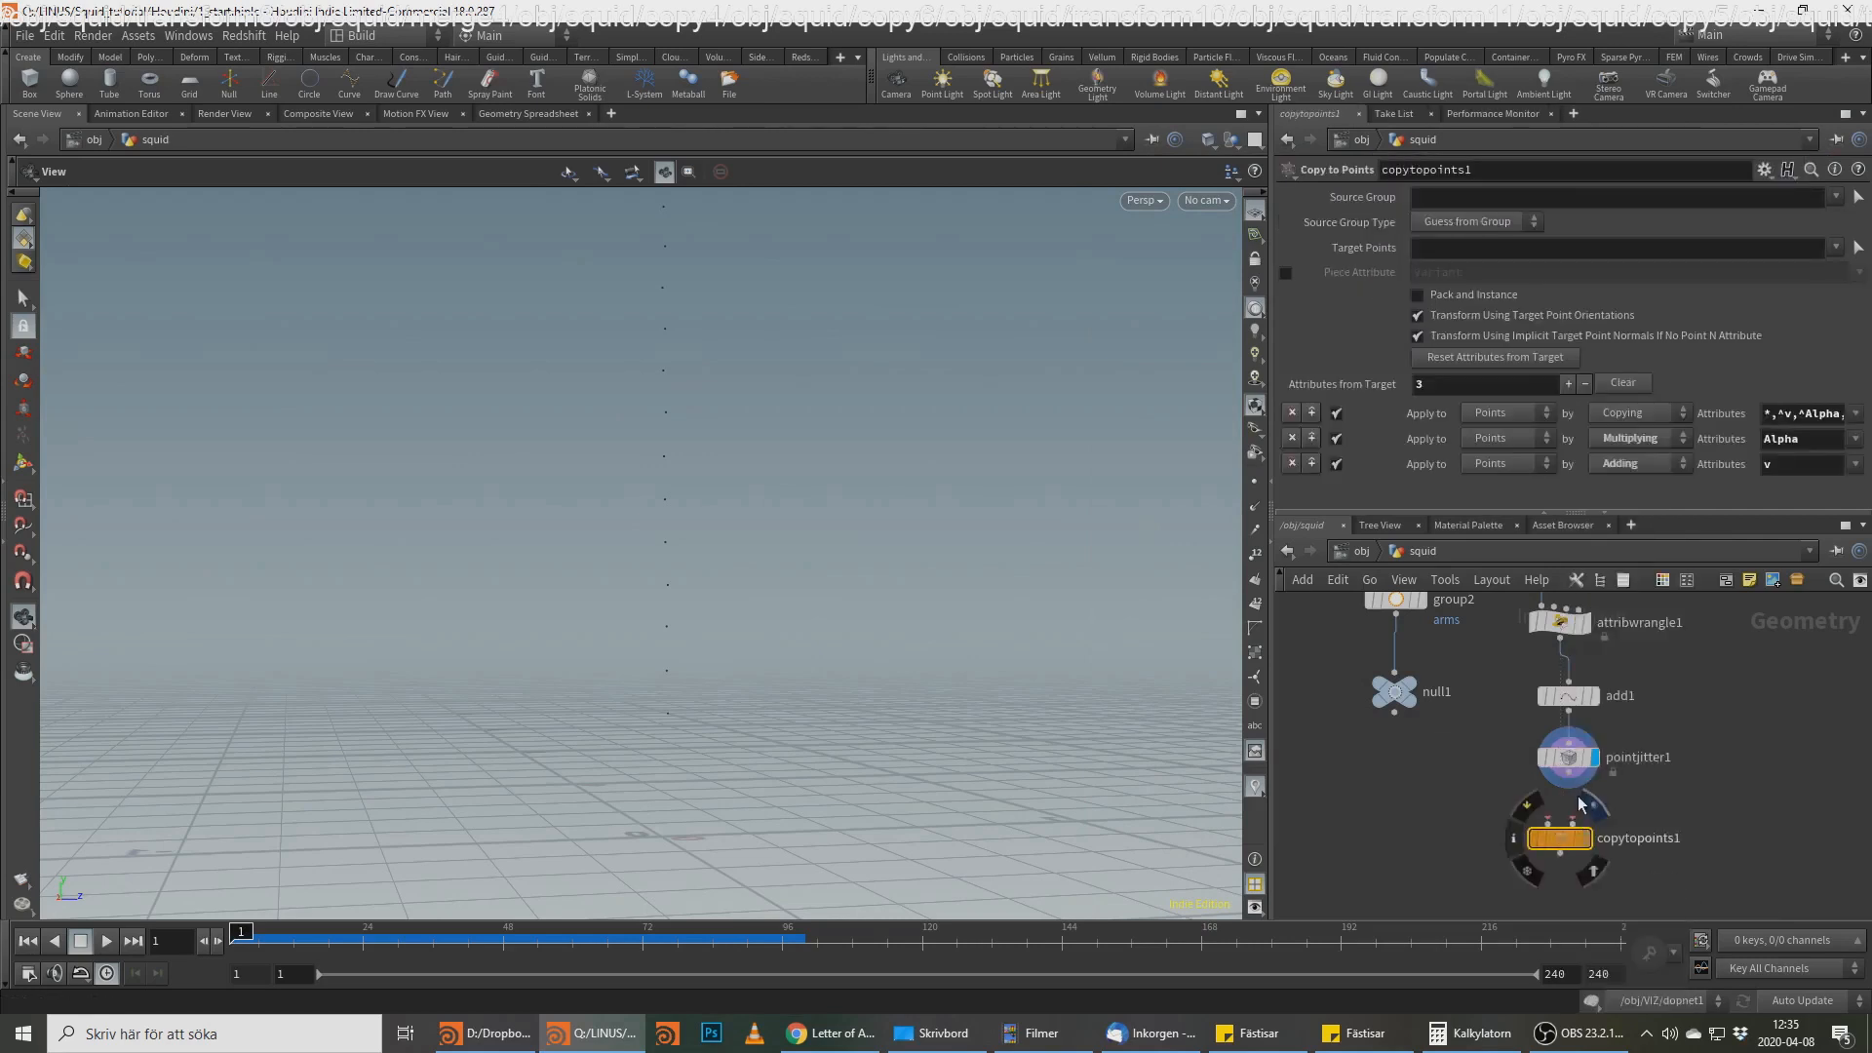
pyautogui.click(1572, 822)
pyautogui.click(1573, 826)
pyautogui.moveTo(1563, 843); pyautogui.dragTo(1584, 848)
pyautogui.hotkey('alt', 'Tab')
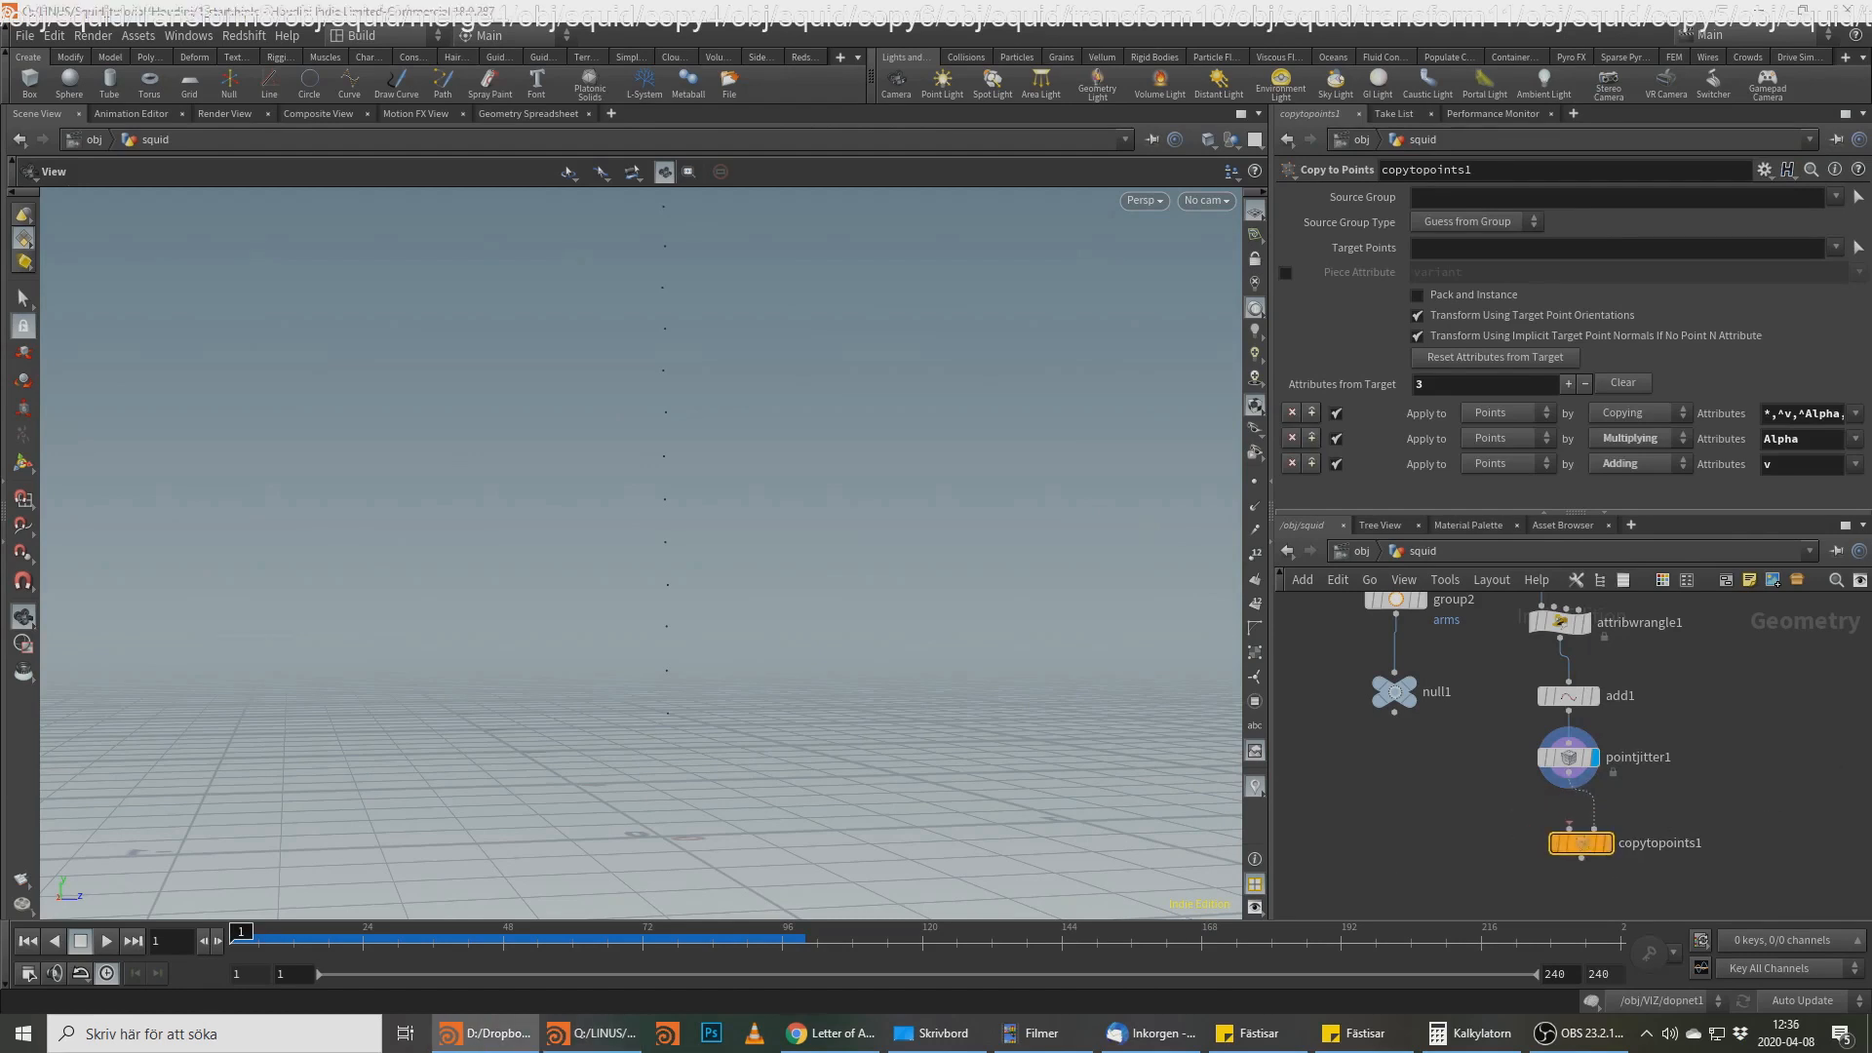
# Step: Add a Sphere node in the empty network space beside the transform1 branch
pyautogui.moveTo(1712, 700); pyautogui.dragTo(1609, 778, button='middle')
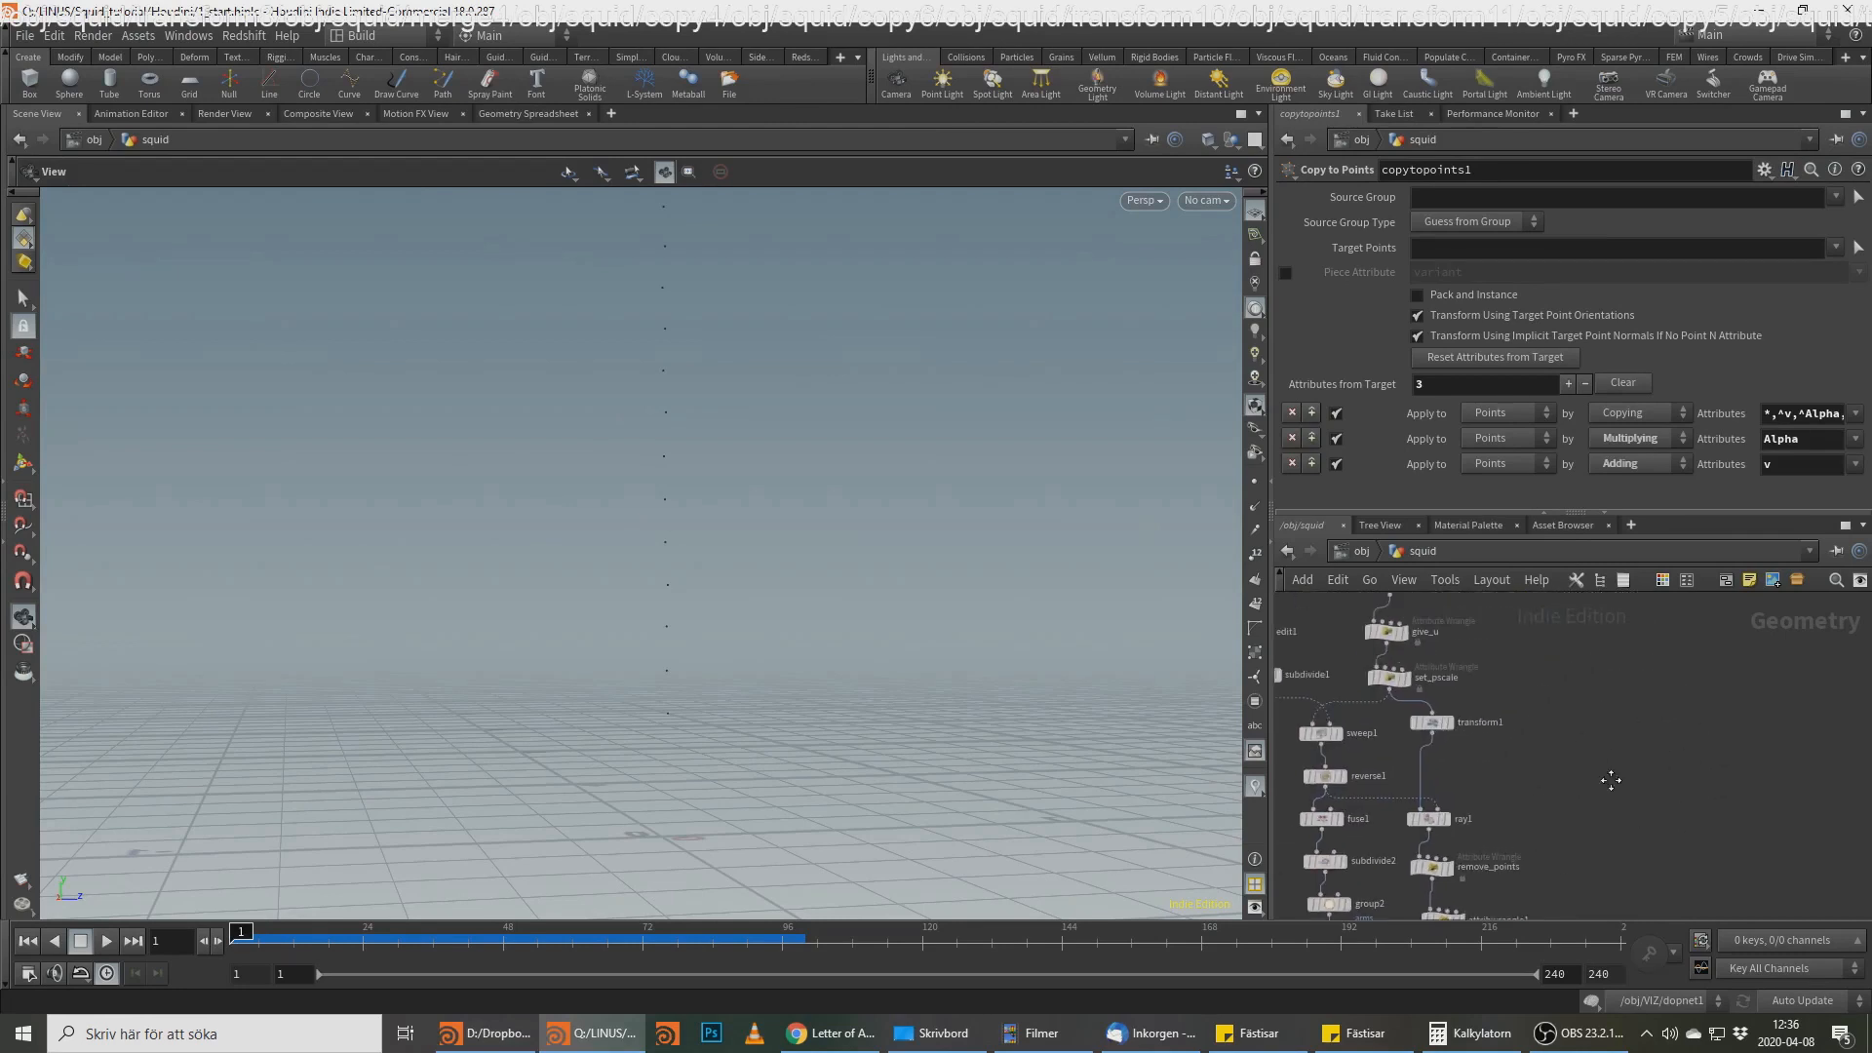
pyautogui.press('Tab')
pyautogui.write('sp')
pyautogui.press('Return')
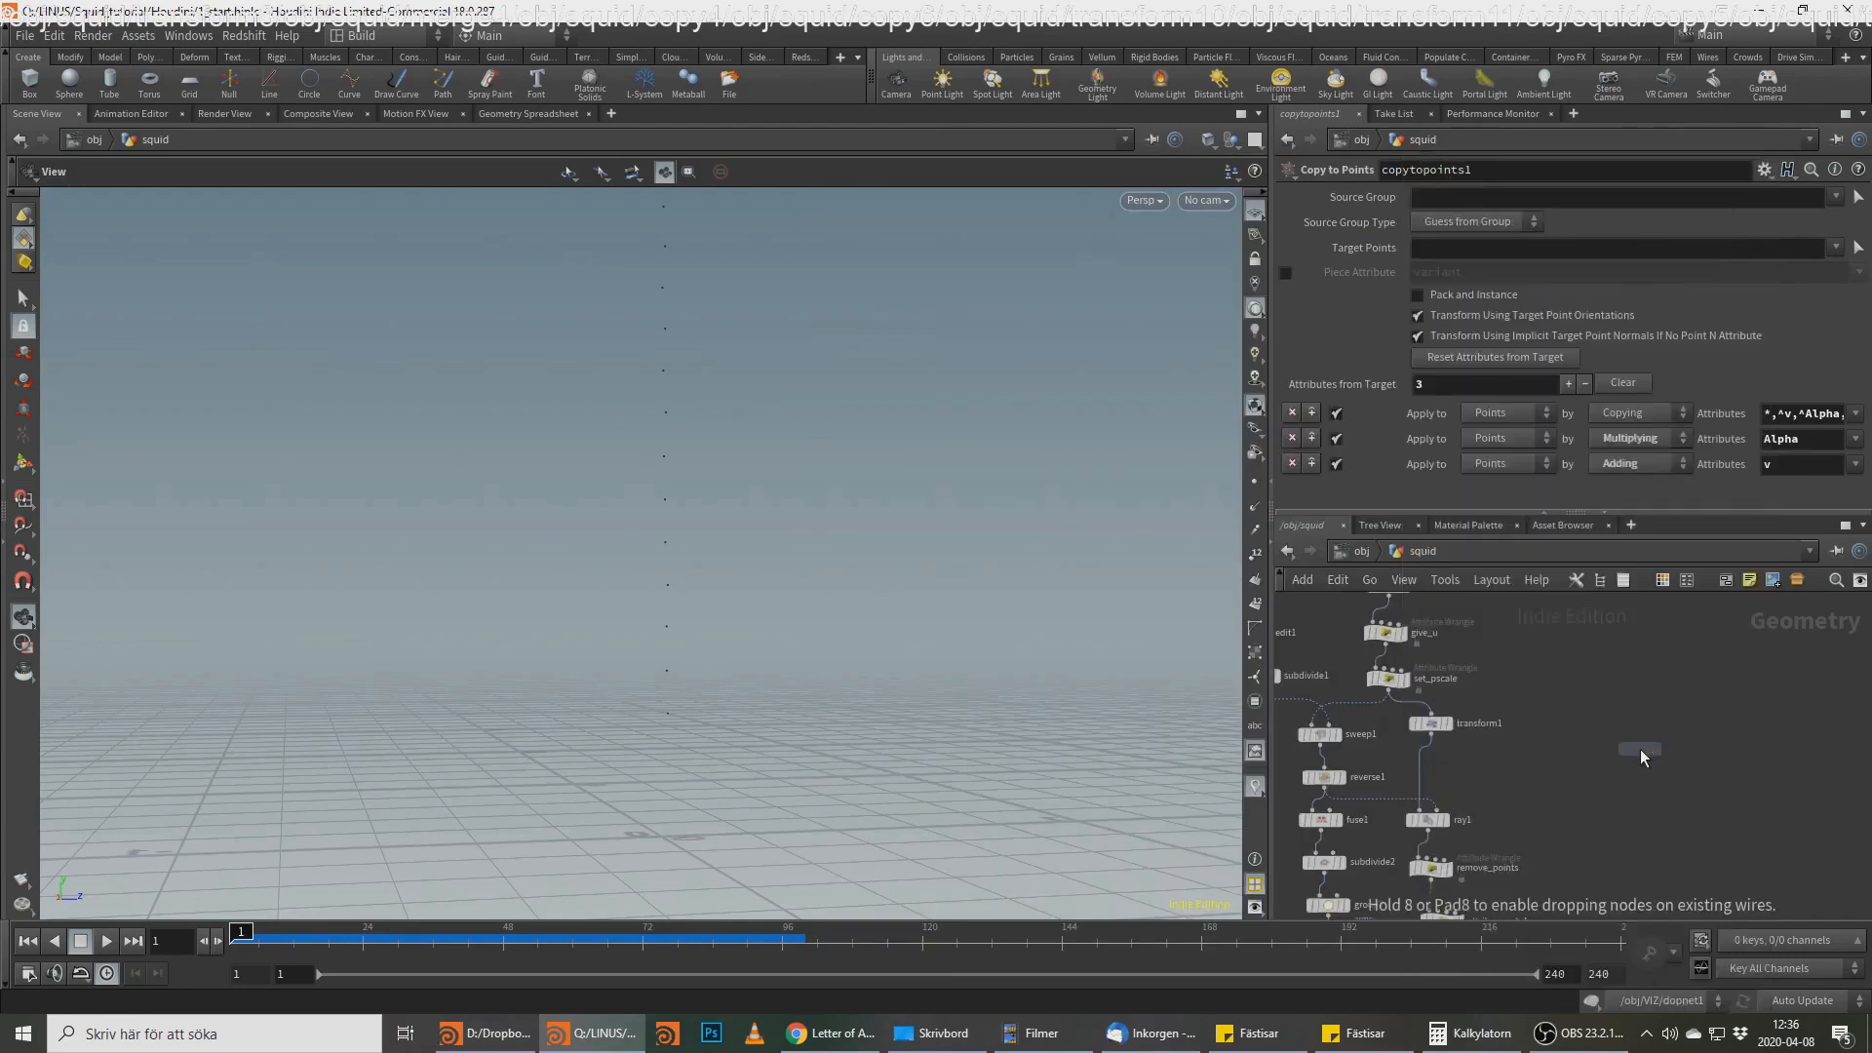
pyautogui.click(1640, 749)
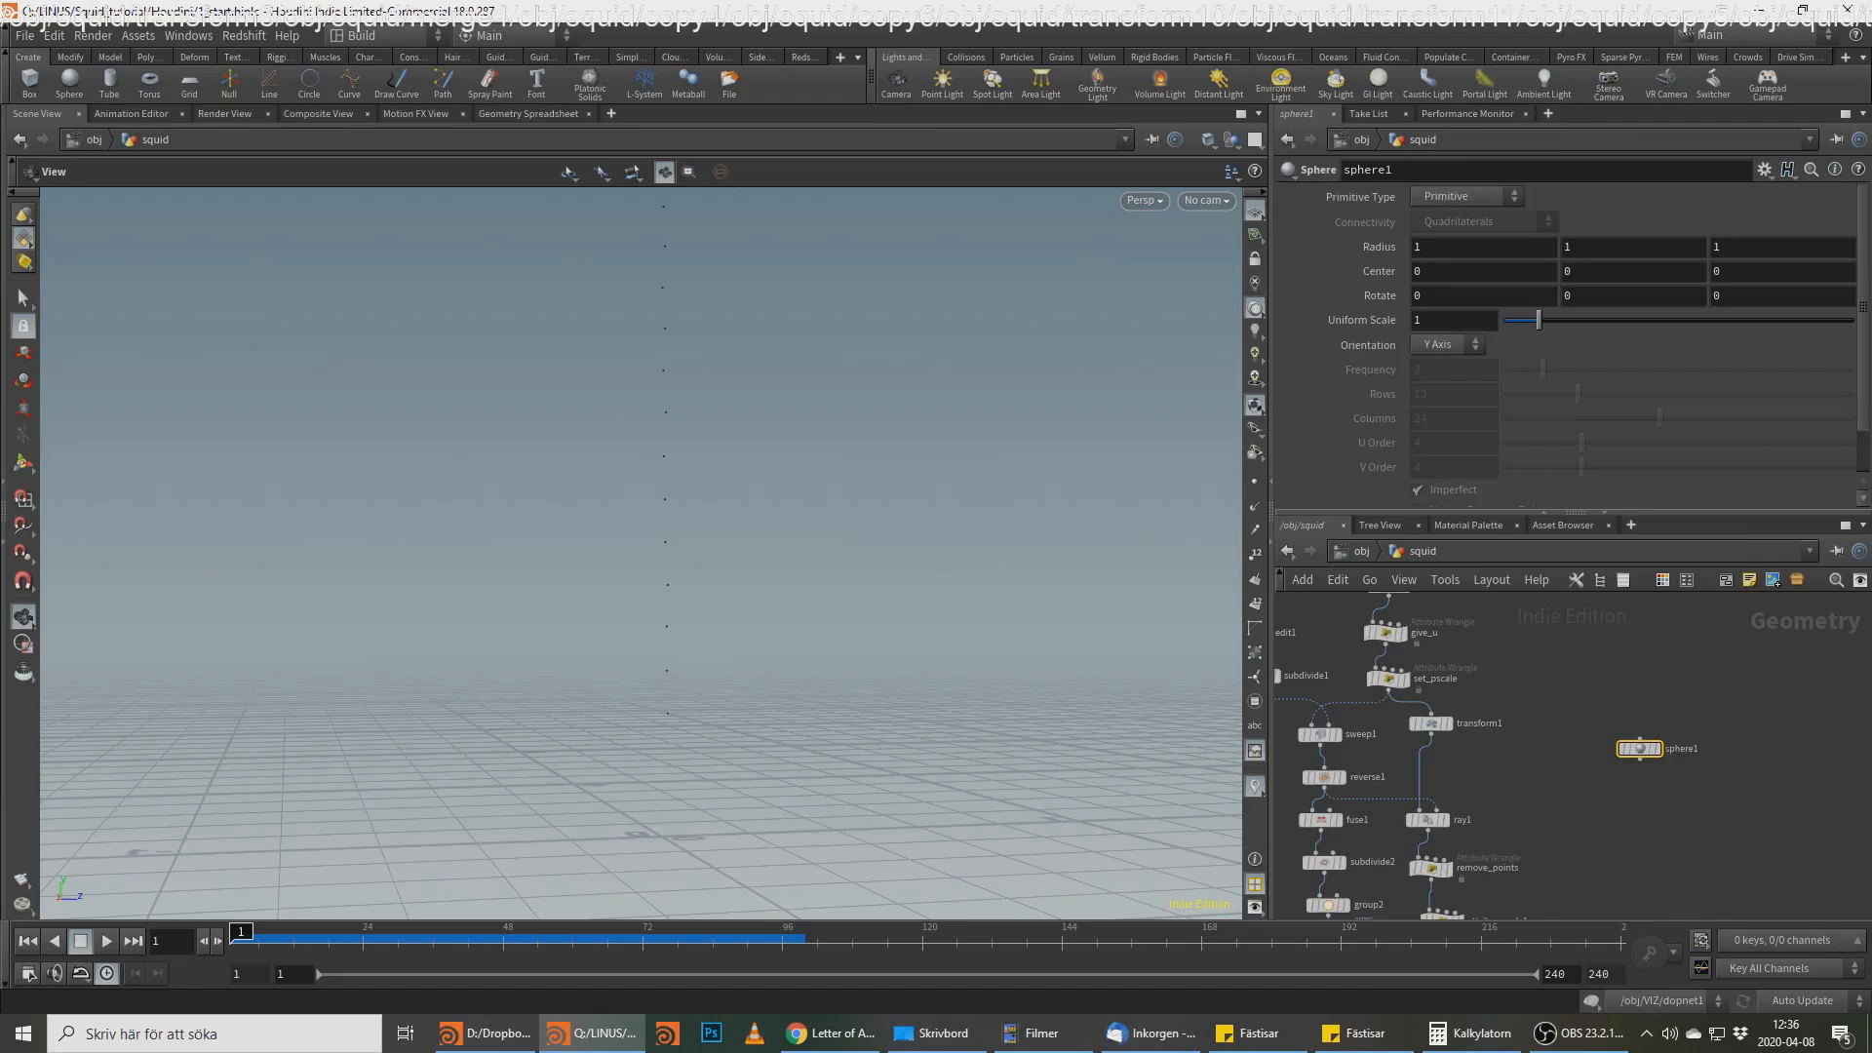
# Step: Set sphere1's Primitive Type to Polygon, display it, and set its Frequency to 7
pyautogui.hotkey('alt', 'Tab')
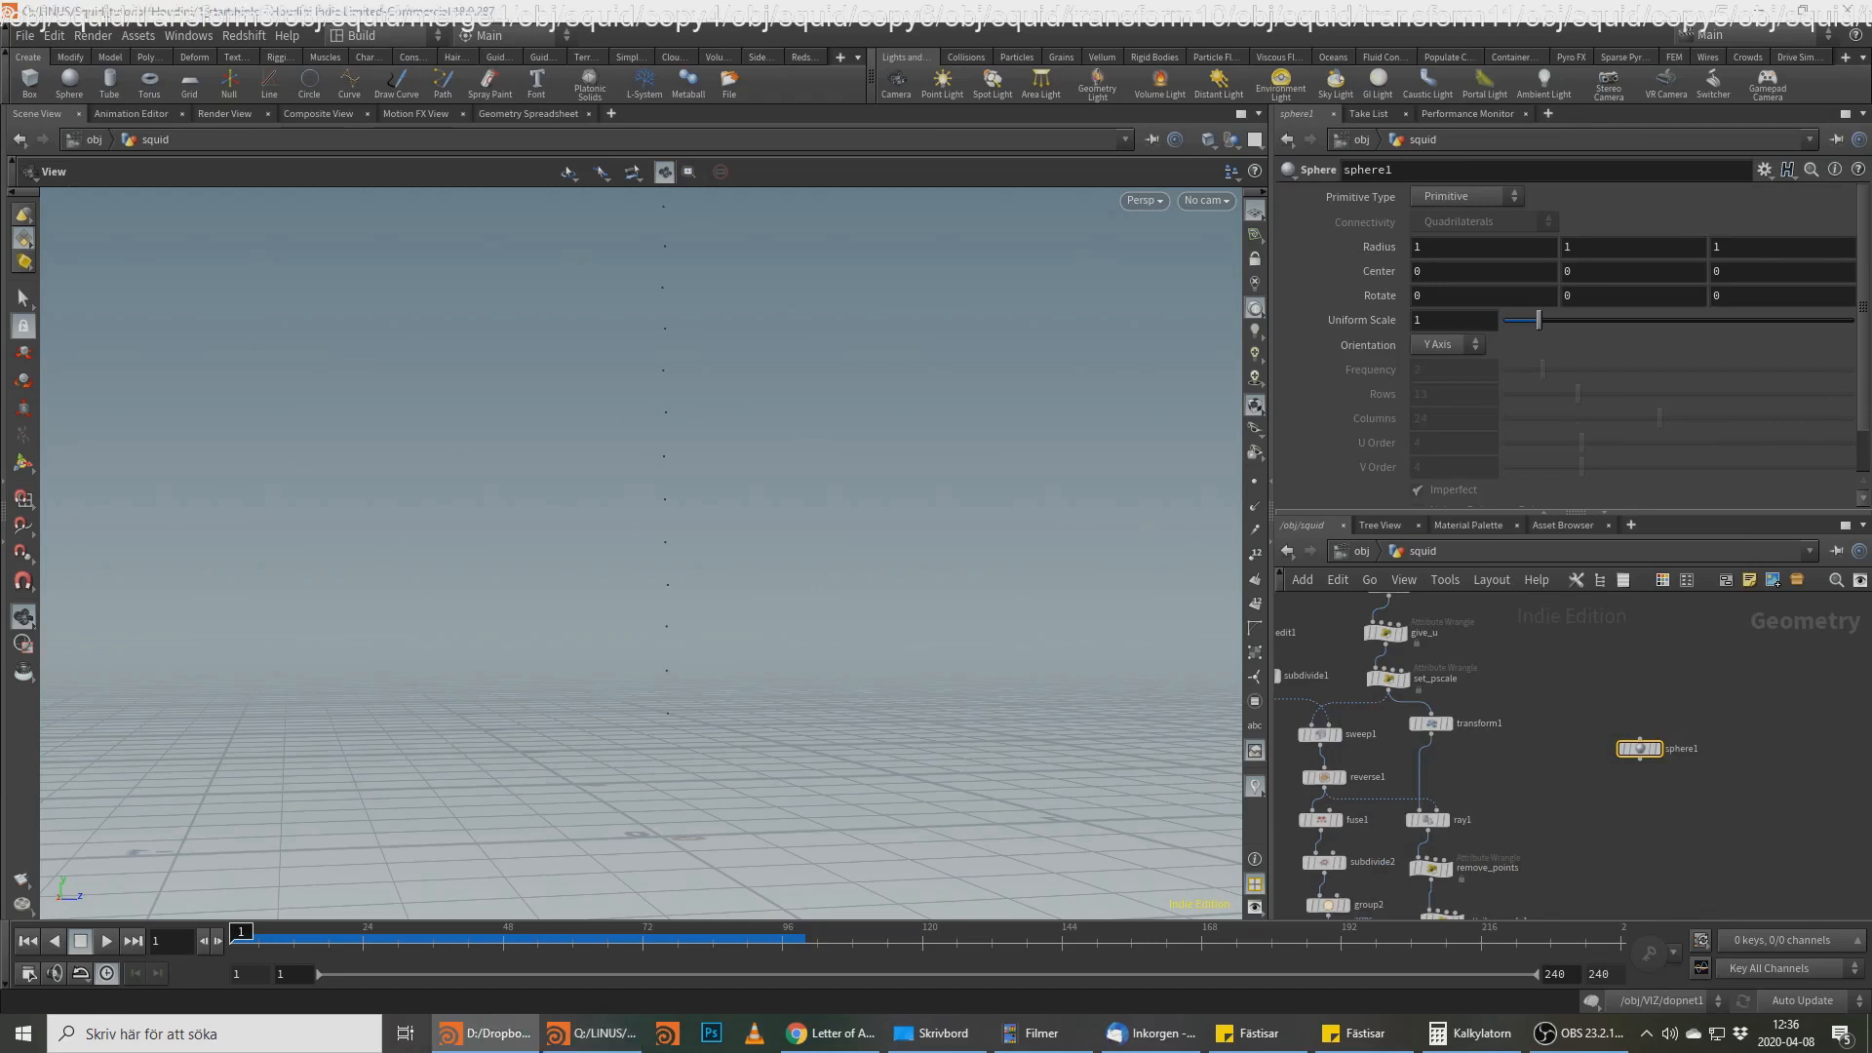
pyautogui.moveTo(1459, 320); pyautogui.dragTo(1269, 354)
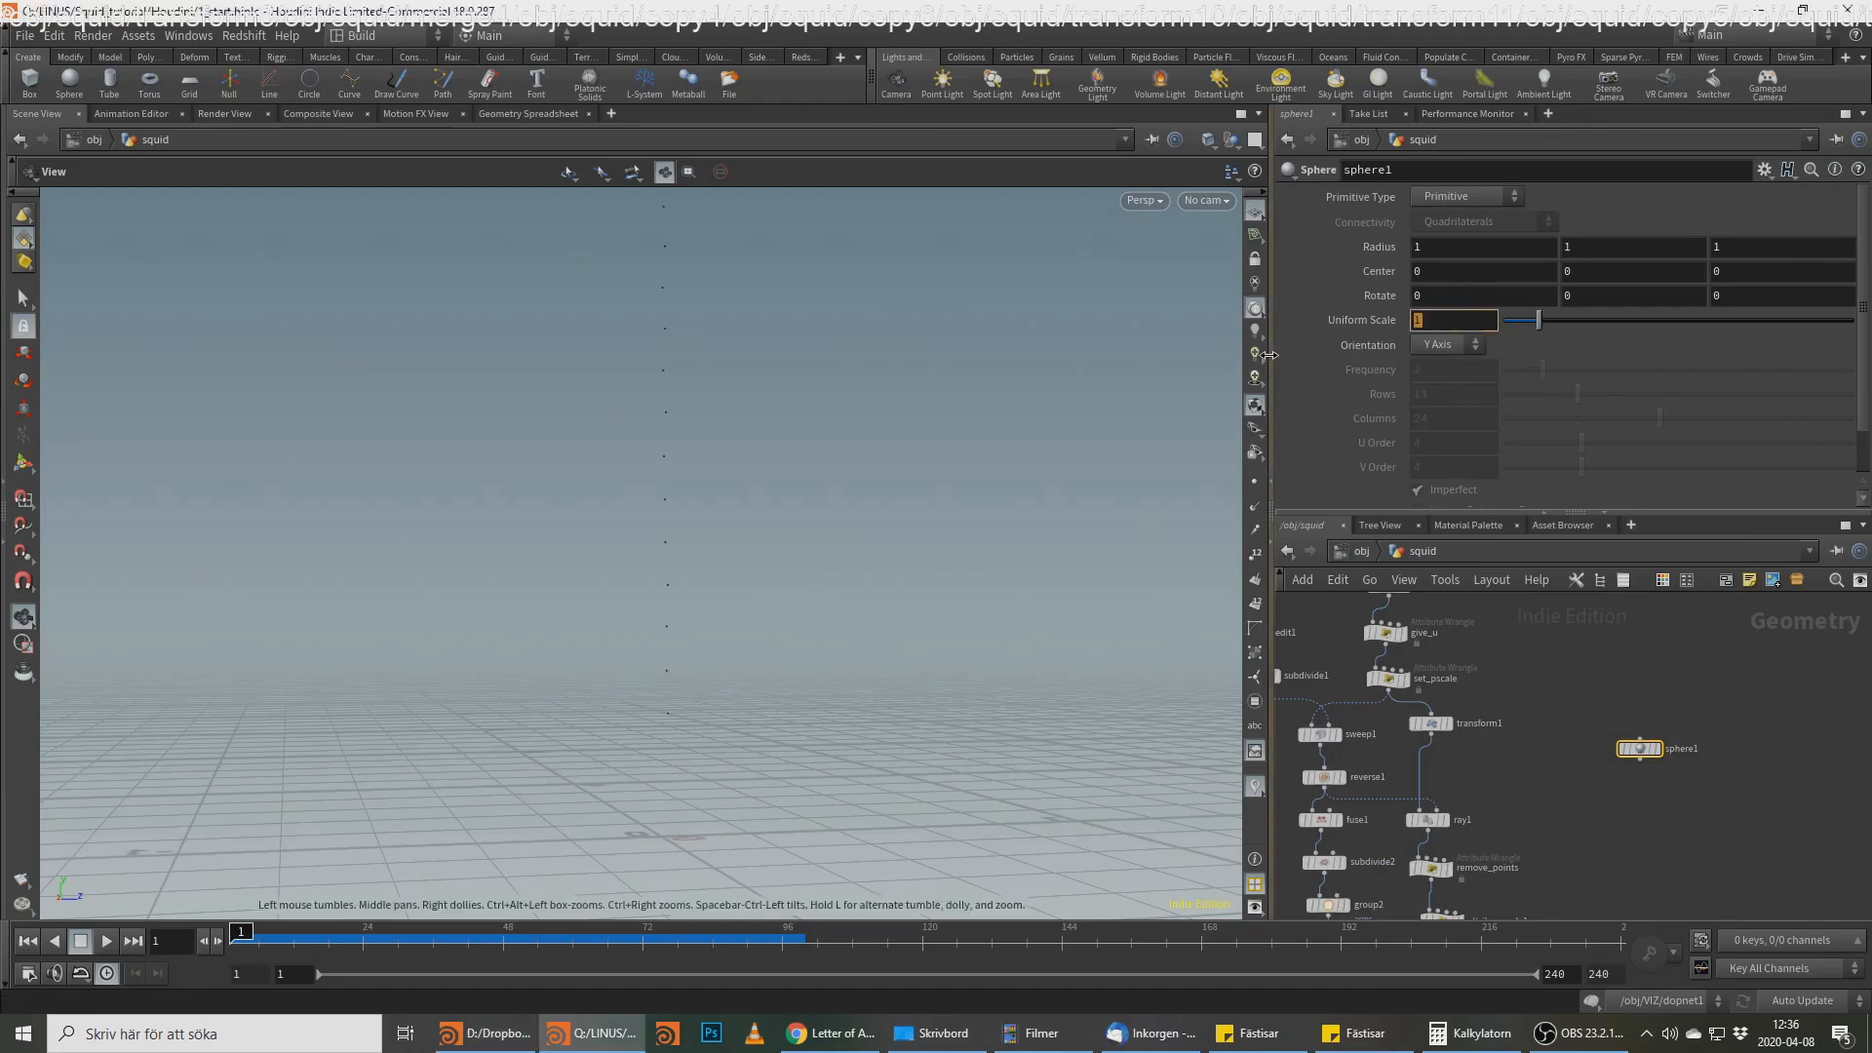
pyautogui.click(1466, 196)
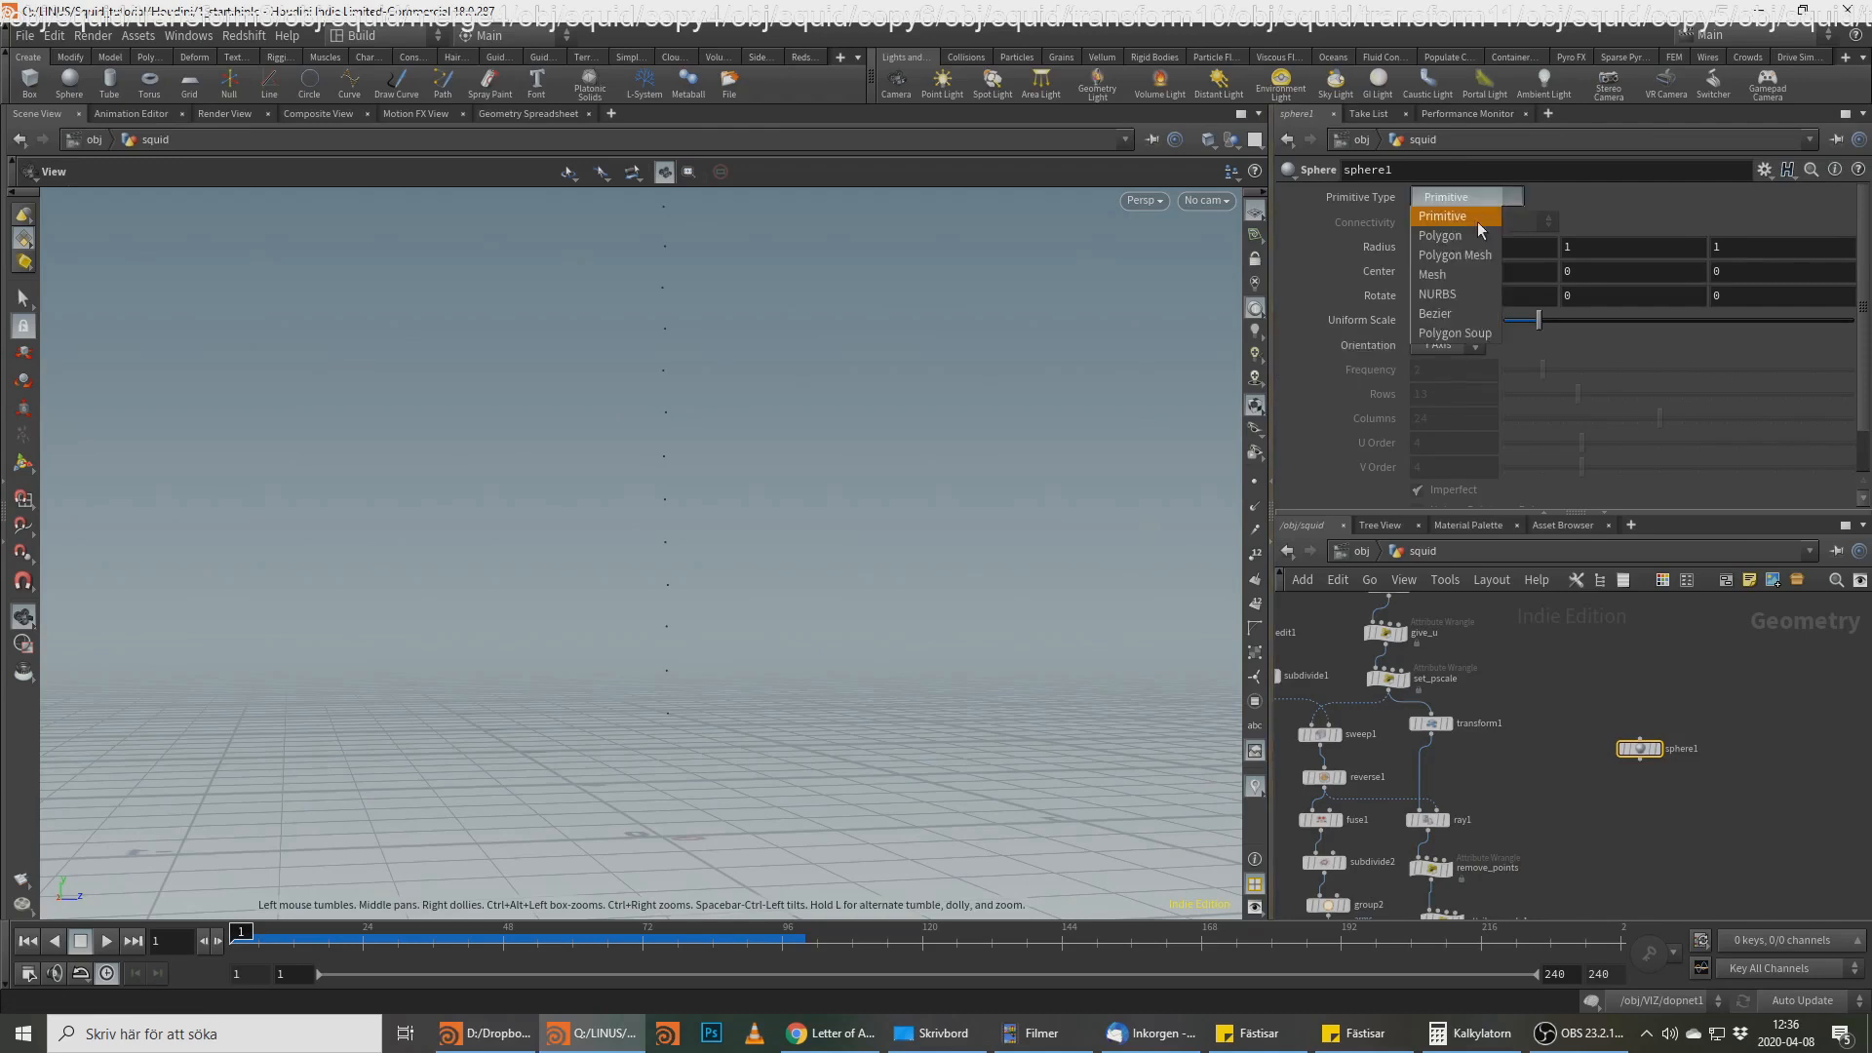
pyautogui.click(1453, 219)
pyautogui.click(1656, 748)
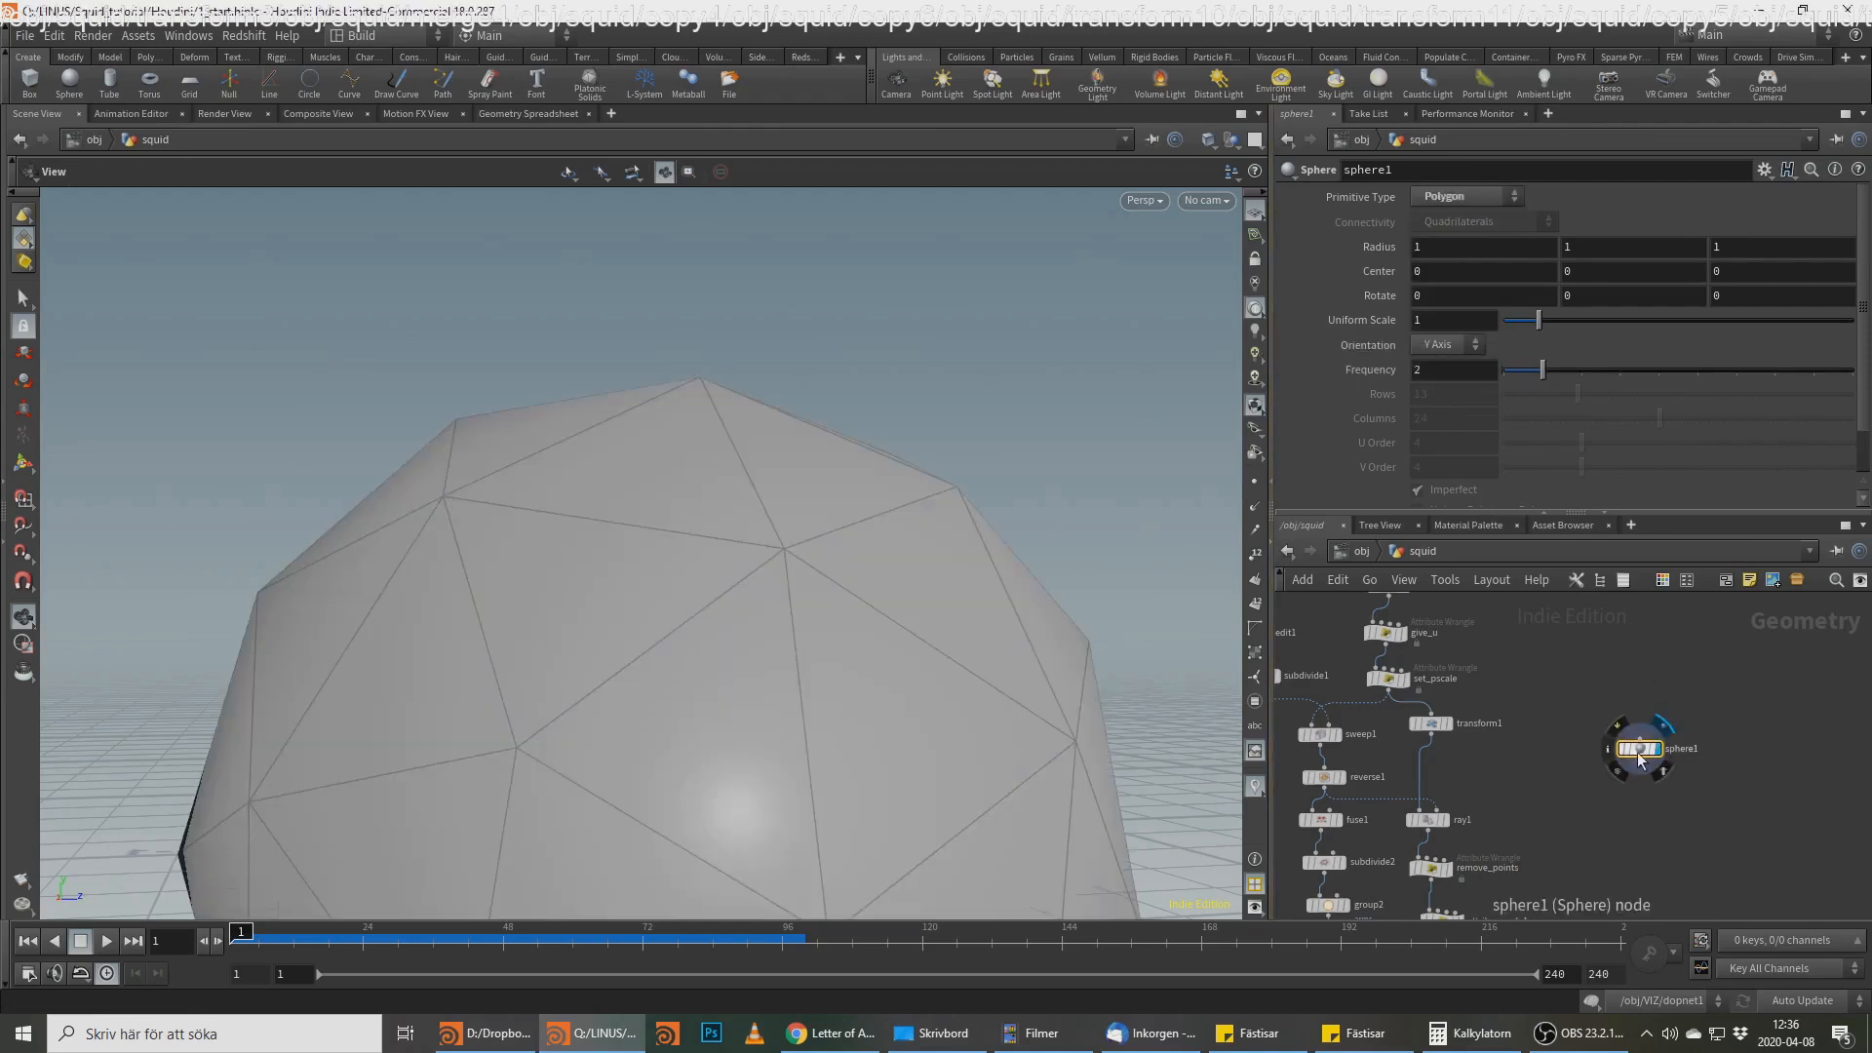
pyautogui.doubleClick(1443, 369)
pyautogui.write('7')
pyautogui.press('Return')
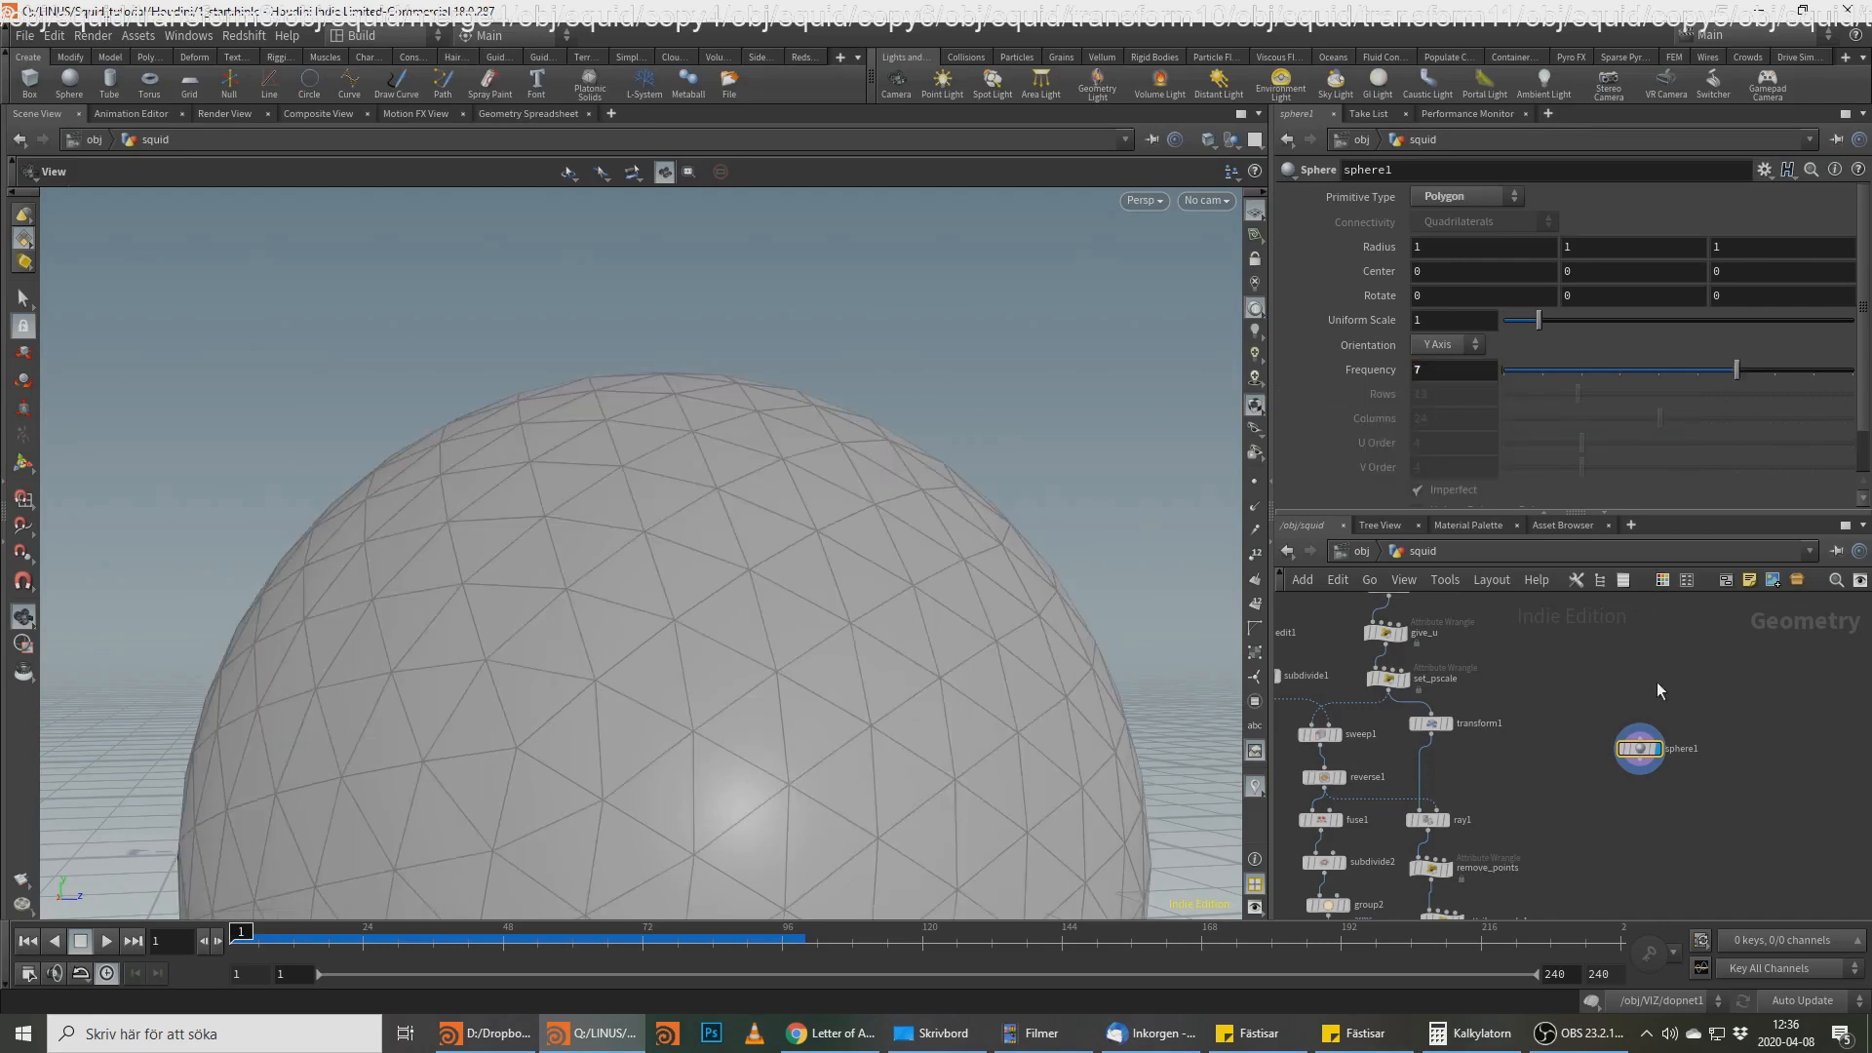
# Step: Add a Transform node fed by sphere1 and display it
pyautogui.scroll(3, 1672, 682)
pyautogui.moveTo(1585, 734)
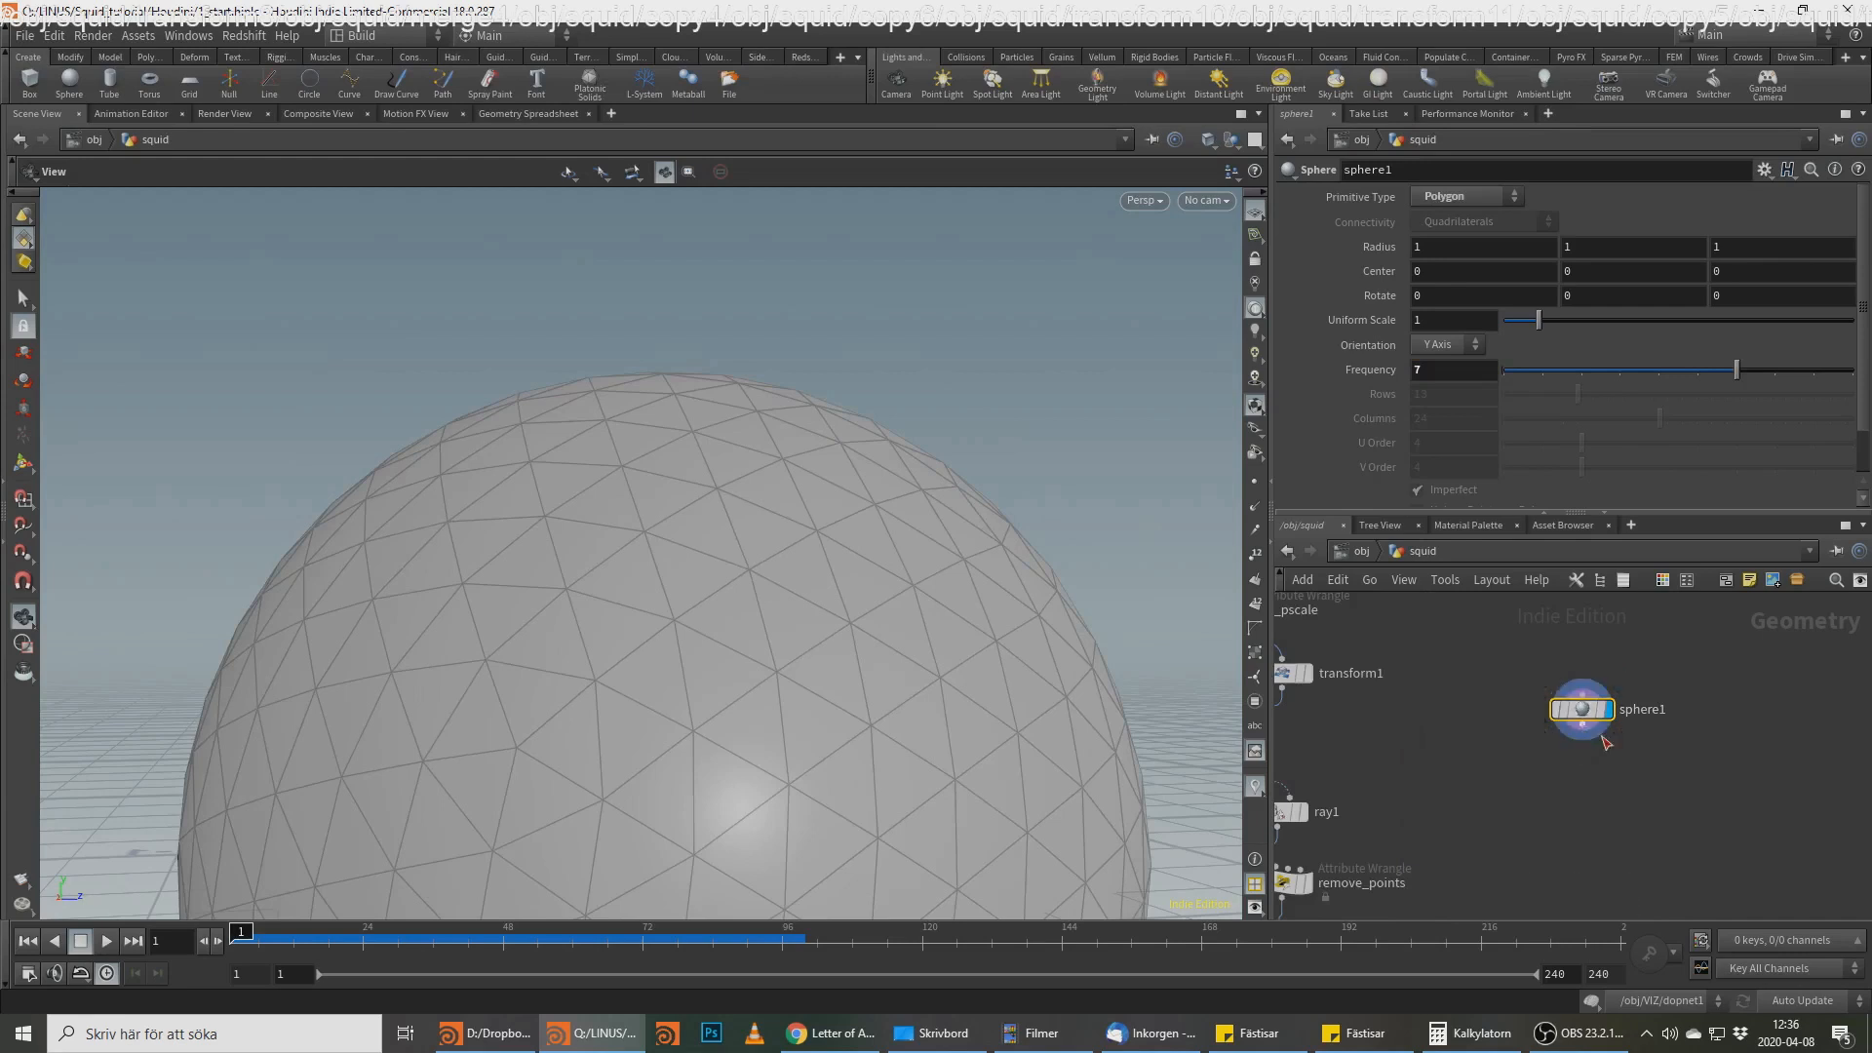
pyautogui.click(1584, 727)
pyautogui.press('Tab')
pyautogui.write('trans')
pyautogui.press('Return')
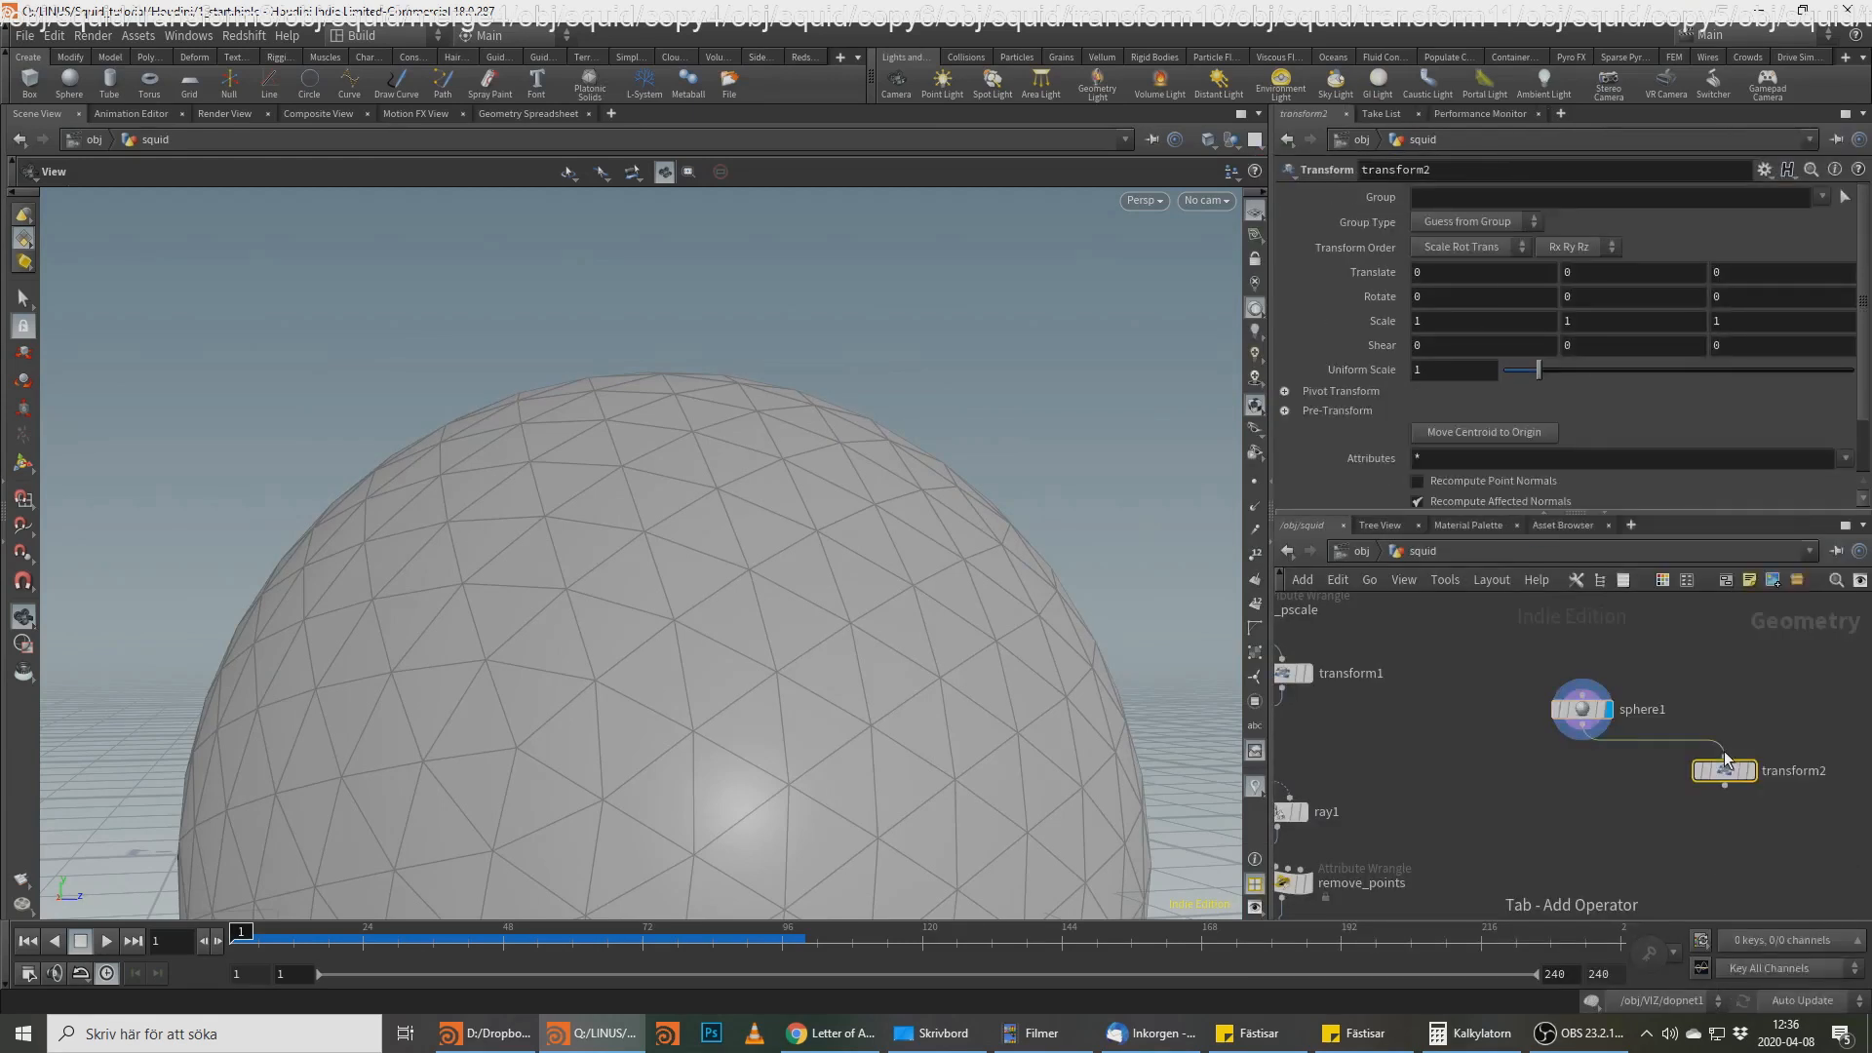
pyautogui.click(1752, 770)
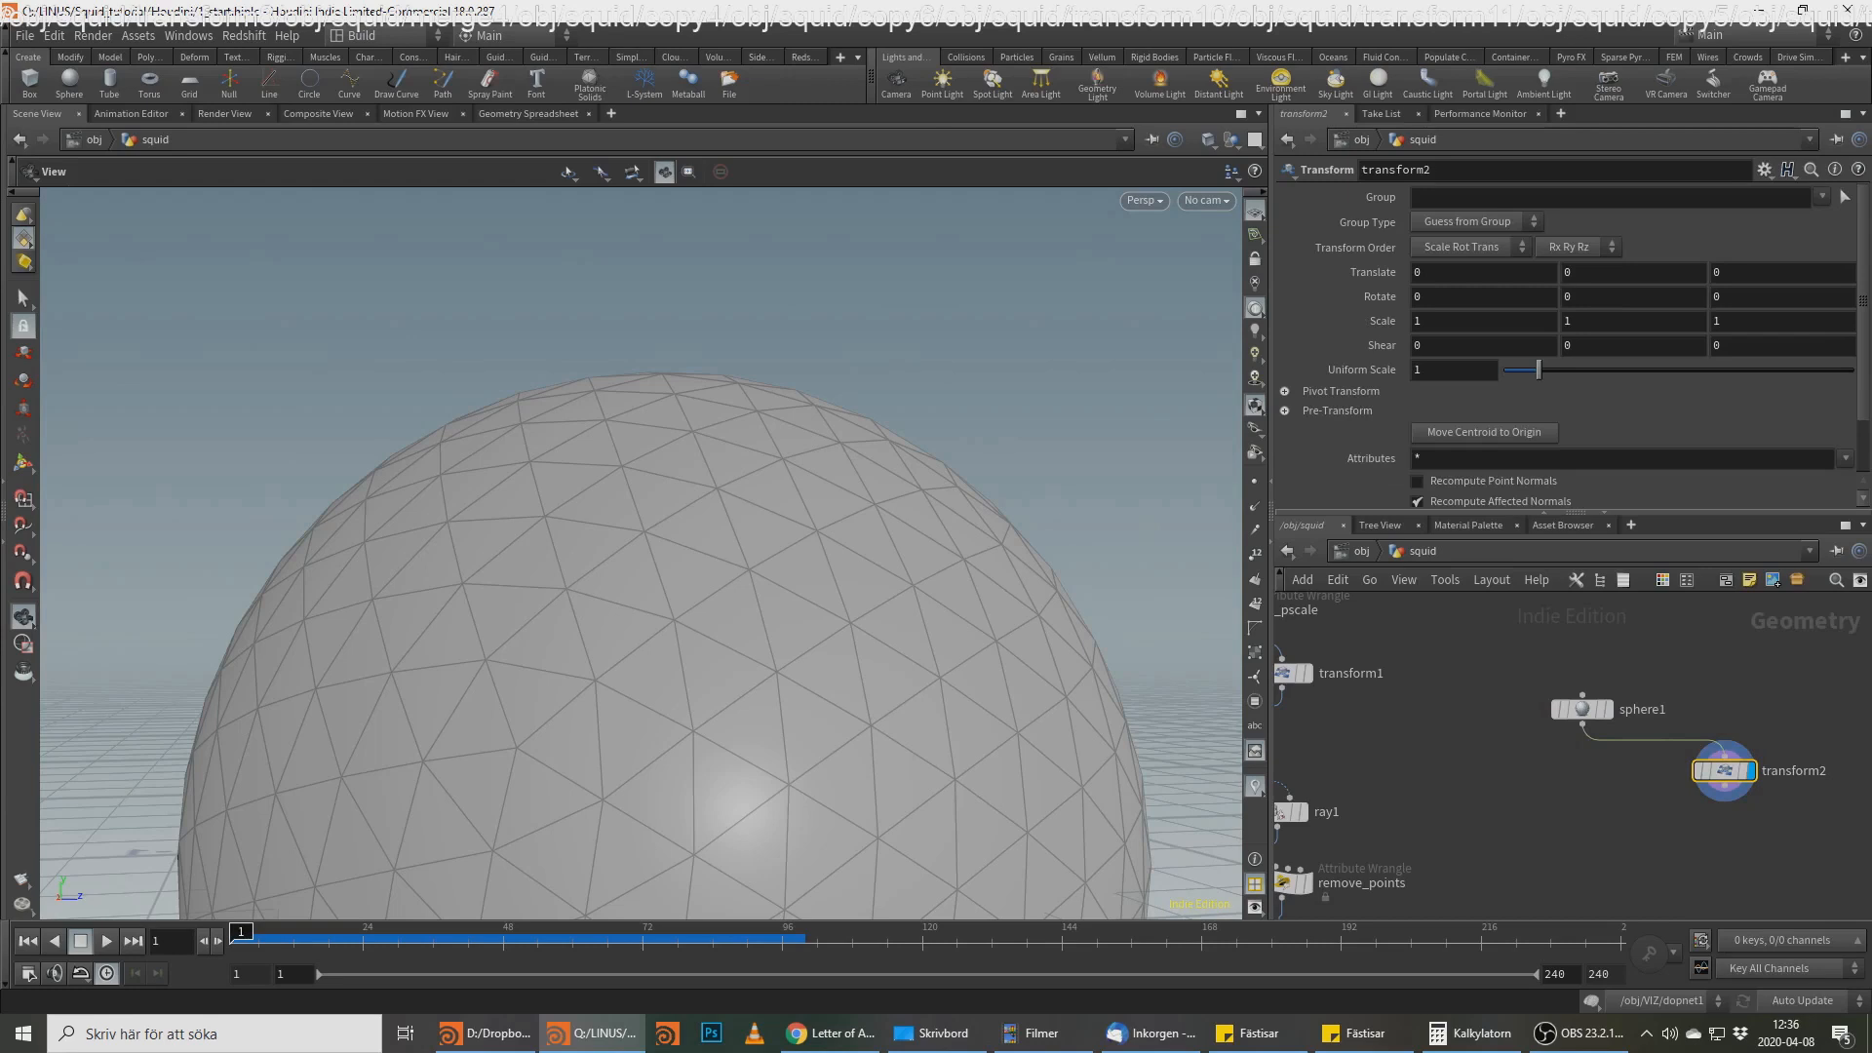
pyautogui.hotkey('alt', 'Tab')
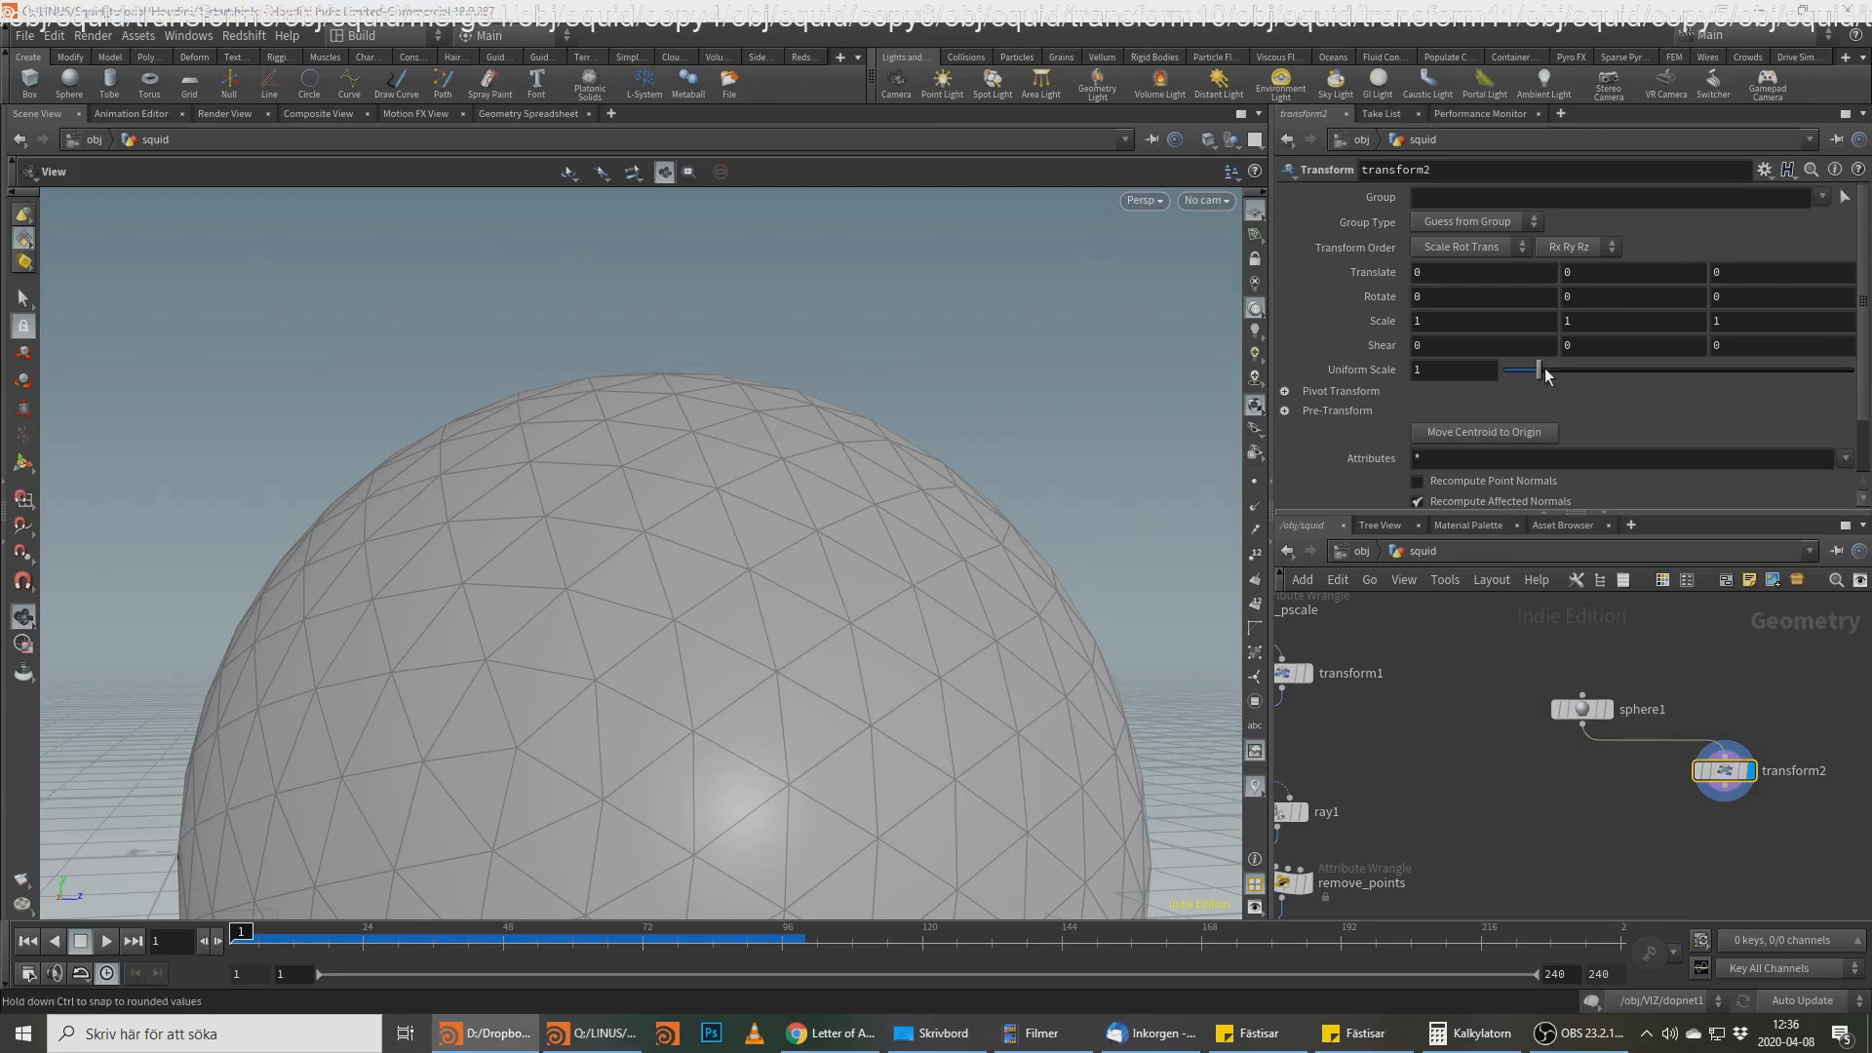
# Step: Set transform2's Z translation to 0.5 and its Scale to 1.3, 1.2, 0.7
pyautogui.moveTo(1759, 276); pyautogui.dragTo(1814, 279, button='middle')
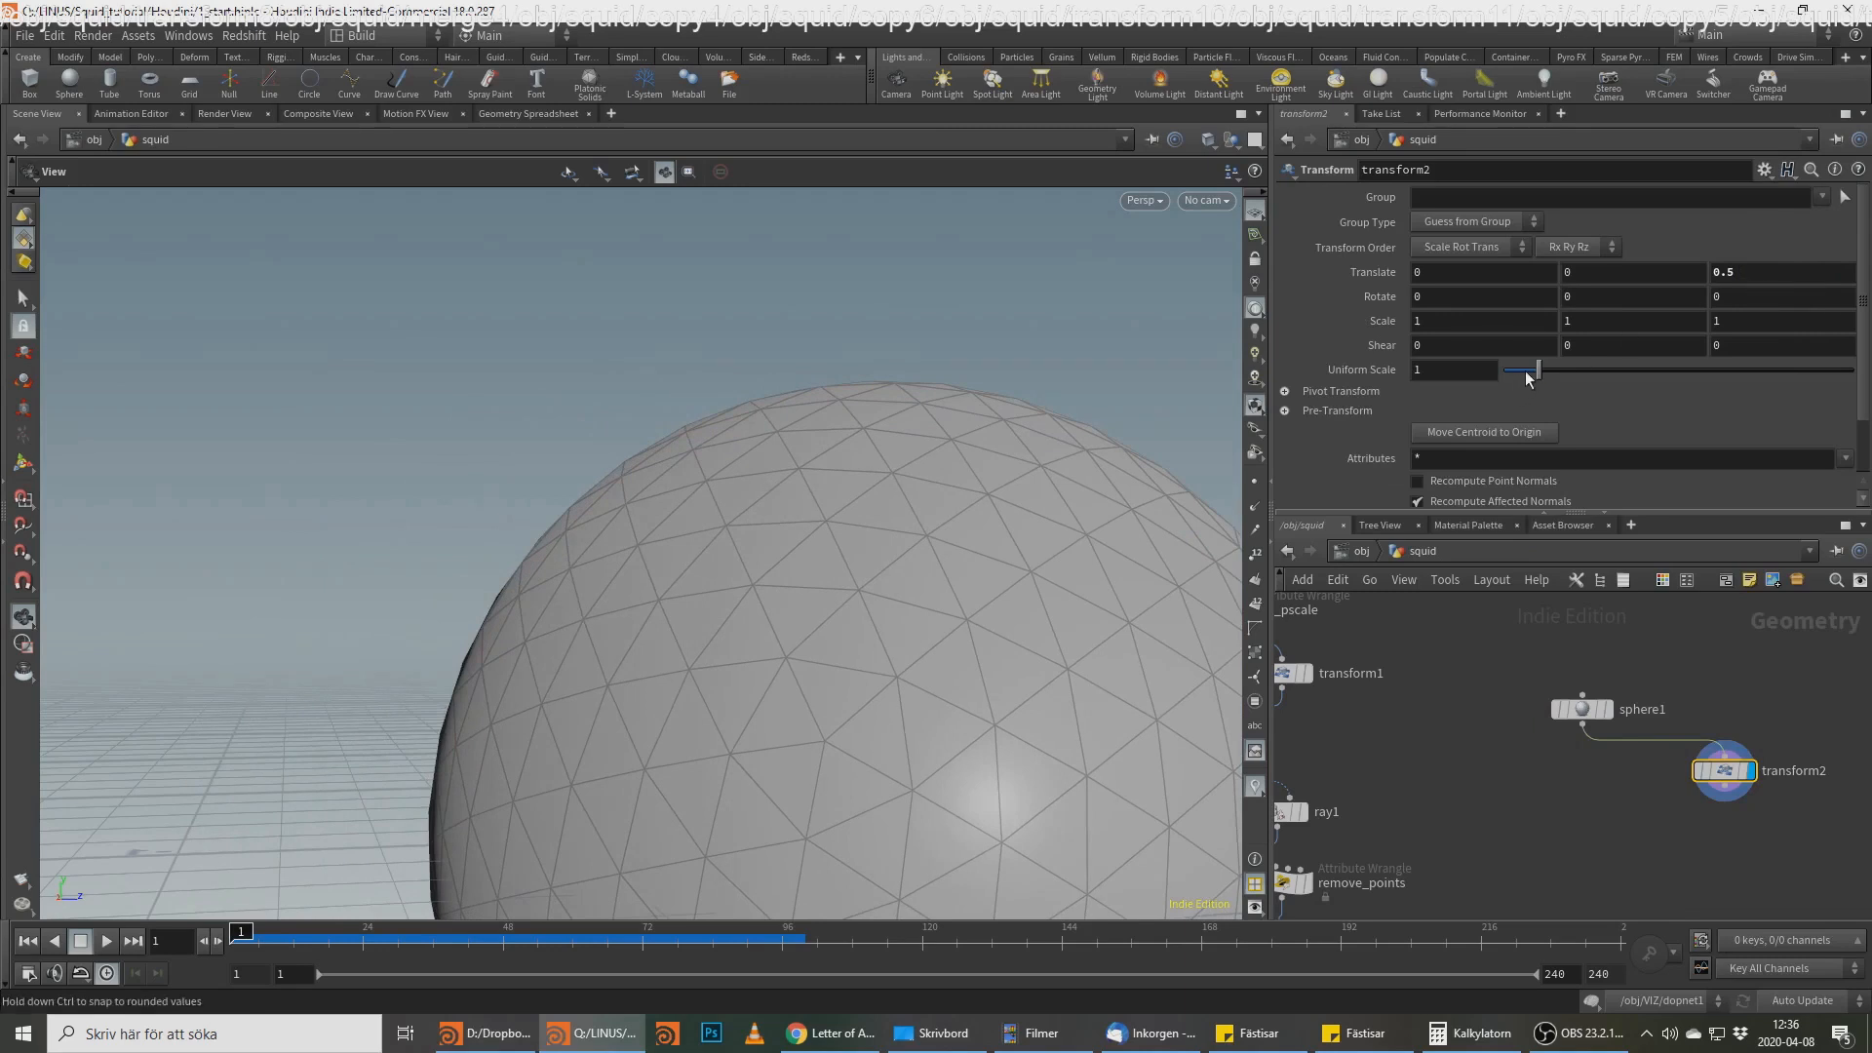
pyautogui.moveTo(1482, 320); pyautogui.dragTo(1627, 313, button='middle')
pyautogui.moveTo(1826, 329); pyautogui.dragTo(1781, 332, button='middle')
# Step: Turn on the template flag of sphere1 to compare it with the transformed copy
pyautogui.moveTo(916, 429); pyautogui.dragTo(936, 338, button='middle')
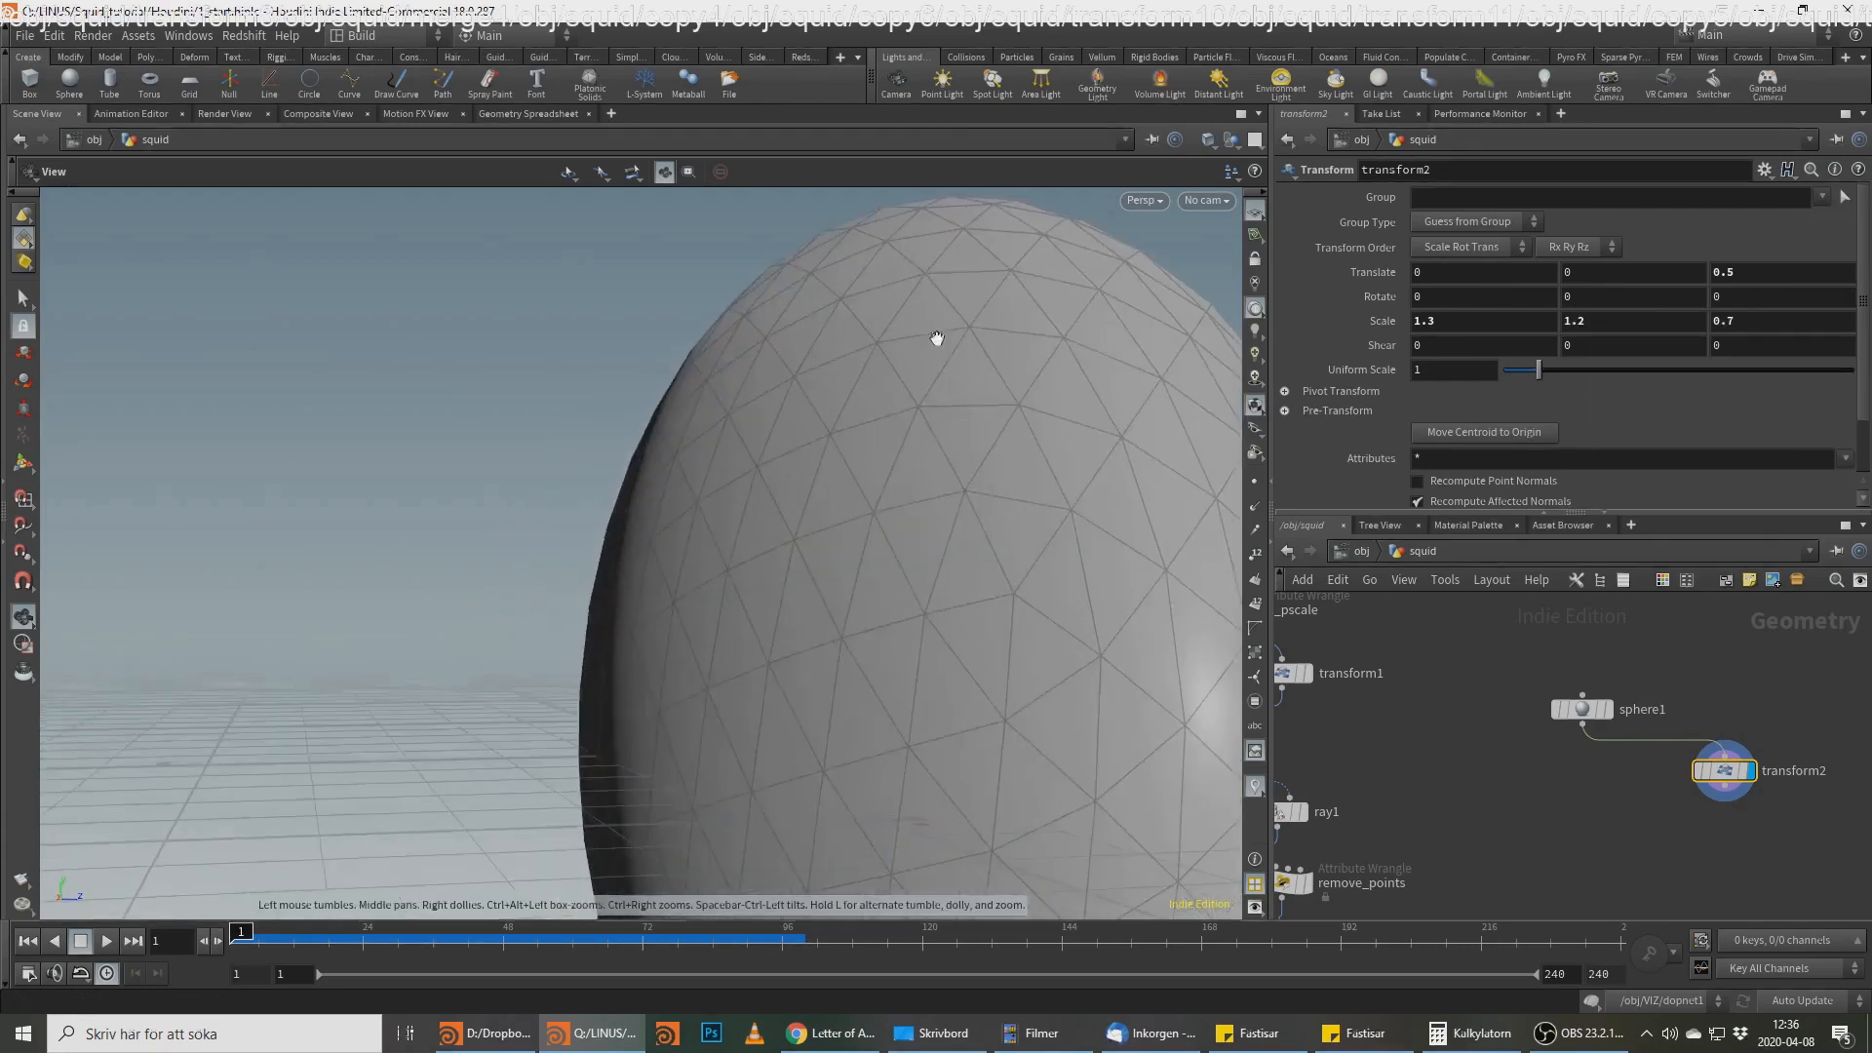
pyautogui.moveTo(936, 338); pyautogui.dragTo(785, 572, button='right')
pyautogui.scroll(1, 1461, 677)
pyautogui.click(1631, 720)
pyautogui.moveTo(824, 575); pyautogui.dragTo(858, 509)
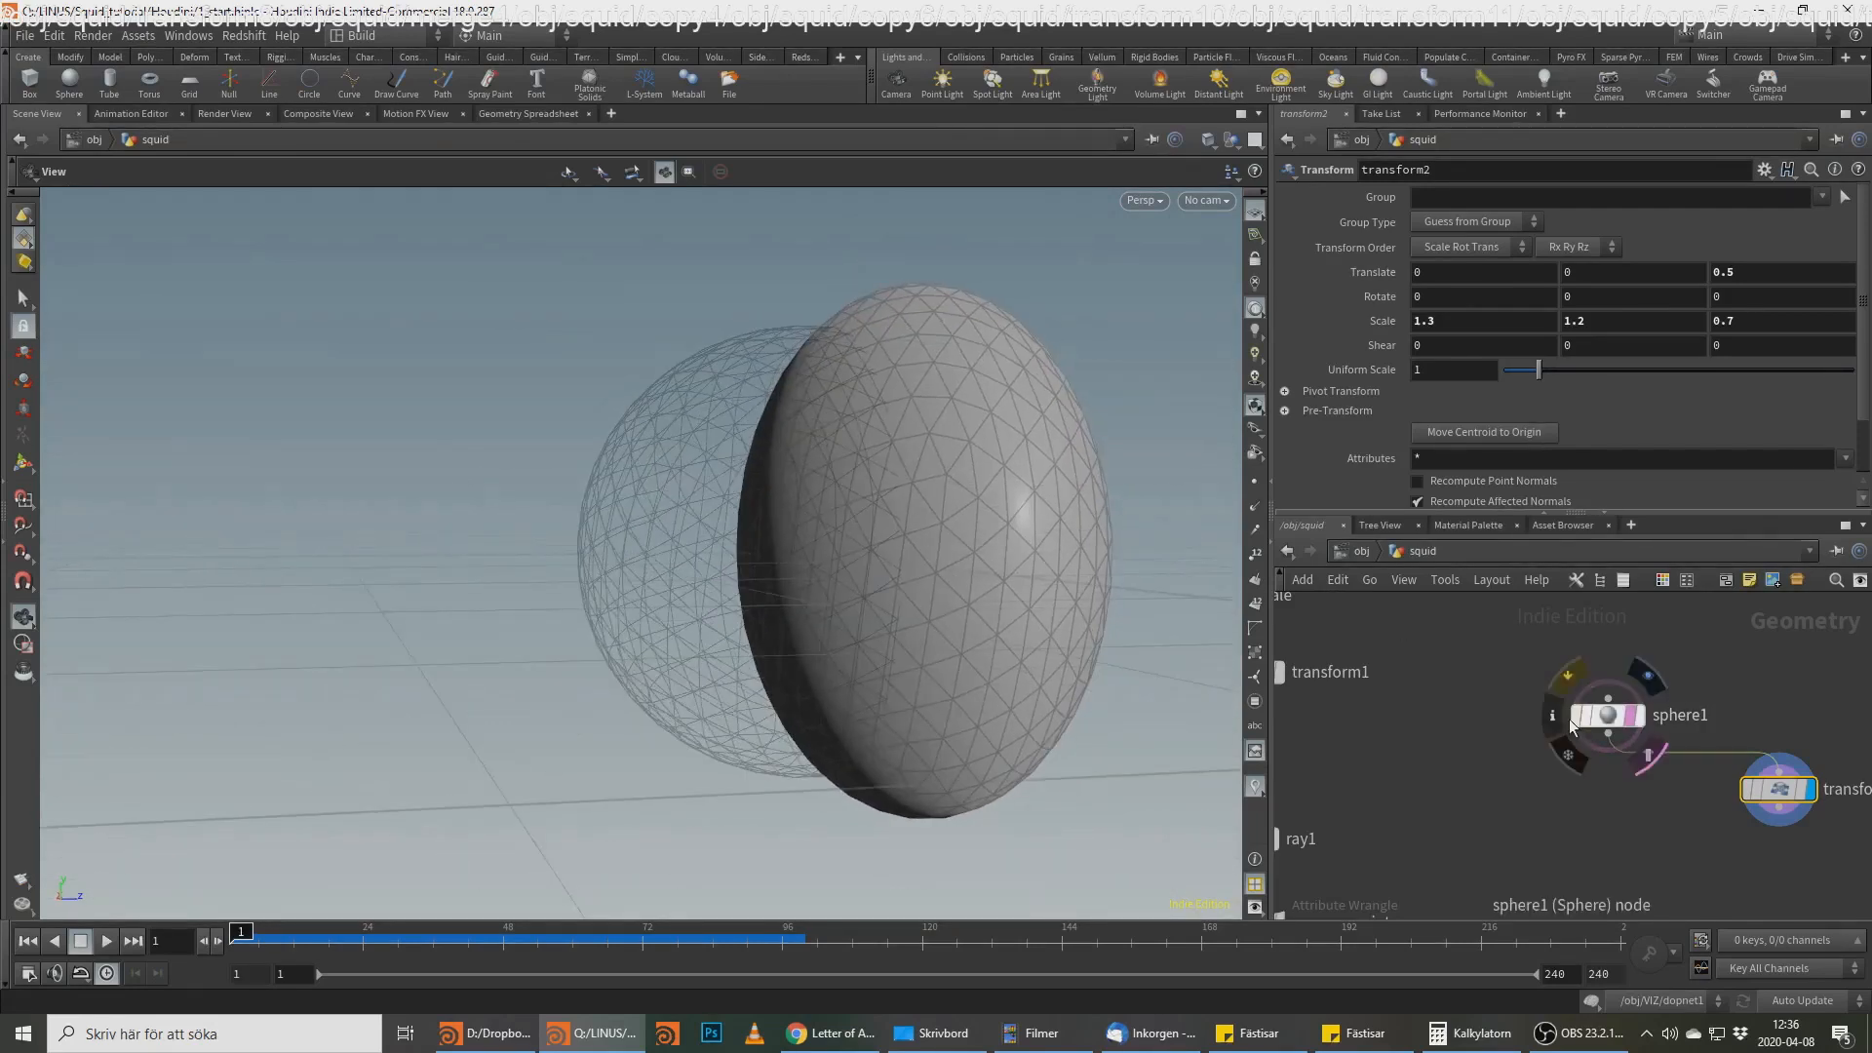
pyautogui.click(1611, 737)
pyautogui.press('Escape')
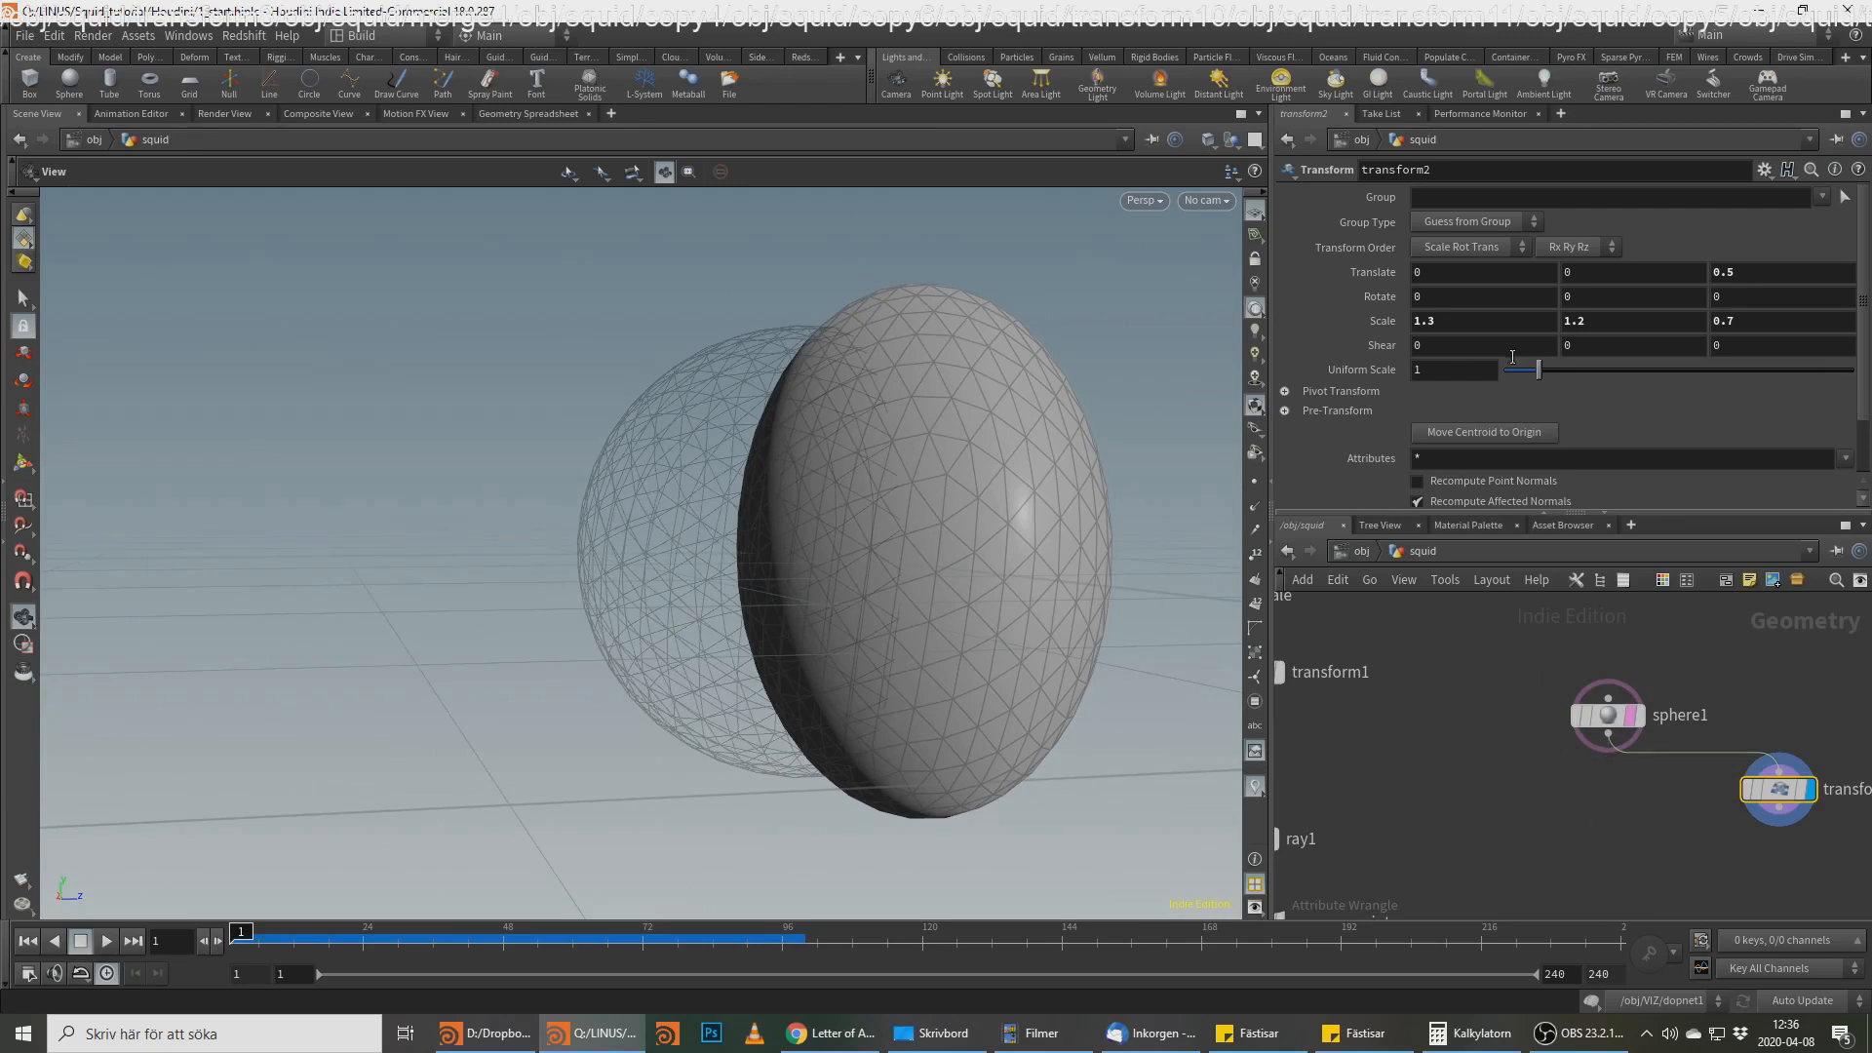
# Step: Set transform2's Uniform Scale to 0.73
pyautogui.moveTo(1470, 370); pyautogui.dragTo(1430, 368, button='middle')
pyautogui.click(1464, 367)
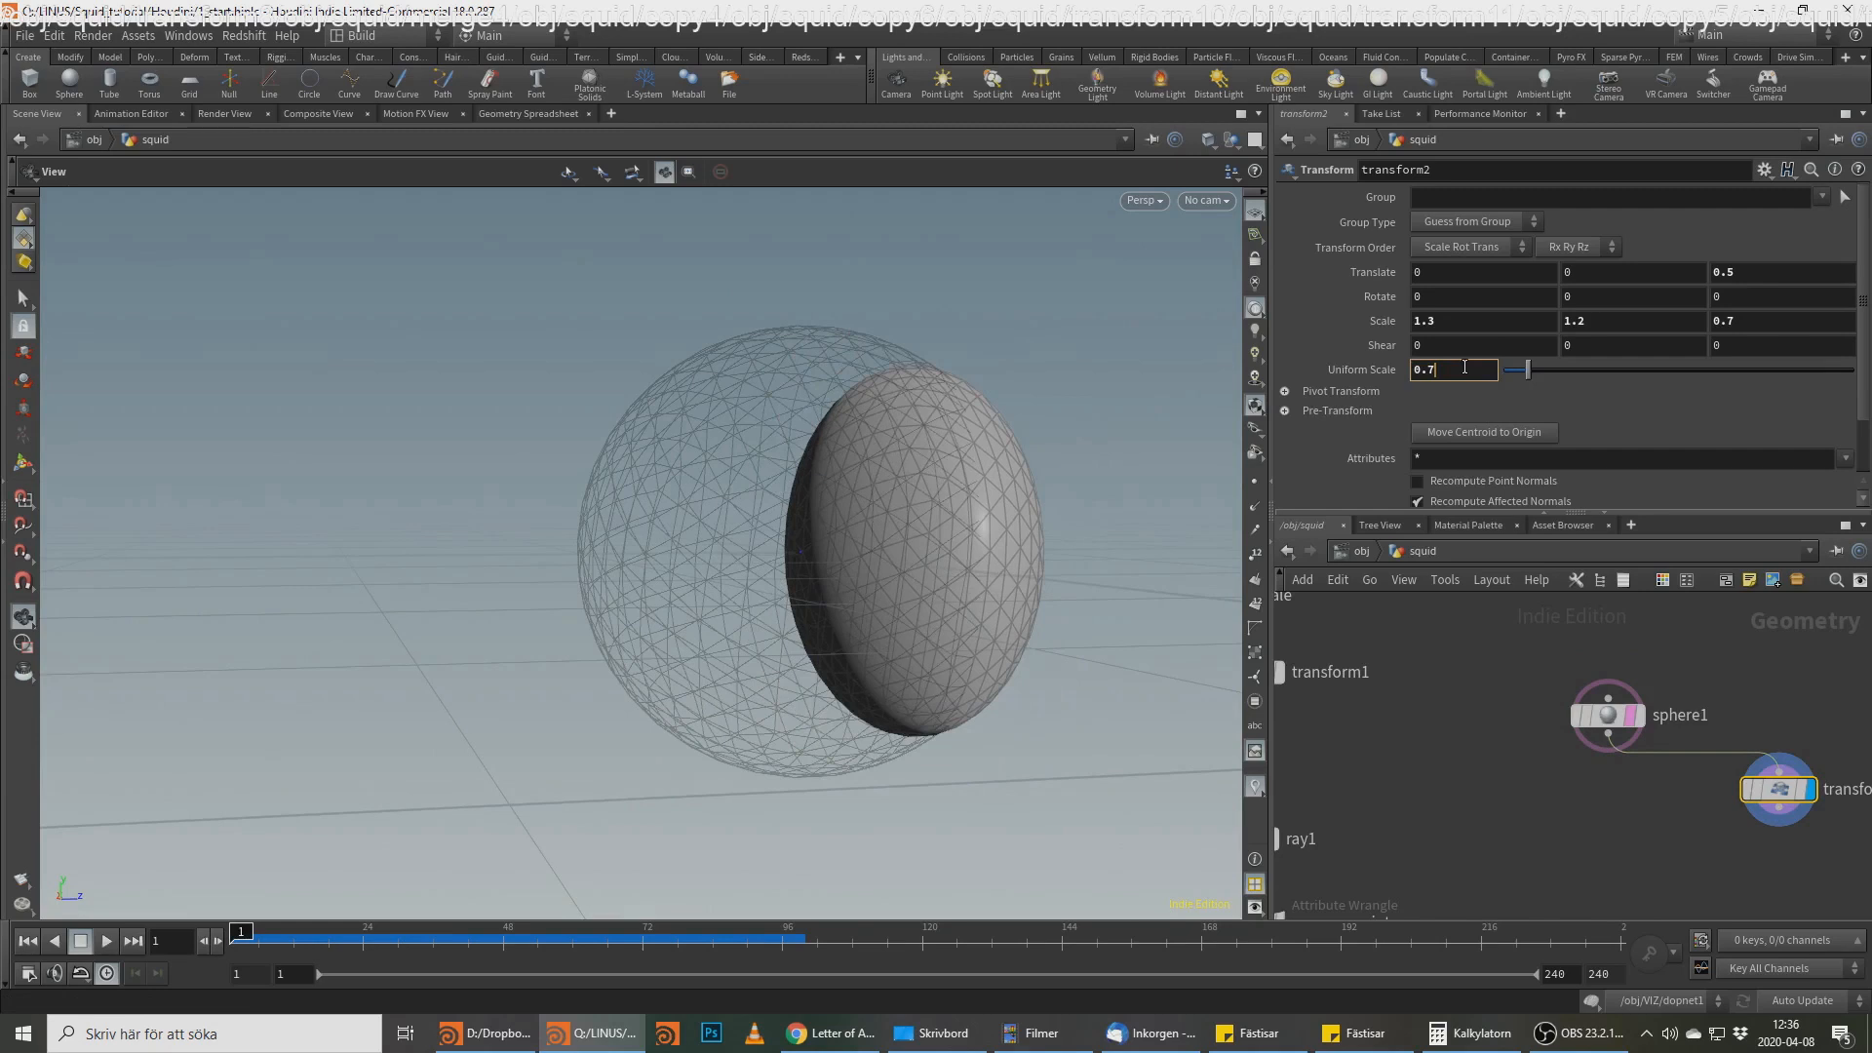
pyautogui.write('3')
pyautogui.press('Return')
pyautogui.moveTo(1072, 477); pyautogui.dragTo(1000, 443)
pyautogui.scroll(1, 1032, 442)
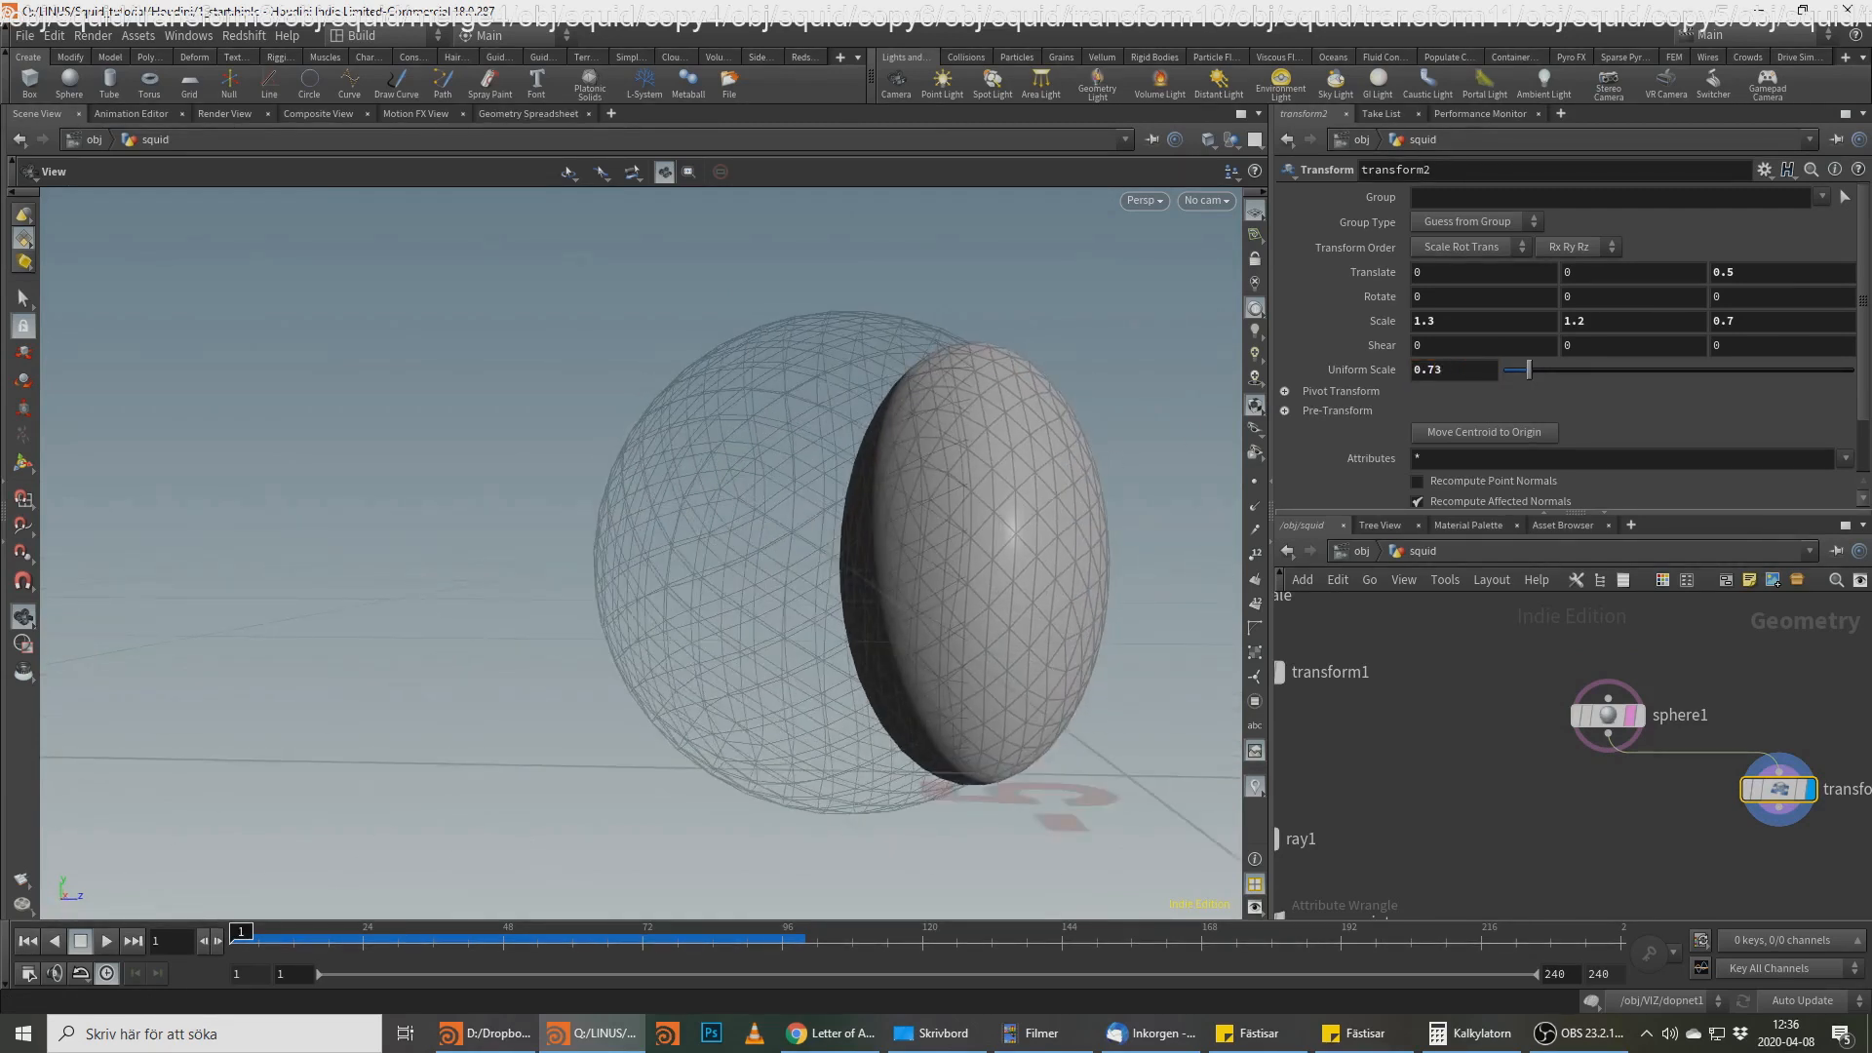
# Step: Add a Boolean node with sphere1 as its first input and set its Operation to Subtract
pyautogui.press('Tab')
pyautogui.write('bol')
pyautogui.press('BackSpace')
pyautogui.write('ol')
pyautogui.press('Return')
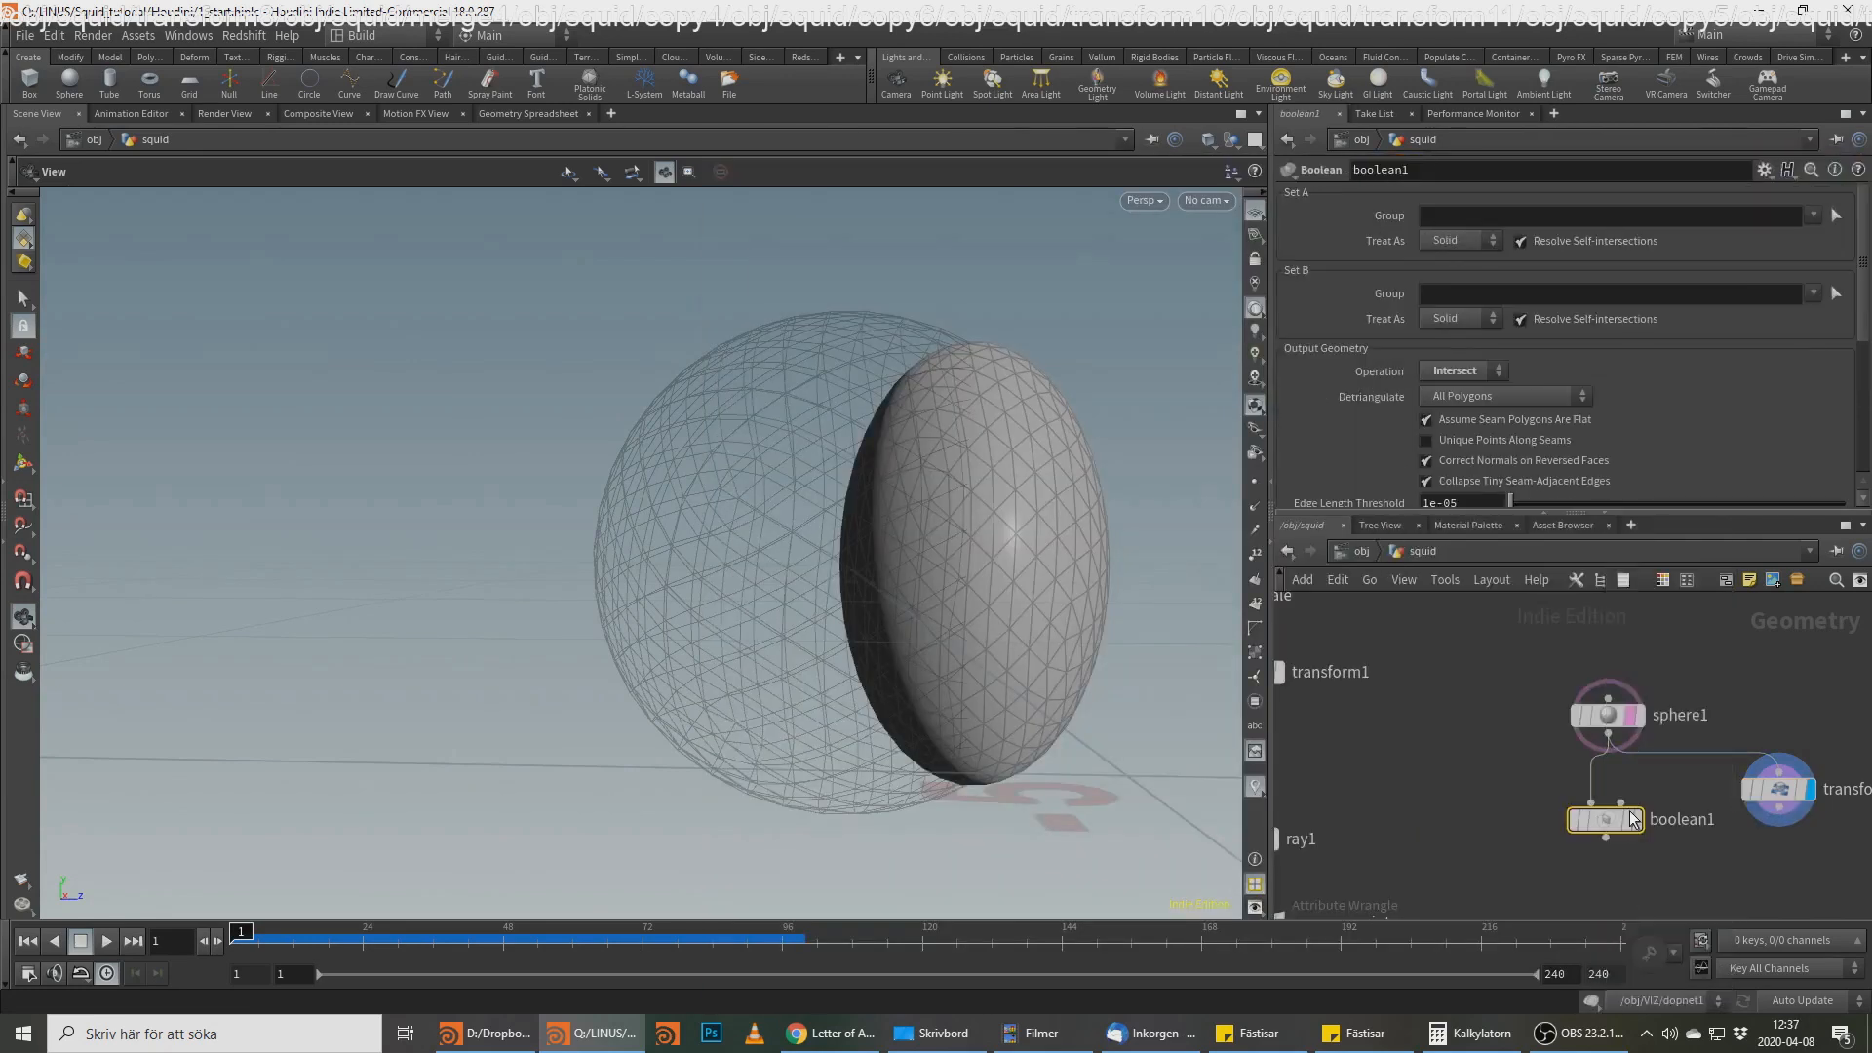
pyautogui.moveTo(1777, 790)
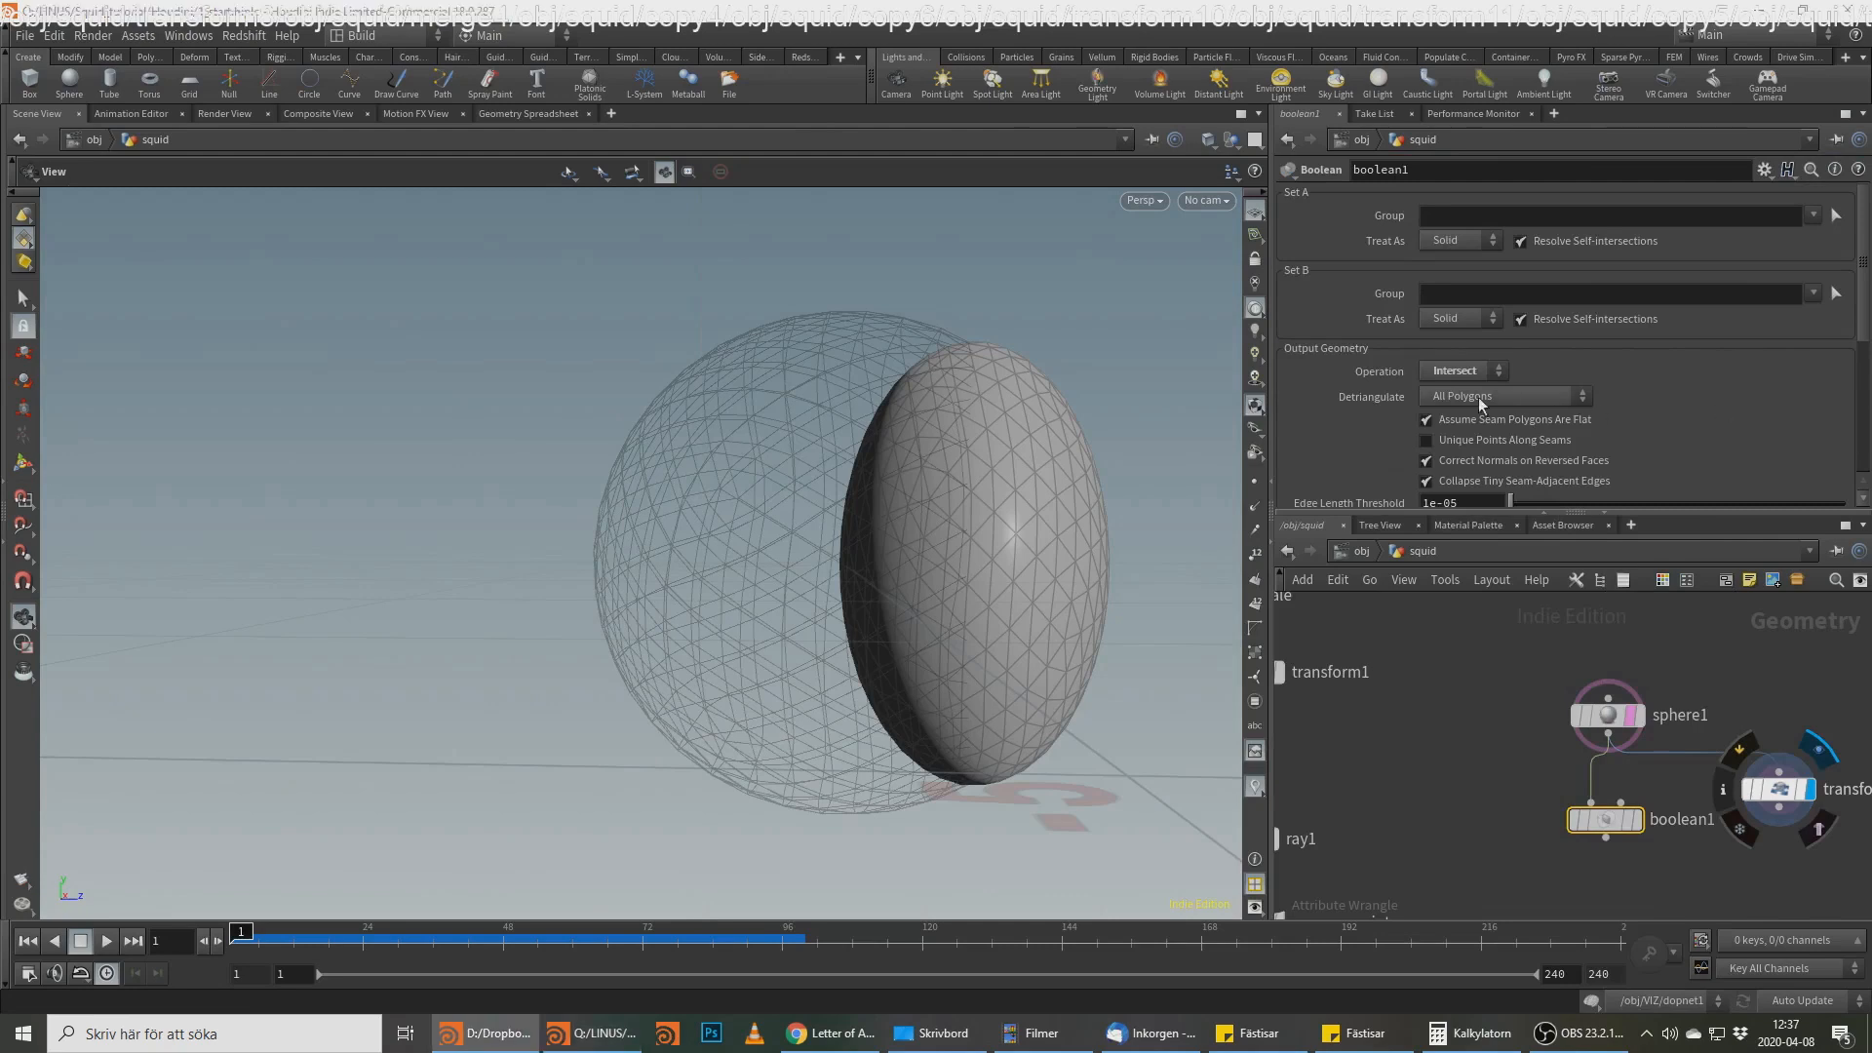
pyautogui.click(1459, 372)
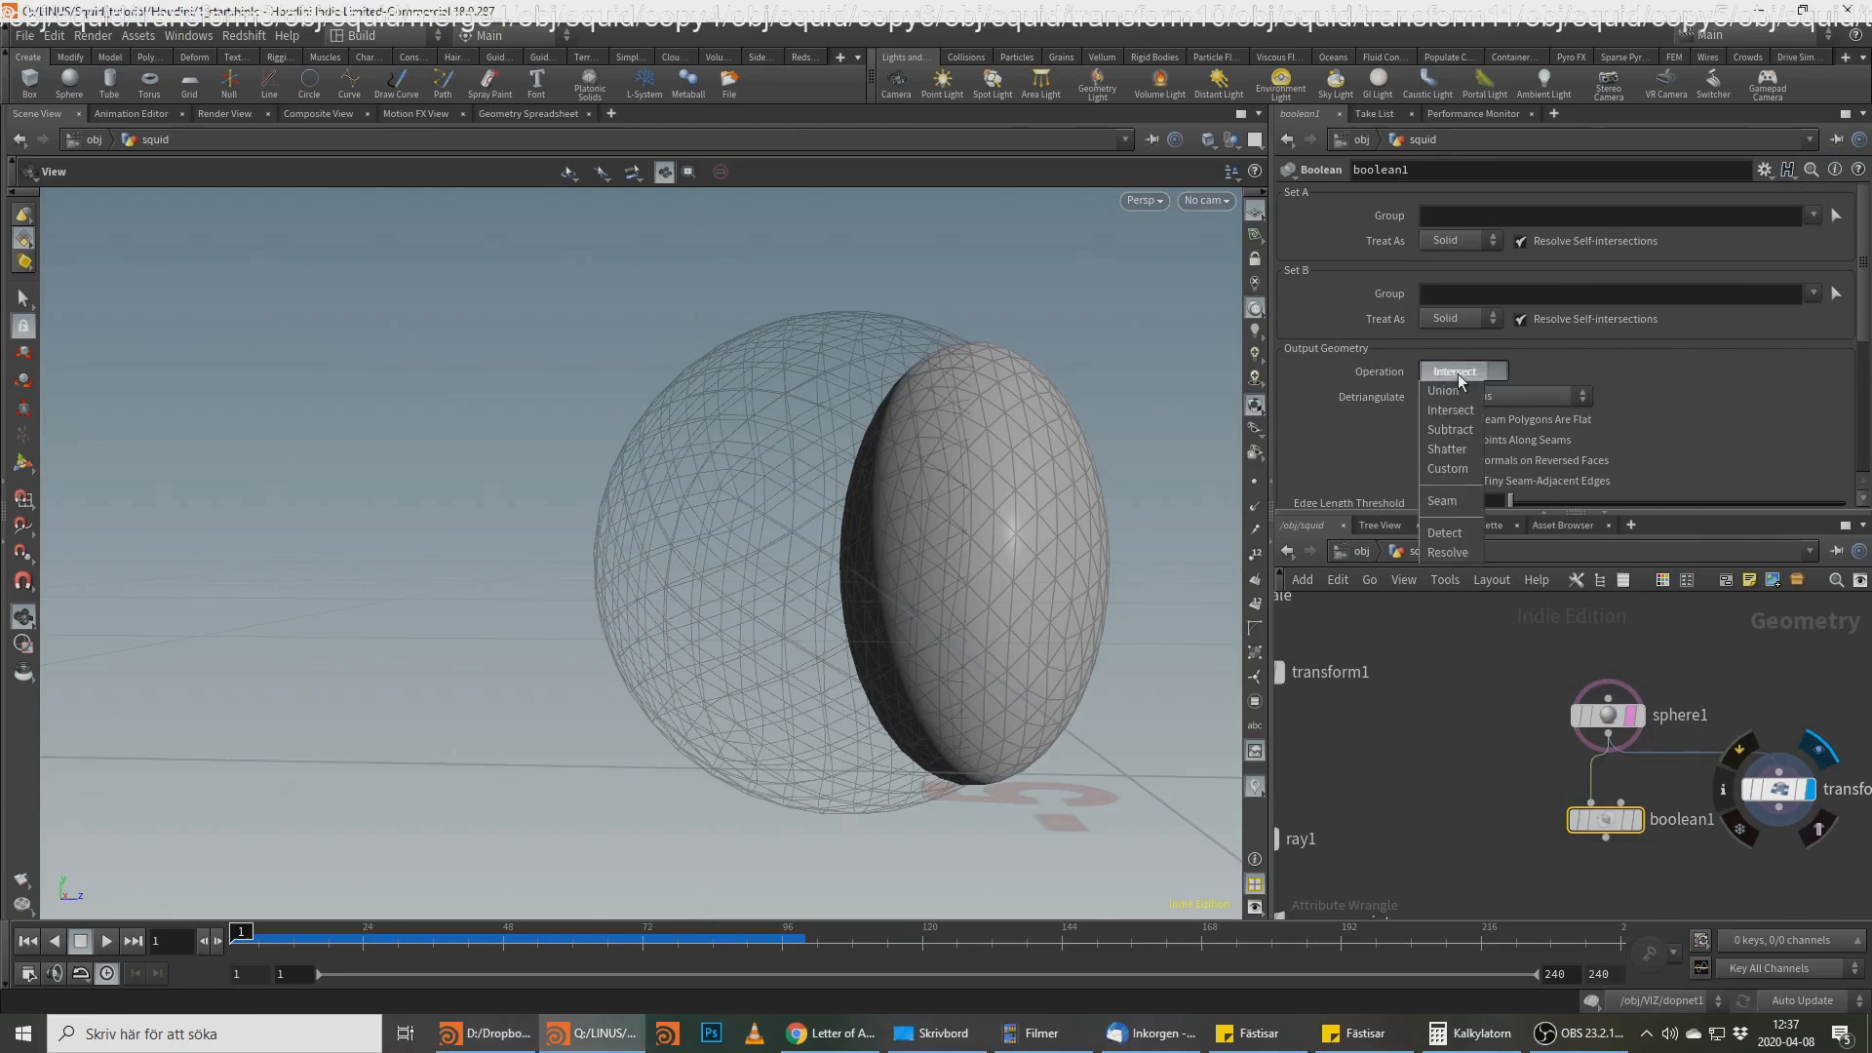
pyautogui.click(1468, 429)
# Step: Wire transform2 into boolean1's second input and display boolean1
pyautogui.click(1779, 827)
pyautogui.click(1650, 820)
pyautogui.click(1637, 820)
pyautogui.moveTo(1150, 673); pyautogui.dragTo(801, 629)
pyautogui.hotkey('alt', 'Tab')
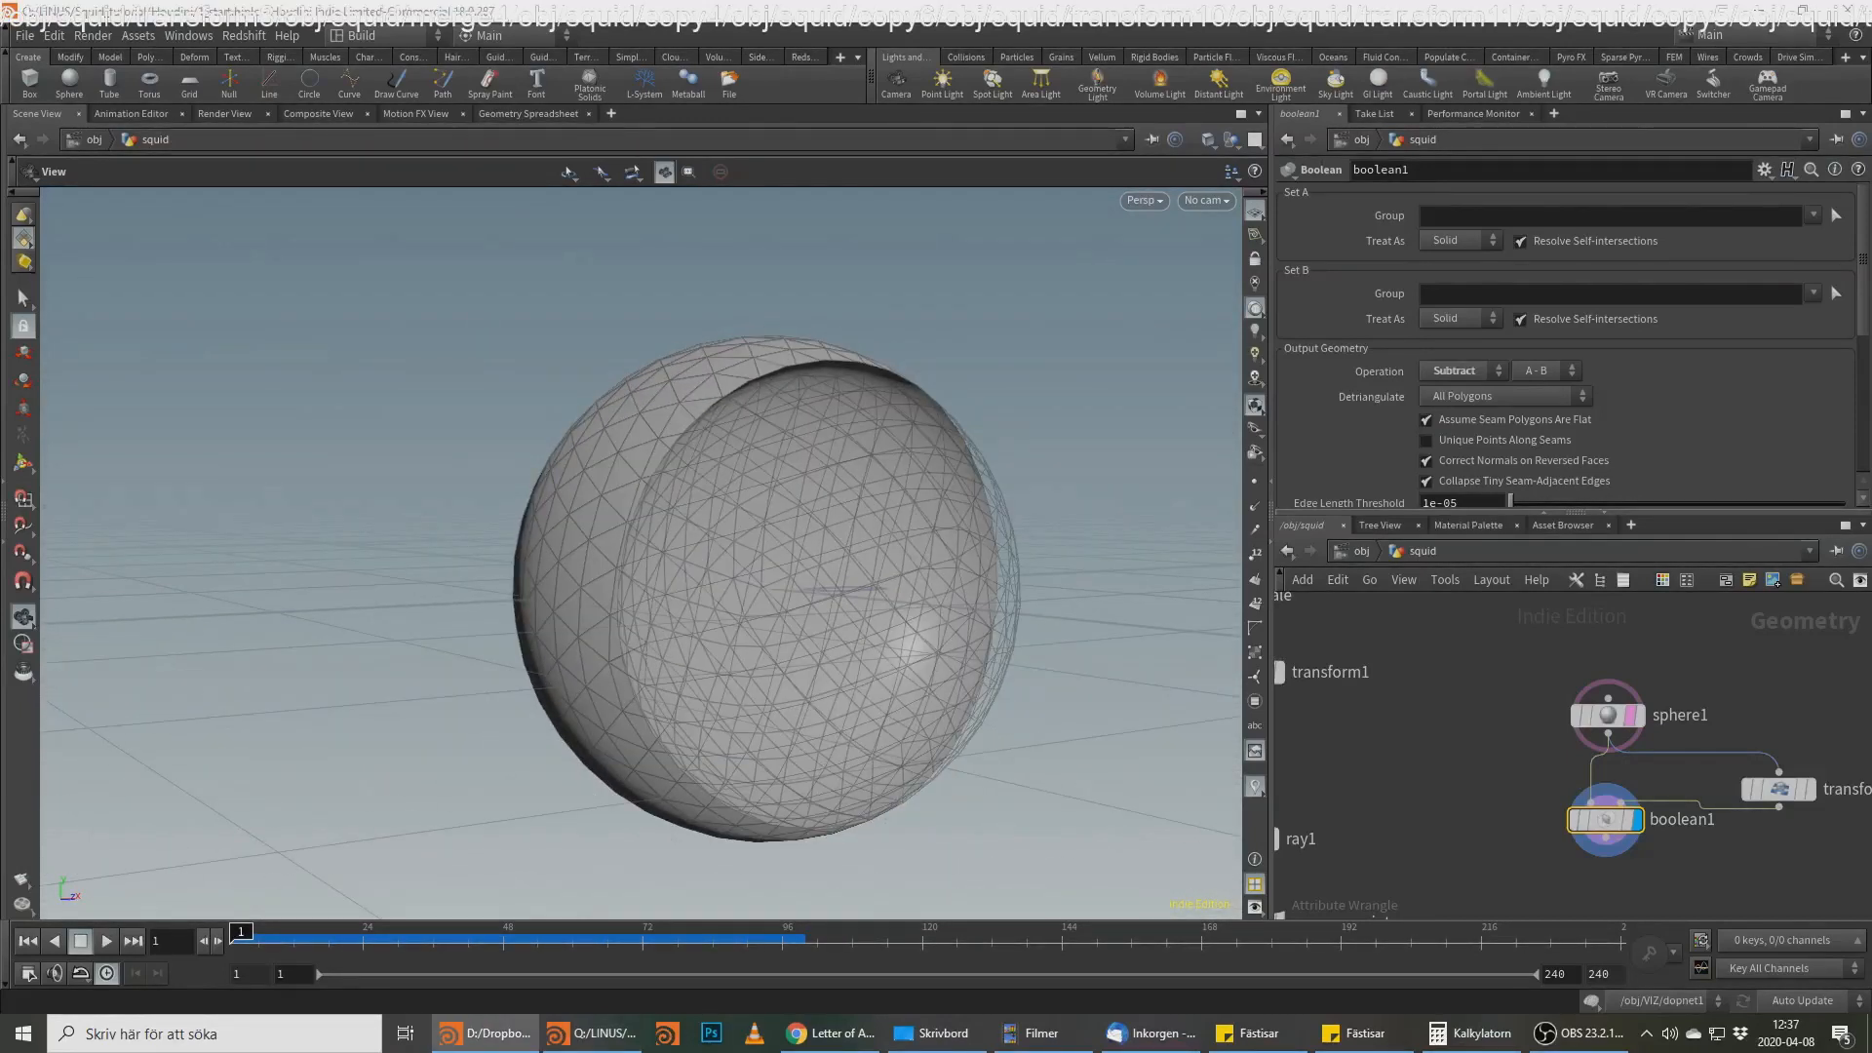
# Step: Add a Group Create node below boolean1 and display it
pyautogui.click(1606, 838)
pyautogui.press('Tab')
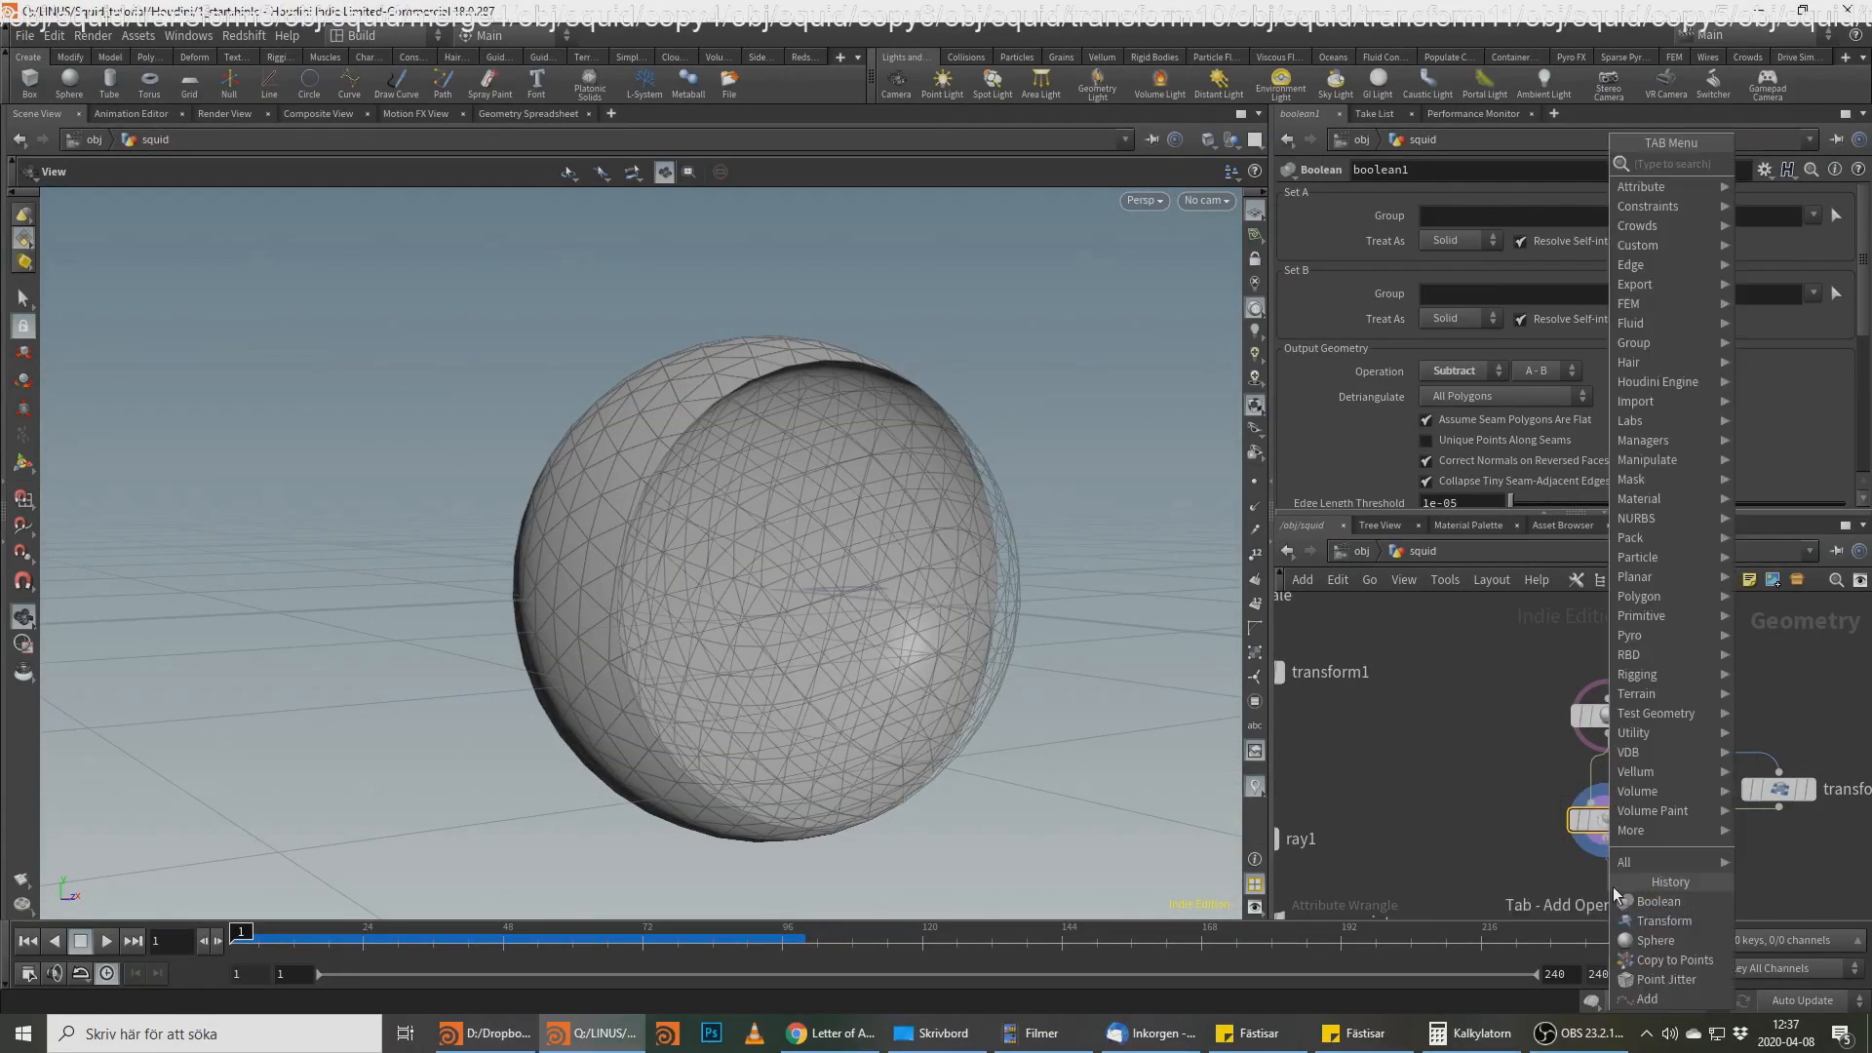
pyautogui.write('gro')
pyautogui.press('Return')
pyautogui.click(1615, 892)
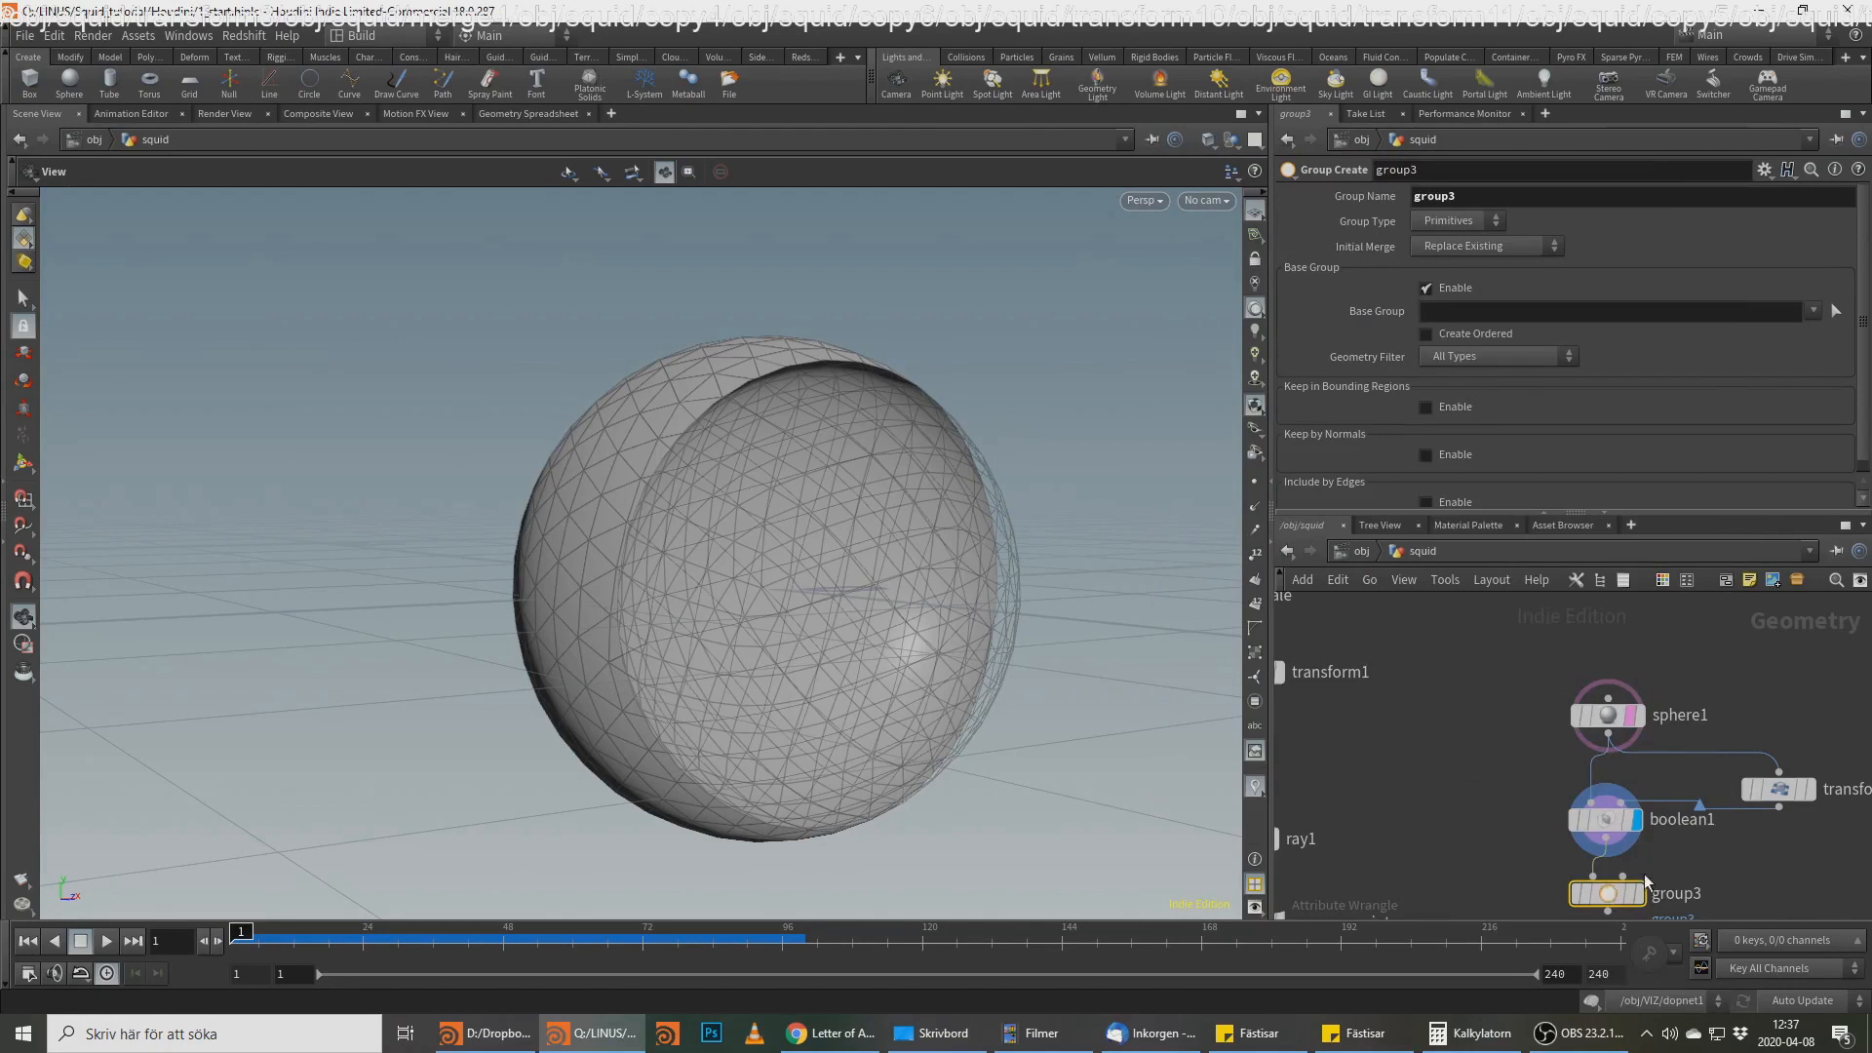
pyautogui.click(1641, 892)
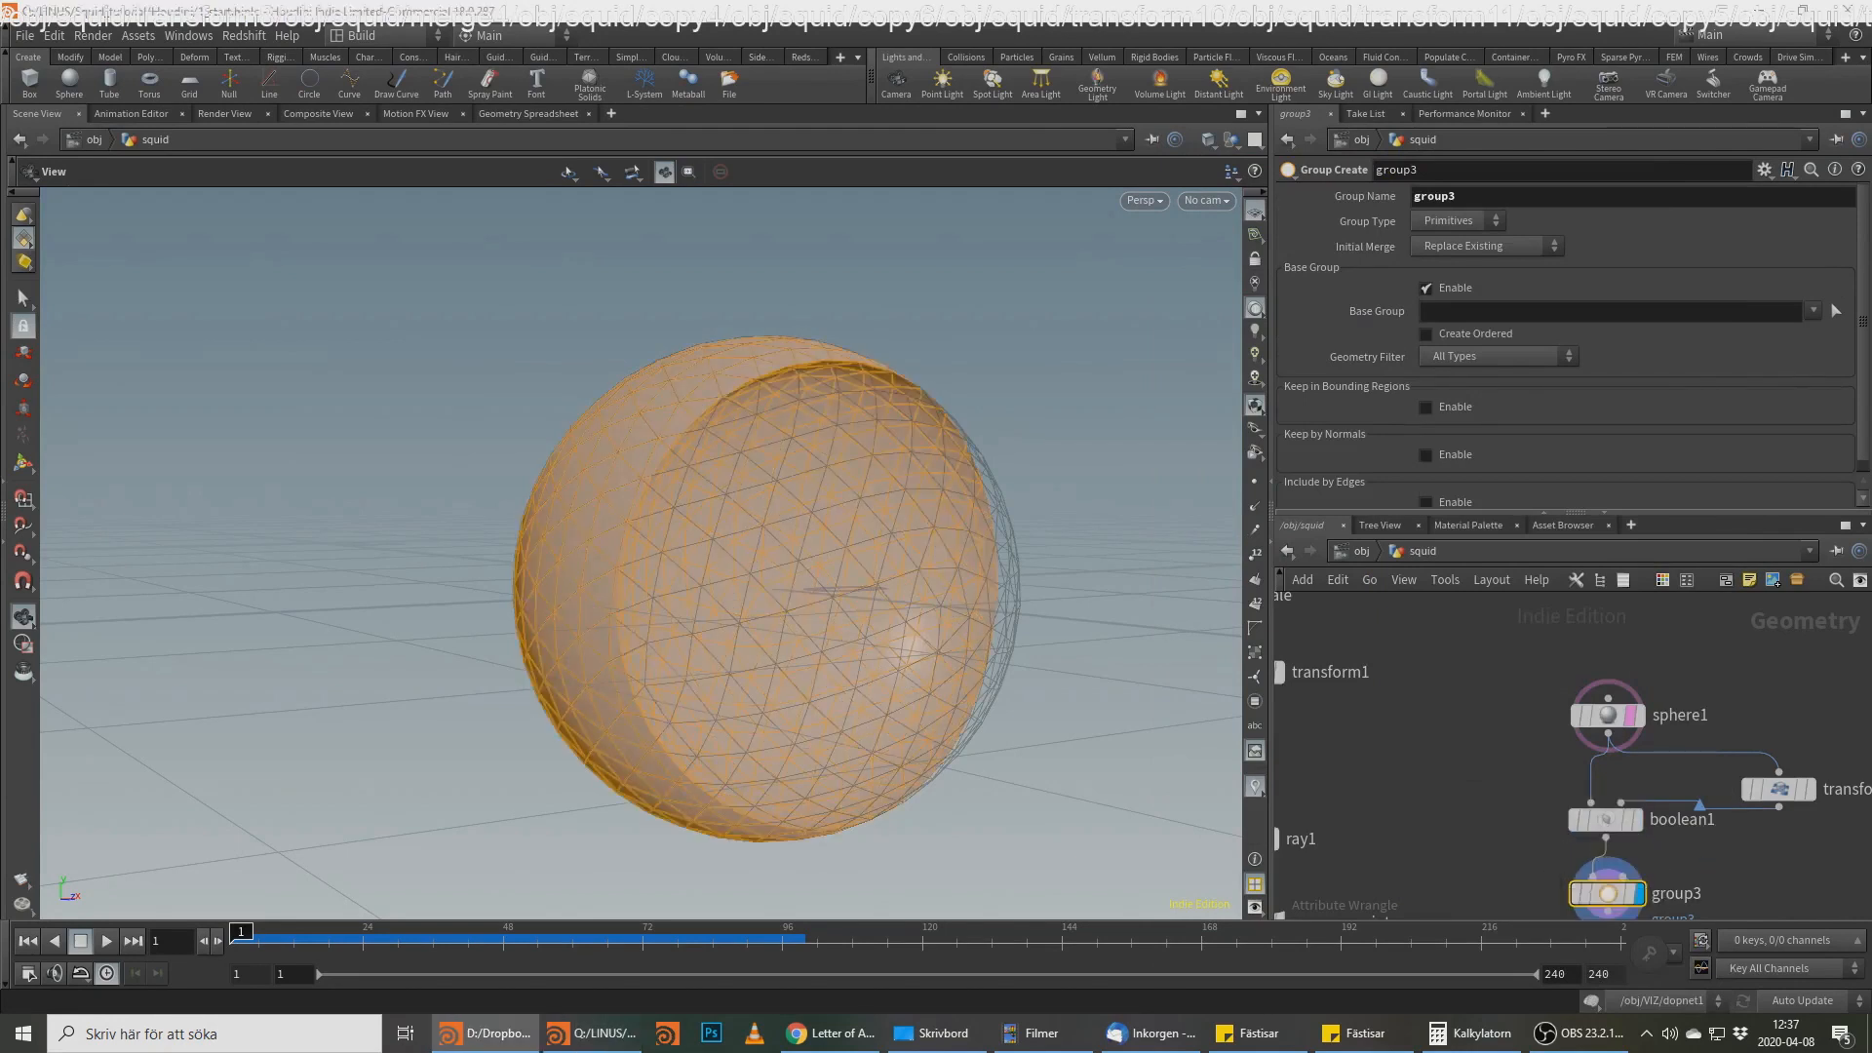
# Step: Name the new group suckers and set its Group Type to Points
pyautogui.doubleClick(1457, 195)
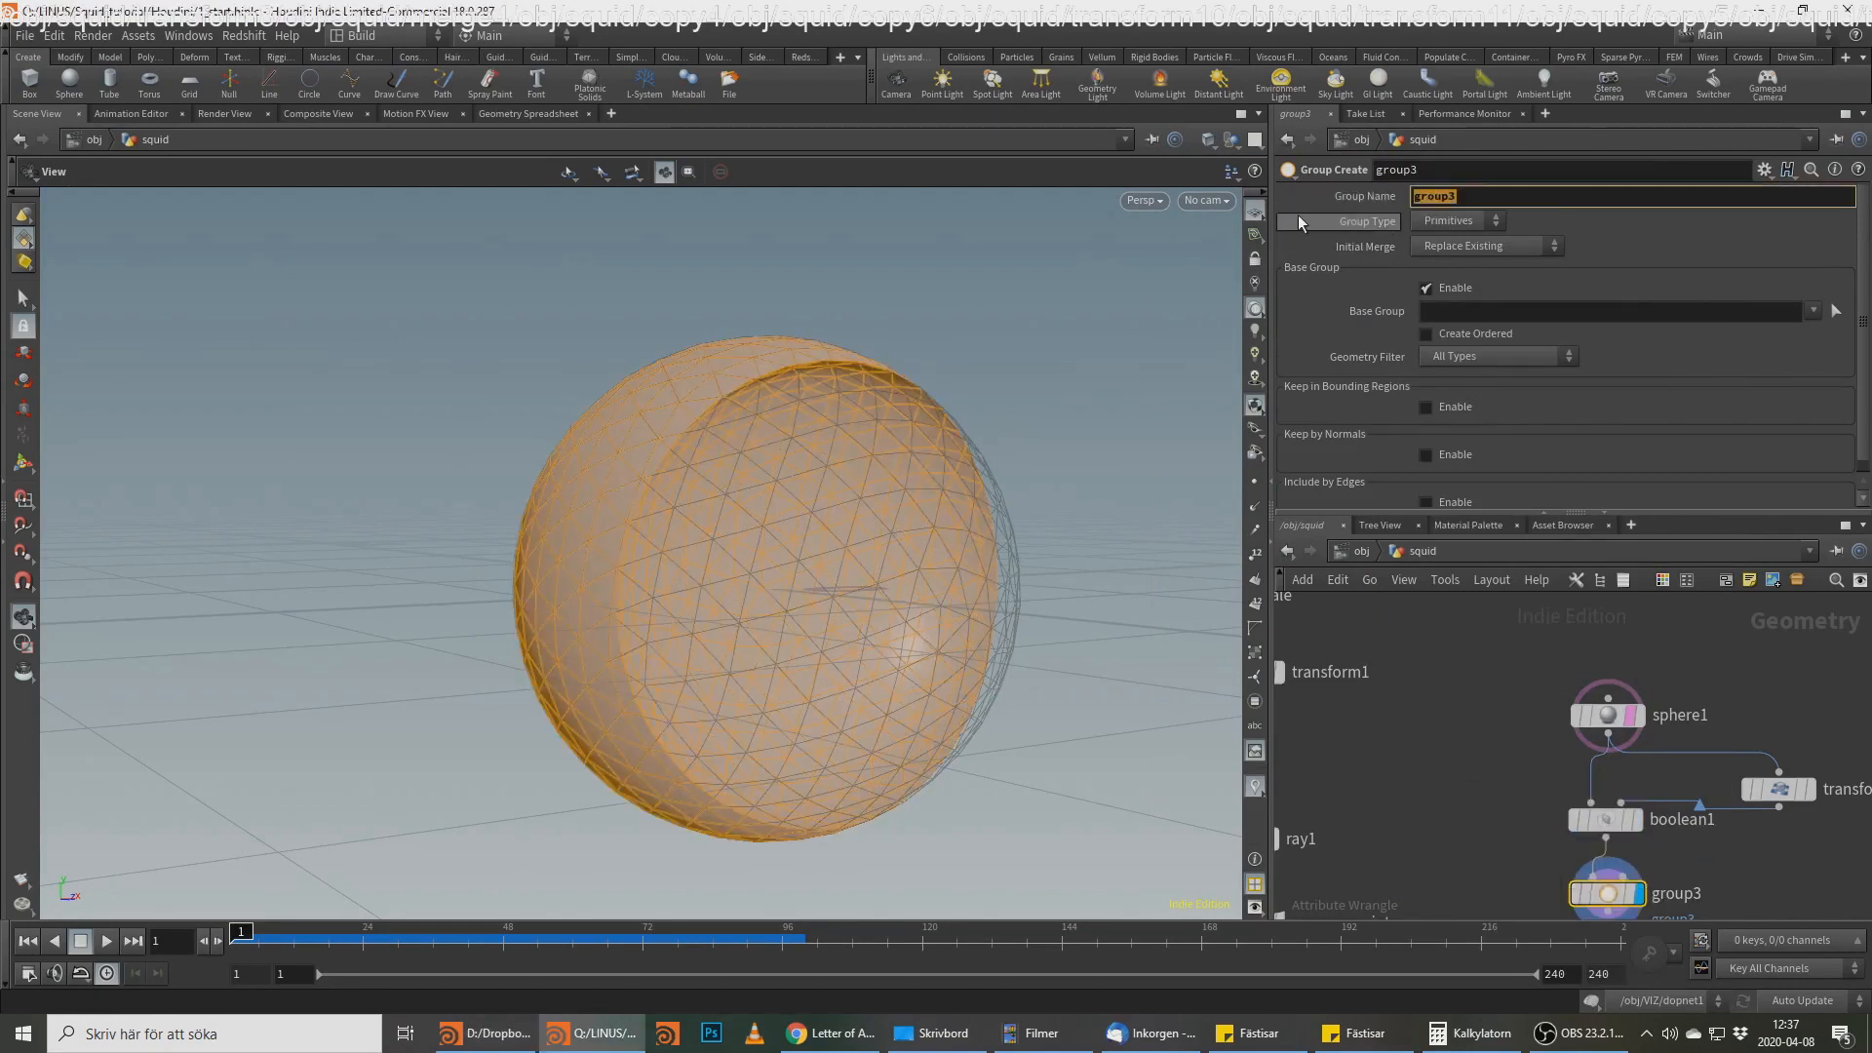
pyautogui.write('suckers')
pyautogui.press('Return')
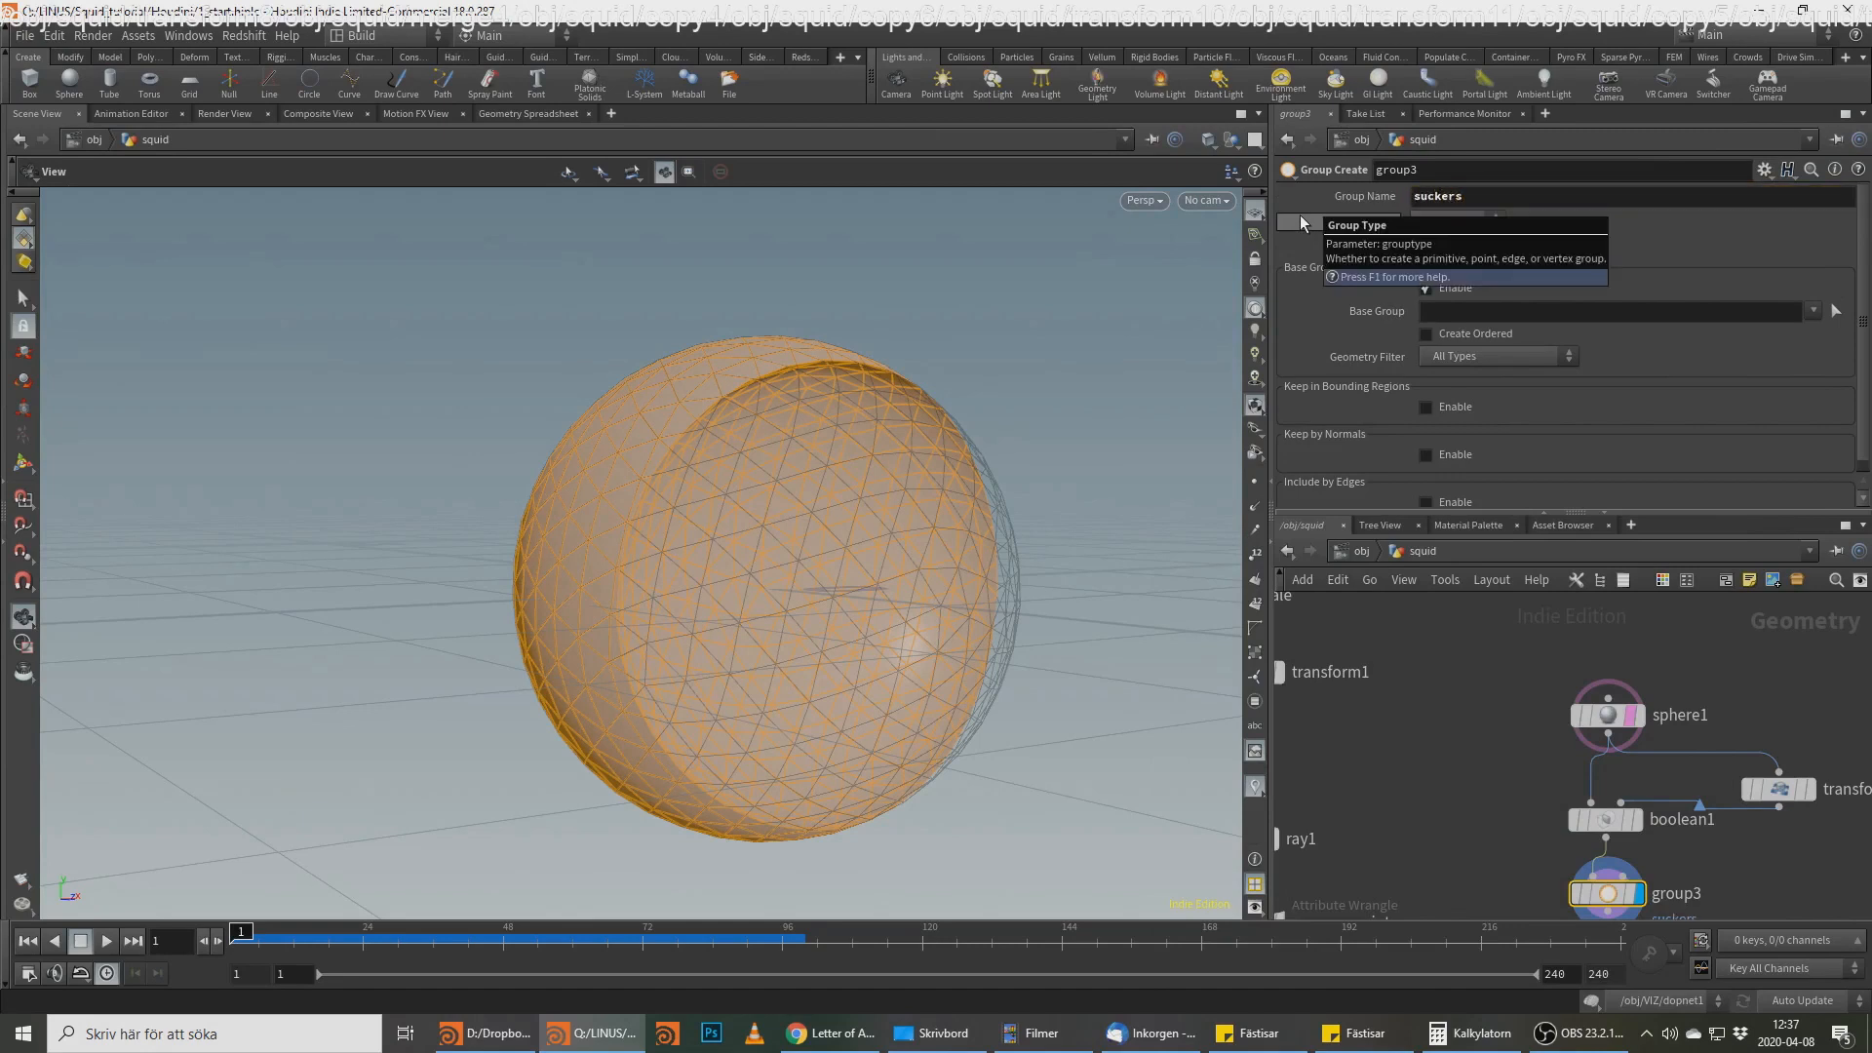
pyautogui.click(1447, 221)
pyautogui.click(1442, 261)
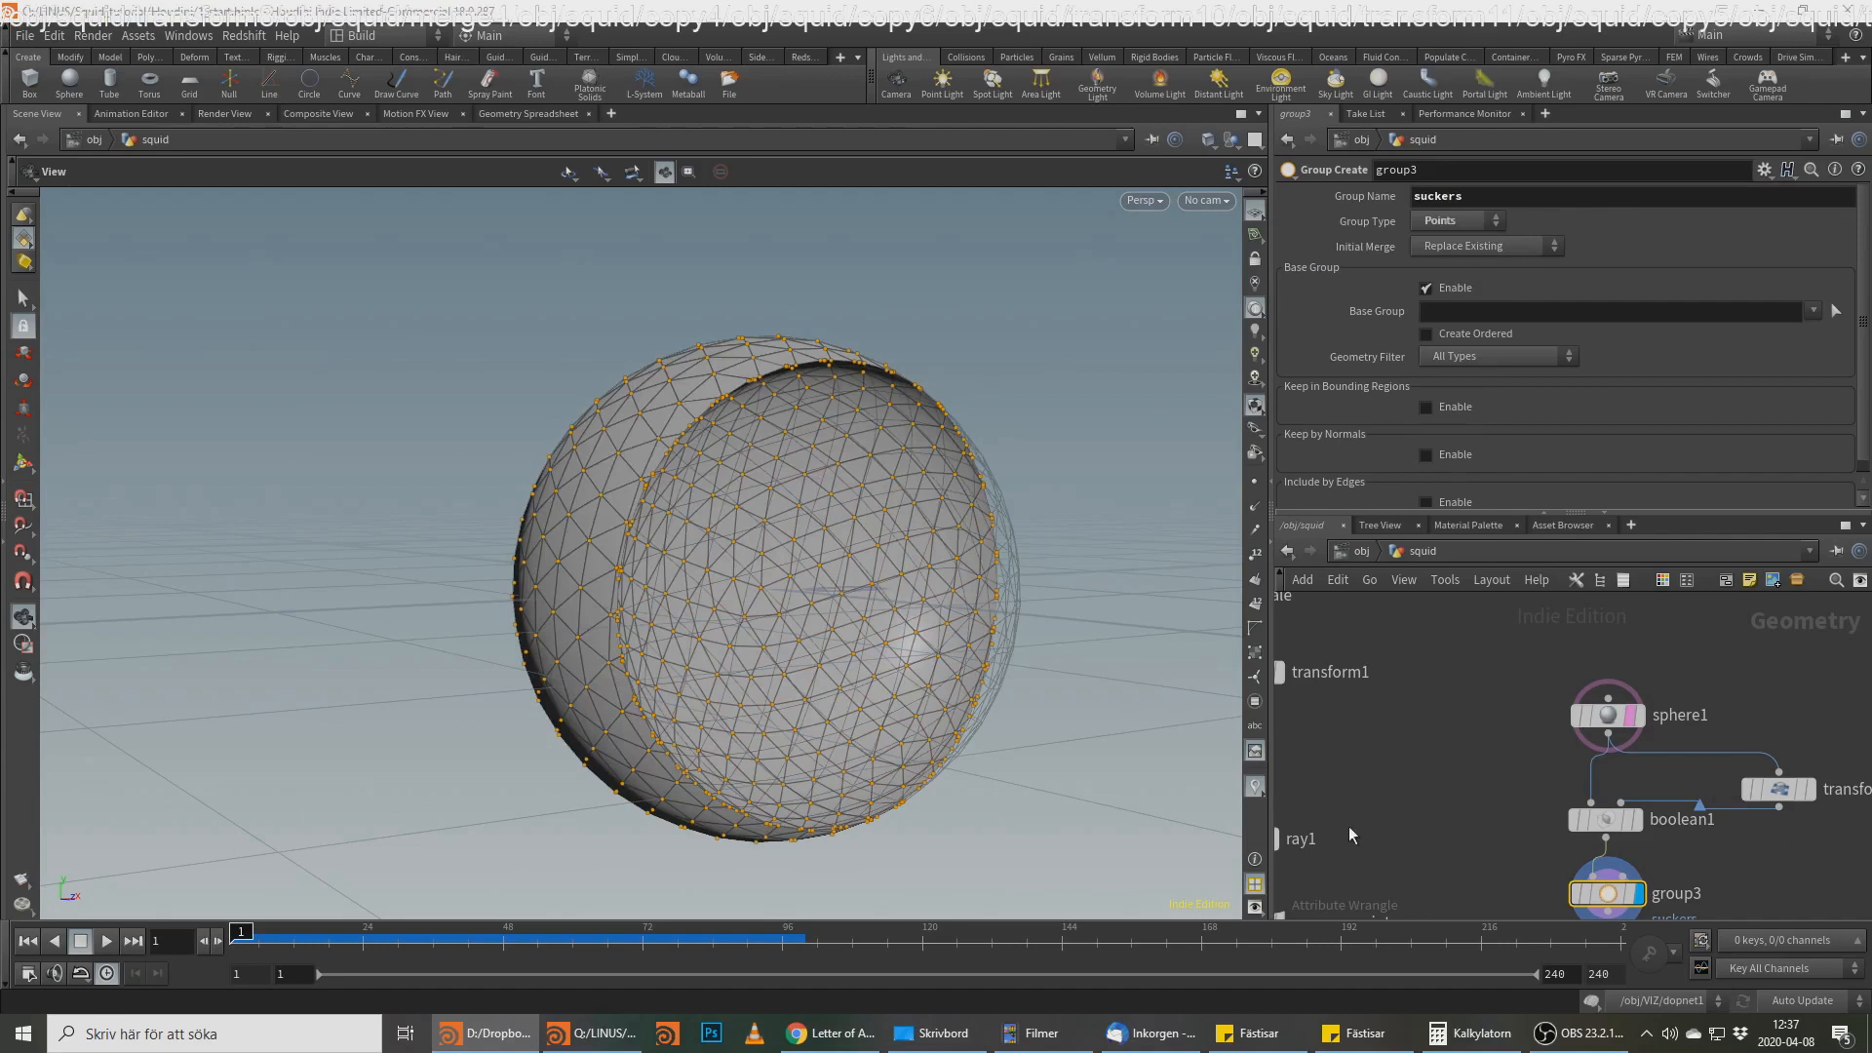
# Step: Wire the suckers group node into the source geometry input of copytopoints1 and display copytopoints1
pyautogui.moveTo(1363, 819); pyautogui.dragTo(1536, 576, button='middle')
pyautogui.scroll(-2, 1599, 703)
pyautogui.moveTo(1611, 728); pyautogui.dragTo(1587, 585, button='middle')
pyautogui.scroll(1, 1601, 758)
pyautogui.moveTo(1699, 669)
pyautogui.mouseDown(button='middle')
pyautogui.moveTo(1579, 823)
pyautogui.moveTo(1711, 636)
pyautogui.mouseUp(button='middle')
pyautogui.click(1611, 652)
pyautogui.click(1506, 809)
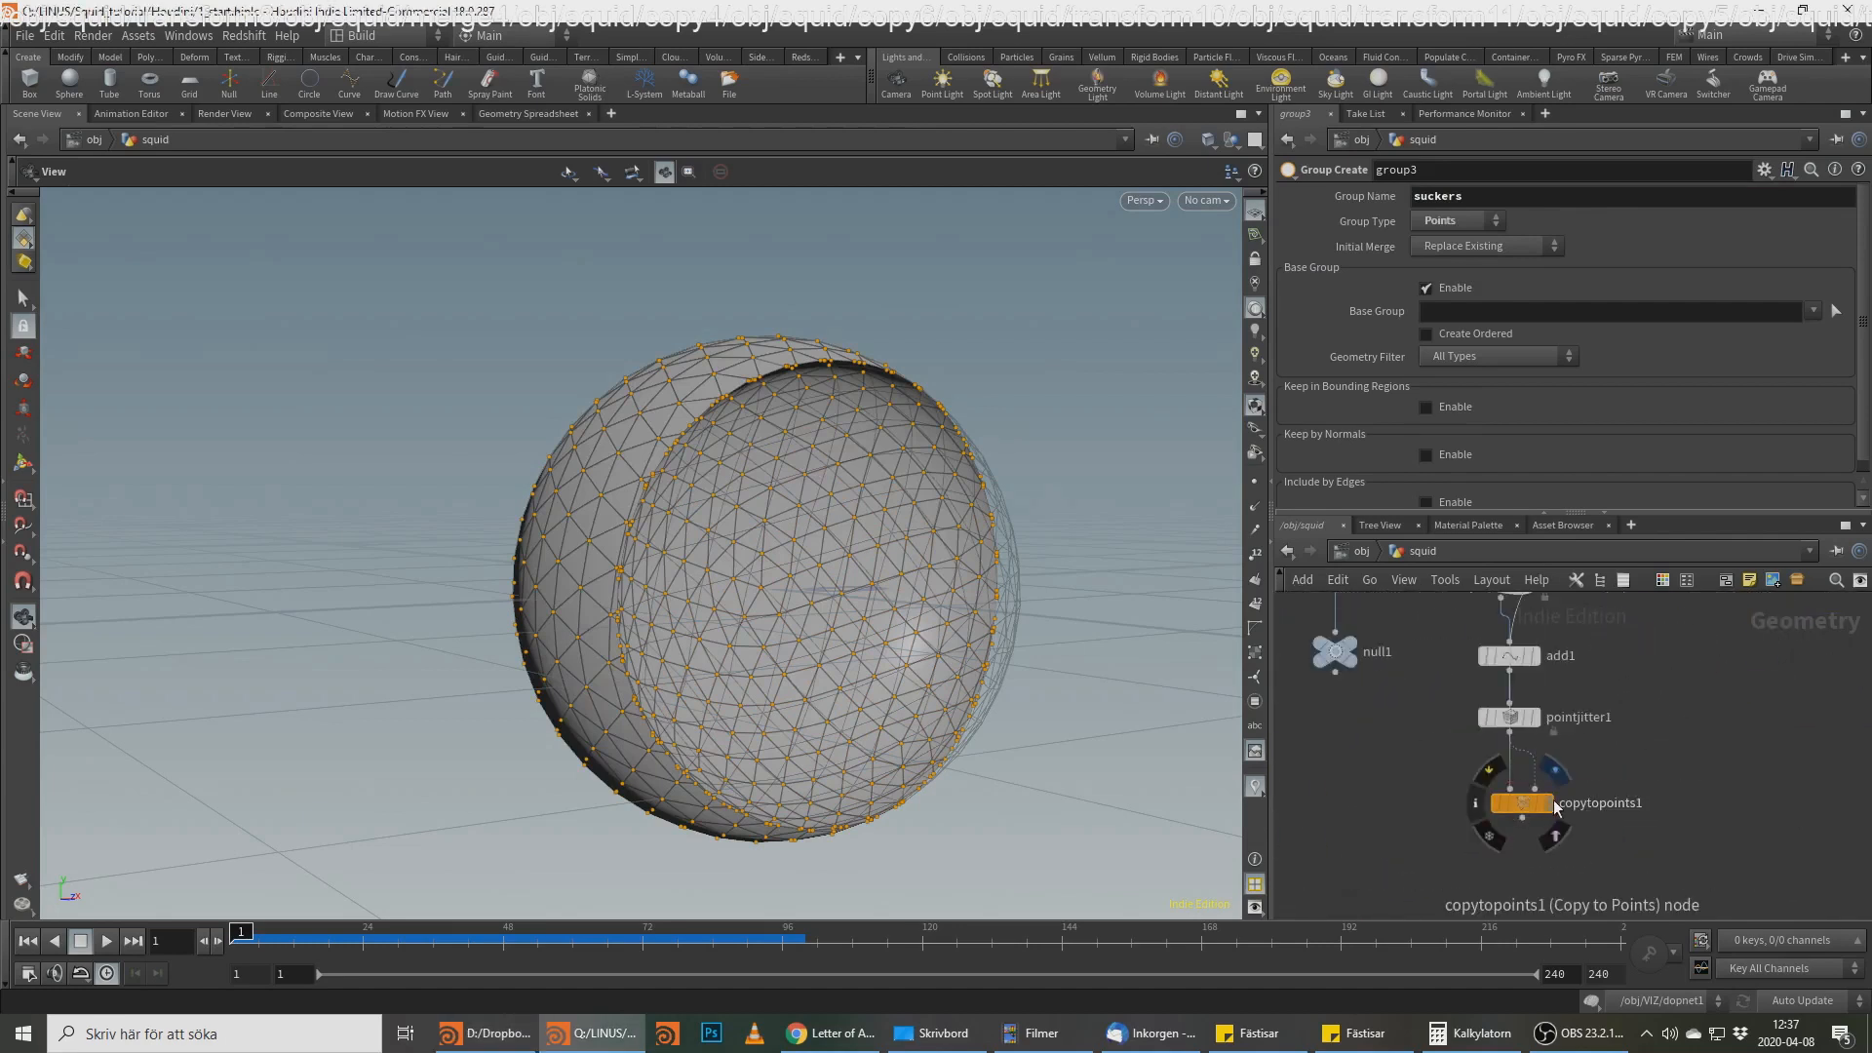
pyautogui.click(1550, 806)
pyautogui.click(1531, 809)
pyautogui.moveTo(886, 484); pyautogui.dragTo(796, 636)
pyautogui.moveTo(796, 636); pyautogui.dragTo(1014, 459, button='right')
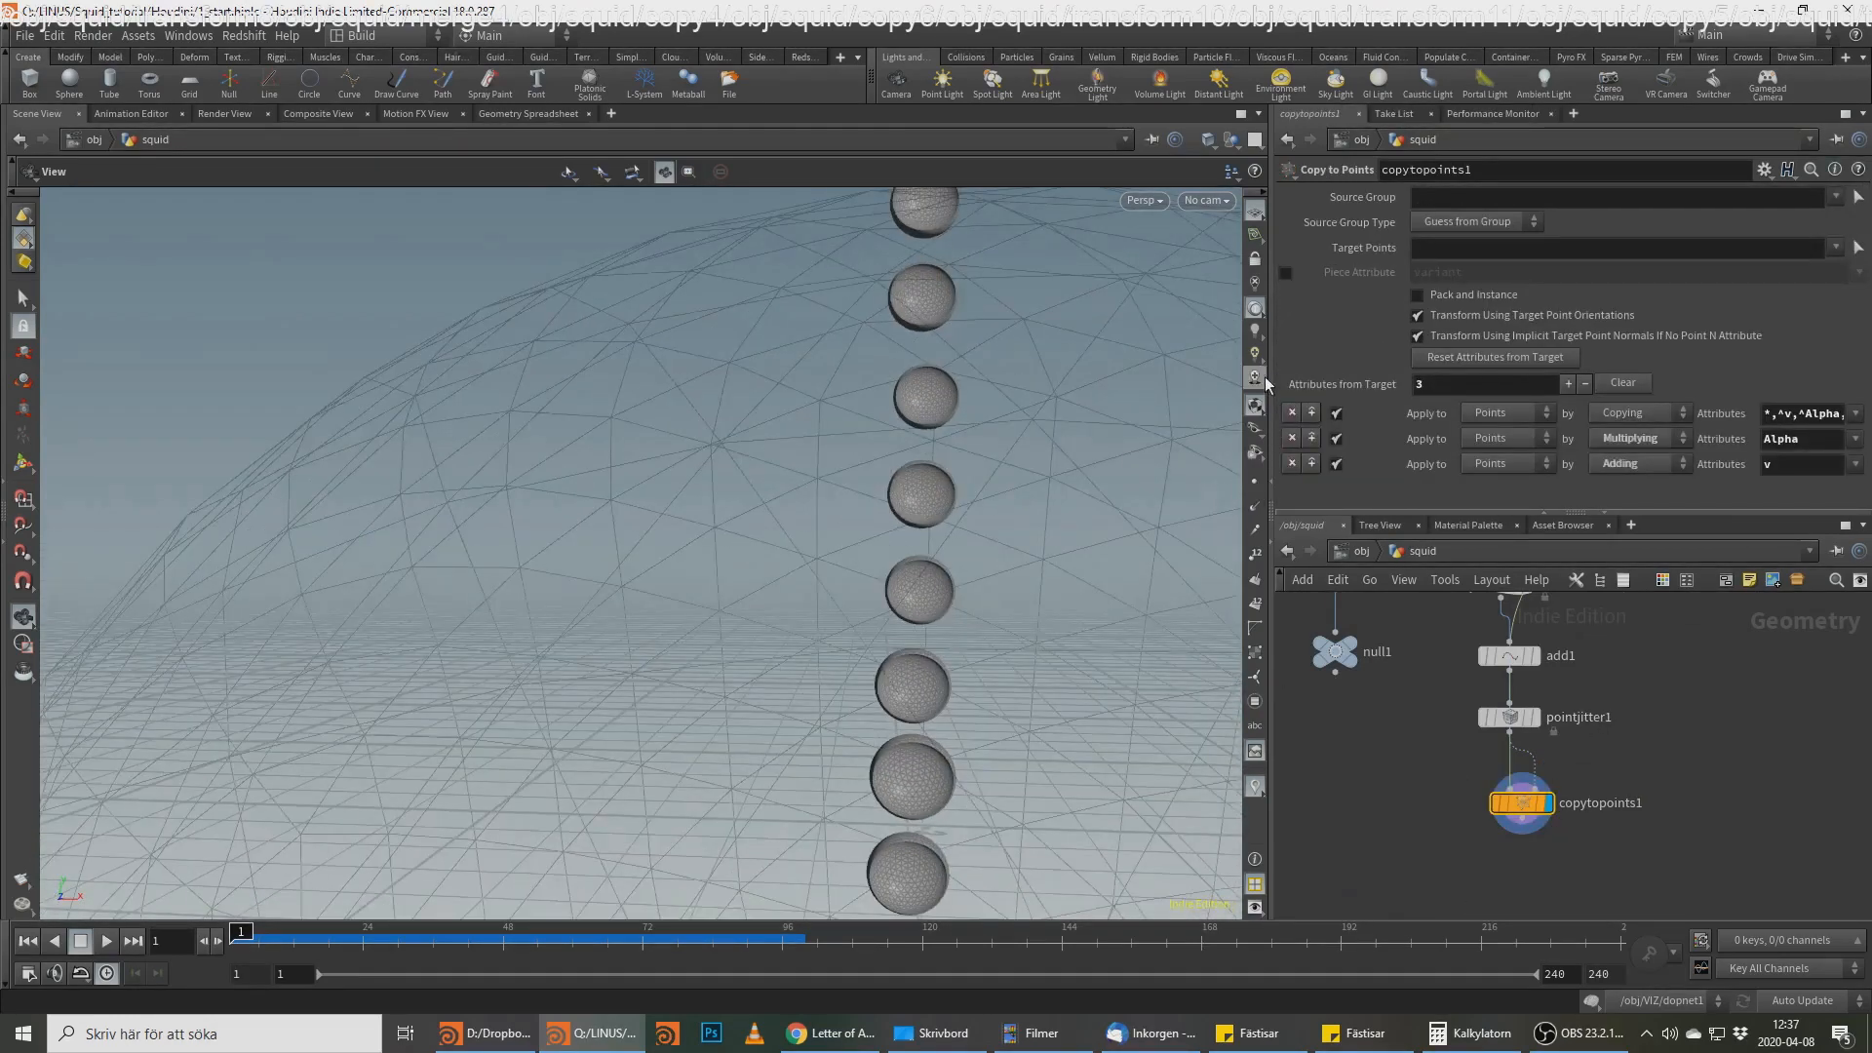
# Step: Turn off the template flag of sphere1
pyautogui.press('h')
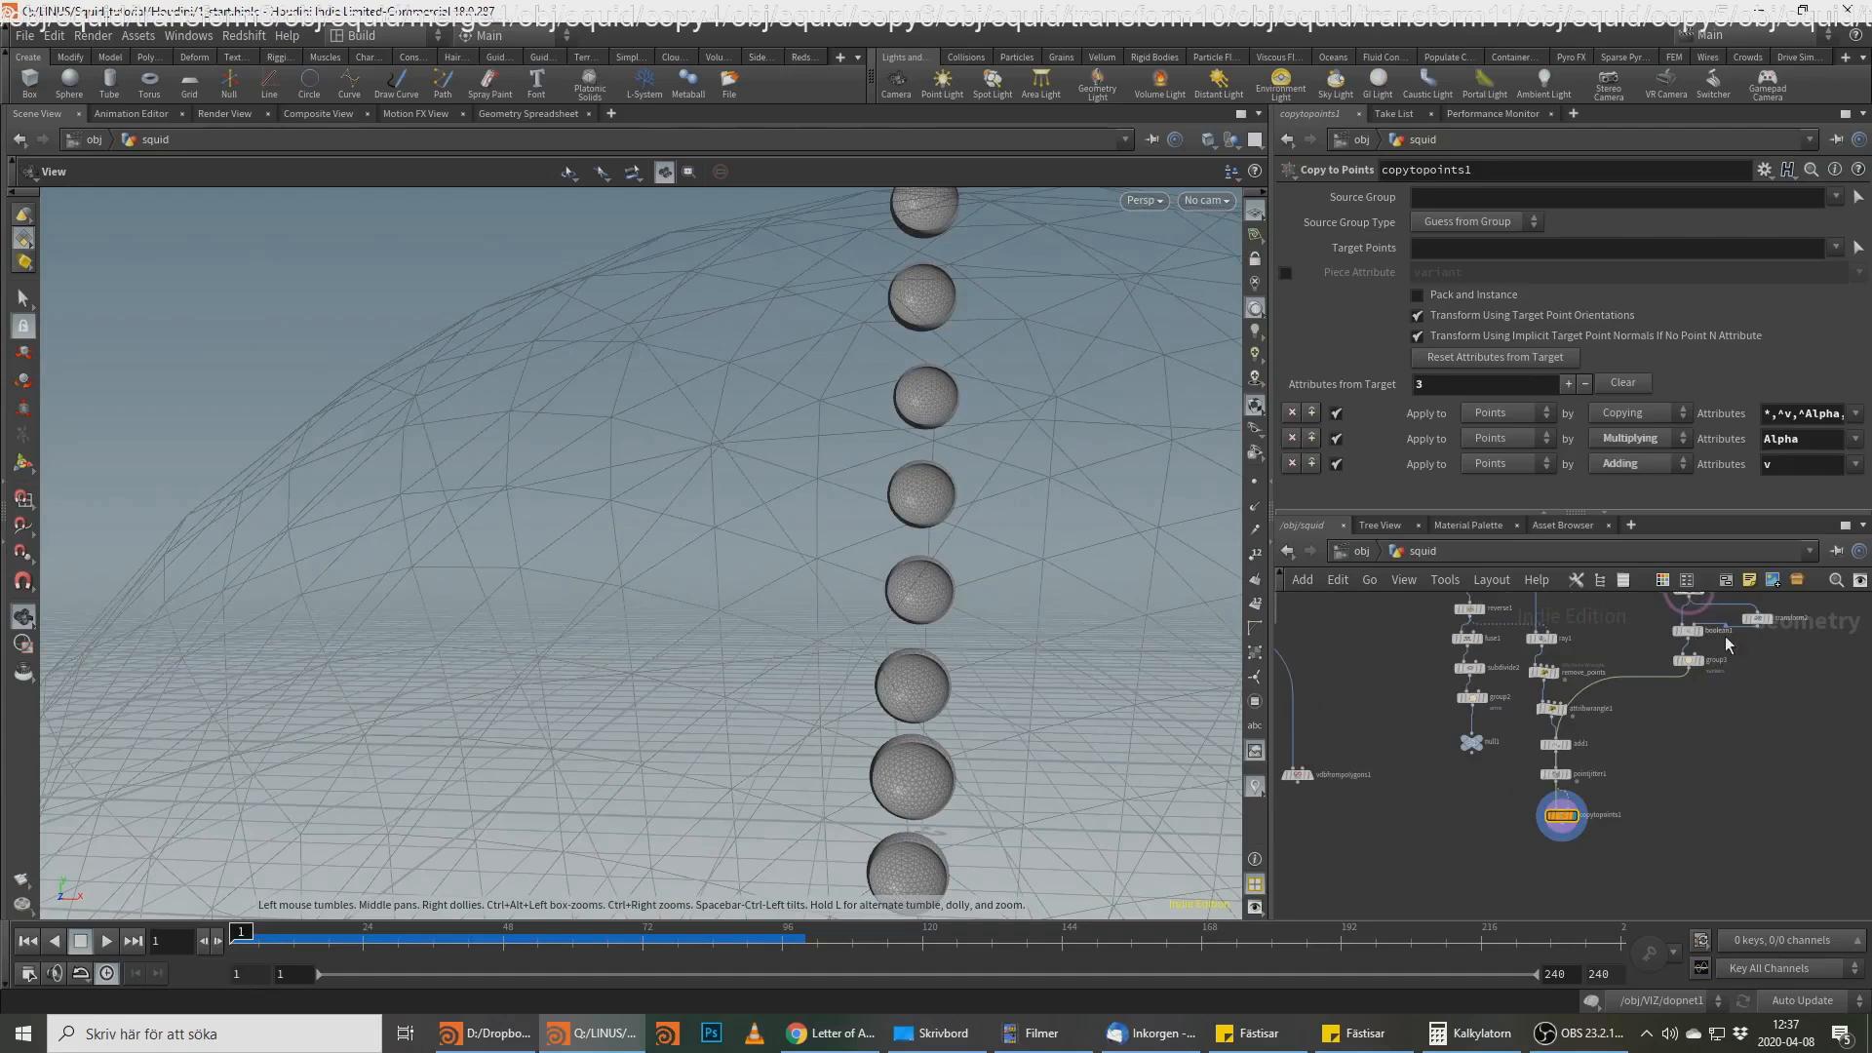
pyautogui.moveTo(1727, 611); pyautogui.dragTo(1710, 650, button='middle')
pyautogui.click(1691, 651)
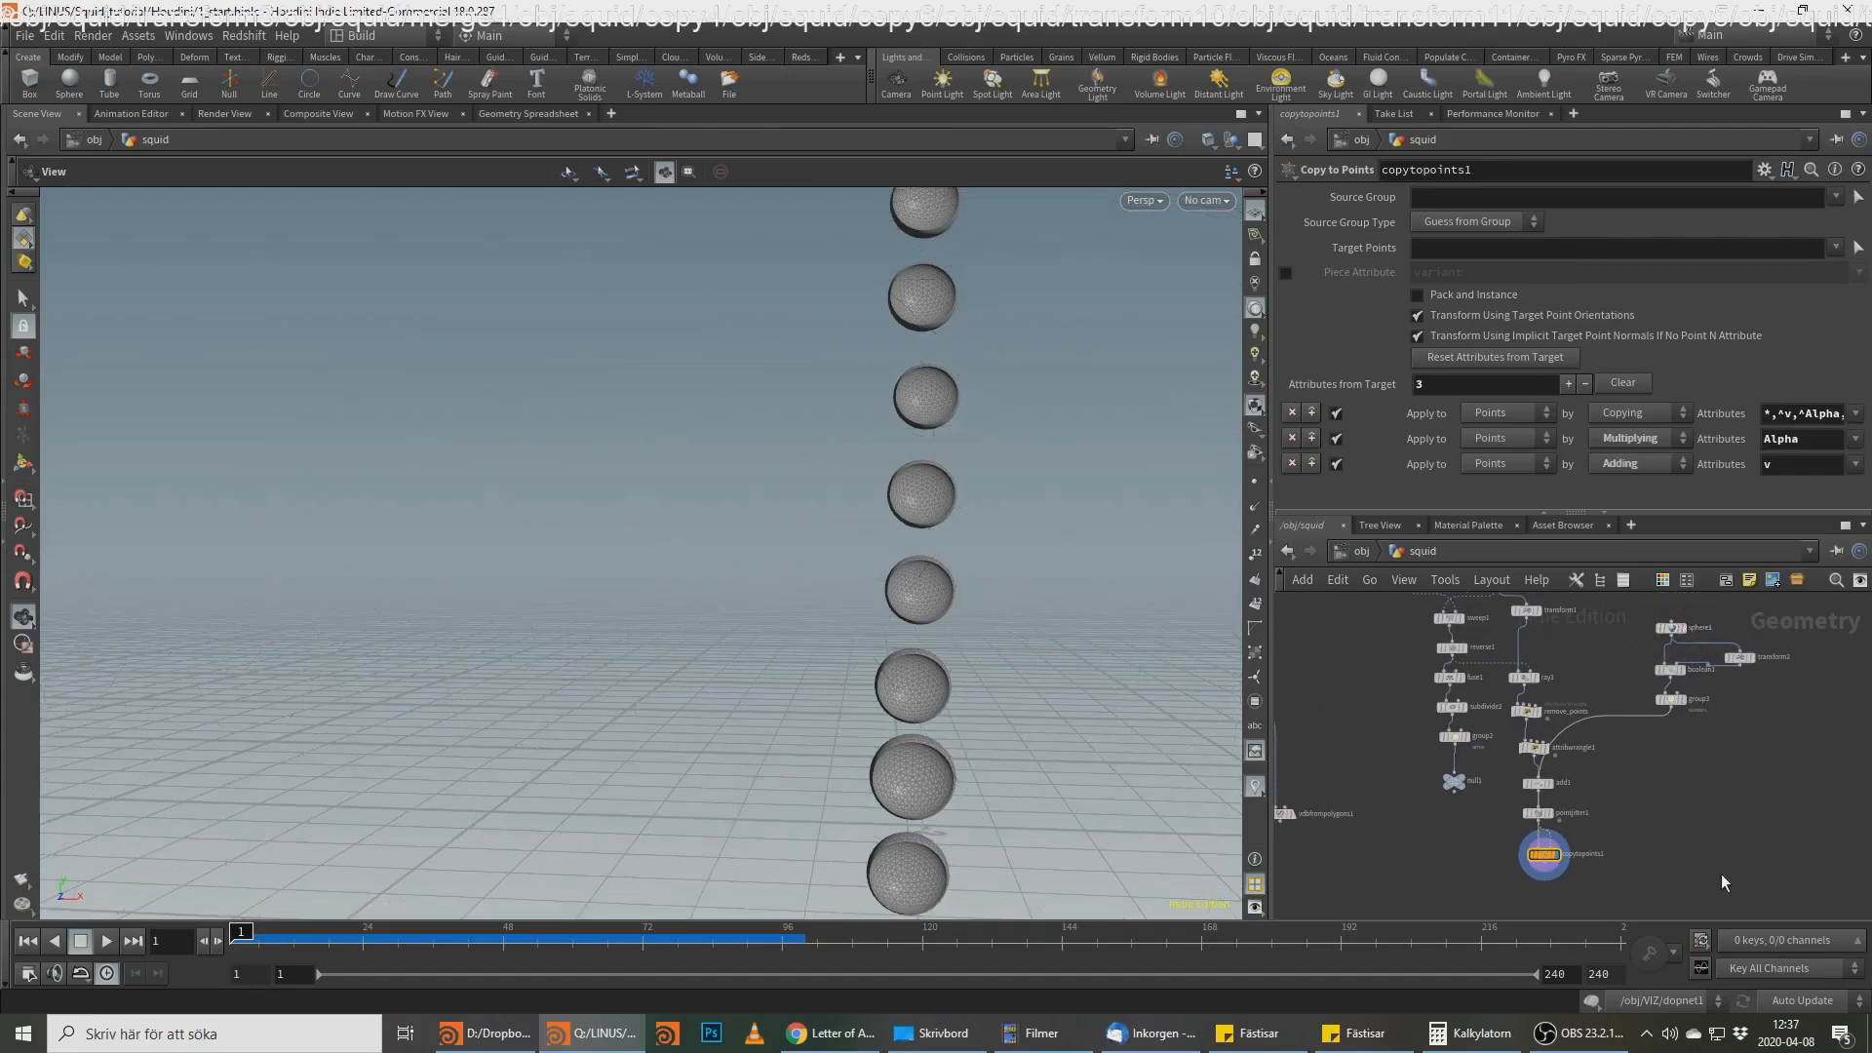
# Step: Add a Merge node combining null1 and copytopoints1, and display it
pyautogui.moveTo(1717, 871); pyautogui.dragTo(1775, 759, button='middle')
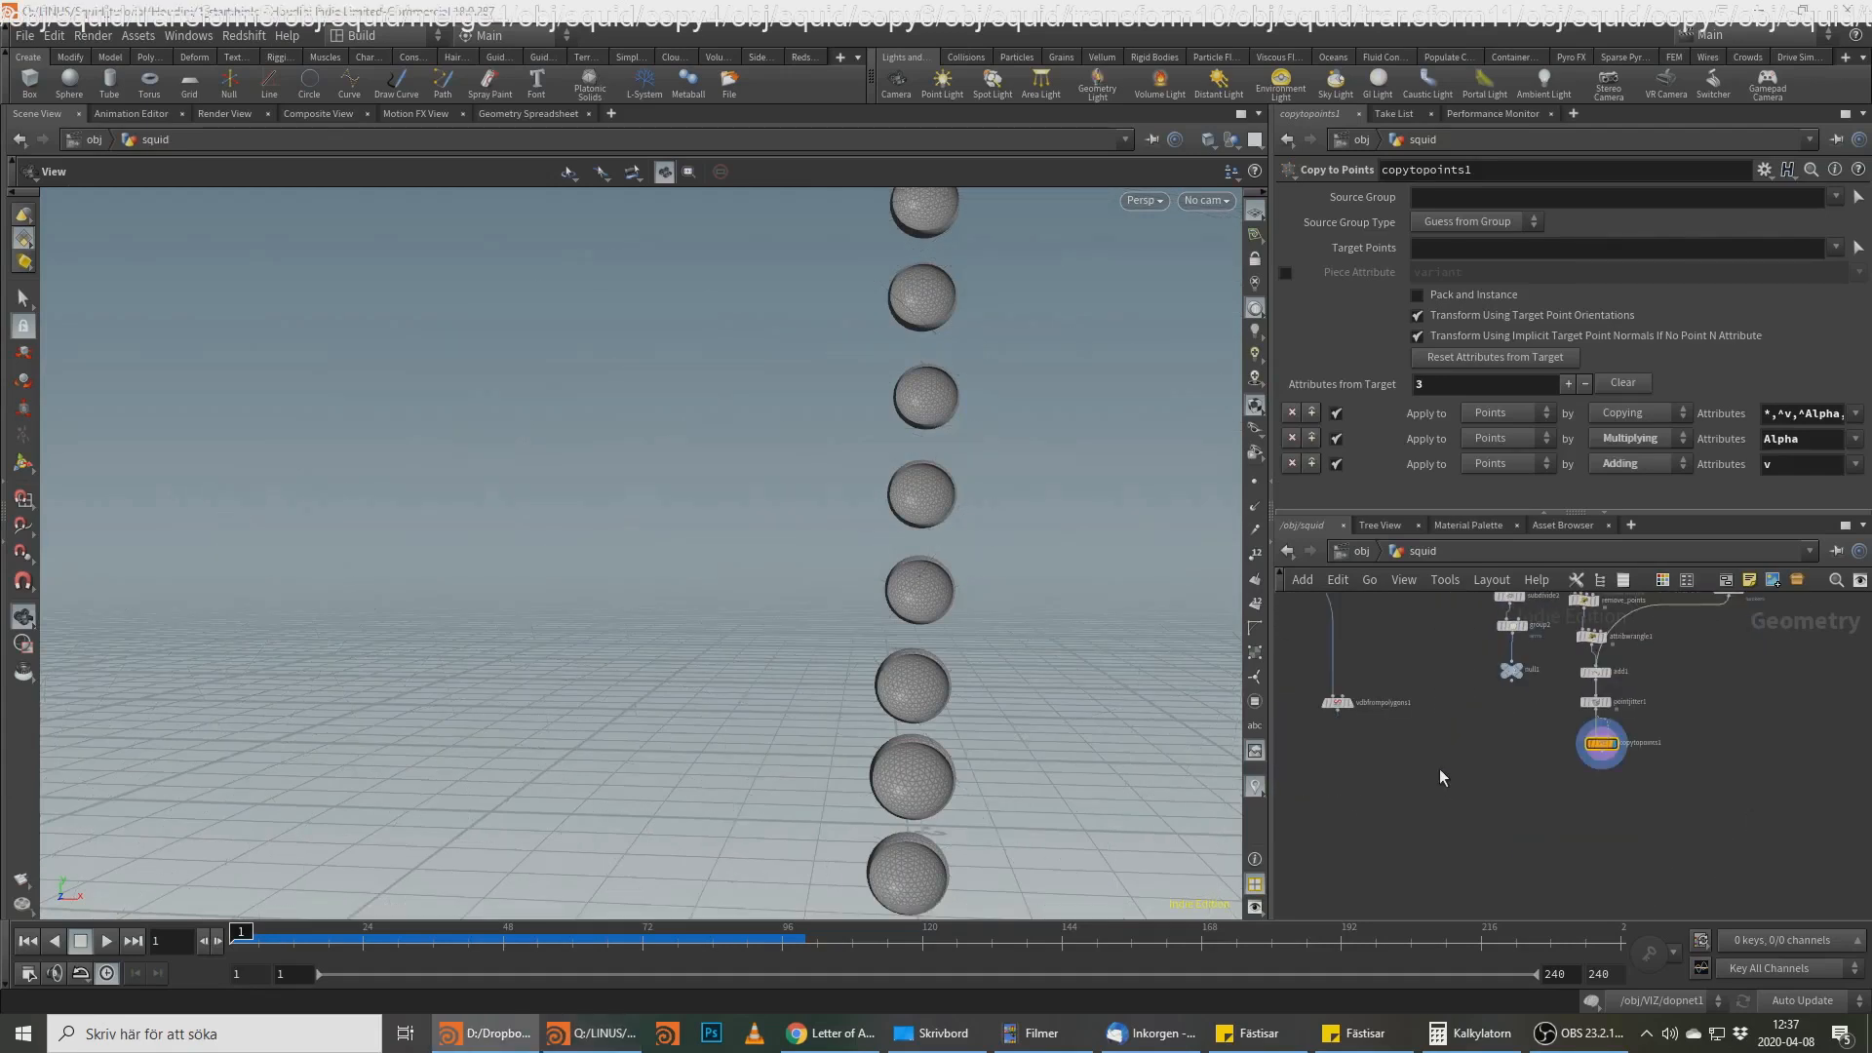
pyautogui.scroll(2, 1441, 766)
pyautogui.moveTo(1516, 707); pyautogui.dragTo(1505, 741, button='middle')
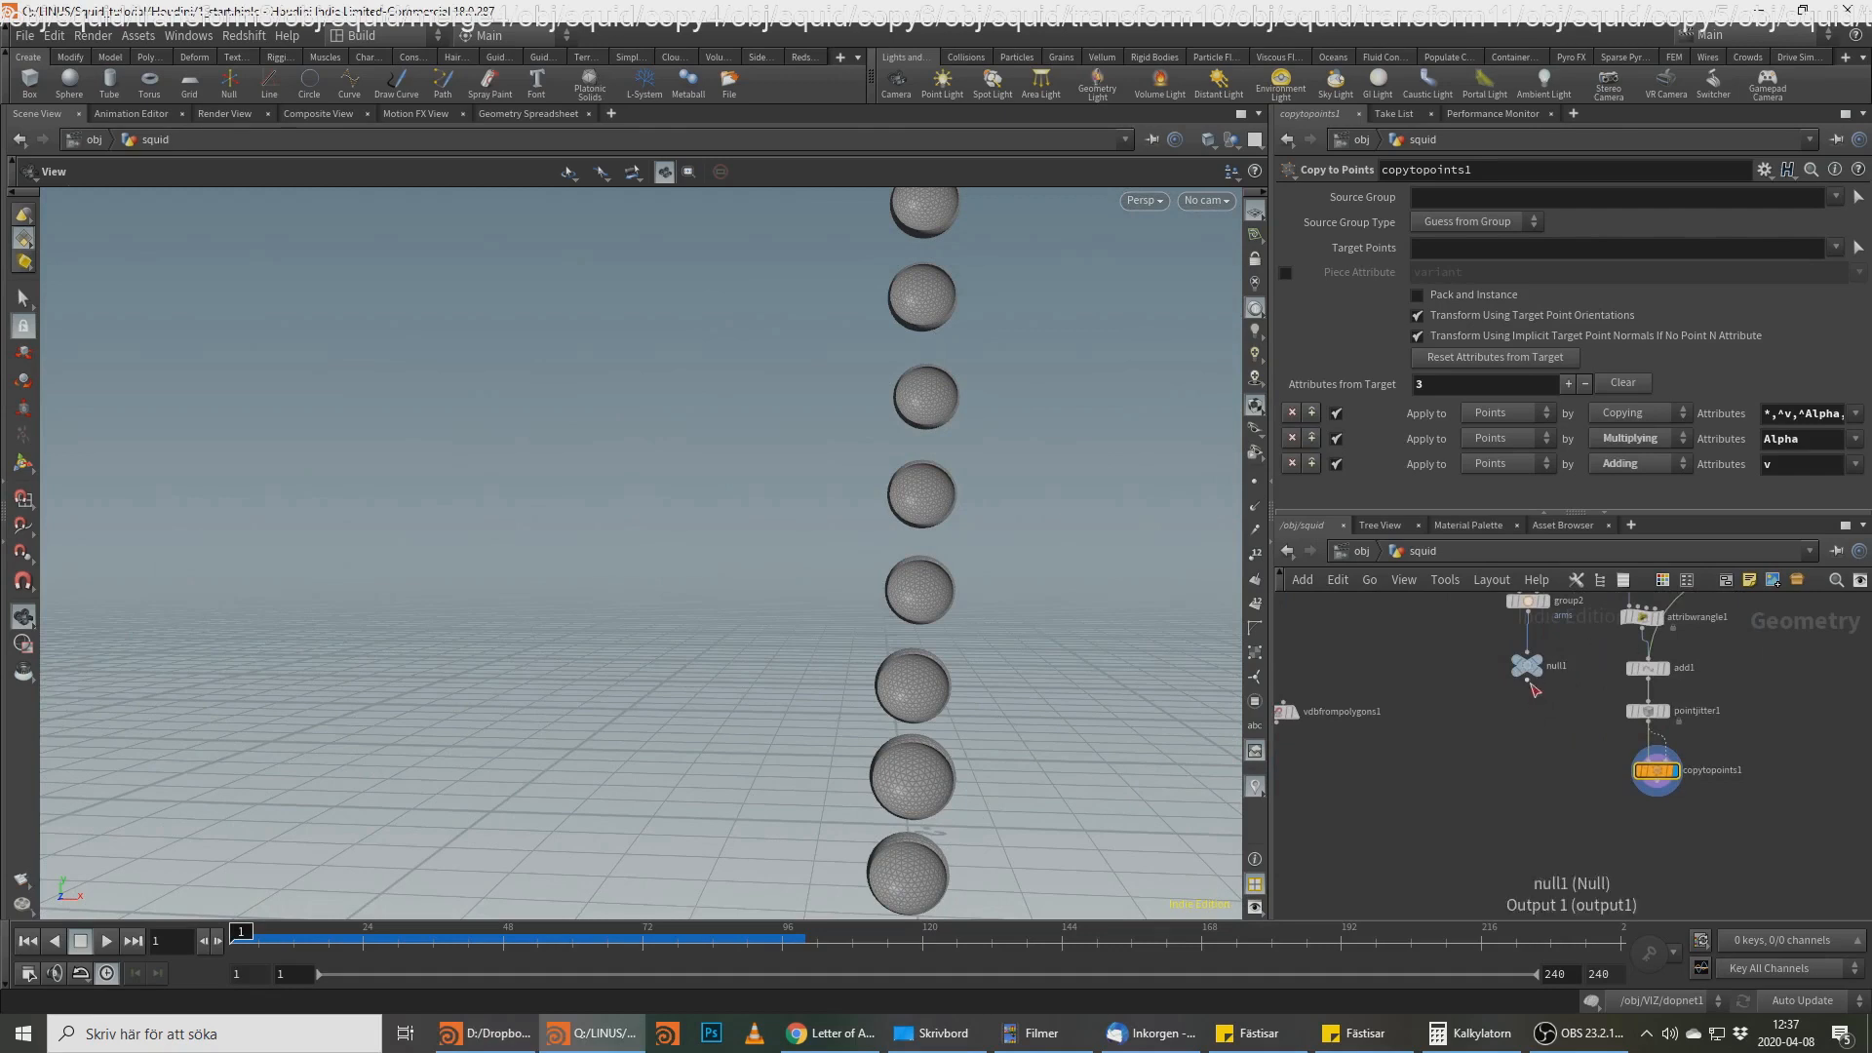
pyautogui.press('Tab')
pyautogui.write('merge')
pyautogui.press('Return')
pyautogui.click(1527, 802)
pyautogui.click(1658, 783)
pyautogui.click(1527, 798)
pyautogui.click(1546, 801)
pyautogui.moveTo(1077, 634); pyautogui.dragTo(1225, 689)
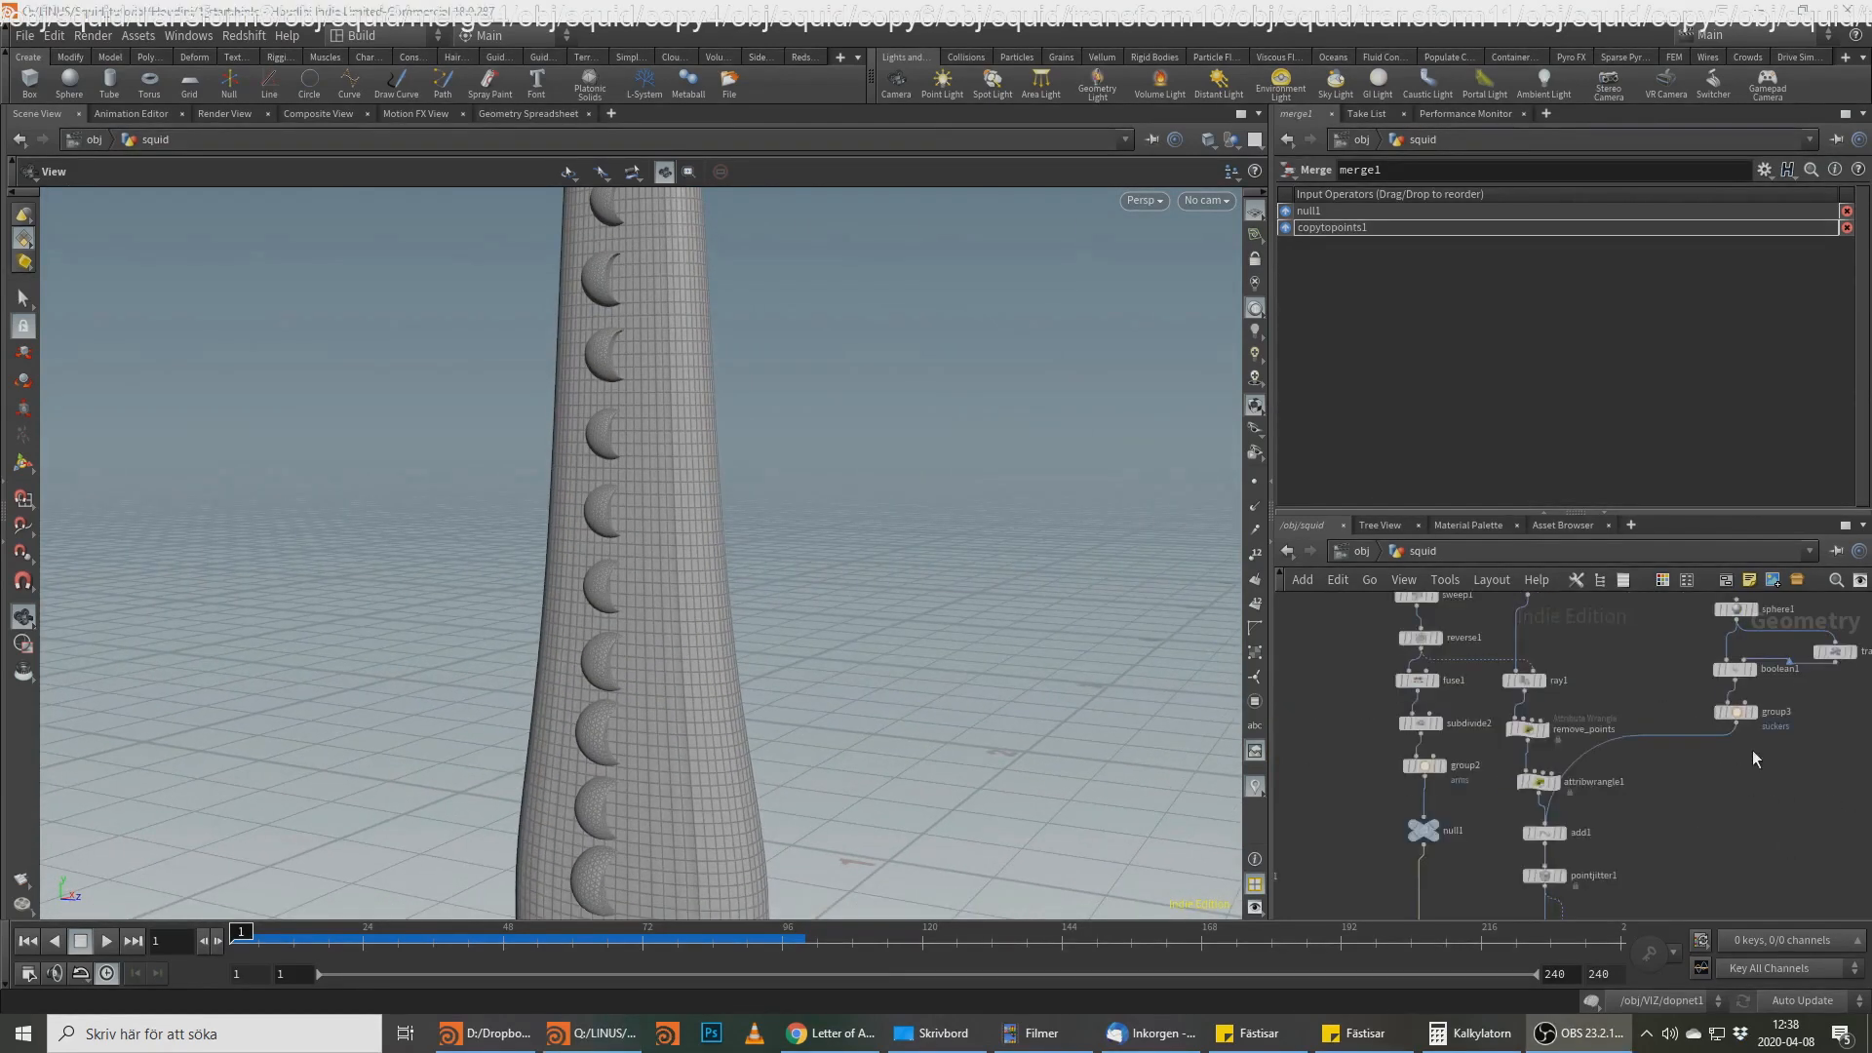
# Step: Insert a Transform node between boolean1 and the suckers group node group3
pyautogui.click(1737, 724)
pyautogui.moveTo(1737, 714); pyautogui.dragTo(1735, 745)
pyautogui.press('Tab')
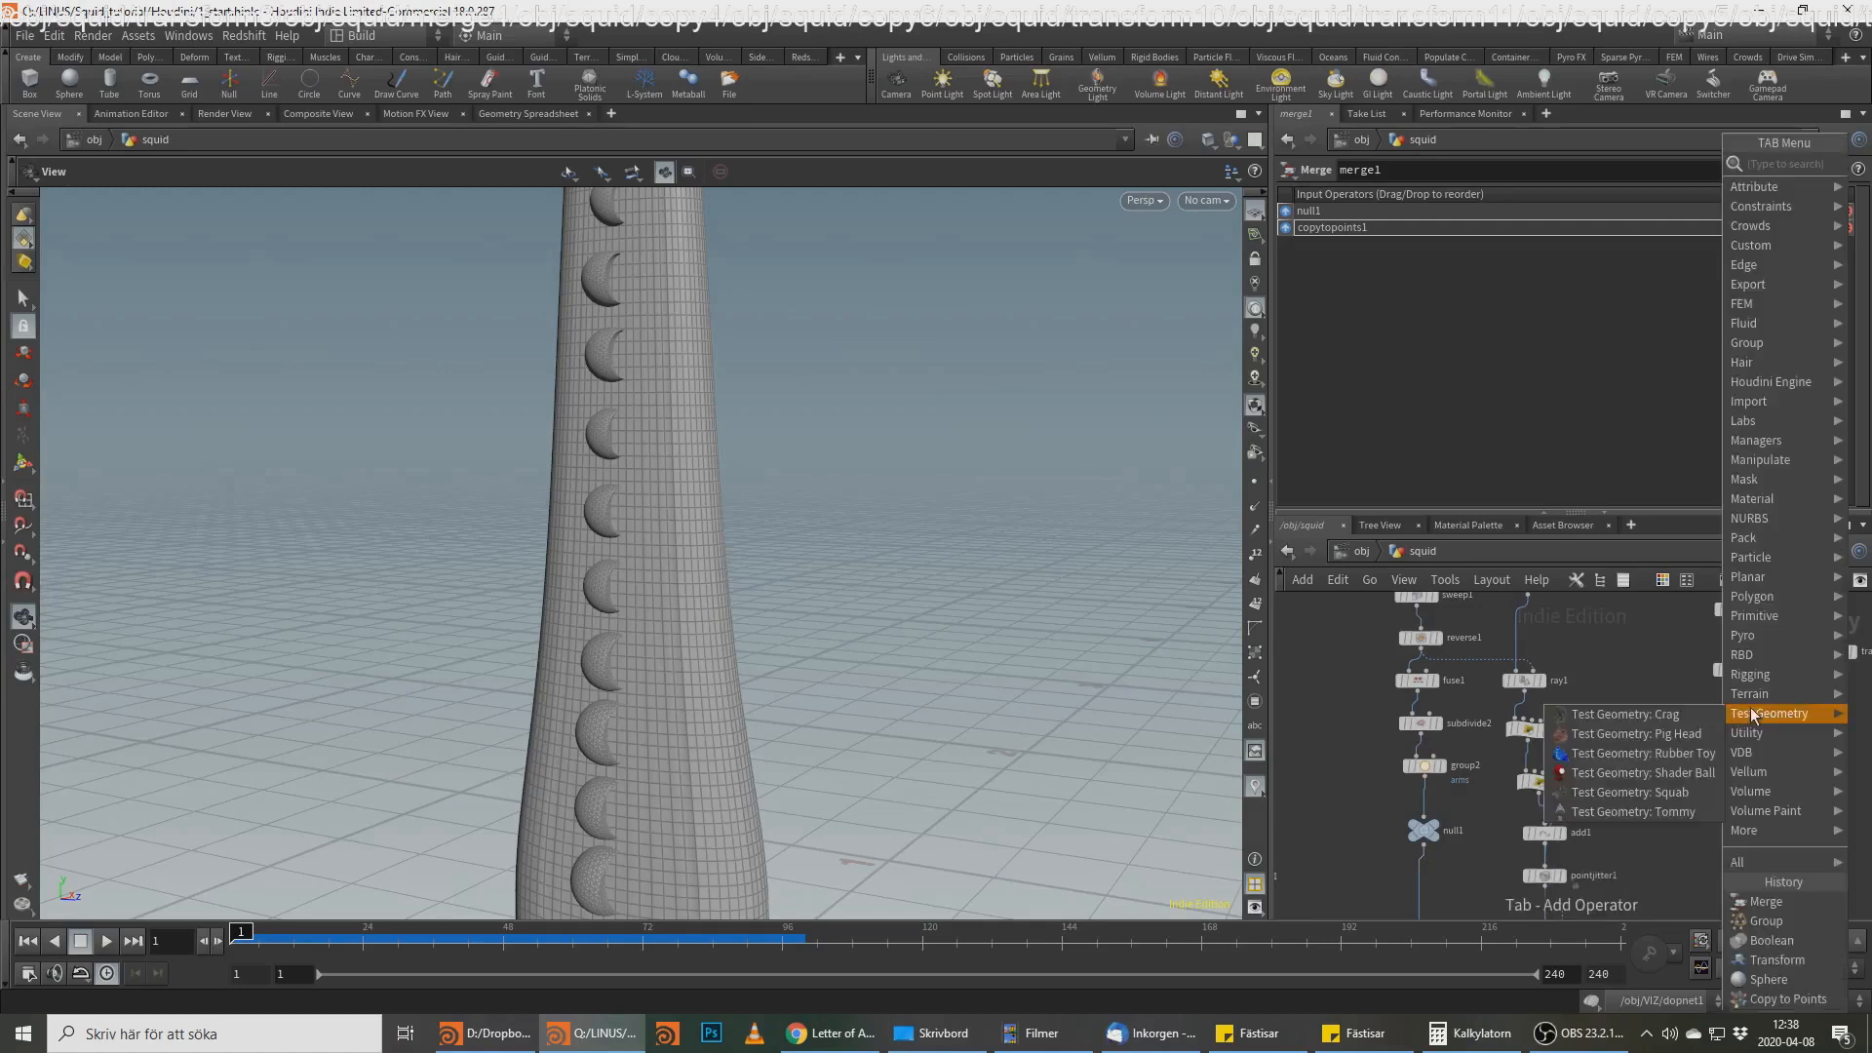
pyautogui.press('Escape')
pyautogui.scroll(2, 1750, 708)
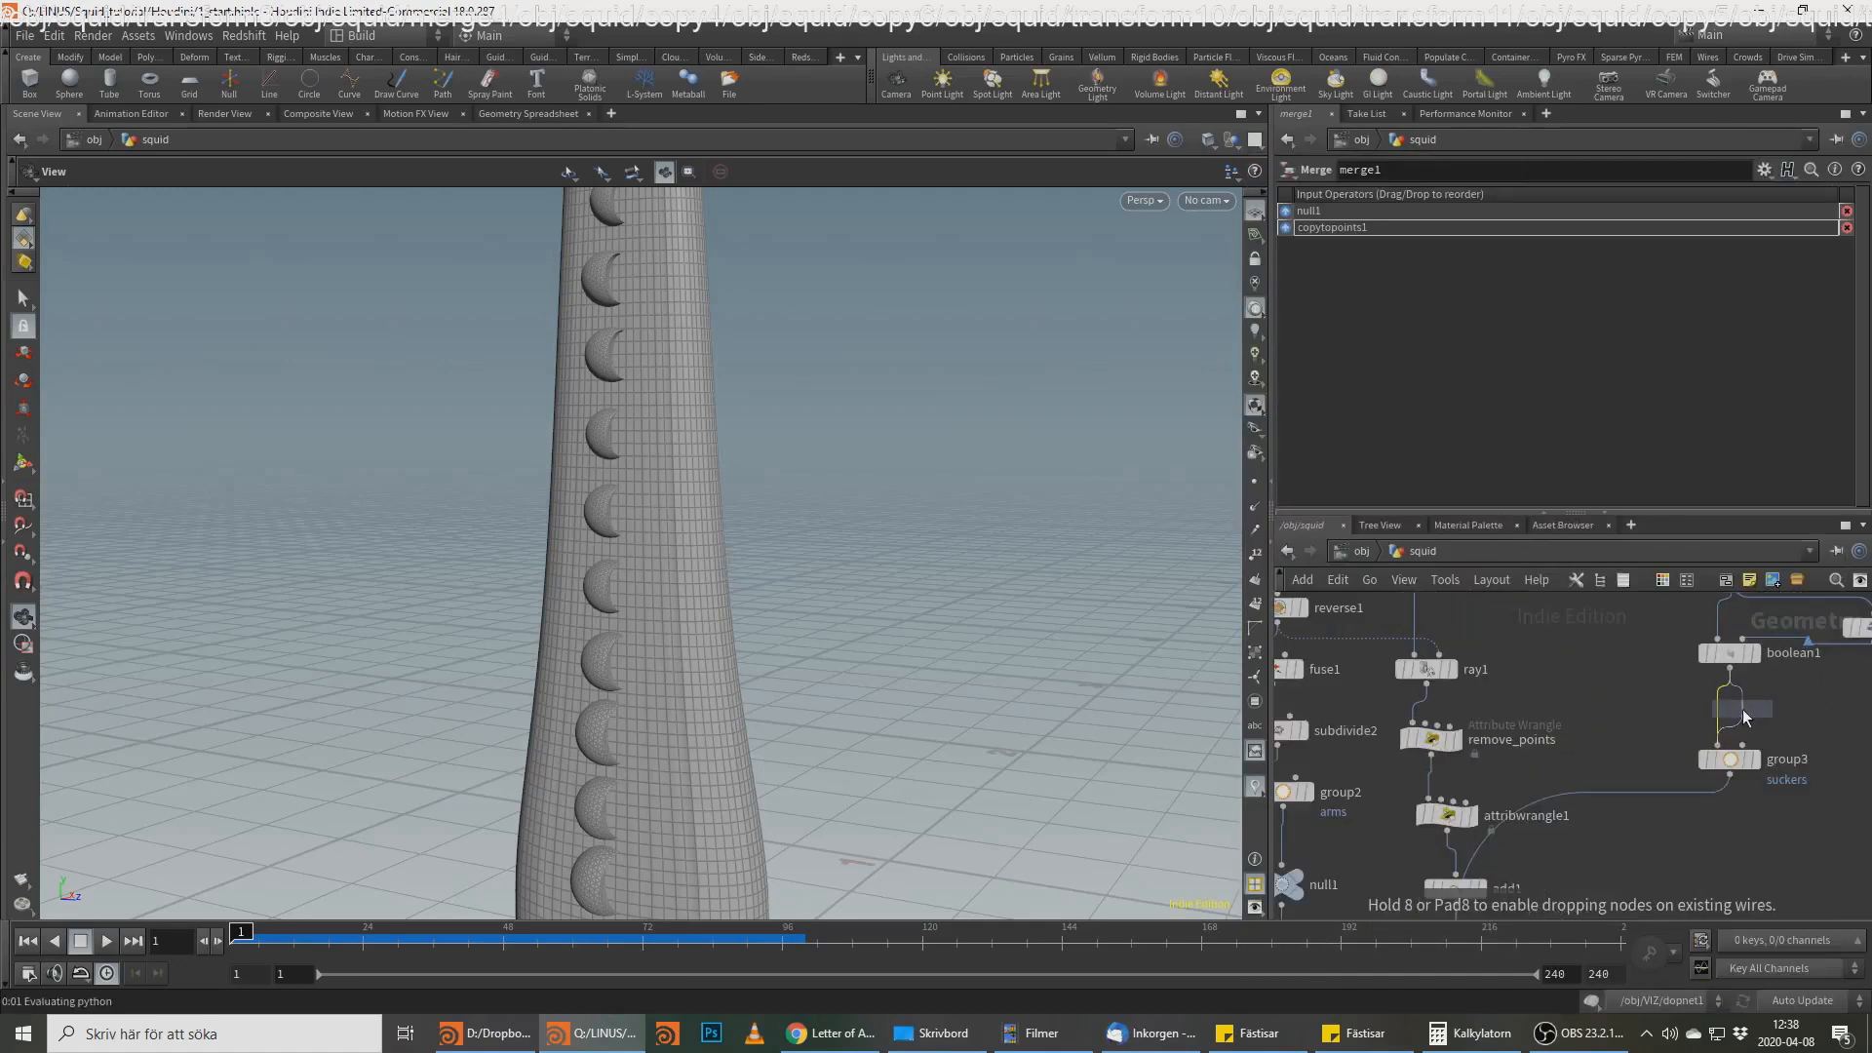
pyautogui.click(1742, 713)
# Step: Try rotating the sucker geometry 90 degrees around Y in transform3
pyautogui.click(1587, 299)
pyautogui.write('90')
pyautogui.press('Return')
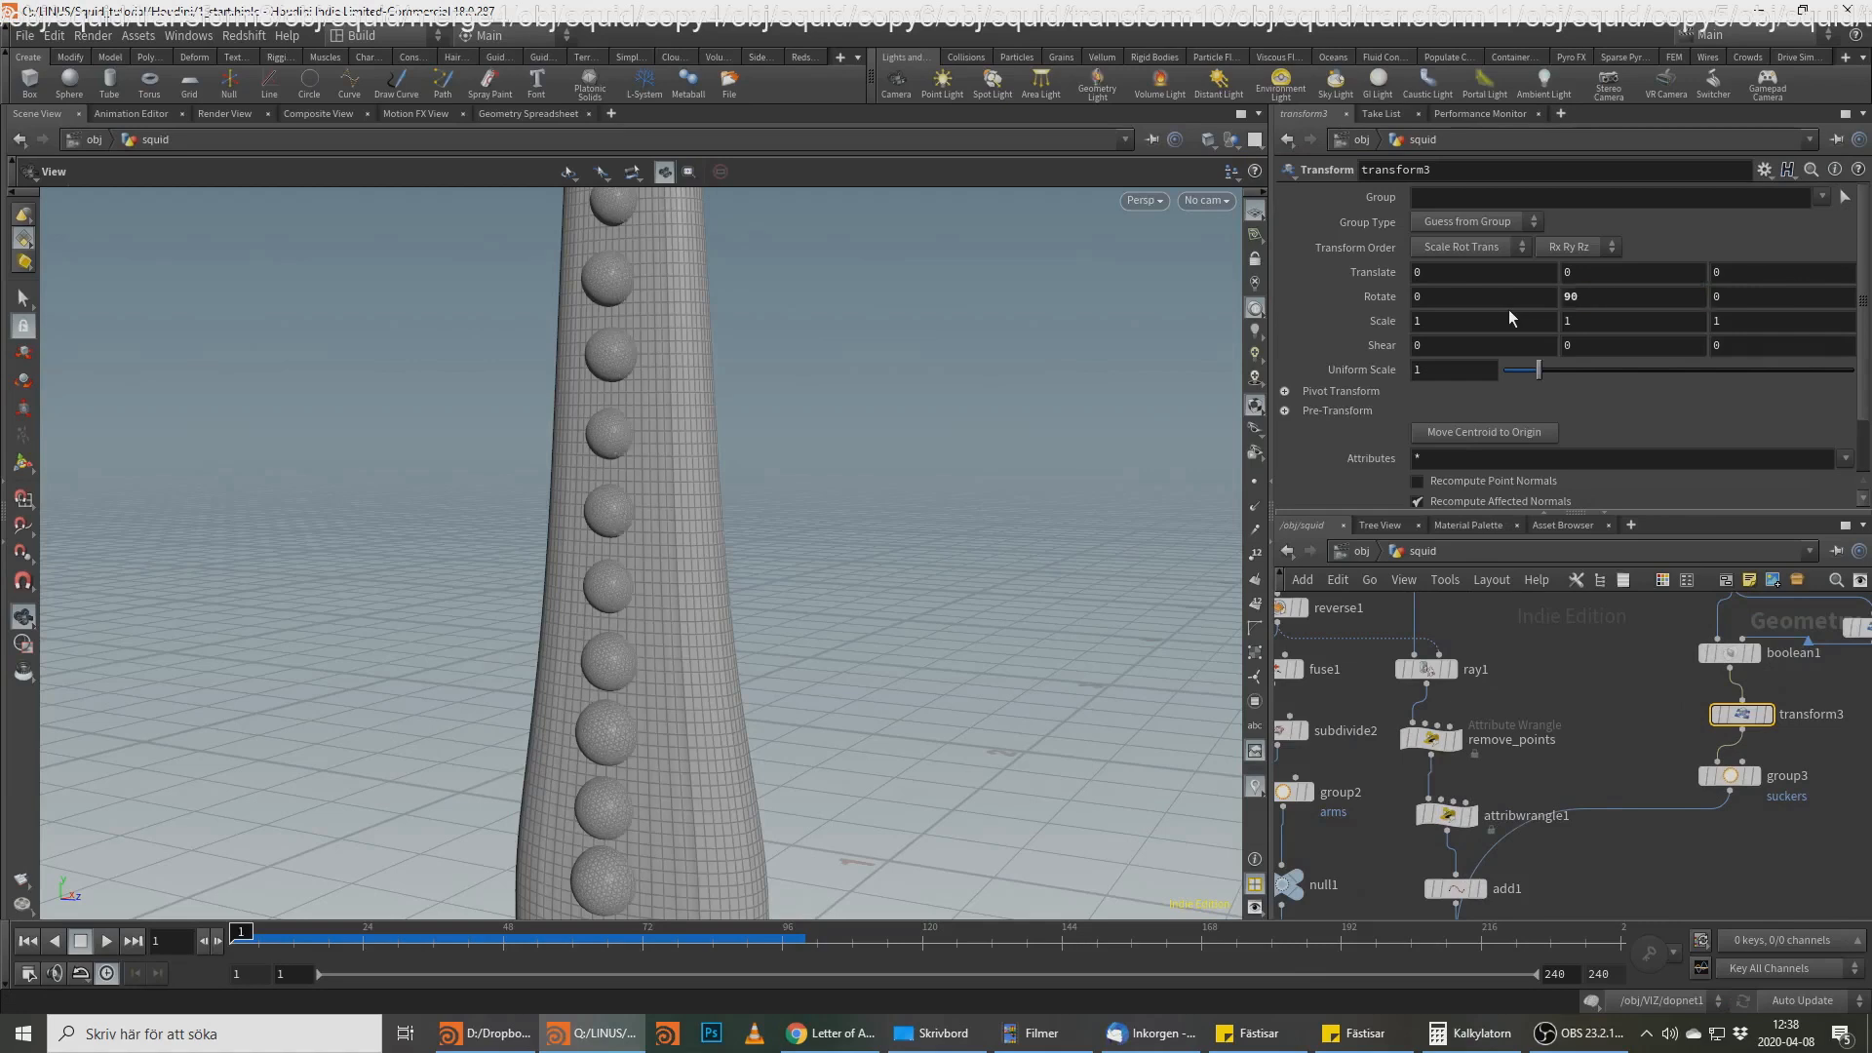
# Step: Set transform3's Y rotation to -90 degrees
pyautogui.click(1584, 297)
pyautogui.write('-90')
pyautogui.press('Return')
pyautogui.moveTo(744, 430); pyautogui.dragTo(774, 501)
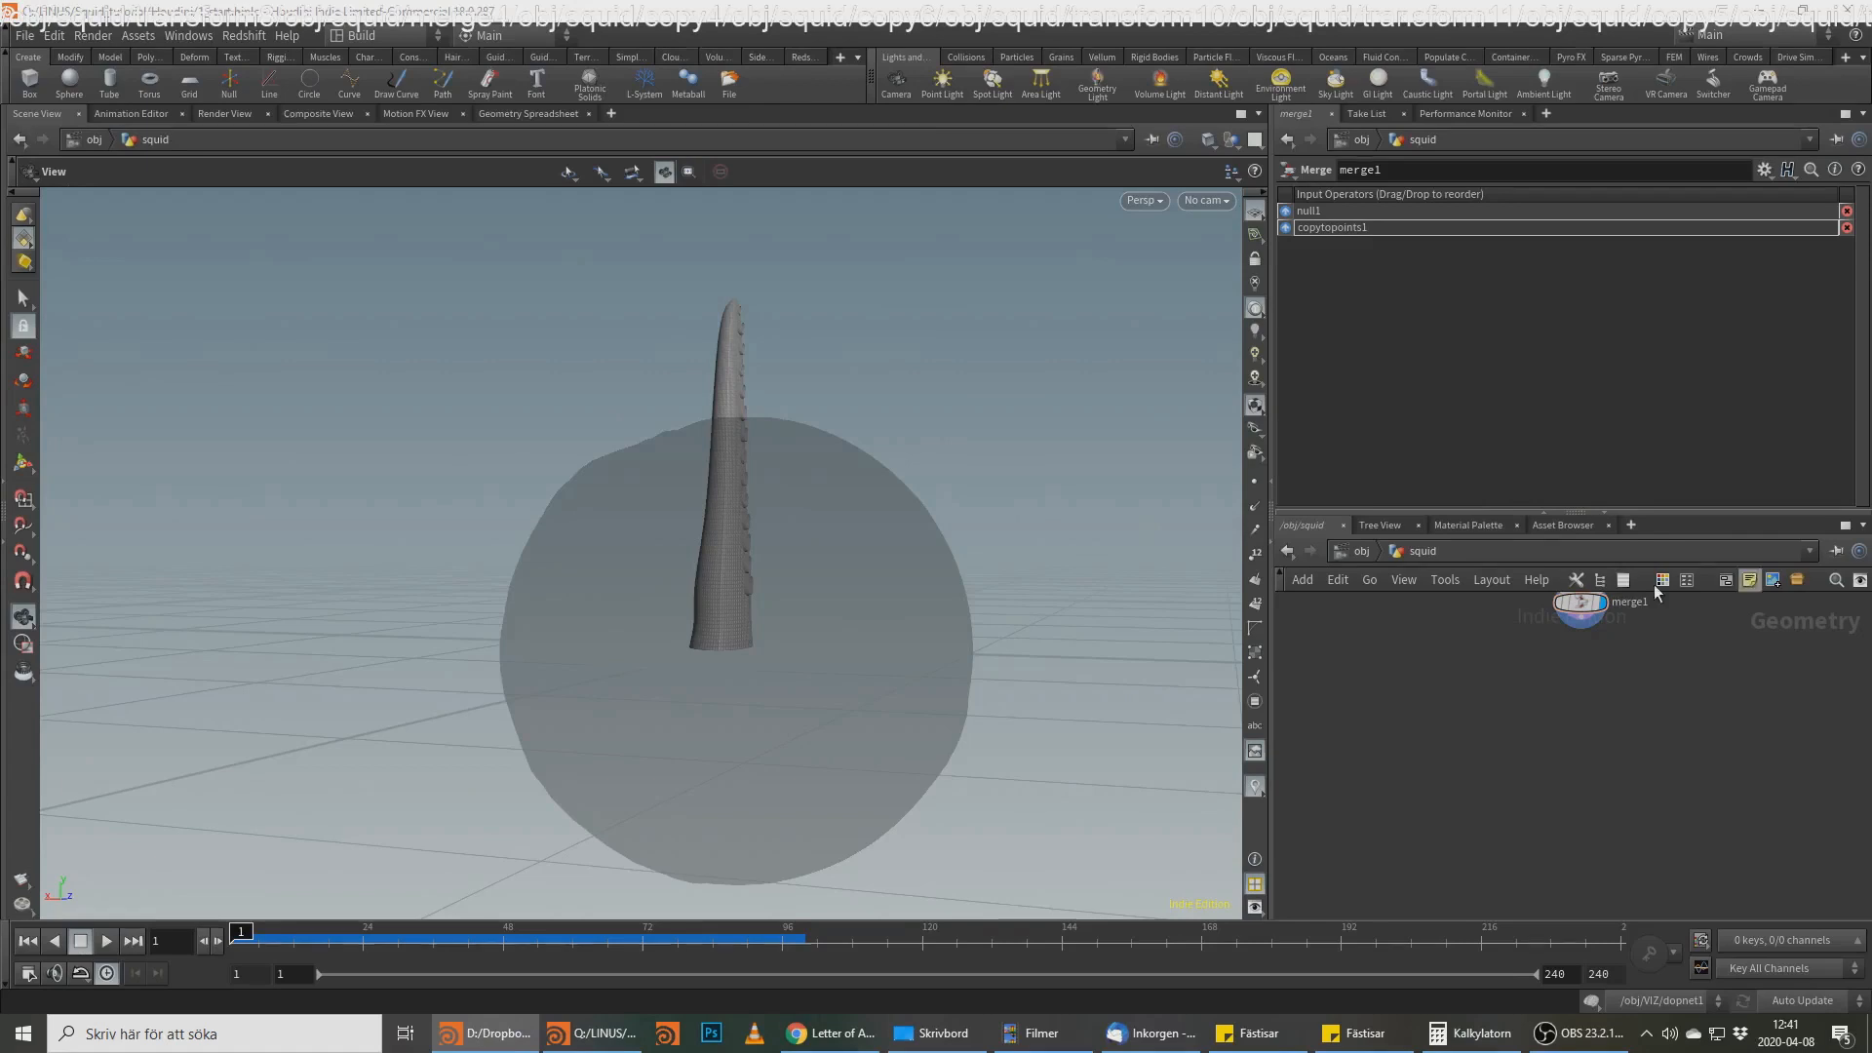
# Step: Append a Transform node after merge1 and display it
pyautogui.moveTo(1703, 635); pyautogui.dragTo(1660, 724, button='middle')
pyautogui.moveTo(786, 544); pyautogui.dragTo(787, 624)
pyautogui.click(1537, 719)
pyautogui.press('Tab')
pyautogui.write('trans')
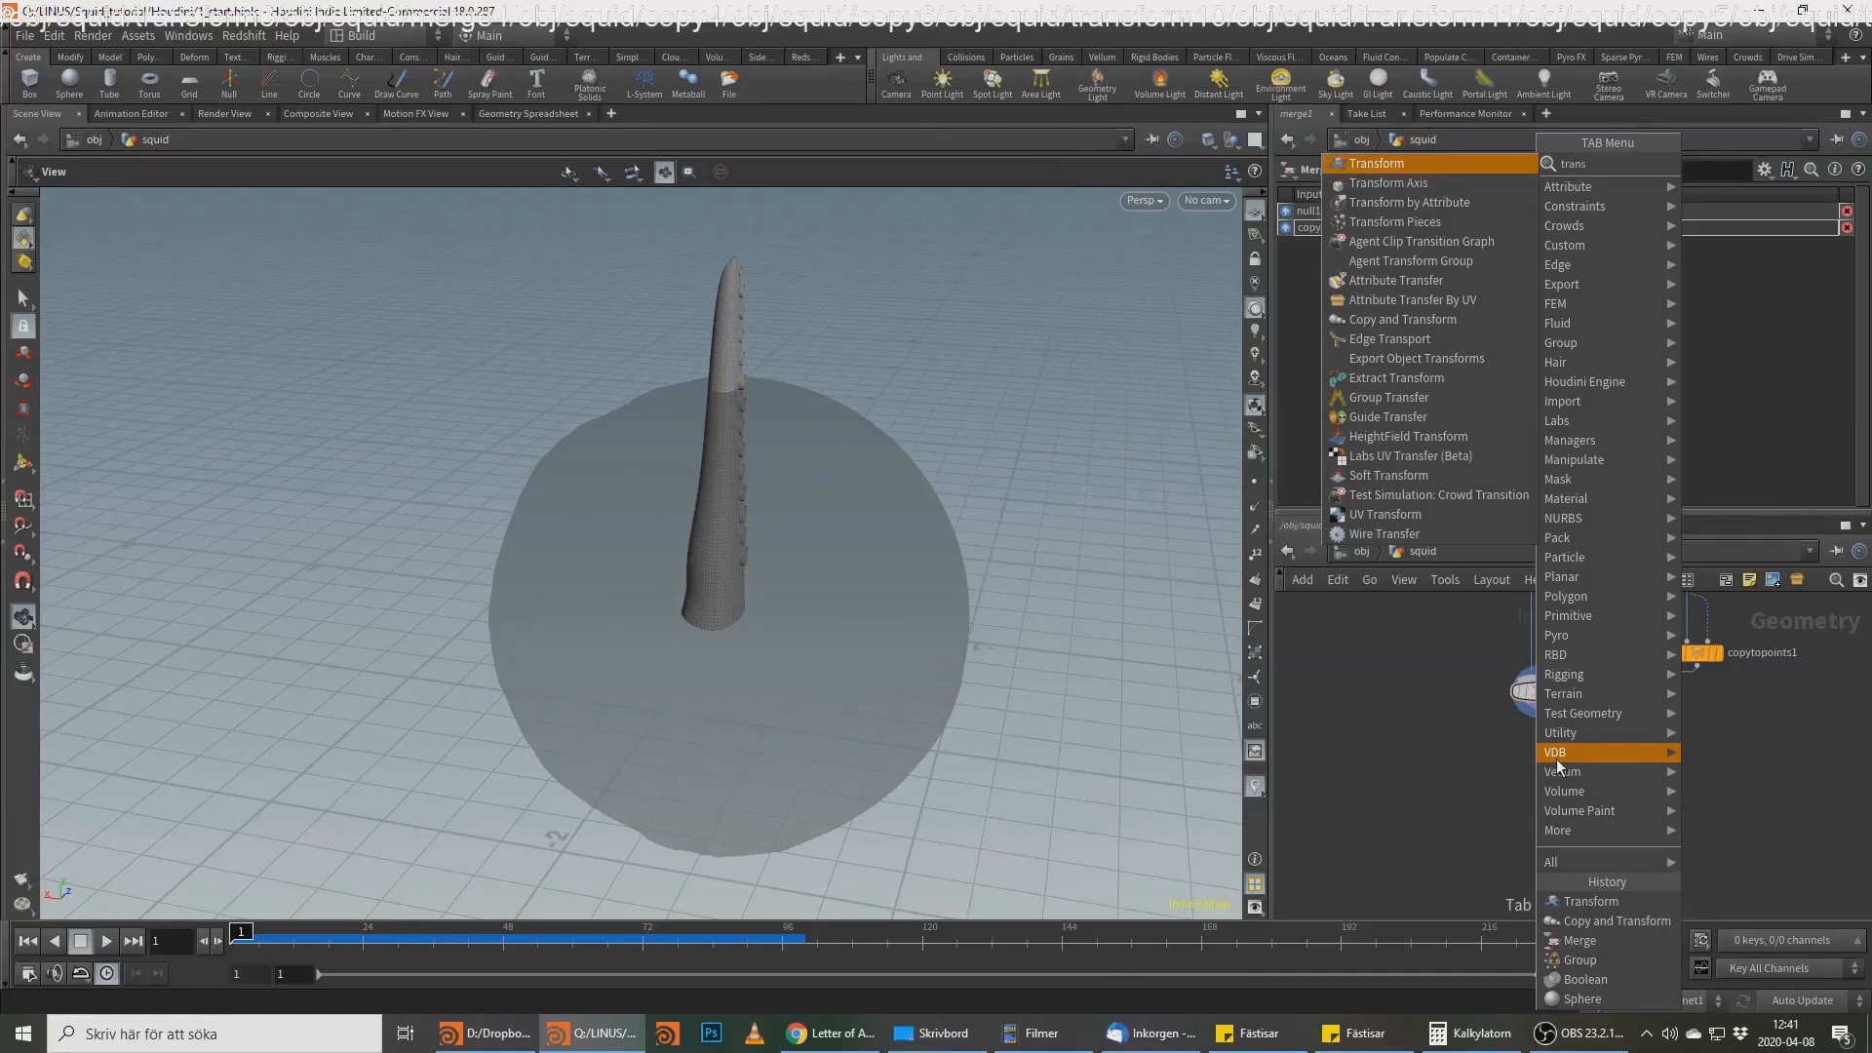
pyautogui.press('Return')
pyautogui.click(1556, 758)
pyautogui.moveTo(1559, 766); pyautogui.dragTo(1560, 775)
# Step: Set transform4's X translation to -.9 and its Z rotation to 90 degrees
pyautogui.click(1483, 274)
pyautogui.write('-.9')
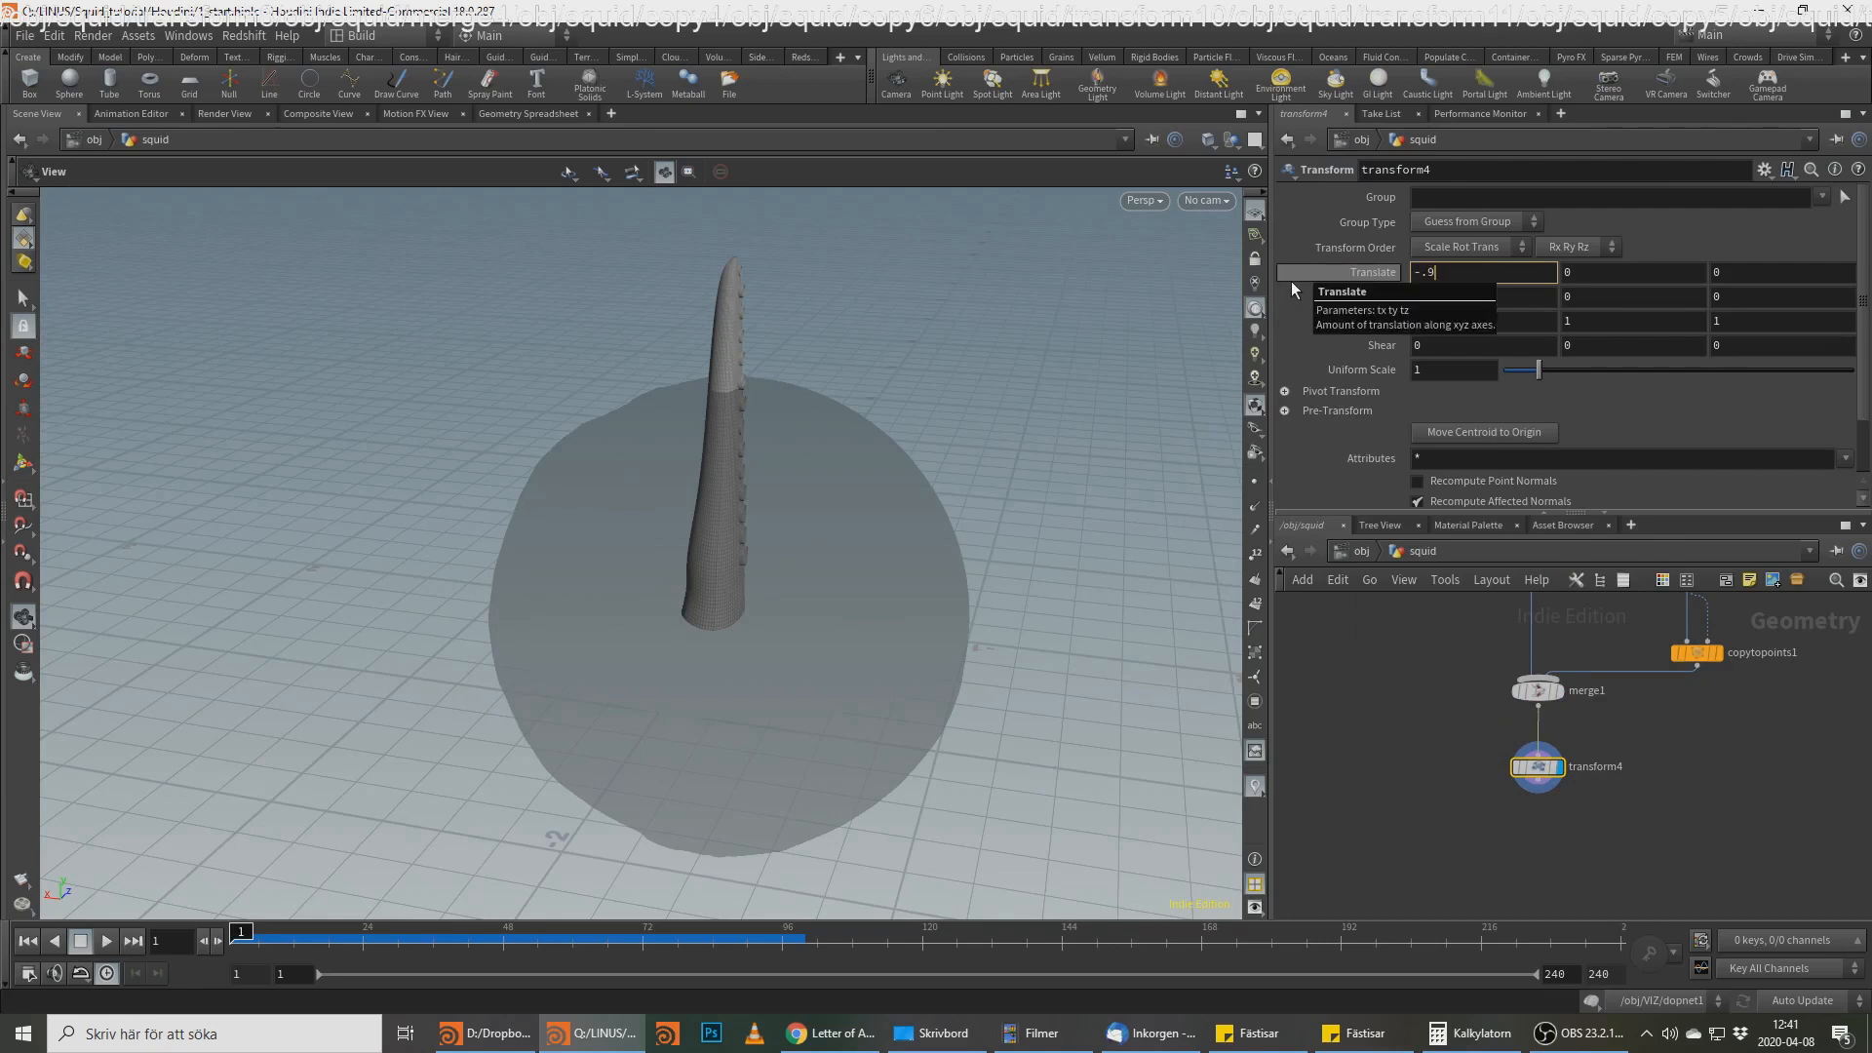
pyautogui.press('Return')
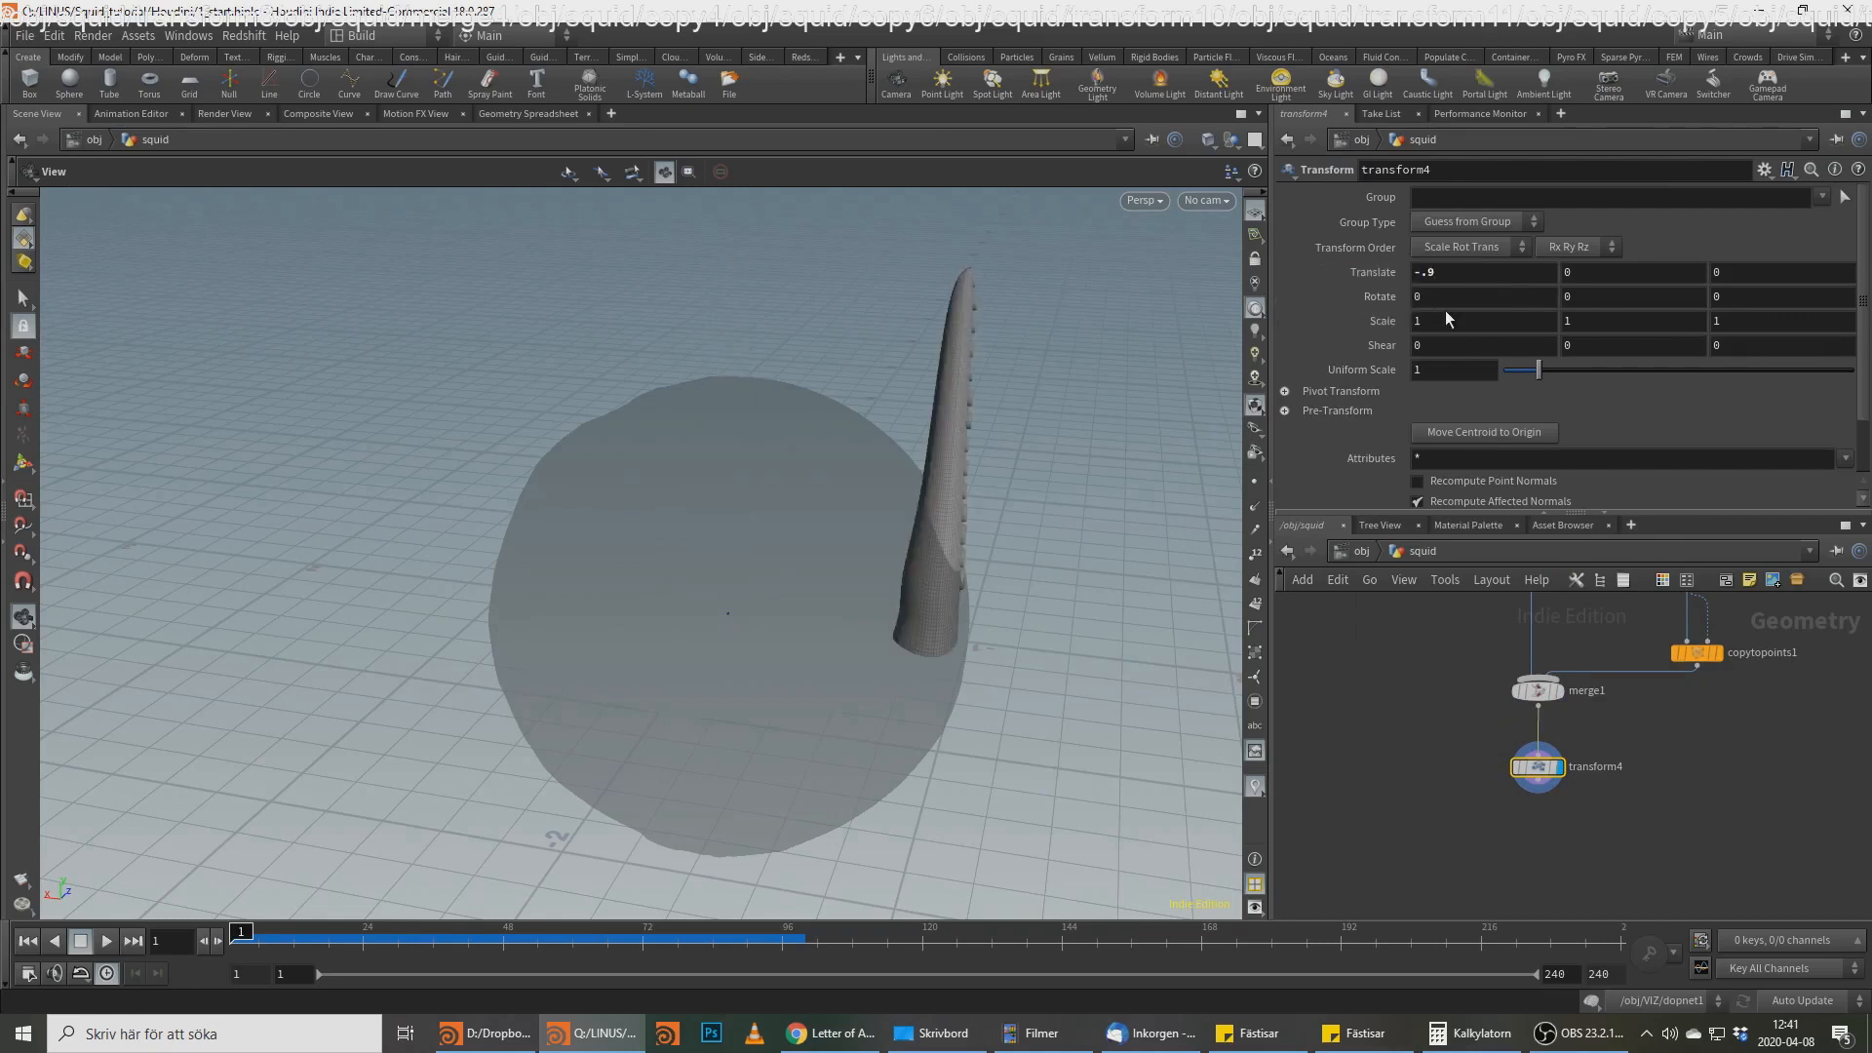
pyautogui.click(1713, 297)
pyautogui.write('90')
pyautogui.press('Return')
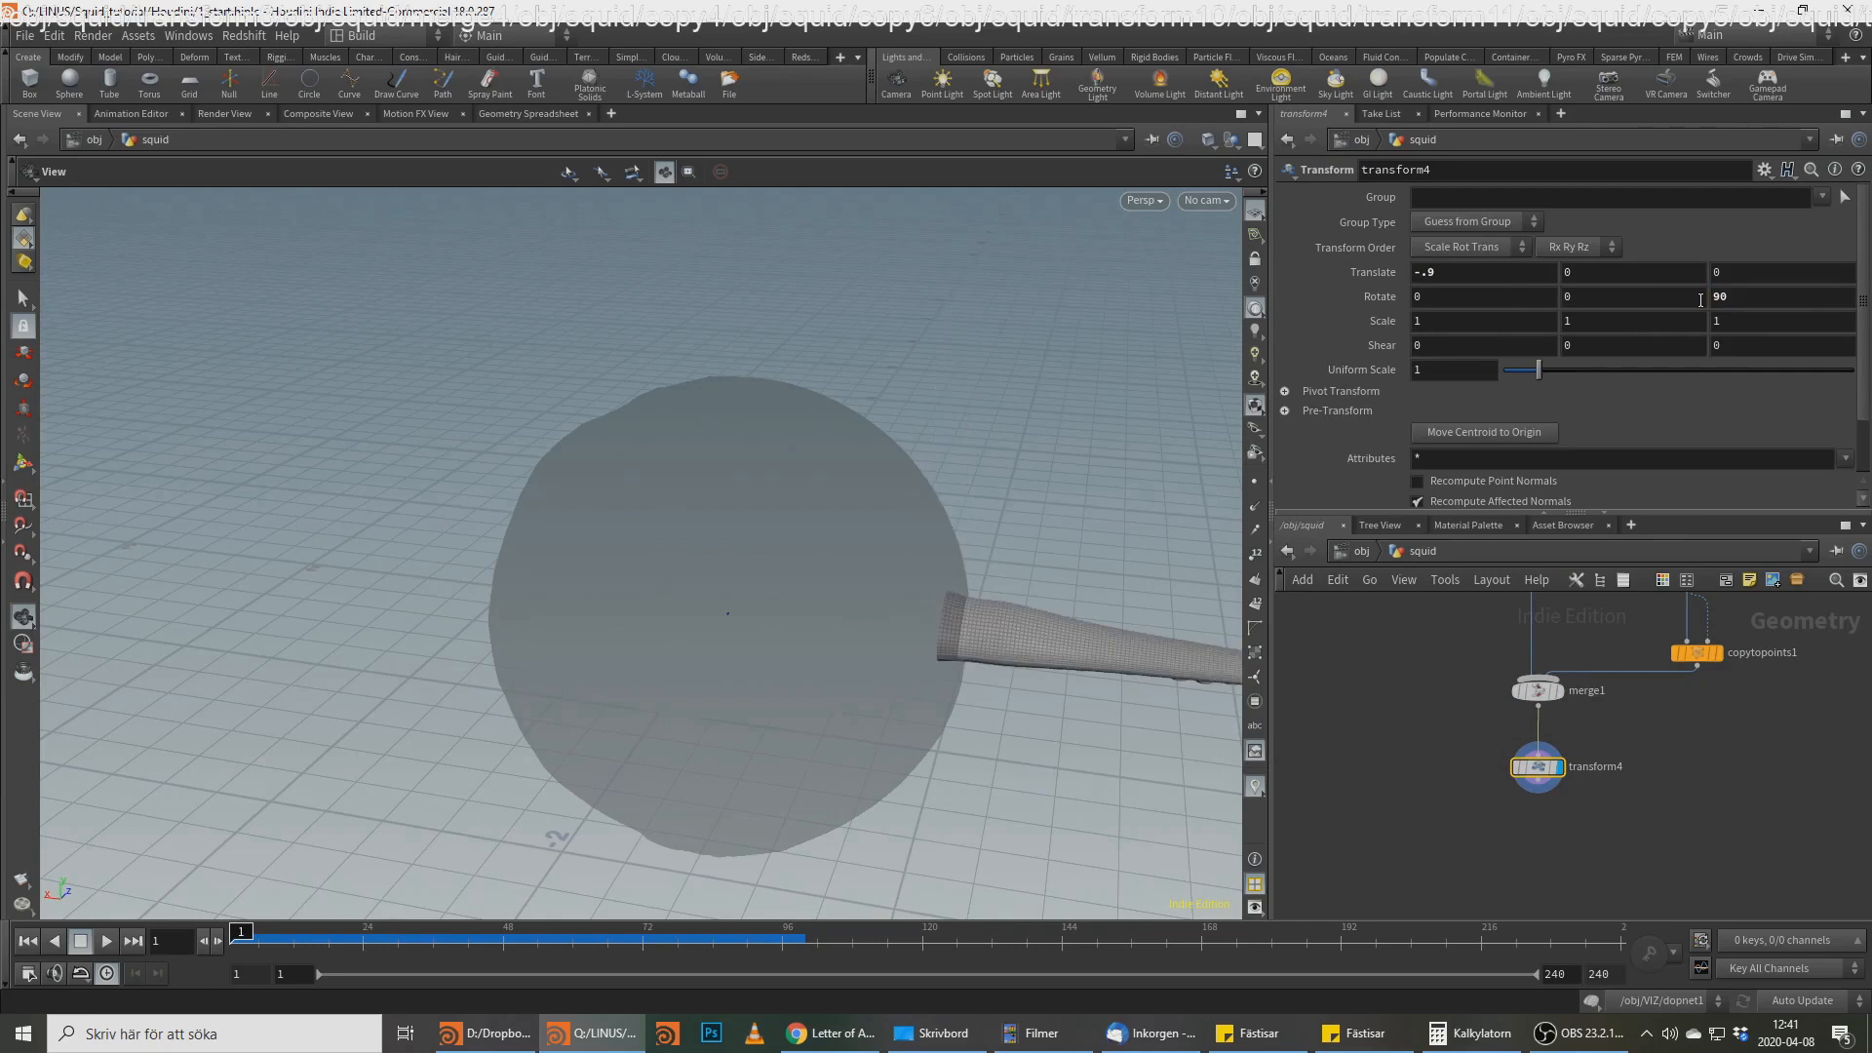
pyautogui.moveTo(1062, 631); pyautogui.dragTo(980, 353)
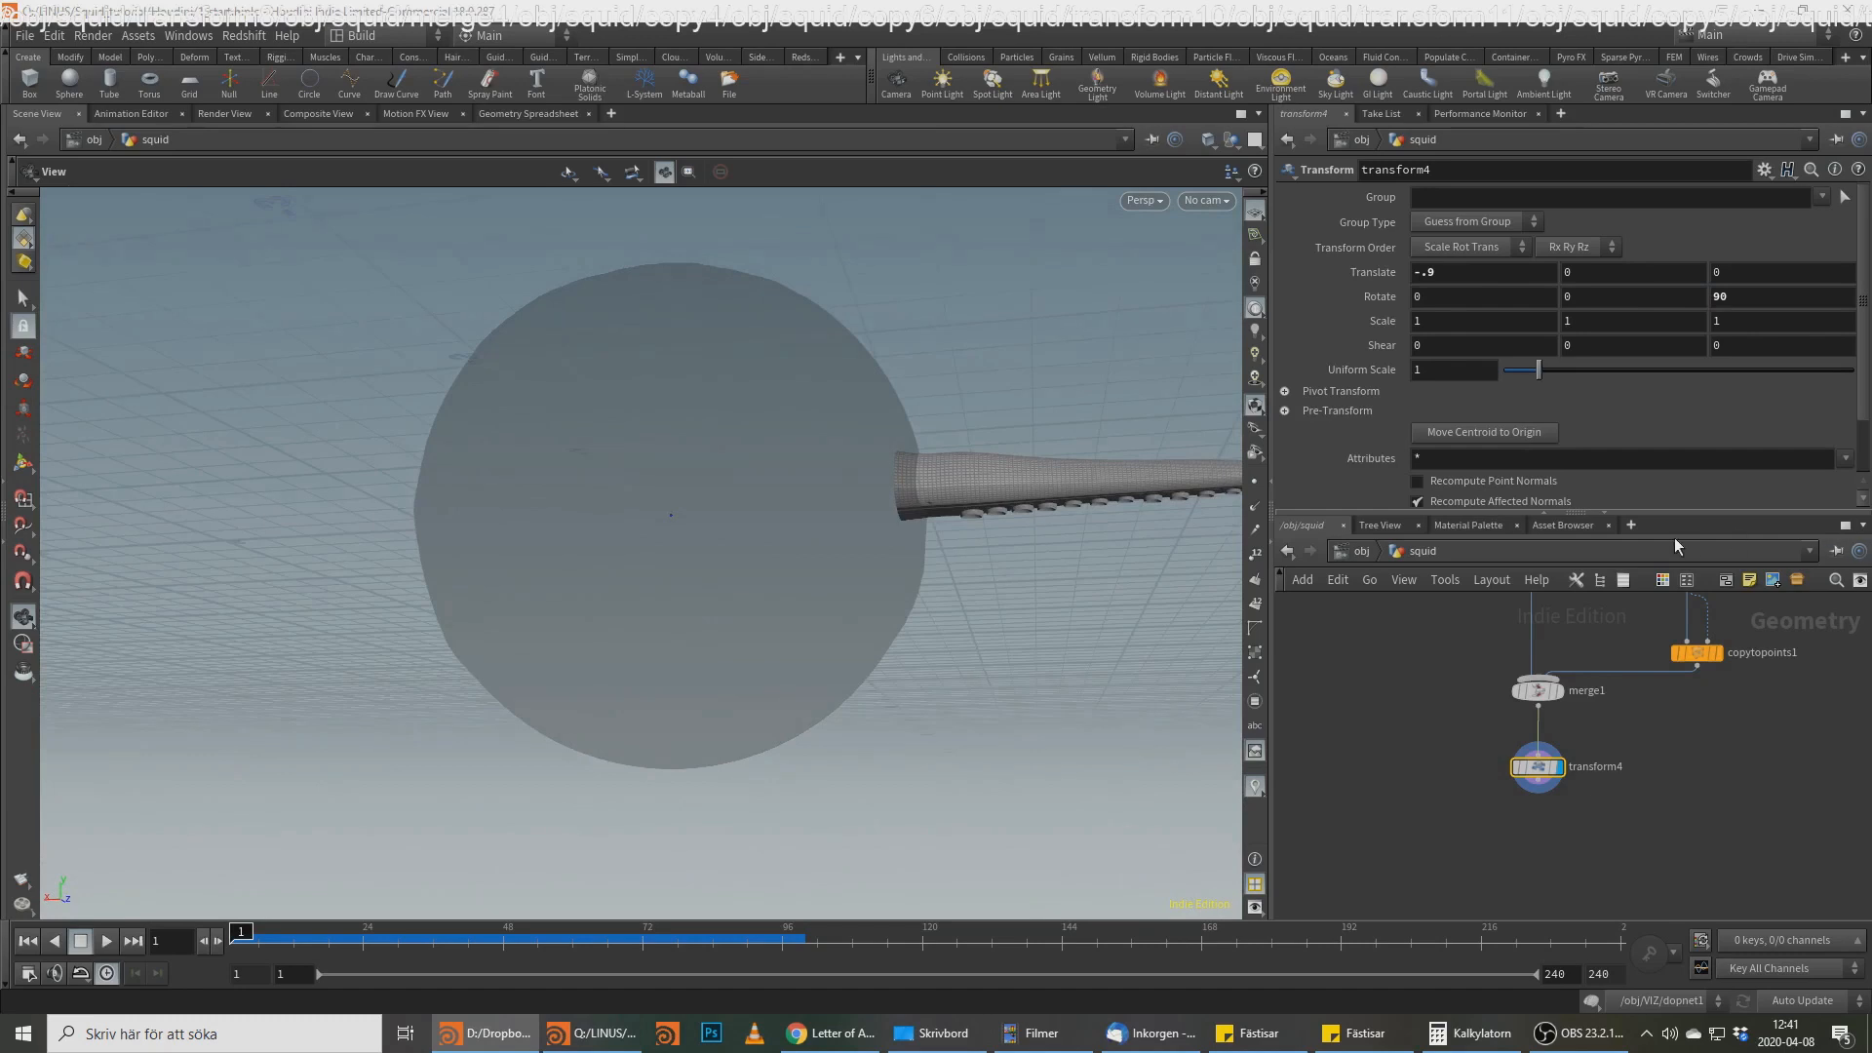
# Step: Append another Transform node after transform4 and display it
pyautogui.press('Tab')
pyautogui.moveTo(1554, 819)
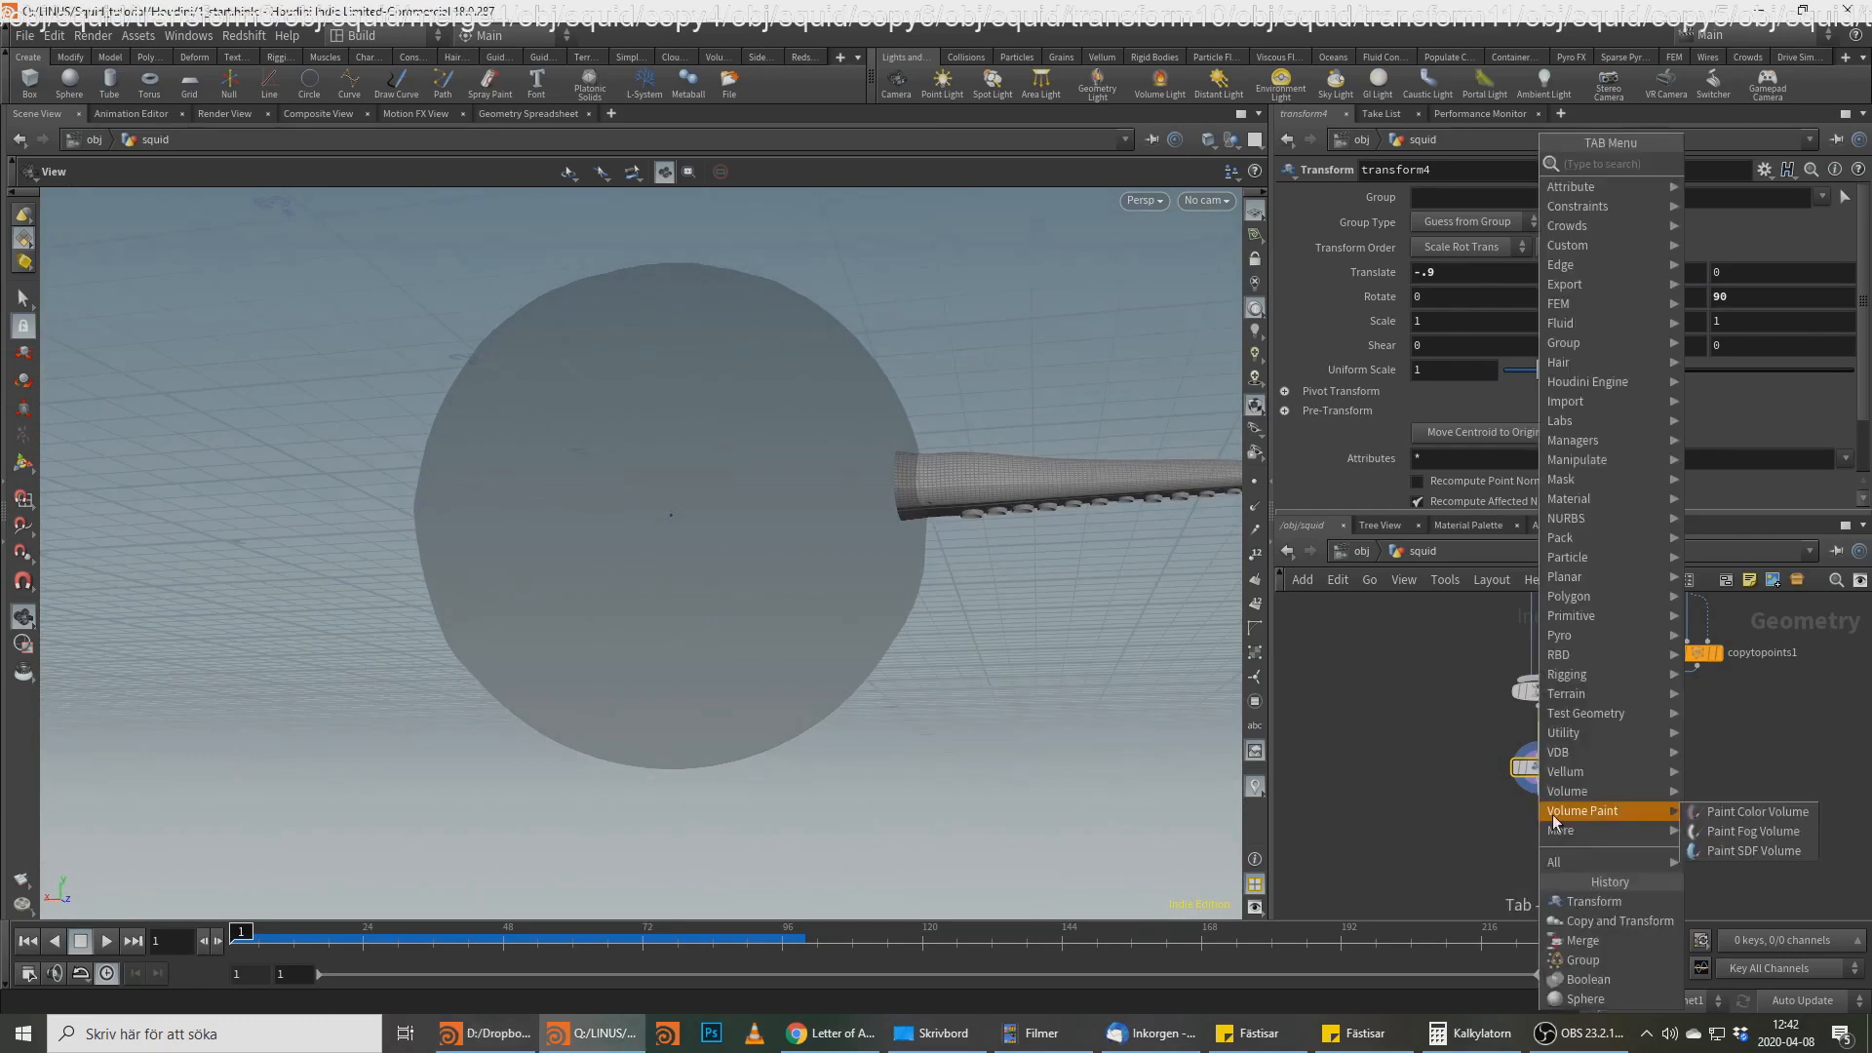
pyautogui.write('tr')
pyautogui.press('Down')
pyautogui.press('Down')
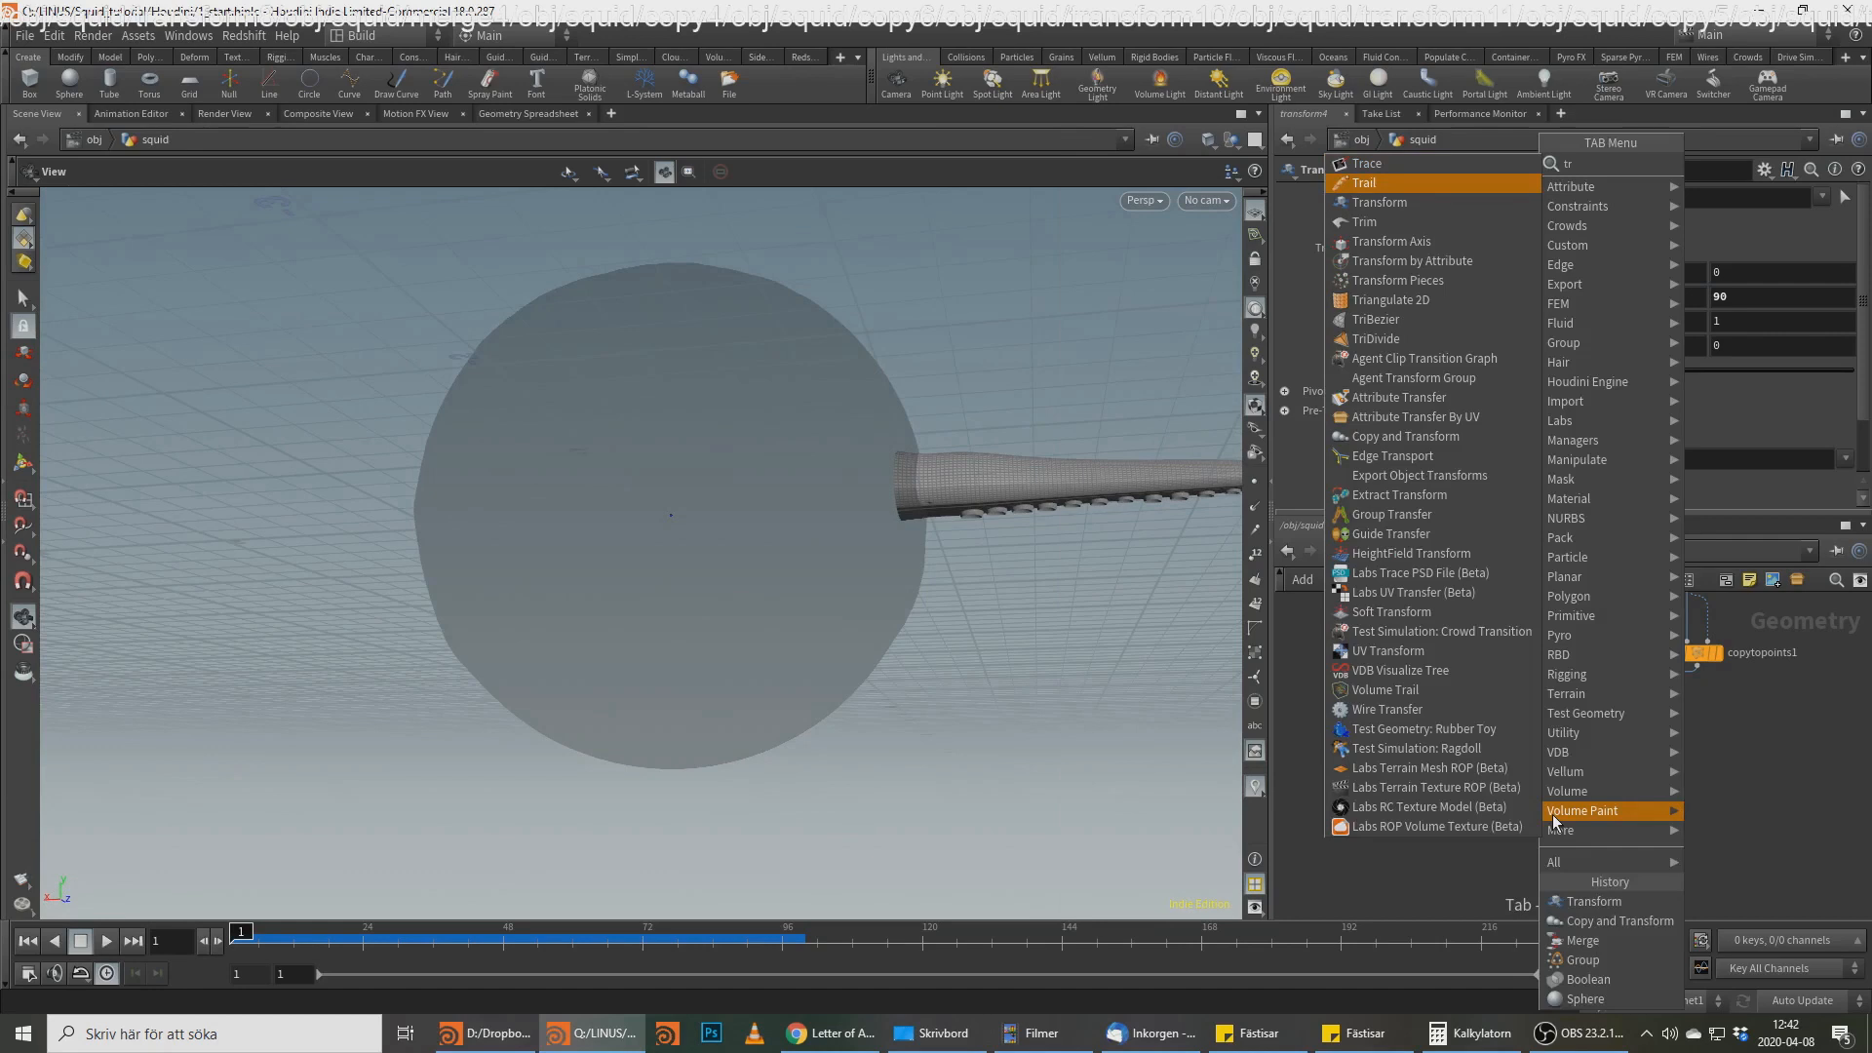
pyautogui.press('Return')
pyautogui.click(1559, 820)
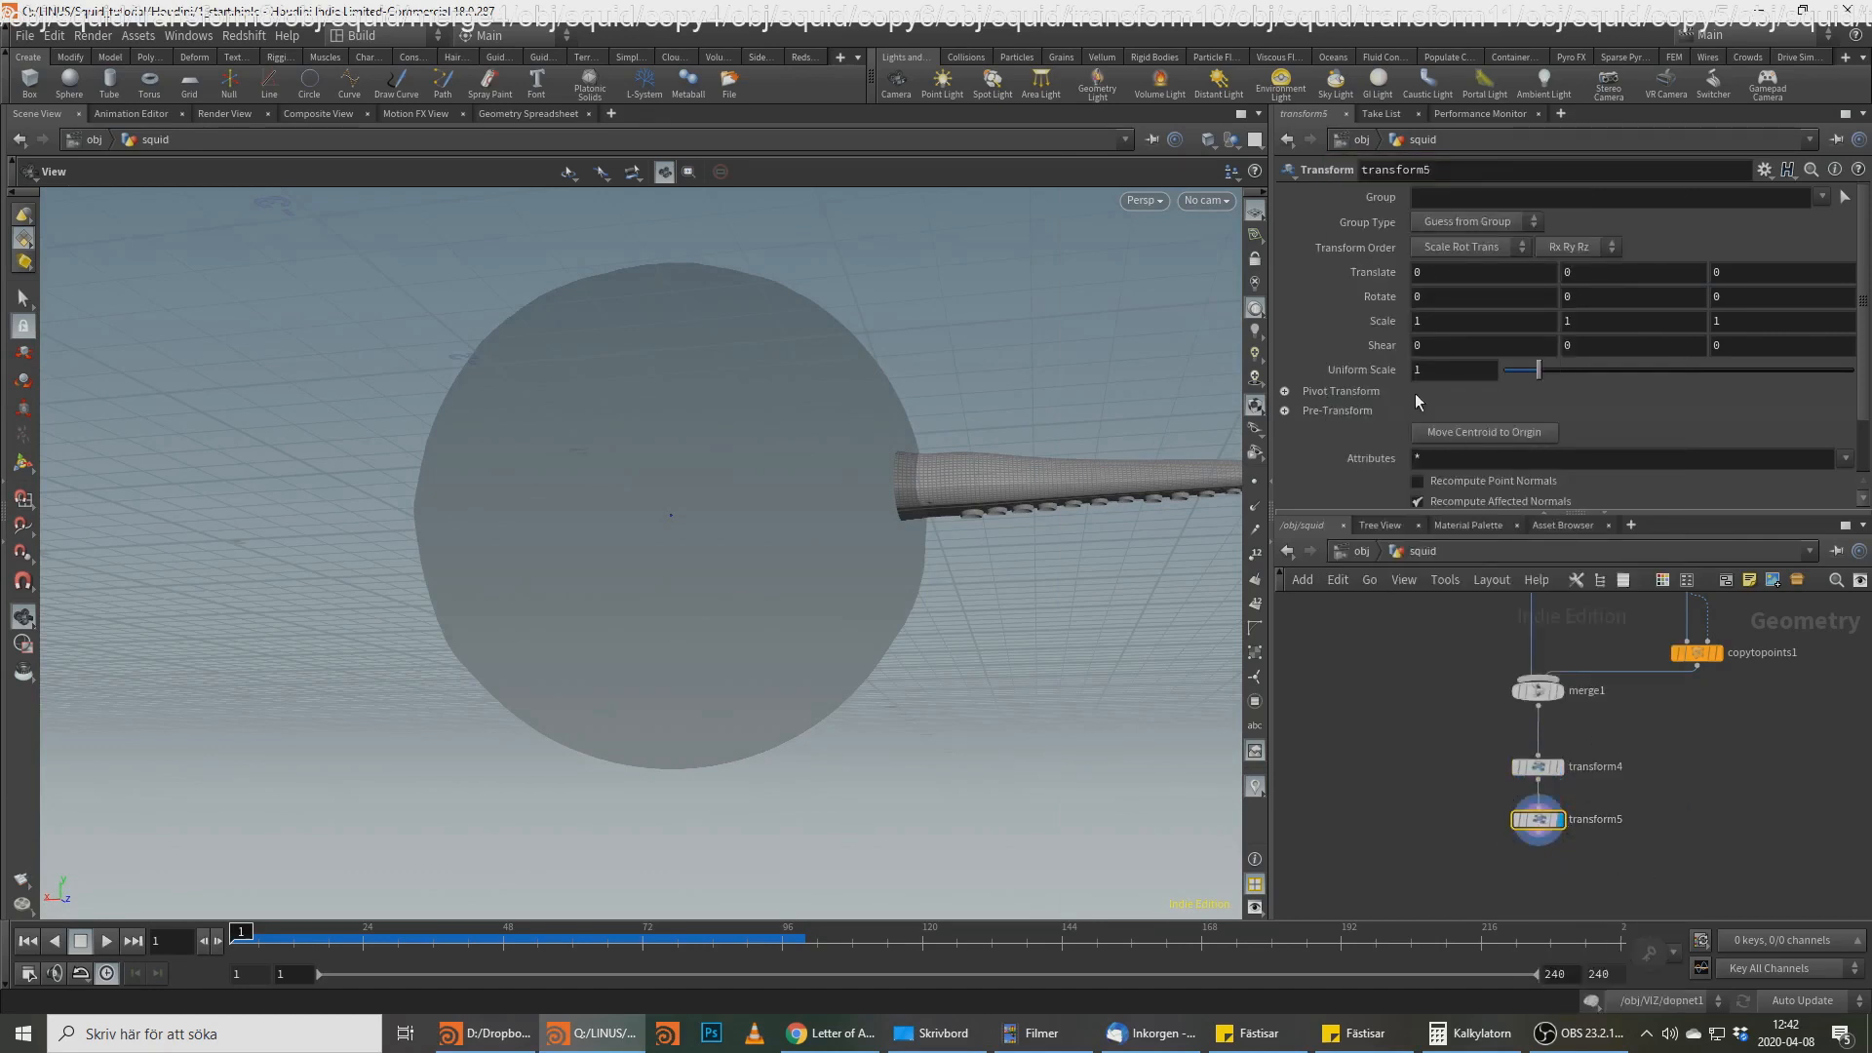
# Step: Set transform5's Y rotation to -3 degrees
pyautogui.doubleClick(1570, 296)
pyautogui.write('-3')
pyautogui.press('Return')
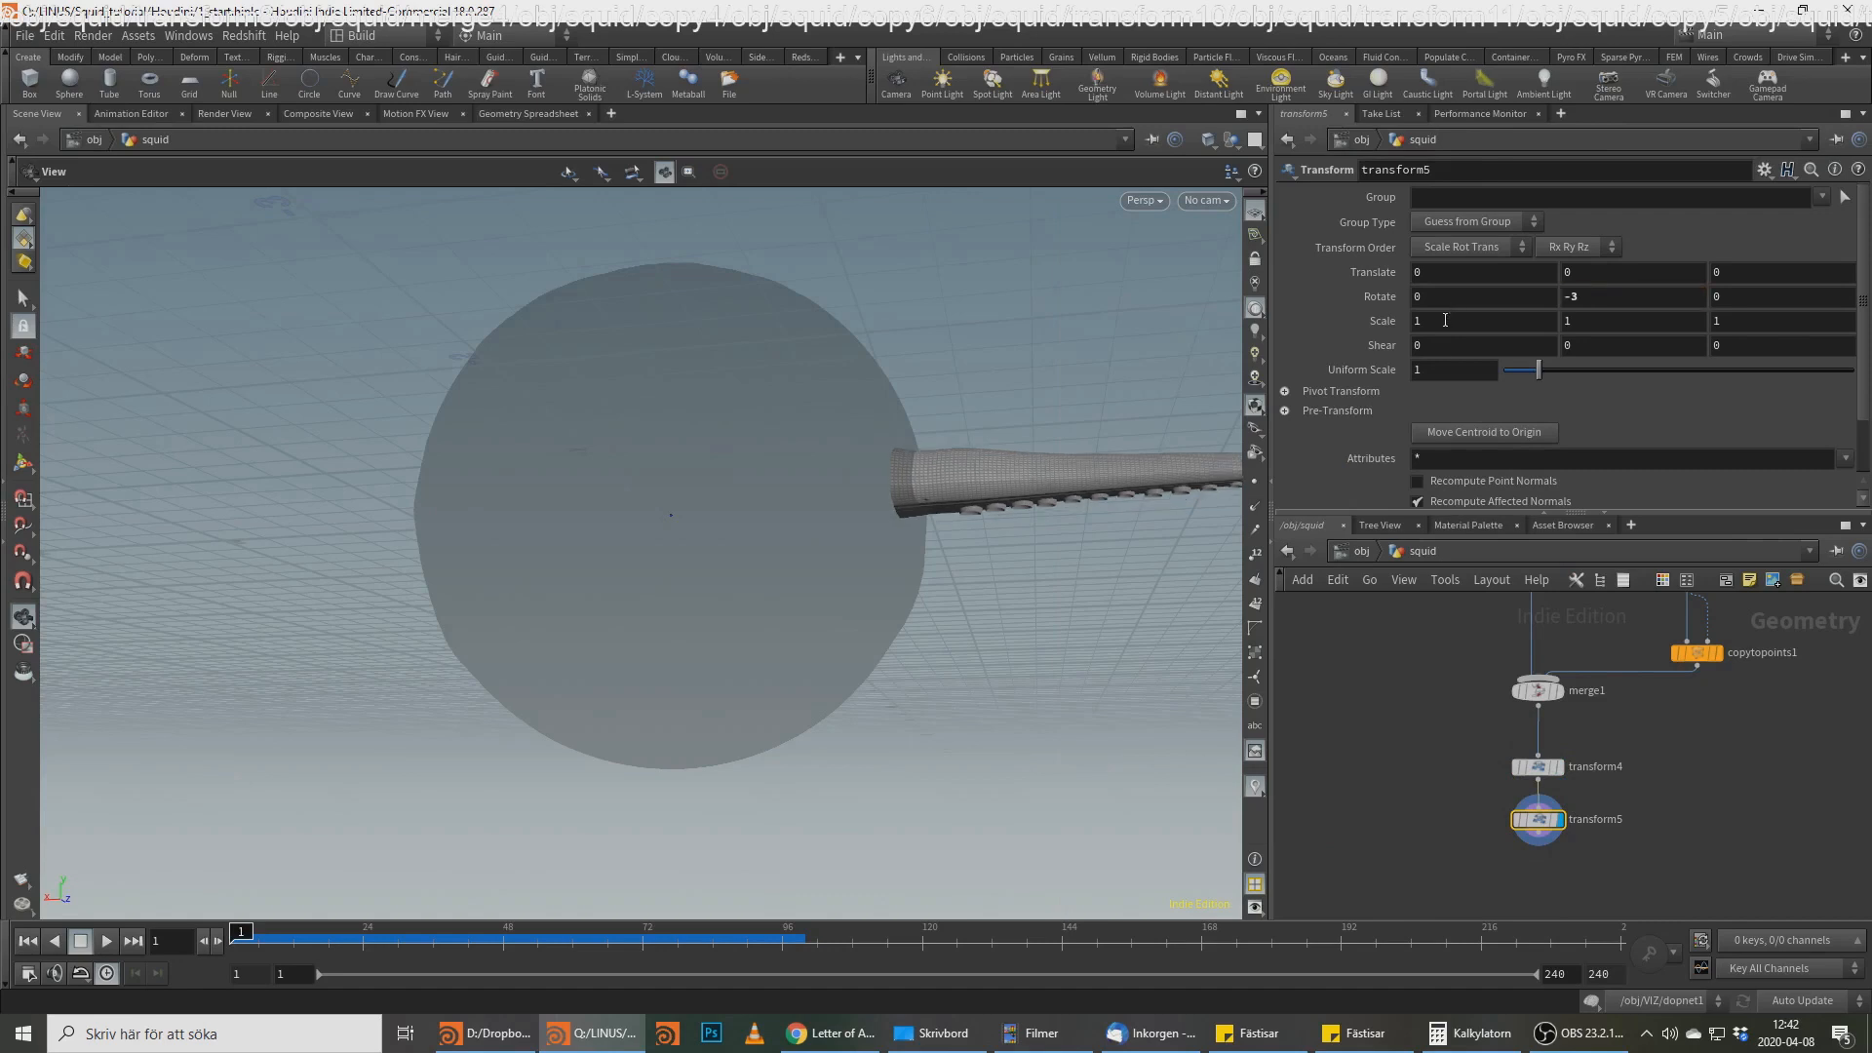
pyautogui.moveTo(1682, 808); pyautogui.dragTo(1681, 775, button='middle')
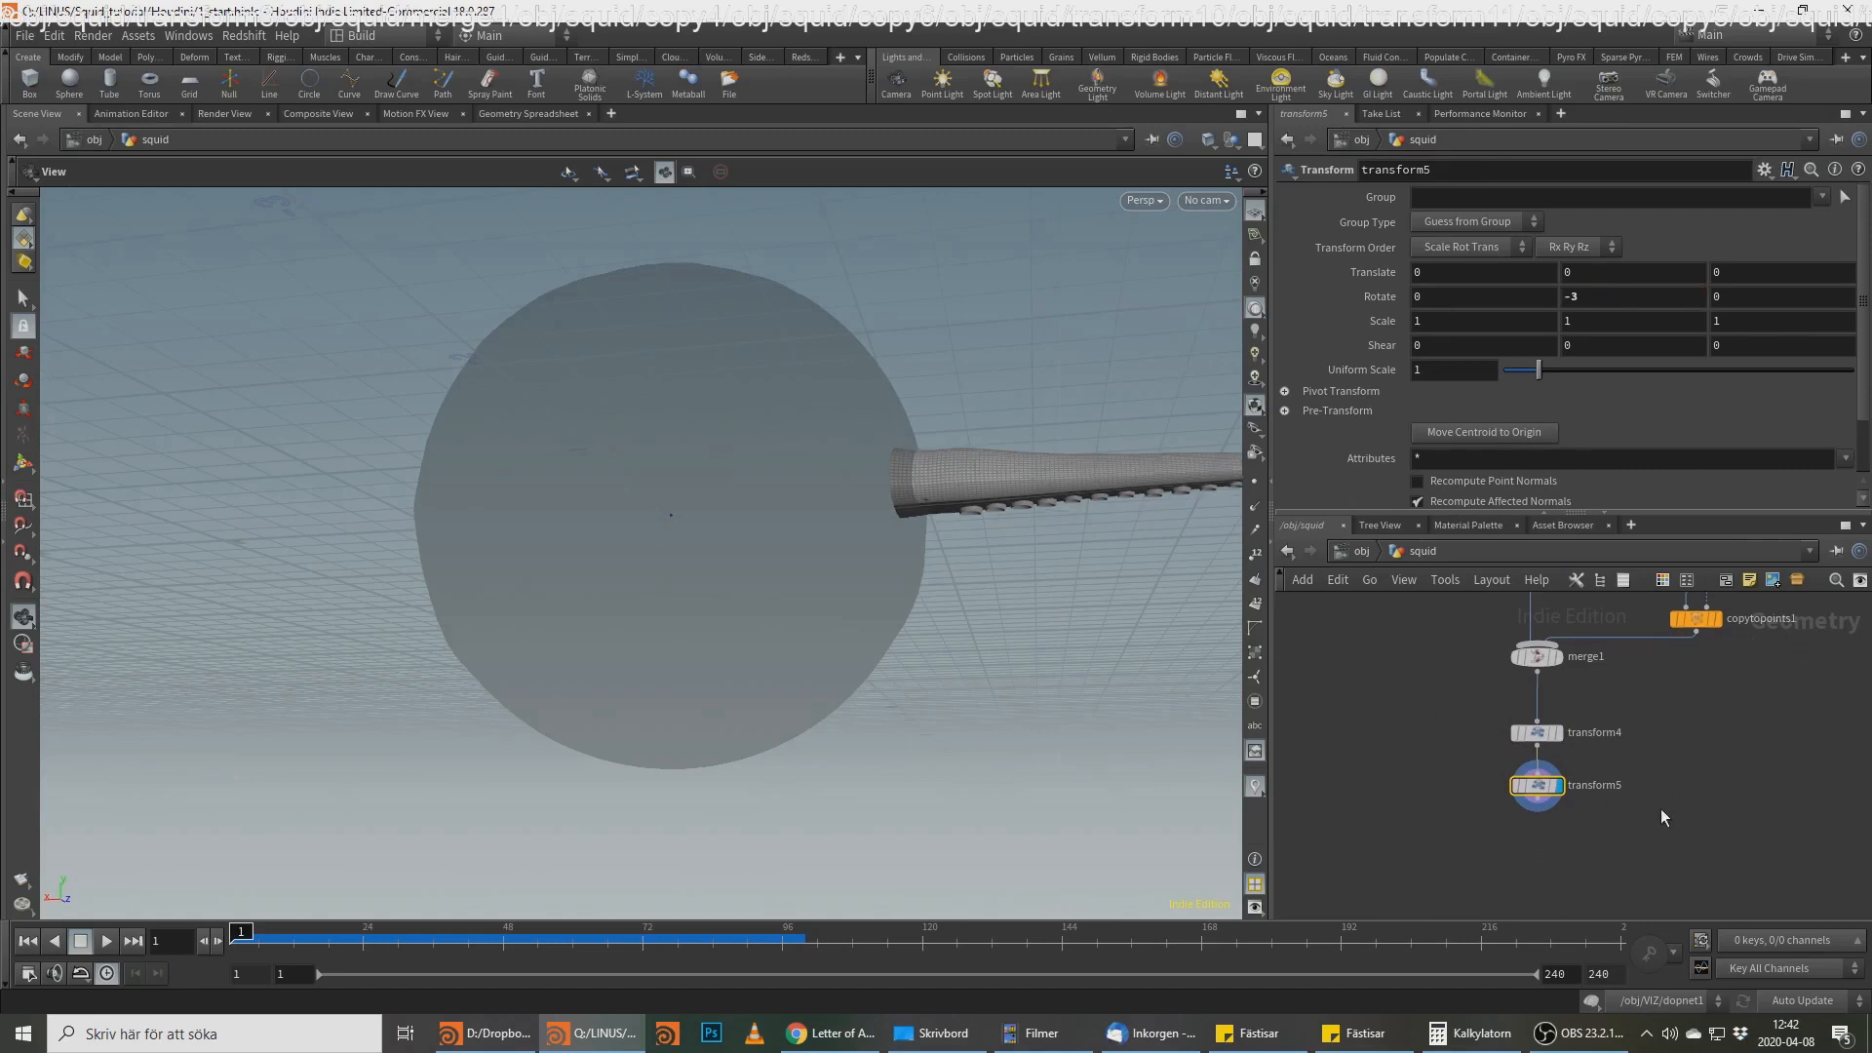
# Step: Append a Copy and Transform node after transform5 and display it
pyautogui.moveTo(810, 518); pyautogui.dragTo(785, 655)
pyautogui.click(1544, 810)
pyautogui.click(1537, 839)
pyautogui.write('copy')
pyautogui.press('Return')
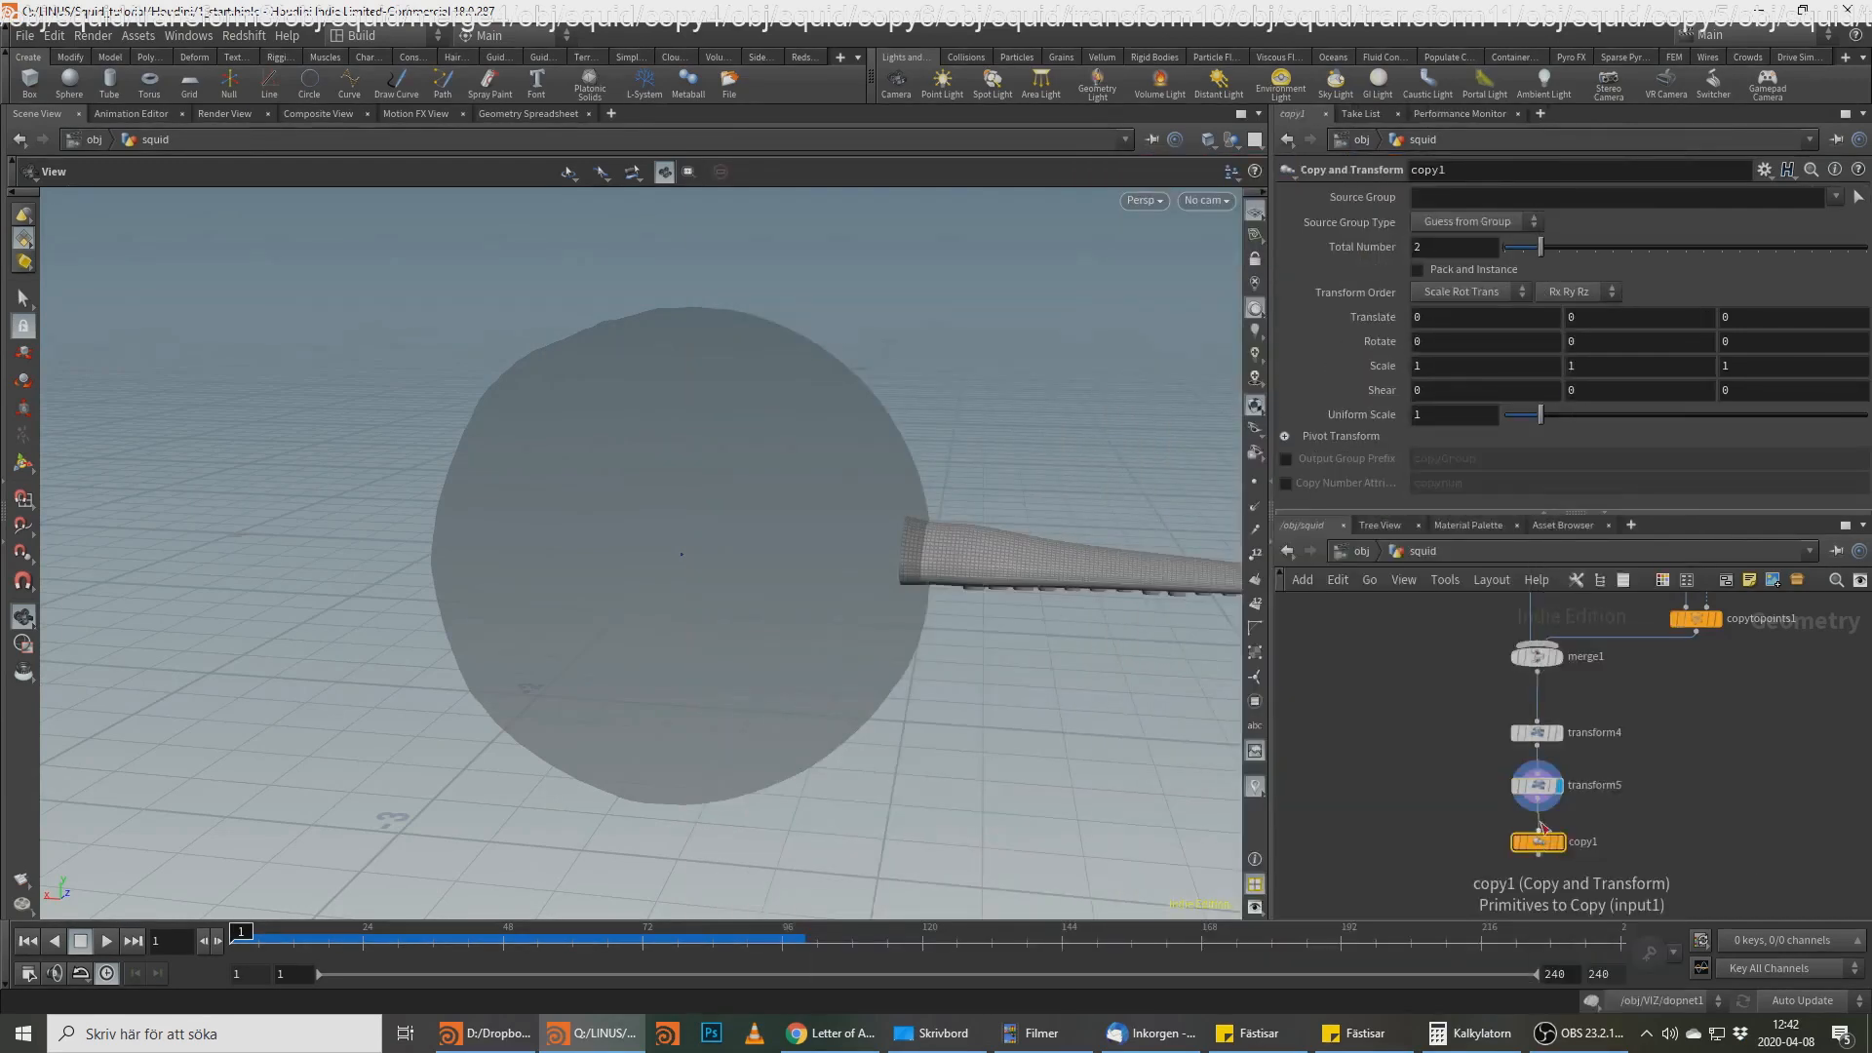
pyautogui.click(1561, 841)
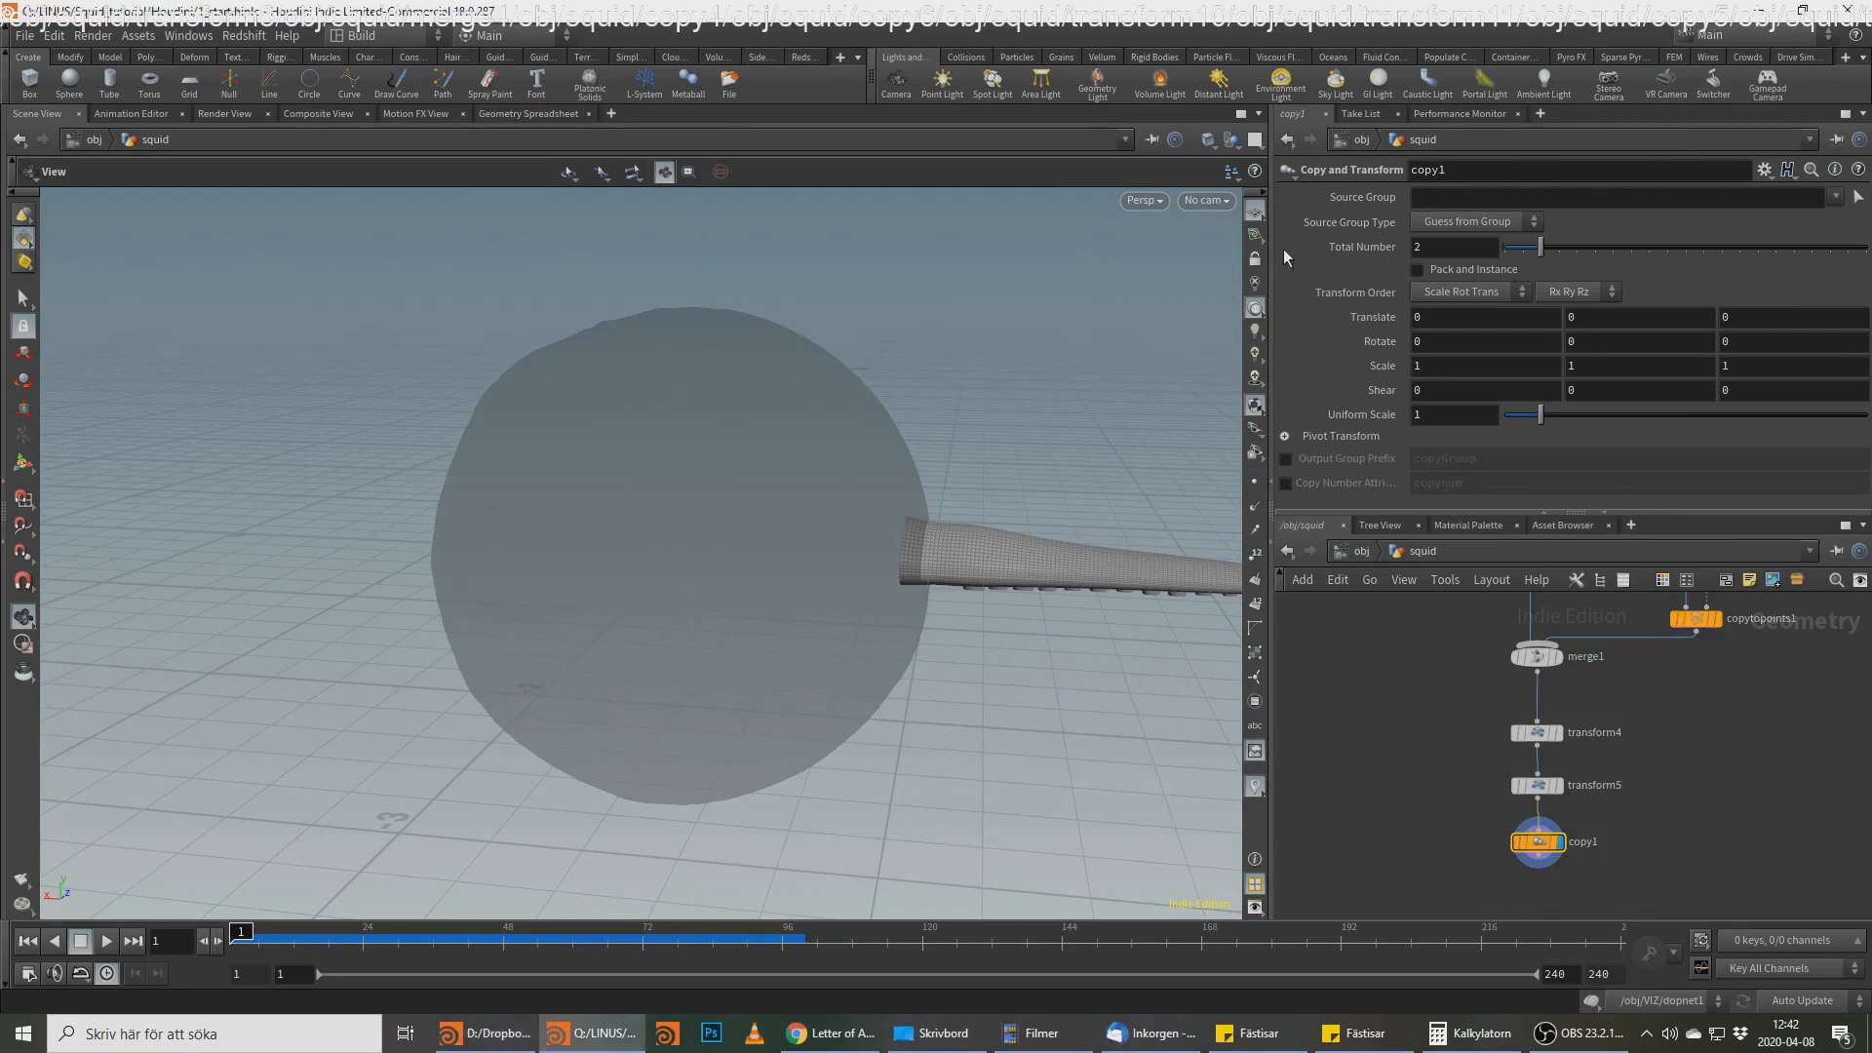
# Step: Set copy1's total number to 10 copies and its Y rotation to 34.75 degrees
pyautogui.doubleClick(1460, 245)
pyautogui.write('10')
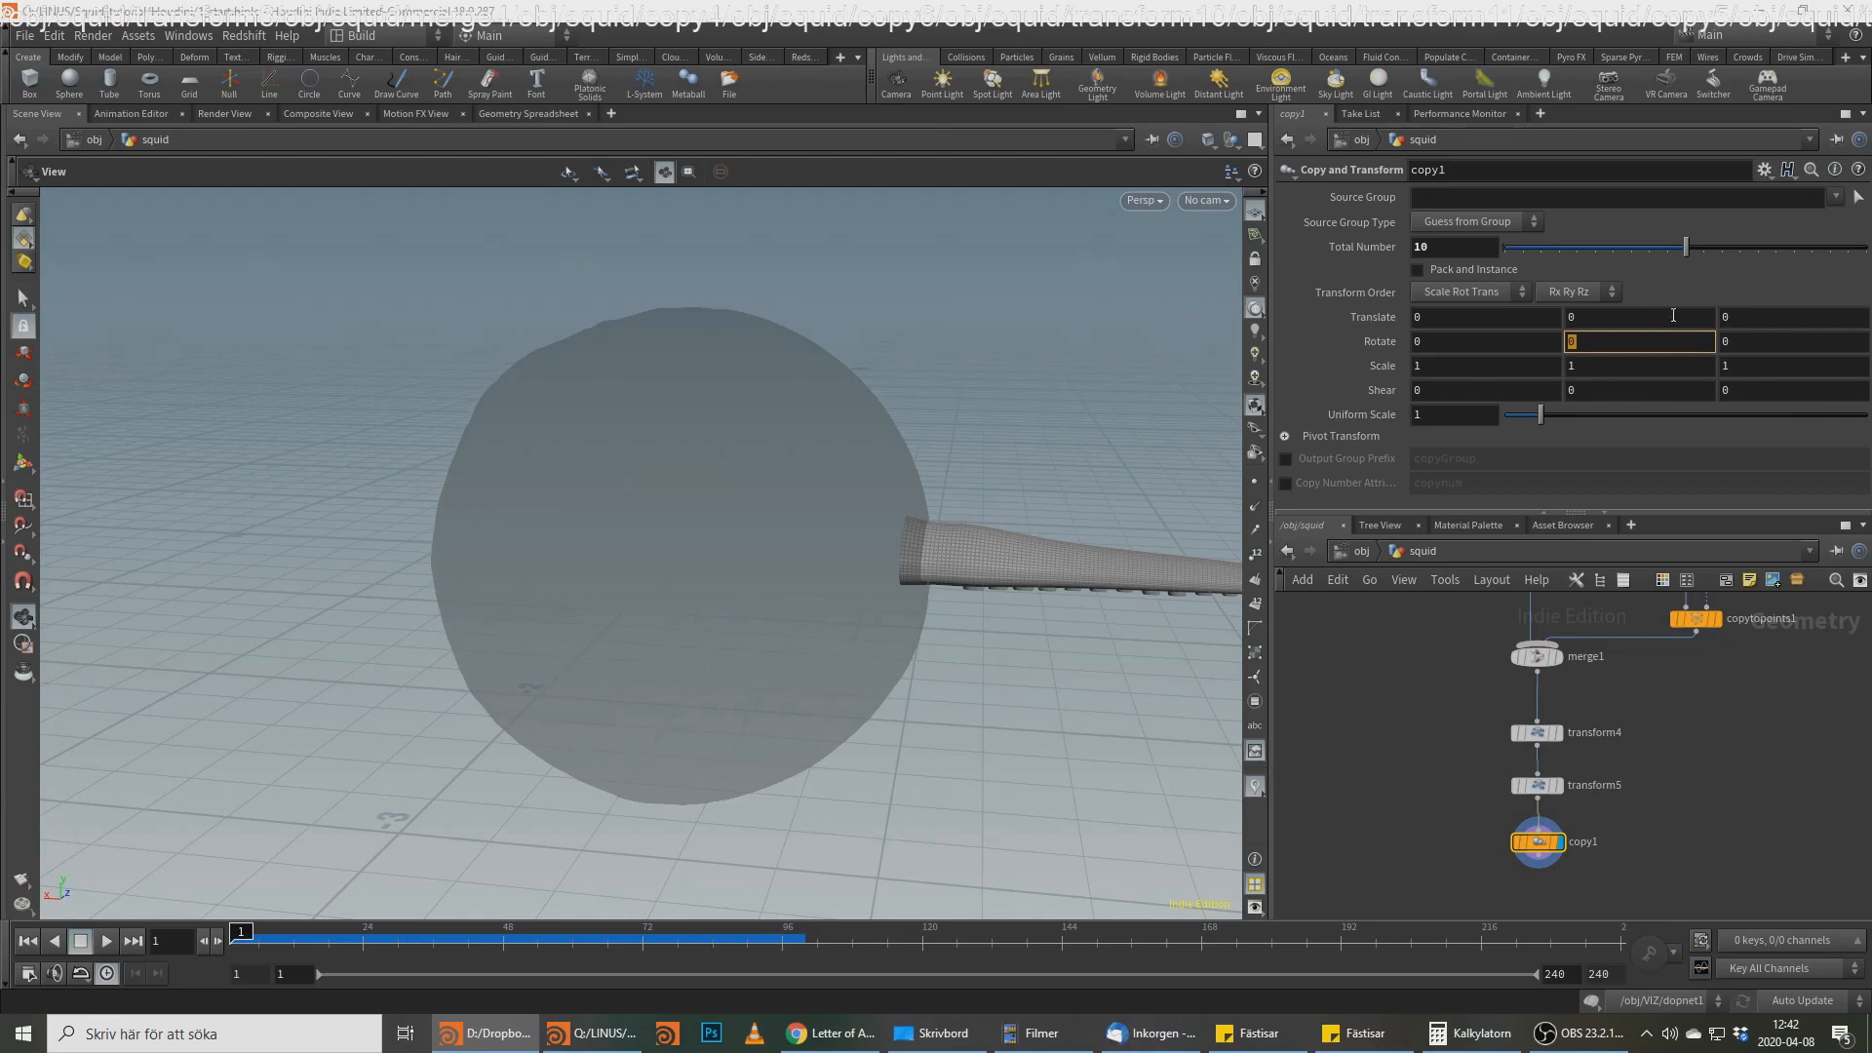
pyautogui.click(1572, 366)
pyautogui.moveTo(1600, 341); pyautogui.dragTo(1470, 339)
pyautogui.write('00')
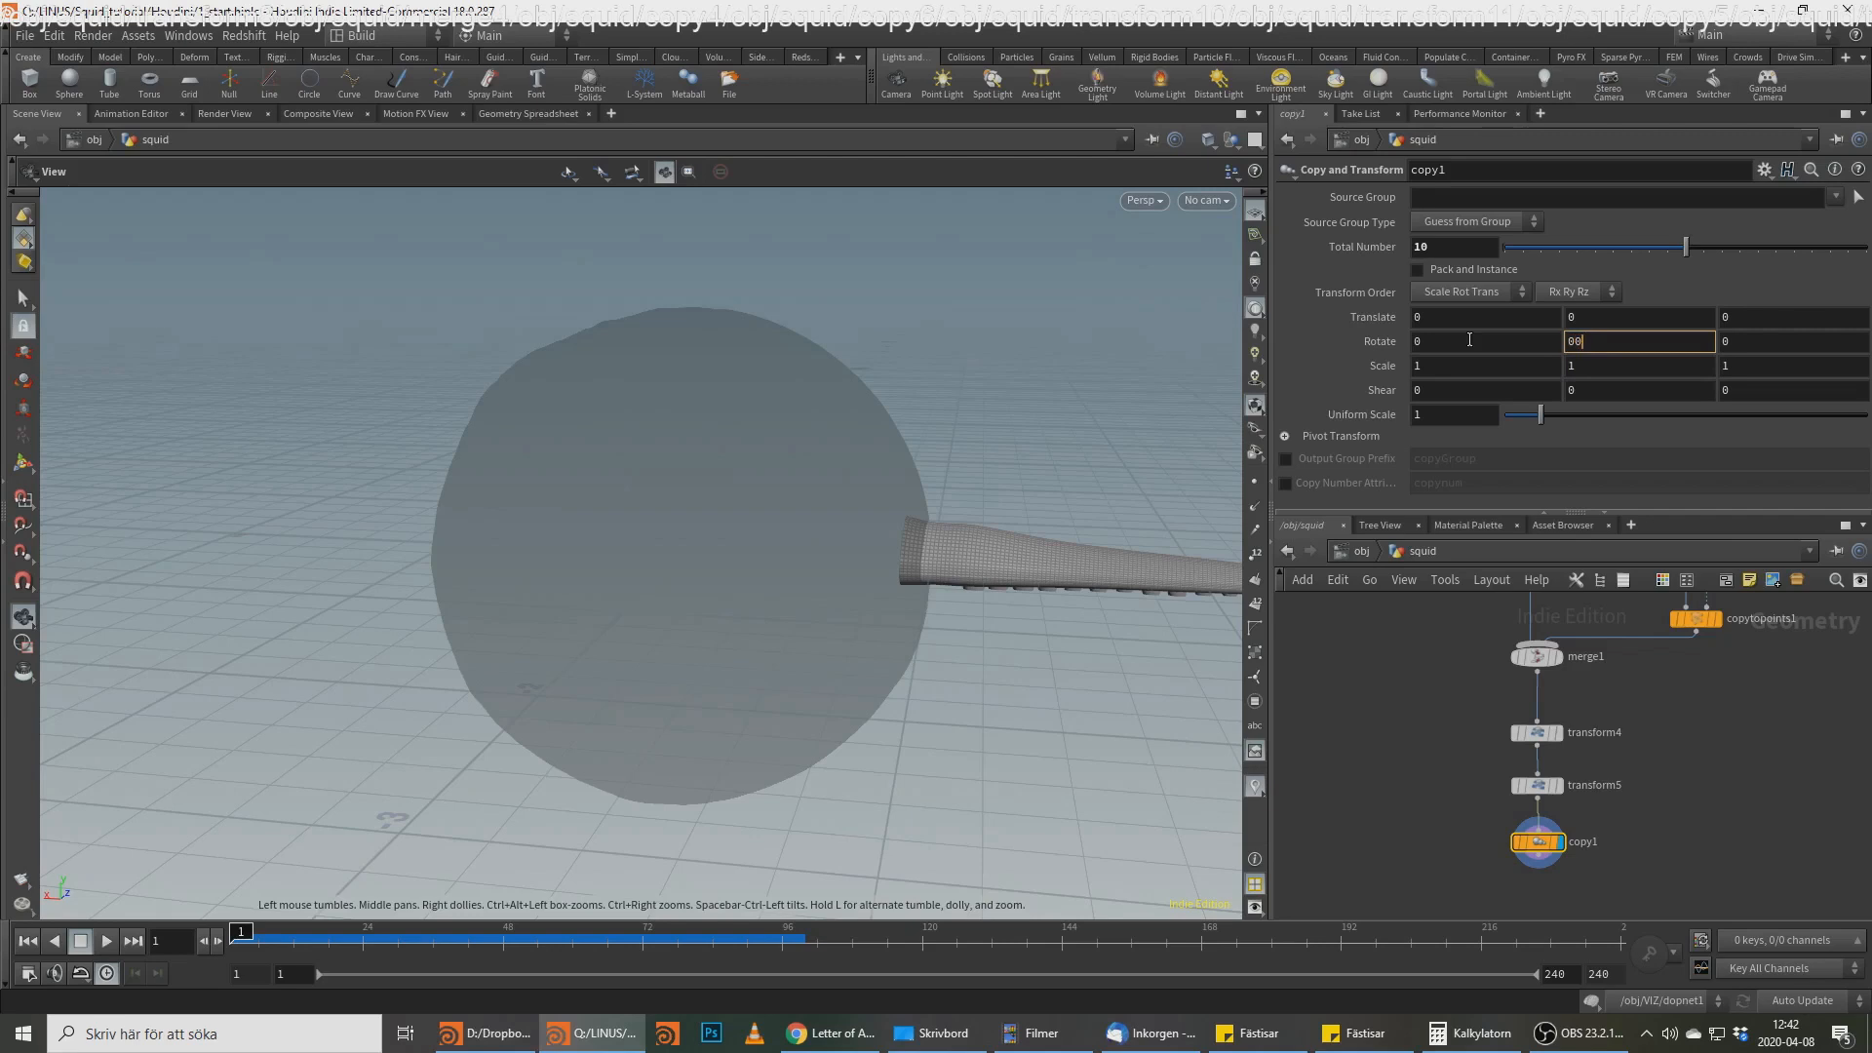
pyautogui.press('BackSpace')
pyautogui.write('34')
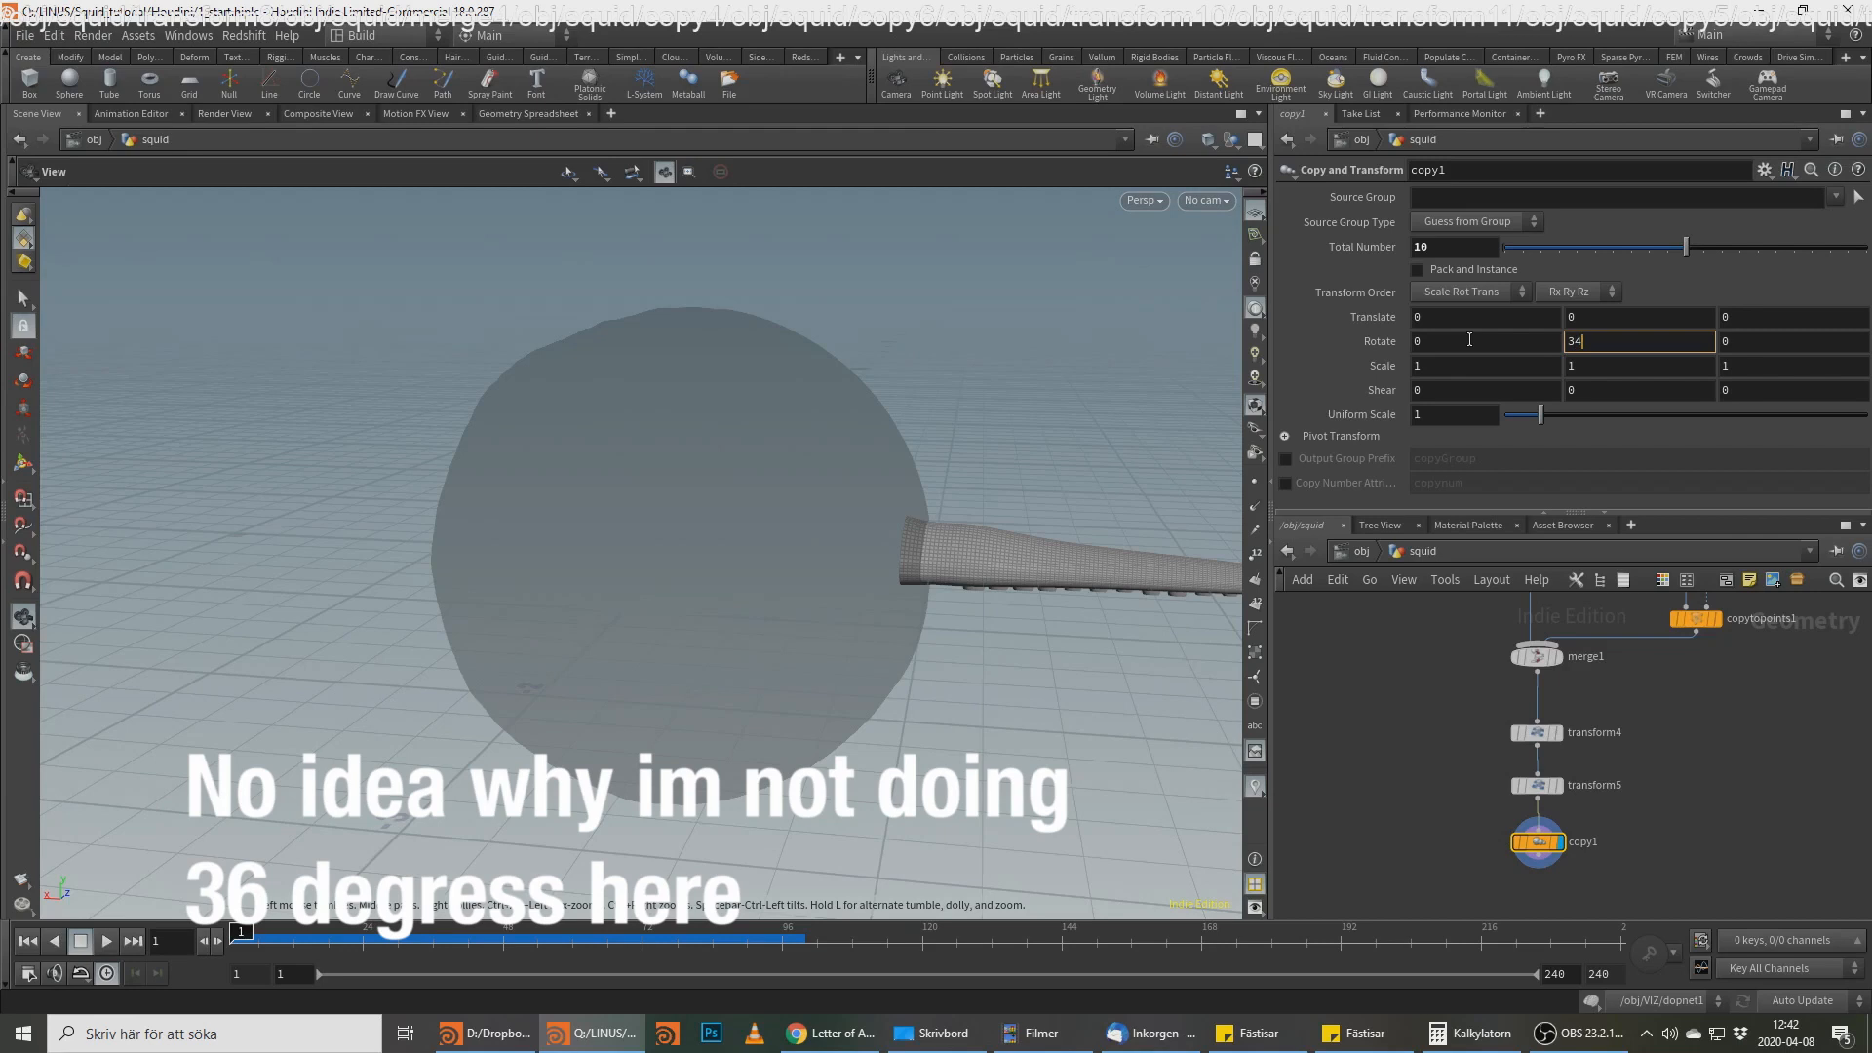
pyautogui.write('.75')
pyautogui.press('Return')
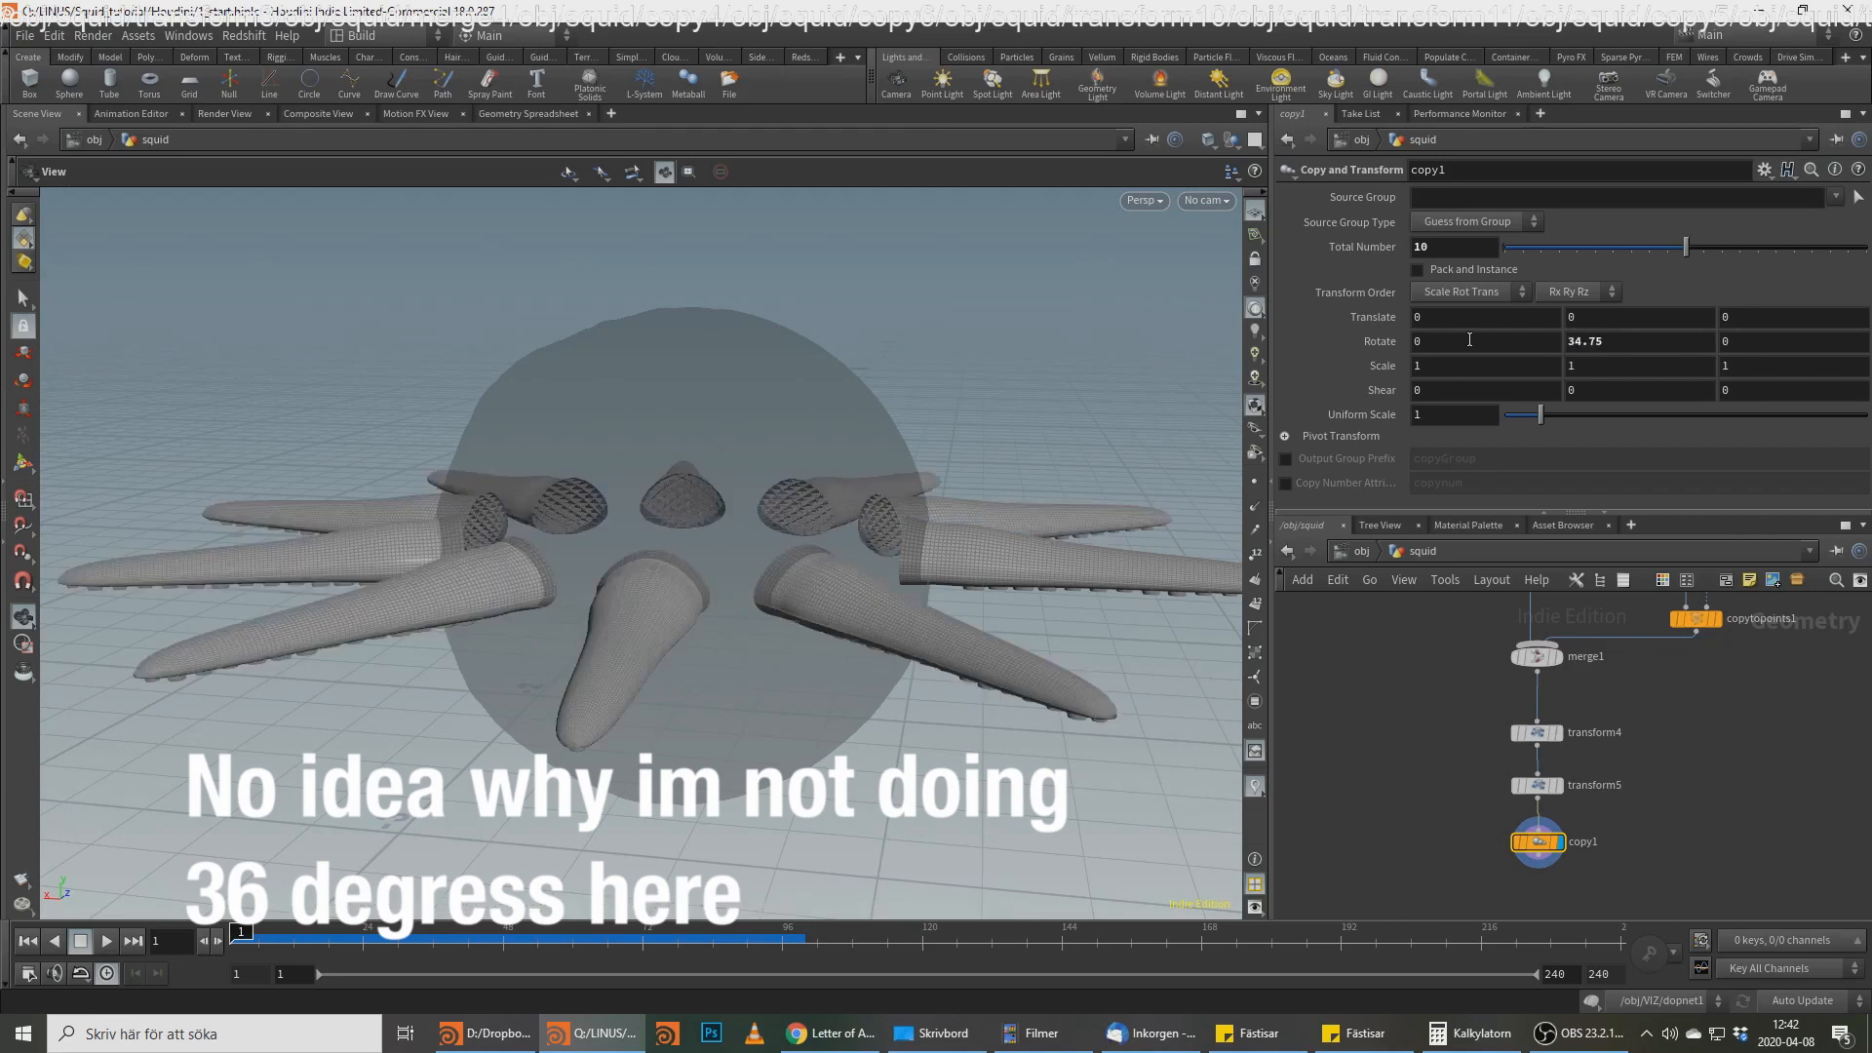
# Step: Examine the ring of copied arms and how their bases meet the body from several angles
pyautogui.moveTo(547, 445); pyautogui.dragTo(823, 393)
pyautogui.moveTo(823, 393); pyautogui.dragTo(786, 548, button='right')
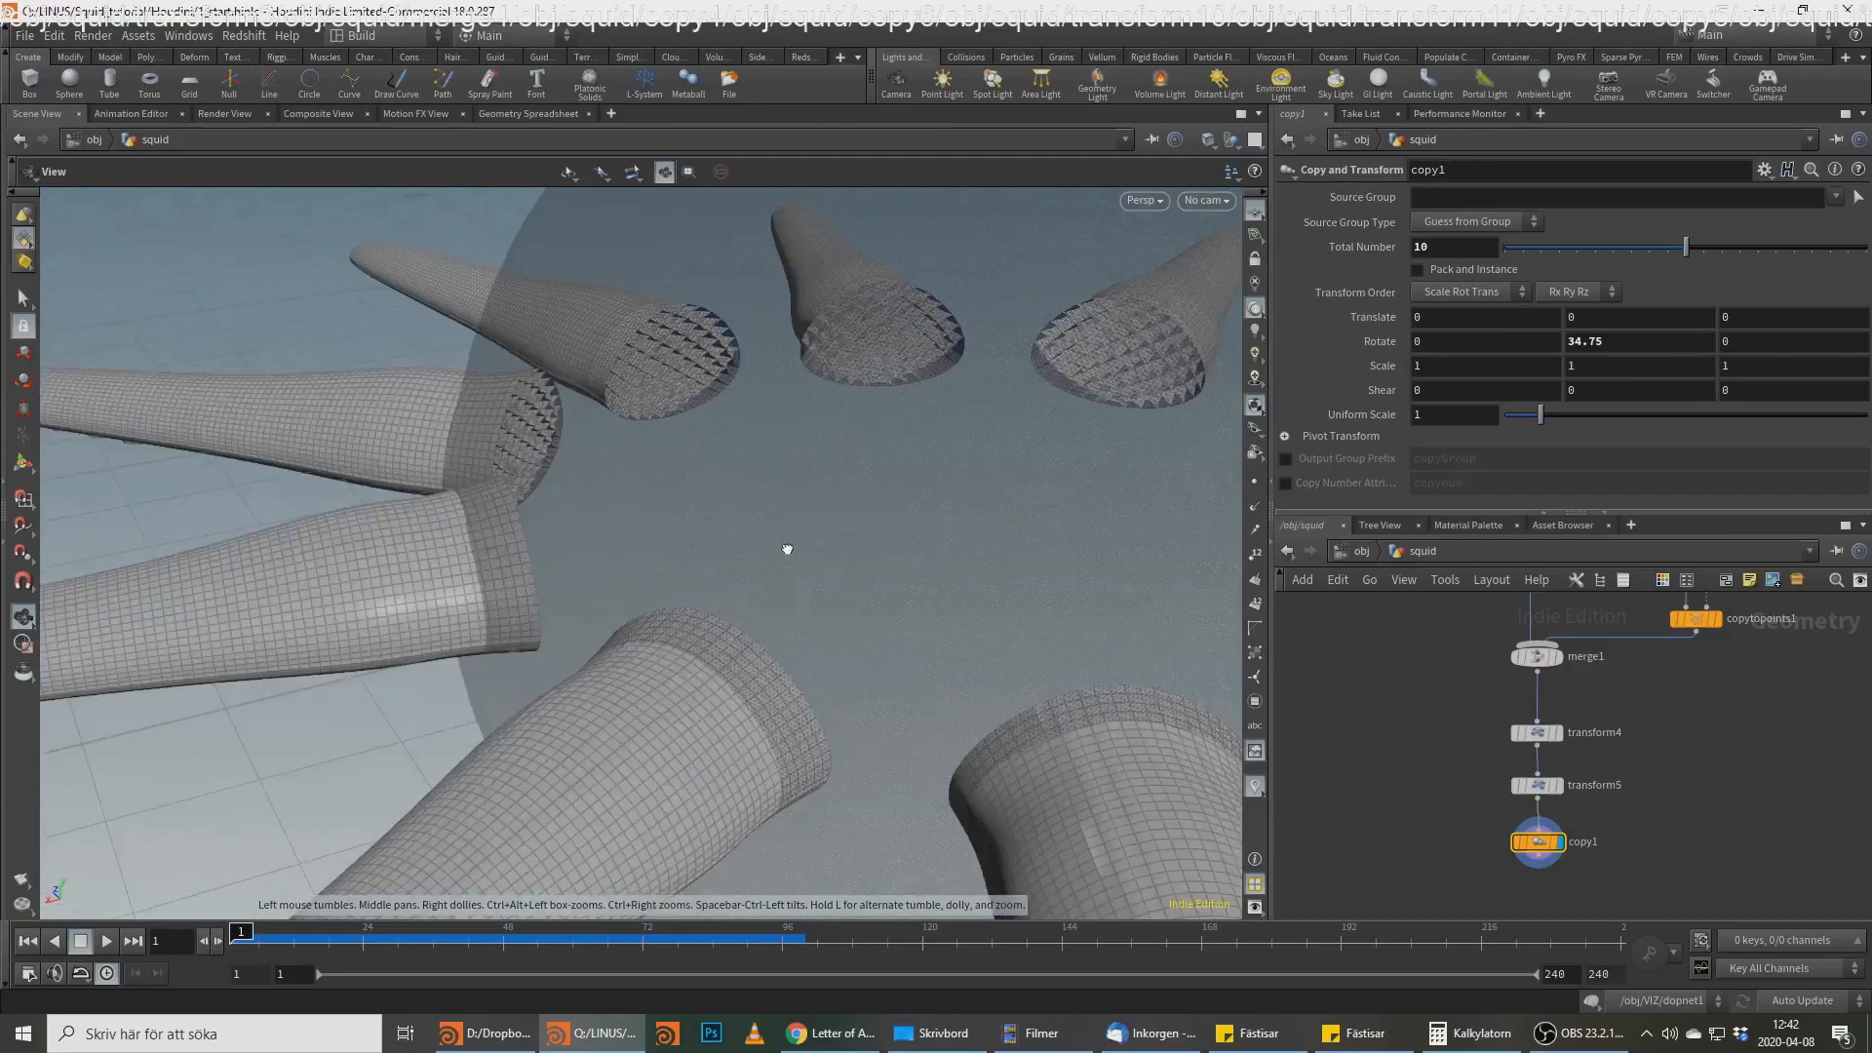
pyautogui.moveTo(786, 548); pyautogui.dragTo(855, 480)
pyautogui.moveTo(855, 480); pyautogui.dragTo(472, 547, button='right')
pyautogui.moveTo(472, 547); pyautogui.dragTo(802, 569)
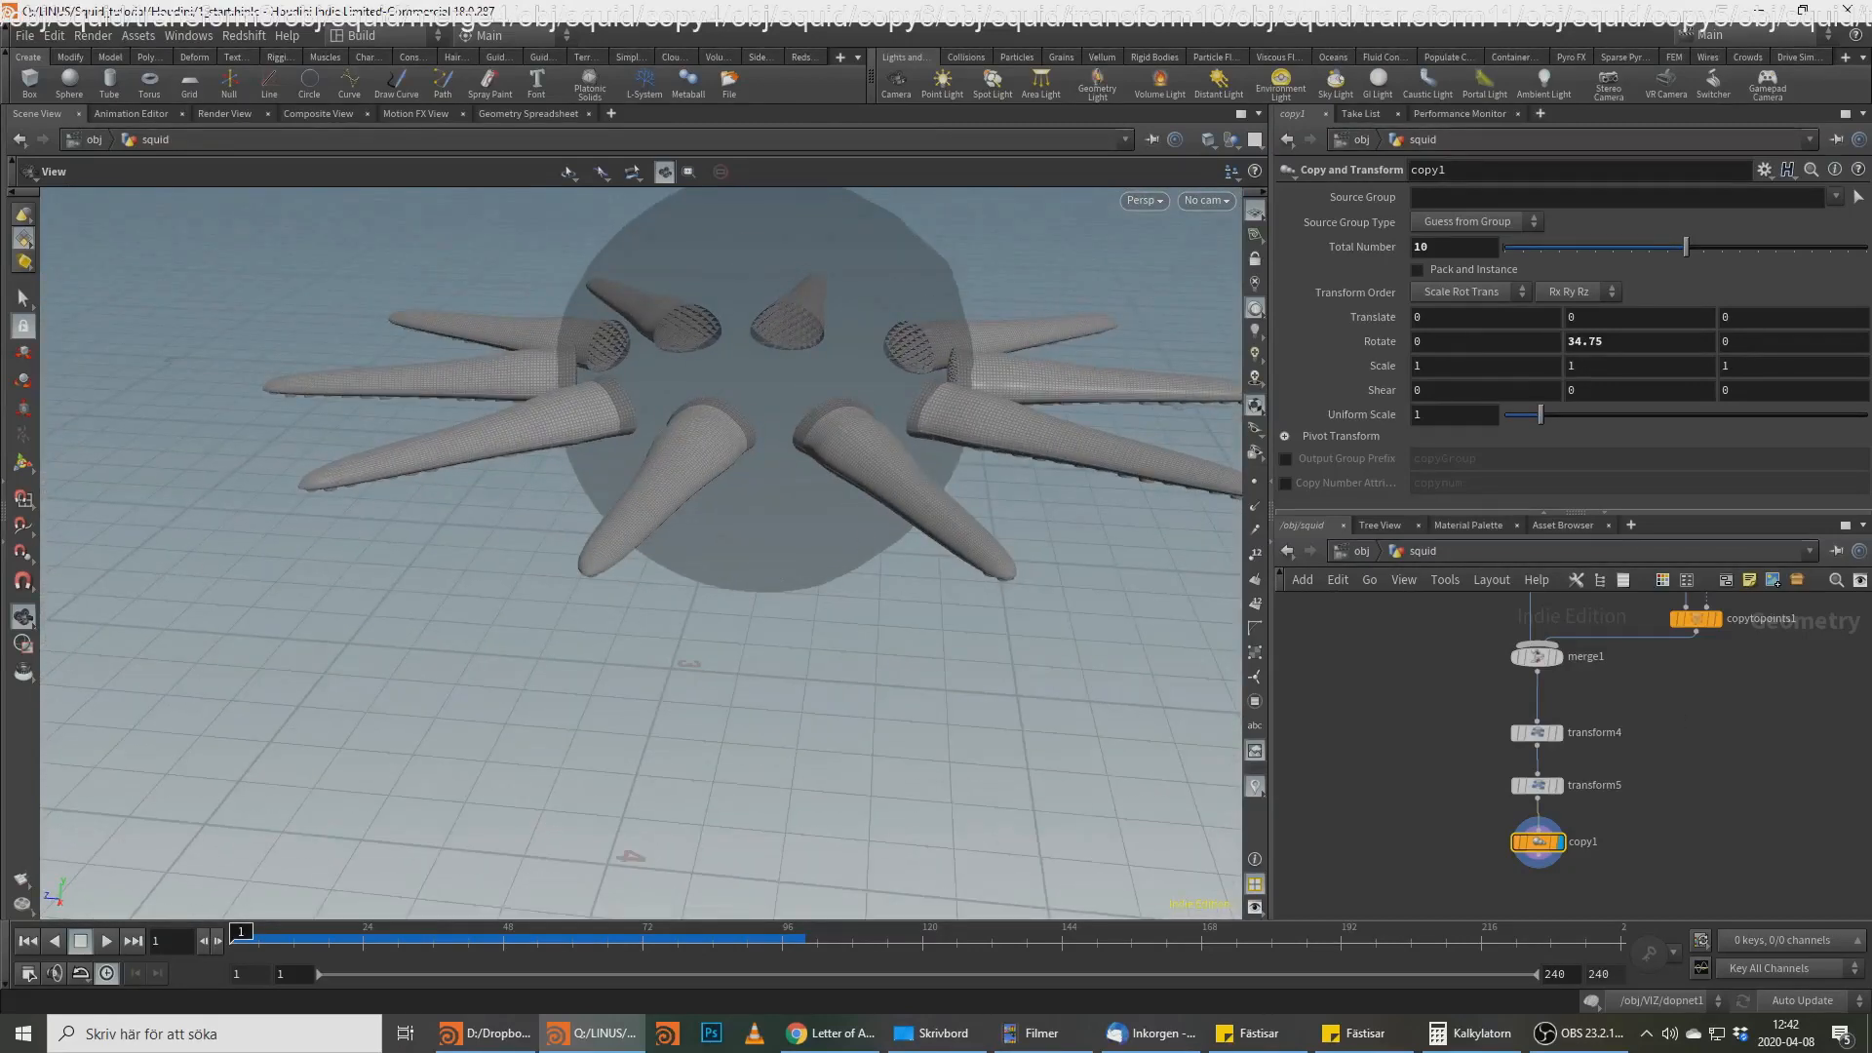
pyautogui.hotkey('alt', 'Tab')
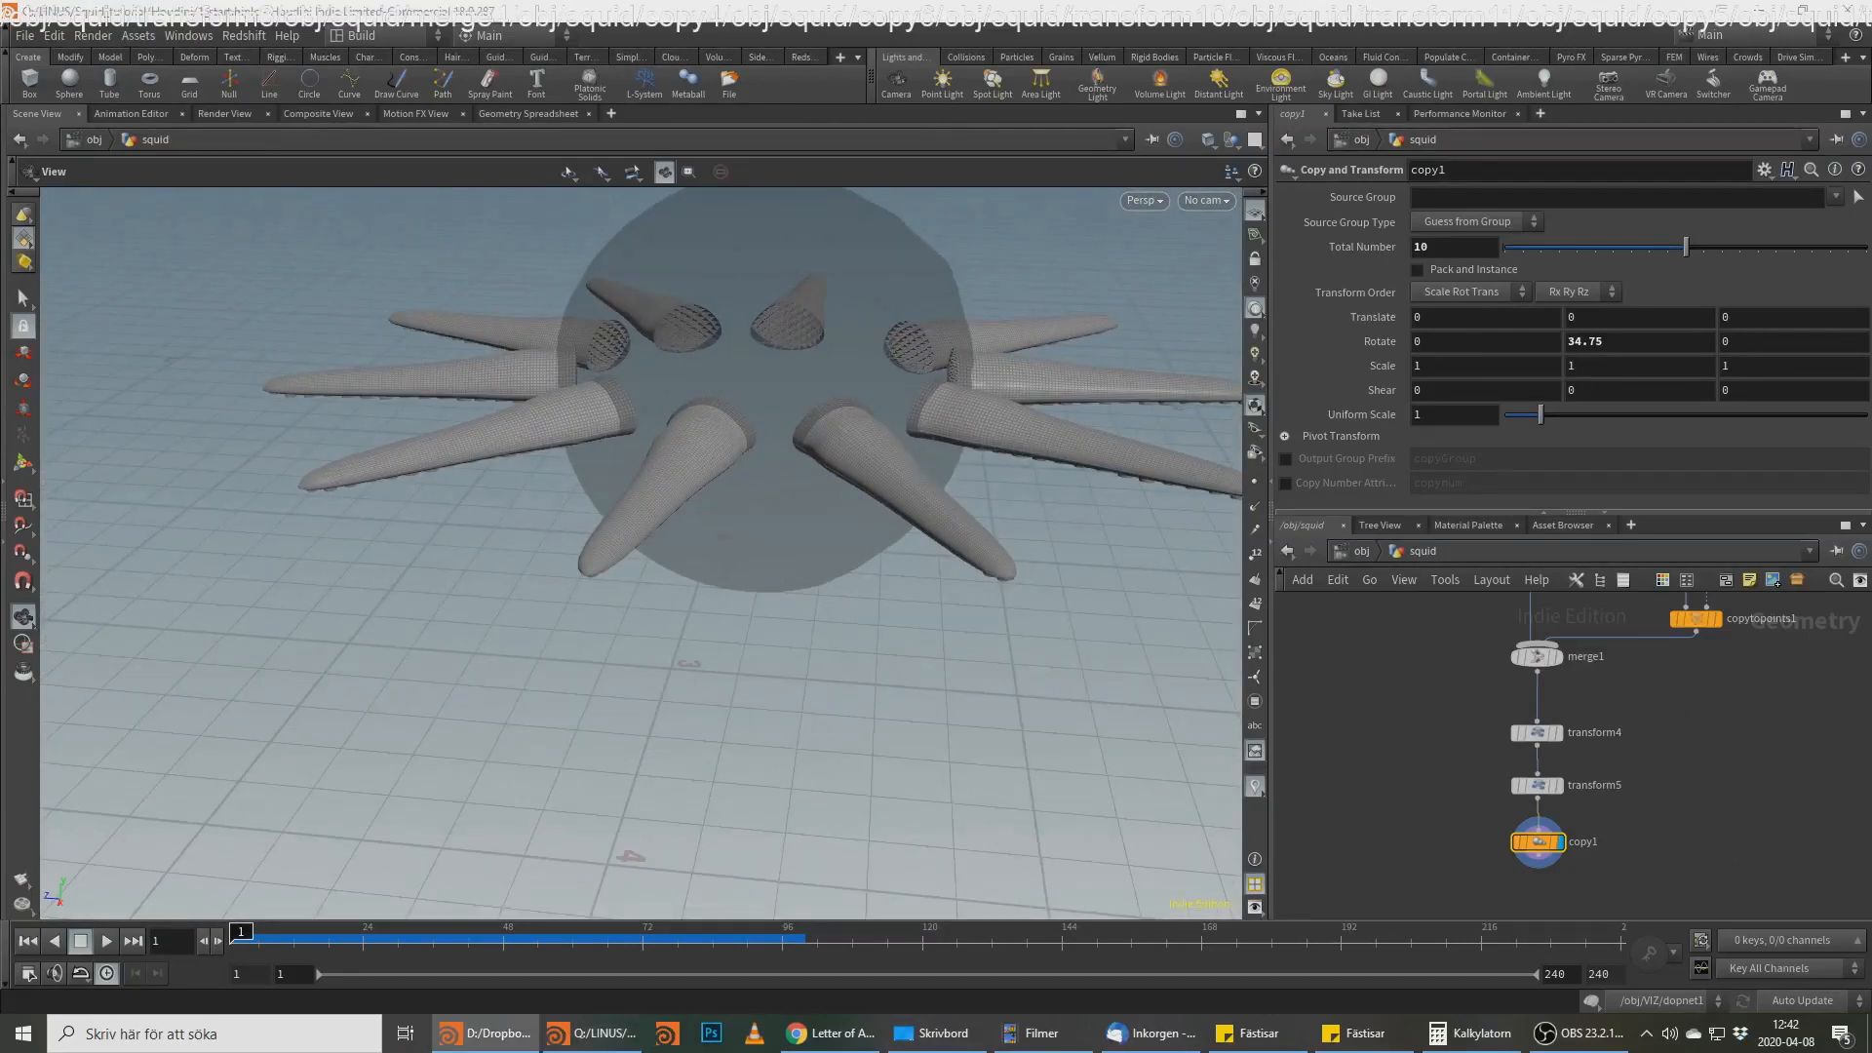
# Step: Tidy the network by moving transform5 and copy1 aside to make room for a second branch below transform4
pyautogui.moveTo(1640, 715); pyautogui.dragTo(1591, 774, button='middle')
pyautogui.moveTo(1495, 794); pyautogui.dragTo(1494, 758)
pyautogui.moveTo(1612, 856); pyautogui.dragTo(1562, 818, button='middle')
pyautogui.moveTo(1565, 766); pyautogui.dragTo(1344, 795)
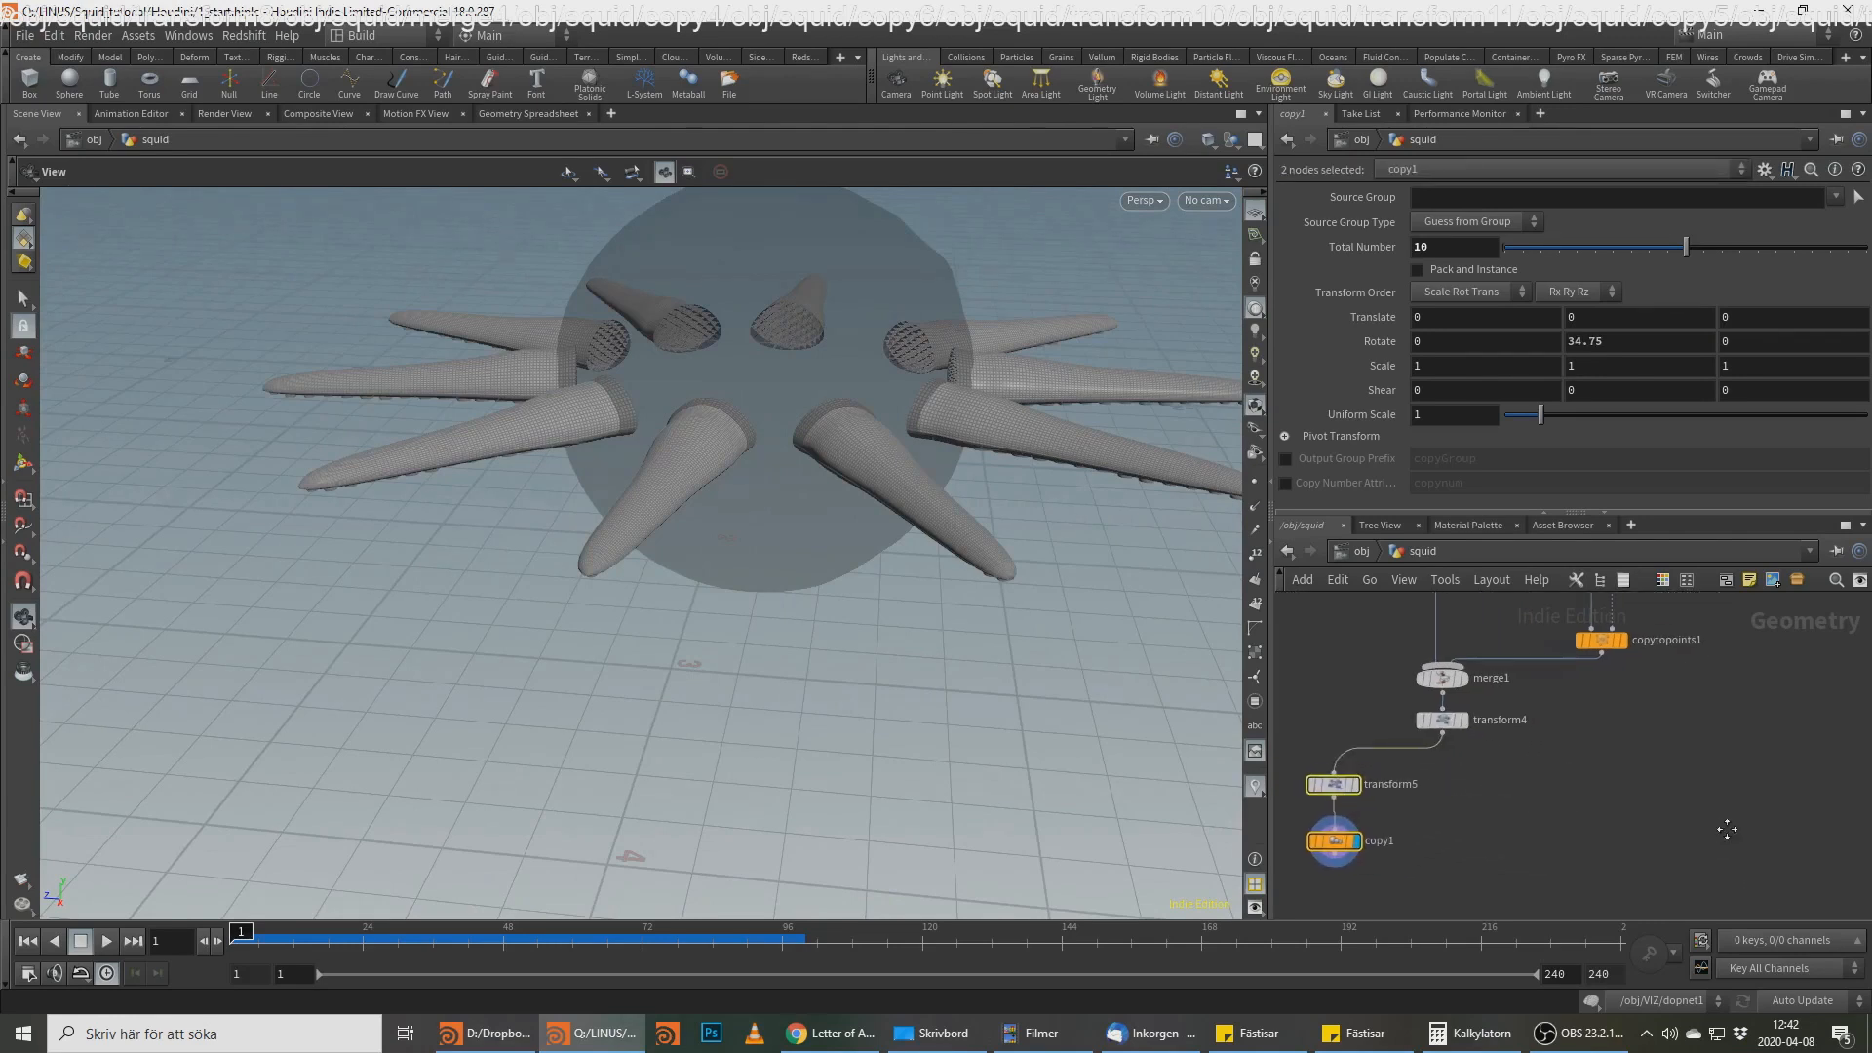
pyautogui.moveTo(1718, 839); pyautogui.dragTo(1818, 846, button='middle')
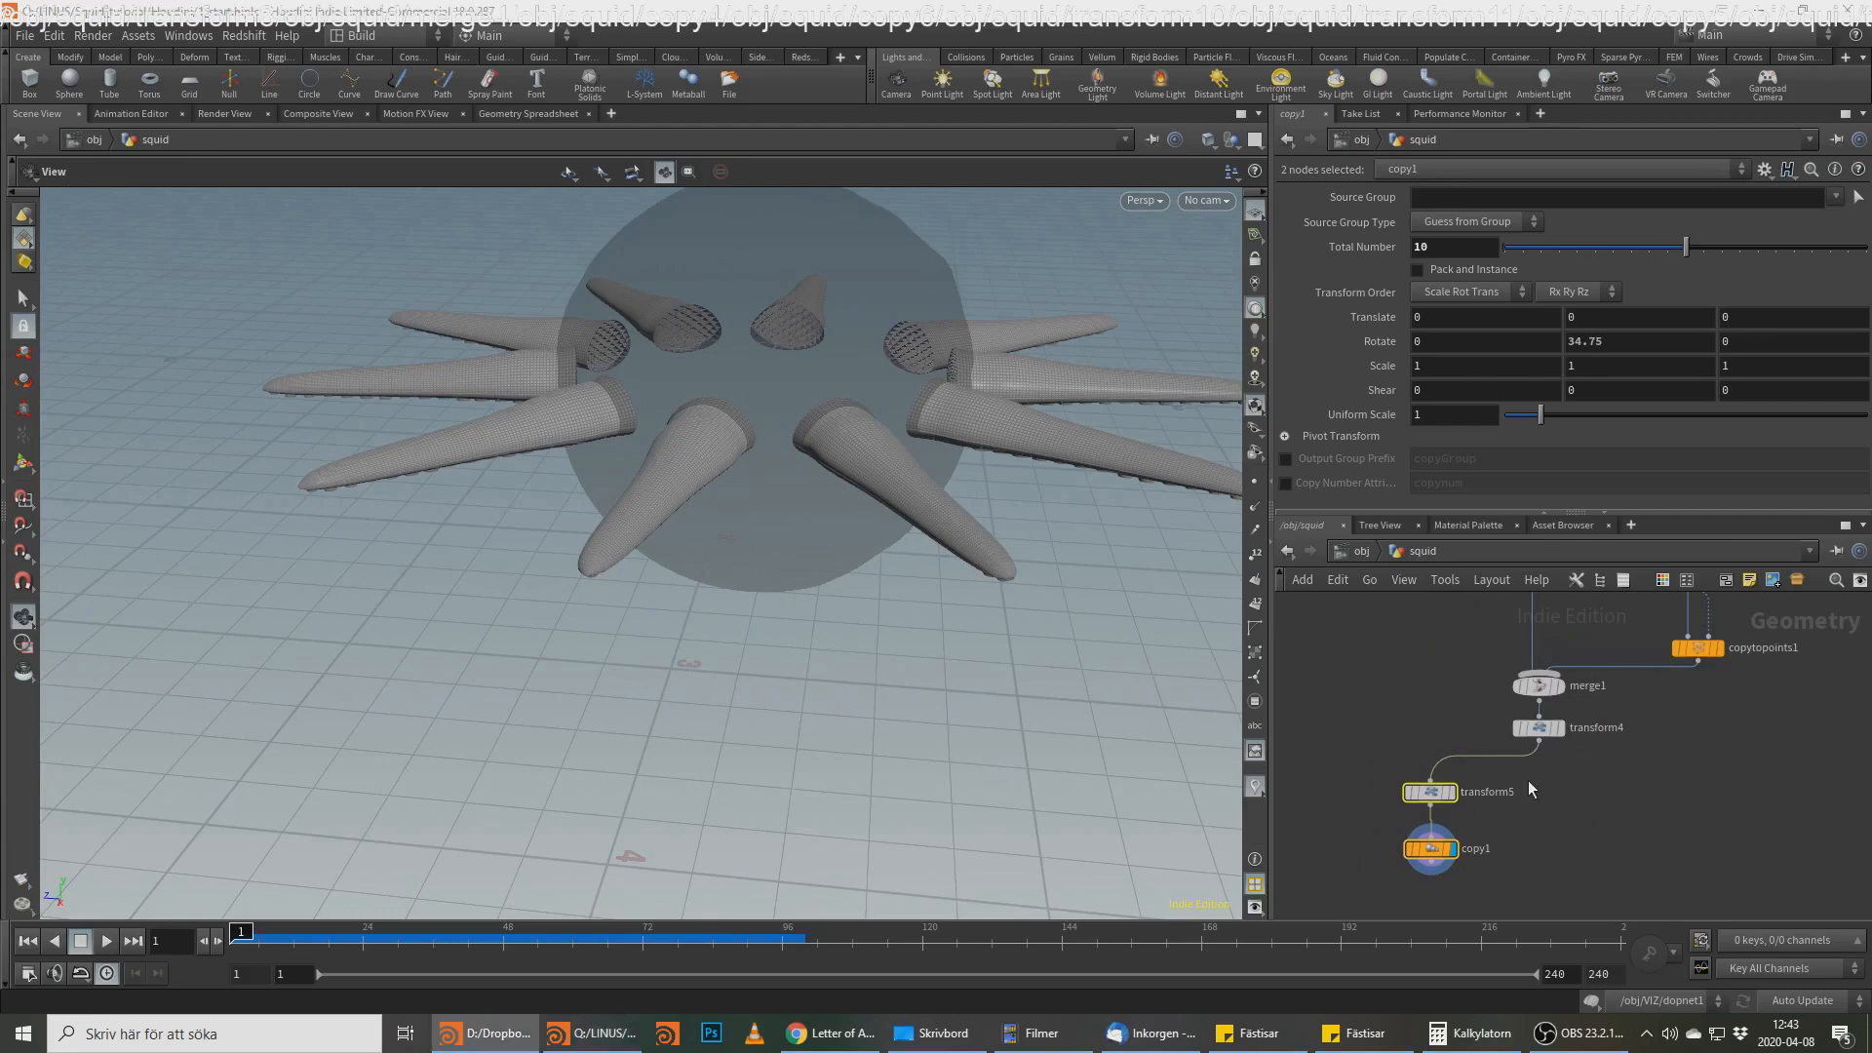
# Step: Branch a new Transform node off transform4 beside transform5 and display it
pyautogui.click(1538, 741)
pyautogui.press('Tab')
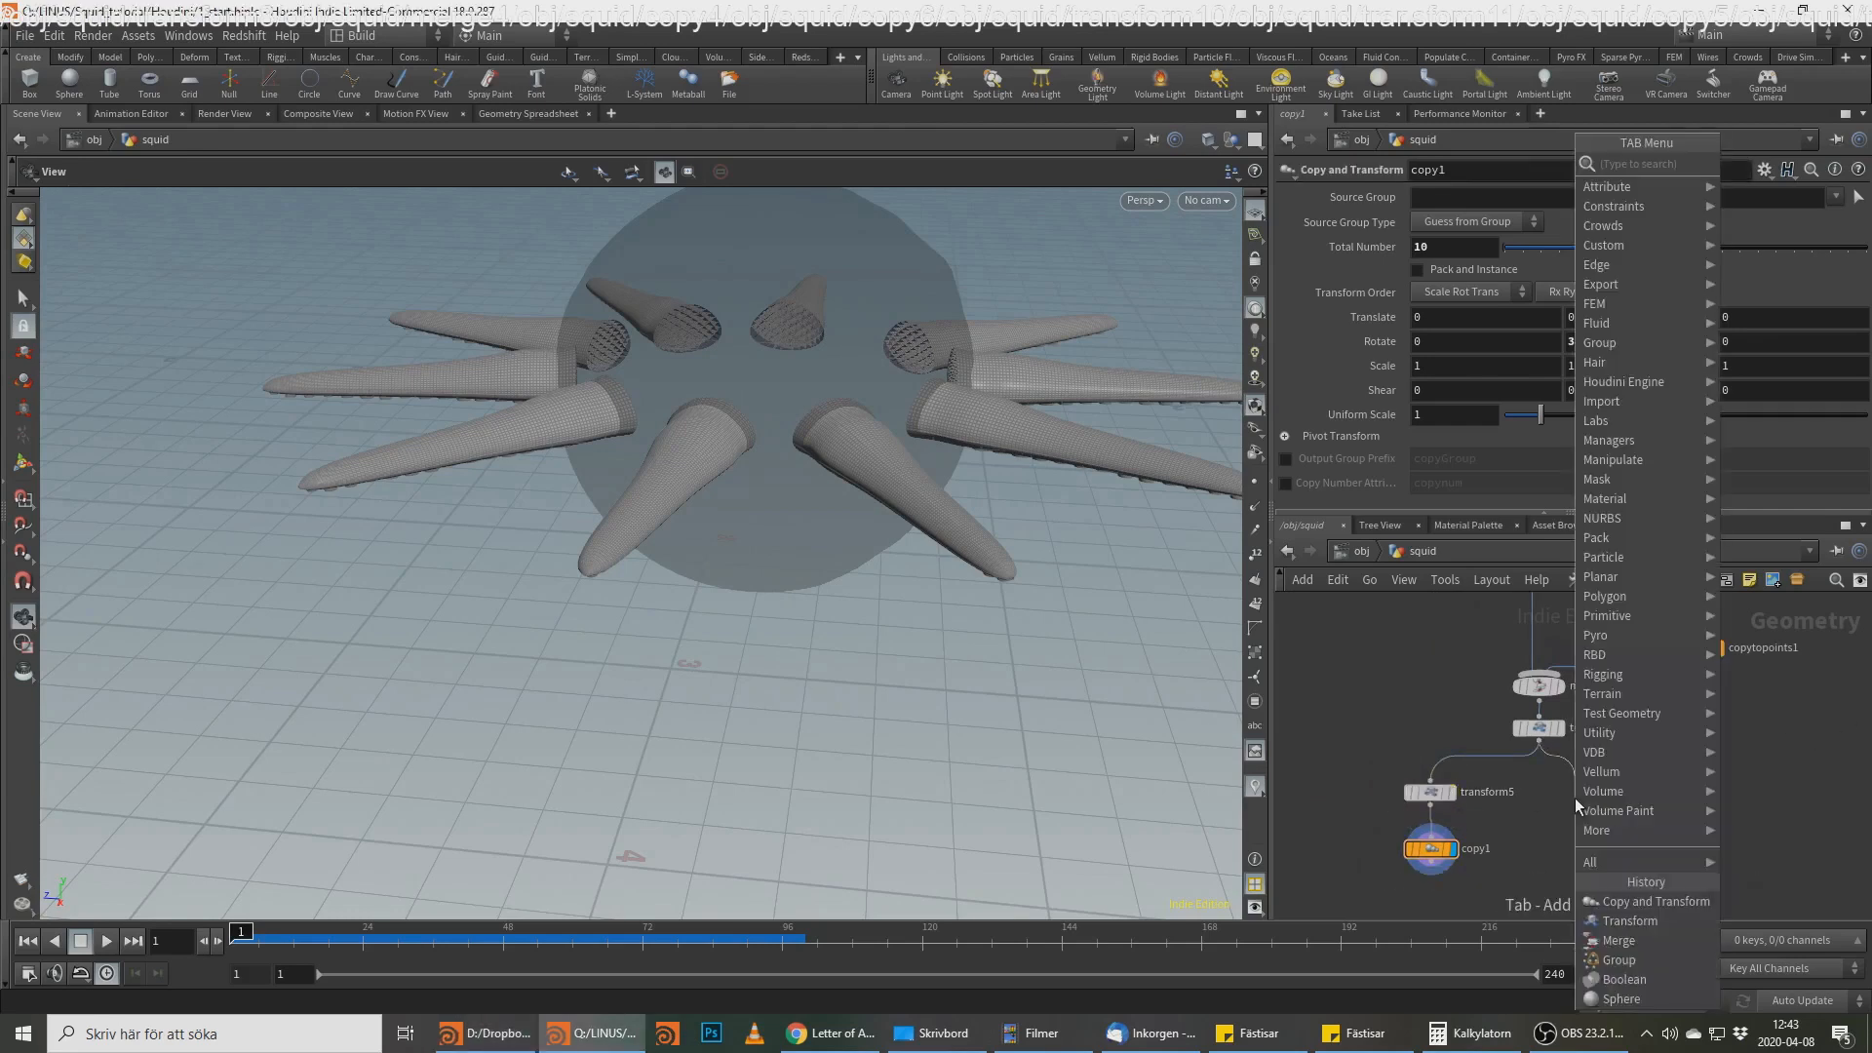
pyautogui.write('trans')
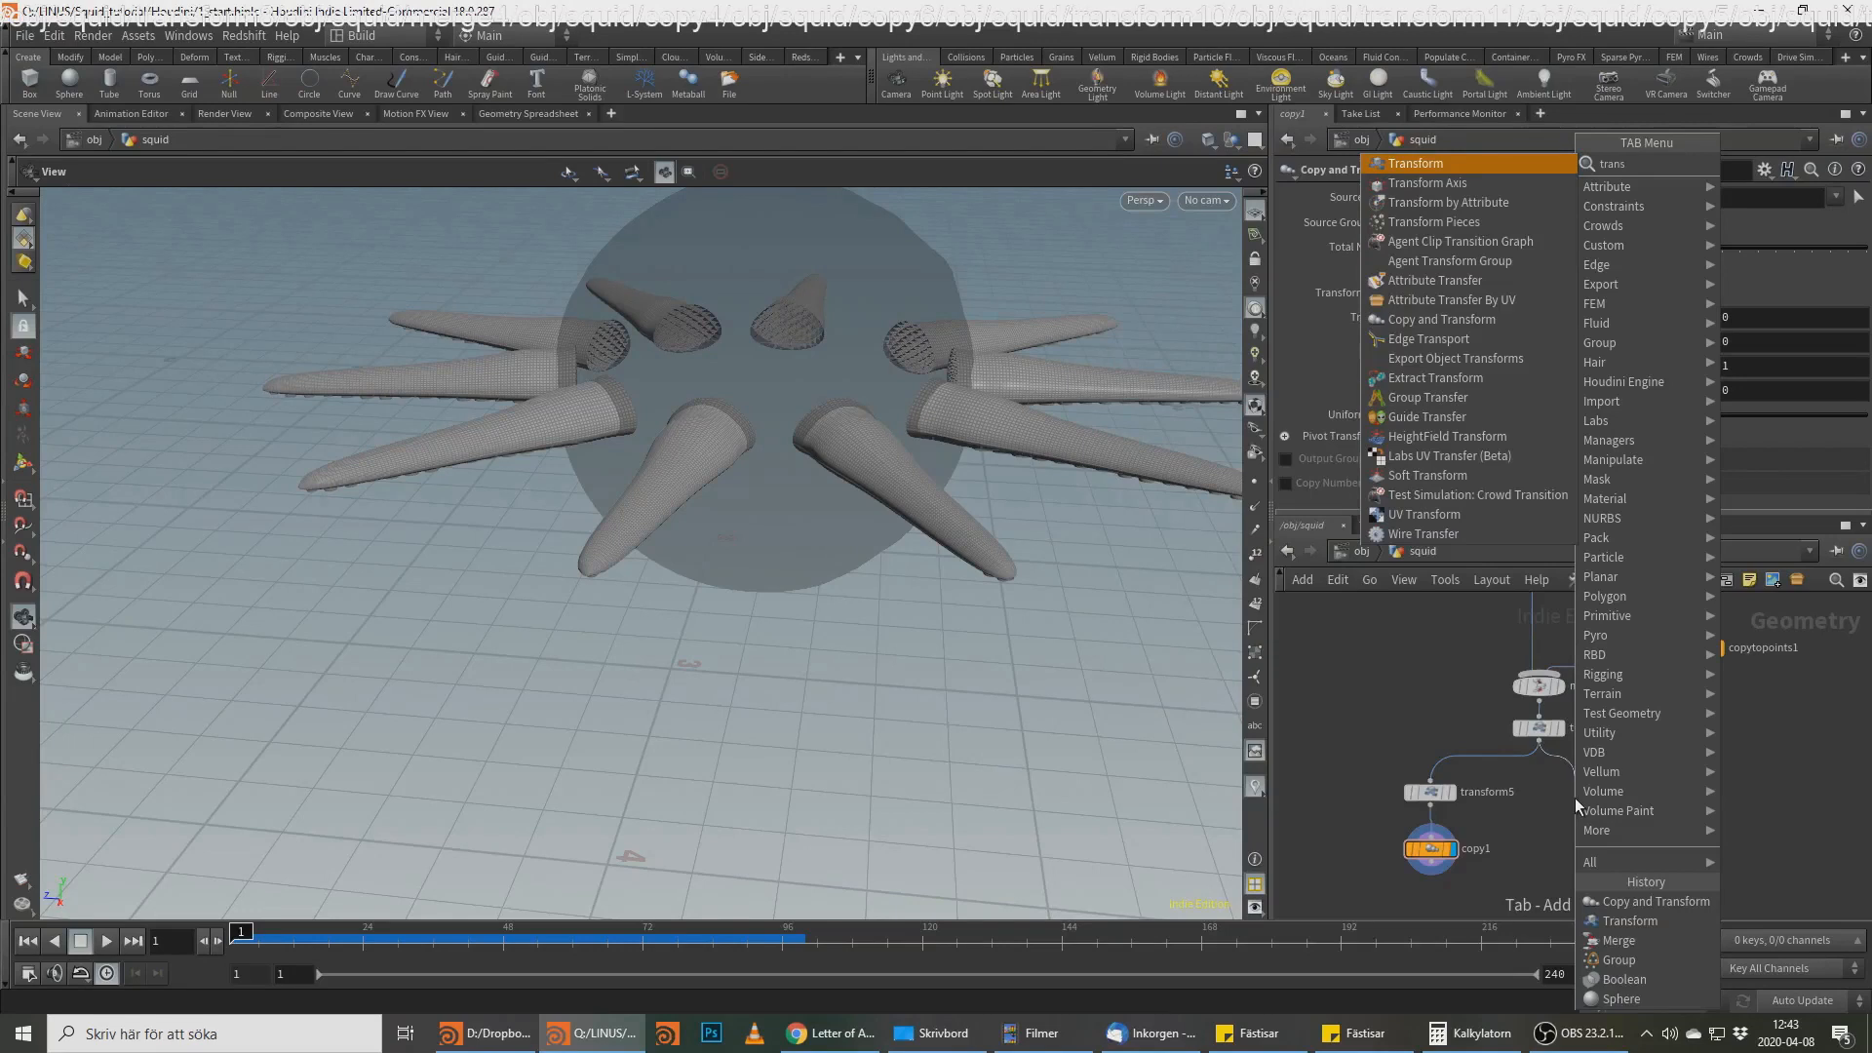
pyautogui.press('Return')
pyautogui.click(1576, 797)
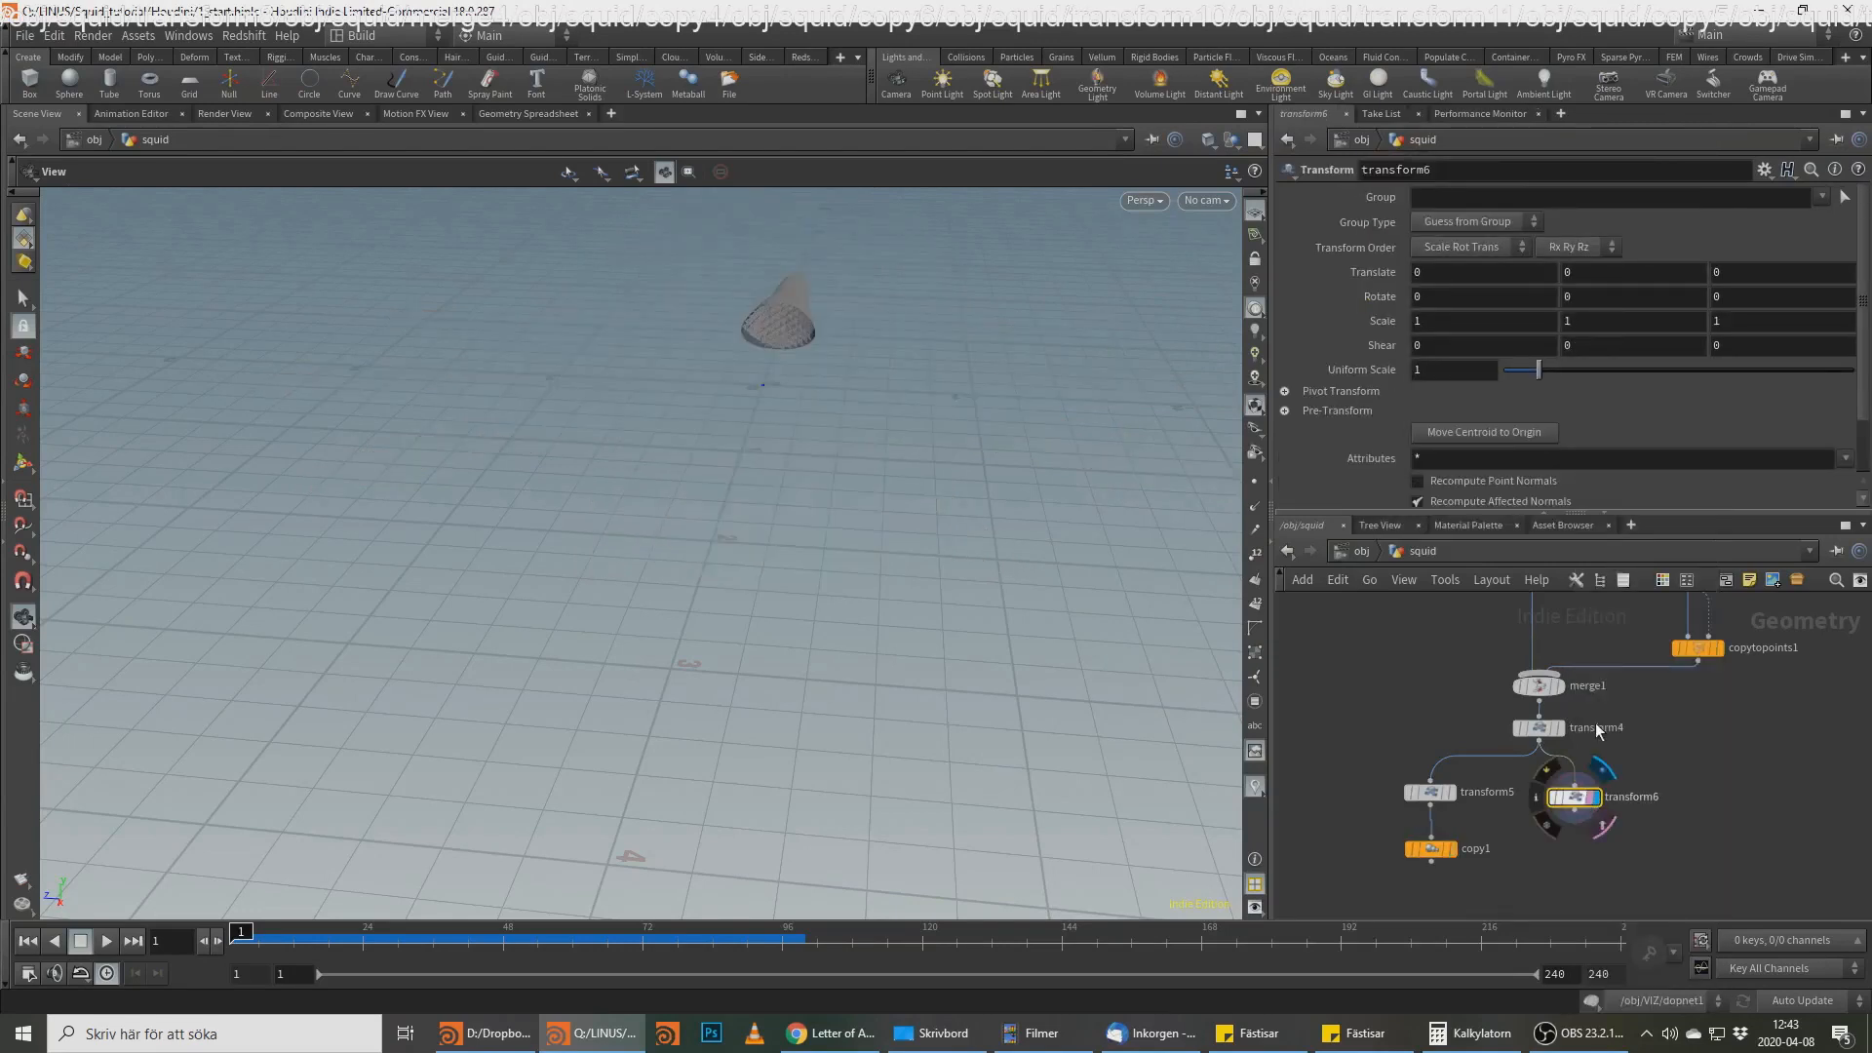
# Step: Set transform6's translation to -.02 in X and 0.4 in Y
pyautogui.hotkey('alt', 'Tab')
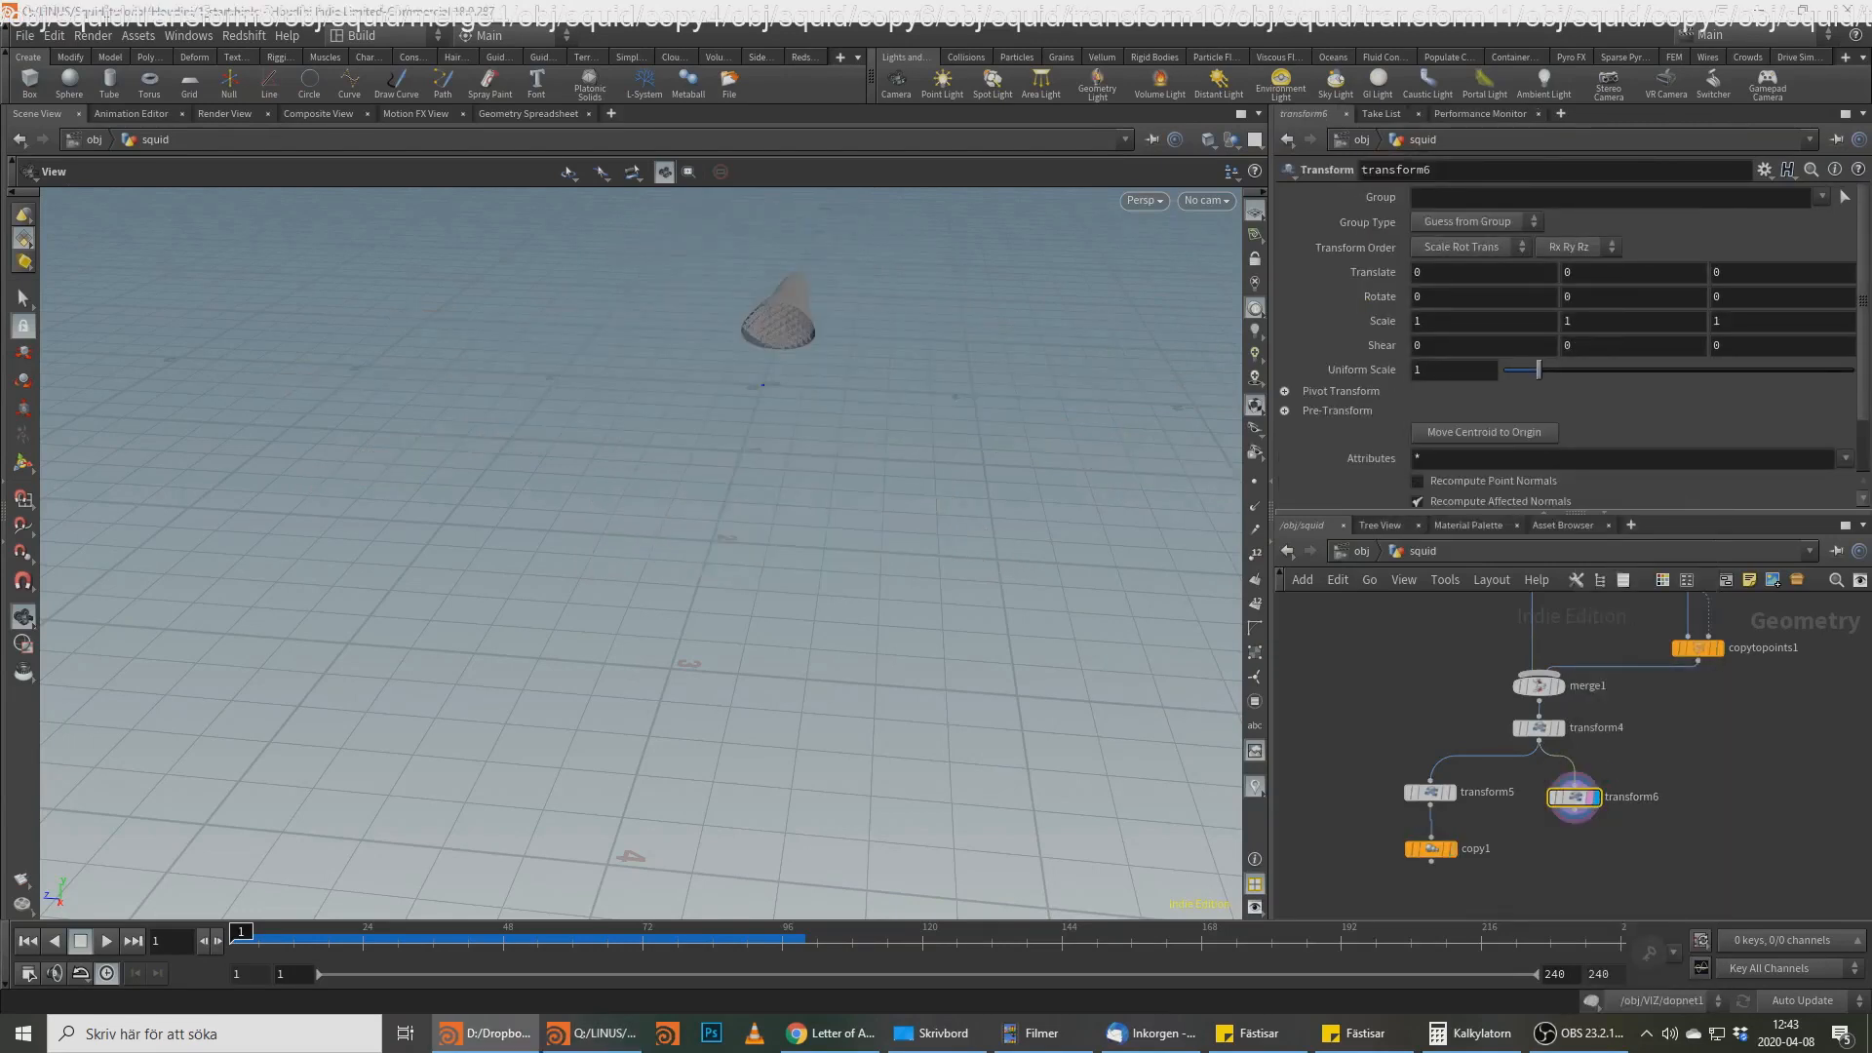
pyautogui.click(1479, 275)
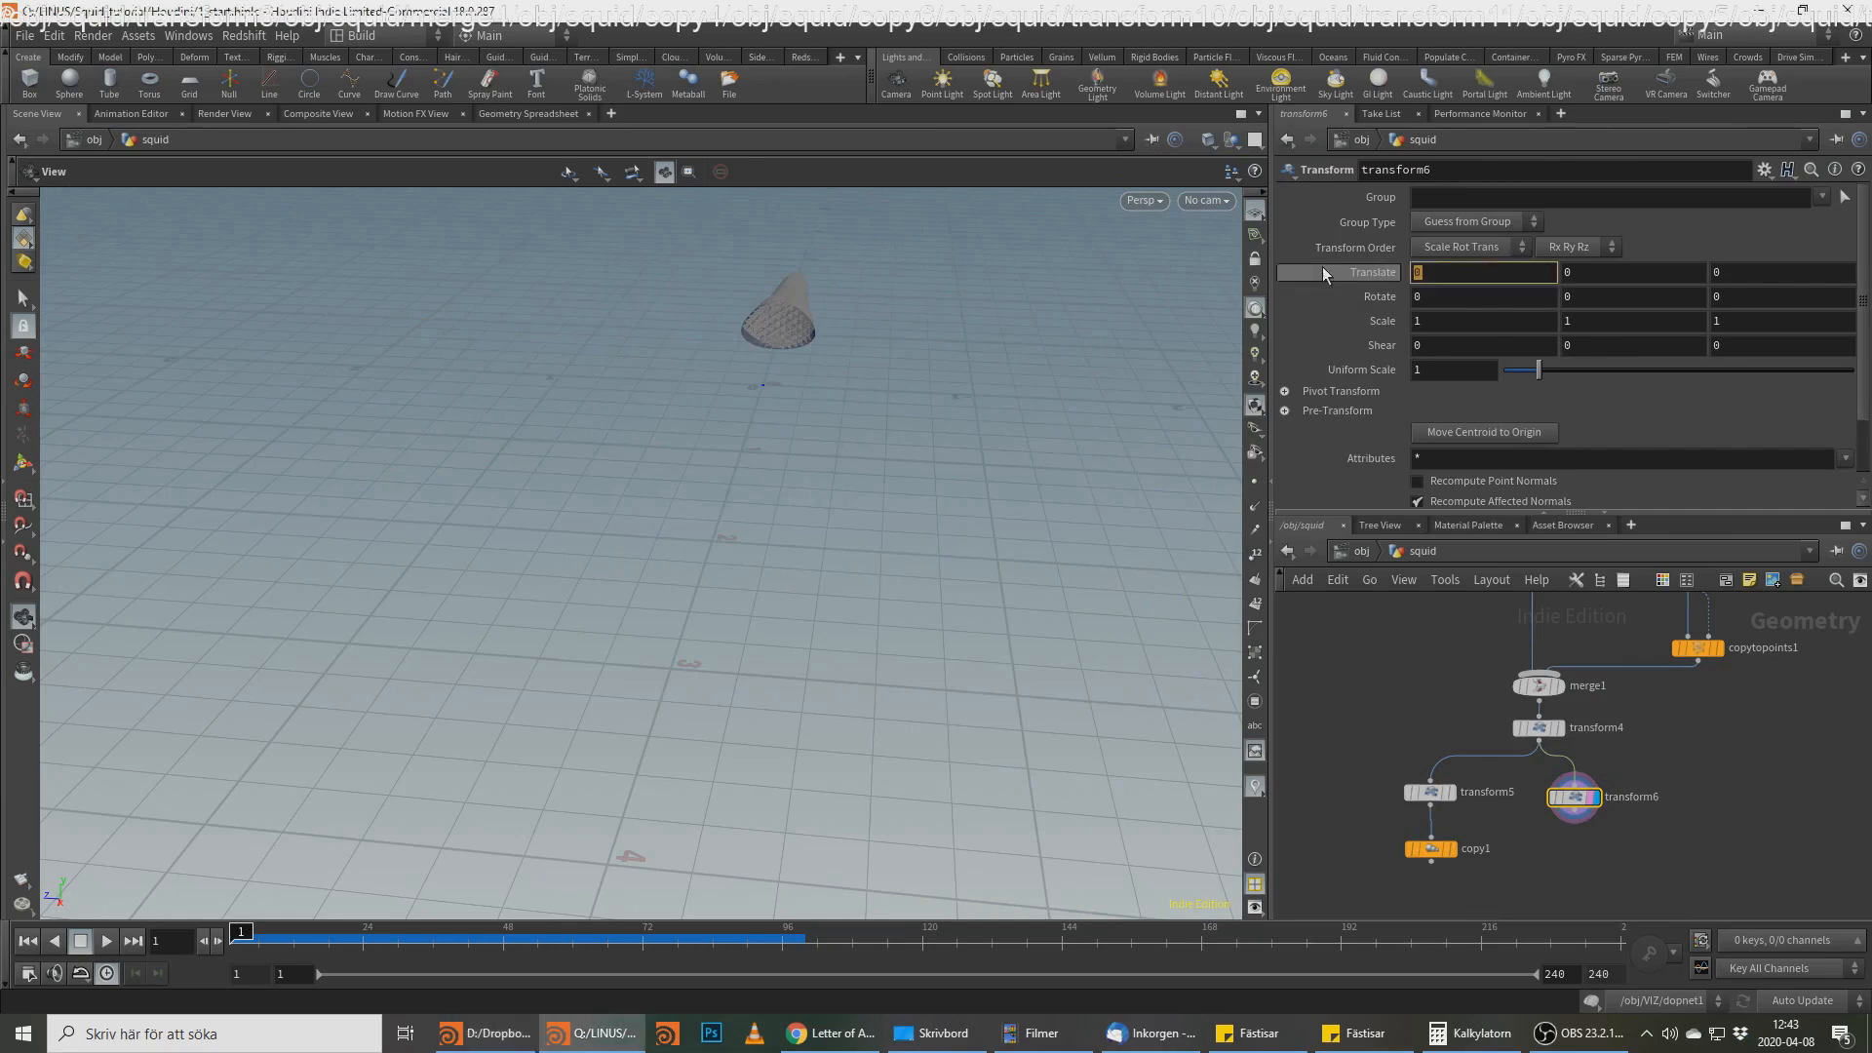
pyautogui.write('-.02')
pyautogui.press('Return')
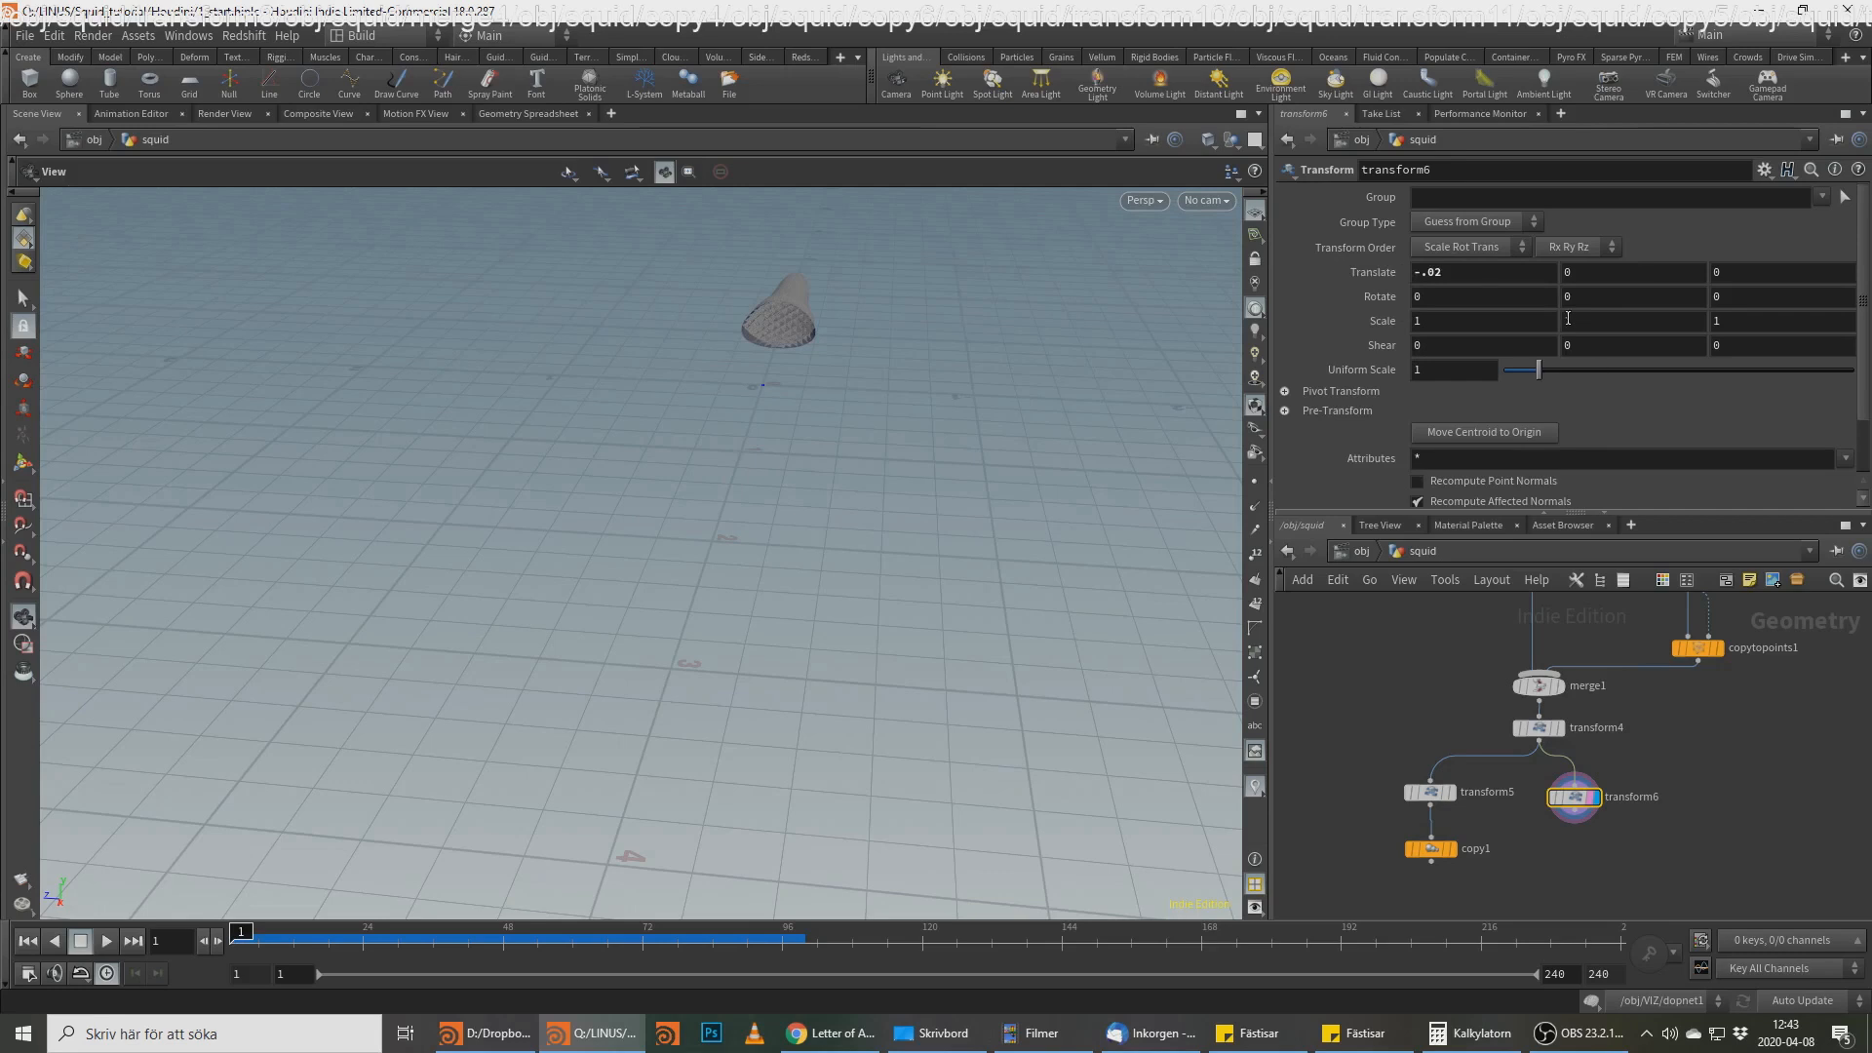
pyautogui.moveTo(1586, 268); pyautogui.dragTo(1644, 274, button='middle')
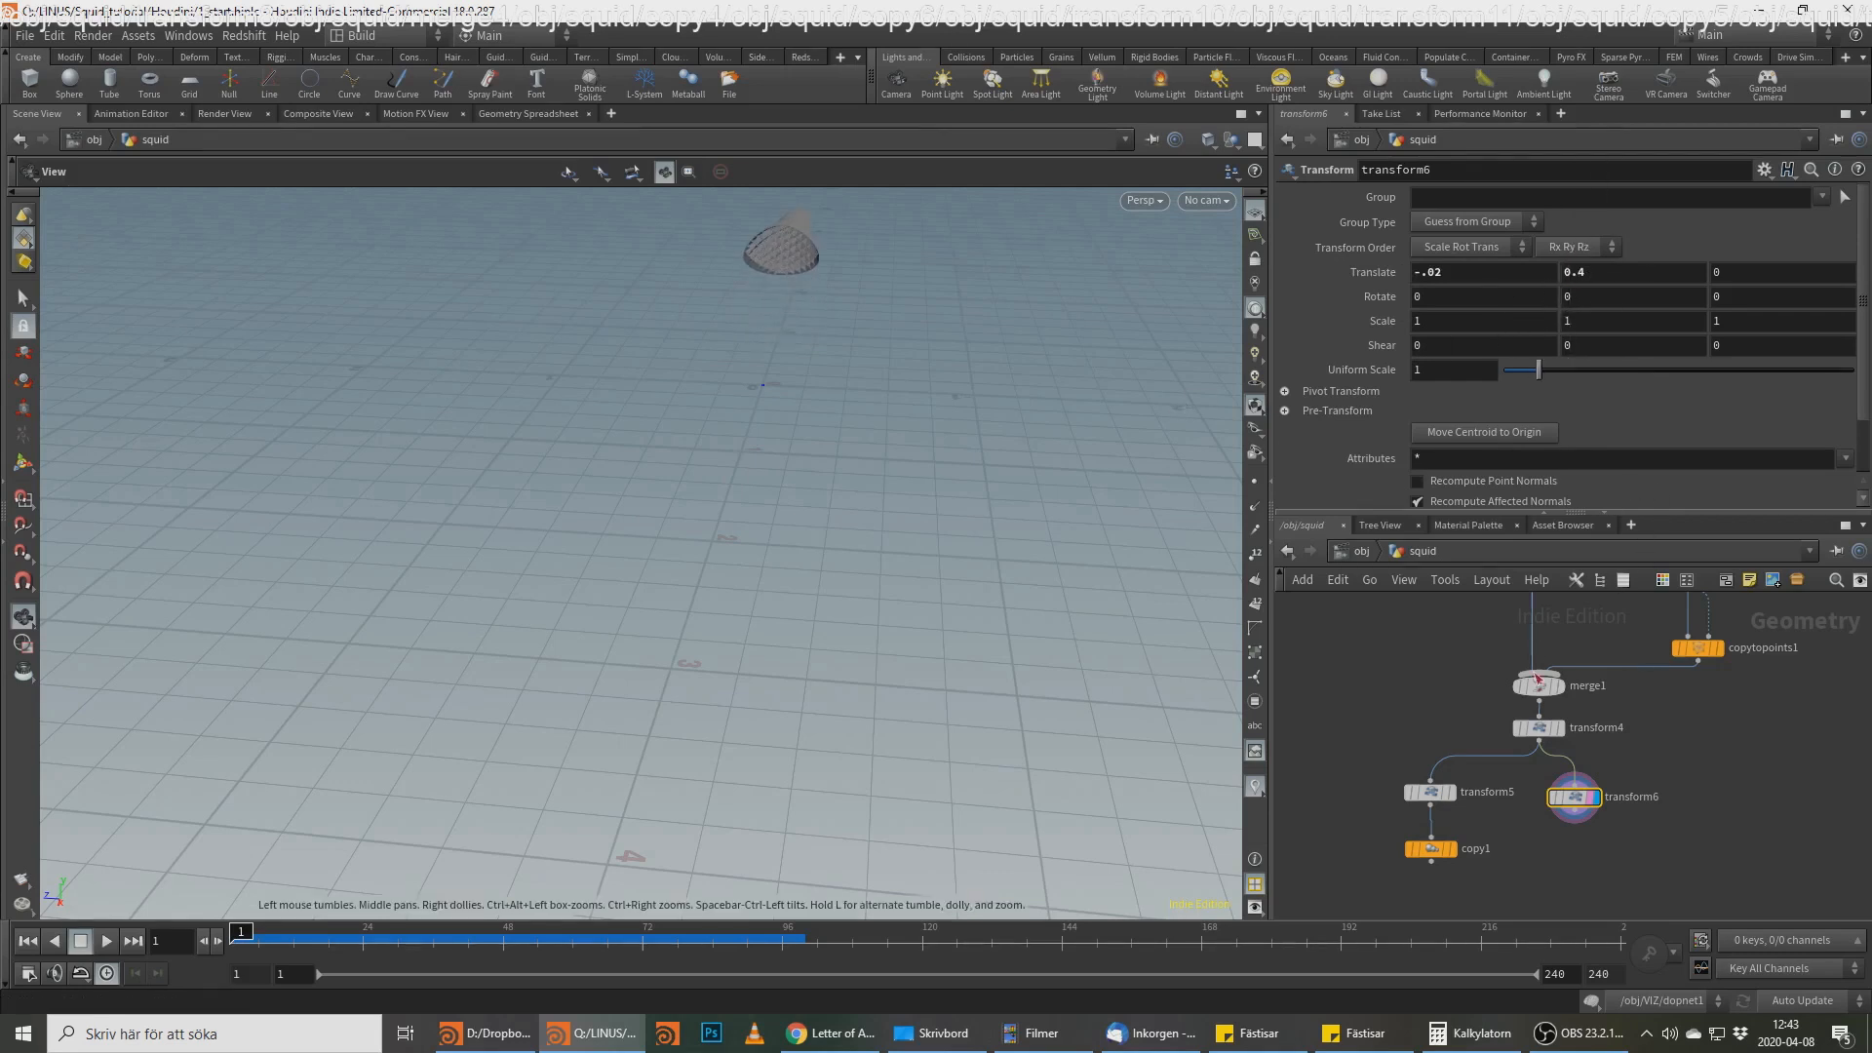
# Step: Turn on the template flag of the body group node group1 as a reference for placing the arm
pyautogui.scroll(-2, 1396, 661)
pyautogui.moveTo(1401, 664); pyautogui.dragTo(1740, 809, button='middle')
pyautogui.moveTo(1634, 686); pyautogui.dragTo(1671, 841, button='middle')
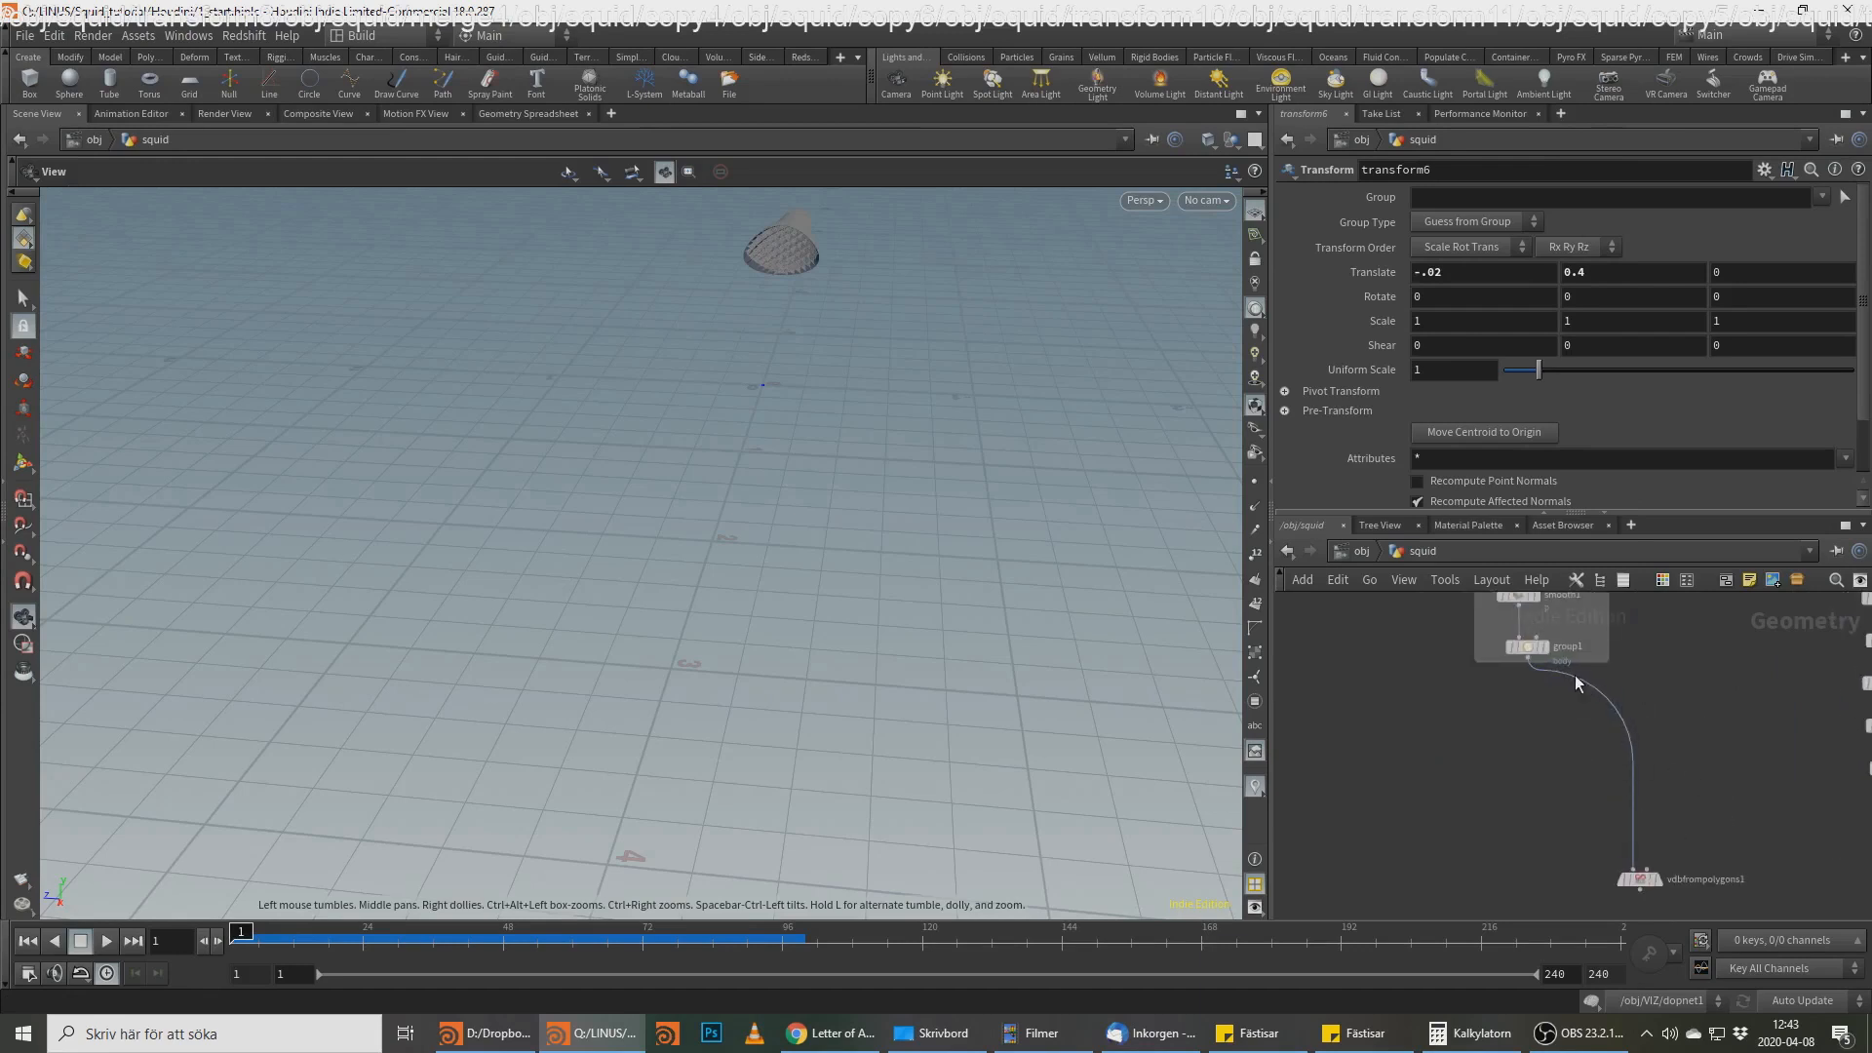
pyautogui.click(1541, 647)
pyautogui.moveTo(831, 535); pyautogui.dragTo(853, 489)
pyautogui.moveTo(853, 488); pyautogui.dragTo(981, 429, button='right')
pyautogui.moveTo(1771, 801); pyautogui.dragTo(1600, 640, button='middle')
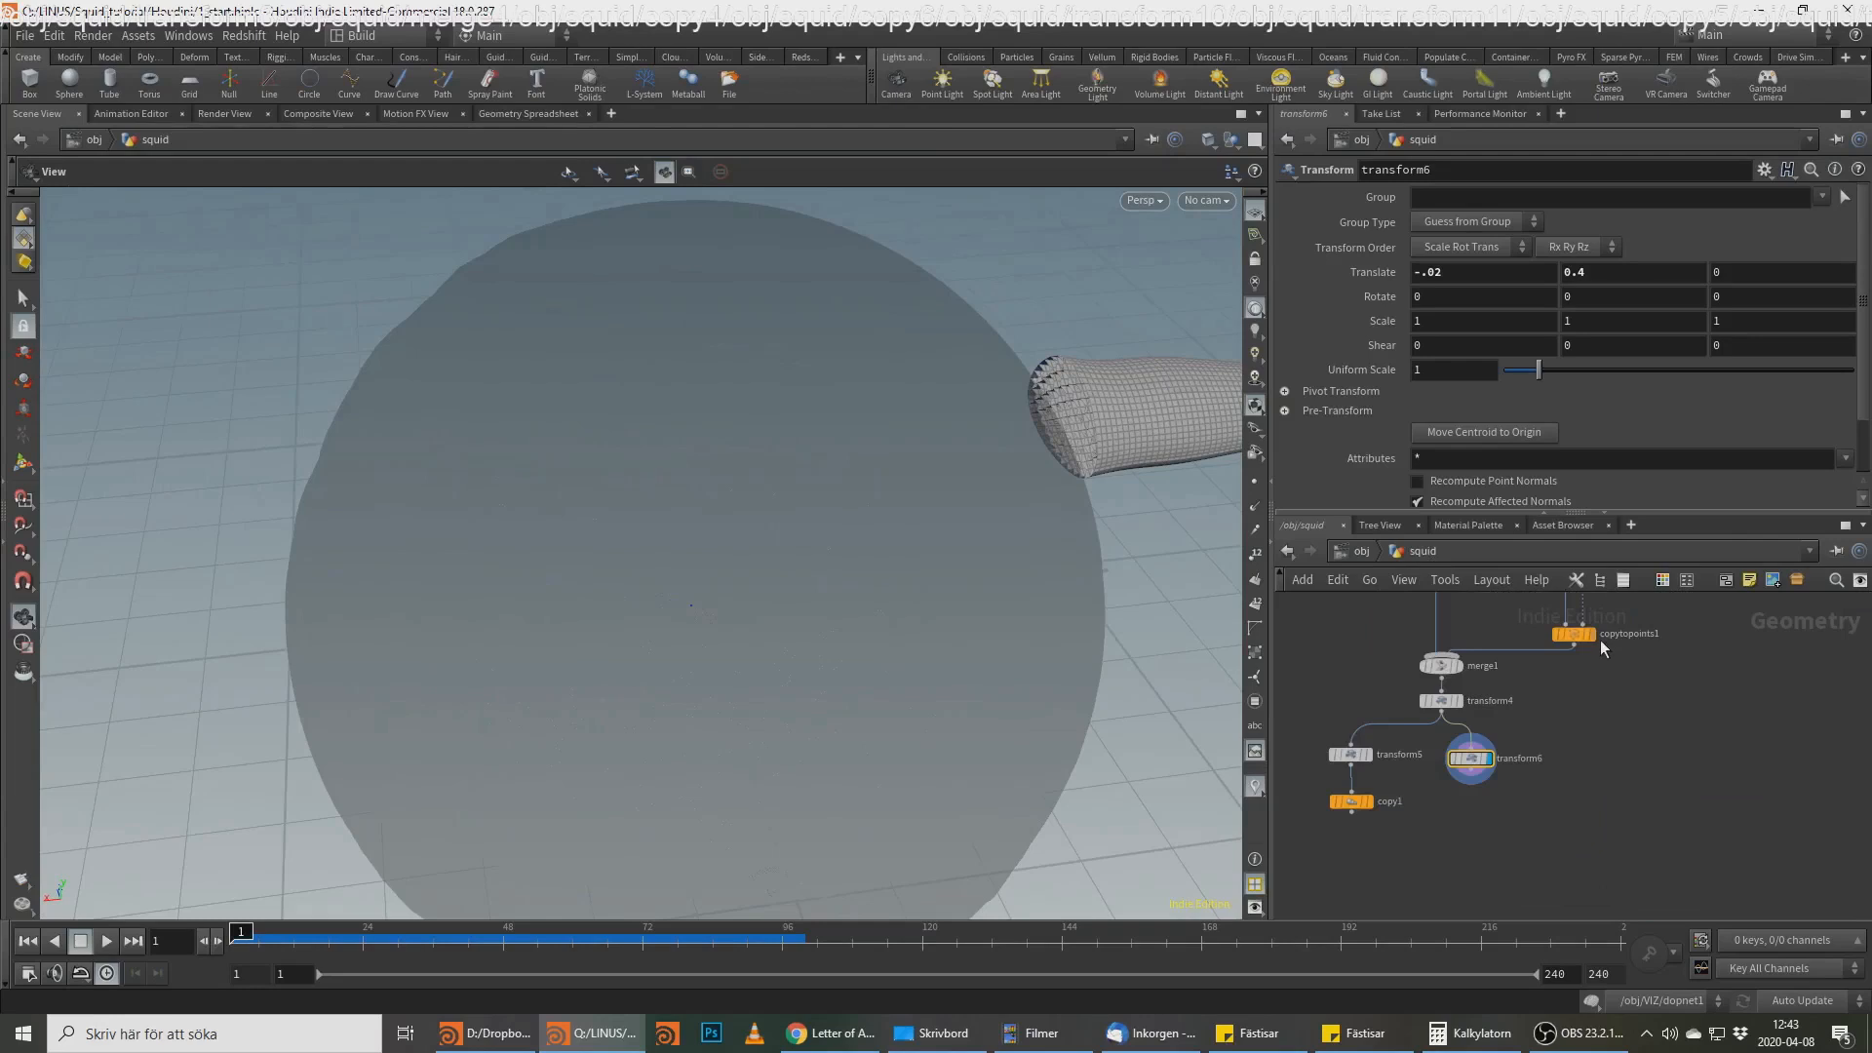
# Step: Set transform6's Y rotation to 27 and its uniform scale to .85 so the second arm fits against the body
pyautogui.click(1604, 296)
pyautogui.write('27')
pyautogui.press('Return')
pyautogui.click(1419, 370)
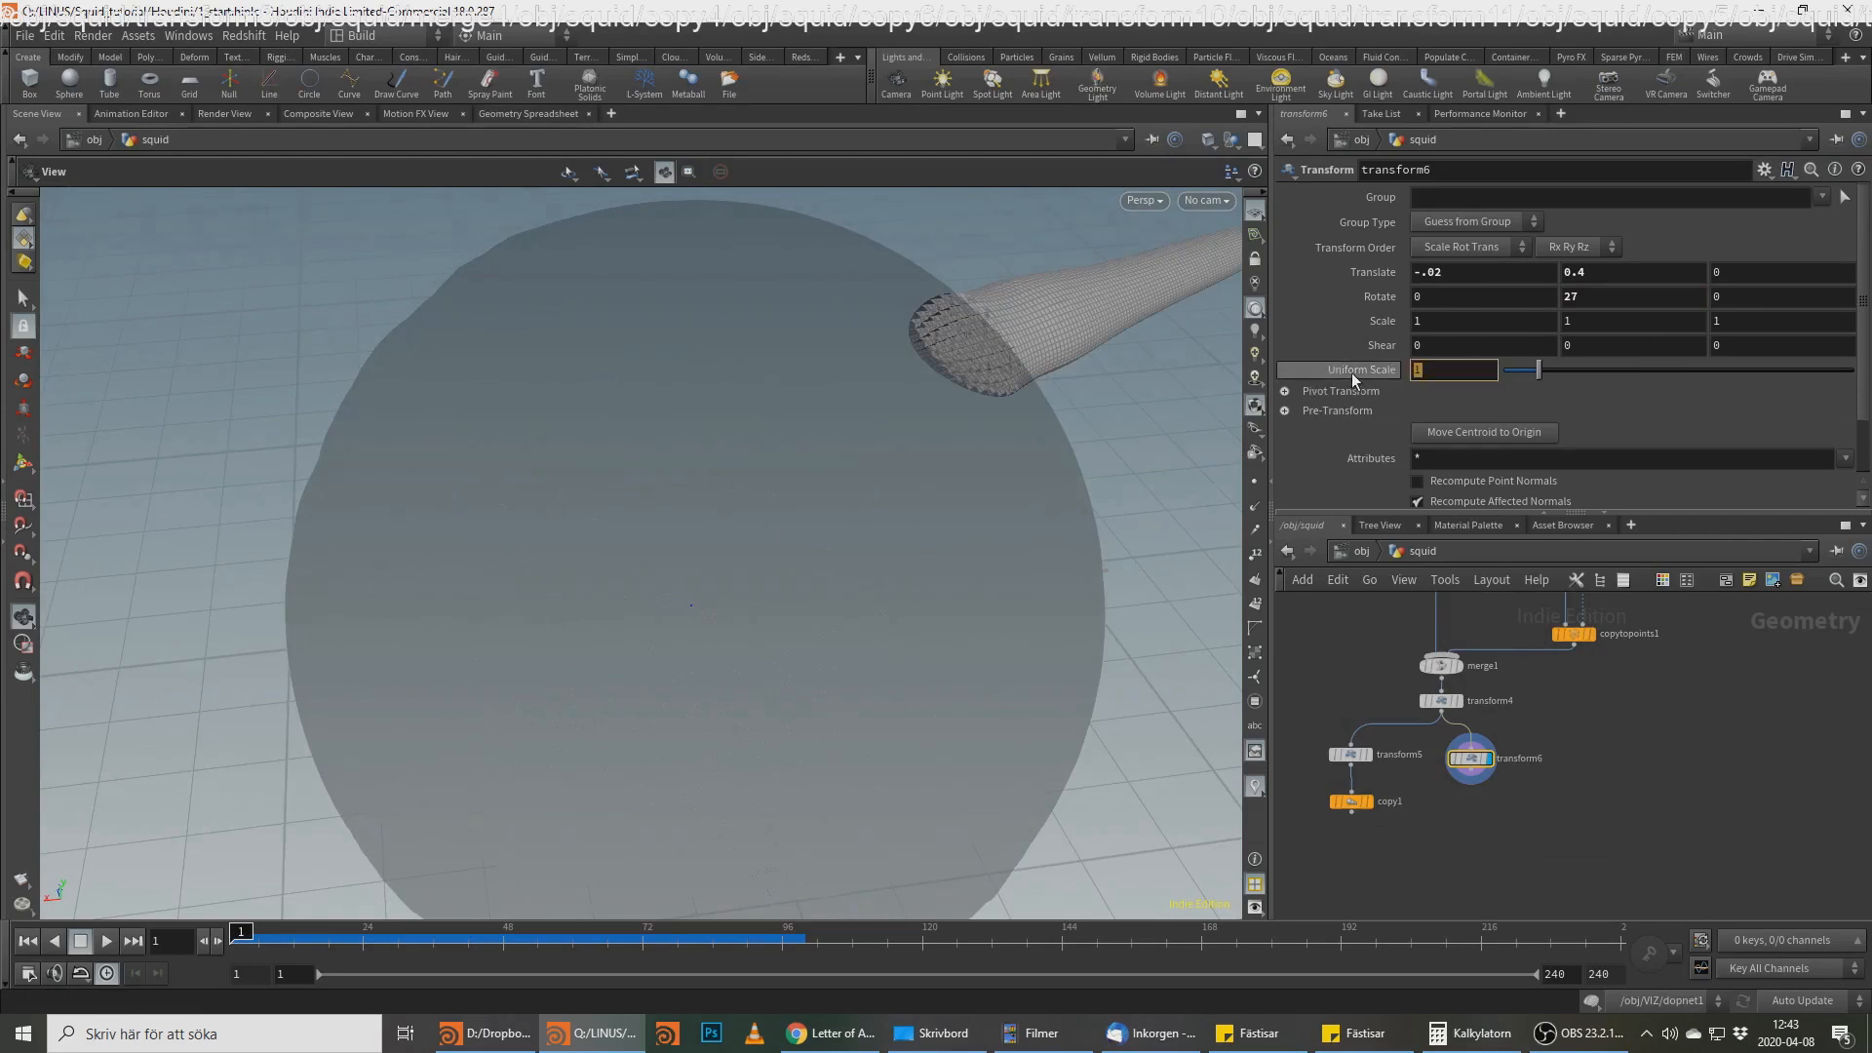
pyautogui.write('.85')
pyautogui.press('Return')
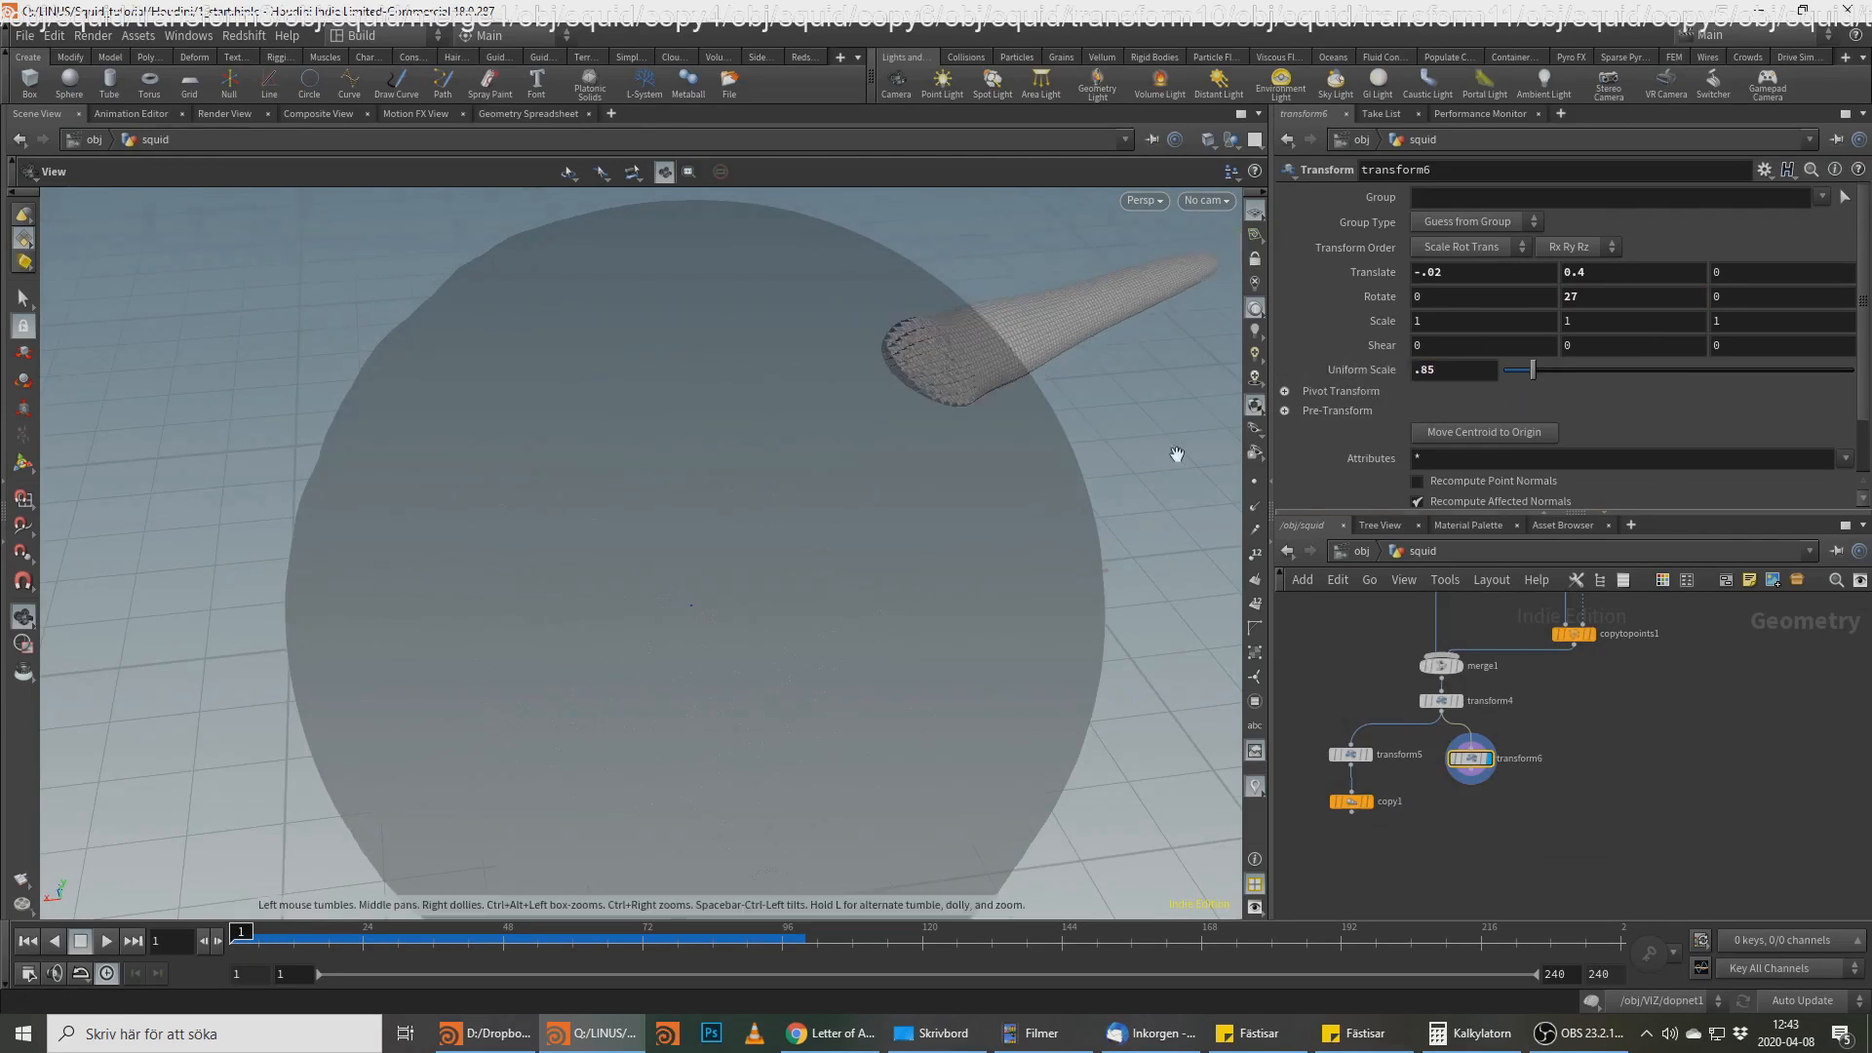
pyautogui.moveTo(1036, 384); pyautogui.dragTo(865, 543)
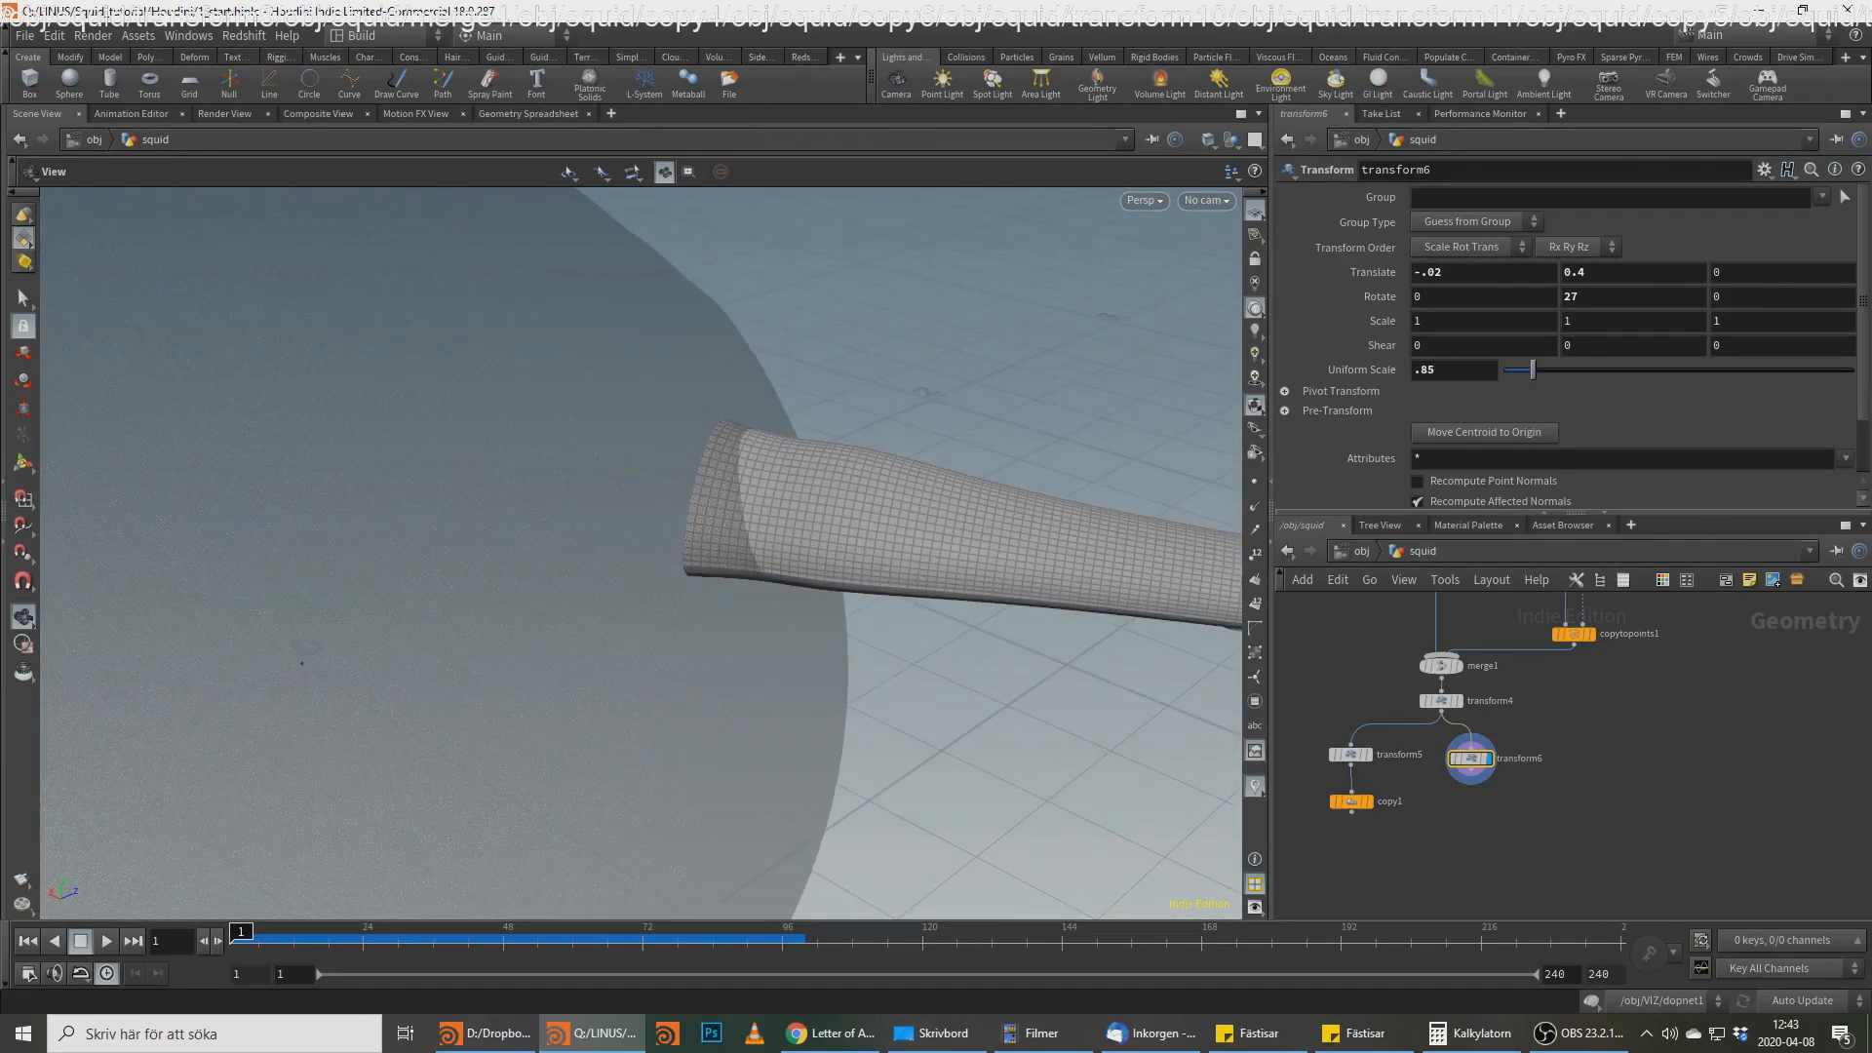
# Step: Add a Copy and Transform node below transform6 and display it
pyautogui.press('Tab')
pyautogui.write('copy')
pyautogui.press('Return')
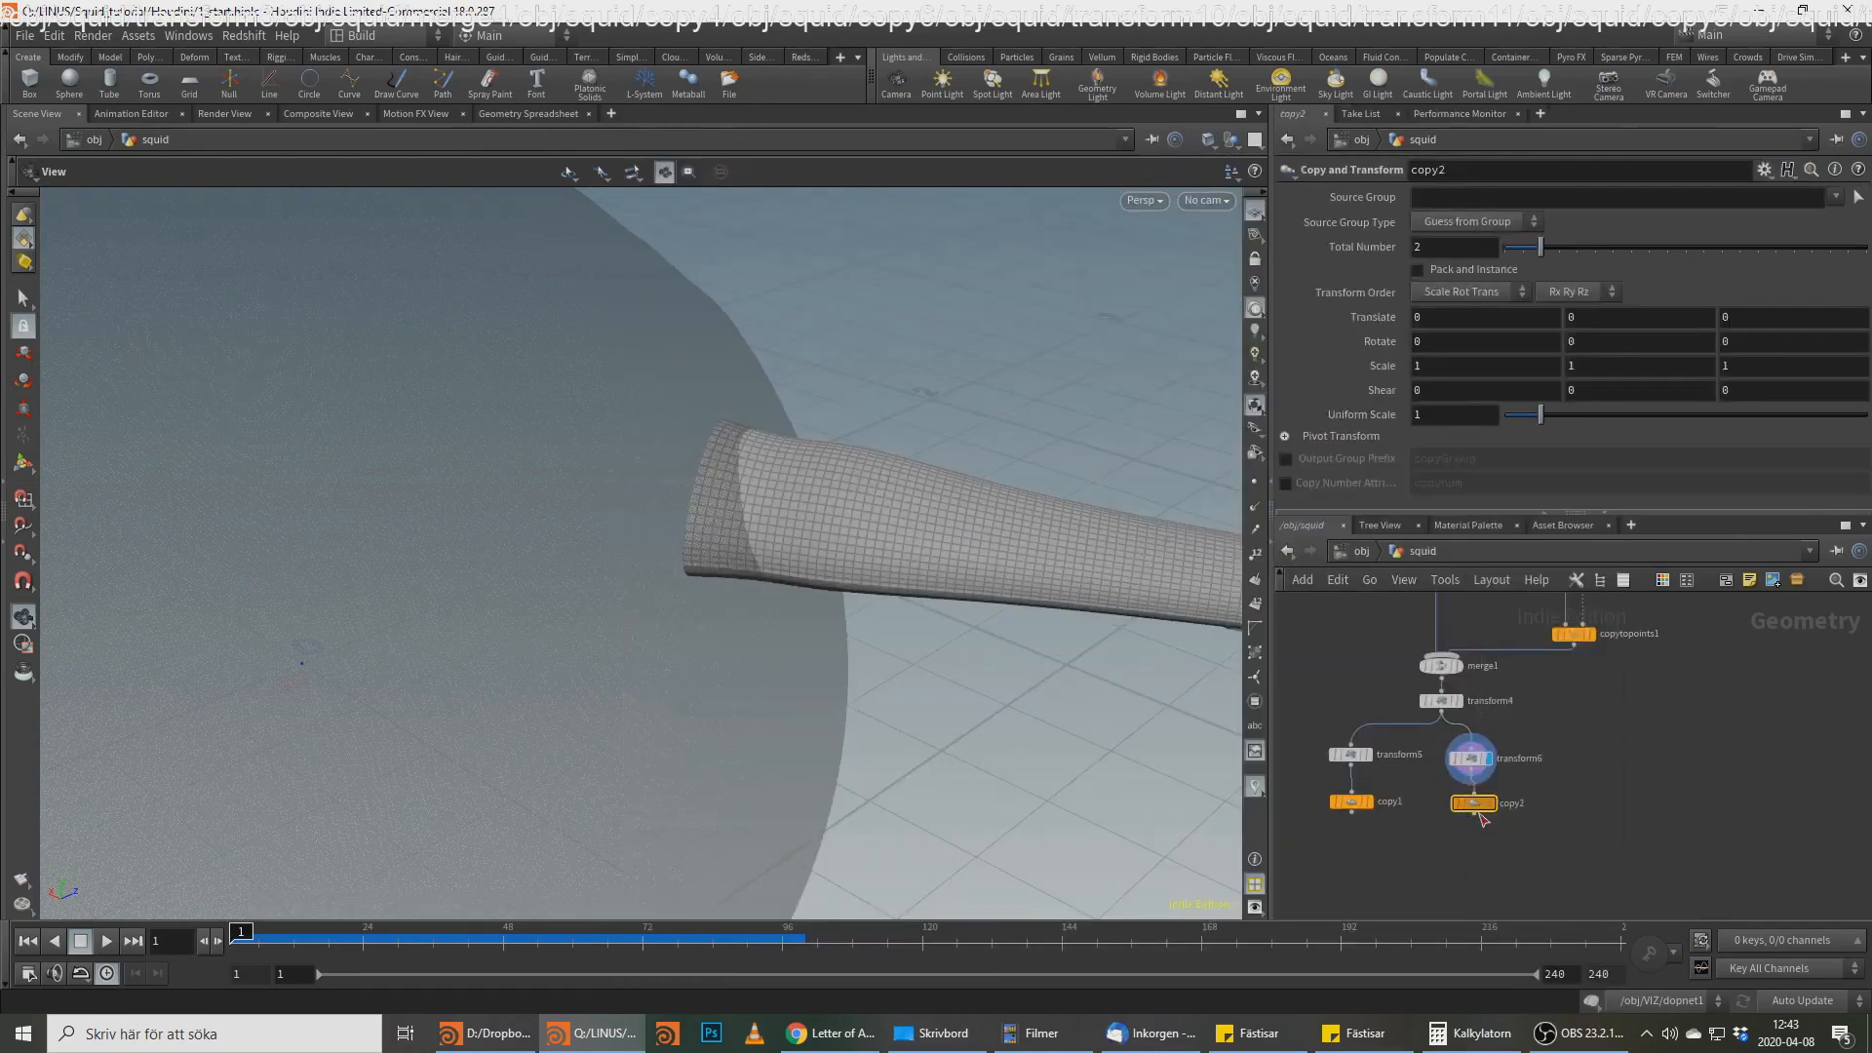
pyautogui.click(1491, 804)
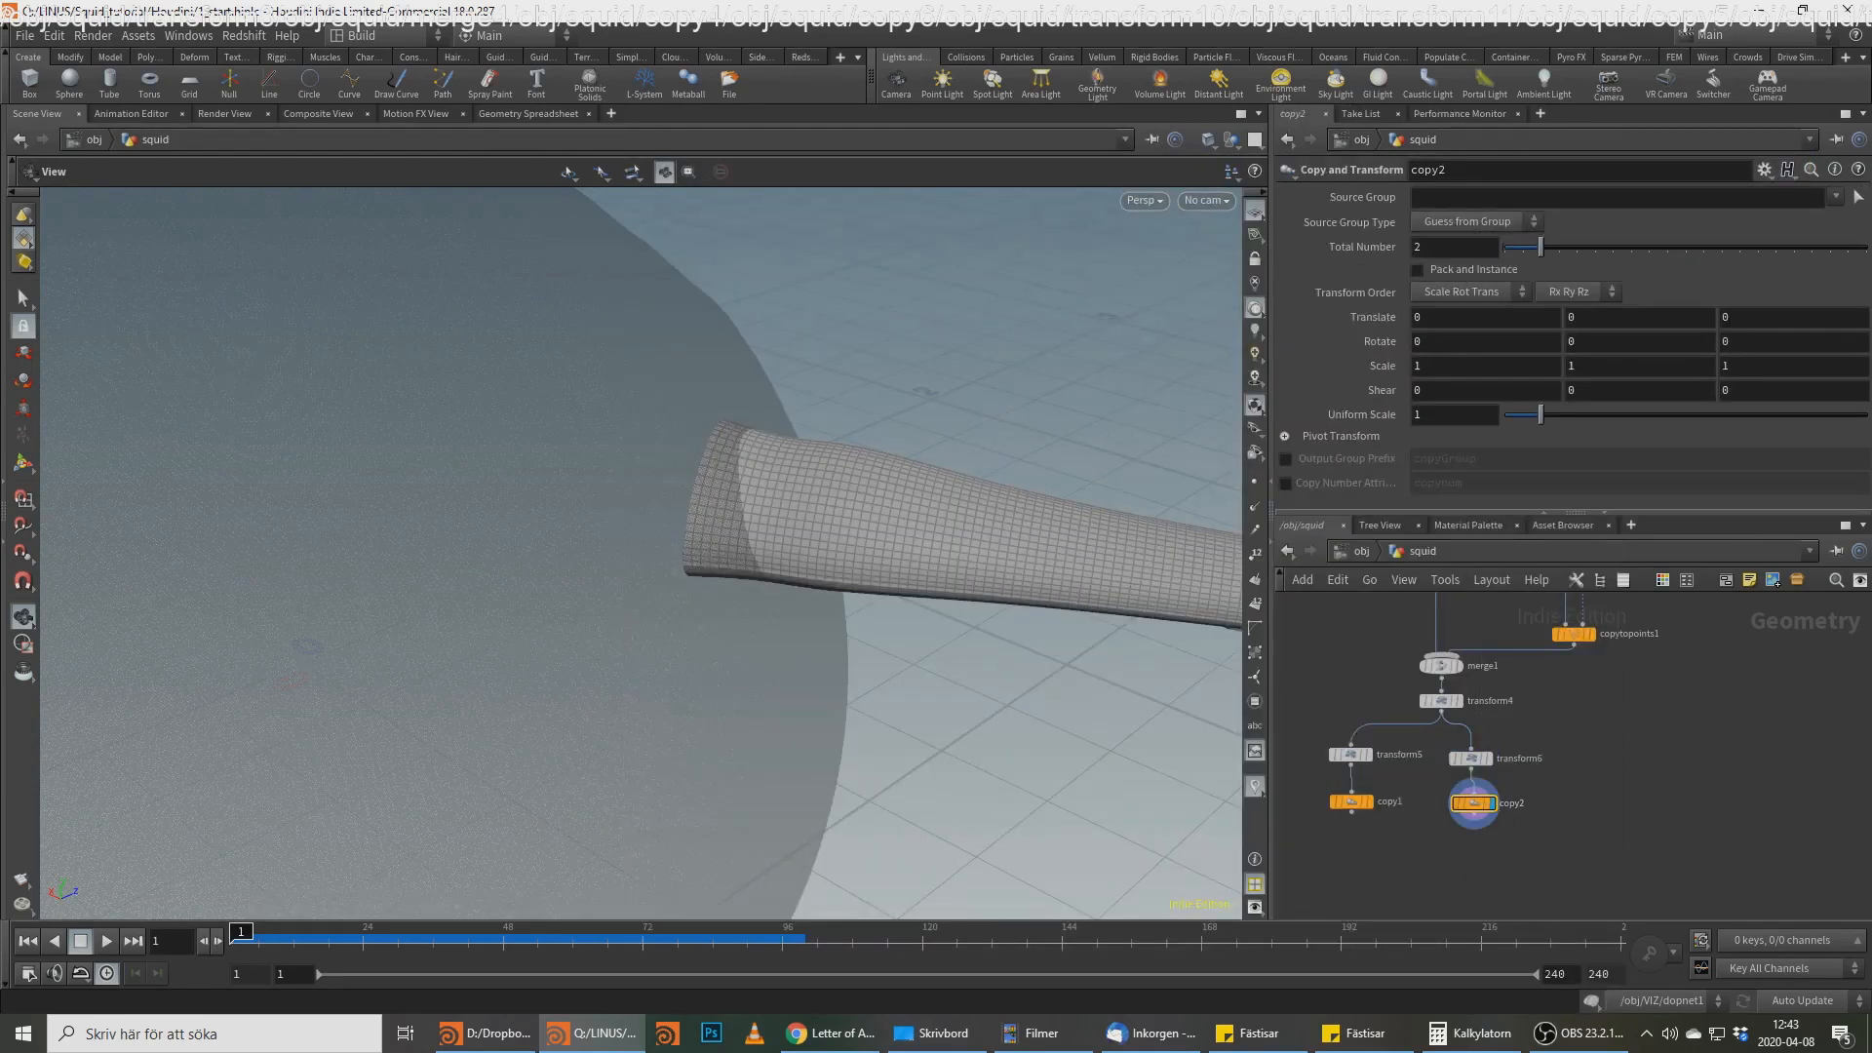
# Step: Set copy2's total number to 12 and its Y rotation to 30 to form a full ring of arms around the body
pyautogui.hotkey('alt', 'Tab')
pyautogui.moveTo(1456, 250); pyautogui.dragTo(1413, 250)
pyautogui.write('12')
pyautogui.press('Return')
pyautogui.write('30')
pyautogui.press('Return')
pyautogui.moveTo(664, 627); pyautogui.dragTo(469, 500, button='right')
pyautogui.moveTo(469, 499); pyautogui.dragTo(410, 468)
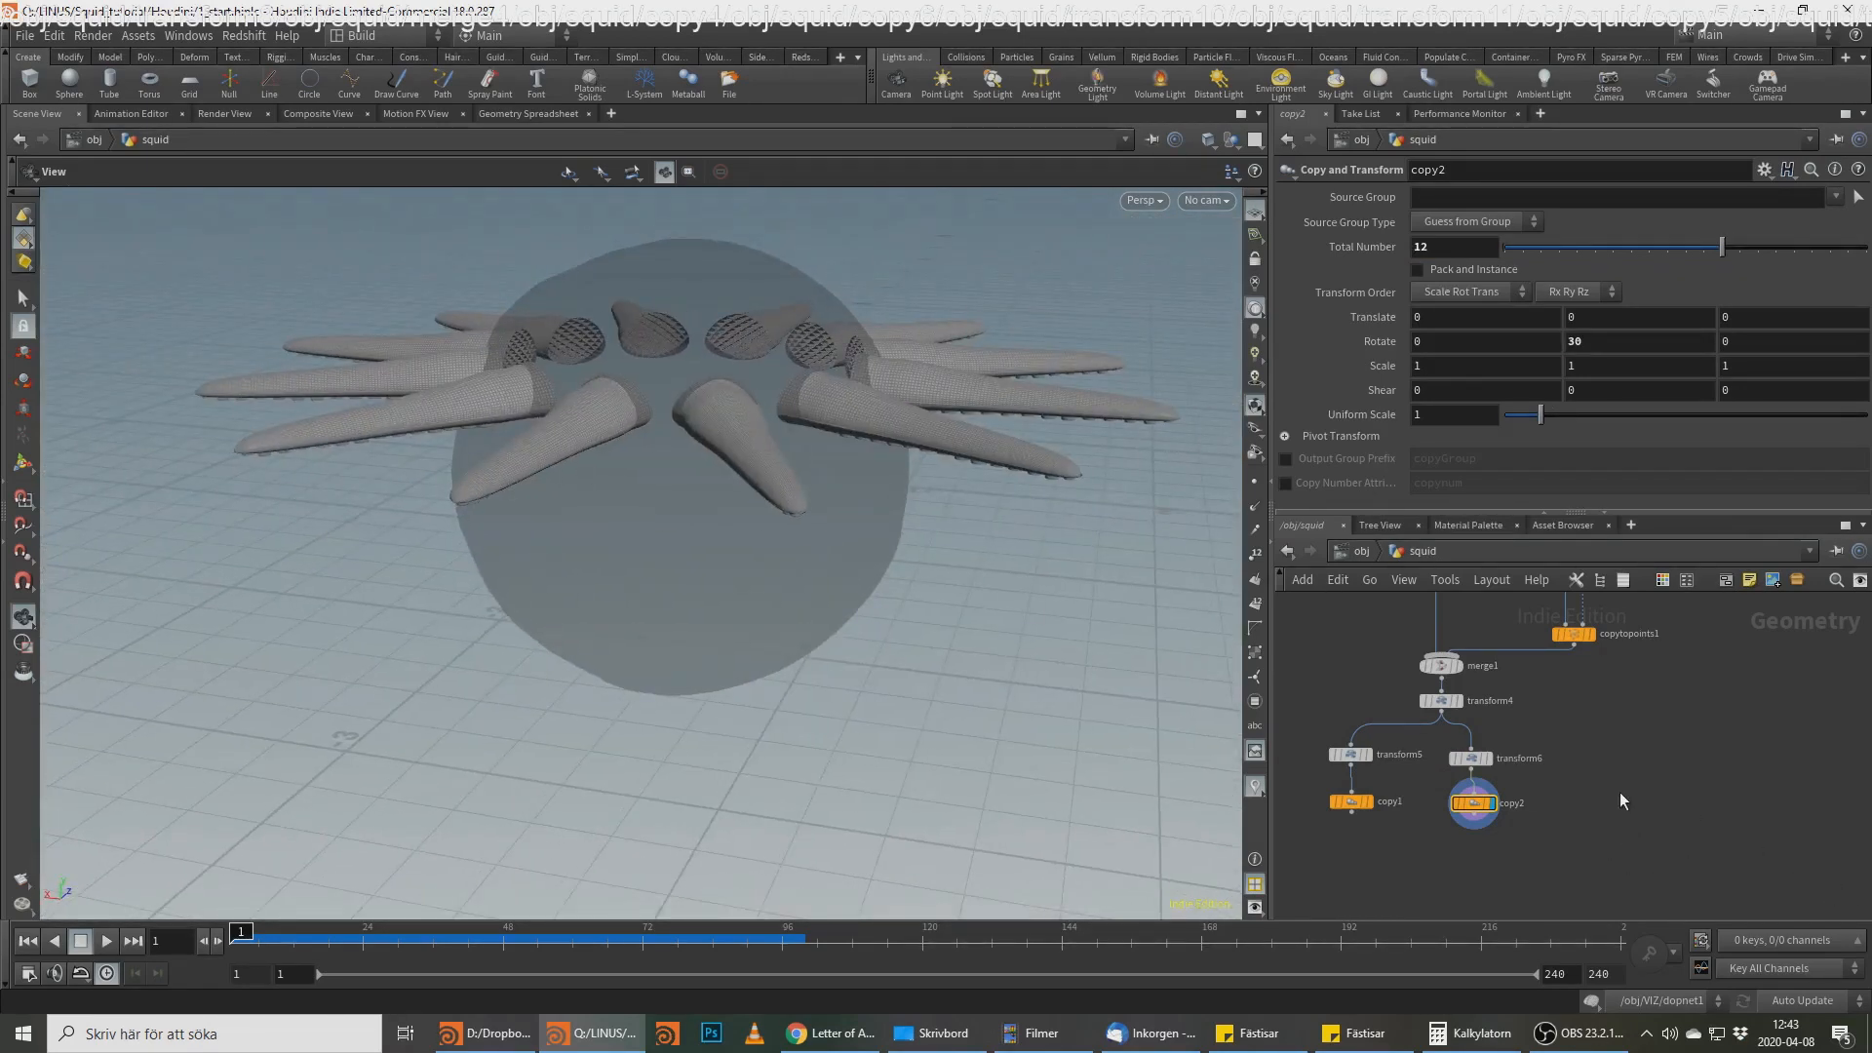
# Step: Add a MetaGroups node connected to the output of copy1
pyautogui.keyDown('shift'); pyautogui.click(1351, 801); pyautogui.keyUp('shift')
pyautogui.click(1351, 815)
pyautogui.press('Tab')
pyautogui.write('meg')
pyautogui.press('Return')
pyautogui.click(1374, 877)
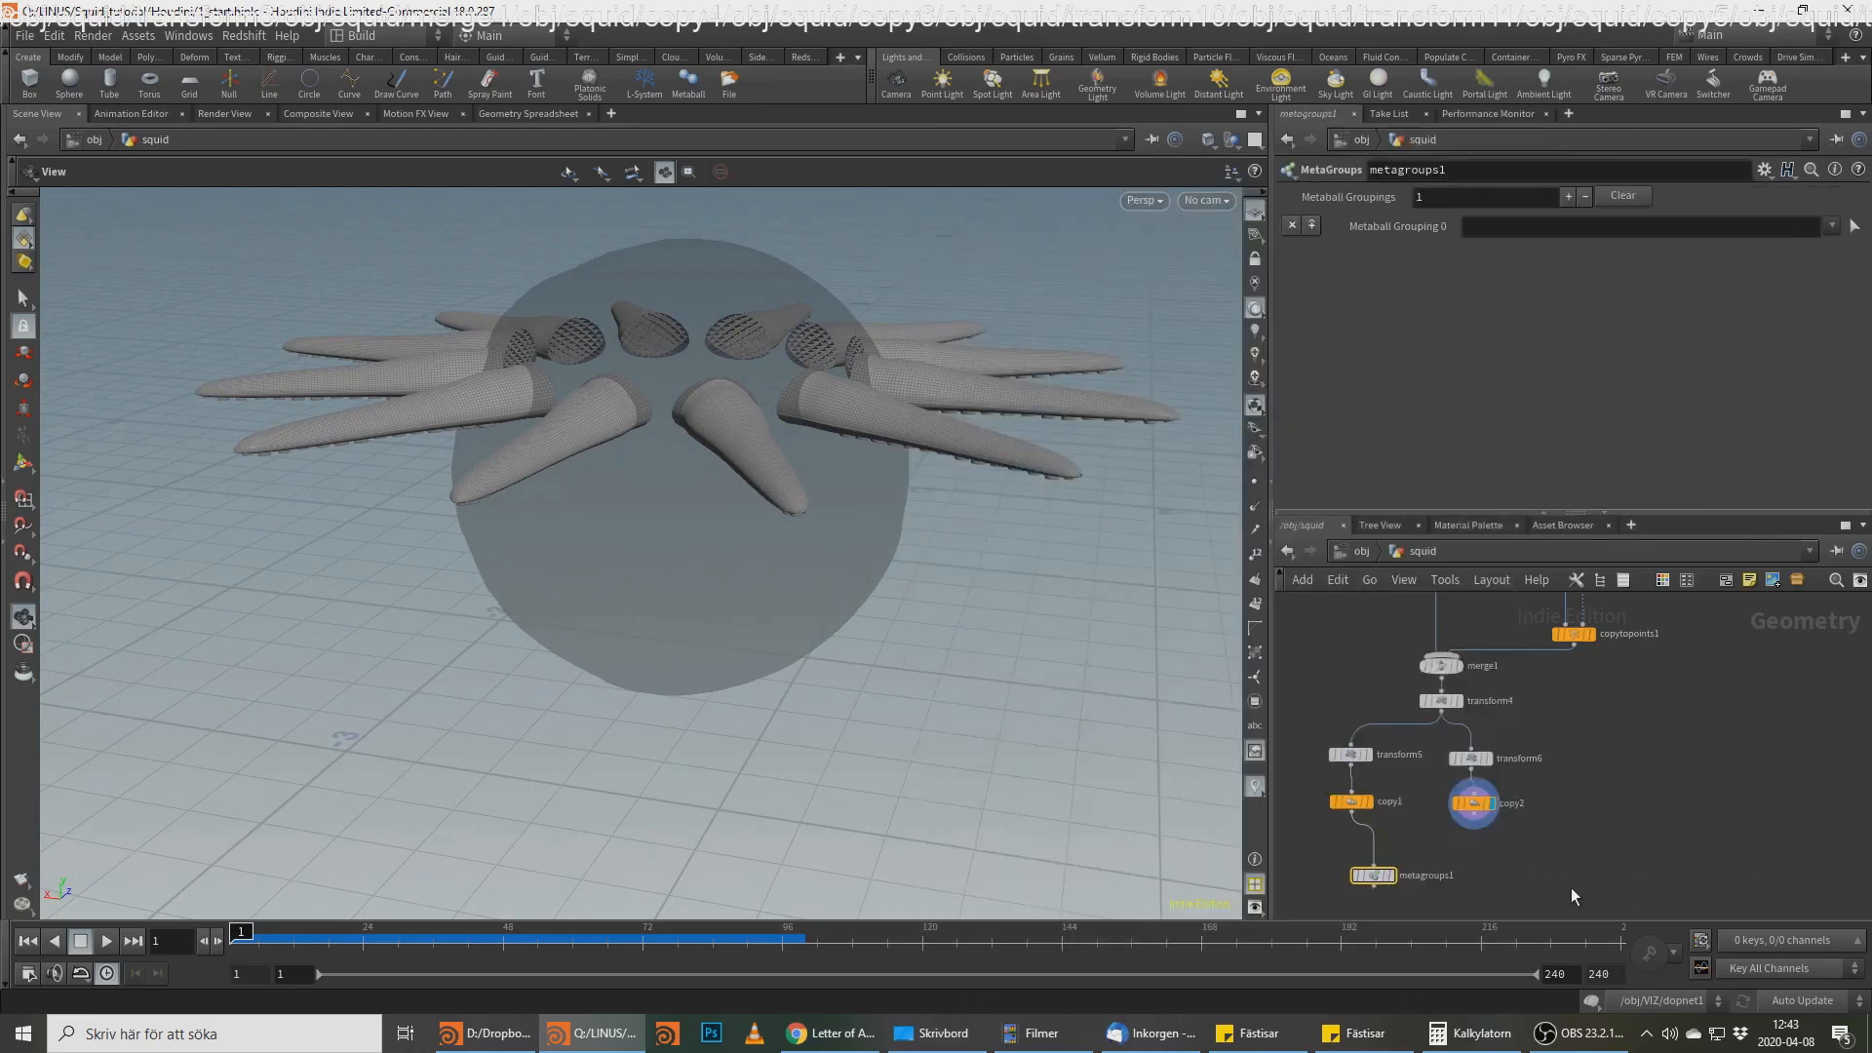
# Step: Undo the MetaGroups node, merge copy1 and copy2 with a Merge node, and display the merged arms
pyautogui.hotkey('ctrl', 'z')
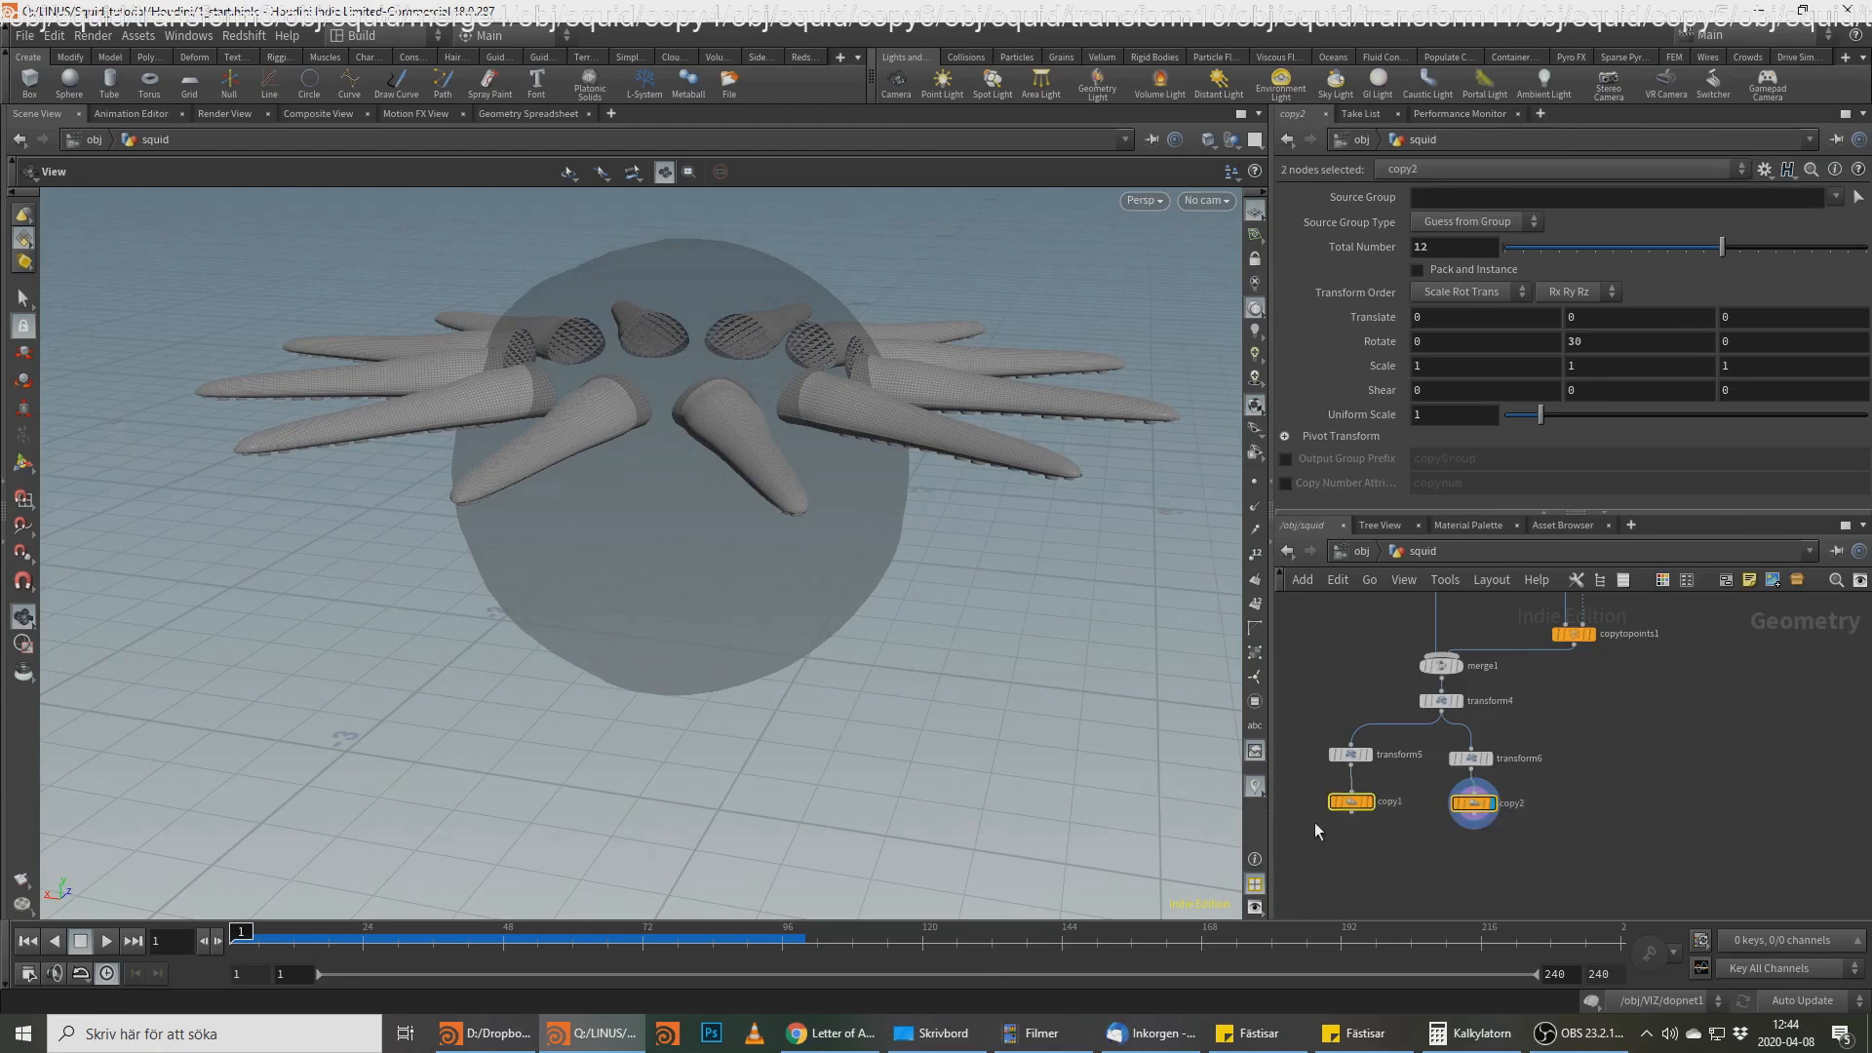
pyautogui.click(1352, 820)
pyautogui.press('Tab')
pyautogui.write('merge')
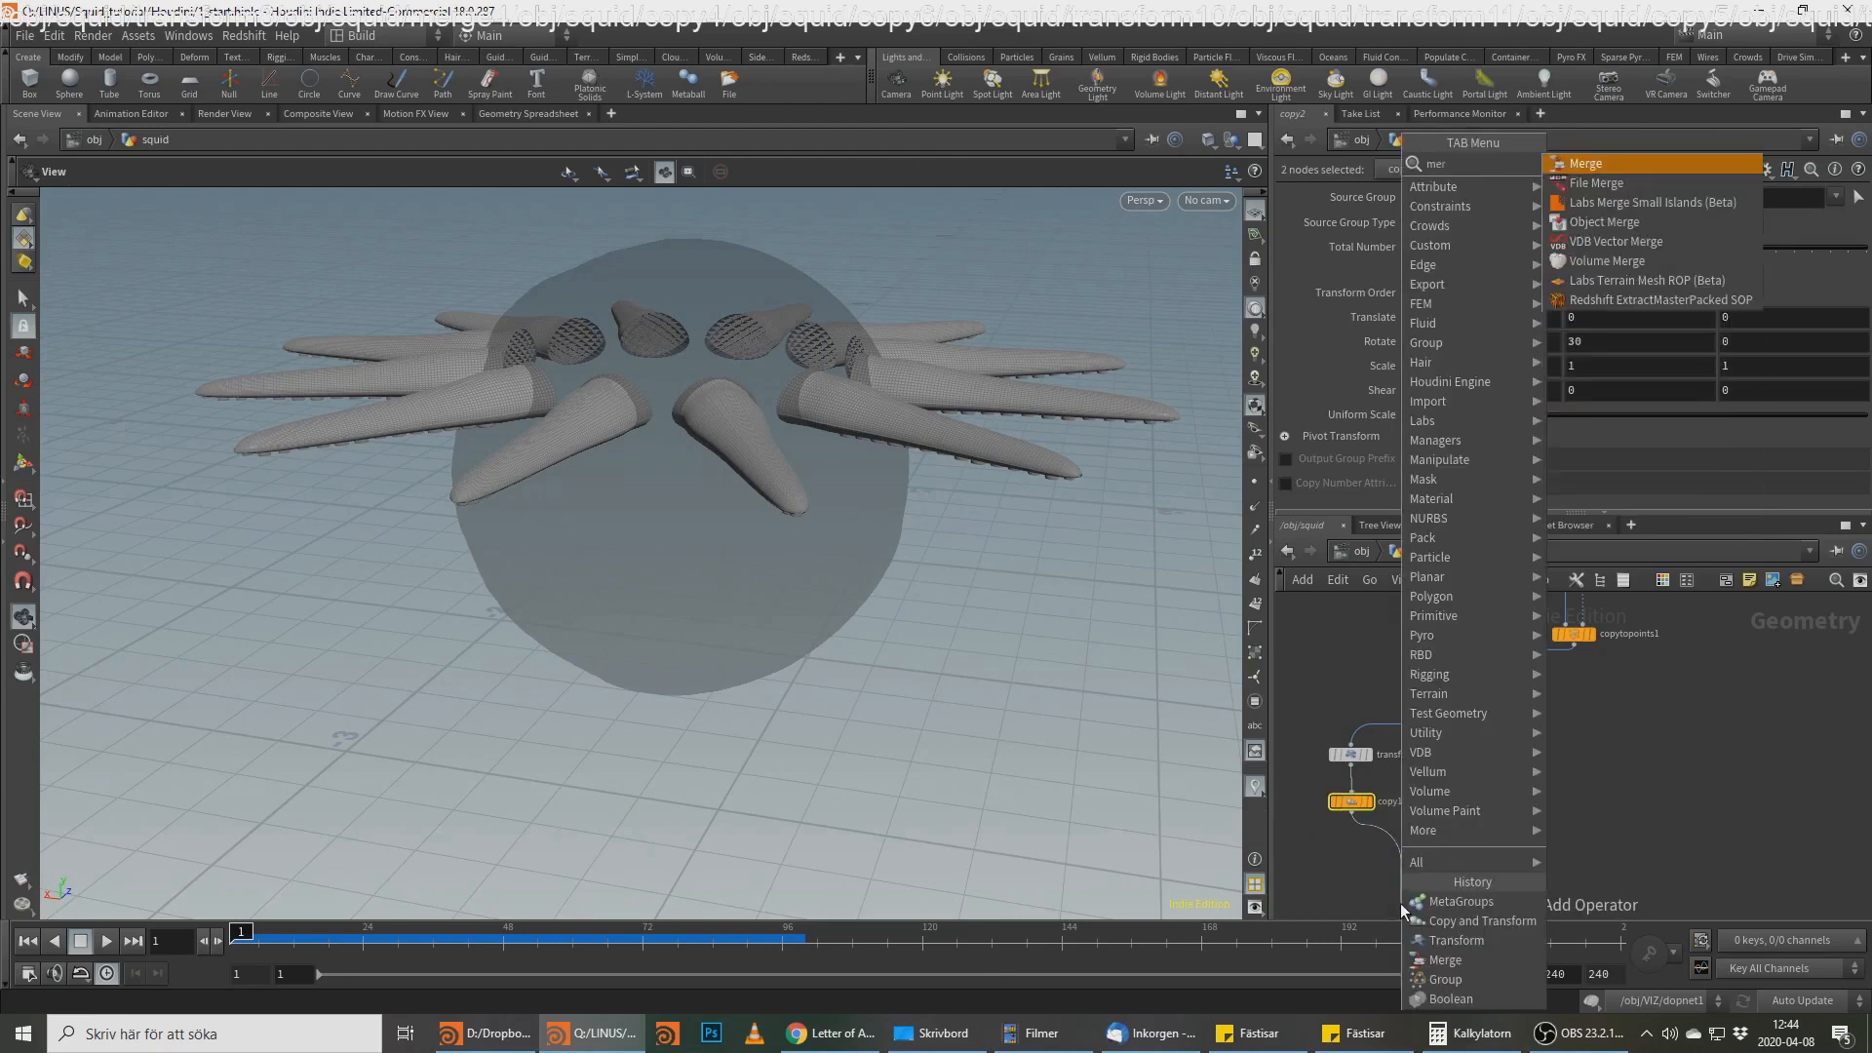
pyautogui.press('Return')
pyautogui.click(1420, 904)
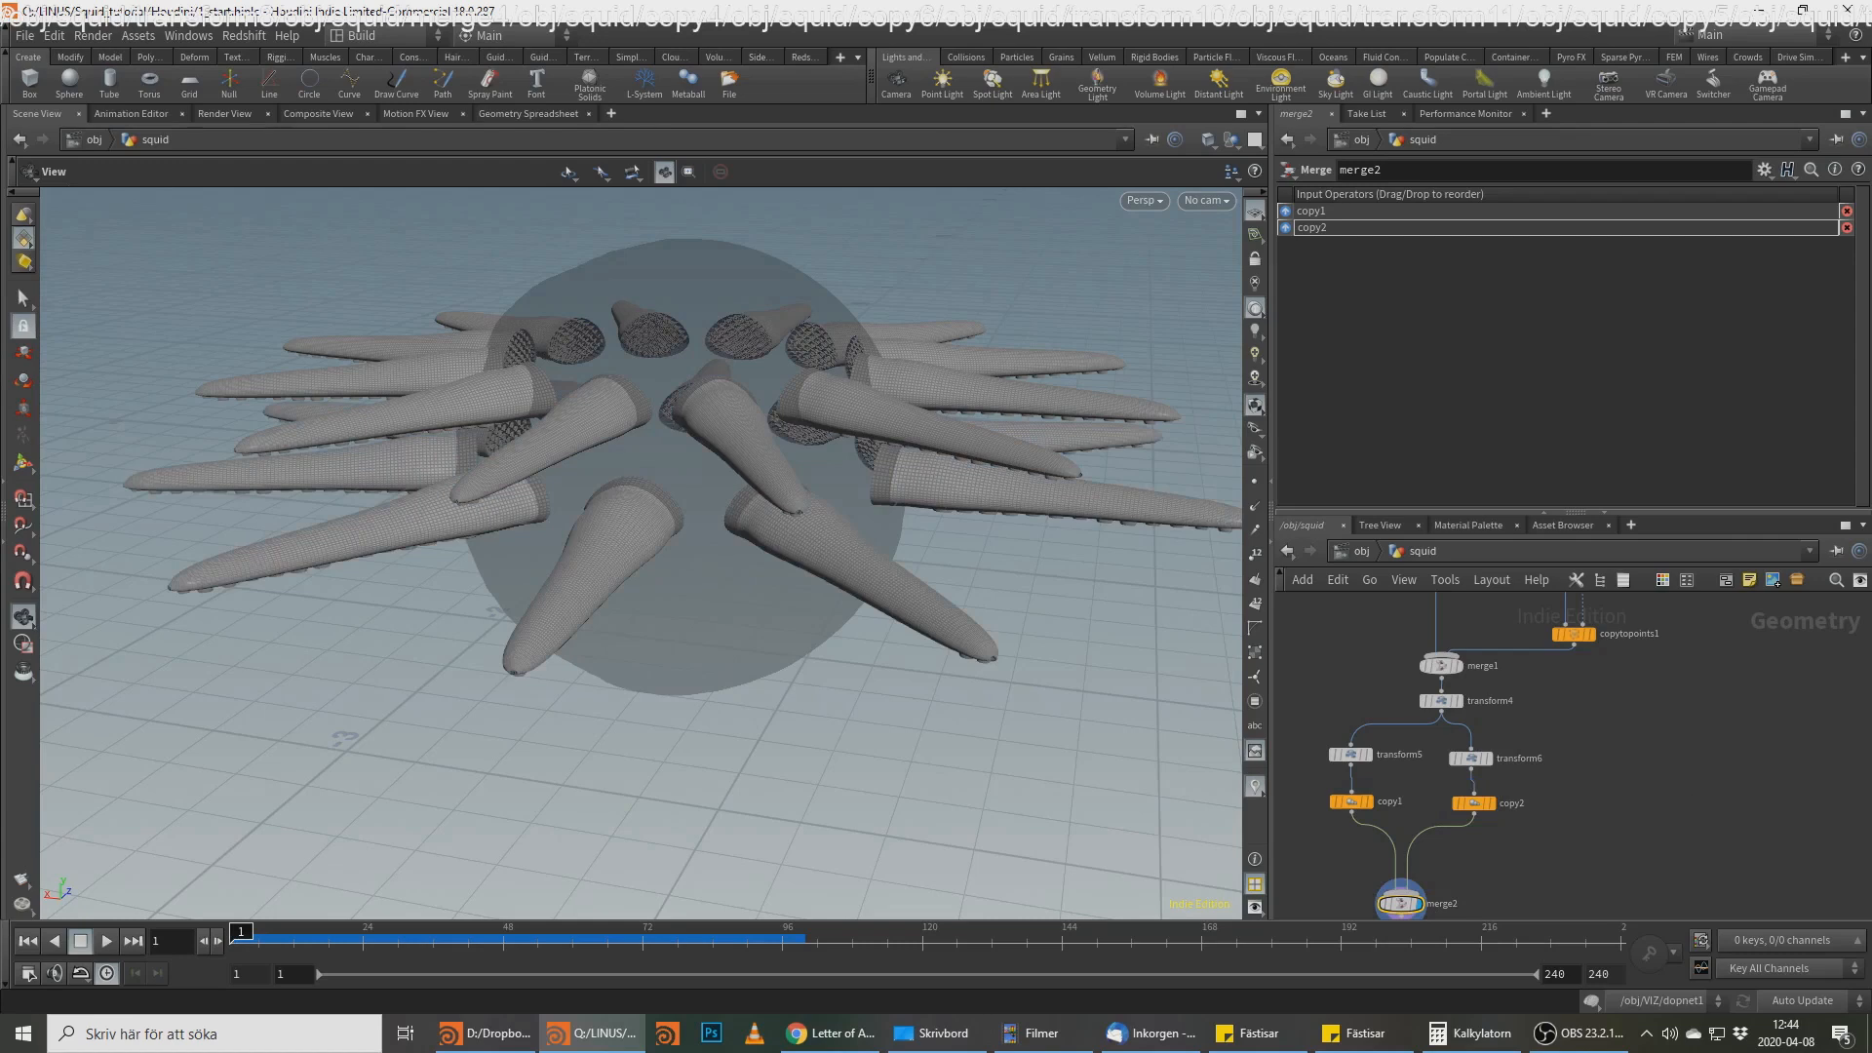
# Step: Add a third Transform node branching from transform4, place it beside transform6, and display its result
pyautogui.hotkey('alt', 'Tab')
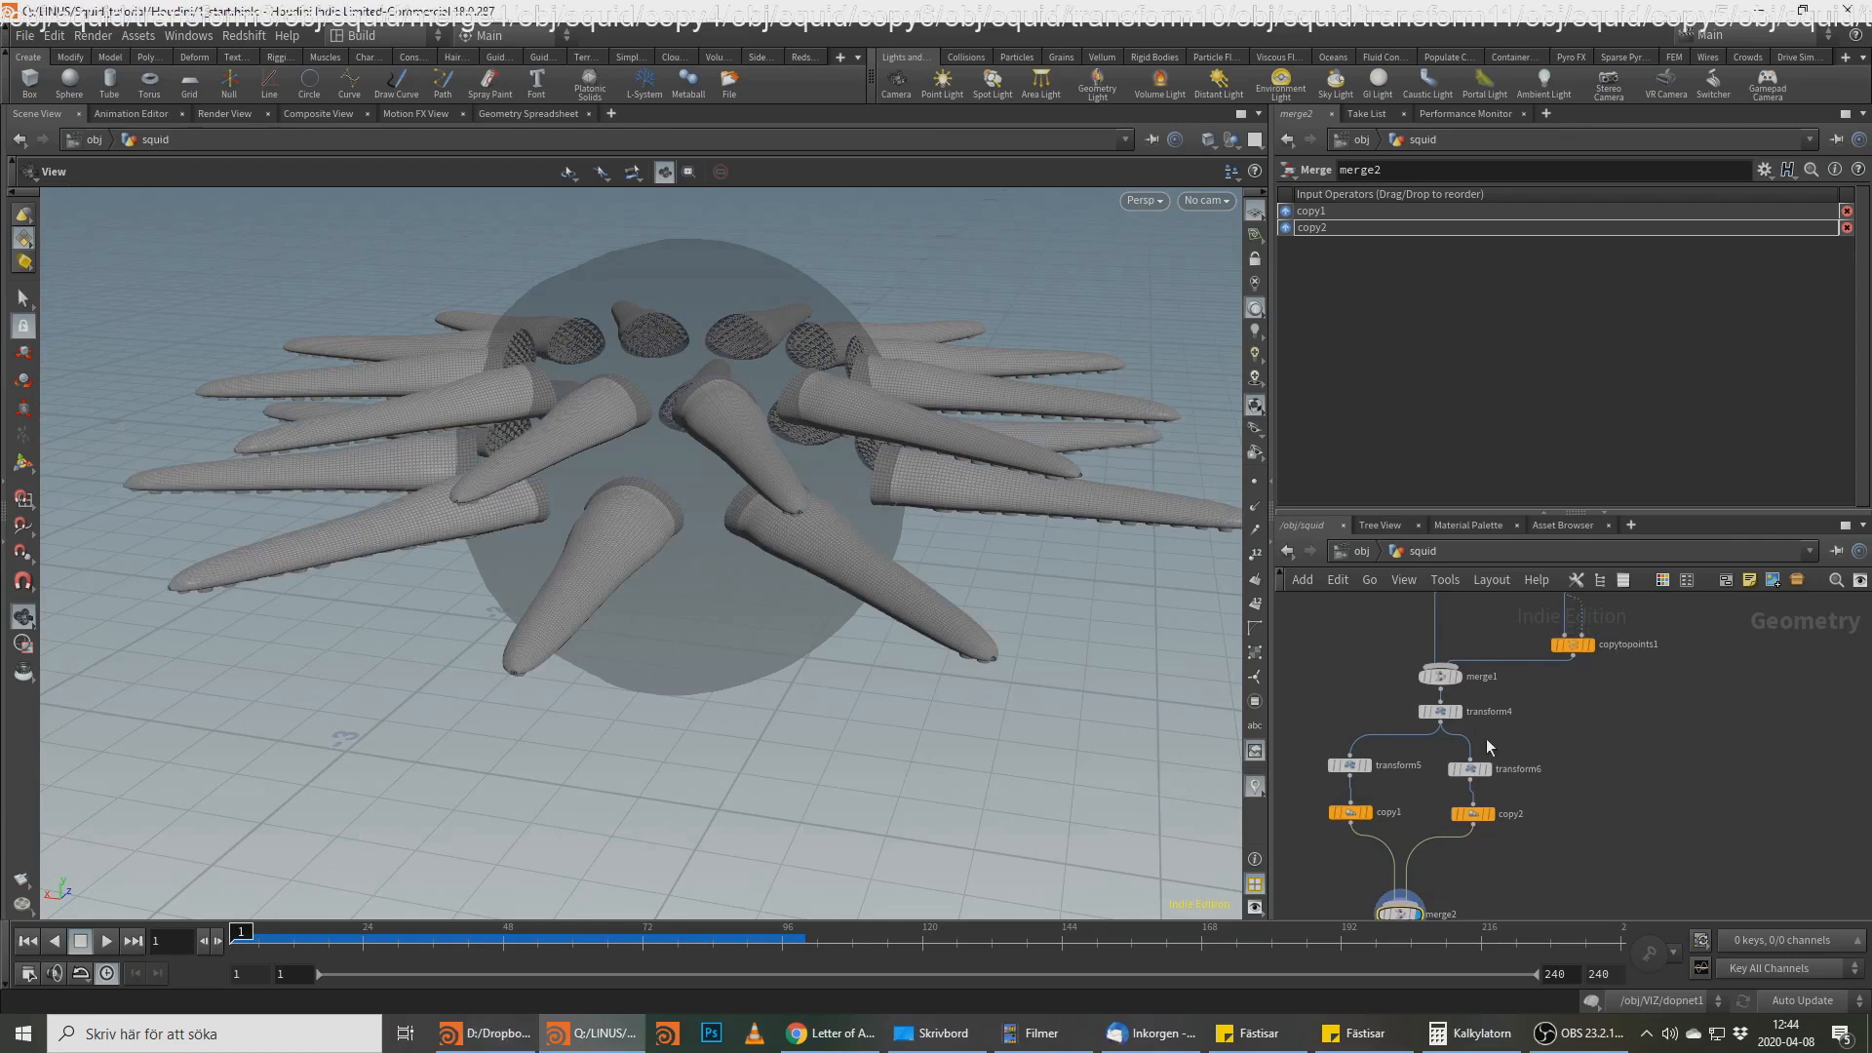
pyautogui.click(1441, 722)
pyautogui.press('Tab')
pyautogui.write('tra')
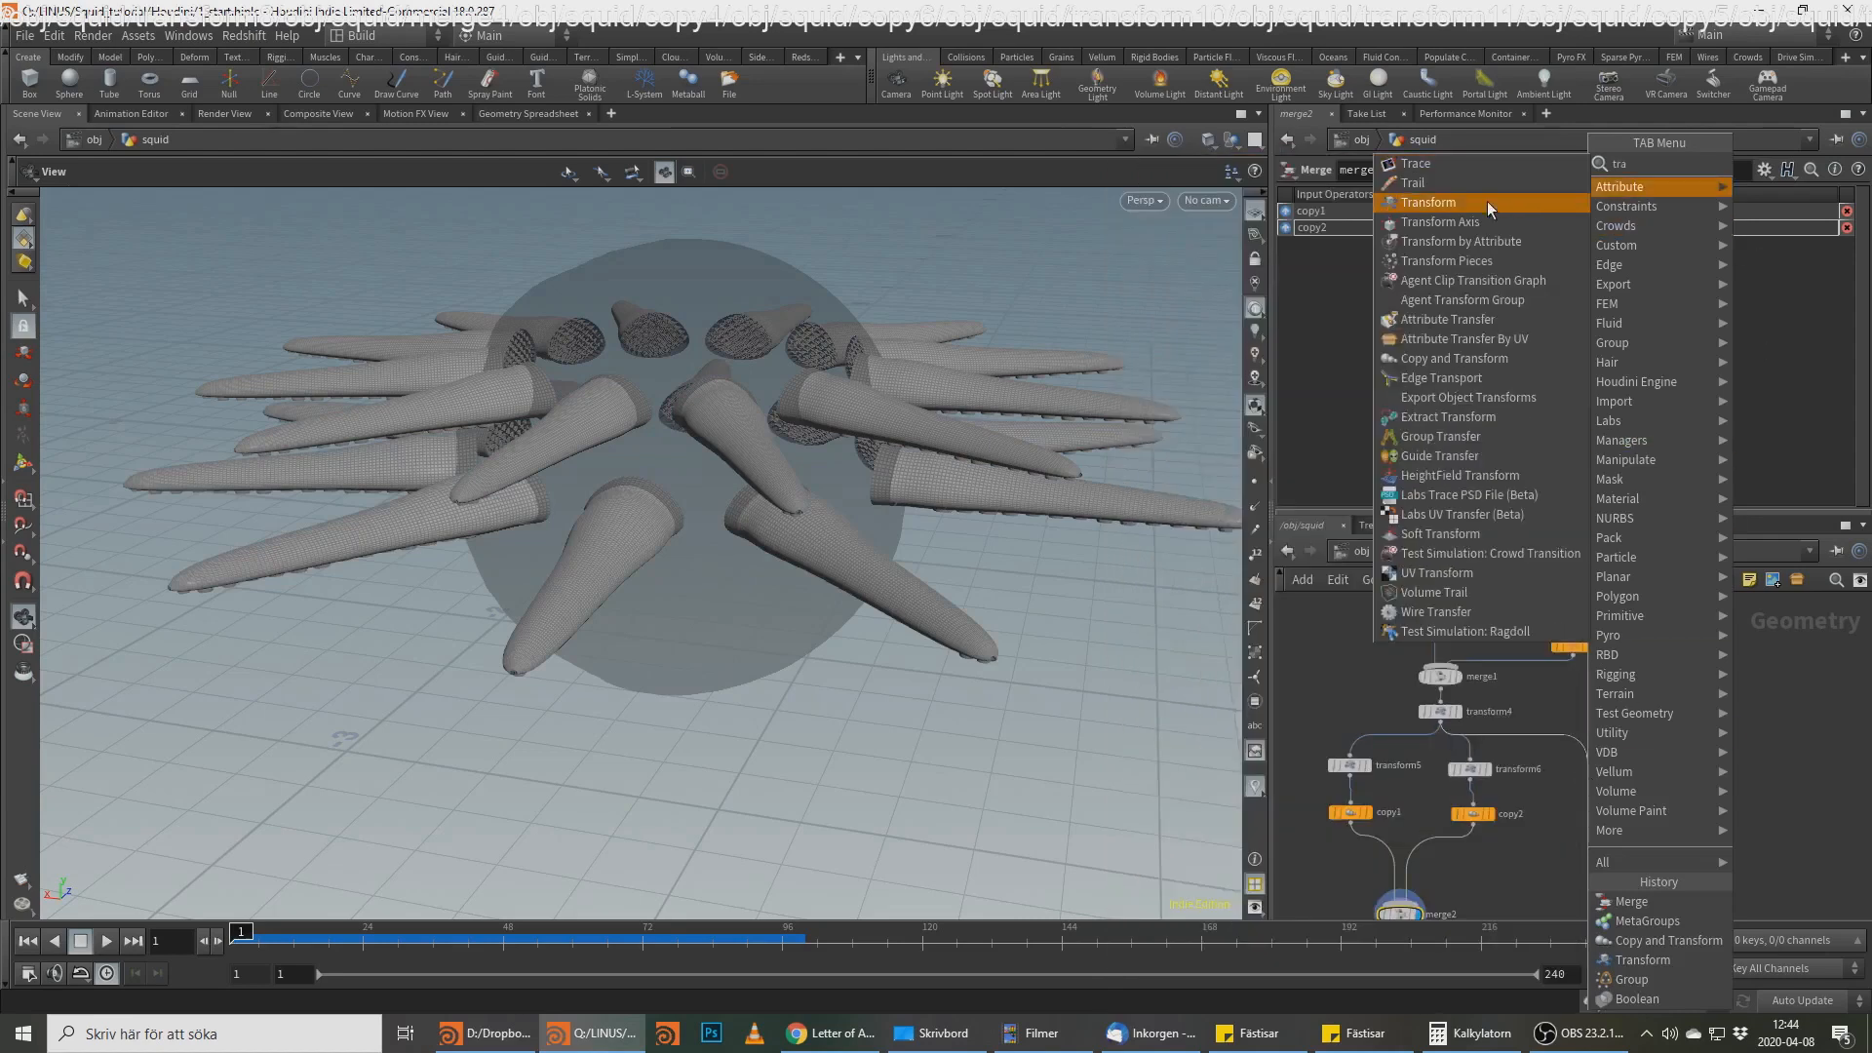
pyautogui.click(1488, 203)
pyautogui.click(1603, 759)
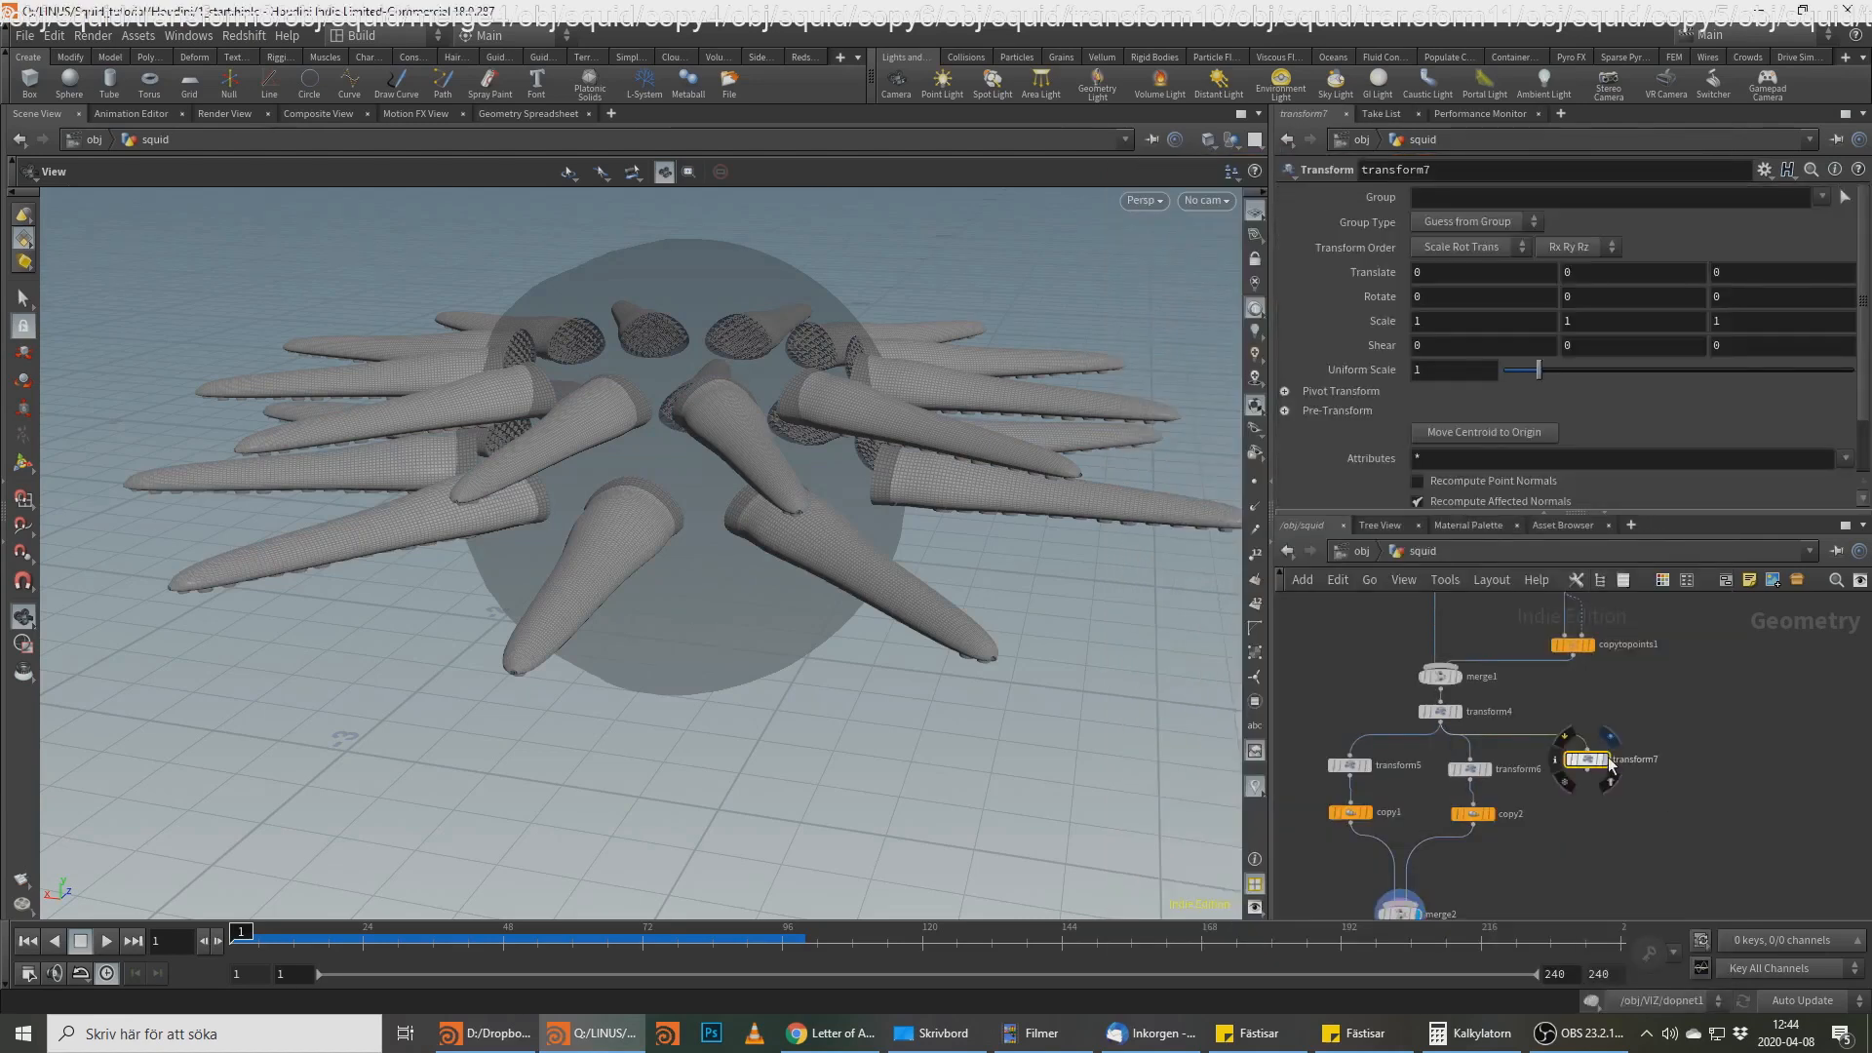
pyautogui.moveTo(1456, 267); pyautogui.dragTo(1456, 273, button='middle')
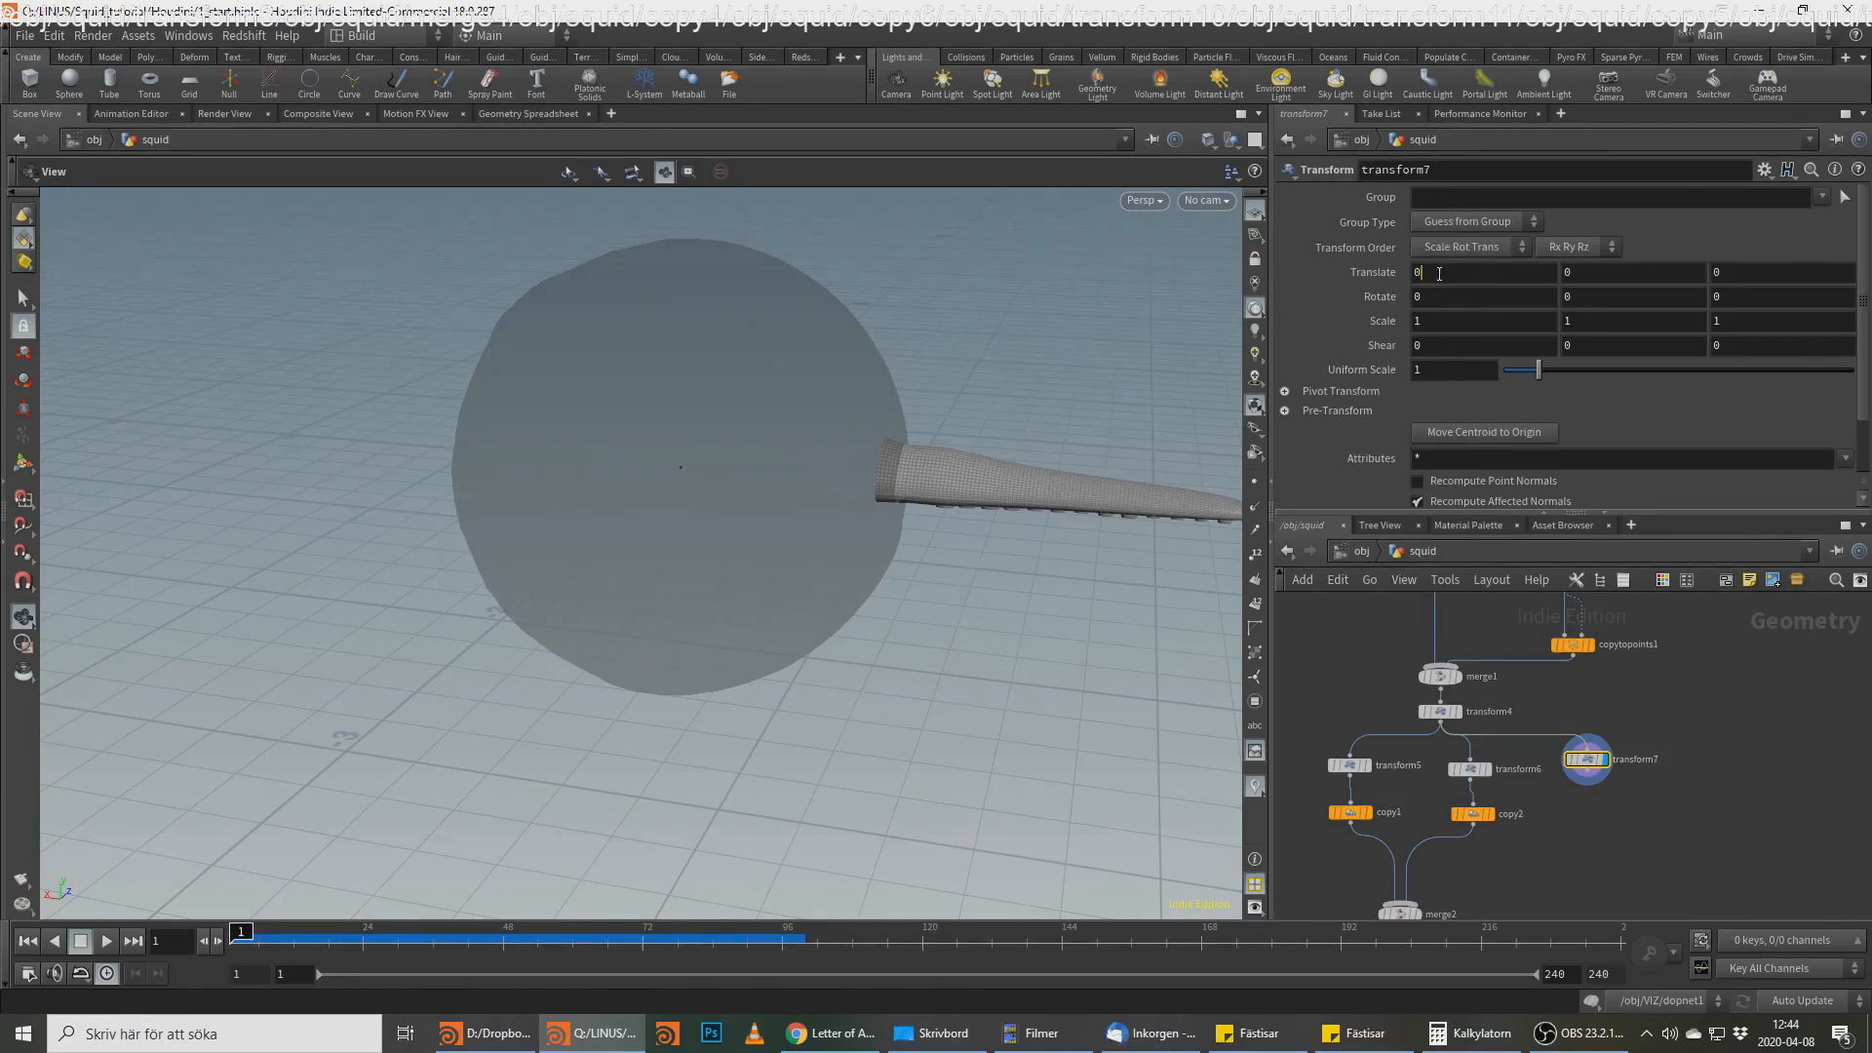
# Step: Set the translation of transform7 to -.25 in X and .25 in Y
pyautogui.moveTo(1439, 274); pyautogui.dragTo(1350, 276)
pyautogui.write('-.25')
pyautogui.press('Return')
pyautogui.click(1580, 277)
pyautogui.write('.025')
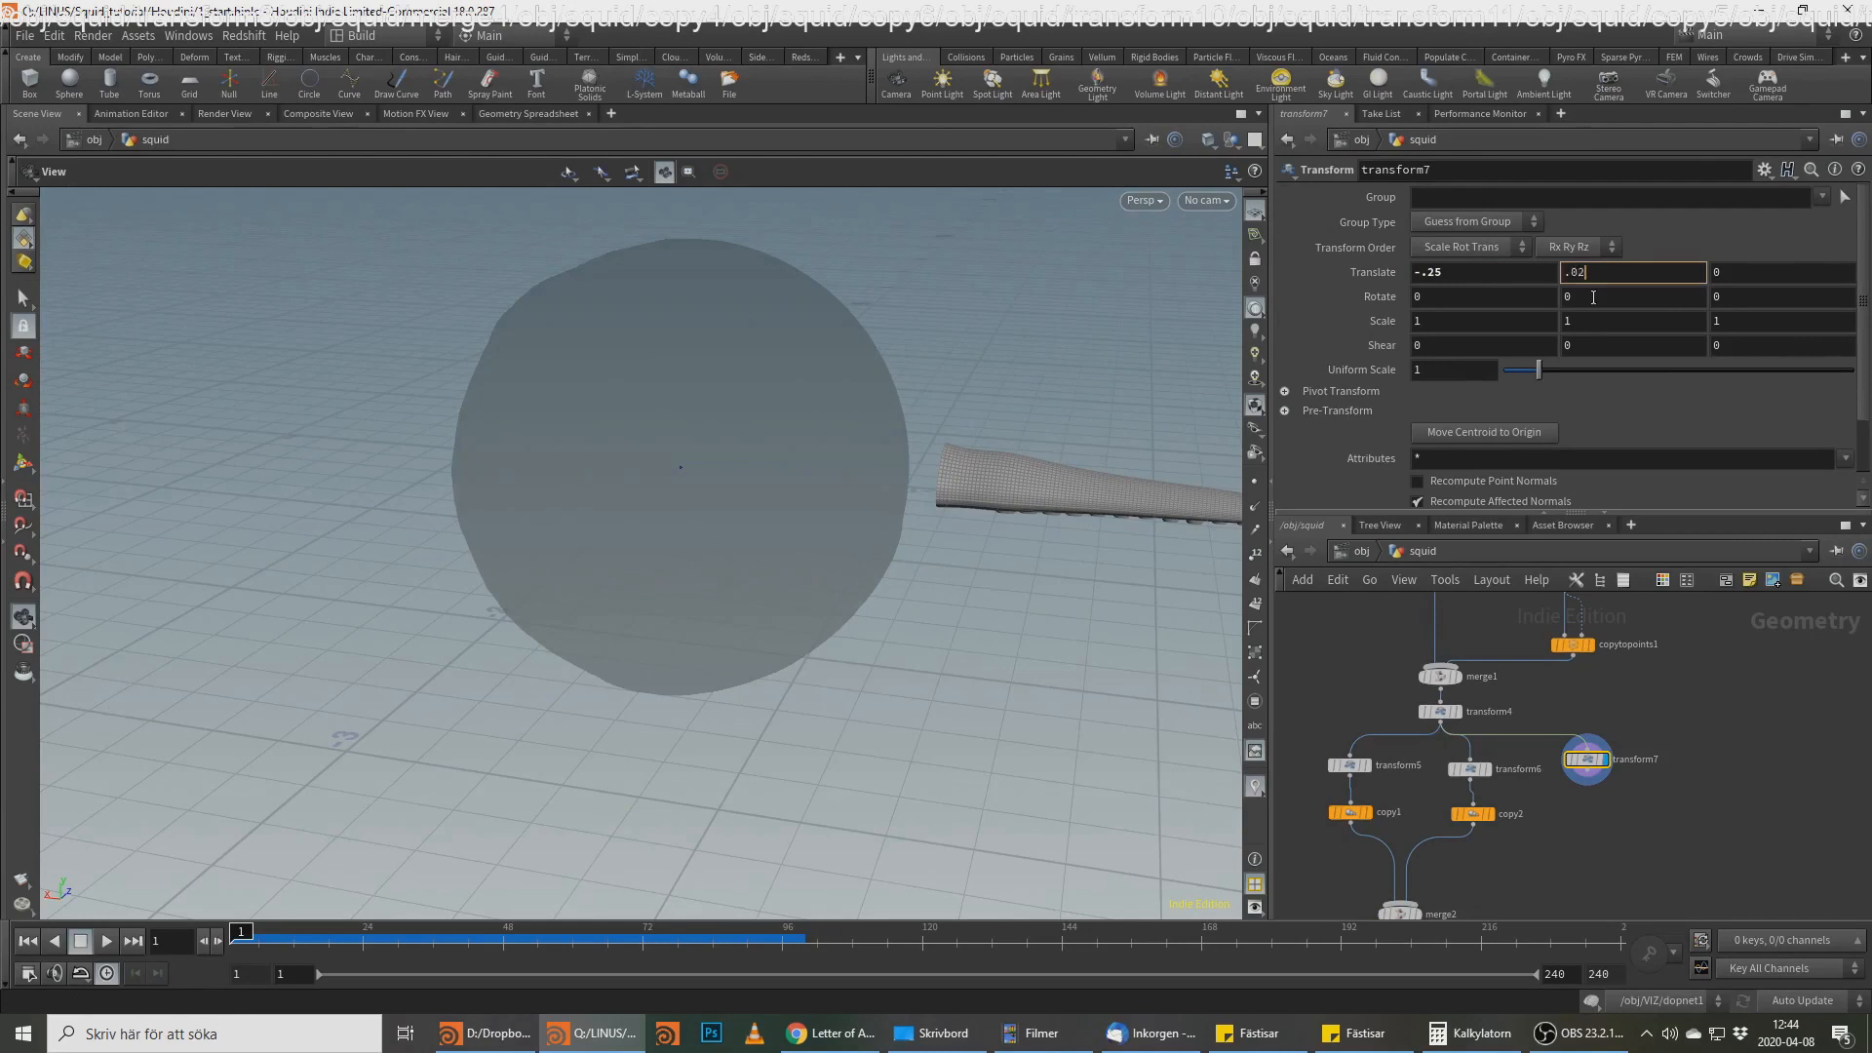
pyautogui.press('Return')
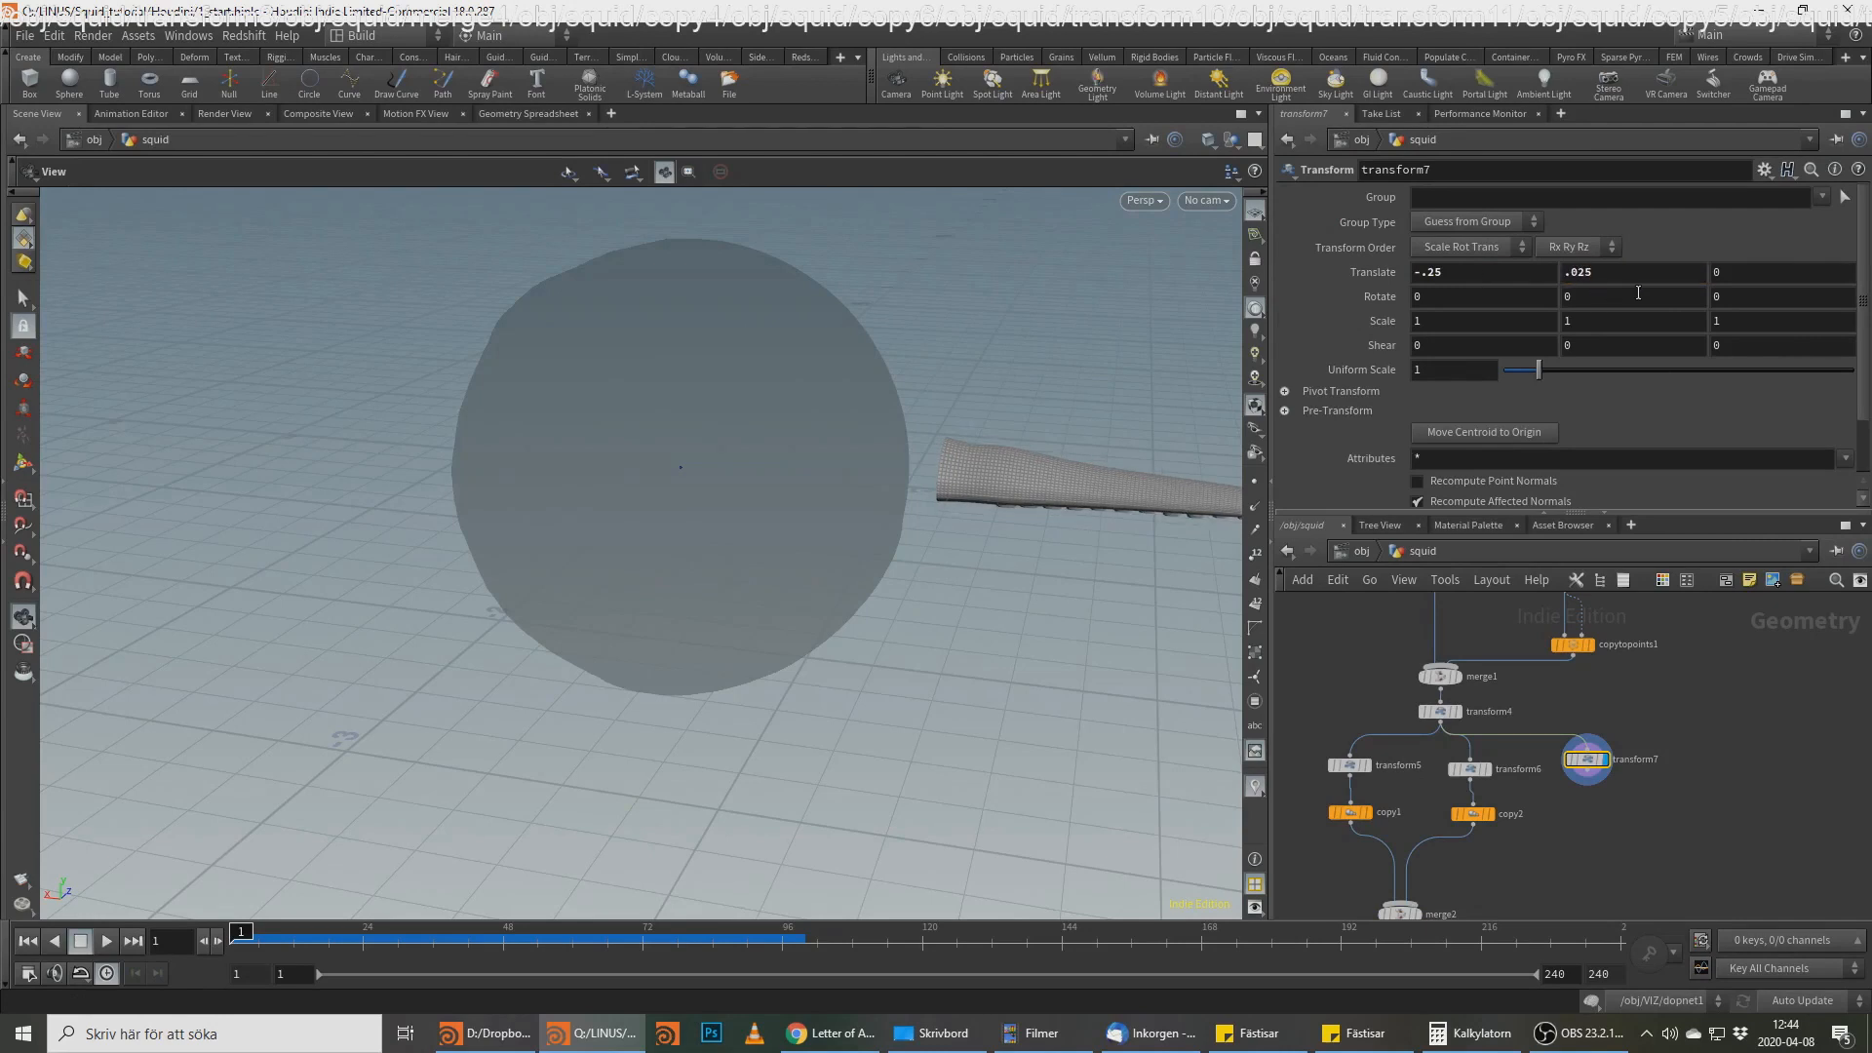
pyautogui.click(1568, 272)
pyautogui.press('Delete')
pyautogui.press('Return')
# Step: Rotate transform7 by 27 degrees in Y and set its uniform scale to .5
pyautogui.moveTo(1608, 281); pyautogui.dragTo(1541, 306)
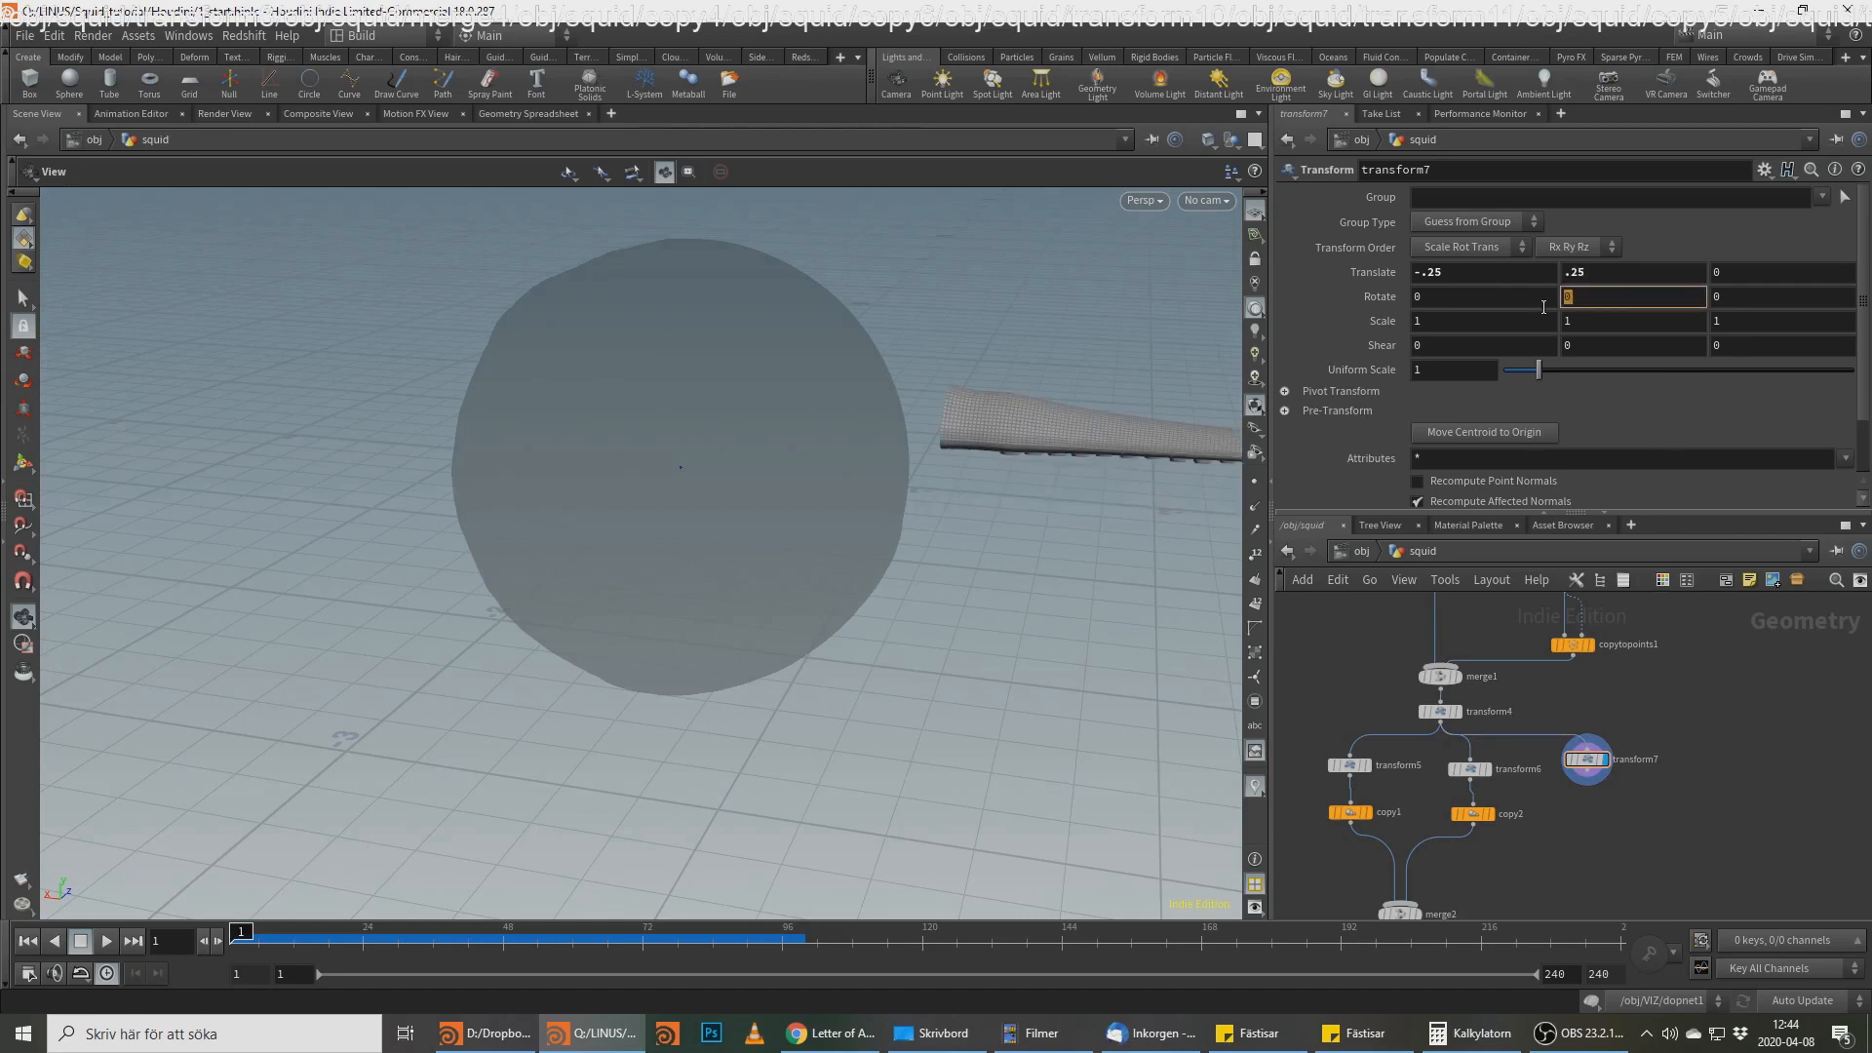
pyautogui.write('27')
pyautogui.press('Return')
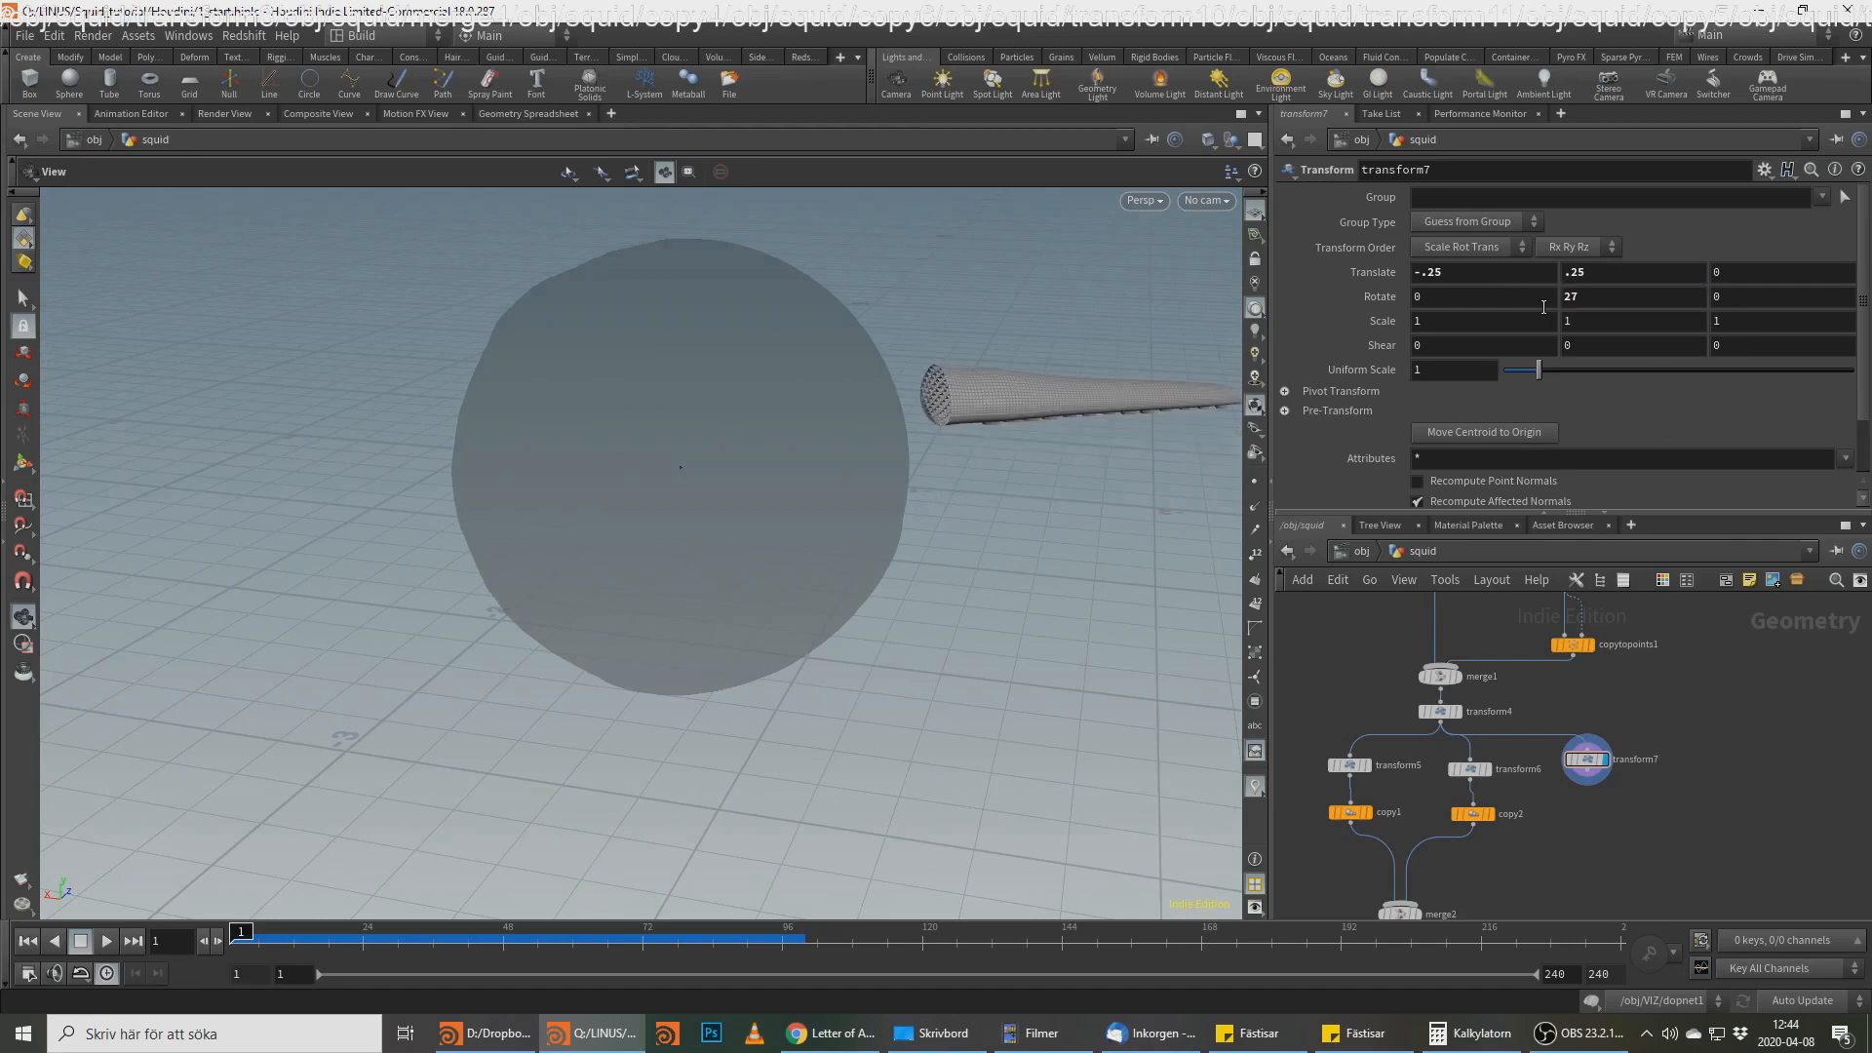
pyautogui.moveTo(1476, 369); pyautogui.dragTo(1318, 387)
pyautogui.write('.5')
pyautogui.press('Return')
pyautogui.moveTo(1037, 260); pyautogui.dragTo(776, 420)
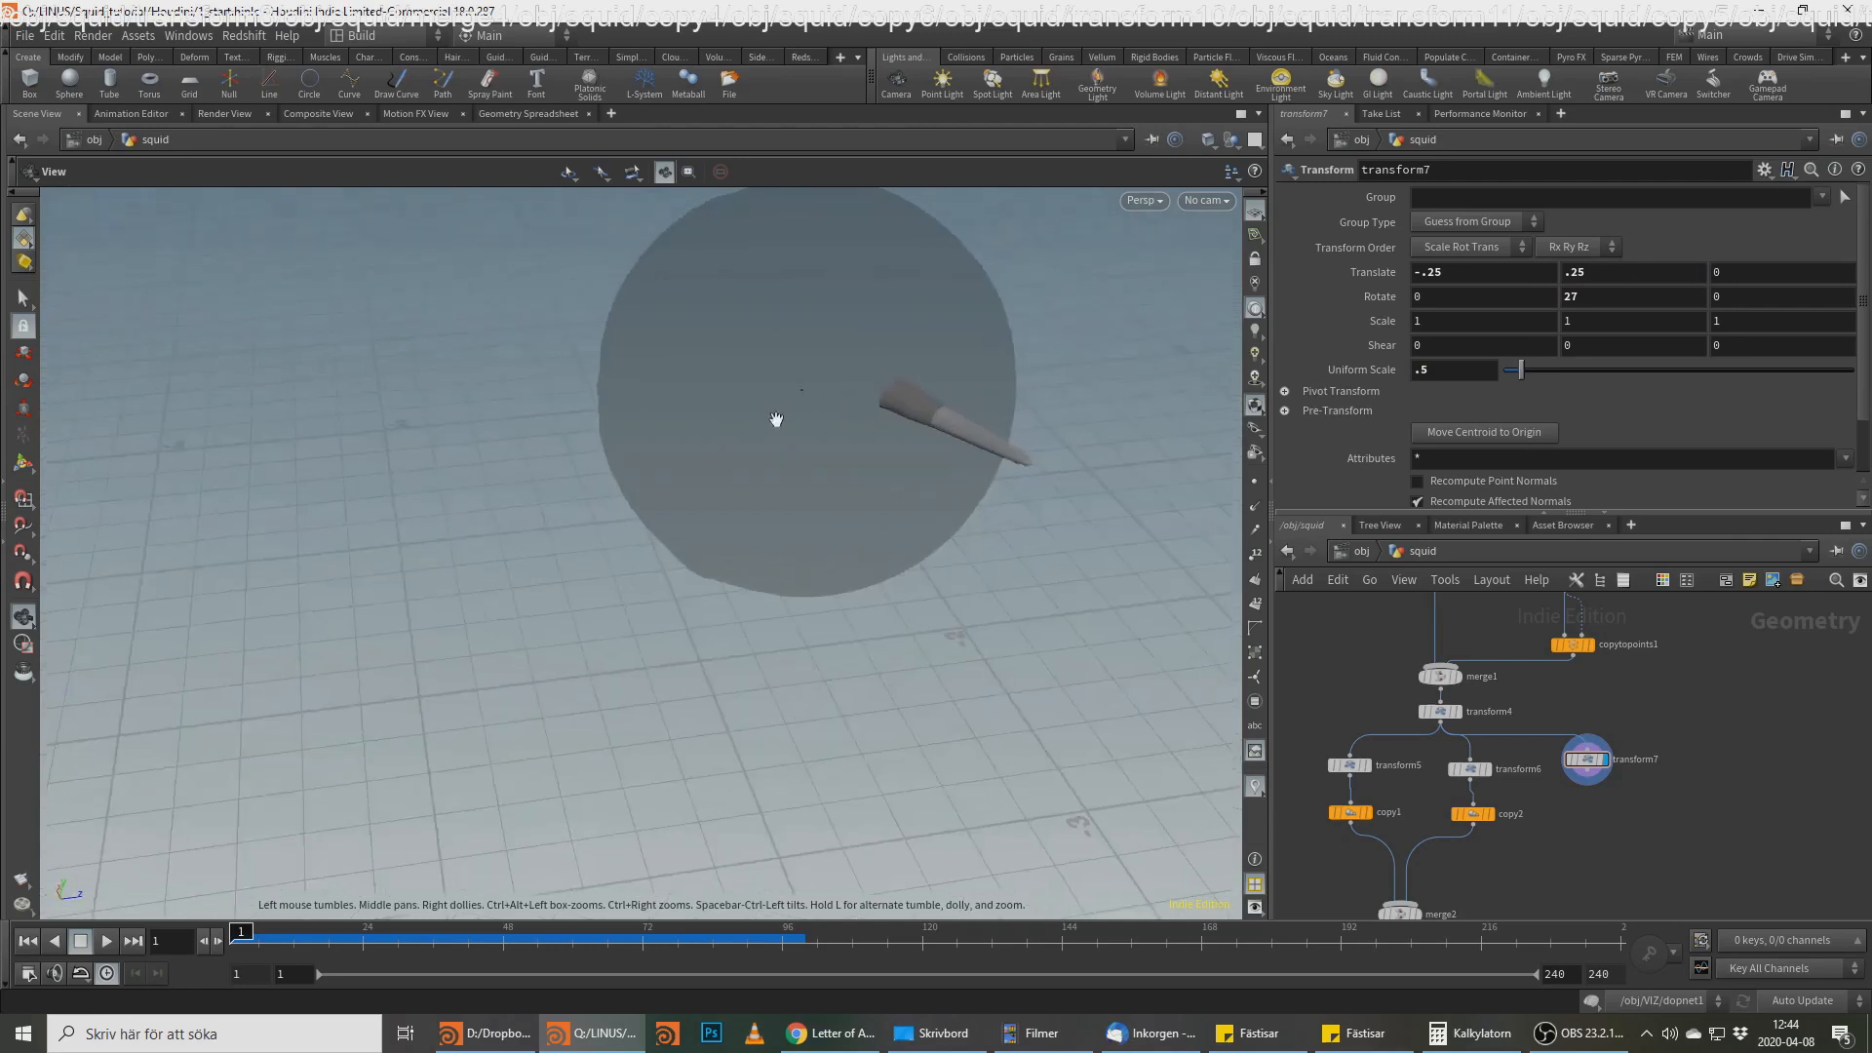
pyautogui.scroll(3, 969, 410)
pyautogui.moveTo(969, 409); pyautogui.dragTo(1043, 376)
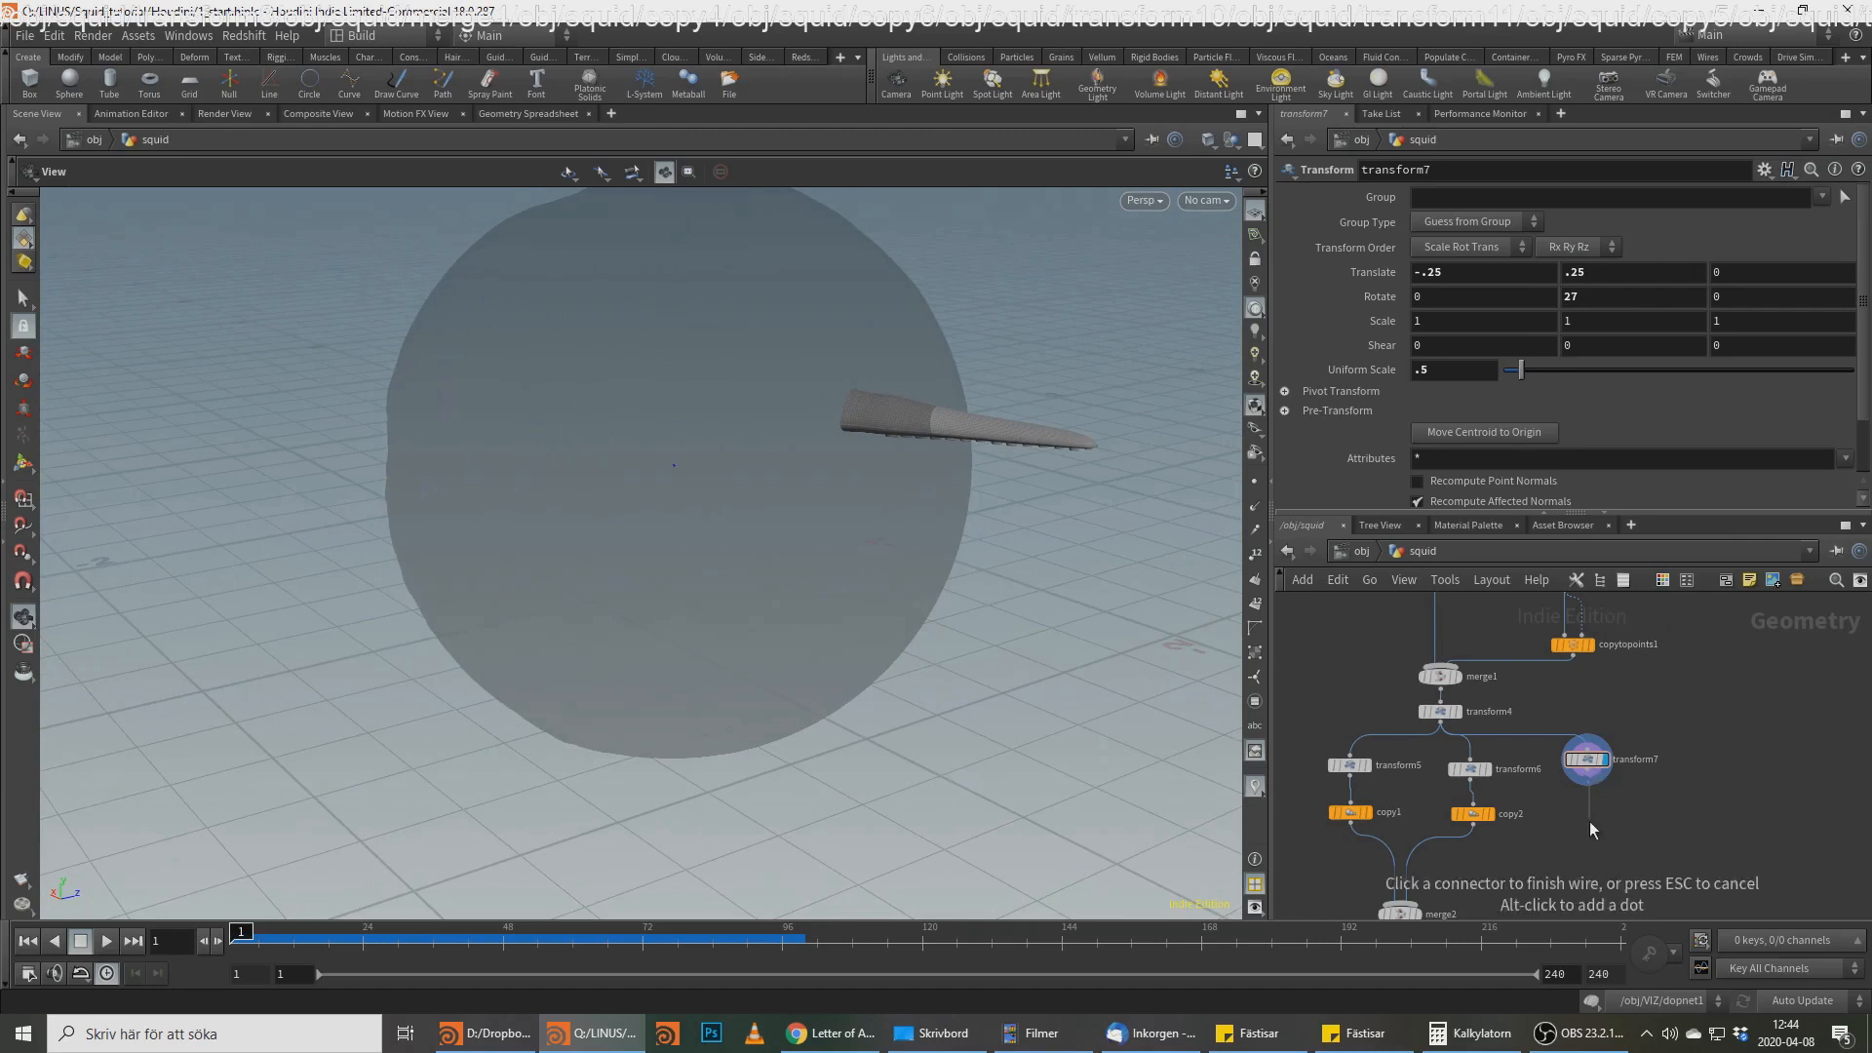
# Step: Add a Copy and Transform node connected below transform7
pyautogui.press('Tab')
pyautogui.moveTo(1596, 810)
pyautogui.write('cop')
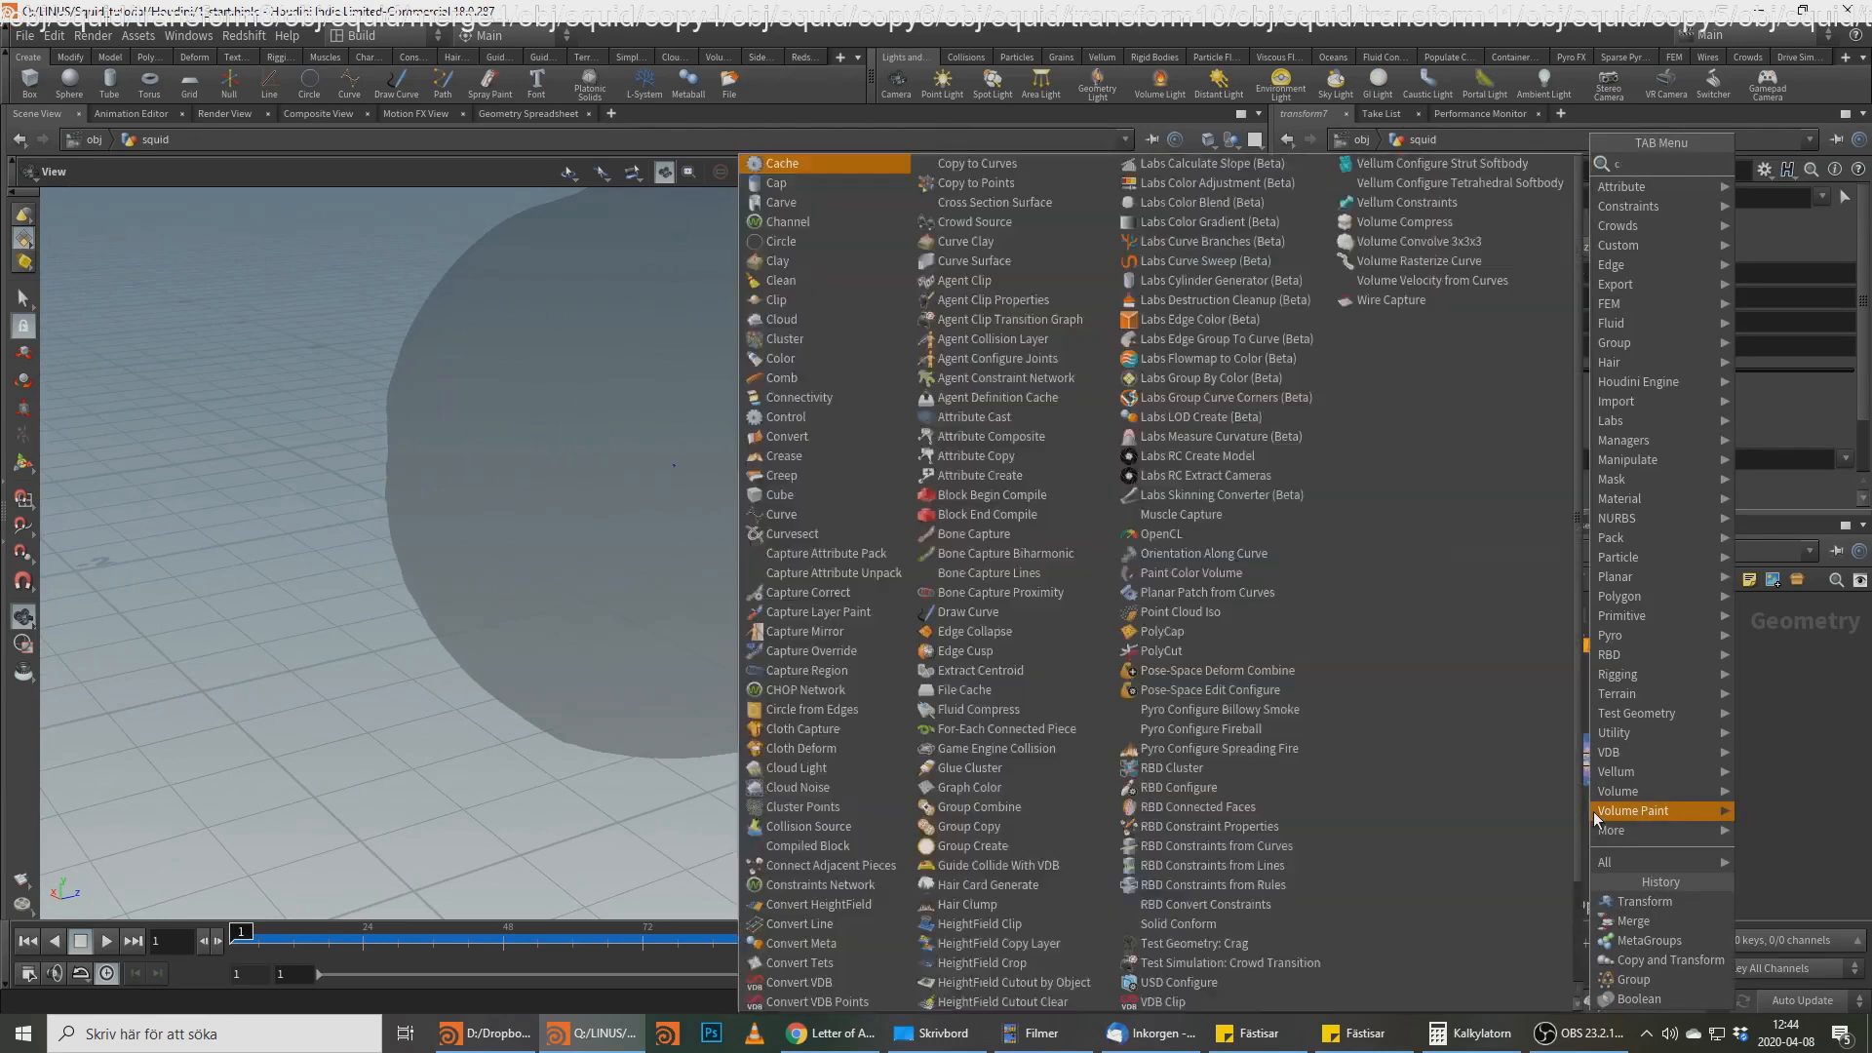
pyautogui.press('Down')
pyautogui.press('Return')
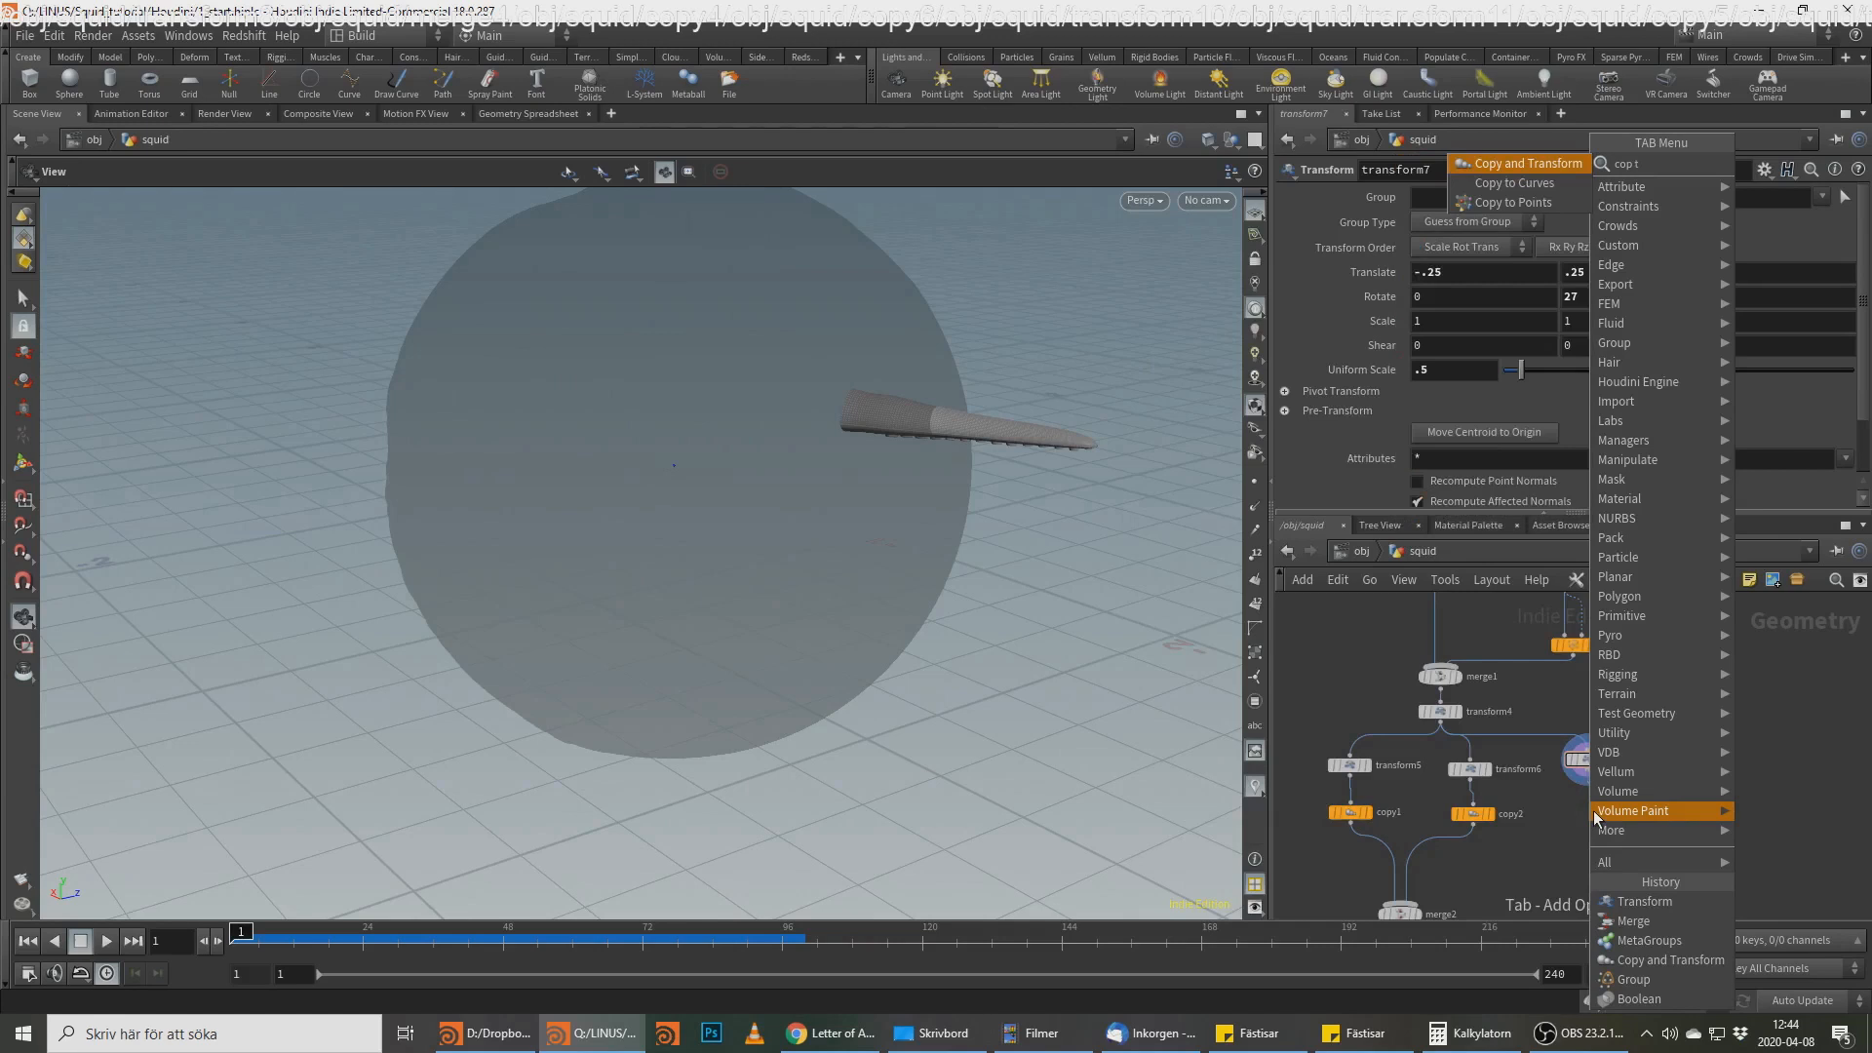
pyautogui.click(1591, 820)
# Step: Set copy3 to 15 total copies with a Y rotation of 69.5, and display the resulting ring of small arms
pyautogui.hotkey('alt', 'Tab')
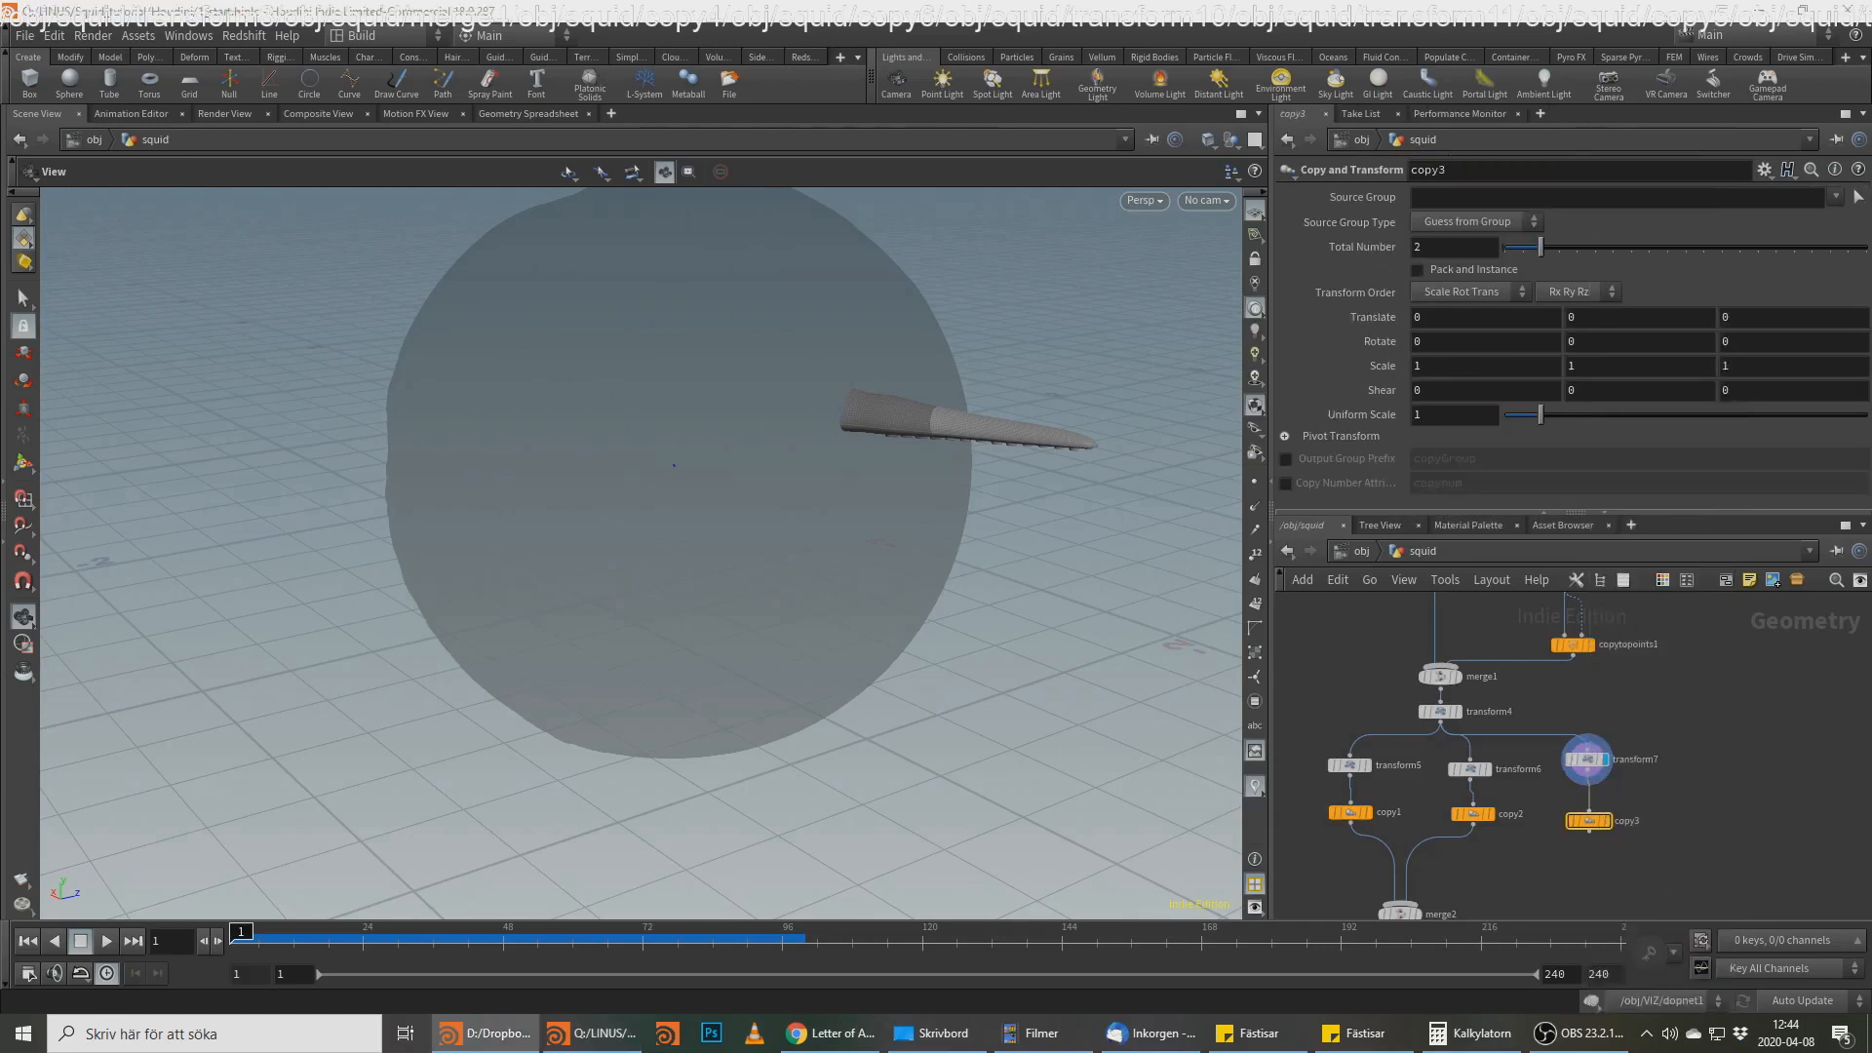
pyautogui.click(1453, 247)
pyautogui.write('15')
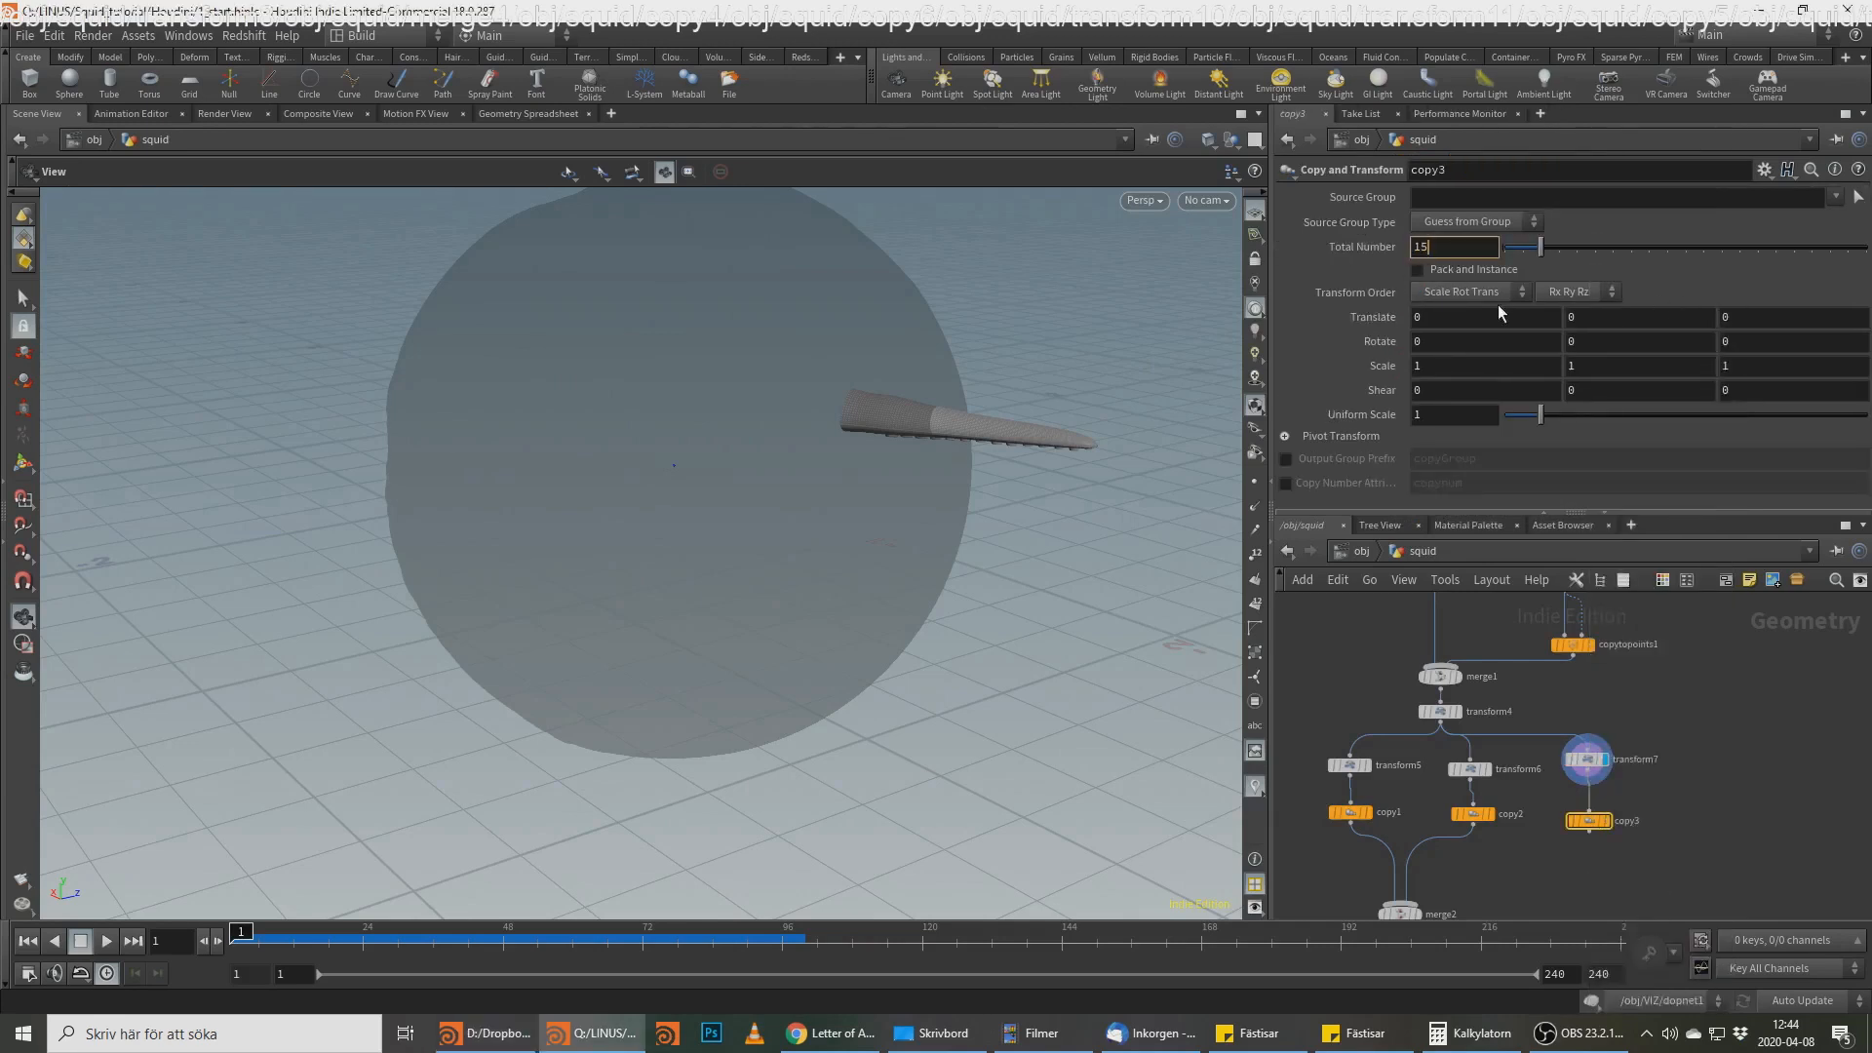
pyautogui.press('Return')
pyautogui.click(1607, 341)
pyautogui.write('69.5')
pyautogui.press('Return')
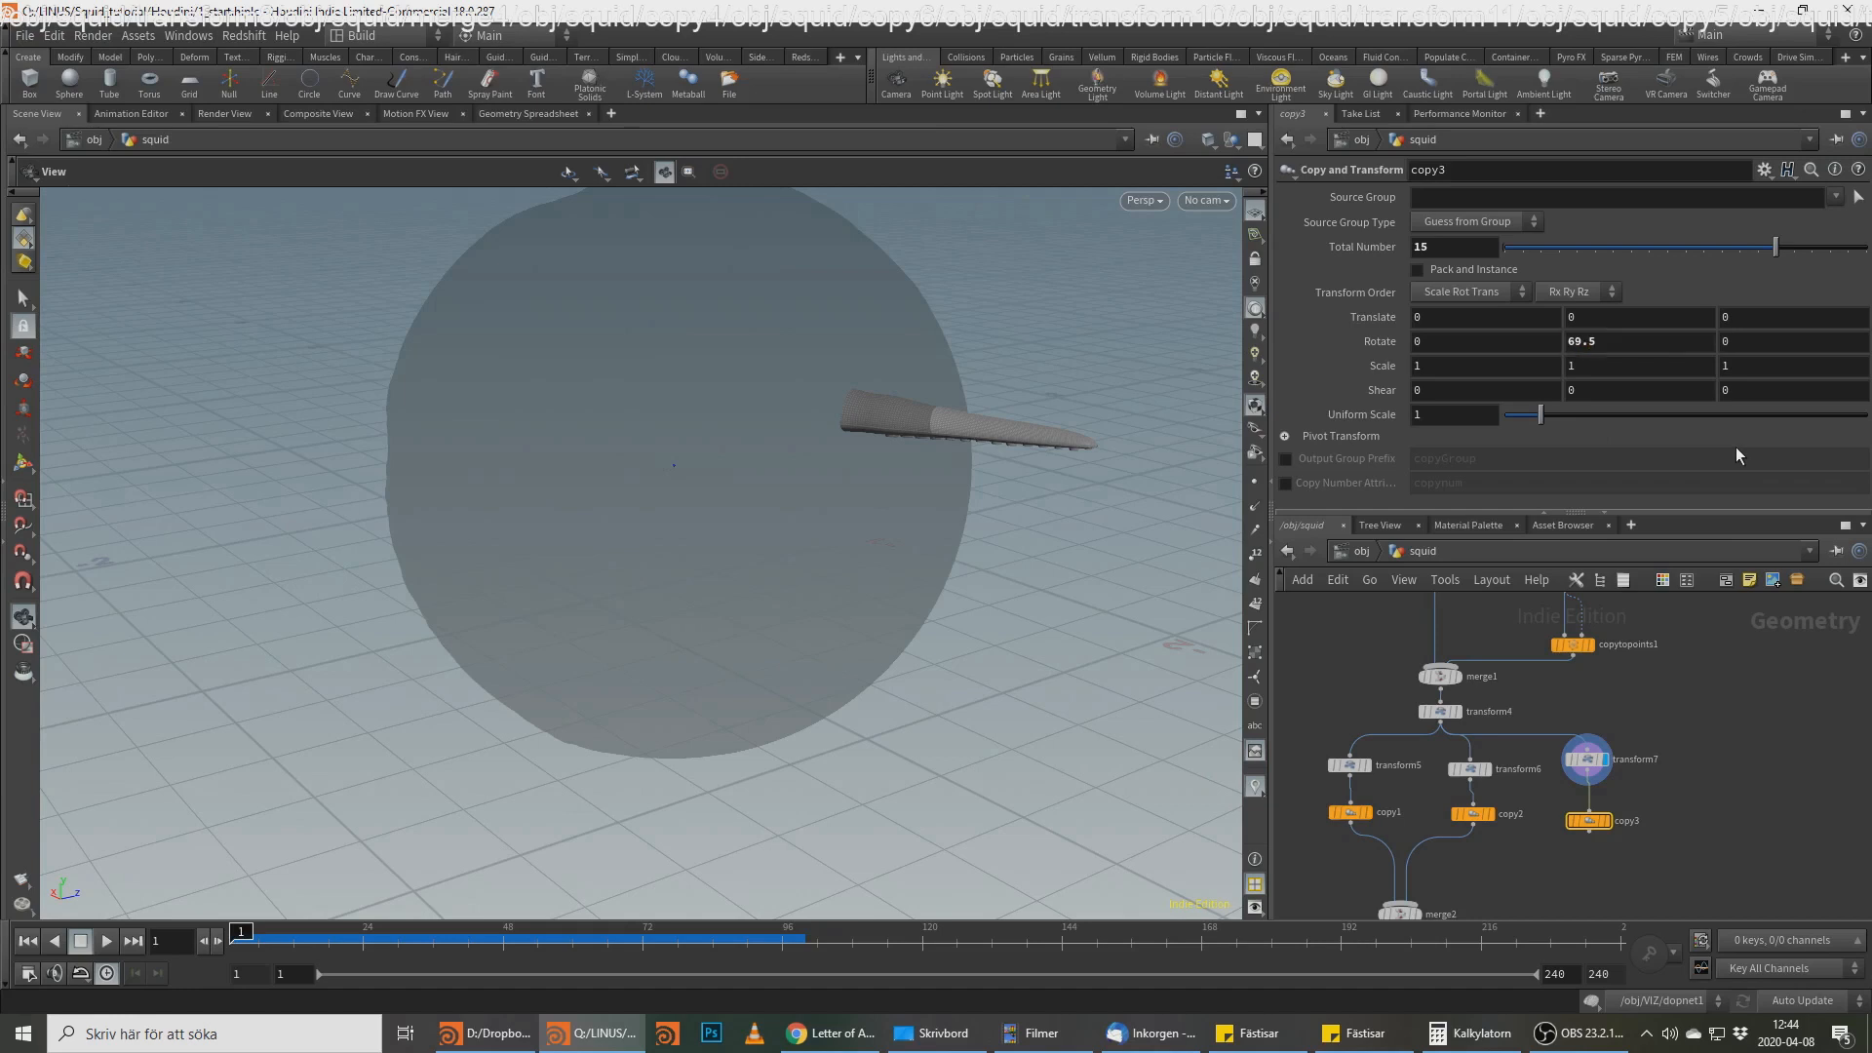
pyautogui.click(1607, 821)
pyautogui.moveTo(809, 540); pyautogui.dragTo(942, 432)
pyautogui.moveTo(942, 432); pyautogui.dragTo(960, 451, button='right')
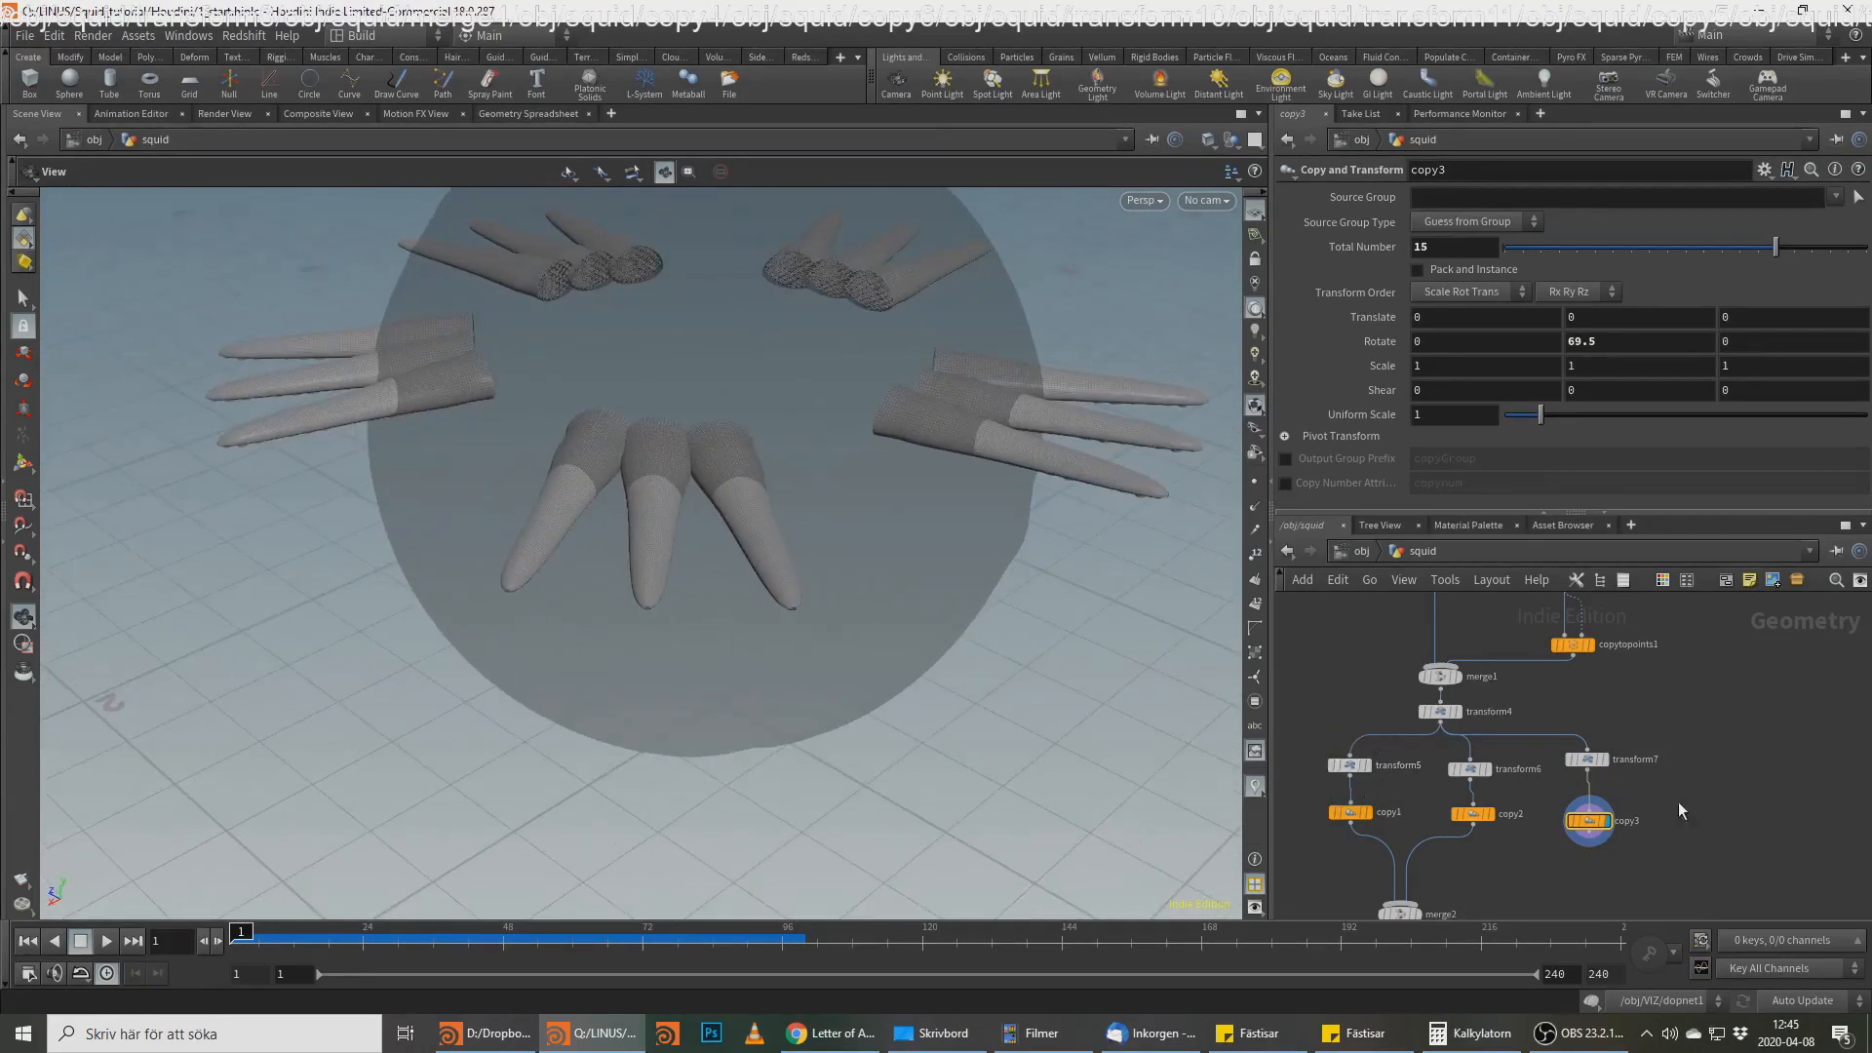
# Step: Wire copy3 into merge2 as a third input and display the merged result
pyautogui.moveTo(1767, 795); pyautogui.dragTo(1761, 708, button='middle')
pyautogui.click(1582, 747)
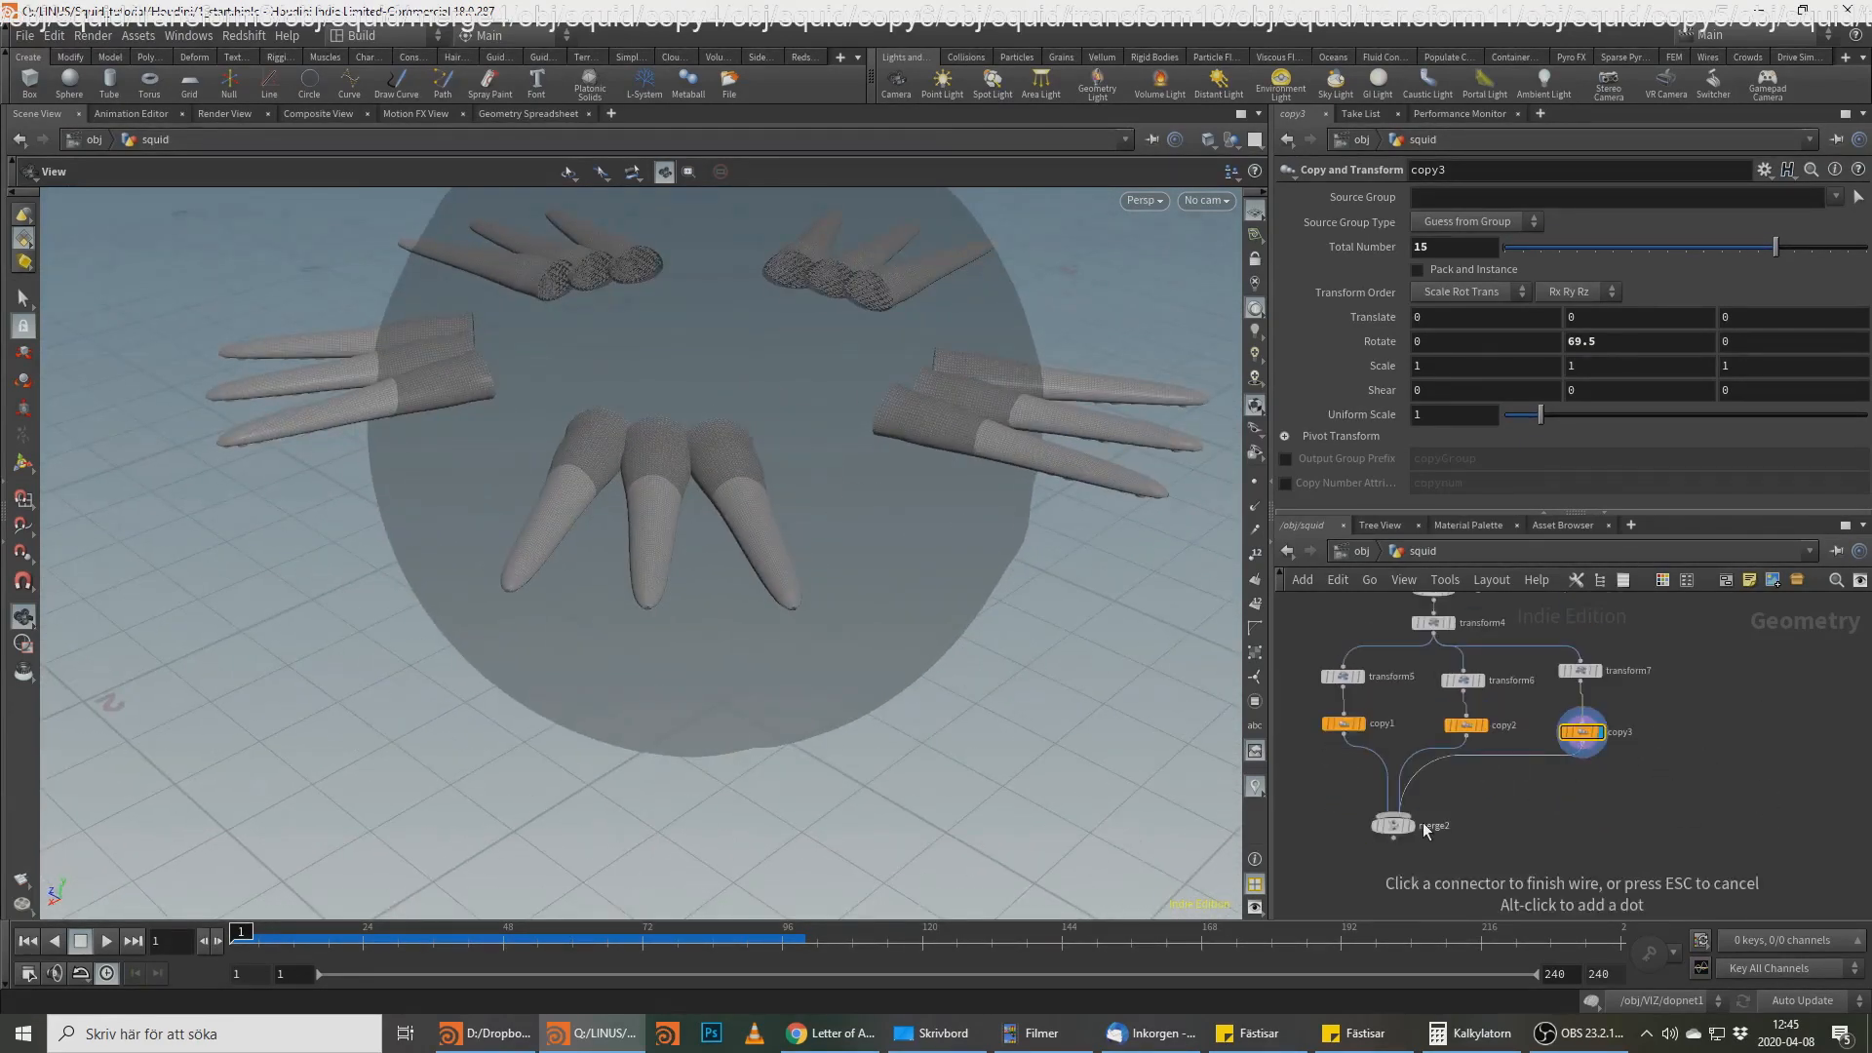
pyautogui.click(1416, 823)
pyautogui.click(1389, 828)
pyautogui.moveTo(858, 585); pyautogui.dragTo(664, 523)
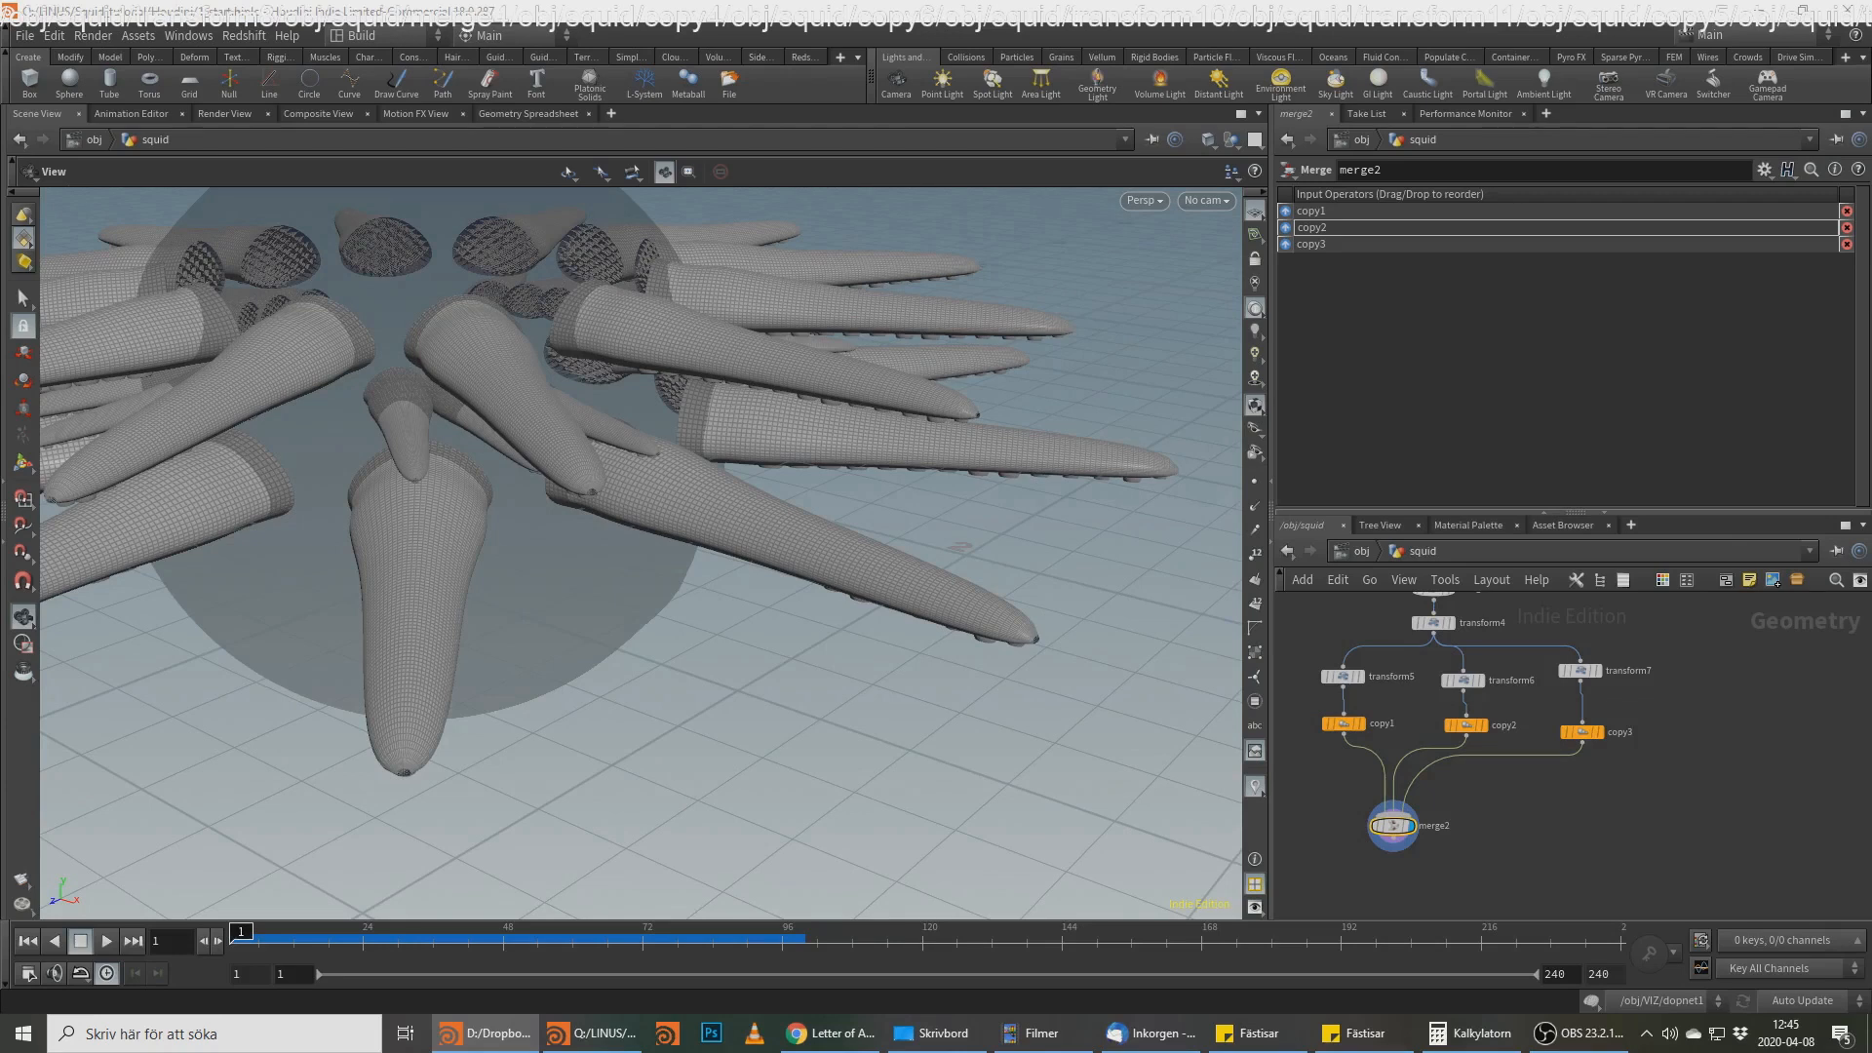
# Step: Select all the arm nodes down to merge2 and enclose them in a network box
pyautogui.moveTo(1542, 817); pyautogui.dragTo(1635, 878, button='middle')
pyautogui.scroll(-3, 1687, 721)
pyautogui.scroll(-2, 1634, 878)
pyautogui.scroll(3, 1455, 731)
pyautogui.moveTo(1543, 718); pyautogui.dragTo(1429, 893)
pyautogui.moveTo(1538, 789); pyautogui.dragTo(1548, 689, button='middle')
pyautogui.scroll(-4, 1548, 688)
pyautogui.scroll(-2, 1548, 689)
pyautogui.moveTo(1512, 716); pyautogui.dragTo(1516, 824)
pyautogui.scroll(2, 1630, 735)
pyautogui.moveTo(1728, 644); pyautogui.dragTo(1501, 840)
pyautogui.click(1687, 581)
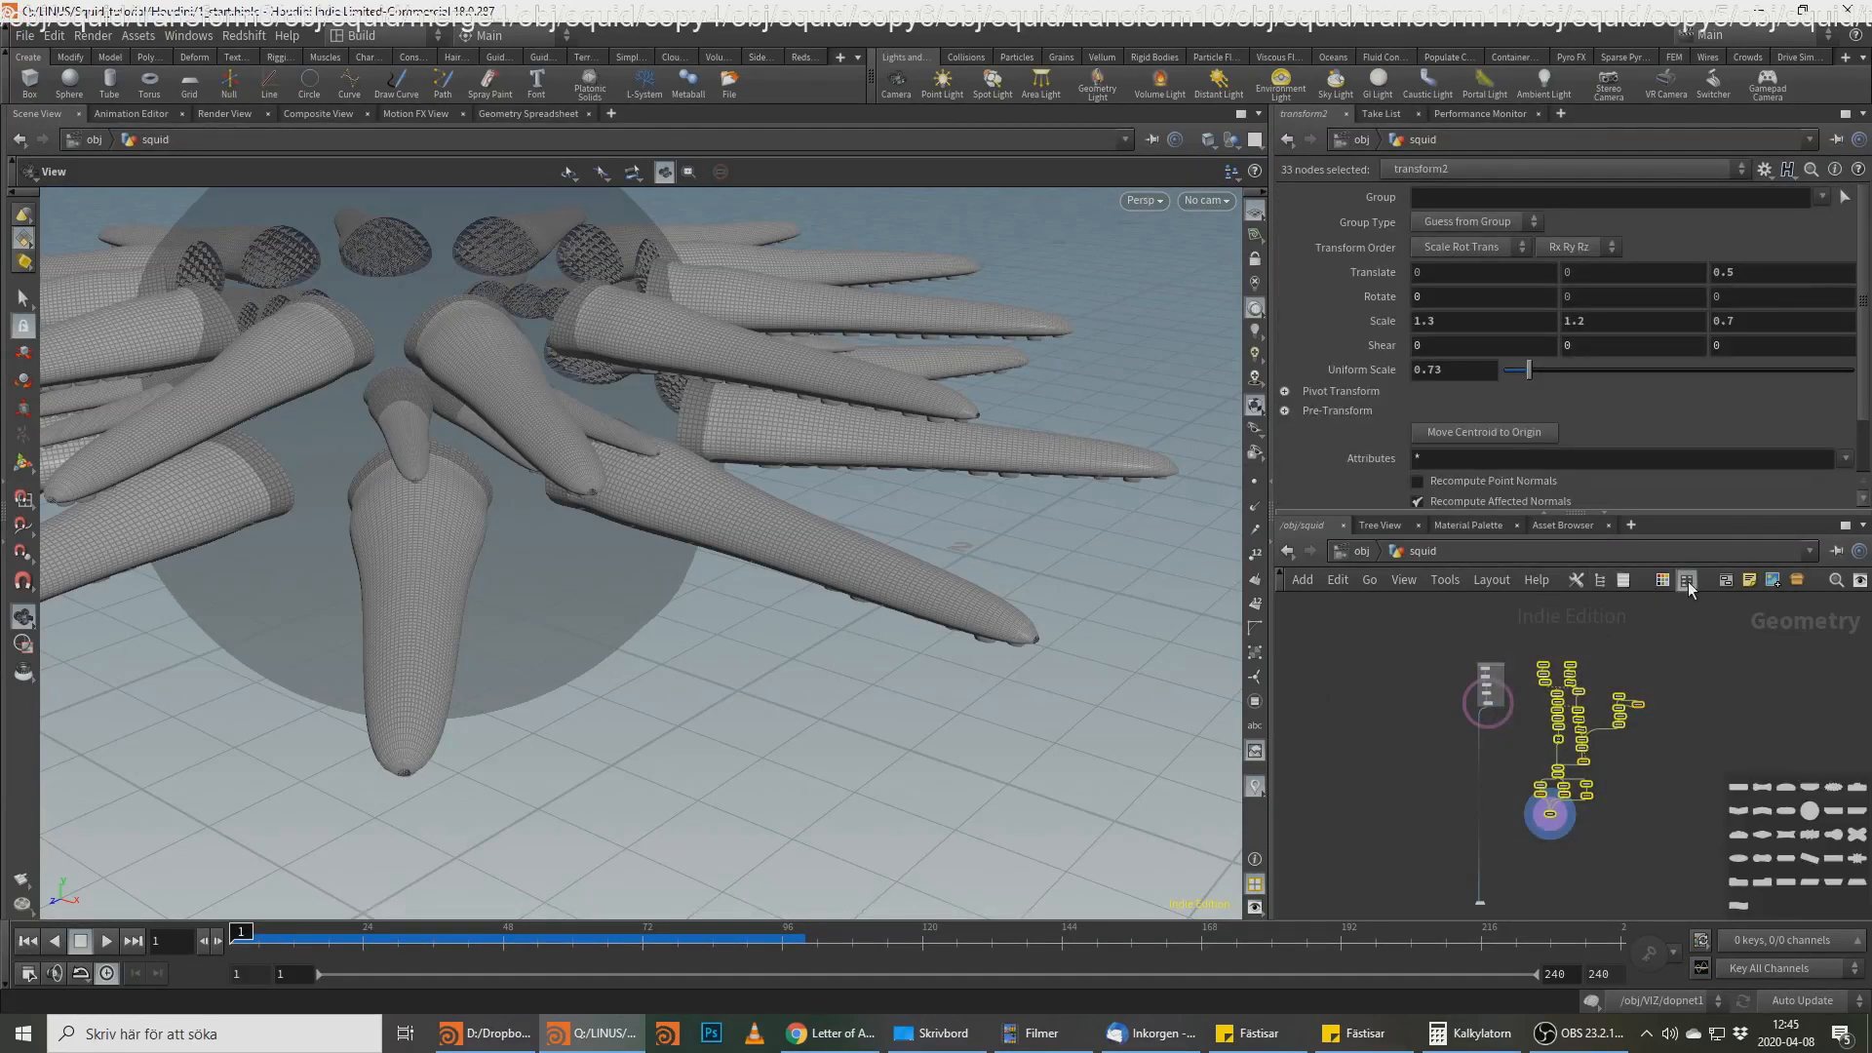
pyautogui.click(1688, 581)
pyautogui.hotkey('shift', 'o')
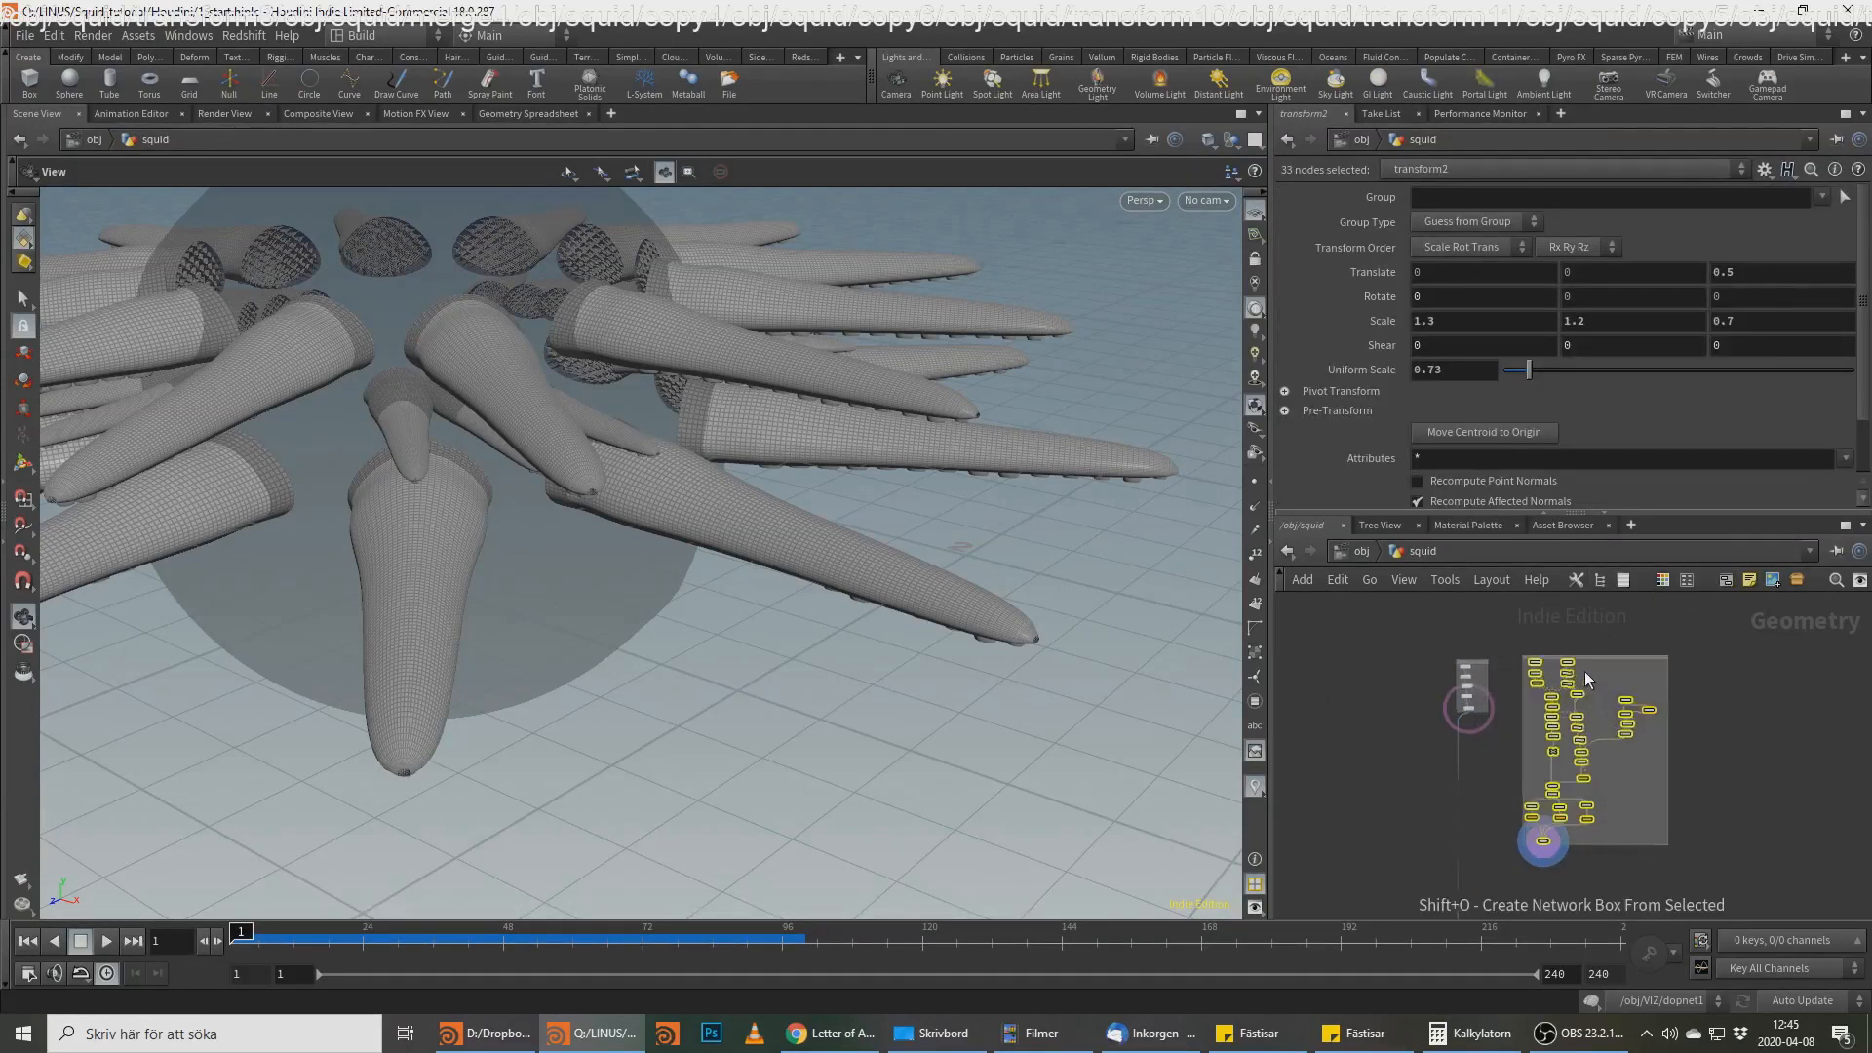
# Step: Title the new network box around the arm nodes "Arm"
pyautogui.scroll(3, 1561, 659)
pyautogui.doubleClick(1519, 658)
pyautogui.write('Arm')
pyautogui.press('Return')
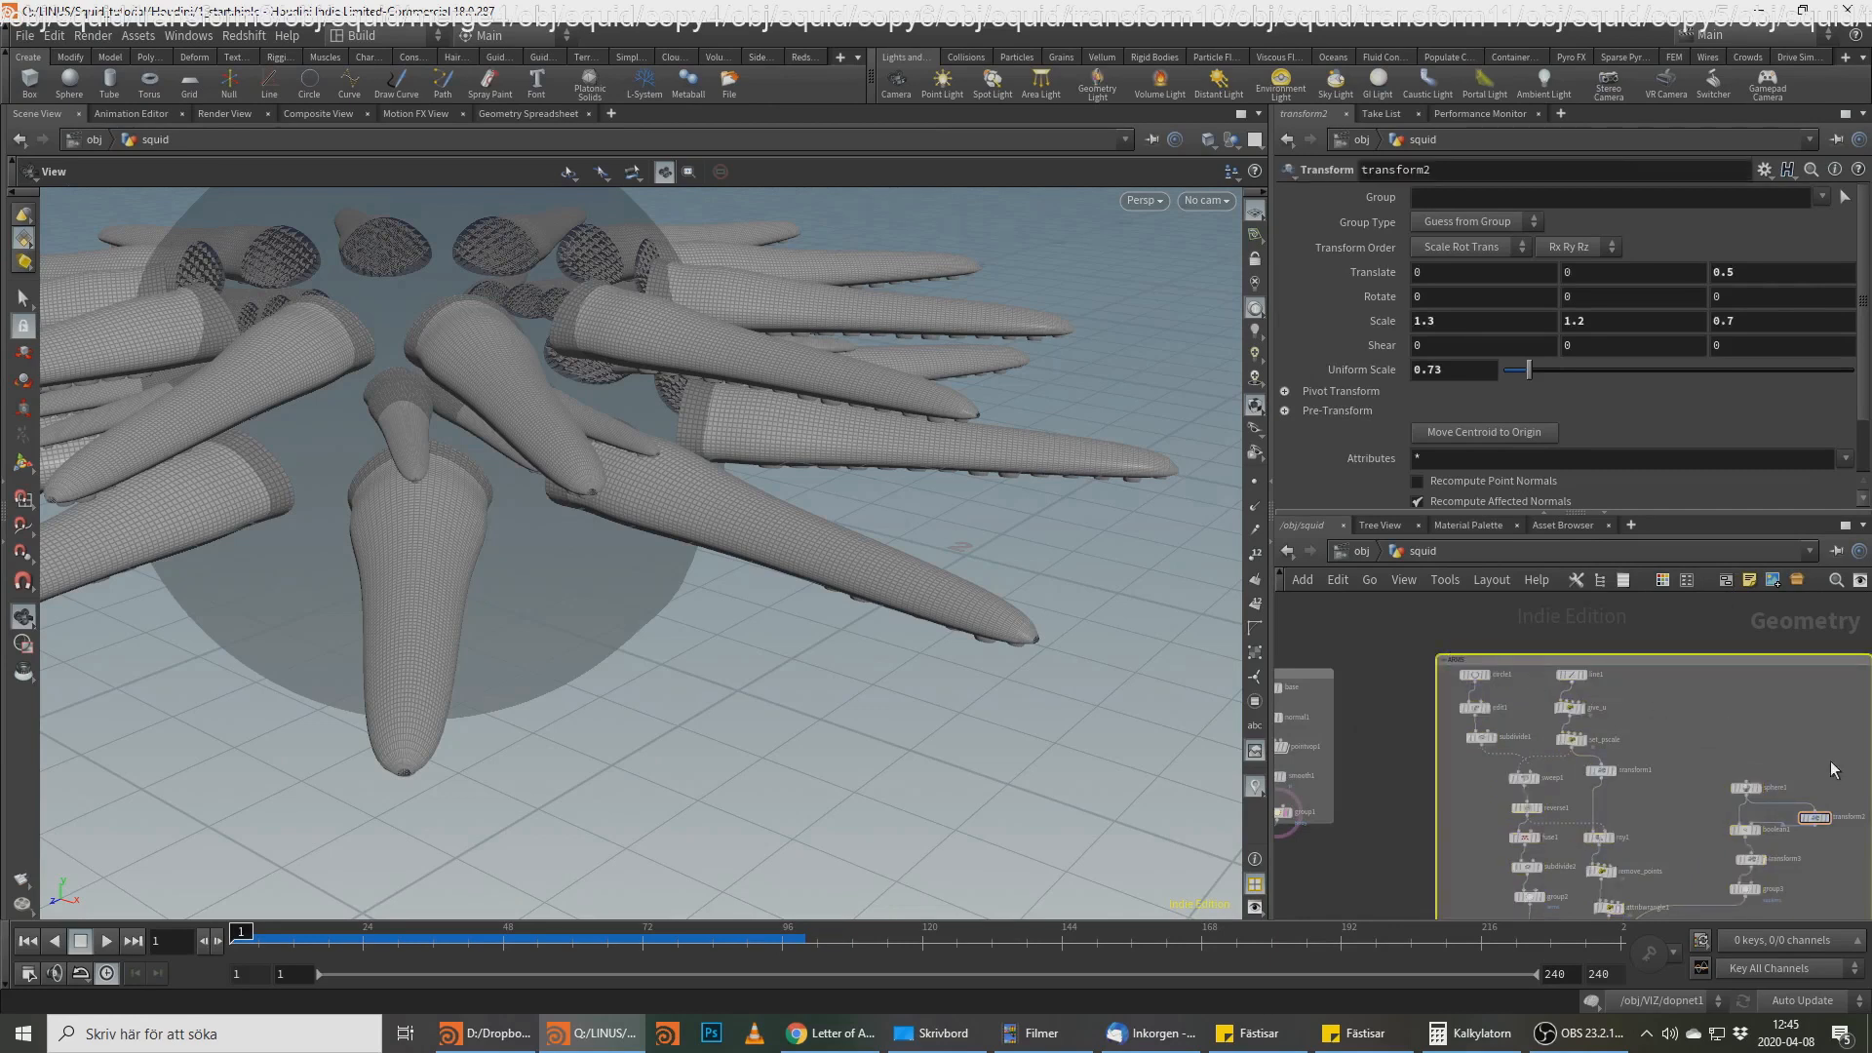
# Step: Enclose the five sucker nodes from the sphere to the group in a network box titled "SUCKER GEO"
pyautogui.moveTo(1830, 763); pyautogui.dragTo(1701, 643, button='middle')
pyautogui.moveTo(1740, 654); pyautogui.dragTo(1581, 850)
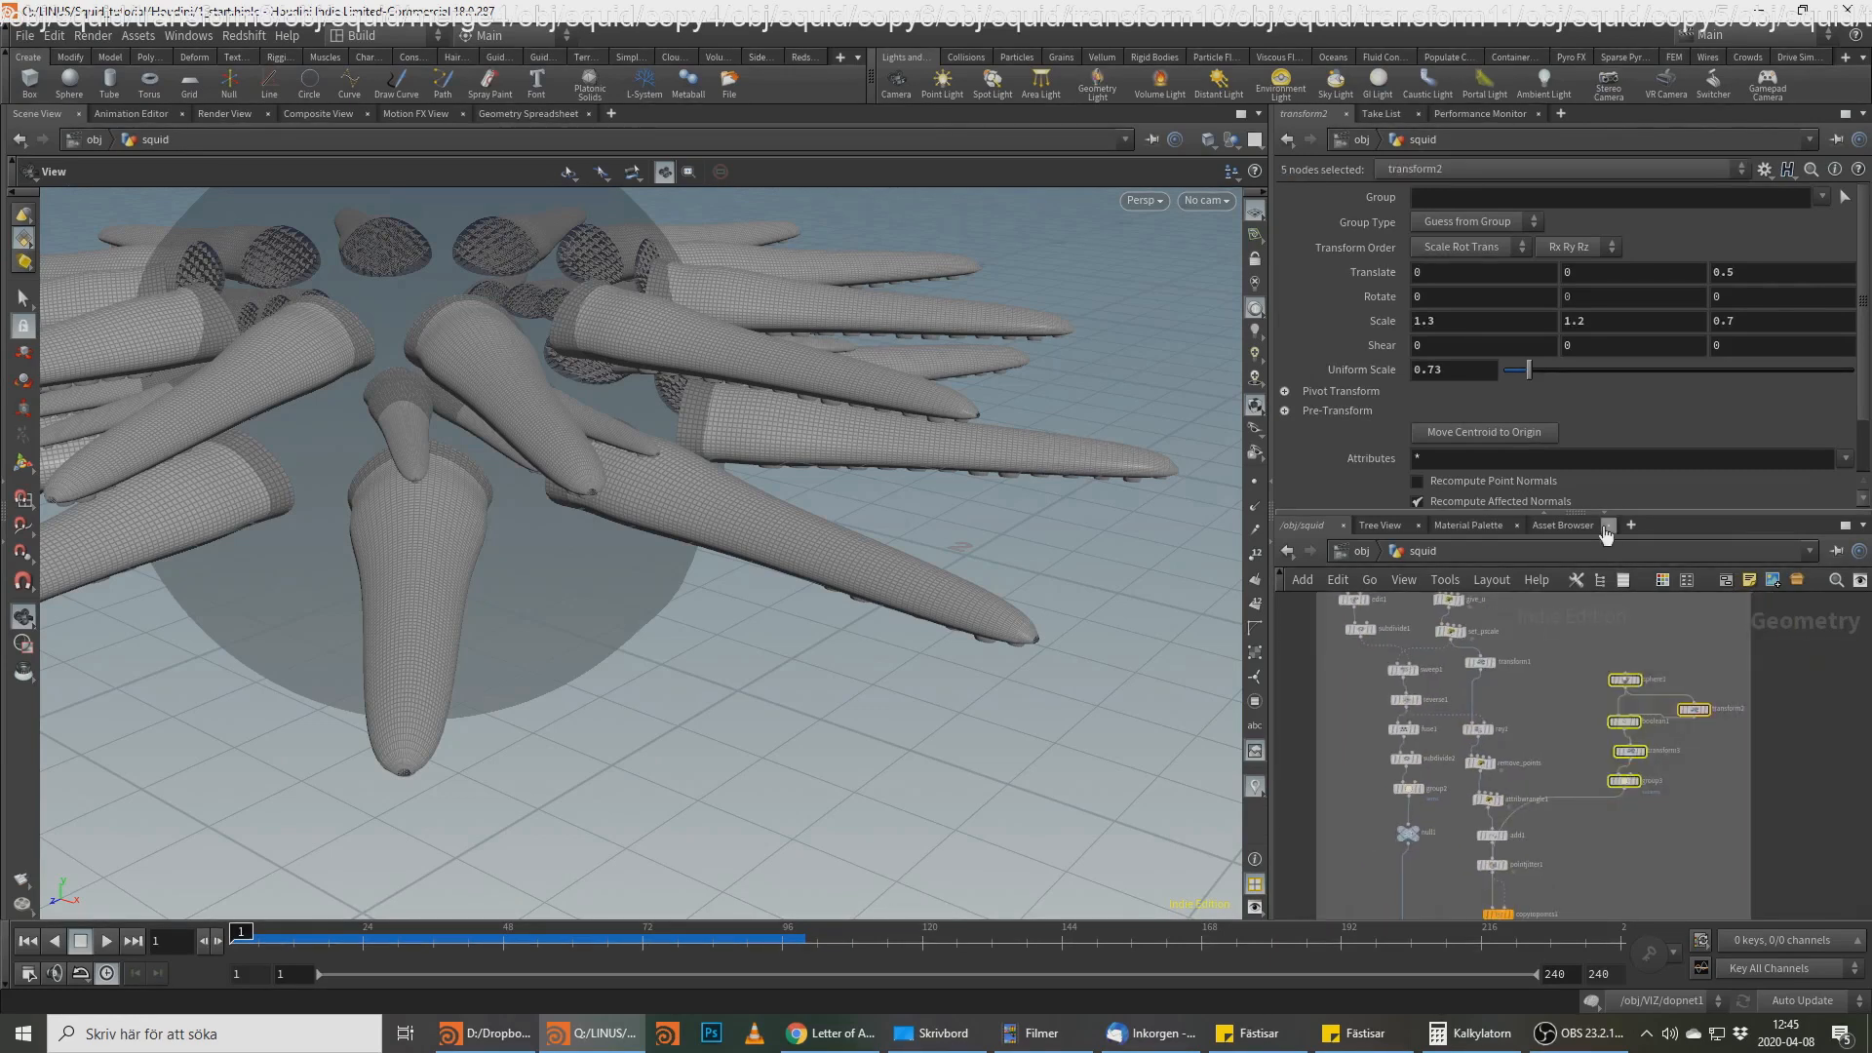
pyautogui.click(1725, 580)
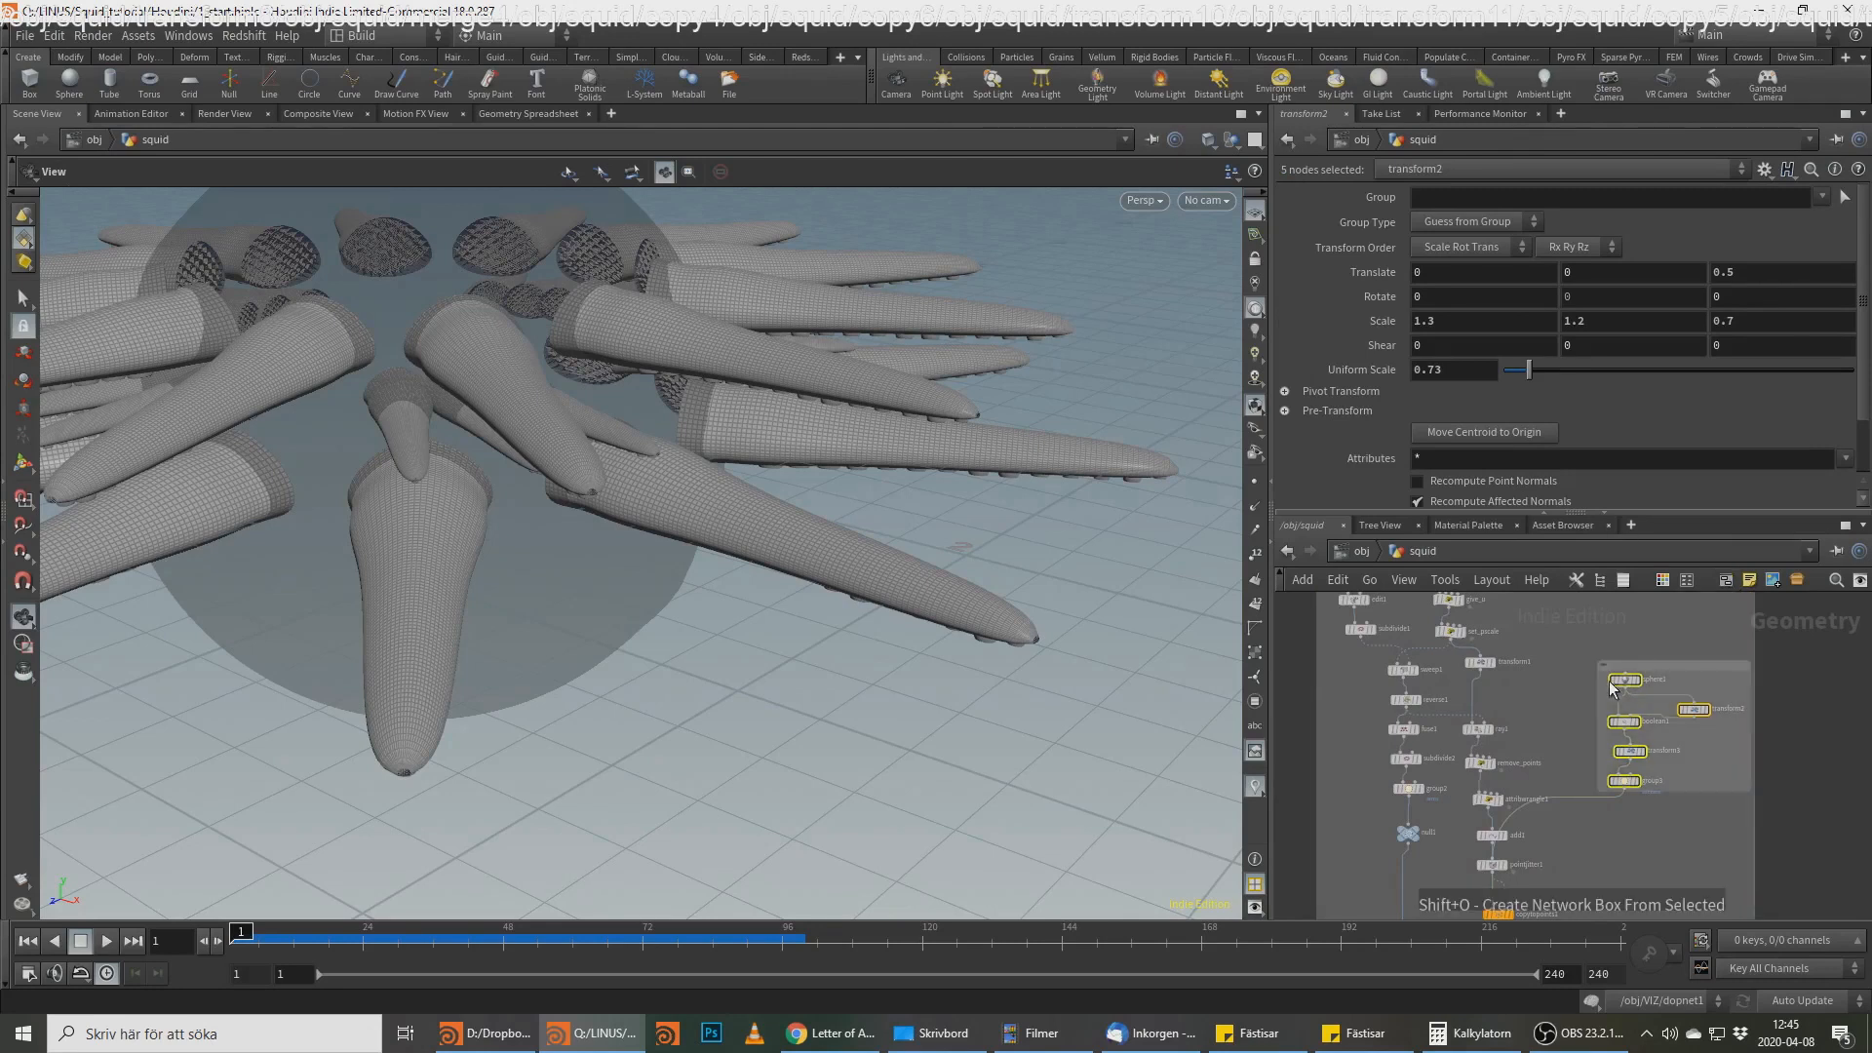
pyautogui.doubleClick(1670, 664)
pyautogui.write('SUCKER GEO')
pyautogui.press('Return')
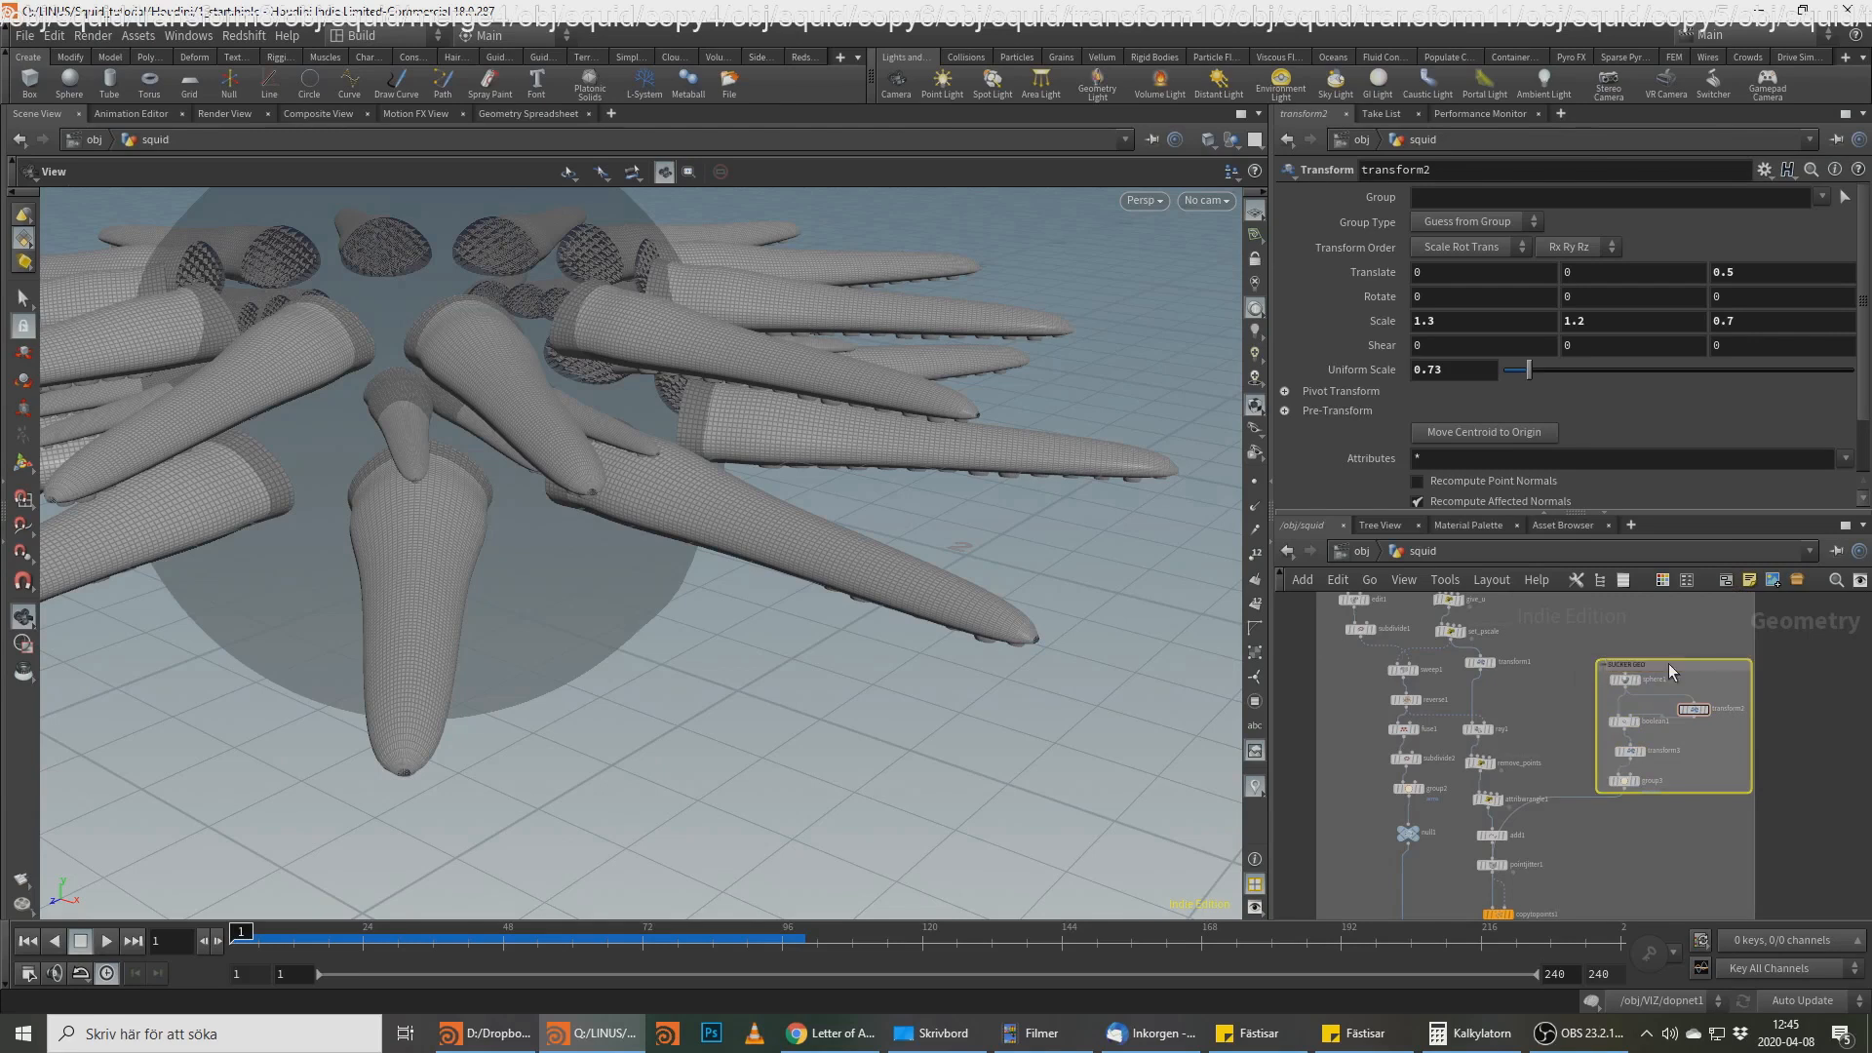
# Step: Color the SUCKER GEO network box light orange and the surrounding arm network box pink
pyautogui.press('c')
pyautogui.click(1792, 804)
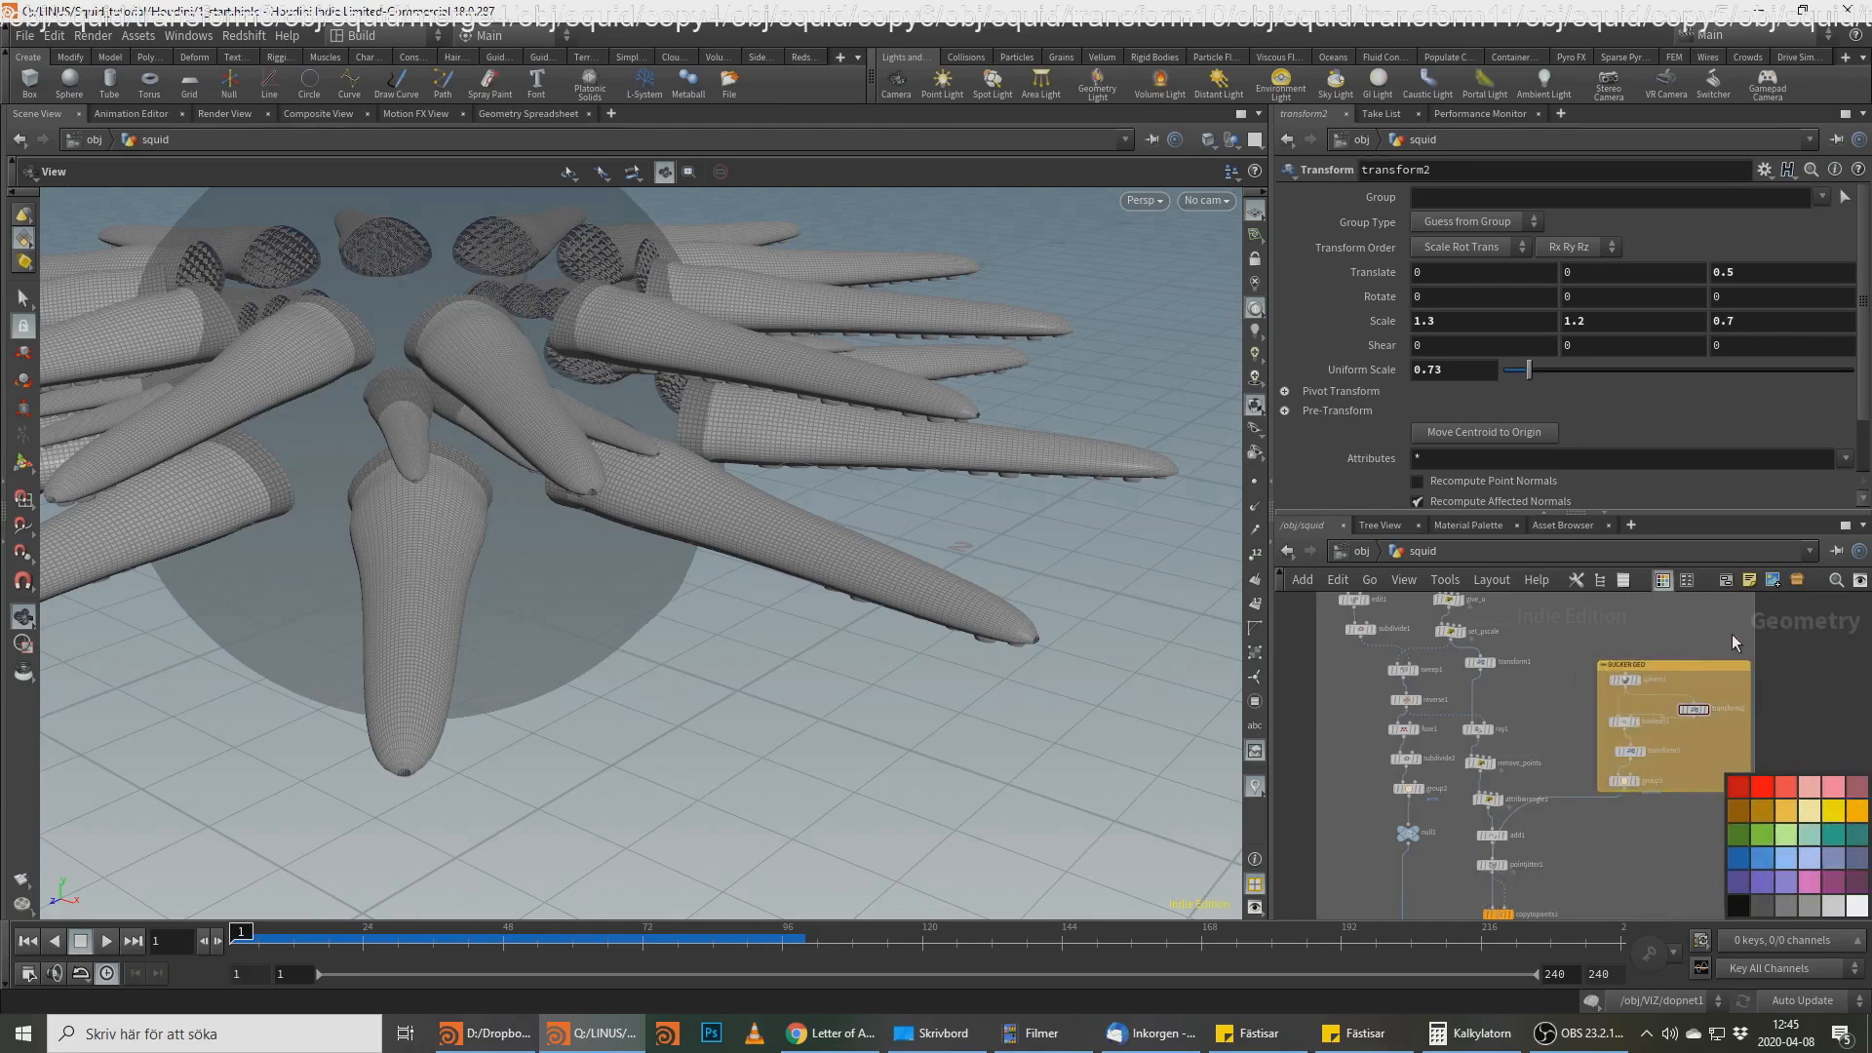
pyautogui.moveTo(1732, 643); pyautogui.dragTo(1685, 857, button='middle')
pyautogui.click(1613, 767)
pyautogui.click(1826, 791)
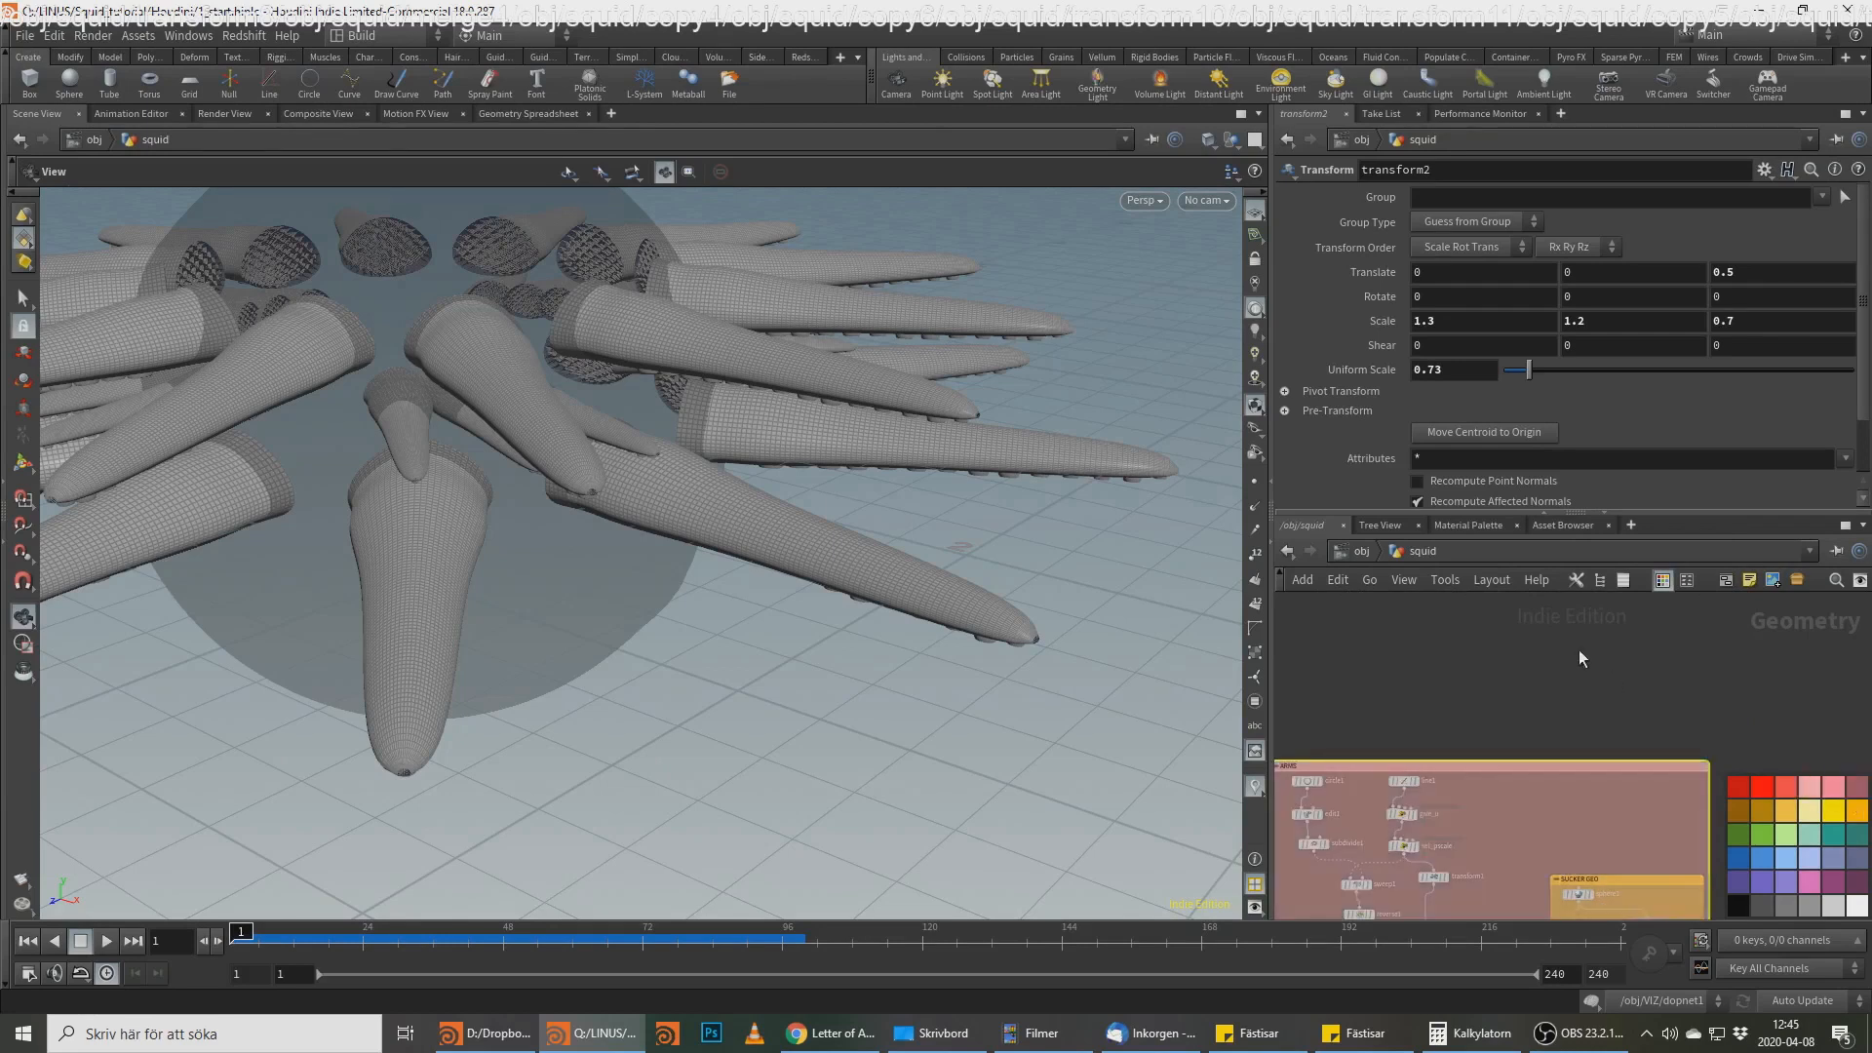
# Step: Color the separate small network box beside the arm box light teal, and close the color palette
pyautogui.scroll(-3, 1580, 659)
pyautogui.moveTo(1369, 711); pyautogui.dragTo(1546, 669, button='middle')
pyautogui.scroll(2, 1527, 697)
pyautogui.click(1497, 670)
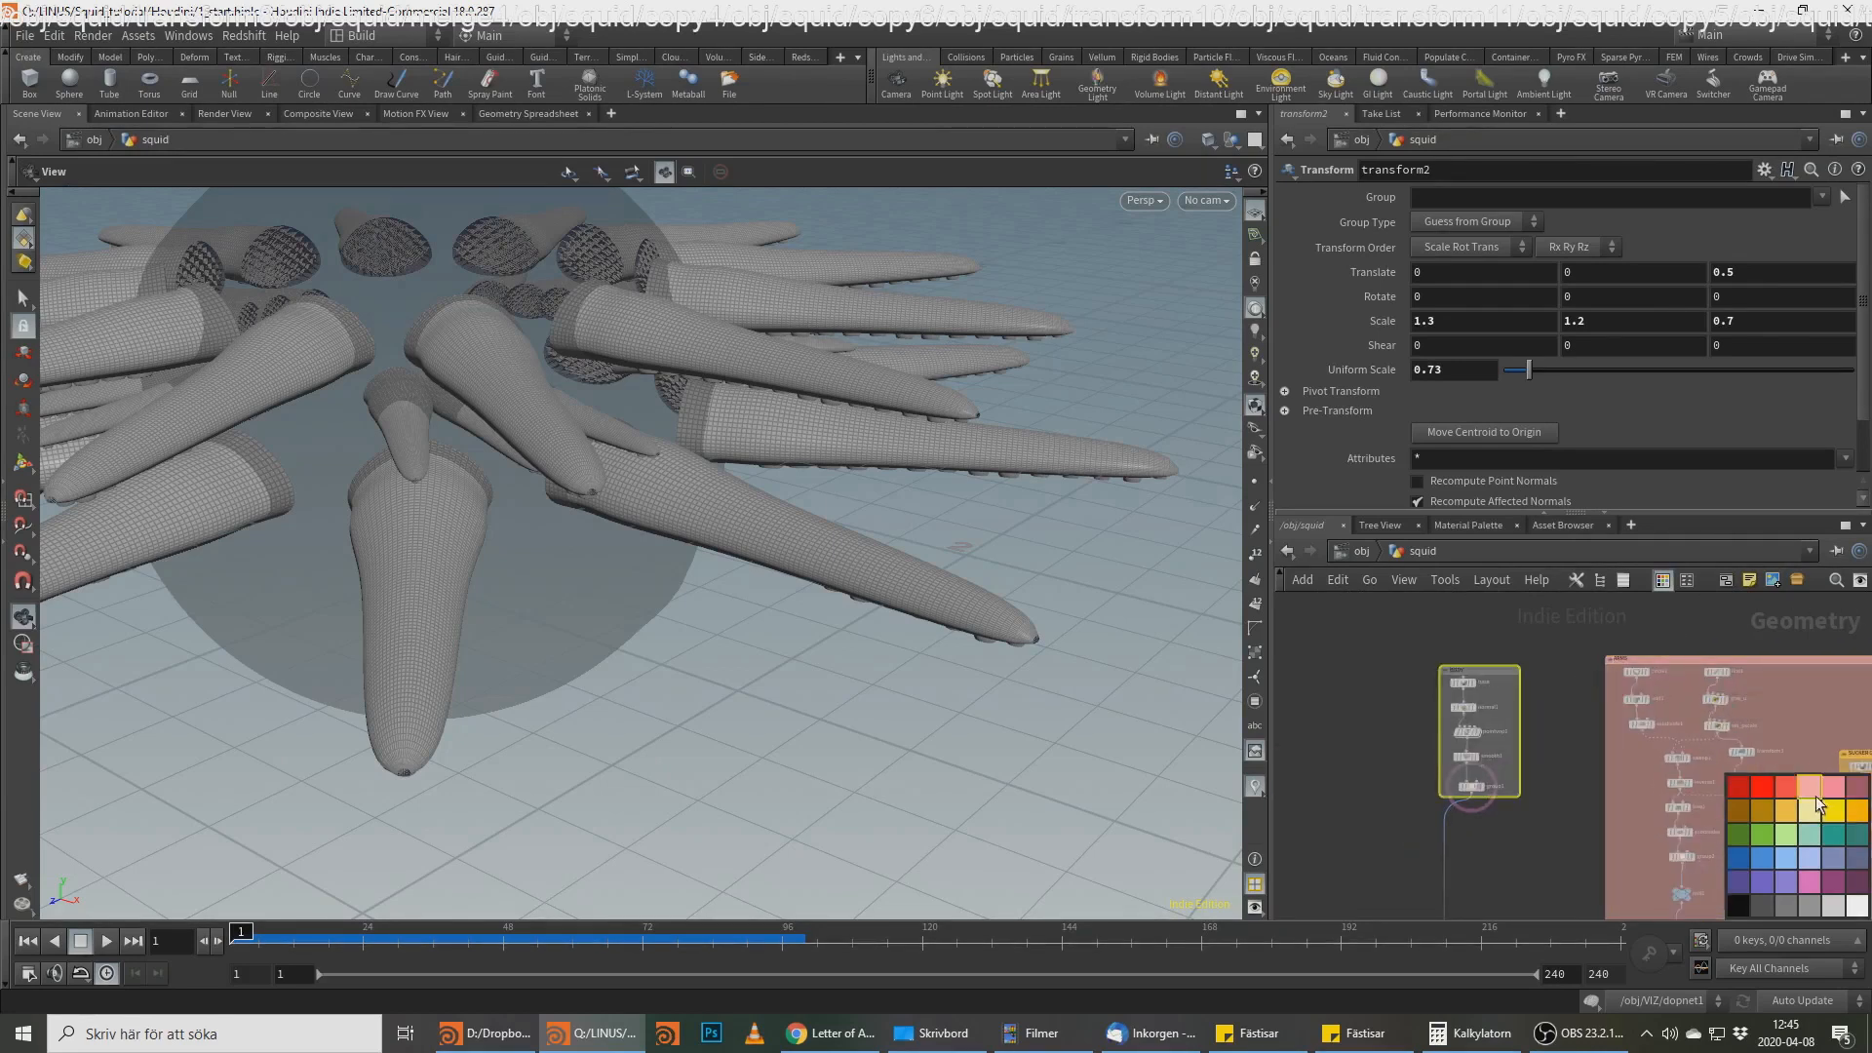
pyautogui.click(1816, 840)
pyautogui.click(1545, 704)
pyautogui.moveTo(1561, 743); pyautogui.dragTo(1424, 560, button='middle')
pyautogui.press('c')
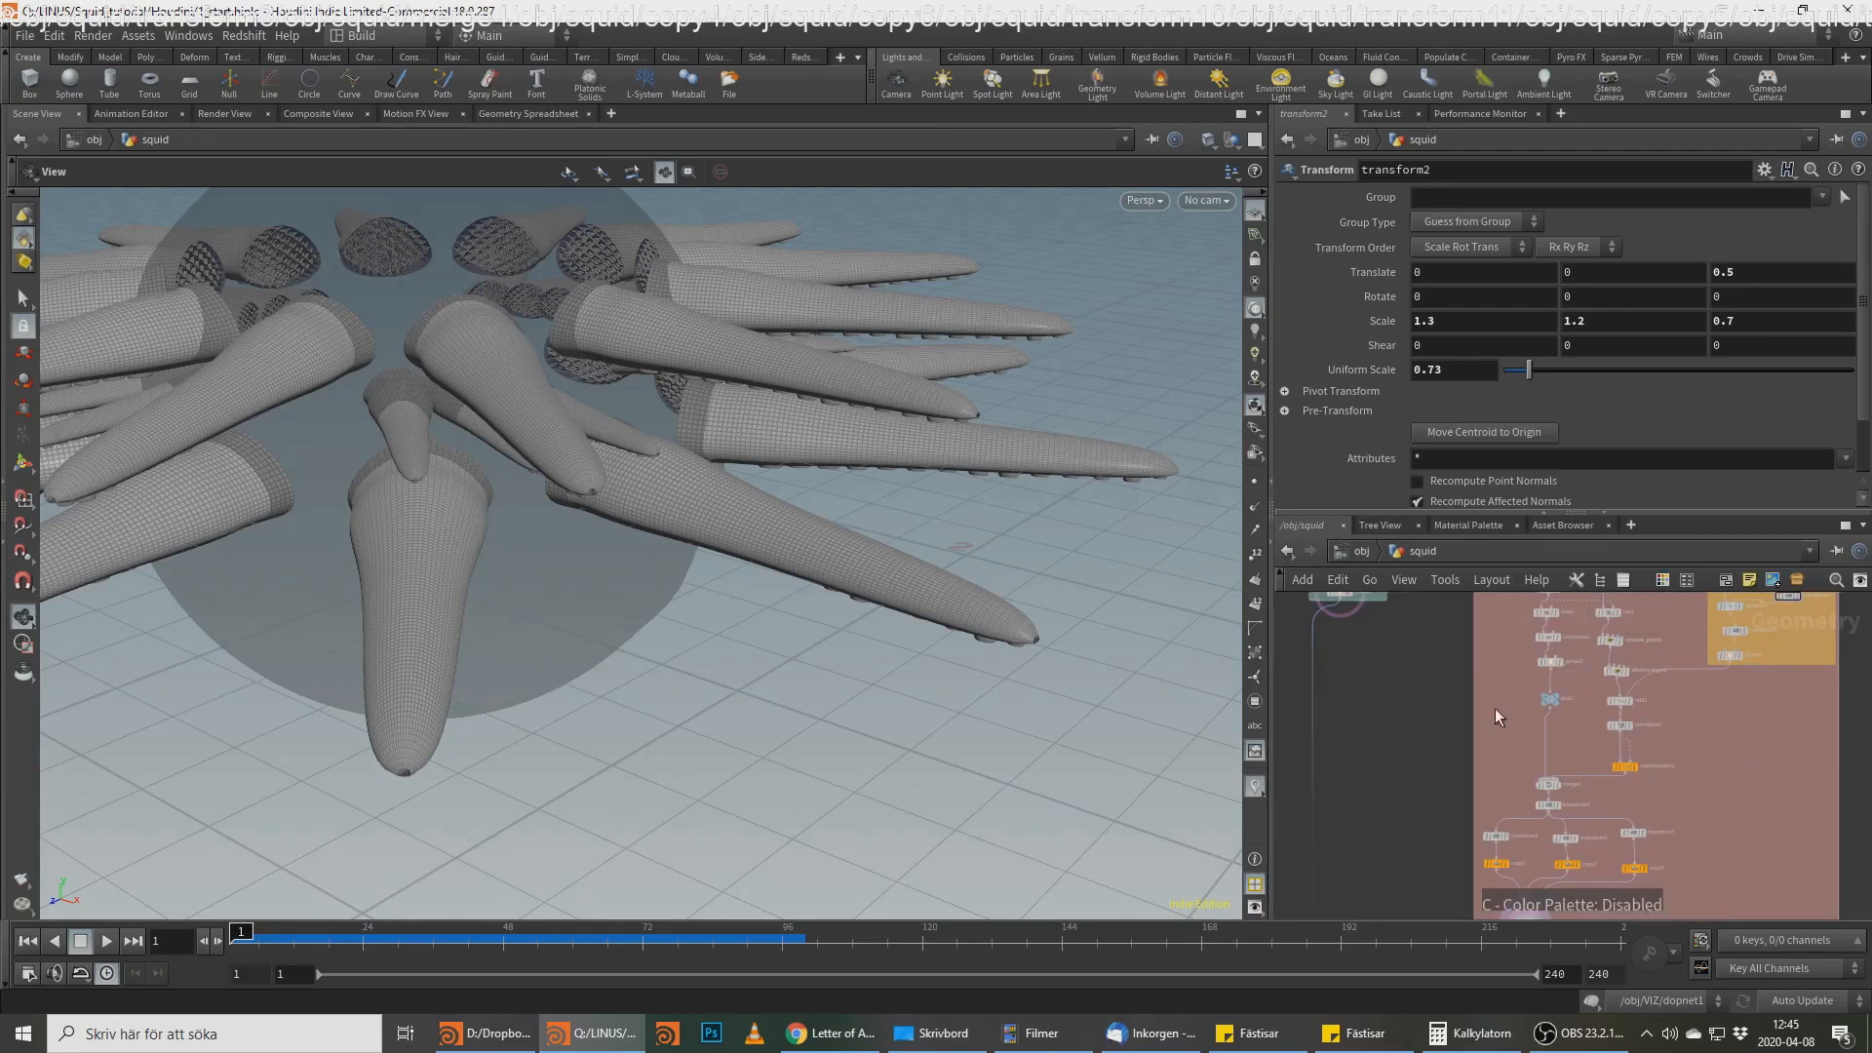
# Step: Set the Distance VDB name of the vdbfrompolygons1 node to "density"
pyautogui.scroll(-3, 1489, 718)
pyautogui.moveTo(1459, 764); pyautogui.dragTo(1467, 634, button='middle')
pyautogui.hotkey('alt', 'Tab')
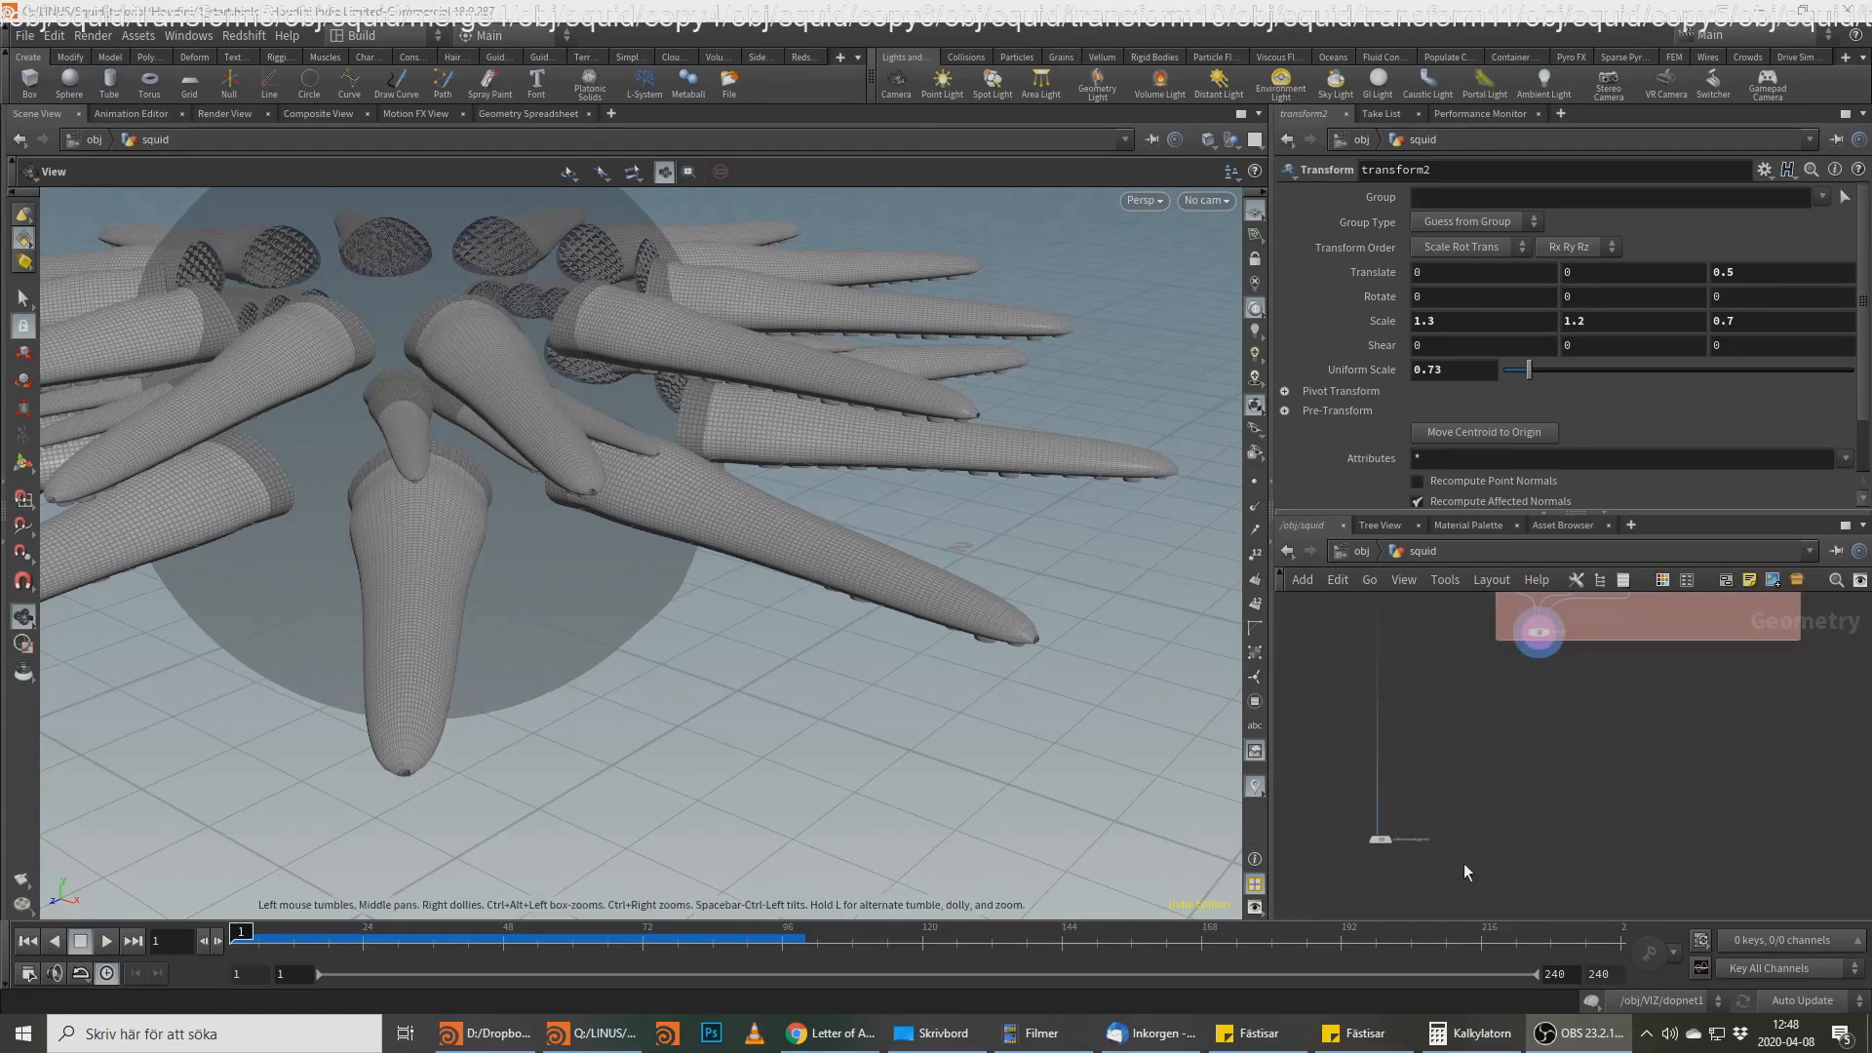
pyautogui.moveTo(1464, 863); pyautogui.dragTo(1533, 800, button='middle')
pyautogui.scroll(3, 1564, 727)
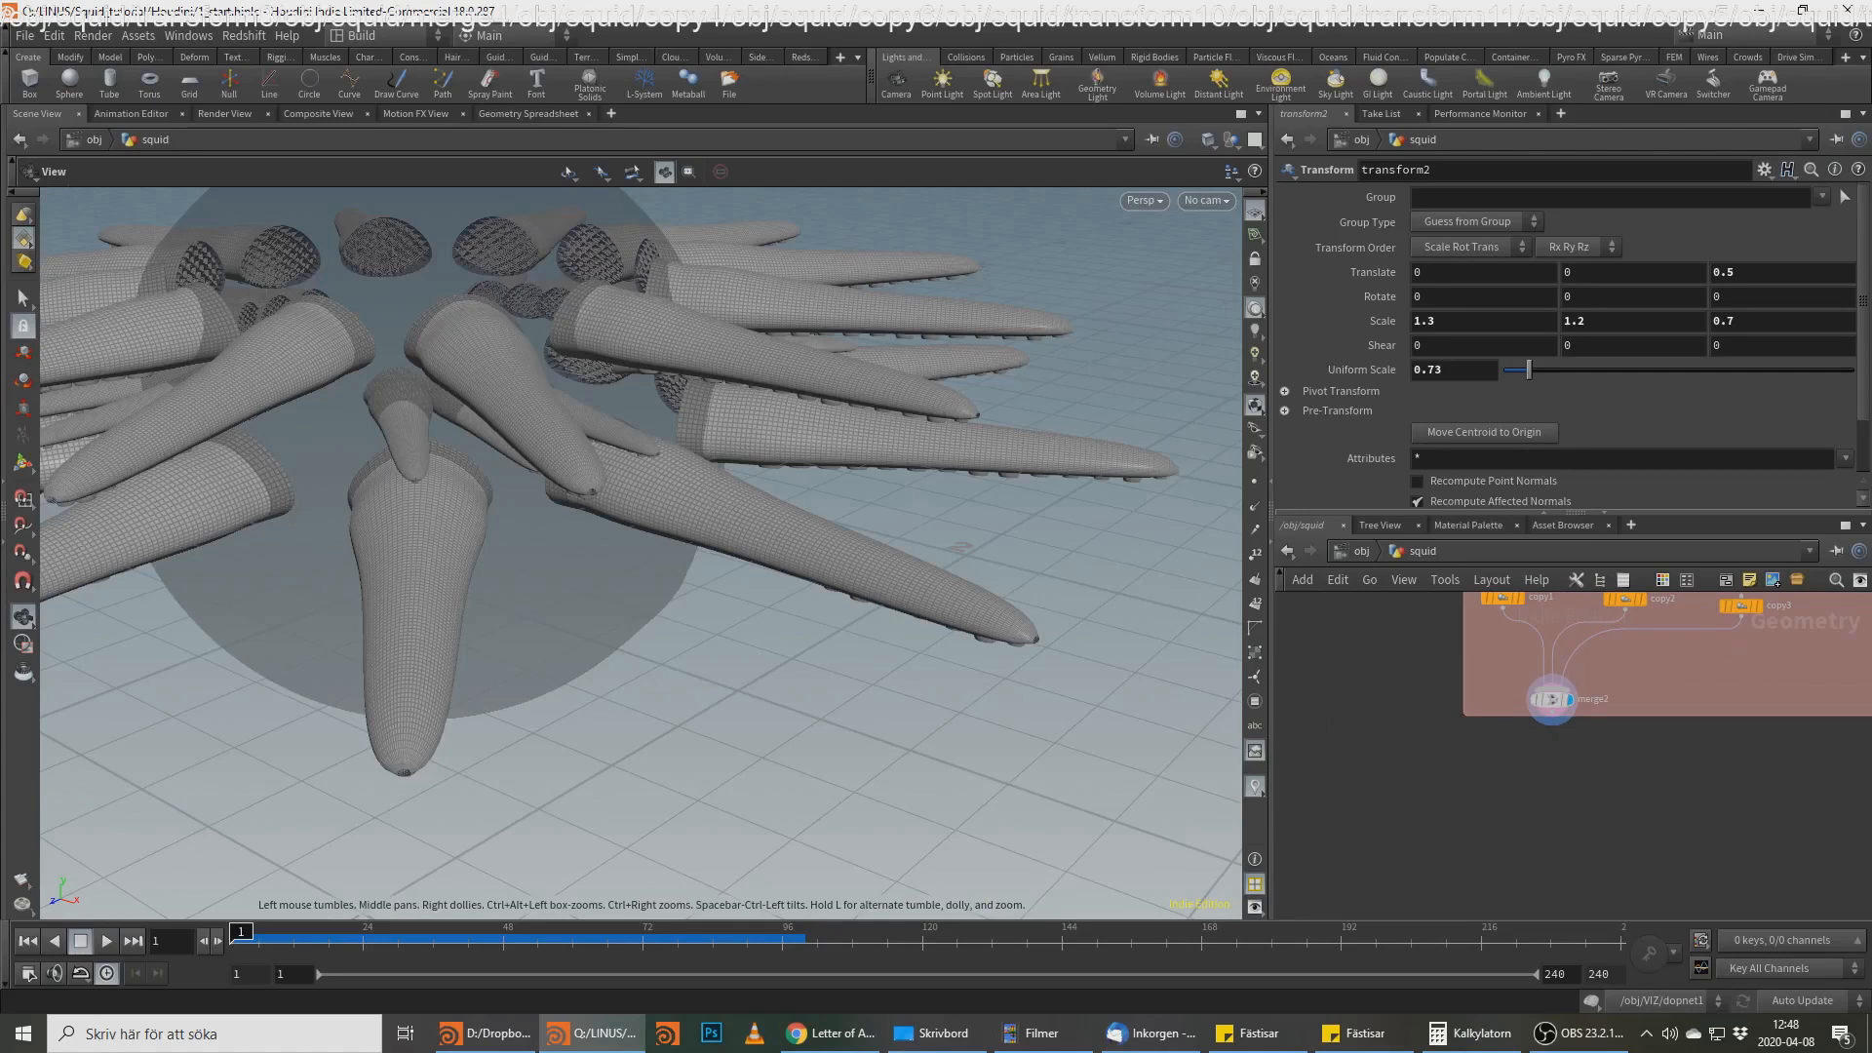
pyautogui.moveTo(1391, 771); pyautogui.dragTo(1375, 624, button='middle')
pyautogui.moveTo(1613, 780); pyautogui.dragTo(1662, 765, button='middle')
pyautogui.click(1653, 784)
pyautogui.click(1443, 246)
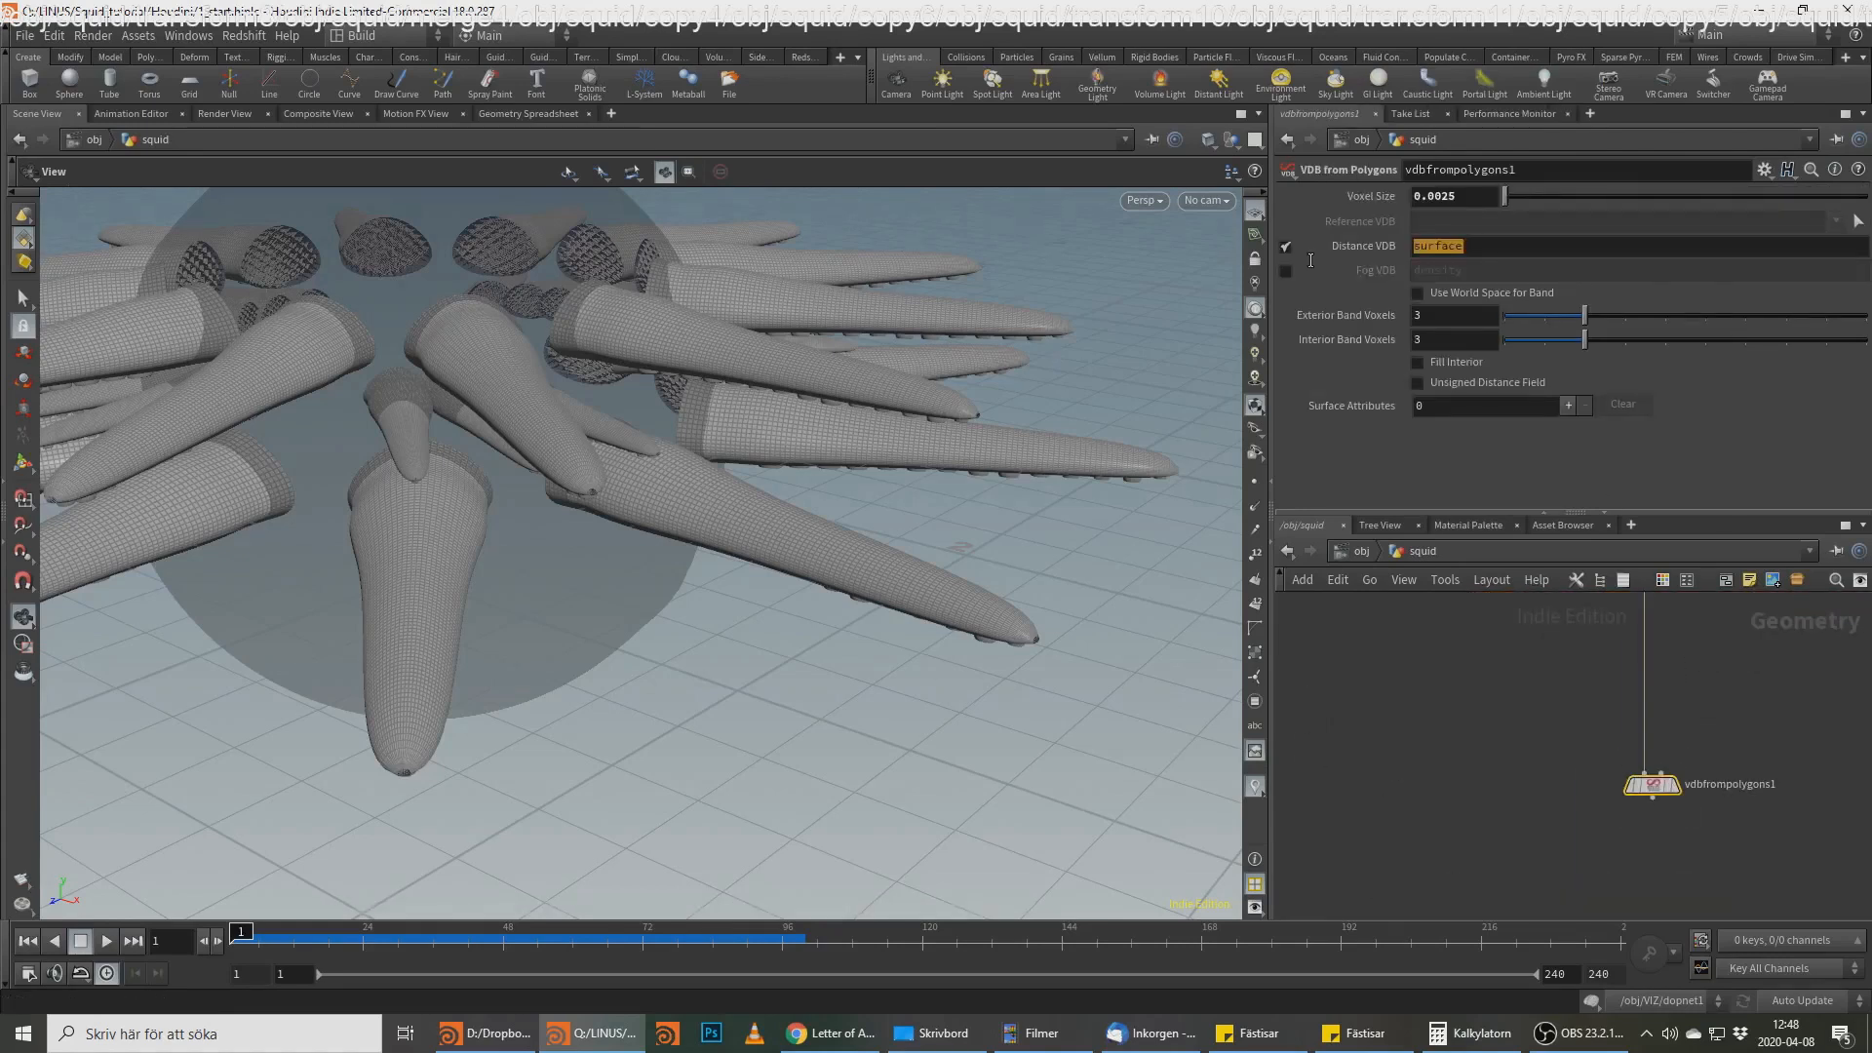
pyautogui.write('density')
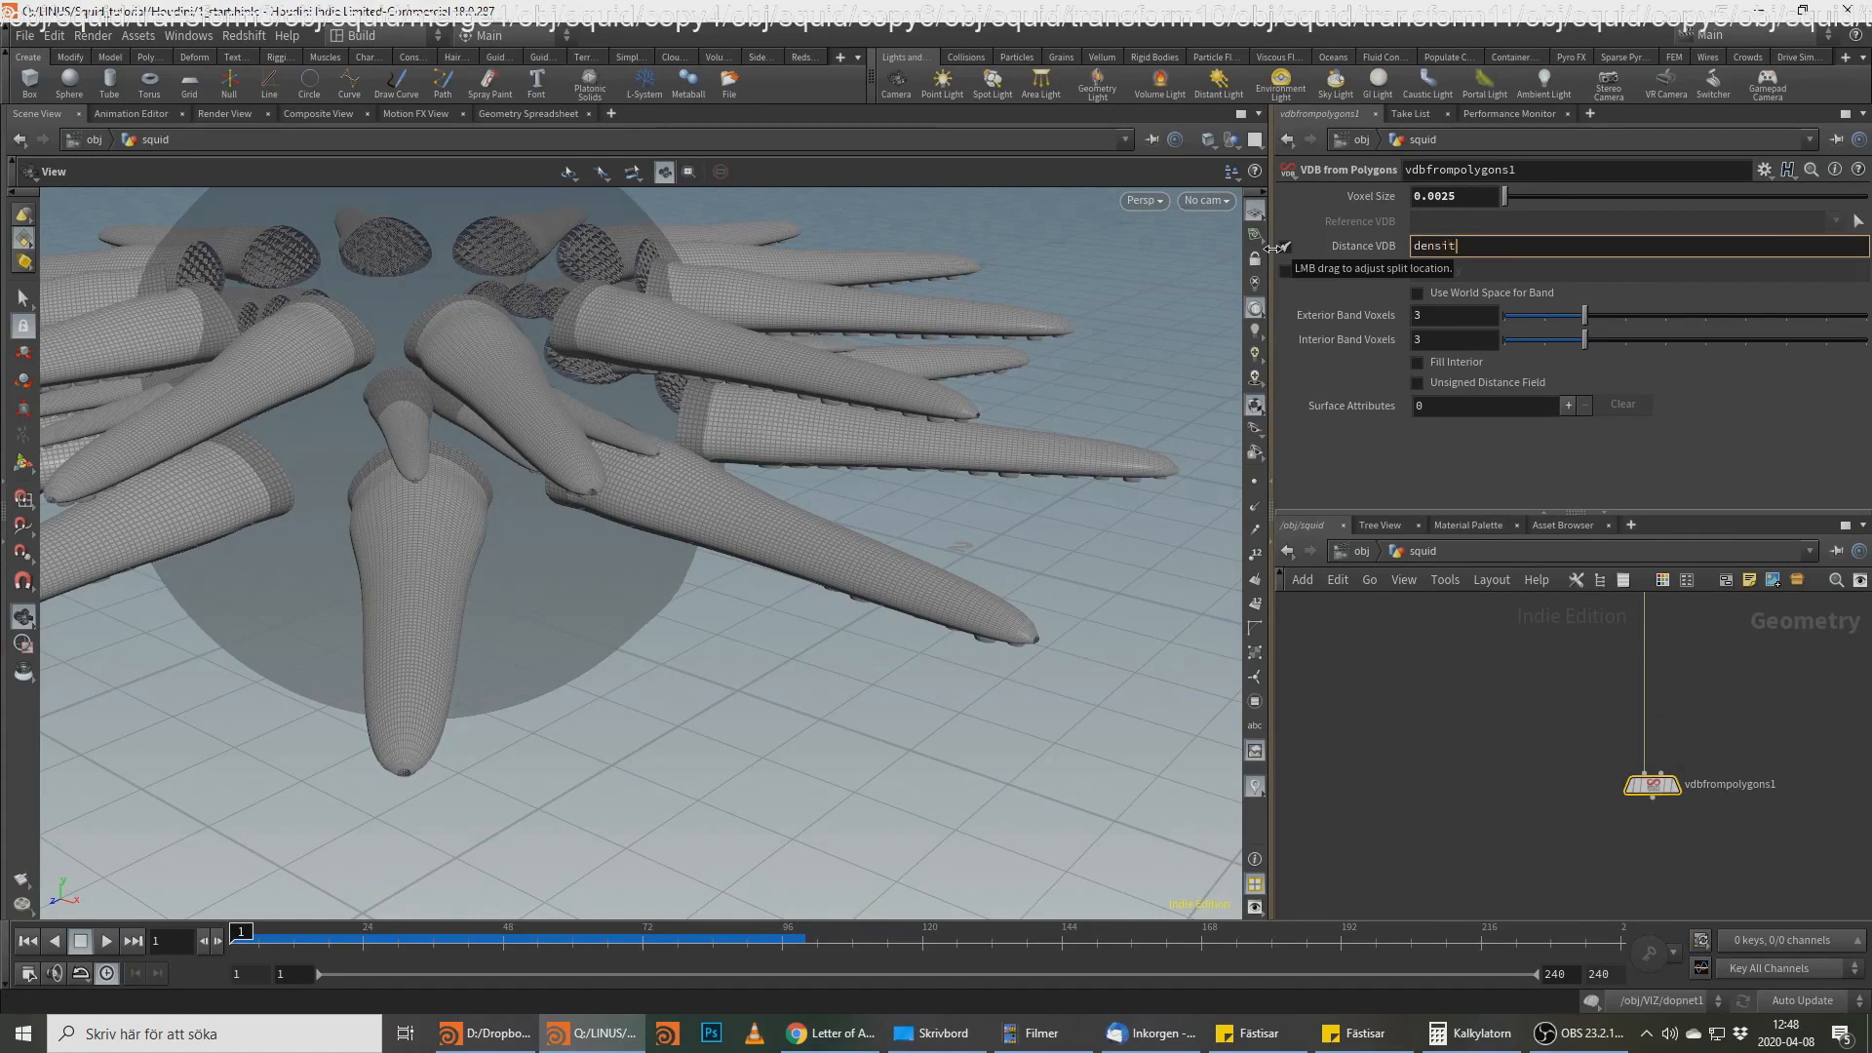
pyautogui.press('Return')
# Step: Add a VDB from Polygons node fed by the merge2 node at the end of the arm network box
pyautogui.moveTo(1735, 706); pyautogui.dragTo(1650, 775, button='middle')
pyautogui.scroll(-2, 1723, 679)
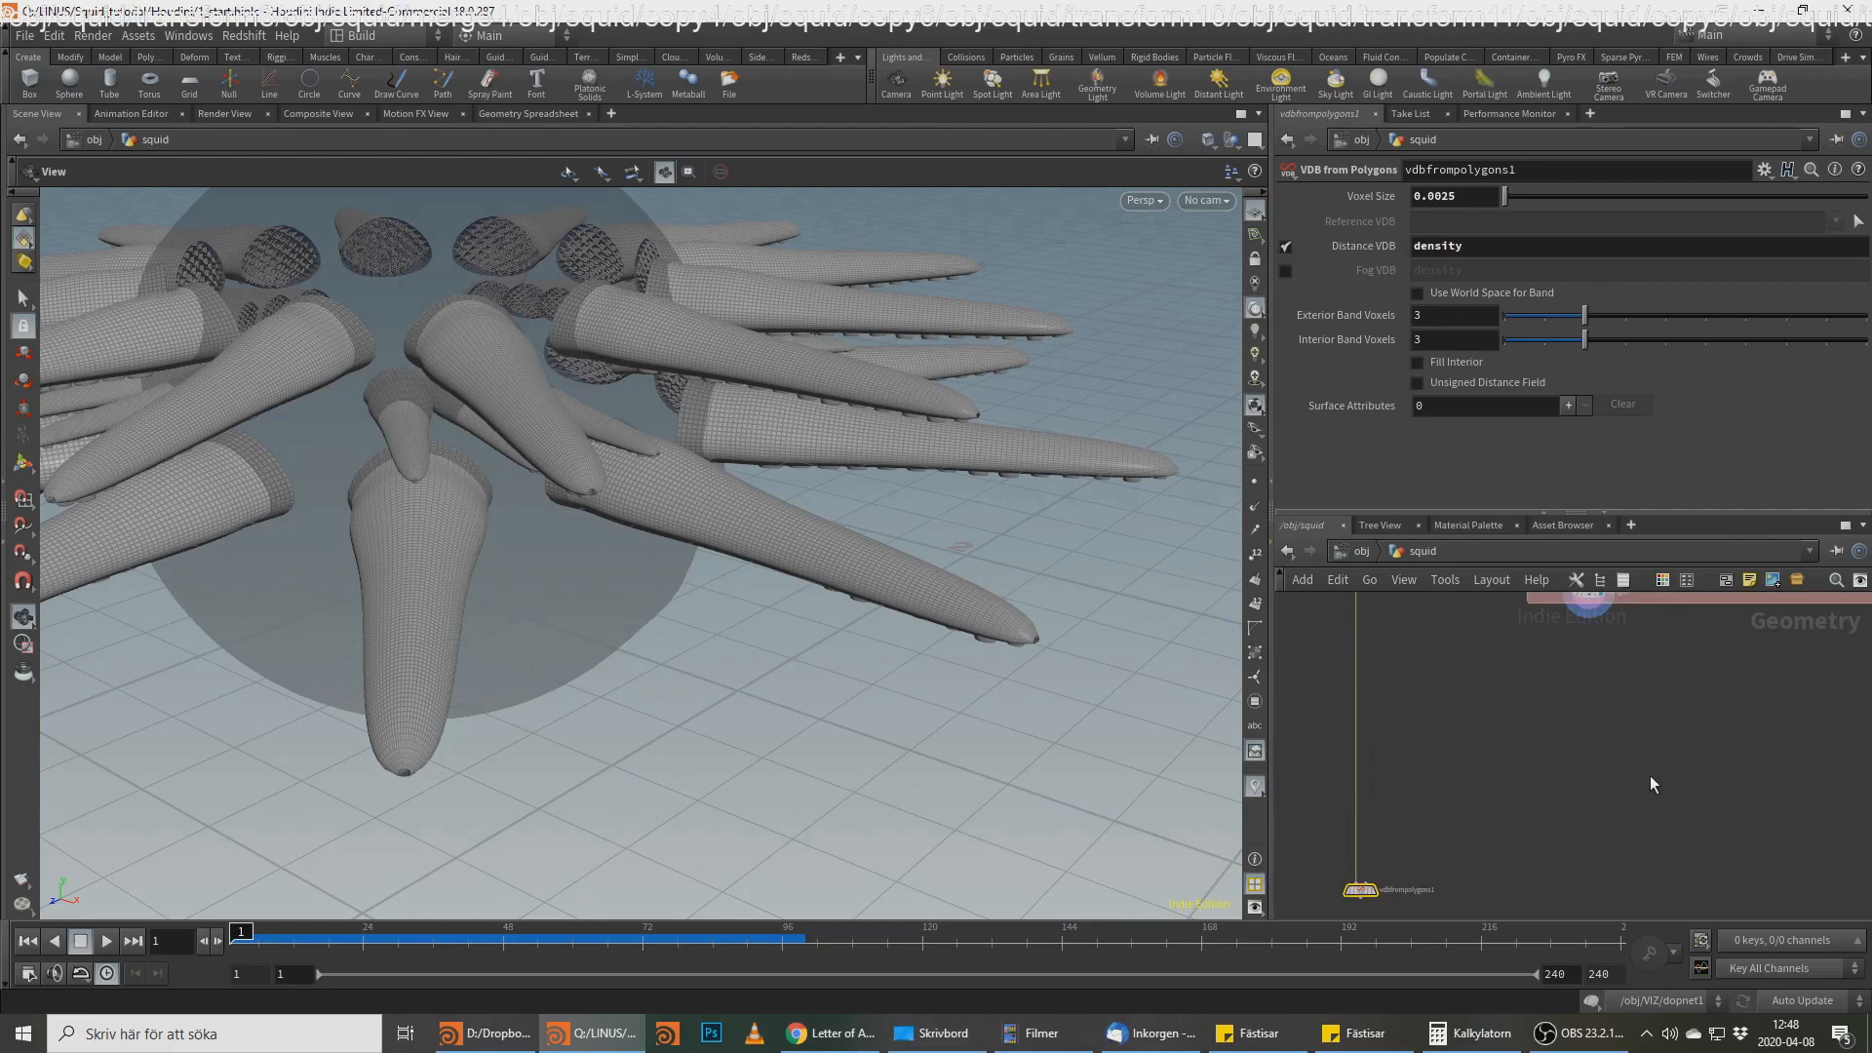
pyautogui.scroll(-1, 1653, 749)
pyautogui.scroll(2, 1568, 663)
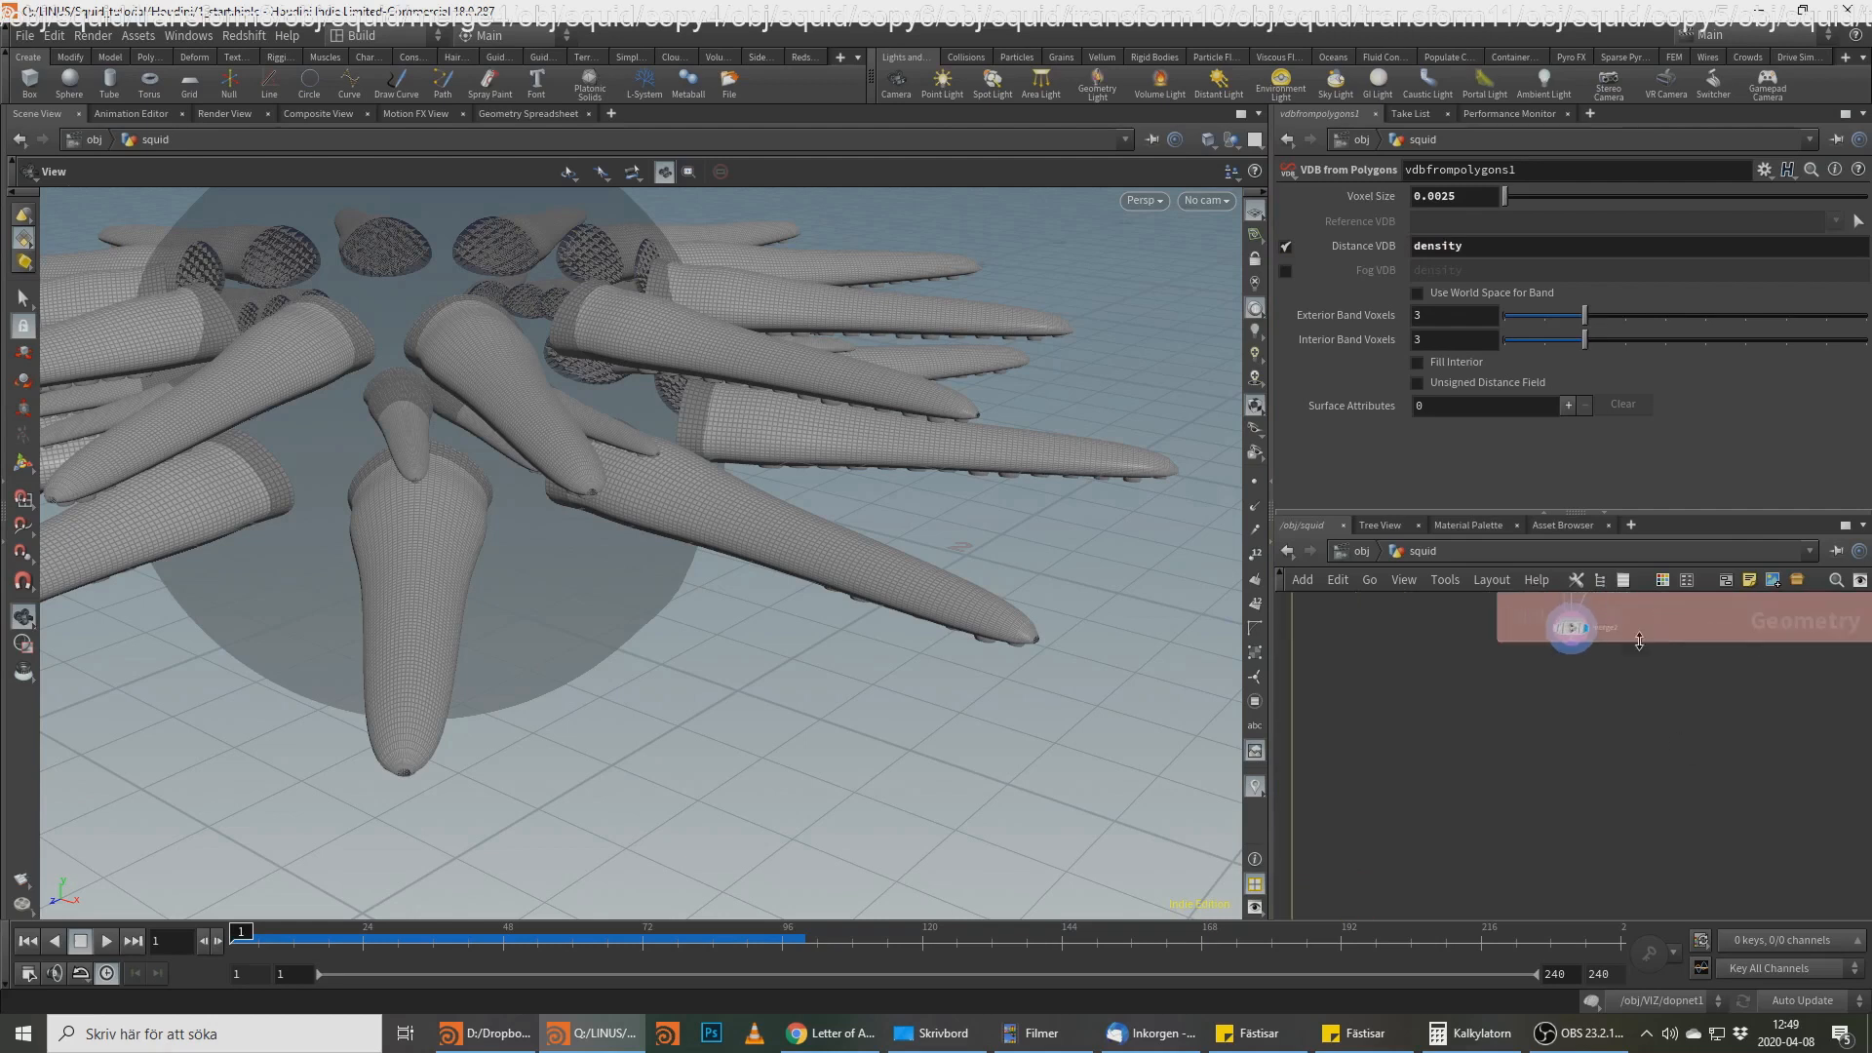
pyautogui.click(1557, 641)
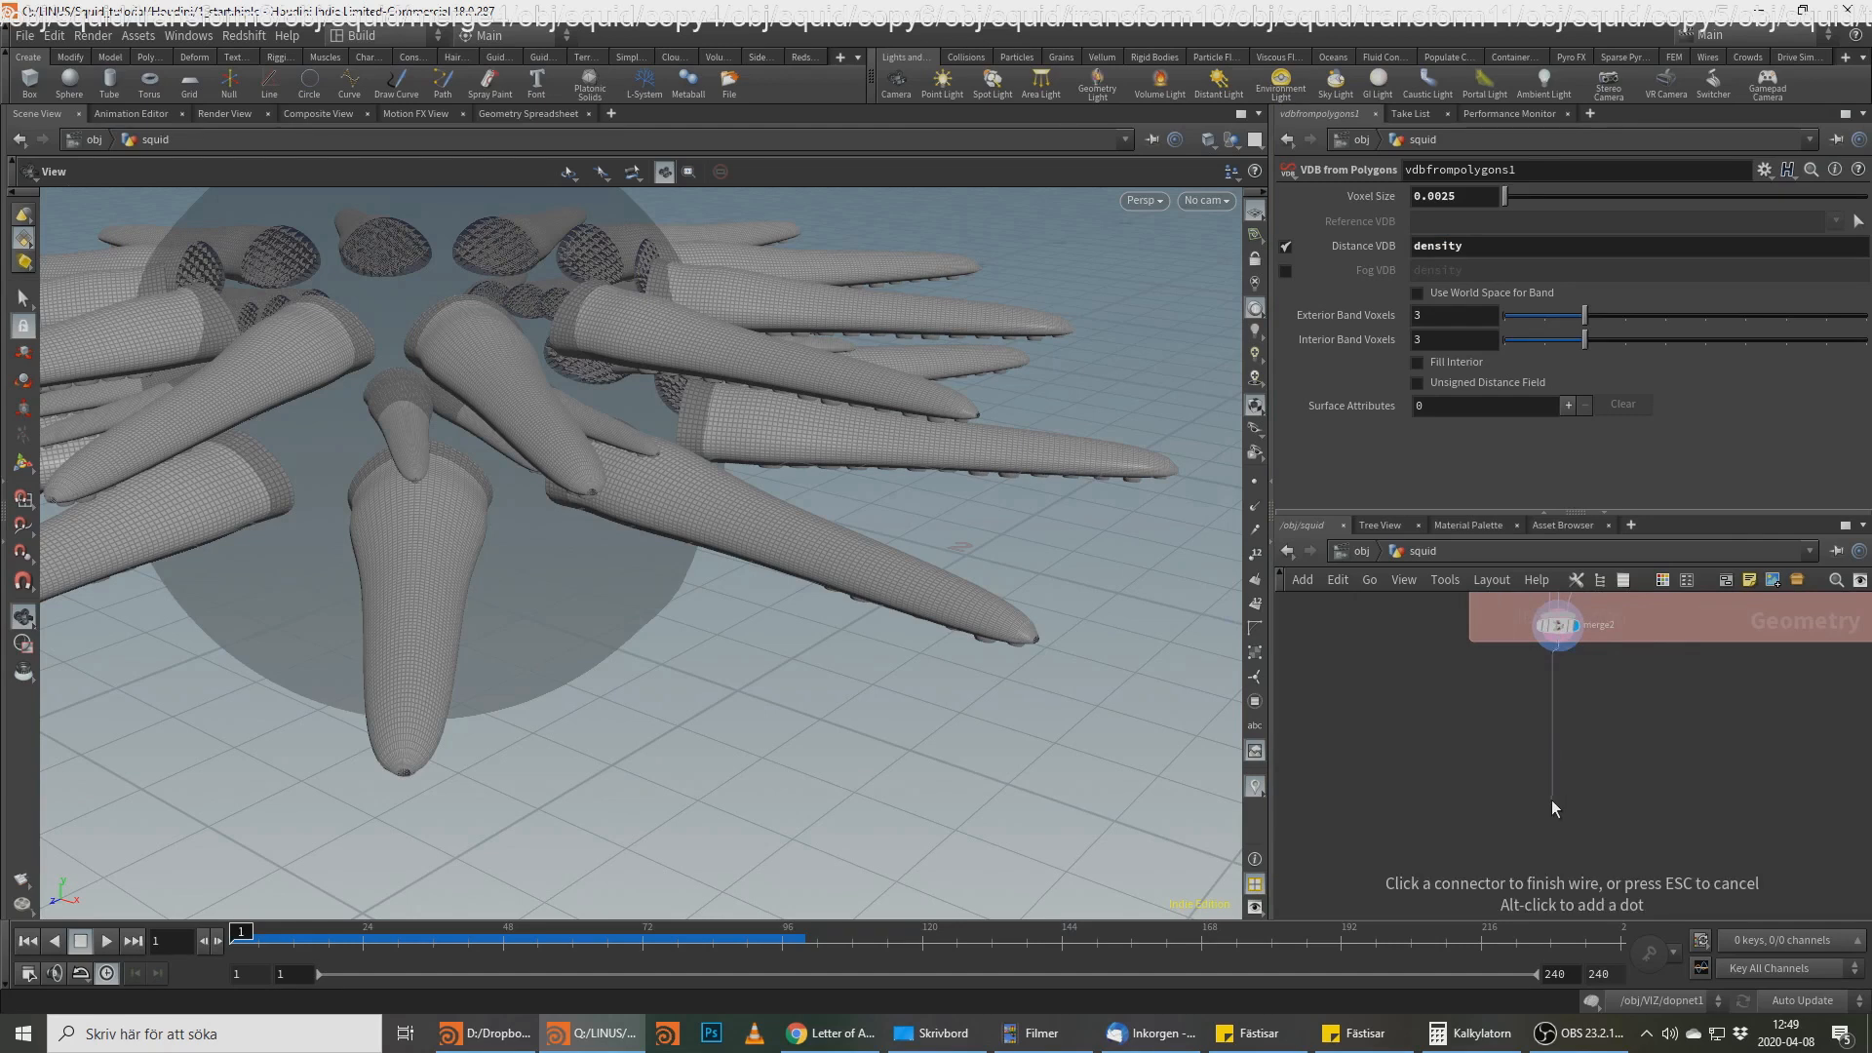
pyautogui.press('Tab')
pyautogui.moveTo(1553, 833)
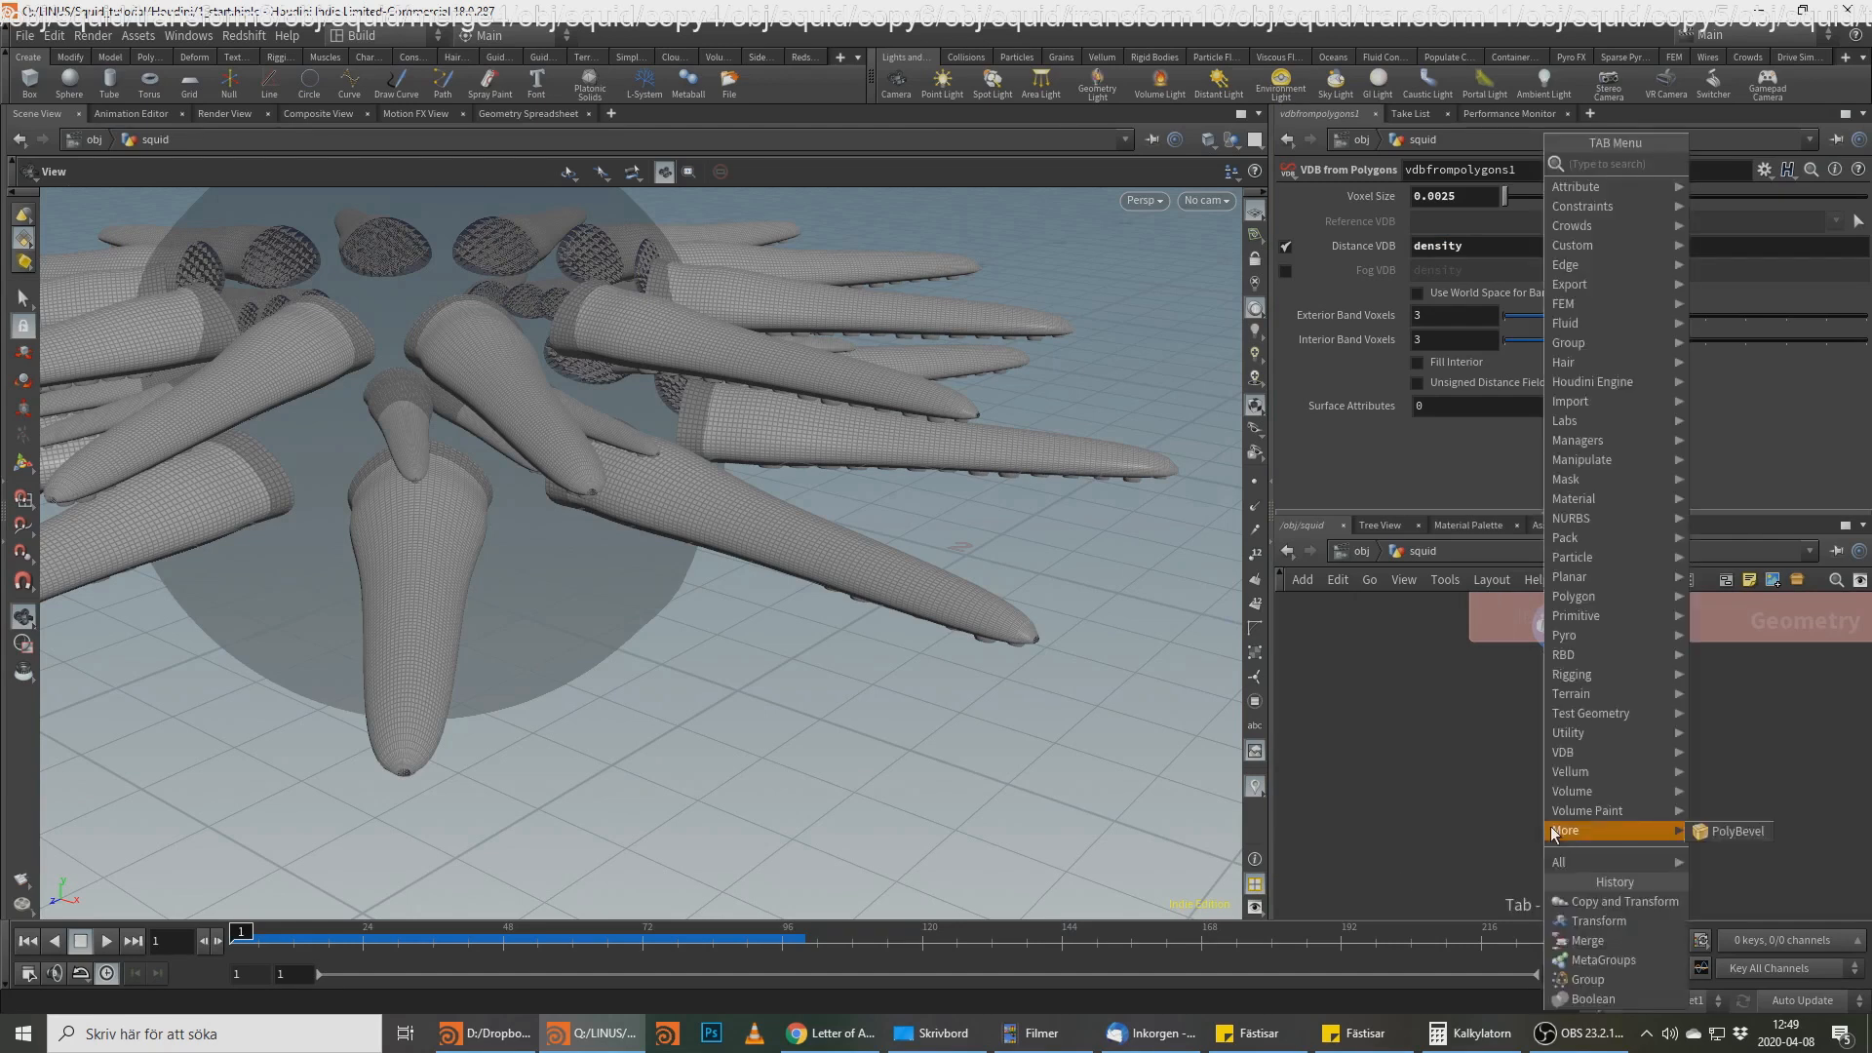
pyautogui.write('vdb fr')
pyautogui.press('Down')
pyautogui.press('Down')
pyautogui.press('Down')
pyautogui.press('Return')
pyautogui.click(1552, 835)
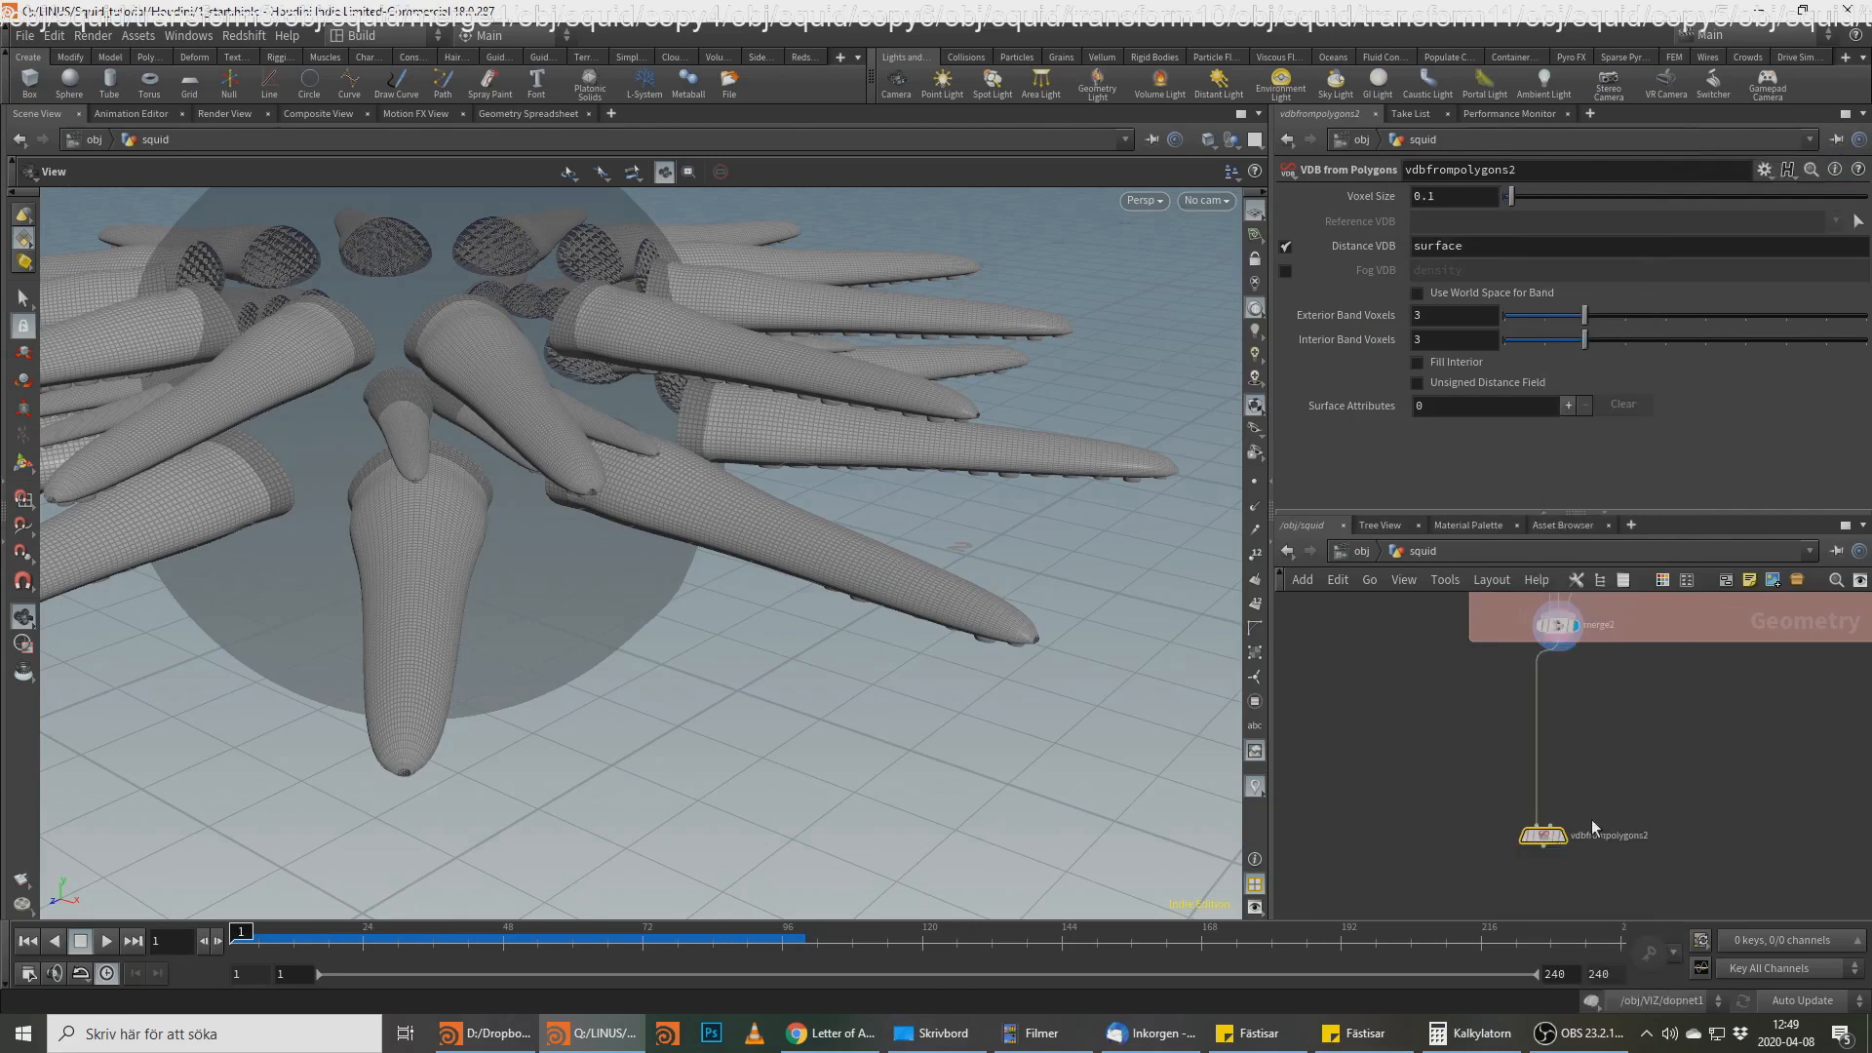
# Step: Place vdbfrompolygons1 level with vdbfrompolygons2, wire it into that node's Reference VDB input, and display vdbfrompolygons2
pyautogui.moveTo(1589, 829); pyautogui.dragTo(1780, 733, button='middle')
pyautogui.moveTo(1557, 795); pyautogui.dragTo(1601, 675, button='middle')
pyautogui.moveTo(1486, 827); pyautogui.dragTo(1479, 698)
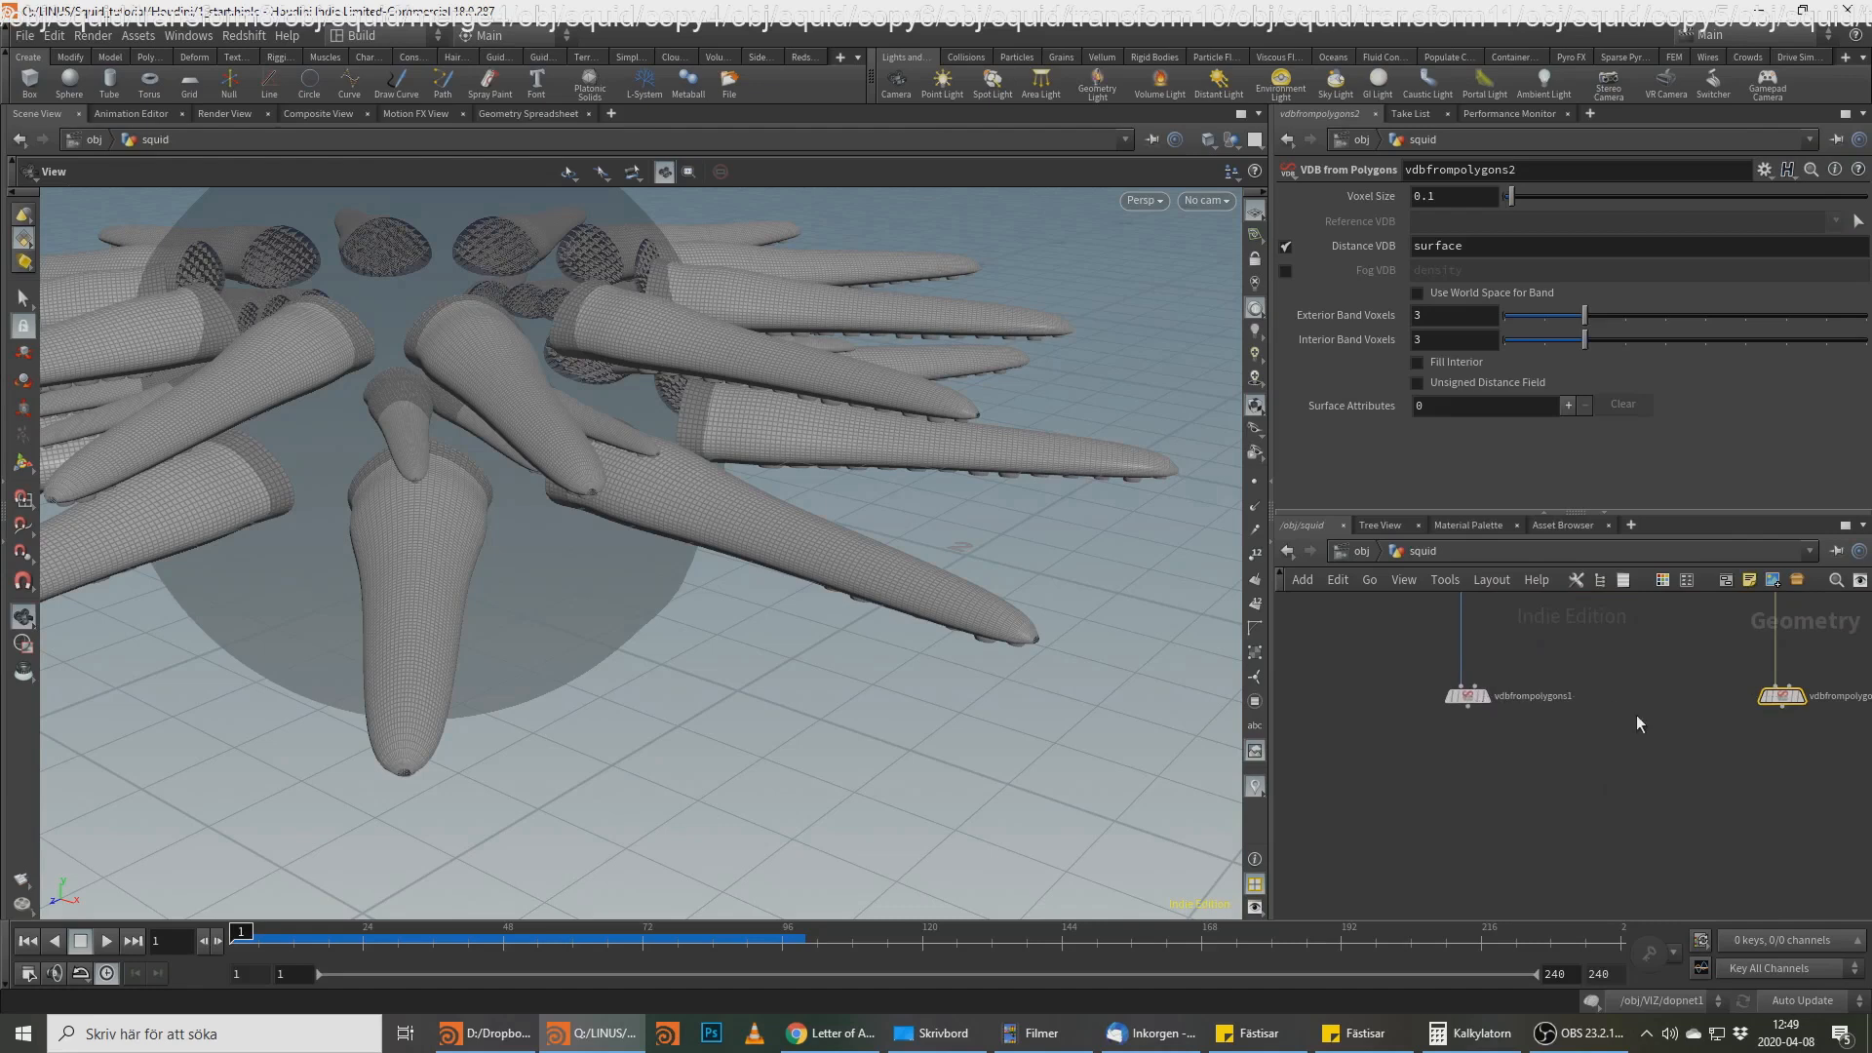
pyautogui.press('h')
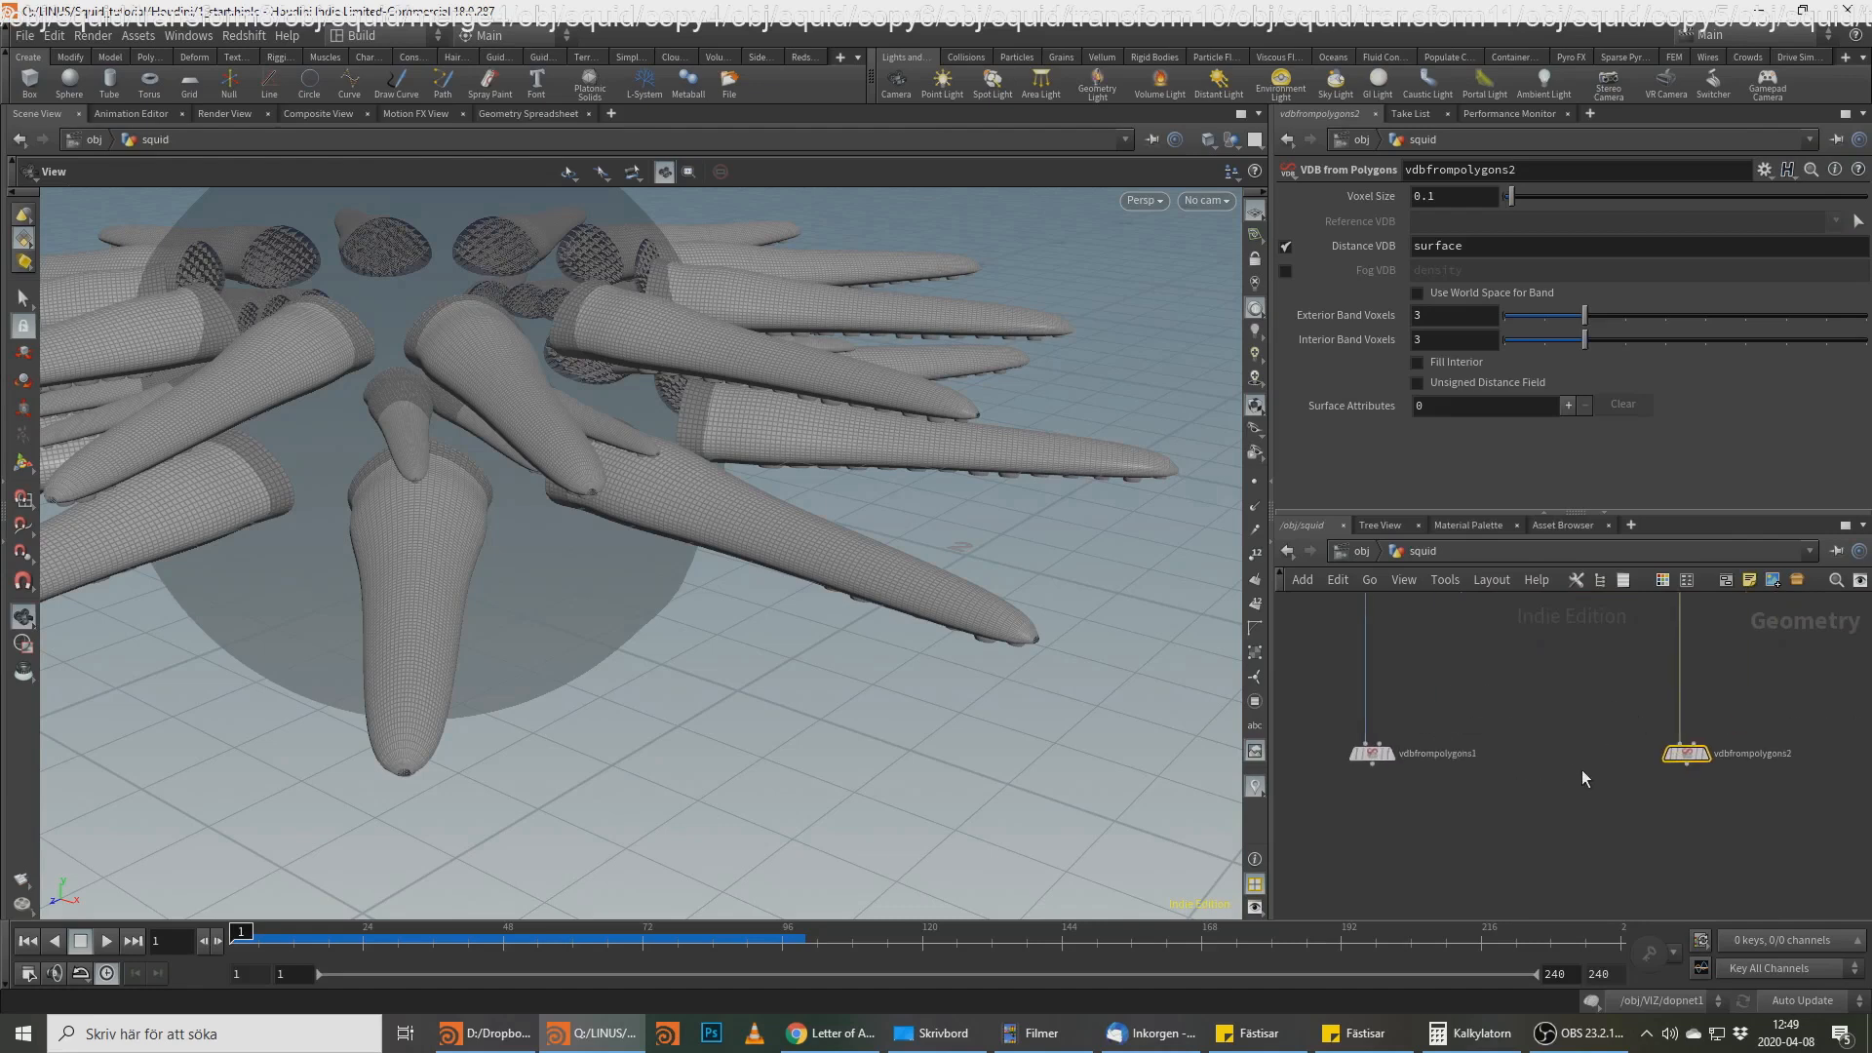
pyautogui.click(1372, 764)
pyautogui.click(1705, 722)
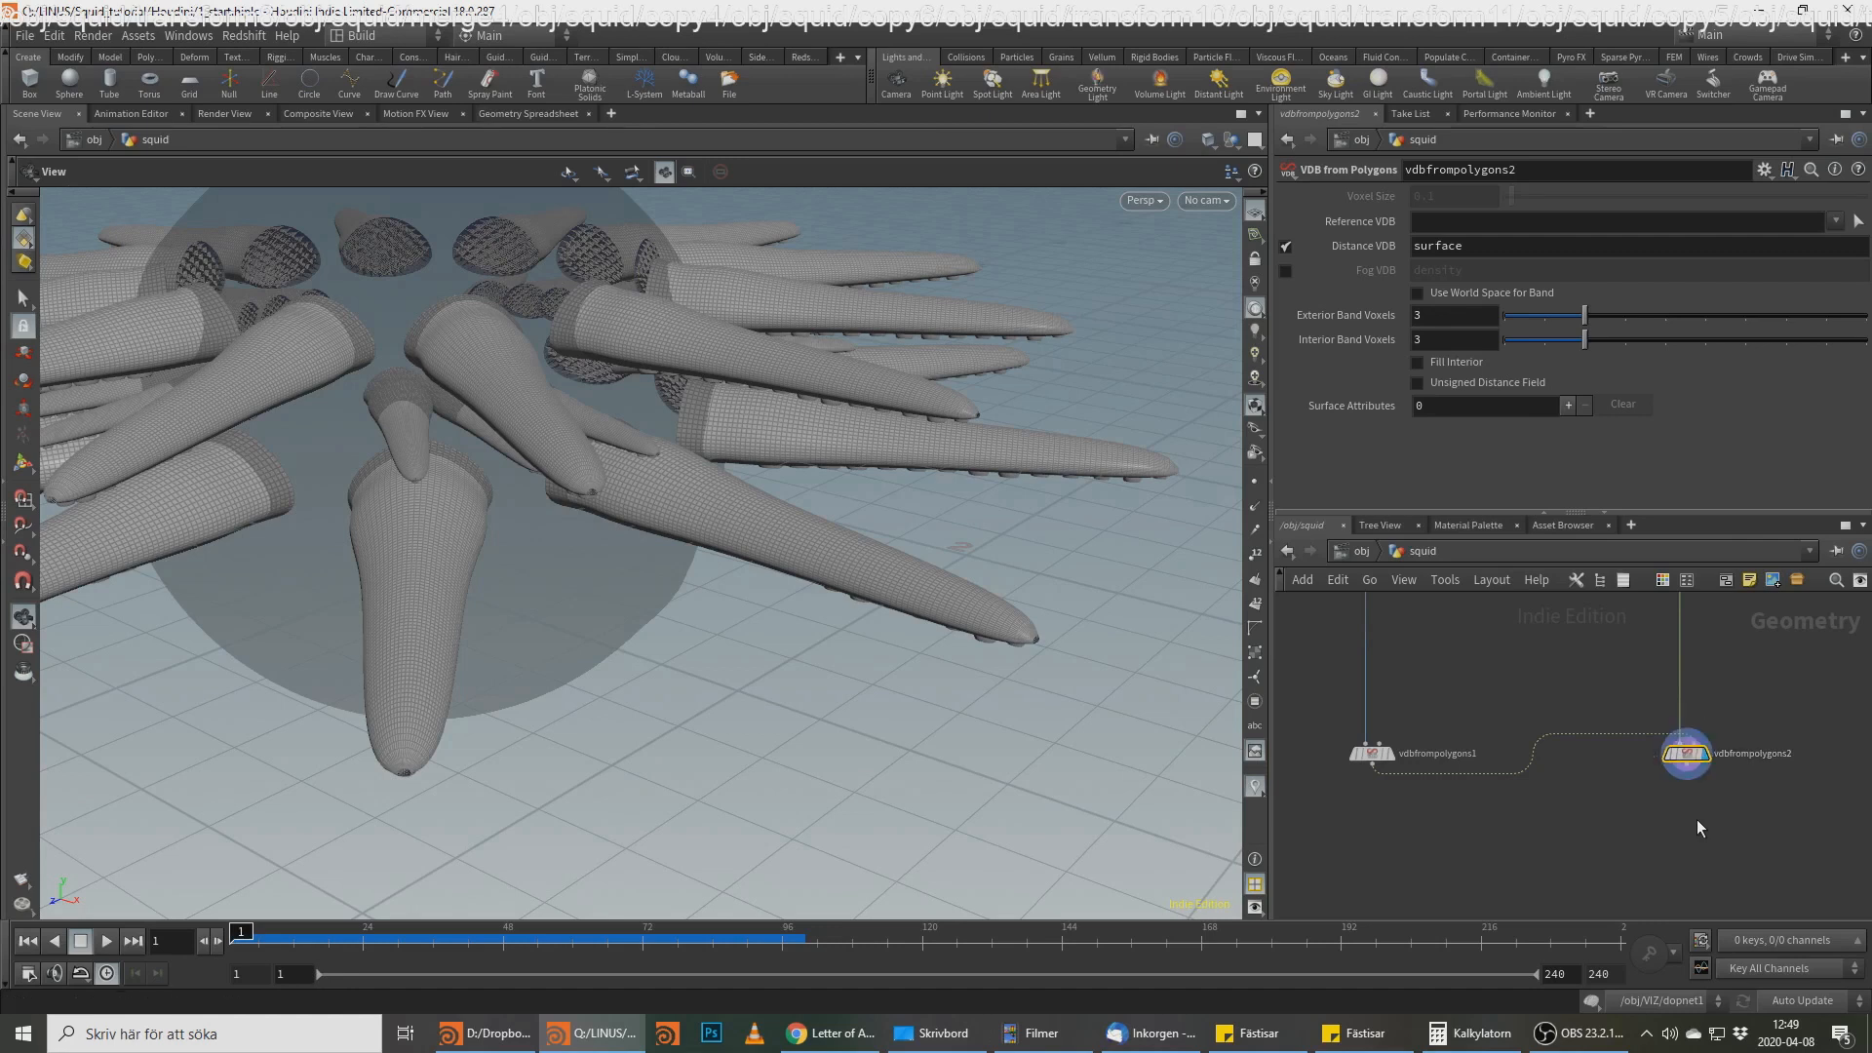
# Step: Examine the vdbfrompolygons2 node info, the converted arm surfaces up close, and the settings of both VDB from Polygons nodes
pyautogui.middleClick(1689, 760)
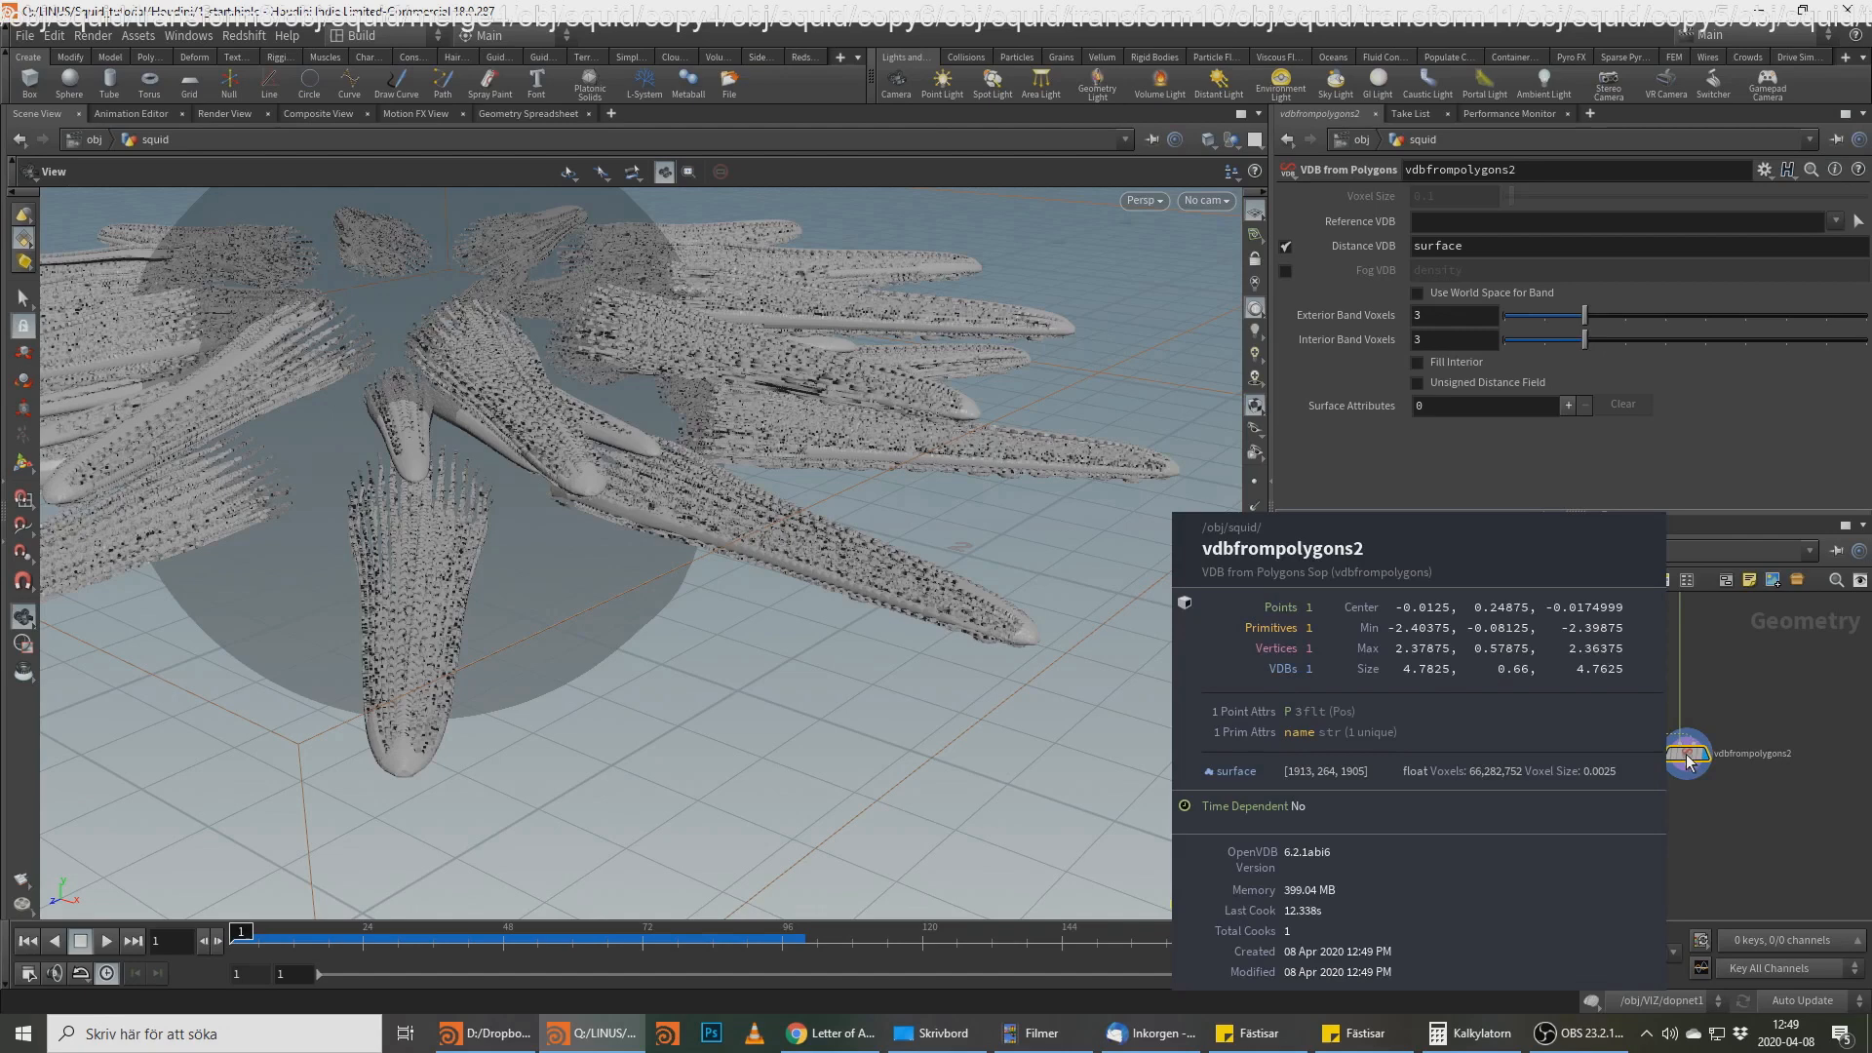
pyautogui.moveTo(943, 642); pyautogui.dragTo(989, 556)
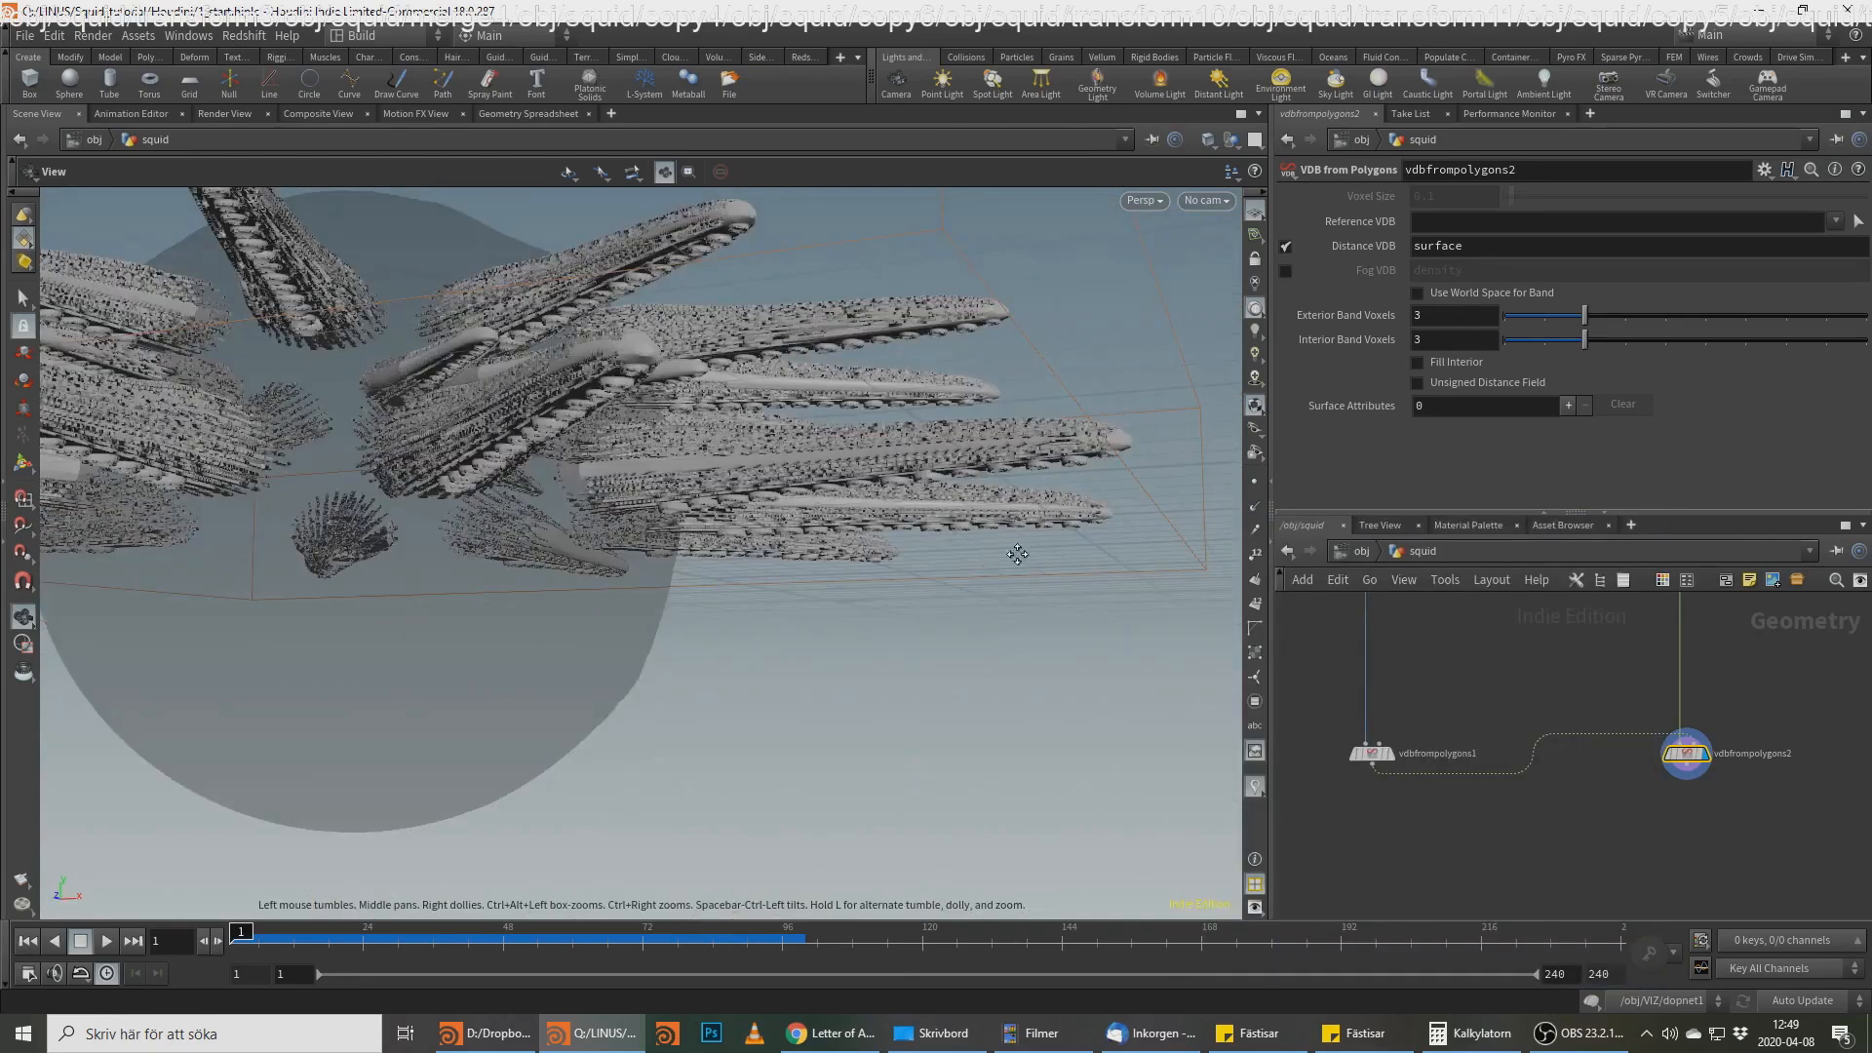
pyautogui.moveTo(1017, 554); pyautogui.dragTo(1041, 591, button='middle')
pyautogui.moveTo(679, 498); pyautogui.dragTo(627, 557)
pyautogui.moveTo(627, 557); pyautogui.dragTo(762, 585, button='right')
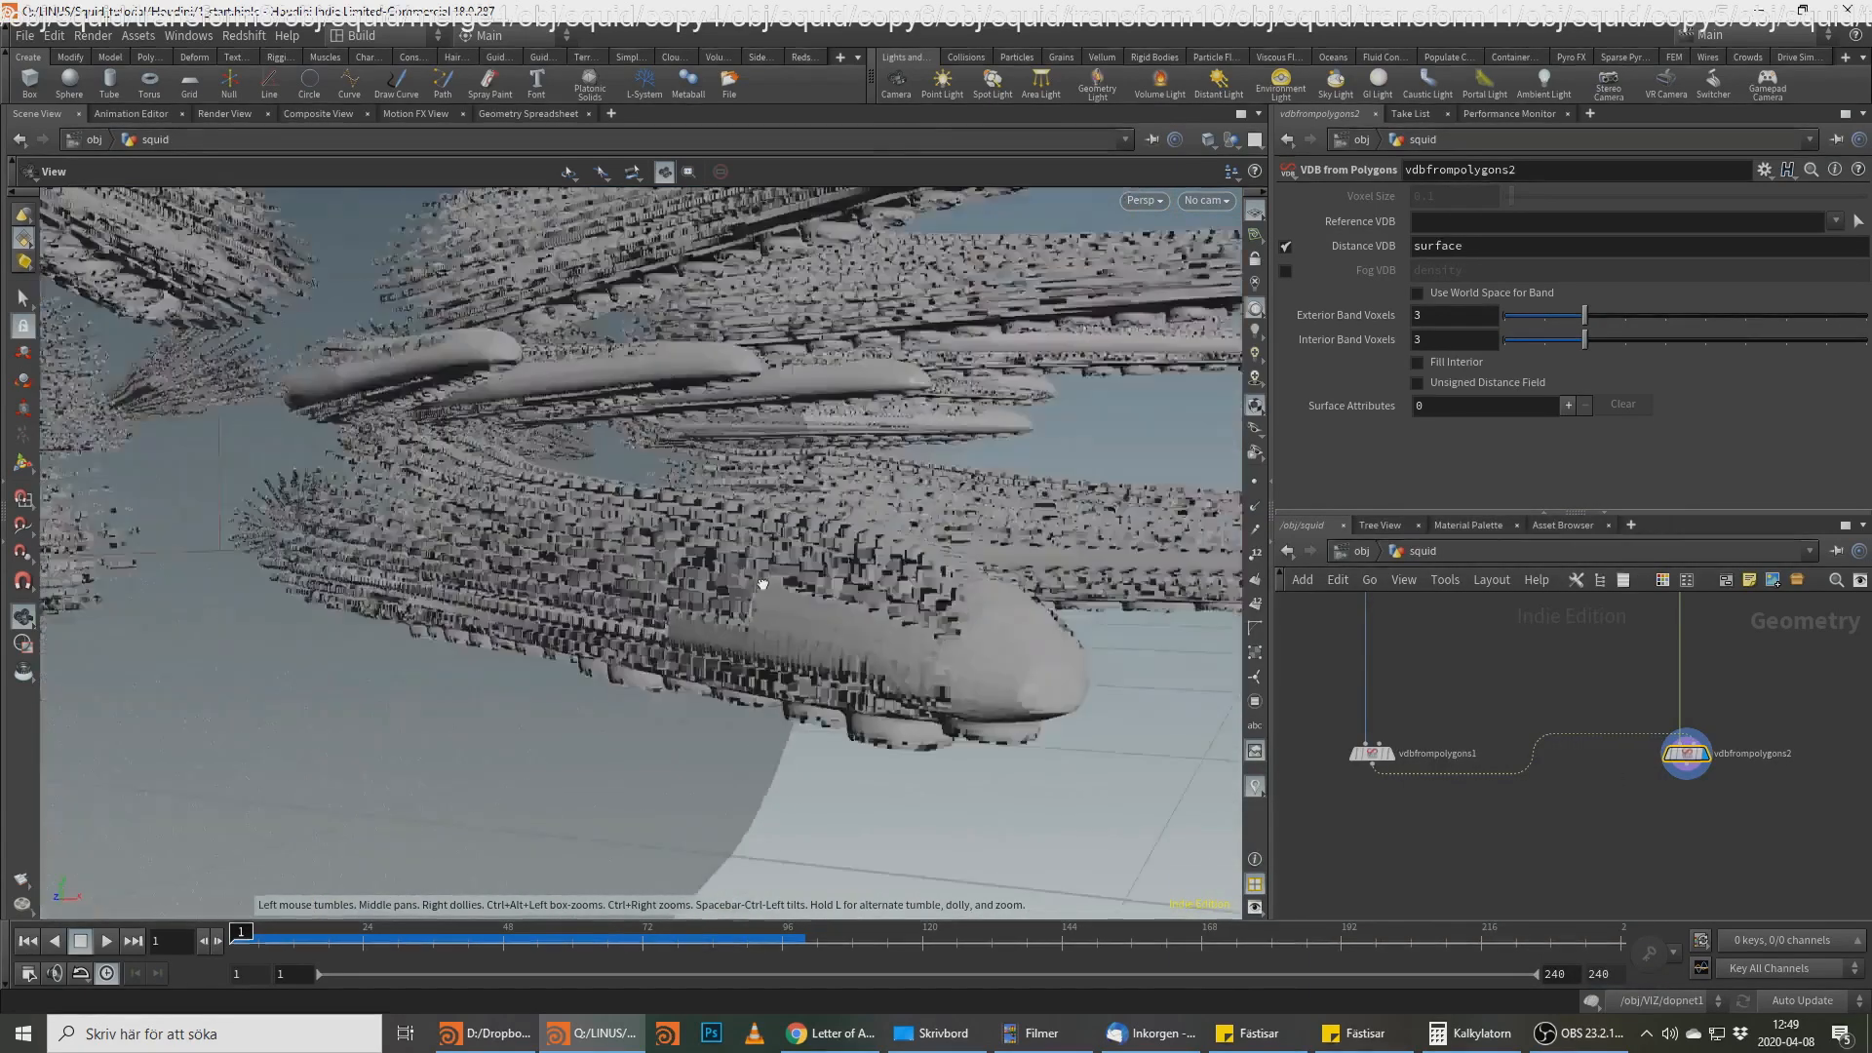
pyautogui.moveTo(763, 584); pyautogui.dragTo(752, 651)
pyautogui.moveTo(1734, 681); pyautogui.dragTo(1619, 860, button='middle')
pyautogui.scroll(-2, 1635, 782)
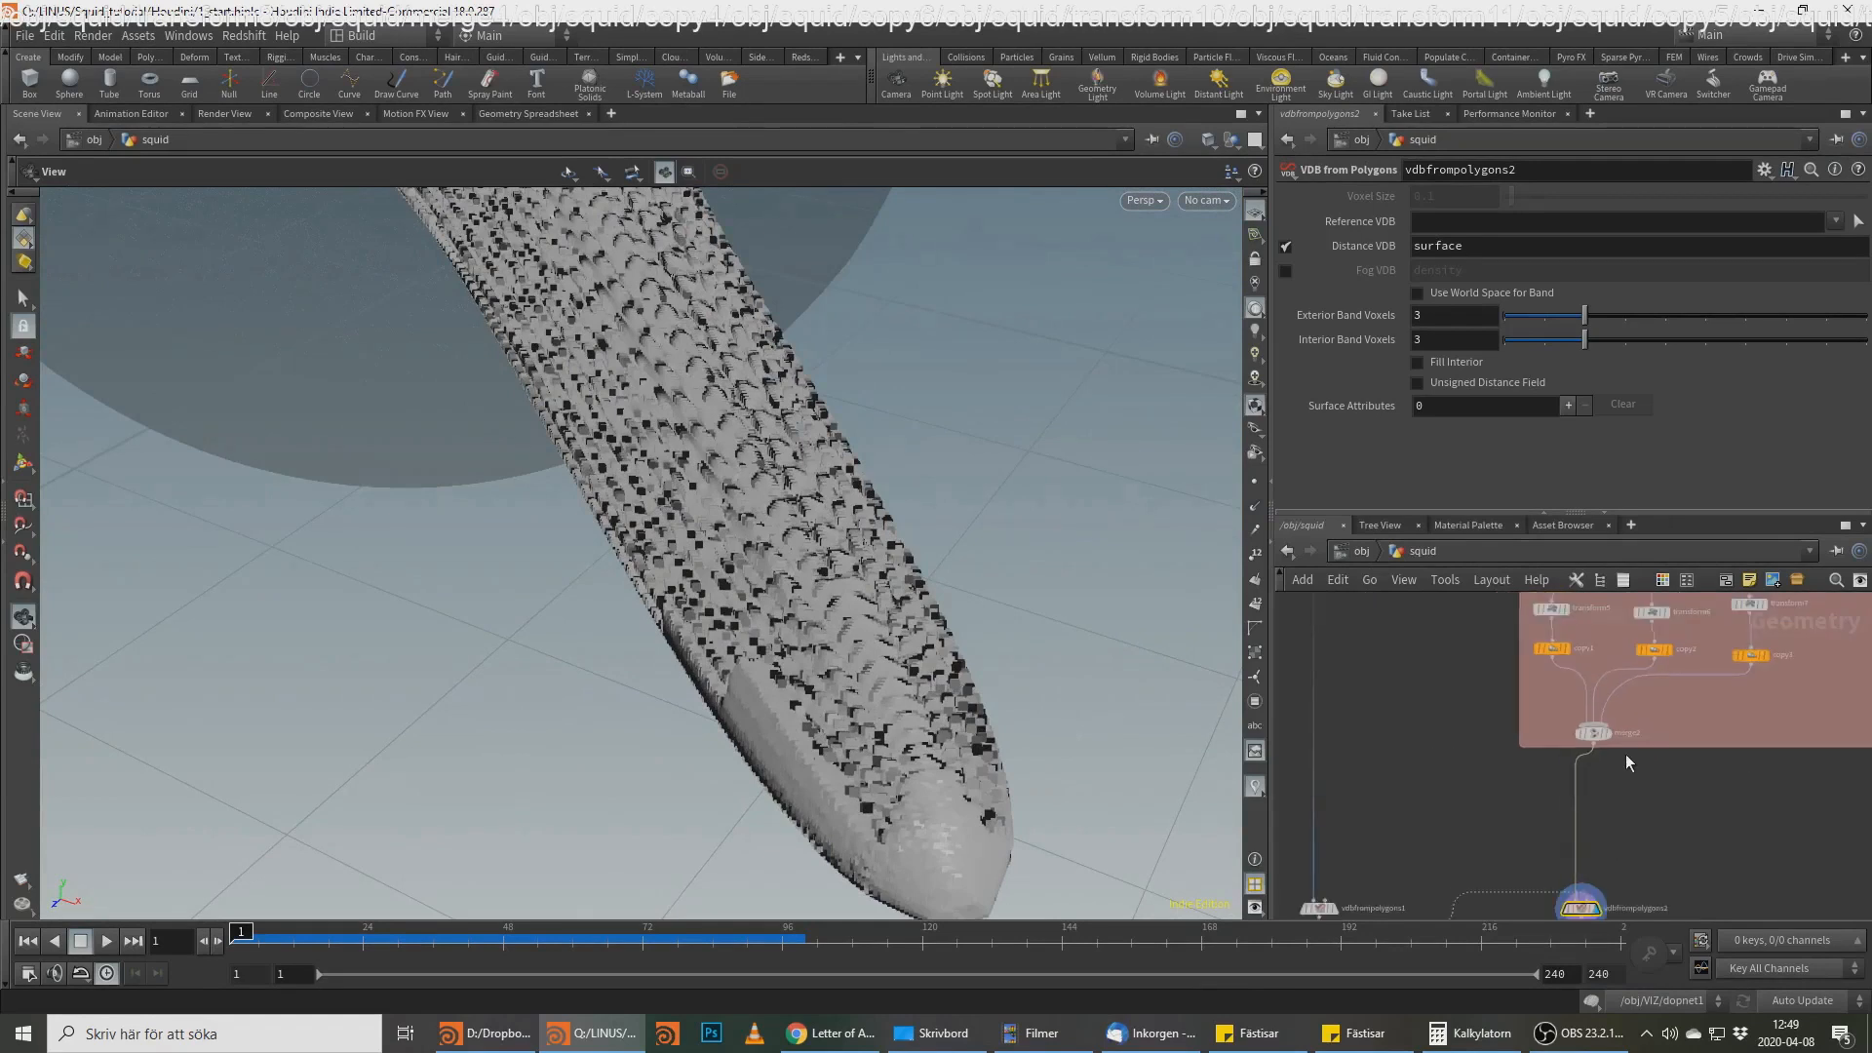
pyautogui.scroll(1, 1626, 746)
pyautogui.click(1287, 831)
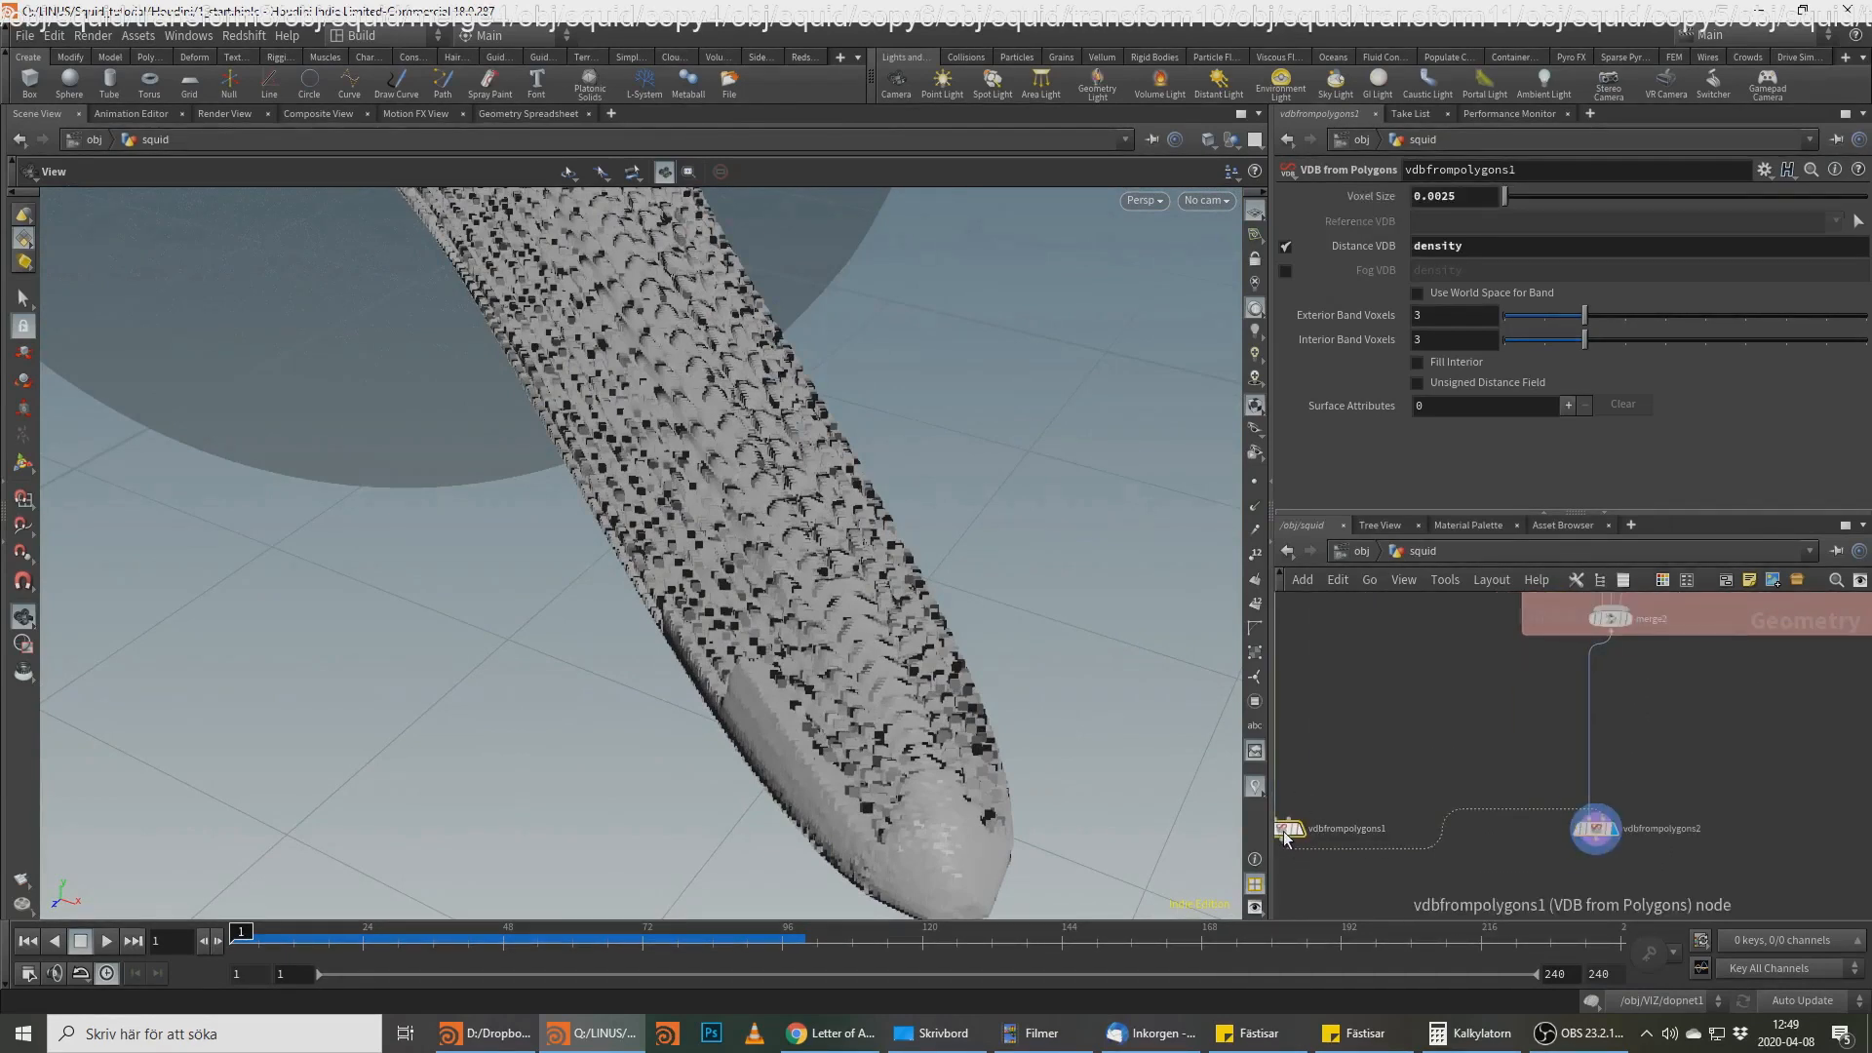
pyautogui.click(1600, 831)
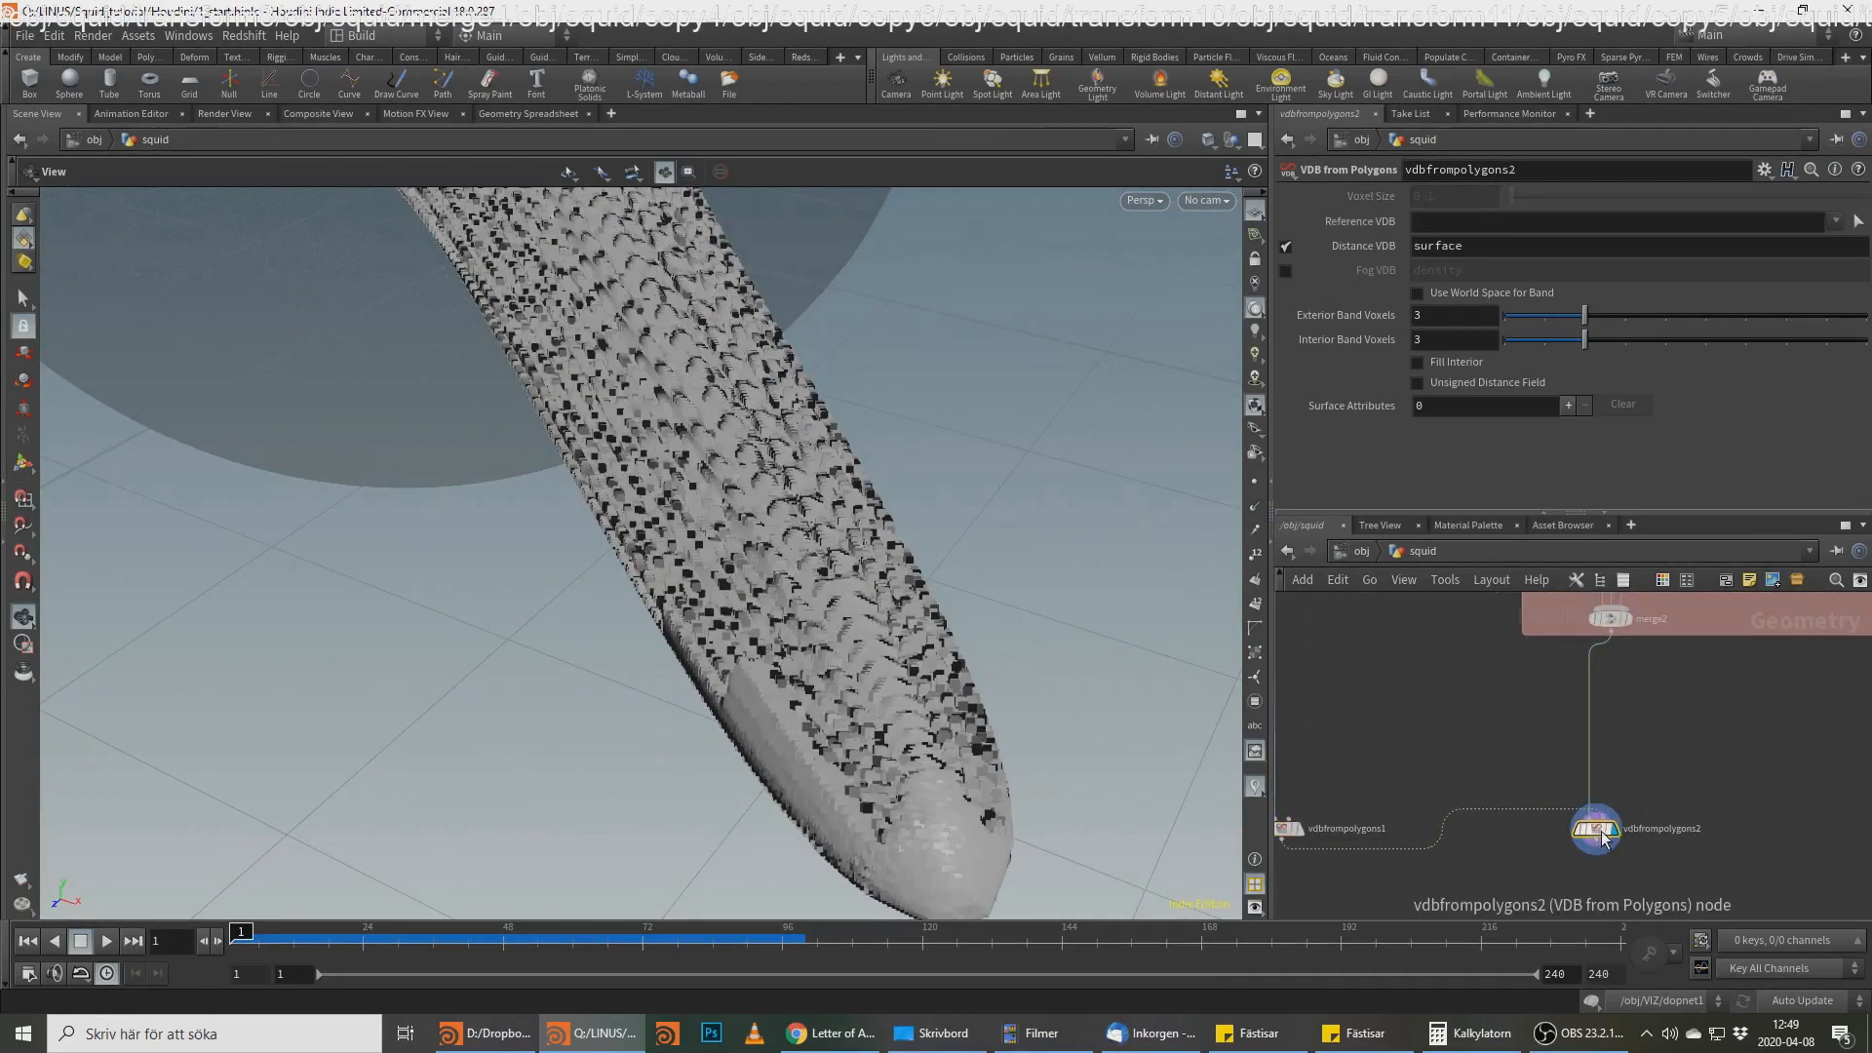
pyautogui.moveTo(1648, 641); pyautogui.dragTo(1627, 719, button='middle')
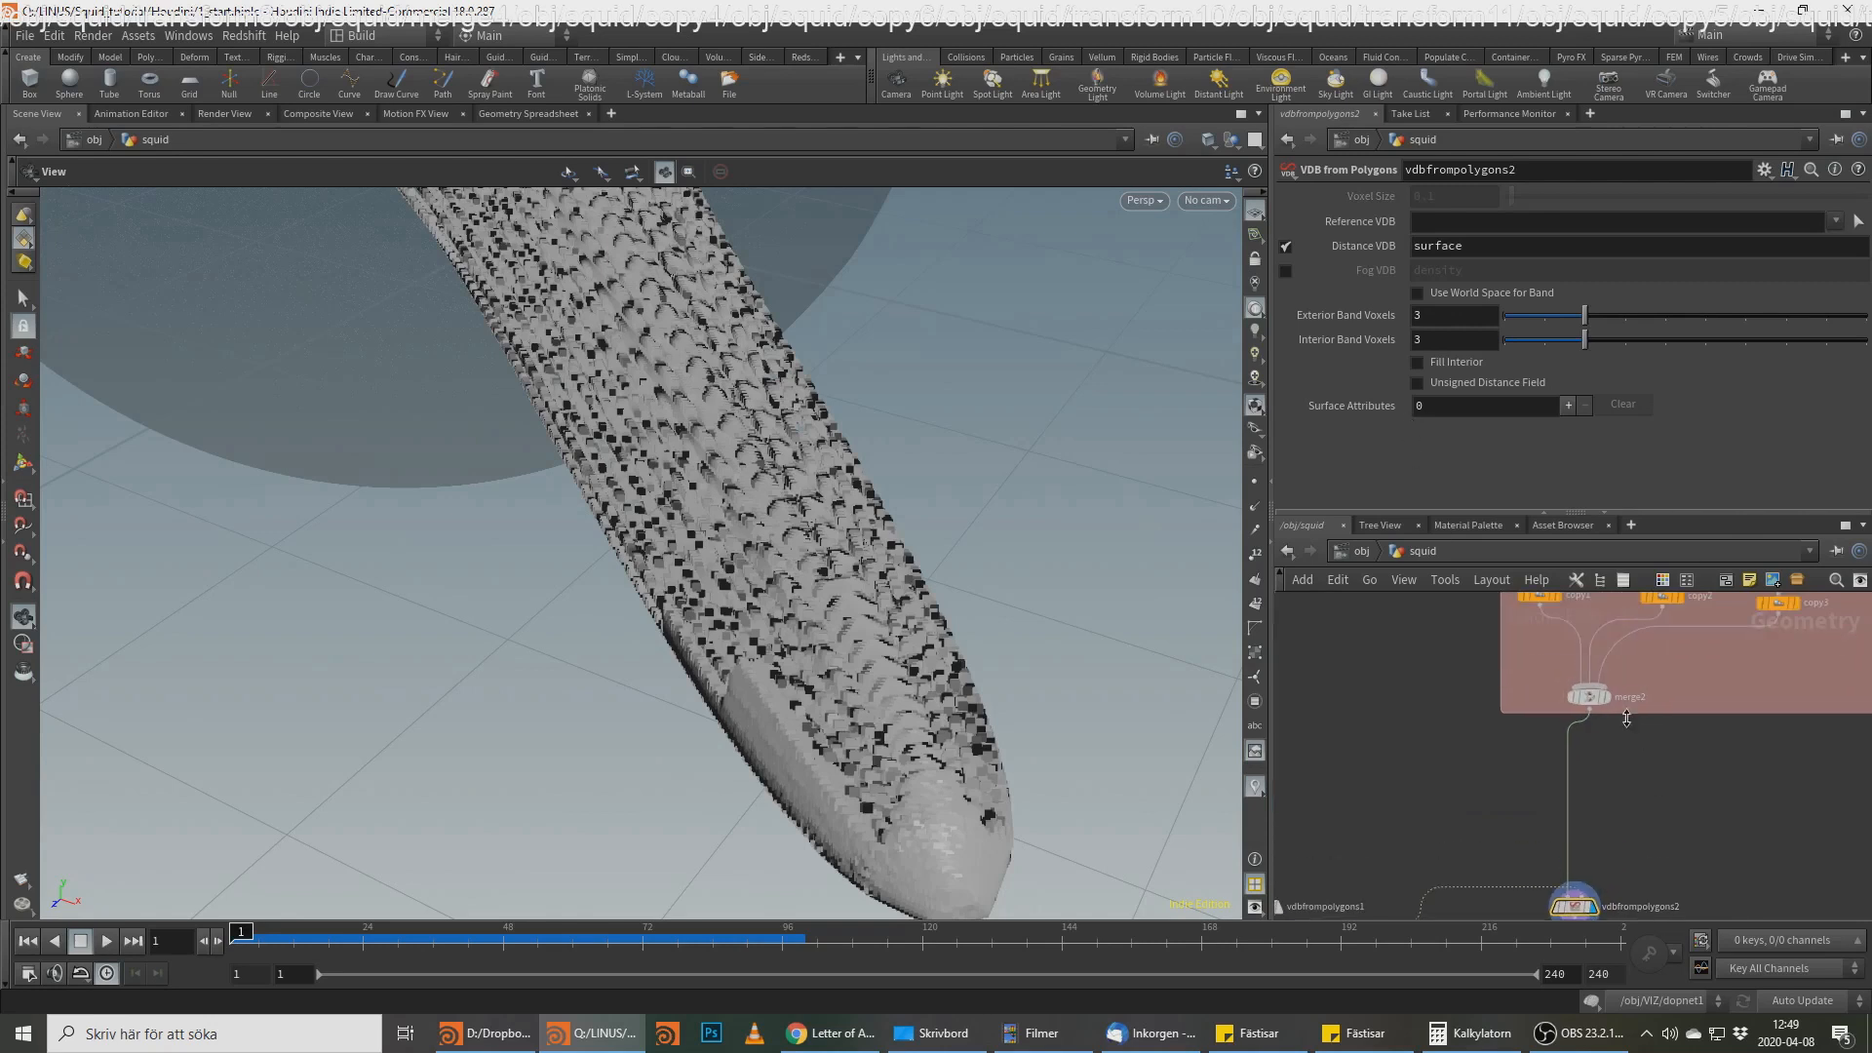
# Step: Display the merge2 polygons and examine the tip of an arm
pyautogui.click(1595, 700)
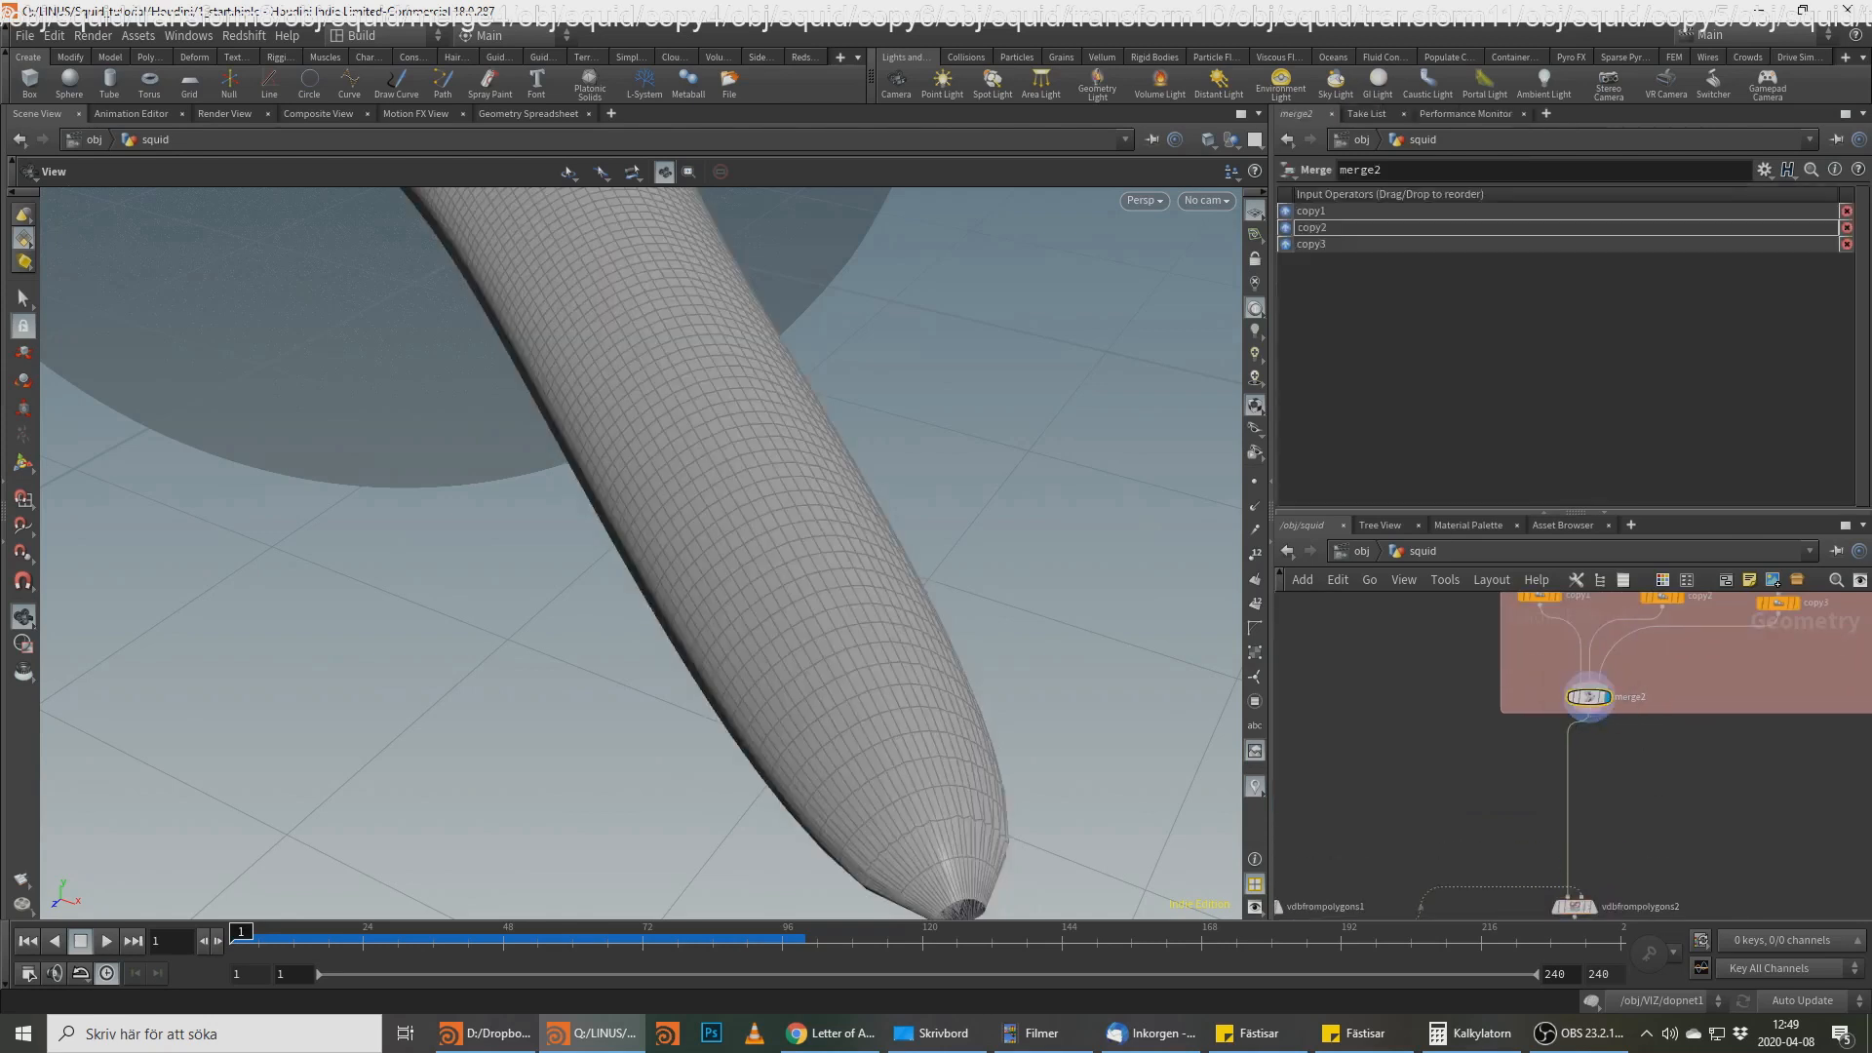
pyautogui.moveTo(991, 624); pyautogui.dragTo(978, 565)
pyautogui.moveTo(917, 655); pyautogui.dragTo(899, 612)
# Step: Set the End Cap Type of the sweep1 node to Single Polygon
pyautogui.moveTo(1654, 673); pyautogui.dragTo(1588, 885, button='middle')
pyautogui.scroll(-3, 1588, 885)
pyautogui.scroll(3, 1640, 762)
pyautogui.moveTo(1631, 751); pyautogui.dragTo(1630, 840, button='middle')
pyautogui.moveTo(1601, 687)
pyautogui.mouseDown(button='middle')
pyautogui.moveTo(1600, 782)
pyautogui.moveTo(1652, 775)
pyautogui.moveTo(1650, 747)
pyautogui.mouseUp(button='middle')
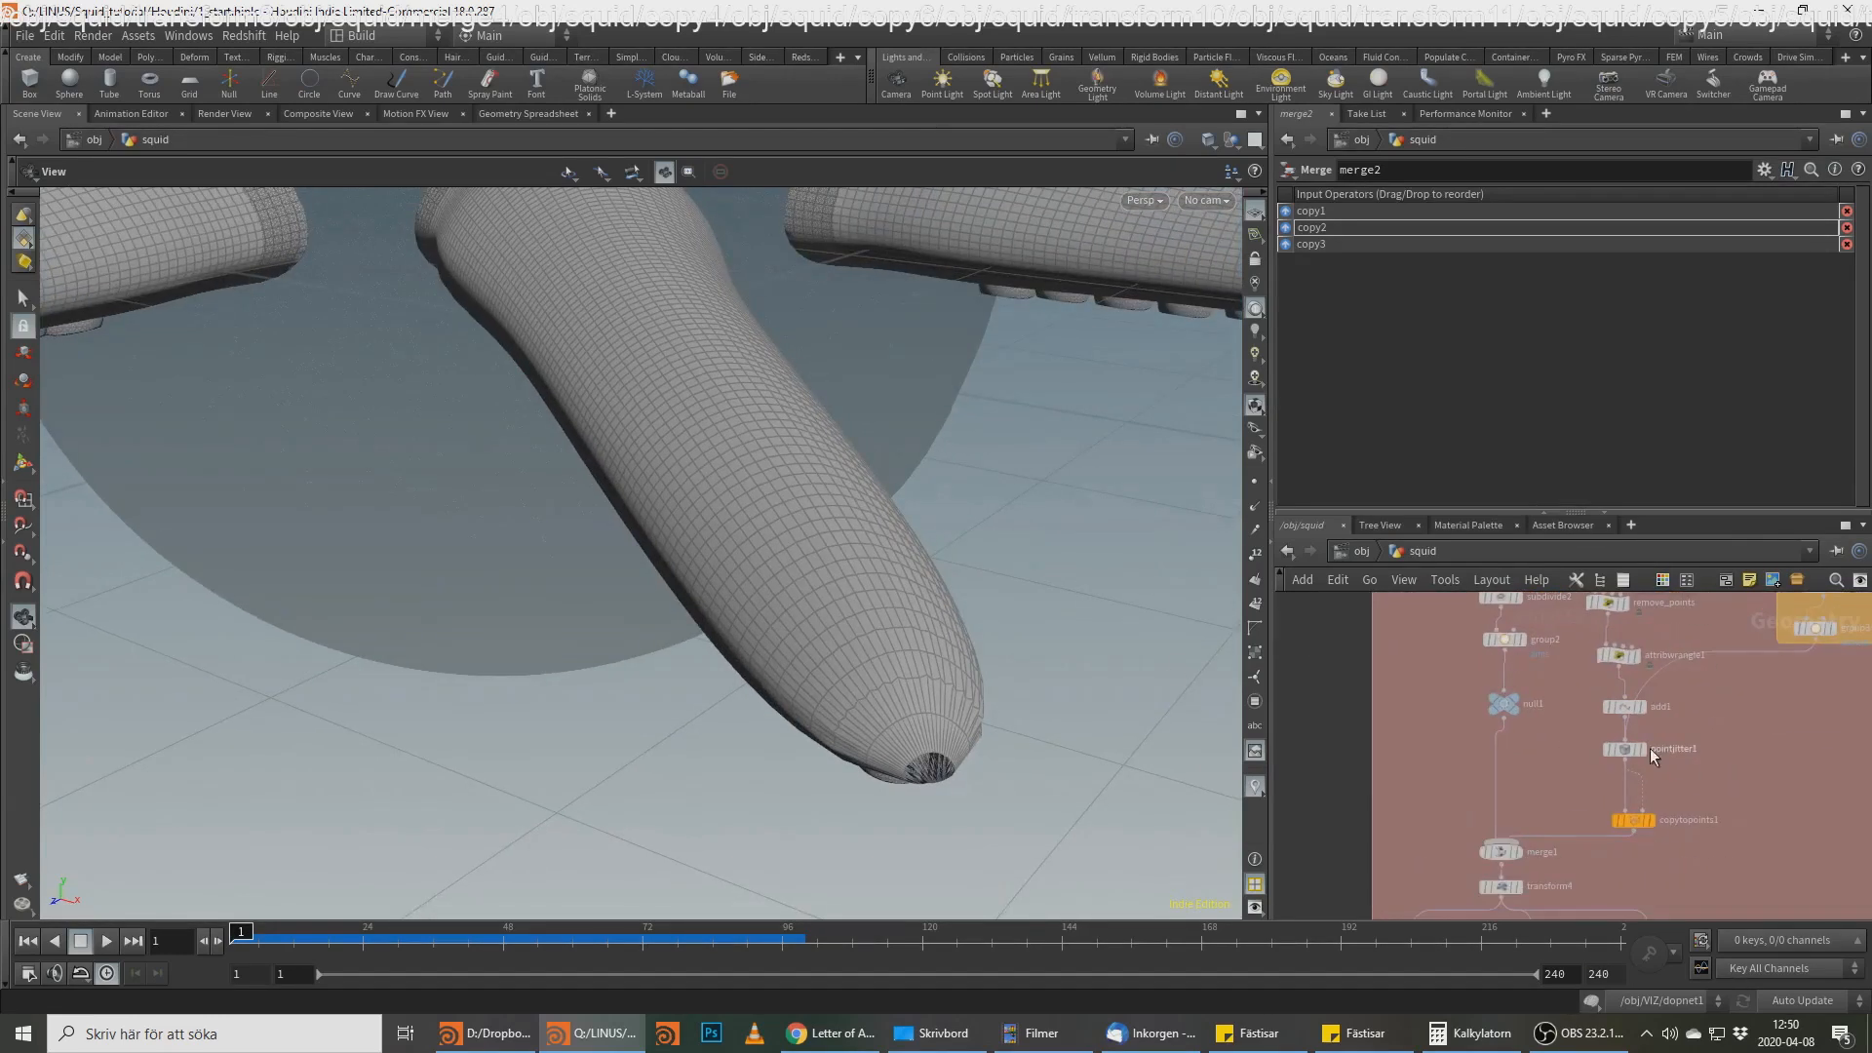
pyautogui.moveTo(1701, 838)
pyautogui.mouseDown(button='middle')
pyautogui.moveTo(1721, 764)
pyautogui.moveTo(1621, 791)
pyautogui.moveTo(1655, 932)
pyautogui.mouseUp(button='middle')
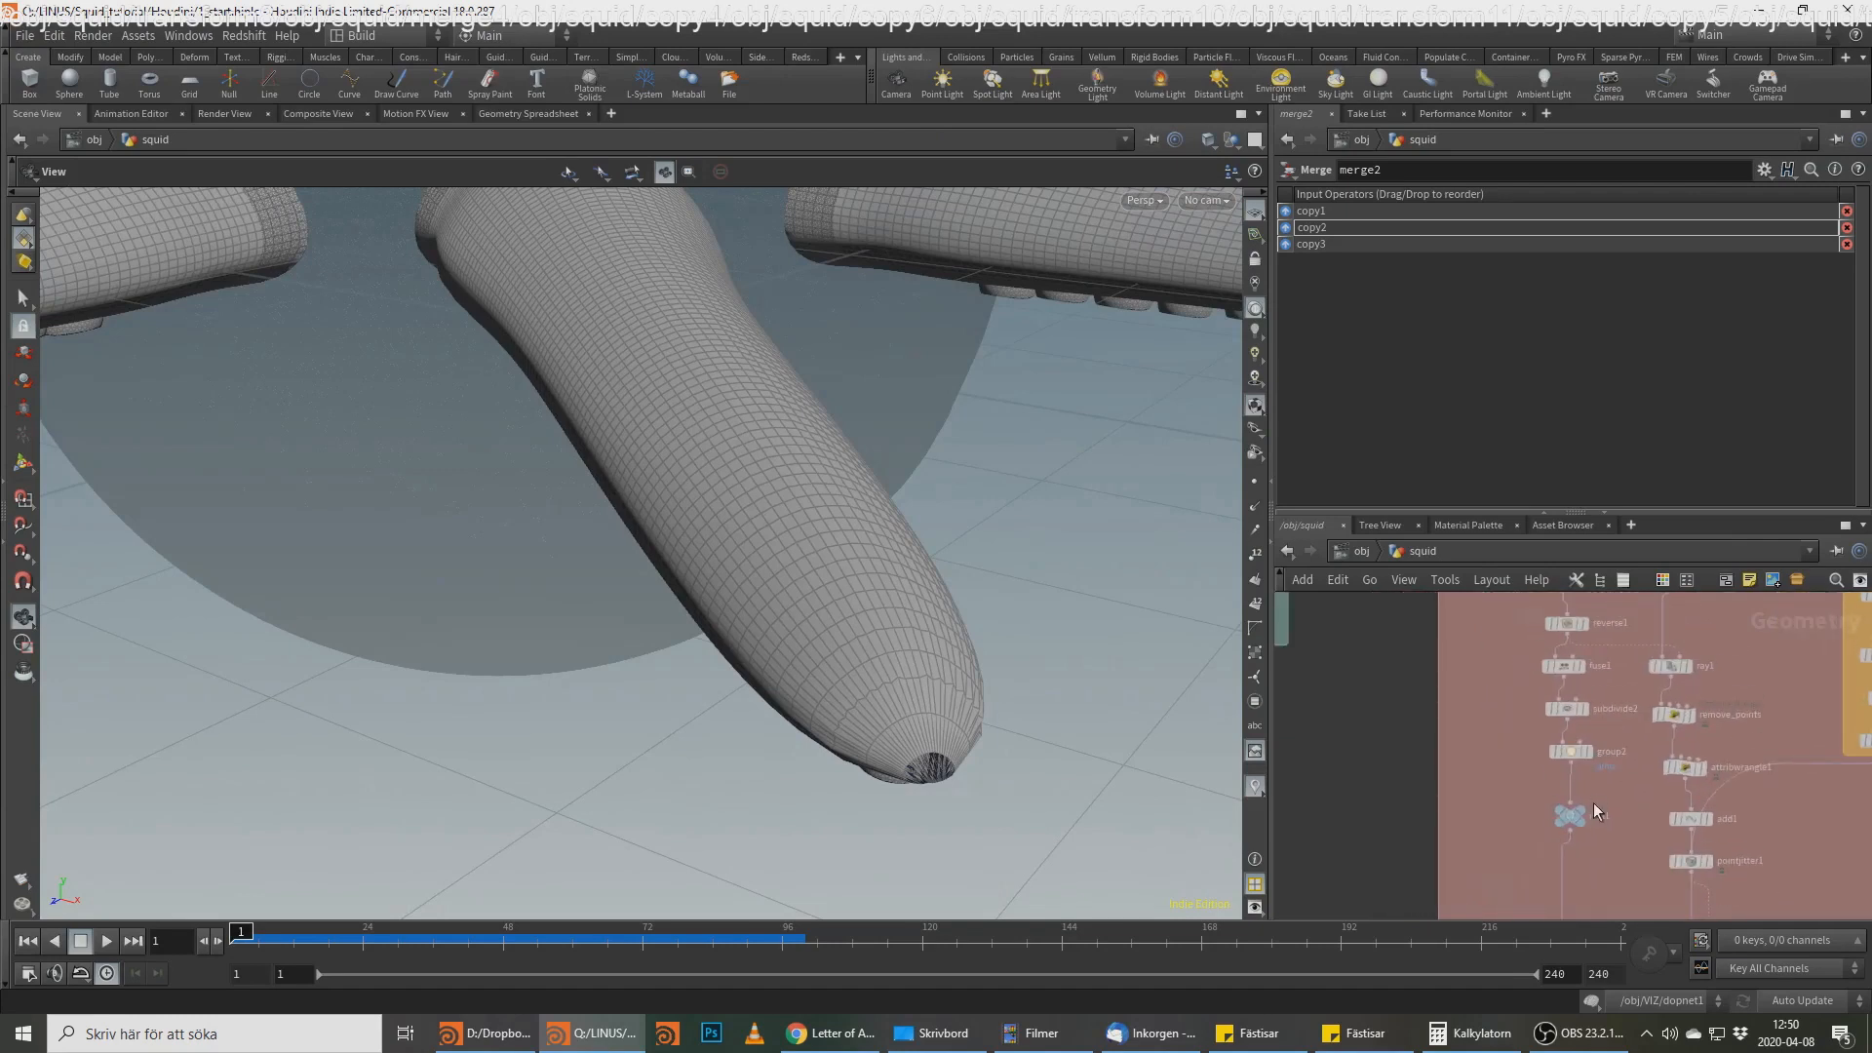
pyautogui.moveTo(1593, 807); pyautogui.dragTo(1597, 925, button='middle')
pyautogui.moveTo(1602, 709); pyautogui.dragTo(1593, 734, button='middle')
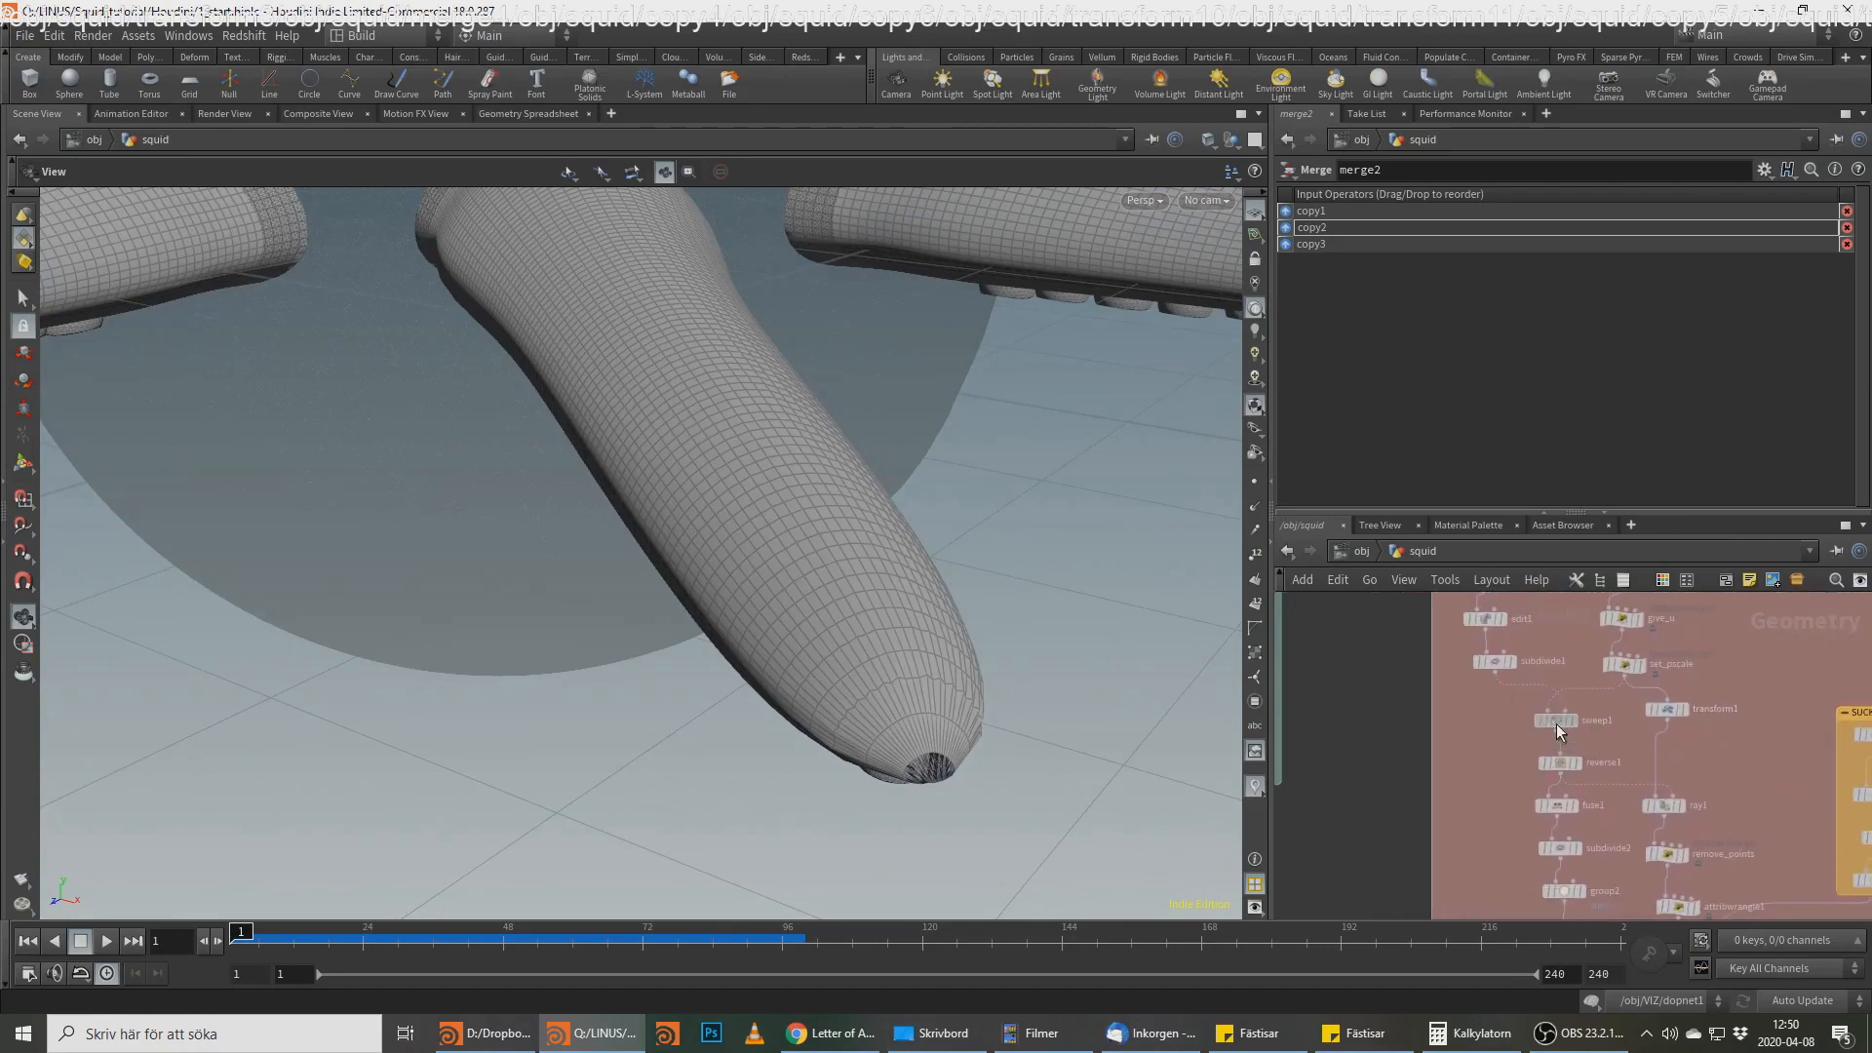
pyautogui.click(1556, 722)
pyautogui.scroll(-3, 1375, 385)
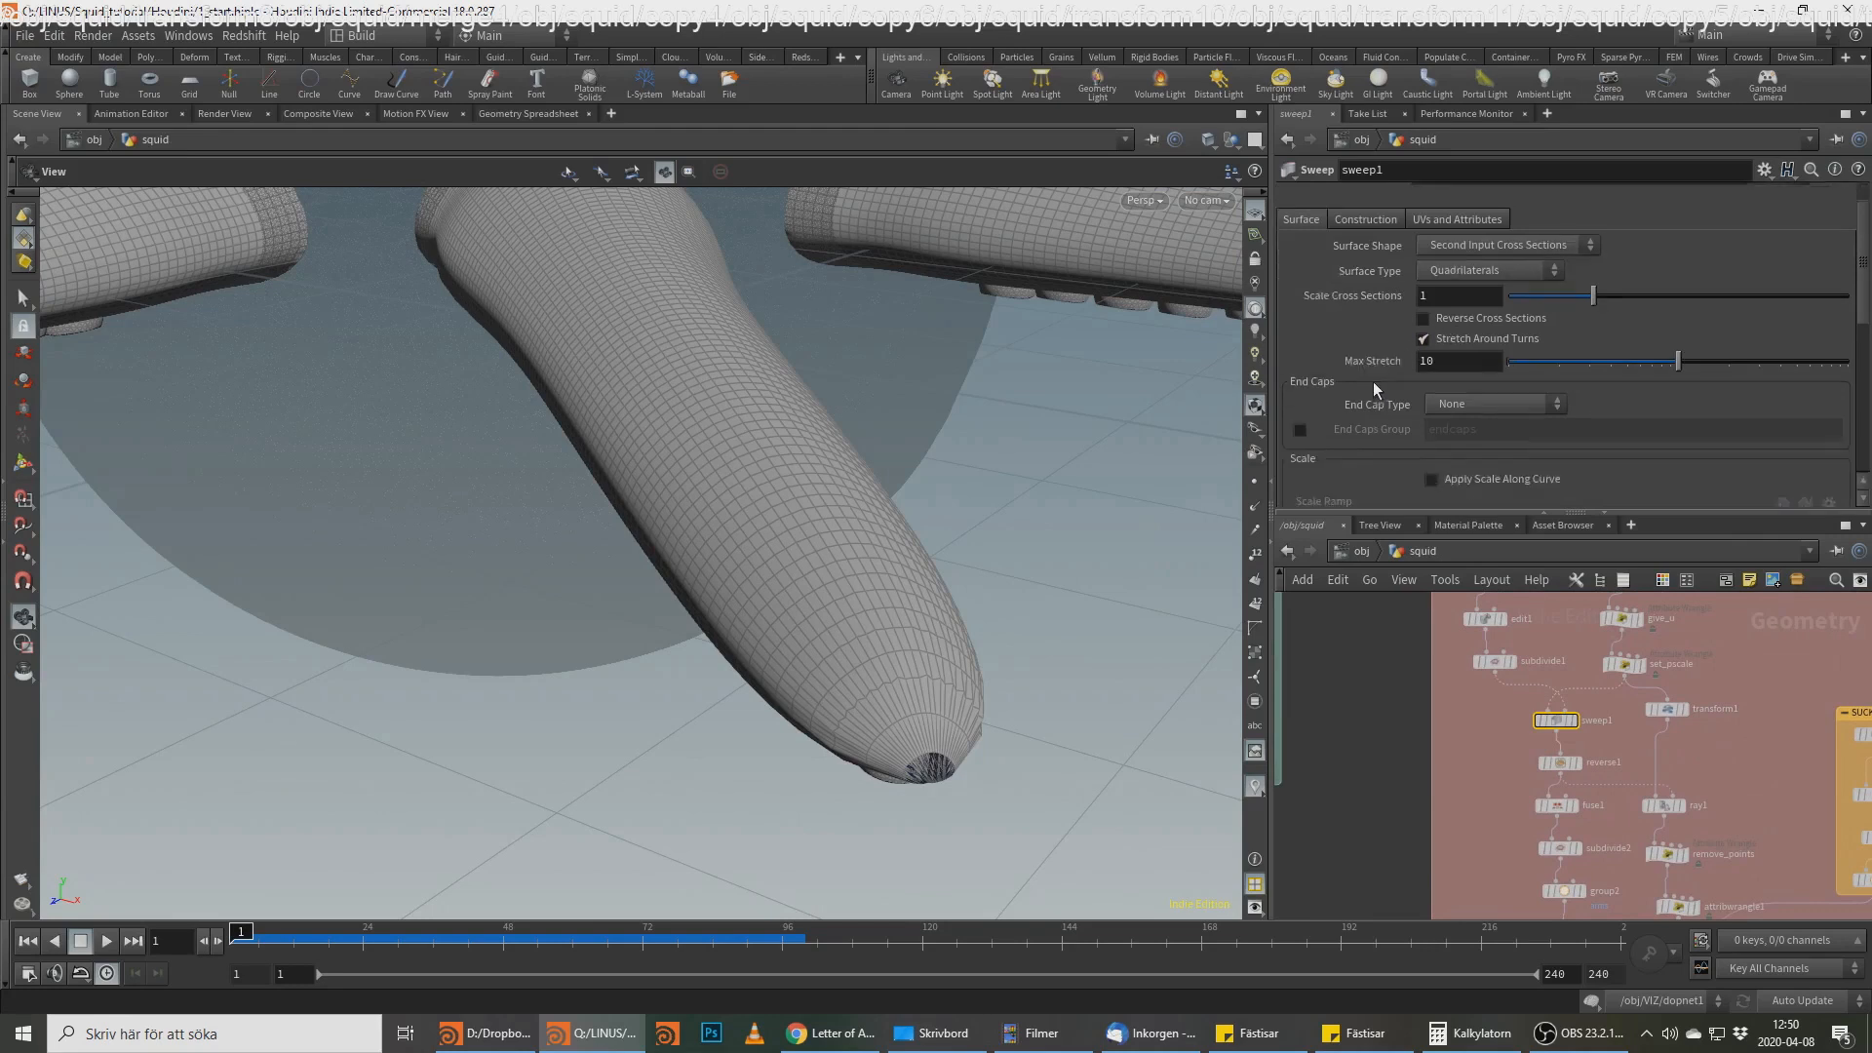
pyautogui.click(1490, 349)
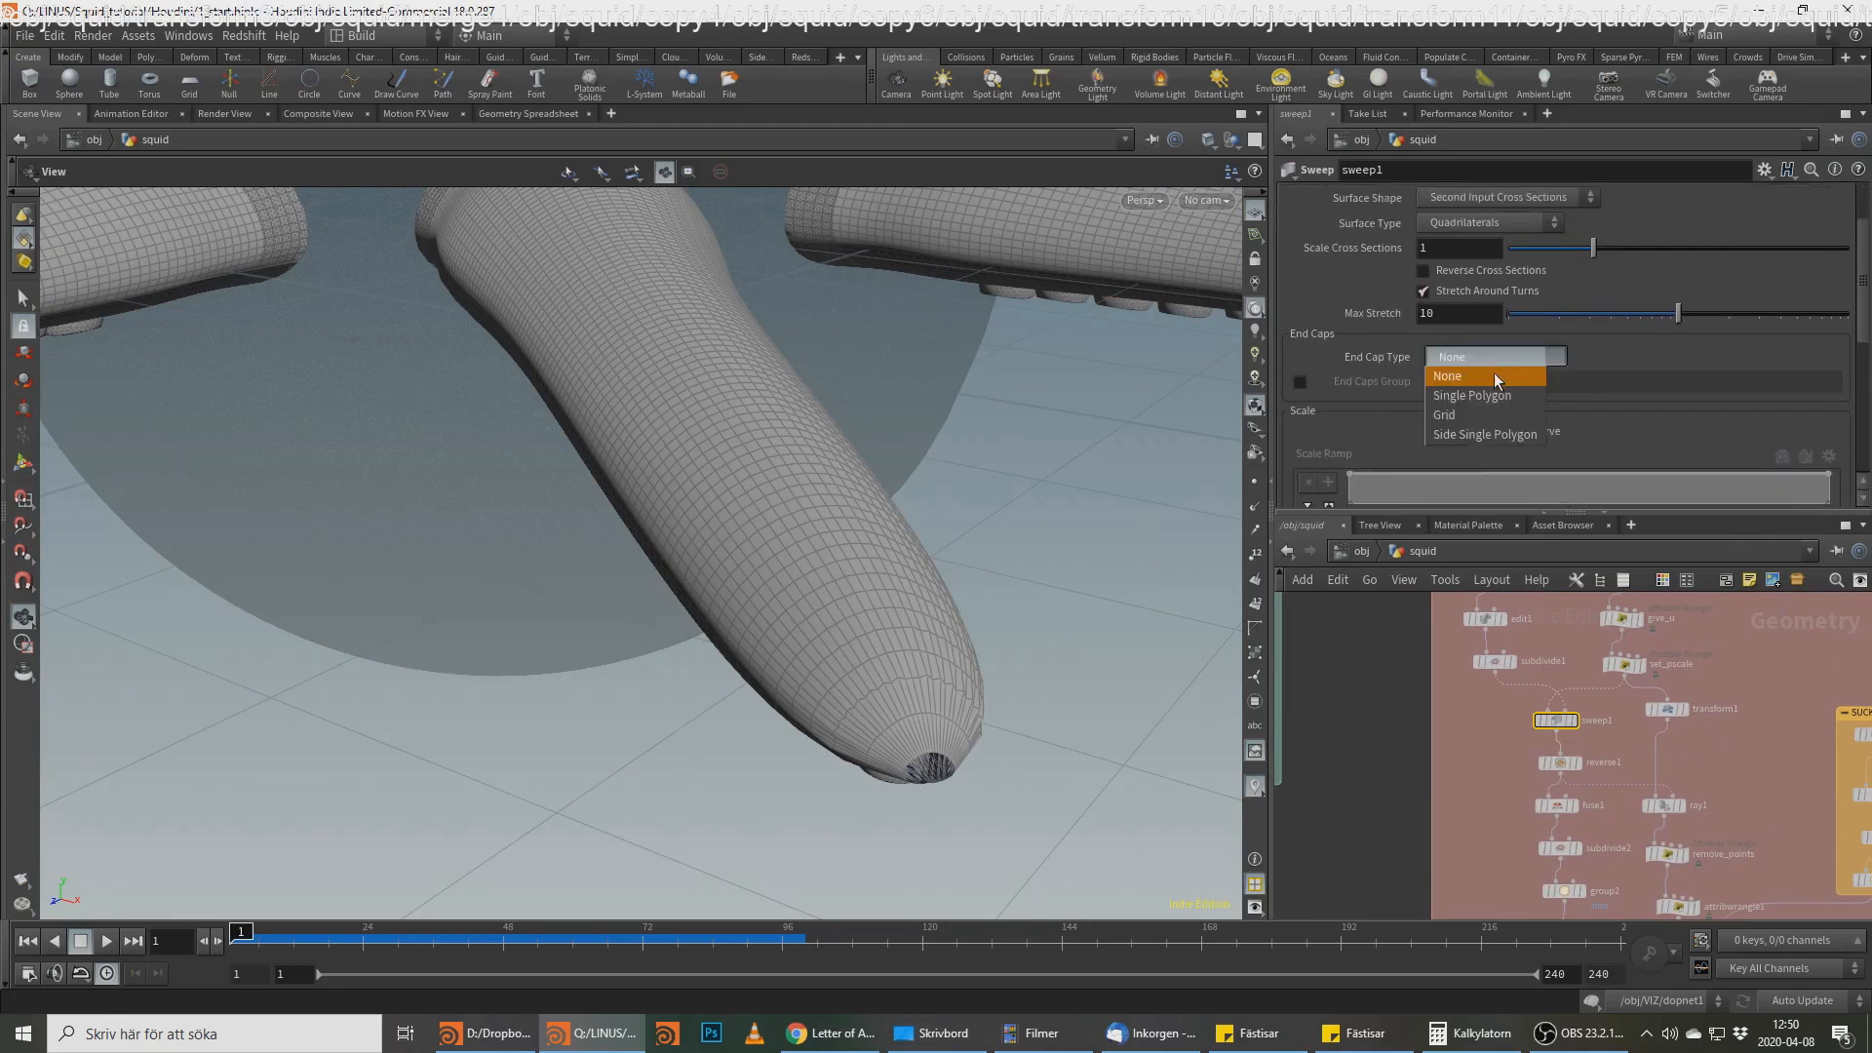
pyautogui.click(1496, 394)
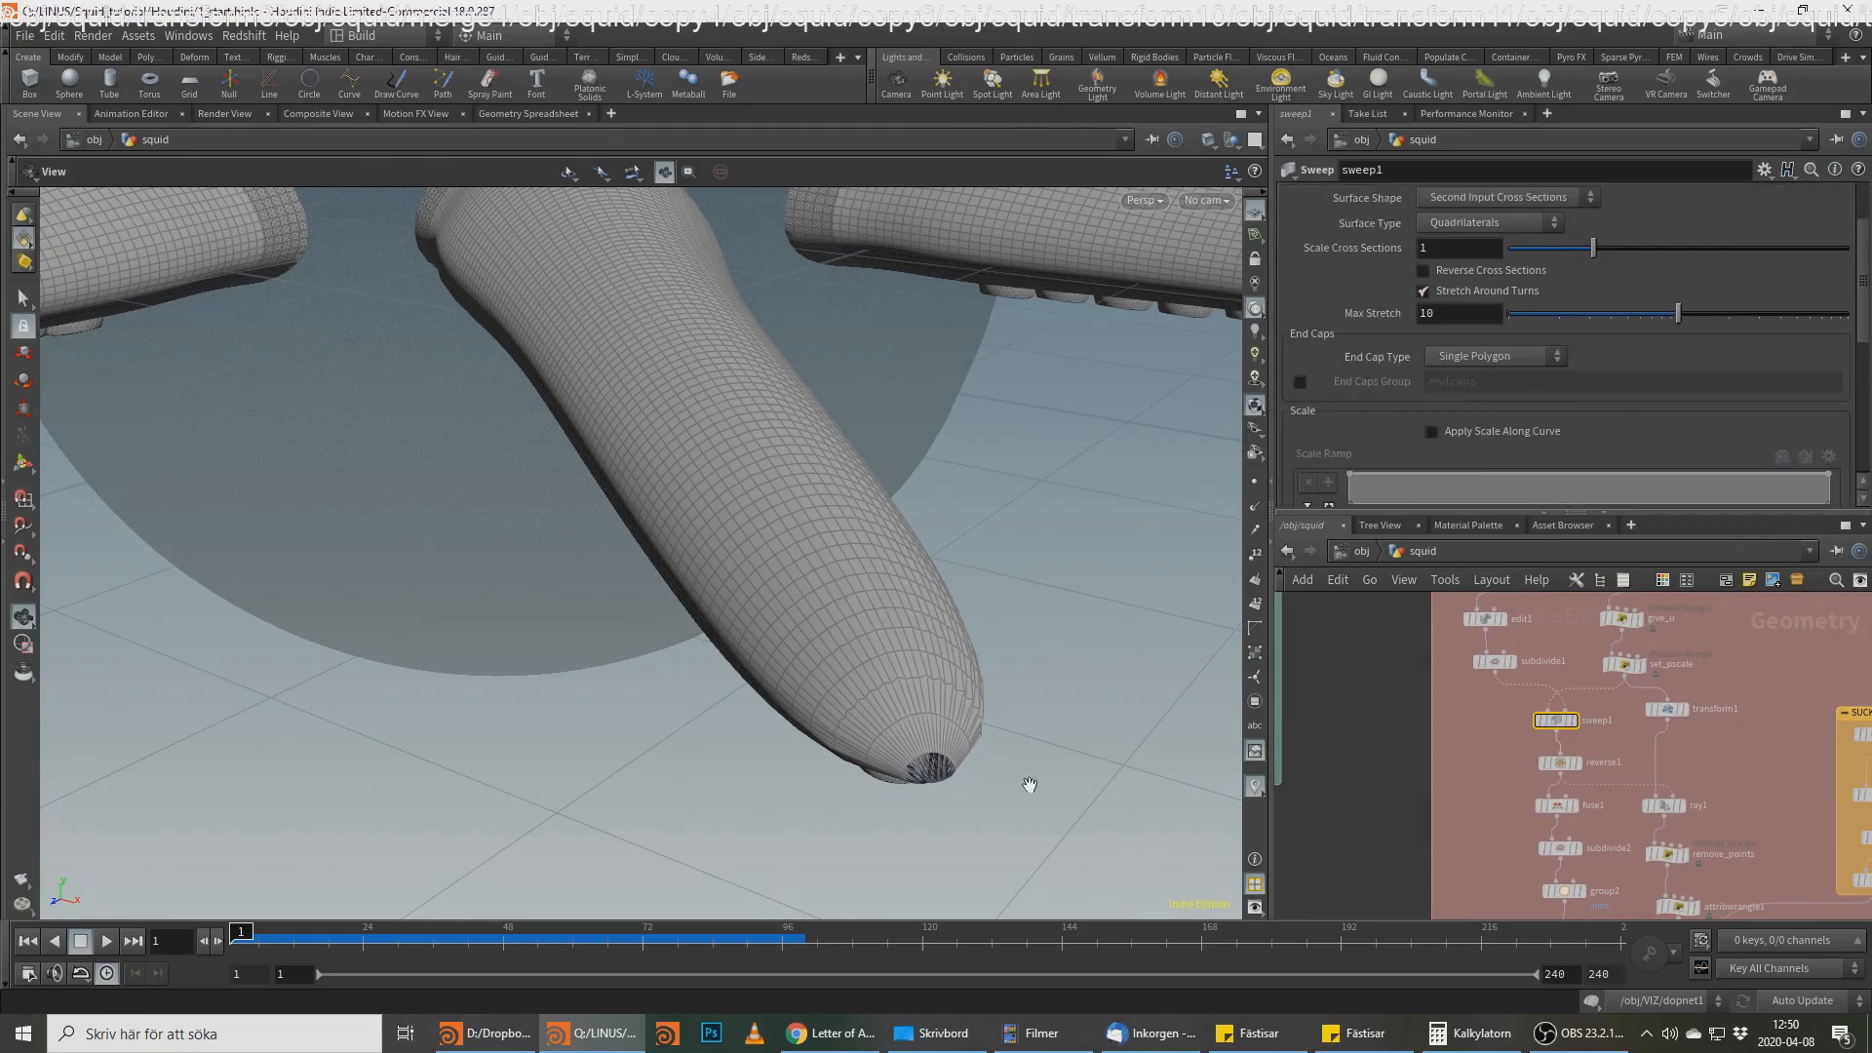
# Step: Display the vdbfrompolygons2 node again to show the capped arms as a VDB
pyautogui.moveTo(1476, 887); pyautogui.dragTo(1477, 679, button='middle')
pyautogui.moveTo(1560, 902); pyautogui.dragTo(1479, 658, button='middle')
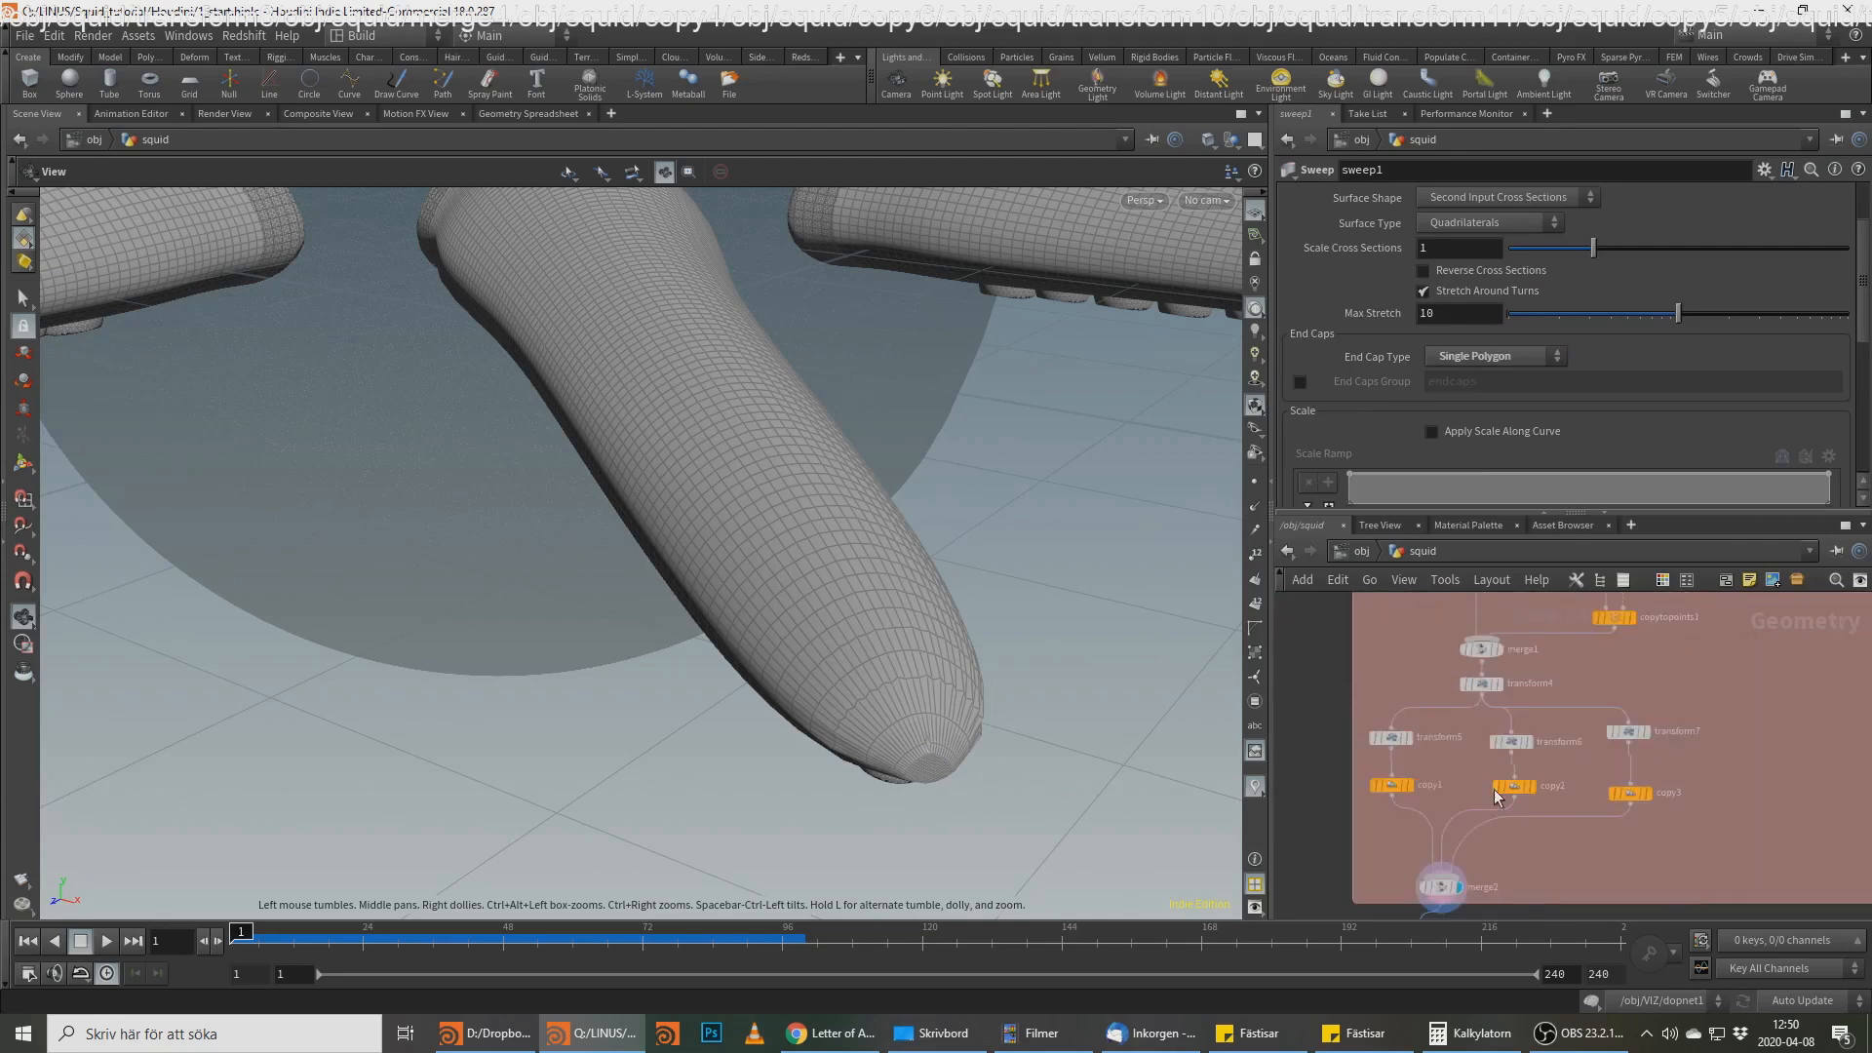
pyautogui.moveTo(1496, 831); pyautogui.dragTo(1538, 664, button='middle')
pyautogui.moveTo(1538, 859); pyautogui.dragTo(1538, 639, button='middle')
pyautogui.click(1487, 772)
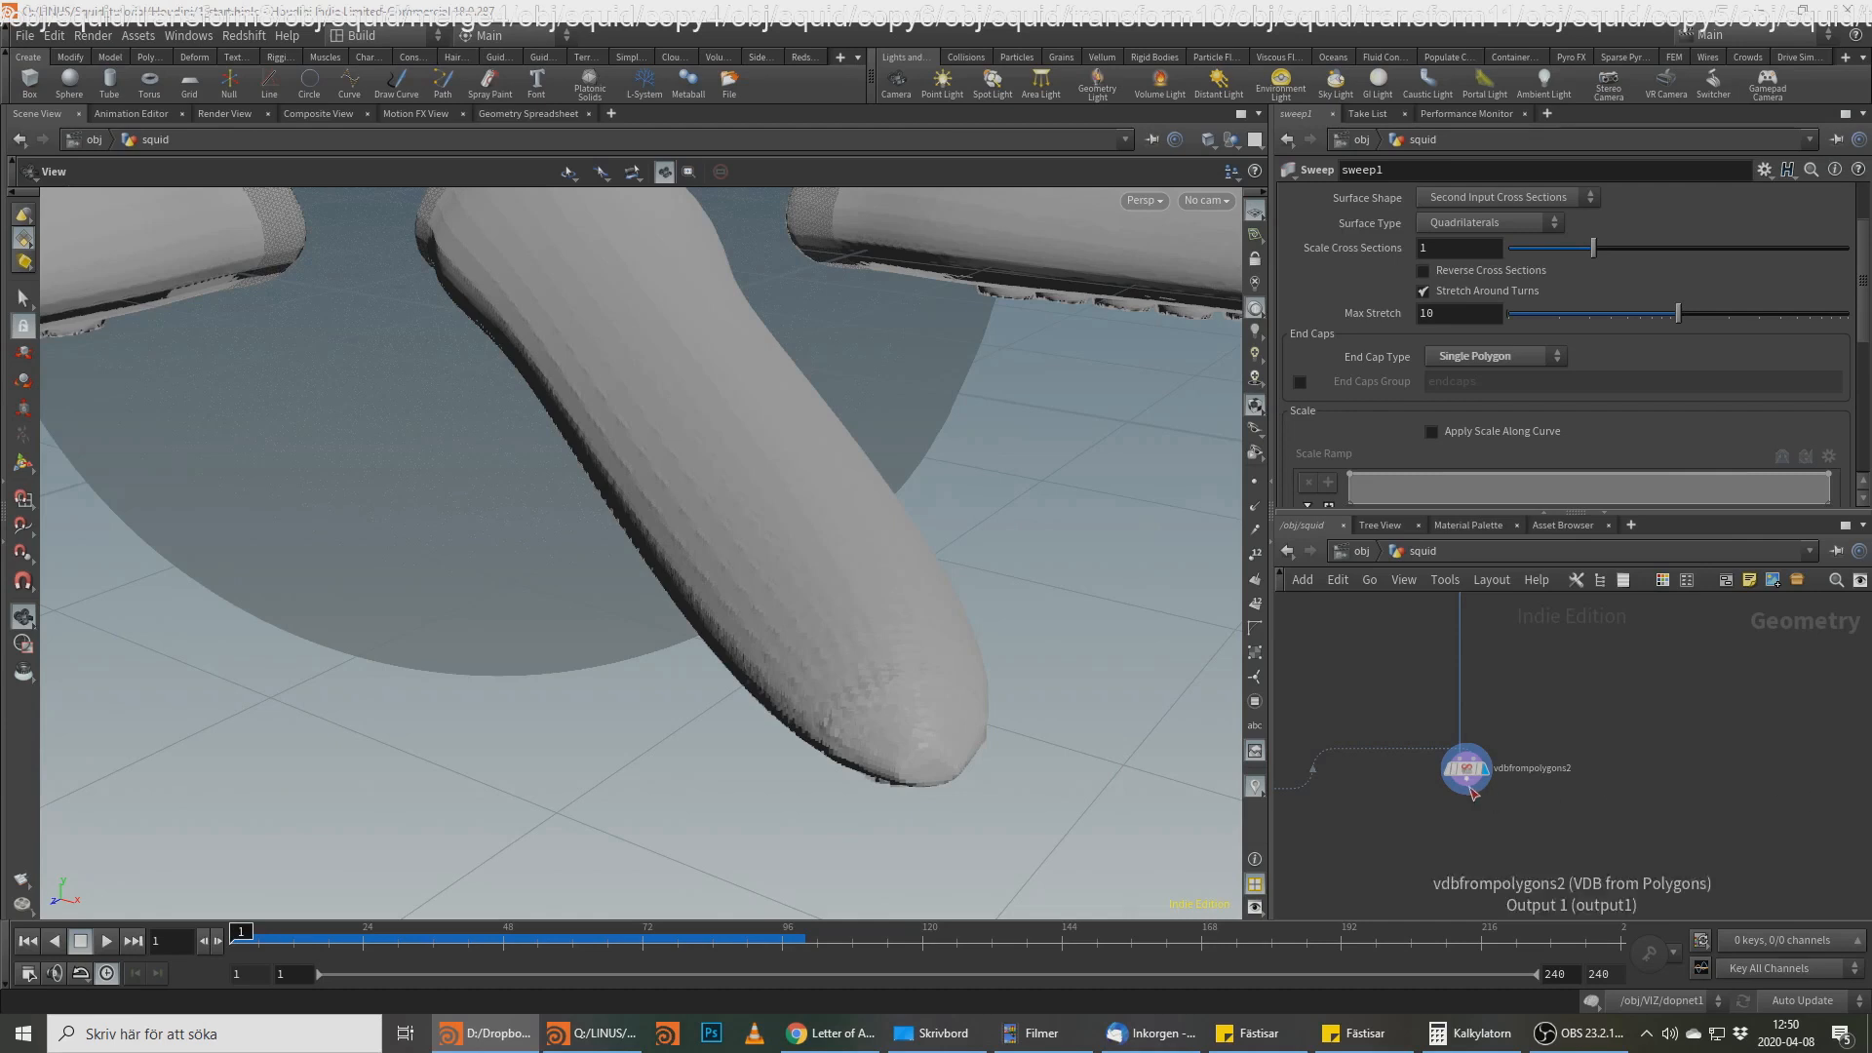
# Step: Add a Volume VOP node fed by vdbfrompolygons2, move it slightly lower, and display it
pyautogui.press('Tab')
pyautogui.moveTo(1487, 812)
pyautogui.write('vol')
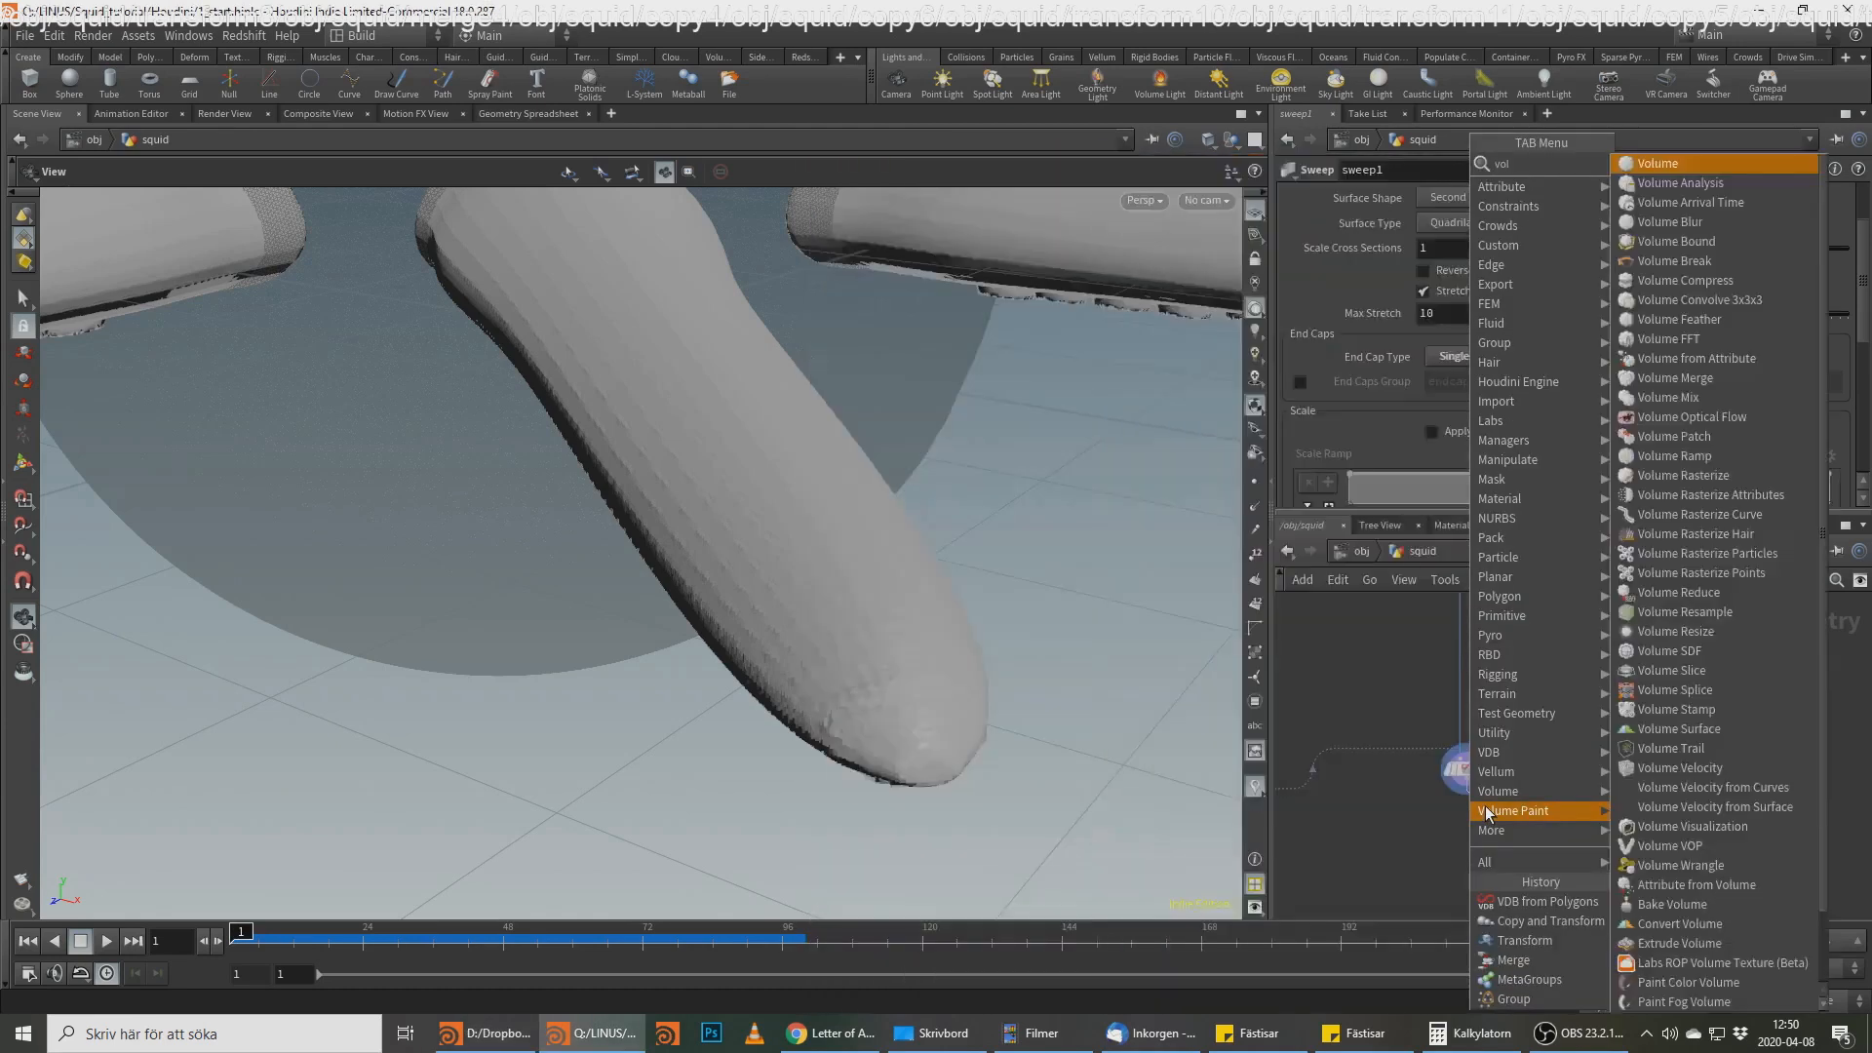
pyautogui.write('ume v')
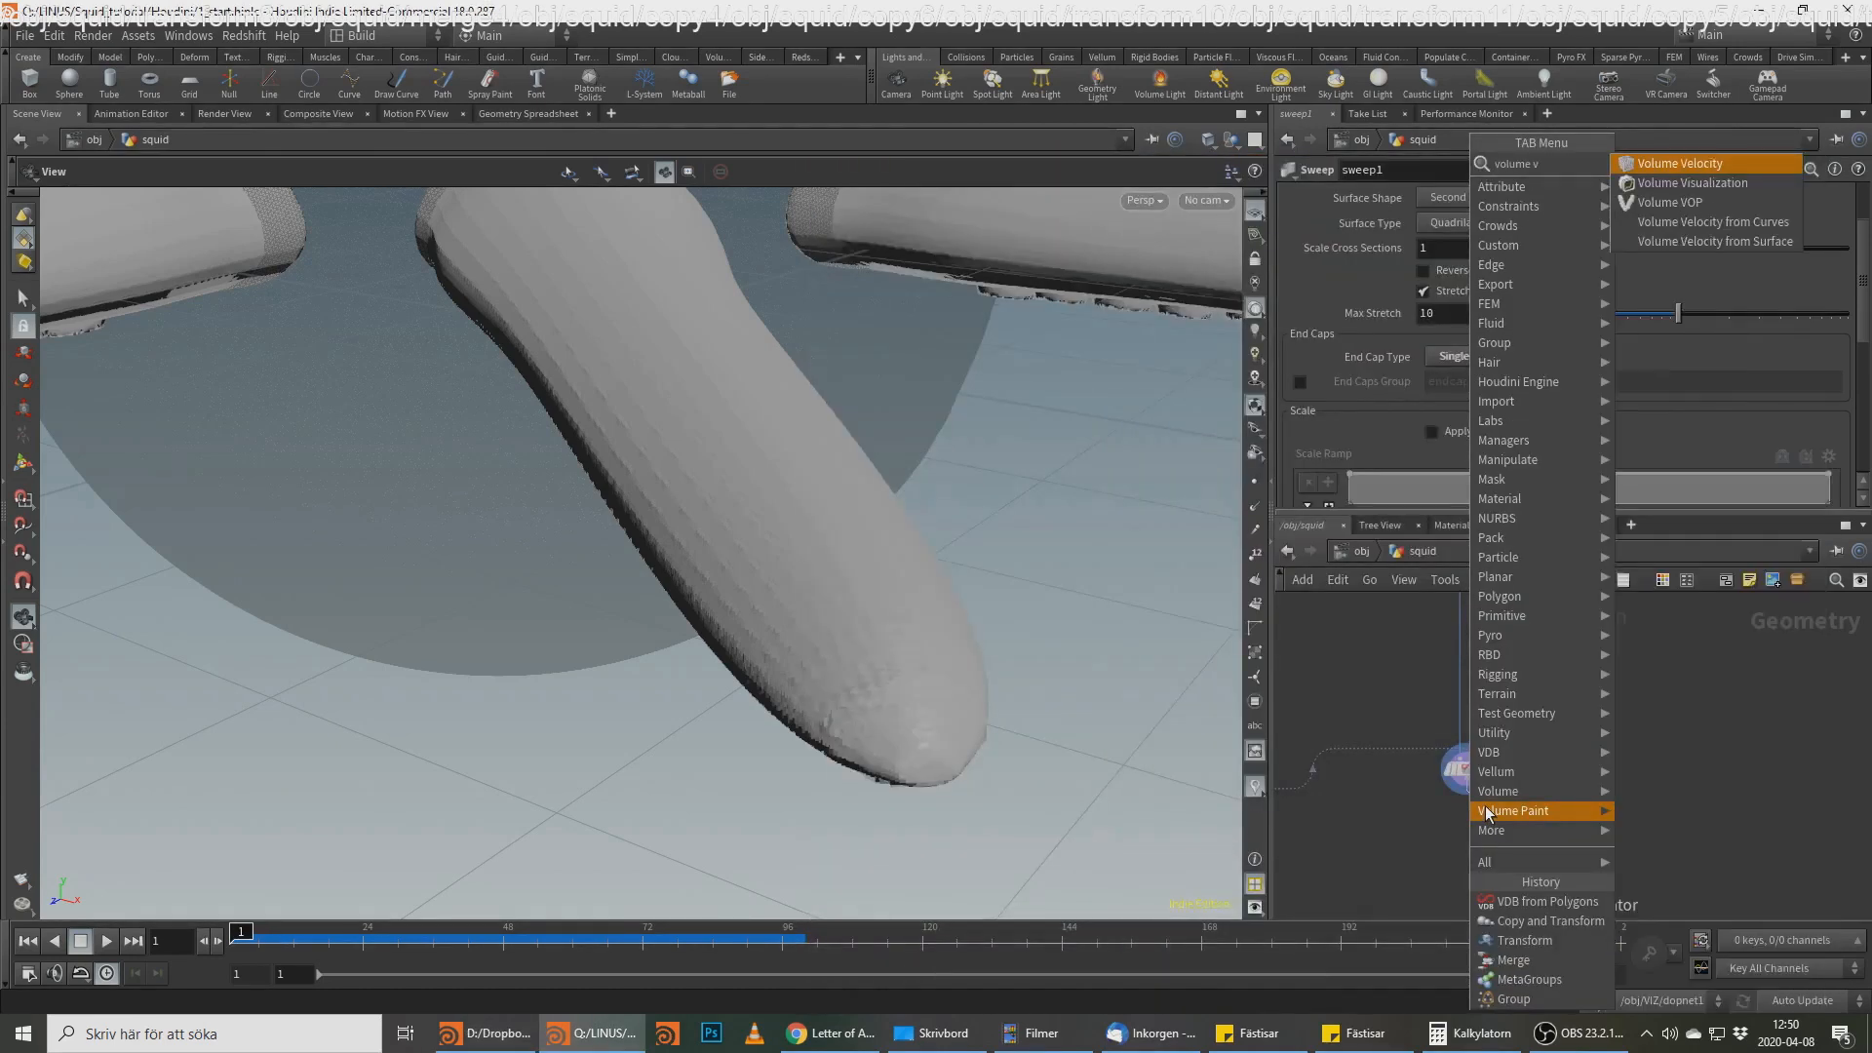
pyautogui.press('Down')
pyautogui.press('Down')
pyautogui.press('Return')
pyautogui.click(1482, 805)
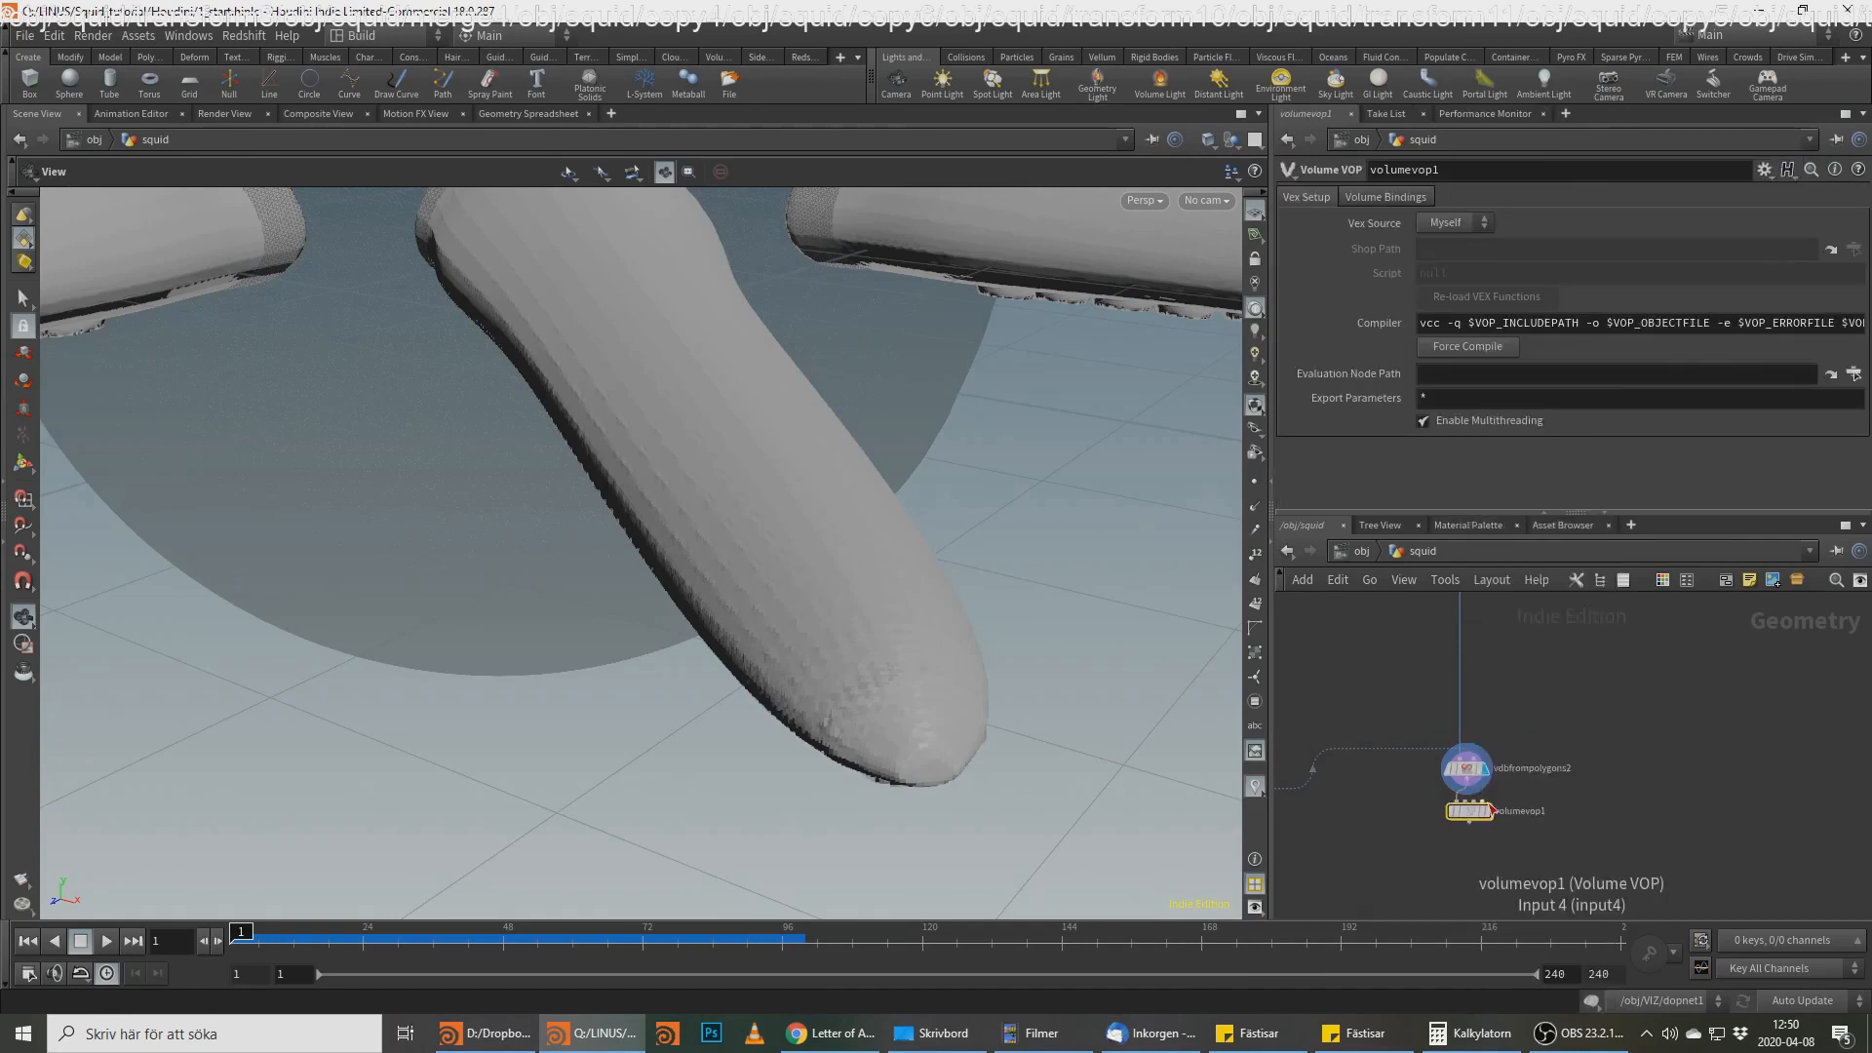
pyautogui.moveTo(1466, 824); pyautogui.dragTo(1472, 863)
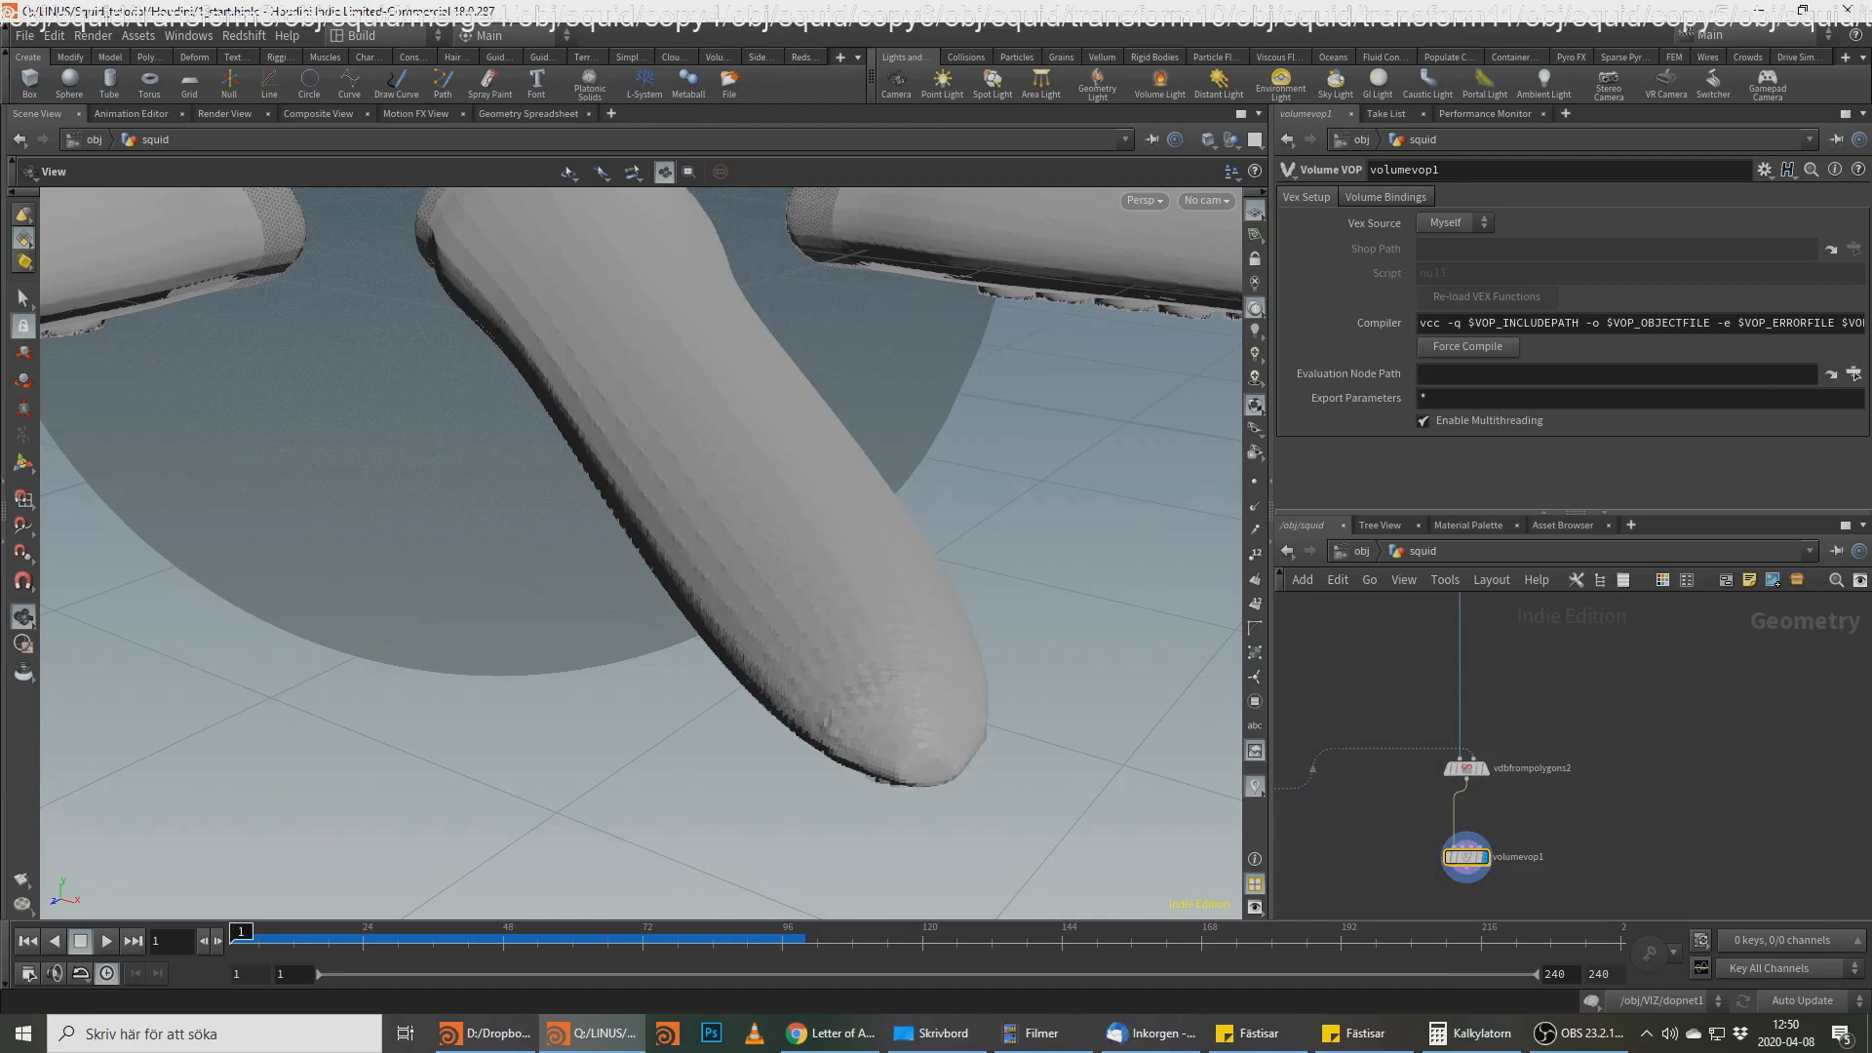
# Step: Look inside the volumevop1 node's network and return to the squid network
pyautogui.hotkey('alt', 'Tab')
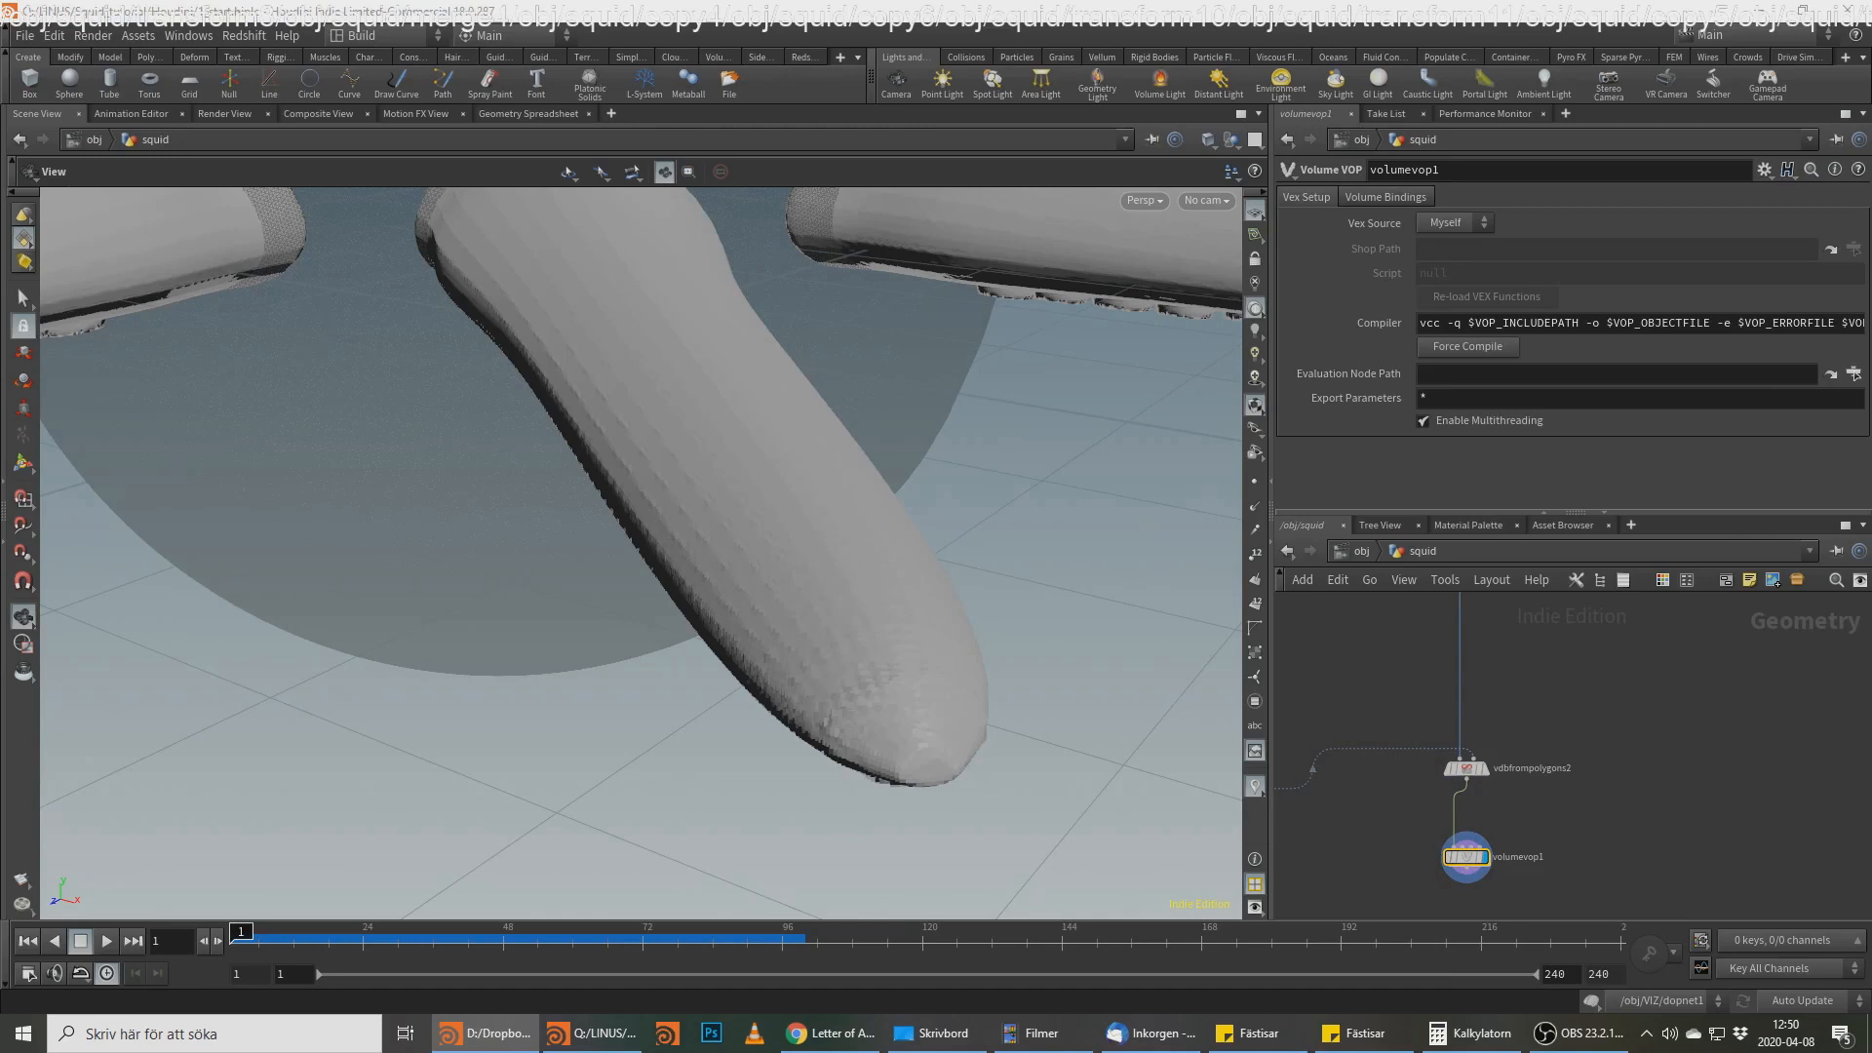
pyautogui.doubleClick(1466, 857)
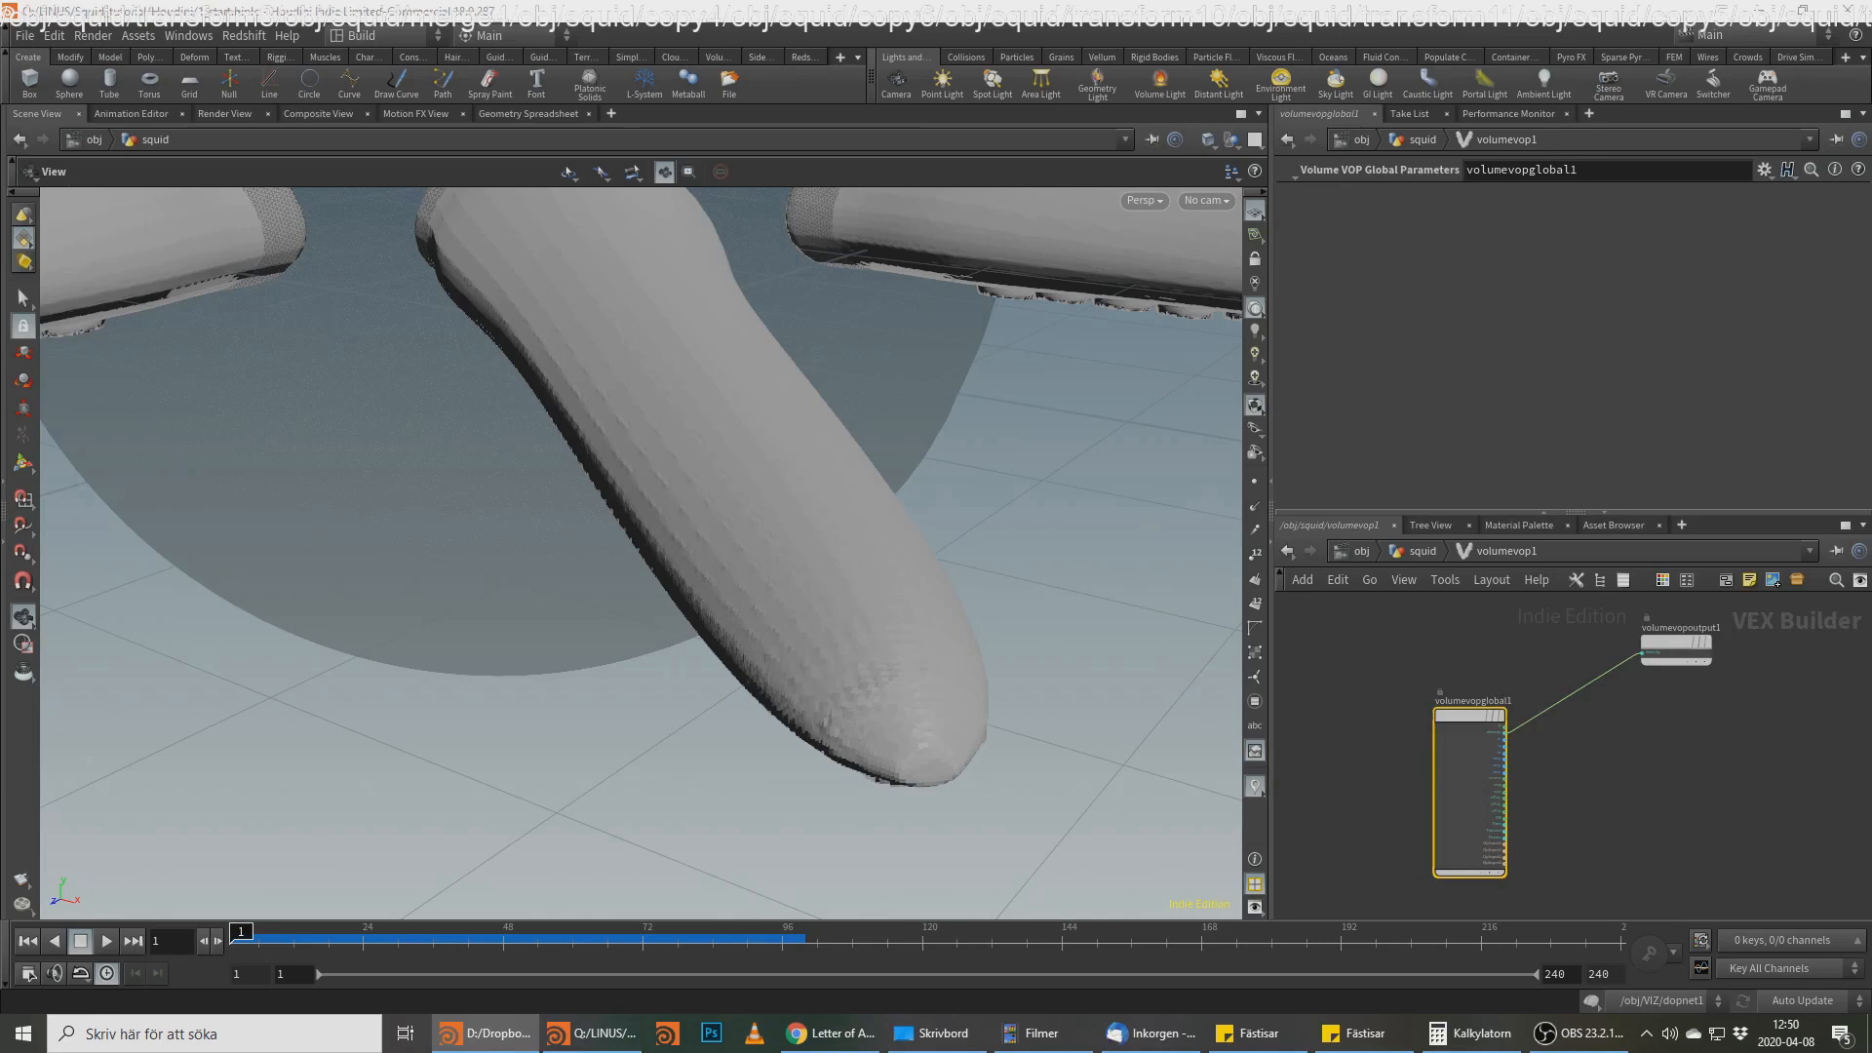
pyautogui.click(1421, 552)
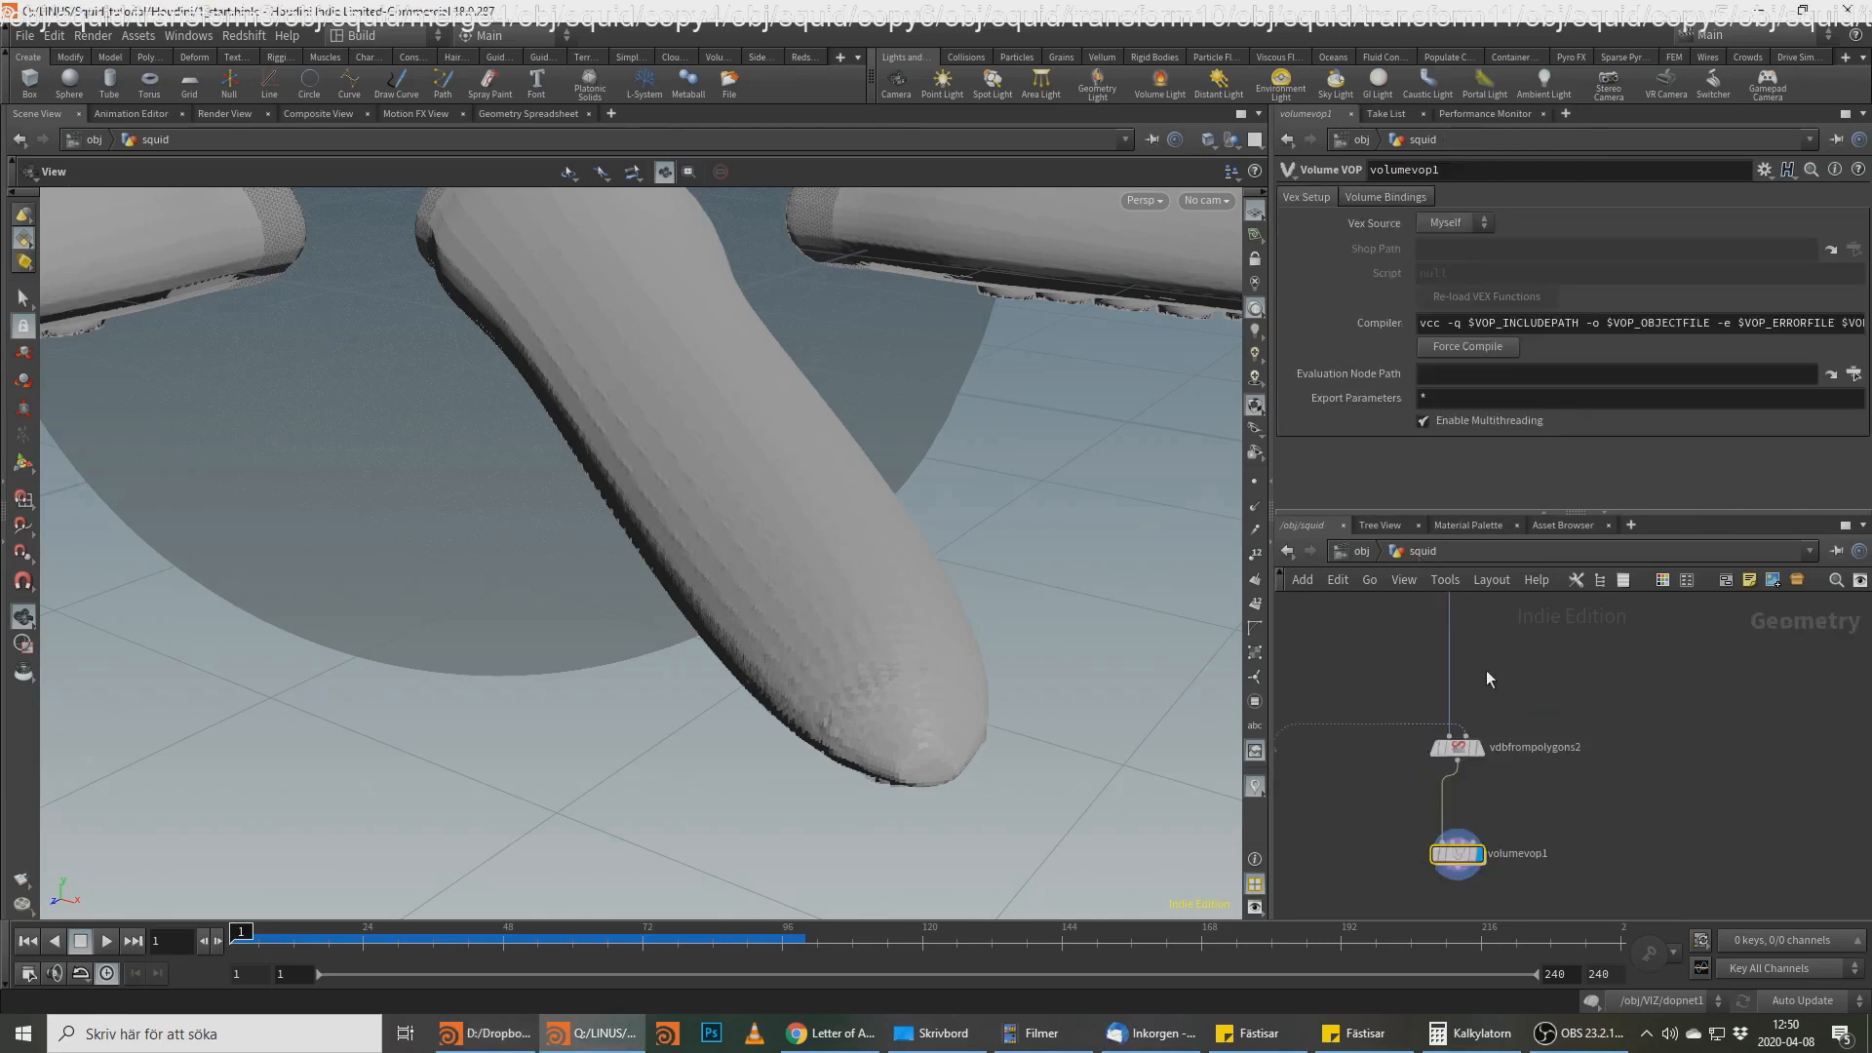
# Step: Name the distance VDB of the vdbfrompolygons2 node density
pyautogui.click(1457, 747)
pyautogui.moveTo(1492, 247); pyautogui.dragTo(1091, 256)
pyautogui.write('density')
pyautogui.press('Return')
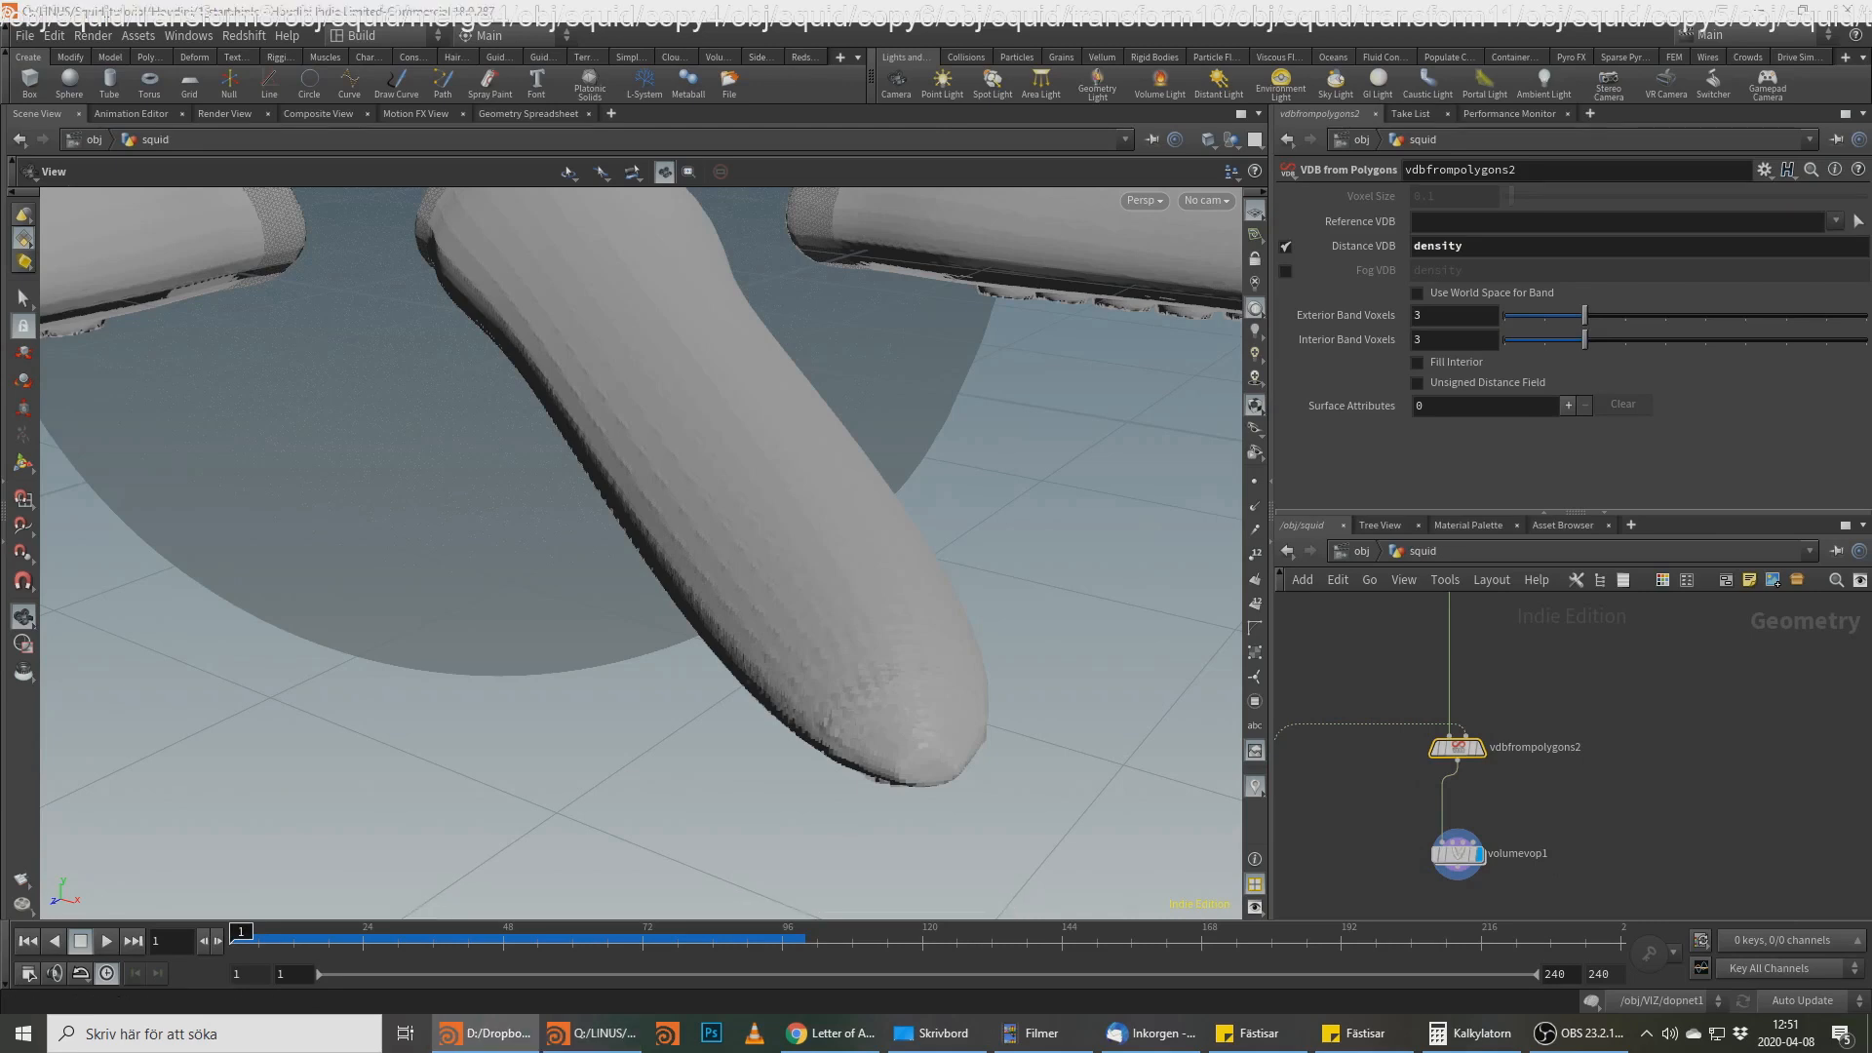
pyautogui.click(1464, 854)
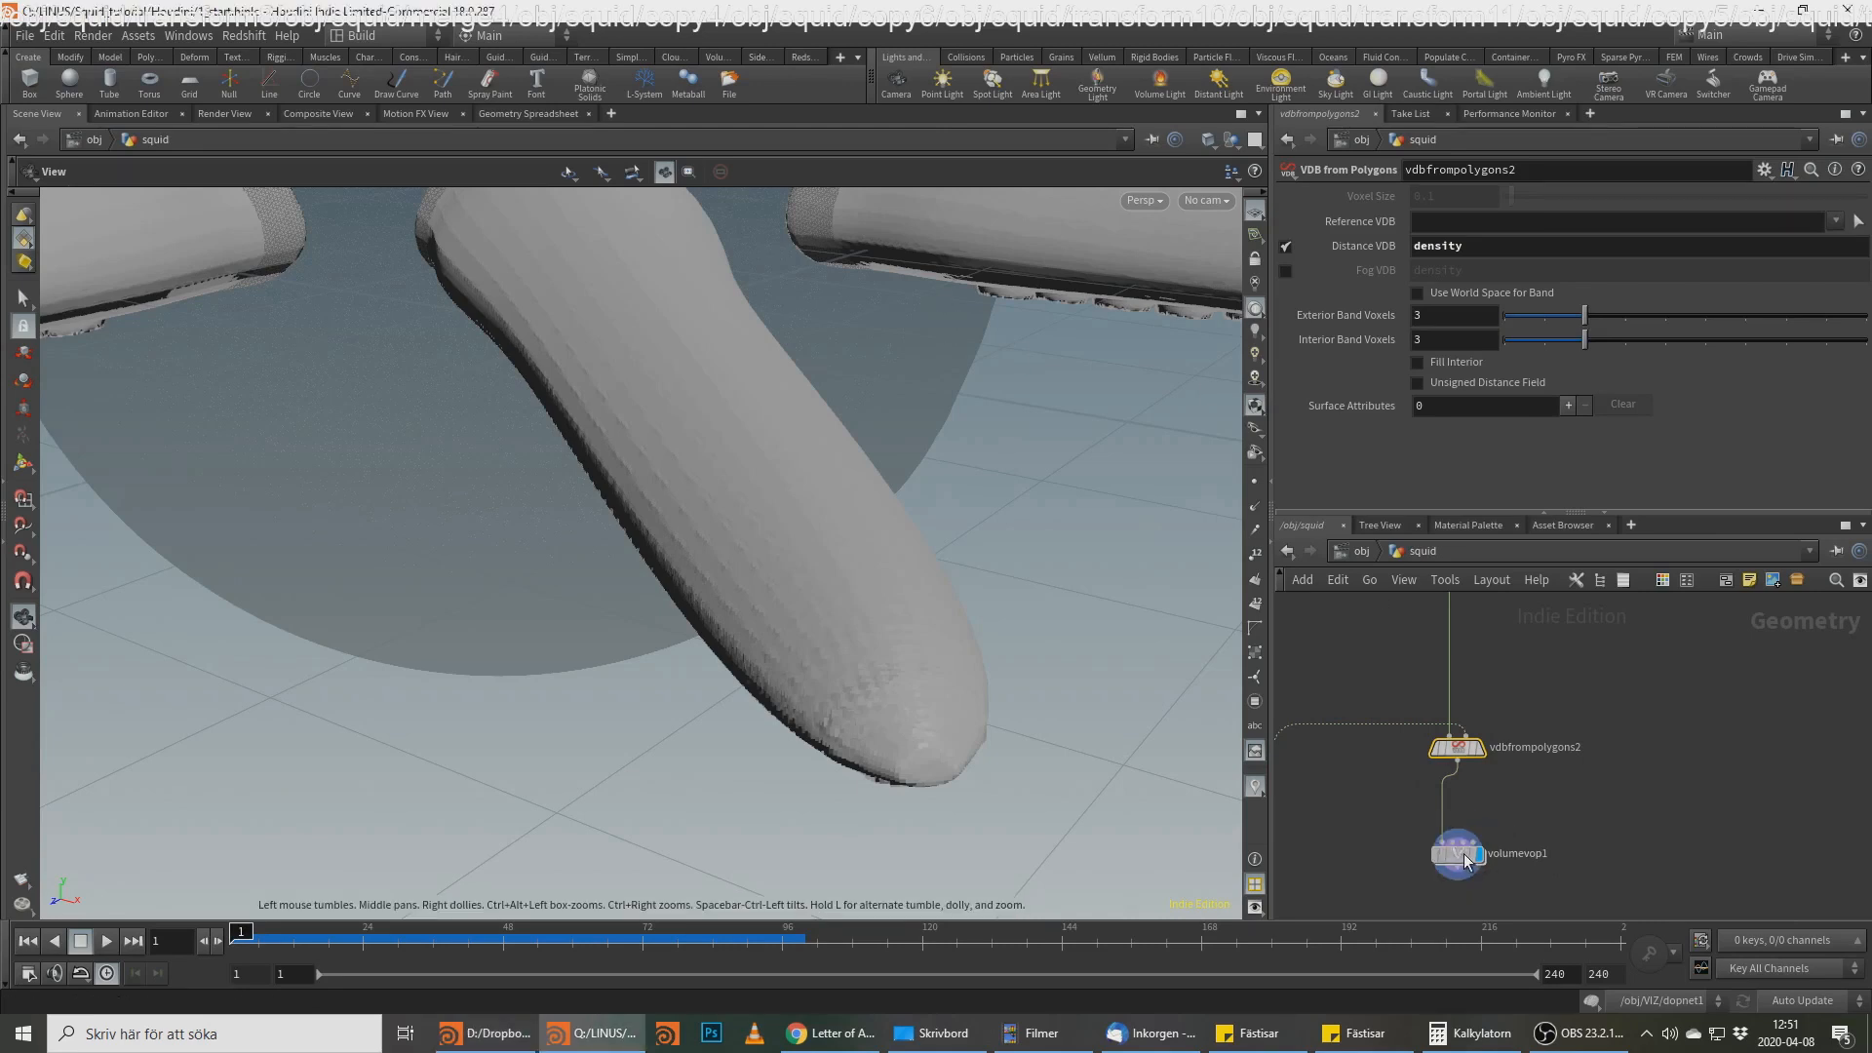
# Step: Set both the exterior and interior band voxels of vdbfrompolygons2 to 14, suspending automatic updates while entering them
pyautogui.click(1444, 318)
pyautogui.click(1830, 1001)
pyautogui.click(1804, 1005)
pyautogui.moveTo(1426, 316); pyautogui.dragTo(1395, 317)
pyautogui.write('14')
pyautogui.press('Tab')
pyautogui.write('14')
pyautogui.press('Return')
pyautogui.click(1809, 1001)
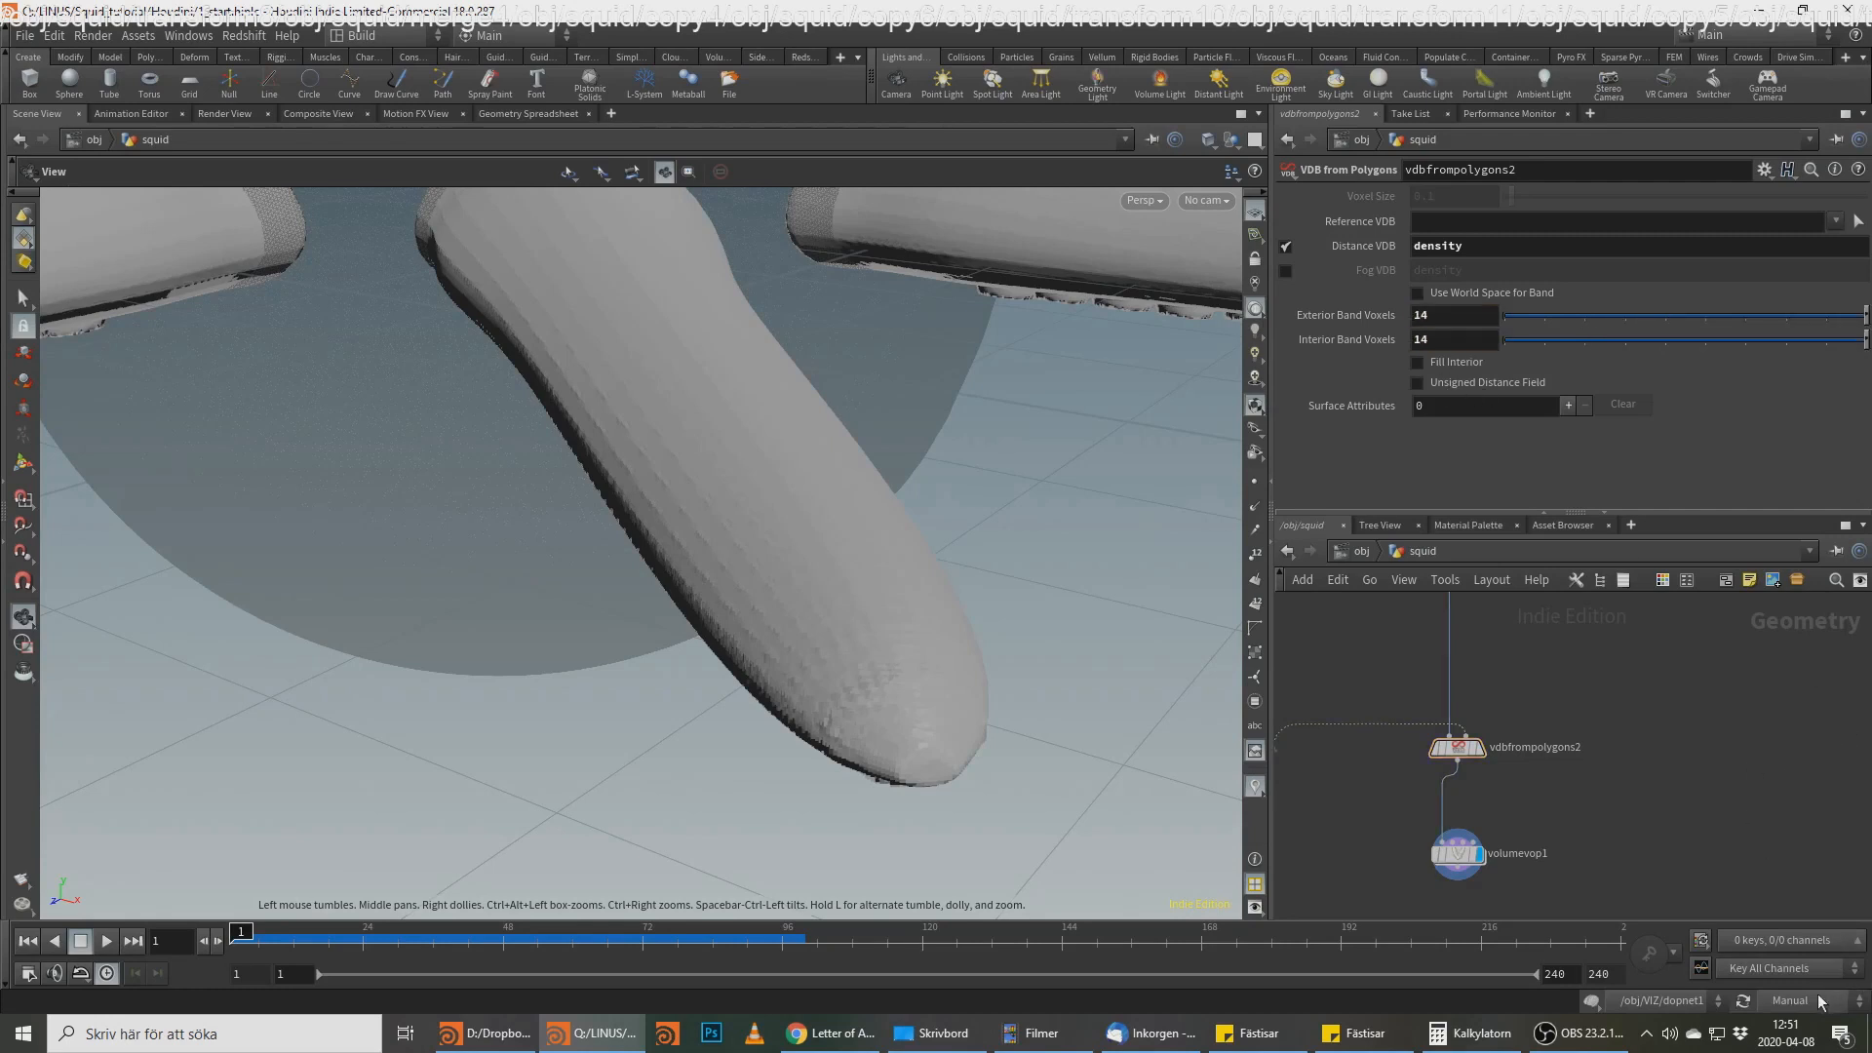
pyautogui.click(1816, 942)
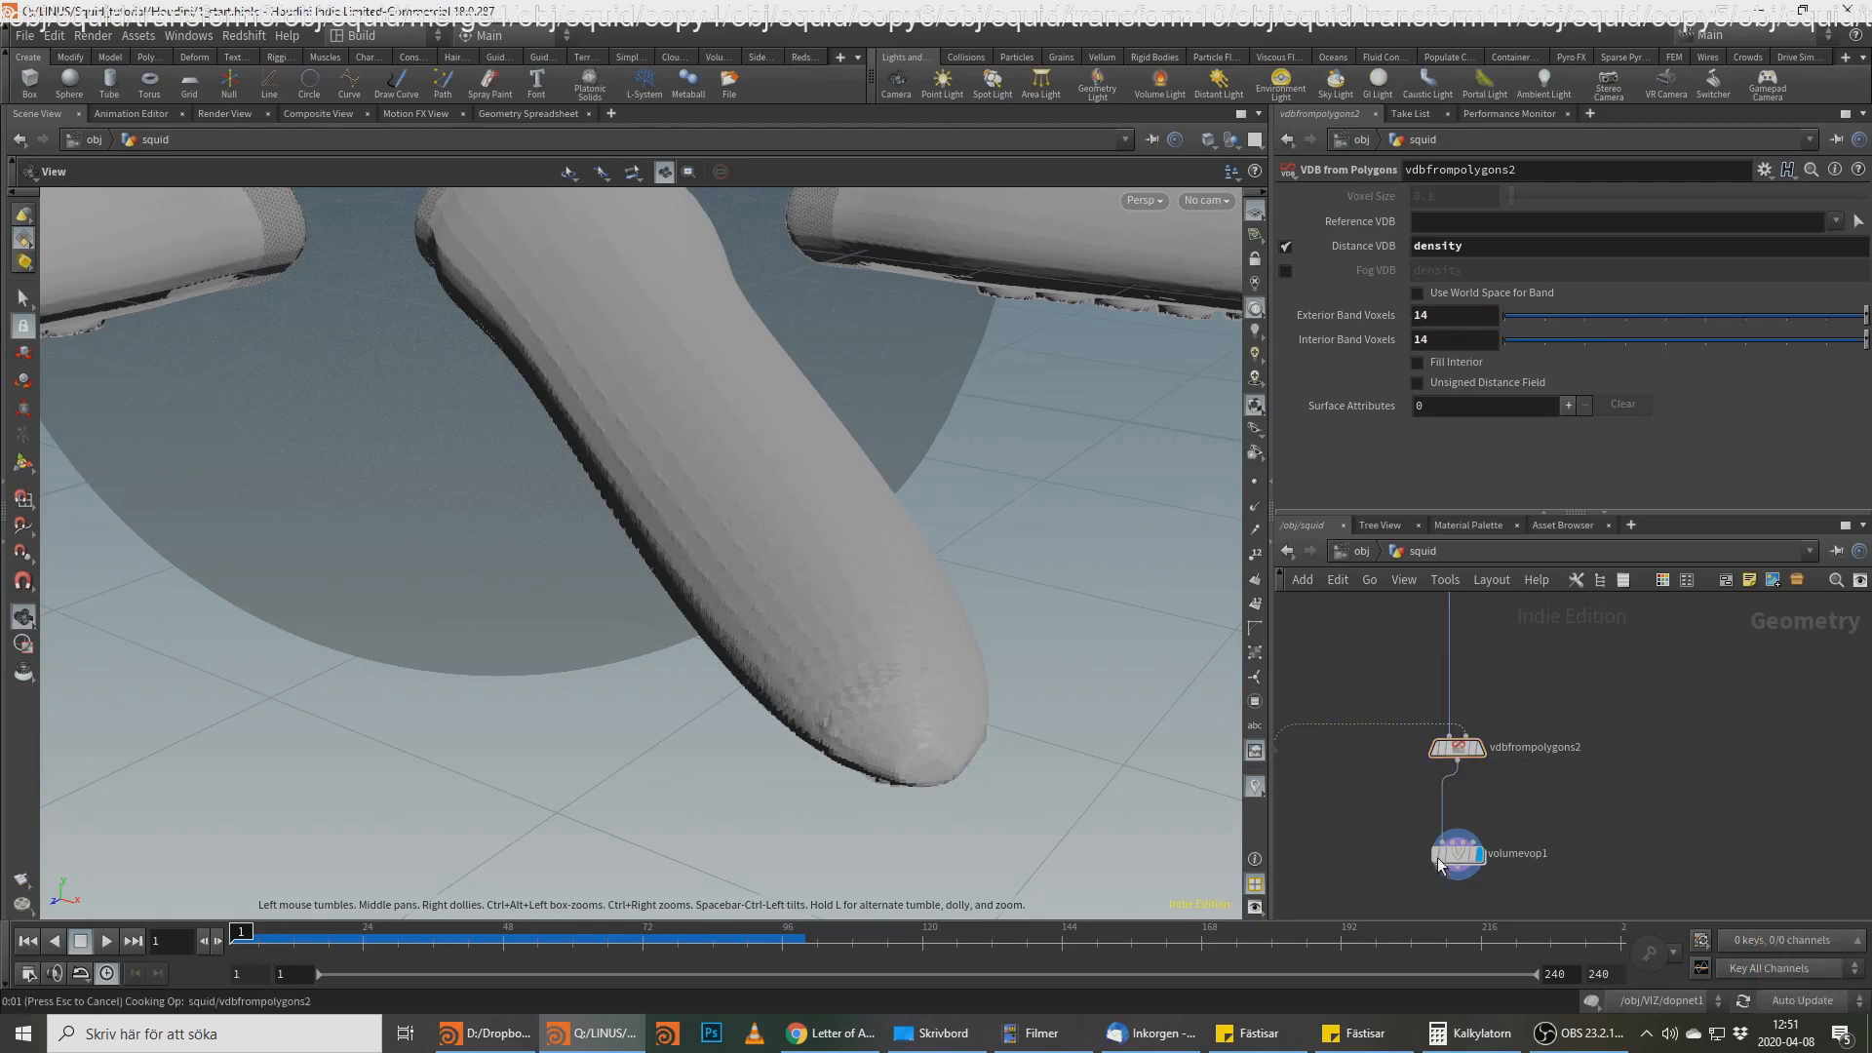
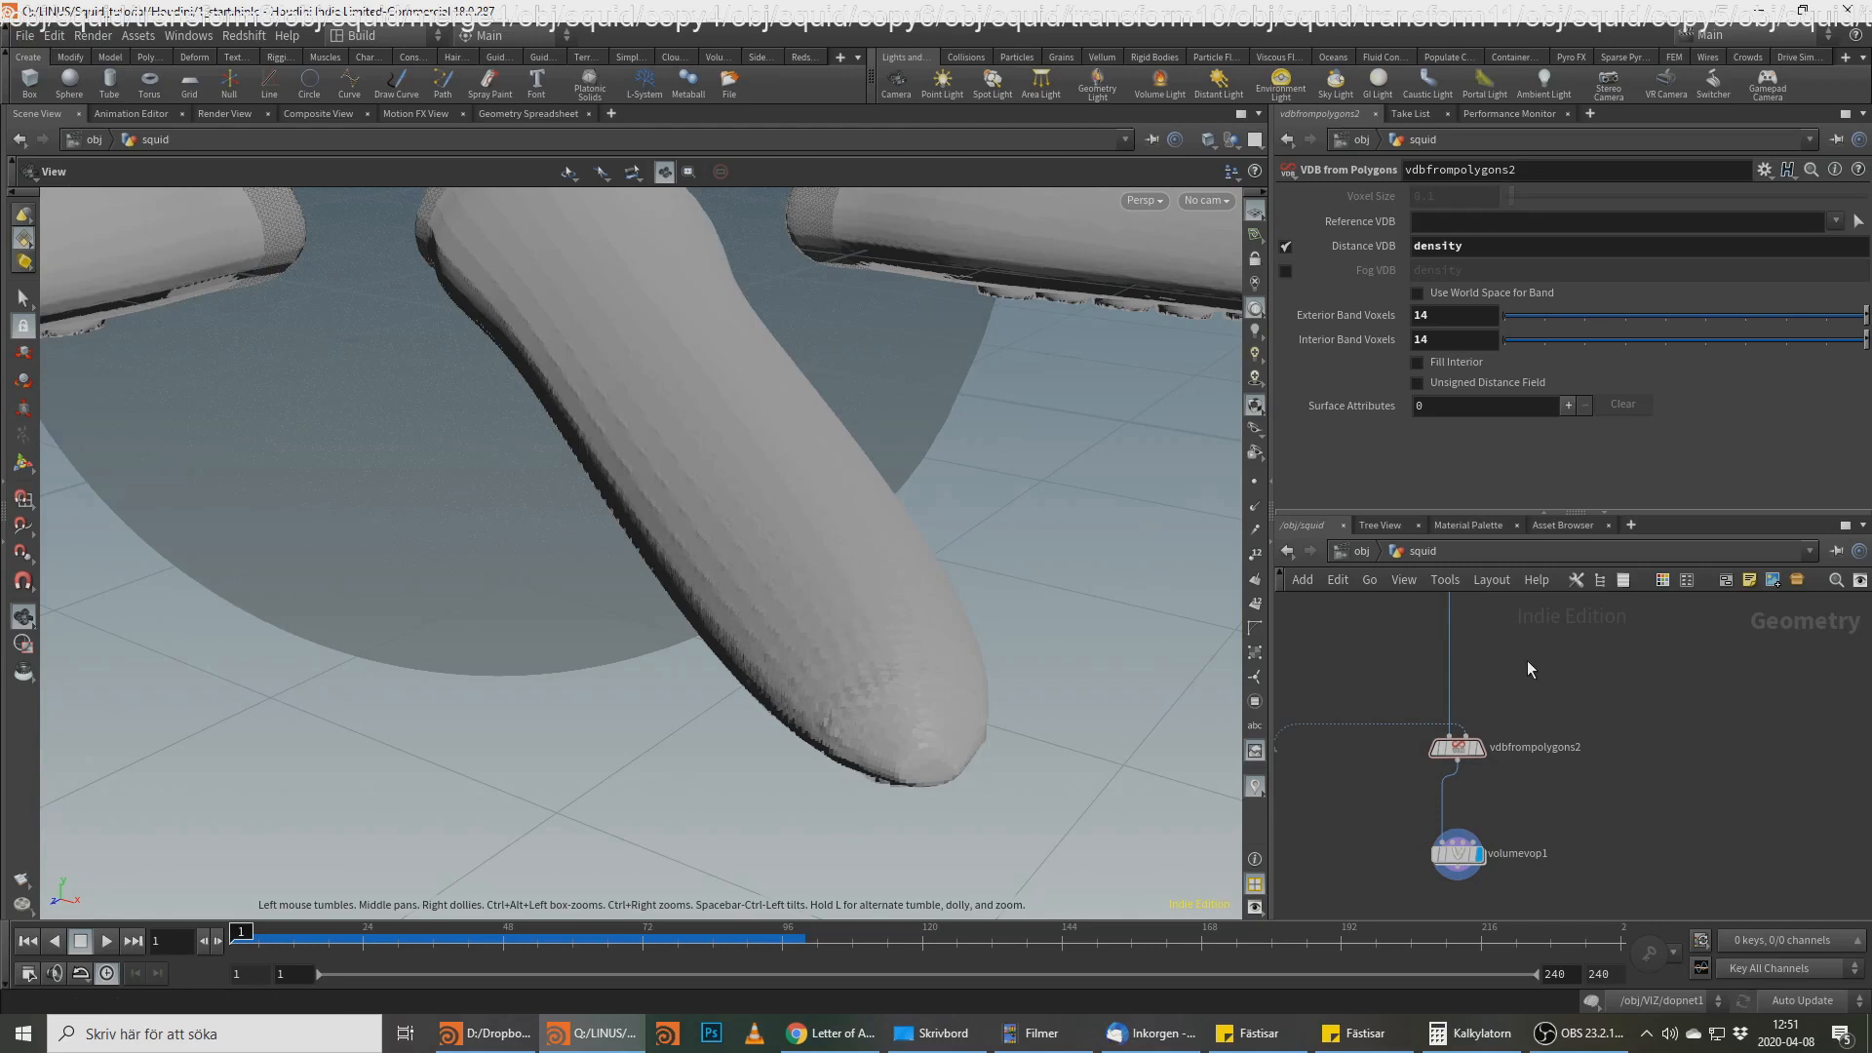
# Step: Go inside the volumevop1 network and add a Unified Noise - Static node beside the global parameters node
pyautogui.scroll(2, 1472, 815)
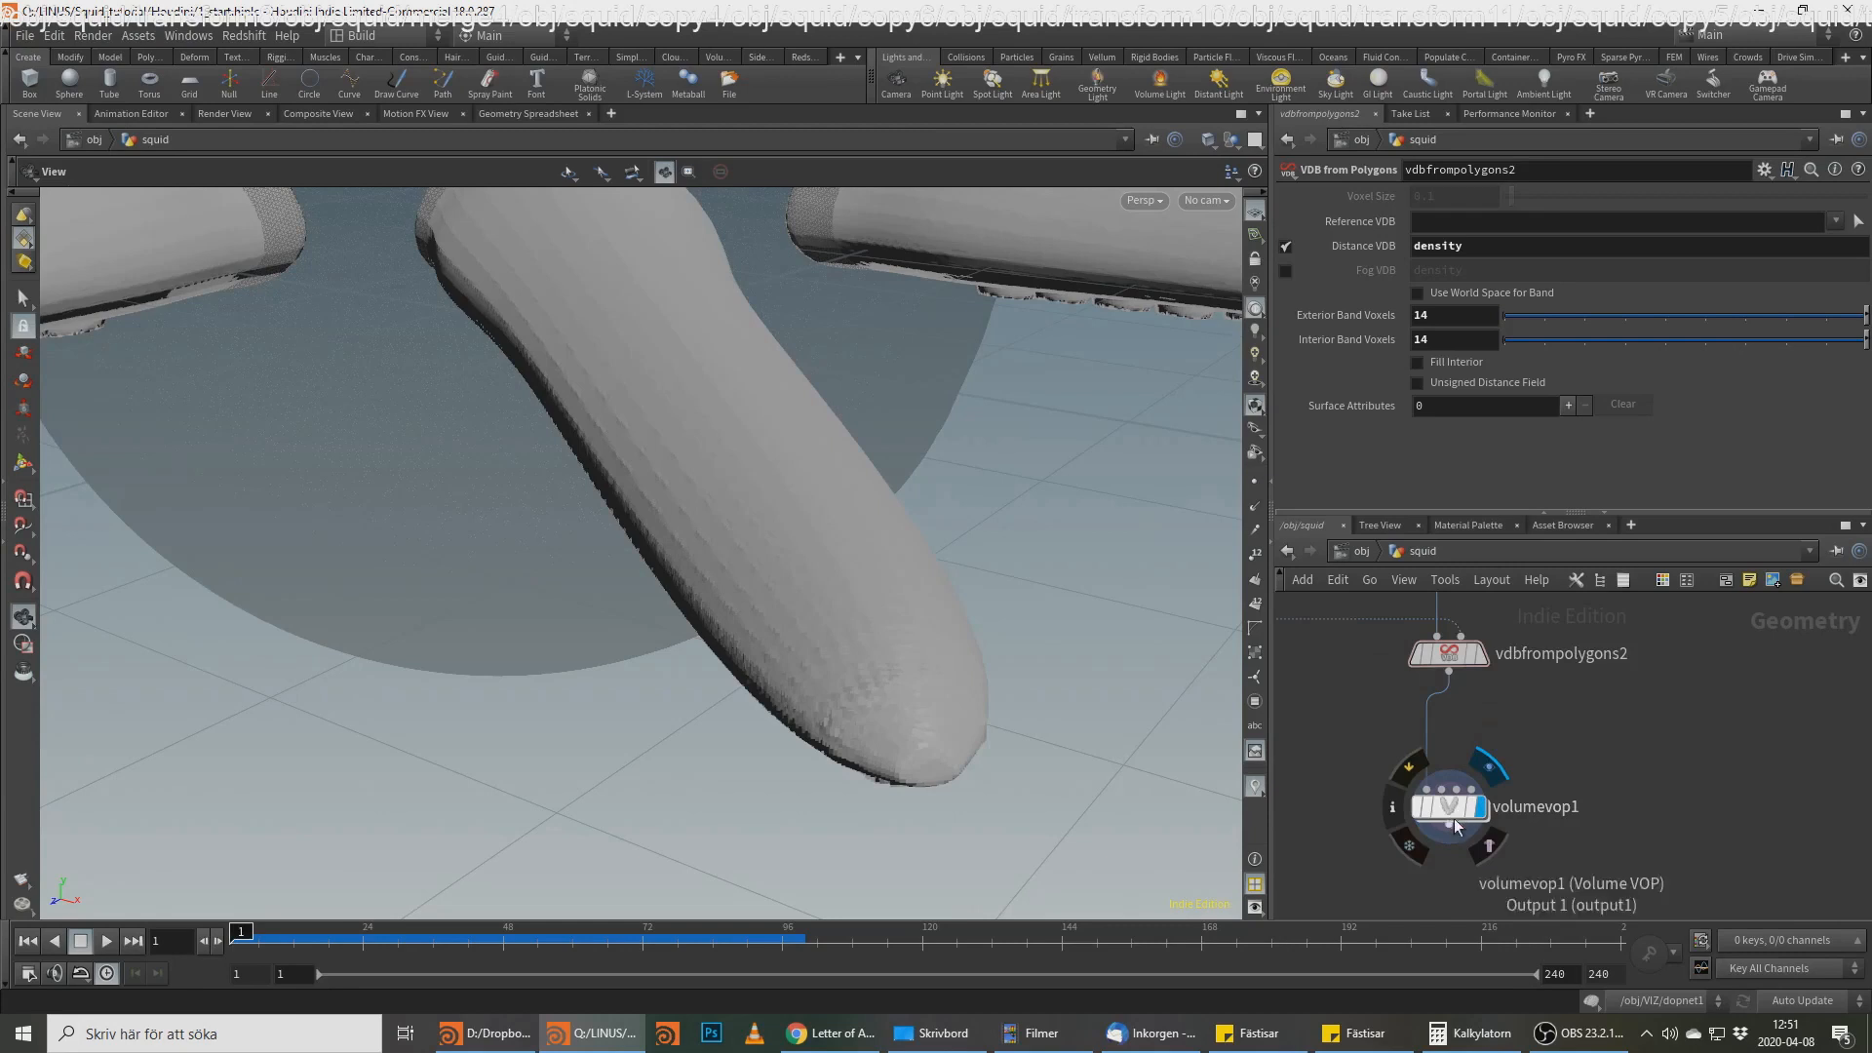
pyautogui.doubleClick(1451, 808)
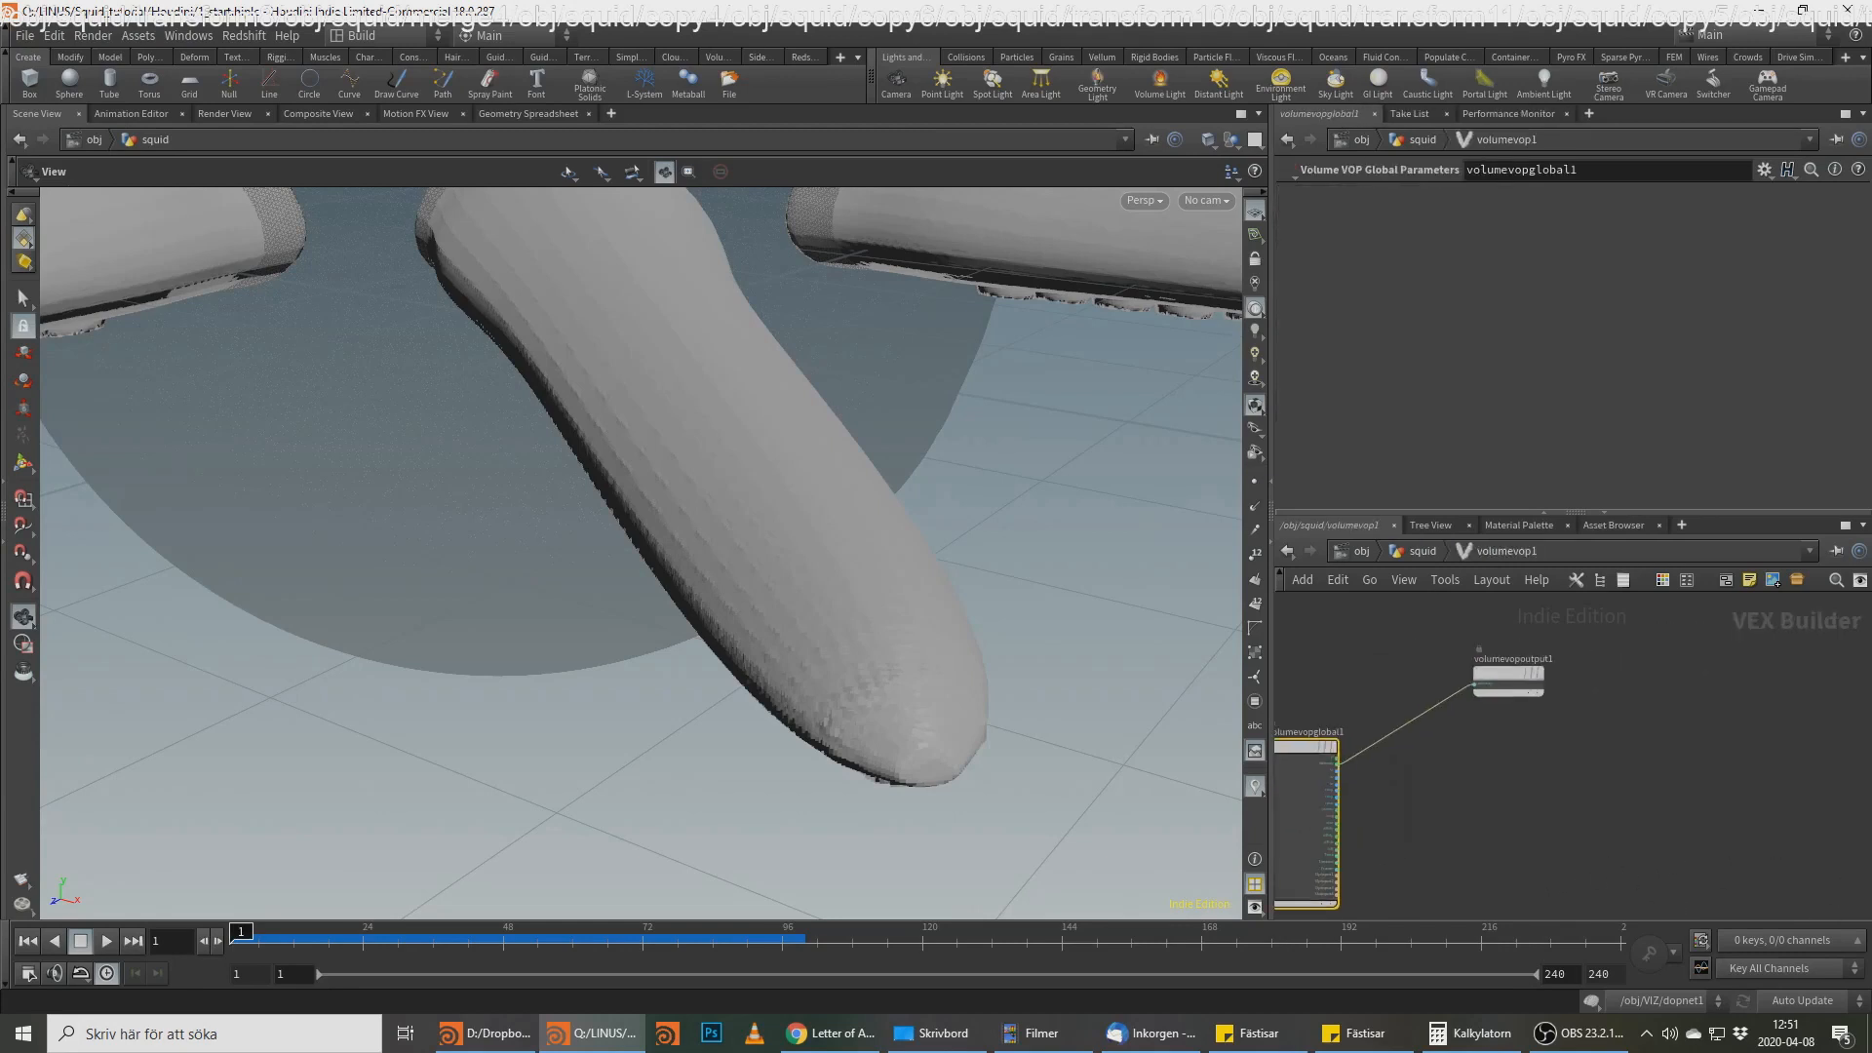
pyautogui.hotkey('alt', 'Tab')
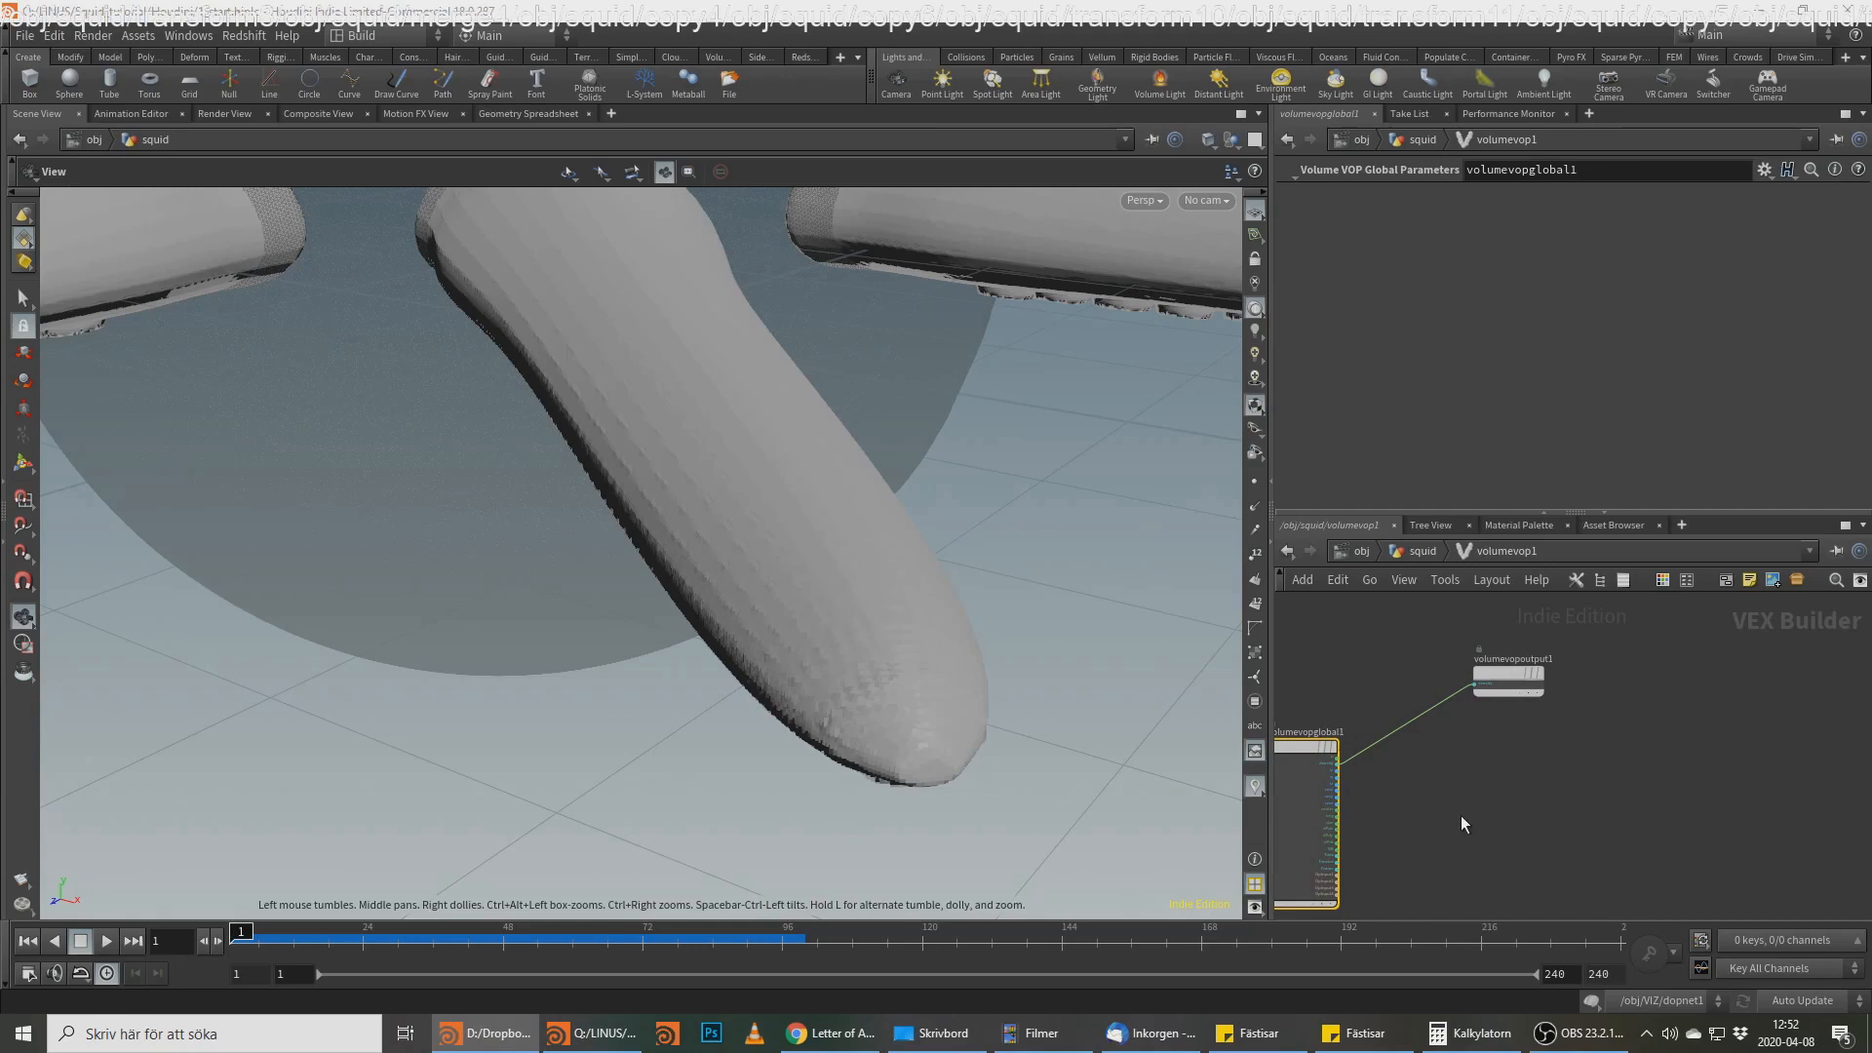
pyautogui.moveTo(1463, 819); pyautogui.dragTo(1494, 757, button='middle')
pyautogui.press('Tab')
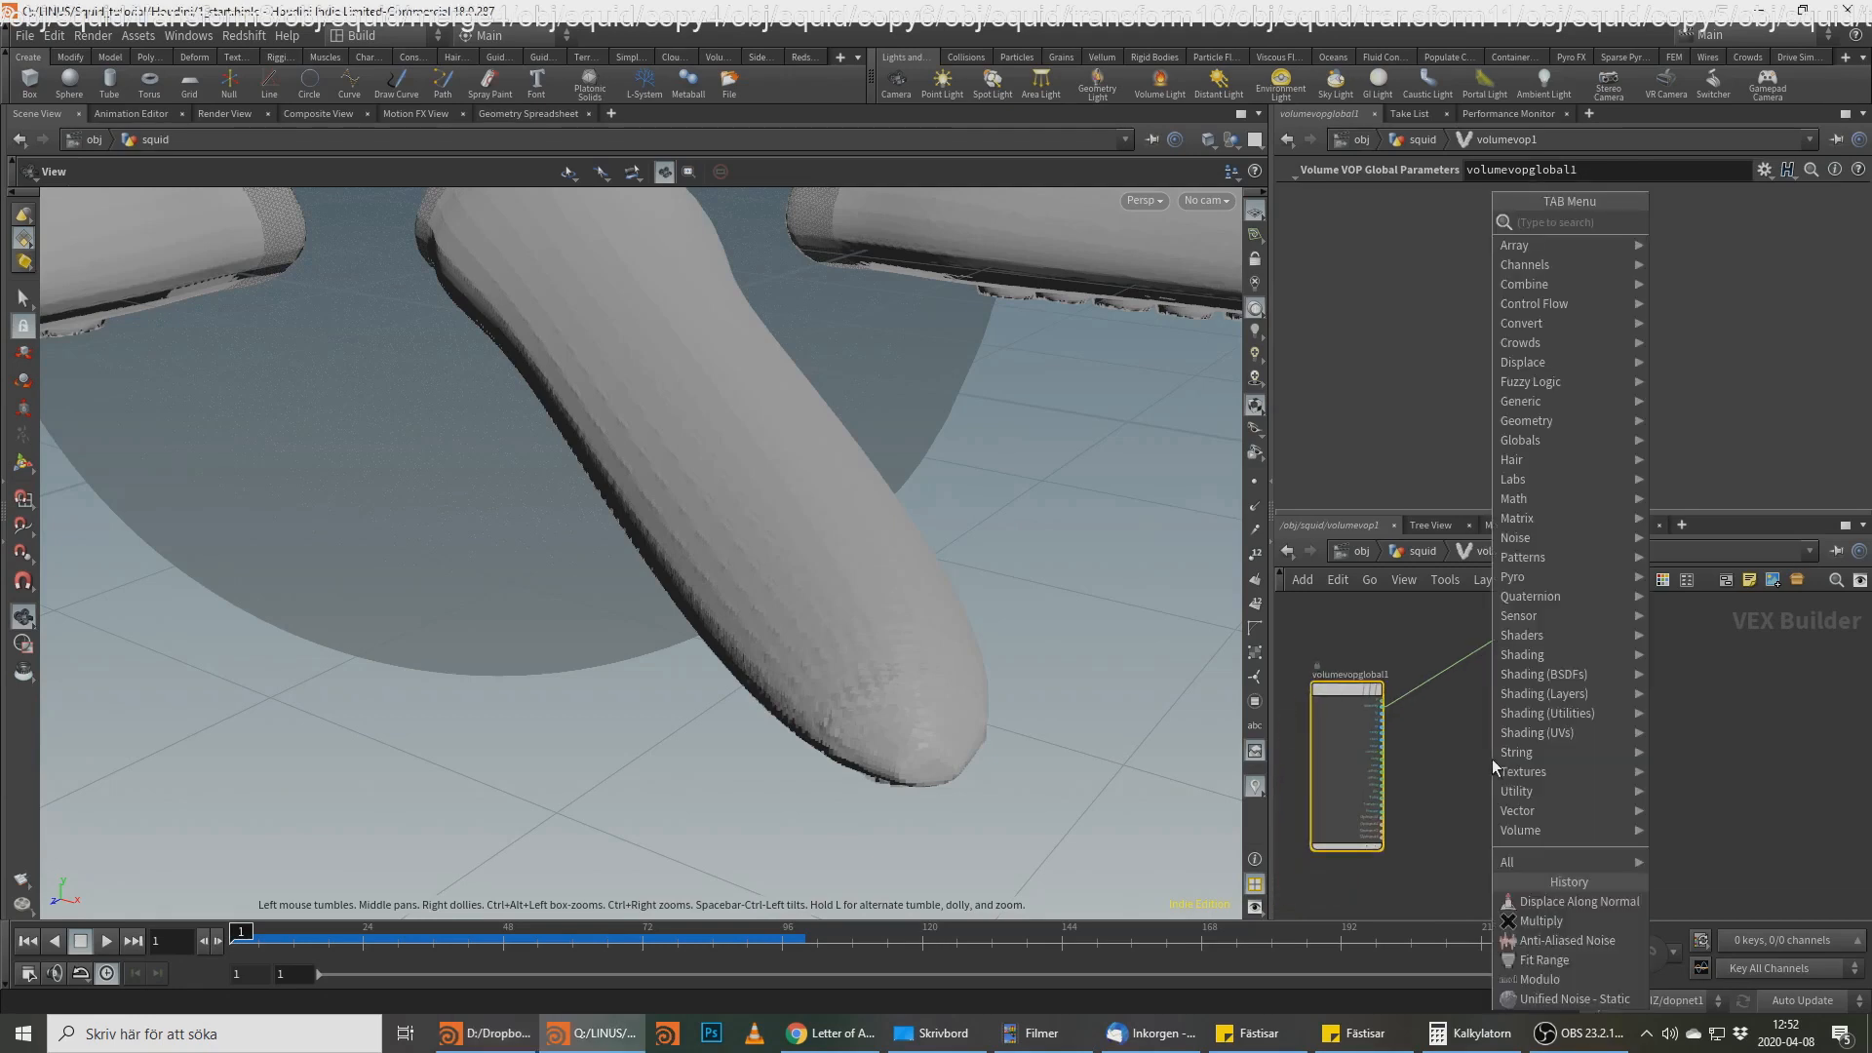
pyautogui.write('uf')
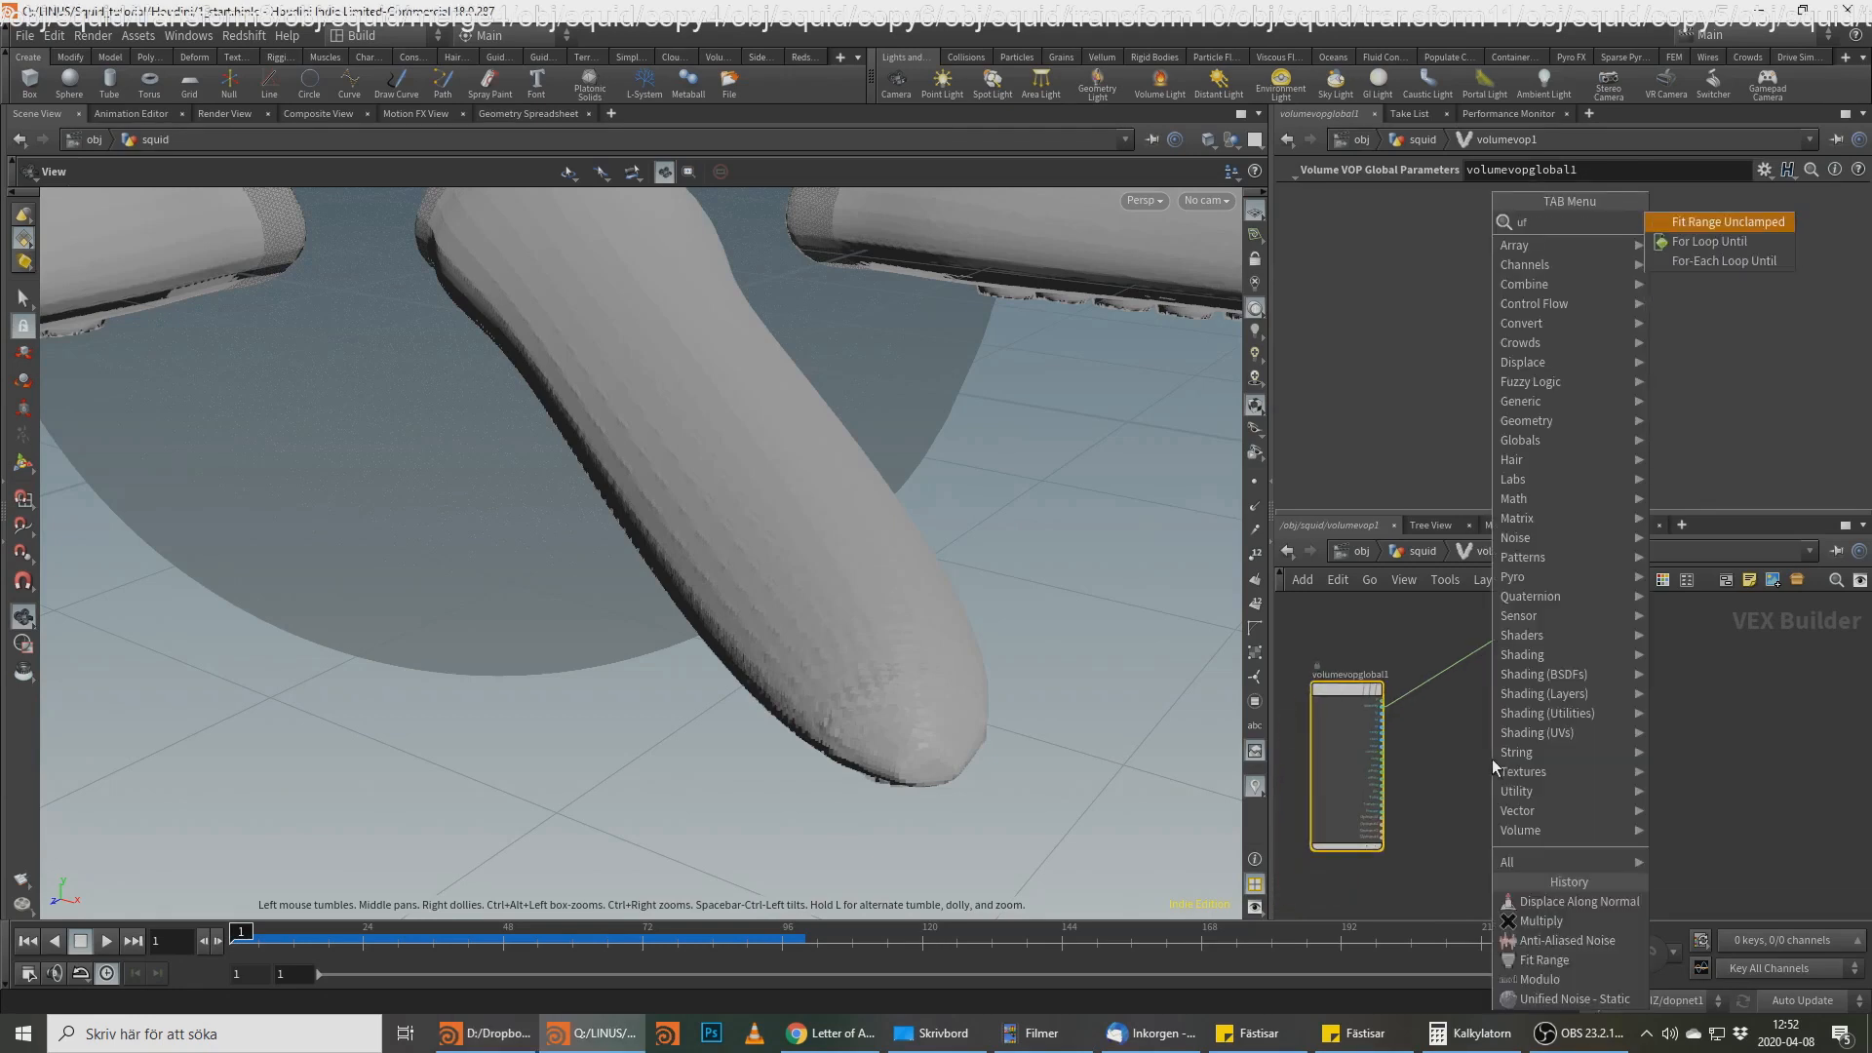
pyautogui.press('BackSpace')
pyautogui.write('ni')
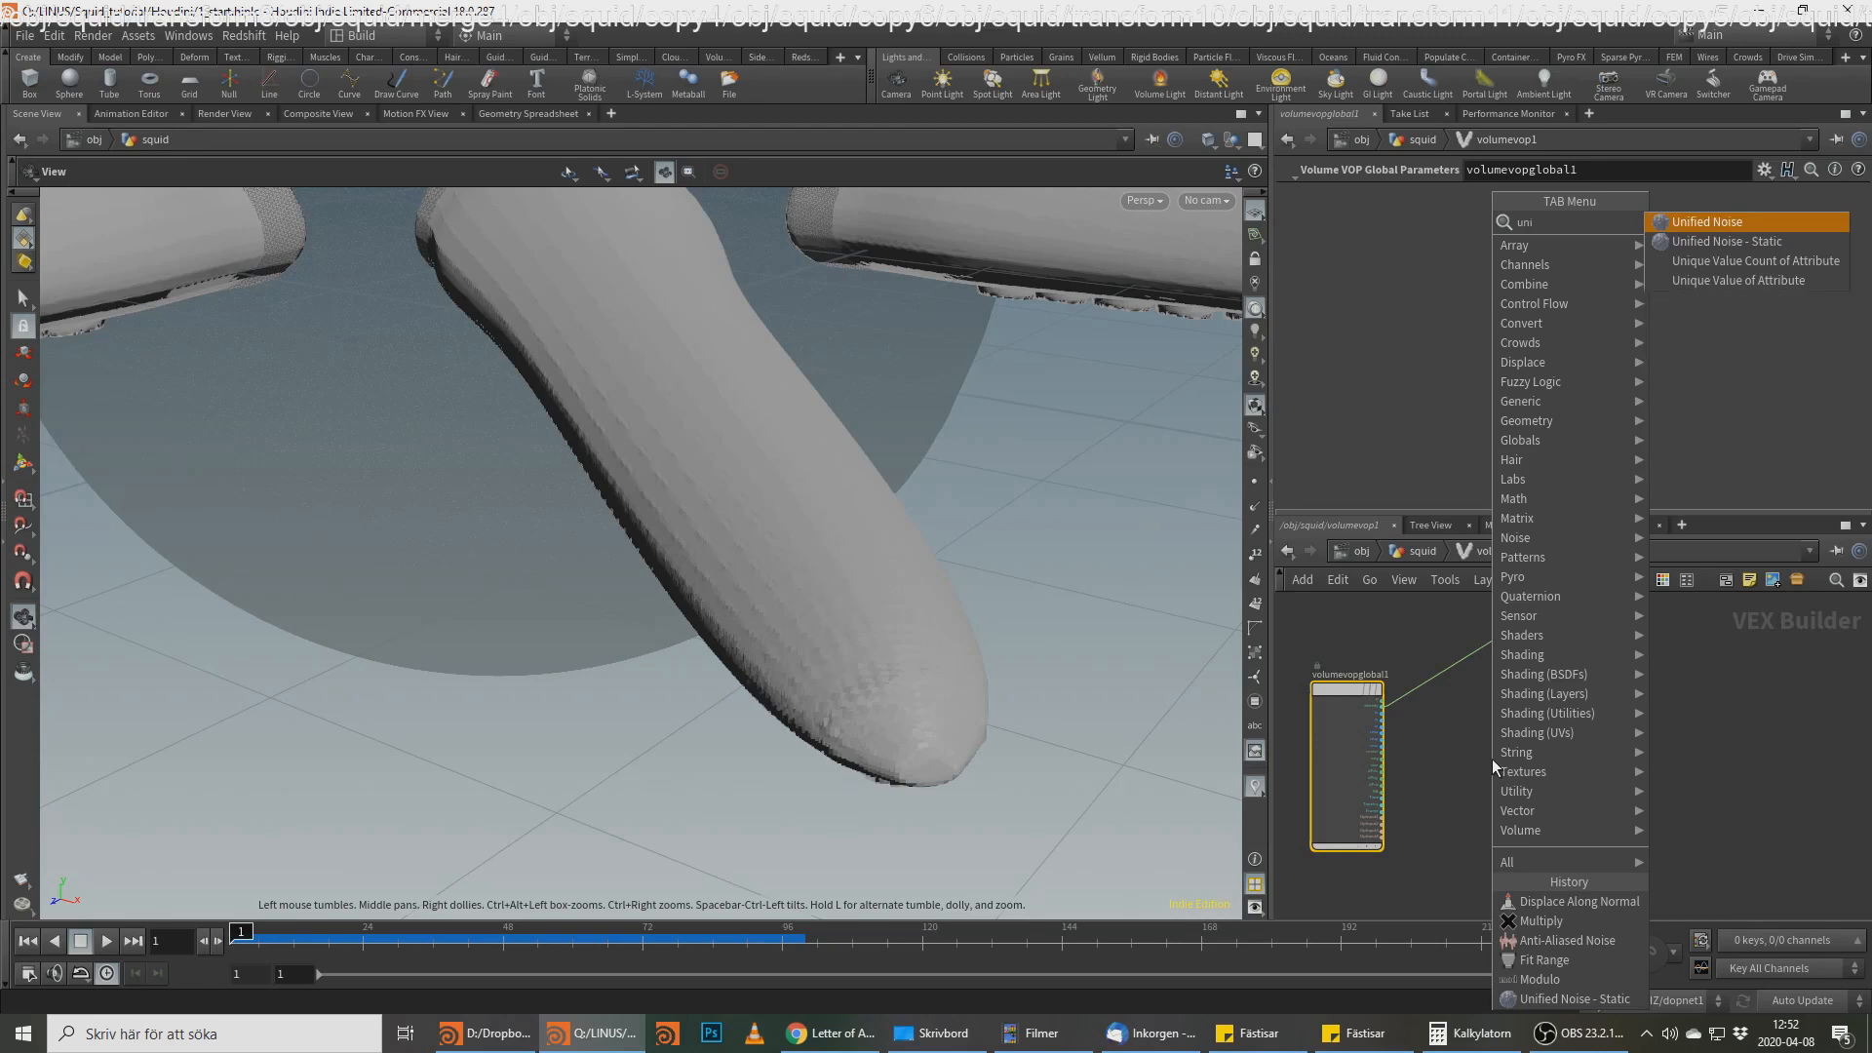
pyautogui.press('Return')
pyautogui.click(1534, 733)
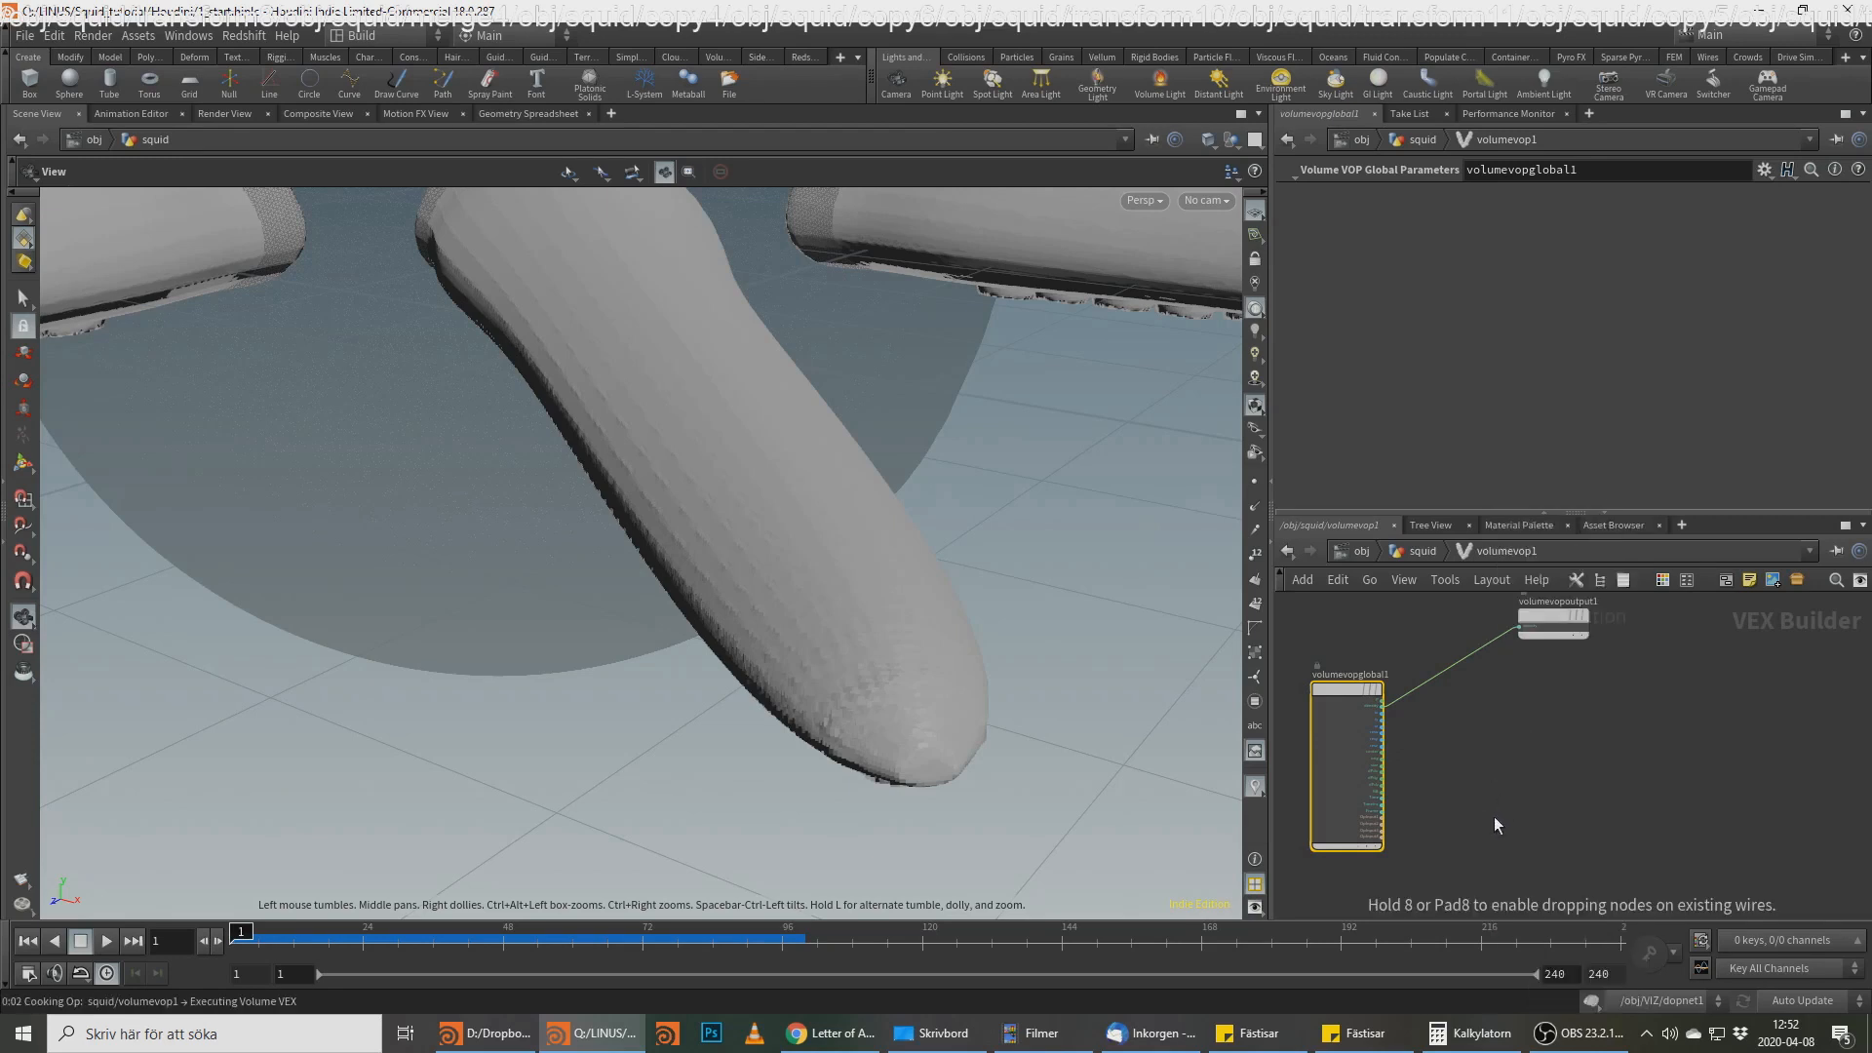
# Step: Switch the update mode to On Mouse Up and add an Anti-Aliased Noise node below the existing nodes
pyautogui.click(1802, 1001)
pyautogui.click(1804, 961)
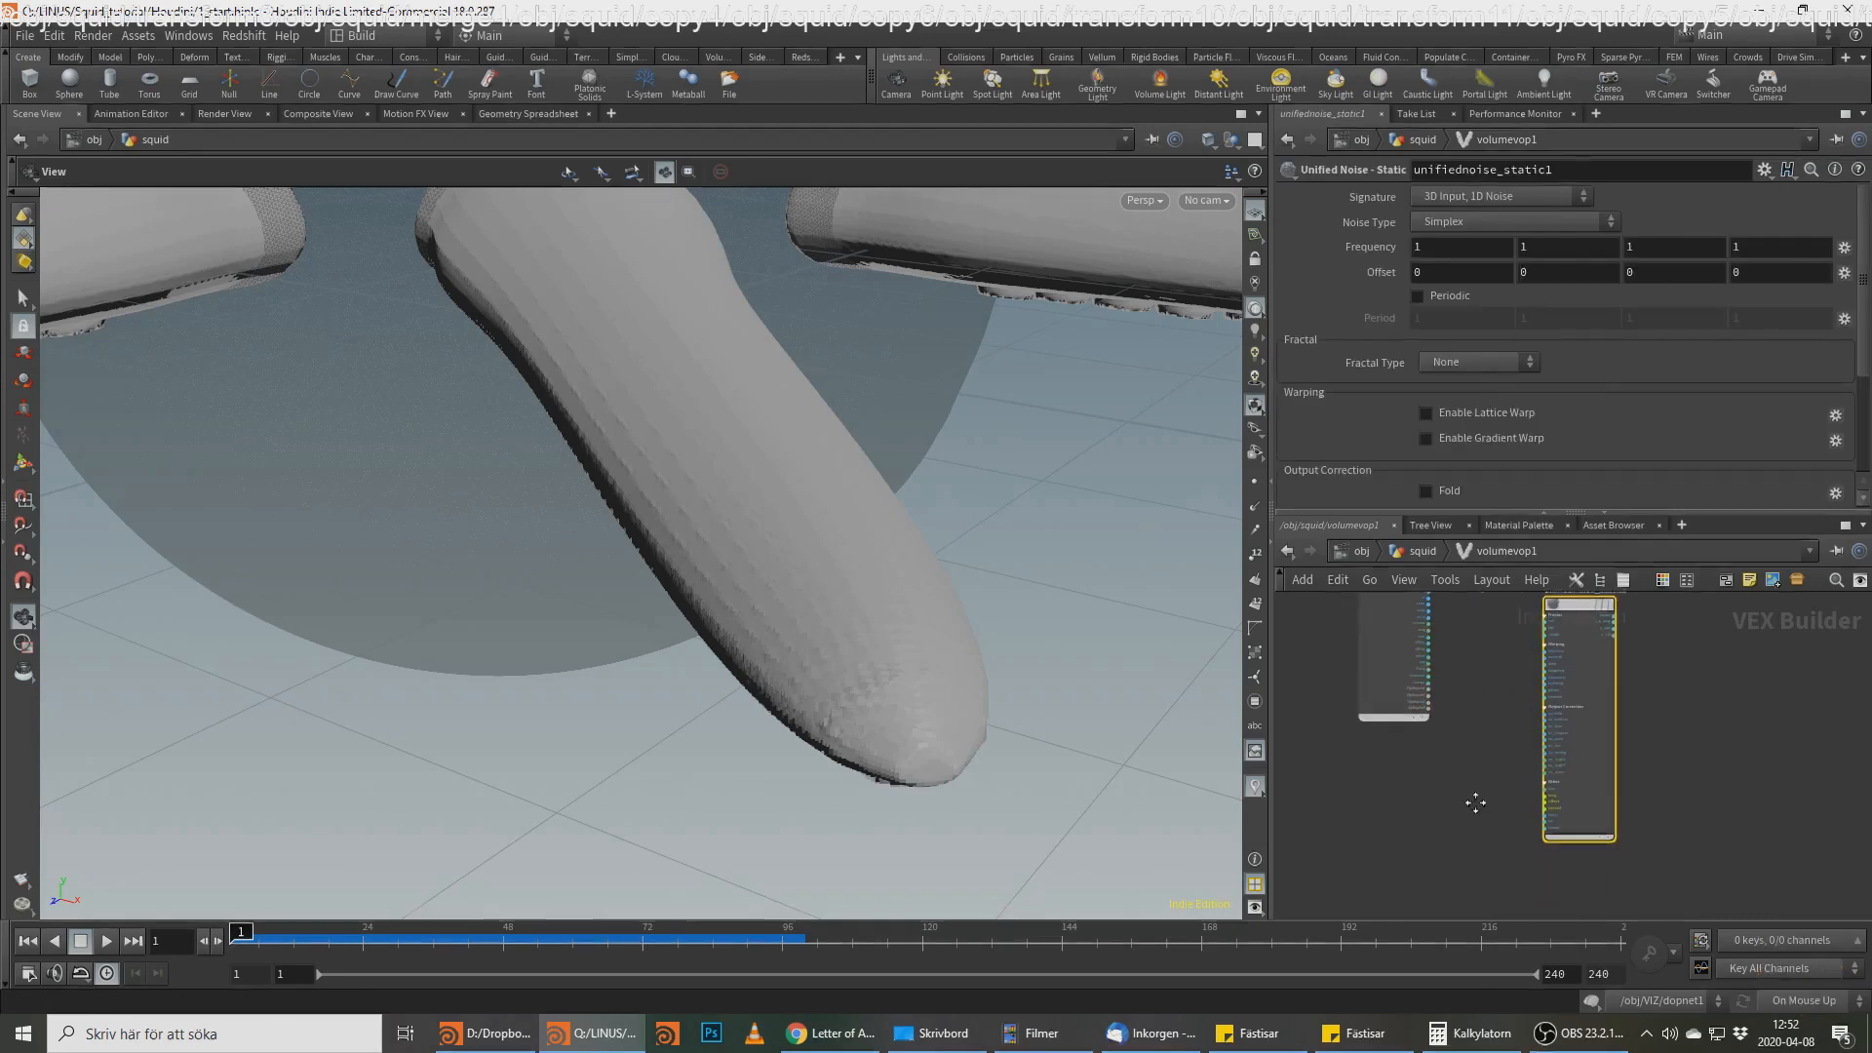
pyautogui.press('Tab')
pyautogui.write('aa n')
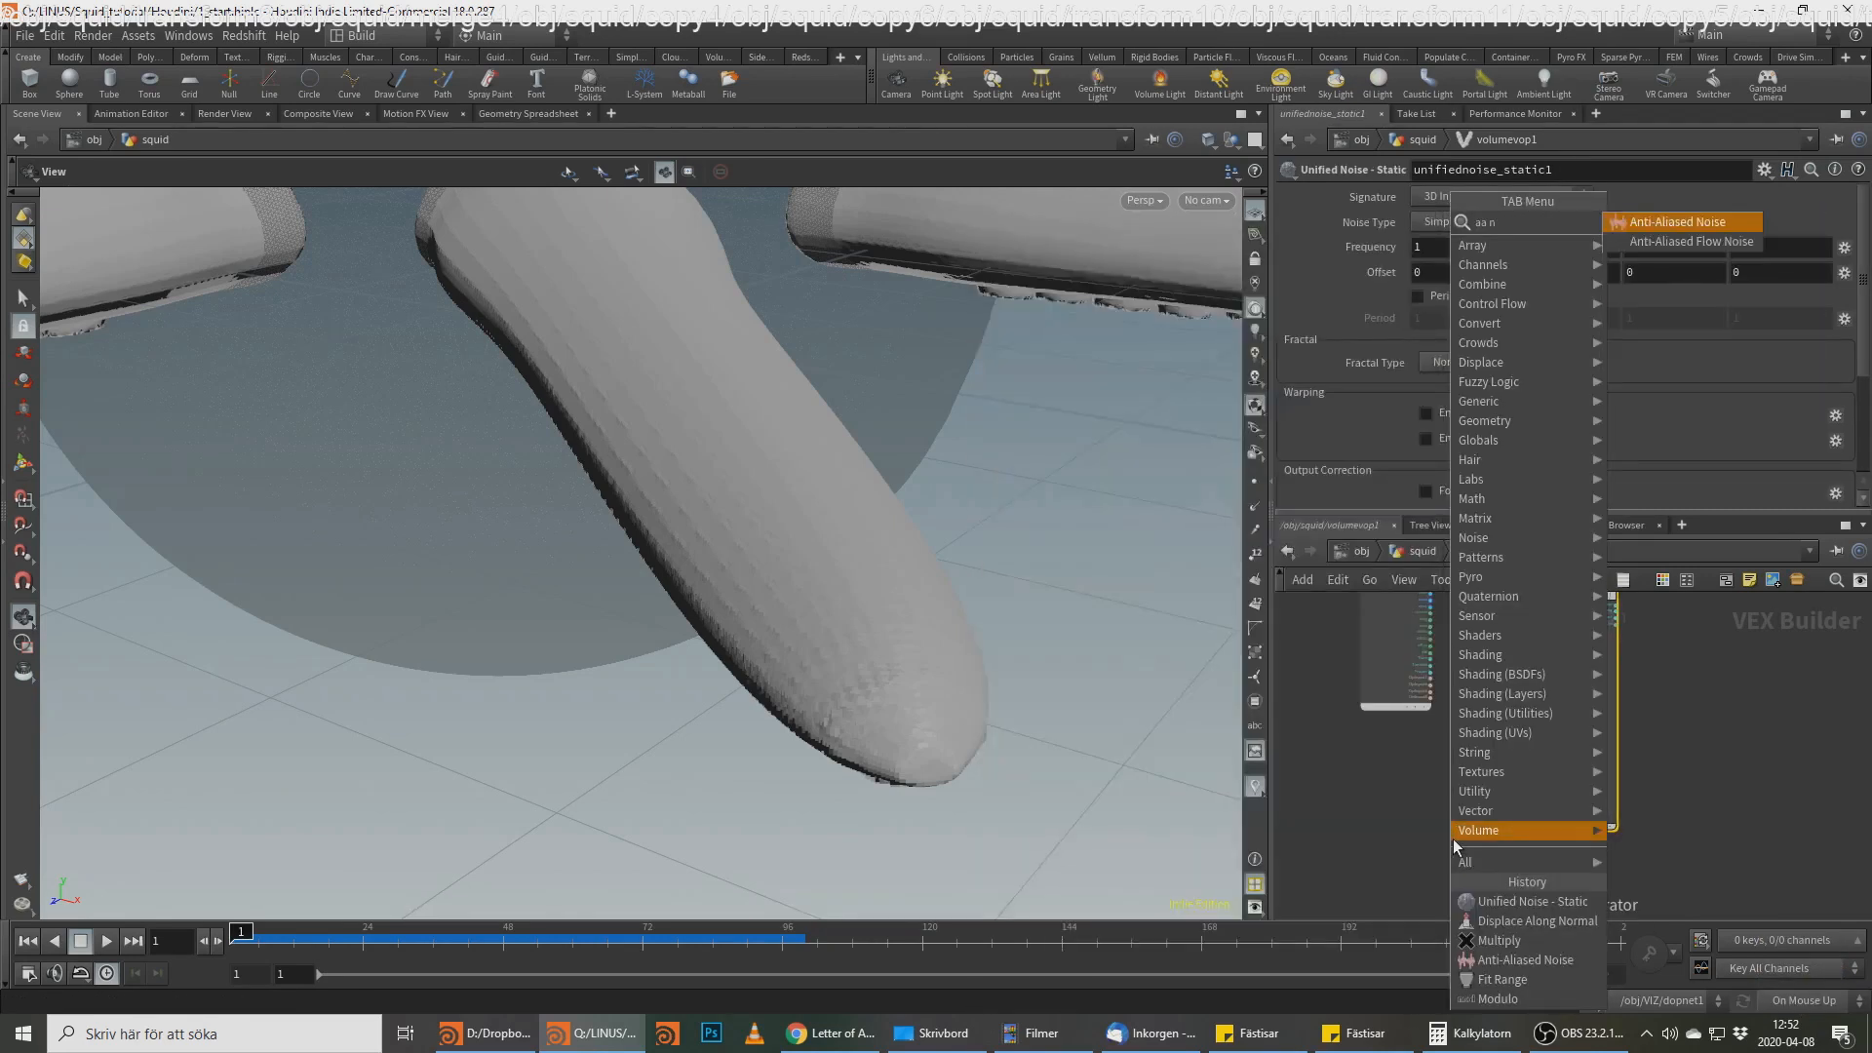
pyautogui.press('Return')
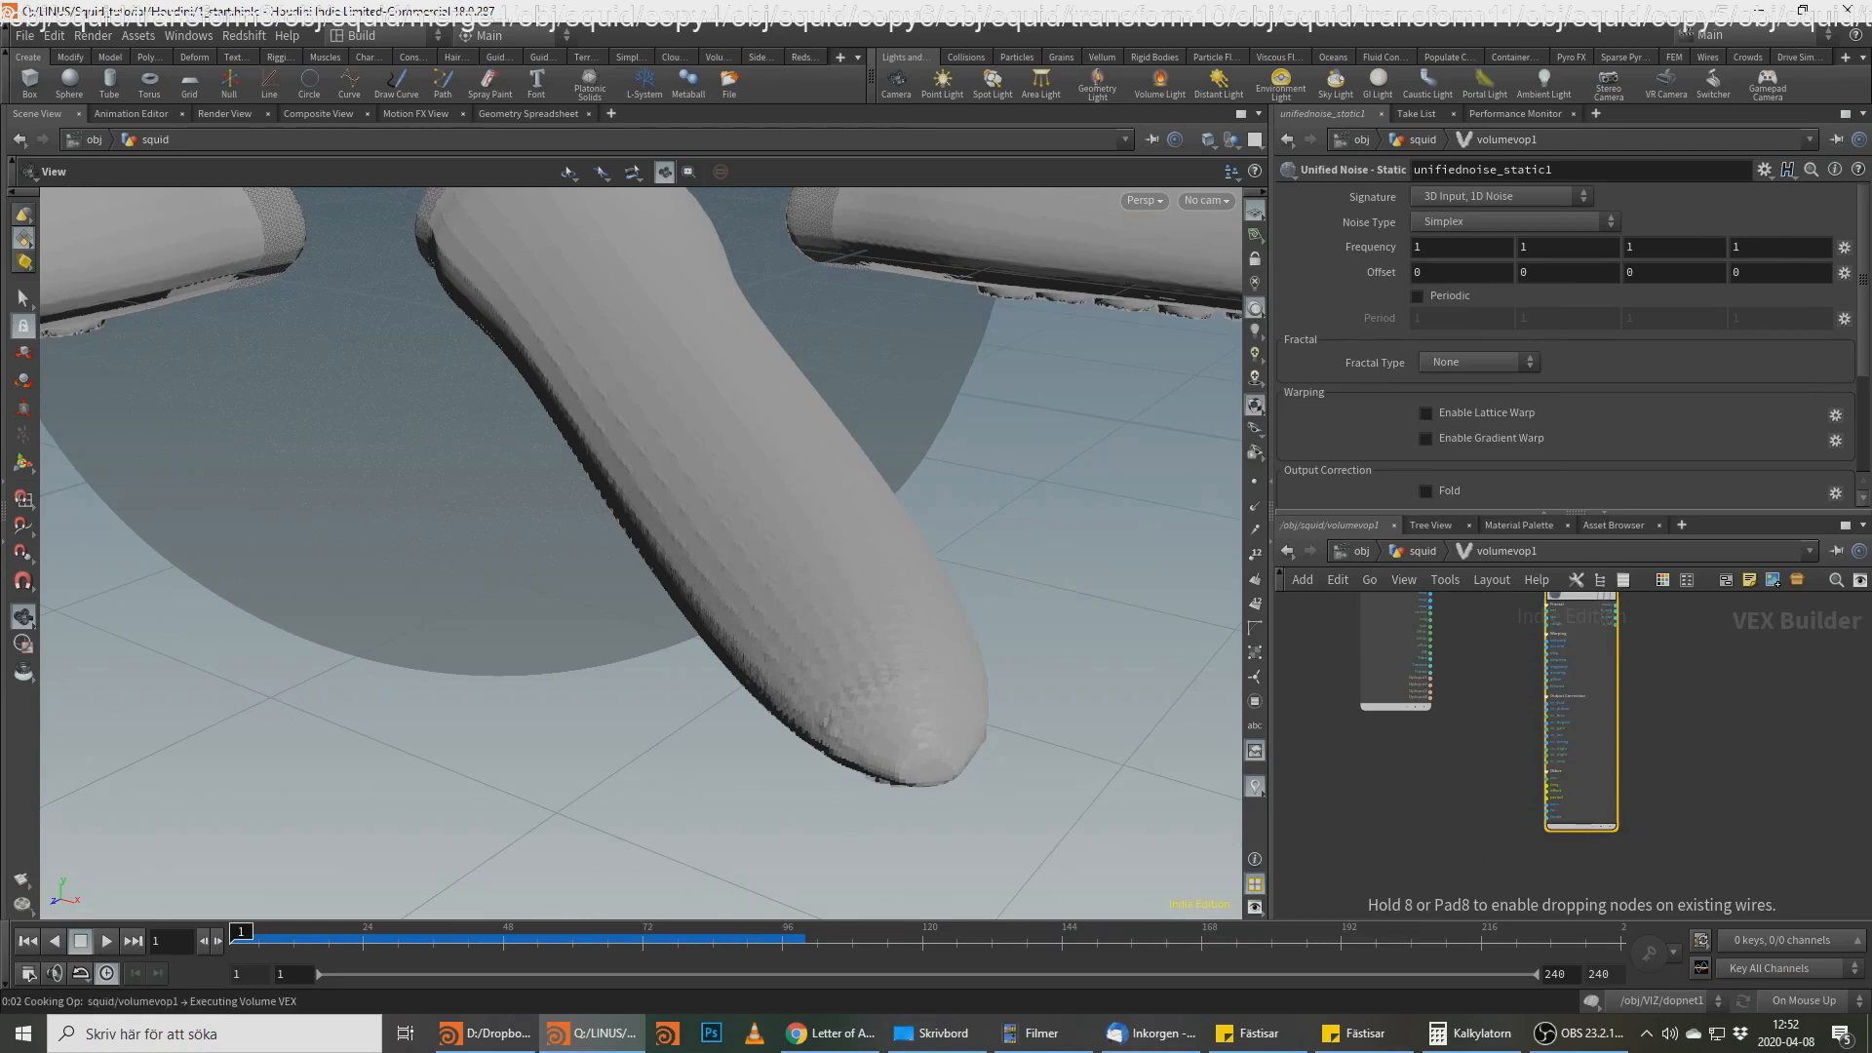
pyautogui.click(1455, 848)
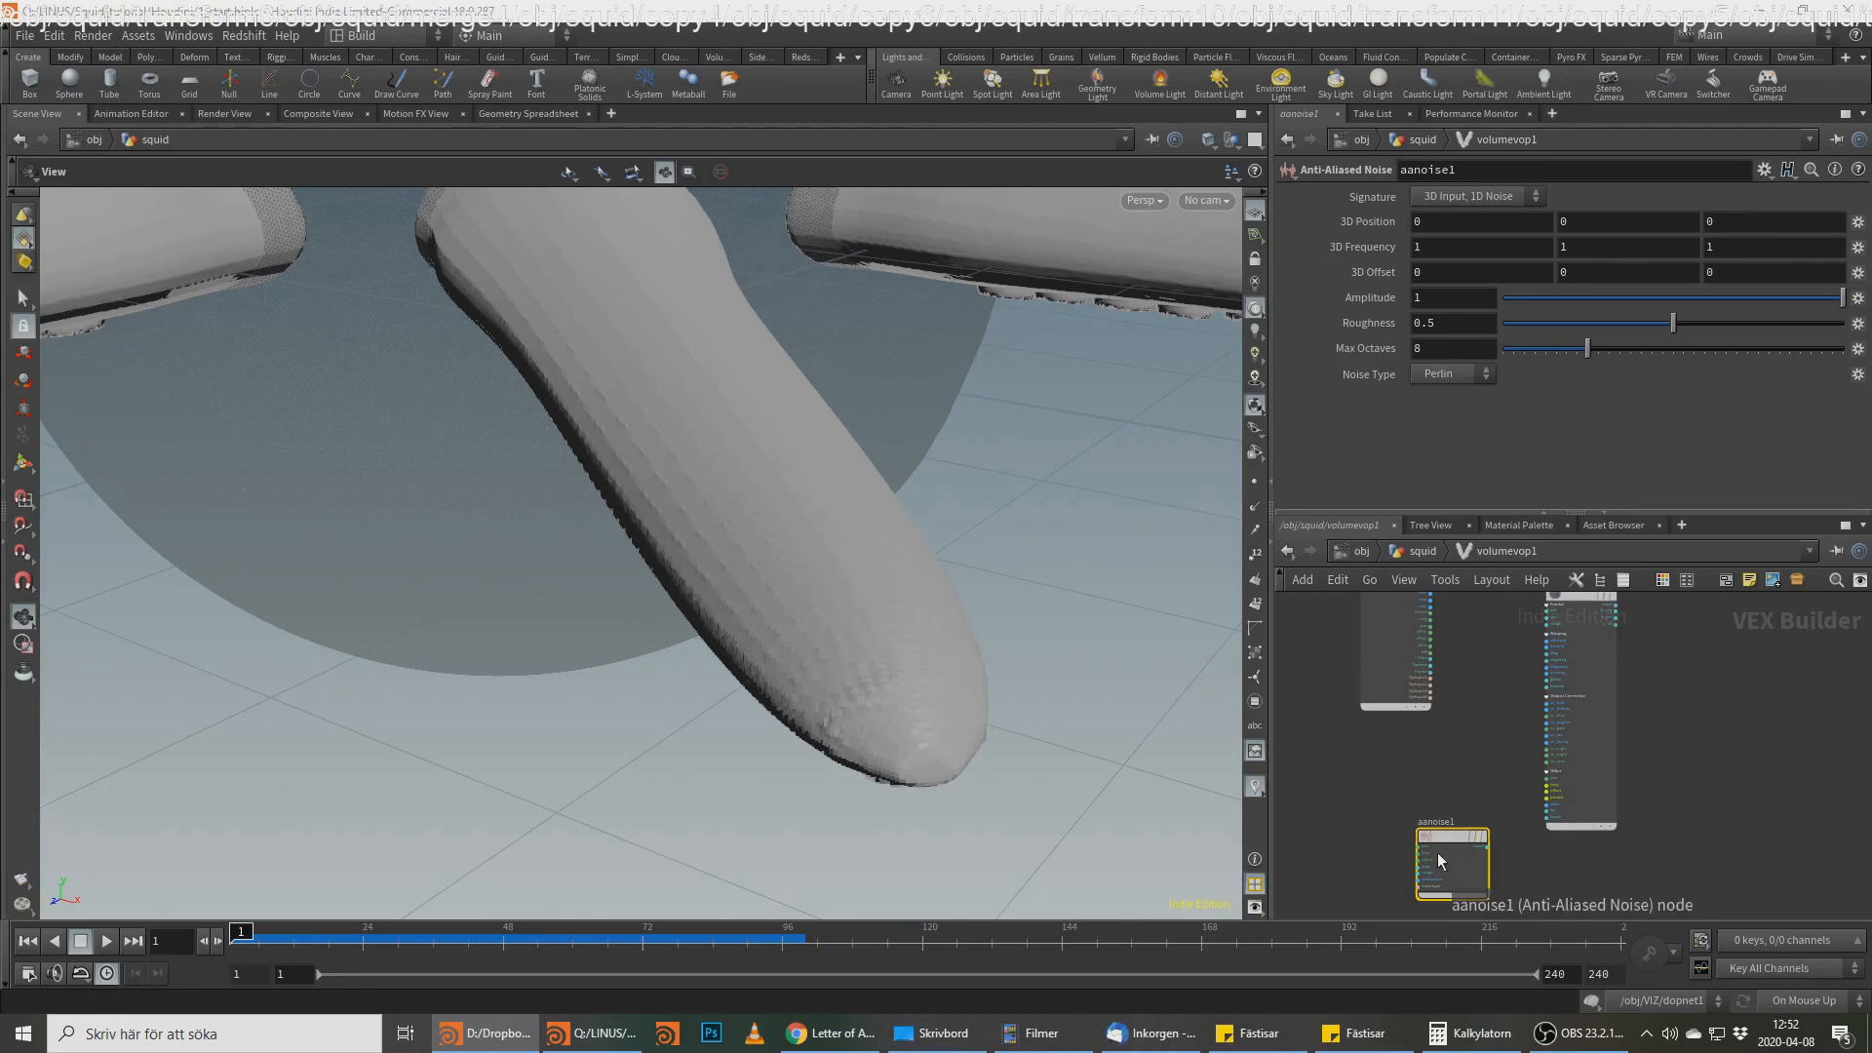
# Step: Wire the position output of volumevopglobal1 into the position input of the aanoise1 node
pyautogui.moveTo(1465, 796); pyautogui.dragTo(1482, 809, button='middle')
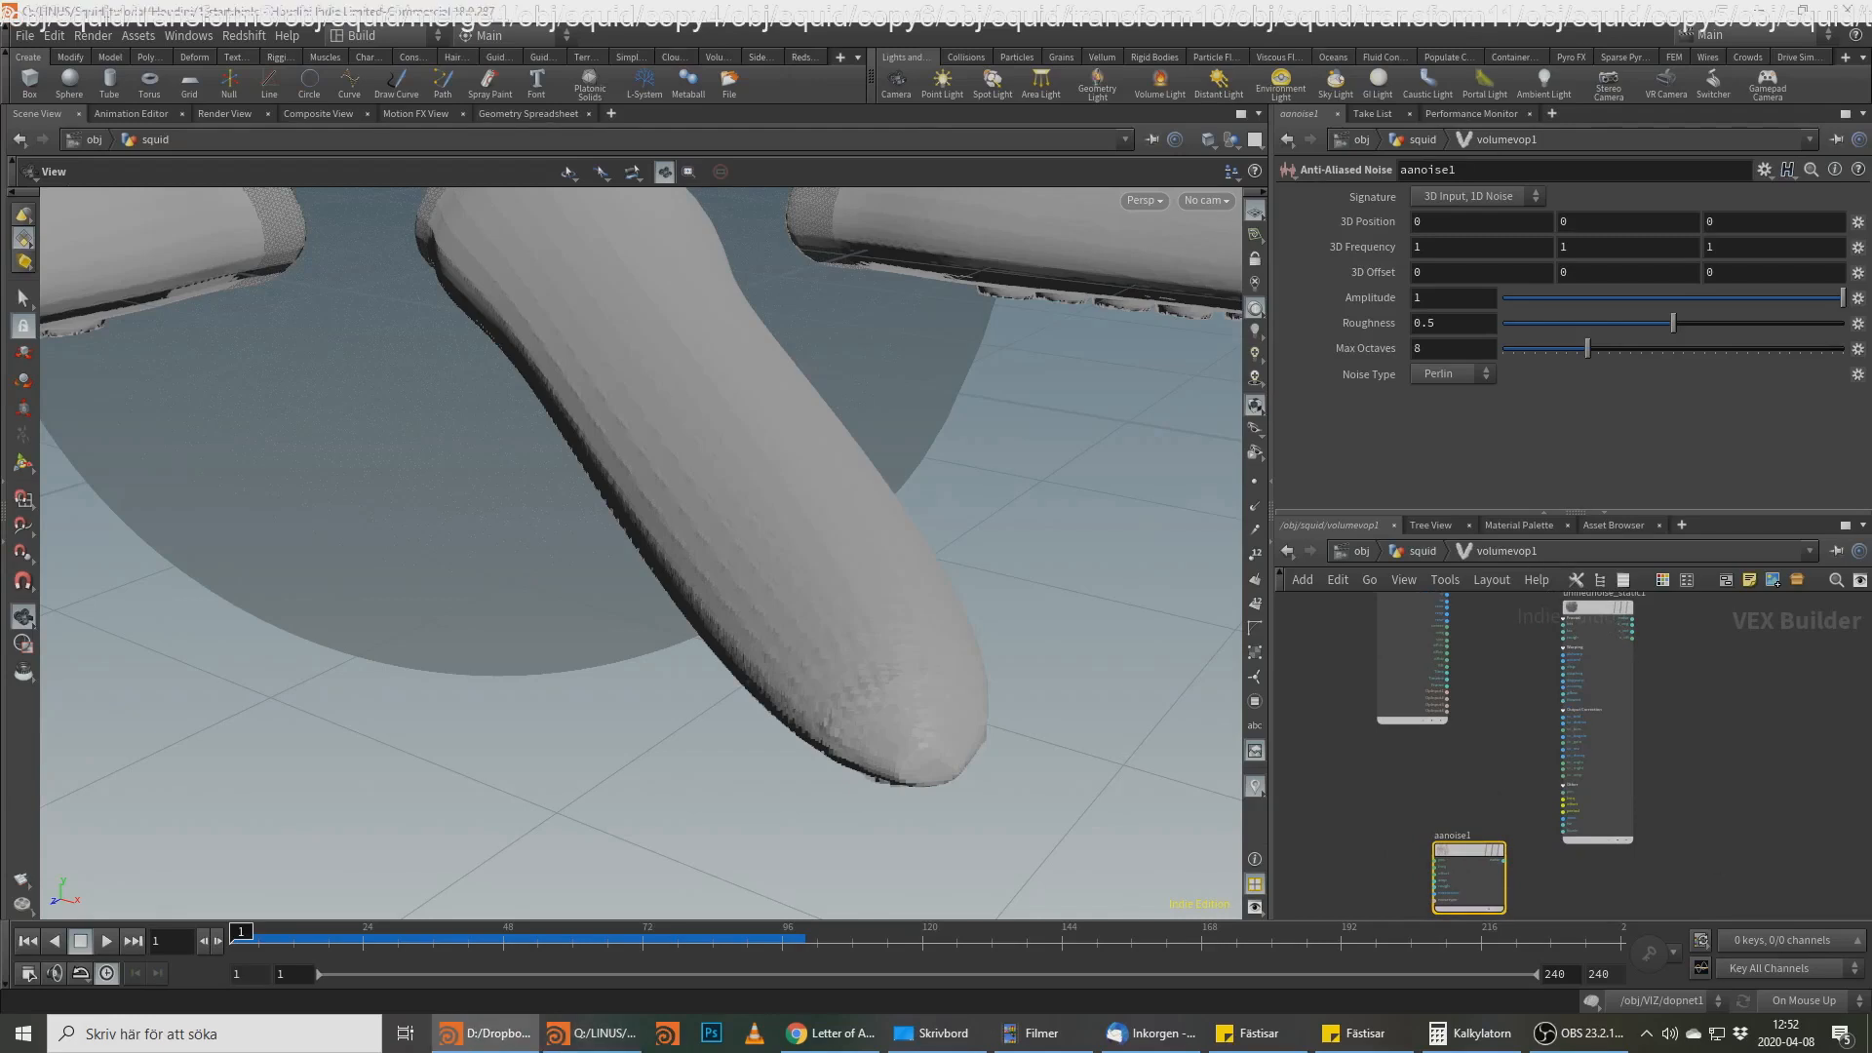
pyautogui.click(1436, 858)
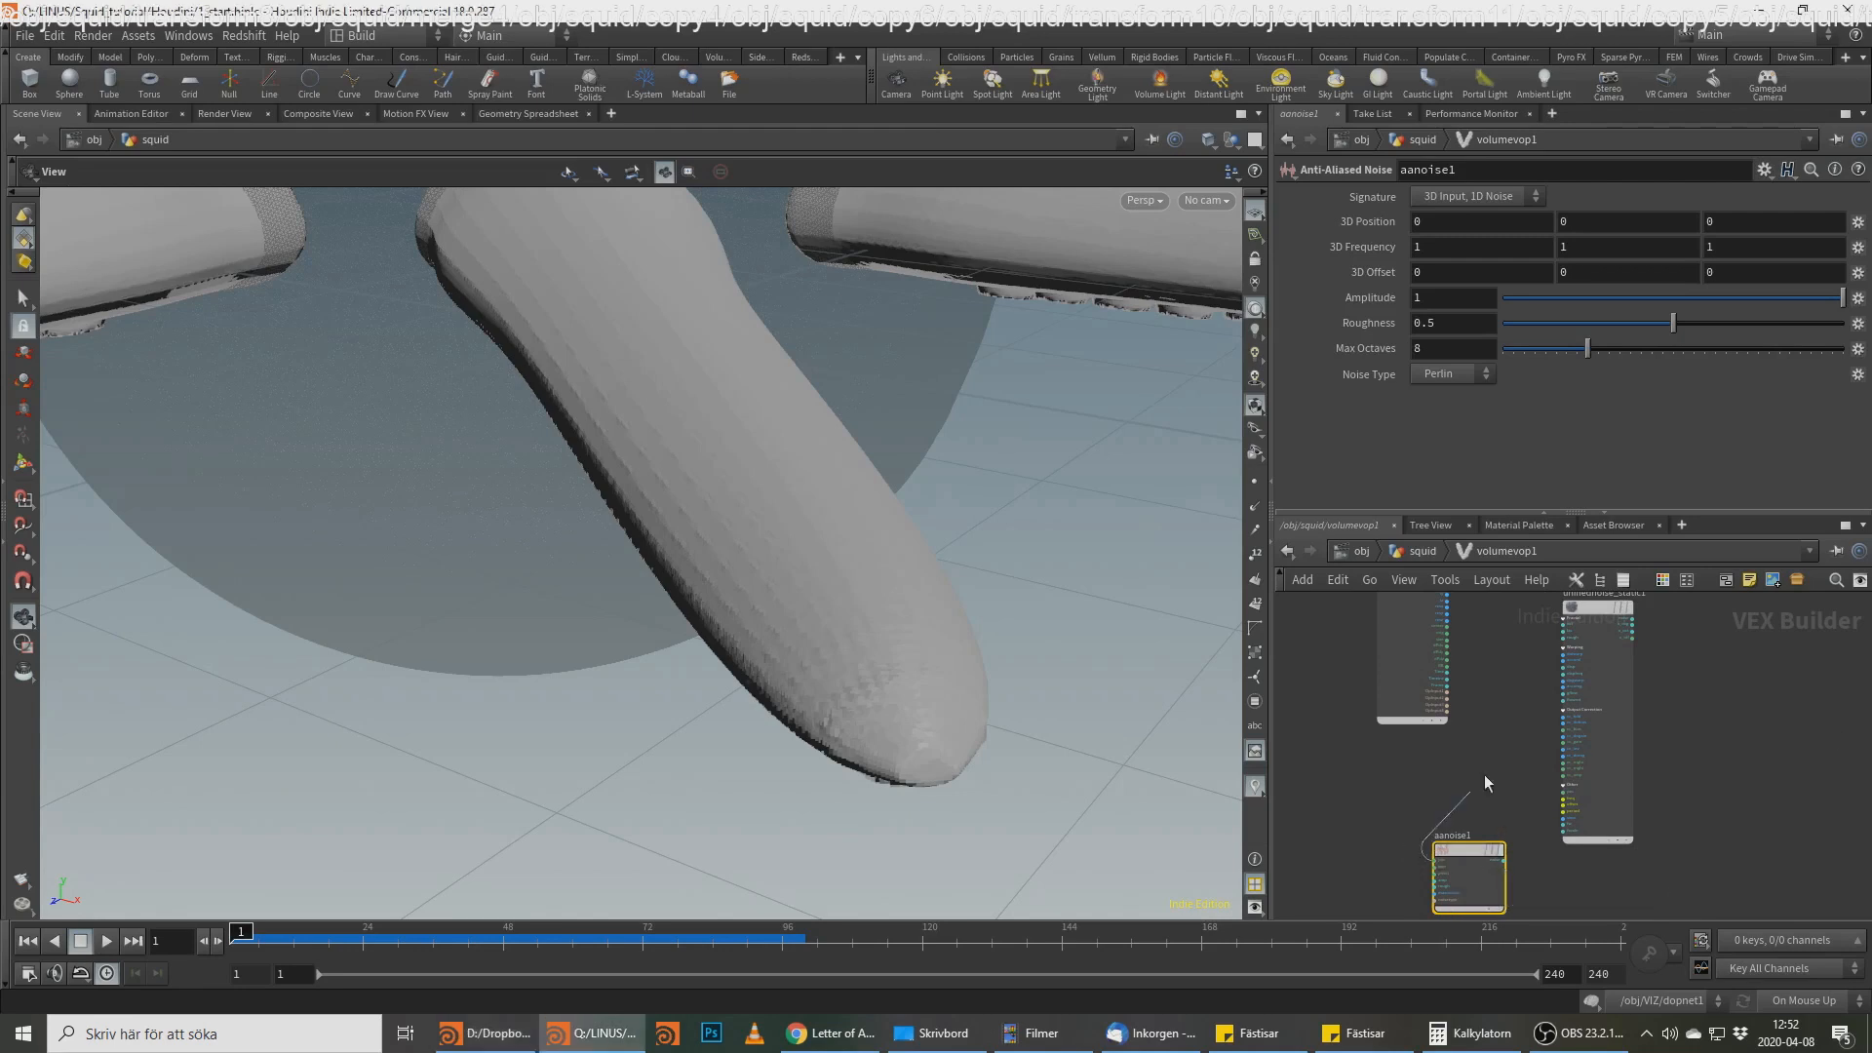
pyautogui.click(1464, 837)
pyautogui.moveTo(1470, 846); pyautogui.dragTo(1517, 606, button='middle')
pyautogui.moveTo(1560, 800); pyautogui.dragTo(1542, 774, button='middle')
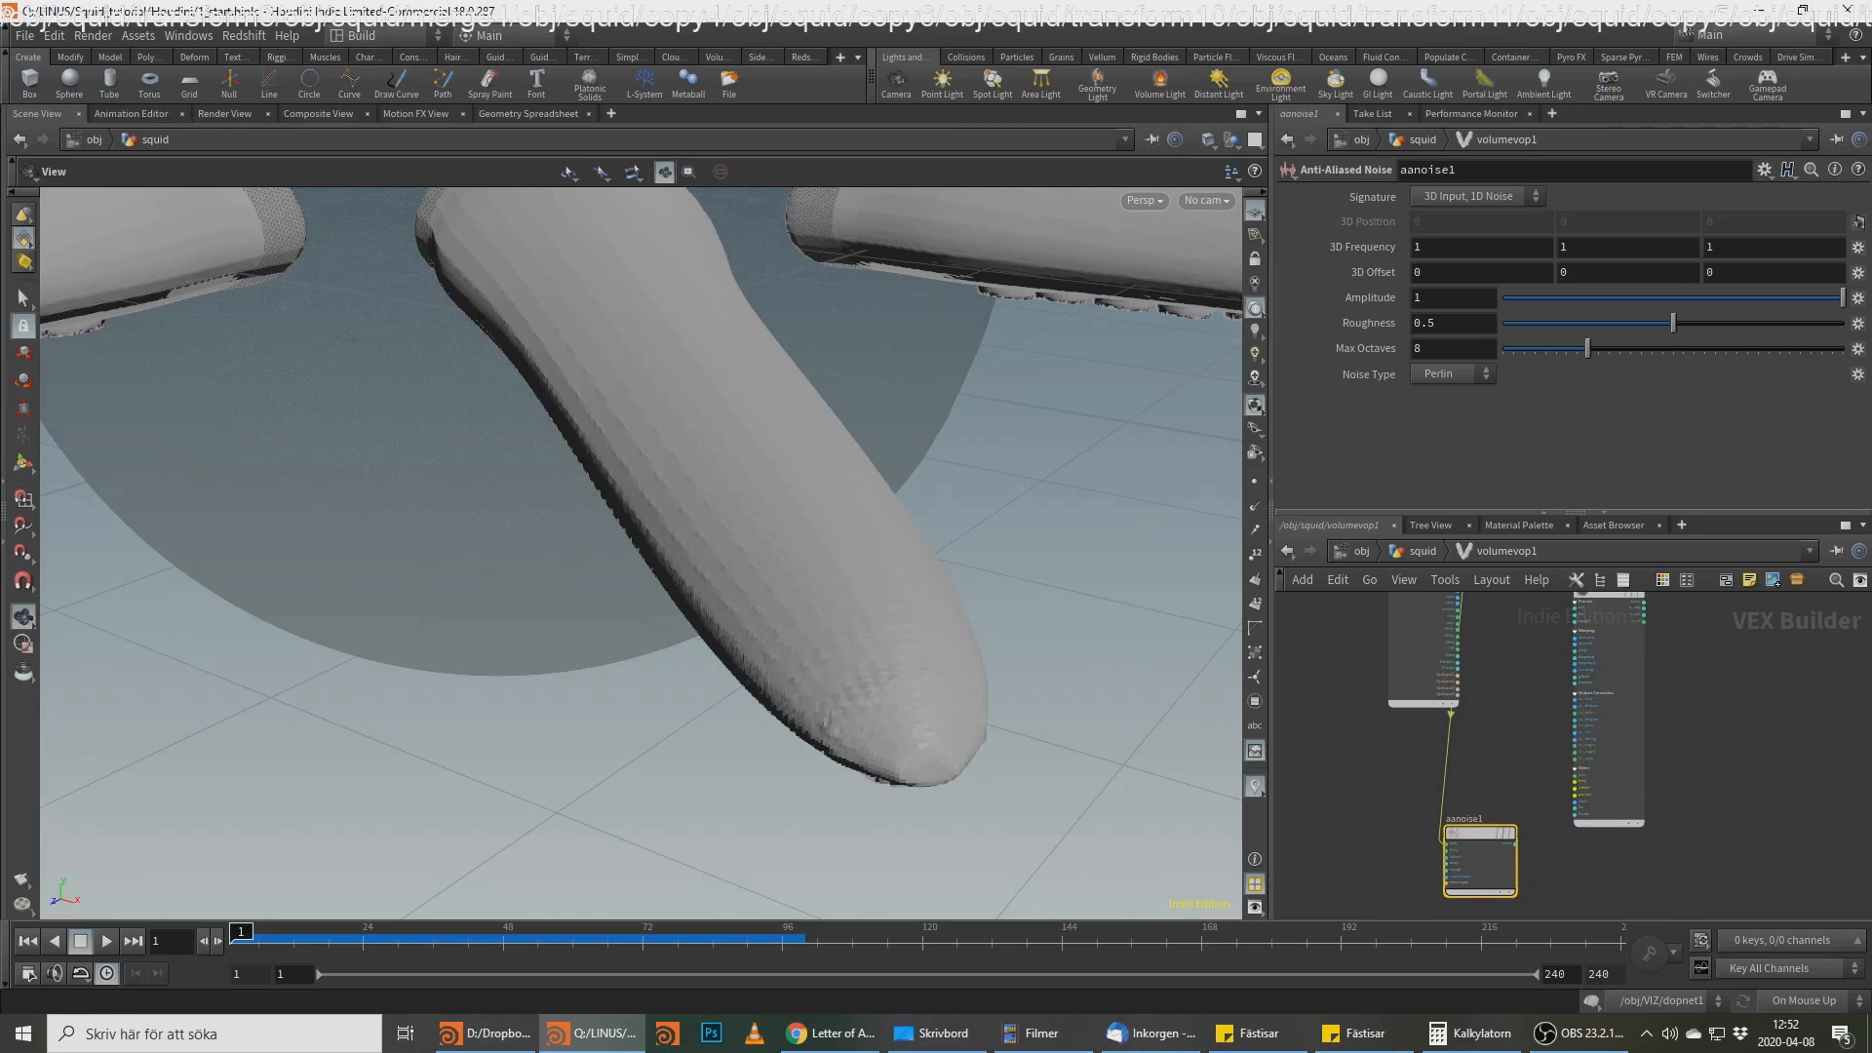
# Step: Add a Fit Range node fed by the noise output of aanoise1
pyautogui.click(1515, 845)
pyautogui.press('Tab')
pyautogui.write('fit')
pyautogui.press('Return')
pyautogui.click(1555, 869)
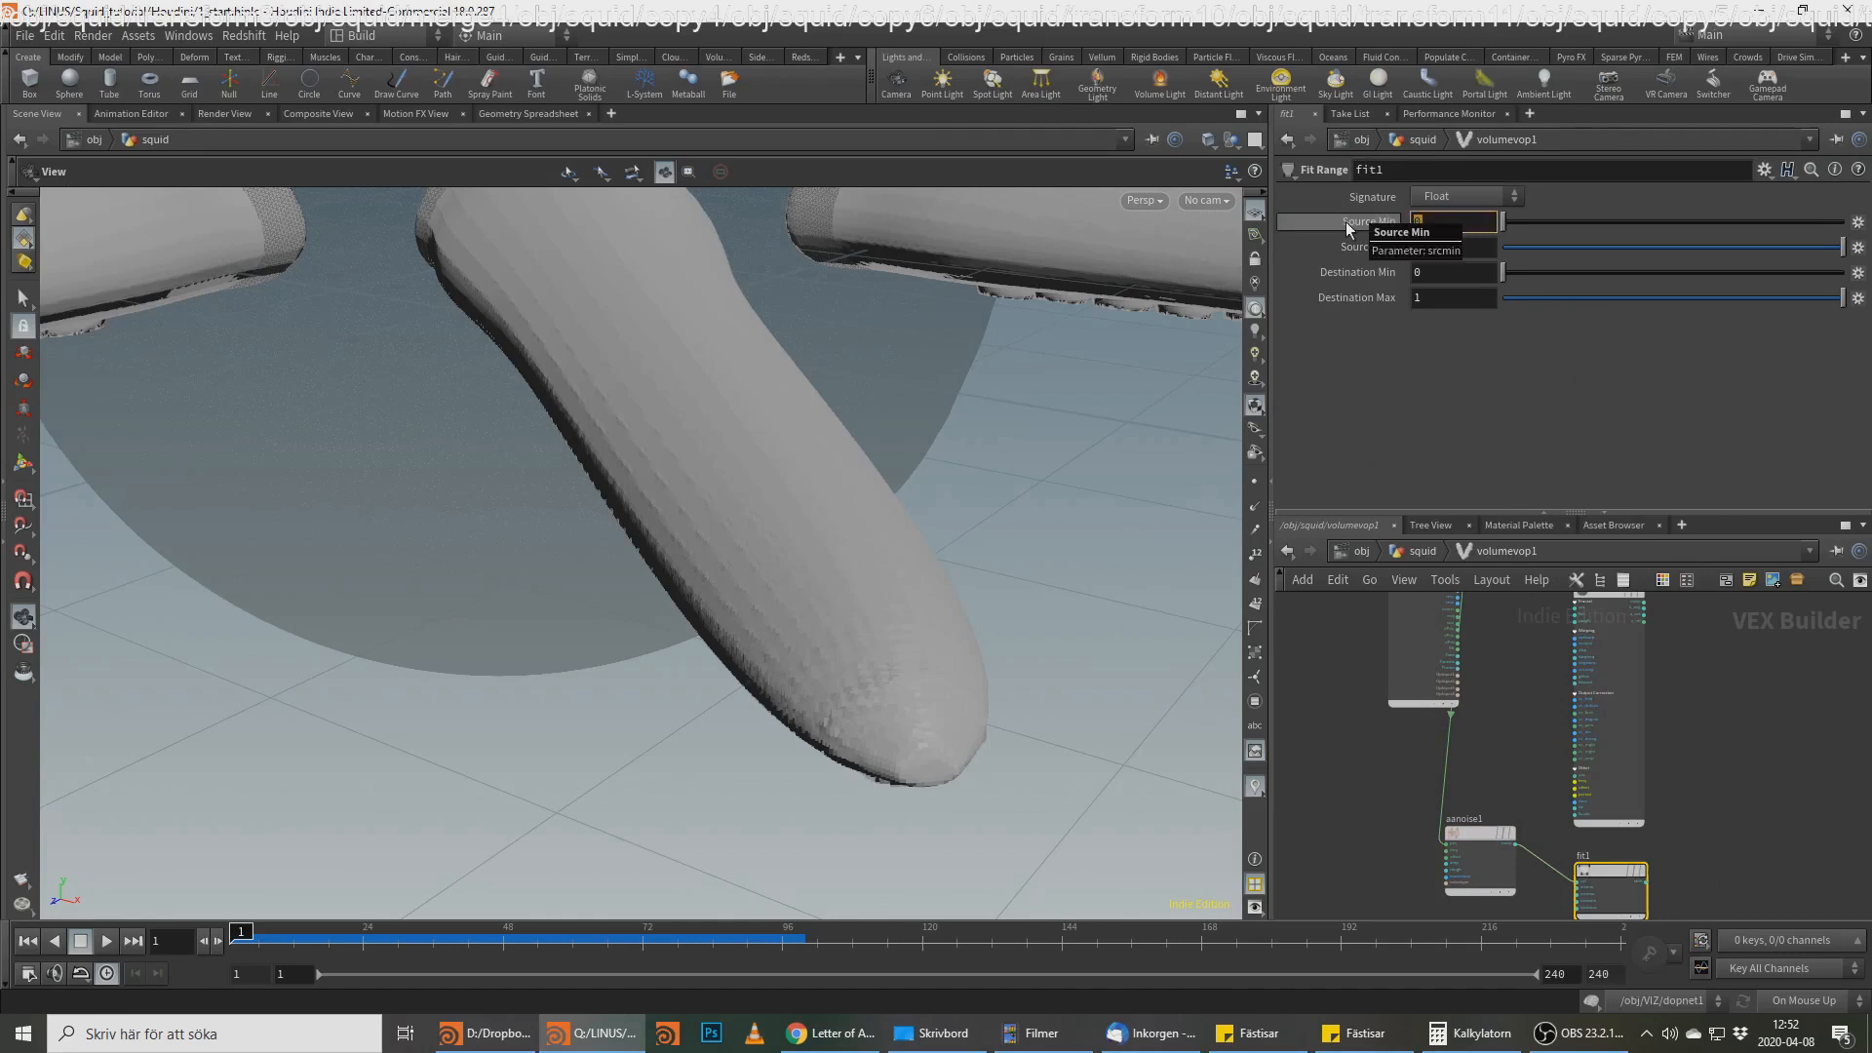
# Step: Set the Fit Range node's Source Min to -.4 and Source Max to .4
pyautogui.write('-4')
pyautogui.press('Tab')
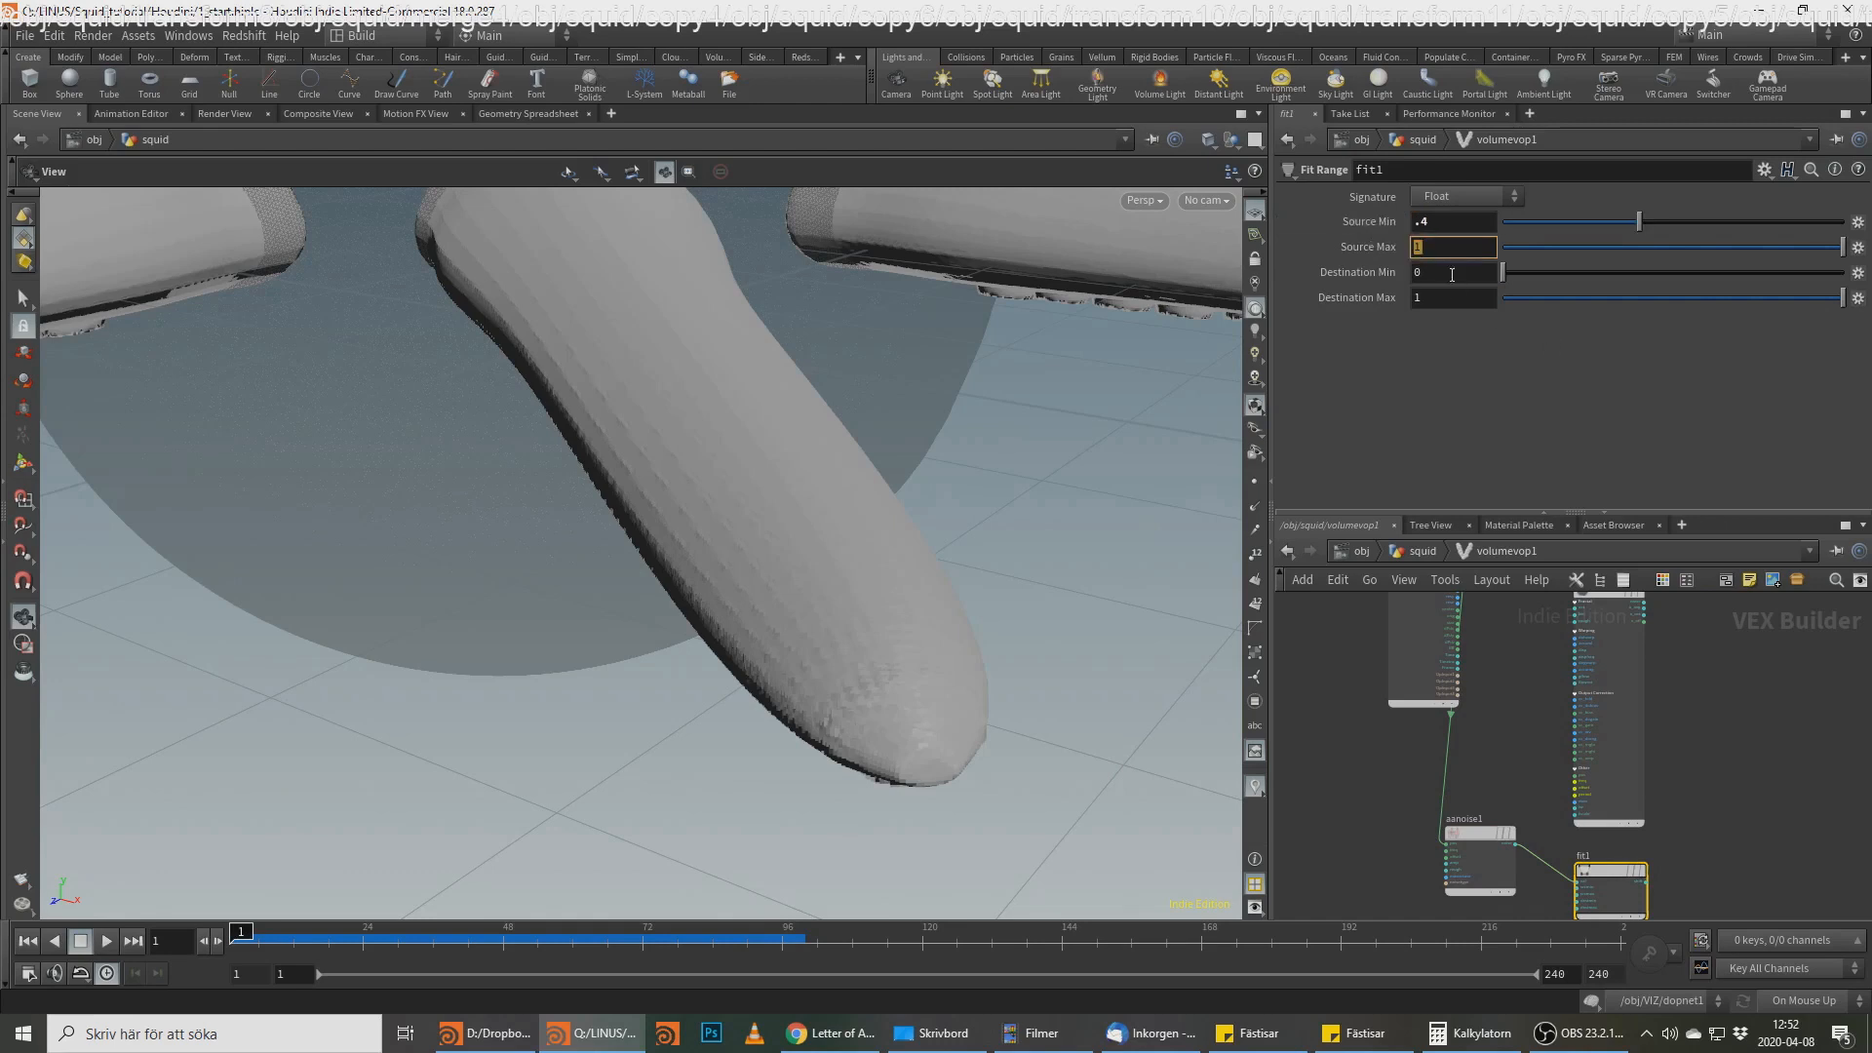
pyautogui.click(1414, 222)
pyautogui.write('-')
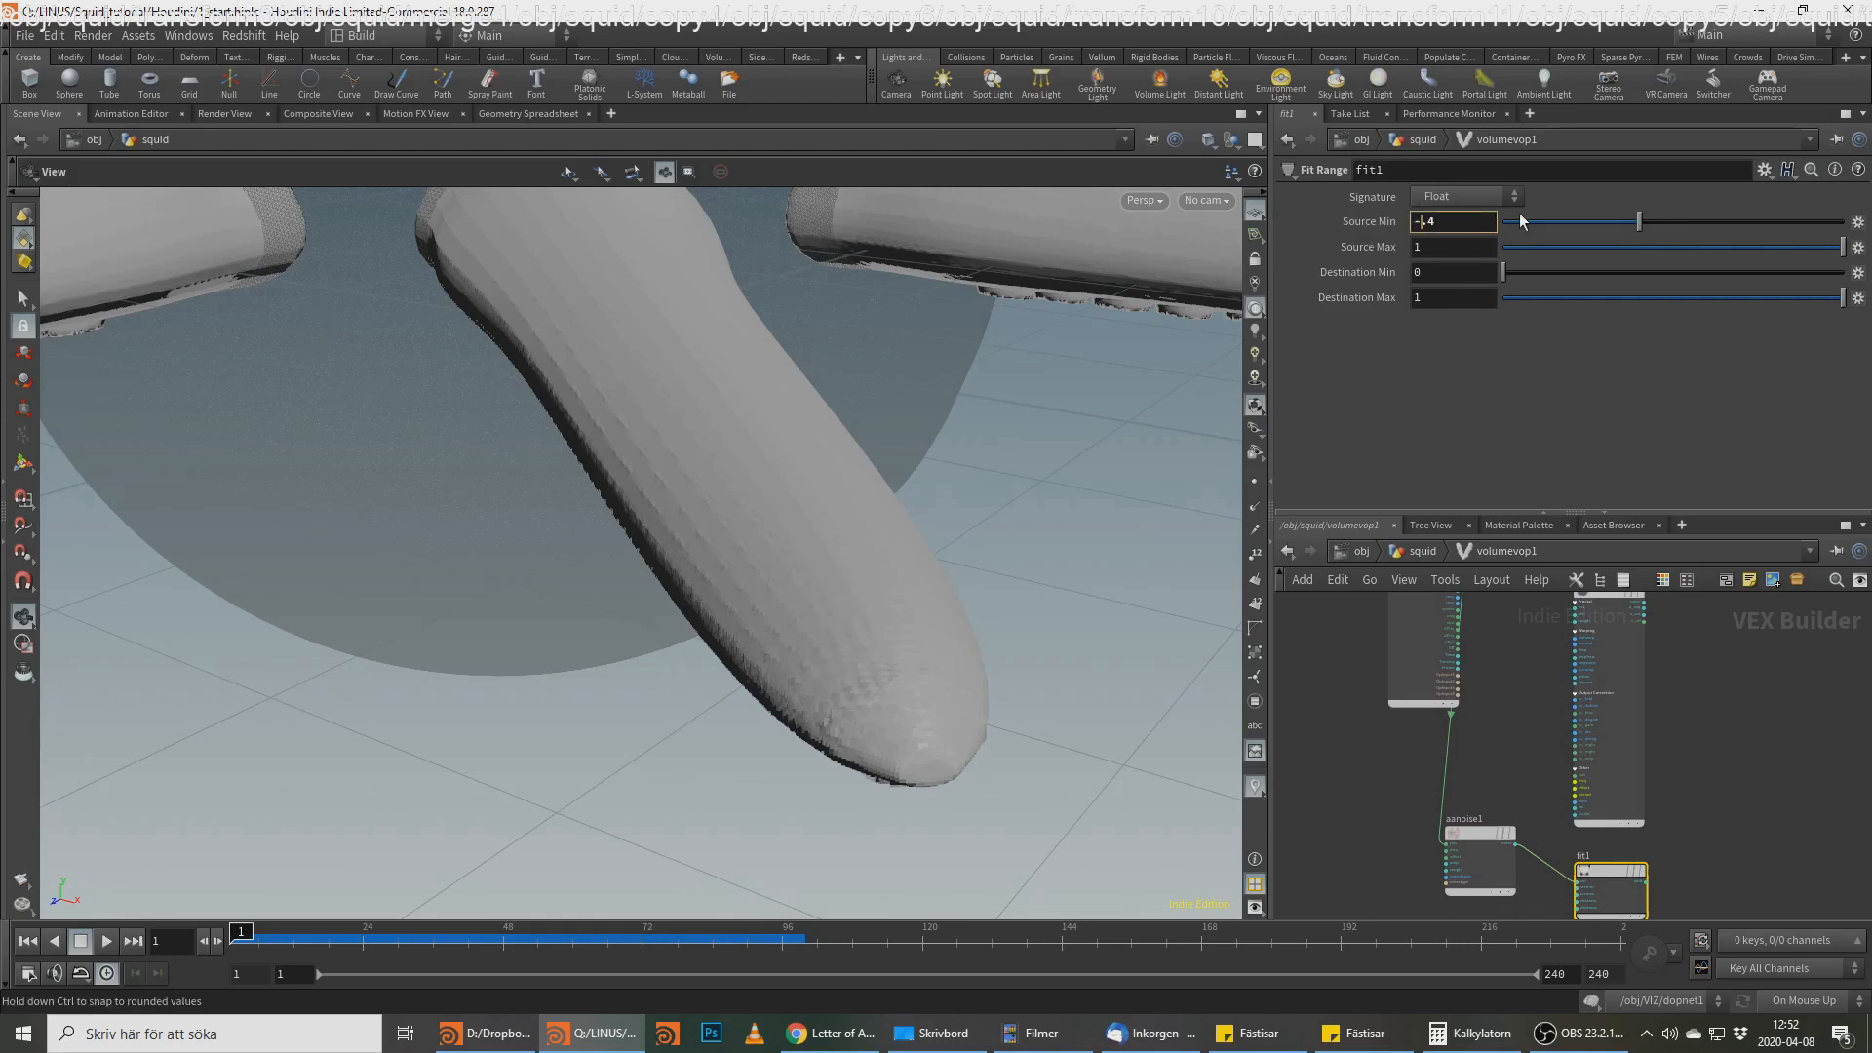
pyautogui.press('Tab')
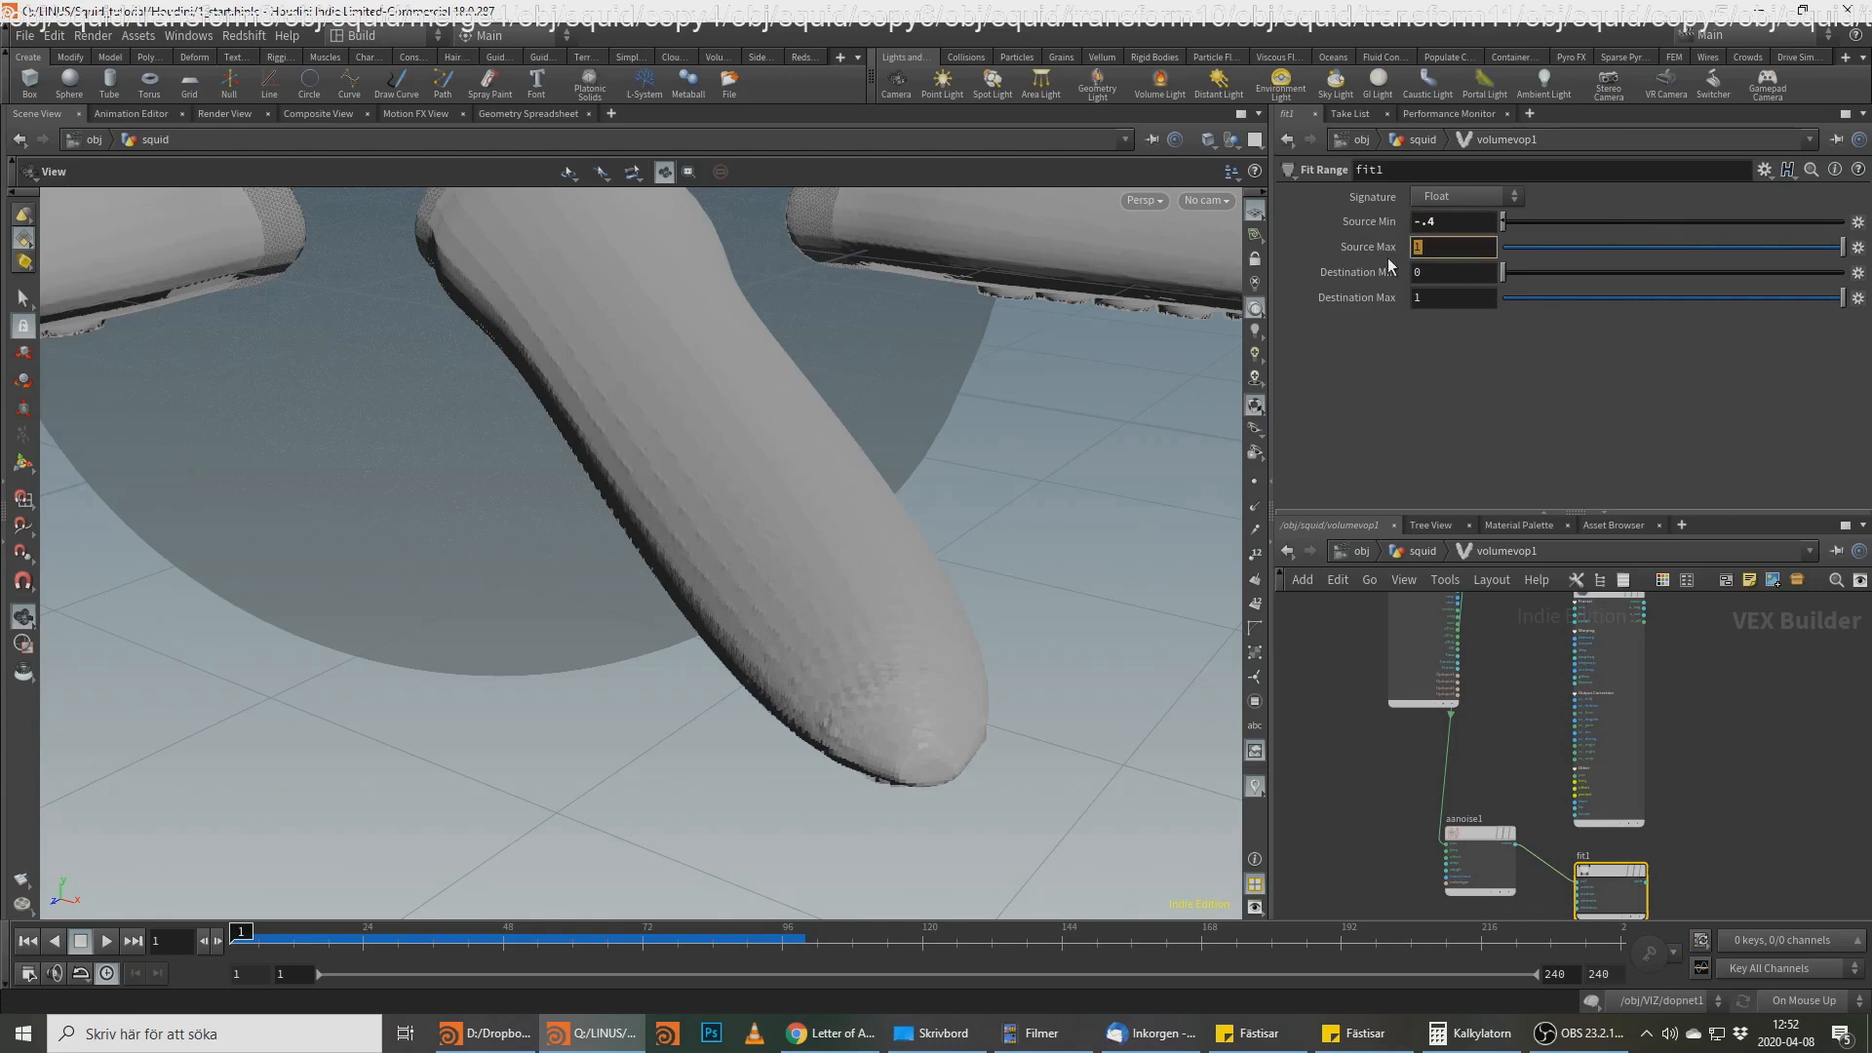
pyautogui.press('Return')
pyautogui.moveTo(1422, 246); pyautogui.dragTo(1492, 244)
pyautogui.write('4')
pyautogui.press('Return')
# Step: Add a Multiply node in the empty space beside the unifiednoise_static1 node
pyautogui.moveTo(1769, 693); pyautogui.dragTo(1619, 731, button='middle')
pyautogui.hotkey('alt', 'Tab')
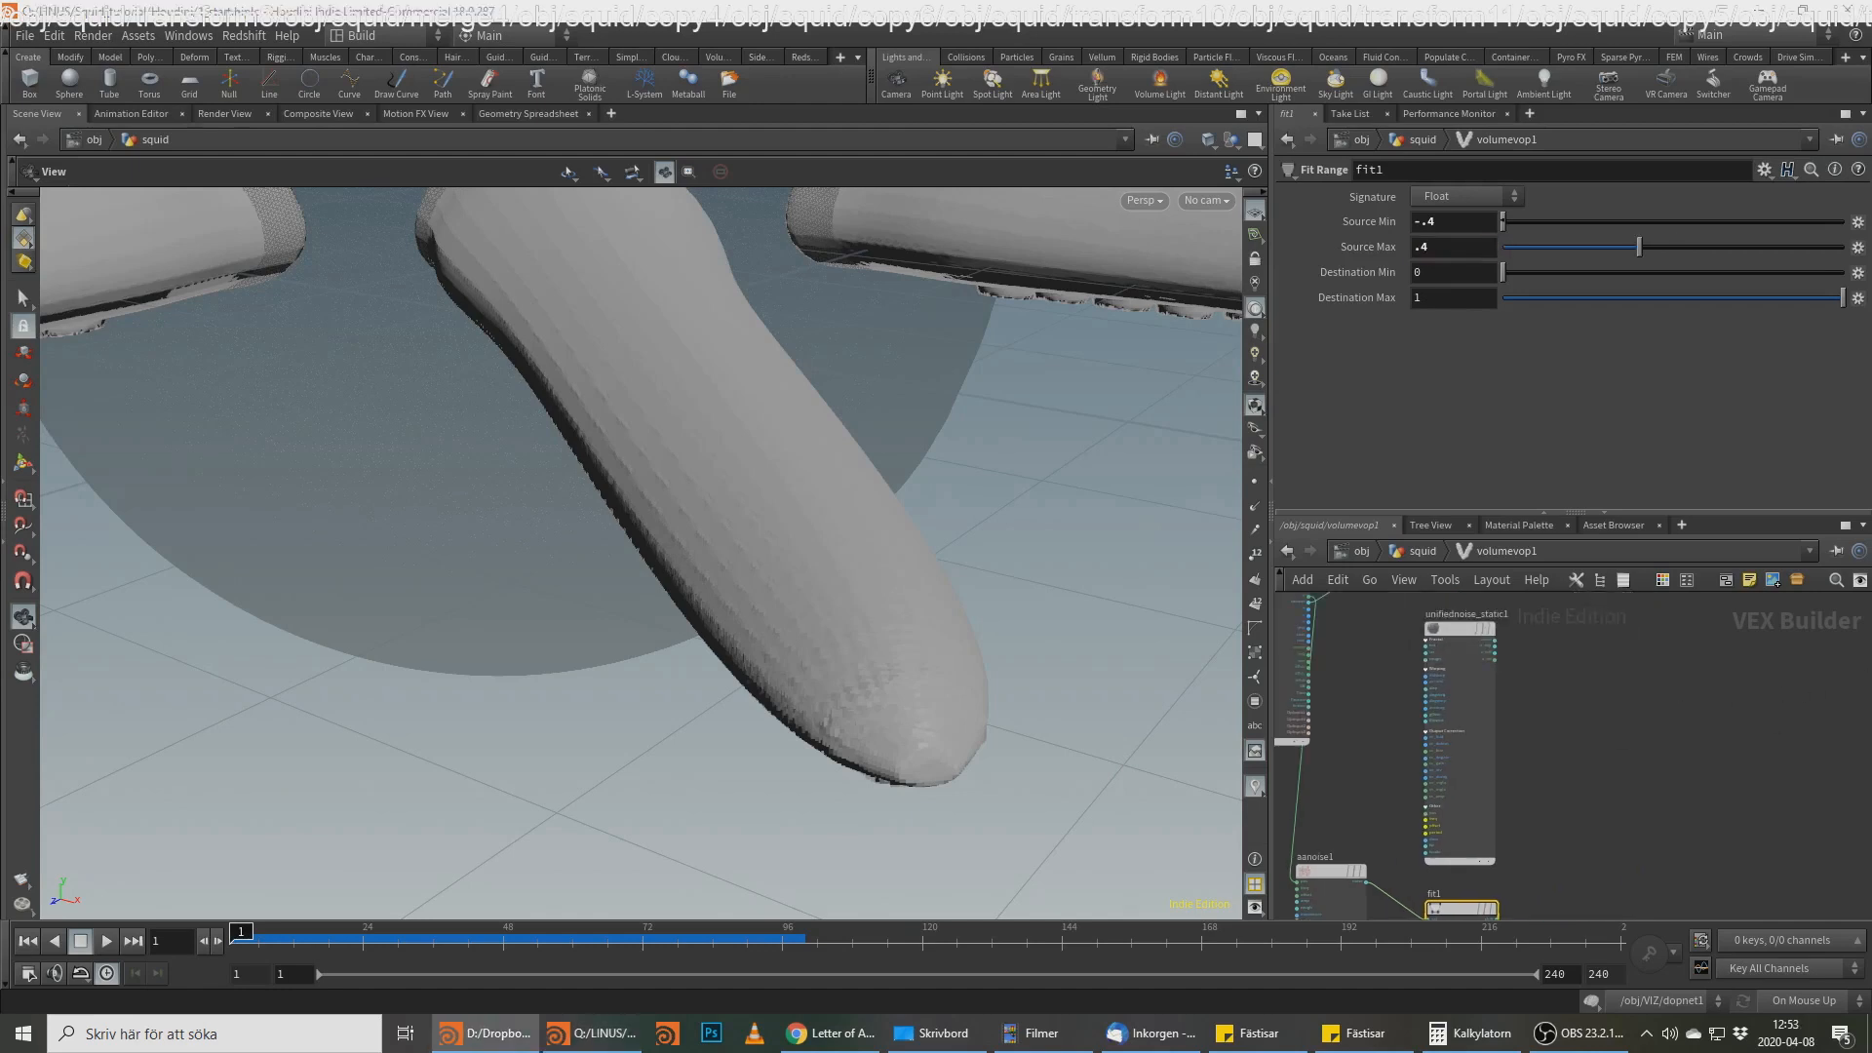
pyautogui.click(1668, 695)
pyautogui.press('Tab')
pyautogui.write('mul')
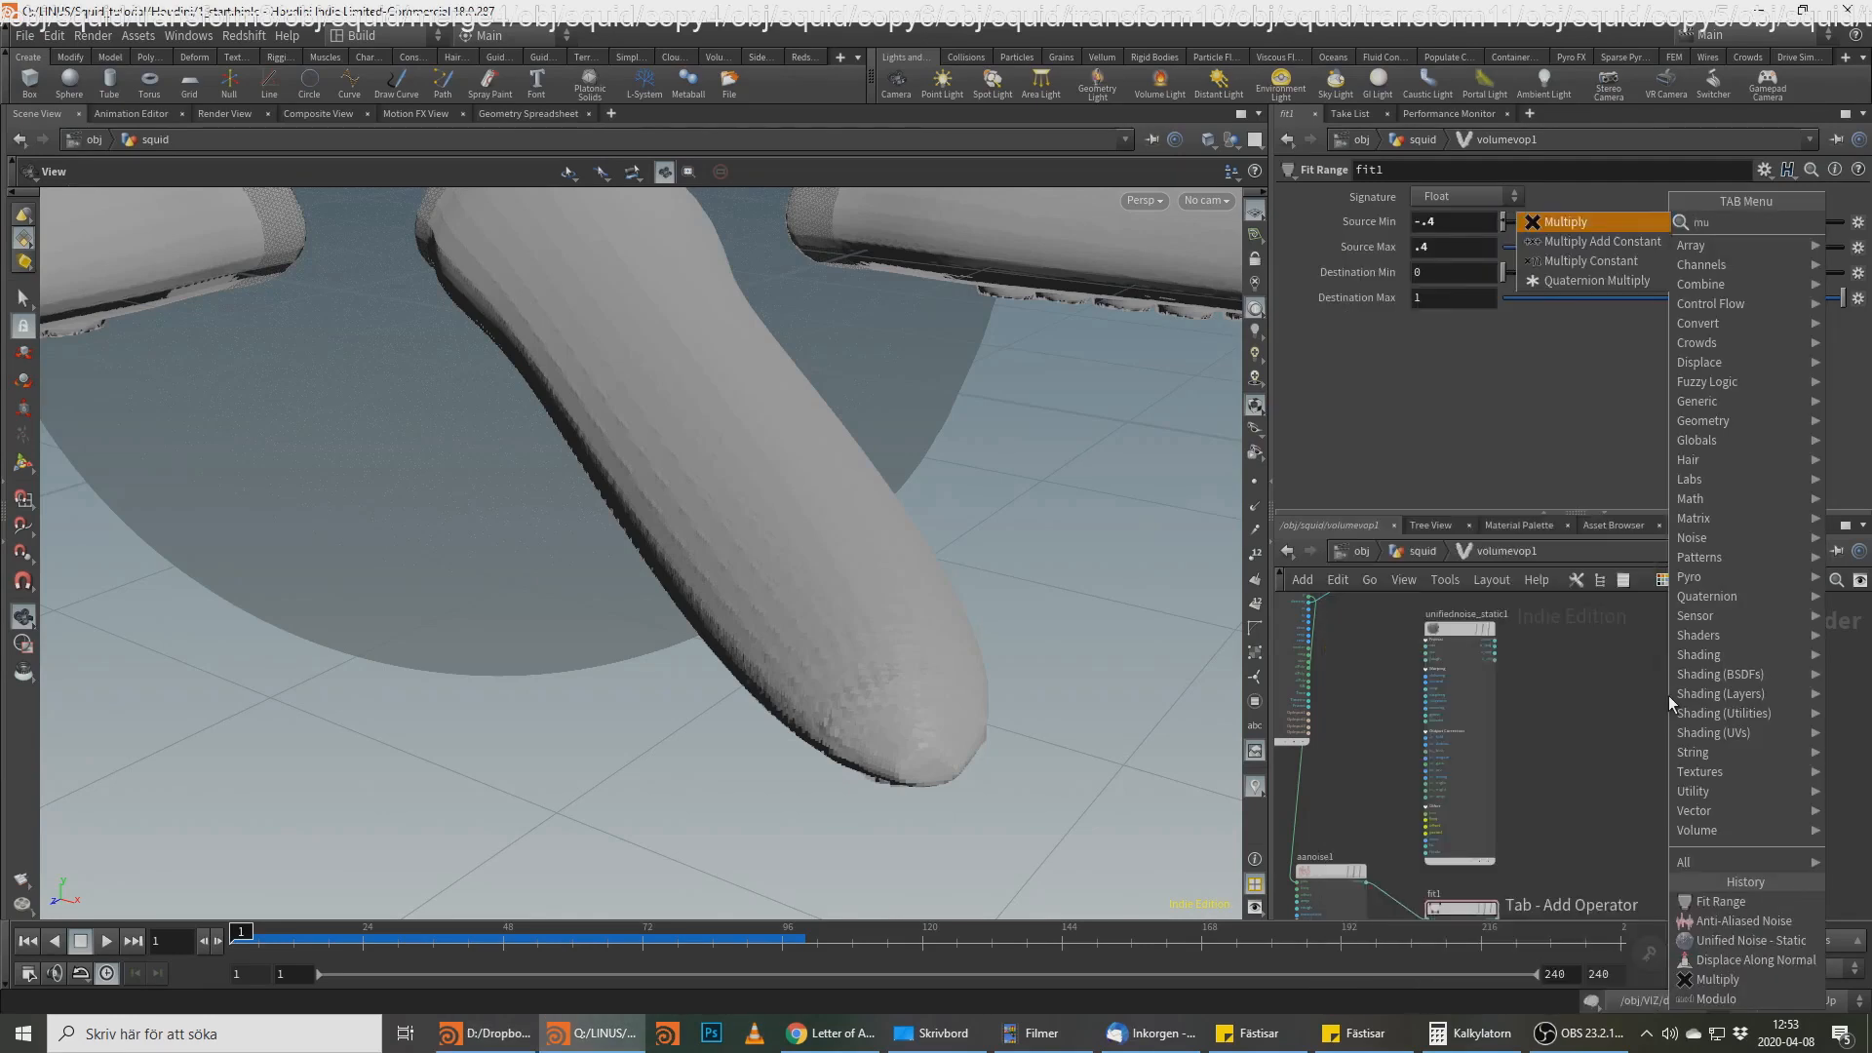
pyautogui.press('Return')
pyautogui.click(1670, 695)
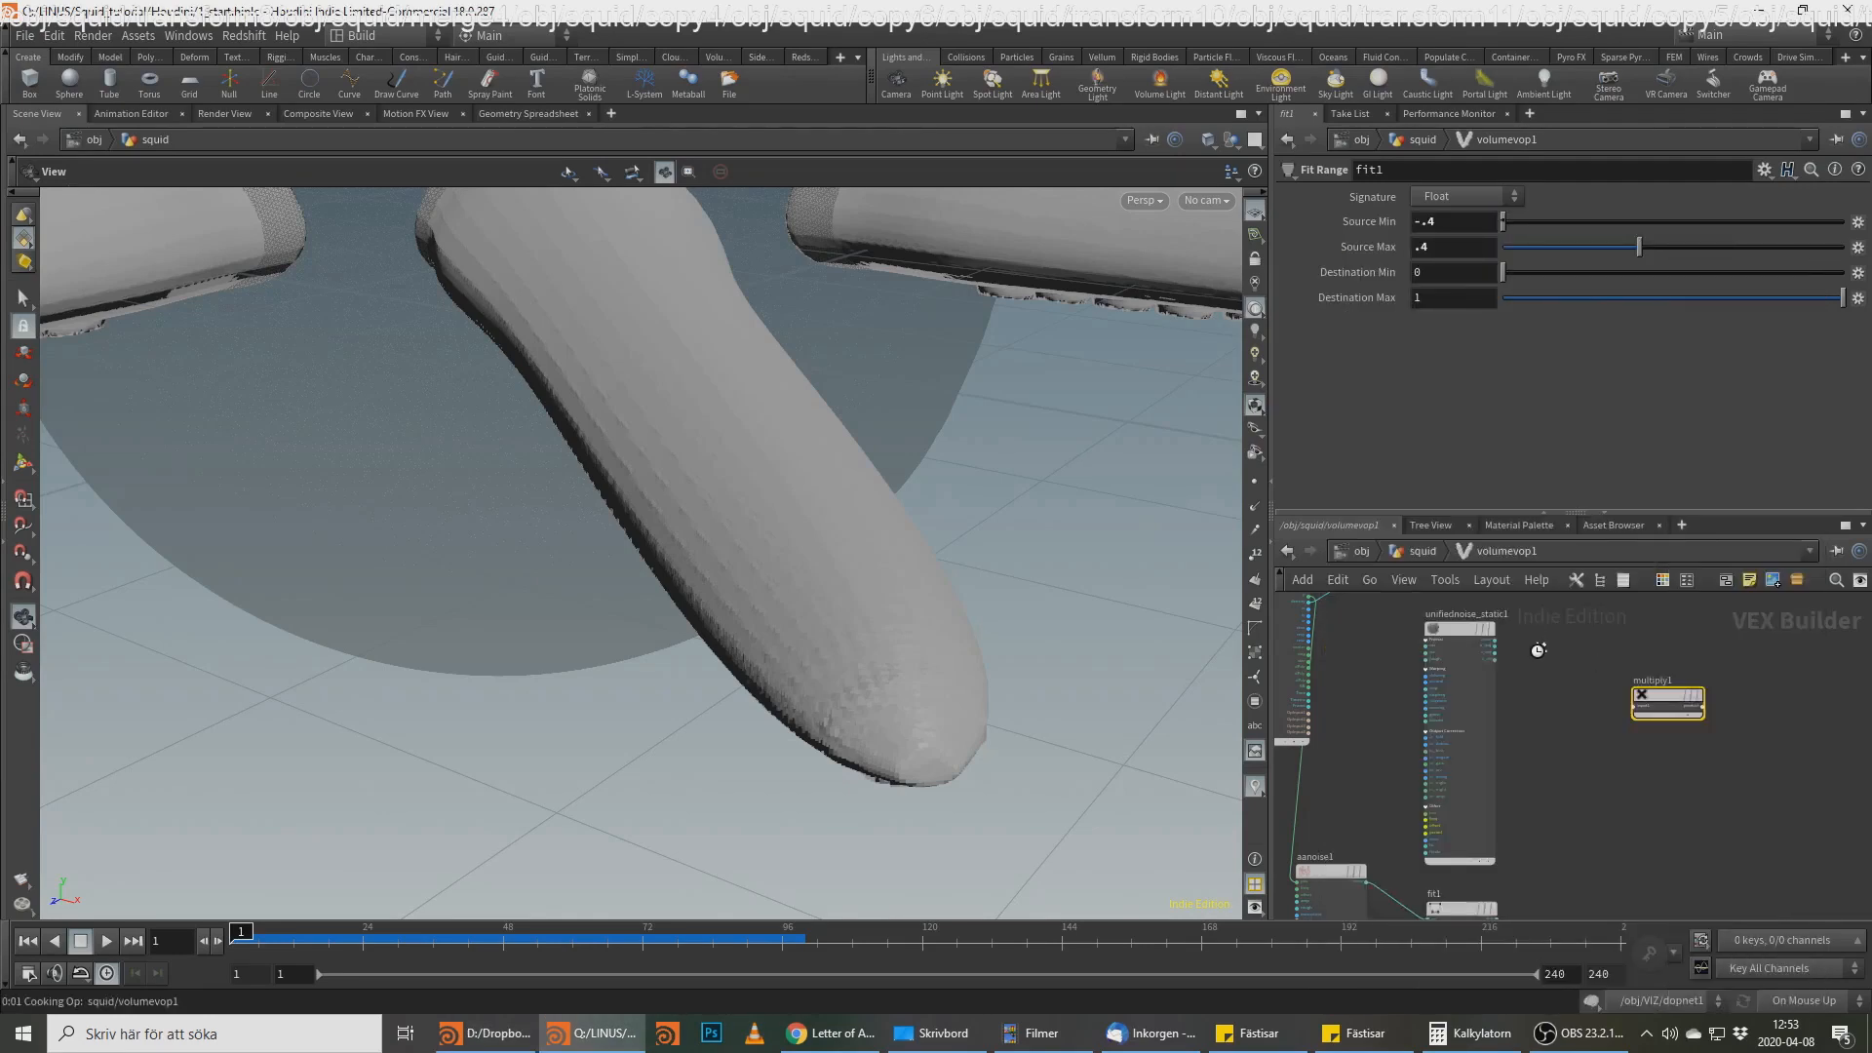
# Step: Wire the noise output of unifiednoise_static1 and the output of fit1 into the Multiply node's first two inputs
pyautogui.click(1472, 633)
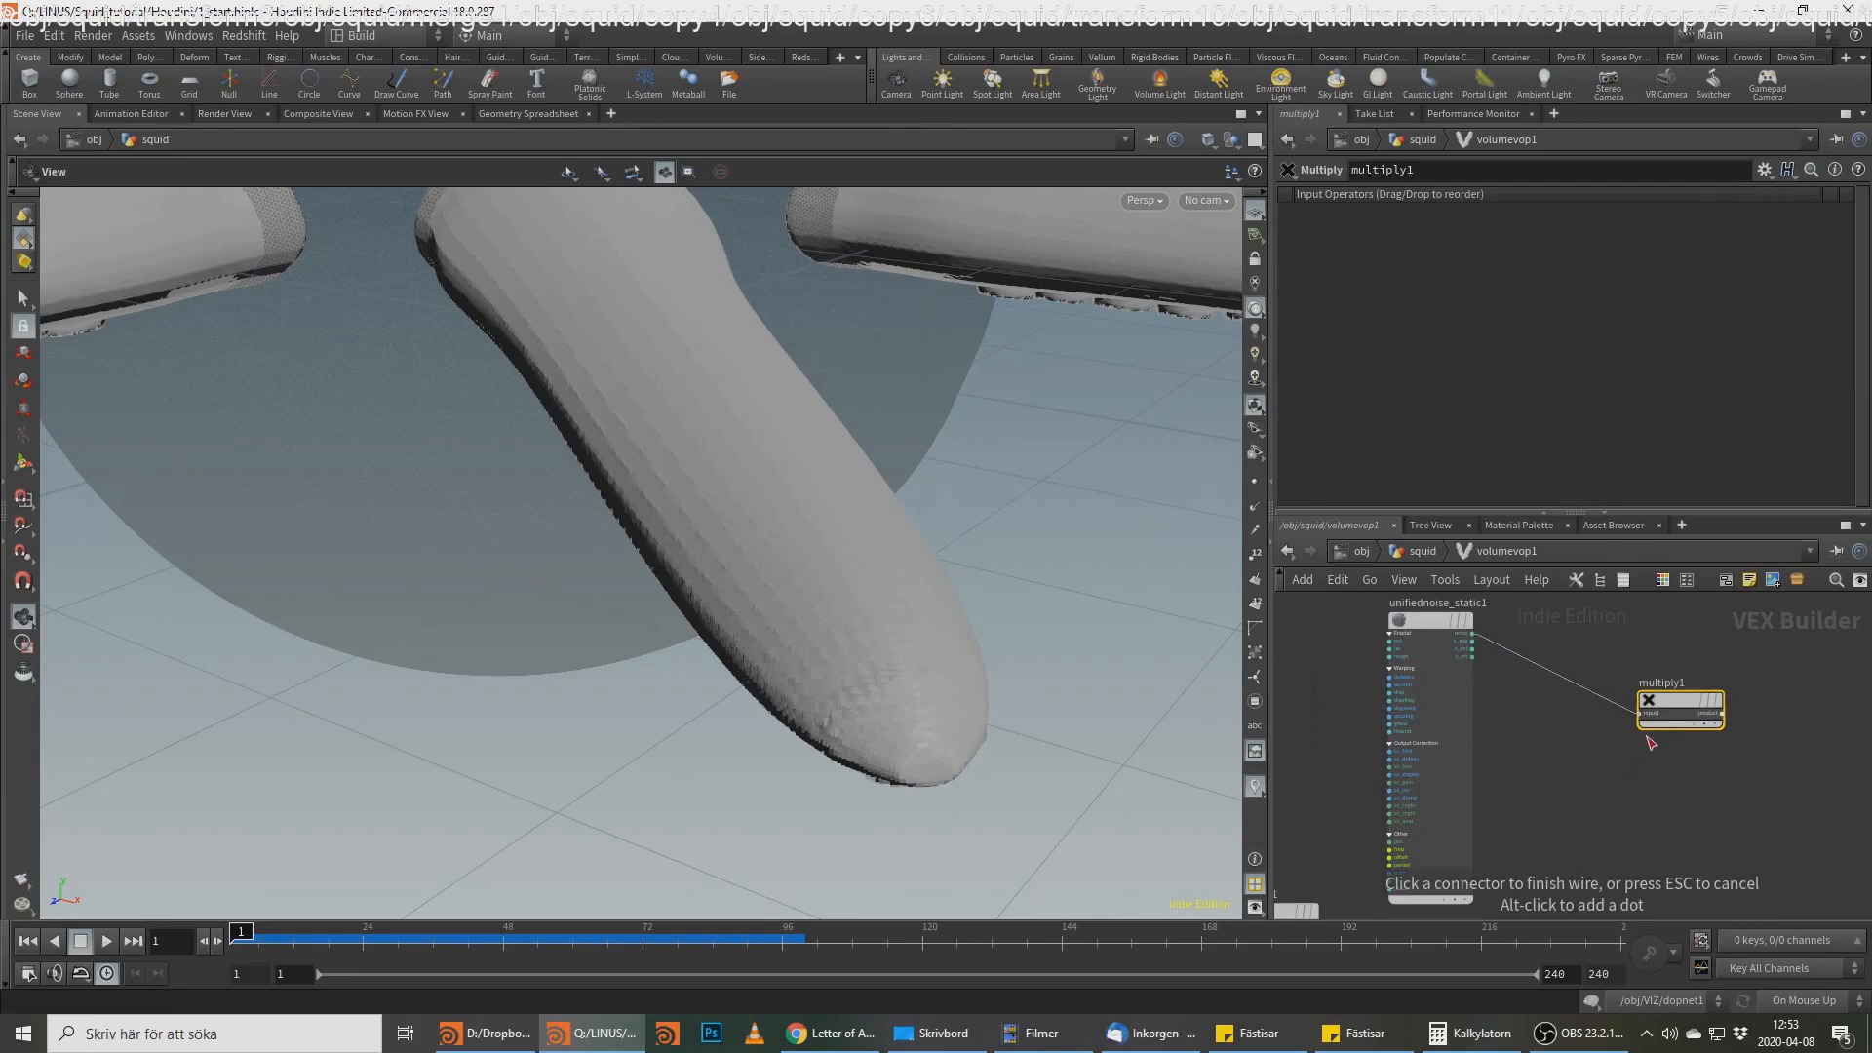
pyautogui.click(1644, 713)
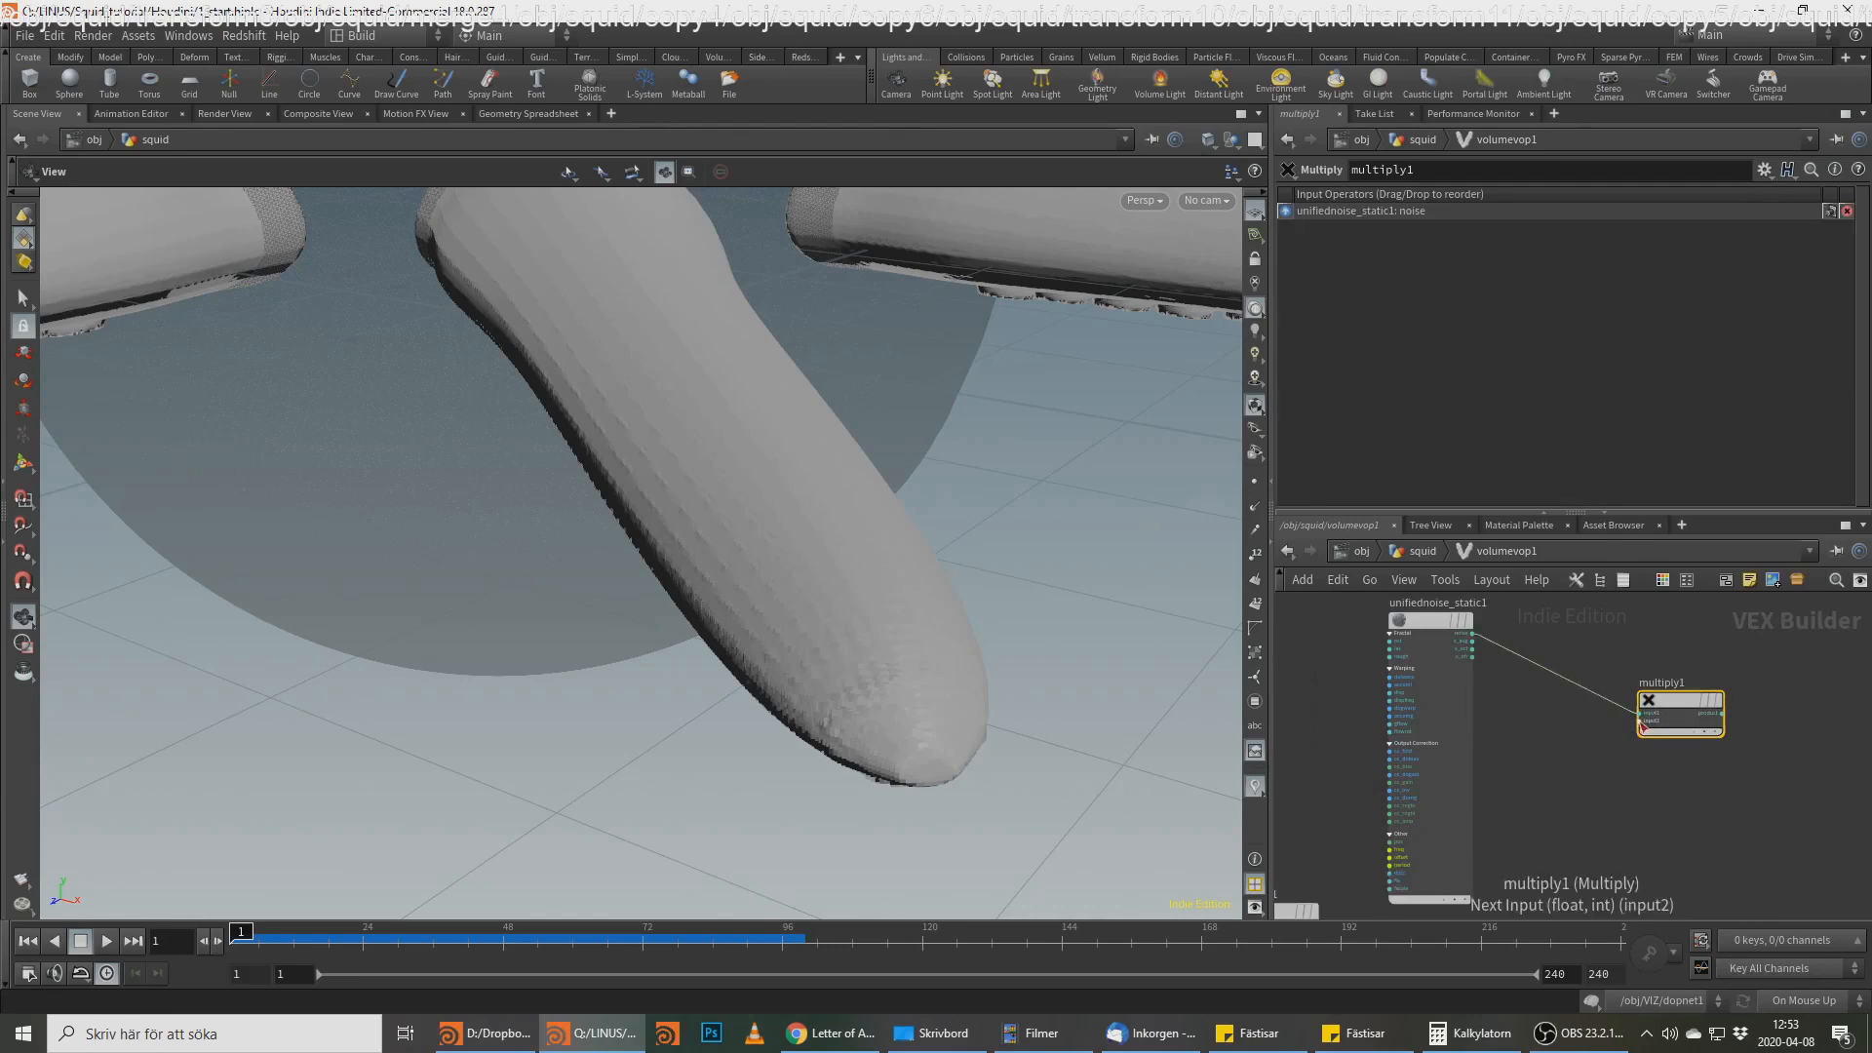
pyautogui.click(1642, 721)
pyautogui.moveTo(1558, 801); pyautogui.dragTo(1576, 642, button='middle')
pyautogui.click(1491, 810)
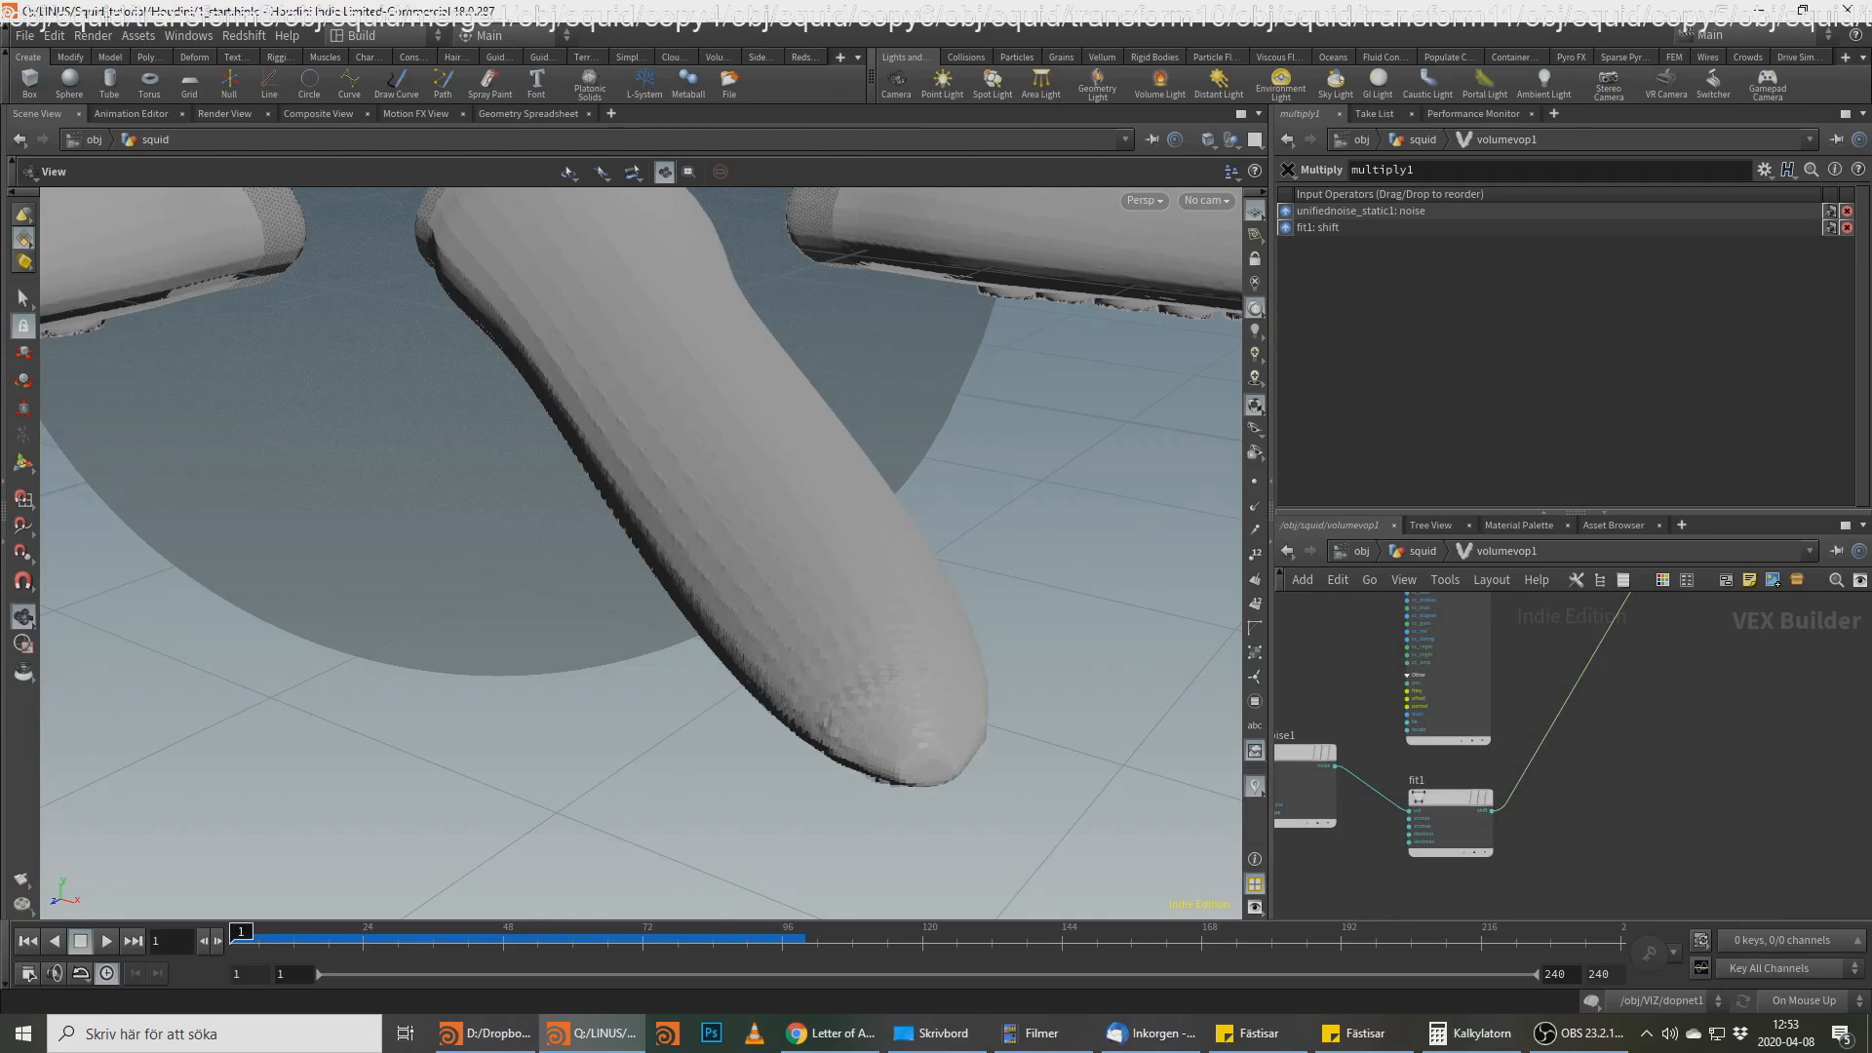
# Step: Wire the position output of volumevopglobal1 into the Sample Location input of unifiednoise_static1
pyautogui.moveTo(1502, 741); pyautogui.dragTo(1458, 907, button='middle')
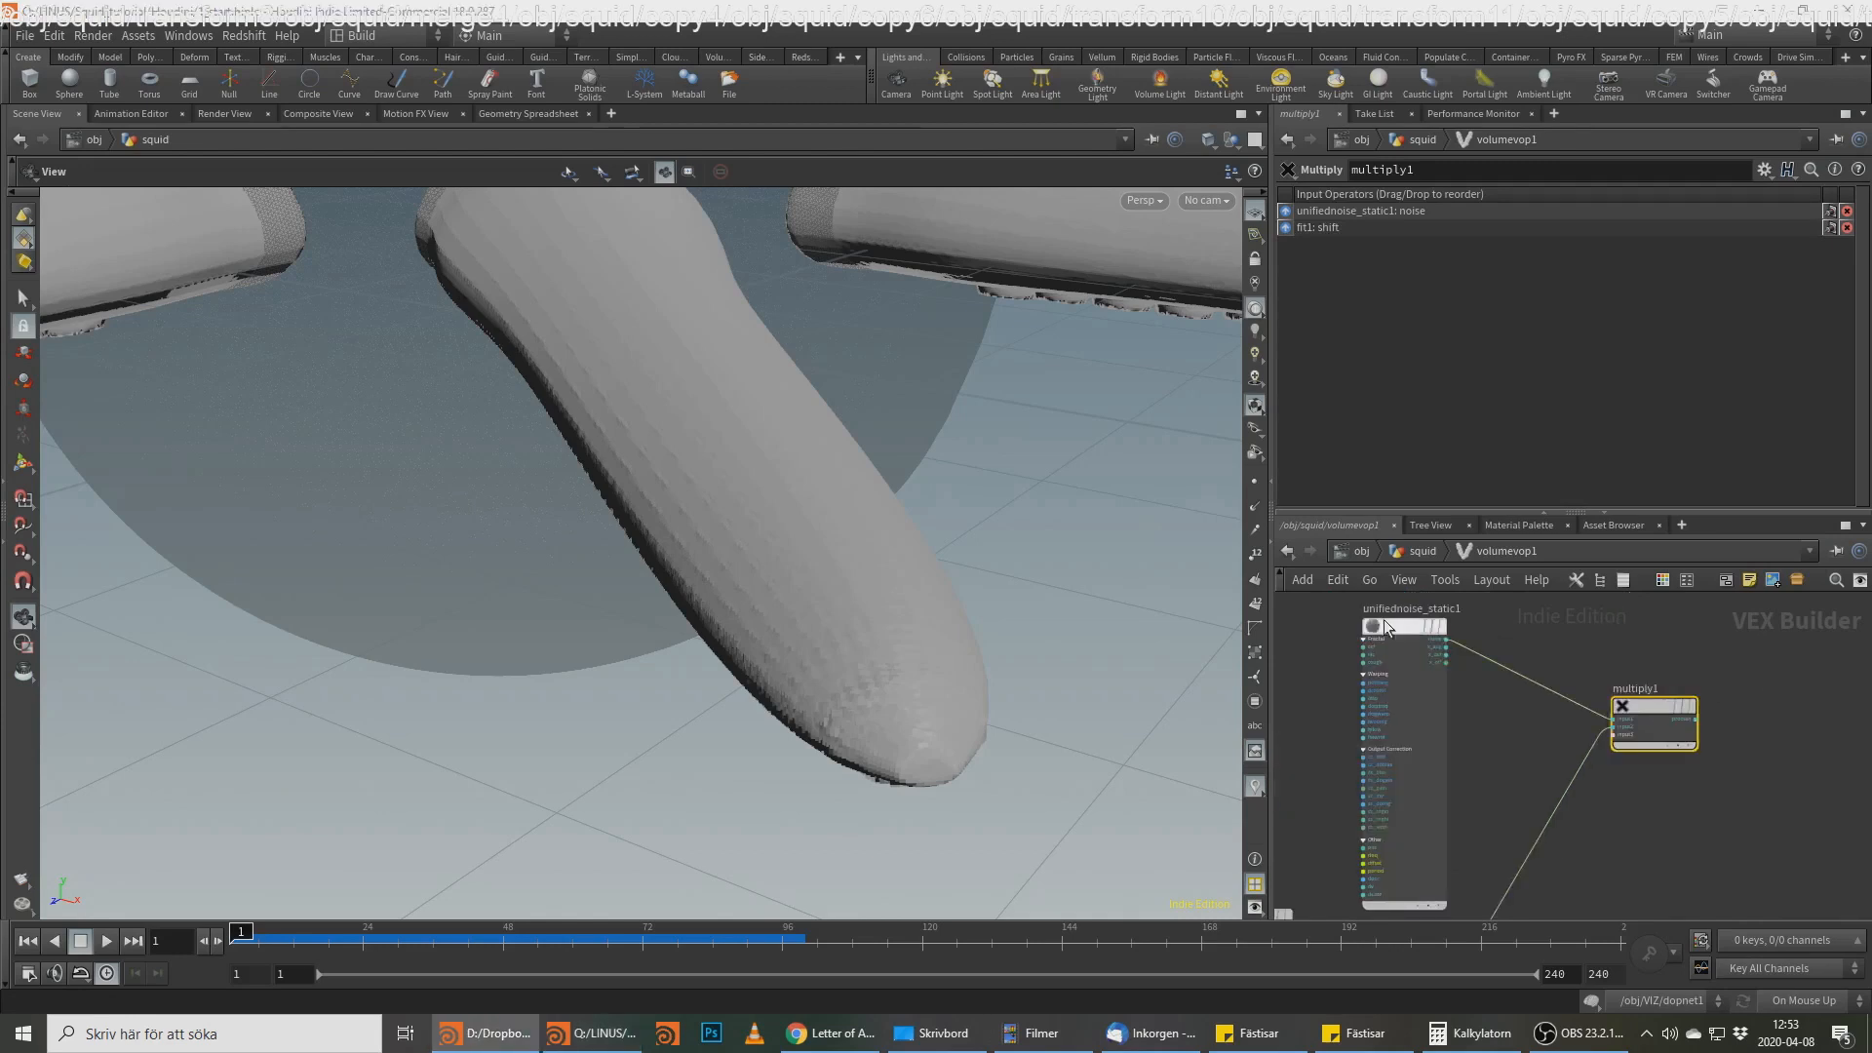
pyautogui.moveTo(1315, 665); pyautogui.dragTo(1447, 692, button='middle')
pyautogui.moveTo(1572, 702); pyautogui.dragTo(1565, 727, button='middle')
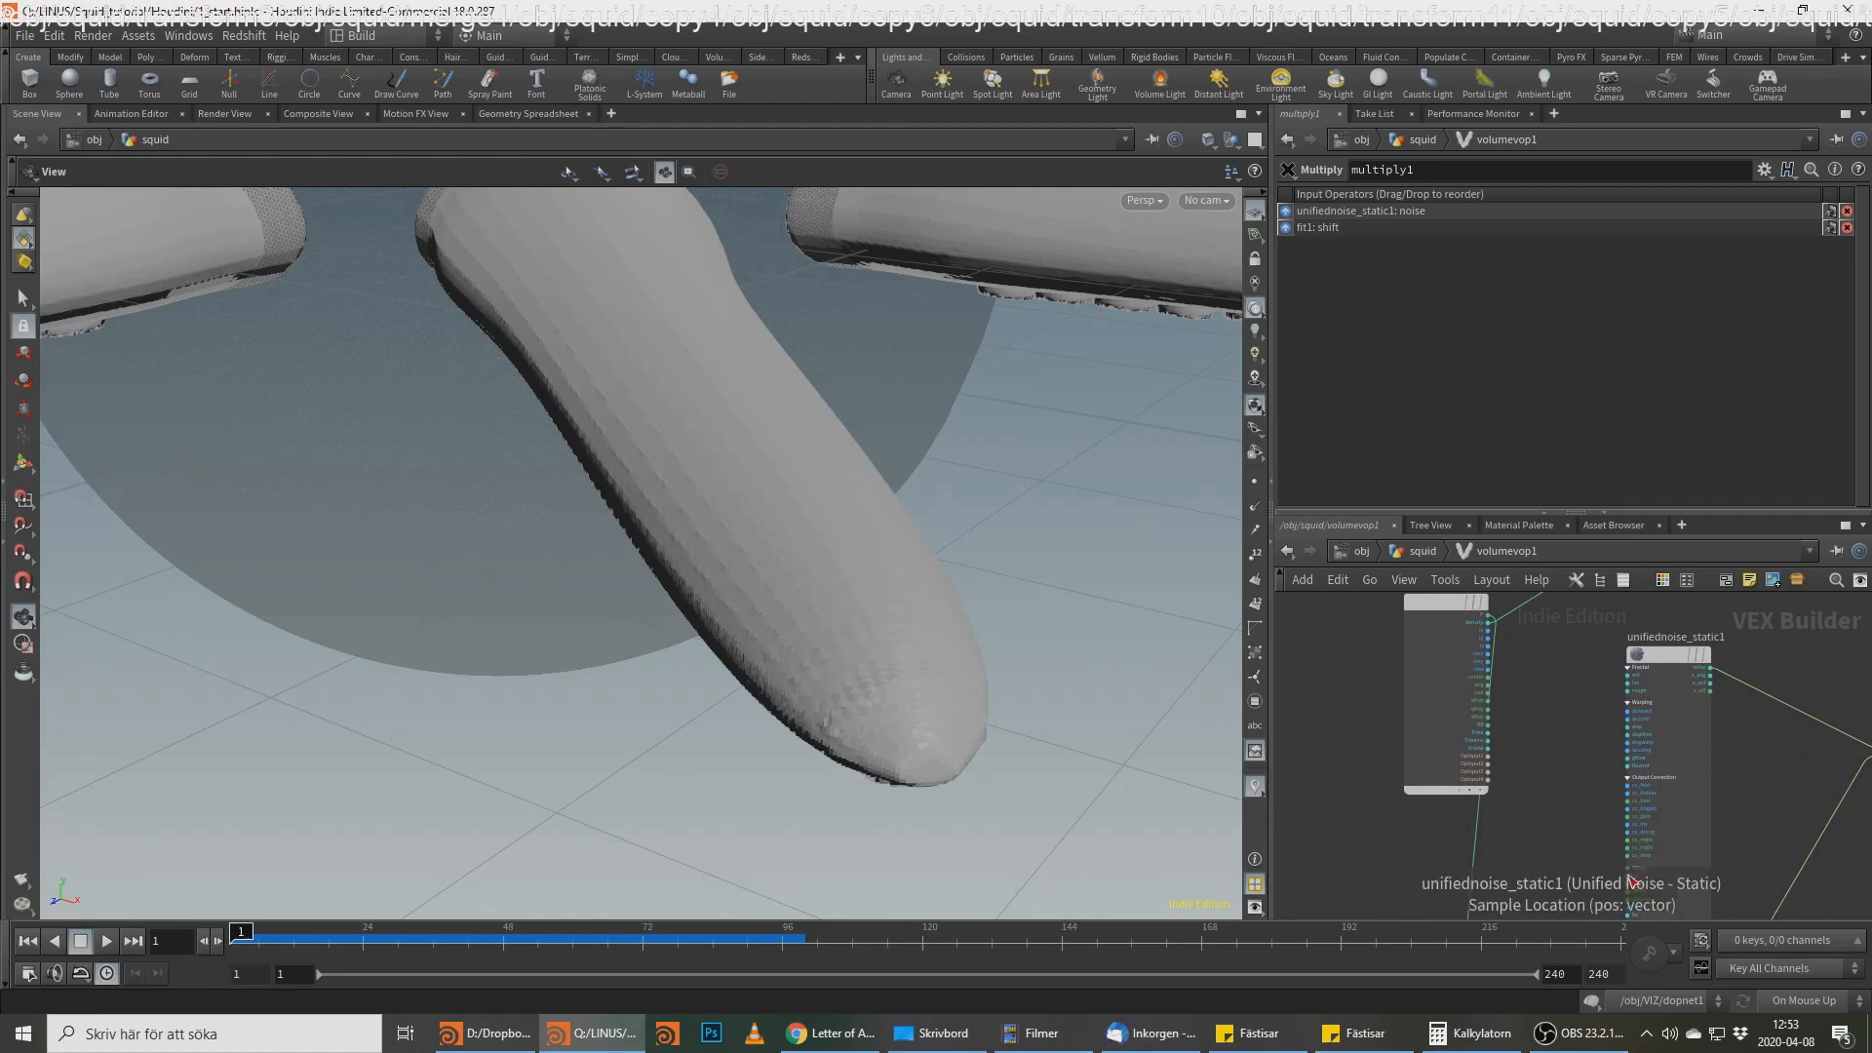
pyautogui.moveTo(1633, 880); pyautogui.dragTo(1594, 841)
pyautogui.moveTo(1575, 753); pyautogui.dragTo(1537, 876, button='middle')
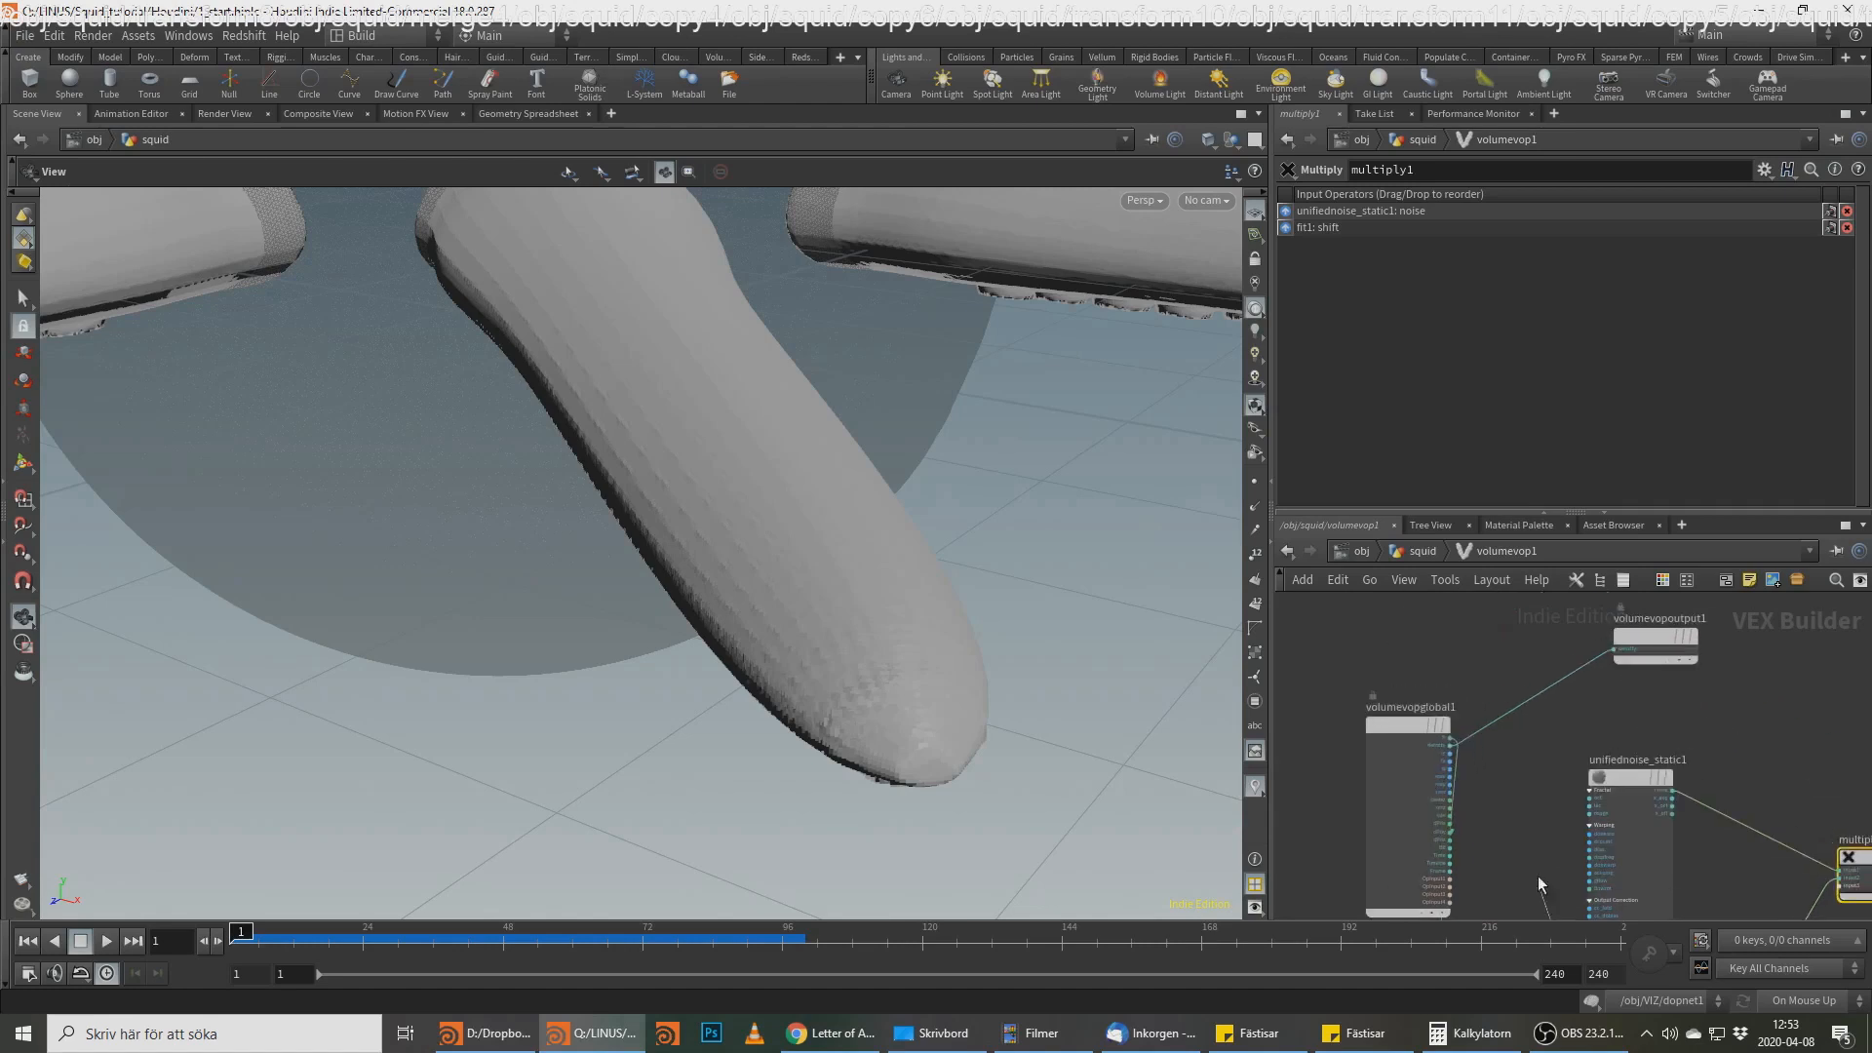
pyautogui.moveTo(1609, 819); pyautogui.dragTo(1531, 734, button='middle')
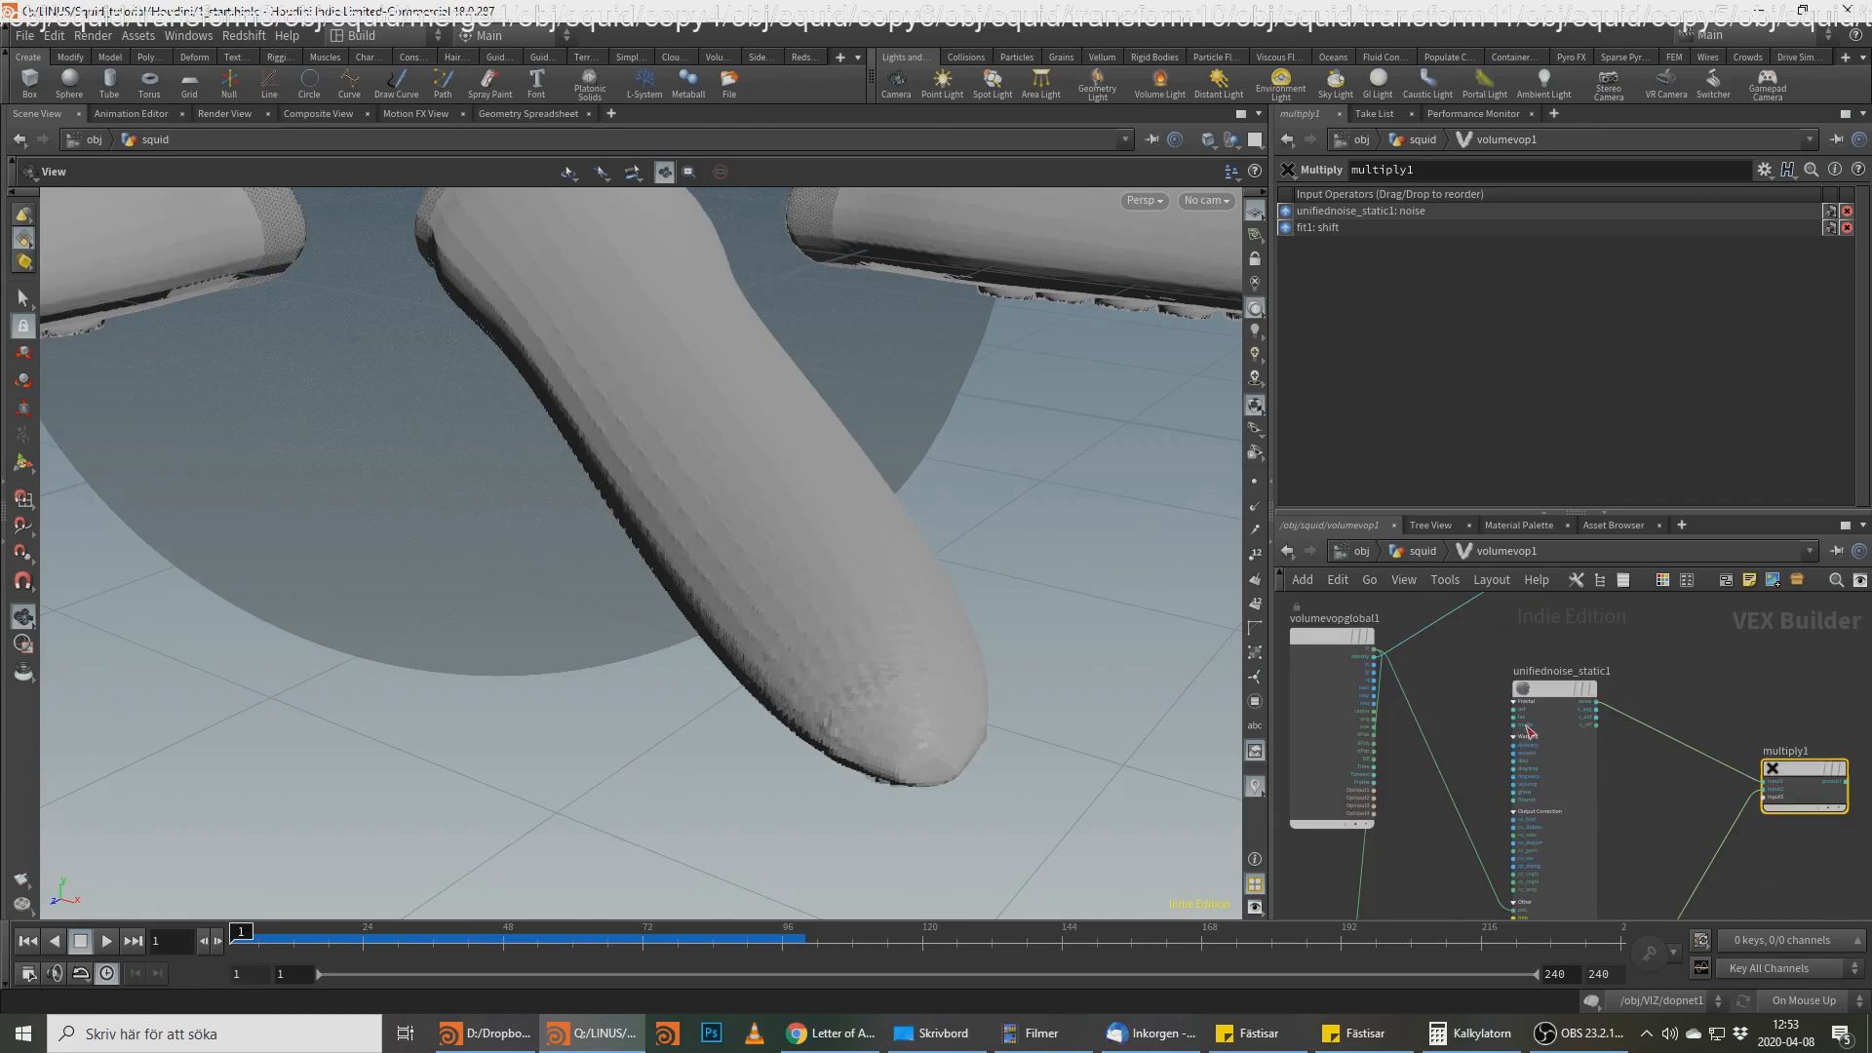
# Step: Set unifiednoise_static1 to Worley/Cellular F2-F1 noise with Hybrid Terrain fractal type and a frequency of 18.2 in all components
pyautogui.click(1563, 691)
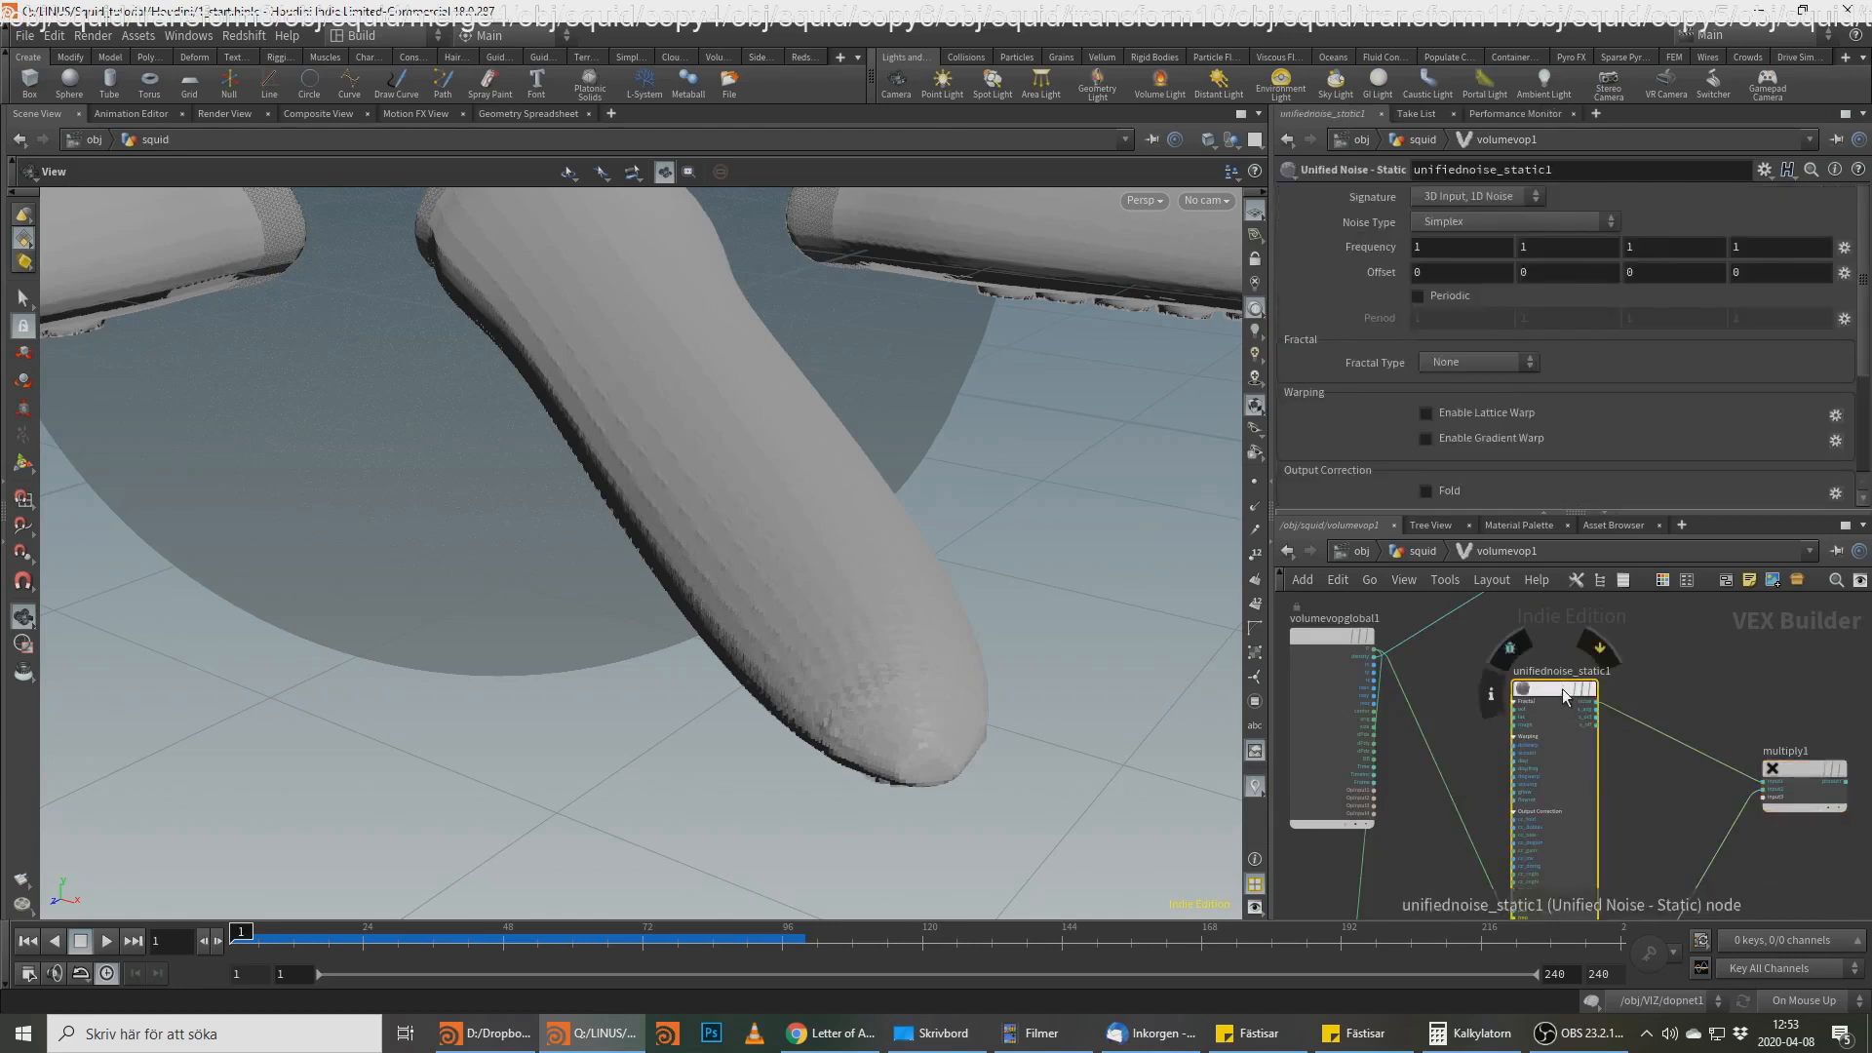
pyautogui.click(1496, 224)
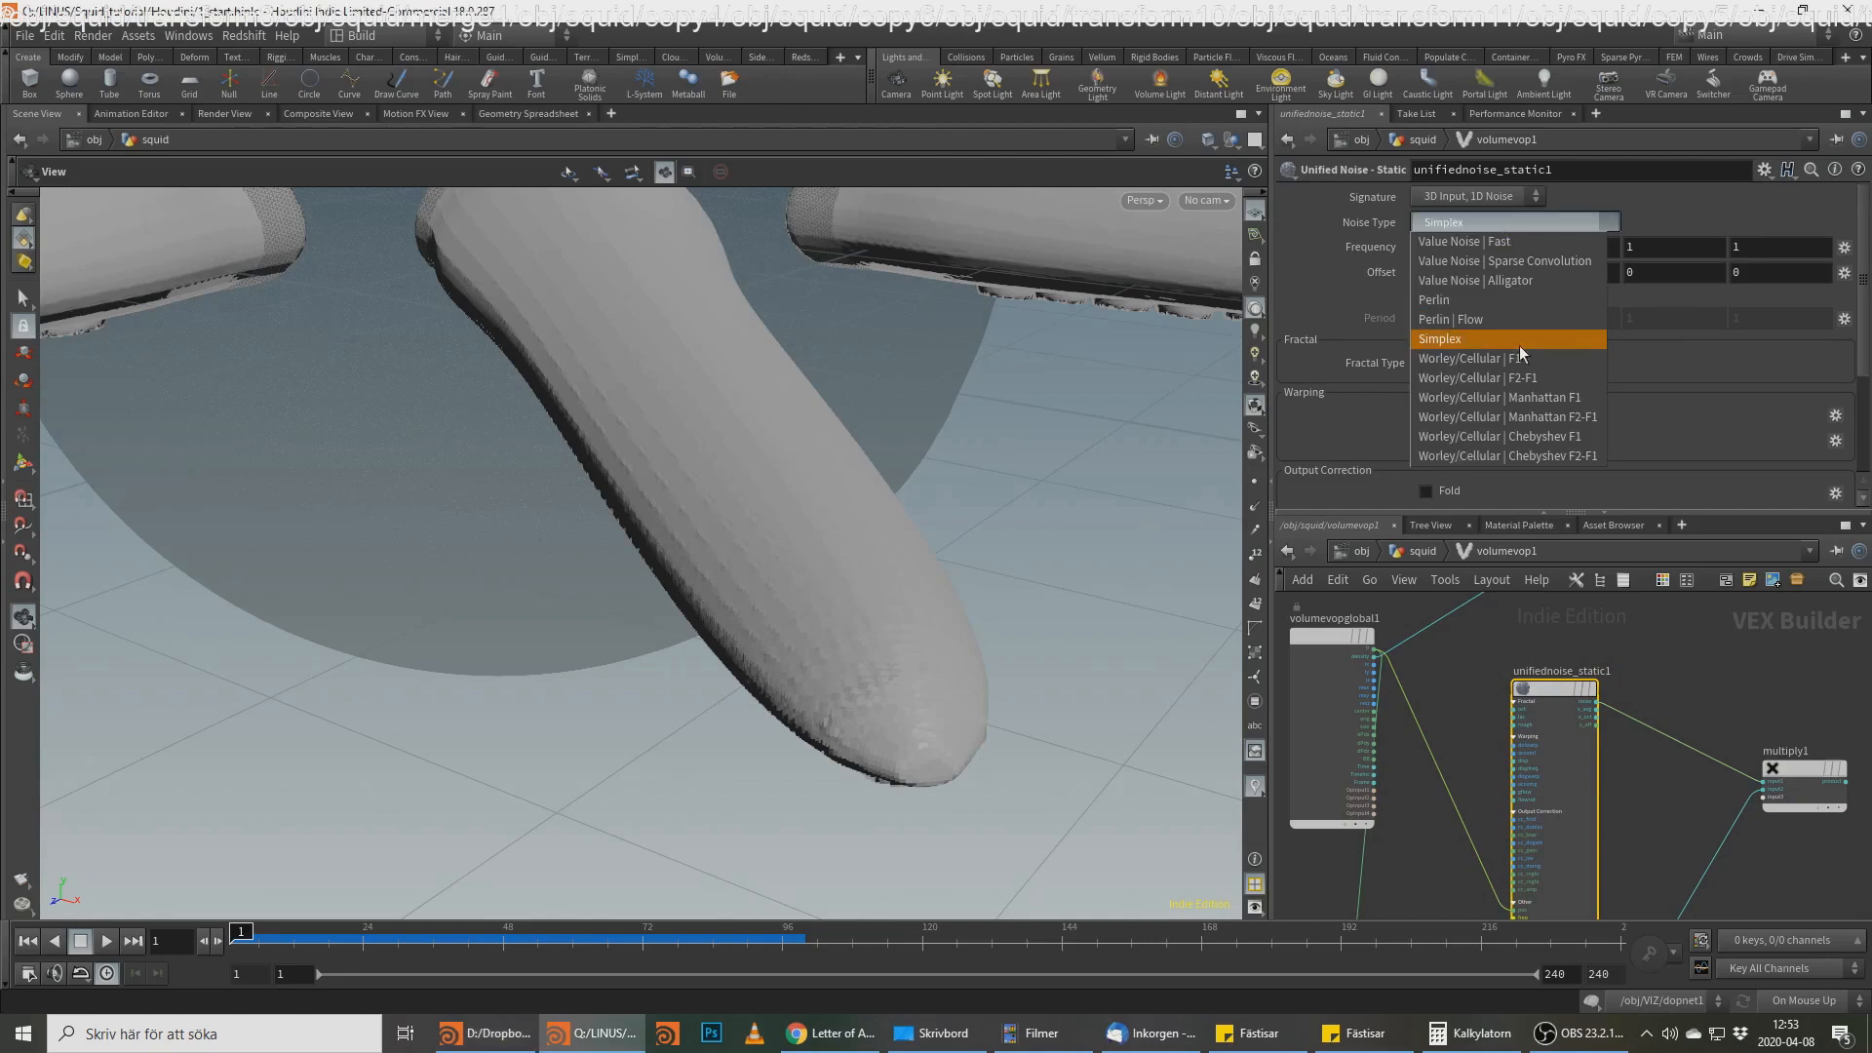
pyautogui.click(1530, 378)
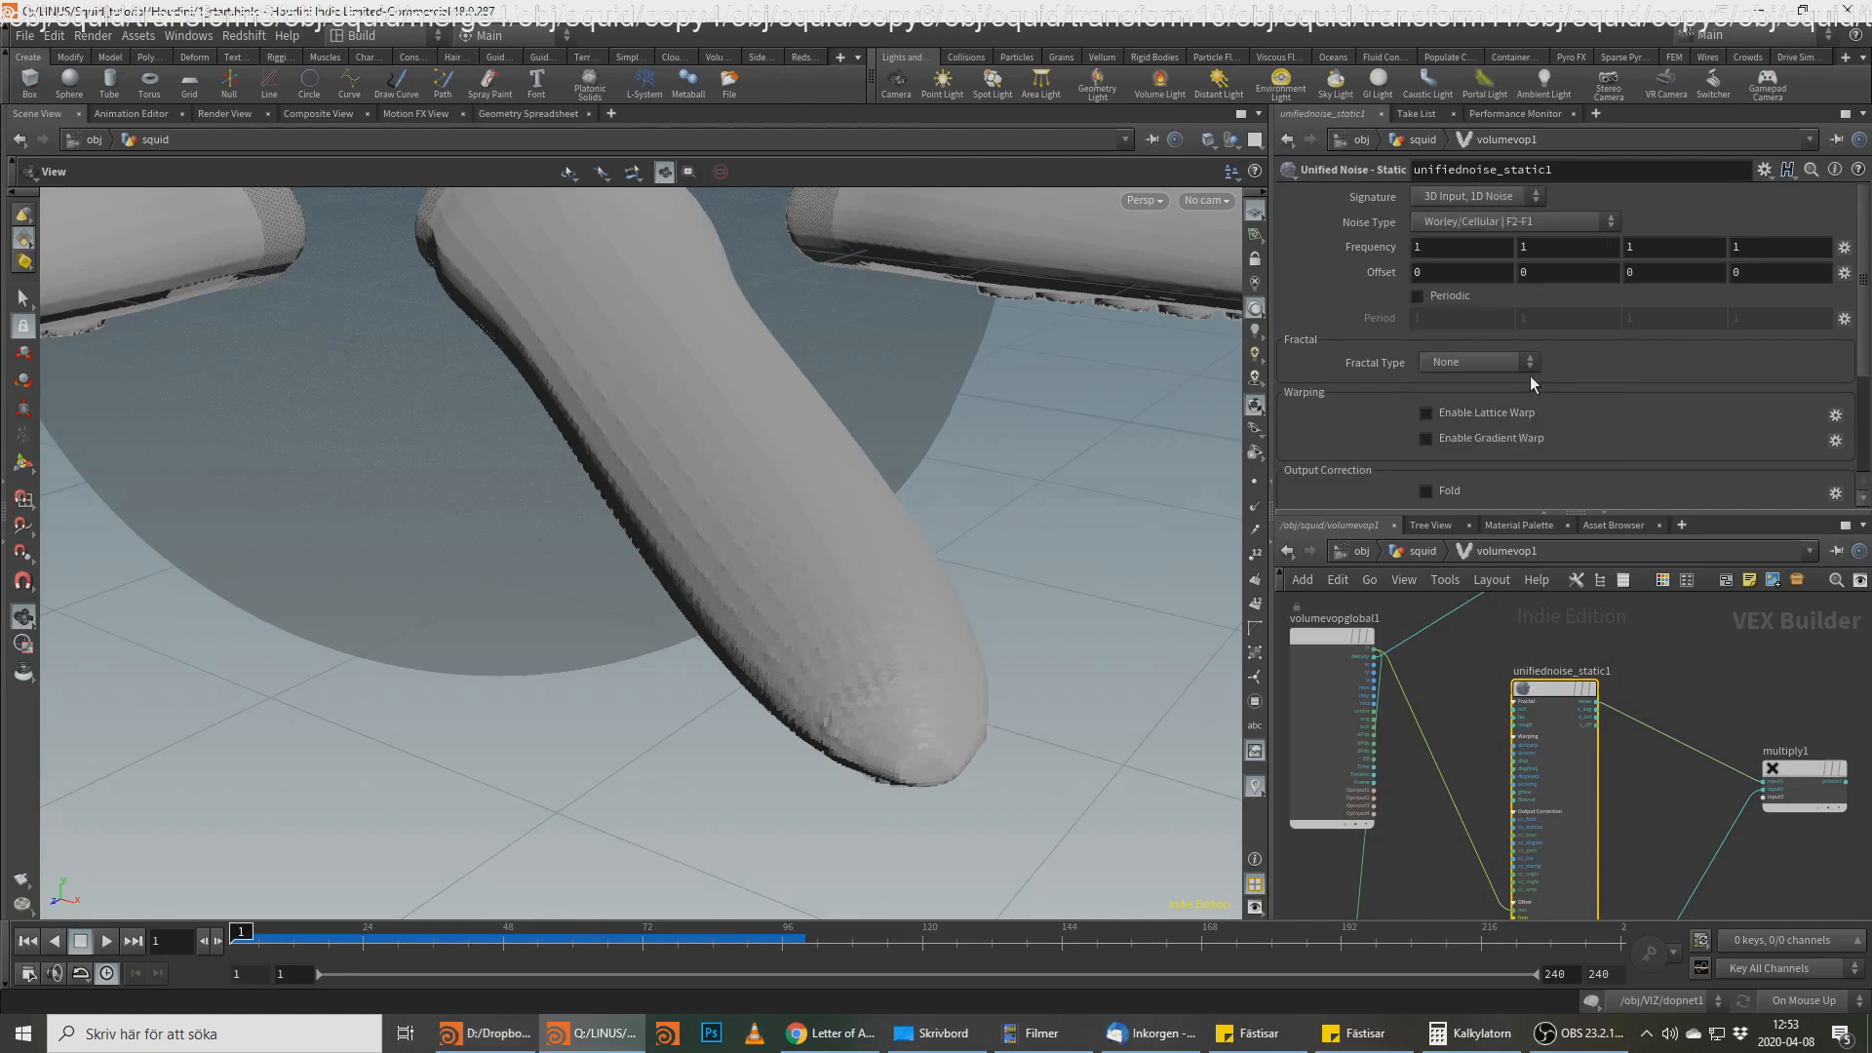
pyautogui.click(1479, 359)
pyautogui.click(1488, 427)
pyautogui.moveTo(1360, 247); pyautogui.dragTo(1404, 246, button='middle')
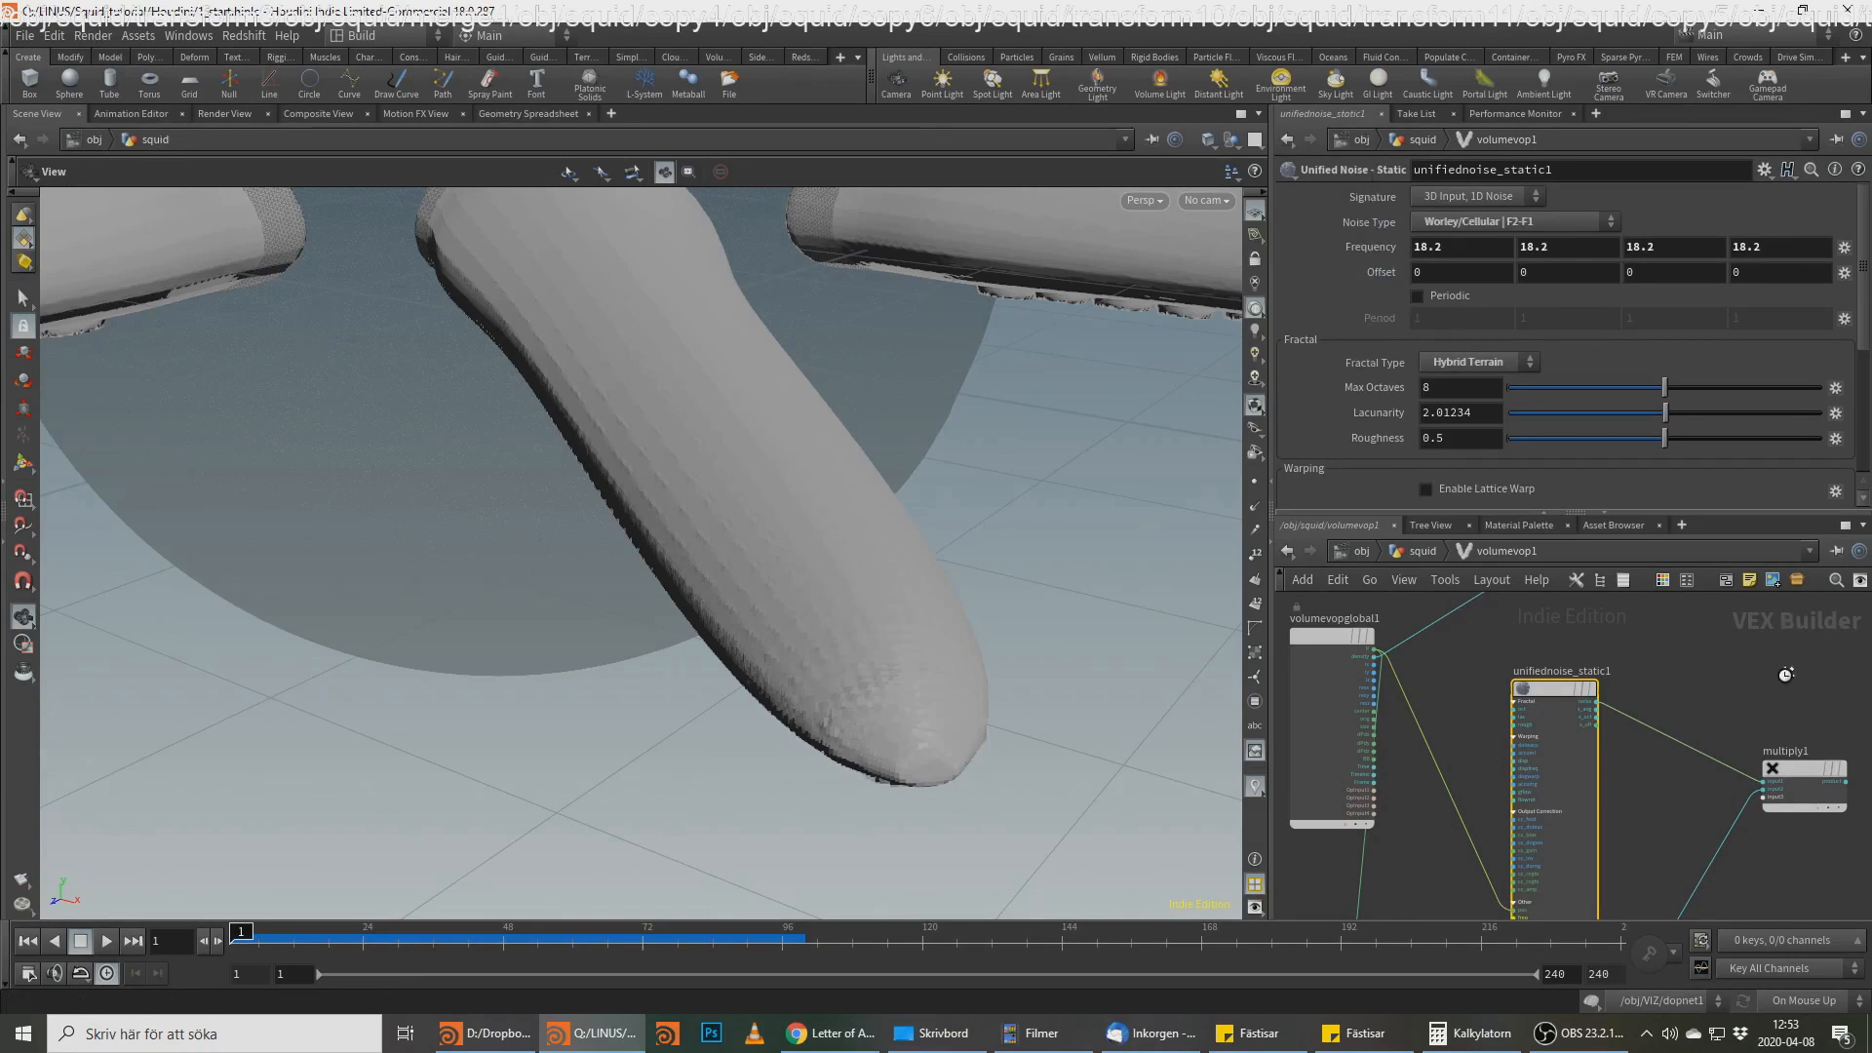
# Step: Add a Subtract node in the space between volumevopglobal1 and volumevopoutput1, making room by moving the output node
pyautogui.moveTo(1786, 674); pyautogui.dragTo(1683, 745, button='middle')
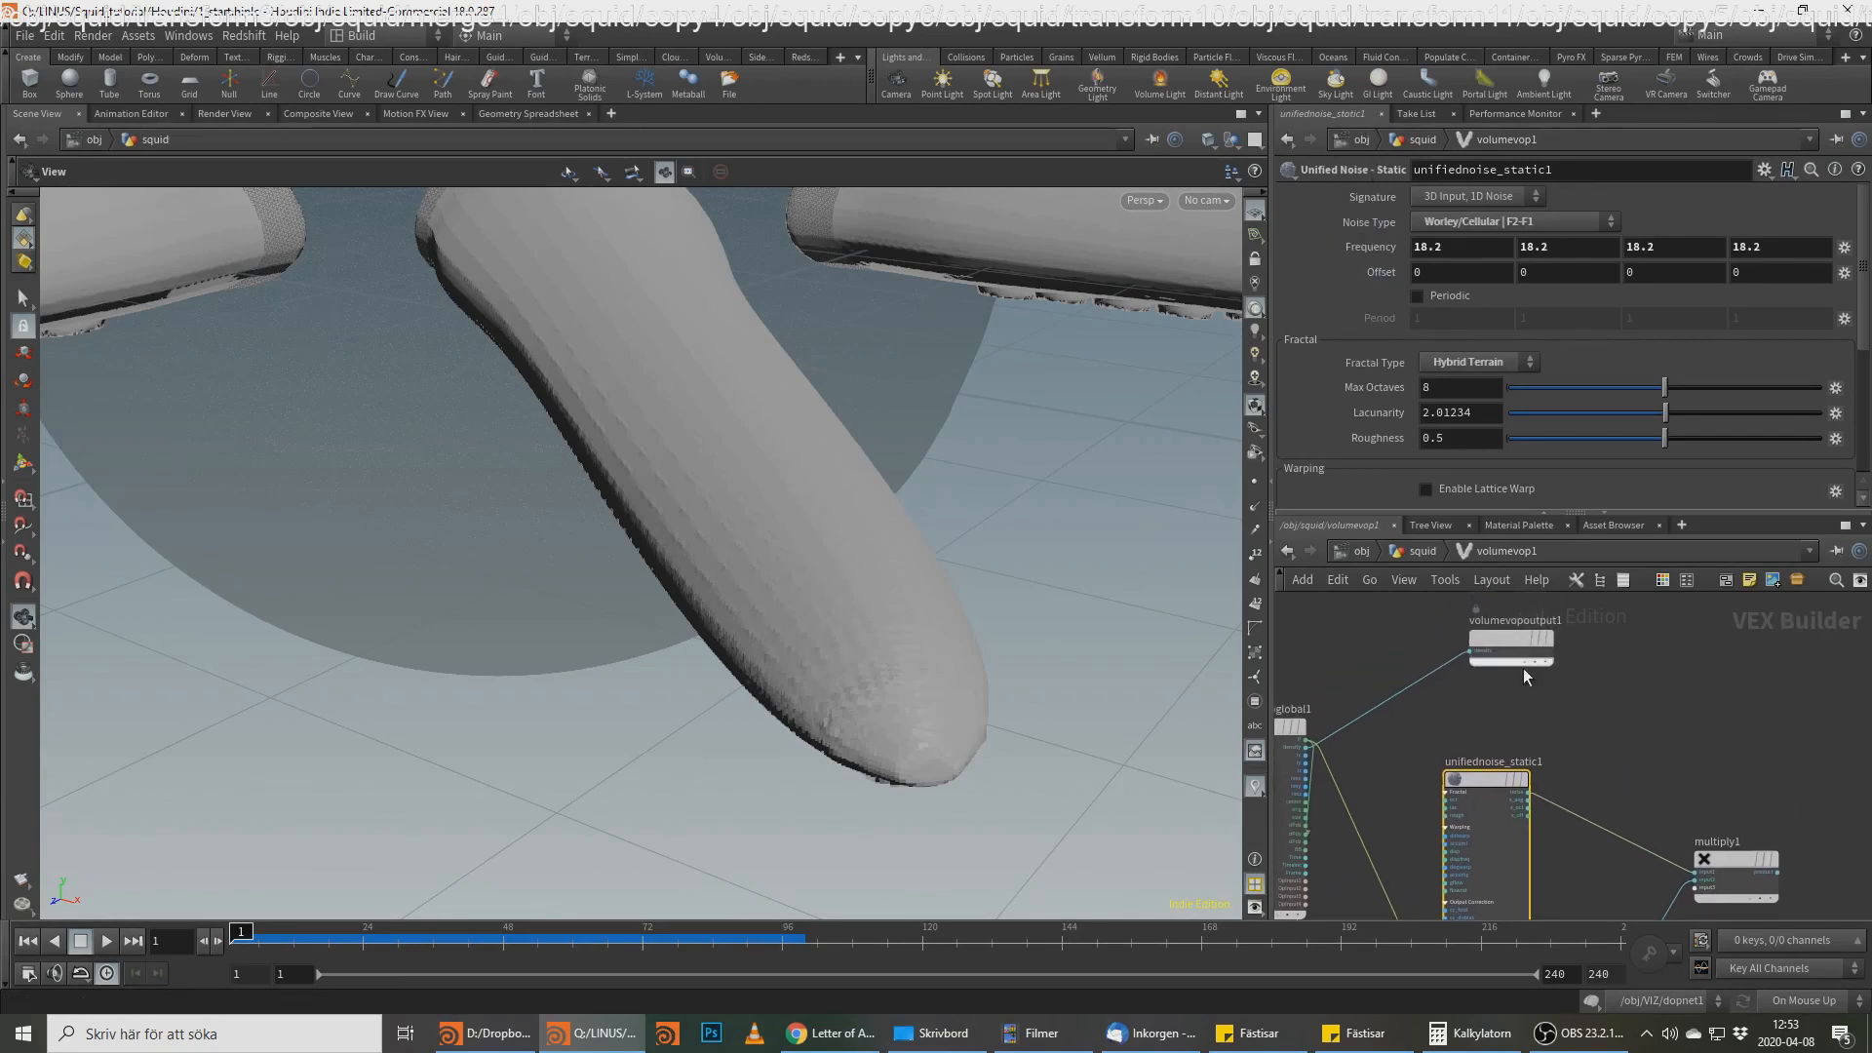
pyautogui.moveTo(1523, 669); pyautogui.dragTo(1736, 630)
pyautogui.press('Tab')
pyautogui.write('s')
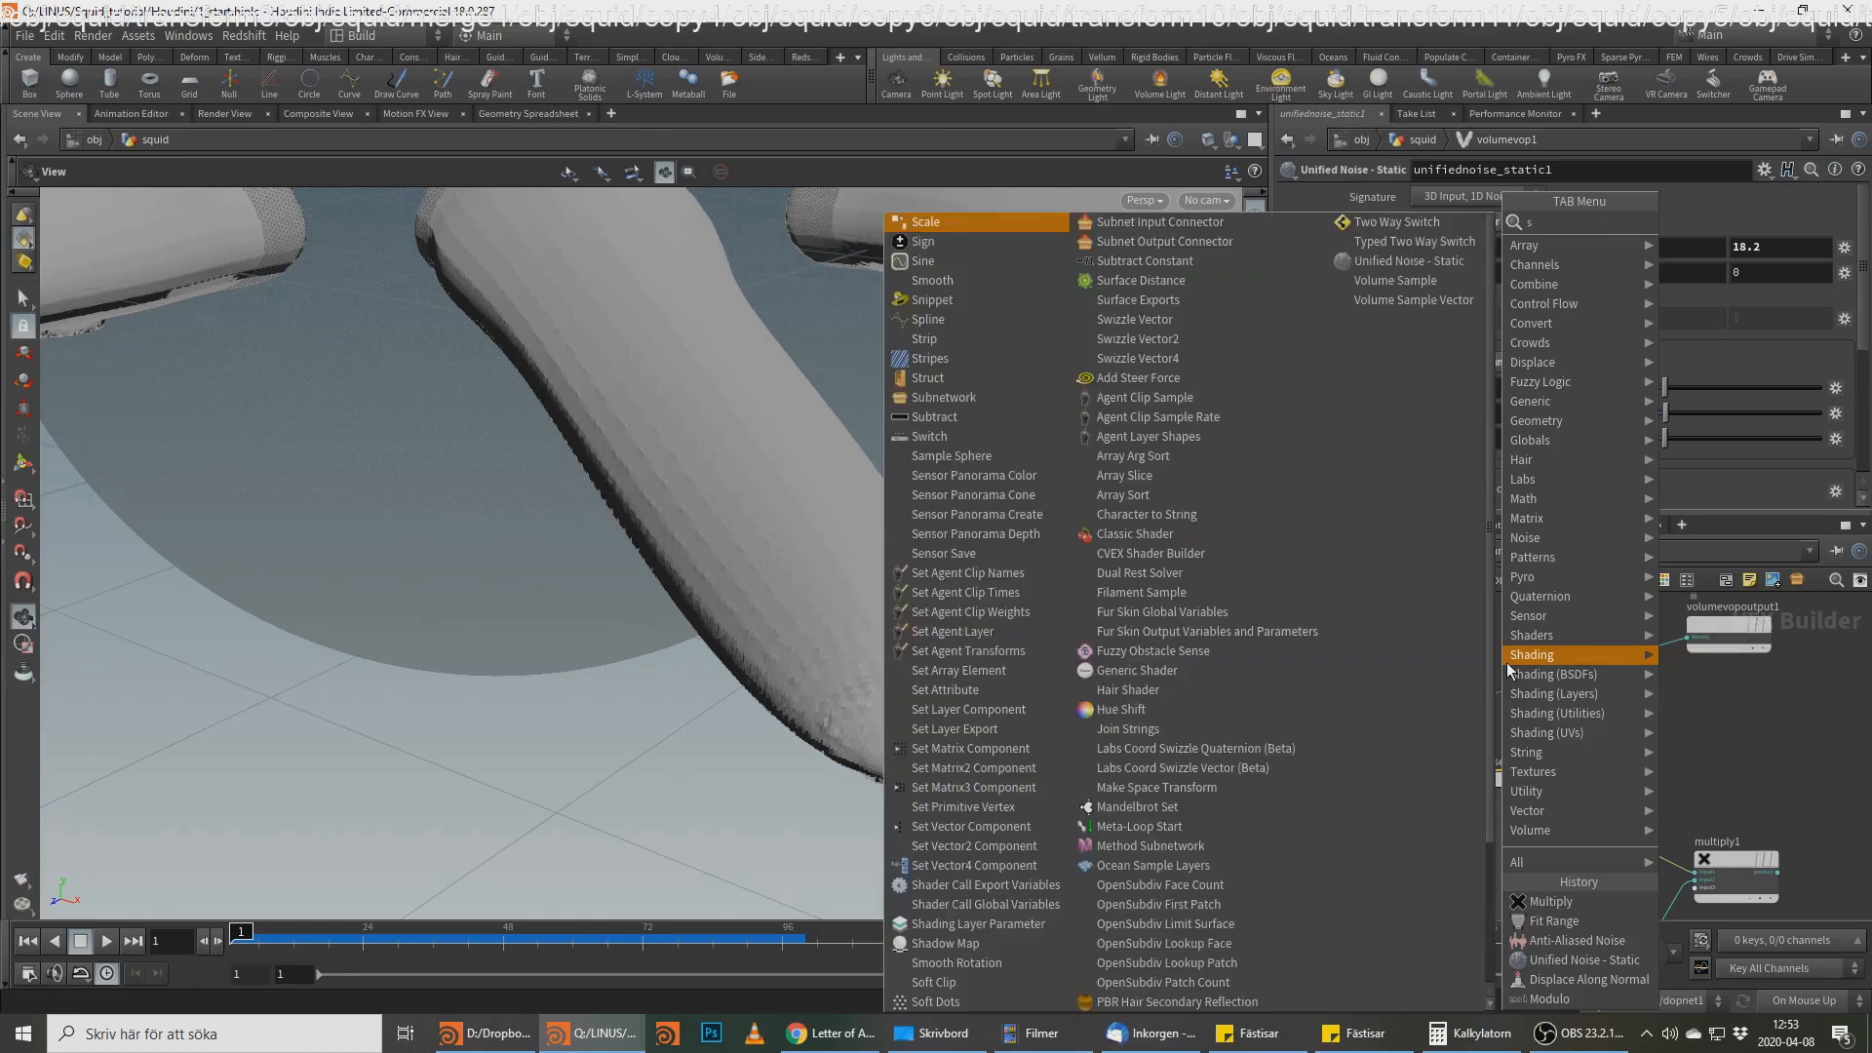
pyautogui.write('ub')
pyautogui.press('Return')
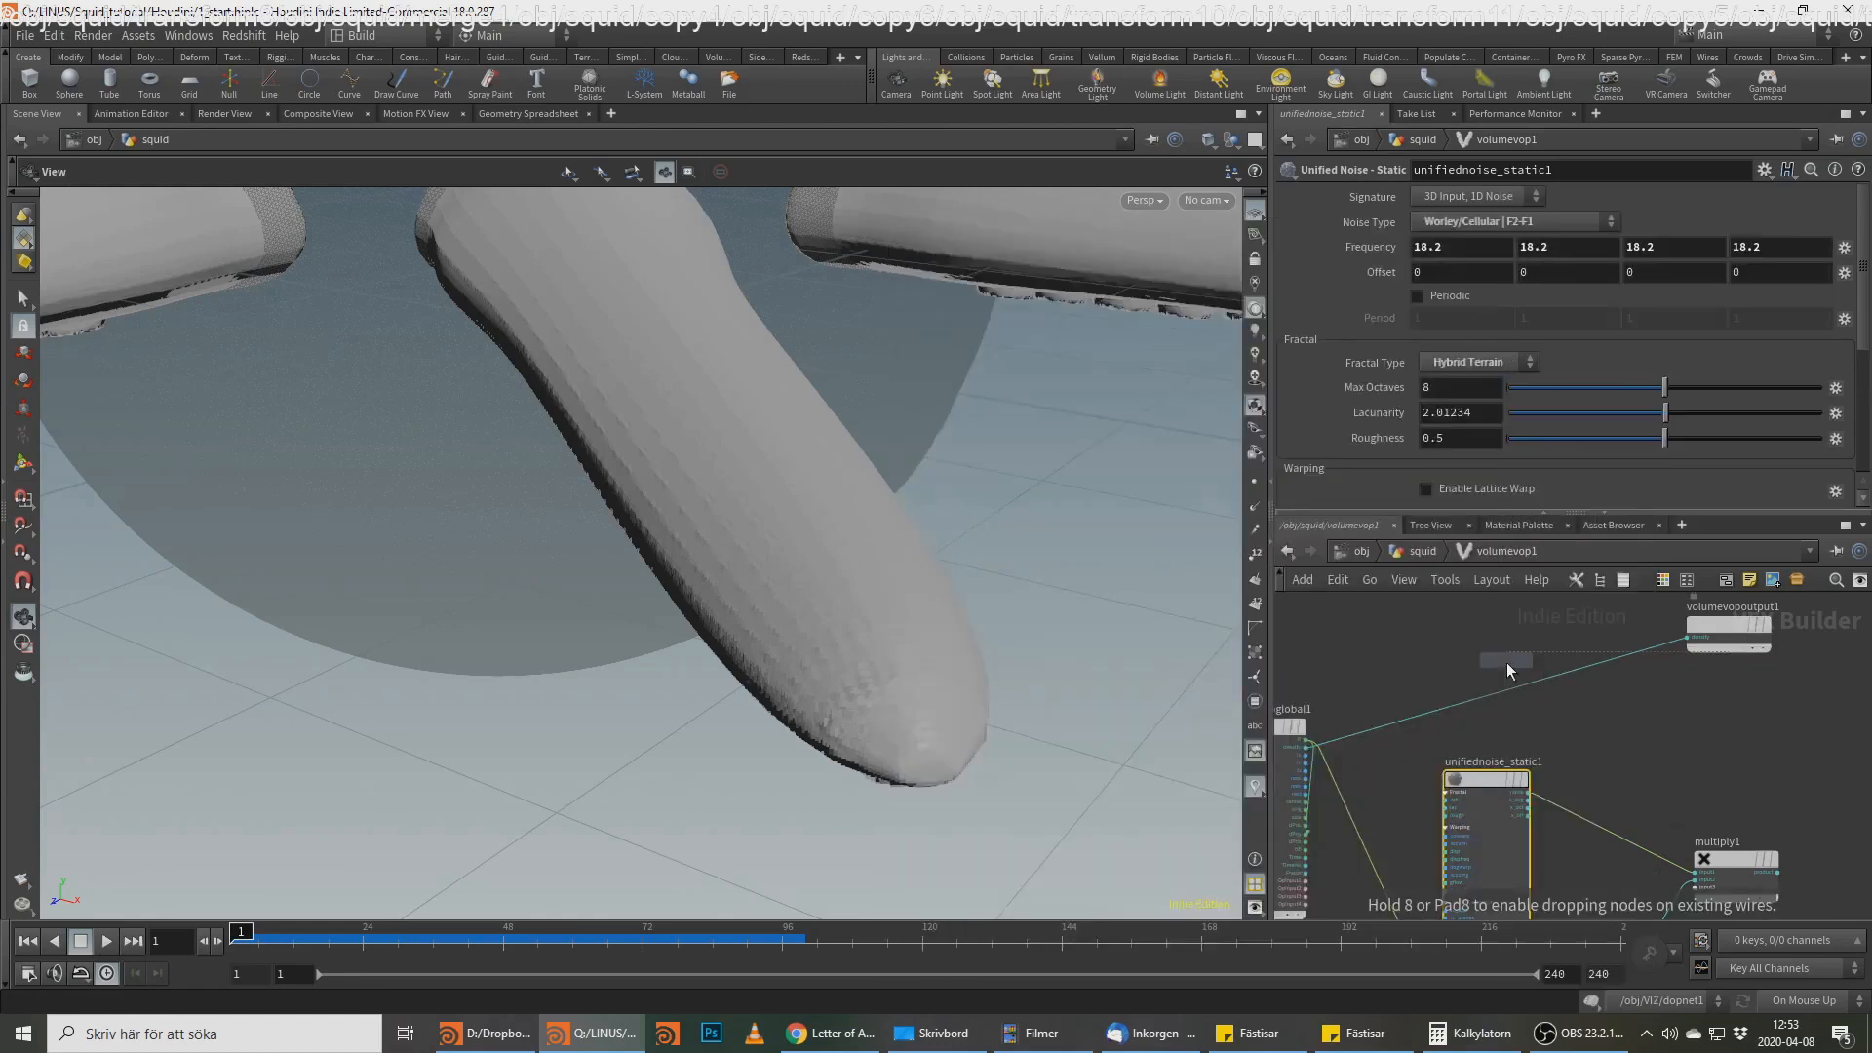
pyautogui.click(1512, 663)
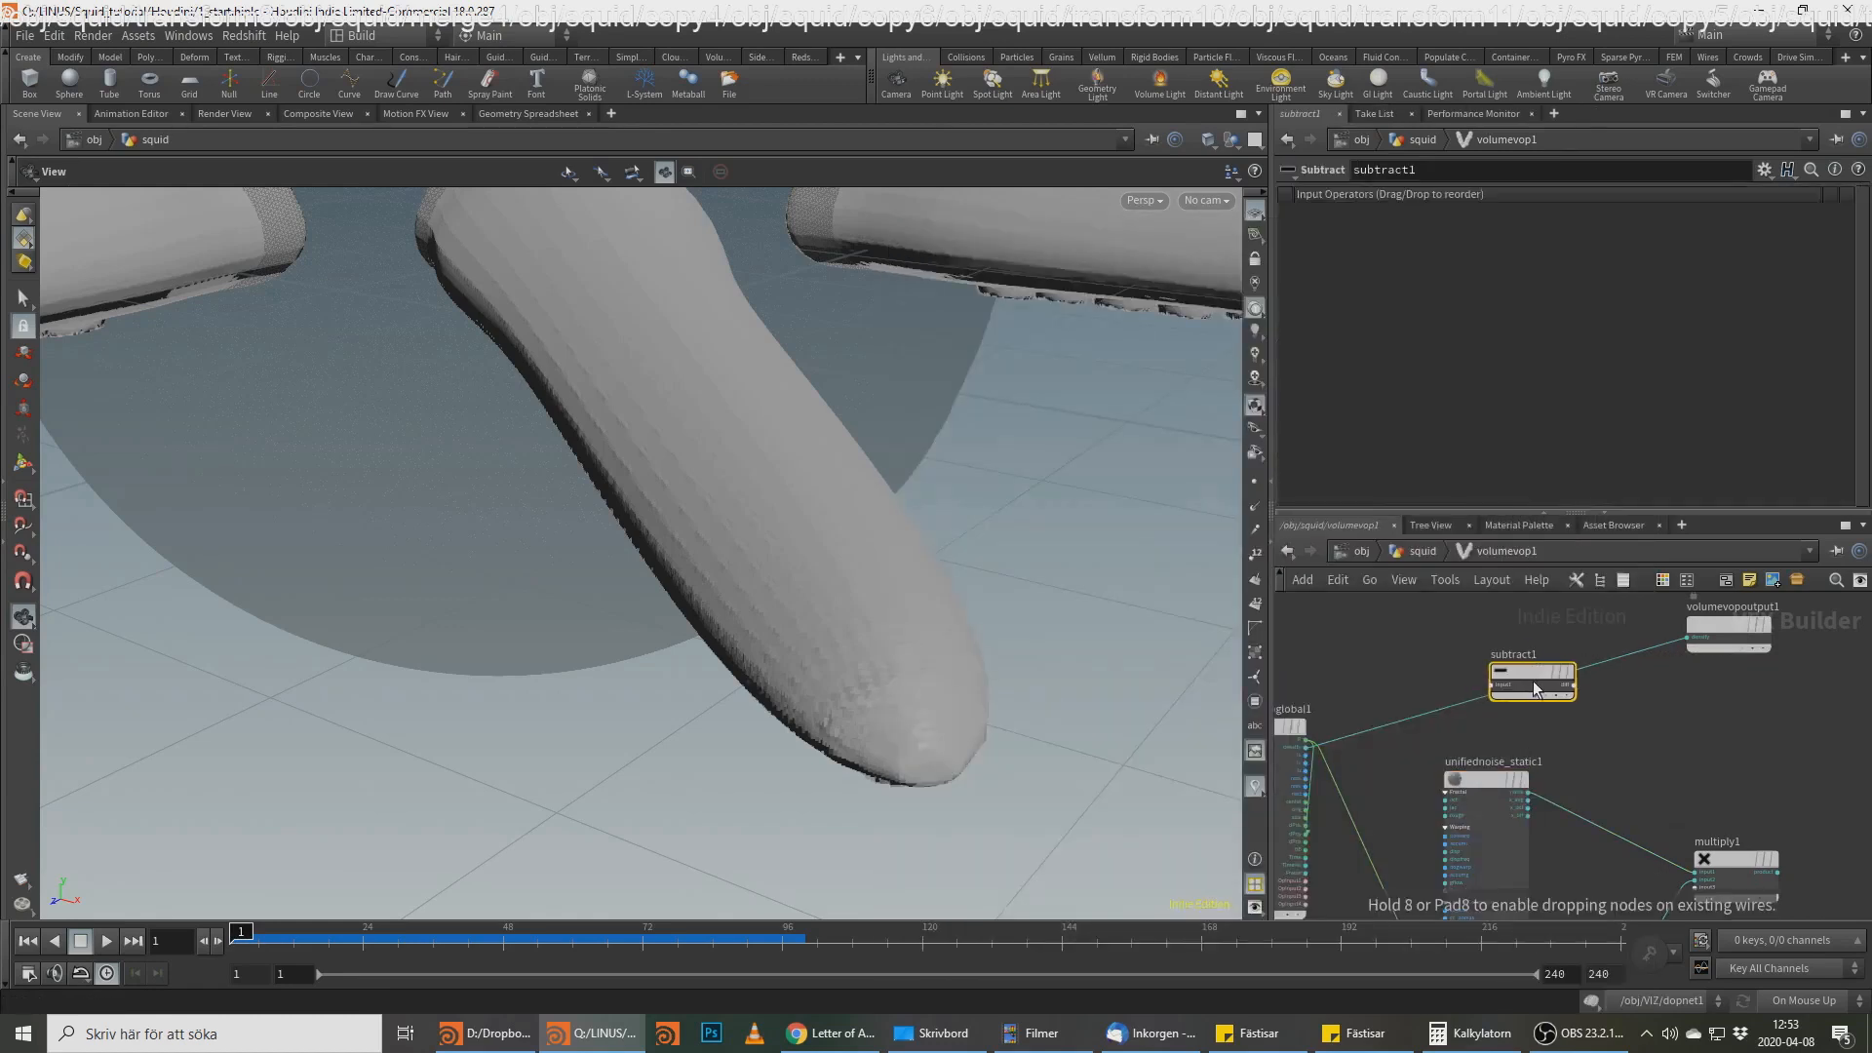
pyautogui.moveTo(1520, 683)
pyautogui.mouseDown()
pyautogui.moveTo(1500, 700)
pyautogui.moveTo(1525, 696)
pyautogui.mouseUp()
pyautogui.moveTo(1443, 715); pyautogui.dragTo(1564, 728)
# Step: Wire the density output of volumevopglobal1 through subtract1 into the density input of volumevopoutput1
pyautogui.click(1307, 746)
pyautogui.click(1426, 704)
pyautogui.click(1611, 724)
pyautogui.click(1688, 637)
pyautogui.moveTo(1843, 839); pyautogui.dragTo(1732, 790, button='middle')
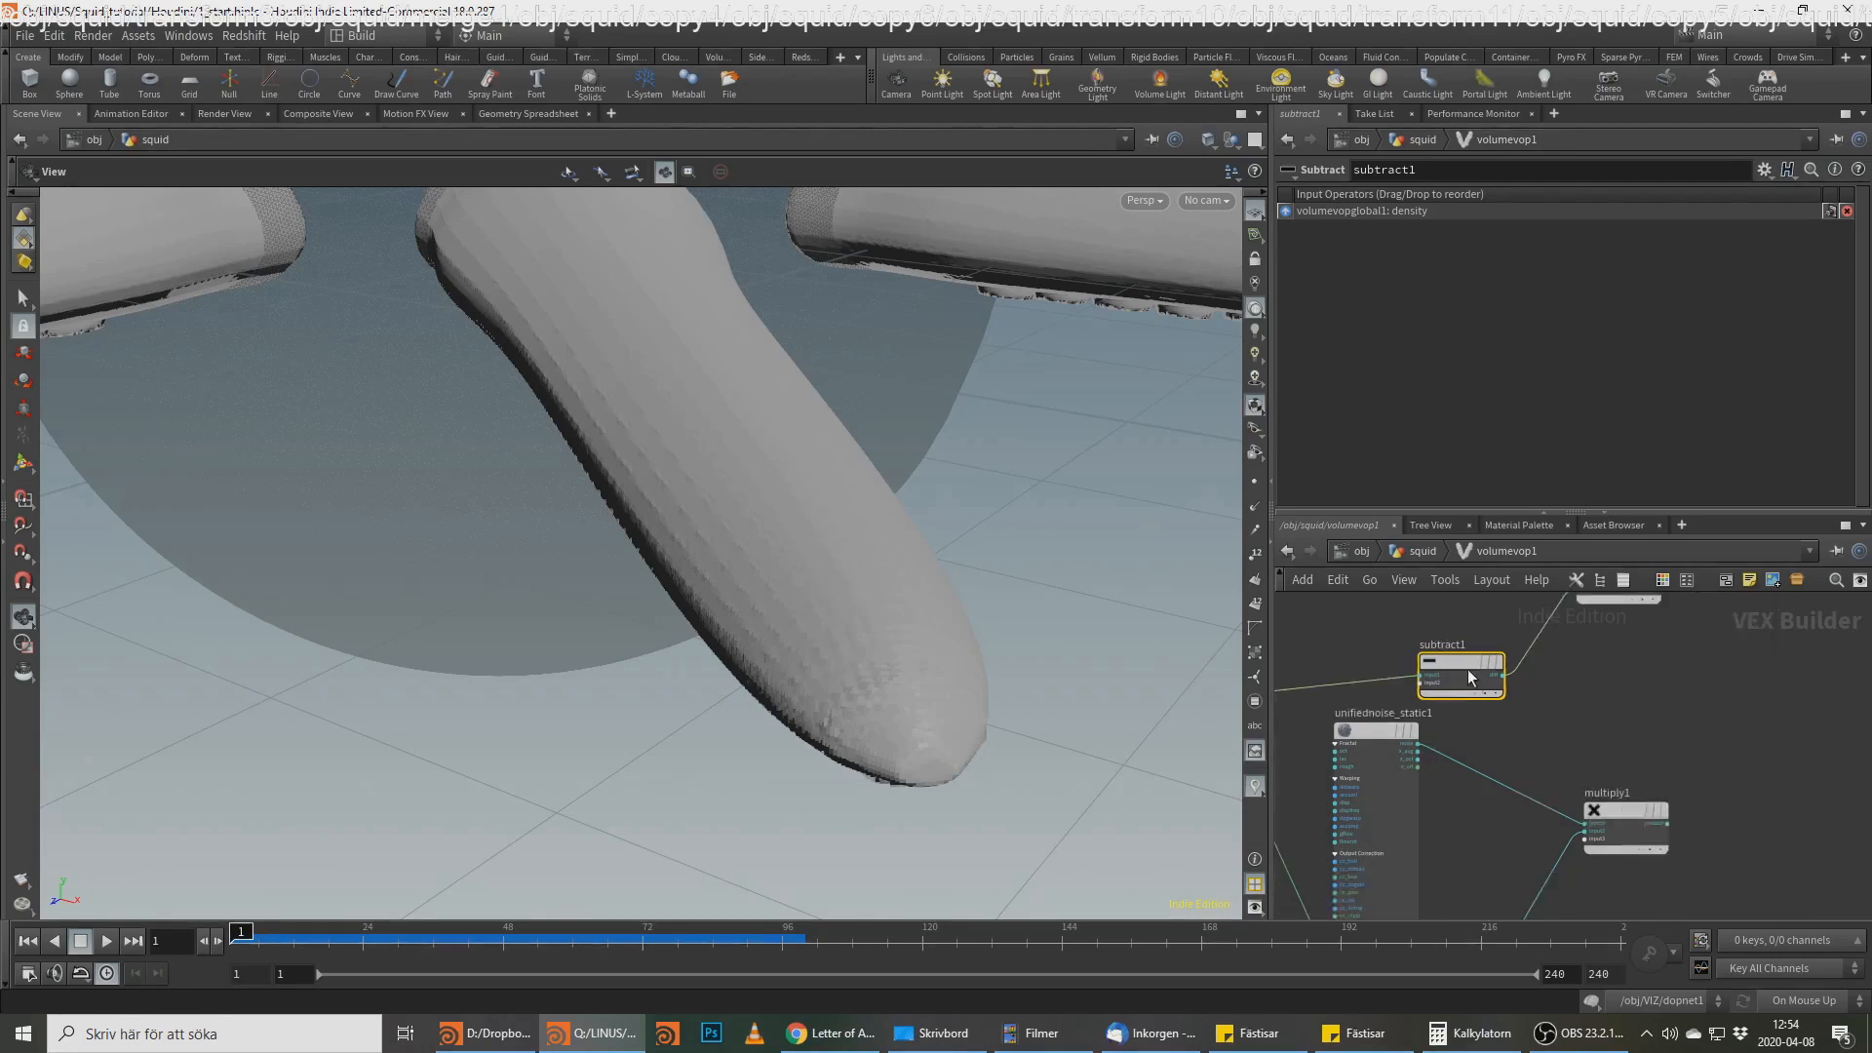
pyautogui.moveTo(1473, 677); pyautogui.dragTo(1478, 628)
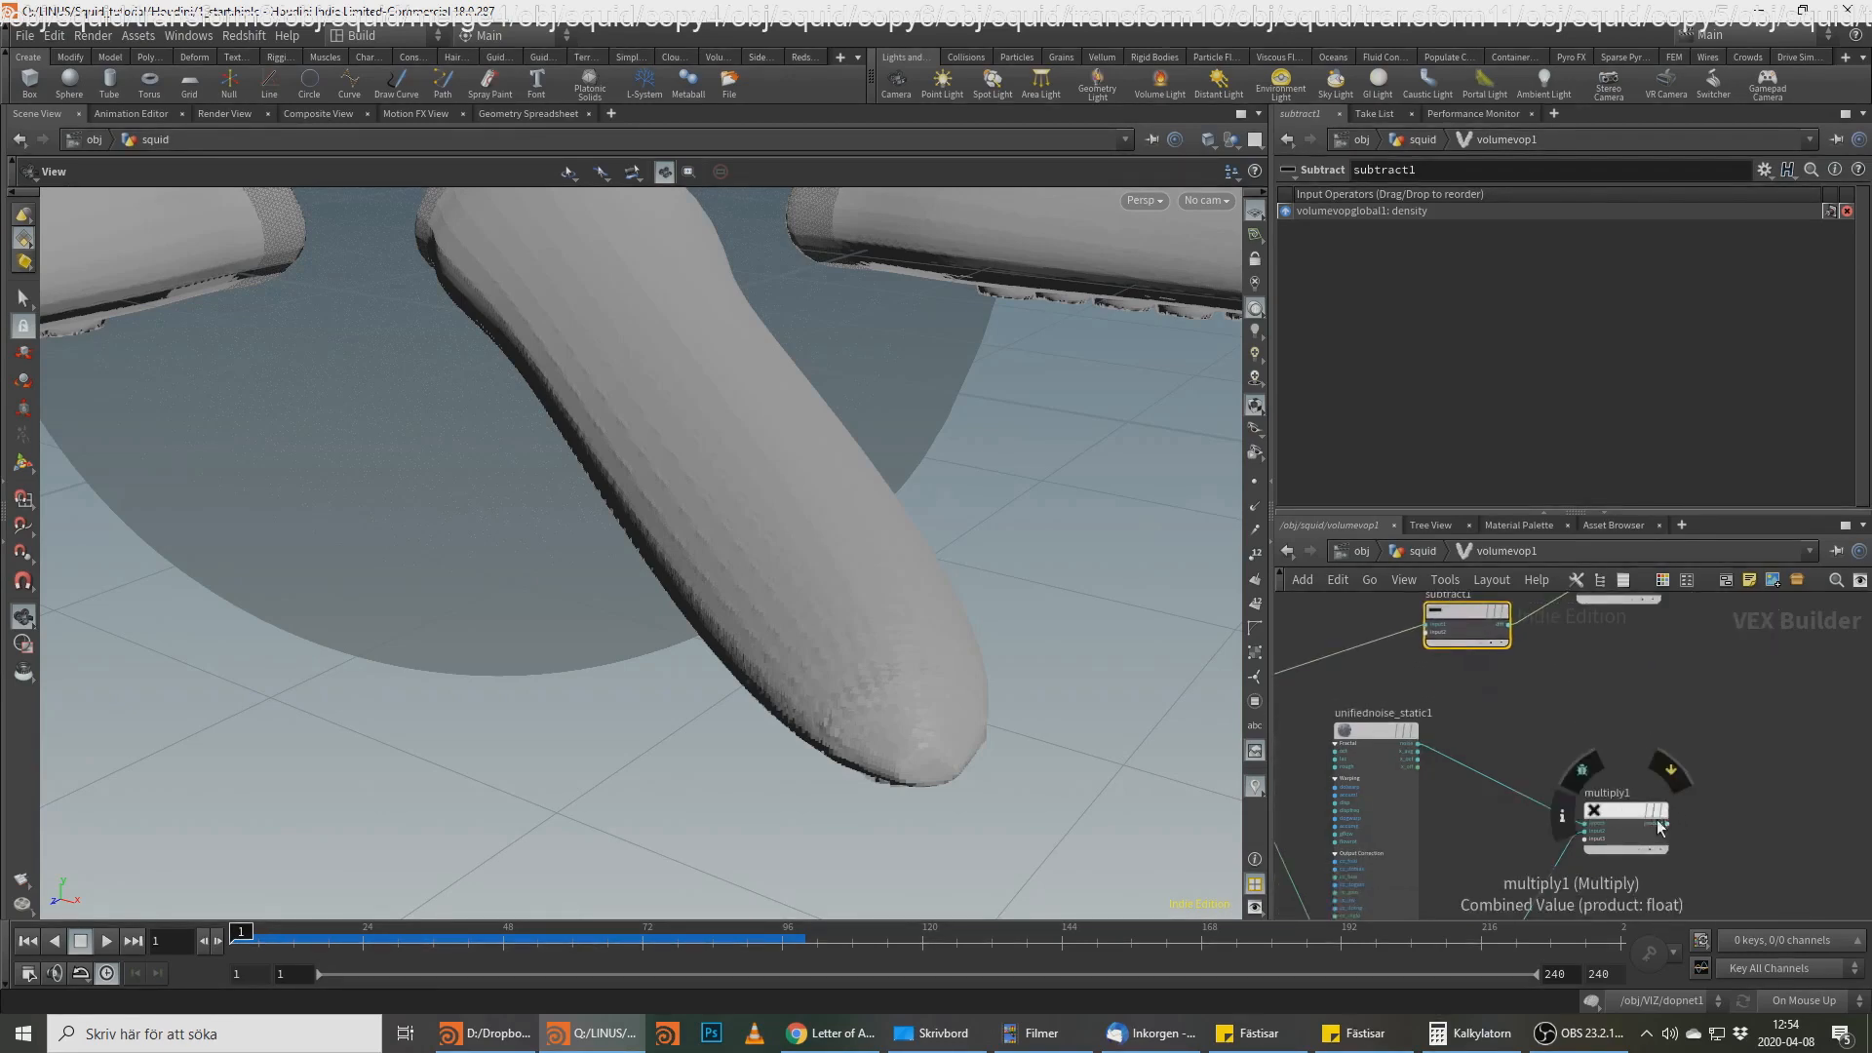
# Step: Wire the product output of multiply1 into the second input of subtract1
pyautogui.moveTo(811, 562); pyautogui.dragTo(765, 485)
pyautogui.moveTo(819, 593)
pyautogui.mouseDown()
pyautogui.moveTo(746, 529)
pyautogui.moveTo(828, 614)
pyautogui.moveTo(986, 598)
pyautogui.moveTo(911, 594)
pyautogui.mouseUp()
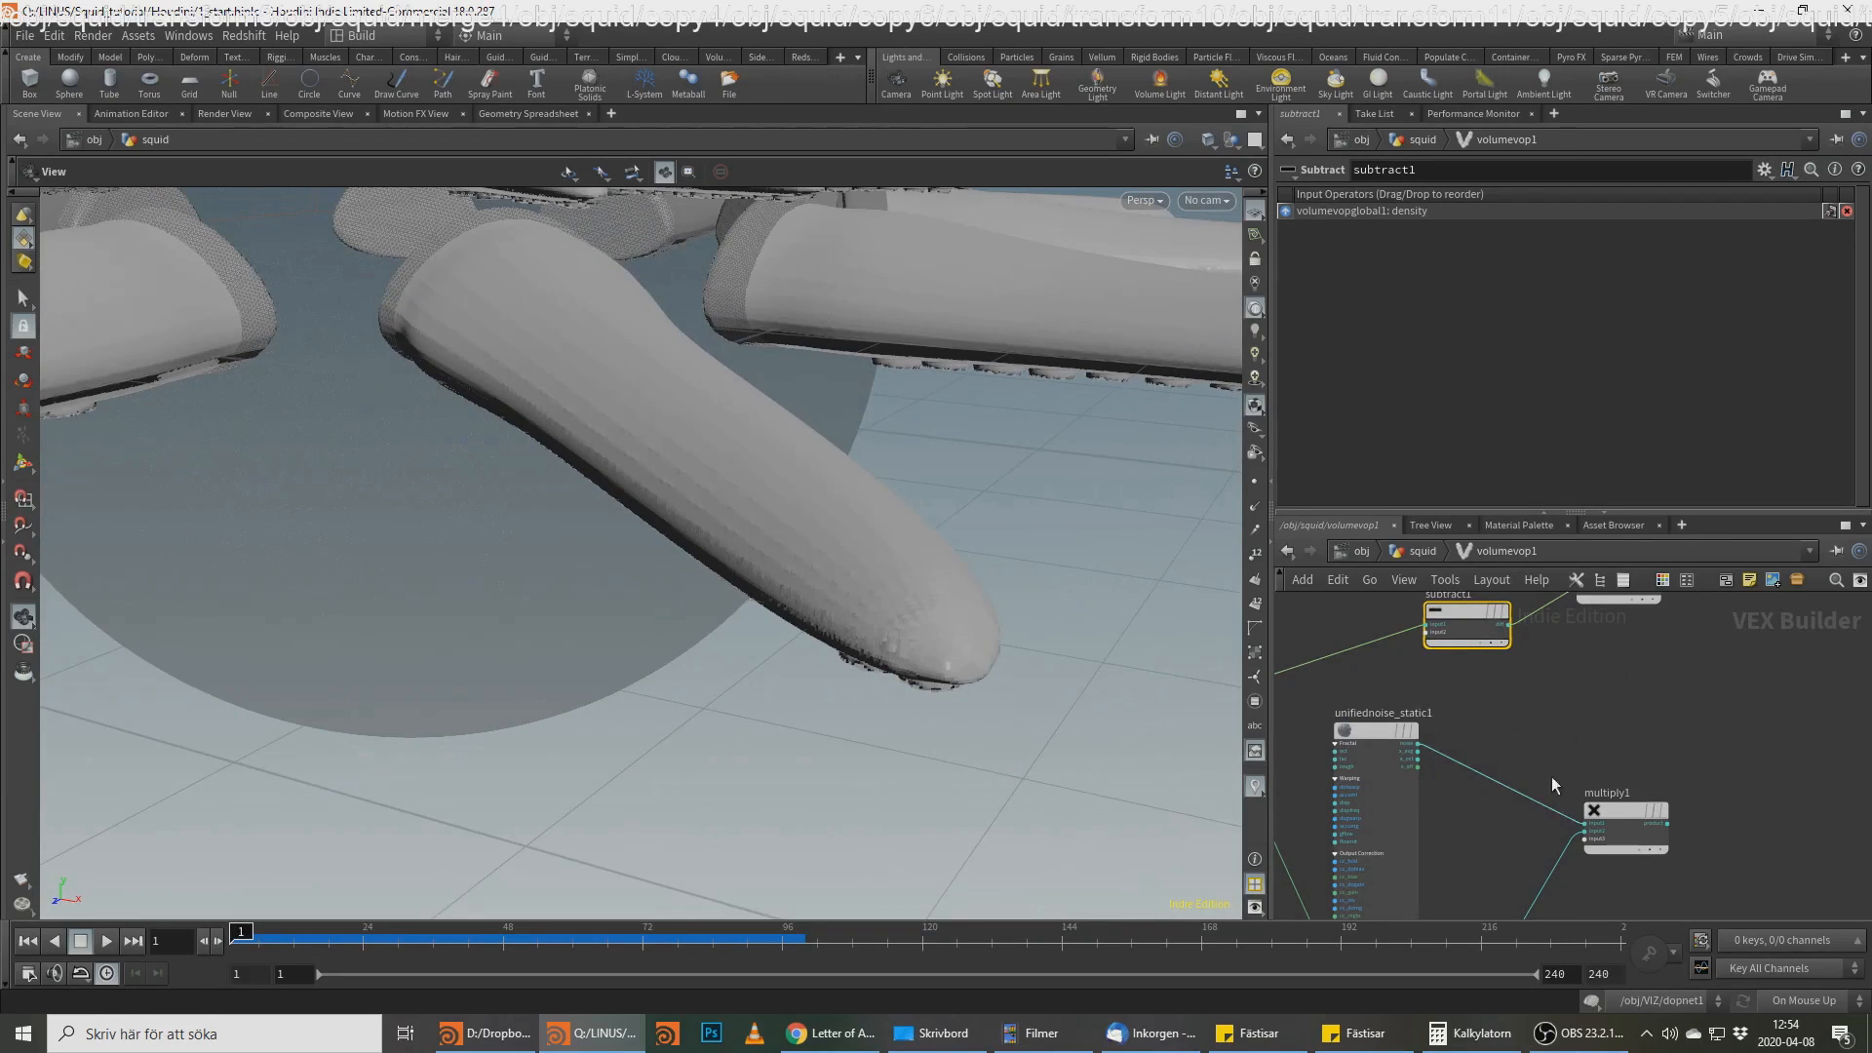
pyautogui.click(1667, 824)
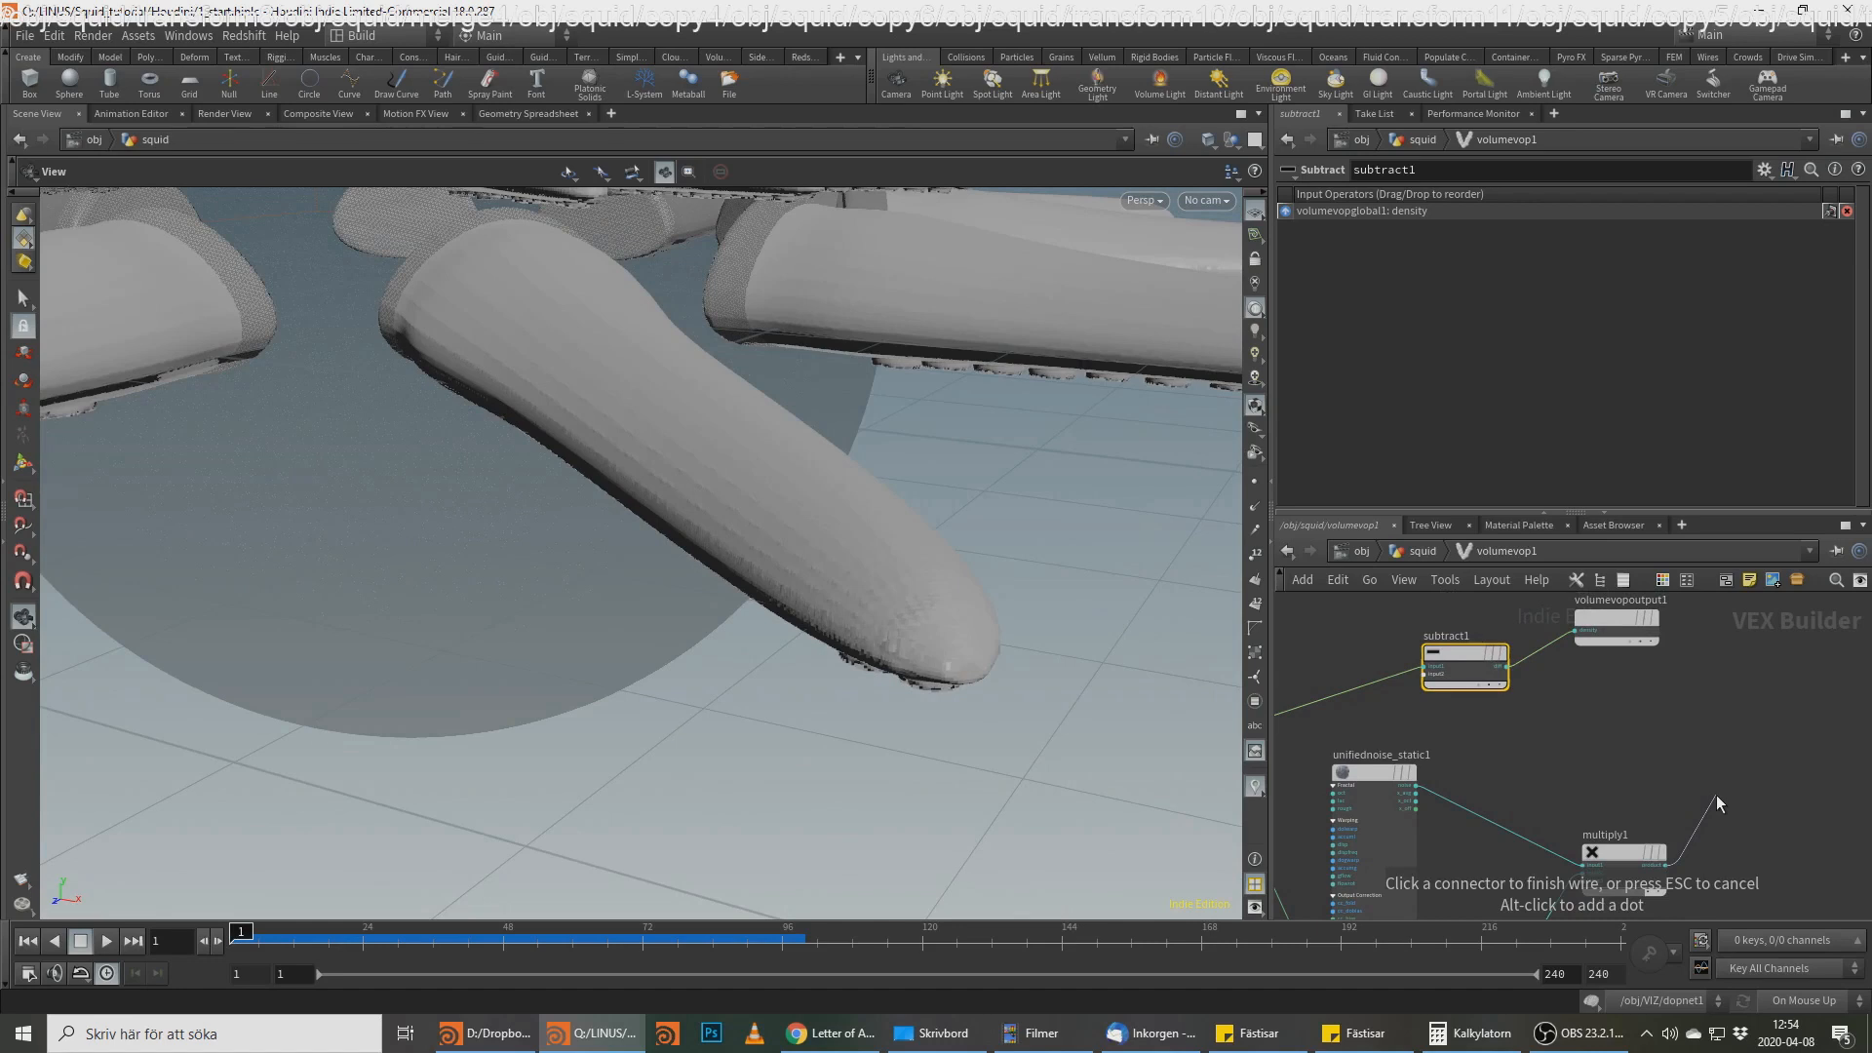
pyautogui.click(1435, 690)
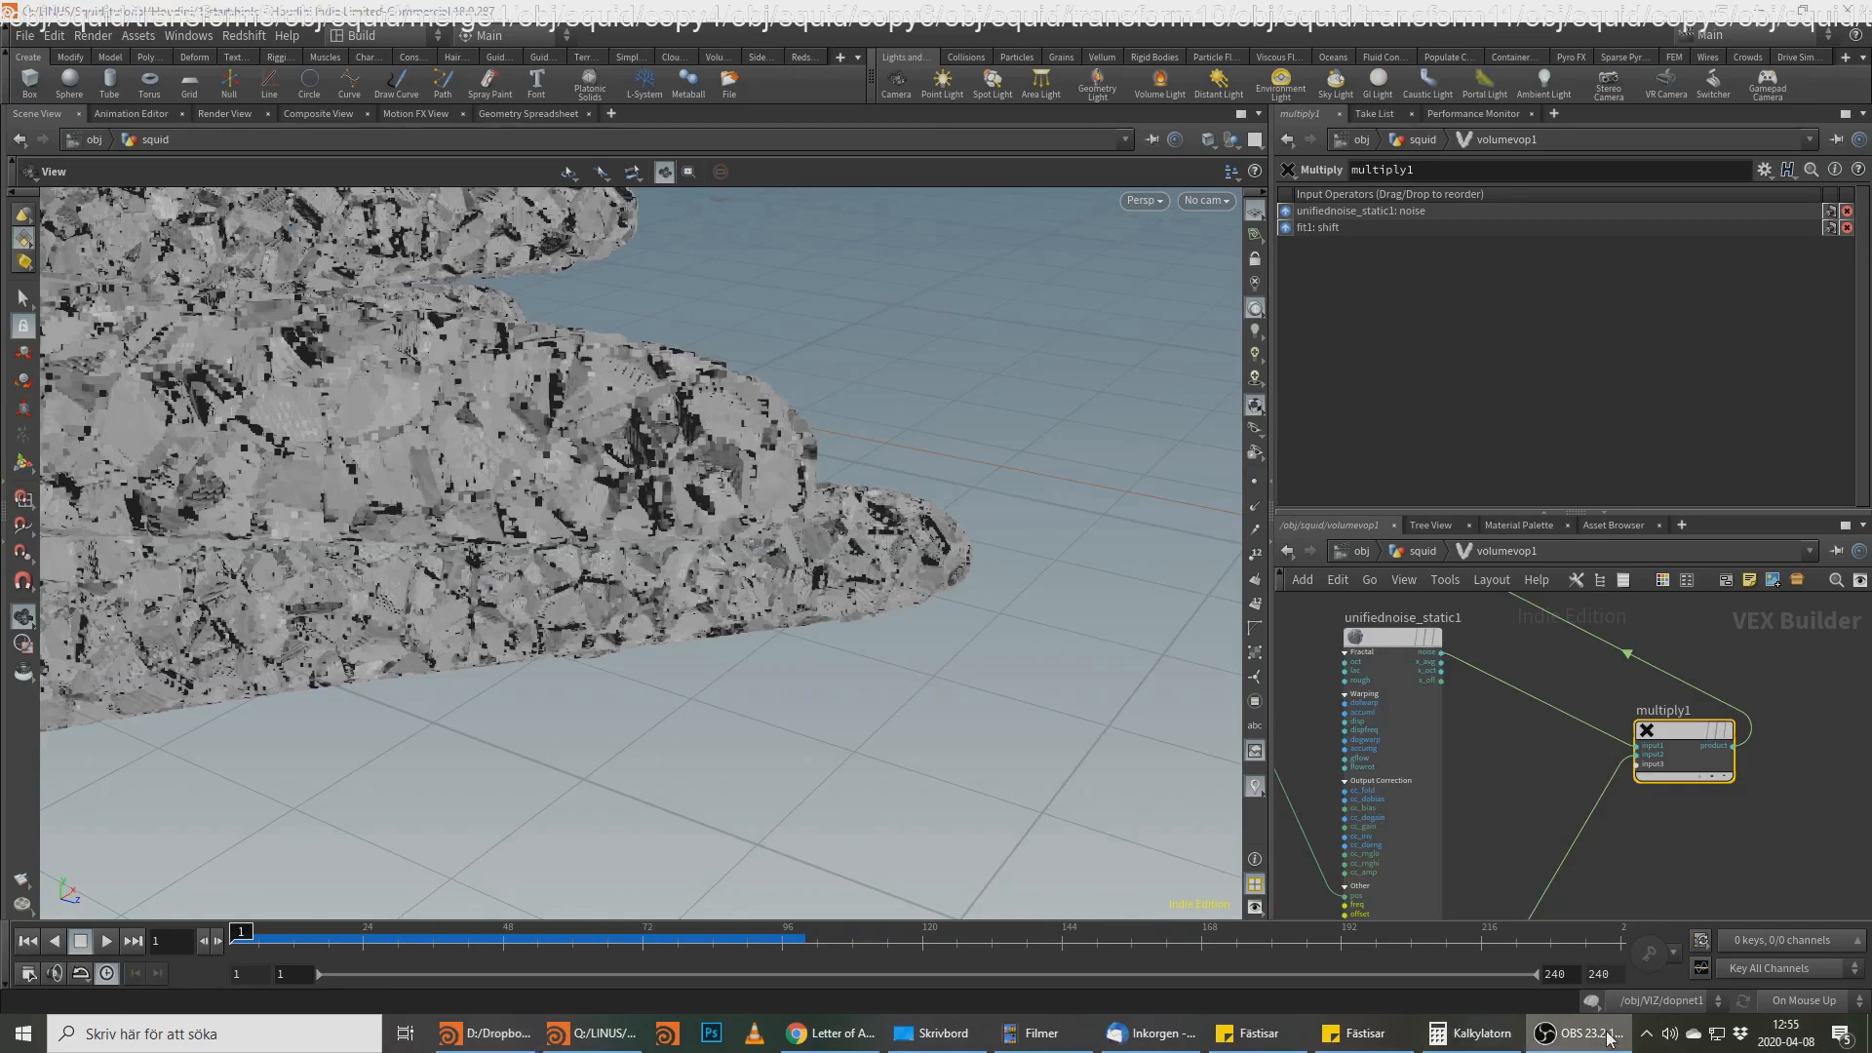
# Step: Add a Multiply Constant node between unifiednoise_static1 and multiply1 and set its Multiplier to .017
pyautogui.click(1607, 1036)
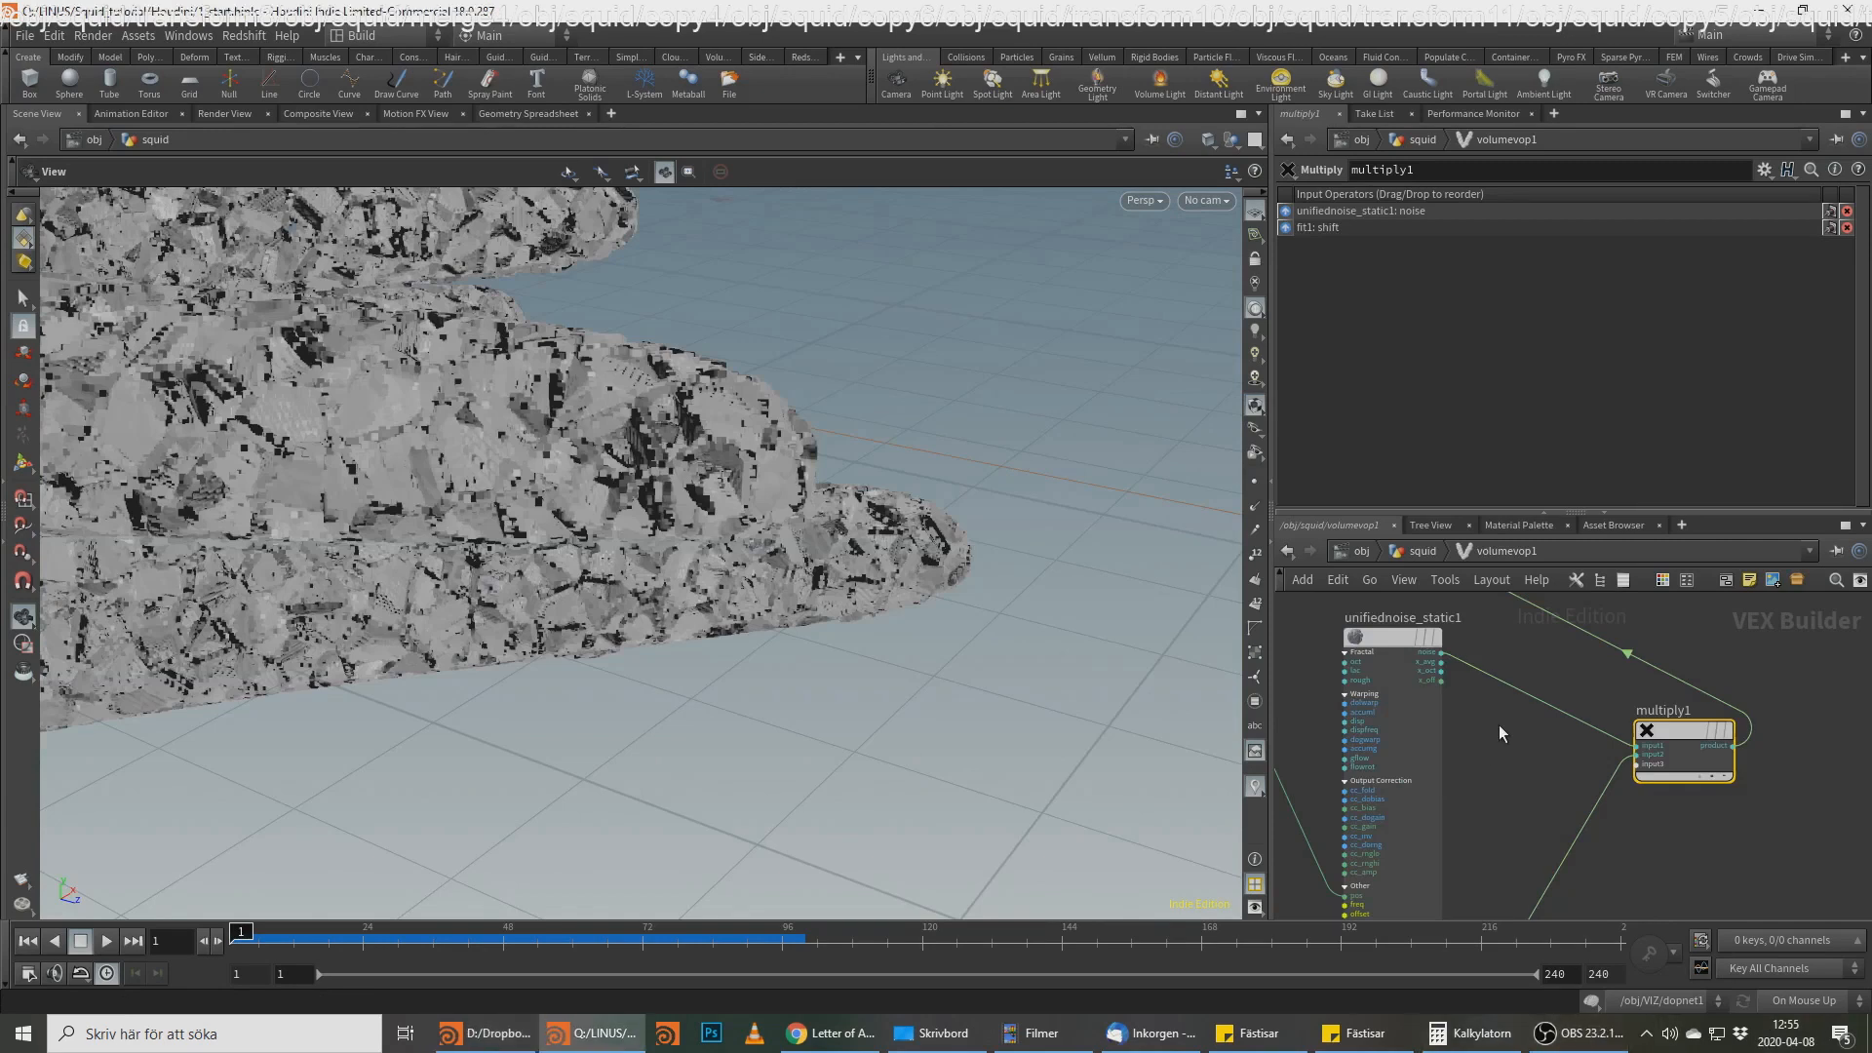
pyautogui.press('Tab')
pyautogui.write('mu')
pyautogui.press('Down')
pyautogui.press('Down')
pyautogui.press('Return')
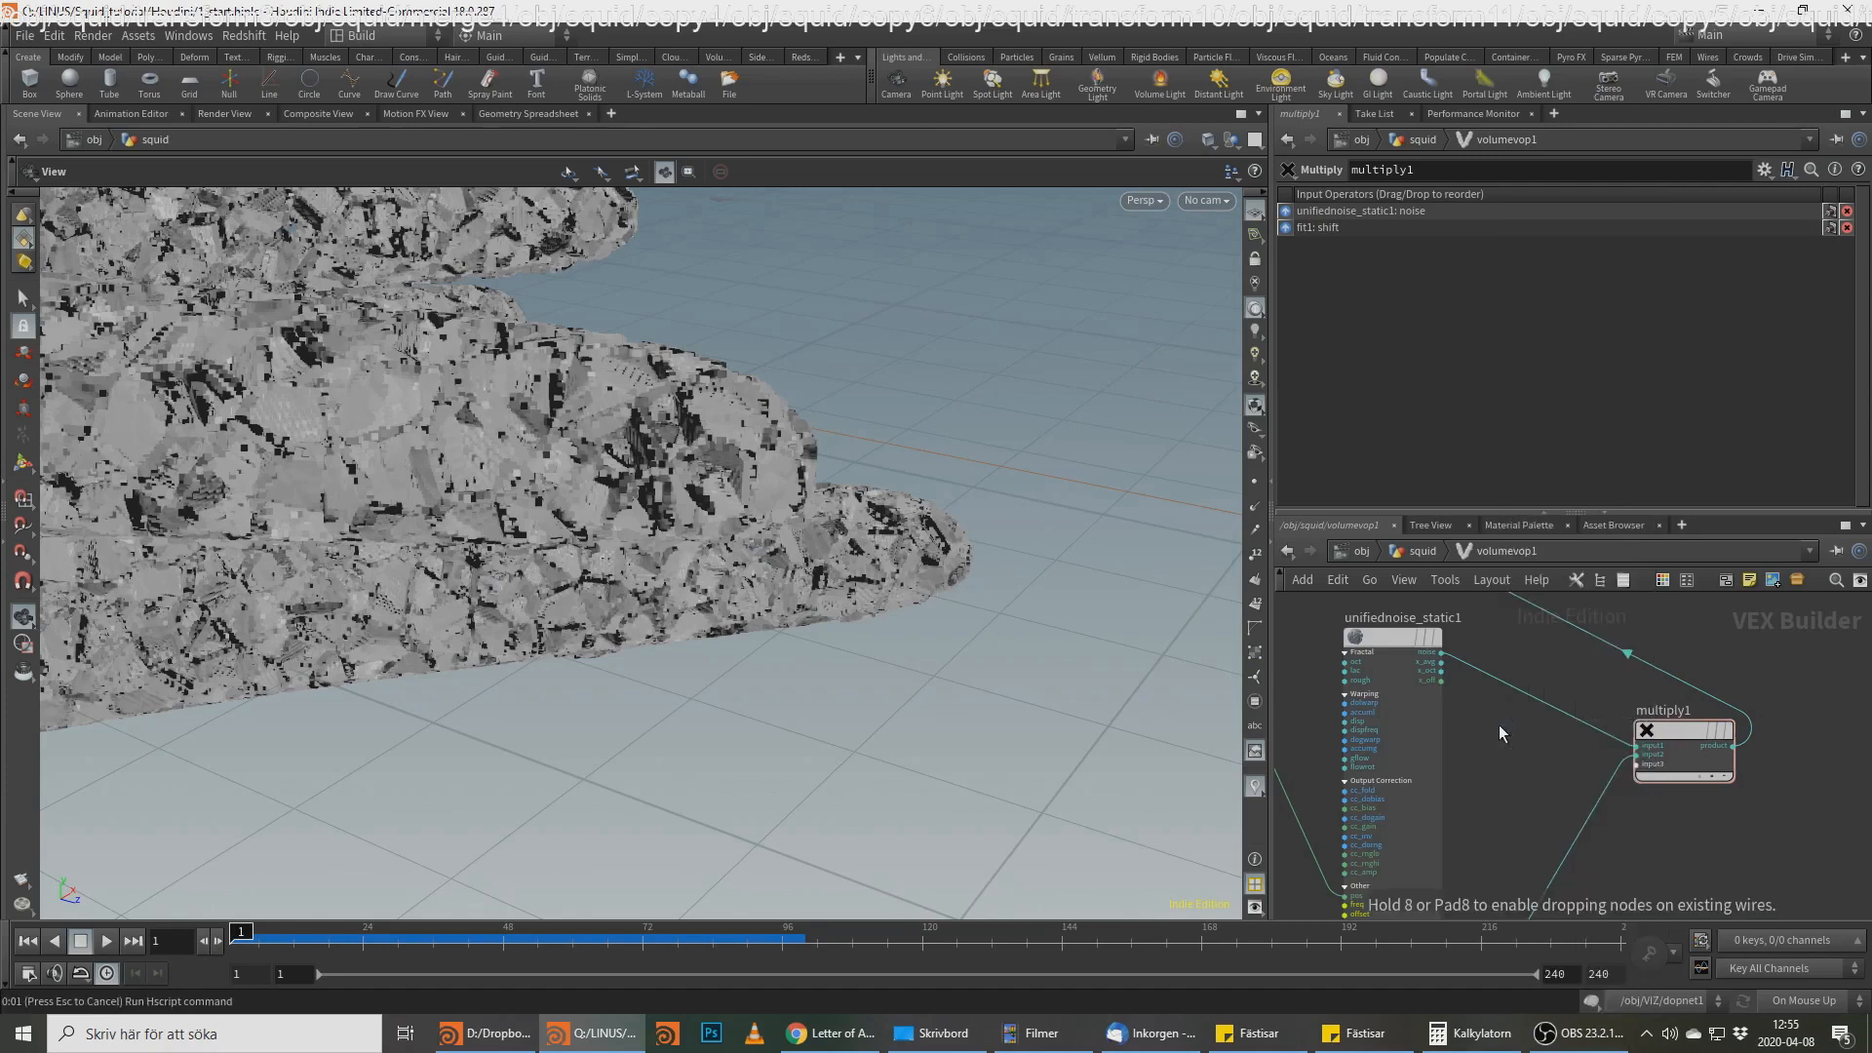
pyautogui.click(1500, 724)
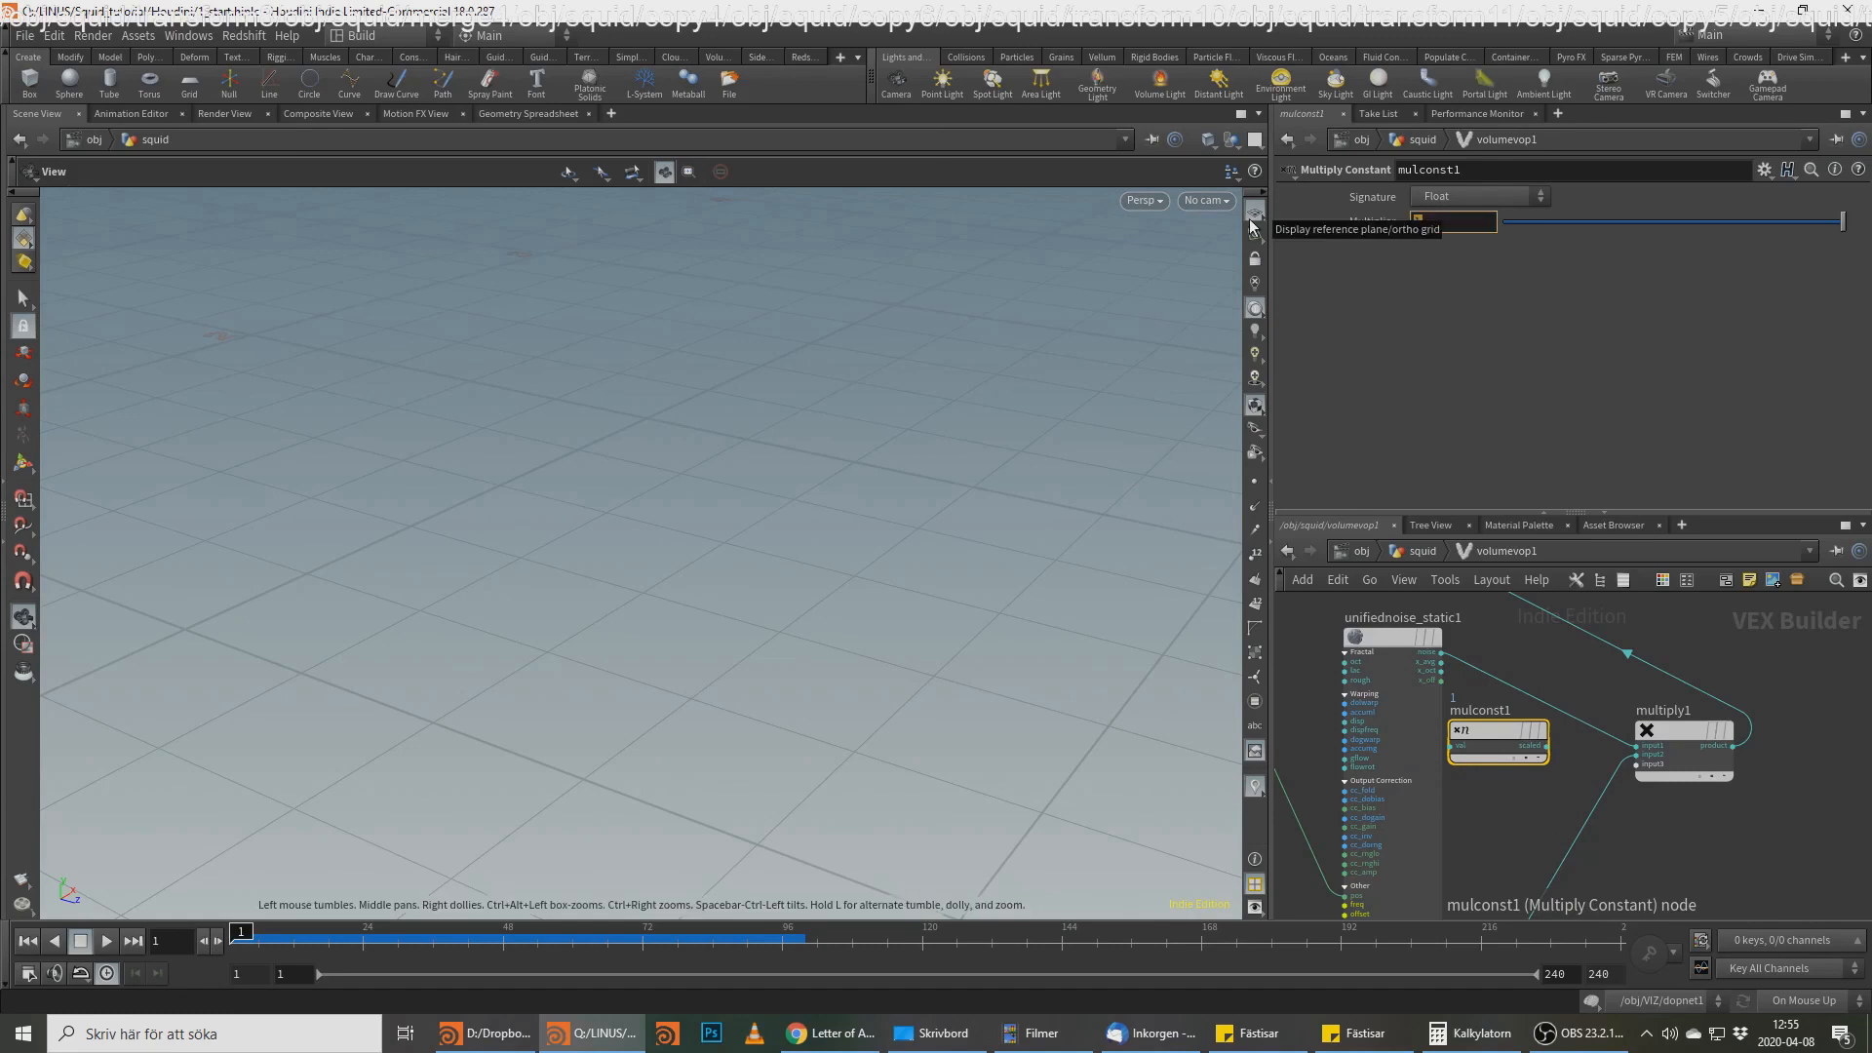
pyautogui.write('0.17')
pyautogui.press('Return')
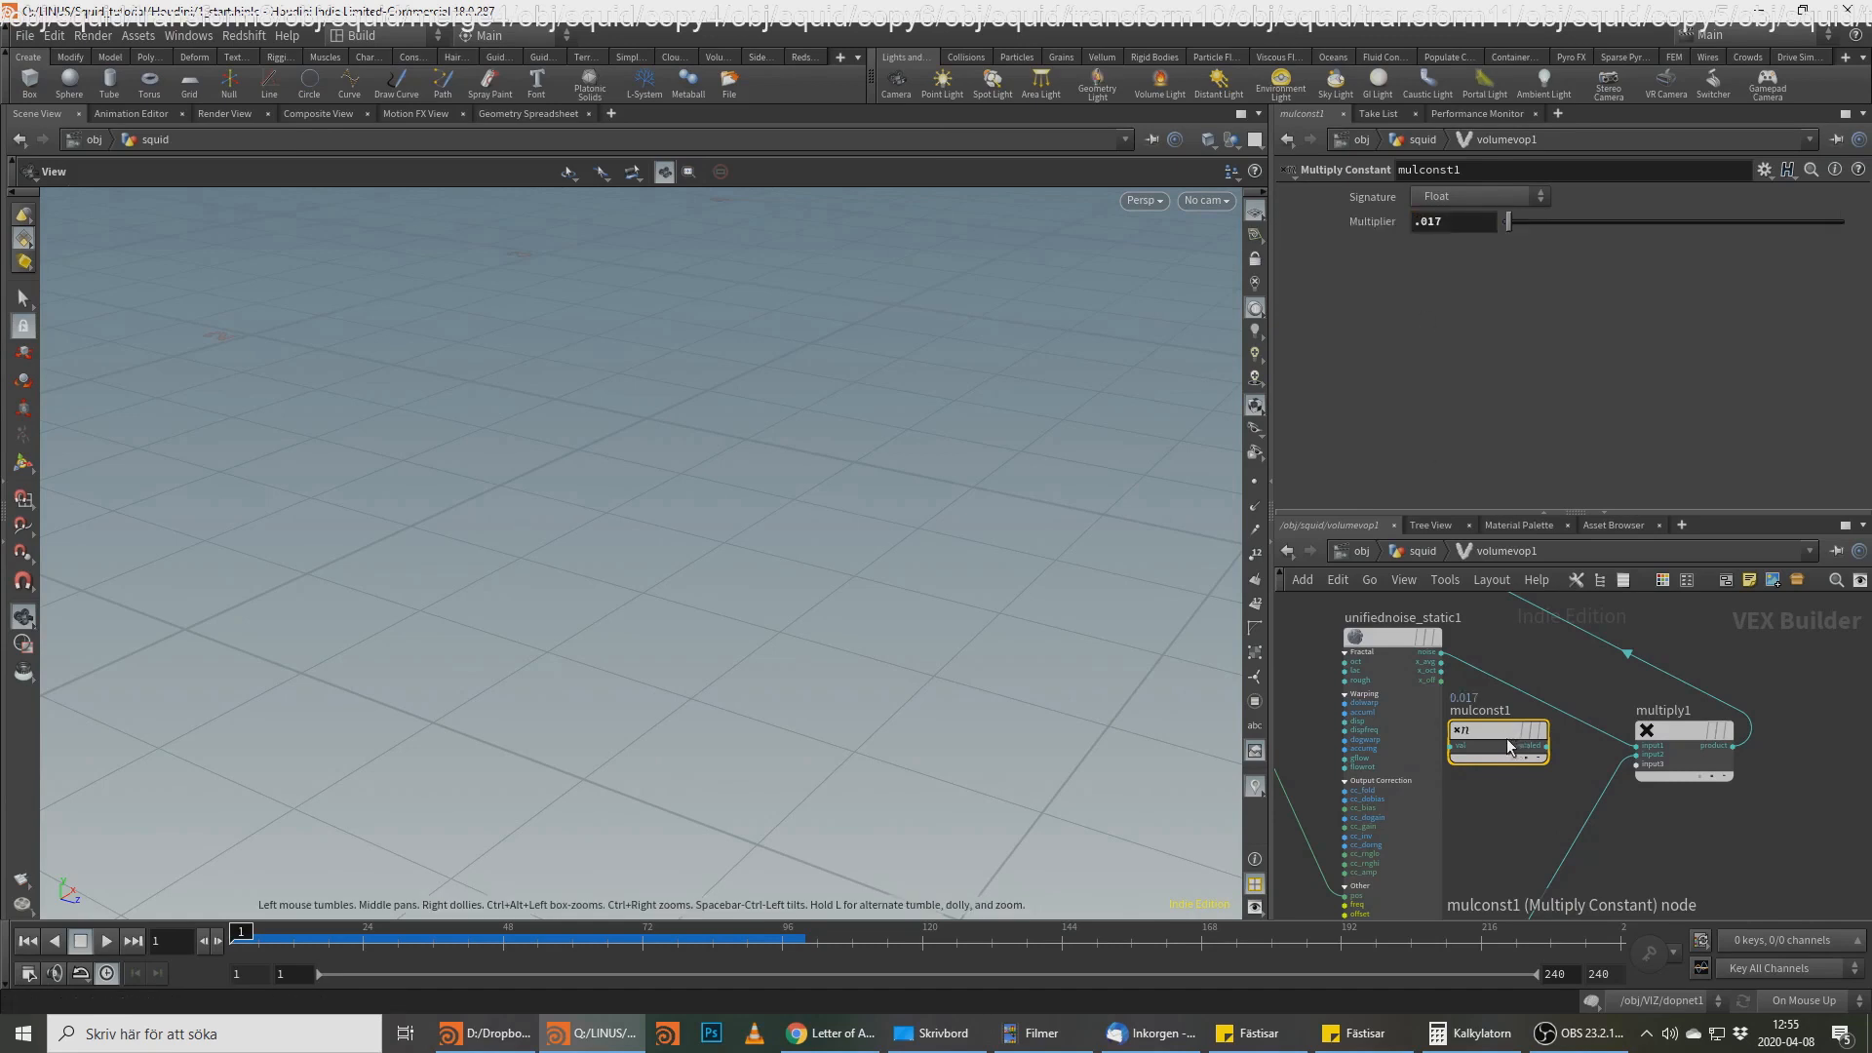
# Step: Wire the noise output of unifiednoise_static1 through mulconst1 into the first input of multiply1
pyautogui.moveTo(1507, 740); pyautogui.dragTo(1529, 734)
pyautogui.click(1477, 746)
pyautogui.click(1442, 654)
pyautogui.click(1571, 746)
pyautogui.click(1637, 746)
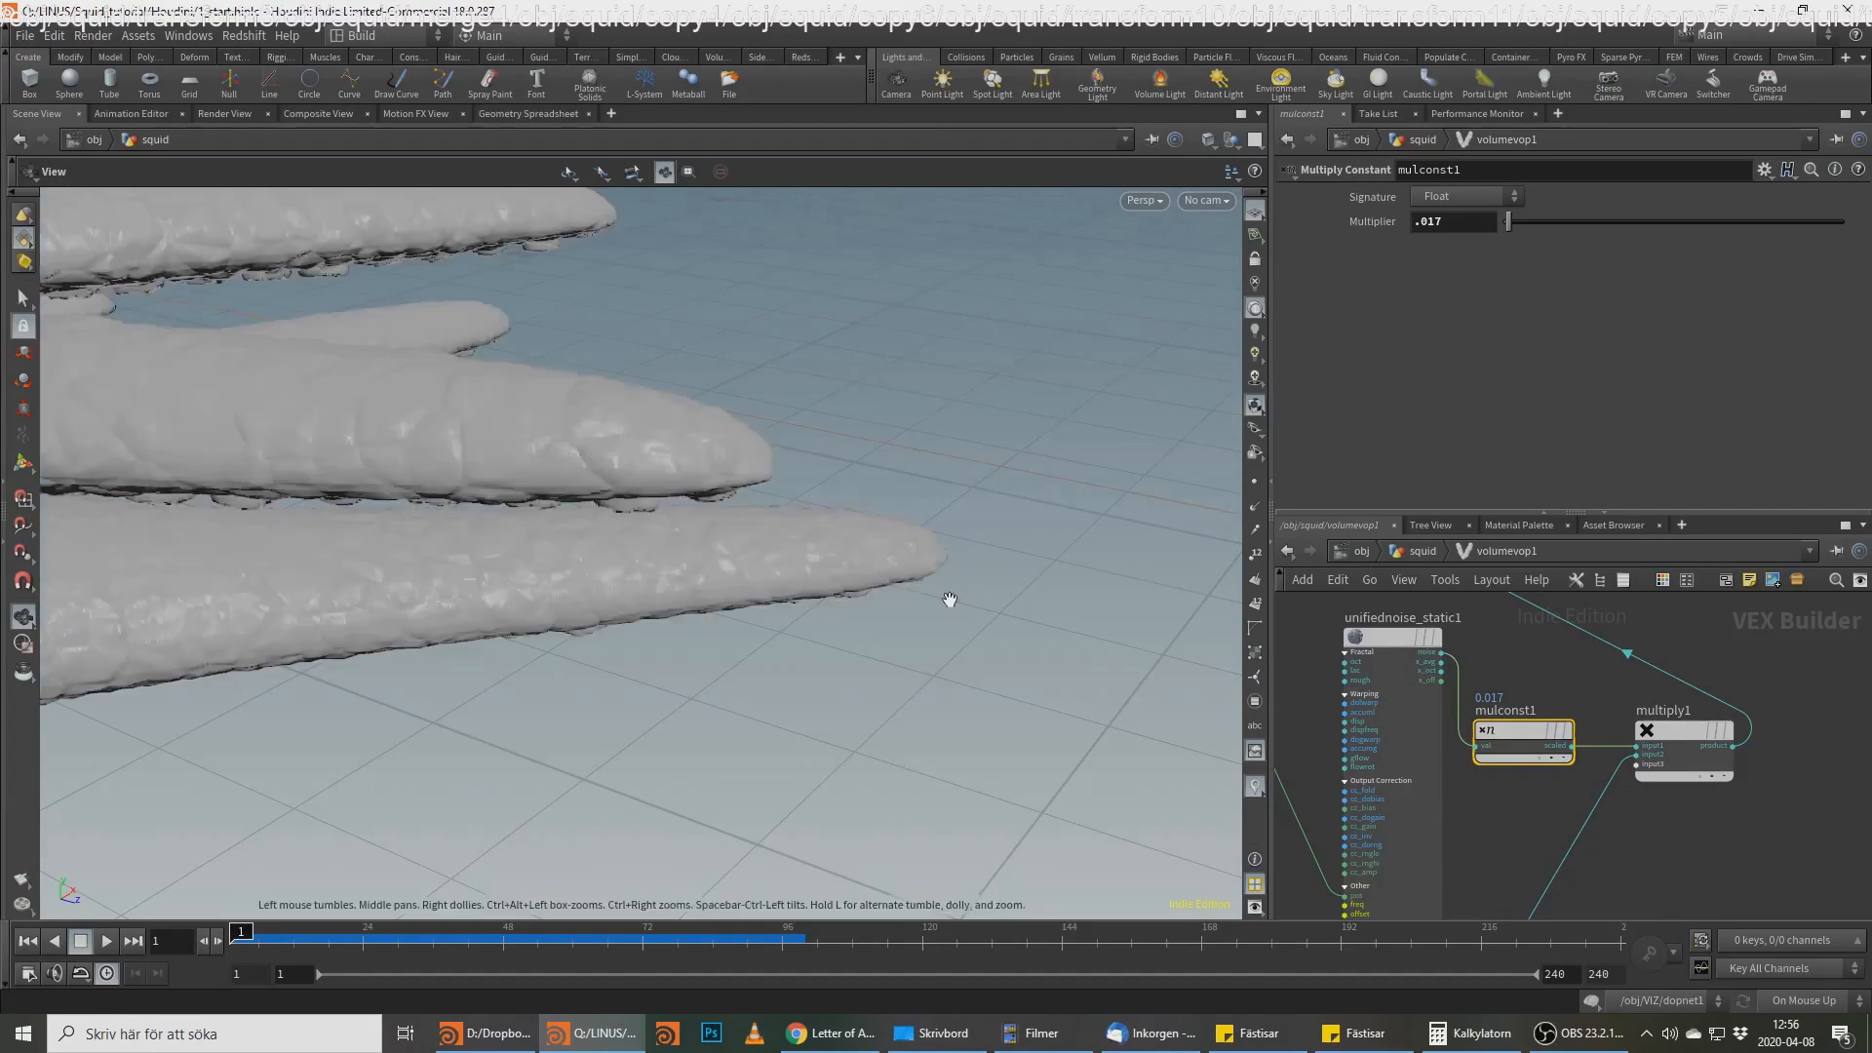
# Step: Move the volumevopoutput1 and subtract1 nodes farther along to tidy the graph, and inspect the displaced arms
pyautogui.moveTo(693, 611); pyautogui.dragTo(808, 606)
pyautogui.moveTo(1858, 780); pyautogui.dragTo(1749, 891, button='middle')
pyautogui.moveTo(1637, 718); pyautogui.dragTo(1640, 822, button='middle')
pyautogui.moveTo(1566, 671); pyautogui.dragTo(1801, 671)
pyautogui.moveTo(1388, 725); pyautogui.dragTo(1649, 725)
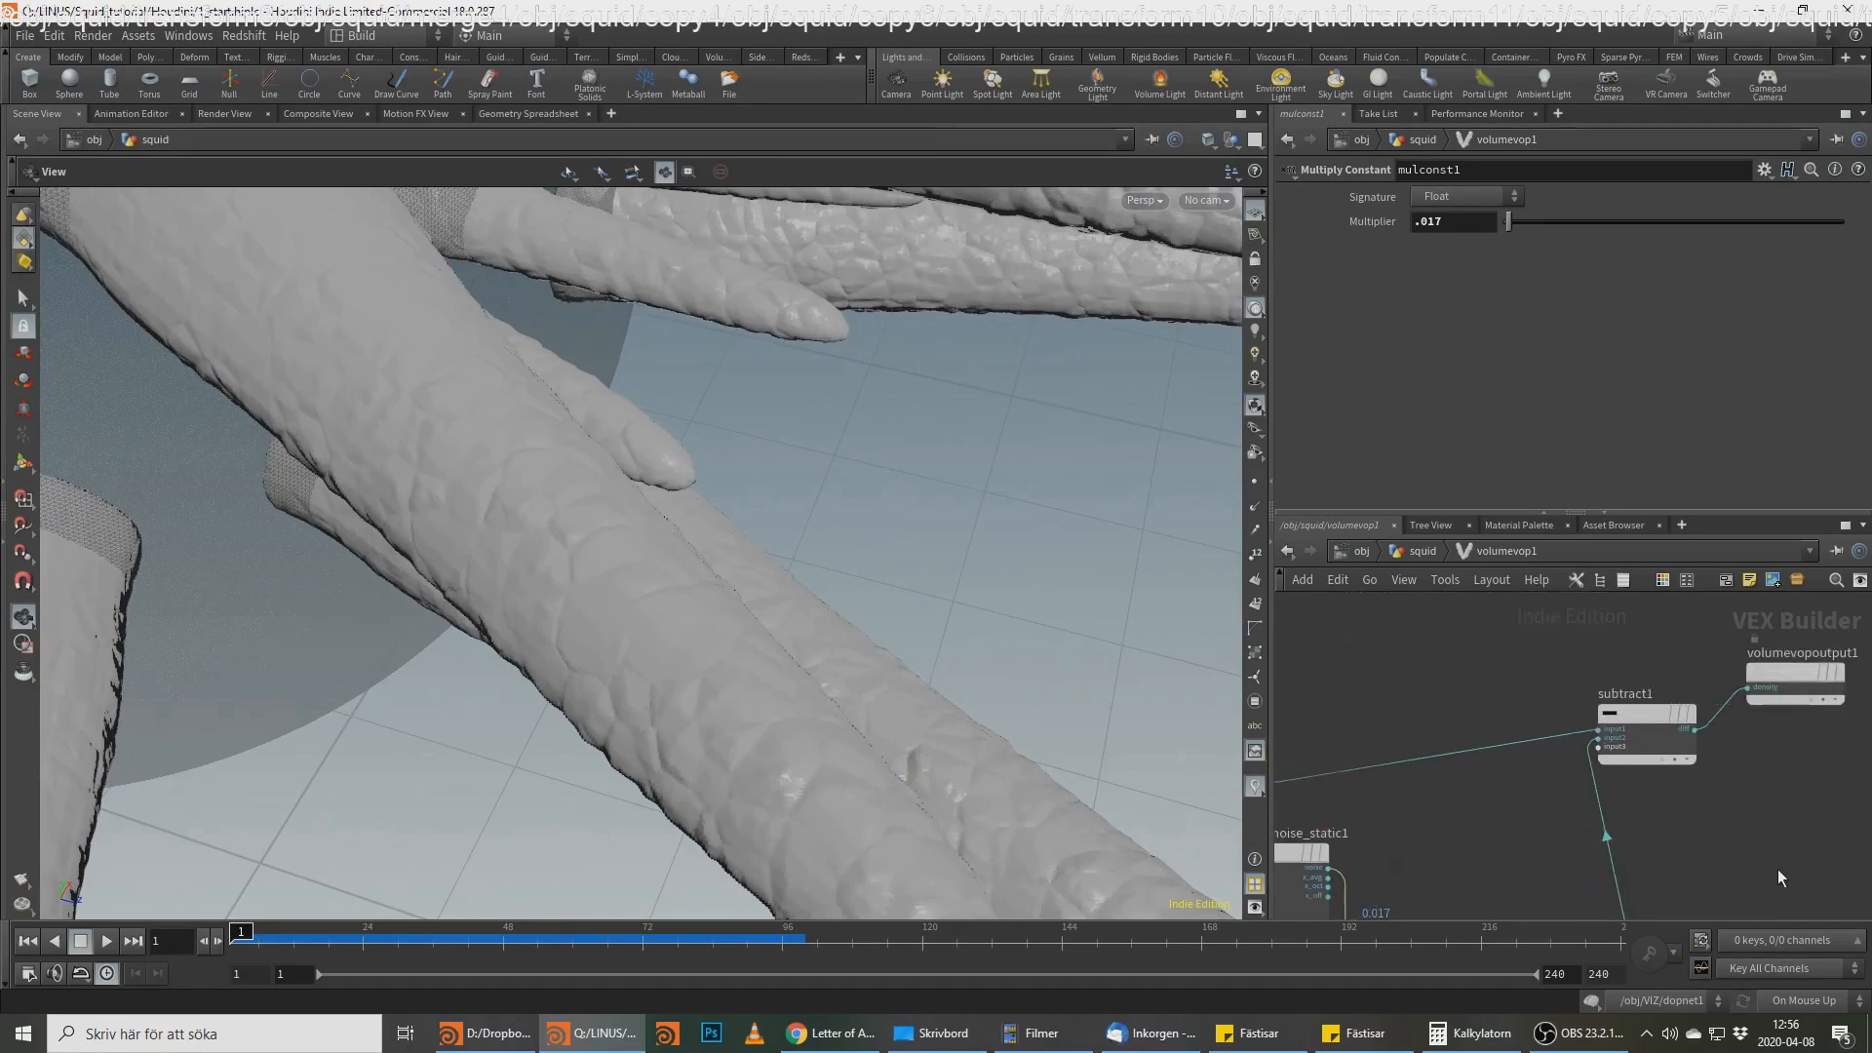
pyautogui.moveTo(736, 711); pyautogui.dragTo(878, 702)
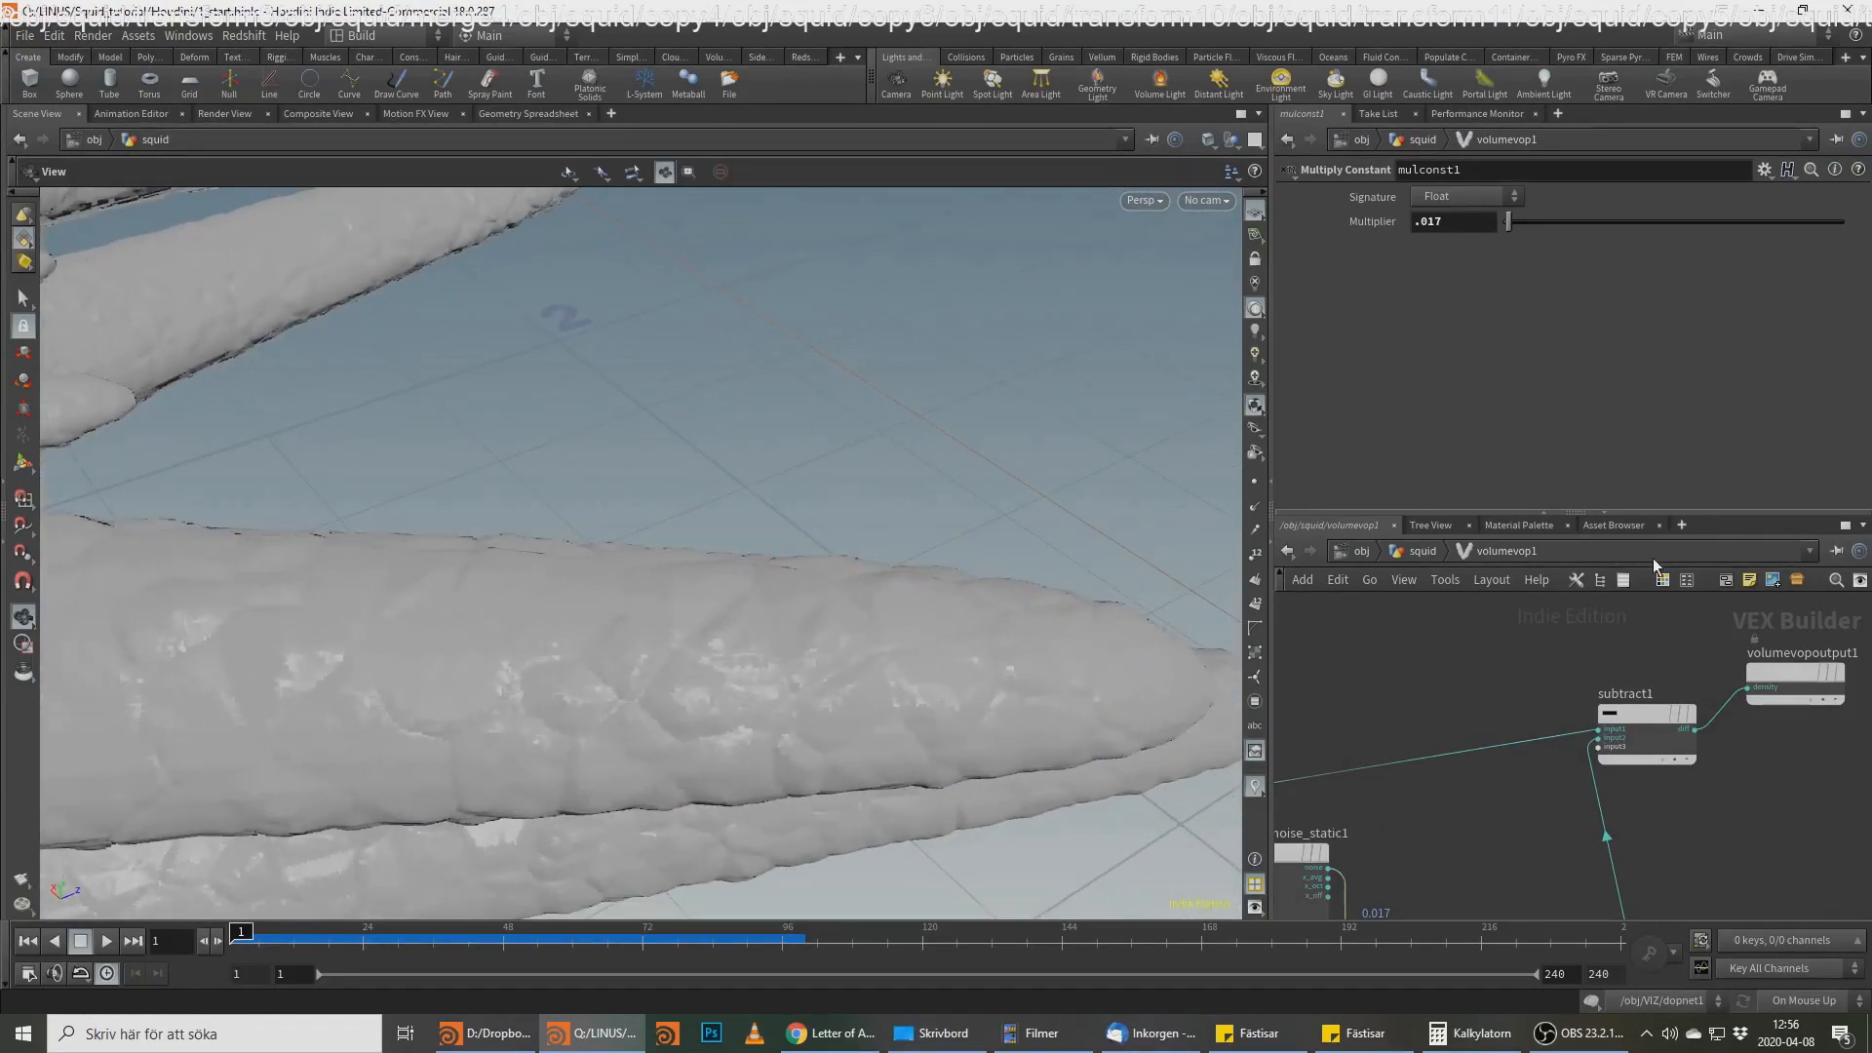
# Step: Return to the squid geometry network and set the Voxel Size of vdbfrompolygons1 to 0.025
pyautogui.click(1419, 552)
pyautogui.moveTo(1559, 614); pyautogui.dragTo(1814, 712, button='middle')
pyautogui.moveTo(1608, 710); pyautogui.dragTo(1604, 738, button='middle')
pyautogui.scroll(2, 1457, 841)
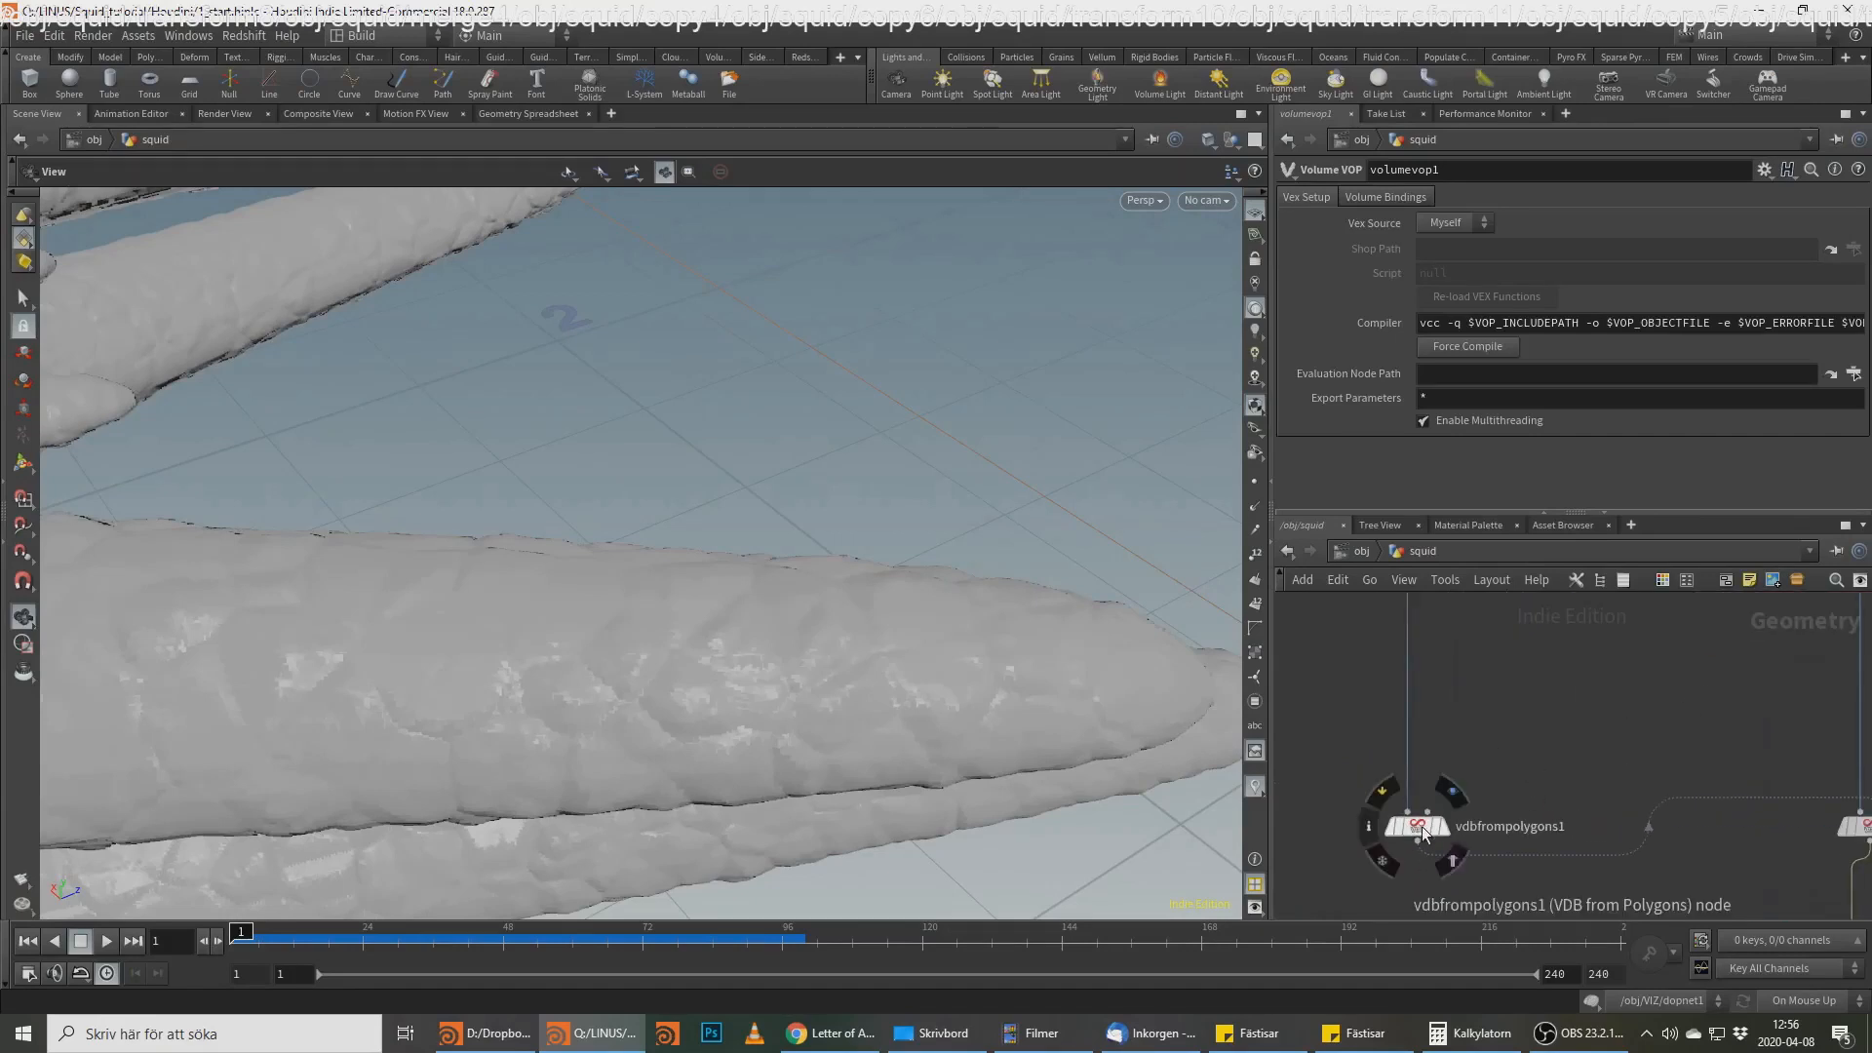
pyautogui.click(1419, 826)
pyautogui.click(1438, 198)
pyautogui.press('BackSpace')
pyautogui.press('Return')
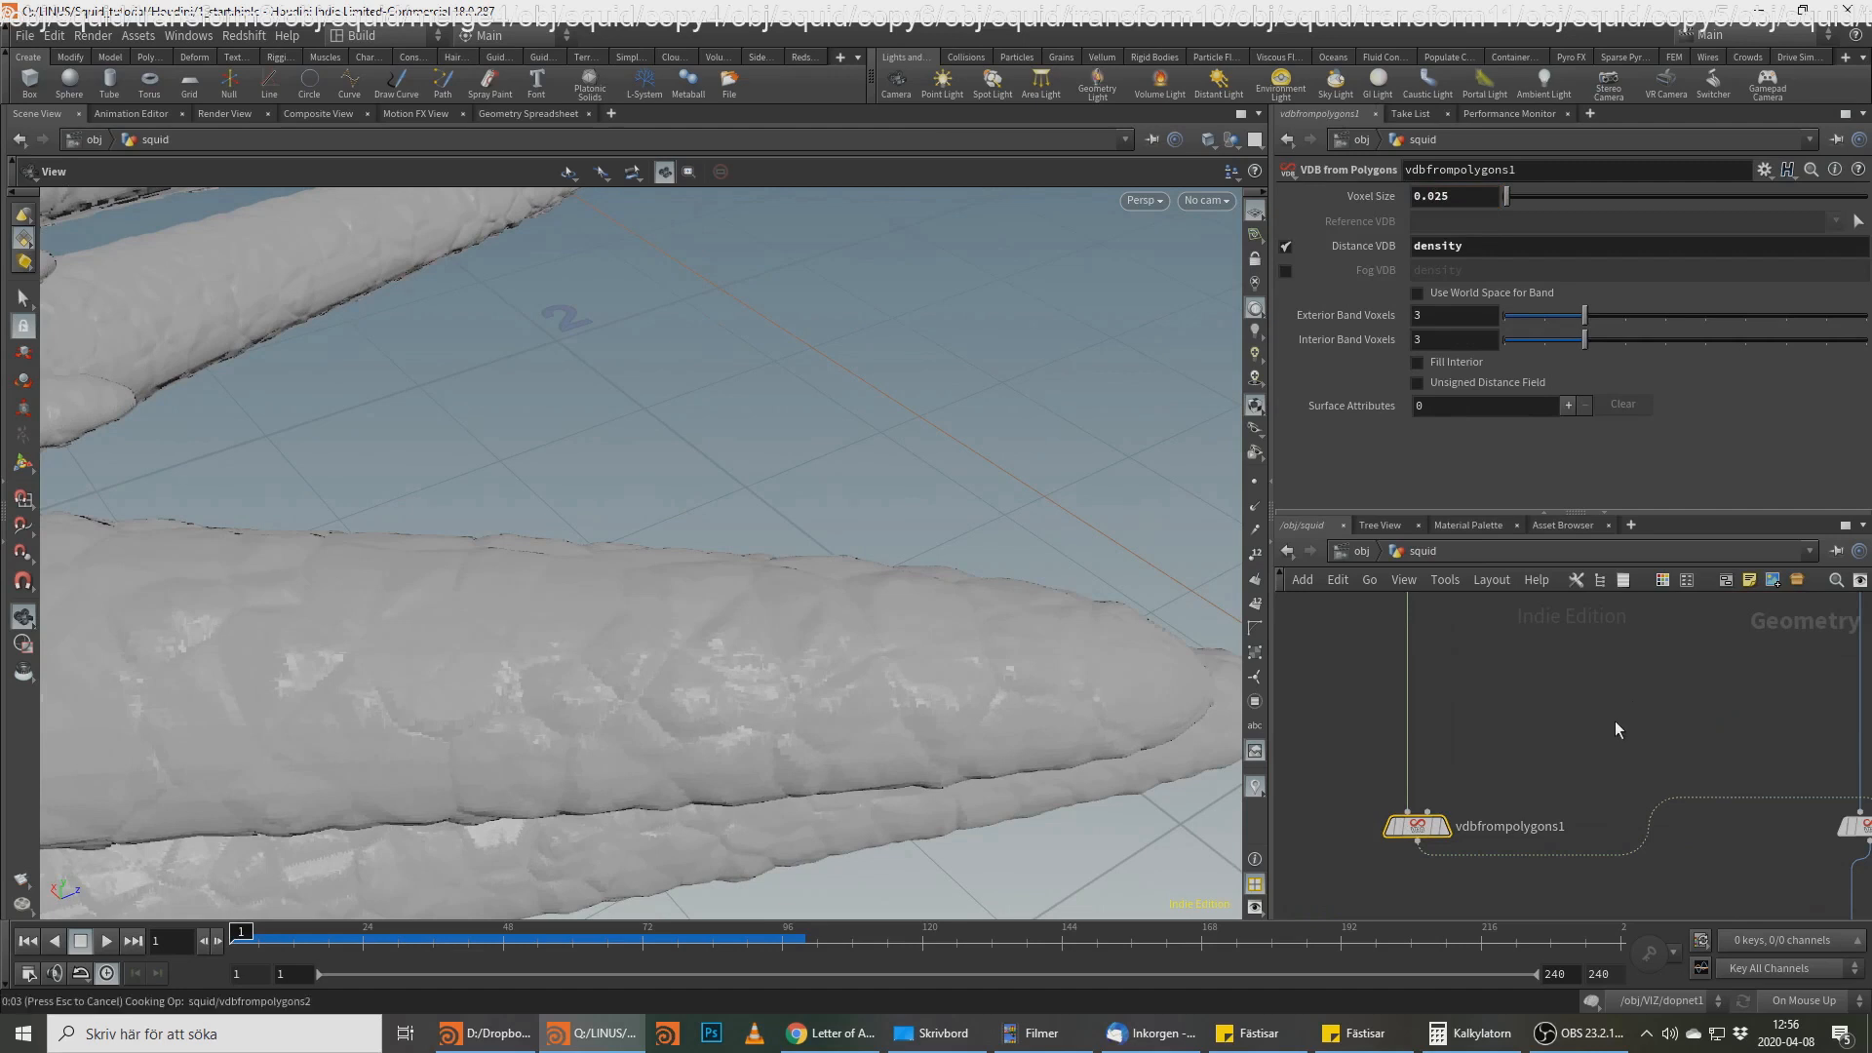
# Step: Check the arms in the viewport and set the Voxel Size of vdbfrompolygons1 to 0.01
pyautogui.moveTo(1617, 706); pyautogui.dragTo(1581, 623, button='middle')
pyautogui.moveTo(860, 619); pyautogui.dragTo(396, 697, button='right')
pyautogui.moveTo(396, 696); pyautogui.dragTo(610, 606)
pyautogui.moveTo(611, 605); pyautogui.dragTo(685, 443, button='middle')
pyautogui.moveTo(685, 443); pyautogui.dragTo(721, 488)
pyautogui.moveTo(1442, 197); pyautogui.dragTo(1464, 189)
pyautogui.write('1')
pyautogui.press('Return')
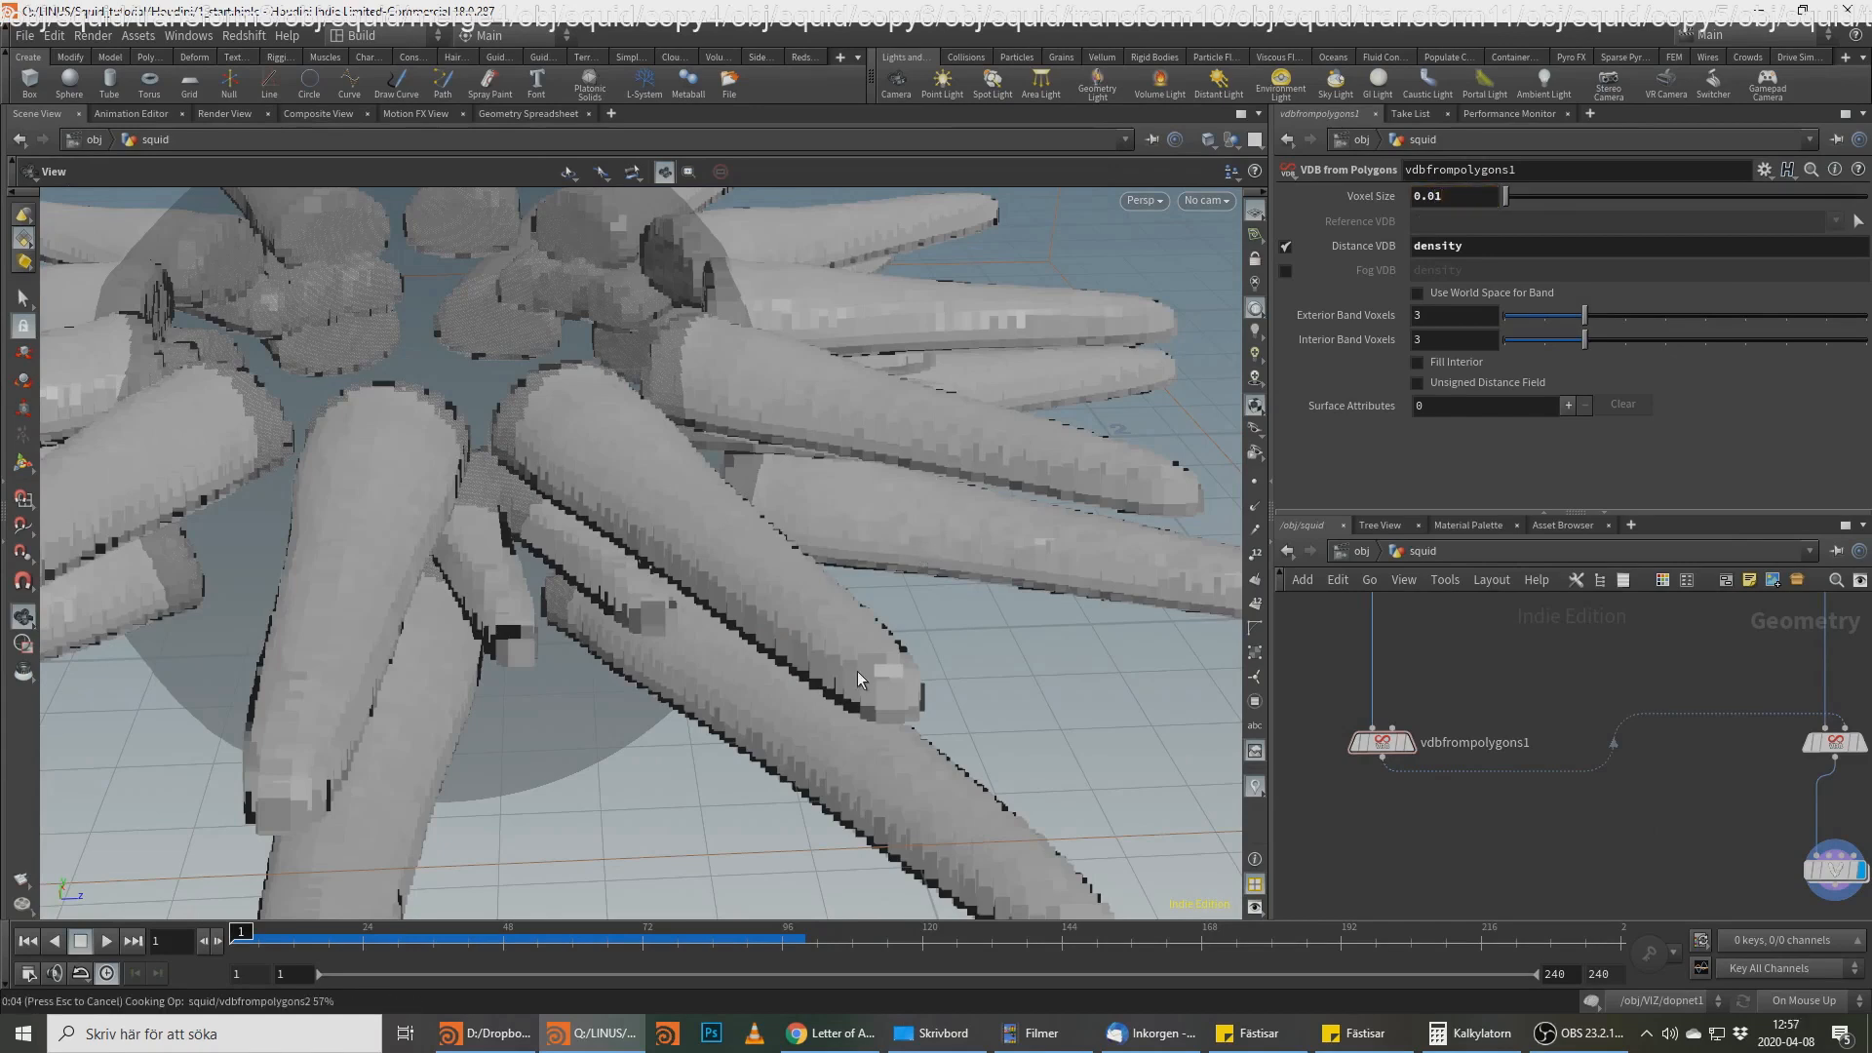
# Step: Examine the surface detail of the squid's arms up close from several angles
pyautogui.moveTo(775, 601); pyautogui.dragTo(771, 586, button='middle')
pyautogui.moveTo(771, 586); pyautogui.dragTo(836, 510, button='right')
pyautogui.moveTo(836, 510); pyautogui.dragTo(916, 845)
pyautogui.moveTo(916, 844); pyautogui.dragTo(874, 477, button='right')
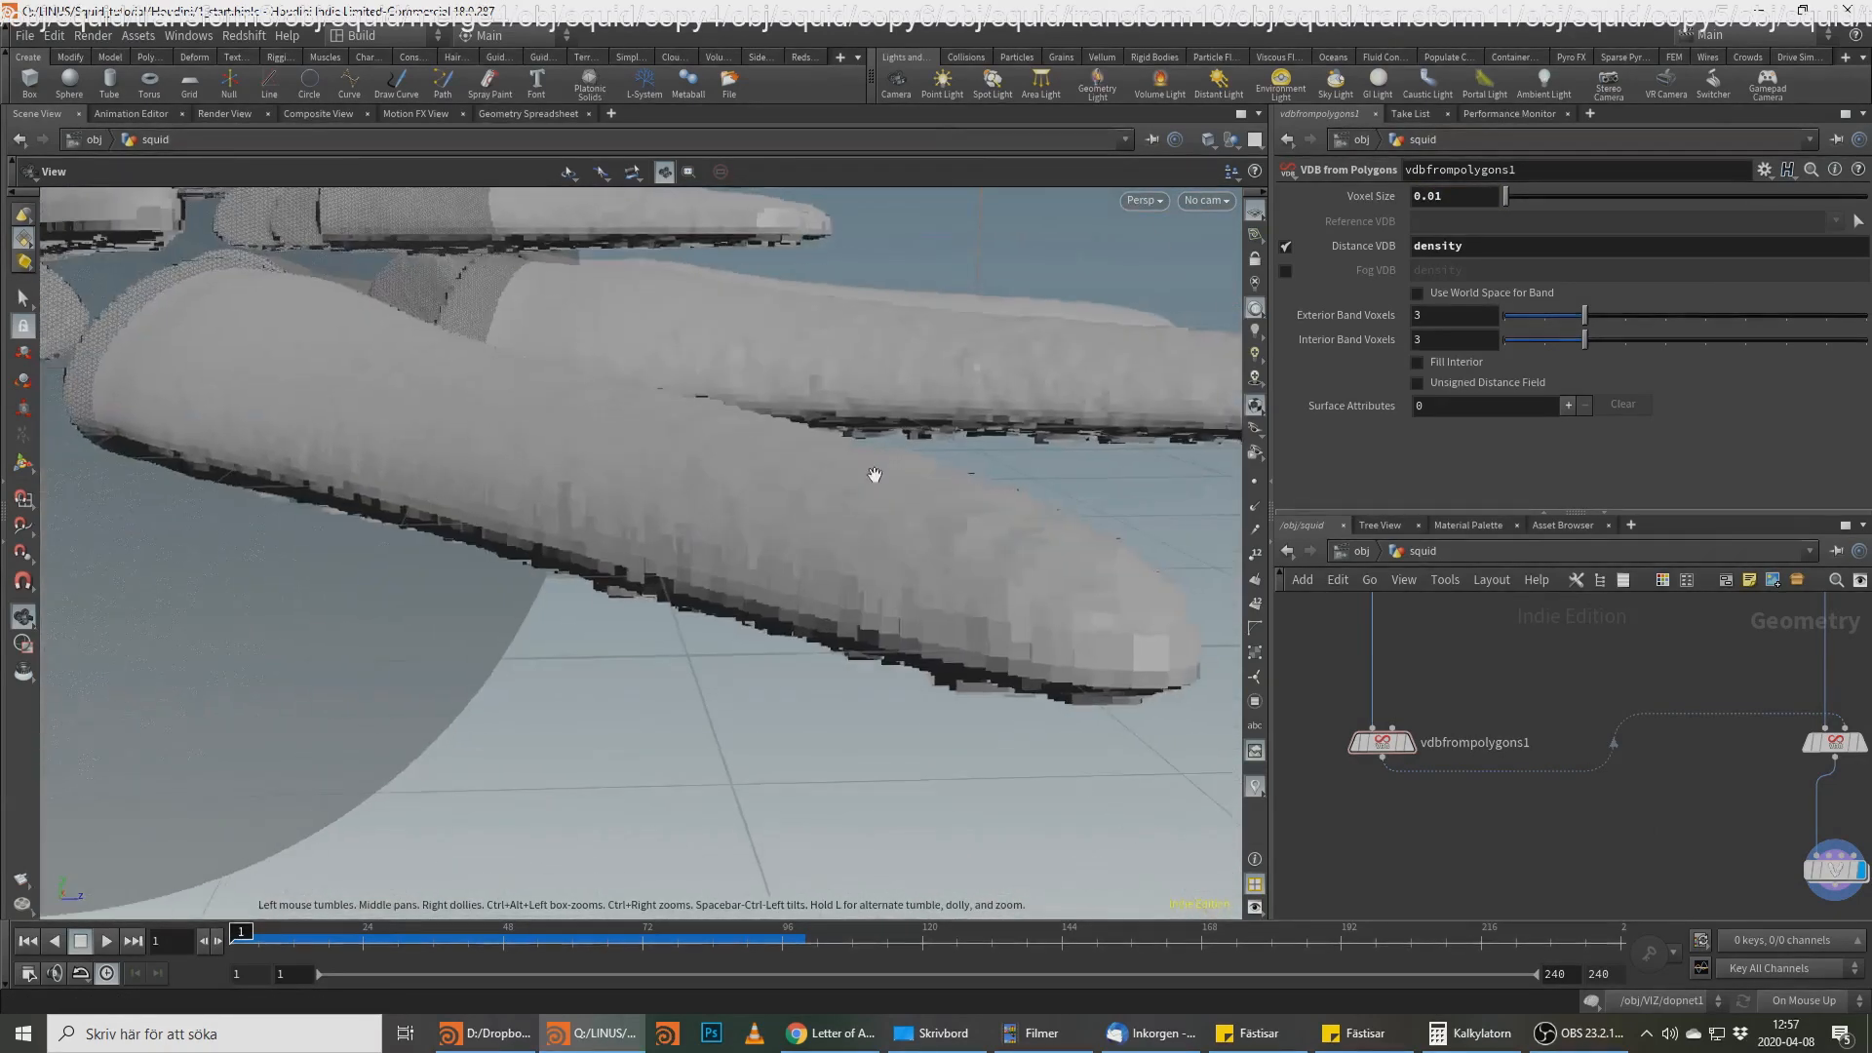
pyautogui.moveTo(874, 477); pyautogui.dragTo(741, 507)
pyautogui.hotkey('alt', 'Tab')
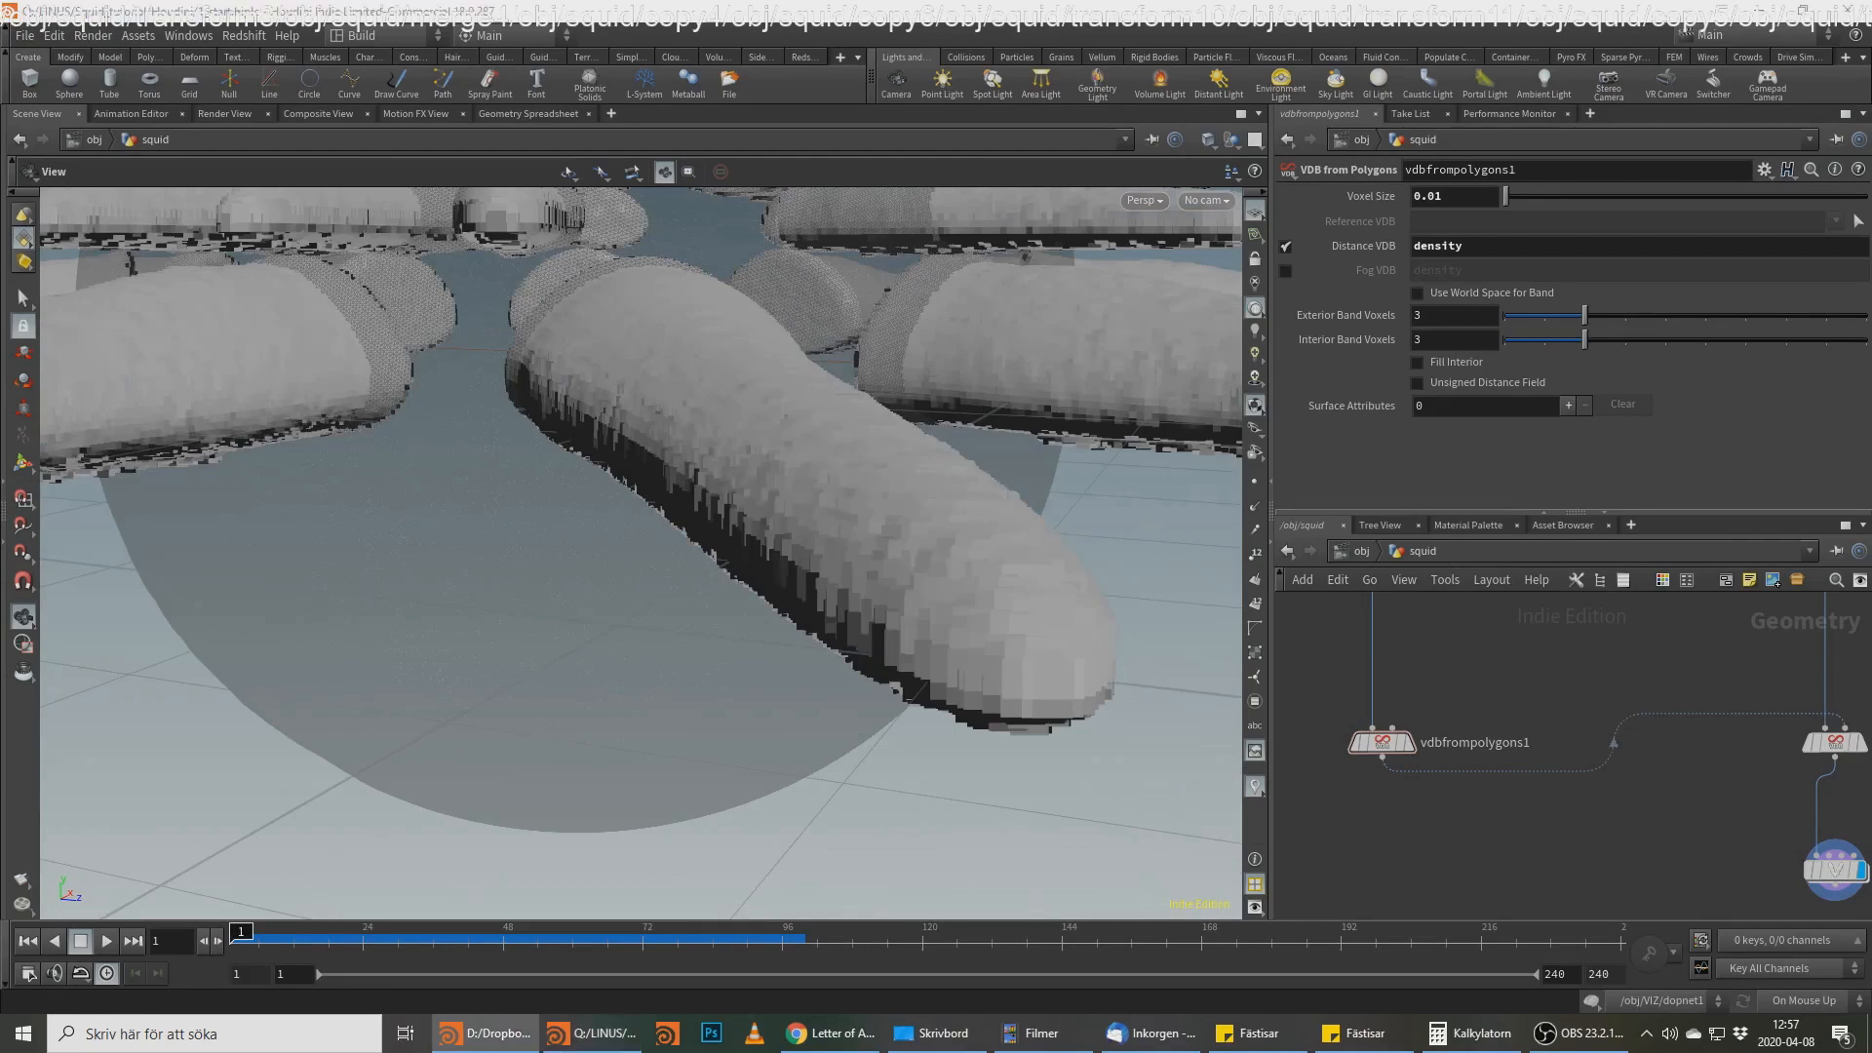
pyautogui.hotkey('alt', 'Tab')
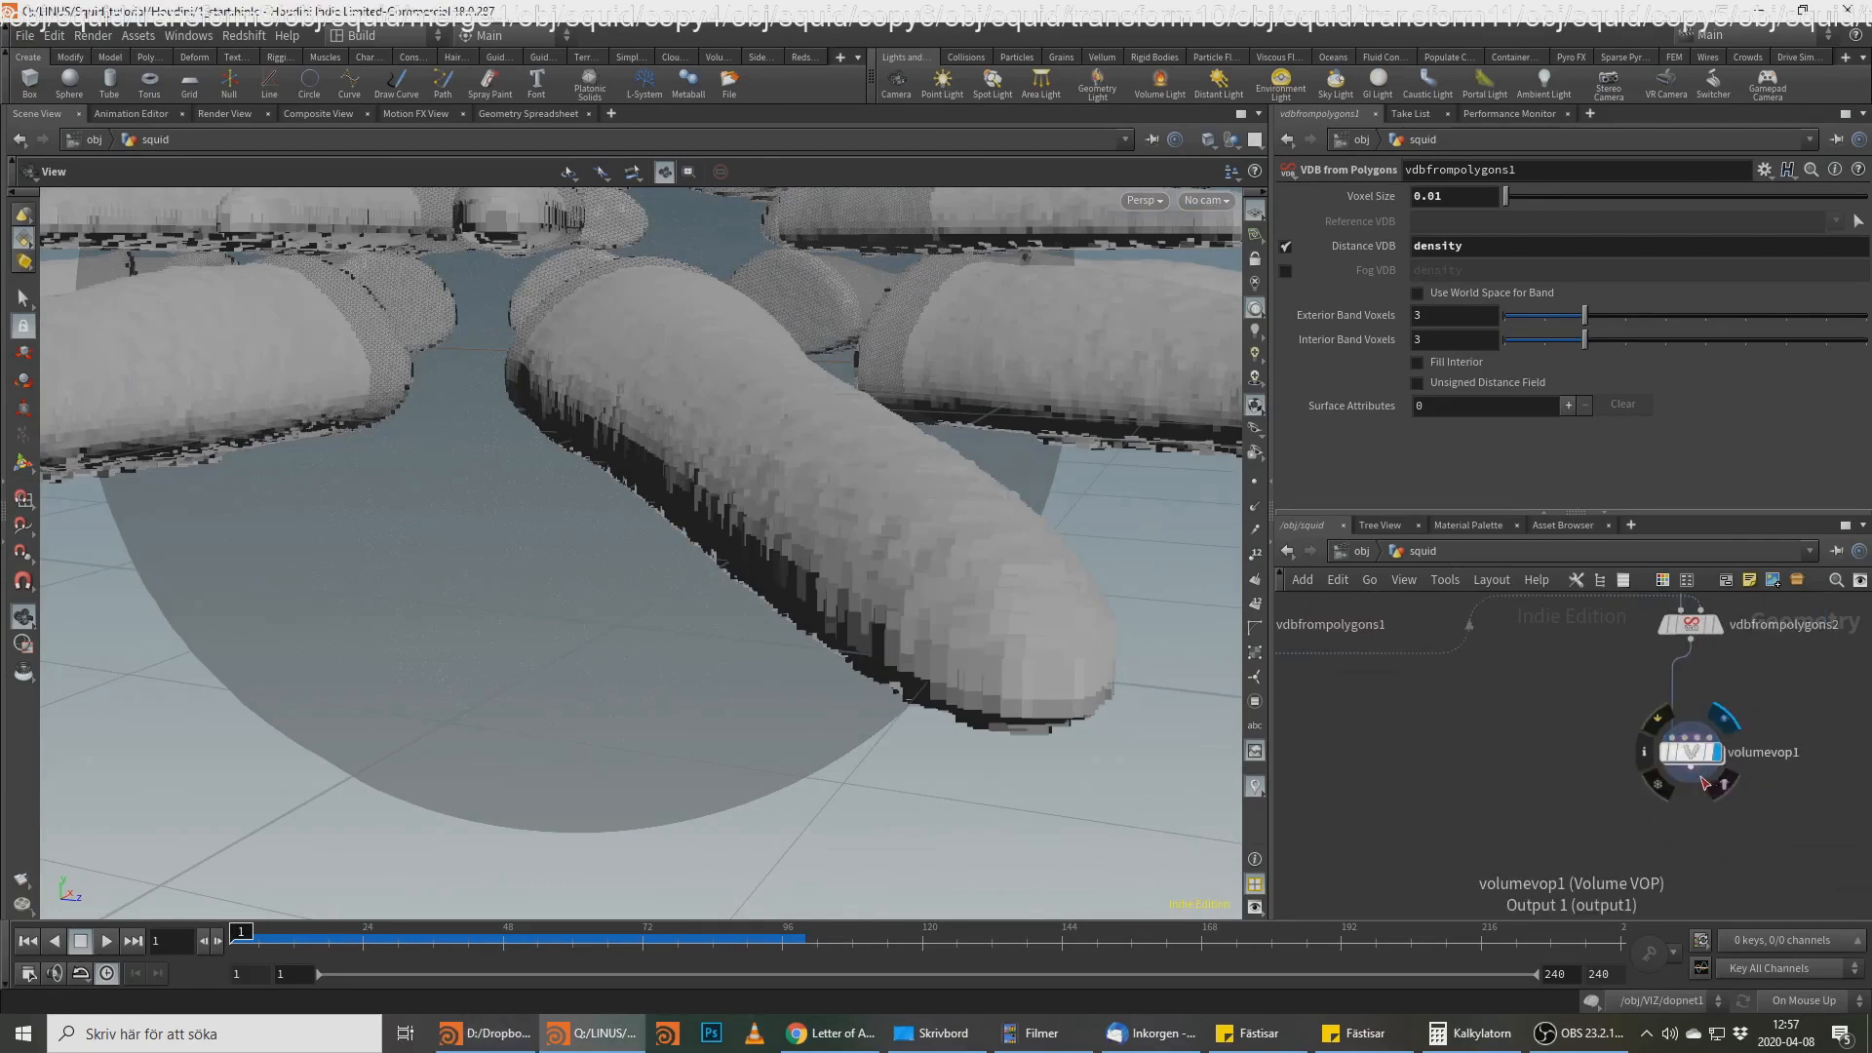
# Step: Add a VDB Combine node below volumevop1, connected to its output, and set its Operation to SDF Union
pyautogui.press('Tab')
pyautogui.write('vdb comb')
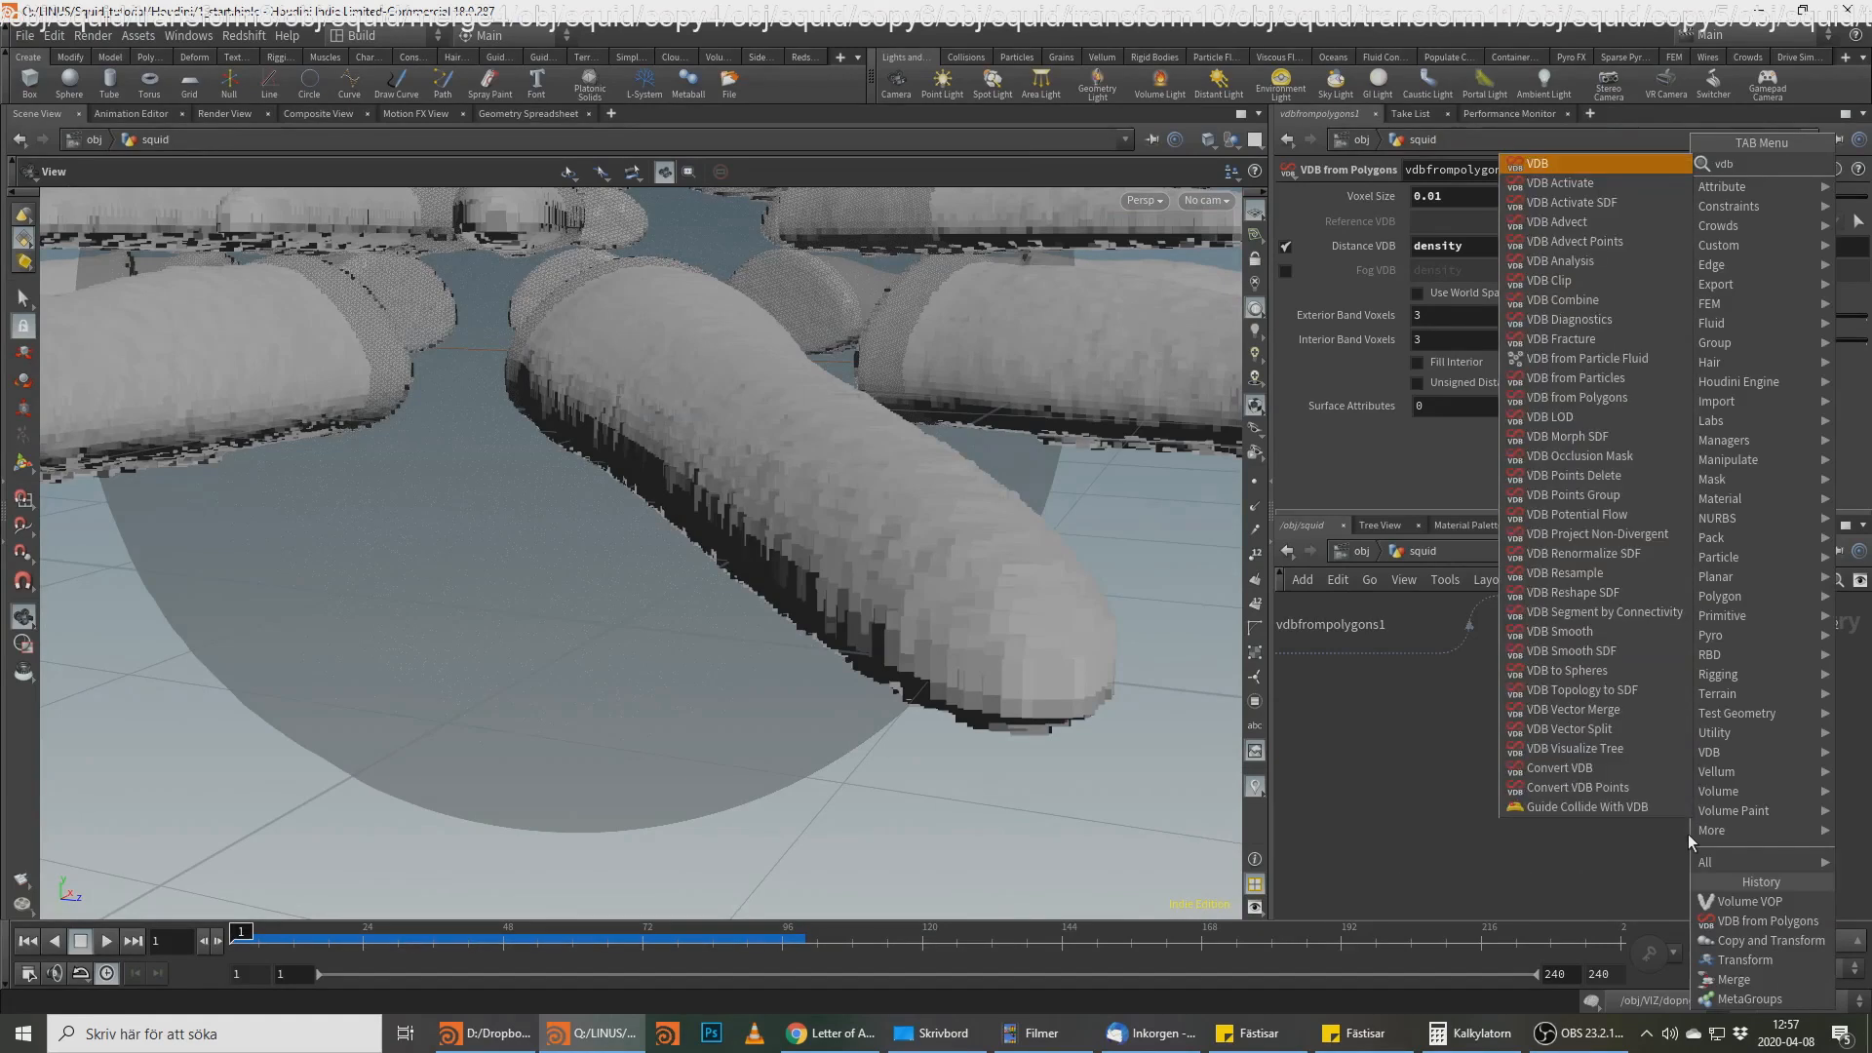
pyautogui.press('Return')
pyautogui.click(1688, 834)
pyautogui.click(1484, 242)
pyautogui.click(1484, 242)
pyautogui.click(1480, 271)
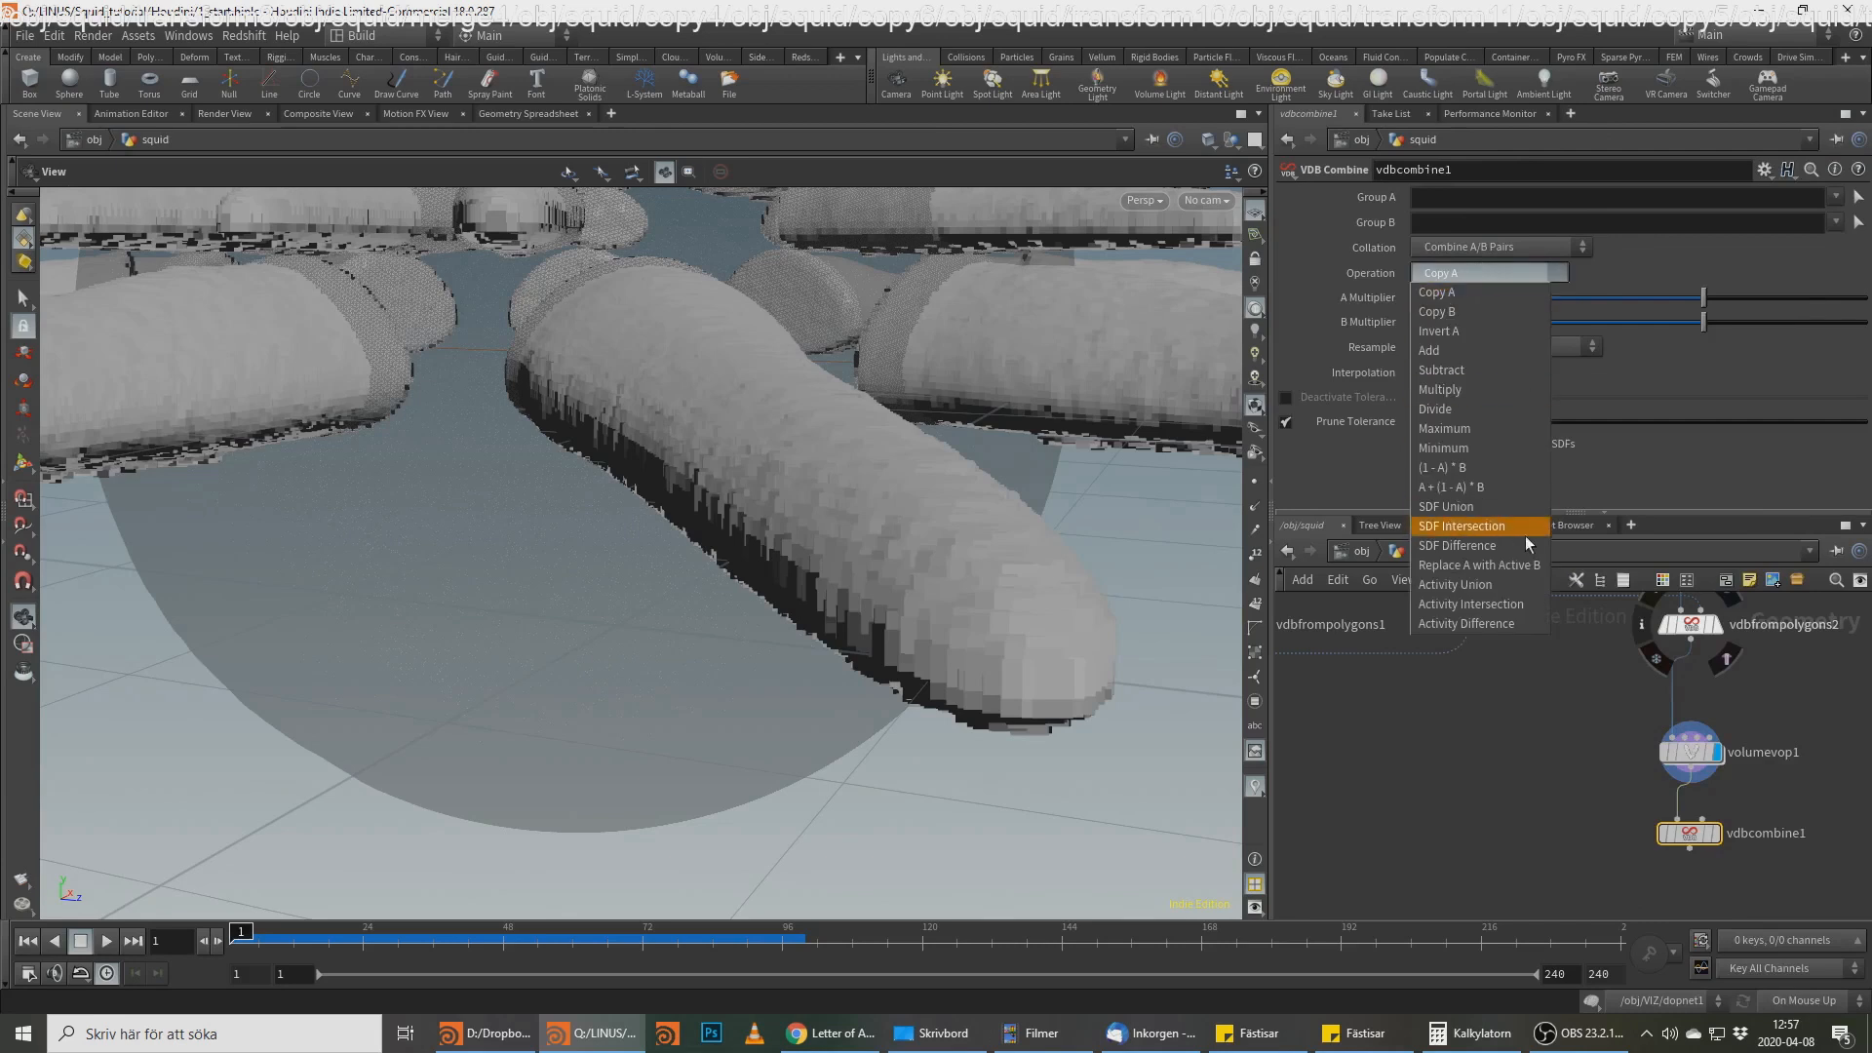
pyautogui.click(1502, 506)
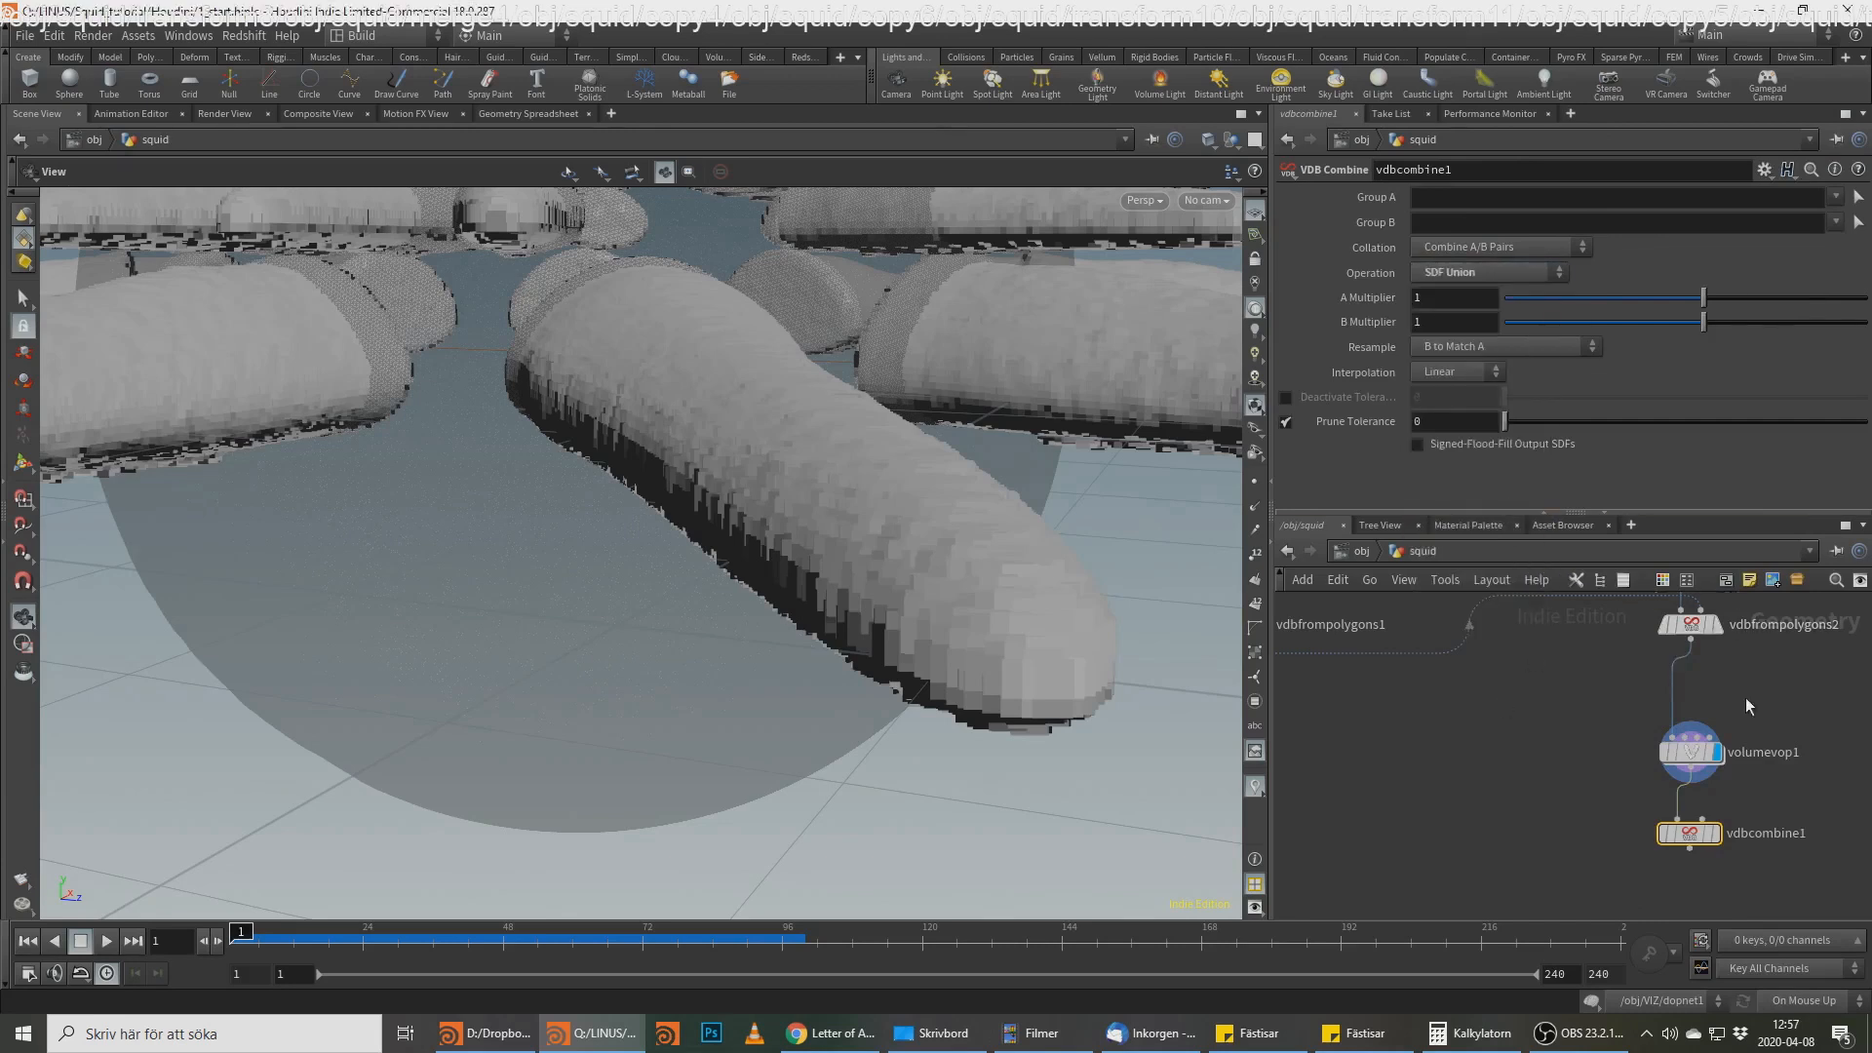
pyautogui.hotkey('alt', 'Tab')
pyautogui.hotkey('alt', 'Tab')
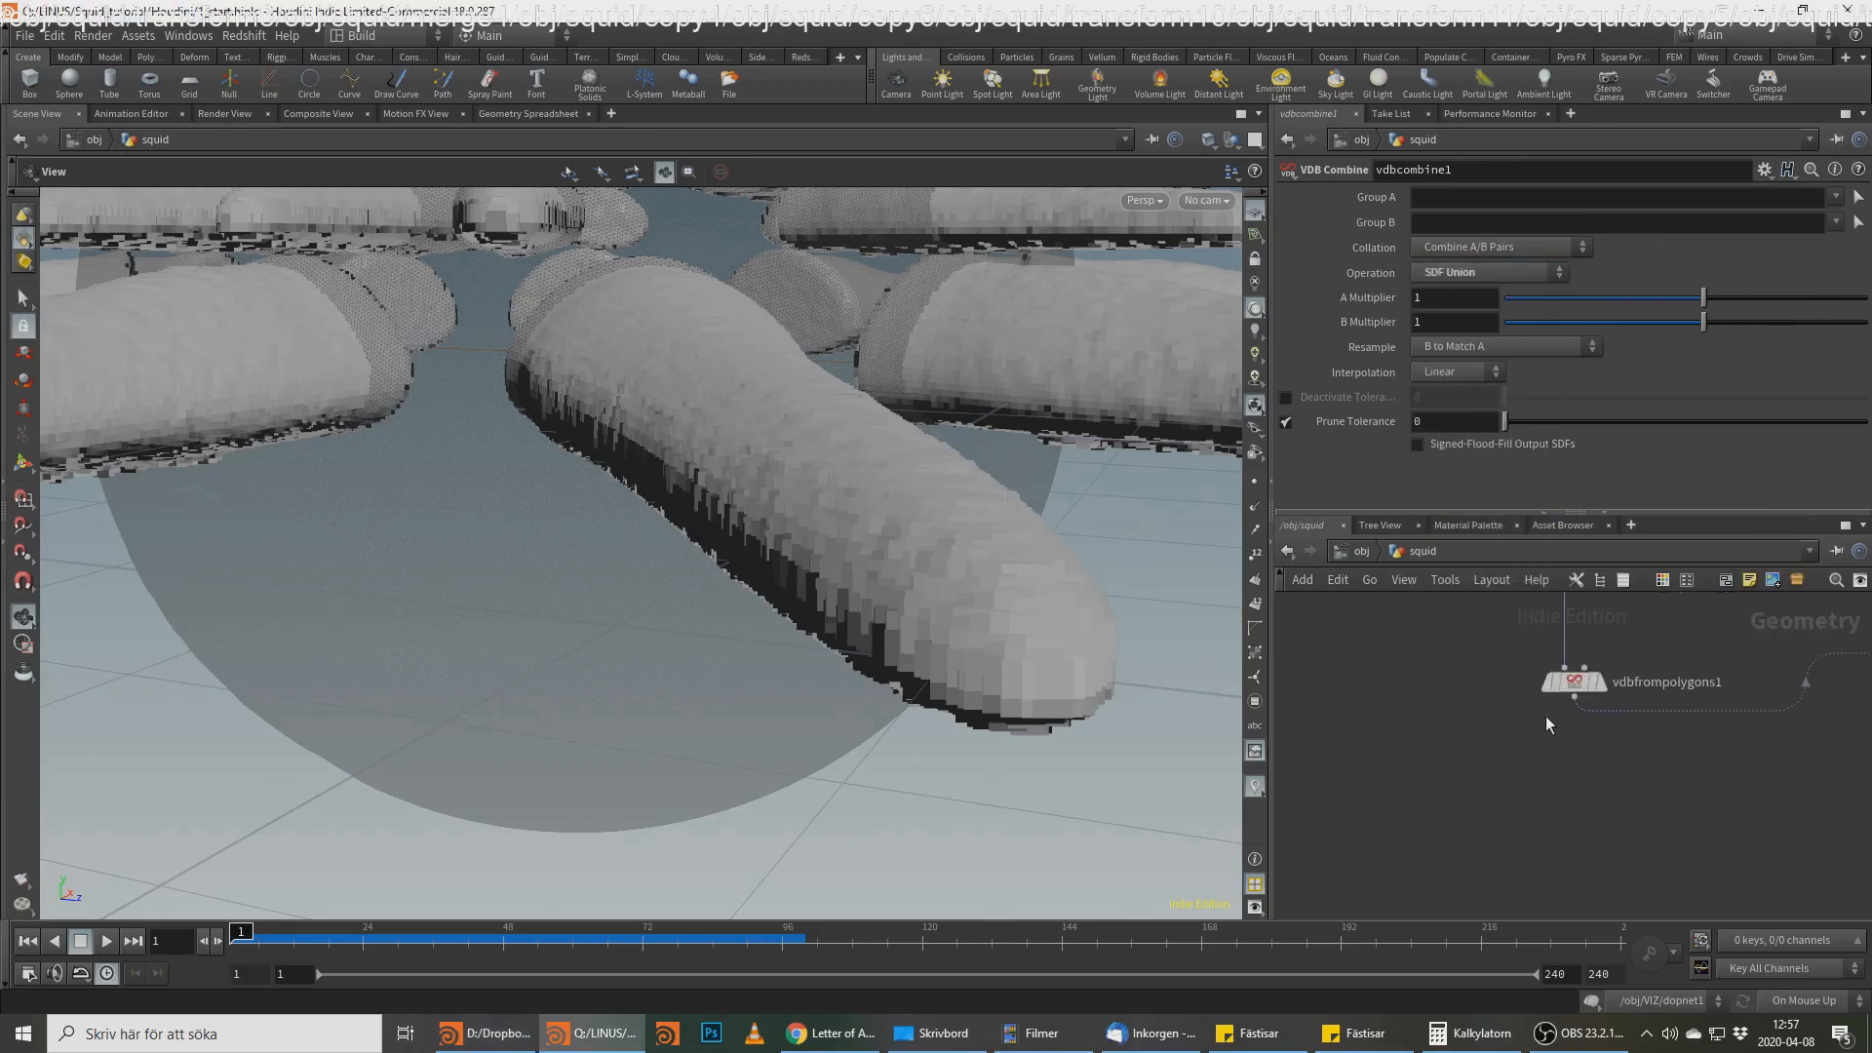
# Step: Display vdbfrompolygons1 and append a VDB Smooth SDF node to its output
pyautogui.press('Tab')
pyautogui.press('Escape')
pyautogui.click(1608, 691)
pyautogui.click(1574, 699)
pyautogui.press('Tab')
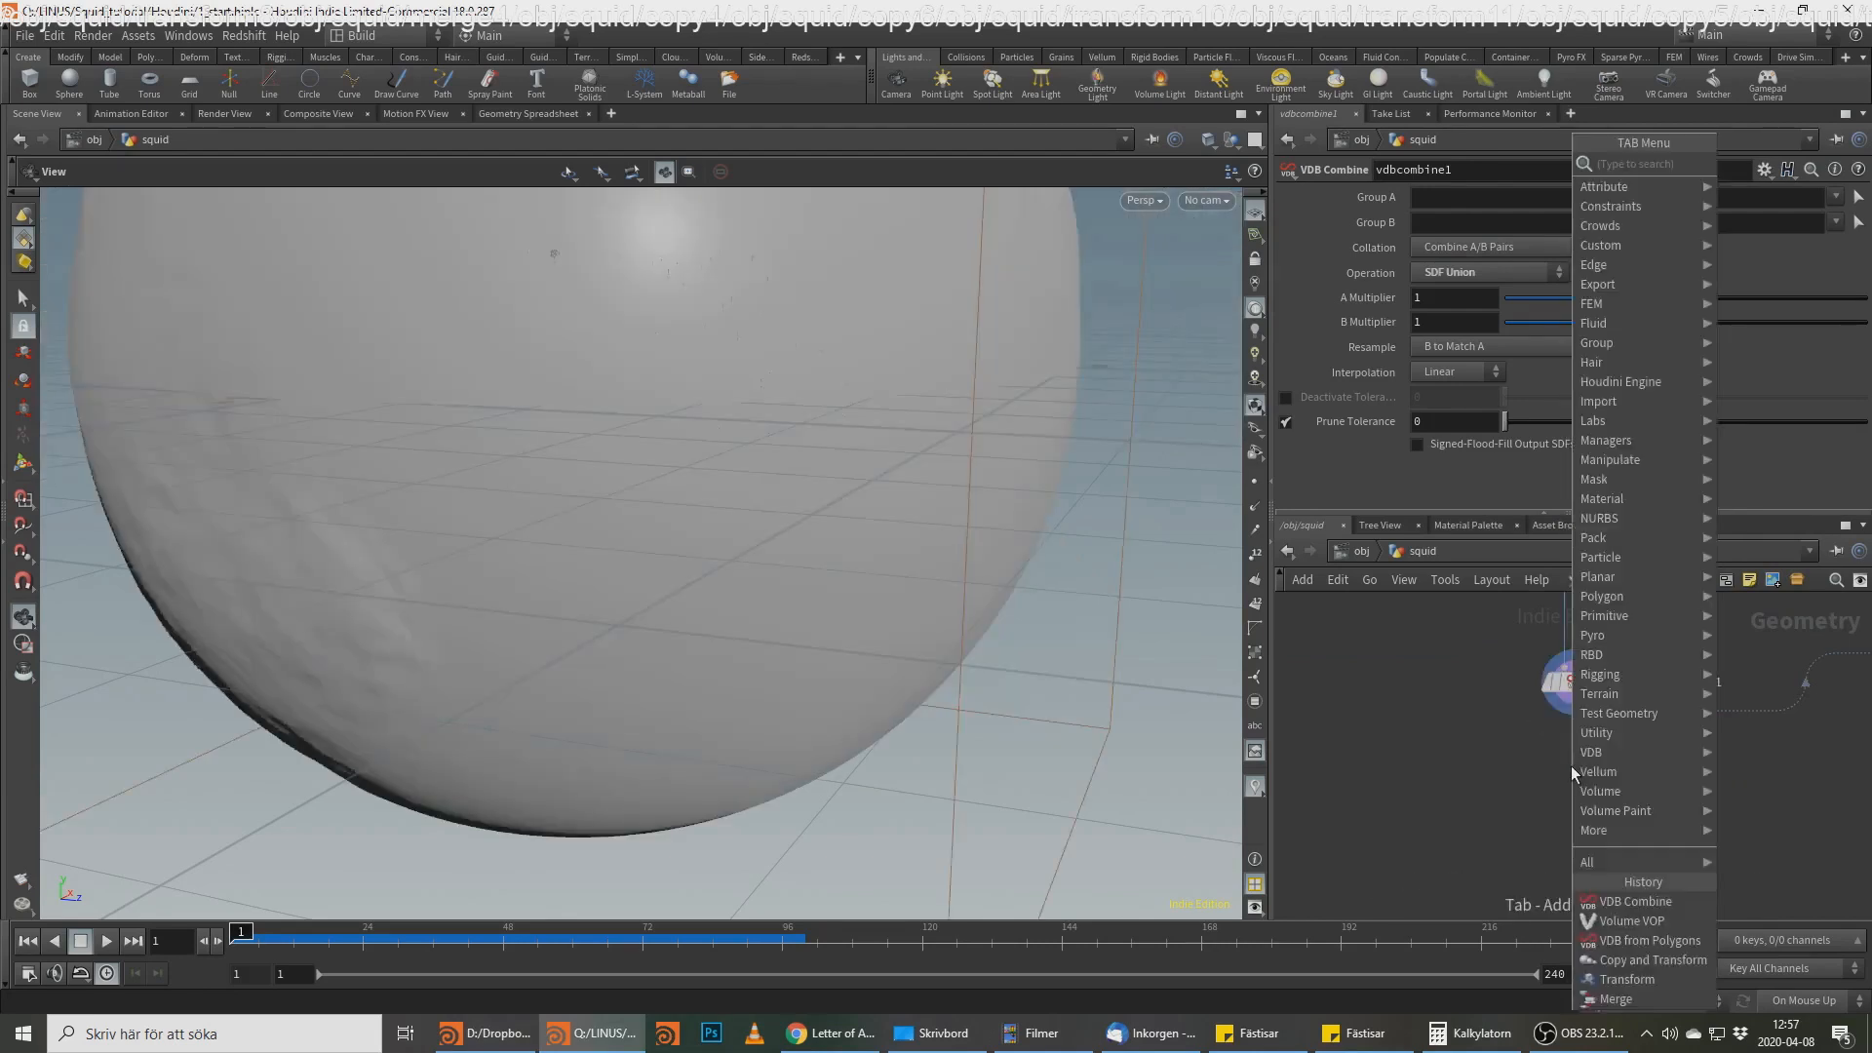
pyautogui.write('vdbsmo')
pyautogui.press('Down')
pyautogui.press('Down')
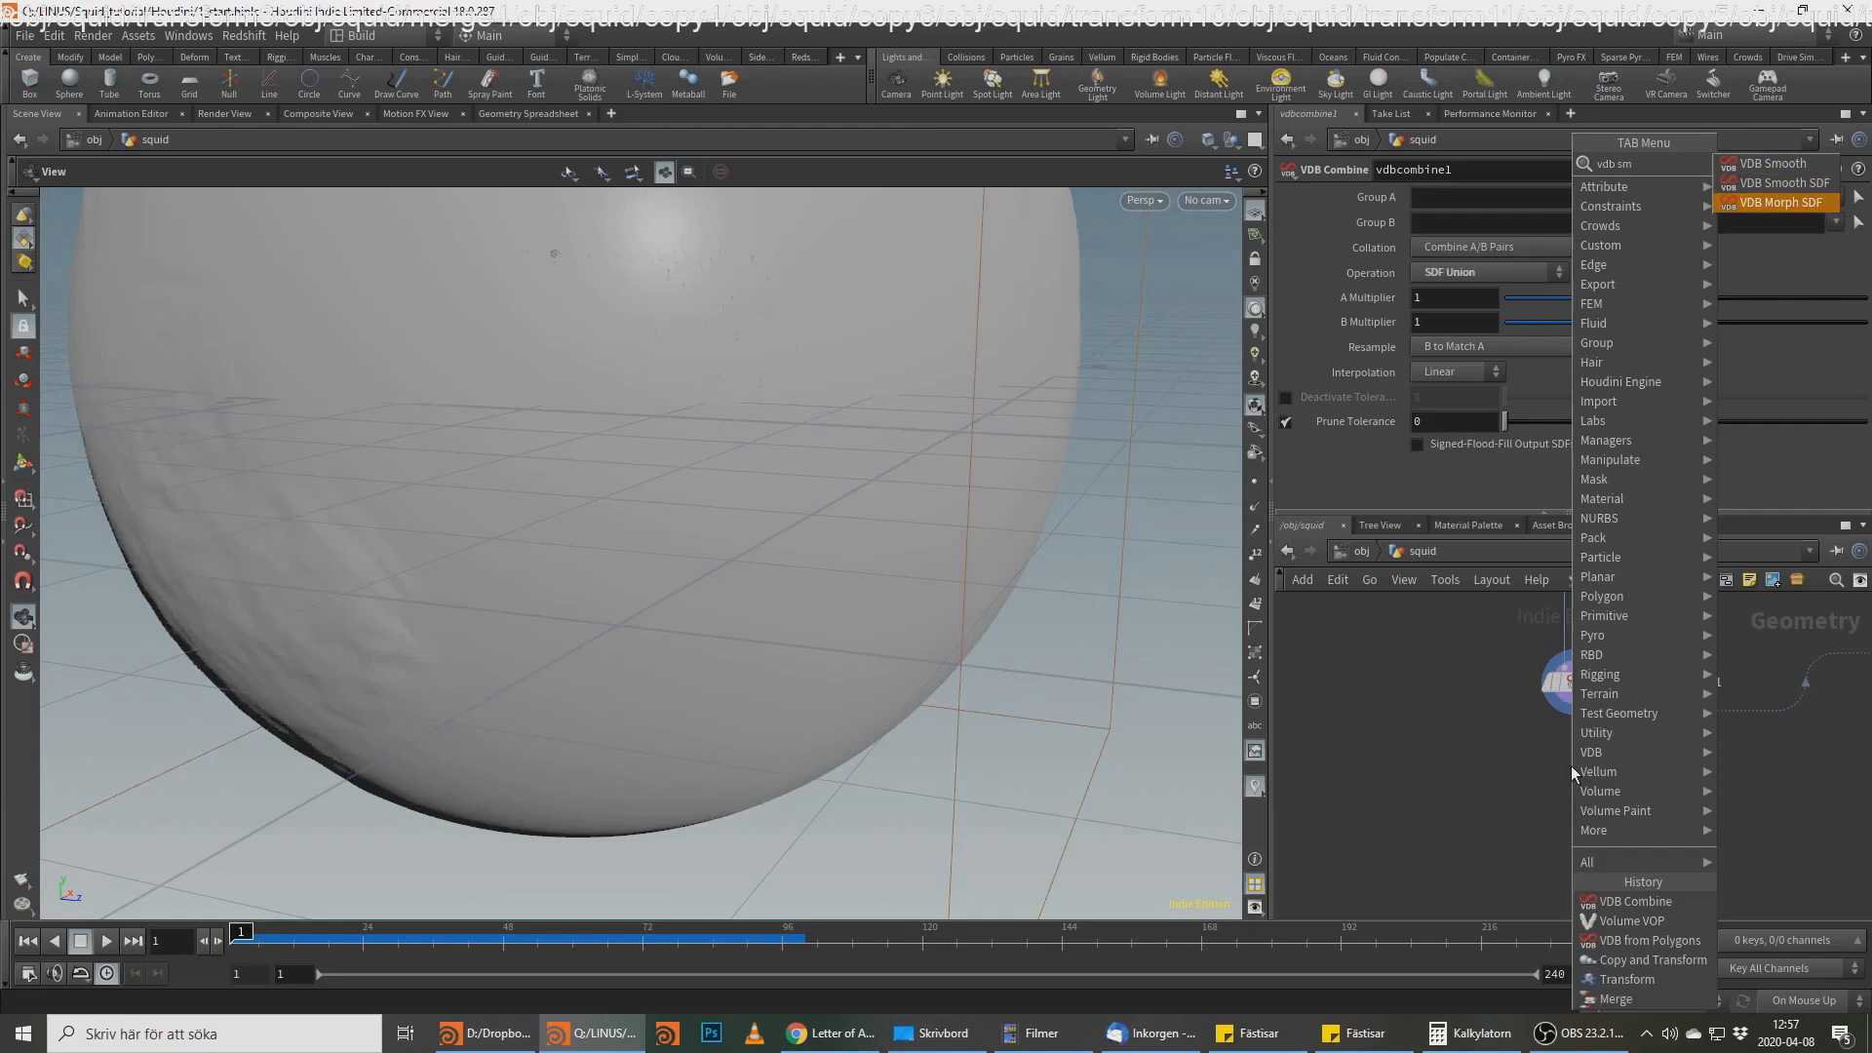
pyautogui.press('Up')
pyautogui.press('Return')
pyautogui.click(1571, 766)
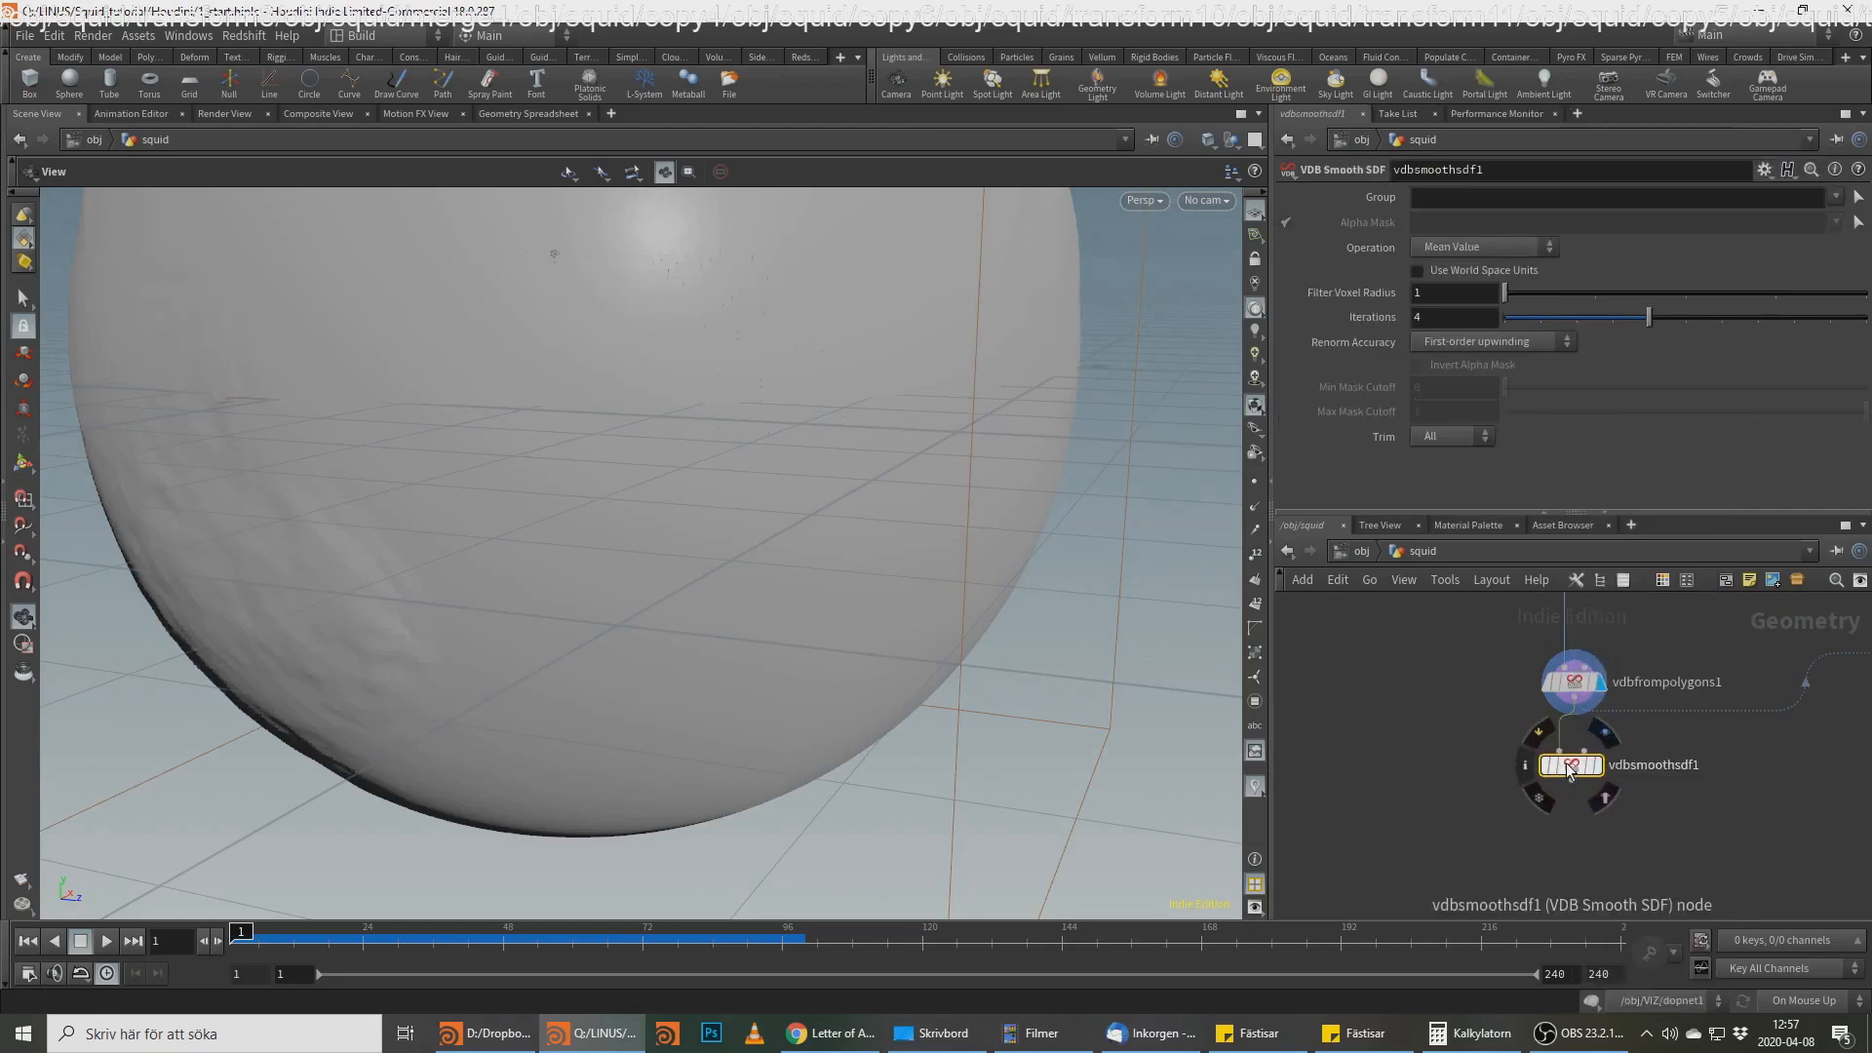
# Step: Display vdbsmoothsdf1 and set its Filter Voxel Radius to 2
pyautogui.click(1590, 769)
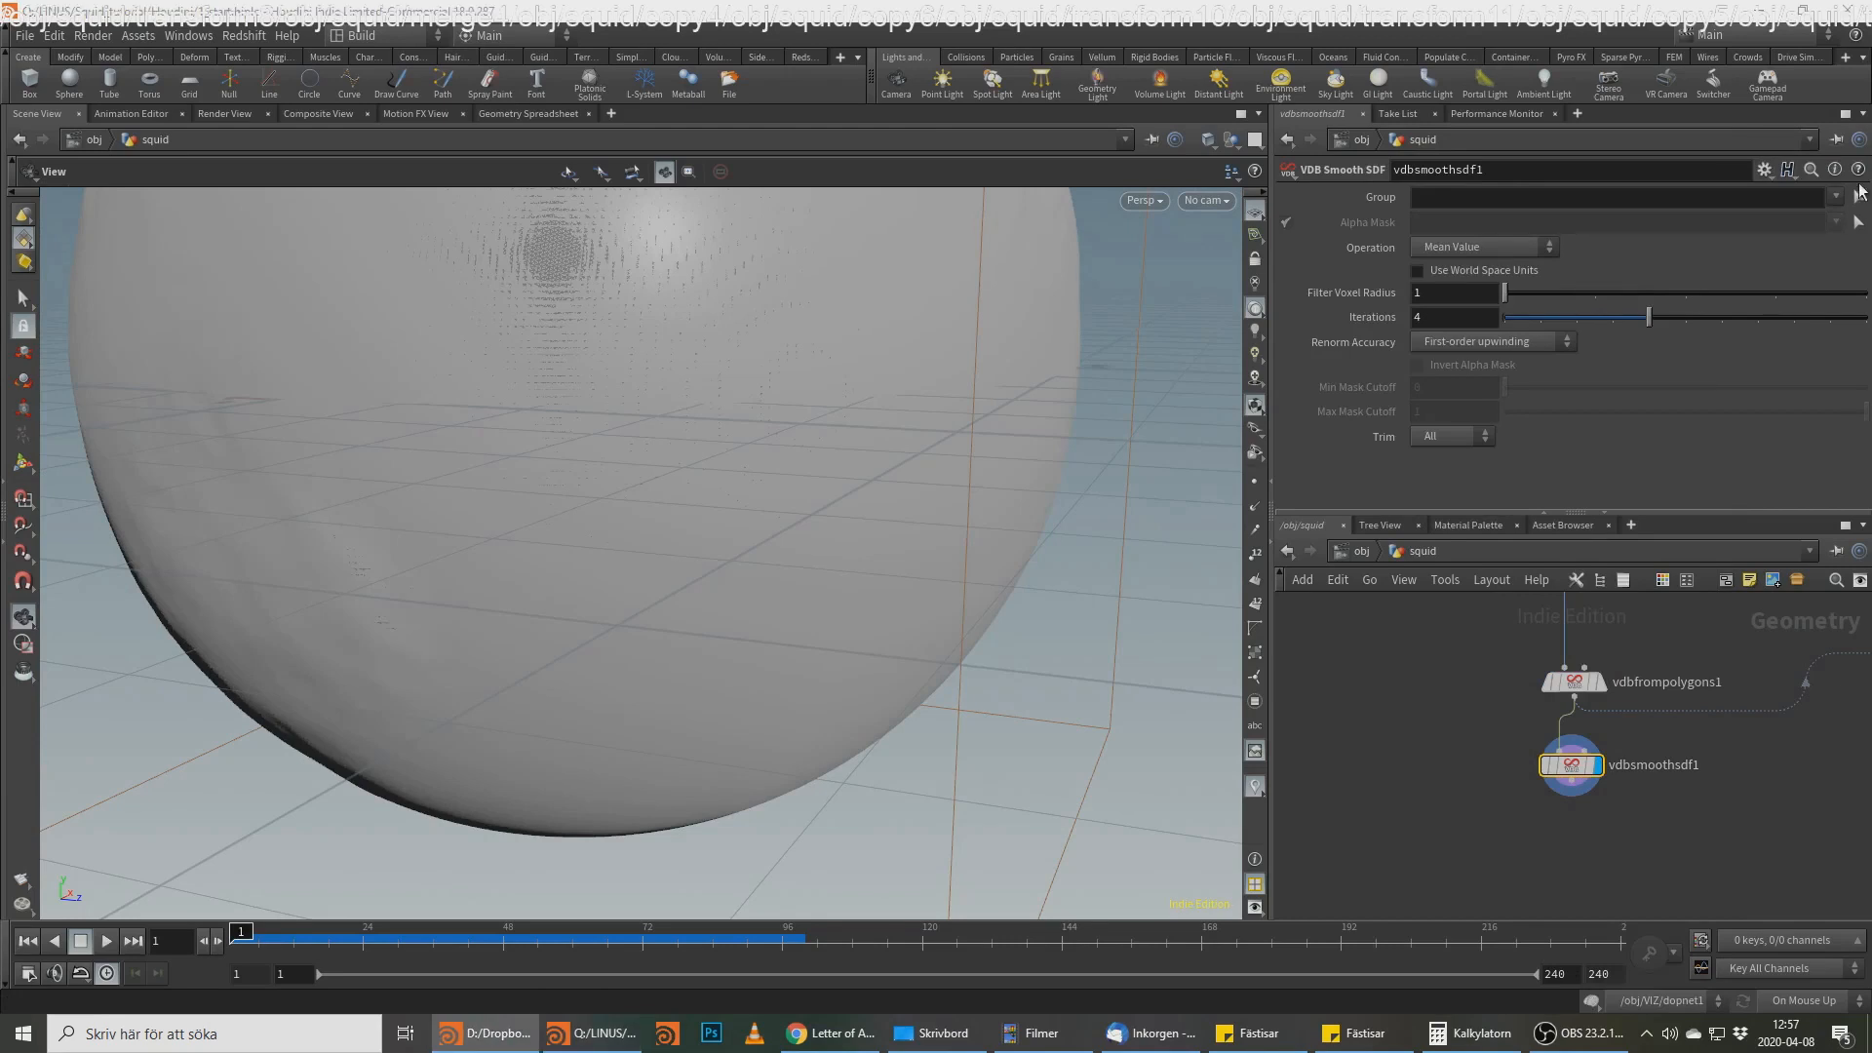
pyautogui.click(1411, 294)
pyautogui.write('2')
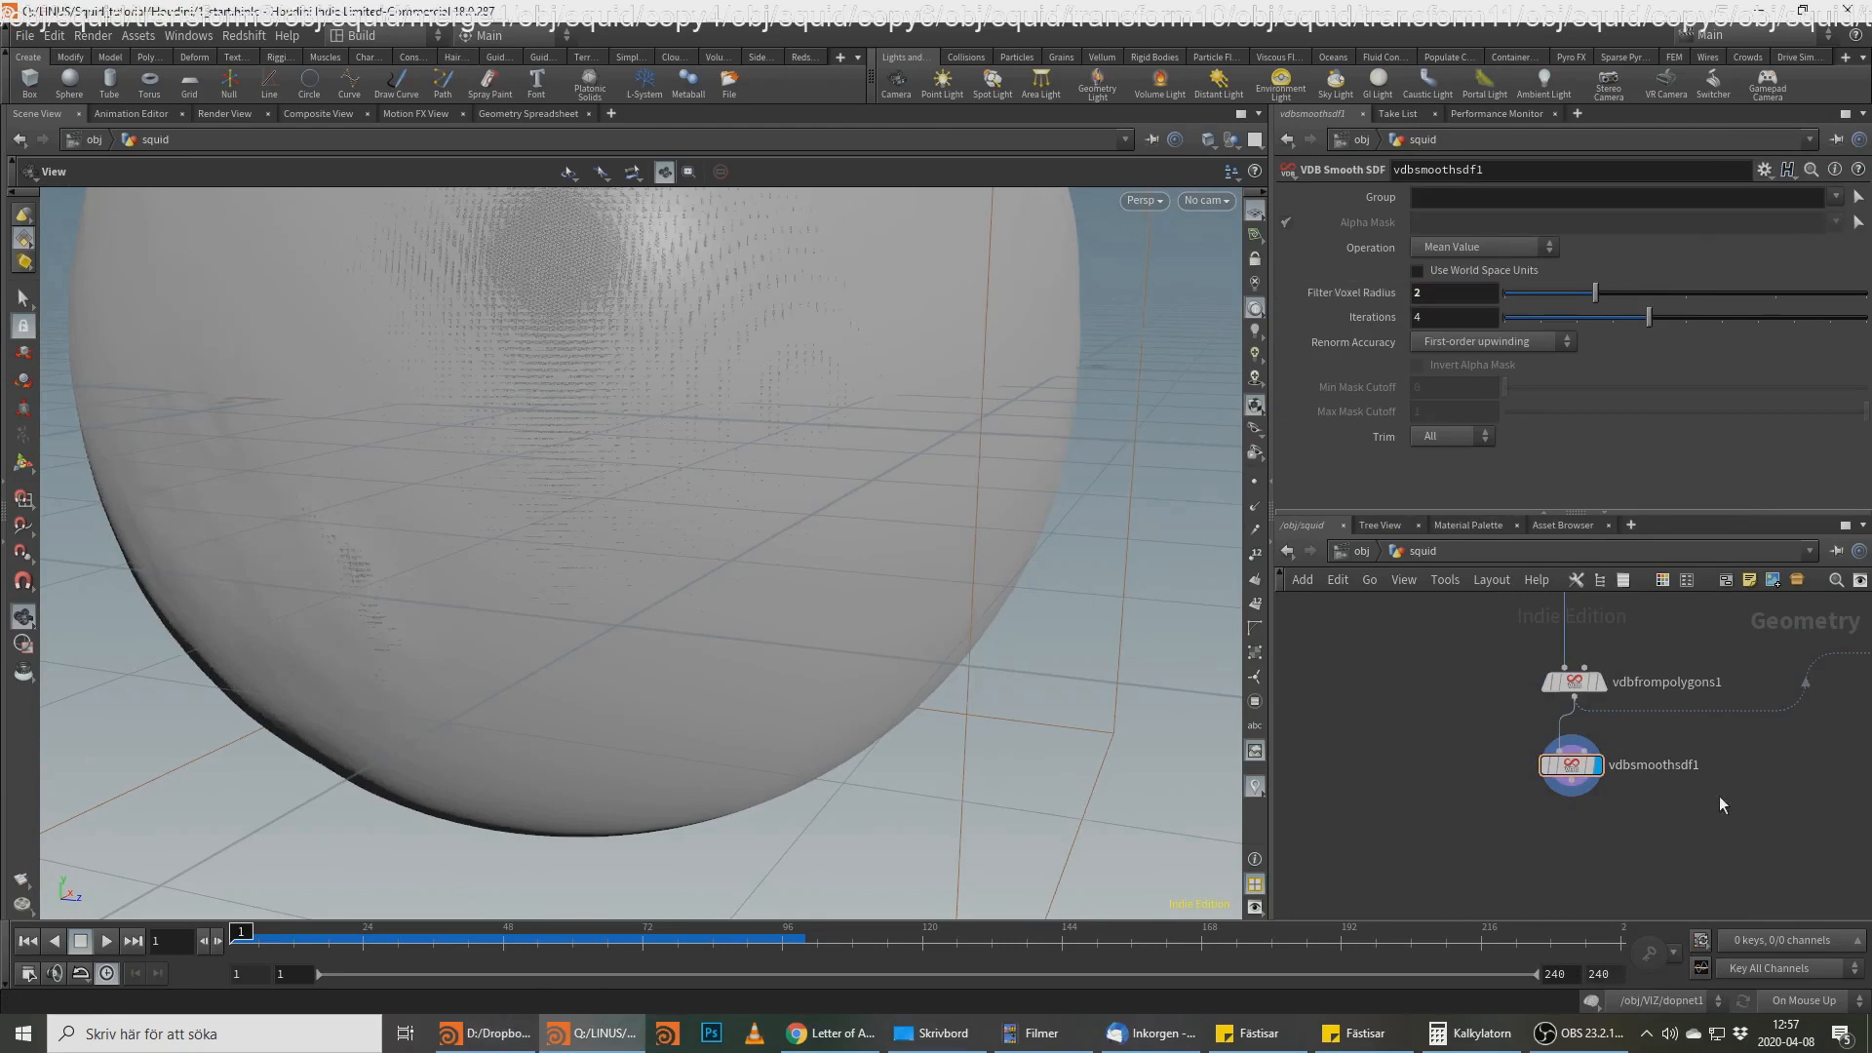
# Step: Duplicate volumevop1, place the copy below vdbsmoothsdf1, connect it to that node's output and display it
pyautogui.moveTo(669, 573); pyautogui.dragTo(546, 575)
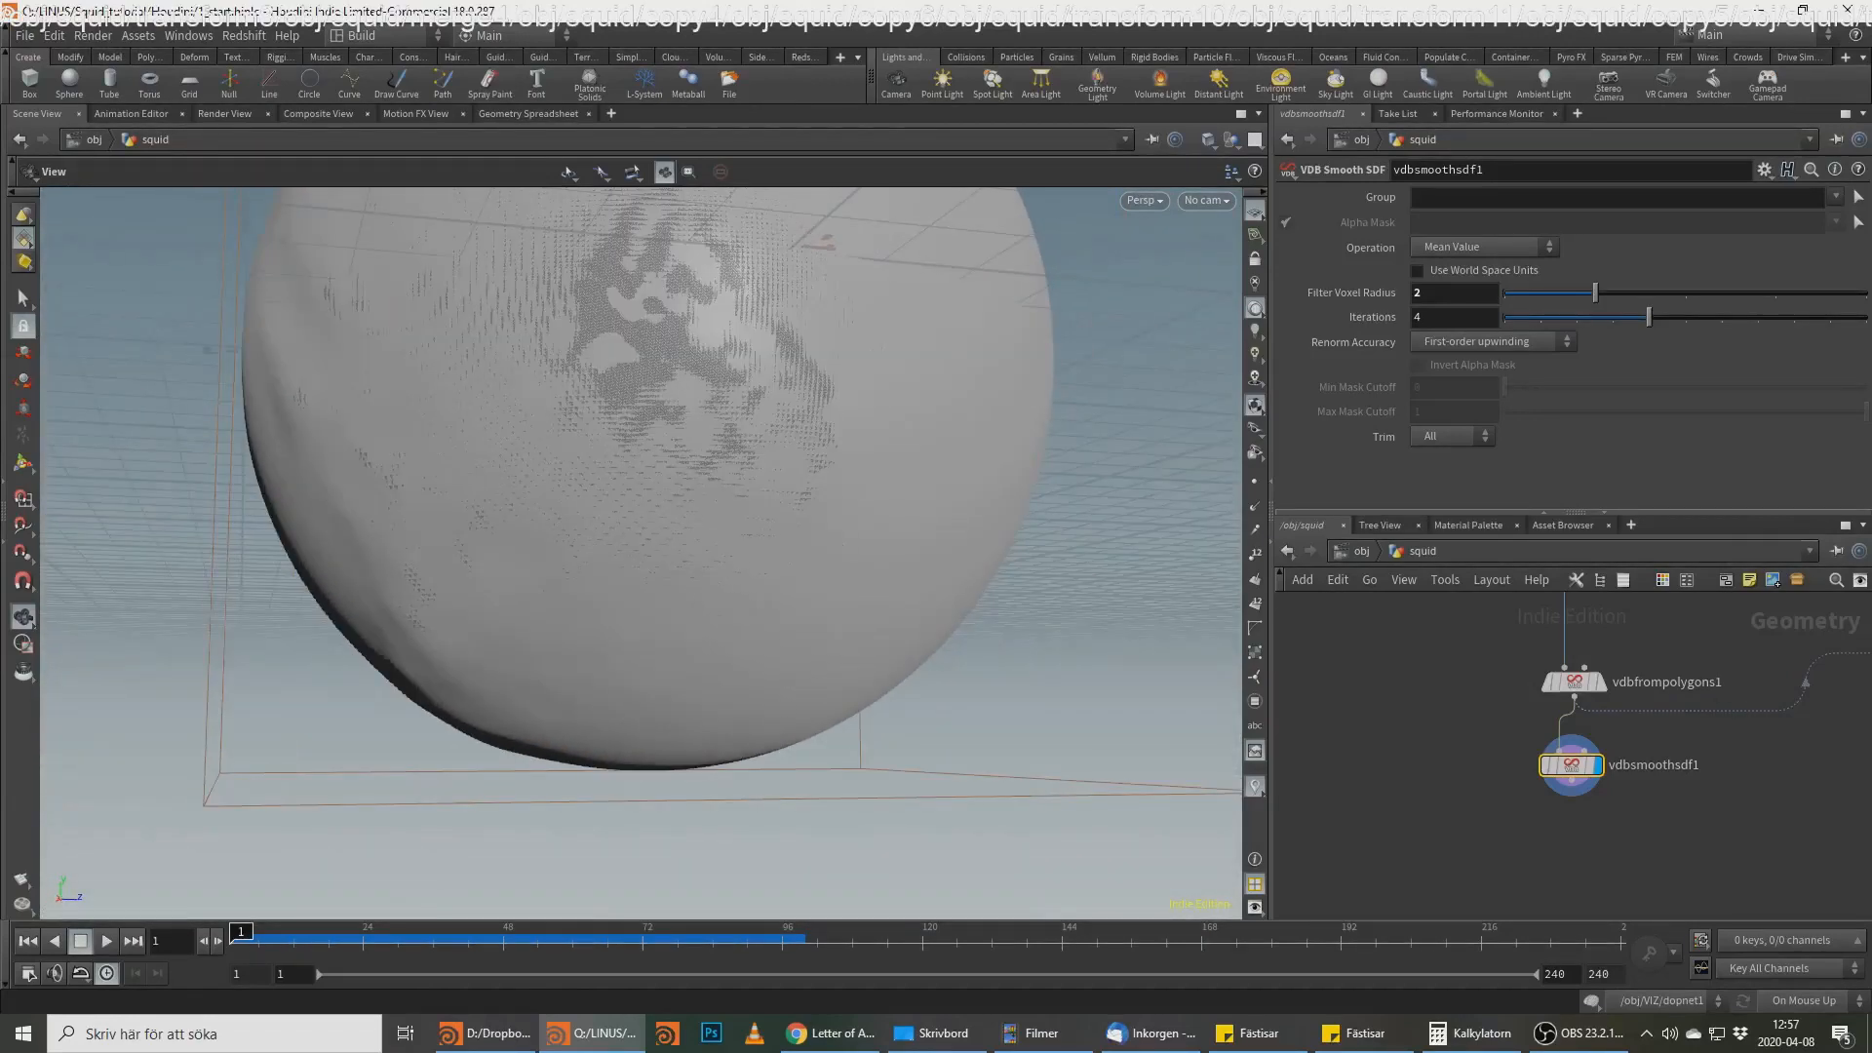
pyautogui.hotkey('alt', 'Tab')
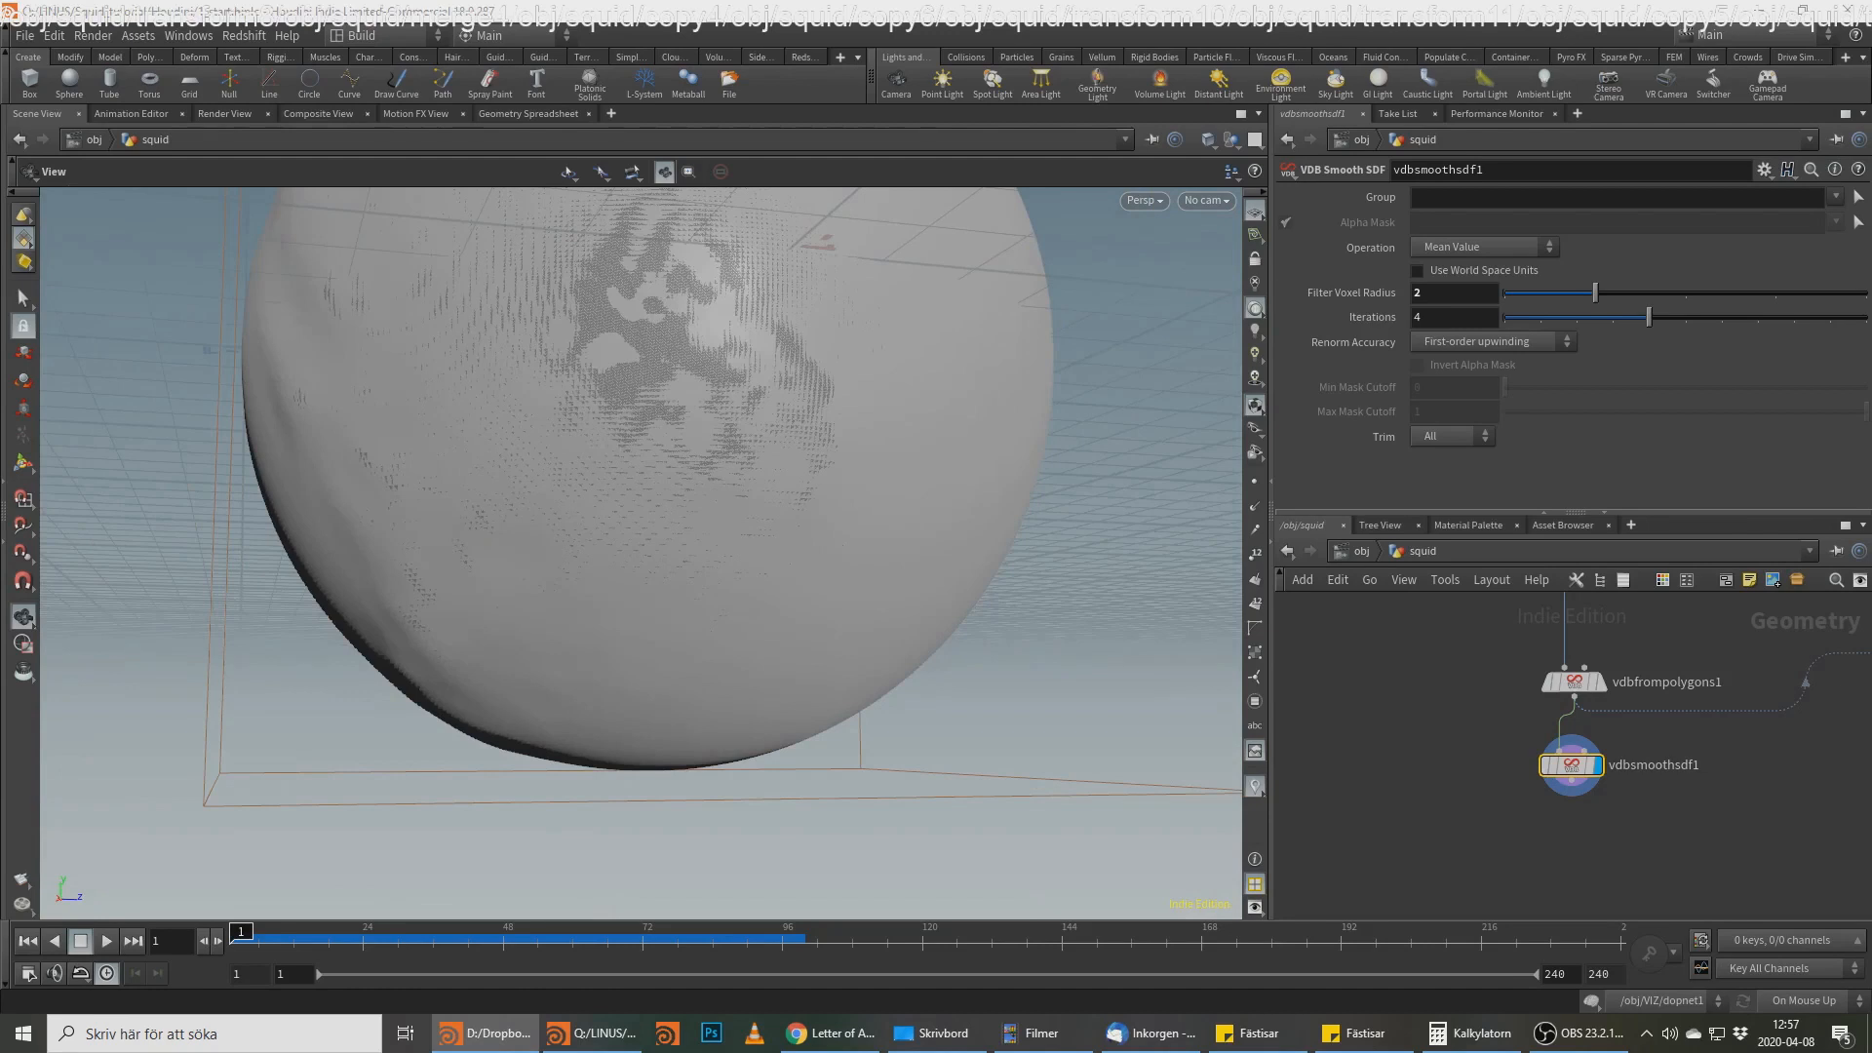
pyautogui.moveTo(1851, 743); pyautogui.dragTo(1419, 749, button='middle')
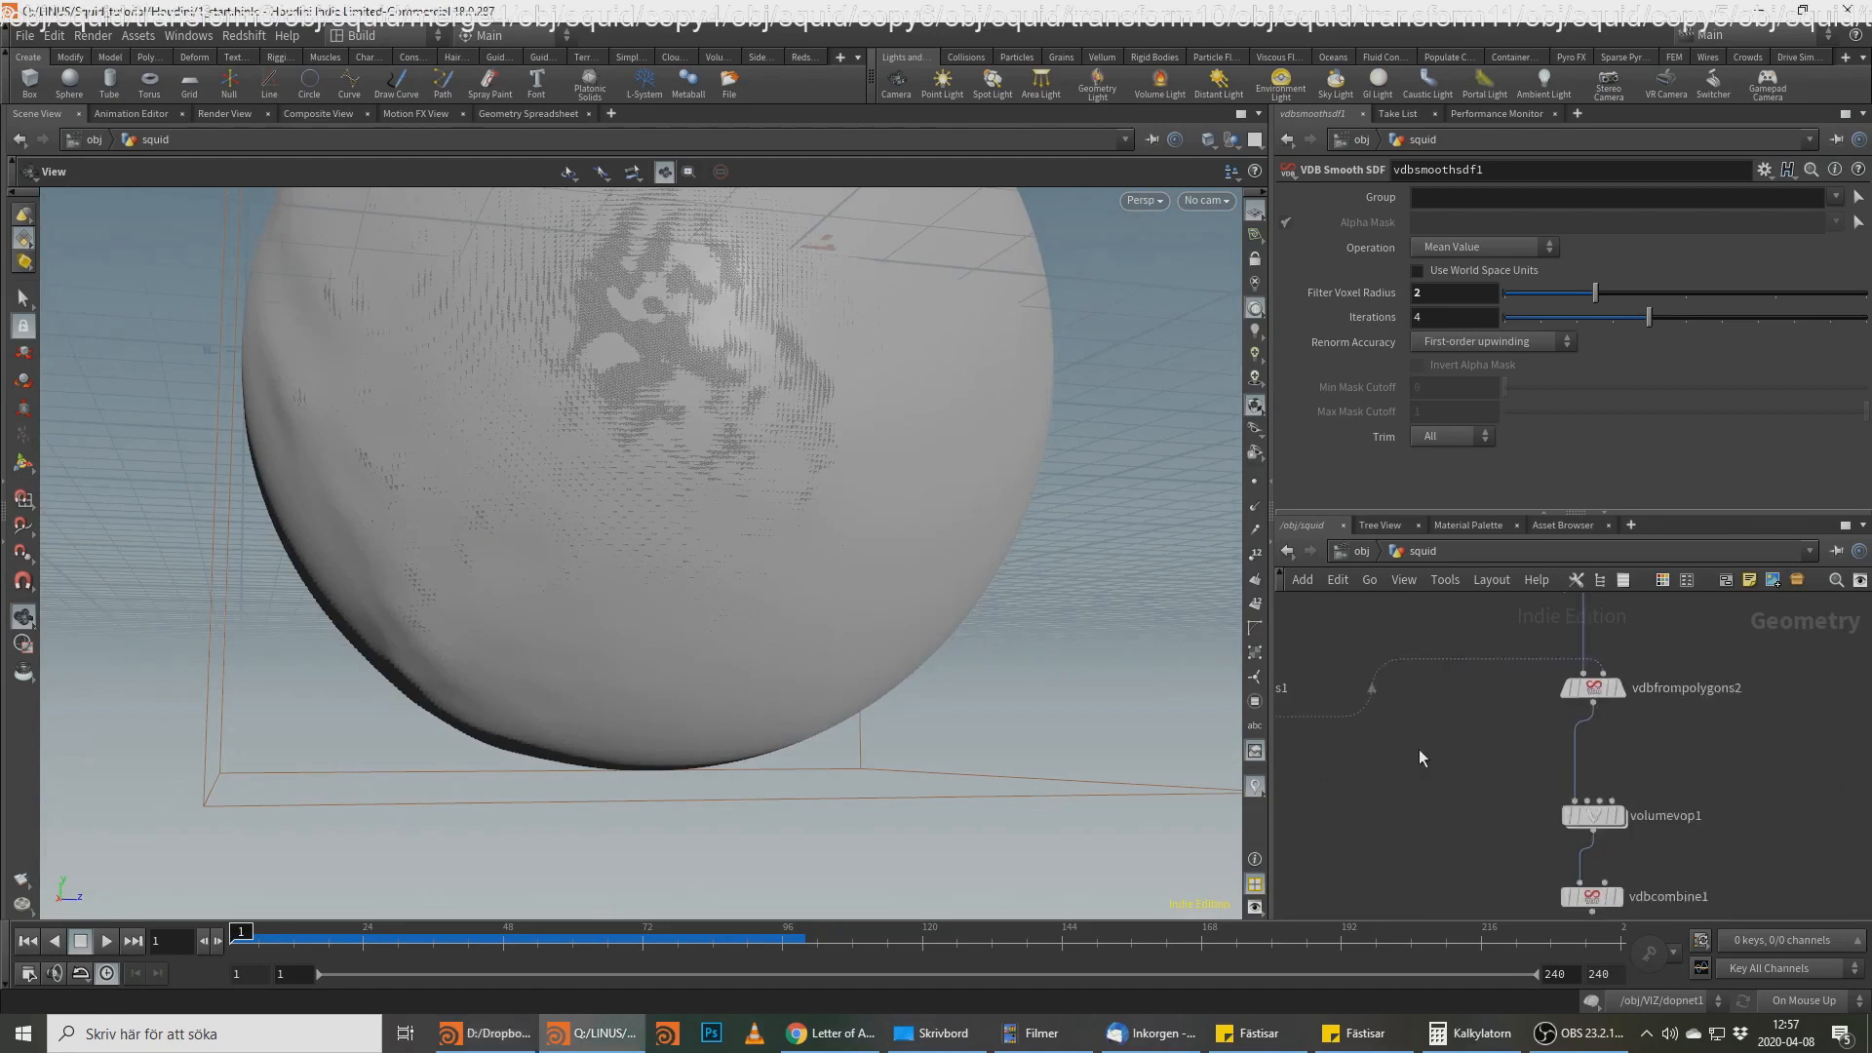
pyautogui.keyDown('alt'); pyautogui.moveTo(1666, 815); pyautogui.dragTo(1386, 827); pyautogui.keyUp('alt')
pyautogui.moveTo(1386, 827); pyautogui.dragTo(1648, 764, button='middle')
pyautogui.moveTo(1560, 774); pyautogui.dragTo(1385, 827)
pyautogui.click(1384, 798)
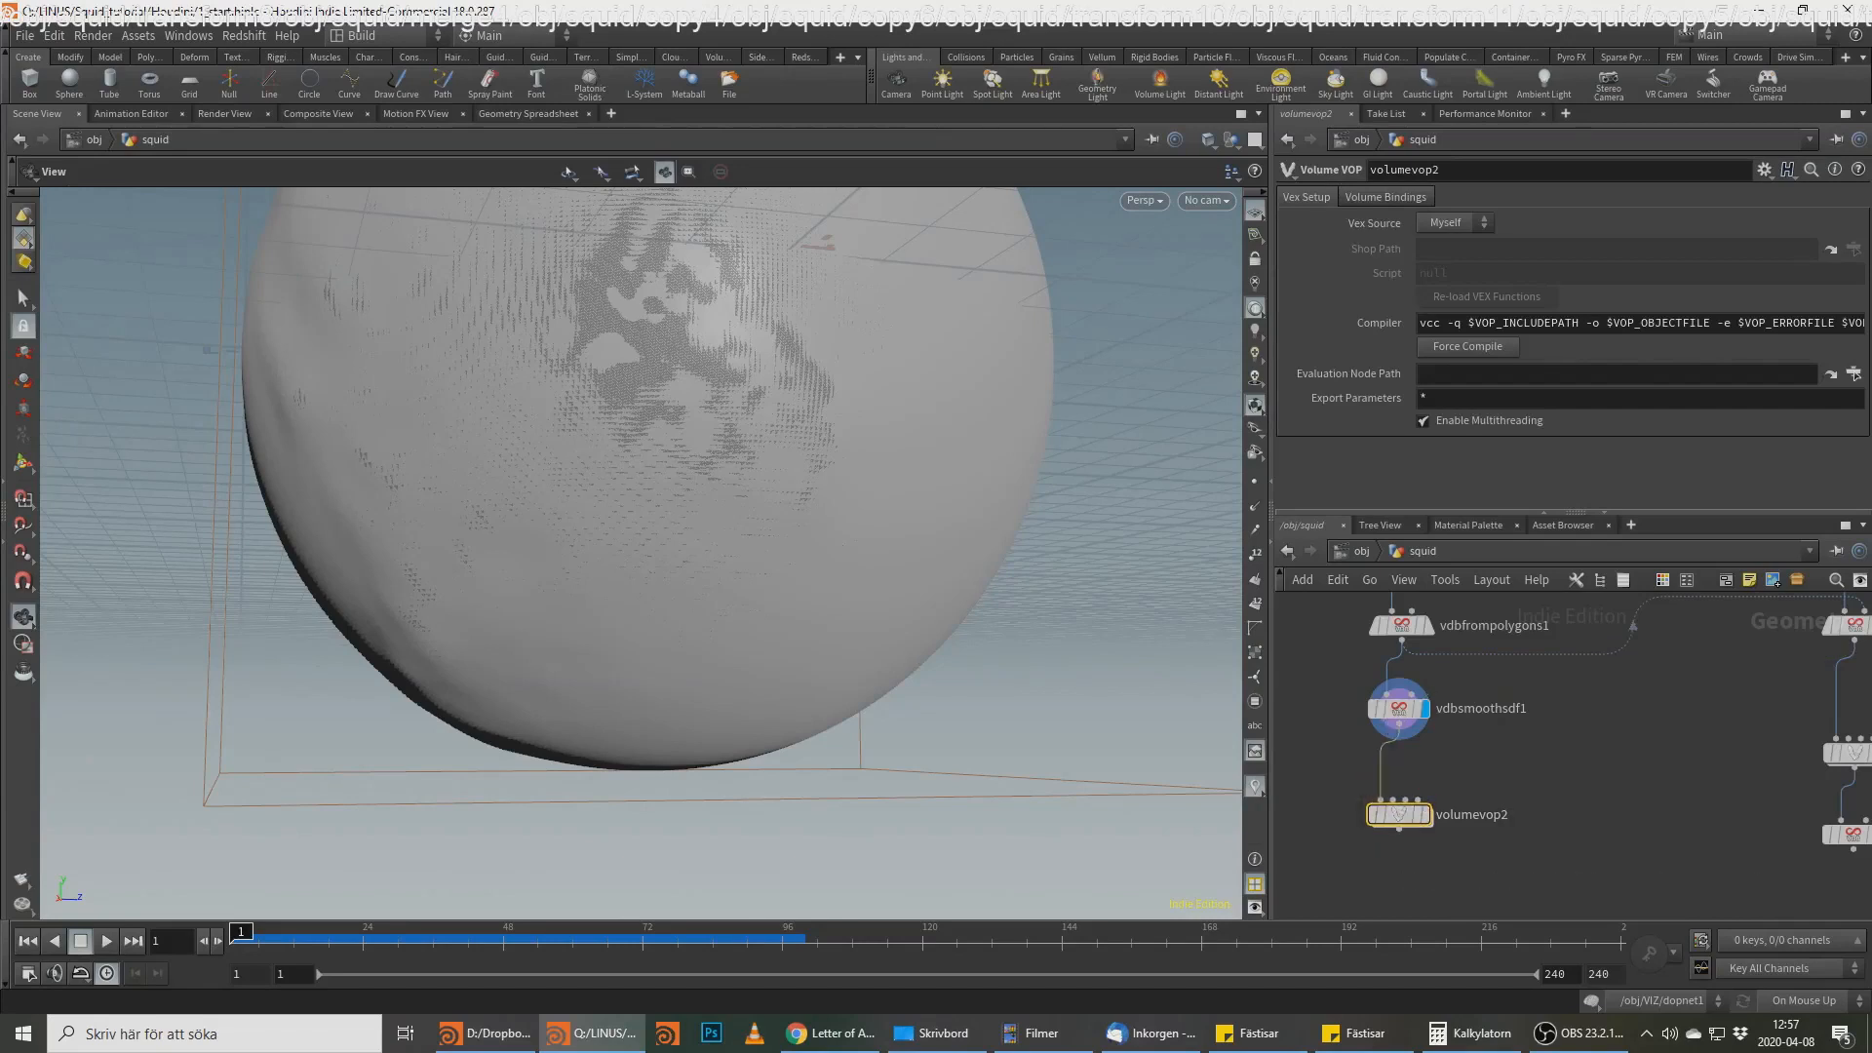
pyautogui.hotkey('alt', 'Tab')
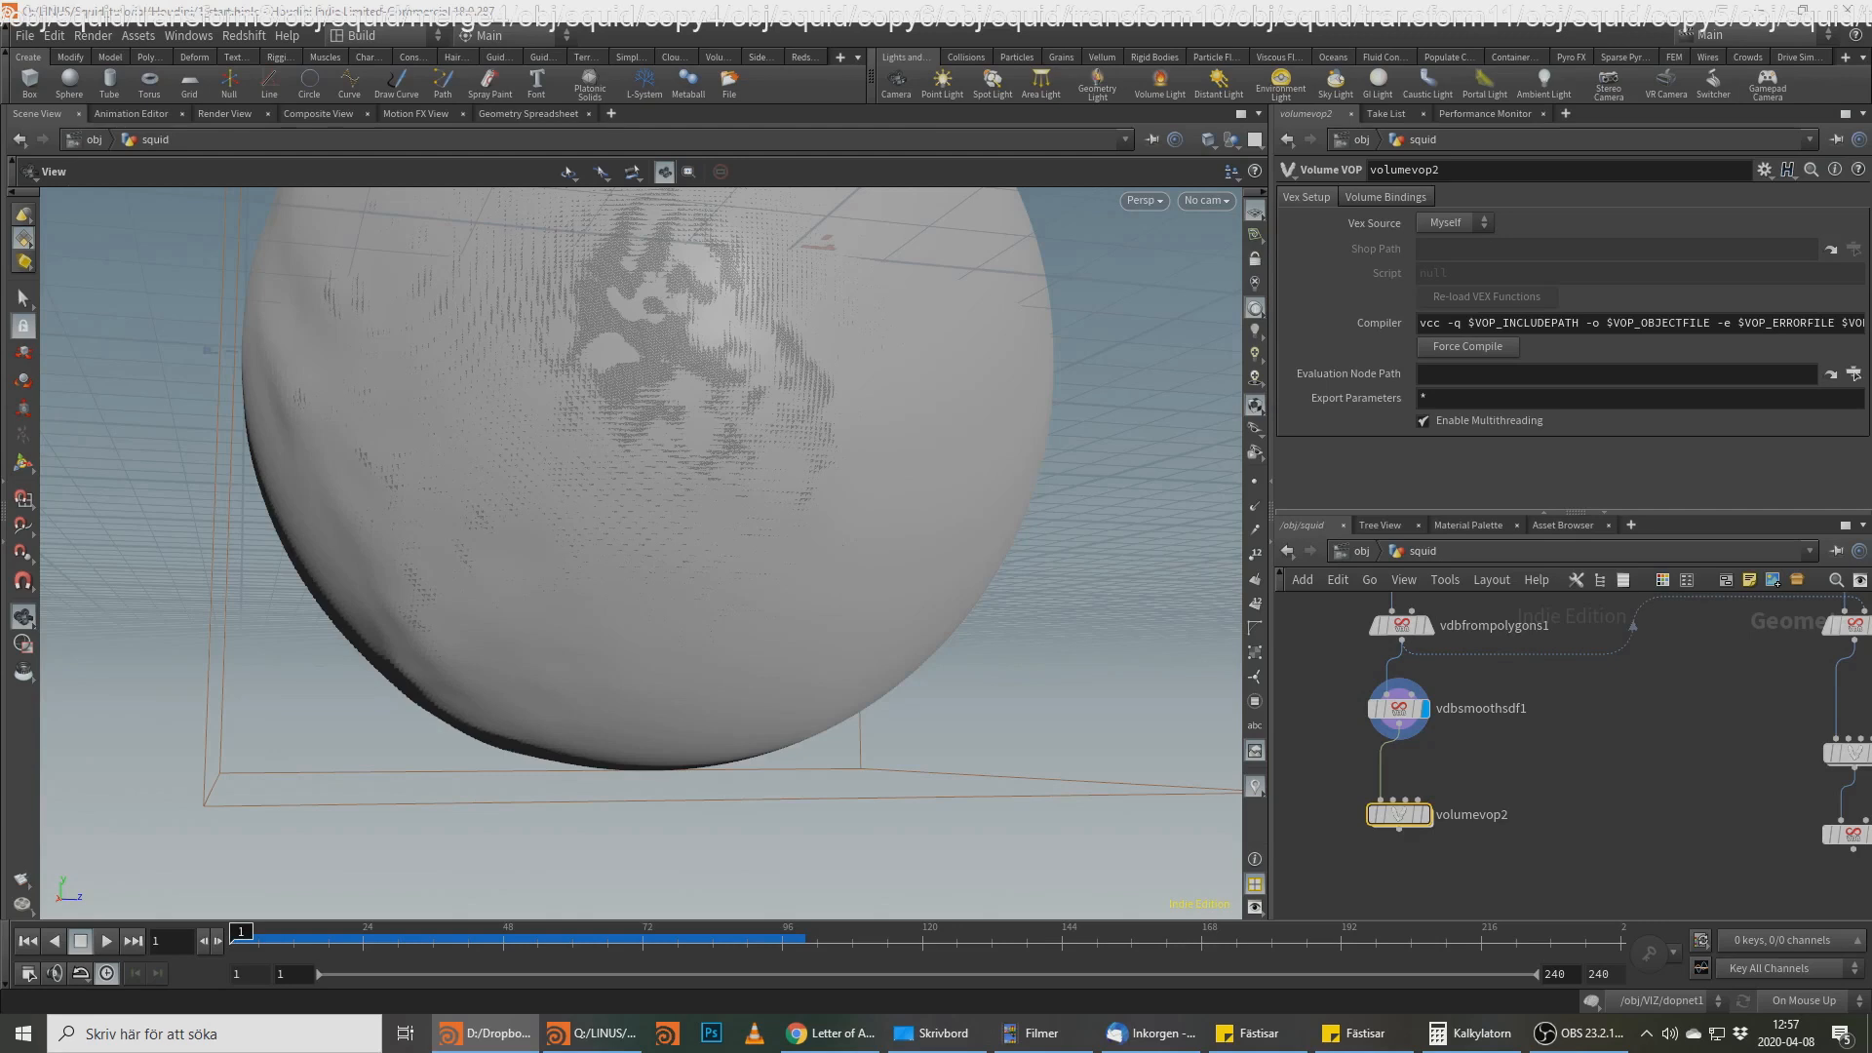
pyautogui.click(1427, 817)
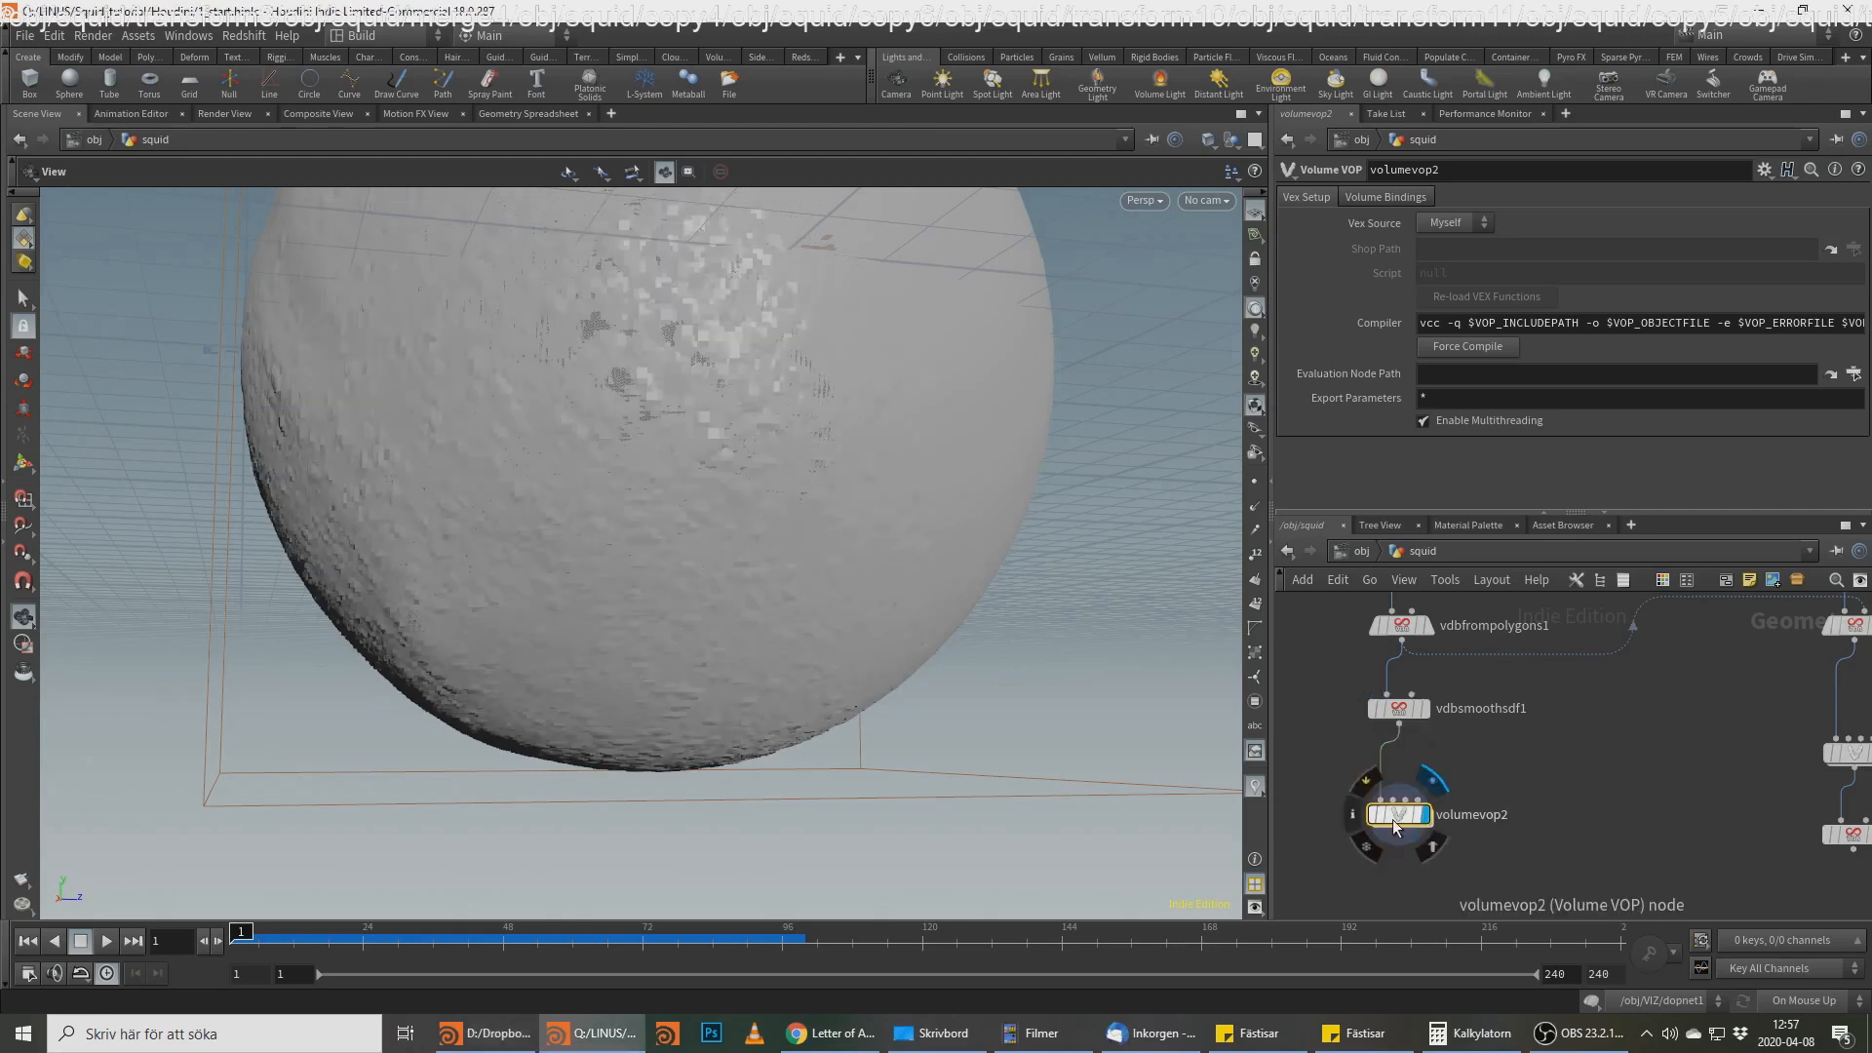
# Step: Inside volumevop2, set all four Frequency values of the Unified Noise node to 10.2
pyautogui.doubleClick(1394, 816)
pyautogui.click(1522, 698)
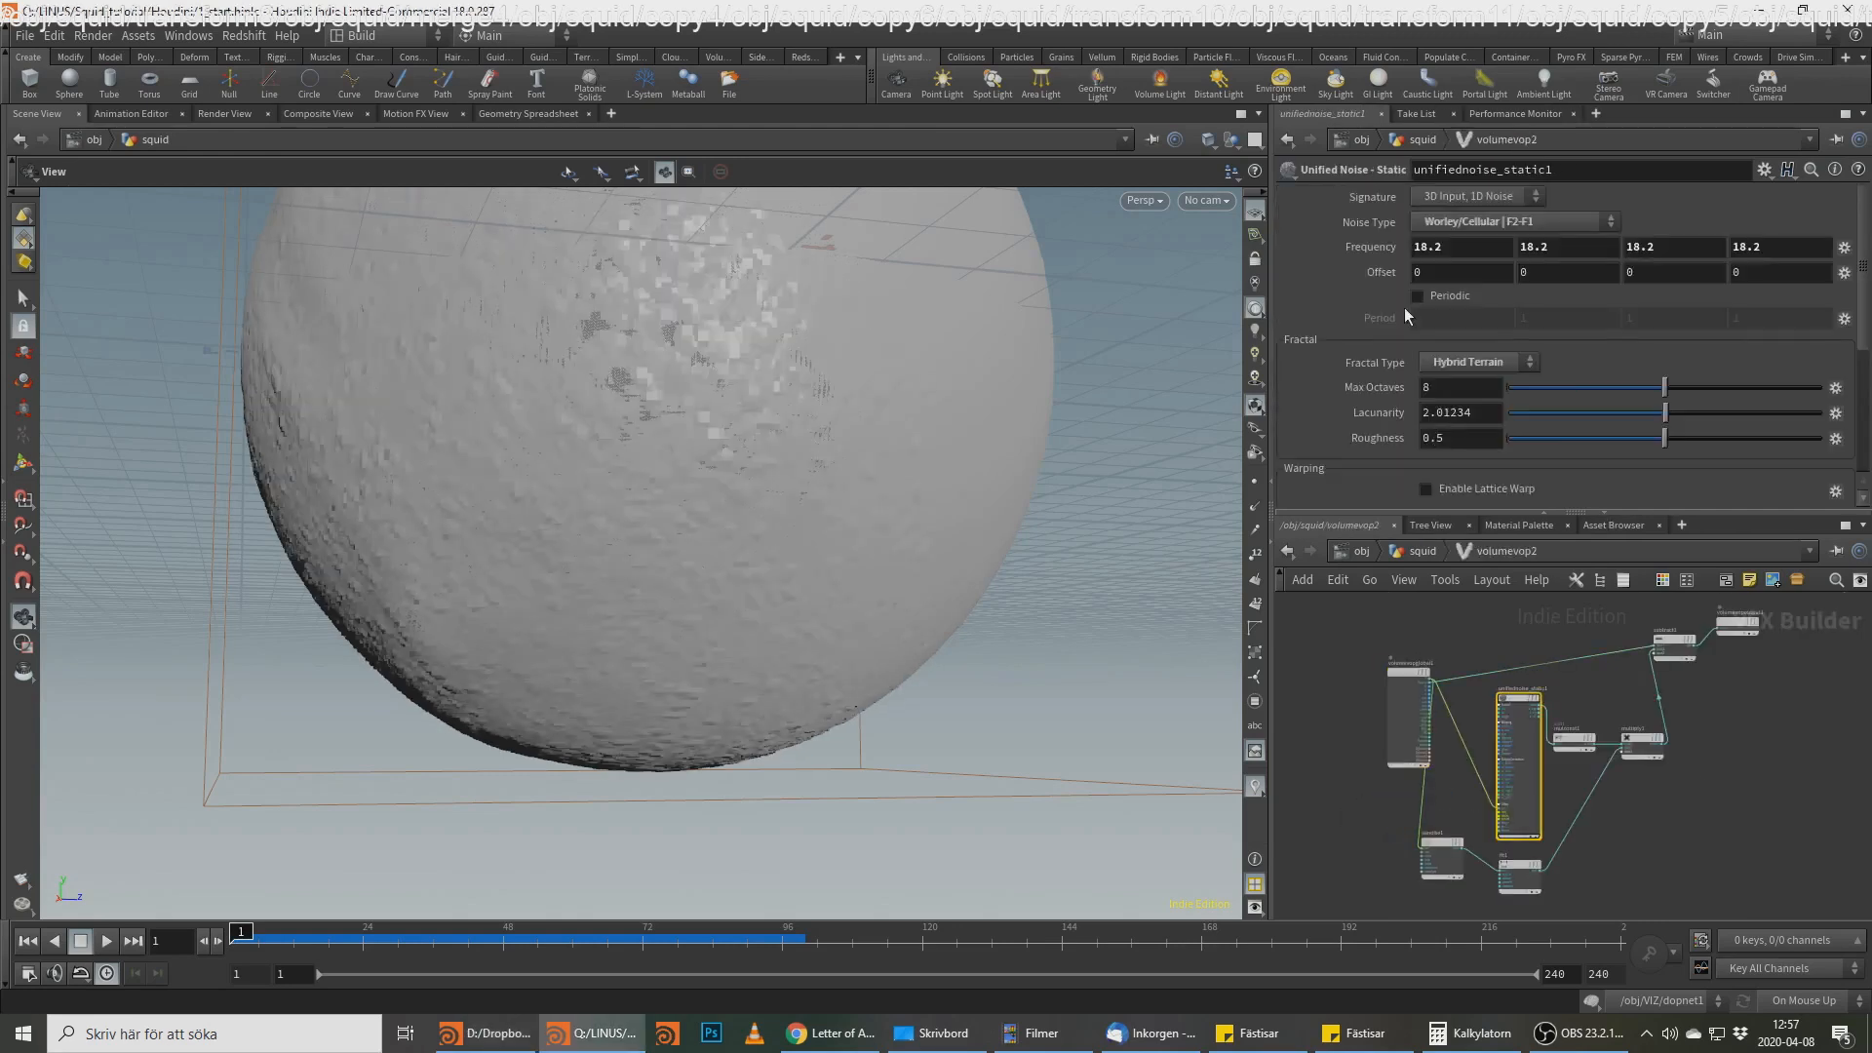
pyautogui.moveTo(1378, 247); pyautogui.dragTo(694, 247, button='middle')
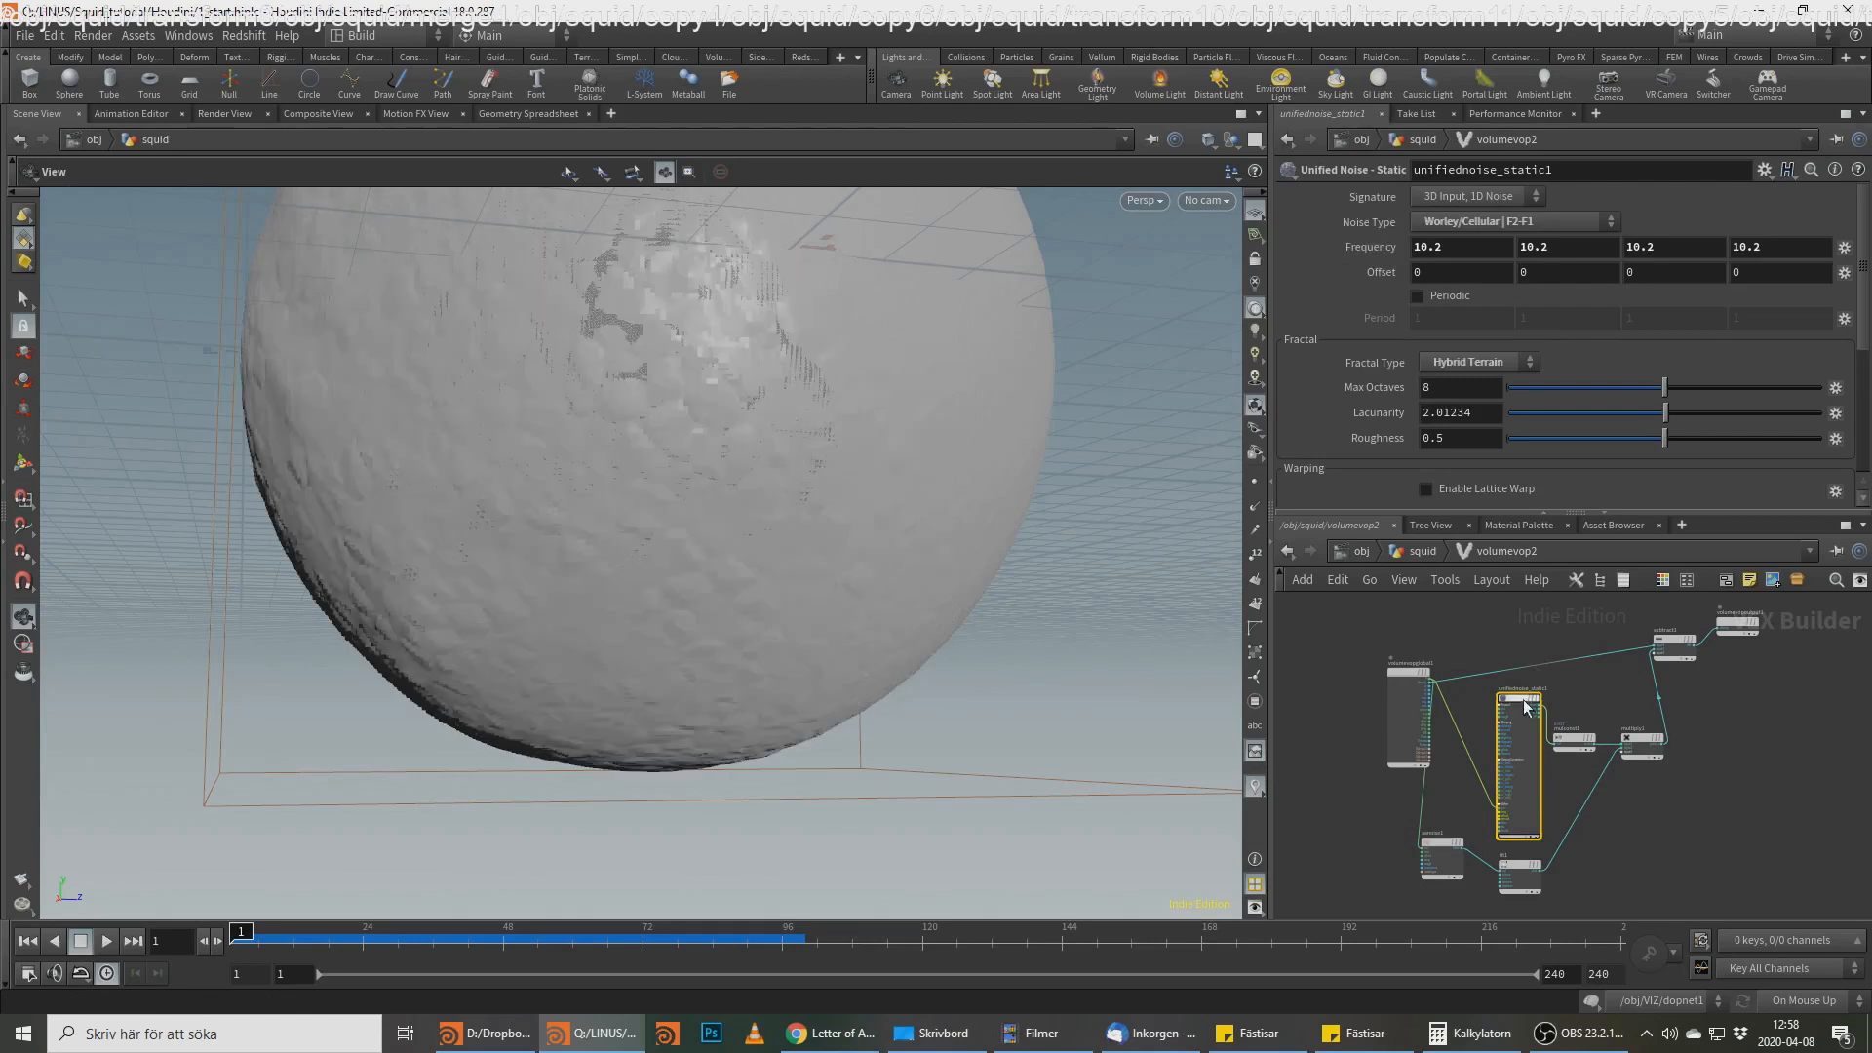
# Step: Set the Multiplier of the Multiply Constant node to .025 and return to the squid network
pyautogui.scroll(5, 1561, 731)
pyautogui.click(1604, 749)
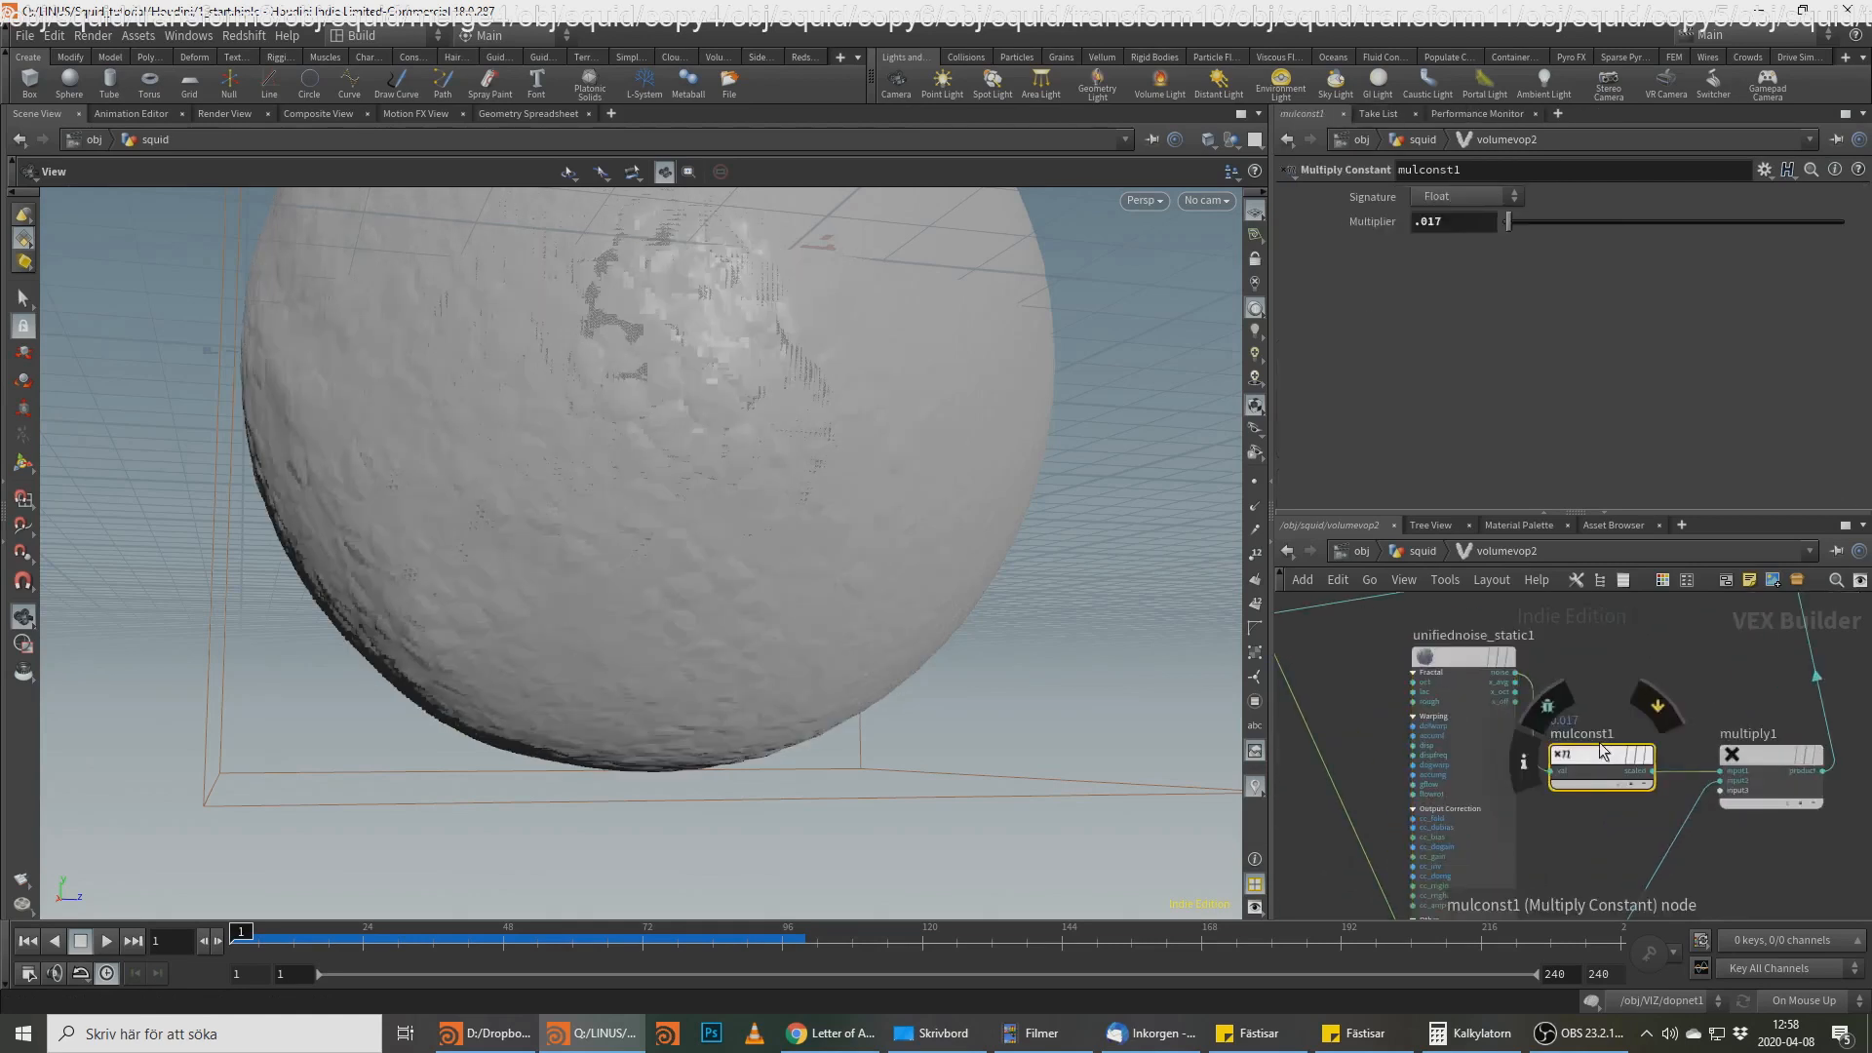
pyautogui.click(1432, 221)
pyautogui.write('.025')
pyautogui.press('Return')
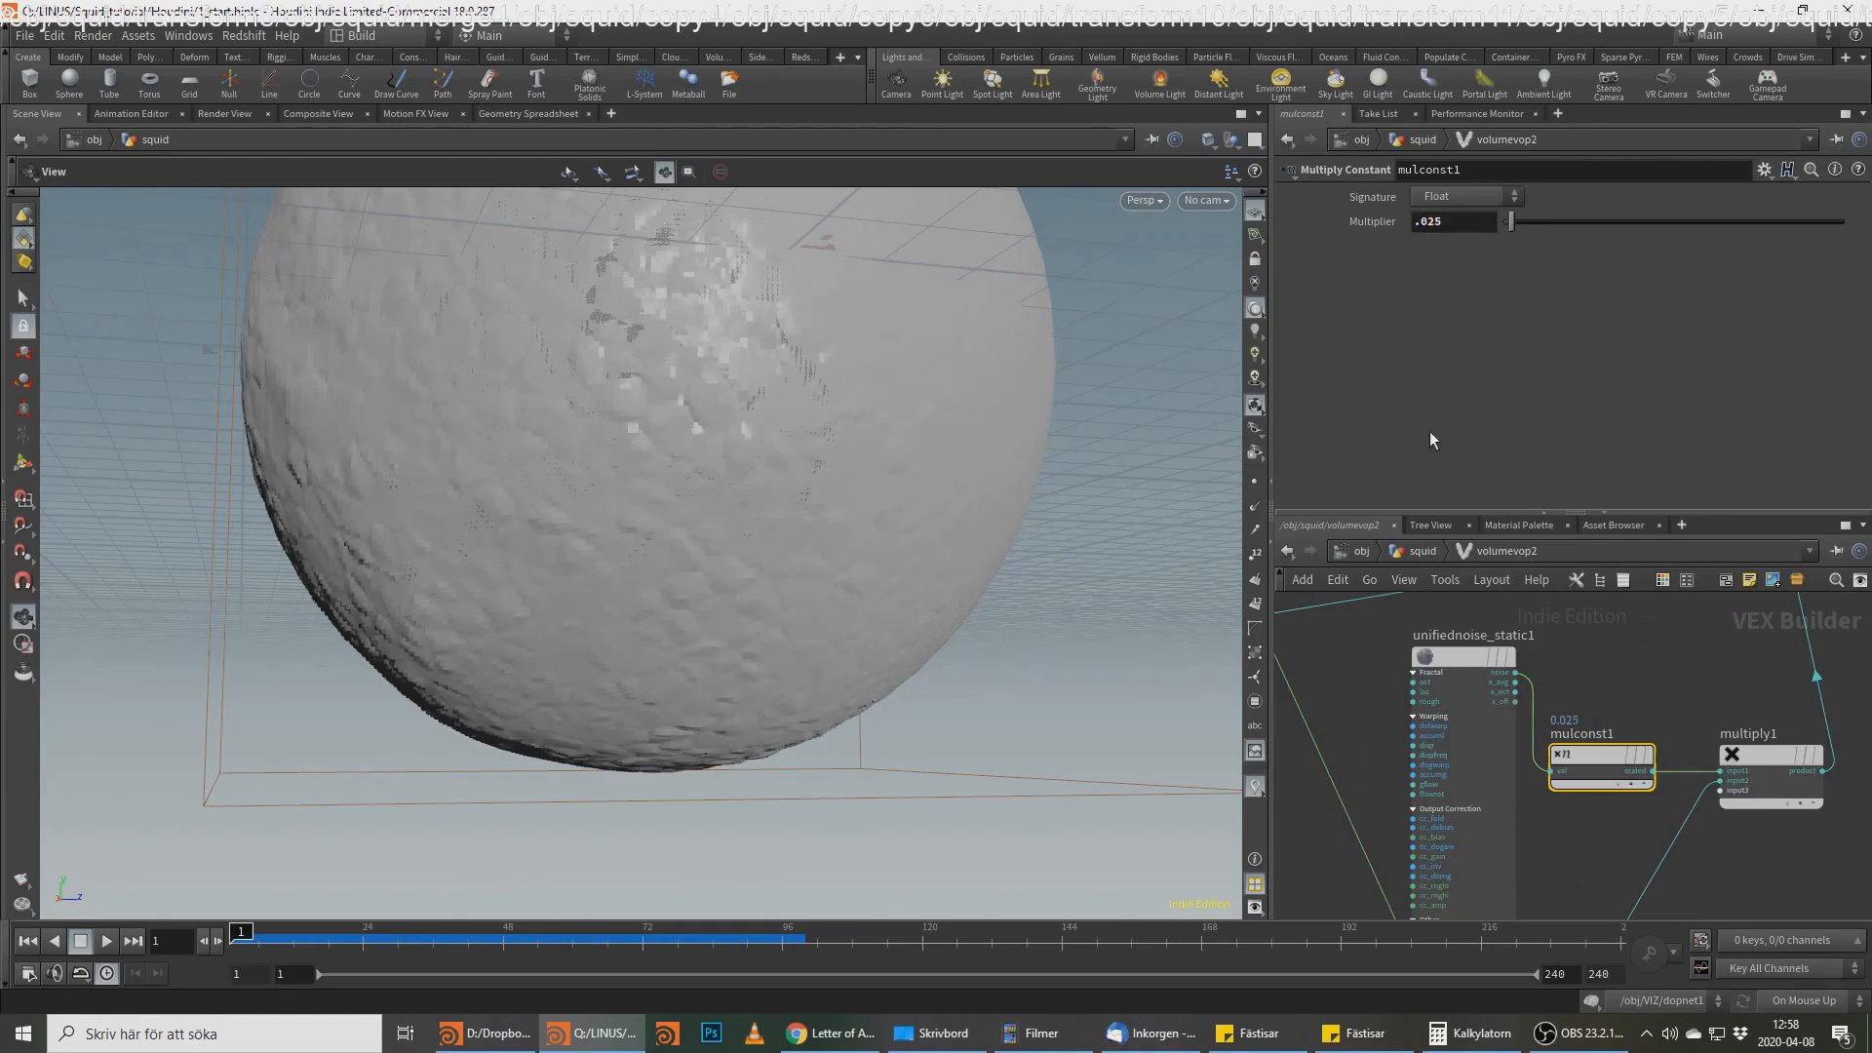
pyautogui.moveTo(1747, 716); pyautogui.dragTo(1565, 799, button='middle')
pyautogui.click(1672, 628)
pyautogui.moveTo(1847, 720); pyautogui.dragTo(1530, 871, button='middle')
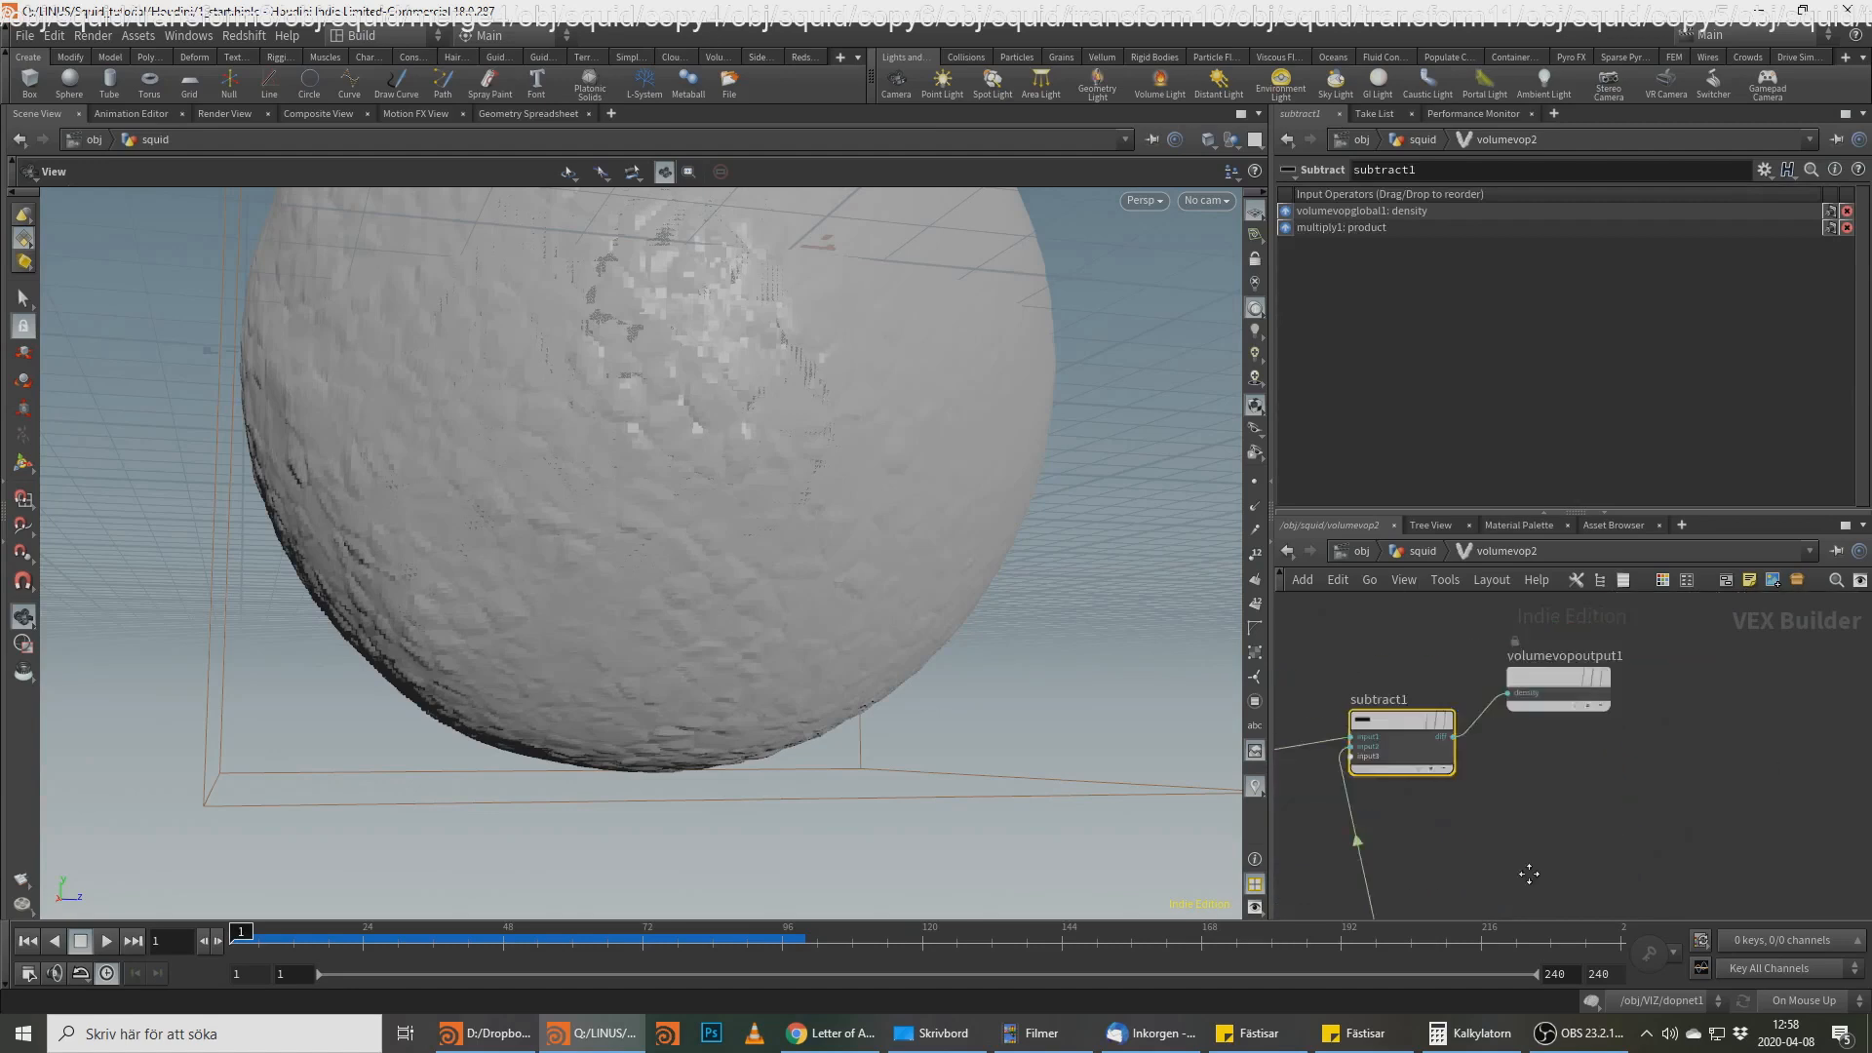
pyautogui.click(1509, 714)
pyautogui.click(1423, 551)
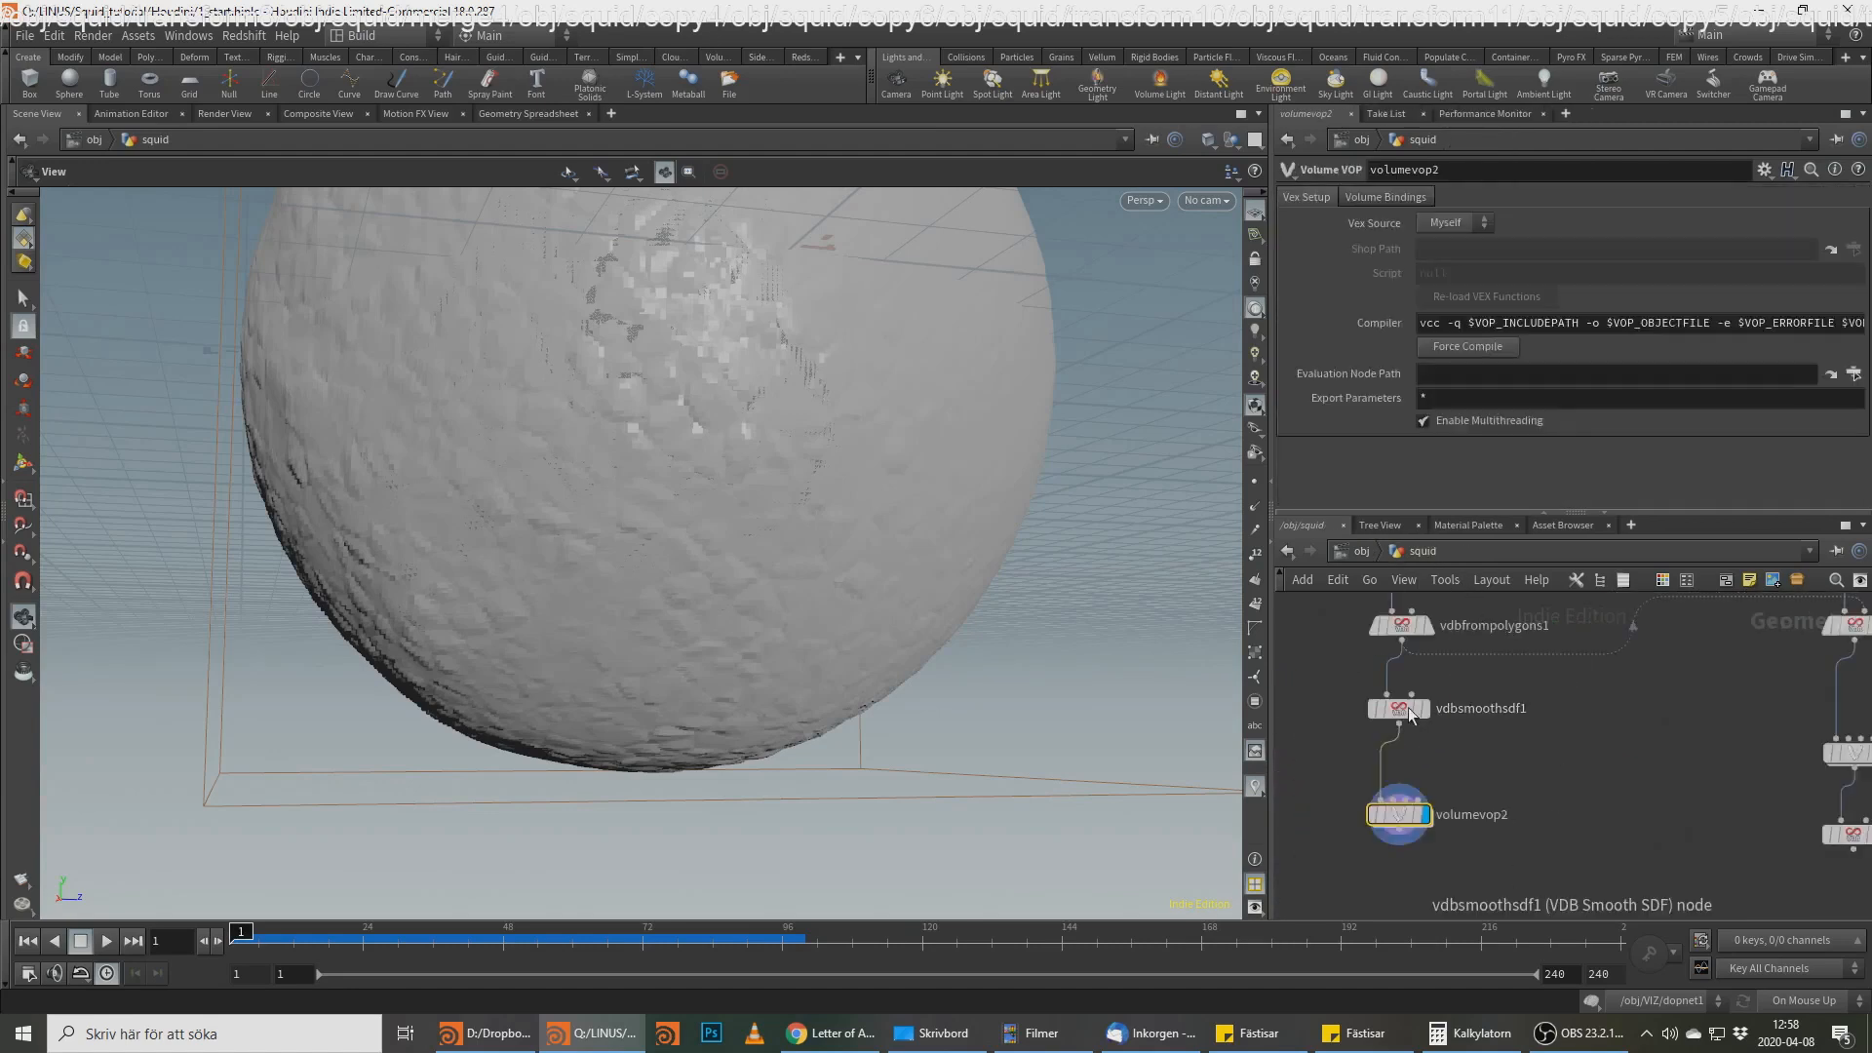
# Step: On vdbfrompolygons1, set both Exterior Band Voxels and Interior Band Voxels to 9
pyautogui.click(1401, 709)
pyautogui.click(1401, 625)
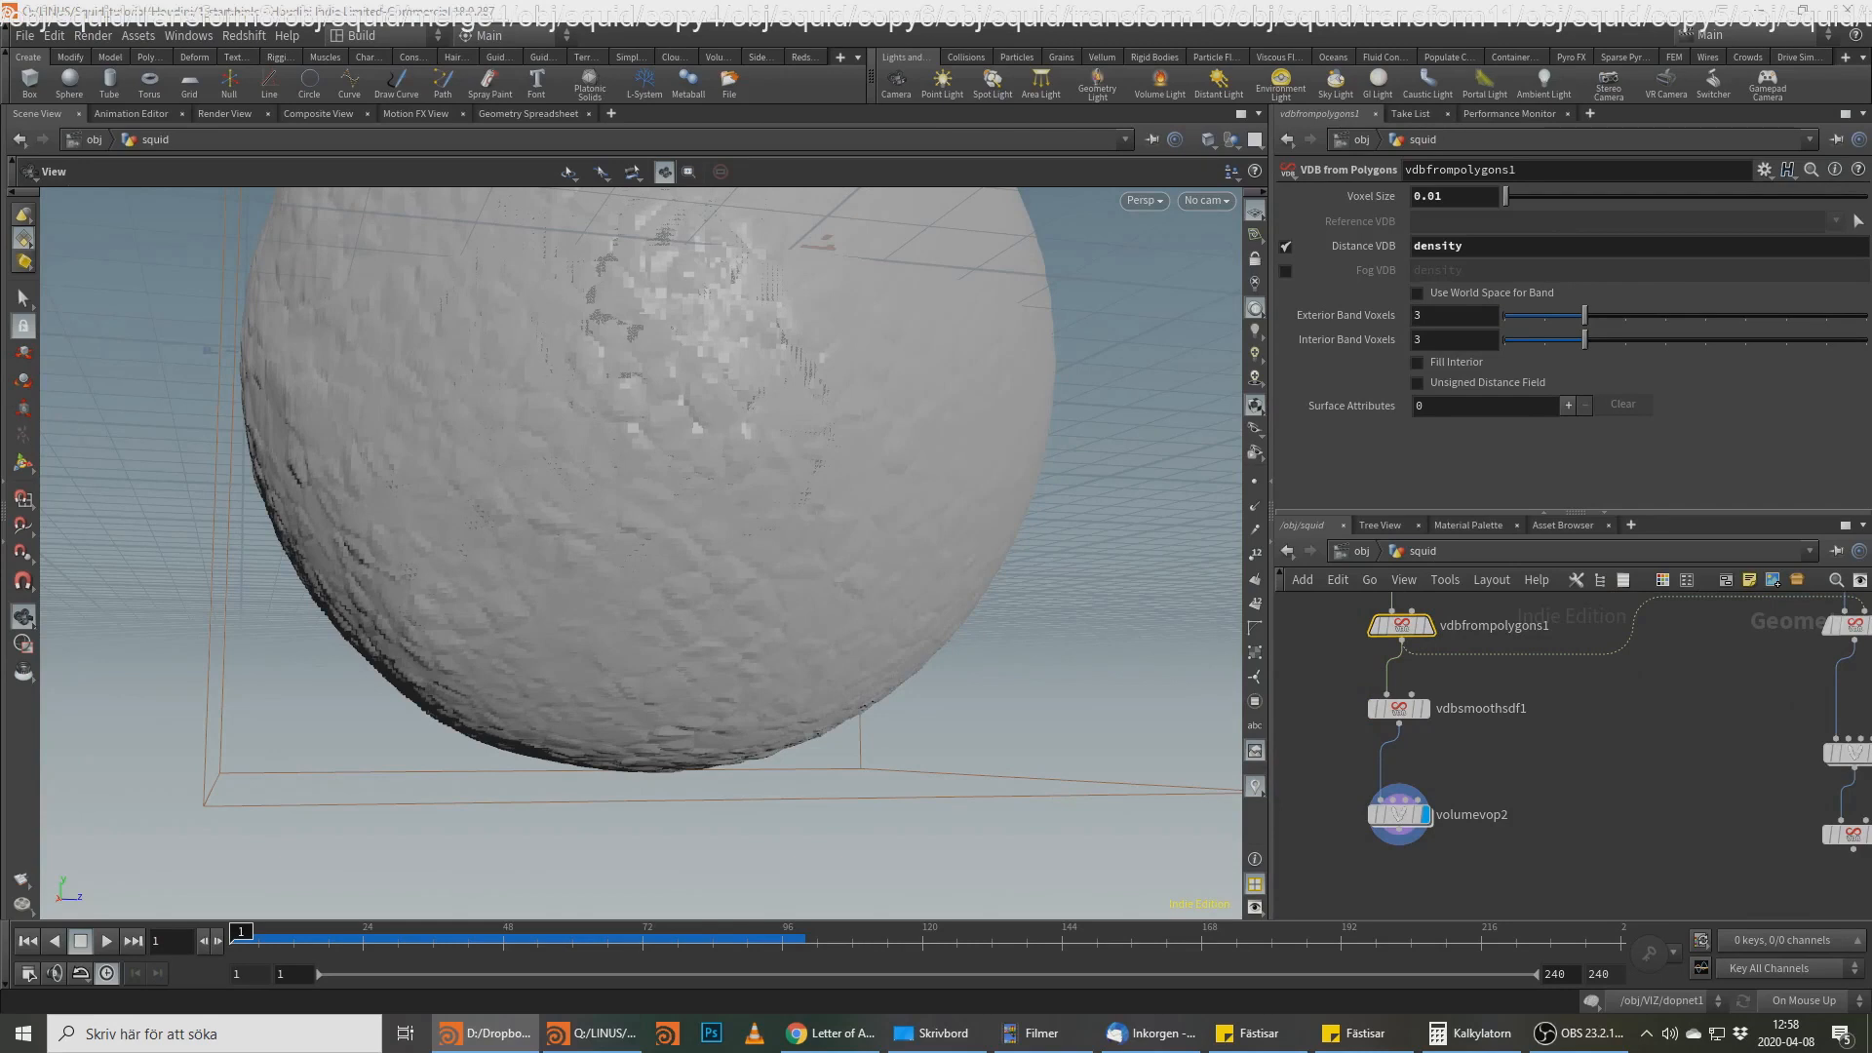
pyautogui.click(1271, 326)
pyautogui.click(1420, 321)
pyautogui.press('BackSpace')
pyautogui.write('9')
pyautogui.press('Tab')
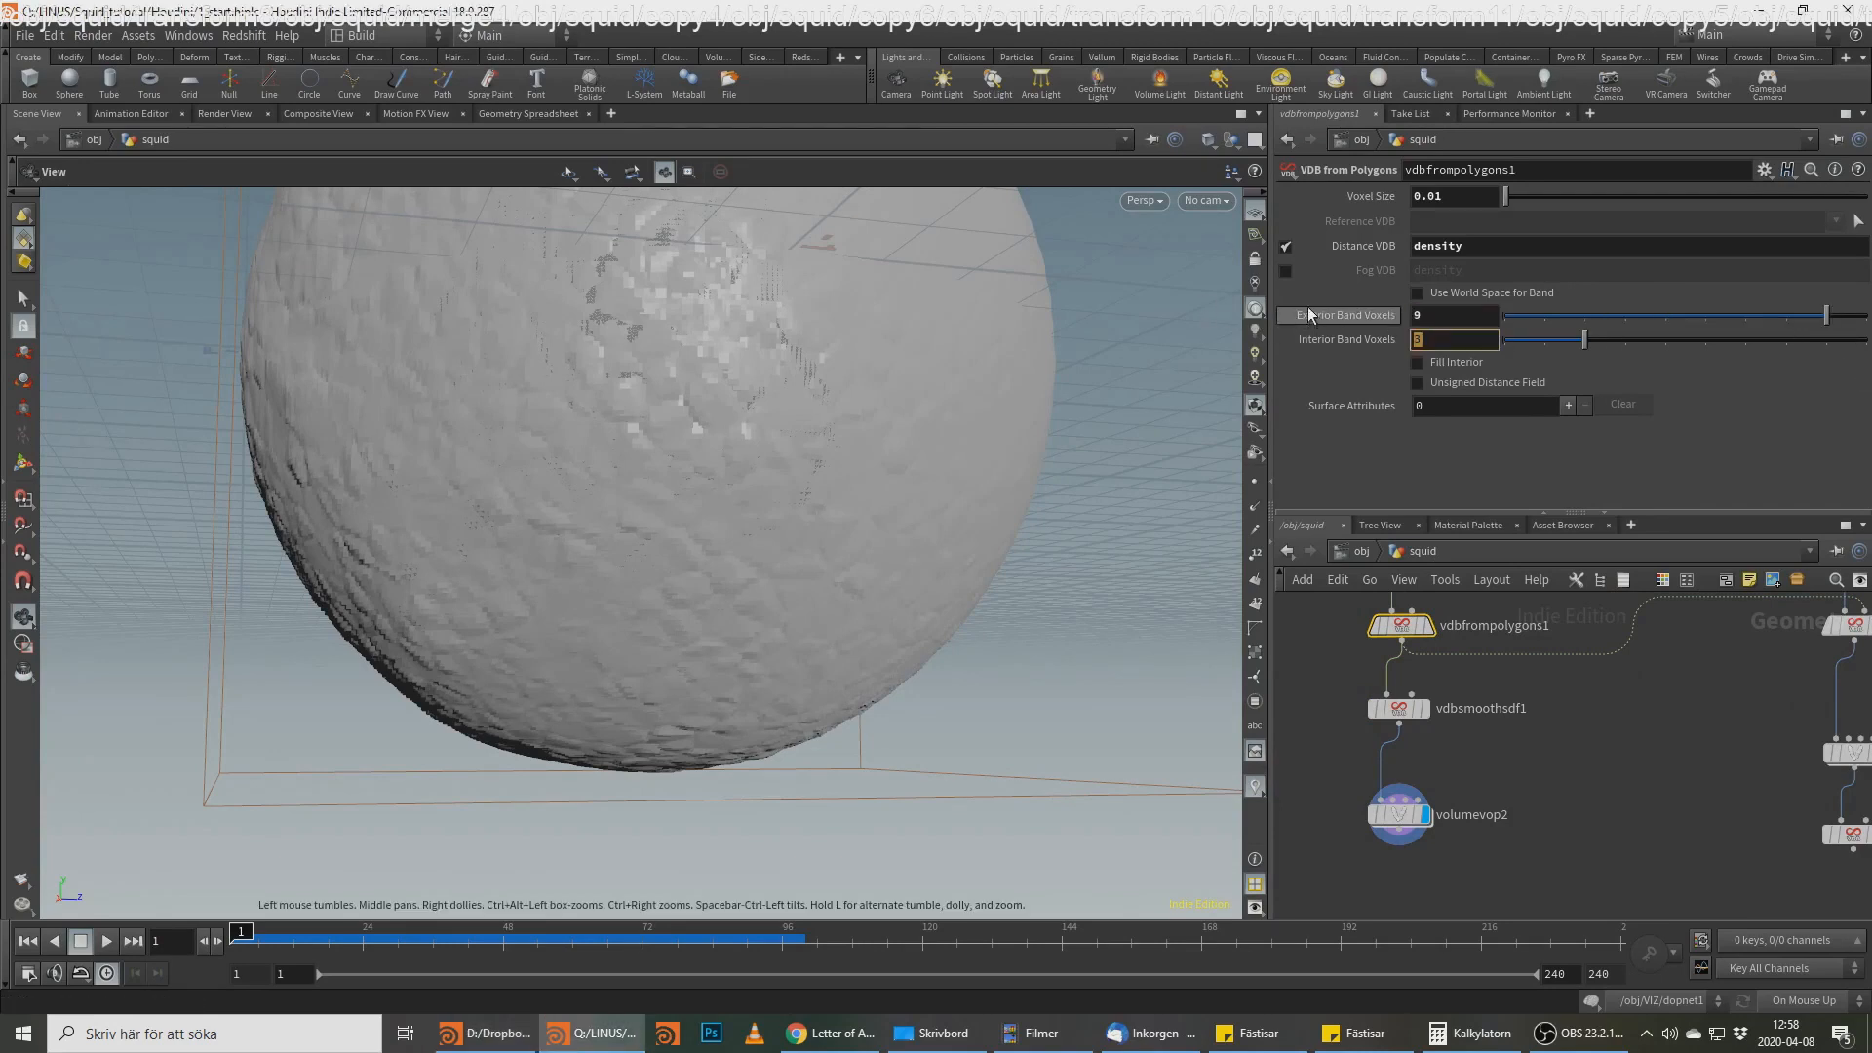
pyautogui.write('9')
pyautogui.press('Return')
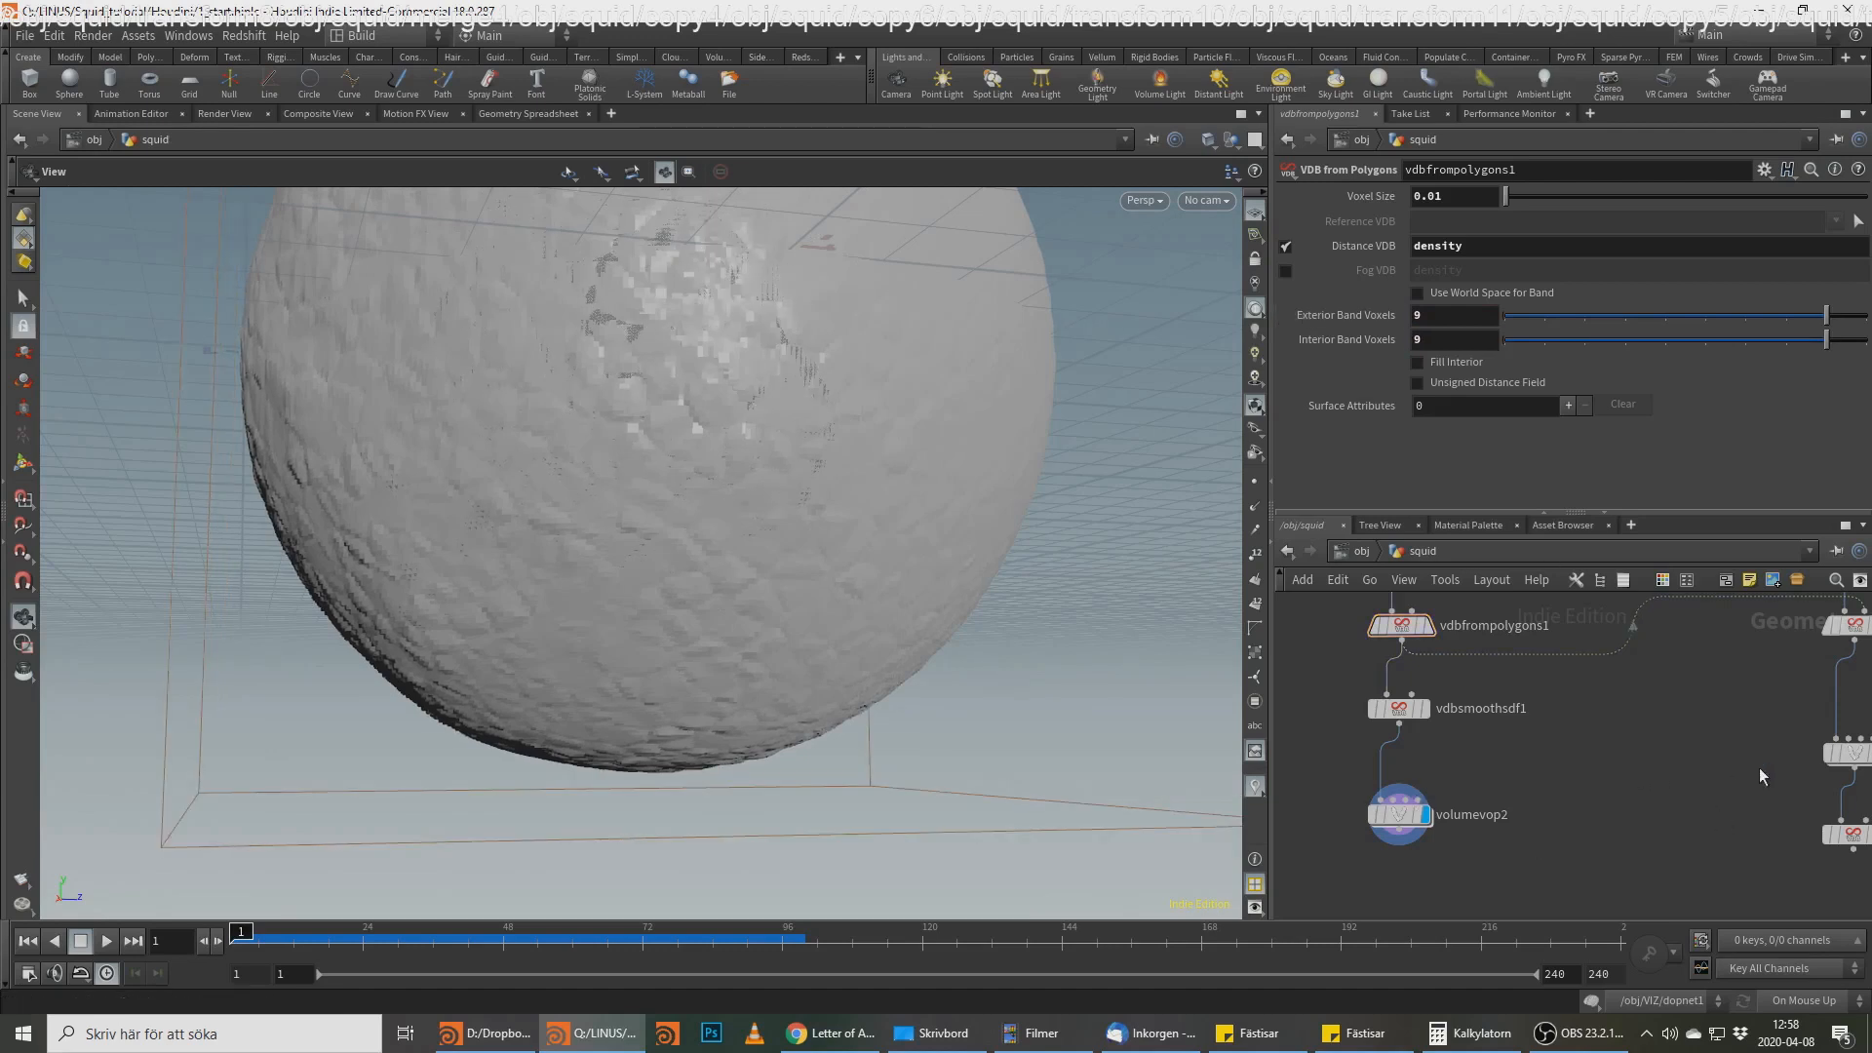
# Step: Connect the output of volumevop2 to the second input of vdbcombine1 and display the combined body and arms
pyautogui.moveTo(1391, 819)
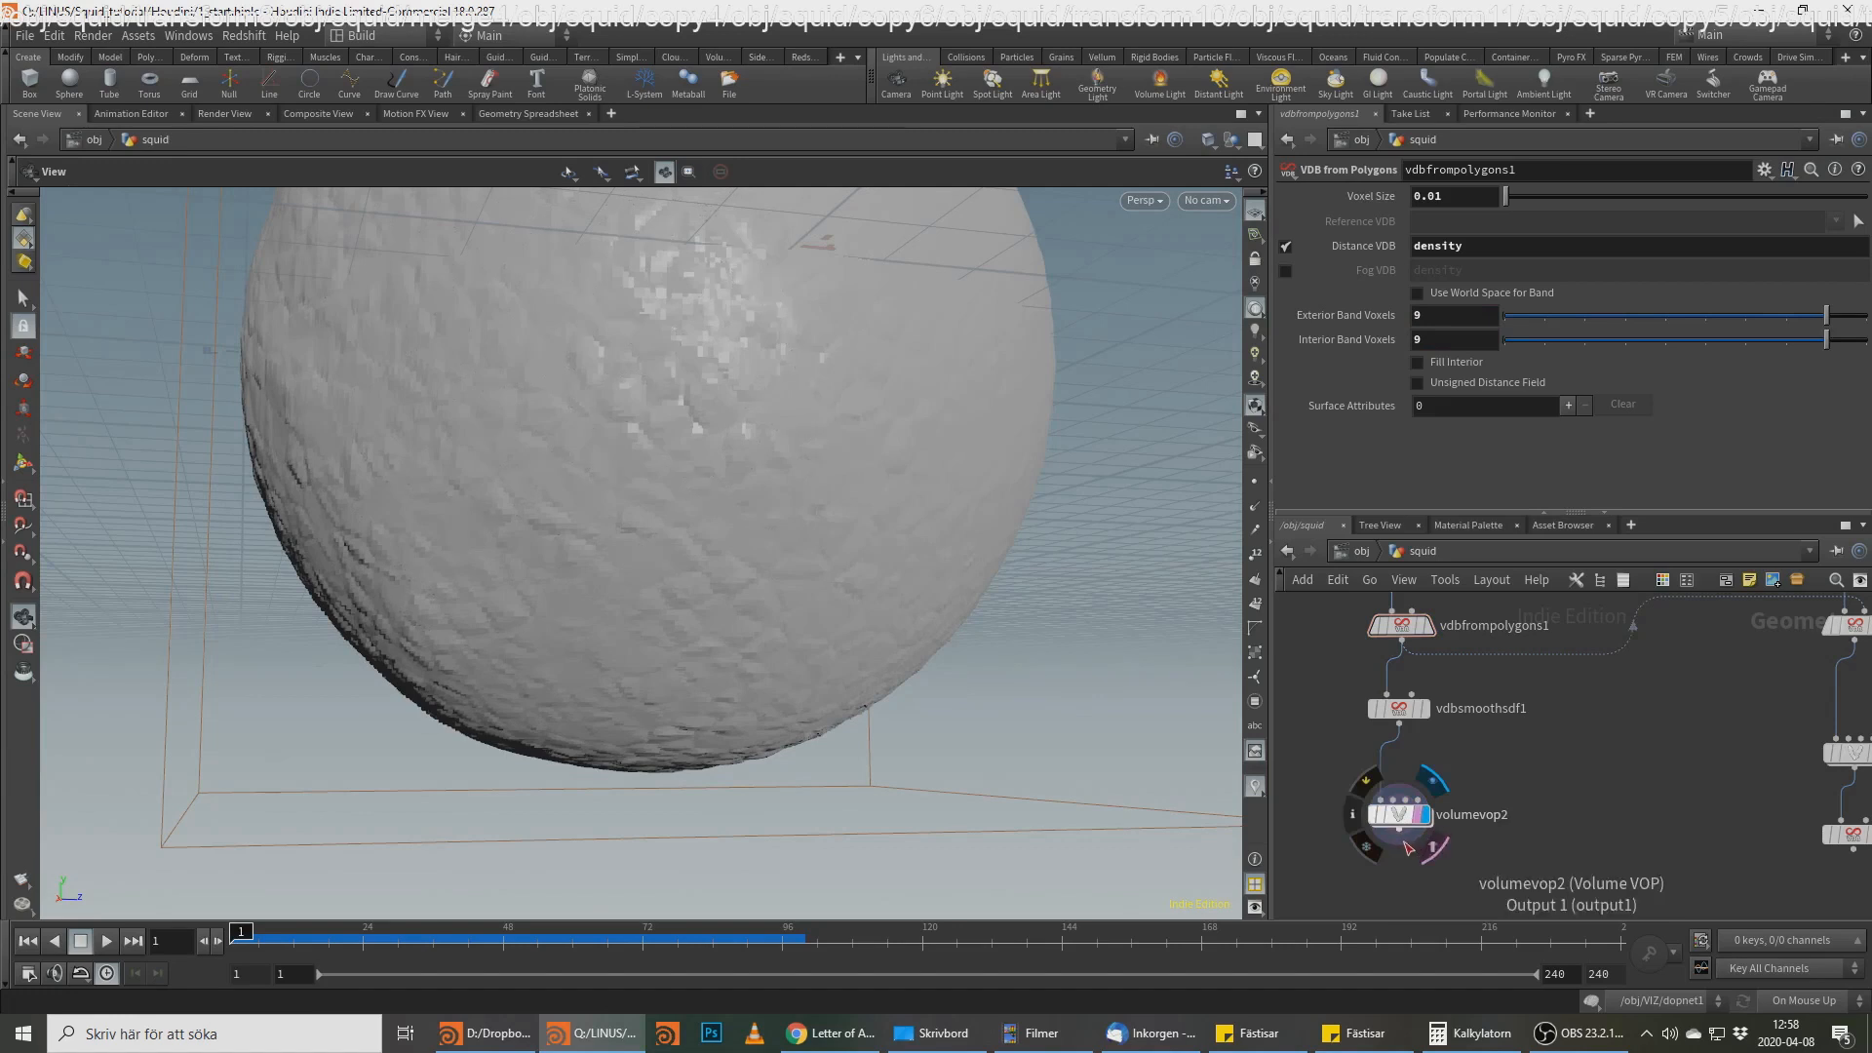
pyautogui.click(1400, 831)
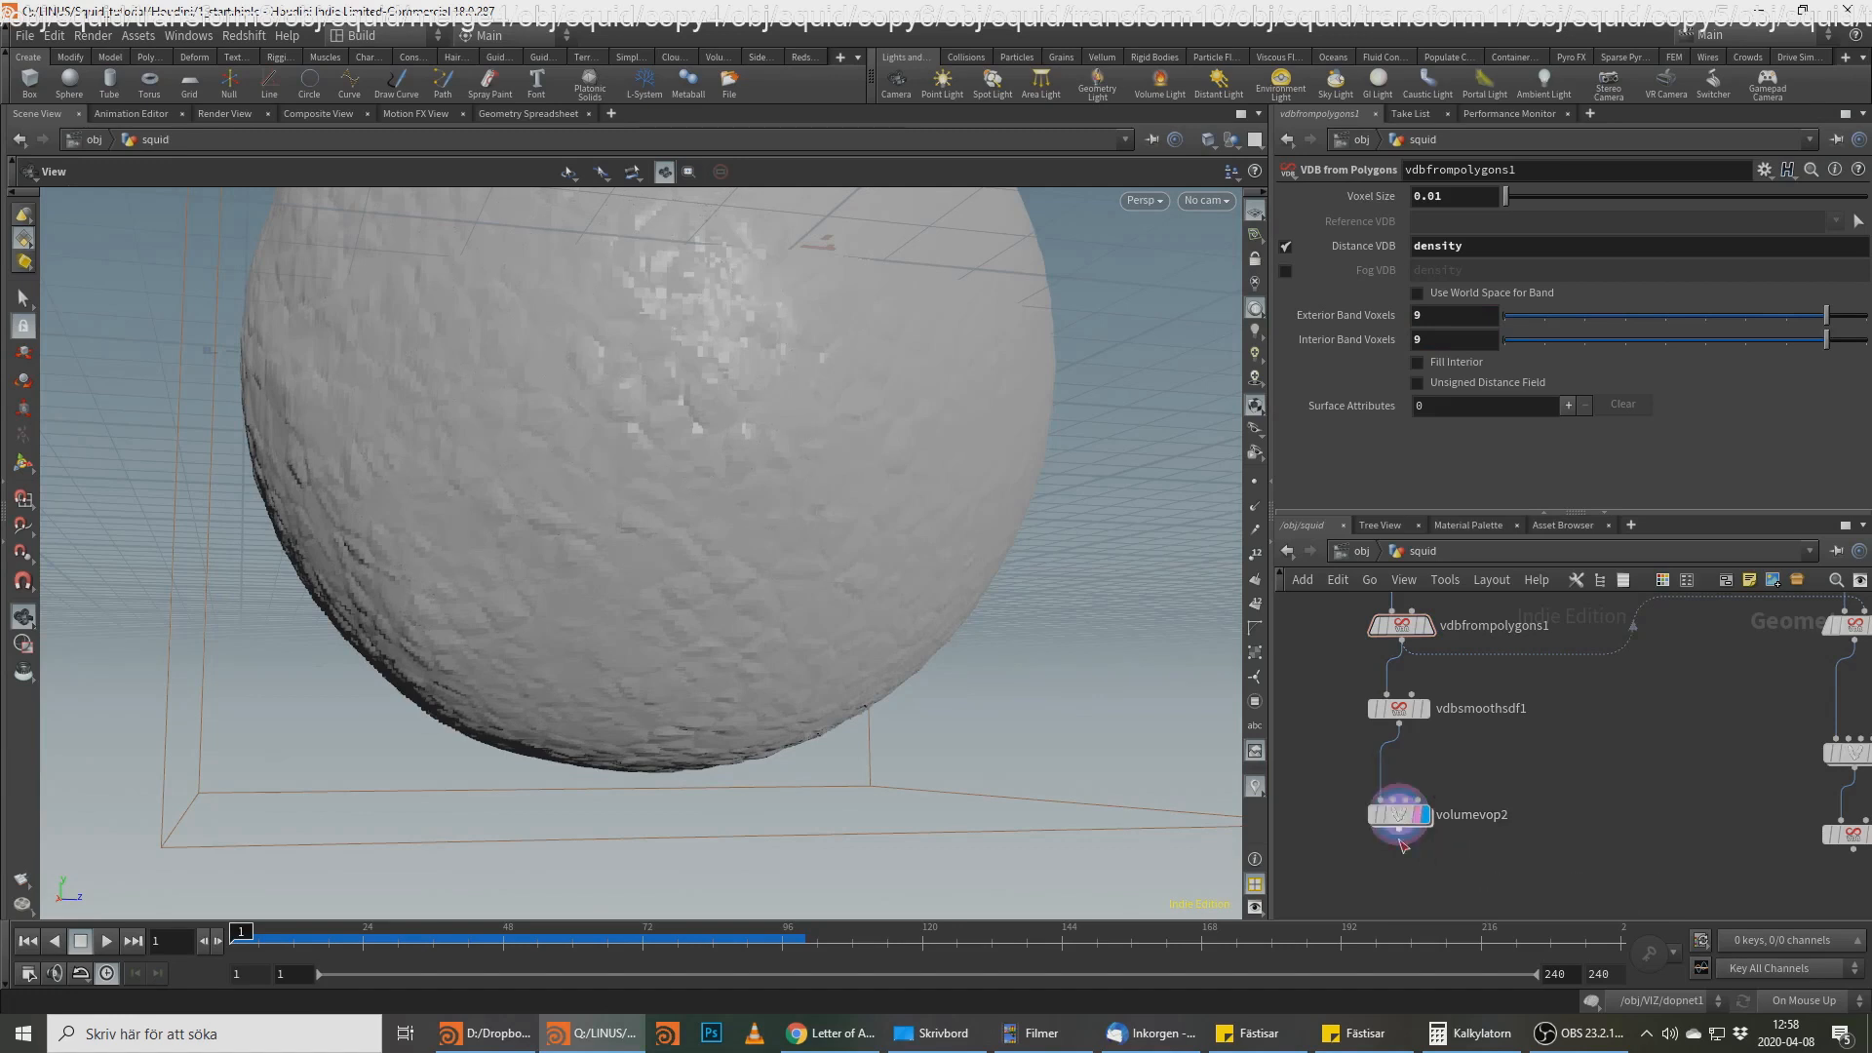
pyautogui.click(1841, 819)
pyautogui.moveTo(1775, 887); pyautogui.dragTo(1618, 880, button='middle')
pyautogui.click(1698, 760)
pyautogui.click(1708, 825)
pyautogui.moveTo(1707, 829)
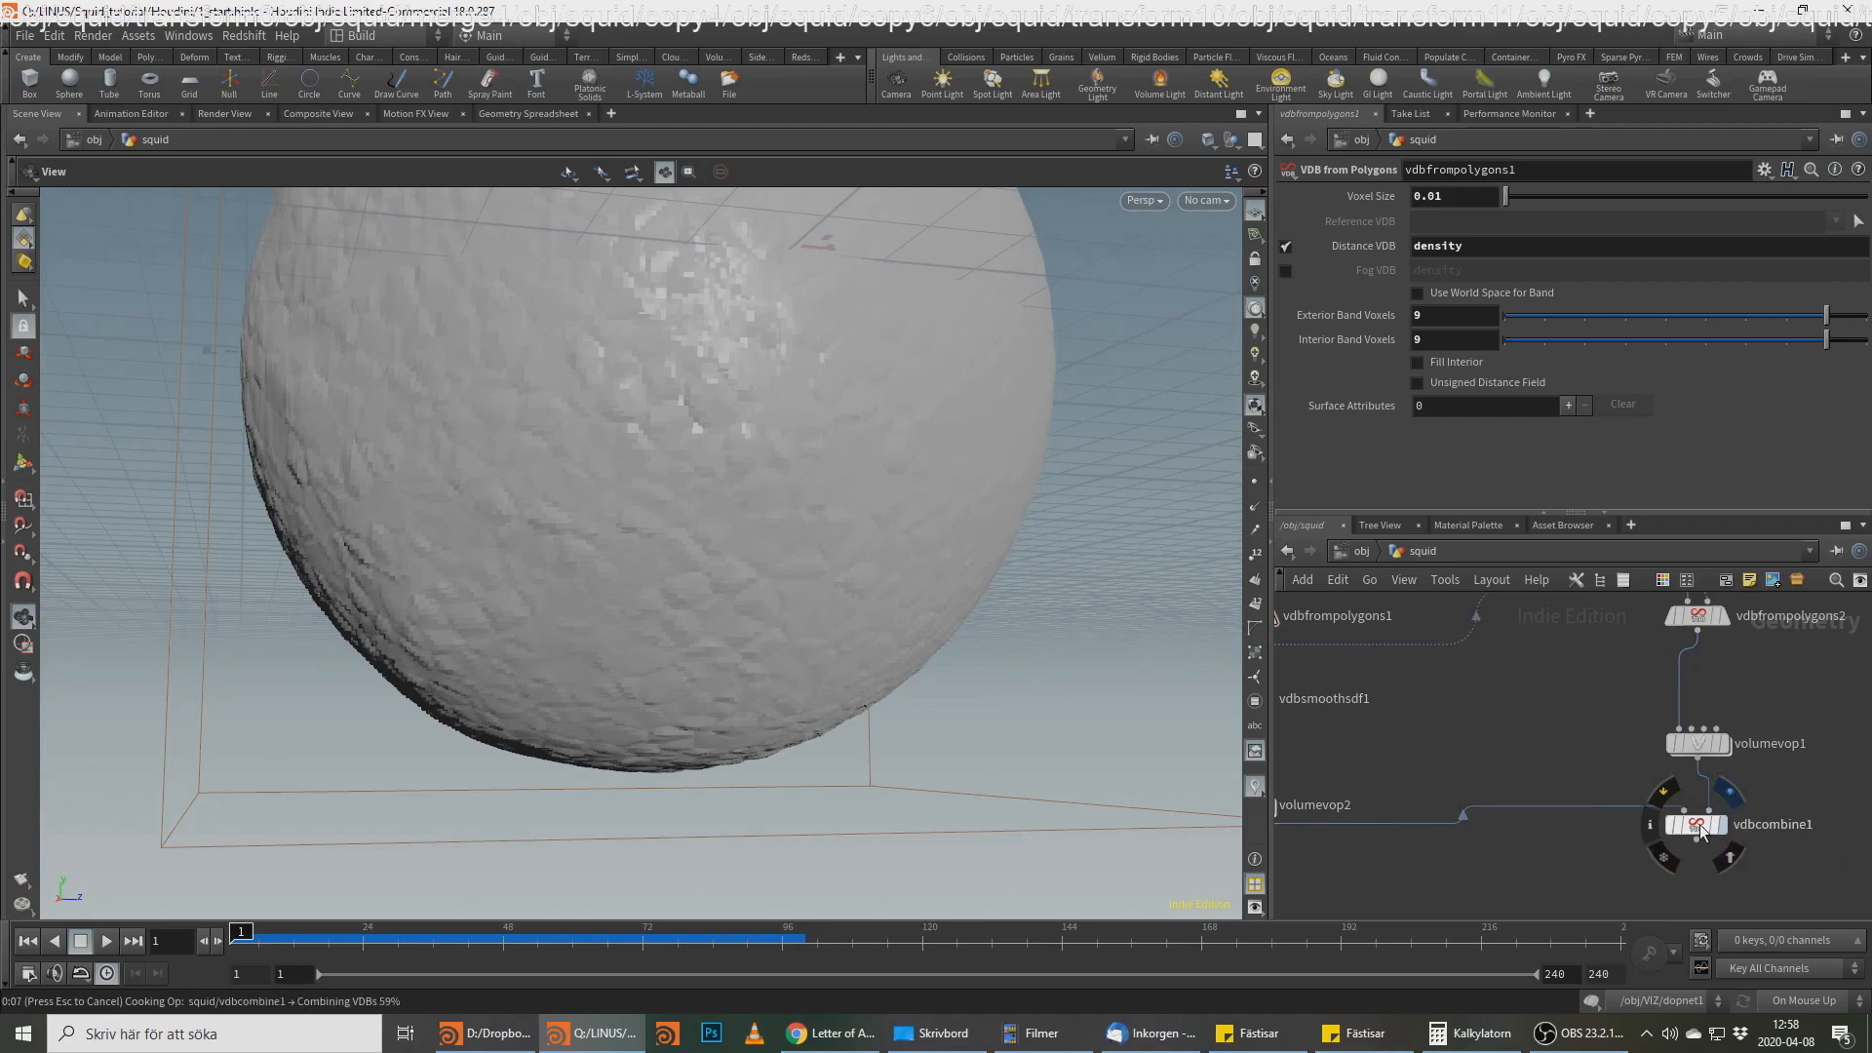
pyautogui.moveTo(1097, 620); pyautogui.dragTo(1038, 487)
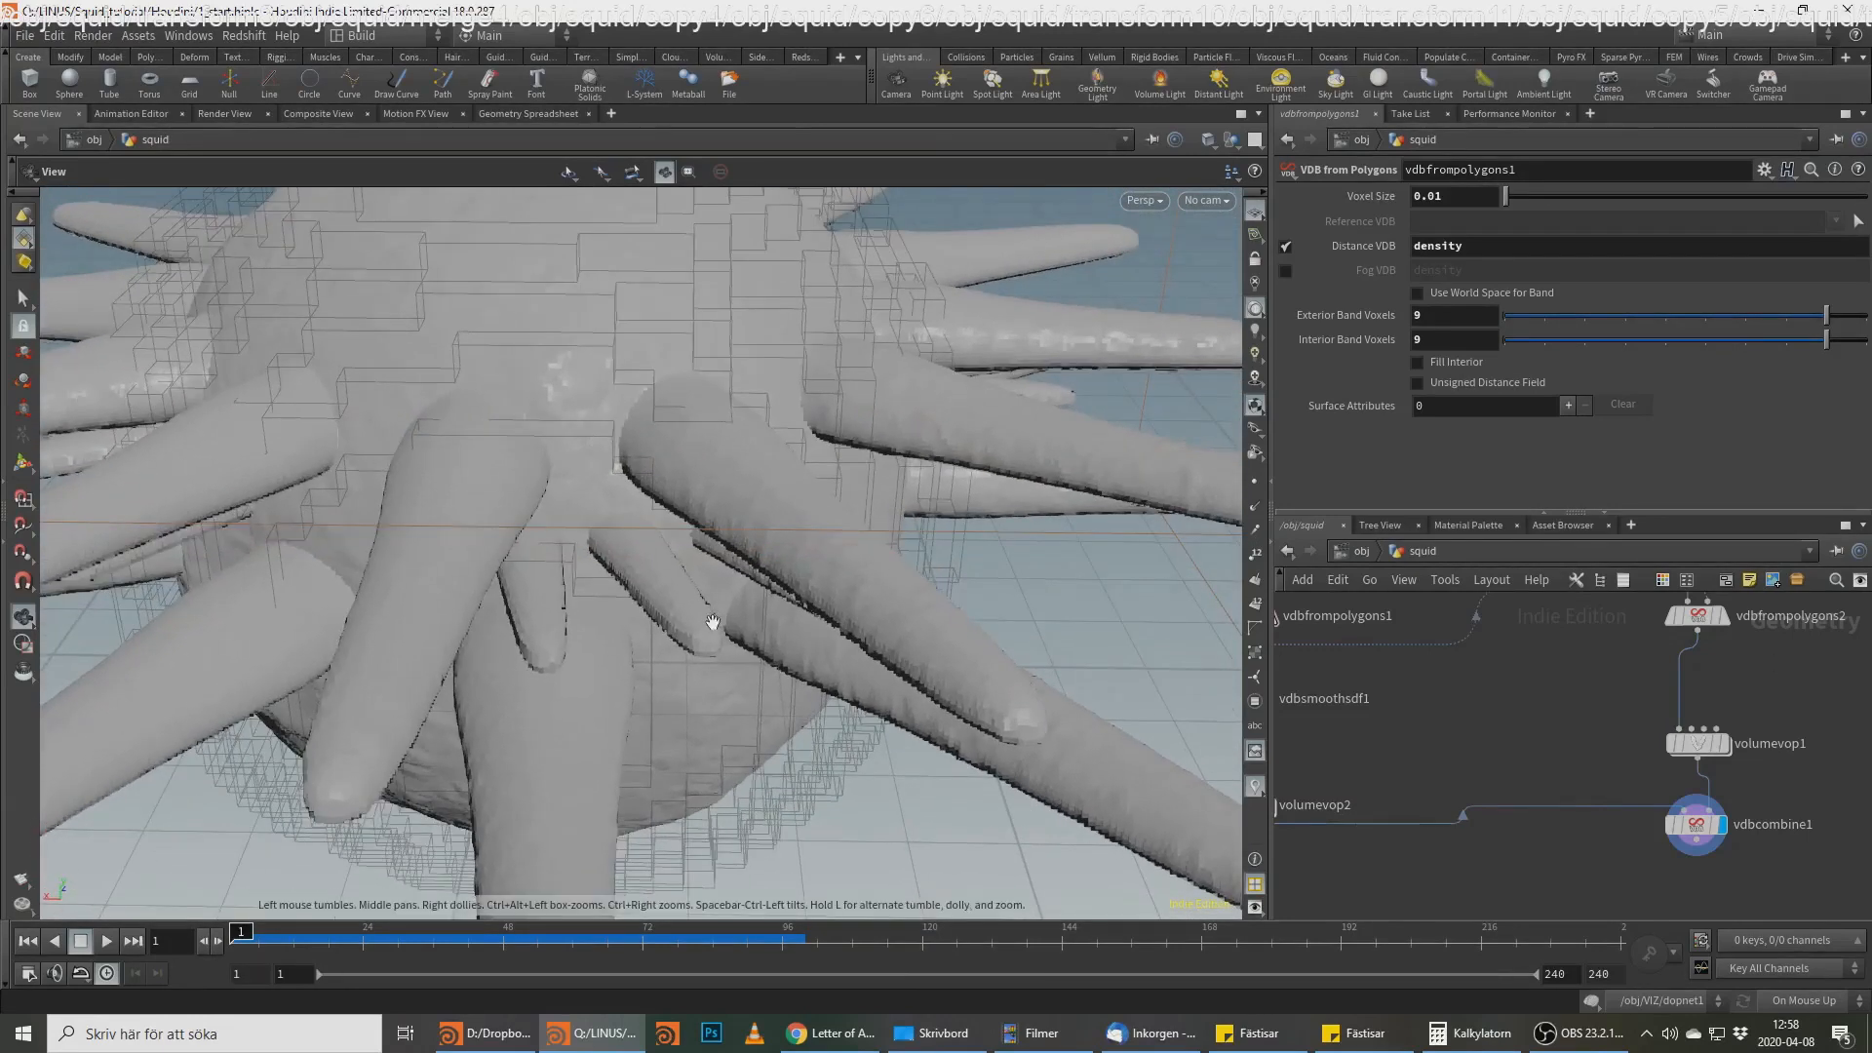
pyautogui.moveTo(719, 618); pyautogui.dragTo(869, 527)
pyautogui.hotkey('alt', 'Tab')
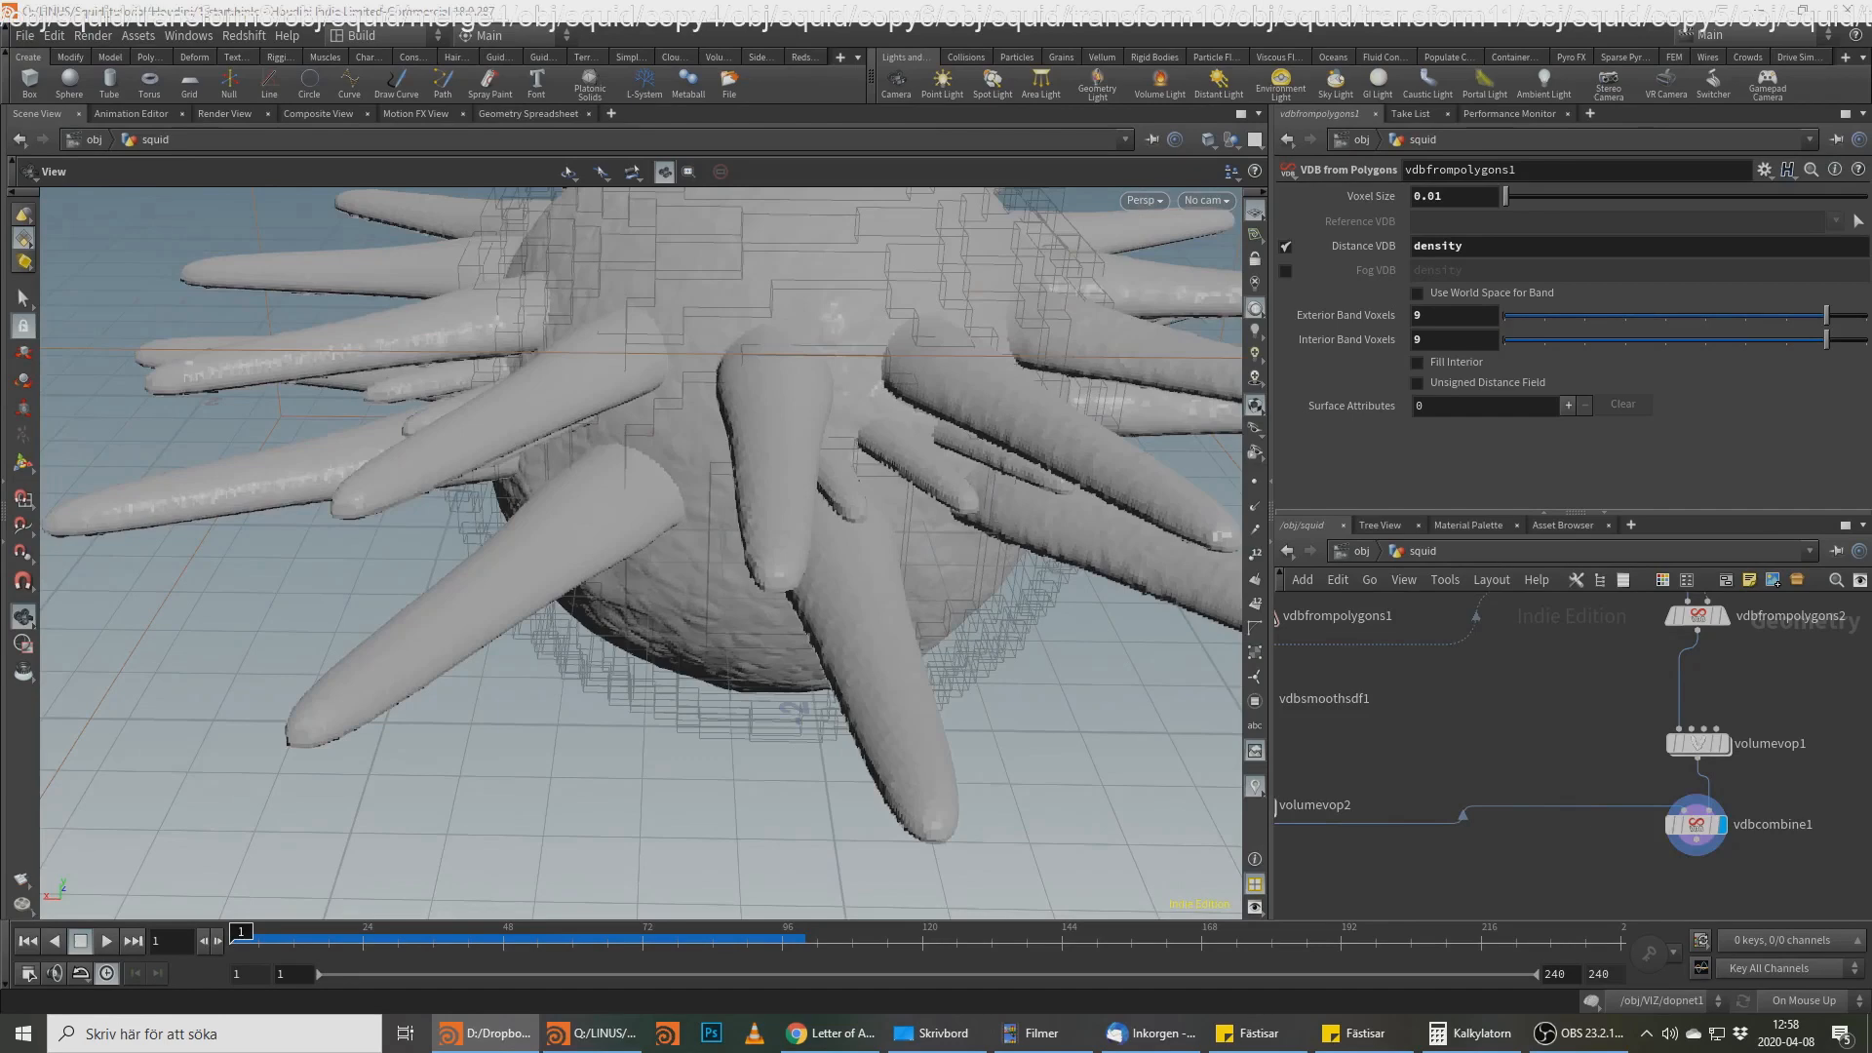
pyautogui.moveTo(711, 585); pyautogui.dragTo(960, 419)
# Step: Switch to the finished squid project and examine the small tentacles and legs beneath the body from several angles
pyautogui.click(497, 1034)
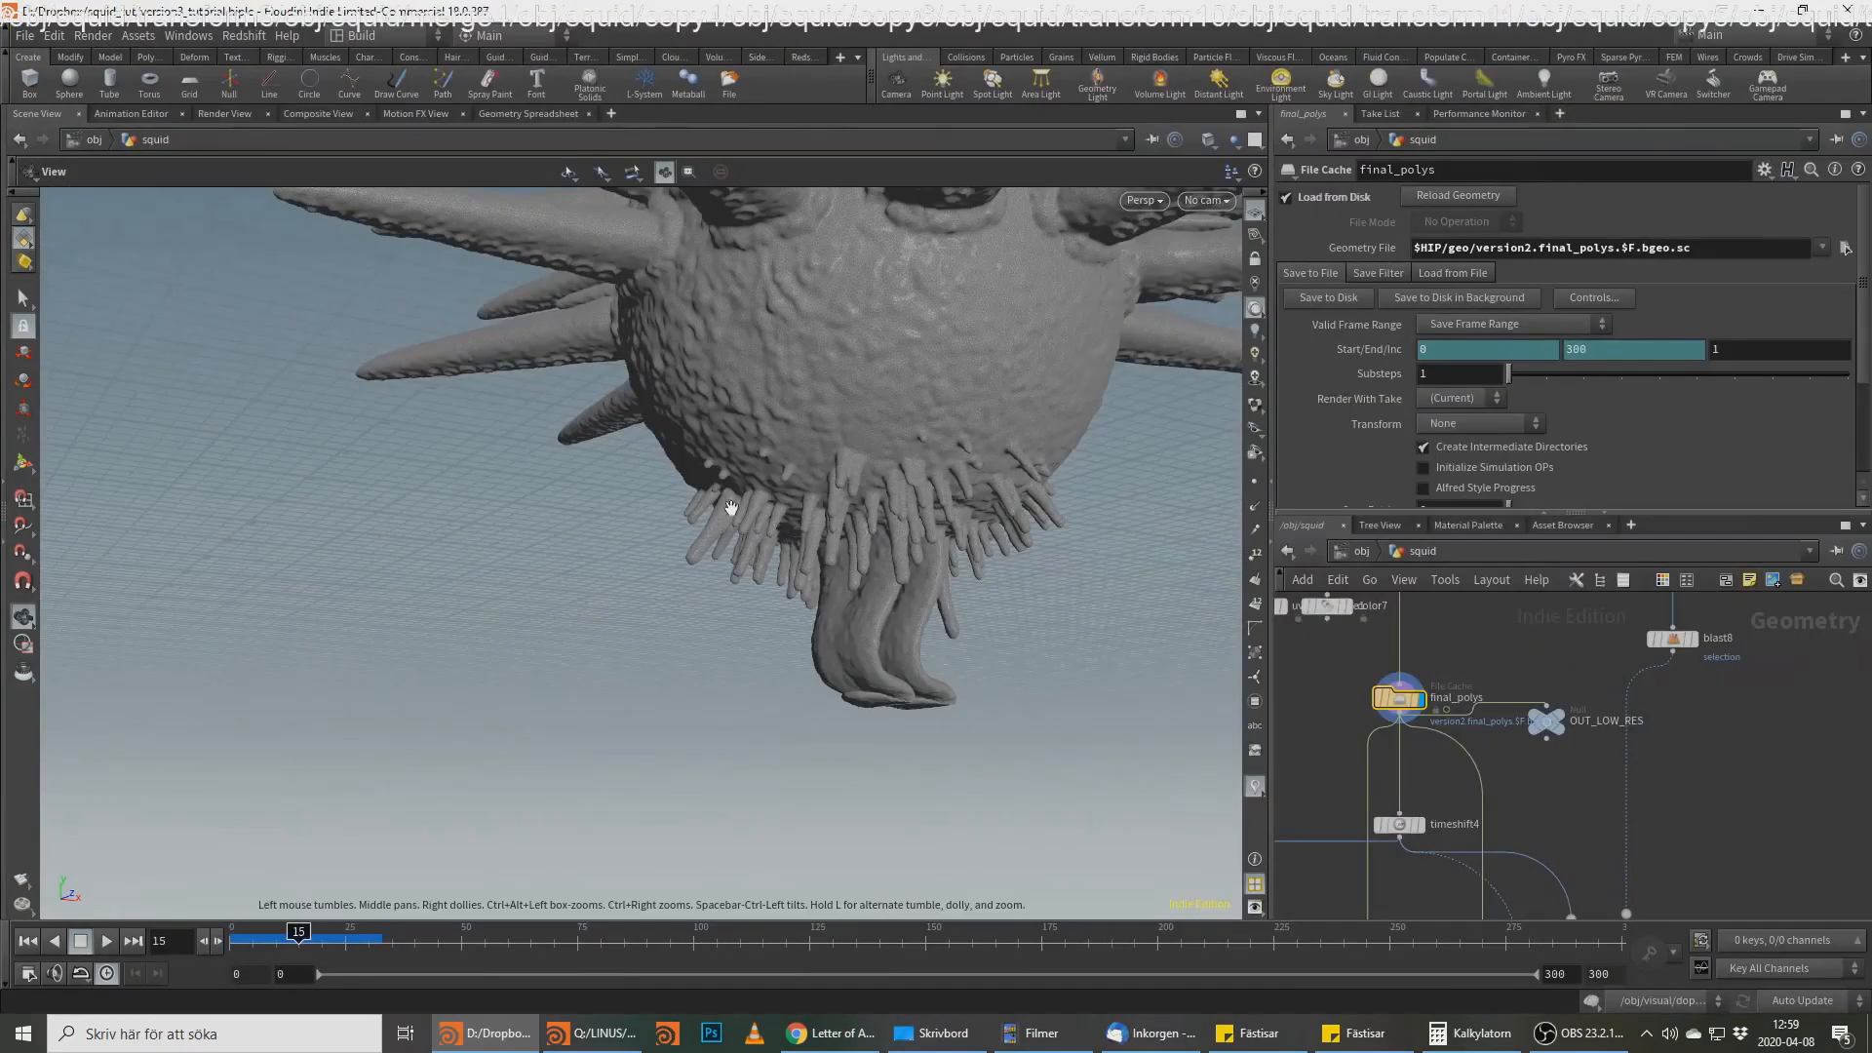
pyautogui.moveTo(731, 507); pyautogui.dragTo(863, 696)
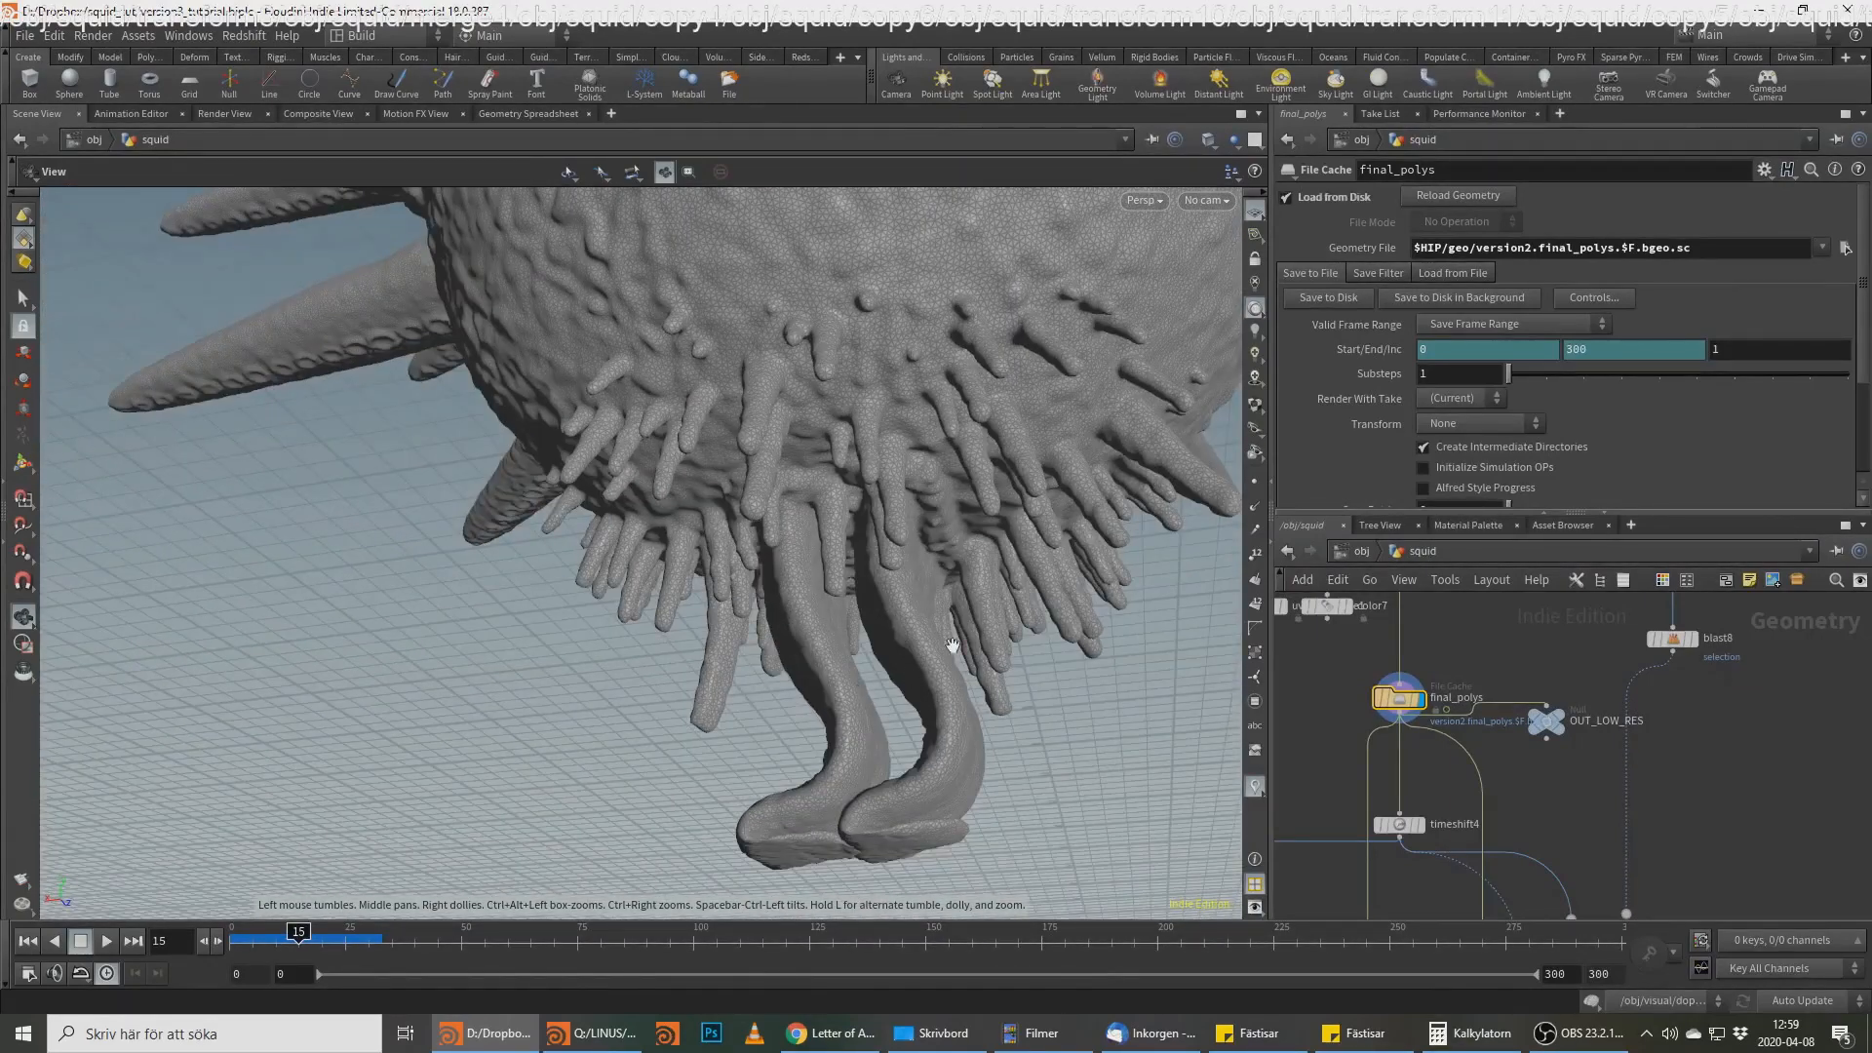
pyautogui.moveTo(870, 618); pyautogui.dragTo(869, 627, button='middle')
pyautogui.moveTo(869, 627)
pyautogui.mouseDown()
pyautogui.moveTo(937, 735)
pyautogui.moveTo(841, 690)
pyautogui.moveTo(869, 640)
pyautogui.mouseUp()
pyautogui.moveTo(869, 640); pyautogui.dragTo(834, 539, button='middle')
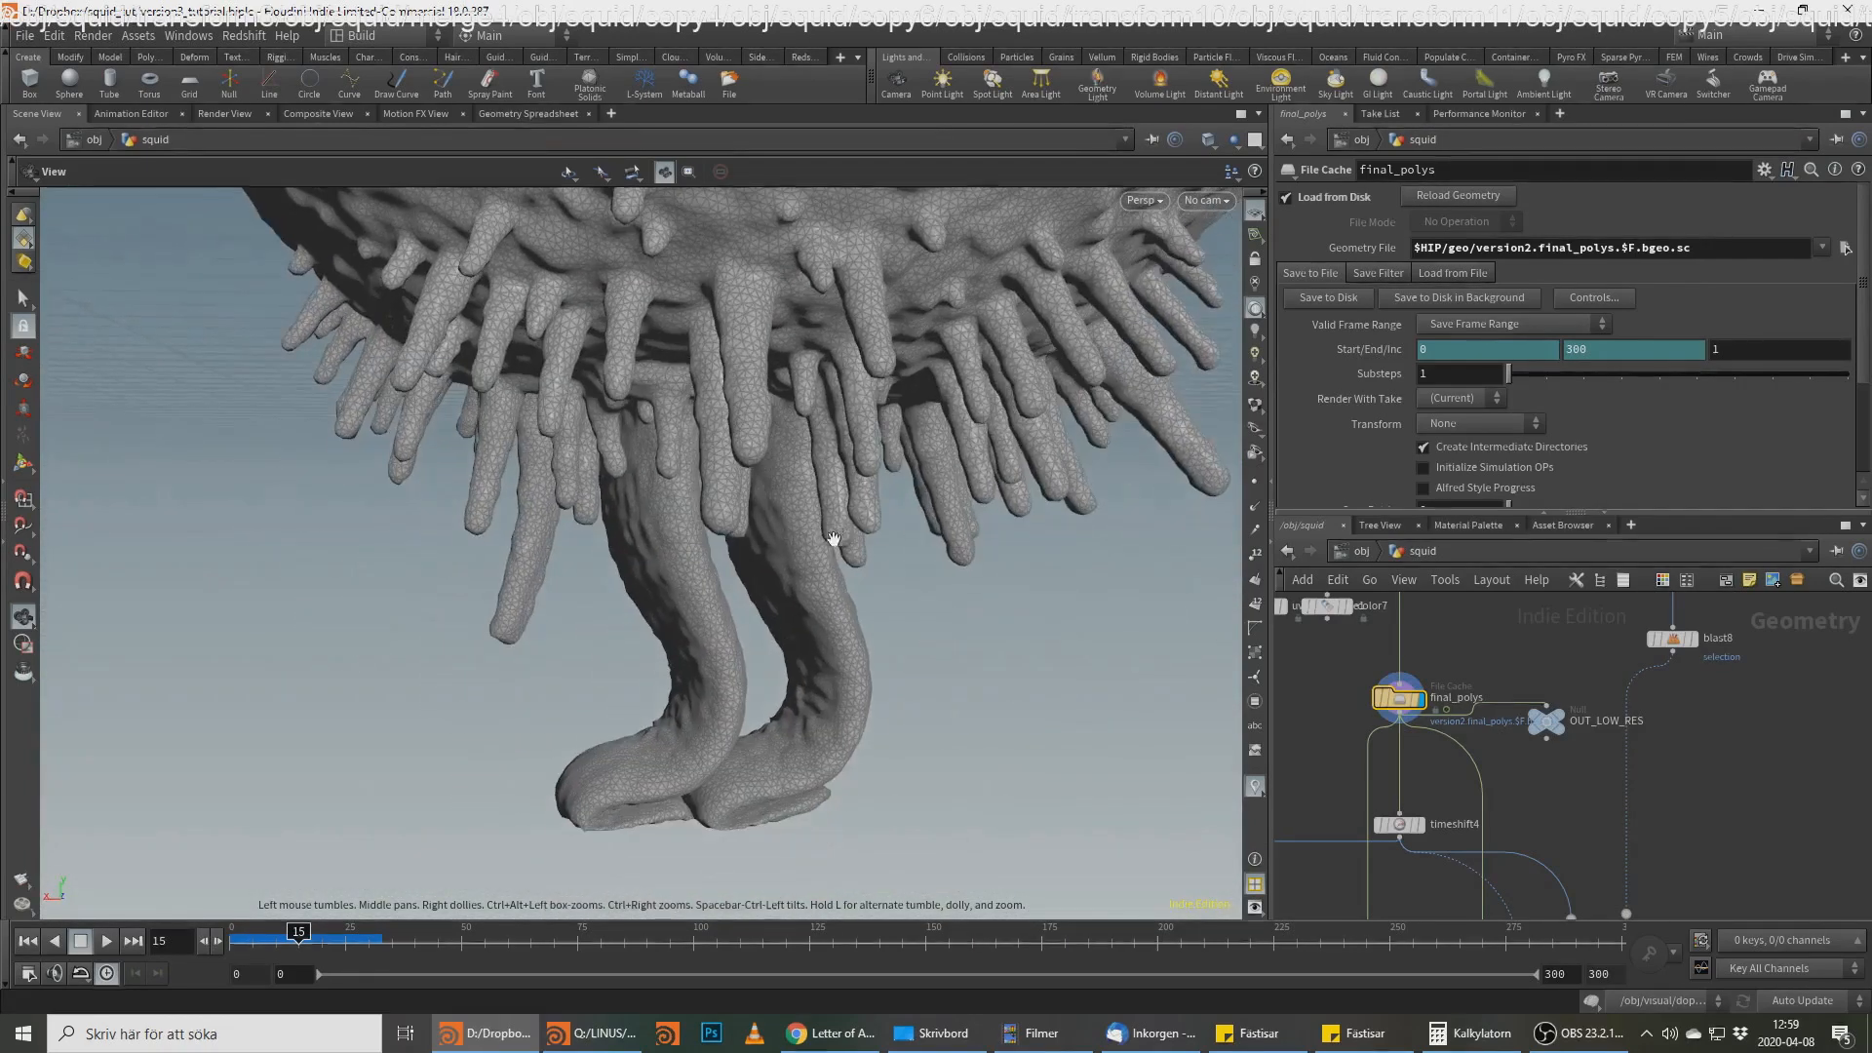
pyautogui.moveTo(819, 530); pyautogui.dragTo(796, 635)
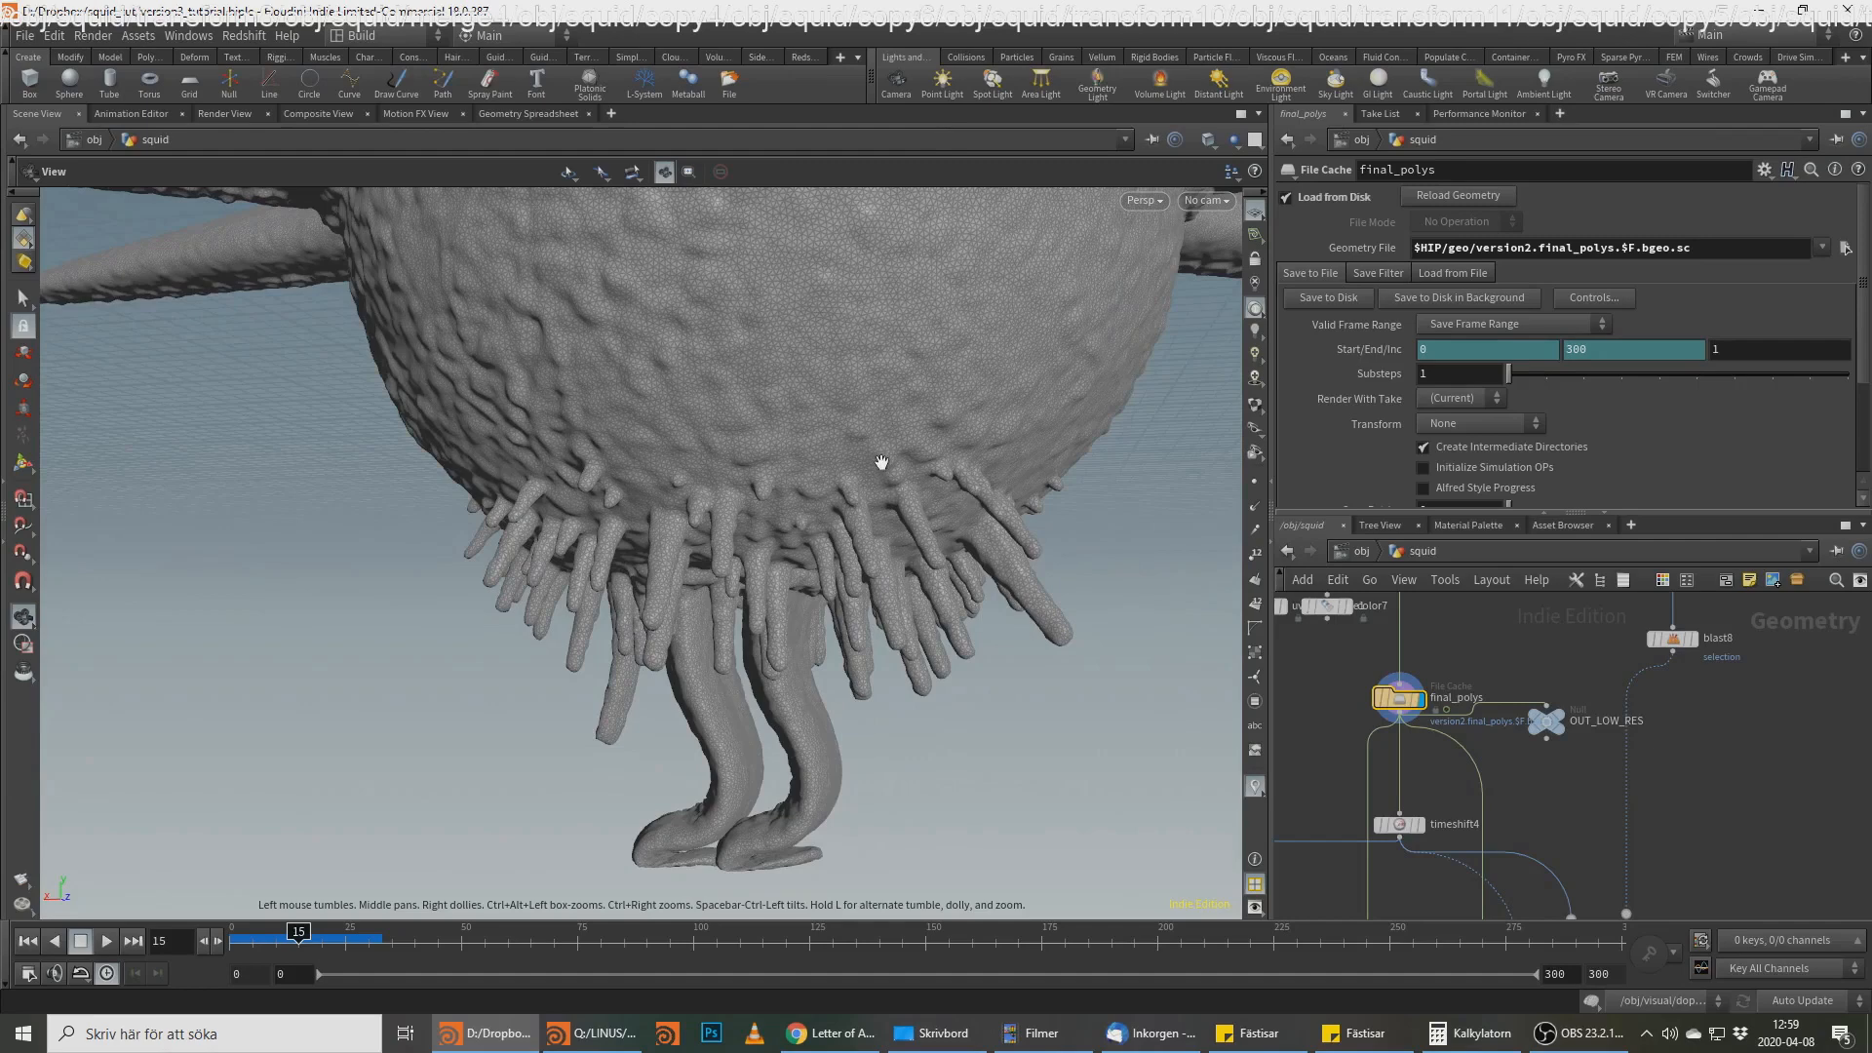
pyautogui.scroll(3, 802, 593)
pyautogui.moveTo(801, 593); pyautogui.dragTo(945, 533)
pyautogui.moveTo(1038, 444); pyautogui.dragTo(878, 458)
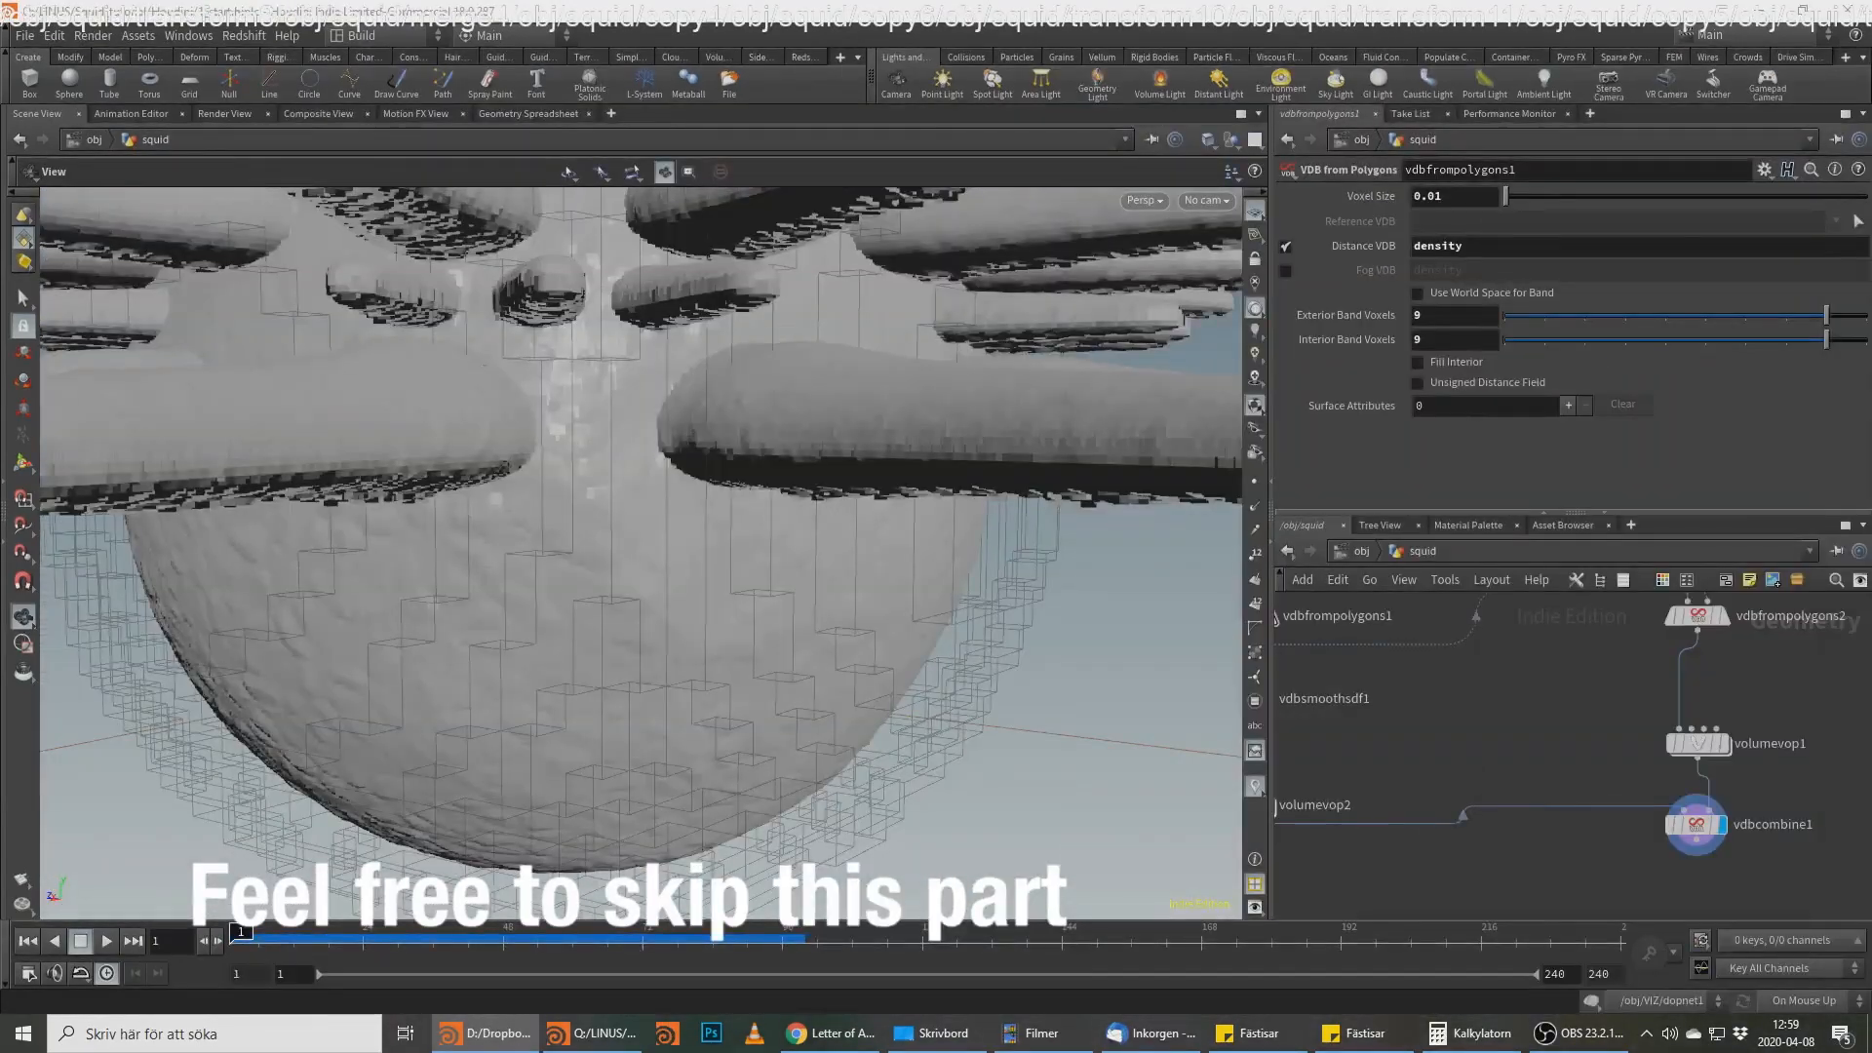
# Step: Branch a Null node off the base sphere in the BODY network box and display it
pyautogui.moveTo(1574, 747); pyautogui.dragTo(1705, 761, button='middle')
pyautogui.scroll(-3, 1703, 761)
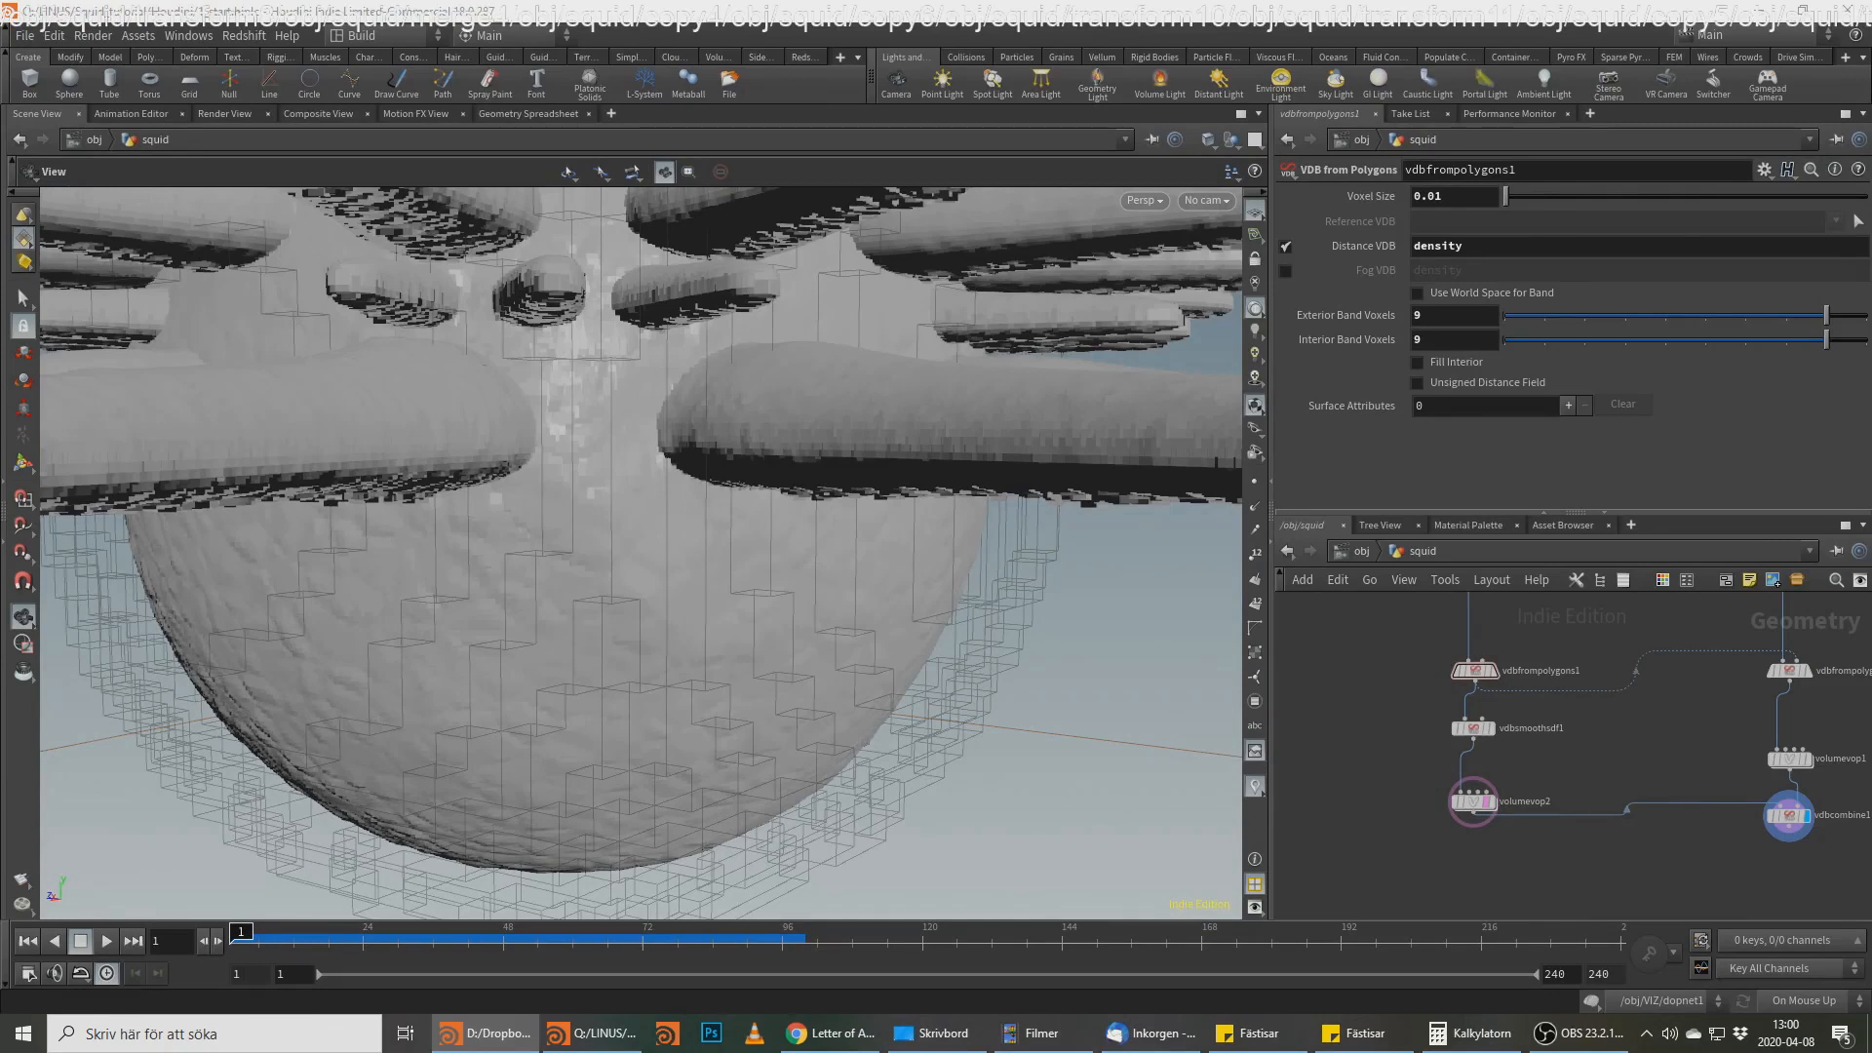
pyautogui.scroll(-5, 1537, 746)
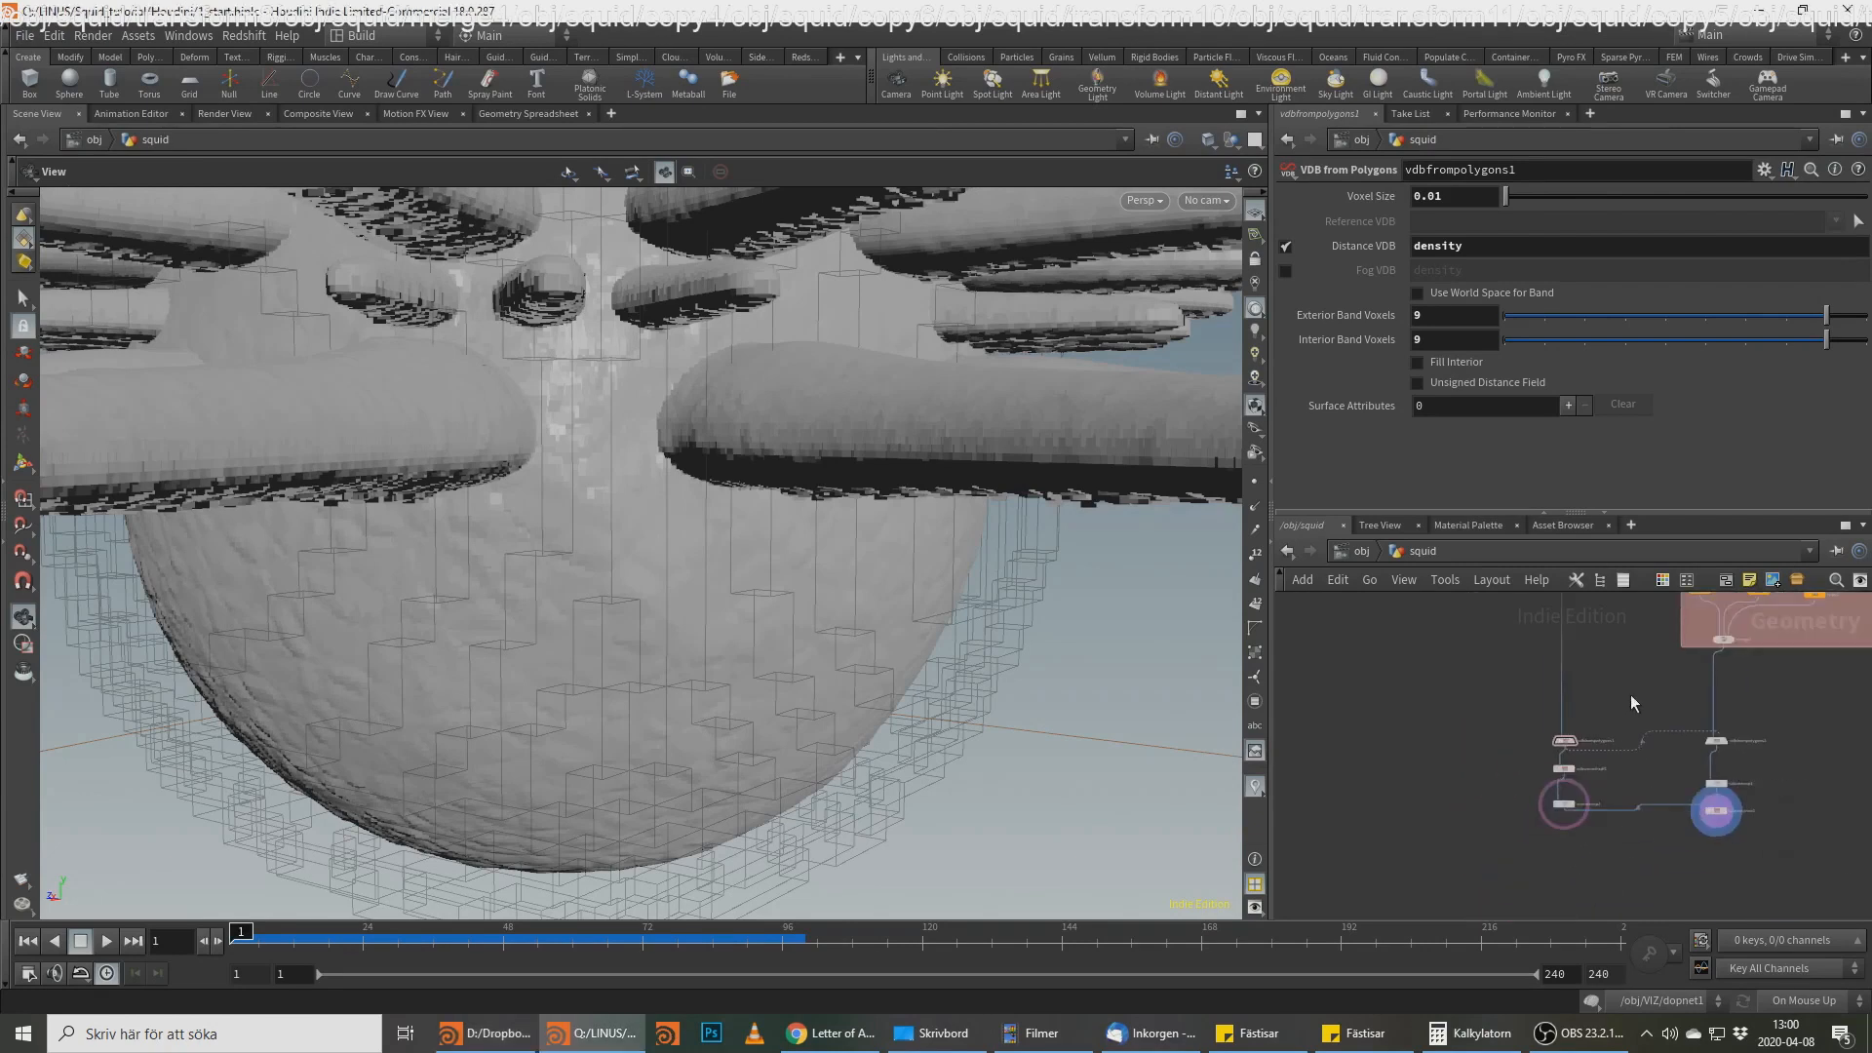
pyautogui.scroll(3, 1646, 794)
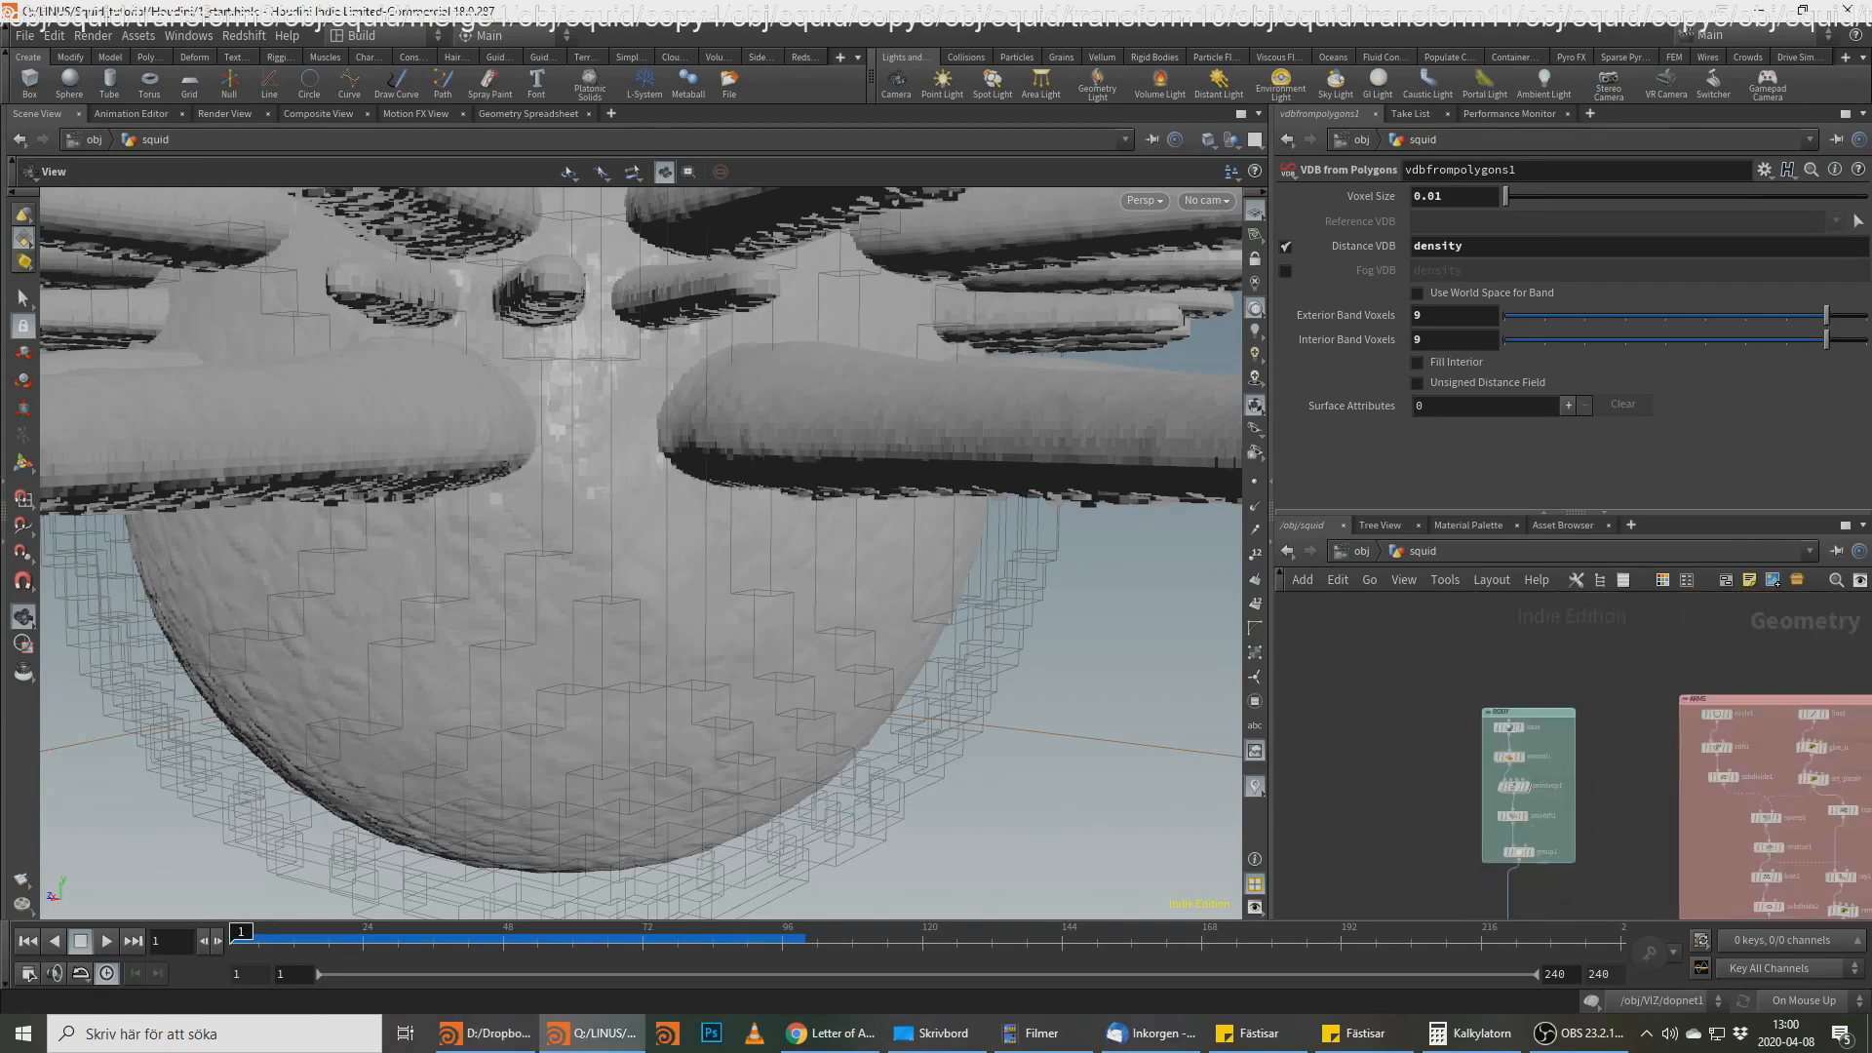
pyautogui.hotkey('alt', 'Tab')
pyautogui.scroll(3, 1625, 742)
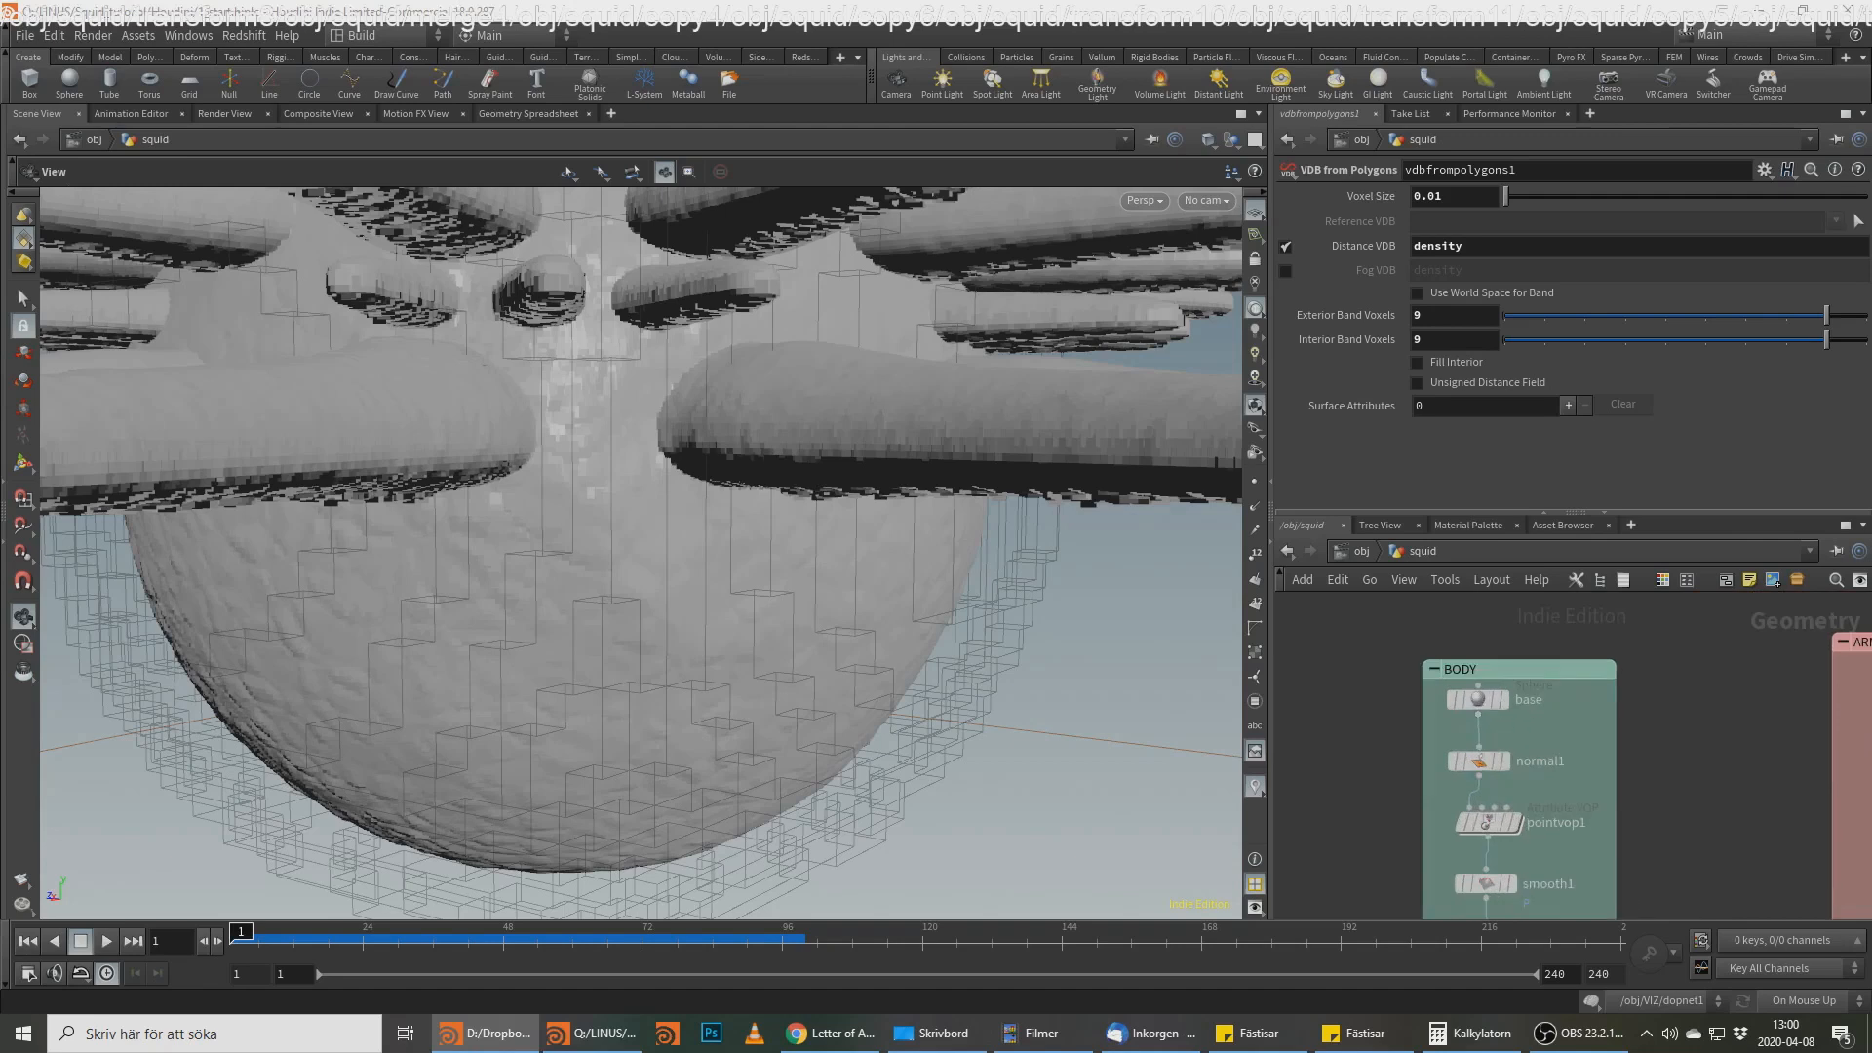
pyautogui.click(1479, 714)
pyautogui.moveTo(1338, 757); pyautogui.dragTo(1795, 687, button='middle')
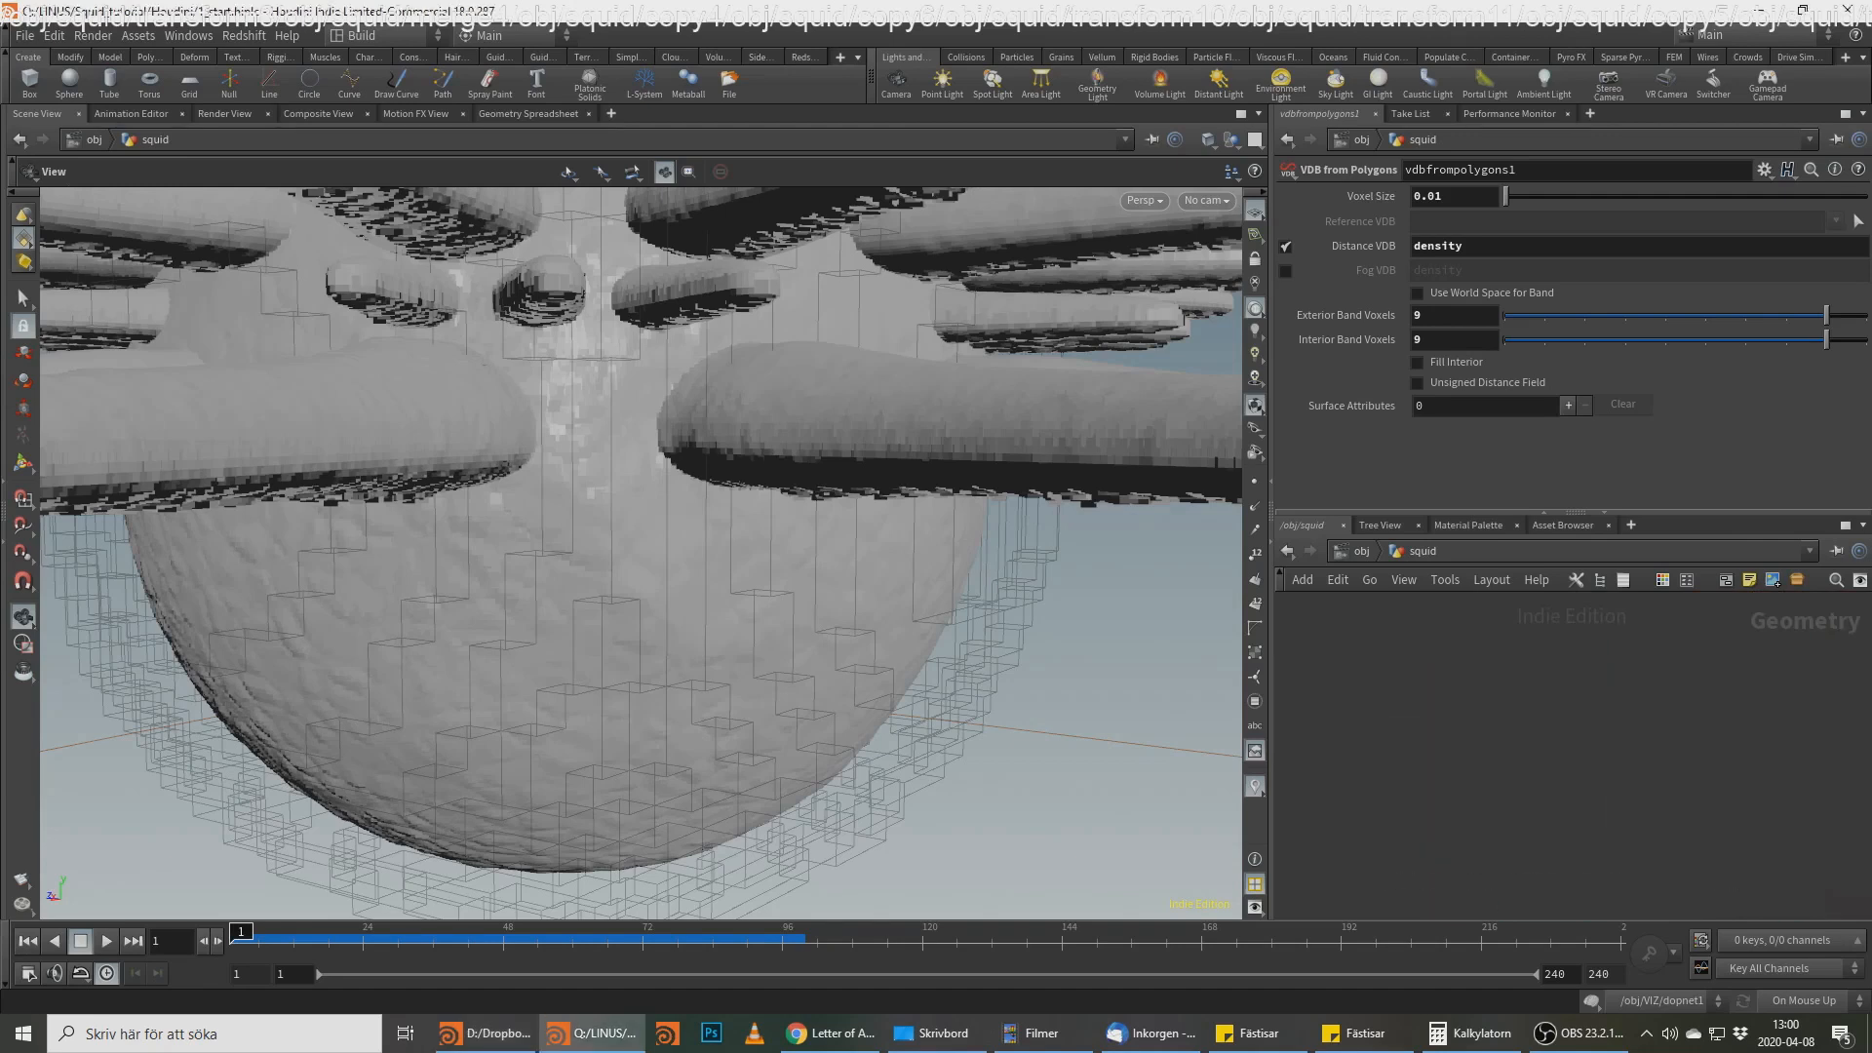
pyautogui.click(1492, 700)
pyautogui.write('null')
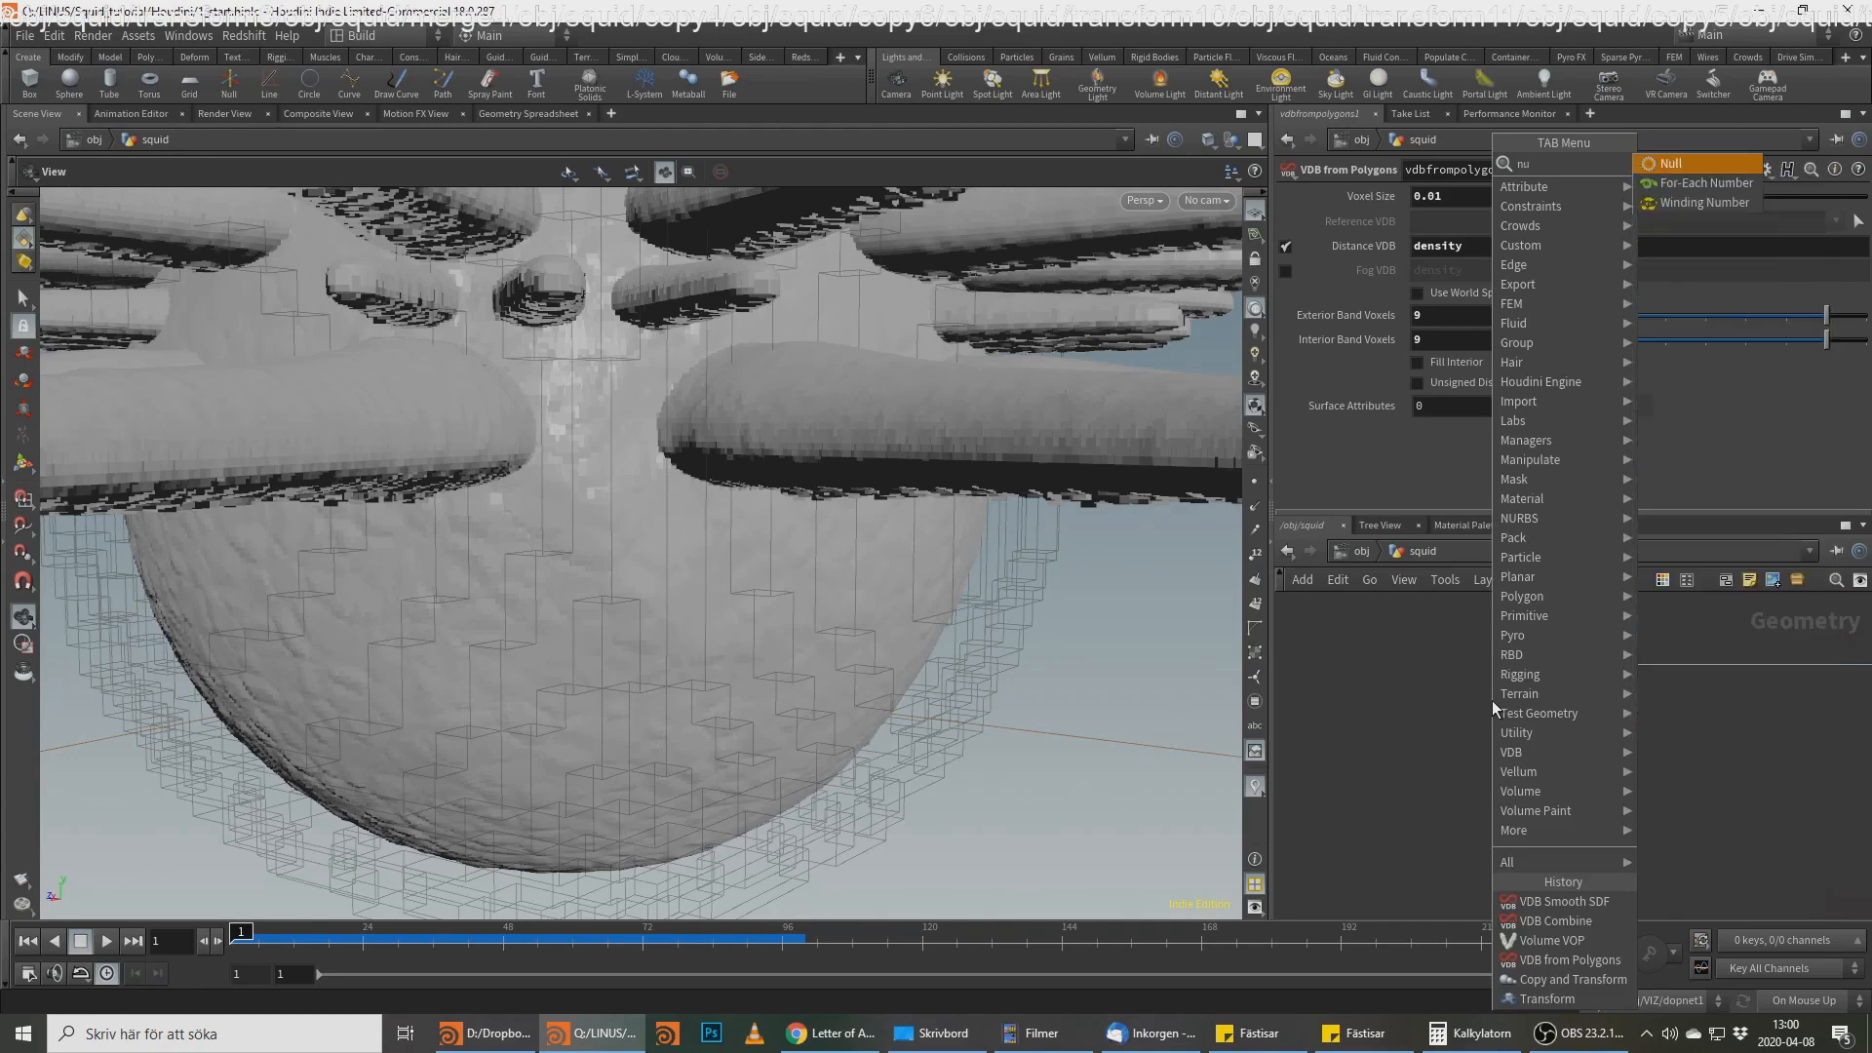
pyautogui.press('Return')
pyautogui.click(1517, 695)
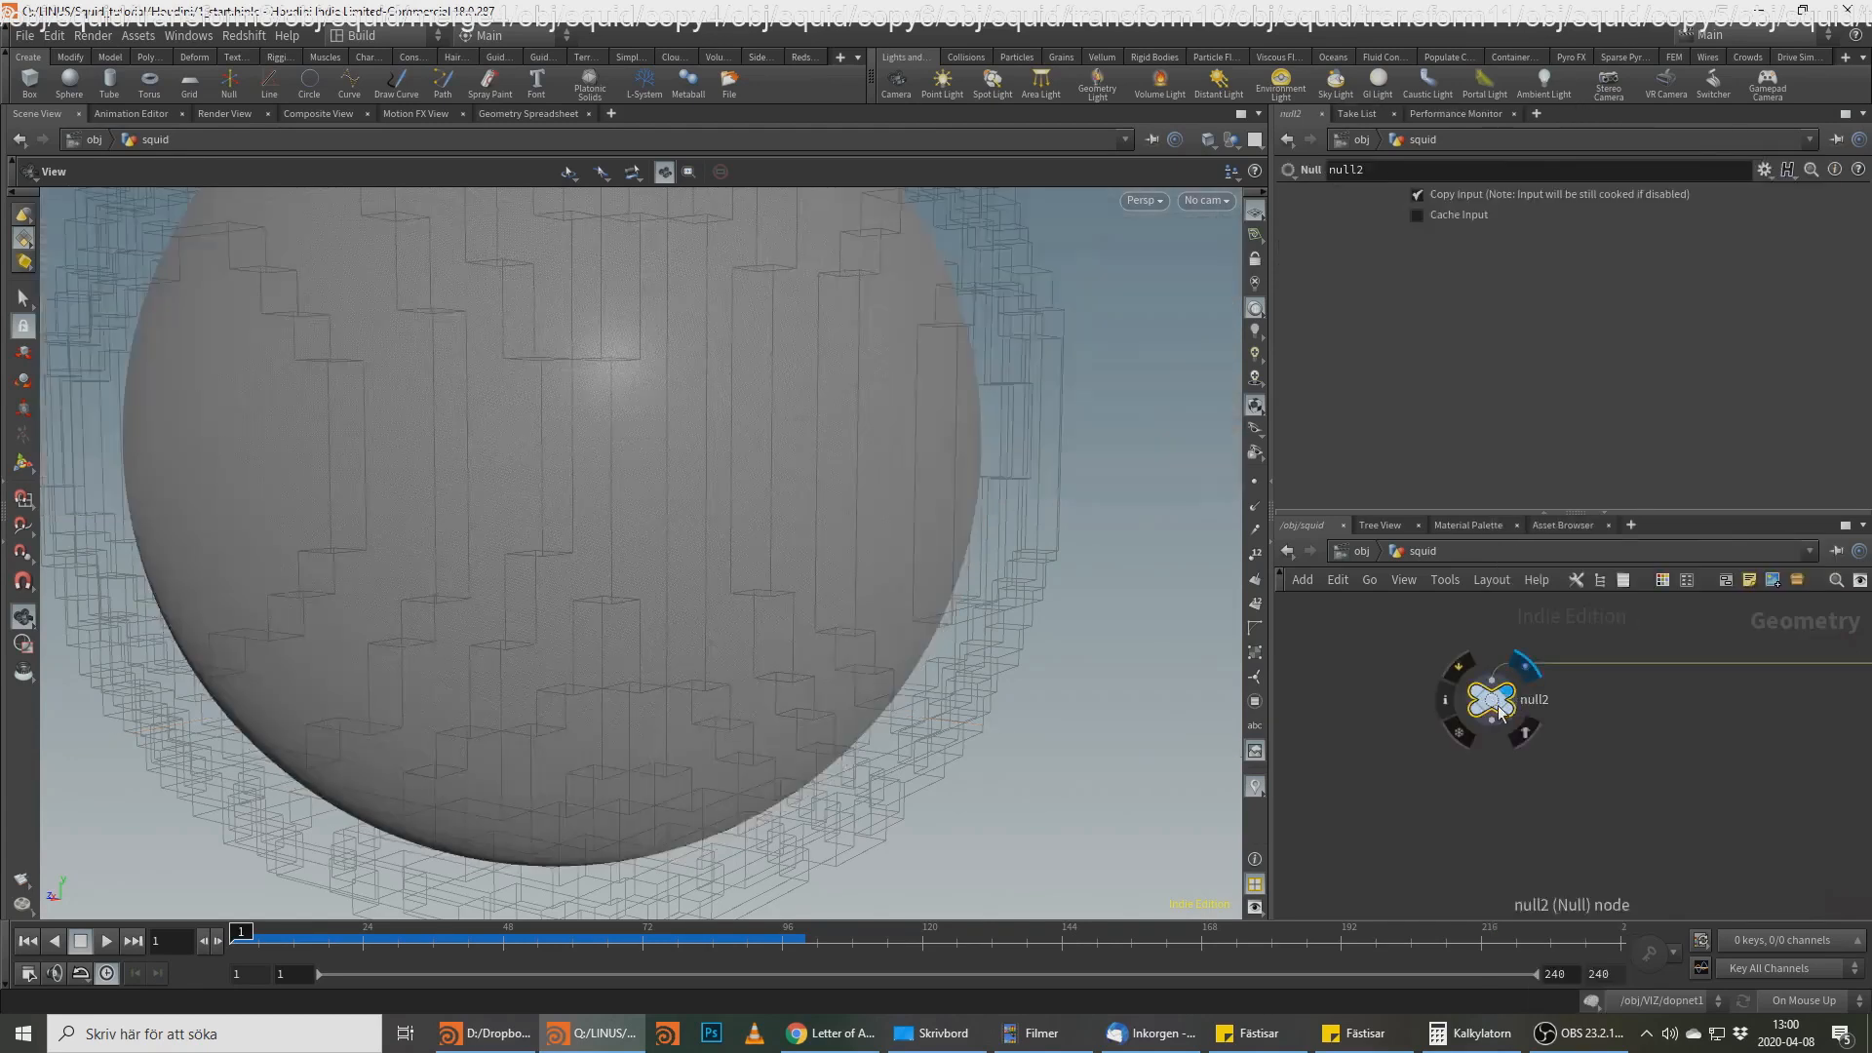
# Step: Turn off the template display of volumevop2 and return to the new Null node beside the BODY network box
pyautogui.scroll(-6, 1635, 769)
pyautogui.moveTo(1729, 854); pyautogui.dragTo(1720, 741, button='middle')
pyautogui.scroll(8, 1704, 794)
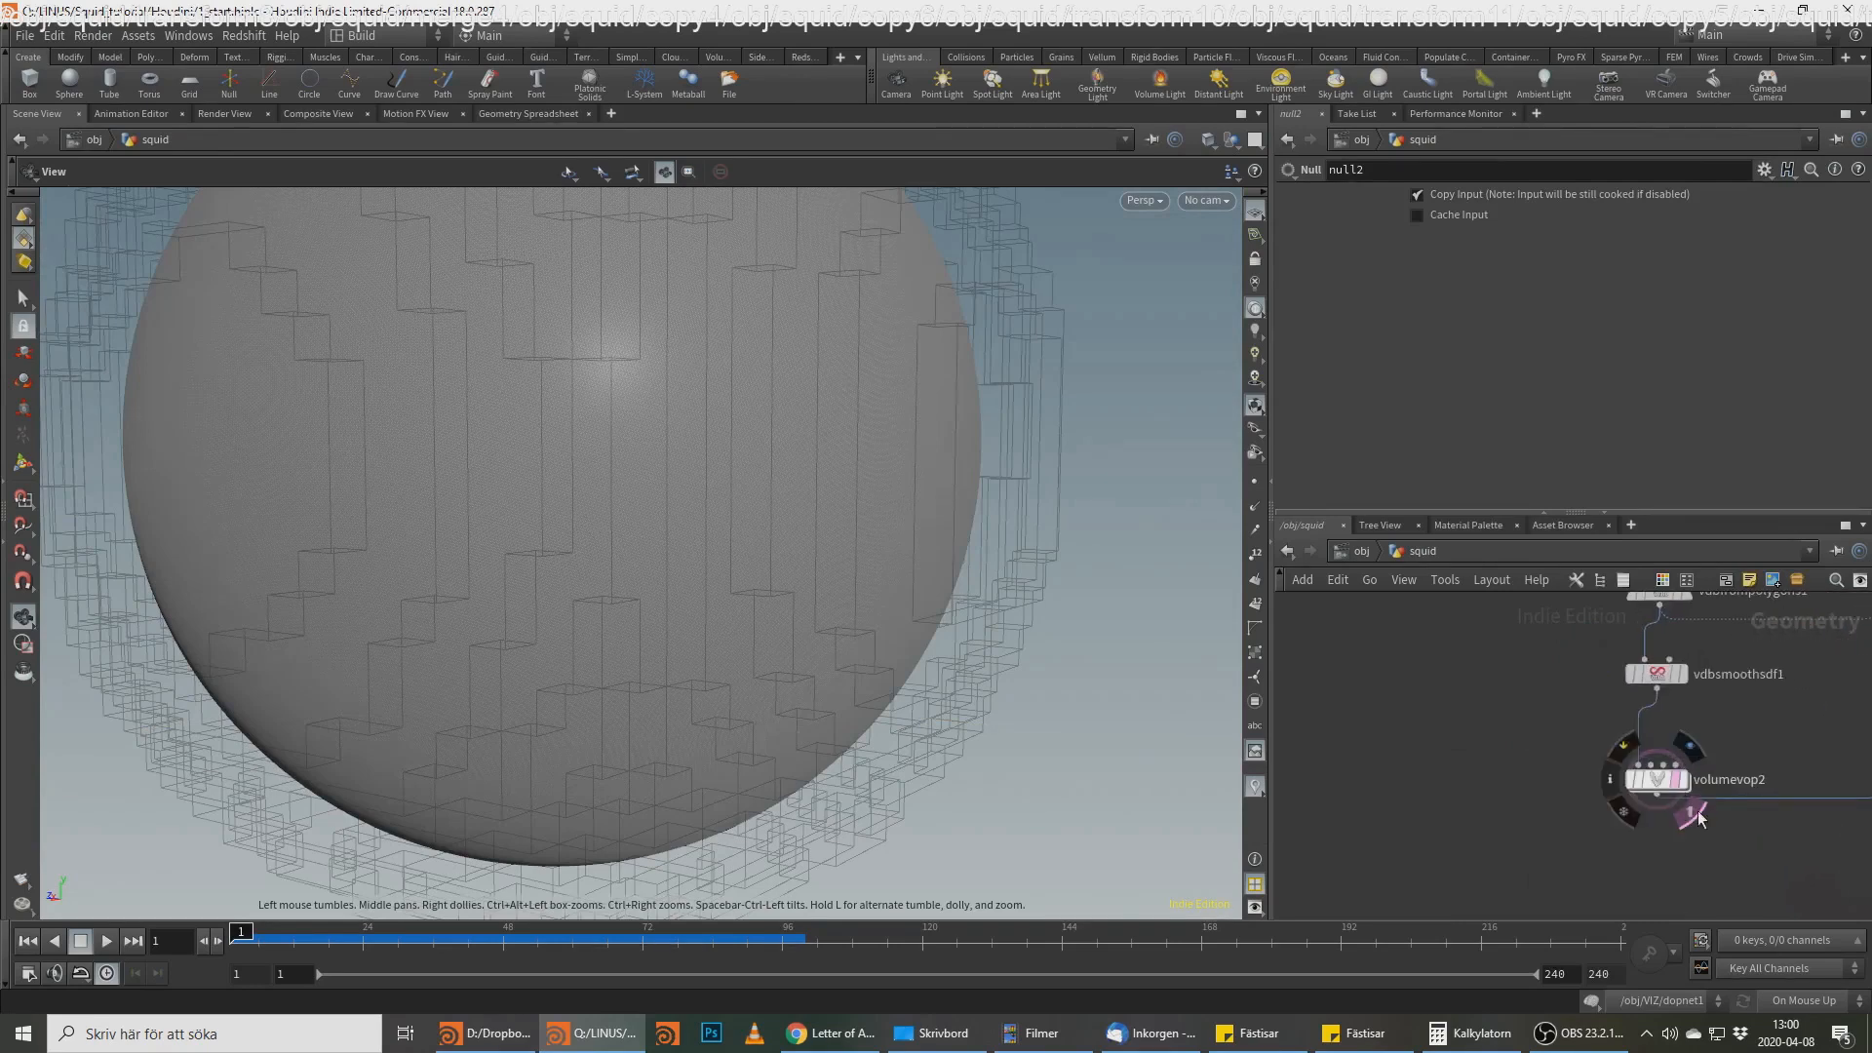
pyautogui.click(1690, 810)
pyautogui.moveTo(1518, 713); pyautogui.dragTo(1605, 978, button='middle')
pyautogui.scroll(-6, 1580, 765)
pyautogui.moveTo(1560, 719); pyautogui.dragTo(1560, 949, button='middle')
pyautogui.moveTo(1542, 749); pyautogui.dragTo(1606, 830, button='middle')
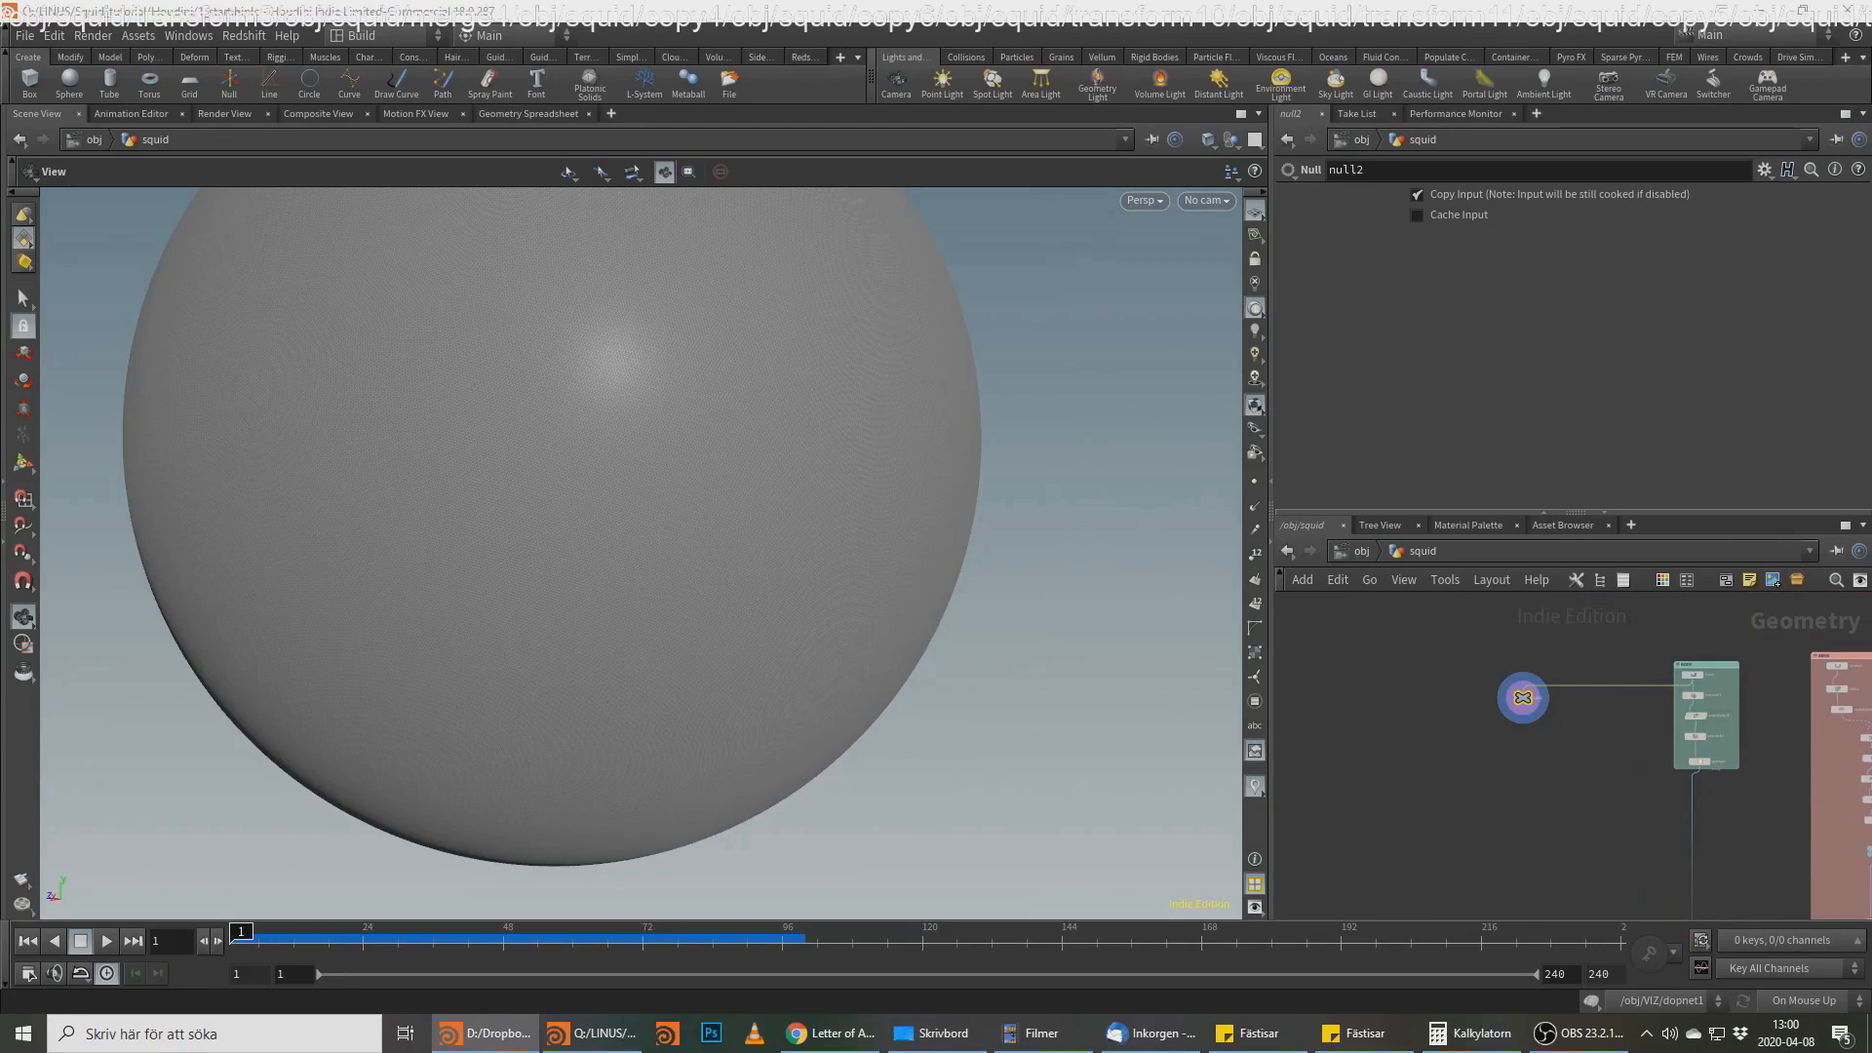
pyautogui.scroll(3, 1518, 737)
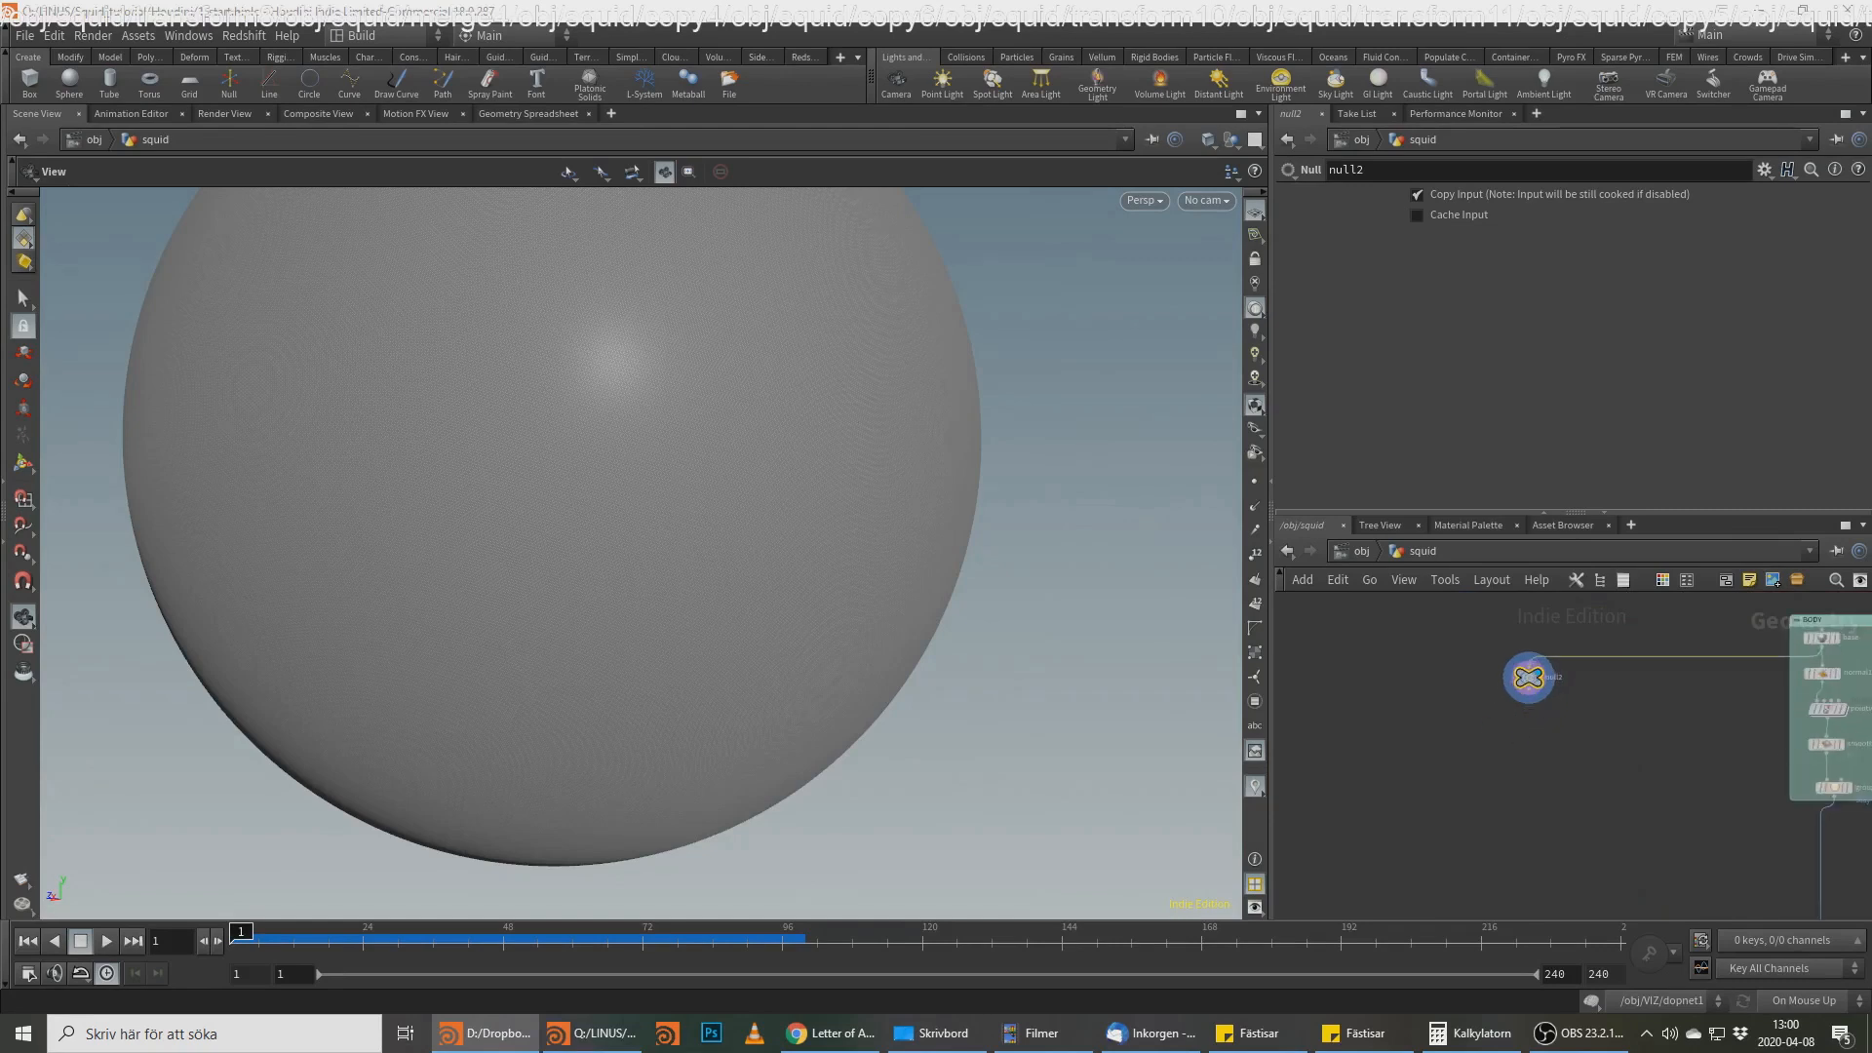
# Step: Add a Group node below null2 and display it
pyautogui.scroll(3, 1518, 718)
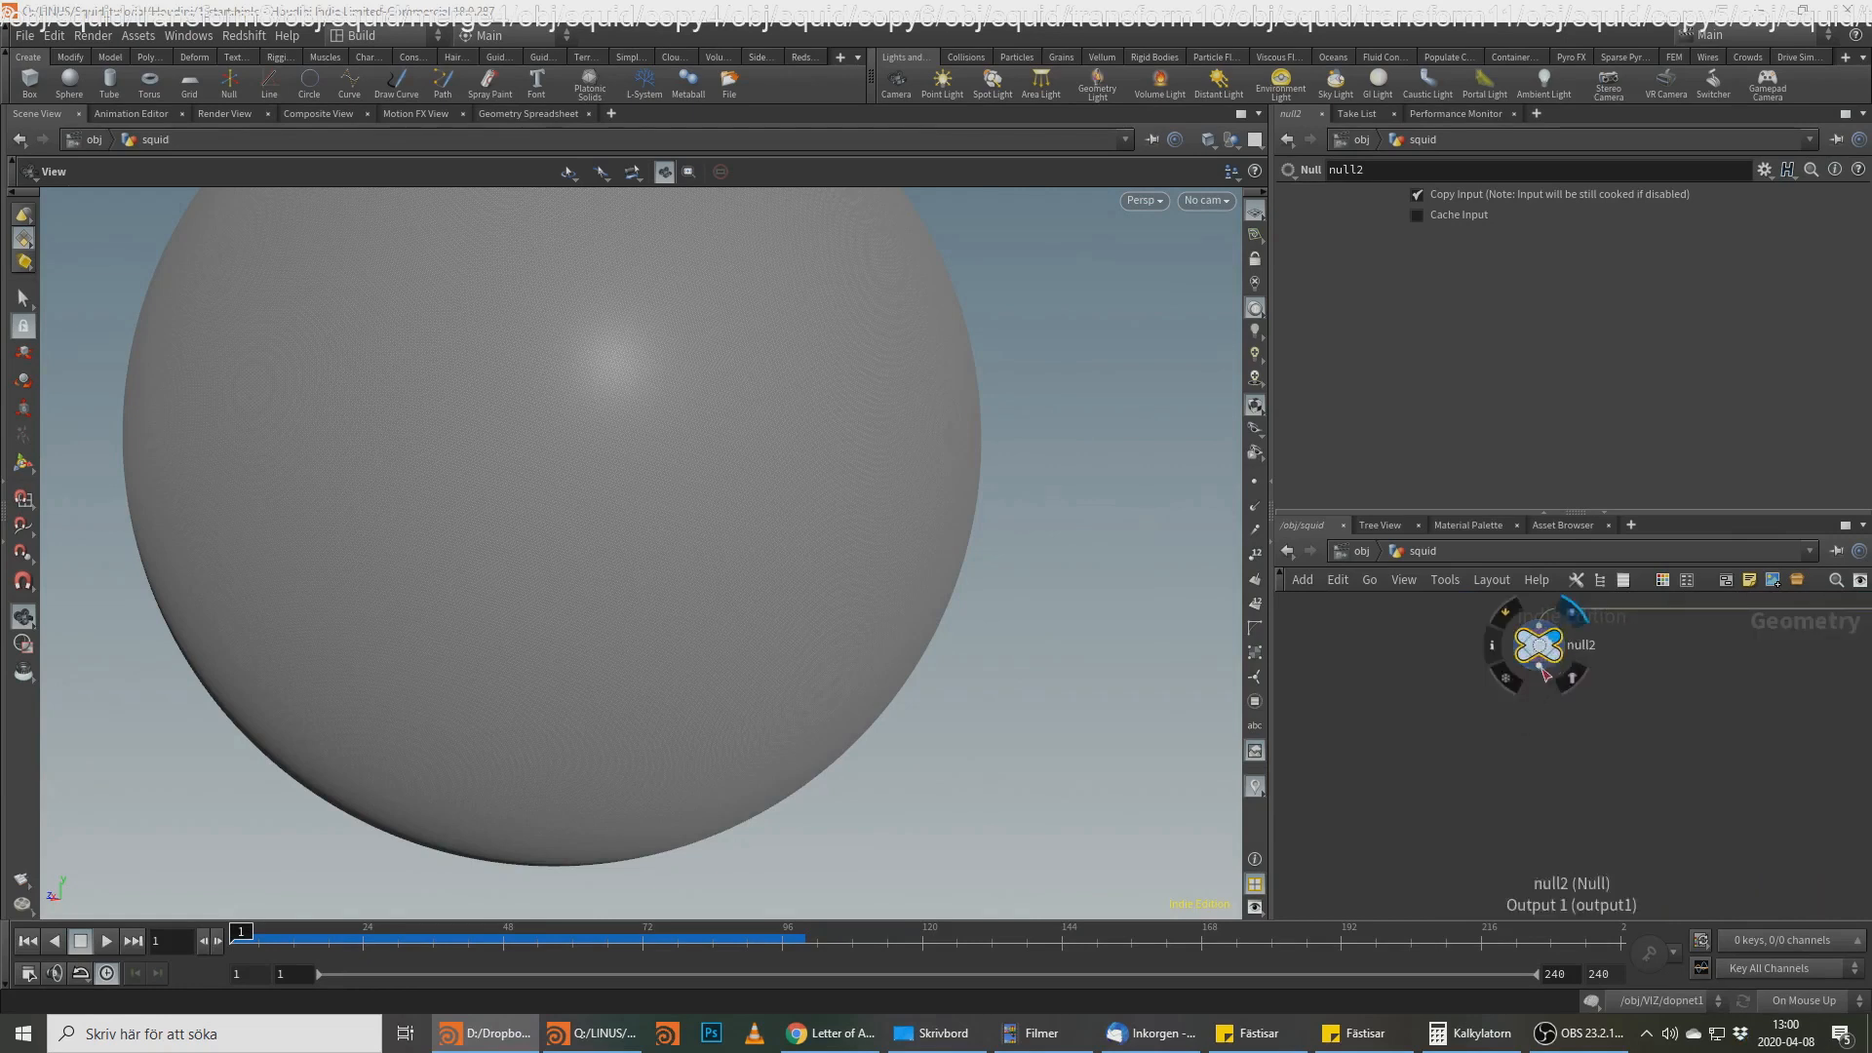
pyautogui.press('Tab')
pyautogui.write('grou')
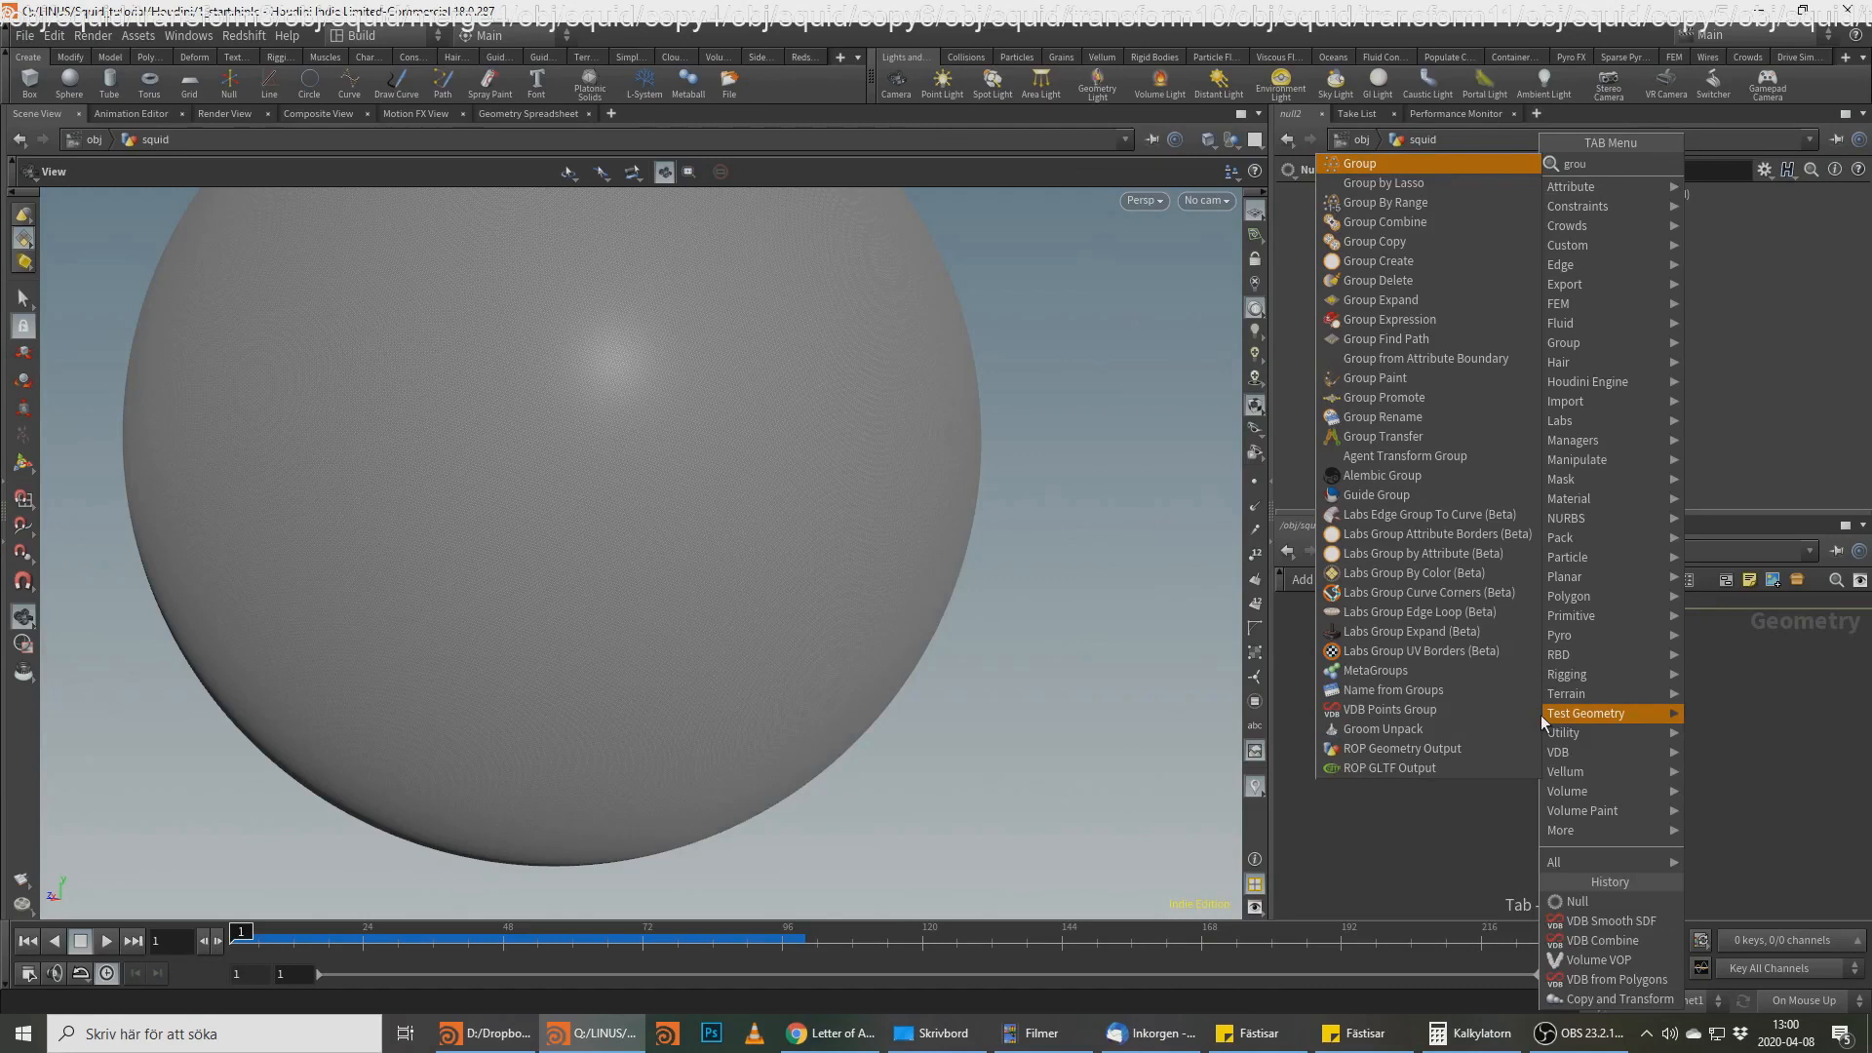
pyautogui.press('Return')
pyautogui.click(1541, 716)
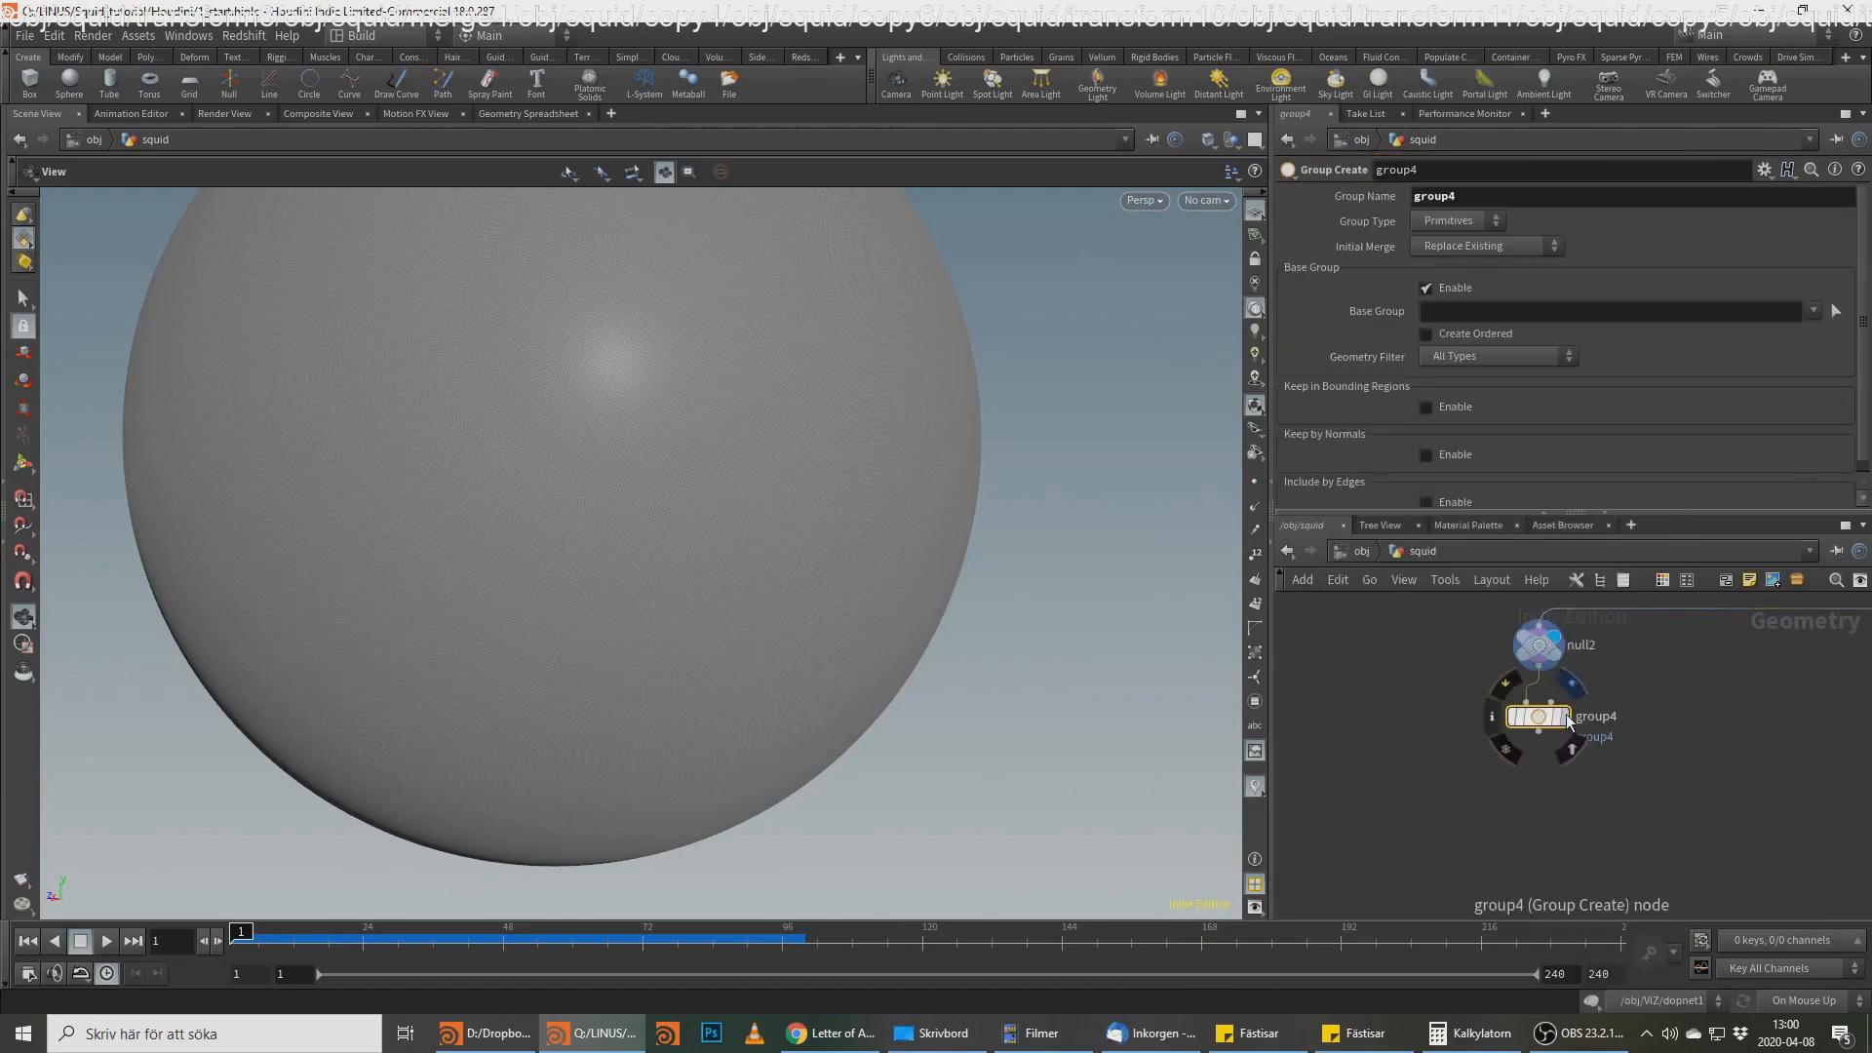
pyautogui.click(1568, 718)
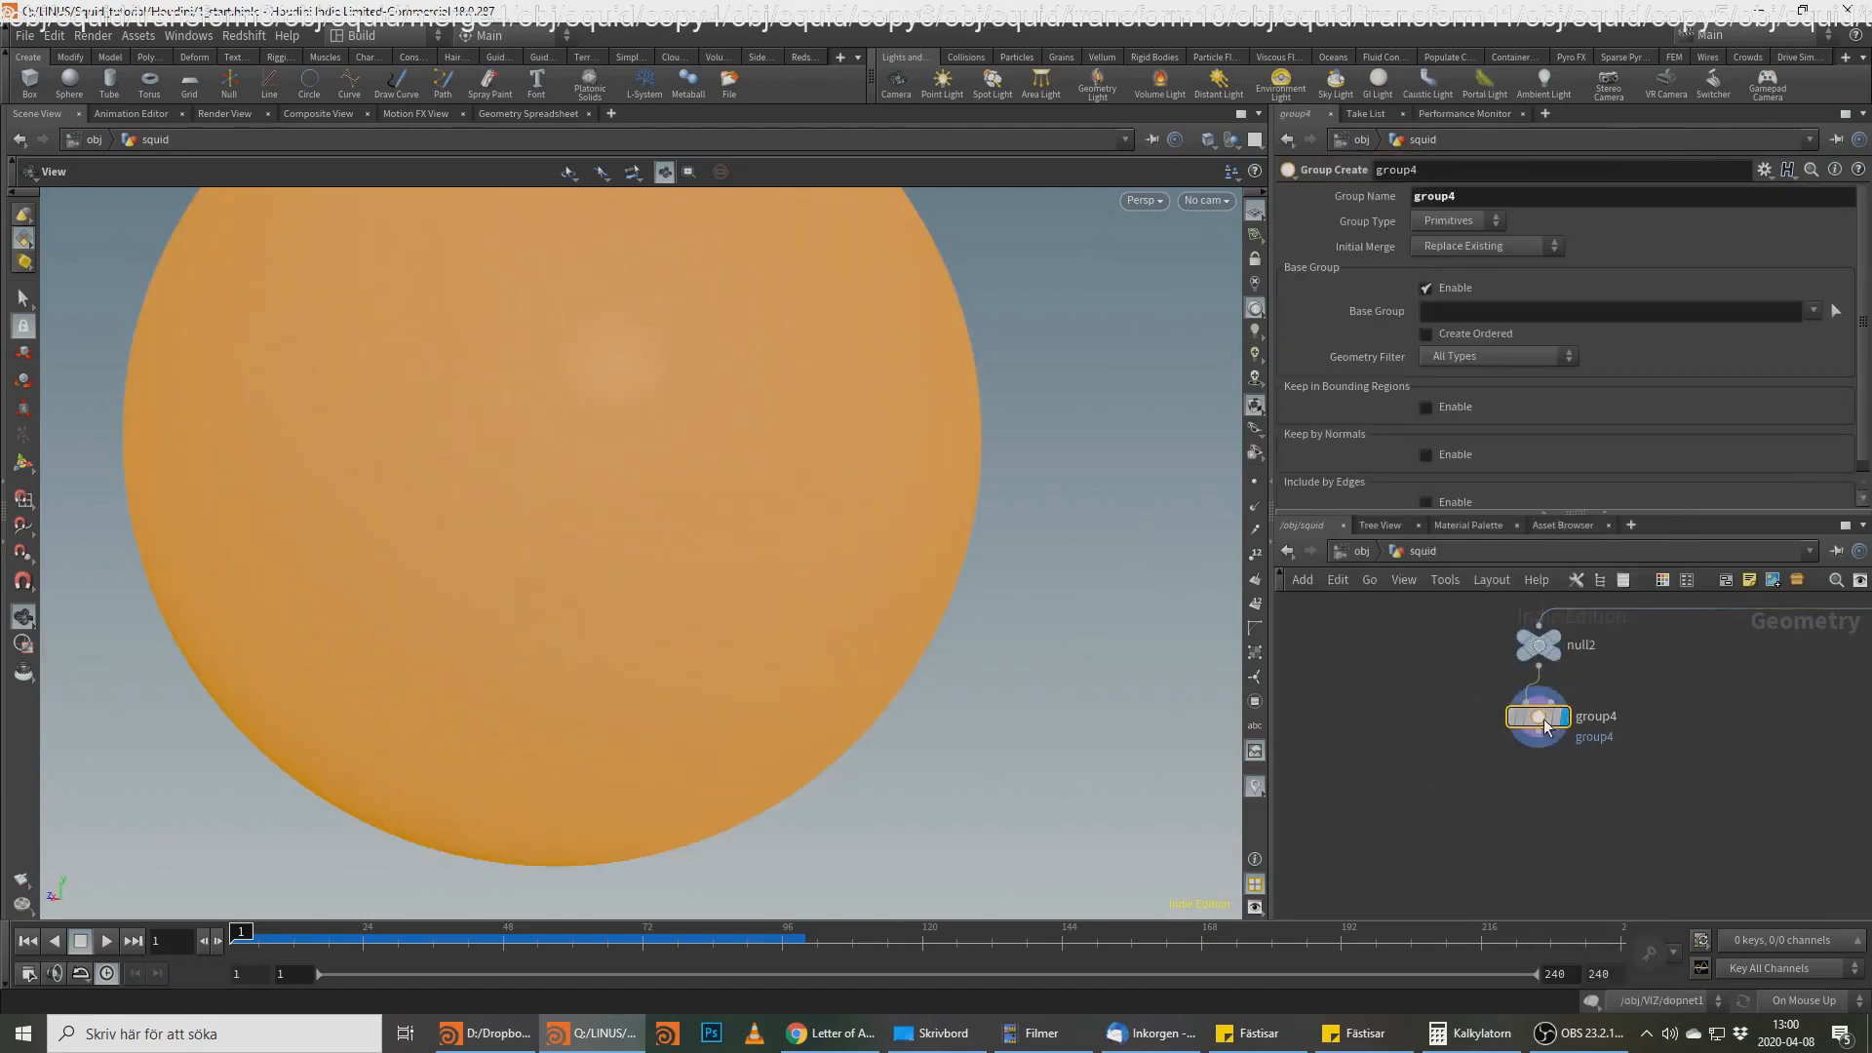
# Step: Turn off the base group, enable Keep by Normals, and name the group normal_group
pyautogui.click(1426, 287)
pyautogui.click(1446, 388)
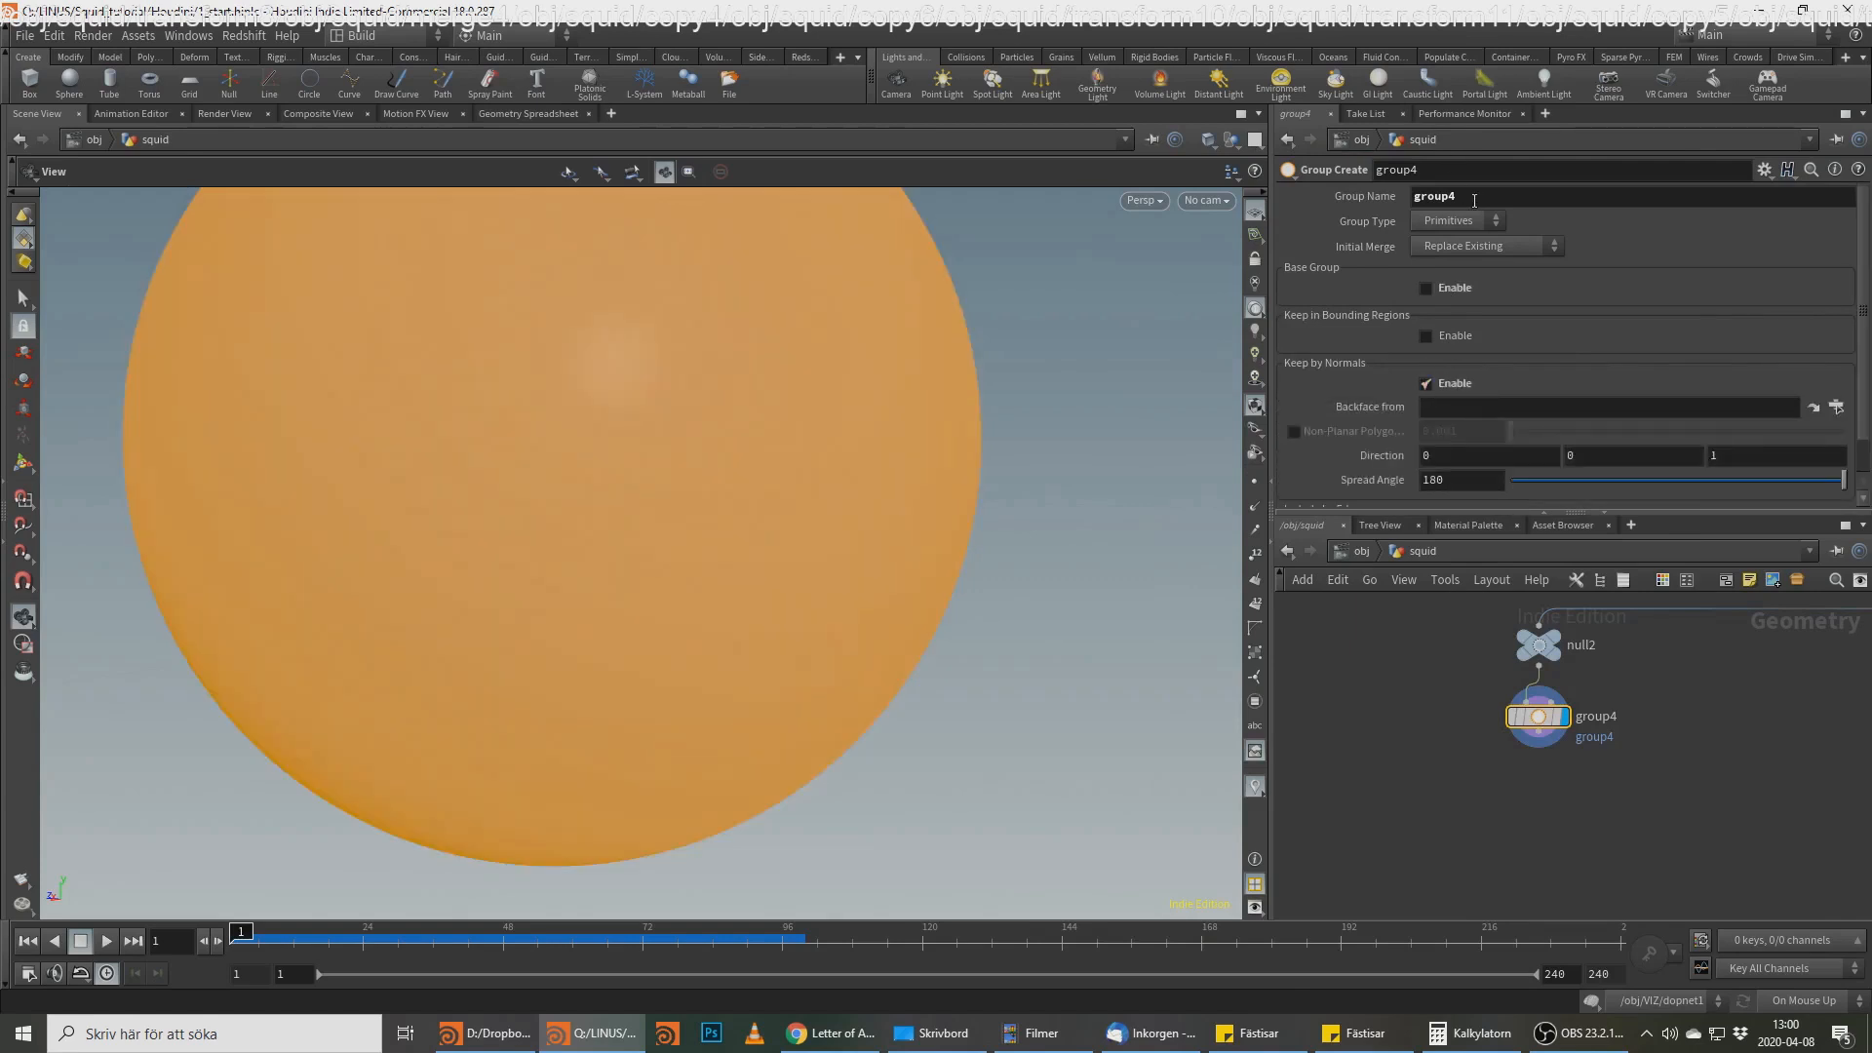
pyautogui.write('normal_')
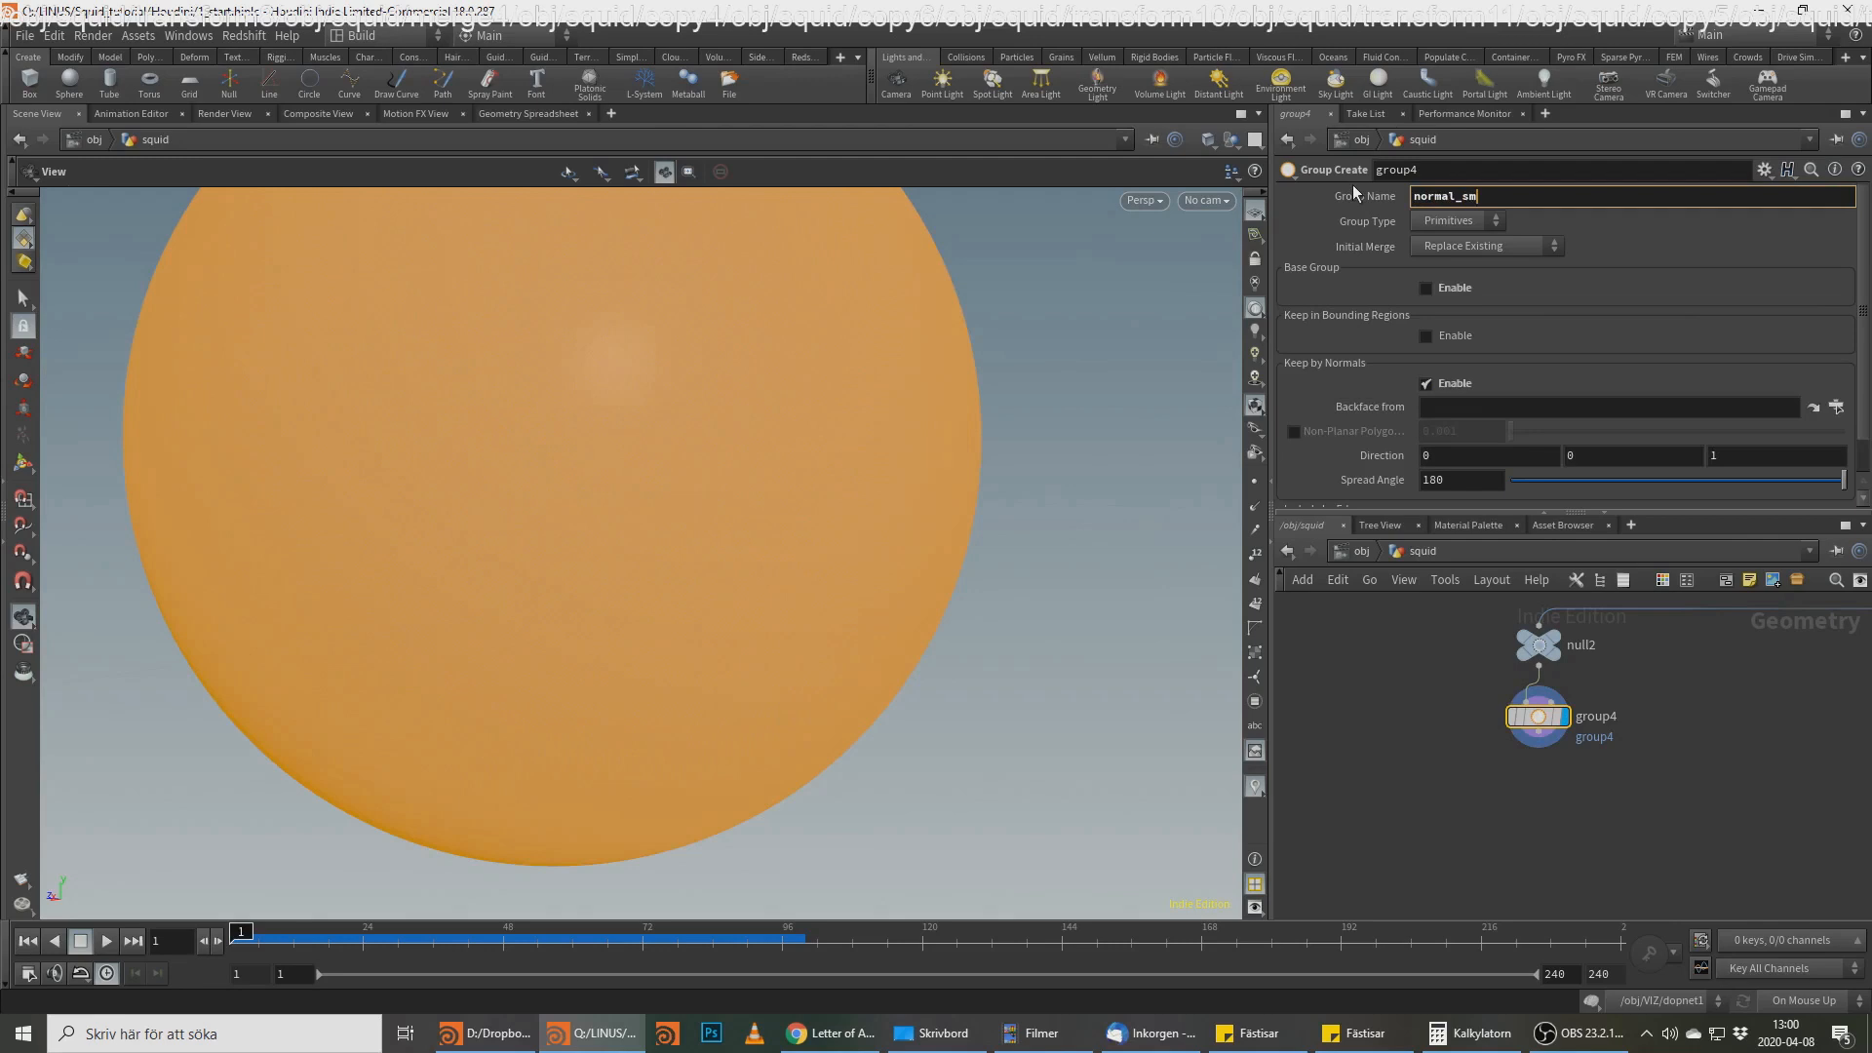
pyautogui.write('group')
pyautogui.press('Return')
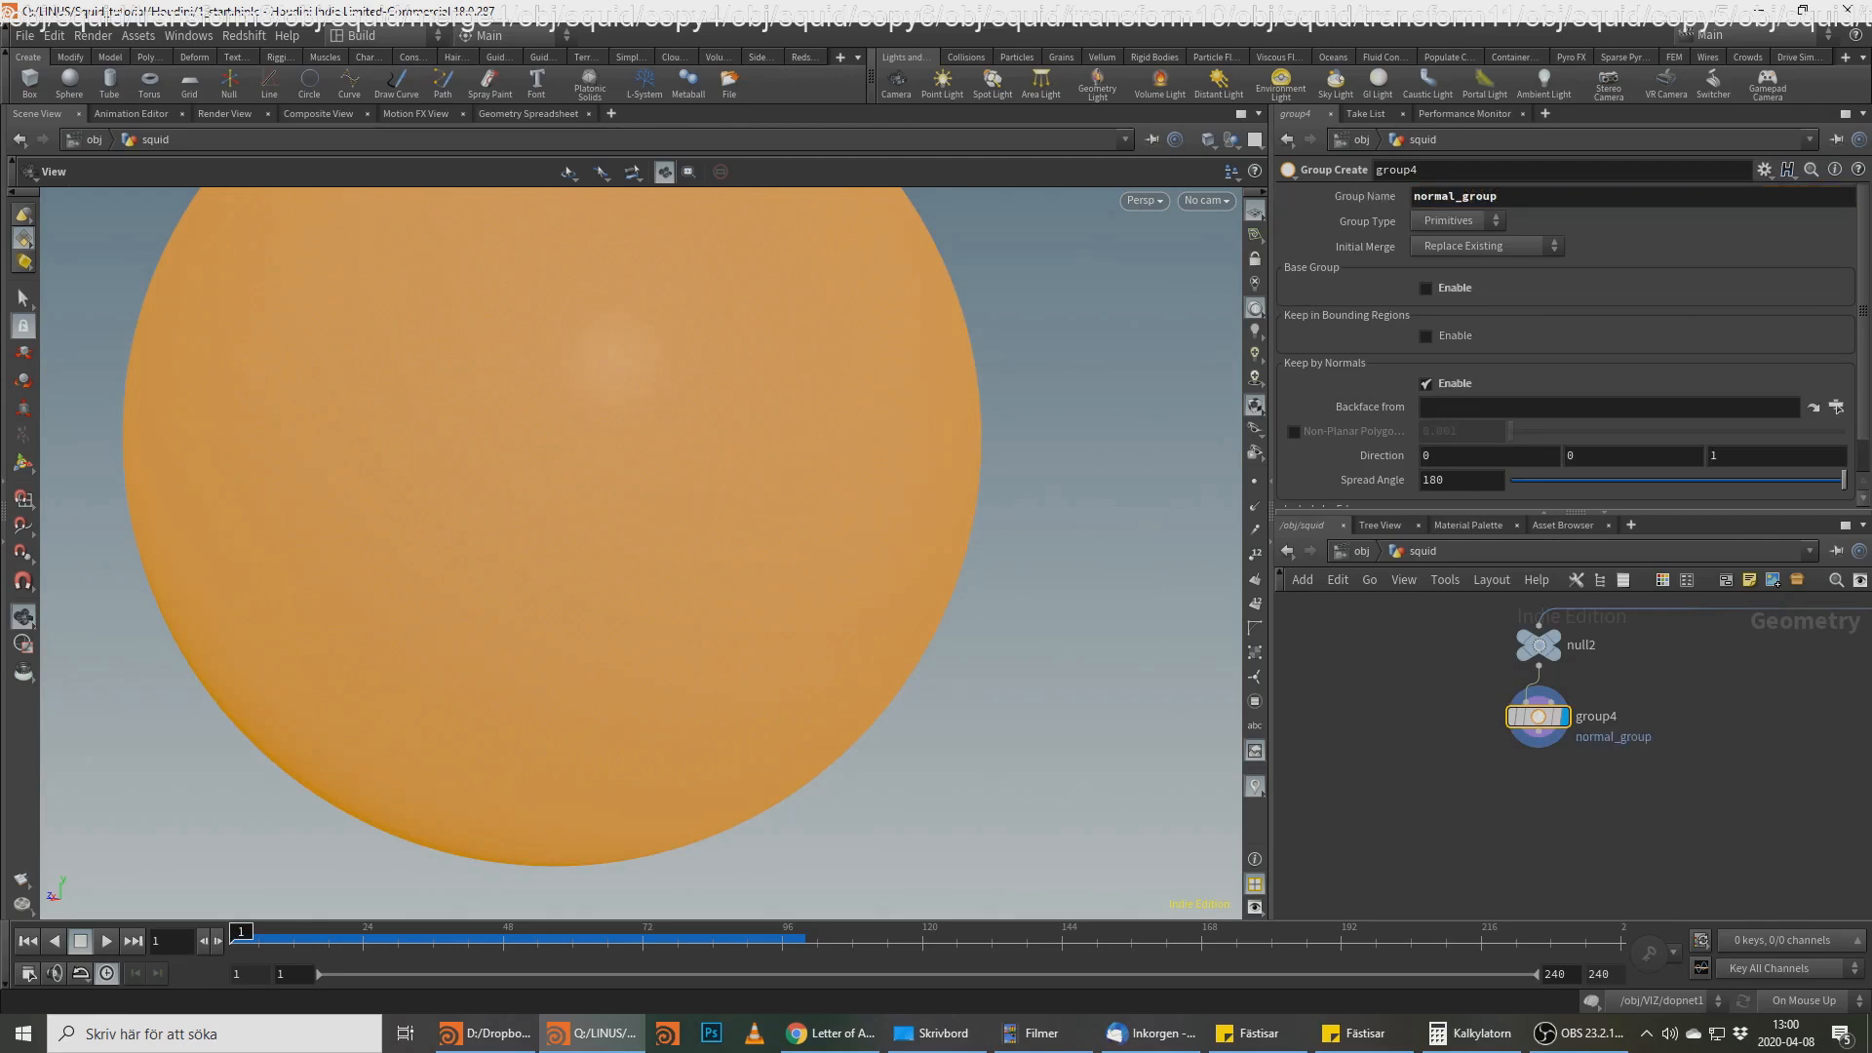
# Step: Set the group's normal direction to 0, -1, 0 and its spread angle to 60
pyautogui.click(1609, 455)
pyautogui.write('-1')
pyautogui.press('Tab')
pyautogui.write('0')
pyautogui.press('Return')
pyautogui.doubleClick(1452, 485)
pyautogui.write('60')
pyautogui.press('Return')
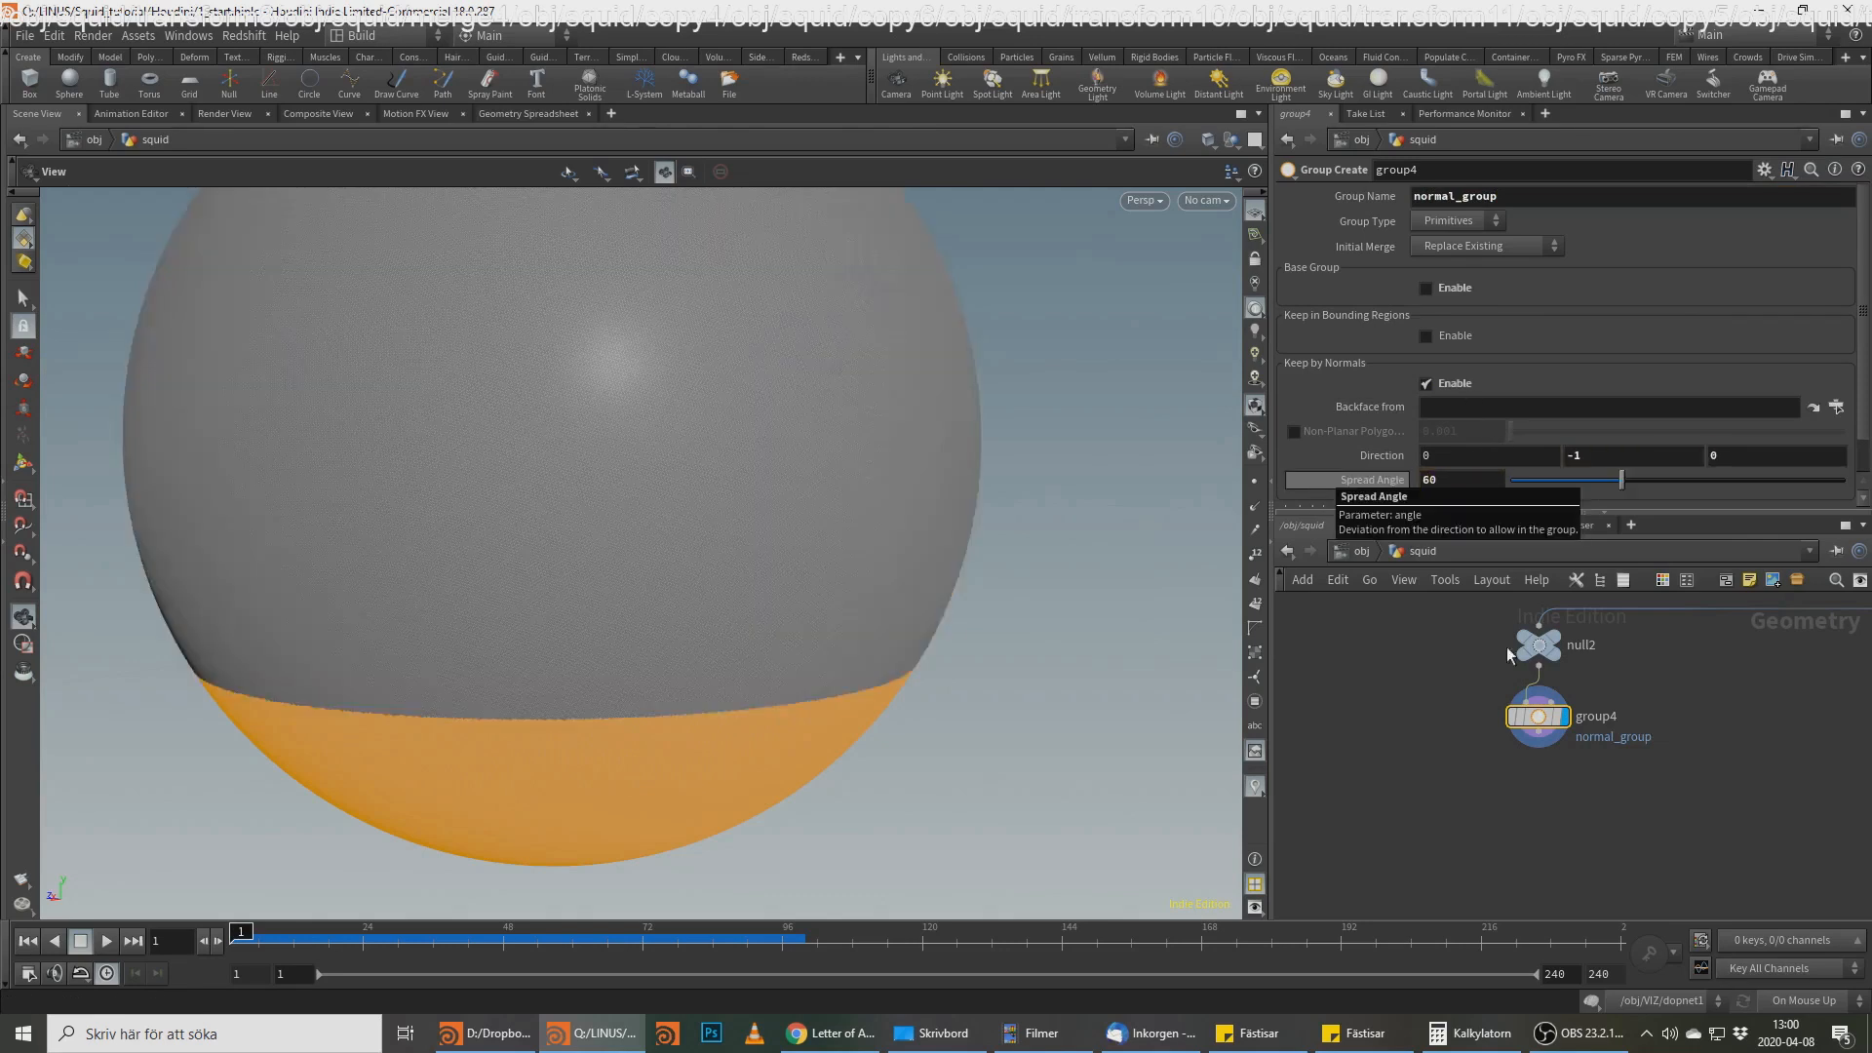
pyautogui.hotkey('alt', 'Tab')
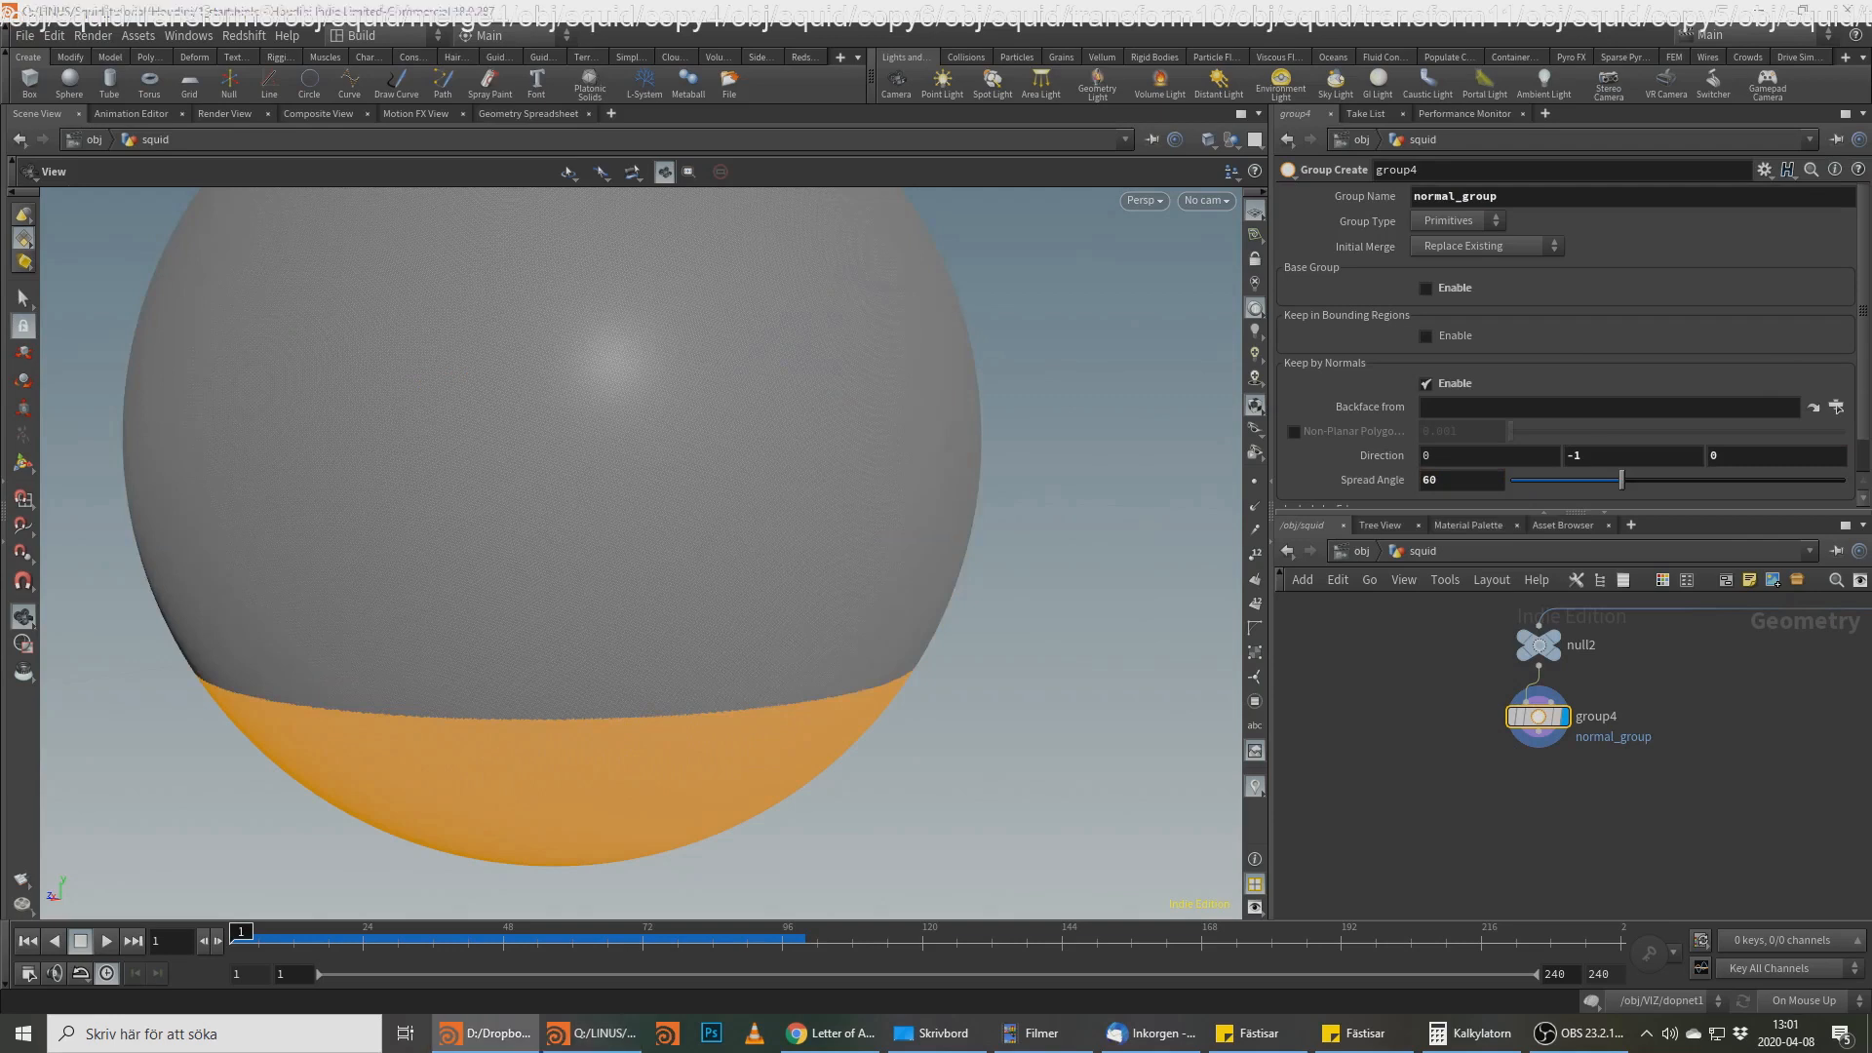
# Step: Add a Blast node after group4 that deletes everything outside normal_group, and display it
pyautogui.click(1539, 733)
pyautogui.press('Tab')
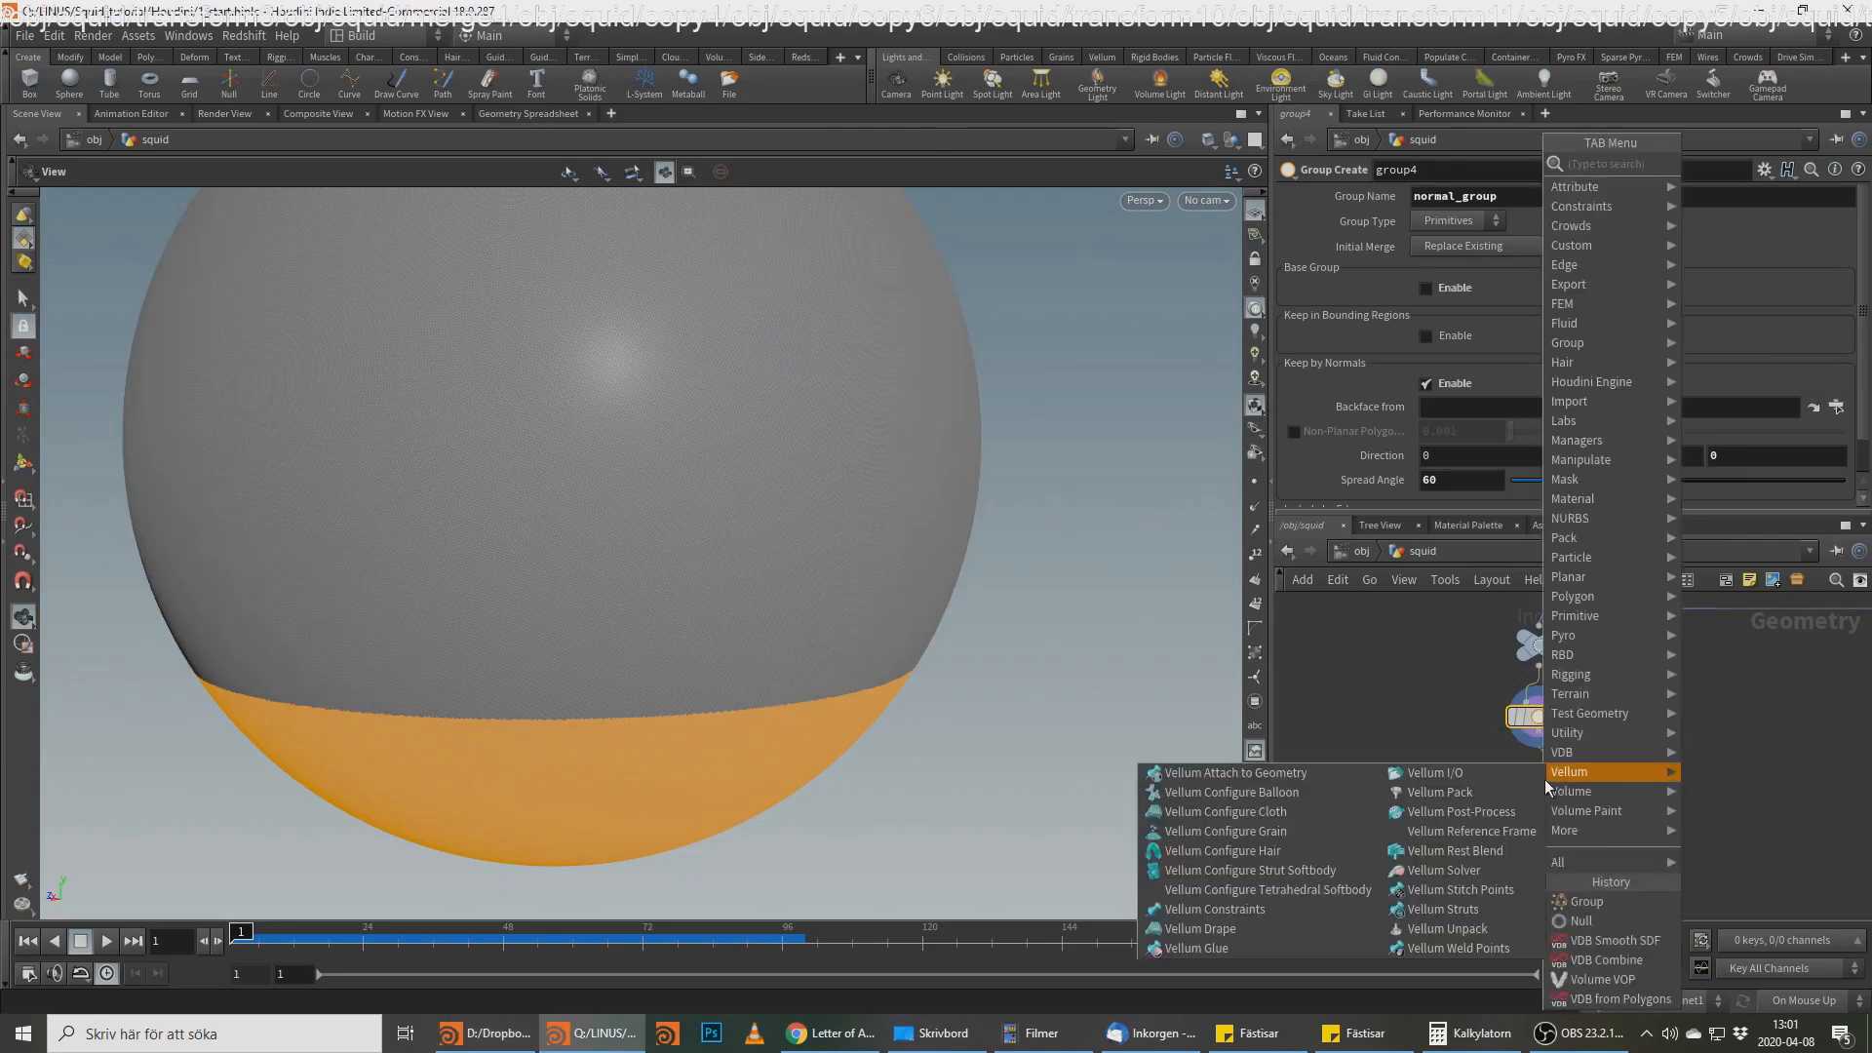
pyautogui.write('bla')
pyautogui.press('Return')
pyautogui.click(1545, 780)
pyautogui.click(1837, 196)
pyautogui.click(1799, 214)
pyautogui.click(1478, 265)
pyautogui.click(1567, 778)
pyautogui.hotkey('alt', 'Tab')
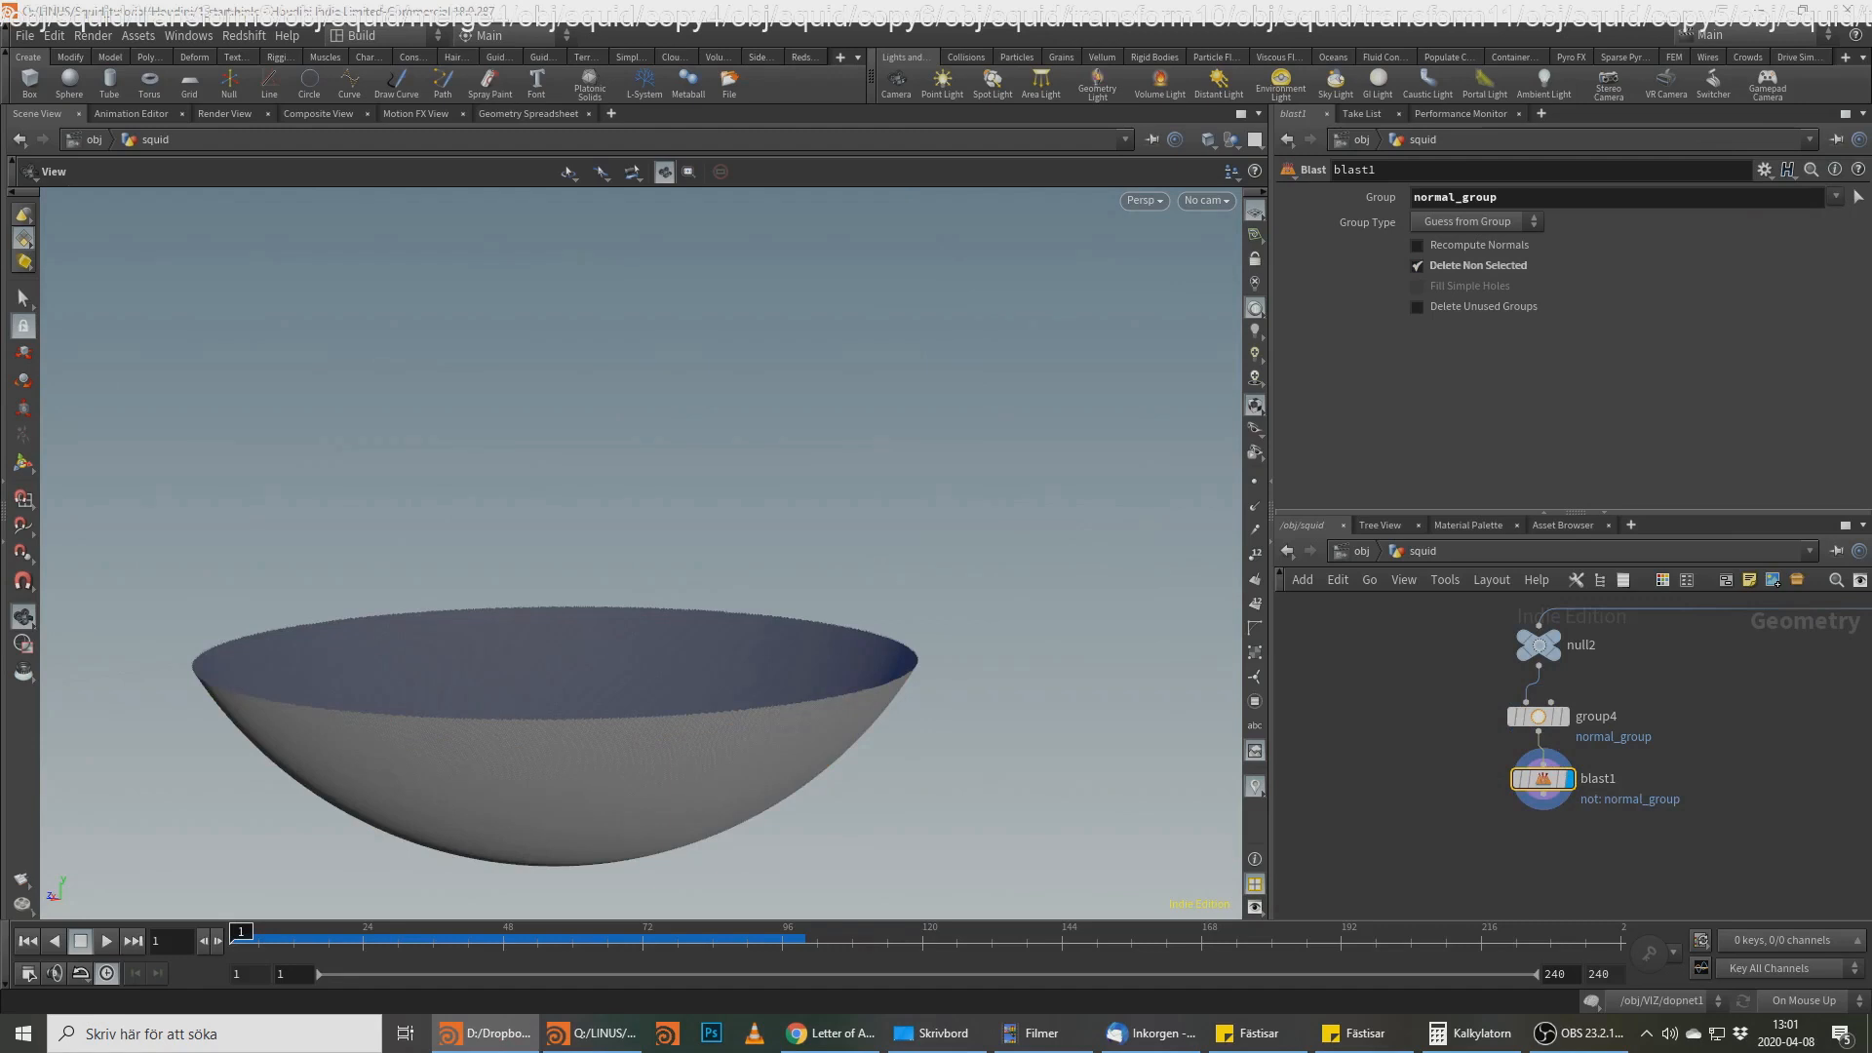
# Step: Add a Subdivide node after blast1 and display it
pyautogui.click(1550, 833)
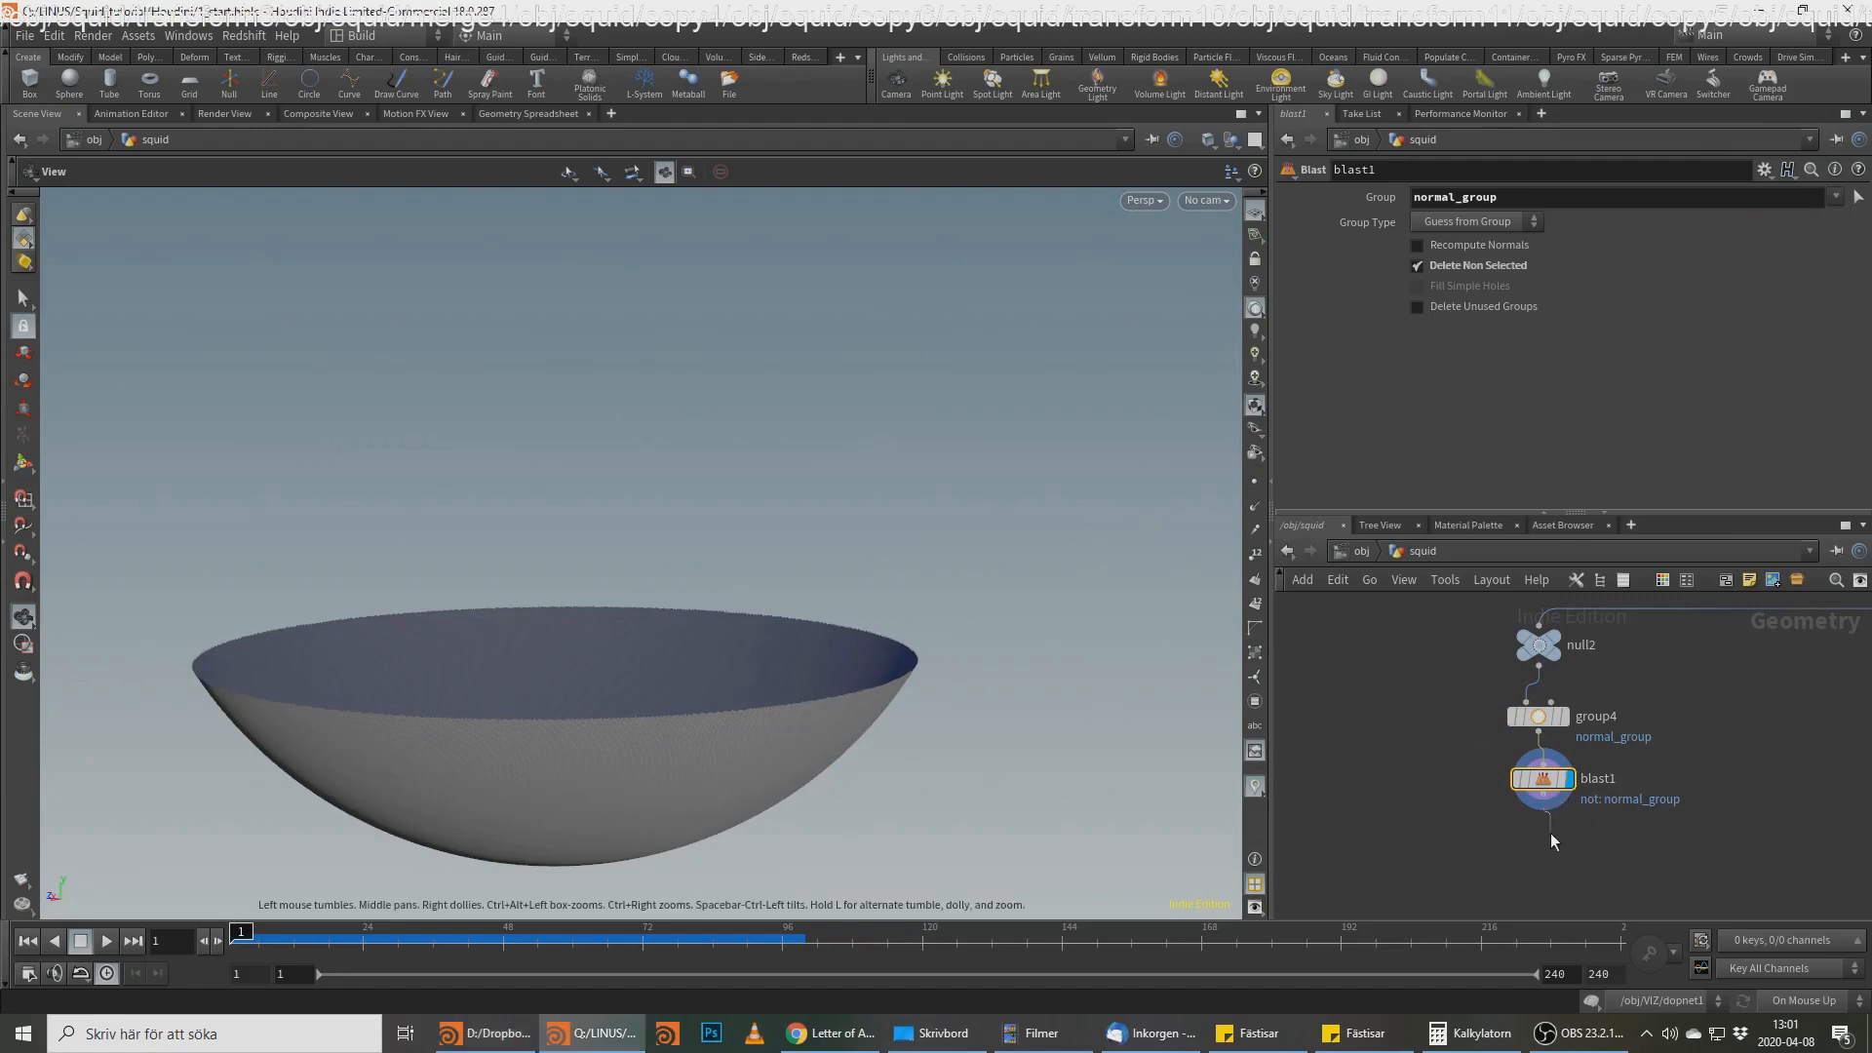
pyautogui.press('Tab')
pyautogui.write('sub')
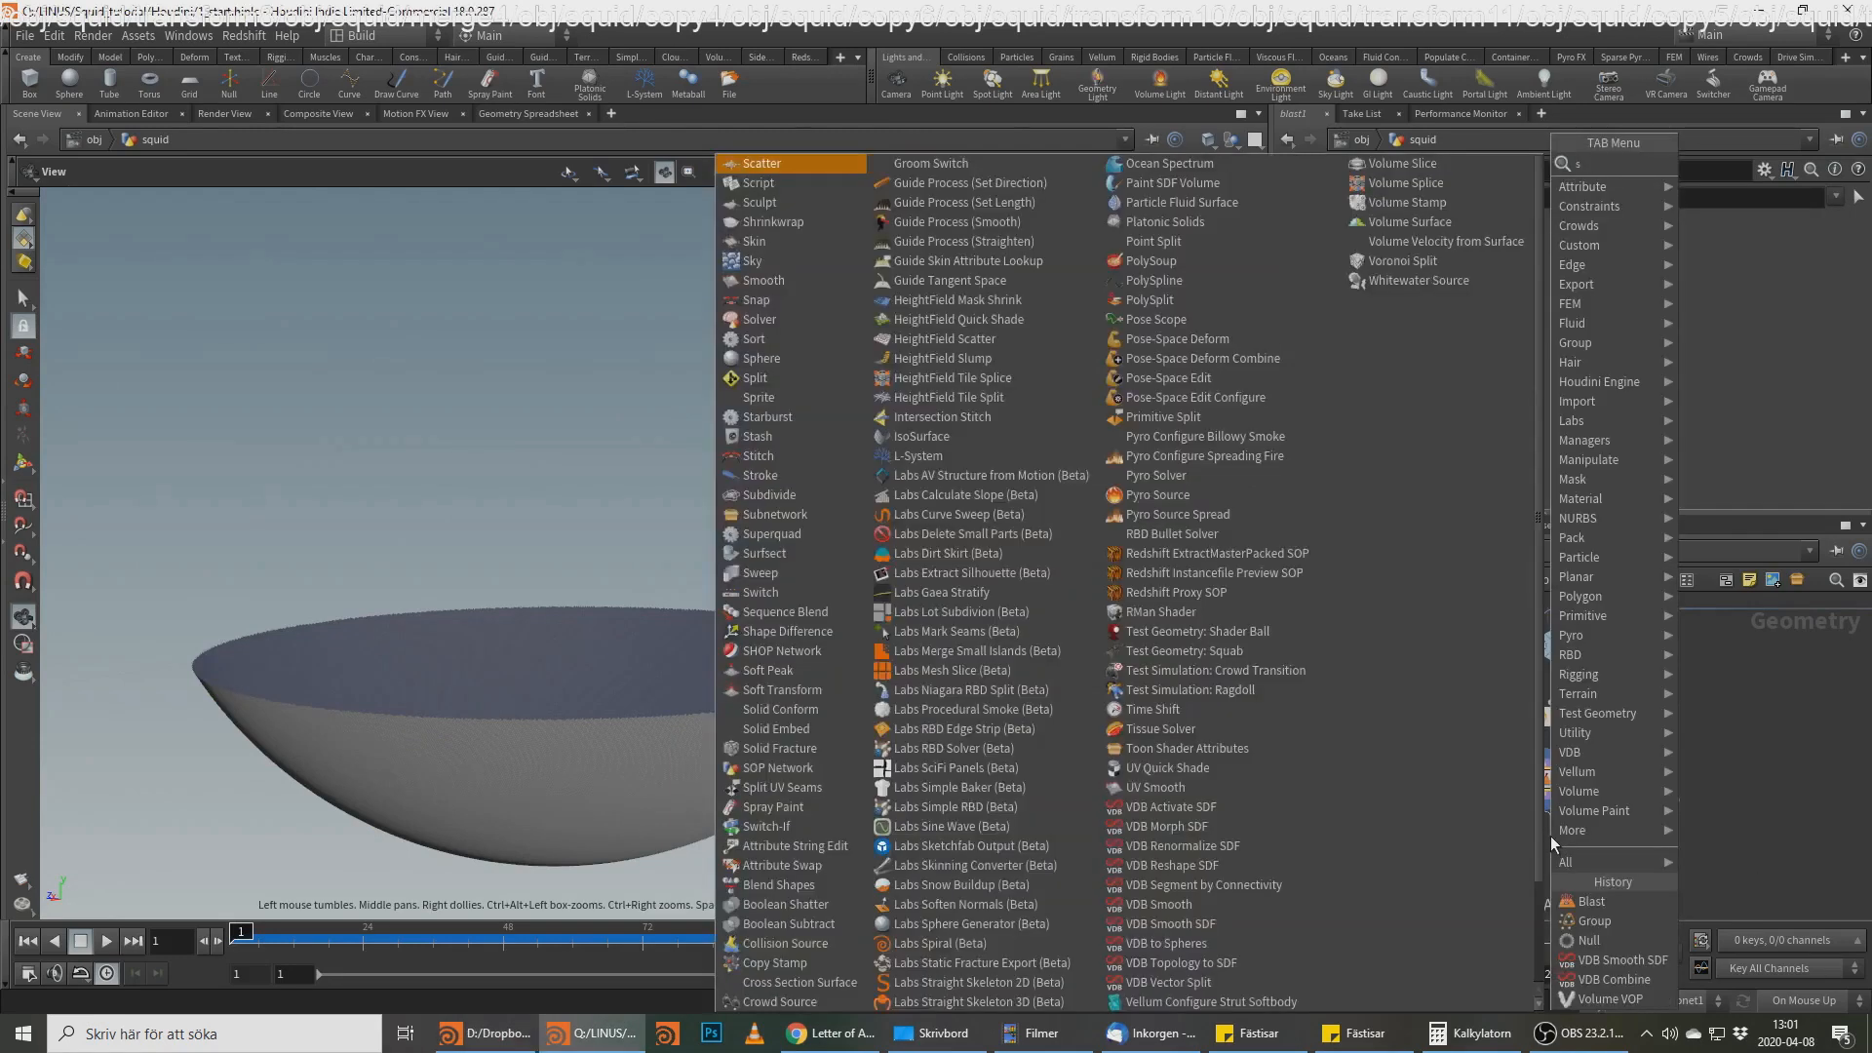
pyautogui.press('Return')
pyautogui.press('Return')
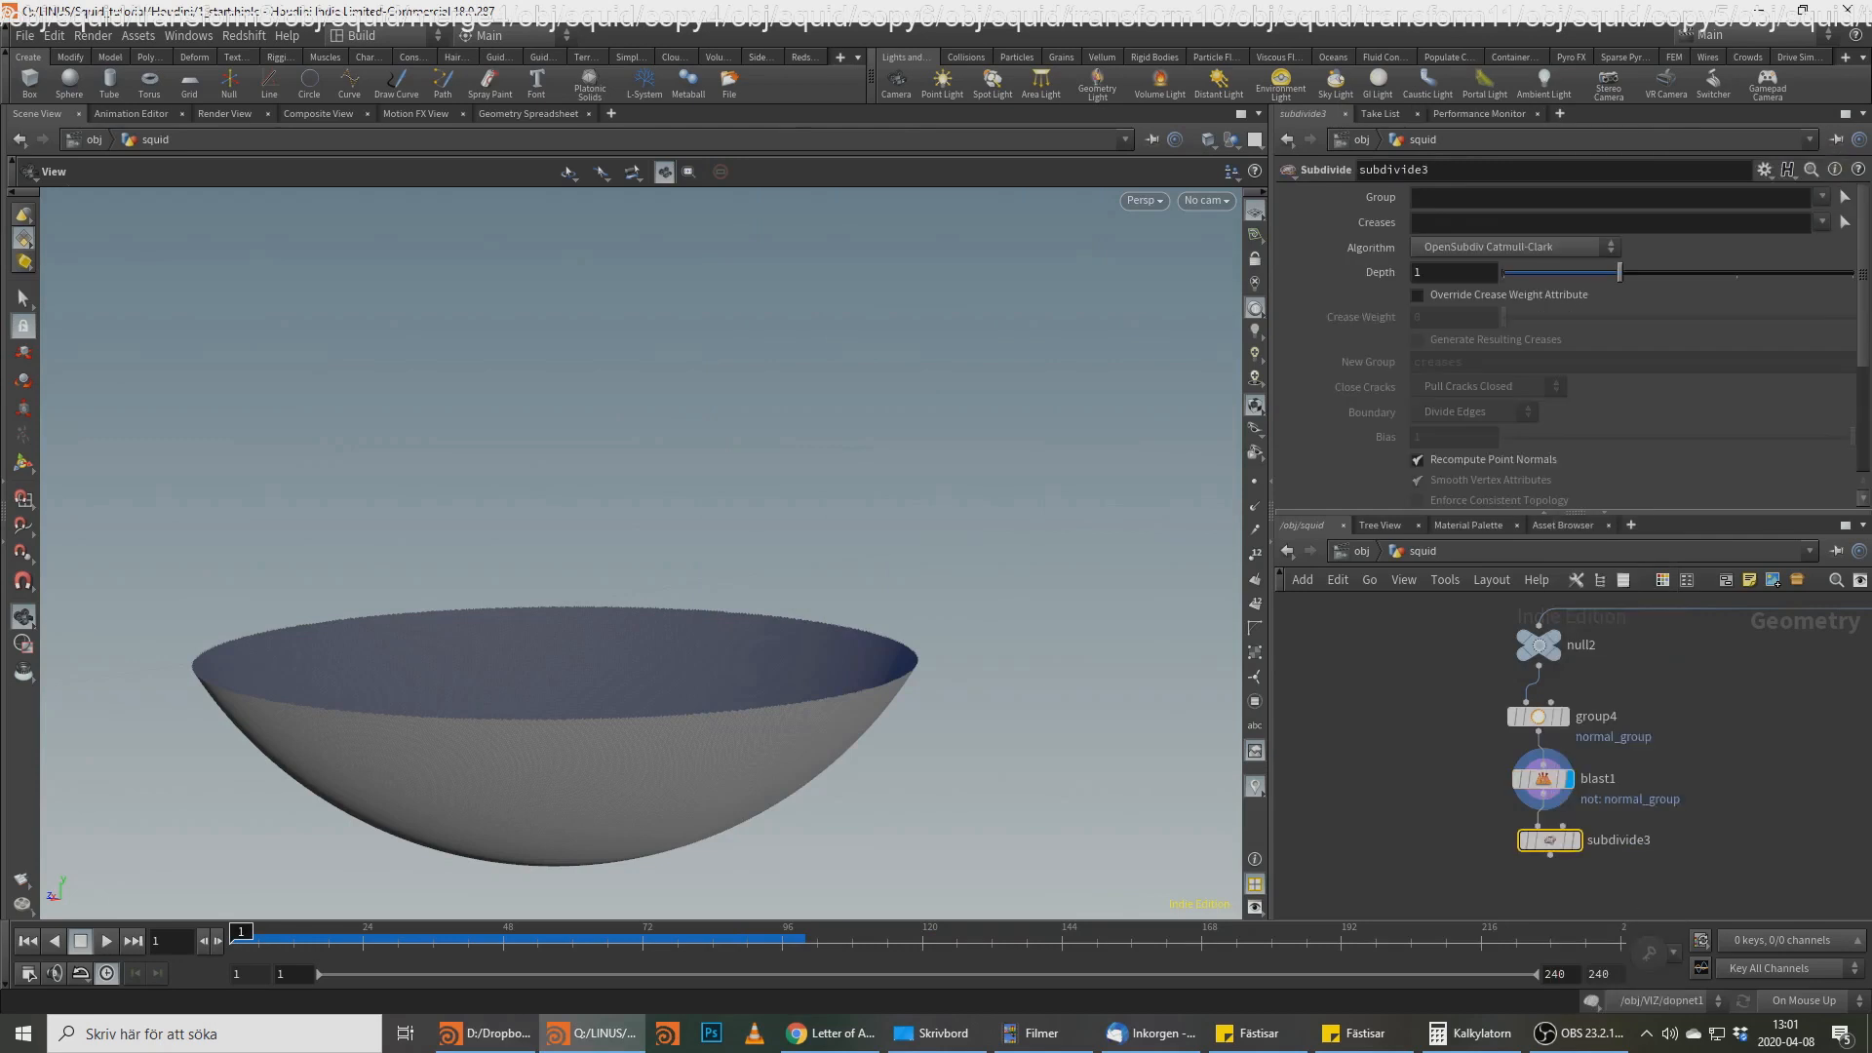
pyautogui.click(1558, 840)
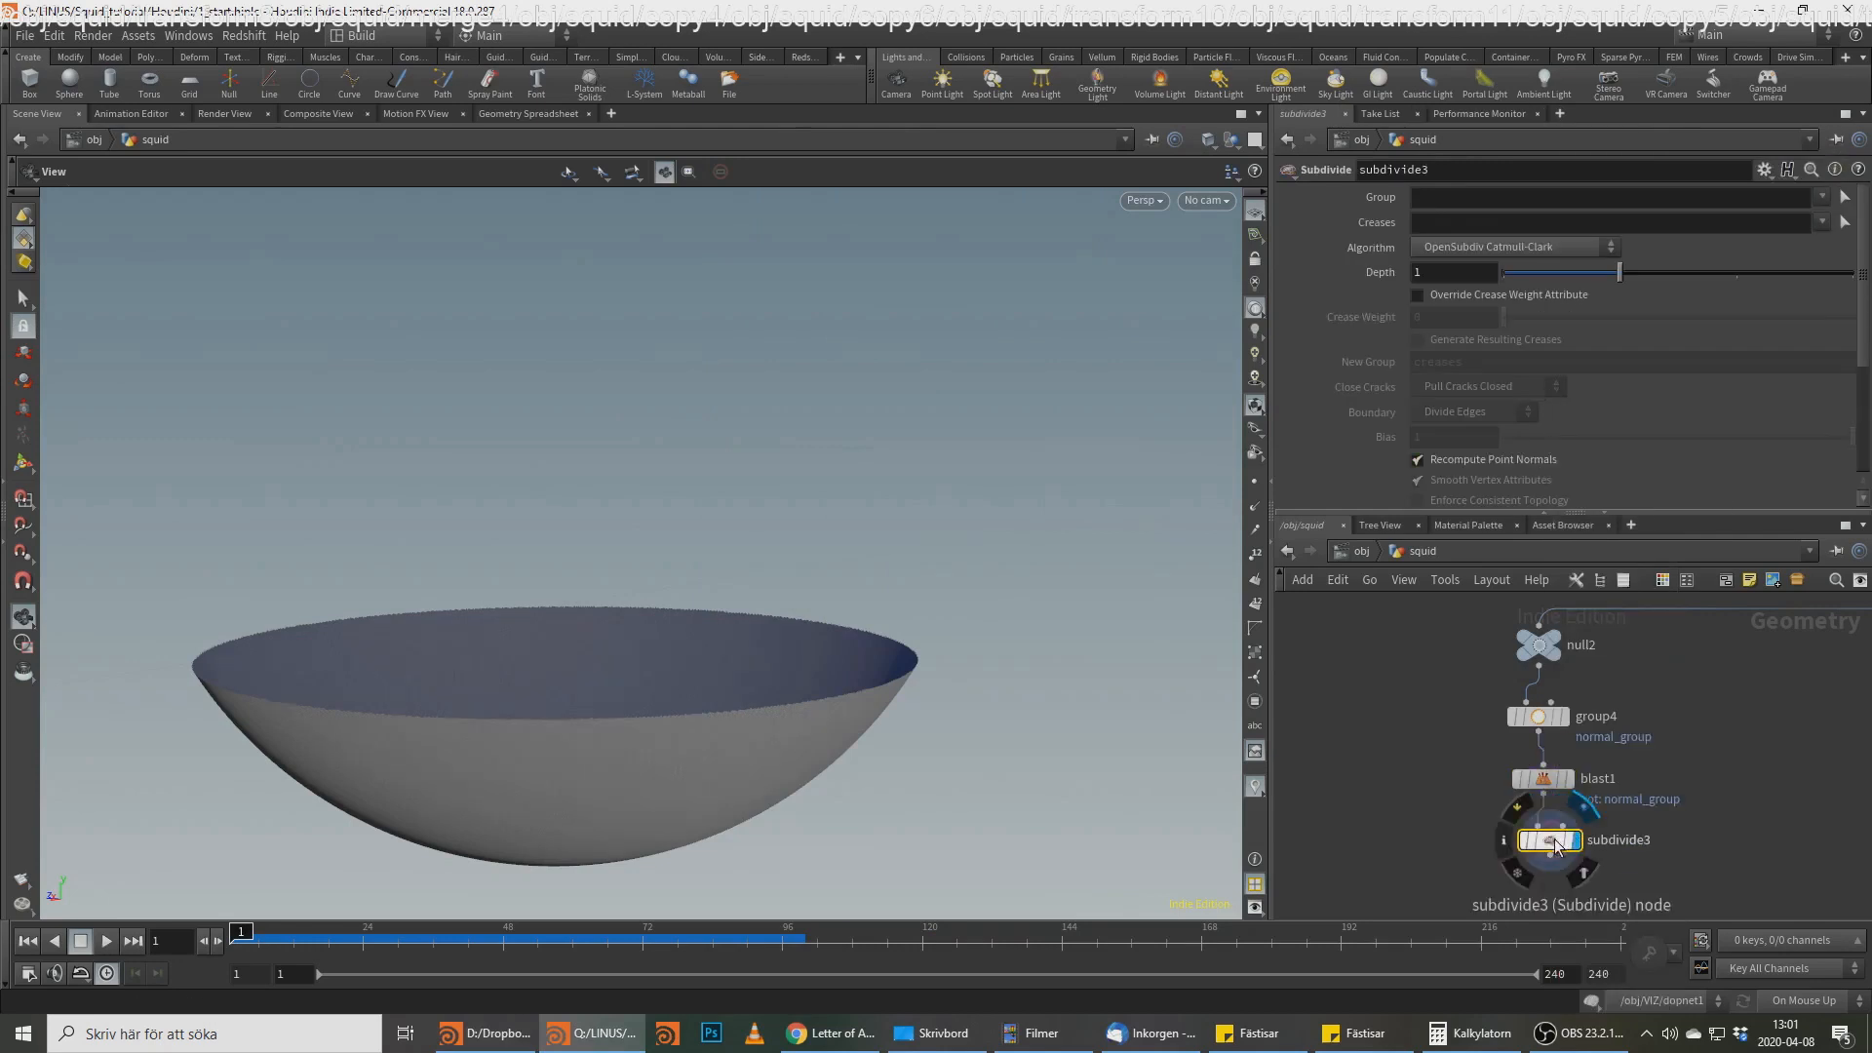
pyautogui.middleClick(1555, 843)
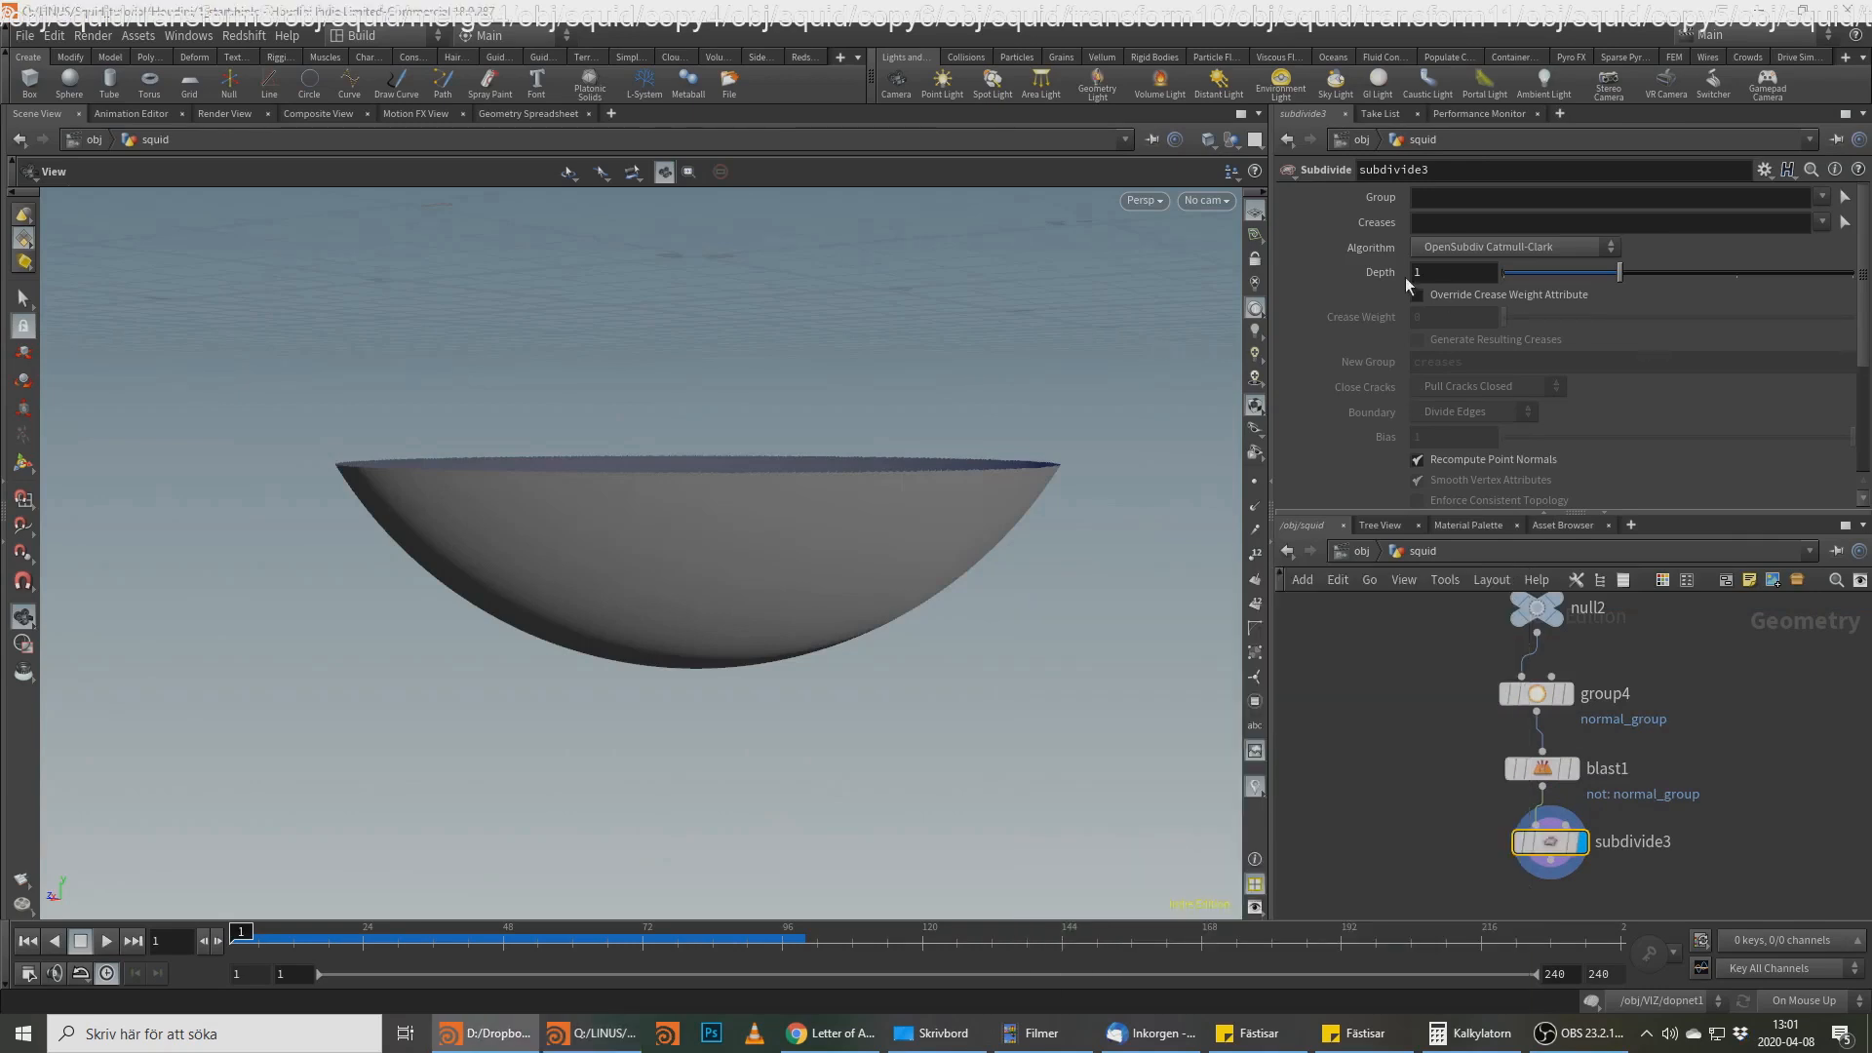
# Step: Set the subdivision depth of subdivide3 to 2
pyautogui.click(1425, 253)
pyautogui.click(1354, 292)
pyautogui.moveTo(1463, 273); pyautogui.dragTo(1397, 273)
pyautogui.write('2')
pyautogui.press('Return')
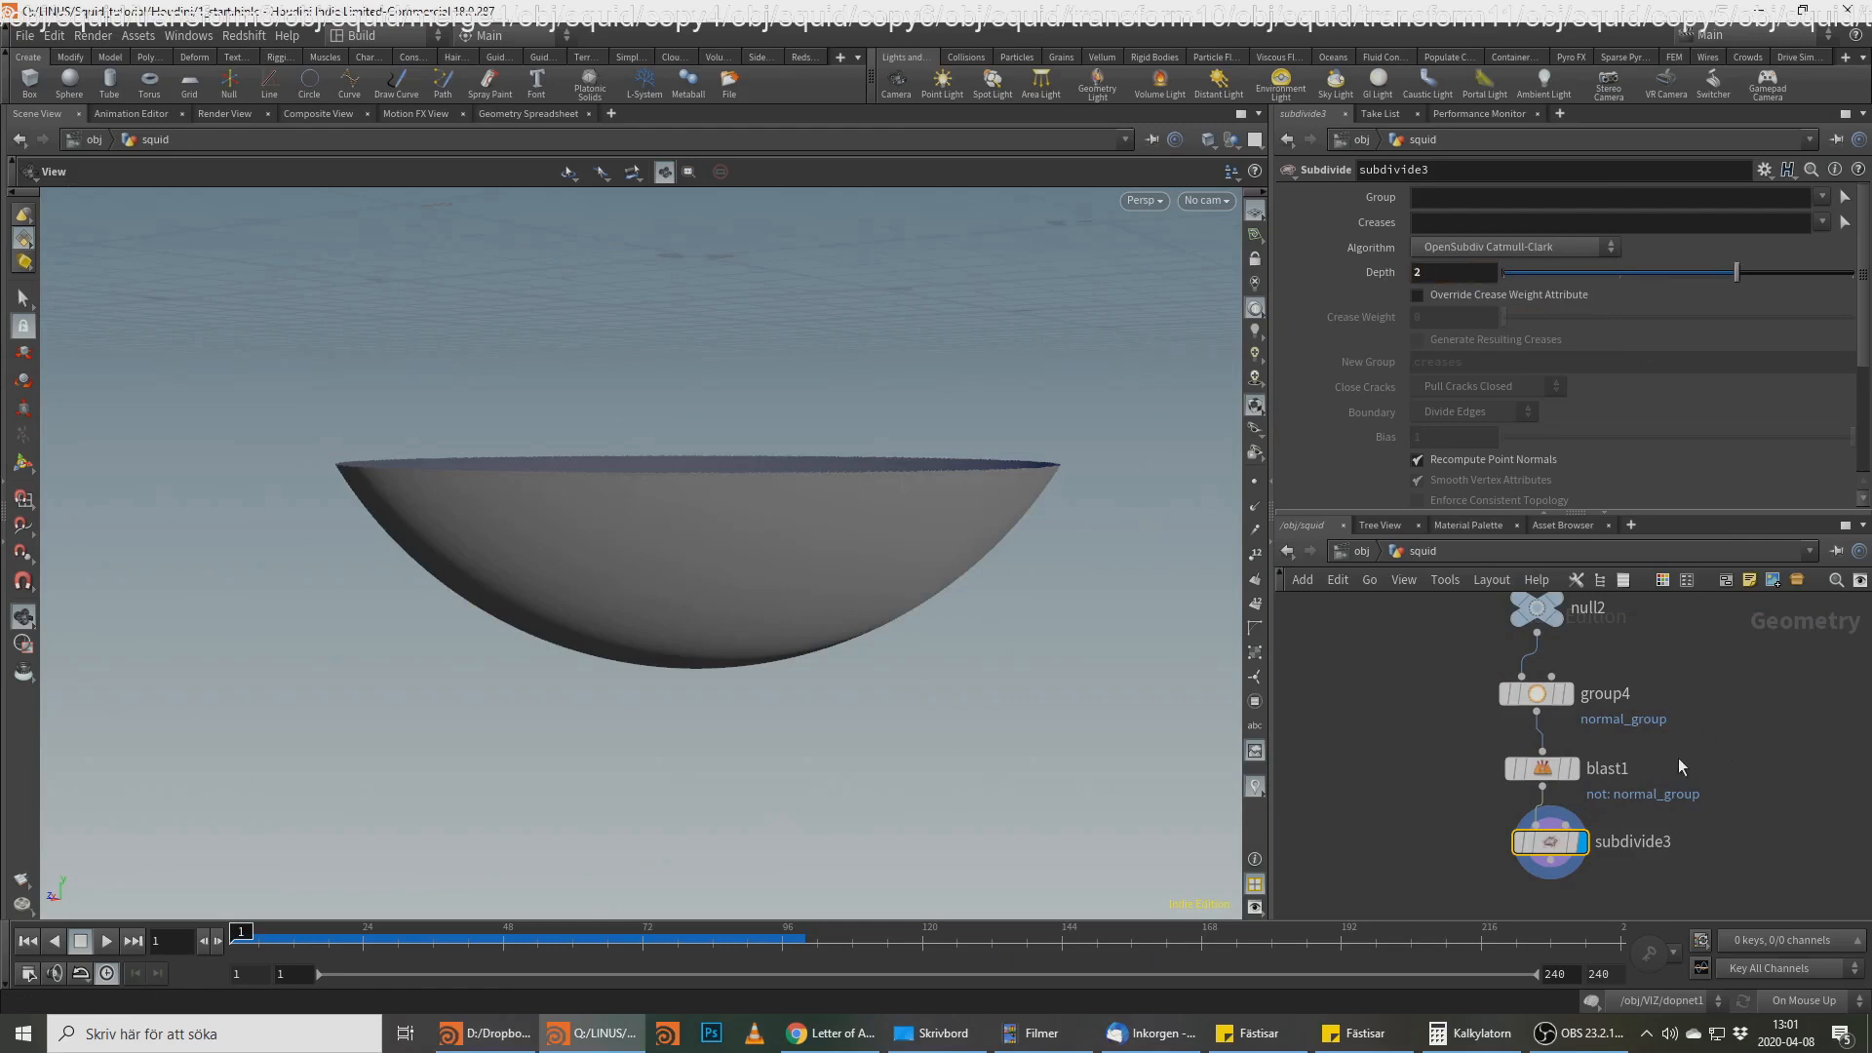
pyautogui.middleClick(1539, 852)
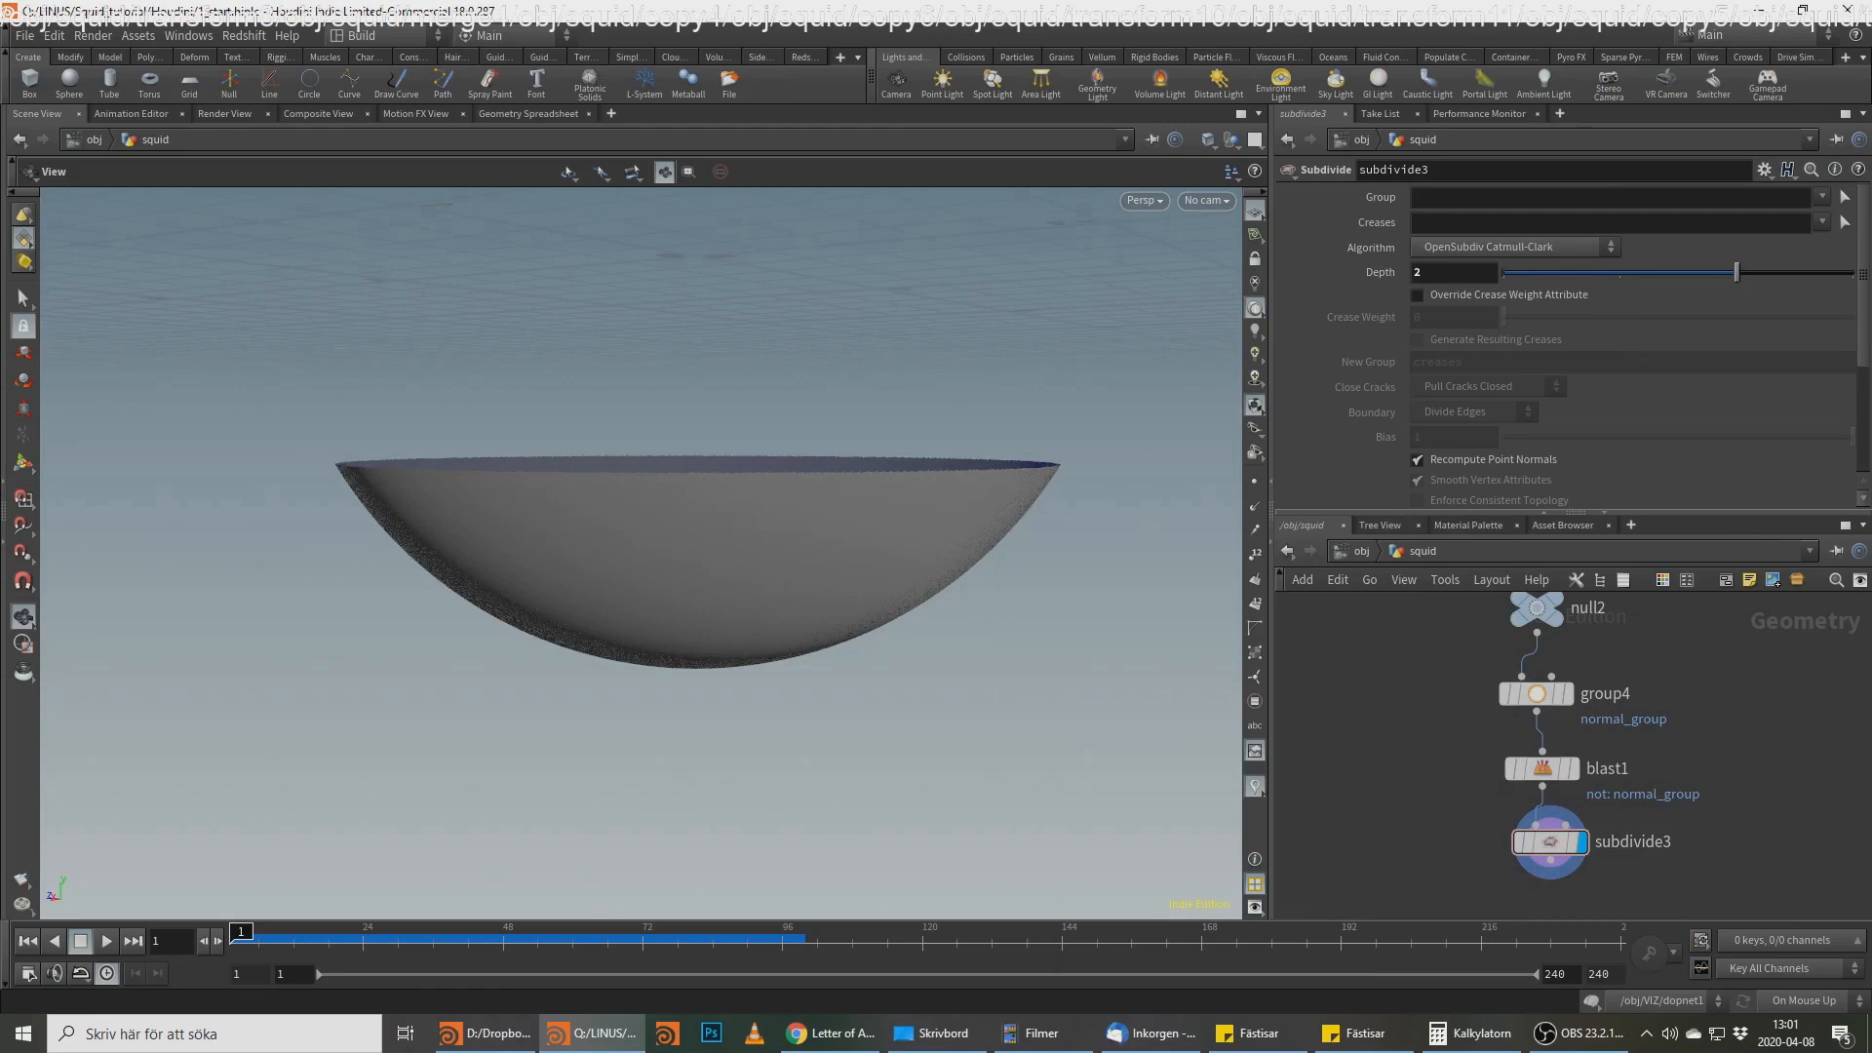
pyautogui.hotkey('alt', 'Tab')
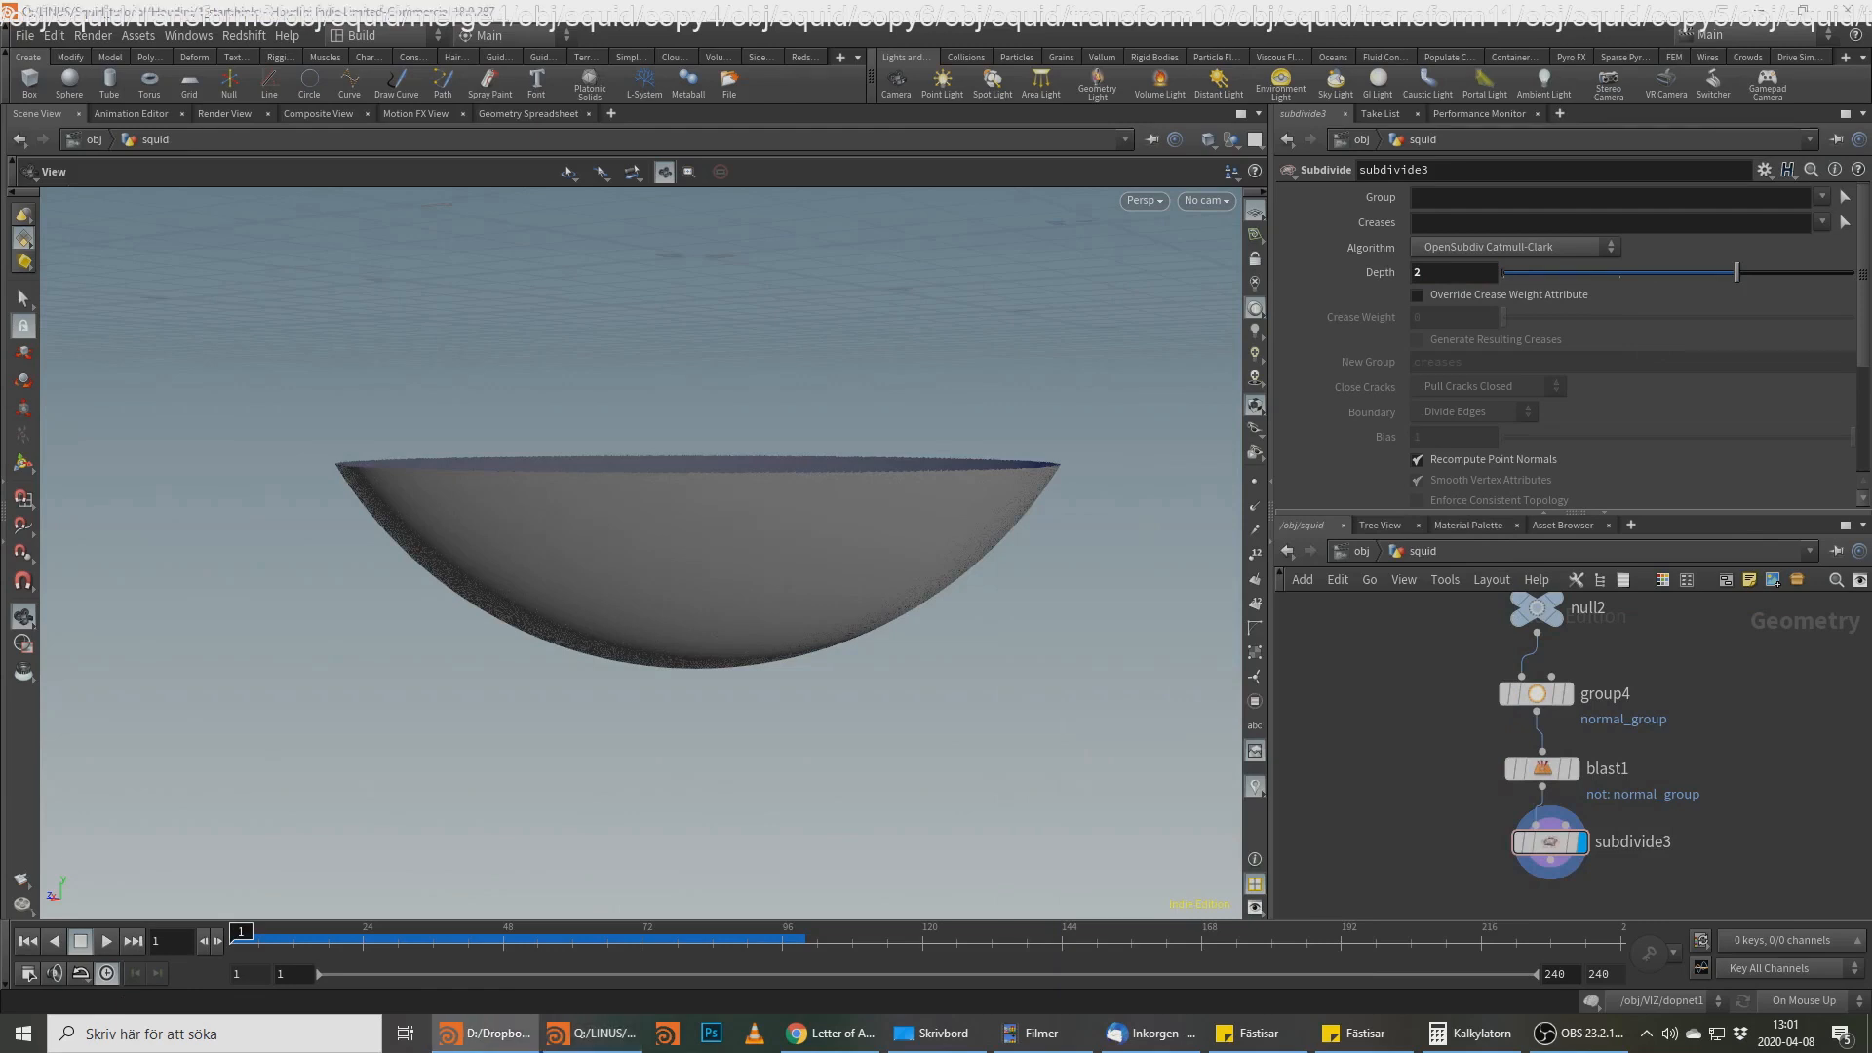
# Step: Add a Point VOP node after subdivide3 and display it
pyautogui.click(1551, 864)
pyautogui.press('Tab')
pyautogui.write('point vio')
pyautogui.press('Down')
pyautogui.press('Return')
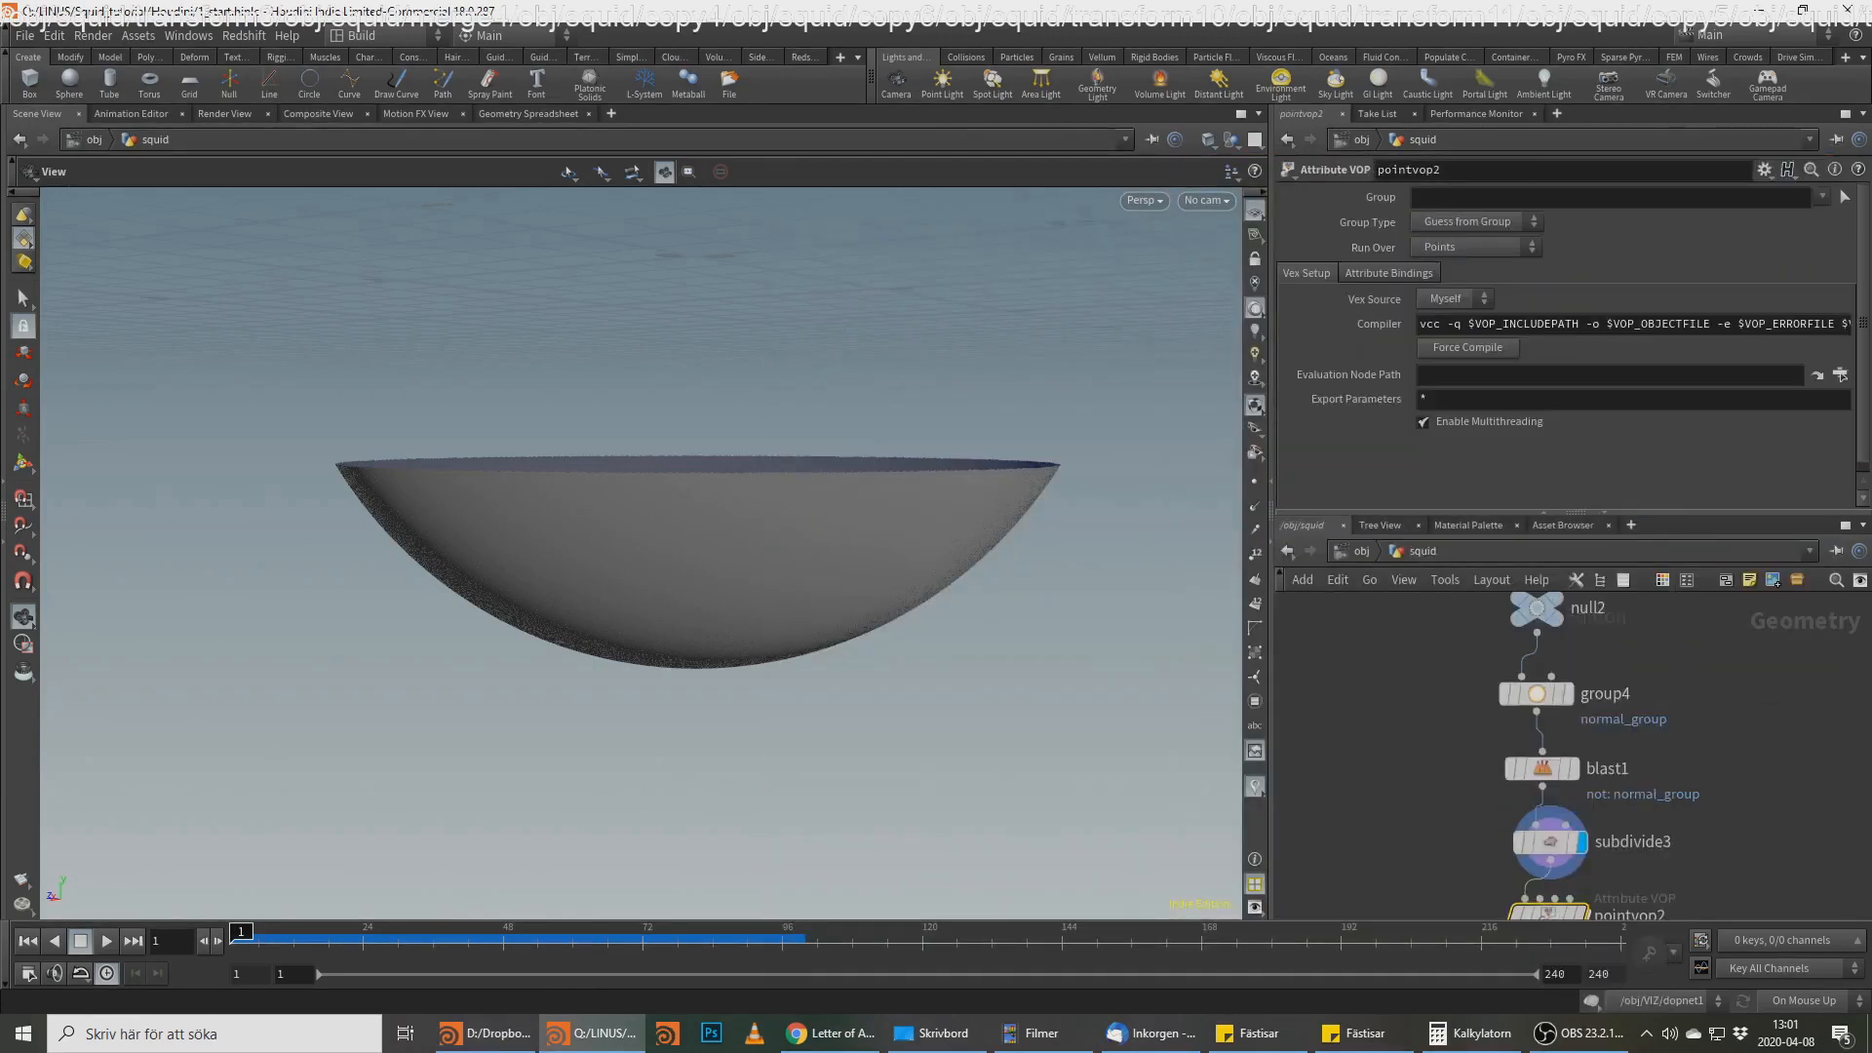
pyautogui.hotkey('alt', 'Tab')
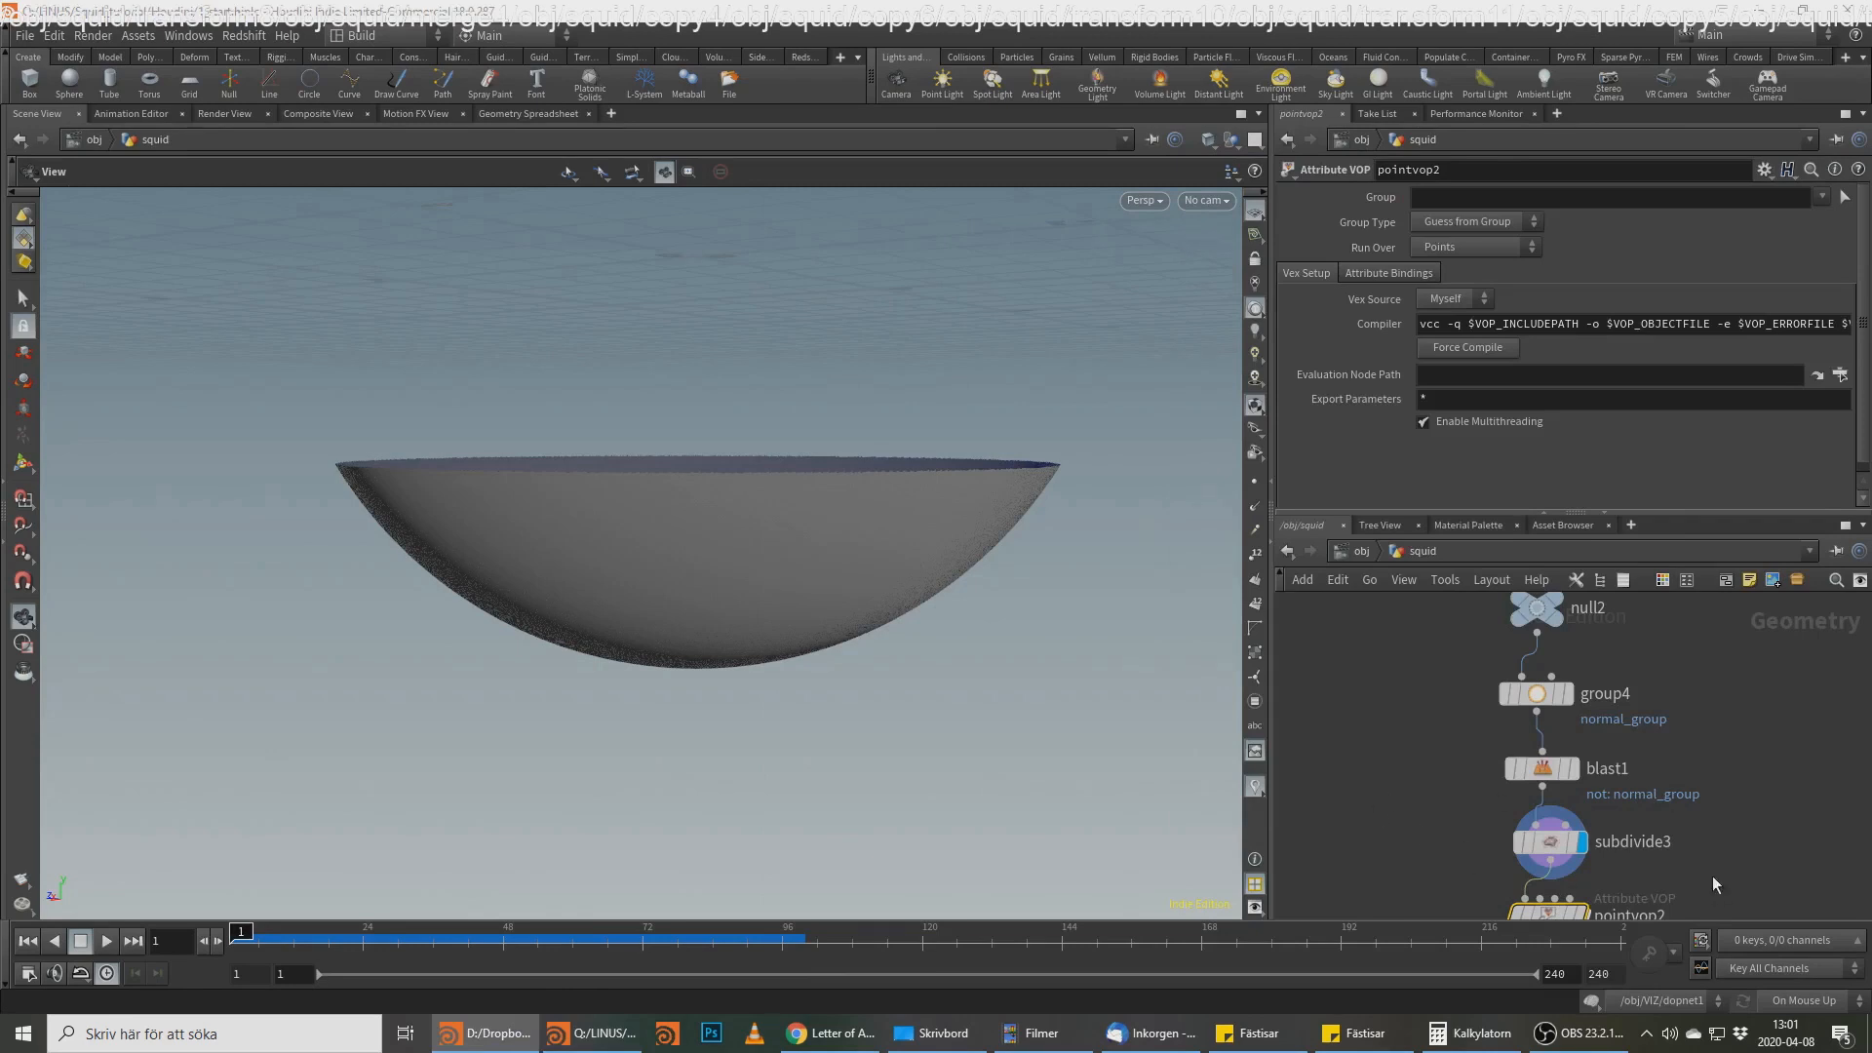
pyautogui.moveTo(1713, 877); pyautogui.dragTo(1739, 774, button='middle')
pyautogui.click(1603, 818)
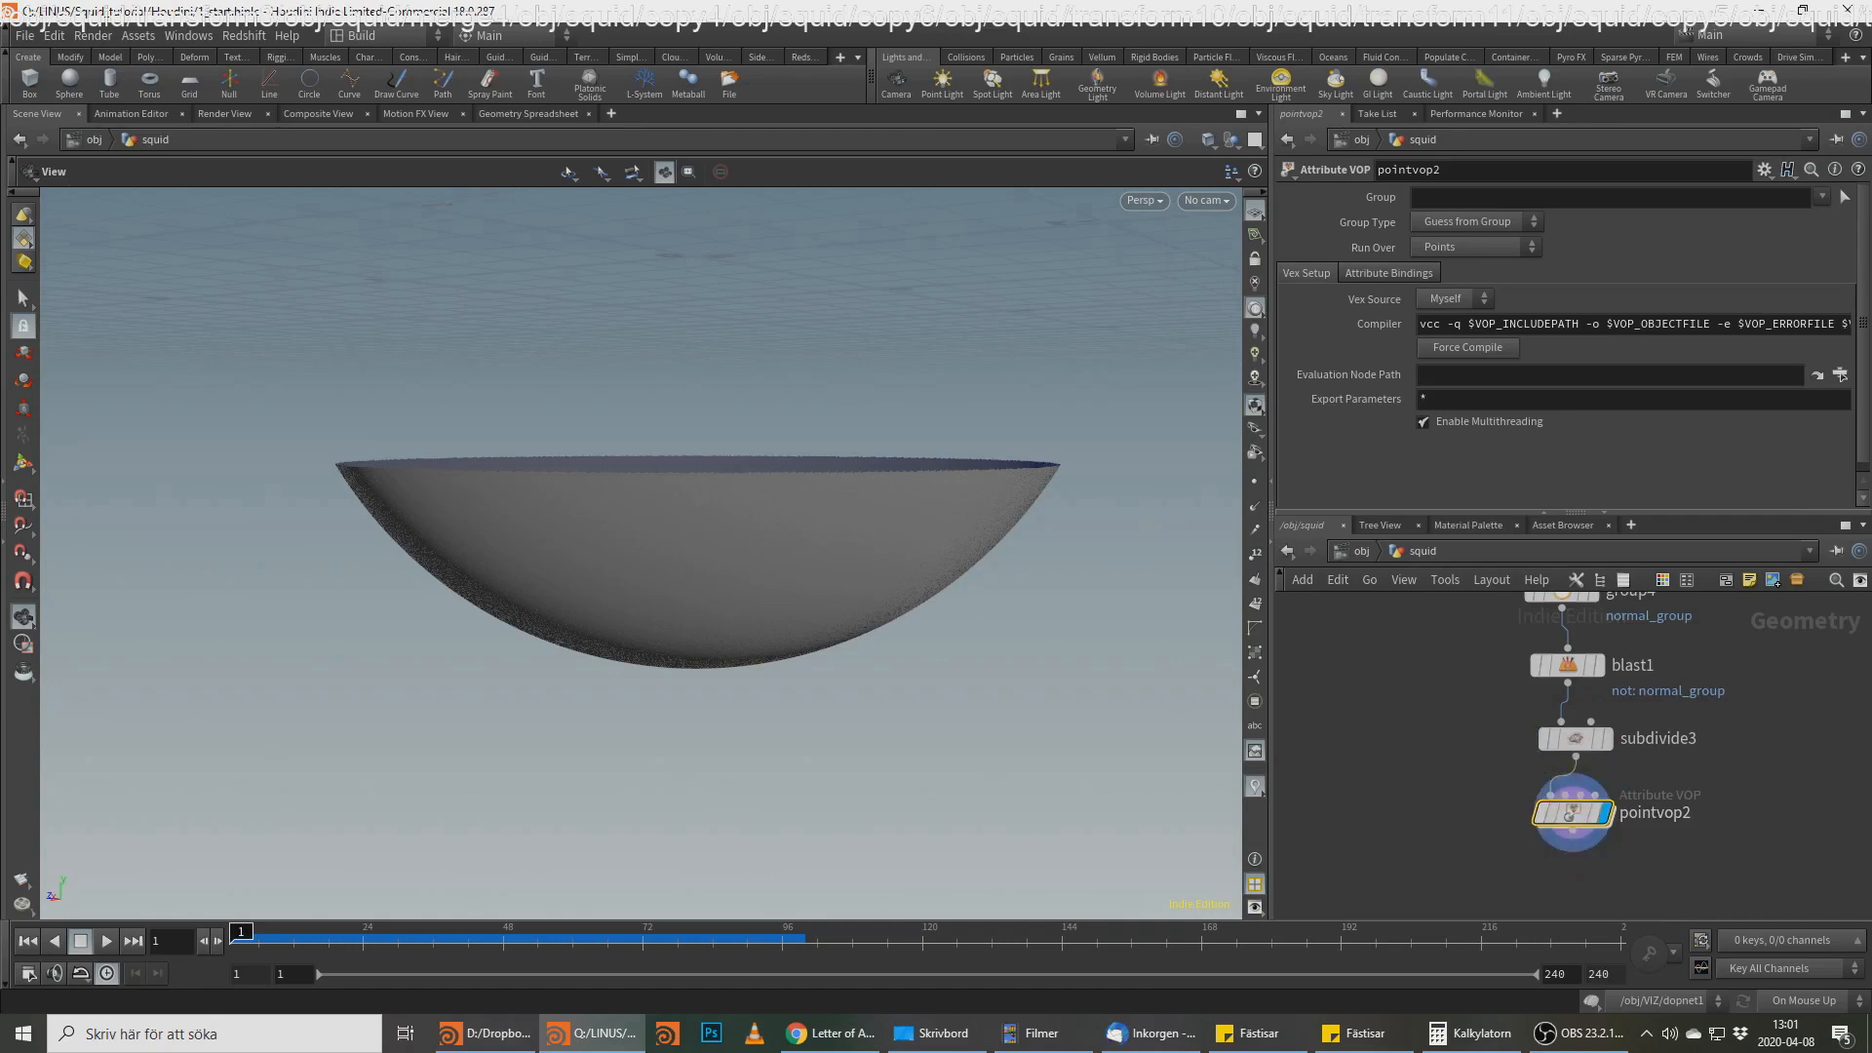
pyautogui.hotkey('alt', 'Tab')
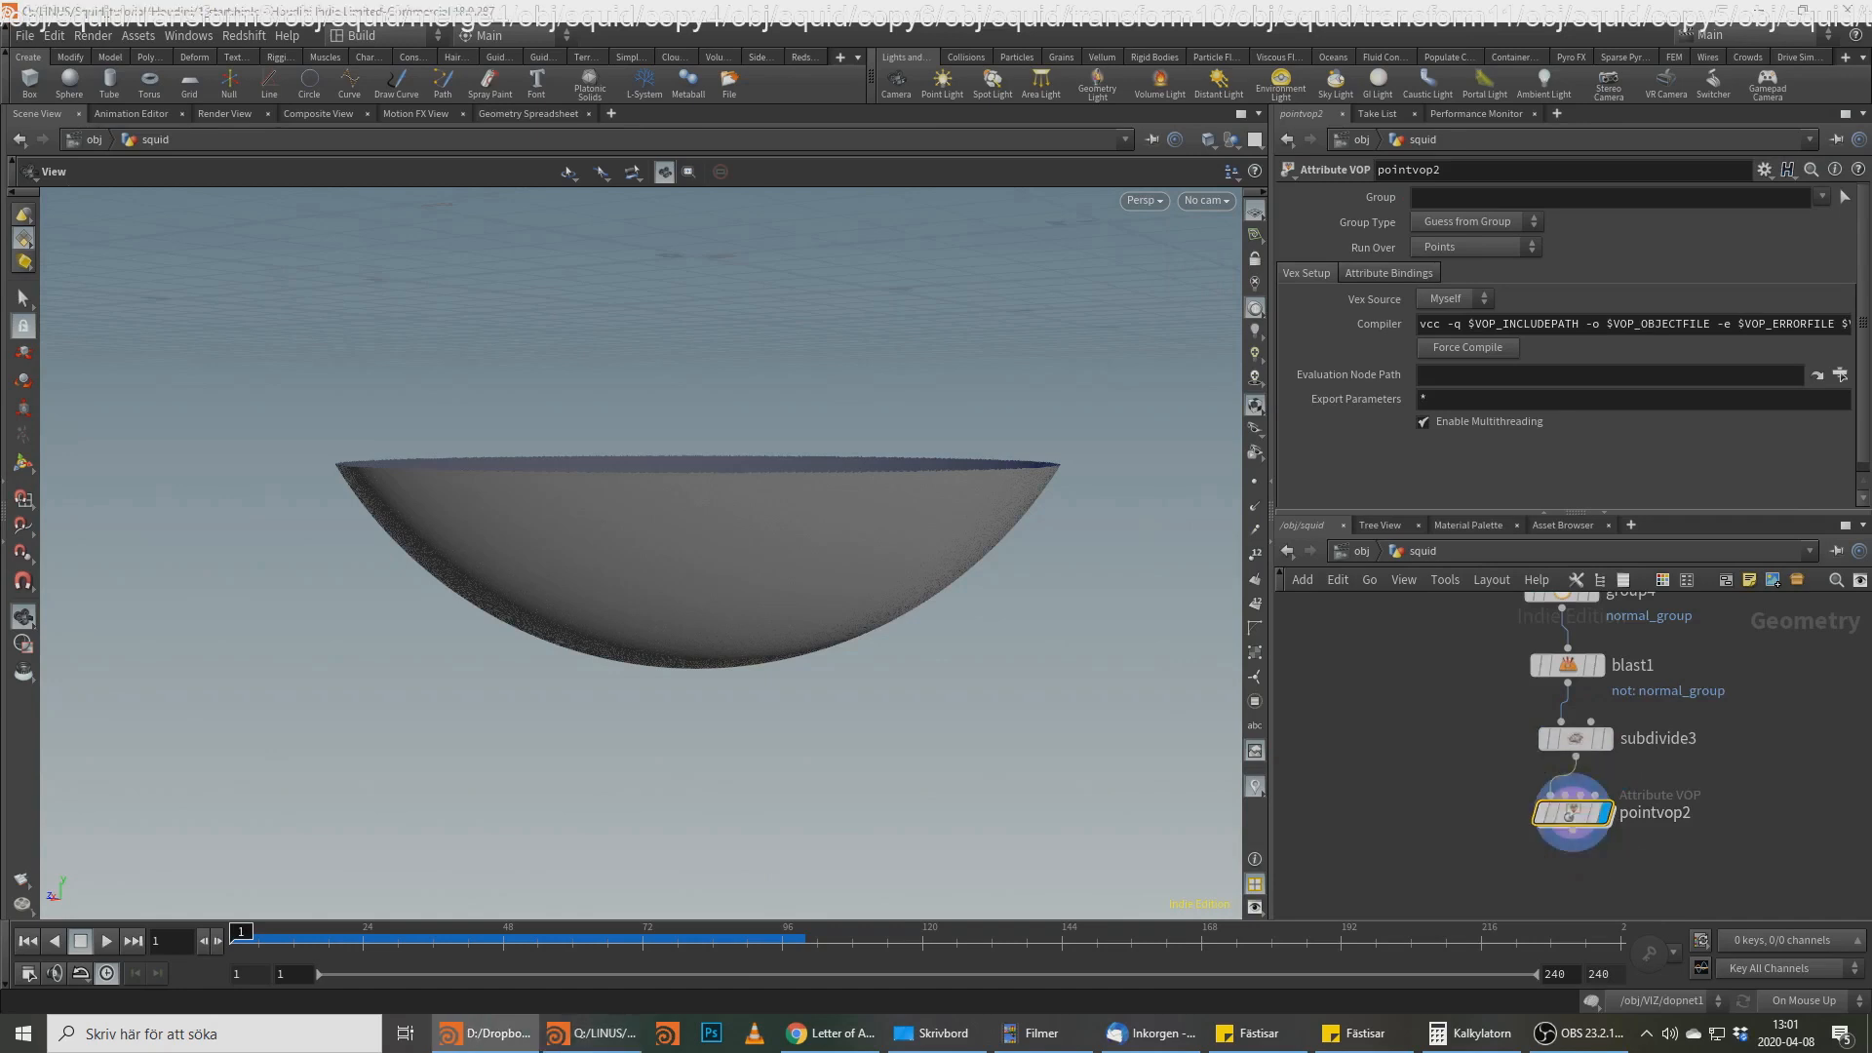
# Step: Go inside pointvop2 and add a Voronoi Noise node below the geometry output node
pyautogui.doubleClick(1574, 813)
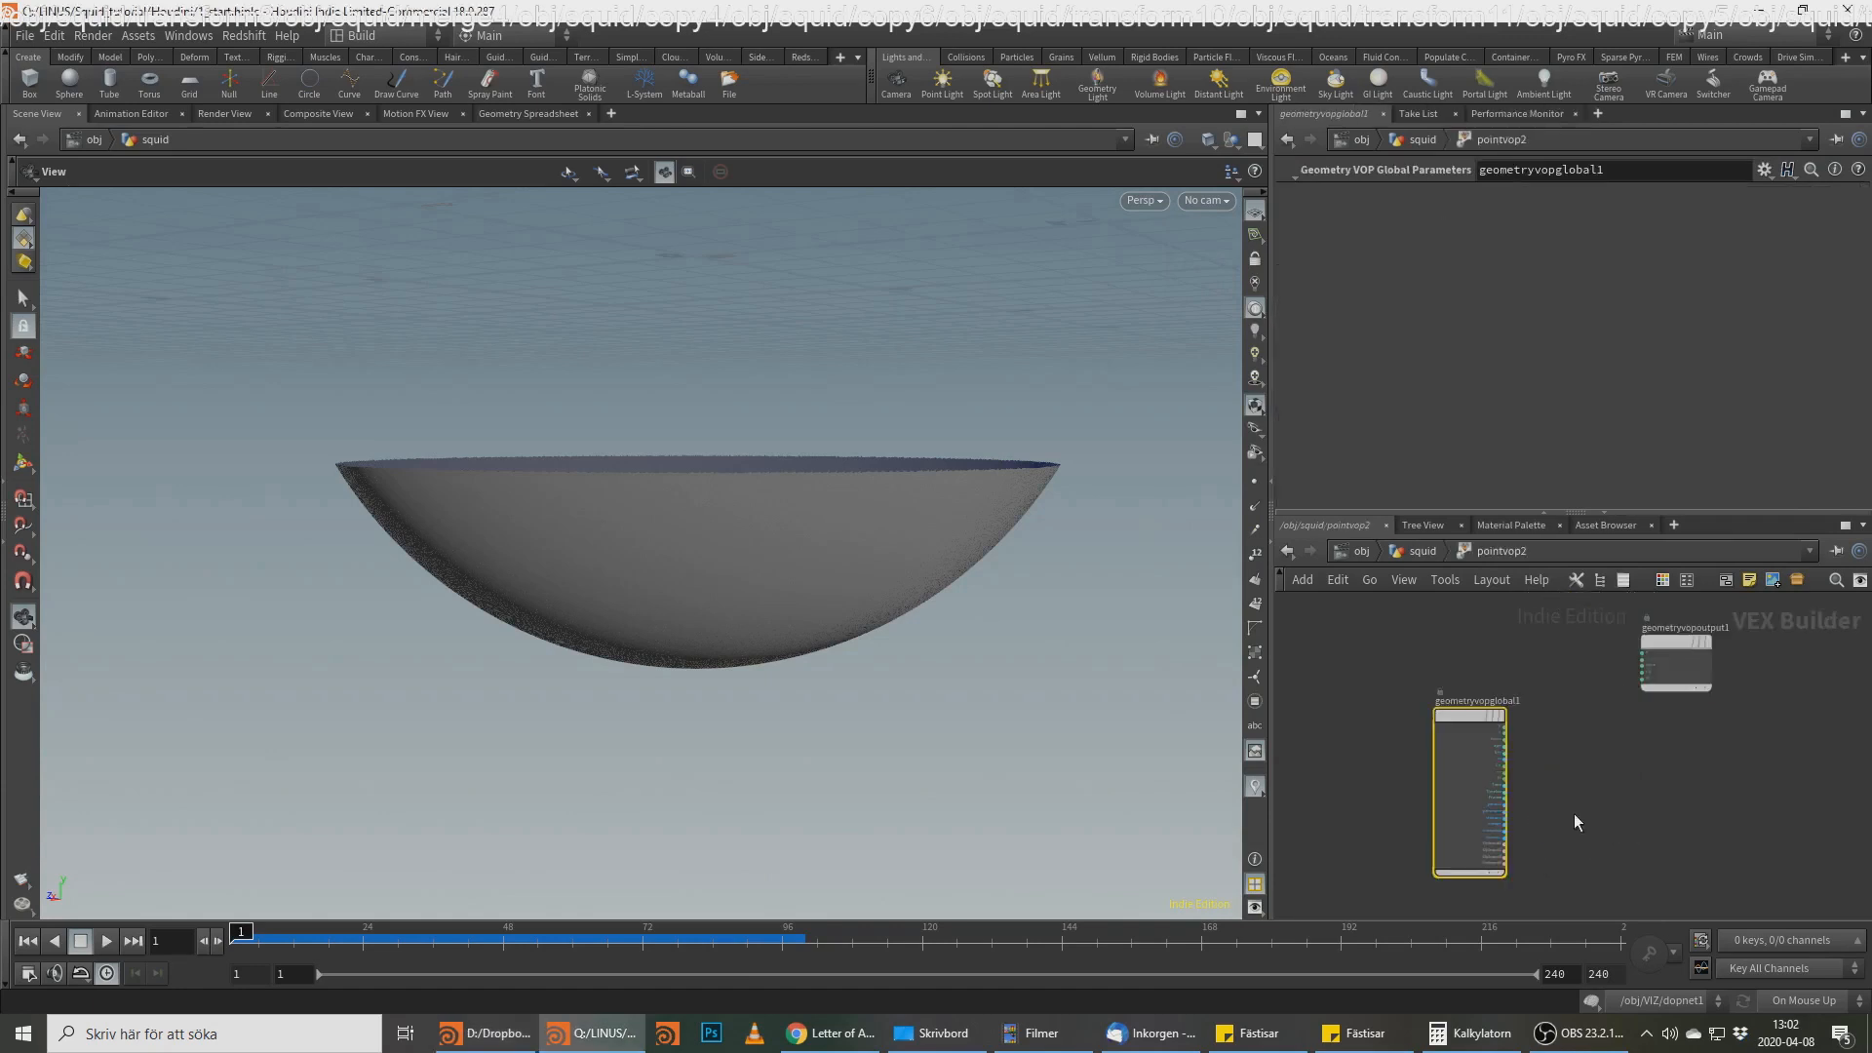
pyautogui.hotkey('alt', 'Tab')
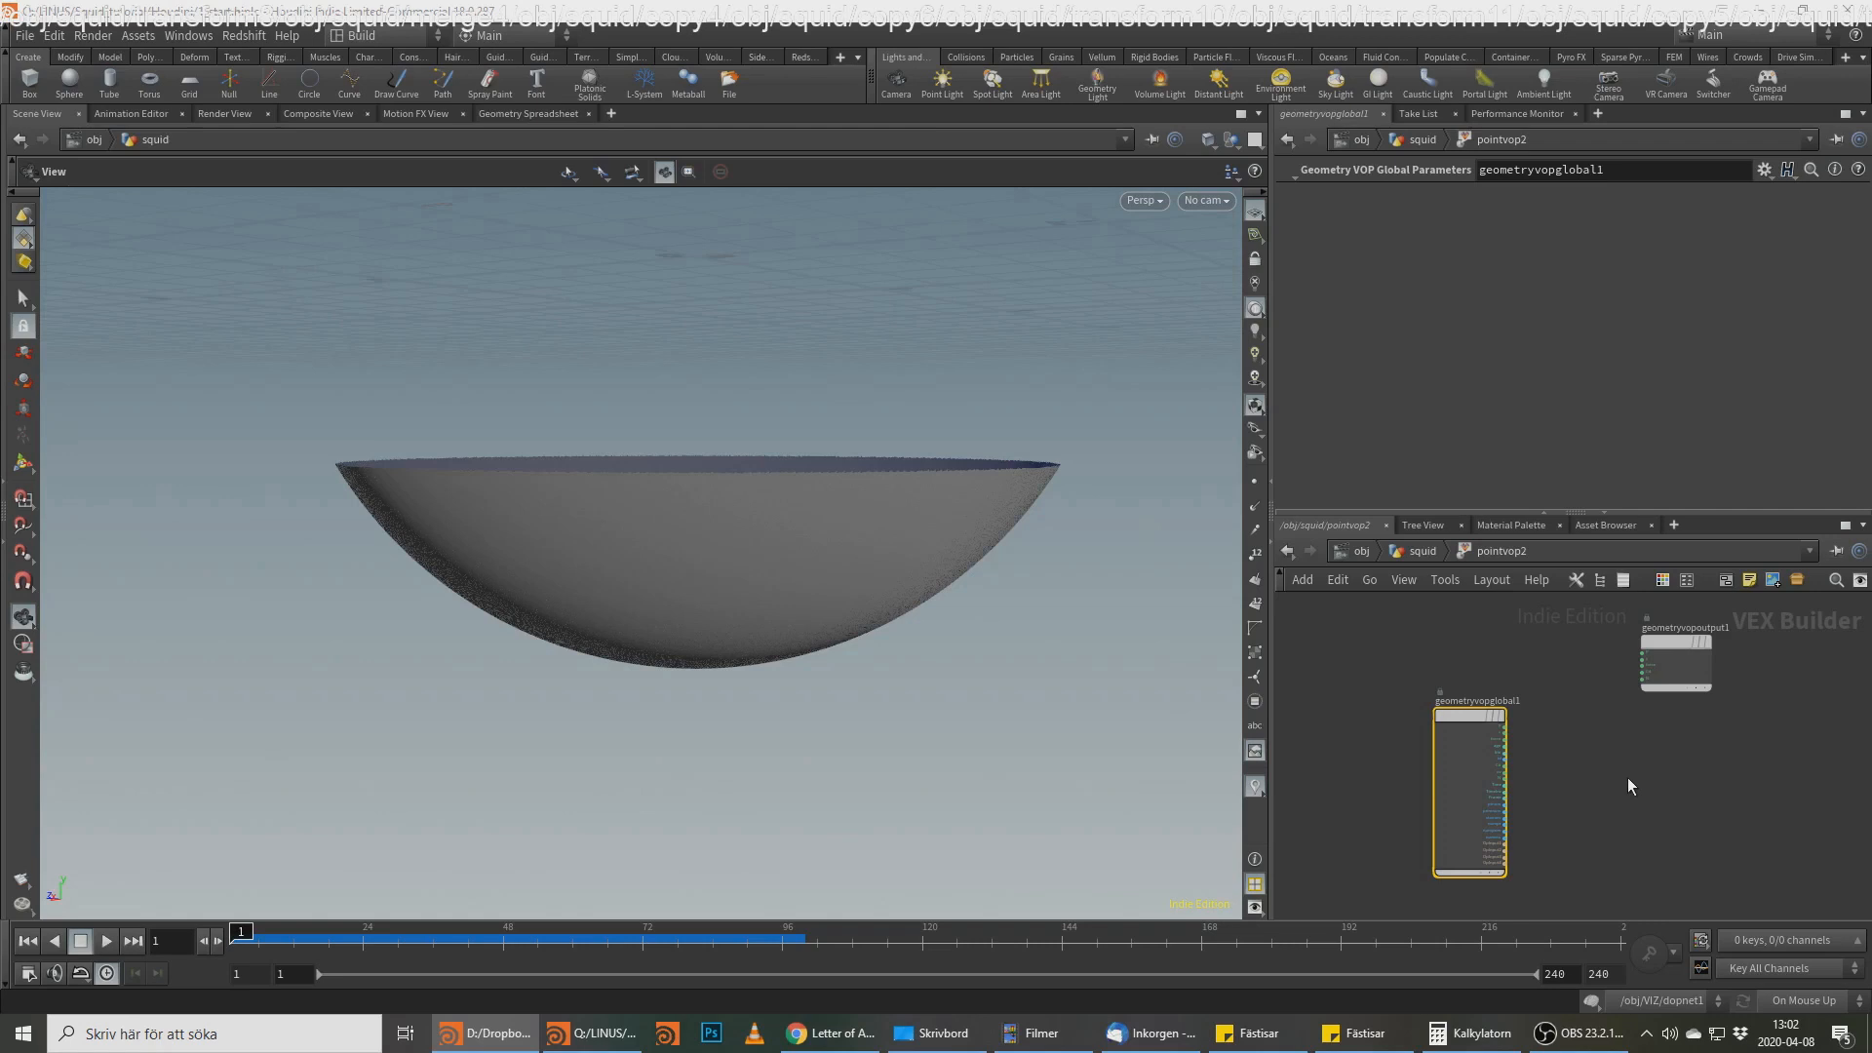
pyautogui.click(1522, 653)
pyautogui.press('Tab')
pyautogui.write('voro')
pyautogui.press('Return')
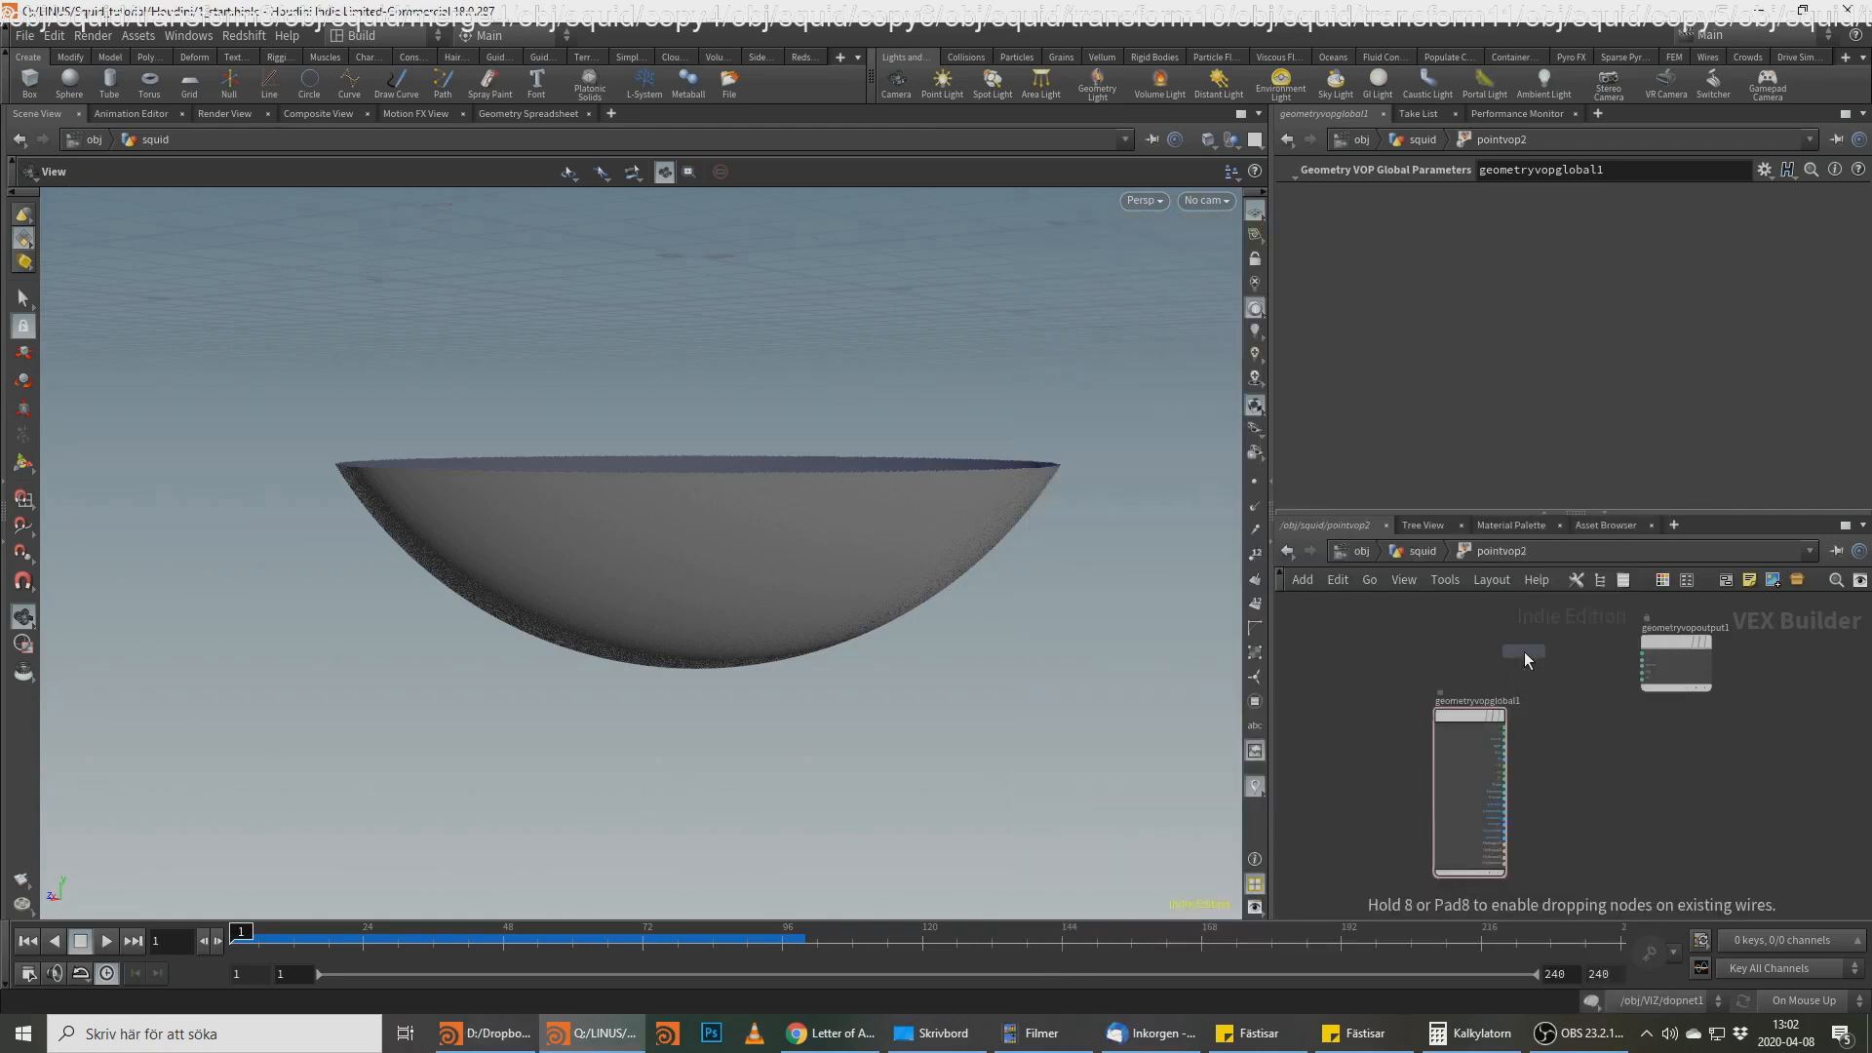
pyautogui.click(1638, 892)
pyautogui.moveTo(1643, 886); pyautogui.dragTo(1681, 767)
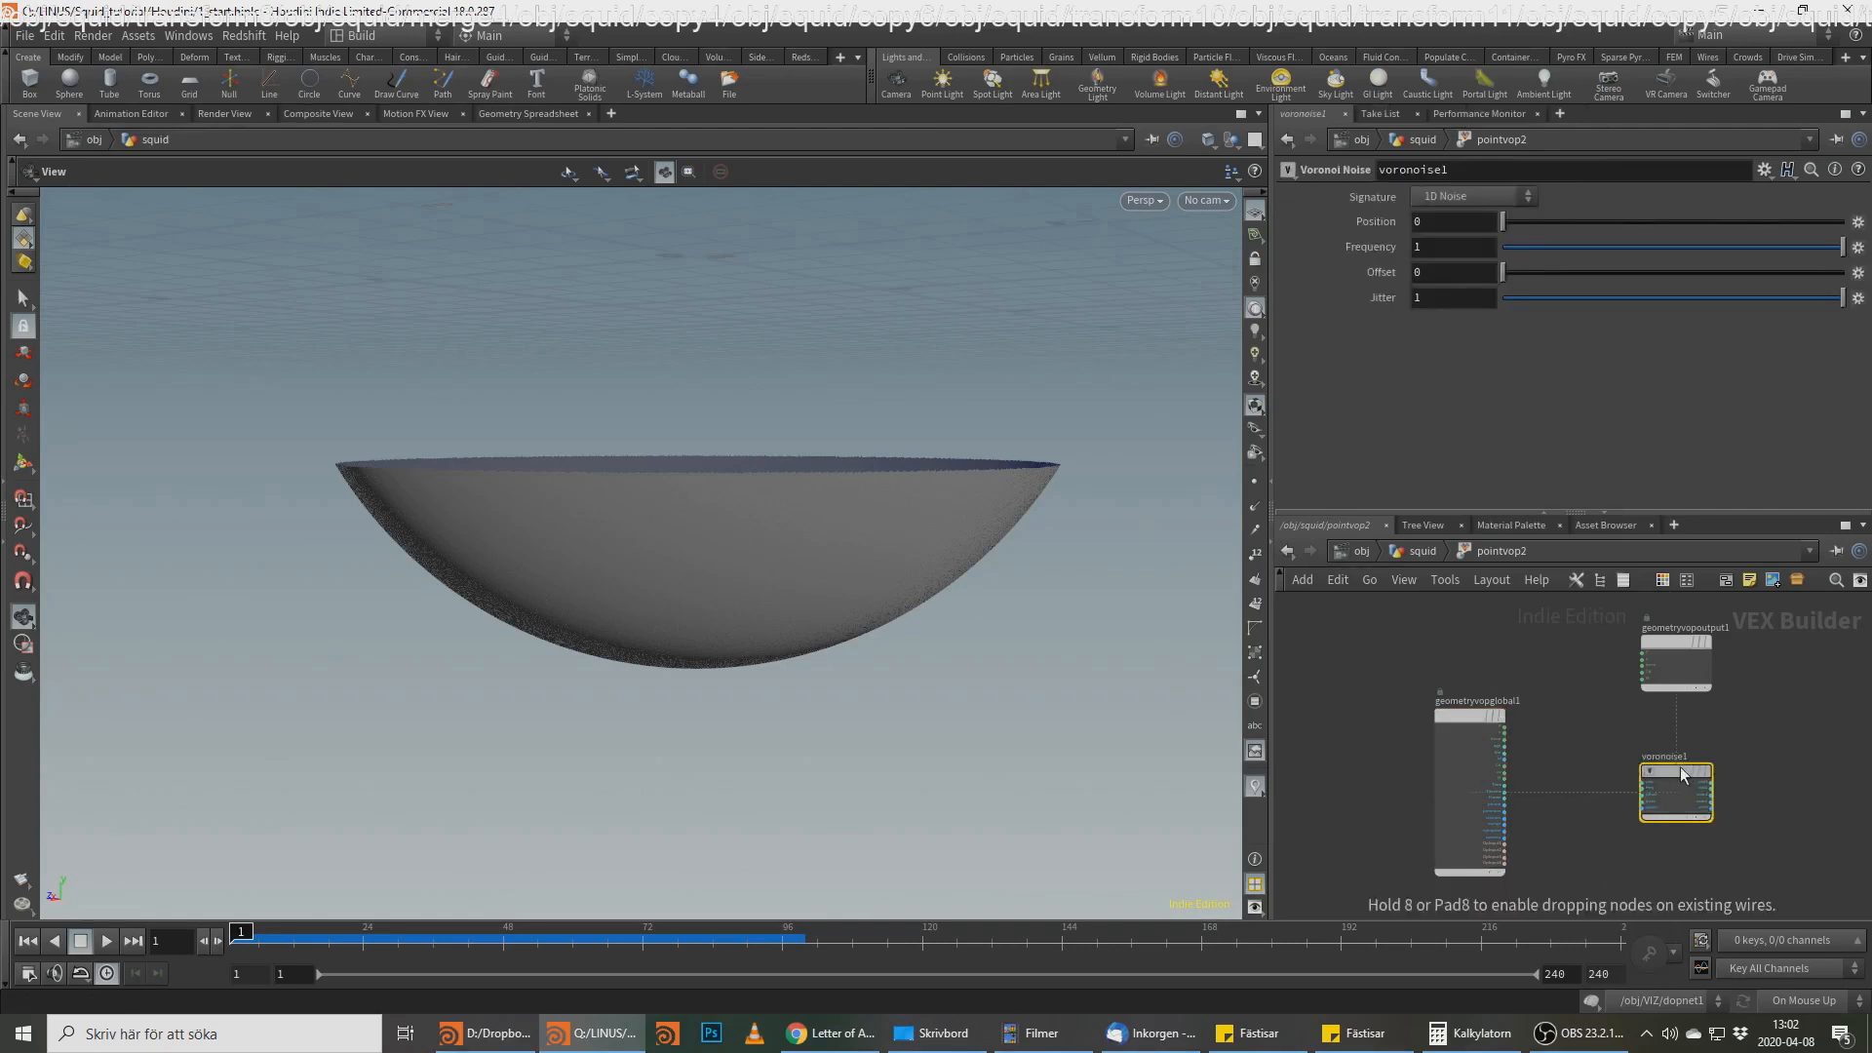
# Step: Connect the global P output to the pos input of voronoise1
pyautogui.scroll(3, 1681, 766)
pyautogui.click(1619, 768)
pyautogui.click(1316, 688)
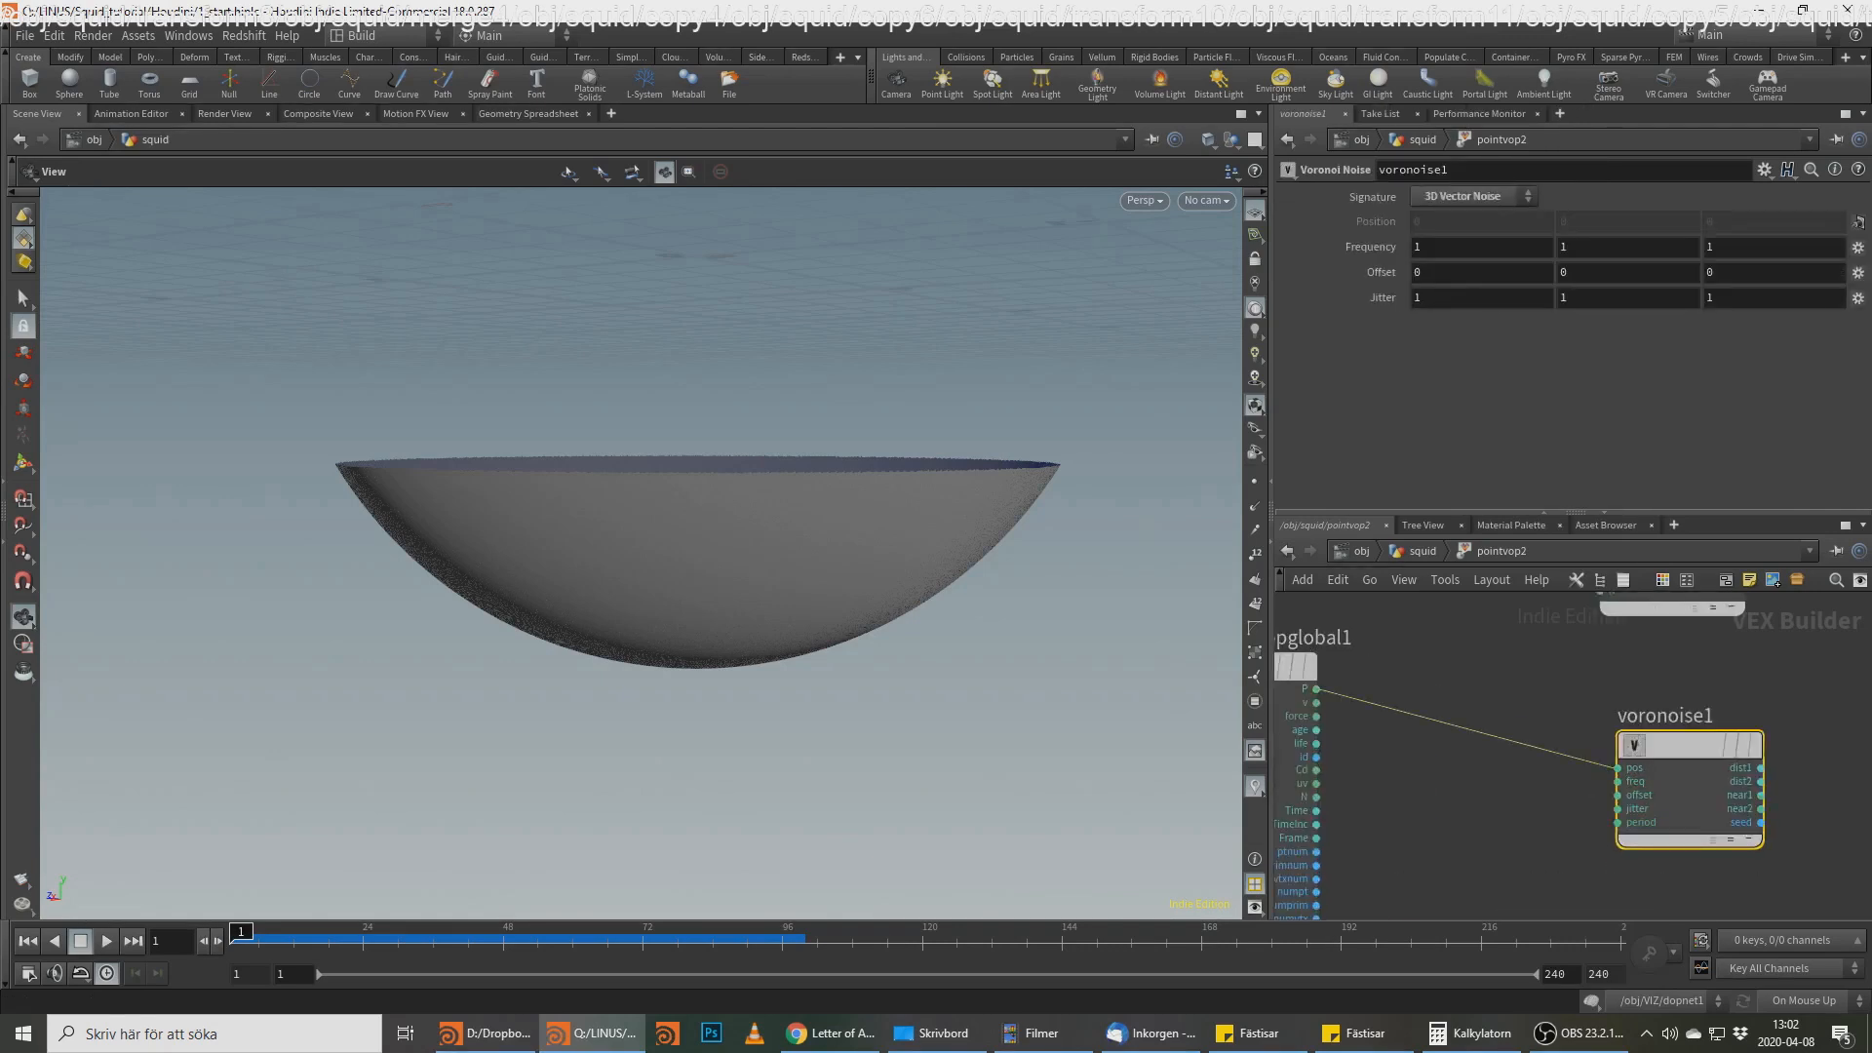
pyautogui.hotkey('alt', 'Tab')
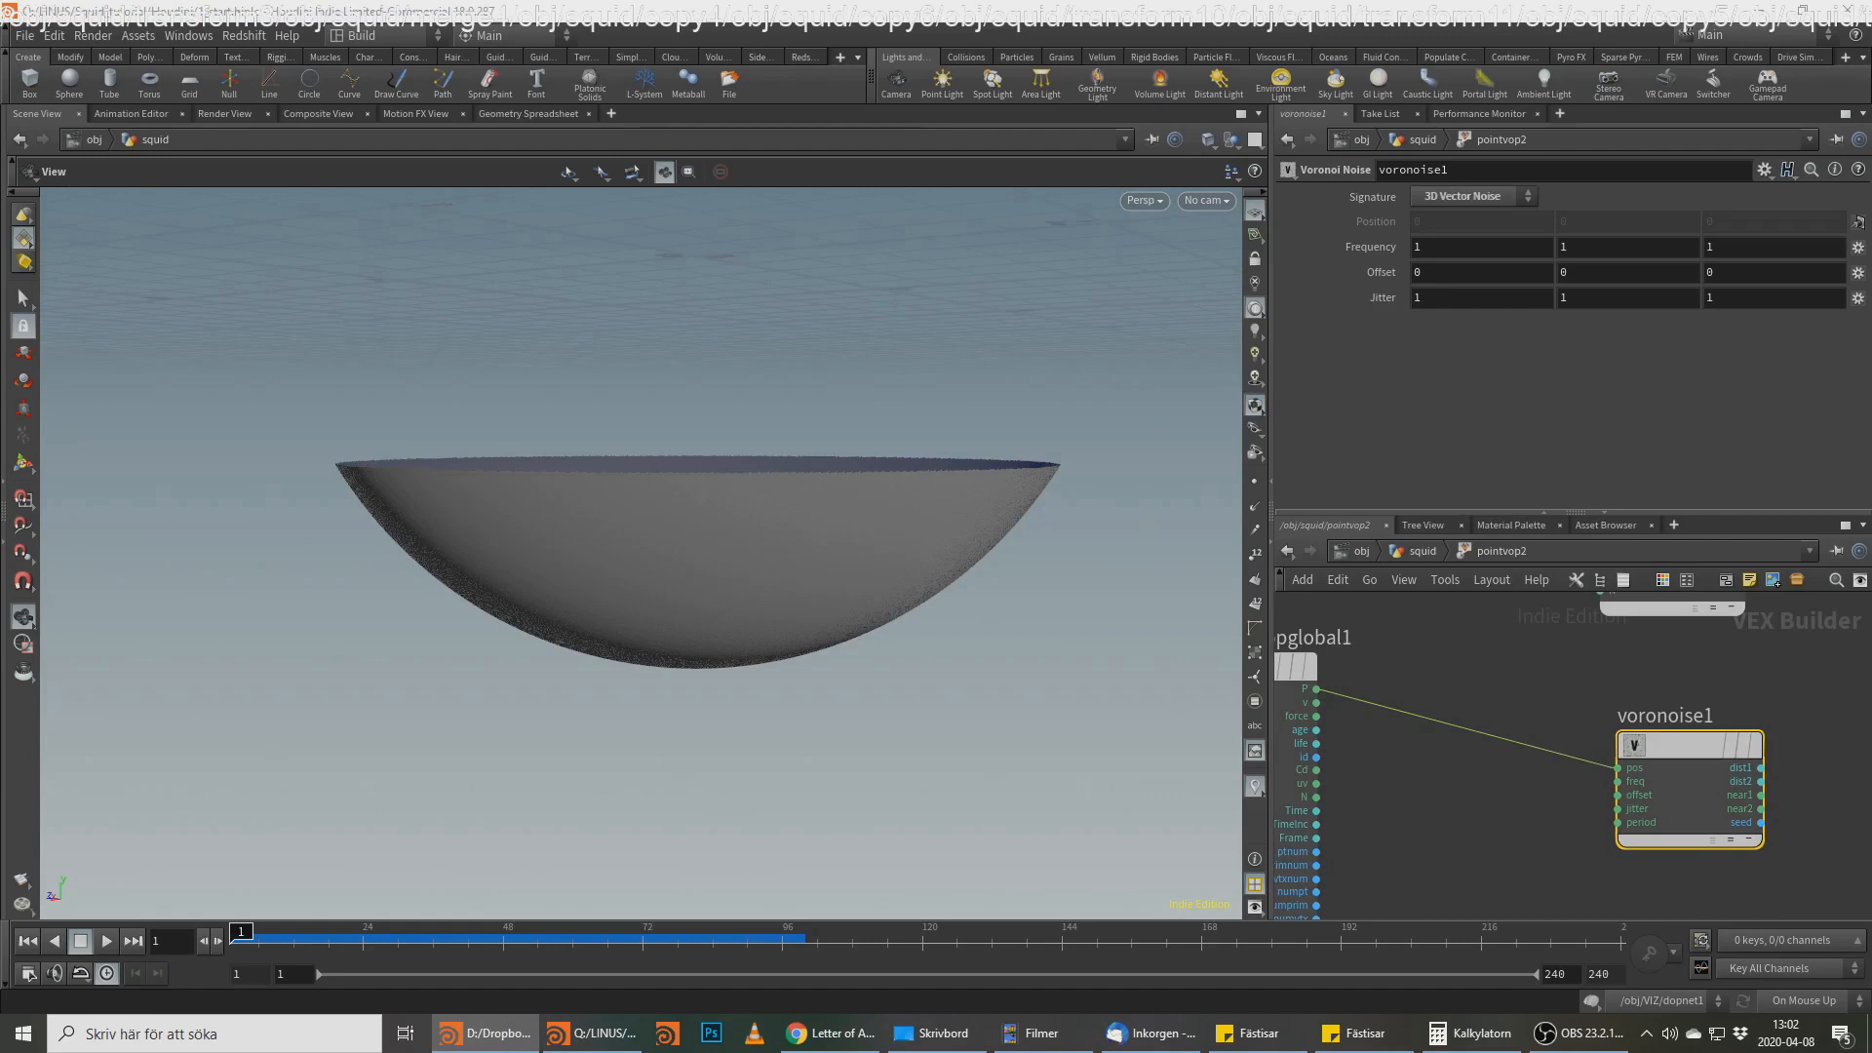
# Step: Make room beside the geometry output, add a Get Vector Component node, and feed the global P into its vec input
pyautogui.moveTo(1679, 616); pyautogui.dragTo(1689, 697, button='middle')
pyautogui.moveTo(1676, 764); pyautogui.dragTo(1547, 807, button='middle')
pyautogui.moveTo(1584, 662); pyautogui.dragTo(1836, 657)
pyautogui.moveTo(1454, 709); pyautogui.dragTo(1674, 696, button='middle')
pyautogui.press('Tab')
pyautogui.write('get v')
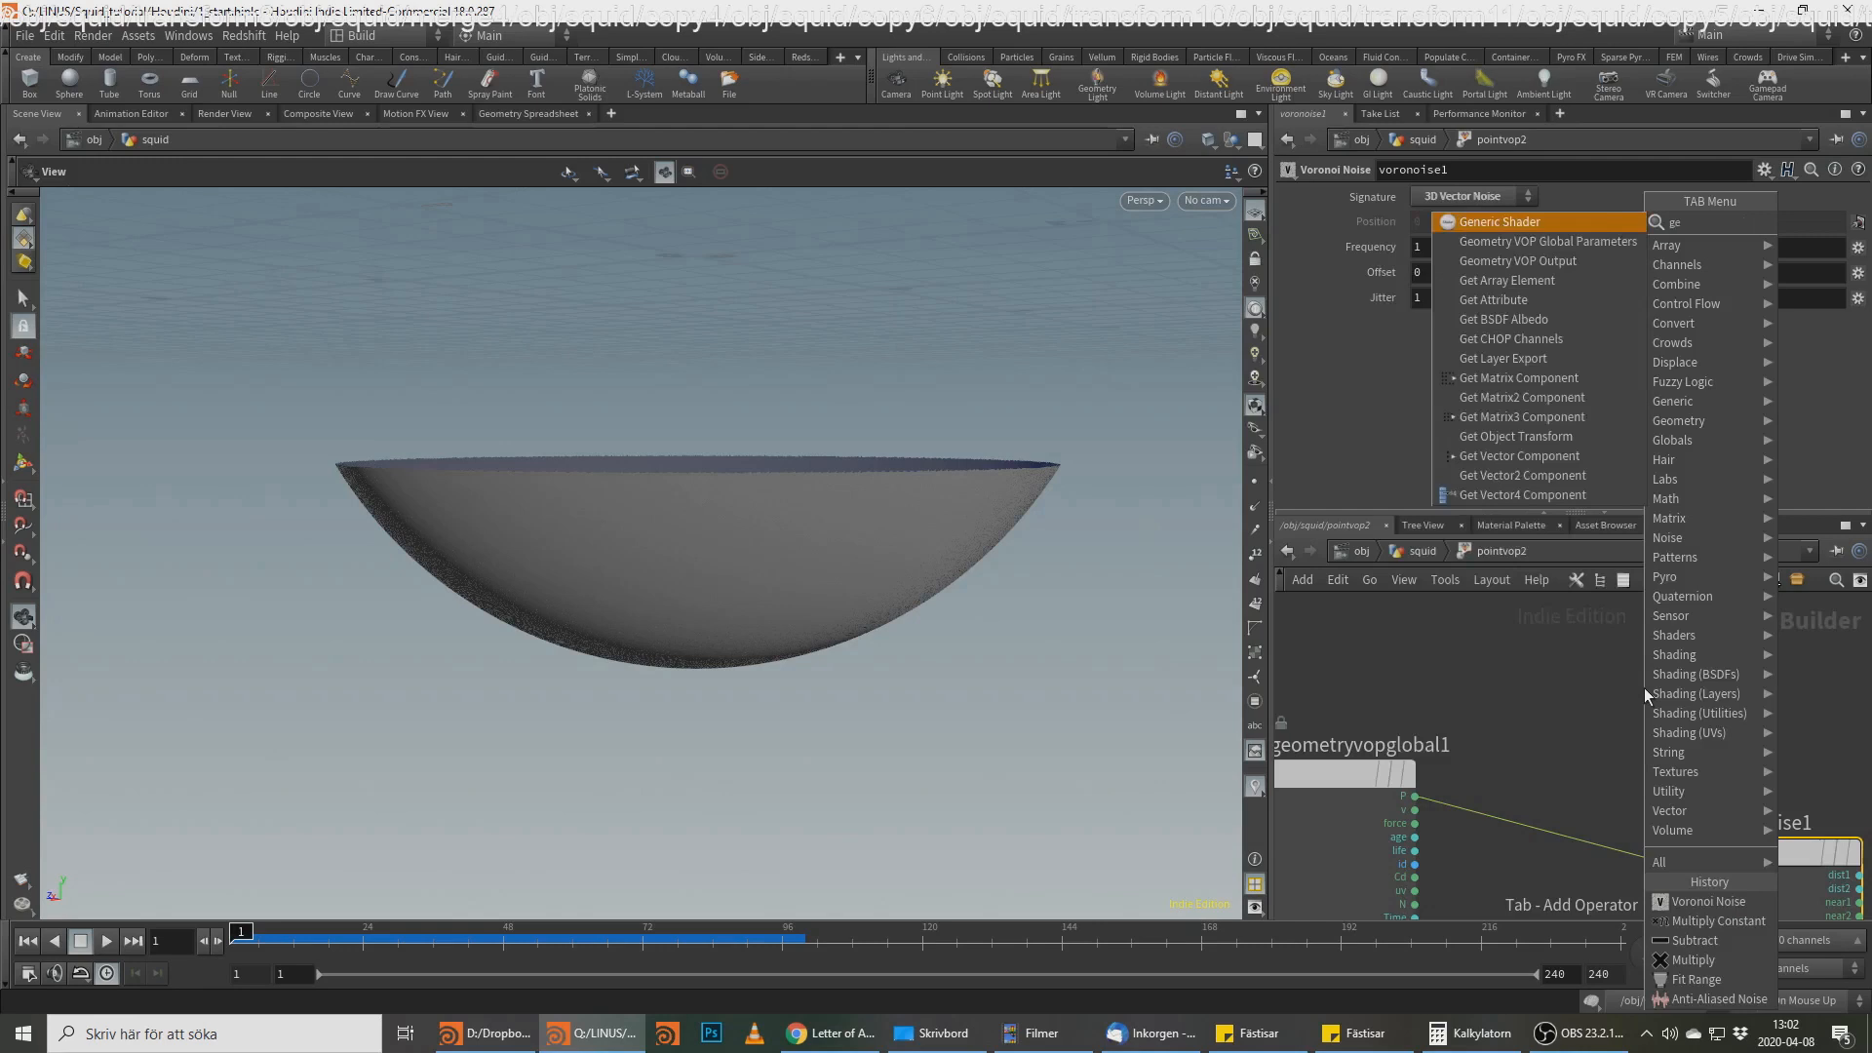
pyautogui.press('Return')
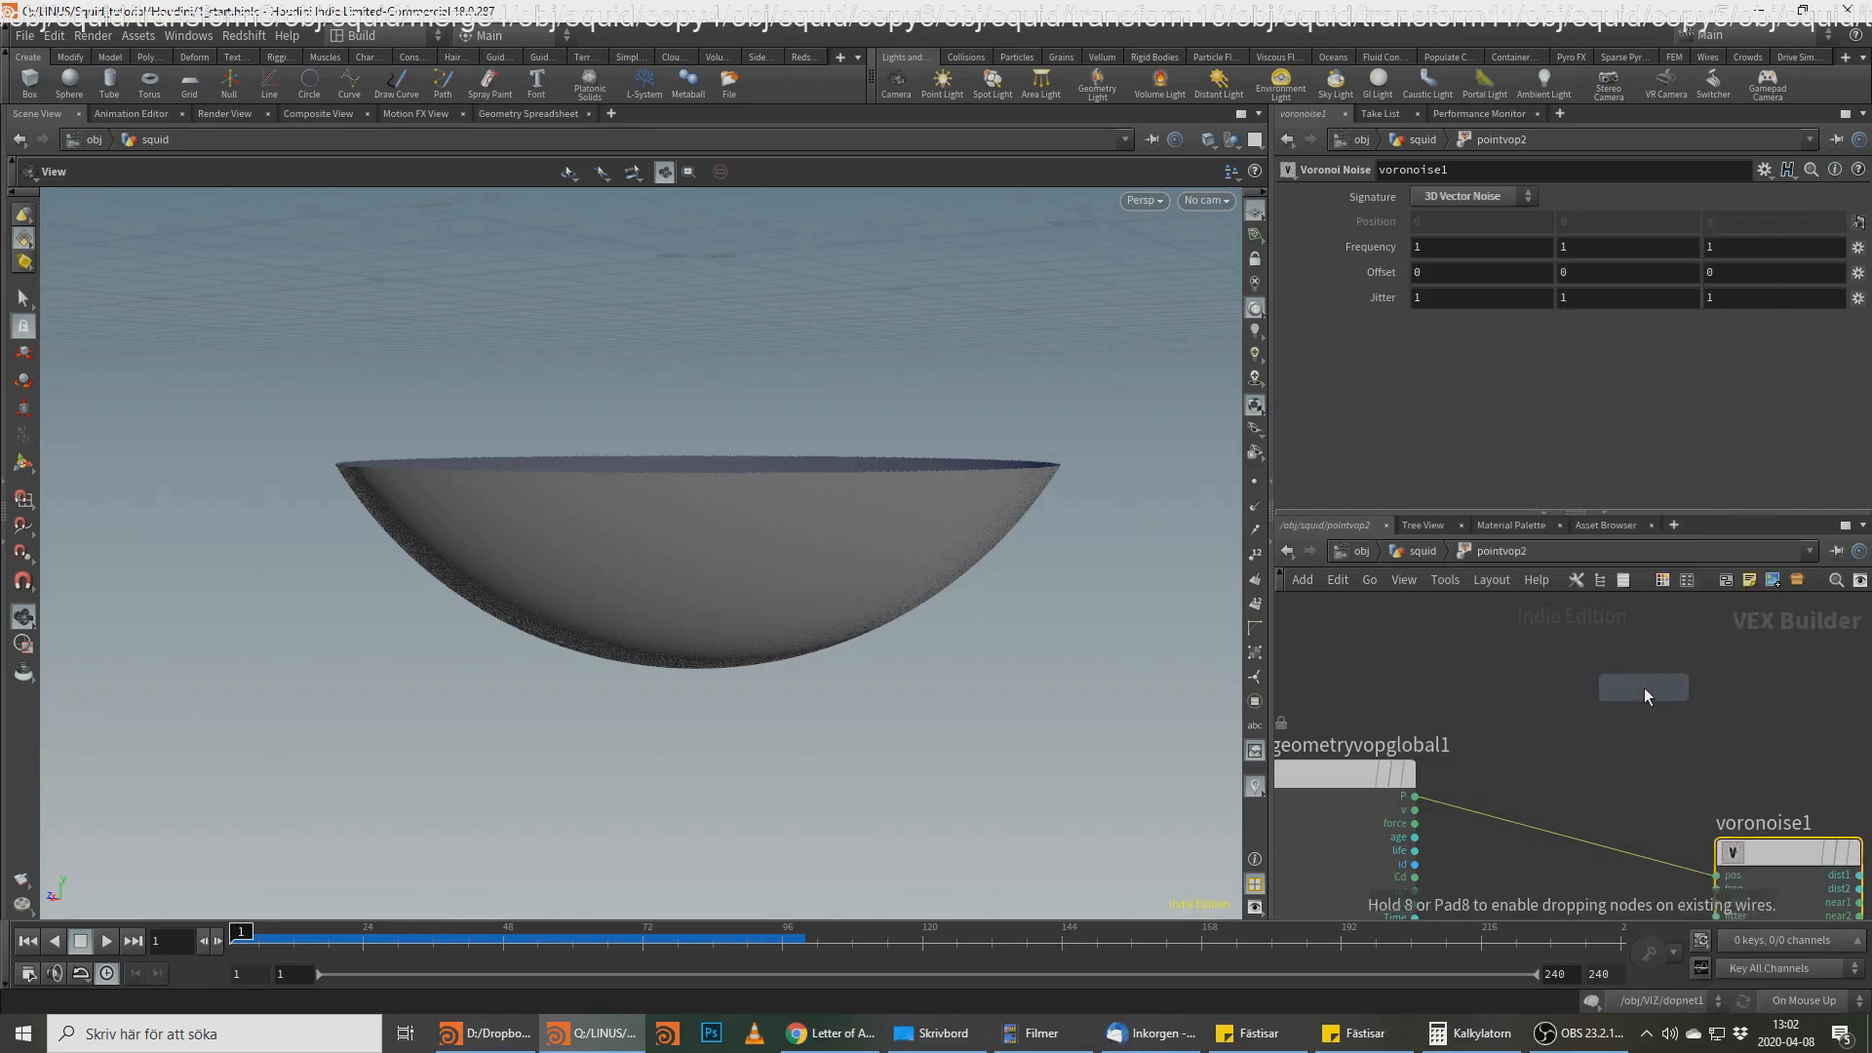
pyautogui.click(1629, 692)
pyautogui.moveTo(1415, 796); pyautogui.dragTo(1566, 710)
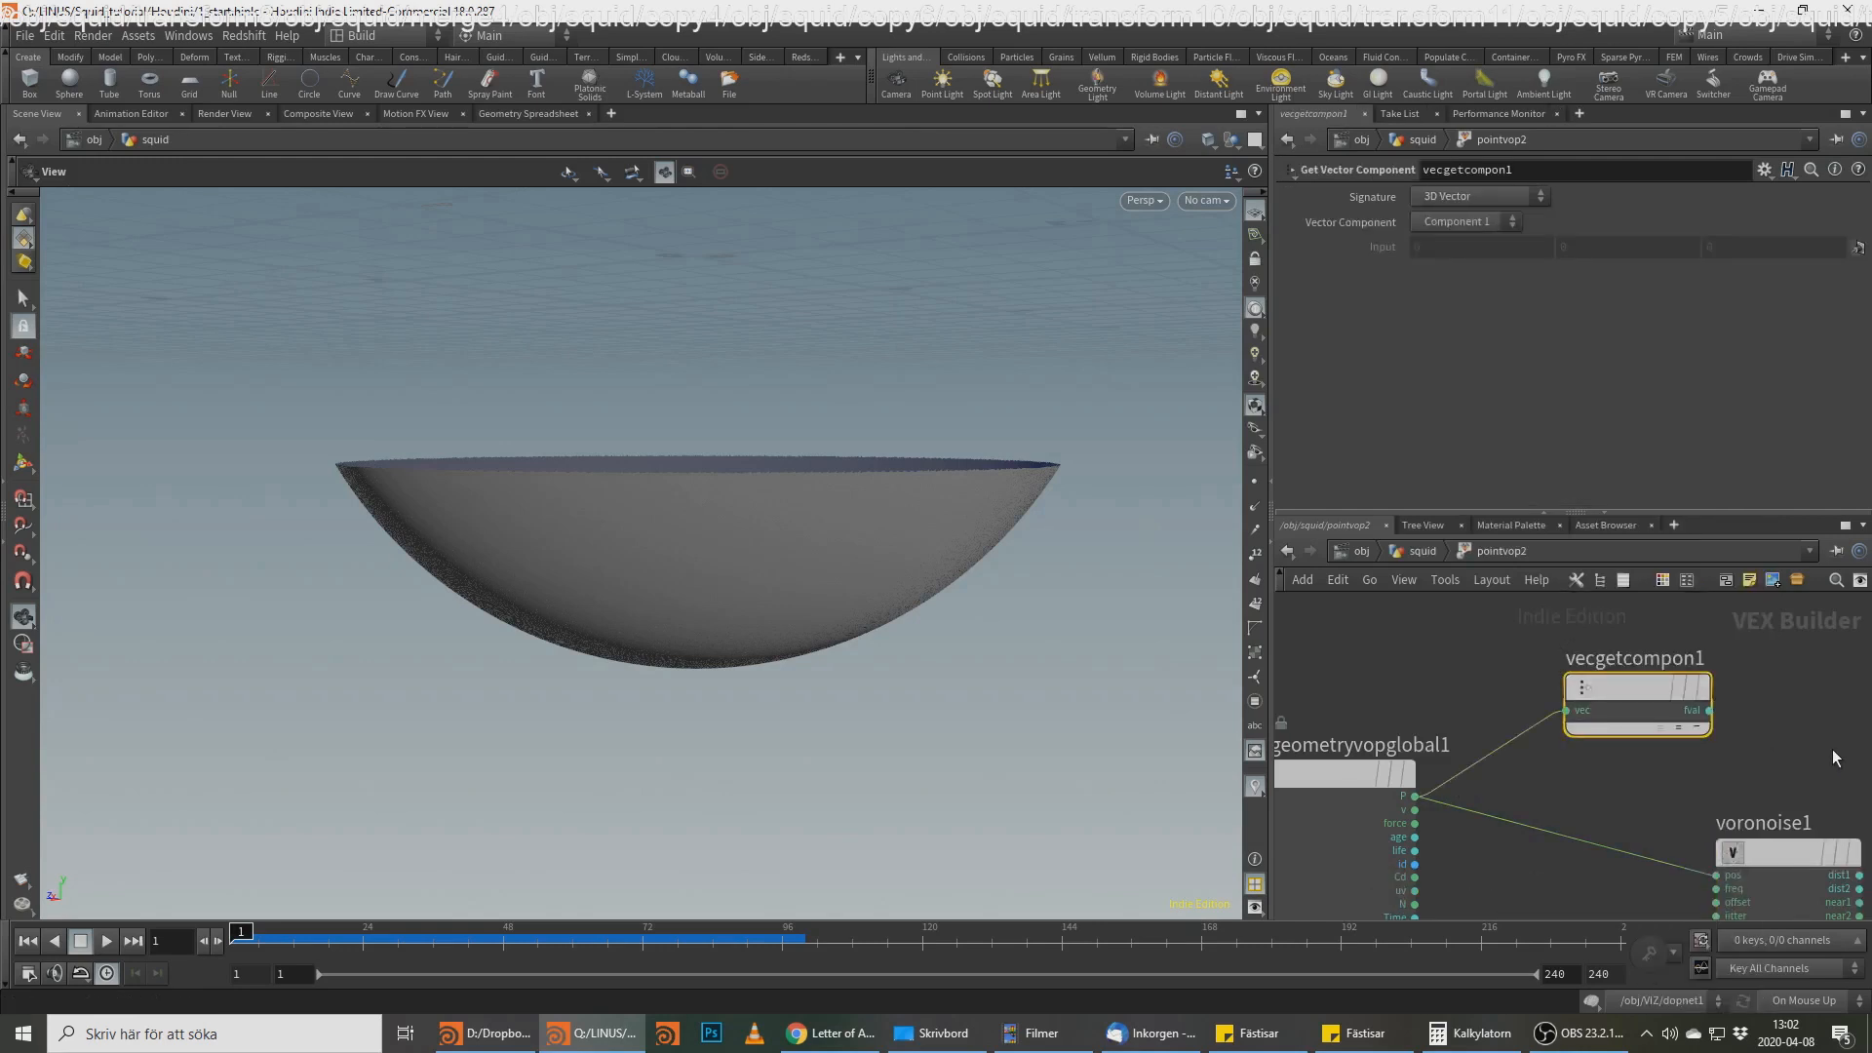
# Step: Add a Fit Range node fed by the fval output of vecgetcompon1 and place it close beside that node
pyautogui.moveTo(1833, 753); pyautogui.dragTo(1686, 812, button='middle')
pyautogui.moveTo(1571, 775); pyautogui.dragTo(1619, 753)
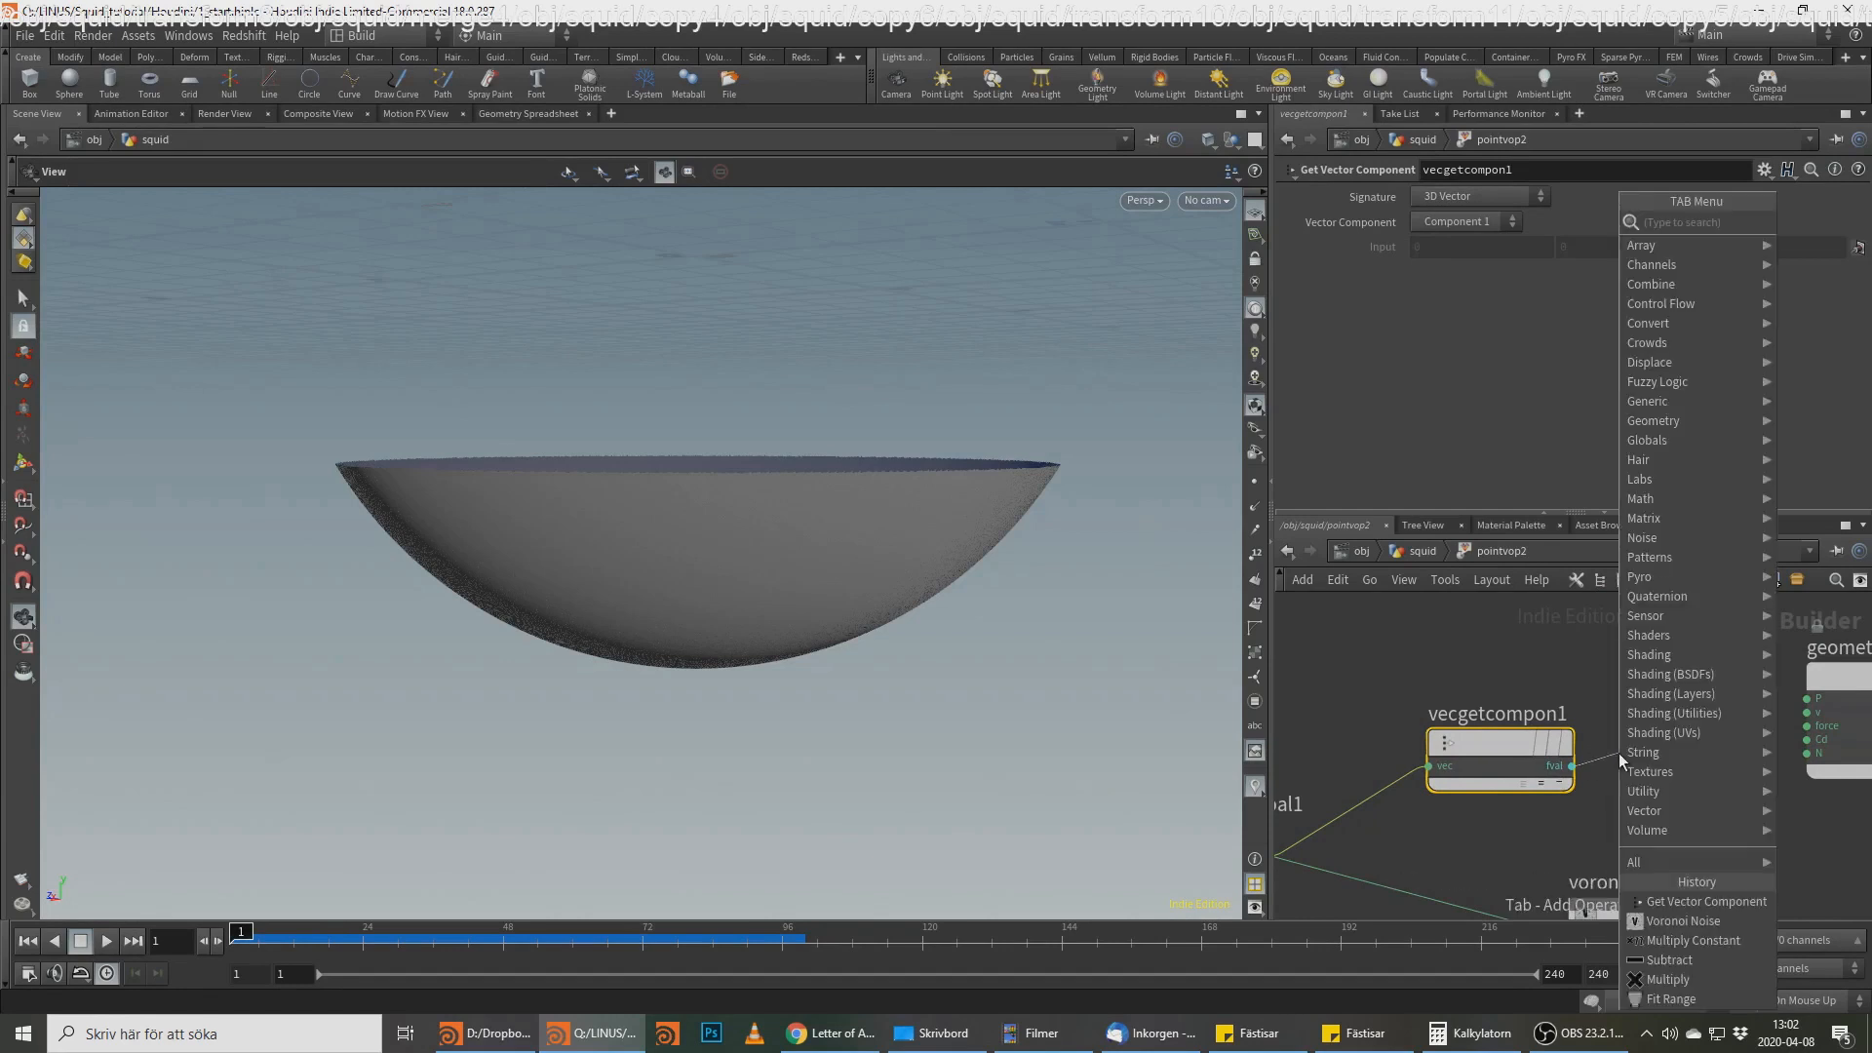
pyautogui.write('fit')
pyautogui.press('Return')
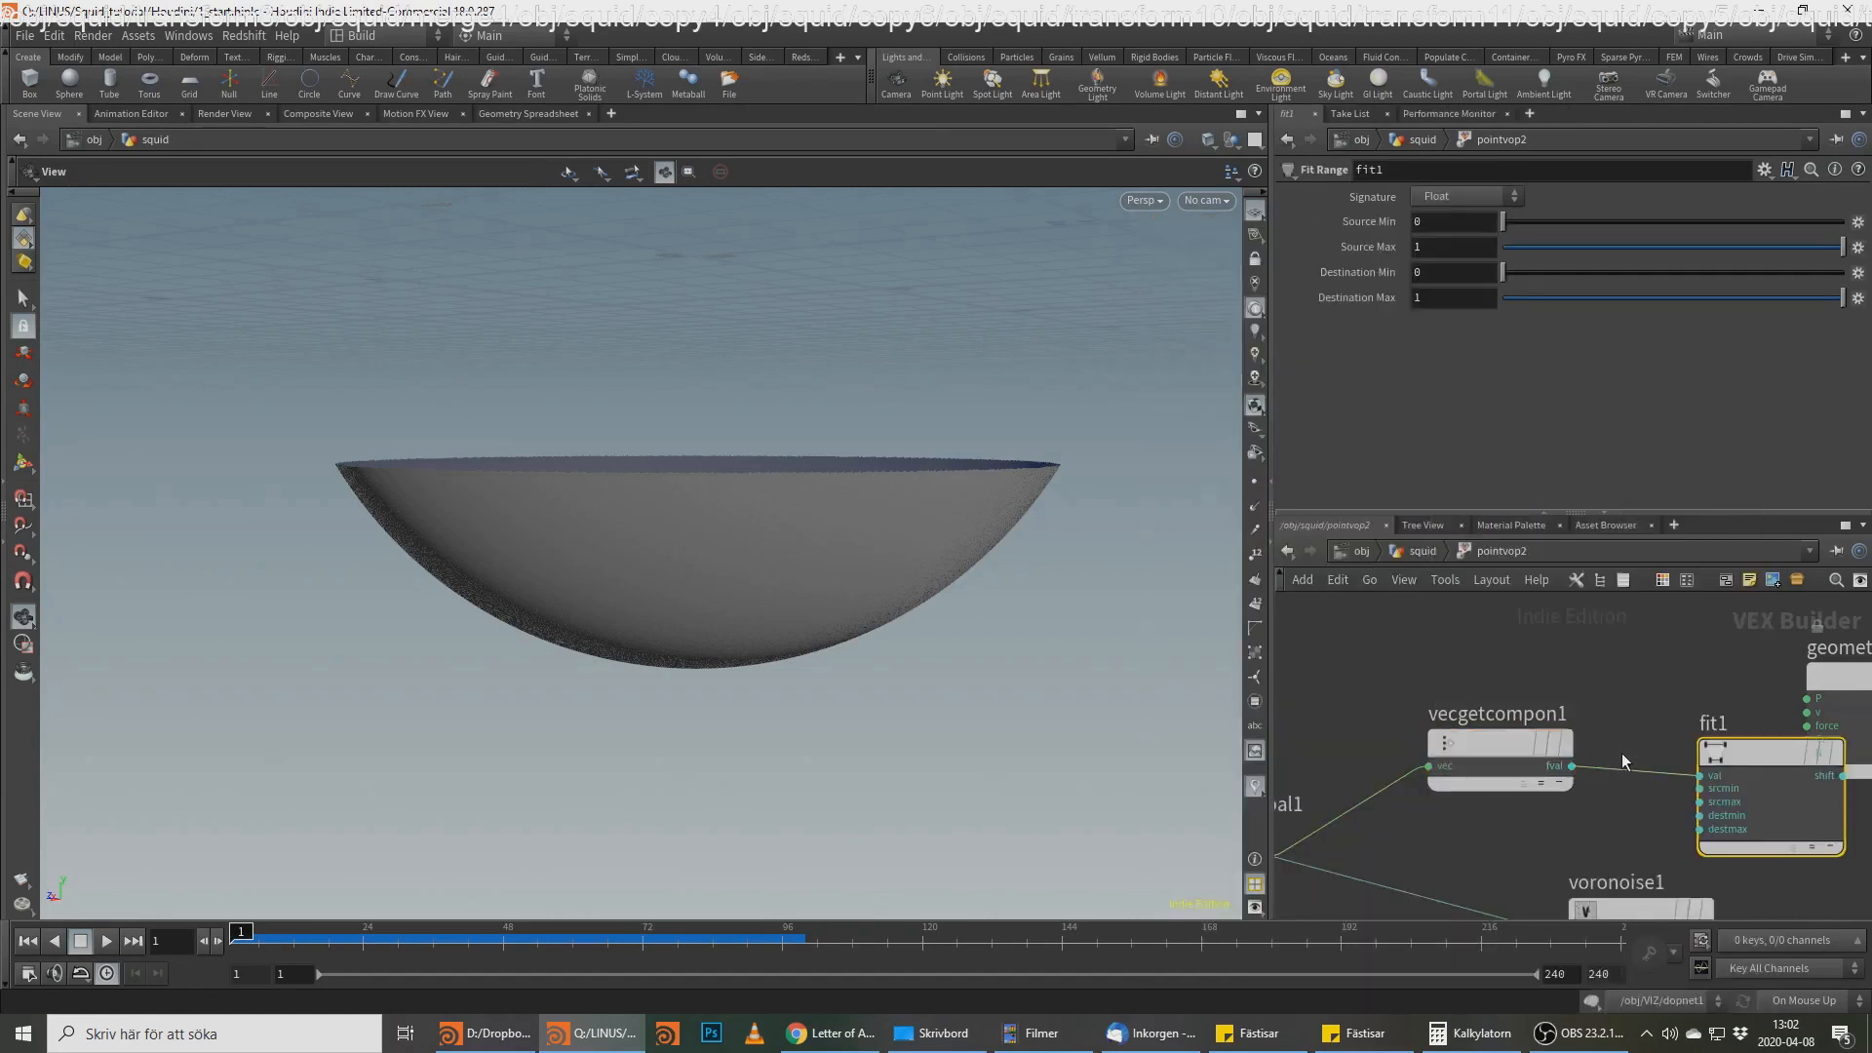
pyautogui.moveTo(1767, 753); pyautogui.dragTo(1670, 686)
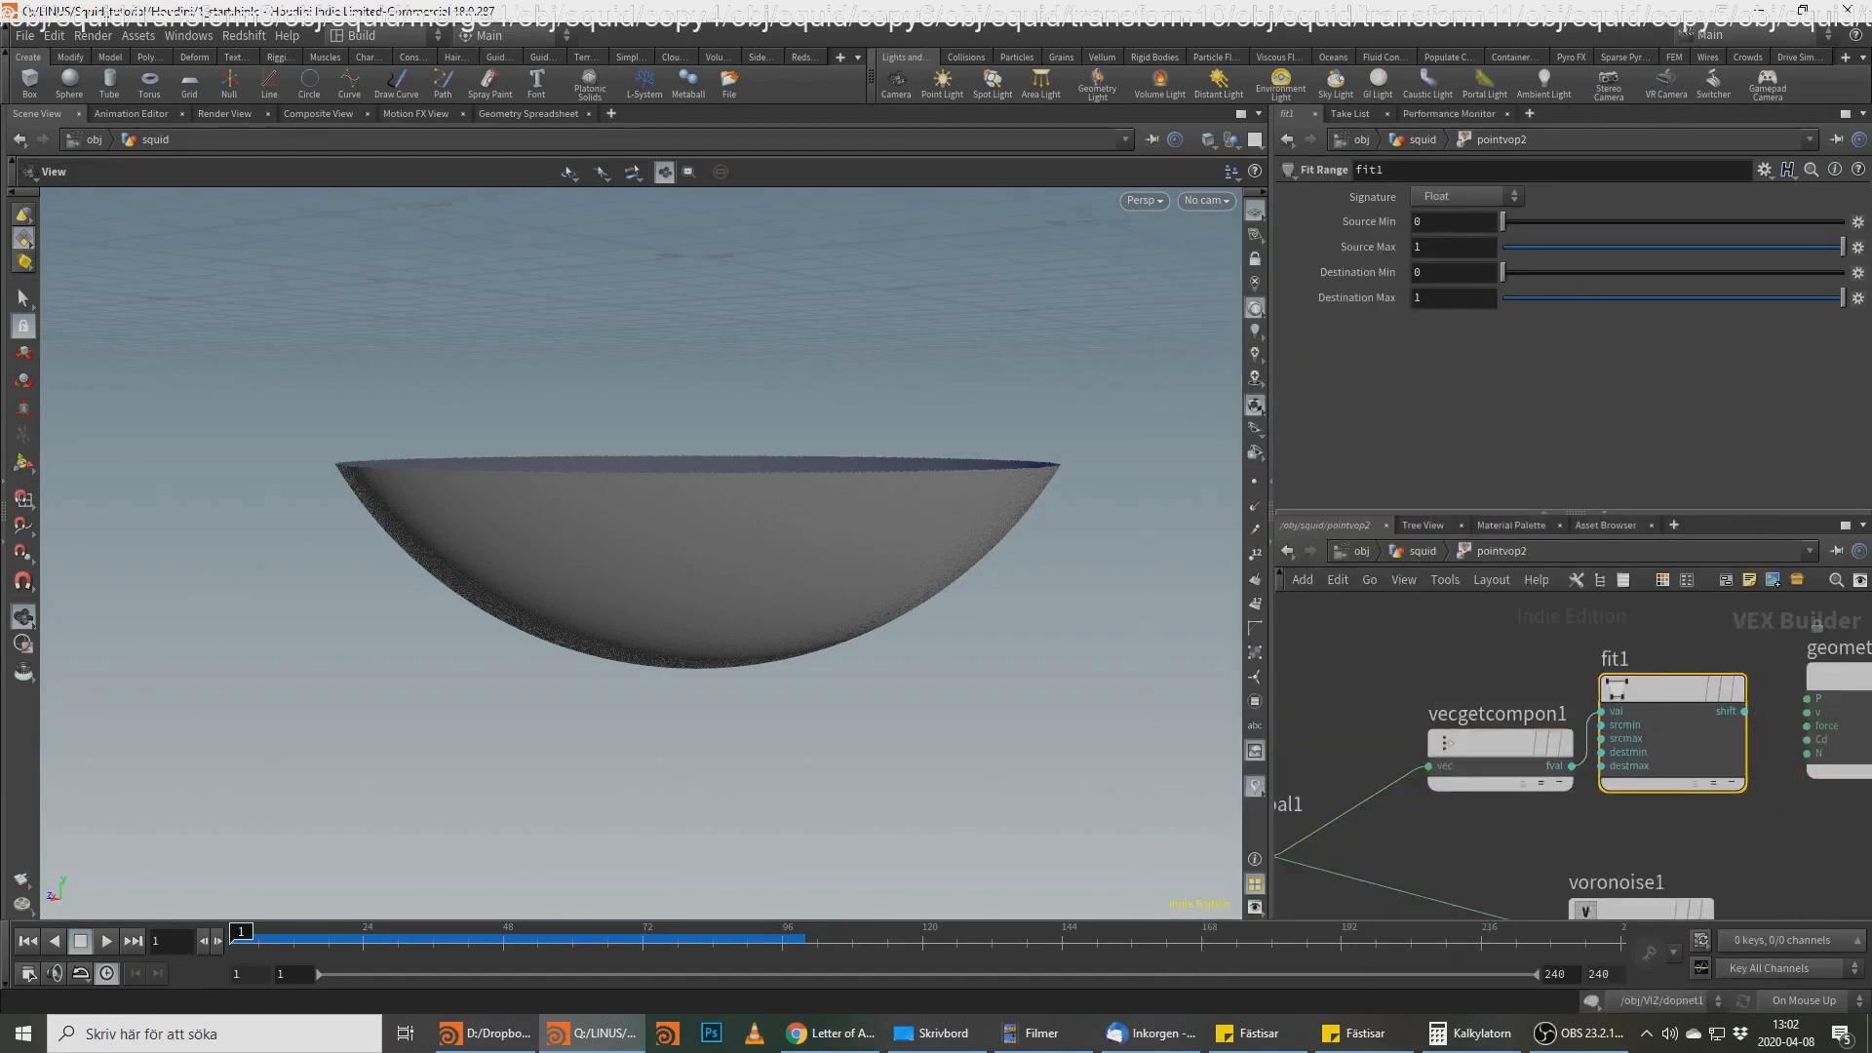
# Step: Set fit1's Source Min to -0.8 and Source Max to 0.2
pyautogui.hotkey('alt', 'Tab')
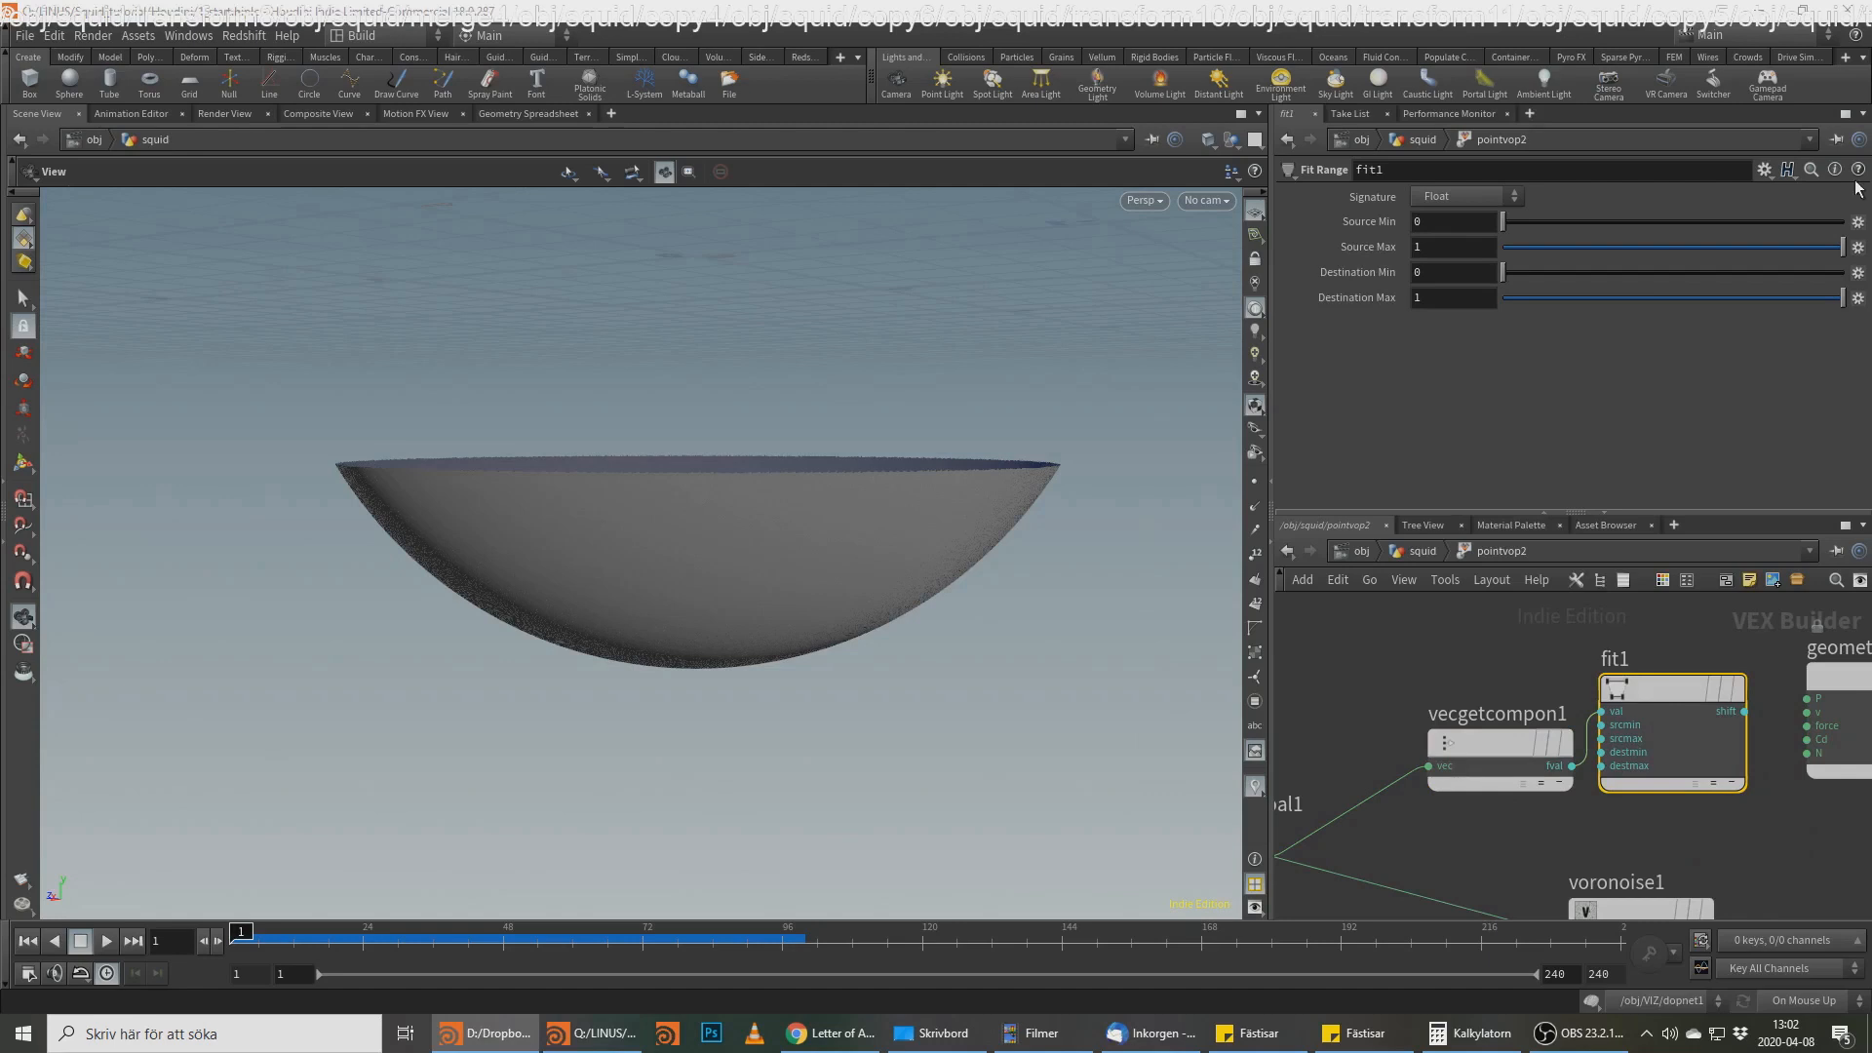
pyautogui.click(1453, 222)
pyautogui.write('-.8')
pyautogui.press('Return')
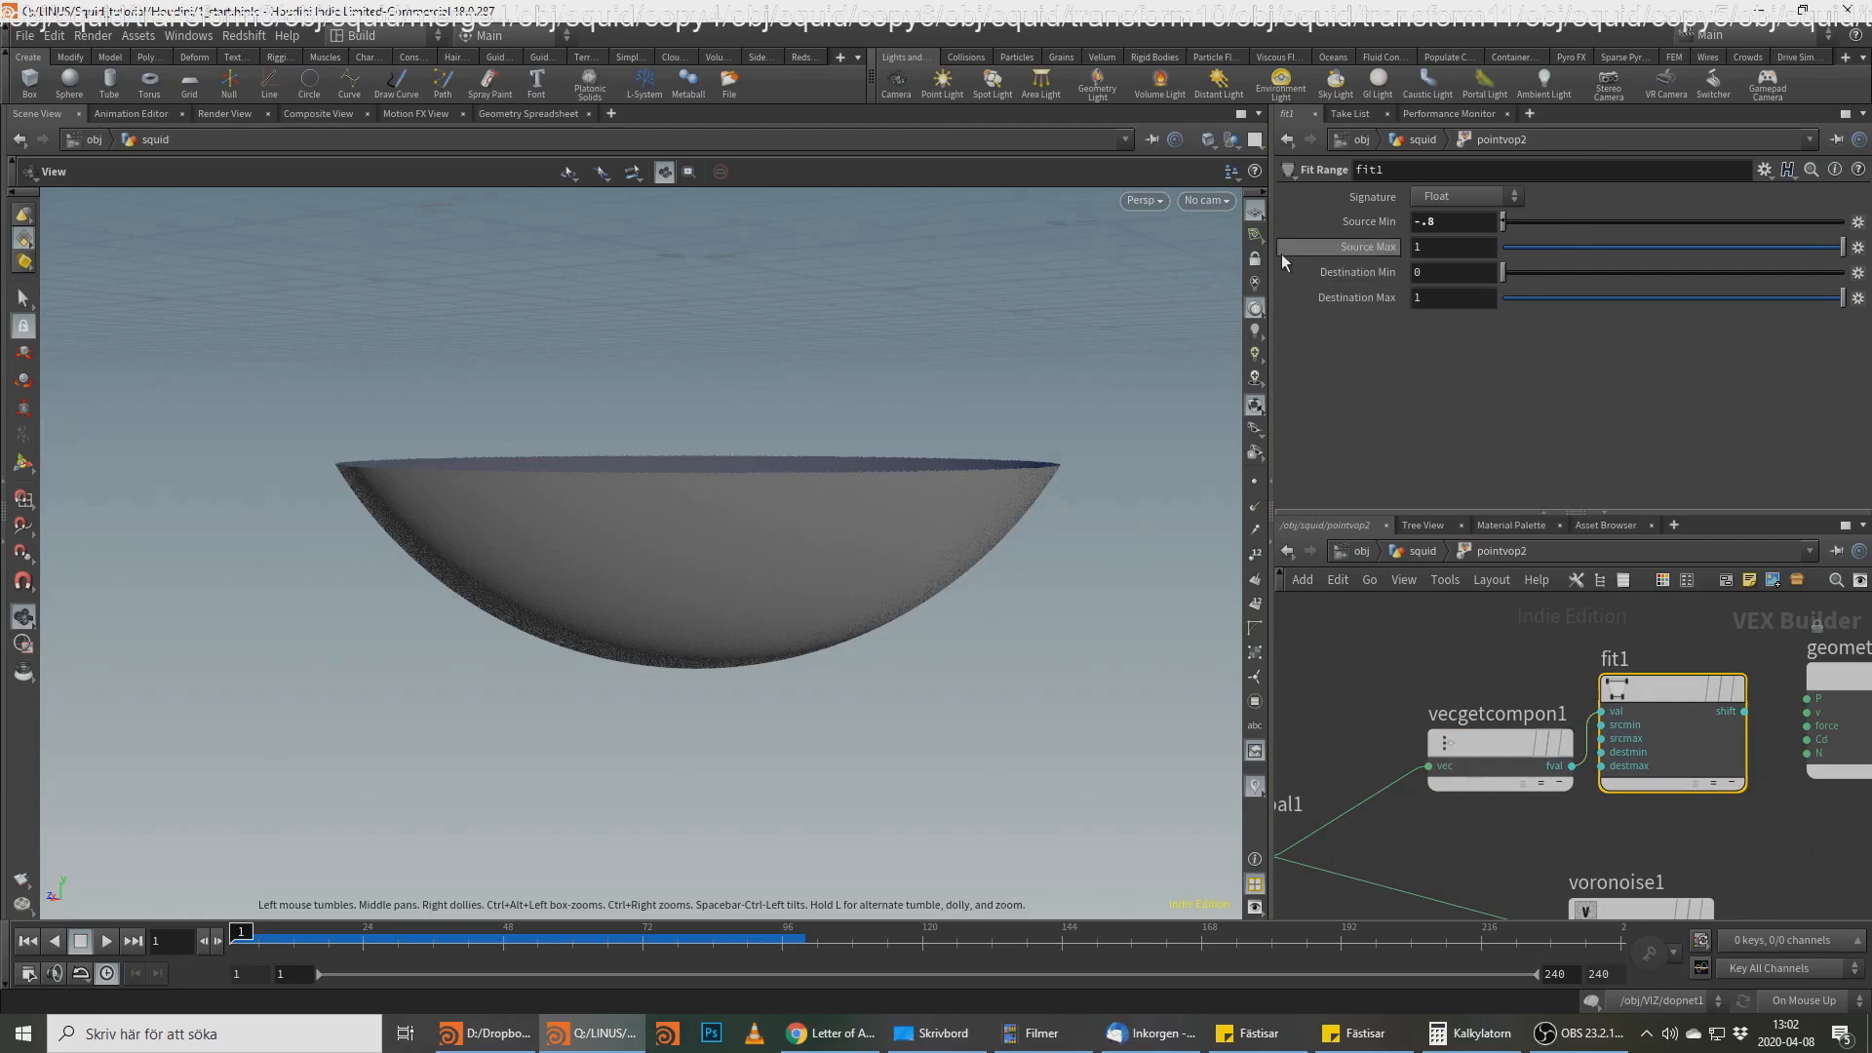
pyautogui.press('Tab')
pyautogui.write('.2')
pyautogui.press('Return')
# Step: Connect fit1's shift output to the Cd input of the geometry output node to preview the range as colour
pyautogui.click(1744, 711)
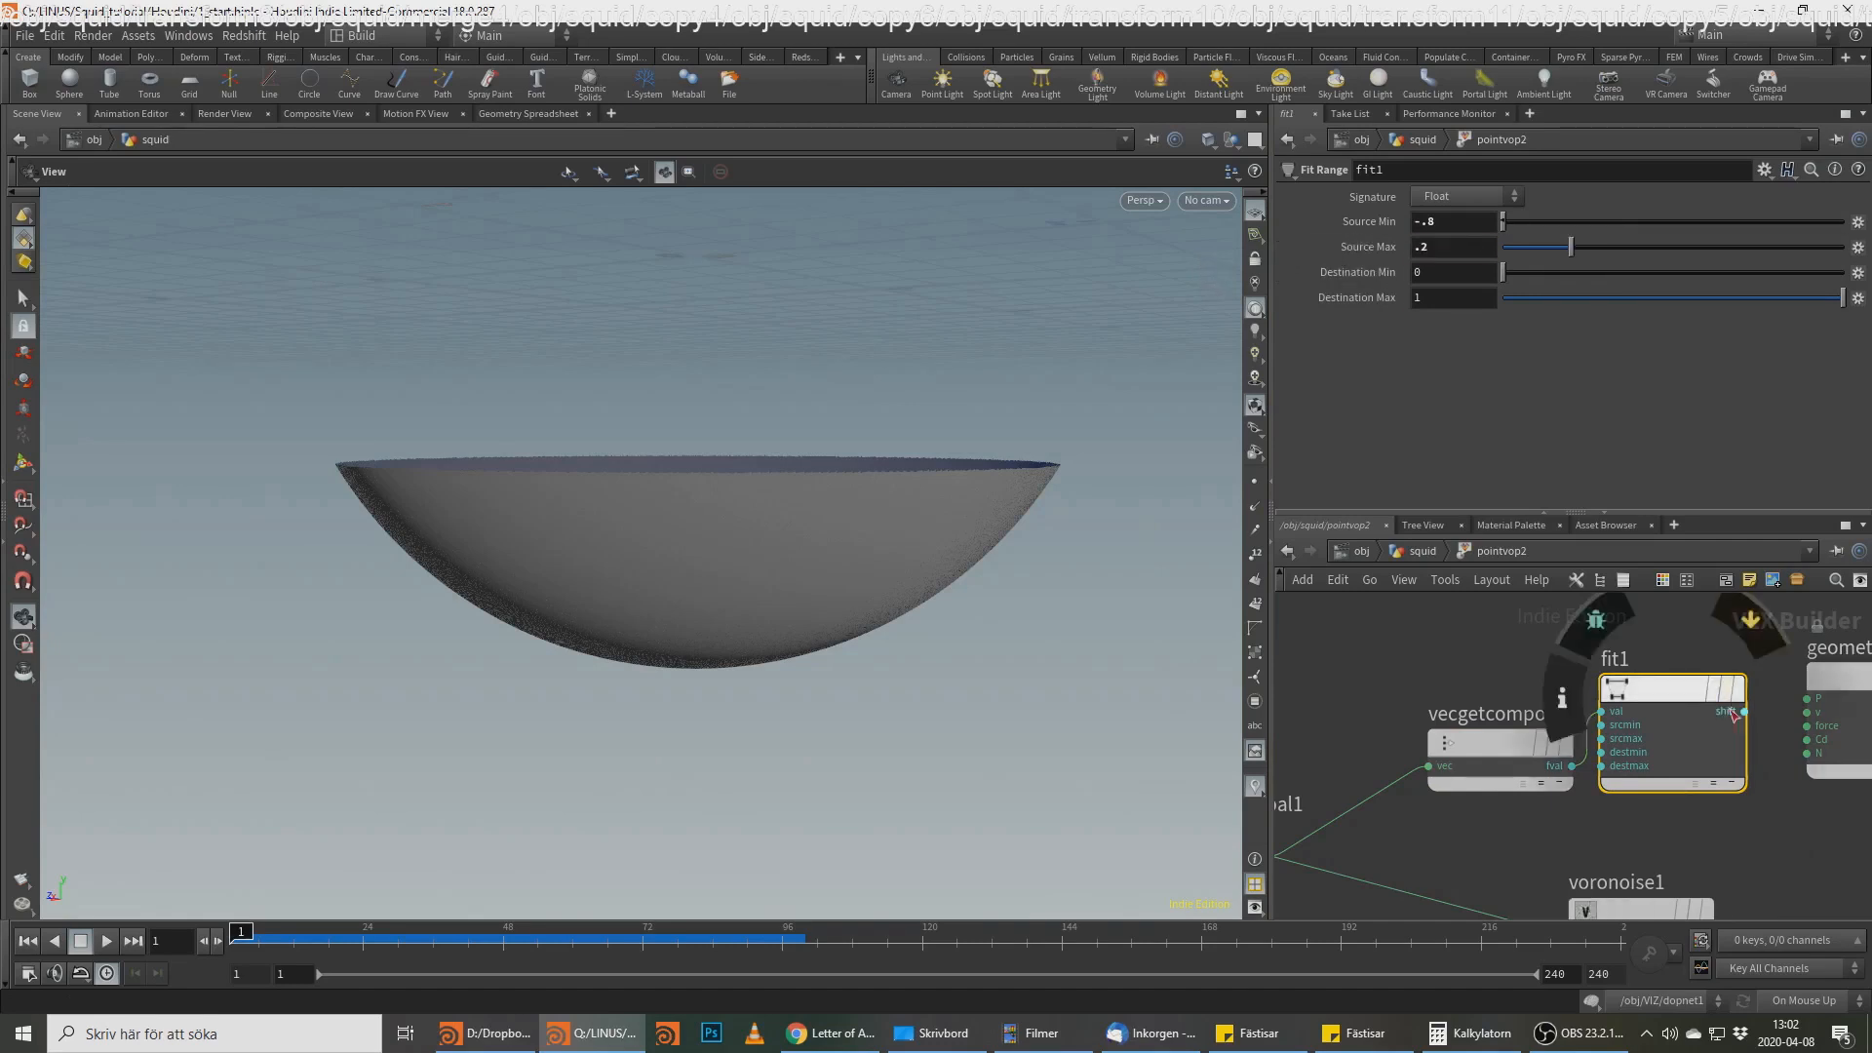
pyautogui.click(1806, 739)
pyautogui.moveTo(857, 564); pyautogui.dragTo(1030, 468)
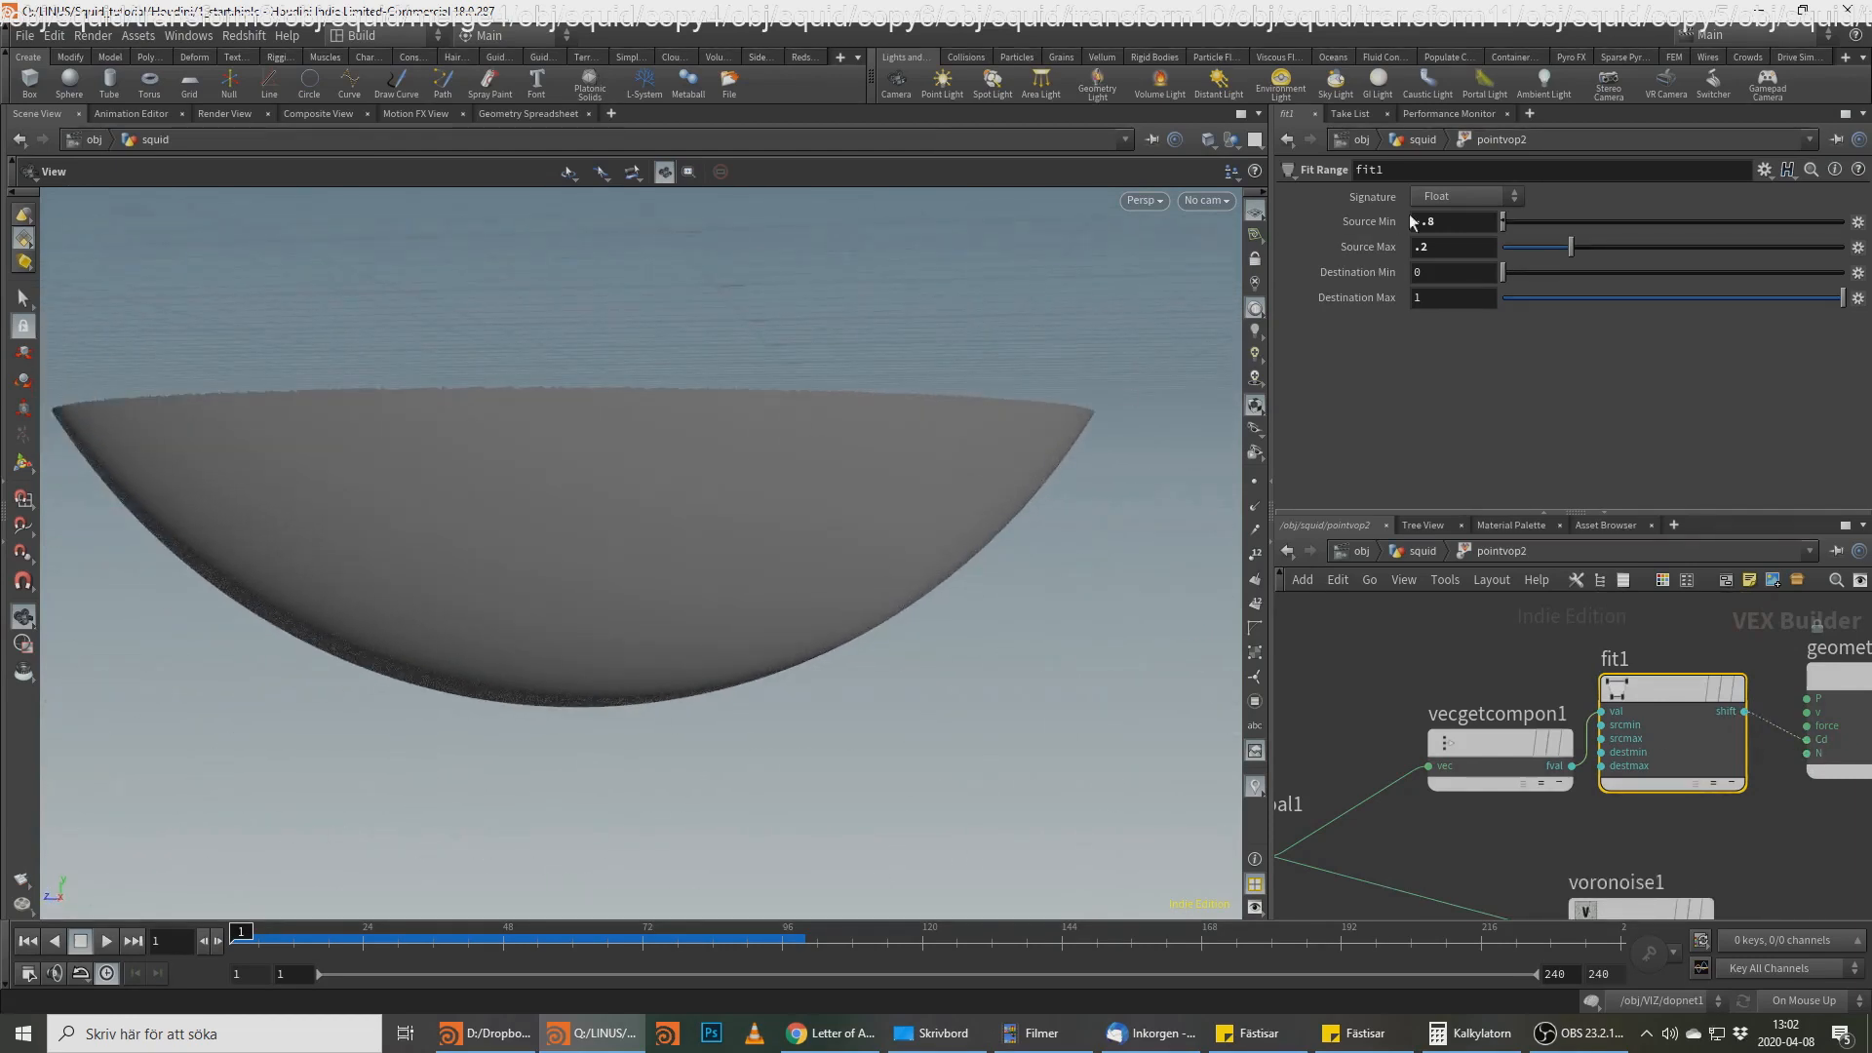
# Step: Set fit1's Destination Min to 12 and Destination Max to 30 and check the surface colour
pyautogui.click(1444, 272)
pyautogui.write('12')
pyautogui.press('Tab')
pyautogui.write('3')
pyautogui.press('Return')
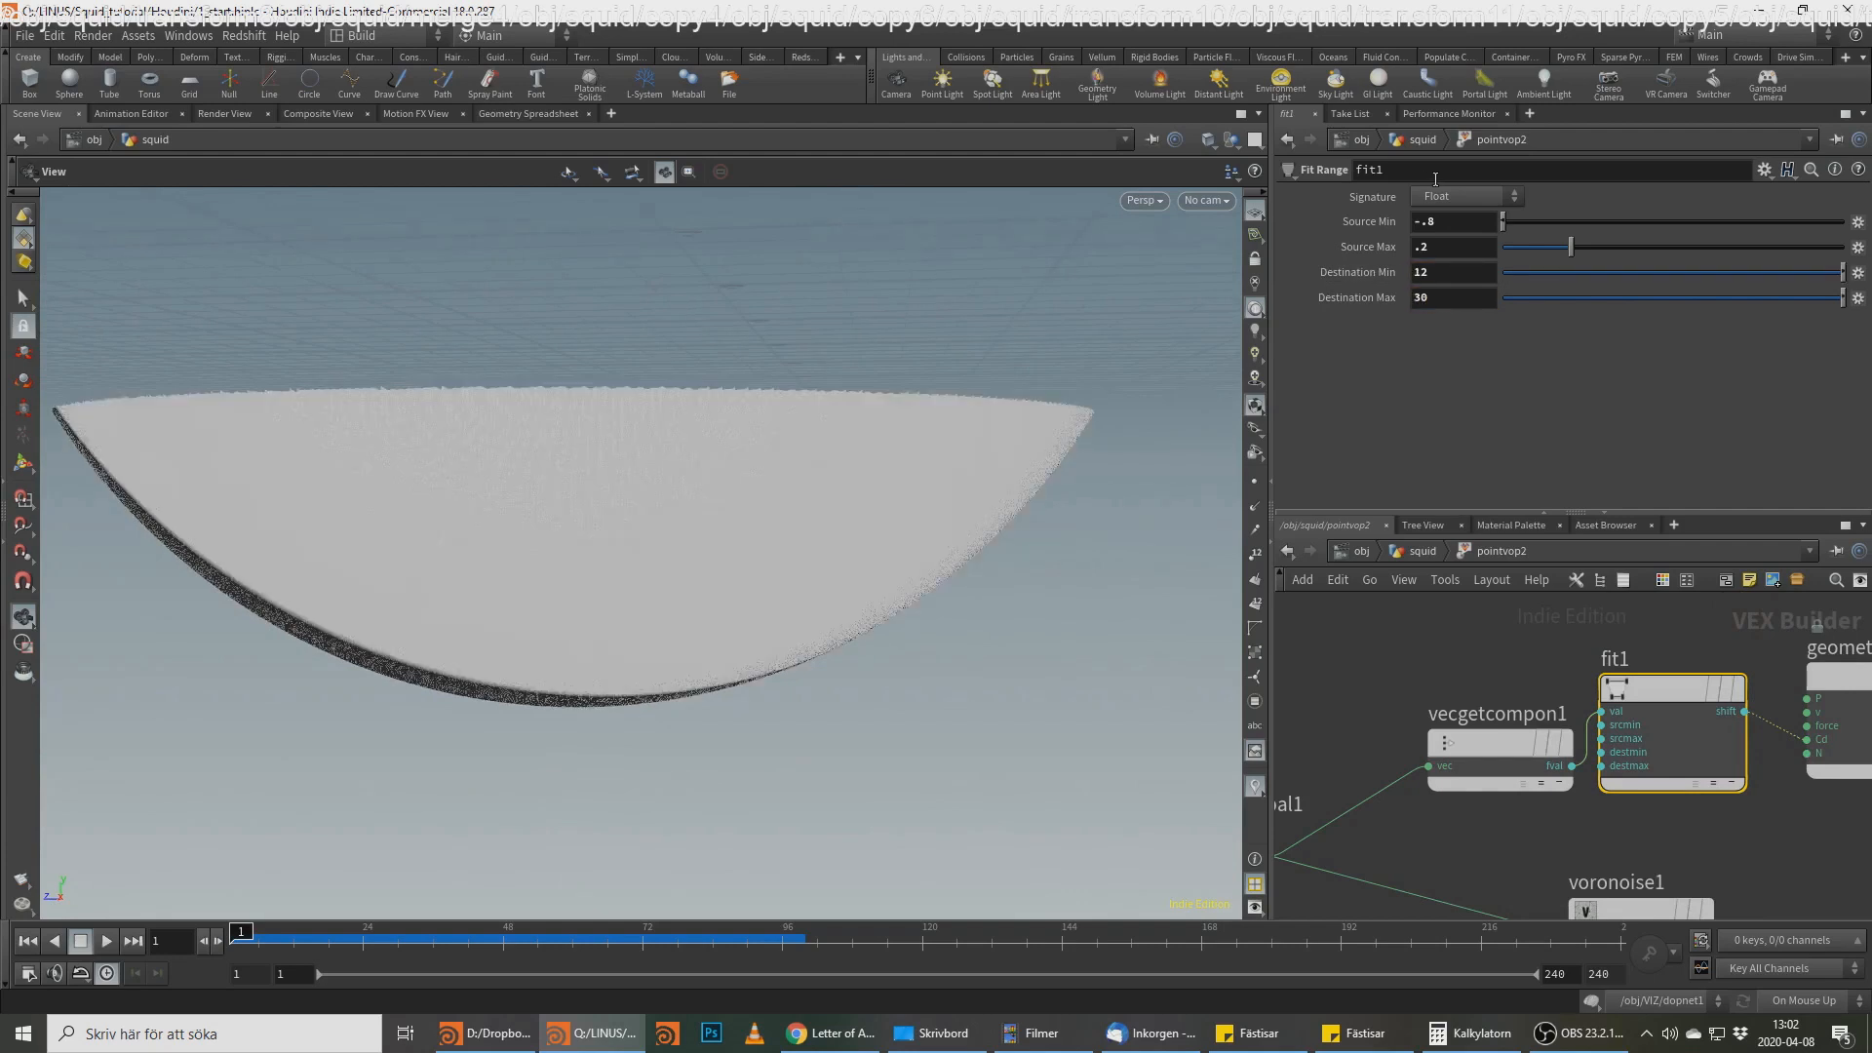
pyautogui.moveTo(627, 531); pyautogui.dragTo(768, 636)
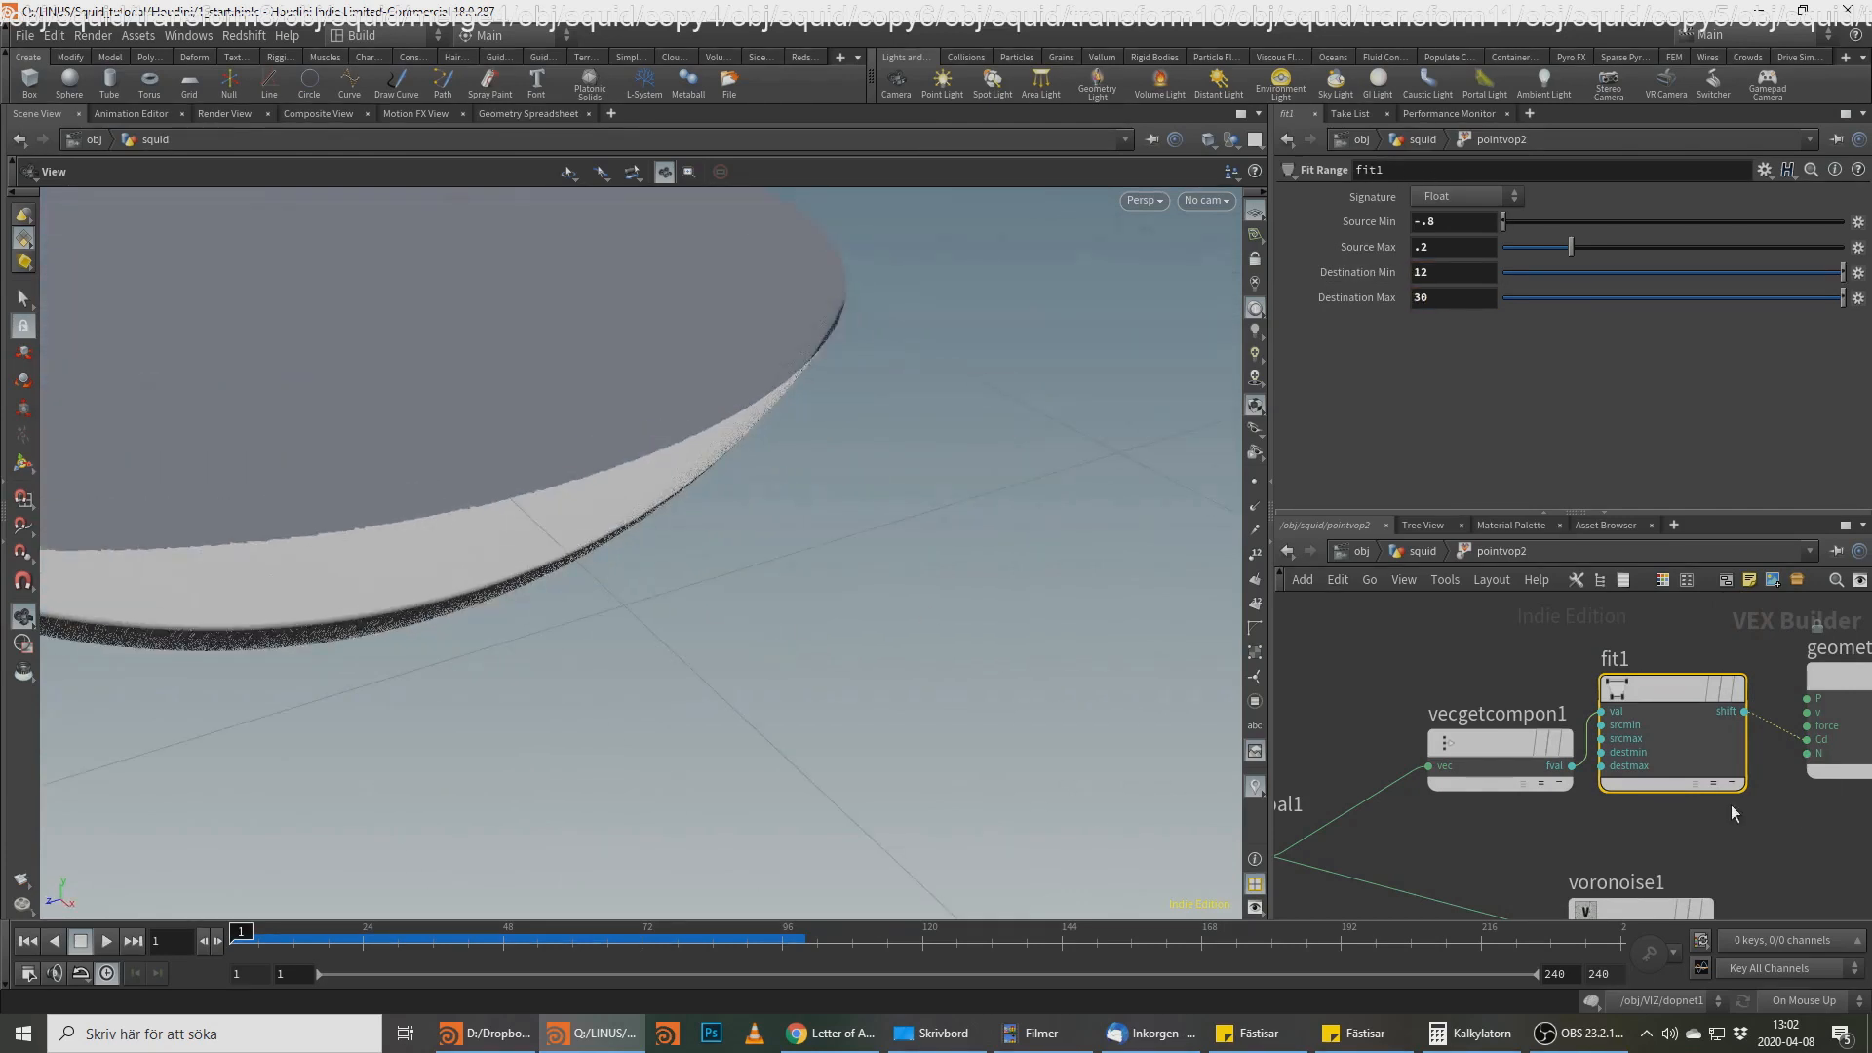
pyautogui.moveTo(829, 485); pyautogui.dragTo(953, 577, button='middle')
pyautogui.moveTo(953, 576); pyautogui.dragTo(623, 539, button='right')
pyautogui.moveTo(623, 540); pyautogui.dragTo(629, 468)
# Step: Insert a Float to Vector node after fit1 and feed fit1's shift output into all three of its components
pyautogui.moveTo(1797, 632); pyautogui.dragTo(1454, 653, button='middle')
pyautogui.moveTo(1521, 693); pyautogui.dragTo(1676, 657)
pyautogui.moveTo(1608, 866); pyautogui.dragTo(1577, 816, button='middle')
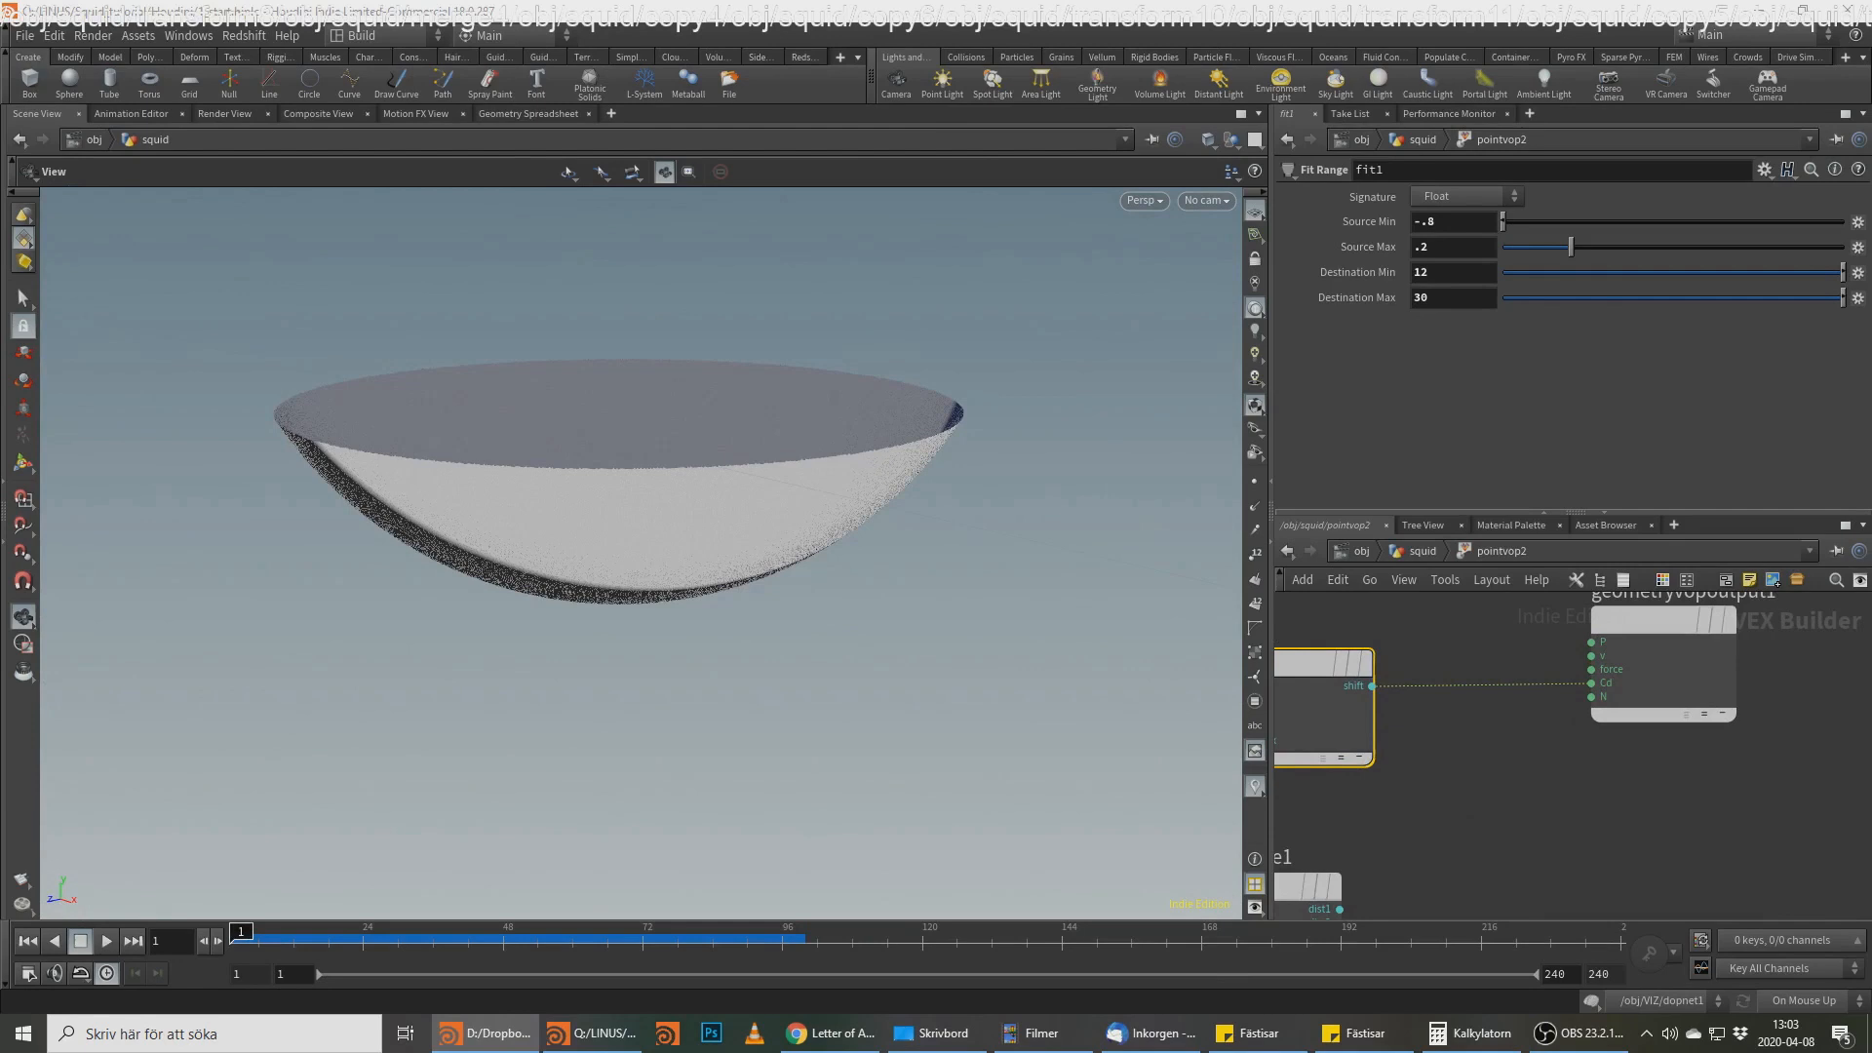
pyautogui.press('Tab')
pyautogui.write('float v')
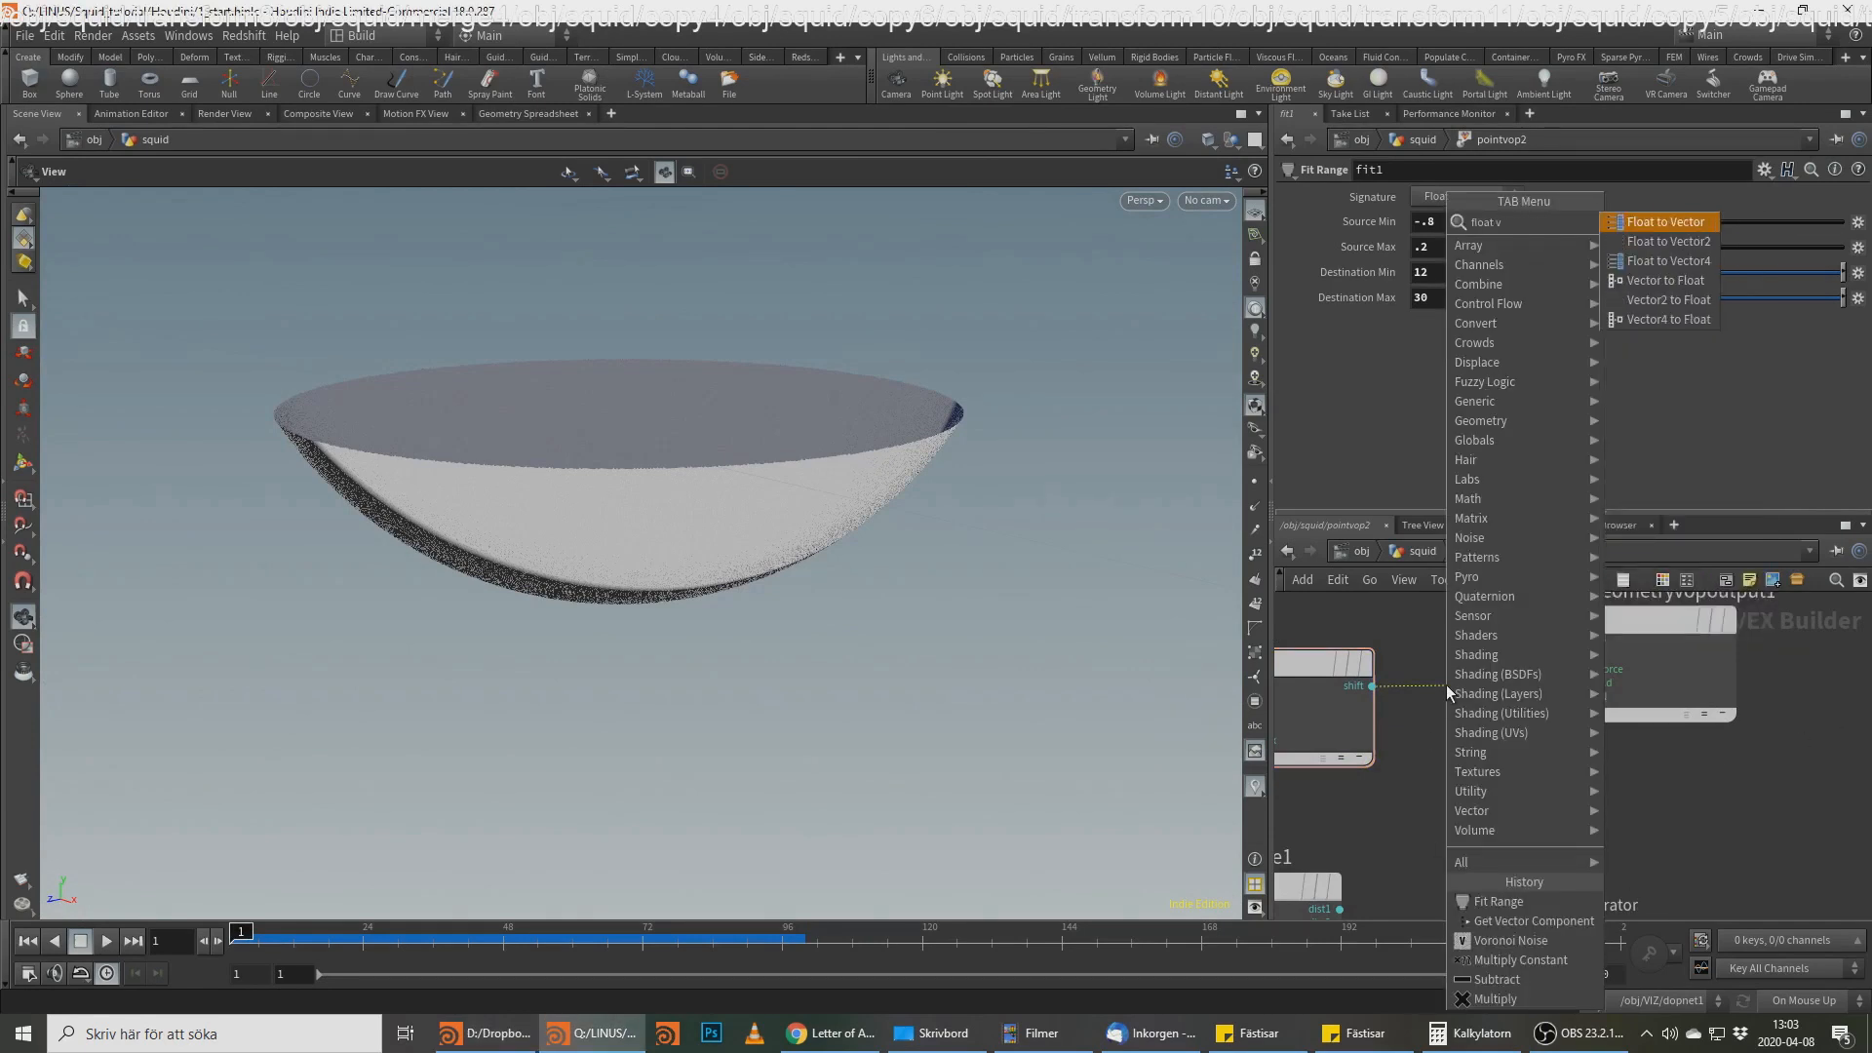
pyautogui.press('Return')
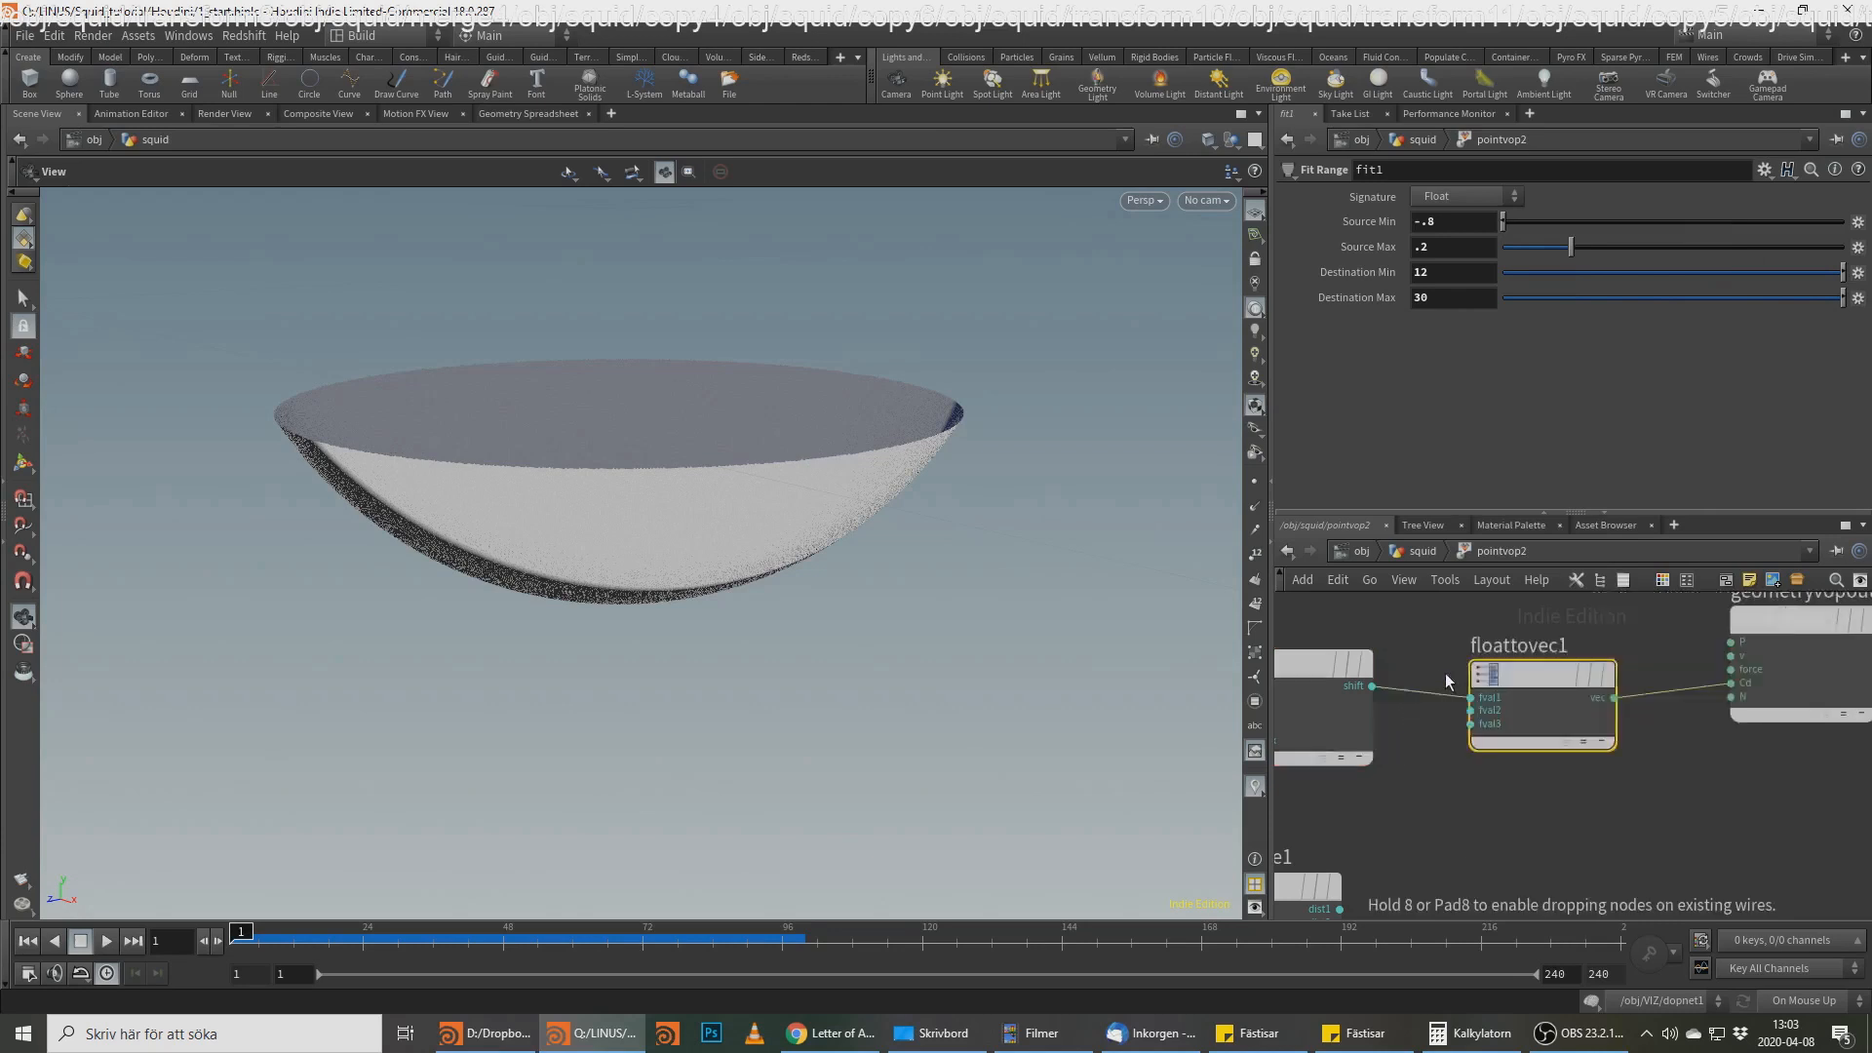
pyautogui.click(1446, 682)
pyautogui.moveTo(1500, 711); pyautogui.dragTo(1372, 687)
# Step: Reroute the vec output of floattovec1 from Cd to the freq input of voronoise1
pyautogui.click(1642, 696)
pyautogui.moveTo(1464, 845); pyautogui.dragTo(1764, 599, button='middle')
pyautogui.click(1503, 677)
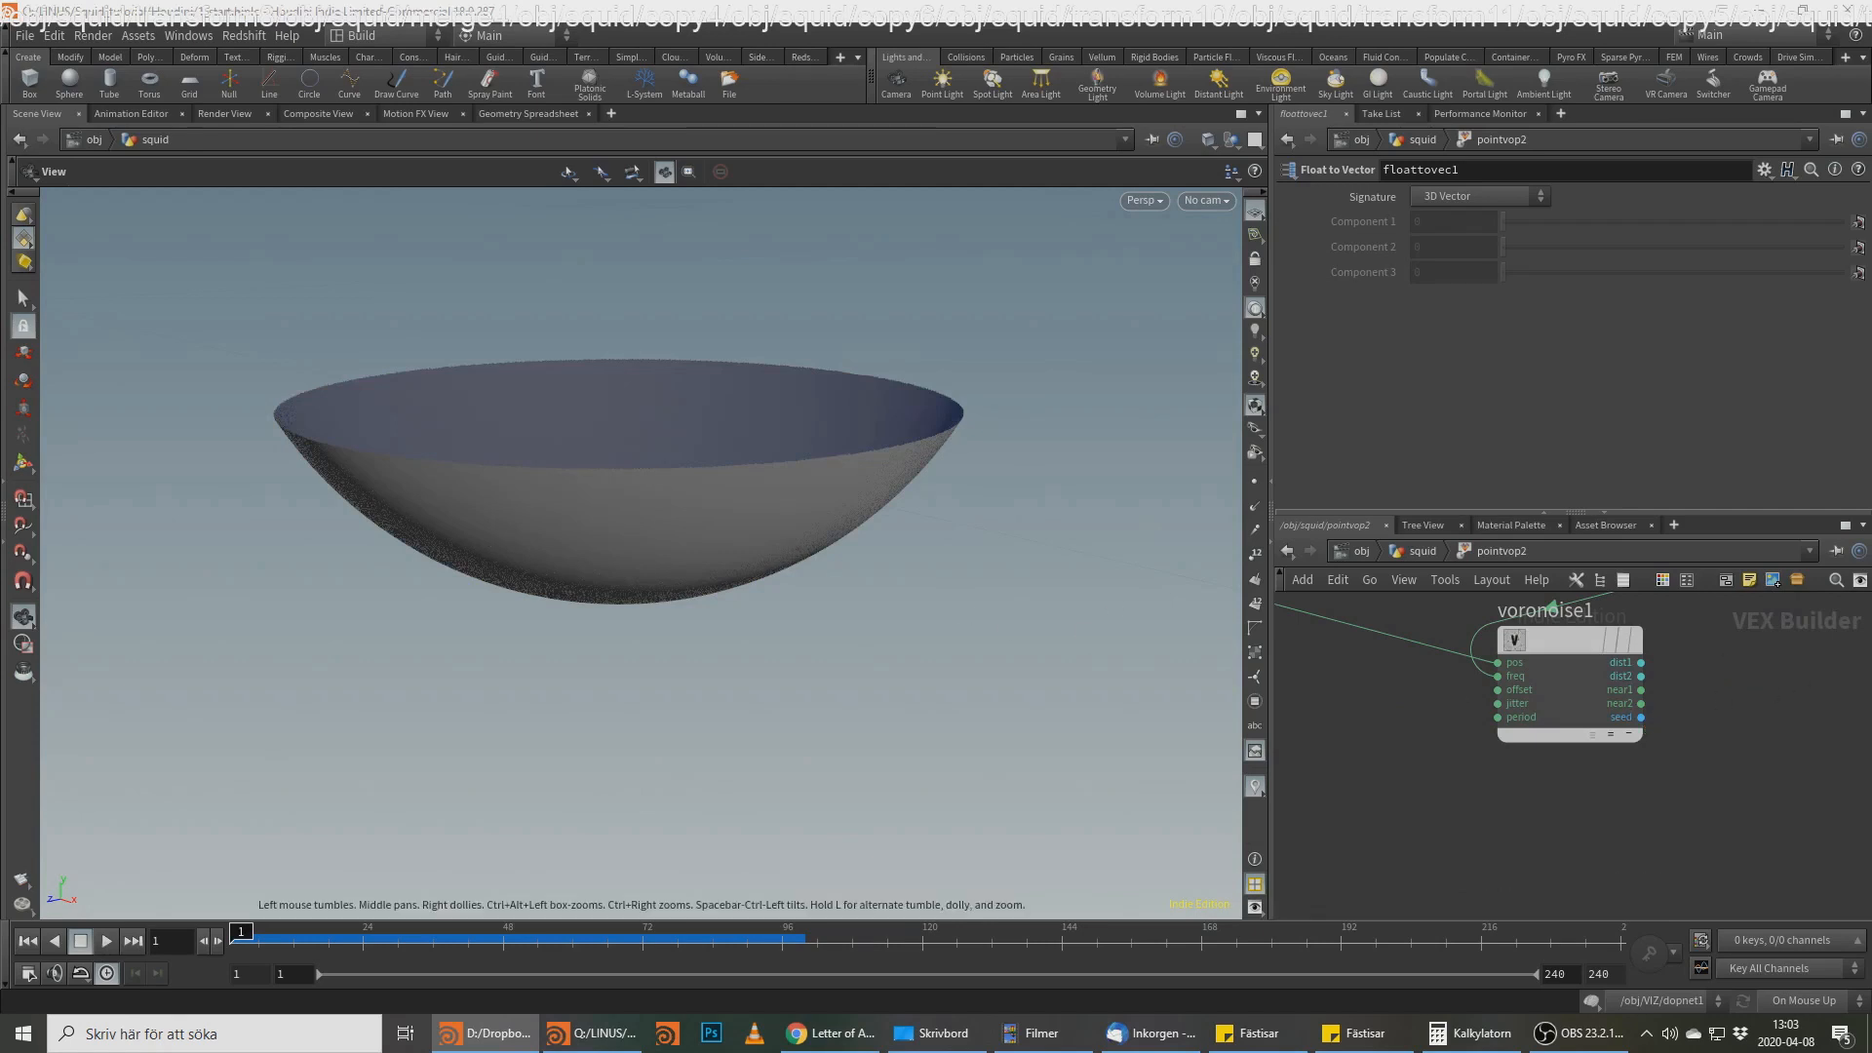
pyautogui.moveTo(883, 521); pyautogui.dragTo(606, 417)
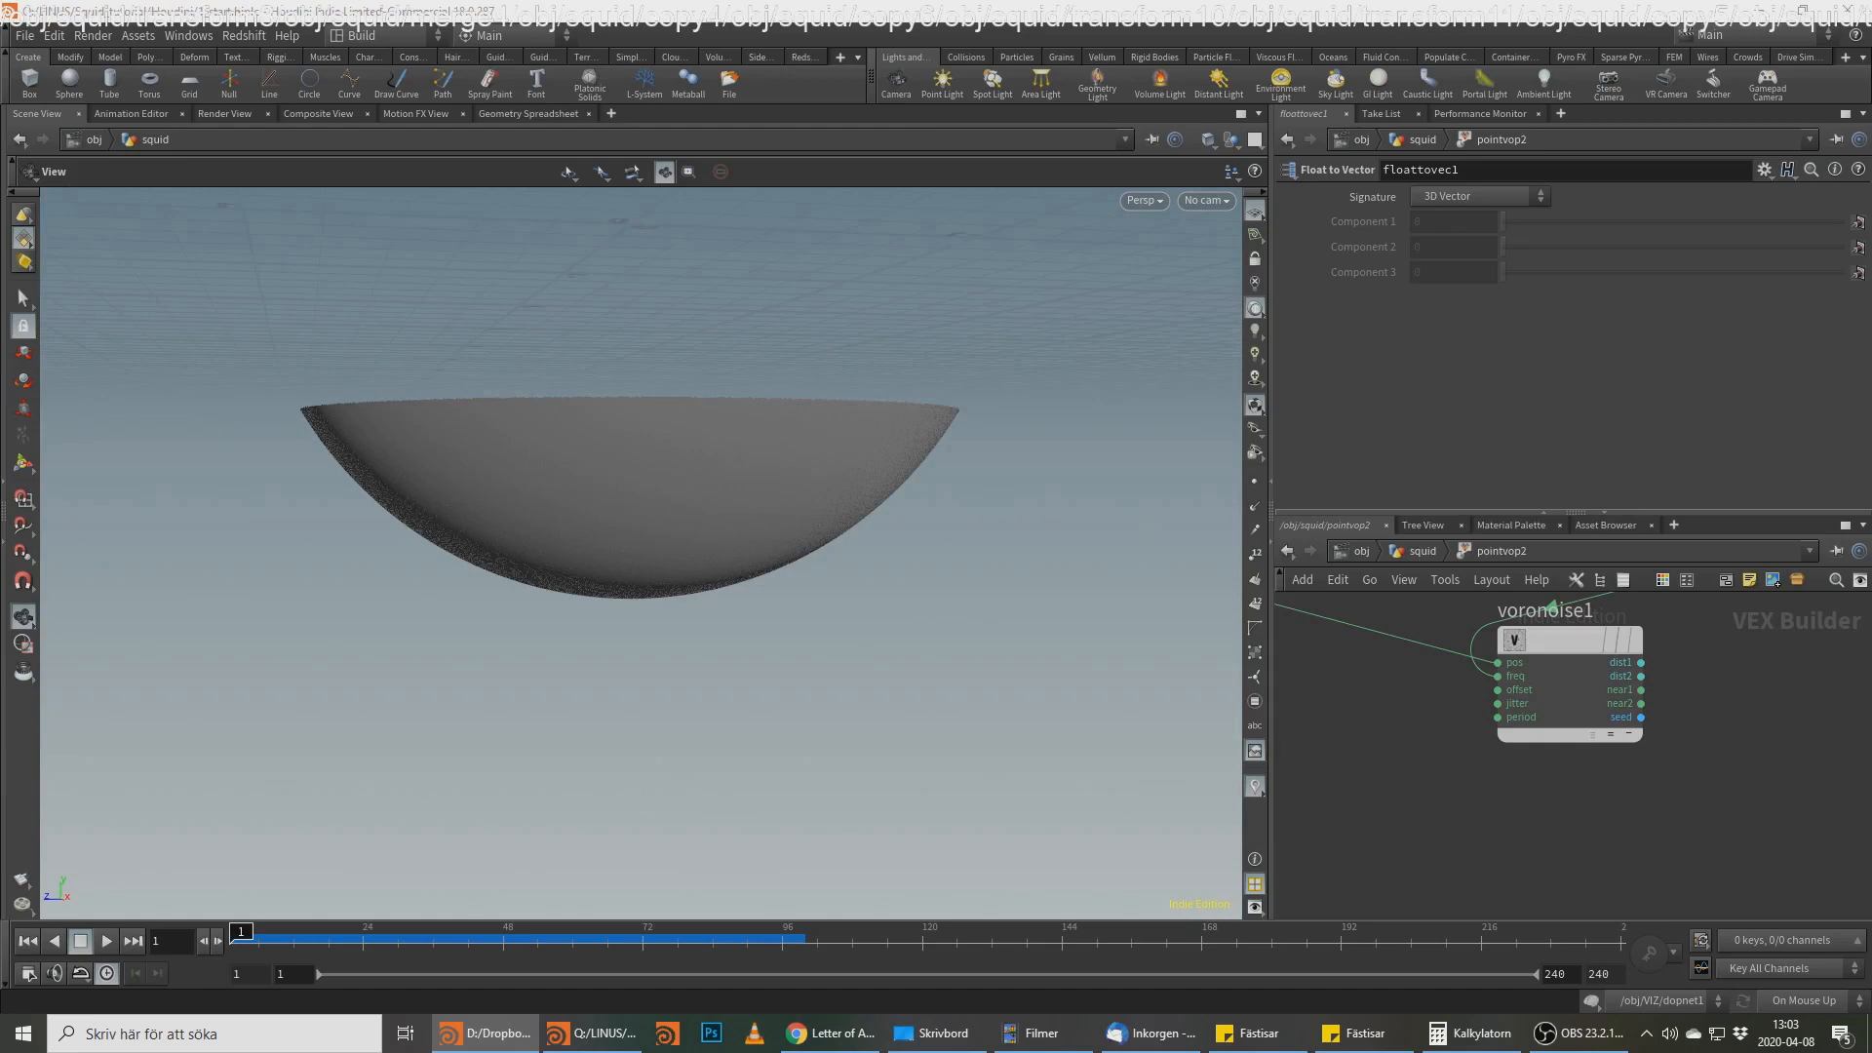
# Step: Add a Fit Range node fed by voronoise1's dist1 output and set its Source Min to 0.1
pyautogui.click(1642, 662)
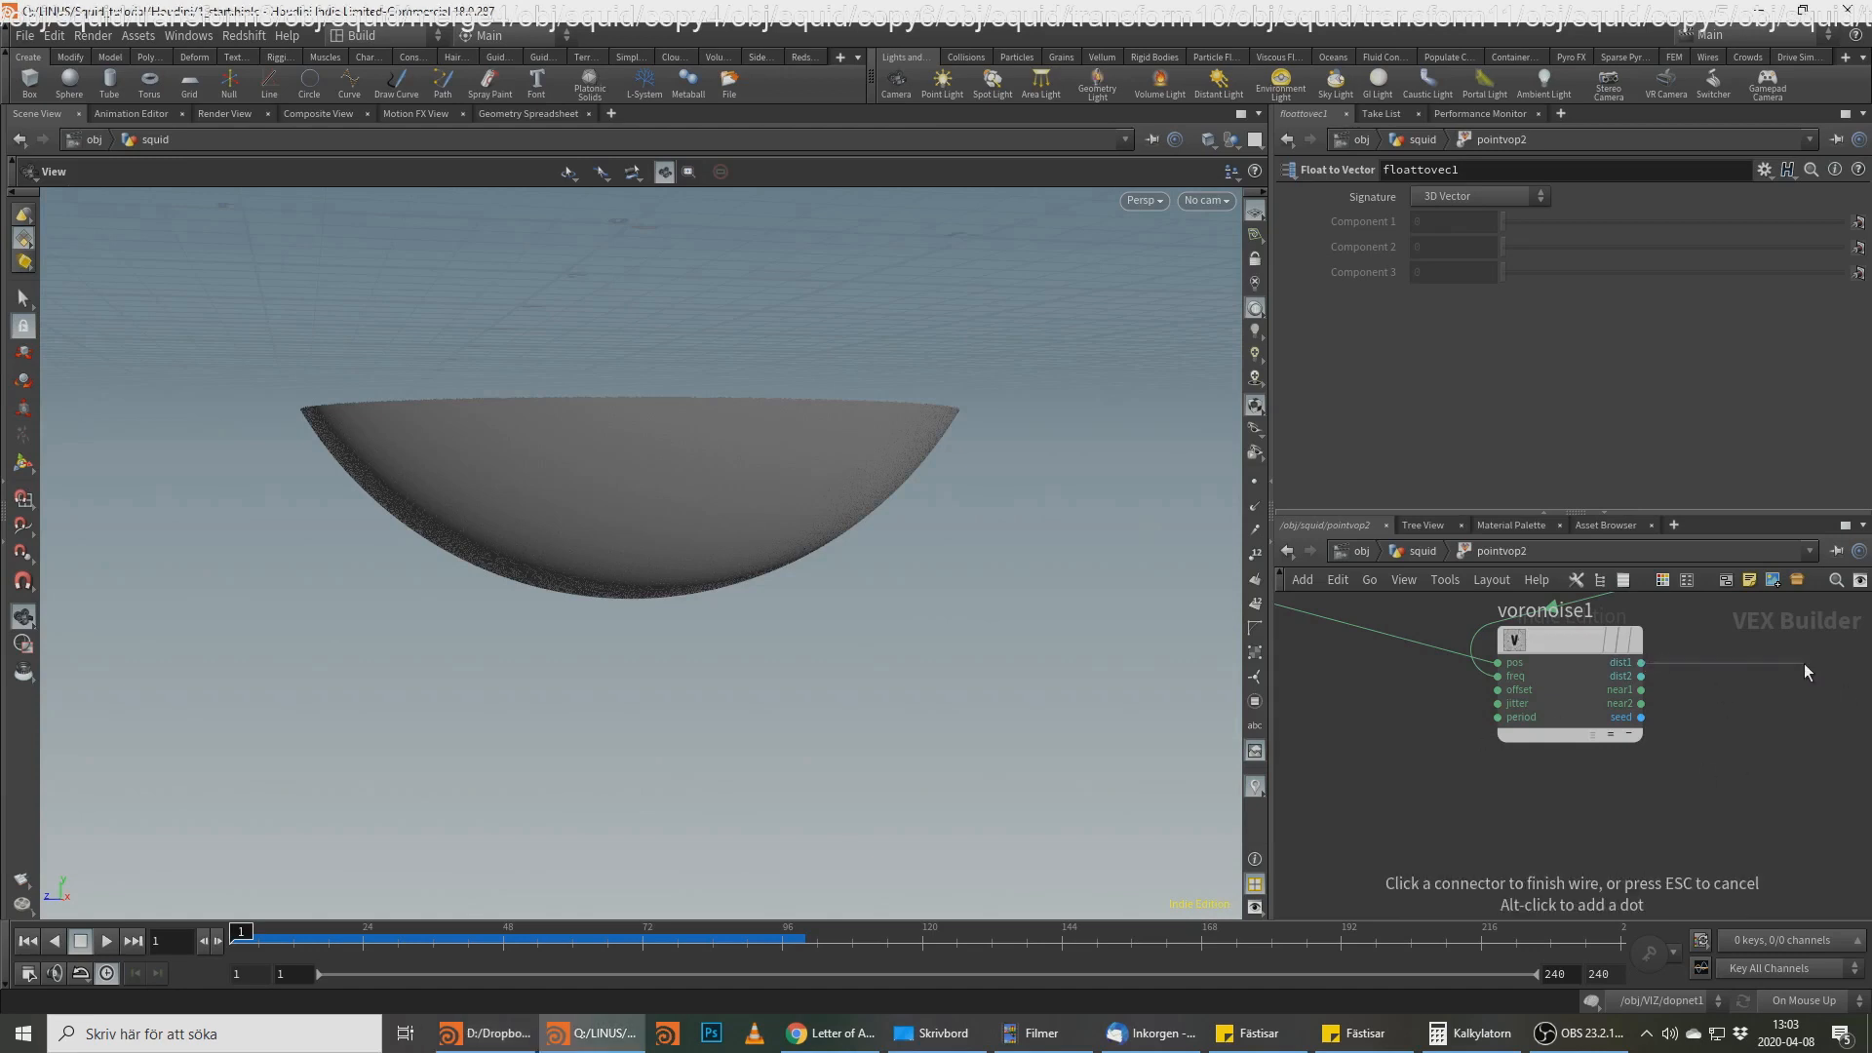
pyautogui.press('Tab')
pyautogui.write('fit')
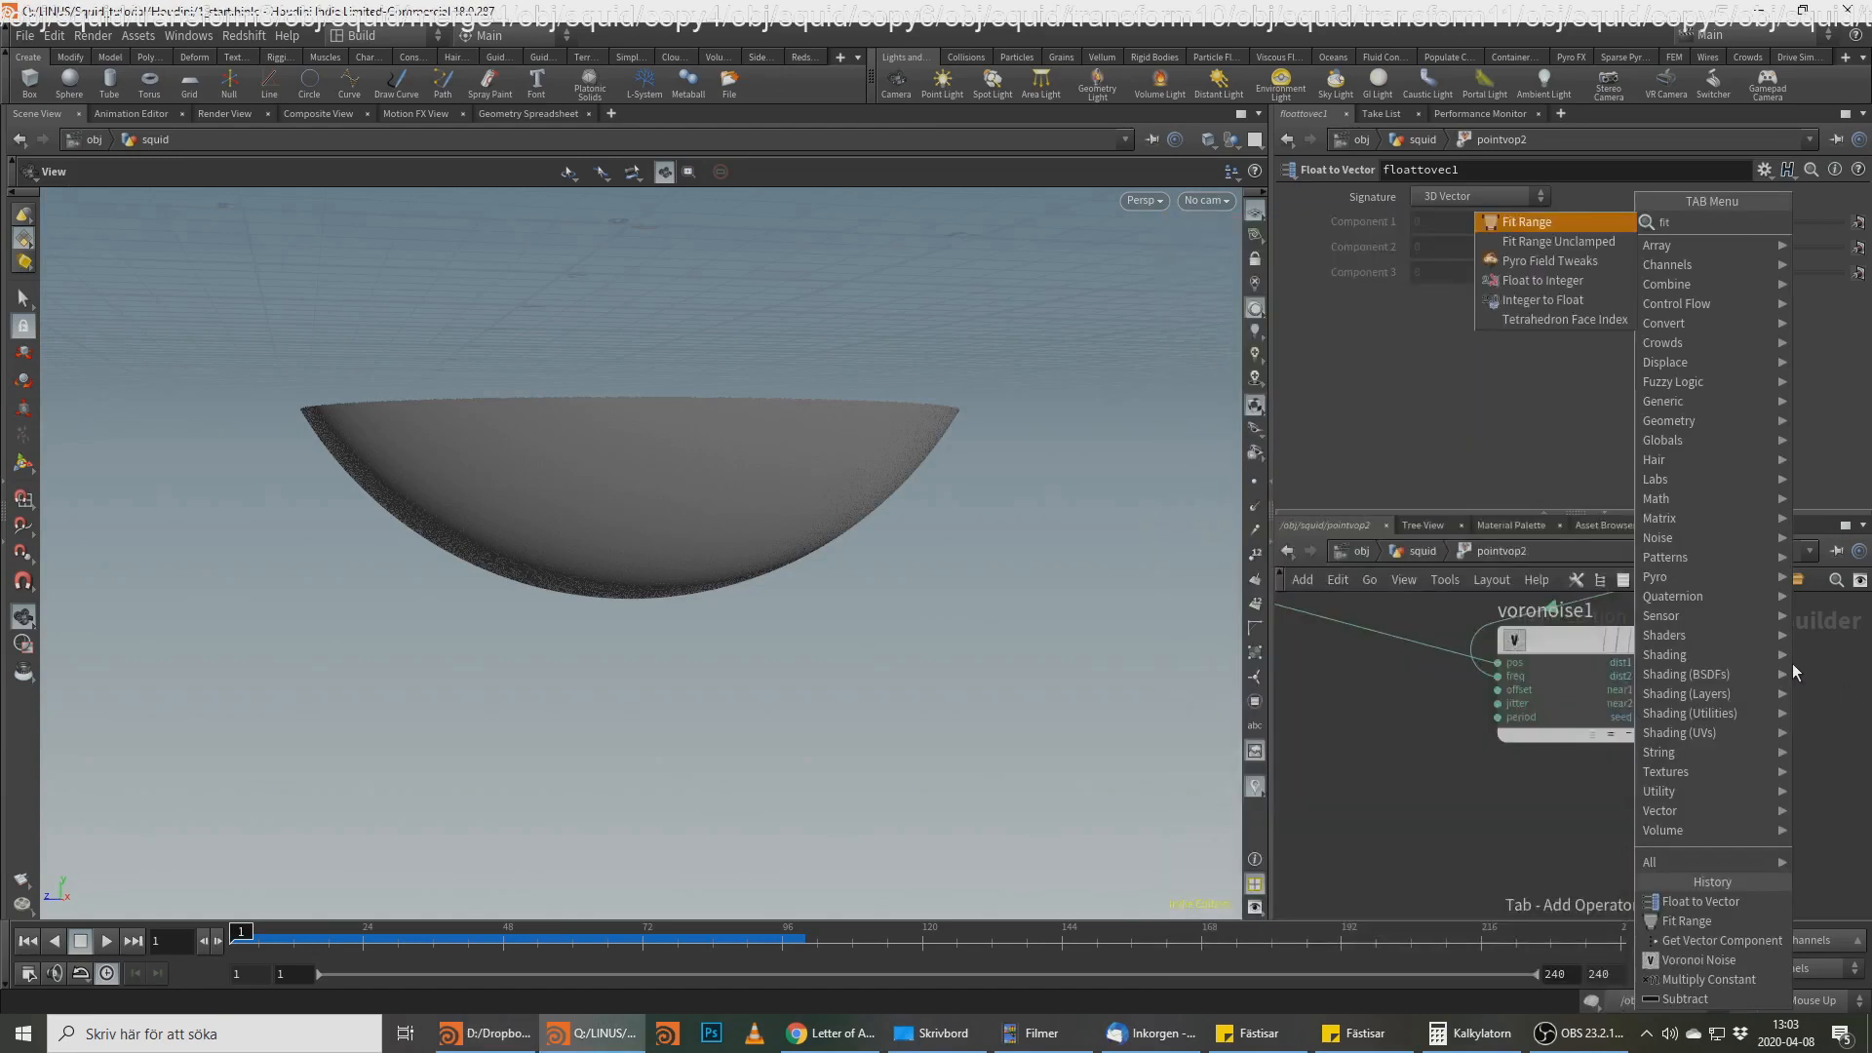
pyautogui.press('Return')
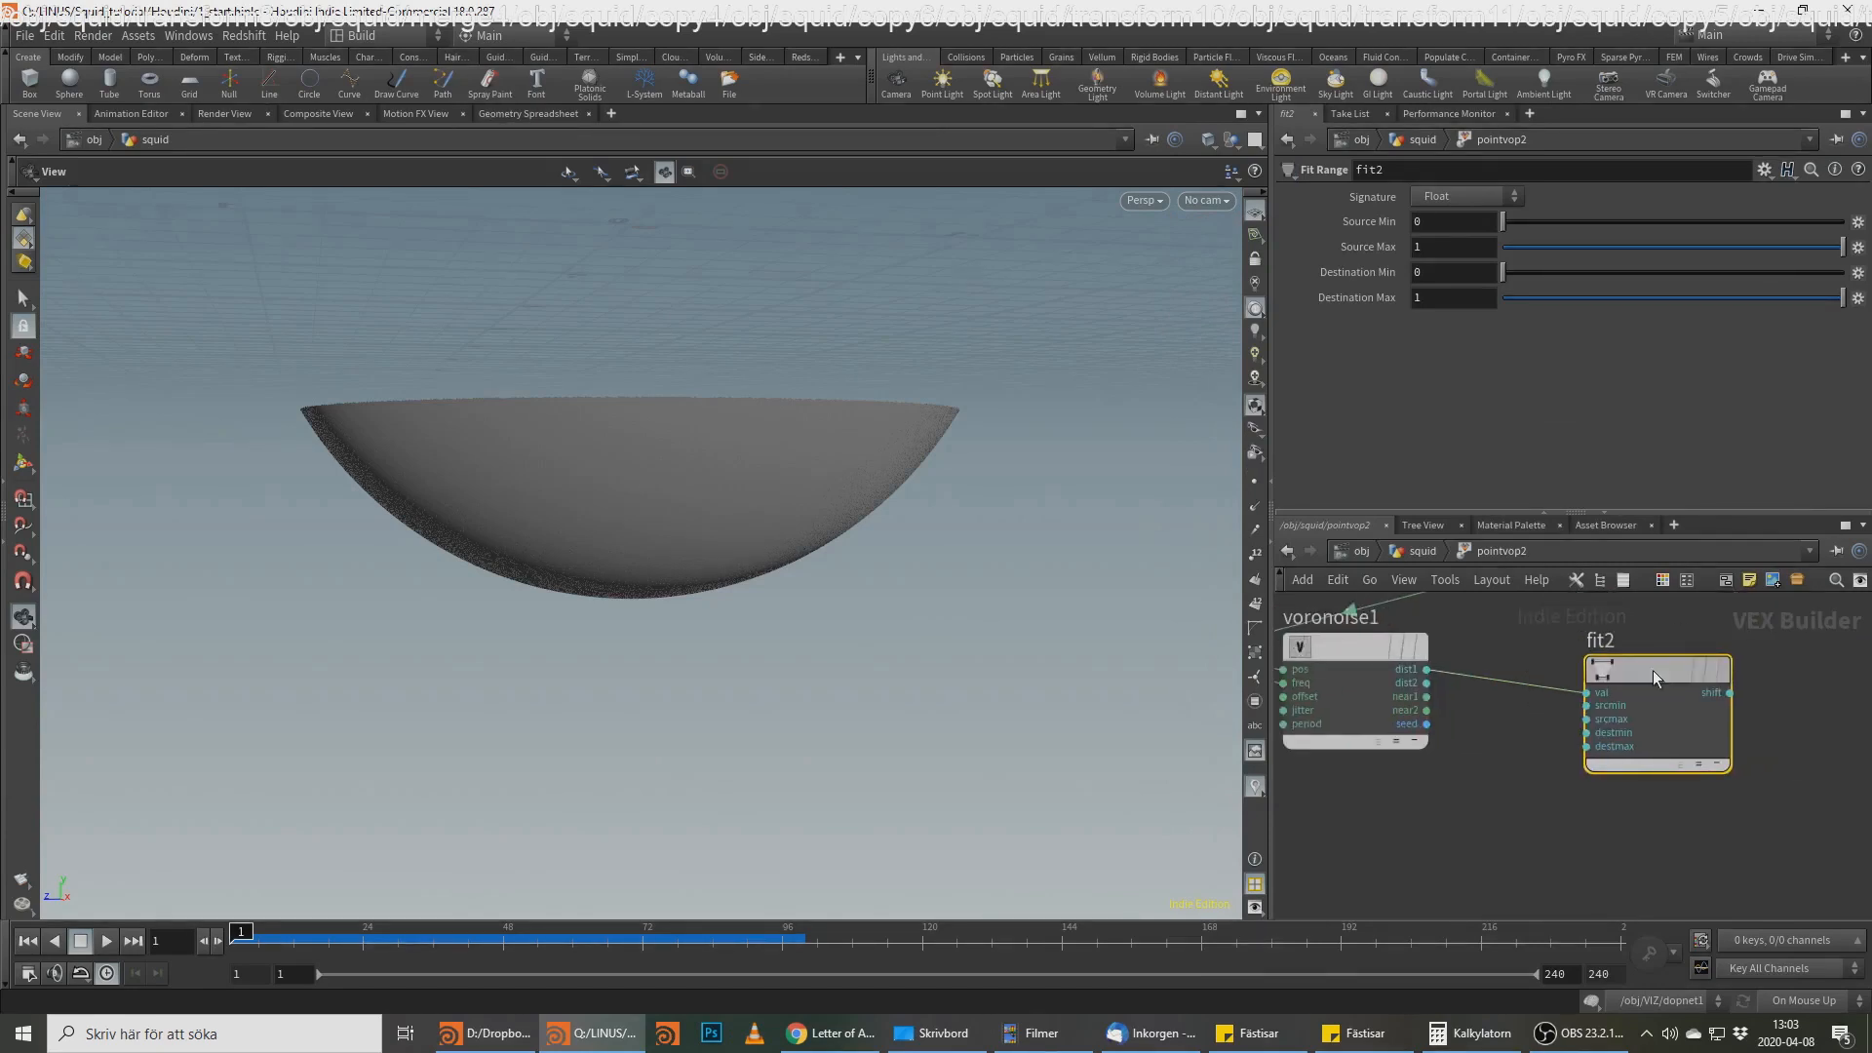
pyautogui.moveTo(1461, 220); pyautogui.dragTo(1269, 212)
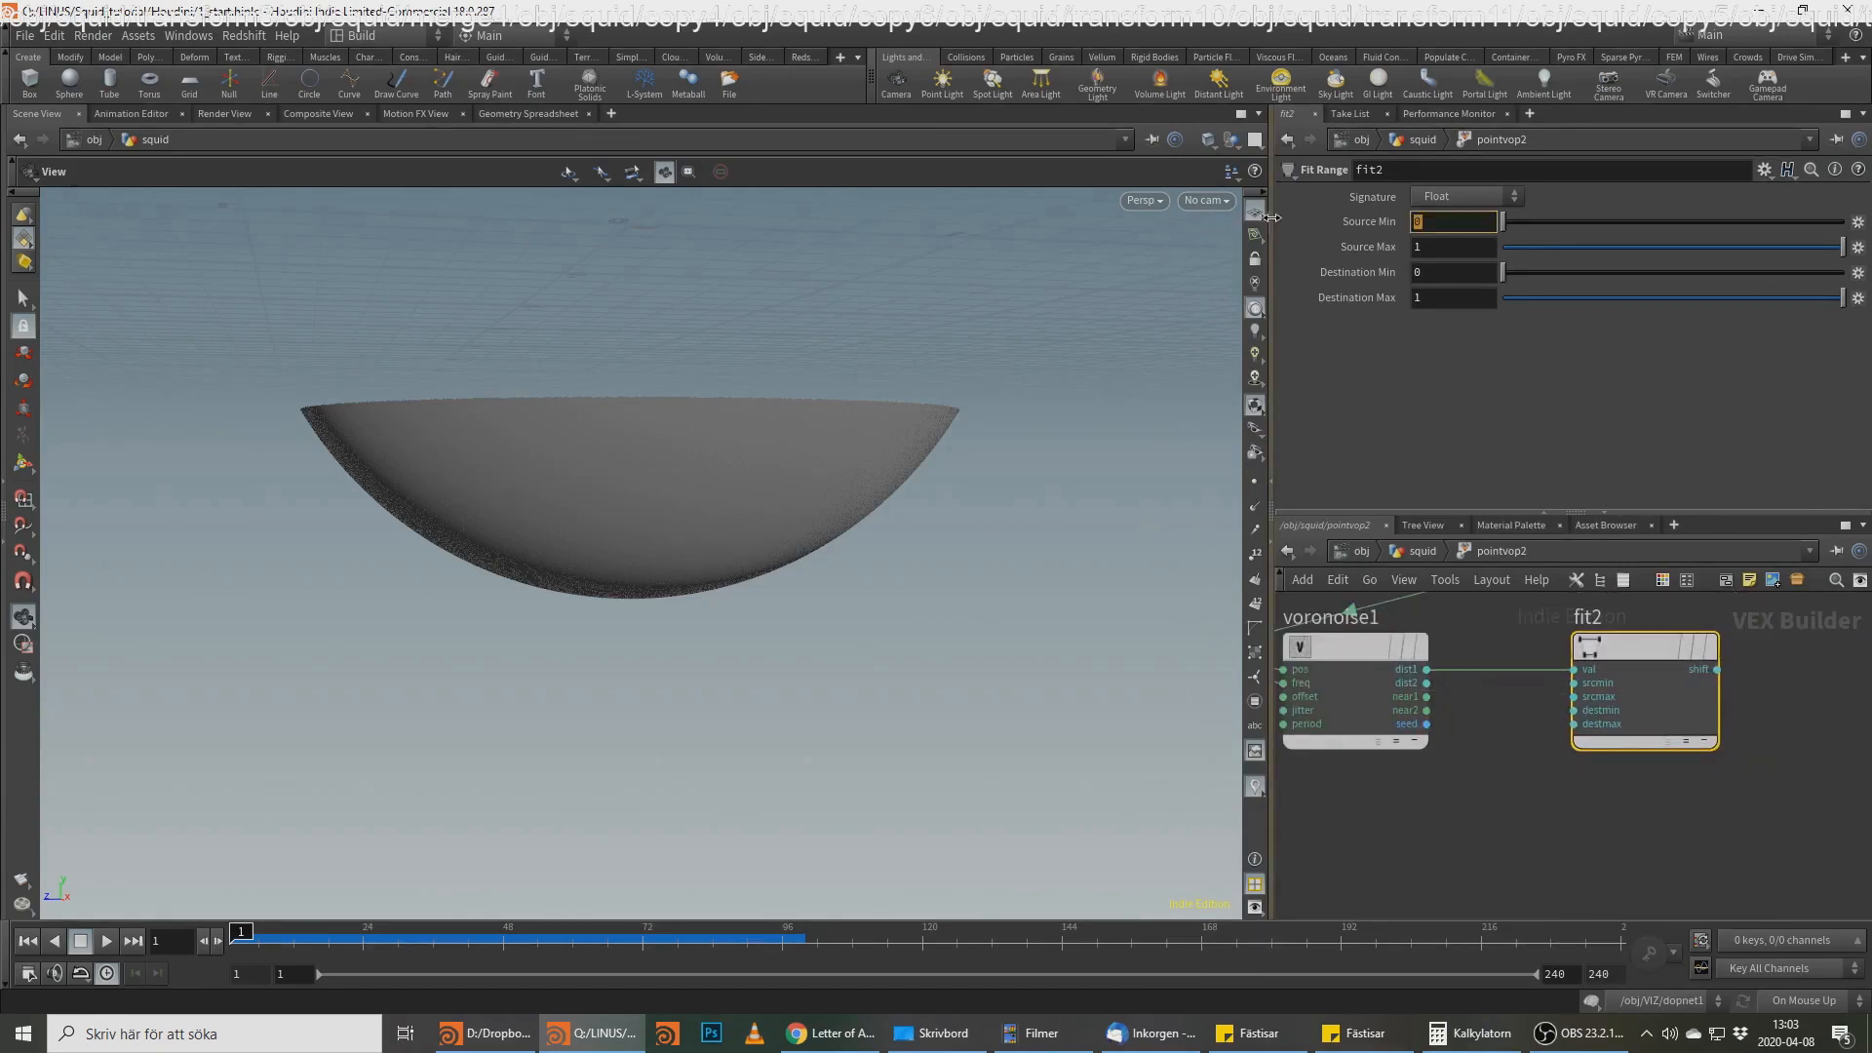
pyautogui.write('.1')
pyautogui.press('Return')
pyautogui.hotkey('alt', 'Tab')
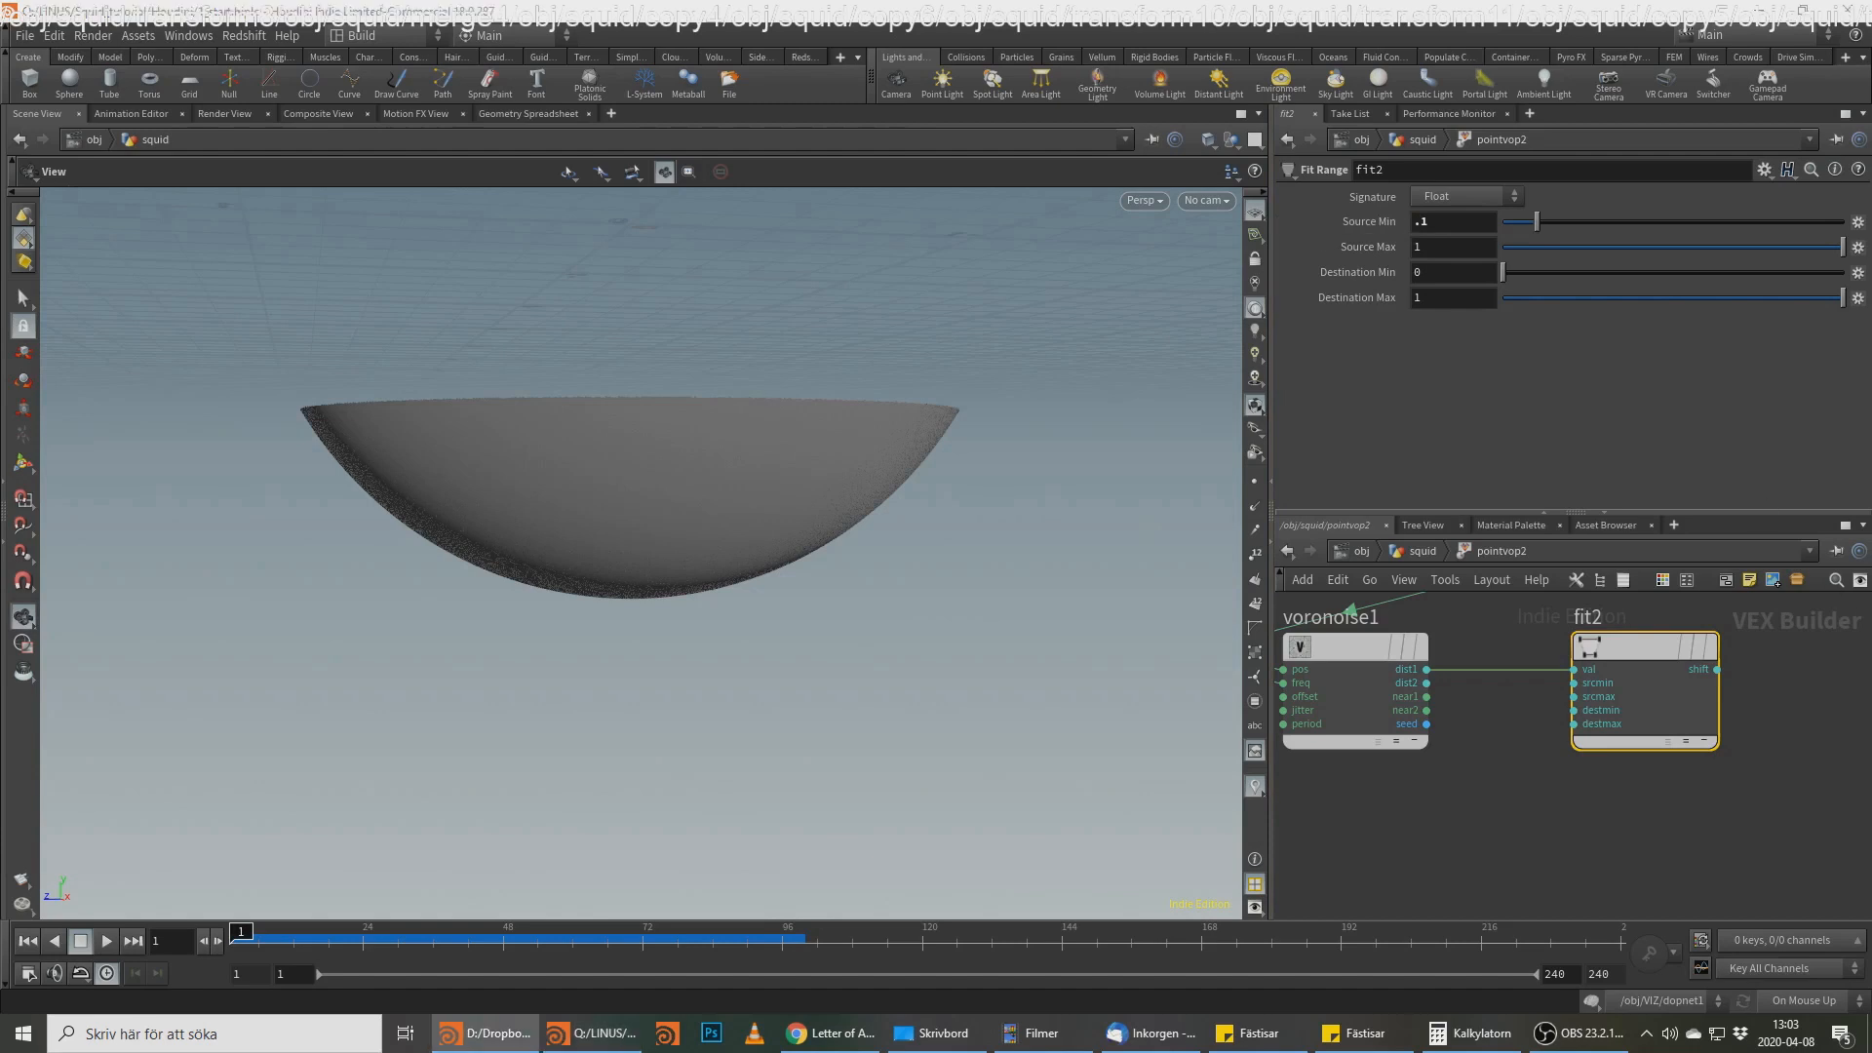
# Step: Add a Random node fed by the seed output of voronoise1
pyautogui.click(1427, 724)
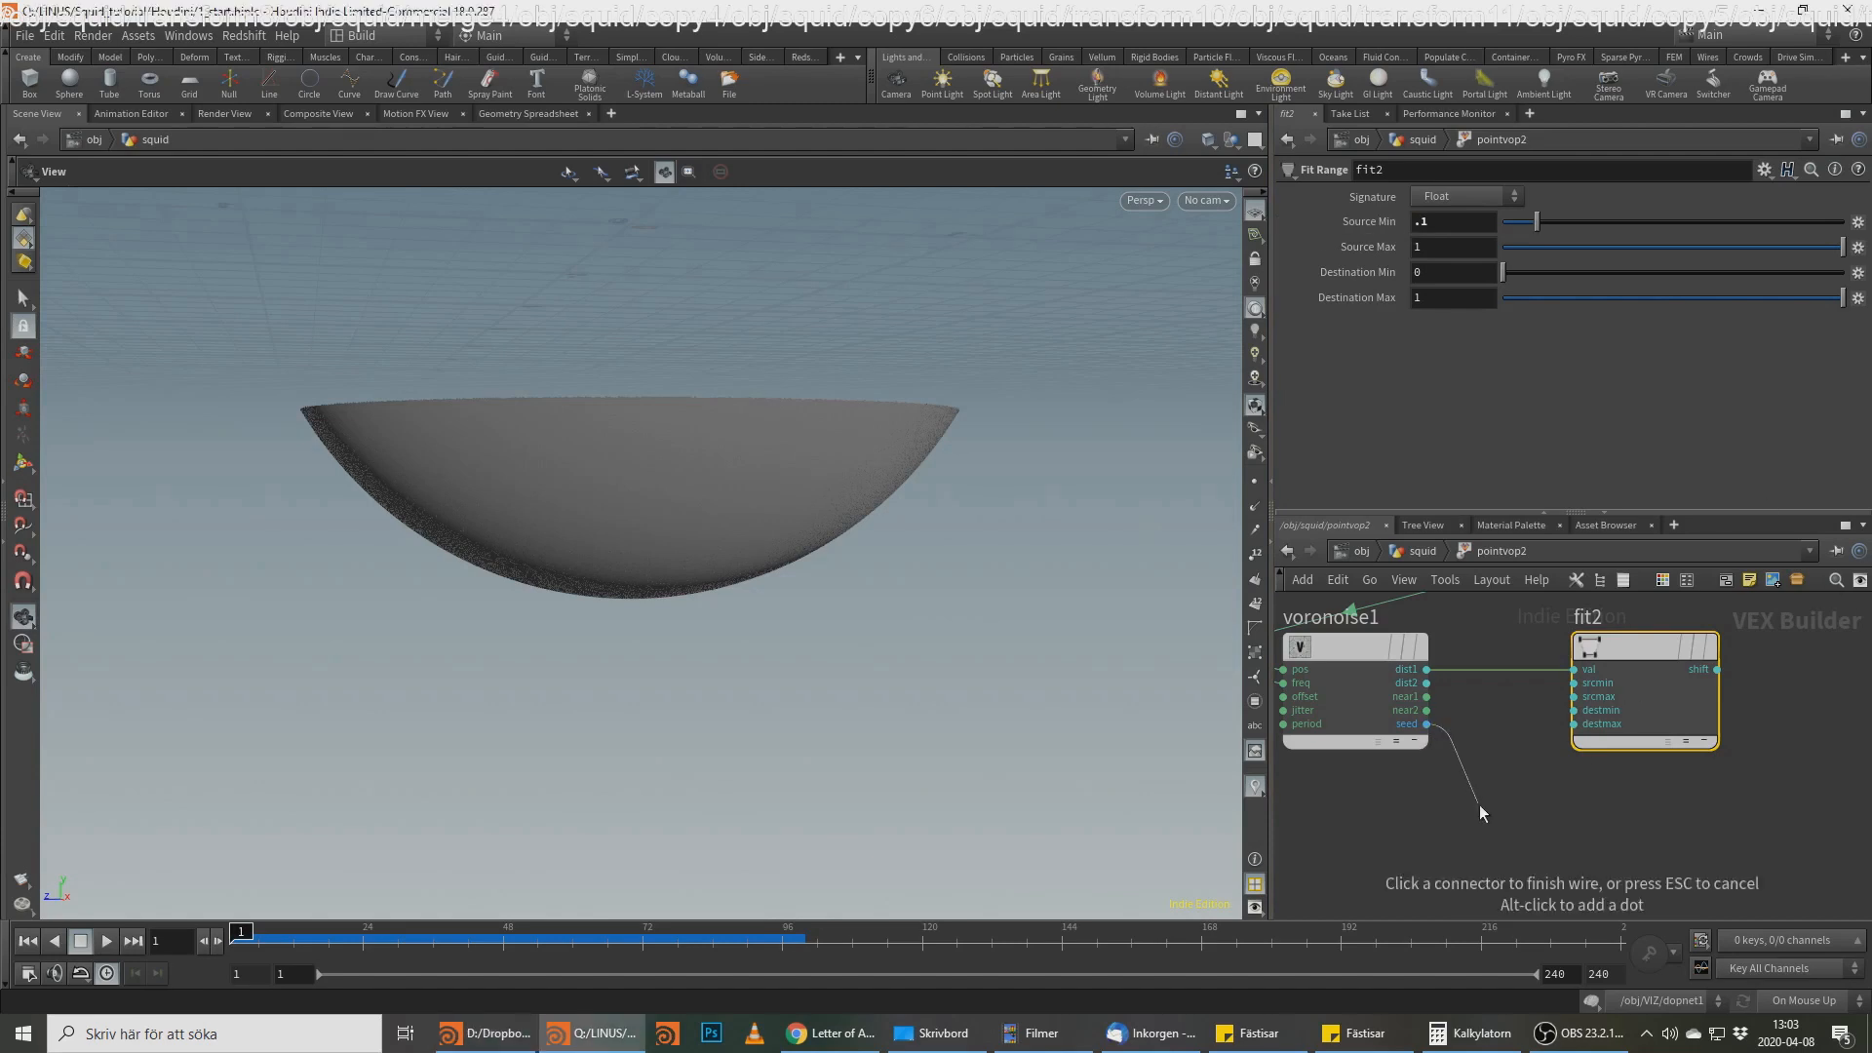
pyautogui.press('Tab')
pyautogui.moveTo(1483, 815)
pyautogui.write('random')
pyautogui.press('Return')
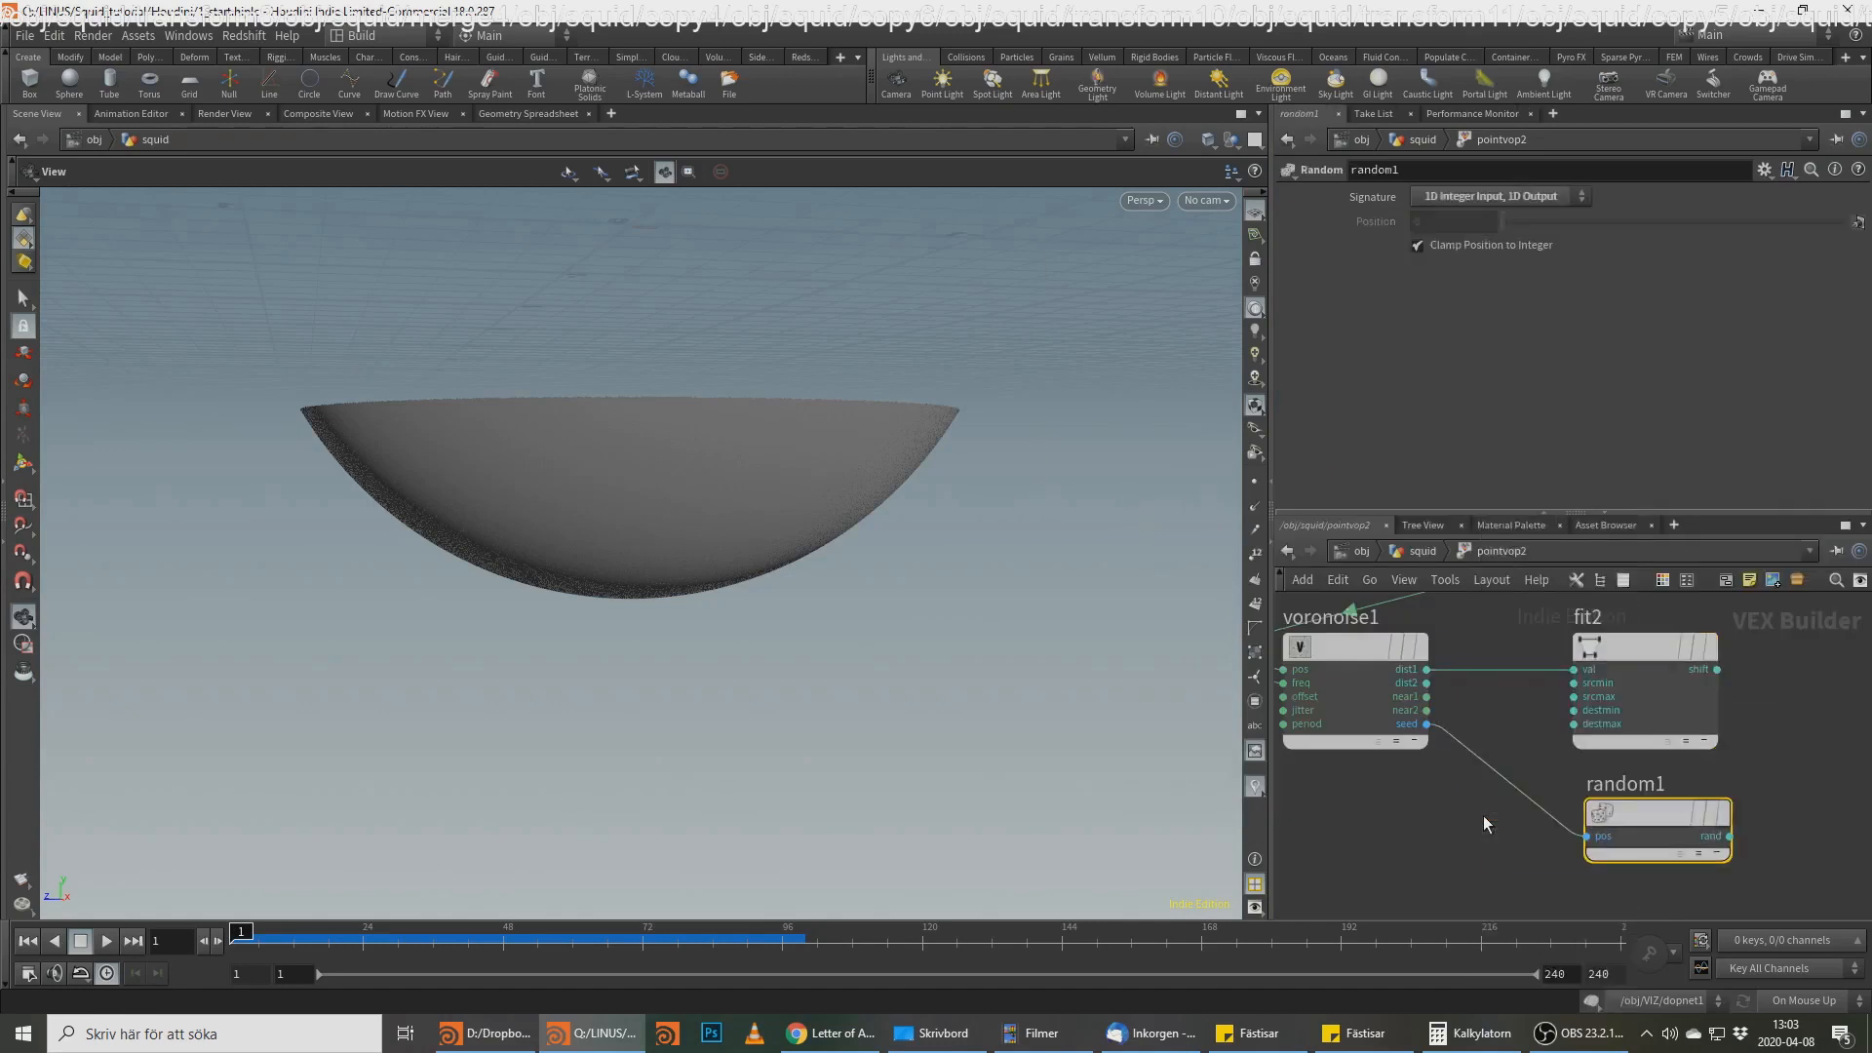
pyautogui.hotkey('alt', 'Tab')
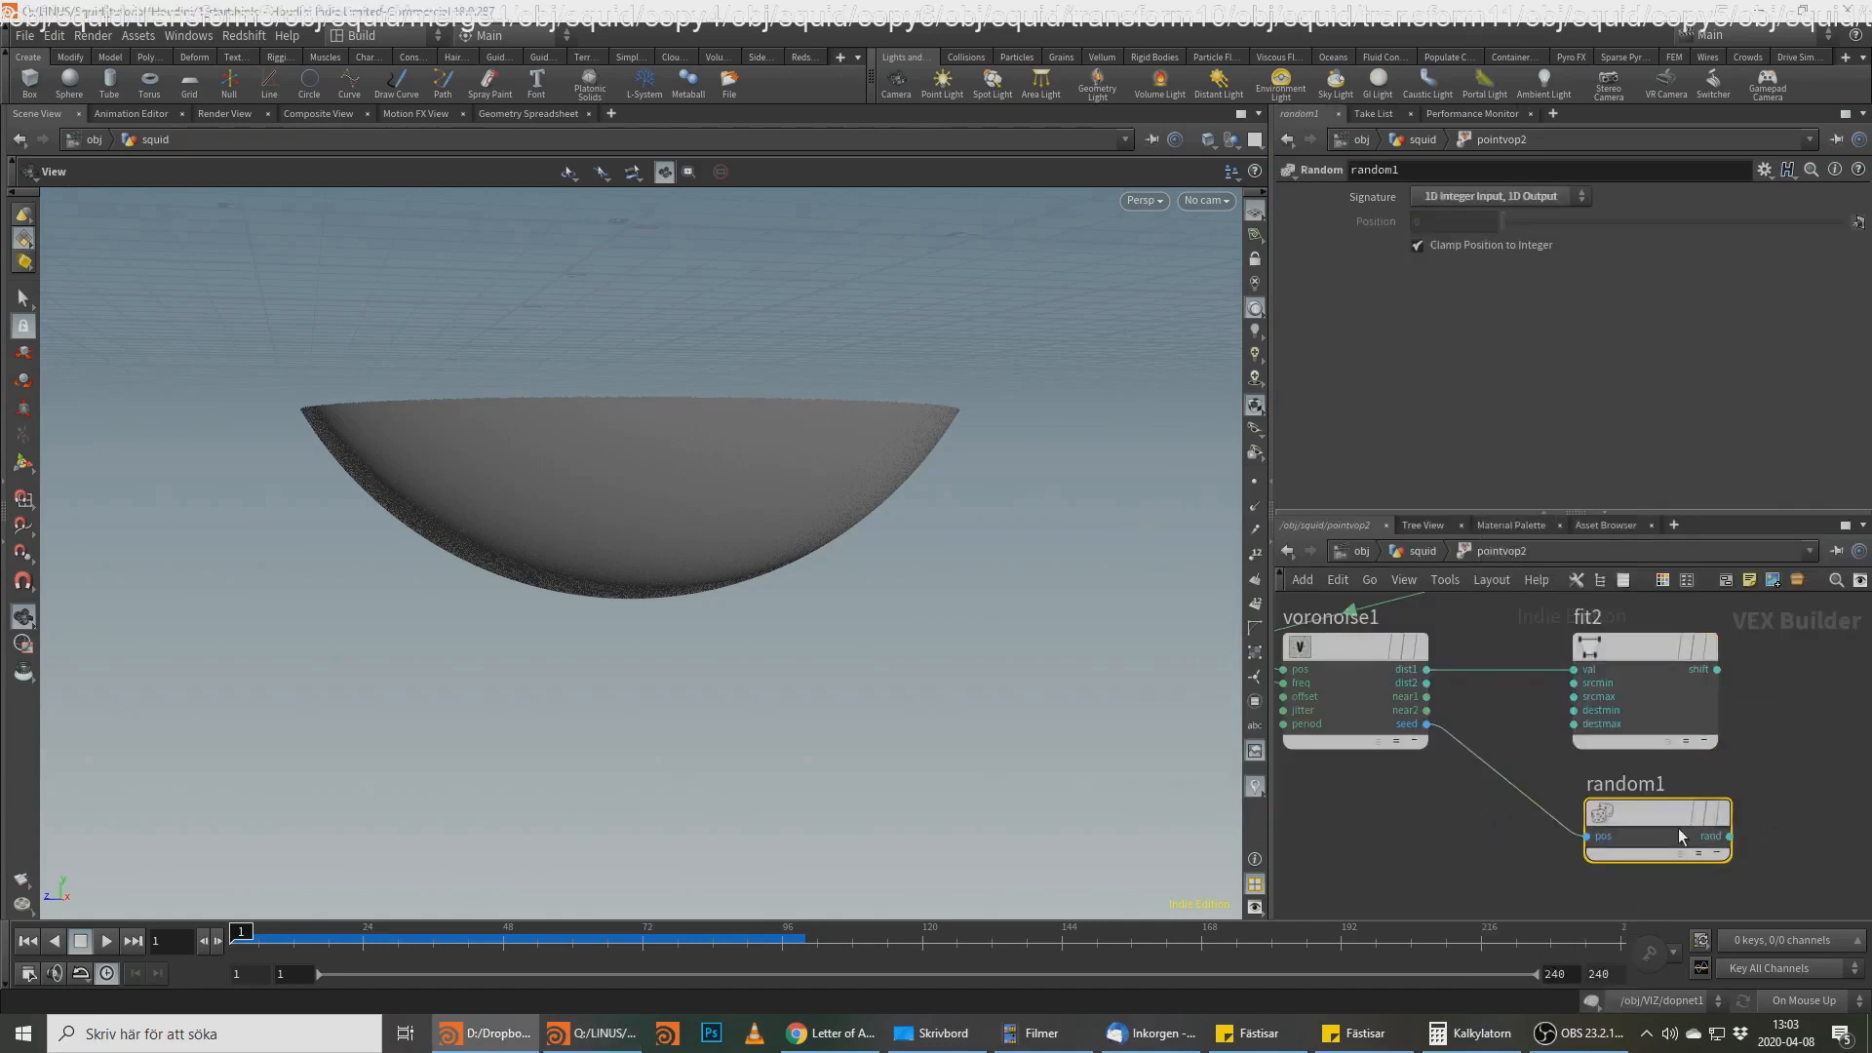
# Step: Add a Fit Range node fed by random1's rand output and set its Destination Min to 0.25
pyautogui.click(1758, 839)
pyautogui.press('Tab')
pyautogui.write('fit')
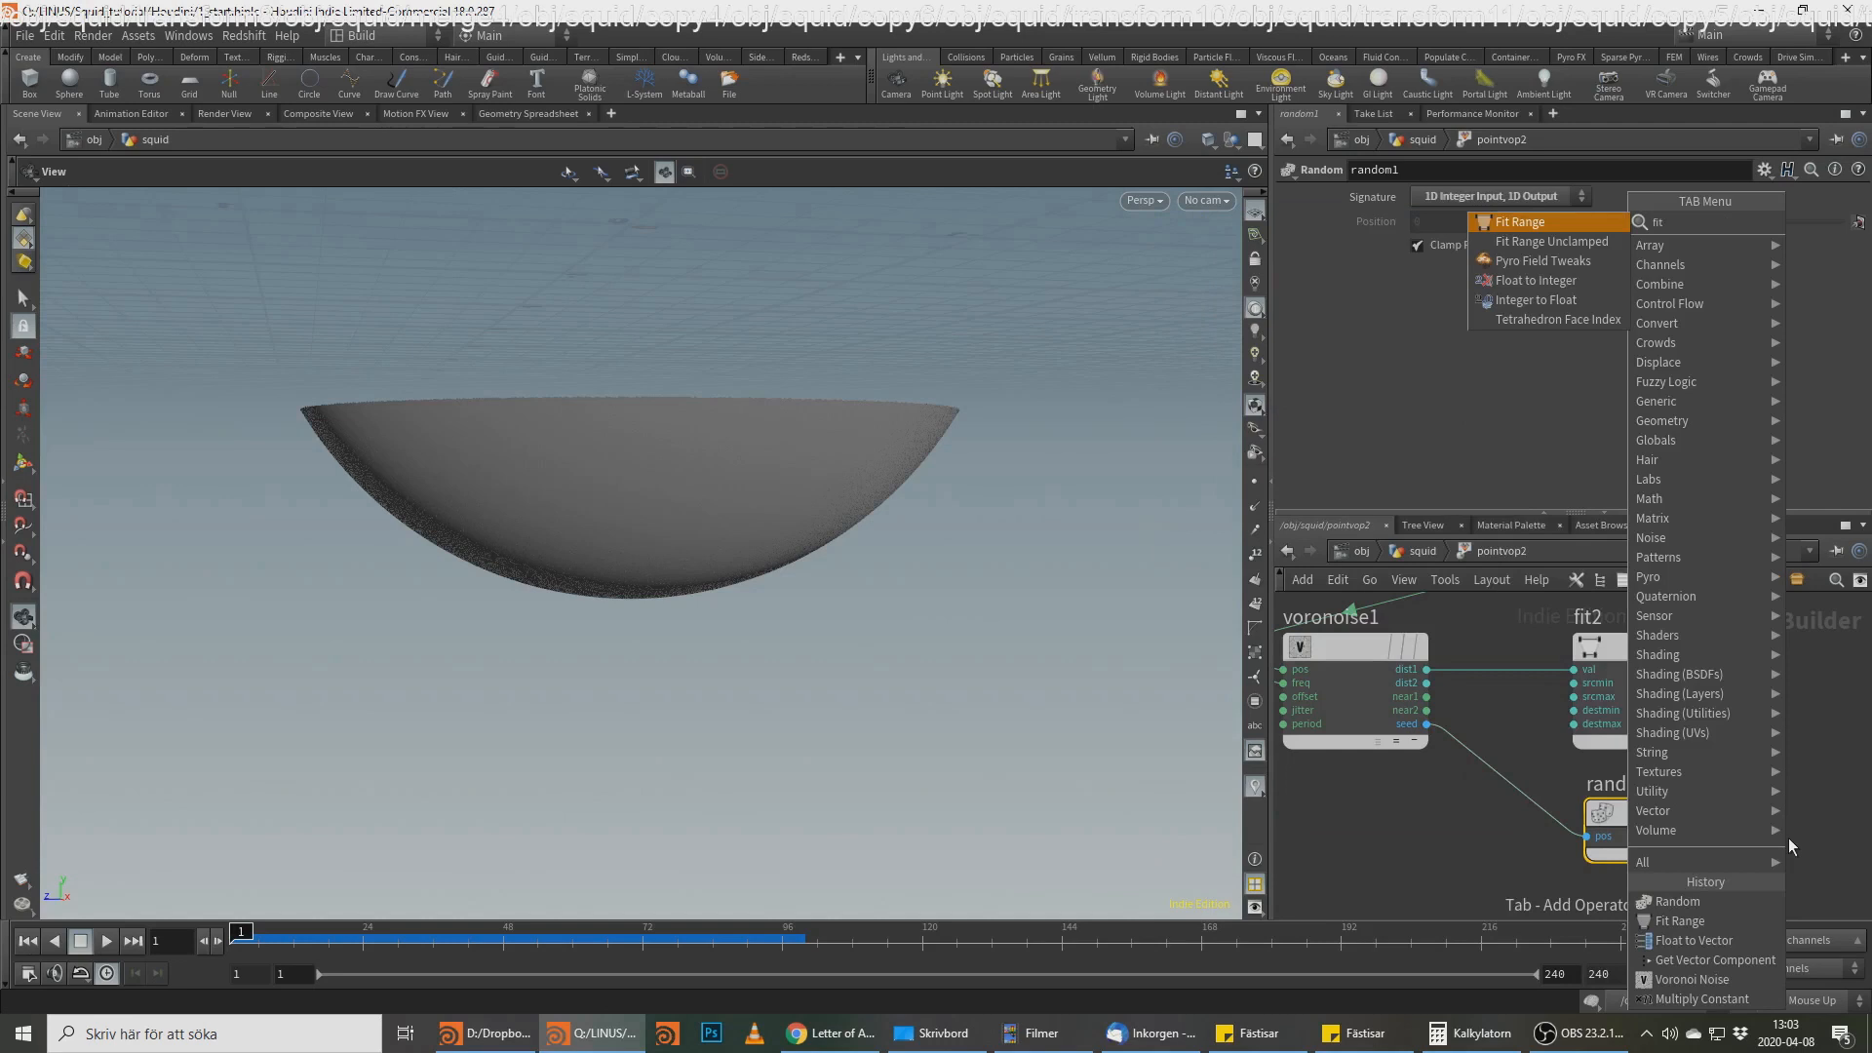
pyautogui.press('Return')
pyautogui.click(1573, 803)
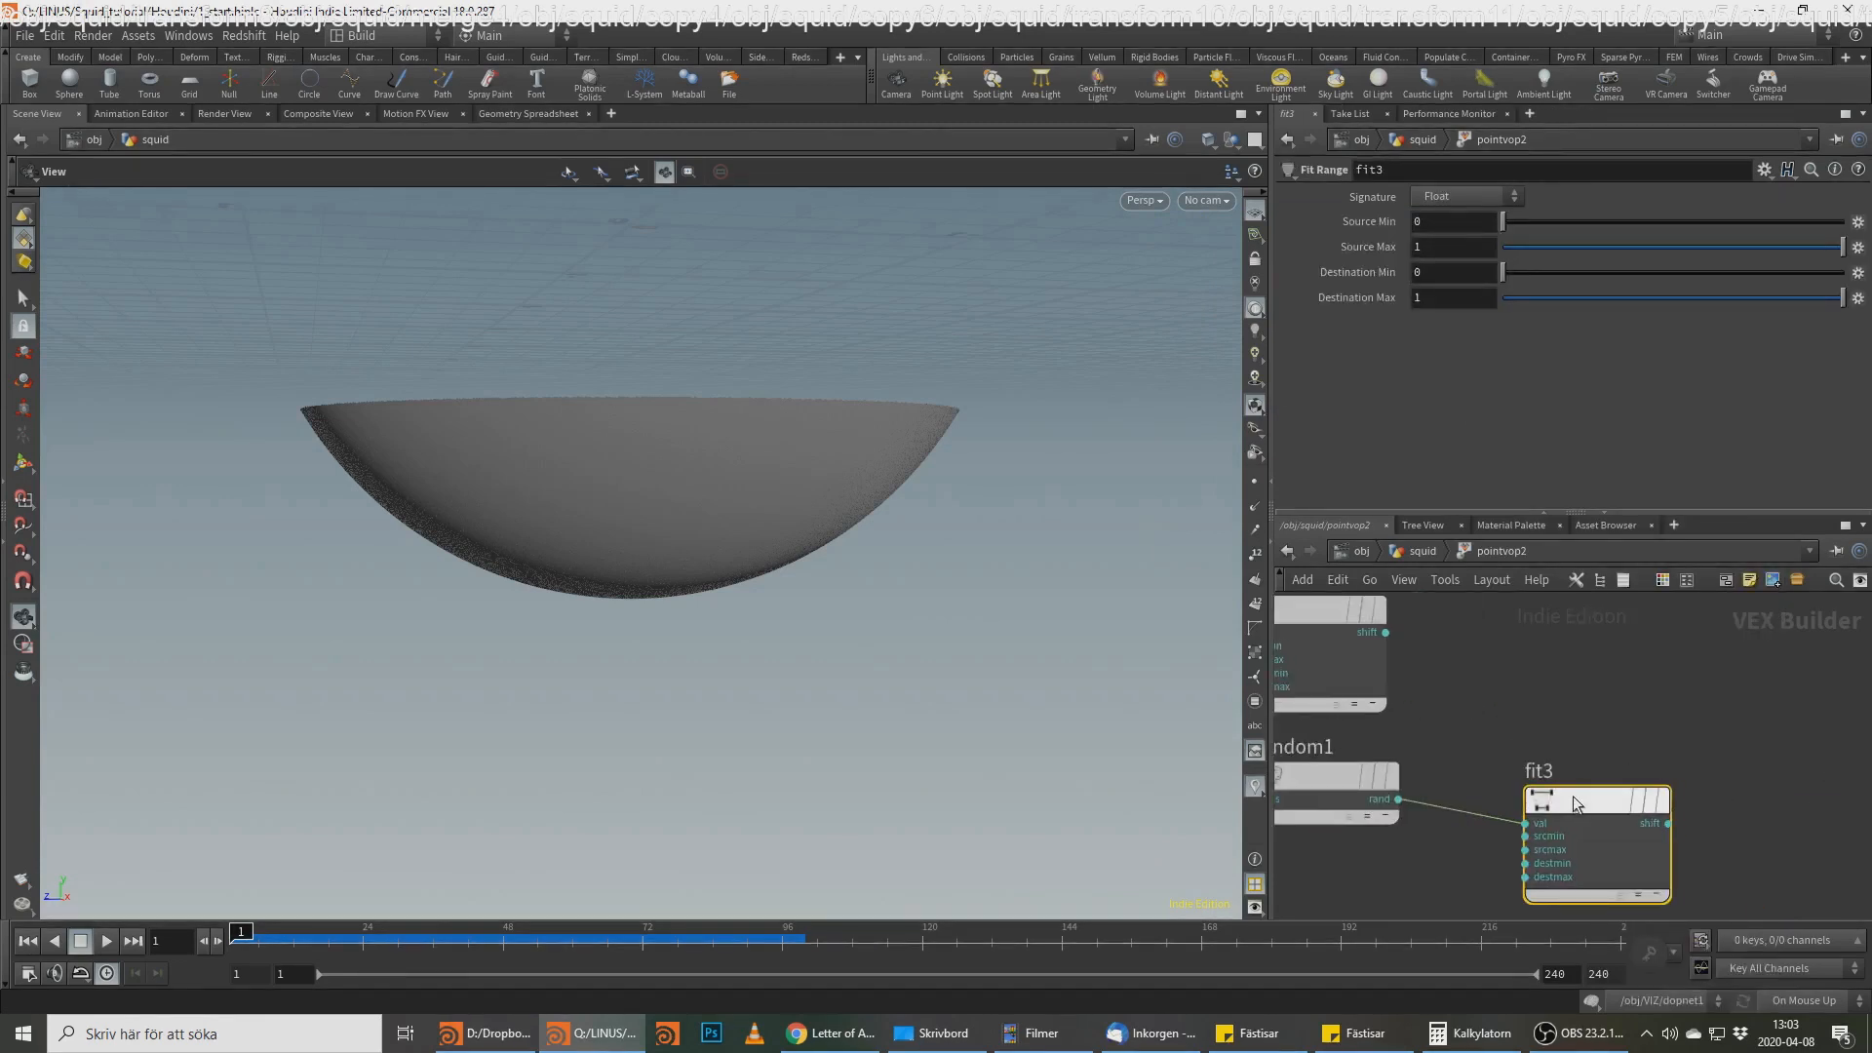
pyautogui.moveTo(1435, 273); pyautogui.dragTo(1330, 277)
pyautogui.write('.25')
pyautogui.press('Return')
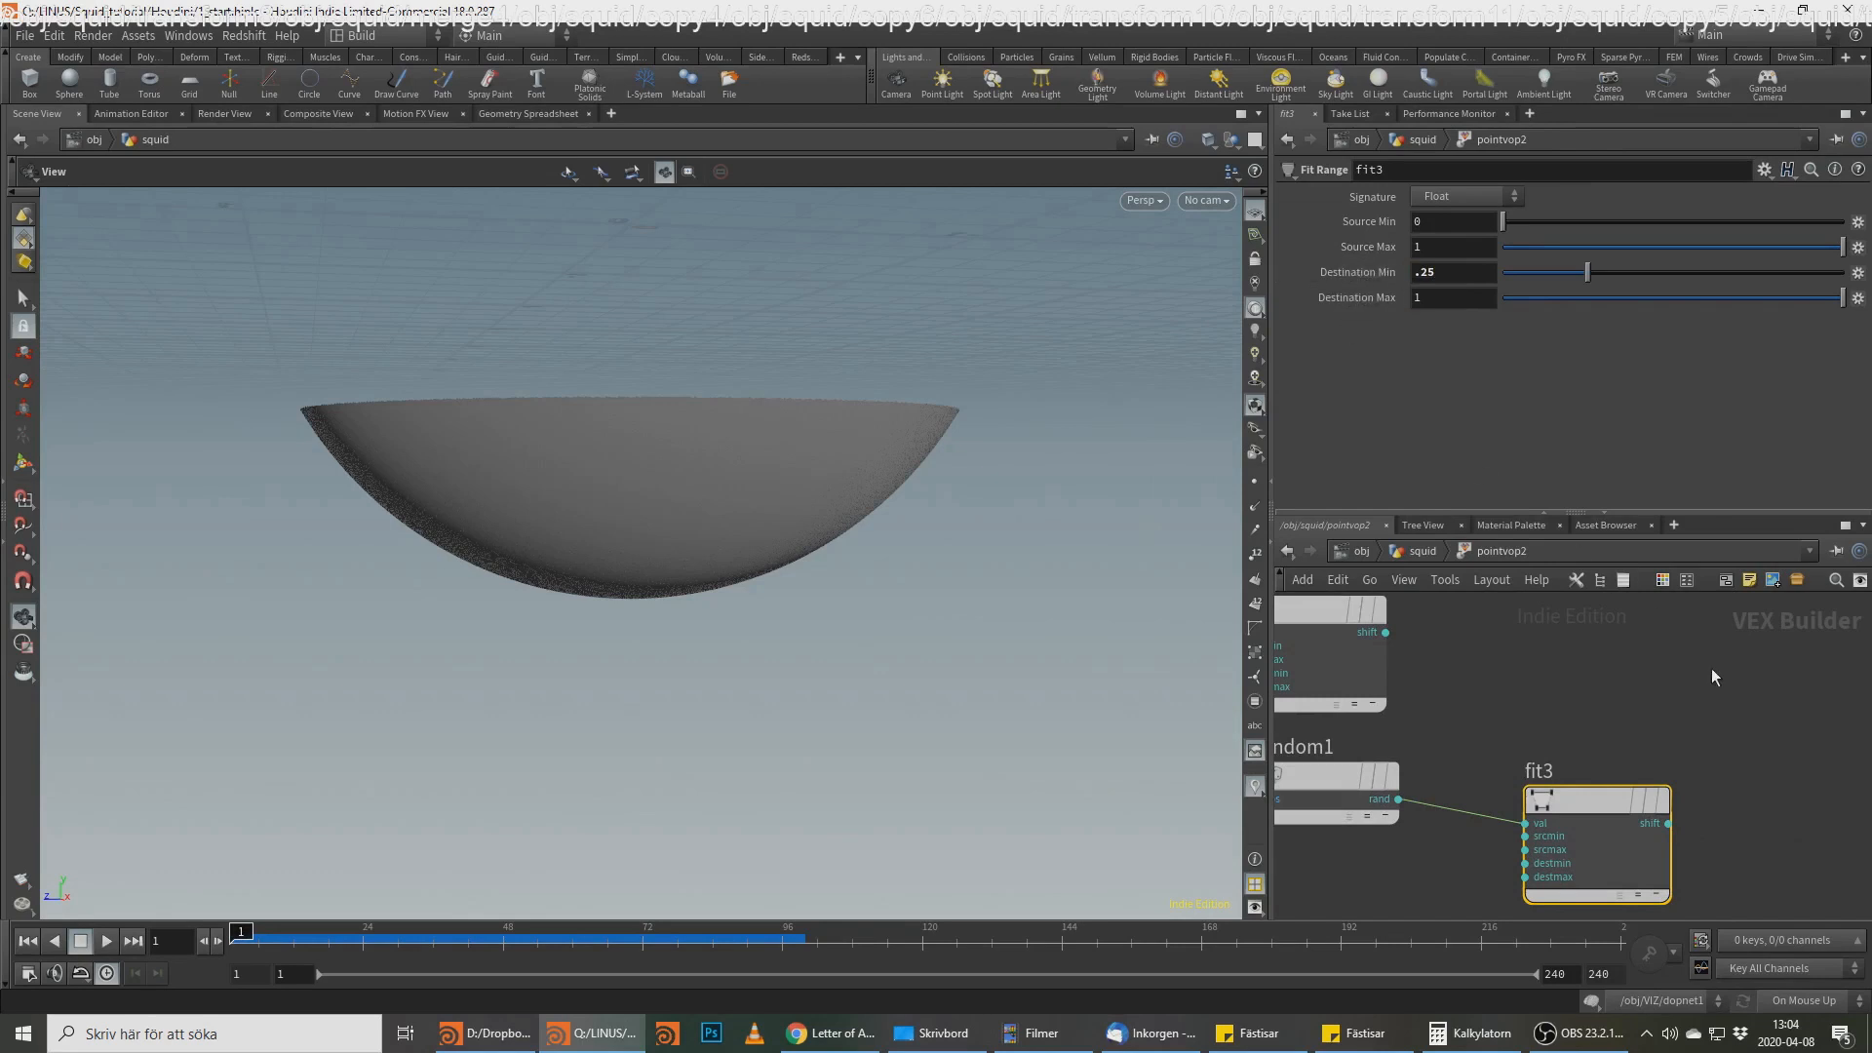
# Step: Connect fit3's shift output to the destmax input of fit2
pyautogui.moveTo(1714, 675); pyautogui.dragTo(1816, 753, button='middle')
pyautogui.moveTo(1748, 871); pyautogui.dragTo(1320, 729)
pyautogui.hotkey('alt', 'Tab')
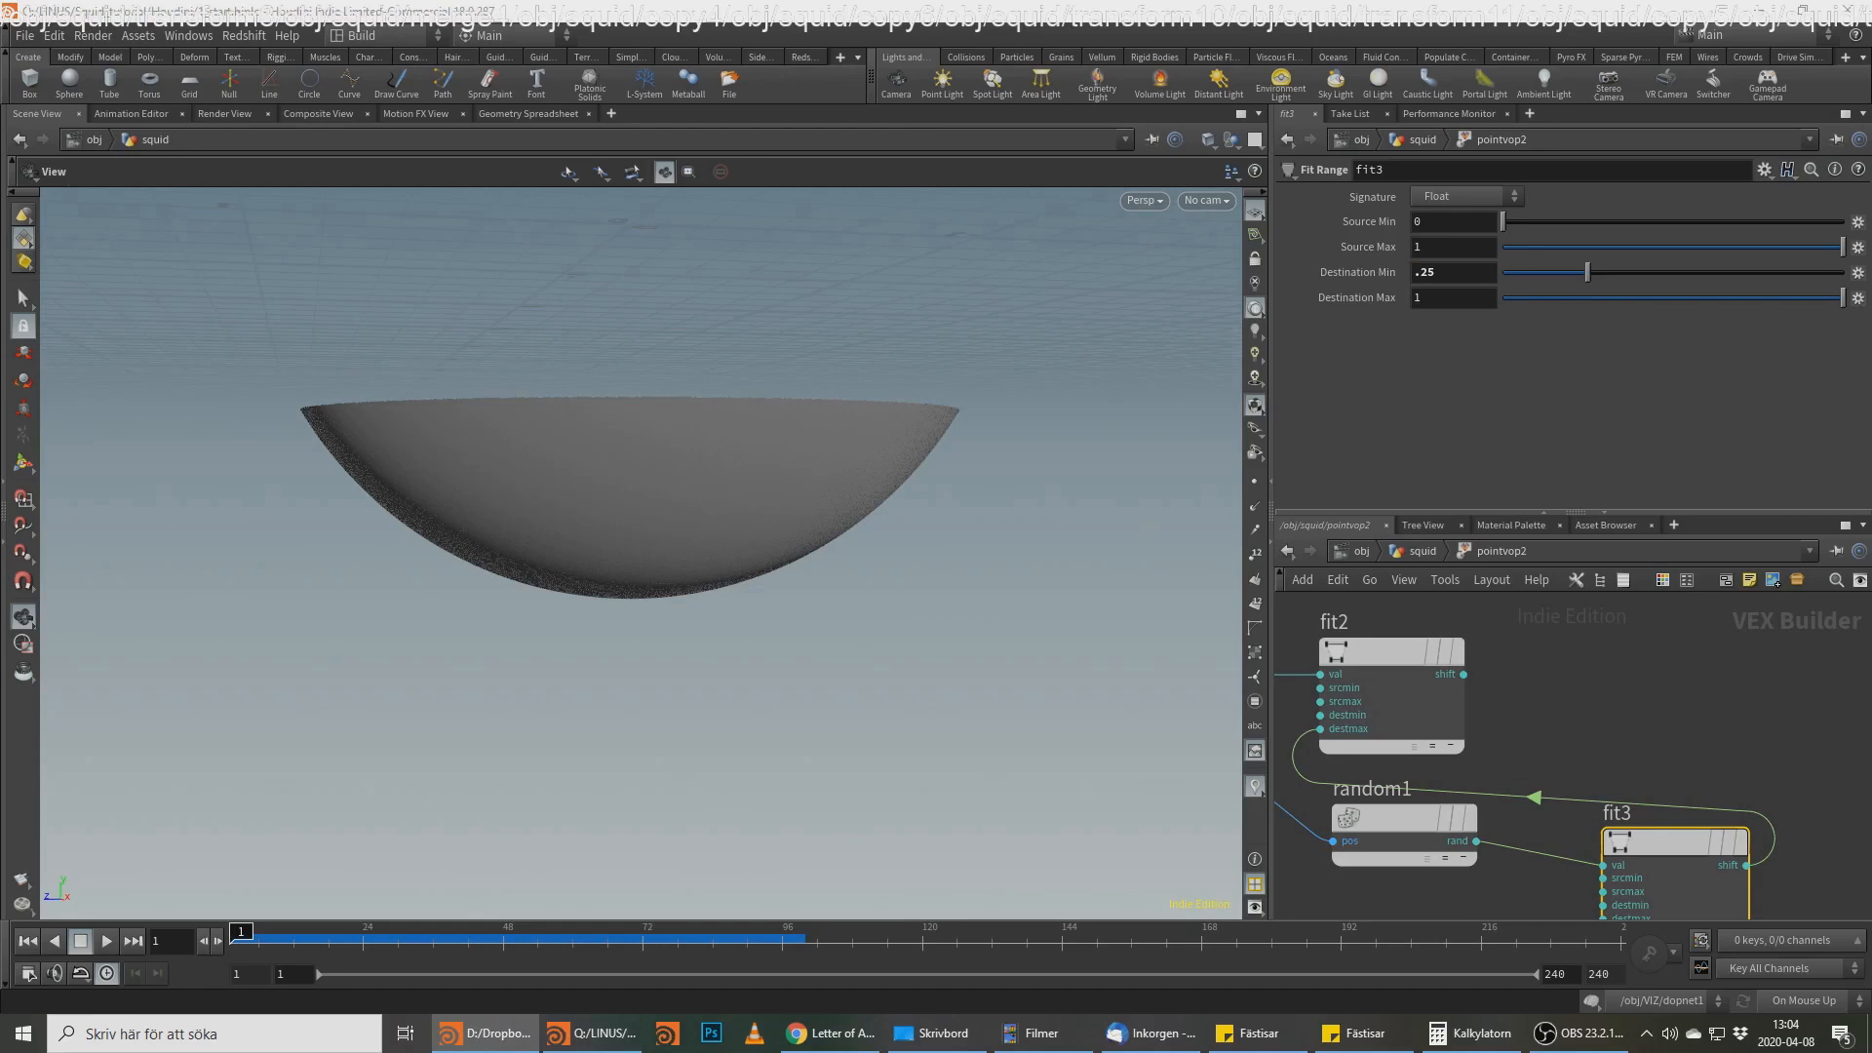
# Step: Move fit2 downstream of fit3 so the connection between them runs forward
pyautogui.click(1328, 682)
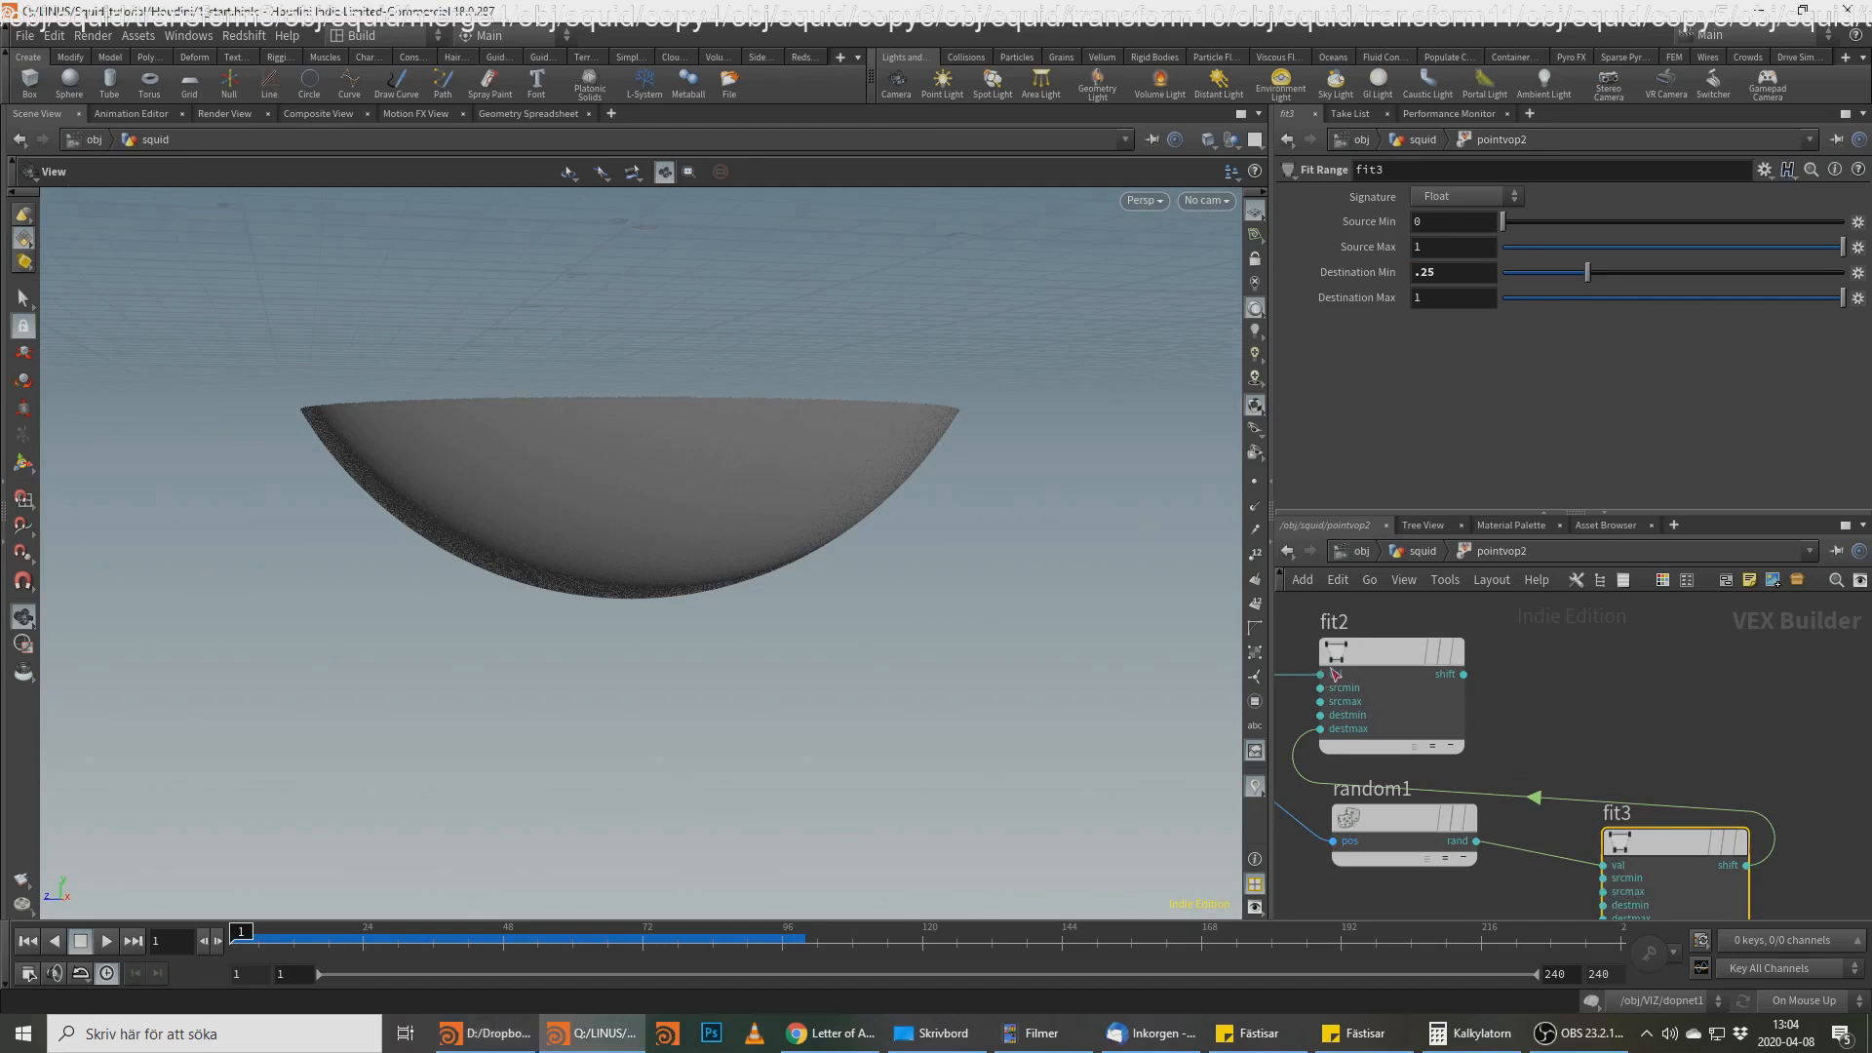
pyautogui.moveTo(1370, 660); pyautogui.dragTo(1502, 610)
pyautogui.scroll(-1, 1770, 725)
pyautogui.scroll(-3, 1769, 723)
pyautogui.moveTo(1699, 700); pyautogui.dragTo(1572, 710, button='middle')
pyautogui.moveTo(1531, 688); pyautogui.dragTo(1827, 731)
# Step: Add another Fit Range node below floattovec1, fed by the shift output of fit1
pyautogui.moveTo(1611, 681); pyautogui.dragTo(1719, 732, button='middle')
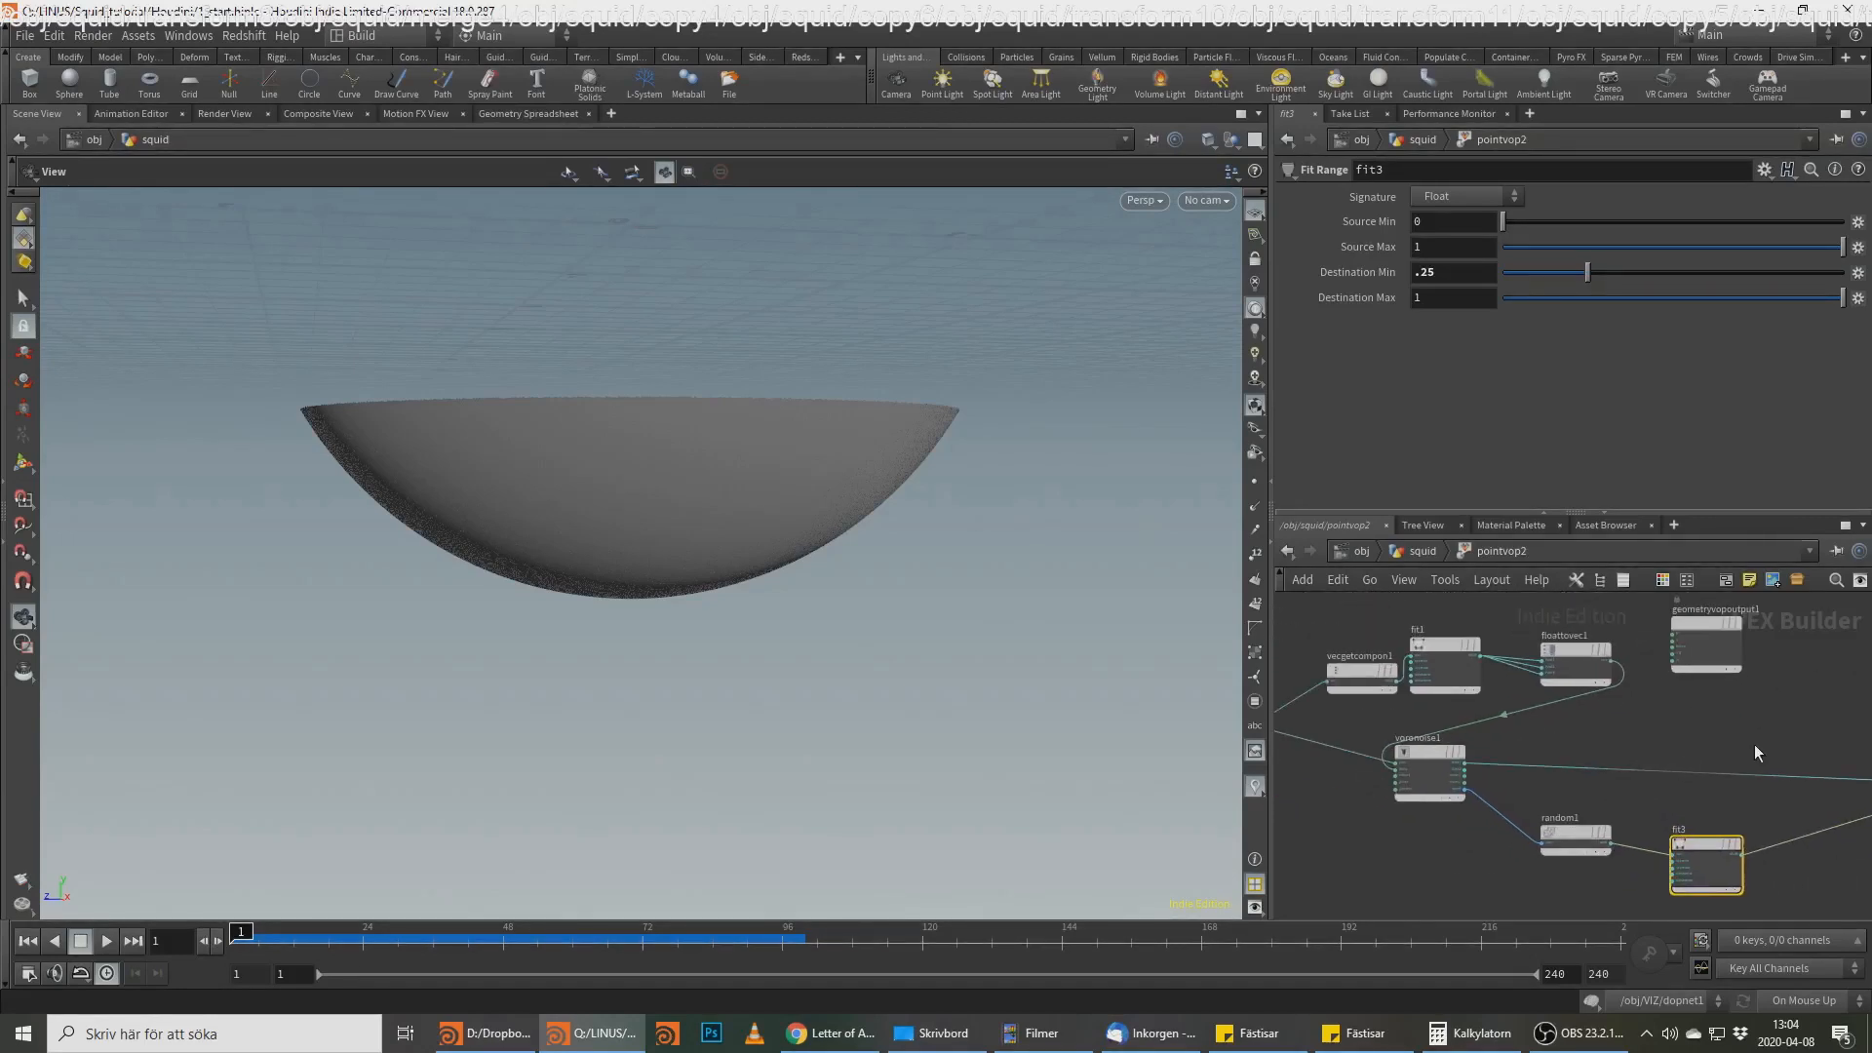
pyautogui.scroll(2, 1473, 668)
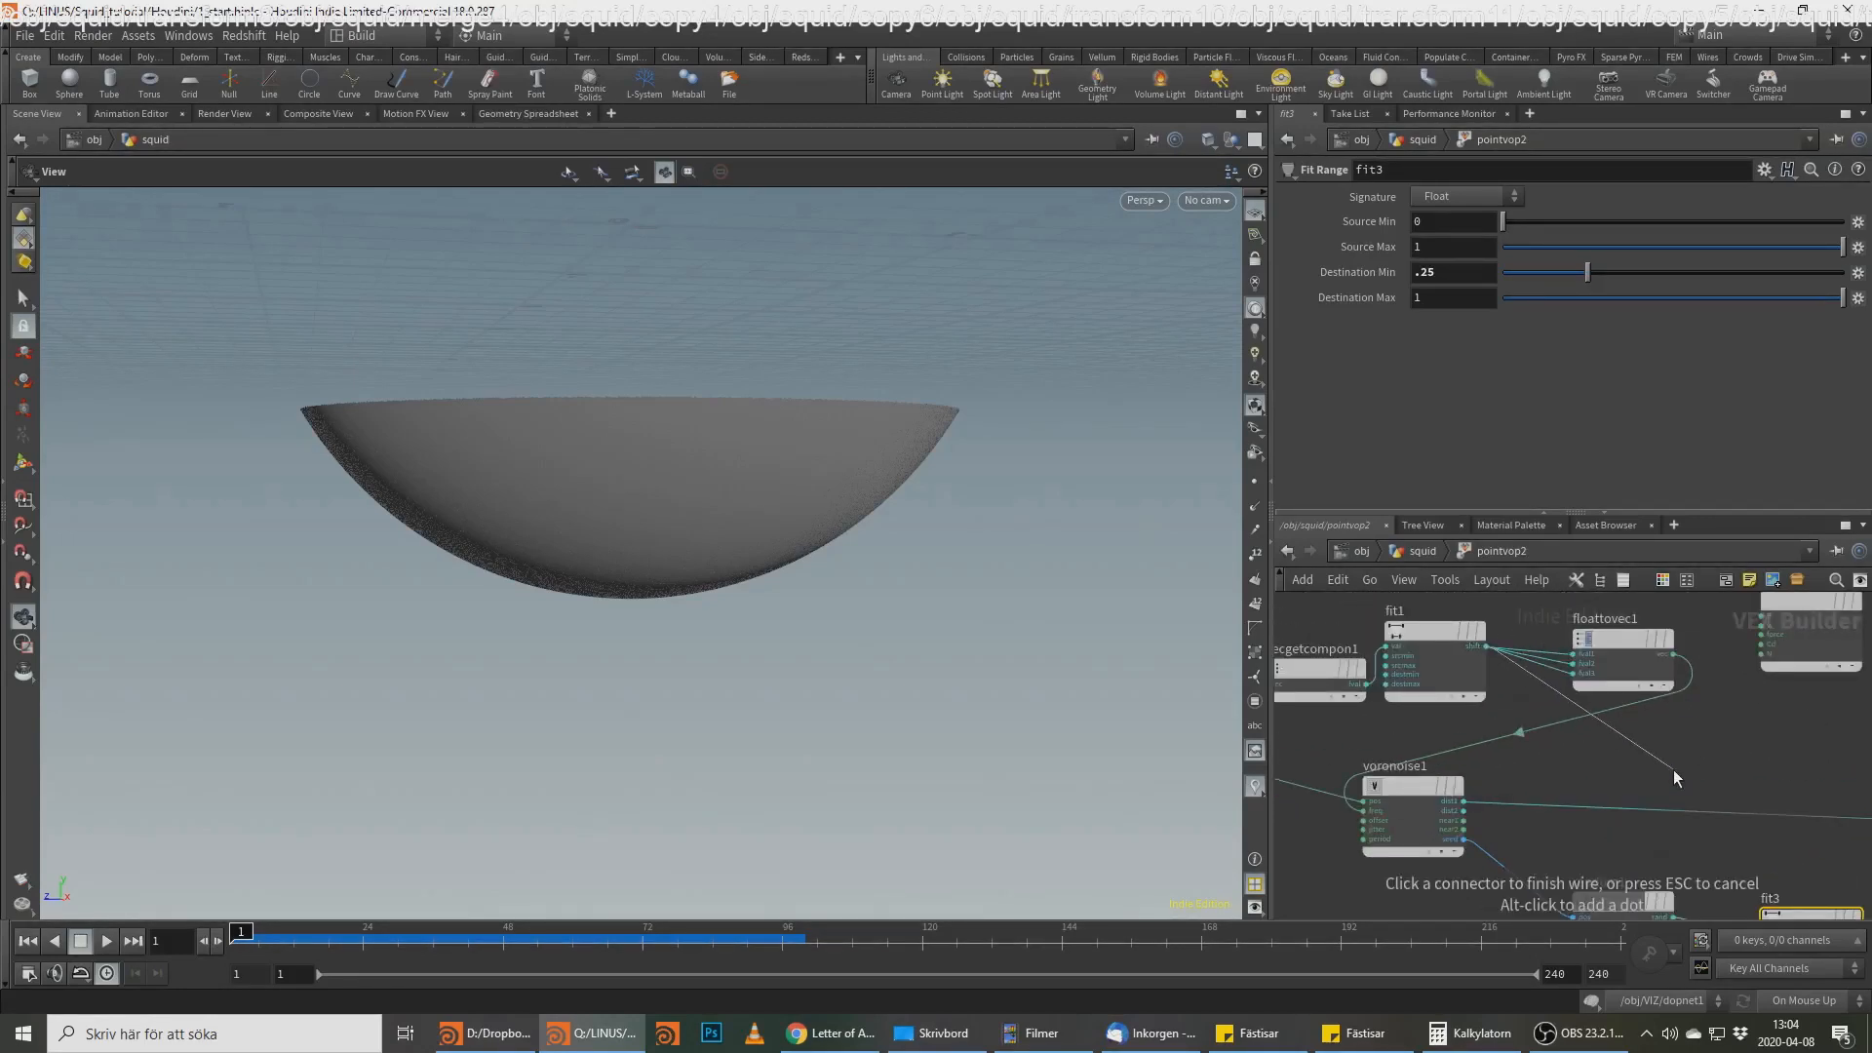
pyautogui.moveTo(1674, 769); pyautogui.dragTo(1598, 728, button='middle')
pyautogui.click(1599, 721)
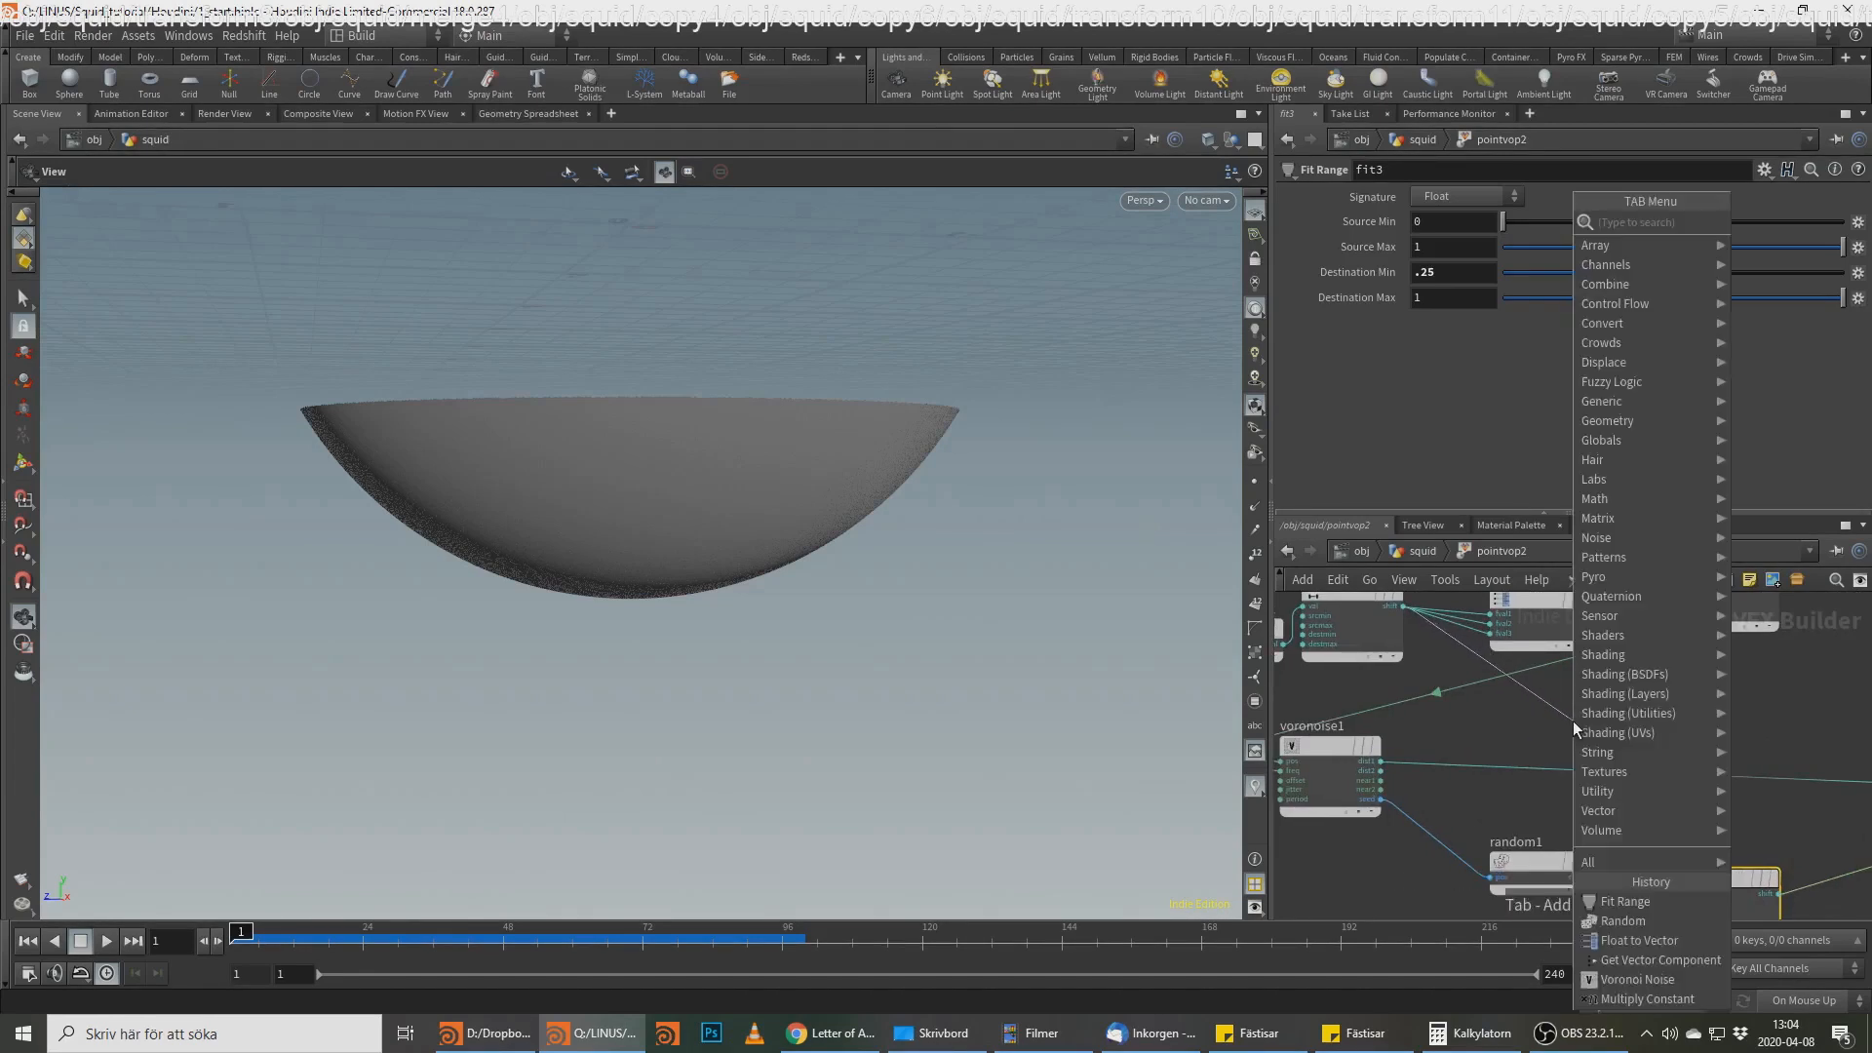
pyautogui.click(1576, 720)
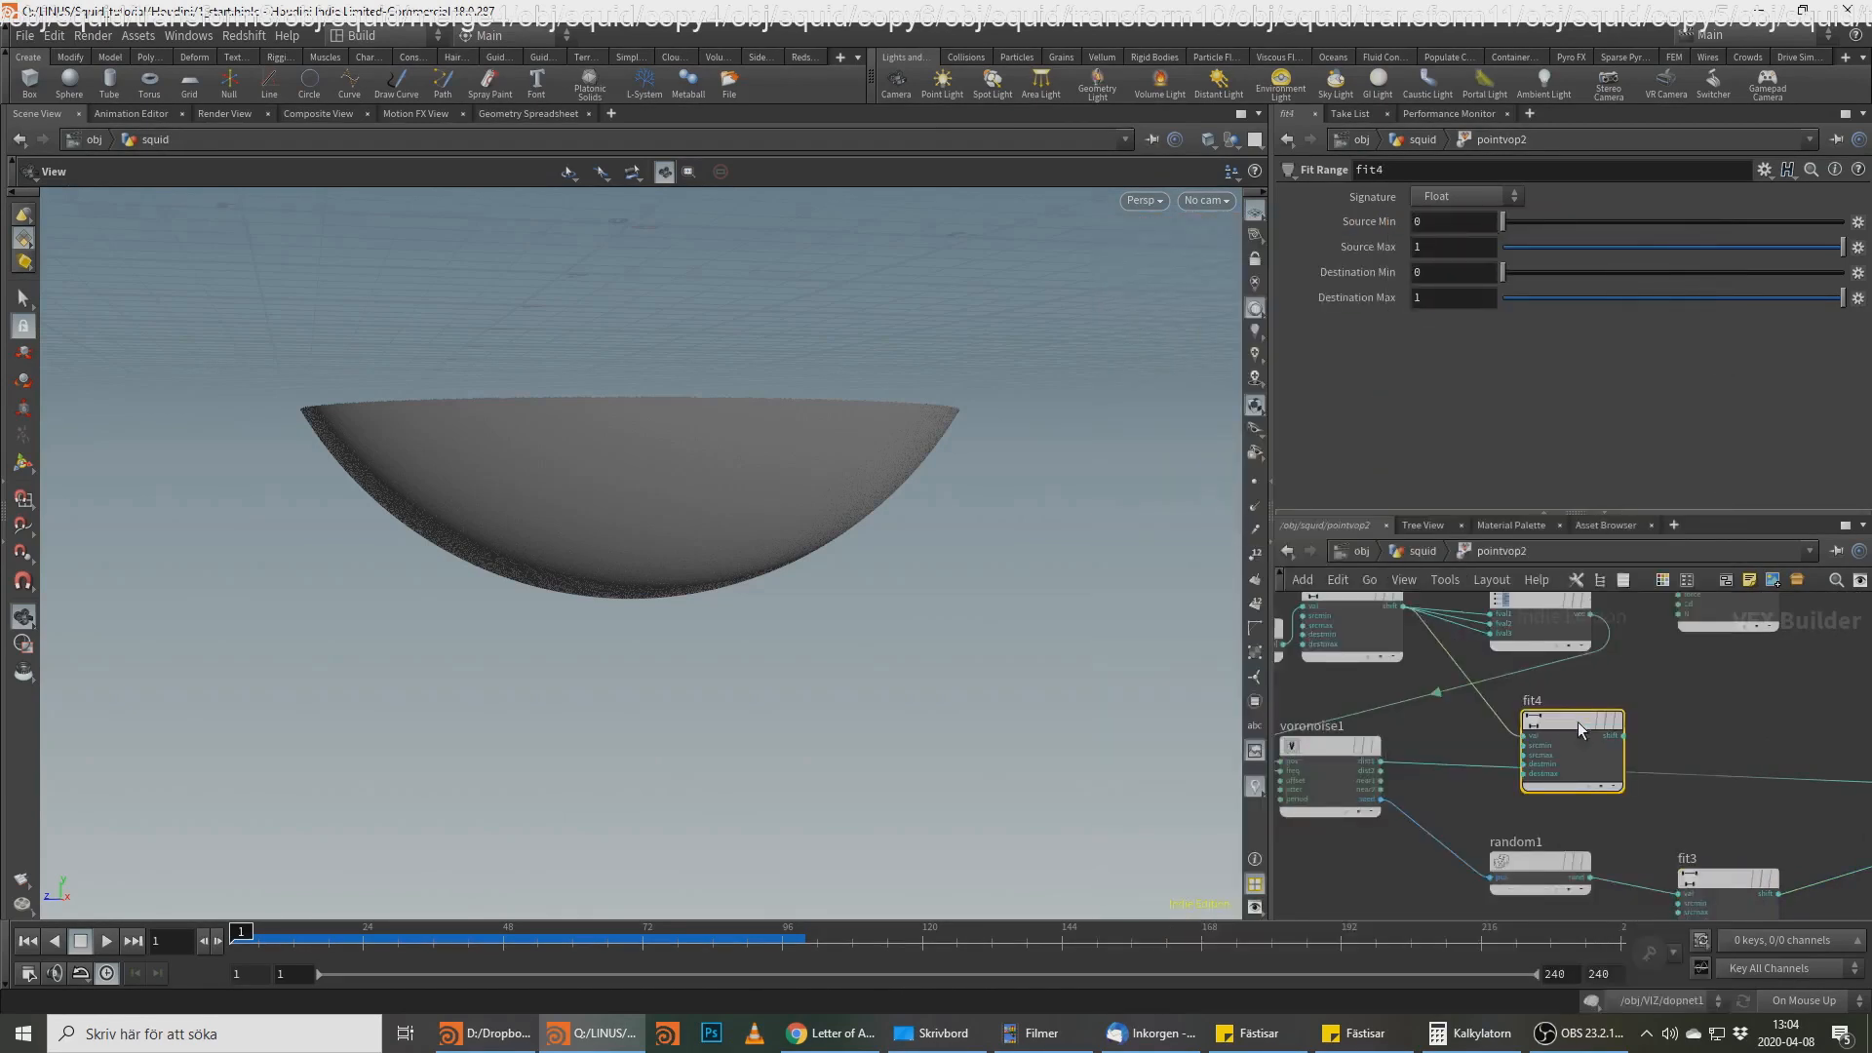
# Step: Set fit4's Source Min to -0.8 and Source Max to 0.2
pyautogui.click(1438, 222)
pyautogui.write('-.8')
pyautogui.click(1413, 243)
pyautogui.write('2')
pyautogui.press('Return')
# Step: Bring fit2 closer to fit3 and place fit4 directly above fit2
pyautogui.moveTo(1744, 715); pyautogui.dragTo(1636, 655, button='middle')
pyautogui.moveTo(1784, 762); pyautogui.dragTo(1658, 770, button='middle')
pyautogui.moveTo(1814, 741); pyautogui.dragTo(1697, 717)
pyautogui.hotkey('alt', 'Tab')
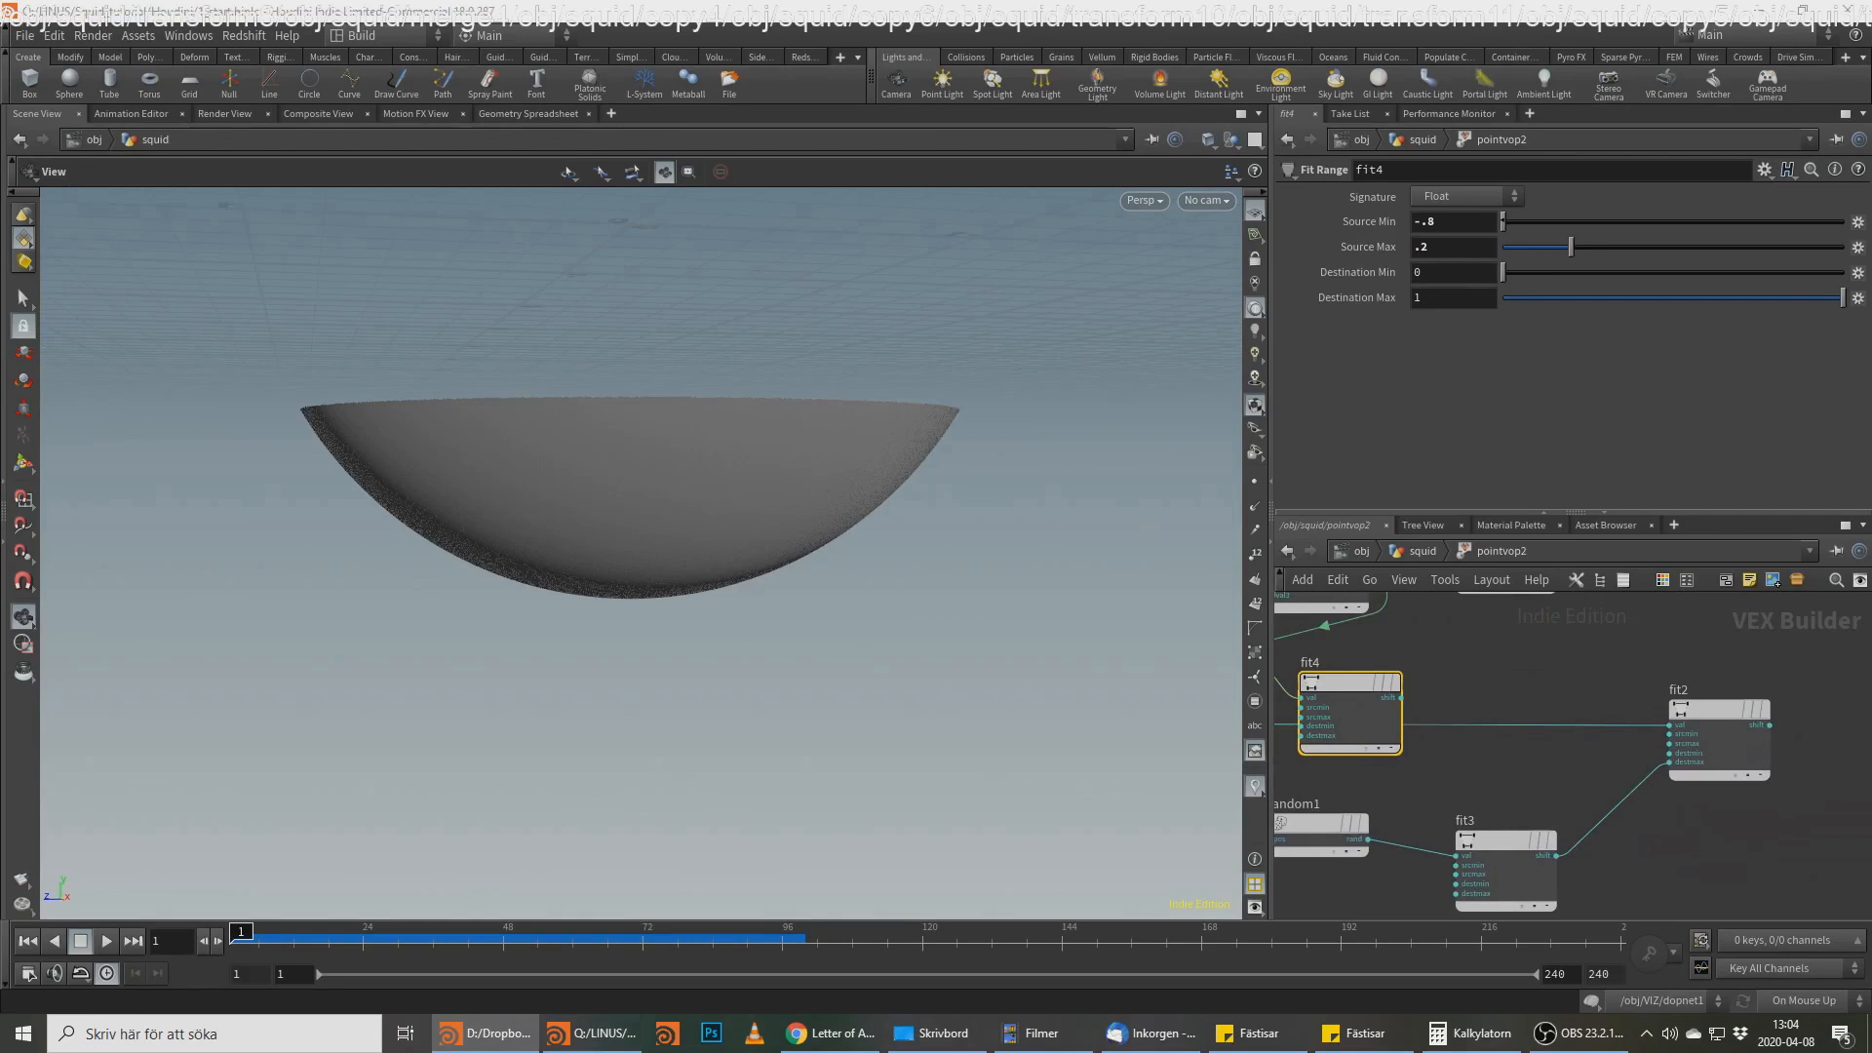
pyautogui.moveTo(1362, 681); pyautogui.dragTo(1715, 625)
pyautogui.moveTo(1724, 595); pyautogui.dragTo(1723, 618, button='middle')
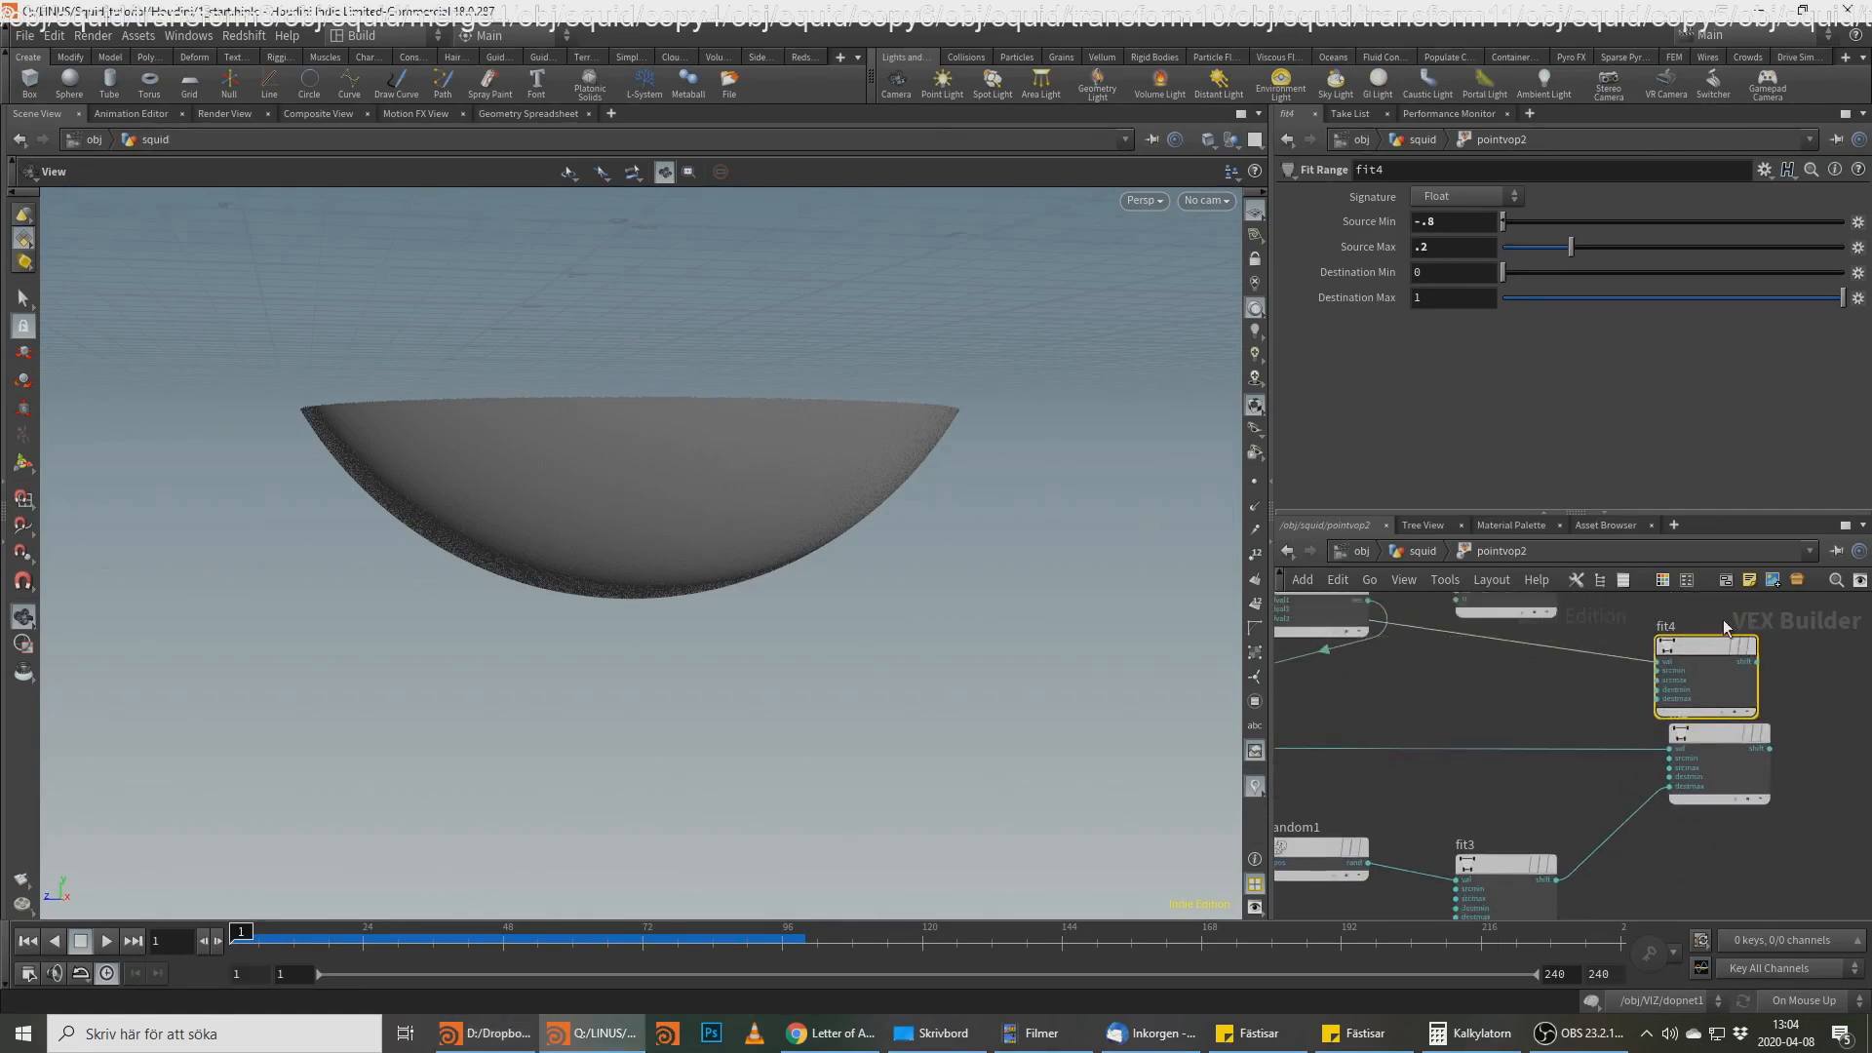
# Step: Move the geometry output node farther away from fit4 and fit2 to leave room for more nodes
pyautogui.moveTo(1819, 682); pyautogui.dragTo(1678, 727, button='middle')
pyautogui.scroll(-3, 1677, 728)
pyautogui.scroll(-2, 1677, 712)
pyautogui.moveTo(1568, 674); pyautogui.dragTo(1819, 676)
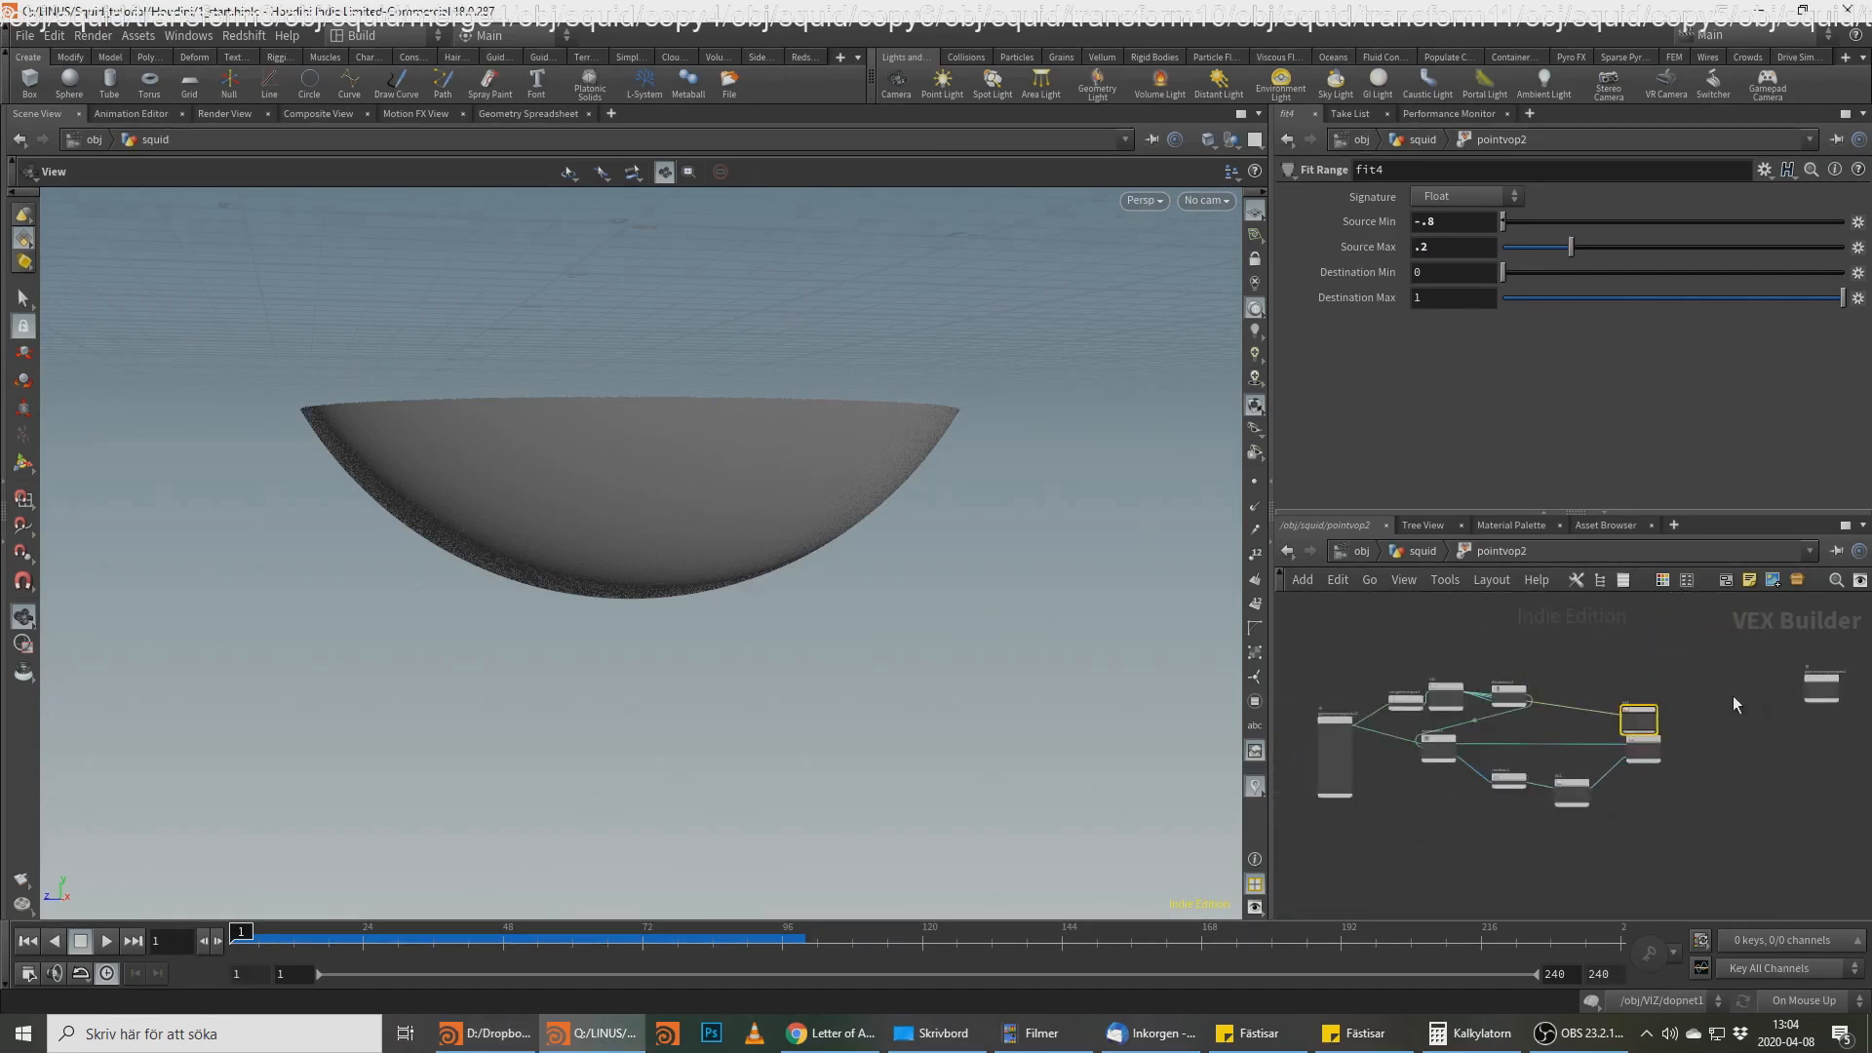
# Step: Tidy the start of the network, placing vecgetcompon1, fit1 and floattovec1 in a row above voronoise1
pyautogui.moveTo(1405, 699); pyautogui.dragTo(1389, 692)
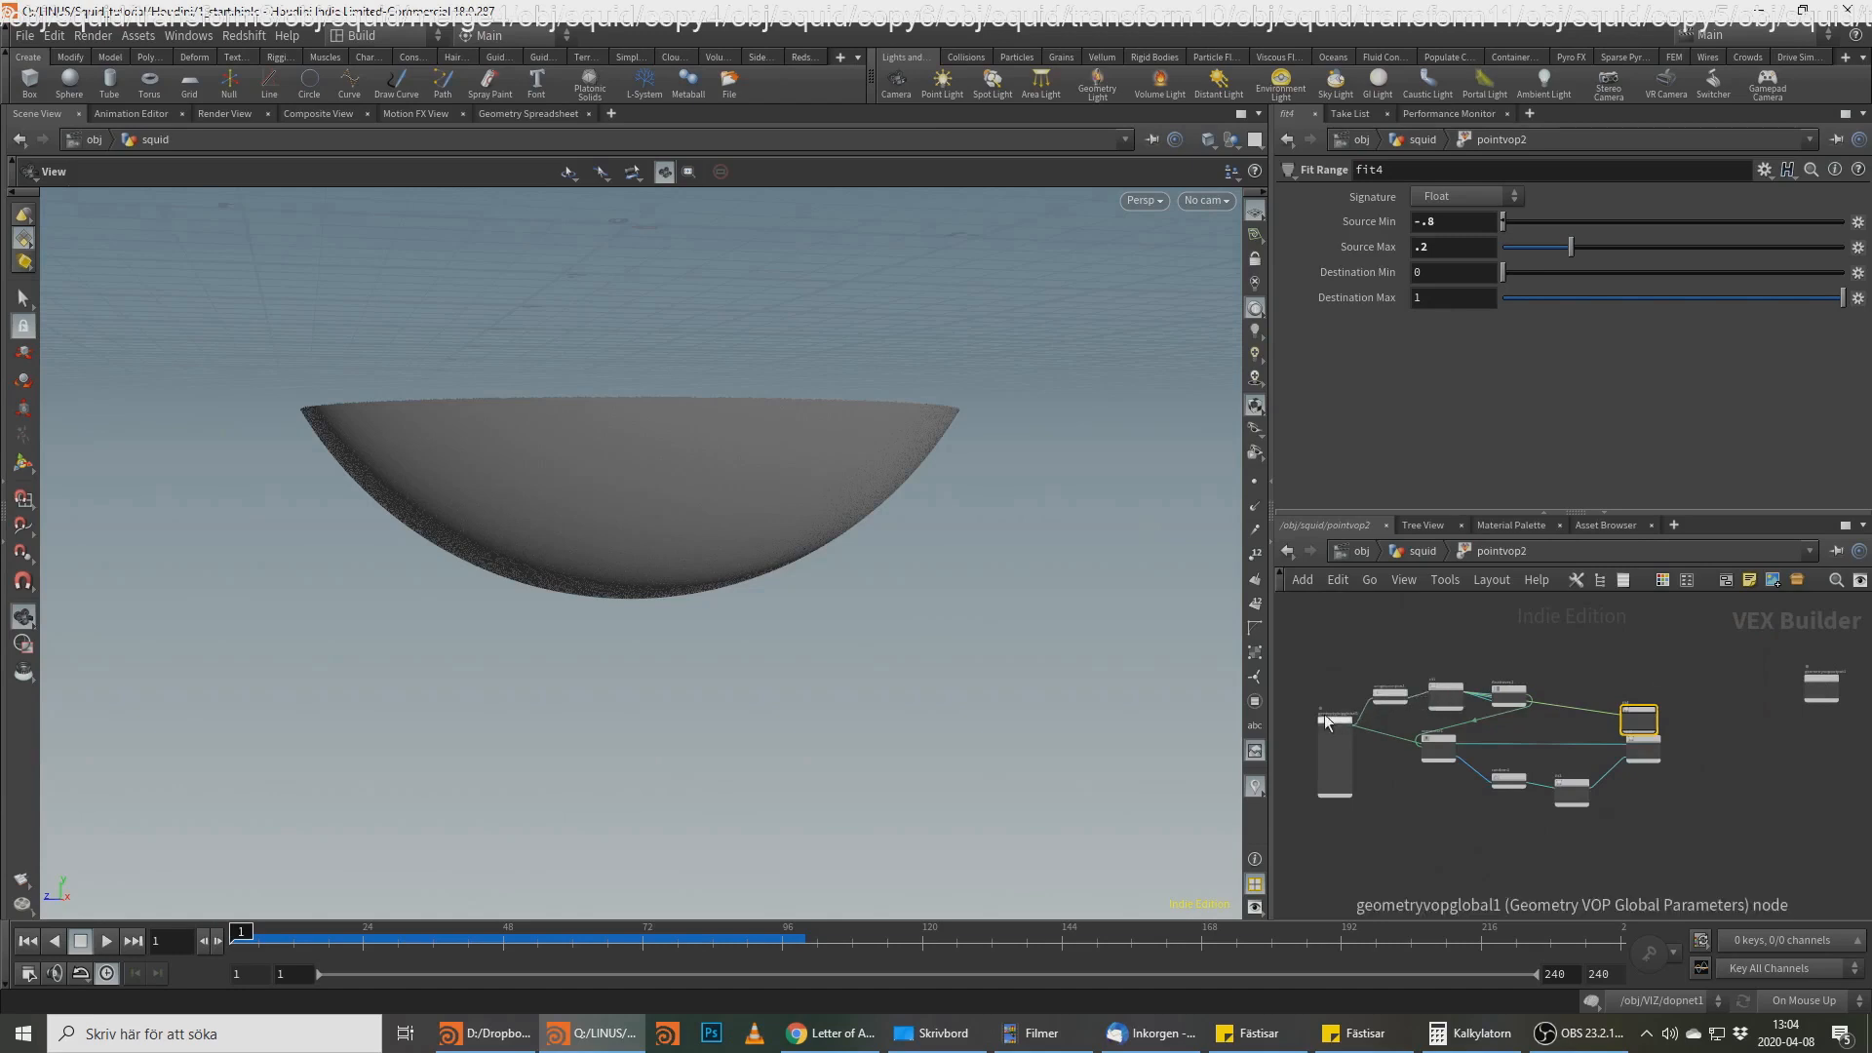
pyautogui.scroll(-3, 1332, 659)
pyautogui.moveTo(1312, 740); pyautogui.dragTo(1279, 702)
pyautogui.moveTo(1514, 641); pyautogui.dragTo(1340, 648)
pyautogui.moveTo(1434, 711)
pyautogui.mouseDown()
pyautogui.moveTo(1420, 733)
pyautogui.moveTo(1453, 698)
pyautogui.mouseUp()
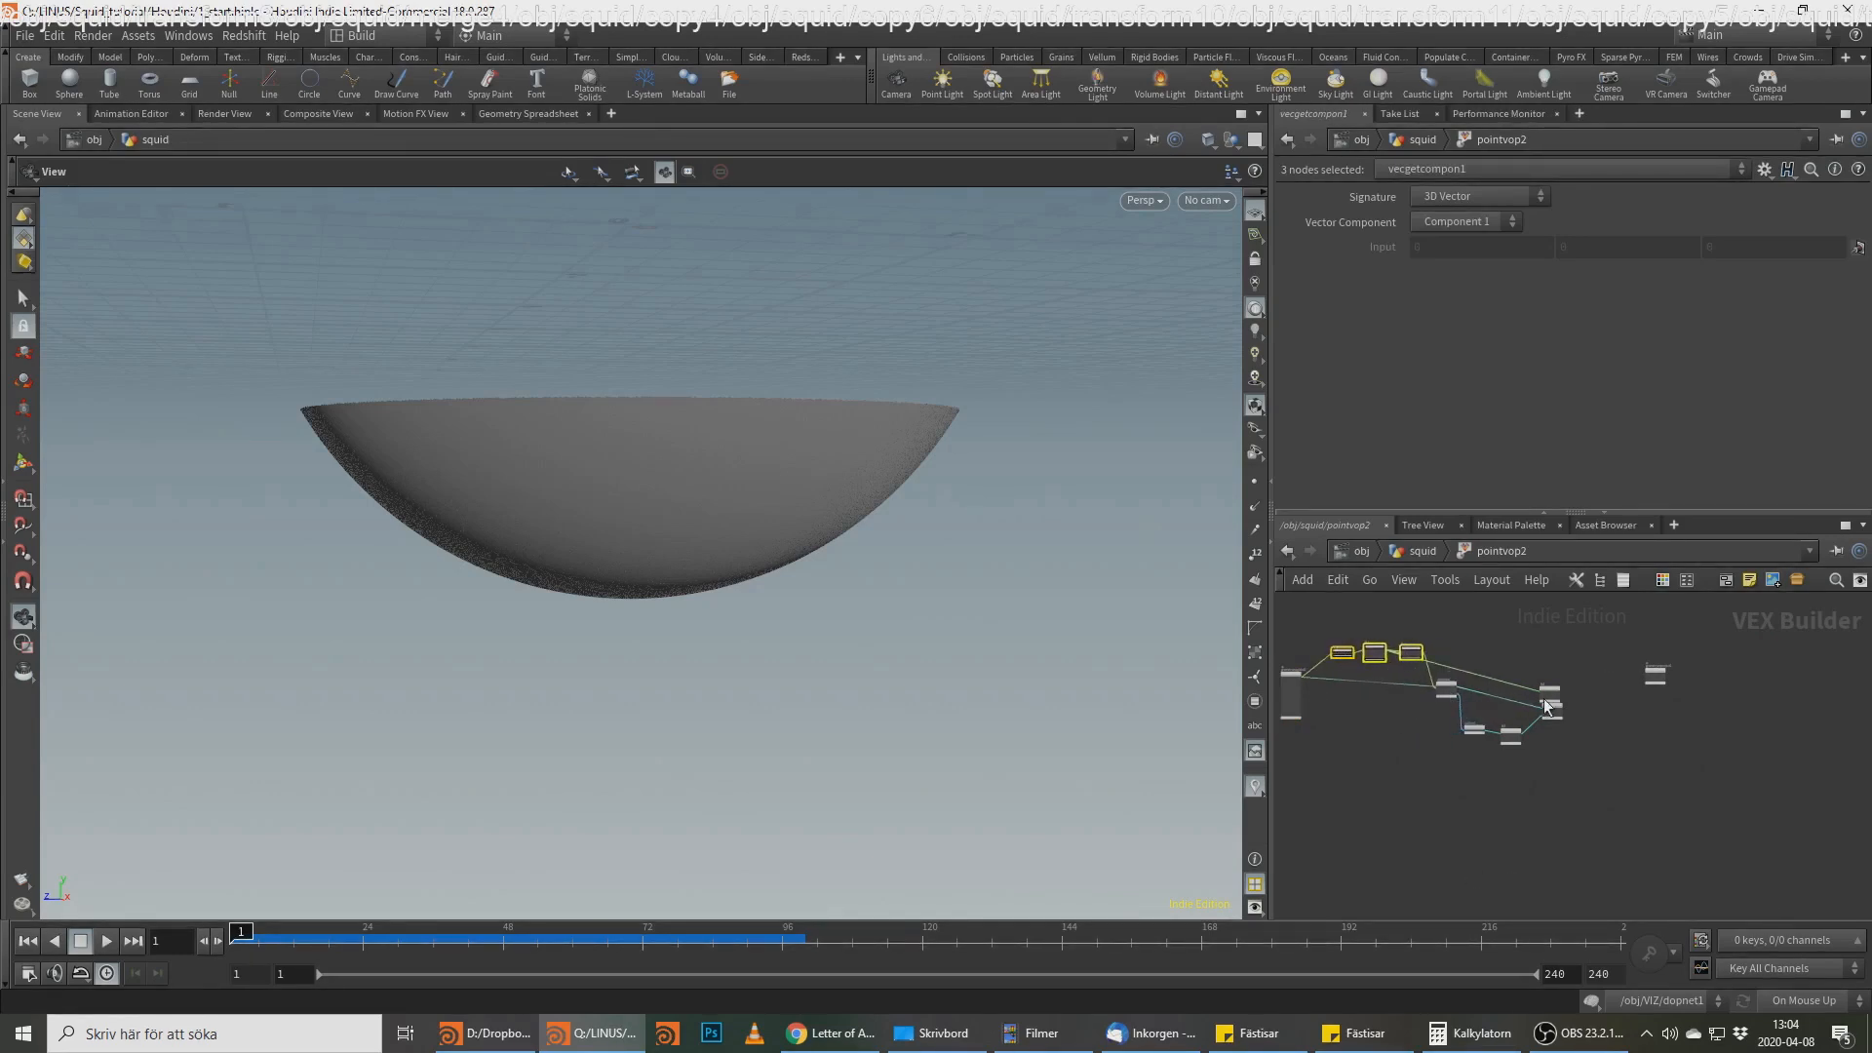
# Step: Switch the network's connection wires to the rounded style
pyautogui.scroll(3, 1531, 702)
pyautogui.hotkey('shift', 's')
pyautogui.scroll(1, 1475, 710)
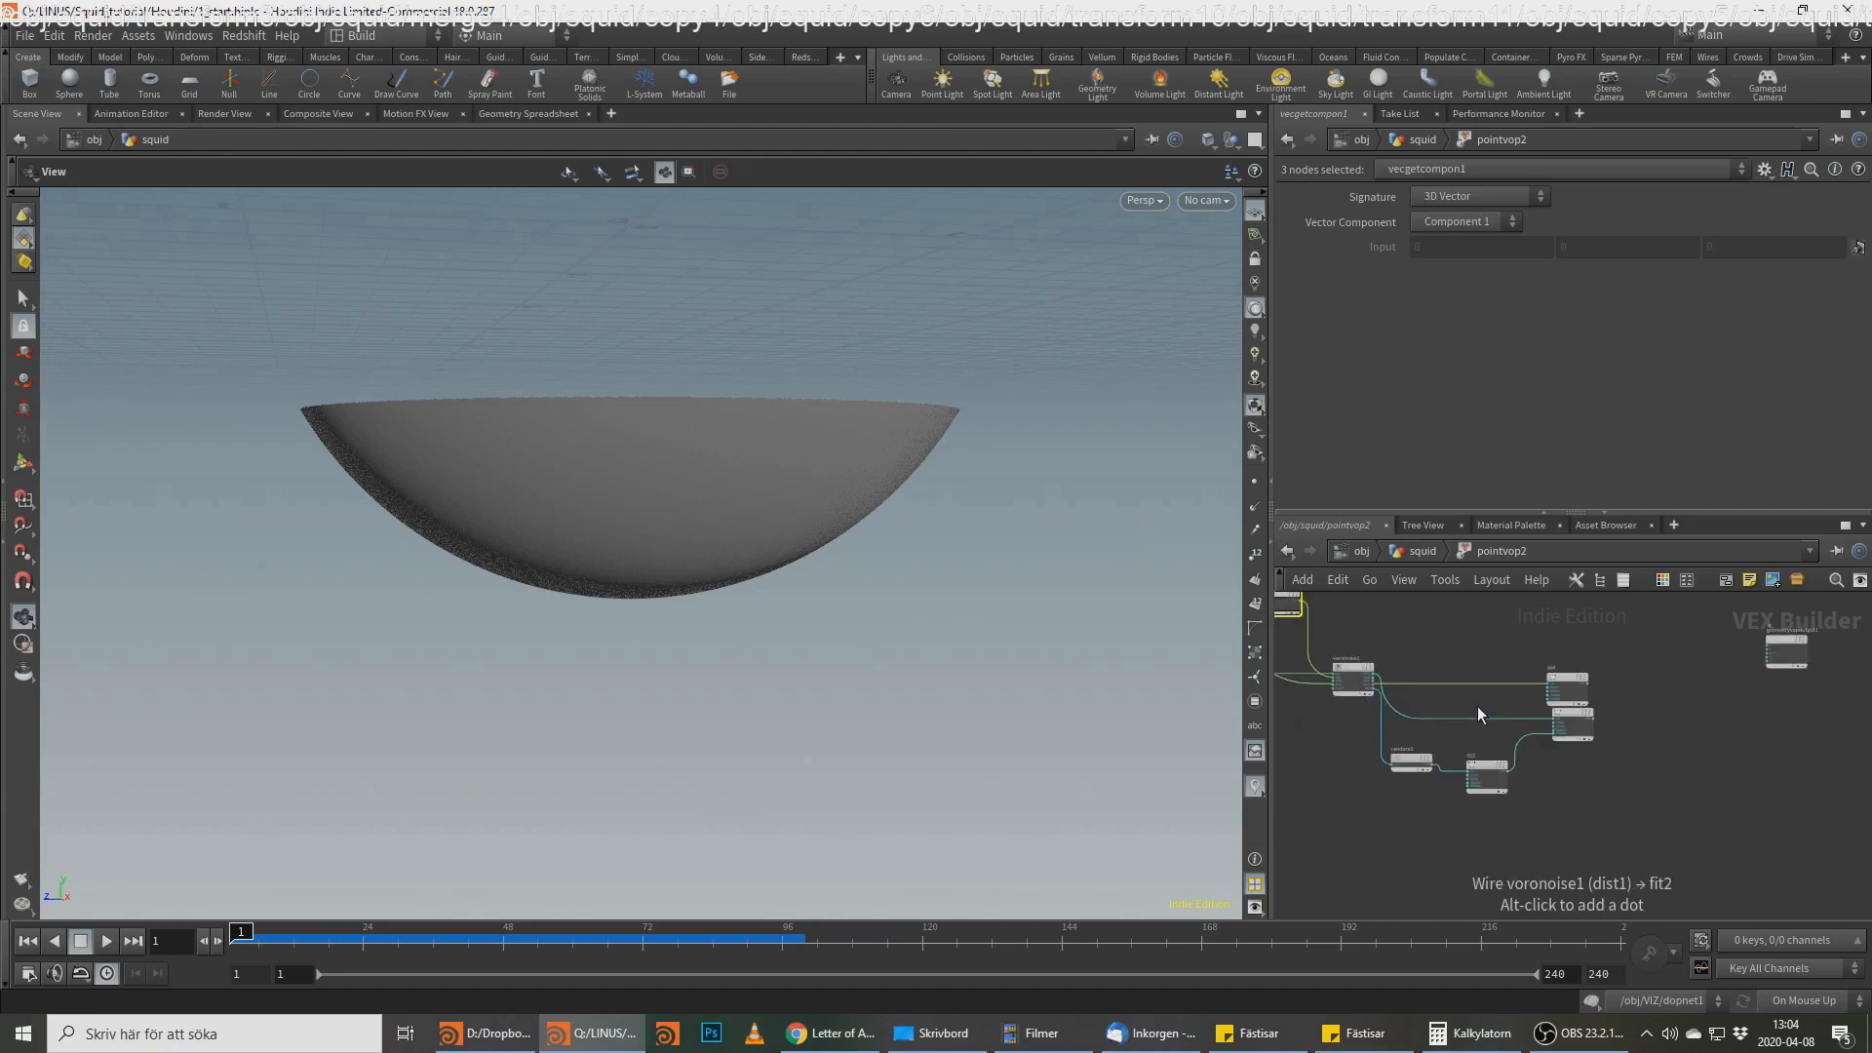
pyautogui.moveTo(1477, 706); pyautogui.dragTo(1549, 694, button='middle')
pyautogui.scroll(1, 1553, 693)
pyautogui.moveTo(1822, 693); pyautogui.dragTo(1775, 730, button='middle')
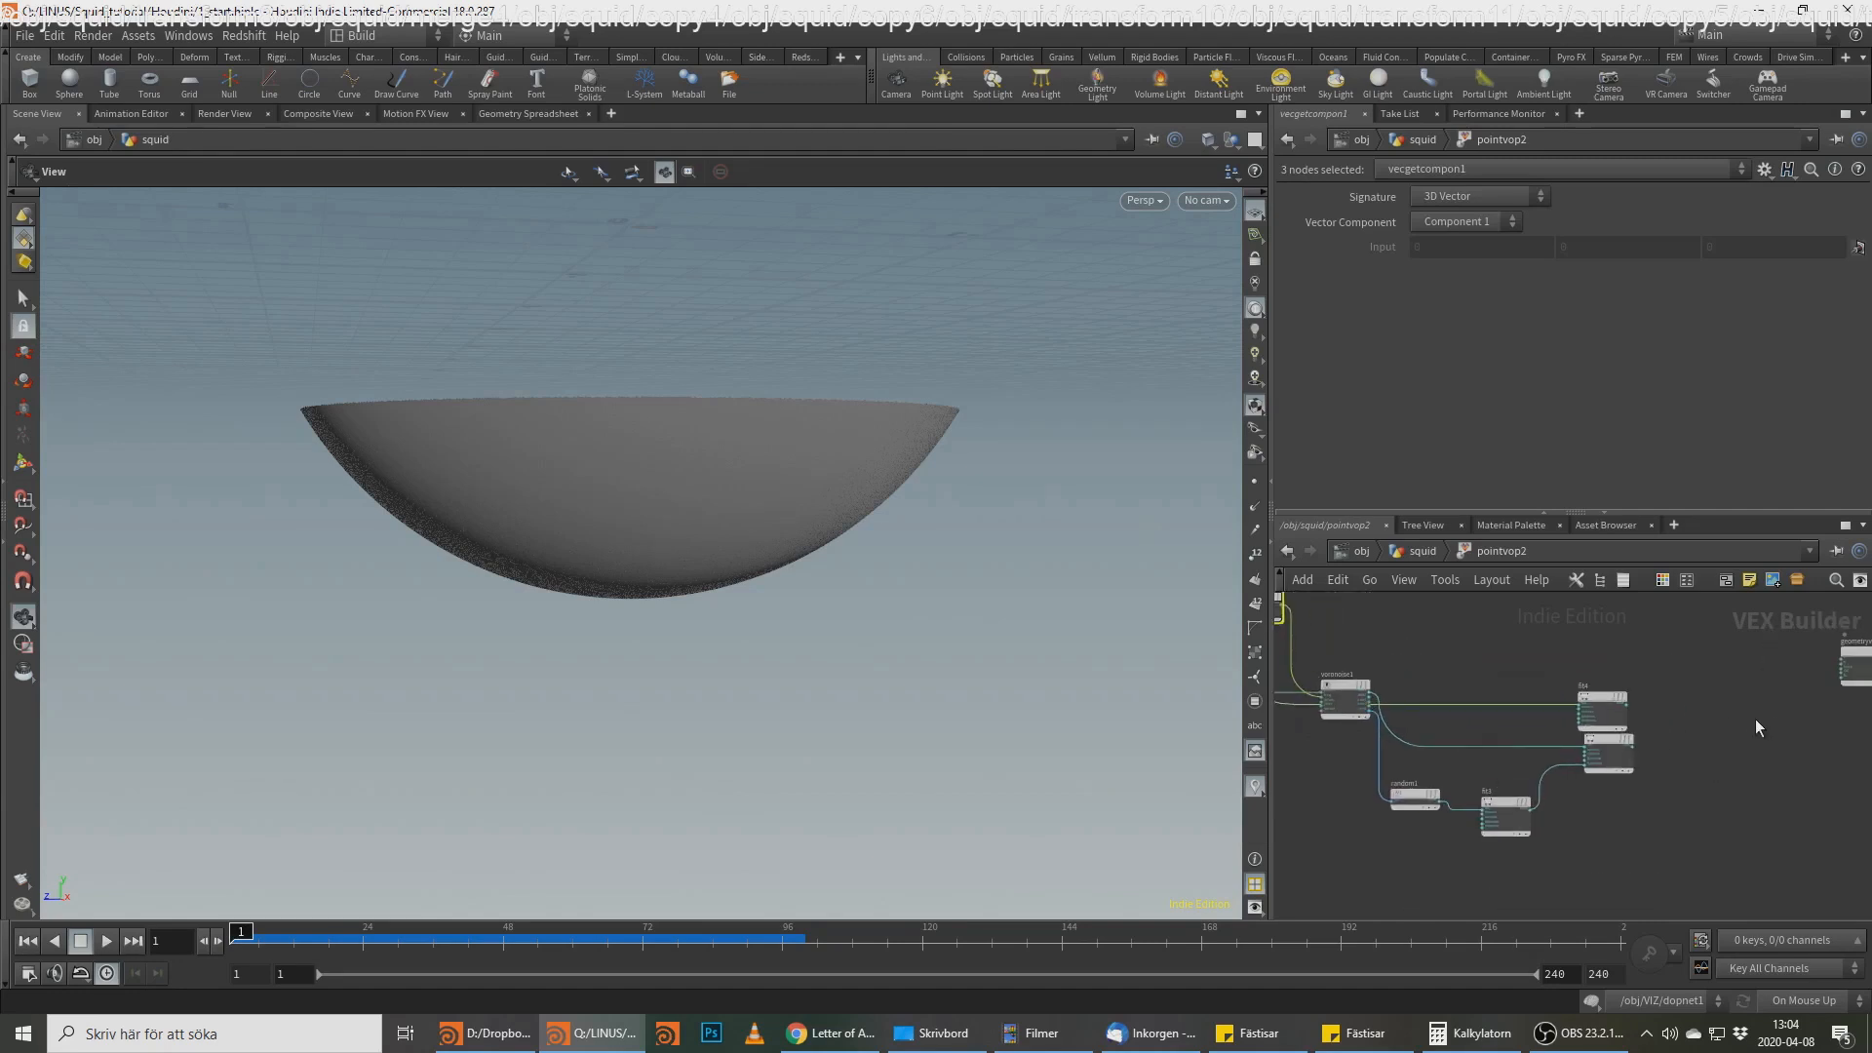
# Step: Place an Add node between the fit4 and fit2 nodes and the geometry output node
pyautogui.click(1754, 718)
pyautogui.press('Tab')
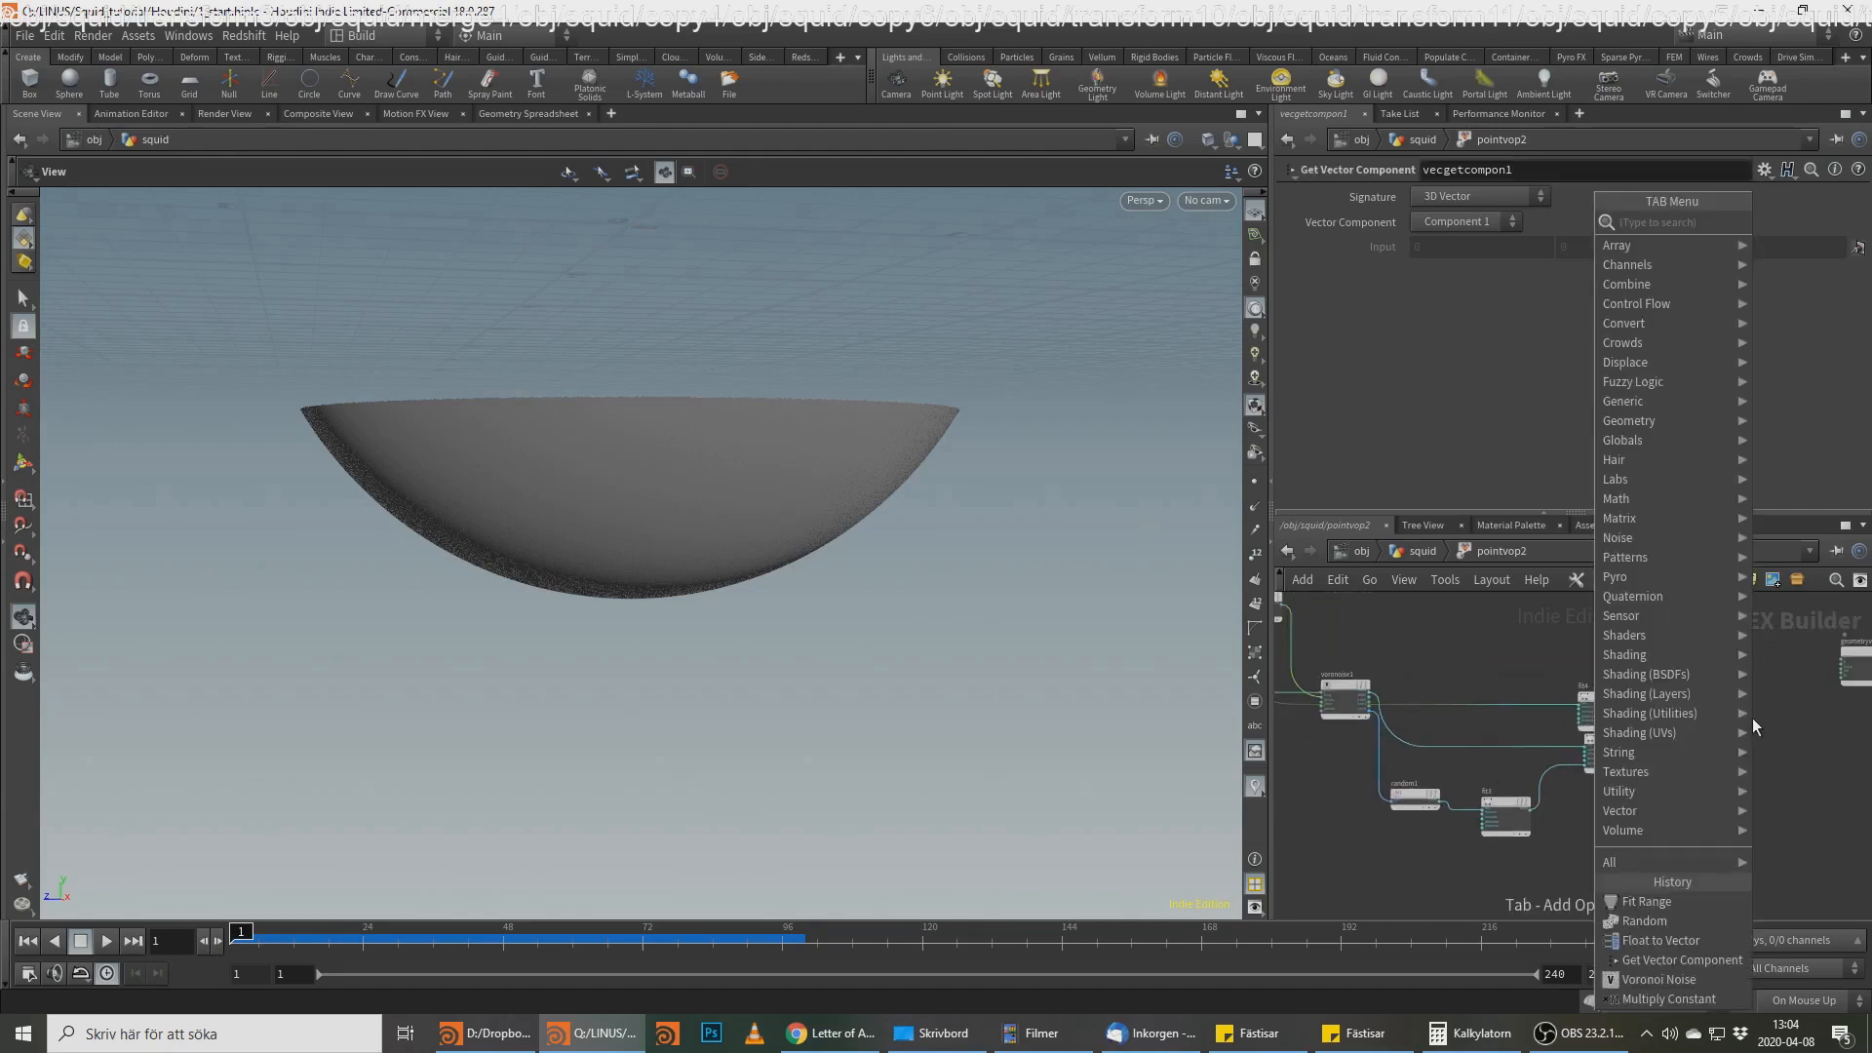
pyautogui.write('add')
pyautogui.press('Return')
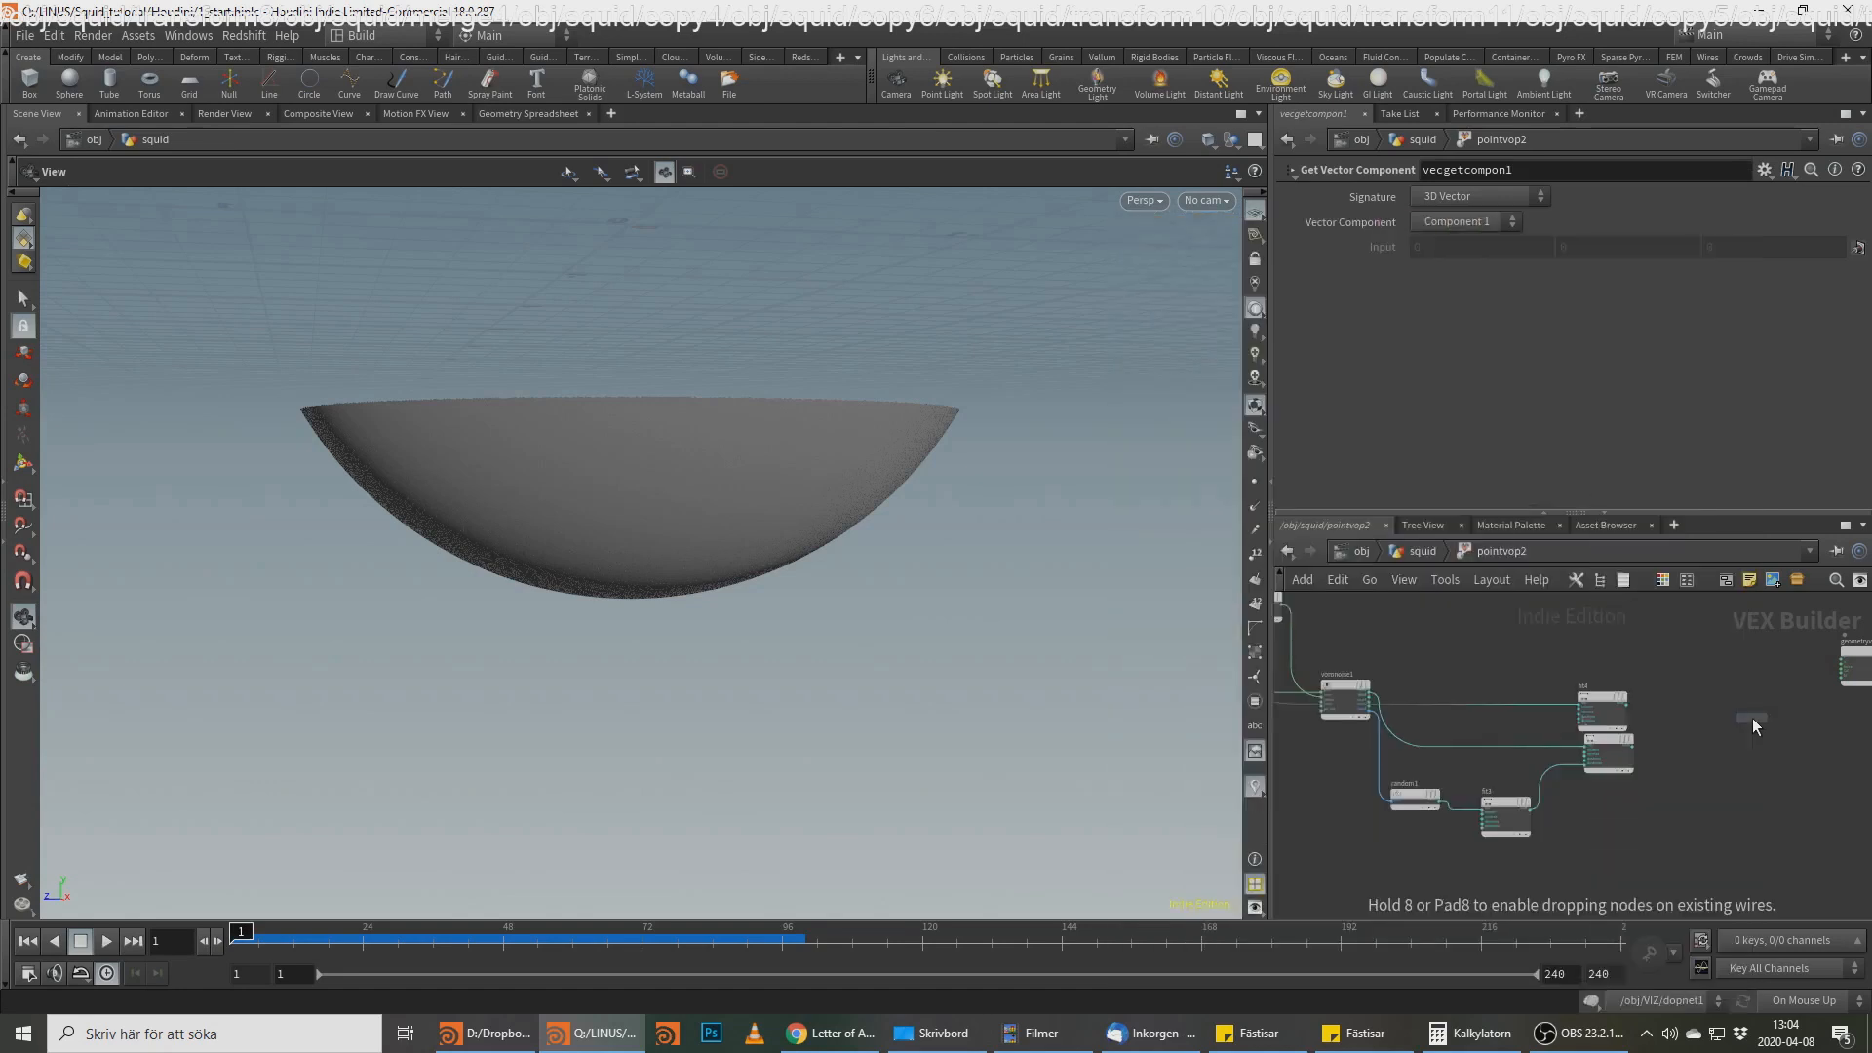
pyautogui.click(1712, 721)
pyautogui.scroll(5, 1705, 727)
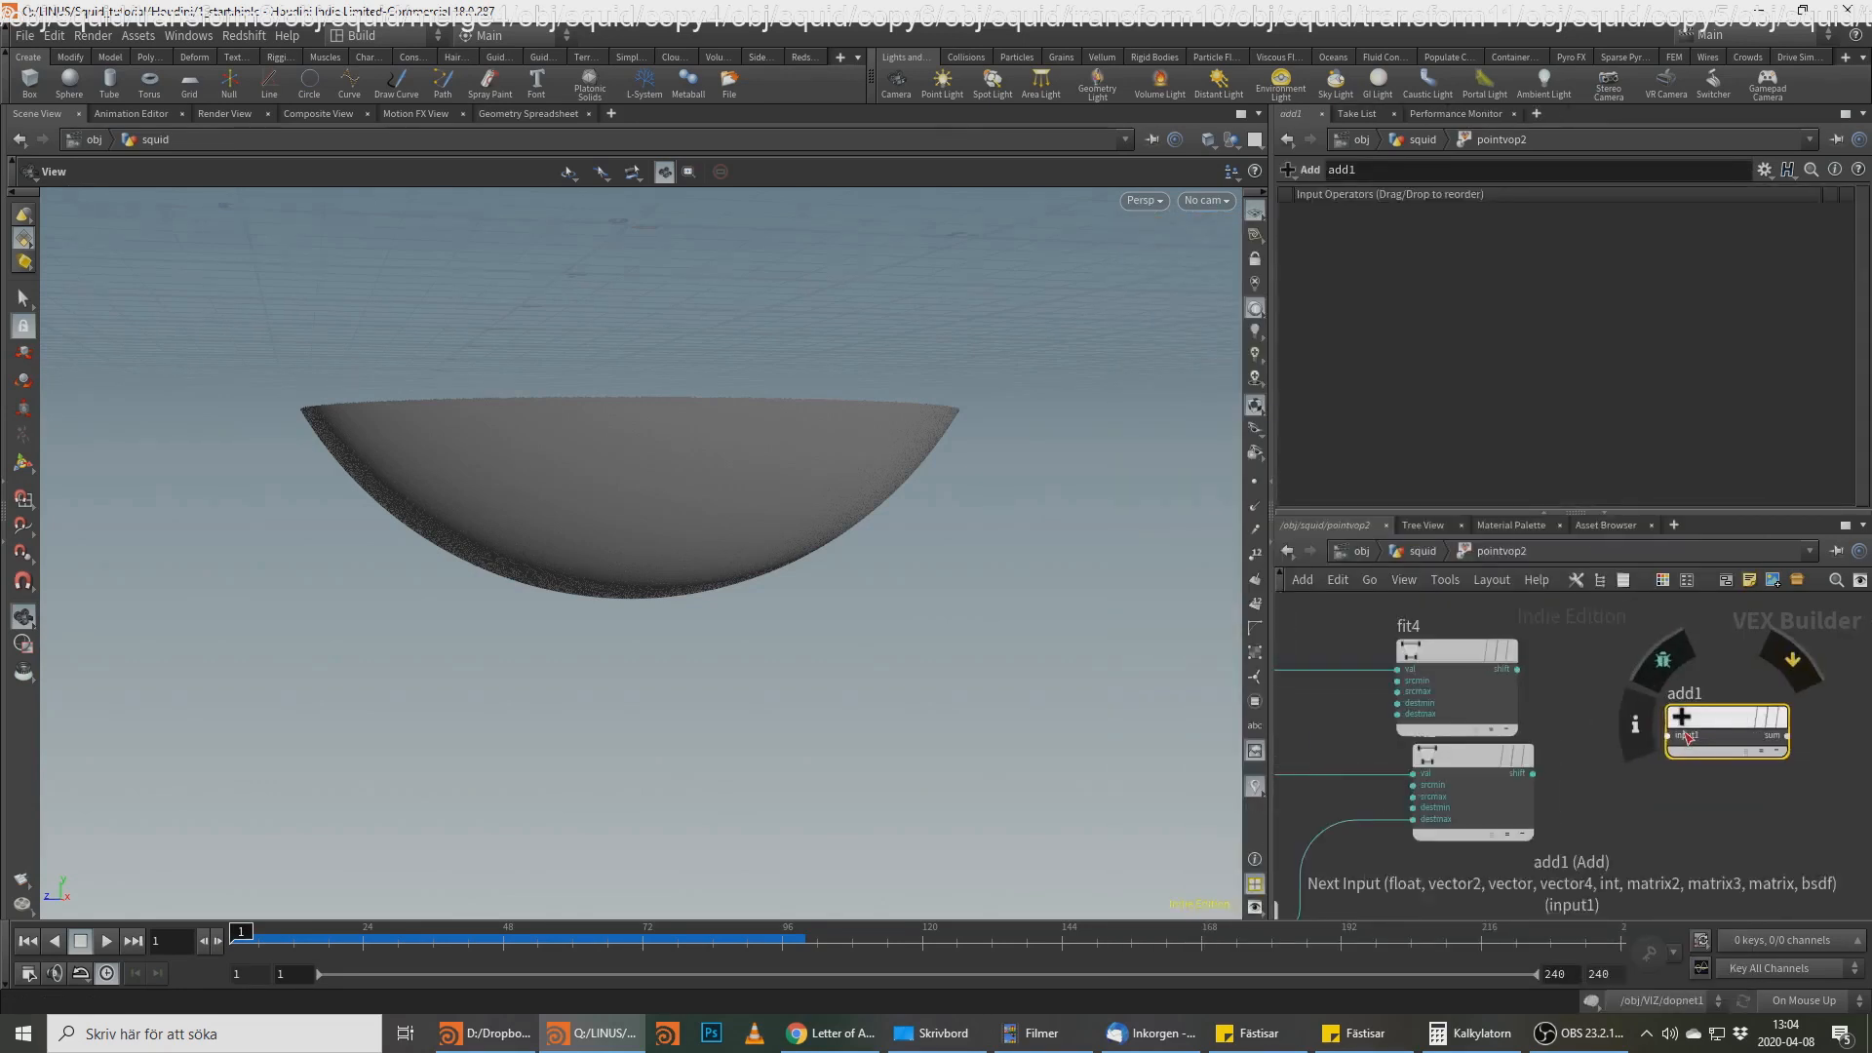
# Step: Wire the shift outputs of fit4 and fit2 into add1 and its sum into the geometry output's Cd input
pyautogui.click(1517, 669)
pyautogui.click(1533, 773)
pyautogui.click(1667, 747)
pyautogui.click(1787, 735)
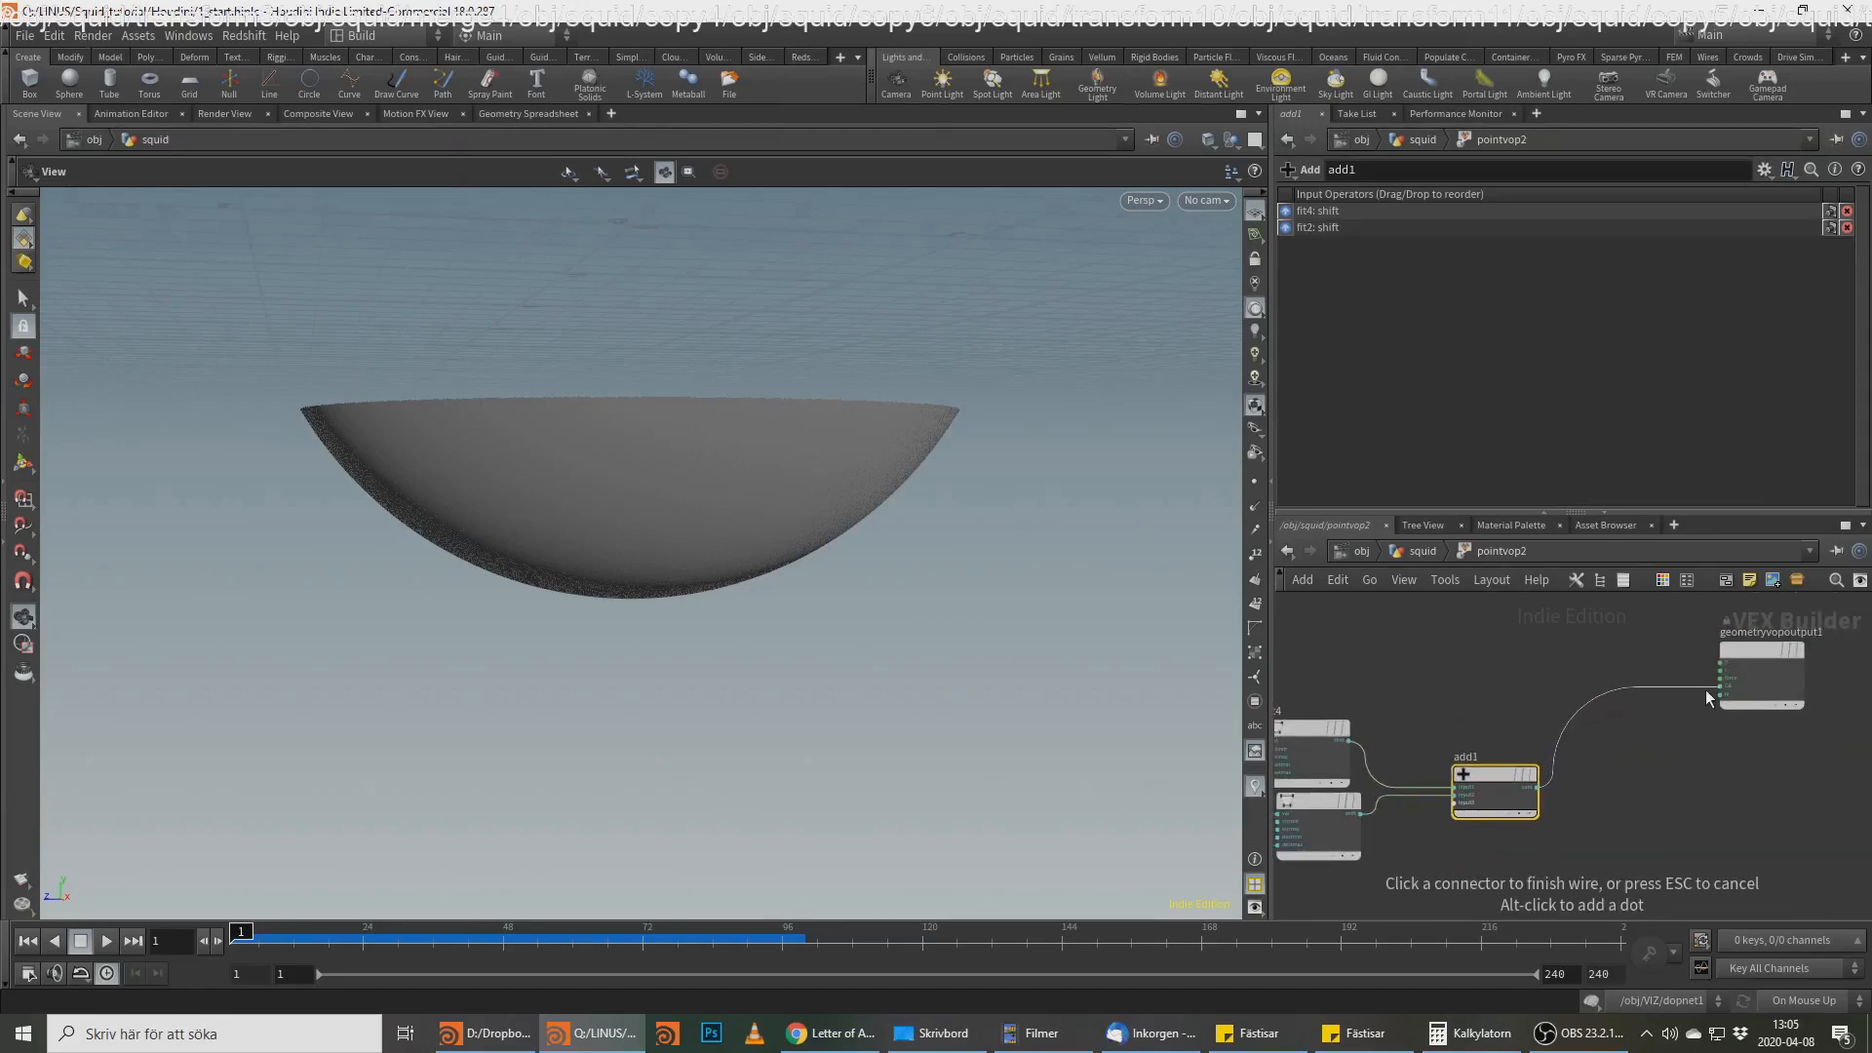
pyautogui.click(1708, 687)
# Step: Examine the Voronoi cell shading on the sphere's underside from close up and from farther away
pyautogui.scroll(10, 698, 506)
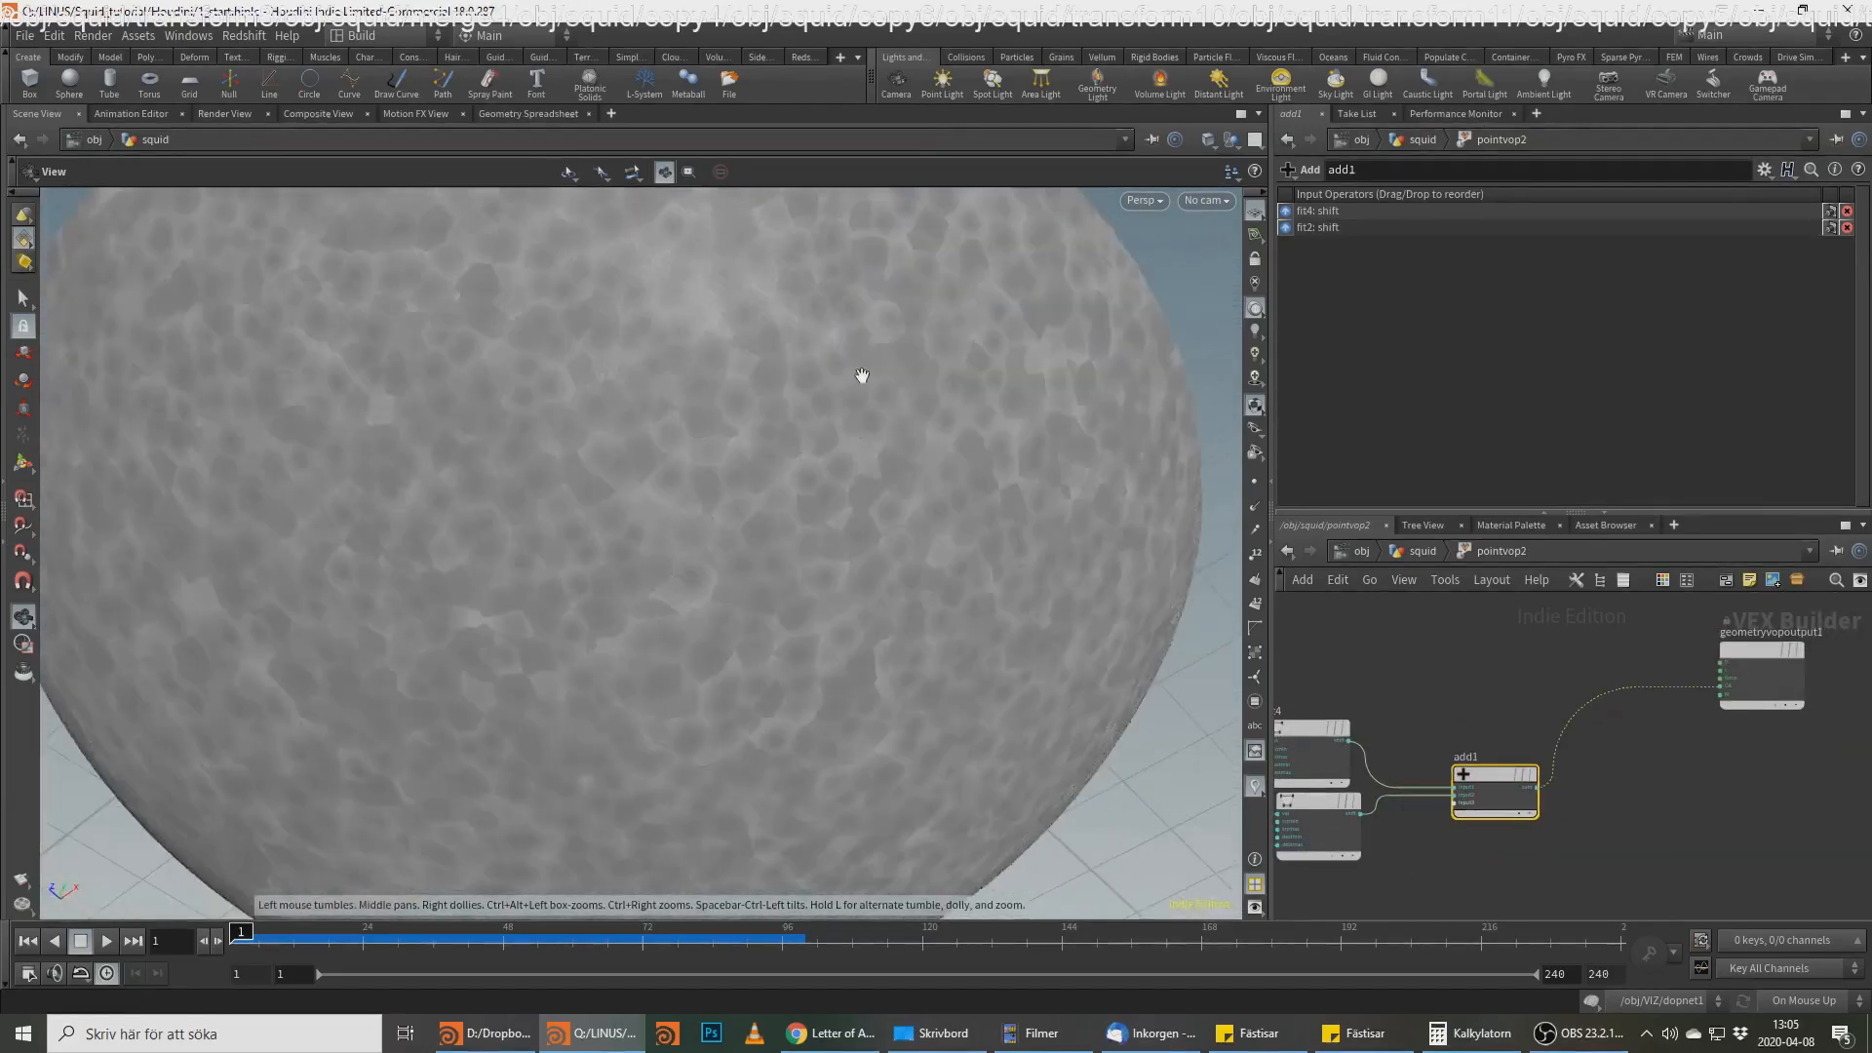
pyautogui.moveTo(627, 490); pyautogui.dragTo(897, 404)
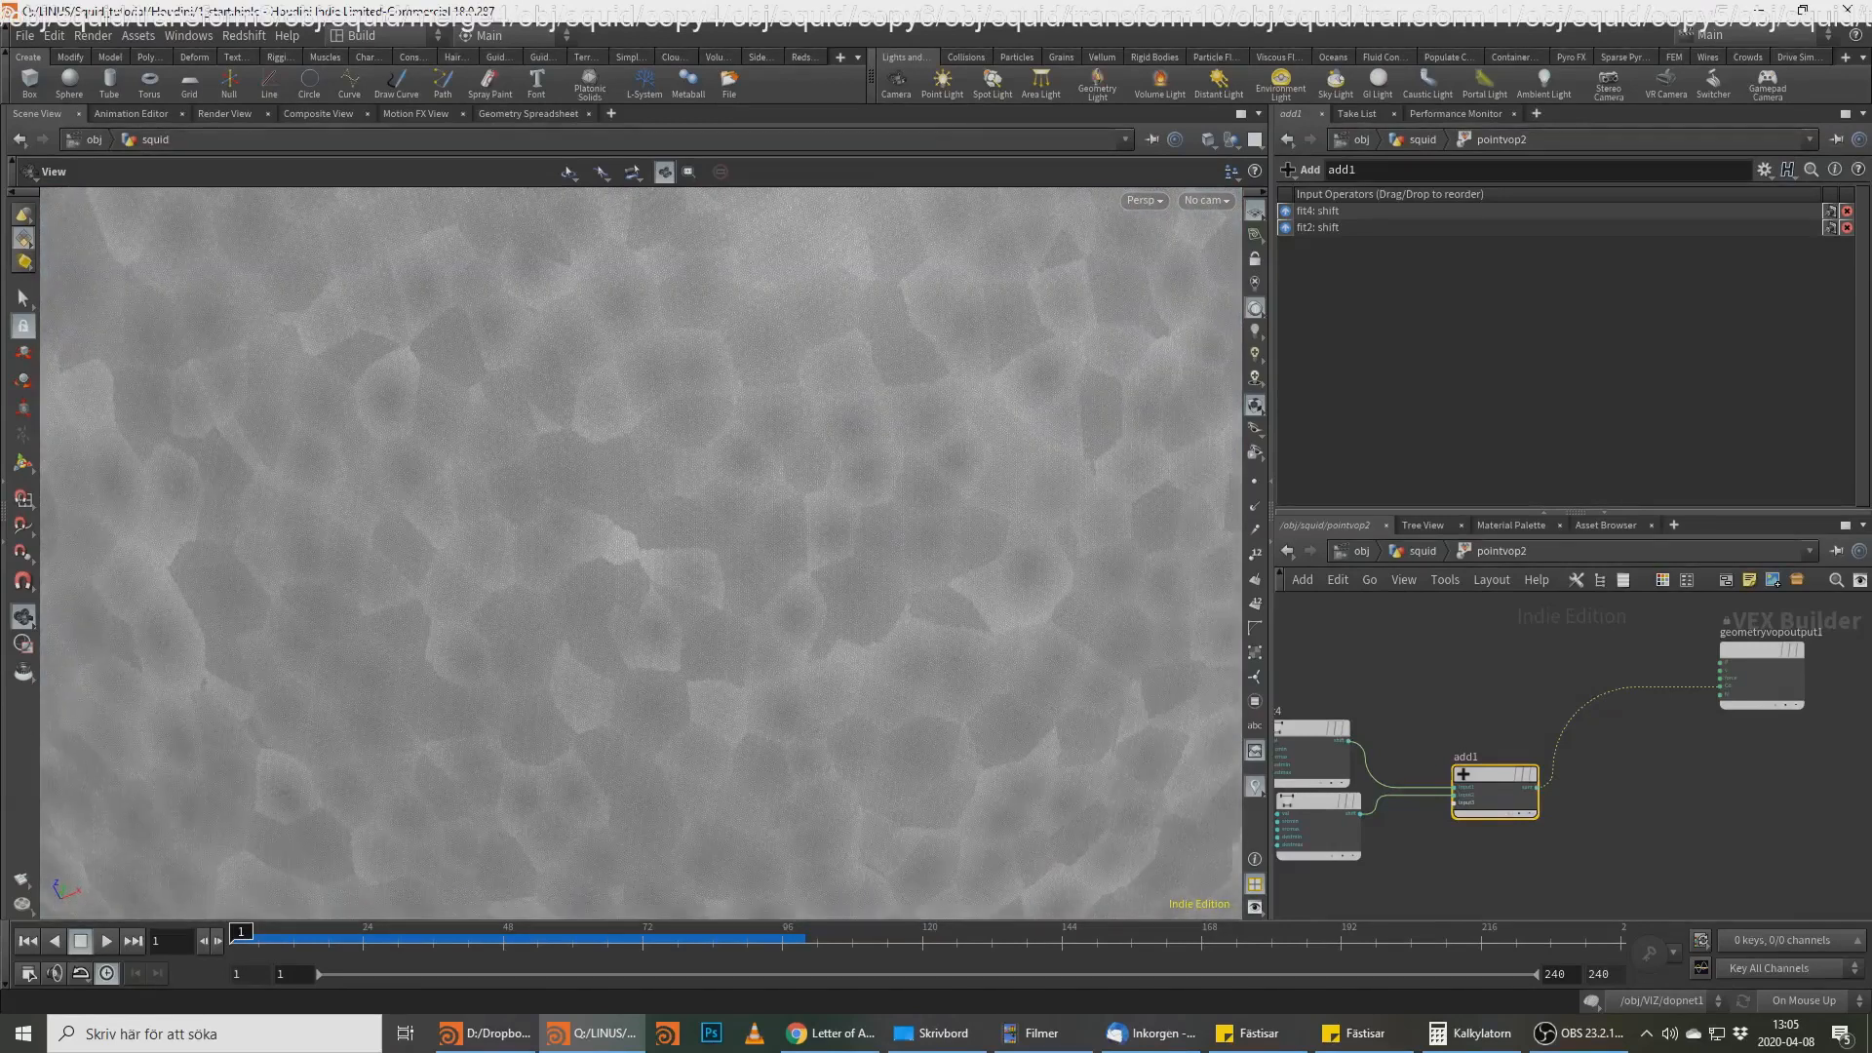
pyautogui.hotkey('alt', 'Tab')
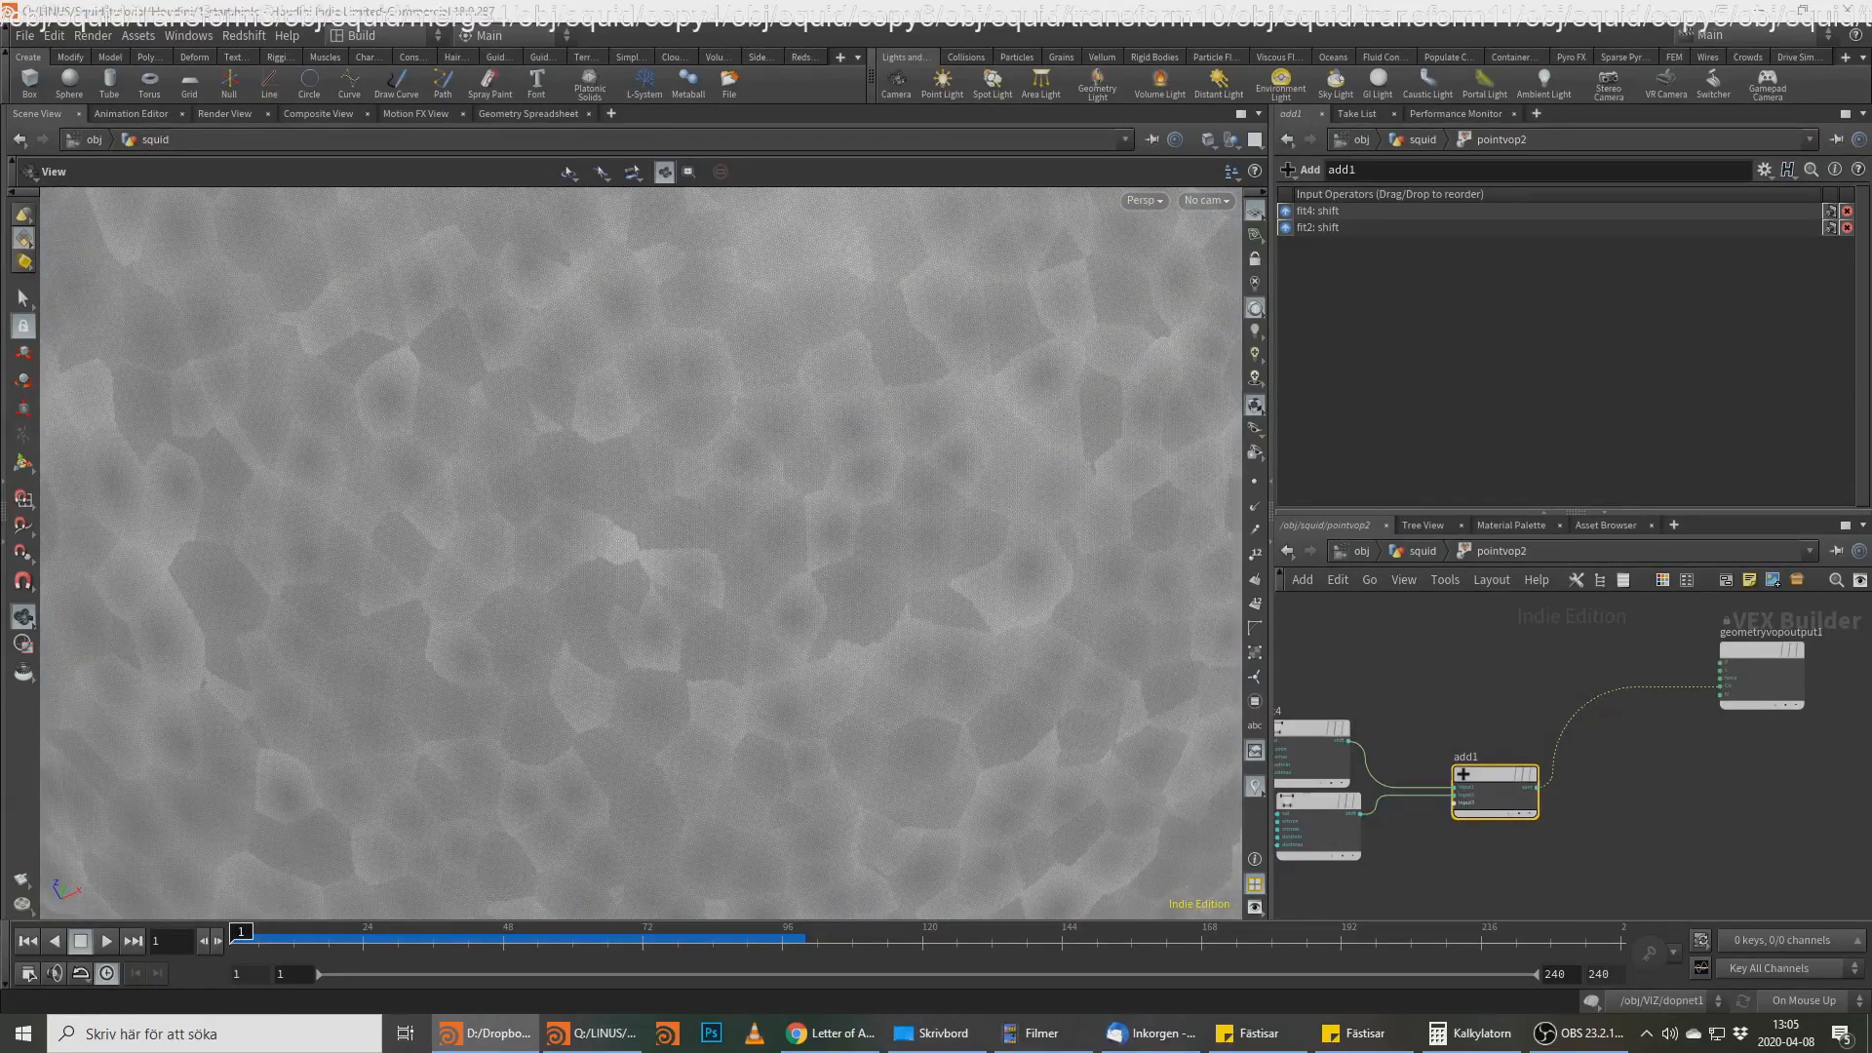
pyautogui.moveTo(819, 546); pyautogui.dragTo(693, 543, button='right')
pyautogui.moveTo(694, 543)
pyautogui.mouseDown()
pyautogui.moveTo(752, 497)
pyautogui.moveTo(820, 647)
pyautogui.moveTo(757, 518)
pyautogui.mouseUp()
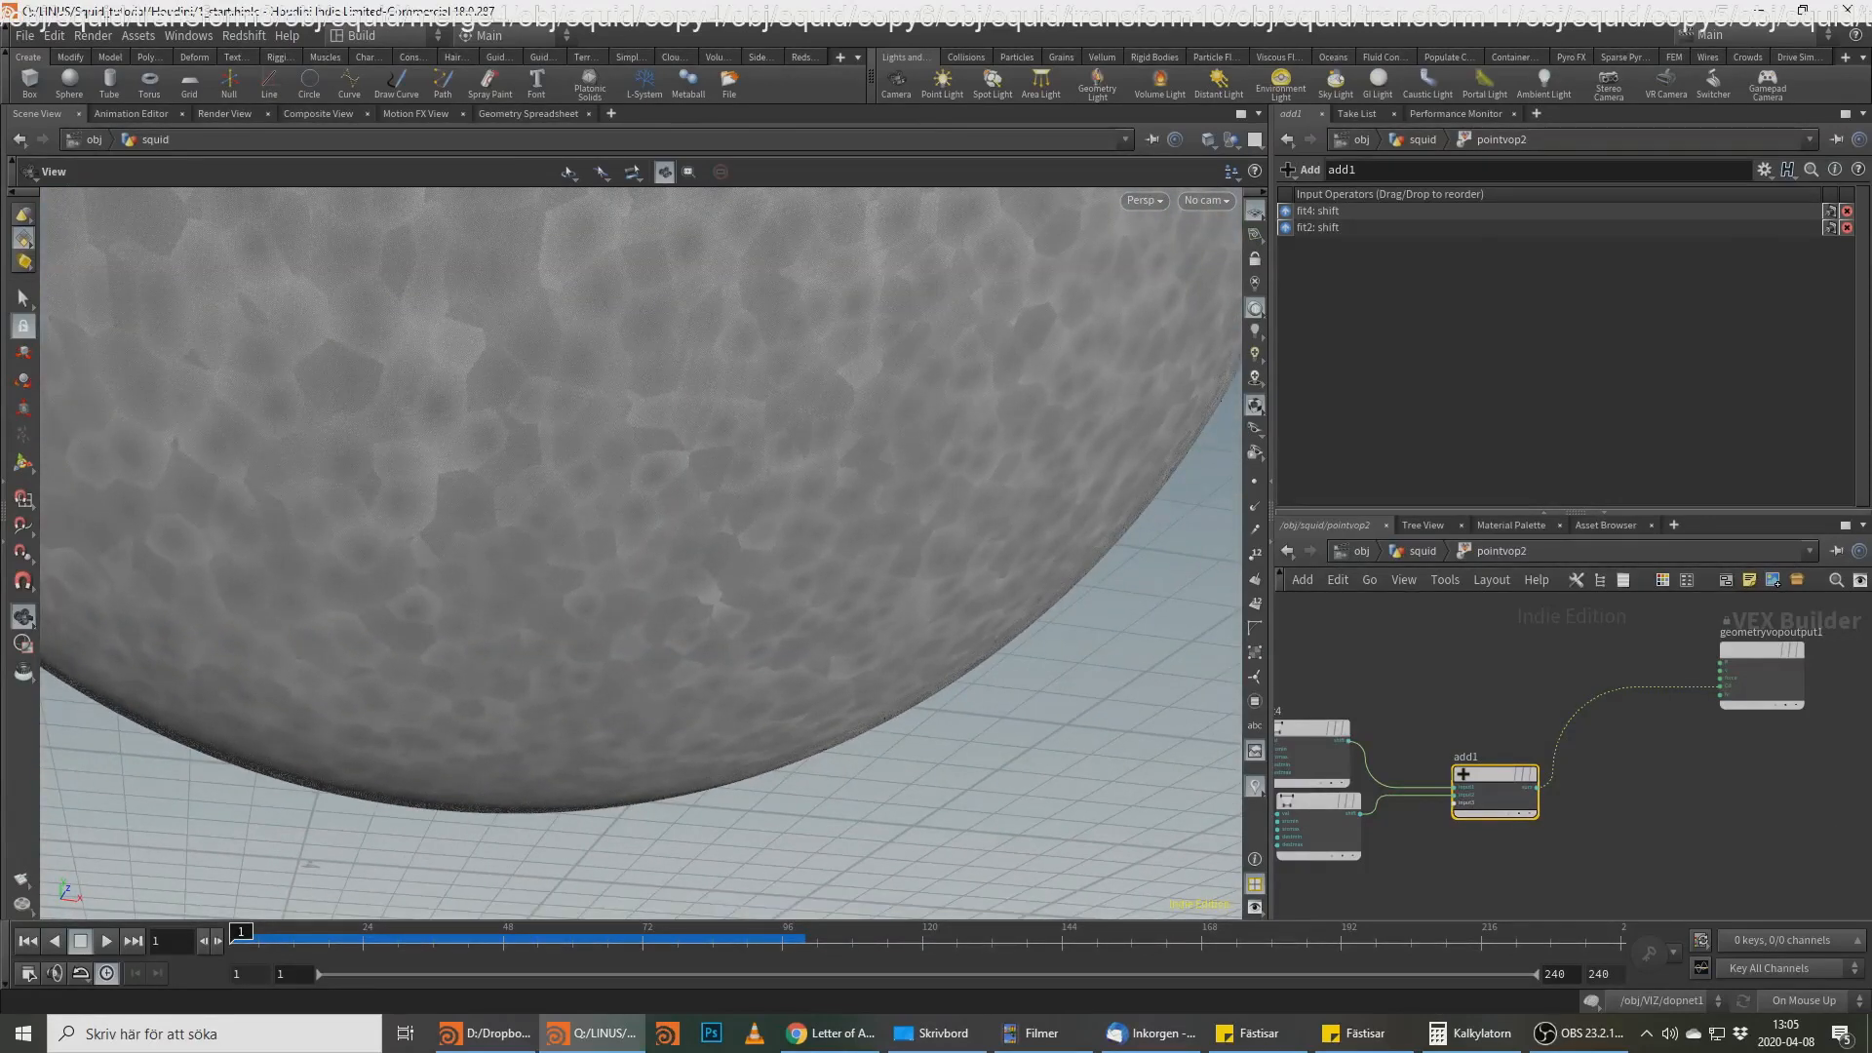
pyautogui.hotkey('alt', 'Tab')
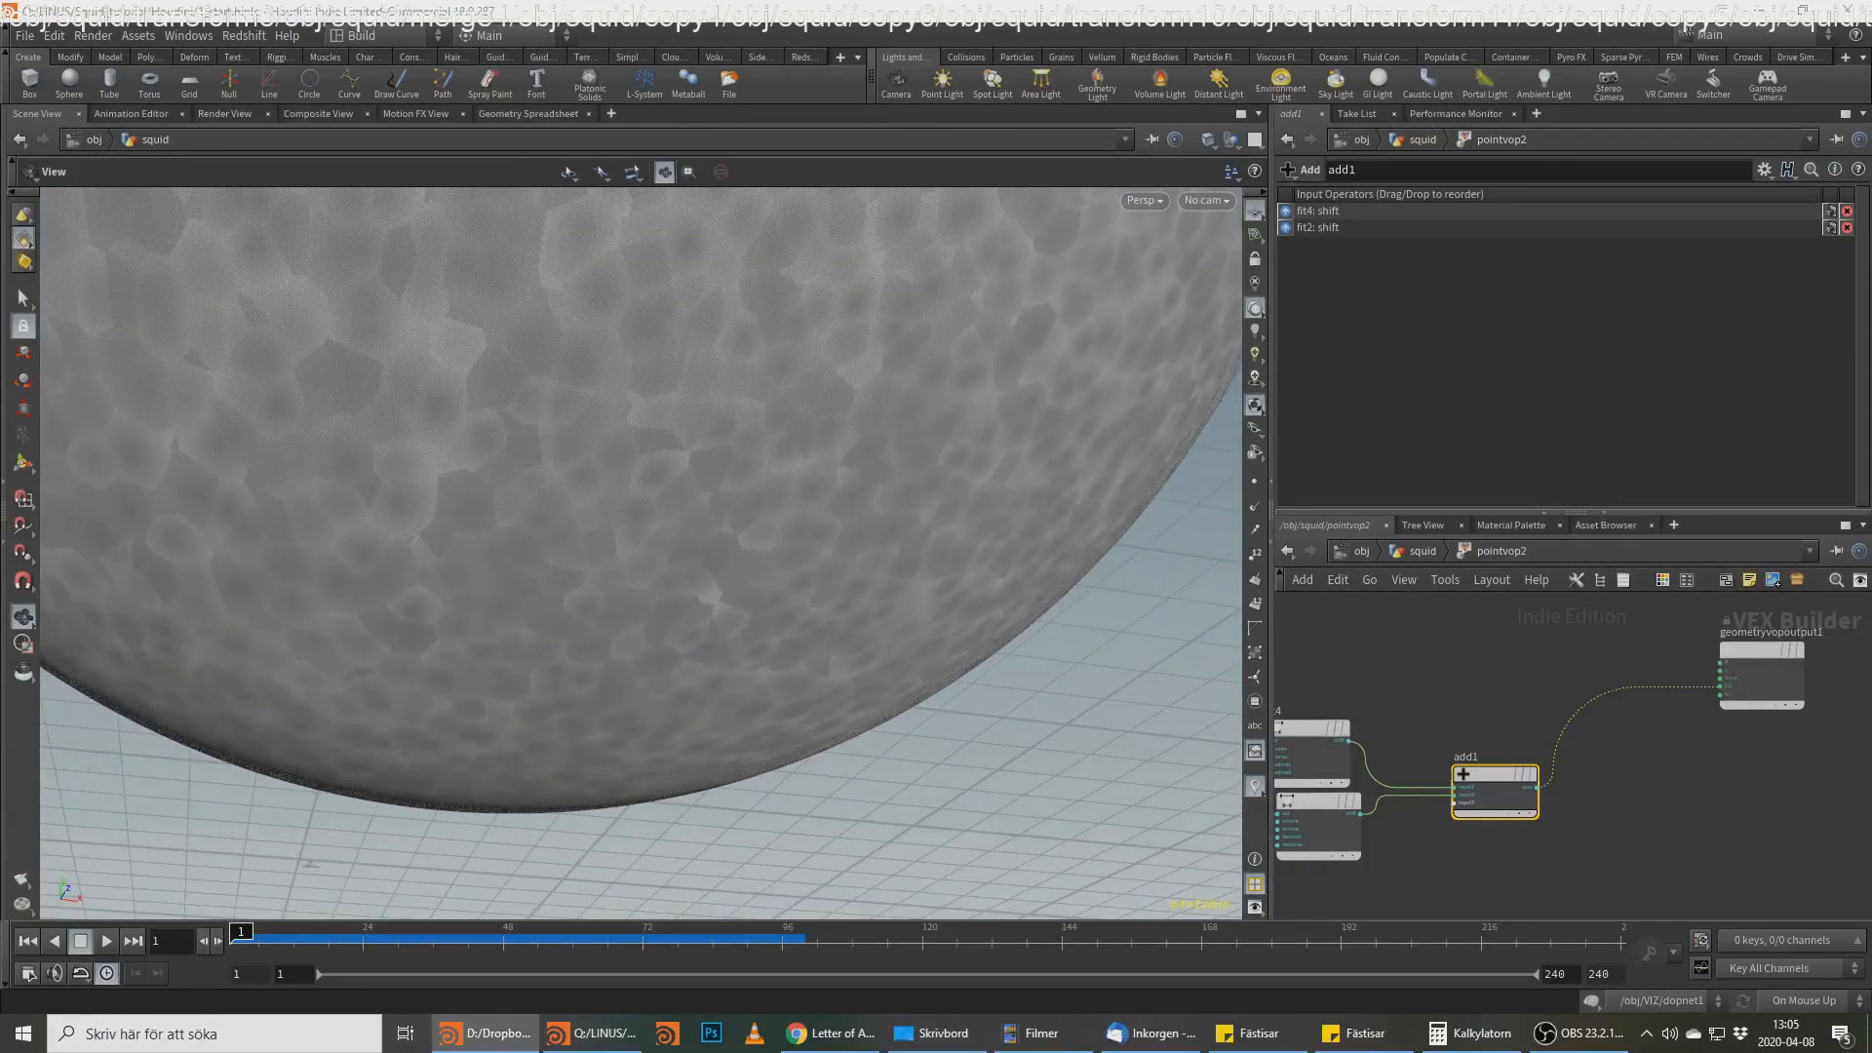
# Step: In the squid network, add a Normal node after pointvop2 that adds its normals to Points
pyautogui.click(1423, 551)
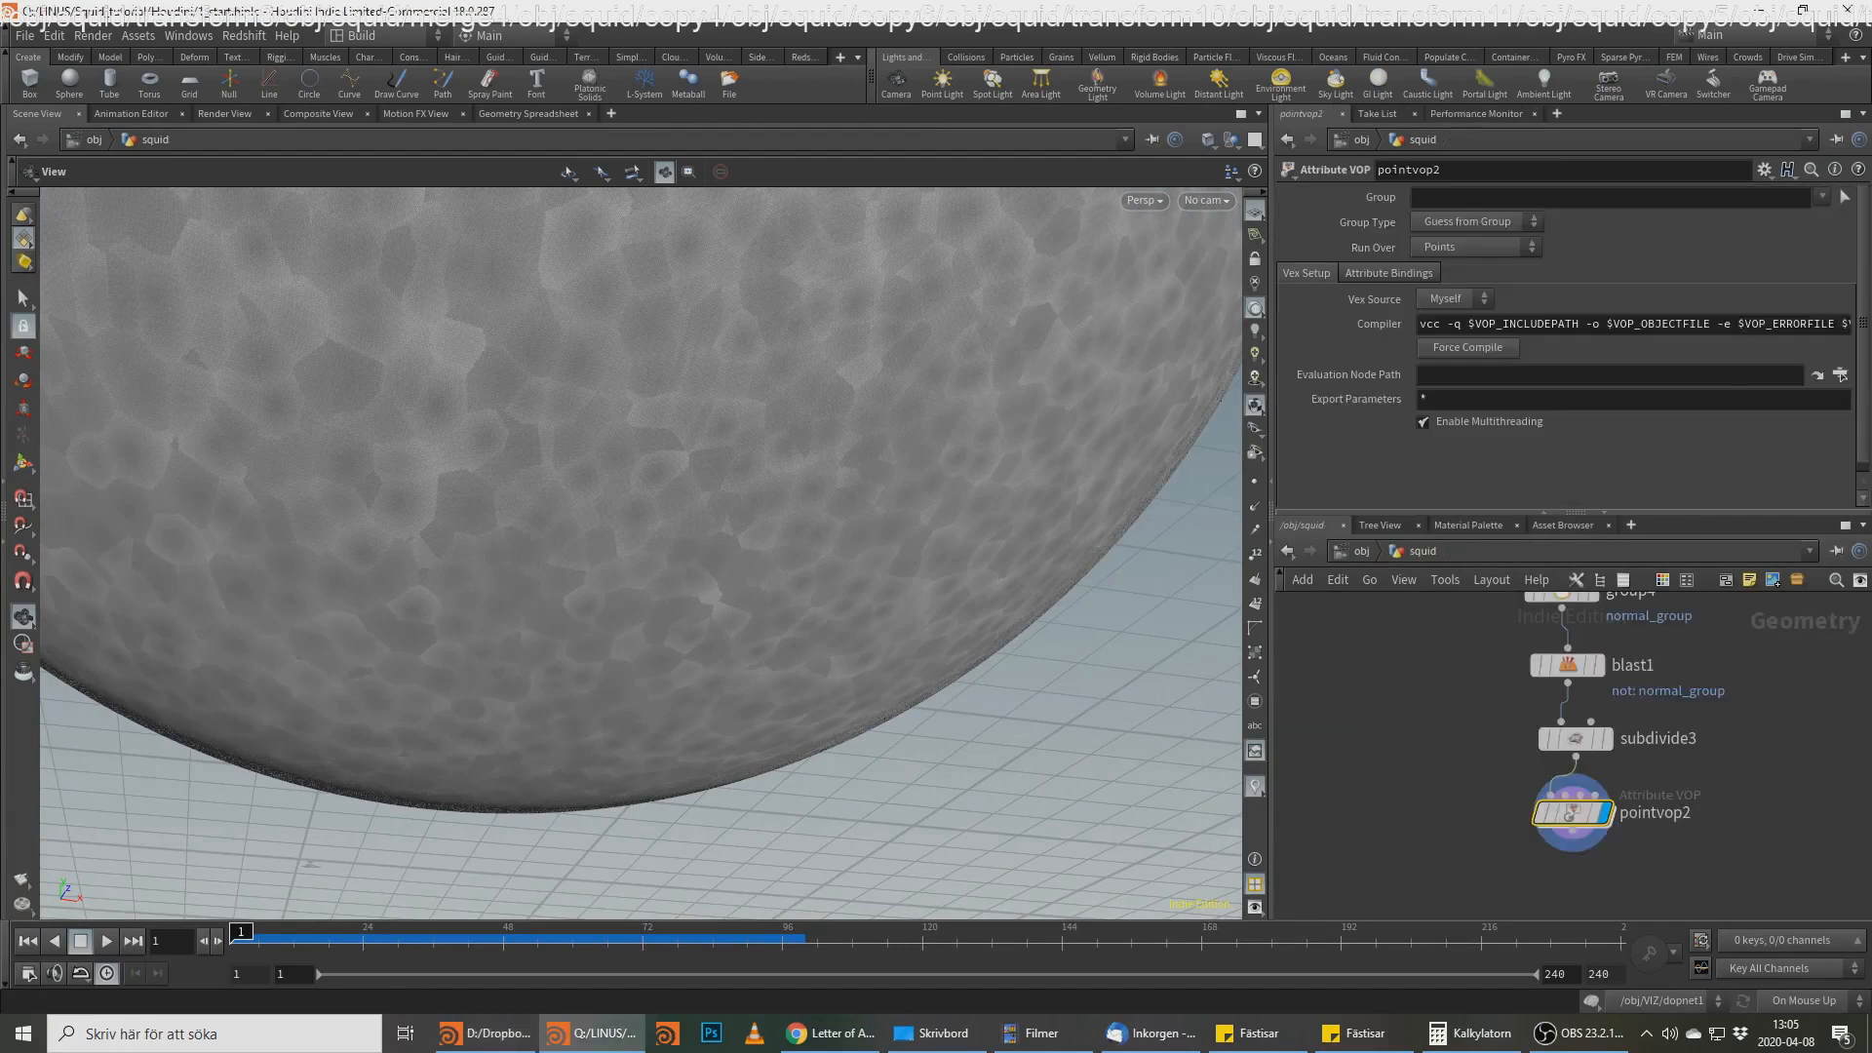
pyautogui.hotkey('alt', 'Tab')
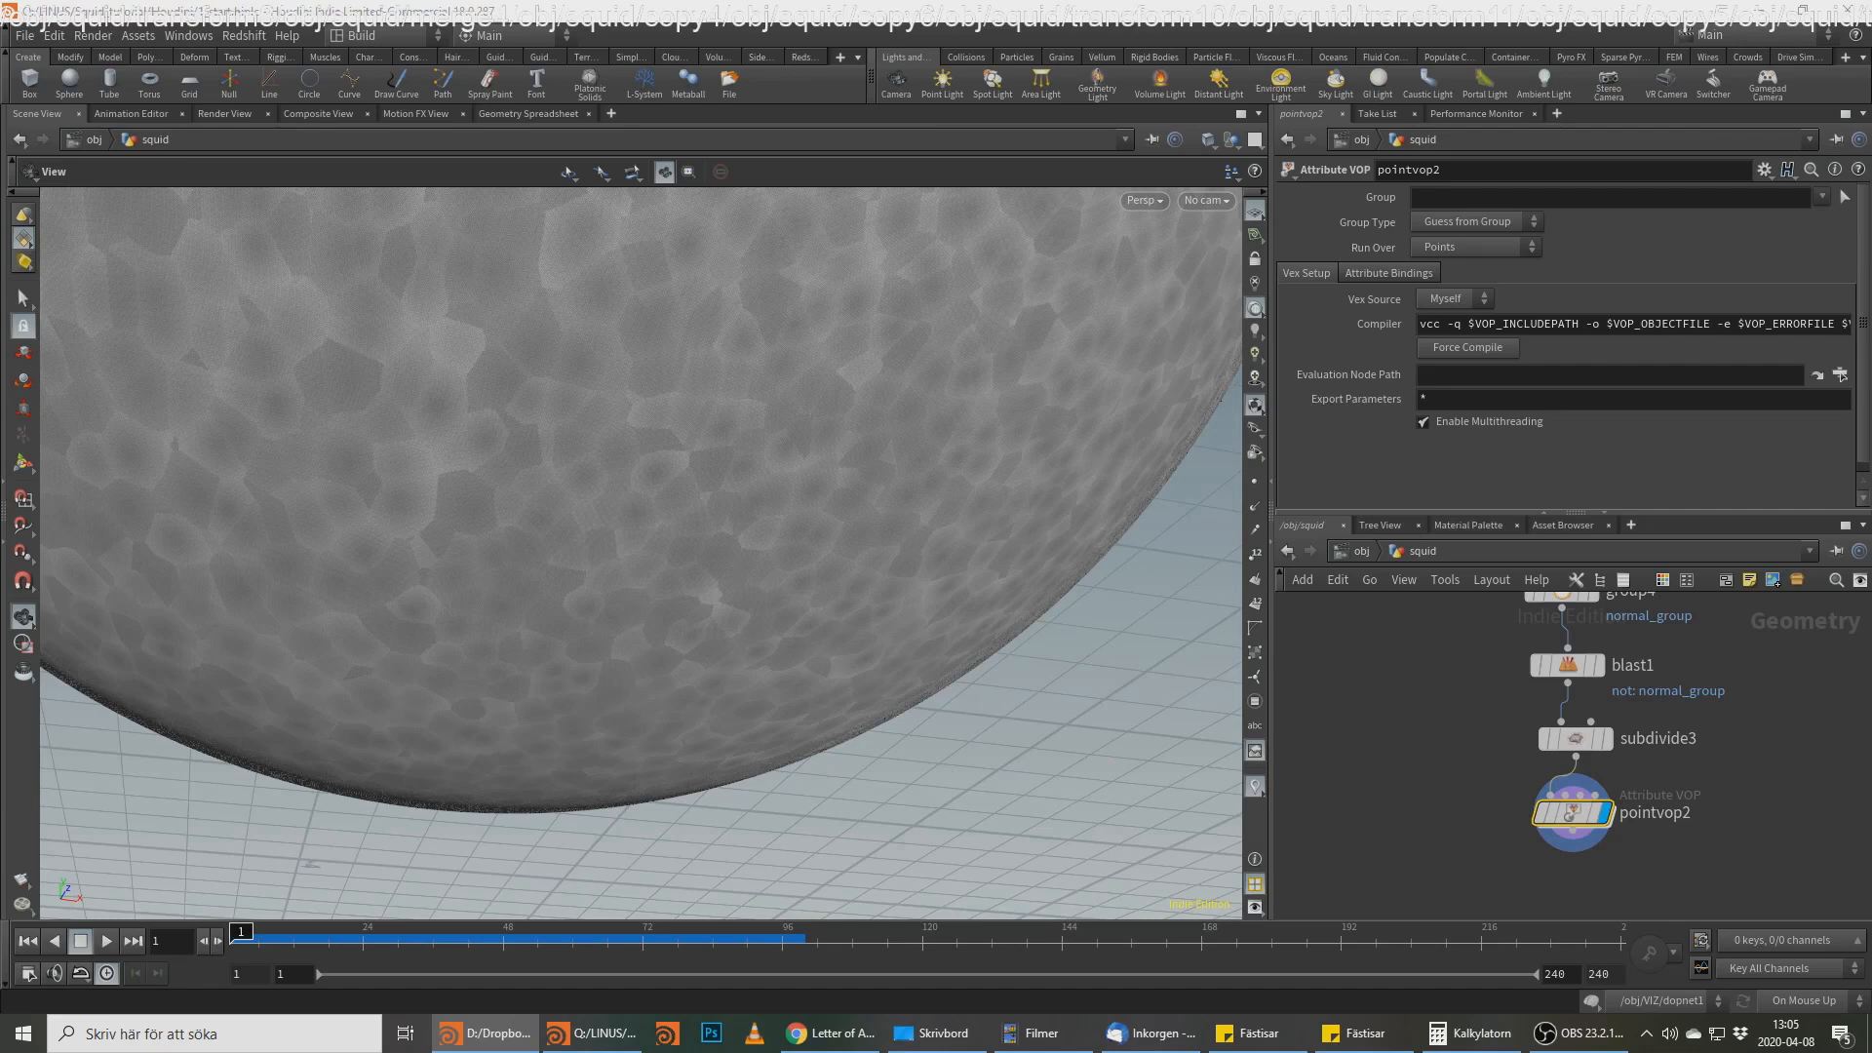
pyautogui.hotkey('alt', 'Tab')
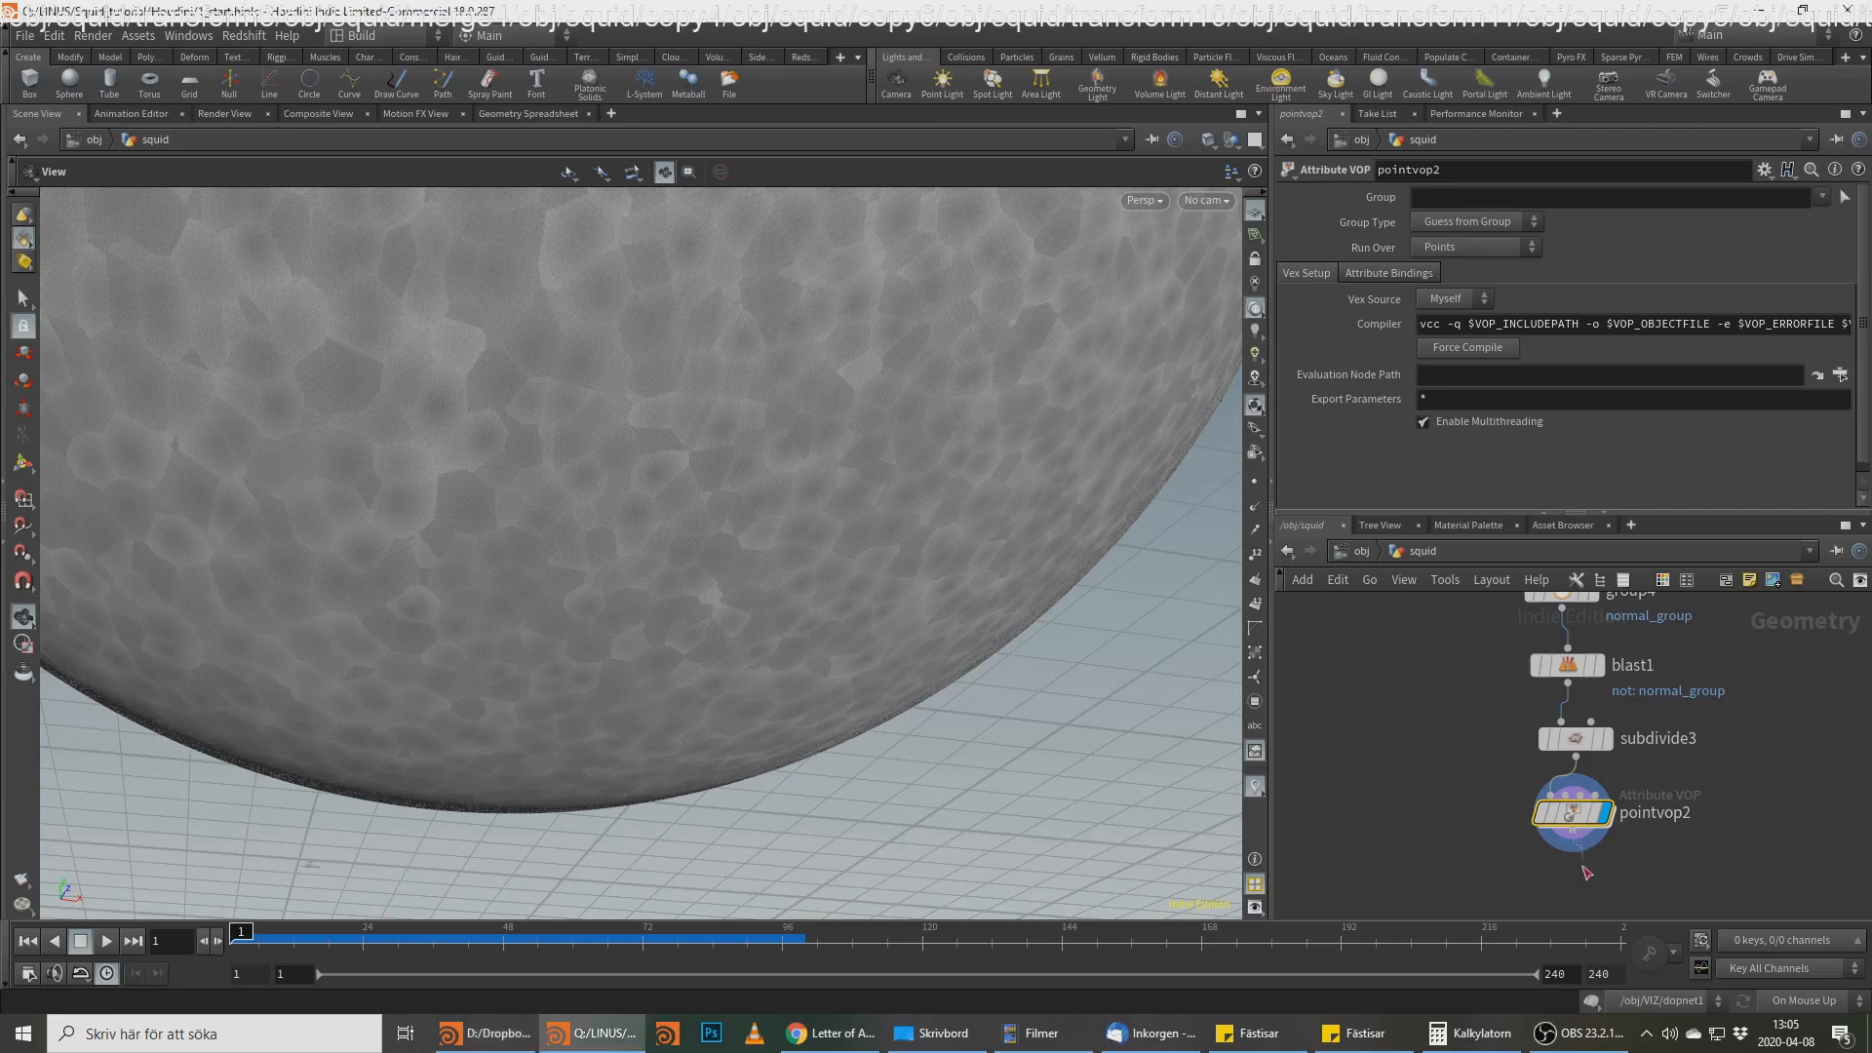
pyautogui.press('Tab')
pyautogui.write('norm')
pyautogui.press('Return')
pyautogui.click(1581, 882)
pyautogui.click(1467, 310)
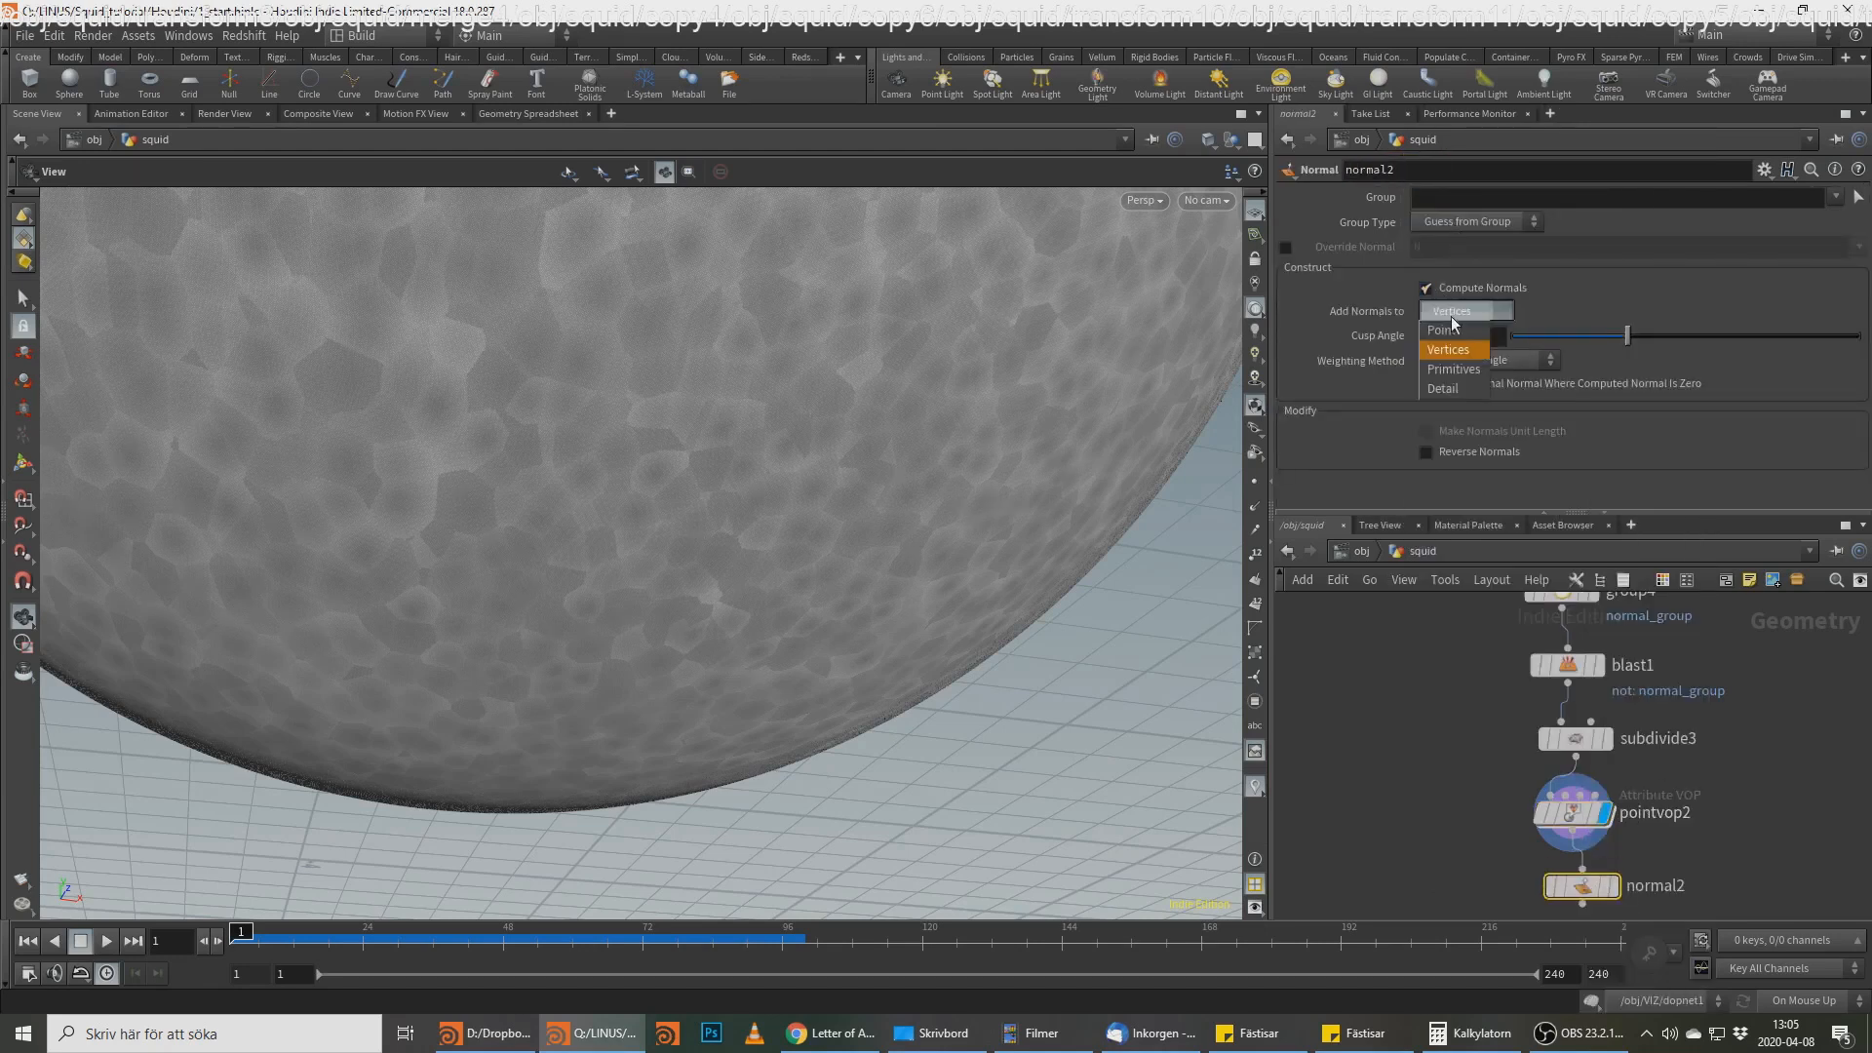
pyautogui.click(1453, 312)
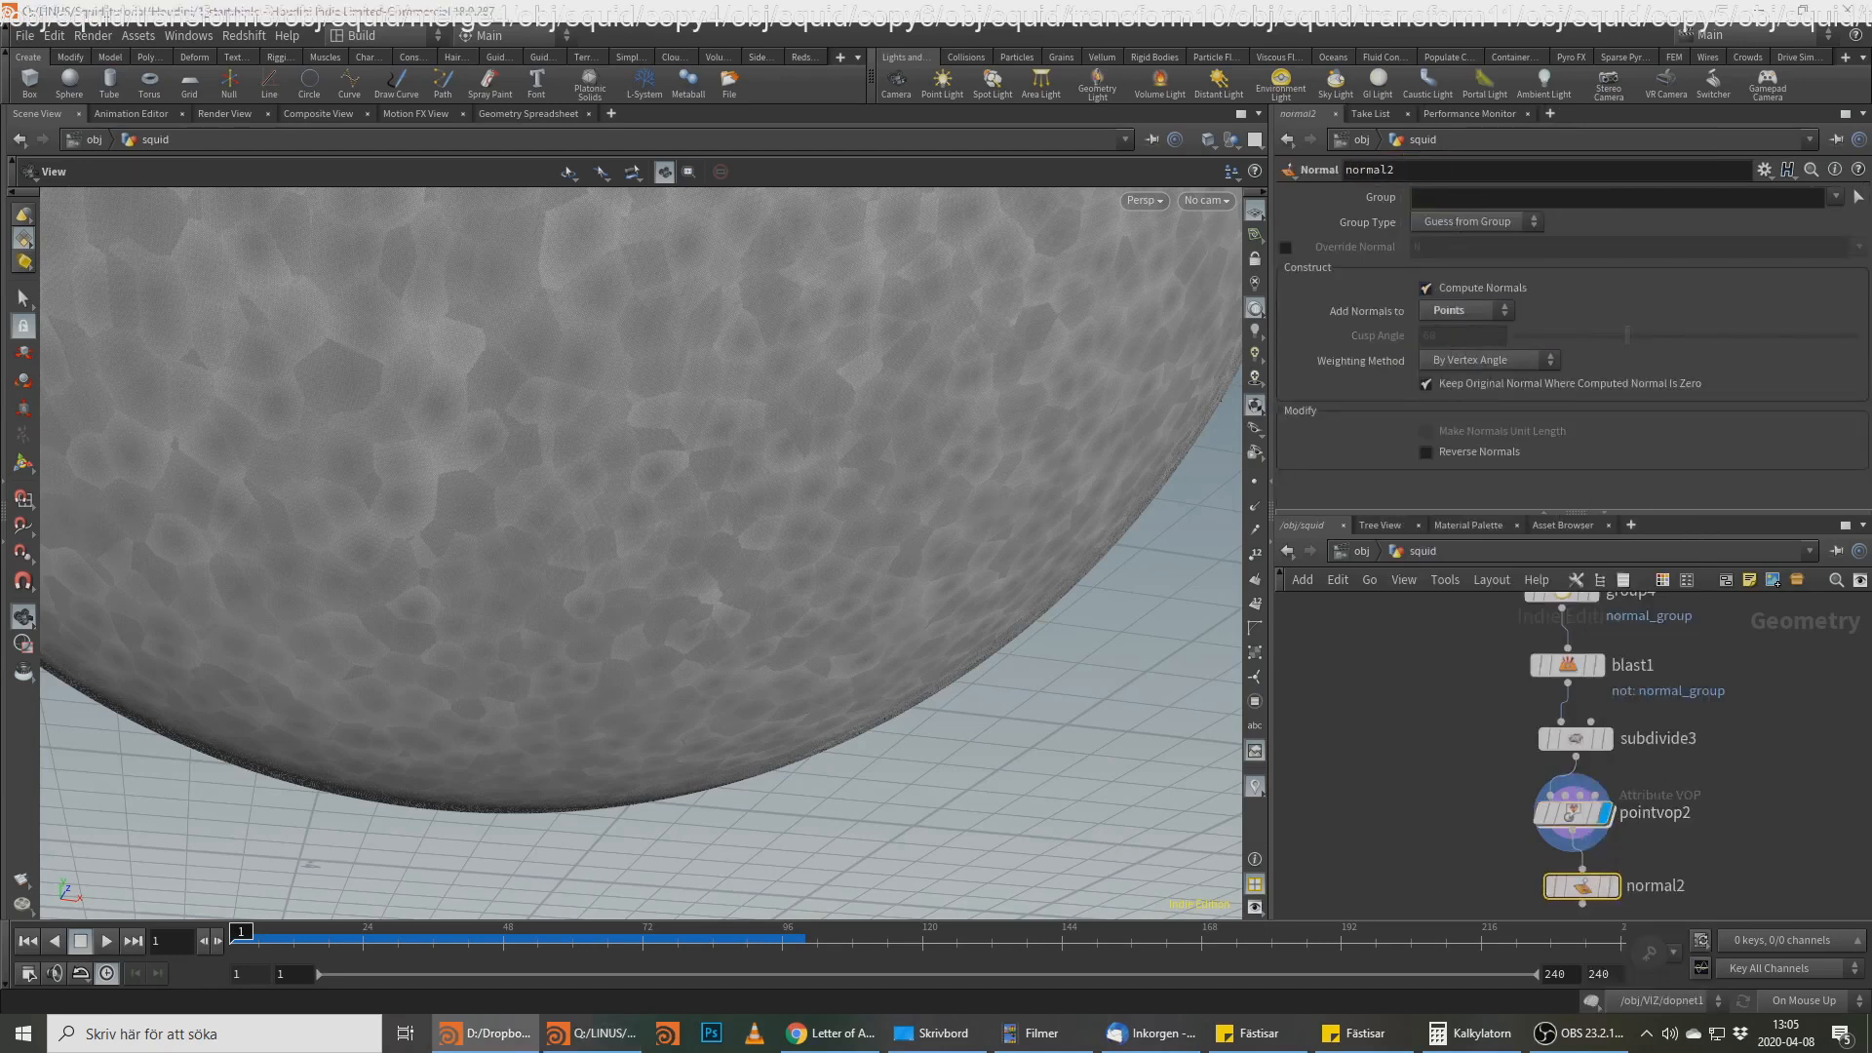
# Step: Add a Blast node after normal2 and display its output
pyautogui.moveTo(1676, 773); pyautogui.dragTo(1714, 714, button='middle')
pyautogui.click(1621, 845)
pyautogui.press('Tab')
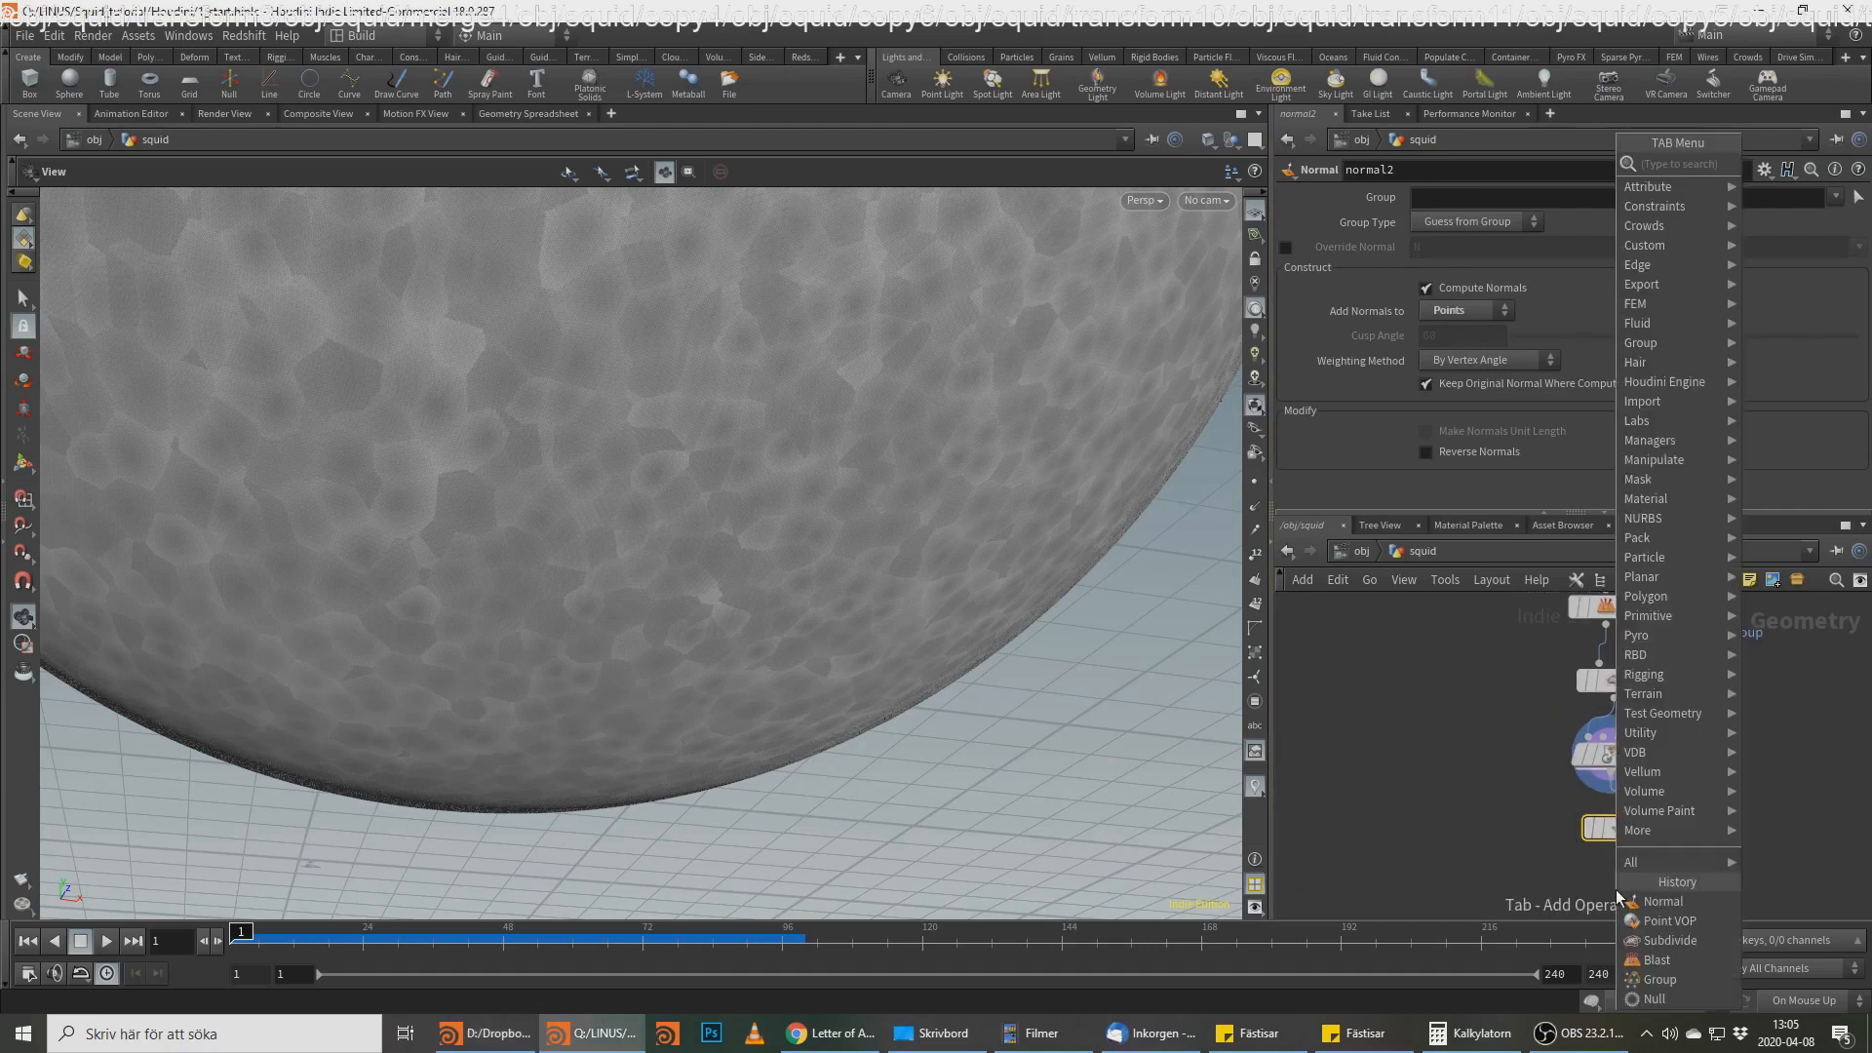
pyautogui.write('blast')
pyautogui.press('Return')
pyautogui.click(1617, 887)
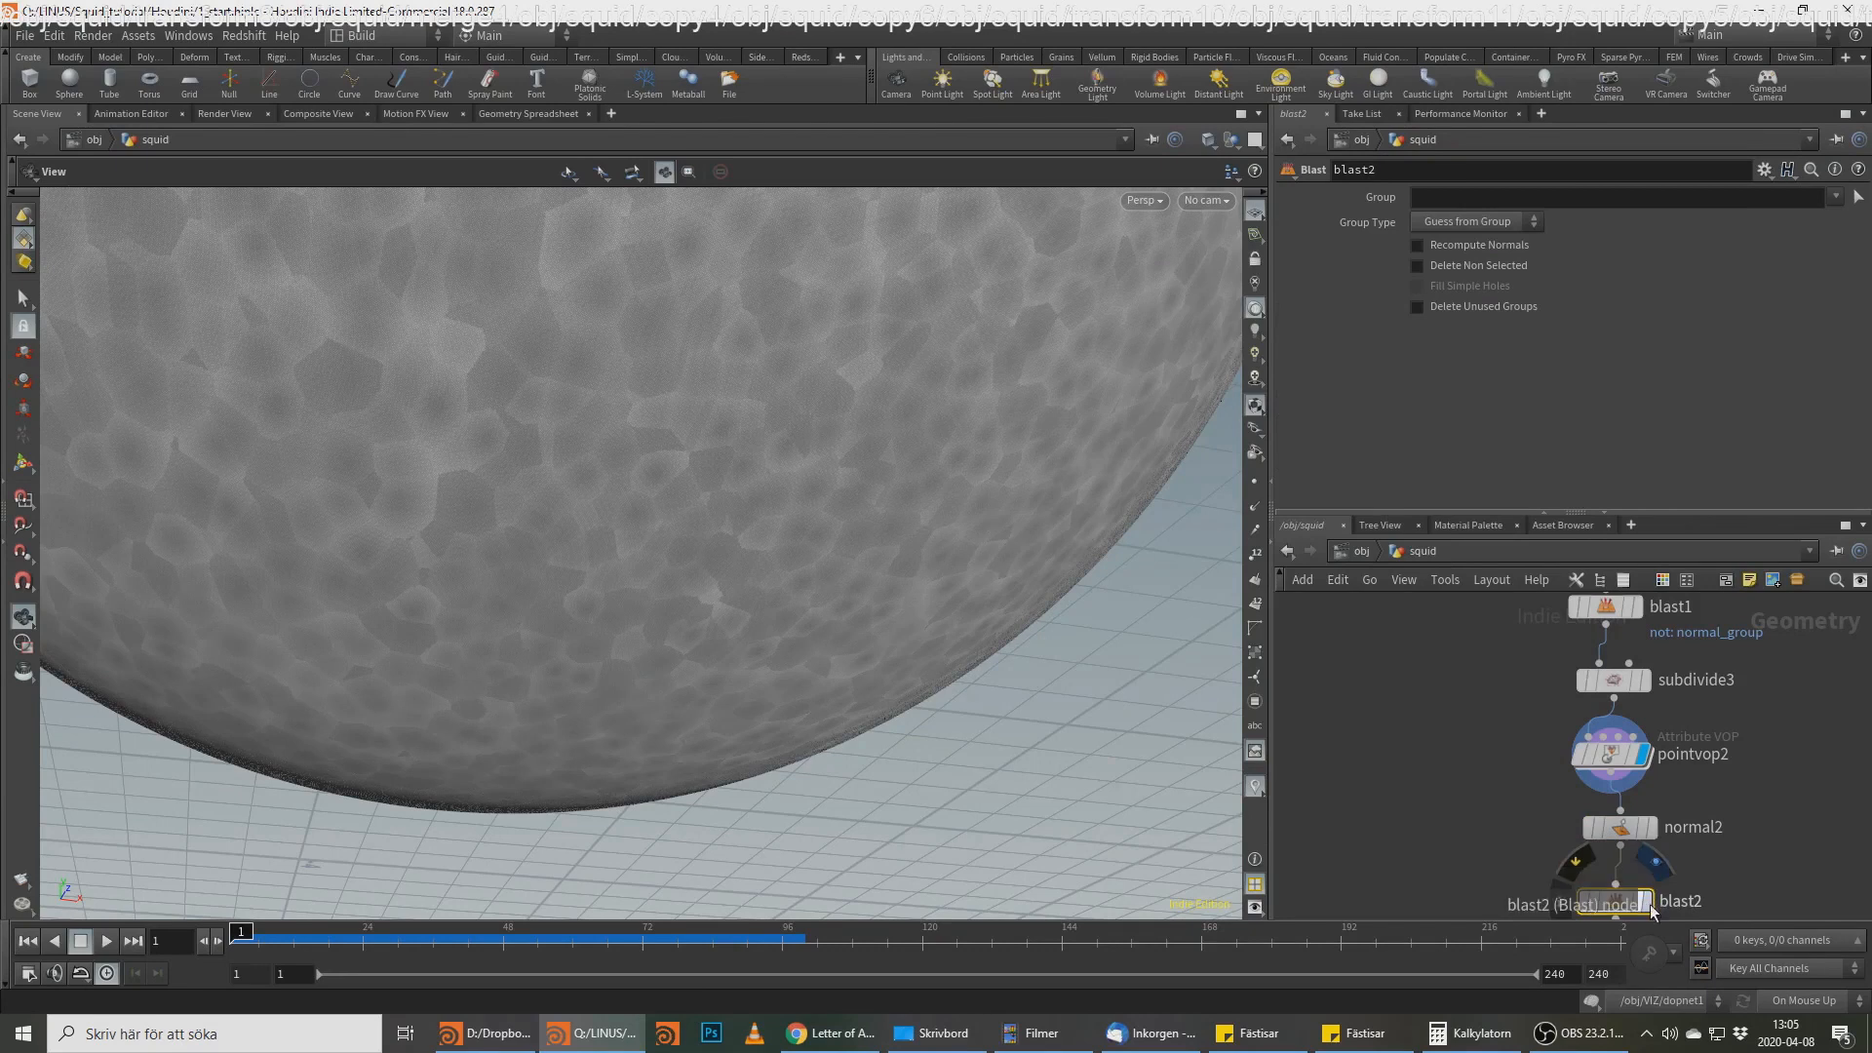
pyautogui.click(1648, 901)
pyautogui.click(1487, 221)
pyautogui.click(1483, 190)
pyautogui.click(1485, 195)
pyautogui.write('@Cd.r<.1')
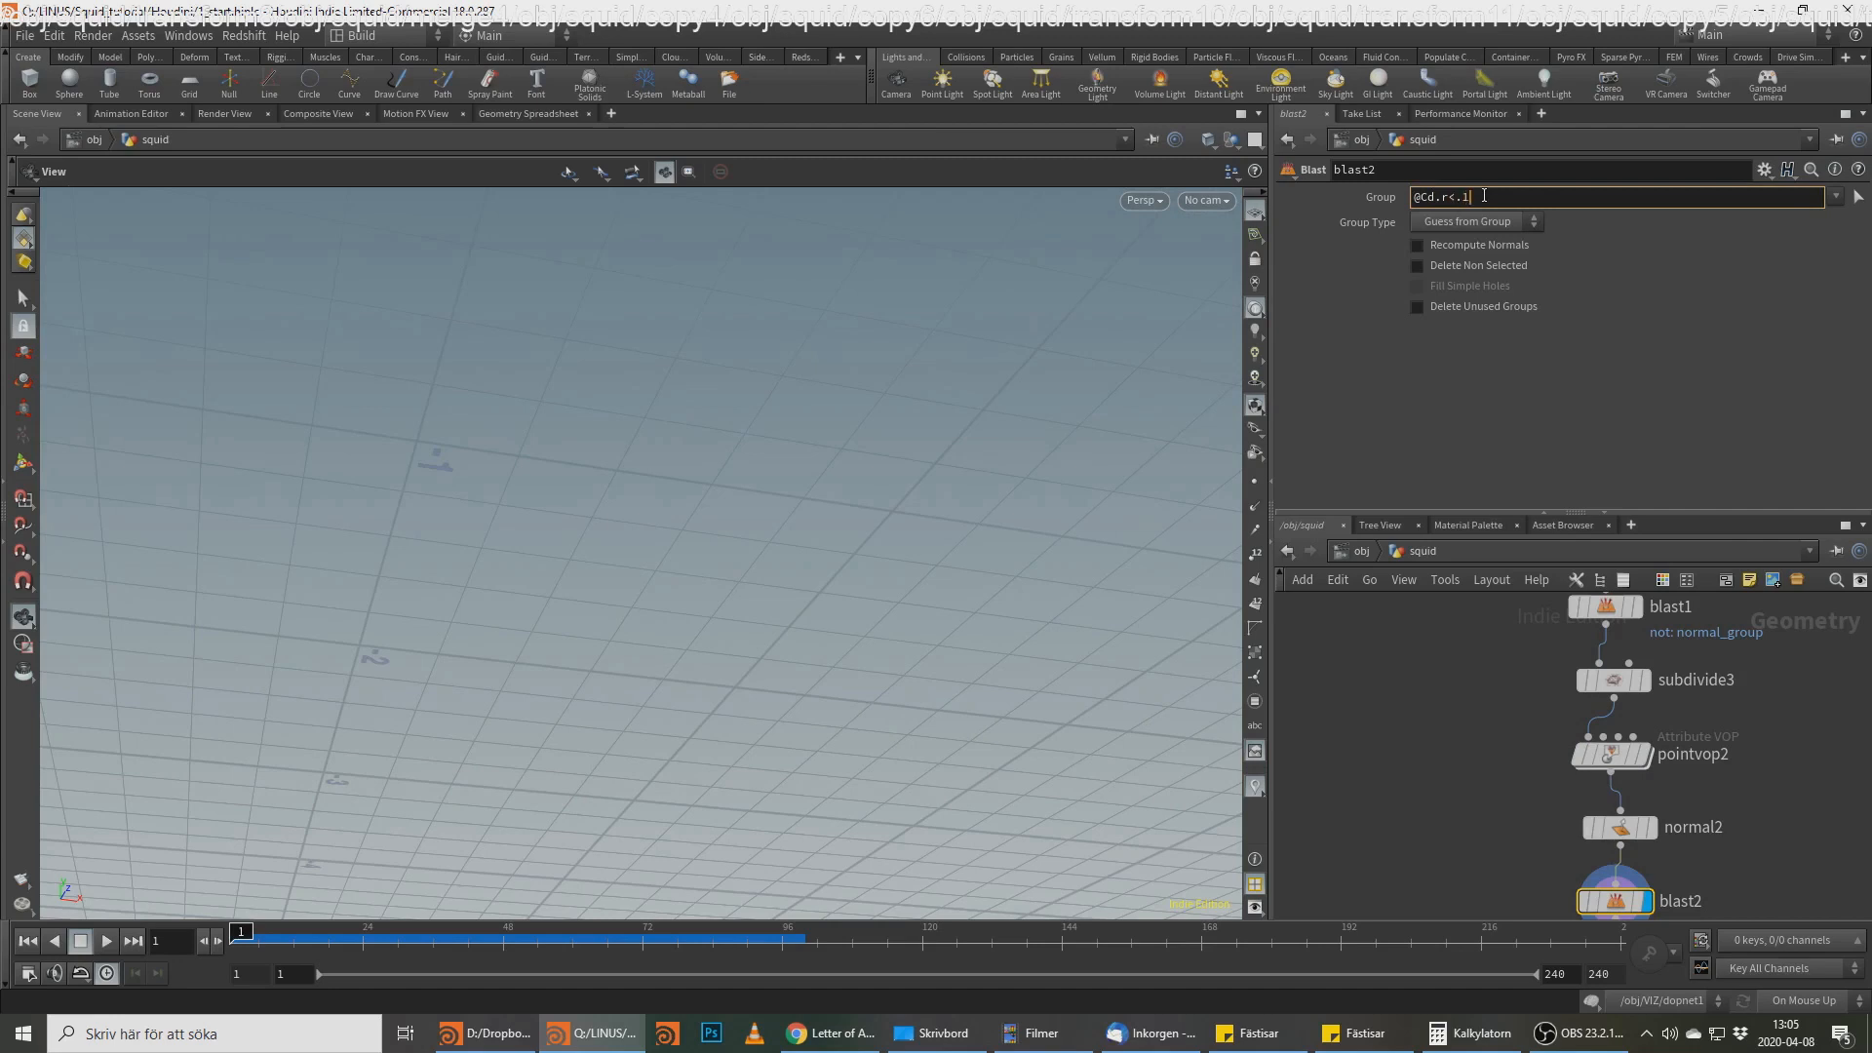
pyautogui.press('Return')
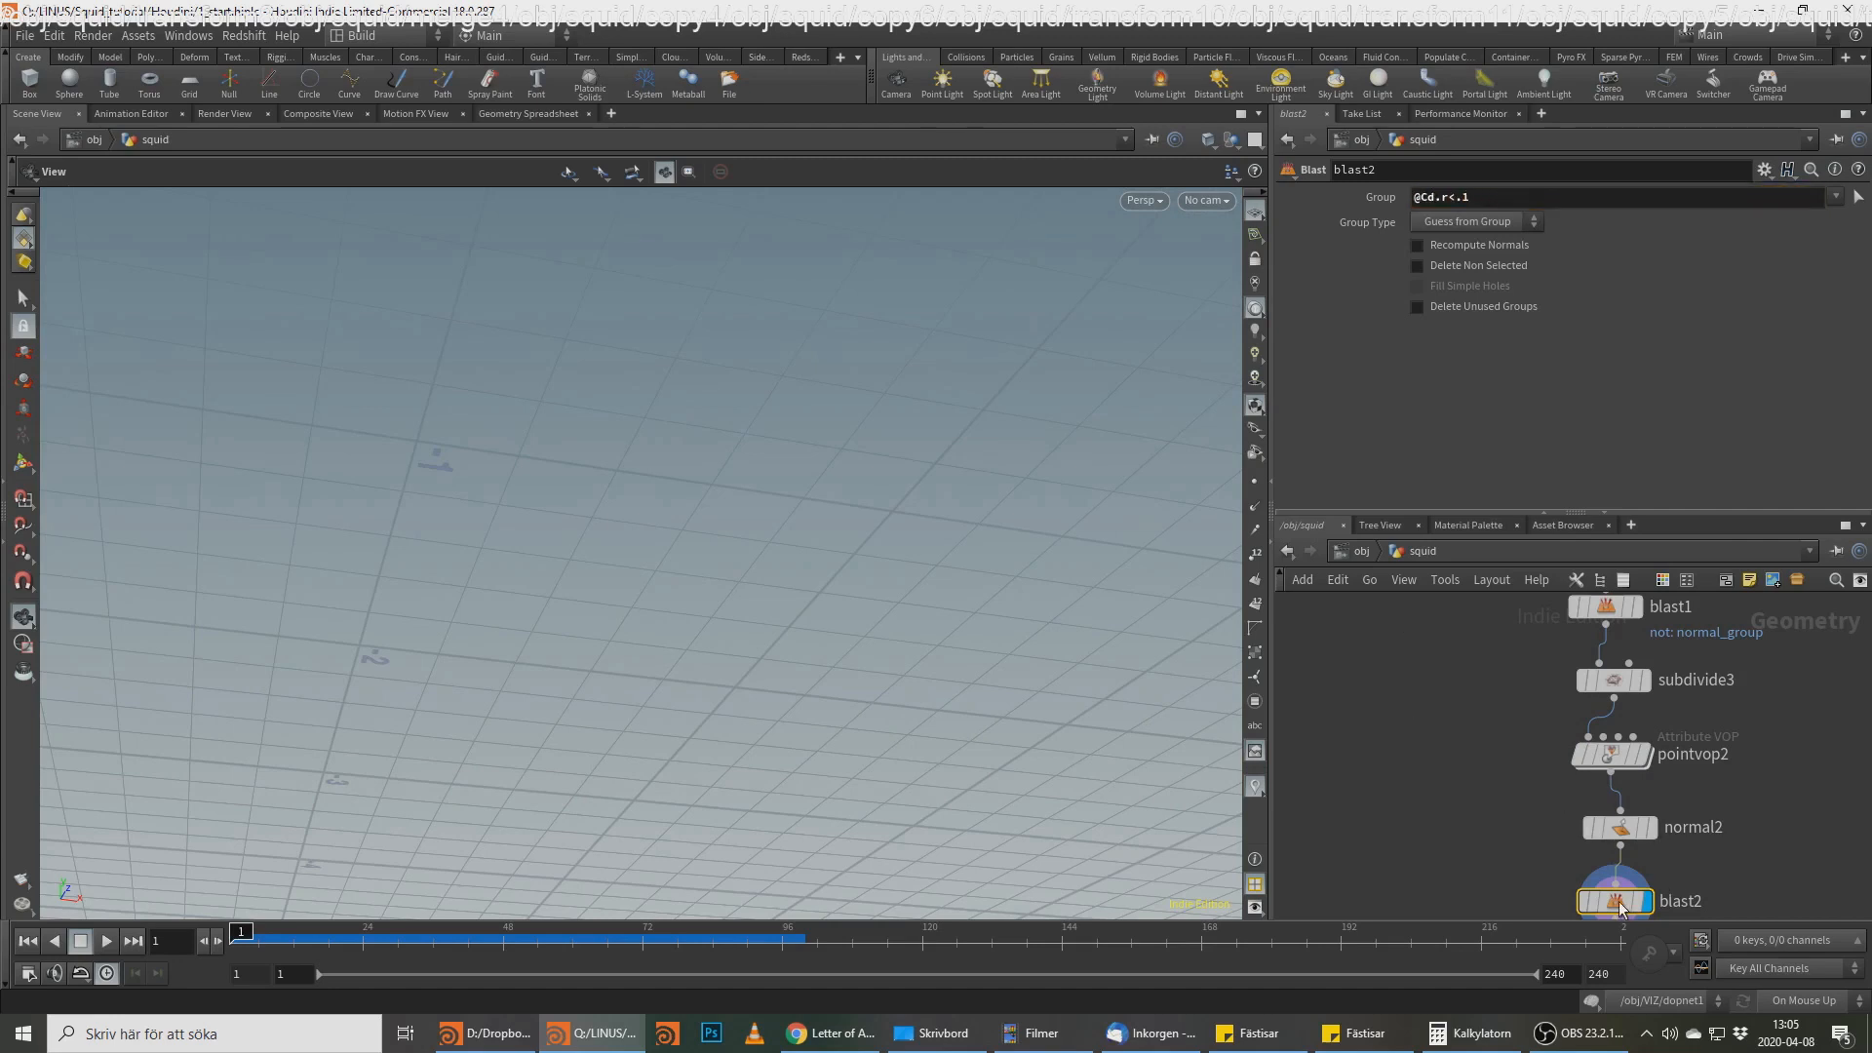
pyautogui.click(1494, 223)
pyautogui.click(1483, 295)
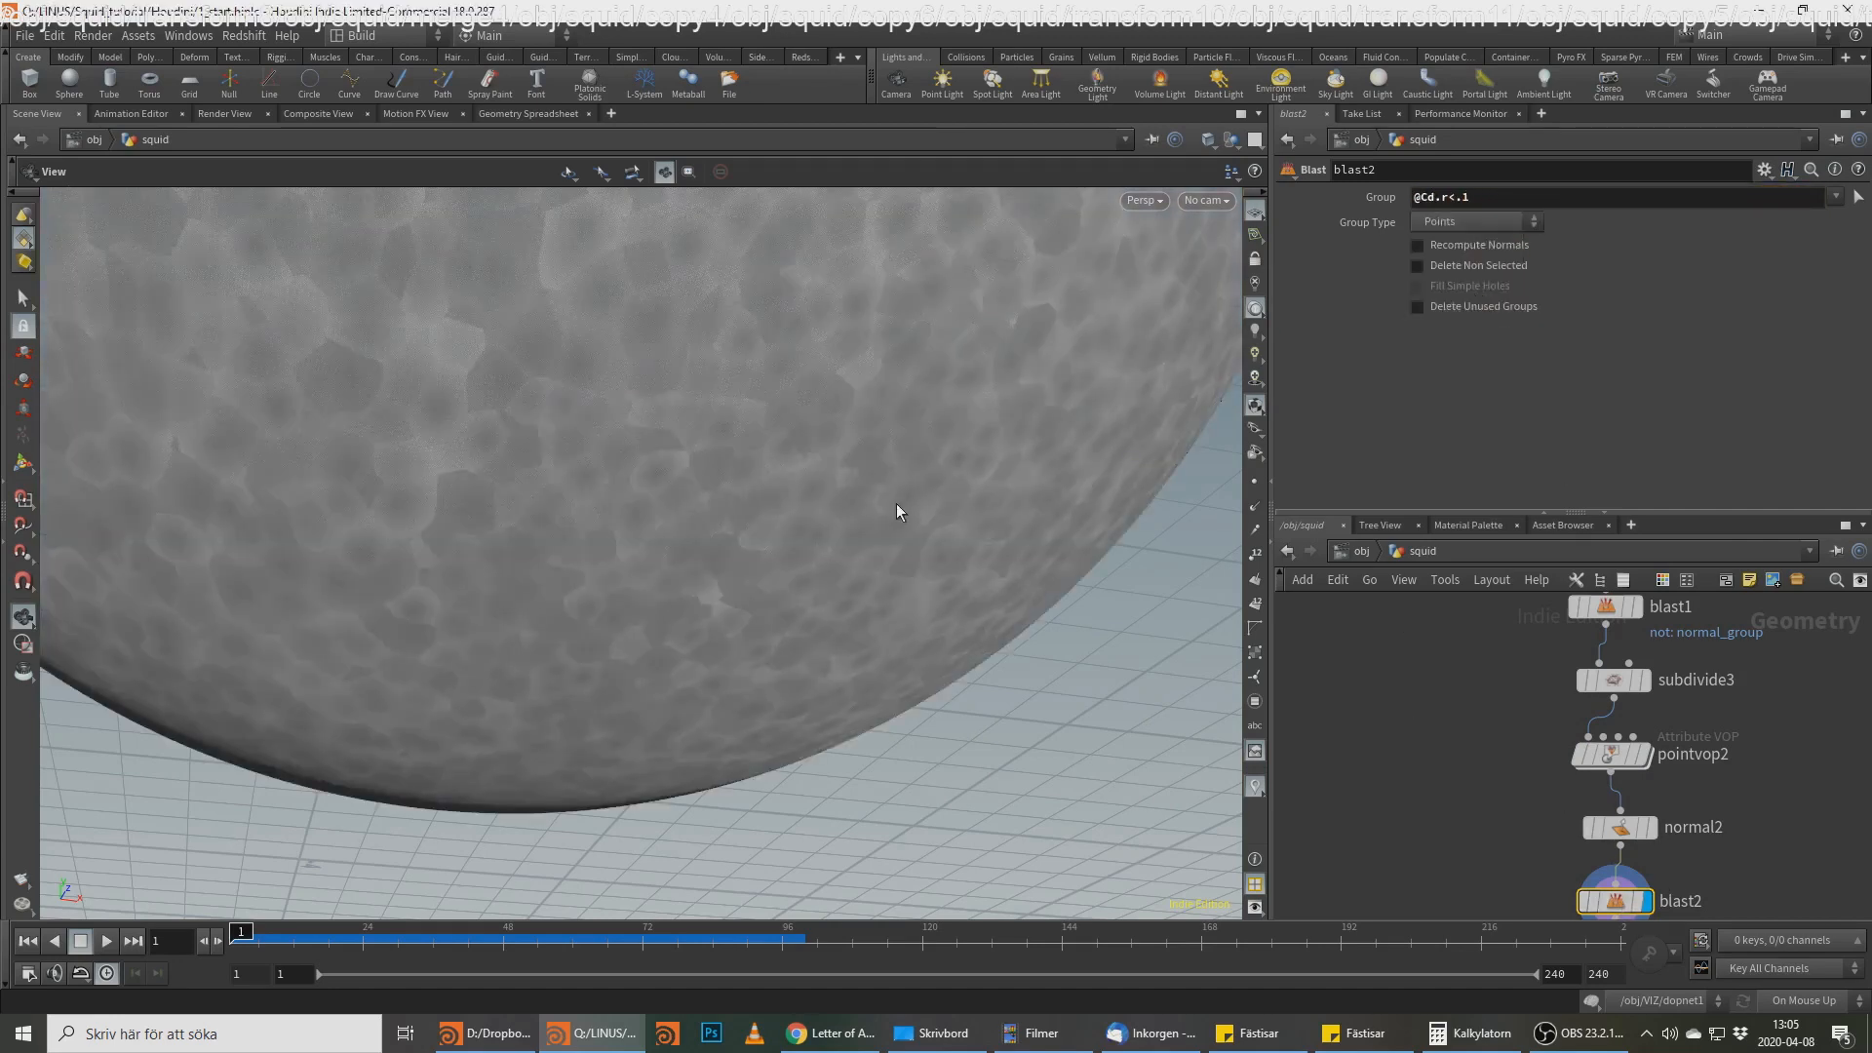
pyautogui.middleClick(1599, 903)
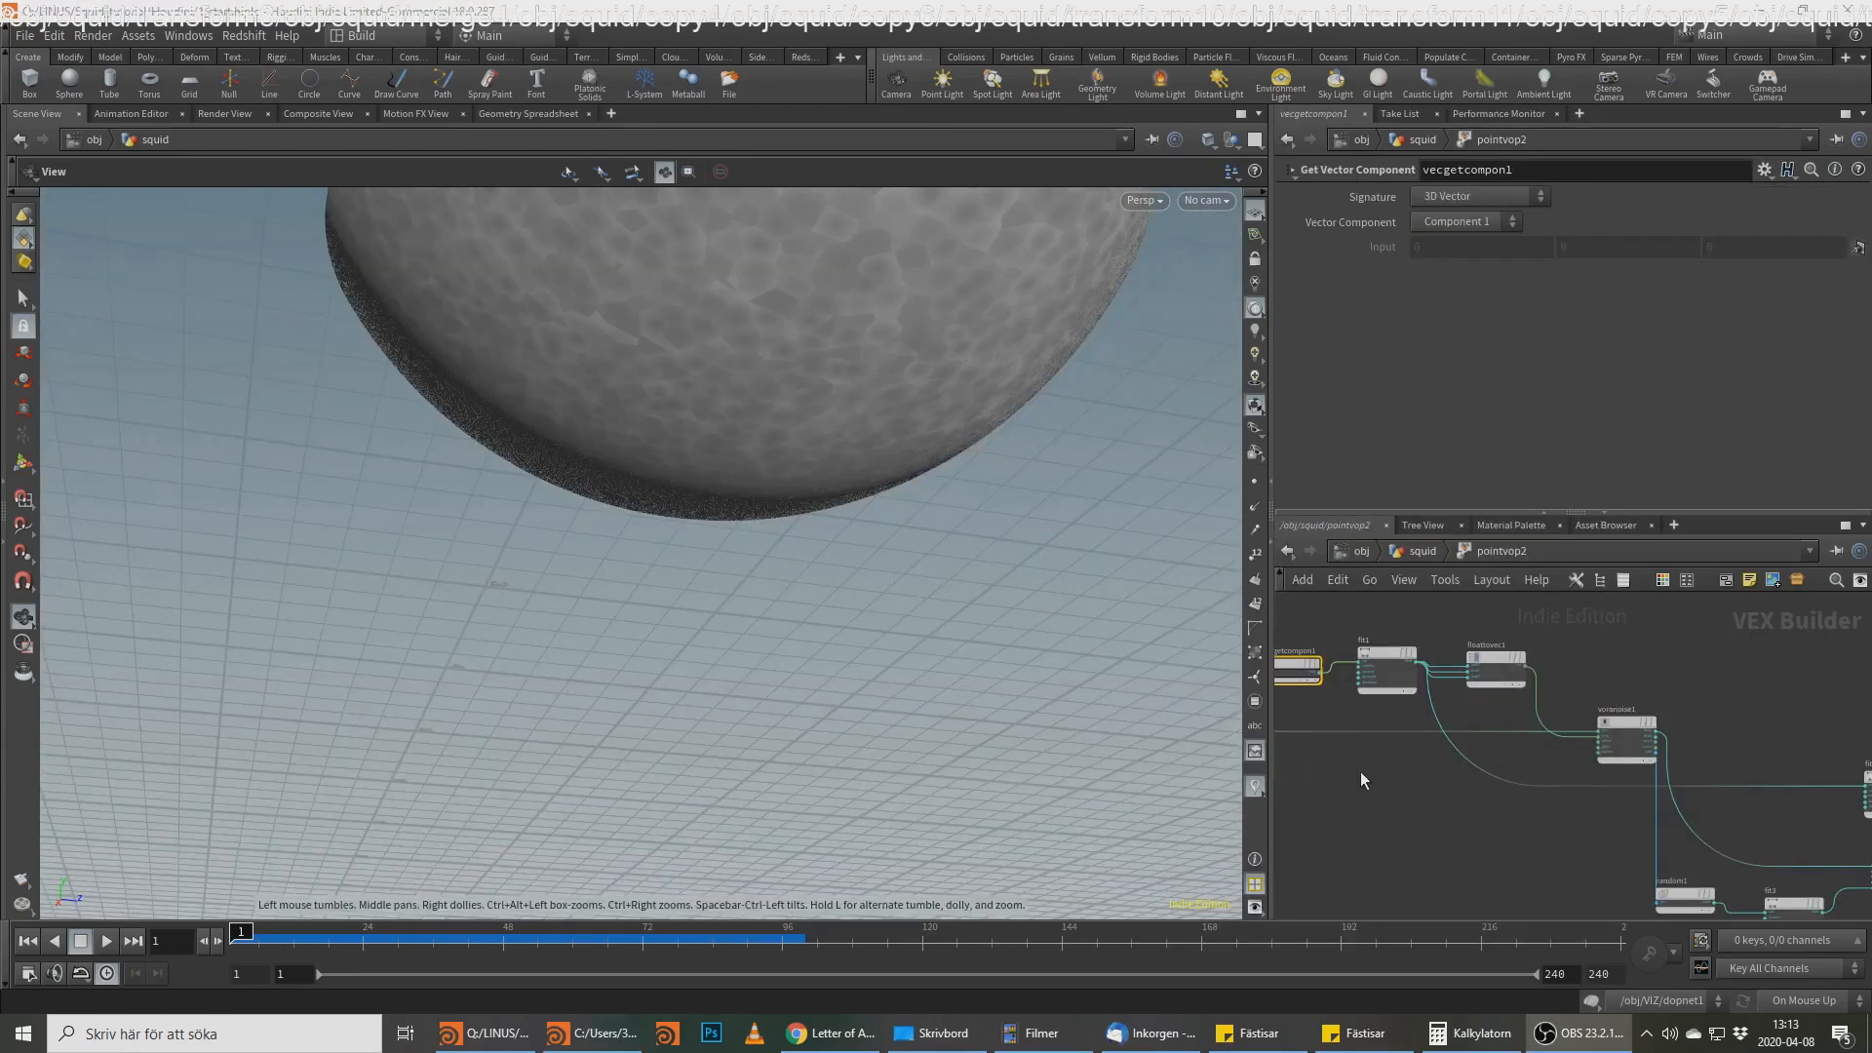
# Step: Set the vector component of vecgetcompon1 in pointvop2 to Component 2
pyautogui.moveTo(1363, 727); pyautogui.dragTo(1616, 810, button='middle')
pyautogui.scroll(3, 1617, 809)
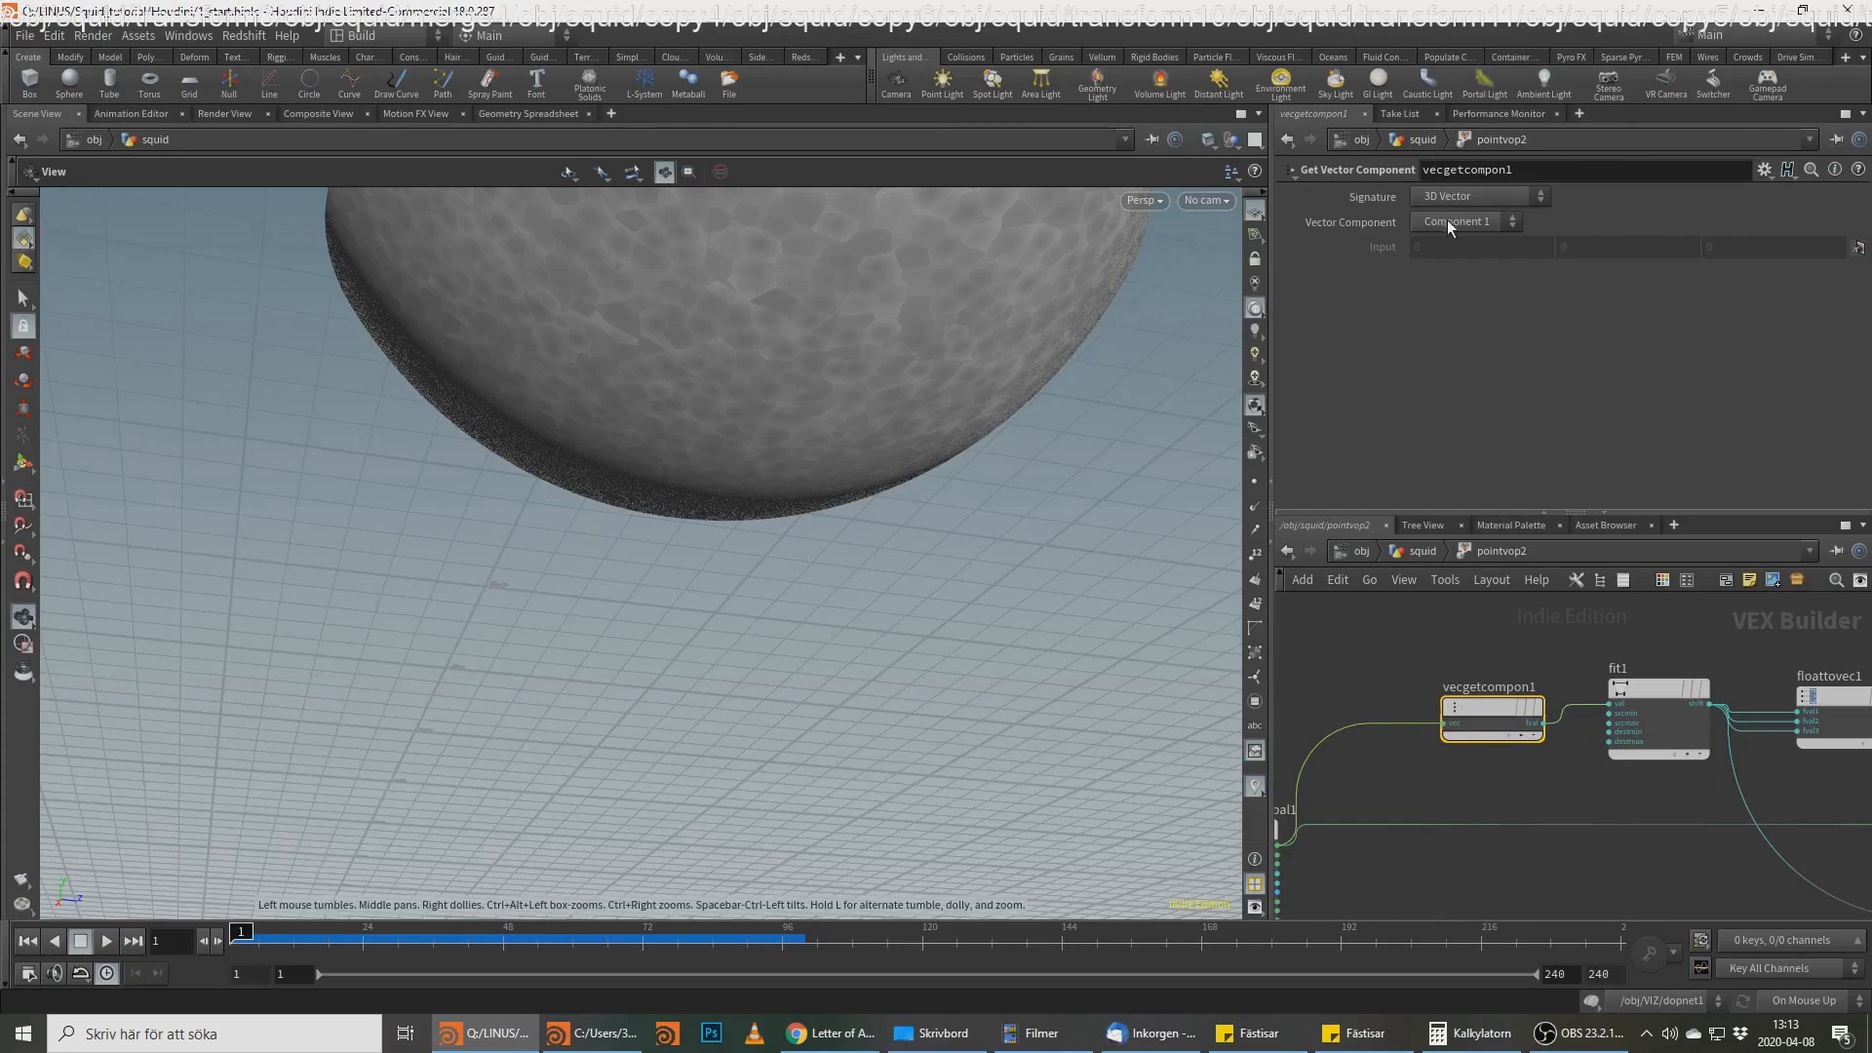
pyautogui.click(1459, 260)
pyautogui.moveTo(1645, 903); pyautogui.dragTo(1523, 893, button='middle')
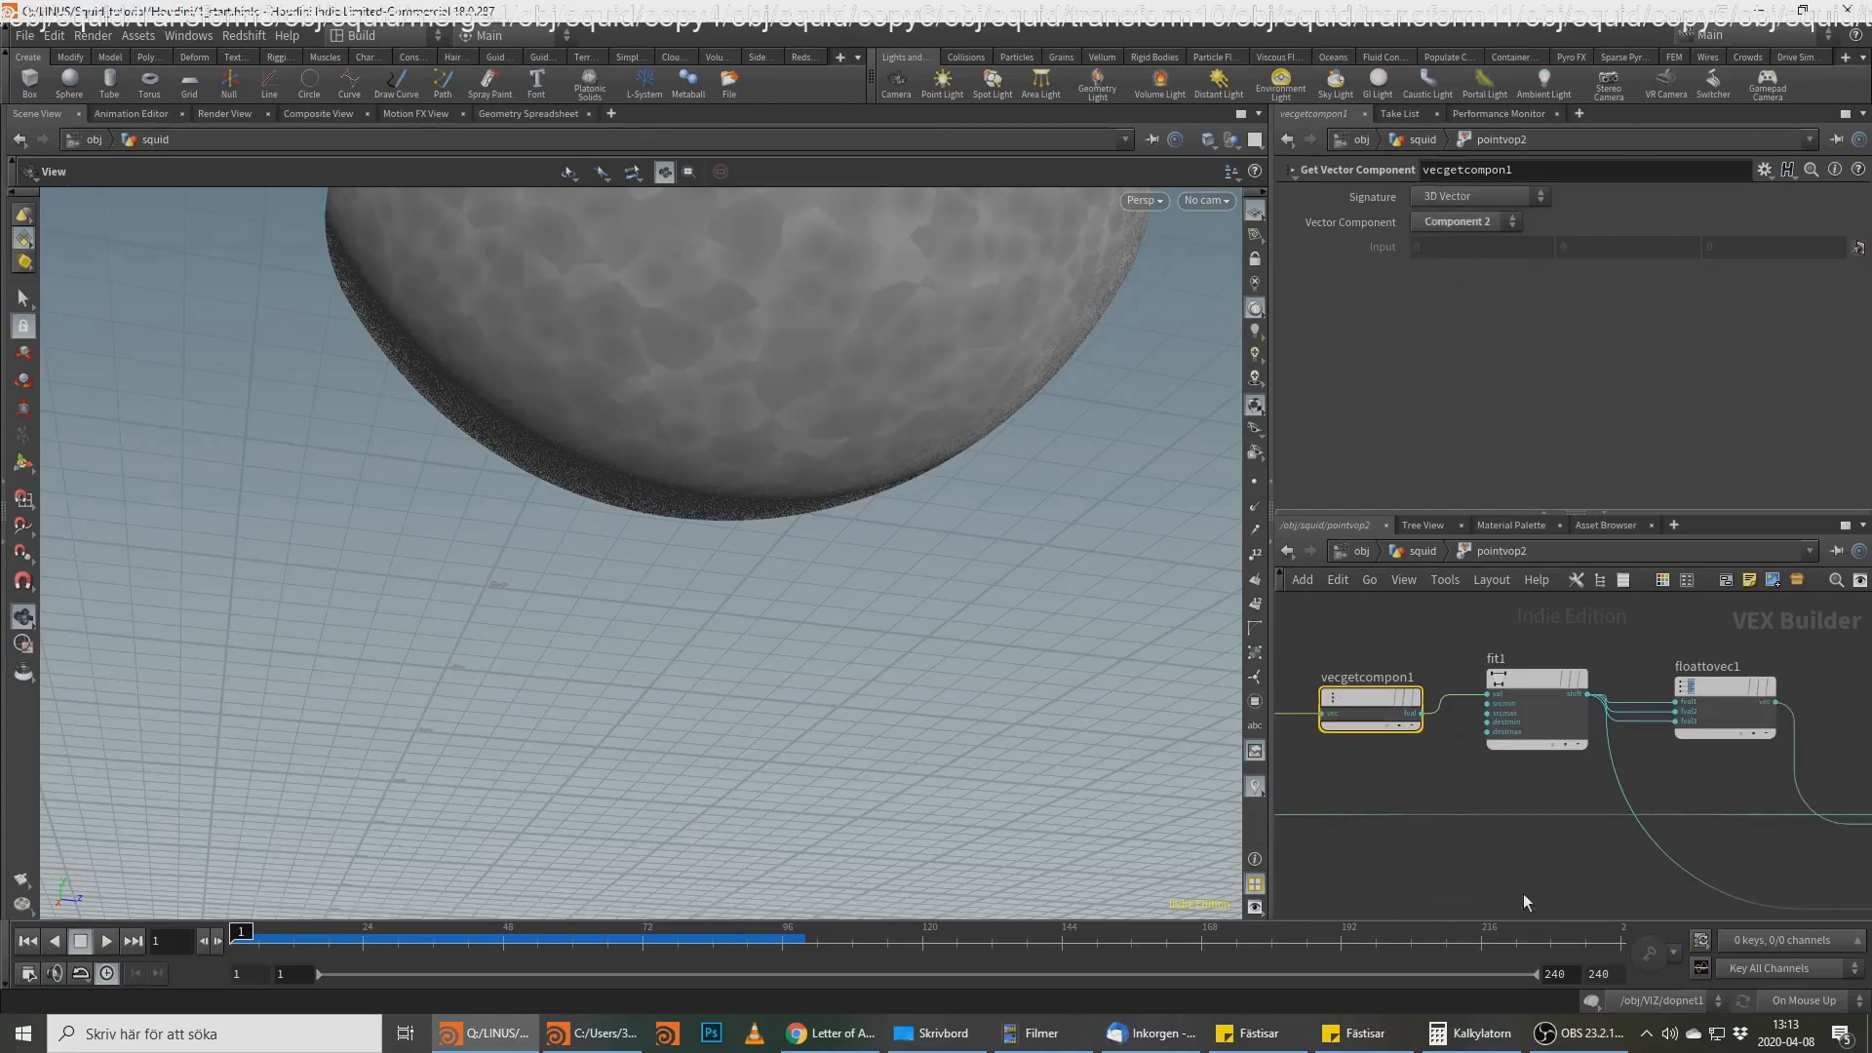
pyautogui.click(1529, 698)
pyautogui.click(1423, 719)
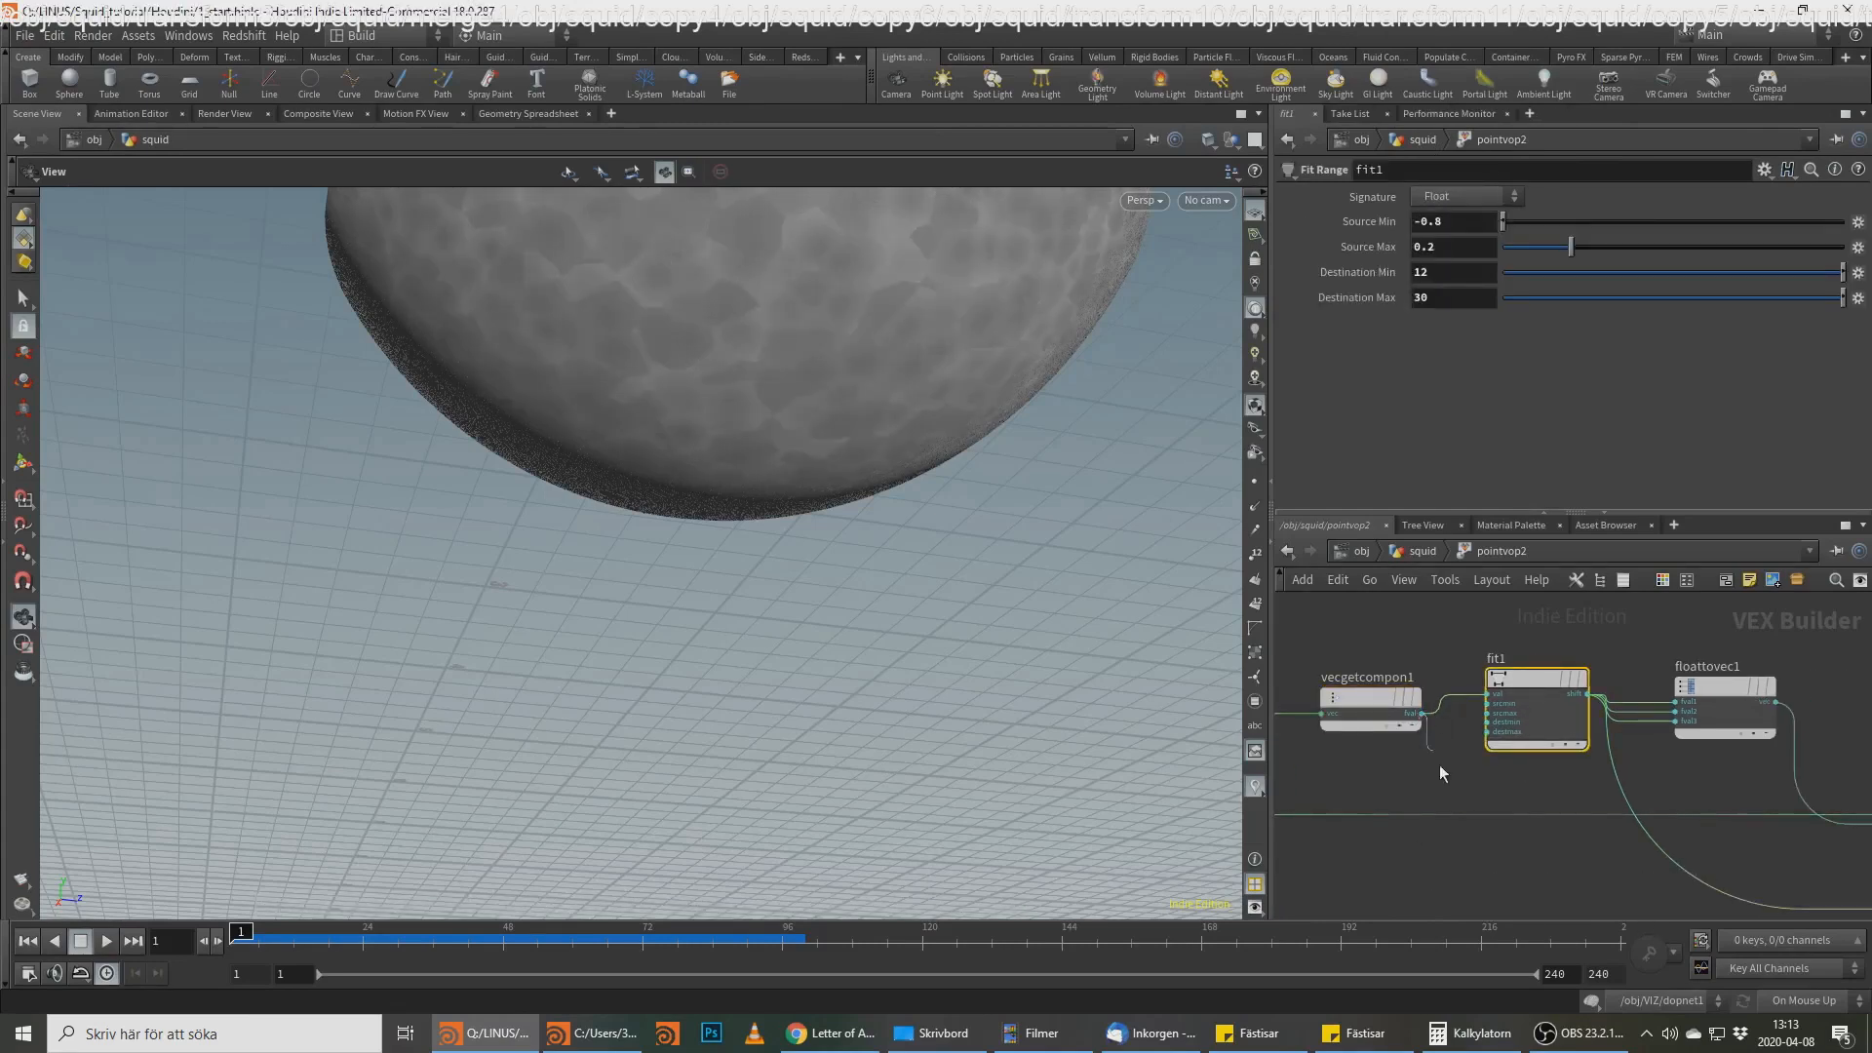
pyautogui.scroll(-3, 1541, 780)
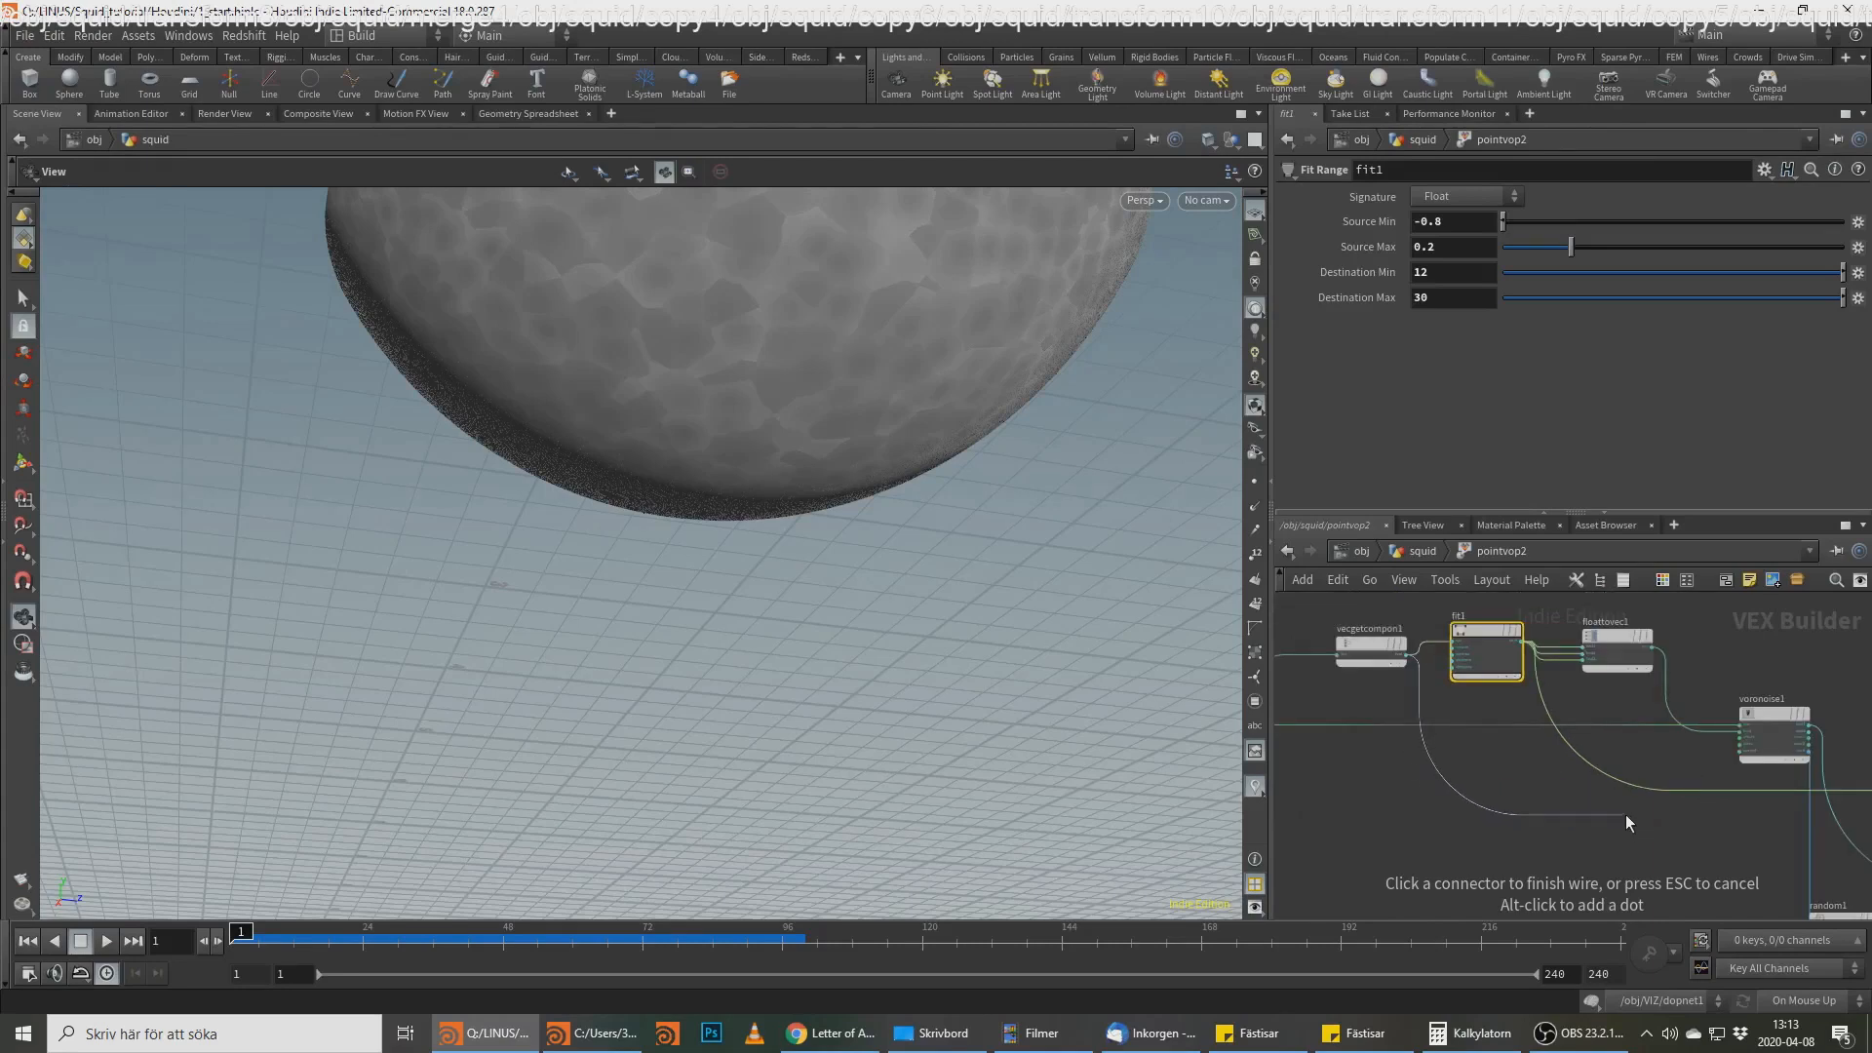
pyautogui.moveTo(1629, 815); pyautogui.dragTo(1357, 765, button='middle')
pyautogui.moveTo(1674, 783); pyautogui.dragTo(1612, 729, button='middle')
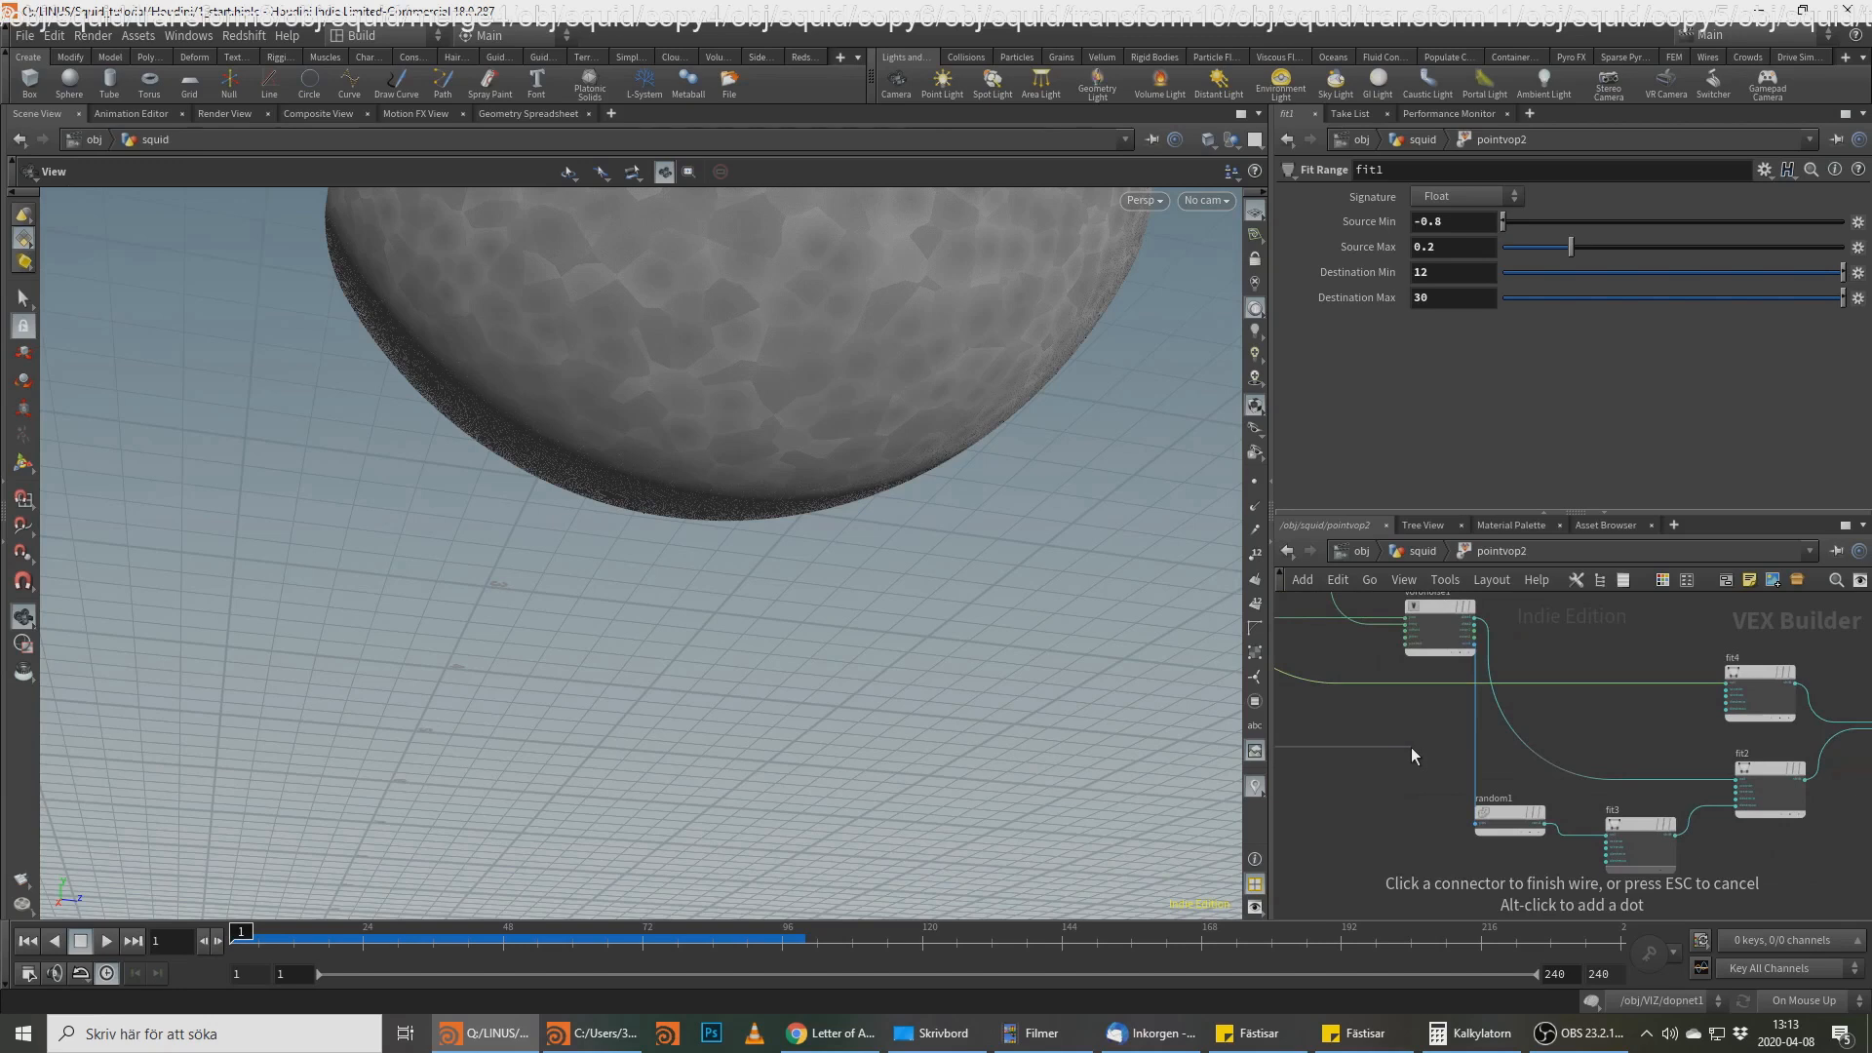
pyautogui.press('Escape')
pyautogui.moveTo(1399, 719); pyautogui.dragTo(1510, 812, button='middle')
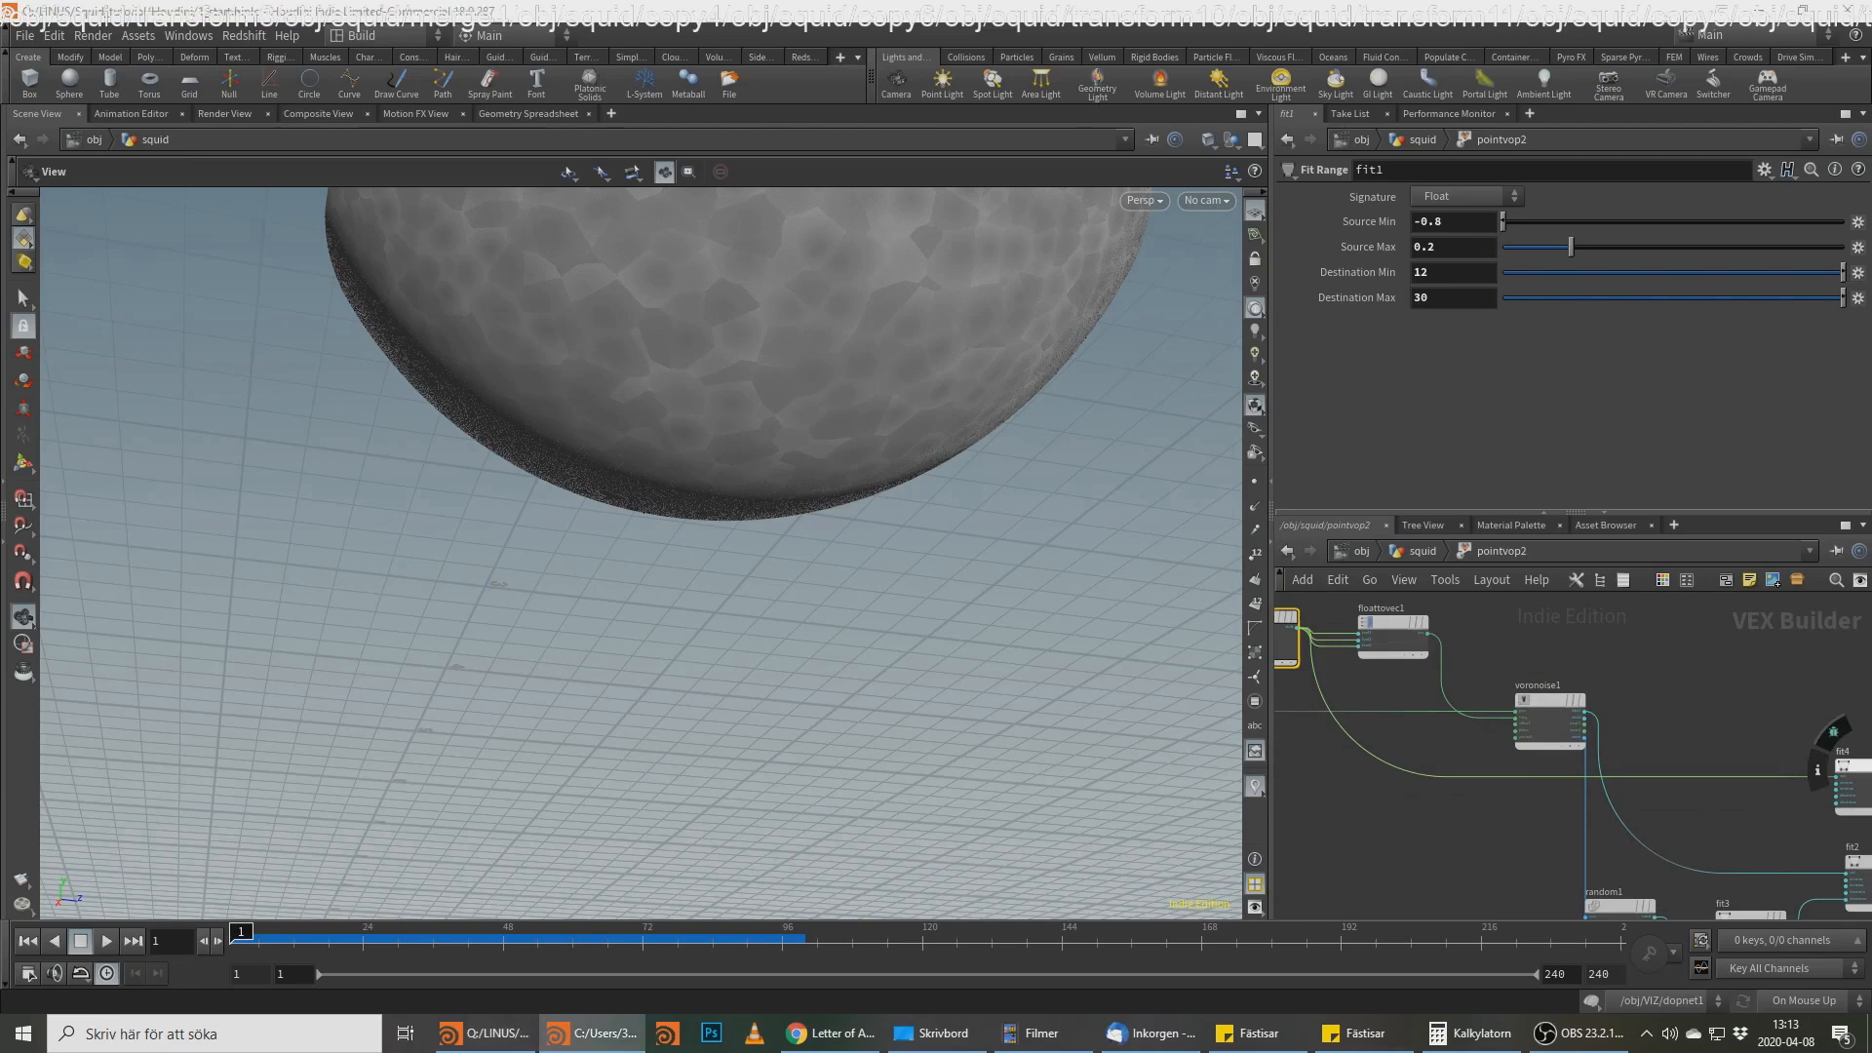
# Step: Replace the fit1 connection on fit4's value input with a wire from vecgetcompon1's output
pyautogui.scroll(-3, 1700, 706)
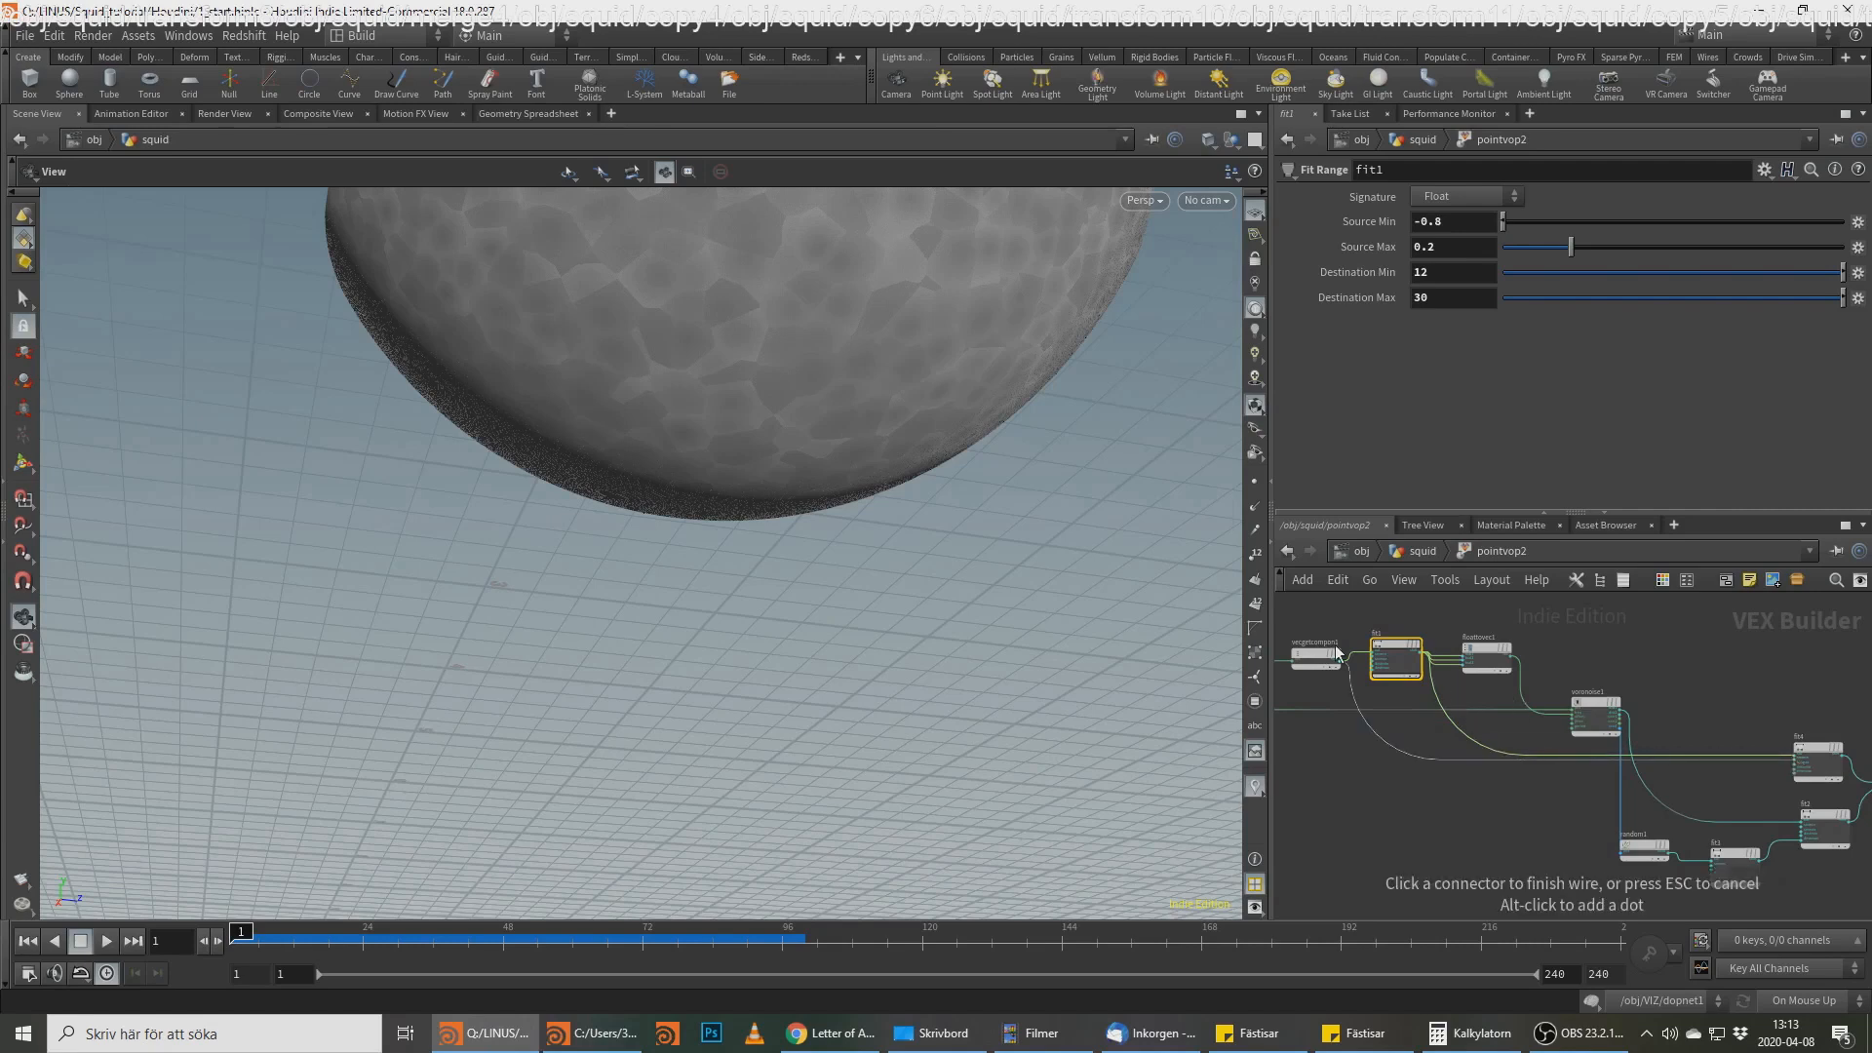
pyautogui.scroll(2, 1755, 751)
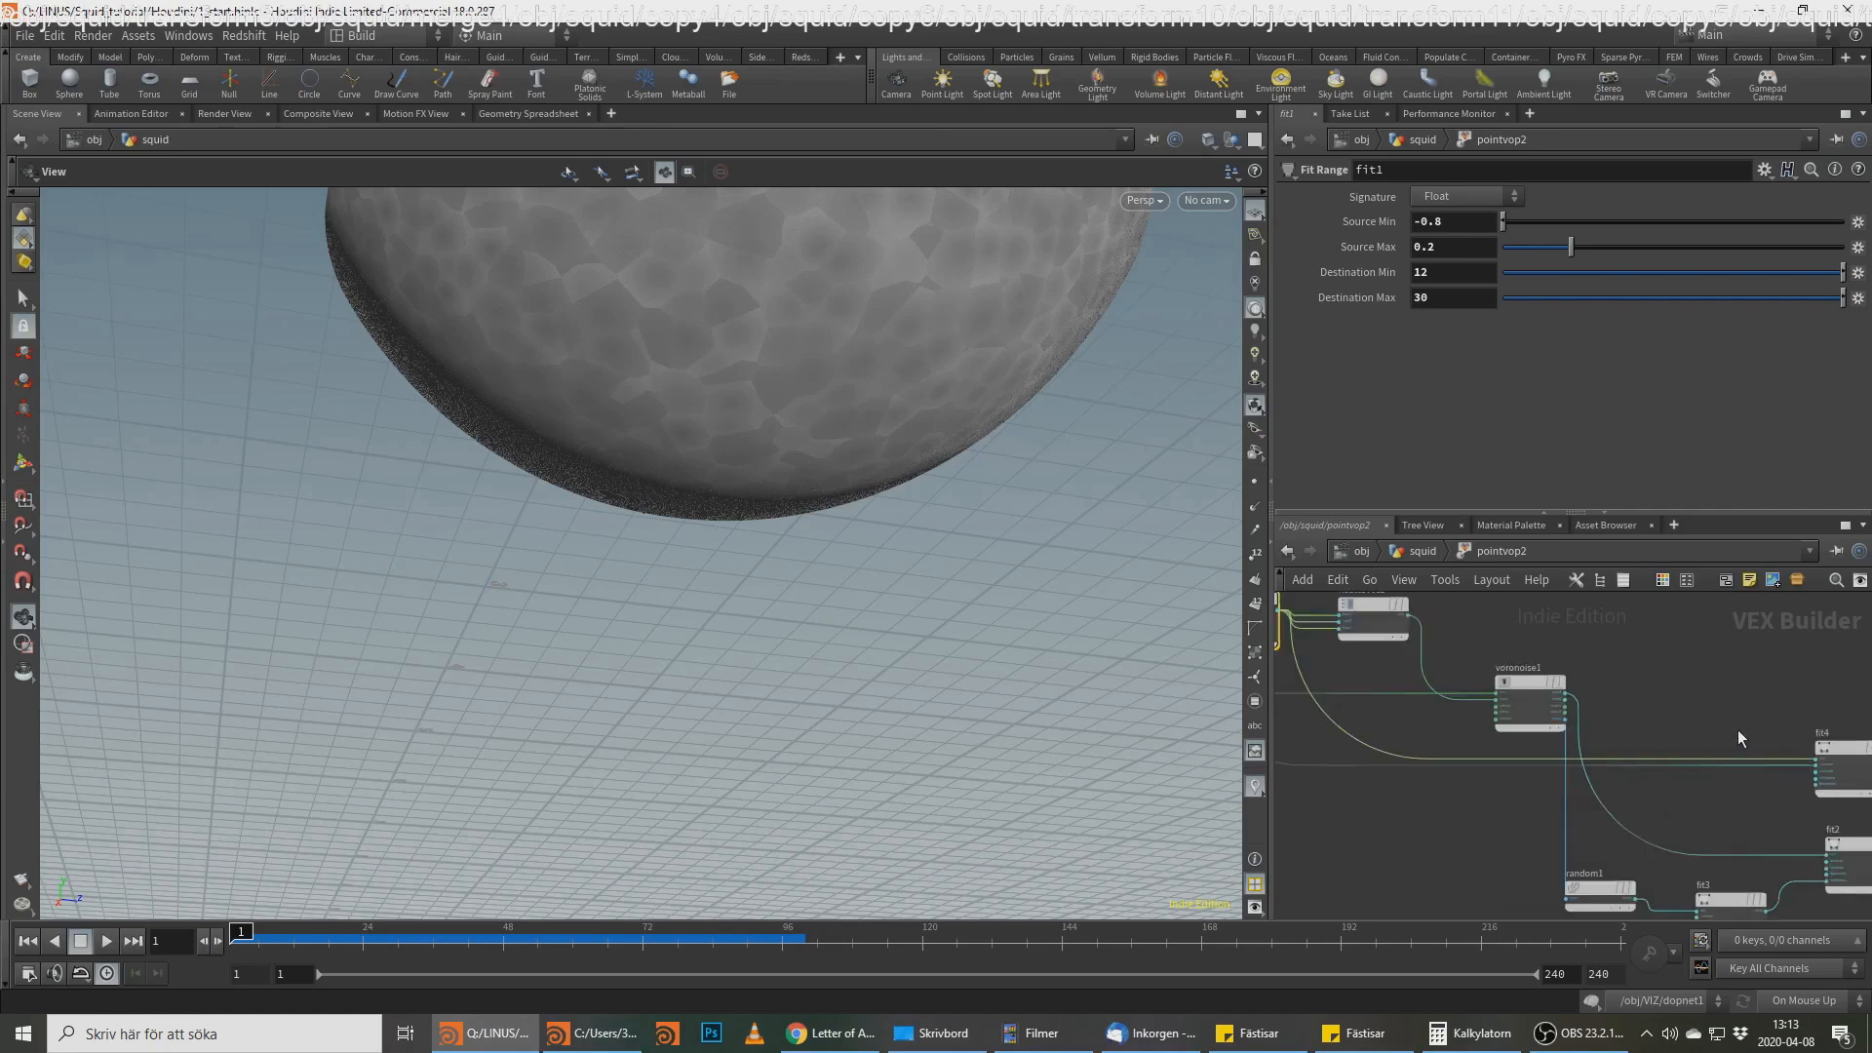
pyautogui.moveTo(1738, 730); pyautogui.dragTo(1842, 751, button='middle')
pyautogui.scroll(-2, 1842, 743)
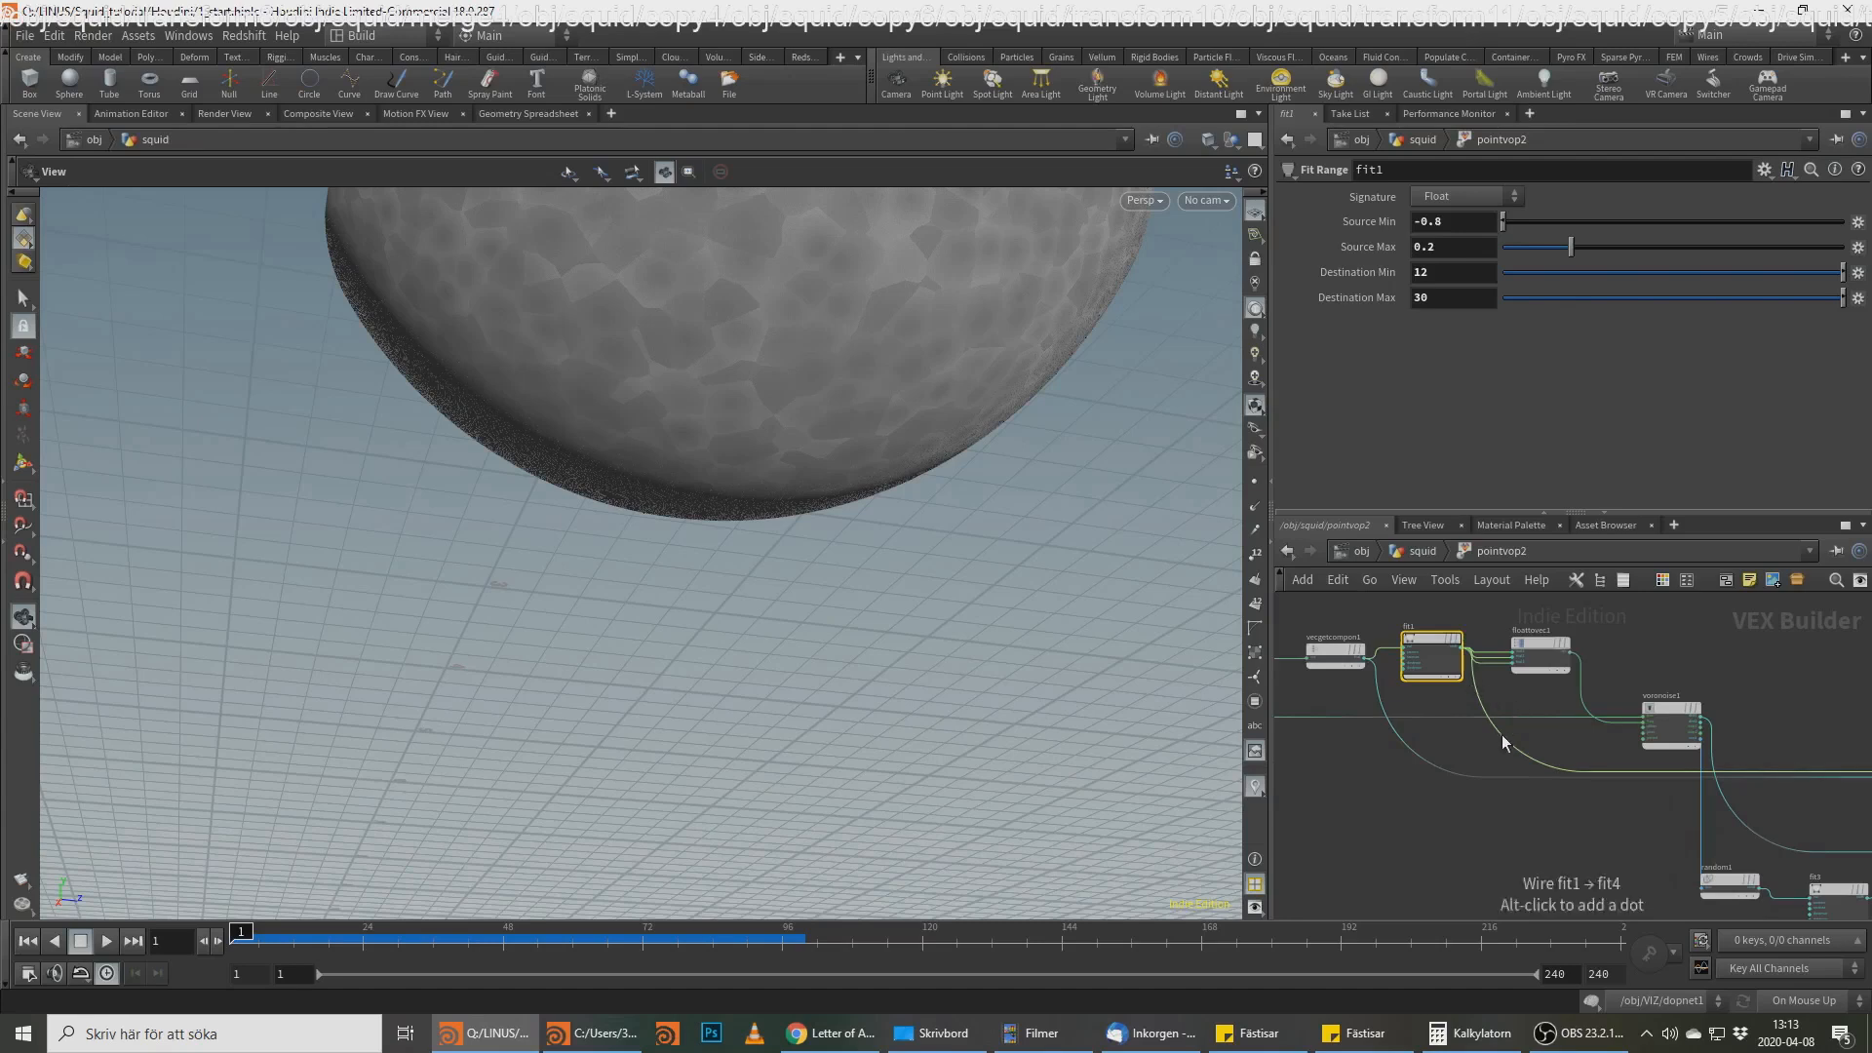
pyautogui.moveTo(1502, 734); pyautogui.dragTo(1391, 740, button='middle')
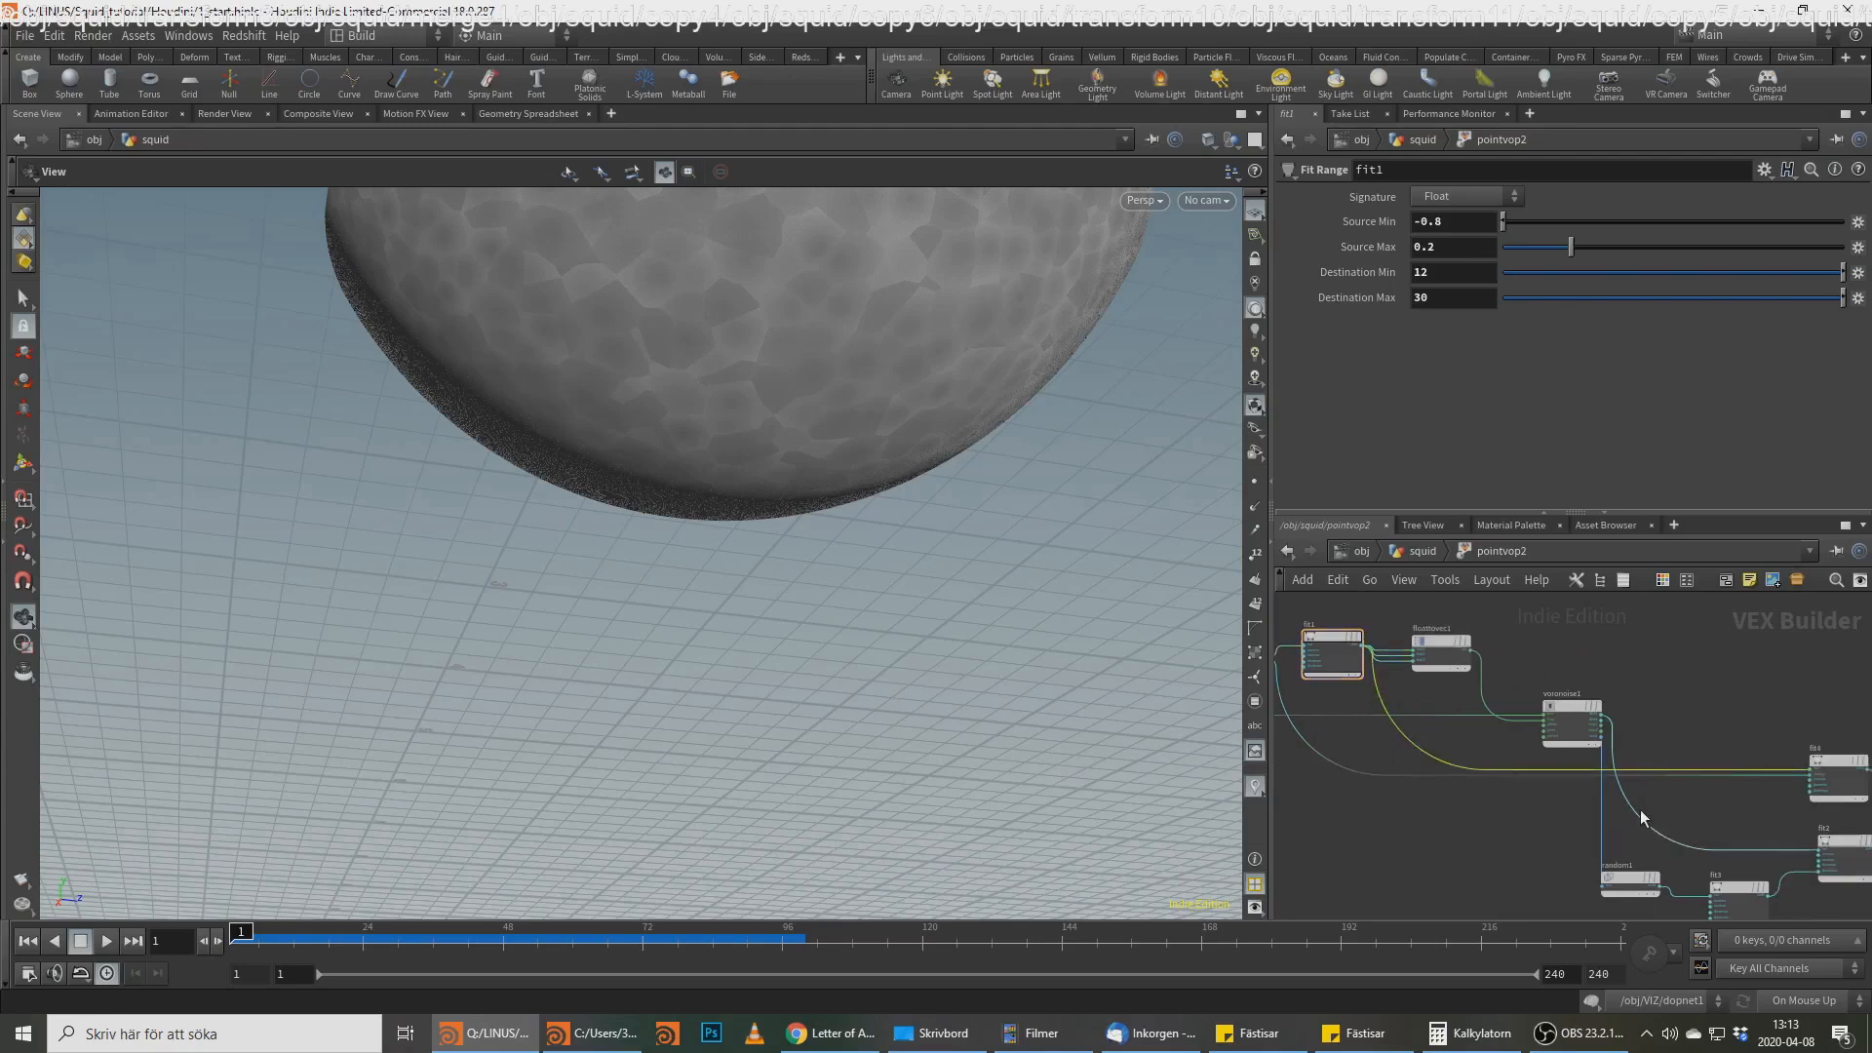
pyautogui.scroll(2, 1658, 799)
pyautogui.moveTo(1823, 772); pyautogui.dragTo(1687, 782, button='middle')
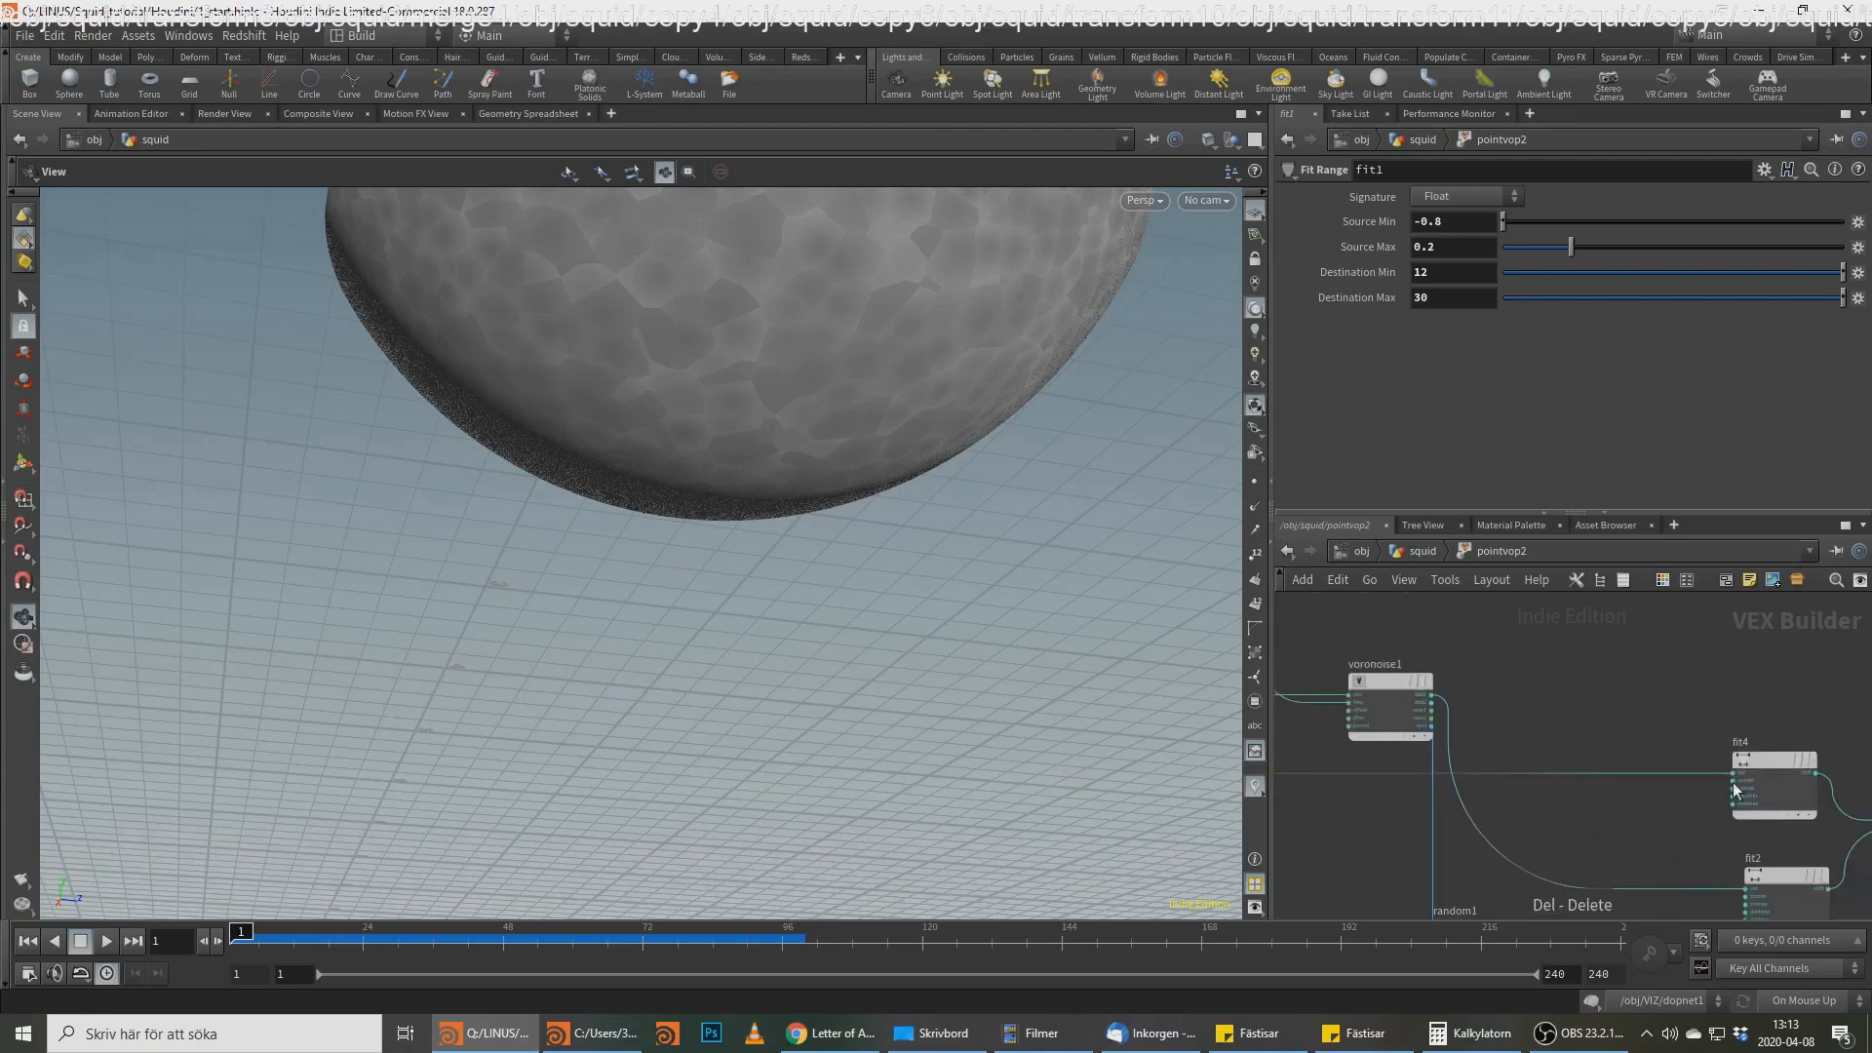
pyautogui.click(1733, 773)
pyautogui.moveTo(1493, 748); pyautogui.dragTo(1791, 751, button='middle')
pyautogui.scroll(-2, 1527, 723)
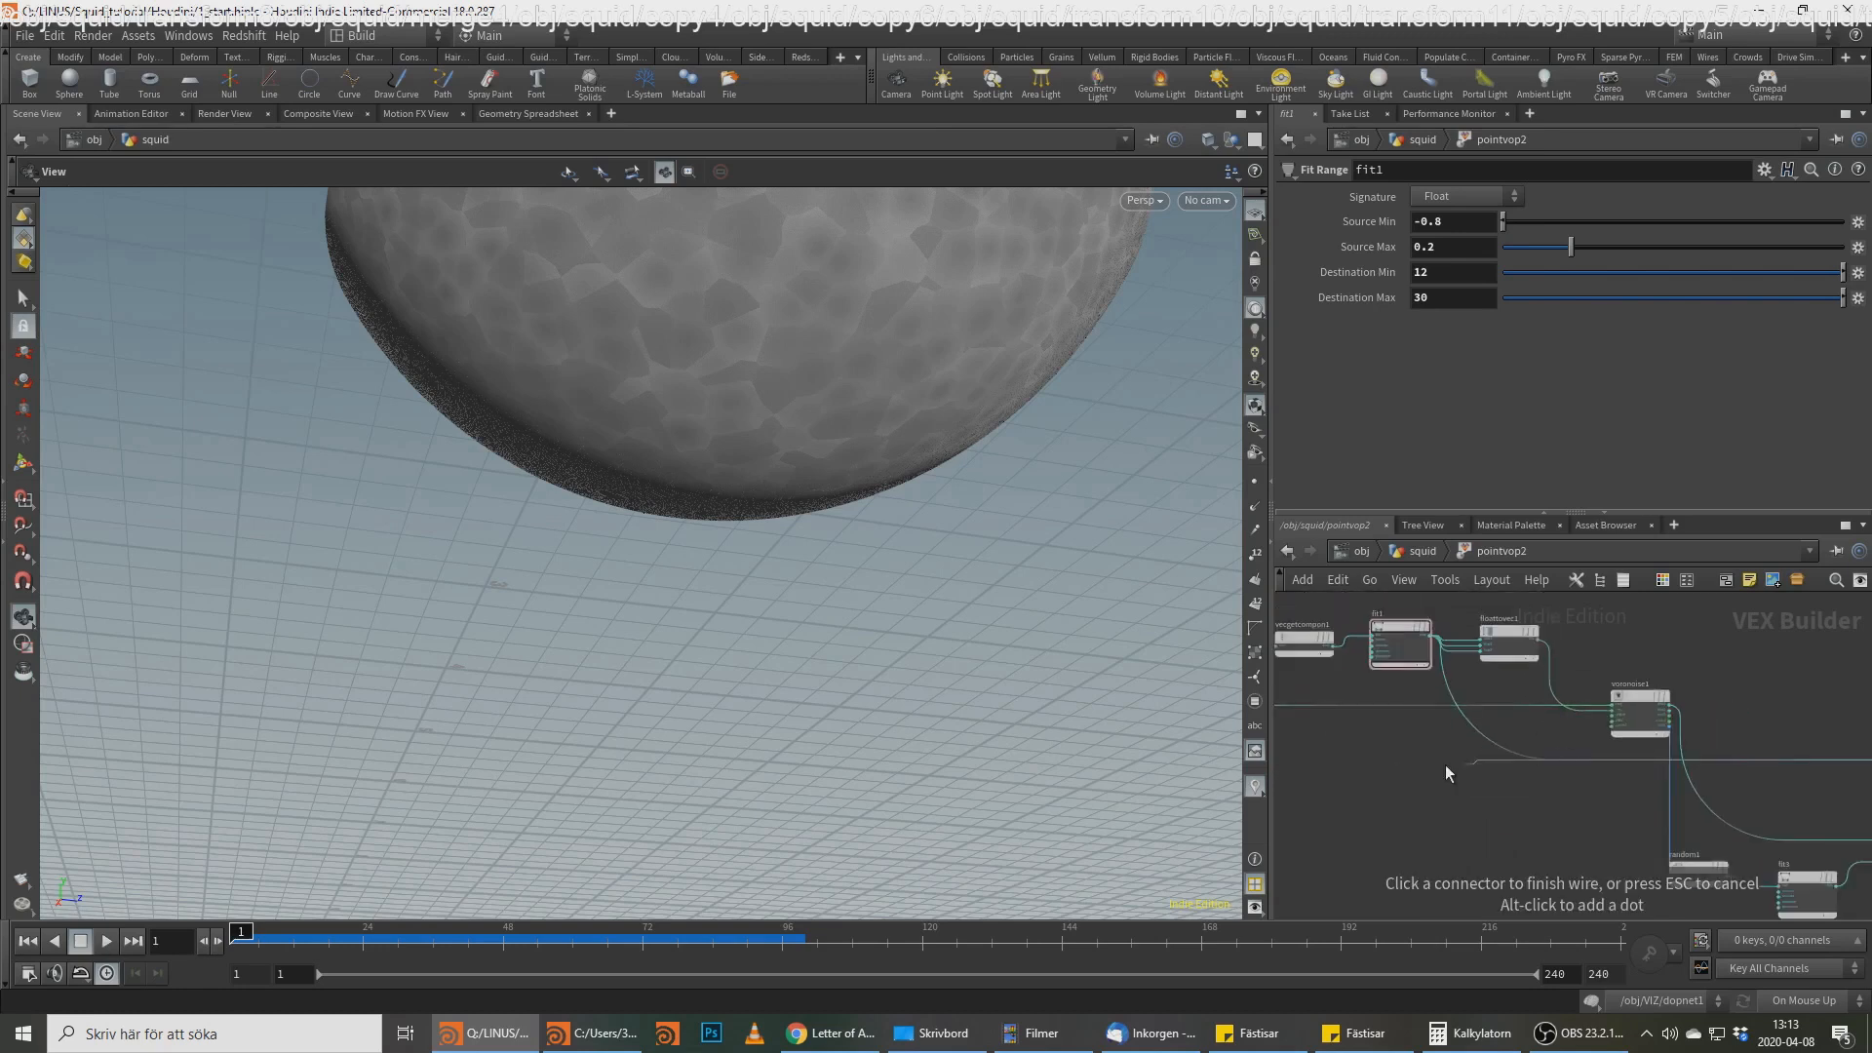
pyautogui.click(1326, 663)
pyautogui.moveTo(1613, 798); pyautogui.dragTo(1430, 800, button='middle')
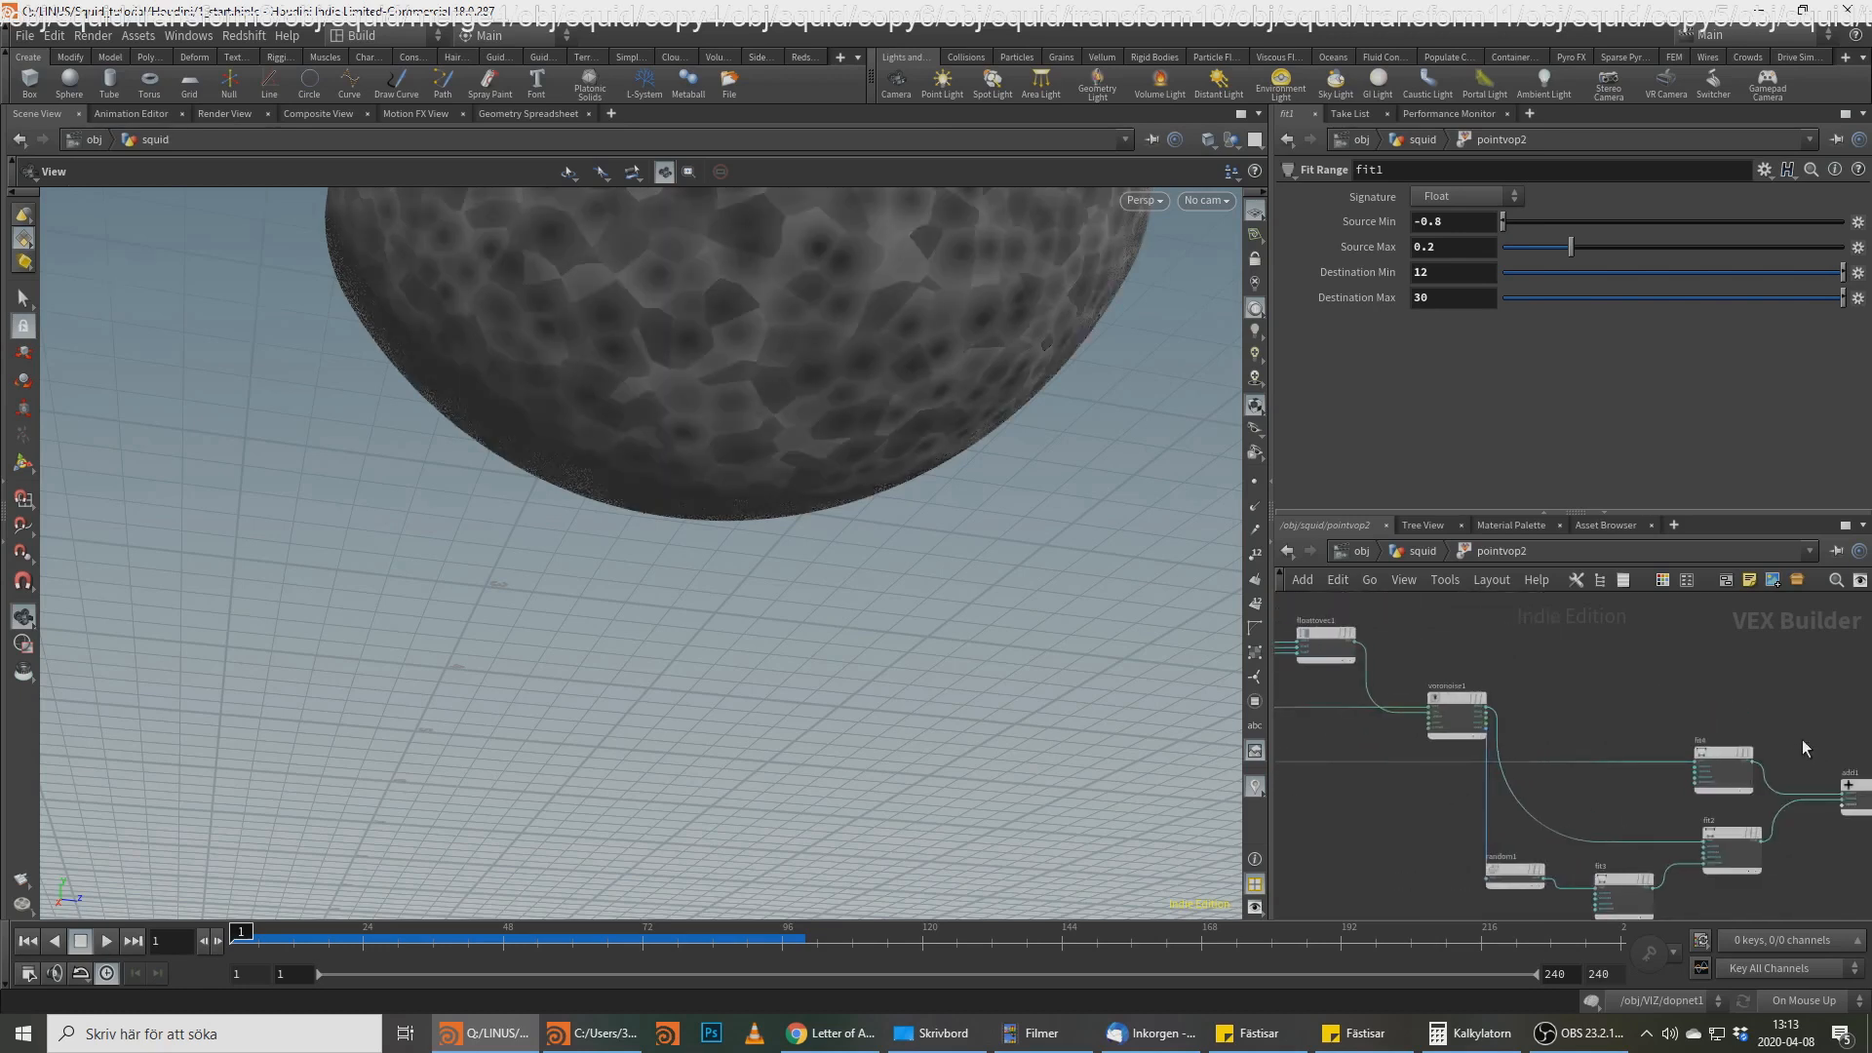
# Step: Return to the squid network, display blast2's output and examine the isolated cell patches up close
pyautogui.moveTo(1803, 740); pyautogui.dragTo(1635, 720, button='middle')
pyautogui.click(1423, 551)
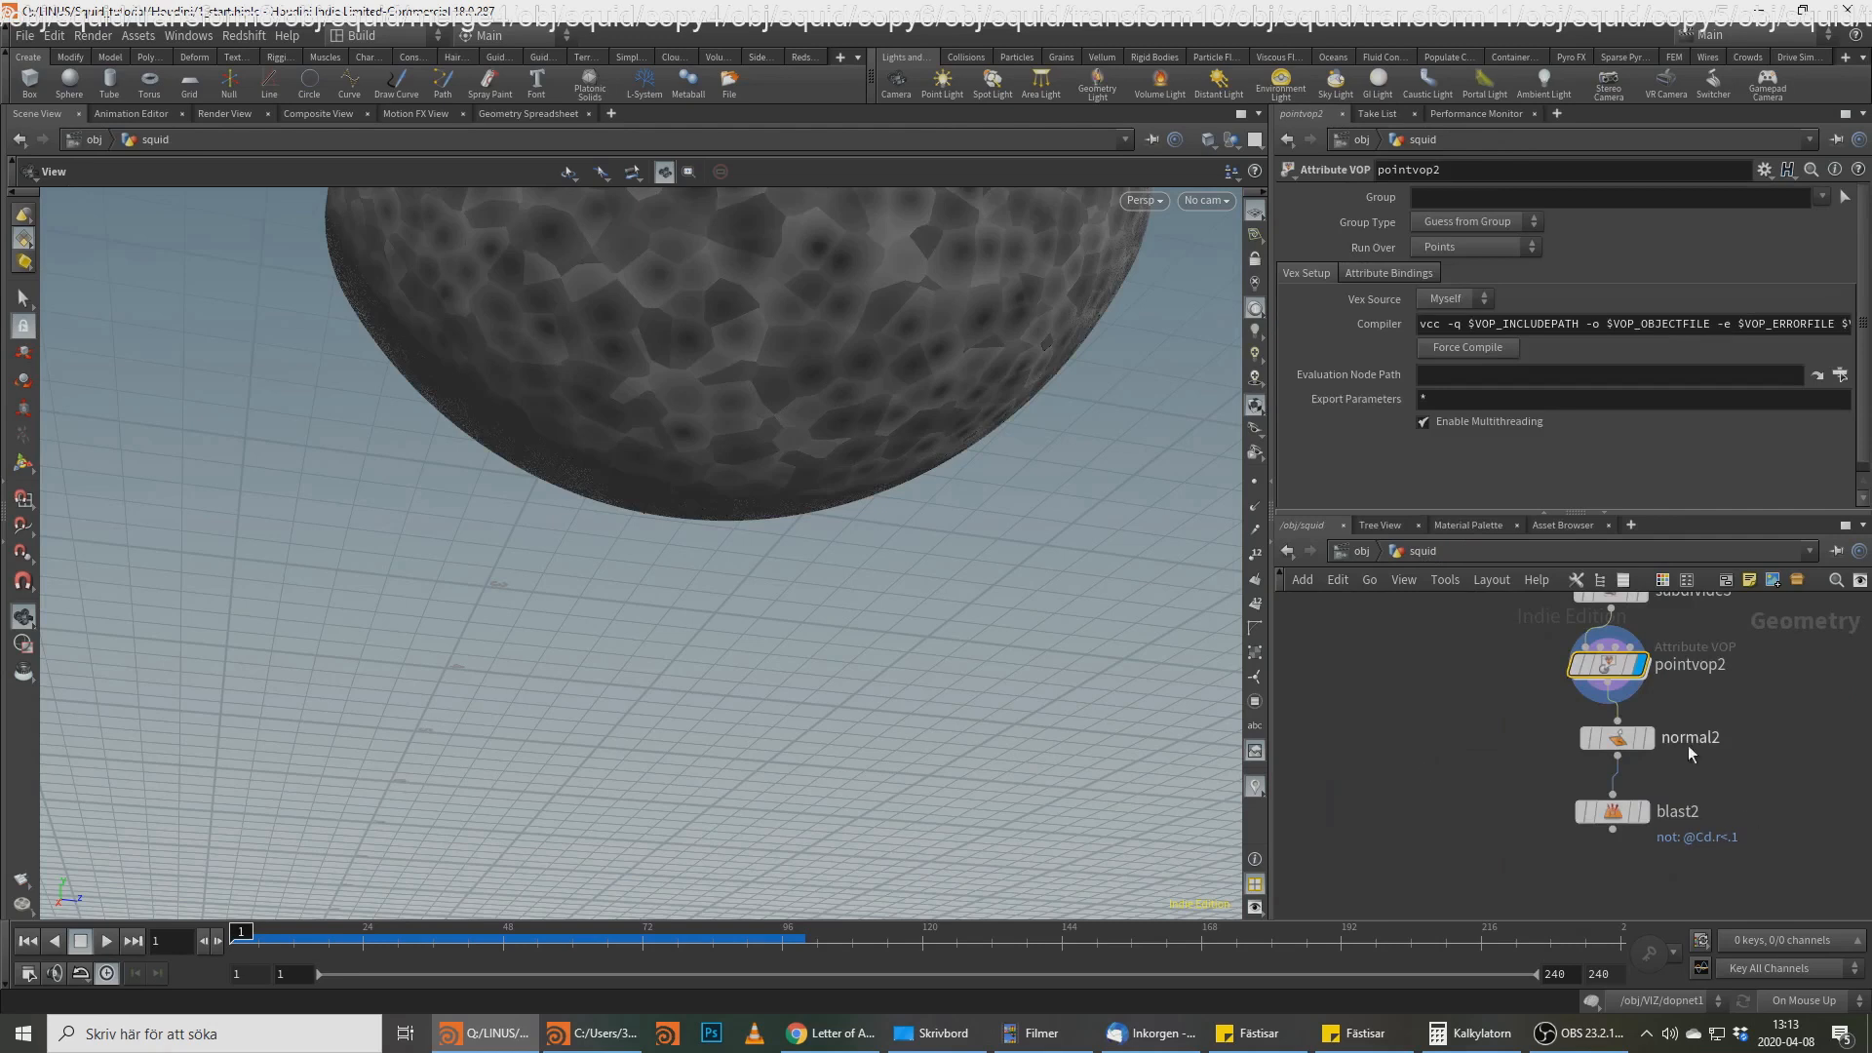
pyautogui.click(1611, 816)
pyautogui.moveTo(746, 514); pyautogui.dragTo(758, 555)
pyautogui.moveTo(757, 555); pyautogui.dragTo(936, 351, button='right')
pyautogui.moveTo(936, 351); pyautogui.dragTo(881, 627)
pyautogui.moveTo(881, 627); pyautogui.dragTo(715, 418, button='right')
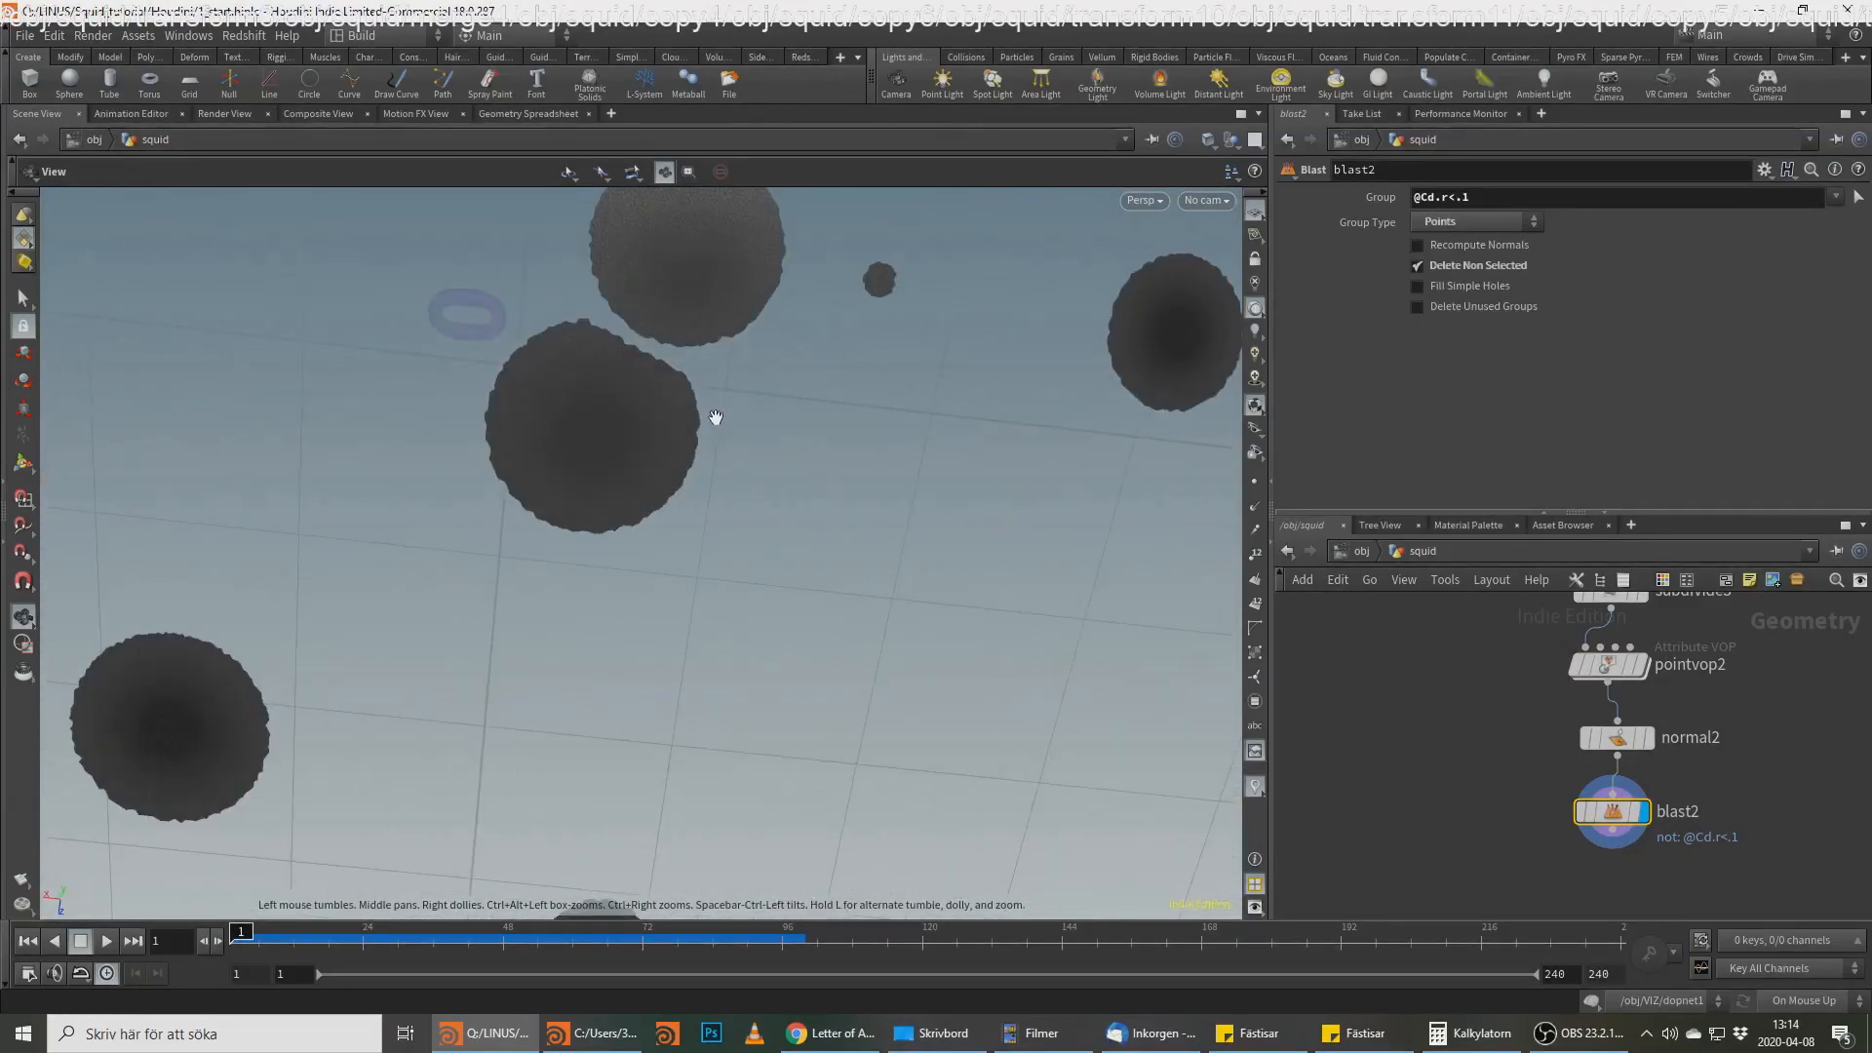
# Step: Set the Depth of the subdivide3 node to 3
pyautogui.moveTo(714, 419); pyautogui.dragTo(790, 430)
pyautogui.moveTo(704, 380); pyautogui.dragTo(776, 470, button='middle')
pyautogui.moveTo(1748, 618); pyautogui.dragTo(1703, 846, button='middle')
pyautogui.moveTo(1670, 700); pyautogui.dragTo(1632, 596, button='middle')
pyautogui.click(1553, 756)
pyautogui.doubleClick(1448, 272)
pyautogui.write('3')
pyautogui.press('Return')
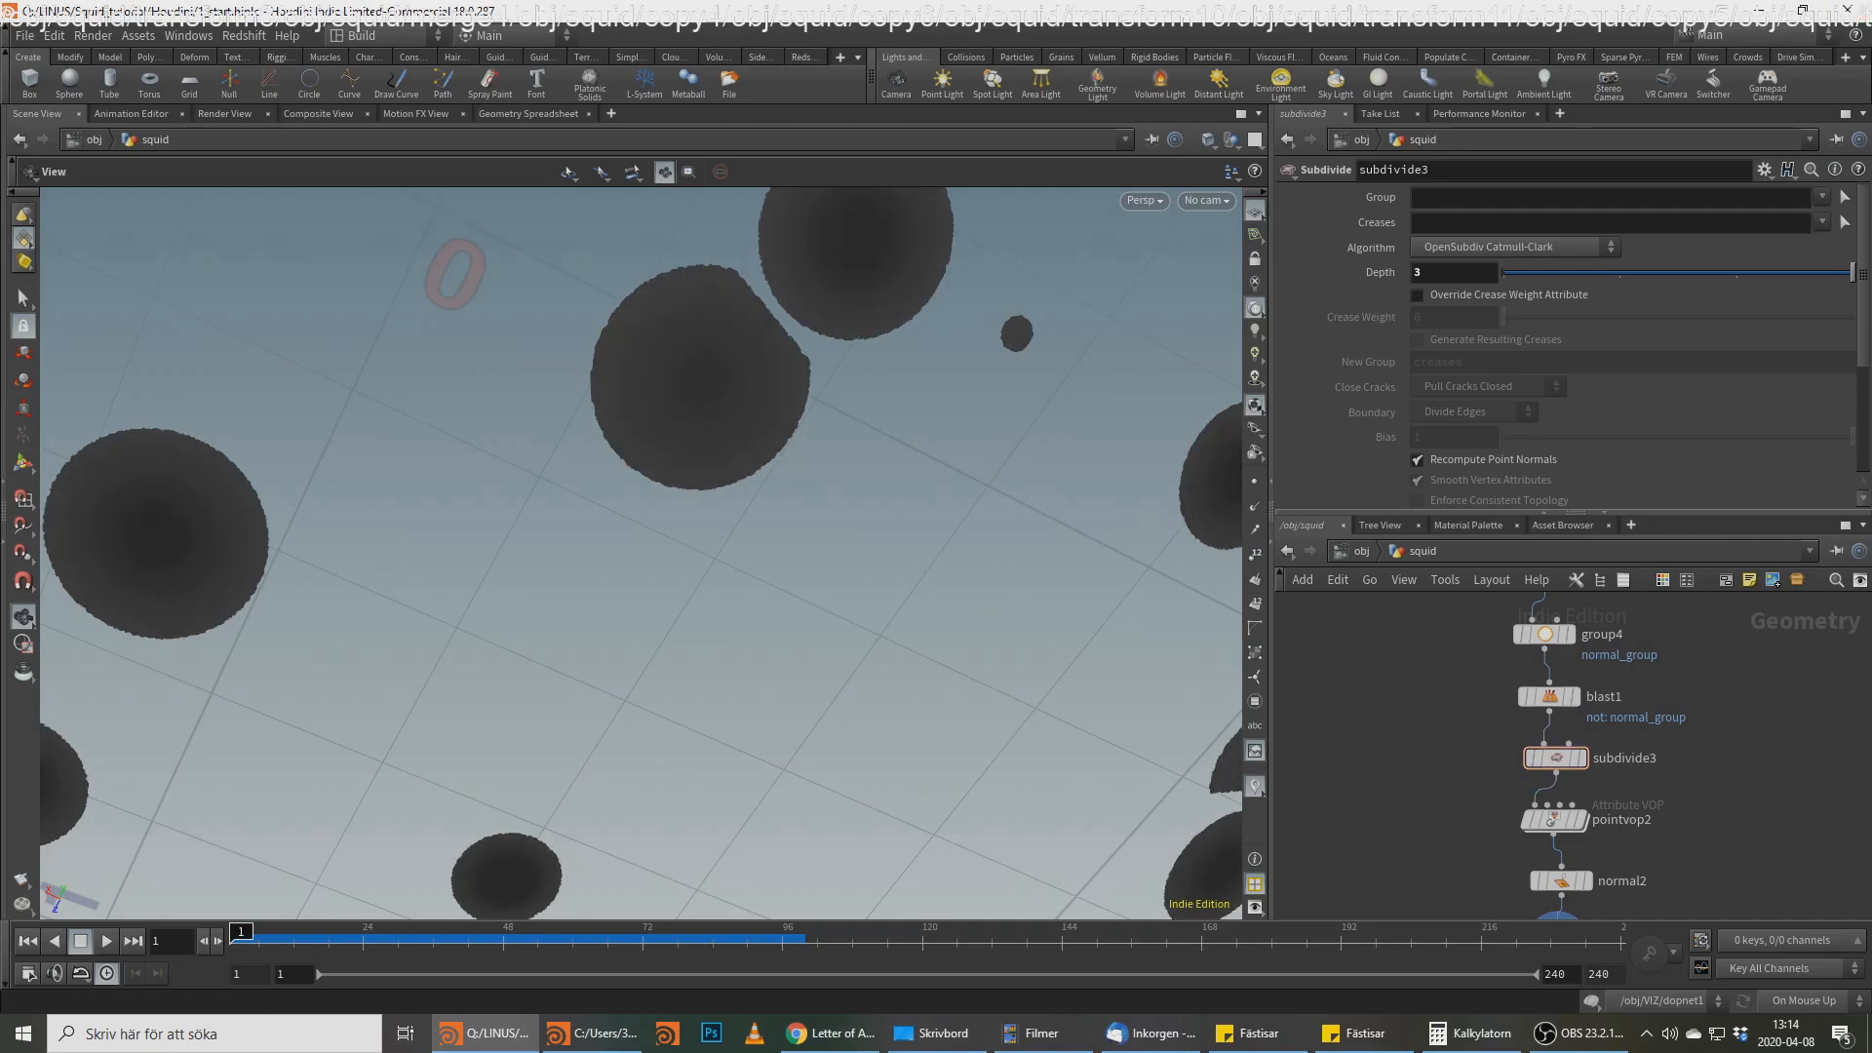
# Step: Append a Normal node after blast2, add its normals to Points and display its output
pyautogui.hotkey('alt', 'Tab')
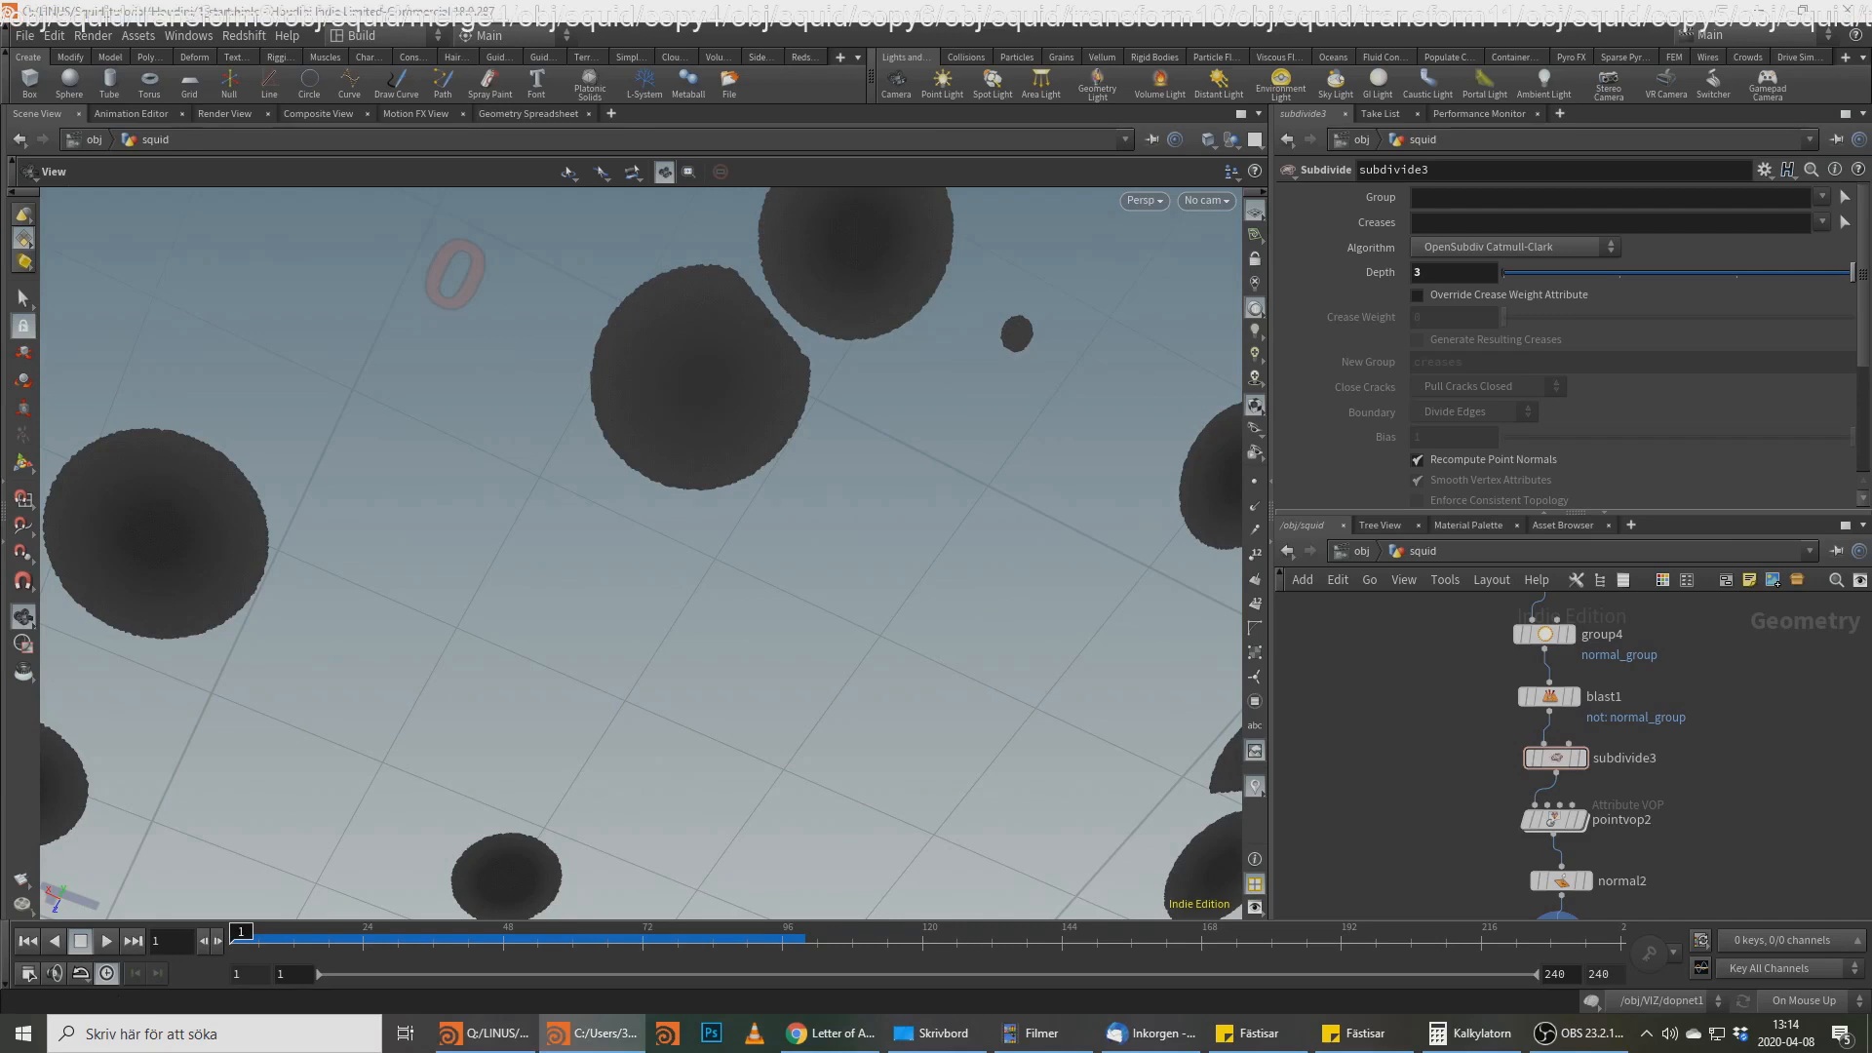
pyautogui.moveTo(1695, 811); pyautogui.dragTo(1707, 712, button='middle')
pyautogui.hotkey('alt', 'Tab')
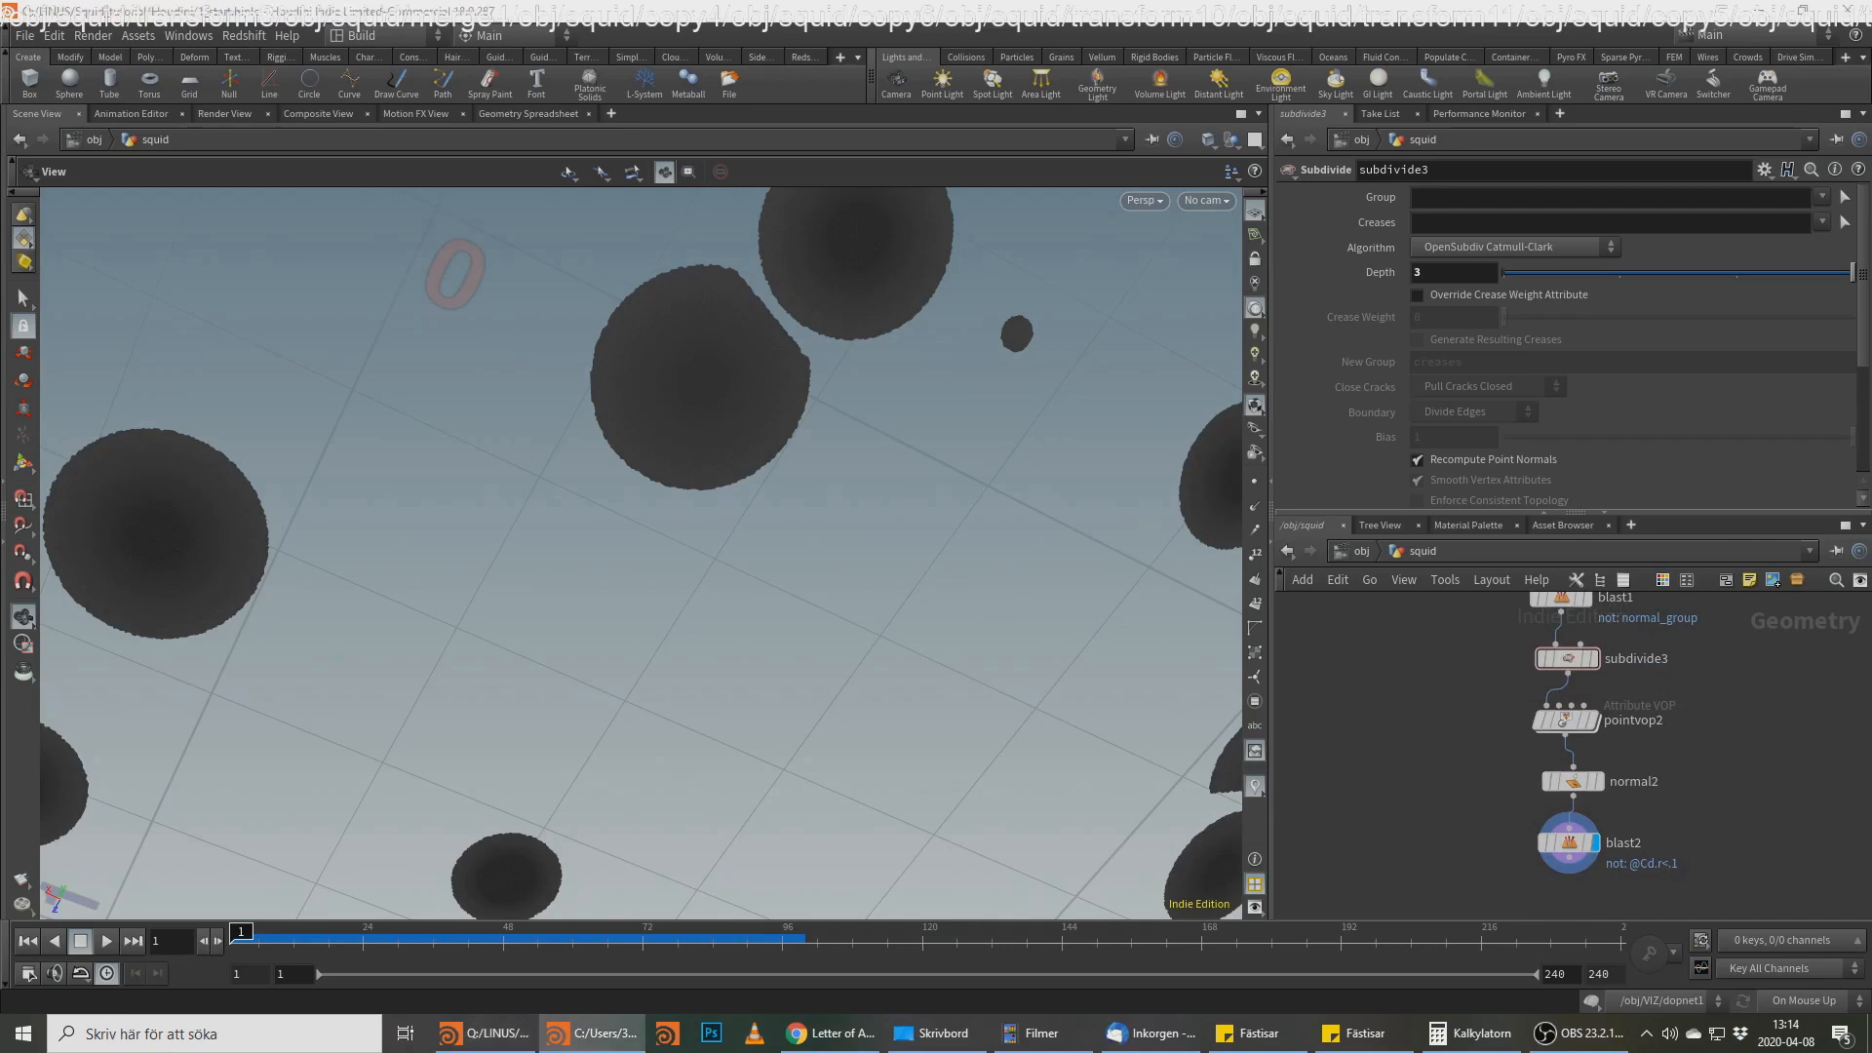
pyautogui.moveTo(1583, 893); pyautogui.dragTo(1635, 800, button='middle')
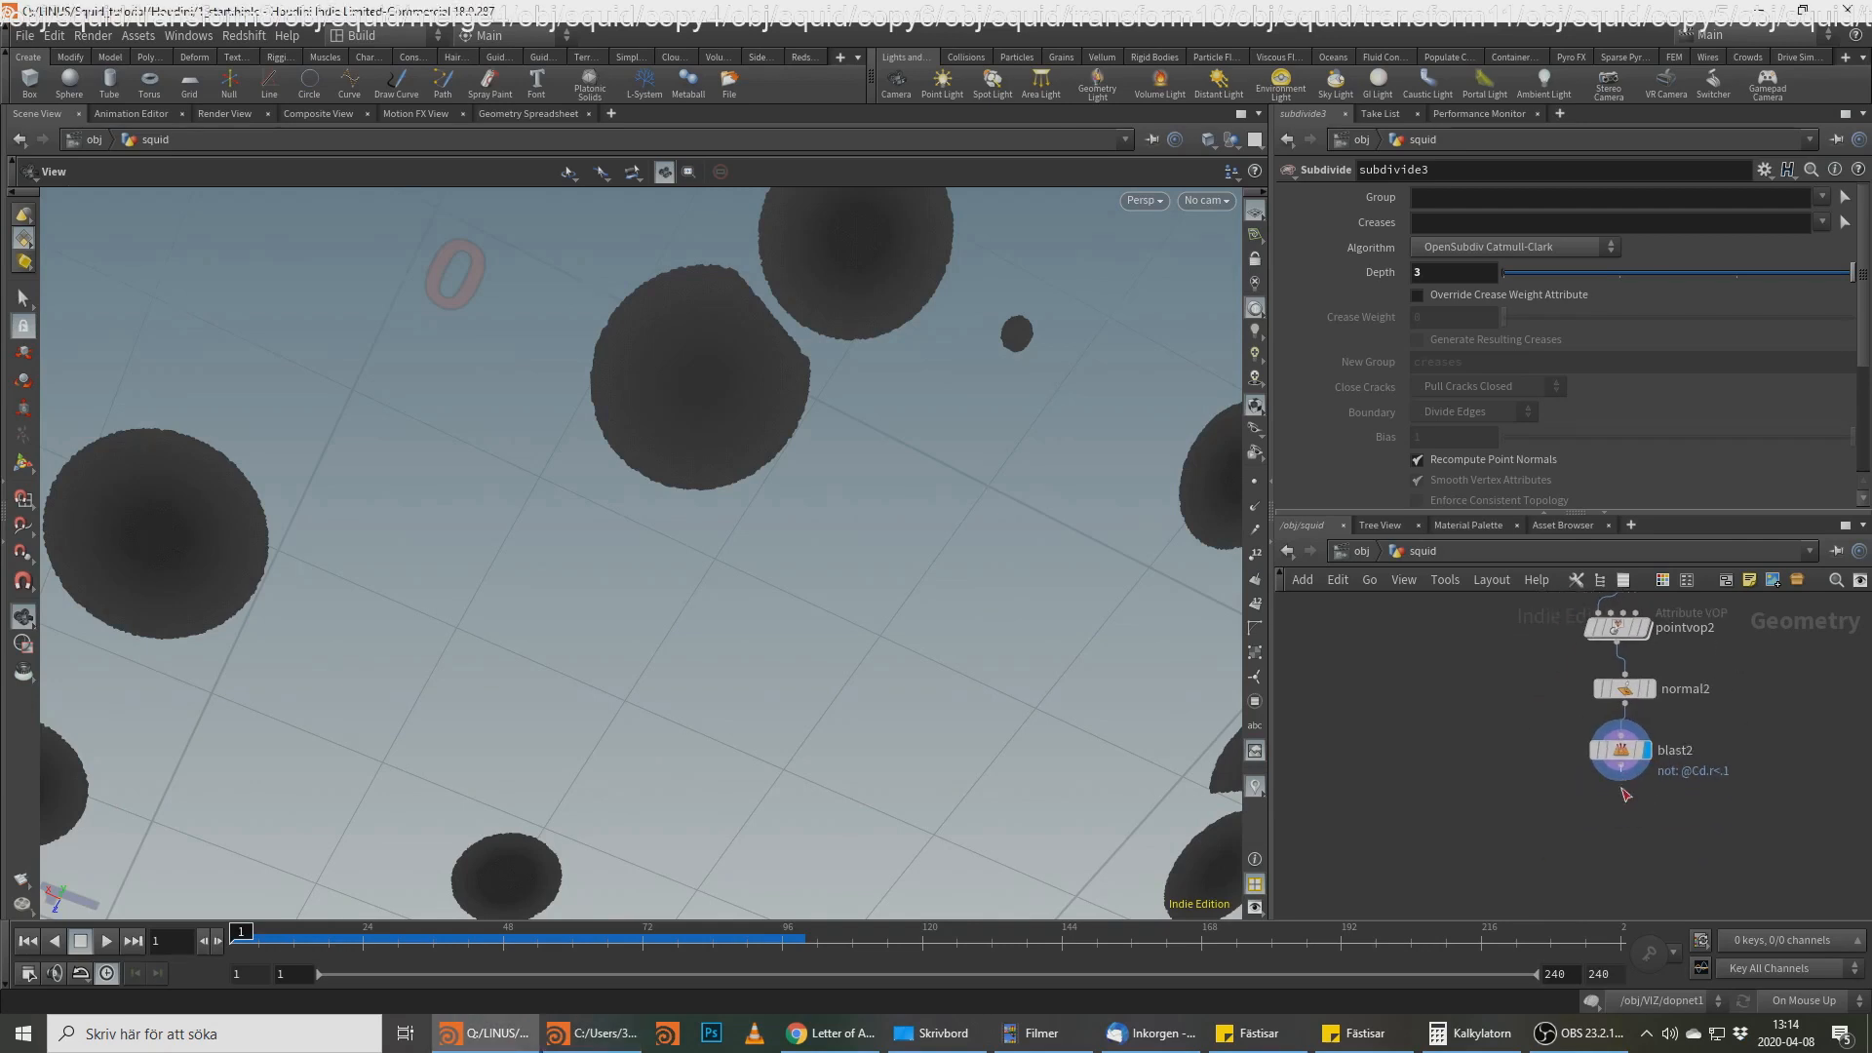
pyautogui.press('Tab')
pyautogui.write('normal')
pyautogui.press('Return')
pyautogui.click(1622, 813)
pyautogui.click(1468, 310)
pyautogui.click(1458, 314)
pyautogui.click(1648, 813)
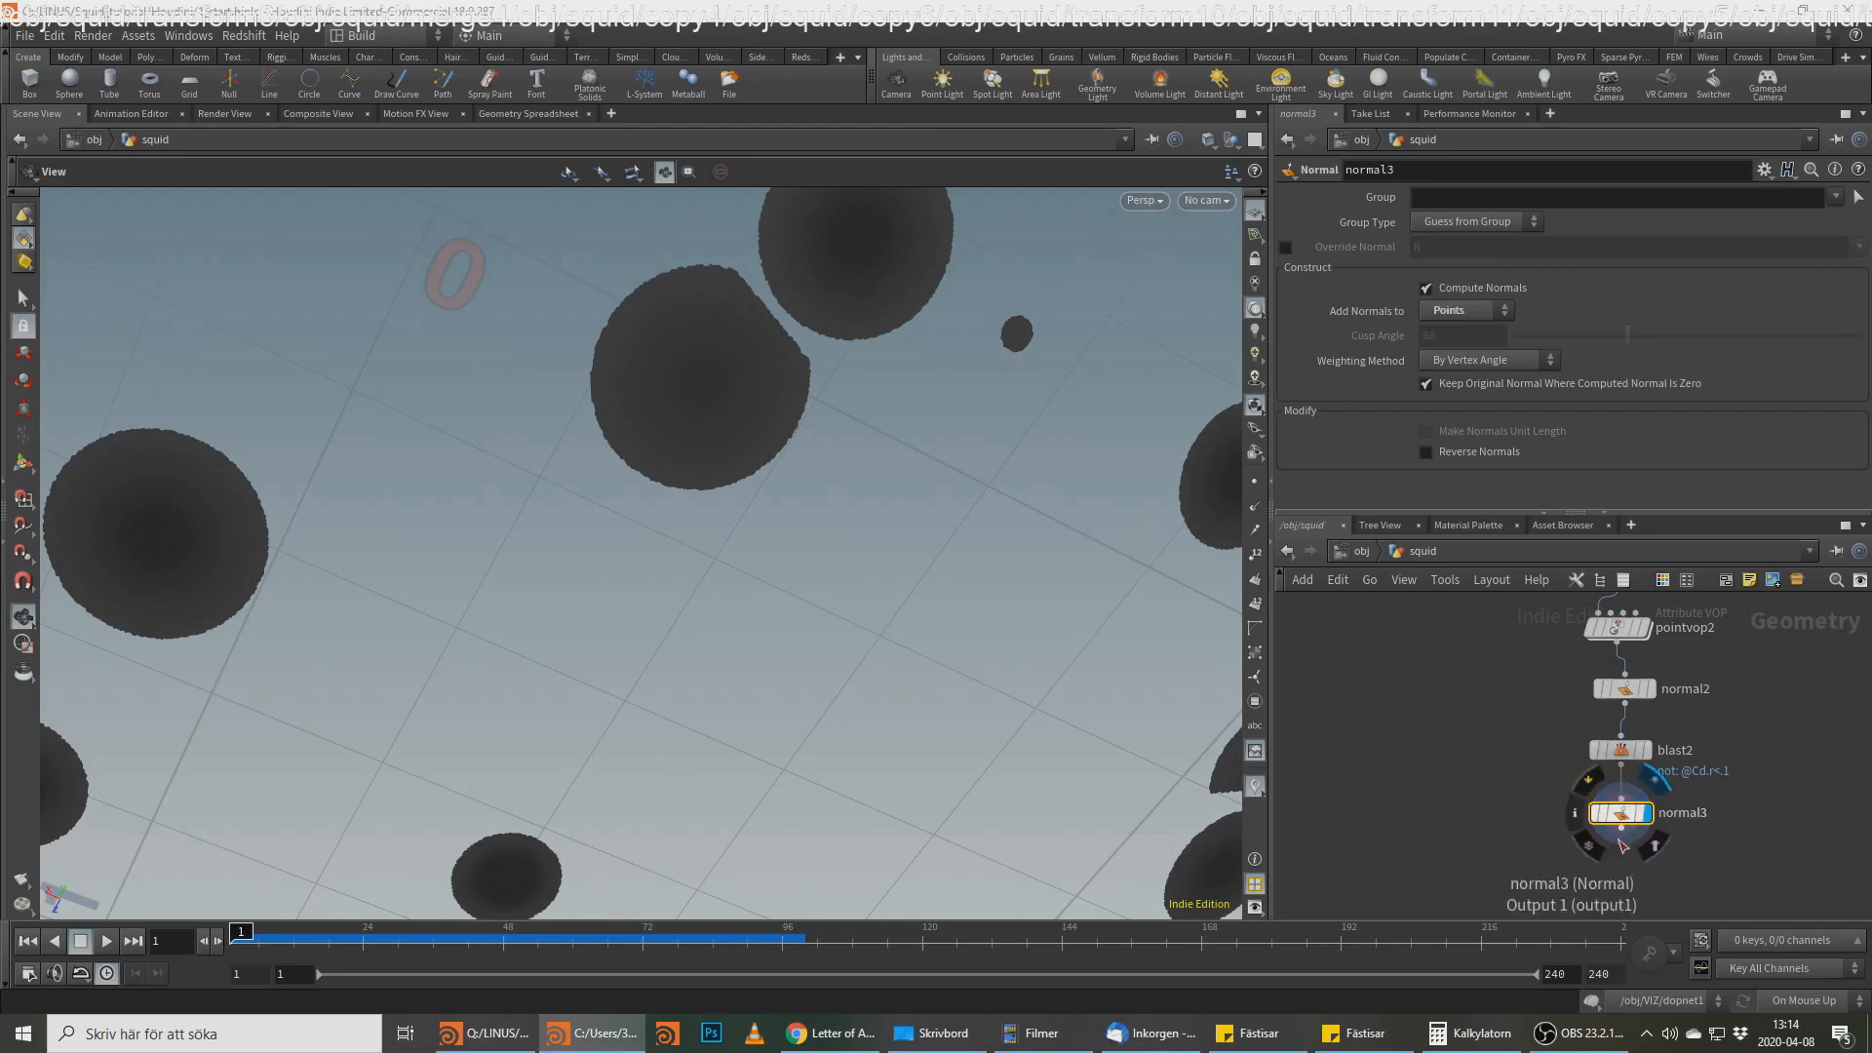
# Step: Append a displayed Group node after normal3, disabling its Base Group and enabling Include by Edges with Unshared Edges
pyautogui.press('Tab')
pyautogui.write('group')
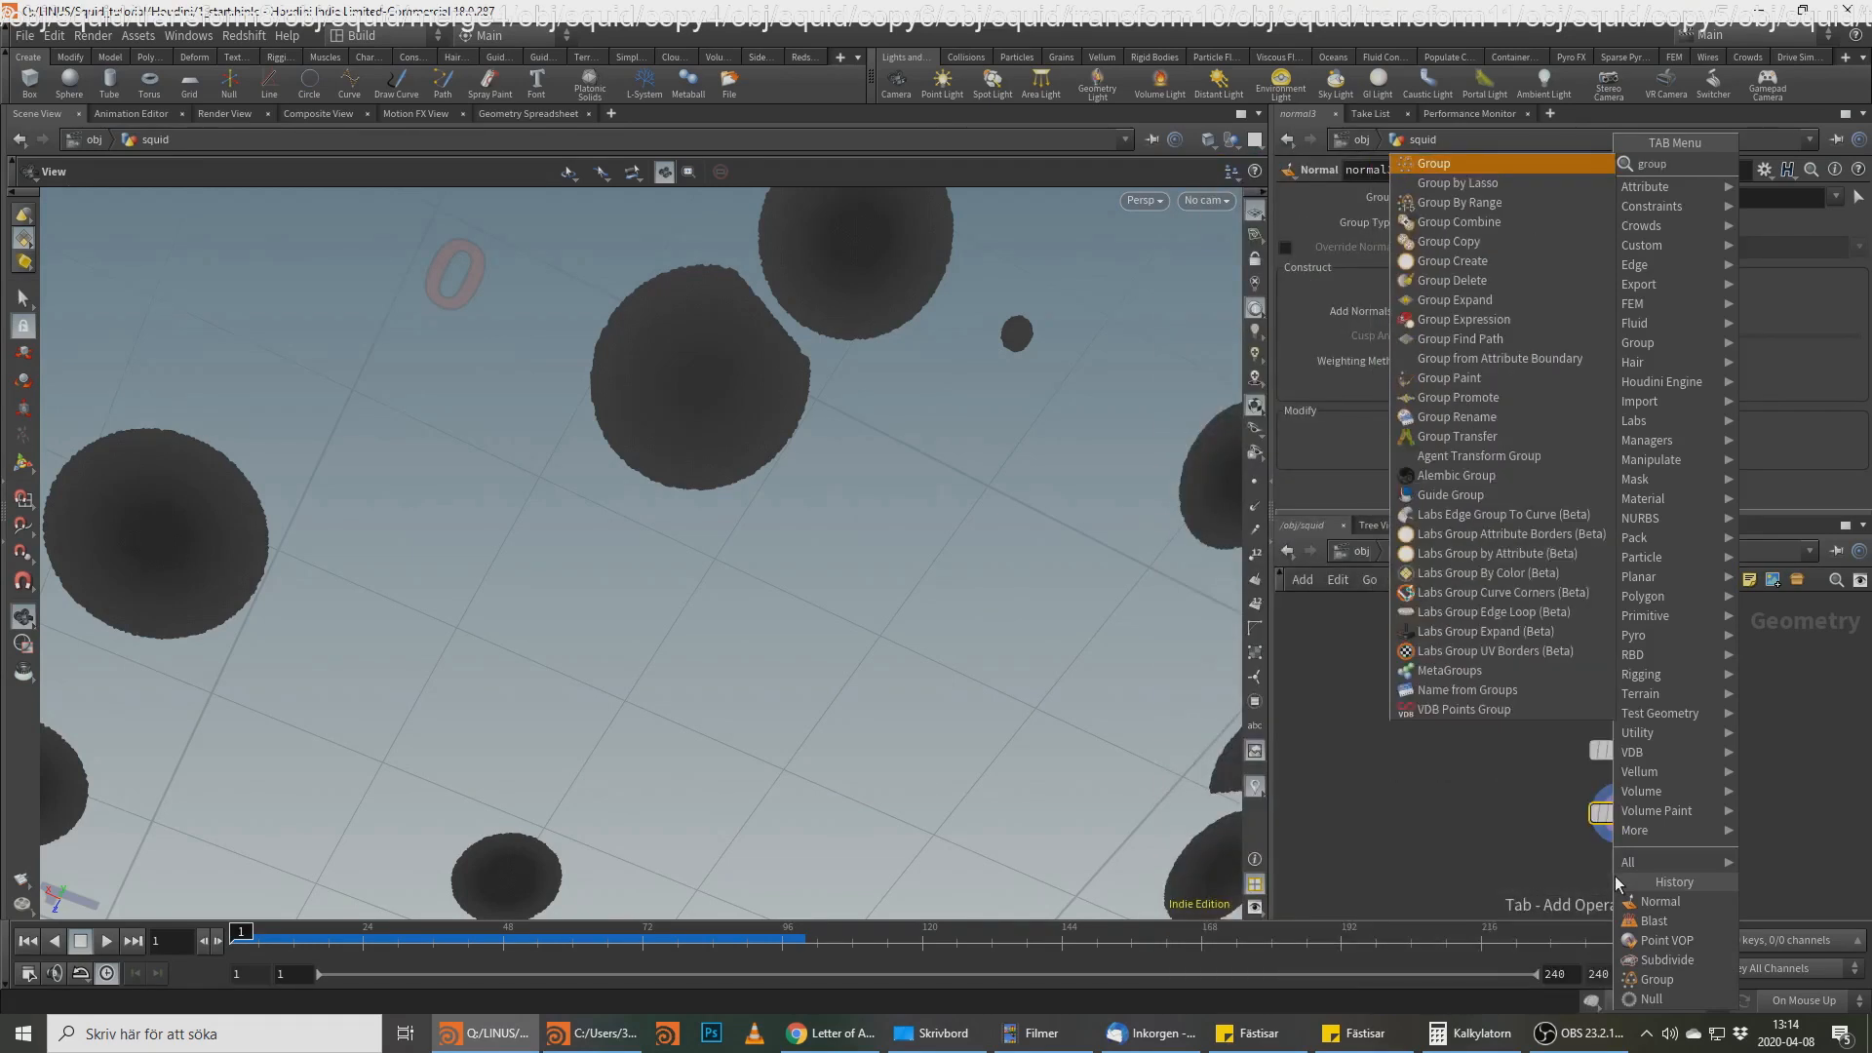
pyautogui.press('Return')
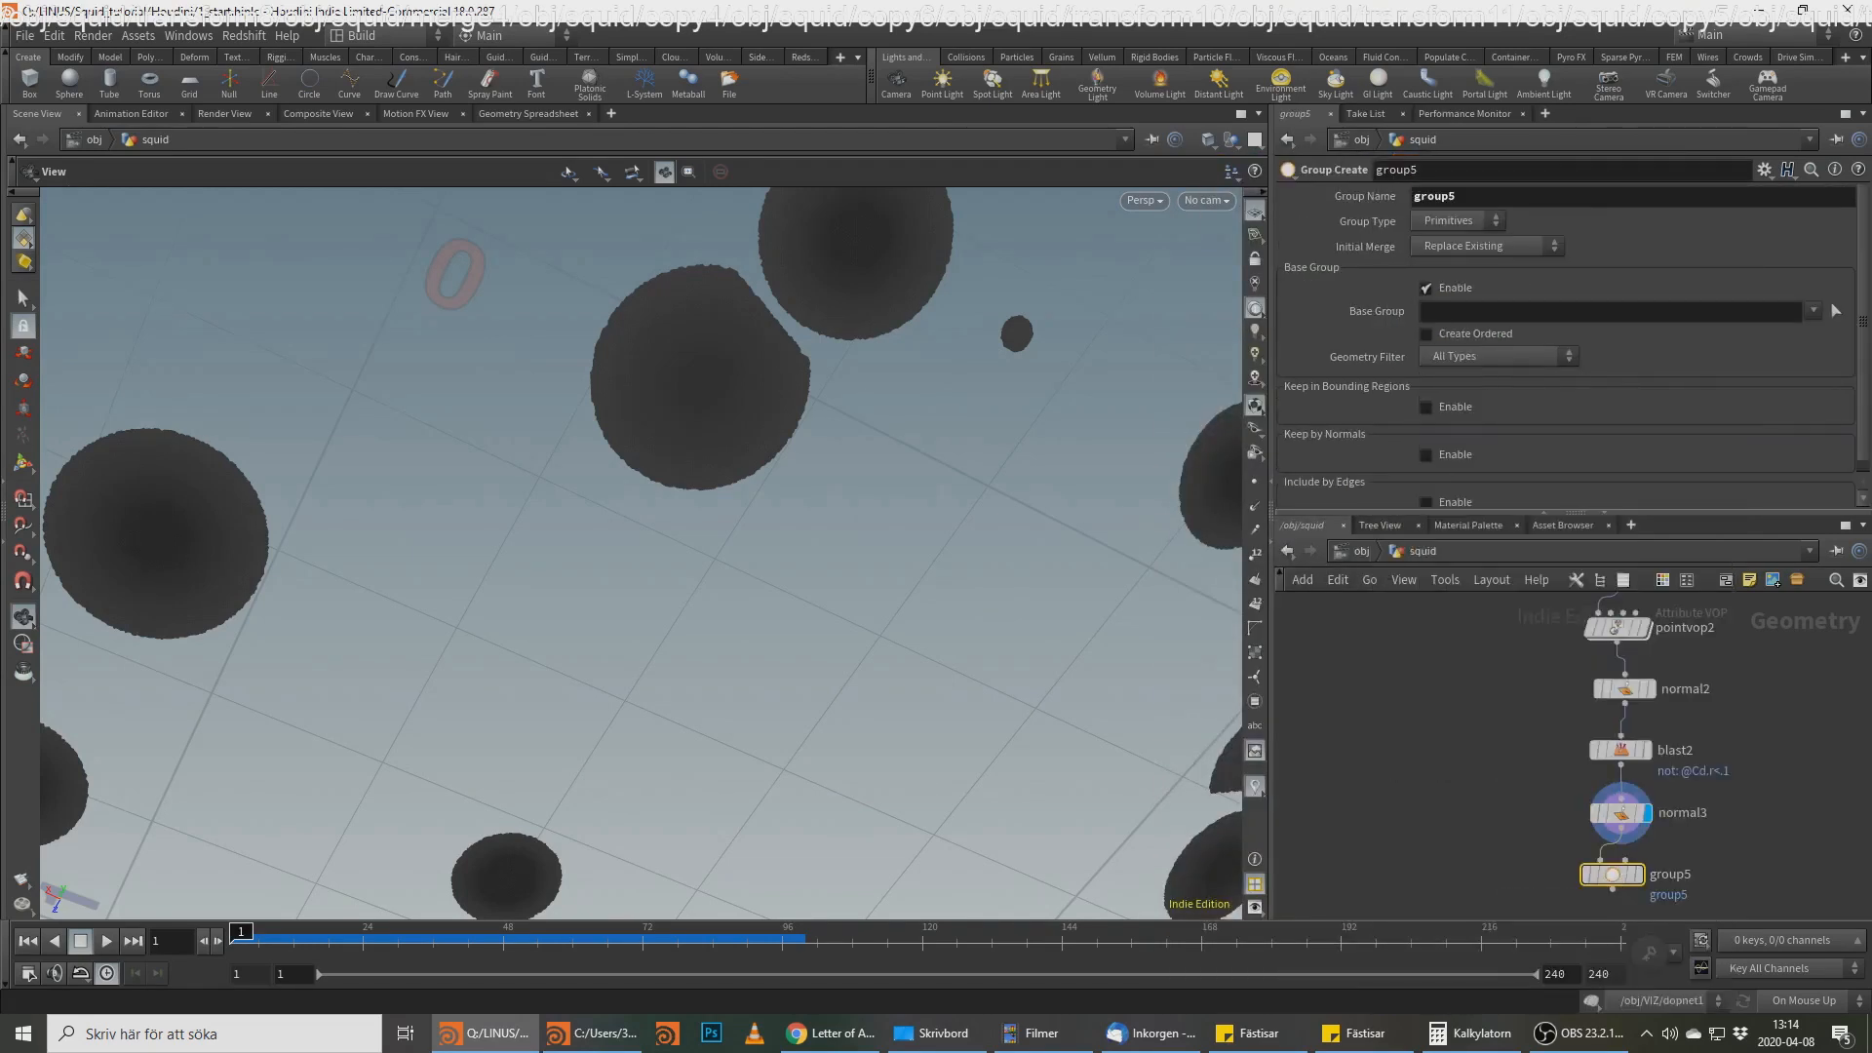
pyautogui.click(1639, 874)
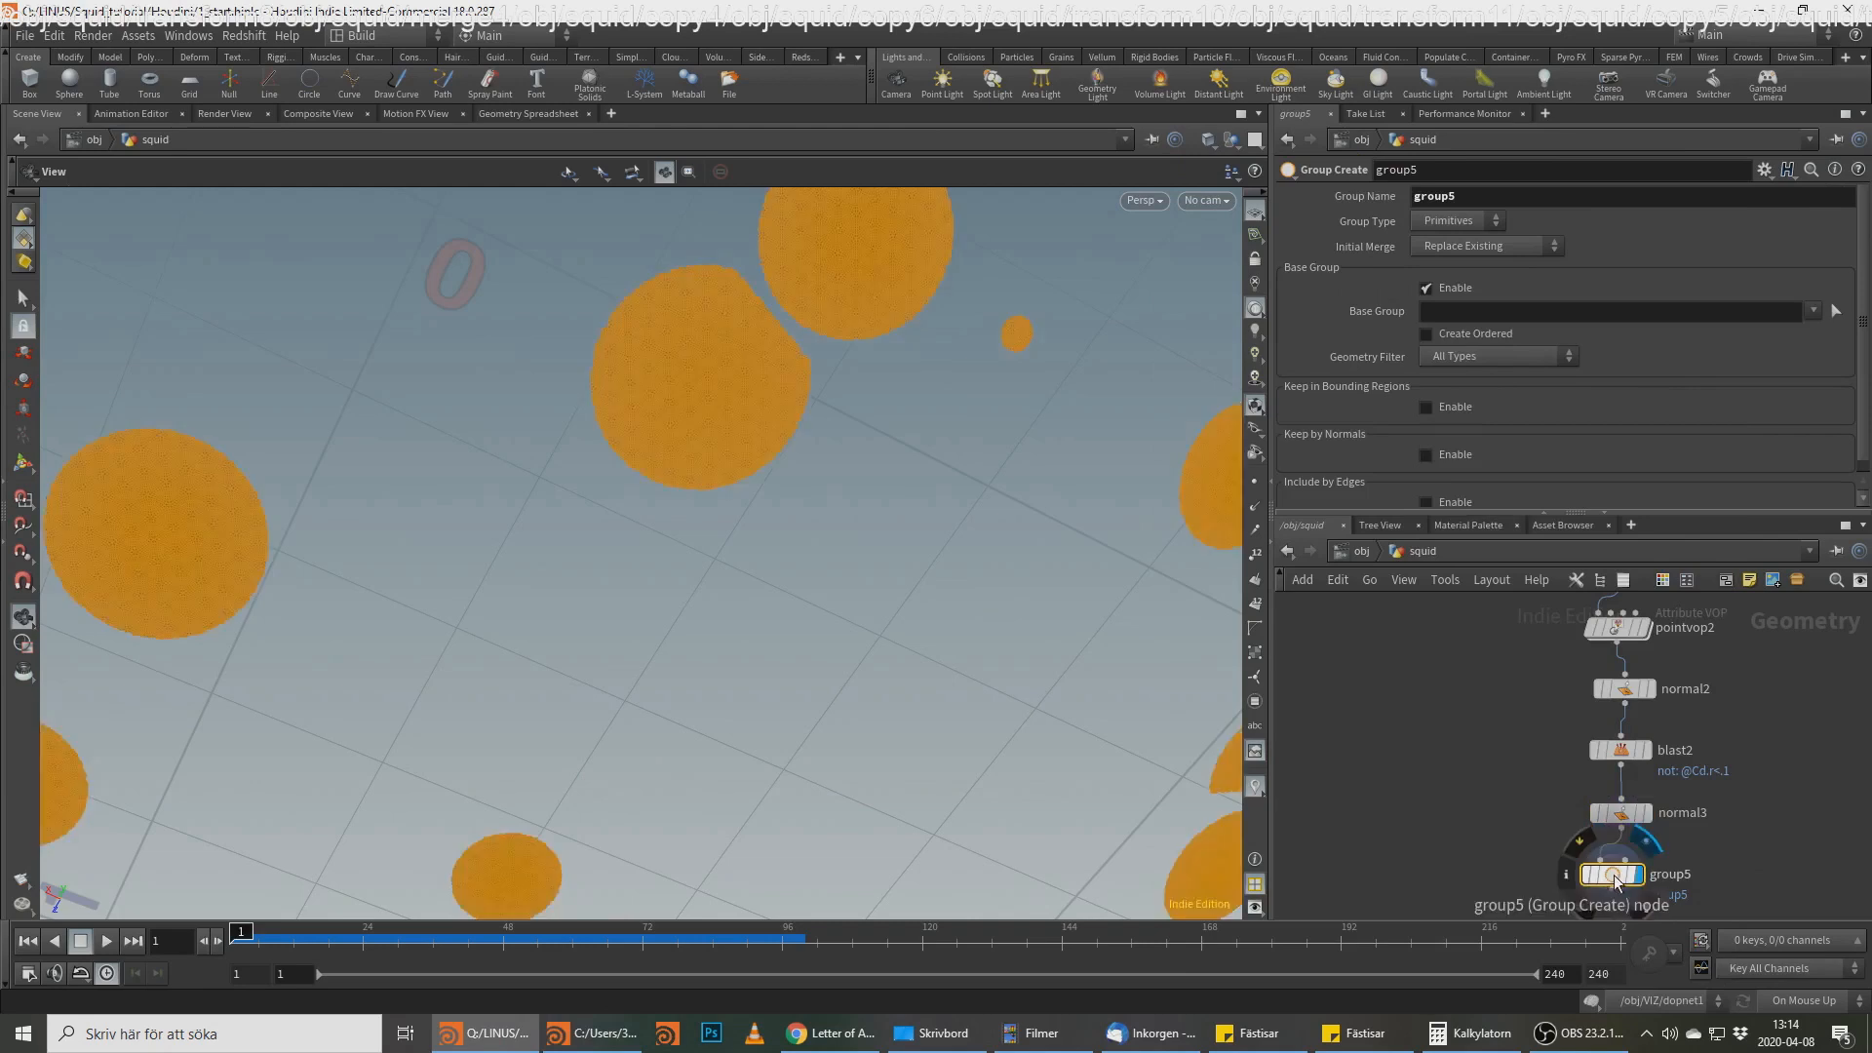
pyautogui.click(1436, 290)
pyautogui.click(1438, 433)
pyautogui.scroll(-2, 1531, 427)
pyautogui.scroll(-1, 1522, 434)
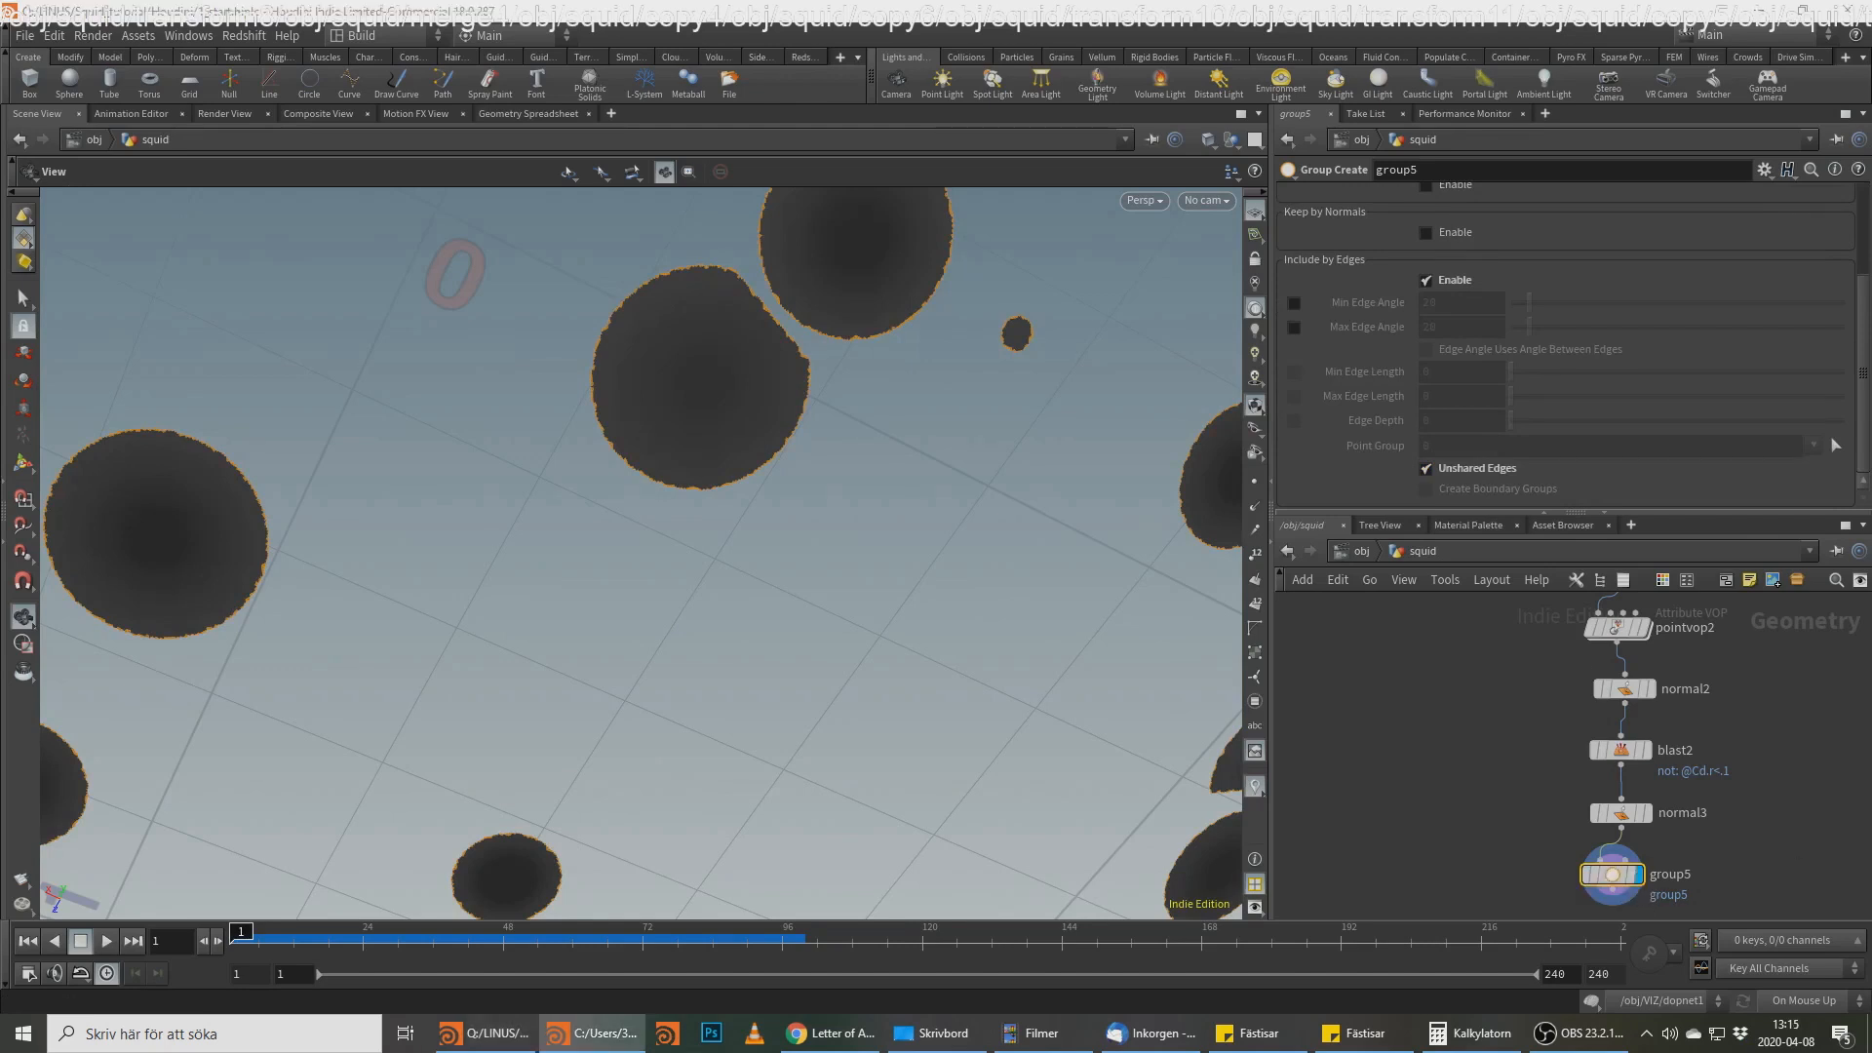
# Step: Set group5's group type to Edges and name the group edge
pyautogui.moveTo(1755, 884); pyautogui.dragTo(1752, 771, button='middle')
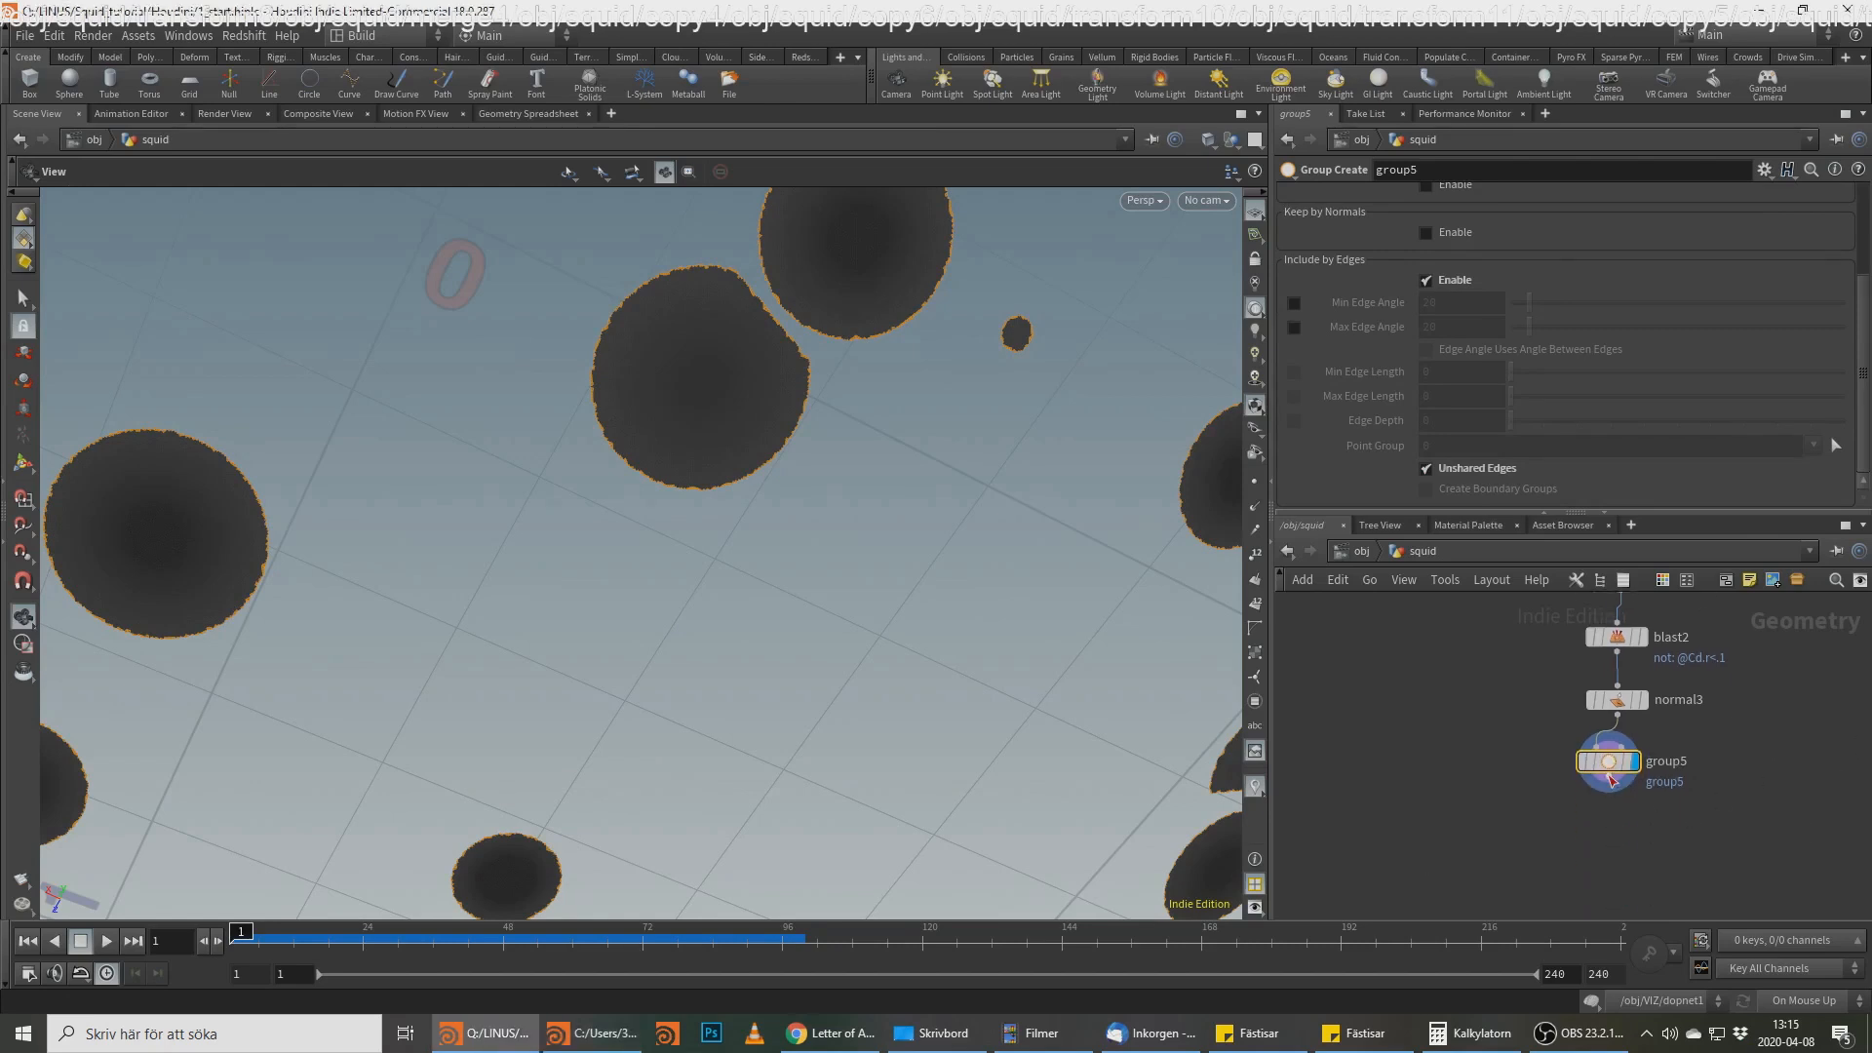
pyautogui.scroll(3, 1482, 380)
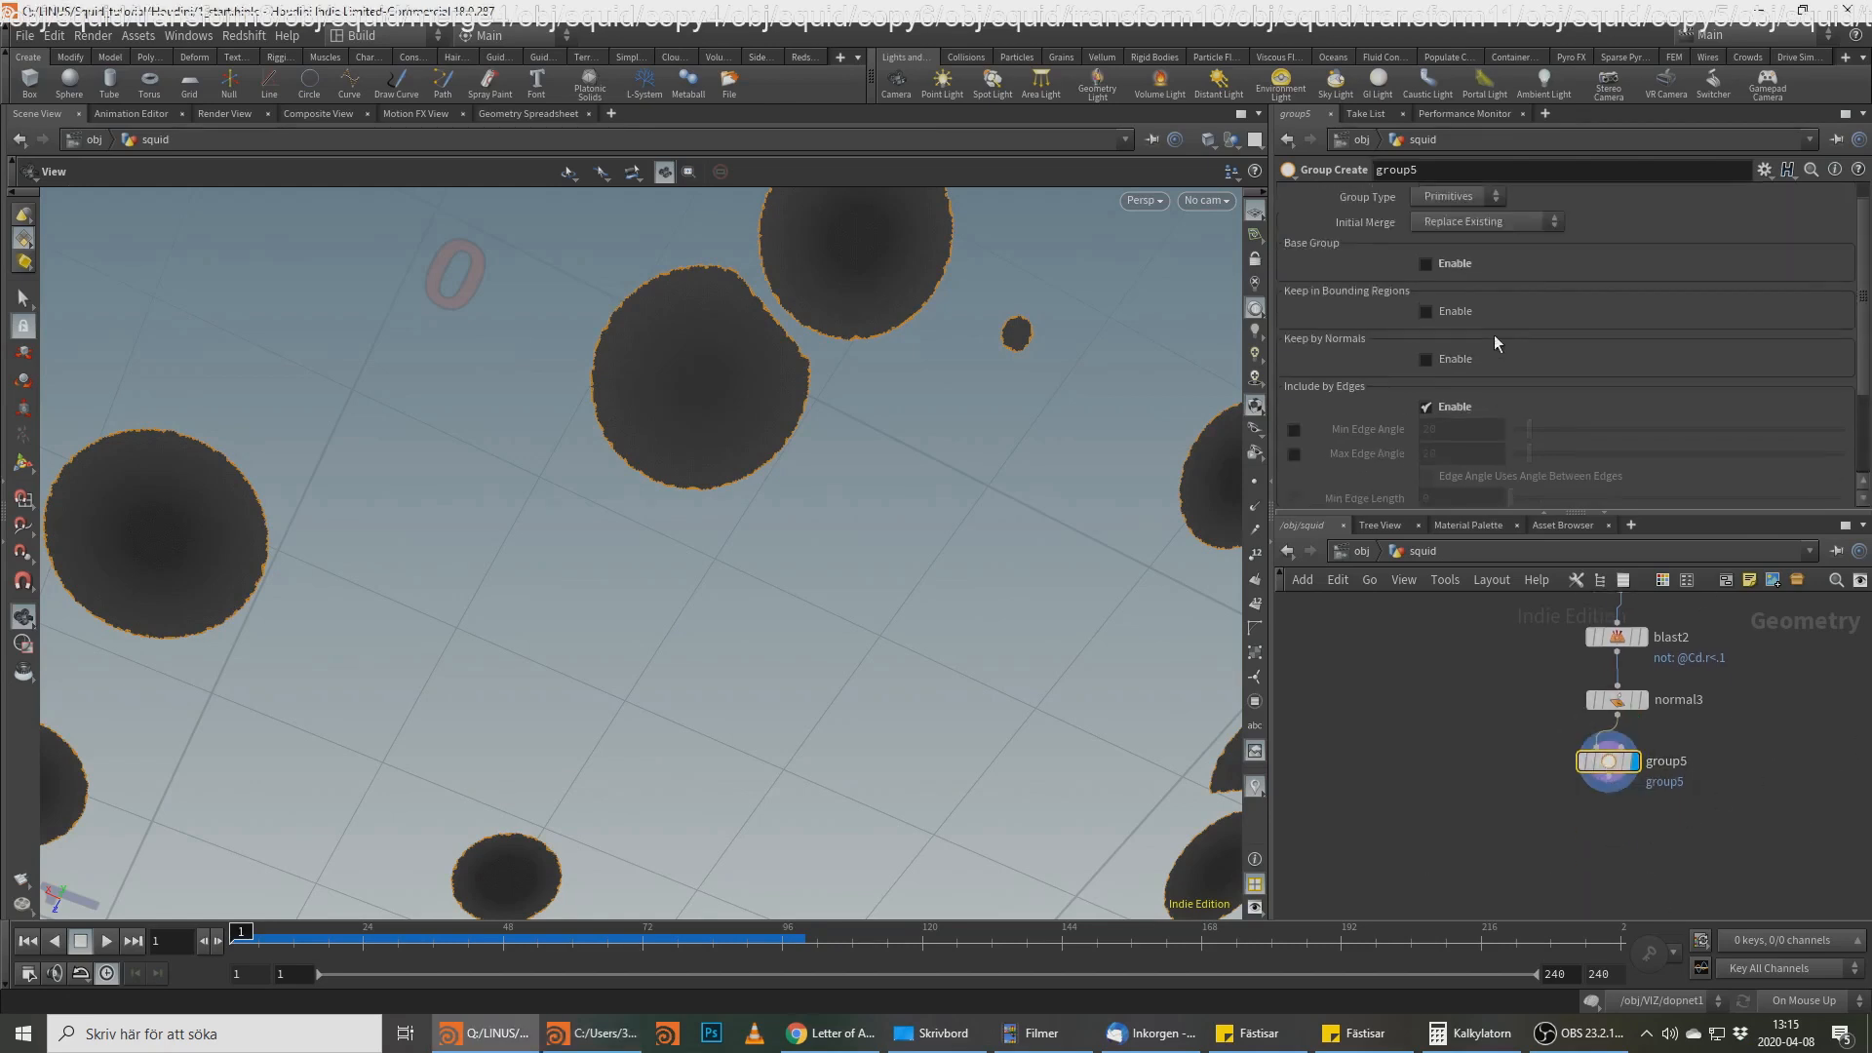
pyautogui.scroll(1, 1487, 244)
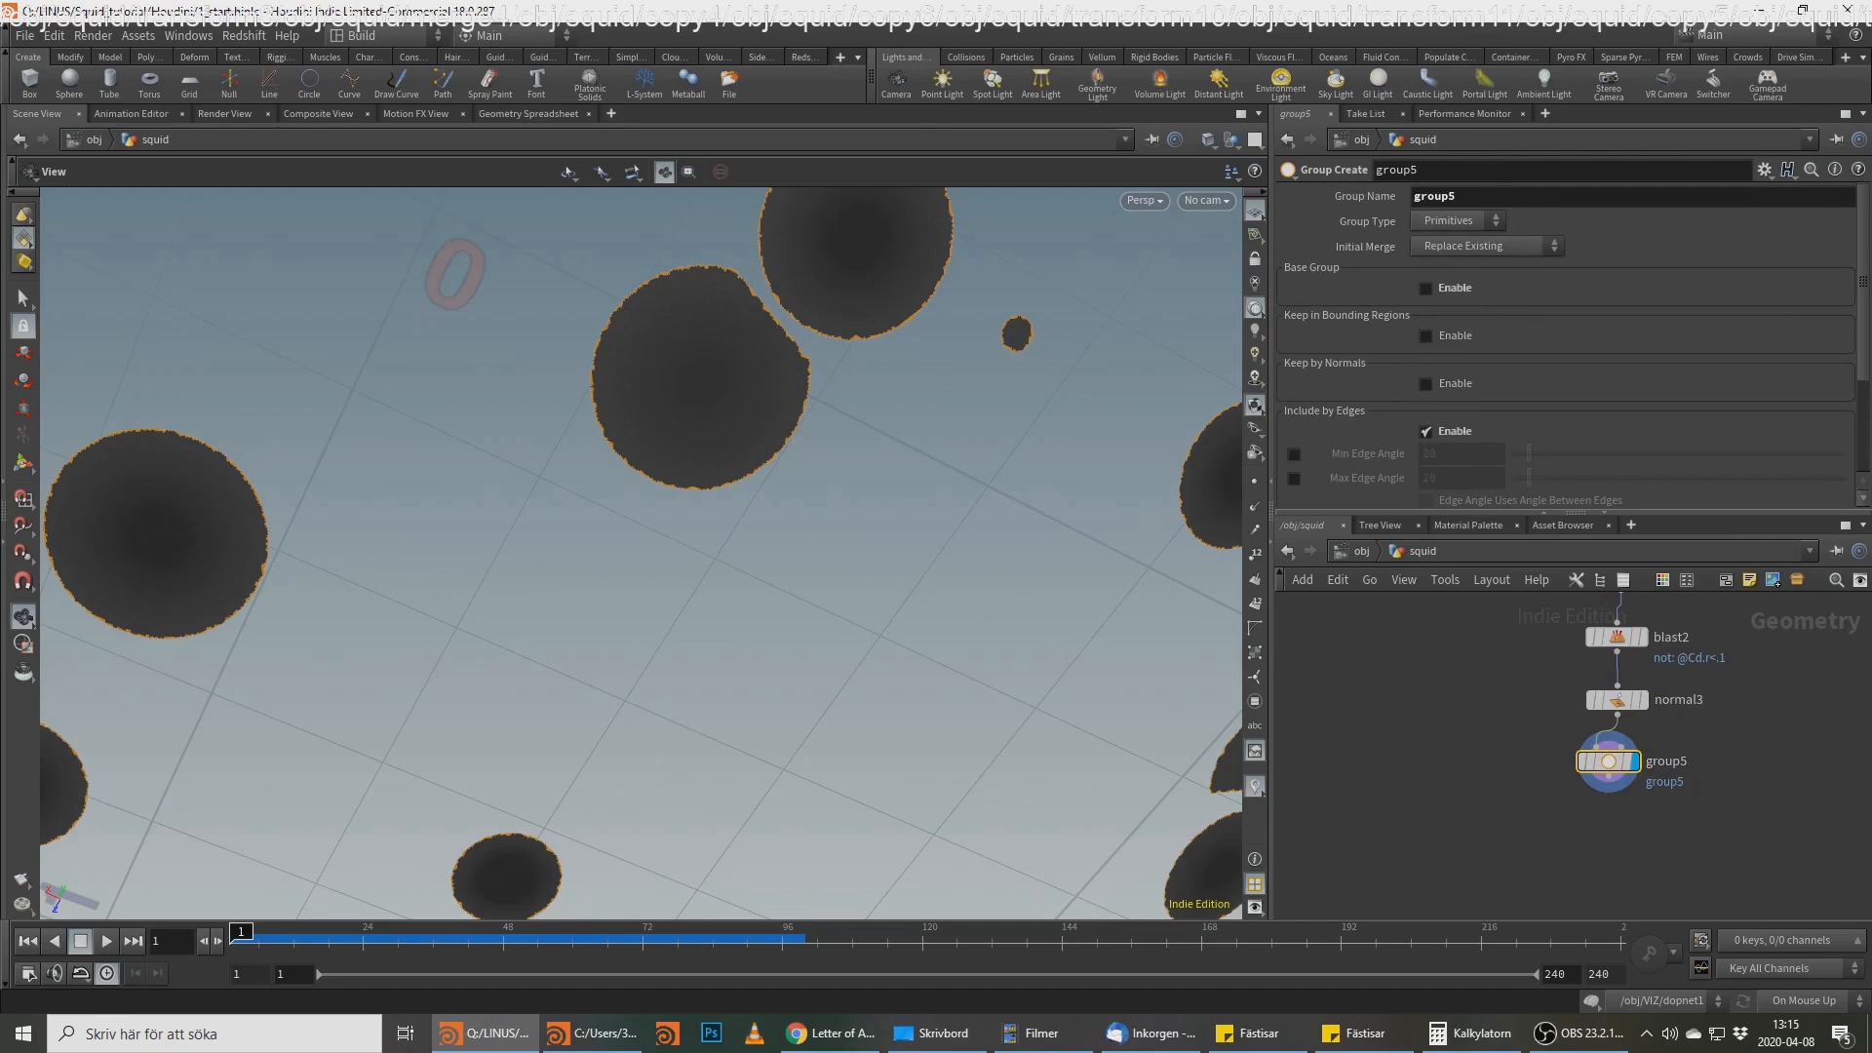
pyautogui.hotkey('alt', 'Tab')
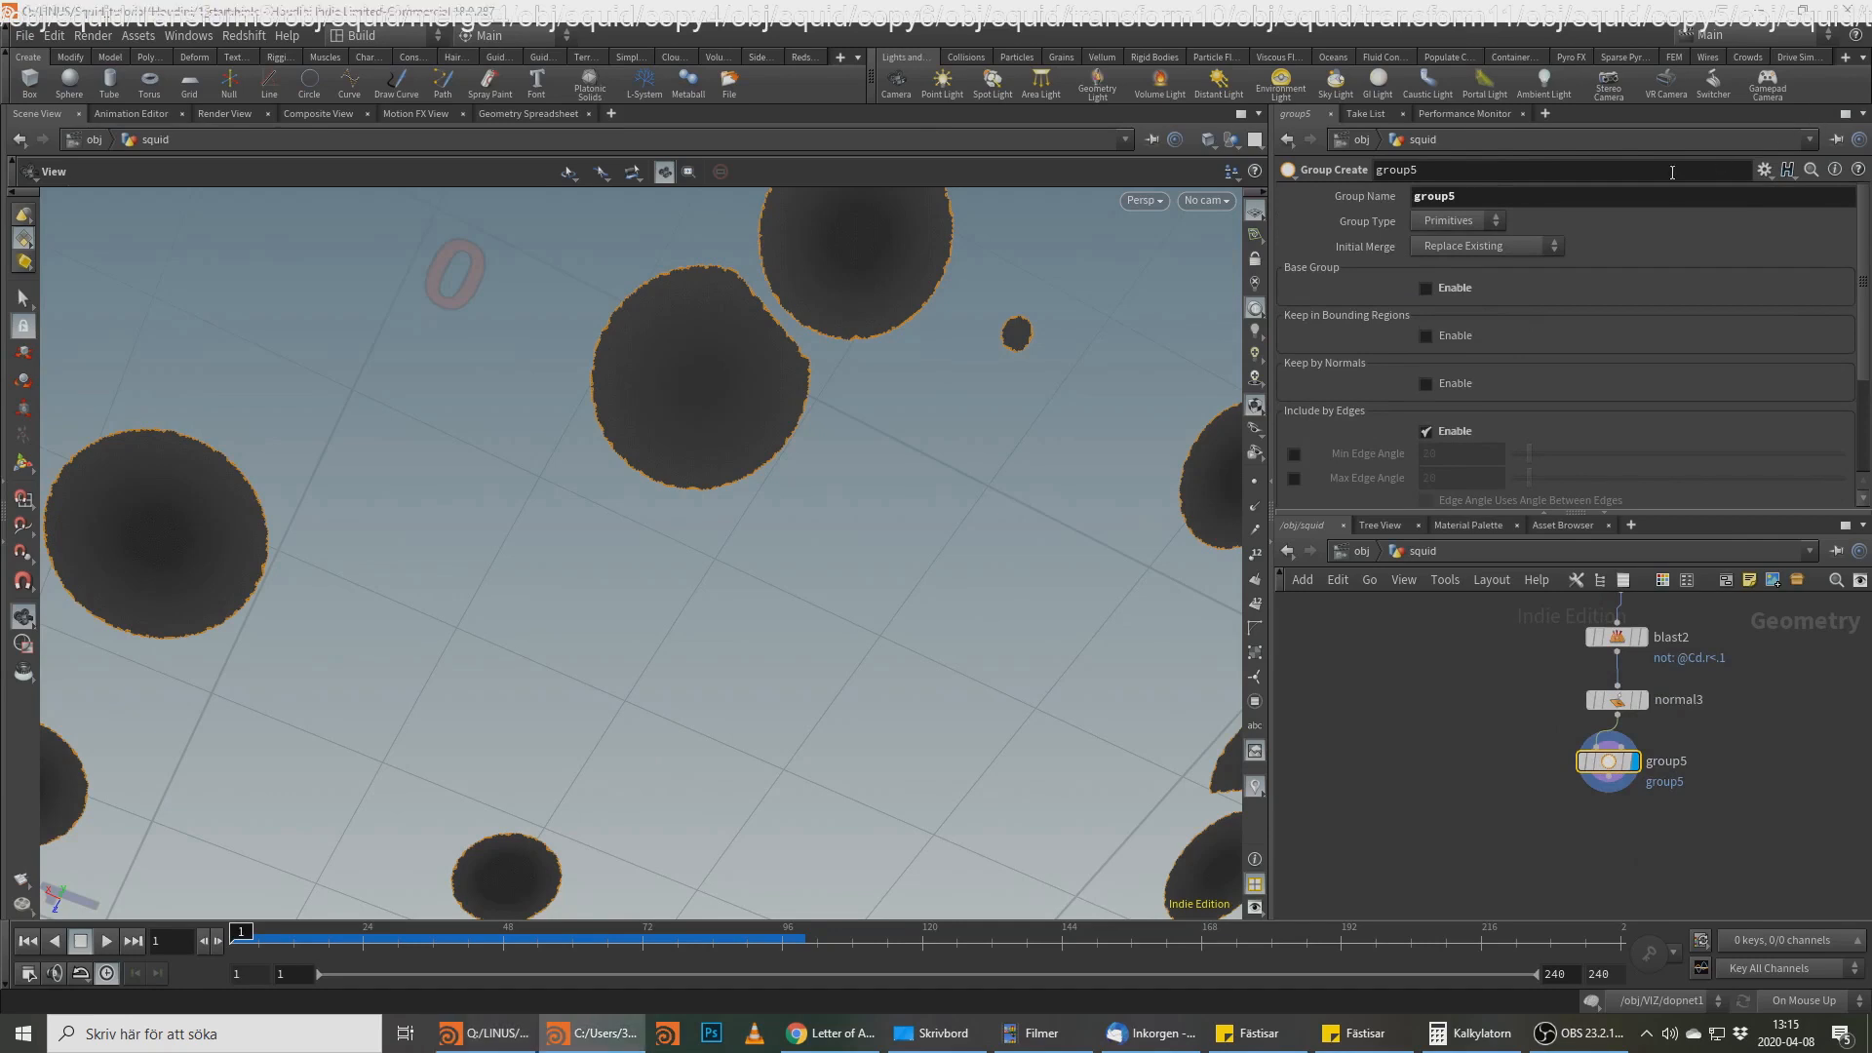
pyautogui.click(1453, 223)
pyautogui.click(1465, 265)
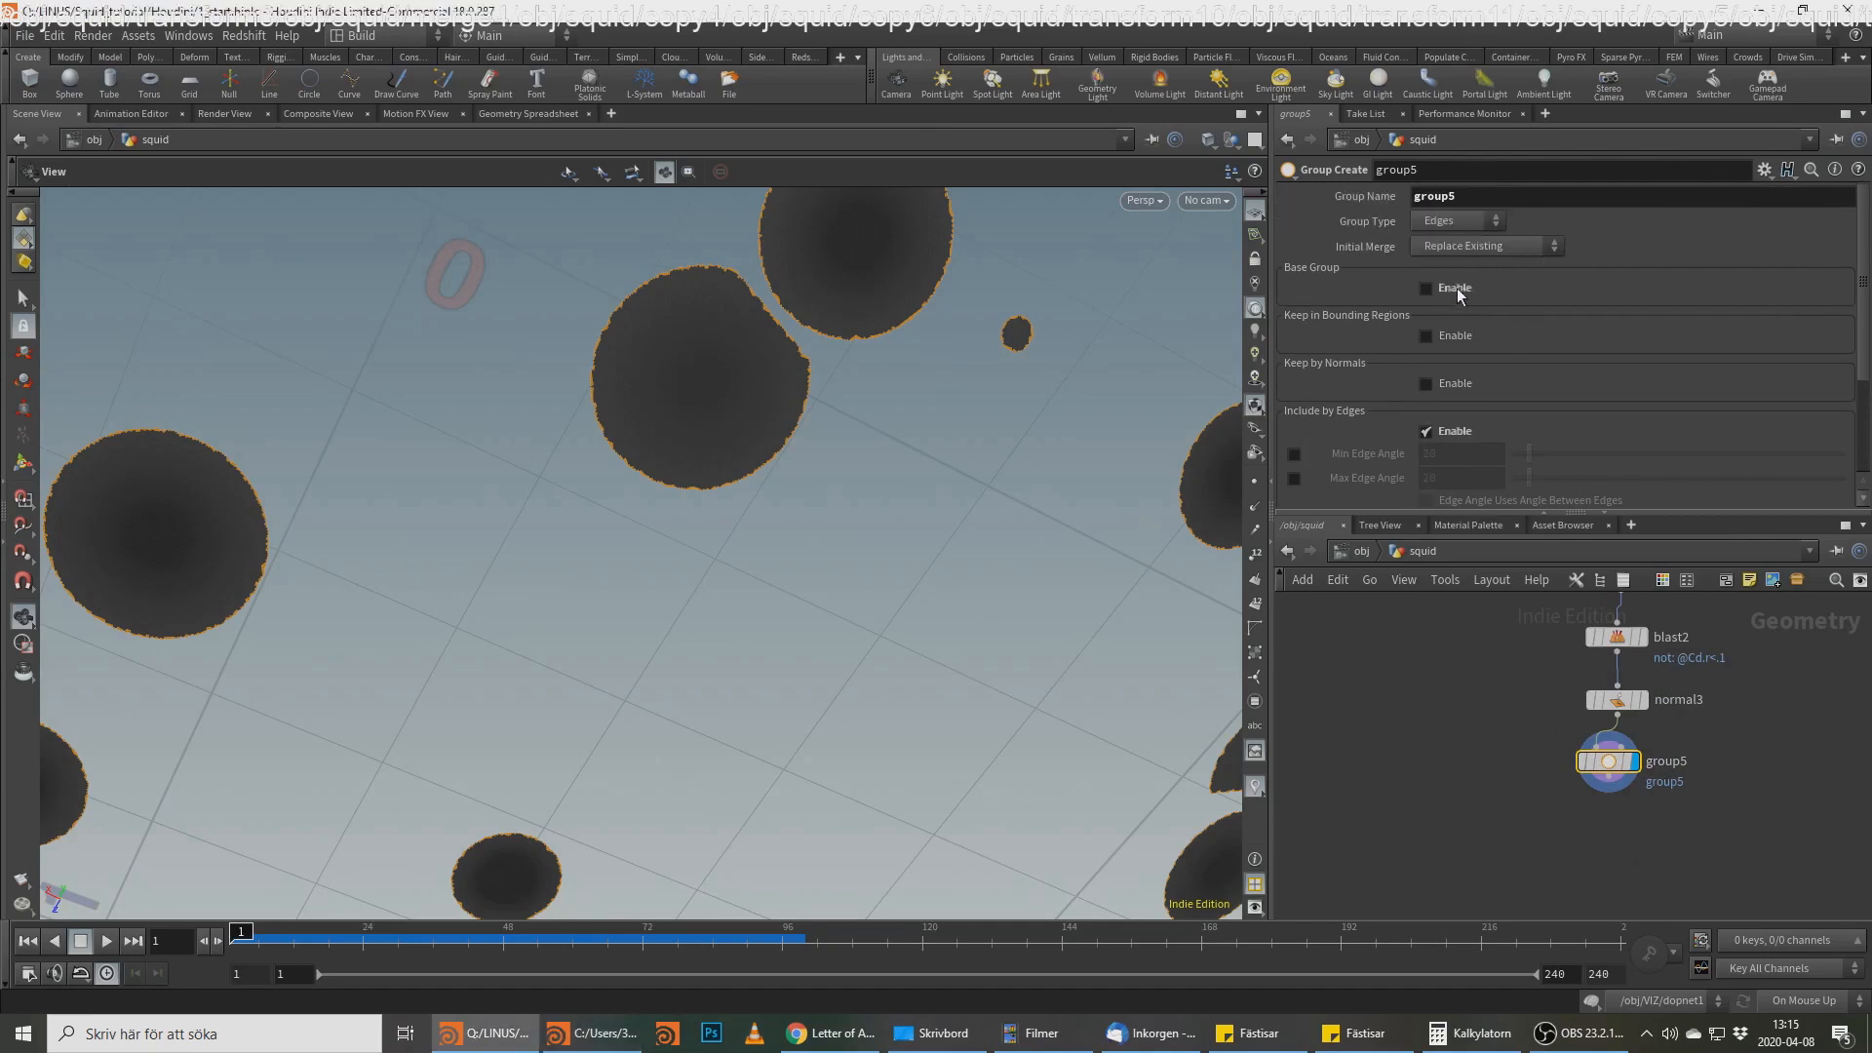
pyautogui.doubleClick(1465, 195)
pyautogui.press('BackSpace')
pyautogui.write('edge')
pyautogui.press('Return')
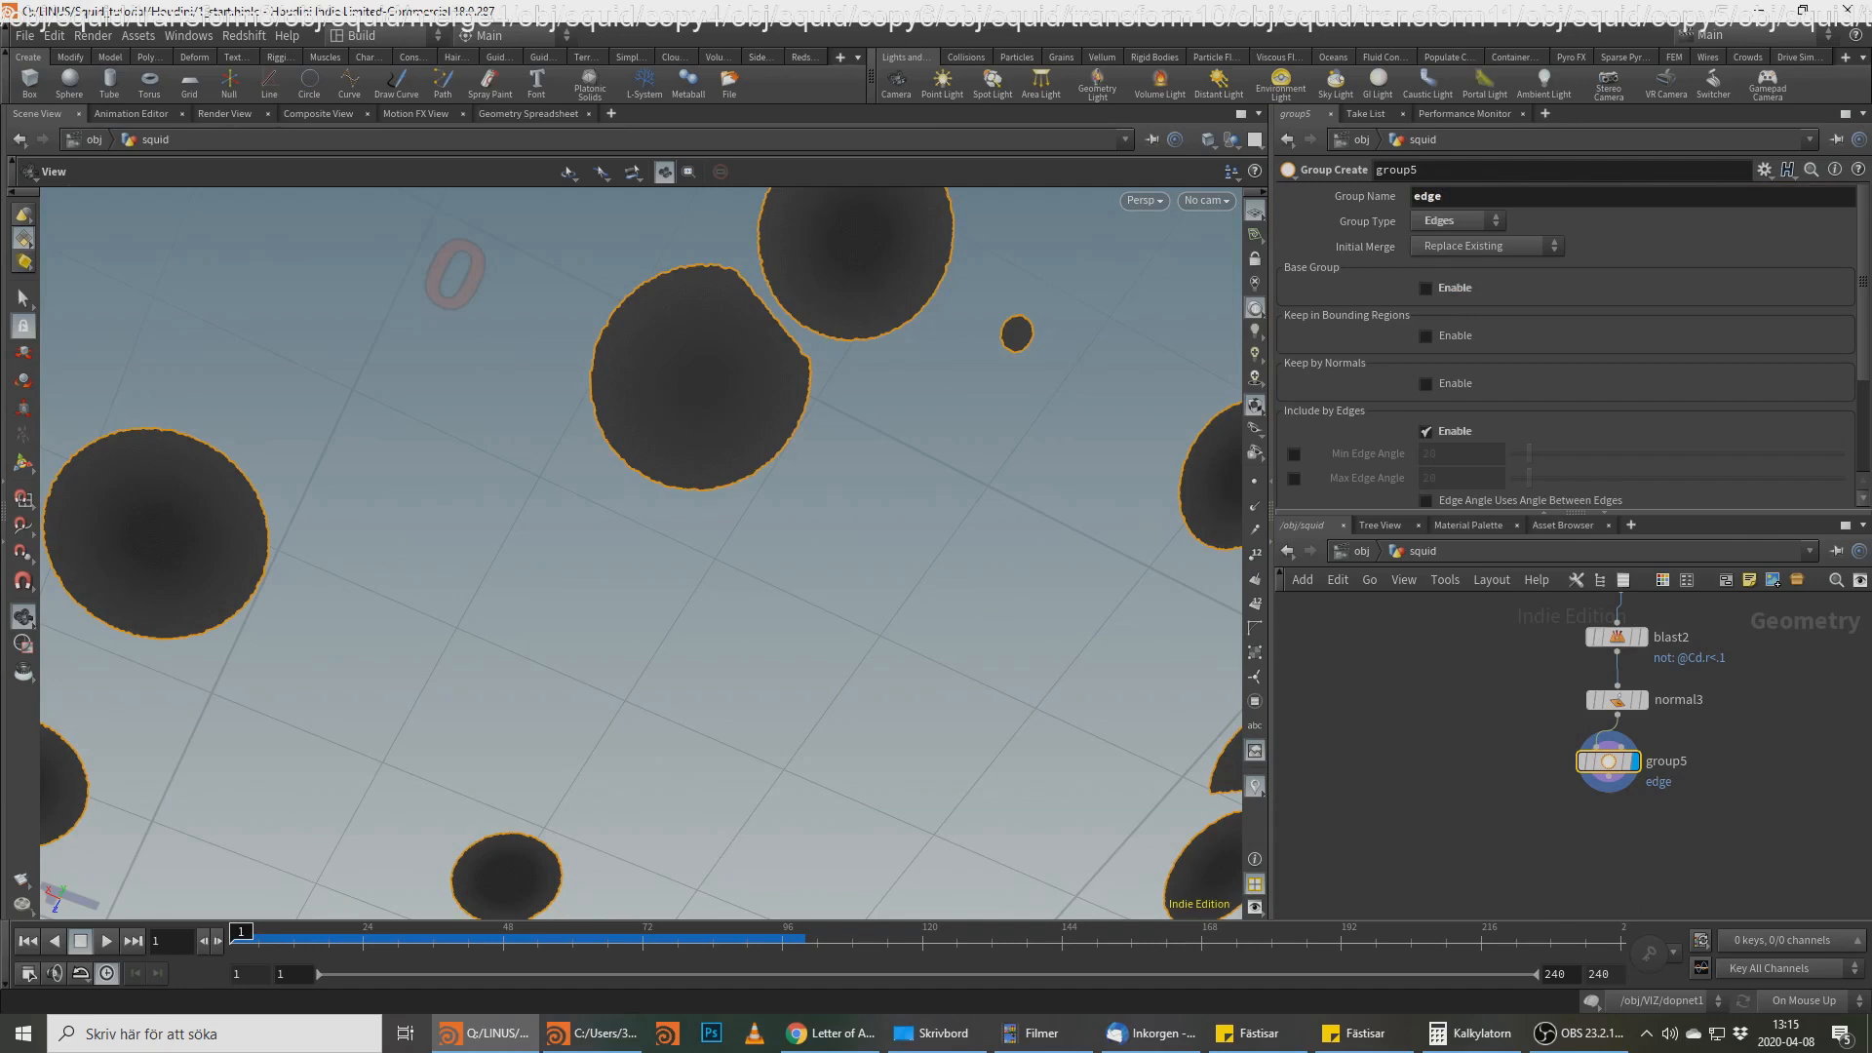
pyautogui.hotkey('alt', 'Tab')
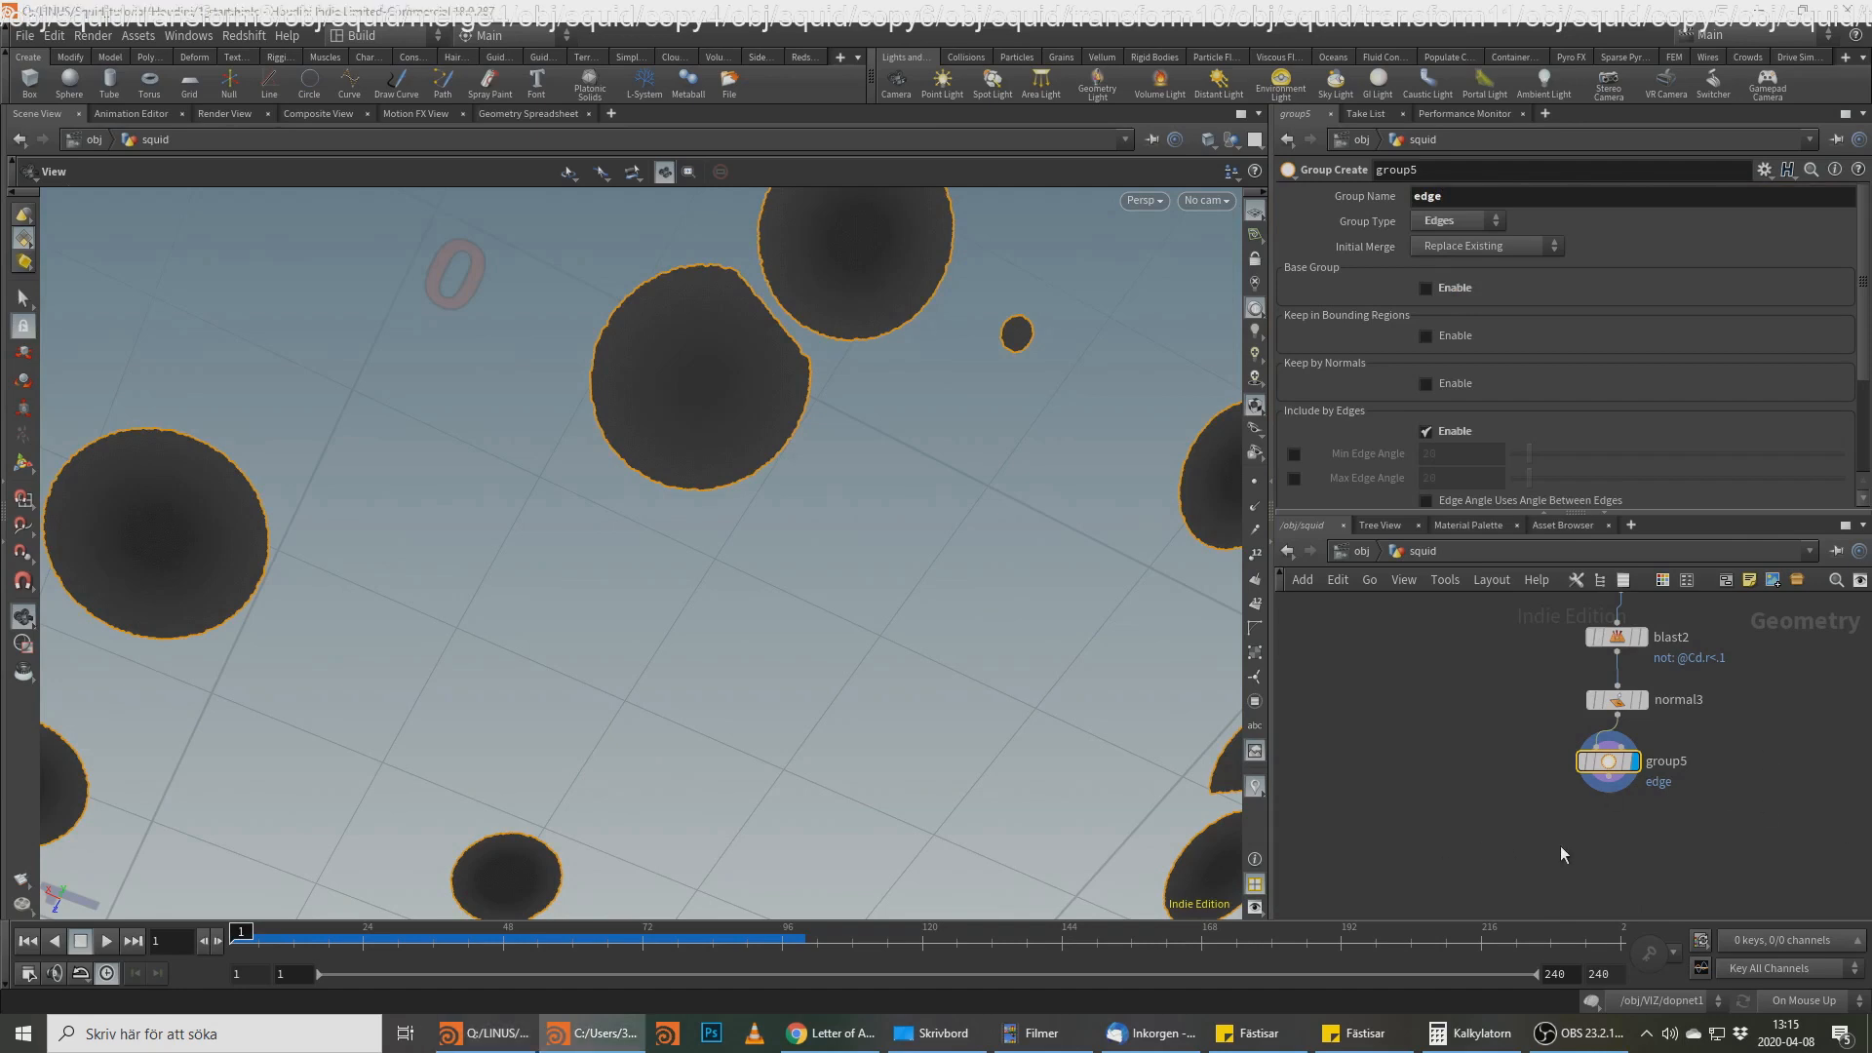
# Step: Append a Dissolve node below group5
pyautogui.hotkey('alt', 'Tab')
pyautogui.press('Tab')
pyautogui.write('disb')
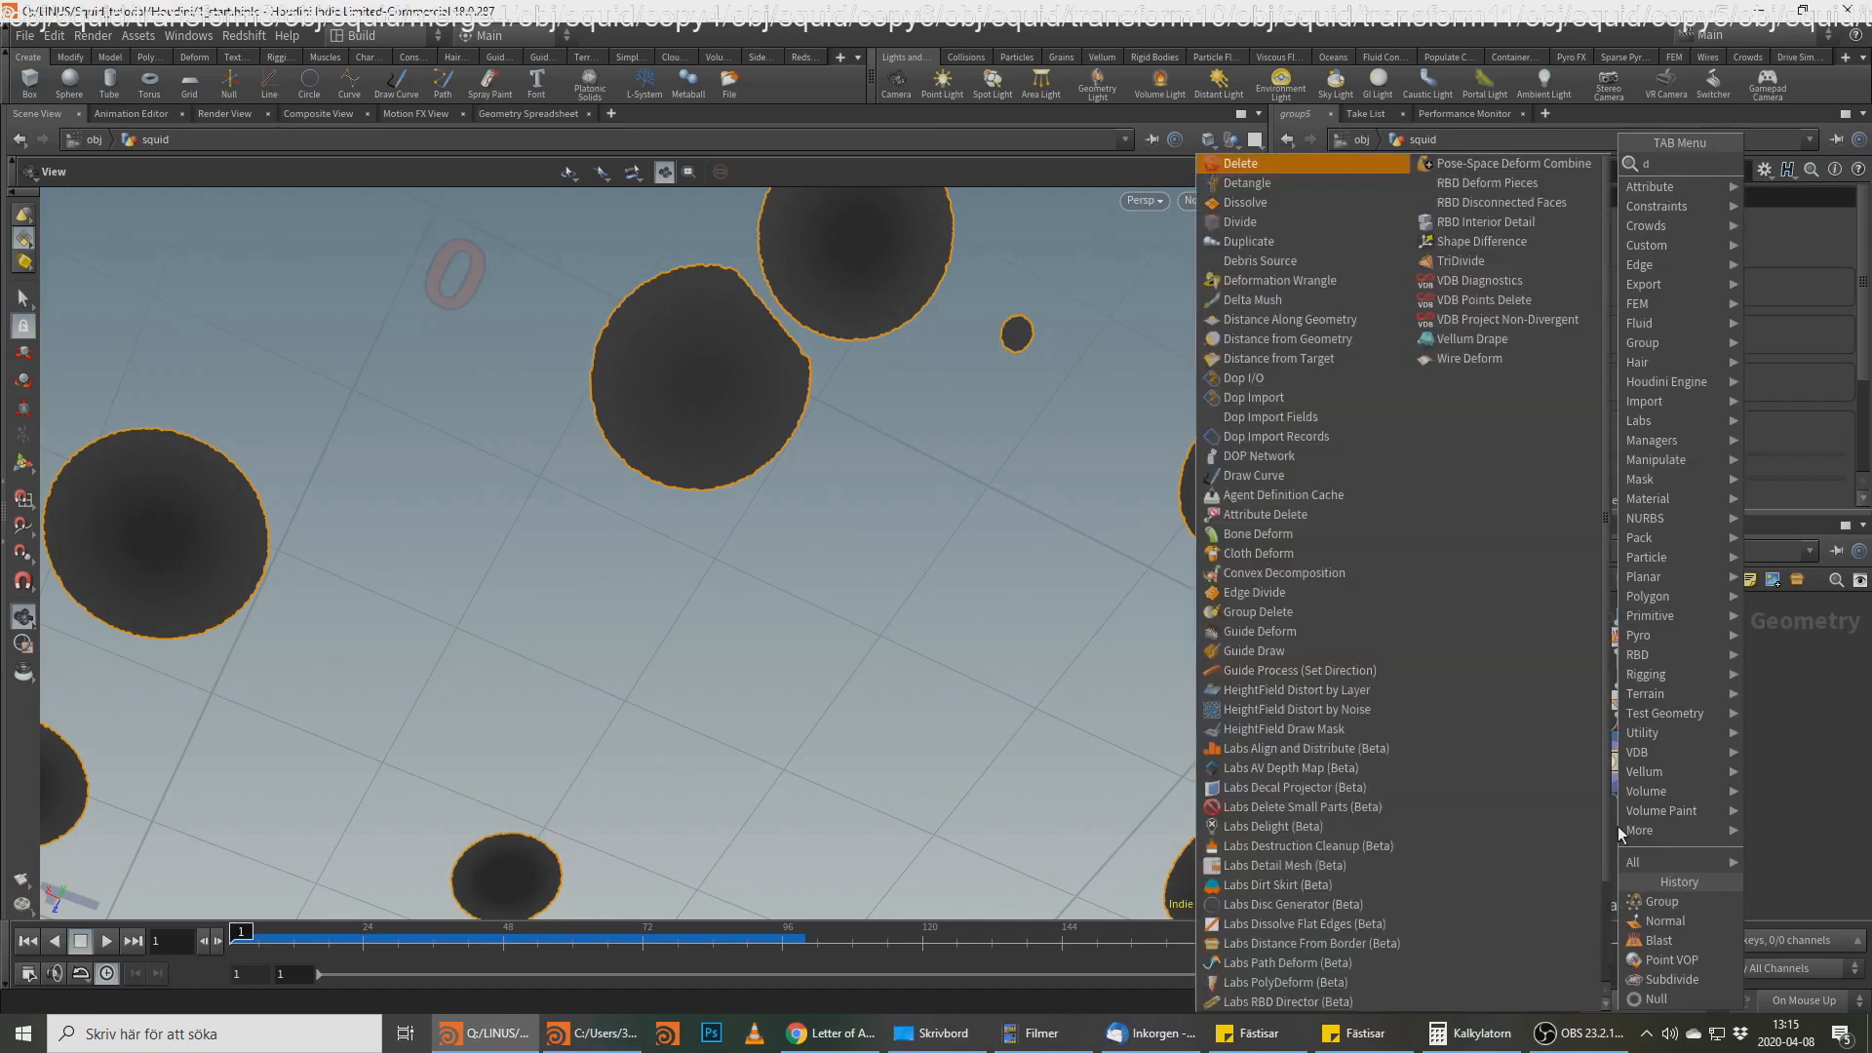
pyautogui.press('BackSpace')
pyautogui.press('Return')
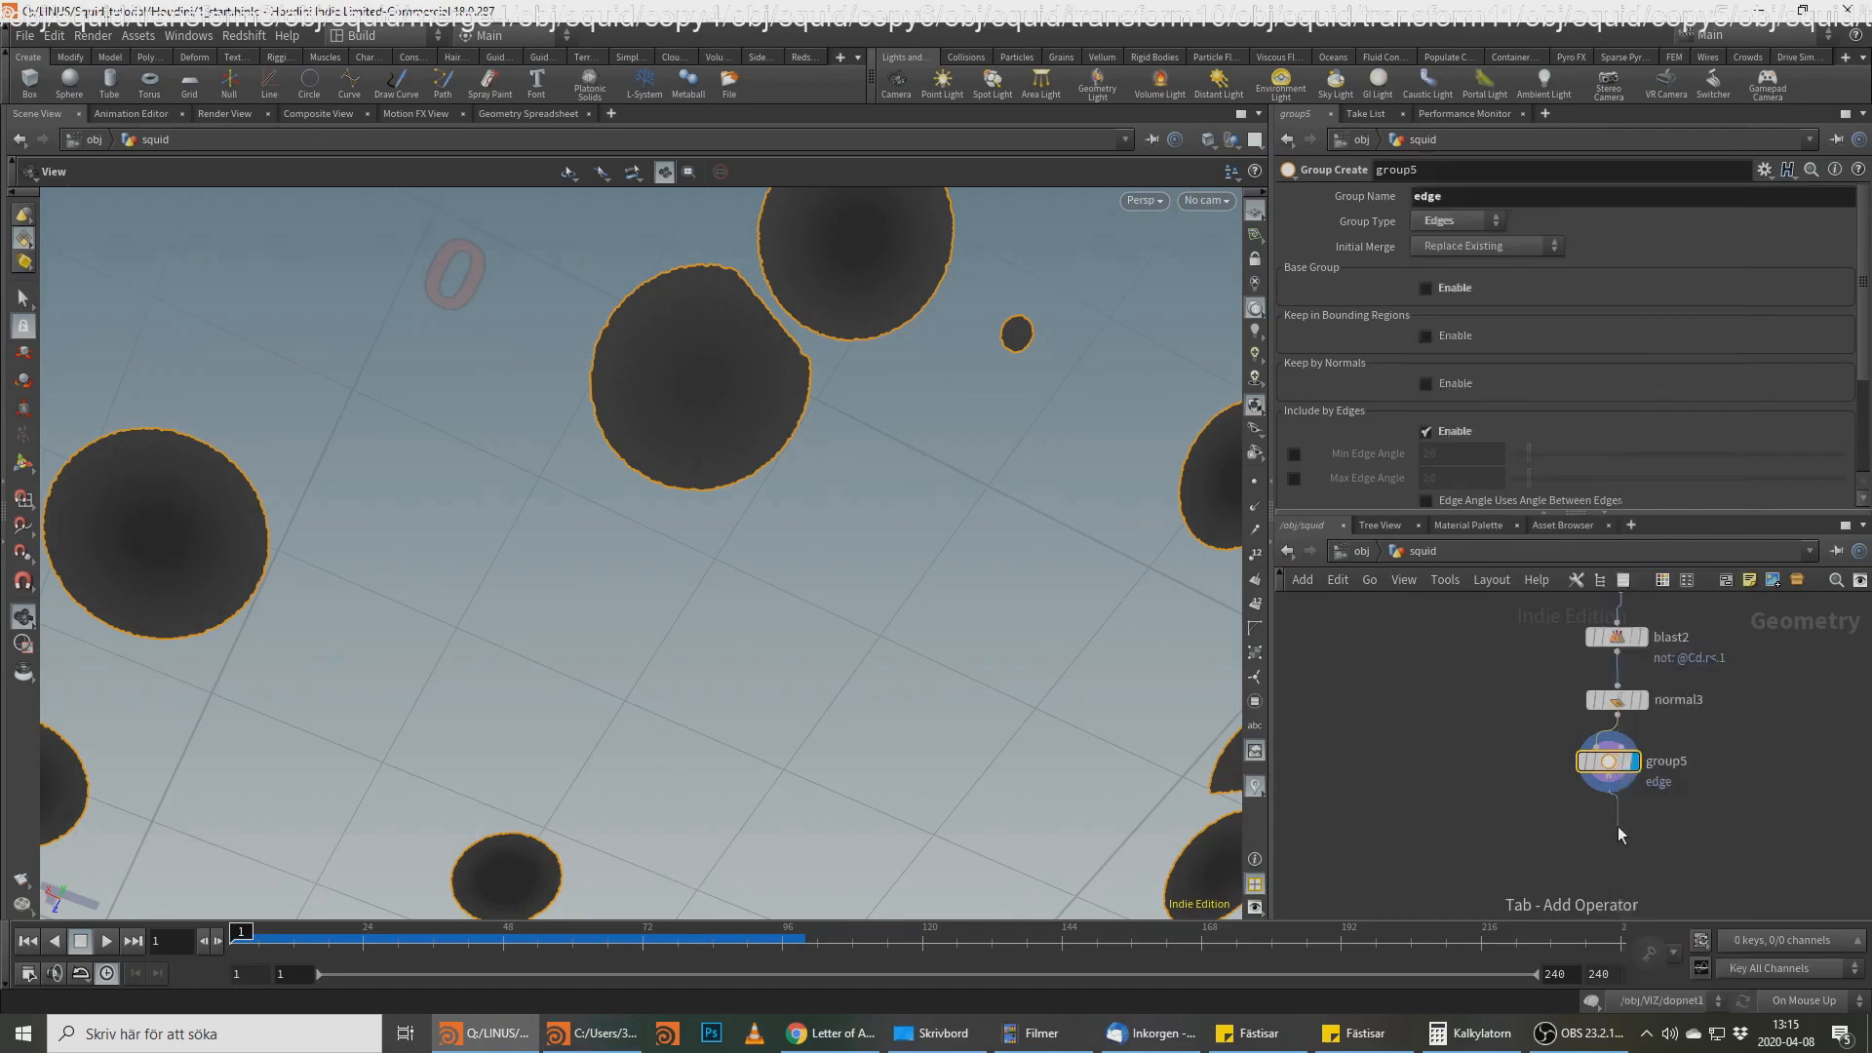
pyautogui.click(1618, 827)
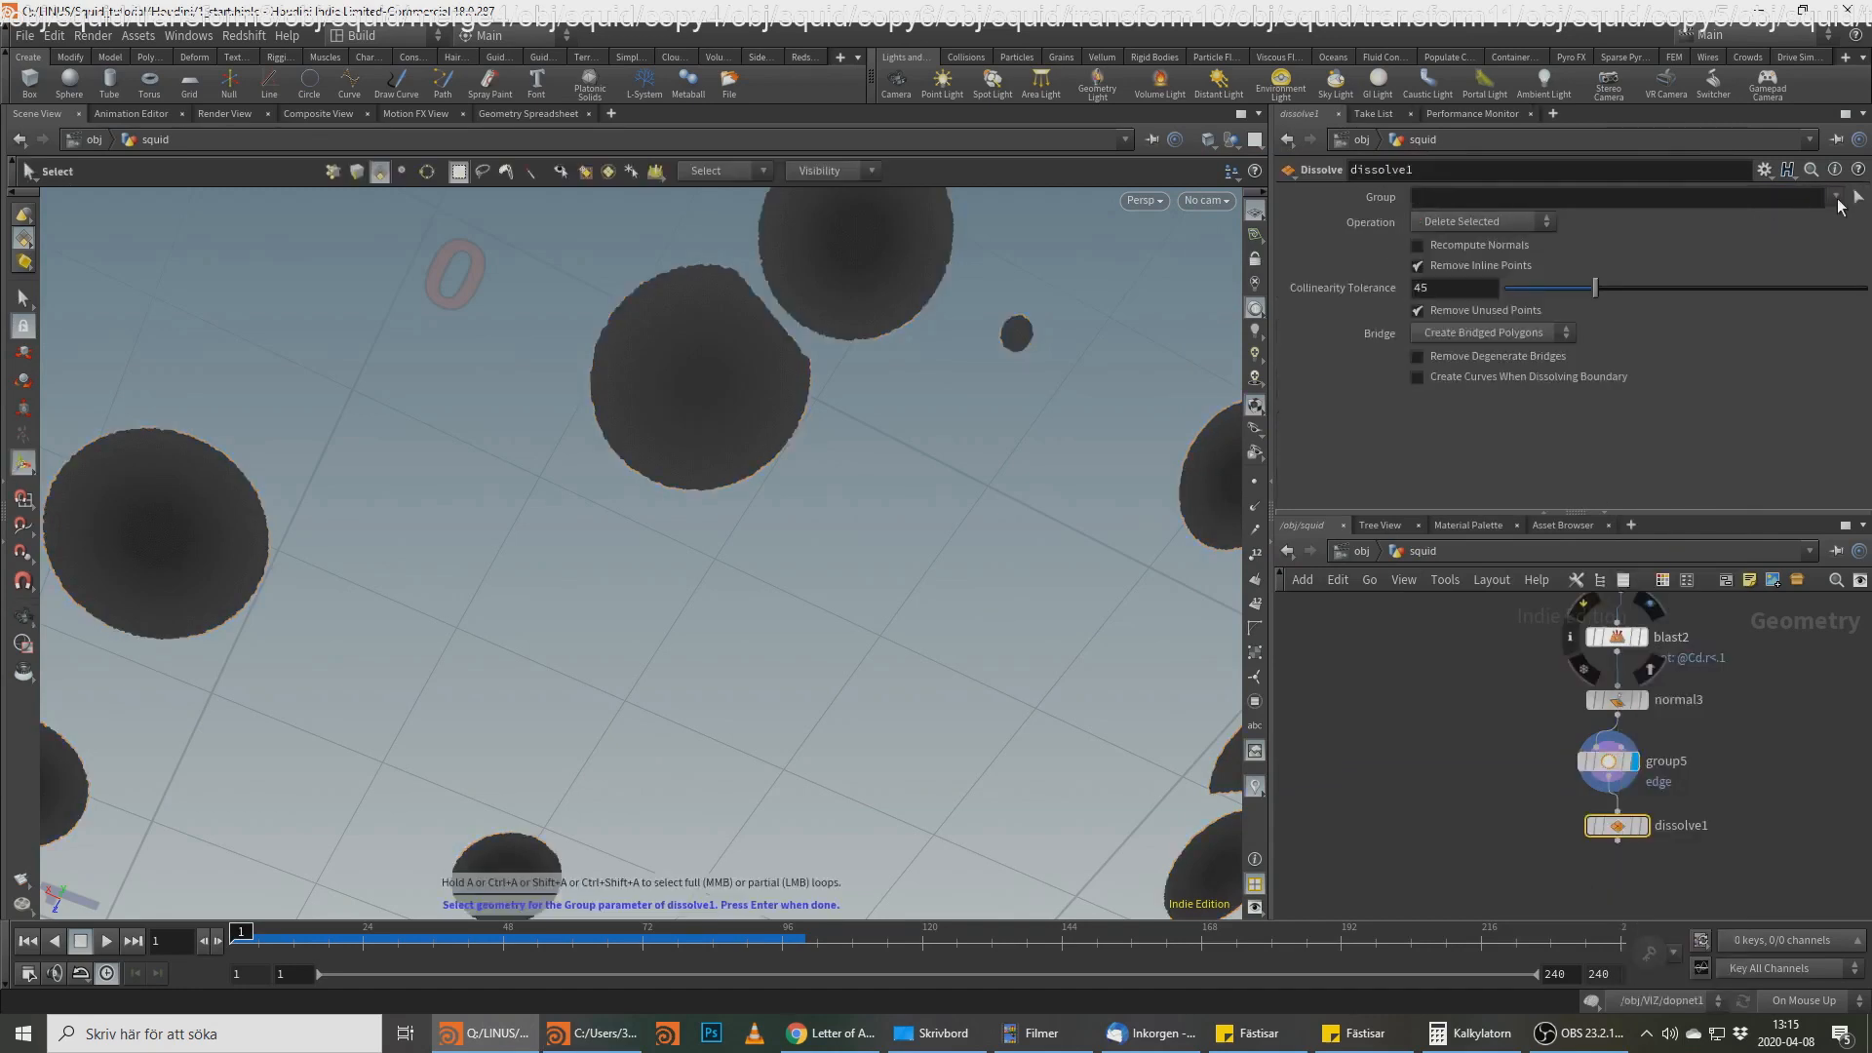
# Step: Set dissolve1's group to edge and its operation to Delete Non-Selected, and display its output
pyautogui.click(1837, 198)
pyautogui.click(1761, 277)
pyautogui.click(1472, 219)
pyautogui.click(1466, 244)
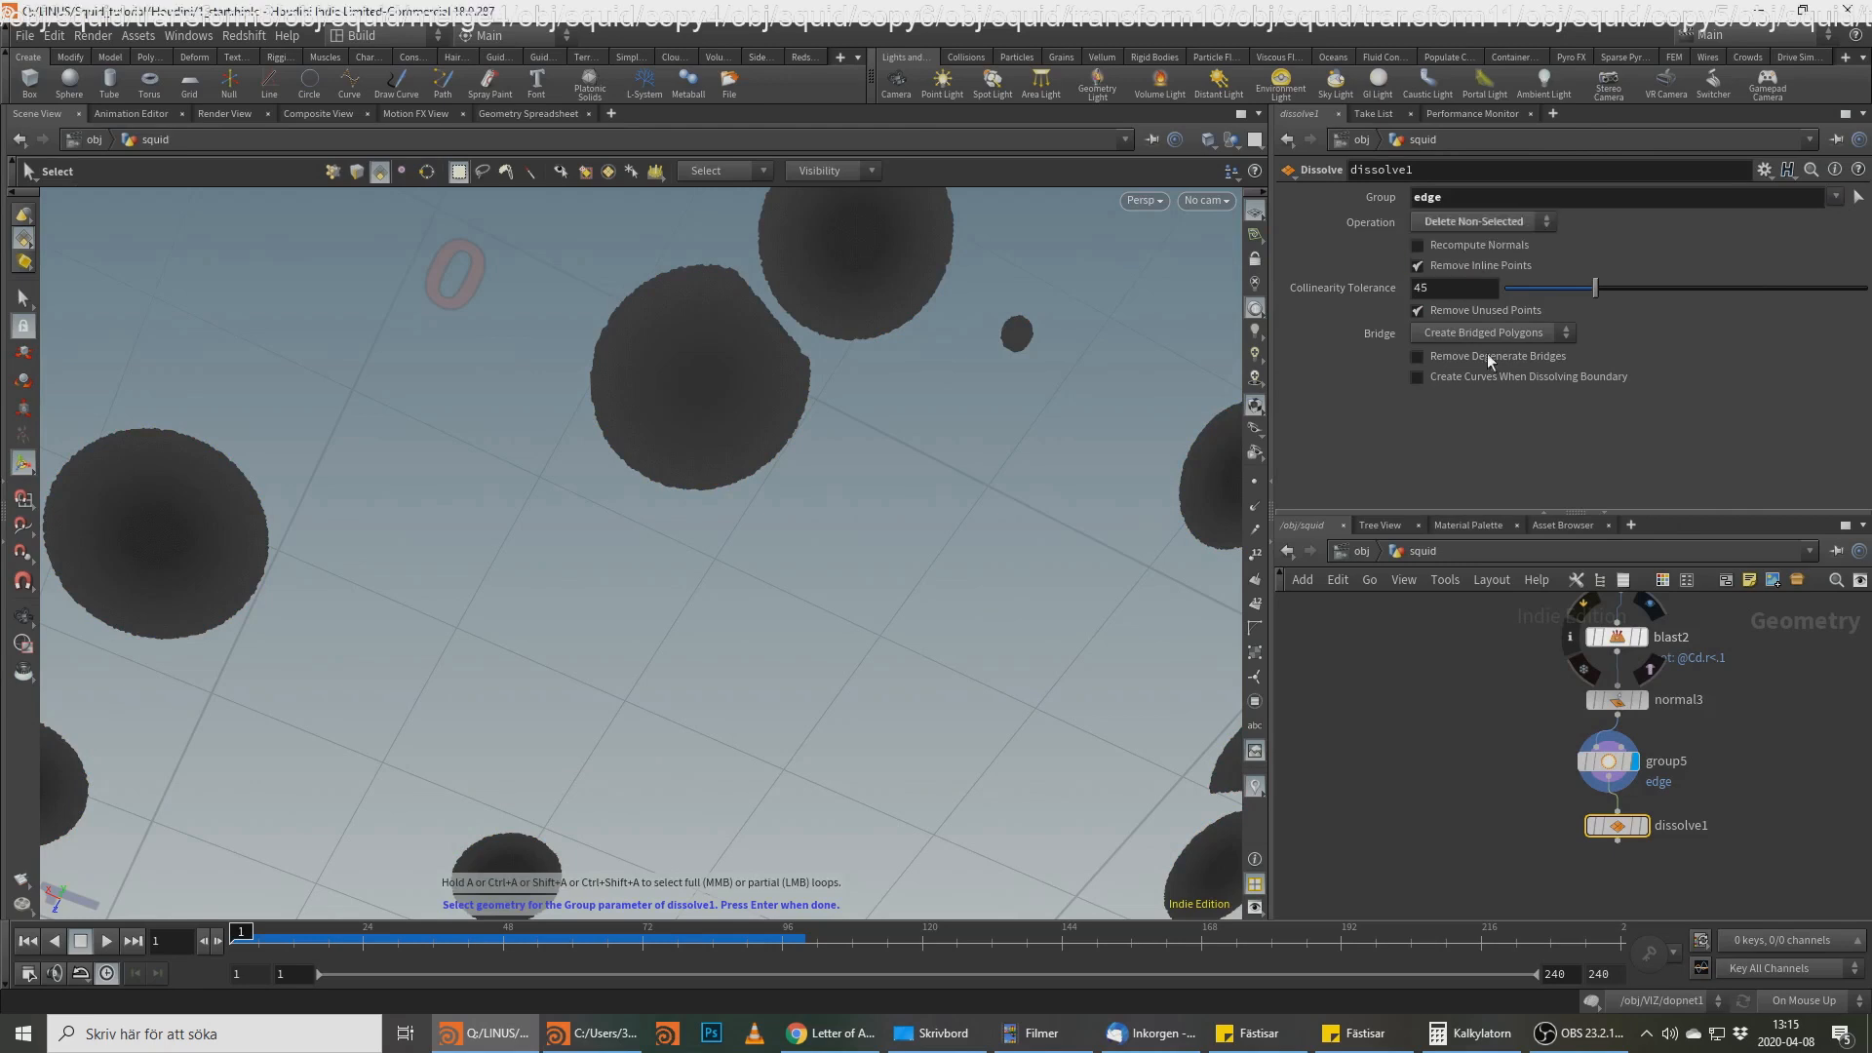
pyautogui.press('Return')
pyautogui.click(1637, 828)
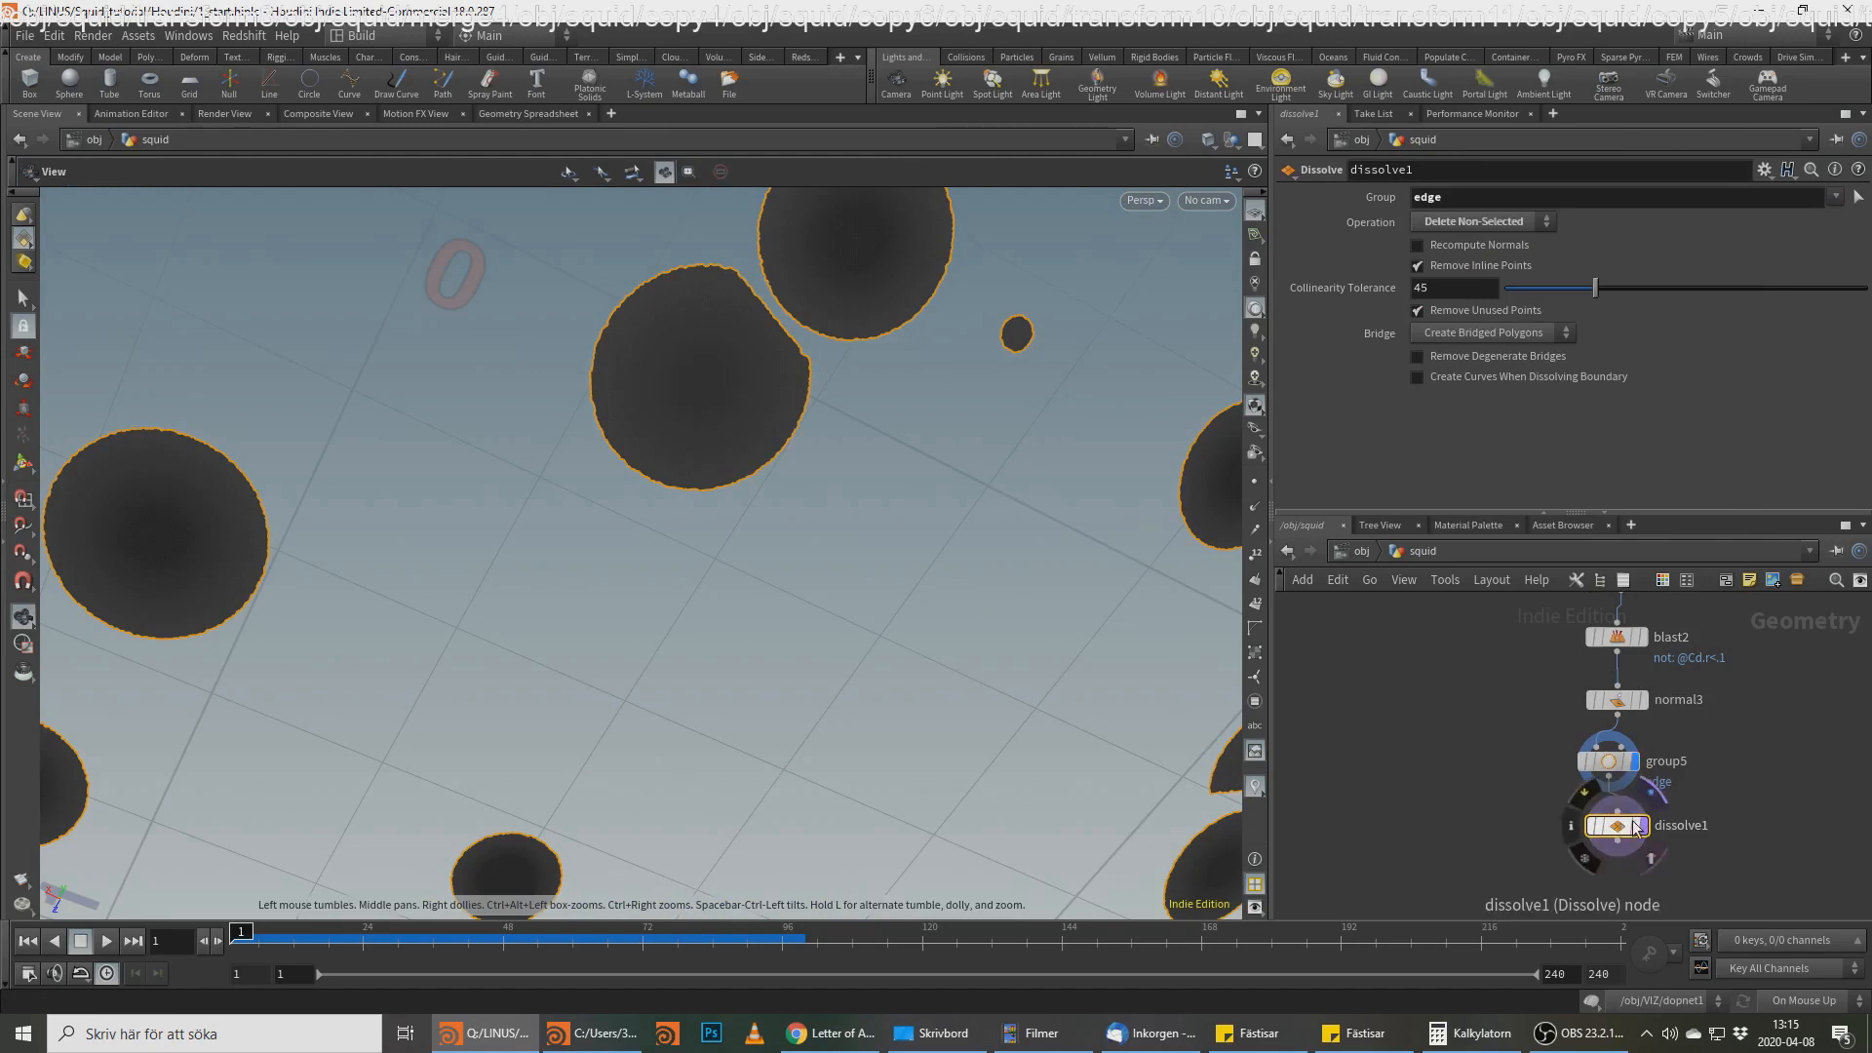
# Step: Turn off Remove Inline Points on dissolve1 and compare its geometry info with group5's
pyautogui.middleClick(1617, 829)
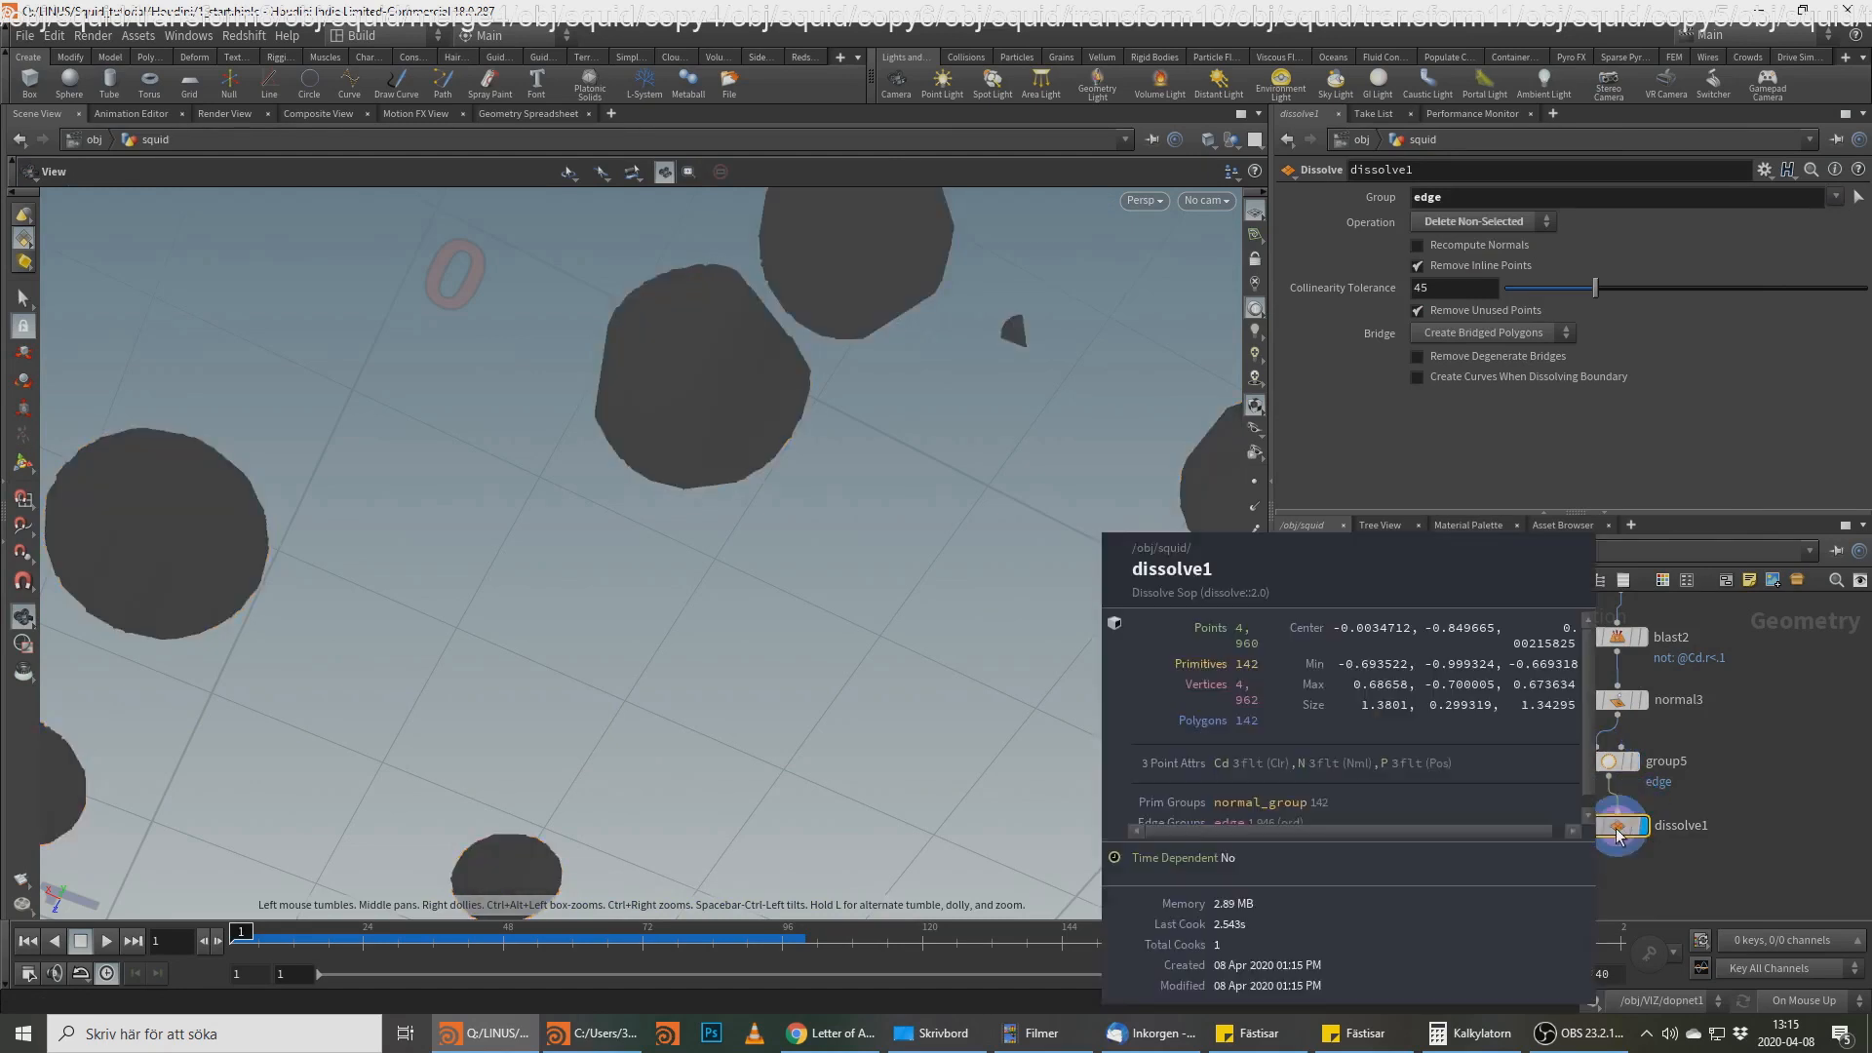
pyautogui.hotkey('alt', 'Tab')
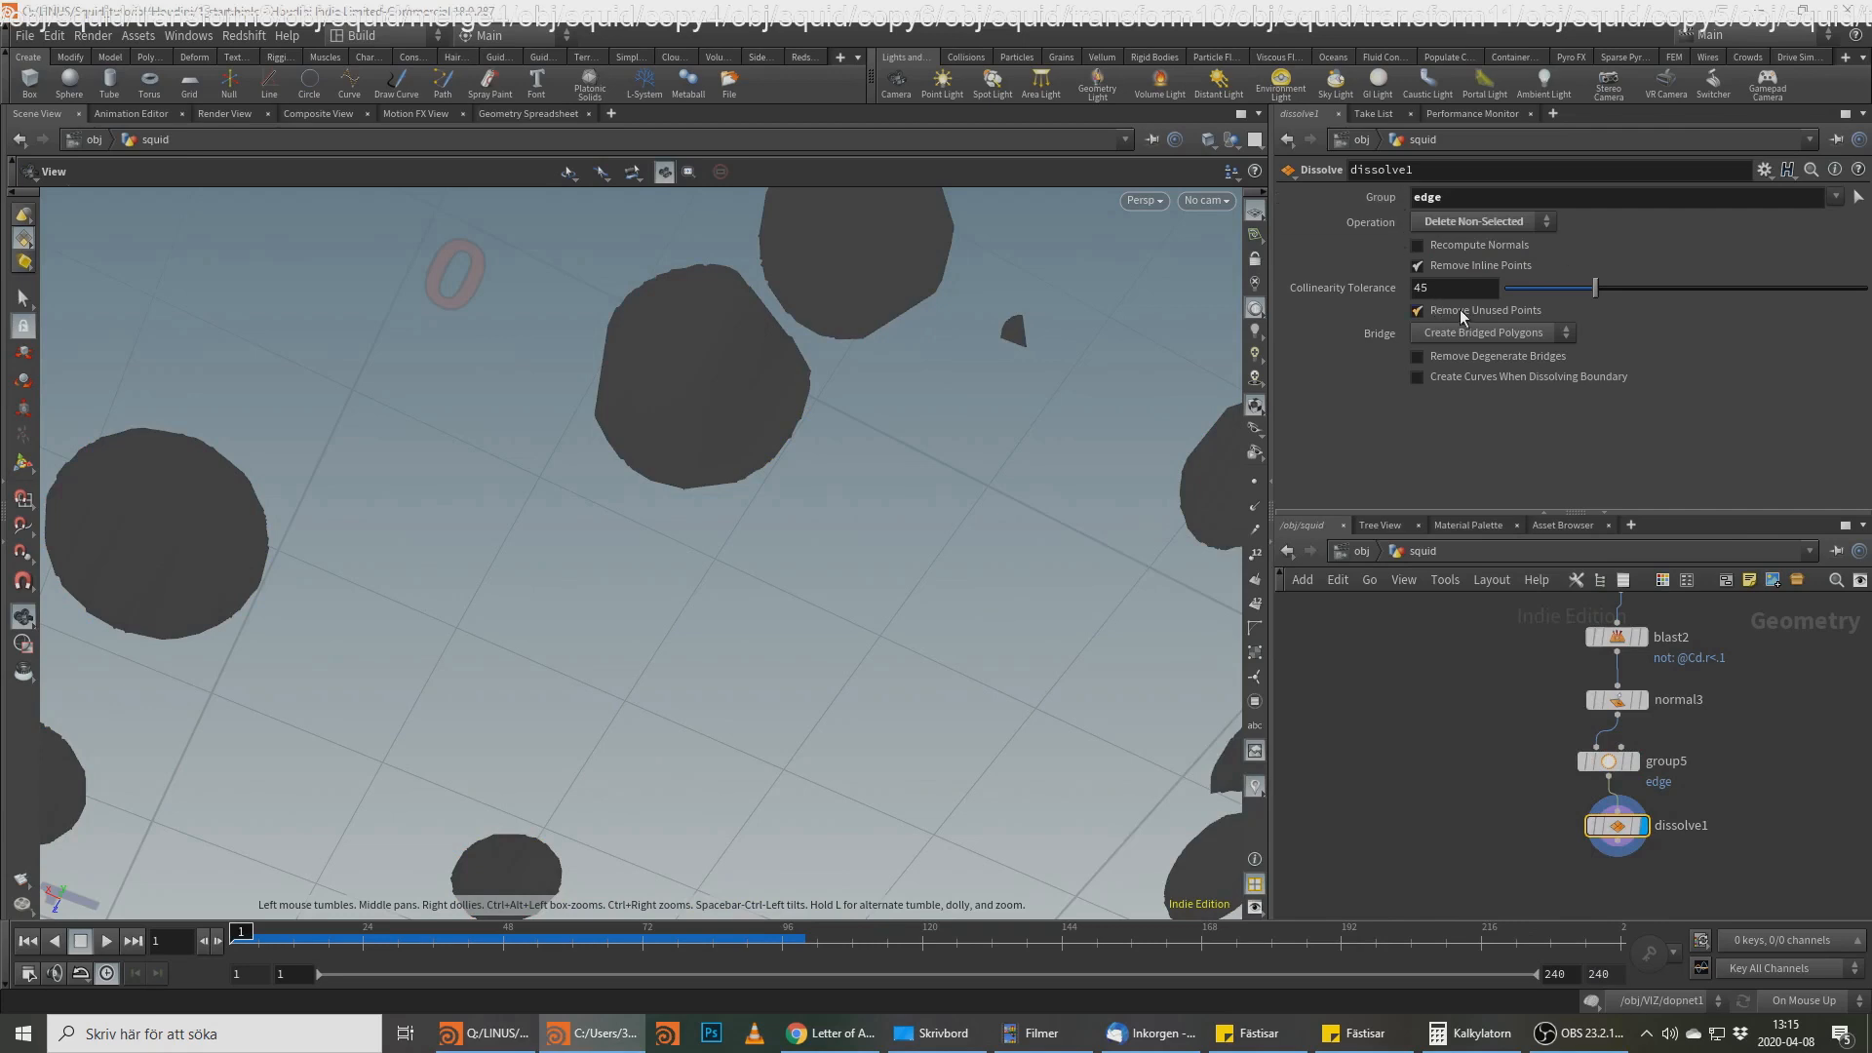
pyautogui.click(1451, 265)
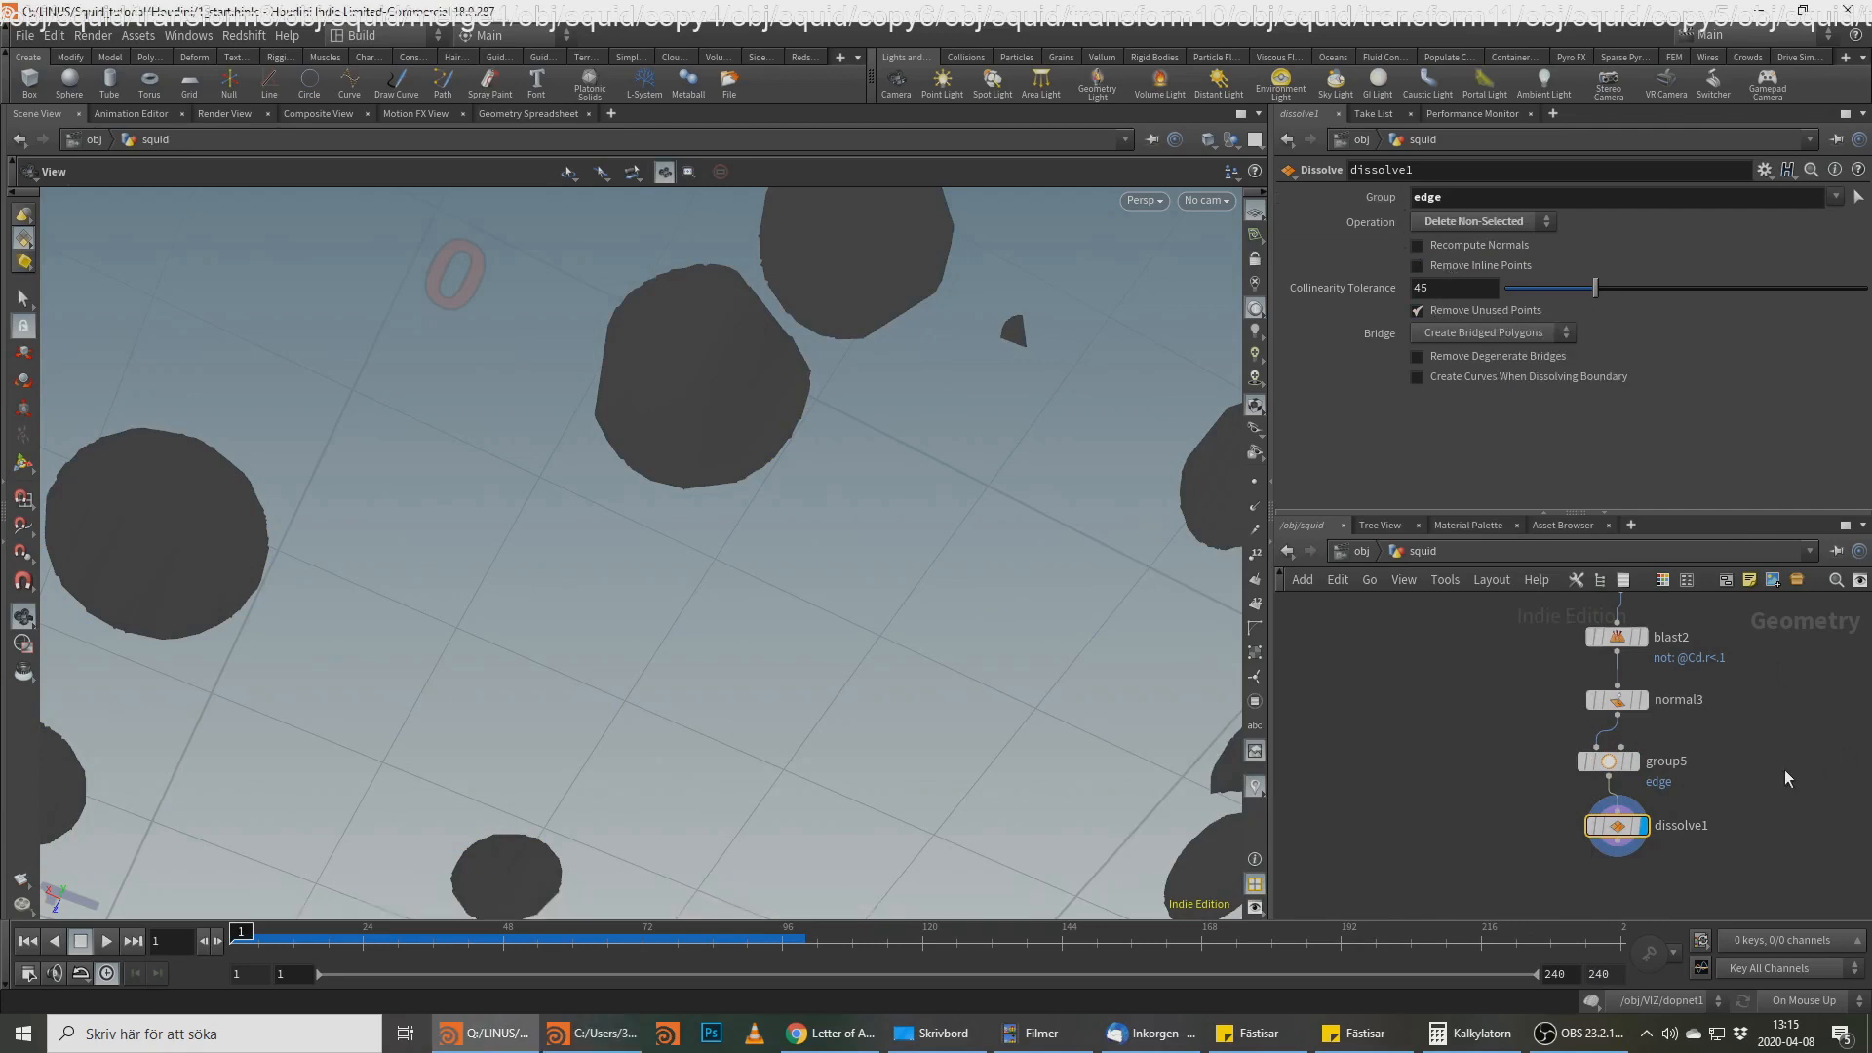
pyautogui.moveTo(1599, 829)
pyautogui.scroll(1, 1599, 829)
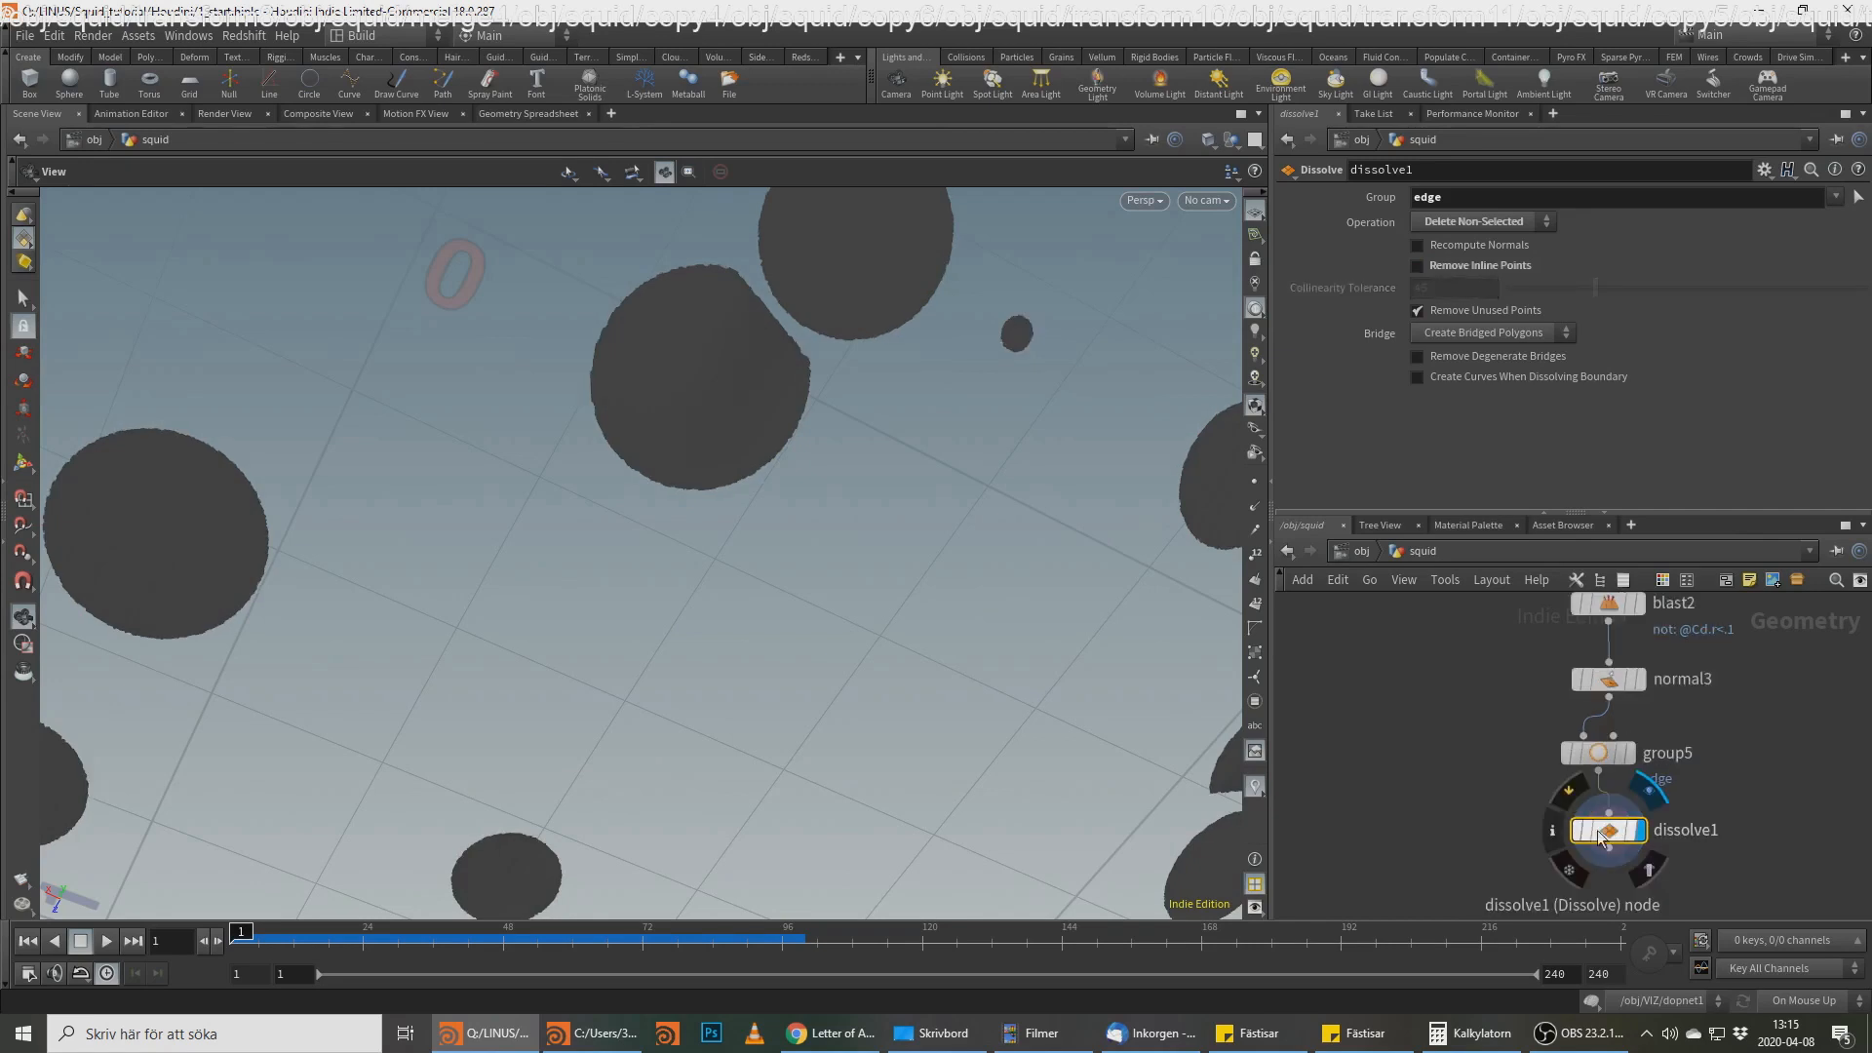
pyautogui.middleClick(1599, 834)
pyautogui.middleClick(1602, 835)
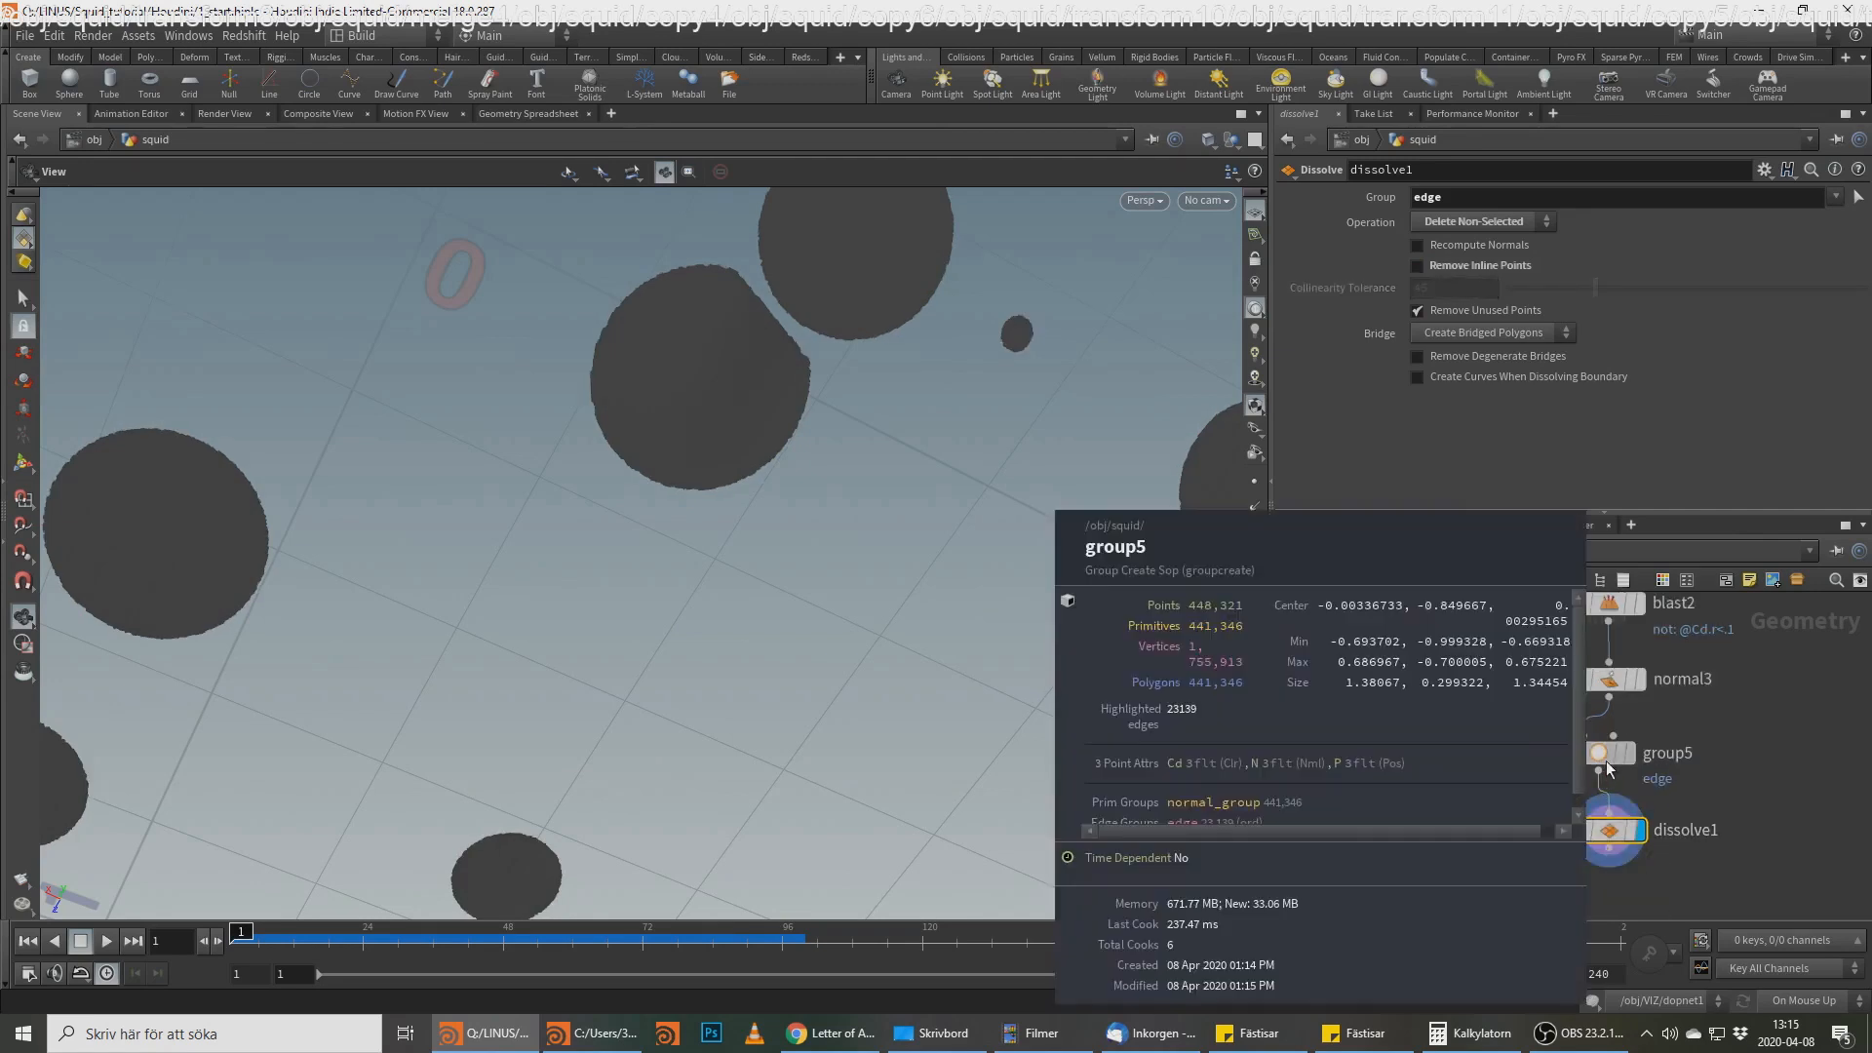
pyautogui.middleClick(1605, 835)
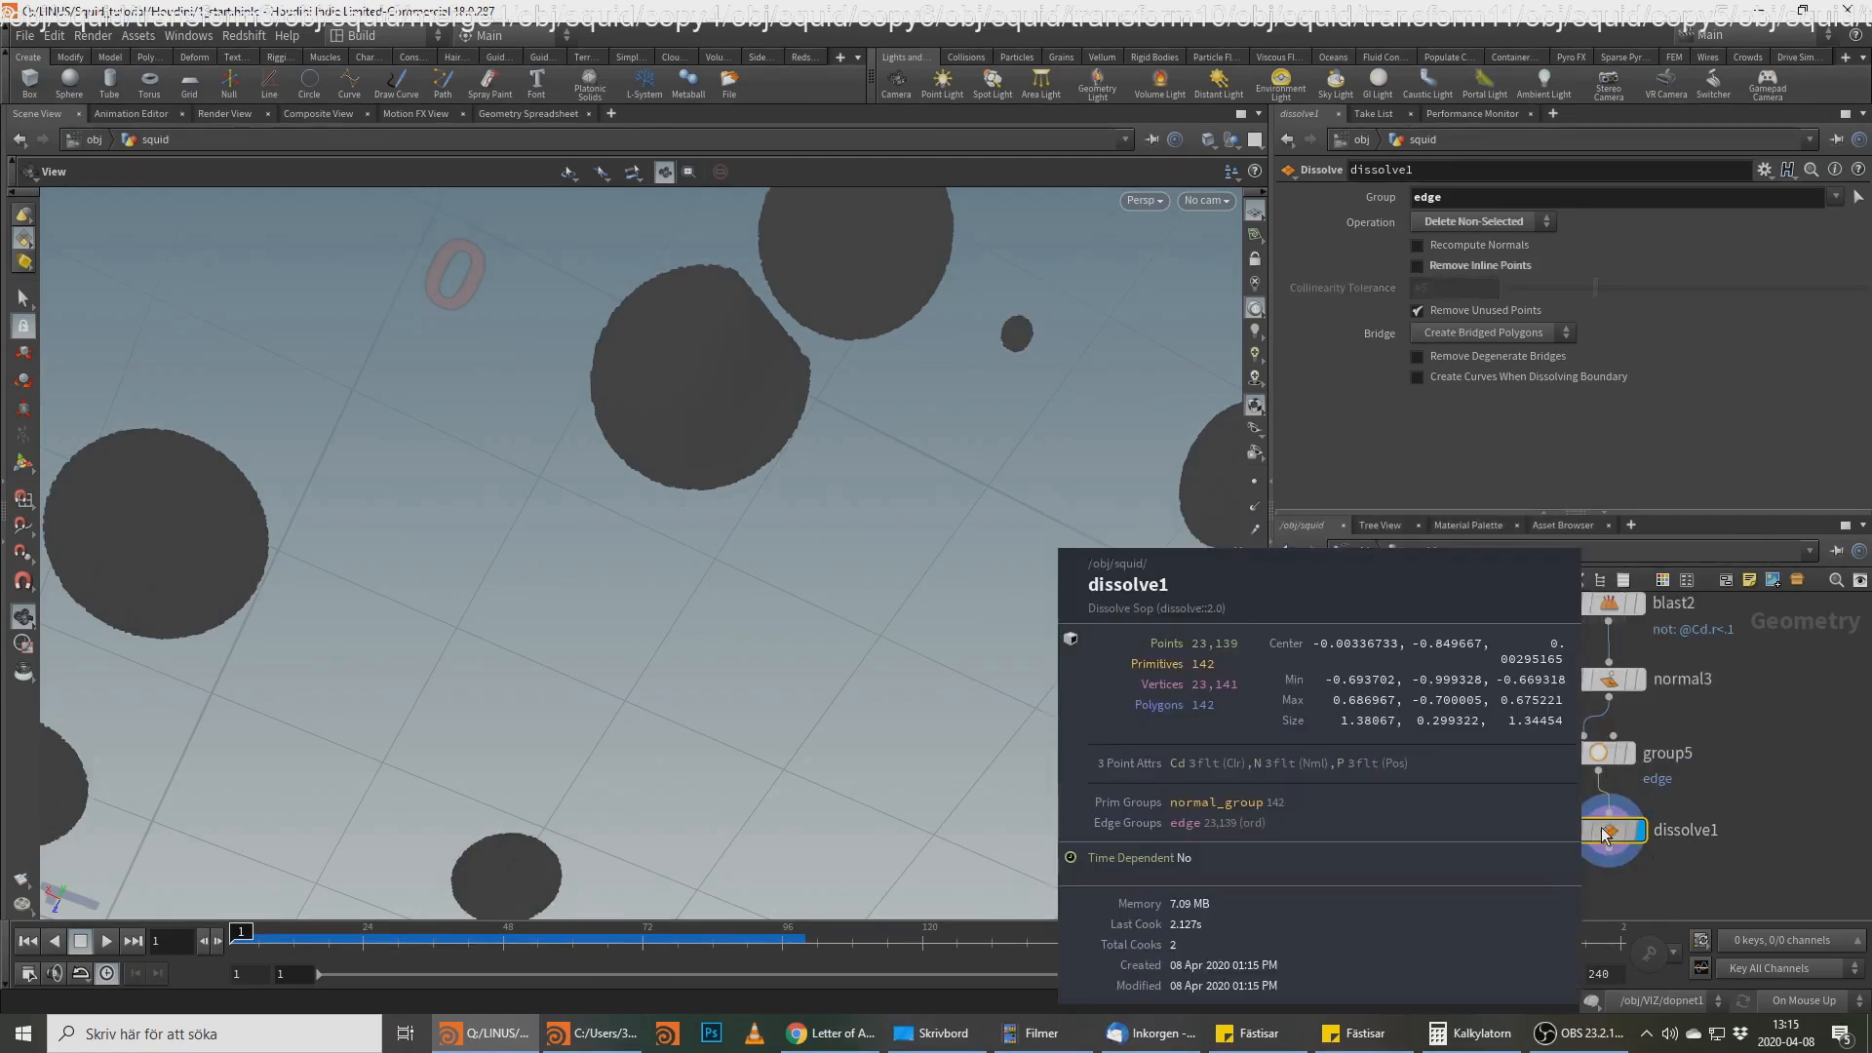
# Step: Turn on point display in the viewport and inspect the outlines of the dissolved patches up close
pyautogui.moveTo(674, 486); pyautogui.dragTo(690, 505, button='middle')
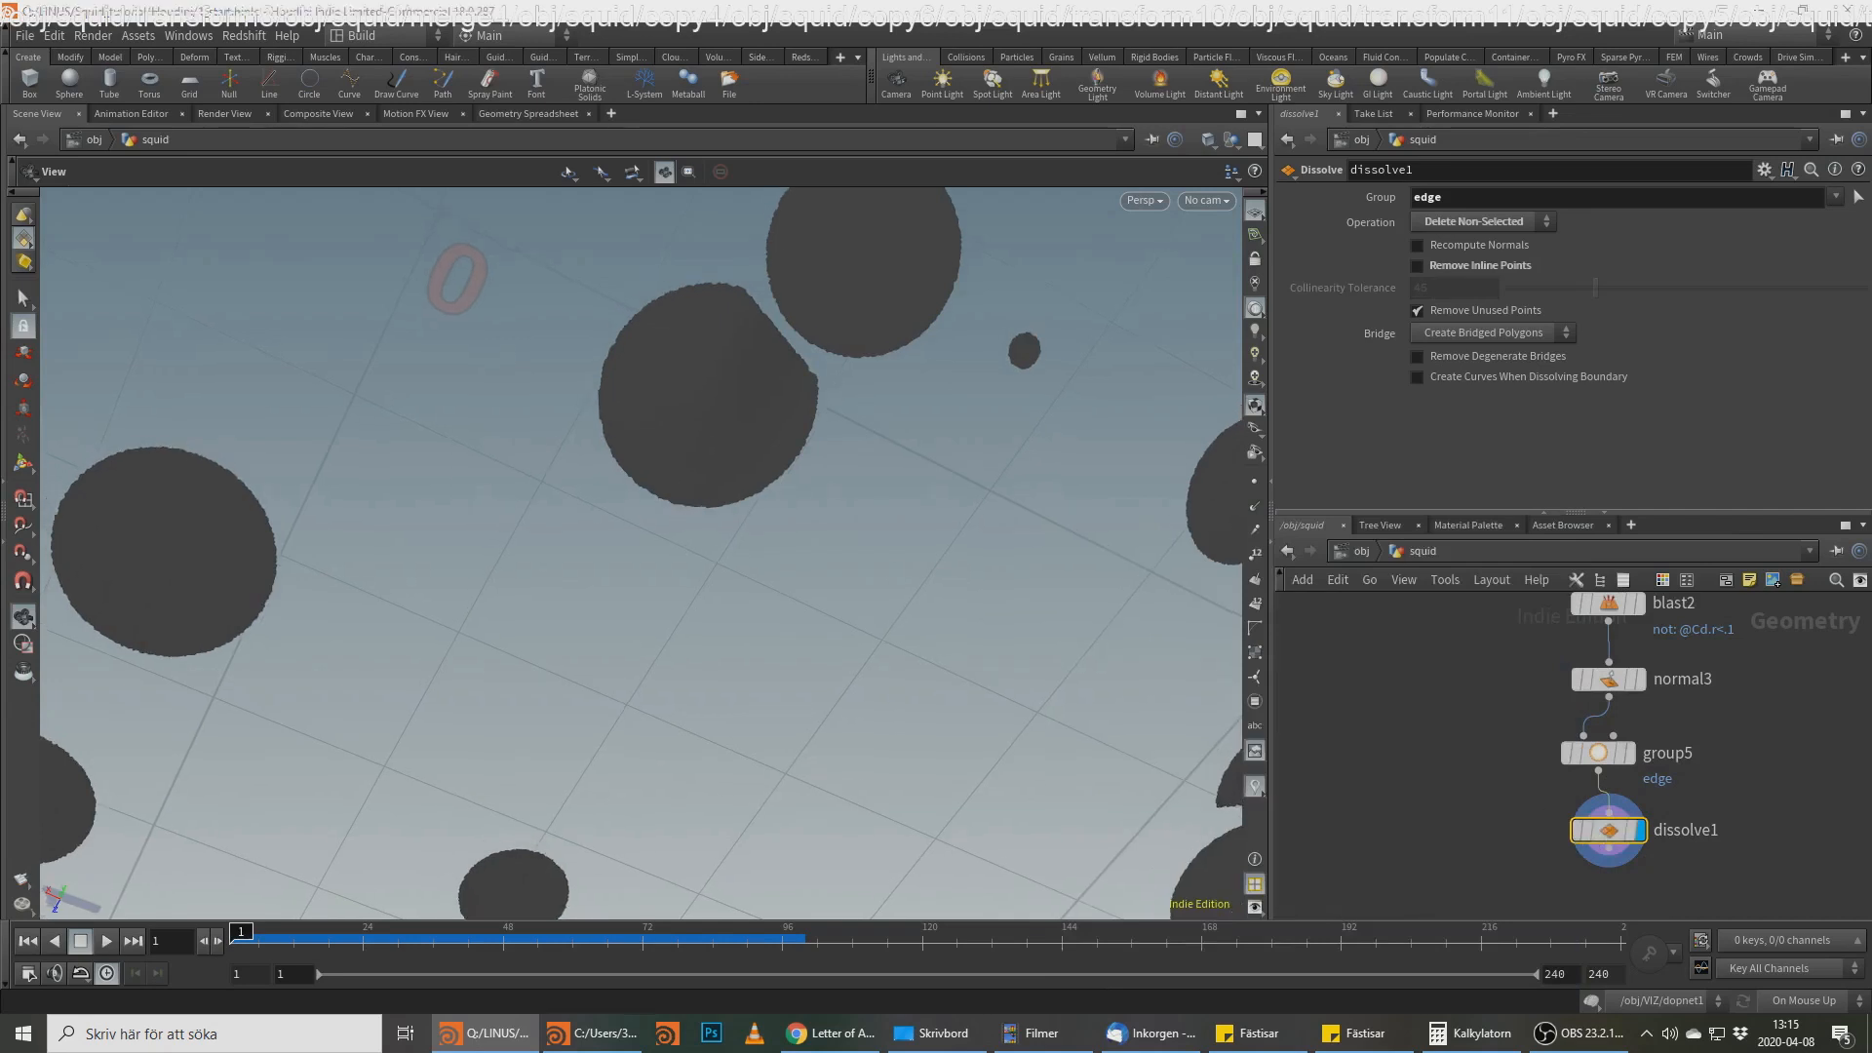
pyautogui.hotkey('alt', 'Tab')
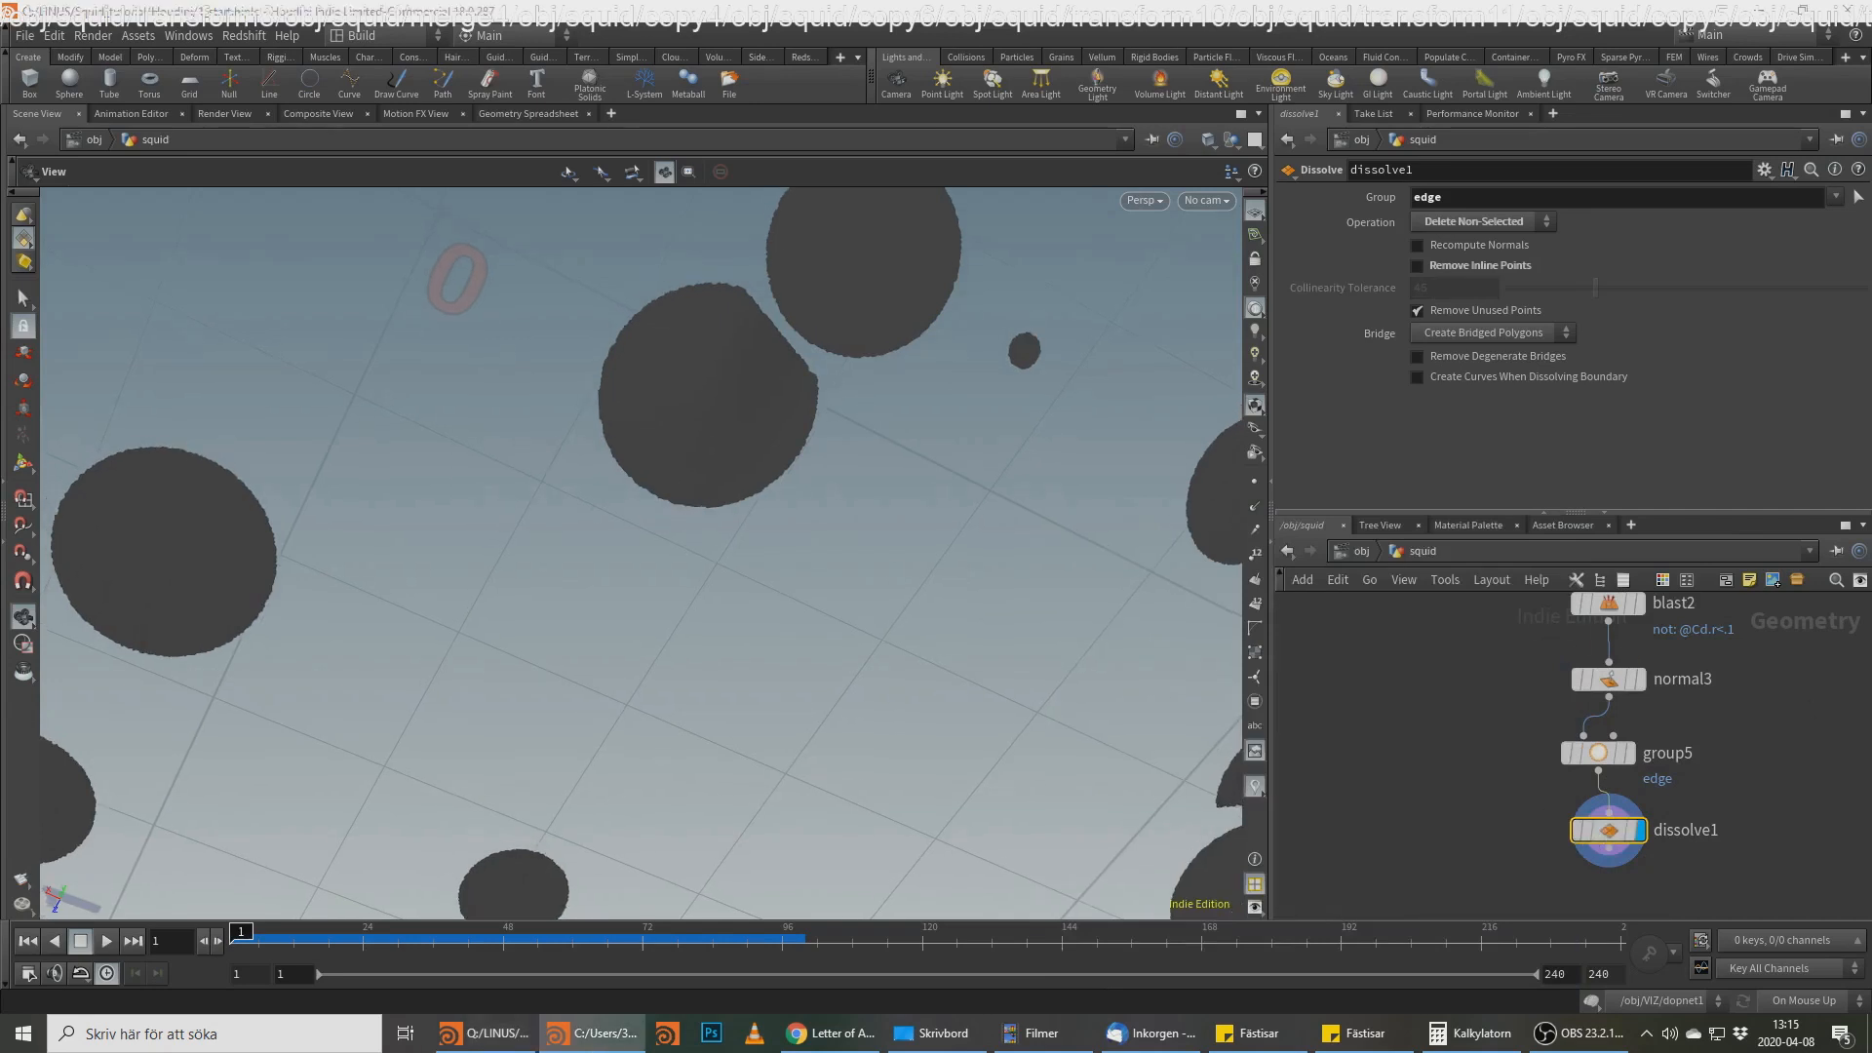
pyautogui.moveTo(865, 426); pyautogui.dragTo(936, 541, button='right')
pyautogui.moveTo(936, 541); pyautogui.dragTo(1112, 702)
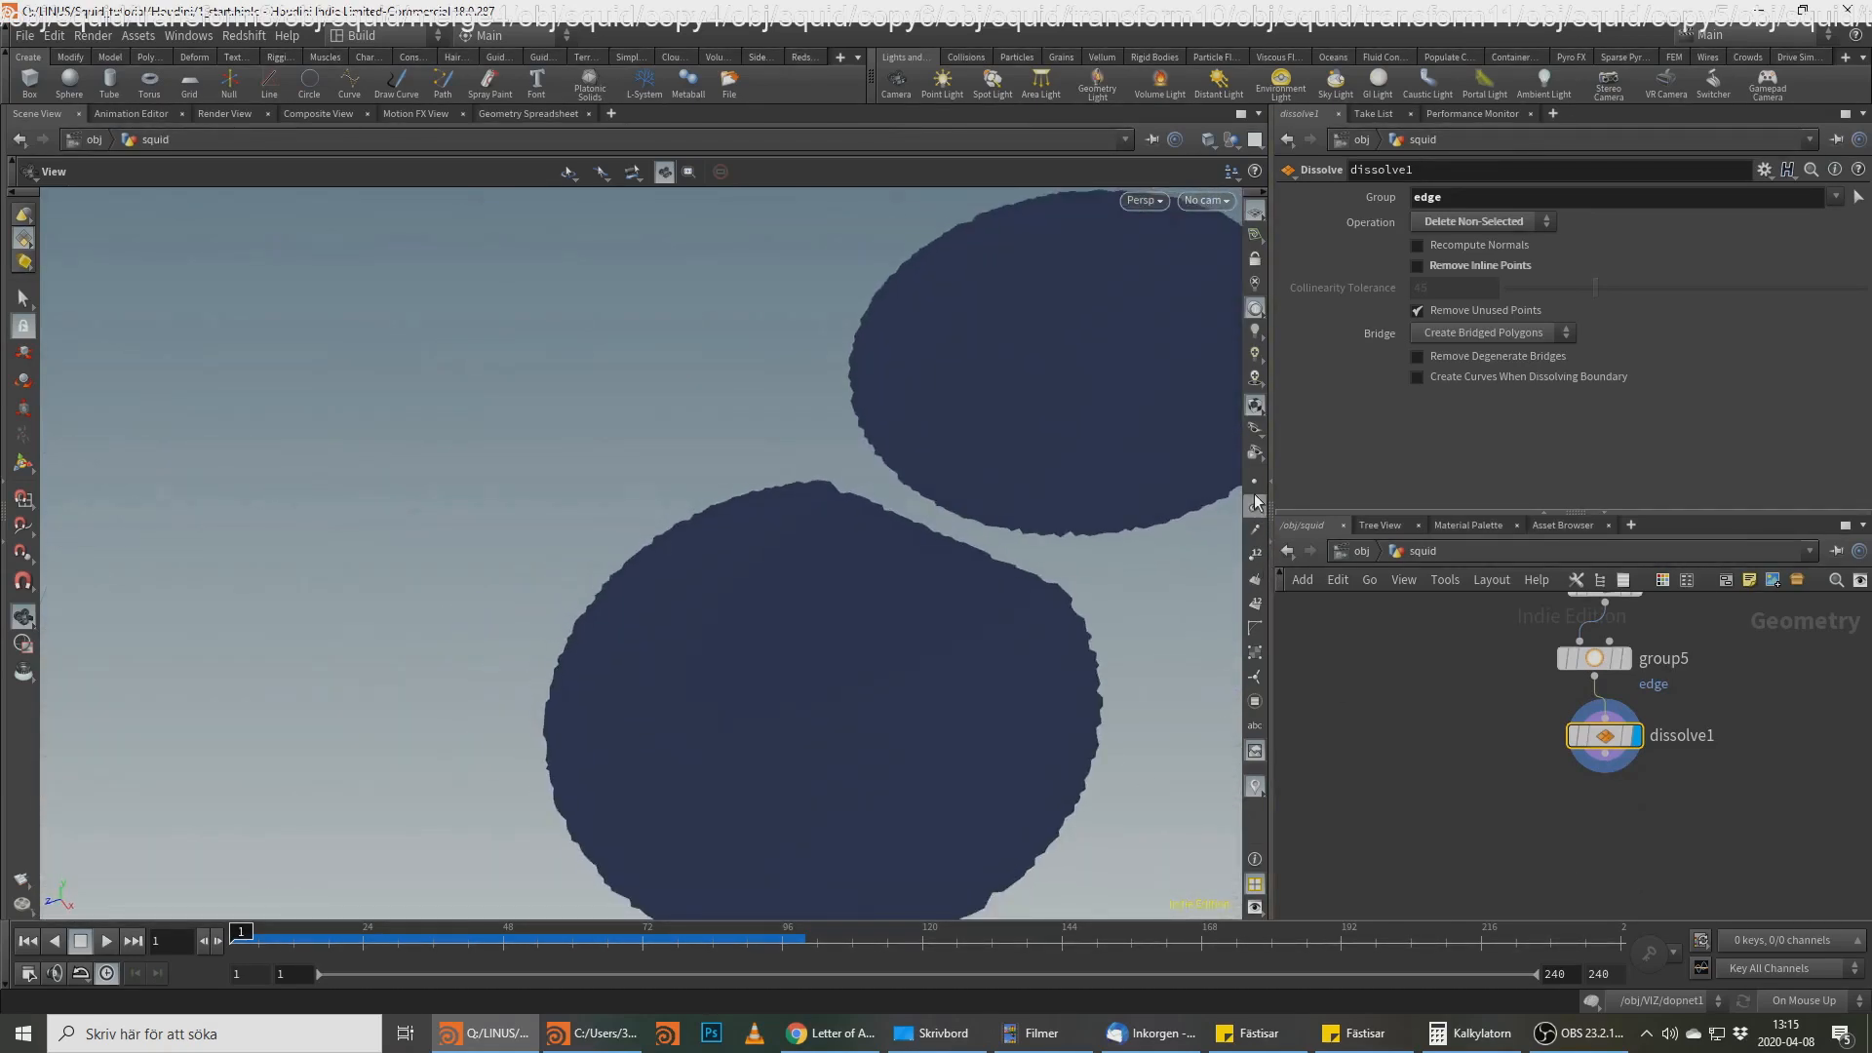
pyautogui.moveTo(1053, 517); pyautogui.dragTo(1256, 573)
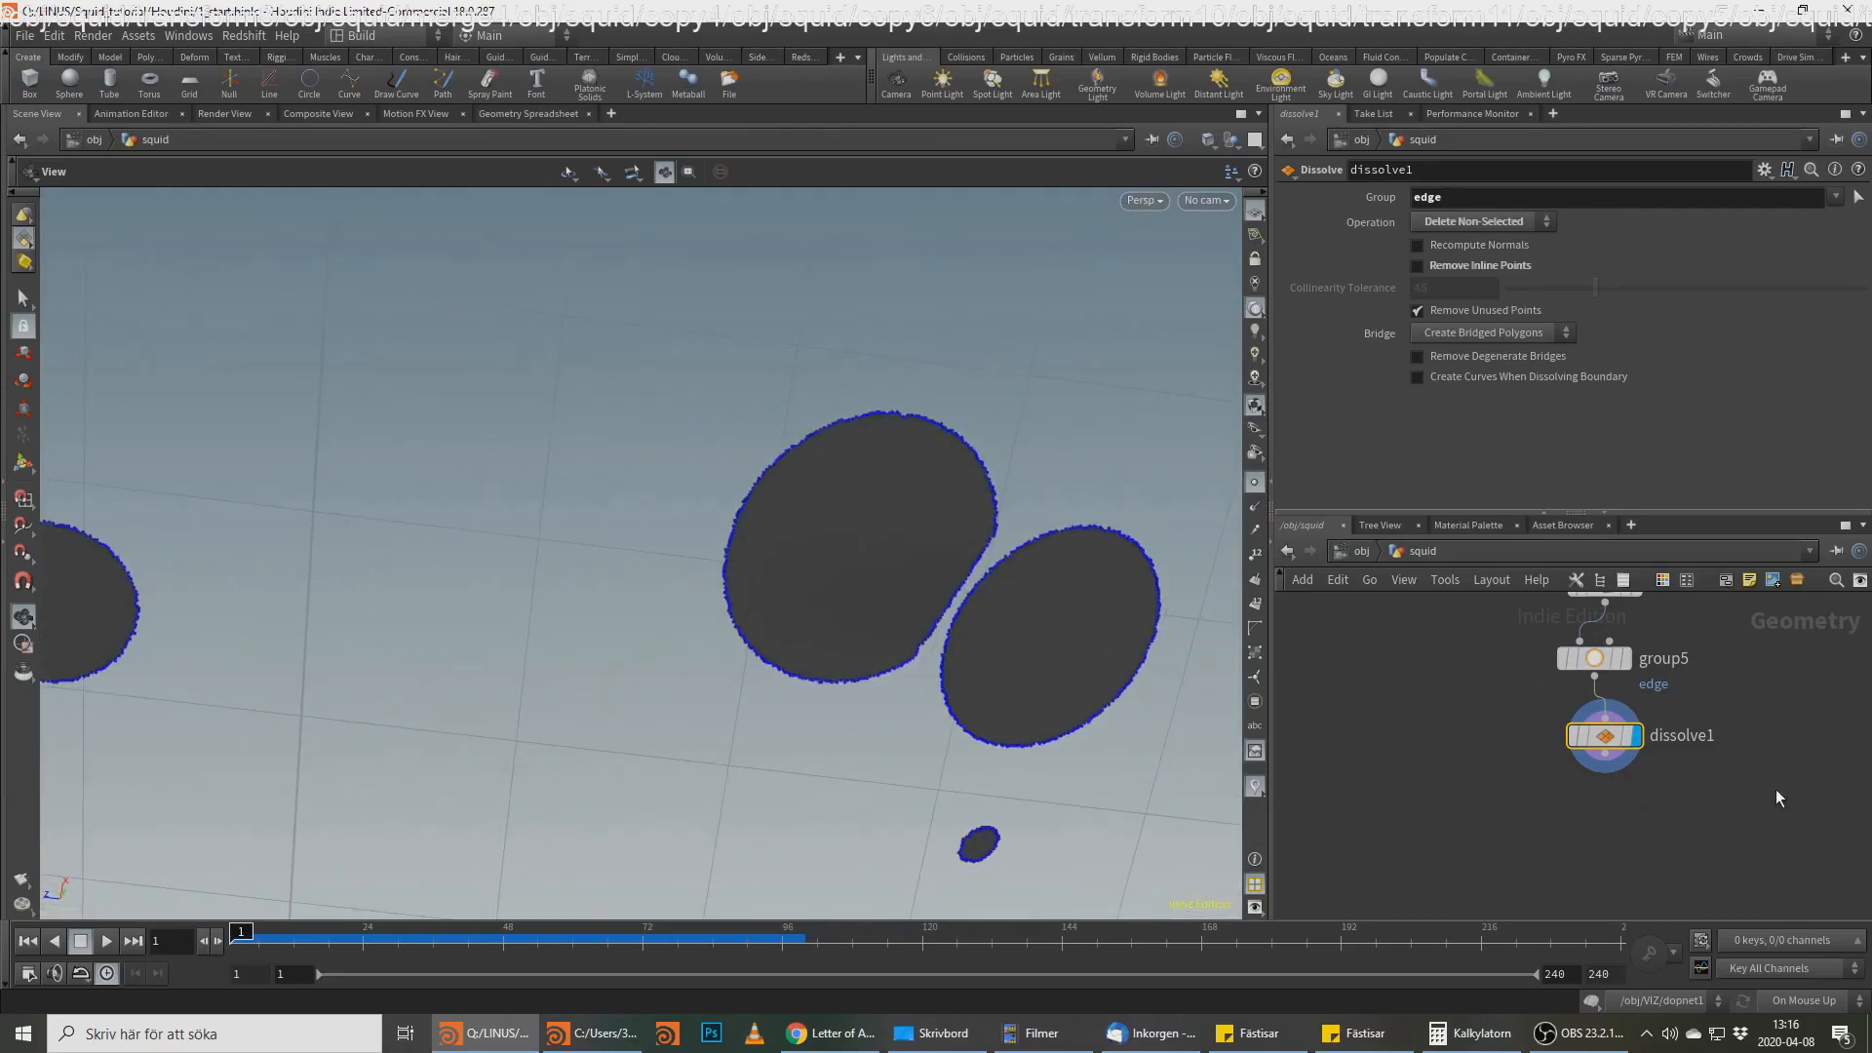
# Step: Append a Connectivity node below dissolve1
pyautogui.press('Tab')
pyautogui.moveTo(1606, 828)
pyautogui.write('conne')
pyautogui.press('Return')
pyautogui.click(1601, 822)
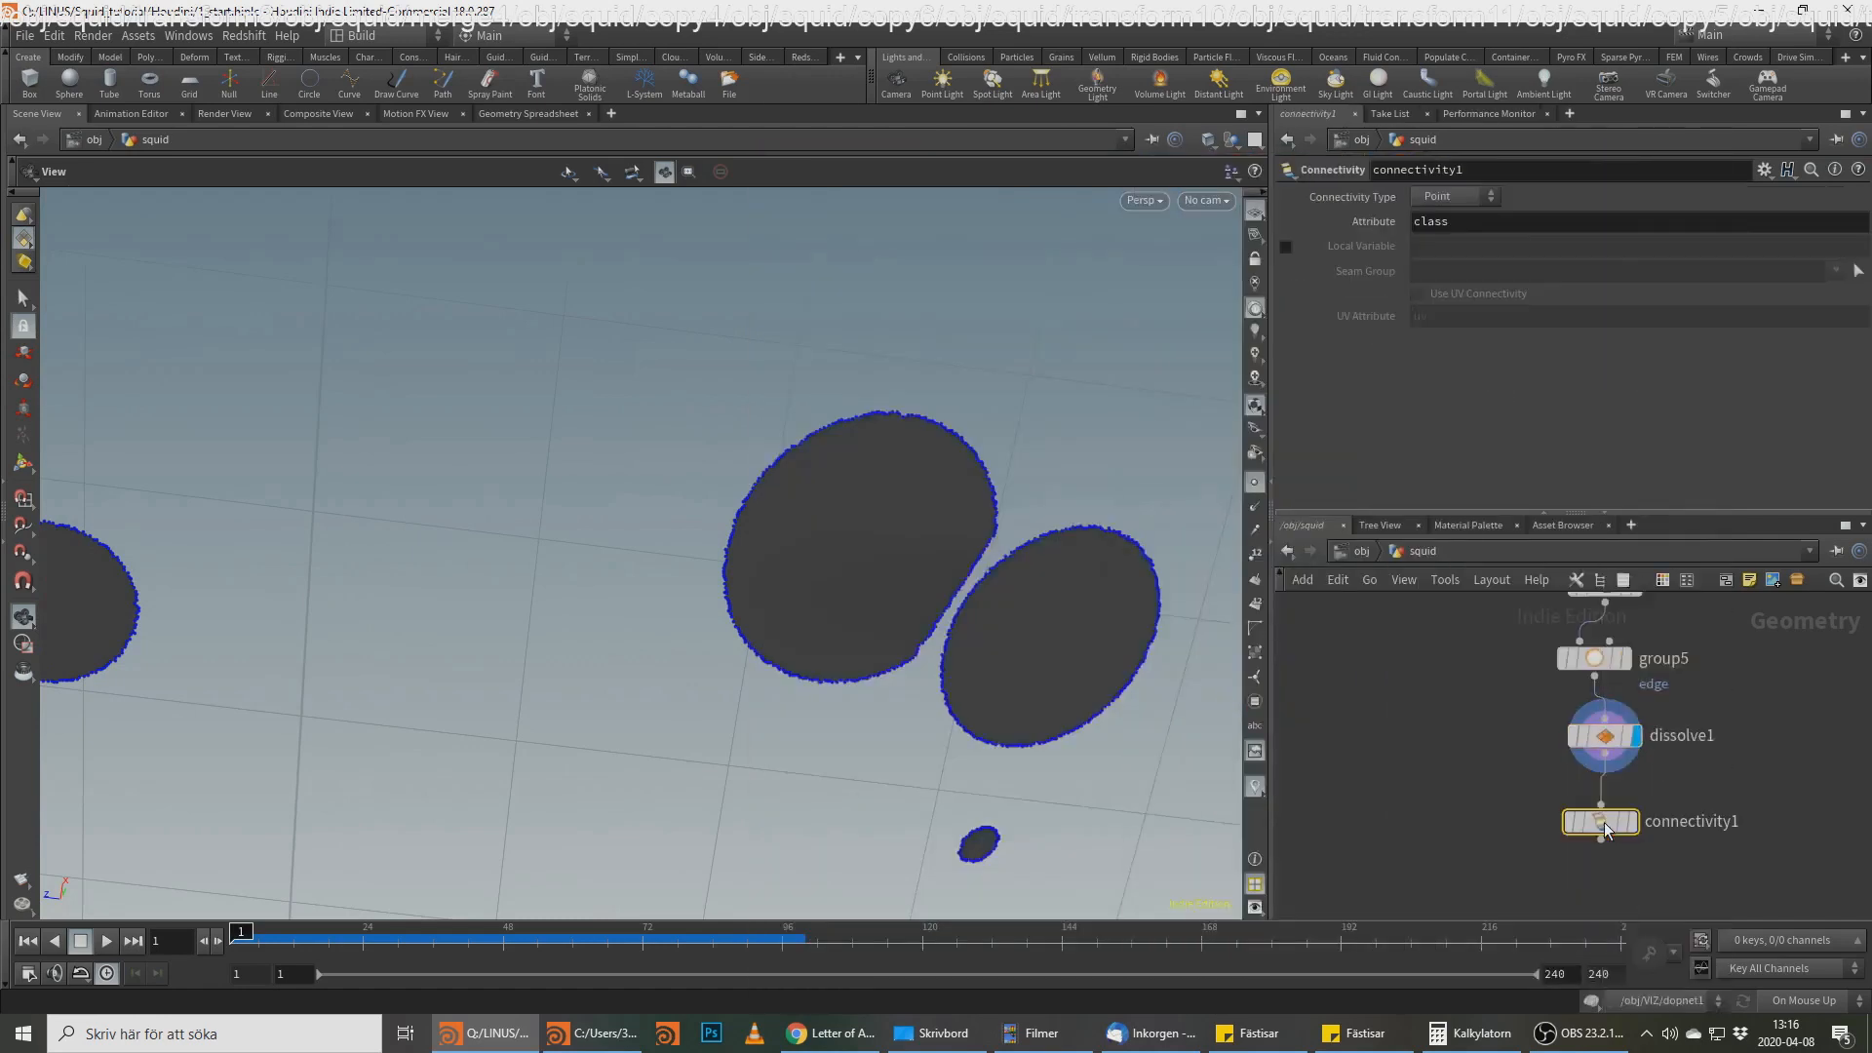
# Step: Set connectivity1's connectivity type to Primitive and its attribute to name
pyautogui.click(1453, 196)
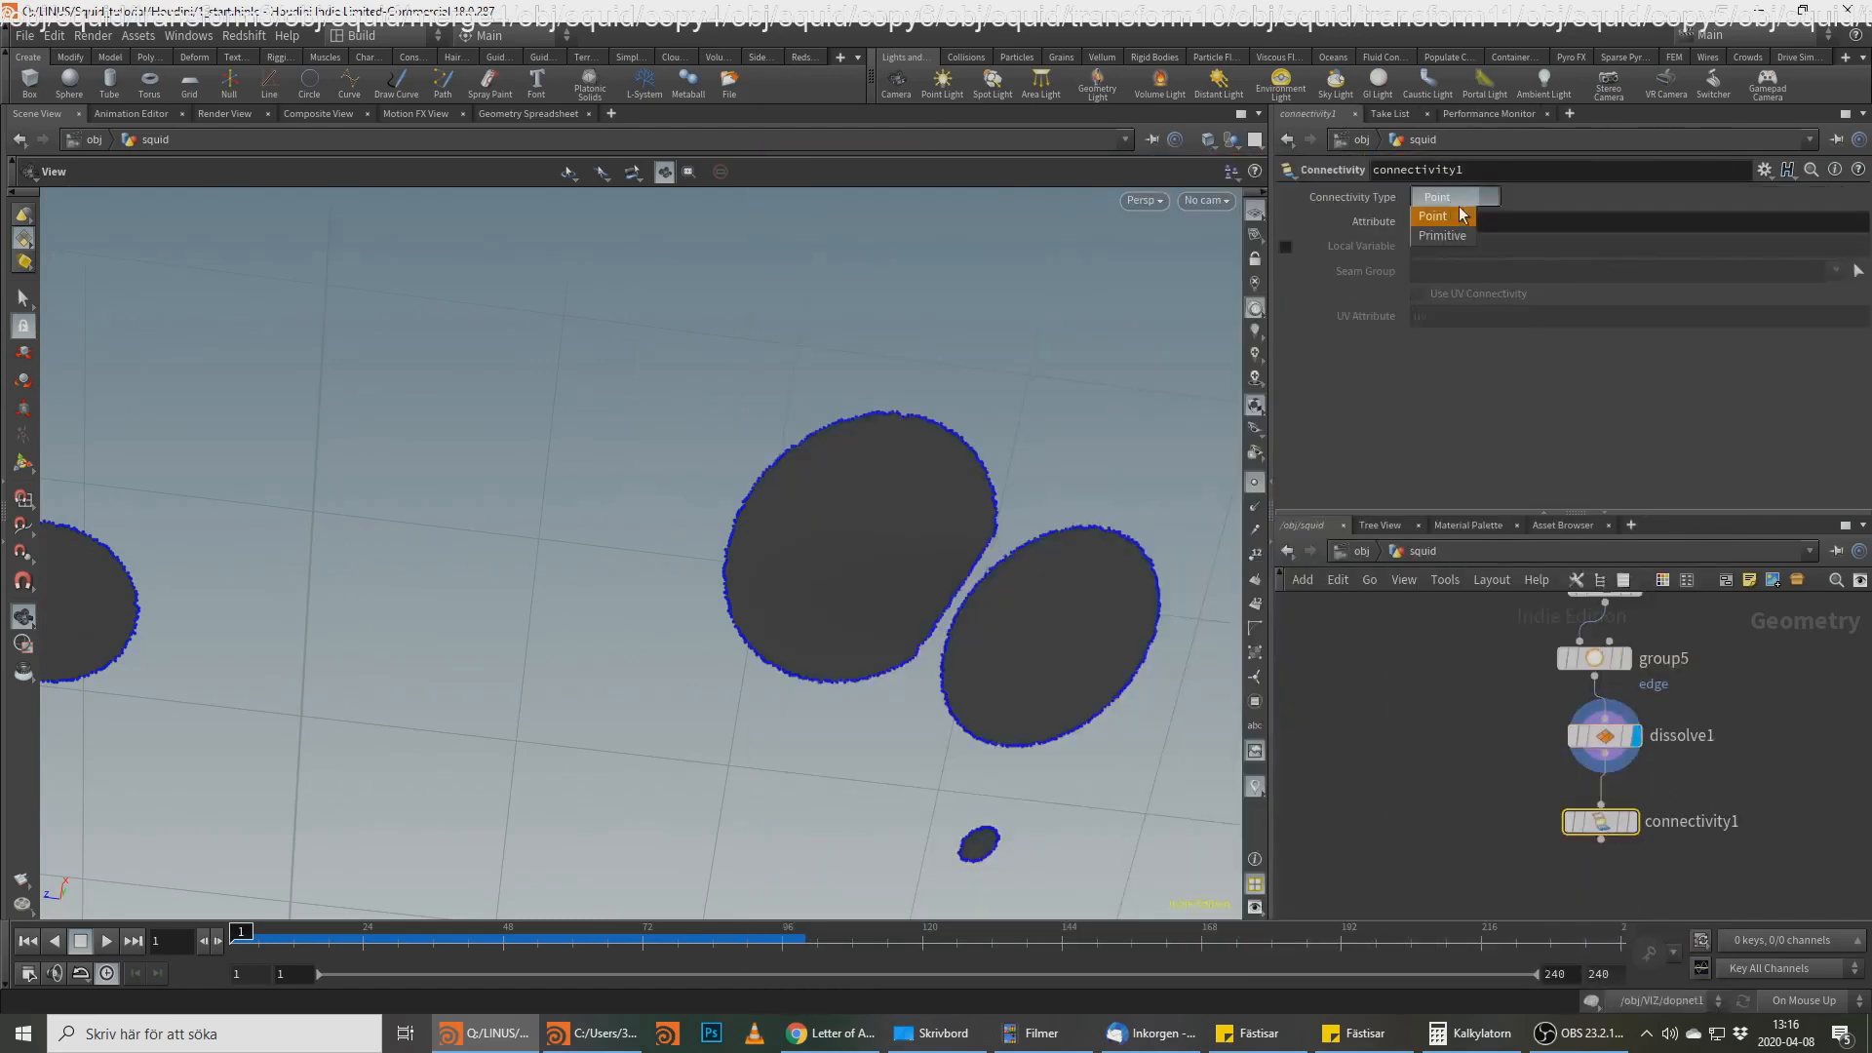
pyautogui.click(1466, 222)
pyautogui.doubleClick(1467, 222)
pyautogui.write('name')
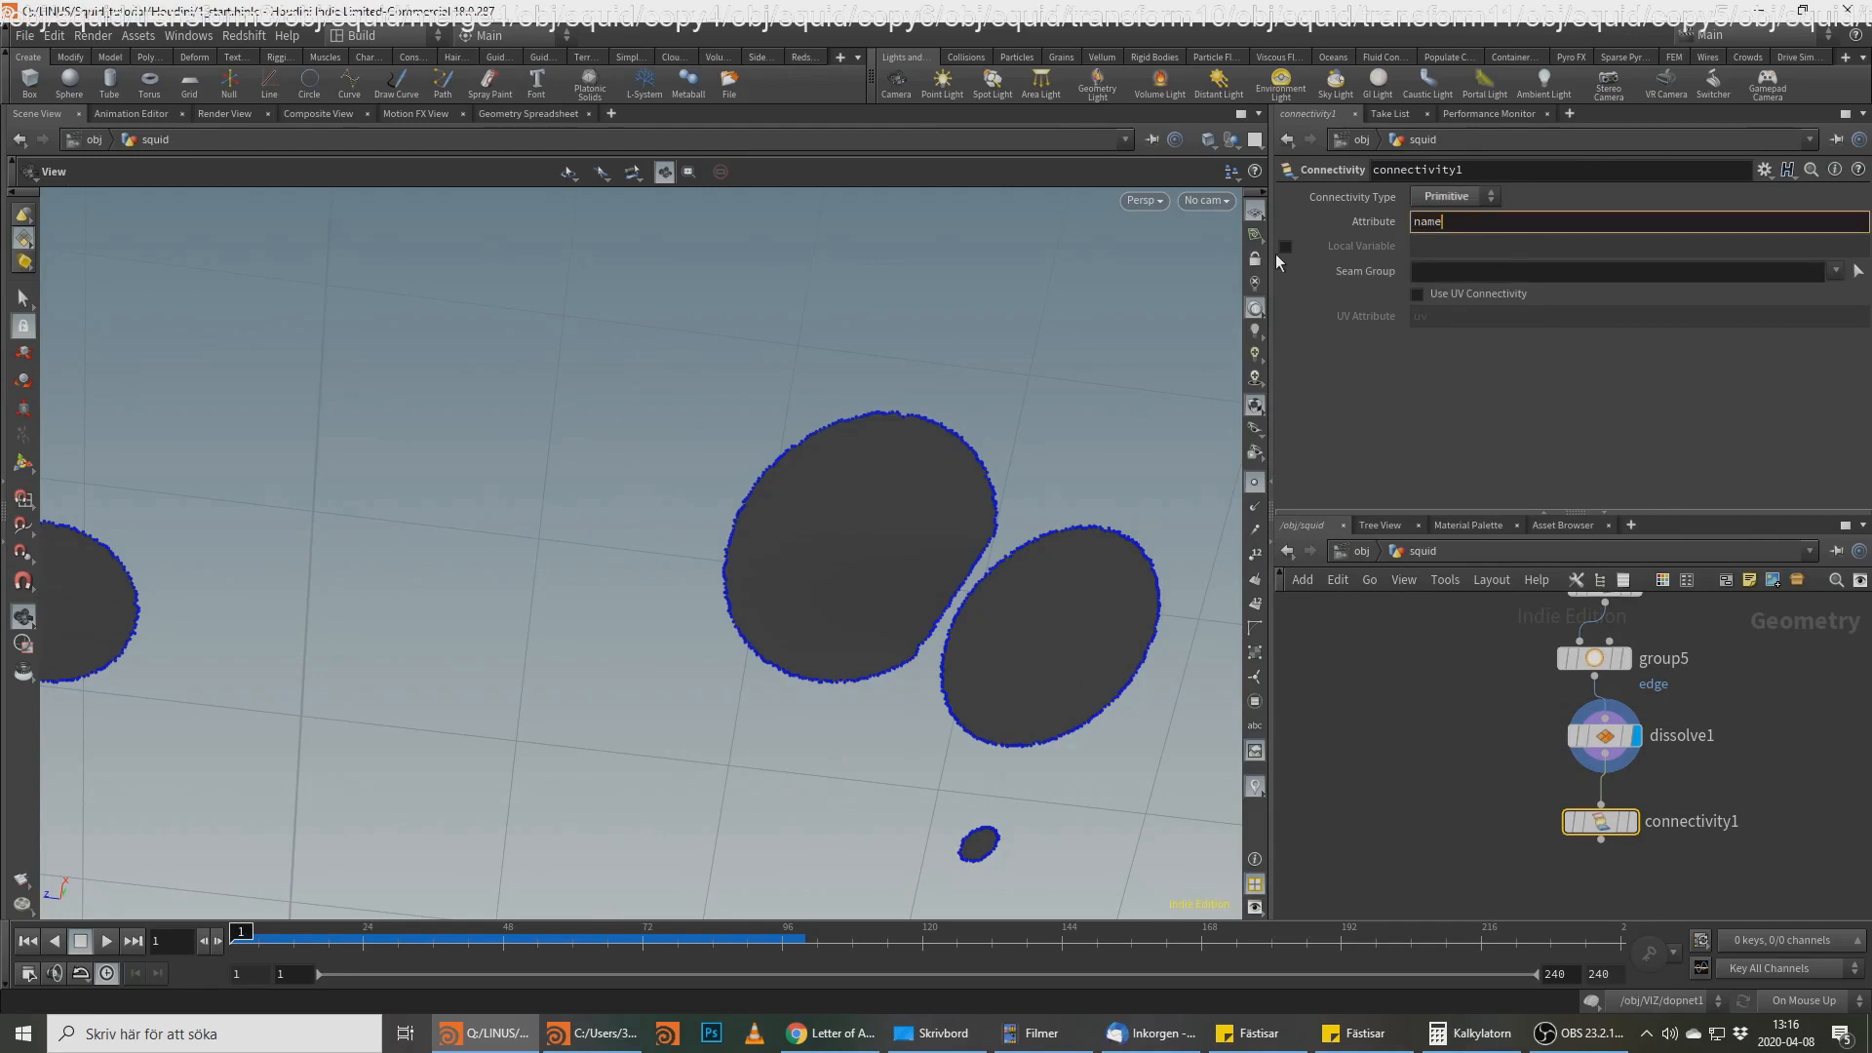
pyautogui.press('Return')
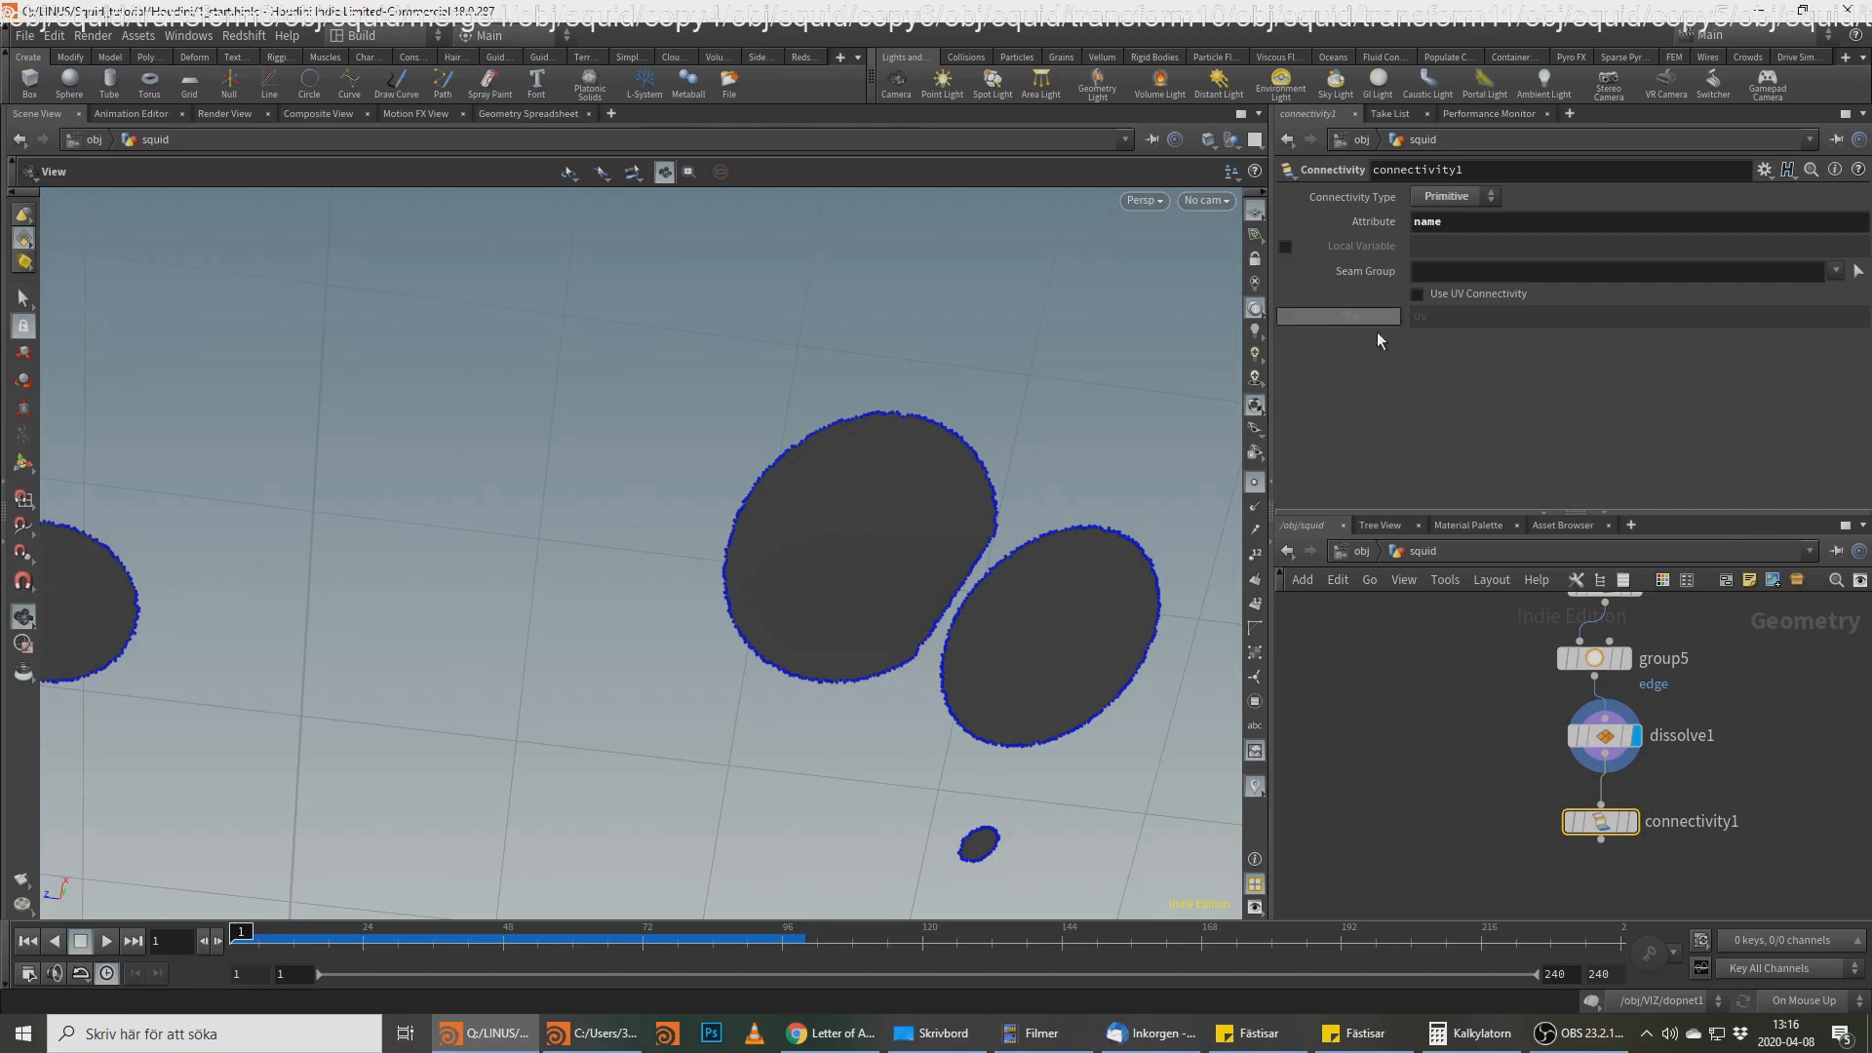
# Step: Append a For-Each Named Primitive block below connectivity1
pyautogui.moveTo(1752, 822); pyautogui.dragTo(1751, 709, button='middle')
pyautogui.hotkey('alt', 'Tab')
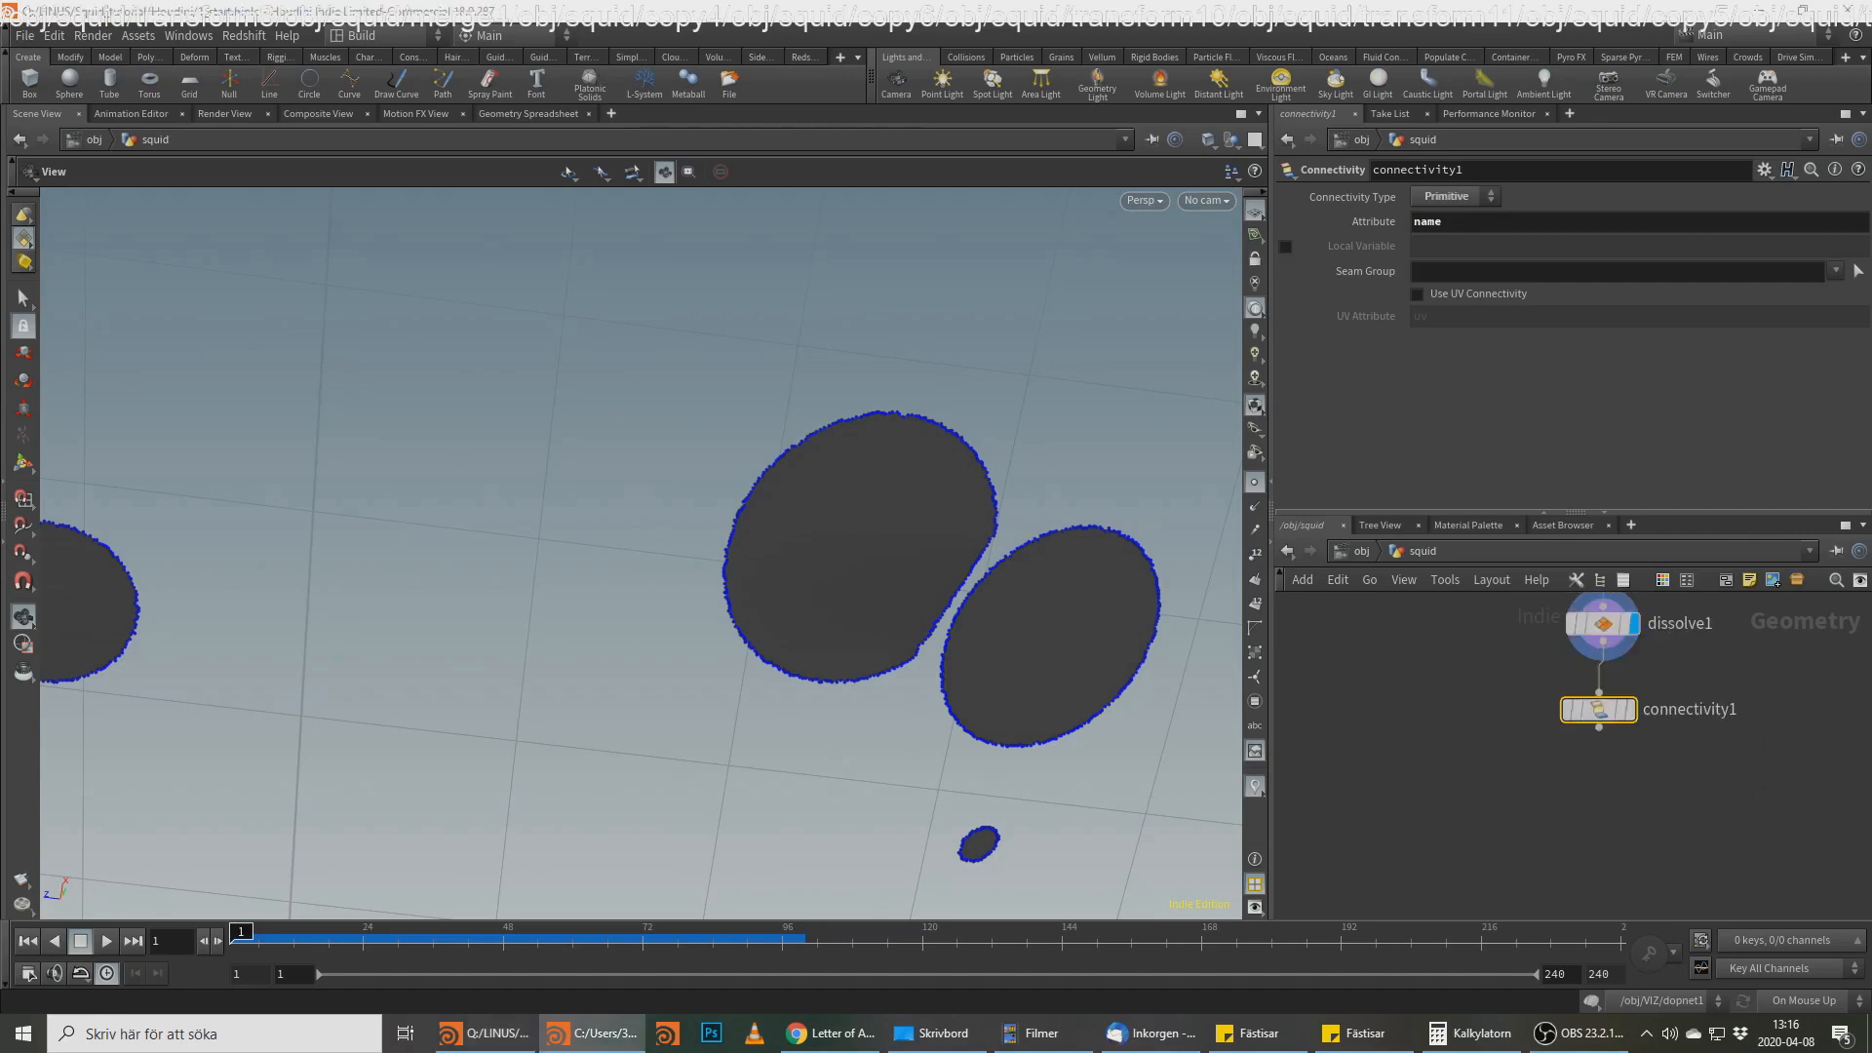
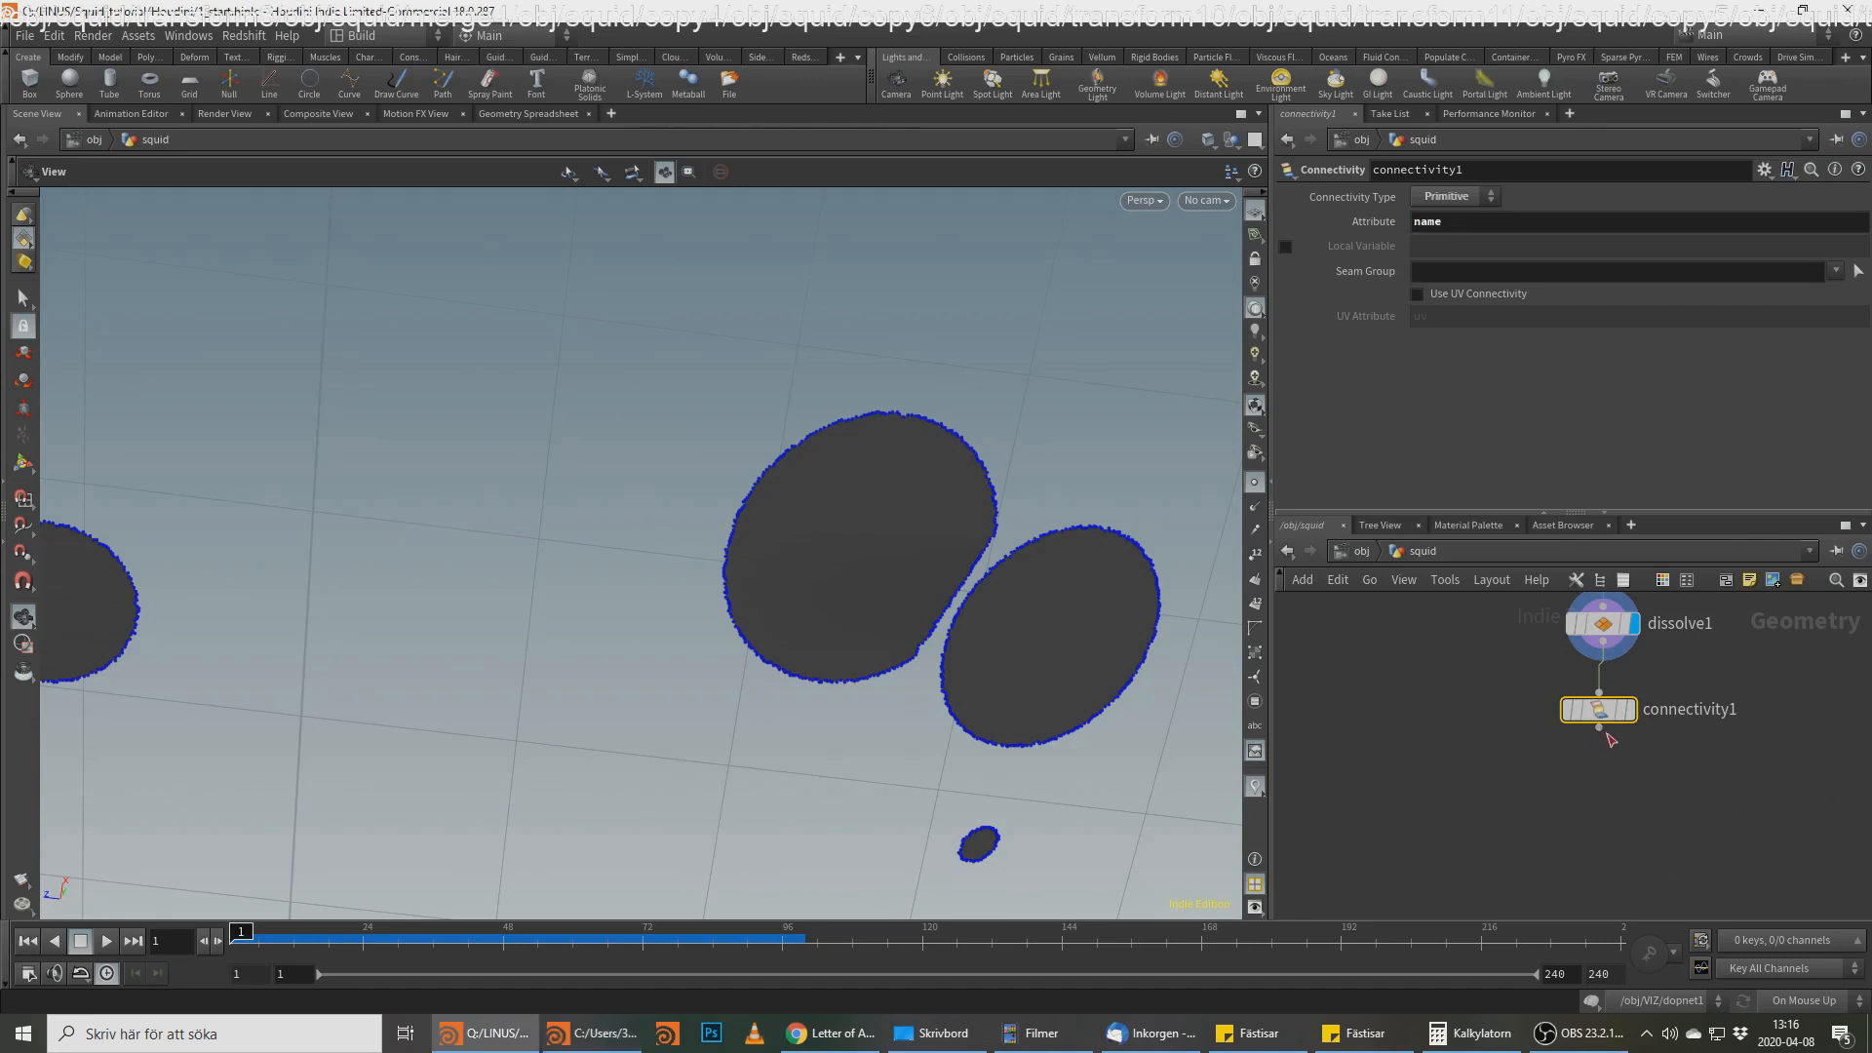
pyautogui.moveTo(1606, 733); pyautogui.dragTo(1600, 834)
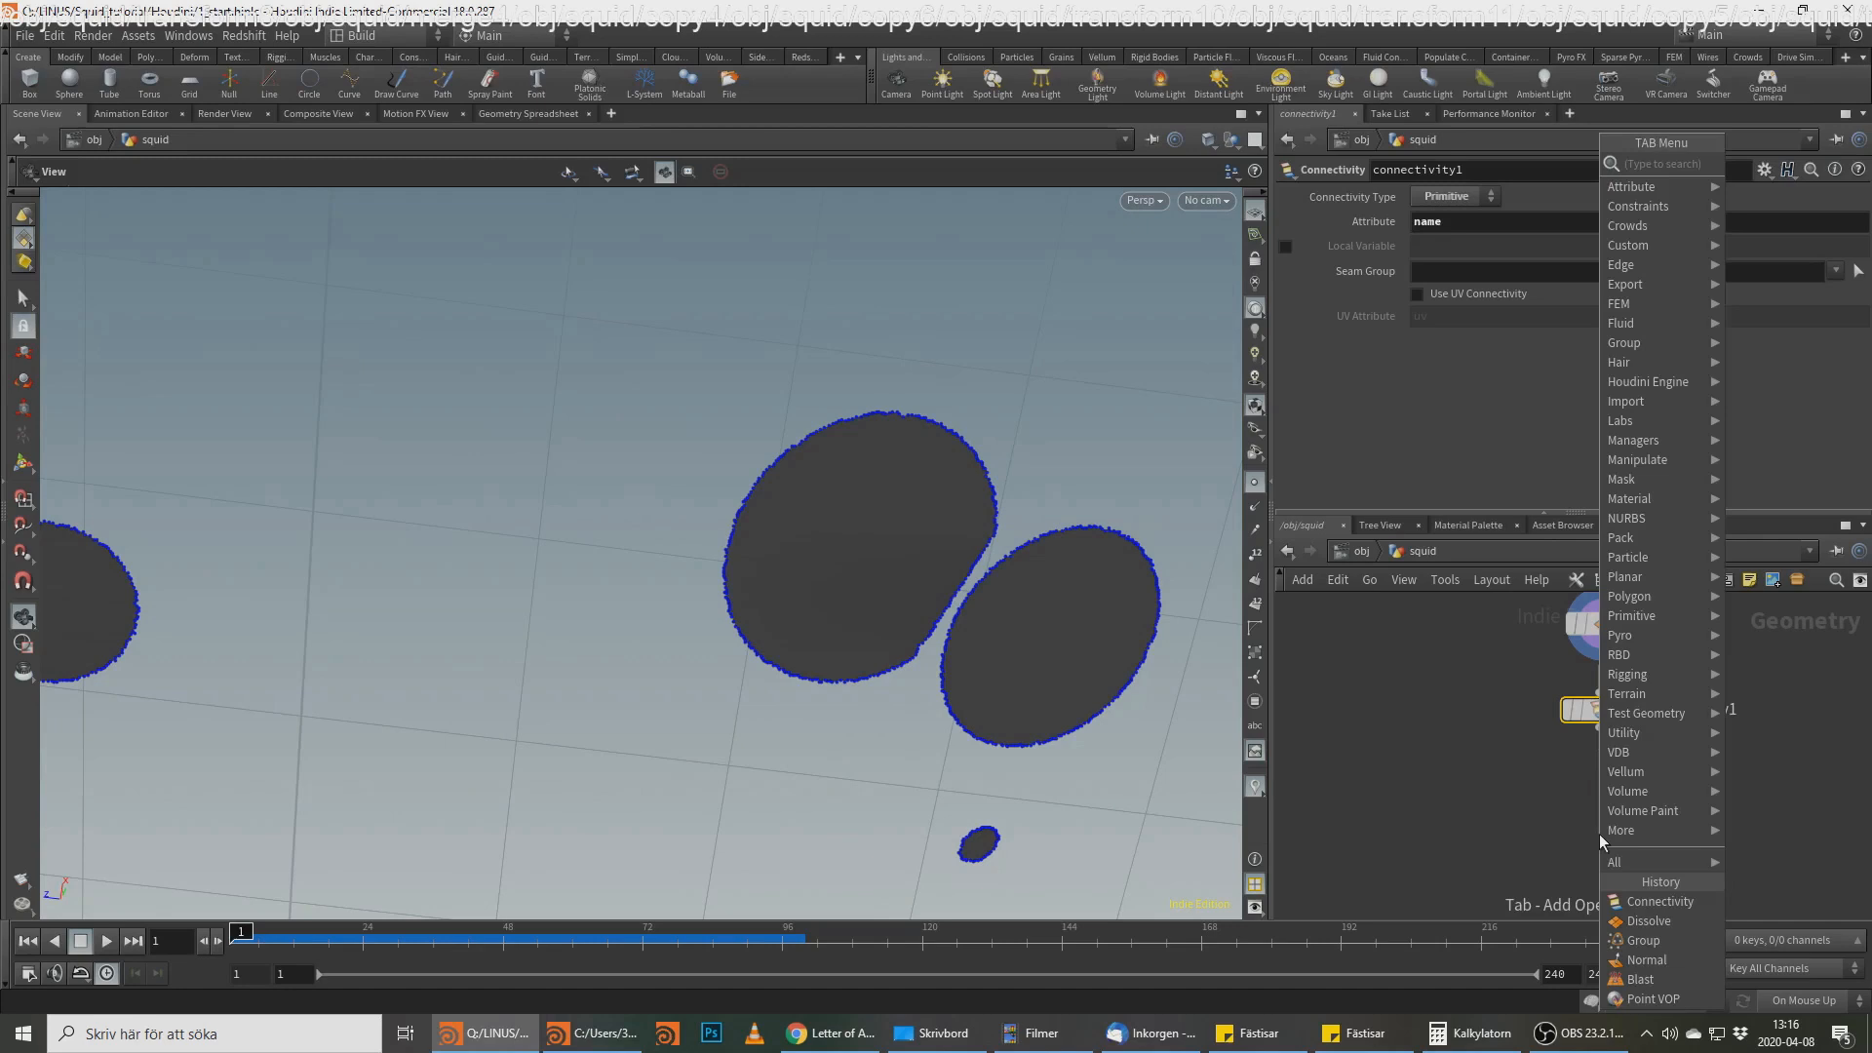
pyautogui.write('foreach')
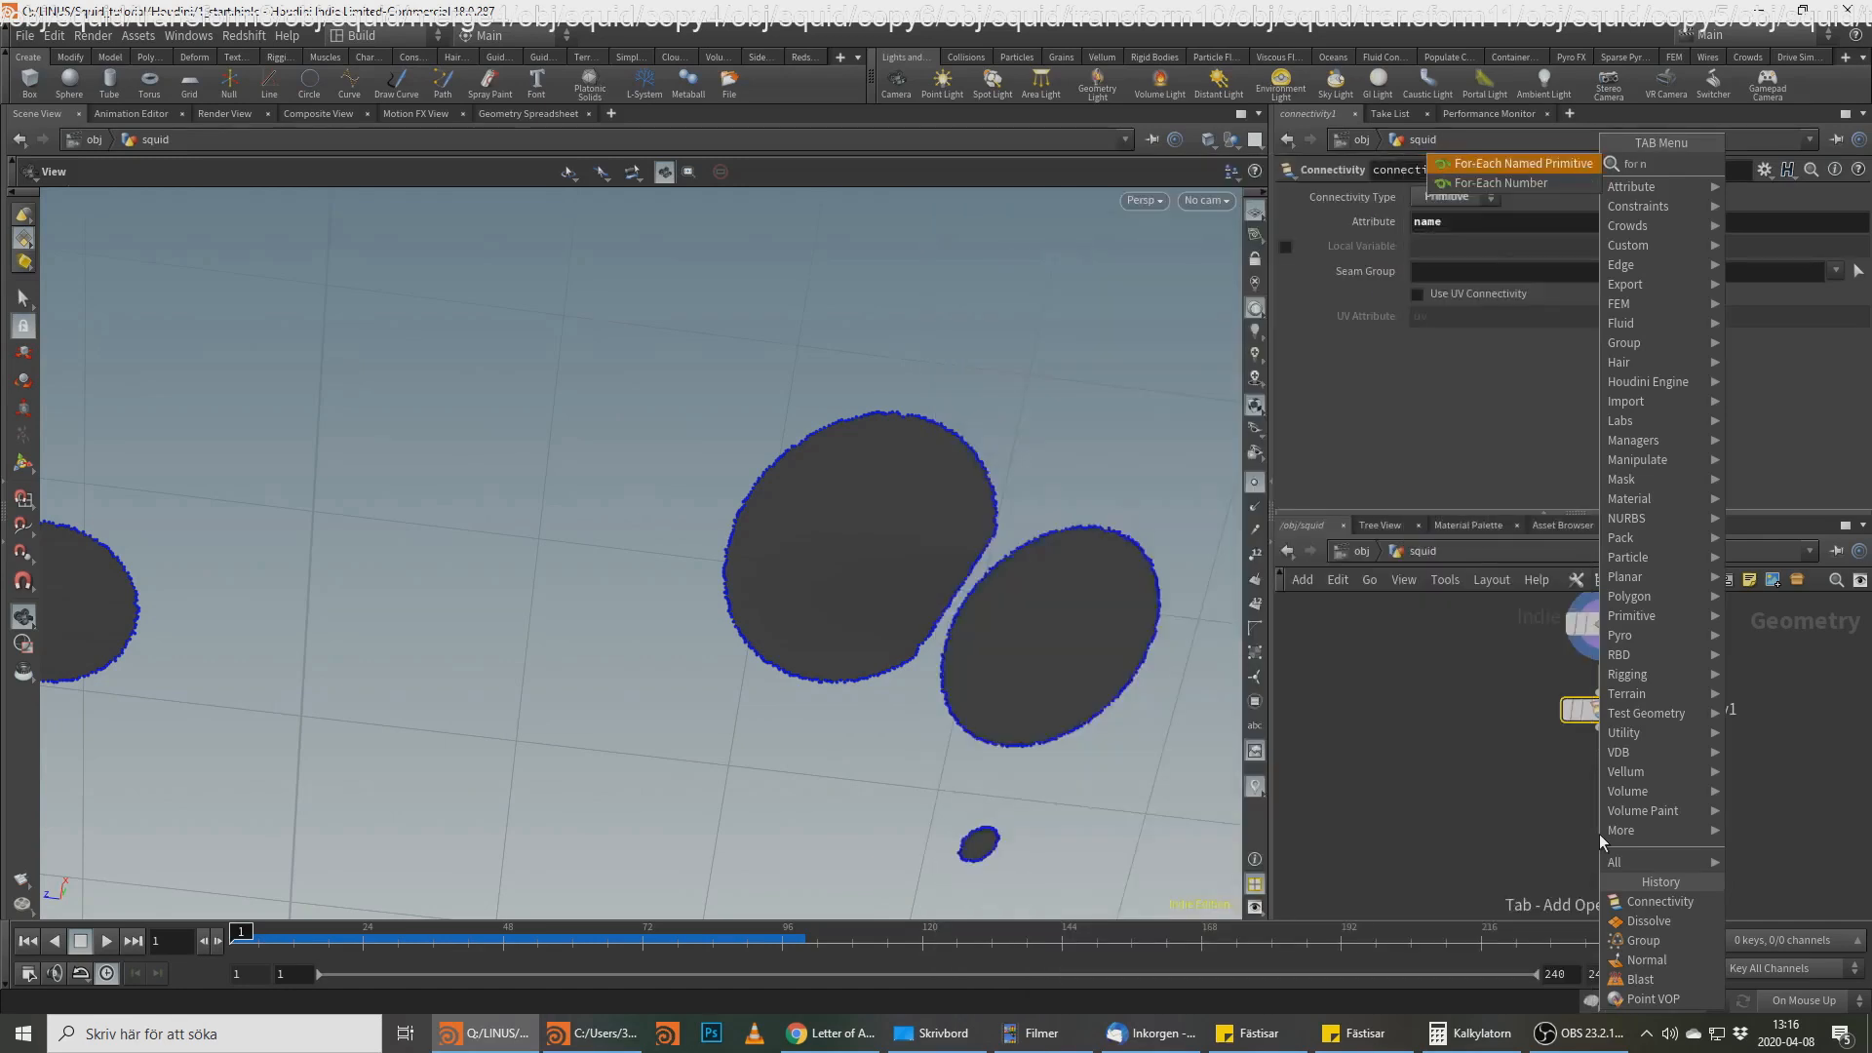
pyautogui.press('Return')
pyautogui.click(1599, 834)
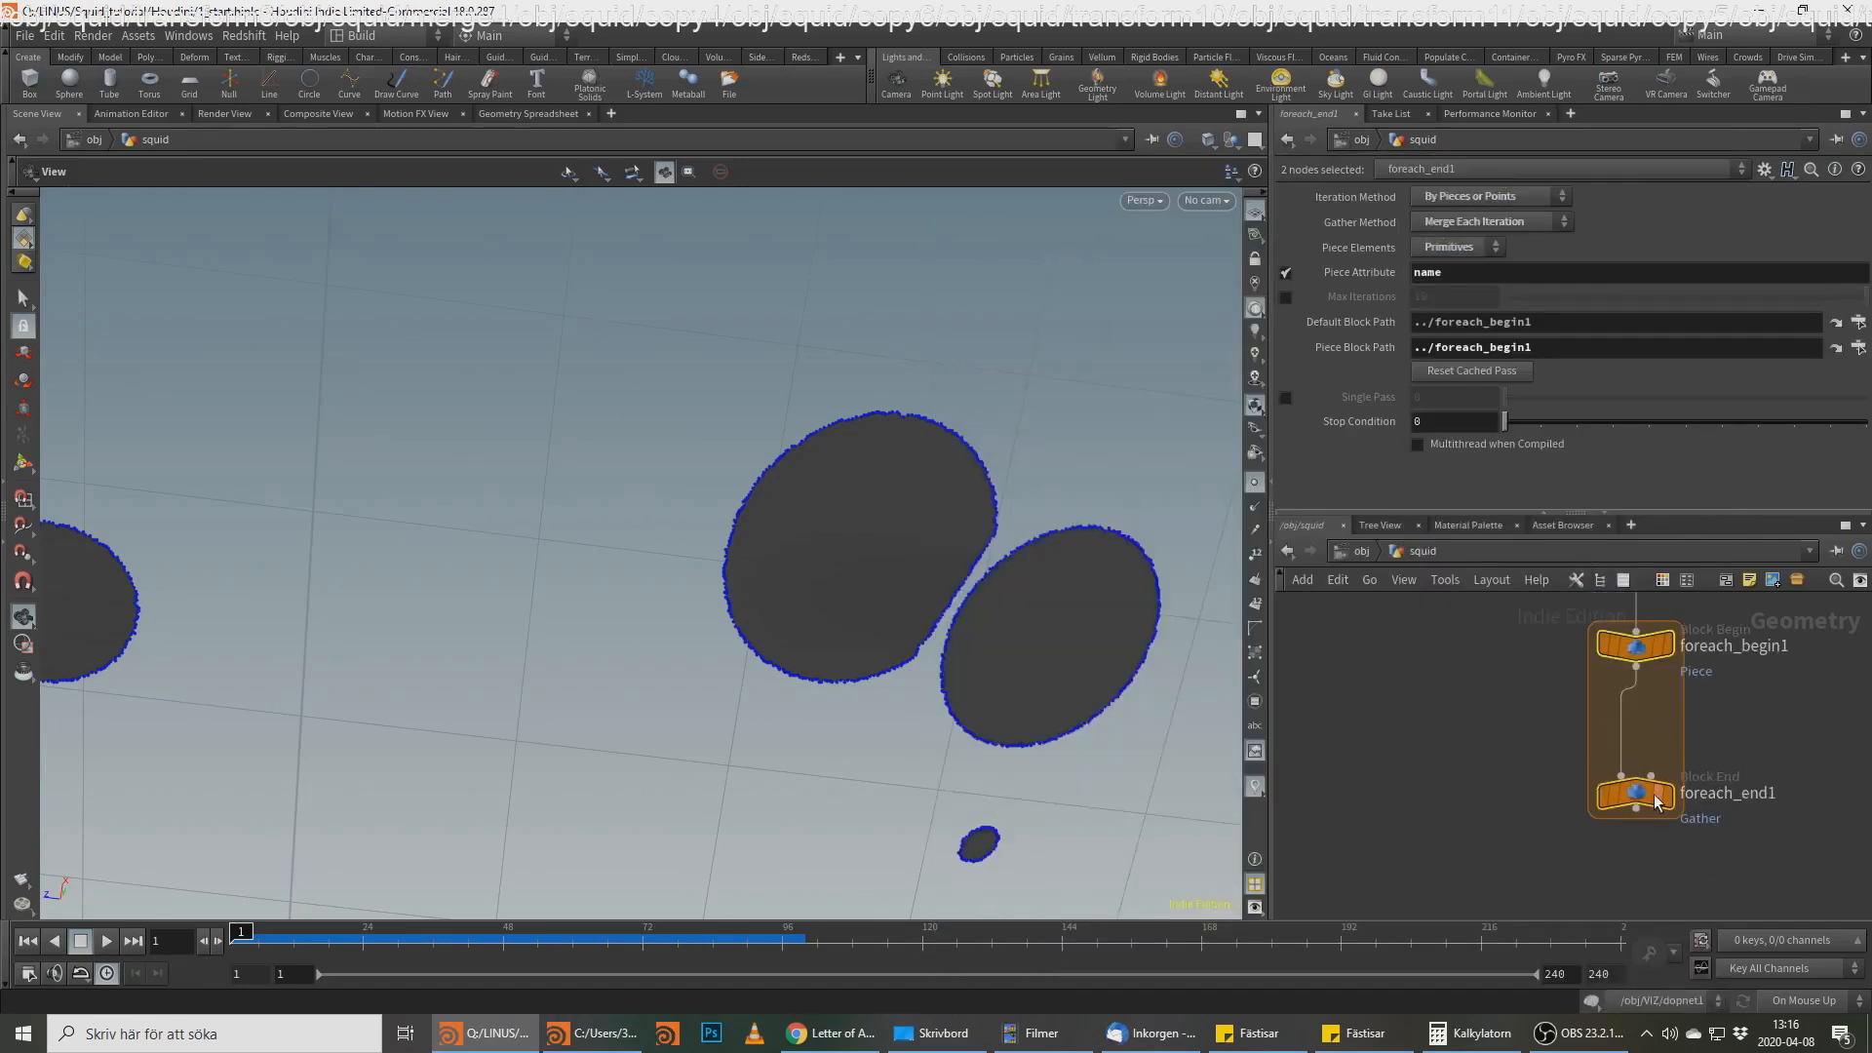
# Step: Display foreach_end1, check its geometry info and inspect the full set of underside patches
pyautogui.click(1641, 802)
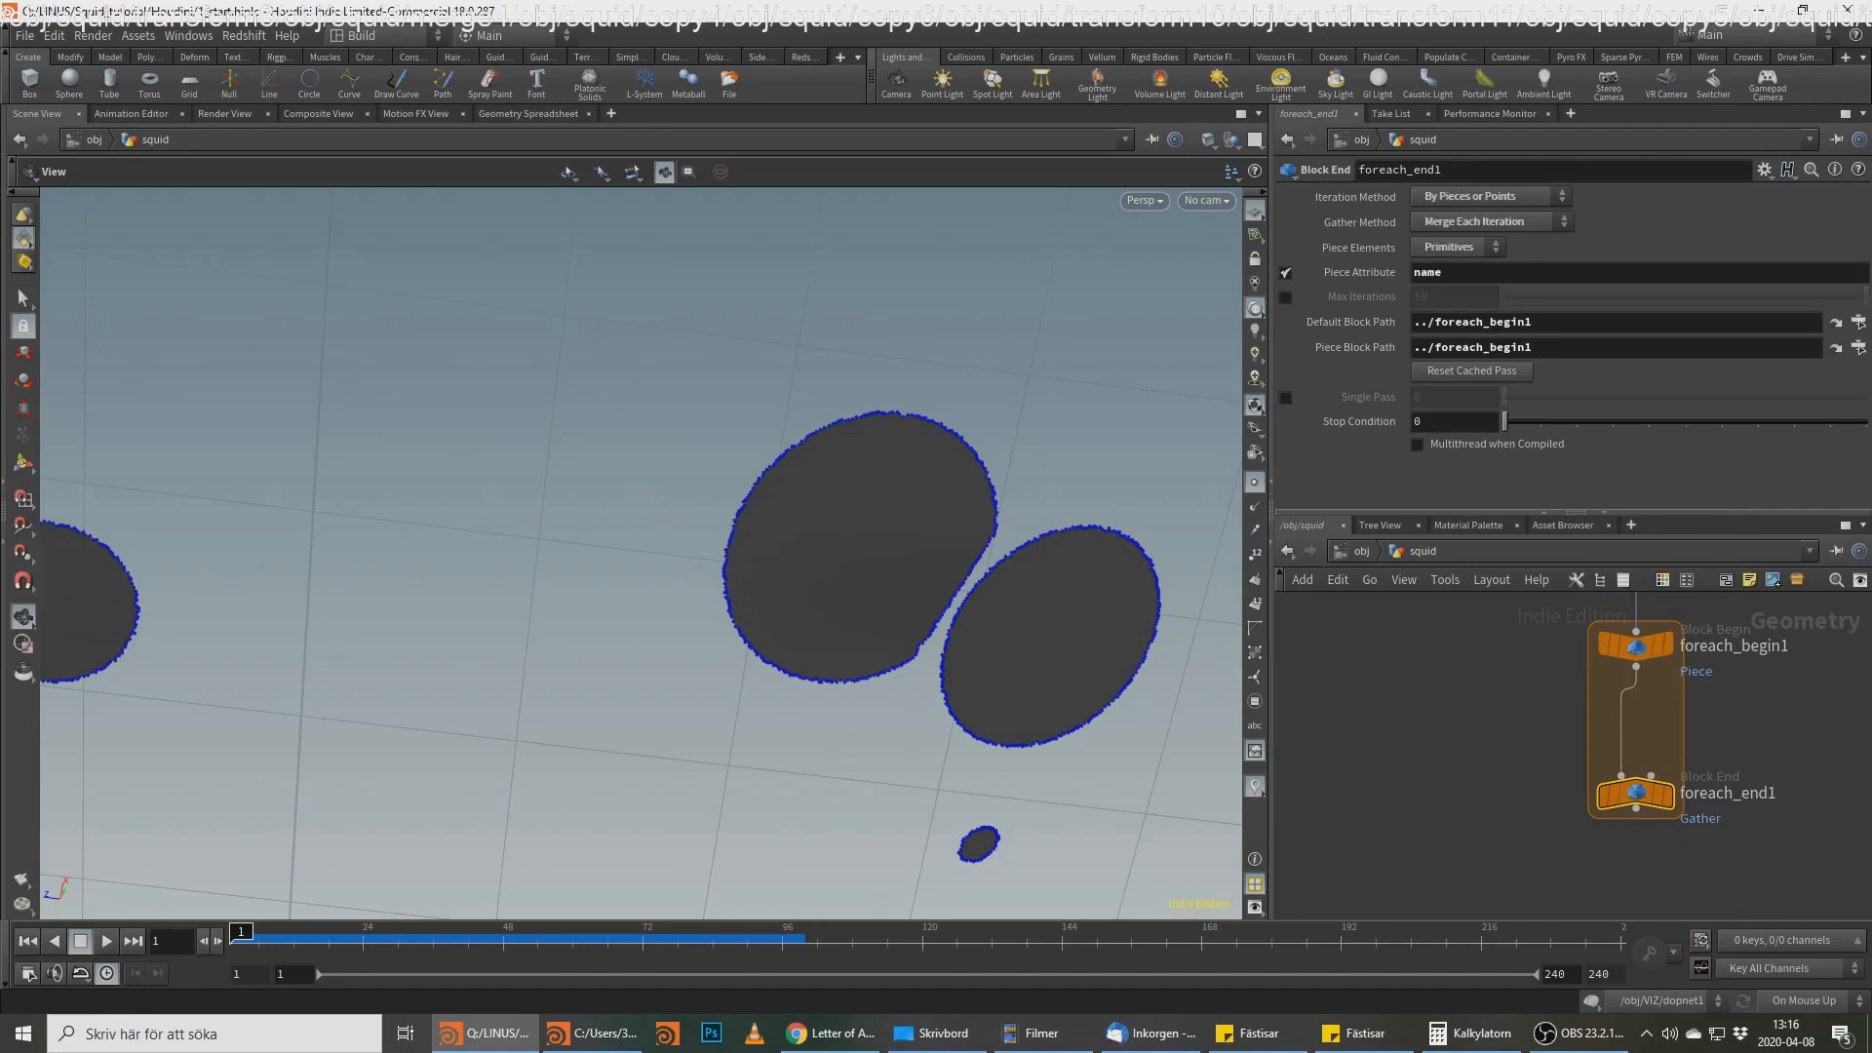
pyautogui.middleClick(1644, 804)
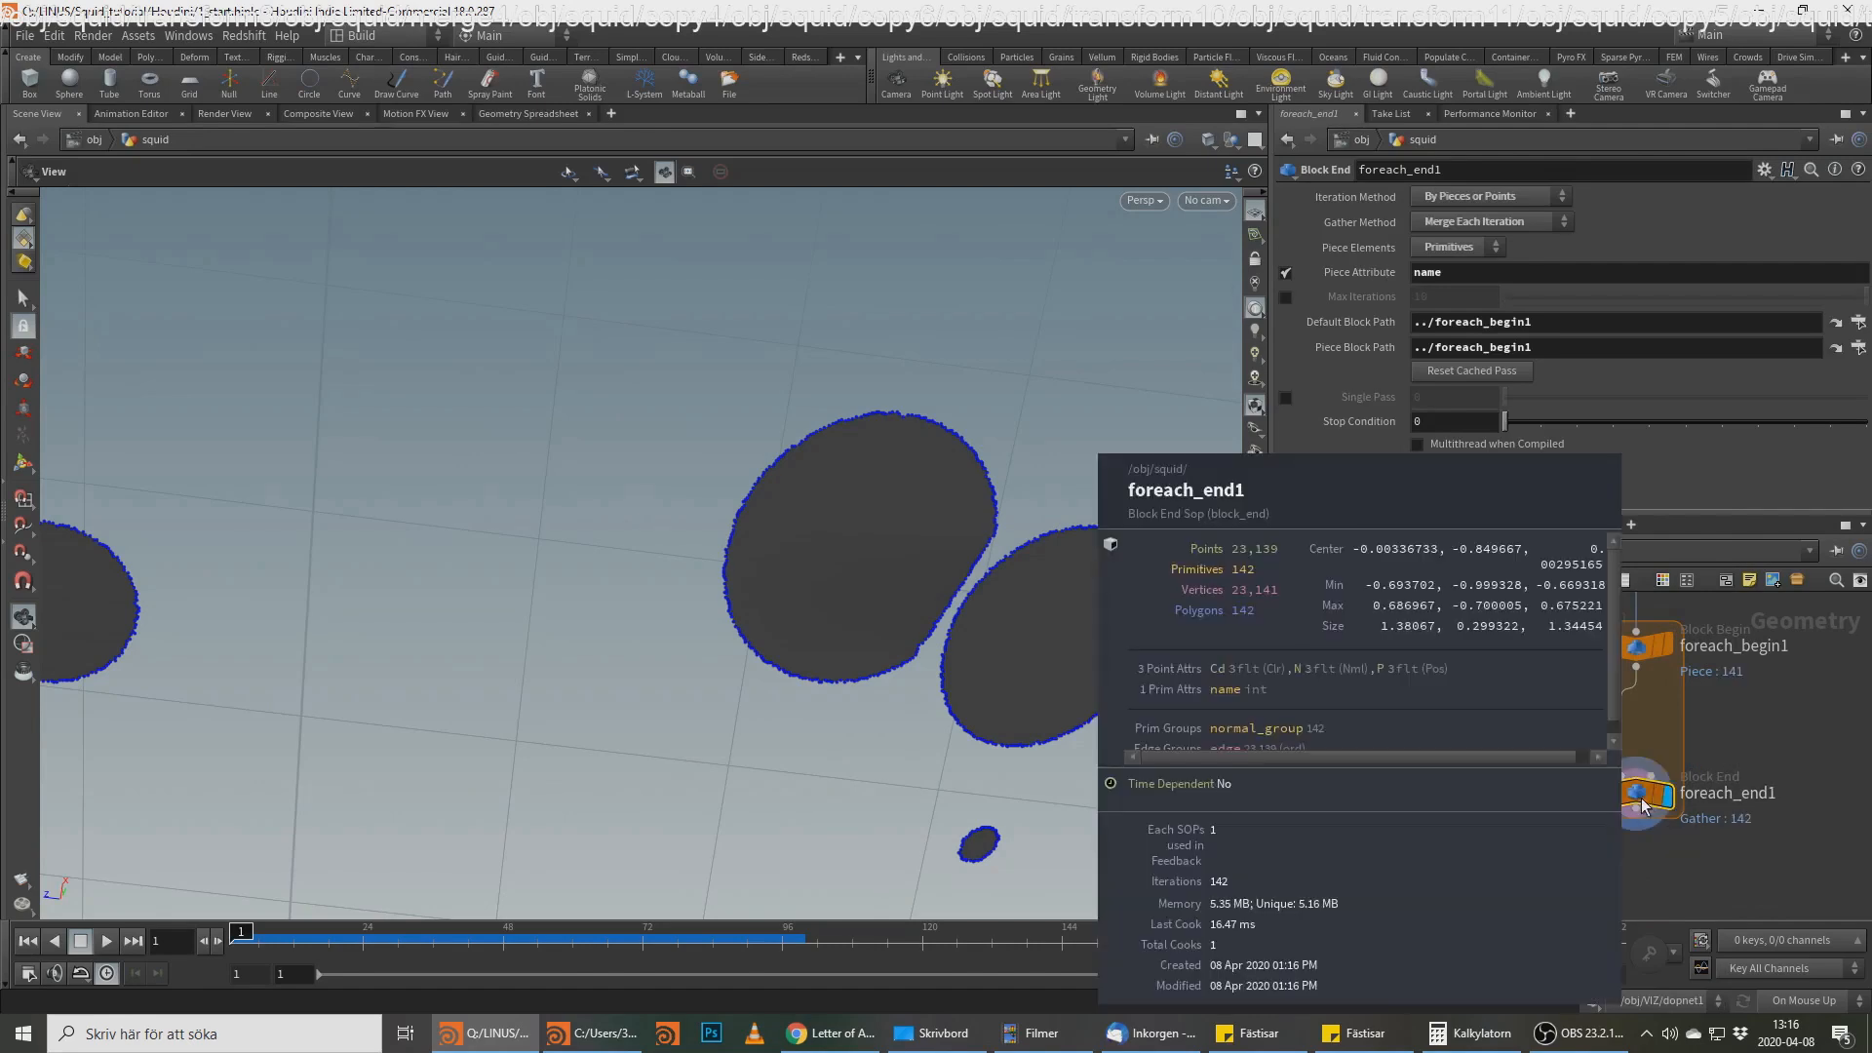
pyautogui.moveTo(902, 598); pyautogui.dragTo(744, 669, button='right')
pyautogui.moveTo(744, 669); pyautogui.dragTo(1082, 497)
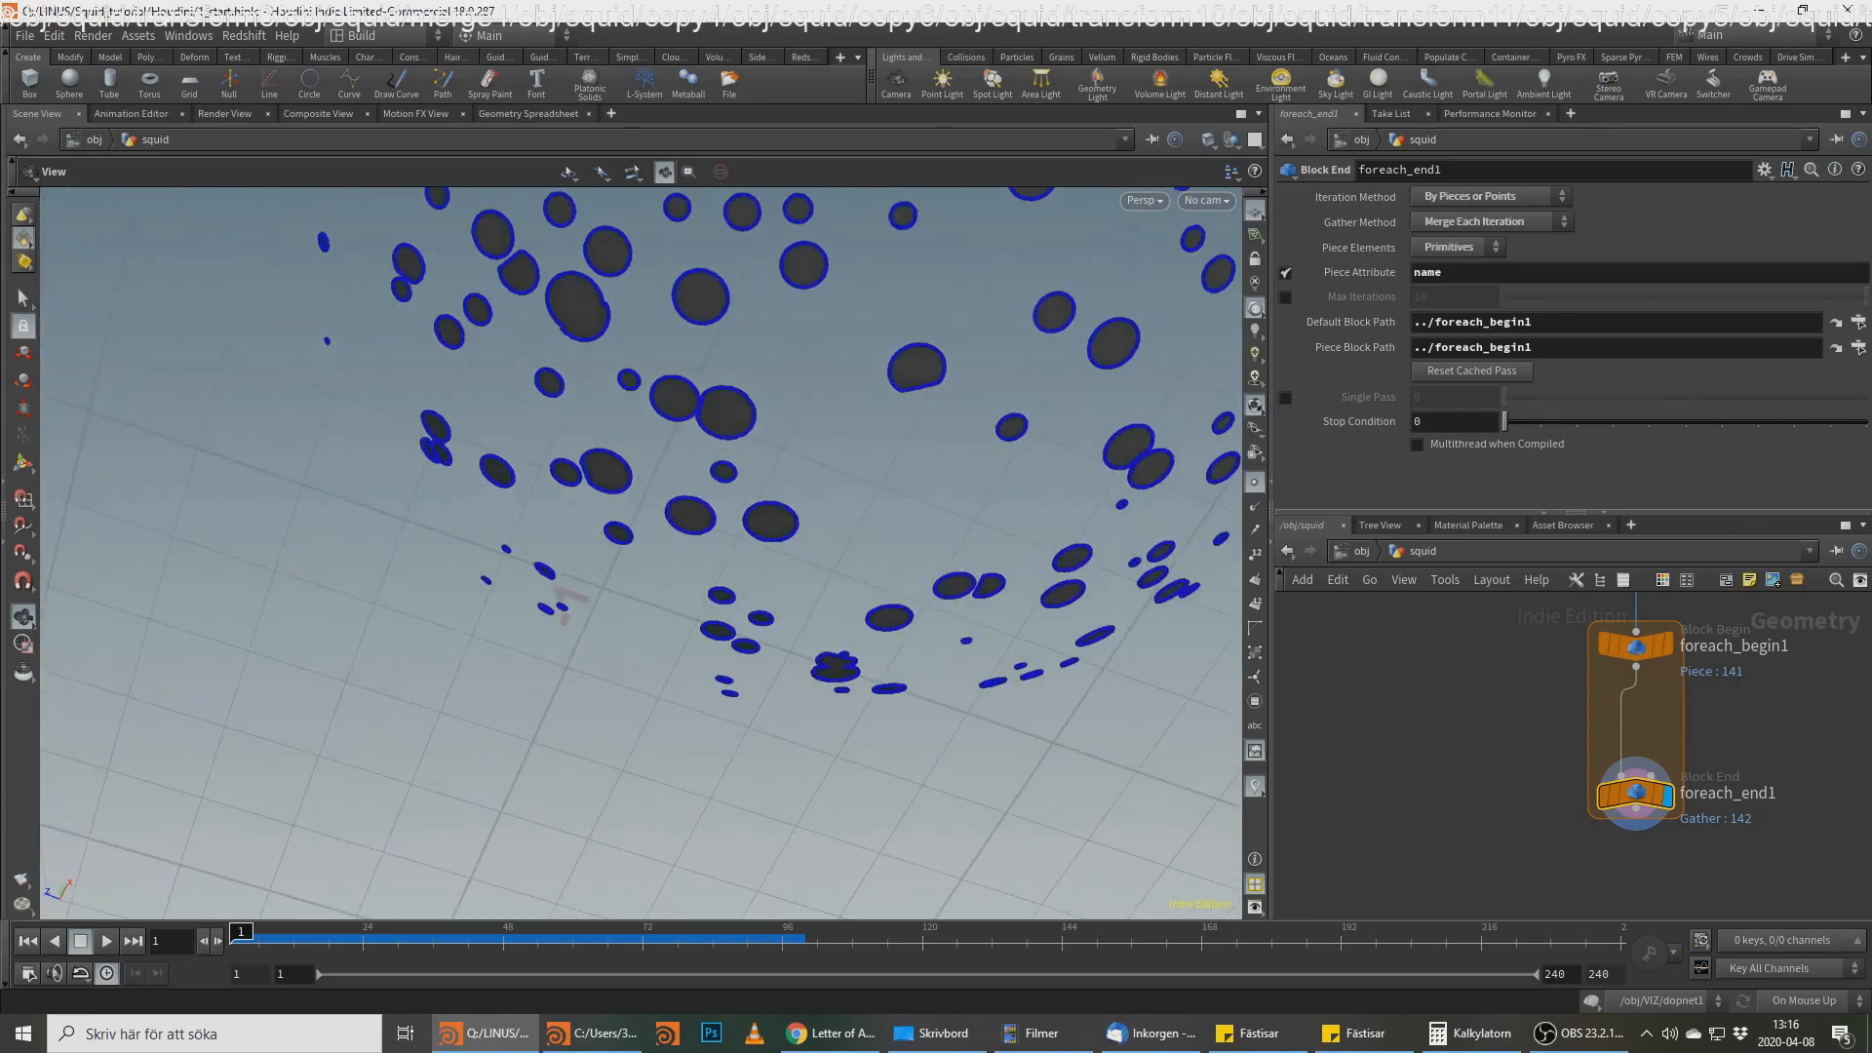
pyautogui.hotkey('alt', 'Tab')
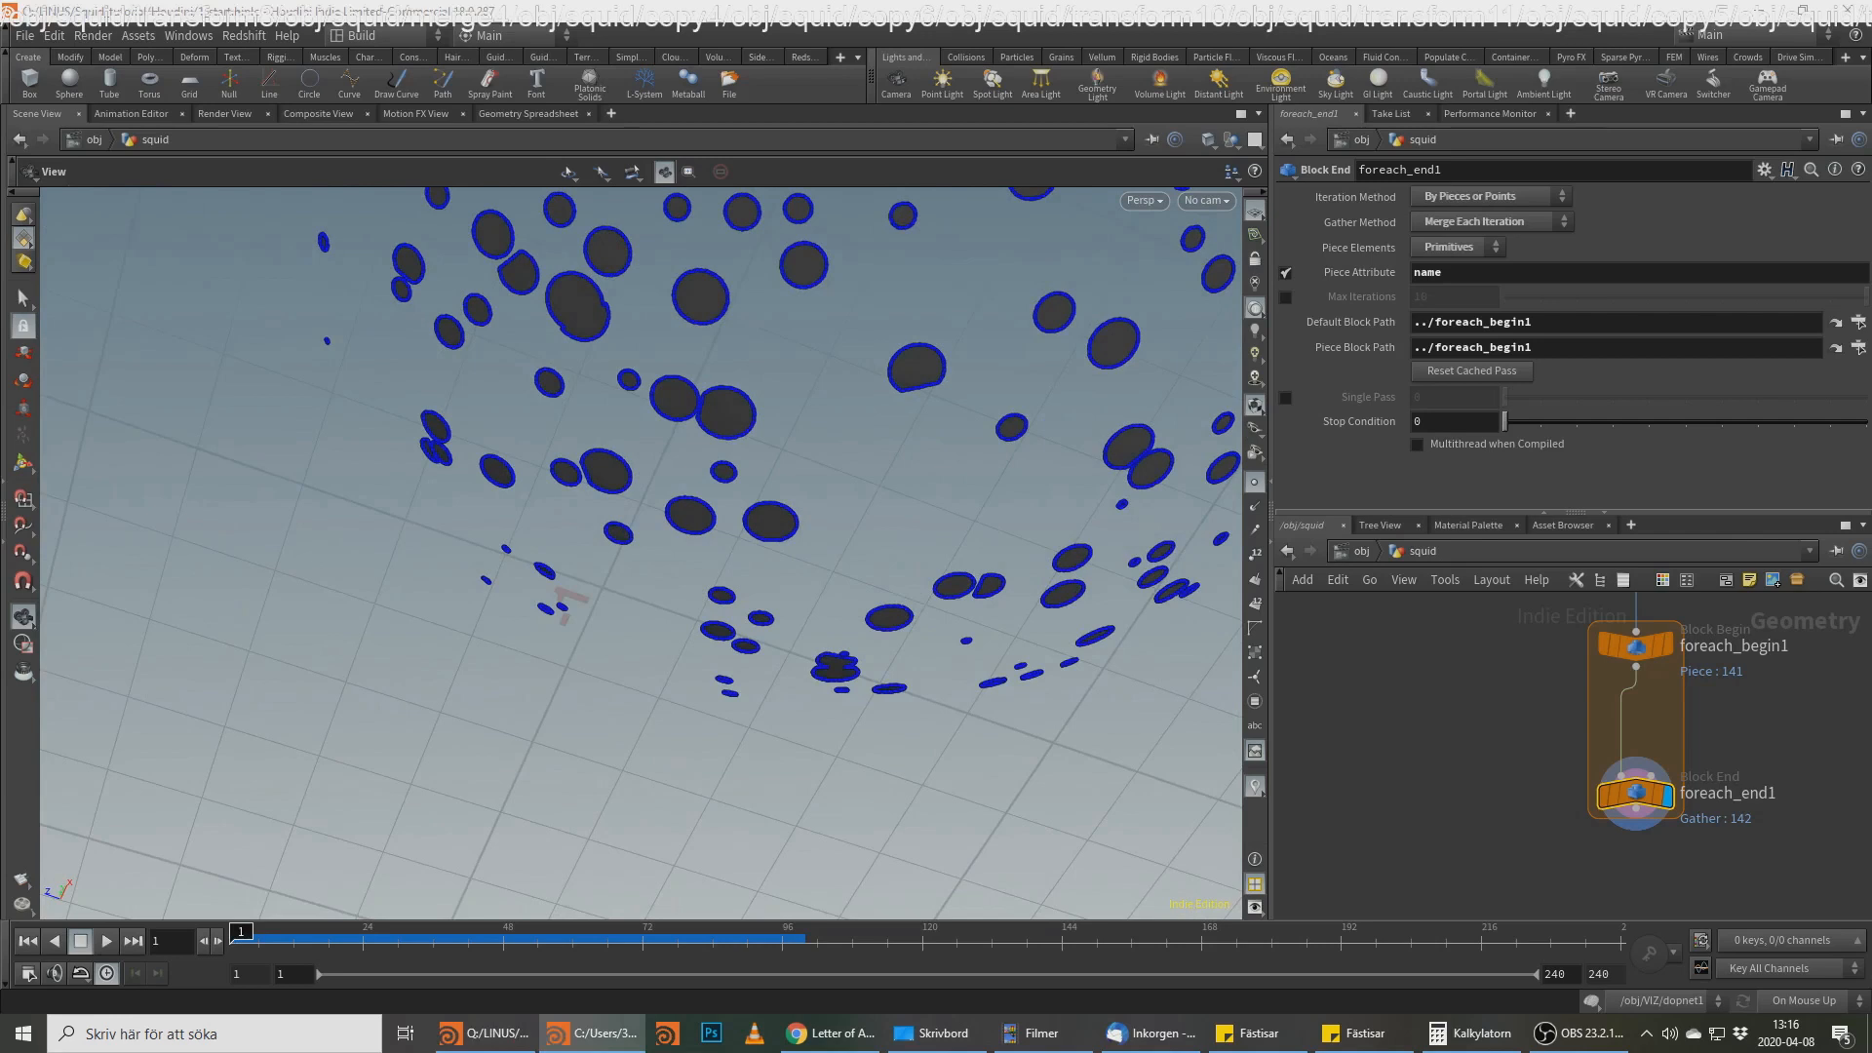
# Step: Enable Single Pass 0 on foreach_end1 and frame the resulting single patch in the viewport
pyautogui.moveTo(1718, 858); pyautogui.dragTo(1712, 740, button='middle')
pyautogui.click(1639, 717)
pyautogui.moveTo(1642, 811); pyautogui.dragTo(1621, 1001, button='middle')
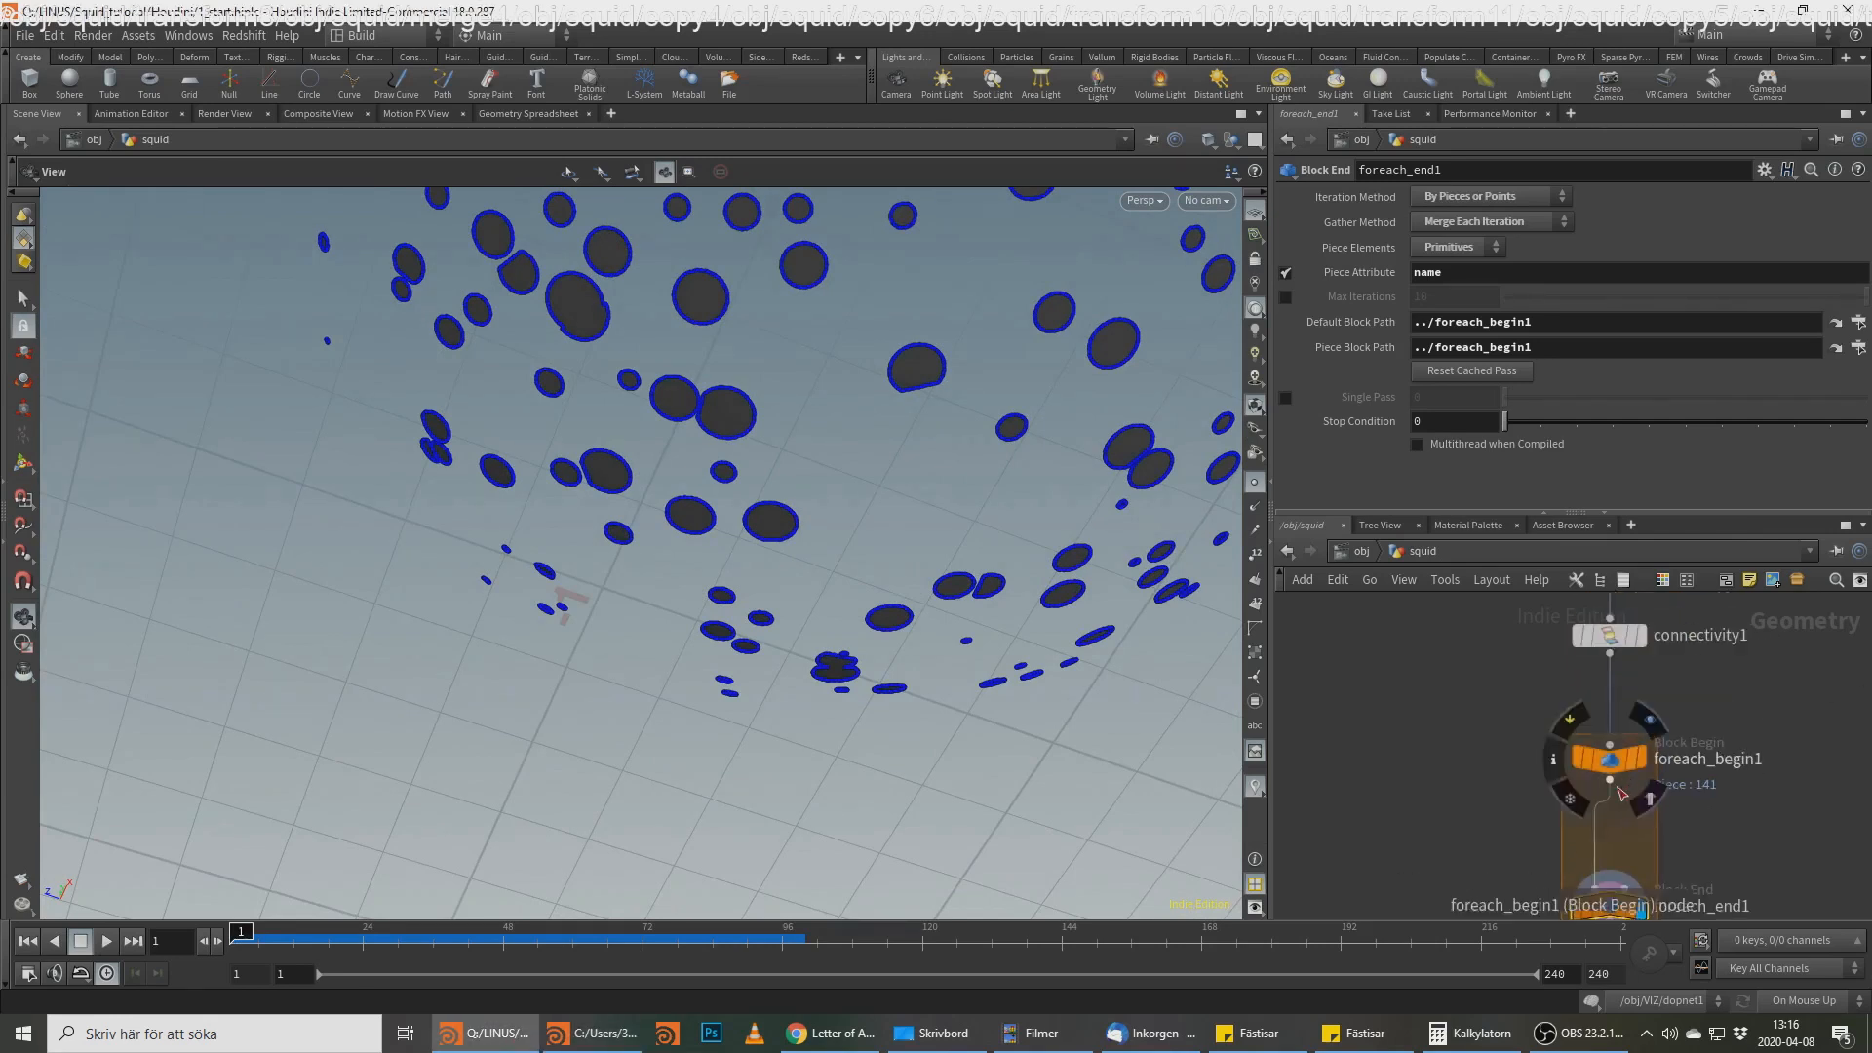
pyautogui.click(1285, 397)
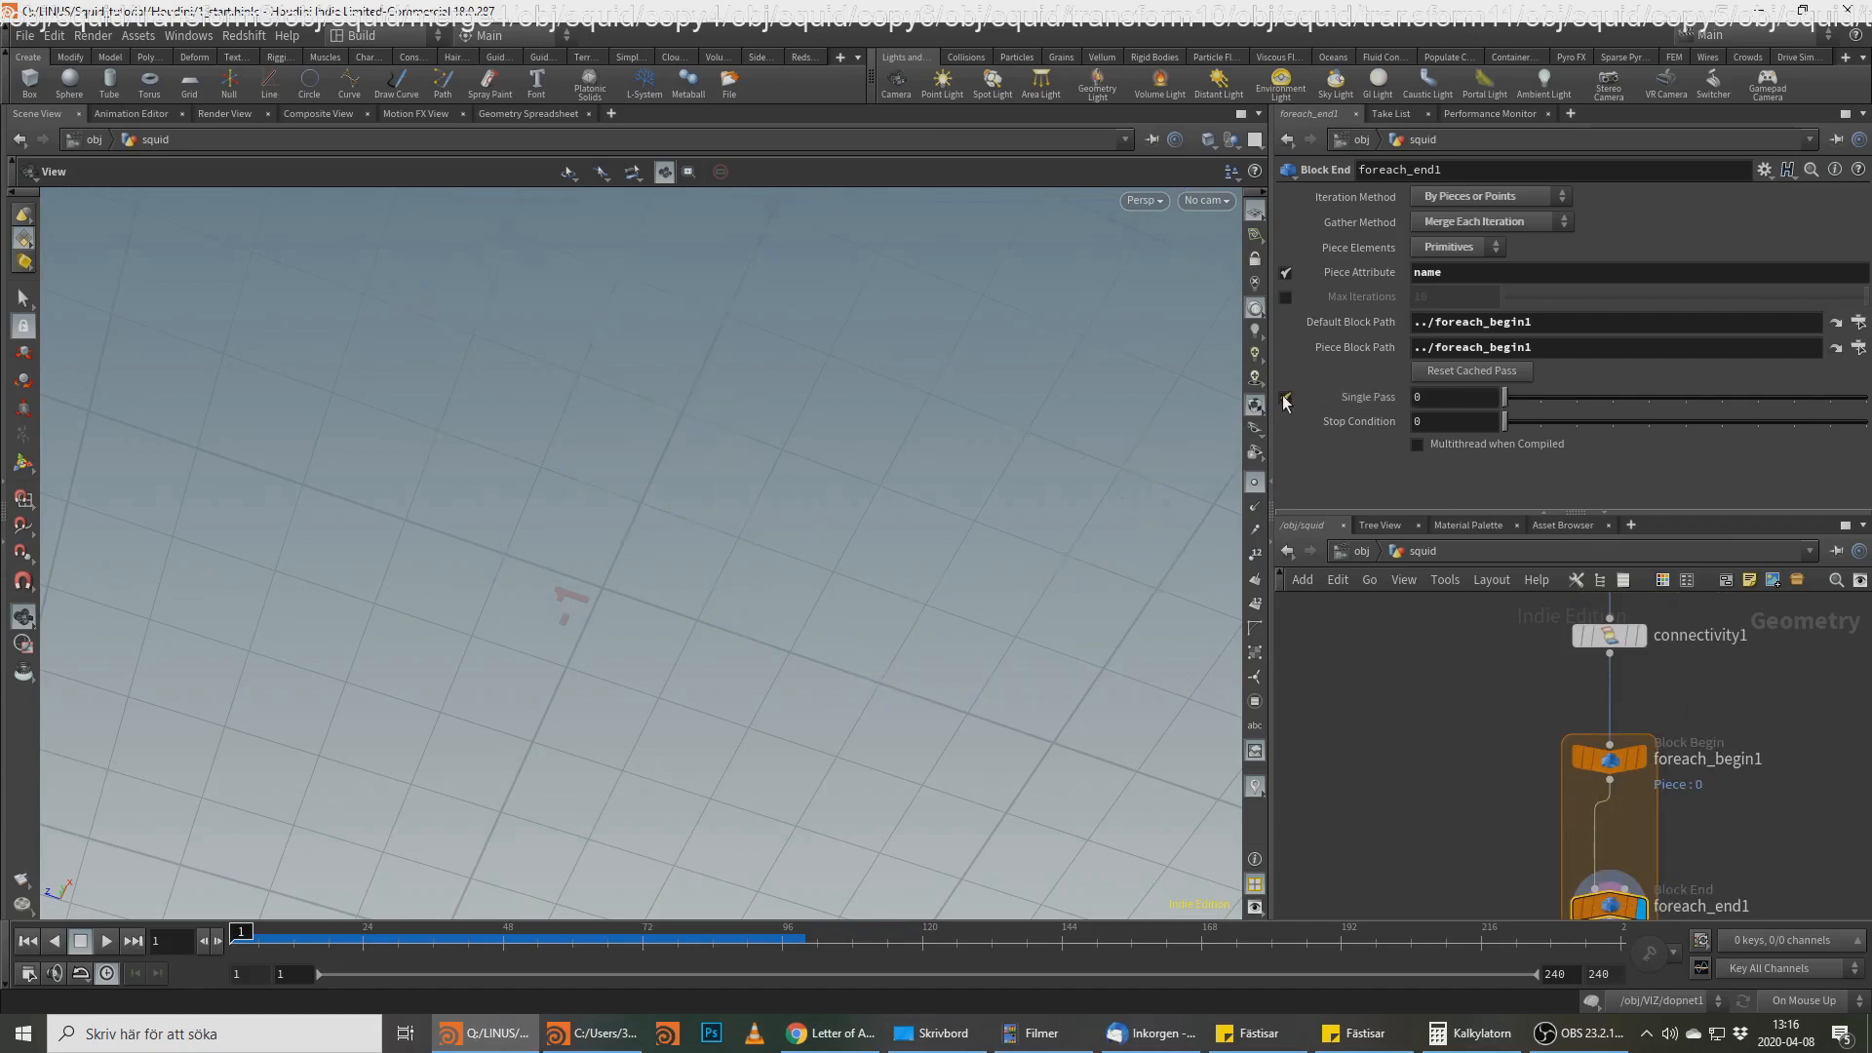
pyautogui.press('g')
pyautogui.moveTo(780, 530); pyautogui.dragTo(405, 682, button='right')
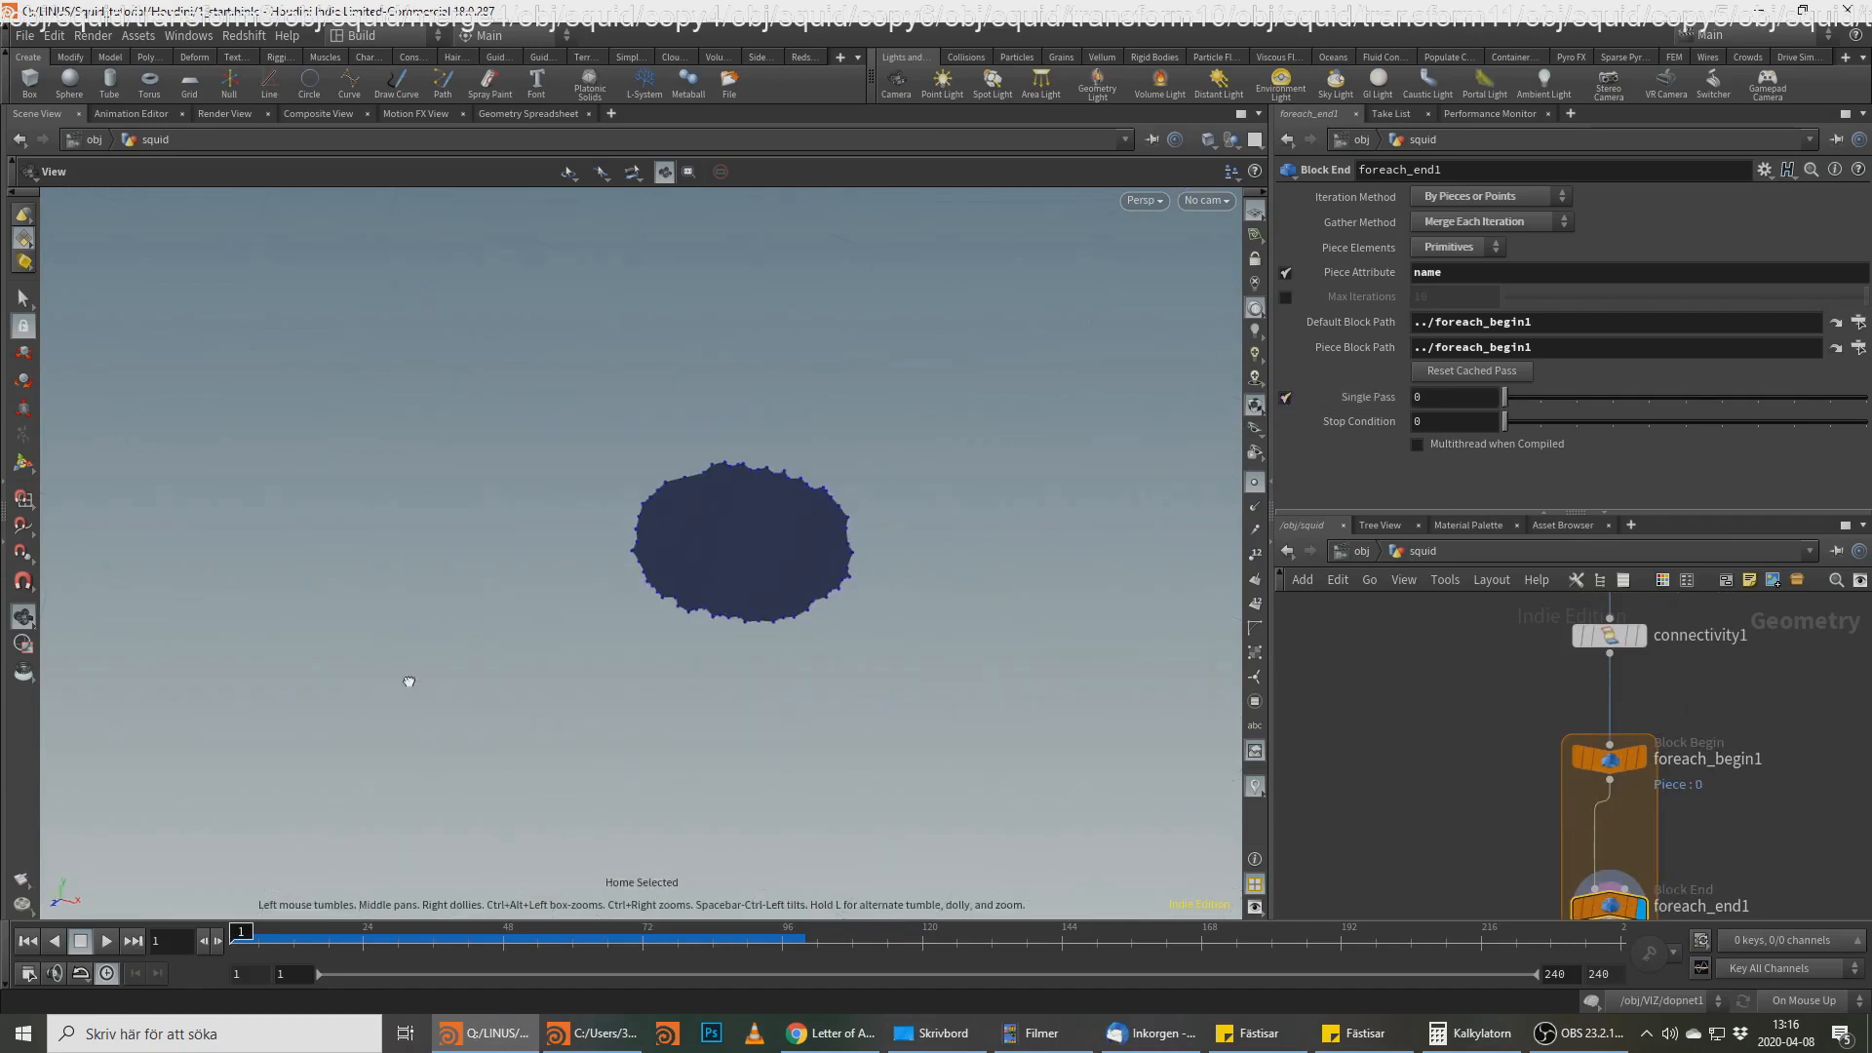
pyautogui.moveTo(974, 507); pyautogui.dragTo(728, 610, button='right')
pyautogui.moveTo(728, 611); pyautogui.dragTo(931, 546)
pyautogui.scroll(-5, 1676, 645)
# Step: Show group1's body geometry in the viewport and inspect it from below
pyautogui.moveTo(1675, 646); pyautogui.dragTo(1617, 886, button='middle')
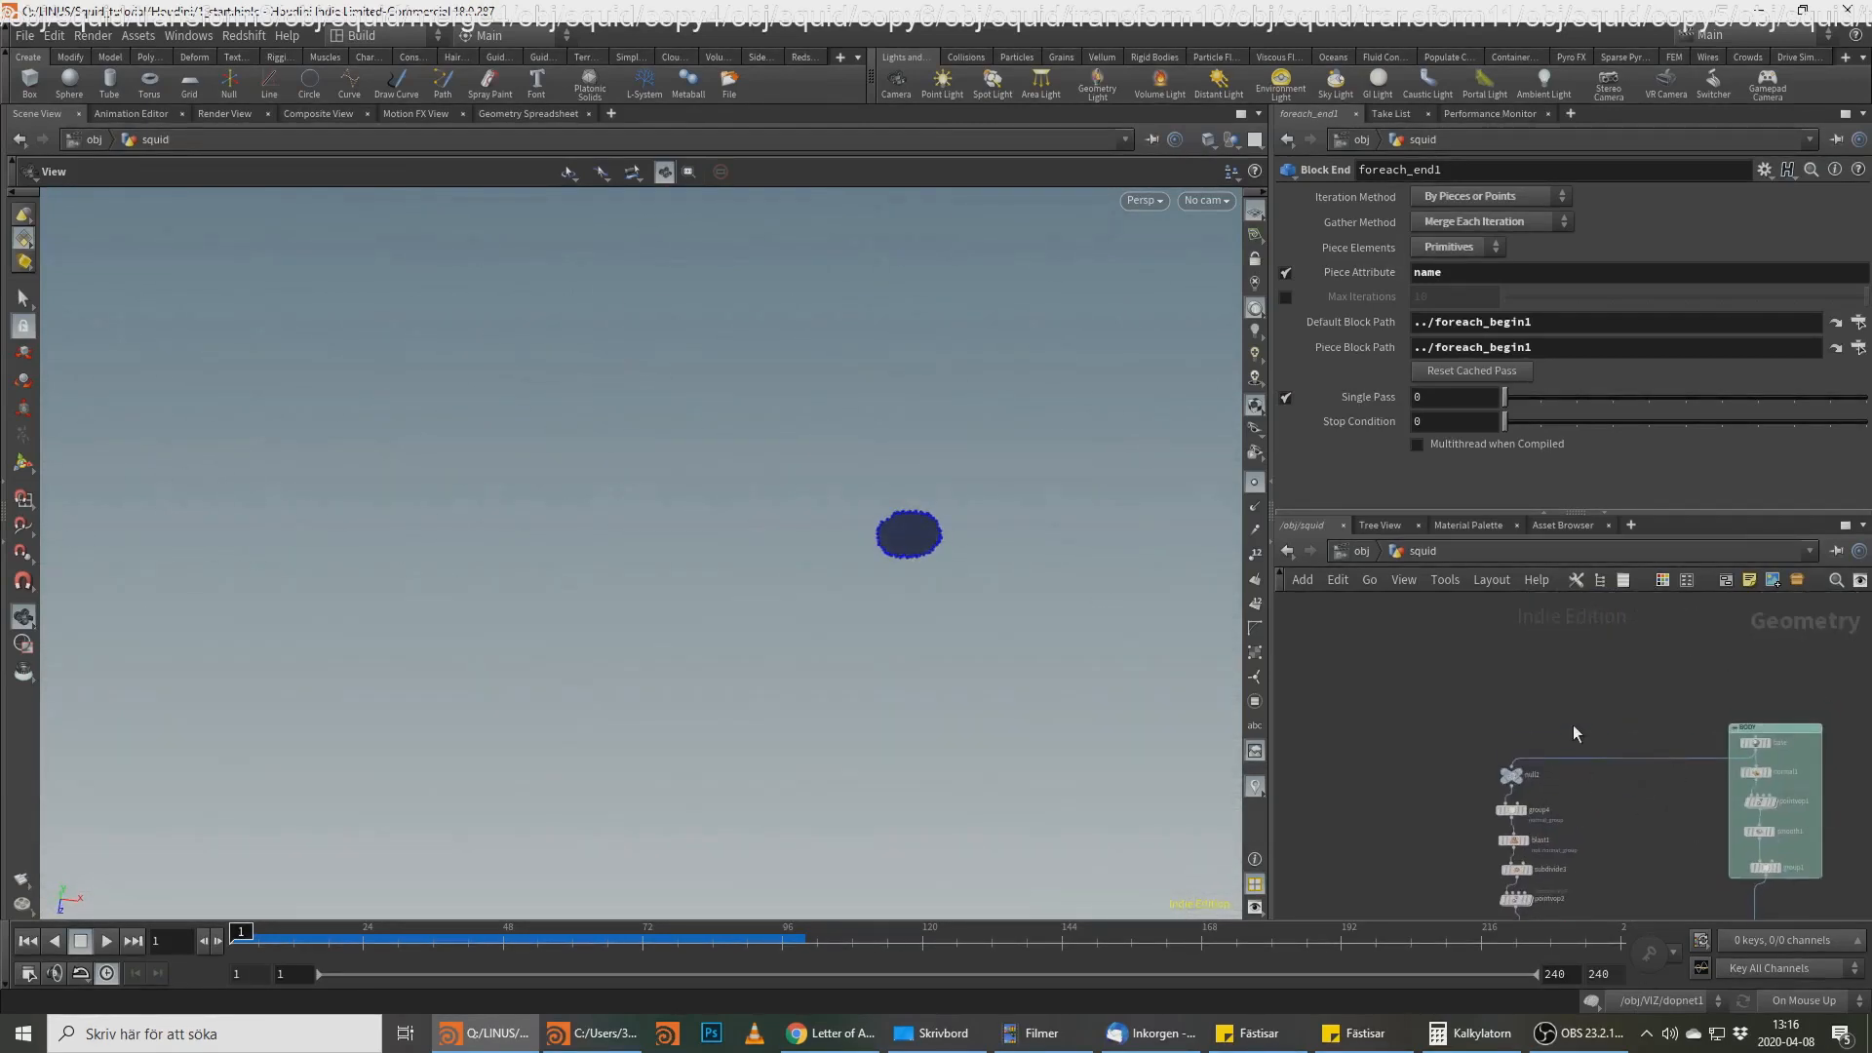
pyautogui.scroll(3, 1641, 784)
pyautogui.moveTo(1809, 892); pyautogui.dragTo(1485, 607, button='middle')
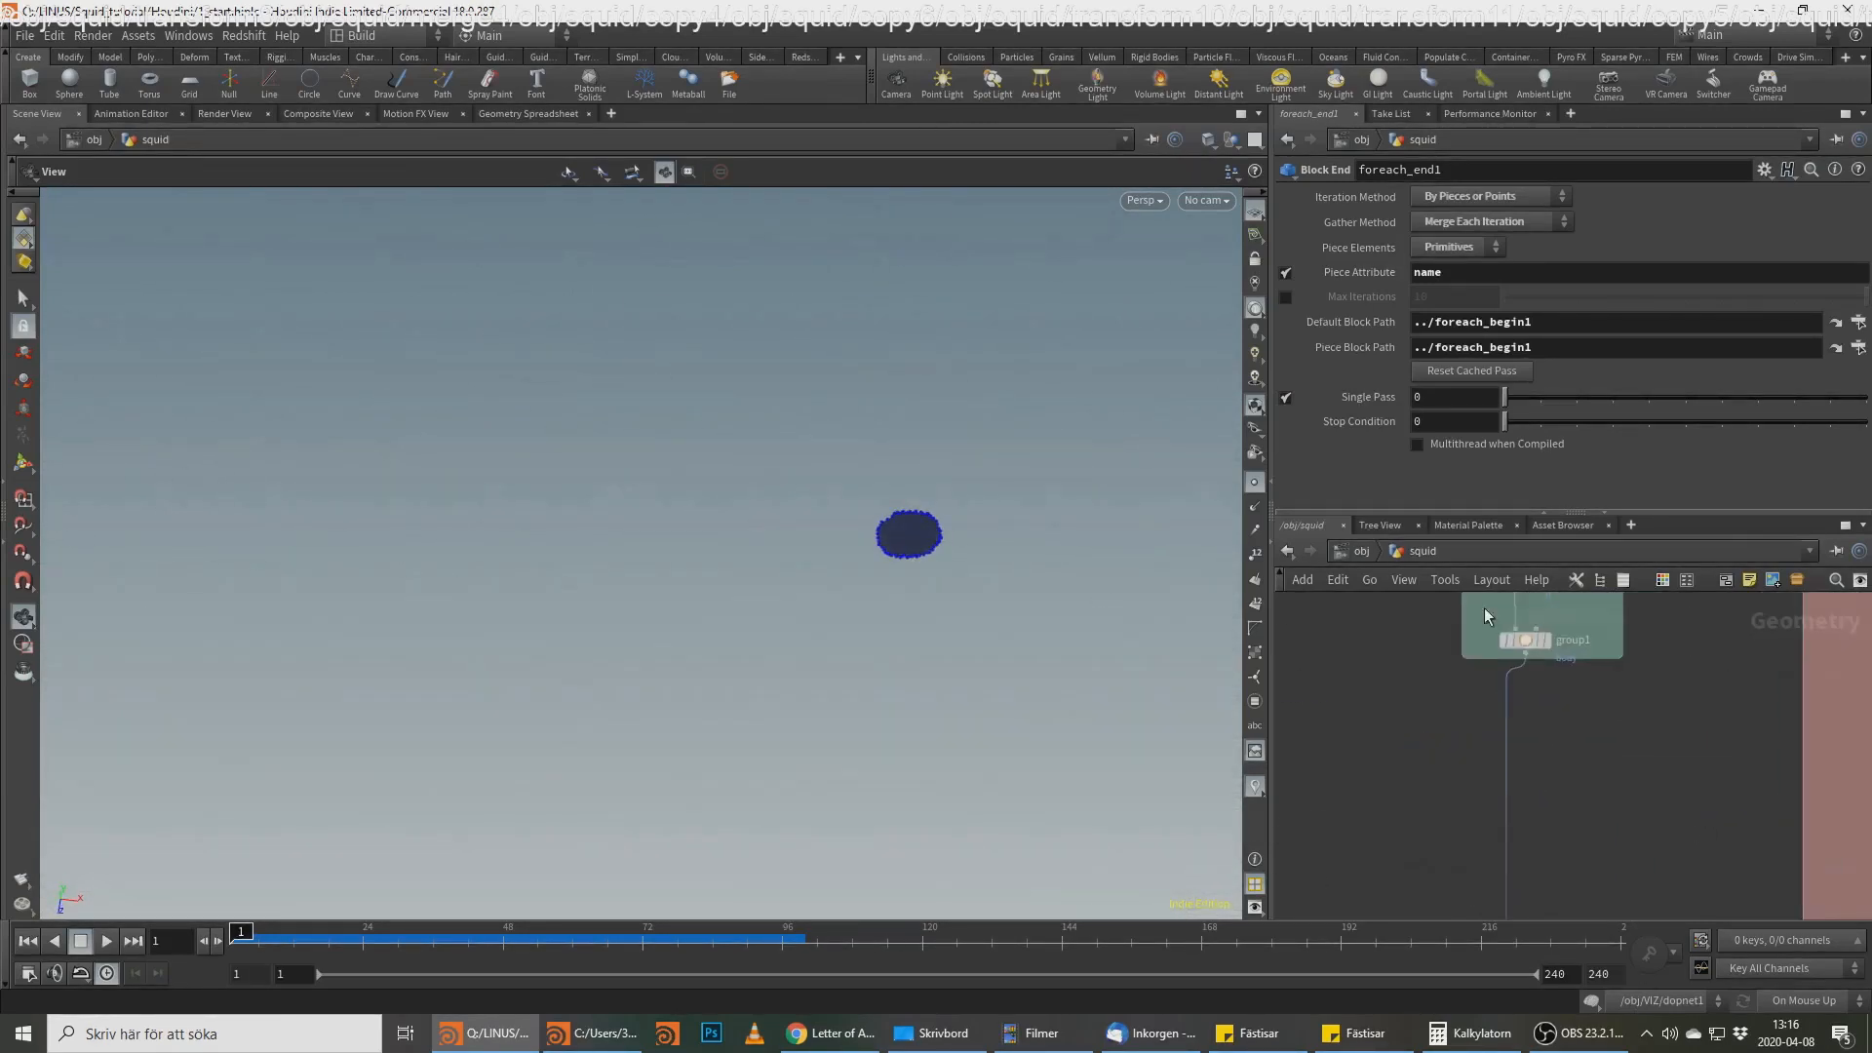
pyautogui.click(1545, 641)
pyautogui.moveTo(1464, 716); pyautogui.dragTo(1493, 603, button='middle')
pyautogui.moveTo(877, 473); pyautogui.dragTo(167, 669, button='right')
pyautogui.moveTo(1085, 294); pyautogui.dragTo(998, 518, button='right')
pyautogui.moveTo(998, 518); pyautogui.dragTo(1082, 358)
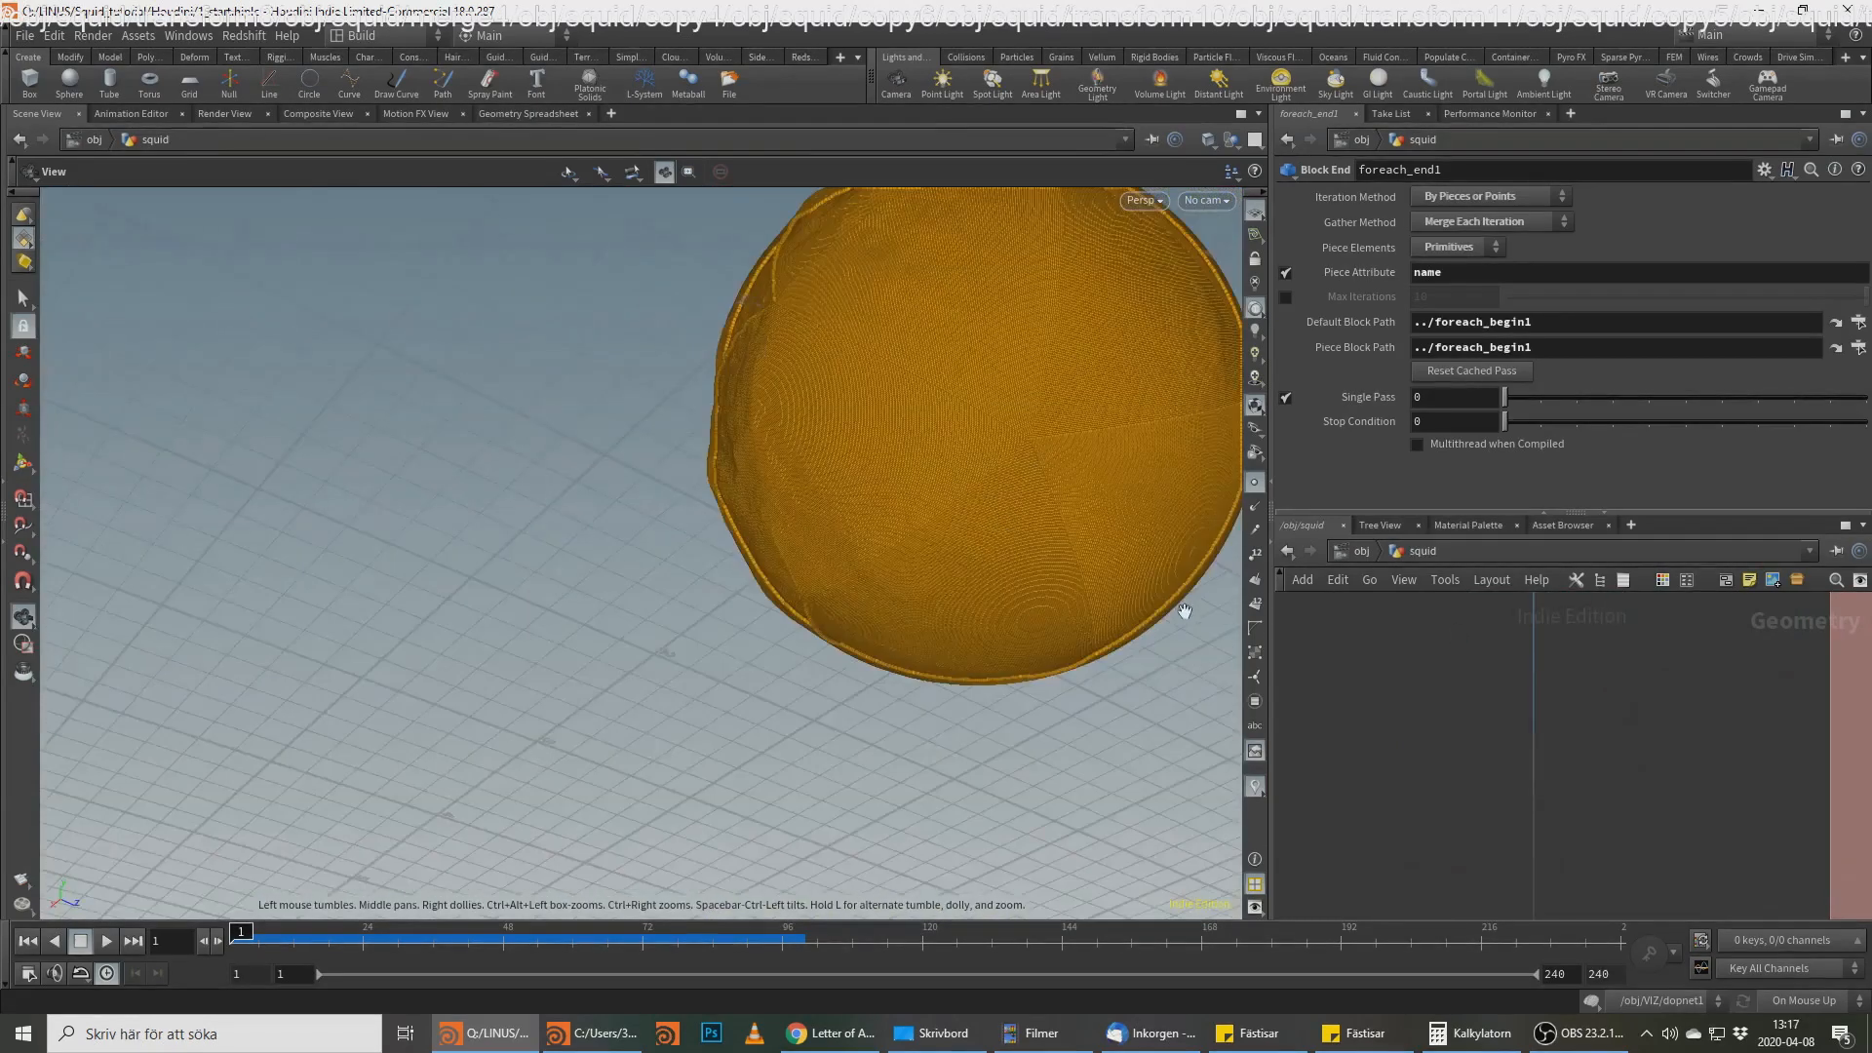
# Step: Turn off point display in the viewport and set foreach_end1 back as the displayed node
pyautogui.click(1268, 482)
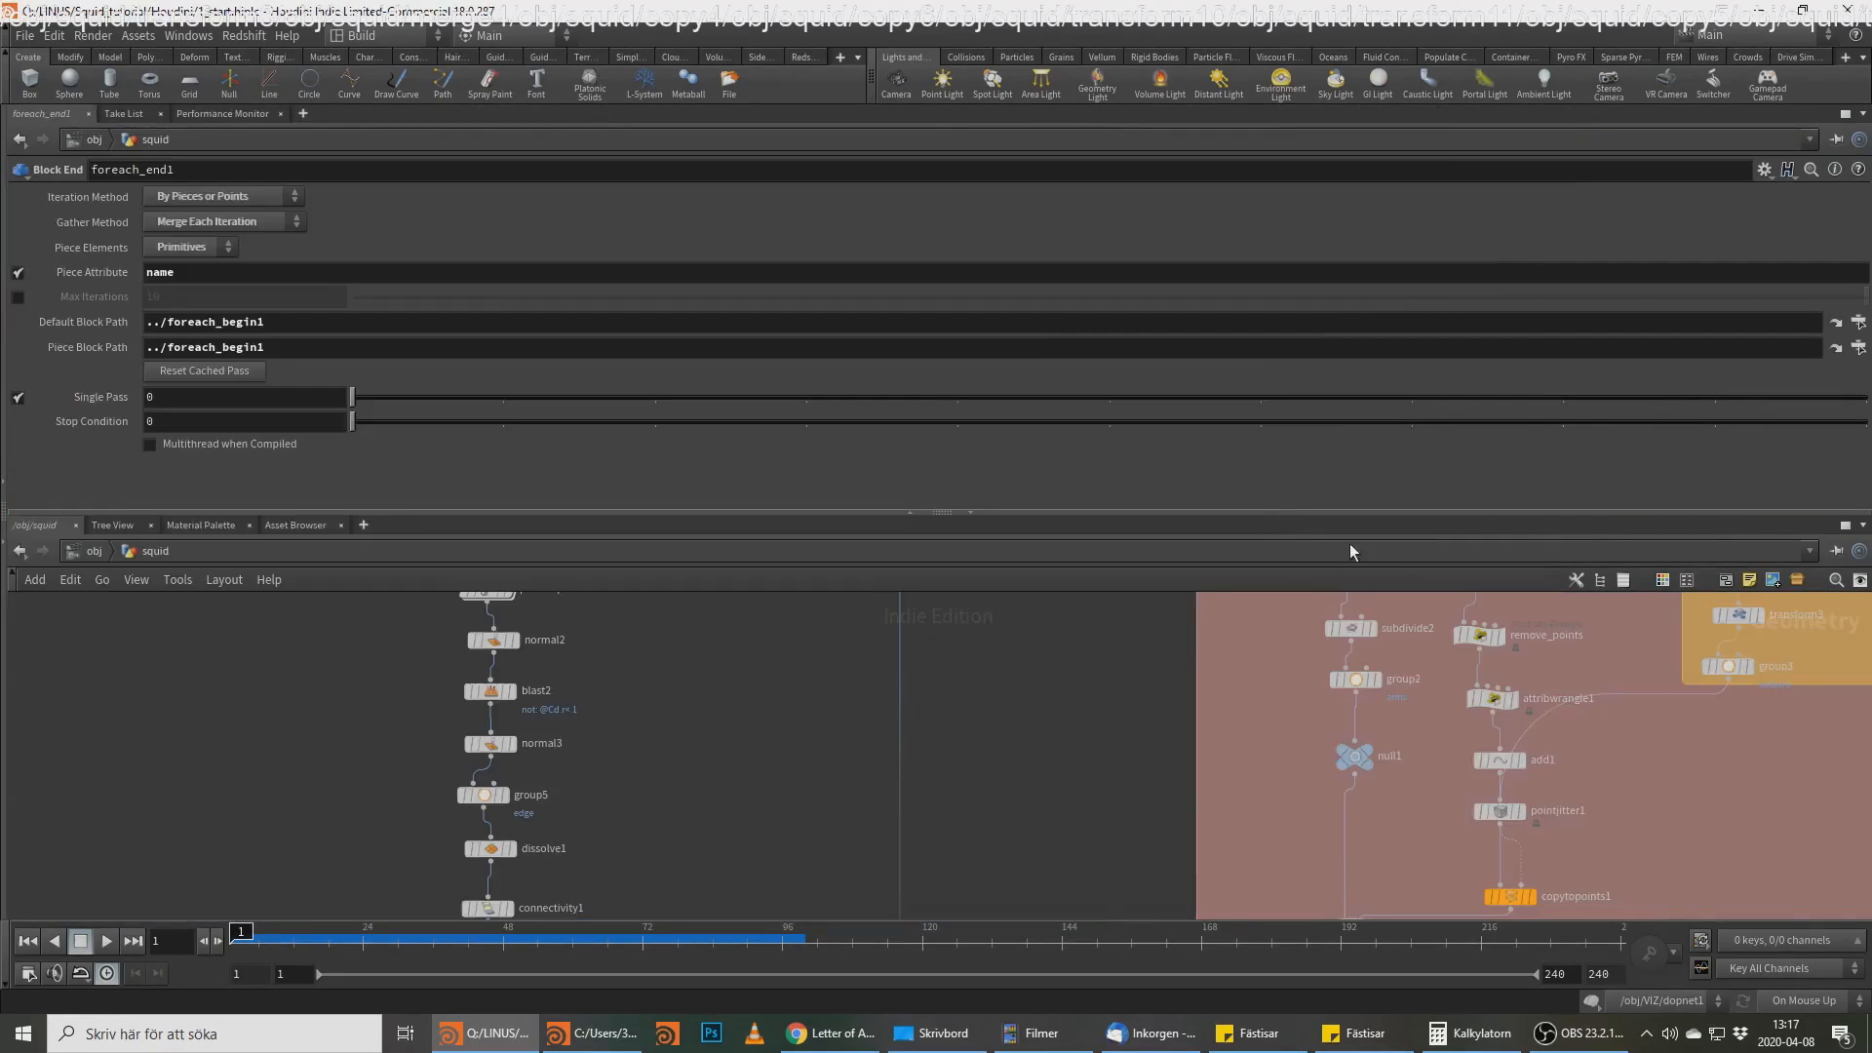
pyautogui.click(3, 365)
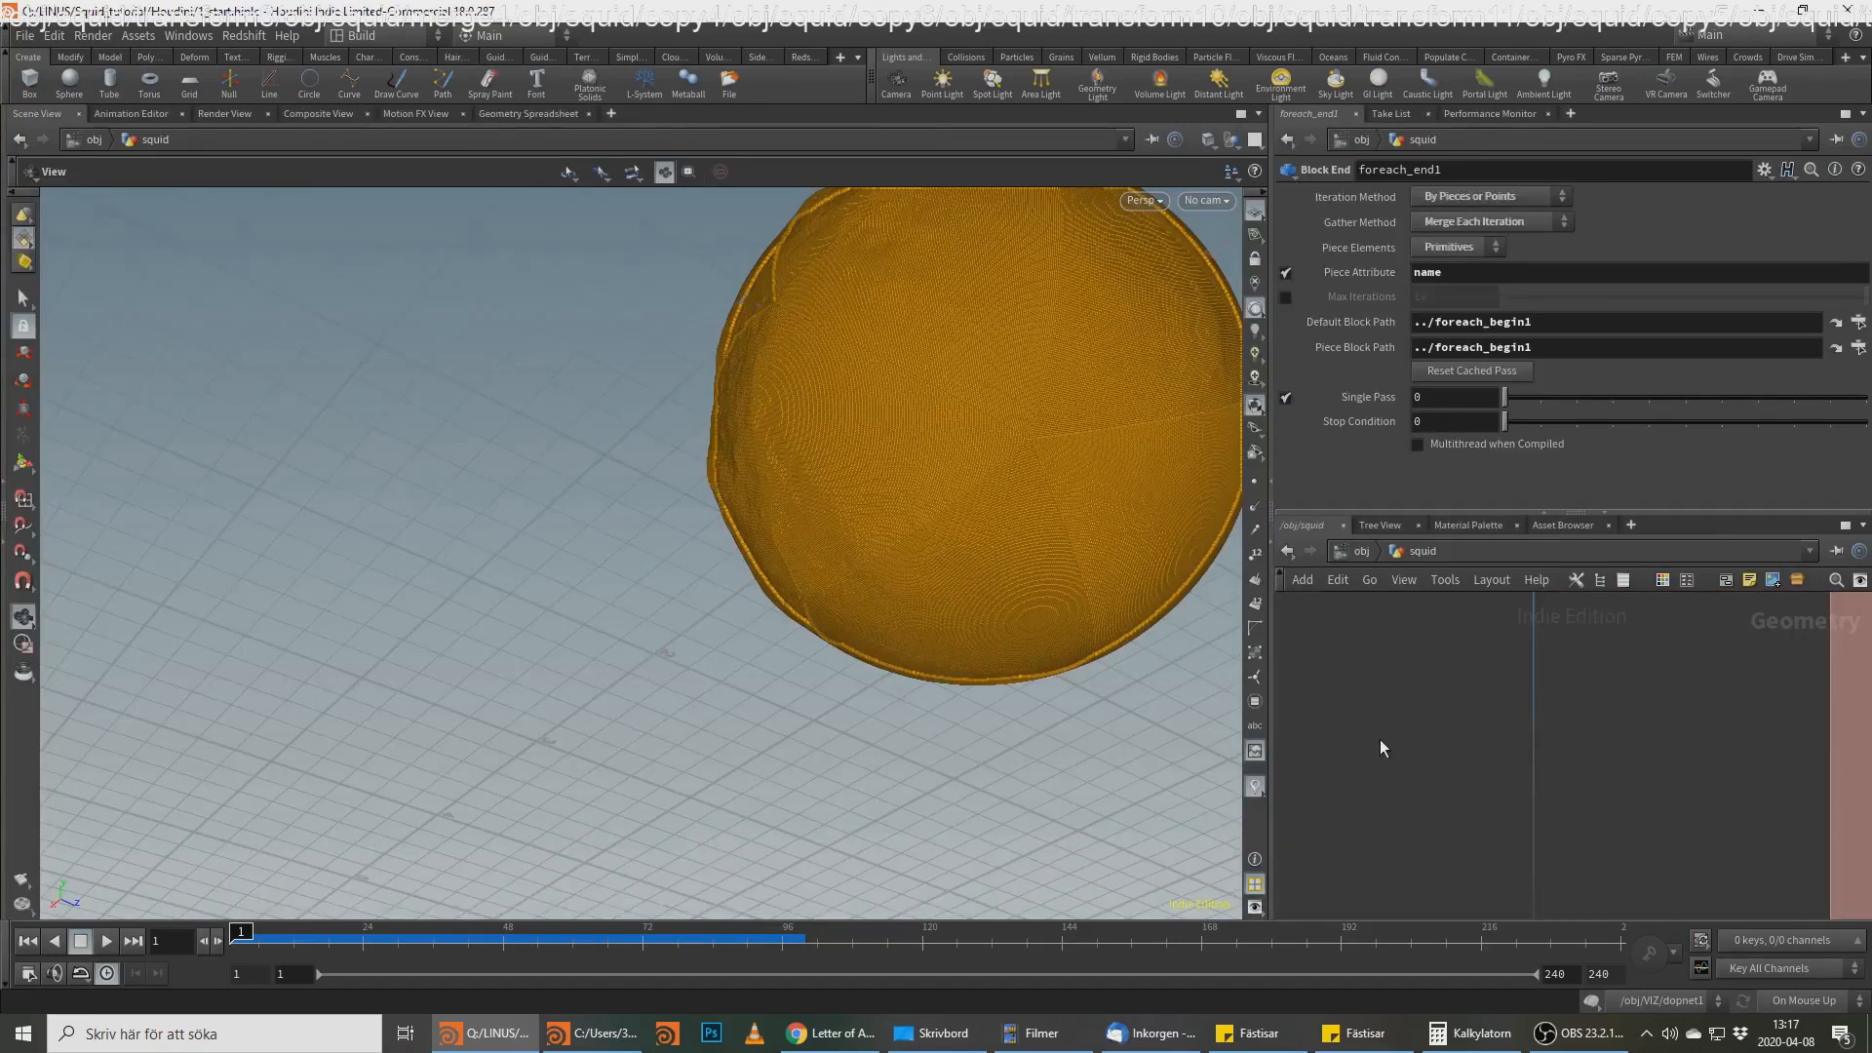
pyautogui.scroll(-5, 1406, 634)
pyautogui.scroll(6, 1439, 724)
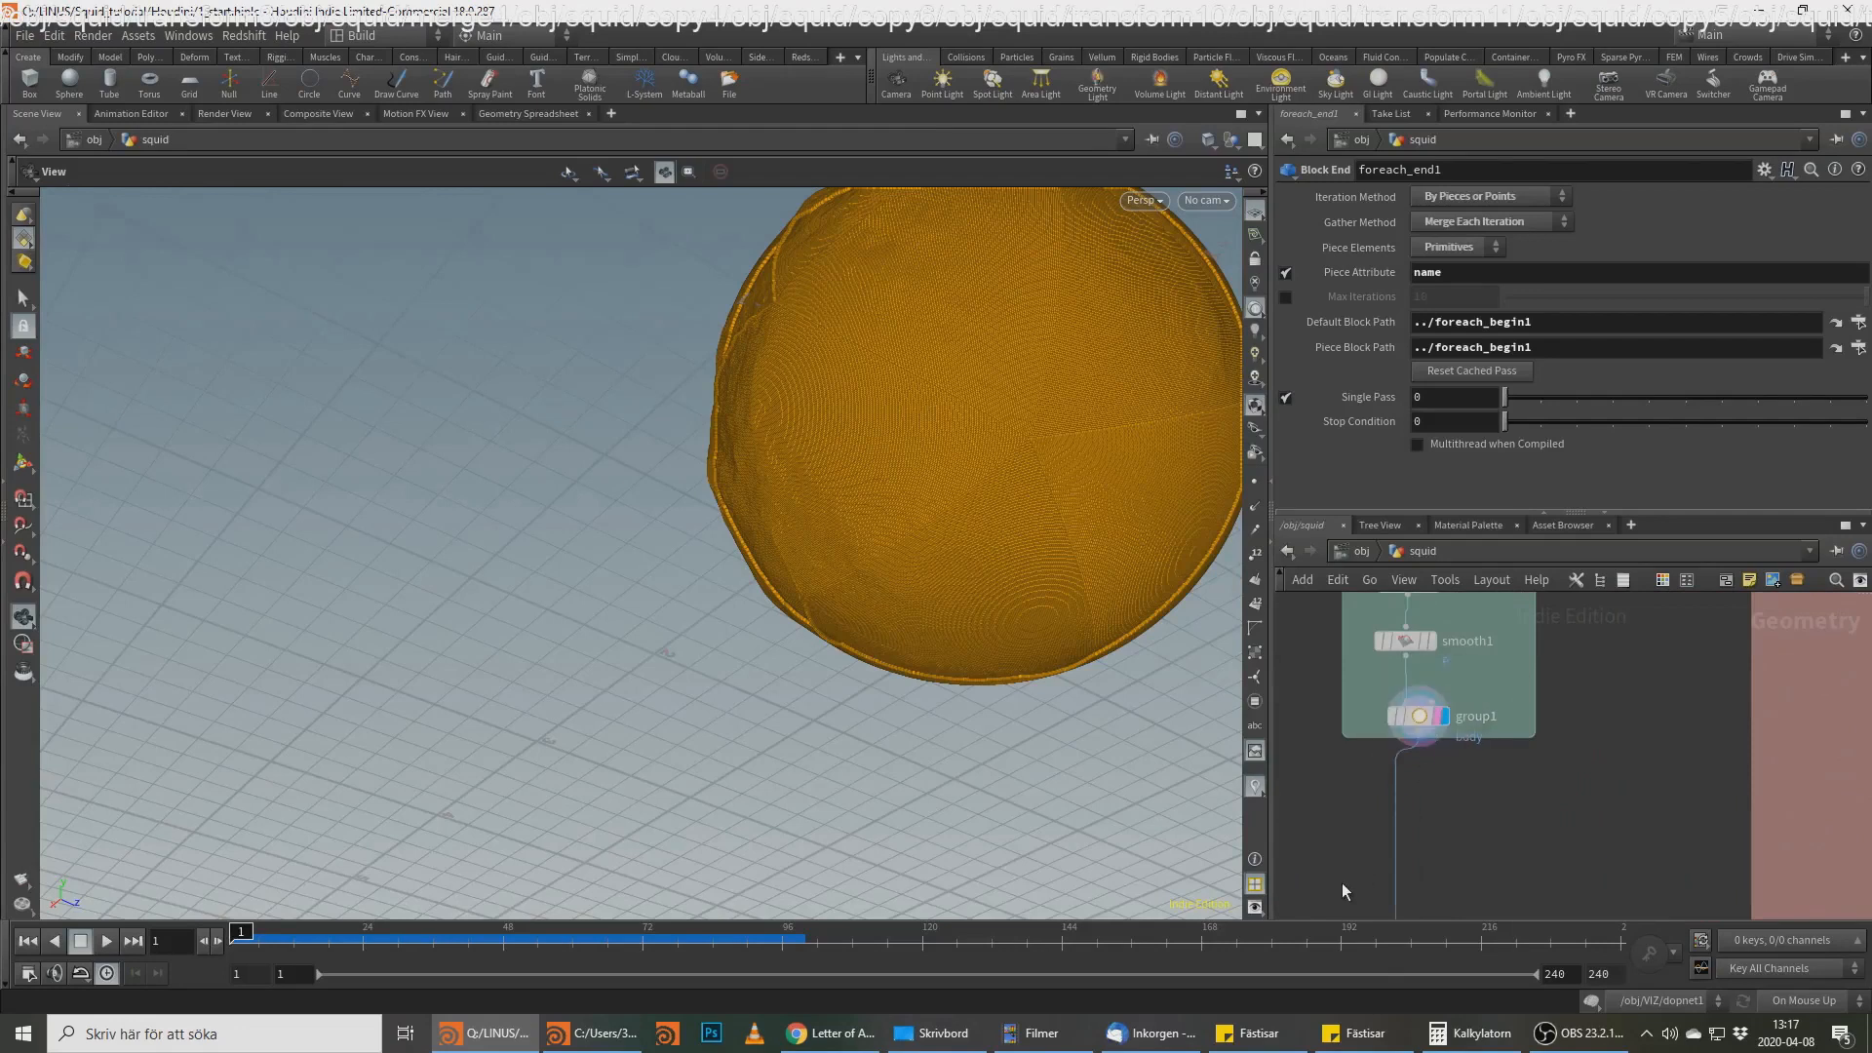
pyautogui.moveTo(1342, 881); pyautogui.dragTo(1566, 648, button='middle')
pyautogui.scroll(-4, 1448, 813)
pyautogui.moveTo(1414, 829); pyautogui.dragTo(1677, 597, button='middle')
pyautogui.scroll(3, 1634, 683)
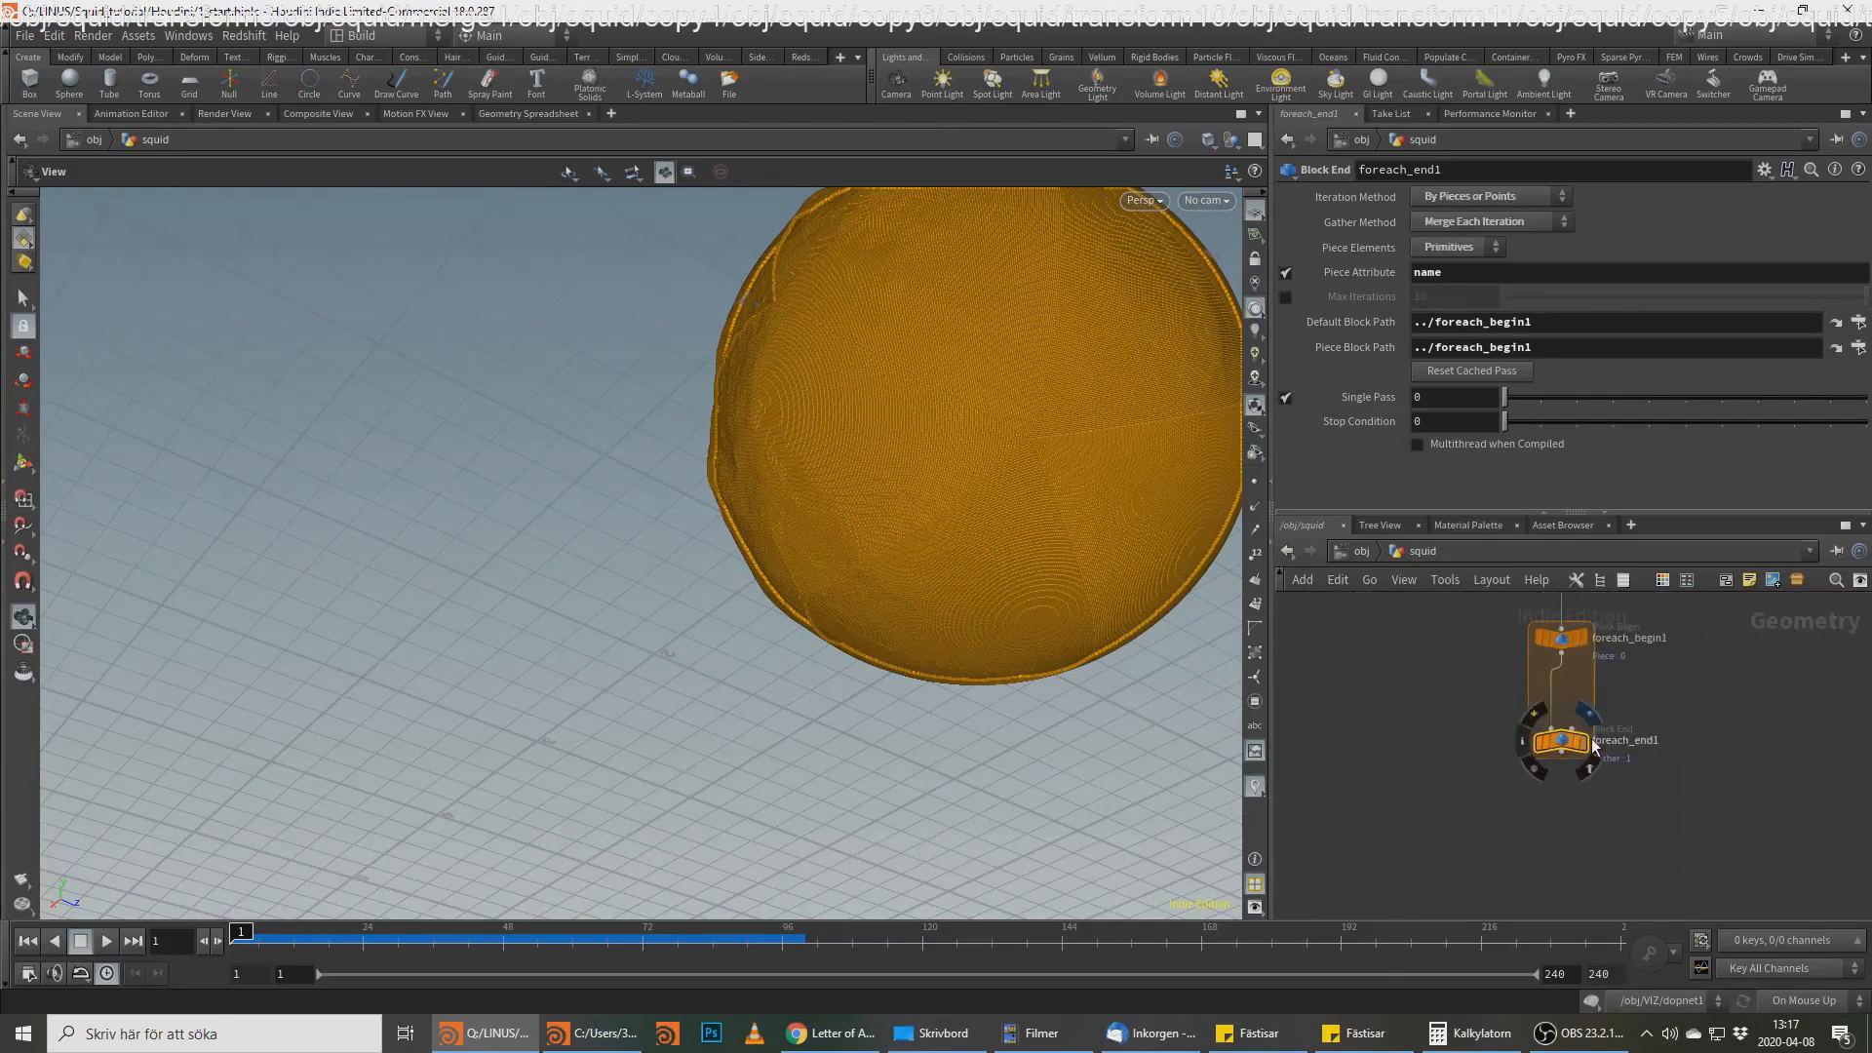
pyautogui.click(1582, 743)
pyautogui.moveTo(935, 418); pyautogui.dragTo(774, 541, button='middle')
pyautogui.moveTo(773, 541); pyautogui.dragTo(898, 506, button='right')
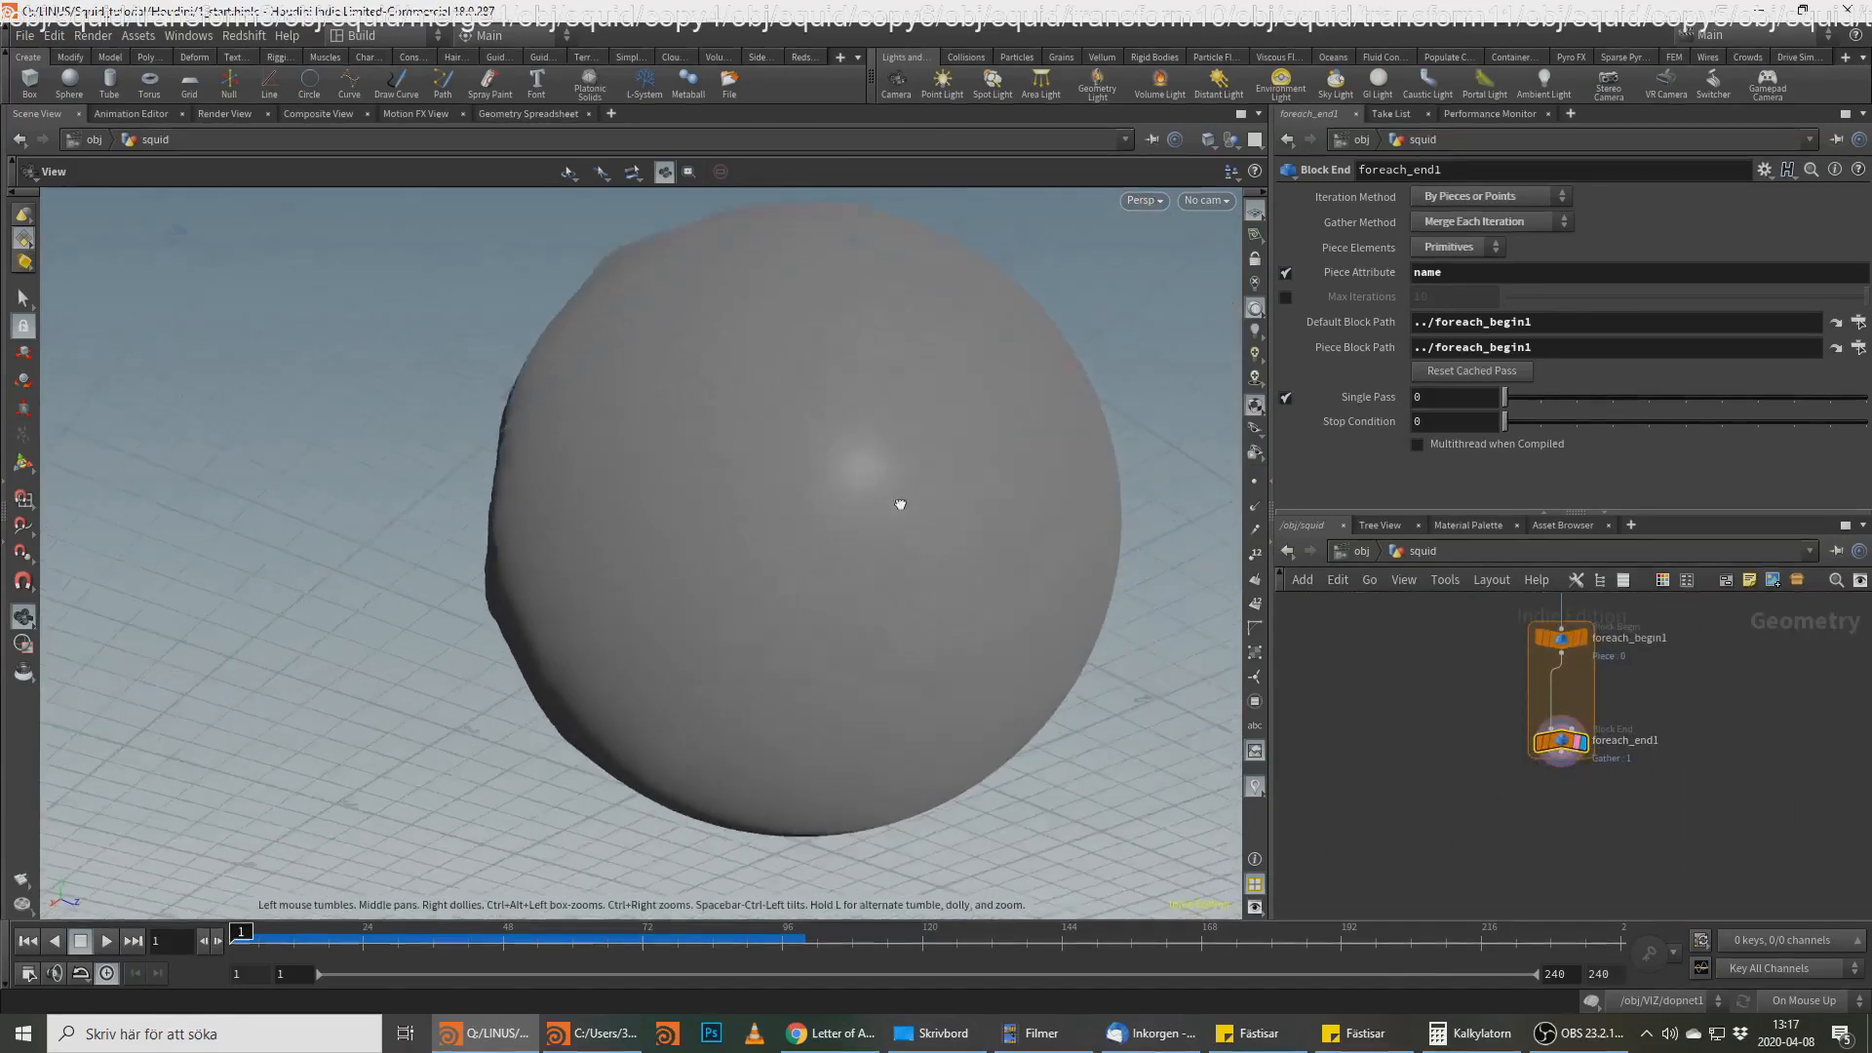
pyautogui.moveTo(898, 506); pyautogui.dragTo(858, 380)
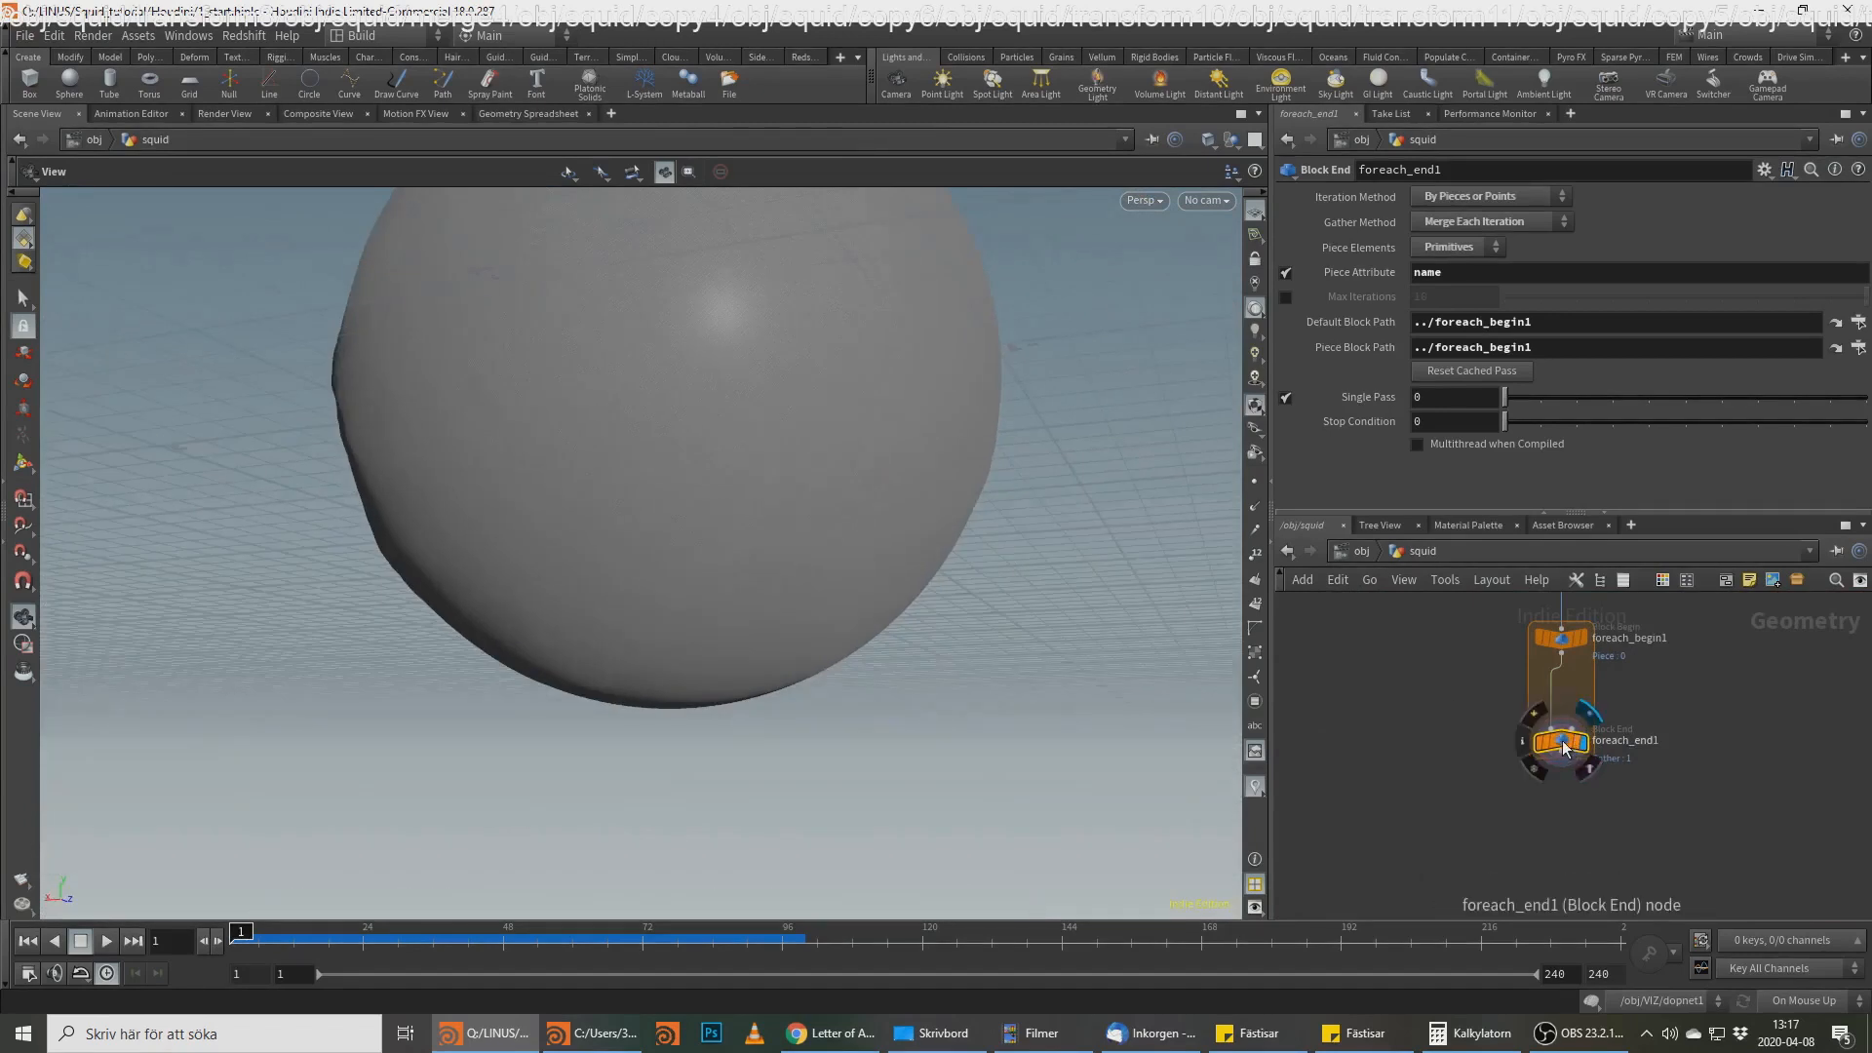
# Step: Display connectivity1 and inspect the patches on the underside of the body
pyautogui.moveTo(808, 449); pyautogui.dragTo(823, 614, button='middle')
pyautogui.scroll(-3, 809, 585)
pyautogui.scroll(-1, 1740, 699)
pyautogui.moveTo(1732, 710); pyautogui.dragTo(1672, 825, button='middle')
pyautogui.click(1548, 691)
pyautogui.click(1532, 695)
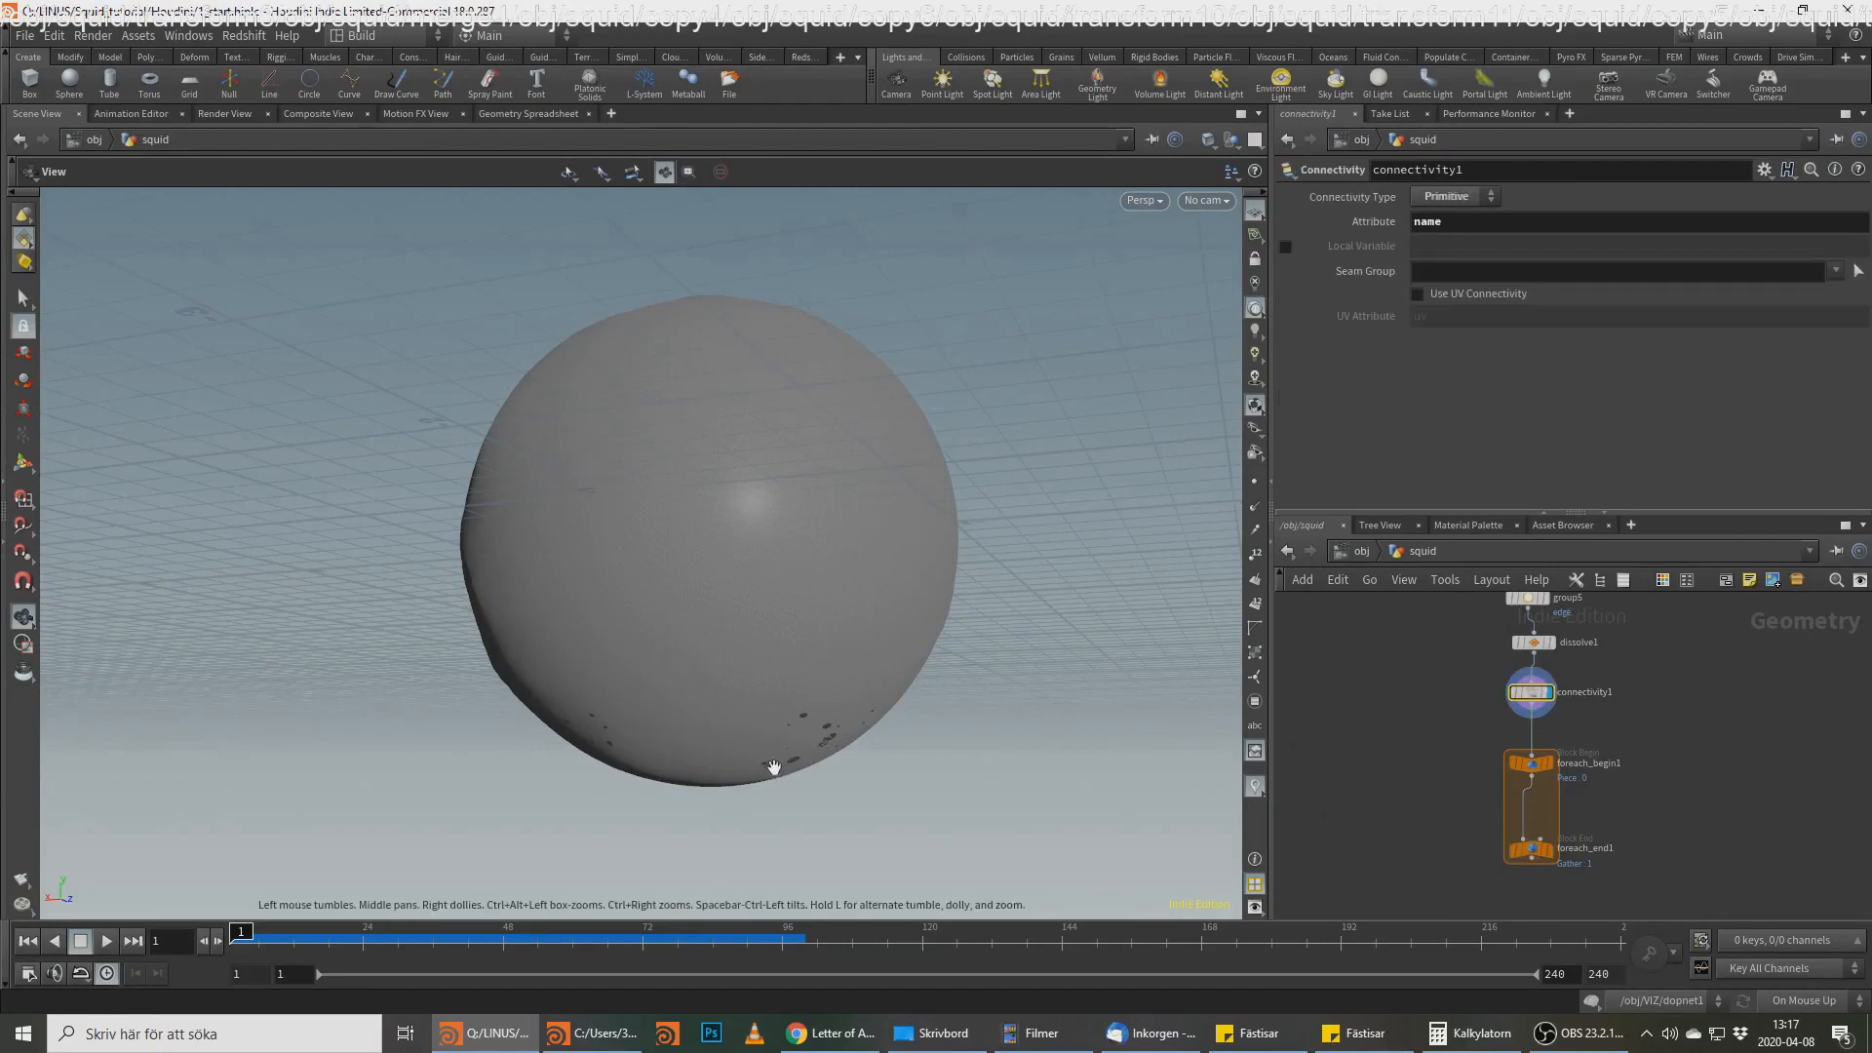
pyautogui.moveTo(773, 765); pyautogui.dragTo(773, 687, button='middle')
# Step: Open an additional Scene View pane tab for viewing the squid geometry
pyautogui.scroll(3, 773, 687)
pyautogui.moveTo(1644, 719); pyautogui.dragTo(1379, 858, button='middle')
pyautogui.scroll(-2, 1487, 721)
pyautogui.scroll(-1, 1486, 722)
pyautogui.moveTo(1501, 708); pyautogui.dragTo(1379, 892, button='middle')
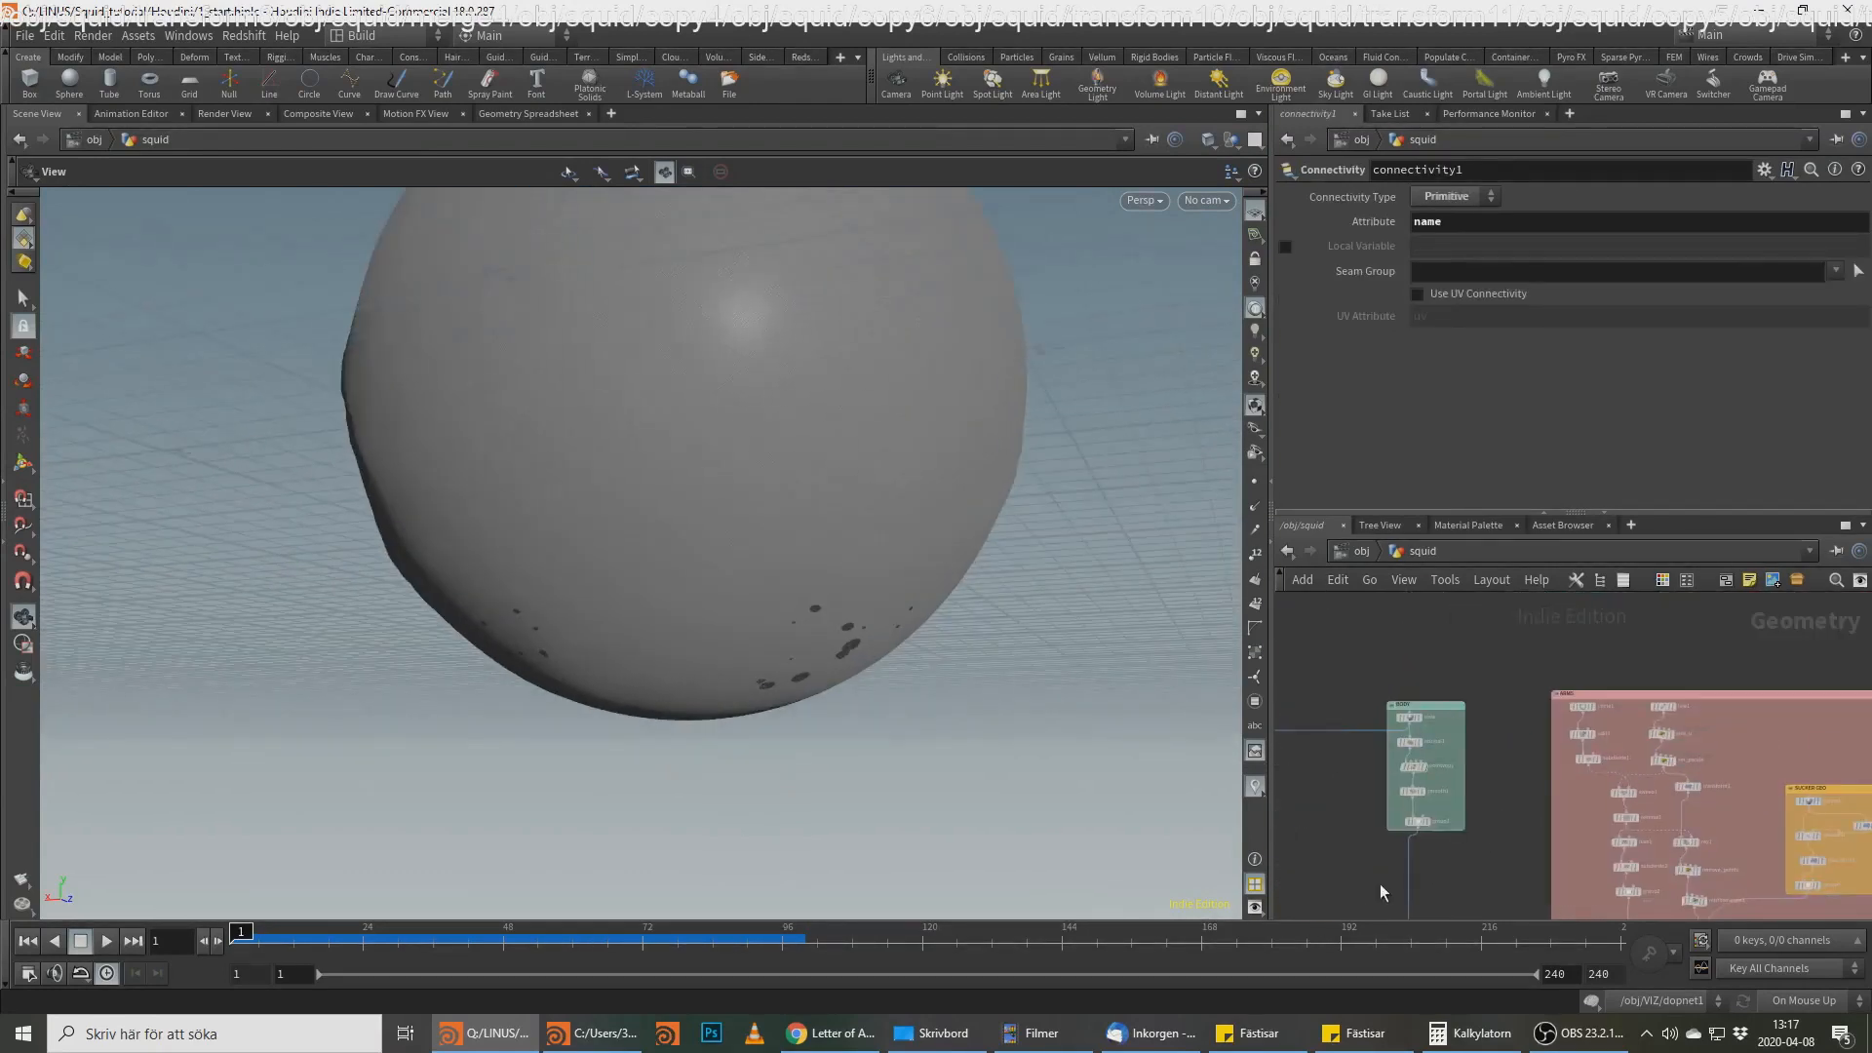
pyautogui.moveTo(1369, 771); pyautogui.dragTo(1456, 654, button='middle')
pyautogui.click(611, 114)
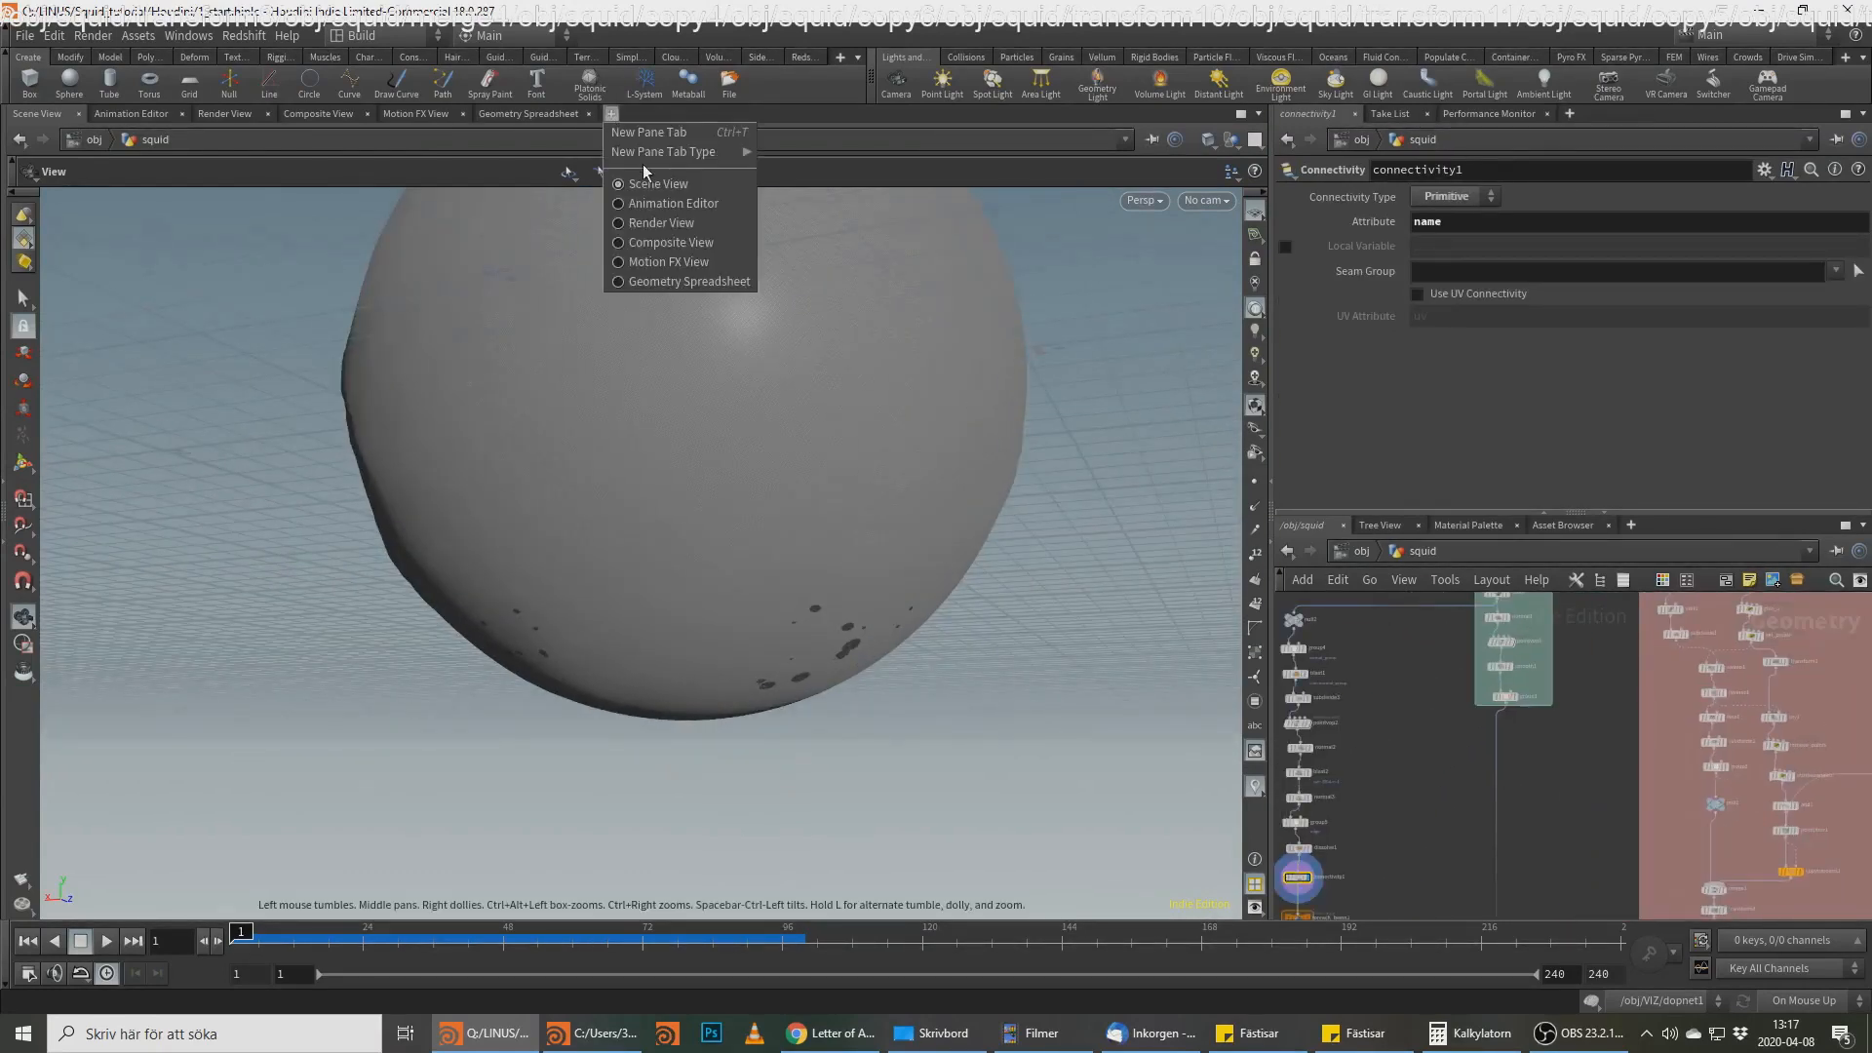
pyautogui.moveTo(651, 156)
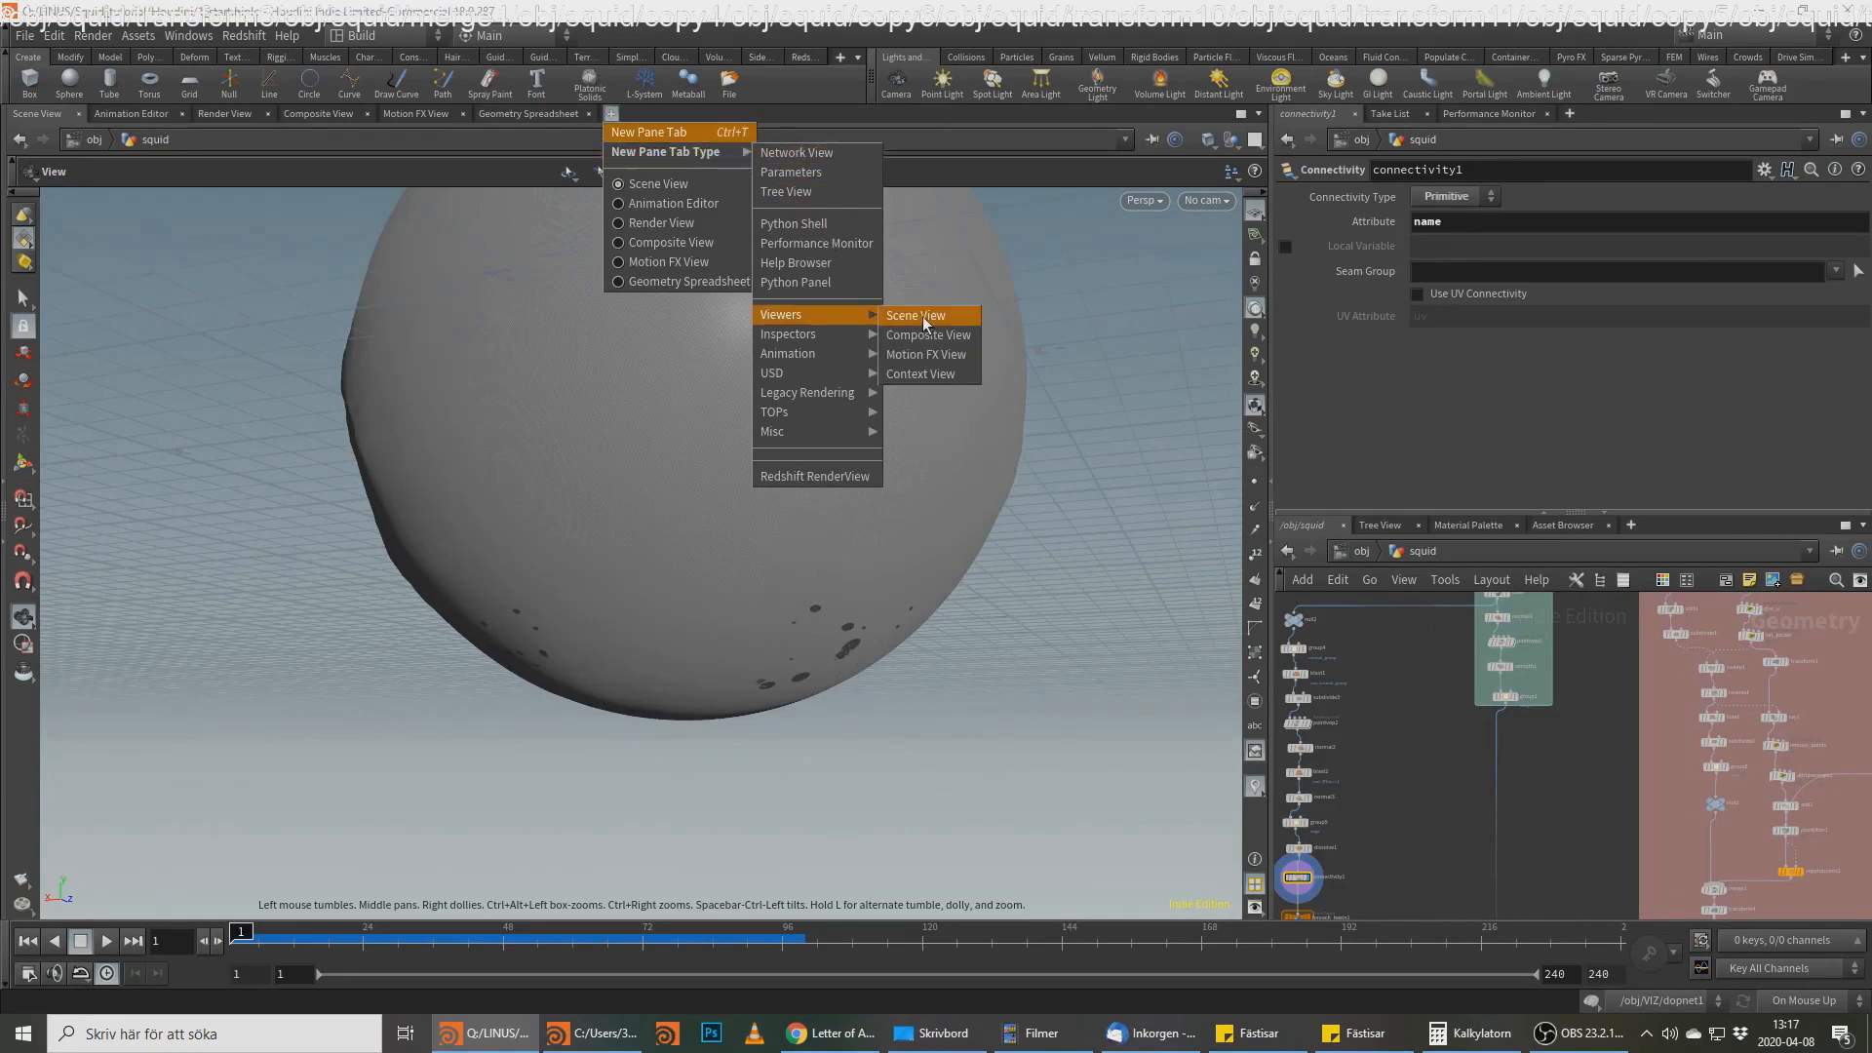
pyautogui.click(910, 317)
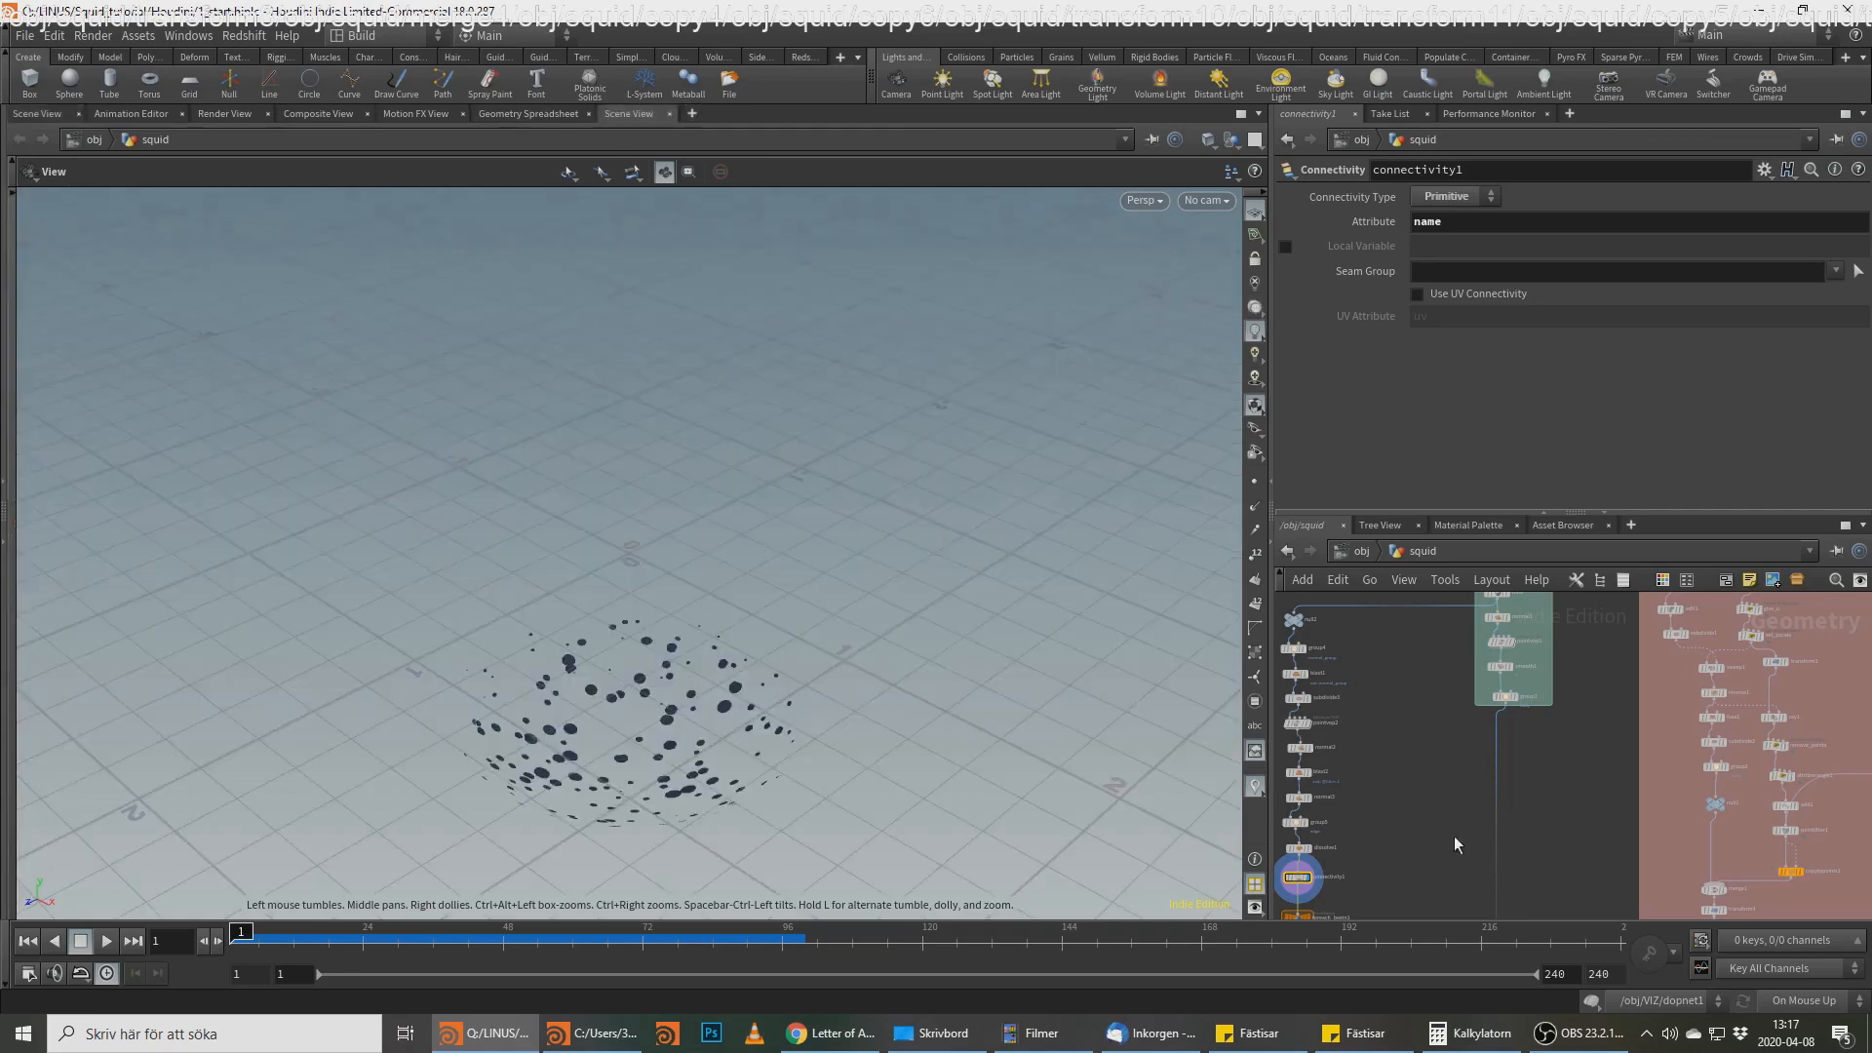
# Step: Template smooth1 in the new view and inspect the body together with the underside patches
pyautogui.scroll(4, 1557, 681)
pyautogui.scroll(1, 1557, 681)
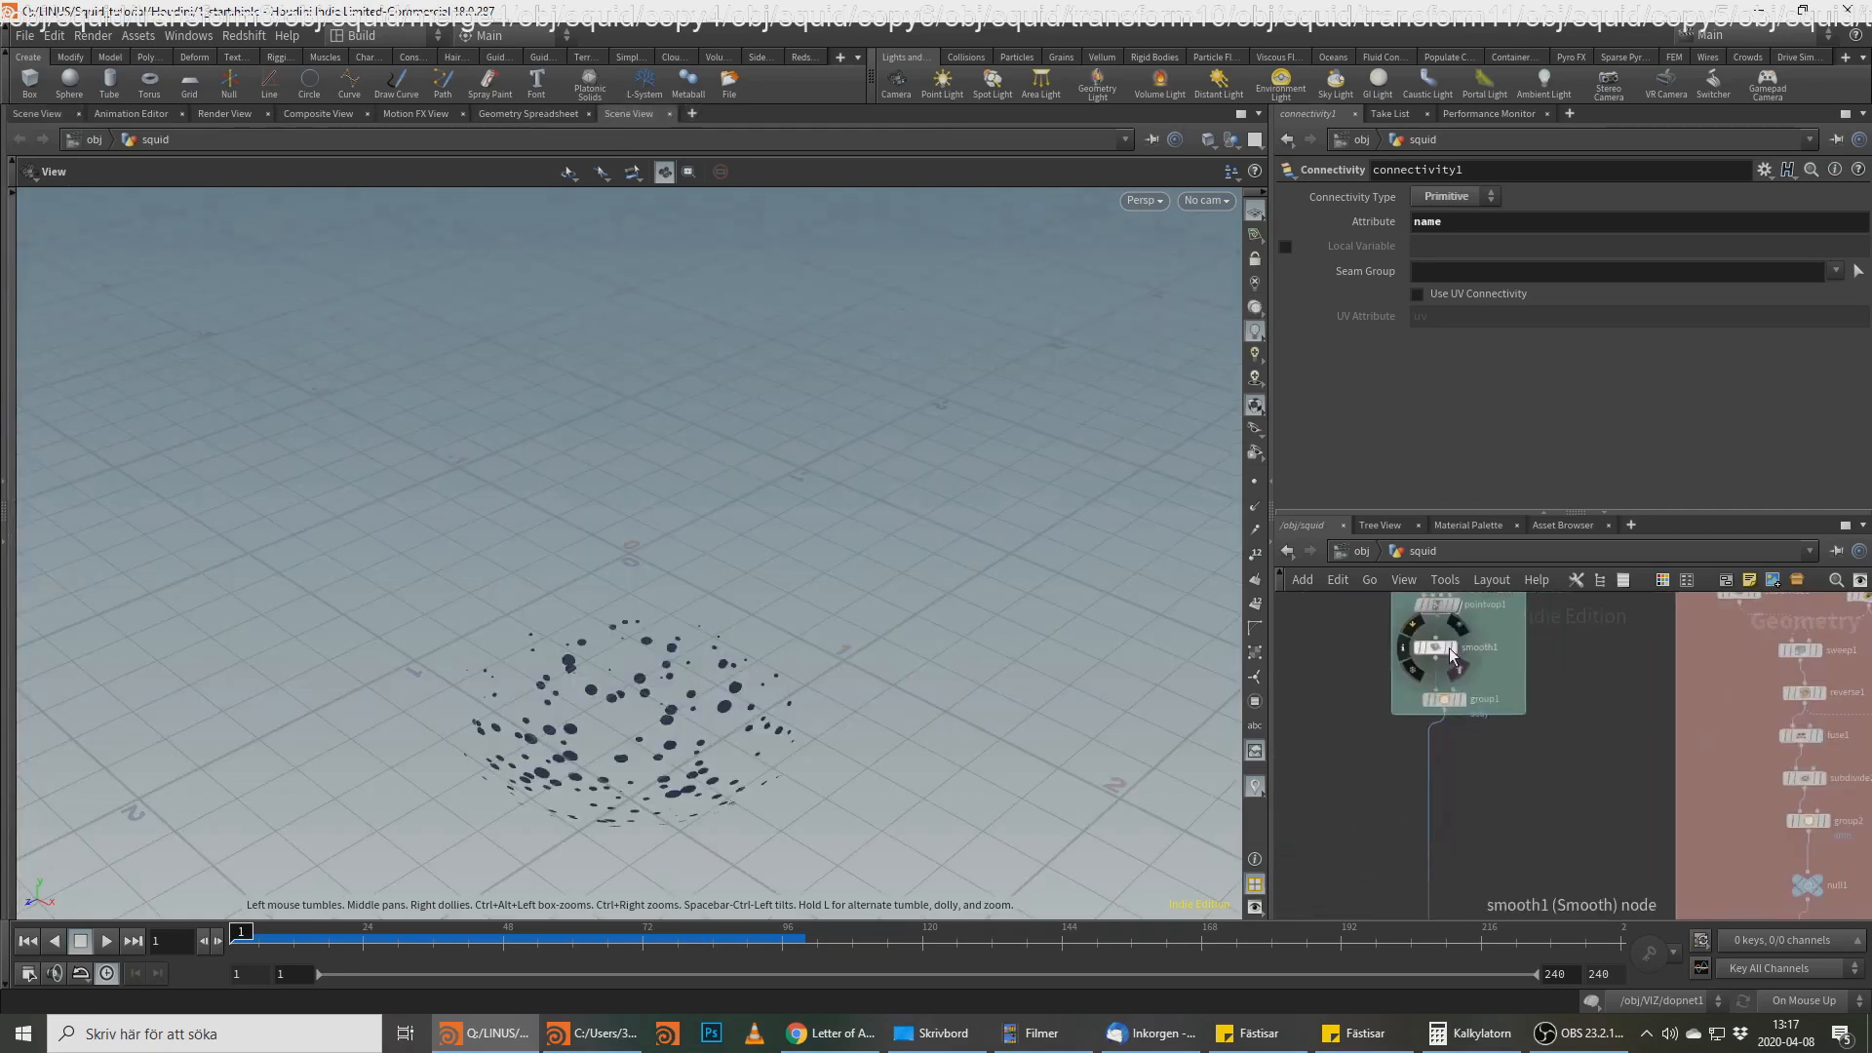
pyautogui.click(1453, 641)
pyautogui.moveTo(1328, 764); pyautogui.dragTo(1359, 608, button='middle')
pyautogui.moveTo(647, 632); pyautogui.dragTo(771, 497)
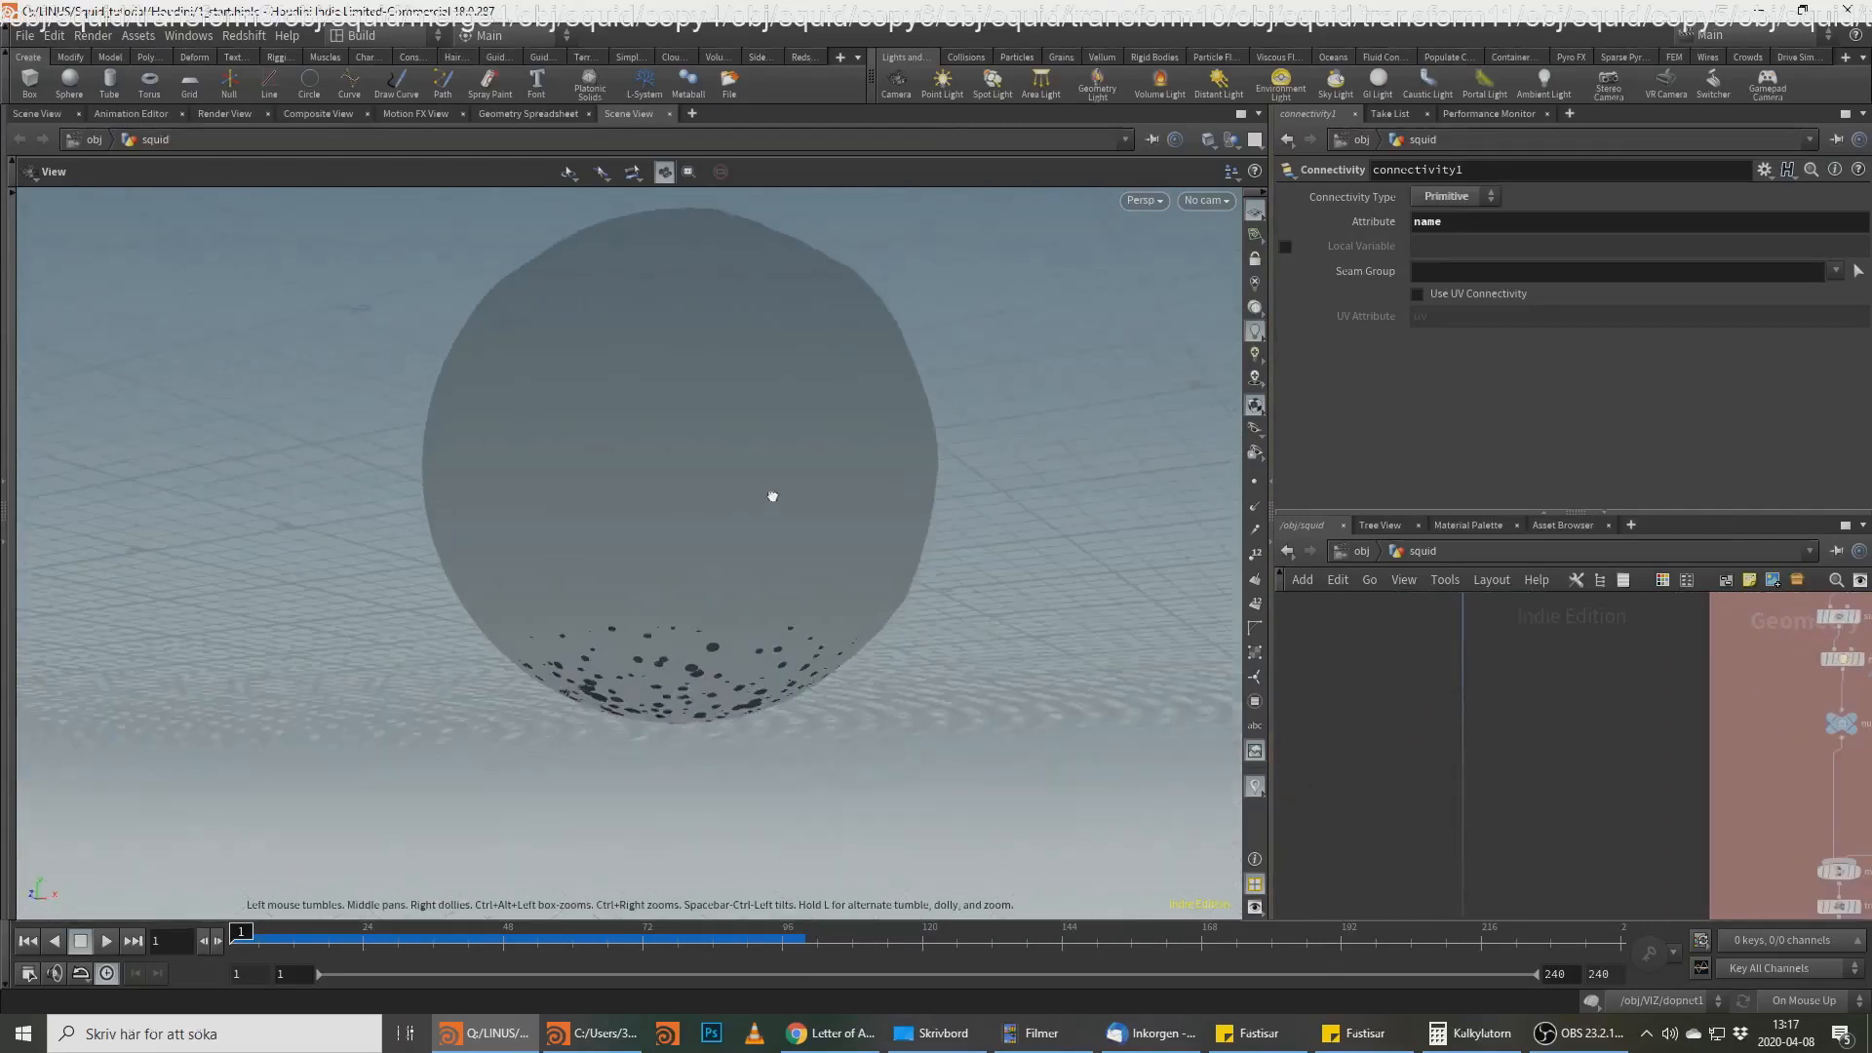
pyautogui.moveTo(770, 497); pyautogui.dragTo(870, 300, button='middle')
# Step: Display foreach_end1 and examine its single patch up close against the templated body
pyautogui.moveTo(1399, 683); pyautogui.dragTo(1618, 592, button='middle')
pyautogui.scroll(2, 1394, 802)
pyautogui.click(1337, 788)
pyautogui.click(1313, 794)
pyautogui.moveTo(821, 498); pyautogui.dragTo(844, 392)
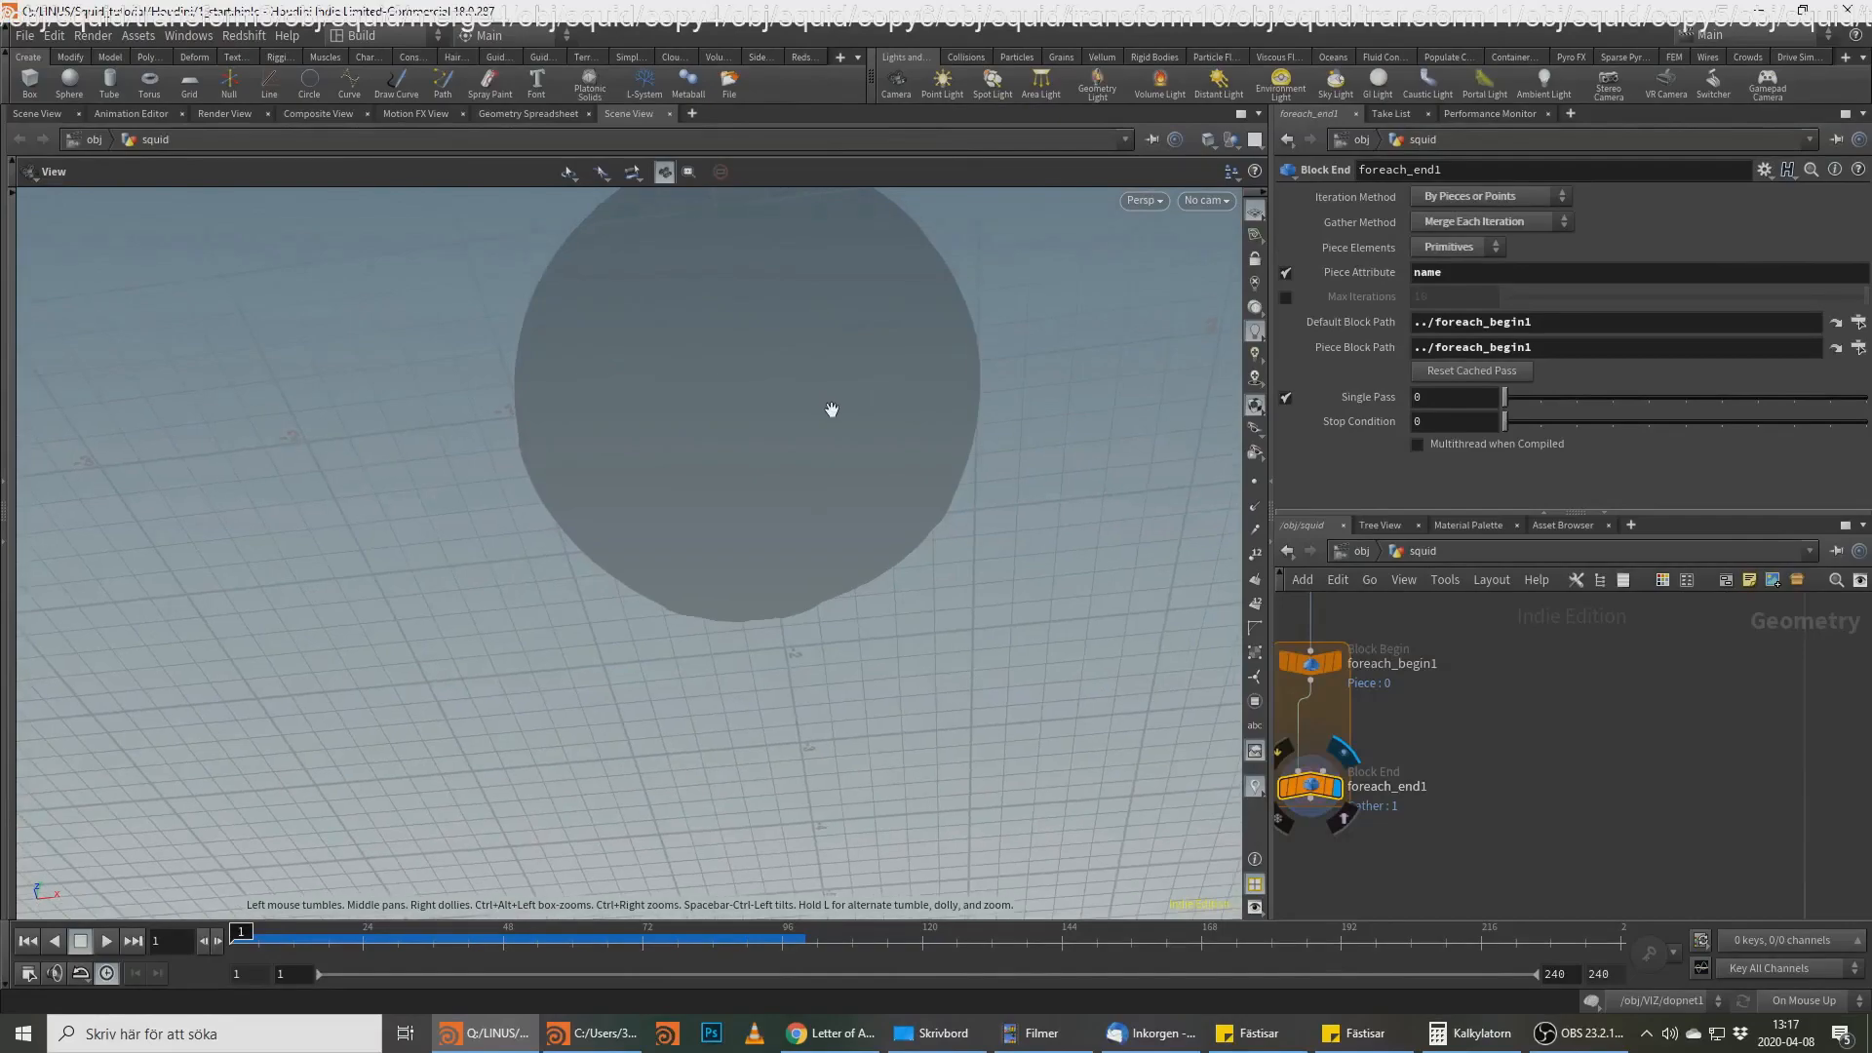
pyautogui.hotkey('space', 'g')
pyautogui.moveTo(751, 576); pyautogui.dragTo(1232, 514, button='right')
pyautogui.moveTo(1233, 514); pyautogui.dragTo(790, 468)
pyautogui.moveTo(790, 468); pyautogui.dragTo(243, 615, button='right')
pyautogui.moveTo(243, 615); pyautogui.dragTo(801, 555)
pyautogui.moveTo(965, 577); pyautogui.dragTo(892, 485)
# Step: Insert a Measure node between foreach_begin1 and foreach_end1
pyautogui.hotkey('alt', 'Tab')
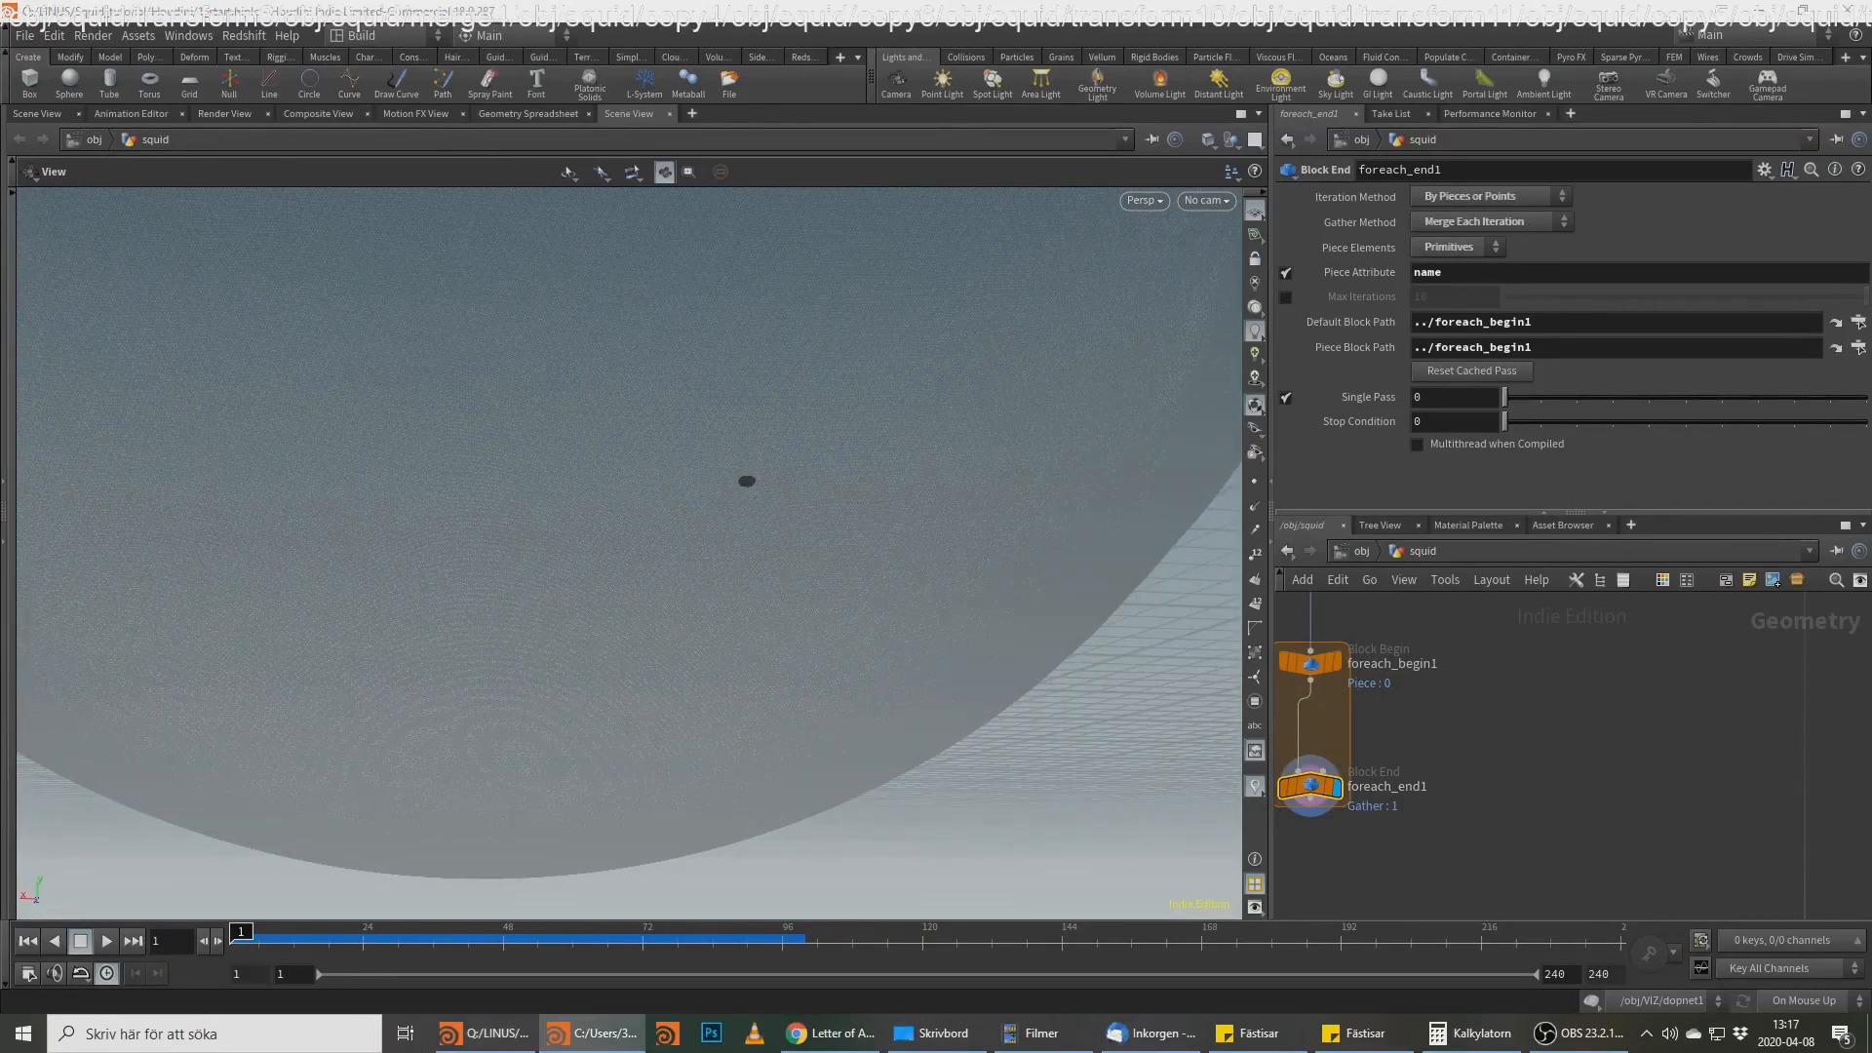
pyautogui.moveTo(1381, 707); pyautogui.dragTo(1481, 725, button='middle')
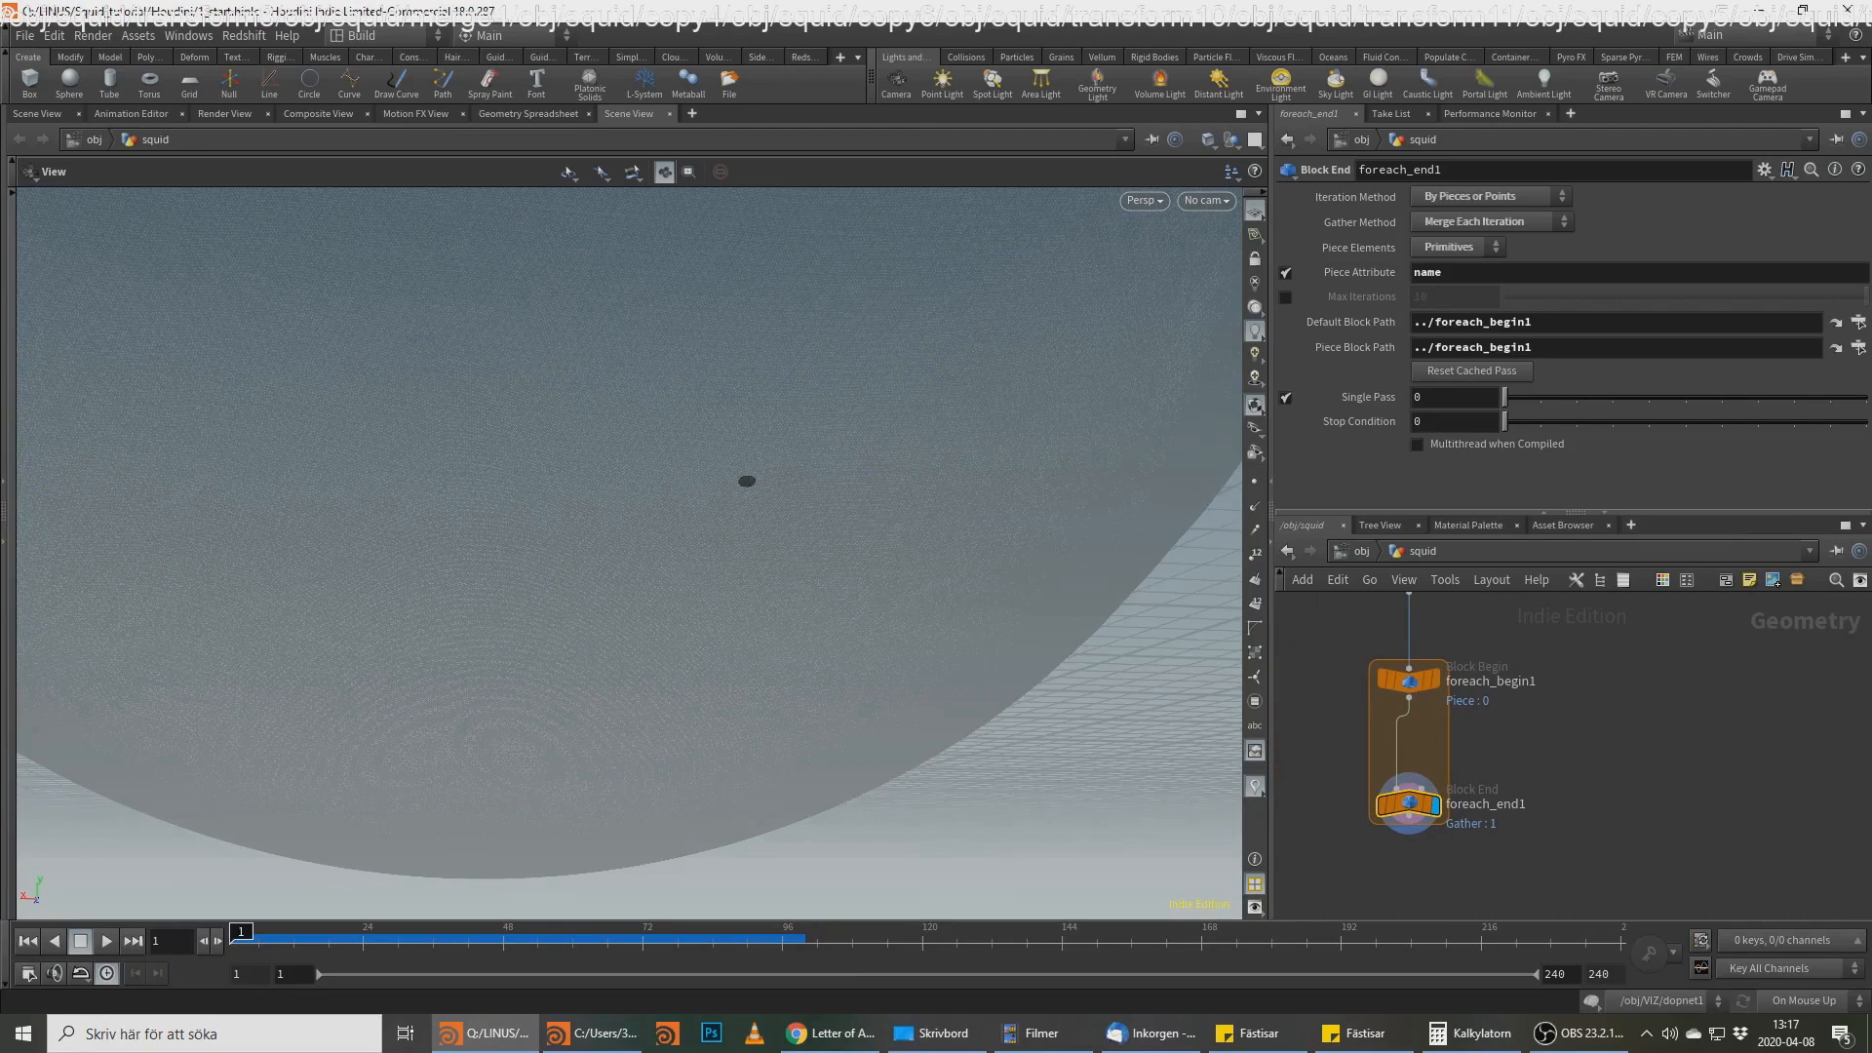
pyautogui.press('Tab')
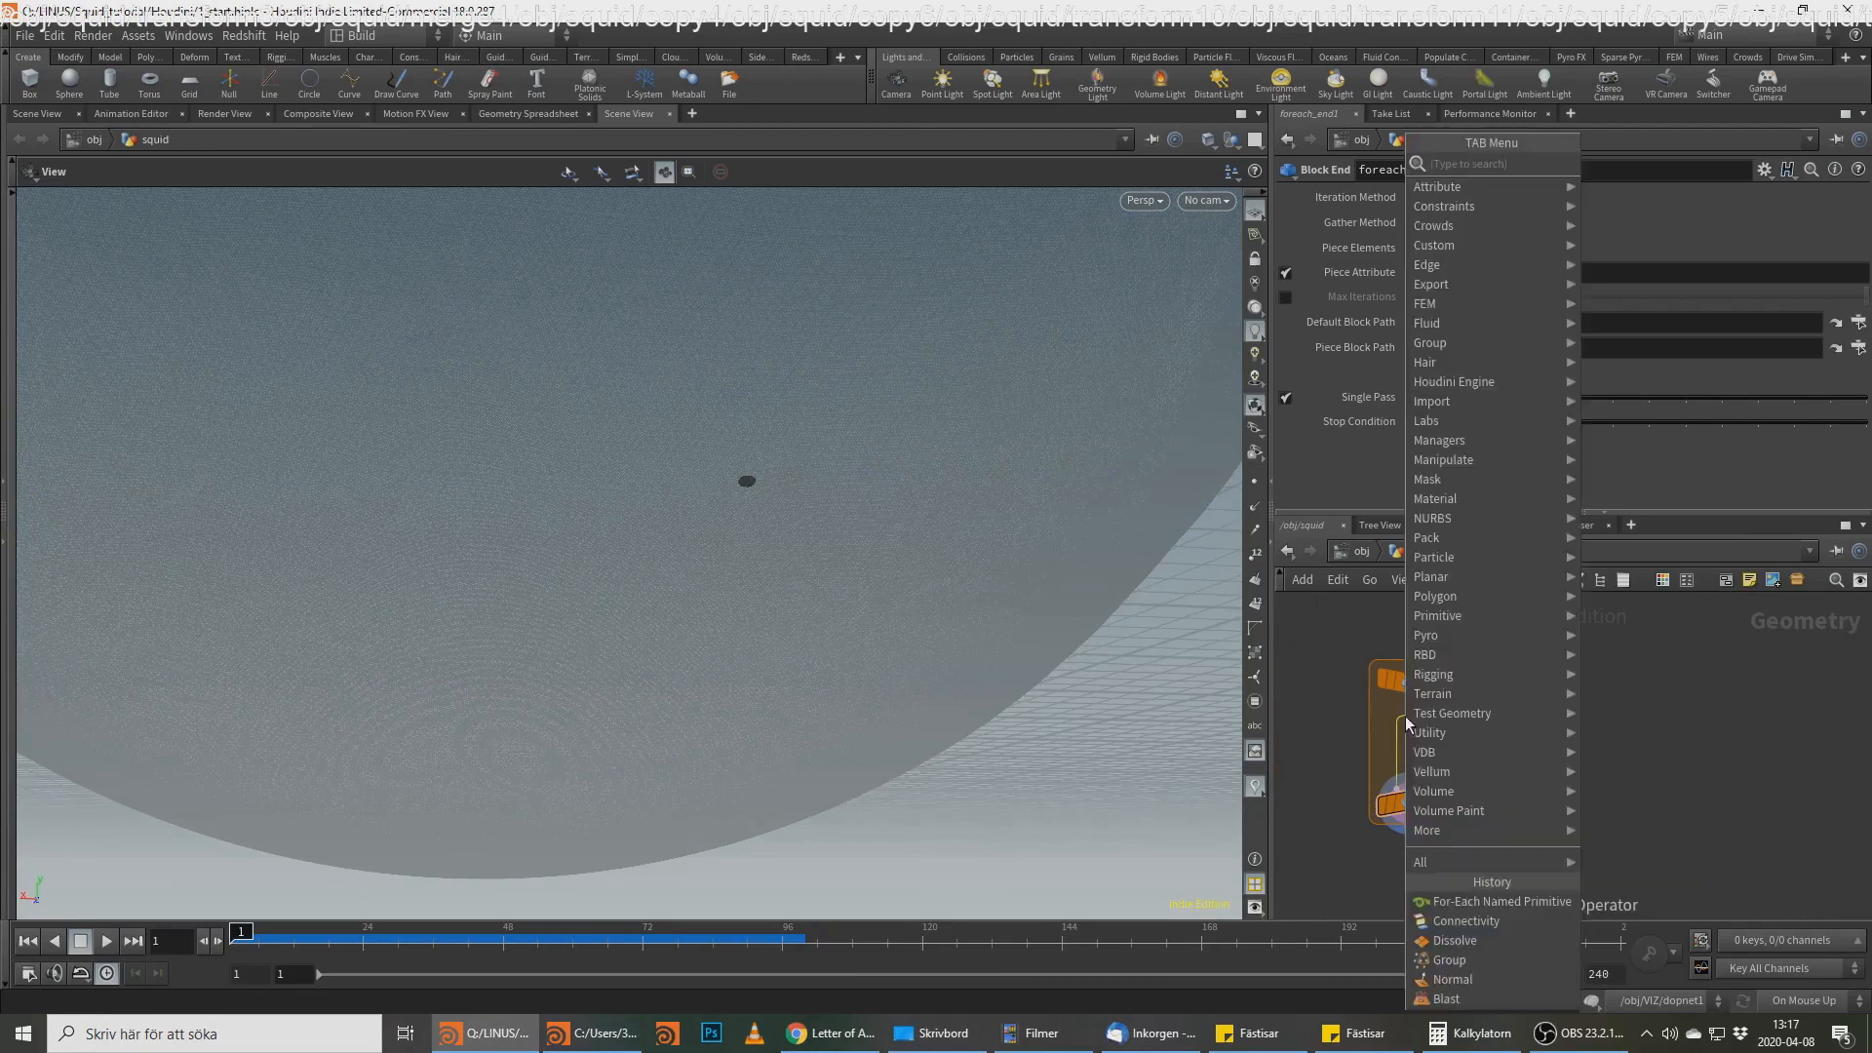
pyautogui.write('me')
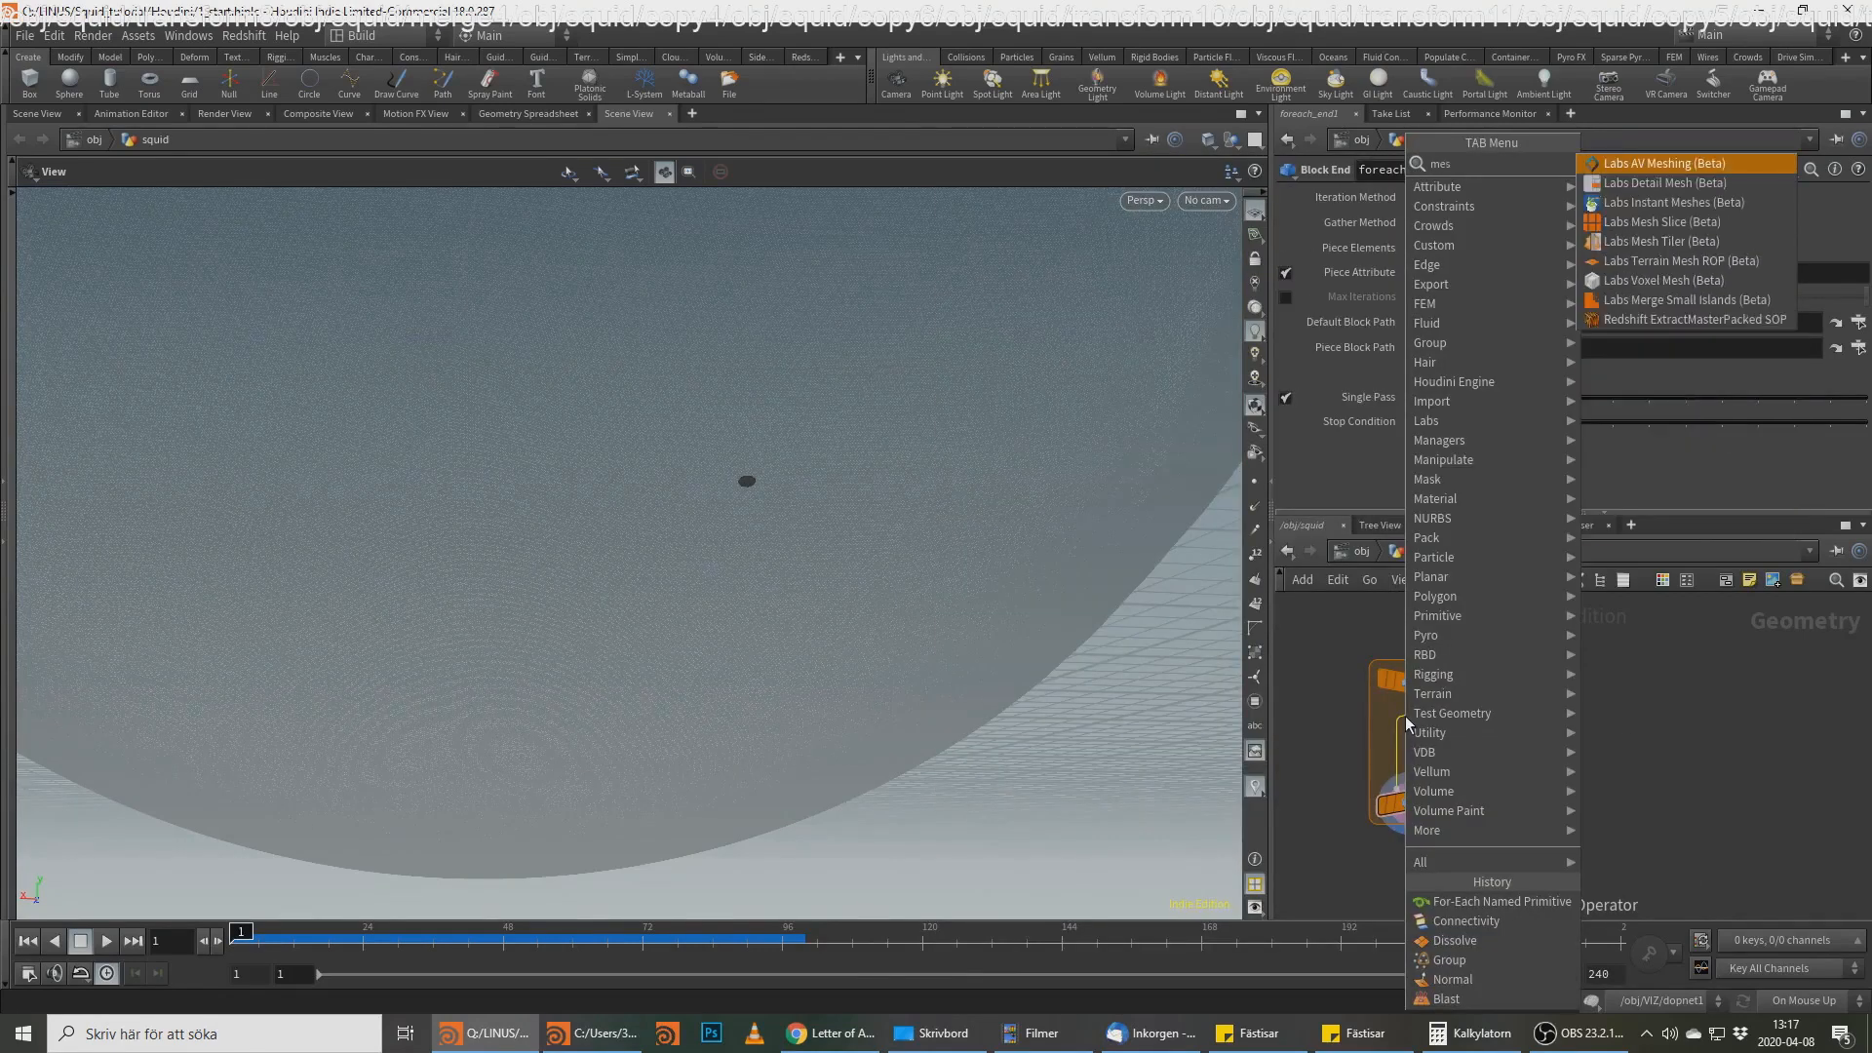
pyautogui.press('Return')
pyautogui.click(1406, 716)
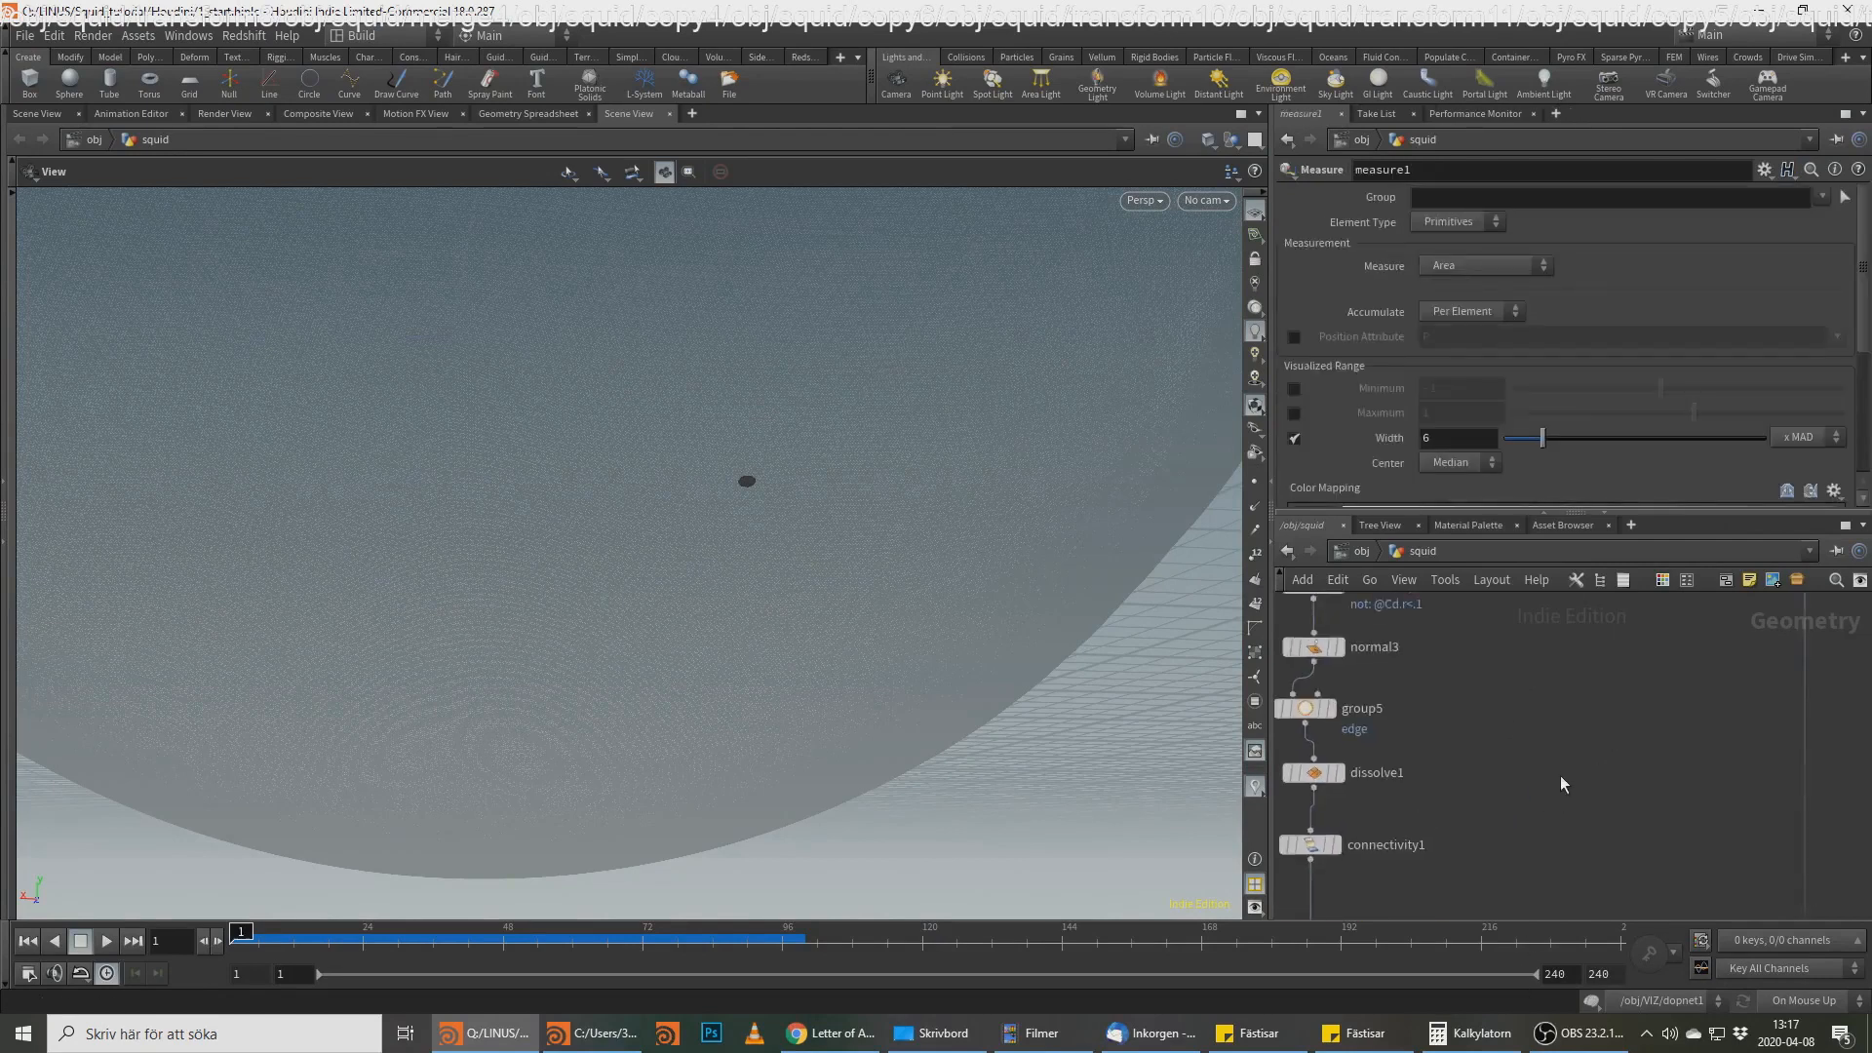
# Step: Turn off the template display of smooth1 so the body is hidden
pyautogui.scroll(-5, 1560, 784)
pyautogui.moveTo(1561, 784); pyautogui.dragTo(1472, 912, button='middle')
pyautogui.scroll(3, 1622, 756)
pyautogui.moveTo(1635, 862); pyautogui.dragTo(1606, 762, button='middle')
pyautogui.scroll(4, 1605, 762)
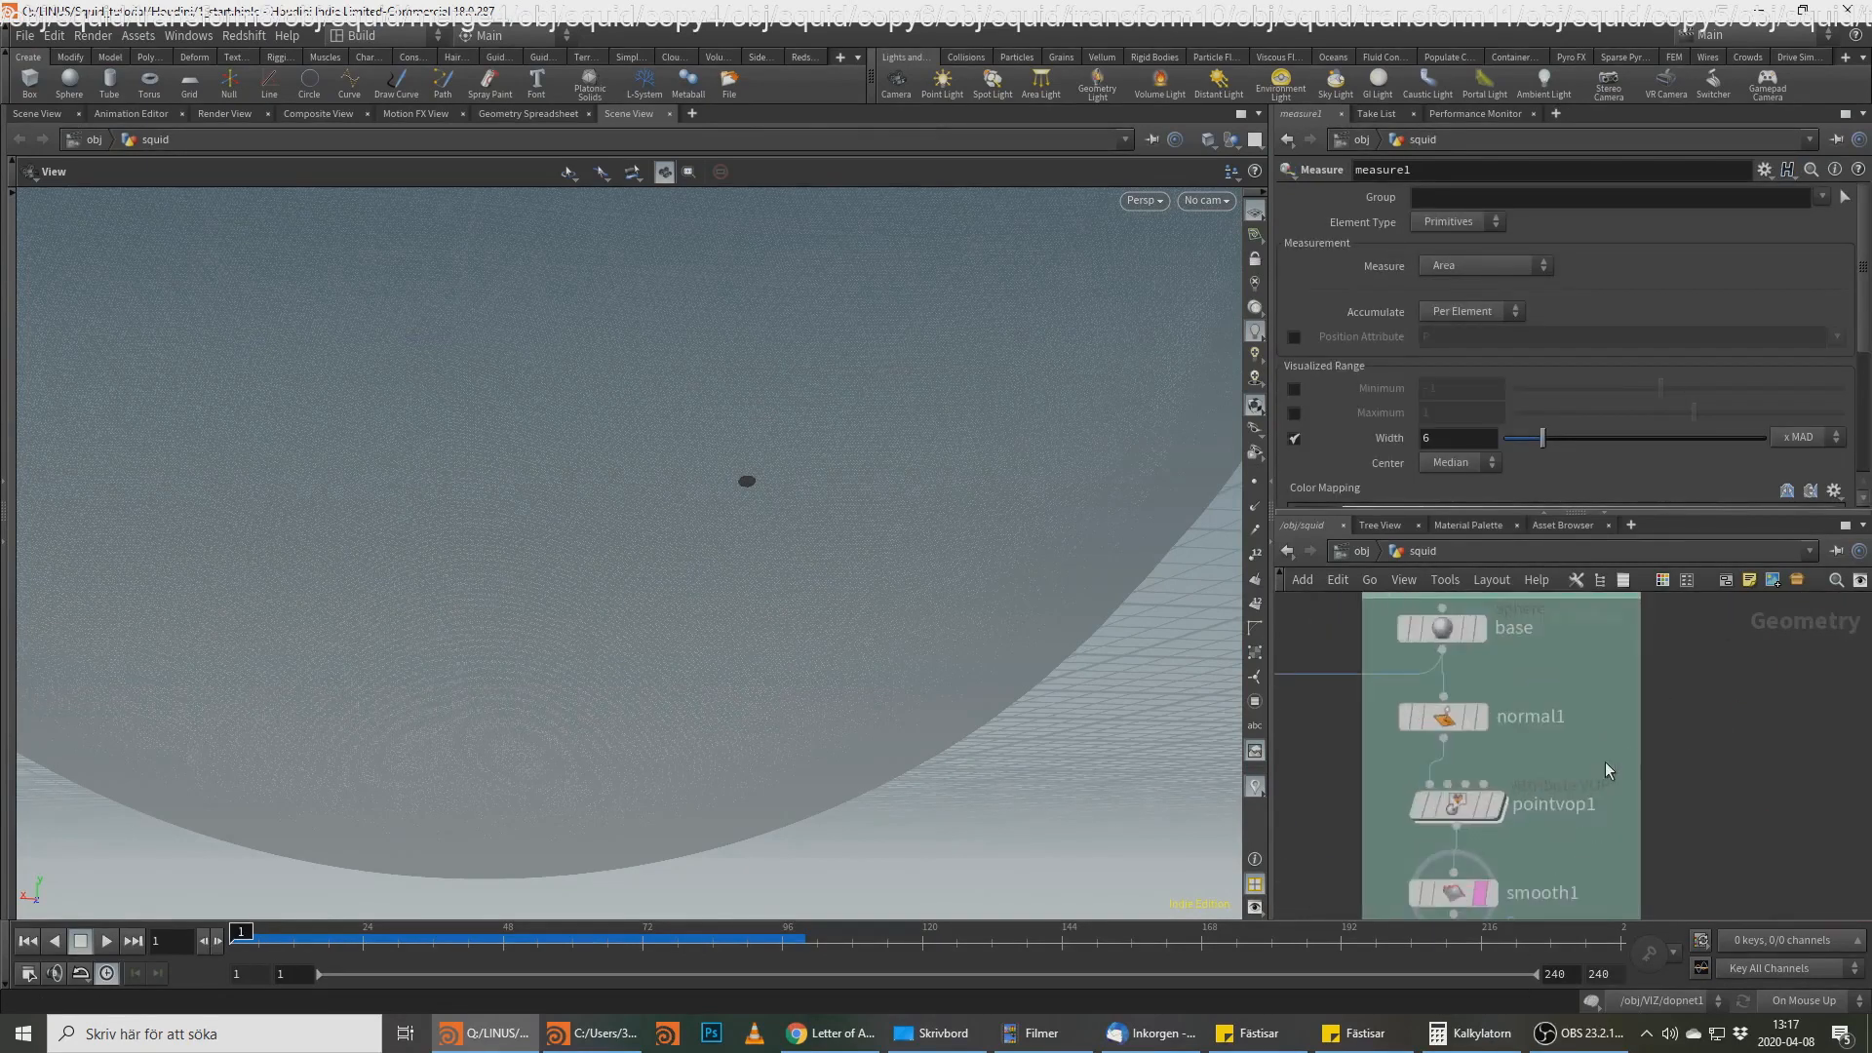
pyautogui.click(1481, 897)
pyautogui.moveTo(1760, 877); pyautogui.dragTo(1870, 397, button='middle')
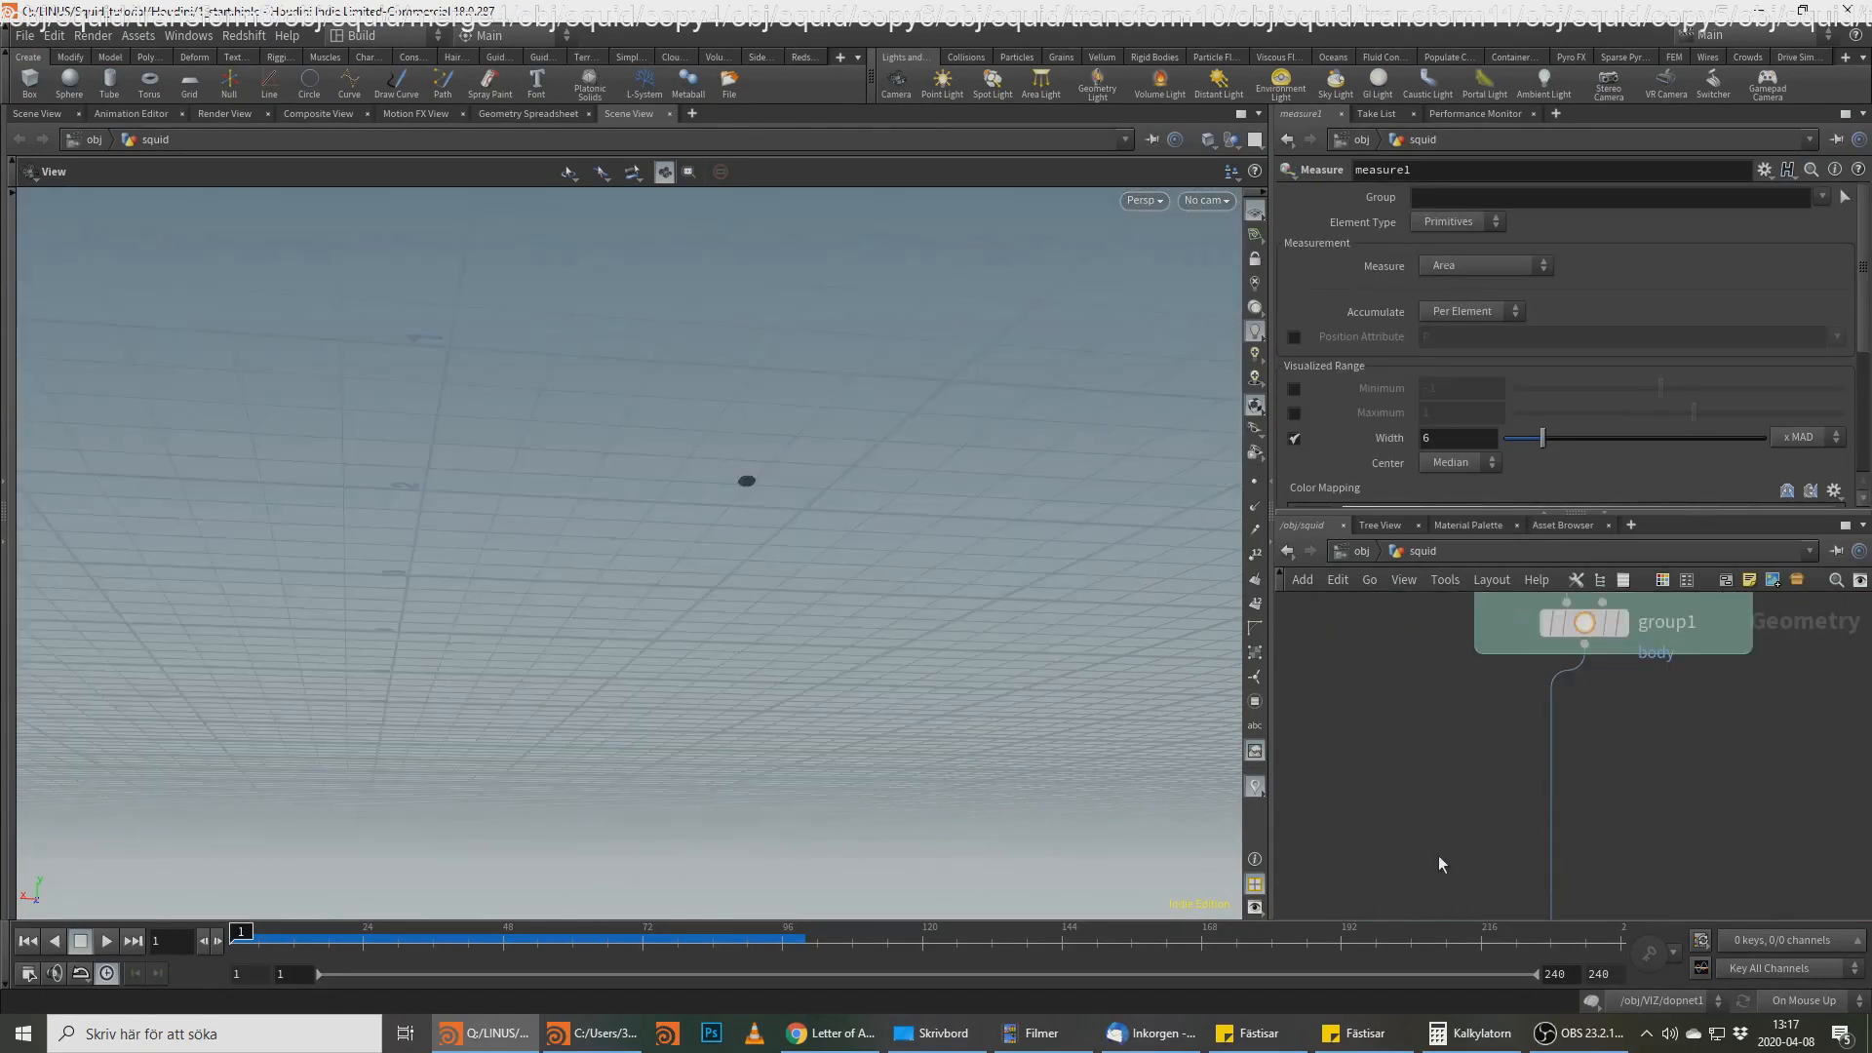
# Step: Go back to measure1 in the loop and review its measurement type and output attribute settings
pyautogui.moveTo(1438, 856); pyautogui.dragTo(1537, 605, button='middle')
pyautogui.press('f')
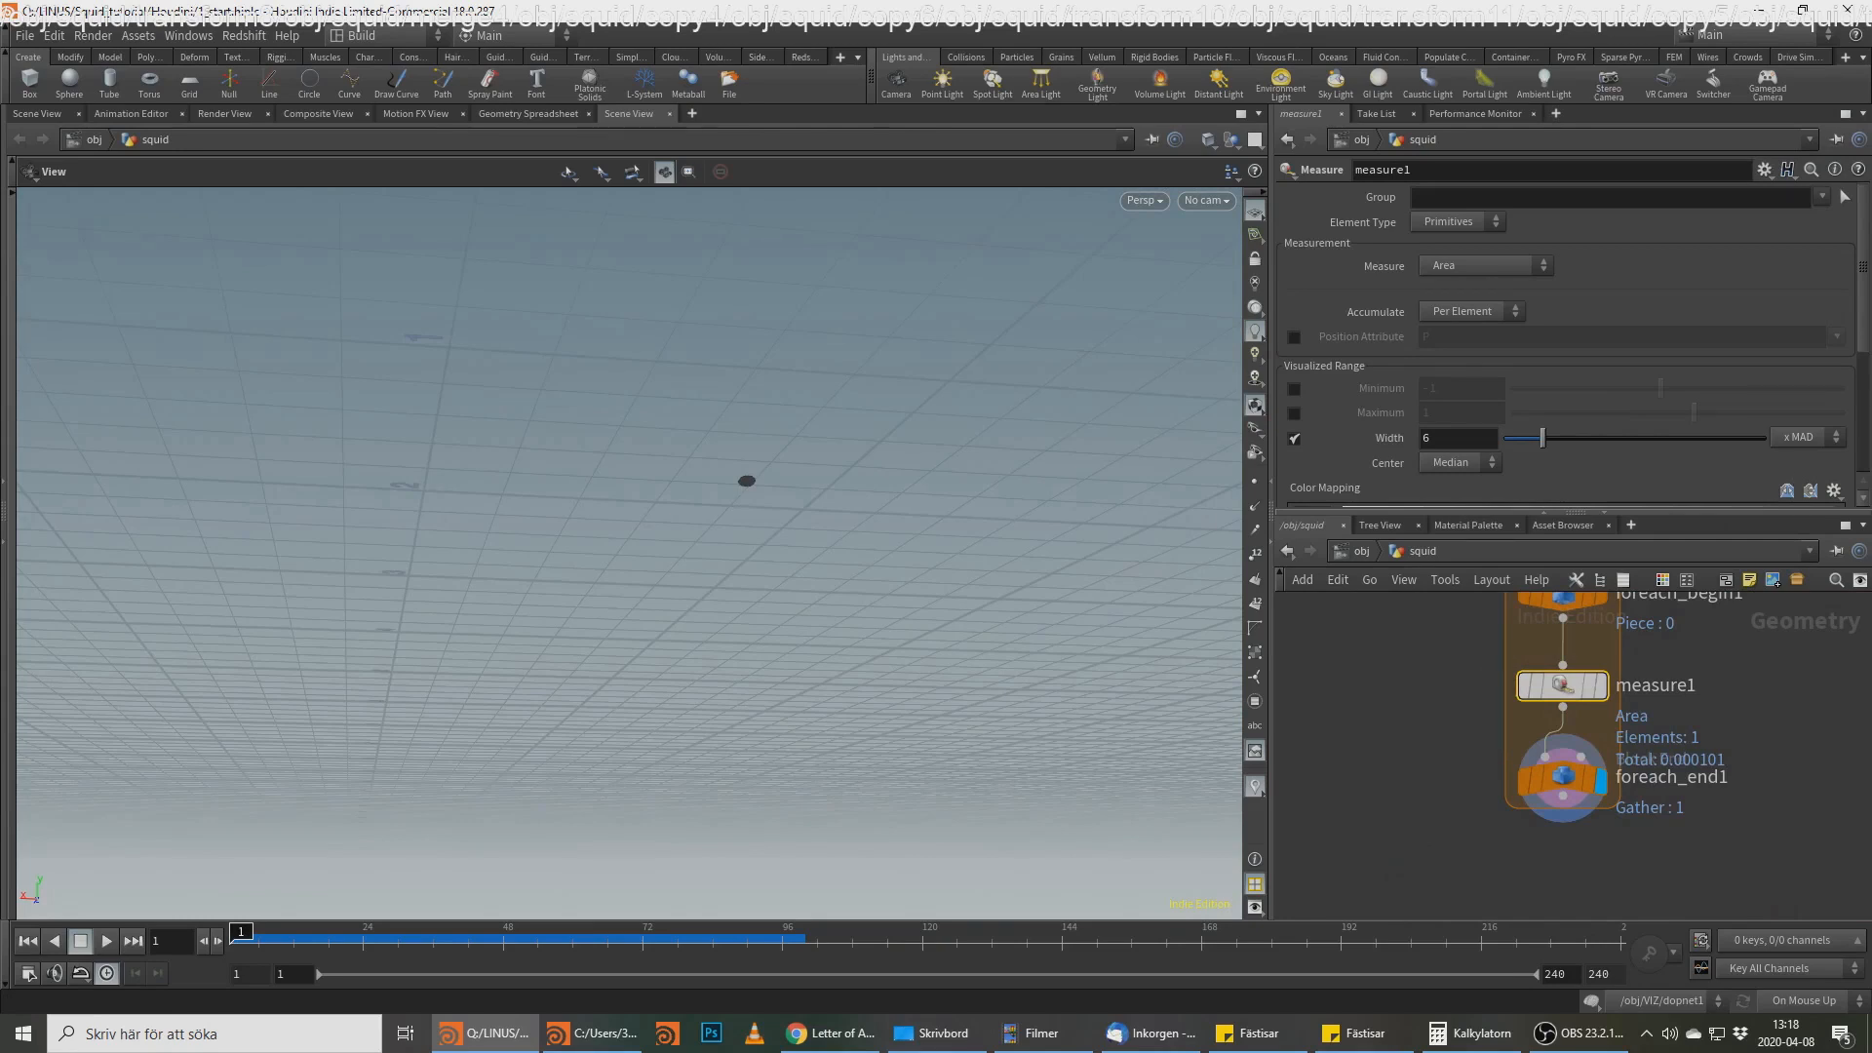
pyautogui.hotkey('alt', 'Tab')
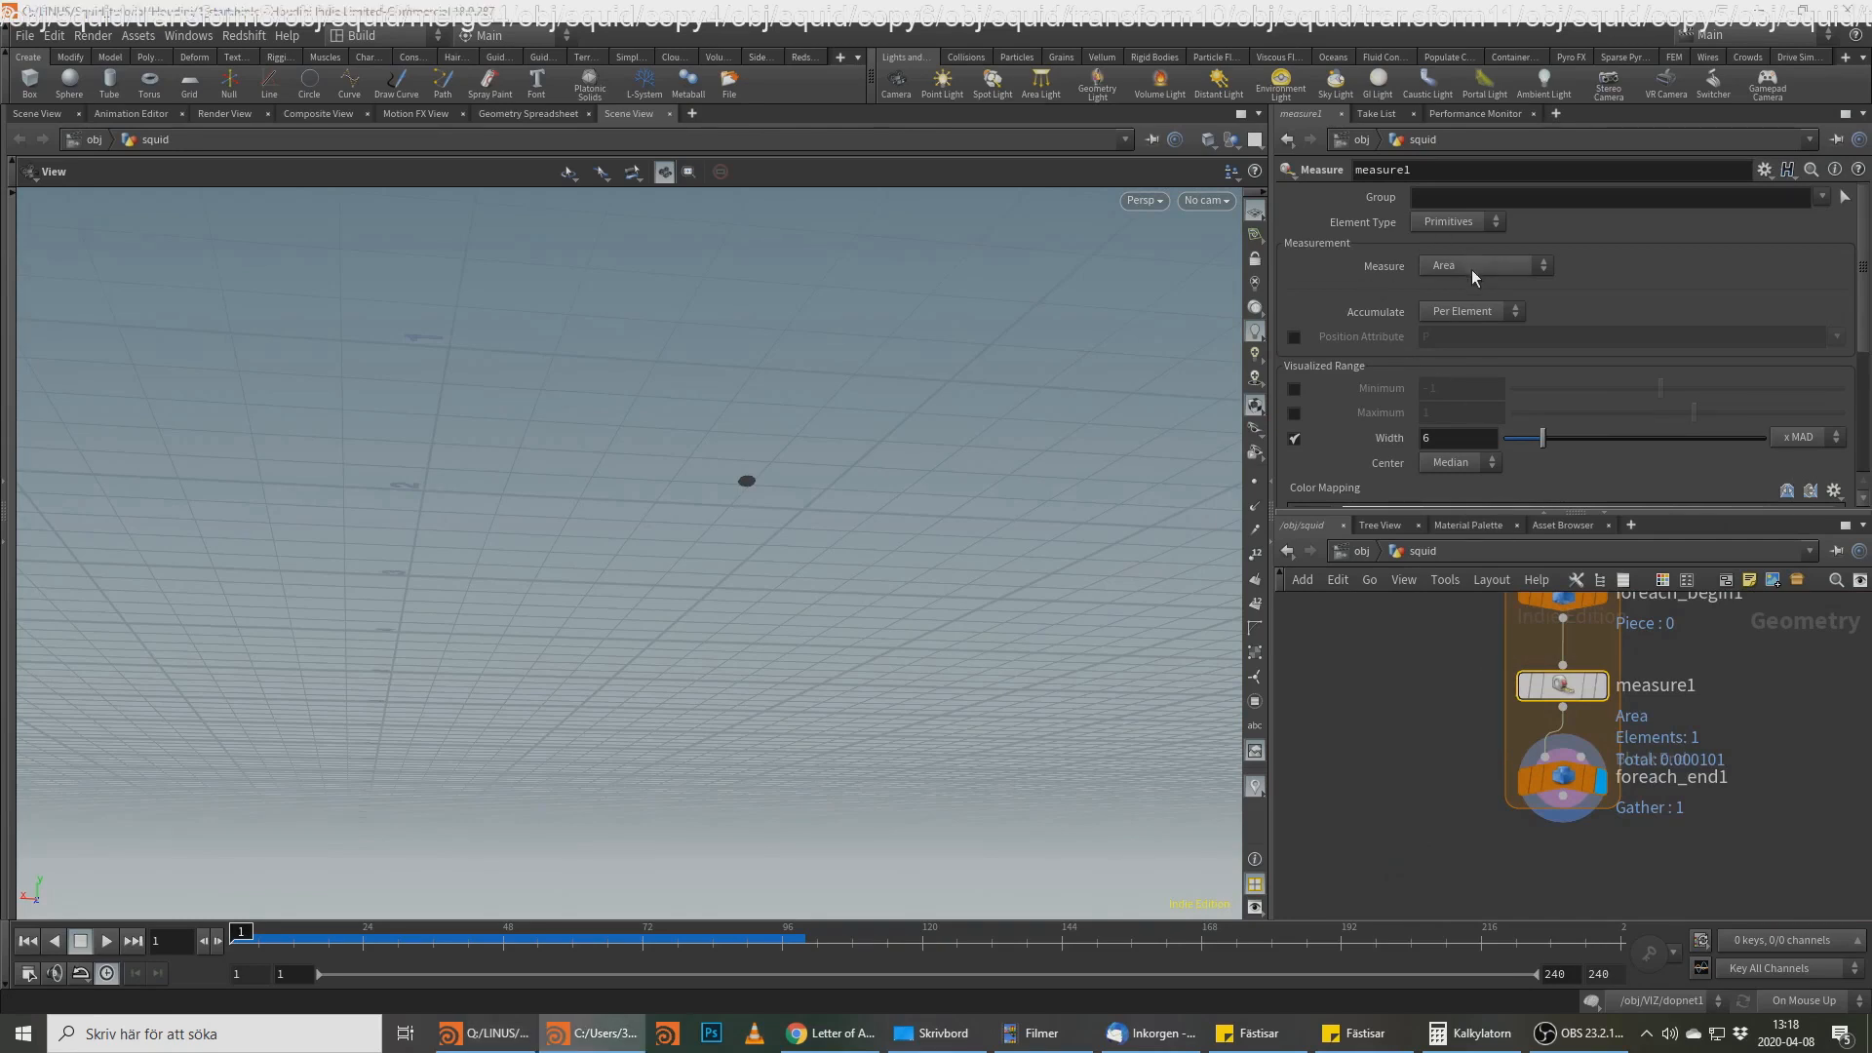
pyautogui.scroll(-4, 1363, 429)
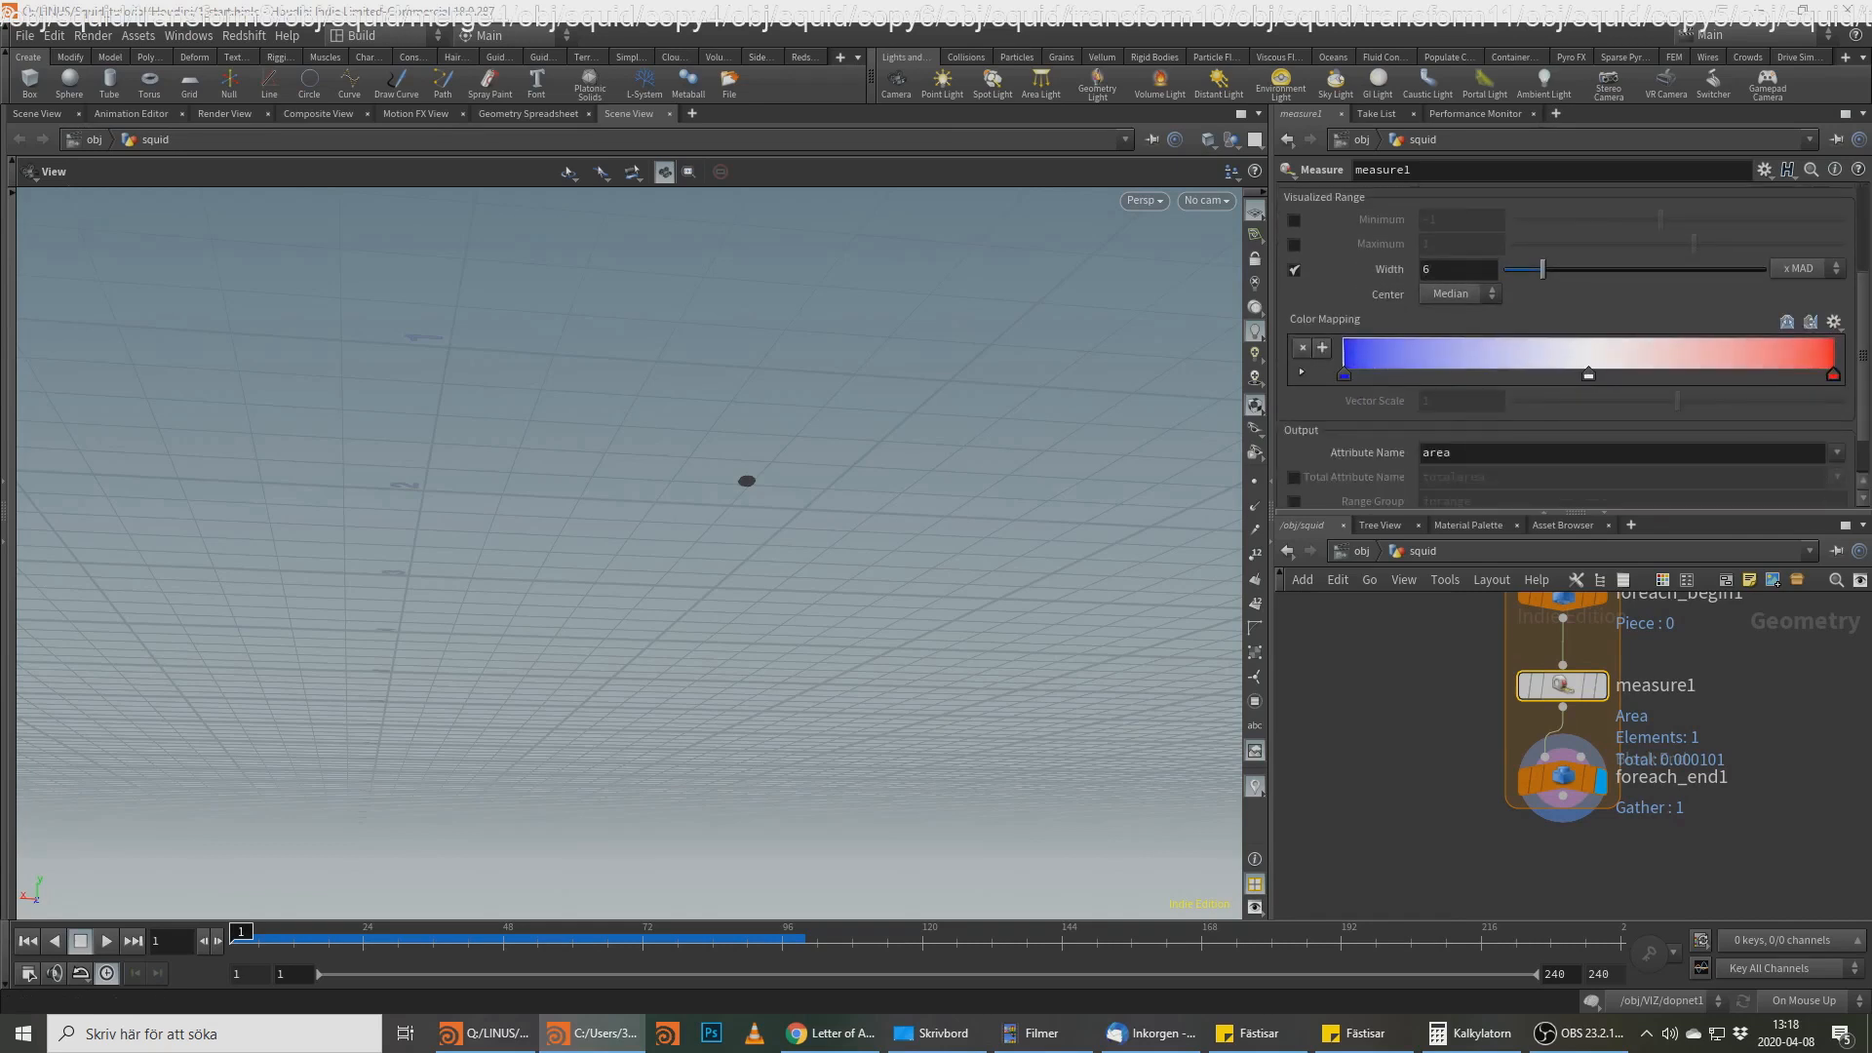
# Step: Move the foreach_end1 node down and insert an Attribute Promote node between it and measure1
pyautogui.scroll(-2, 1730, 394)
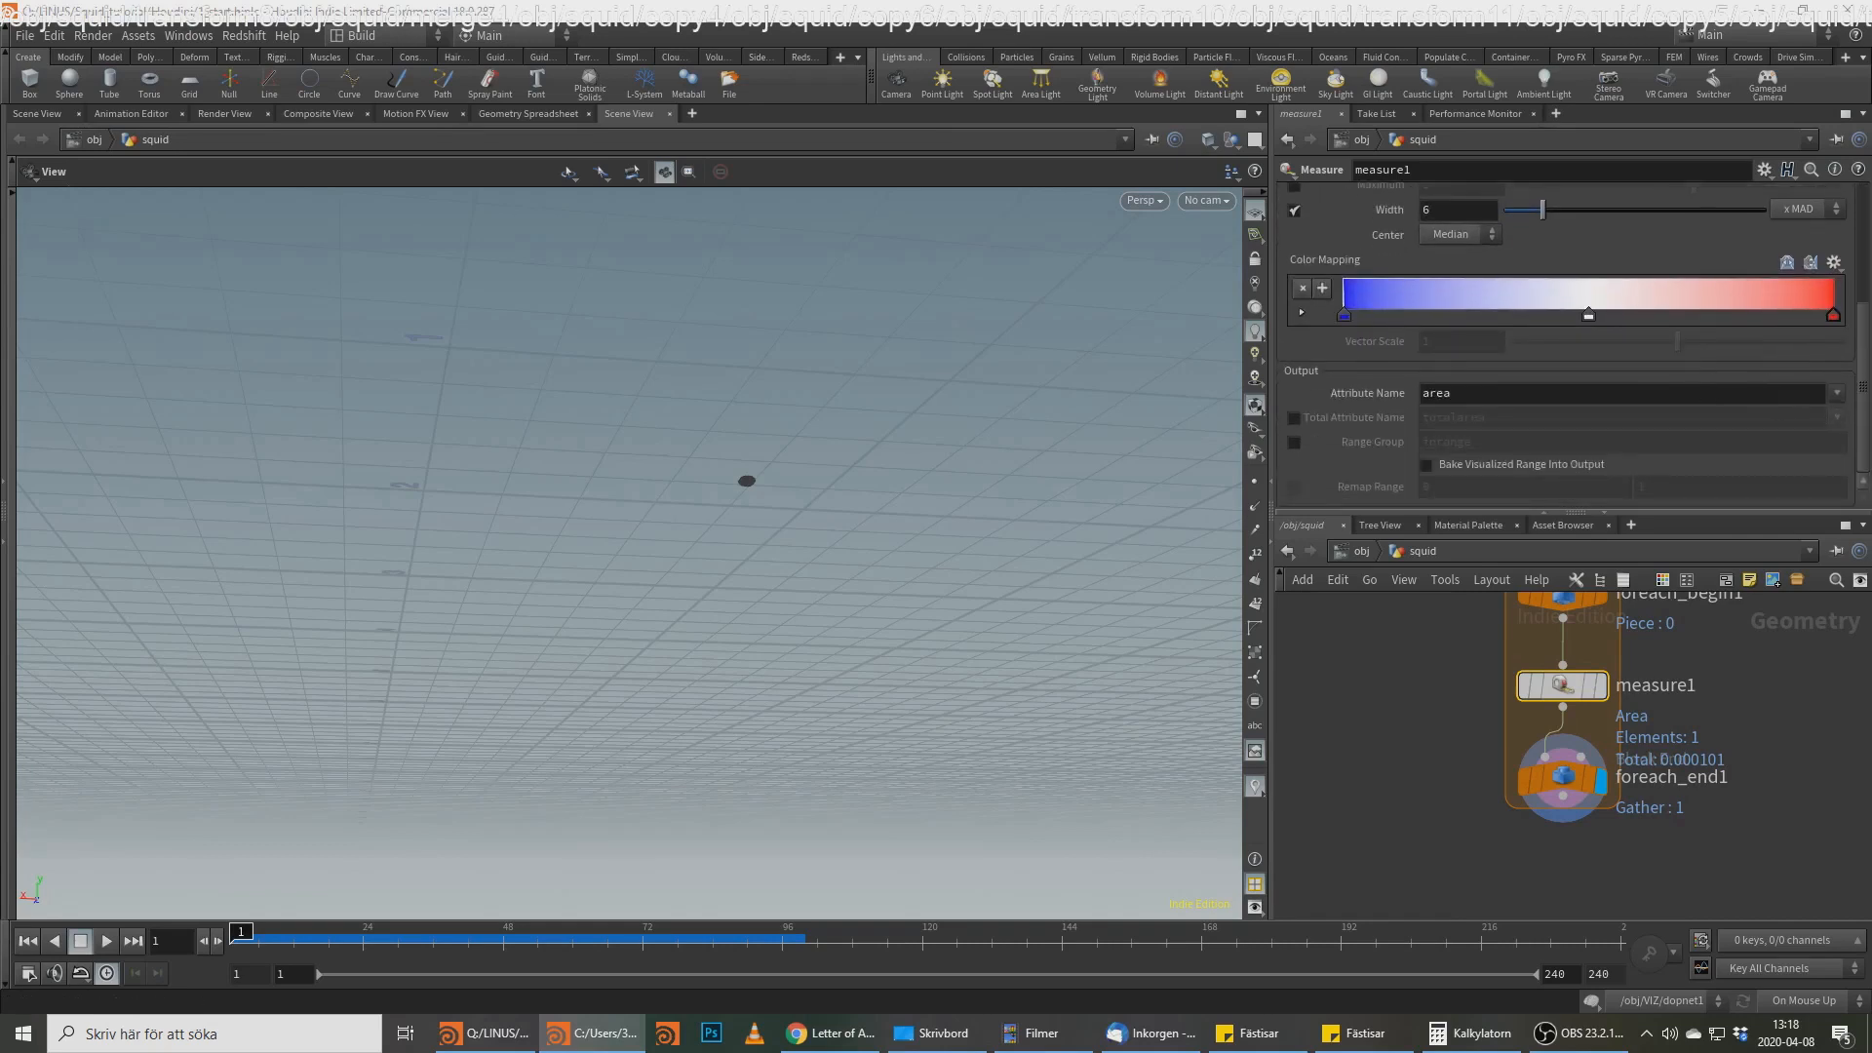
pyautogui.scroll(6, 1588, 361)
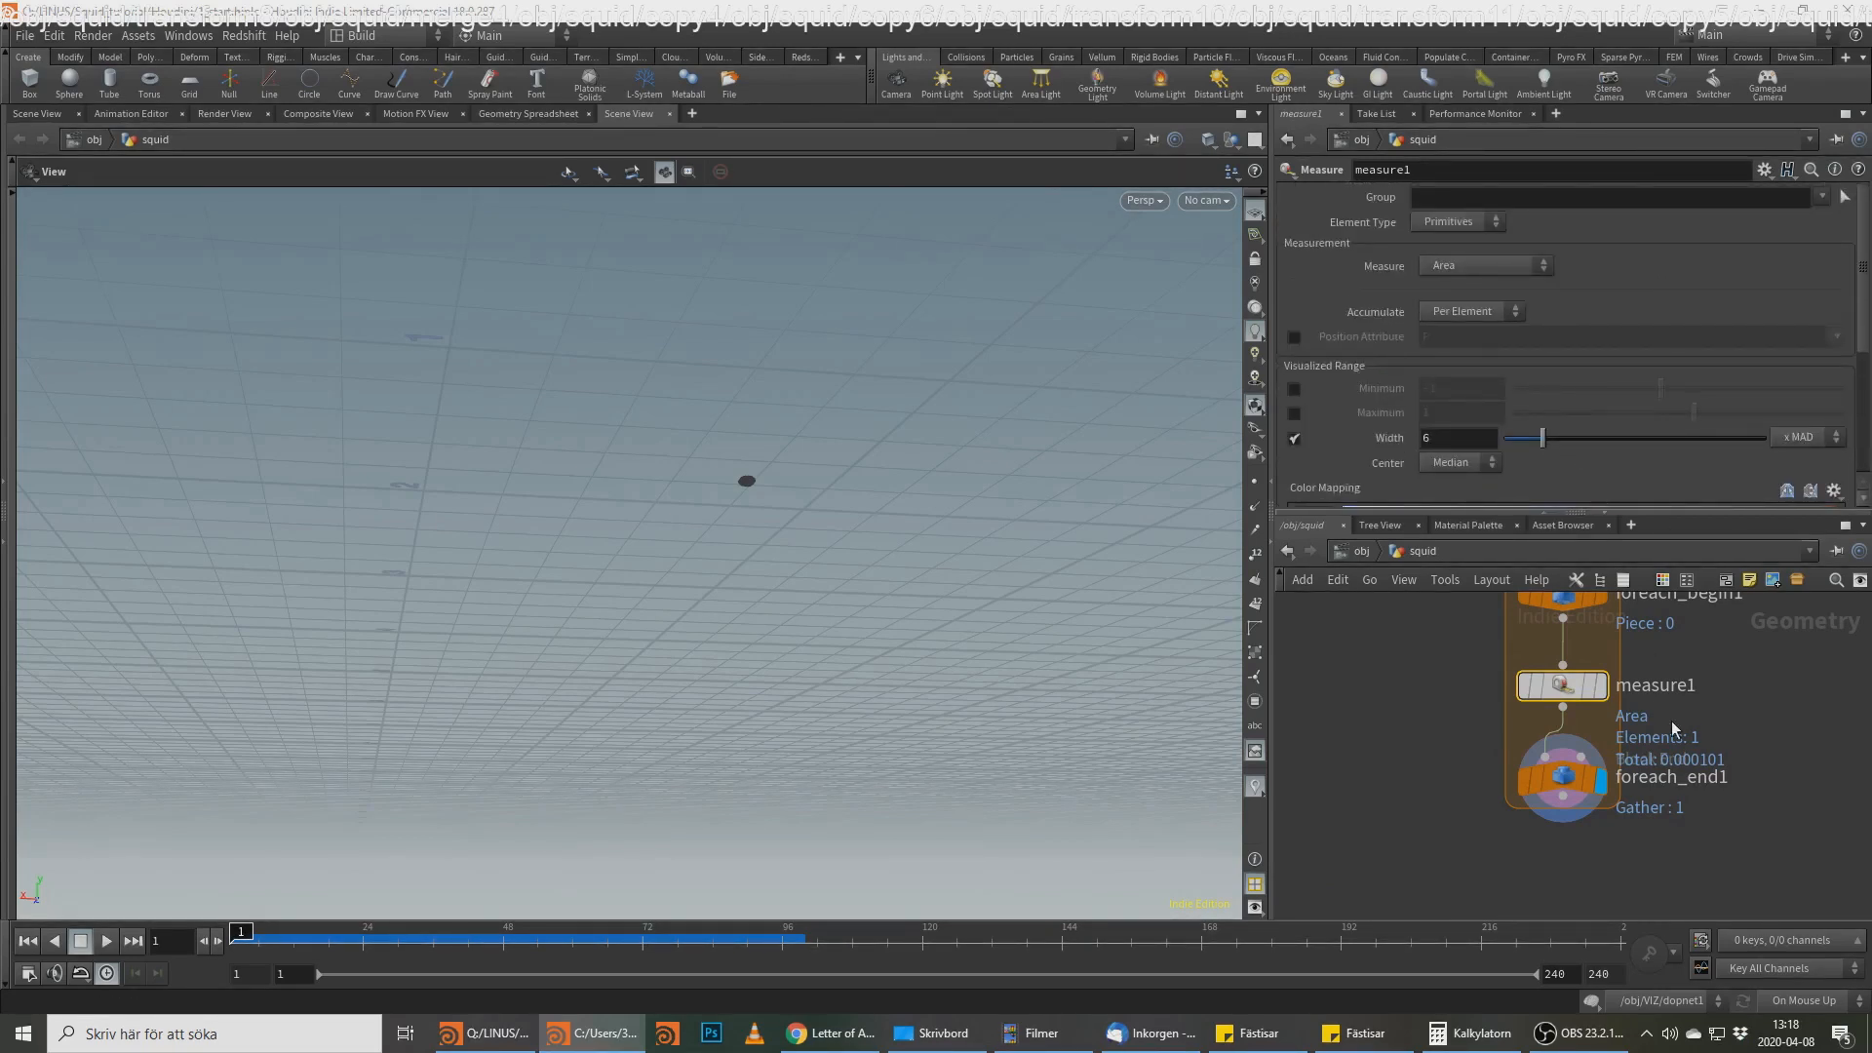
pyautogui.moveTo(1558, 783); pyautogui.dragTo(1570, 879)
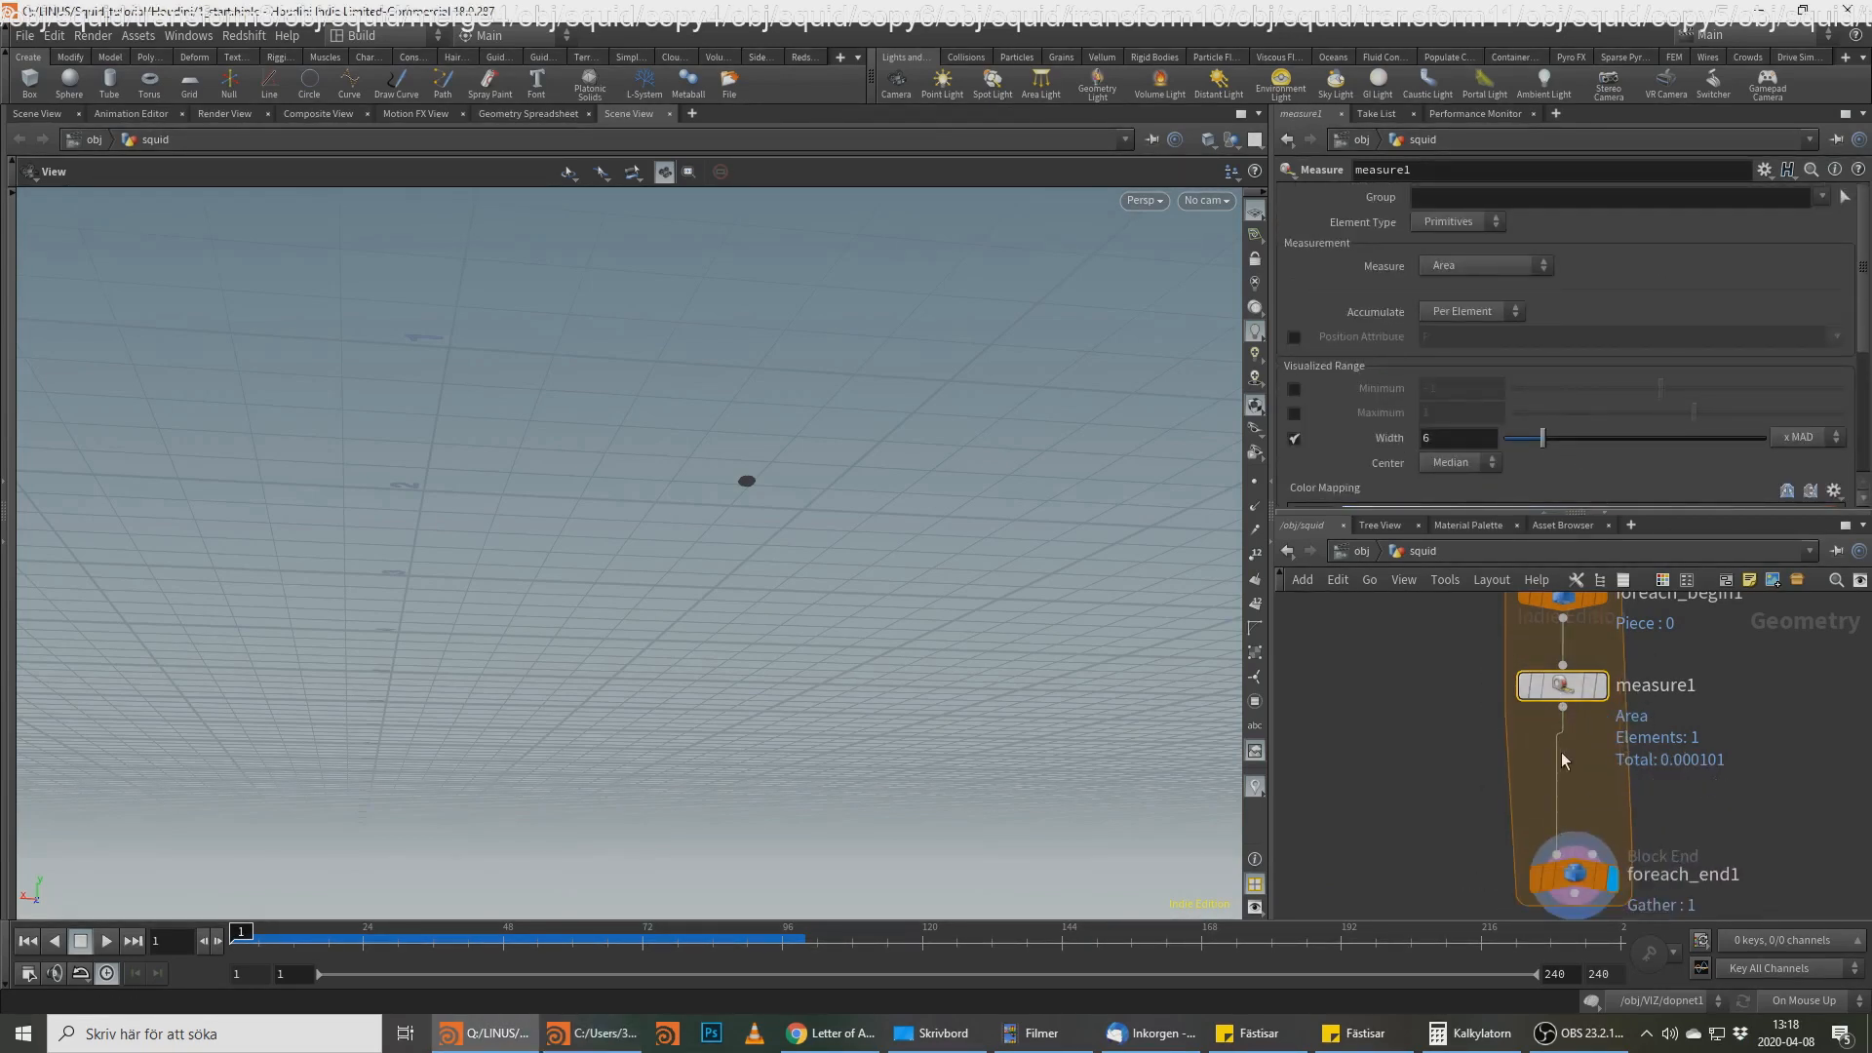
pyautogui.press('Tab')
pyautogui.write('att pr')
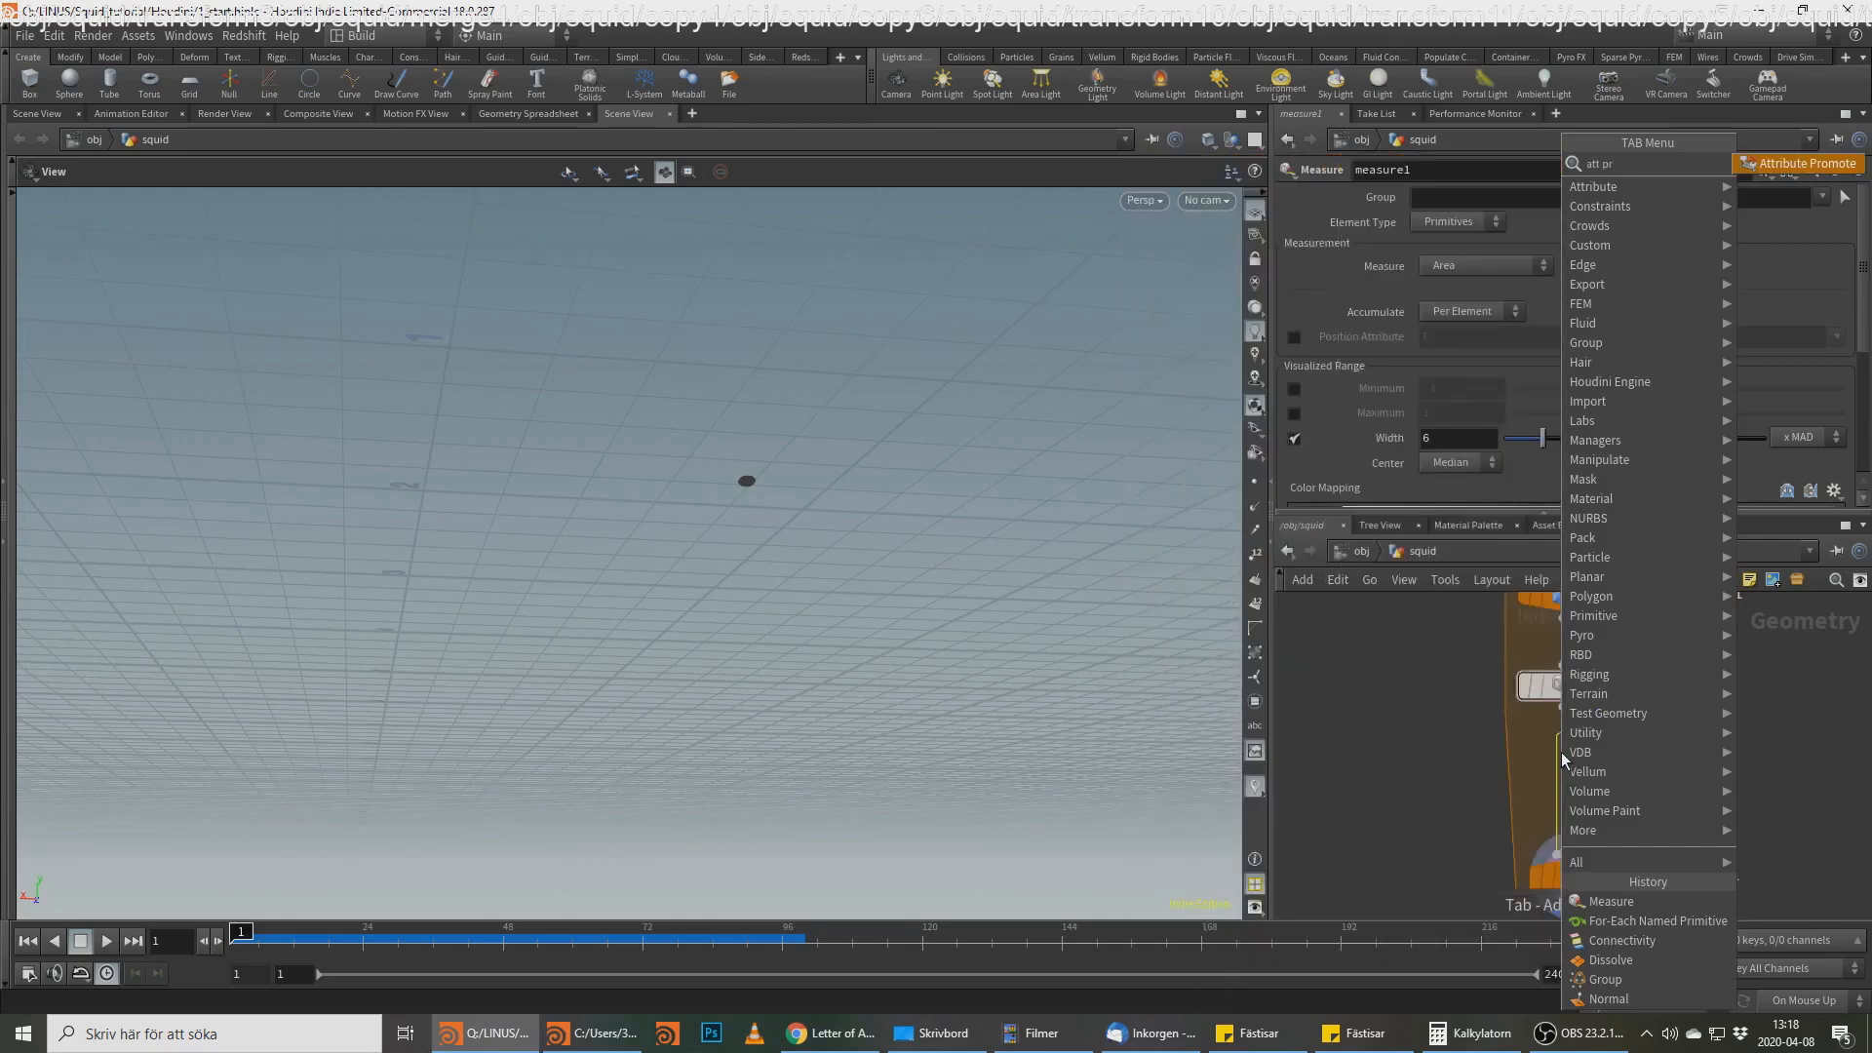
pyautogui.press('Return')
pyautogui.click(1560, 752)
# Step: Set the Attribute Promote node to promote the area attribute from the Primitive class
pyautogui.click(1460, 201)
pyautogui.write('area')
pyautogui.press('Return')
pyautogui.click(1453, 221)
pyautogui.click(1453, 271)
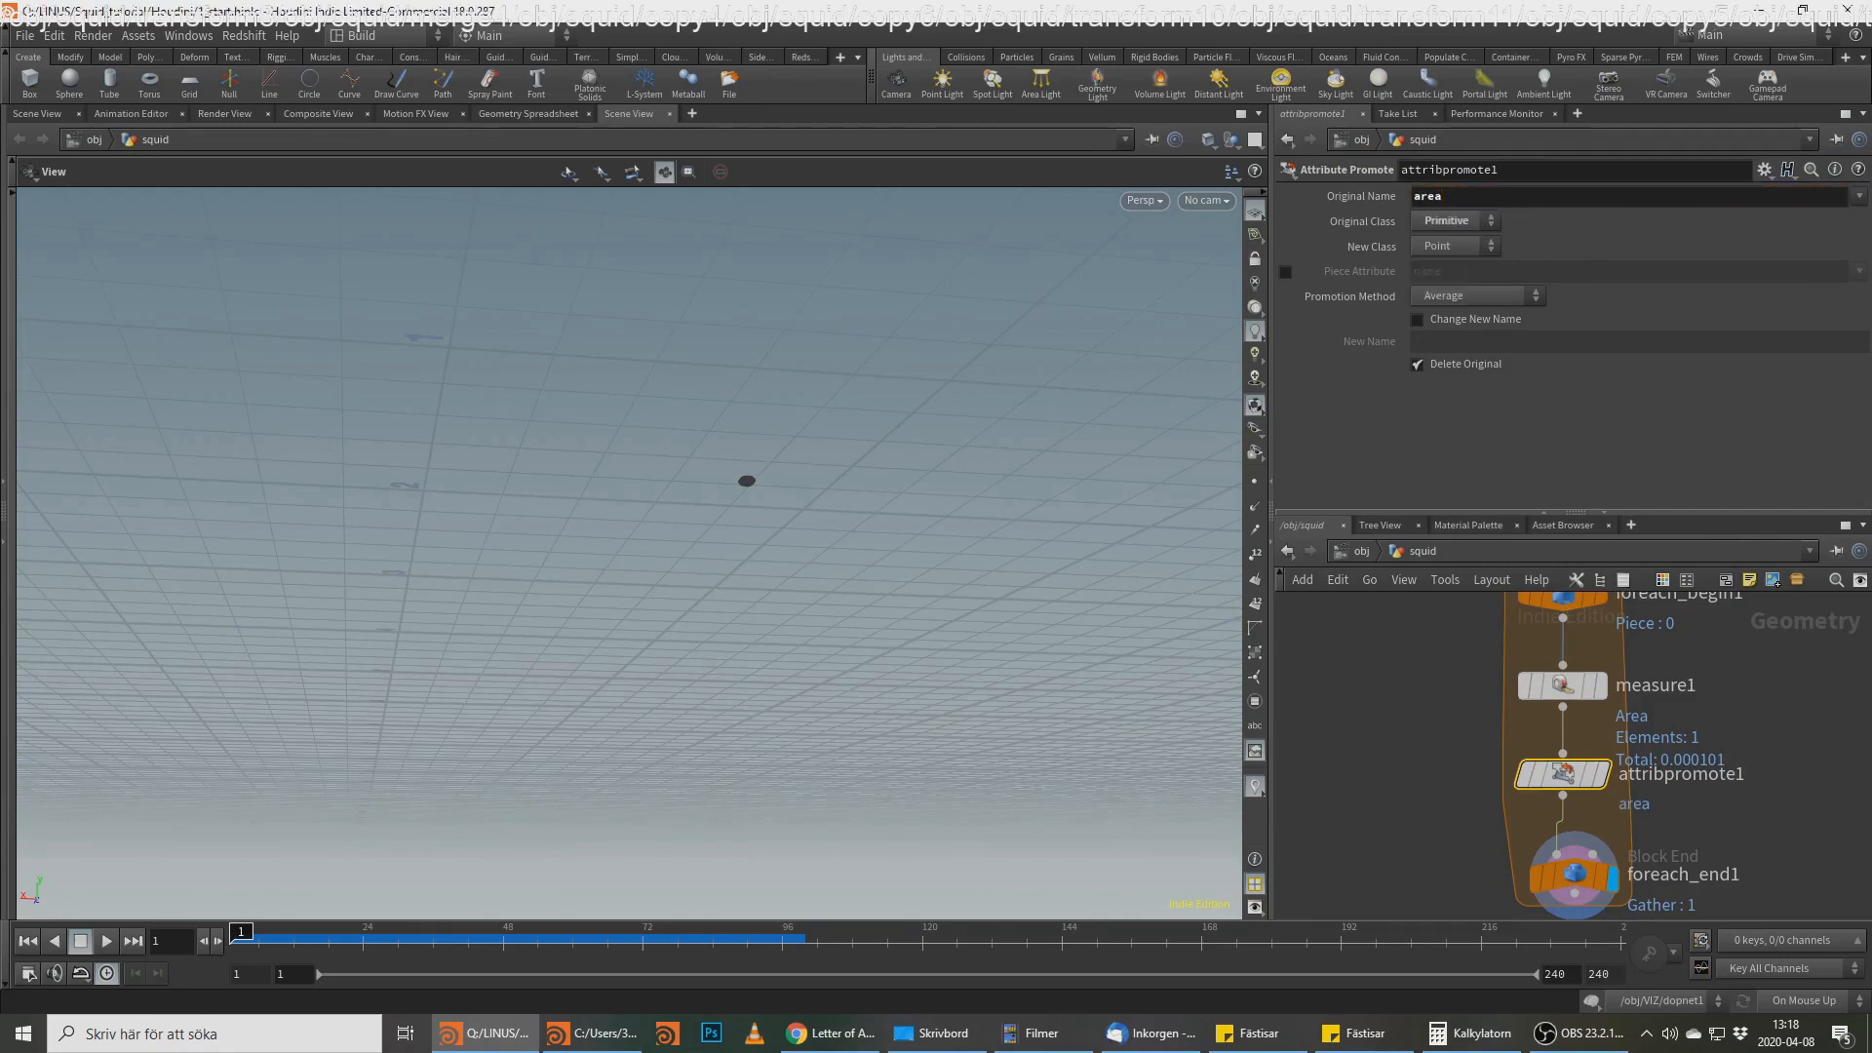
pyautogui.hotkey('alt', 'Tab')
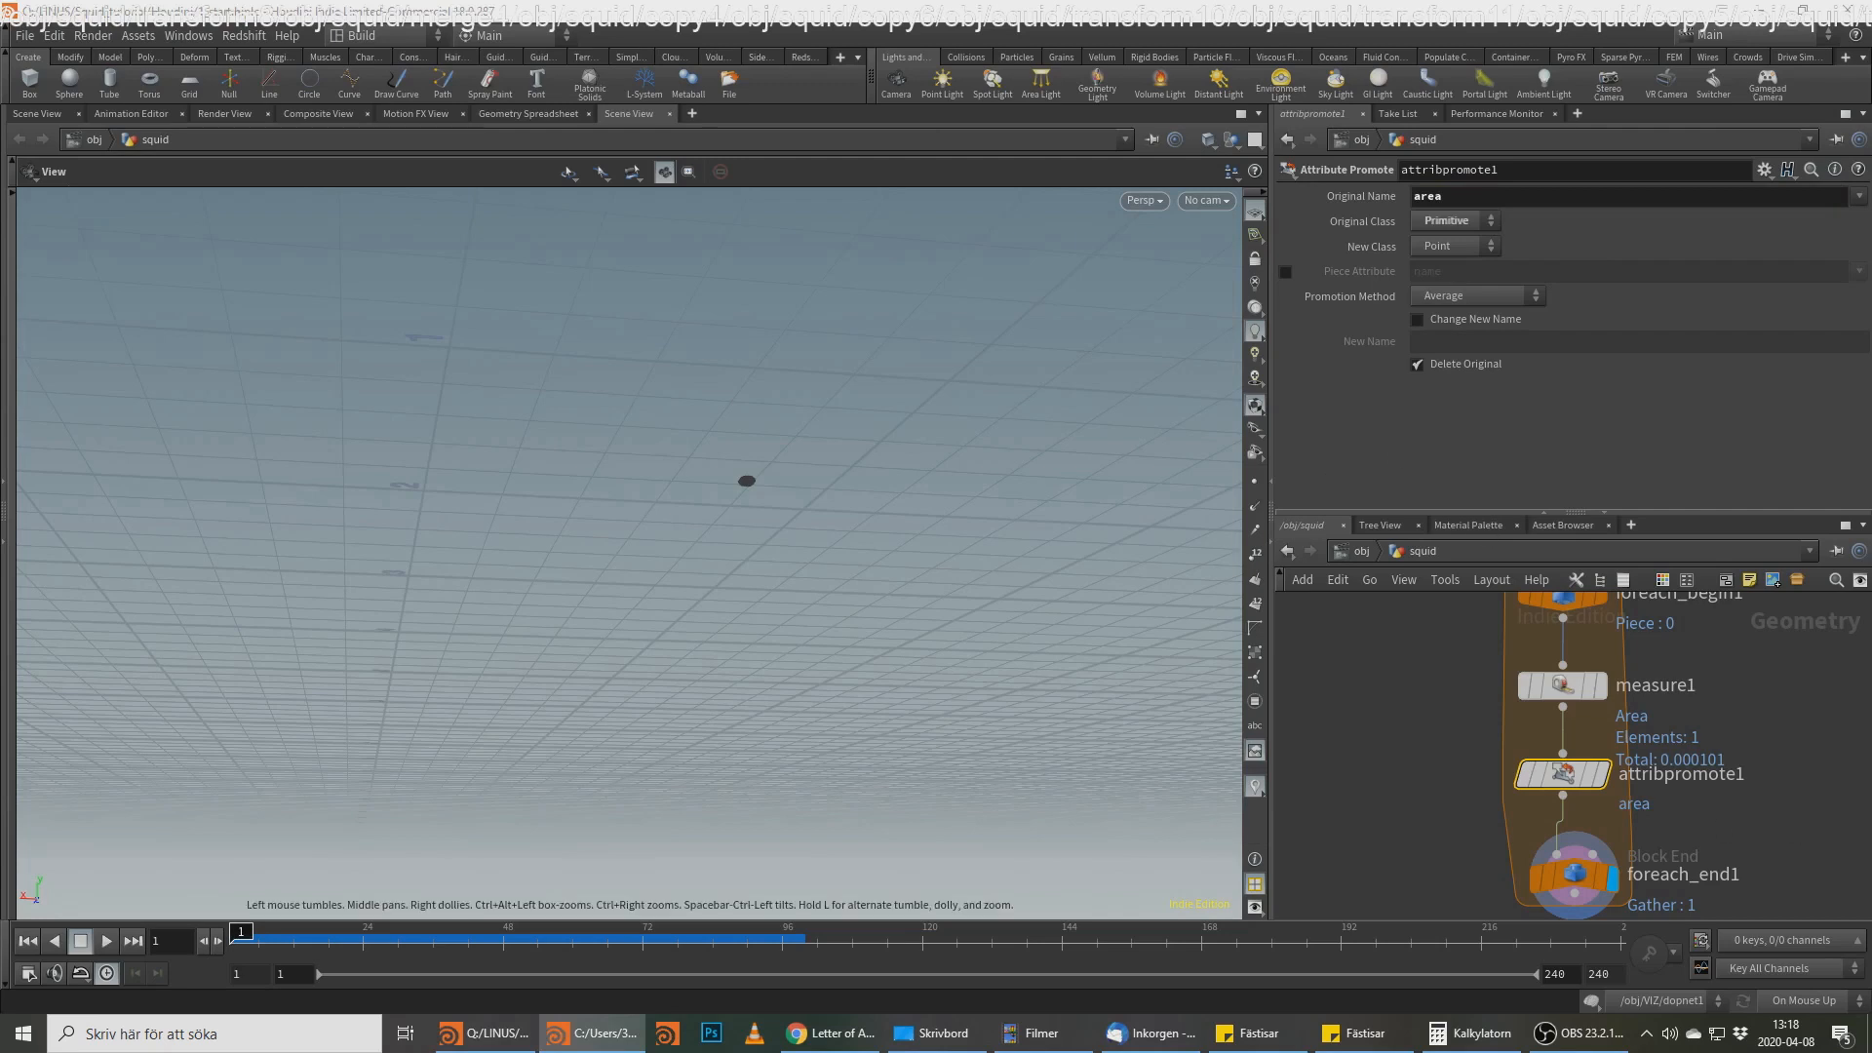
# Step: Insert an Extract Centroid node between attribpromote1 and foreach_end1 and display its output
pyautogui.moveTo(1575, 872); pyautogui.dragTo(1574, 889)
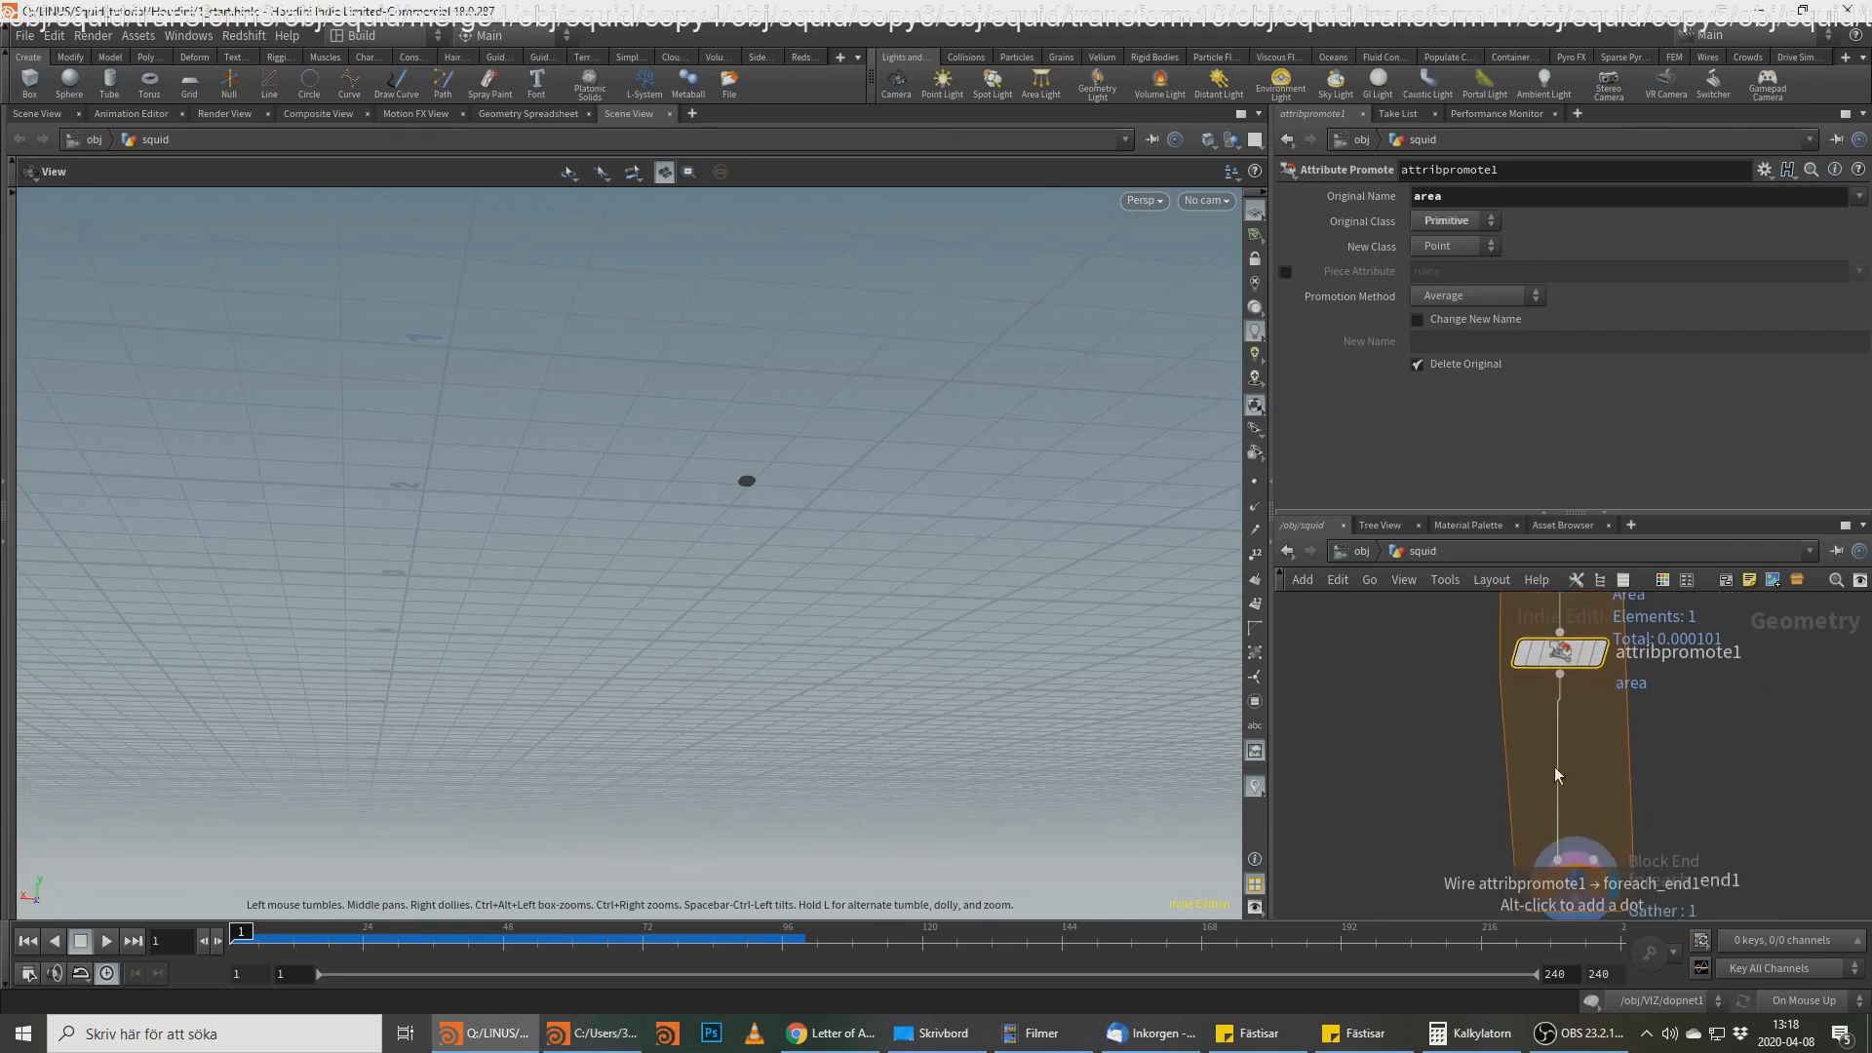
pyautogui.press('Tab')
pyautogui.write('extr')
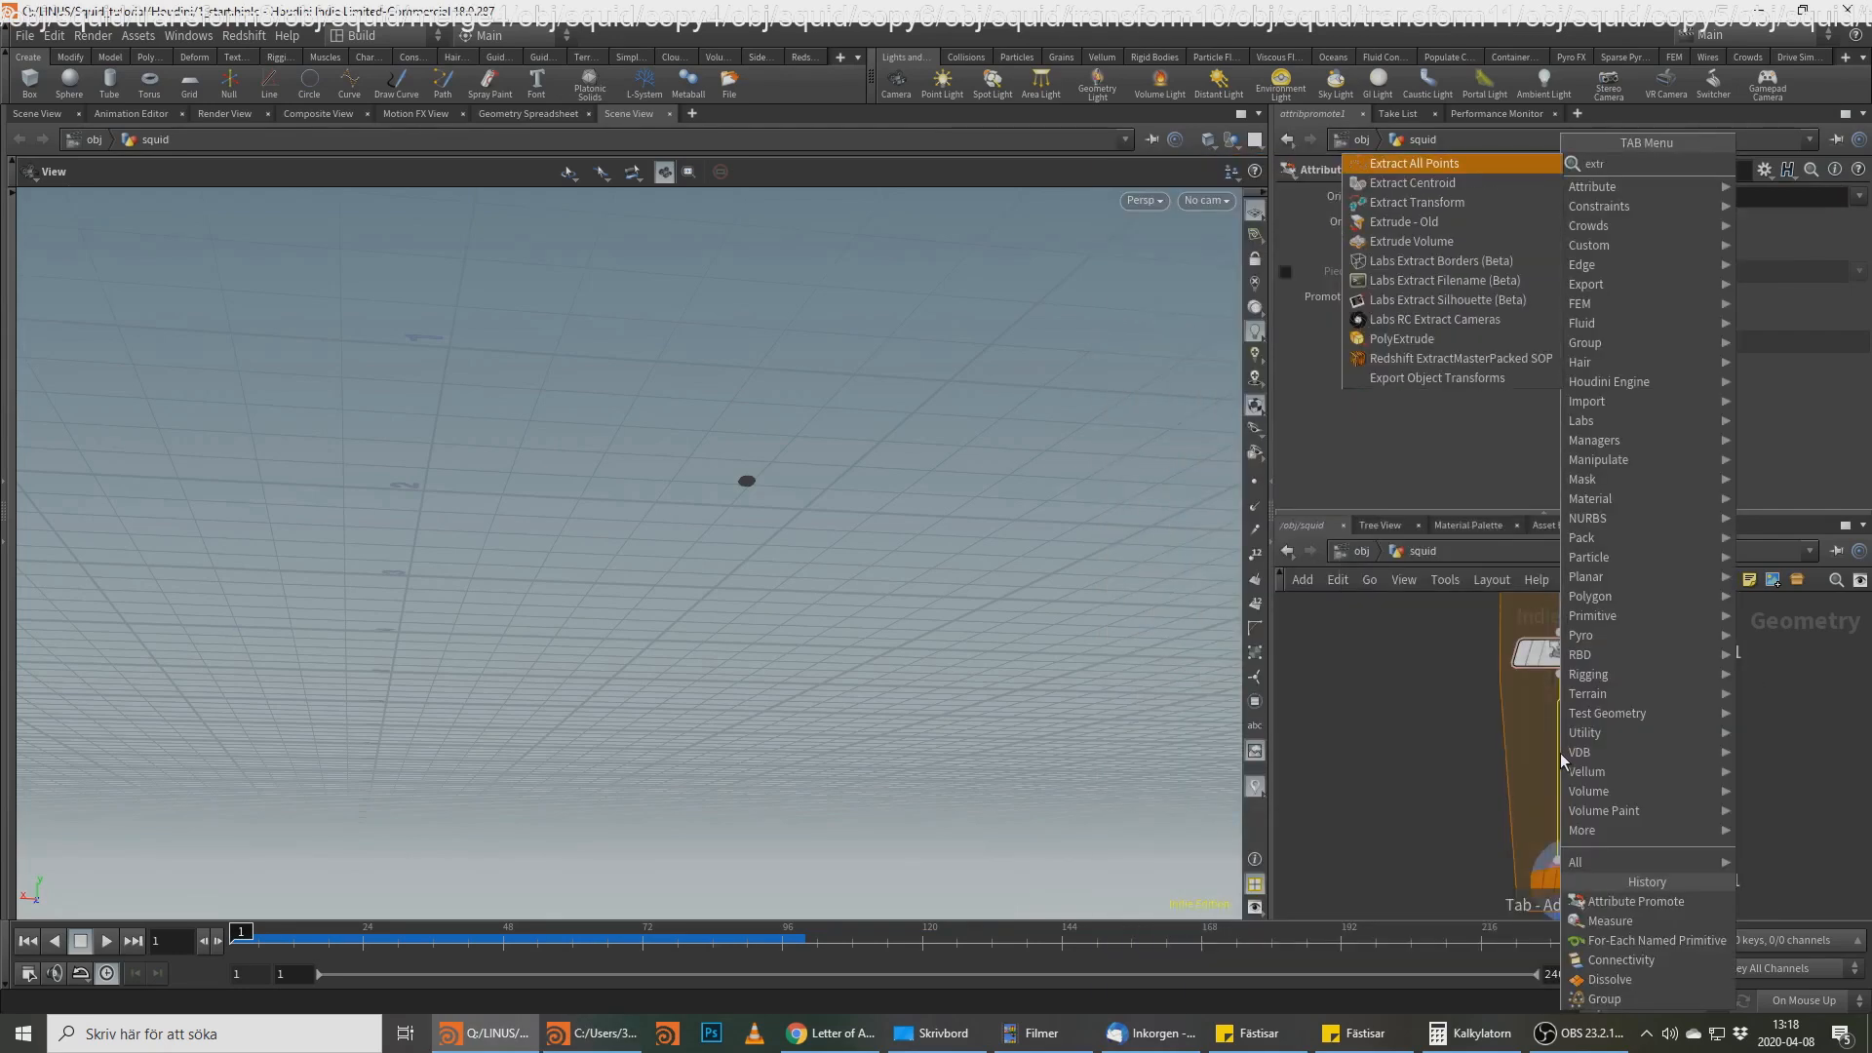
pyautogui.press('Down')
pyautogui.press('Return')
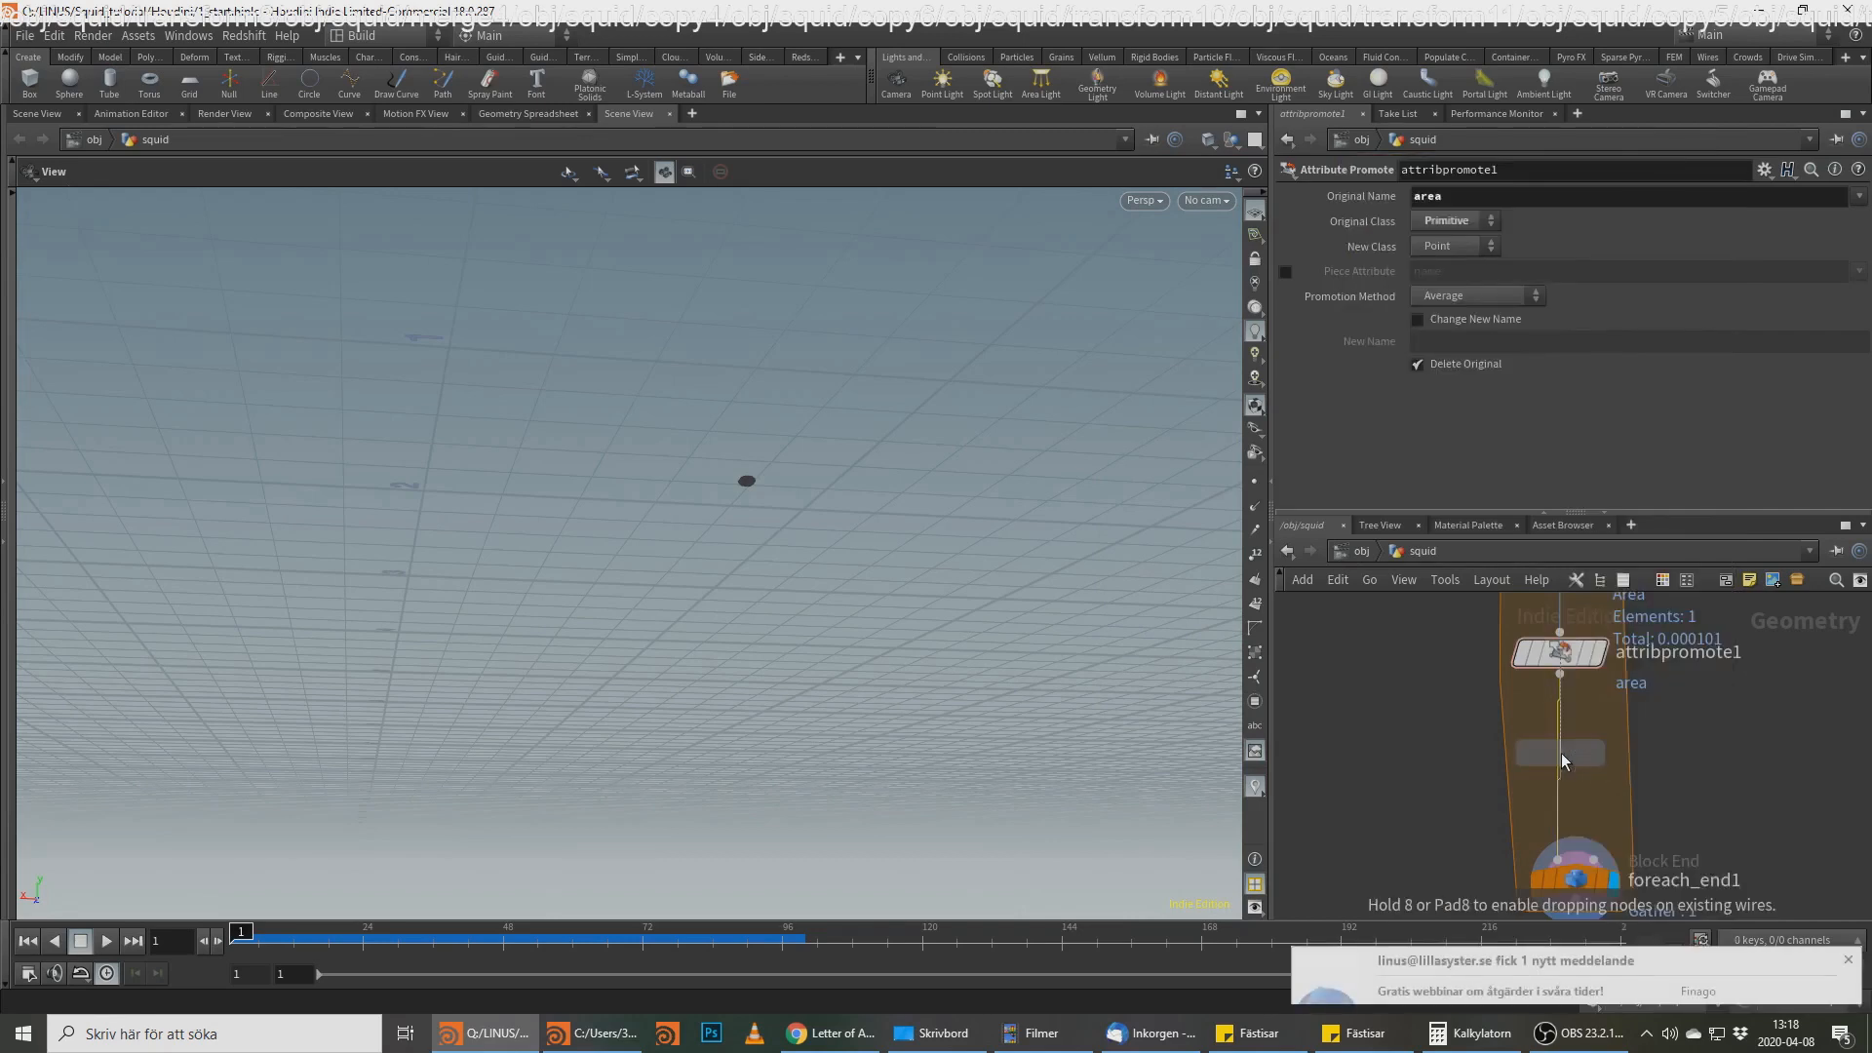
pyautogui.click(1563, 743)
pyautogui.click(1597, 741)
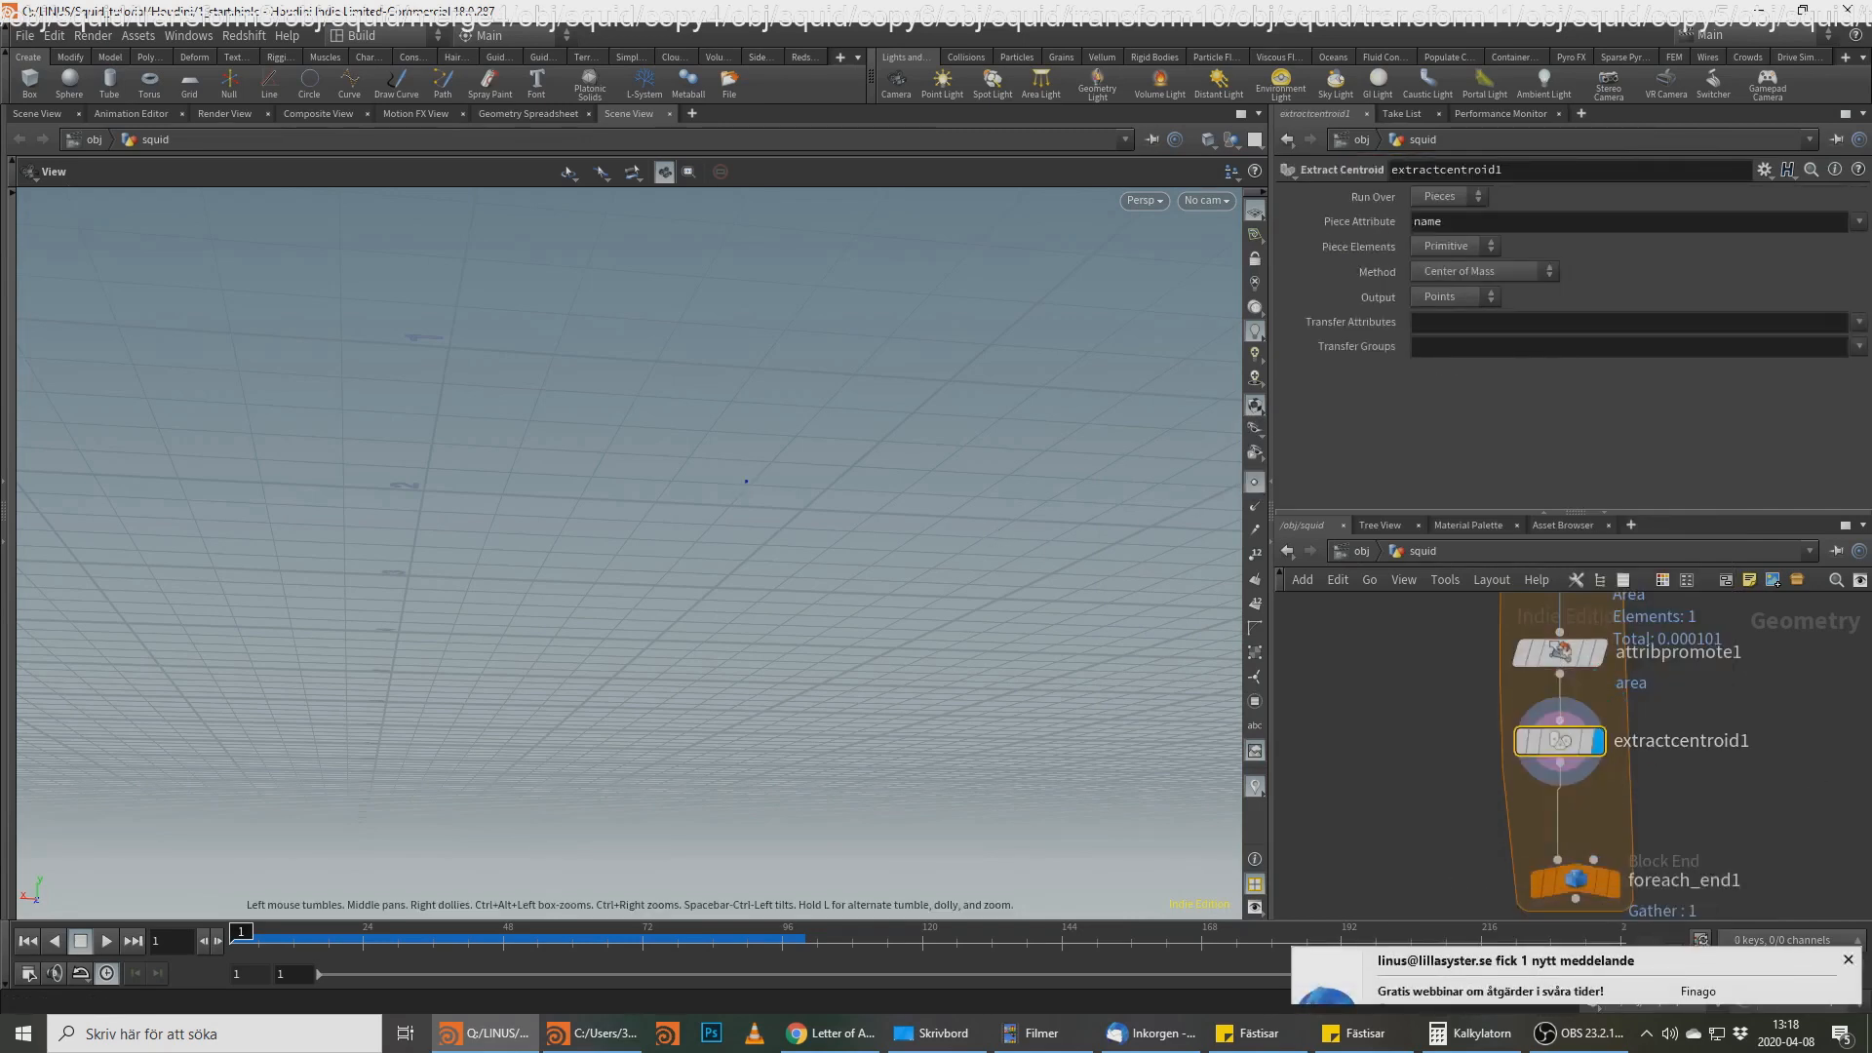
pyautogui.hotkey('alt', 'Tab')
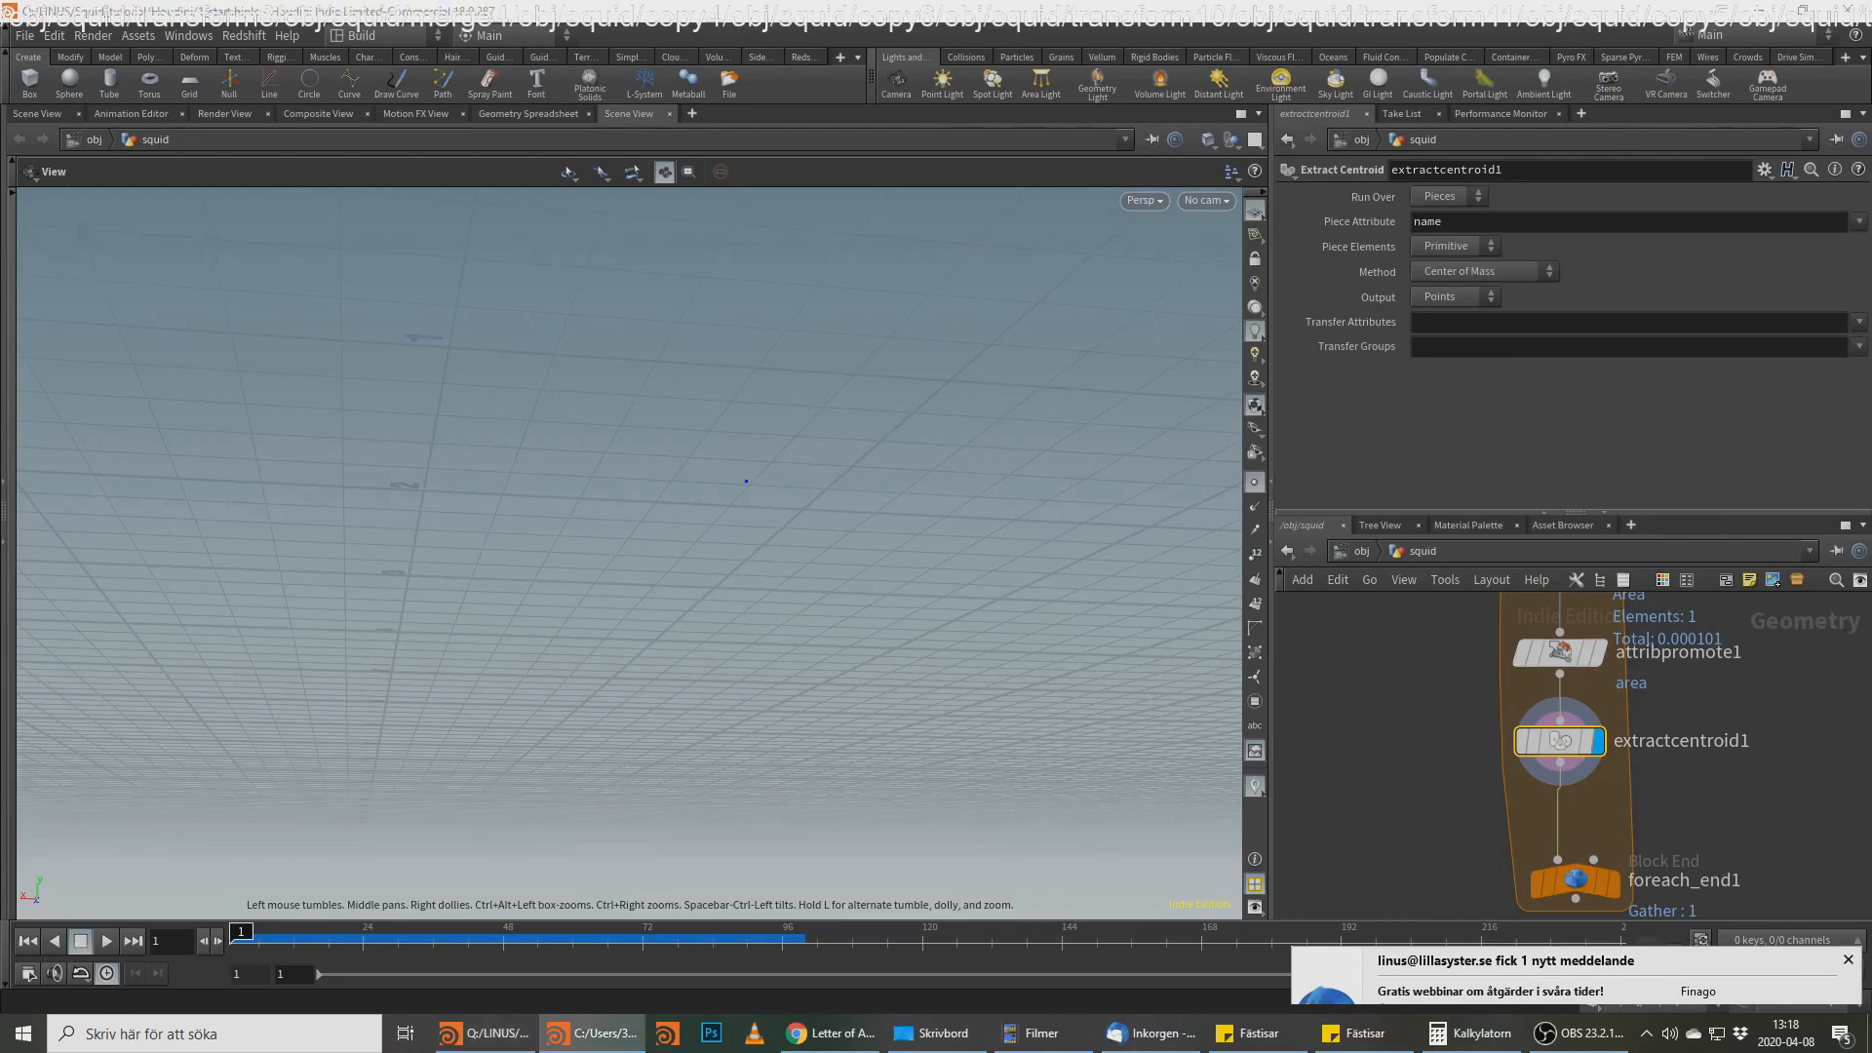
# Step: Move the Extract Centroid node aside and branch a new Transform node off attribpromote1 beside it
pyautogui.moveTo(1573, 741); pyautogui.dragTo(1528, 762)
pyautogui.click(1560, 675)
pyautogui.press('Tab')
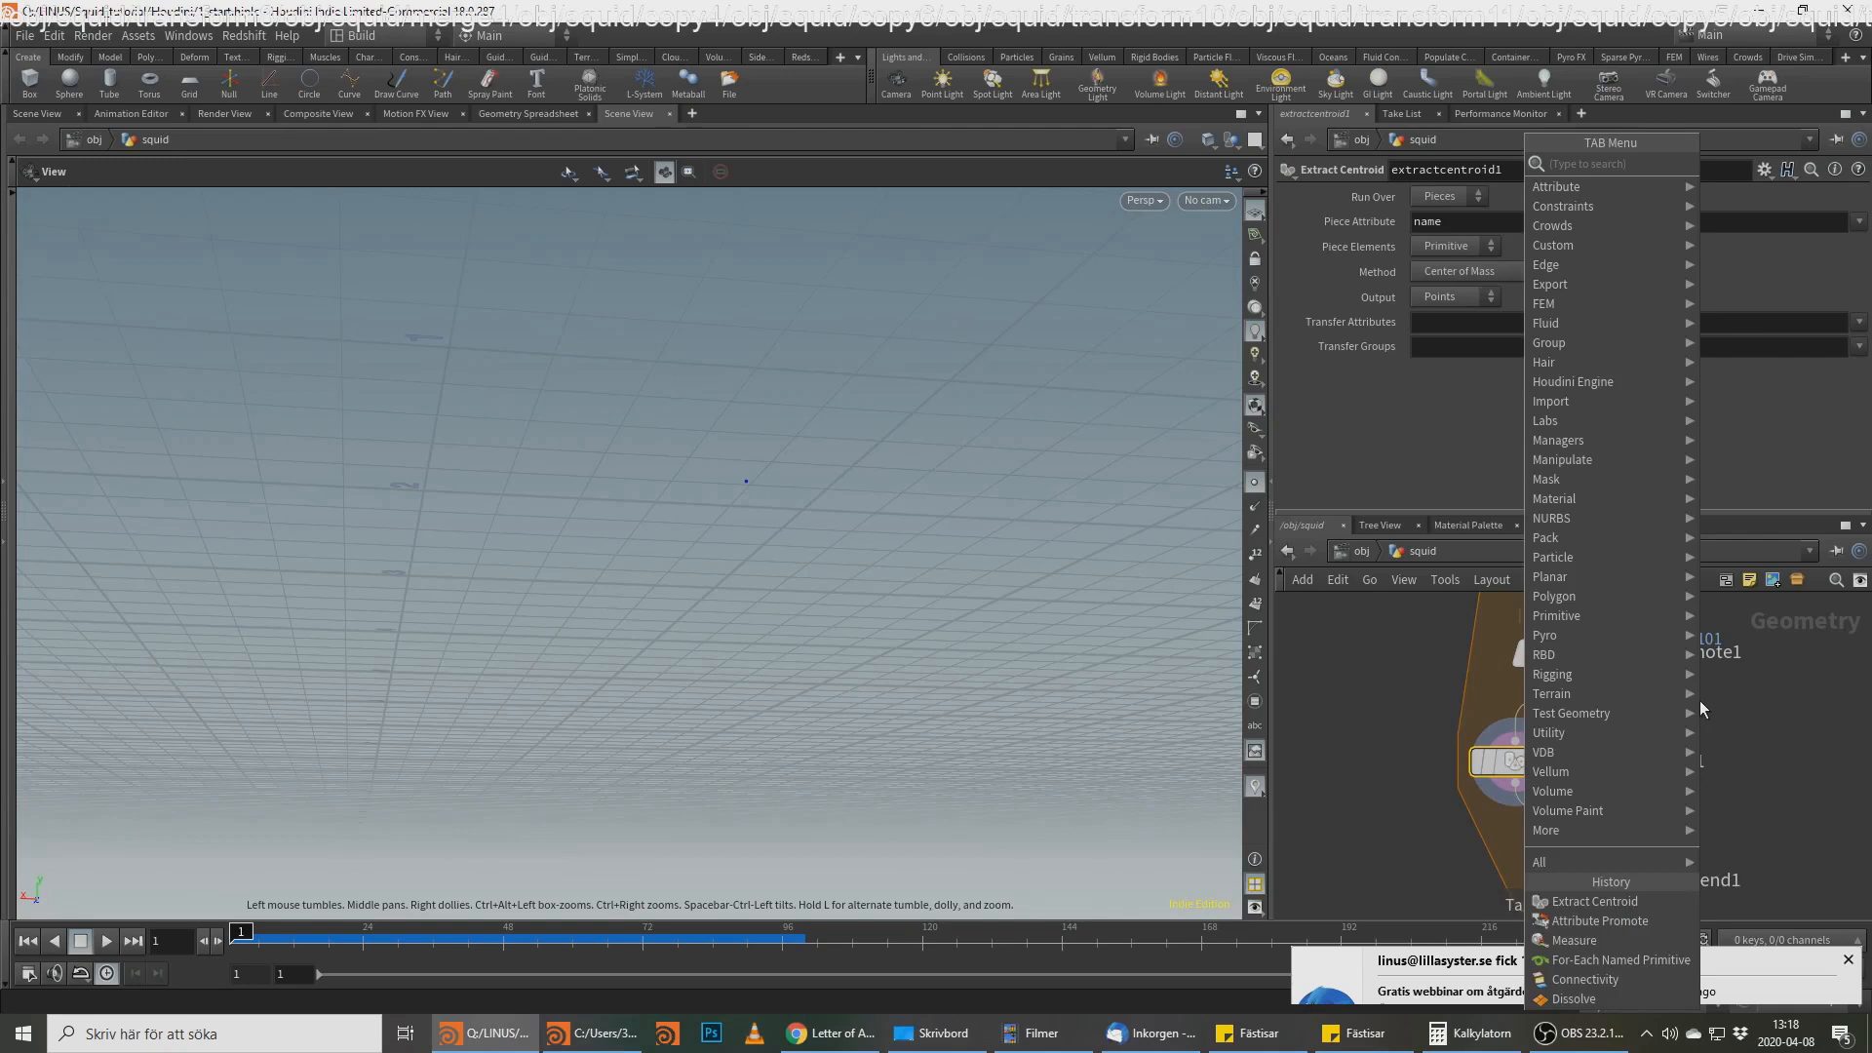
pyautogui.write('transform')
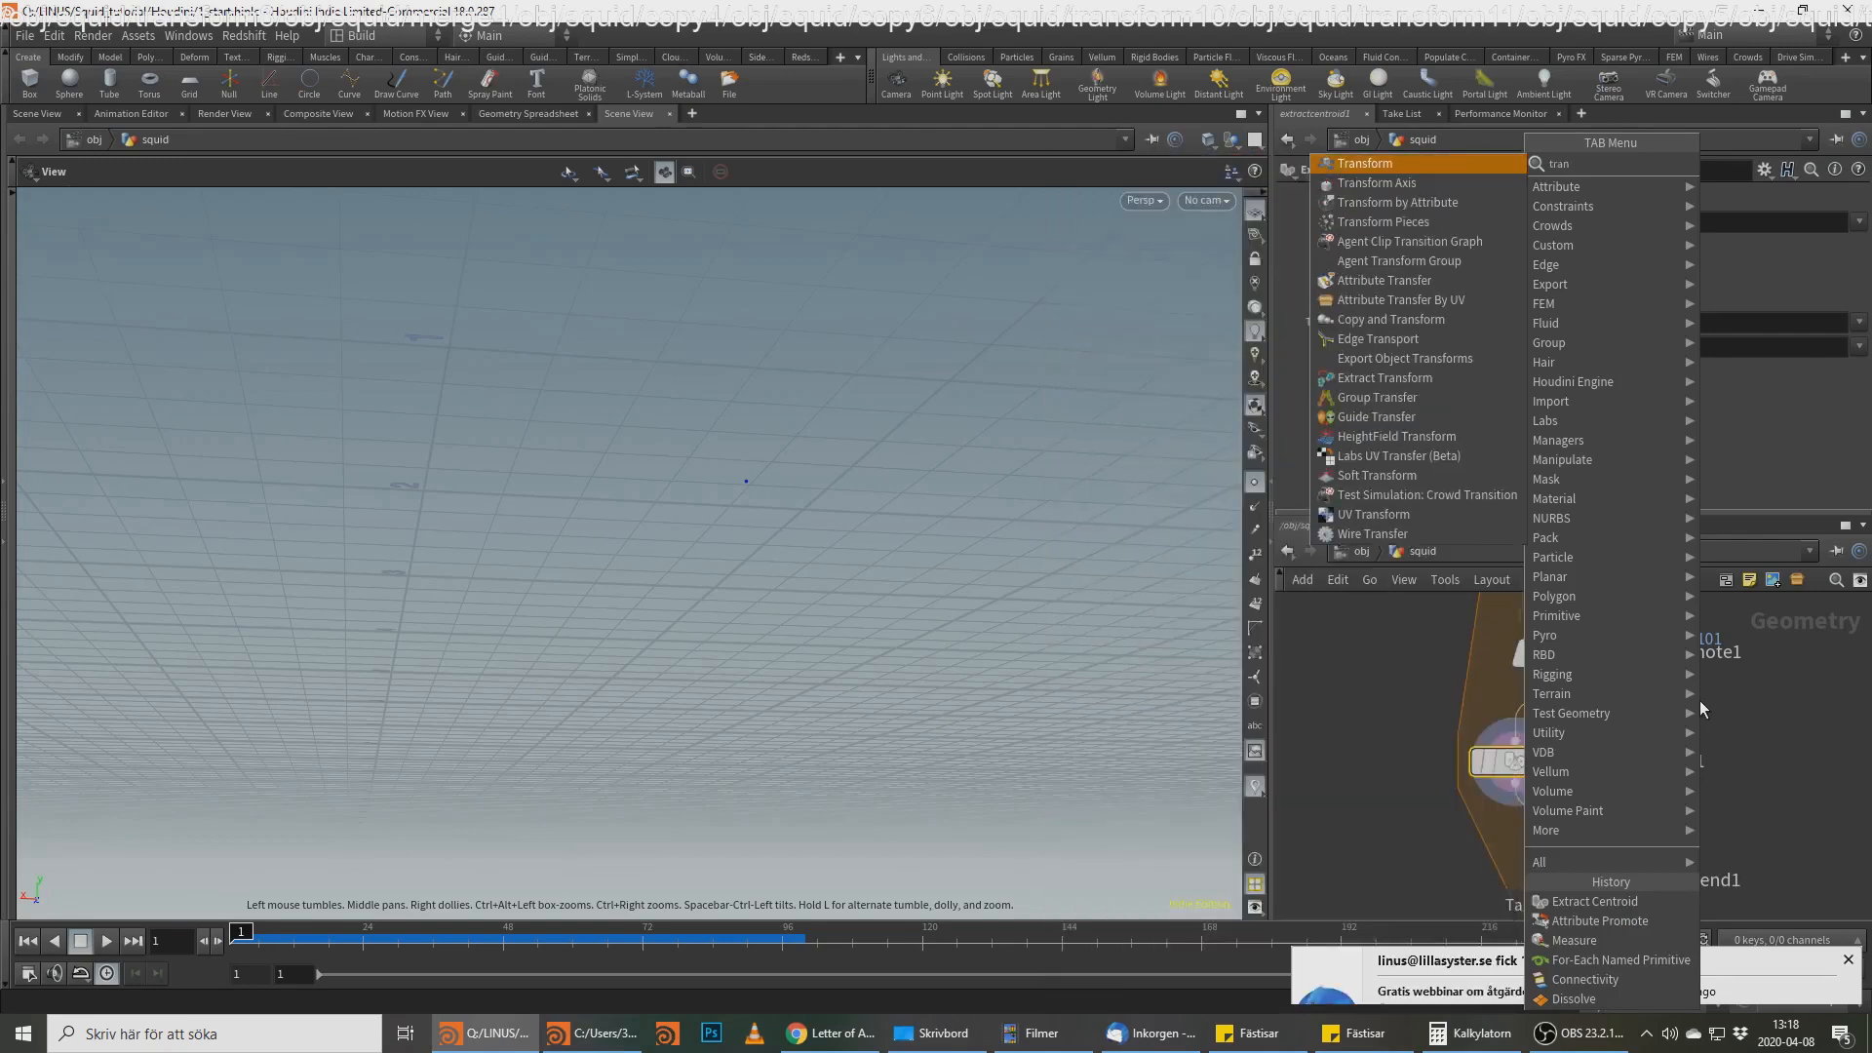
pyautogui.press('Return')
pyautogui.click(1700, 700)
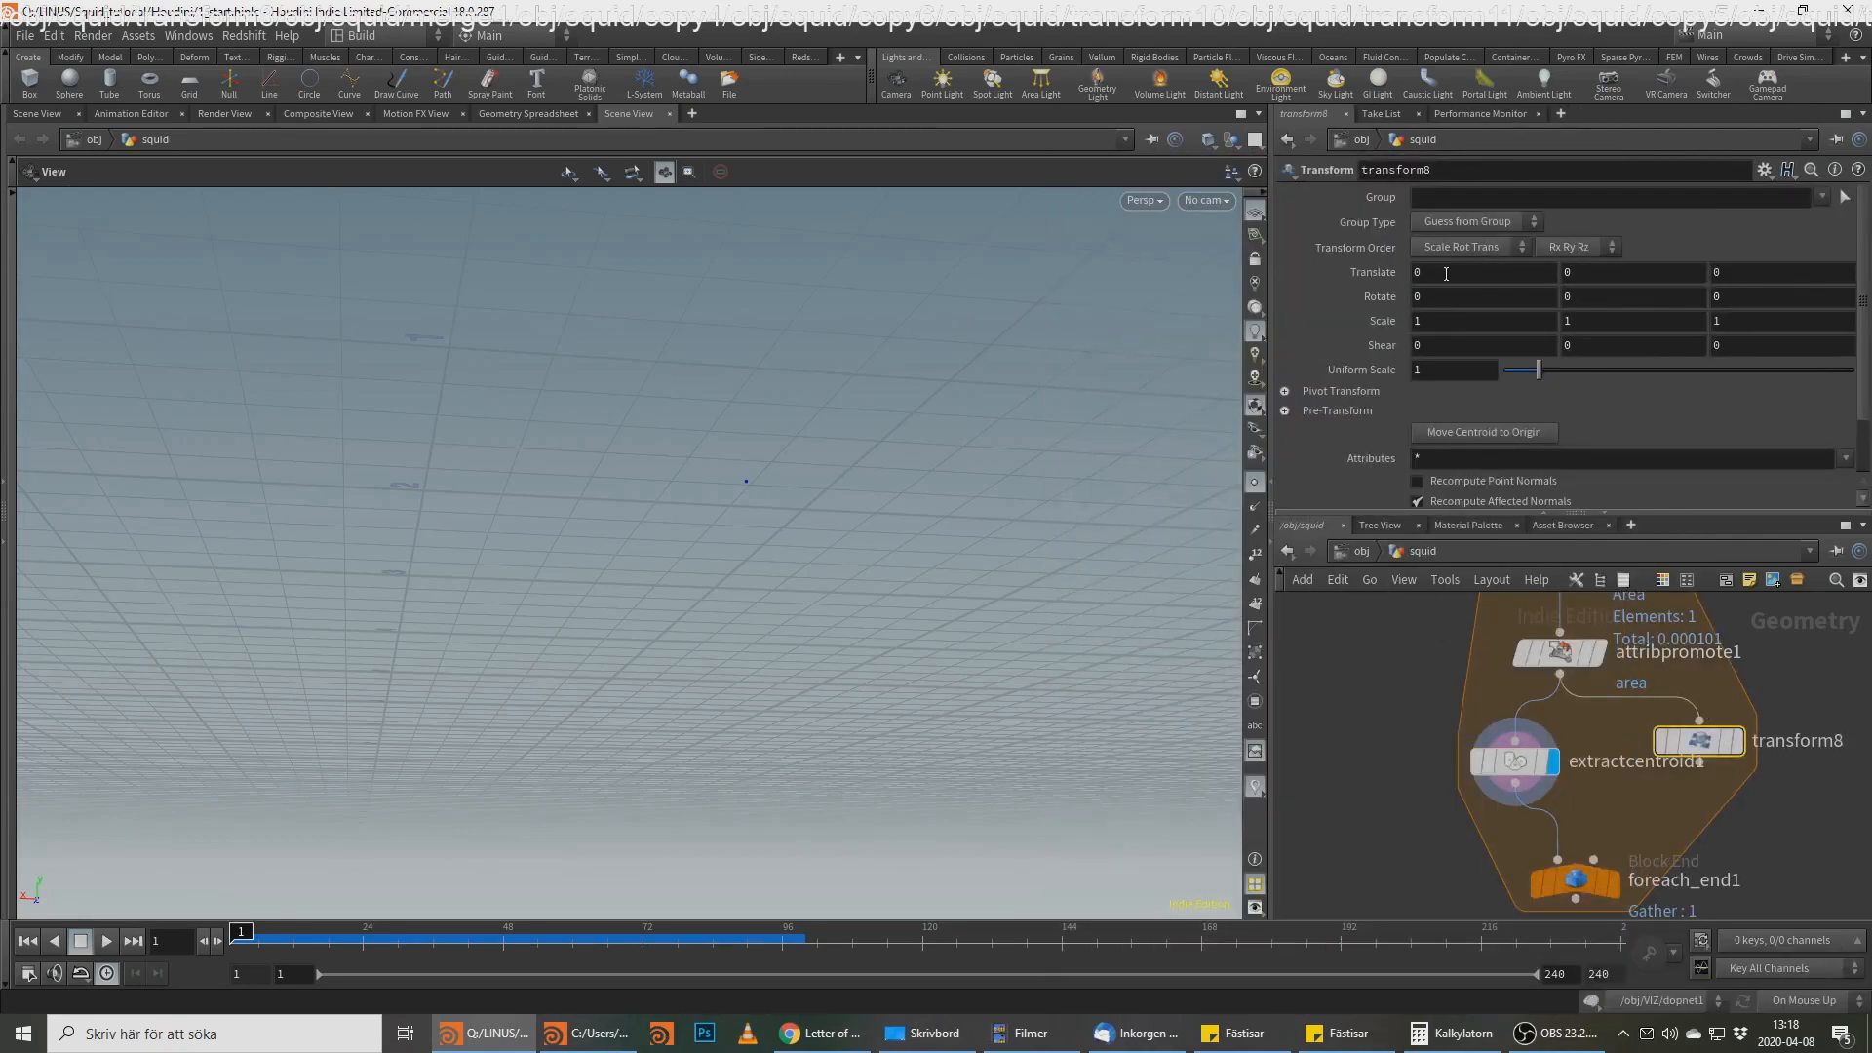
# Step: Set the Transform node's Translate values to -$CEX, -$CEY and $CEZ
pyautogui.click(1446, 274)
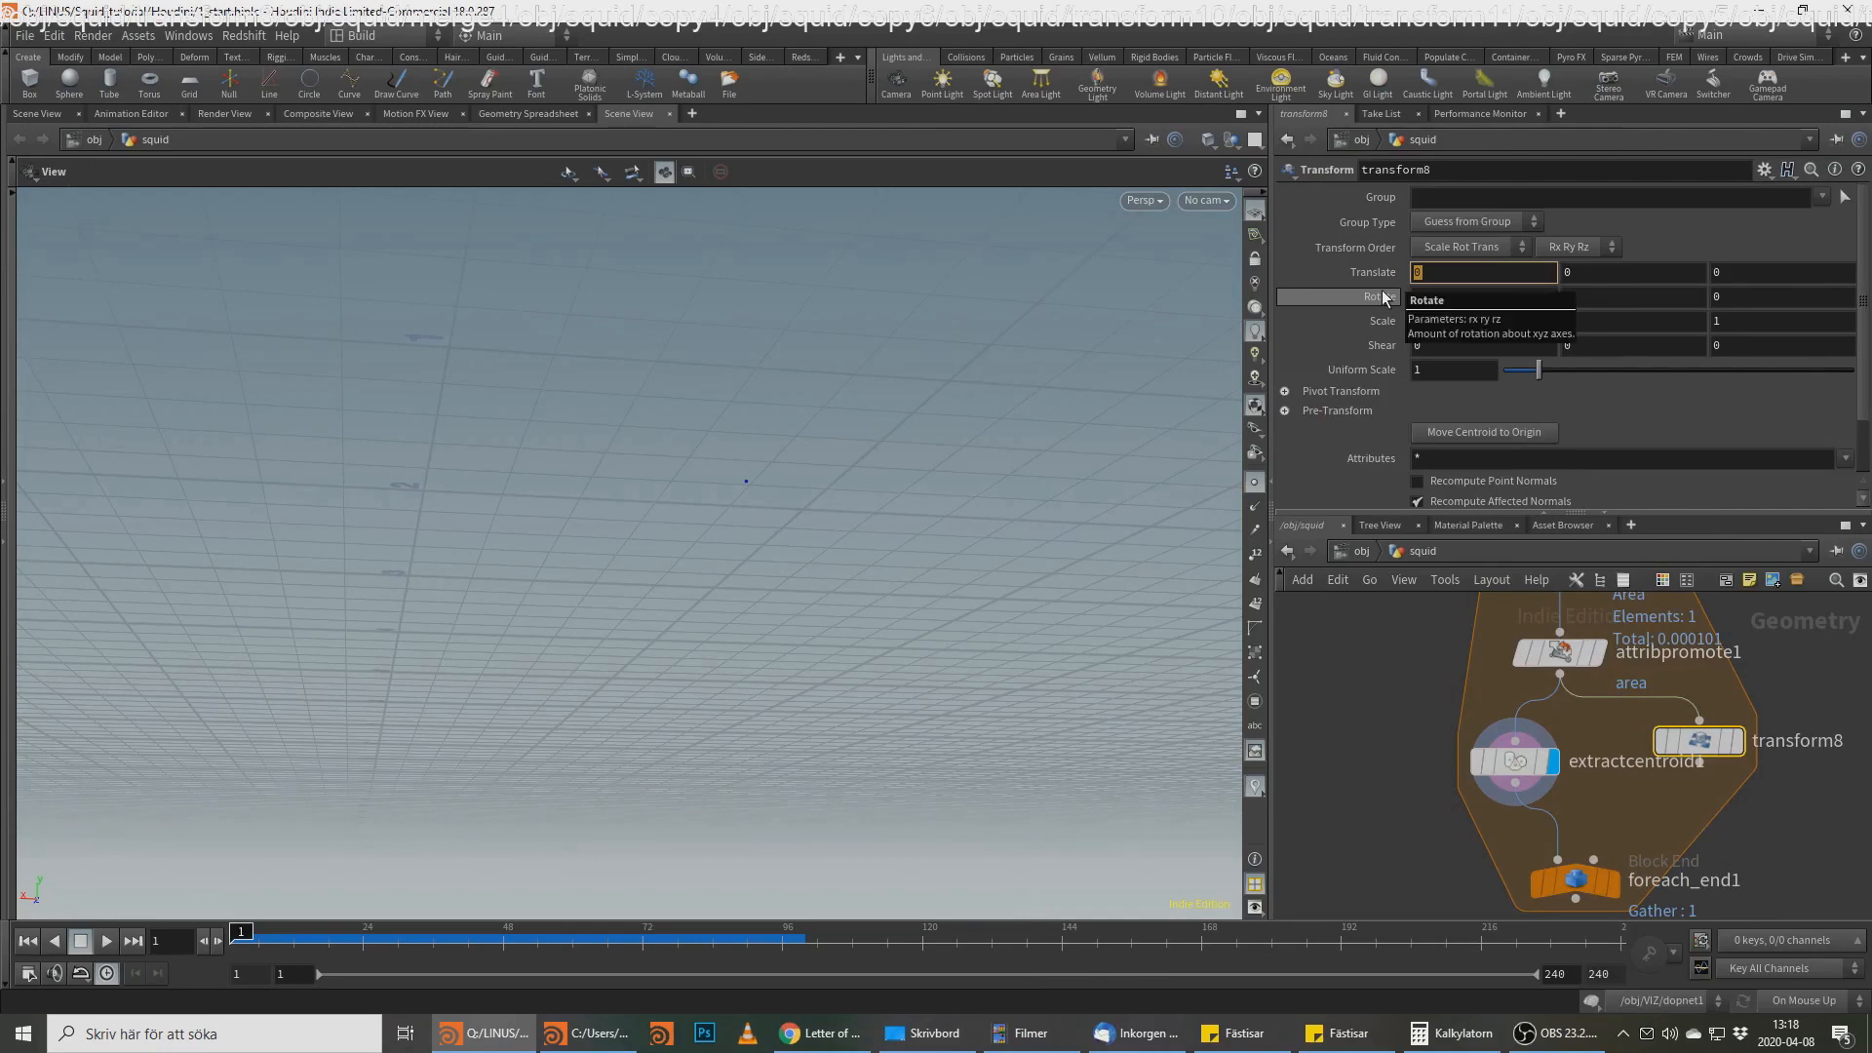
pyautogui.write('-$CEX')
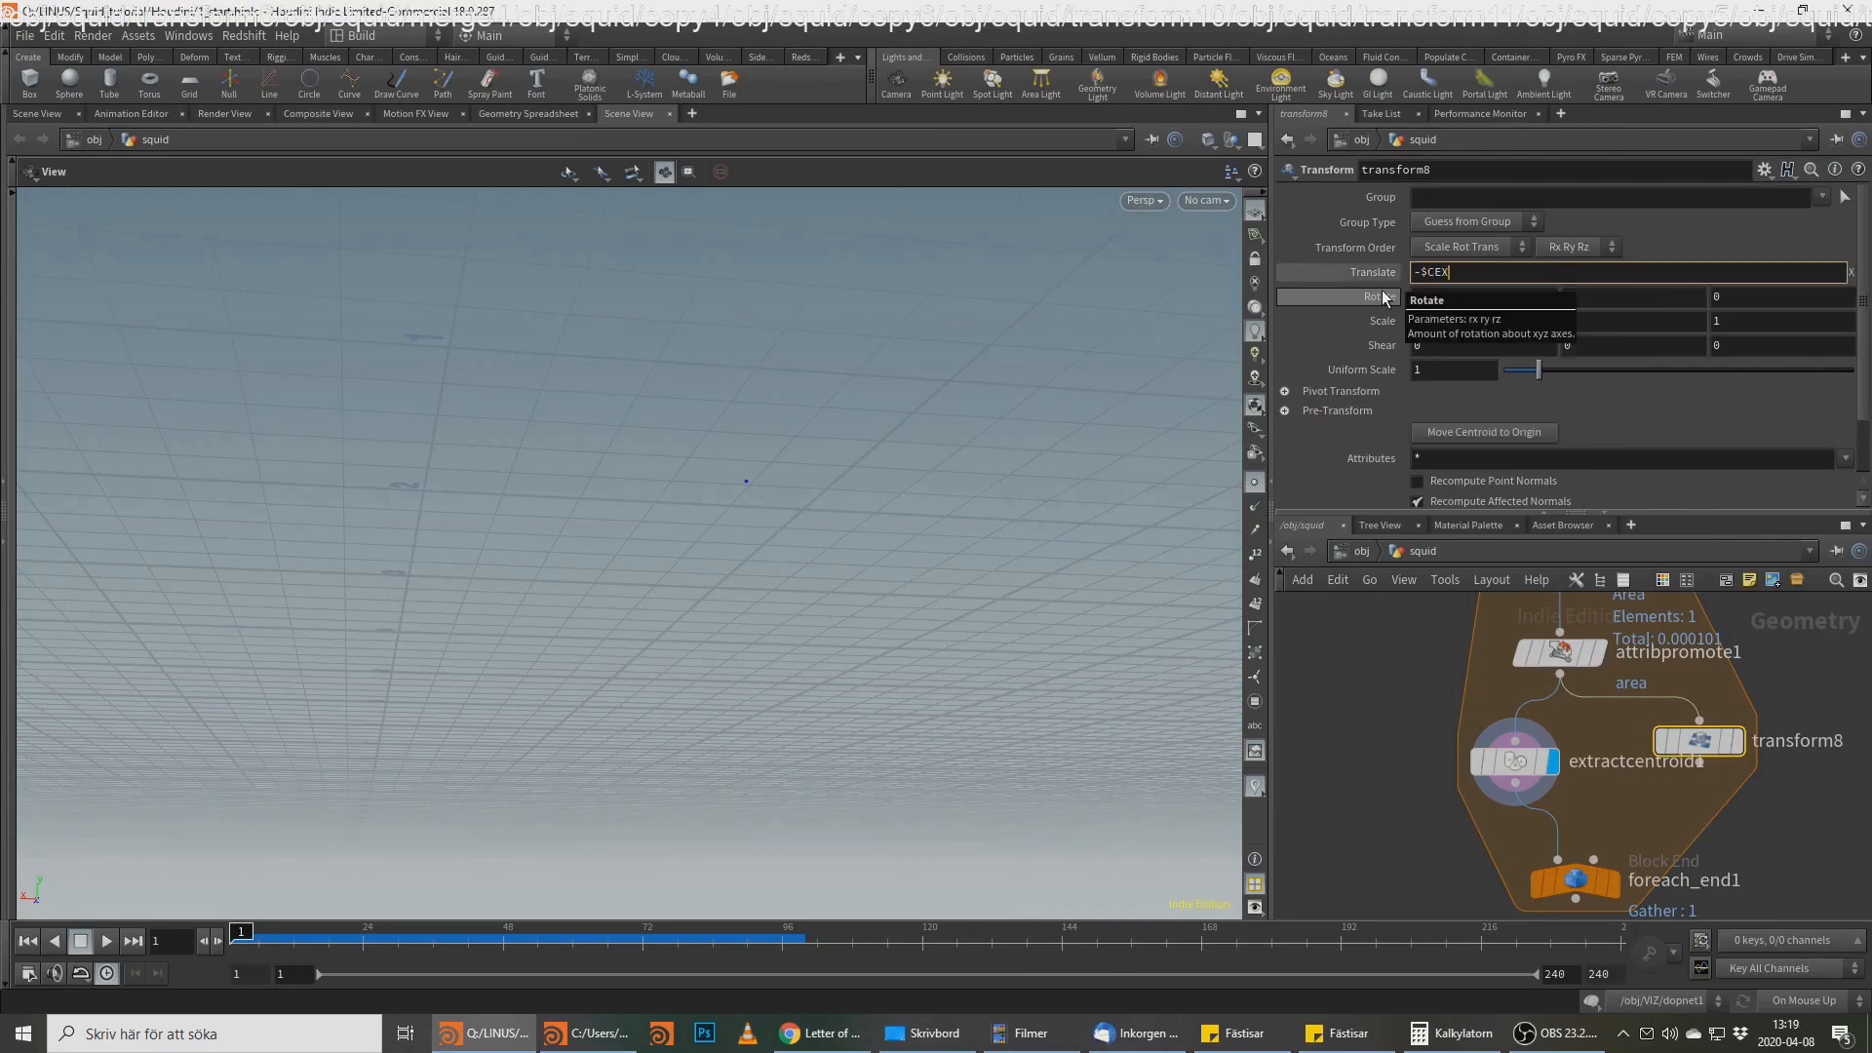
pyautogui.press('Tab')
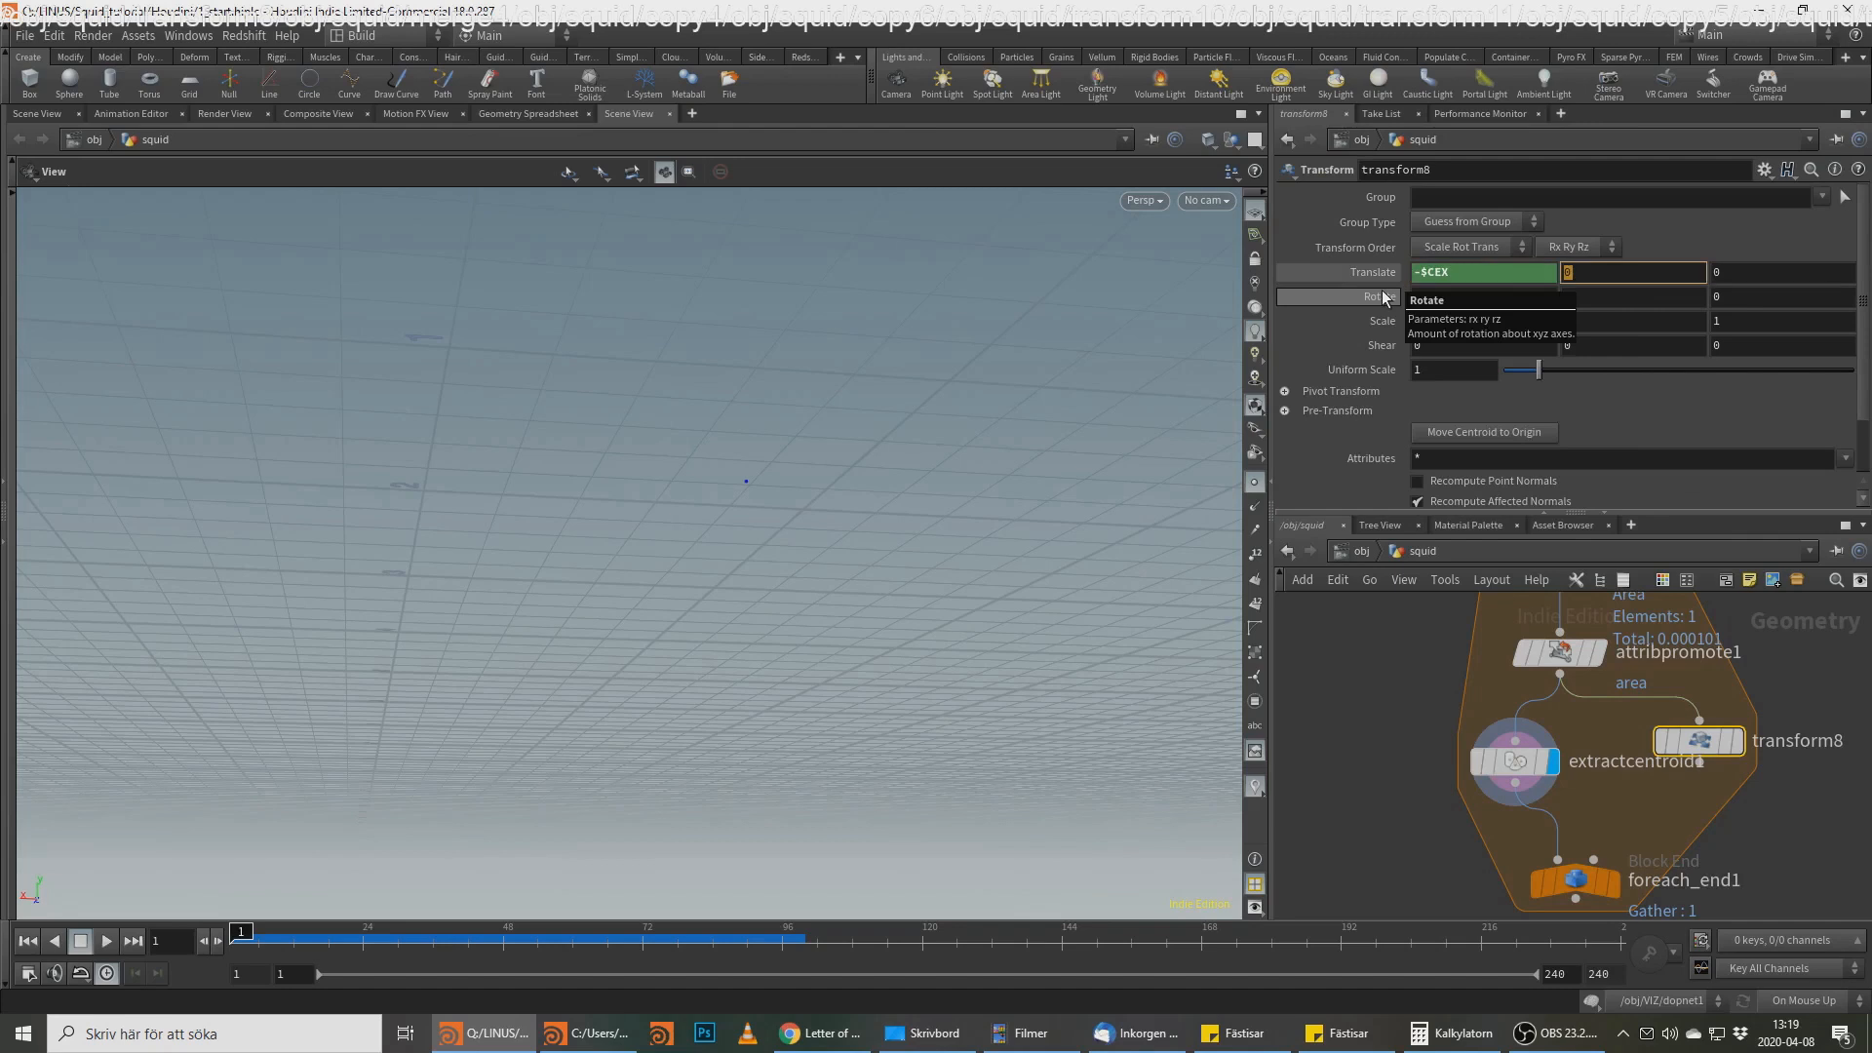
pyautogui.write('-$CEY')
pyautogui.press('Tab')
pyautogui.write('$')
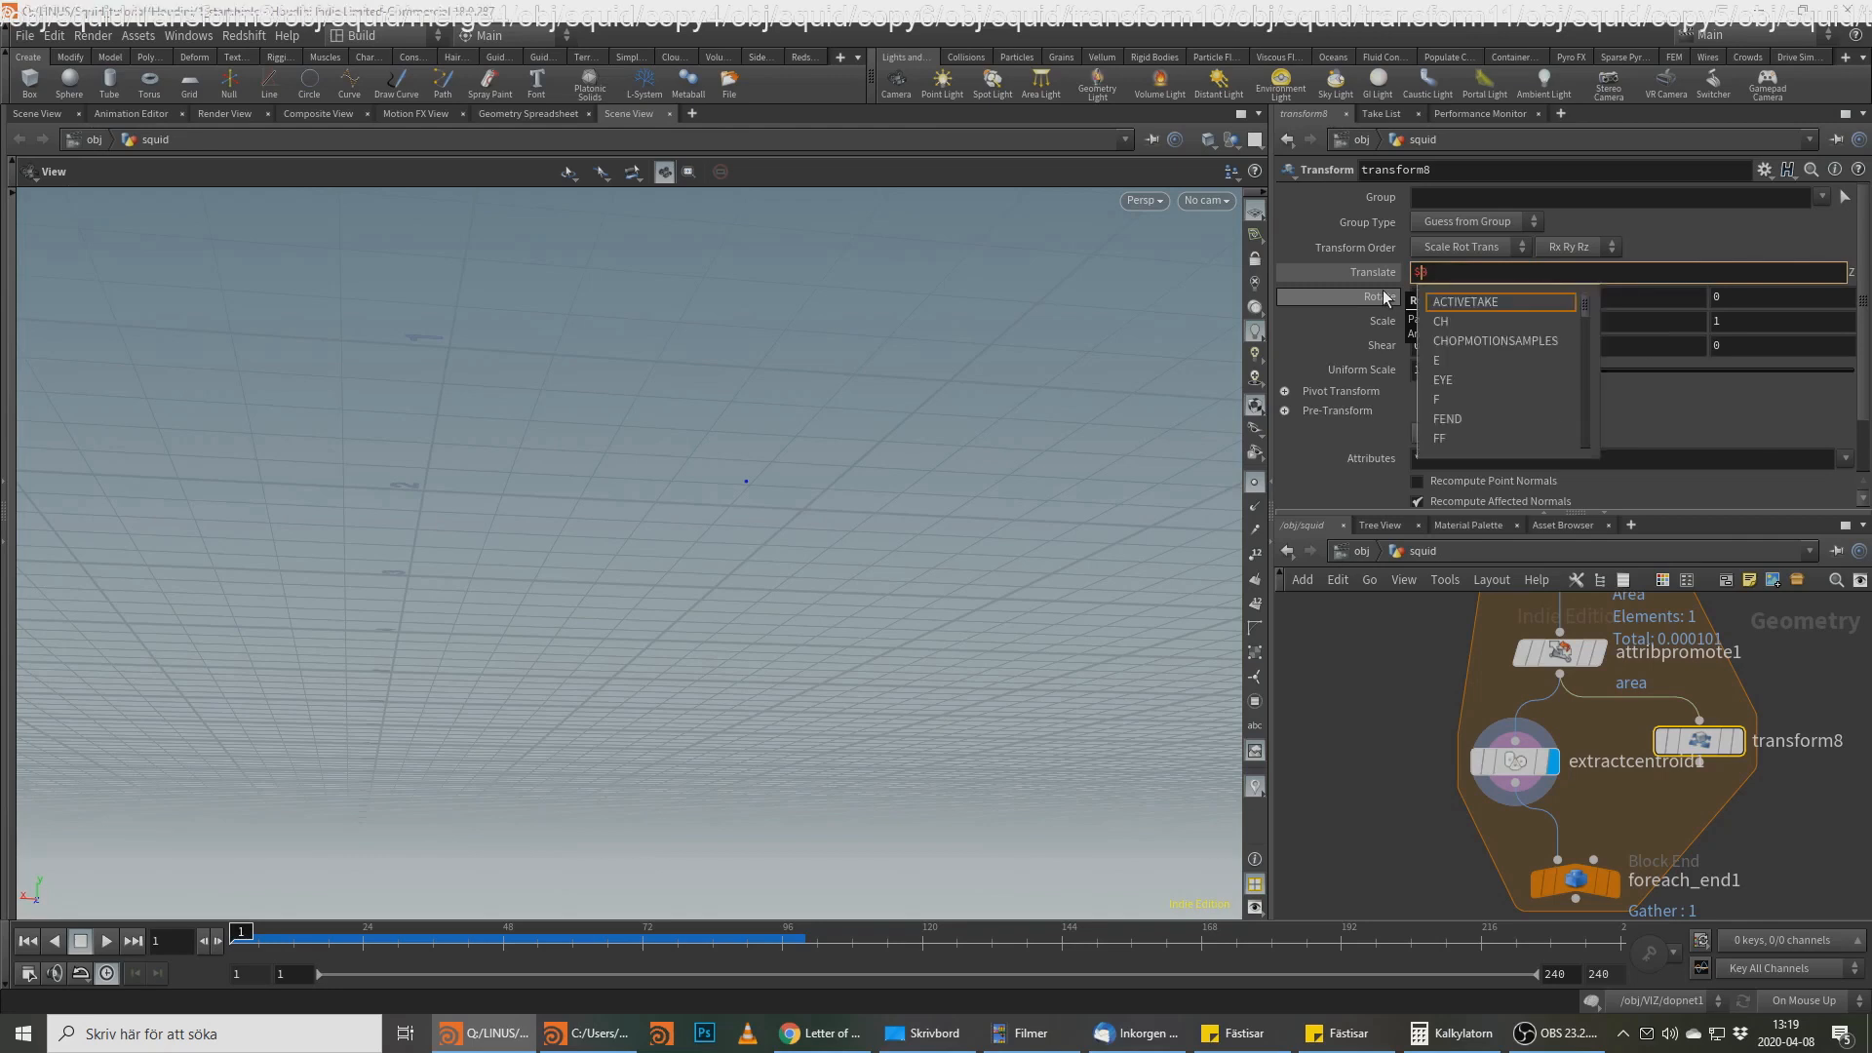
pyautogui.write('CEZ')
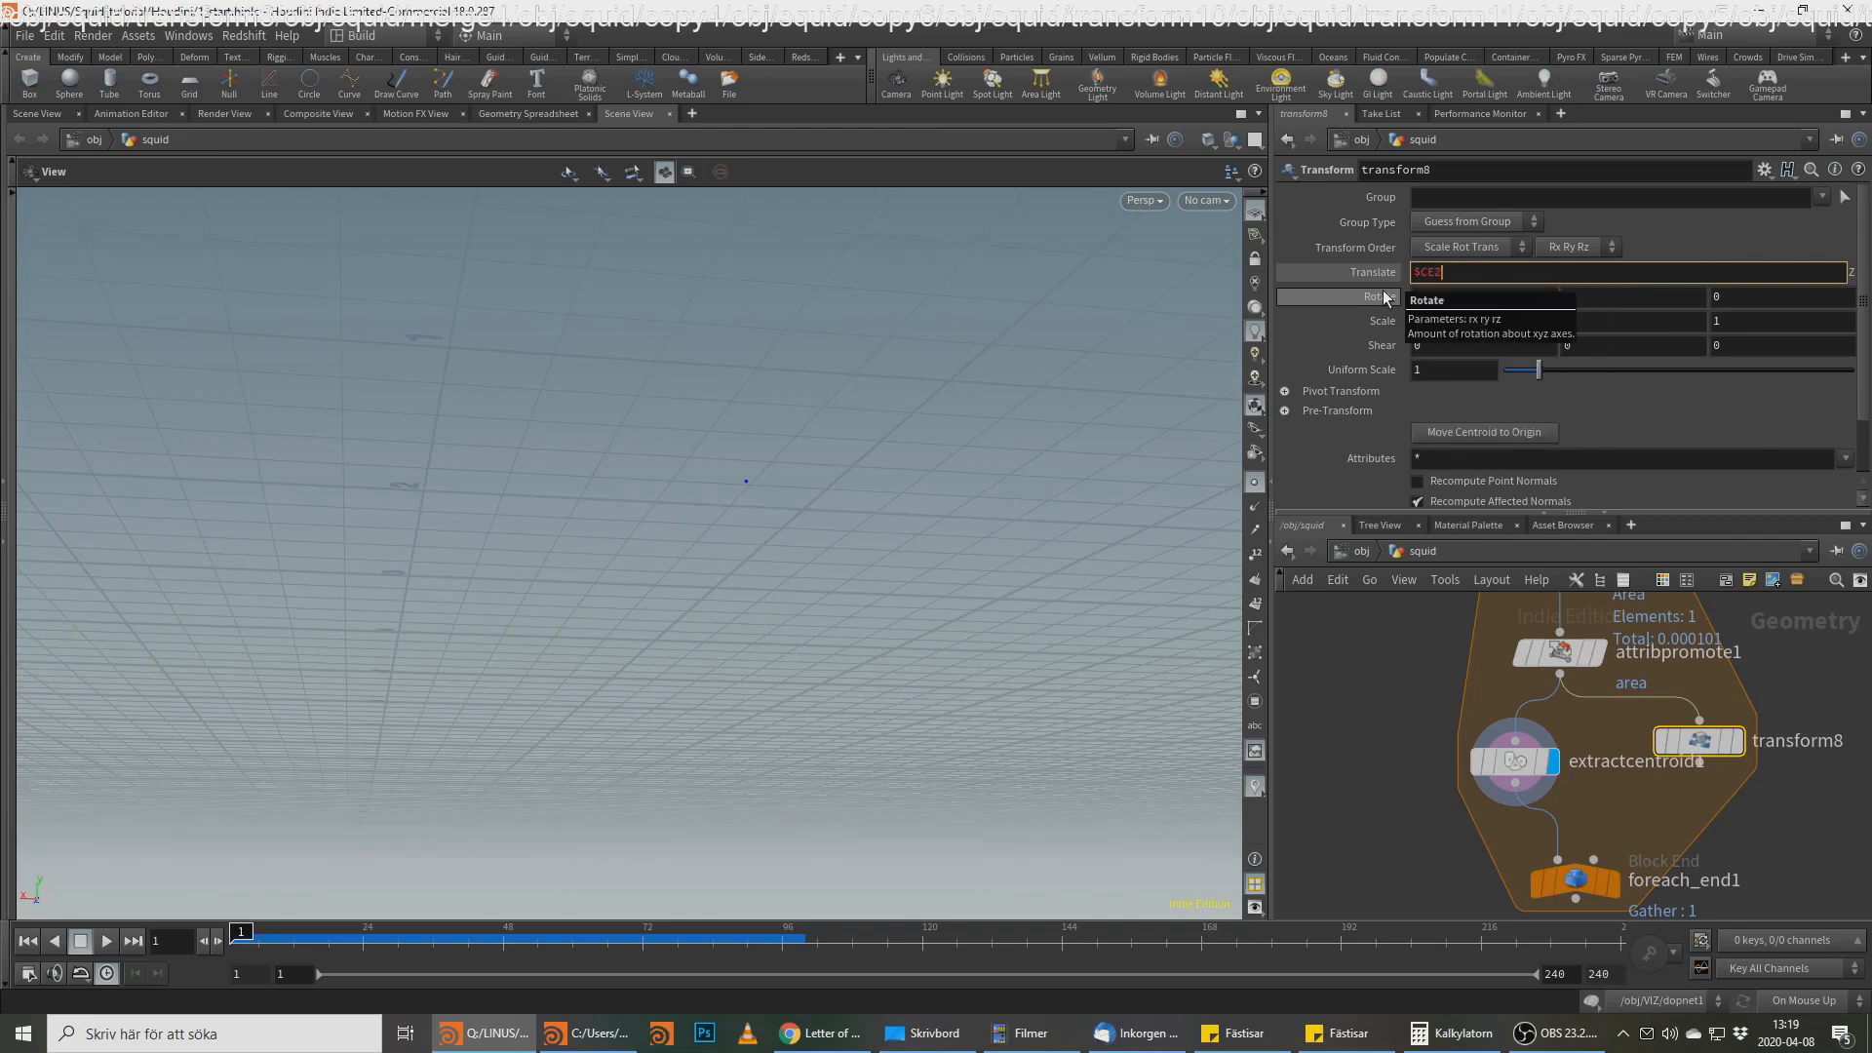
pyautogui.press('Return')
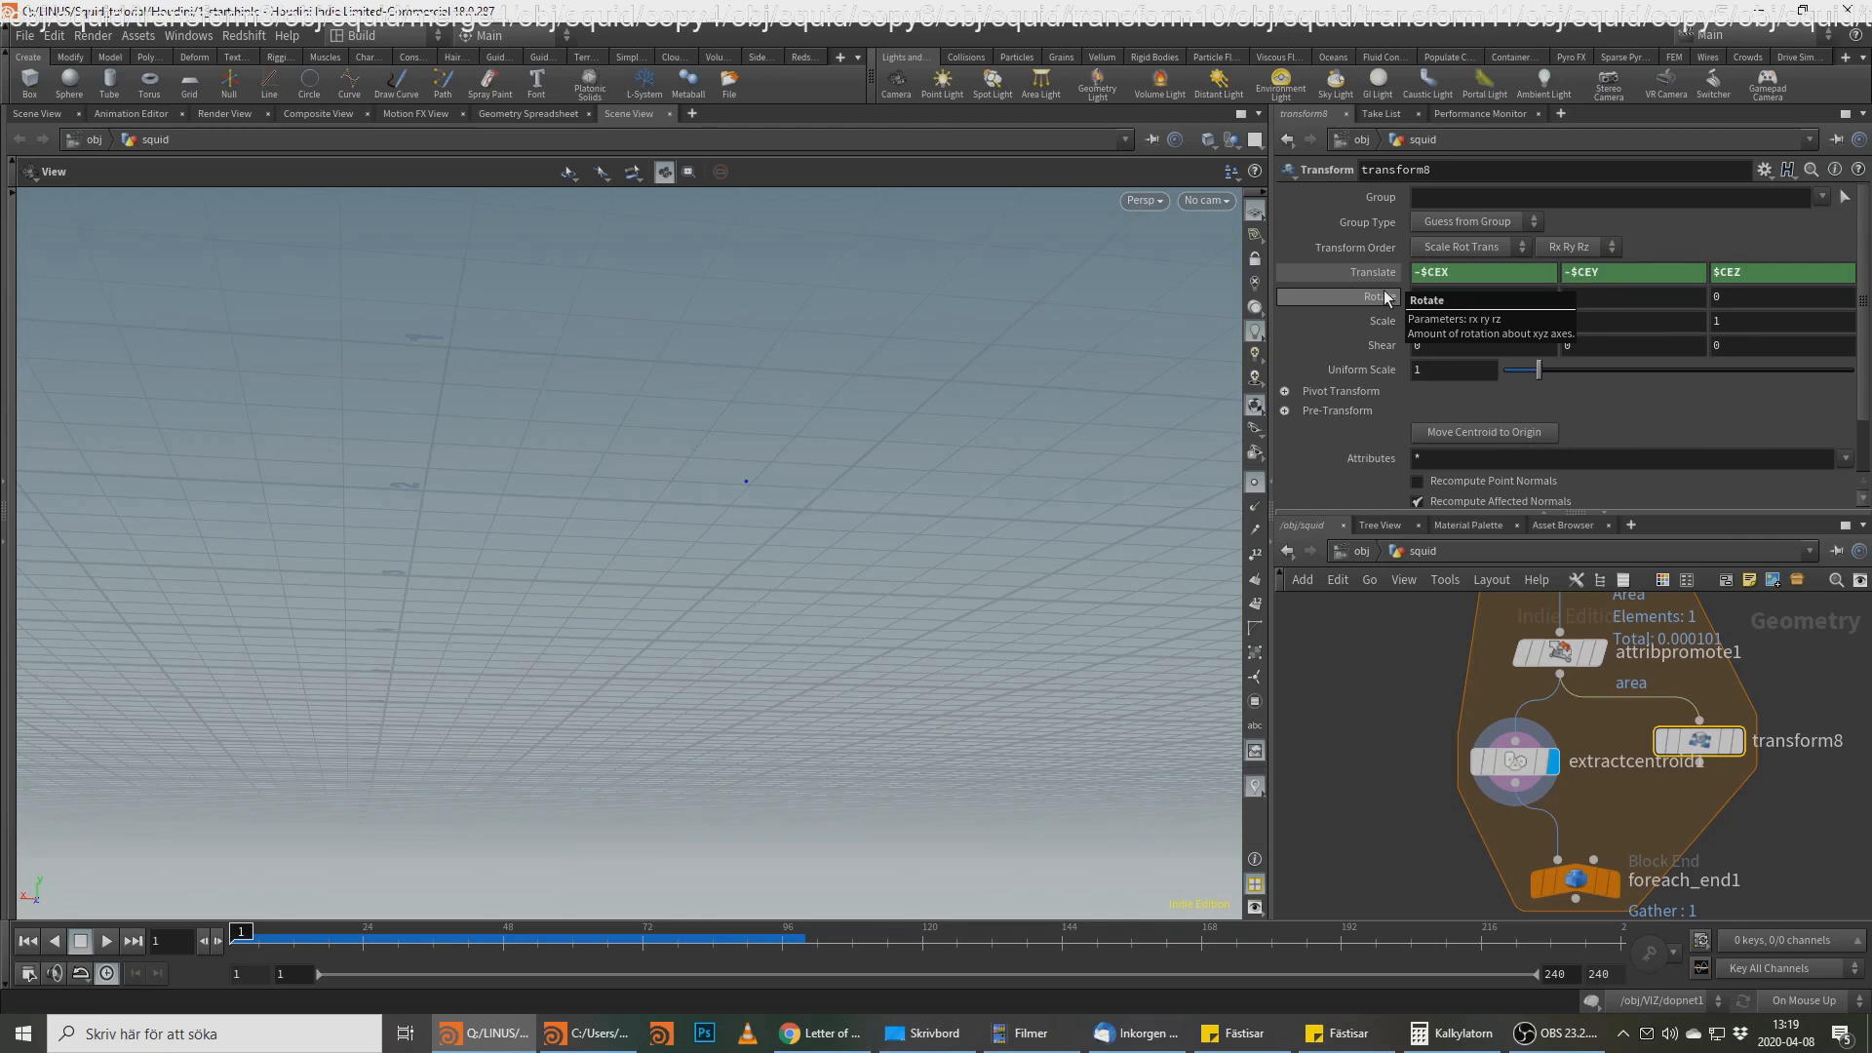
# Step: Display the Transform node's output and examine where the piece sits relative to the grid origin
pyautogui.click(1737, 746)
pyautogui.press('g')
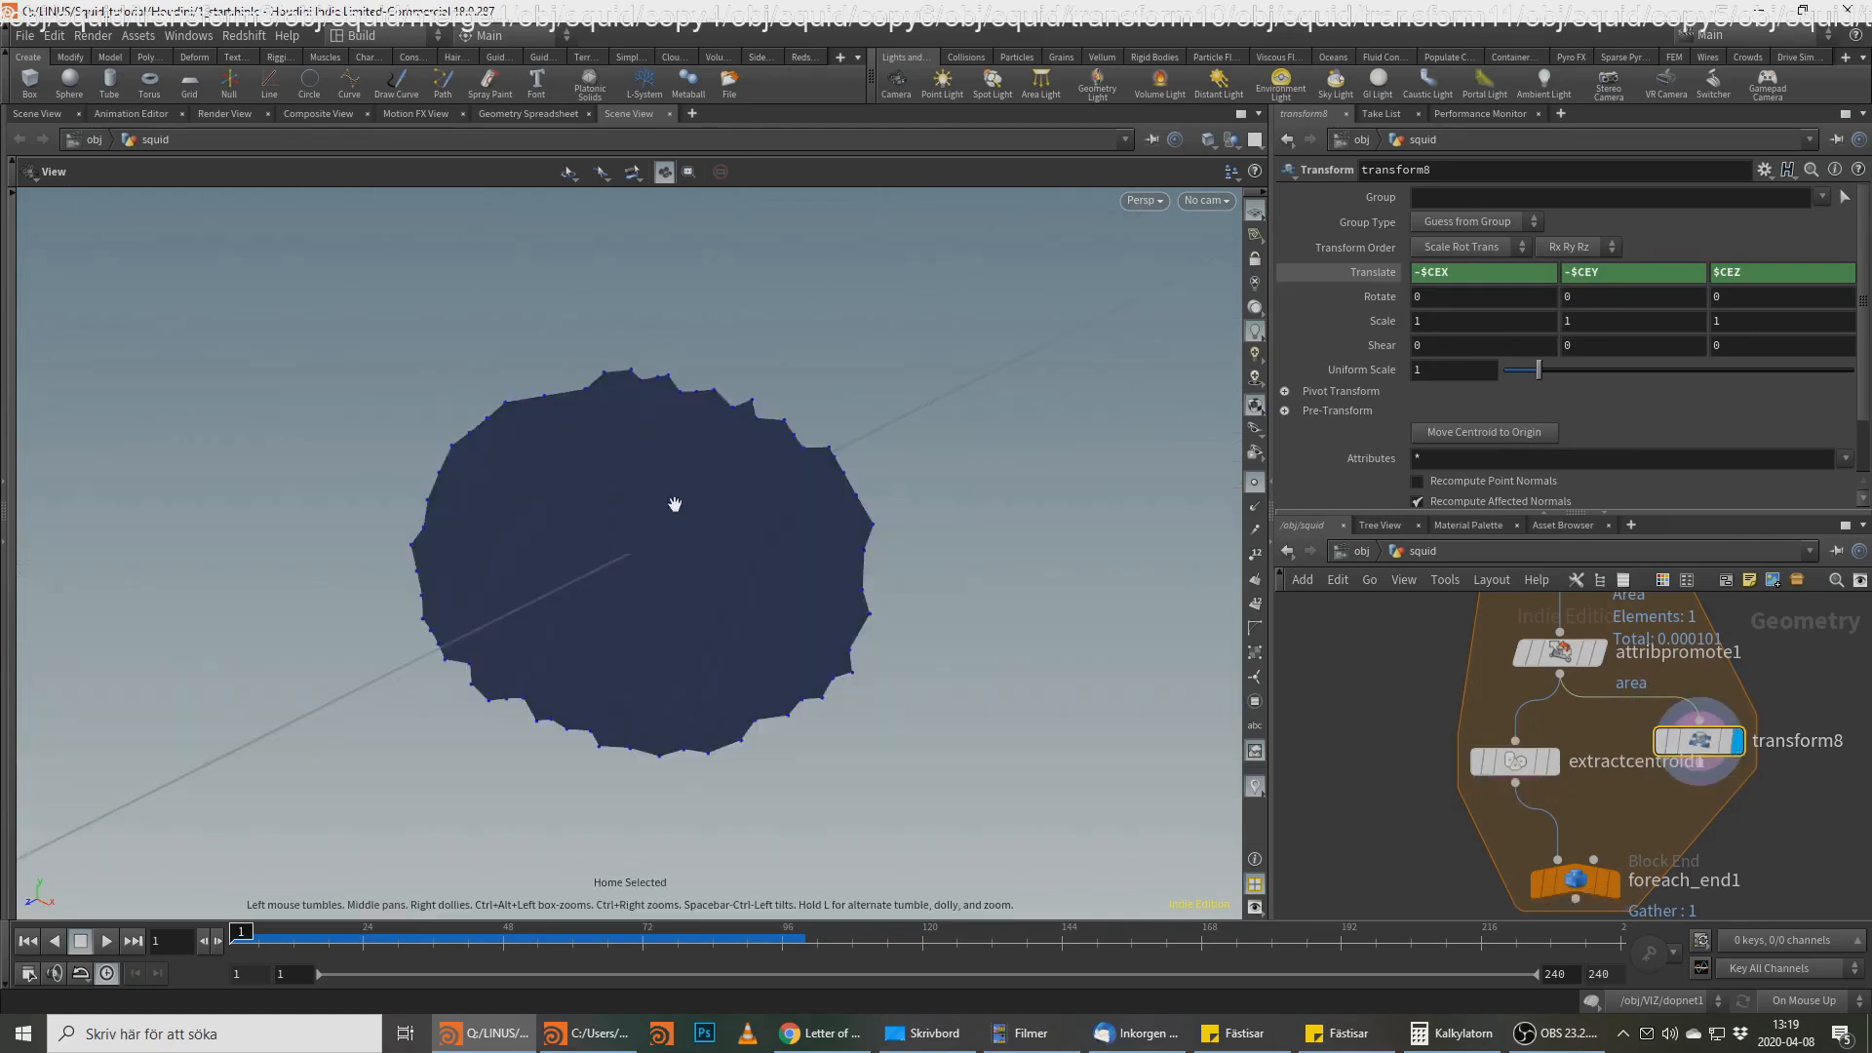
pyautogui.scroll(-4, 1121, 431)
pyautogui.moveTo(1120, 431); pyautogui.dragTo(438, 683, button='right')
pyautogui.moveTo(974, 494); pyautogui.dragTo(746, 743, button='middle')
pyautogui.moveTo(883, 646); pyautogui.dragTo(765, 670, button='right')
pyautogui.moveTo(765, 670); pyautogui.dragTo(898, 623)
pyautogui.moveTo(898, 624); pyautogui.dragTo(731, 623, button='right')
pyautogui.moveTo(611, 689); pyautogui.dragTo(526, 693, button='right')
pyautogui.scroll(2, 1703, 704)
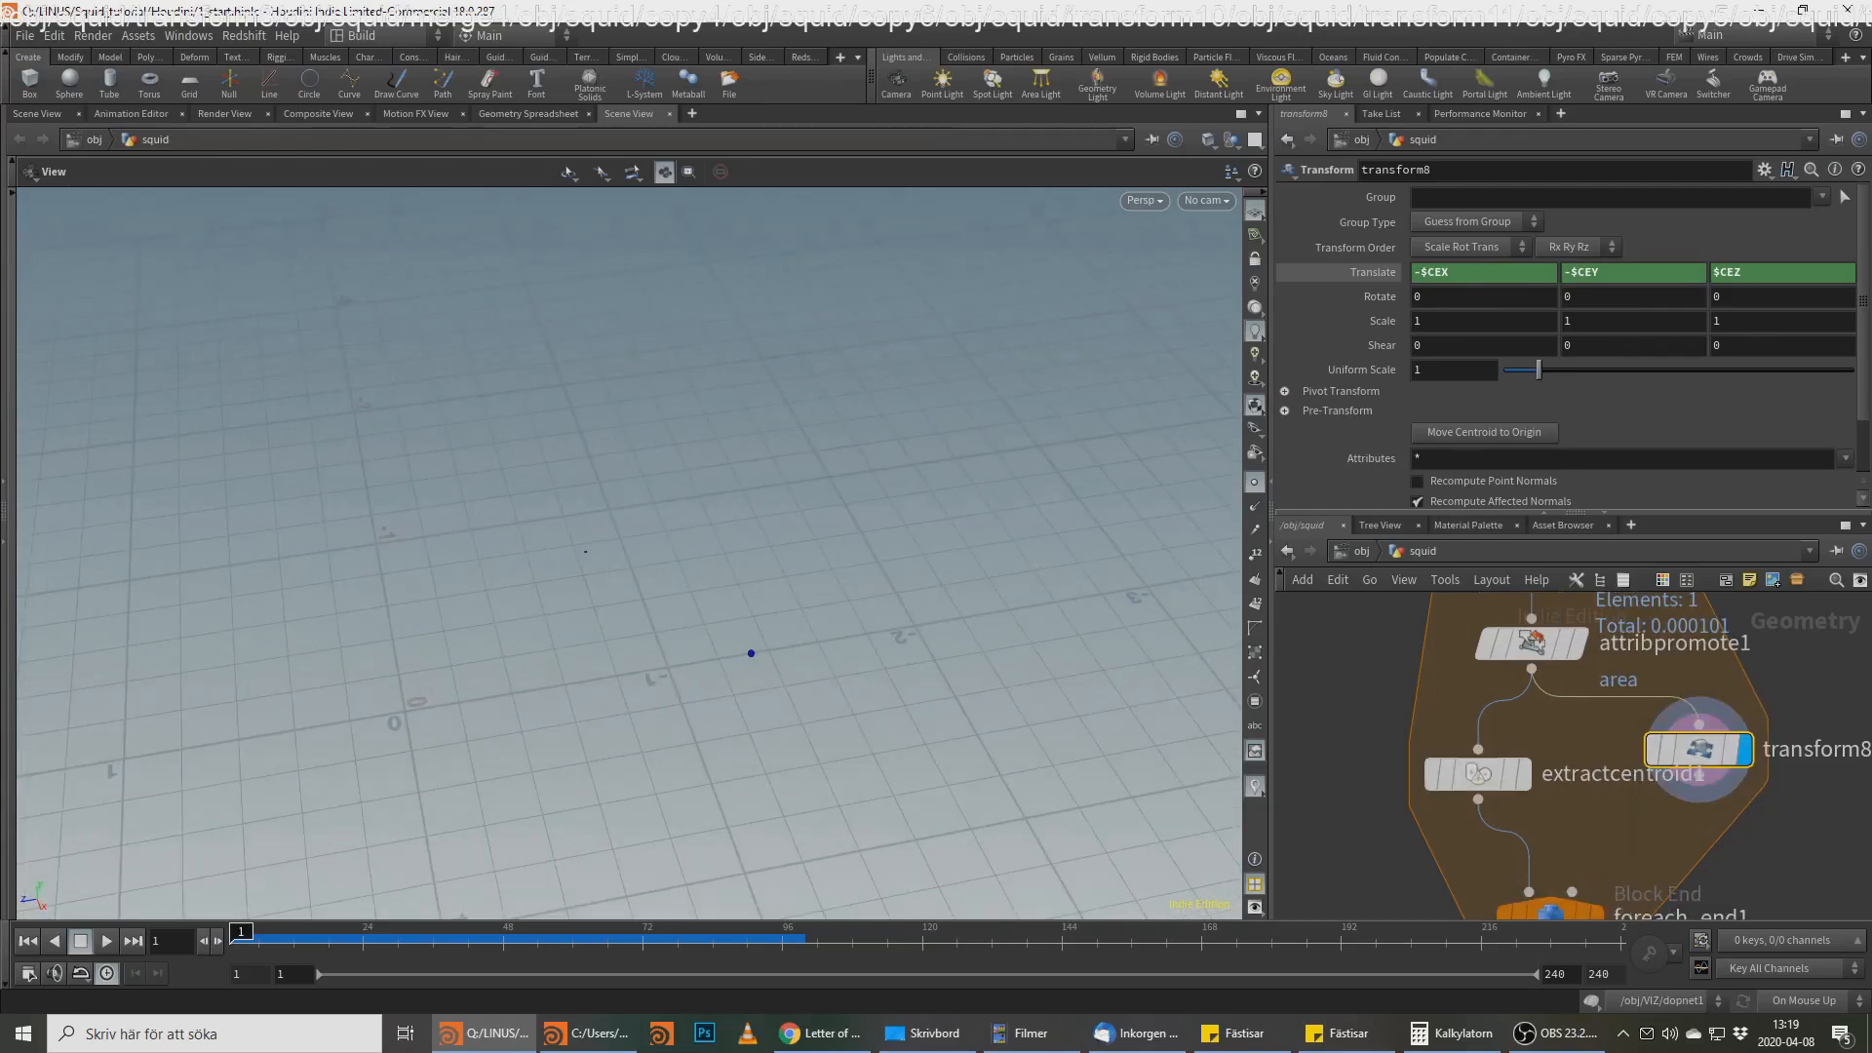
# Step: Change the Transform node's Z translate expression to -$CEZ
pyautogui.click(1718, 272)
pyautogui.write('-')
pyautogui.press('Return')
pyautogui.hotkey('alt', 'Tab')
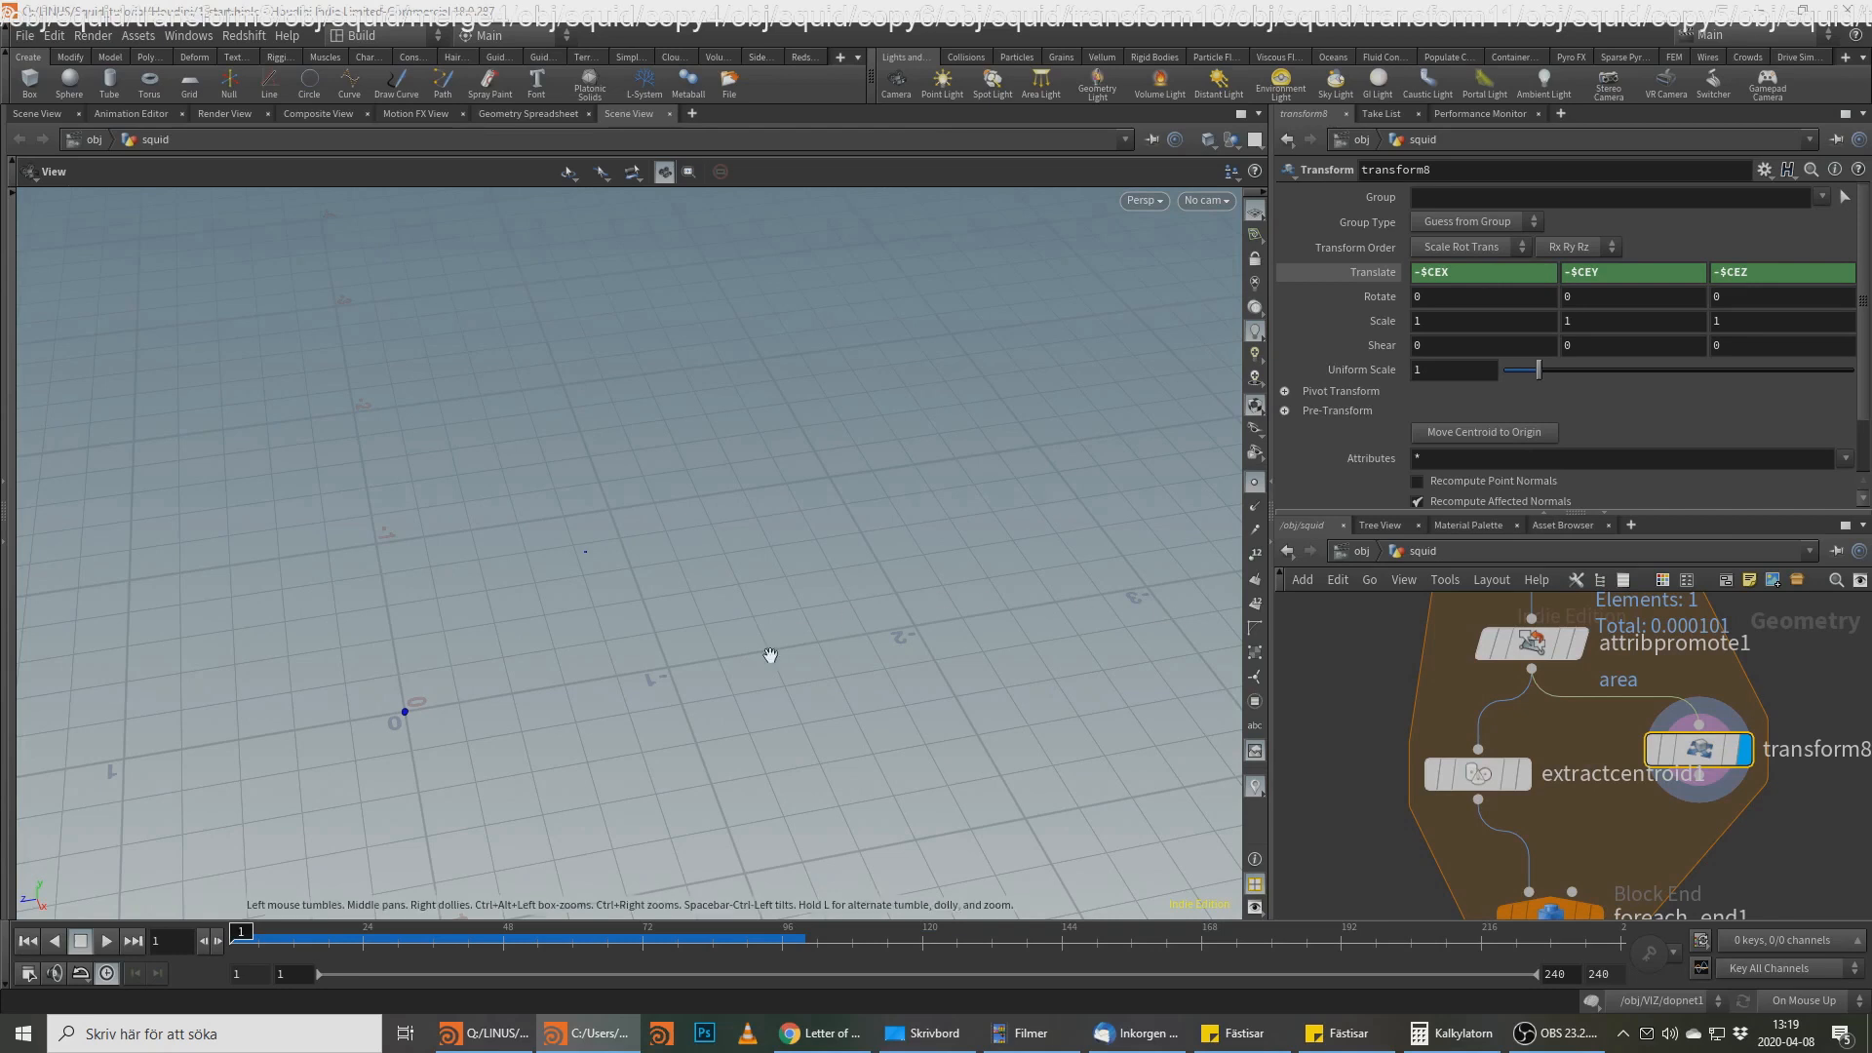
# Step: Check the piece up close at the grid origin and turn off the viewport's point markers
pyautogui.moveTo(294, 745); pyautogui.dragTo(1095, 449, button='right')
pyautogui.moveTo(1095, 449); pyautogui.dragTo(832, 522, button='middle')
pyautogui.moveTo(832, 523); pyautogui.dragTo(702, 589)
pyautogui.moveTo(933, 726); pyautogui.dragTo(852, 693)
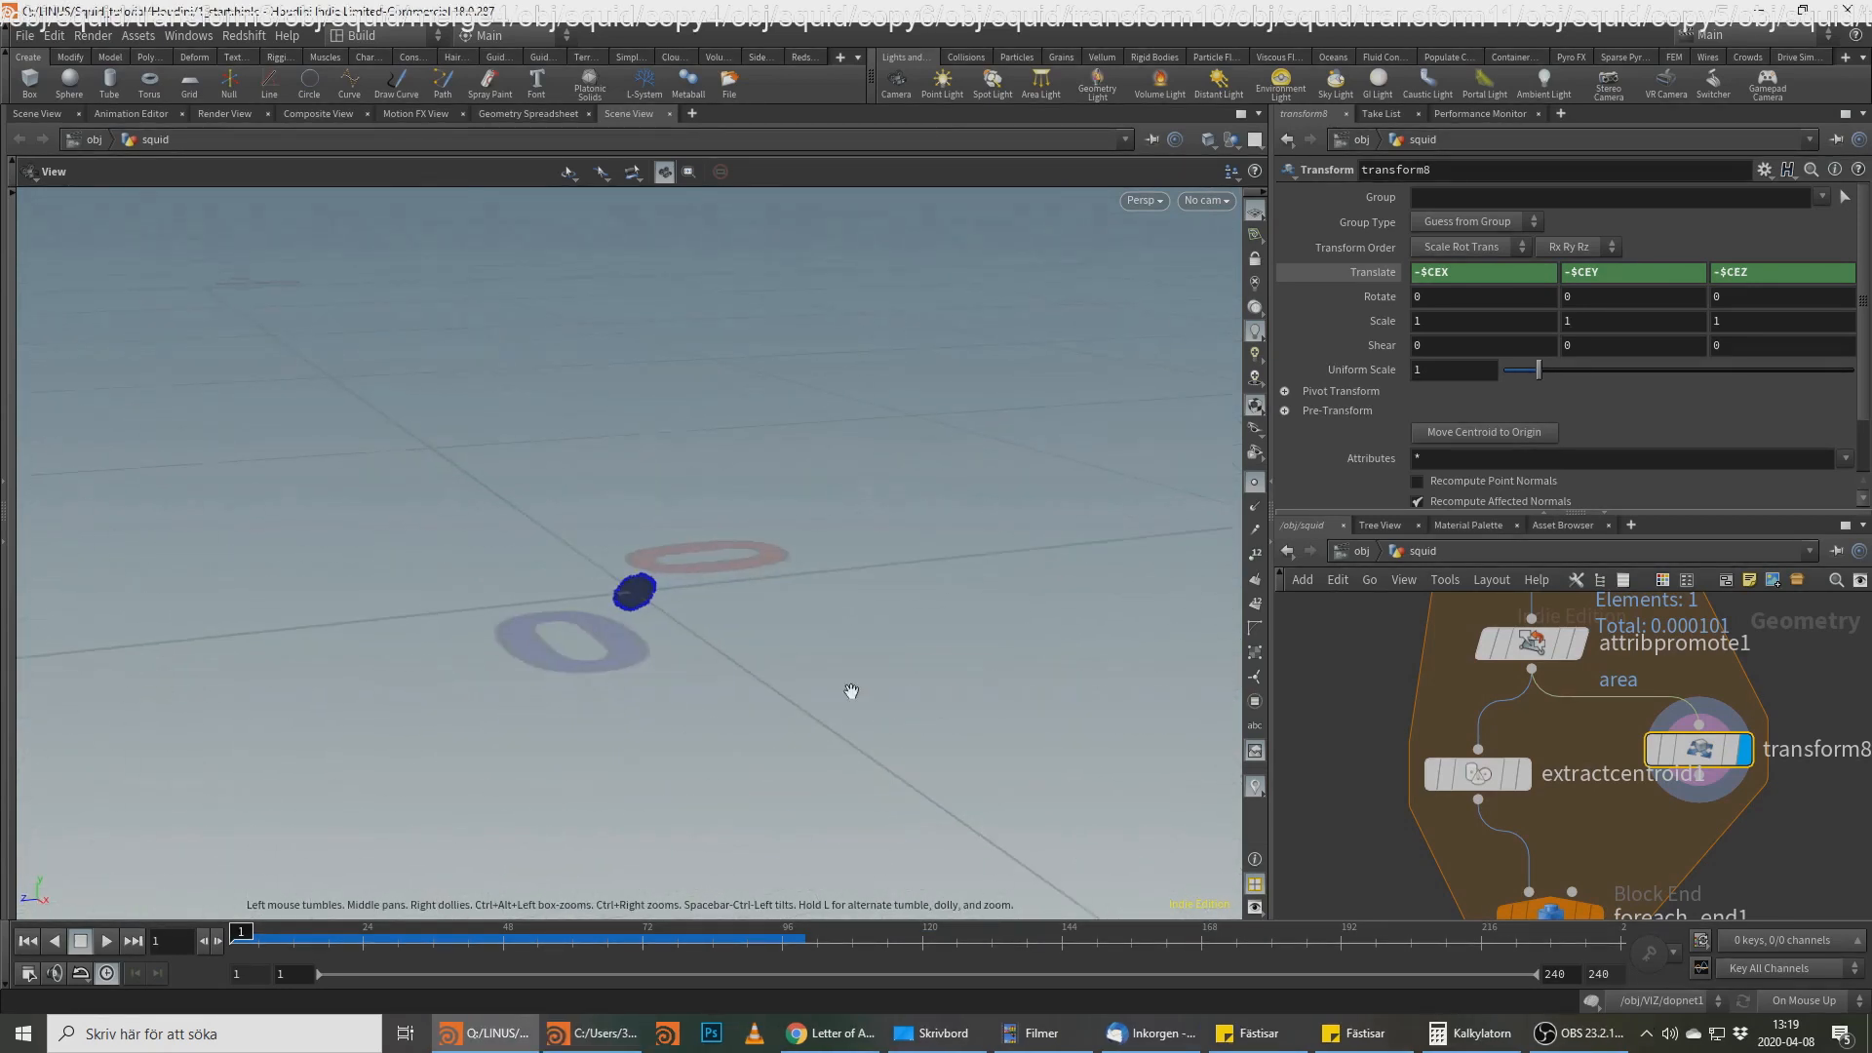
pyautogui.moveTo(662, 614); pyautogui.dragTo(632, 639)
pyautogui.click(1253, 482)
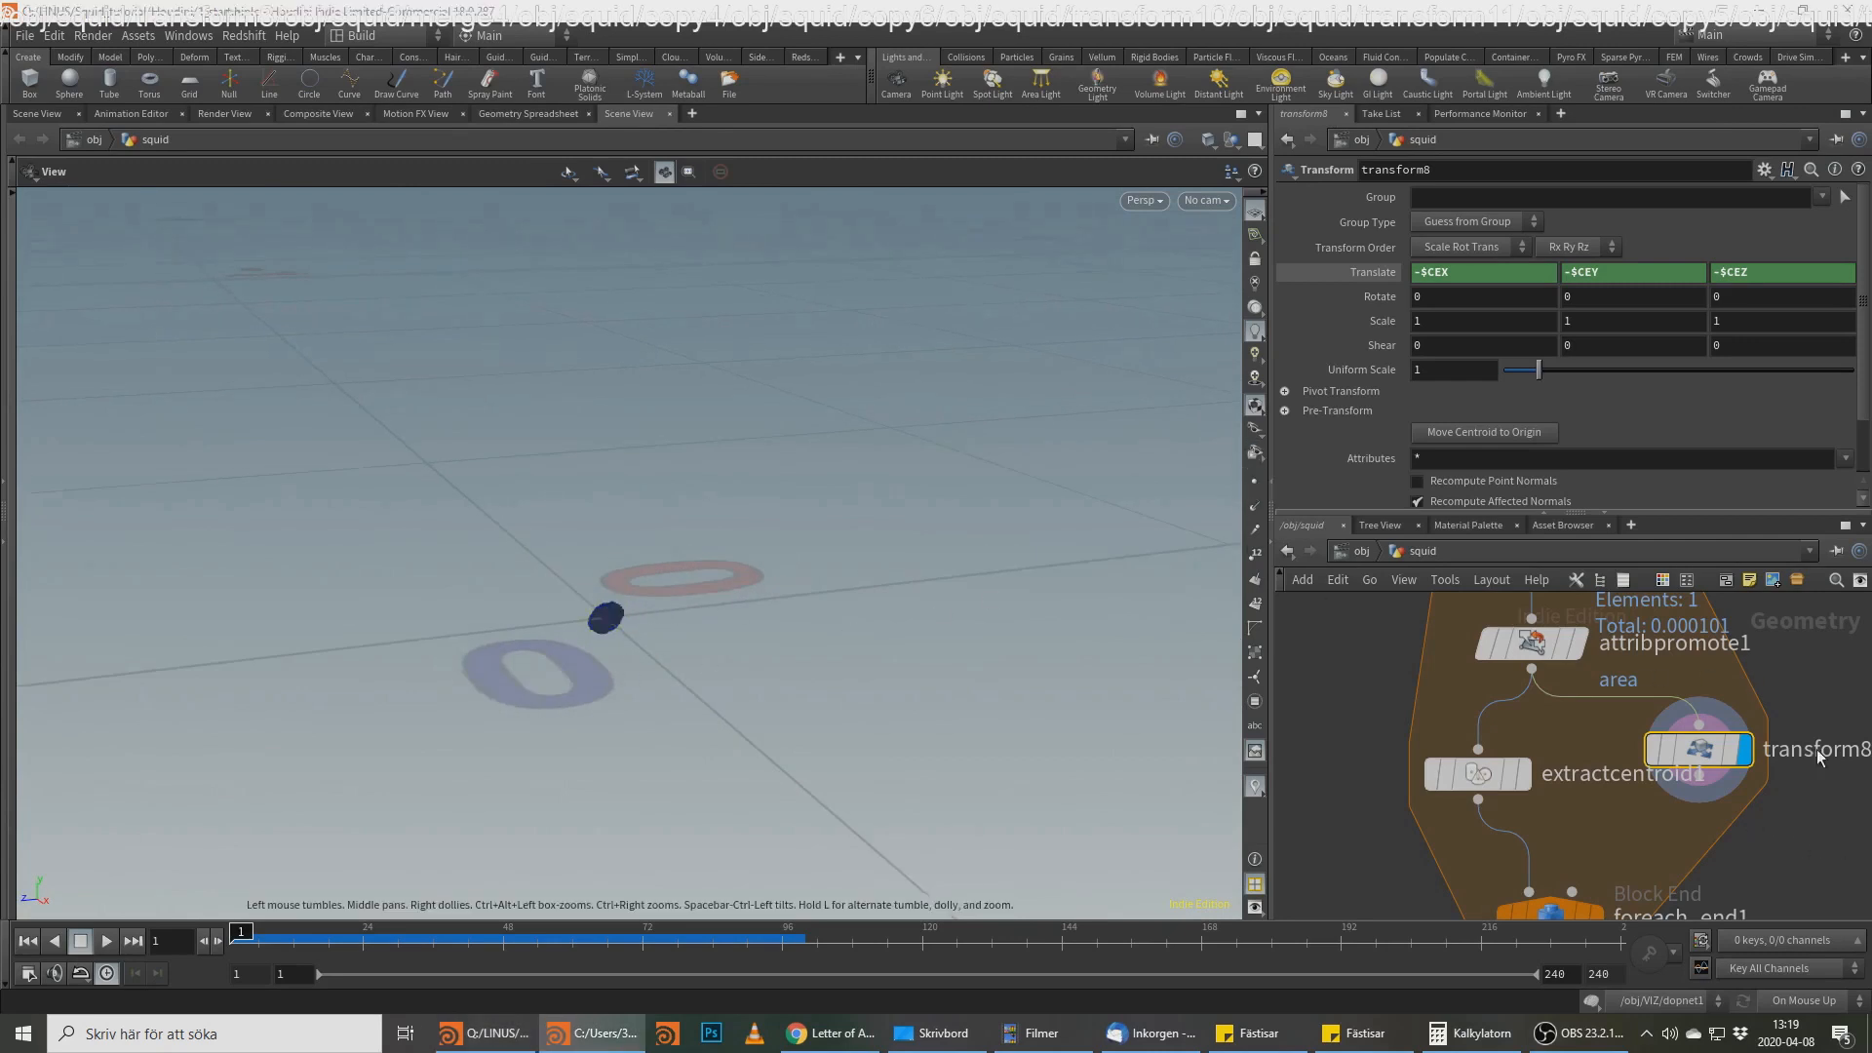
# Step: Add a Point VOP node after the Transform node and display its output
pyautogui.click(1700, 775)
pyautogui.press('Tab')
pyautogui.write('pointvo')
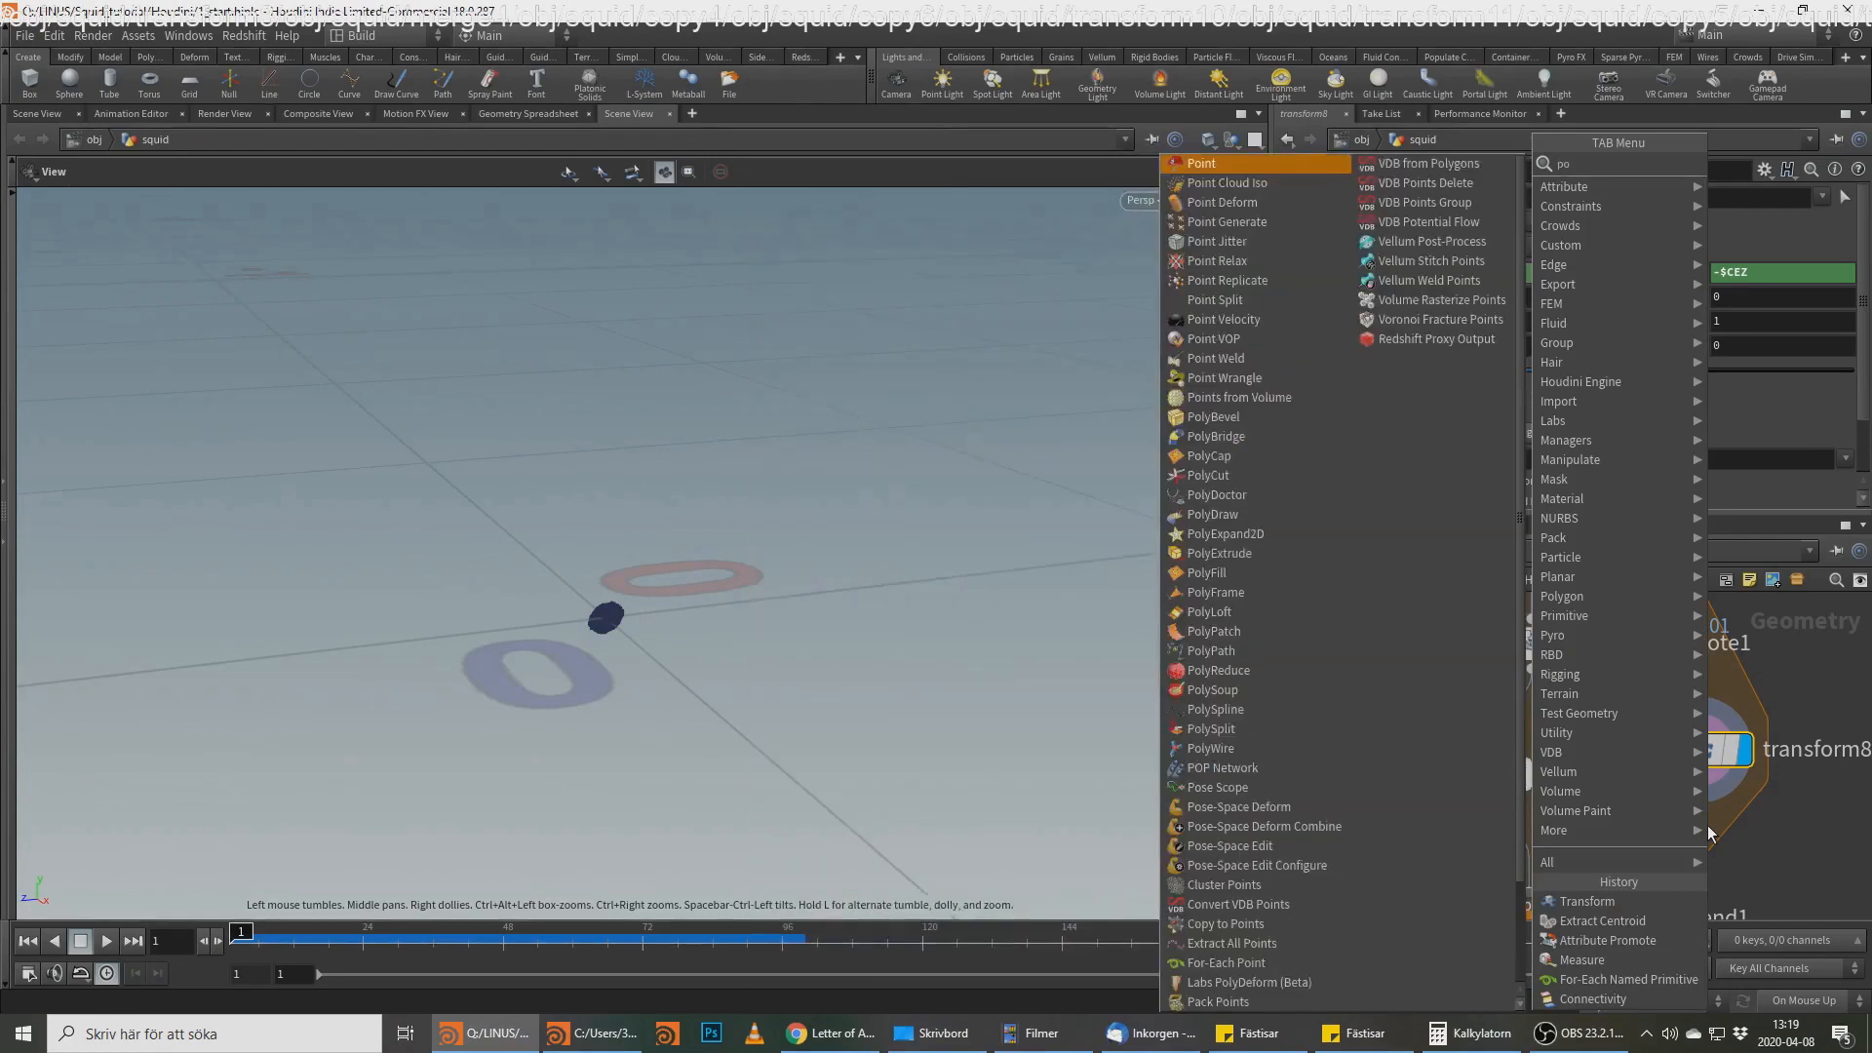
pyautogui.press('Return')
pyautogui.click(1708, 834)
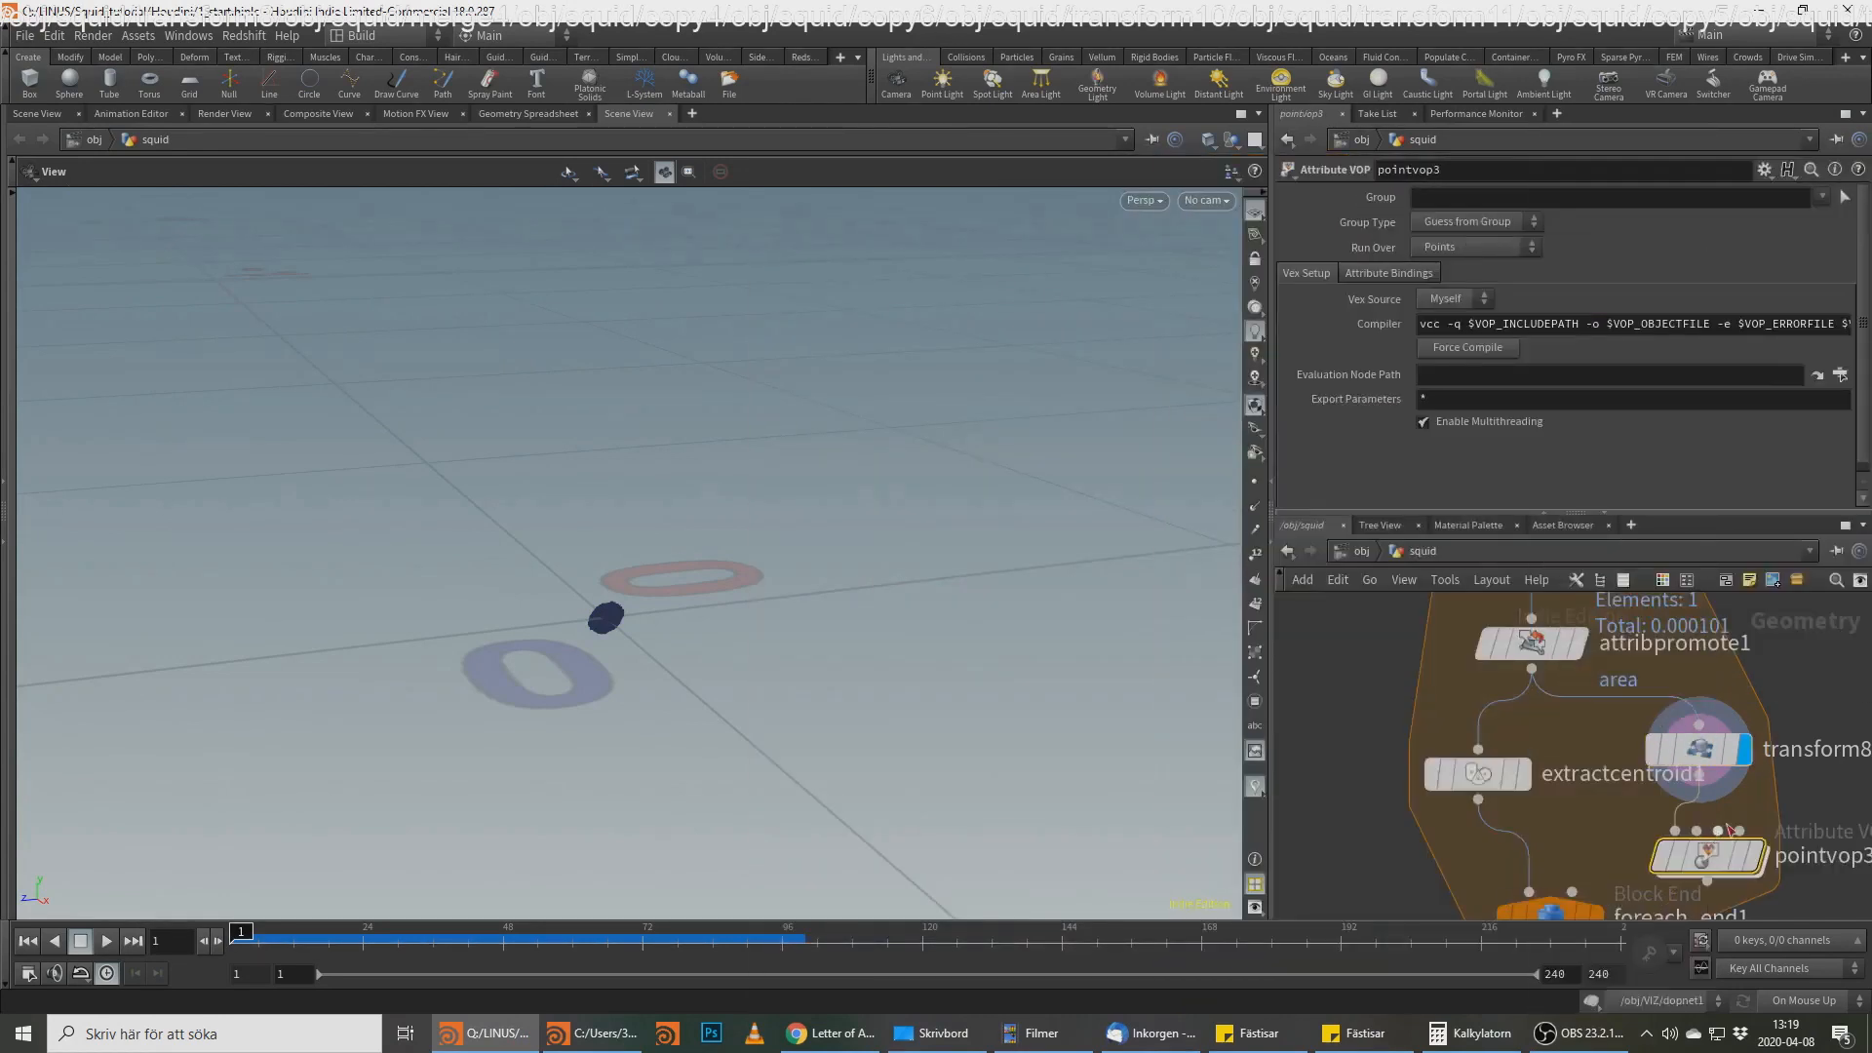
pyautogui.click(1754, 856)
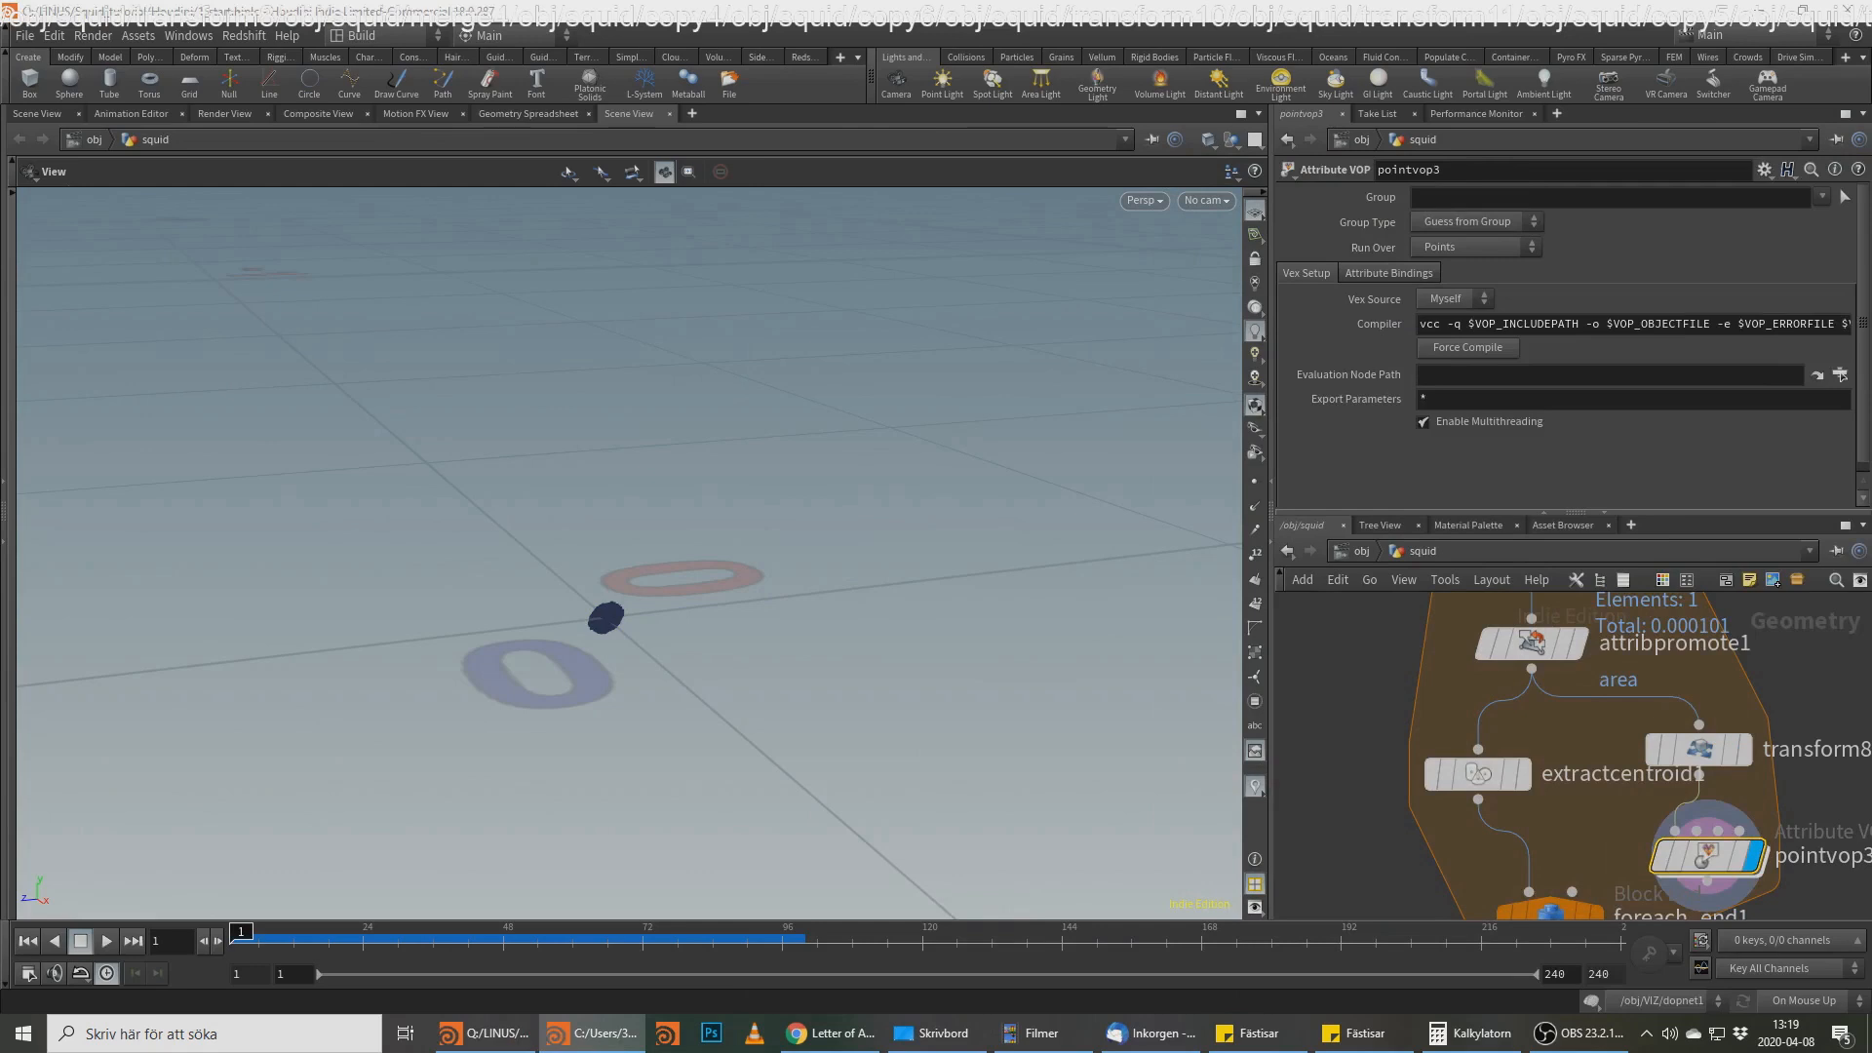
# Step: Open the Point VOP's inner network and turn on point normals in the viewport
pyautogui.doubleClick(1709, 858)
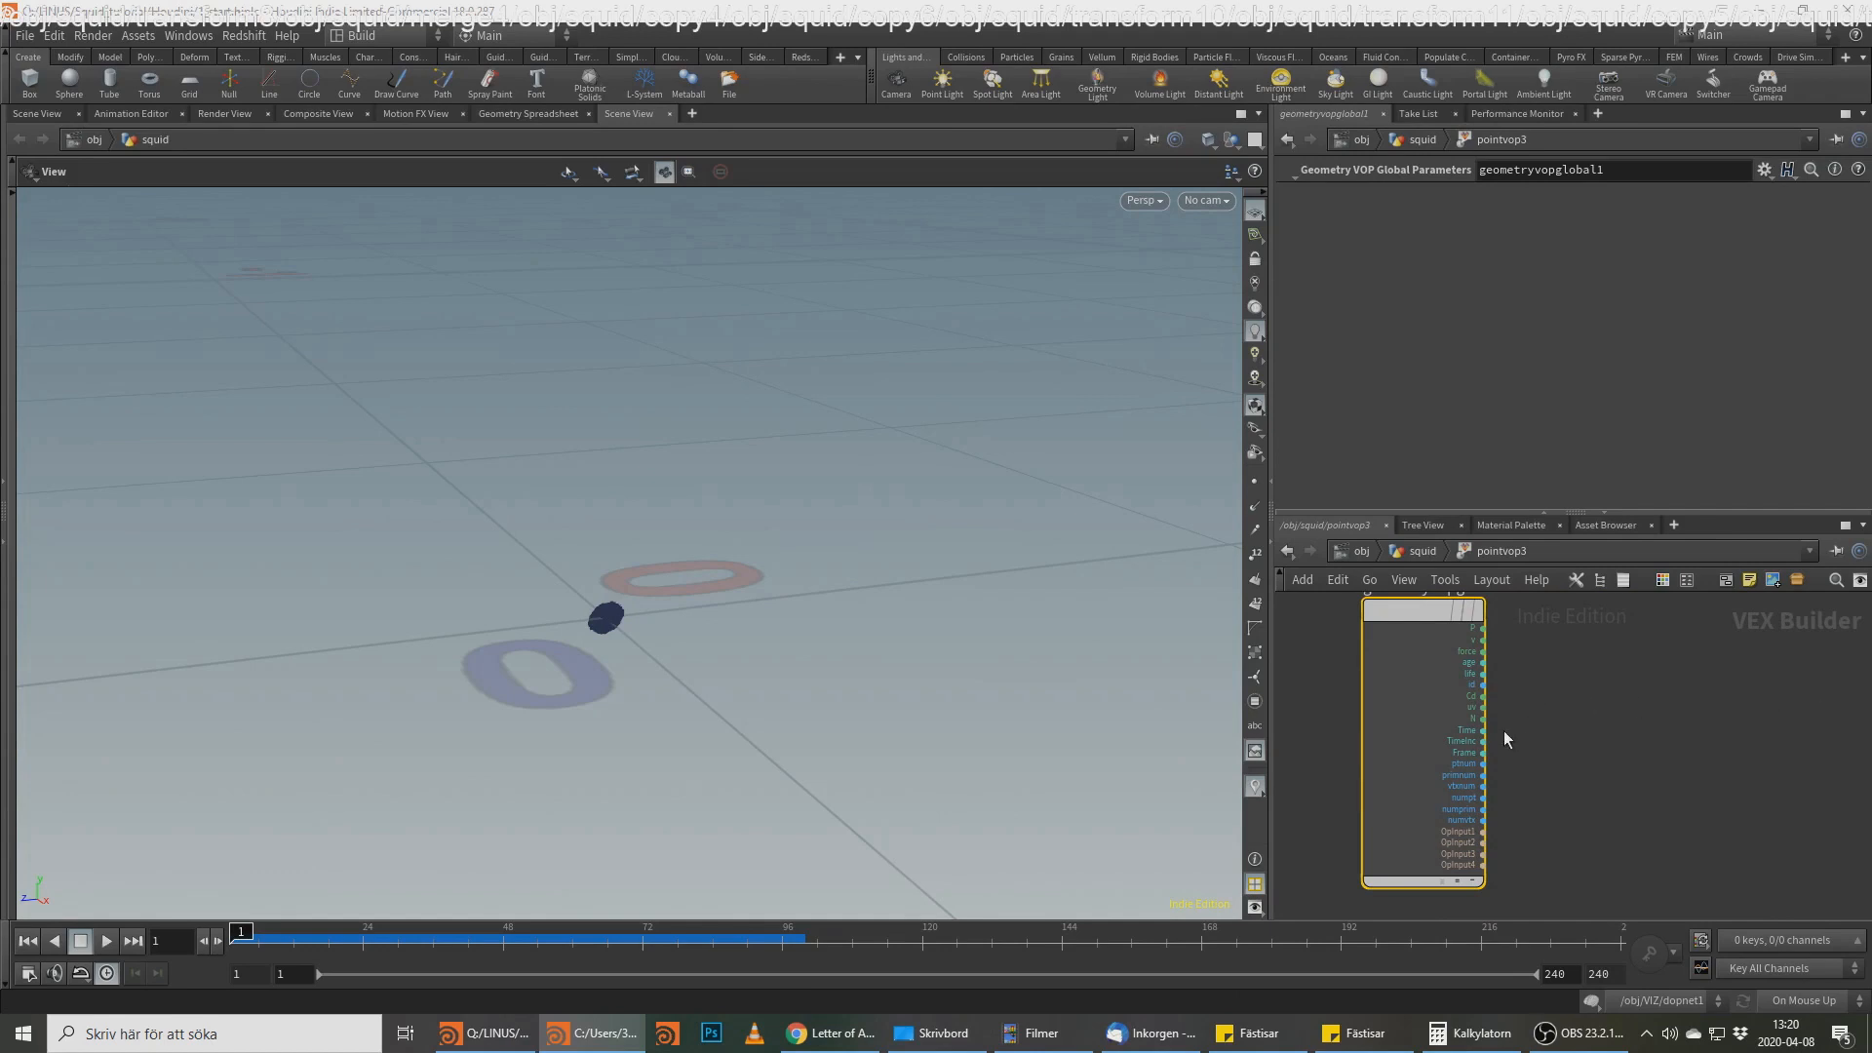
pyautogui.click(1483, 718)
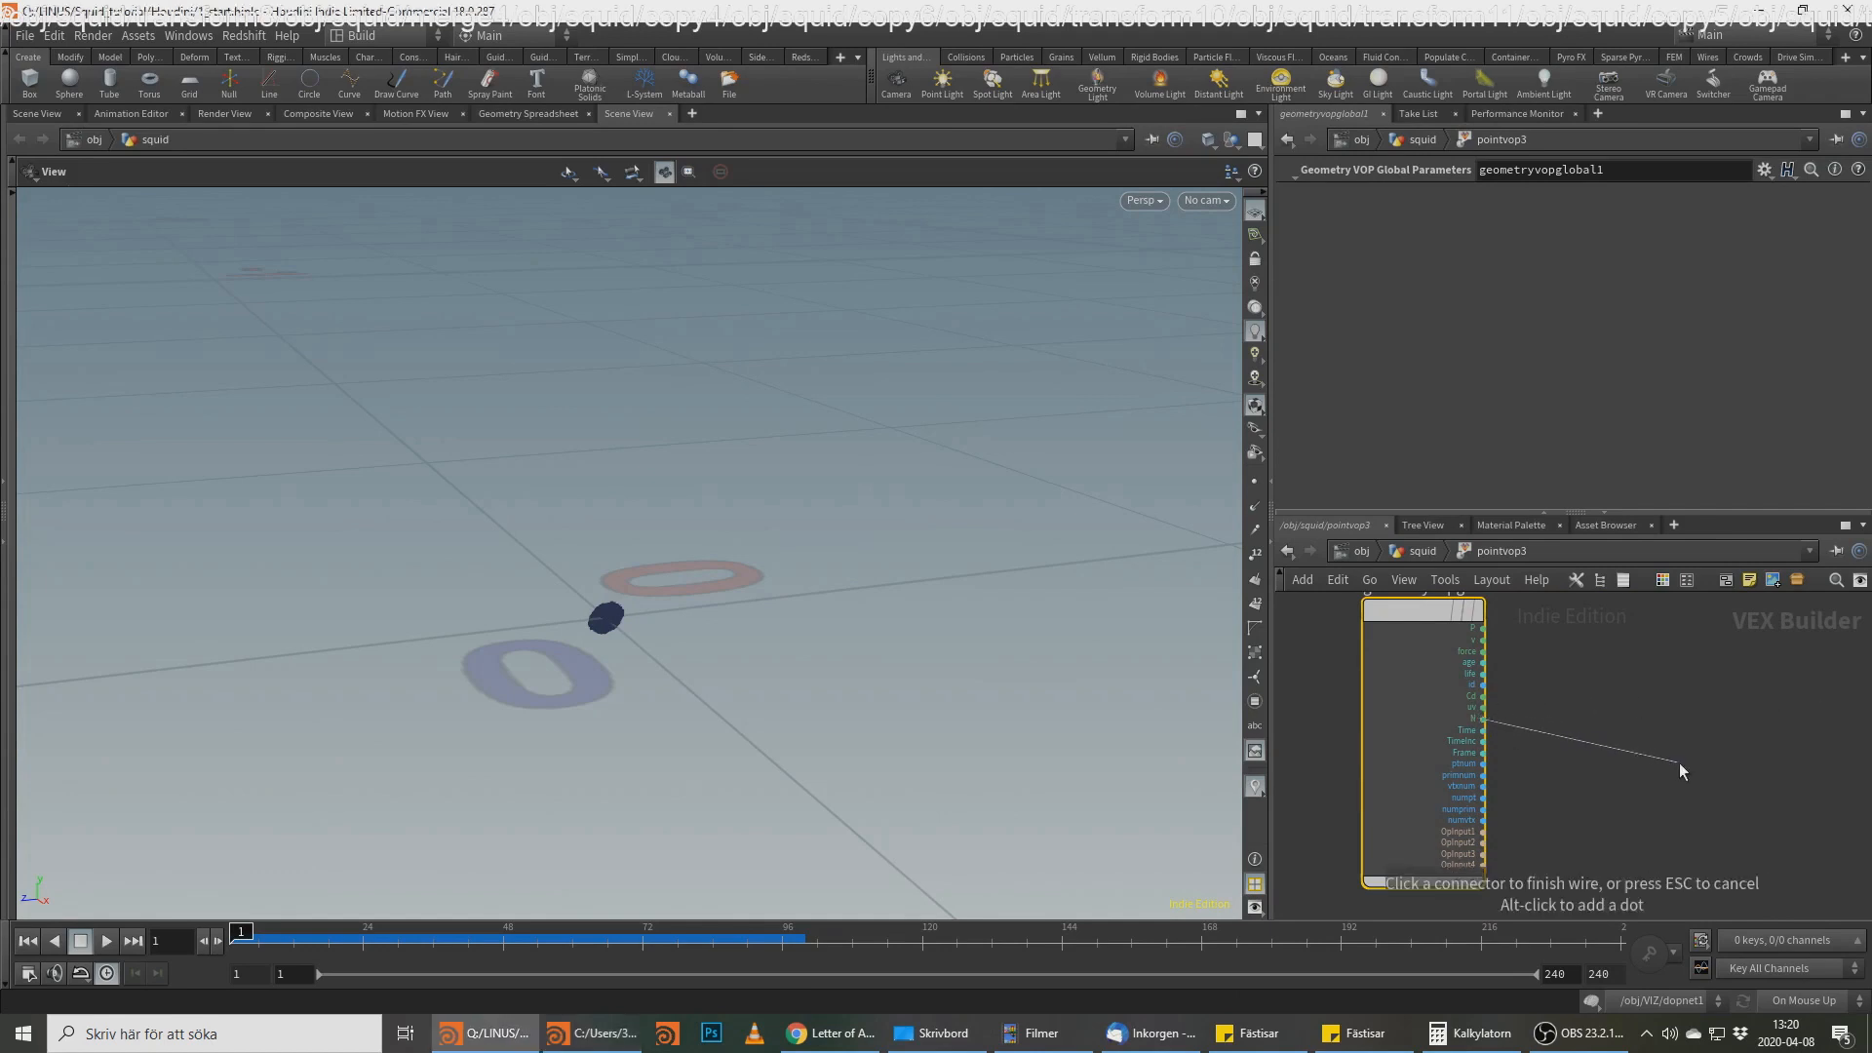
pyautogui.click(1668, 811)
pyautogui.press('Escape')
pyautogui.click(1252, 512)
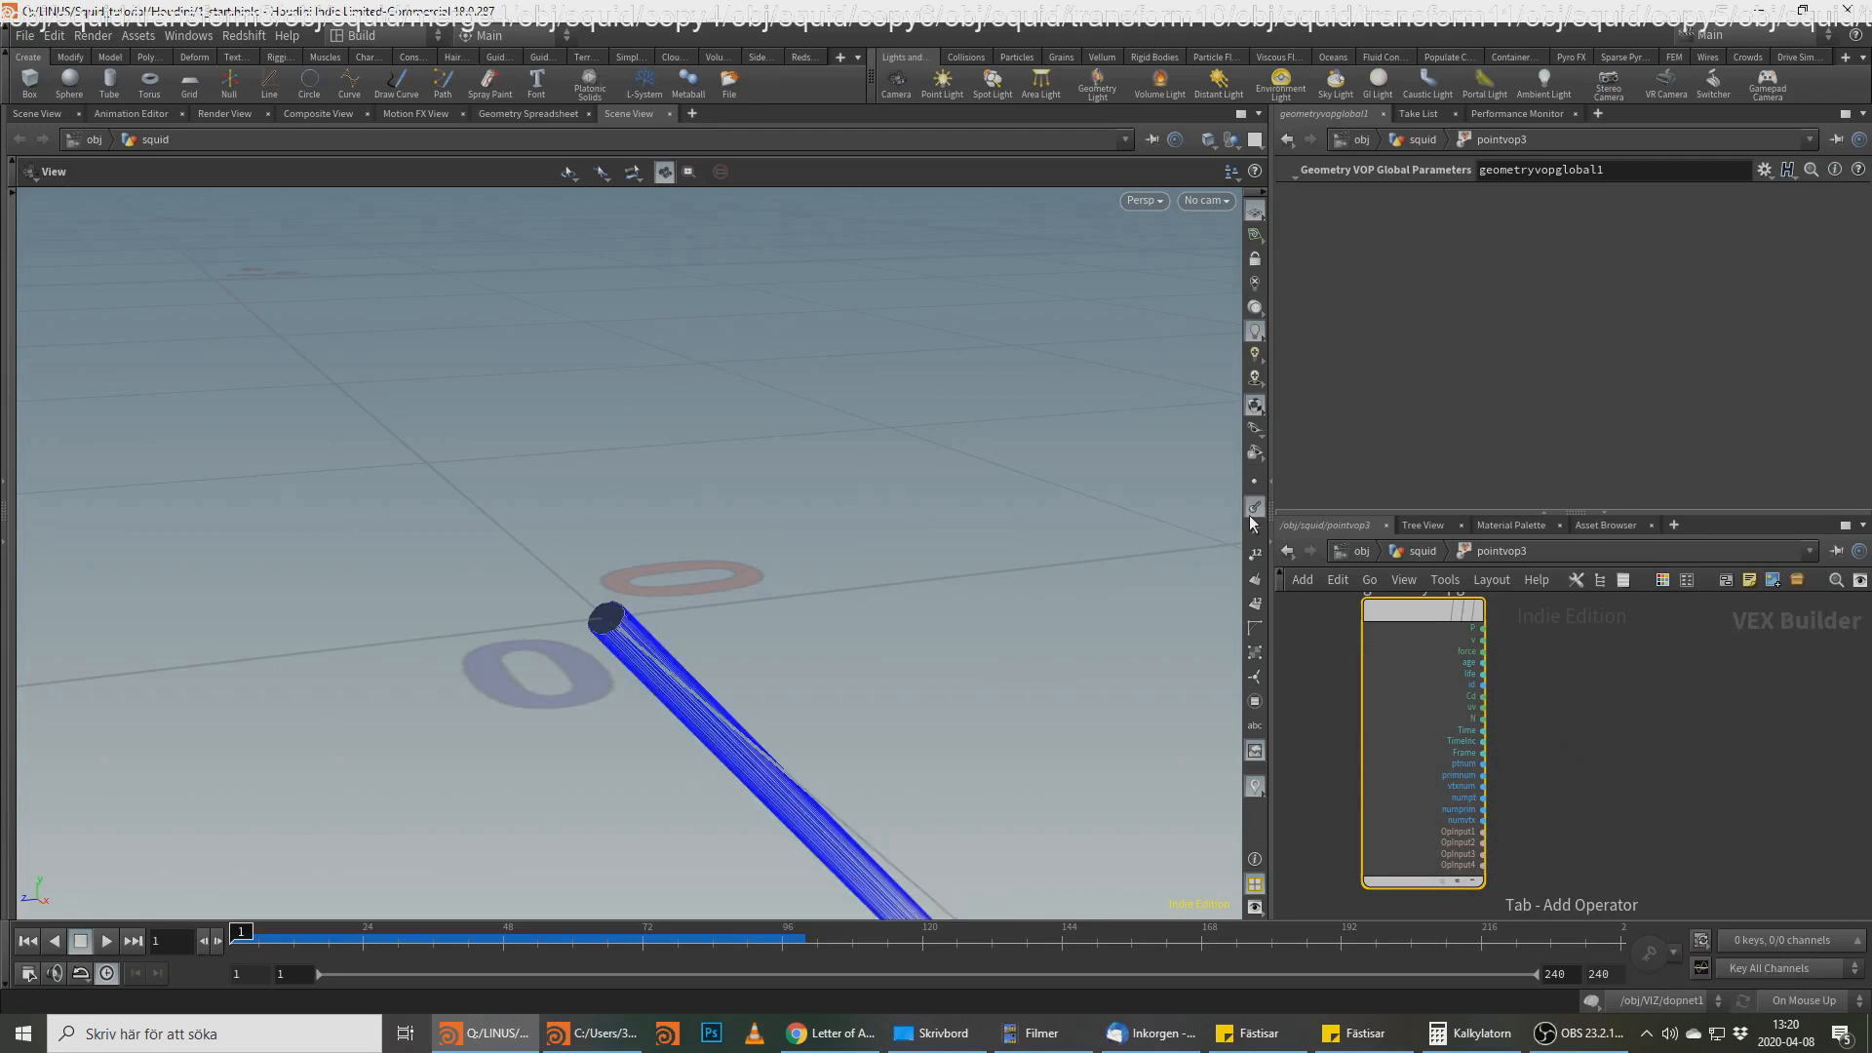
# Step: Add a Normalize node fed by the N output of the global parameters node
pyautogui.click(1482, 719)
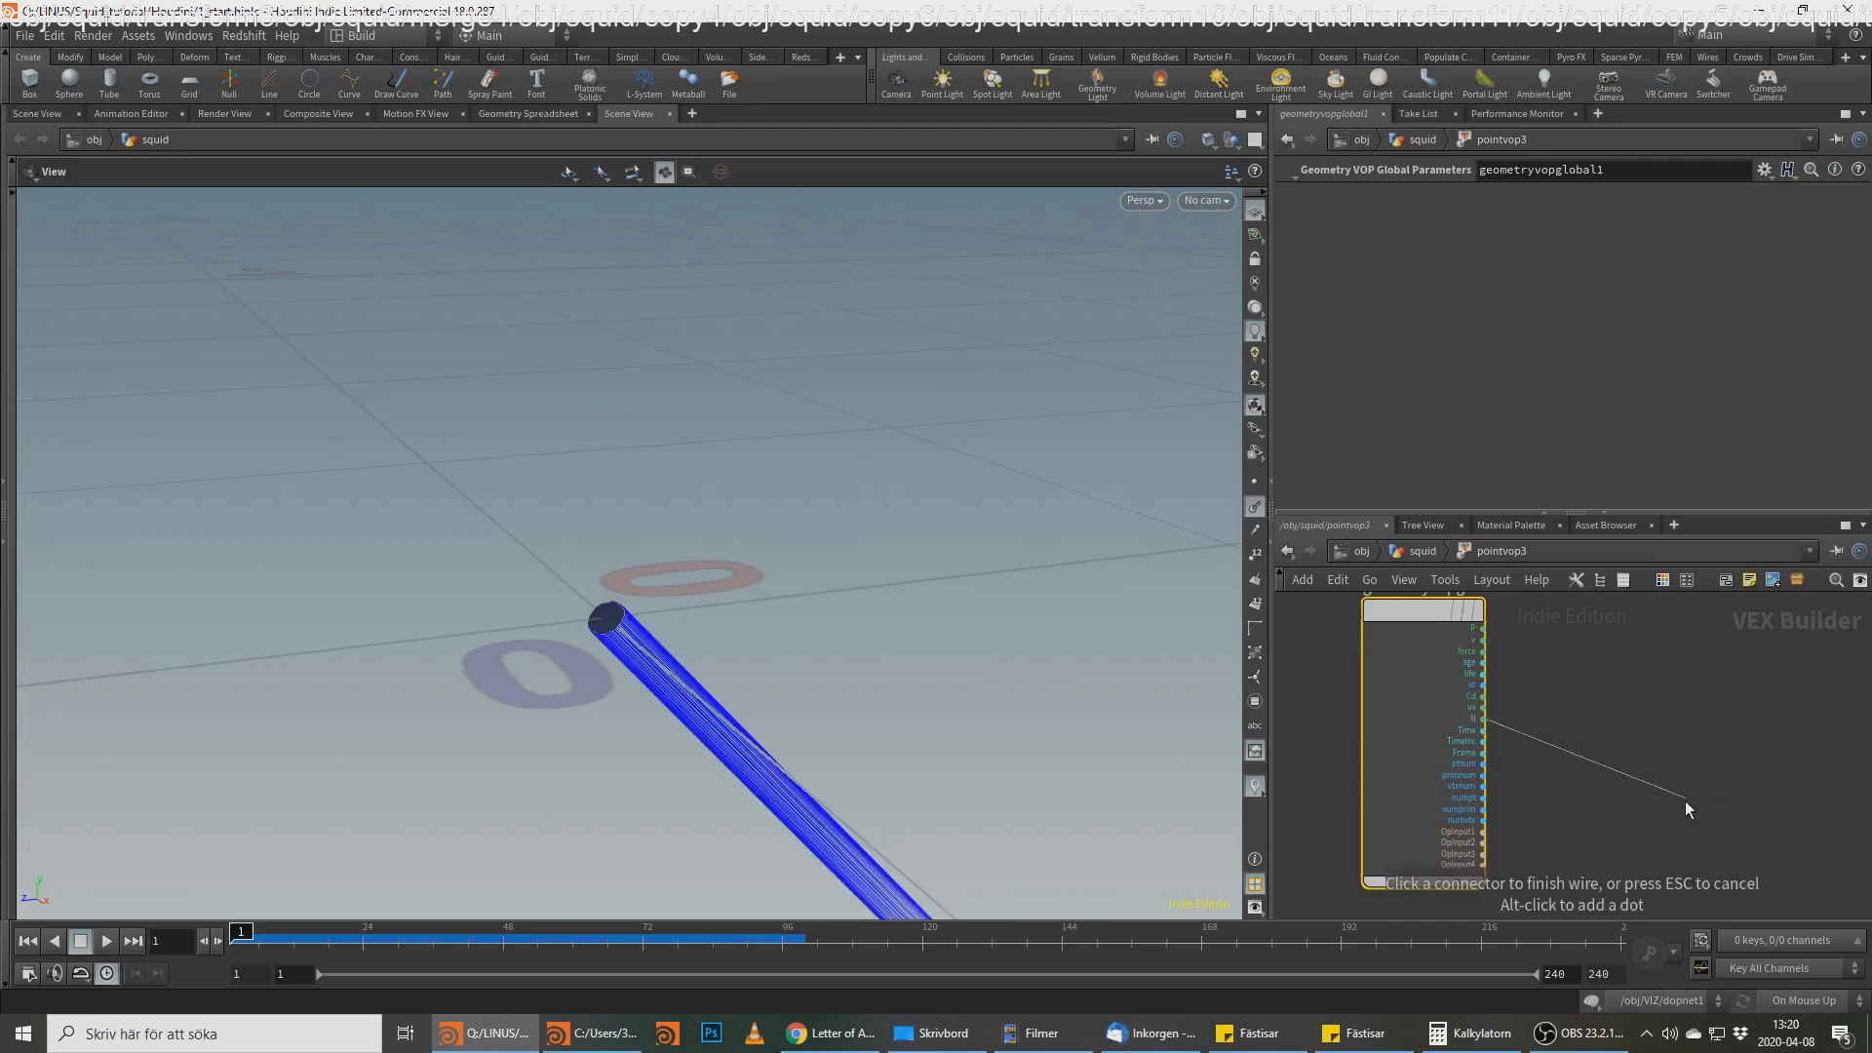
pyautogui.click(1684, 806)
pyautogui.write('no')
pyautogui.click(1683, 803)
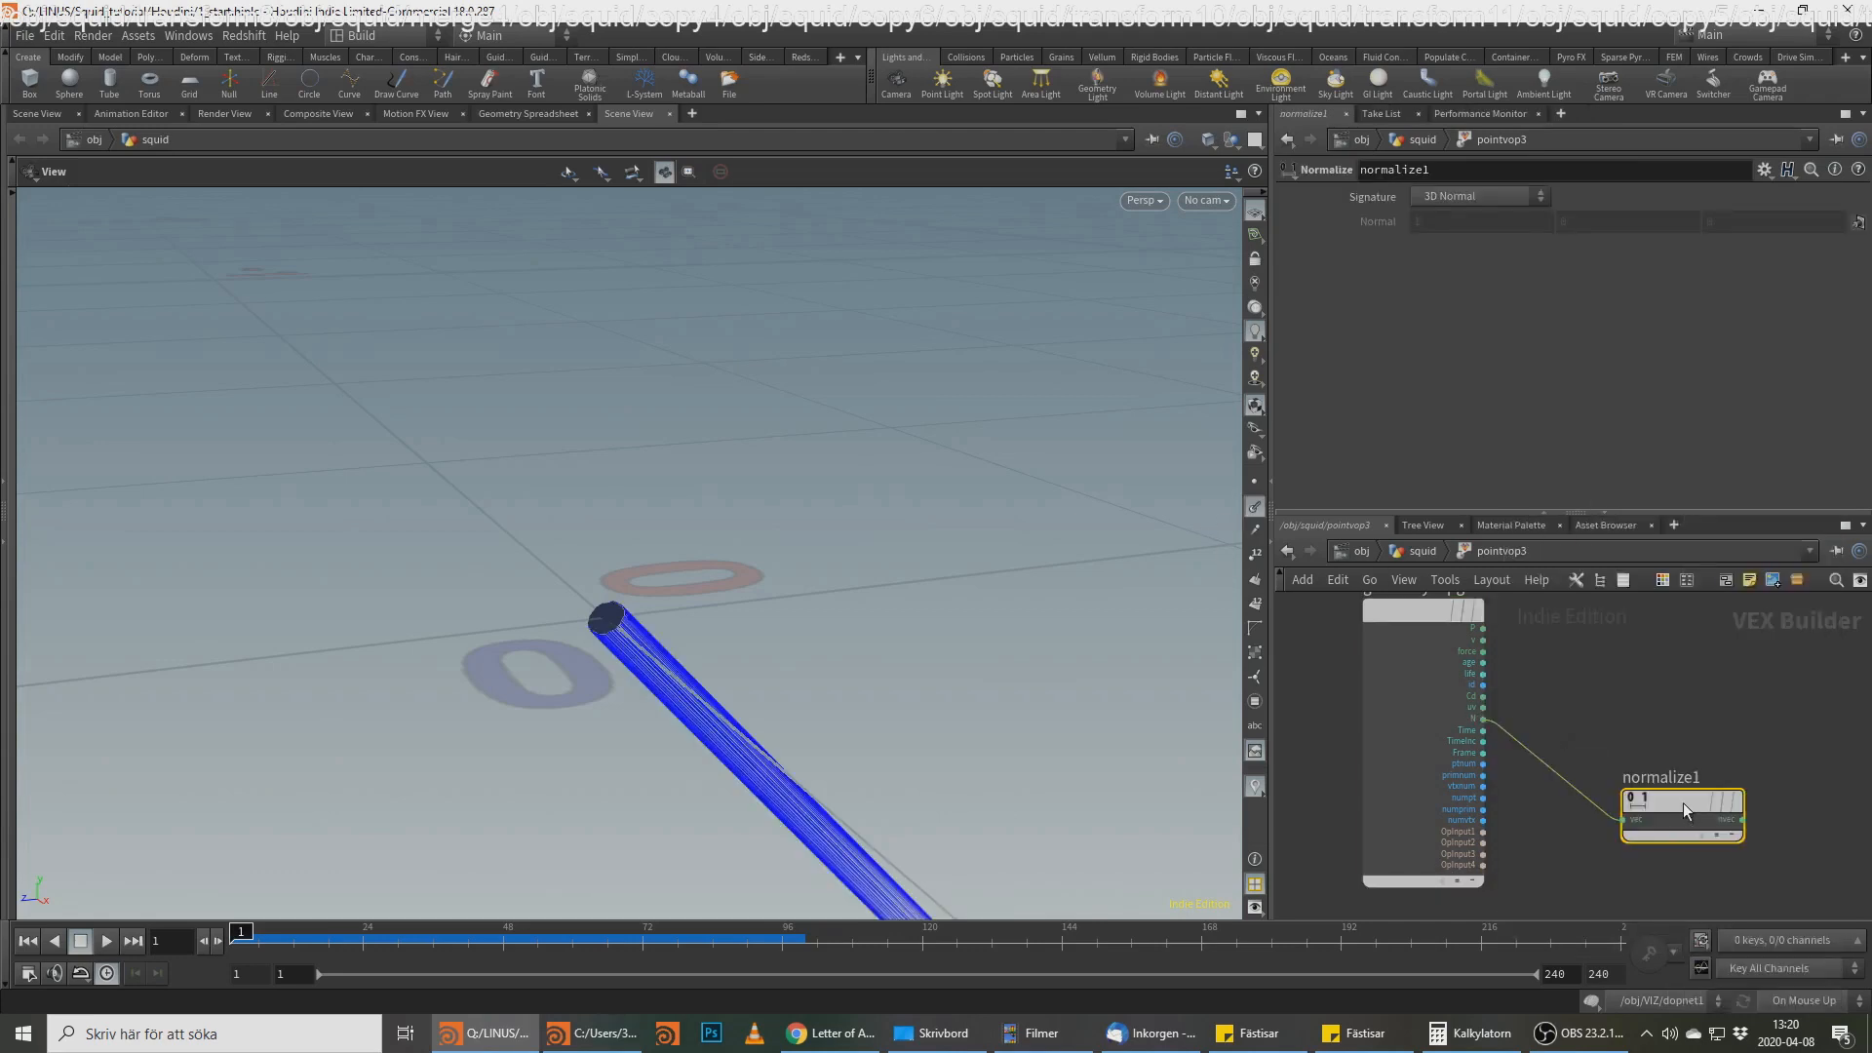
pyautogui.hotkey('alt', 'Tab')
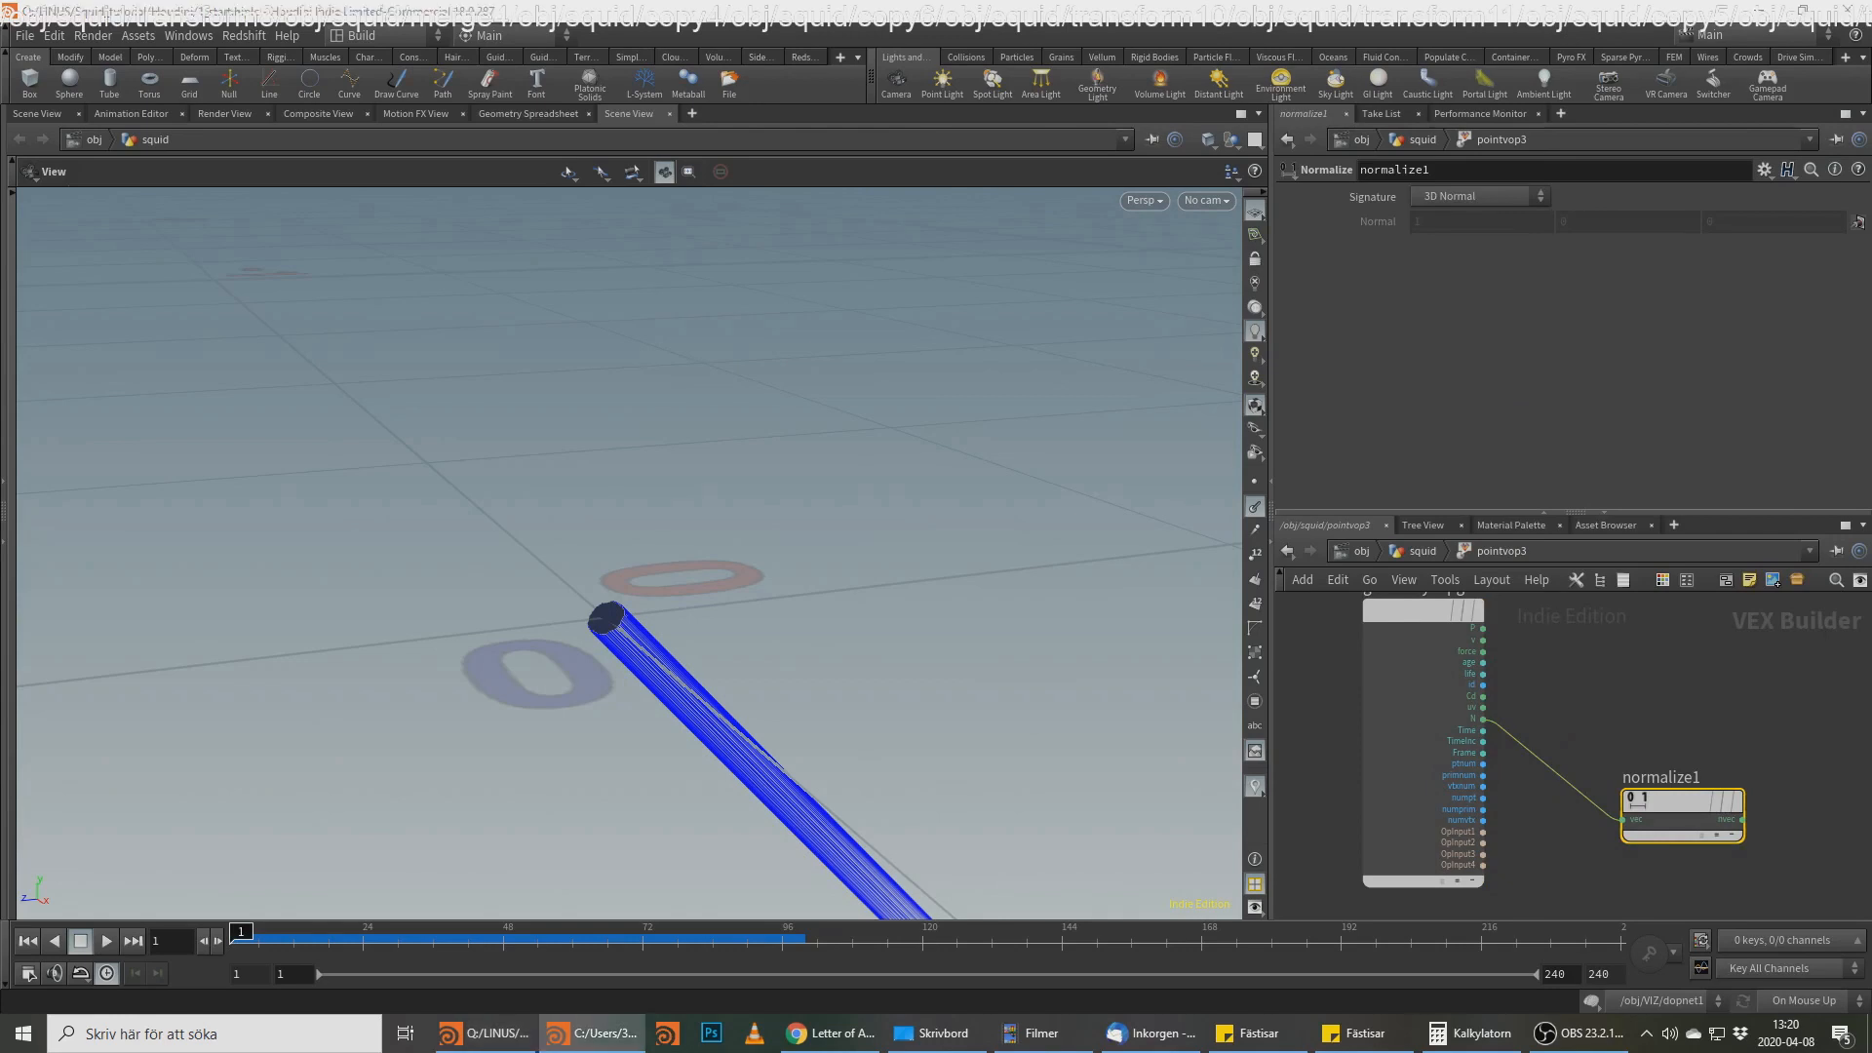
# Step: Add a Constant node of type 3 Floats (vector) below the Normalize node and set its value to 0, 1, 0
pyautogui.press('Tab')
pyautogui.moveTo(1577, 819)
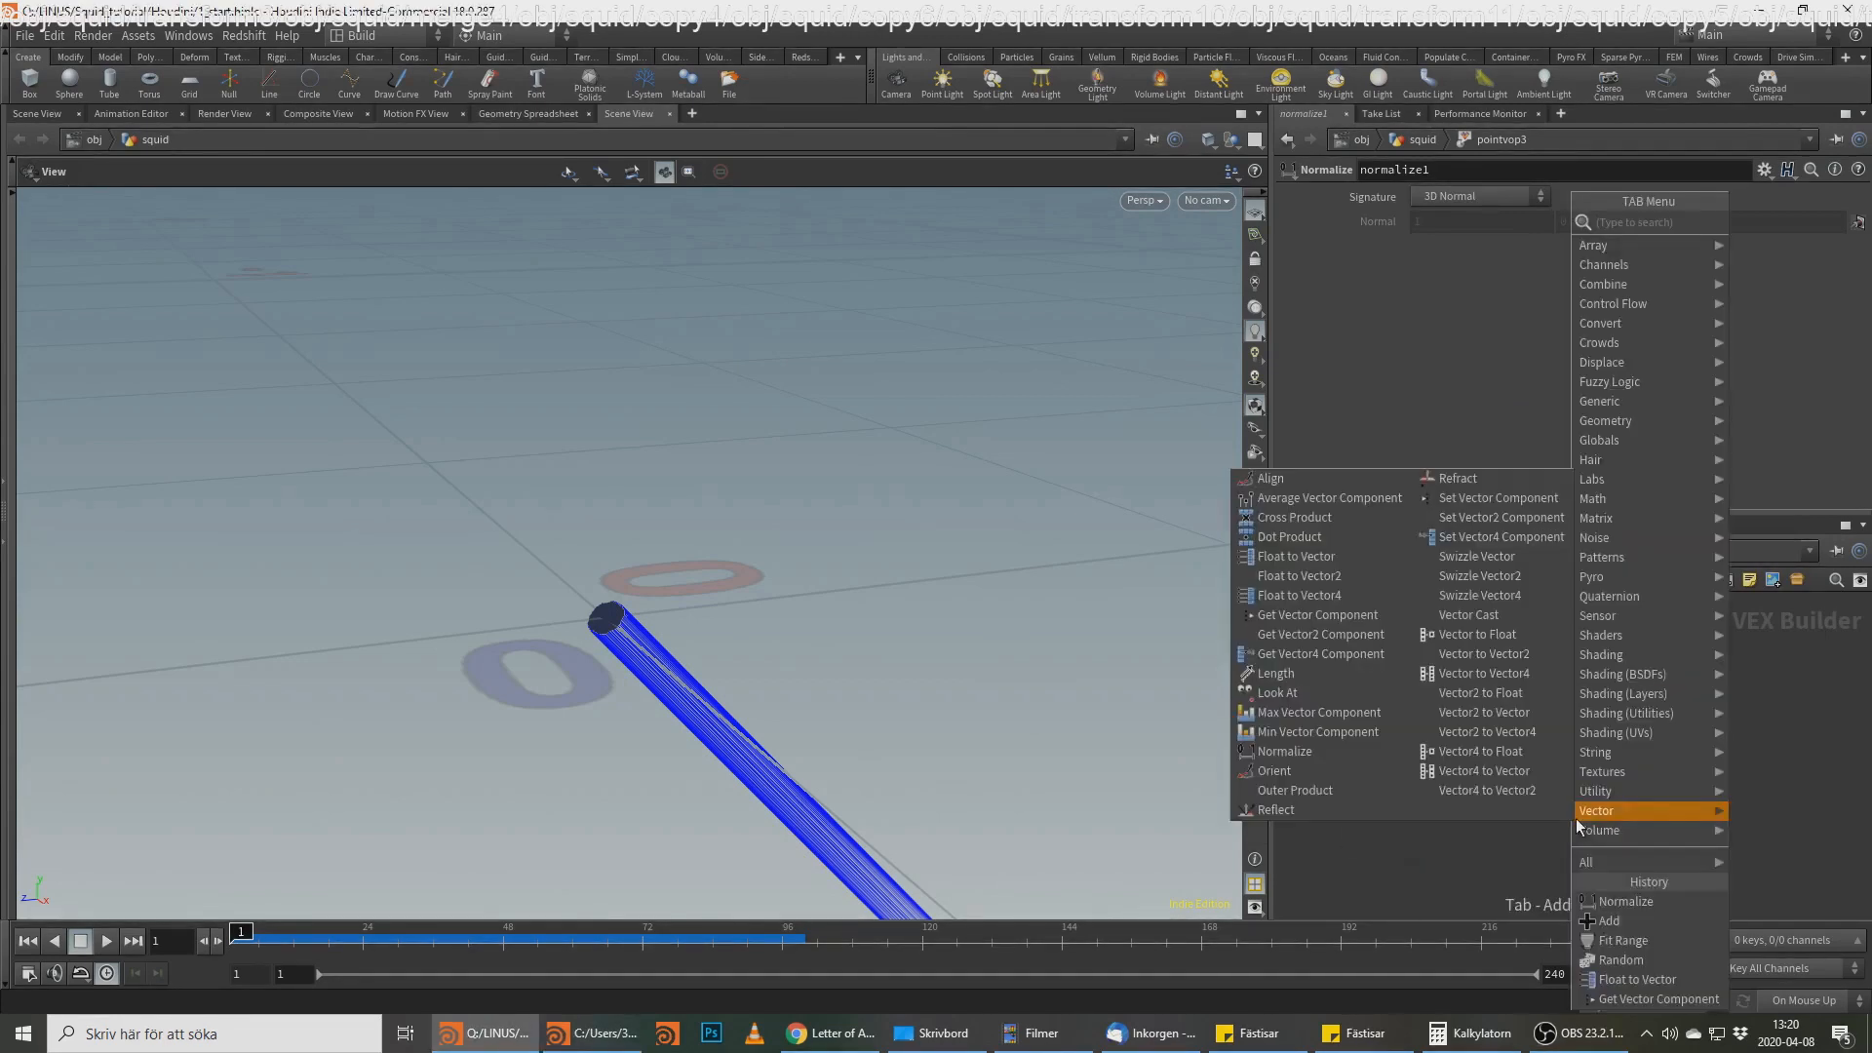
pyautogui.write('cons')
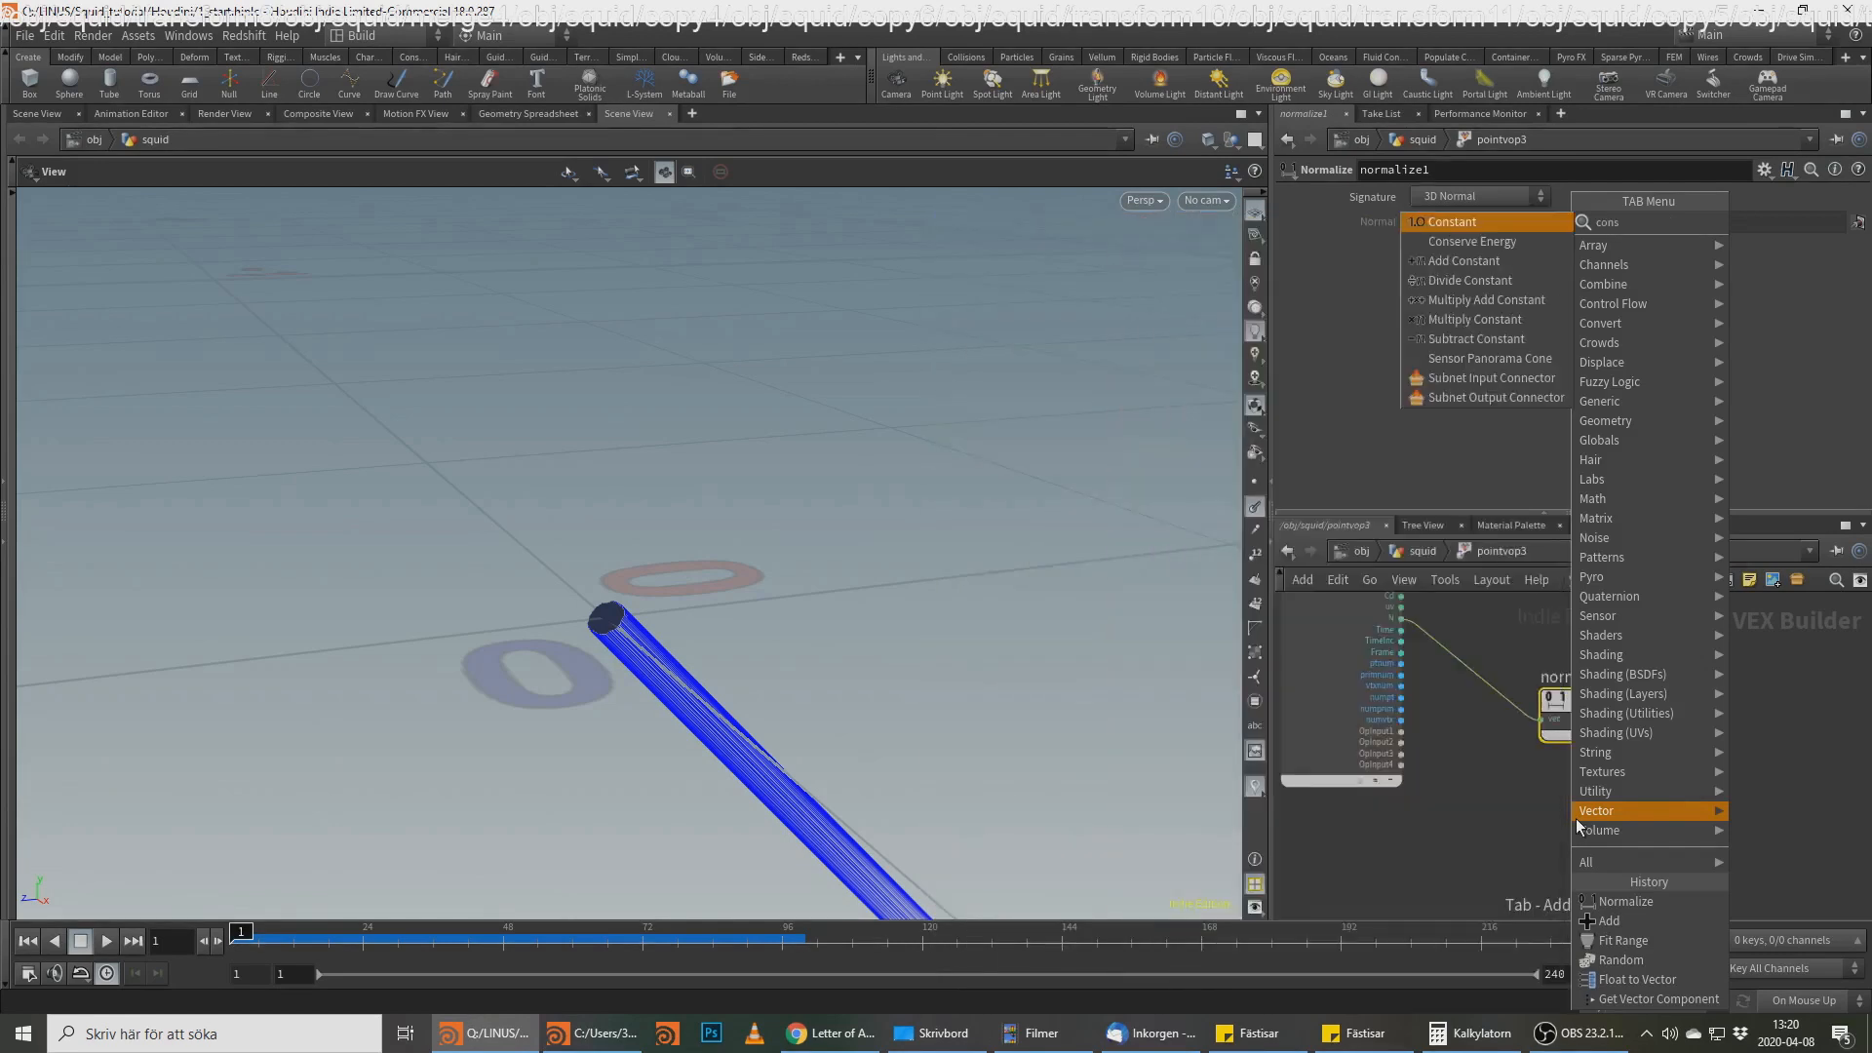
pyautogui.press('Return')
pyautogui.click(1582, 819)
pyautogui.click(1541, 197)
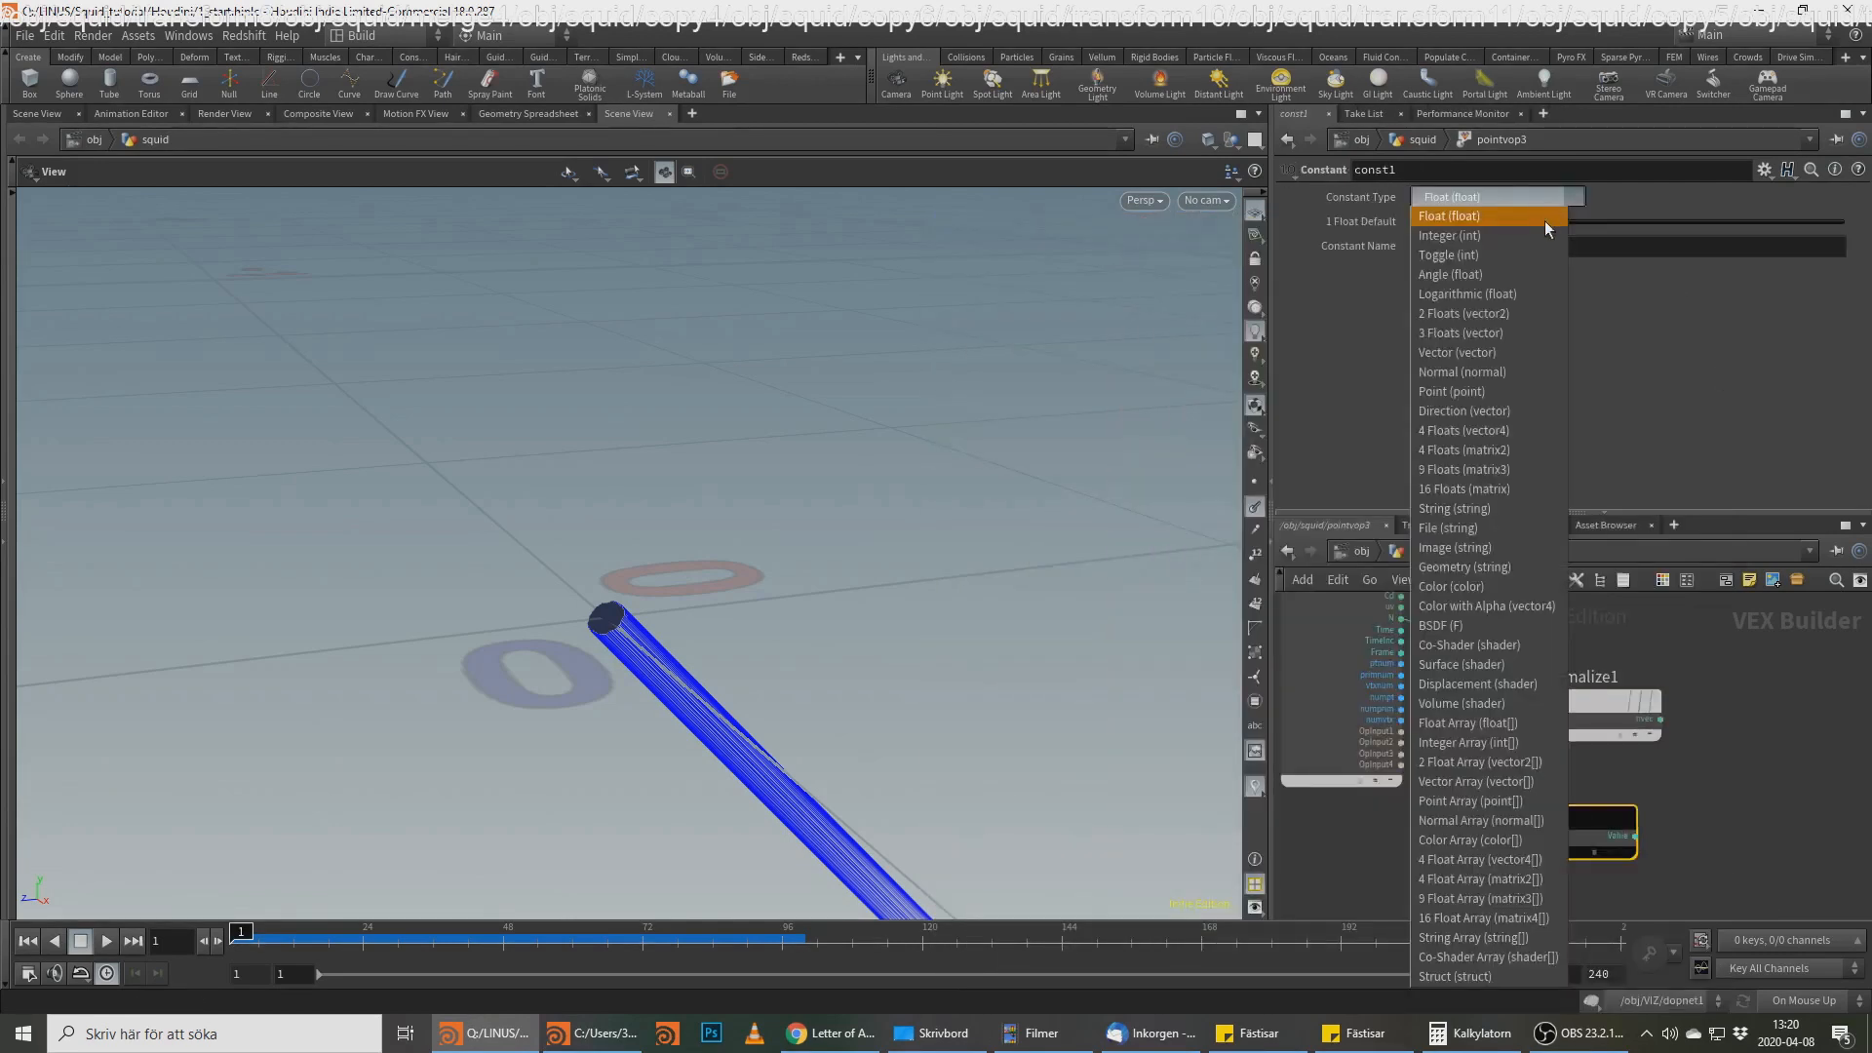
pyautogui.click(1545, 308)
pyautogui.click(1598, 242)
pyautogui.write('1')
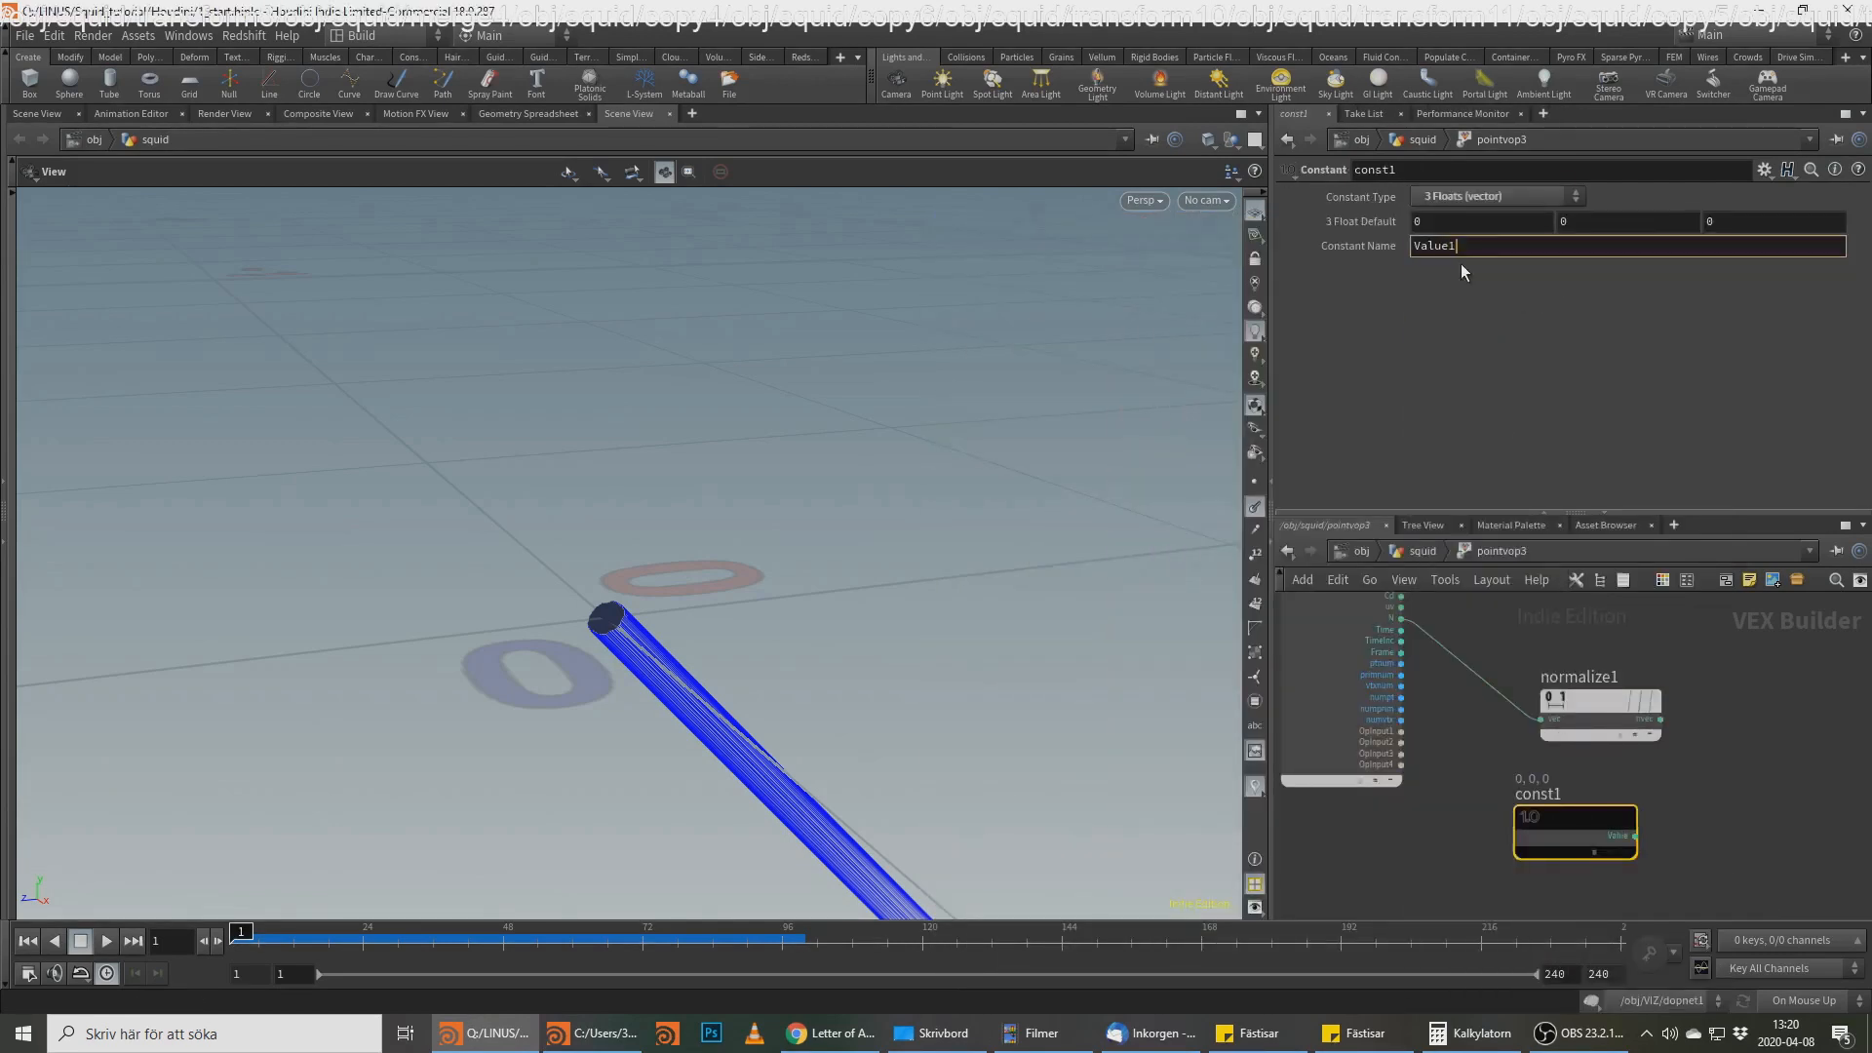
pyautogui.press('BackSpace')
pyautogui.doubleClick(1630, 225)
pyautogui.write('1')
# Step: Add a Cross Product node and feed it the Normalize result as vector 1 and the constant as vector 2
pyautogui.click(1765, 782)
pyautogui.moveTo(1765, 782); pyautogui.dragTo(1712, 788, button='middle')
pyautogui.press('Tab')
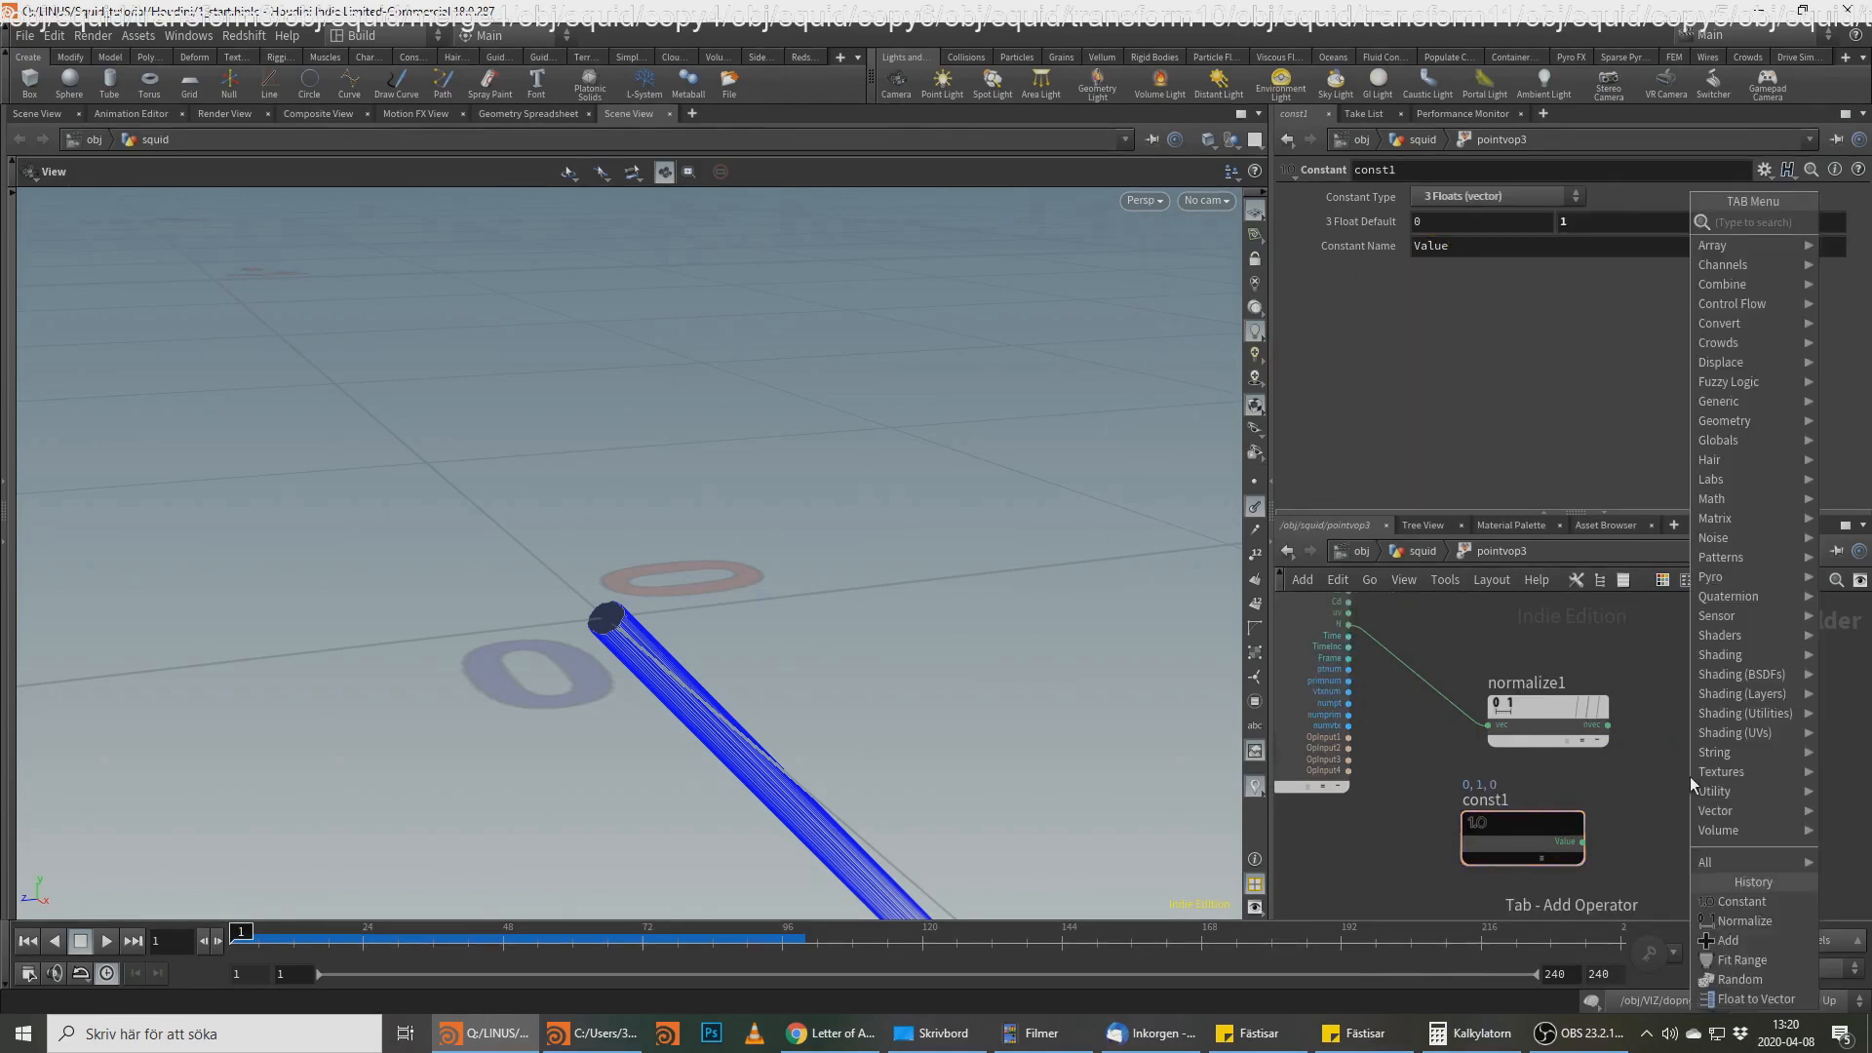
pyautogui.write('cross')
pyautogui.press('Return')
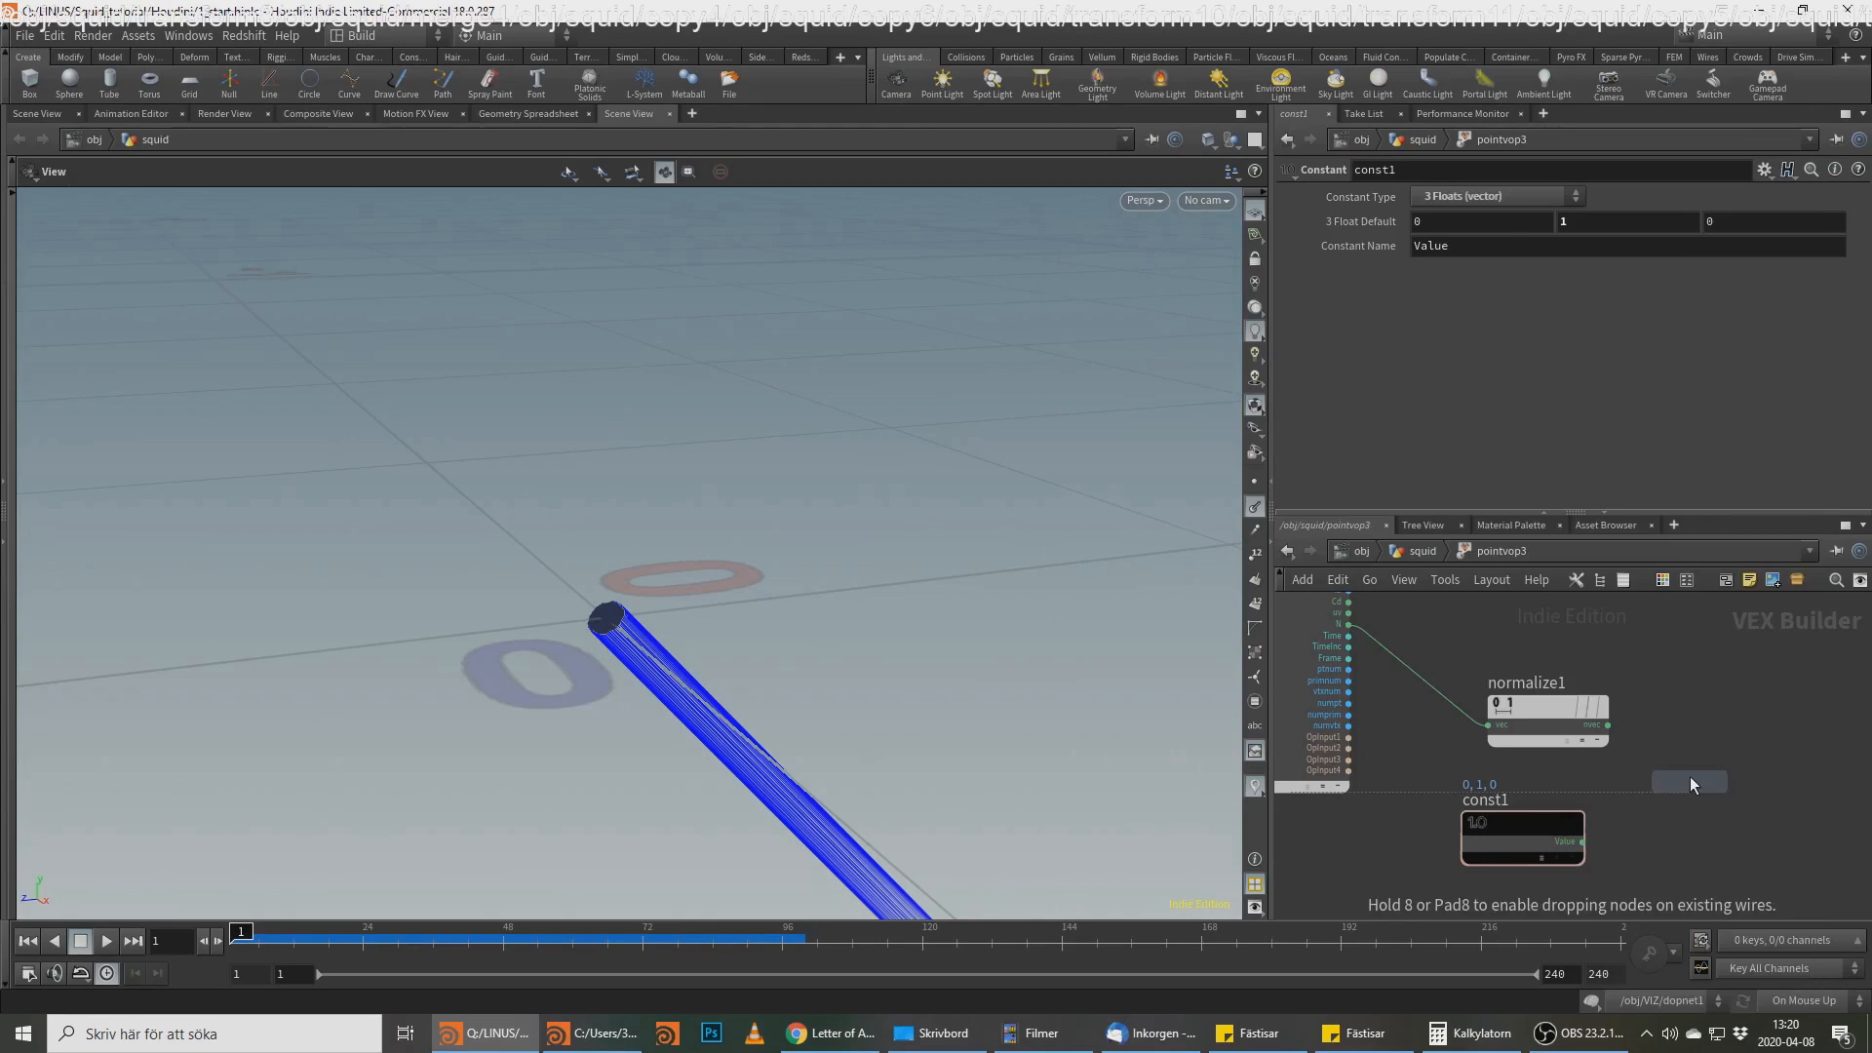
pyautogui.click(1758, 745)
pyautogui.click(1608, 725)
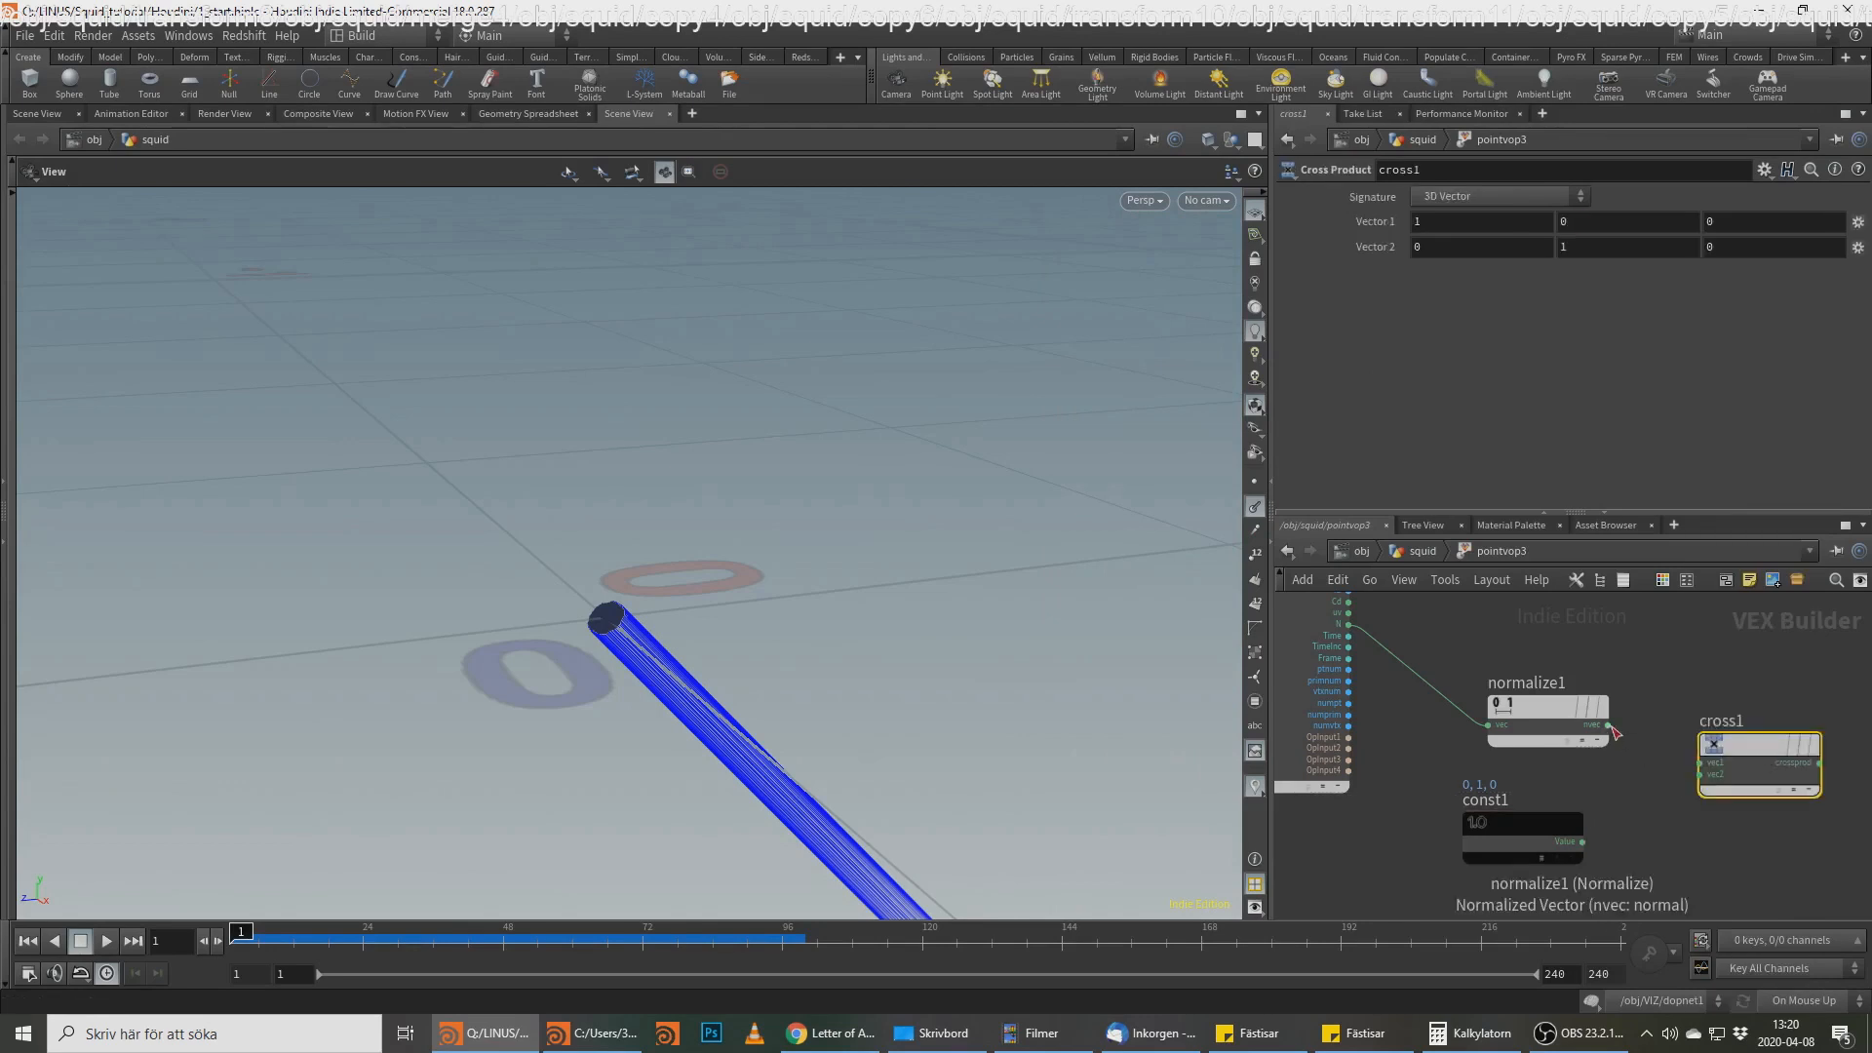
pyautogui.click(1699, 764)
pyautogui.click(1700, 774)
pyautogui.click(1582, 840)
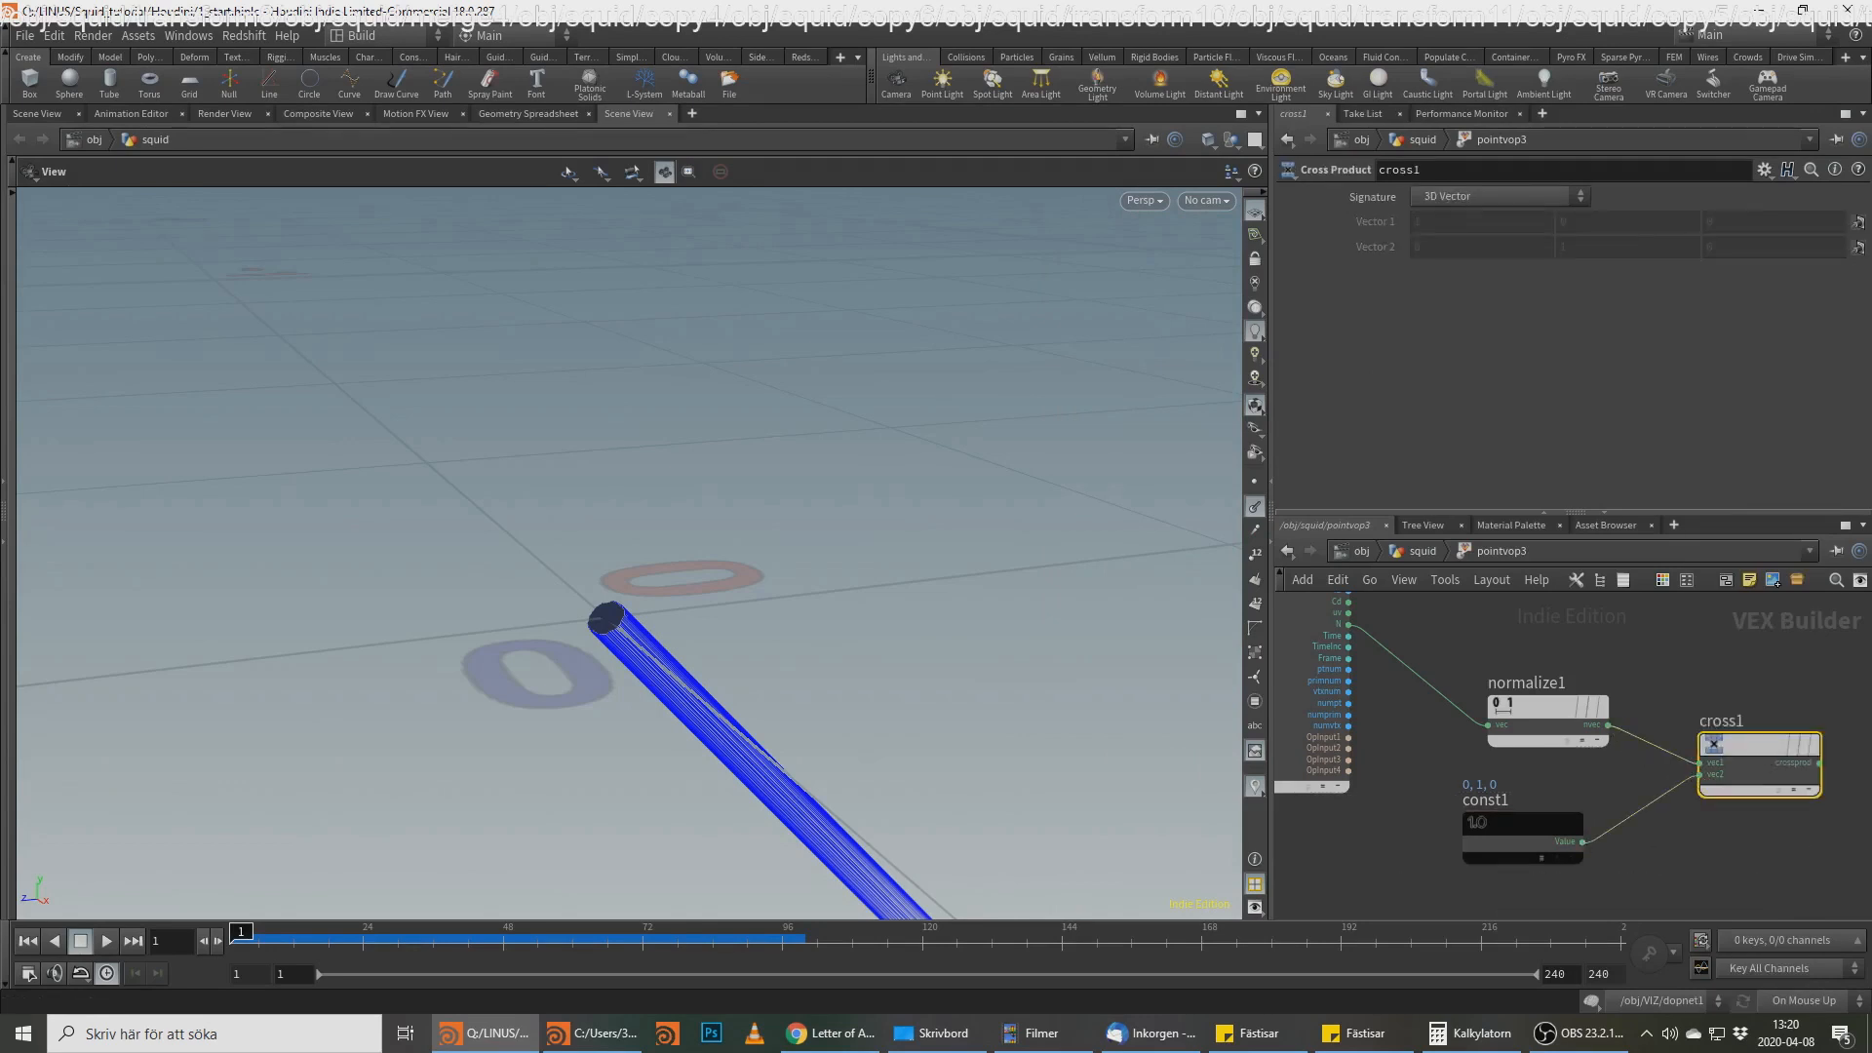
pyautogui.hotkey('alt', 'Tab')
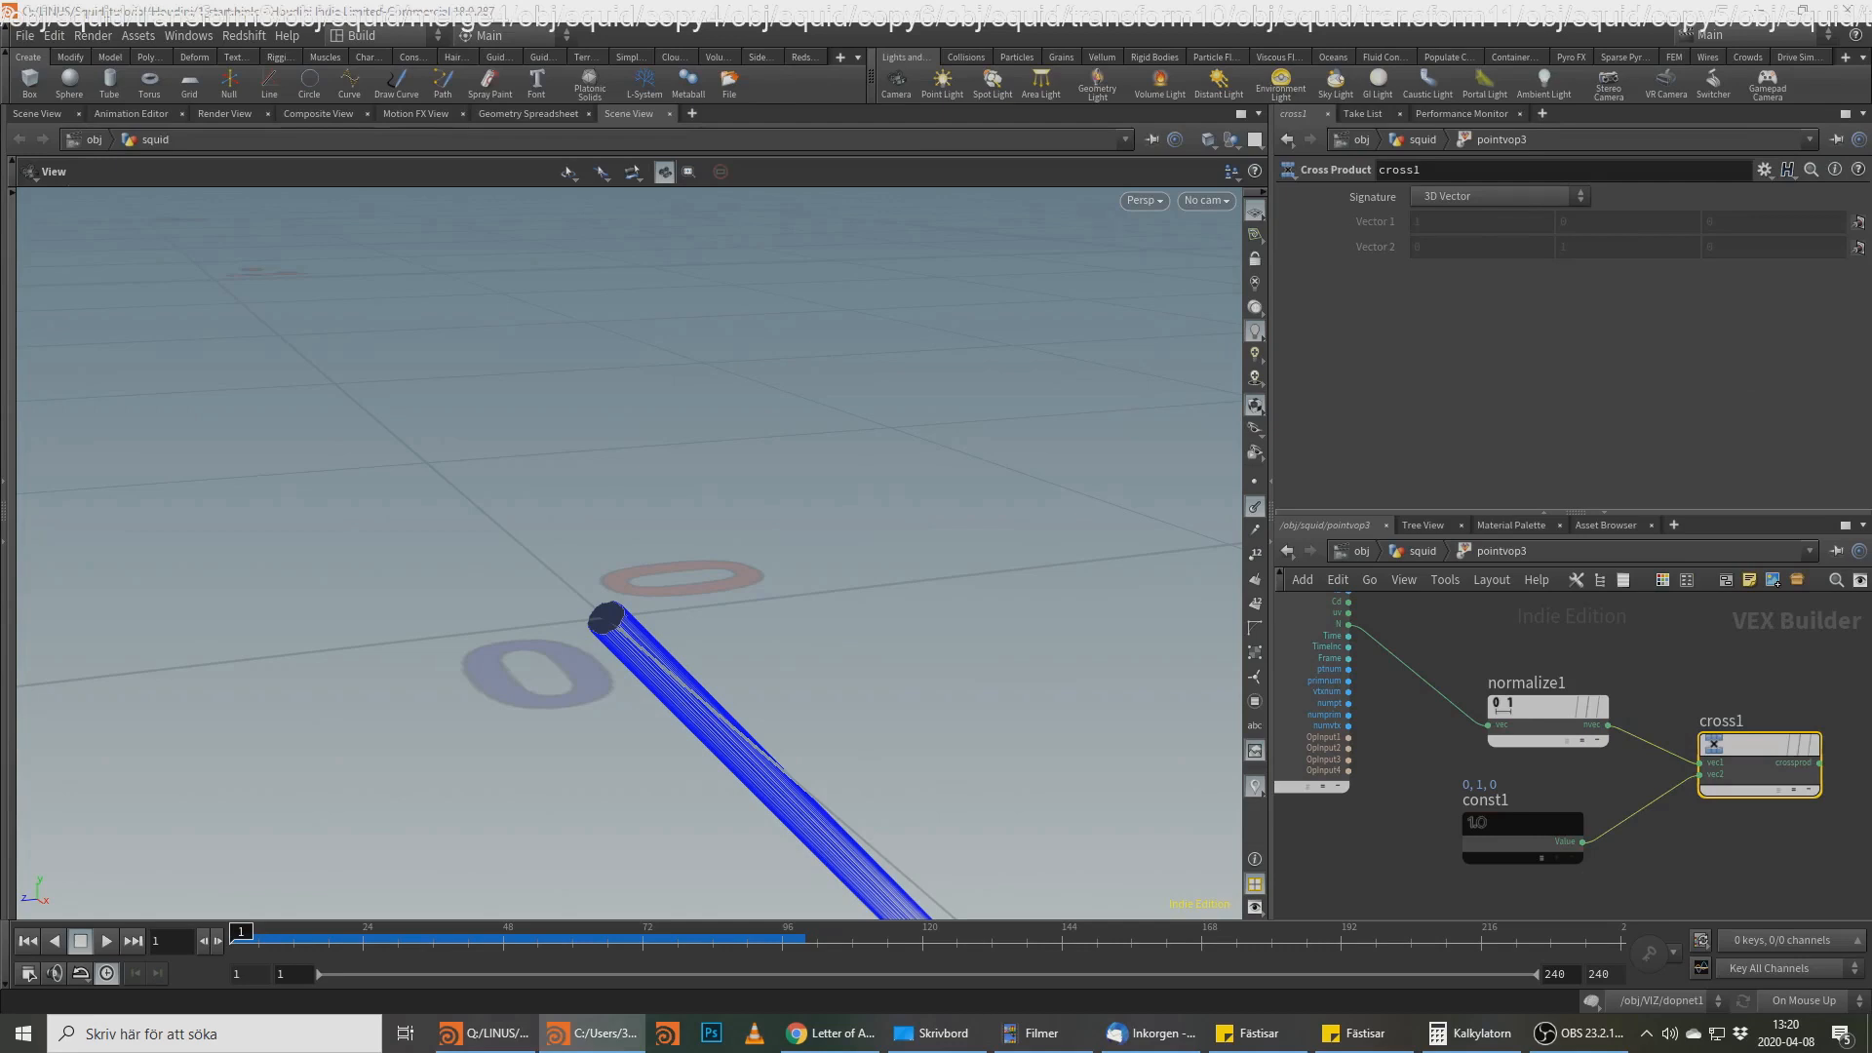
# Step: Try feeding the Cross Product result into the N input of the geometry output node and check the piece's normals
pyautogui.moveTo(1759, 682); pyautogui.dragTo(1633, 857, button='middle')
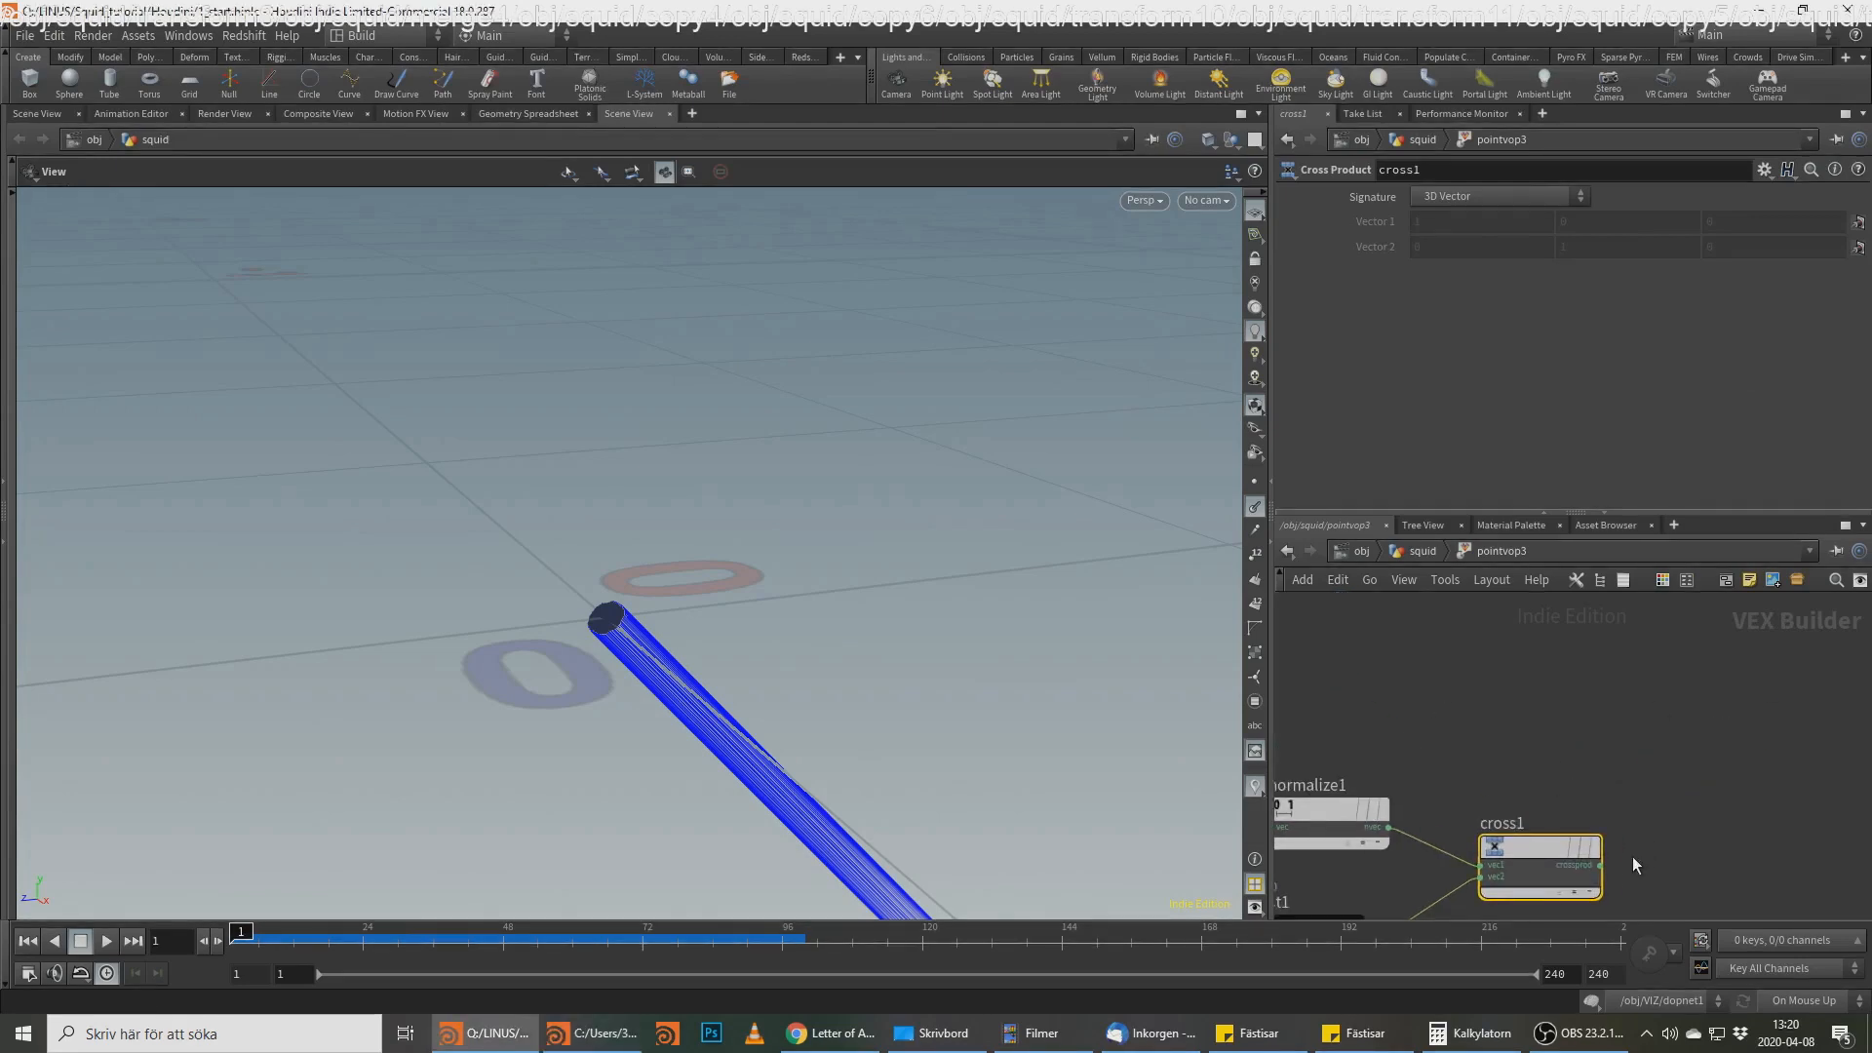
pyautogui.moveTo(1691, 692); pyautogui.dragTo(1676, 844, button='middle')
pyautogui.scroll(-3, 1672, 838)
pyautogui.scroll(2, 1518, 770)
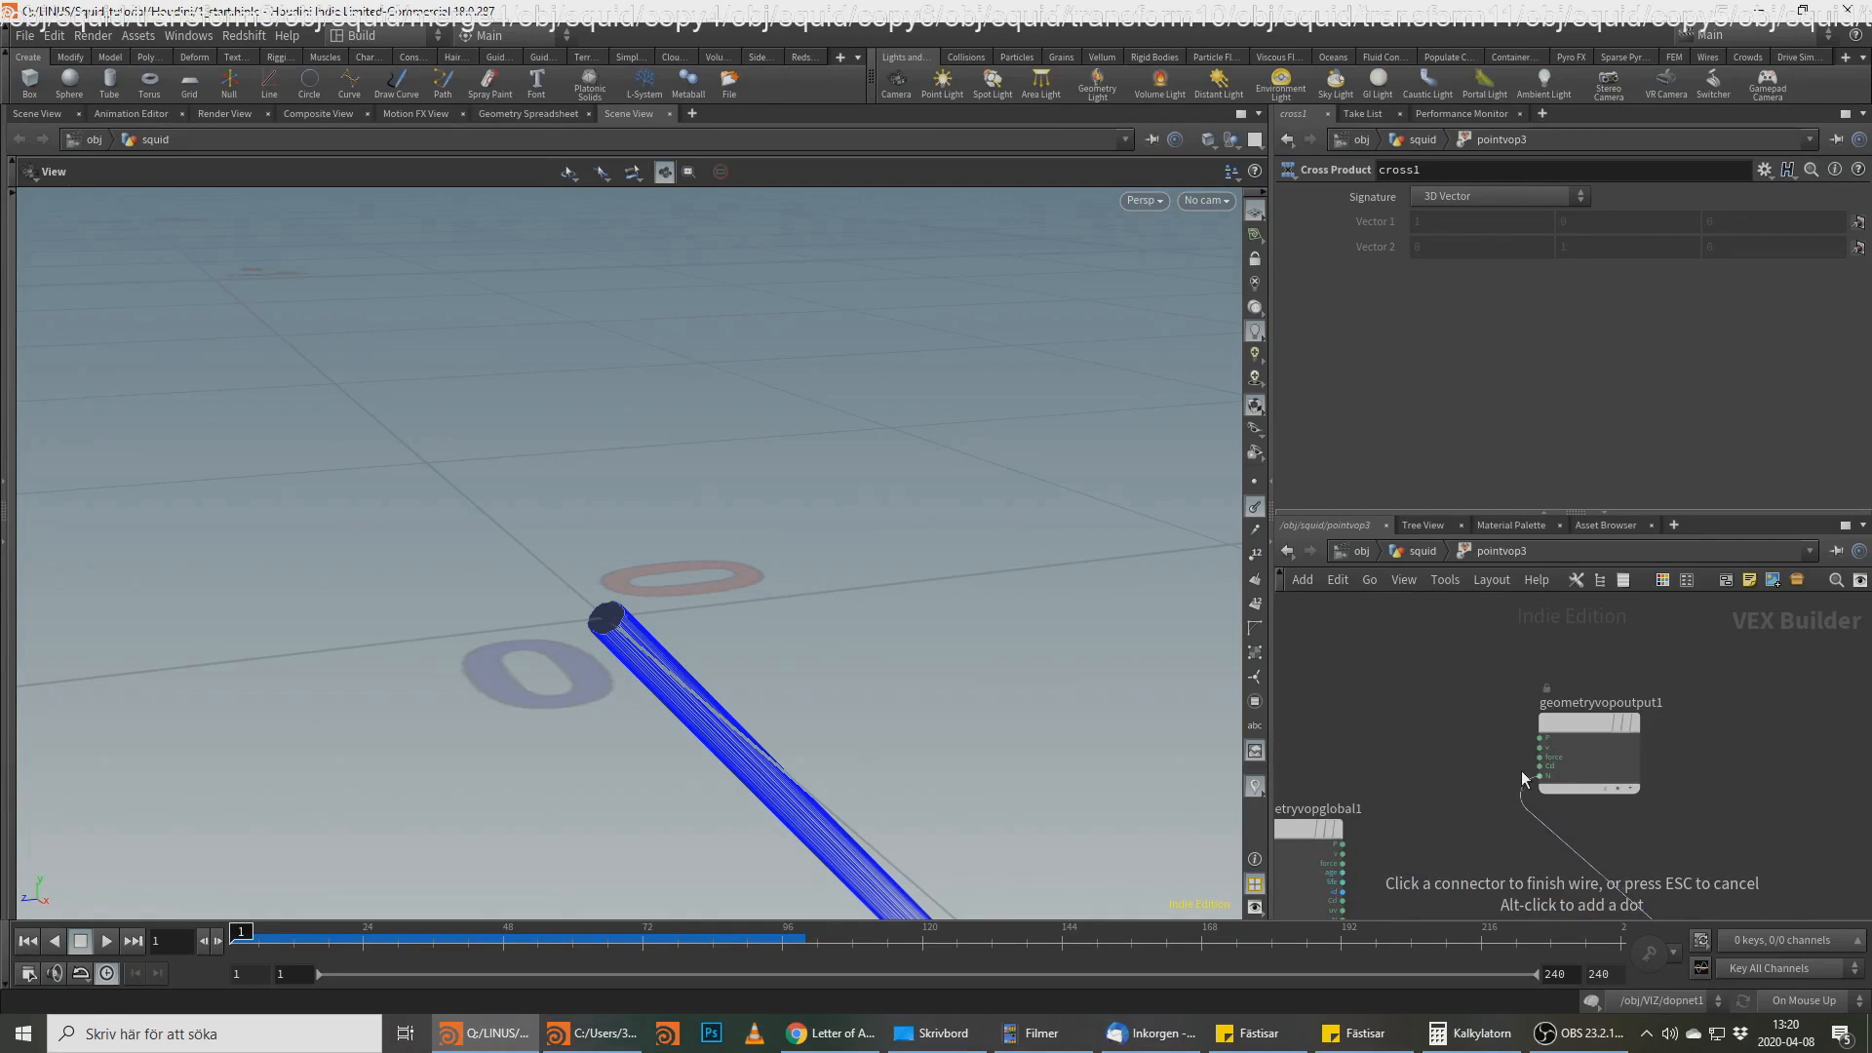
pyautogui.click(1524, 773)
pyautogui.moveTo(819, 592); pyautogui.dragTo(786, 661)
pyautogui.moveTo(786, 661); pyautogui.dragTo(632, 656, button='right')
pyautogui.moveTo(632, 656); pyautogui.dragTo(1179, 740)
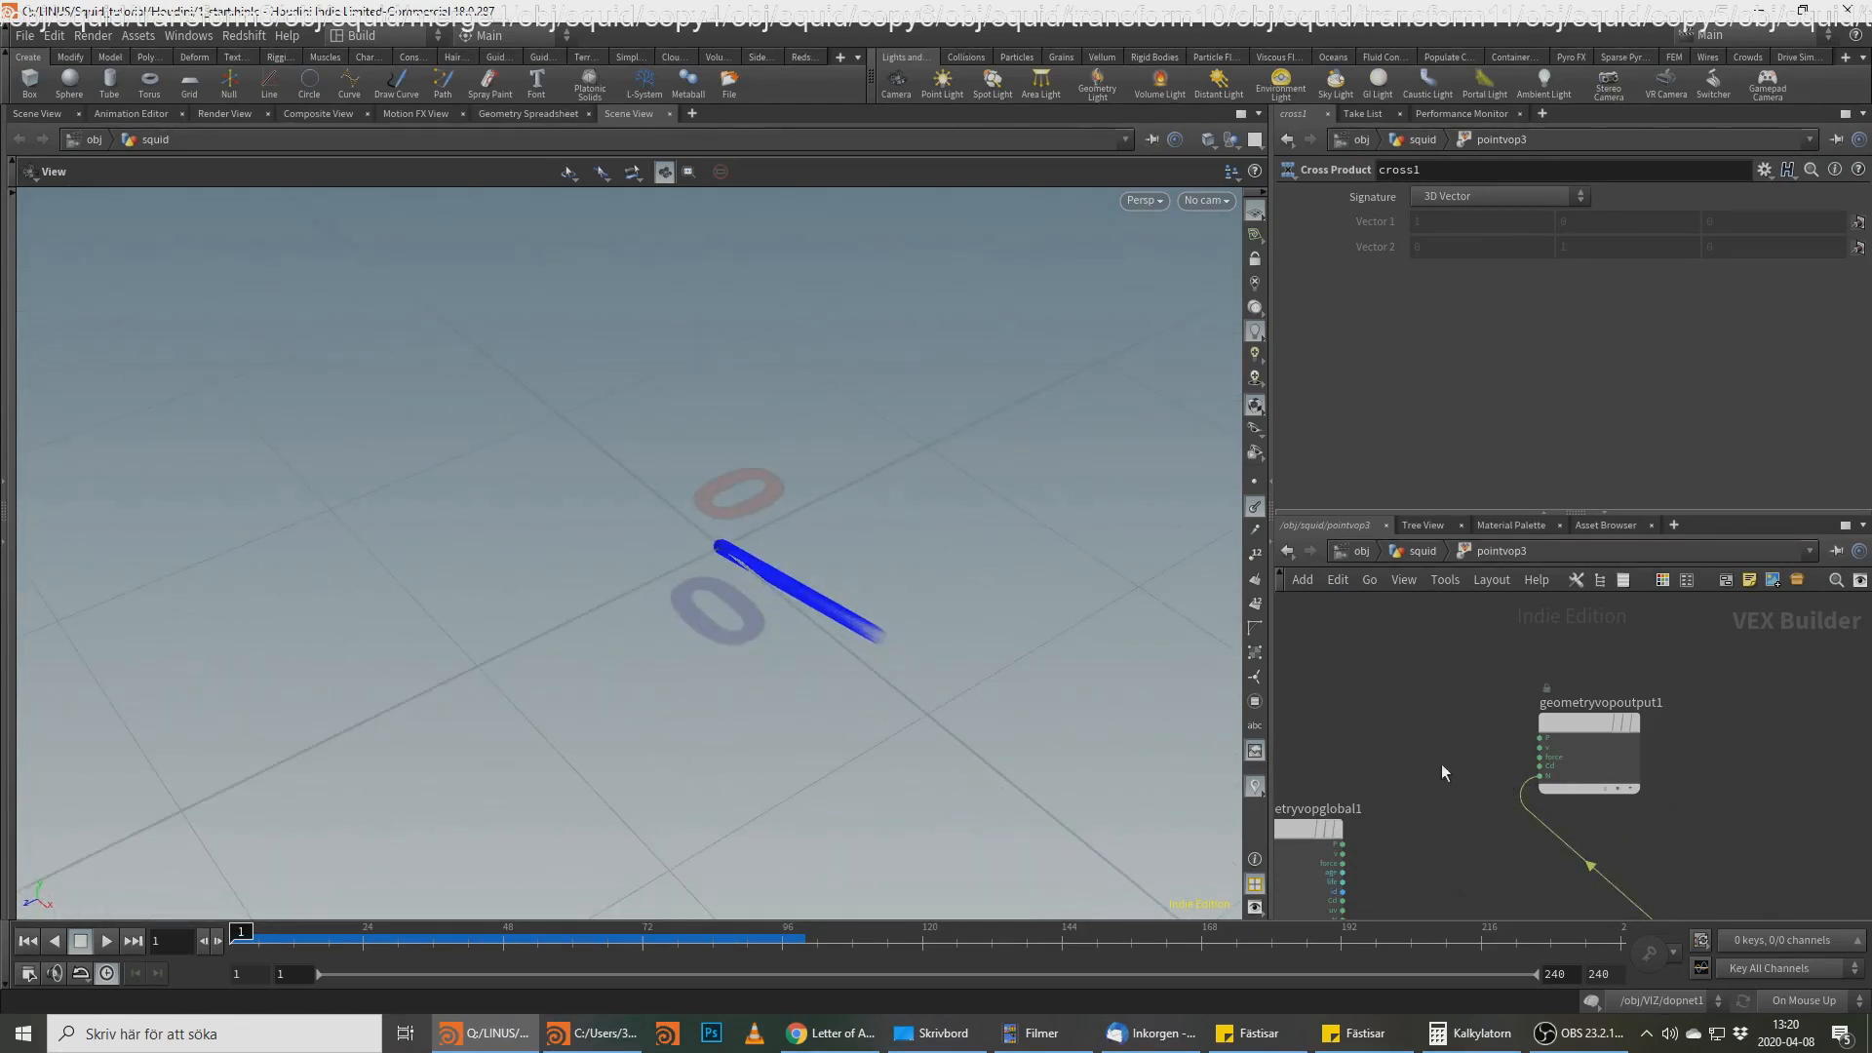
# Step: Feed the geometry output node's N input directly from the N output of the global parameters node
pyautogui.moveTo(1442, 764); pyautogui.dragTo(1398, 694, button='middle')
pyautogui.click(1502, 717)
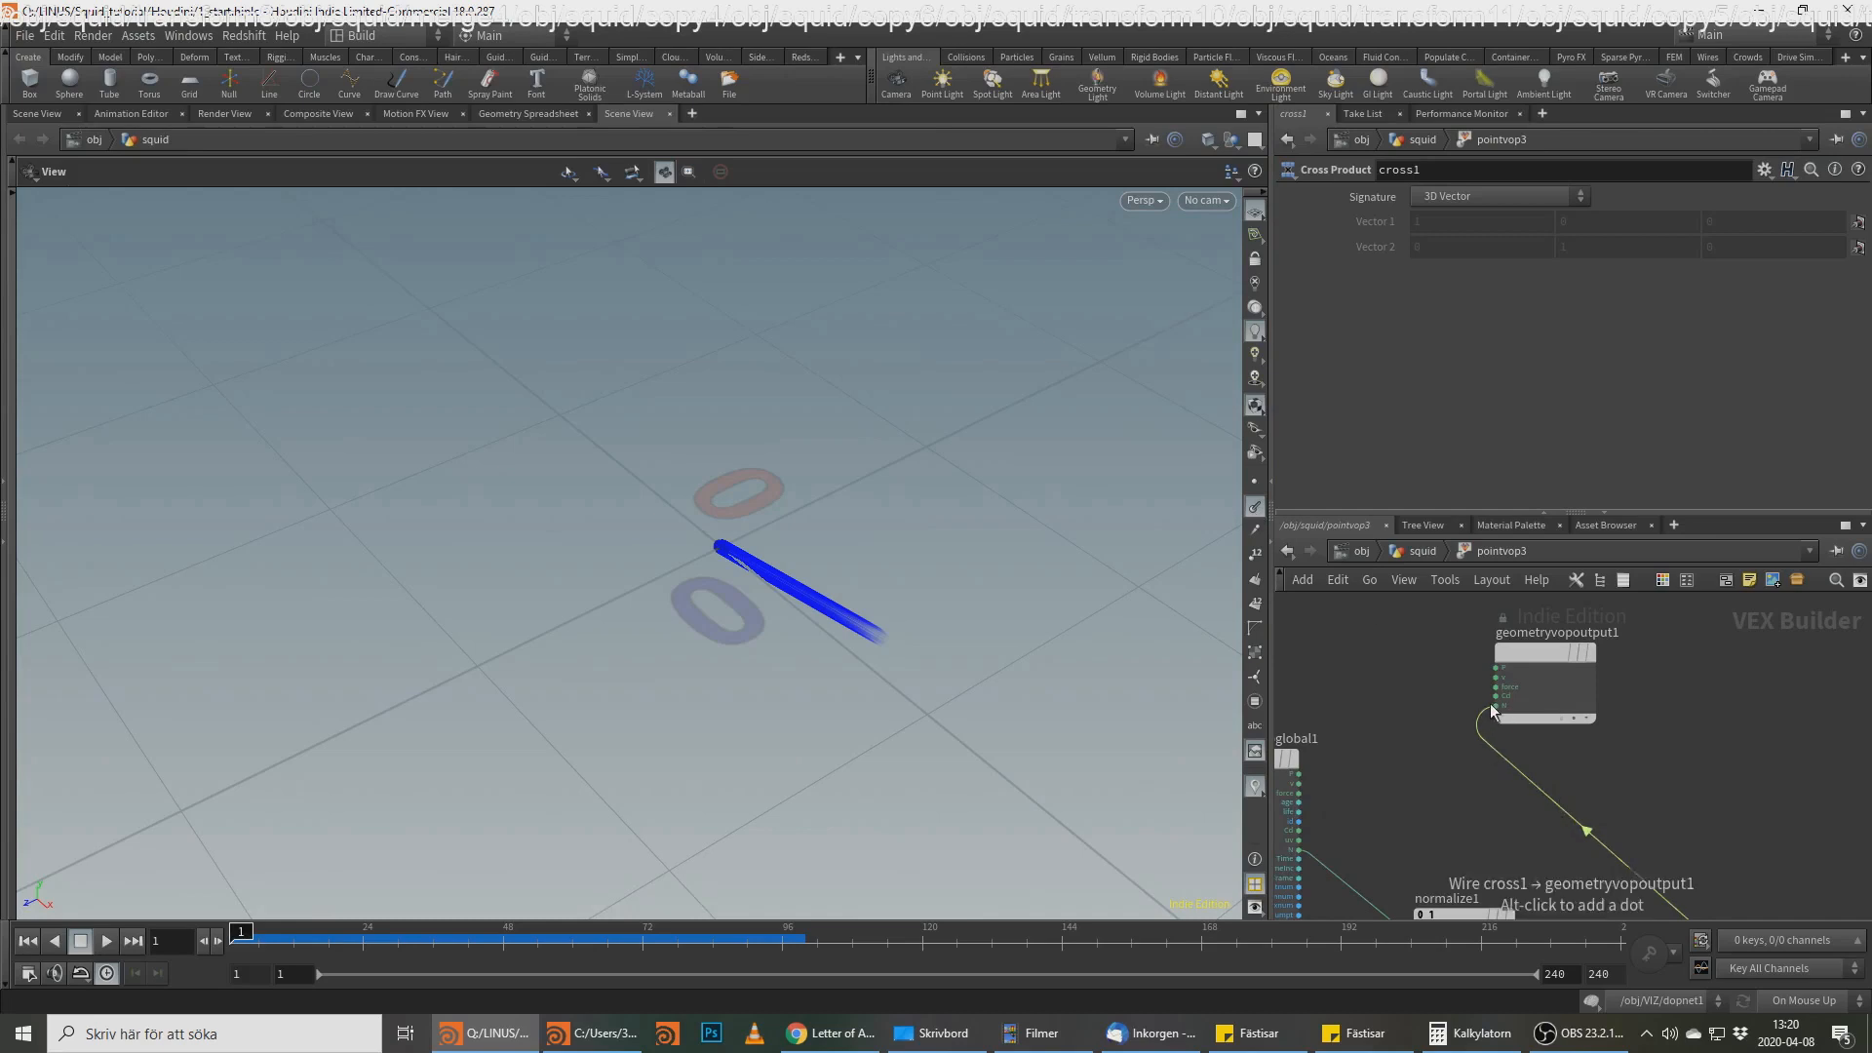
pyautogui.click(1331, 847)
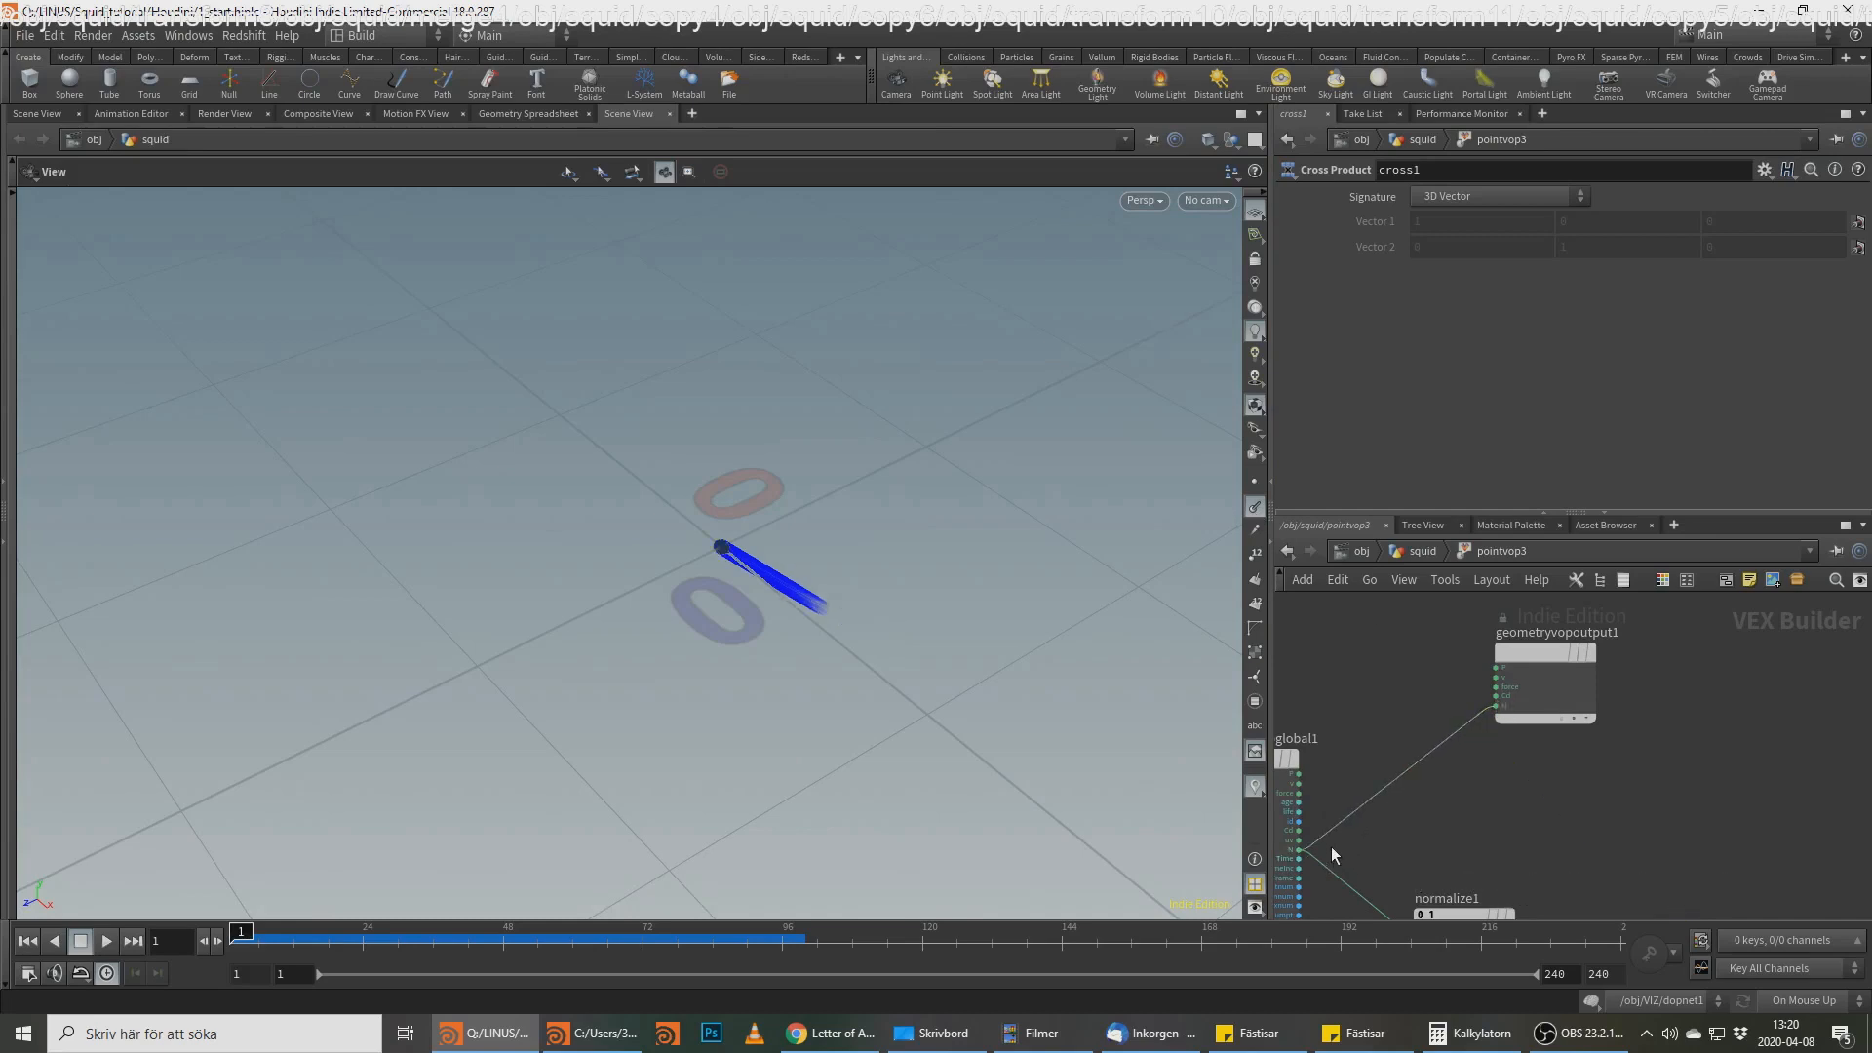
# Step: Examine the direction of the piece's normals up close around the grid origin
pyautogui.moveTo(1477, 892); pyautogui.dragTo(1454, 724, button='middle')
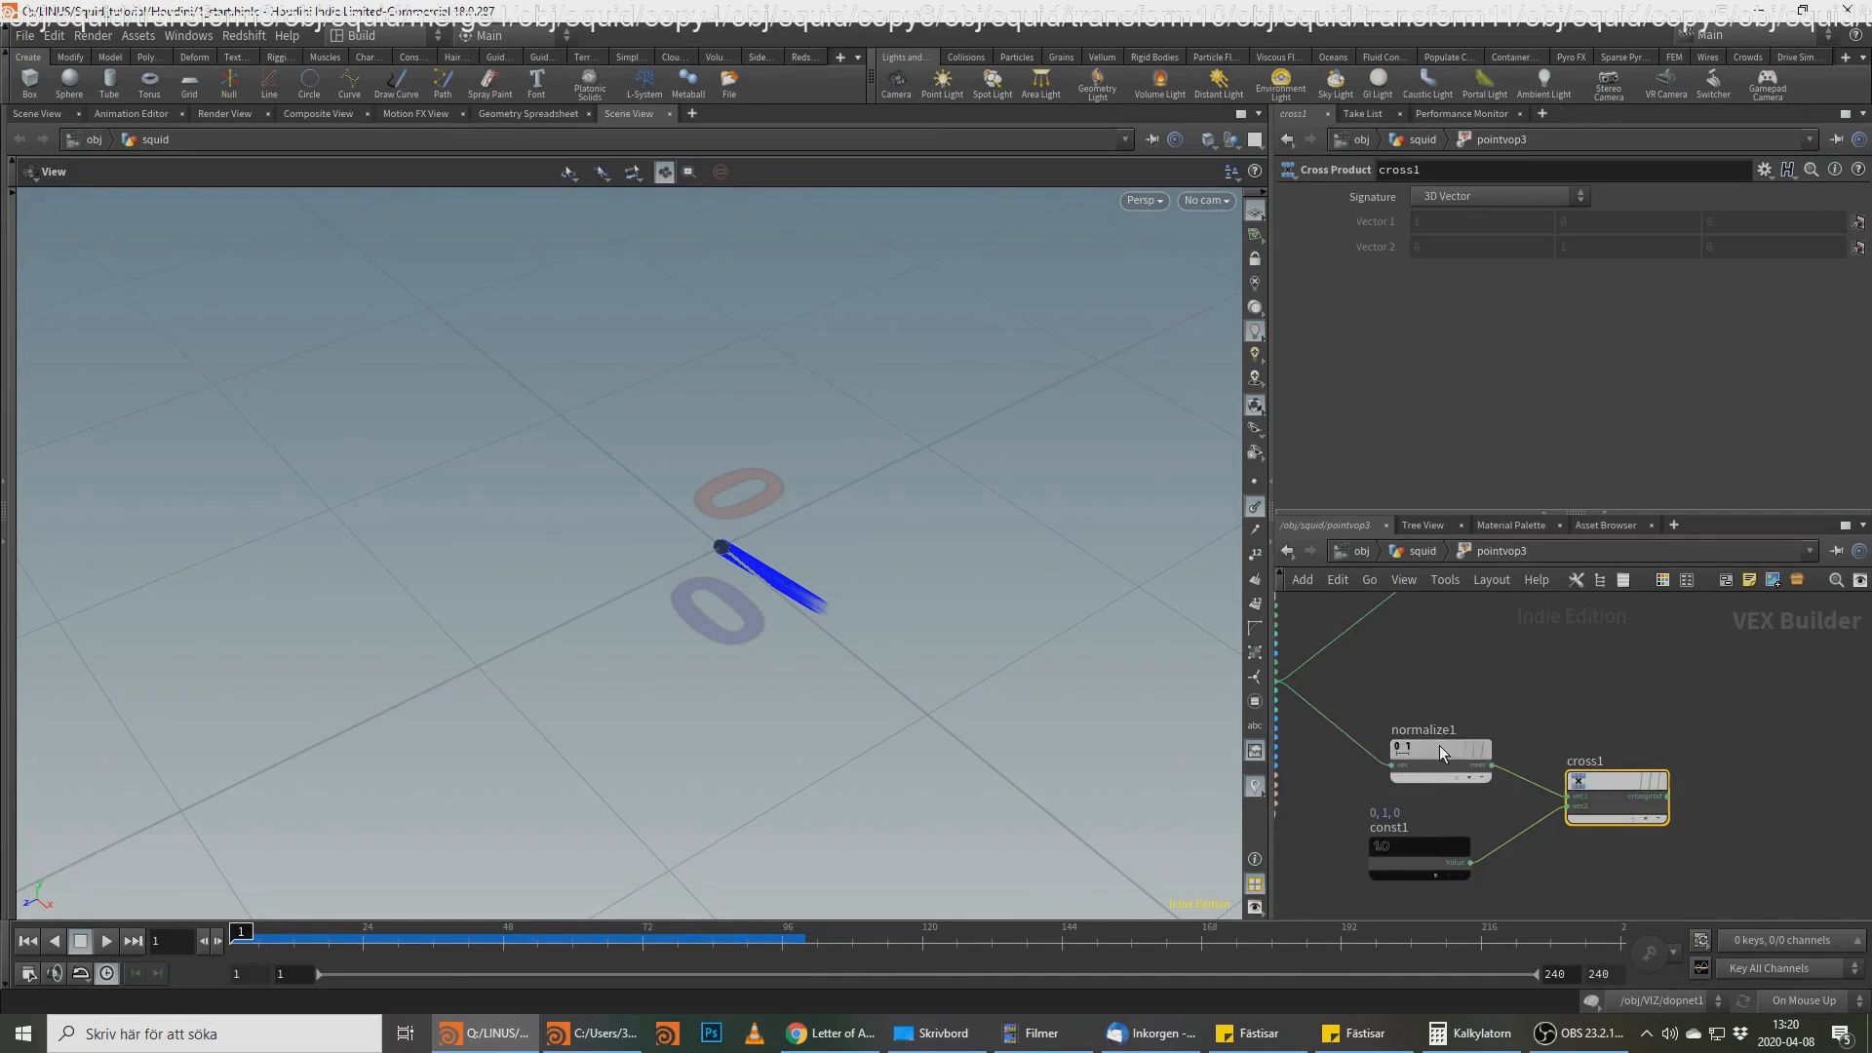
pyautogui.click(1418, 854)
pyautogui.click(1668, 795)
pyautogui.moveTo(965, 624); pyautogui.dragTo(815, 644)
pyautogui.moveTo(815, 643); pyautogui.dragTo(689, 593, button='right')
pyautogui.moveTo(990, 562); pyautogui.dragTo(963, 502)
pyautogui.moveTo(957, 611); pyautogui.dragTo(953, 657, button='middle')
pyautogui.moveTo(953, 656); pyautogui.dragTo(781, 549, button='right')
pyautogui.moveTo(717, 561); pyautogui.dragTo(715, 527)
pyautogui.moveTo(715, 527); pyautogui.dragTo(785, 589, button='middle')
pyautogui.moveTo(1484, 699); pyautogui.dragTo(1582, 694, button='middle')
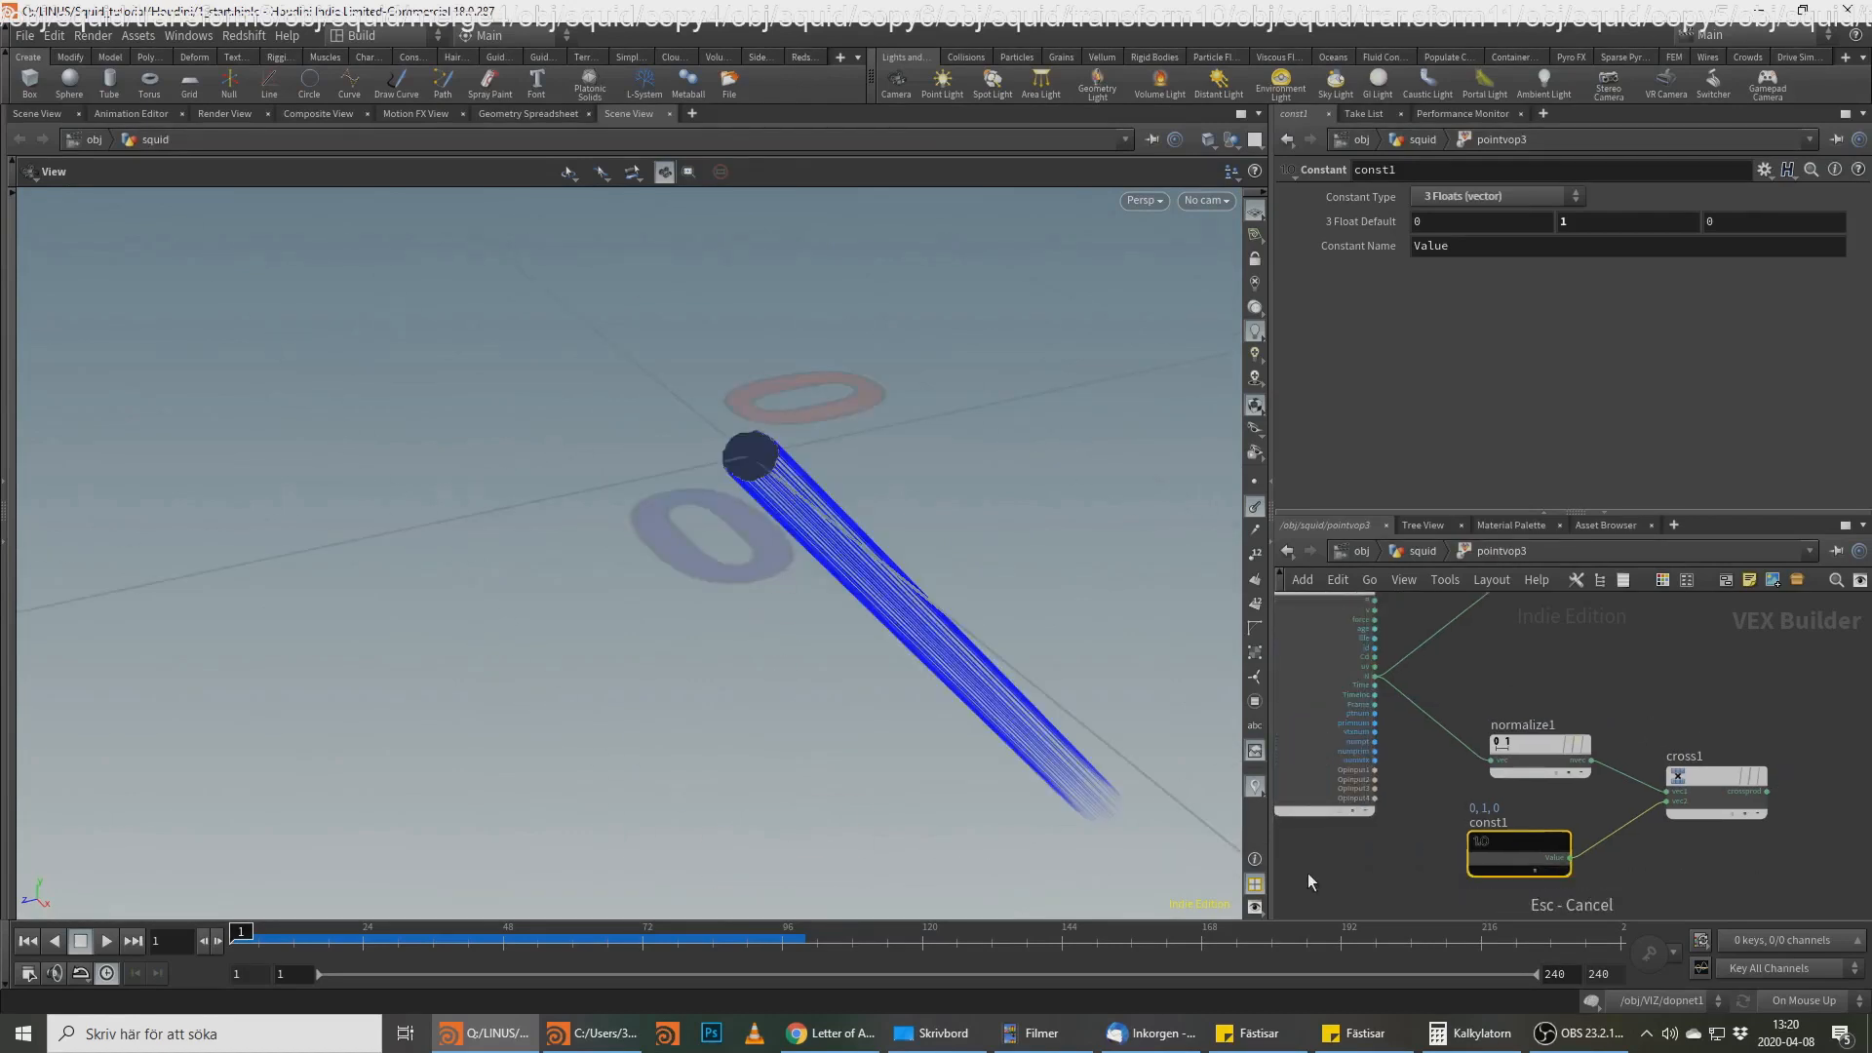
# Step: Add an Import Point Attribute node fed by the OpInput1 output of the global parameters node
pyautogui.moveTo(1308, 874); pyautogui.dragTo(1399, 812, button='middle')
pyautogui.press('Tab')
pyautogui.press('Escape')
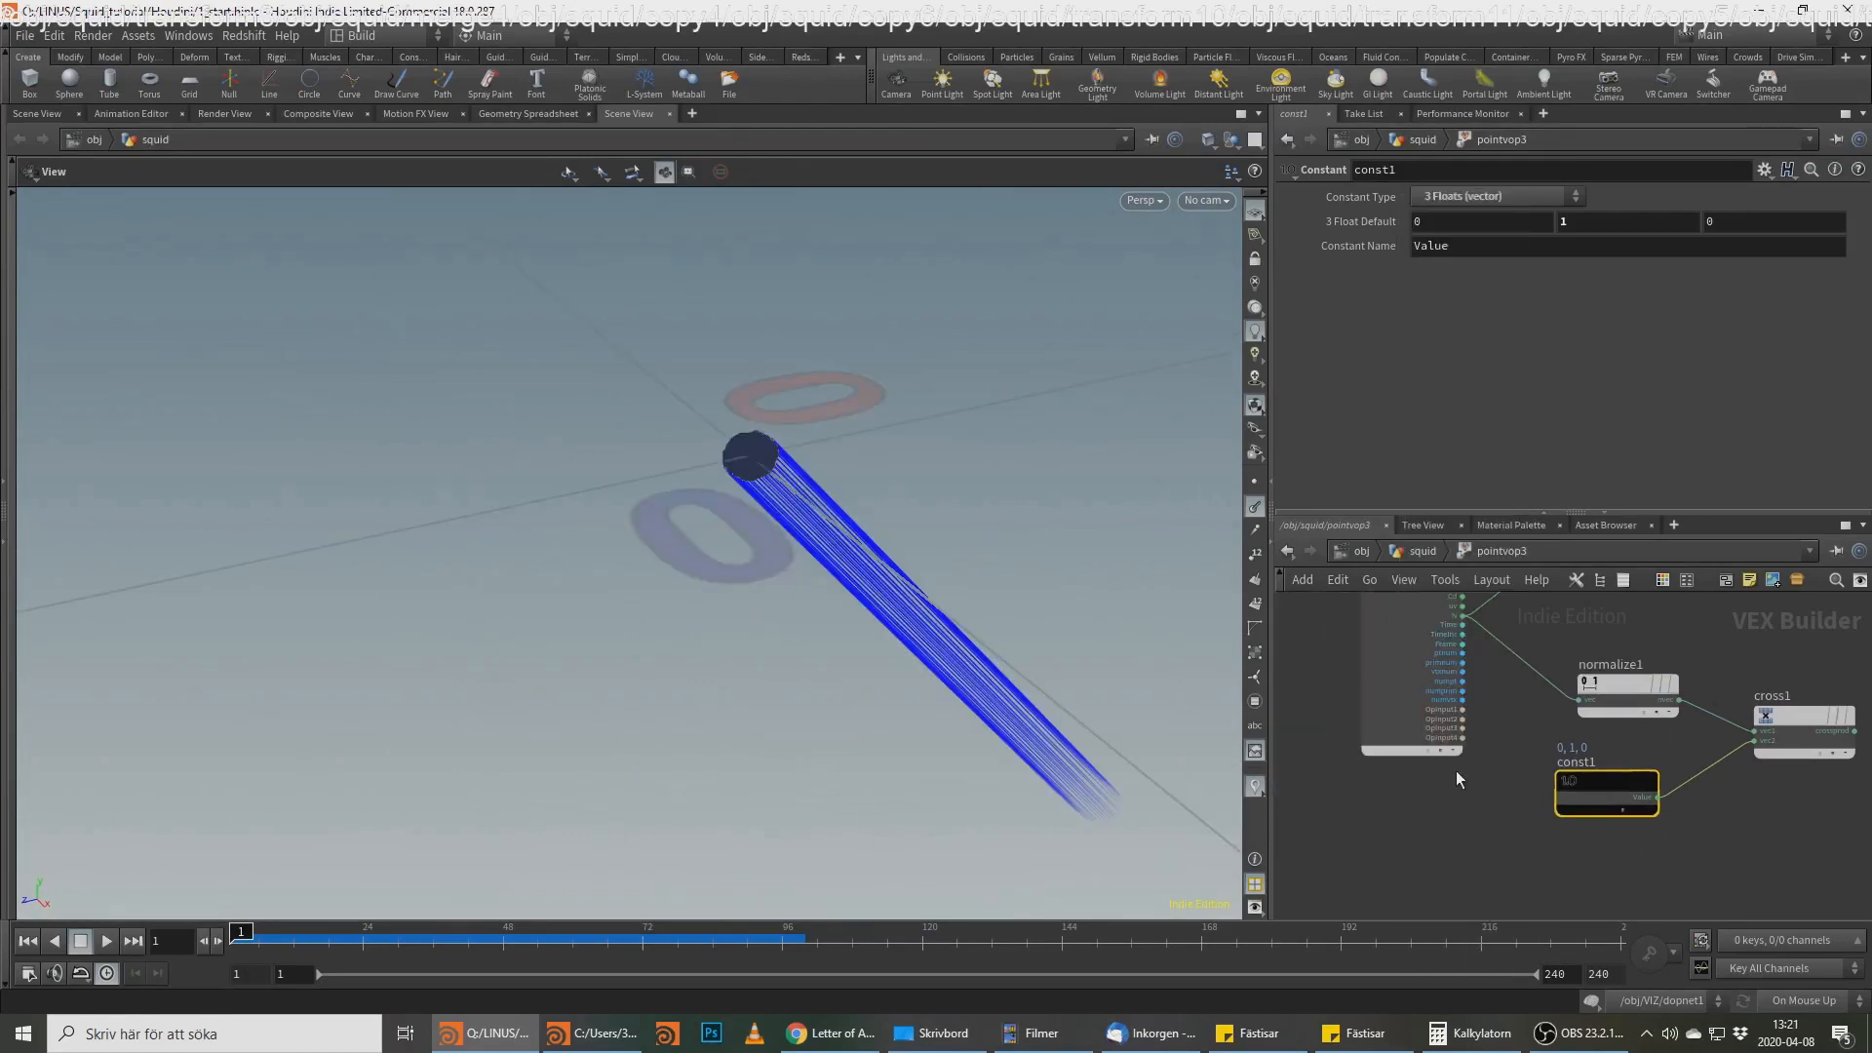
pyautogui.click(1463, 710)
pyautogui.moveTo(1498, 857); pyautogui.dragTo(1494, 776, button='middle')
pyautogui.press('Tab')
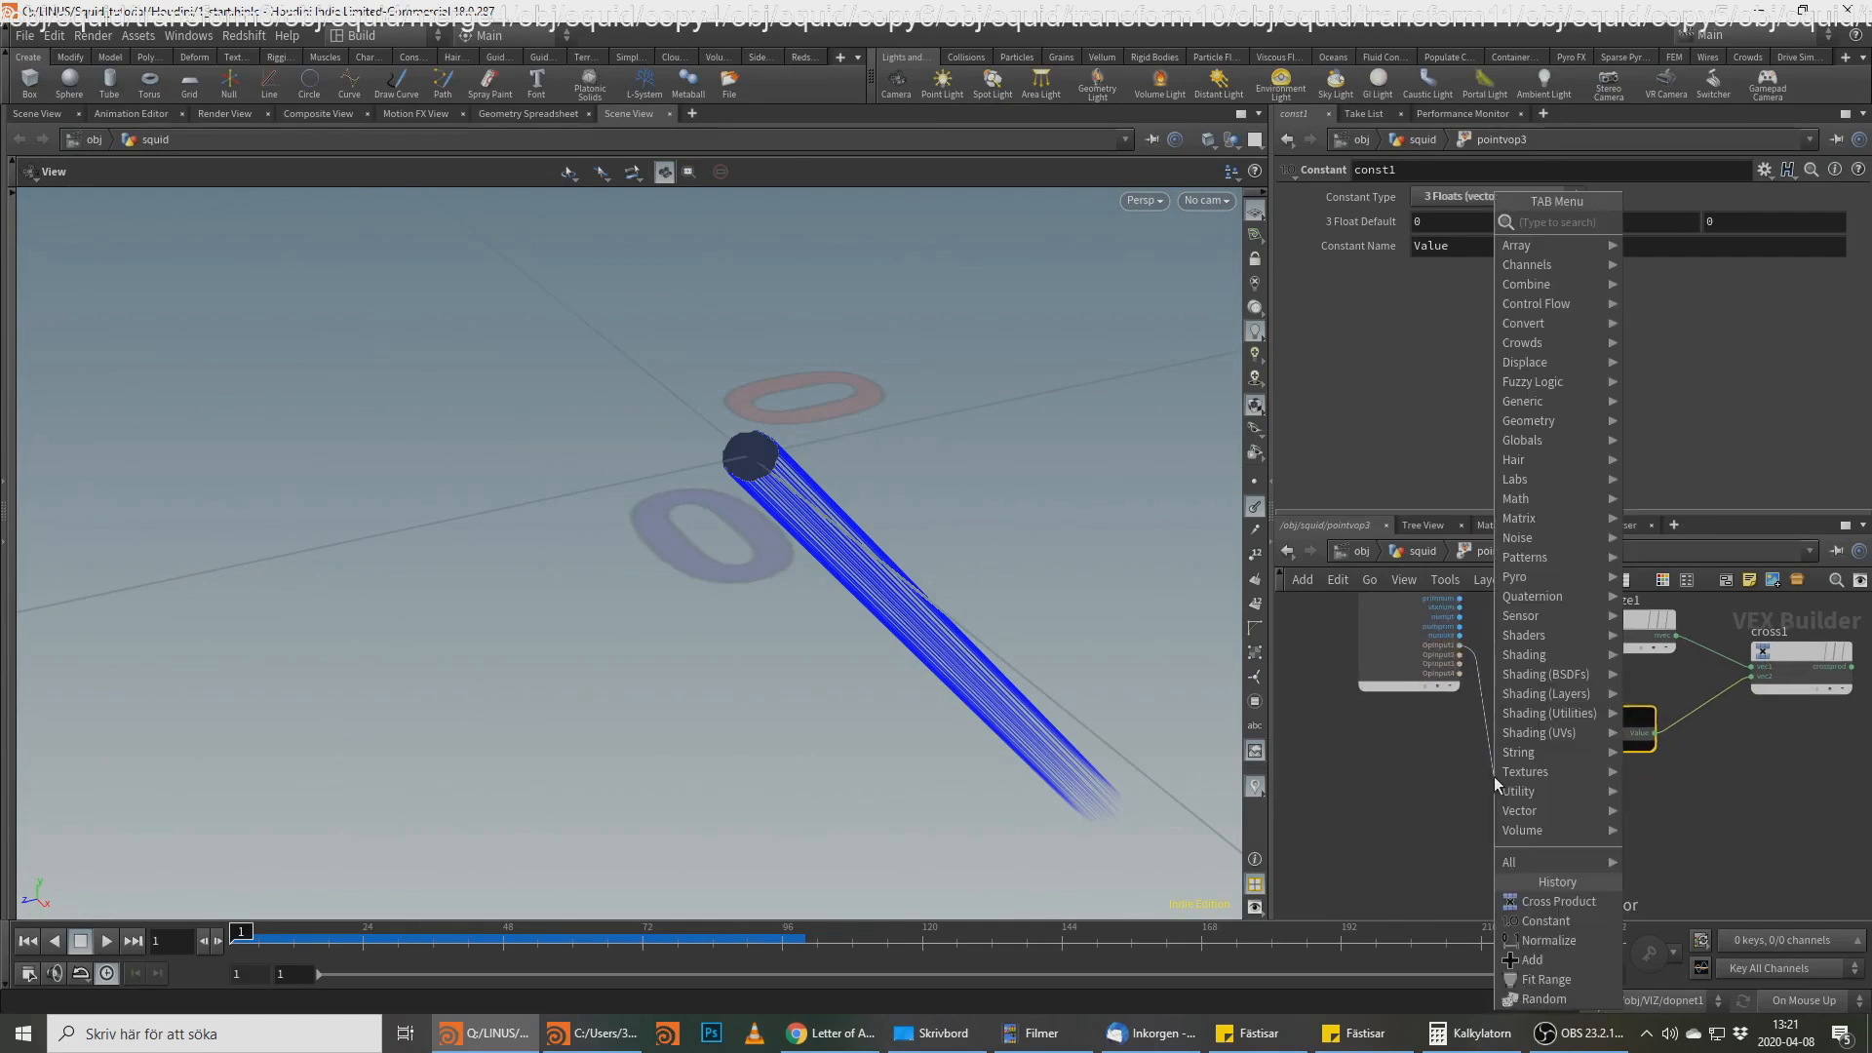
pyautogui.write('i')
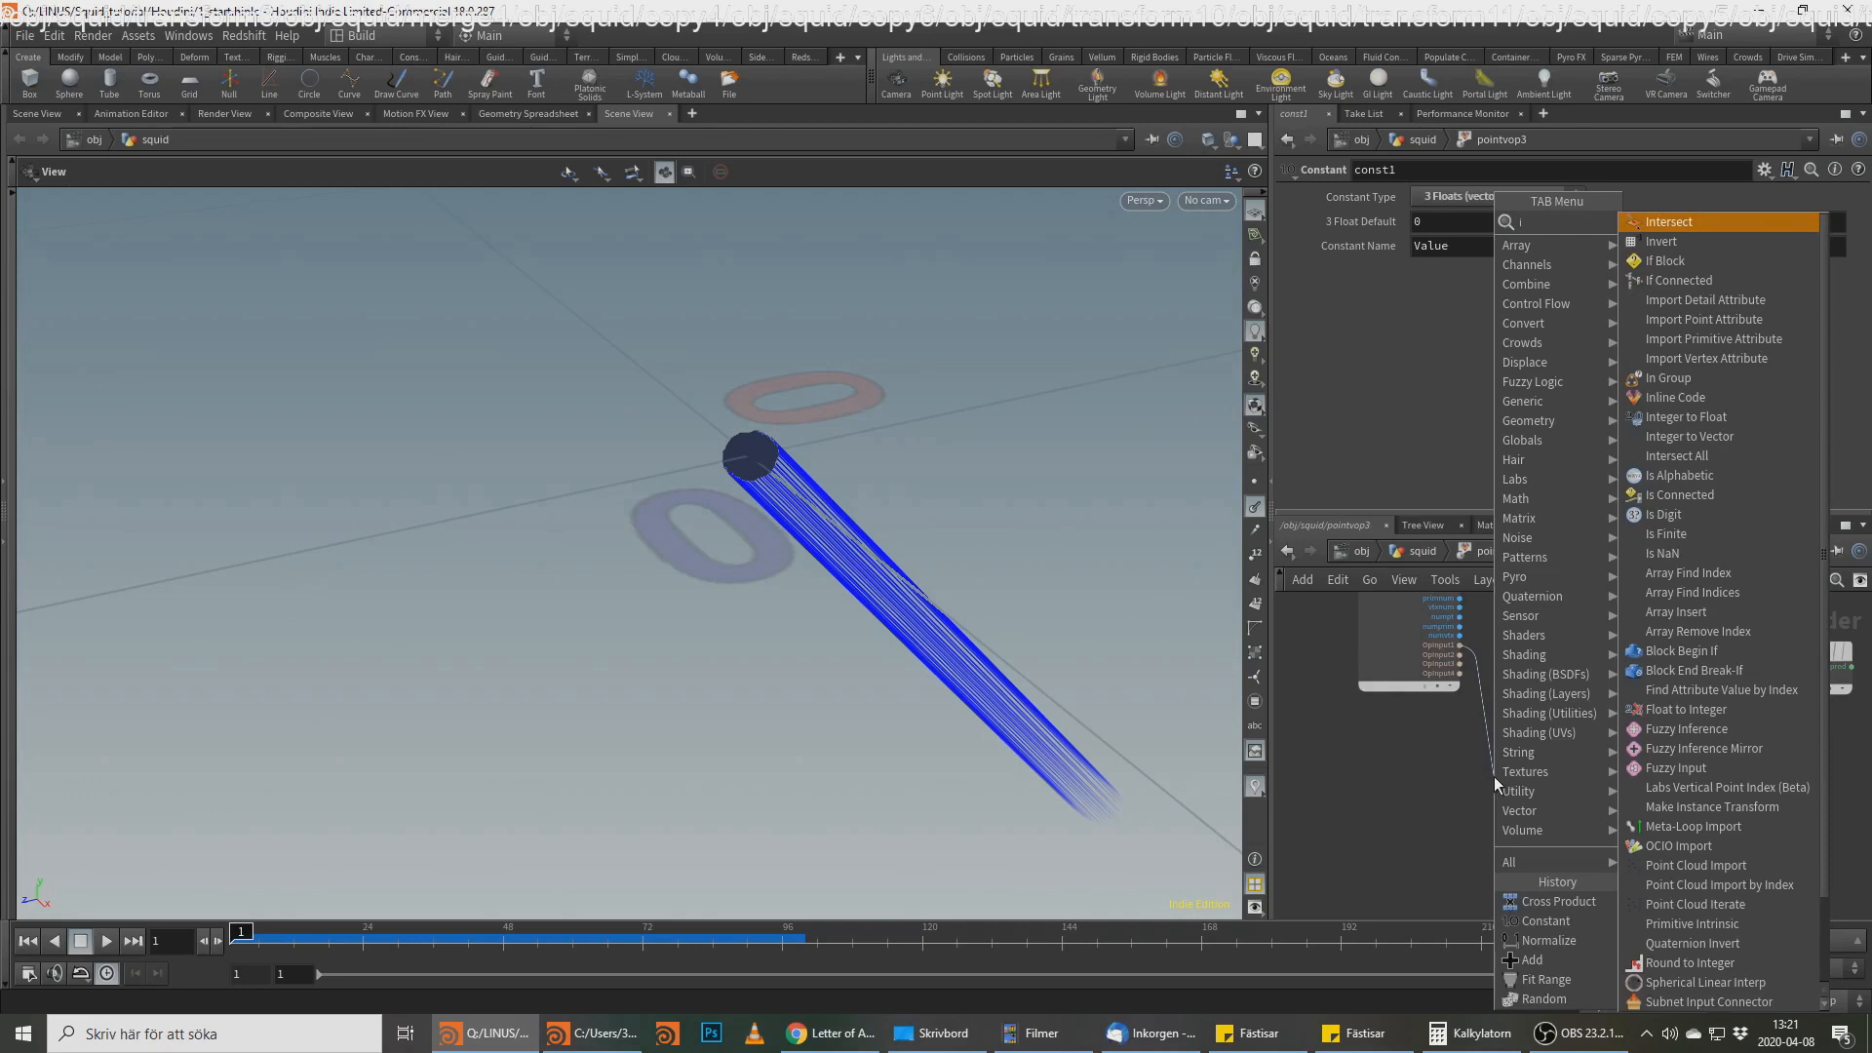
pyautogui.write('m')
pyautogui.press('Down')
pyautogui.press('Return')
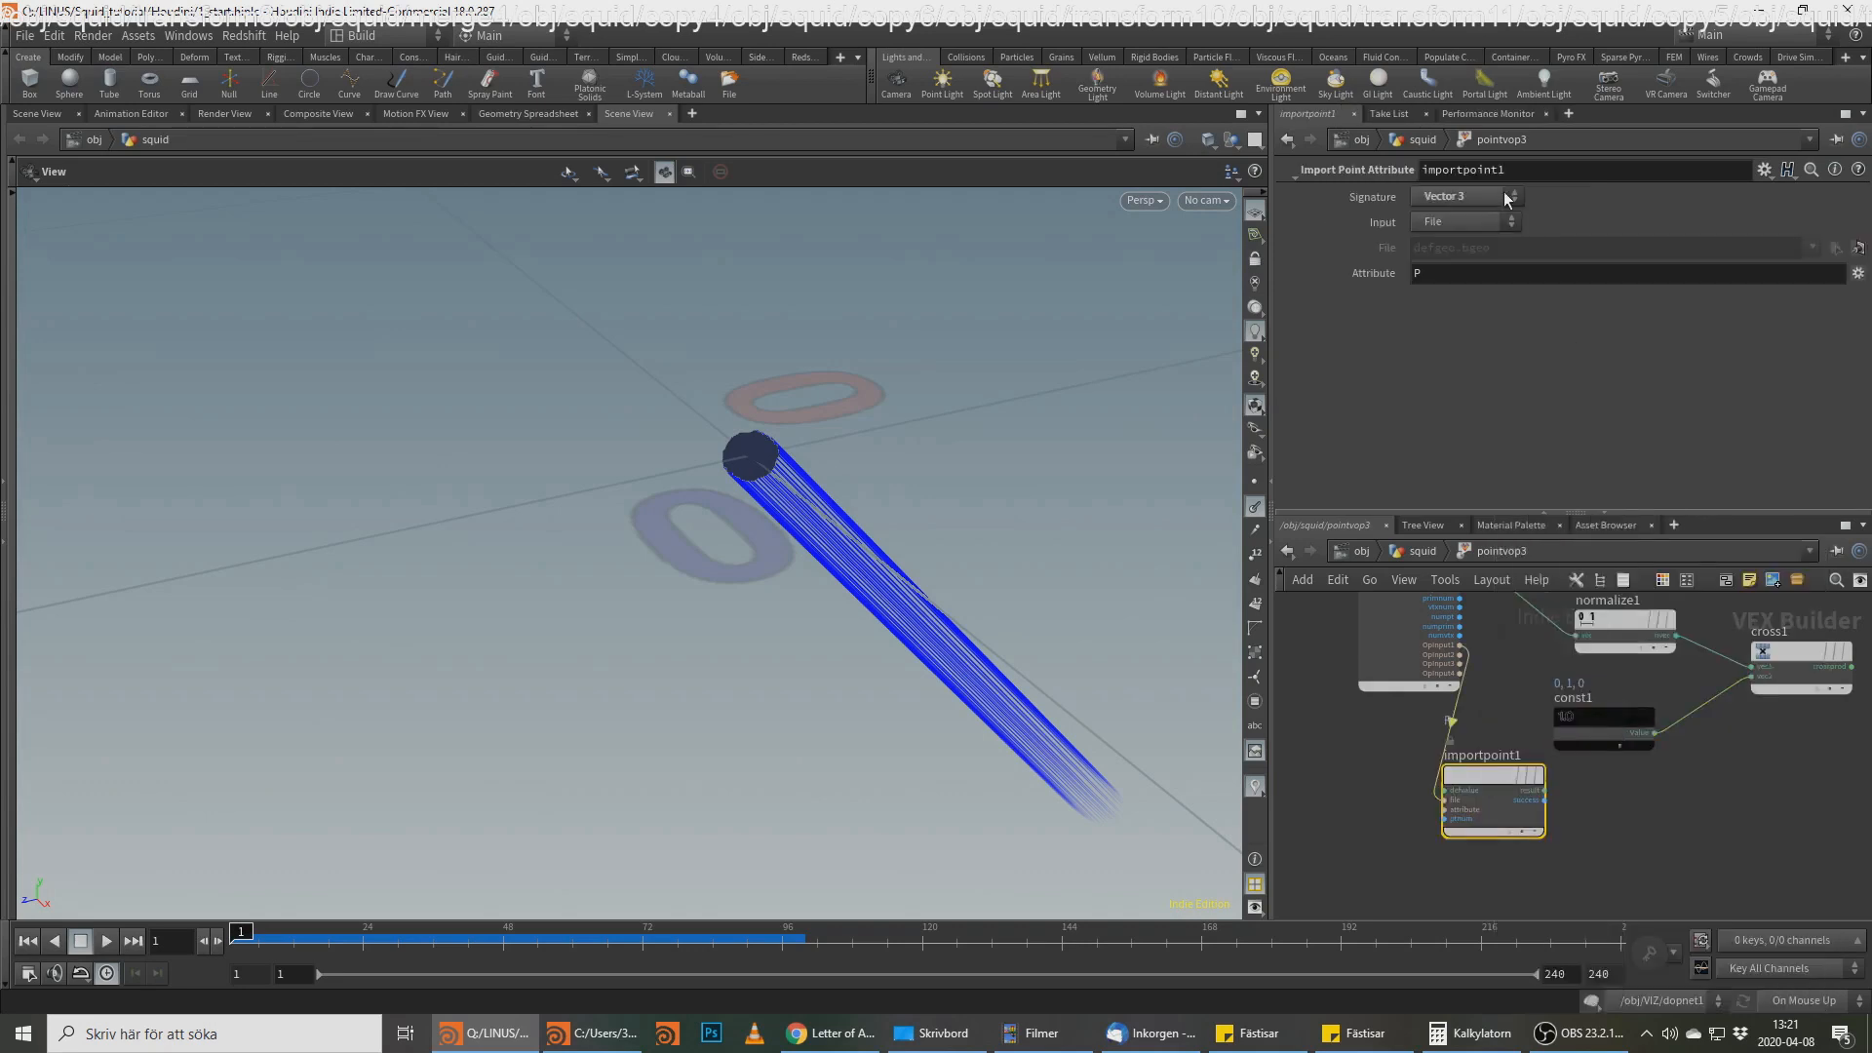
# Step: Set the imported attribute to N and connect its result to the input of the Normalize node
pyautogui.doubleClick(1442, 276)
pyautogui.write('N')
pyautogui.scroll(1, 1605, 785)
pyautogui.click(1533, 789)
pyautogui.moveTo(1581, 640); pyautogui.dragTo(1566, 723, button='middle')
pyautogui.click(1565, 715)
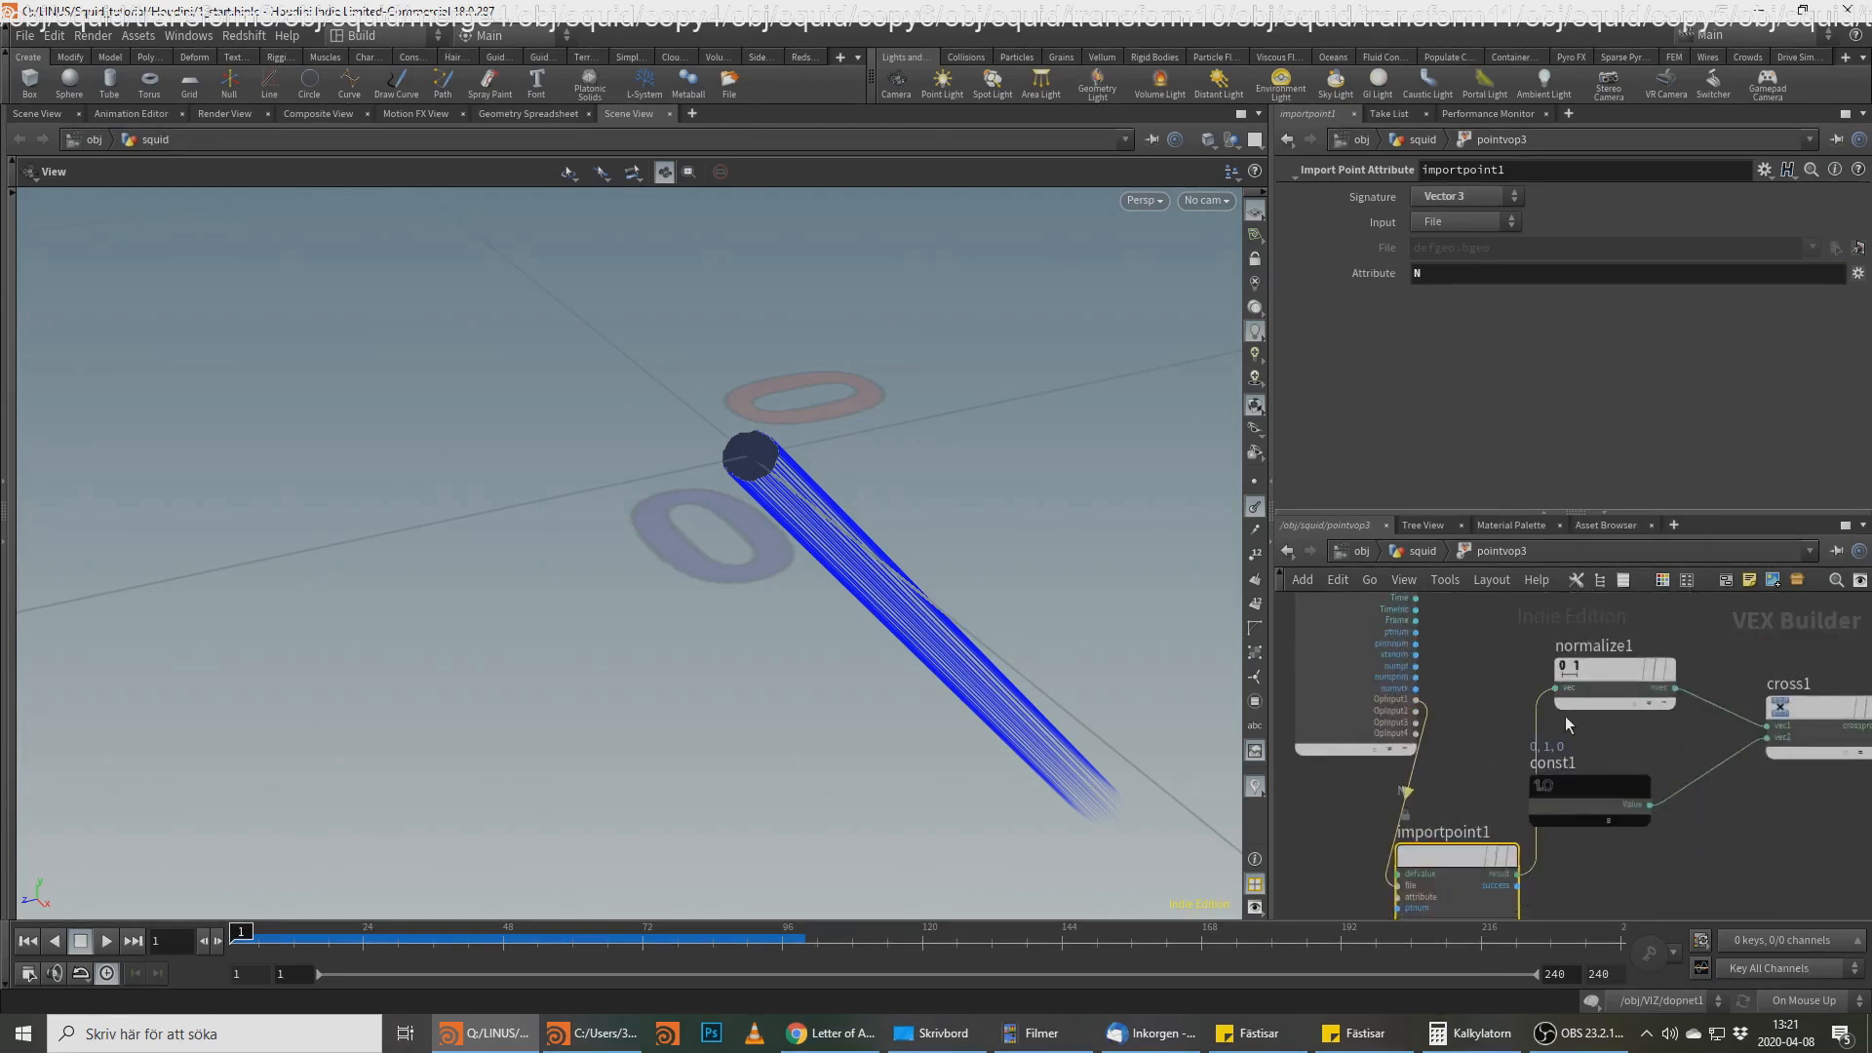
# Step: Try wiring the imported attribute's result straight into the geometry output node's N input, and delete that connection
pyautogui.click(1615, 681)
pyautogui.click(1517, 874)
pyautogui.moveTo(1780, 656); pyautogui.dragTo(1297, 781, button='middle')
pyautogui.scroll(-1, 1496, 701)
pyautogui.moveTo(1499, 701); pyautogui.dragTo(1689, 909, button='middle')
pyautogui.scroll(-1, 1686, 902)
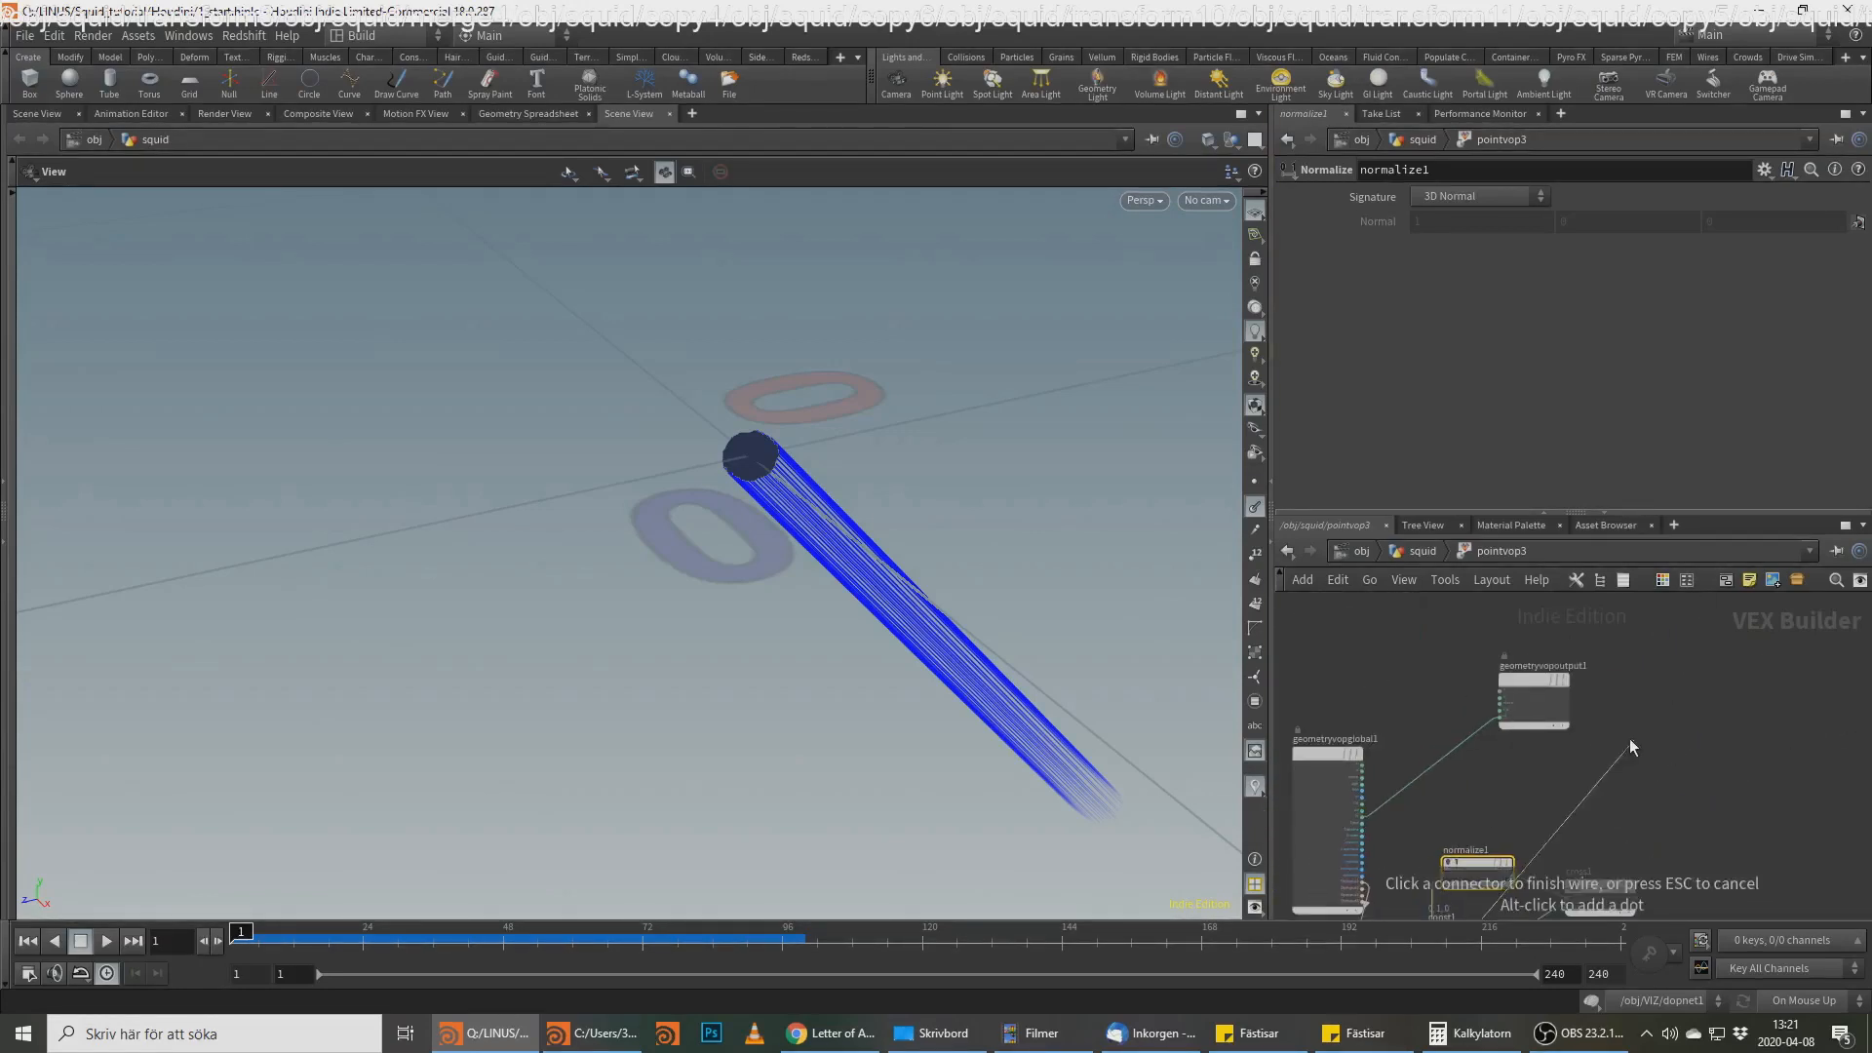
pyautogui.scroll(1, 1627, 731)
pyautogui.click(1439, 720)
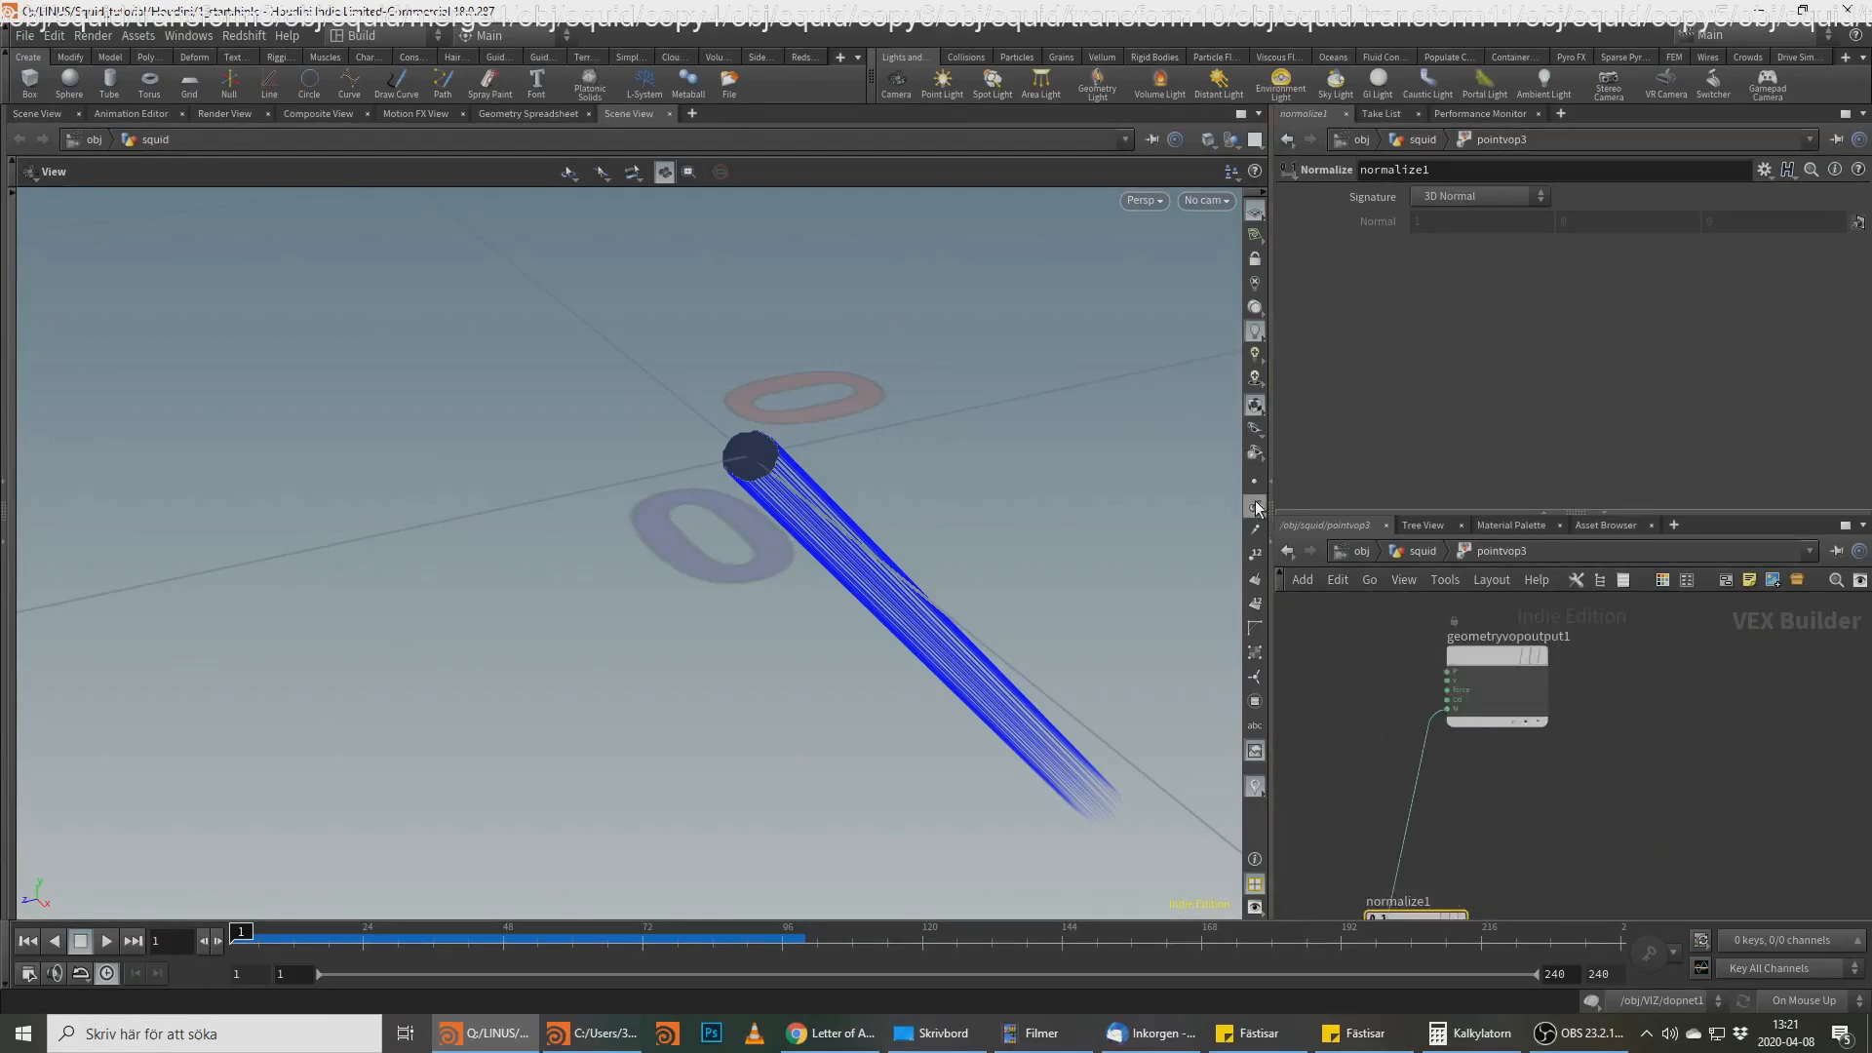
pyautogui.click(1430, 741)
pyautogui.press('Delete')
# Step: Rearrange the Cross Product and Constant nodes for a clearer network layout
pyautogui.moveTo(1468, 882); pyautogui.dragTo(1645, 721, button='middle')
pyautogui.moveTo(1600, 766); pyautogui.dragTo(1648, 725)
pyautogui.moveTo(1615, 789); pyautogui.dragTo(1473, 711, button='middle')
pyautogui.moveTo(1426, 787); pyautogui.dragTo(1517, 824)
pyautogui.moveTo(1349, 851); pyautogui.dragTo(1357, 850)
pyautogui.click(1640, 718)
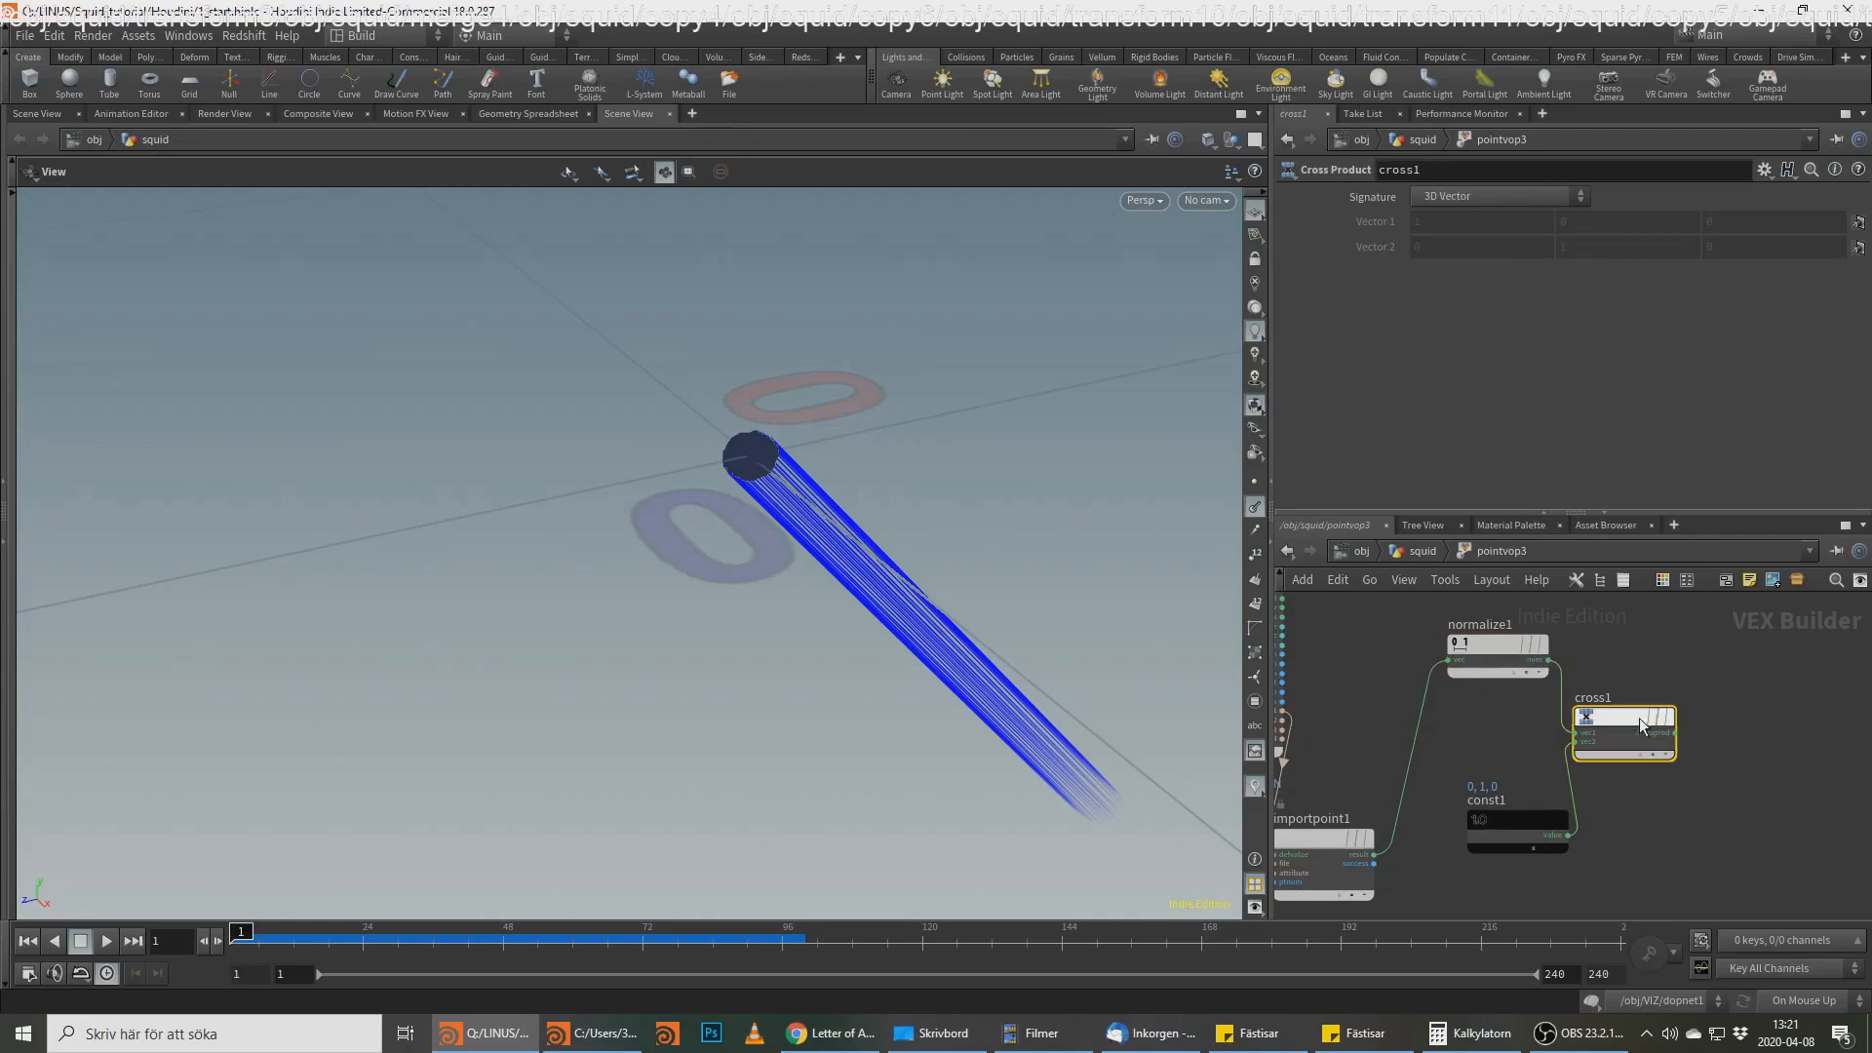
pyautogui.hotkey('alt', 'Tab')
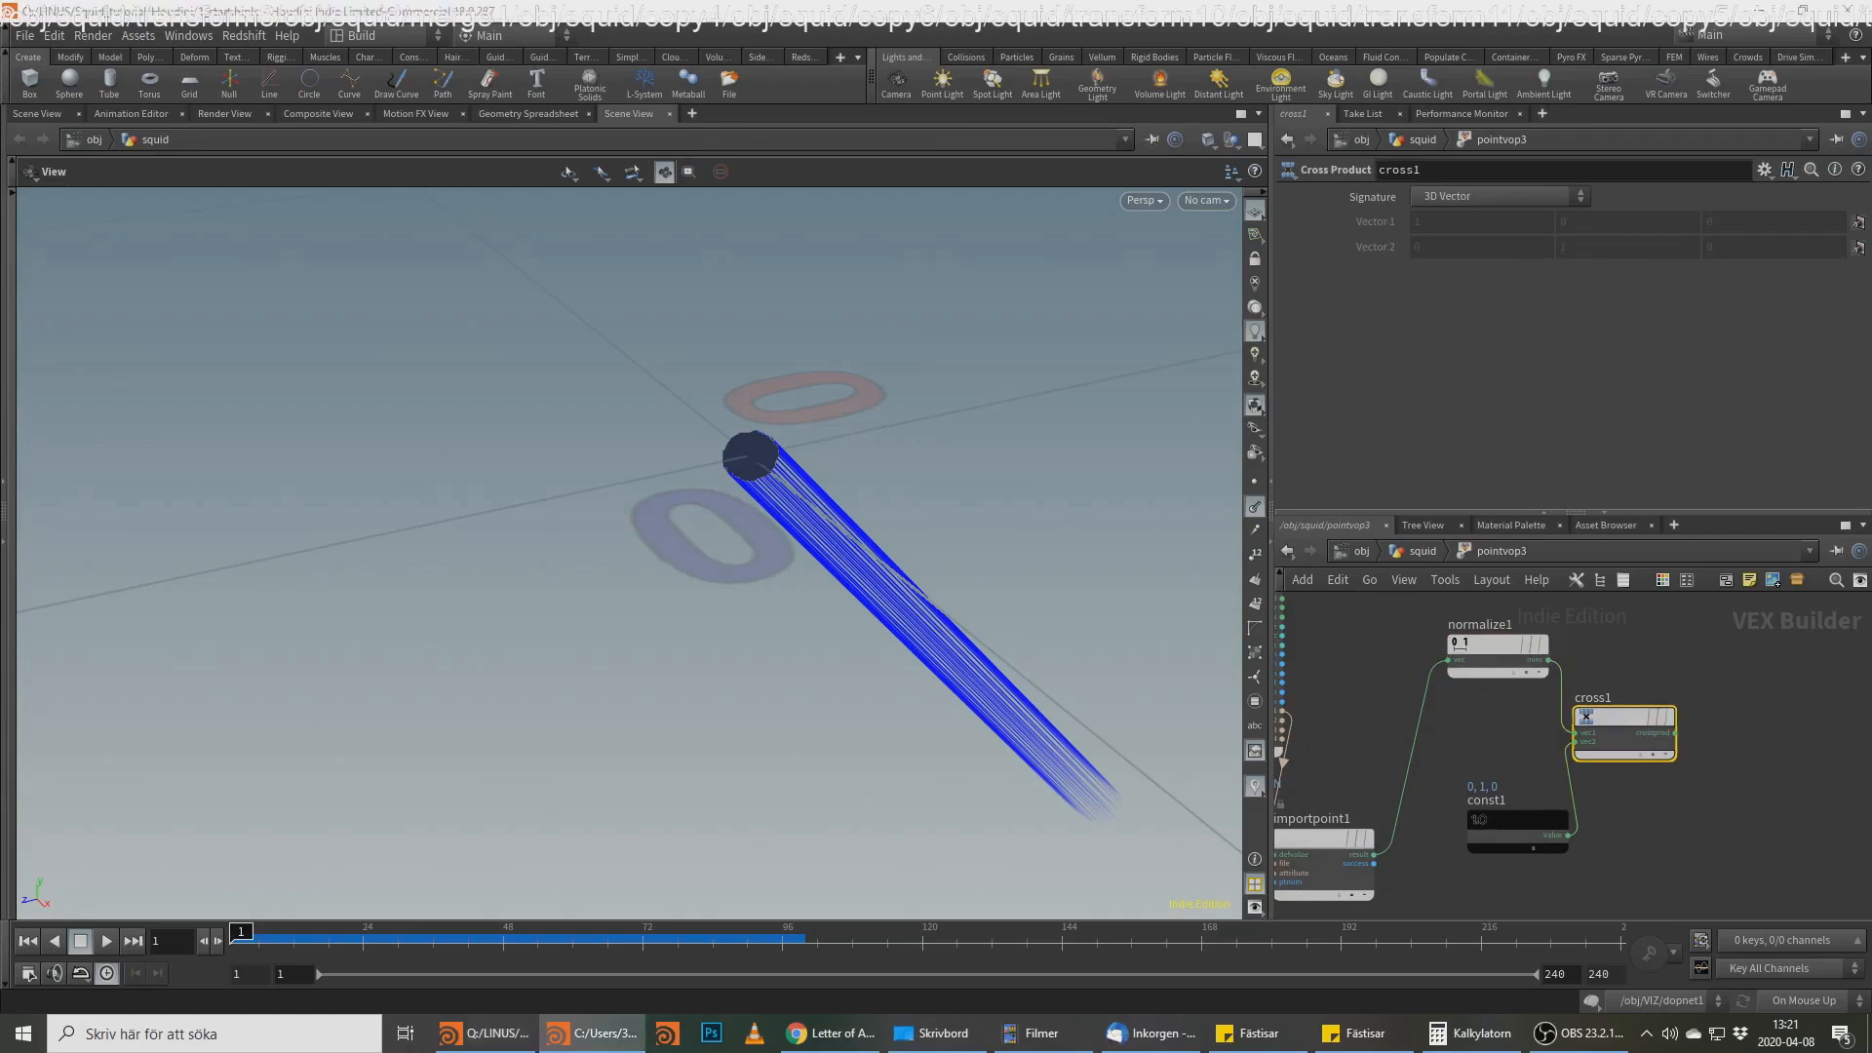
# Step: Add a second Normalize node fed by the Cross Product result
pyautogui.click(1673, 733)
pyautogui.press('Tab')
pyautogui.write('norm')
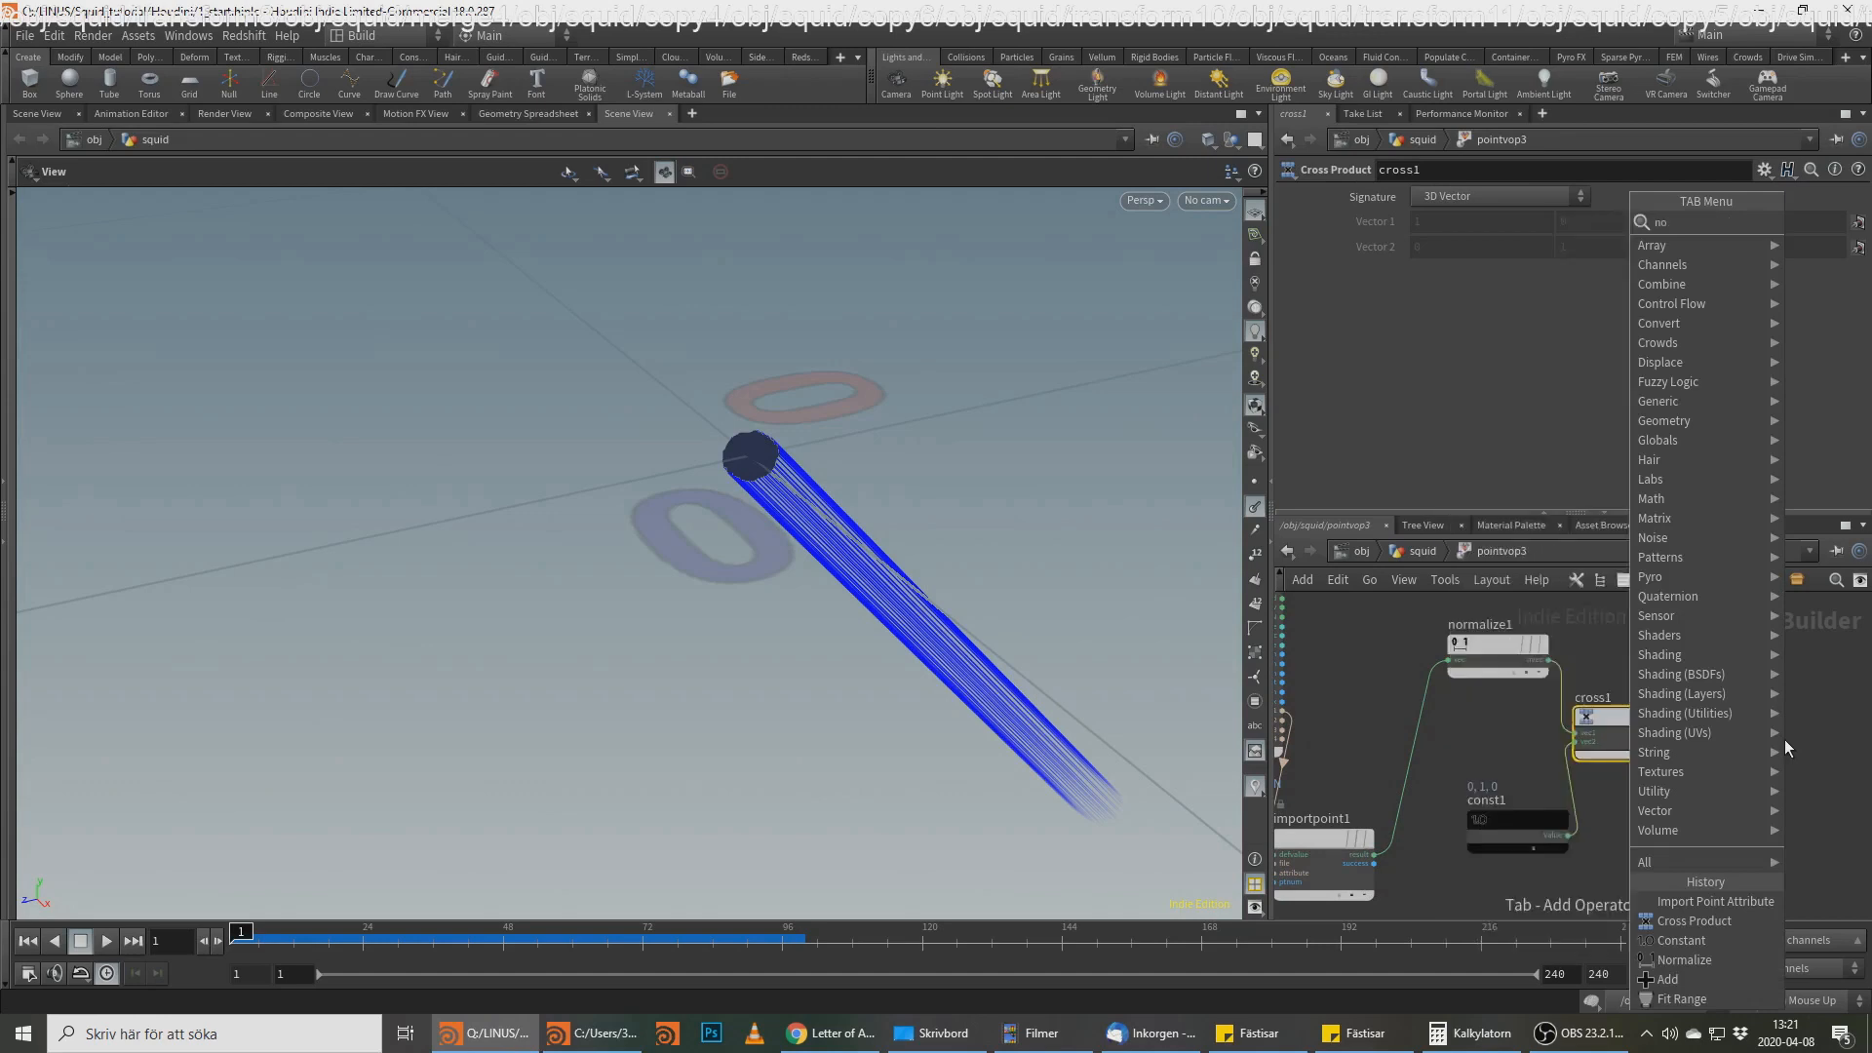
pyautogui.press('Return')
pyautogui.press('Return')
pyautogui.moveTo(1773, 729); pyautogui.dragTo(1646, 804, button='middle')
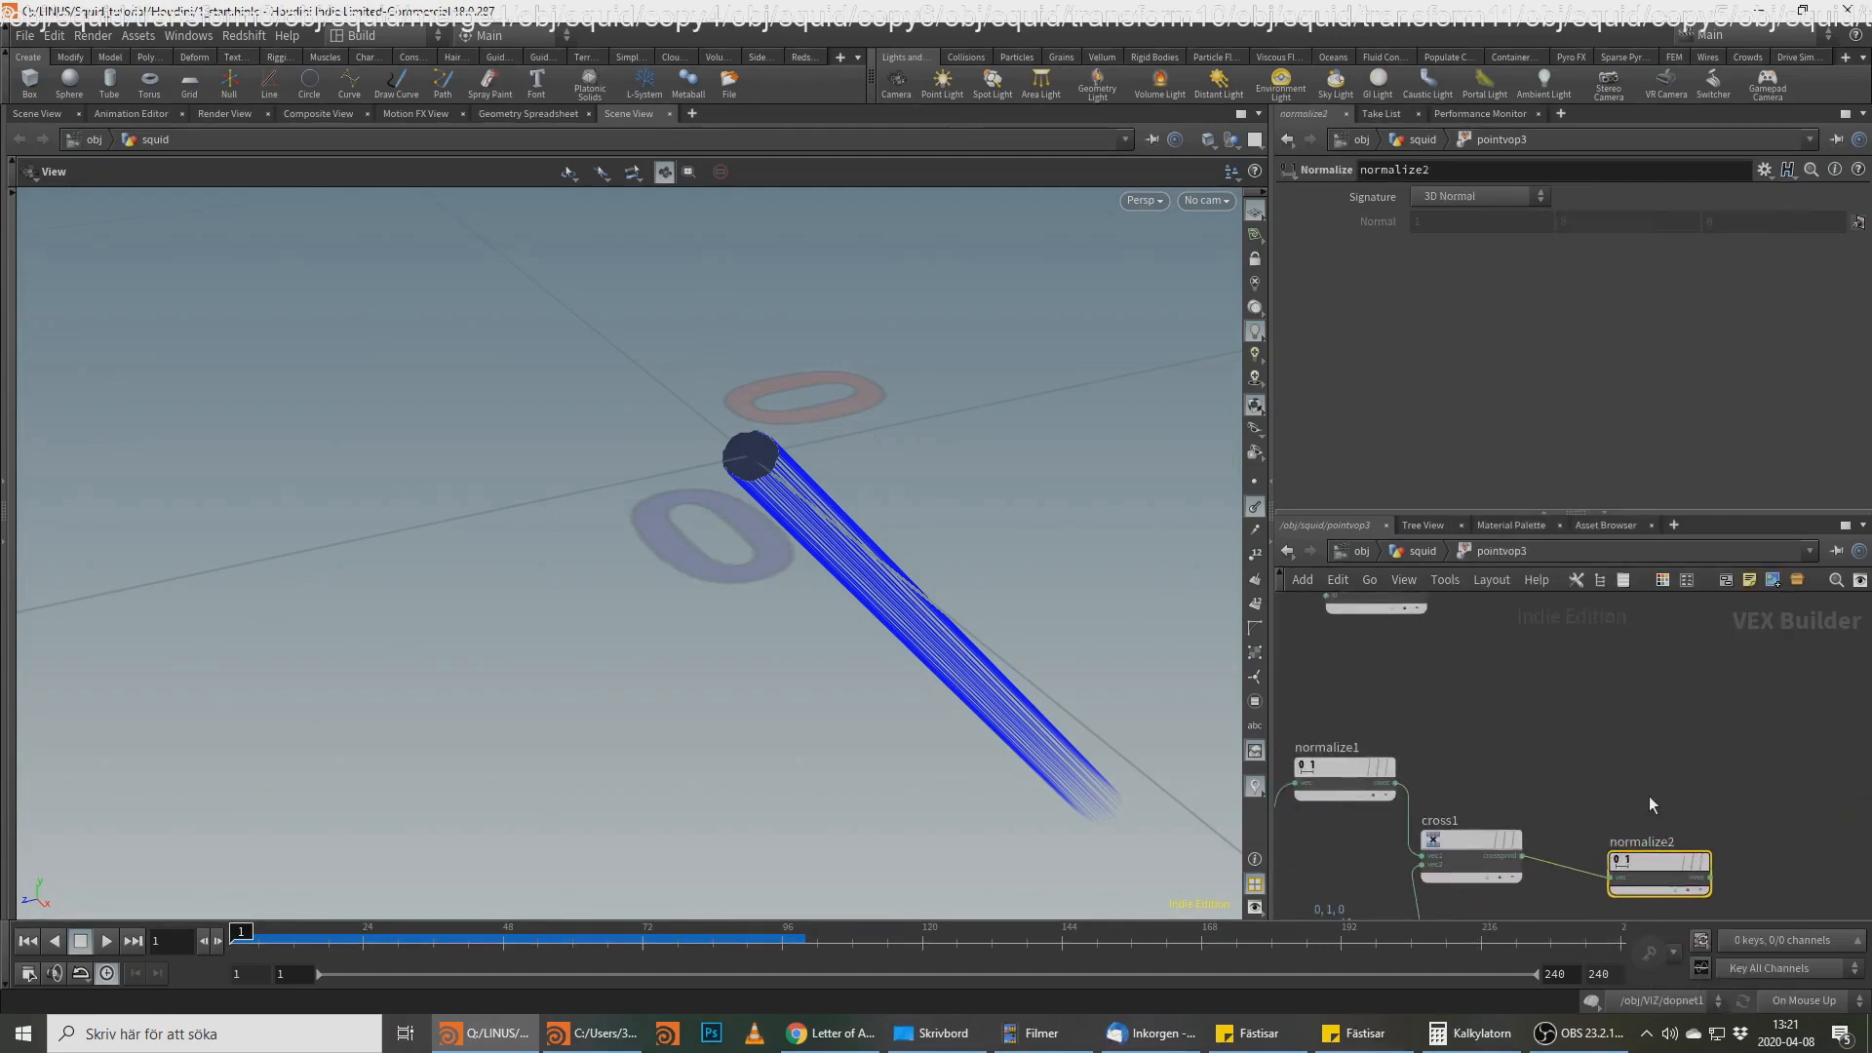
# Step: Add a second Cross Product node taking the first Normalize result as vector 1 and the second Normalize result as vector 2
pyautogui.press('Tab')
pyautogui.write('cros')
pyautogui.press('Return')
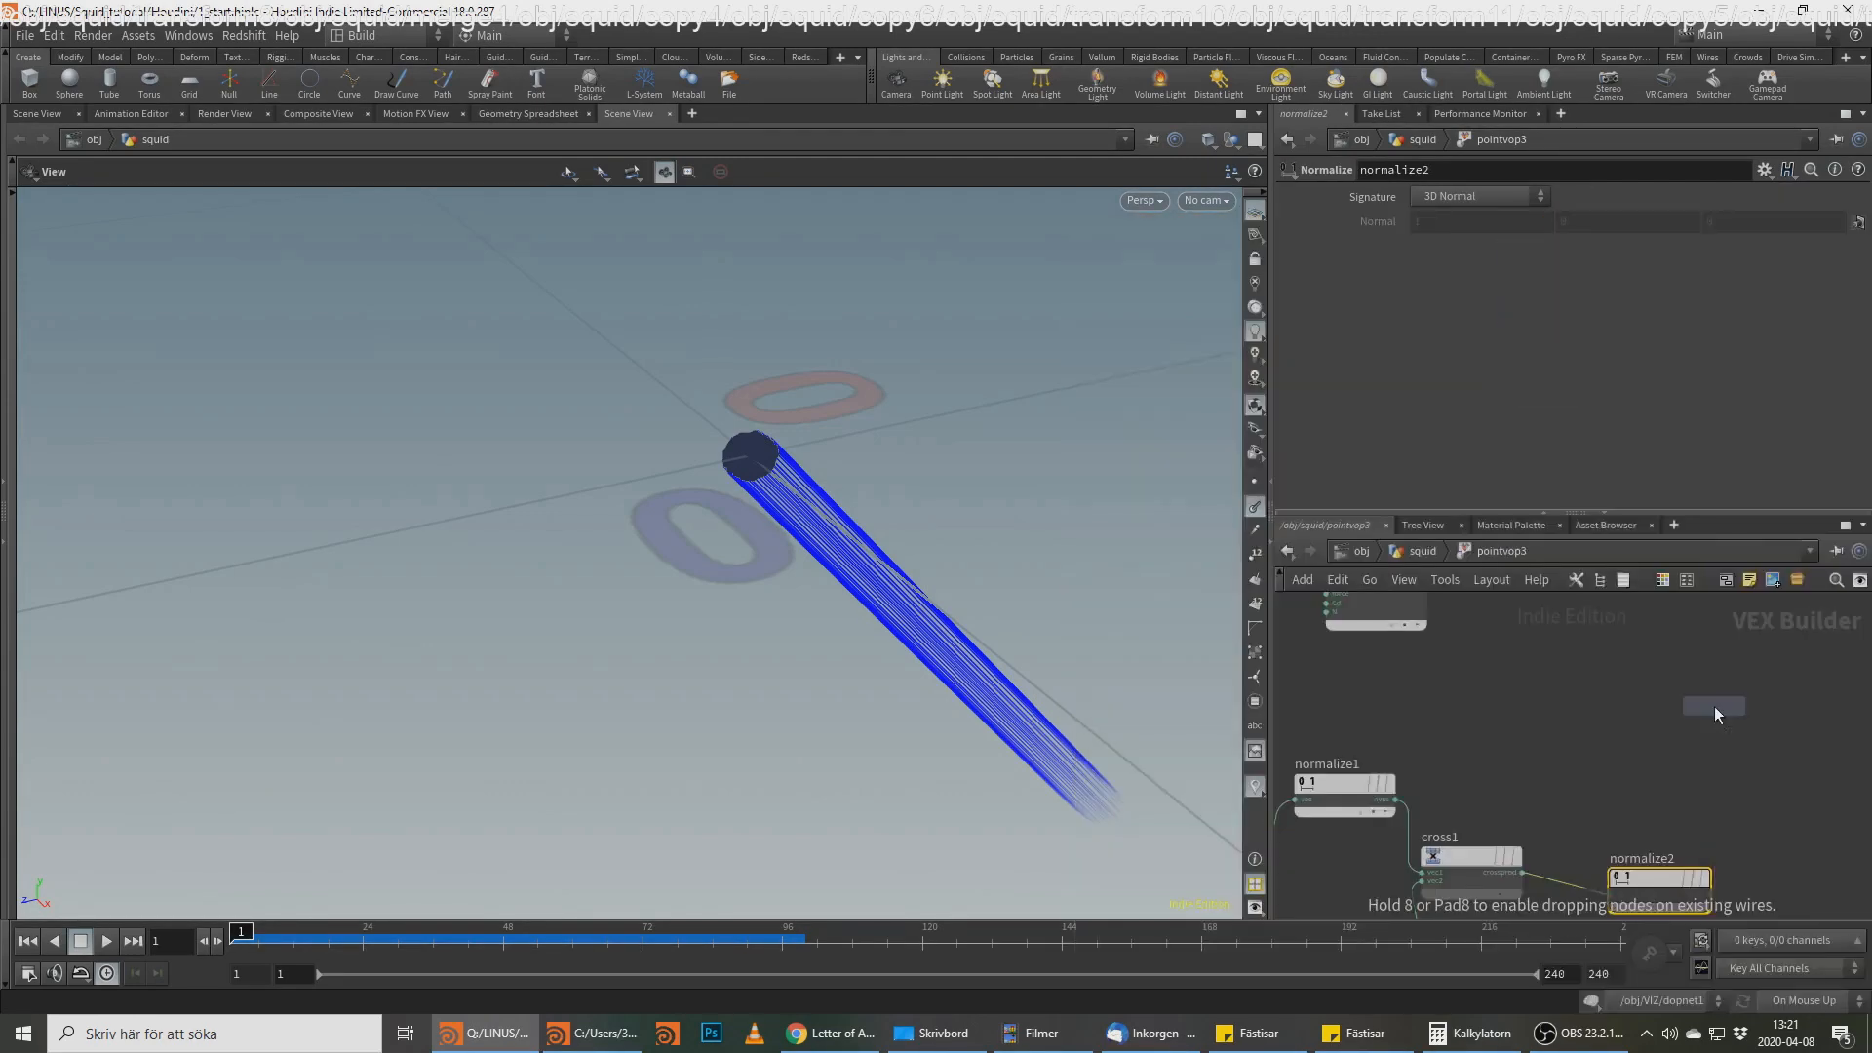
pyautogui.click(1715, 707)
pyautogui.moveTo(1397, 800); pyautogui.dragTo(1670, 720)
pyautogui.moveTo(1650, 830); pyautogui.dragTo(1534, 781, button='middle')
pyautogui.click(1594, 844)
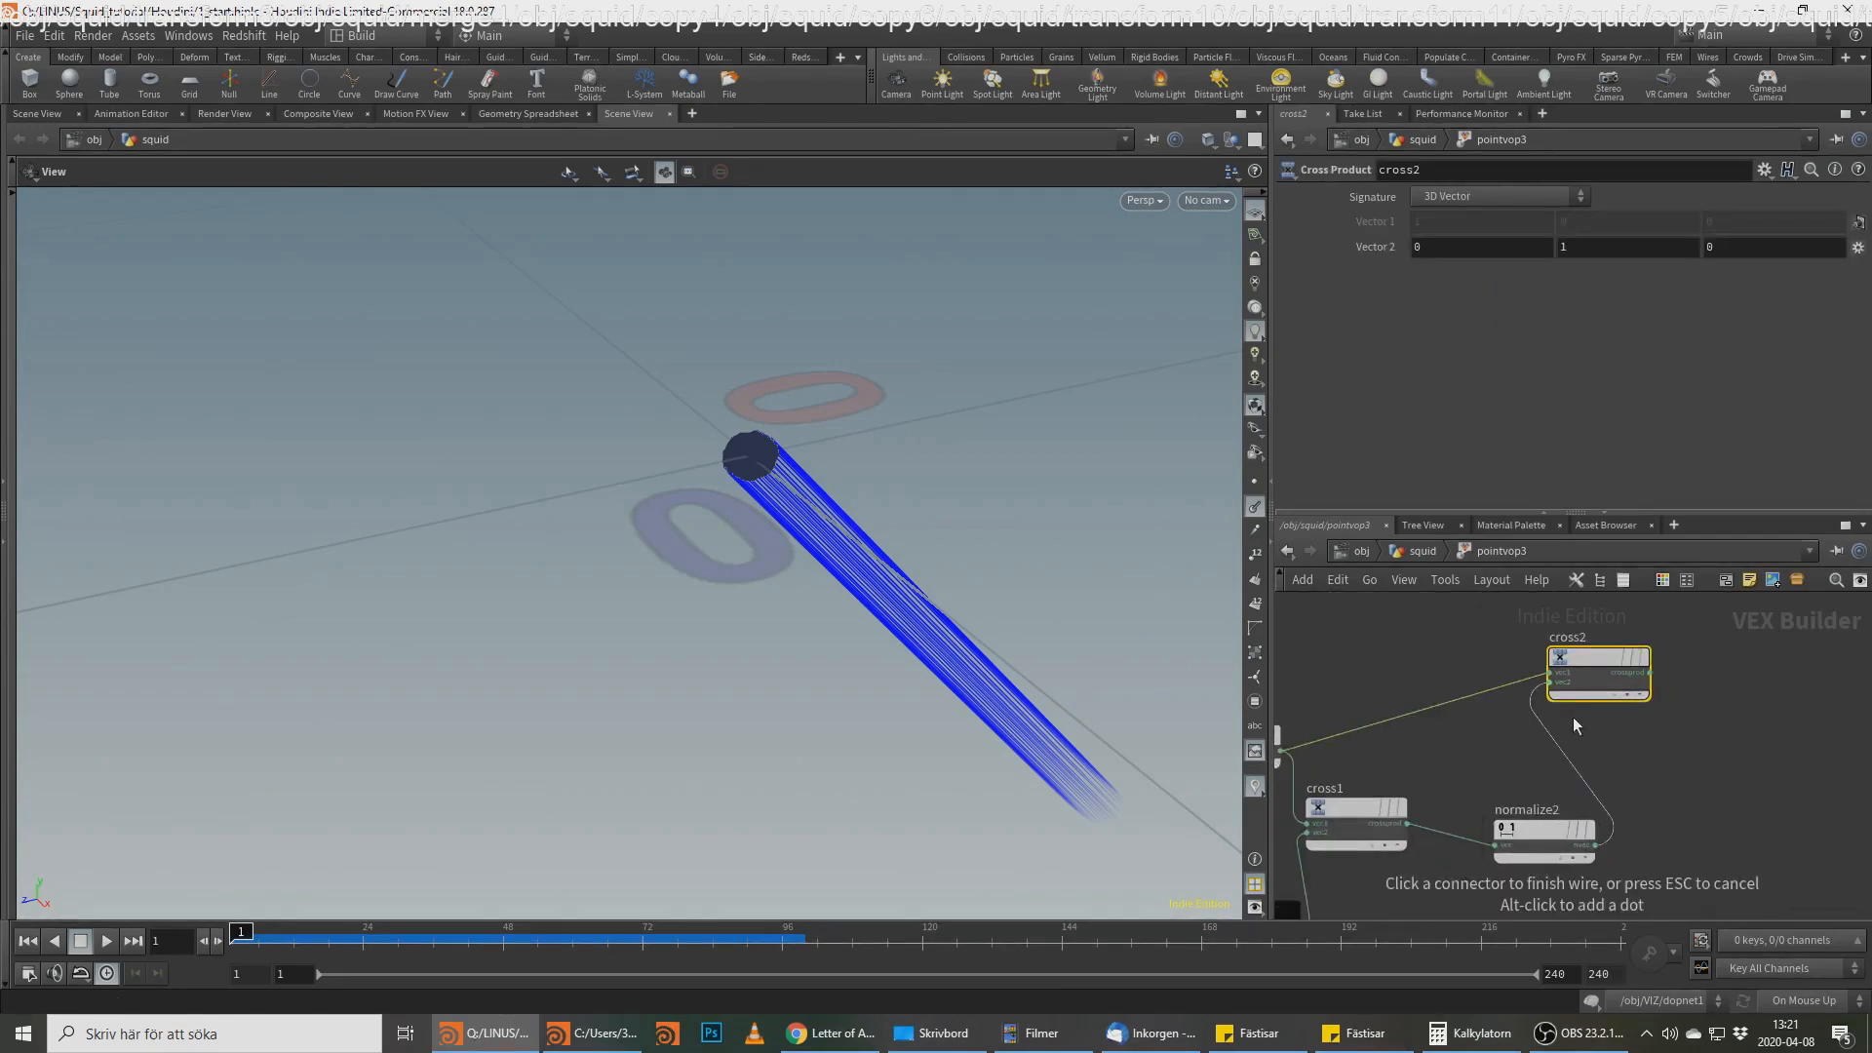
pyautogui.click(1551, 681)
# Step: Connect the second Cross Product result to the N input of the geometry output node
pyautogui.moveTo(1740, 705); pyautogui.dragTo(1760, 853, button='middle')
pyautogui.click(1562, 751)
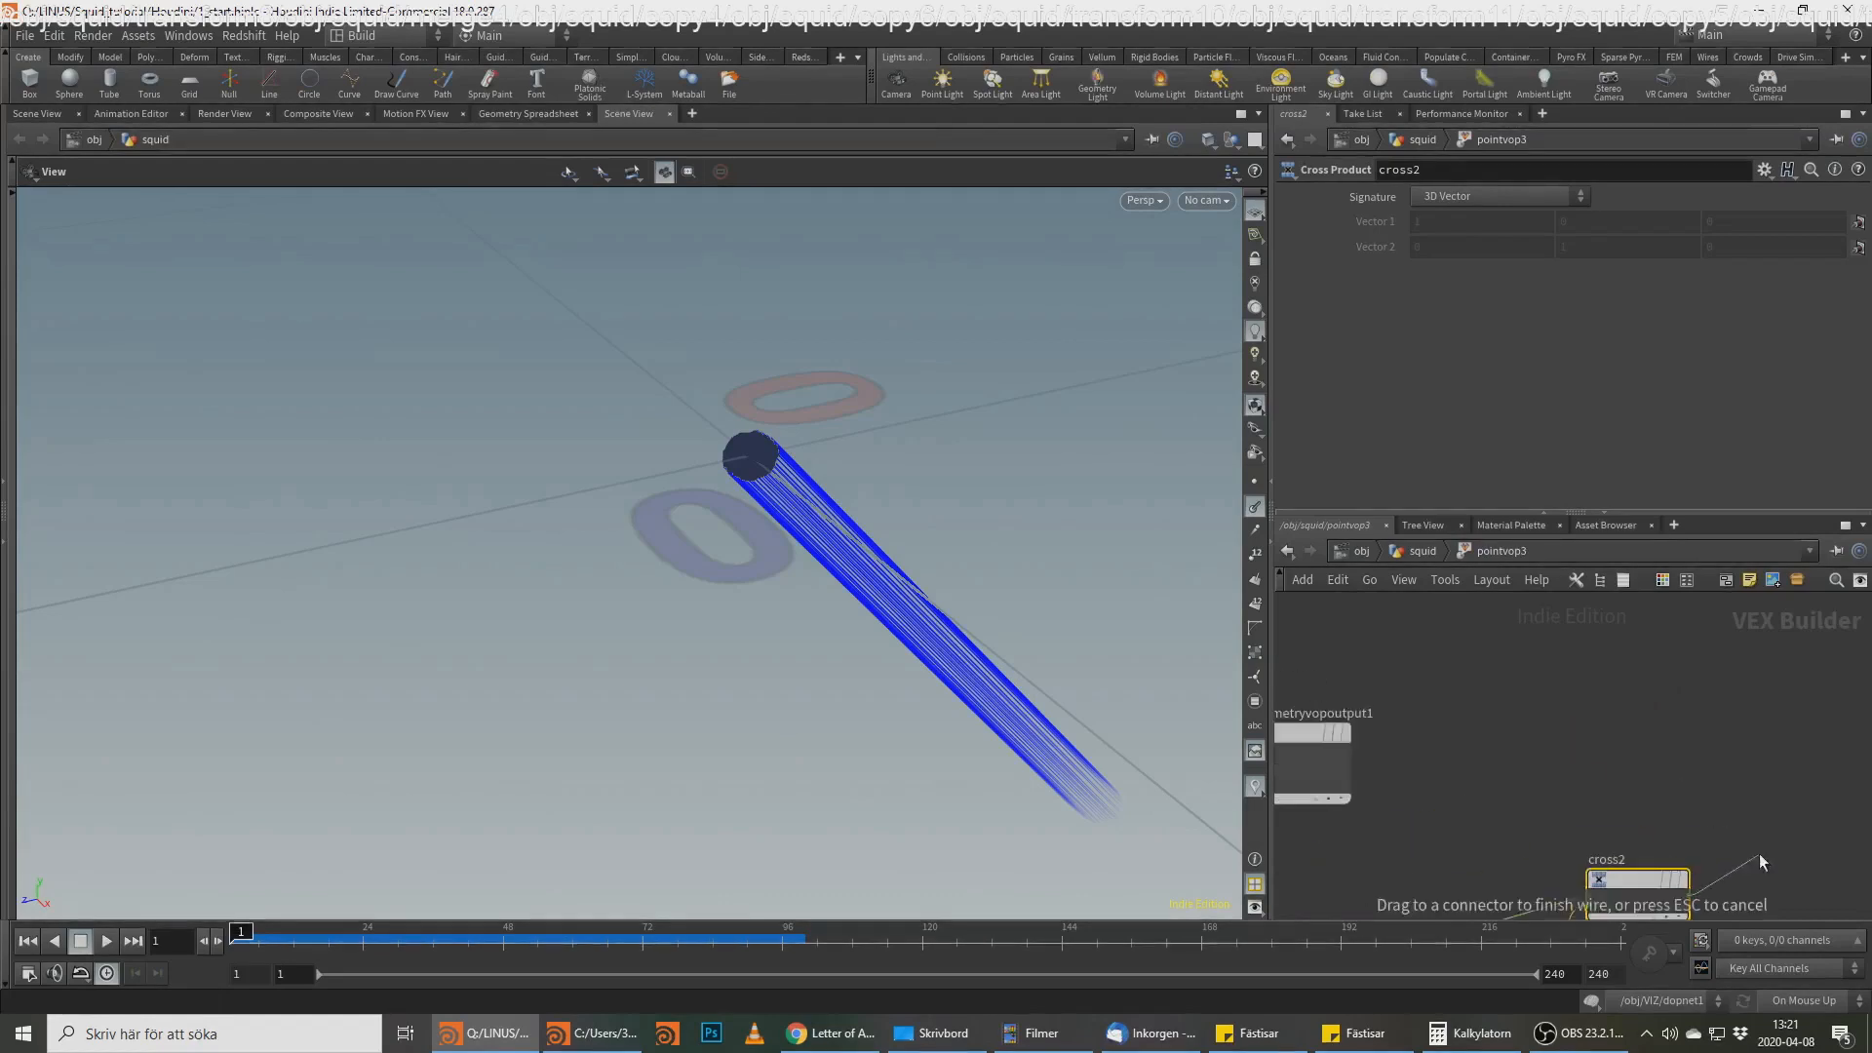
pyautogui.moveTo(1493, 712); pyautogui.dragTo(1777, 730, button='middle')
pyautogui.click(1543, 798)
# Step: Examine the direction of the resulting normals on the piece from several angles
pyautogui.moveTo(840, 632); pyautogui.dragTo(945, 583)
pyautogui.moveTo(960, 597); pyautogui.dragTo(132, 821, button='right')
pyautogui.moveTo(682, 702); pyautogui.dragTo(903, 799)
pyautogui.moveTo(903, 799); pyautogui.dragTo(915, 664, button='middle')
pyautogui.moveTo(916, 665); pyautogui.dragTo(993, 593, button='right')
pyautogui.moveTo(993, 593); pyautogui.dragTo(925, 671, button='middle')
pyautogui.press('g')
pyautogui.moveTo(809, 705); pyautogui.dragTo(259, 844, button='right')
pyautogui.moveTo(259, 845); pyautogui.dragTo(770, 570)
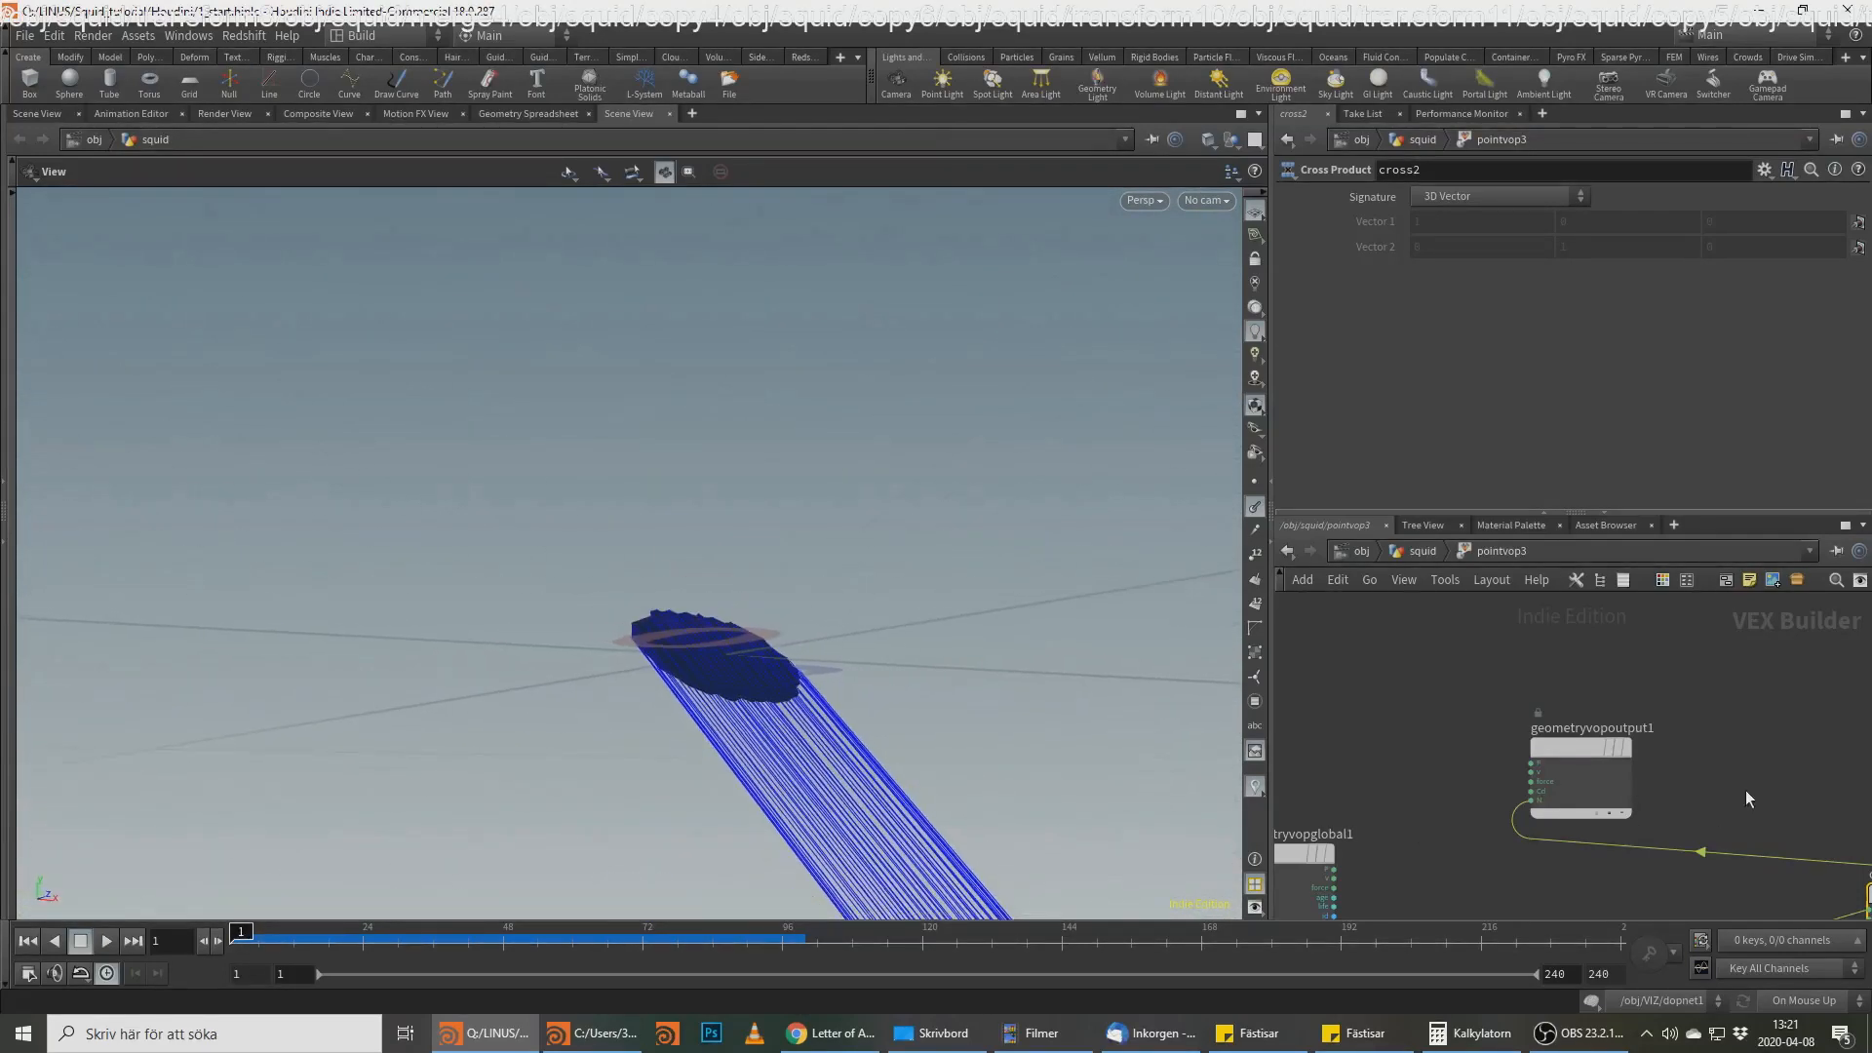
# Step: Connect the second Normalize result to the geometry output node's N input in place of the second Cross Product
pyautogui.moveTo(1746, 792); pyautogui.dragTo(1731, 701, button='middle')
pyautogui.moveTo(1560, 773); pyautogui.dragTo(1549, 668, button='middle')
pyautogui.moveTo(1522, 815); pyautogui.dragTo(1521, 704, button='middle')
pyautogui.moveTo(1722, 678); pyautogui.dragTo(1606, 730, button='middle')
pyautogui.click(1593, 806)
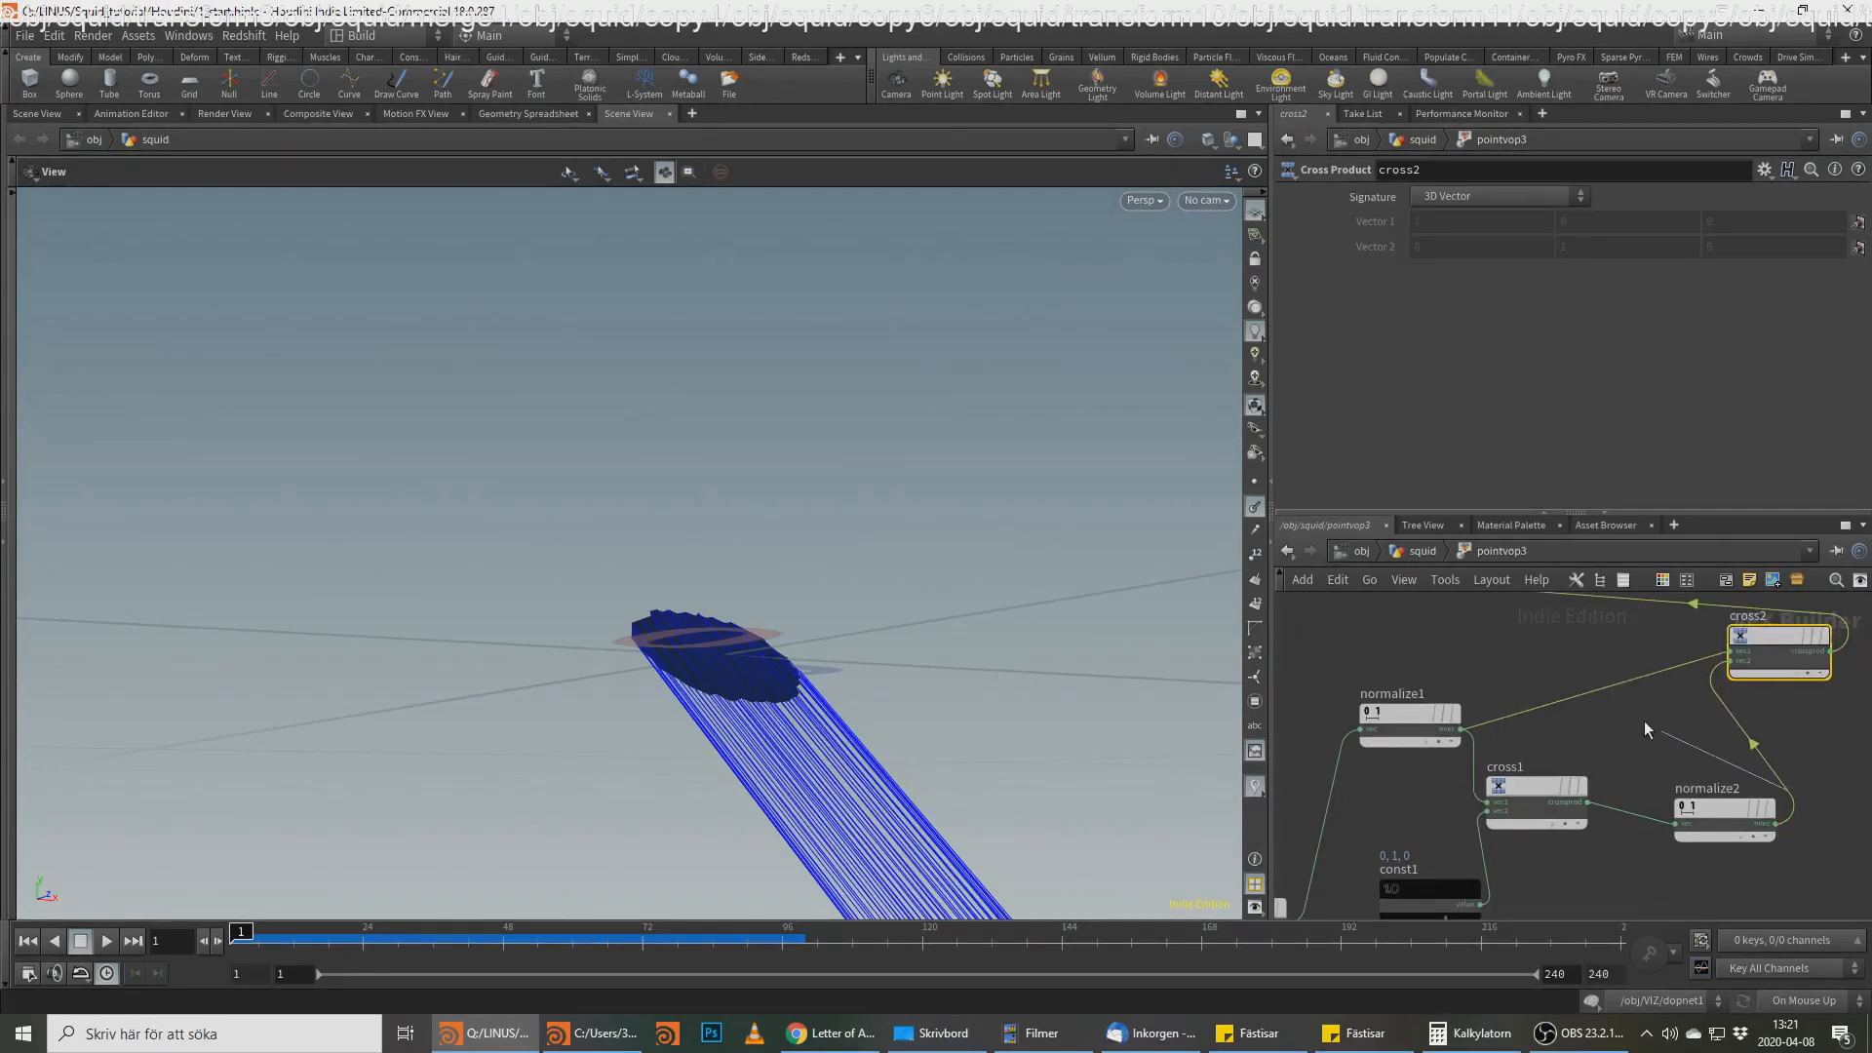
pyautogui.click(1482, 738)
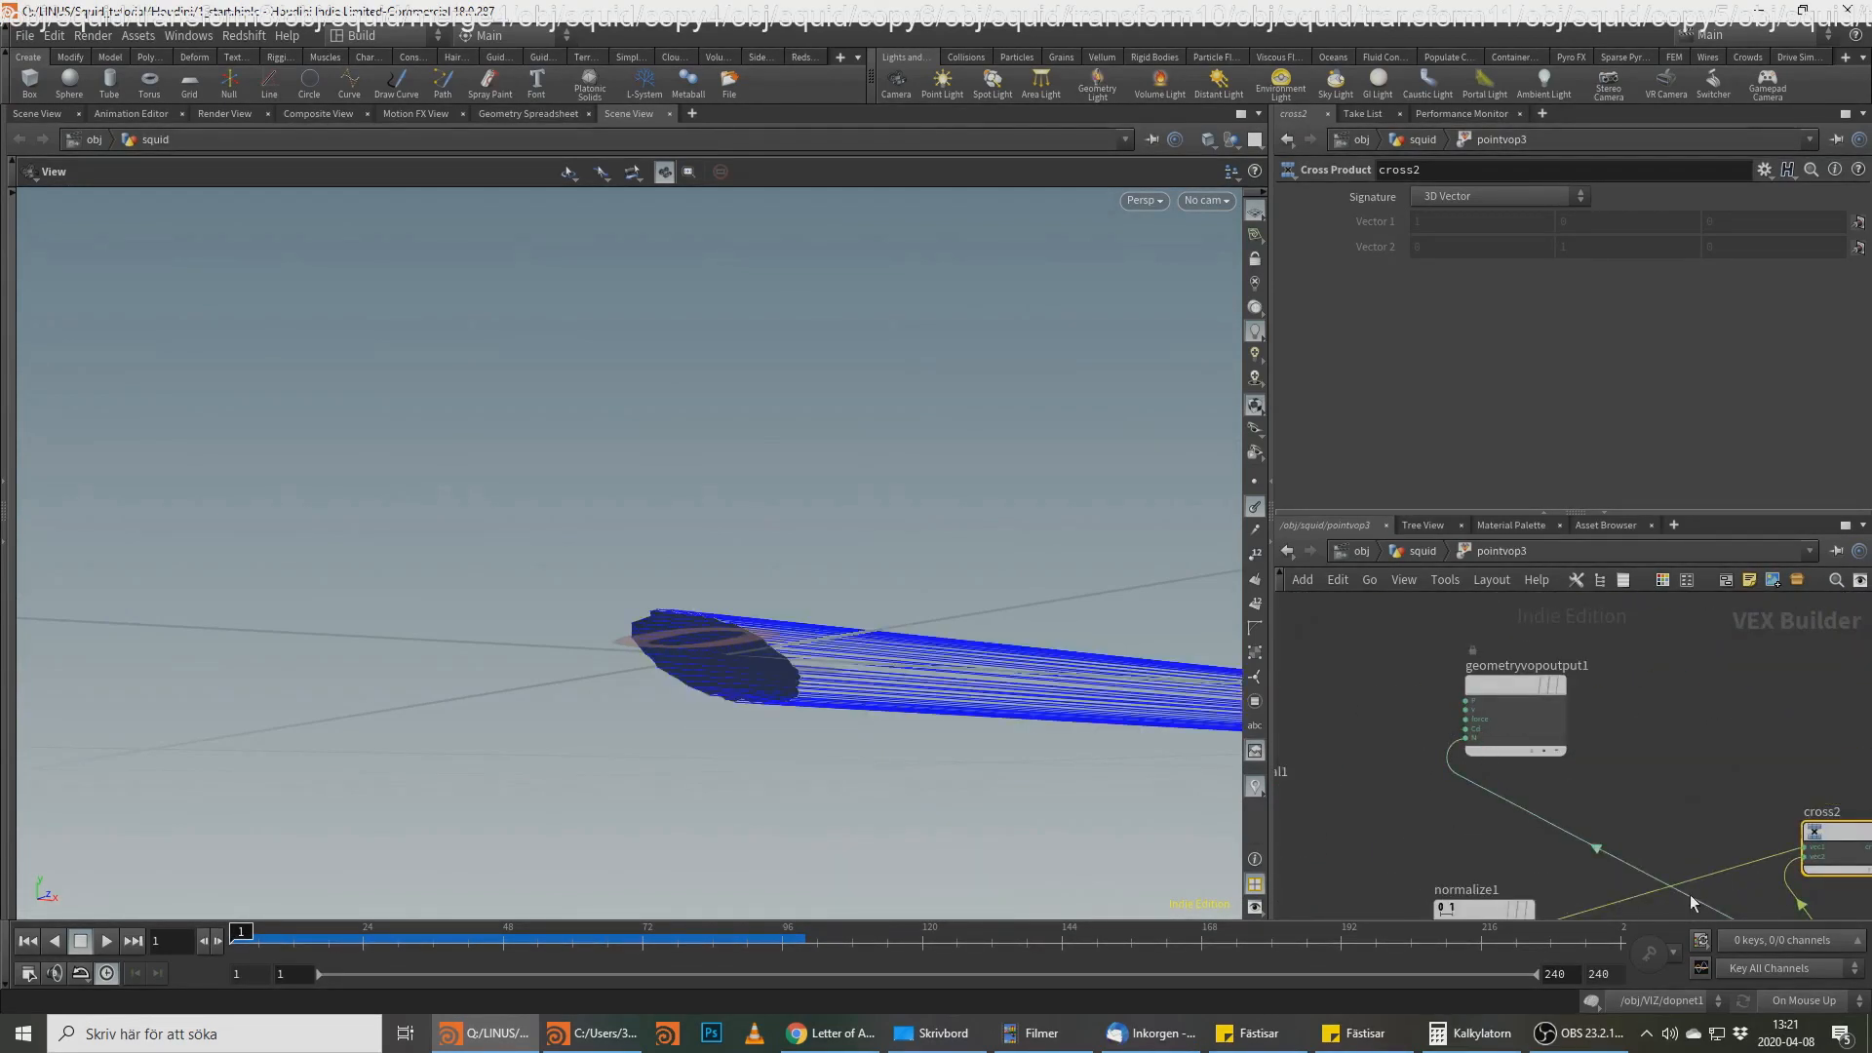
pyautogui.moveTo(1689, 893); pyautogui.dragTo(1548, 713, button='middle')
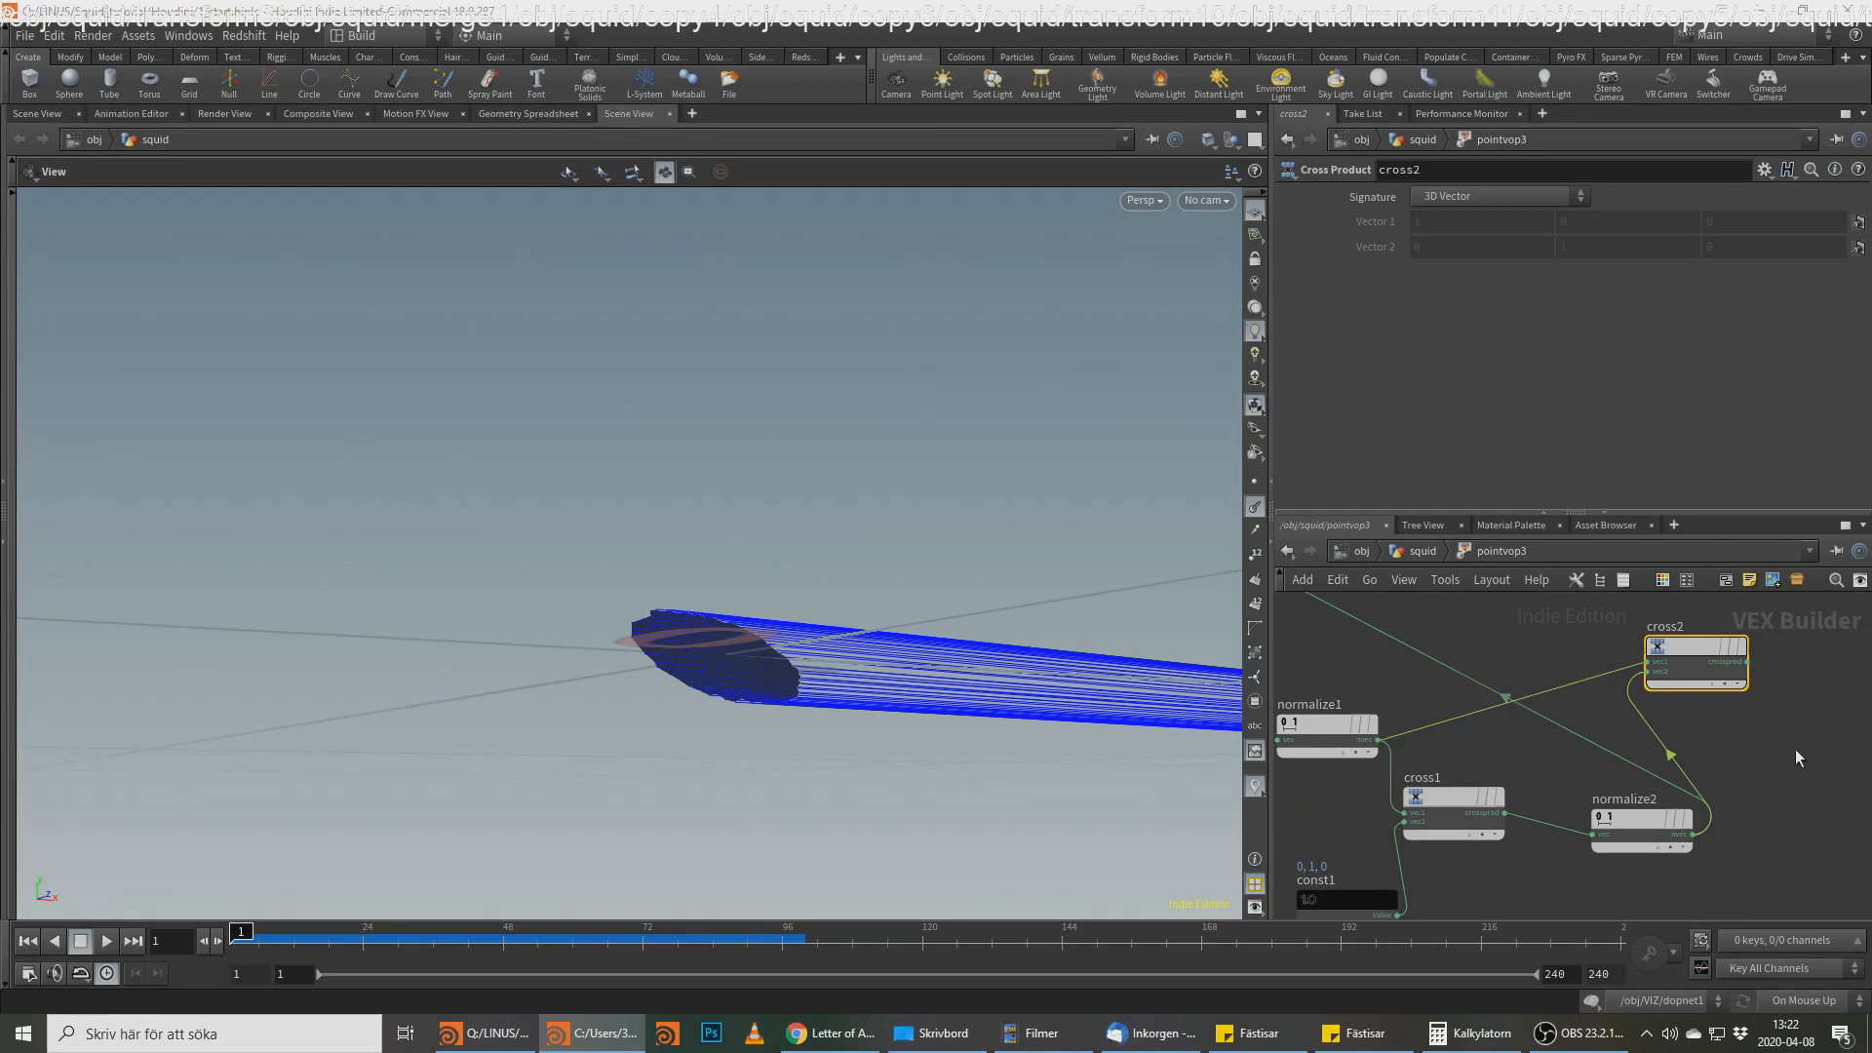
# Step: Add a Normalize node fed by the second Cross Product result
pyautogui.moveTo(1796, 750); pyautogui.dragTo(1706, 810, button='middle')
pyautogui.moveTo(1603, 716); pyautogui.dragTo(1566, 694)
pyautogui.click(1618, 699)
pyautogui.press('Tab')
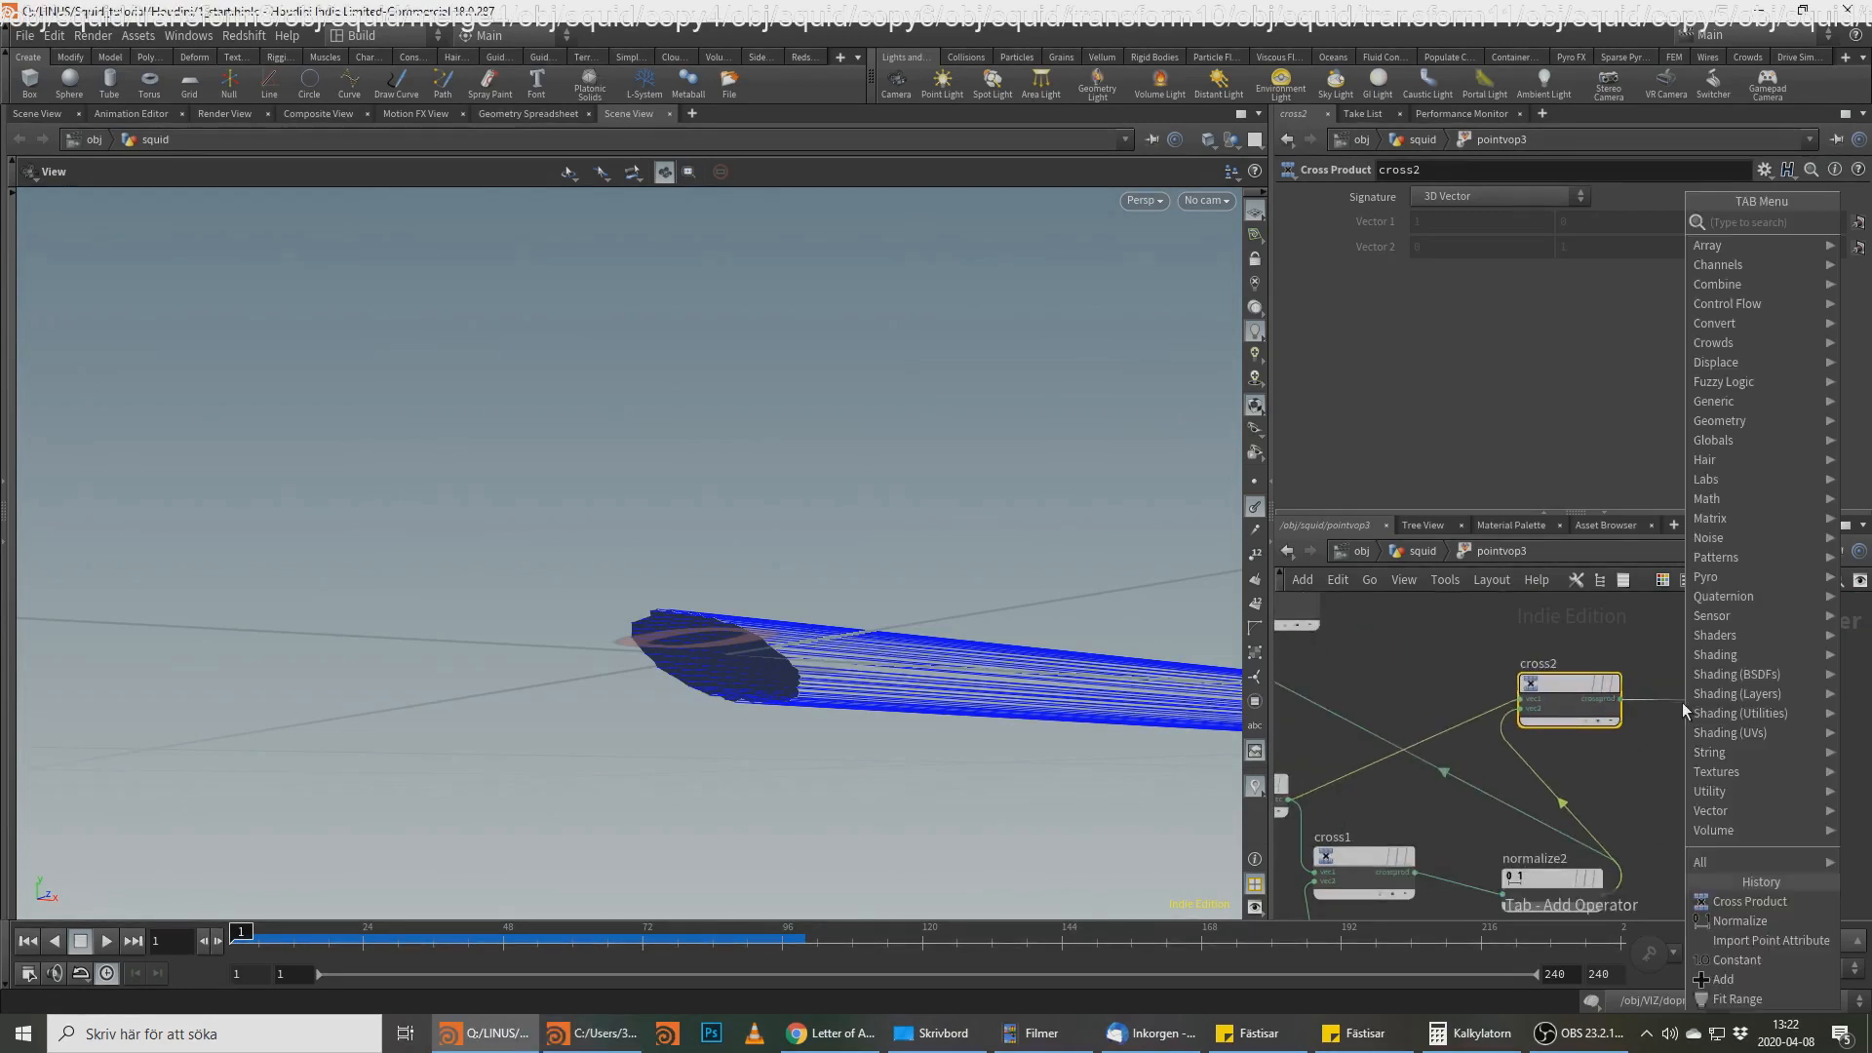
pyautogui.write('nor')
pyautogui.press('Return')
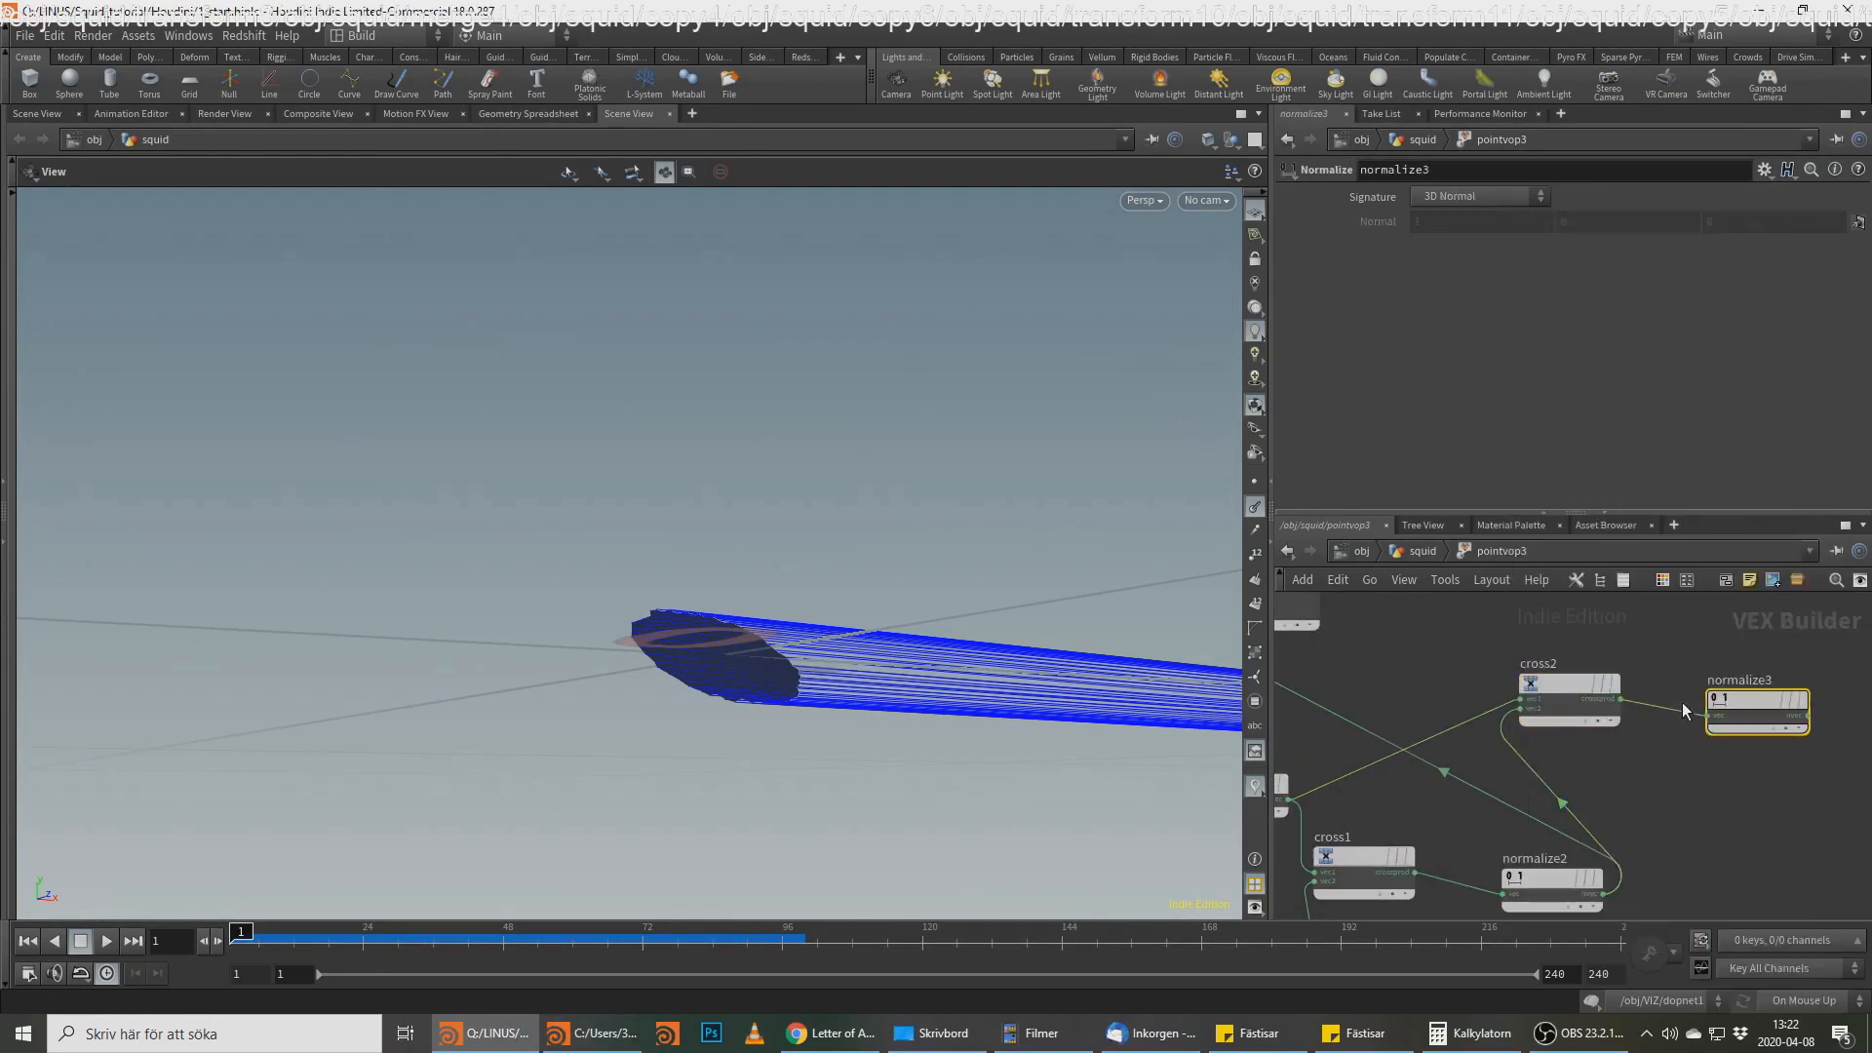
# Step: Add a Vector to Matrix3 node and connect the third Normalize result to its first row input
pyautogui.moveTo(1696, 650); pyautogui.dragTo(1627, 656, button='middle')
pyautogui.moveTo(1746, 868); pyautogui.dragTo(1664, 796, button='middle')
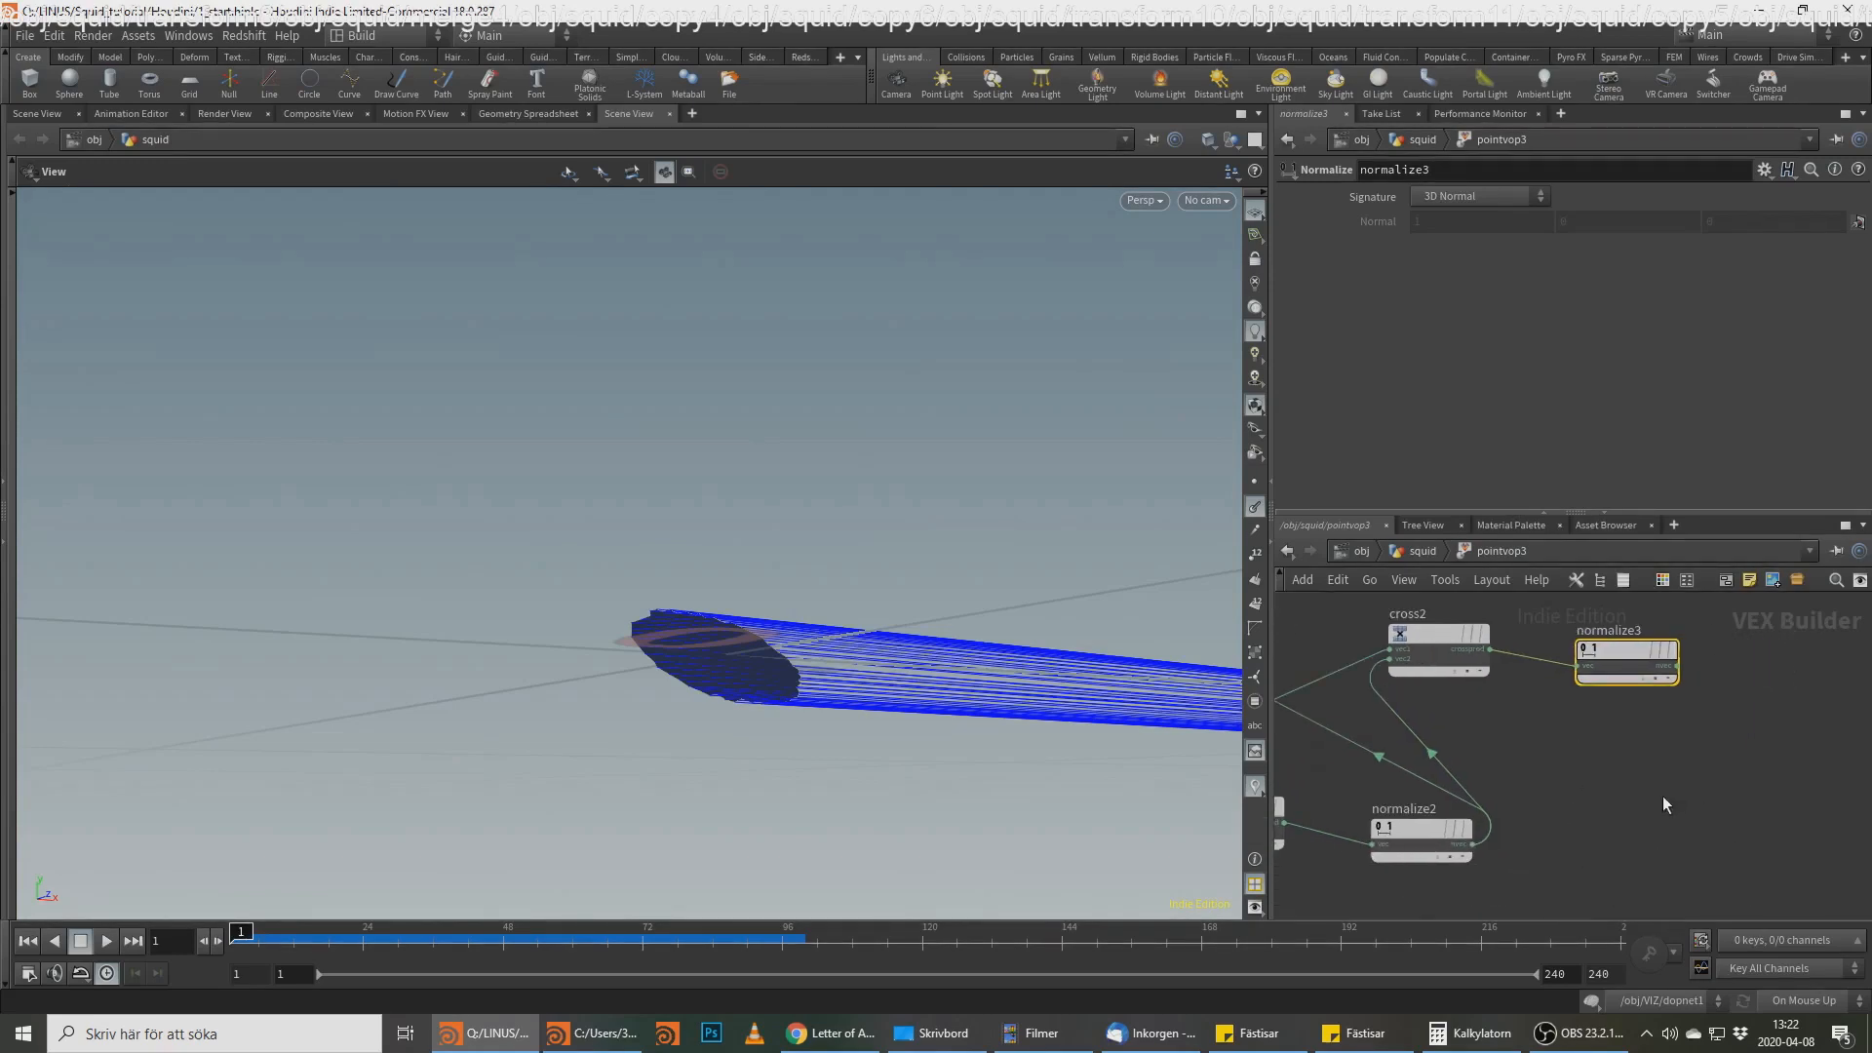
pyautogui.press('Tab')
pyautogui.write('vec to')
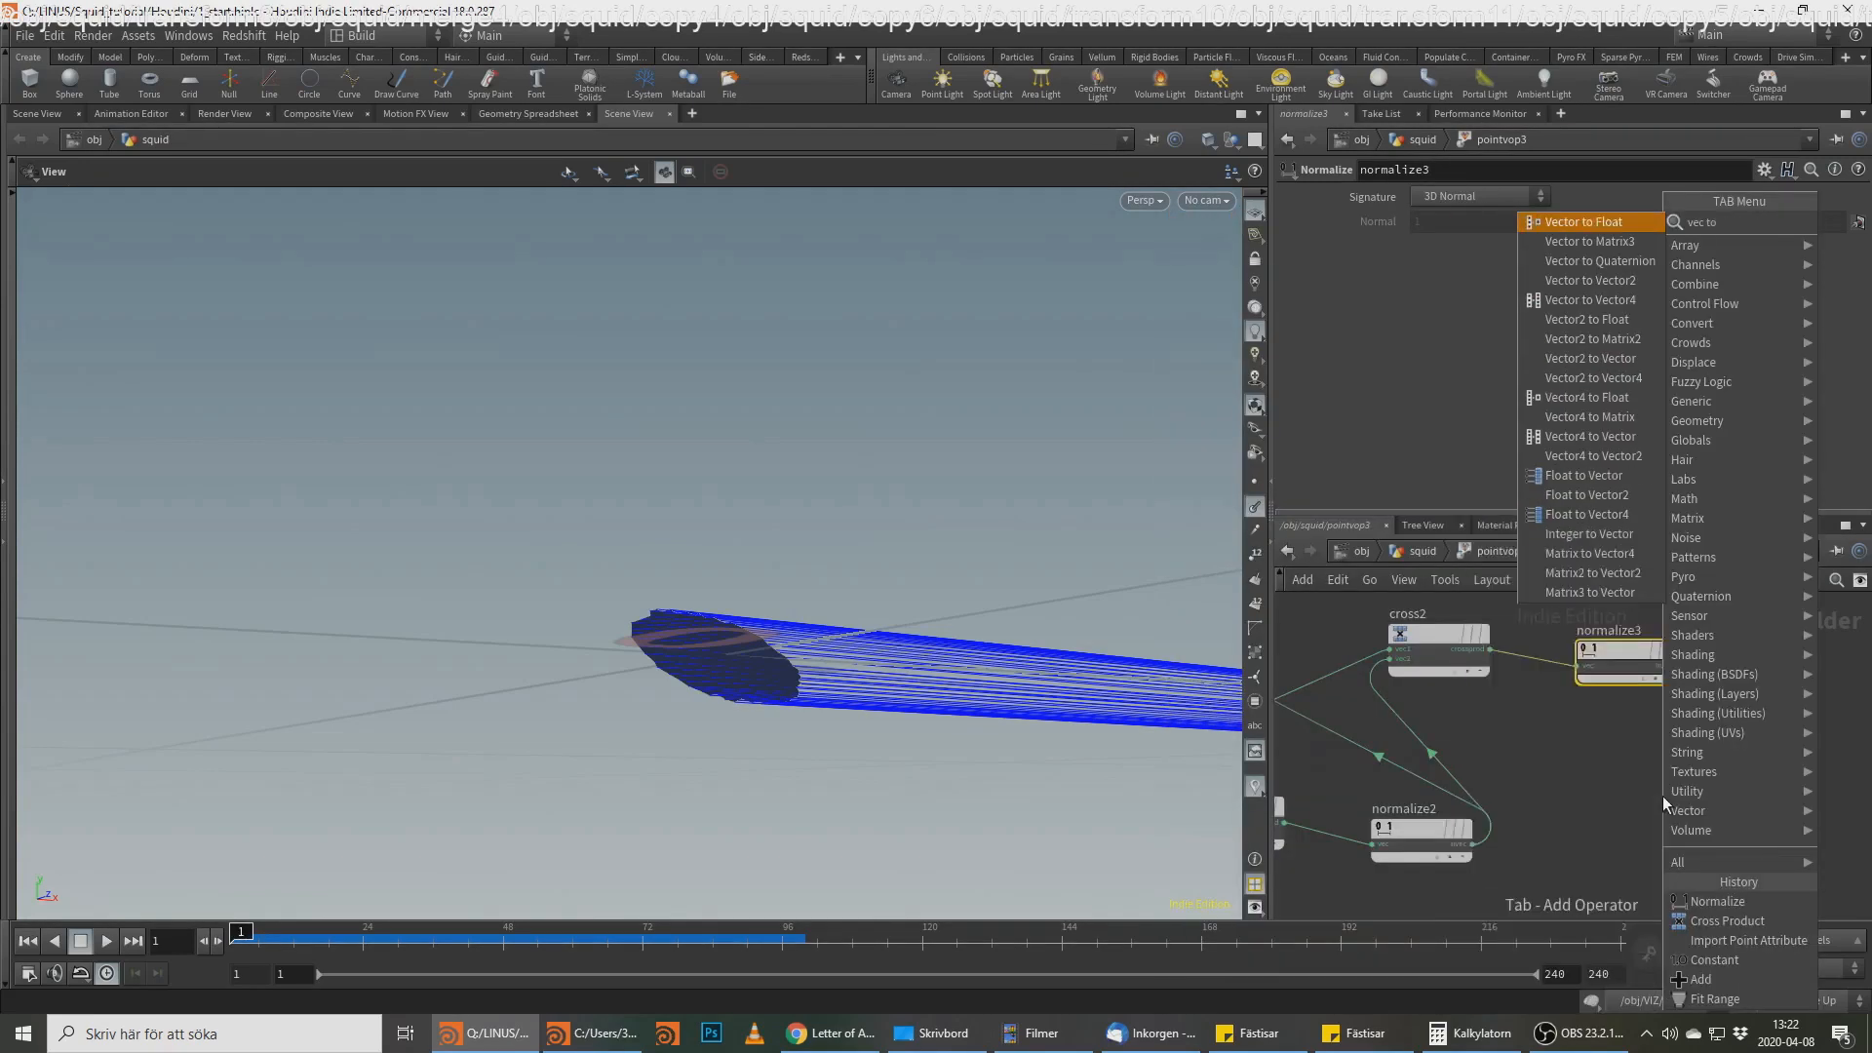
pyautogui.press('Return')
pyautogui.click(1663, 796)
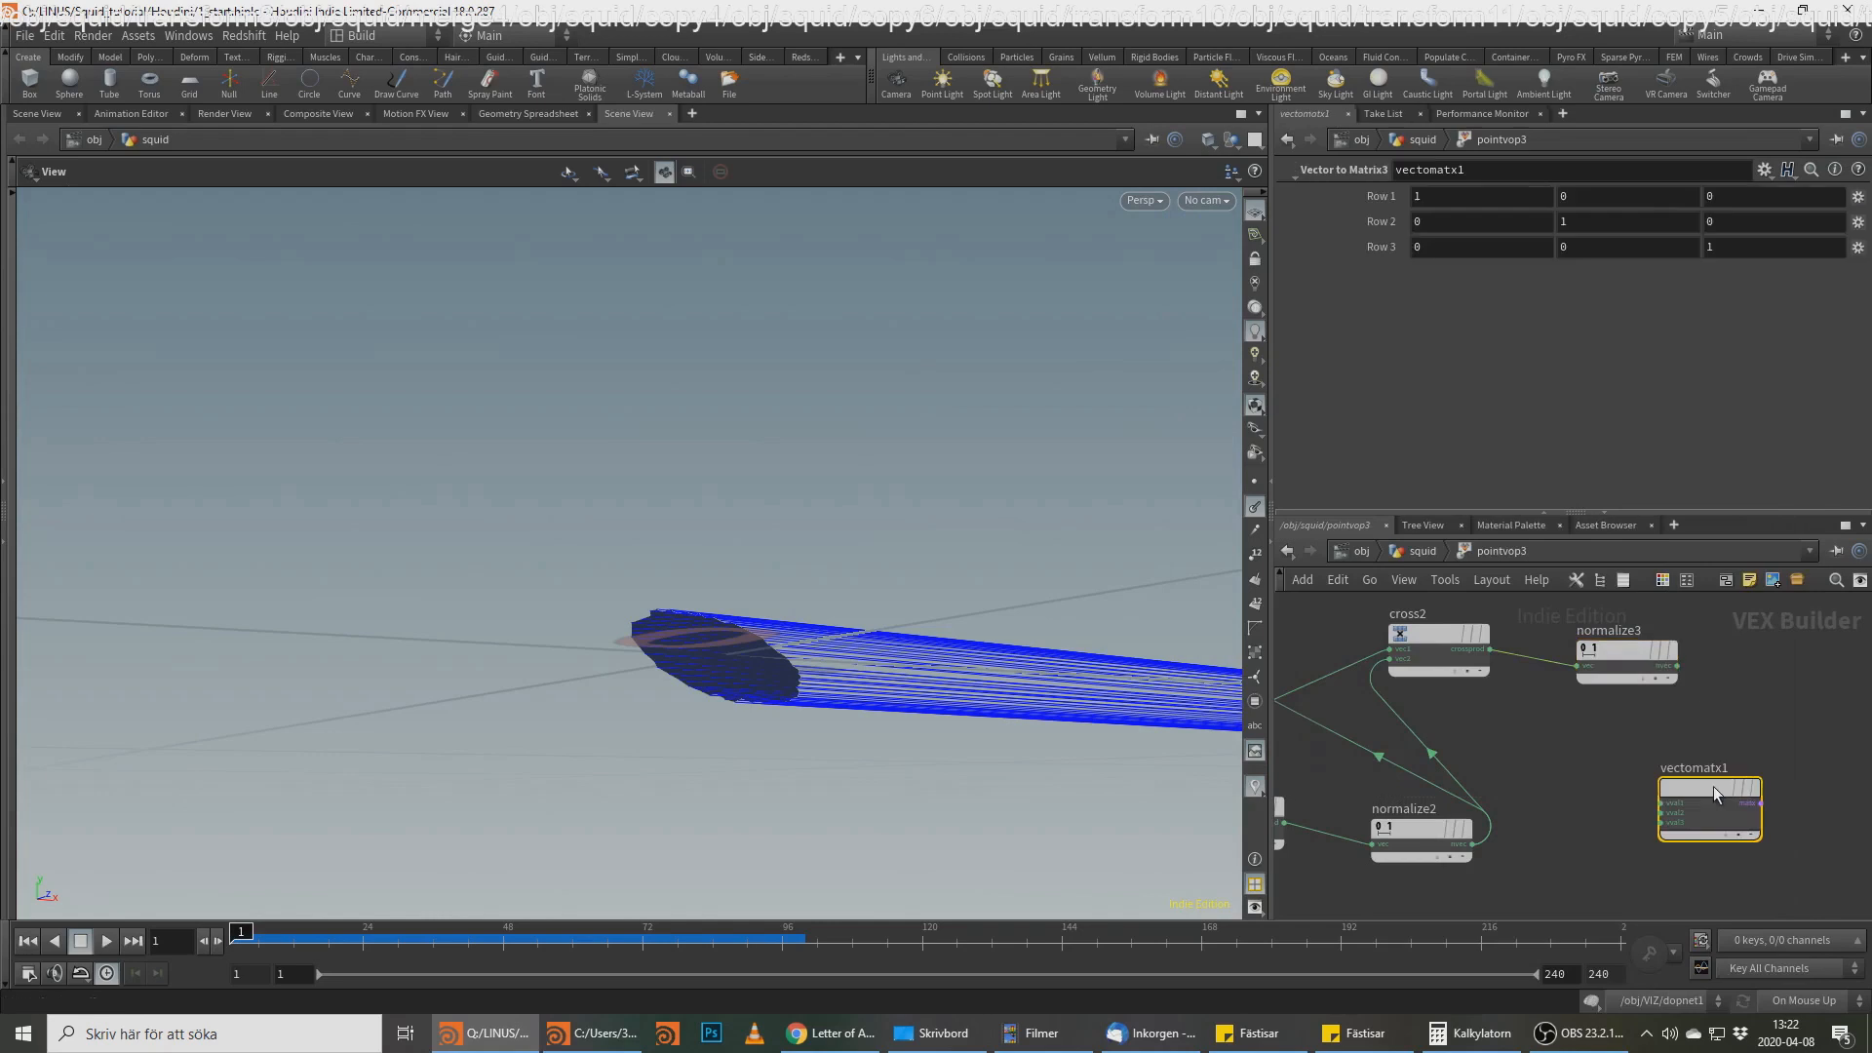
pyautogui.click(1661, 803)
pyautogui.click(1723, 673)
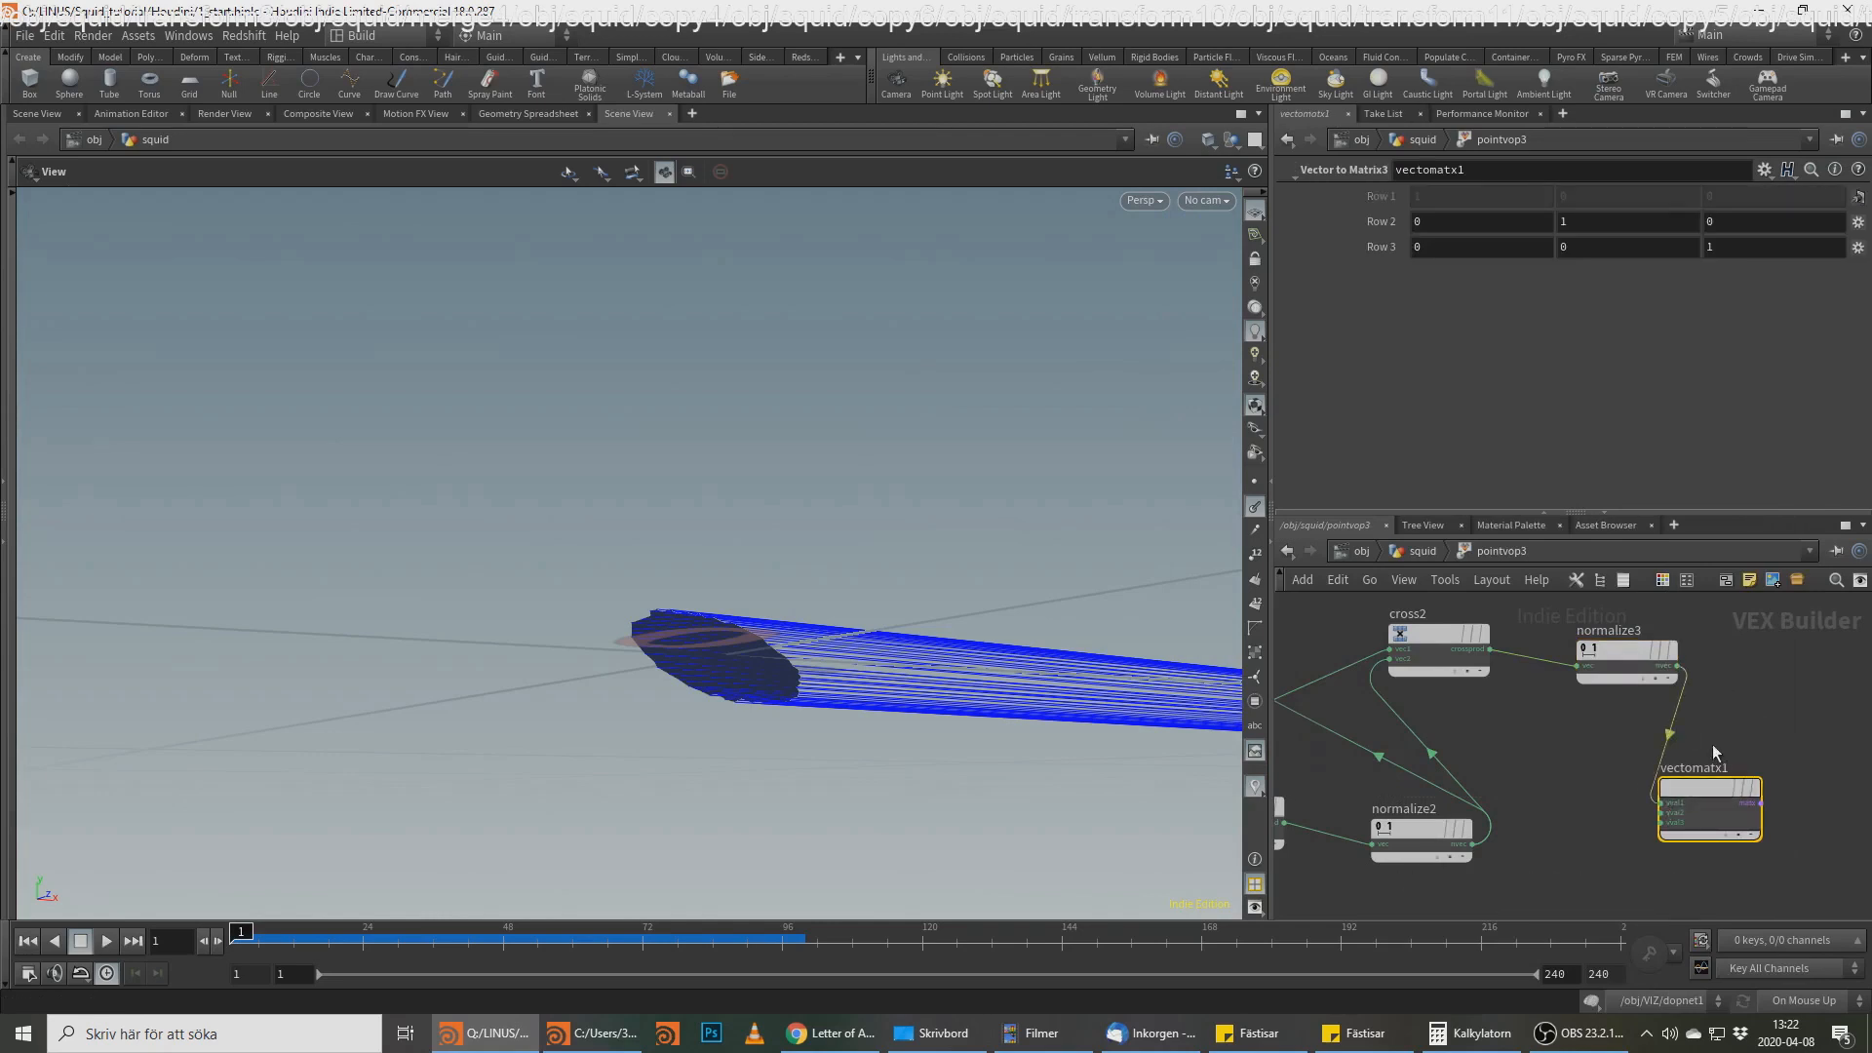
# Step: Feed the first Normalize result into row 2 and the second Normalize result into row 3 of the Vector to Matrix3 node
pyautogui.hotkey('alt', 'Tab')
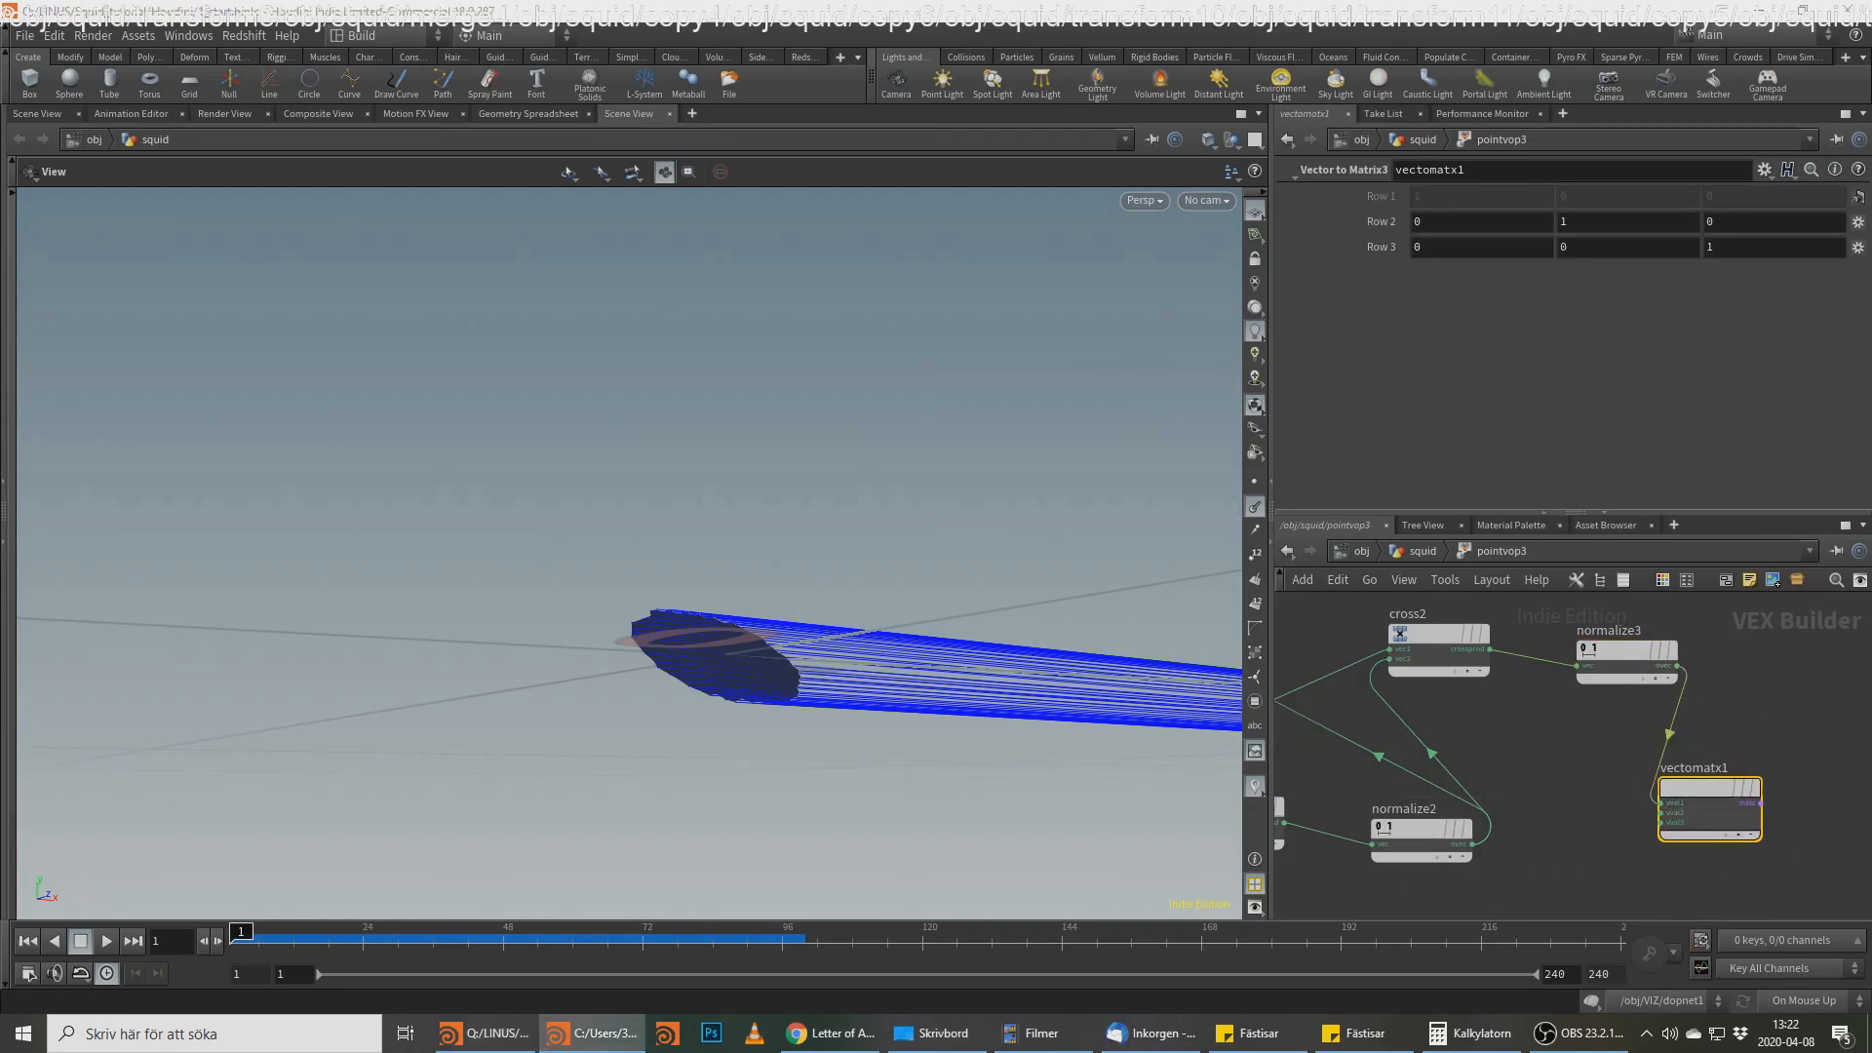
pyautogui.click(1662, 813)
pyautogui.moveTo(1587, 815); pyautogui.dragTo(1765, 787, button='middle')
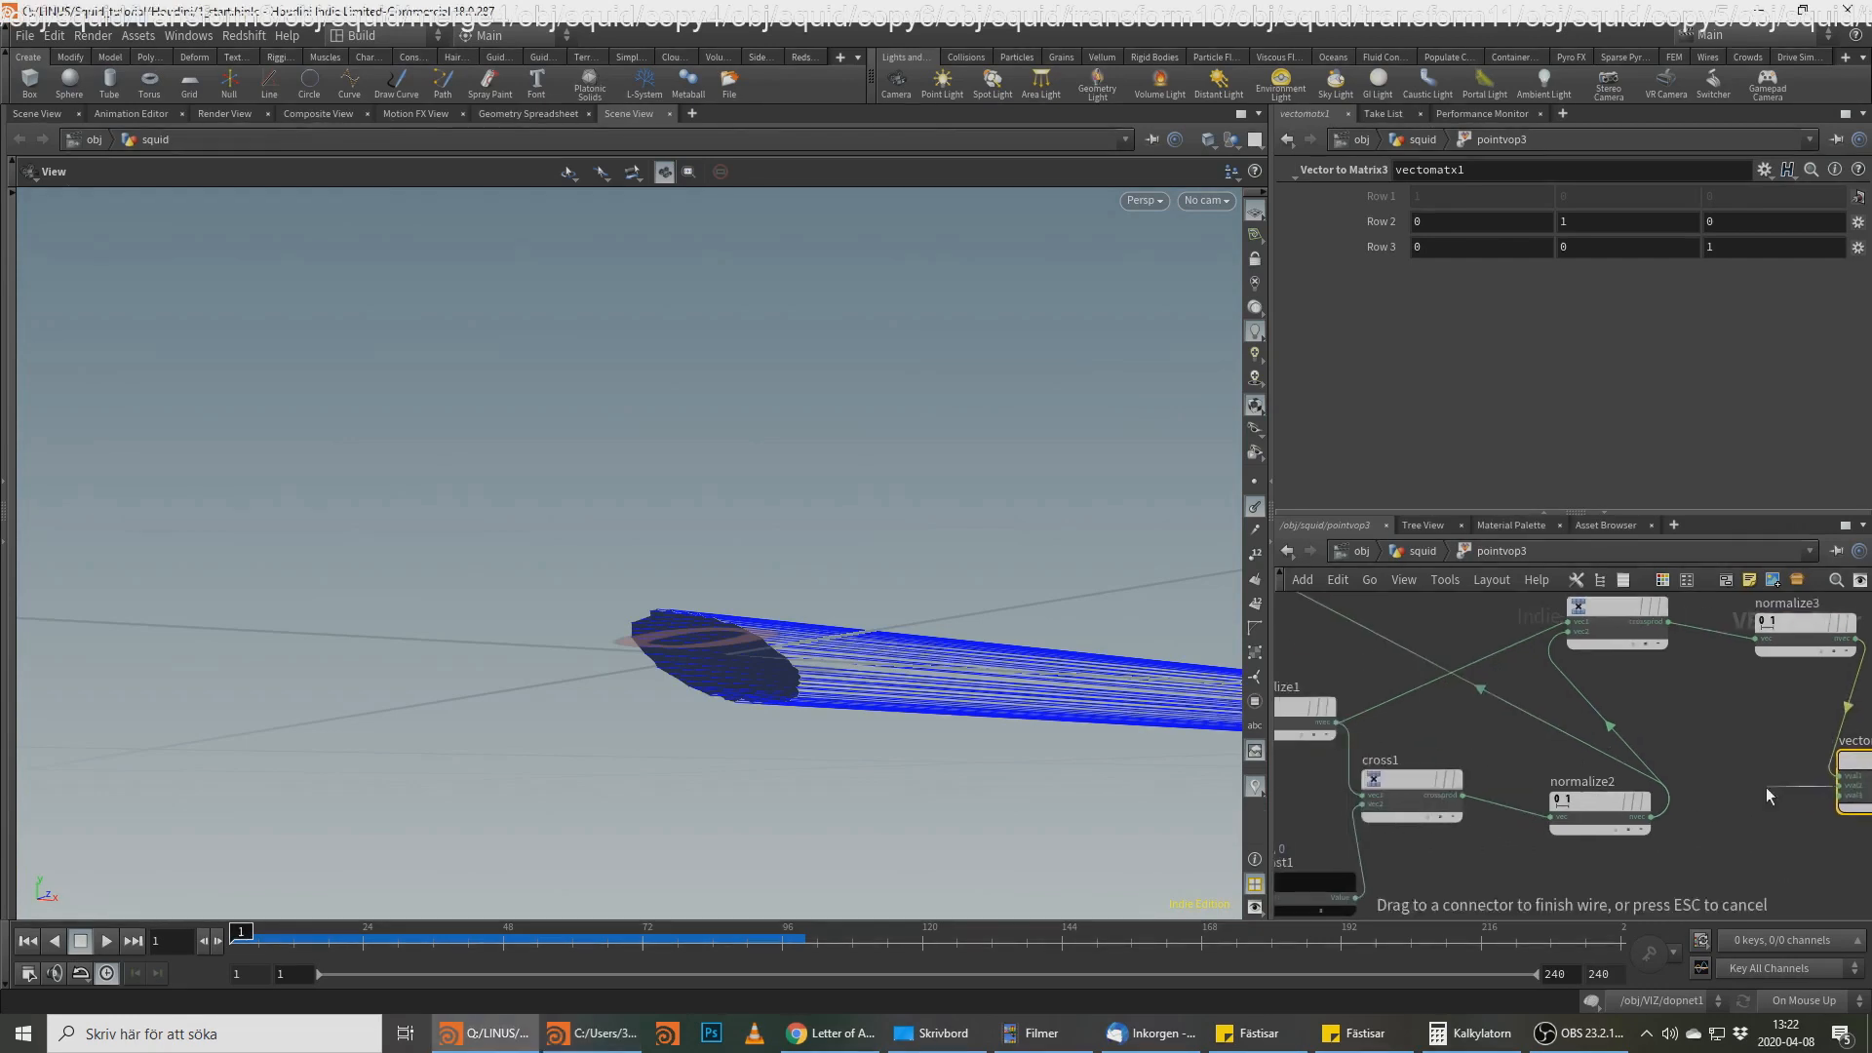
pyautogui.moveTo(1472, 729); pyautogui.dragTo(1694, 728, button='middle')
pyautogui.click(1537, 730)
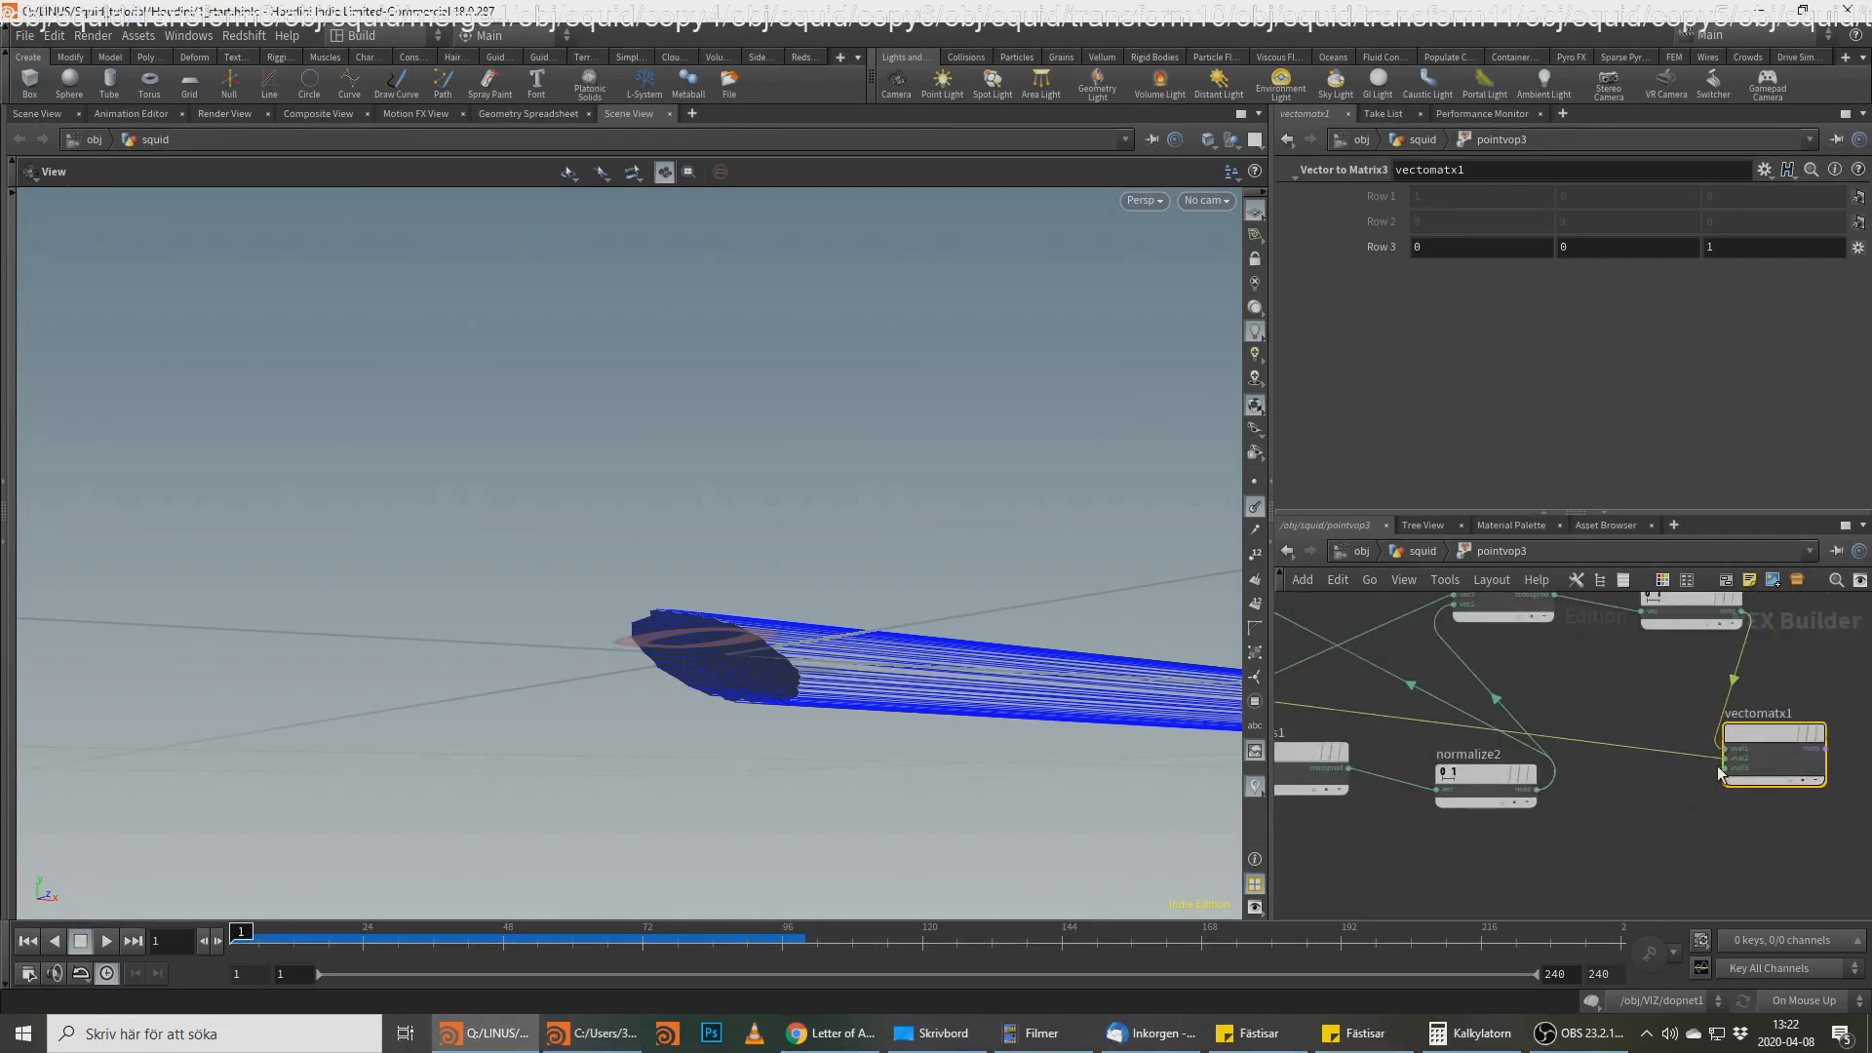
pyautogui.scroll(2, 1719, 770)
pyautogui.click(1725, 769)
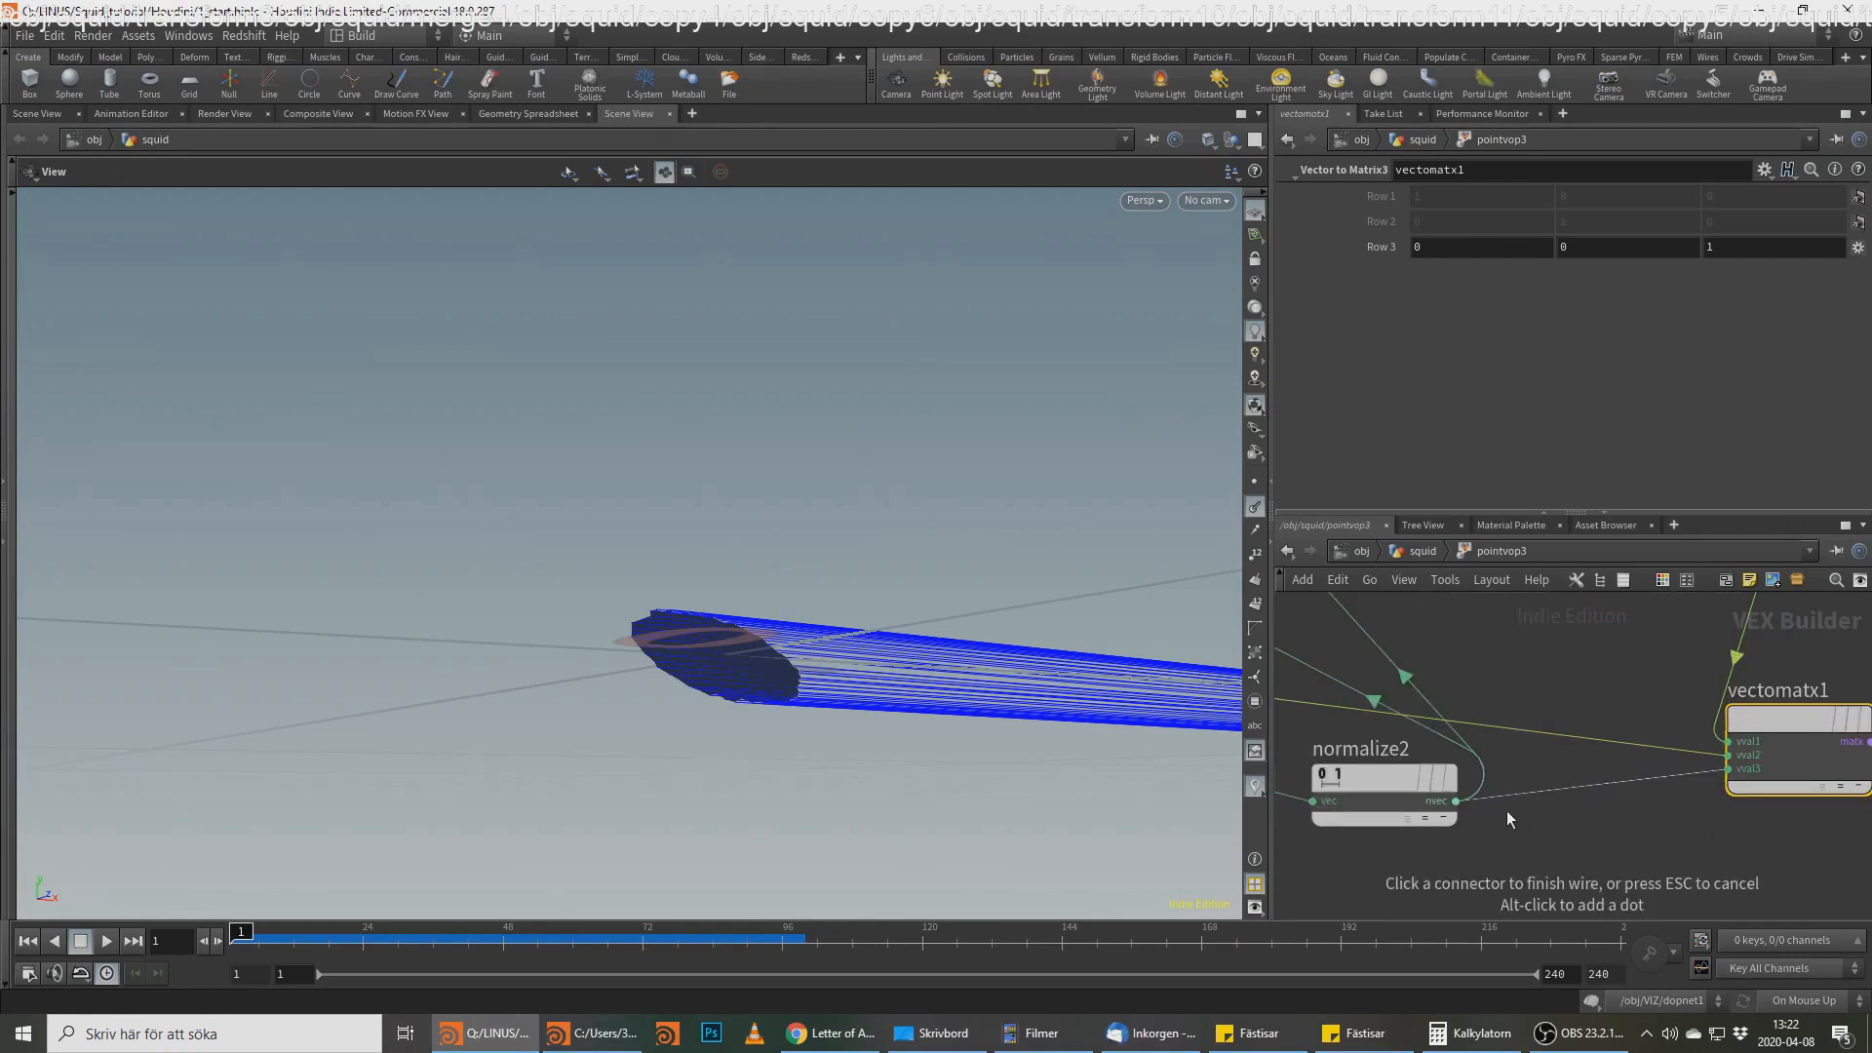
pyautogui.click(1456, 801)
# Step: Add an Invert node fed by the Vector to Matrix3 node's matrix output
pyautogui.moveTo(1701, 857); pyautogui.dragTo(1522, 864, button='middle')
pyautogui.hotkey('alt', 'Tab')
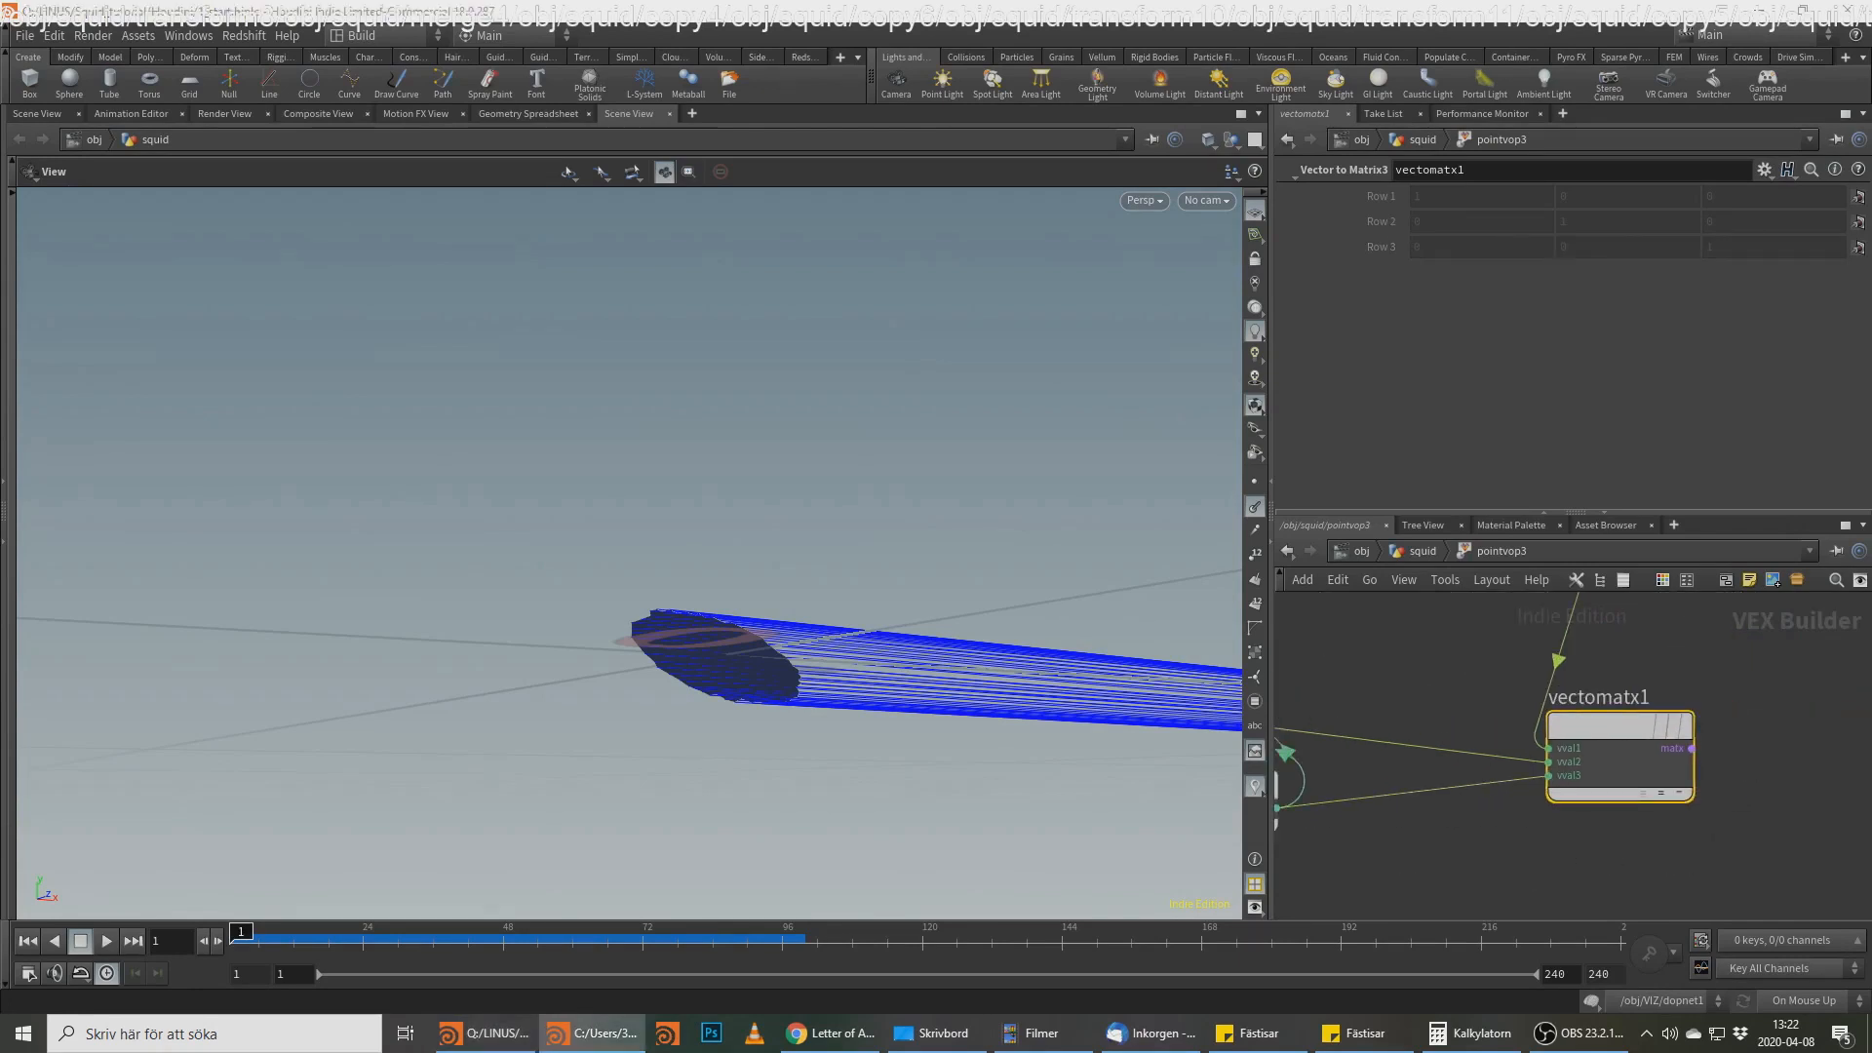
pyautogui.click(1693, 748)
pyautogui.moveTo(1821, 726); pyautogui.dragTo(1816, 727, button='middle')
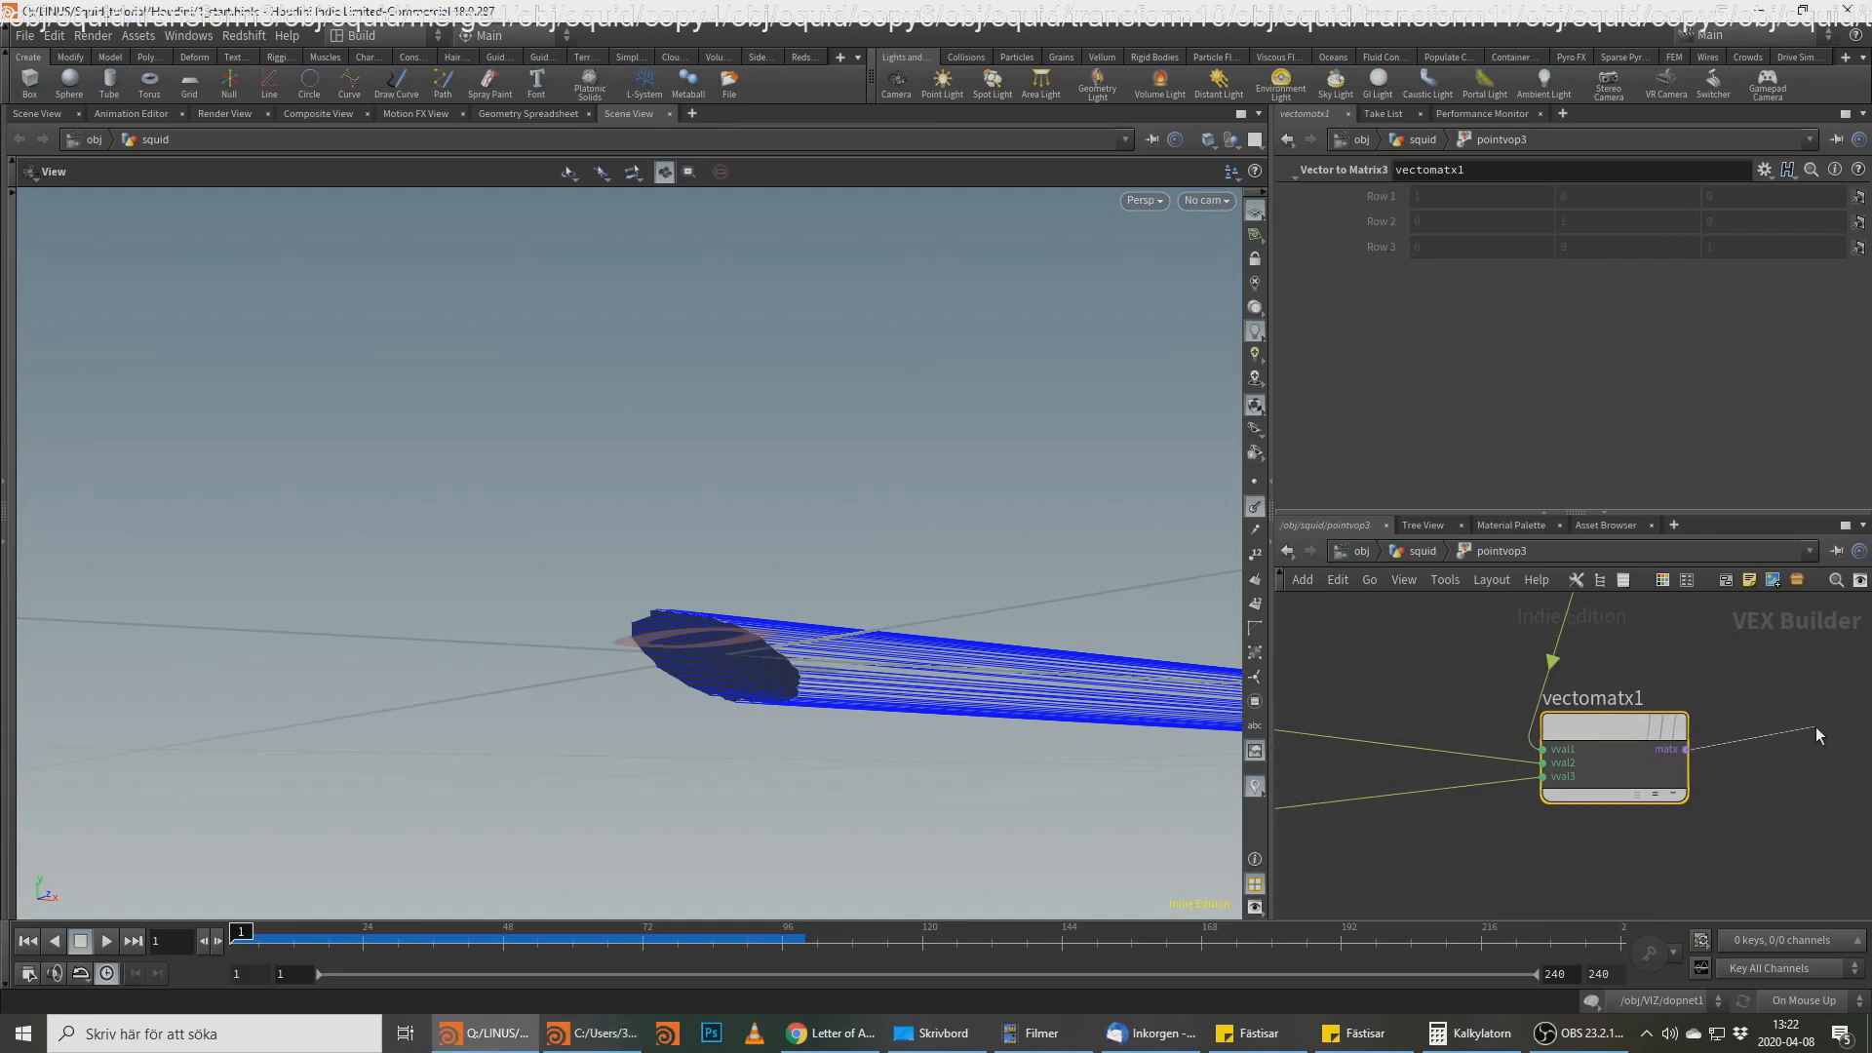
pyautogui.press('Tab')
pyautogui.write('inv')
pyautogui.press('Return')
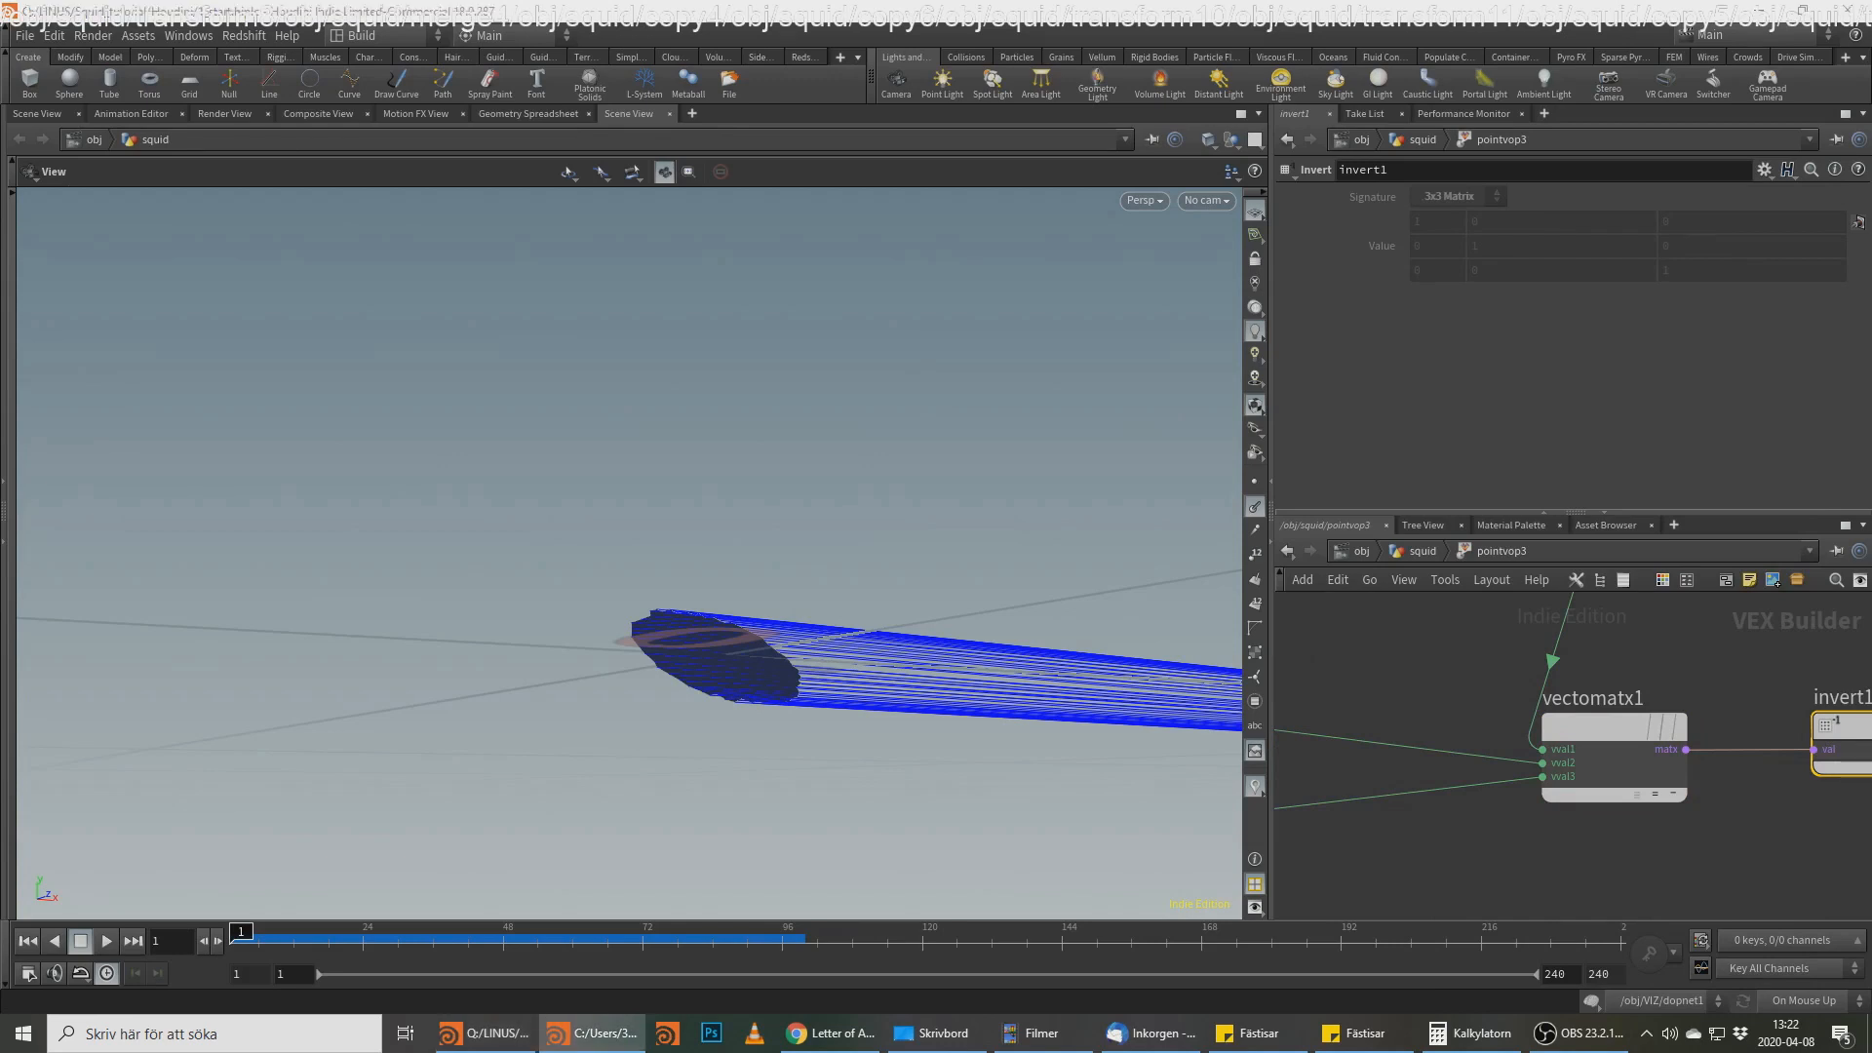
# Step: Move the geometry output node down so it sits beside the Invert node
pyautogui.moveTo(1677, 644); pyautogui.dragTo(1739, 838, button='middle')
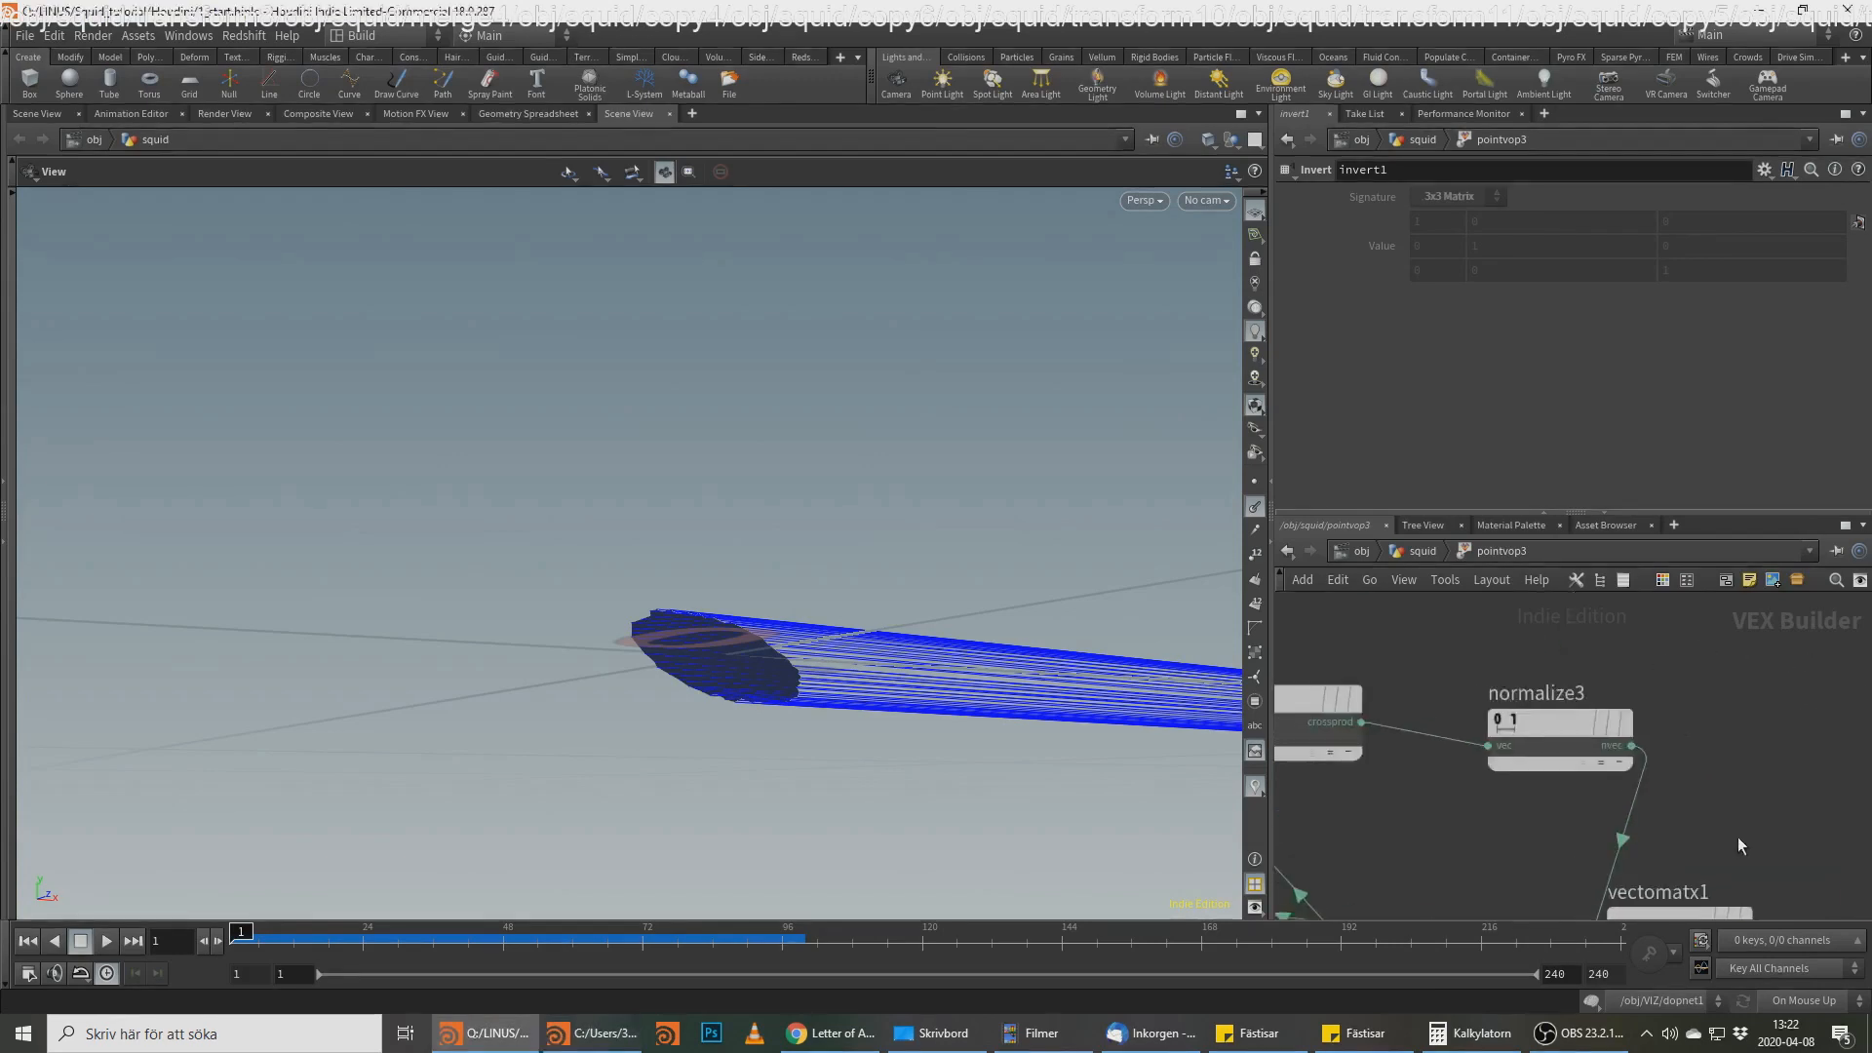
pyautogui.scroll(-3, 1738, 838)
pyautogui.moveTo(1292, 743); pyautogui.dragTo(1308, 699, button='middle')
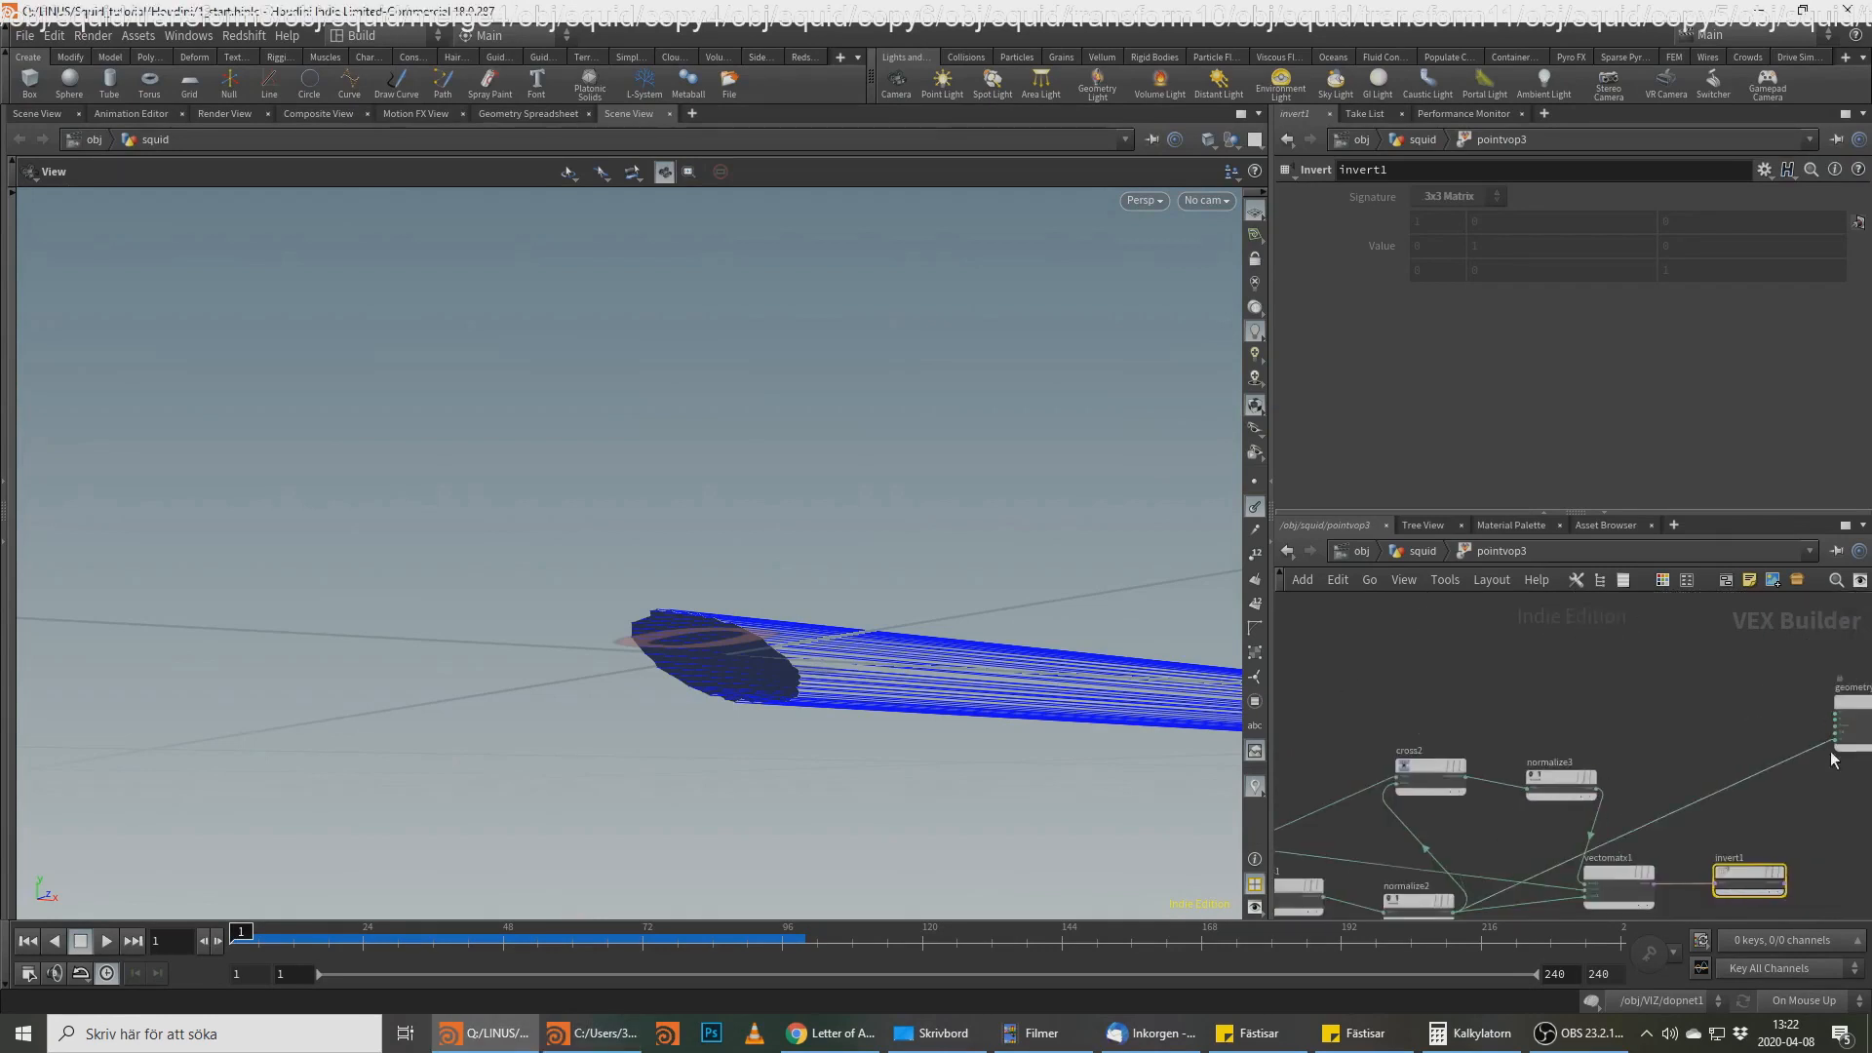
pyautogui.moveTo(1831, 752); pyautogui.dragTo(1733, 647, button='middle')
pyautogui.moveTo(1774, 641); pyautogui.dragTo(1867, 837)
# Step: Add a Multiply node above the cross products and connect the global P output as its first input
pyautogui.moveTo(1600, 675); pyautogui.dragTo(1823, 756, button='middle')
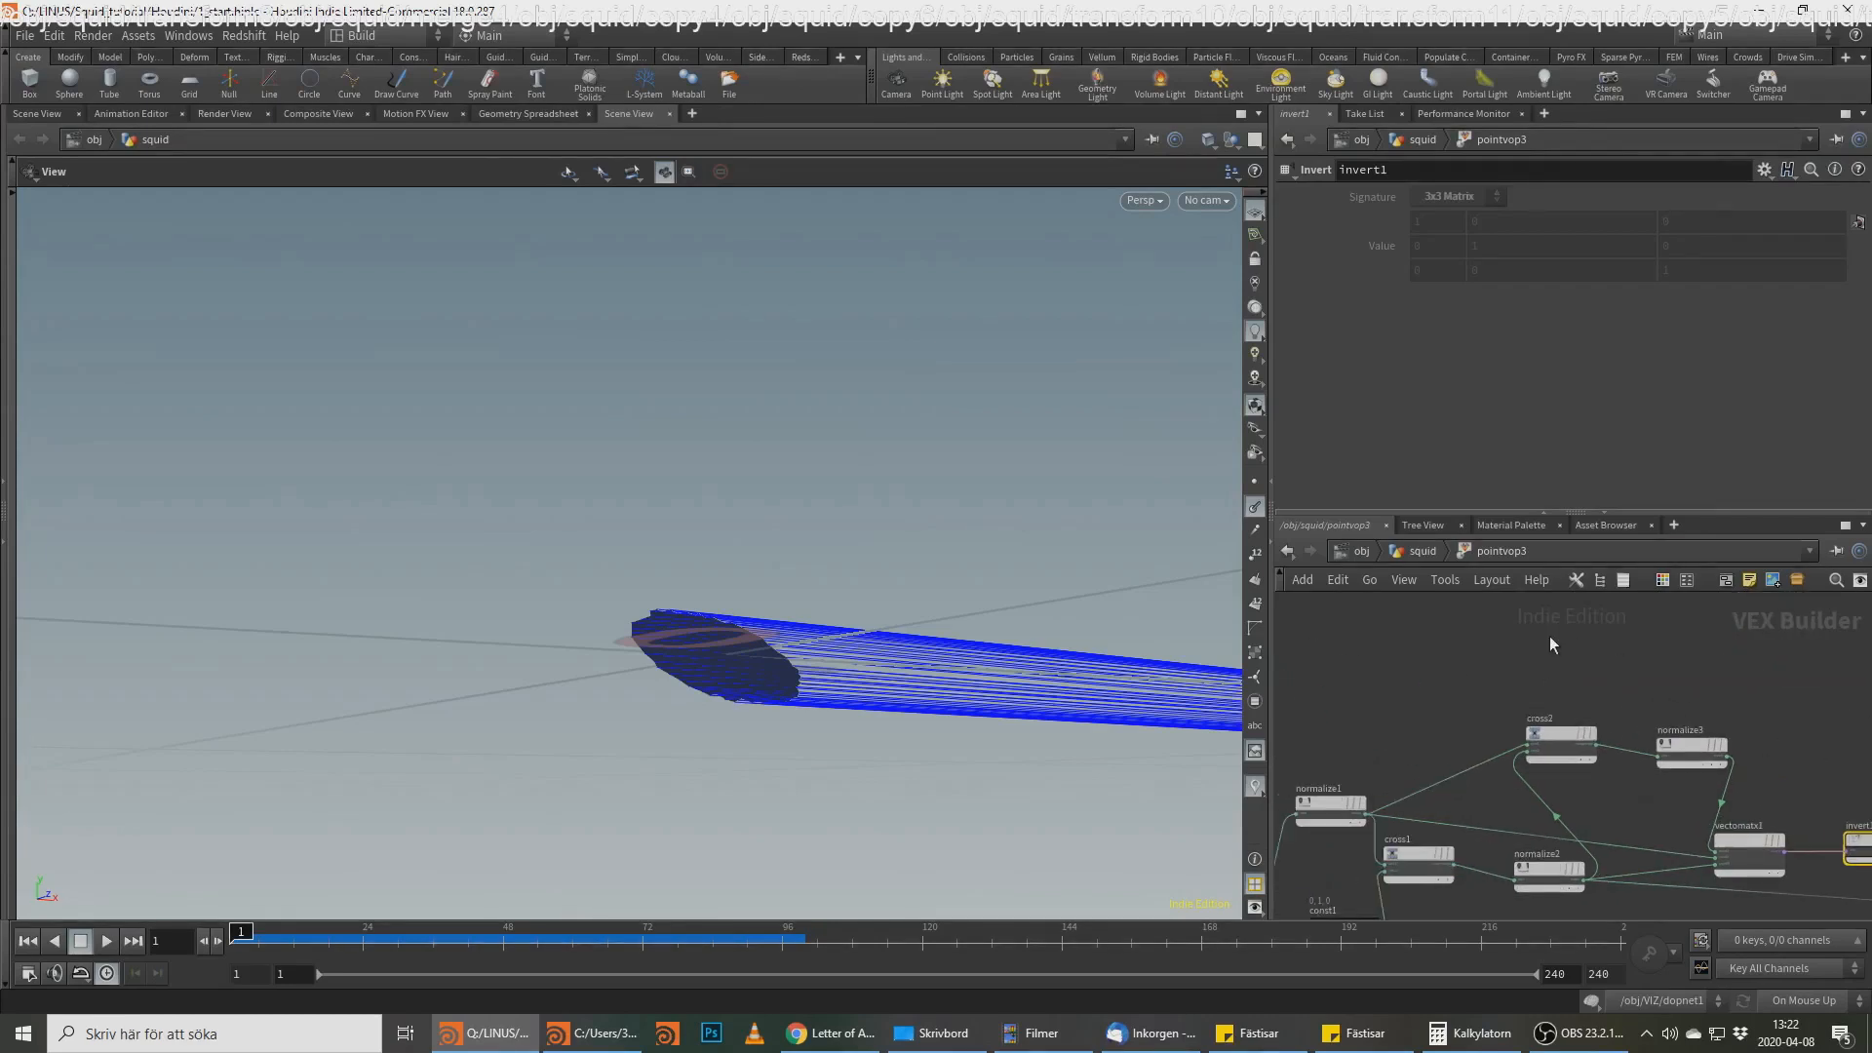
pyautogui.press('Tab')
pyautogui.write('multiply')
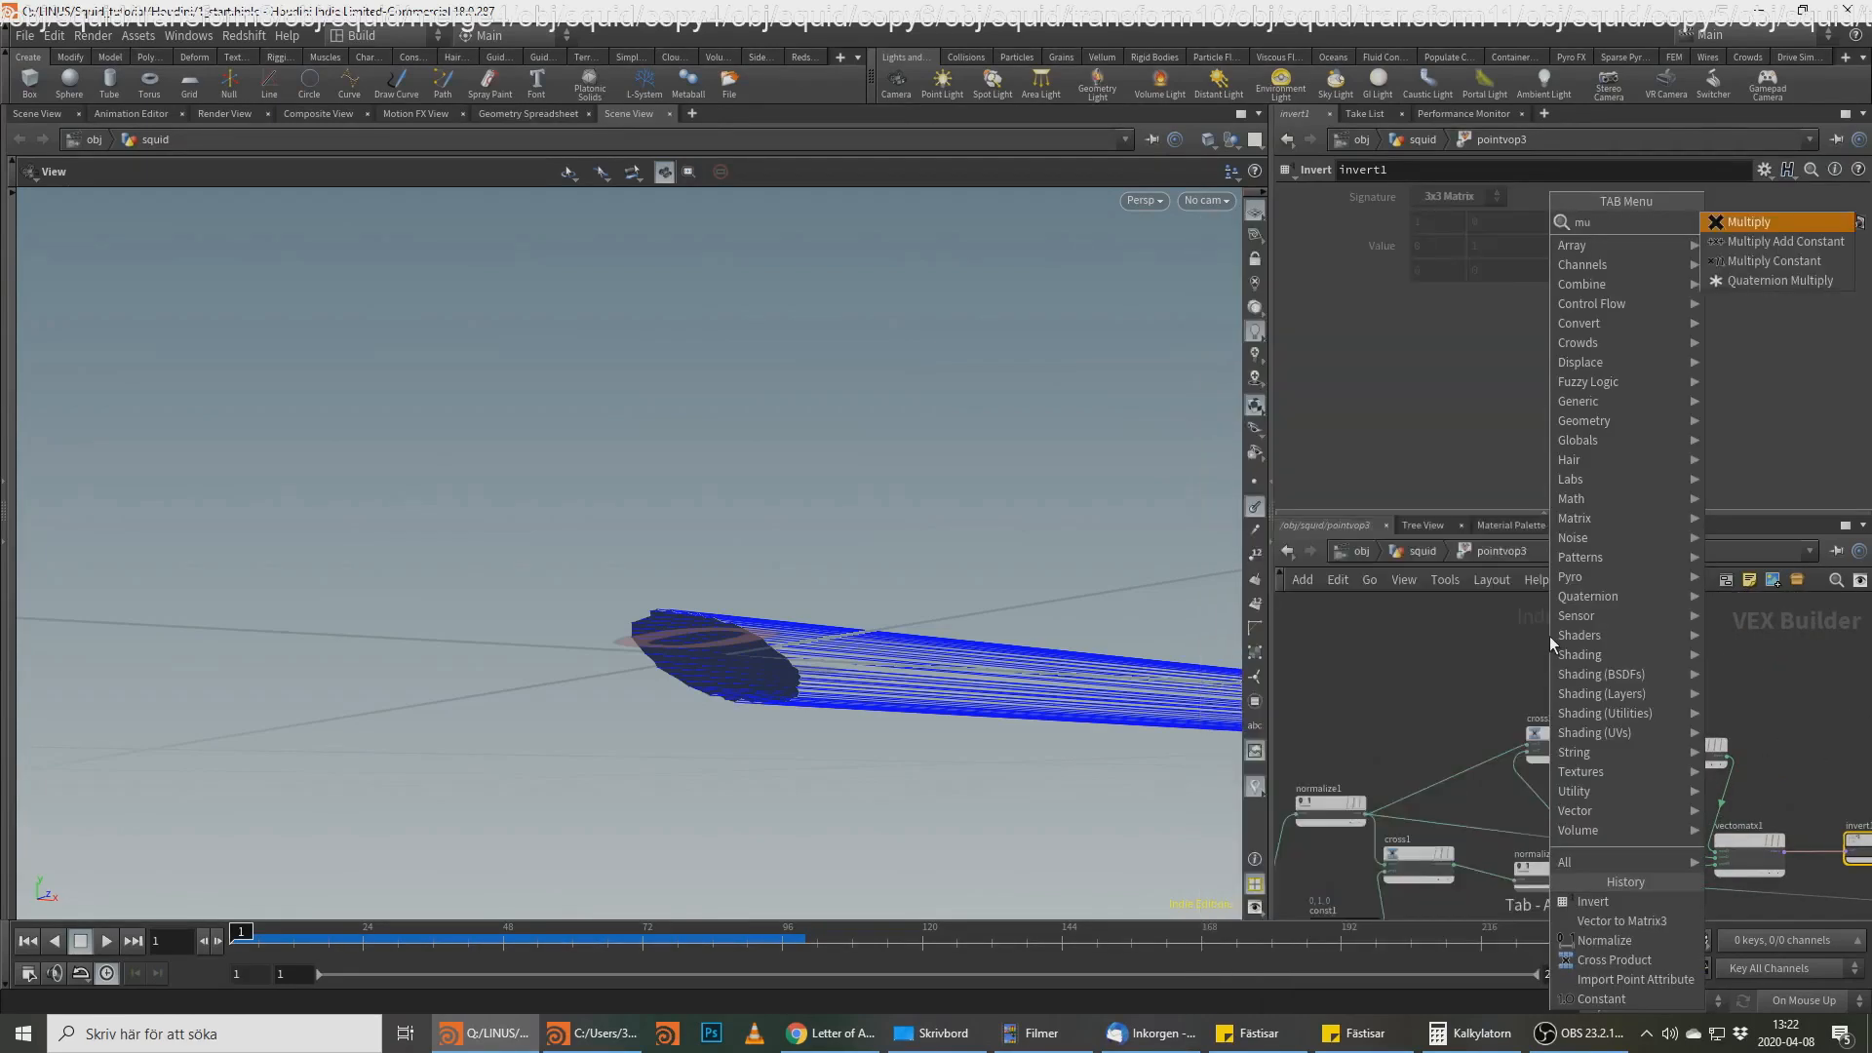
pyautogui.press('Return')
pyautogui.click(1546, 651)
pyautogui.moveTo(1468, 704); pyautogui.dragTo(1779, 731, button='middle')
pyautogui.scroll(1, 1779, 731)
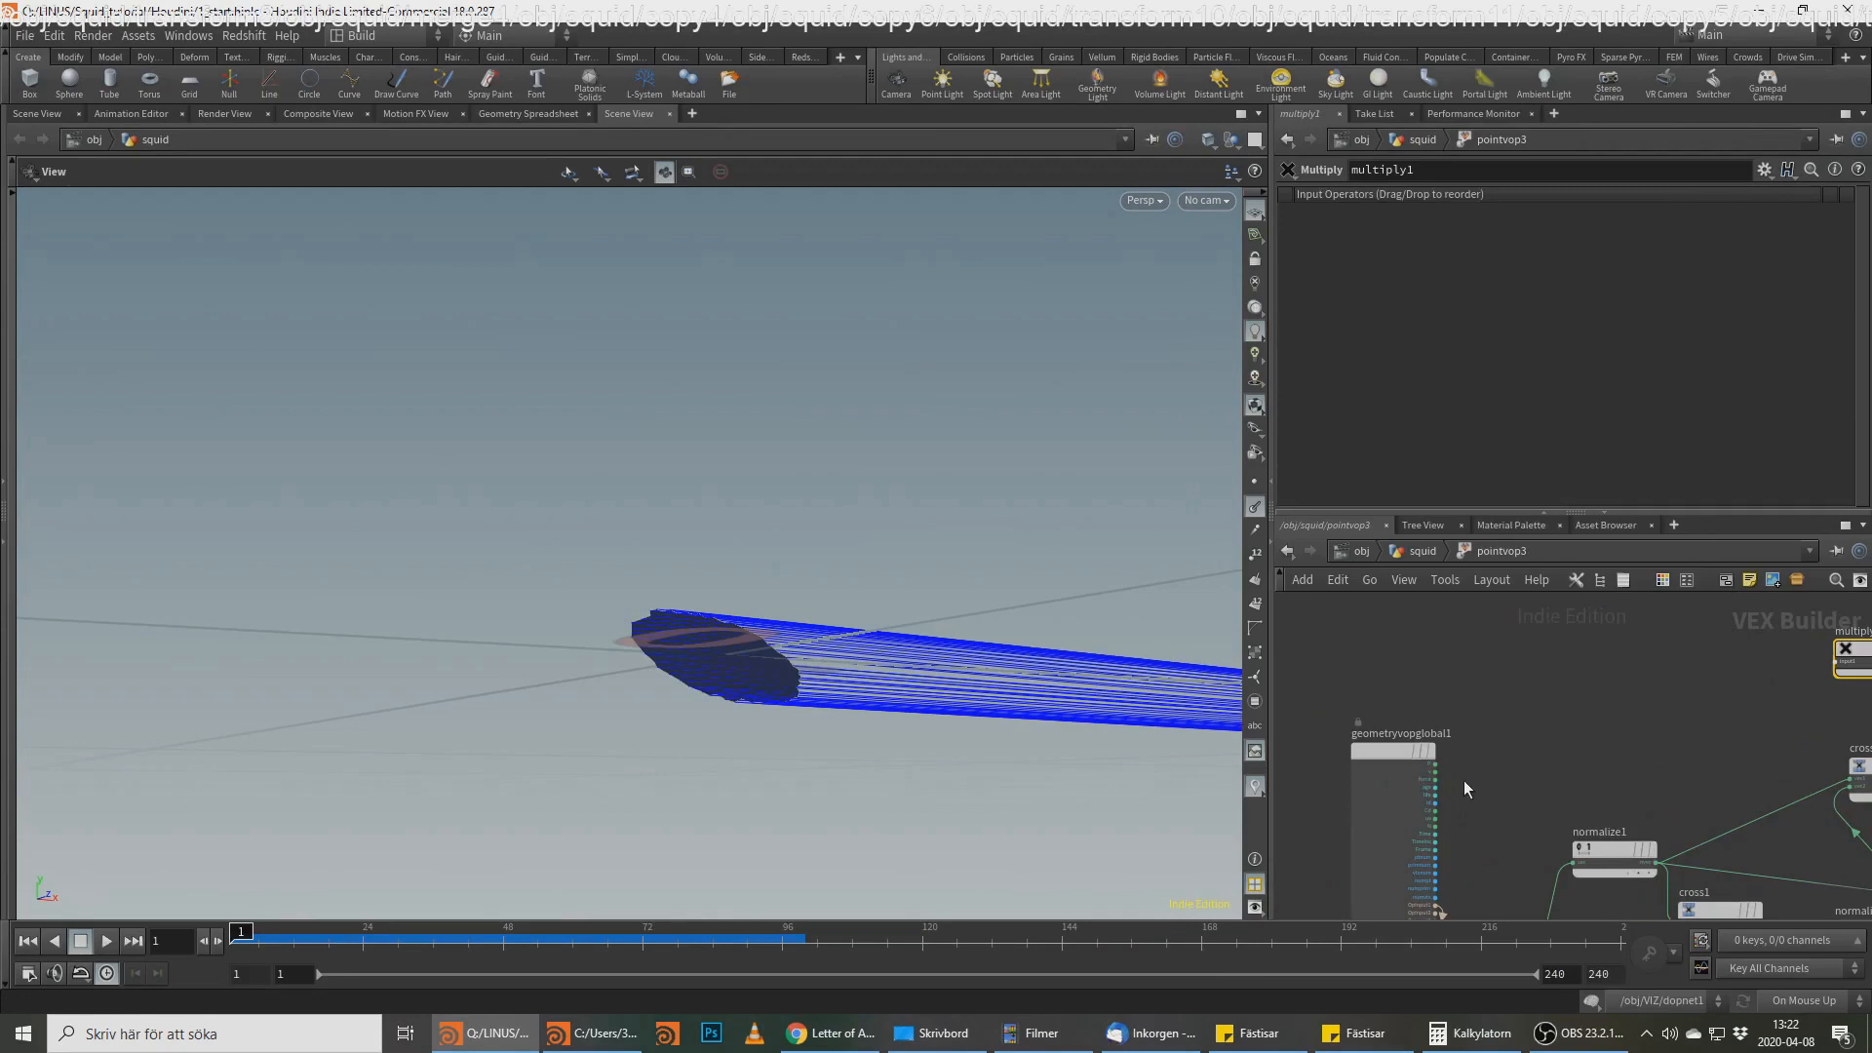
pyautogui.moveTo(1446, 769); pyautogui.dragTo(1839, 663)
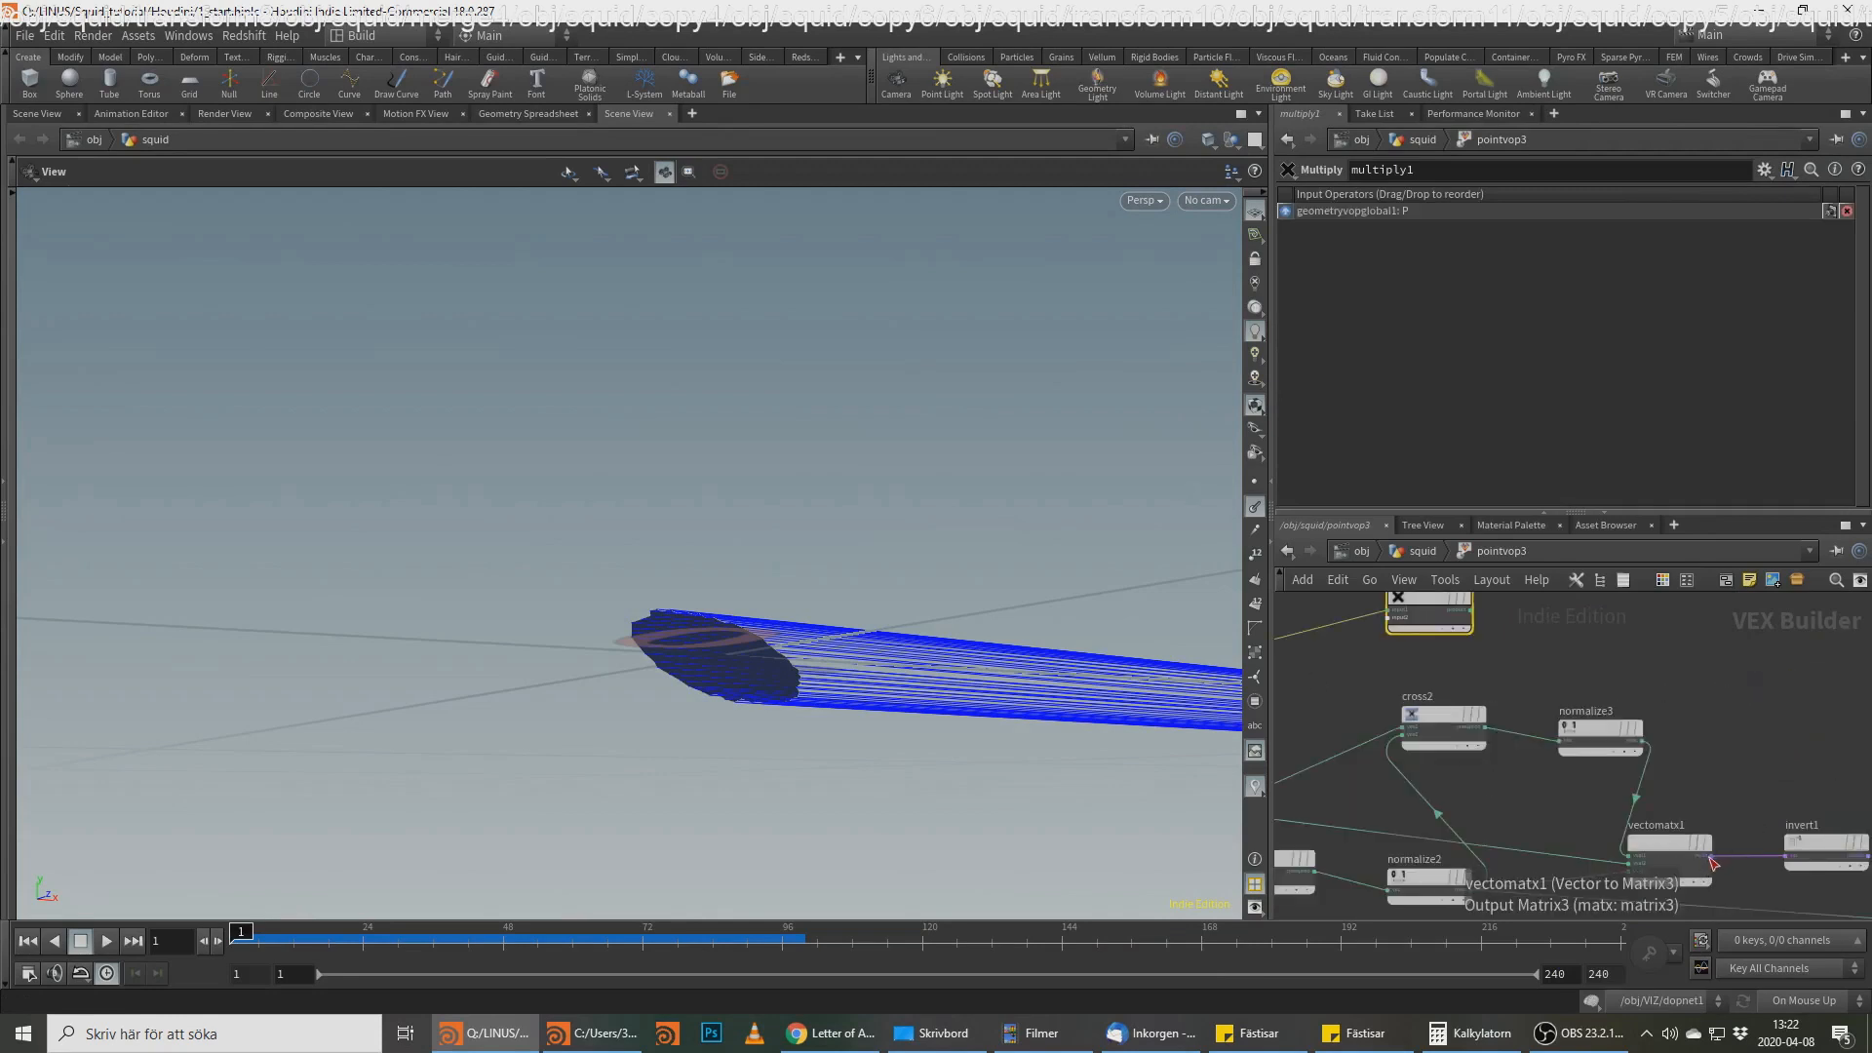
# Step: Connect the Invert result as the Multiply node's second input, and wire the Multiply result to P on the geometry output node
pyautogui.moveTo(1805, 779); pyautogui.dragTo(1767, 797, button='middle')
pyautogui.moveTo(1831, 866); pyautogui.dragTo(1352, 636)
pyautogui.scroll(-3, 1695, 679)
pyautogui.moveTo(1662, 676); pyautogui.dragTo(1515, 711, button='middle')
pyautogui.click(1402, 687)
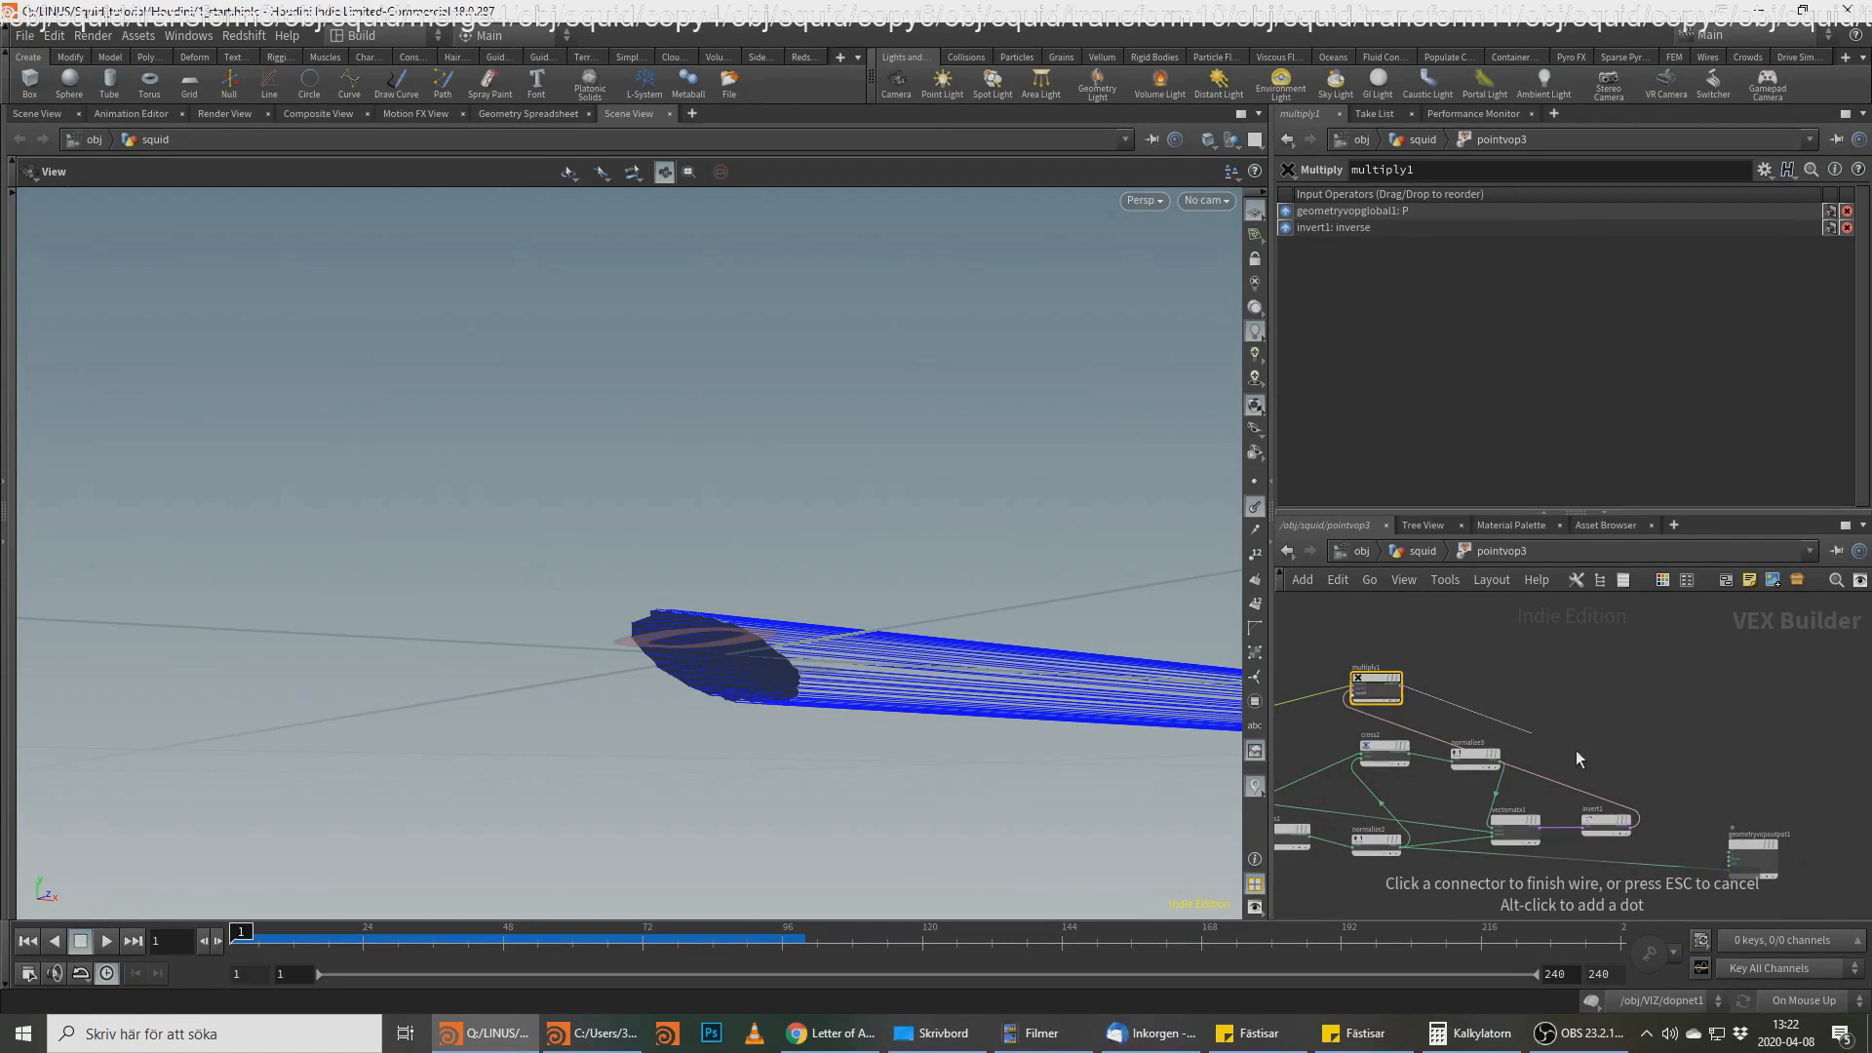
pyautogui.click(1729, 841)
pyautogui.press('Delete')
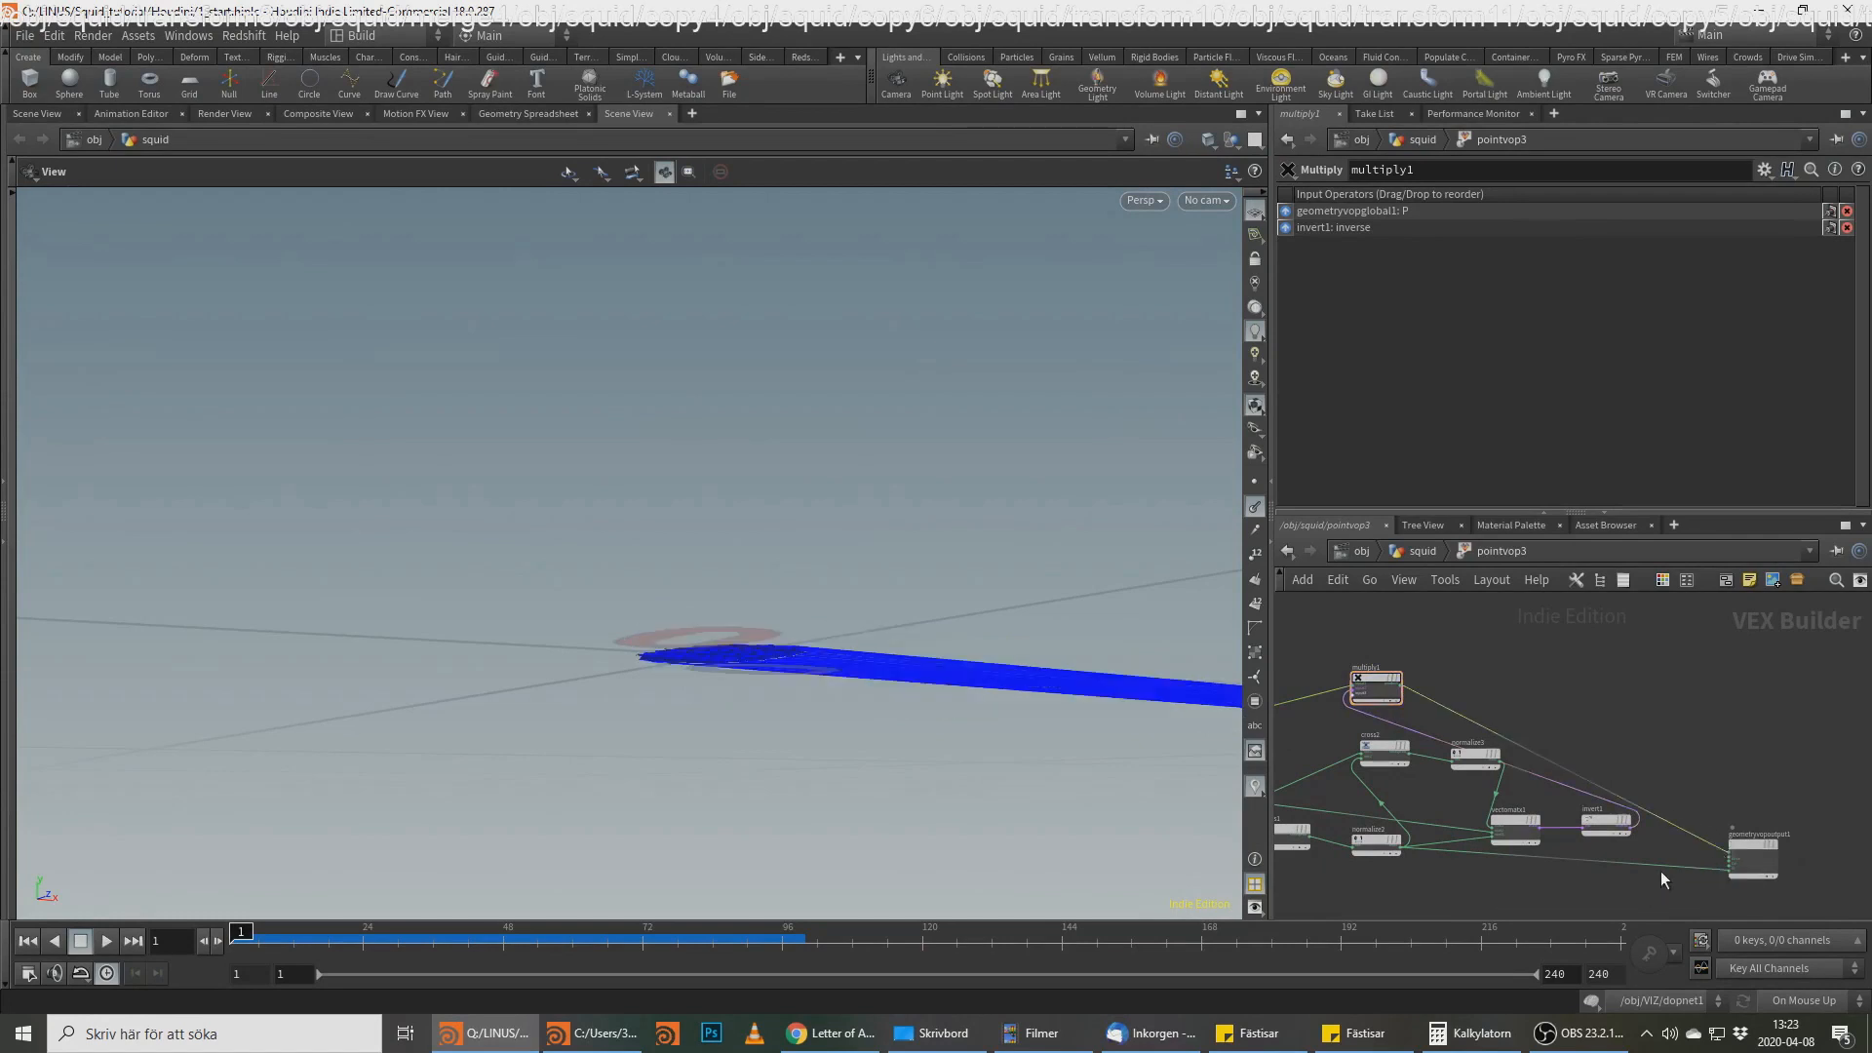
# Step: Connect the global N output to the geometry output node's N input in place of the second Normalize result
pyautogui.moveTo(917, 616); pyautogui.dragTo(1088, 556)
pyautogui.moveTo(1428, 698); pyautogui.dragTo(1610, 669, button='middle')
pyautogui.scroll(1, 1610, 669)
pyautogui.moveTo(1541, 661); pyautogui.dragTo(1690, 620)
pyautogui.moveTo(1497, 716); pyautogui.dragTo(1692, 650, button='middle')
pyautogui.scroll(2, 1492, 690)
pyautogui.scroll(1, 1417, 698)
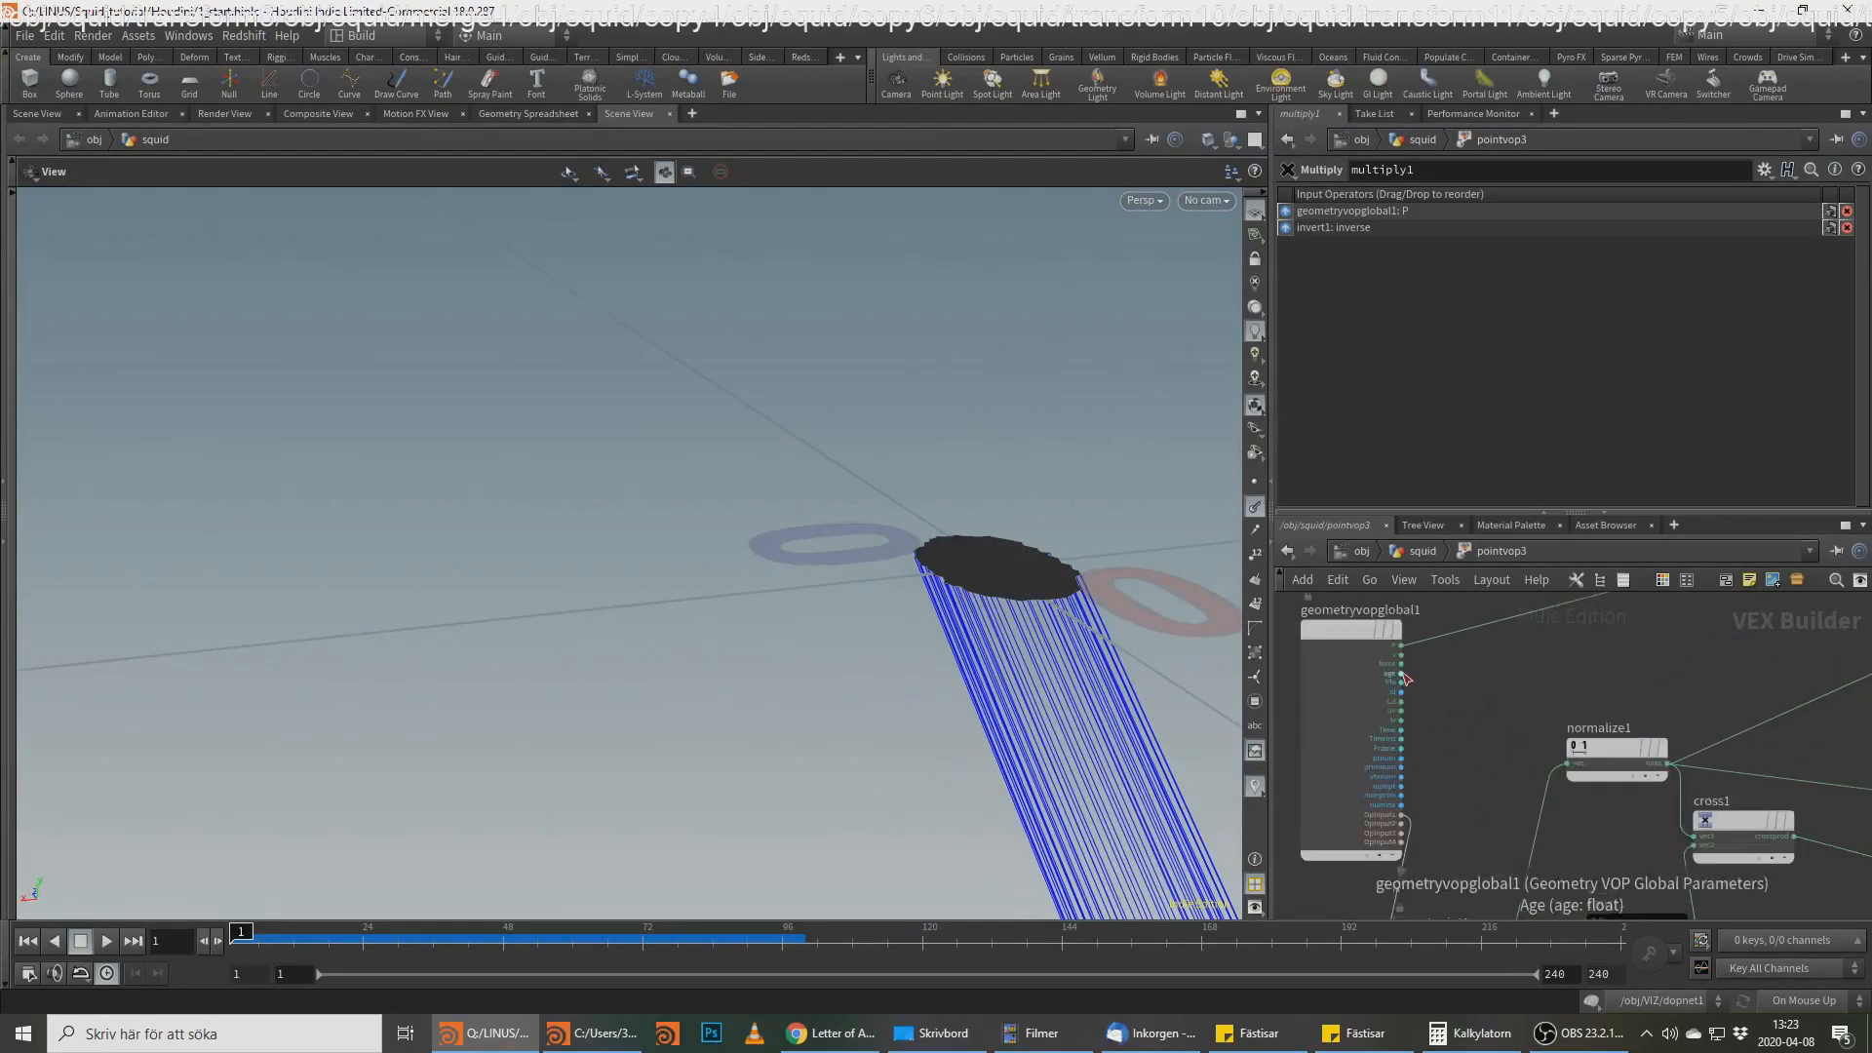
pyautogui.scroll(2, 1419, 723)
pyautogui.click(1396, 724)
pyautogui.moveTo(1546, 687); pyautogui.dragTo(1153, 664, button='middle')
pyautogui.scroll(-2, 1370, 677)
pyautogui.moveTo(1761, 752); pyautogui.dragTo(1283, 750, button='middle')
pyautogui.moveTo(1694, 752); pyautogui.dragTo(1653, 692, button='middle')
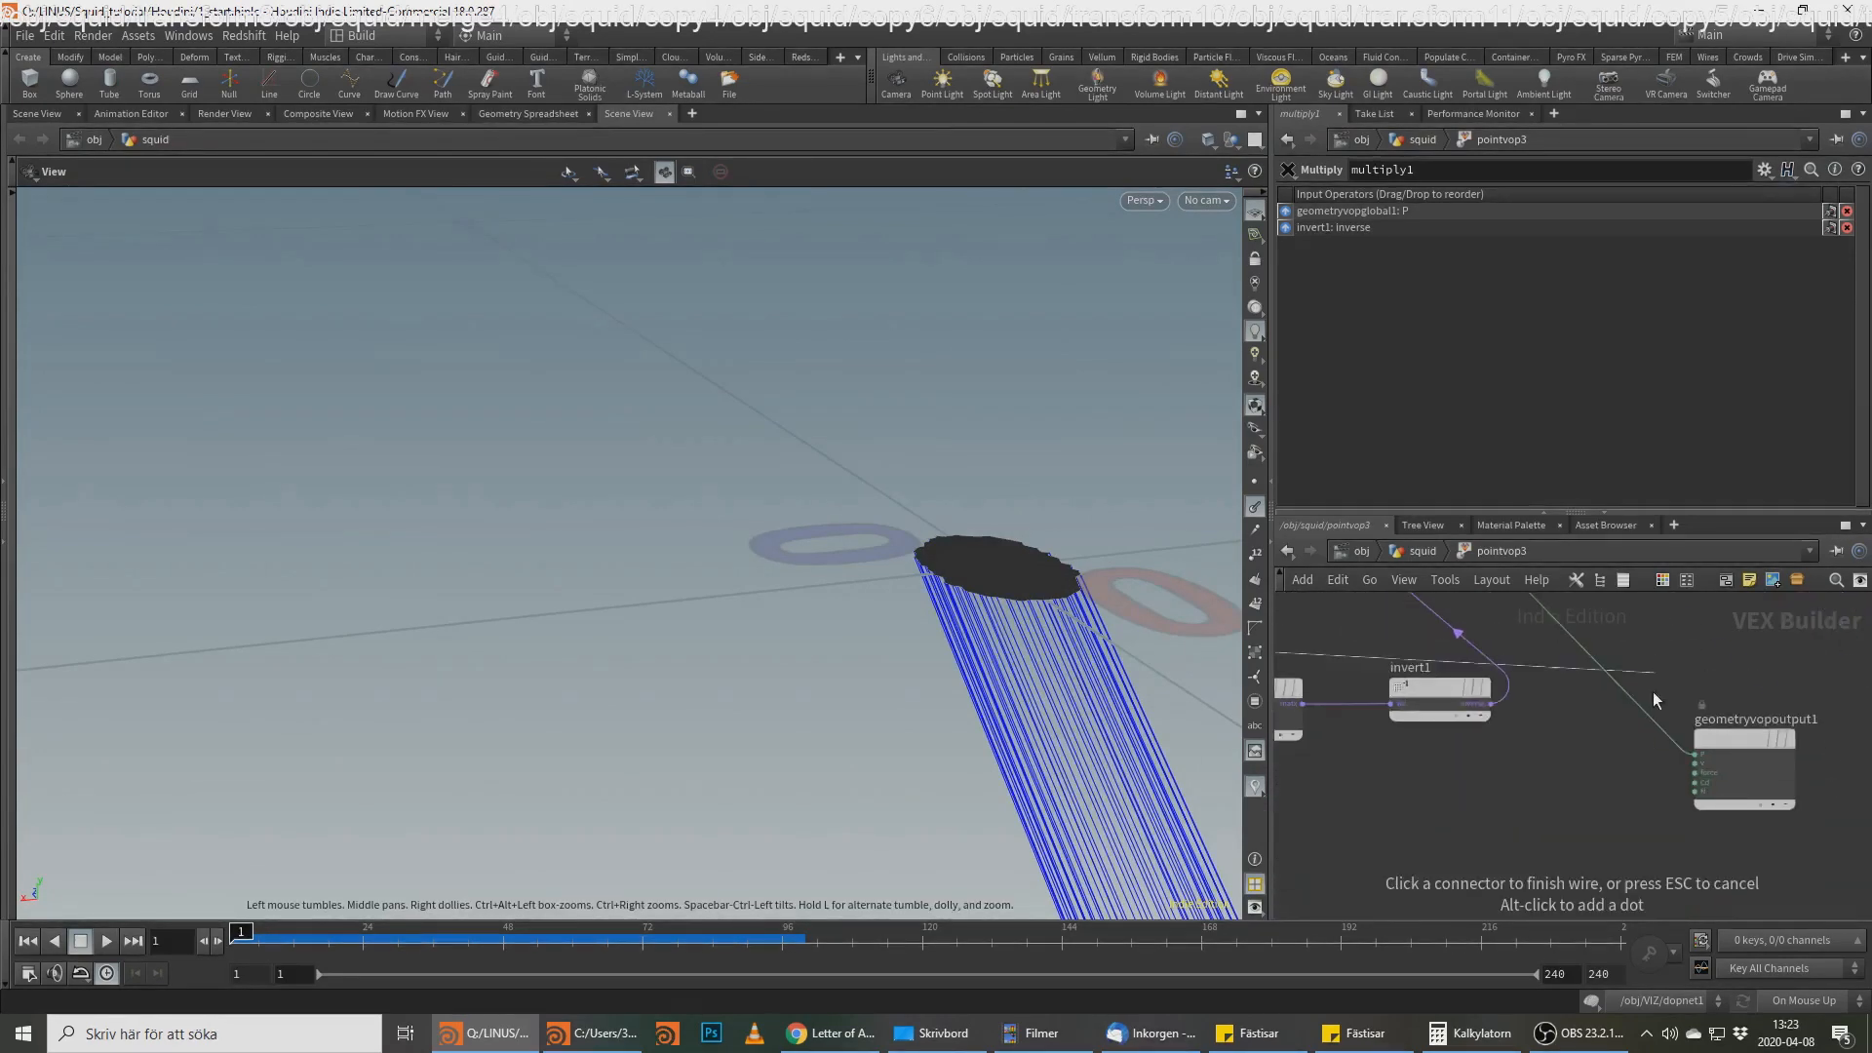
pyautogui.click(1668, 791)
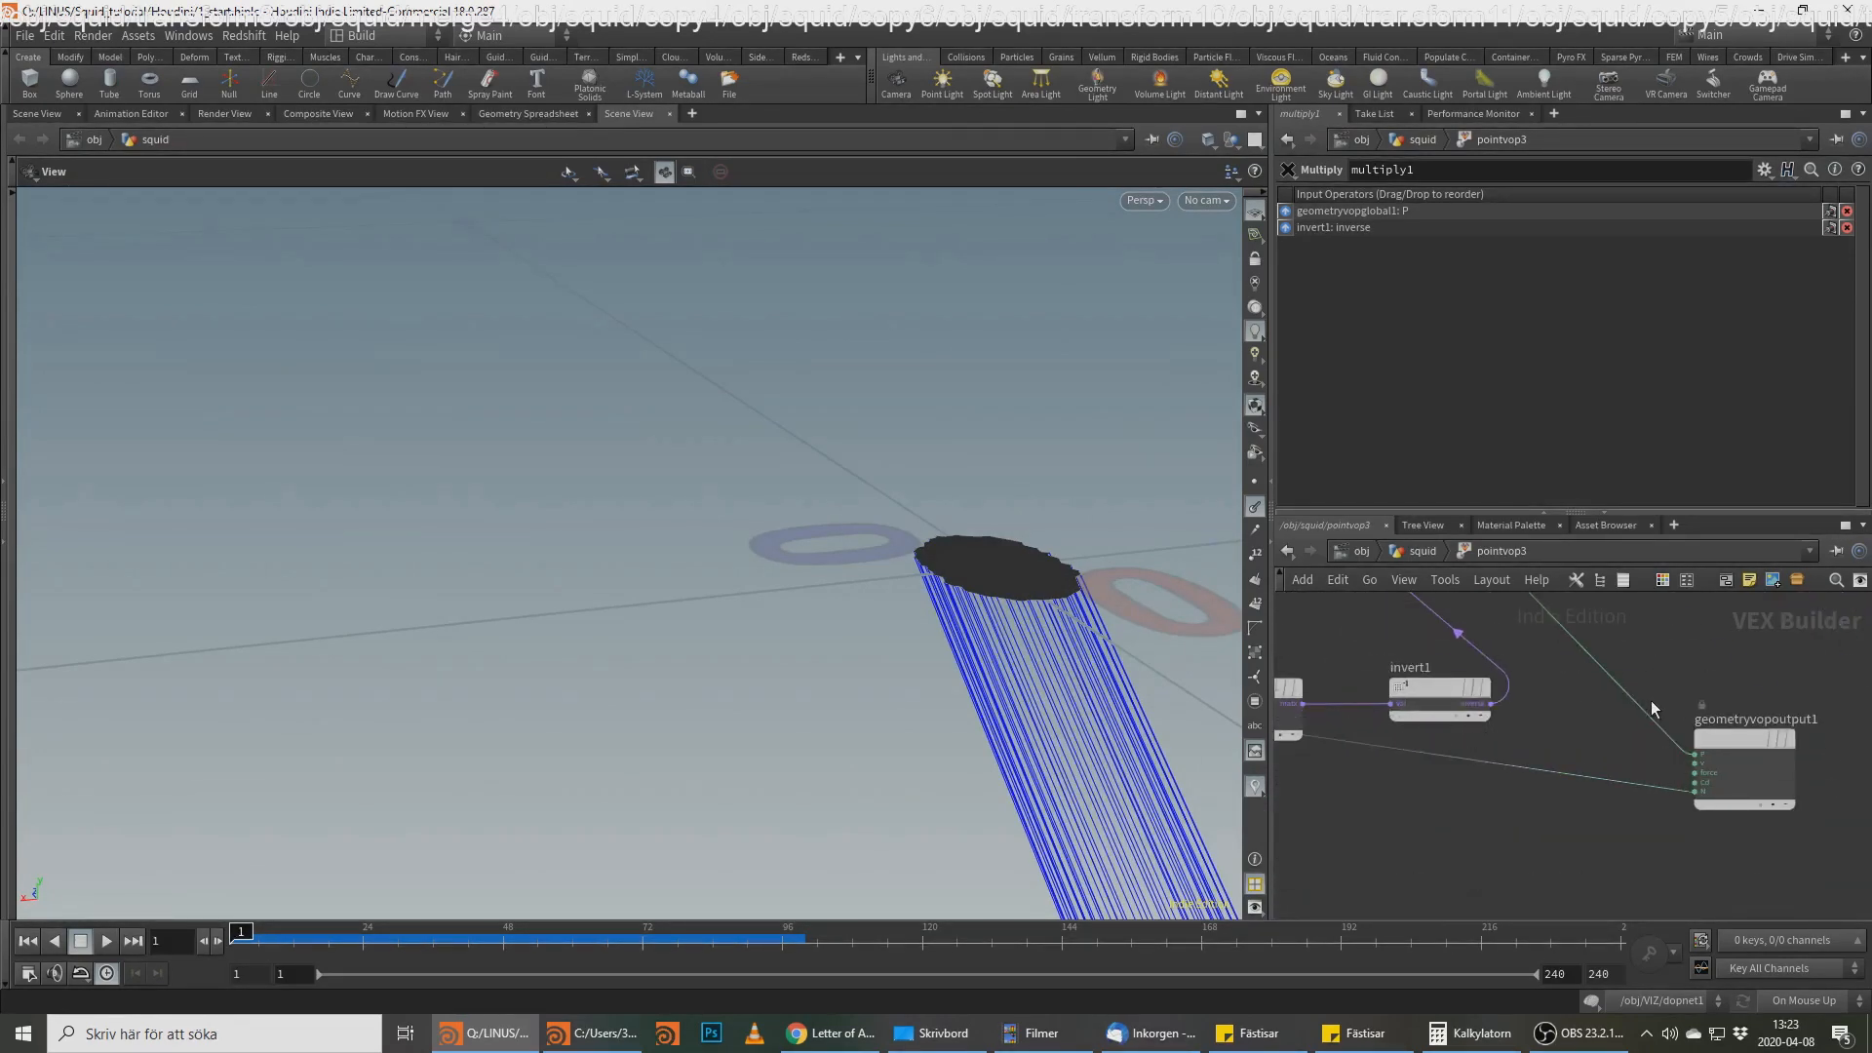
# Step: Disconnect the Multiply result from the geometry output node's P input and view the piece's orientation
pyautogui.click(1642, 710)
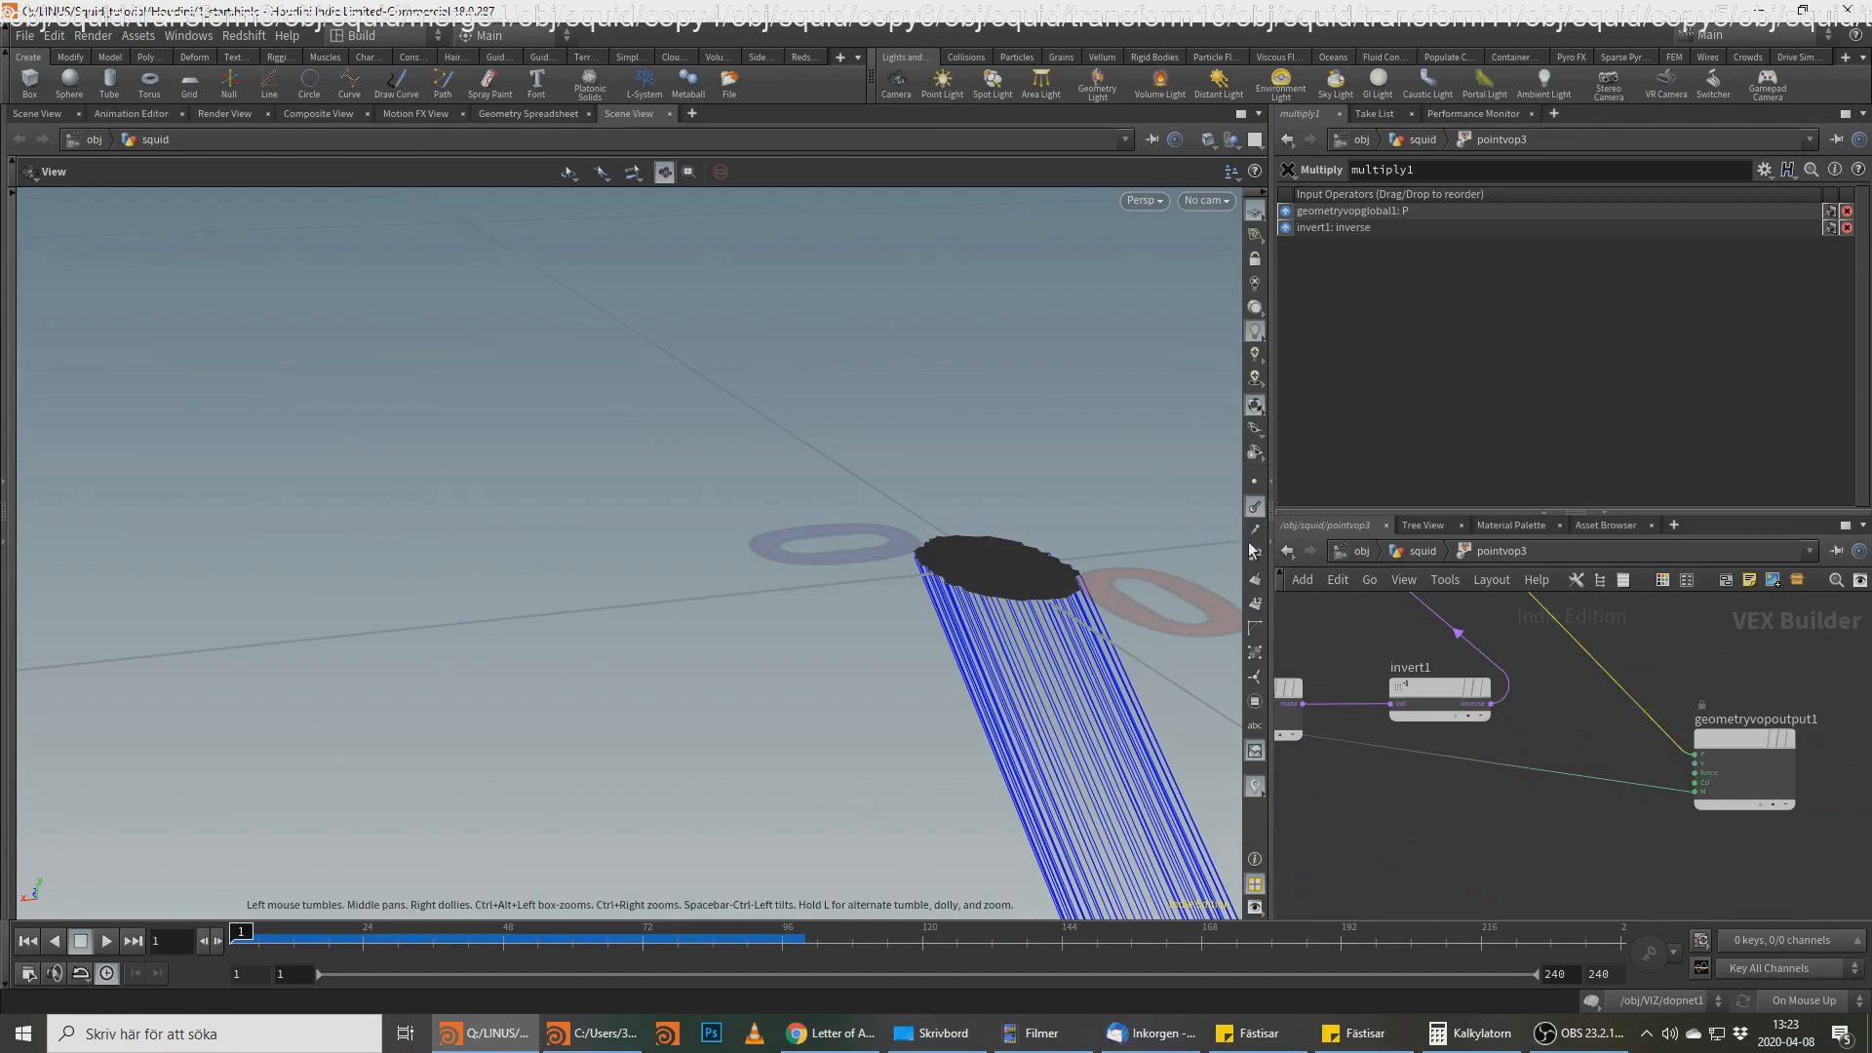
pyautogui.press('Delete')
pyautogui.press('Delete')
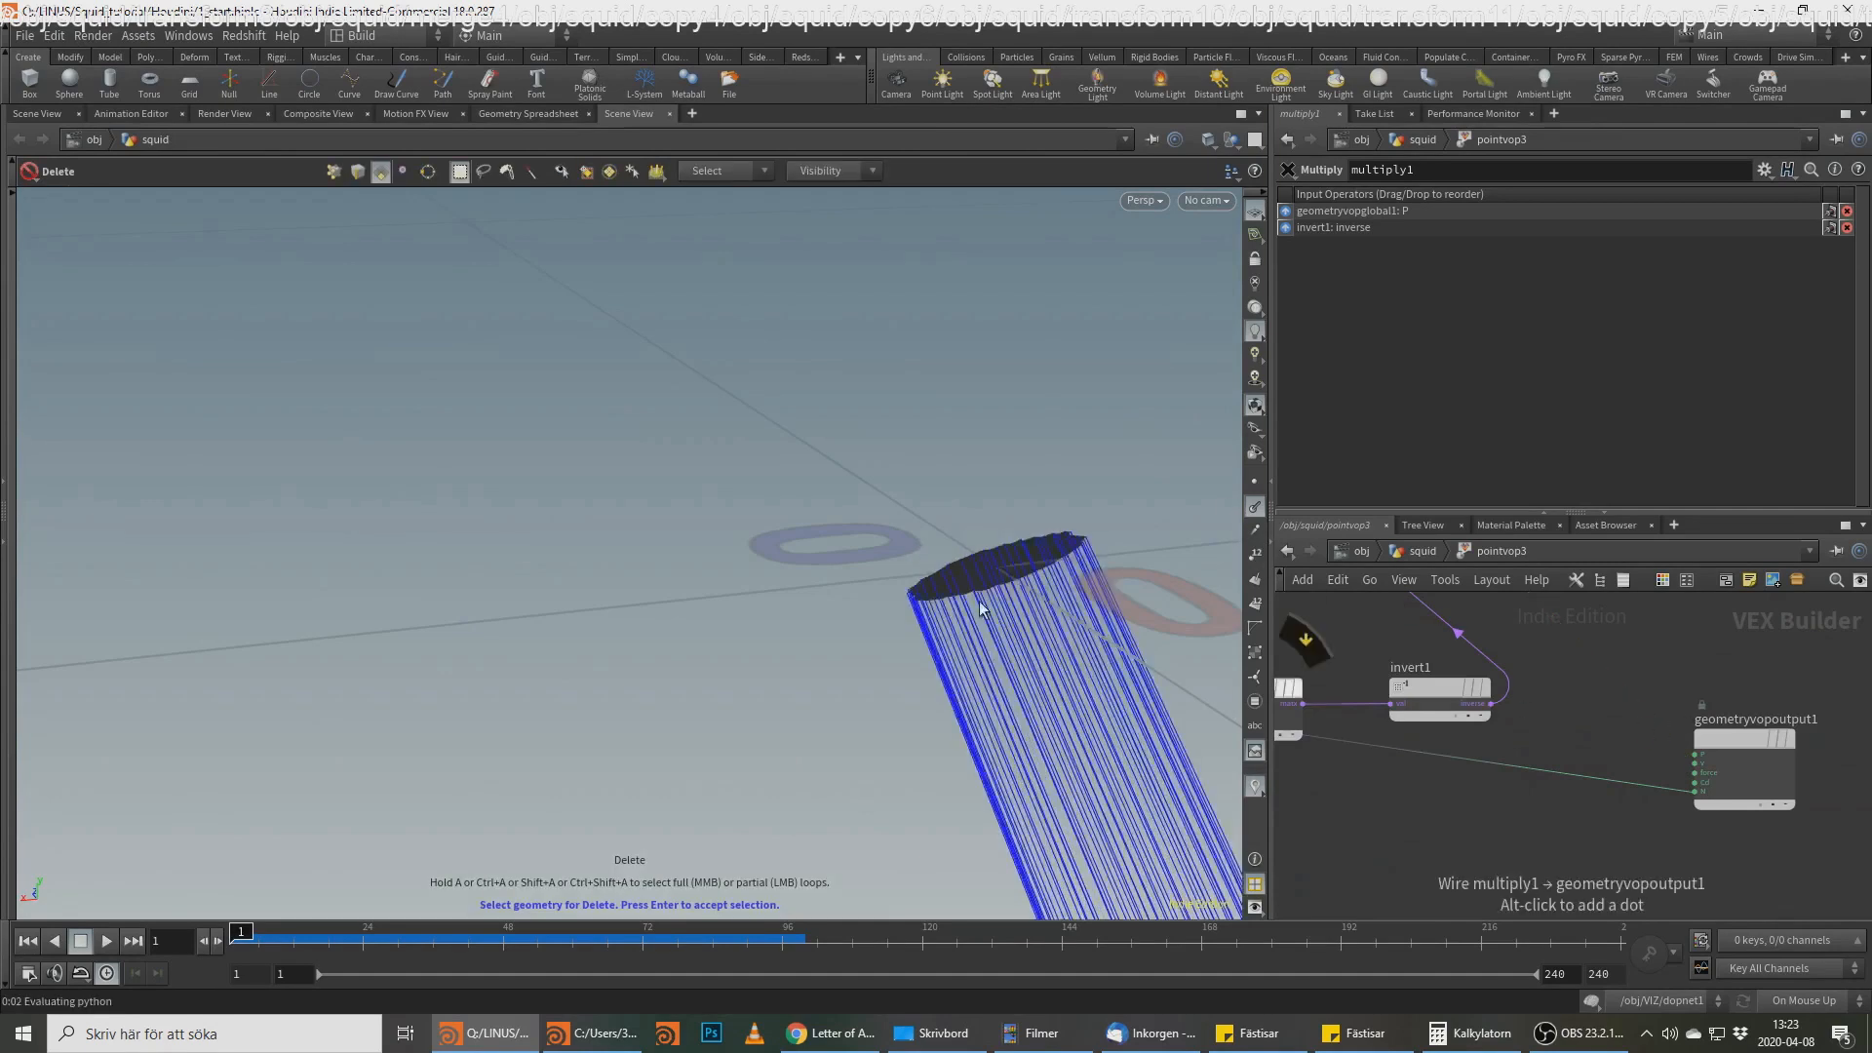
pyautogui.press('Escape')
pyautogui.moveTo(955, 604); pyautogui.dragTo(850, 554, button='middle')
pyautogui.moveTo(851, 553); pyautogui.dragTo(968, 552)
pyautogui.press('Delete')
# Step: Insert a Bind node on the wire between the Vector to Matrix3 and Invert nodes, moving Invert aside to make room
pyautogui.moveTo(1515, 778)
pyautogui.mouseDown(button='middle')
pyautogui.moveTo(1755, 778)
pyautogui.moveTo(1551, 778)
pyautogui.mouseUp(button='middle')
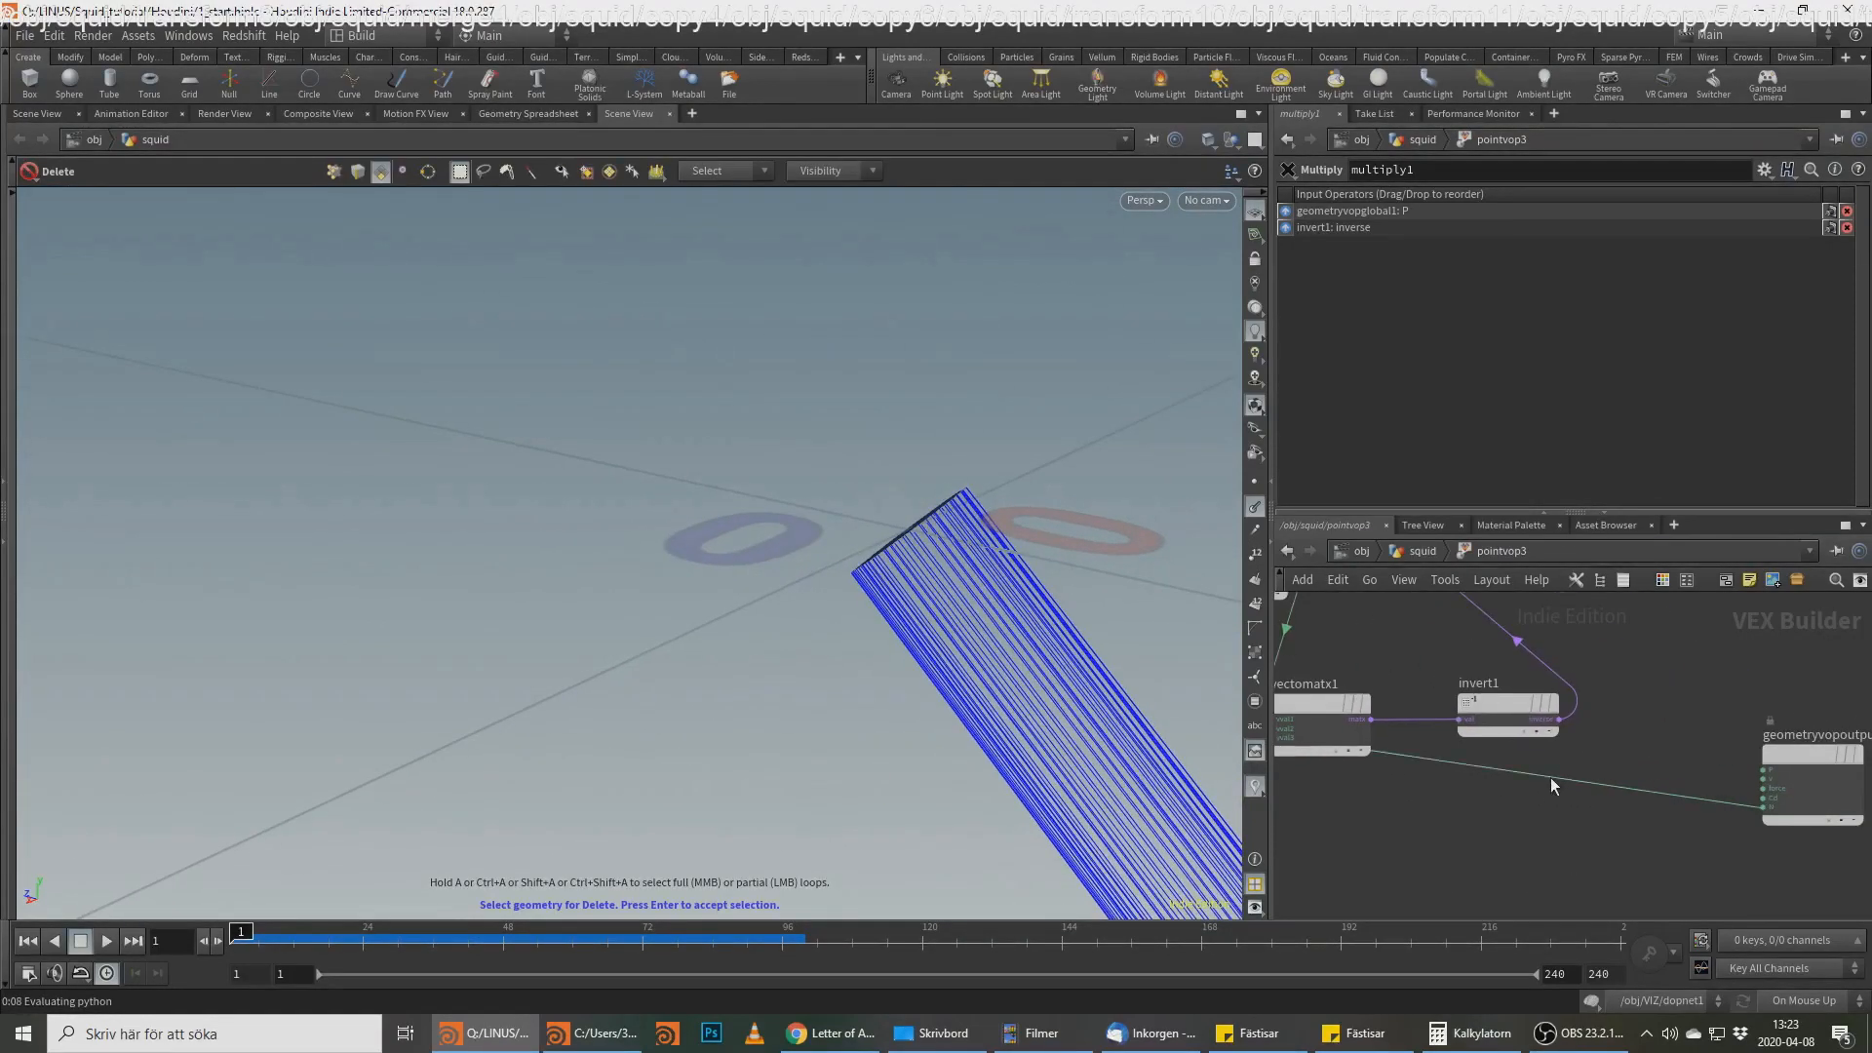
pyautogui.moveTo(1526, 714); pyautogui.dragTo(1656, 689)
pyautogui.rightClick(1469, 708)
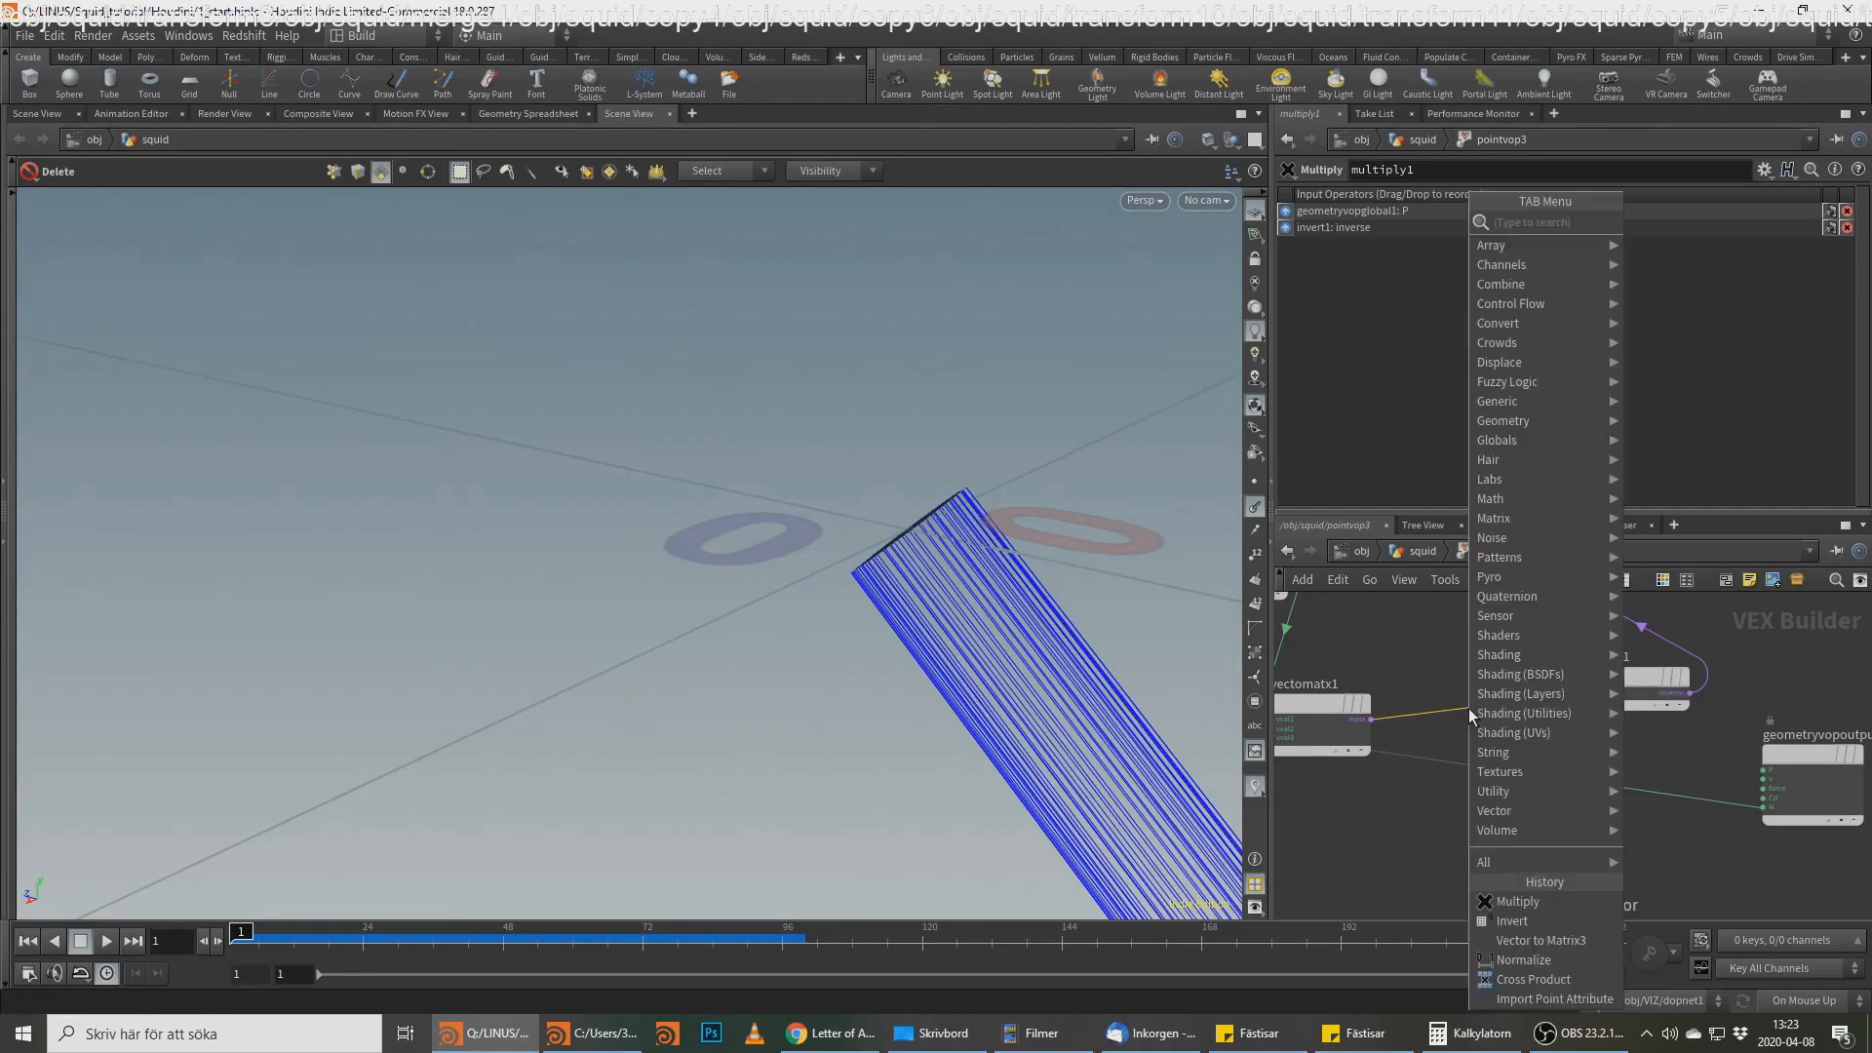
pyautogui.write('bind')
pyautogui.press('Return')
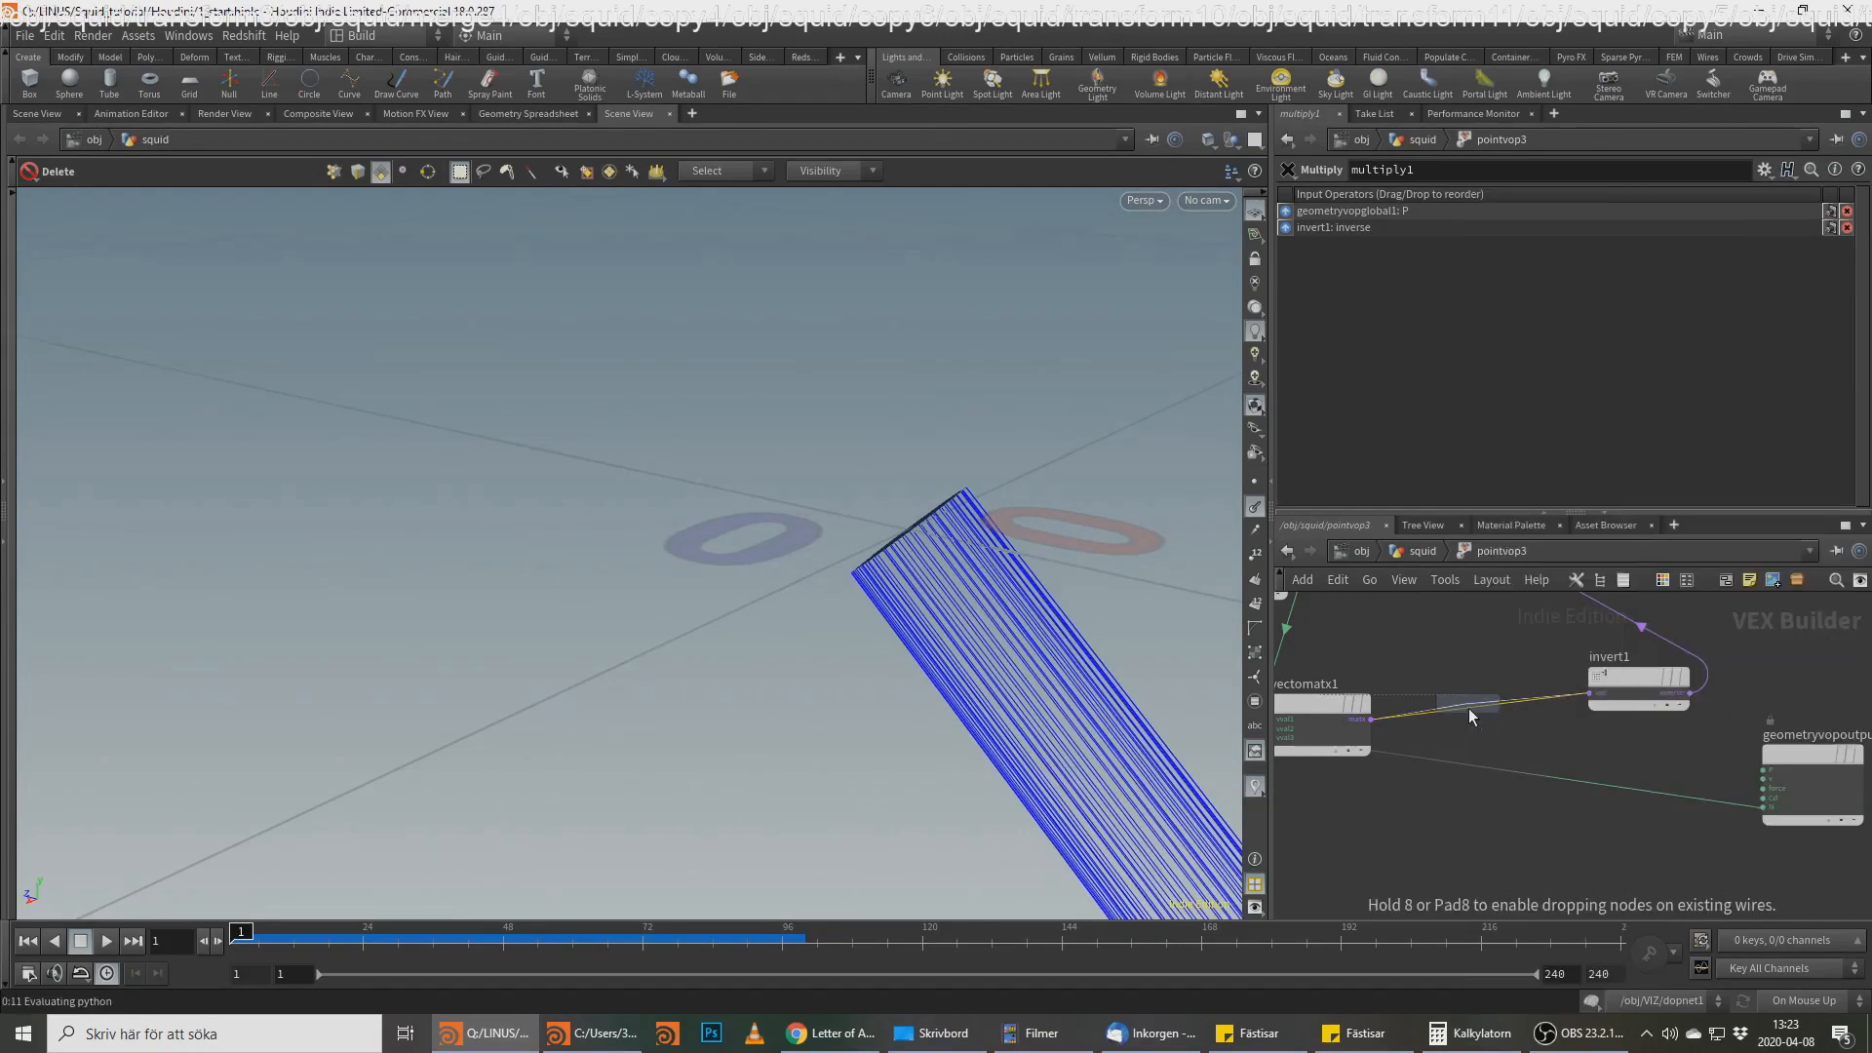
pyautogui.click(1469, 708)
# Step: Name the Bind node's parameter o and set its type to 9 Floats (matrix3)
pyautogui.moveTo(1485, 197); pyautogui.dragTo(1313, 201)
pyautogui.write('o')
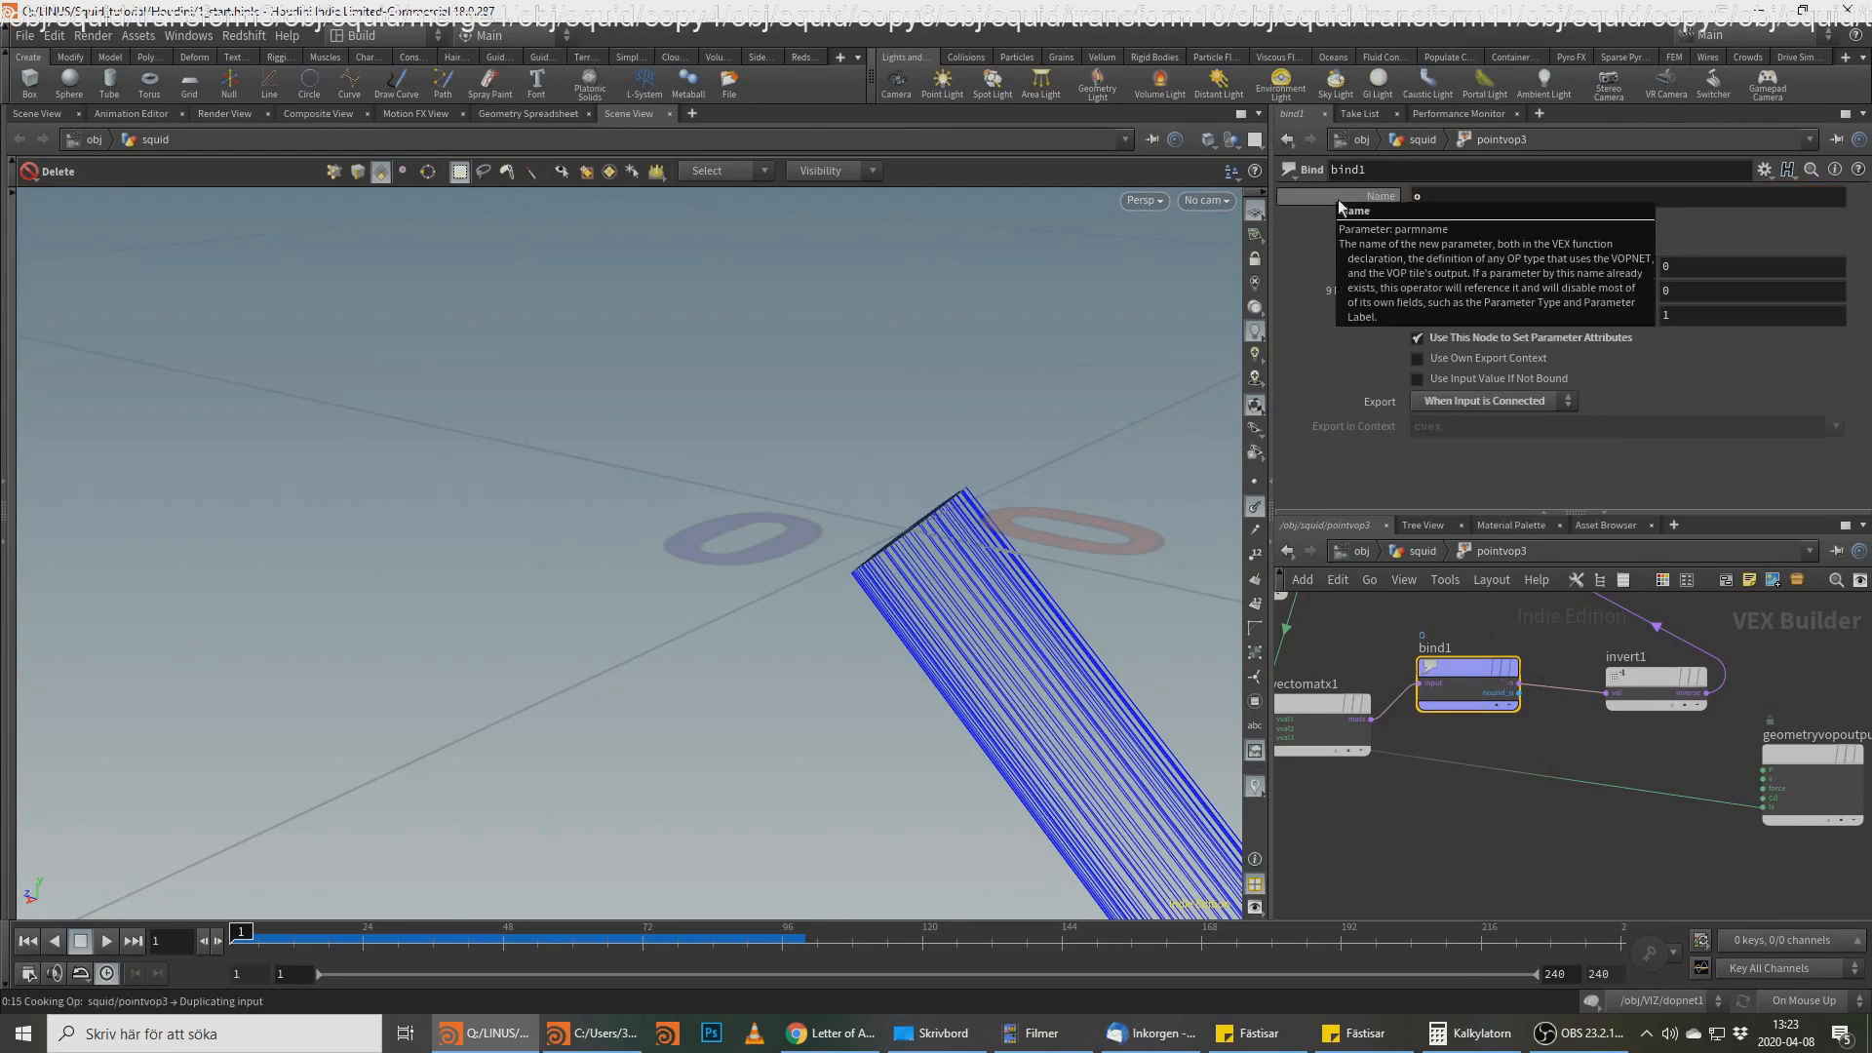
pyautogui.click(1463, 221)
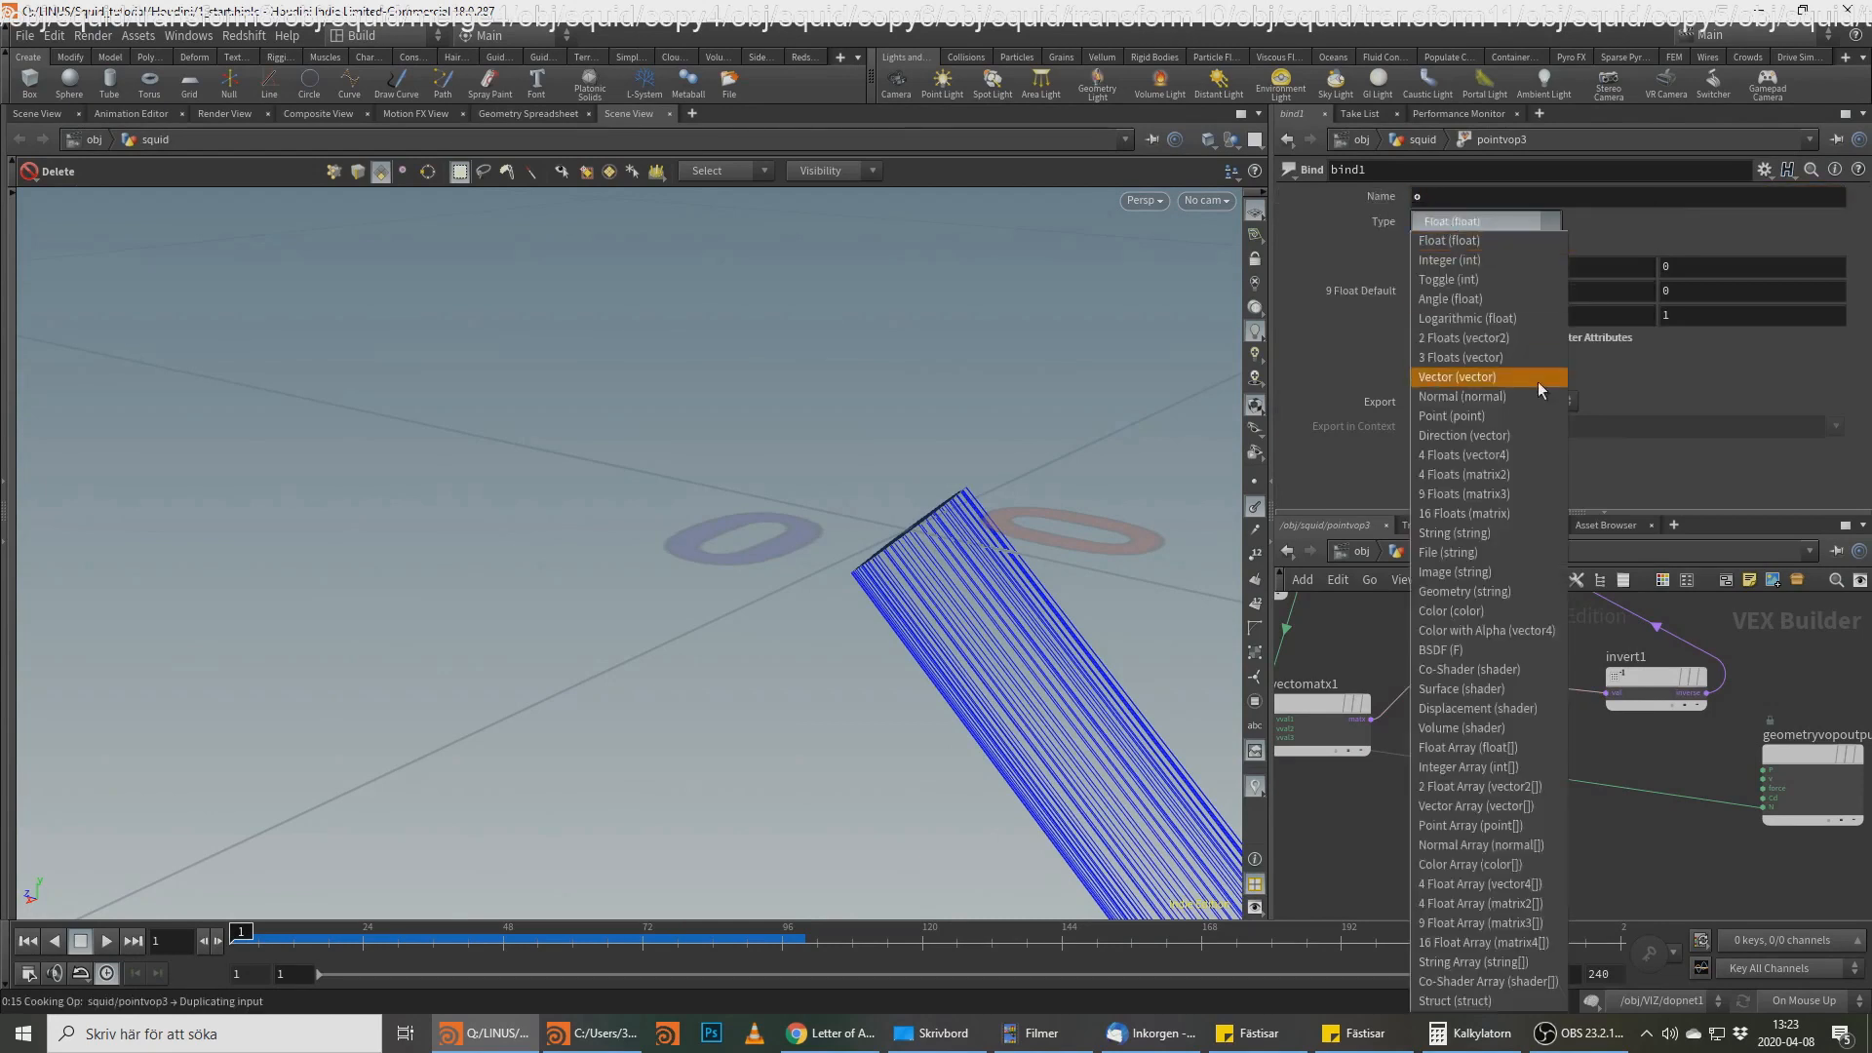
pyautogui.click(1507, 495)
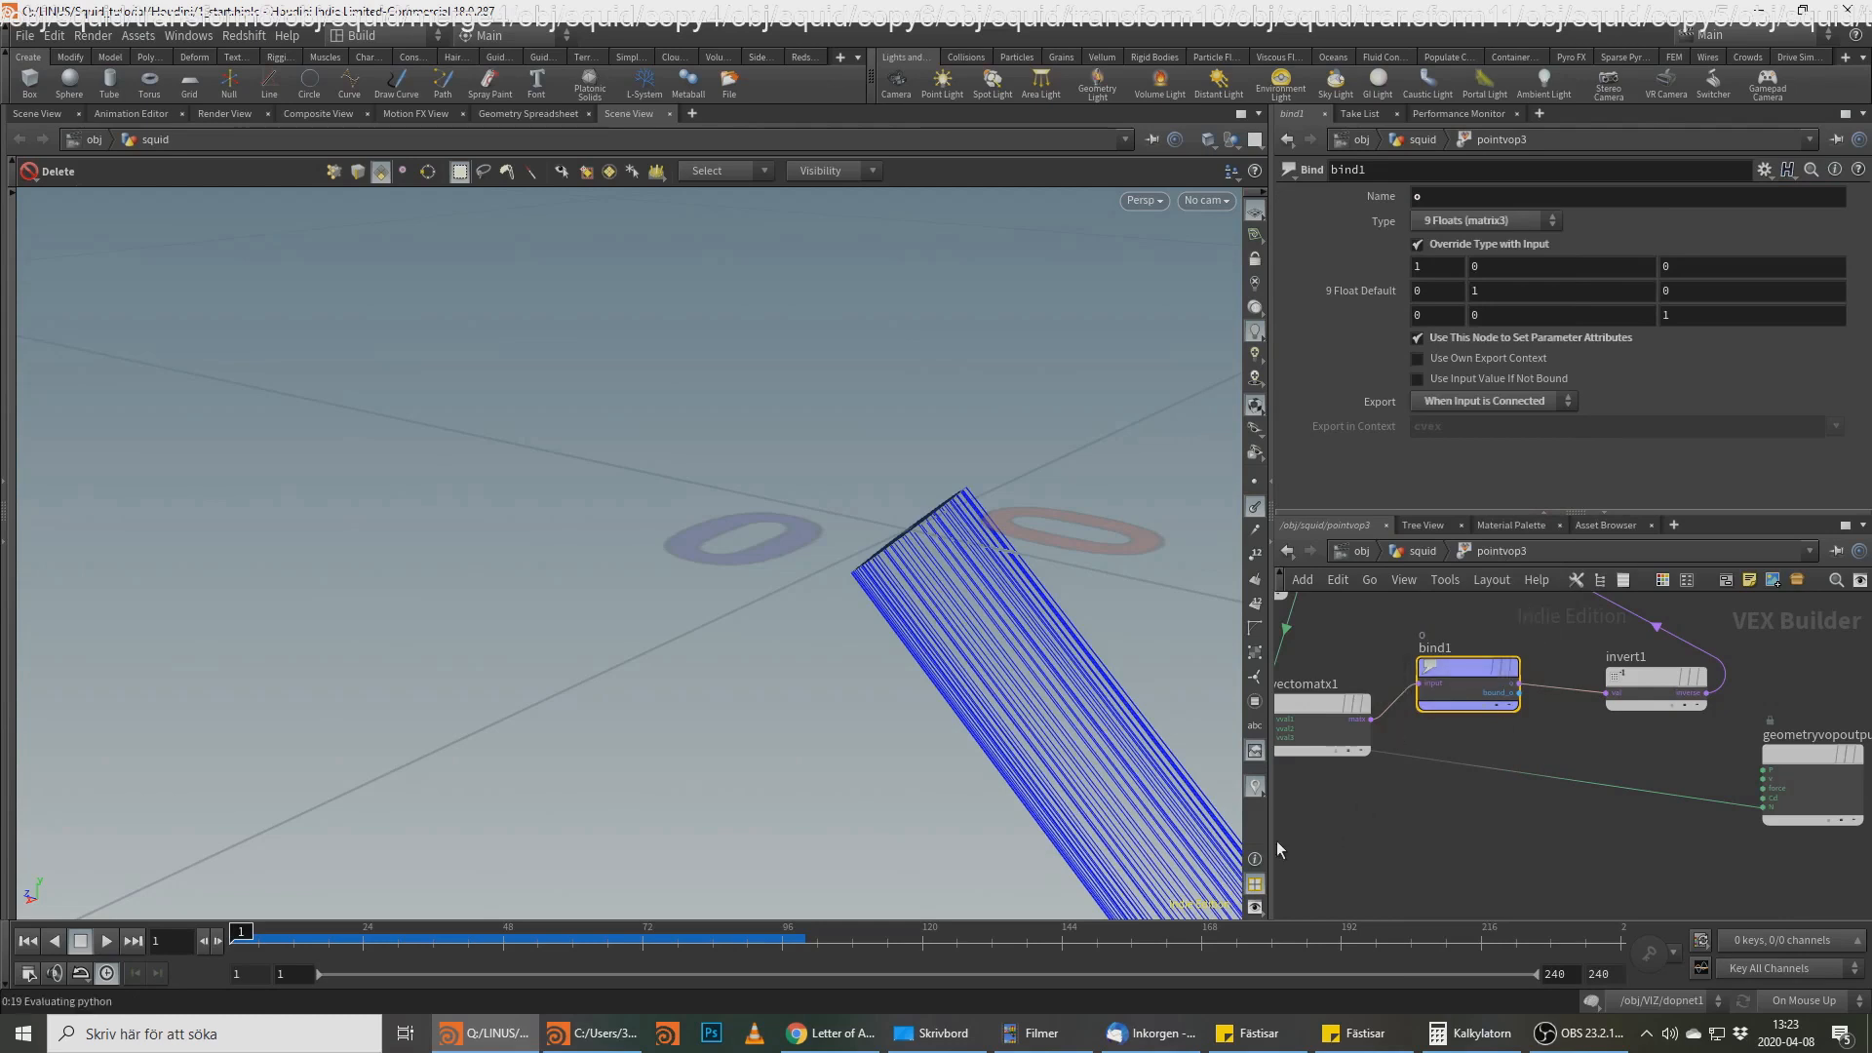
# Step: Add a Marker visualizer to the scene and set both its name and label to o
pyautogui.click(1255, 786)
pyautogui.click(1442, 744)
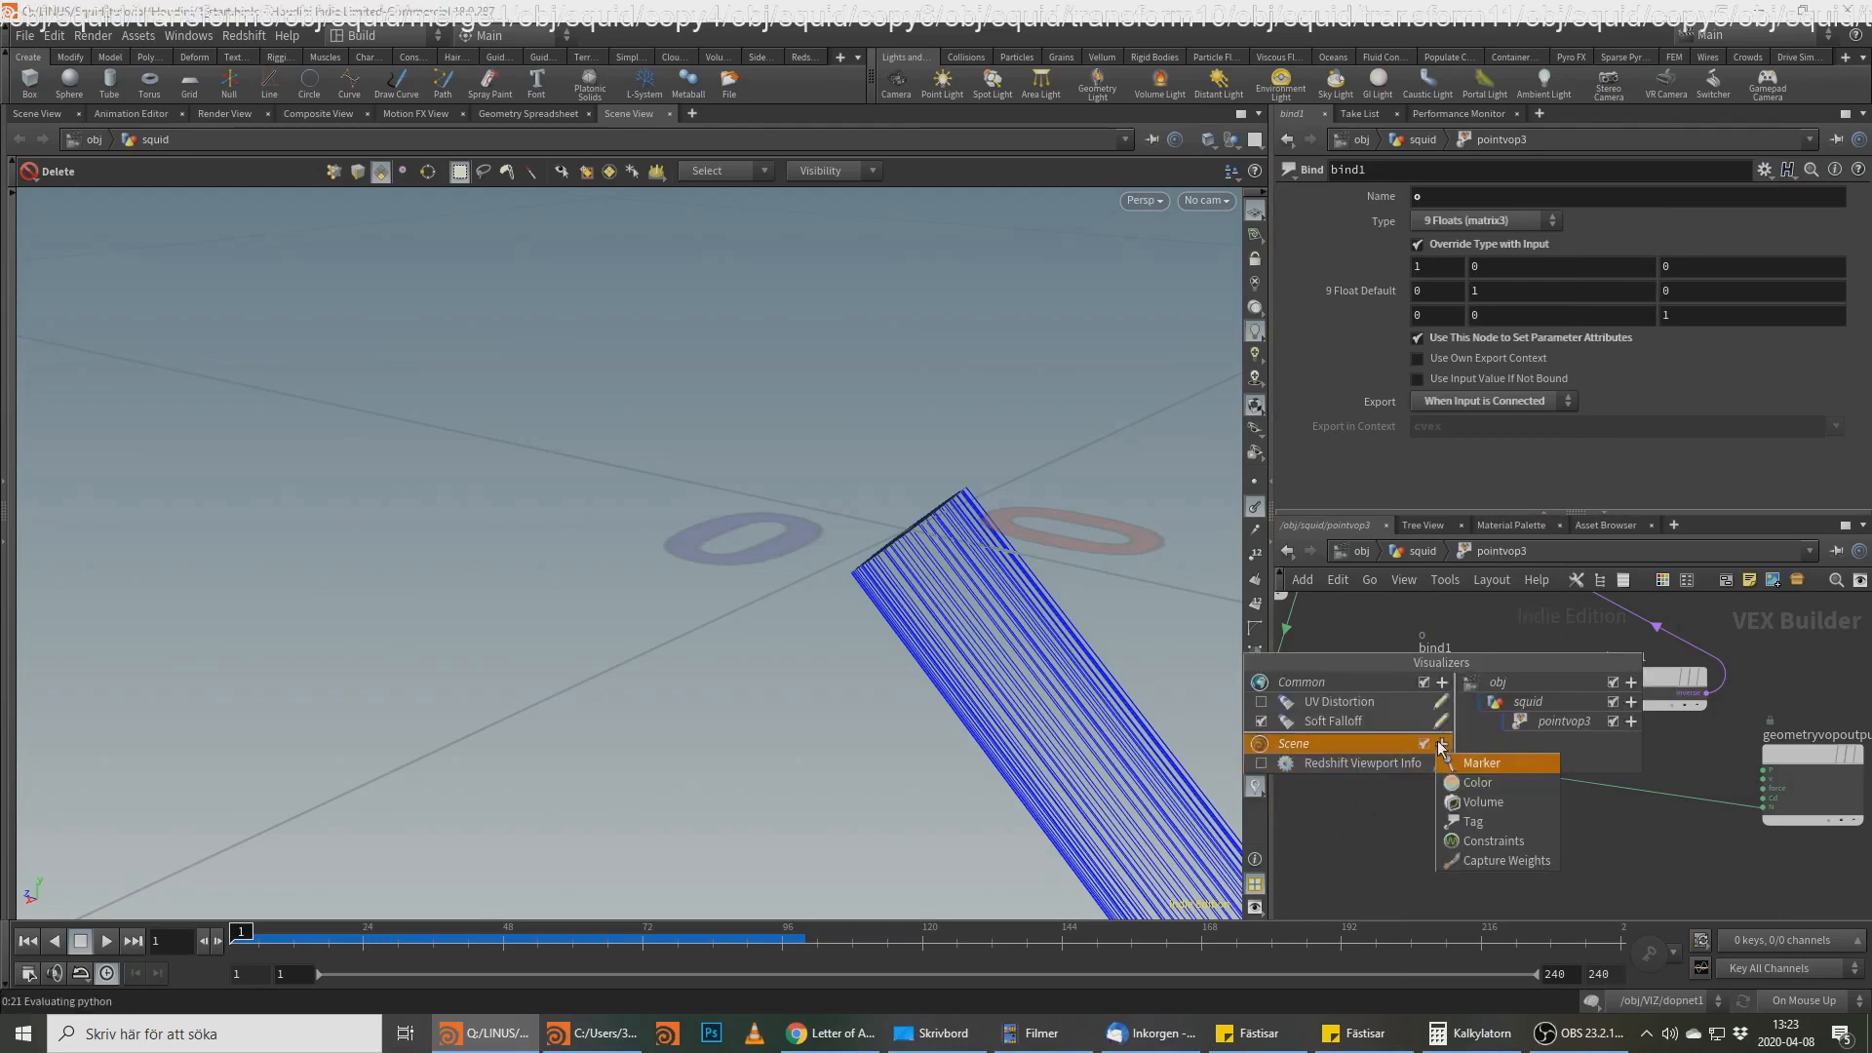
pyautogui.click(1494, 766)
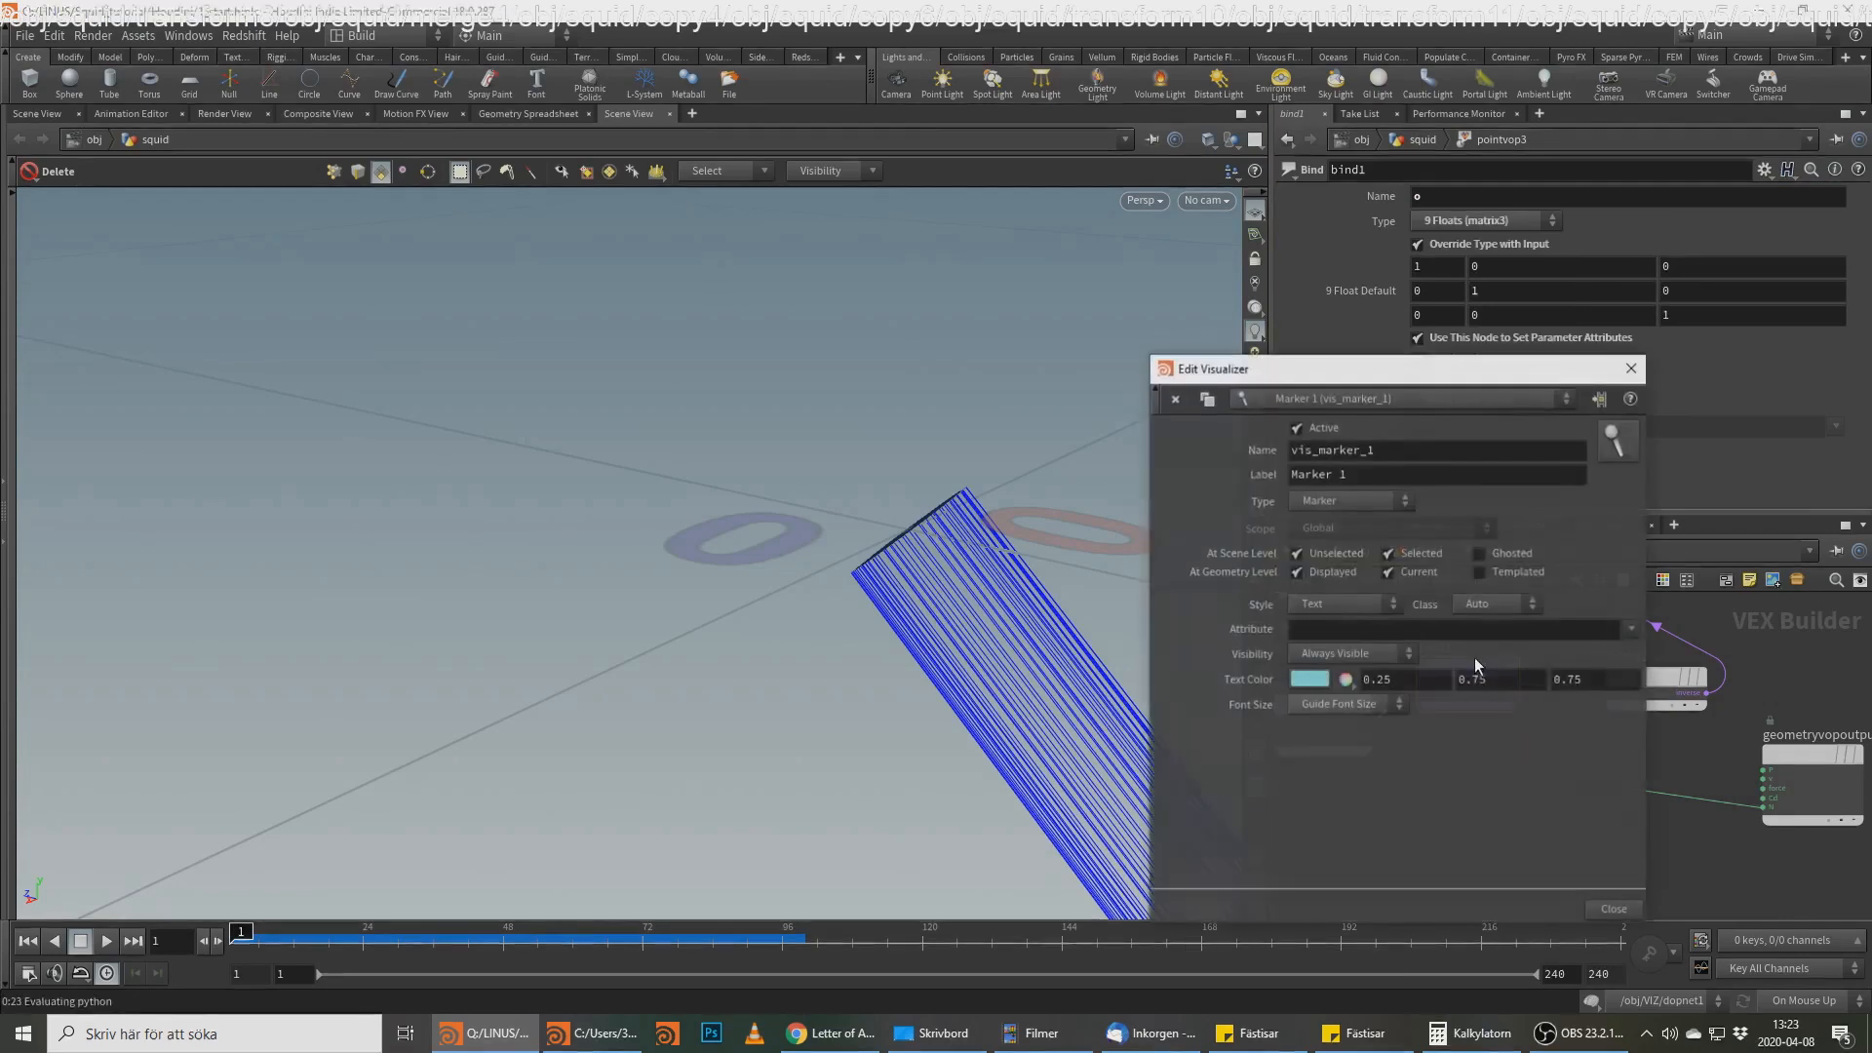
pyautogui.doubleClick(1334, 449)
pyautogui.write('o')
pyautogui.moveTo(1353, 474); pyautogui.dragTo(1216, 500)
pyautogui.write('o')
# Step: Set the o marker visualizer's style to Axes with attribute o, and close its settings
pyautogui.click(1337, 627)
pyautogui.click(1338, 609)
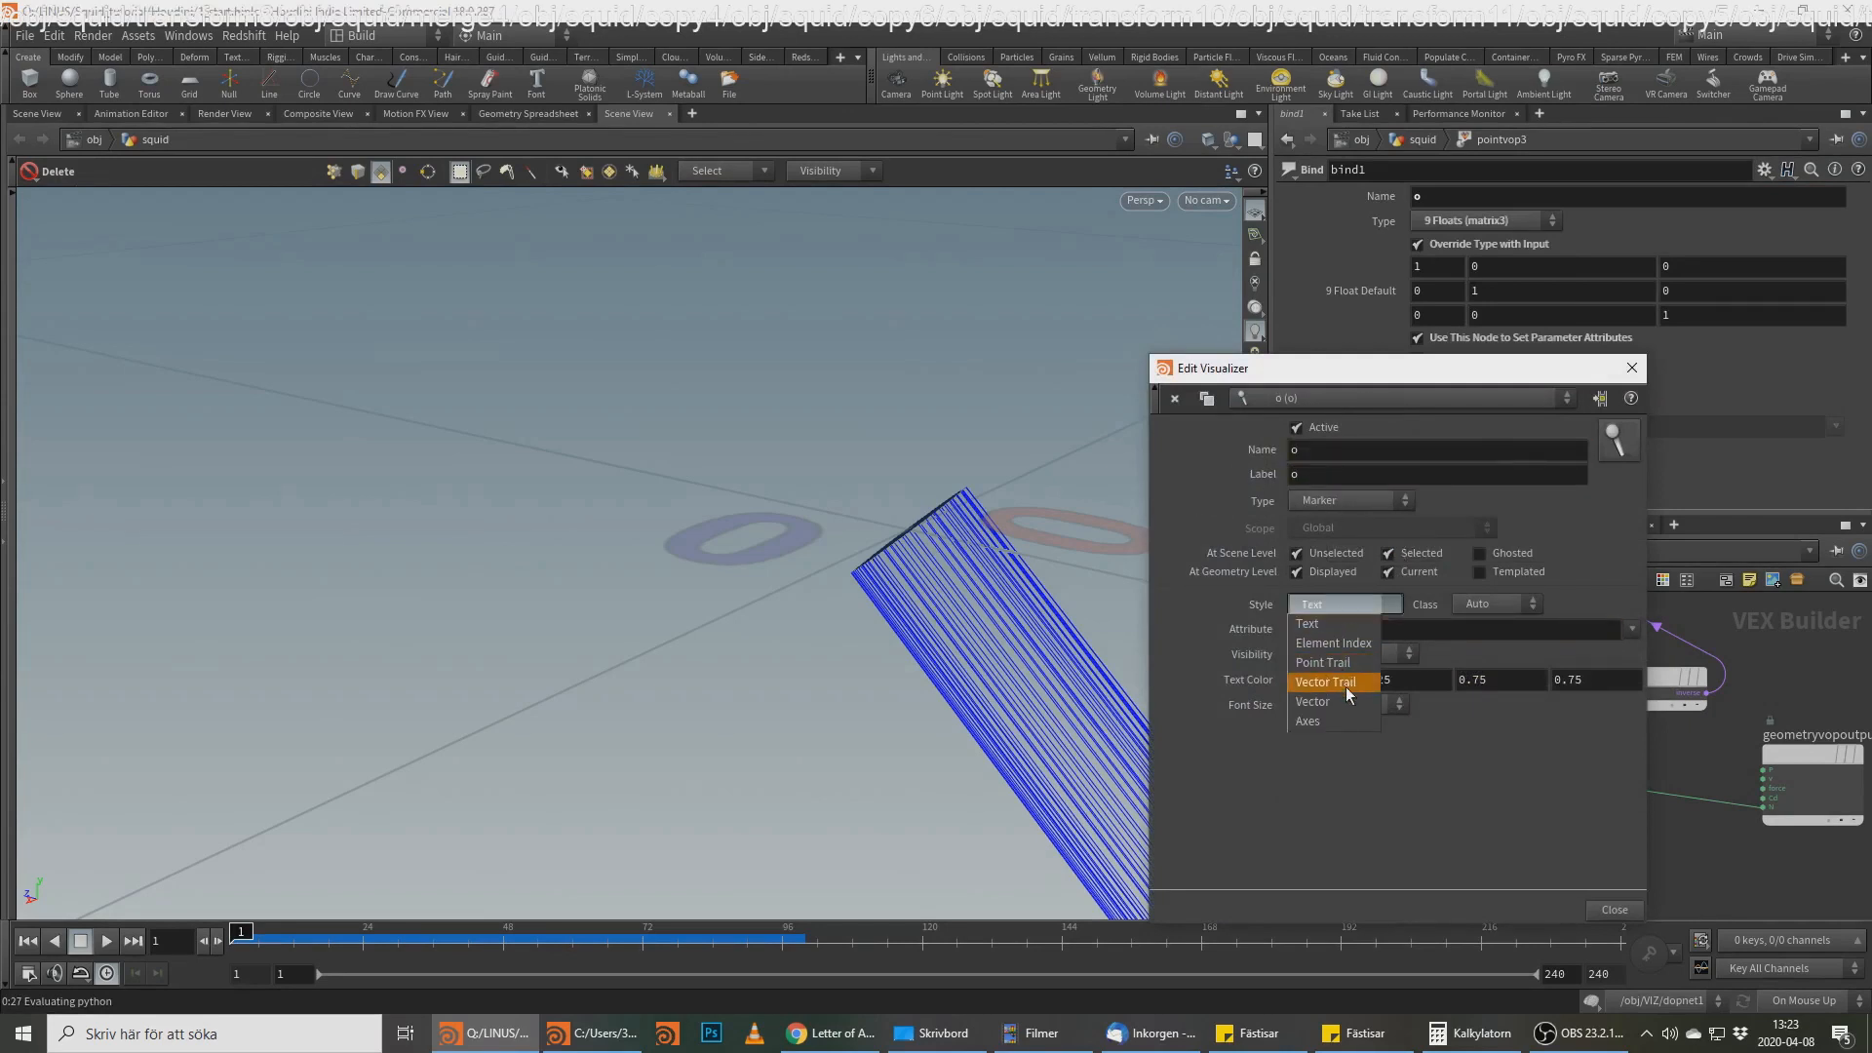
pyautogui.click(1344, 718)
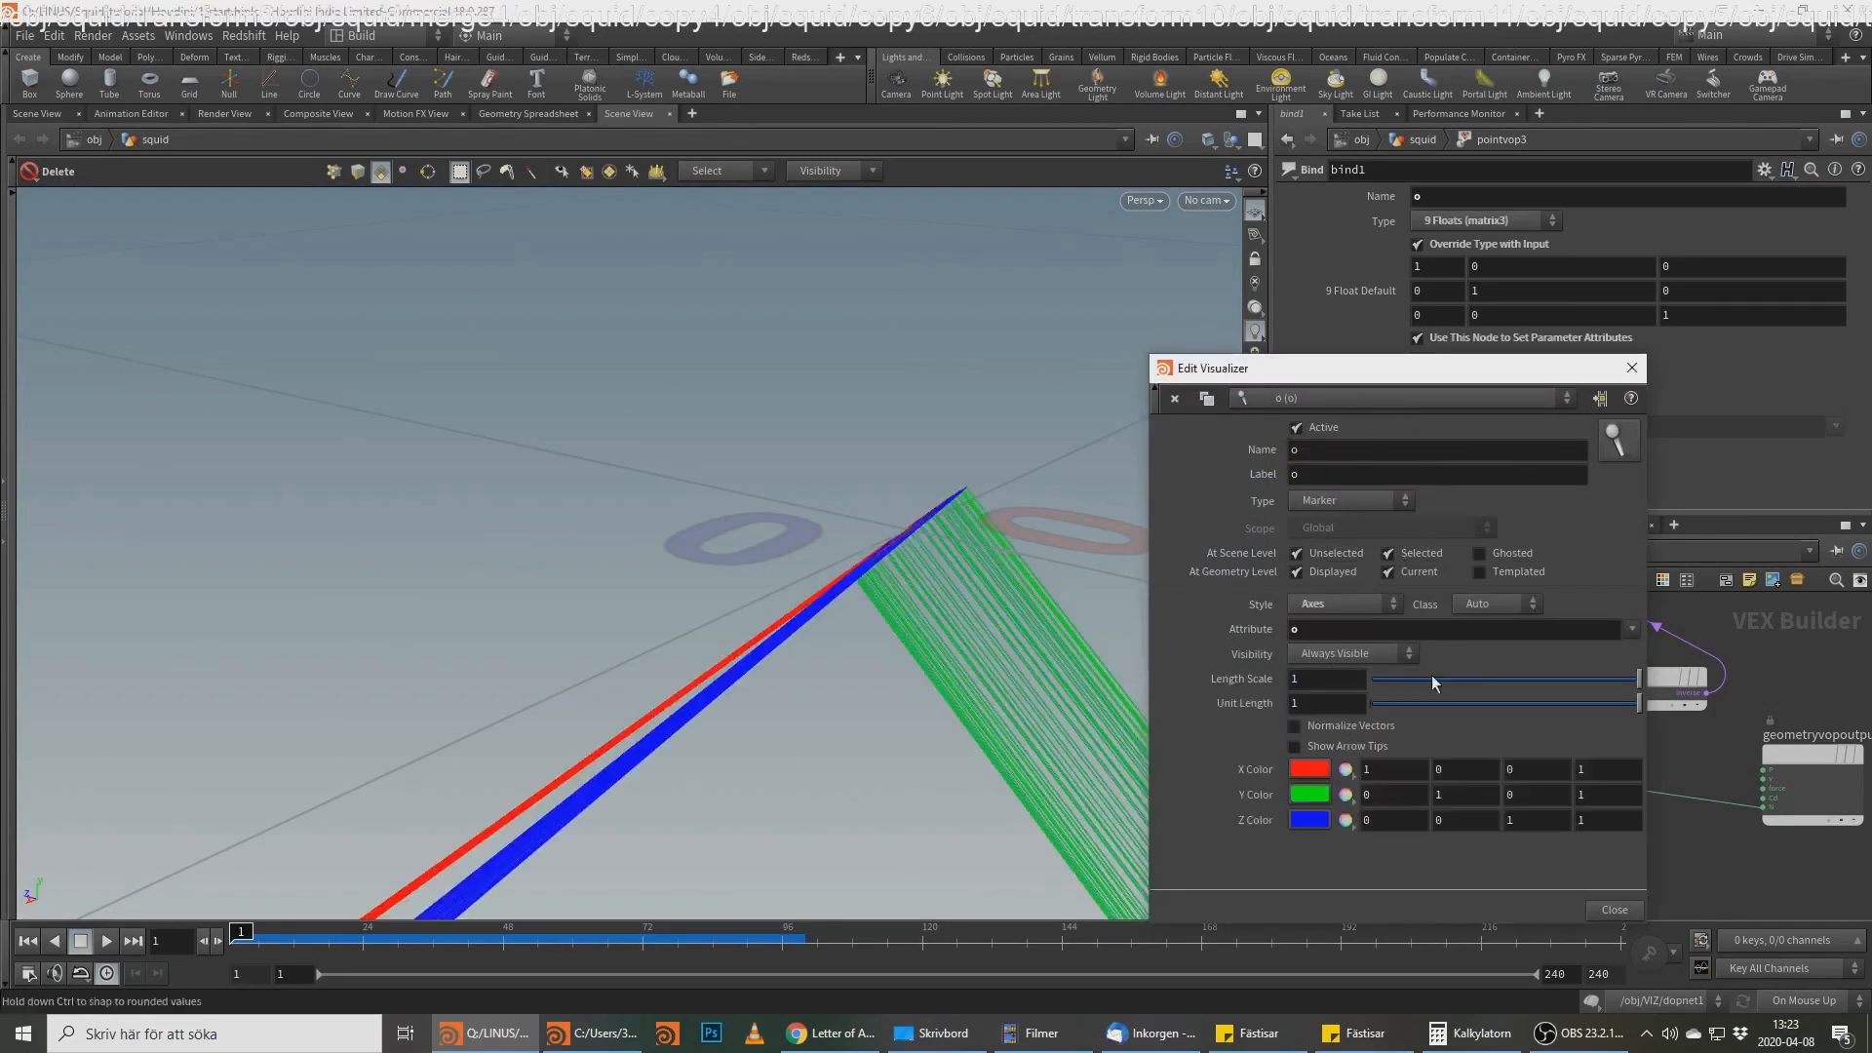
pyautogui.click(1635, 376)
# Step: Examine the piece's orientation axes from several angles and compare them with the constant up vector feeding the Cross Product node
pyautogui.keyDown('alt'); pyautogui.moveTo(1214, 768); pyautogui.dragTo(882, 575); pyautogui.keyUp('alt')
pyautogui.moveTo(1063, 639); pyautogui.dragTo(673, 654)
pyautogui.moveTo(1334, 772); pyautogui.dragTo(1588, 773, button='middle')
pyautogui.moveTo(1428, 791); pyautogui.dragTo(1676, 826, button='middle')
pyautogui.moveTo(830, 586); pyautogui.dragTo(1032, 640)
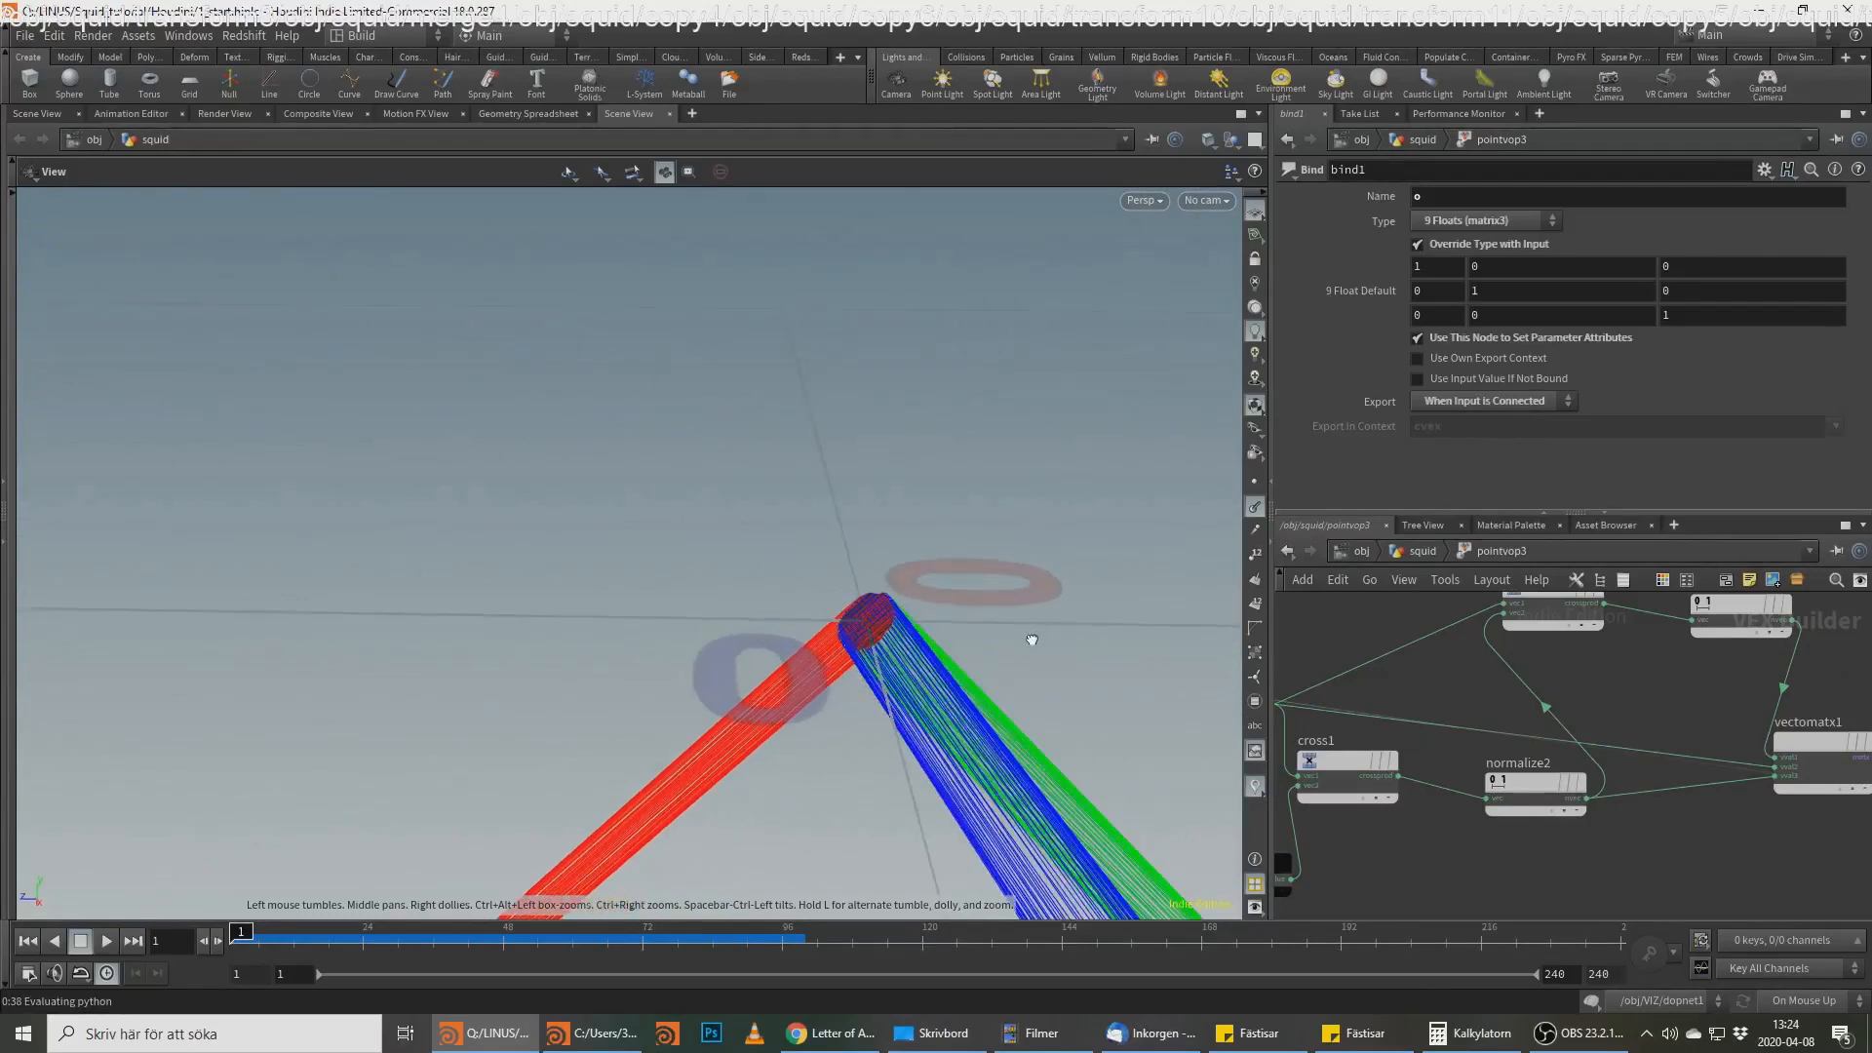
pyautogui.moveTo(1406, 865); pyautogui.dragTo(1518, 821, button='middle')
pyautogui.click(1346, 821)
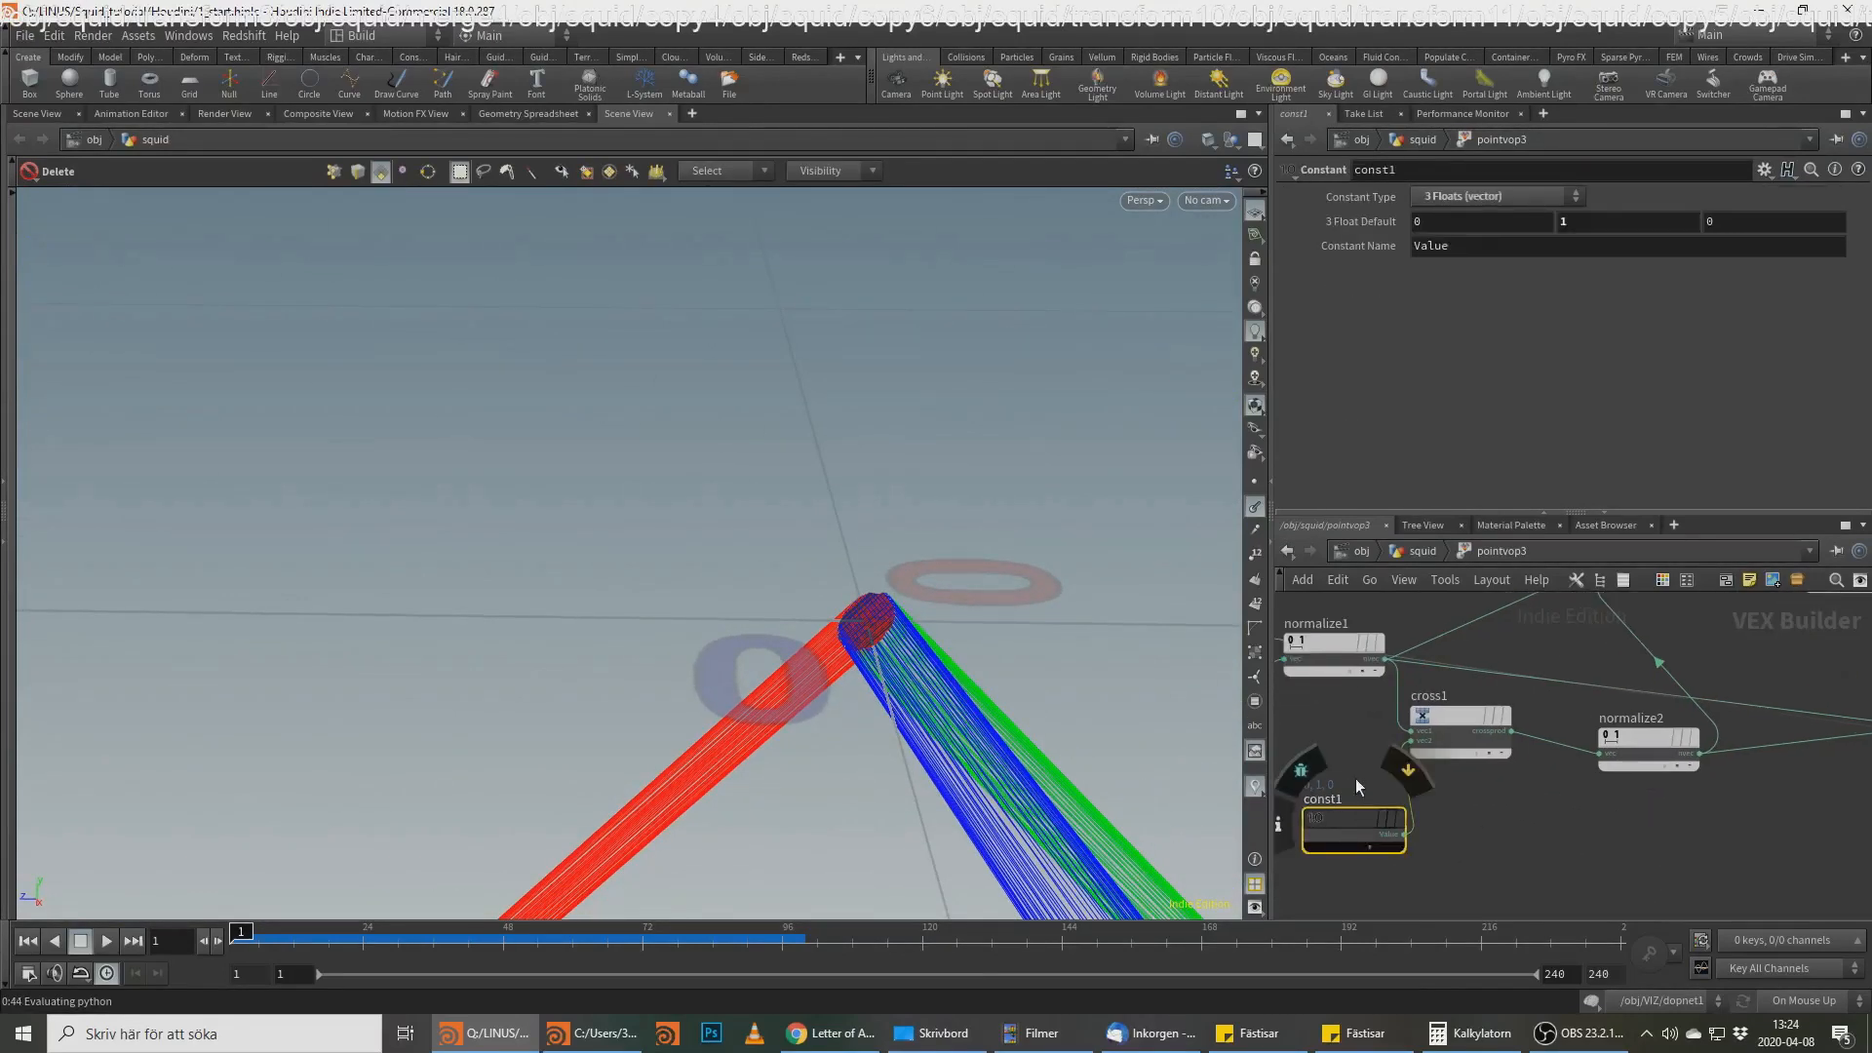
pyautogui.keyDown('alt'); pyautogui.moveTo(549, 619); pyautogui.dragTo(1238, 586); pyautogui.keyUp('alt')
pyautogui.moveTo(1534, 841); pyautogui.dragTo(1723, 852, button='middle')
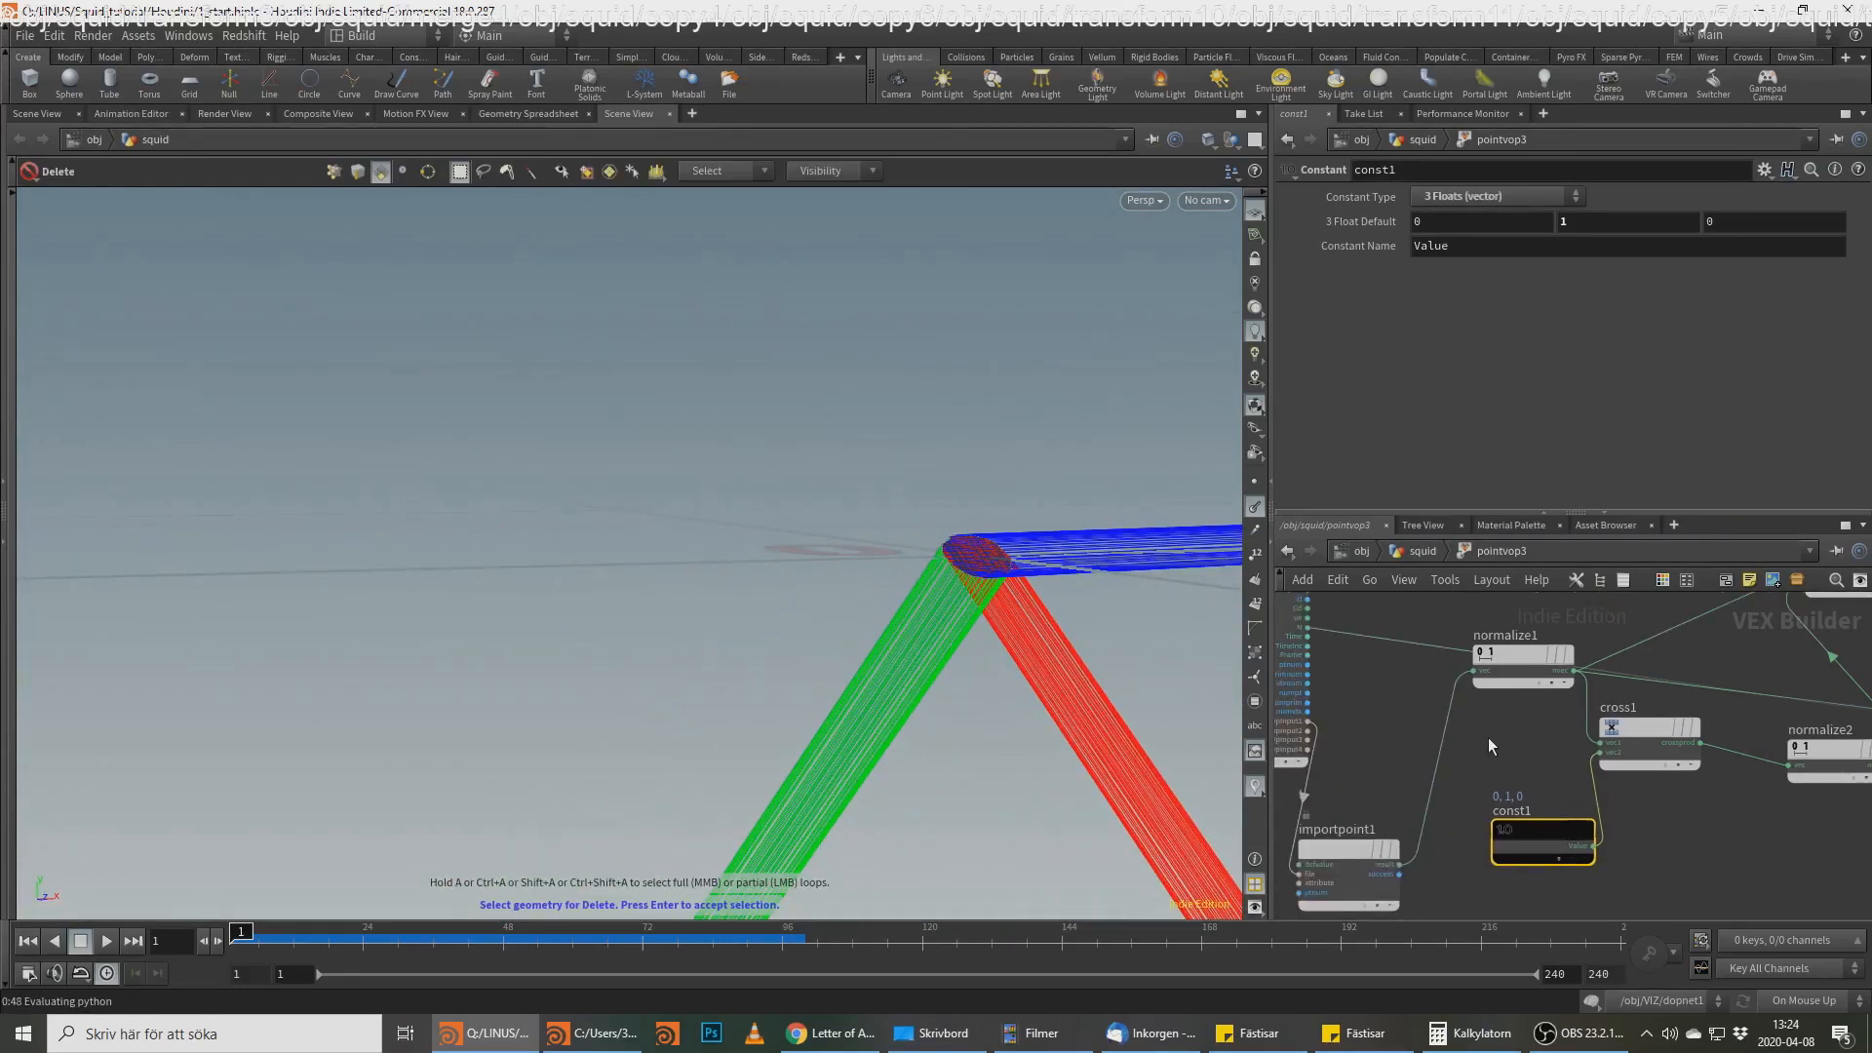
pyautogui.keyDown('alt'); pyautogui.moveTo(1036, 585); pyautogui.dragTo(898, 535); pyautogui.keyUp('alt')
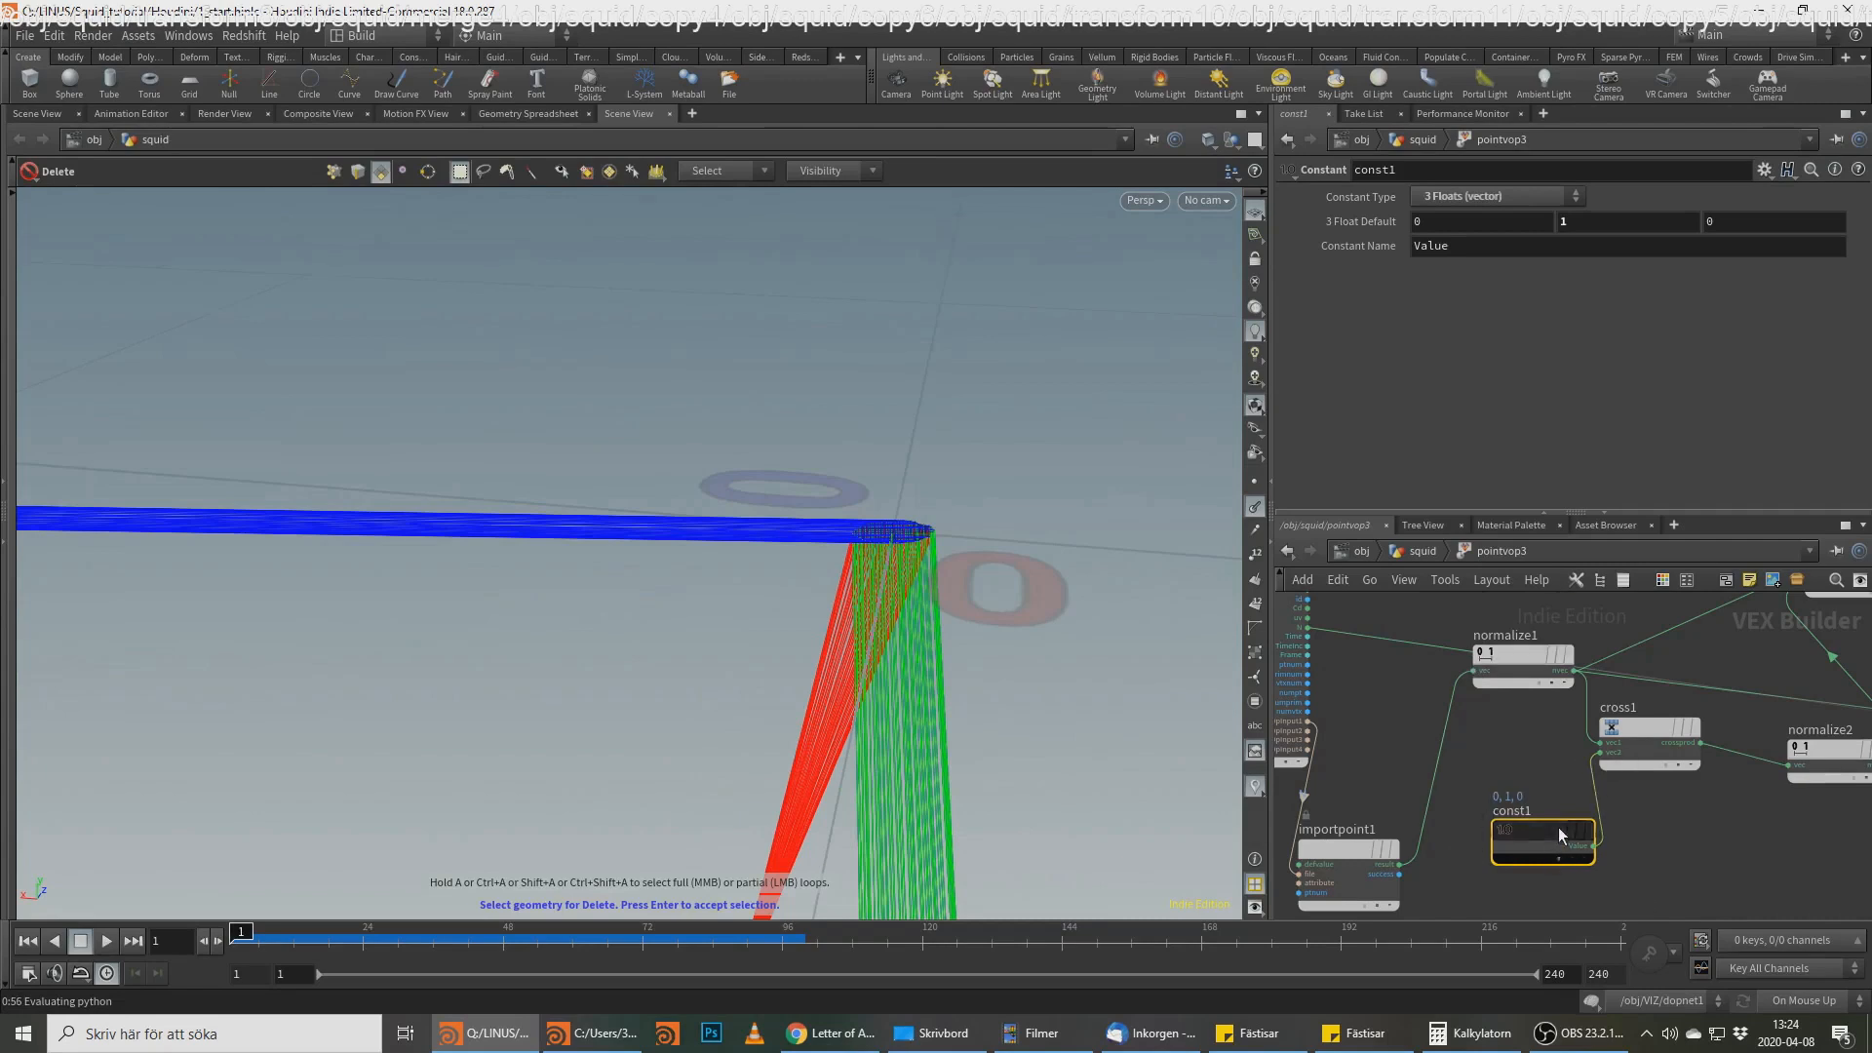
pyautogui.keyDown('alt'); pyautogui.moveTo(942, 622); pyautogui.dragTo(926, 568); pyautogui.keyUp('alt')
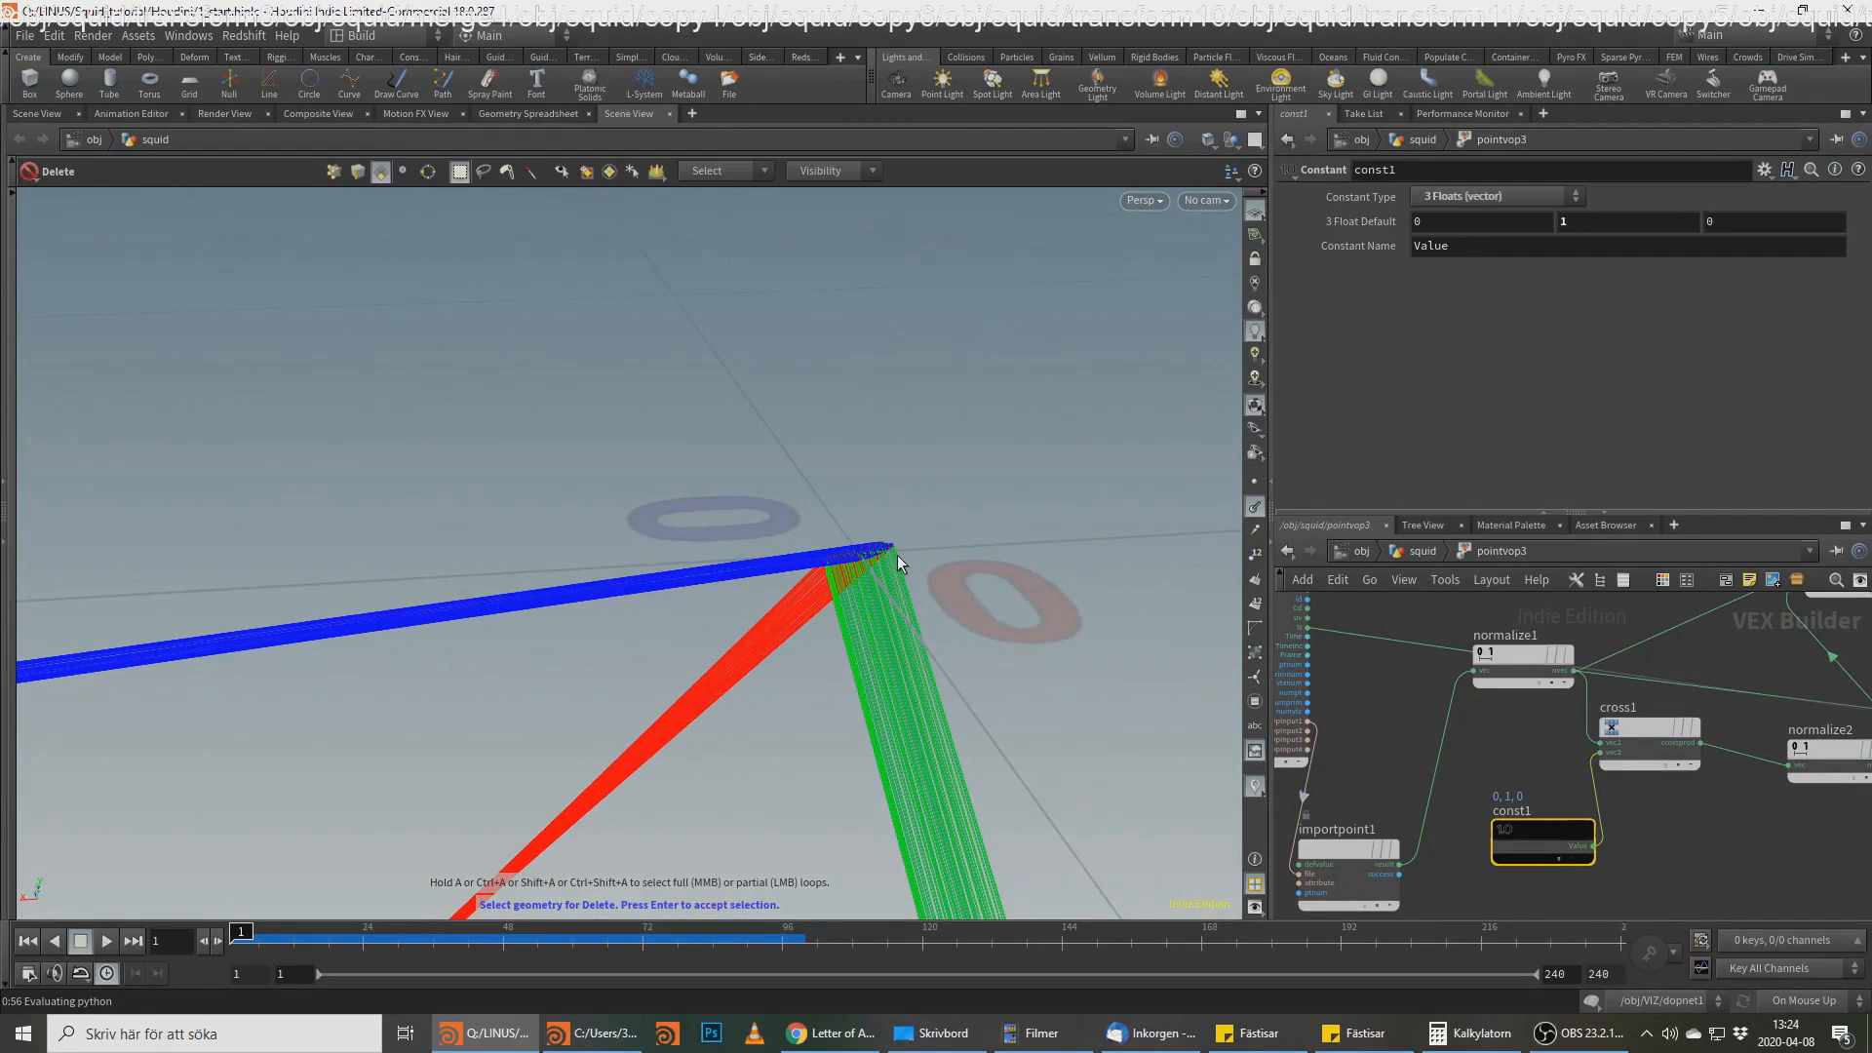
# Step: Review the Vector to Matrix3 and Bind nodes, and reconnect the Multiply result to the geometry output node's P input
pyautogui.moveTo(1768, 750); pyautogui.dragTo(1344, 832, button='middle')
pyautogui.click(1693, 810)
pyautogui.moveTo(1764, 735); pyautogui.dragTo(1646, 731, button='middle')
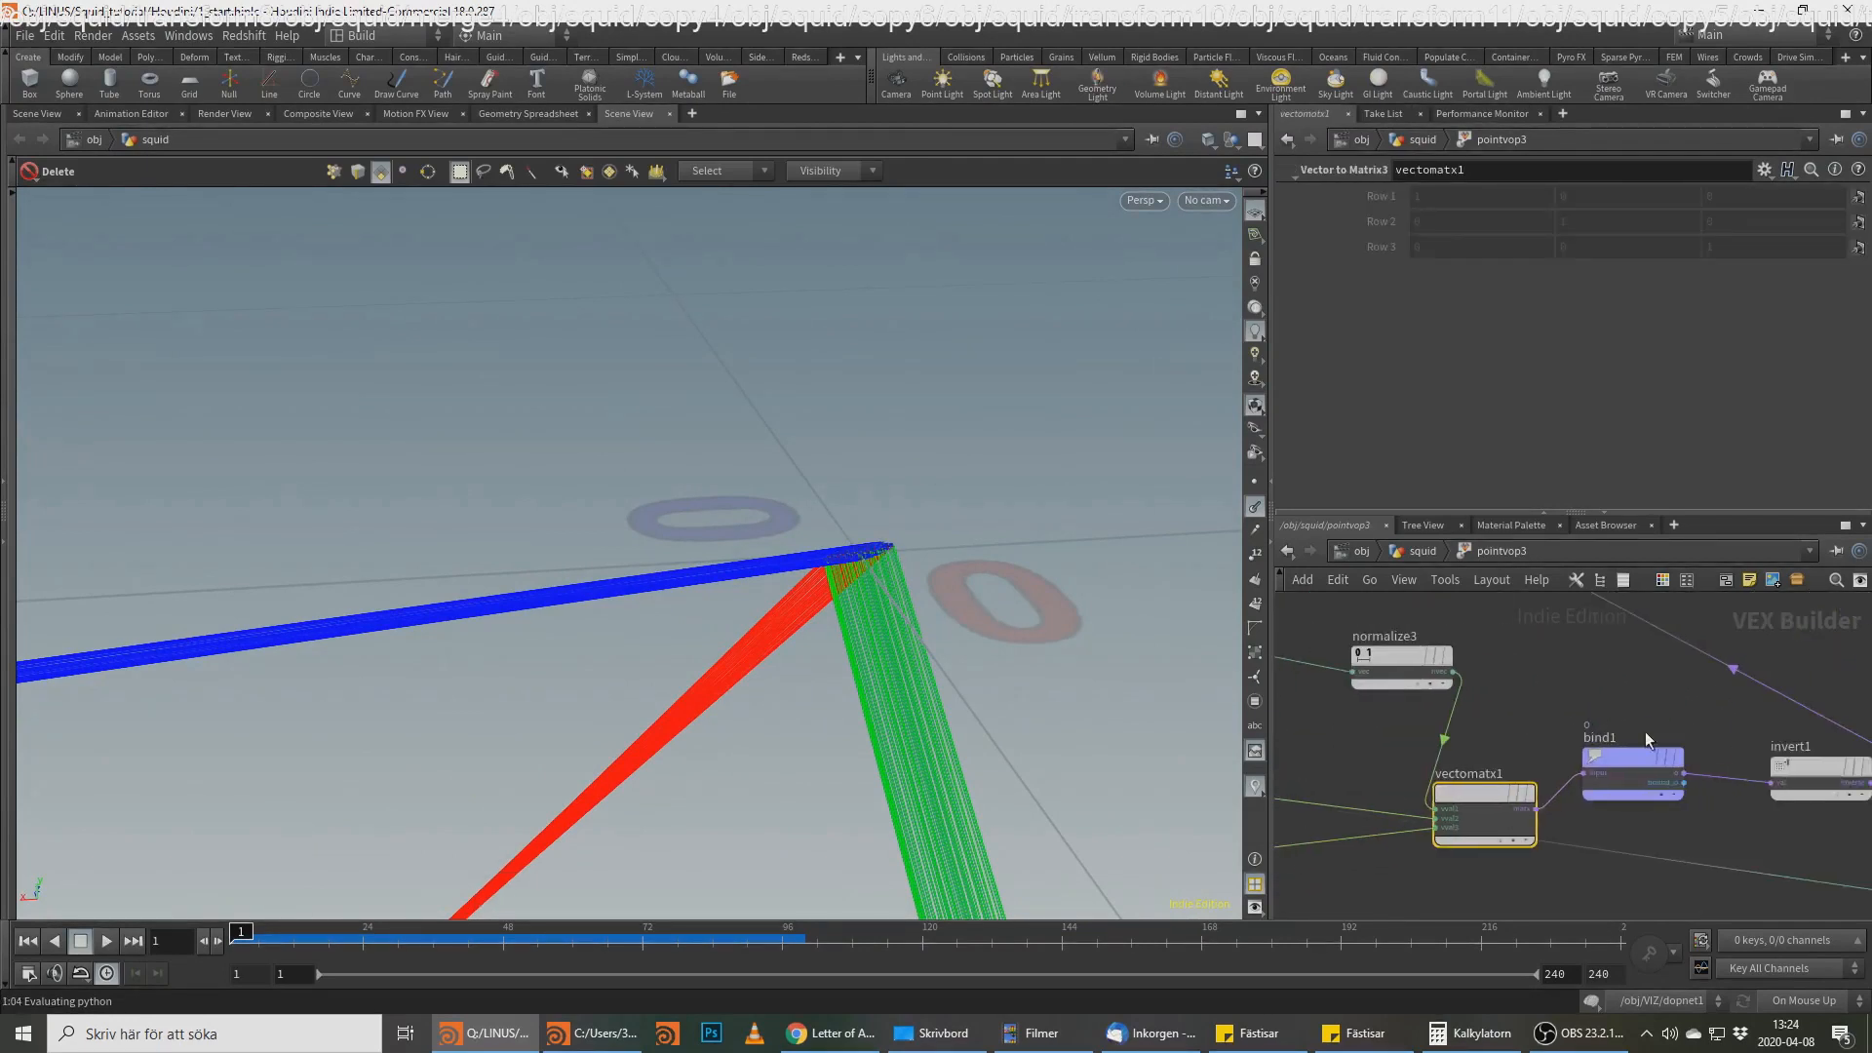
pyautogui.click(1623, 760)
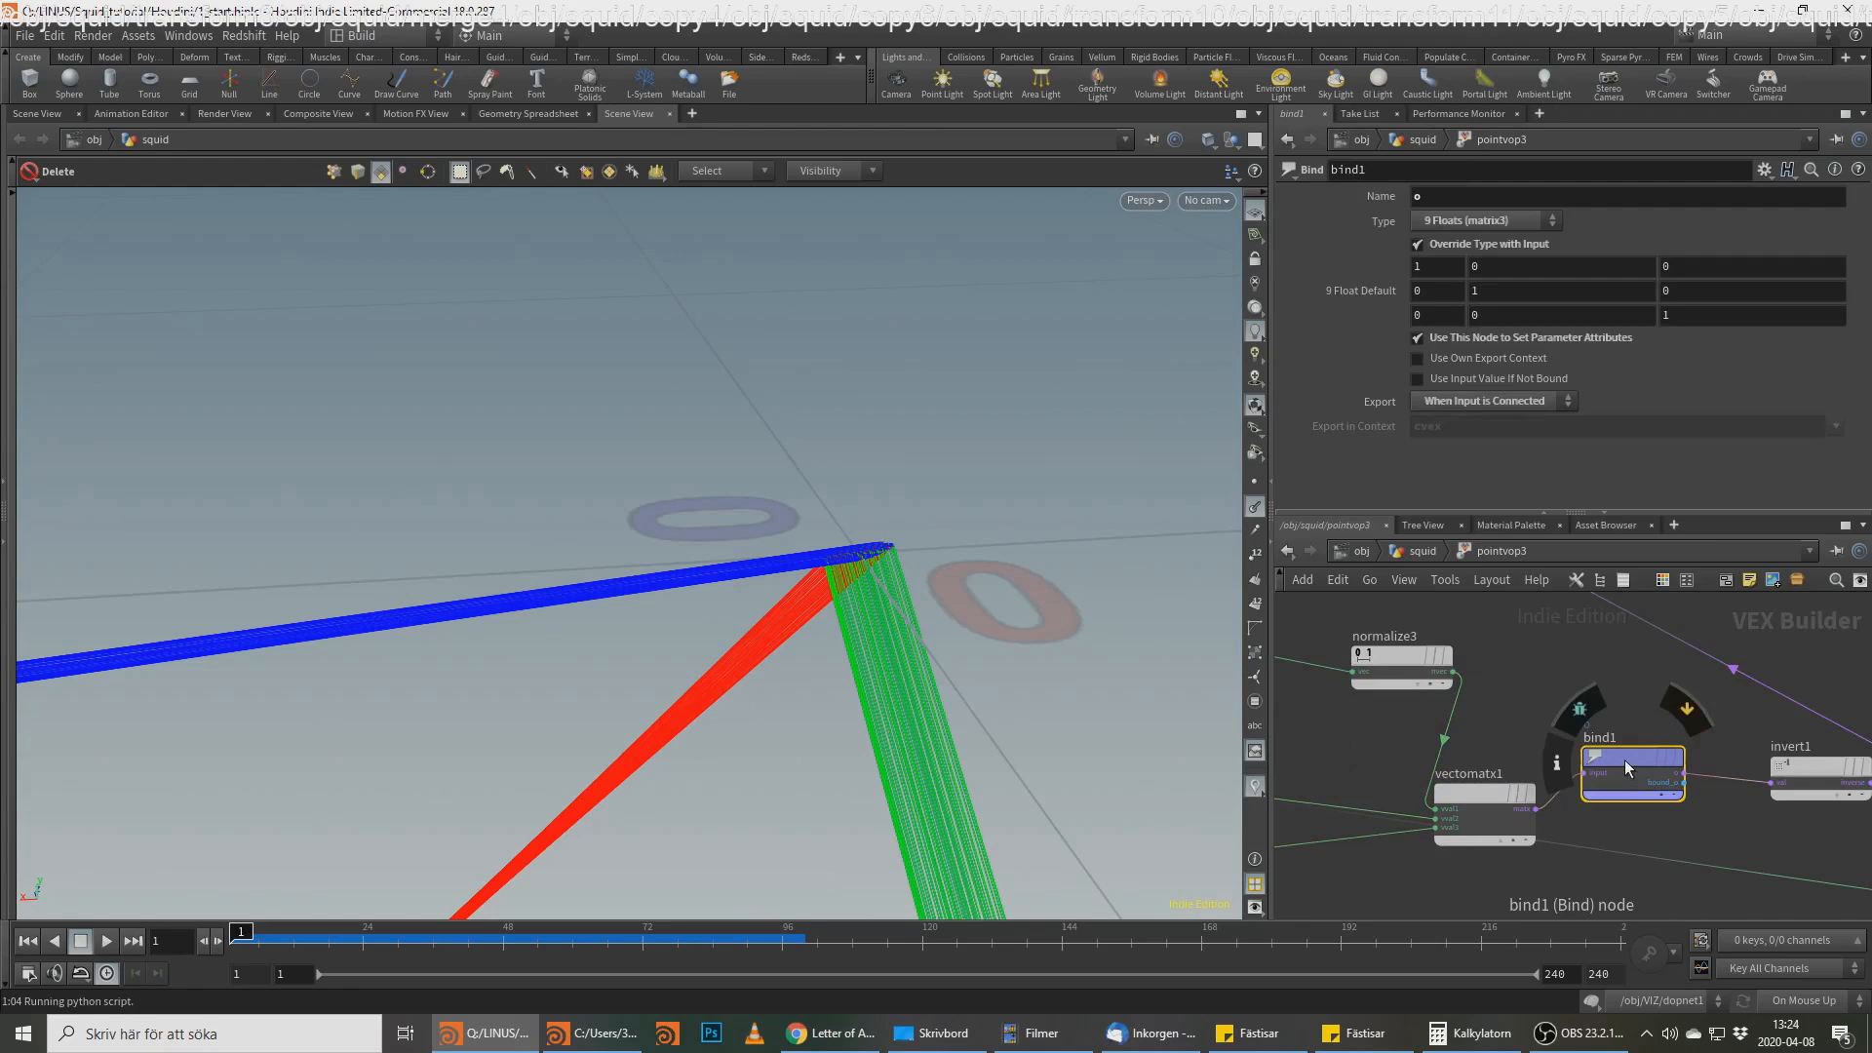
pyautogui.moveTo(1751, 699); pyautogui.dragTo(1806, 917, button='middle')
pyautogui.moveTo(1617, 781); pyautogui.dragTo(1601, 806, button='middle')
pyautogui.moveTo(1405, 737); pyautogui.dragTo(1539, 665, button='middle')
pyautogui.moveTo(1681, 599); pyautogui.dragTo(1537, 682, button='middle')
pyautogui.click(1533, 698)
pyautogui.moveTo(1805, 751); pyautogui.dragTo(1511, 649, button='middle')
pyautogui.scroll(-2, 1560, 700)
pyautogui.scroll(1, 1726, 780)
pyautogui.moveTo(1391, 769); pyautogui.dragTo(1623, 706, button='middle')
pyautogui.click(1541, 747)
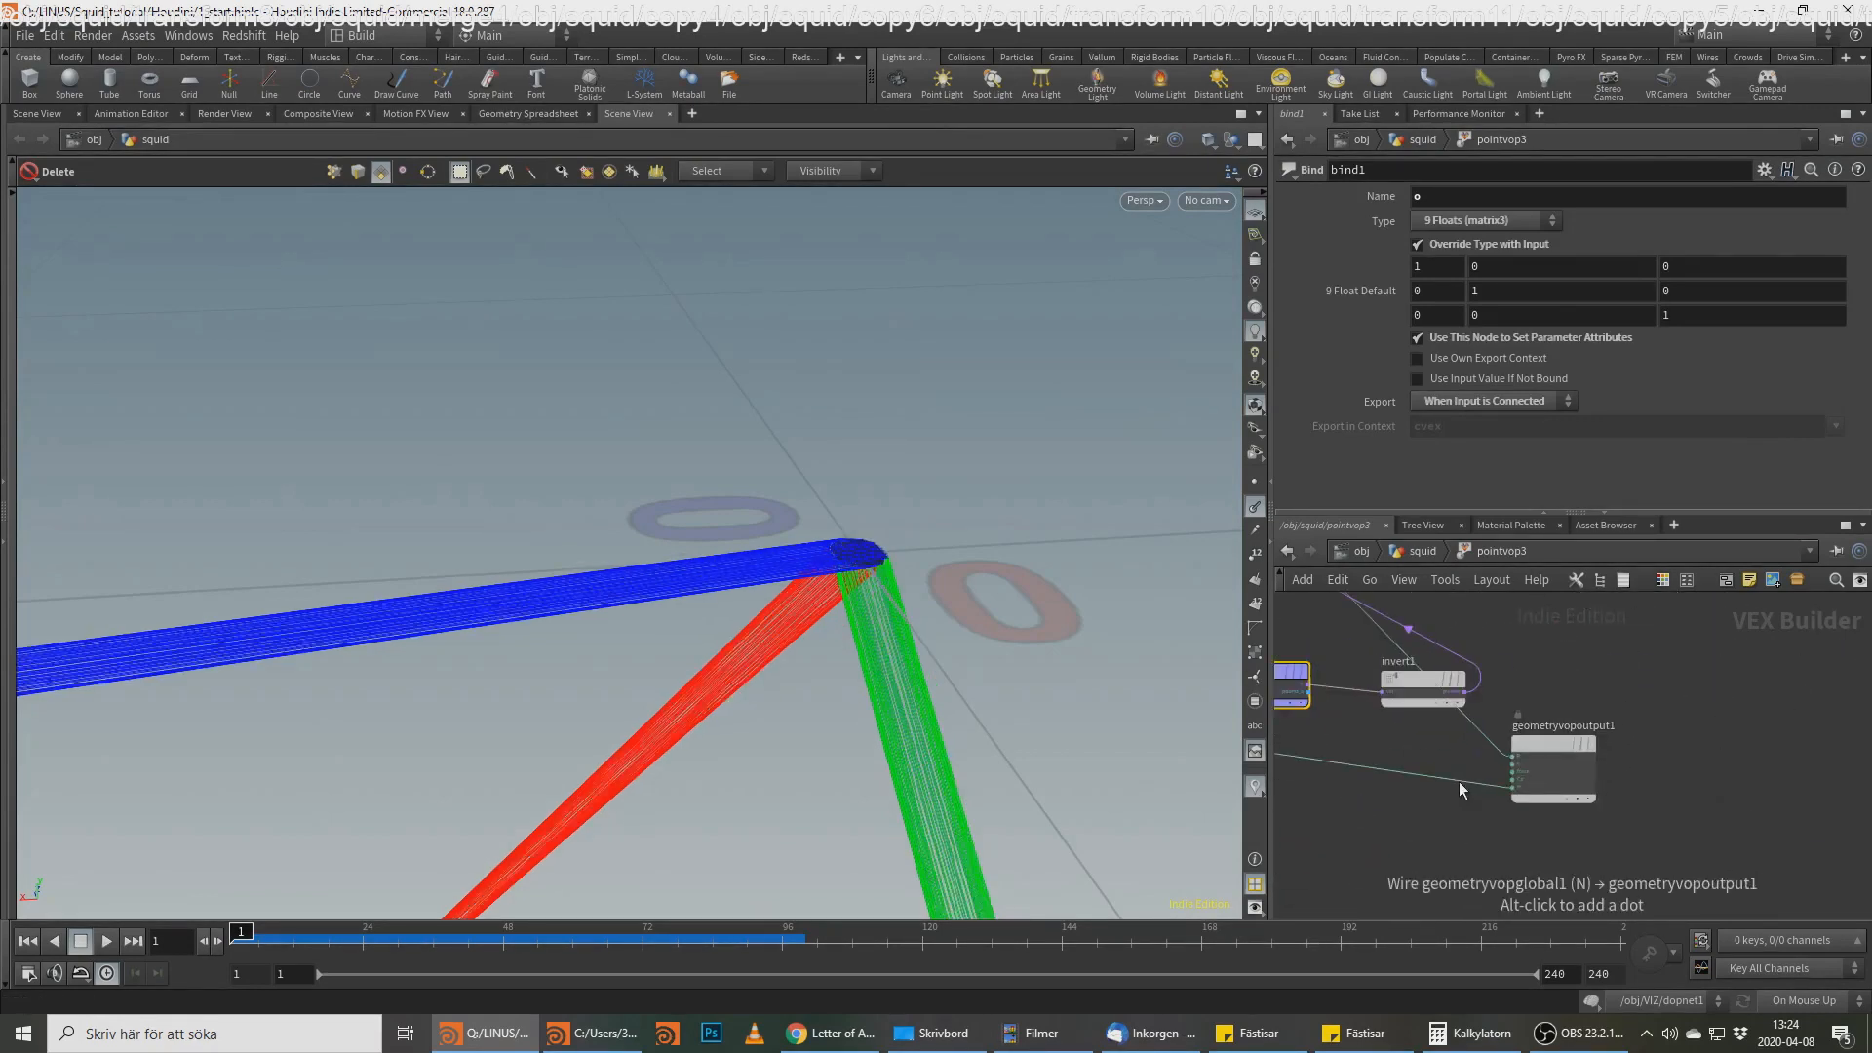
# Step: Remove the N wire between the geometry global and output nodes, and move the output node farther from Invert
pyautogui.click(1459, 775)
pyautogui.press('Delete')
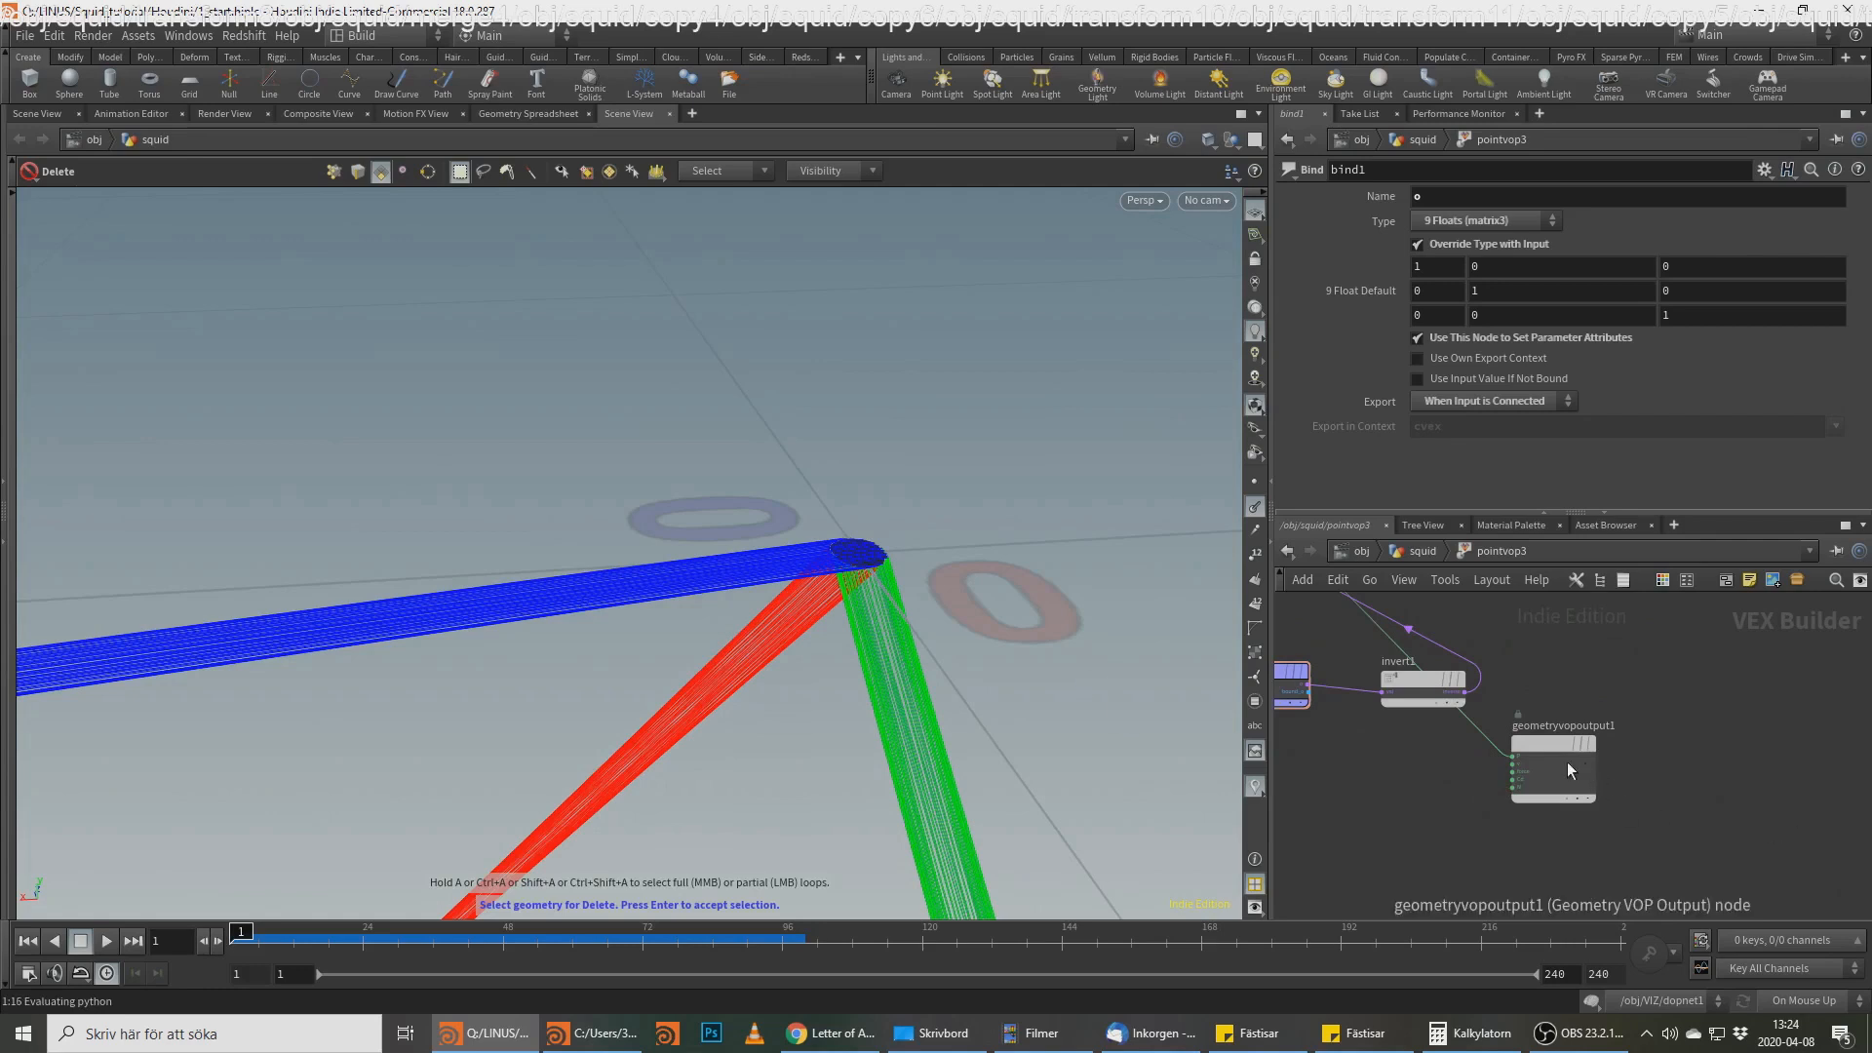
pyautogui.moveTo(1566, 763); pyautogui.dragTo(1648, 756)
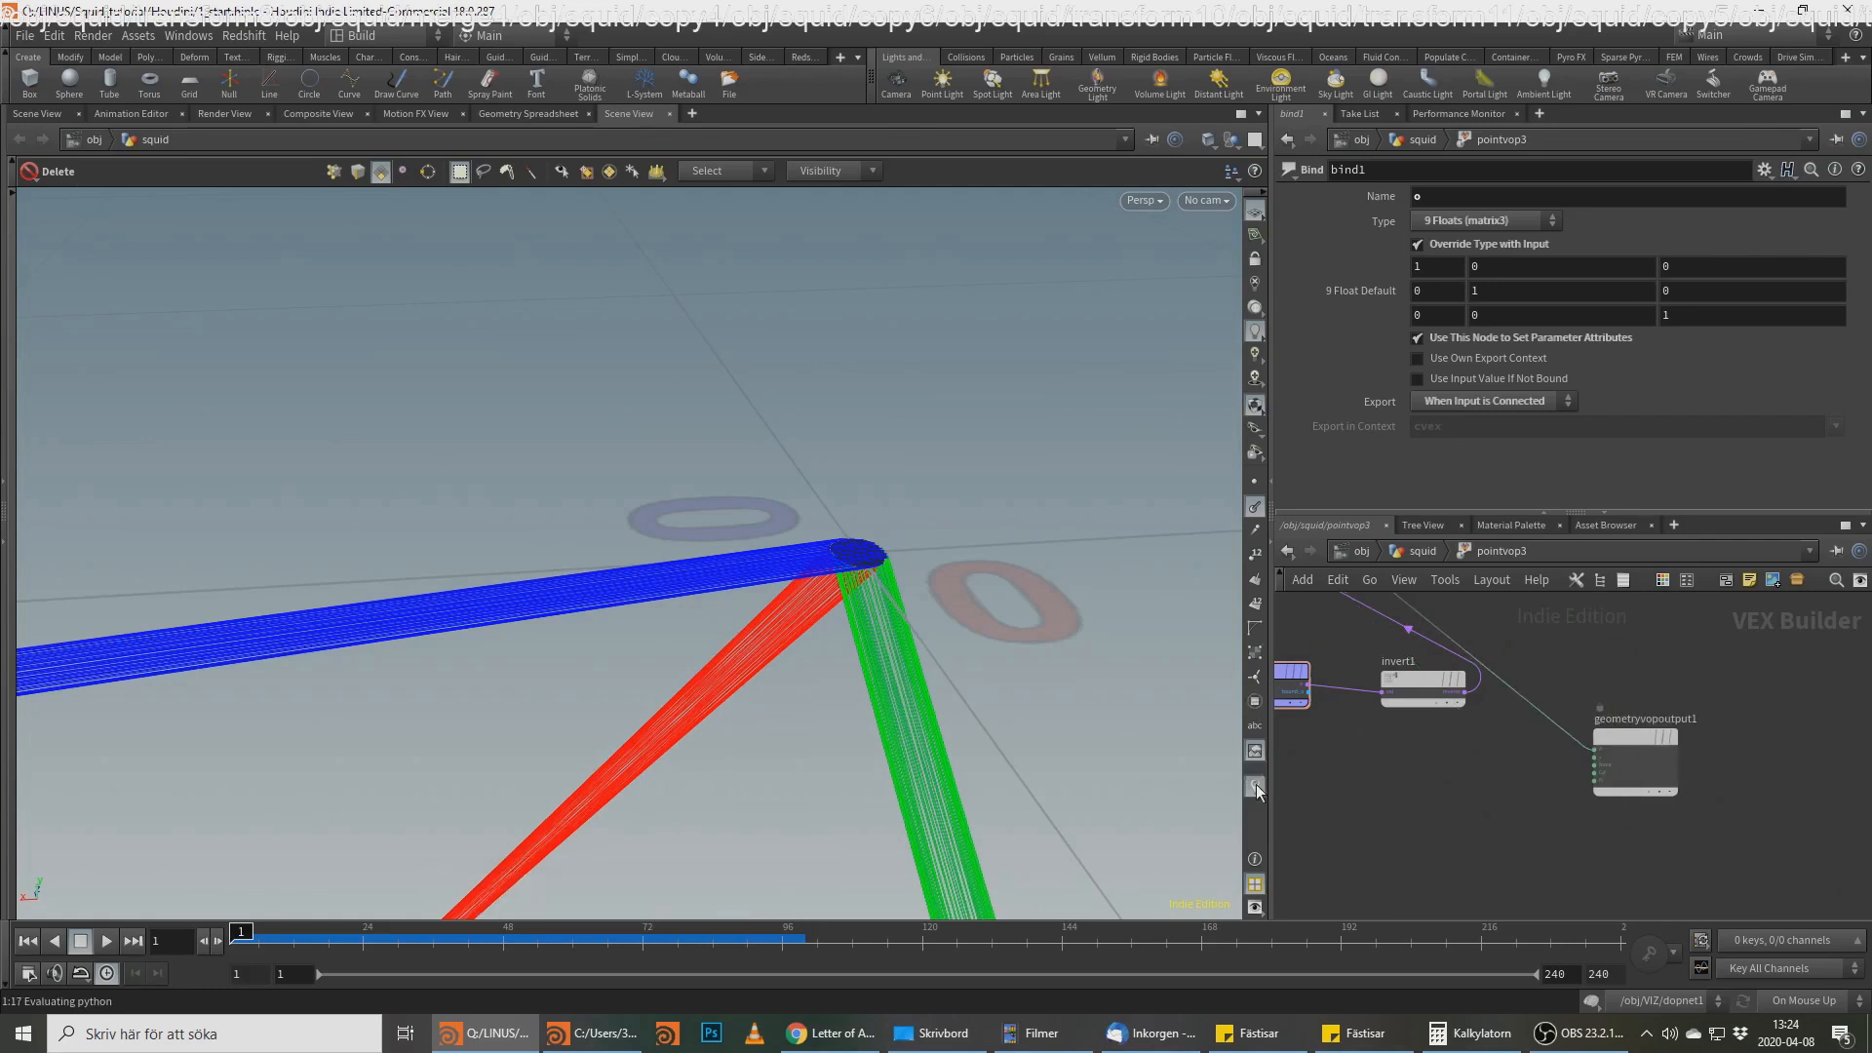
# Step: Turn off the o axes visualizer, inspect the aligned piece, and return to the squid geometry network
pyautogui.click(1256, 788)
pyautogui.keyDown('alt'); pyautogui.moveTo(898, 618); pyautogui.dragTo(991, 657); pyautogui.keyUp('alt')
pyautogui.keyDown('alt'); pyautogui.moveTo(991, 656); pyautogui.dragTo(1170, 620, button='right'); pyautogui.keyUp('alt')
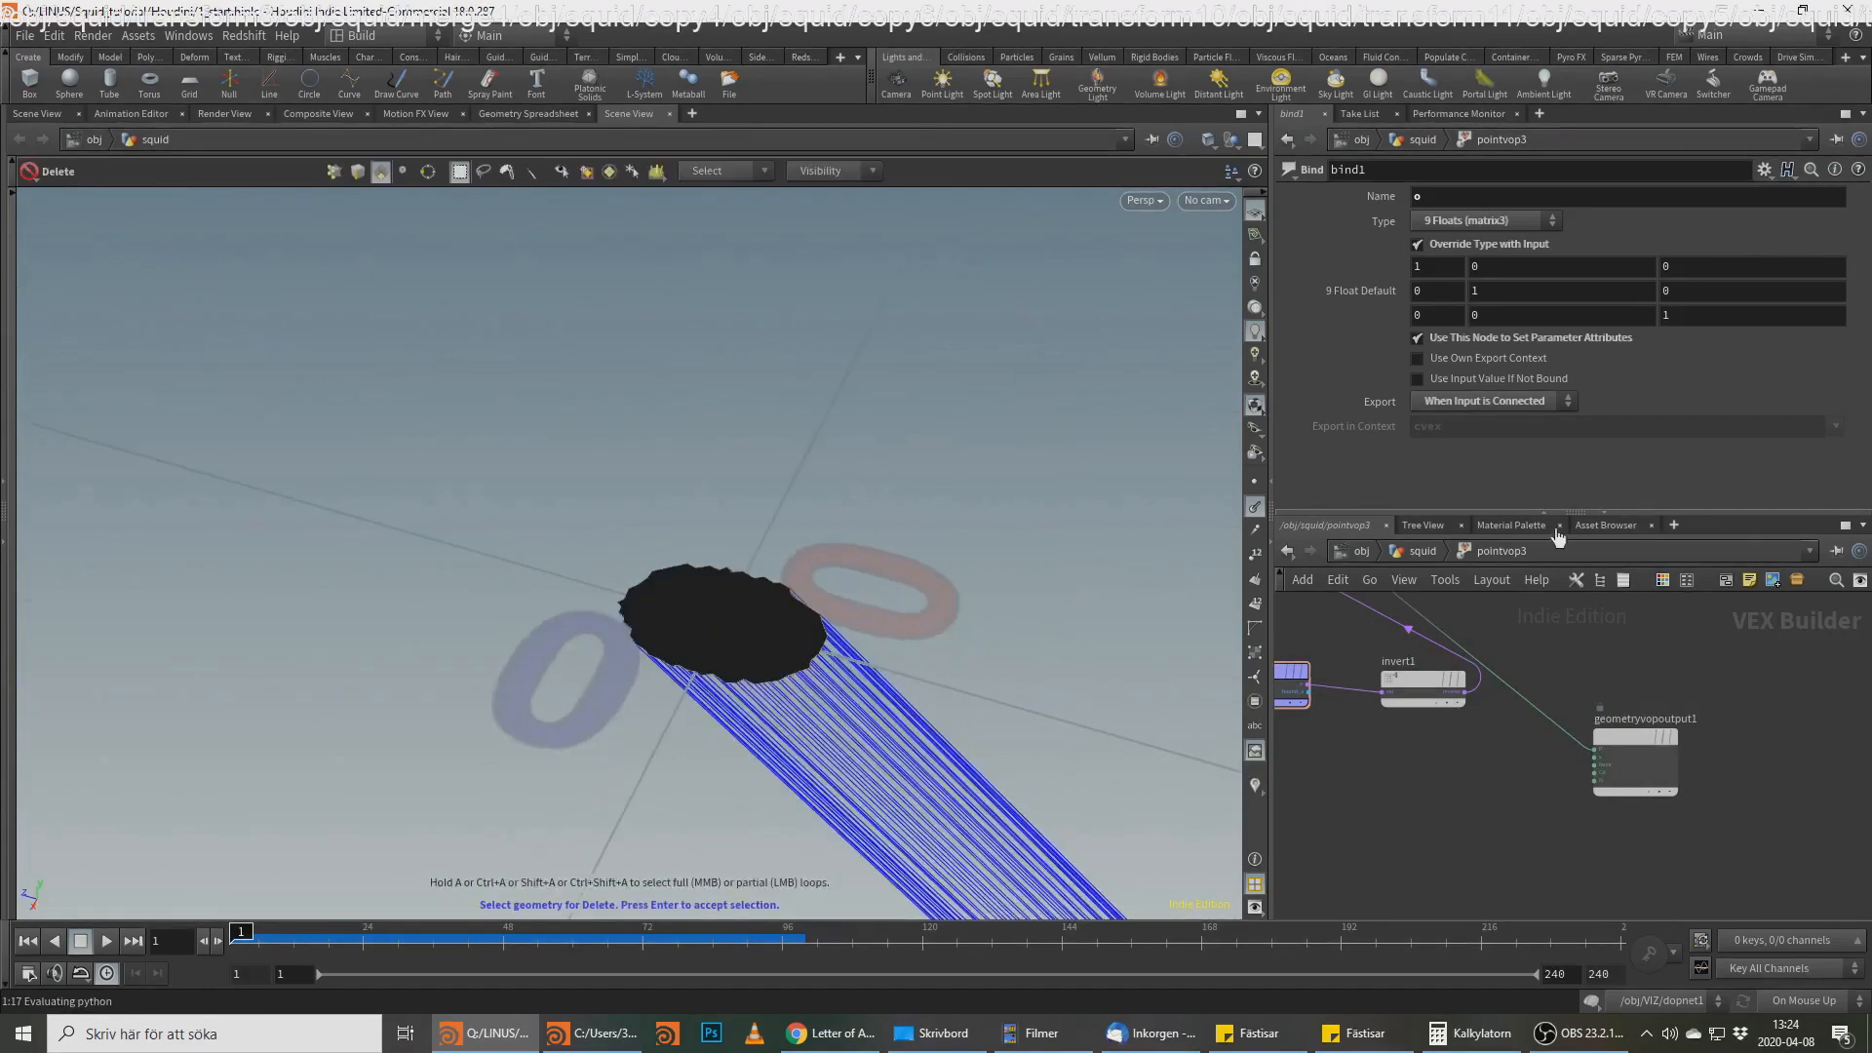
pyautogui.press('u')
pyautogui.hotkey('alt', 'Tab')
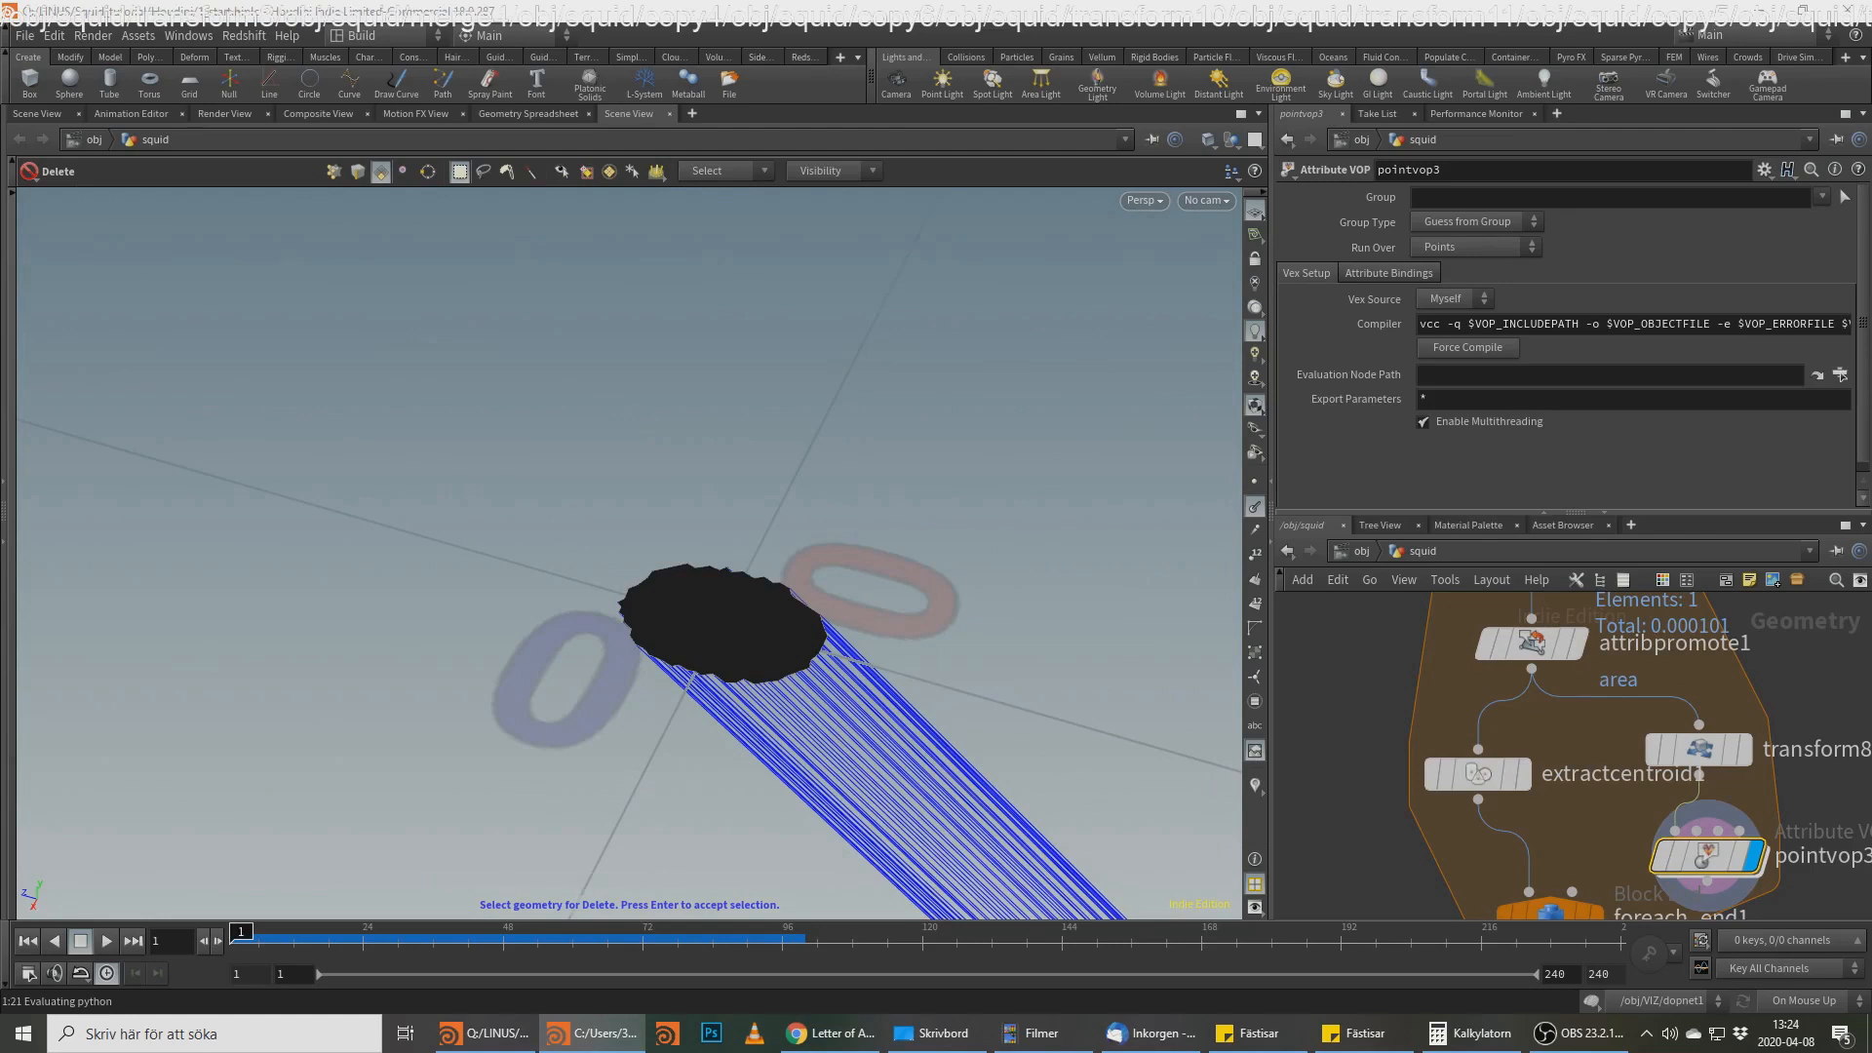
# Step: Insert an Attribute Transfer node between extractcentroid1 and foreach_end1, and connect pointvop3 as its source input
pyautogui.click(1588, 816)
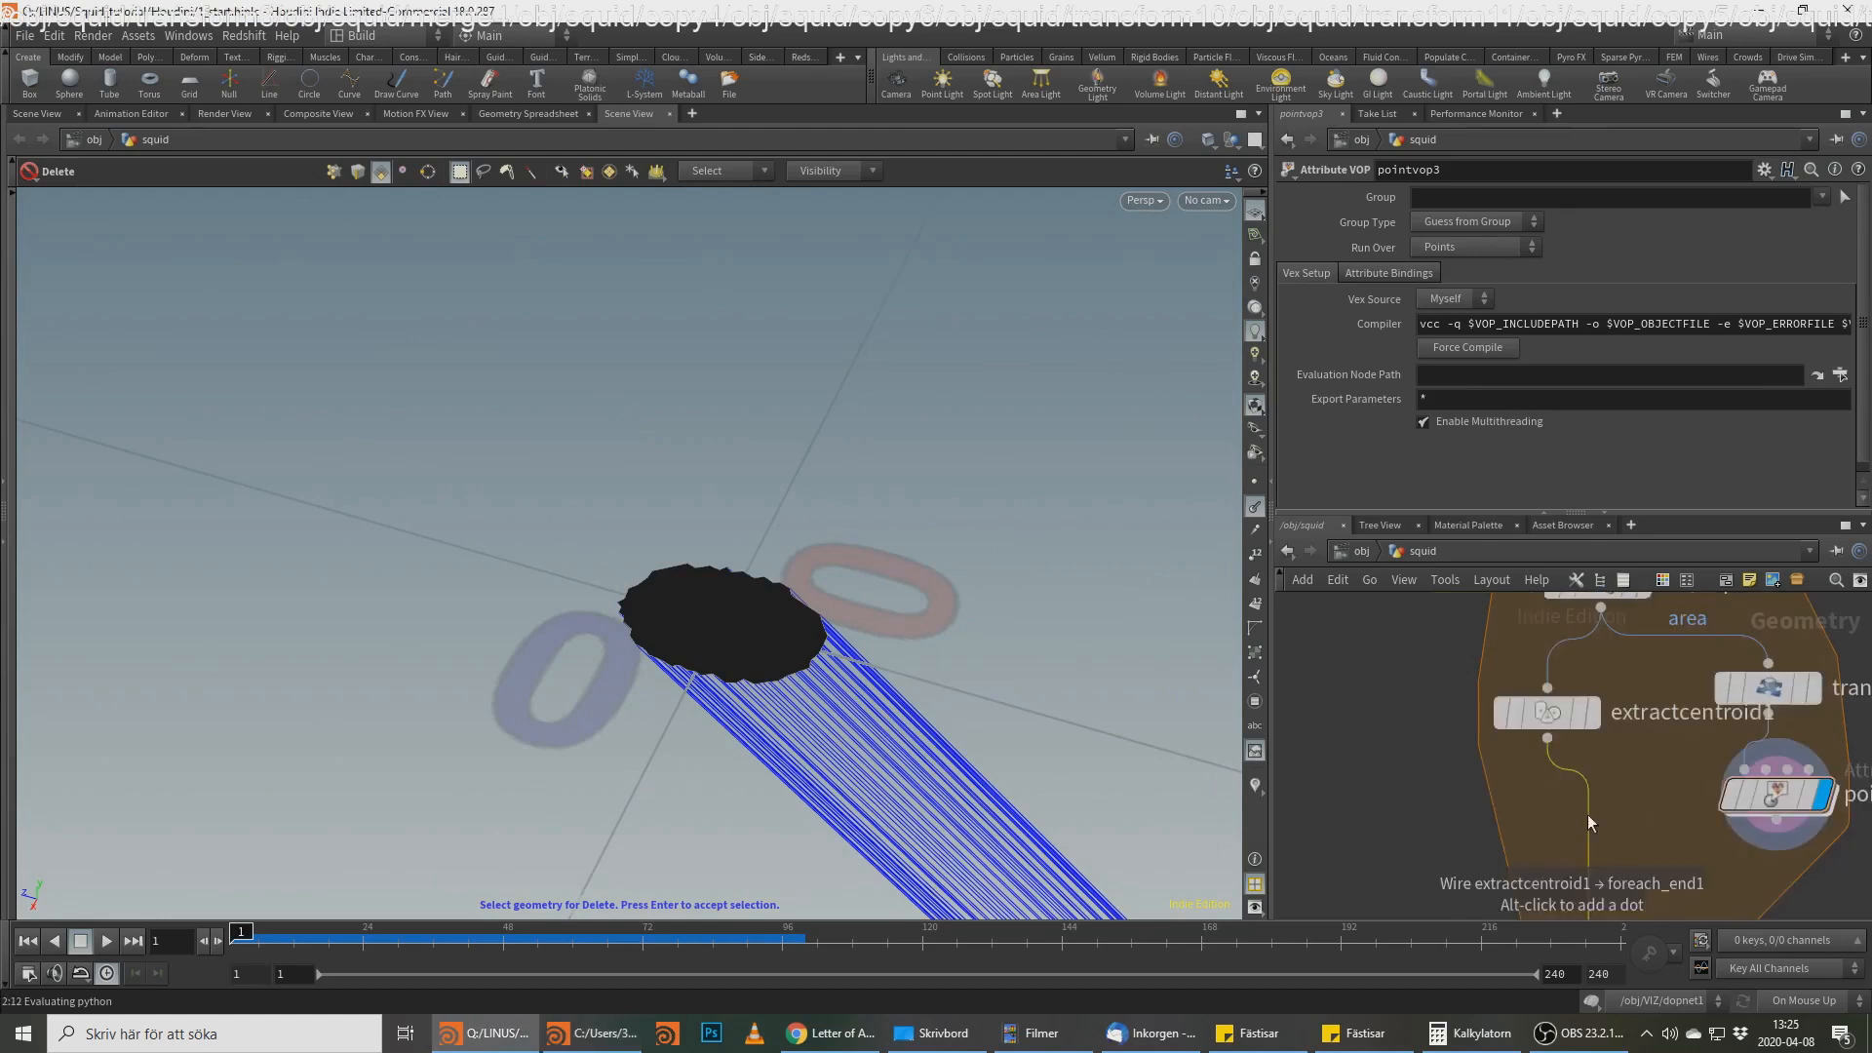
pyautogui.press('Tab')
pyautogui.write('att t')
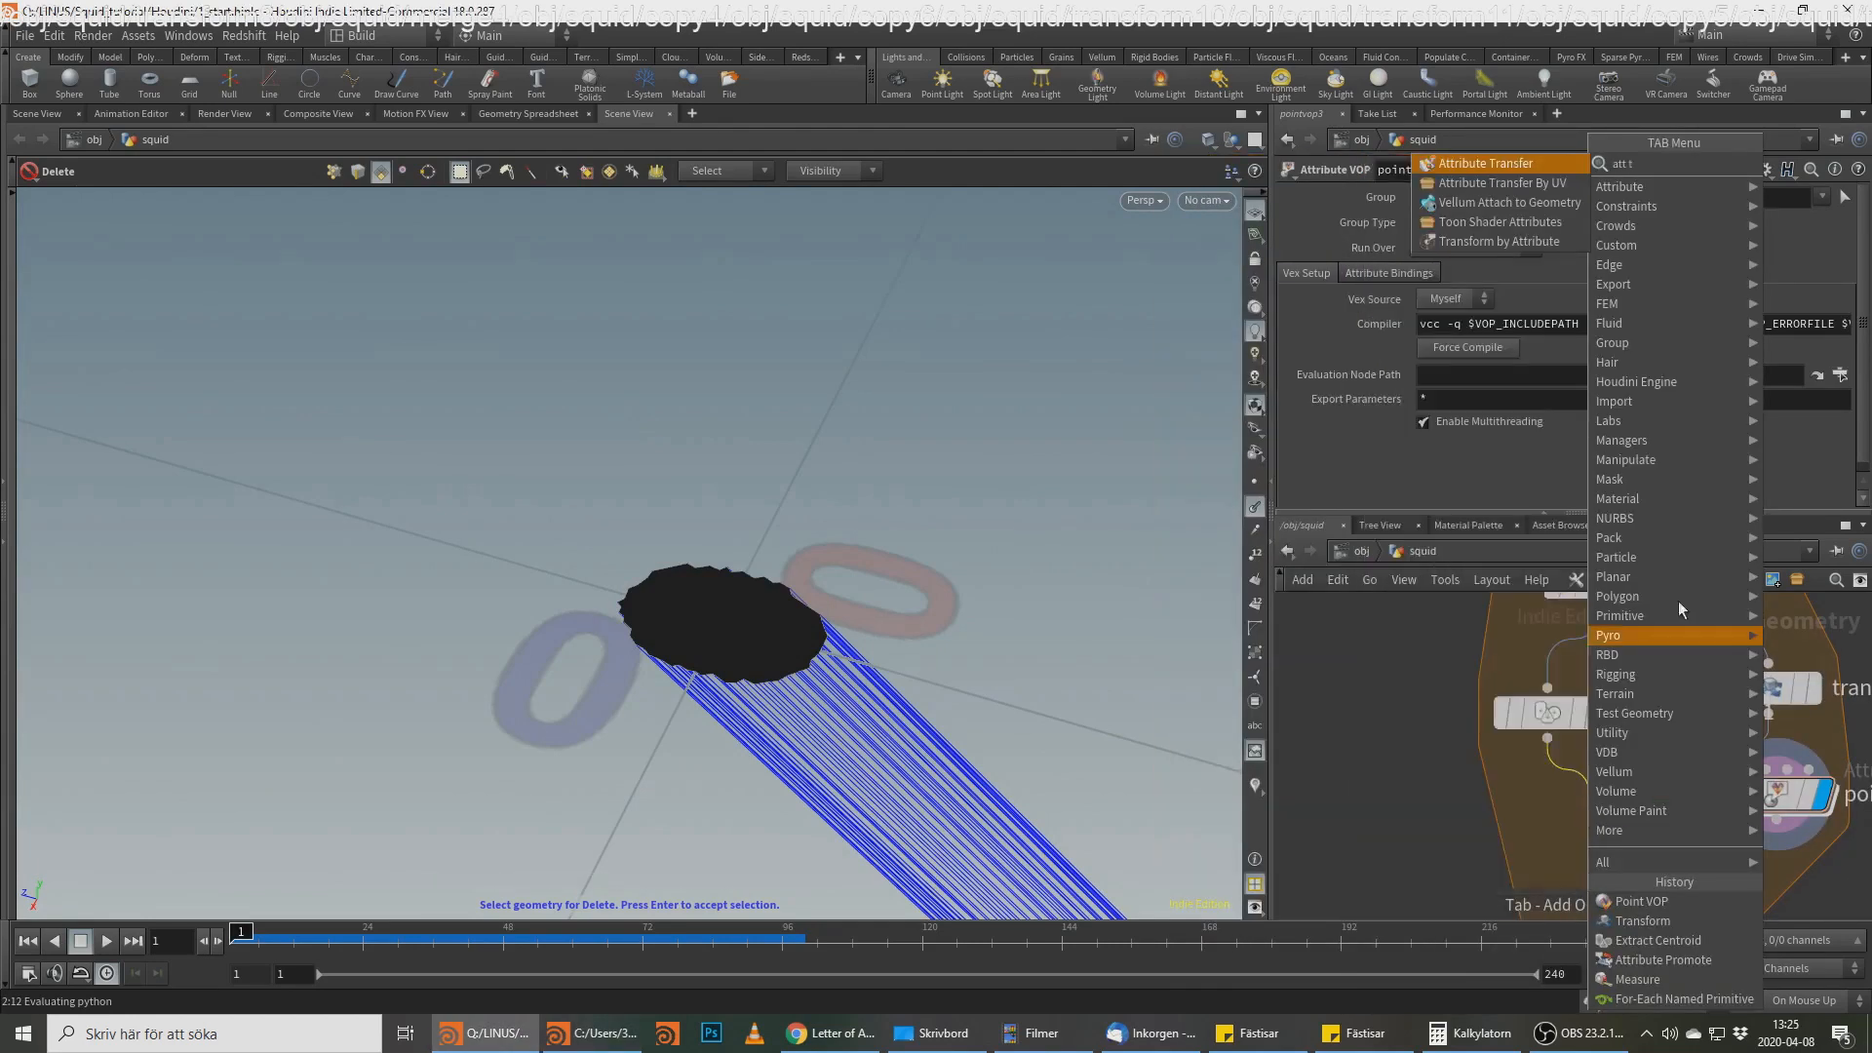
pyautogui.click(1498, 164)
pyautogui.click(1604, 816)
pyautogui.click(1776, 822)
pyautogui.click(1623, 793)
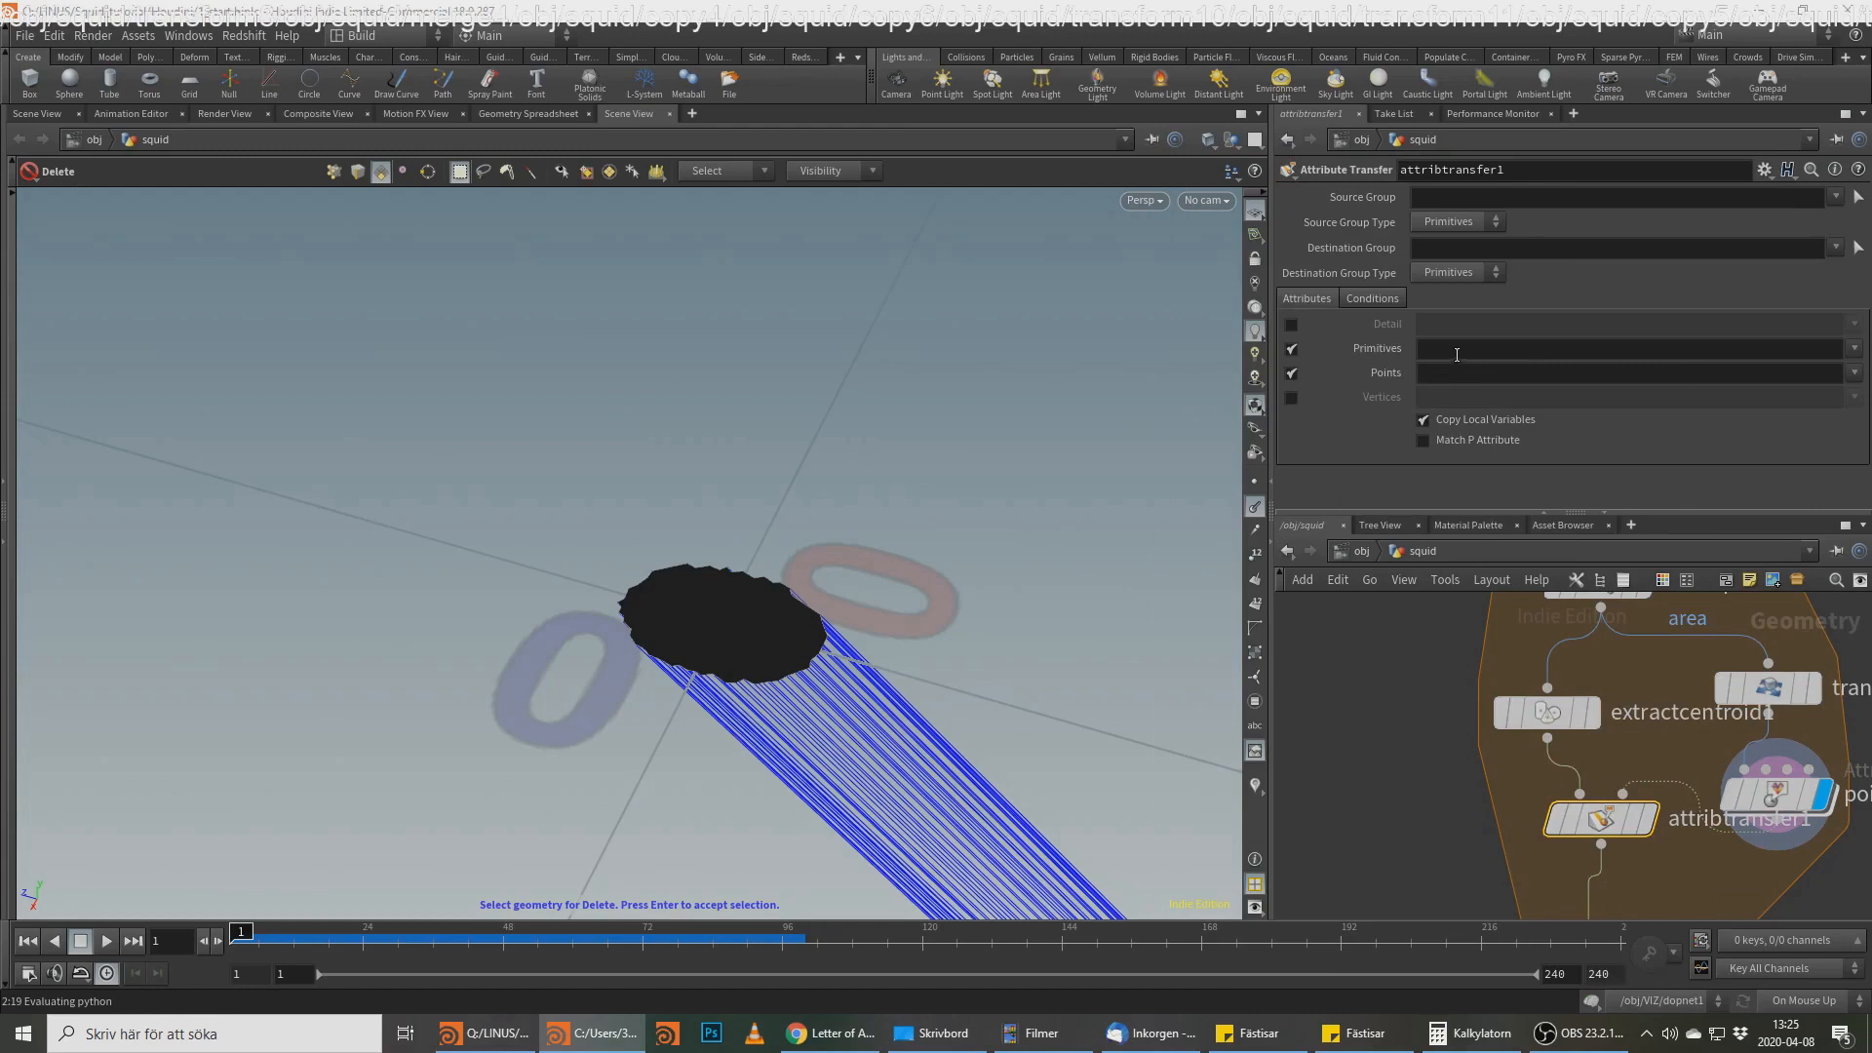
# Step: Disable primitive attributes on the Attribute Transfer and set the point attributes to N area
pyautogui.click(1293, 349)
pyautogui.click(1492, 373)
pyautogui.write('N area')
pyautogui.press('Return')
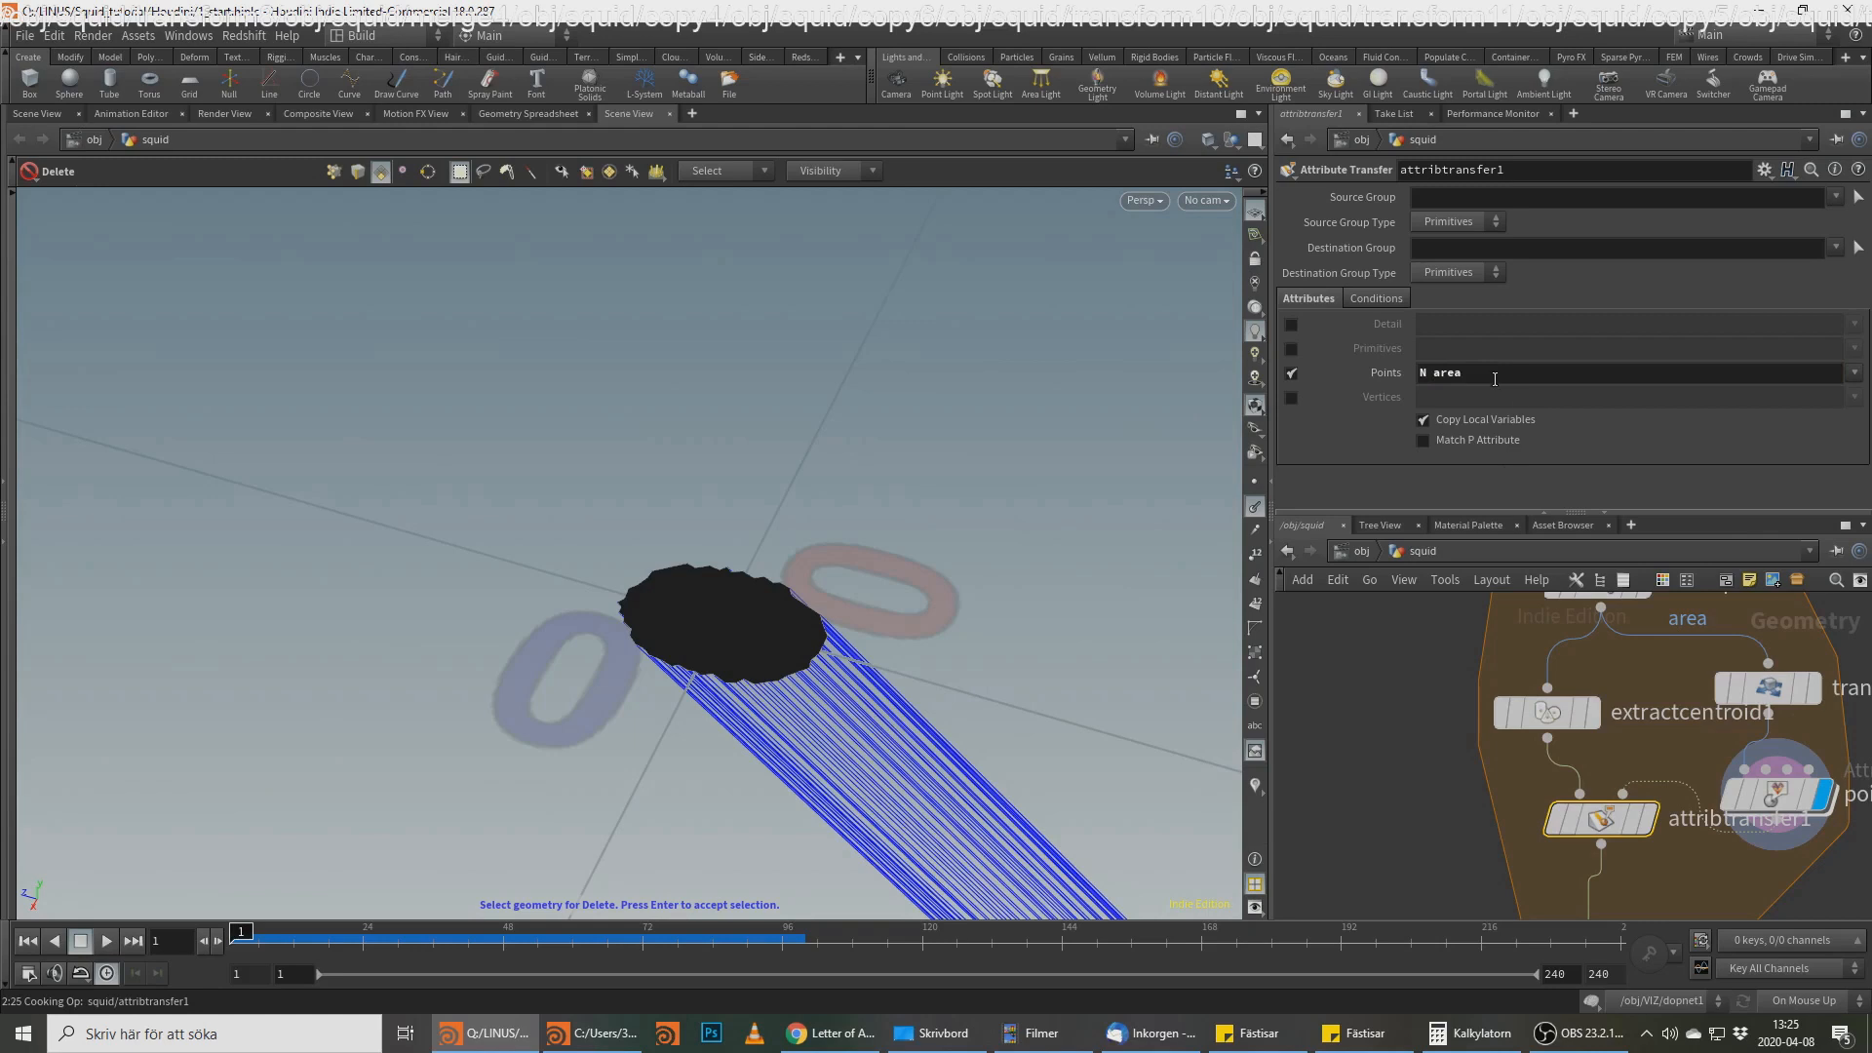
# Step: Display the Attribute Transfer node's result and inspect its node info and the centroid point's normal
pyautogui.click(1649, 819)
pyautogui.middleClick(1585, 829)
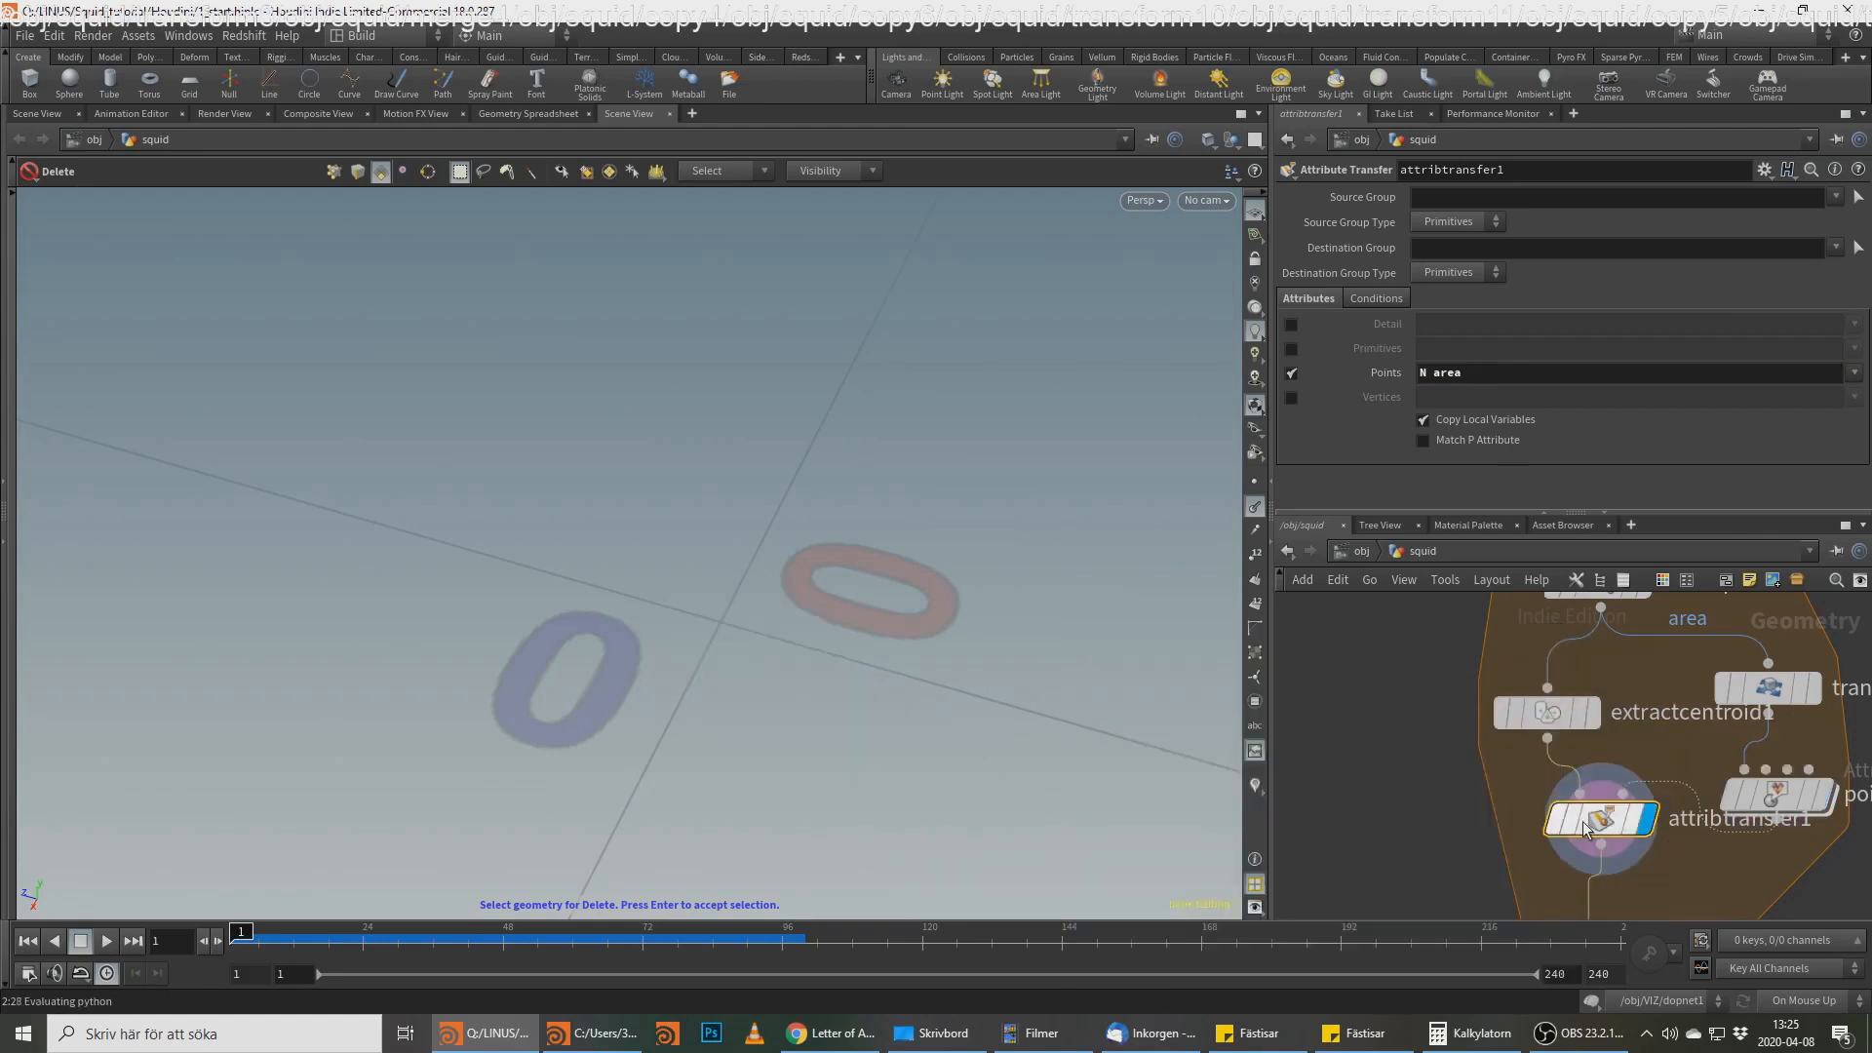
pyautogui.middleClick(1553, 719)
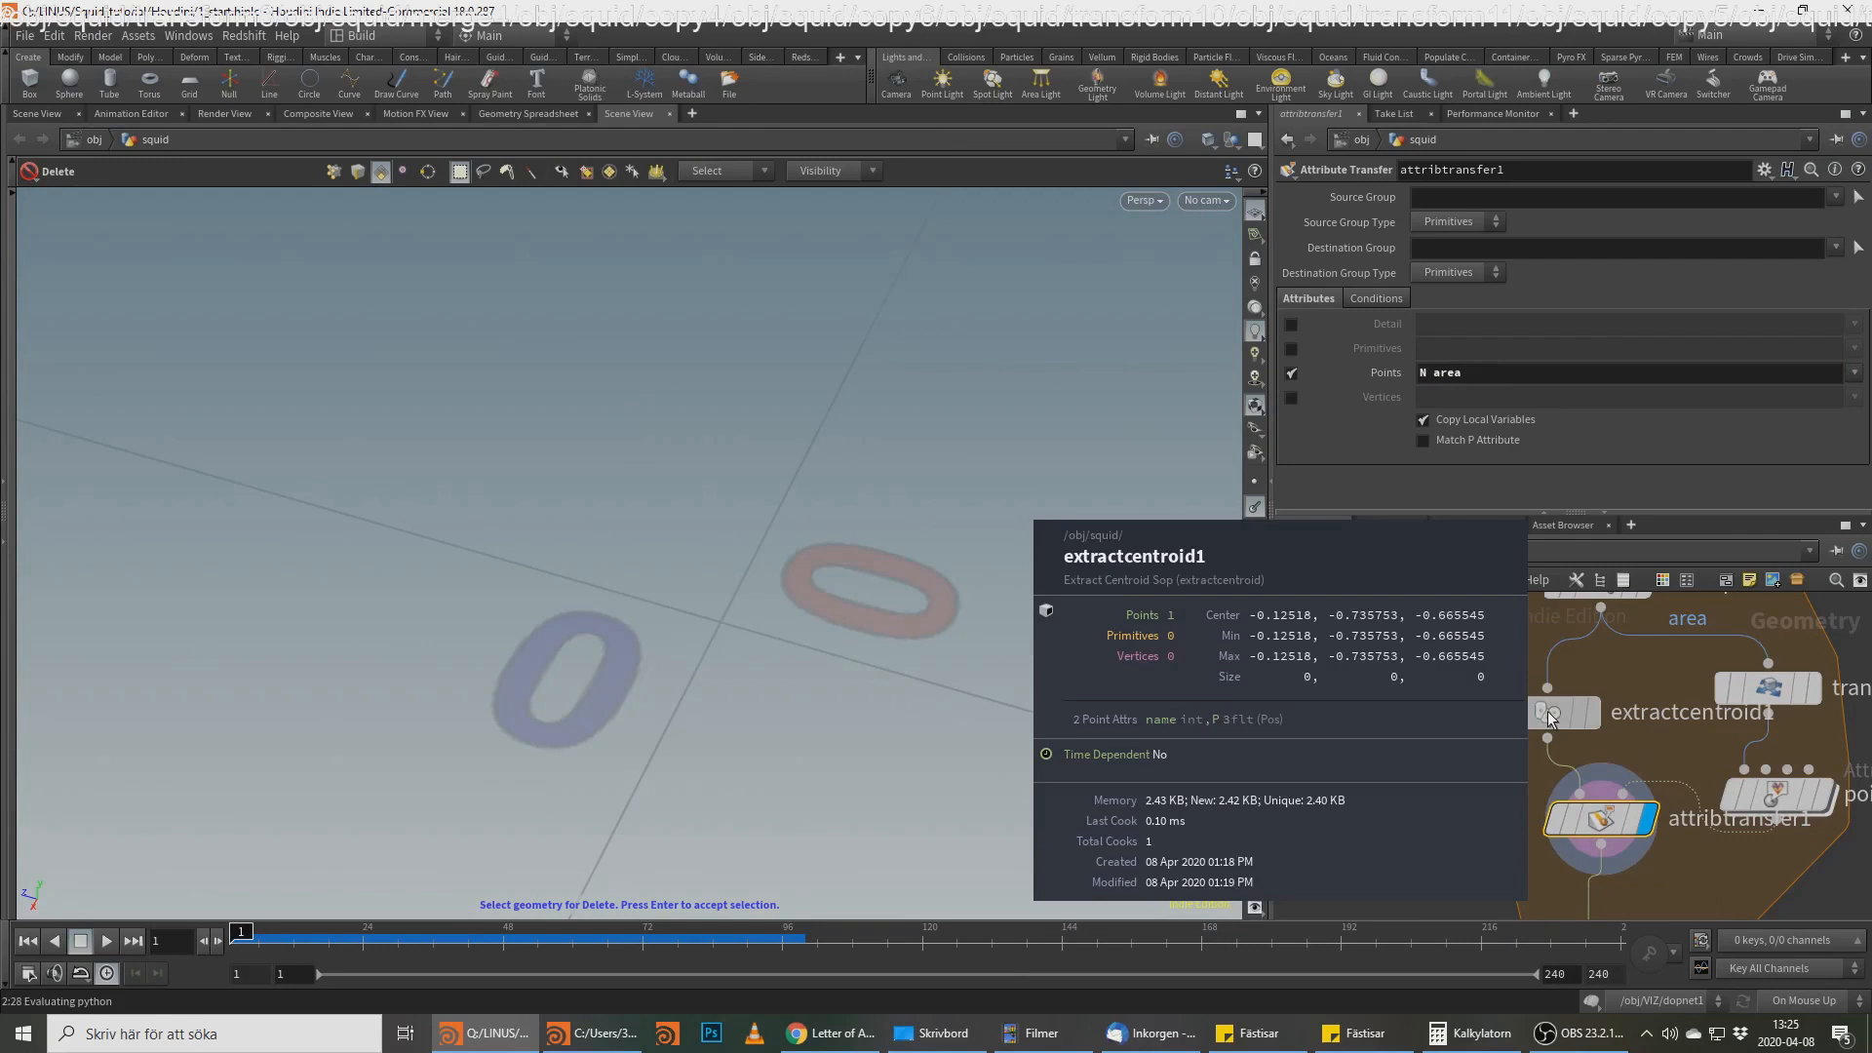
pyautogui.middleClick(1601, 823)
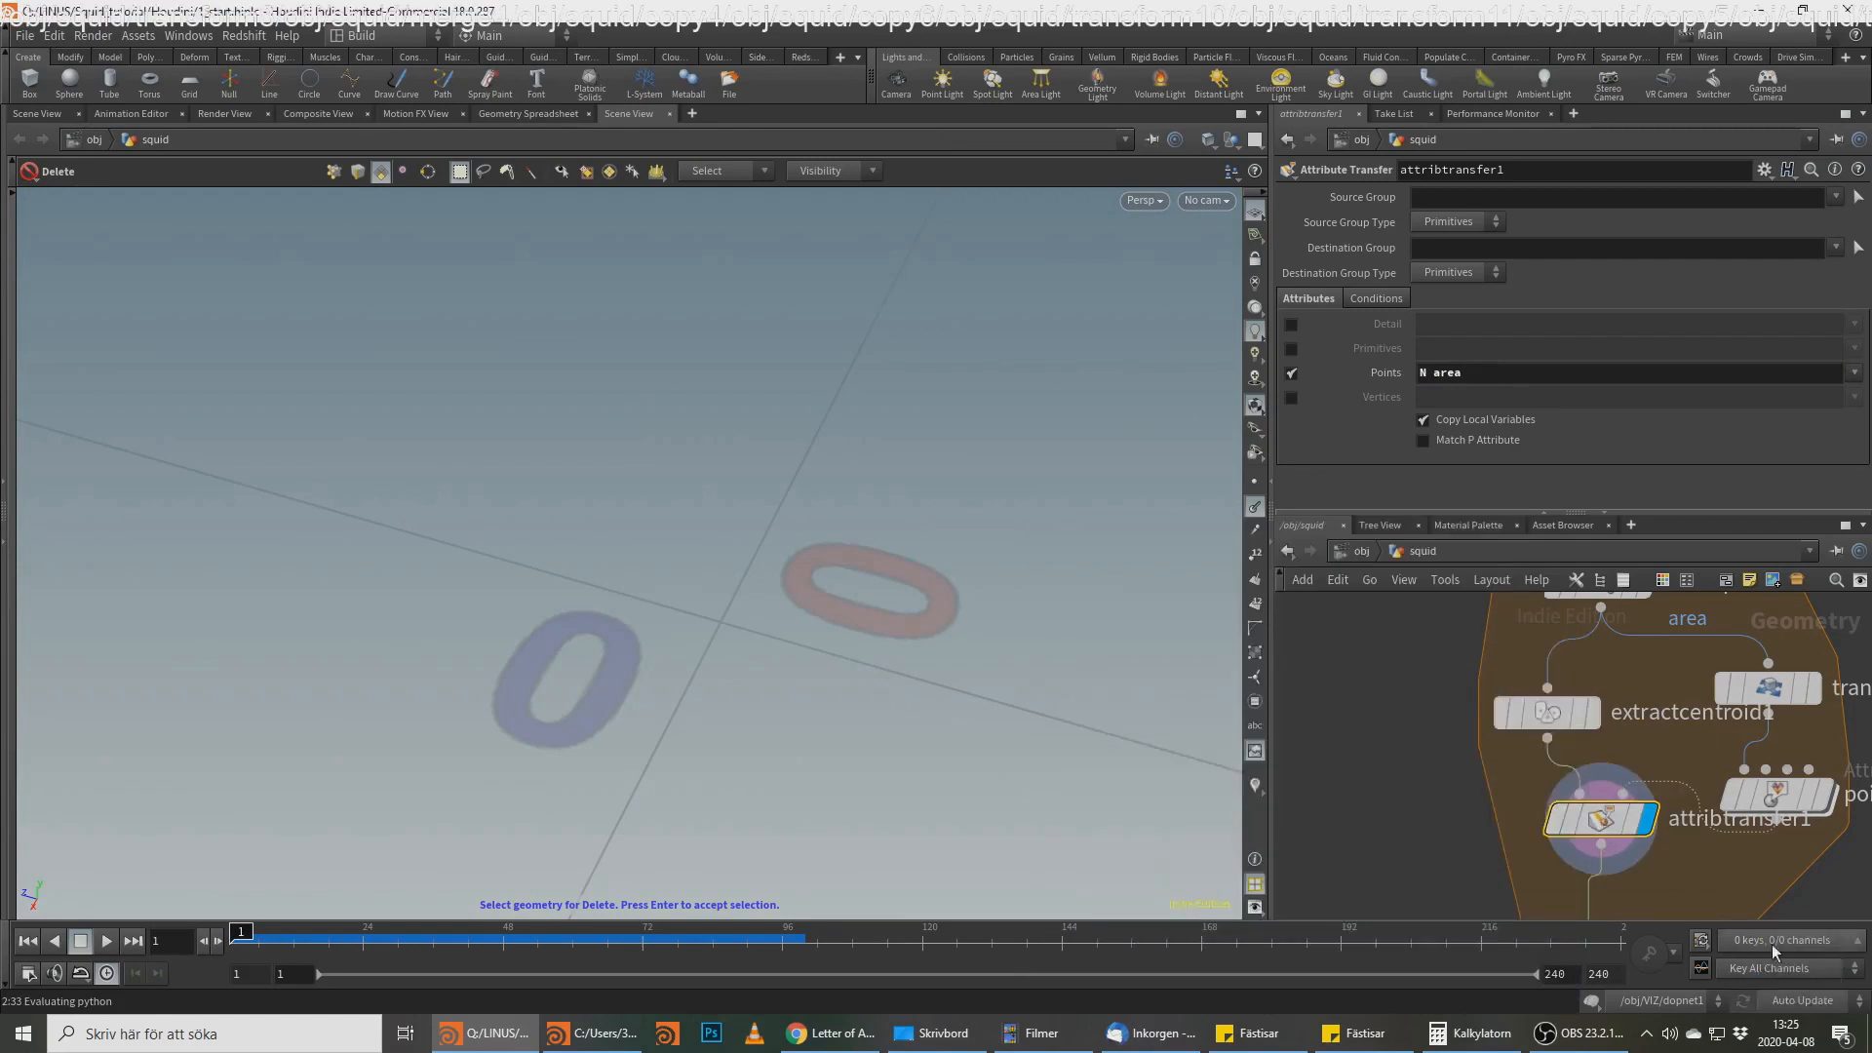
pyautogui.keyDown('alt'); pyautogui.moveTo(1142, 683); pyautogui.dragTo(1202, 519, button='middle'); pyautogui.keyUp('alt')
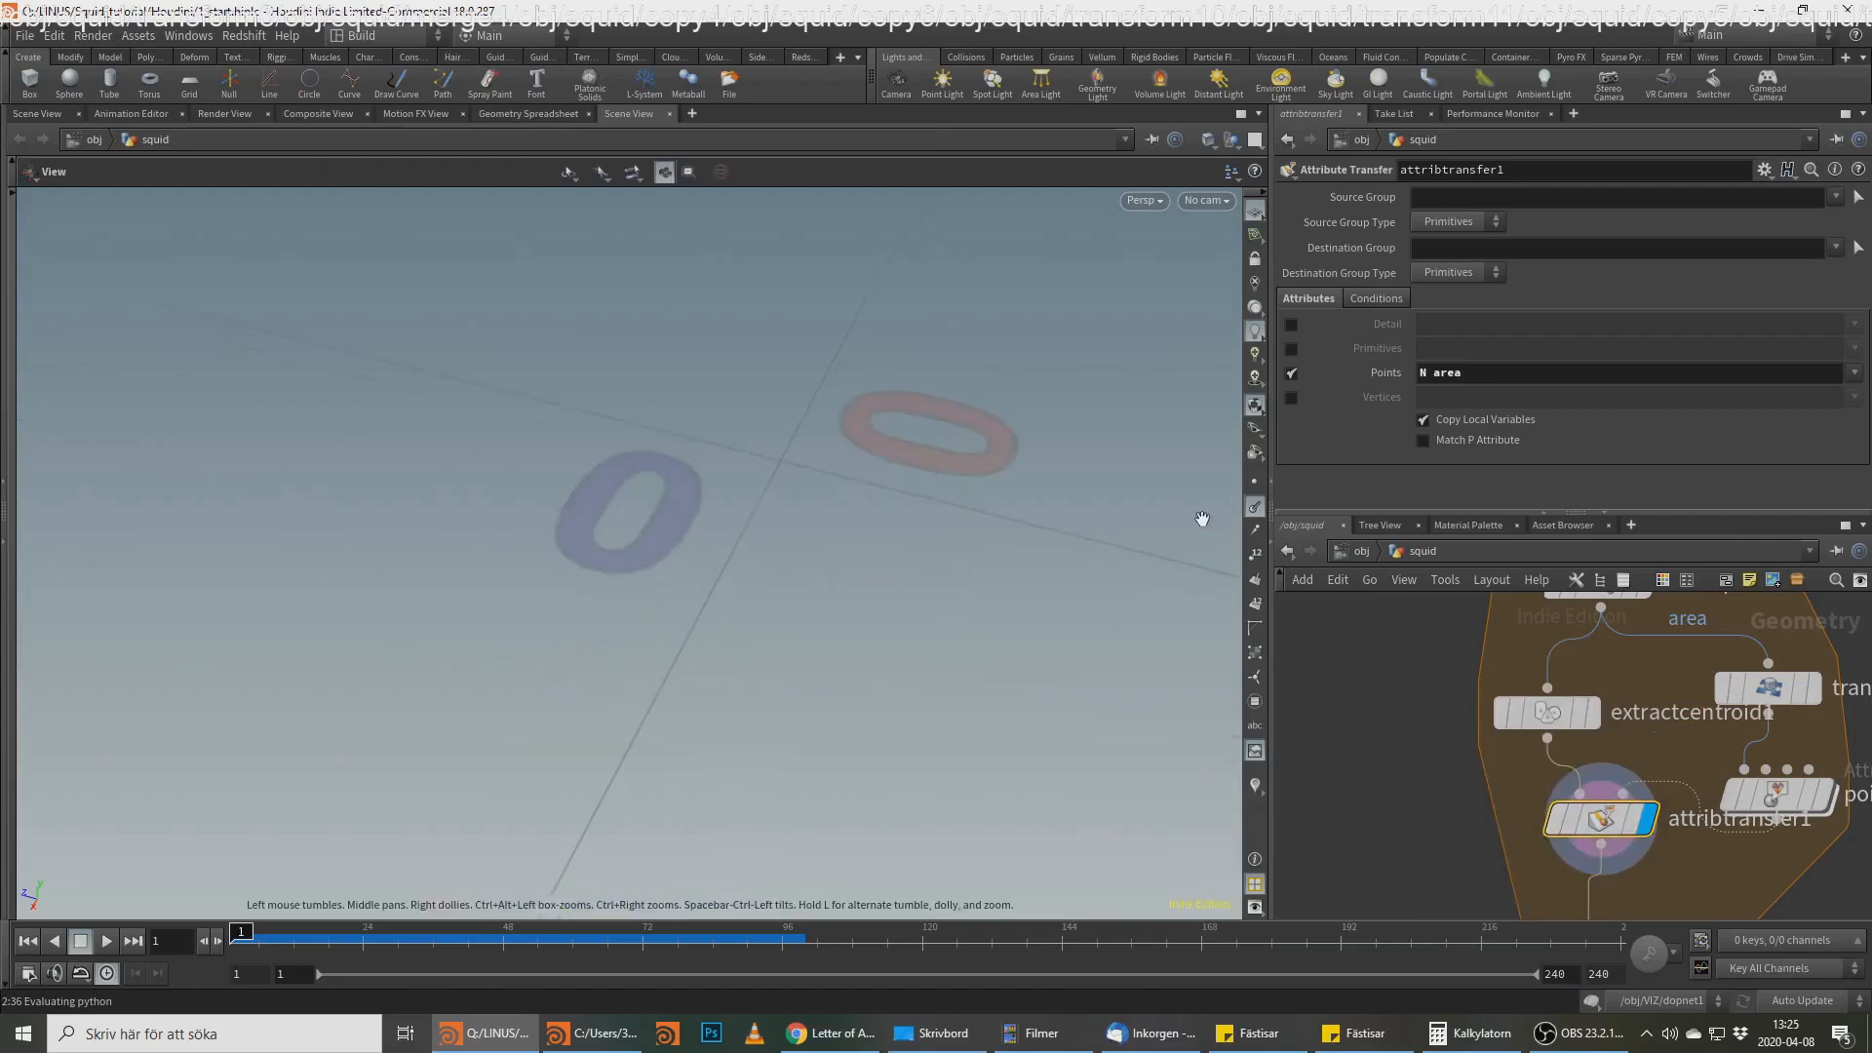
pyautogui.keyDown('alt'); pyautogui.moveTo(832, 588); pyautogui.dragTo(840, 556); pyautogui.keyUp('alt')
pyautogui.keyDown('alt'); pyautogui.moveTo(68, 756); pyautogui.dragTo(575, 719); pyautogui.keyUp('alt')
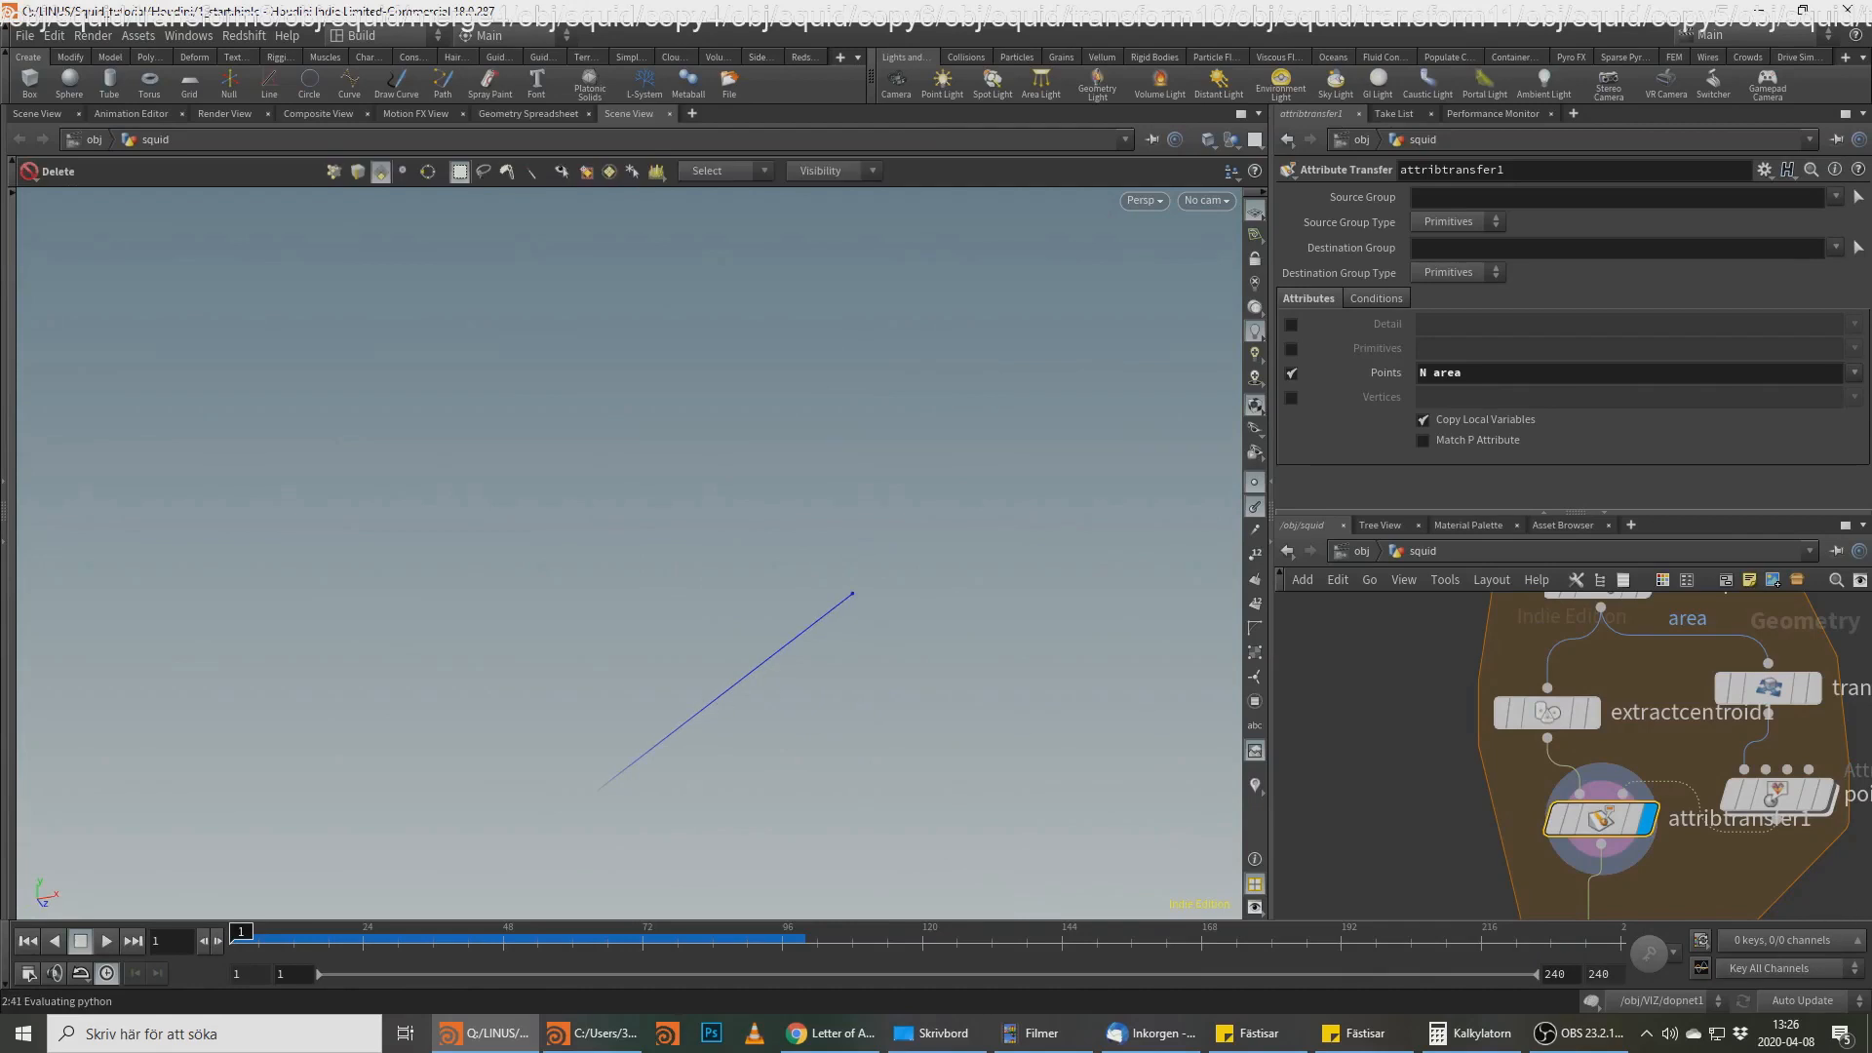
# Step: Dismiss the Houdini console and move foreach_end1 lower to make room beneath the Attribute Transfer node
pyautogui.moveTo(1743, 862); pyautogui.dragTo(1775, 699, button='middle')
pyautogui.click(1642, 798)
pyautogui.click(1804, 986)
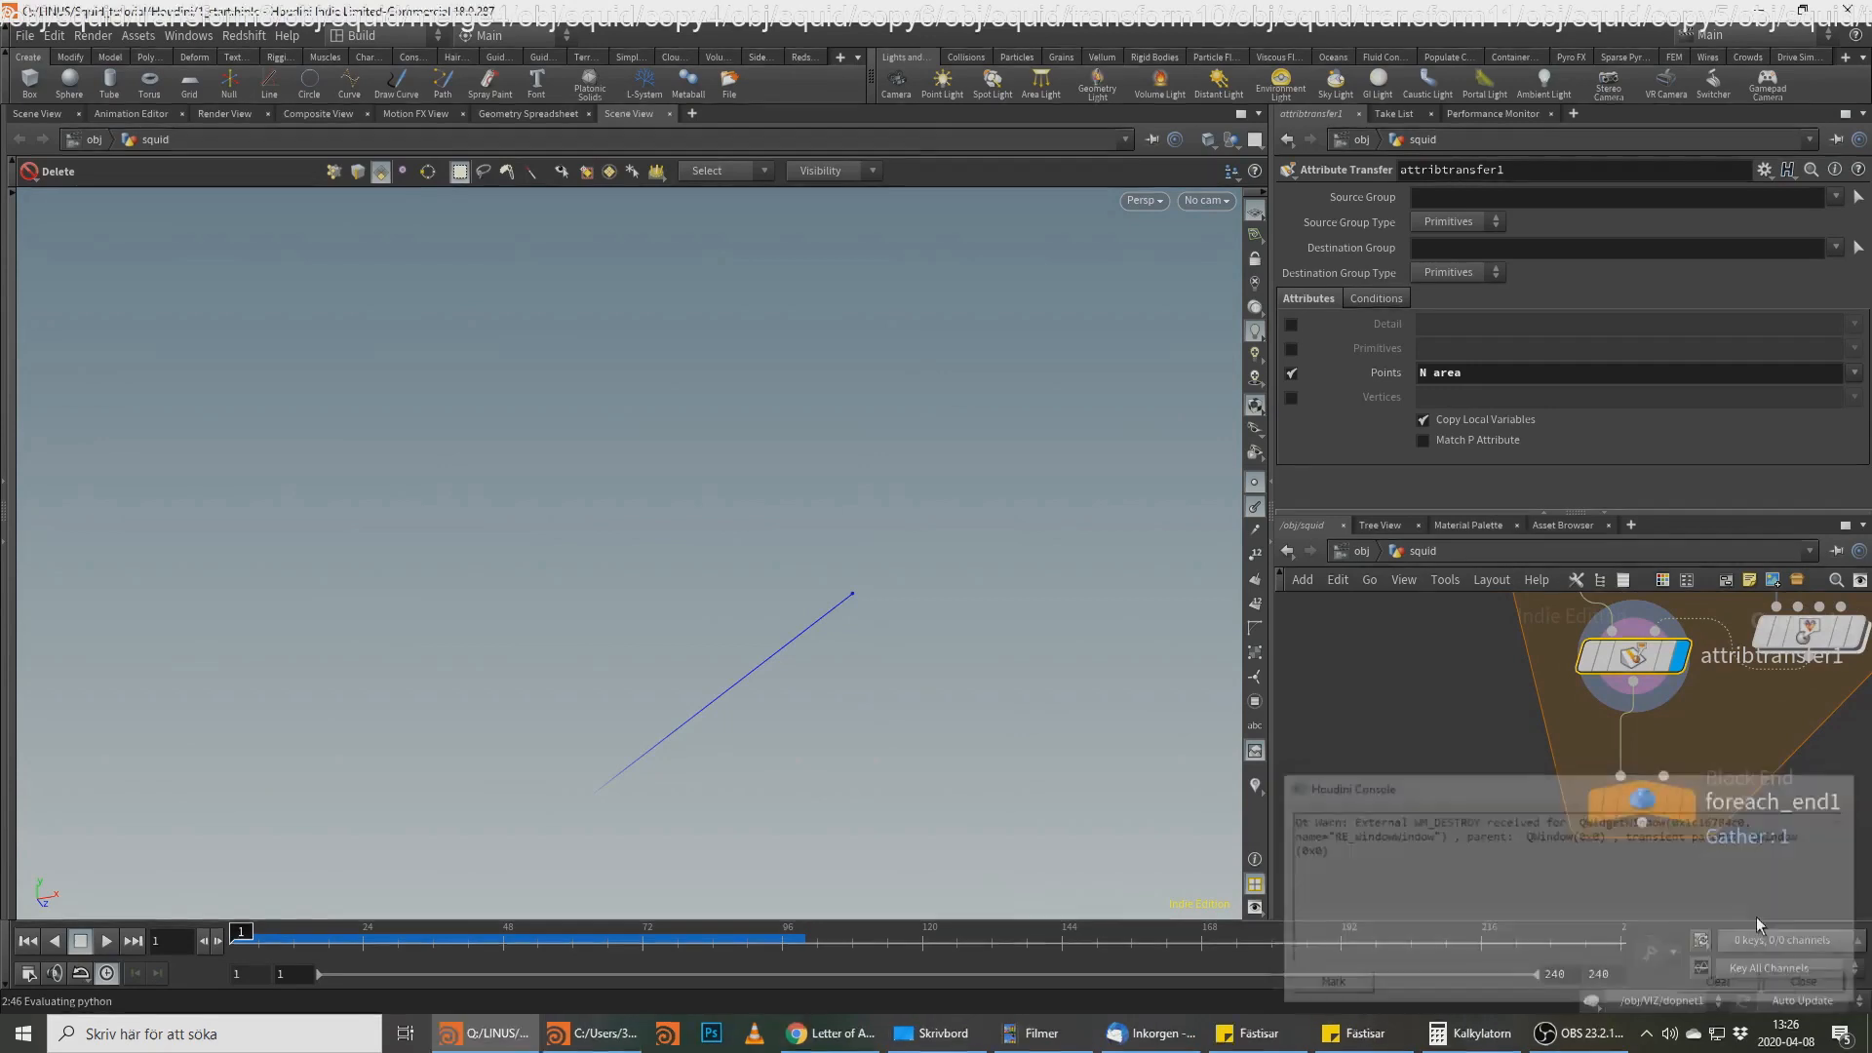
pyautogui.moveTo(1749, 755); pyautogui.dragTo(1706, 690, button='middle')
pyautogui.scroll(-3, 1689, 673)
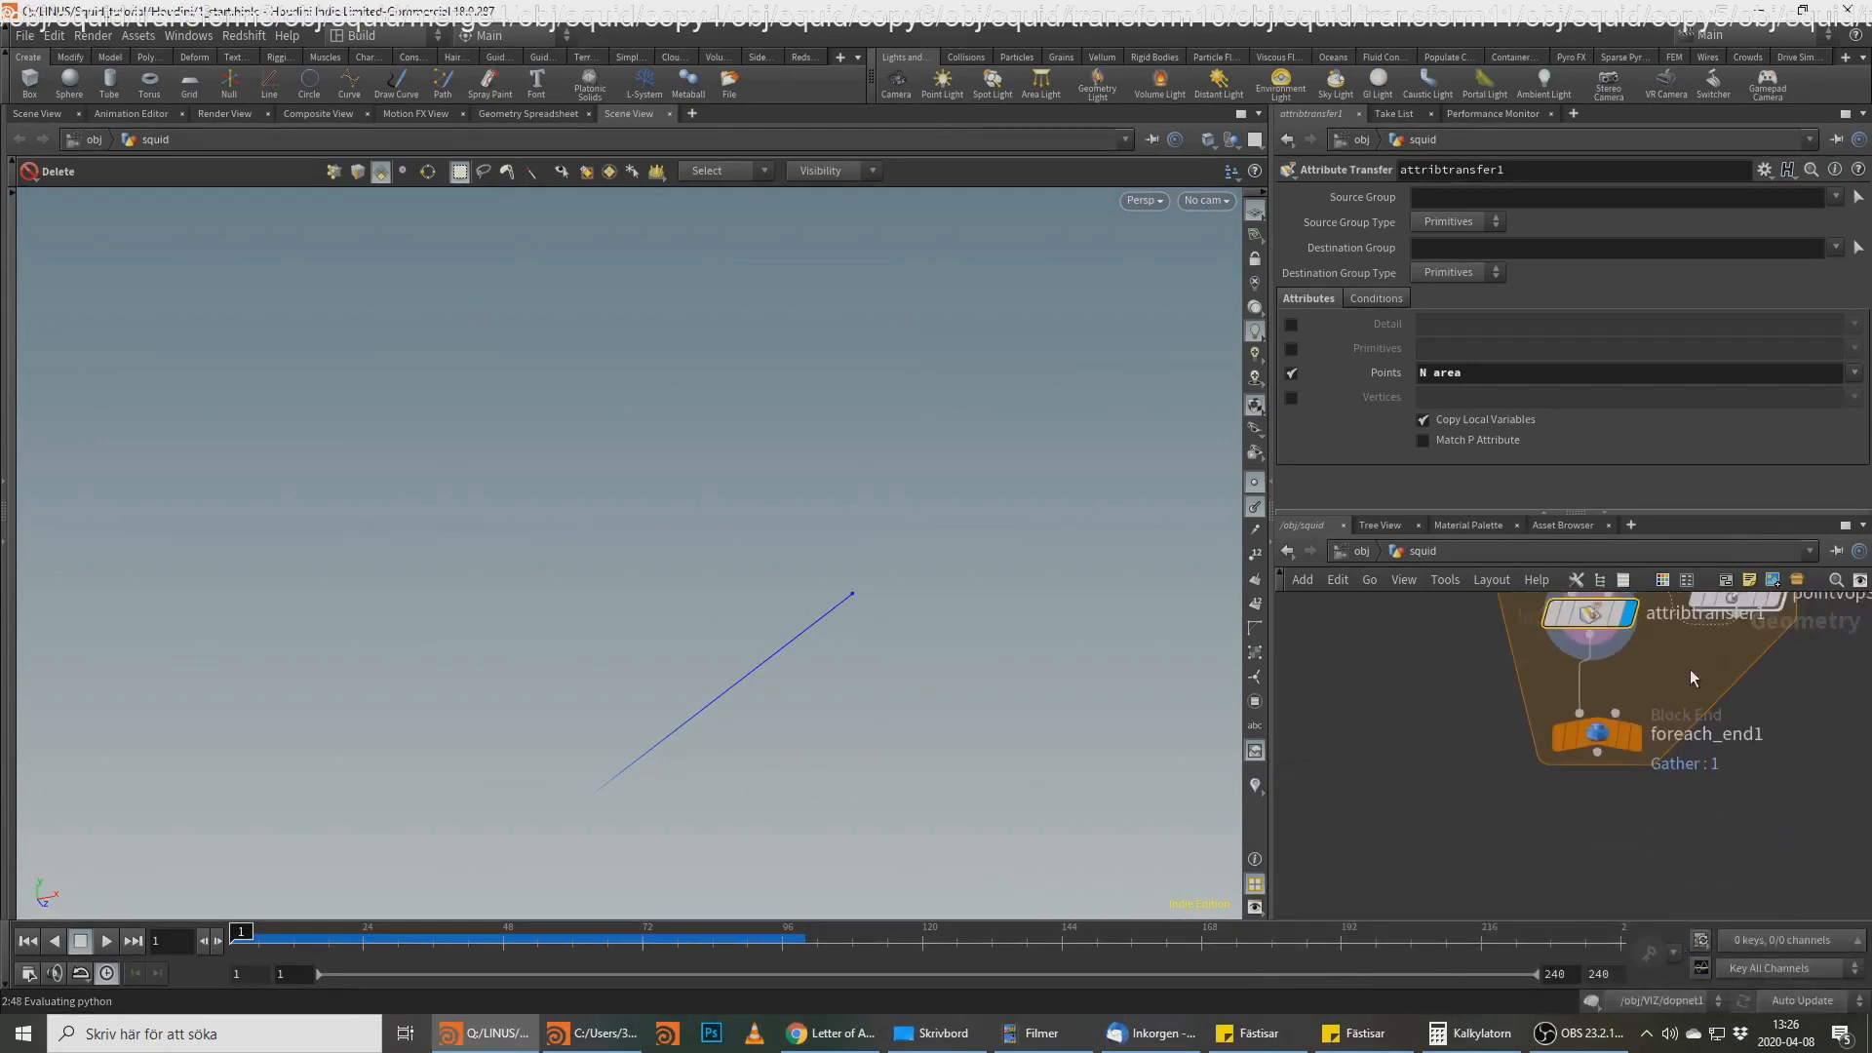
pyautogui.moveTo(1607, 729); pyautogui.dragTo(1620, 812)
# Step: Add a Copy to Points node before foreach_end1, using the Attribute Transfer result as target points and feeding its output into foreach_end1
pyautogui.press('Tab')
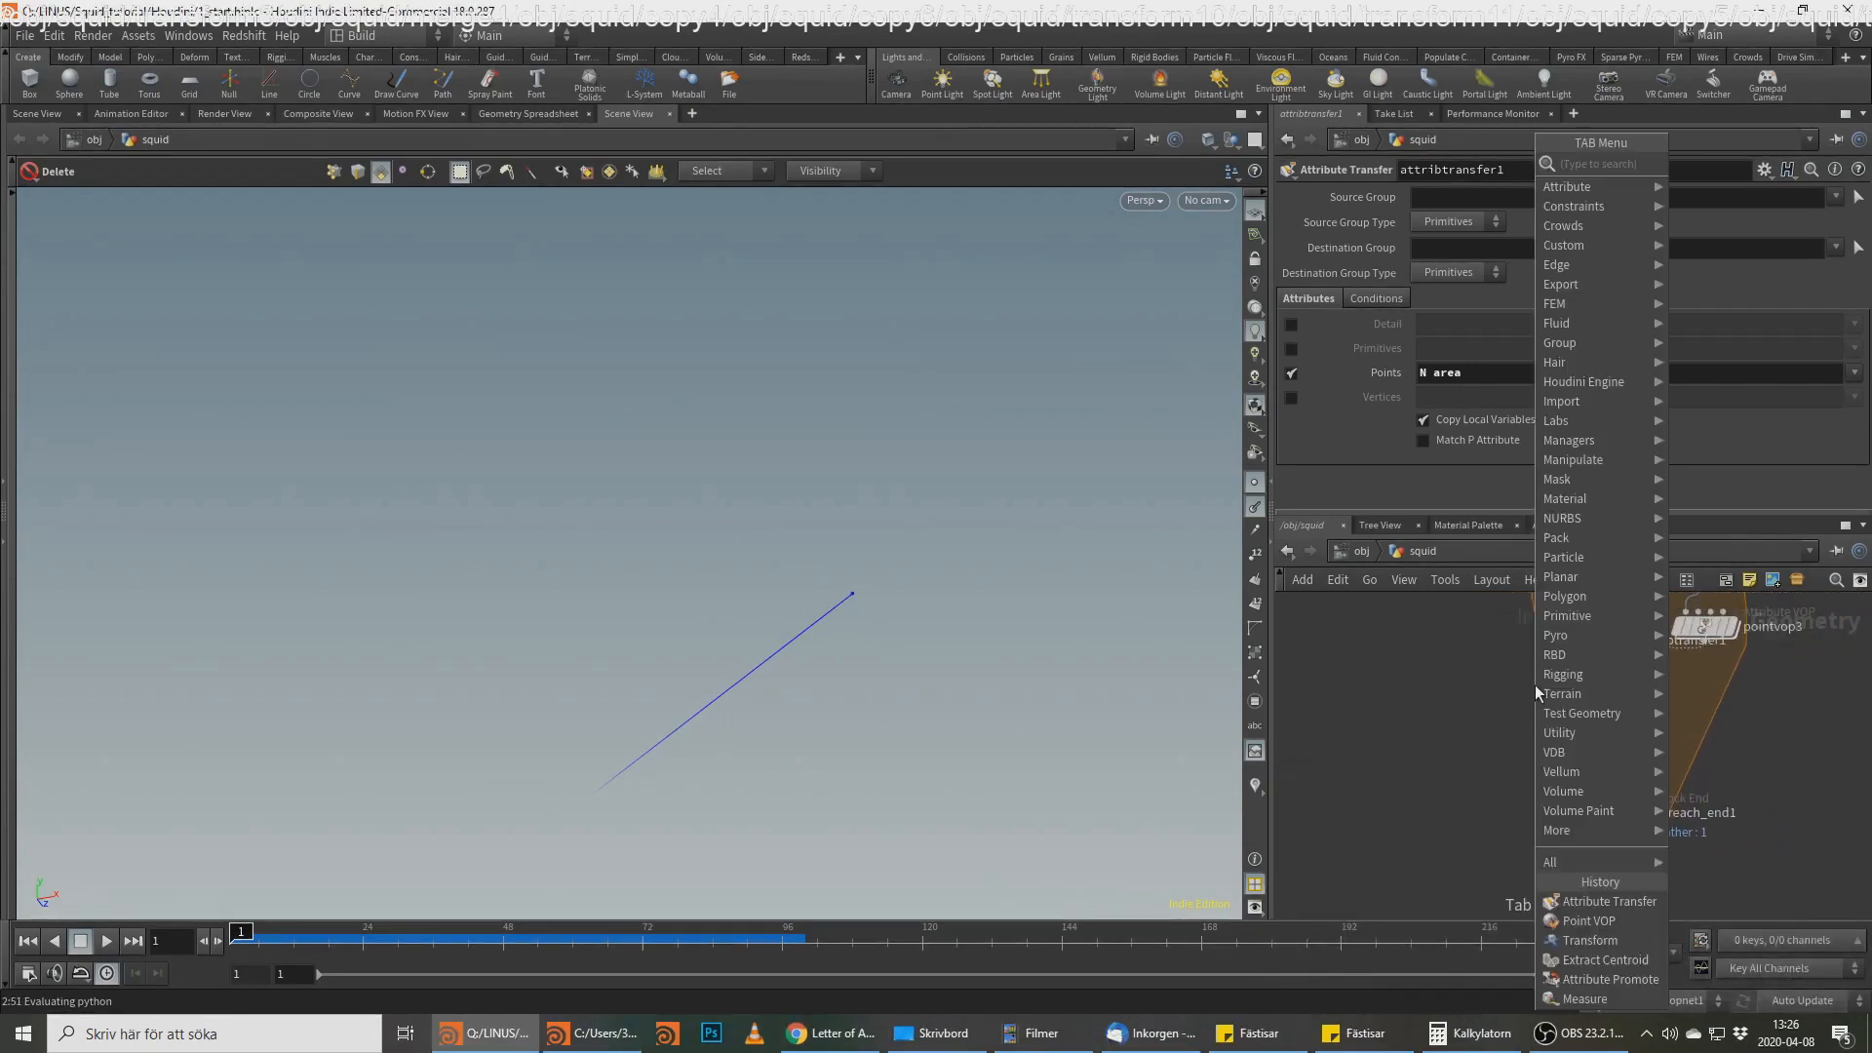
pyautogui.write('copy')
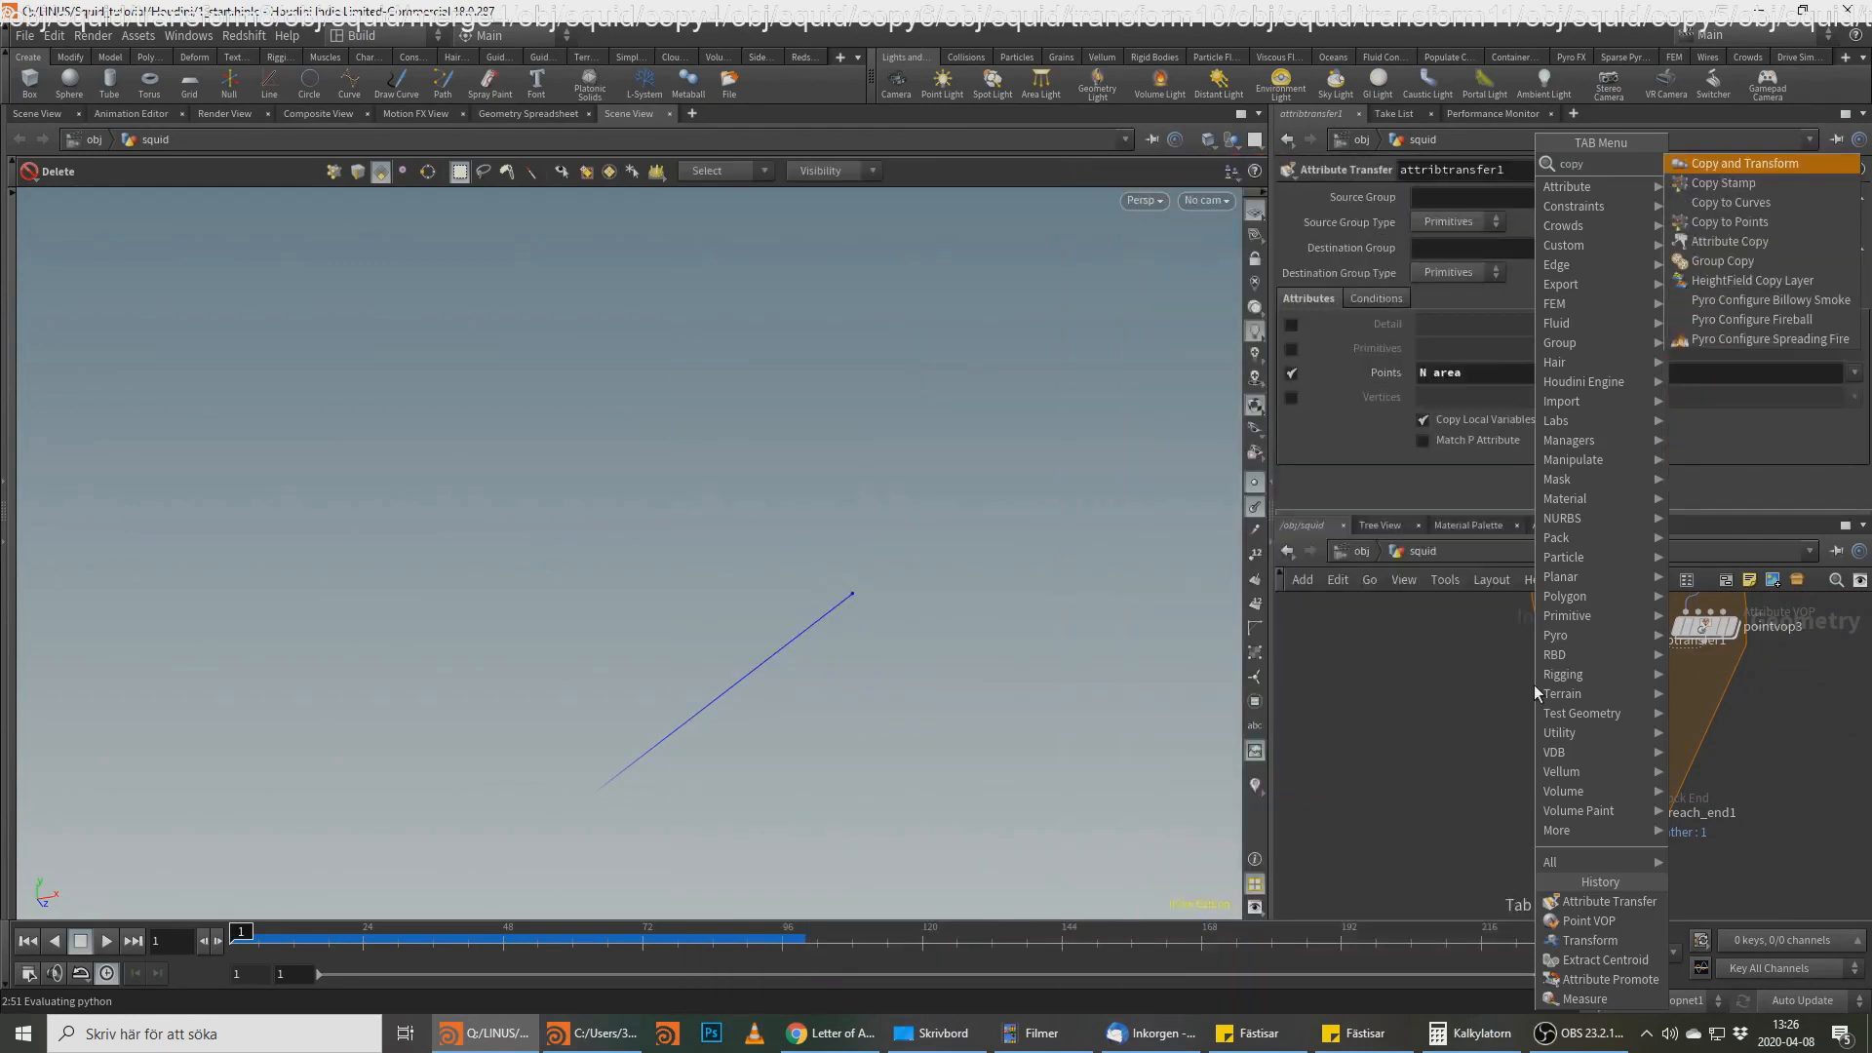
pyautogui.press('Down')
pyautogui.press('Down')
pyautogui.press('Down')
pyautogui.press('Return')
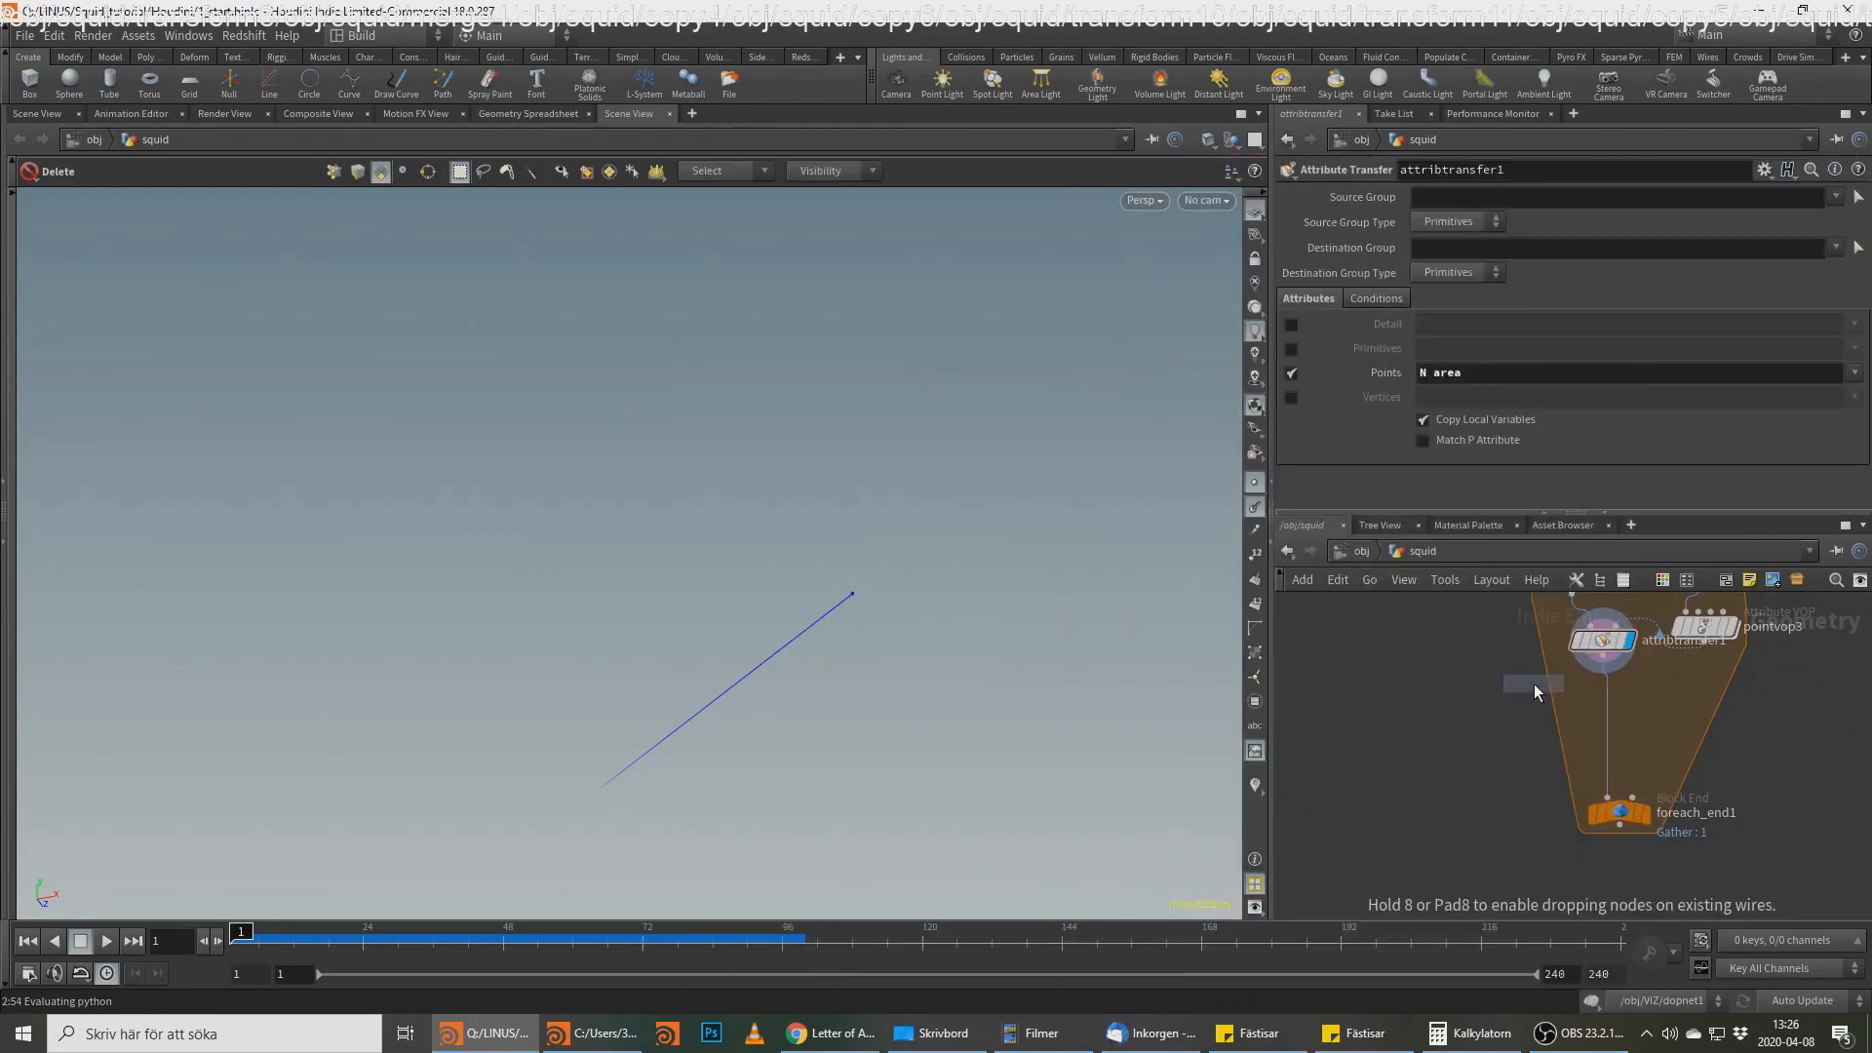
pyautogui.click(1530, 690)
pyautogui.moveTo(1531, 691); pyautogui.dragTo(1600, 727)
pyautogui.click(1600, 707)
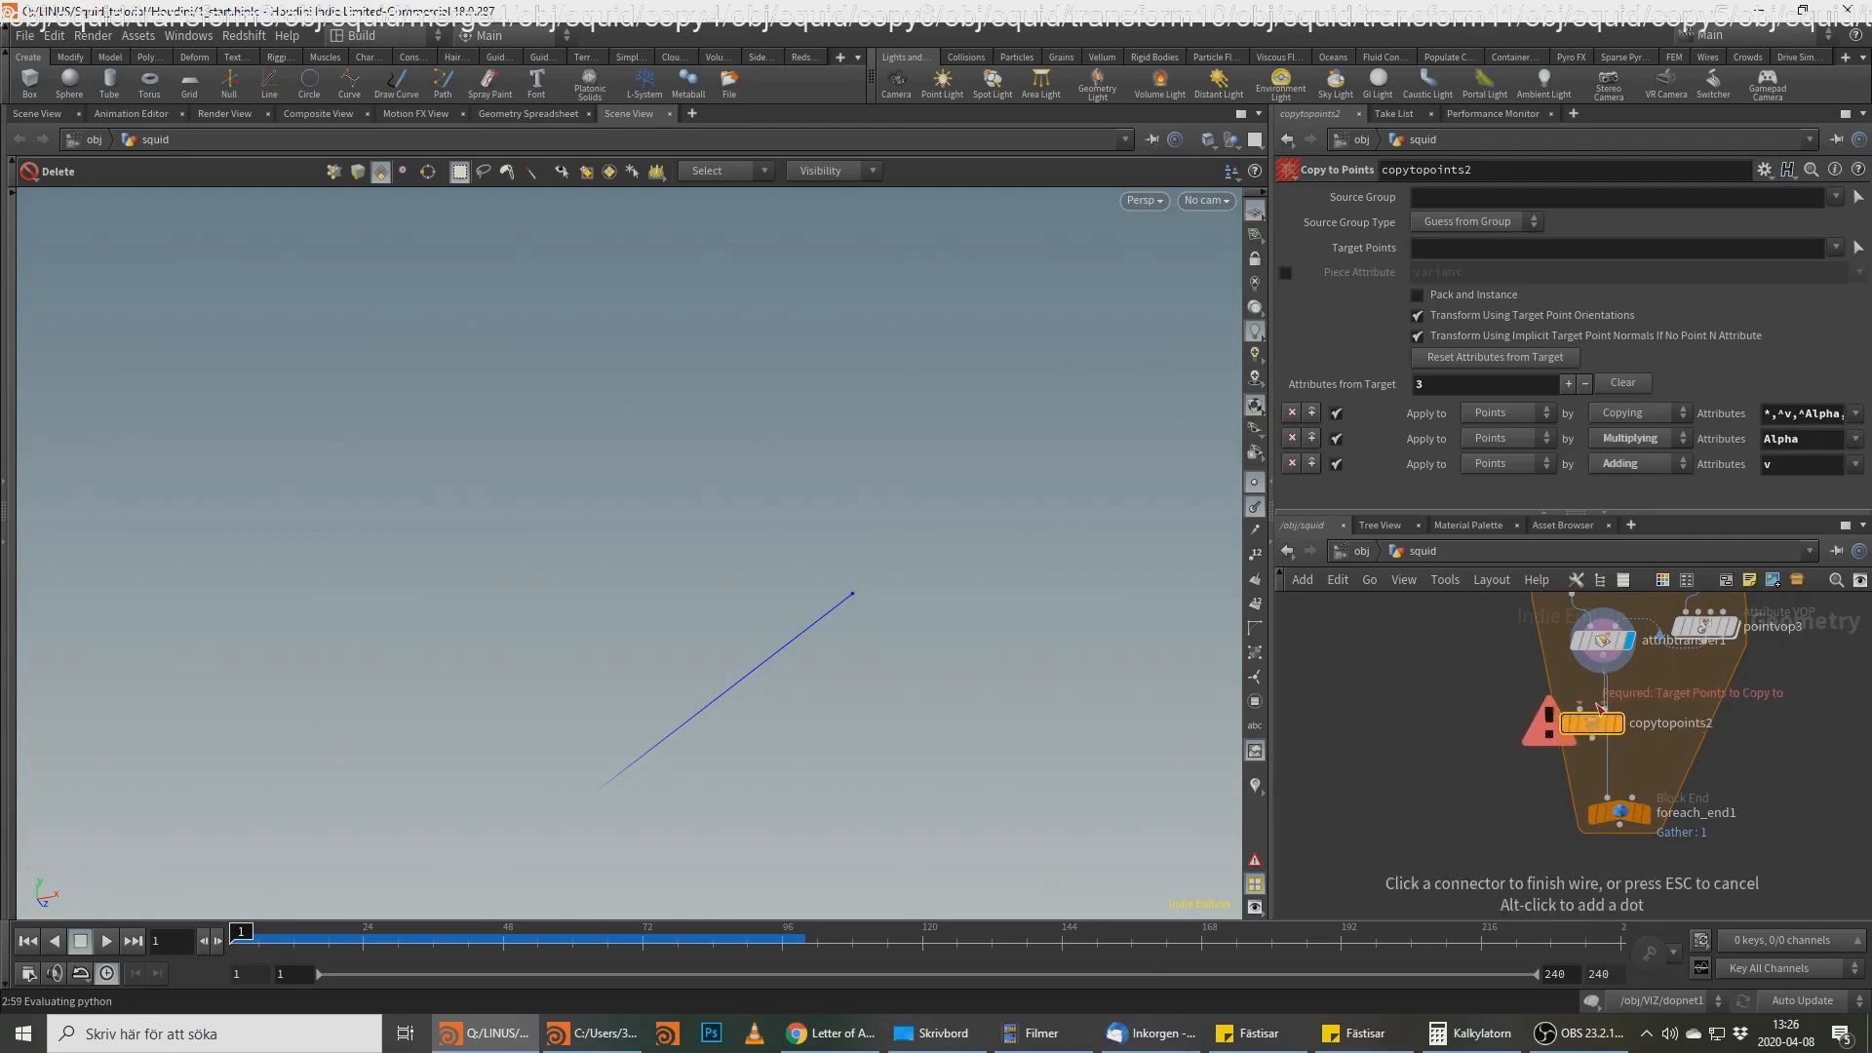
pyautogui.click(1608, 808)
# Step: Add a Line node beside the loop and set its number of points to 20
pyautogui.press('Tab')
pyautogui.write('line')
pyautogui.press('Return')
pyautogui.click(1459, 704)
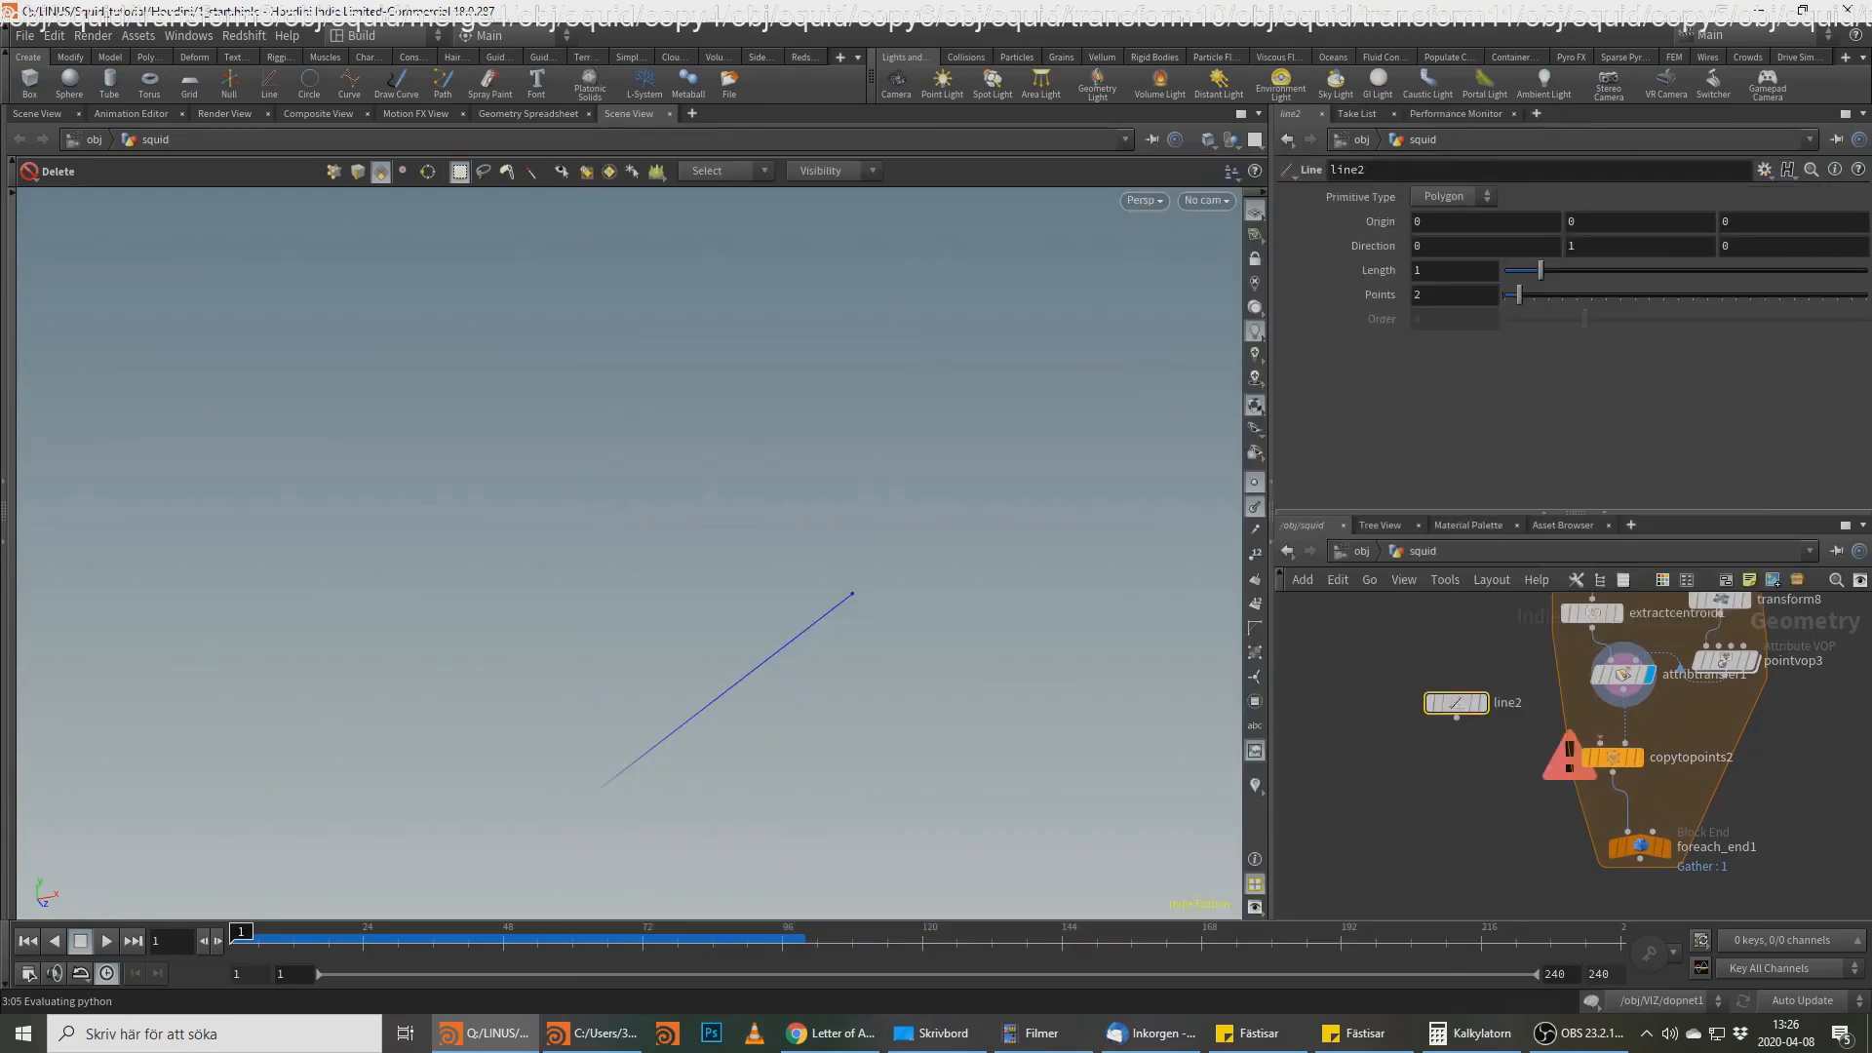
pyautogui.hotkey('alt', 'Tab')
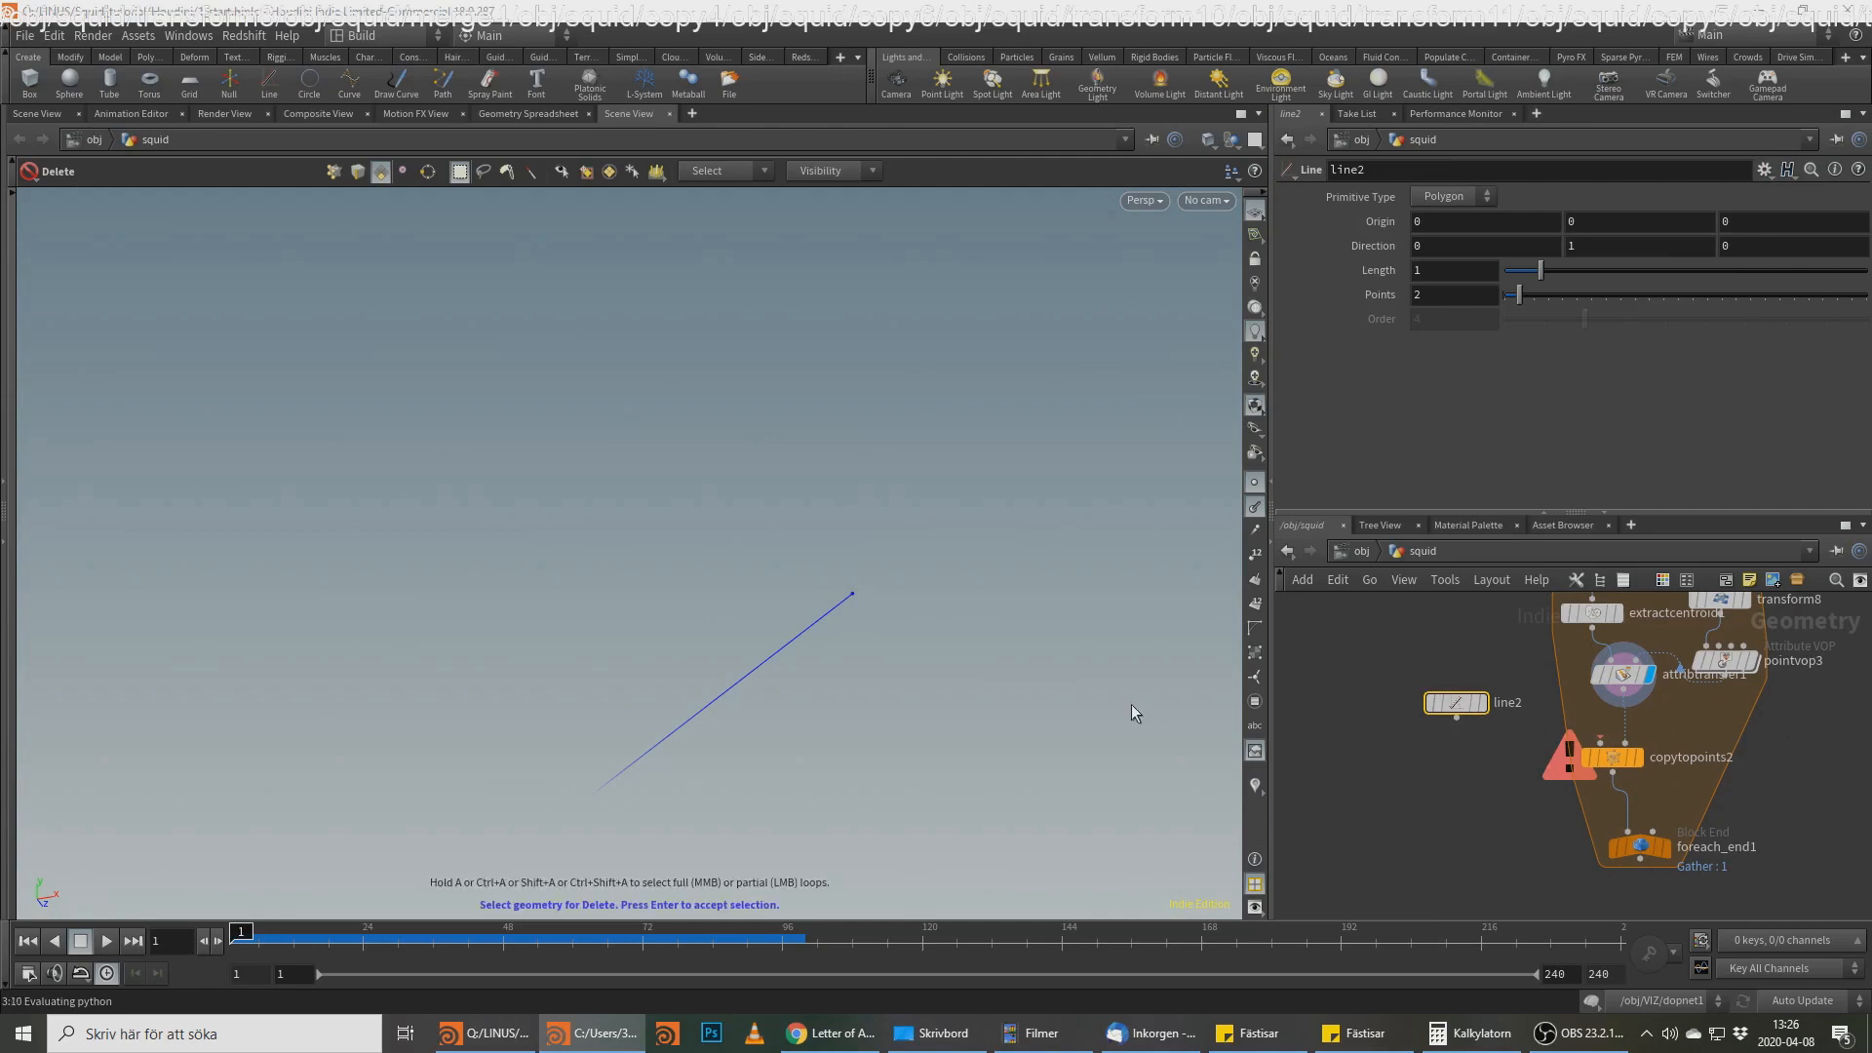
pyautogui.moveTo(1467, 294); pyautogui.dragTo(1299, 296)
pyautogui.write('20')
pyautogui.press('Return')
# Step: Set the Line node's Length to the expression pow(point("../attribtransfer1/",0,"area",0),.5)*5
pyautogui.moveTo(1466, 270); pyautogui.dragTo(1383, 272)
pyautogui.write('pow')
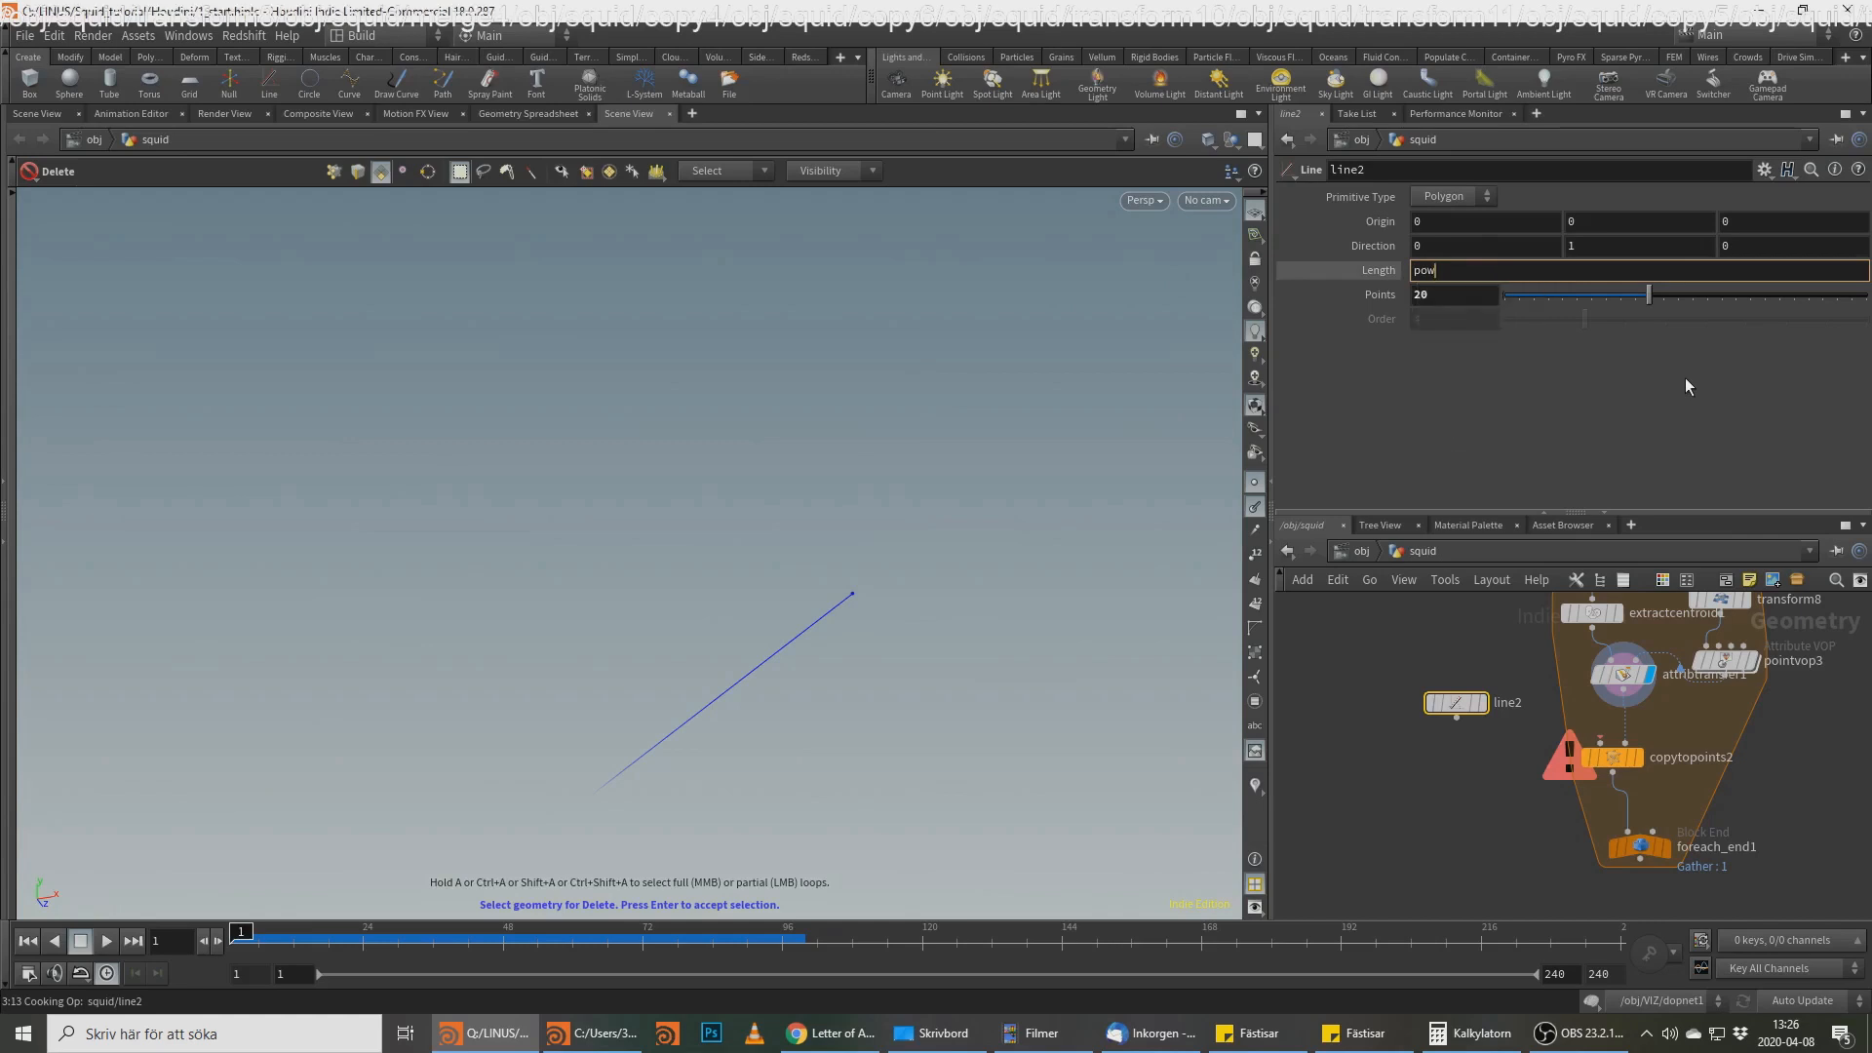
pyautogui.write('(point')
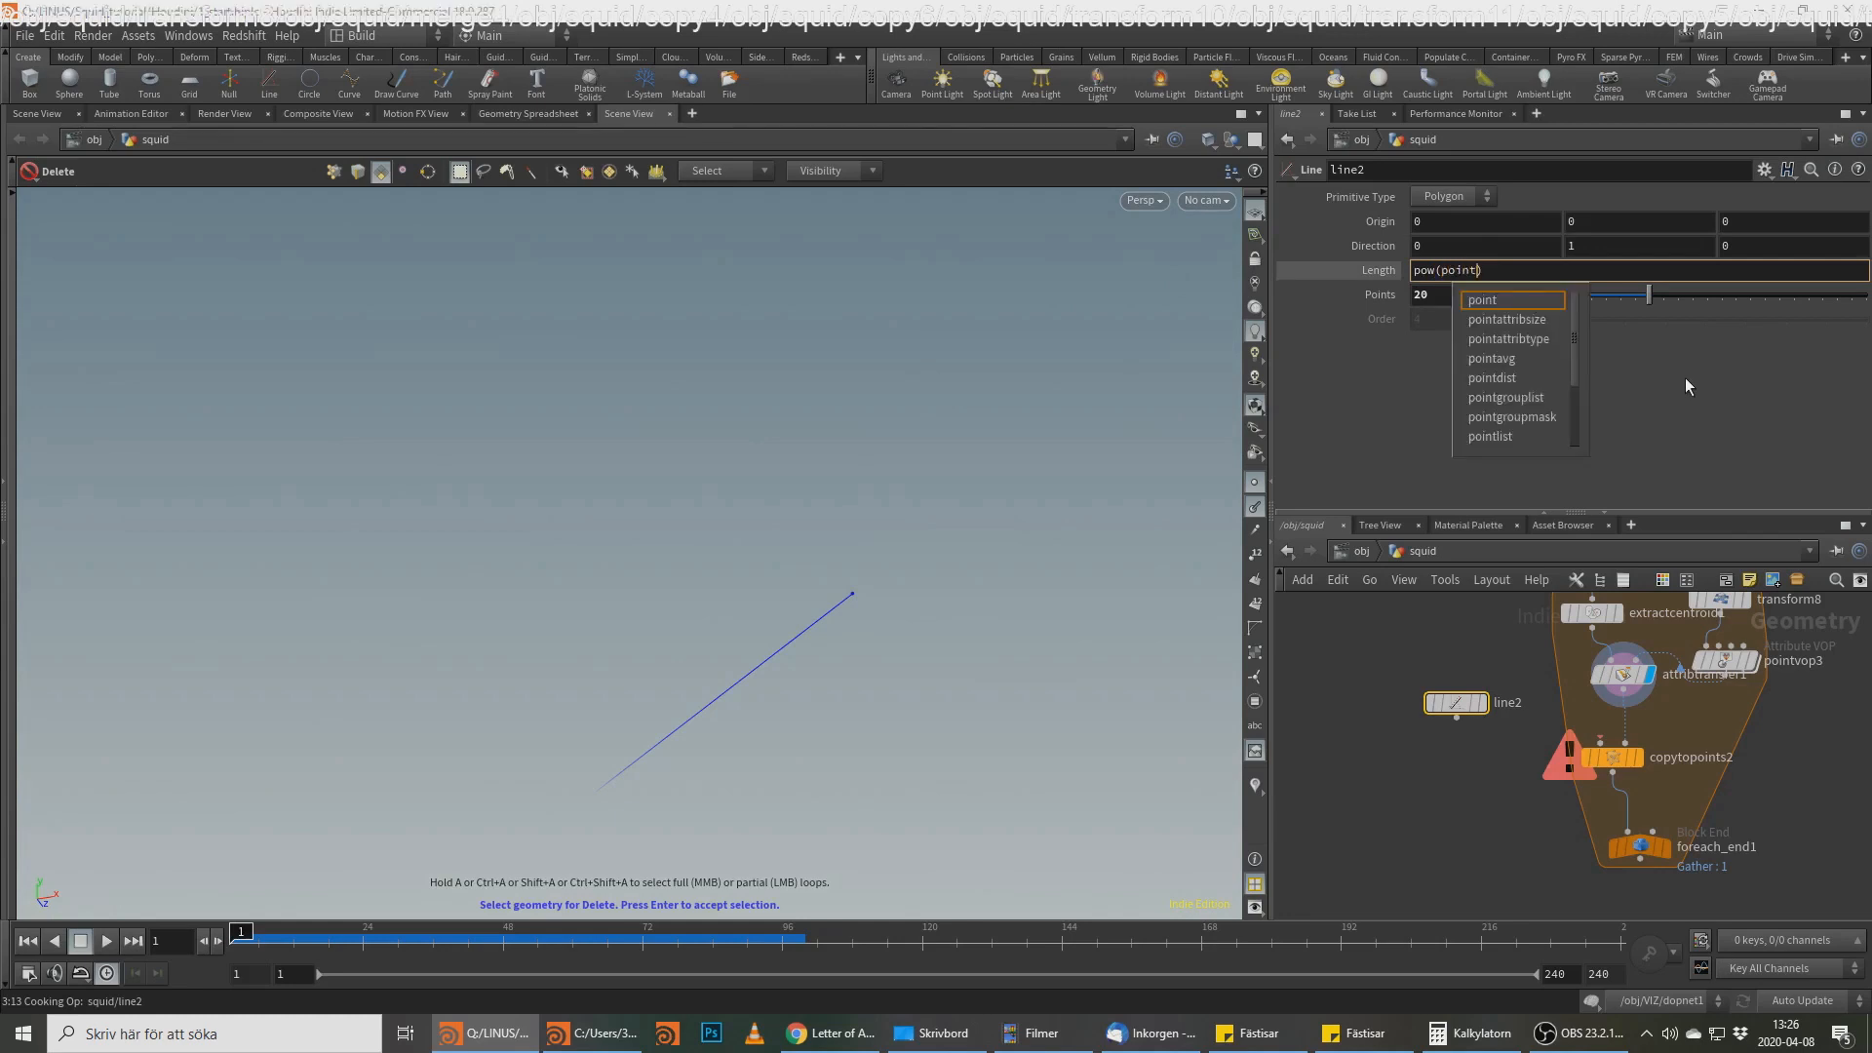
pyautogui.write('(')
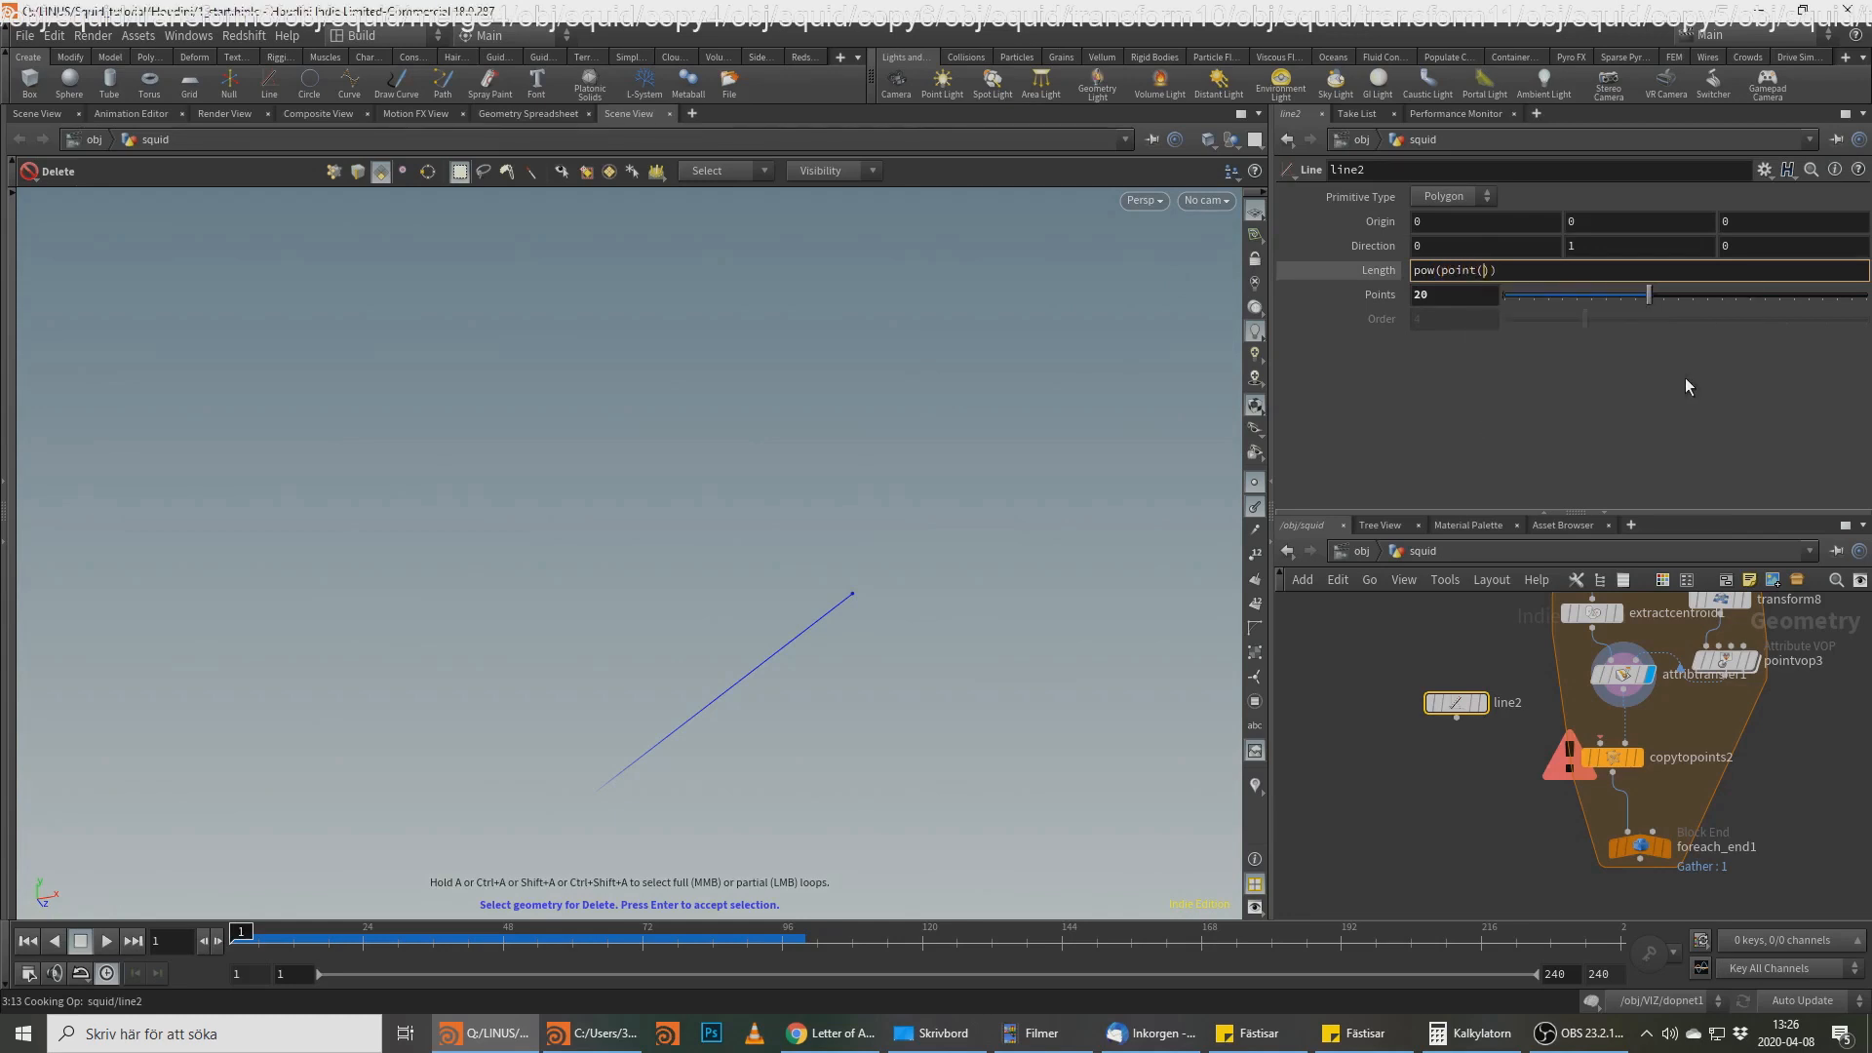
pyautogui.write('"..')
pyautogui.write('"')
pyautogui.write('/at')
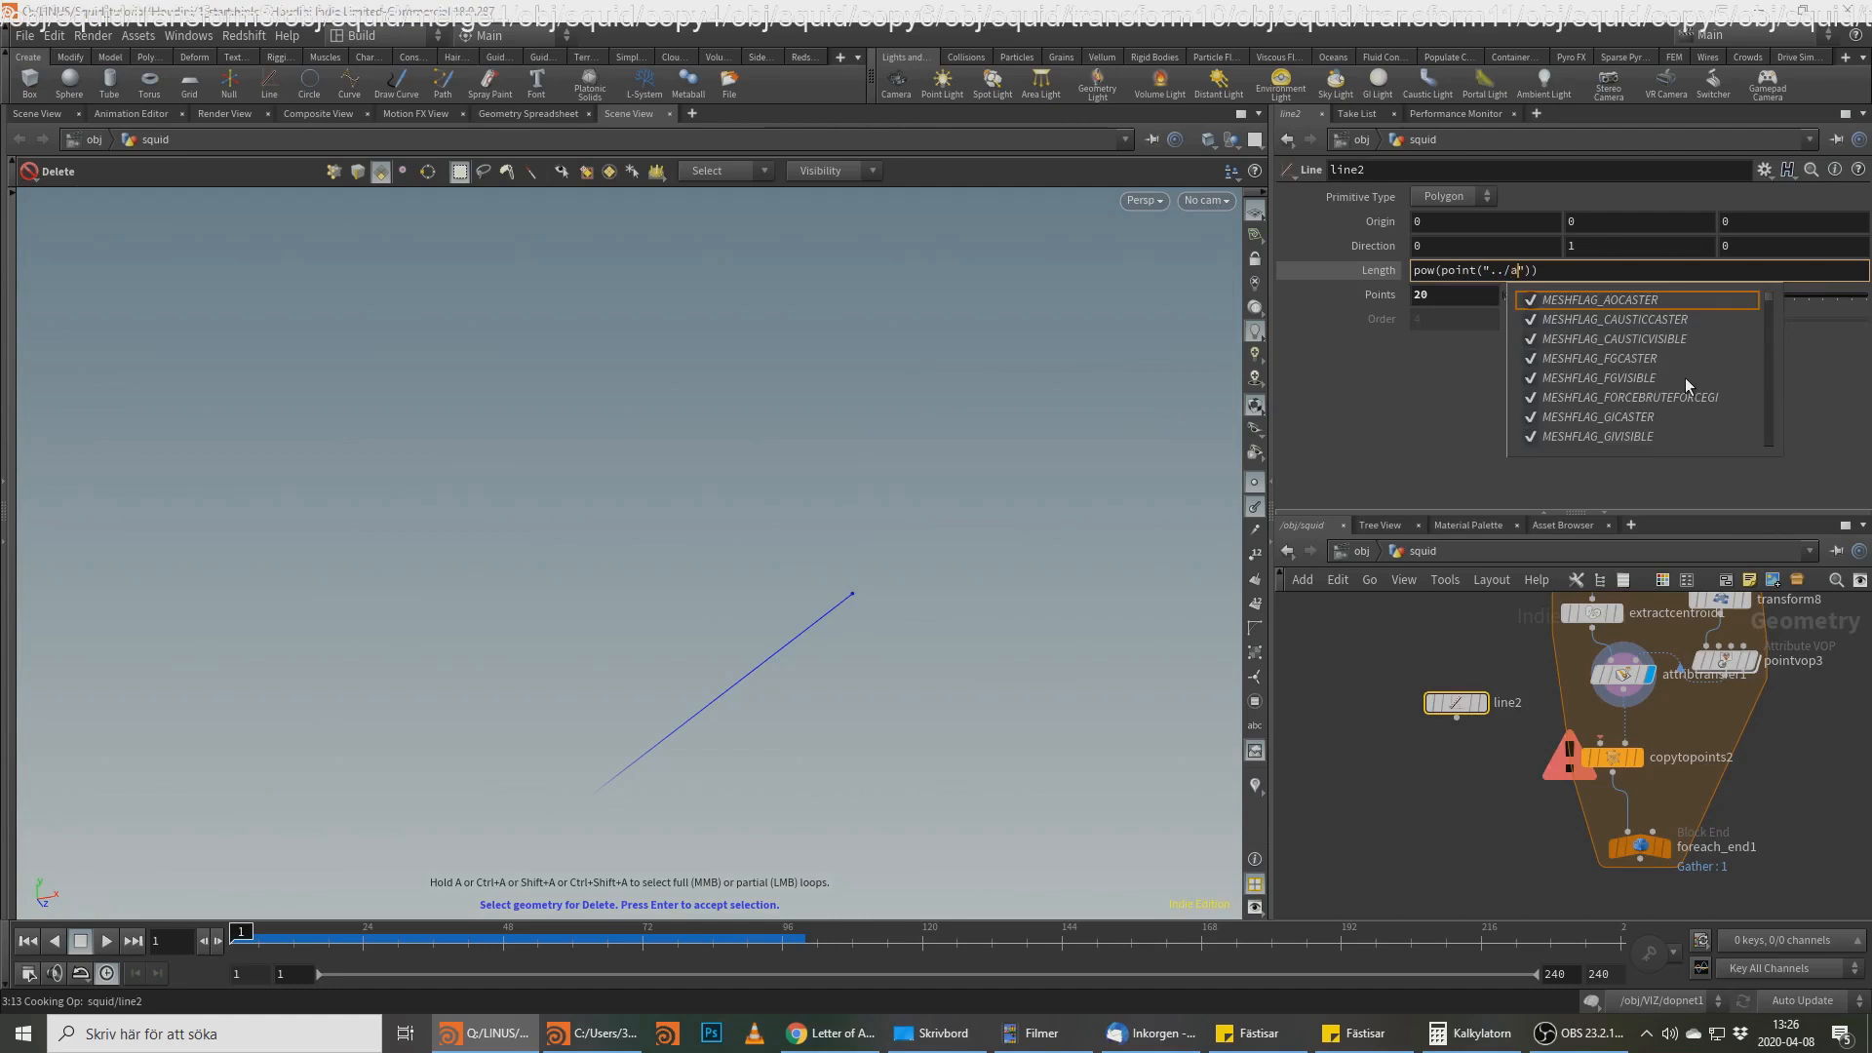
pyautogui.press('Down')
pyautogui.press('Return')
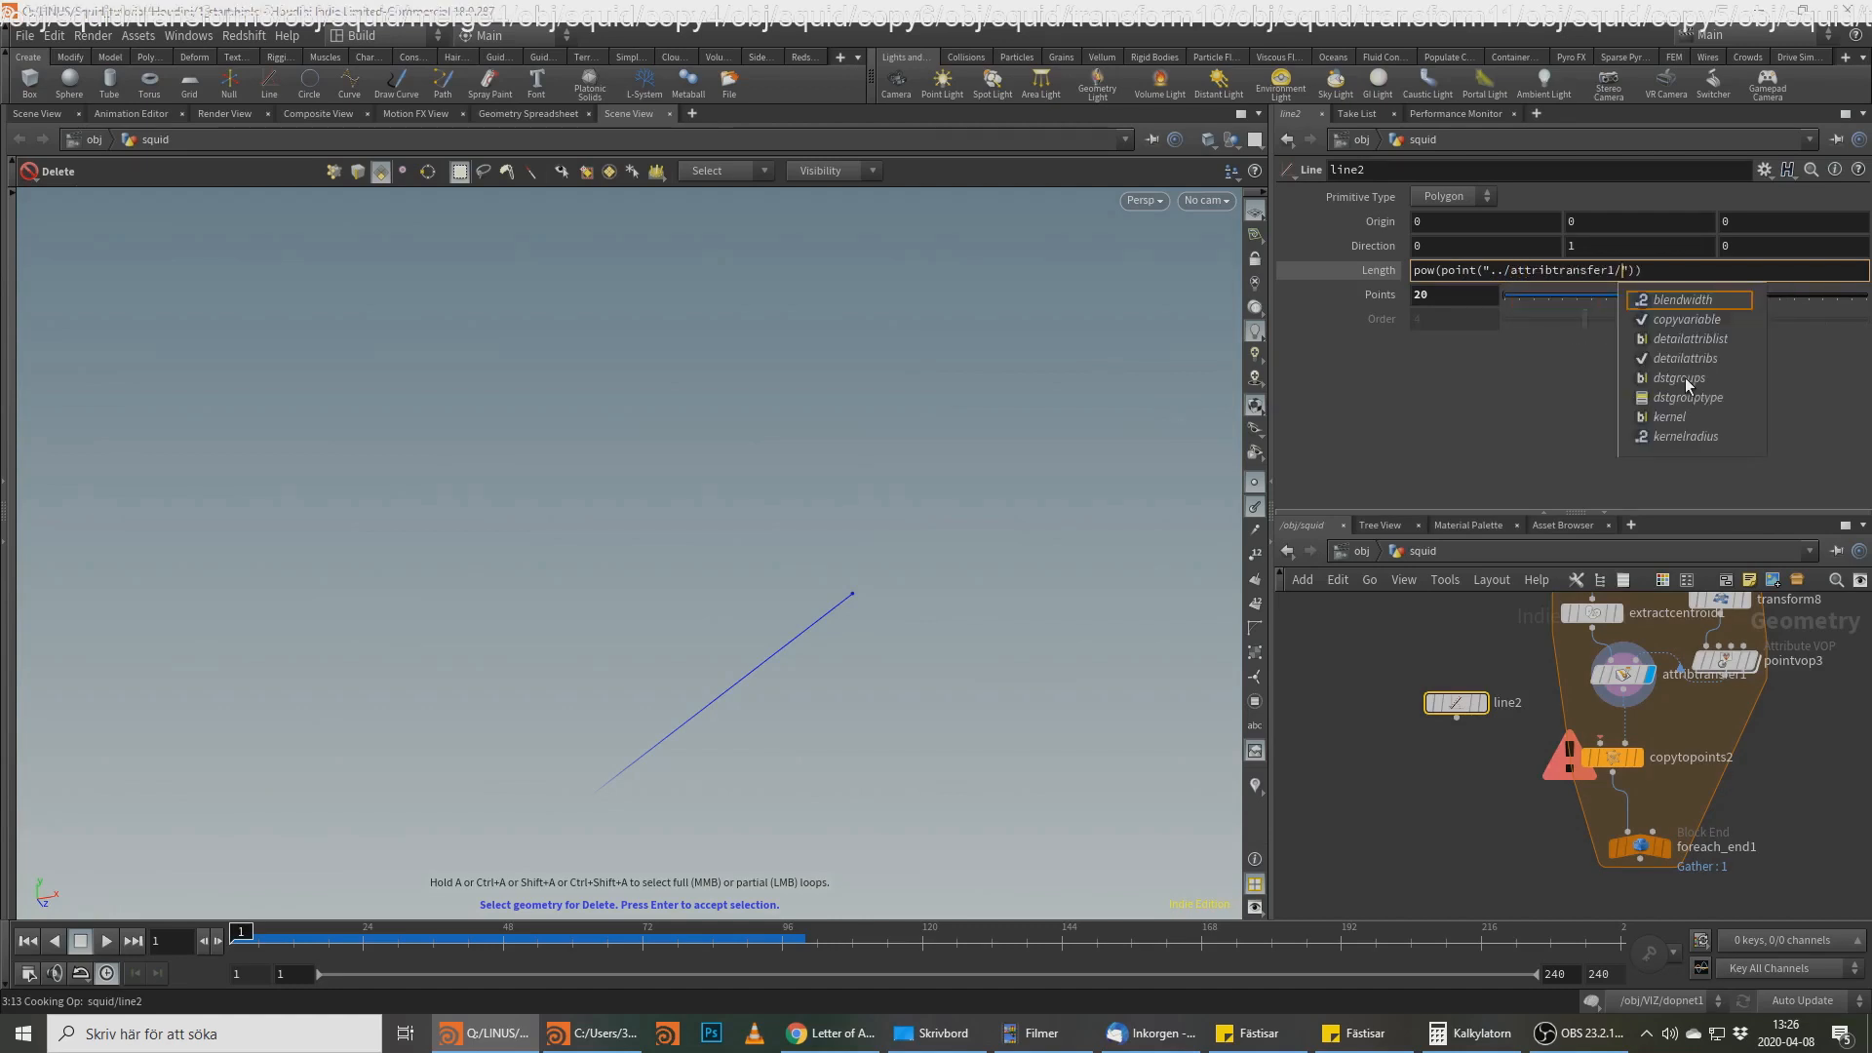
pyautogui.press('Right')
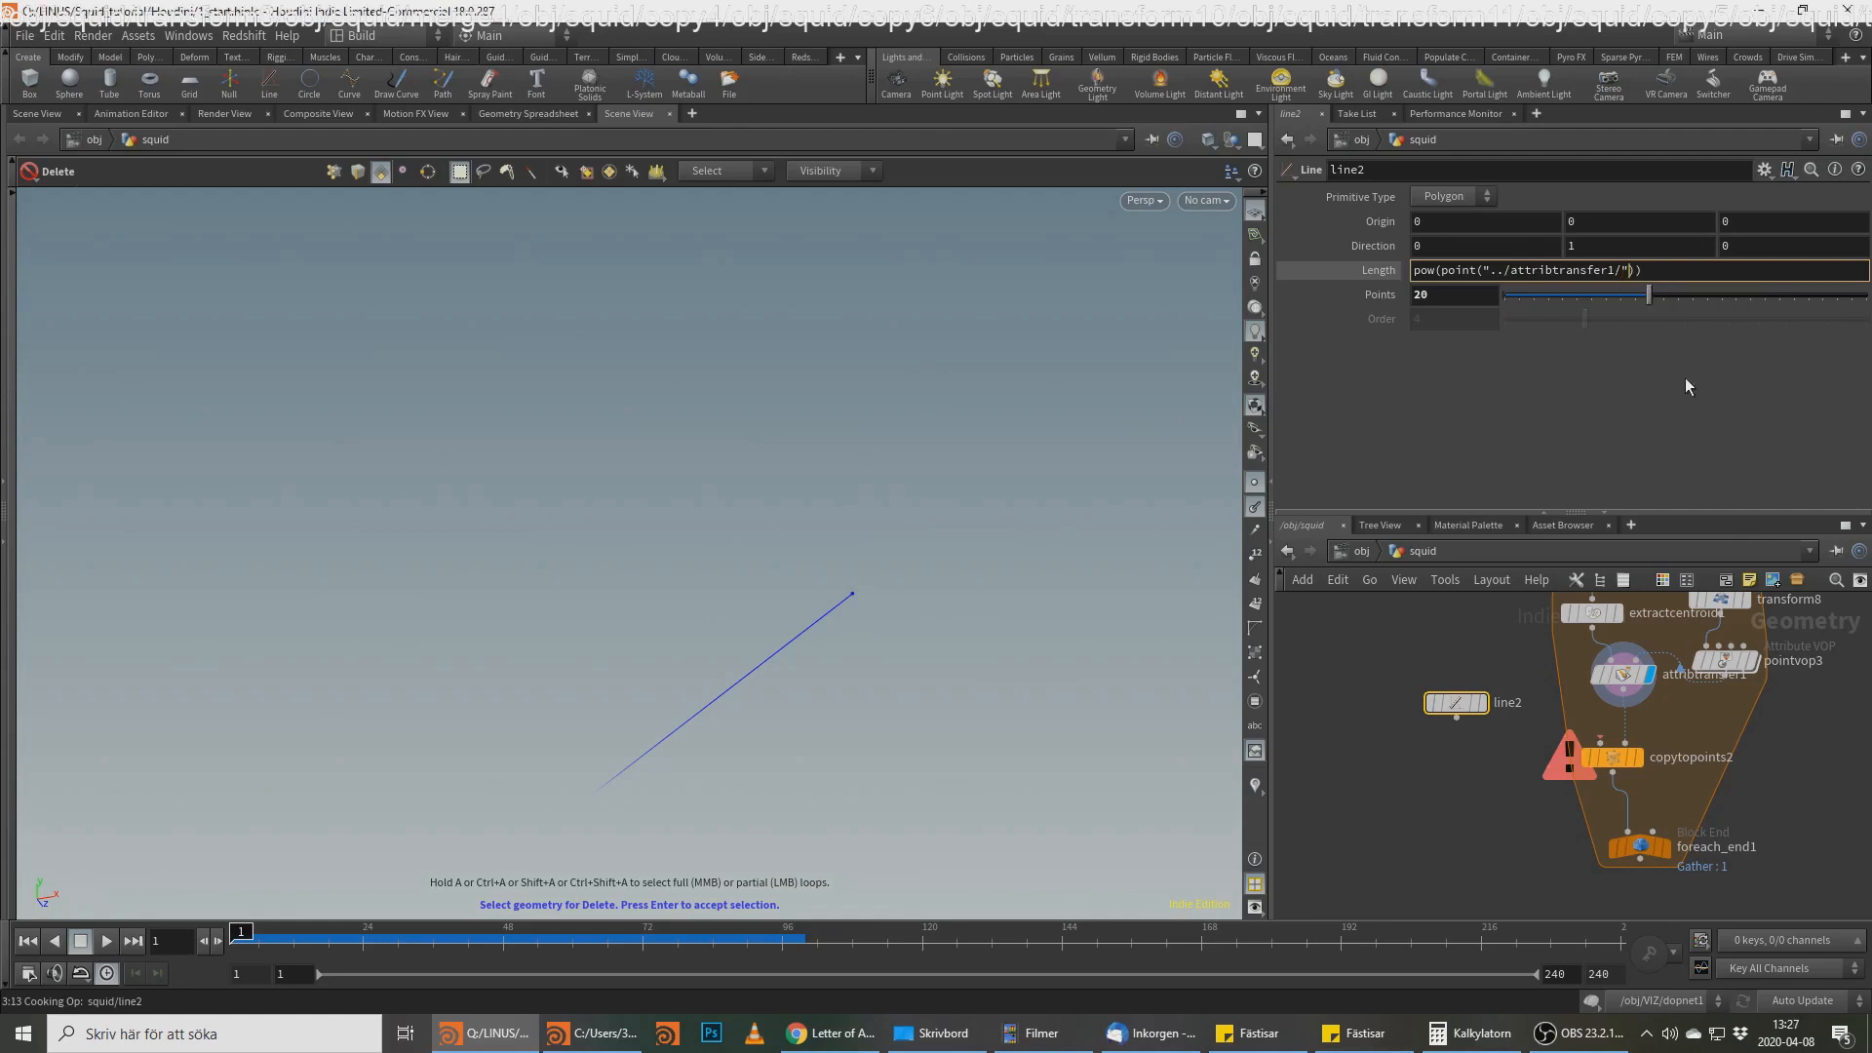
pyautogui.write(',')
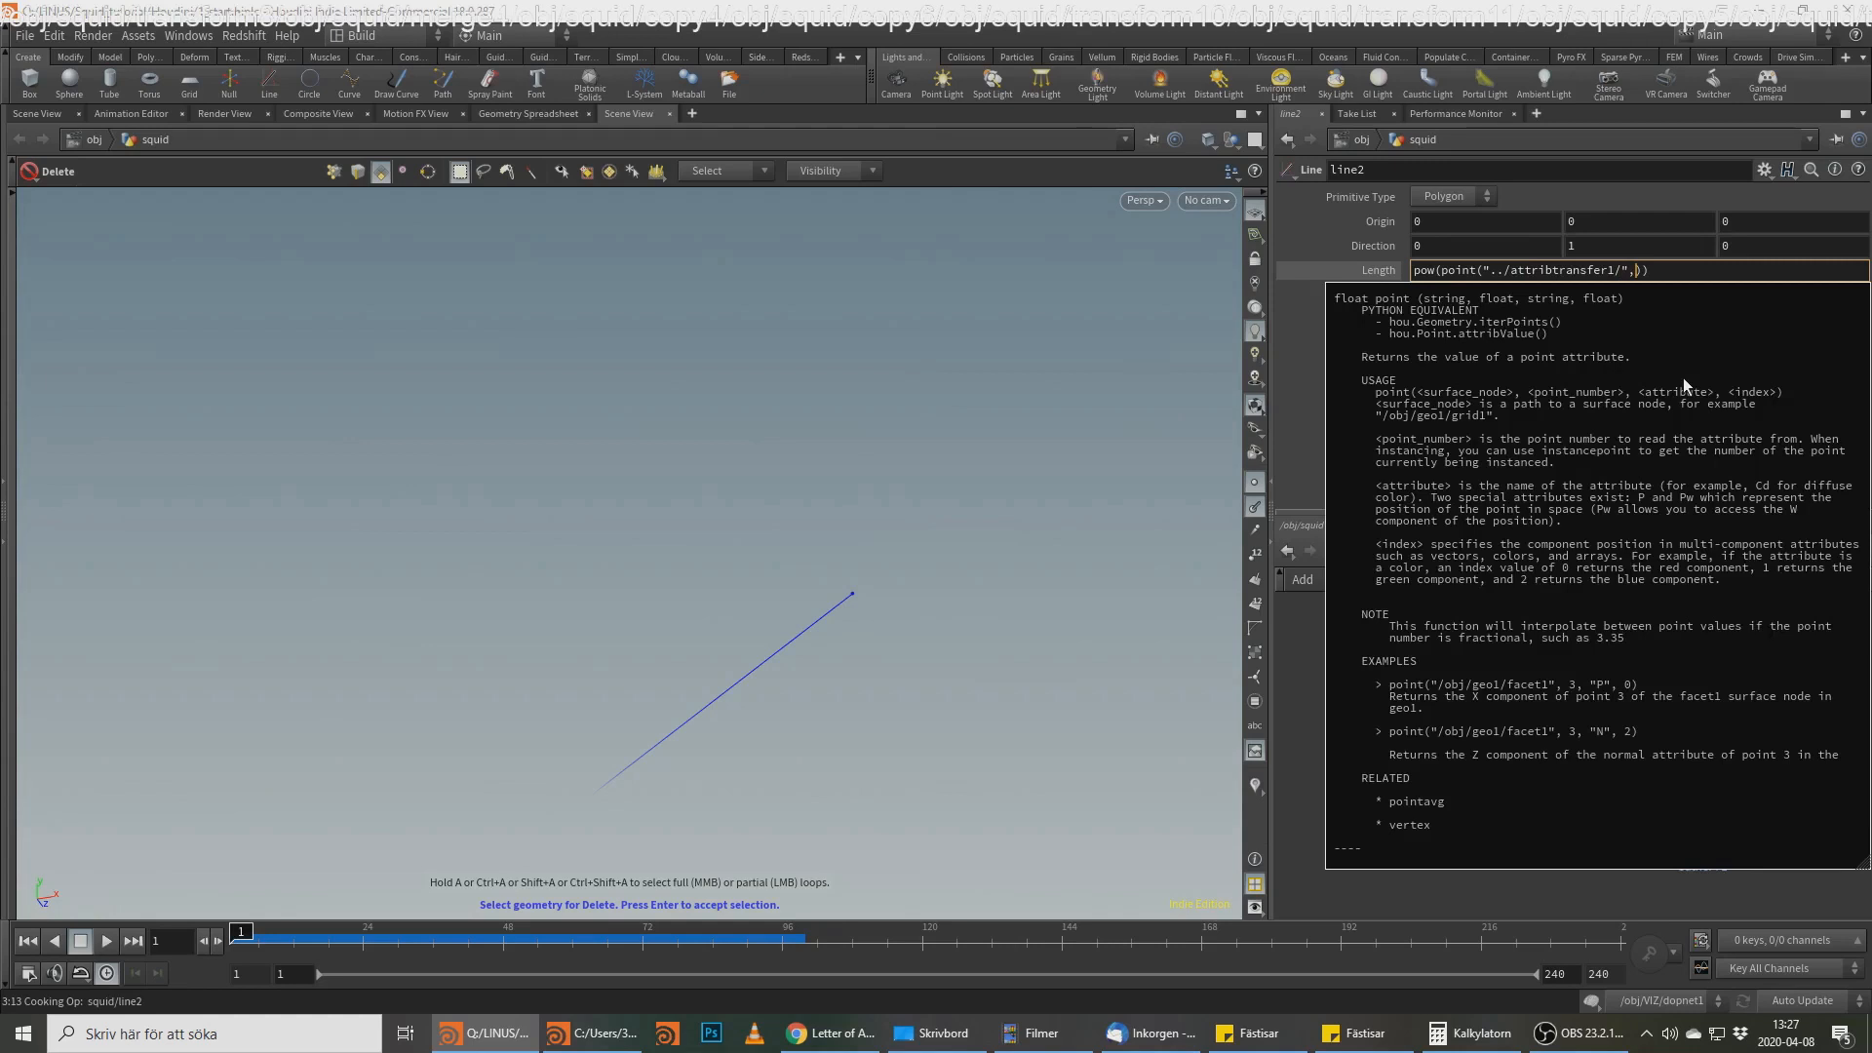
pyautogui.write('0,2')
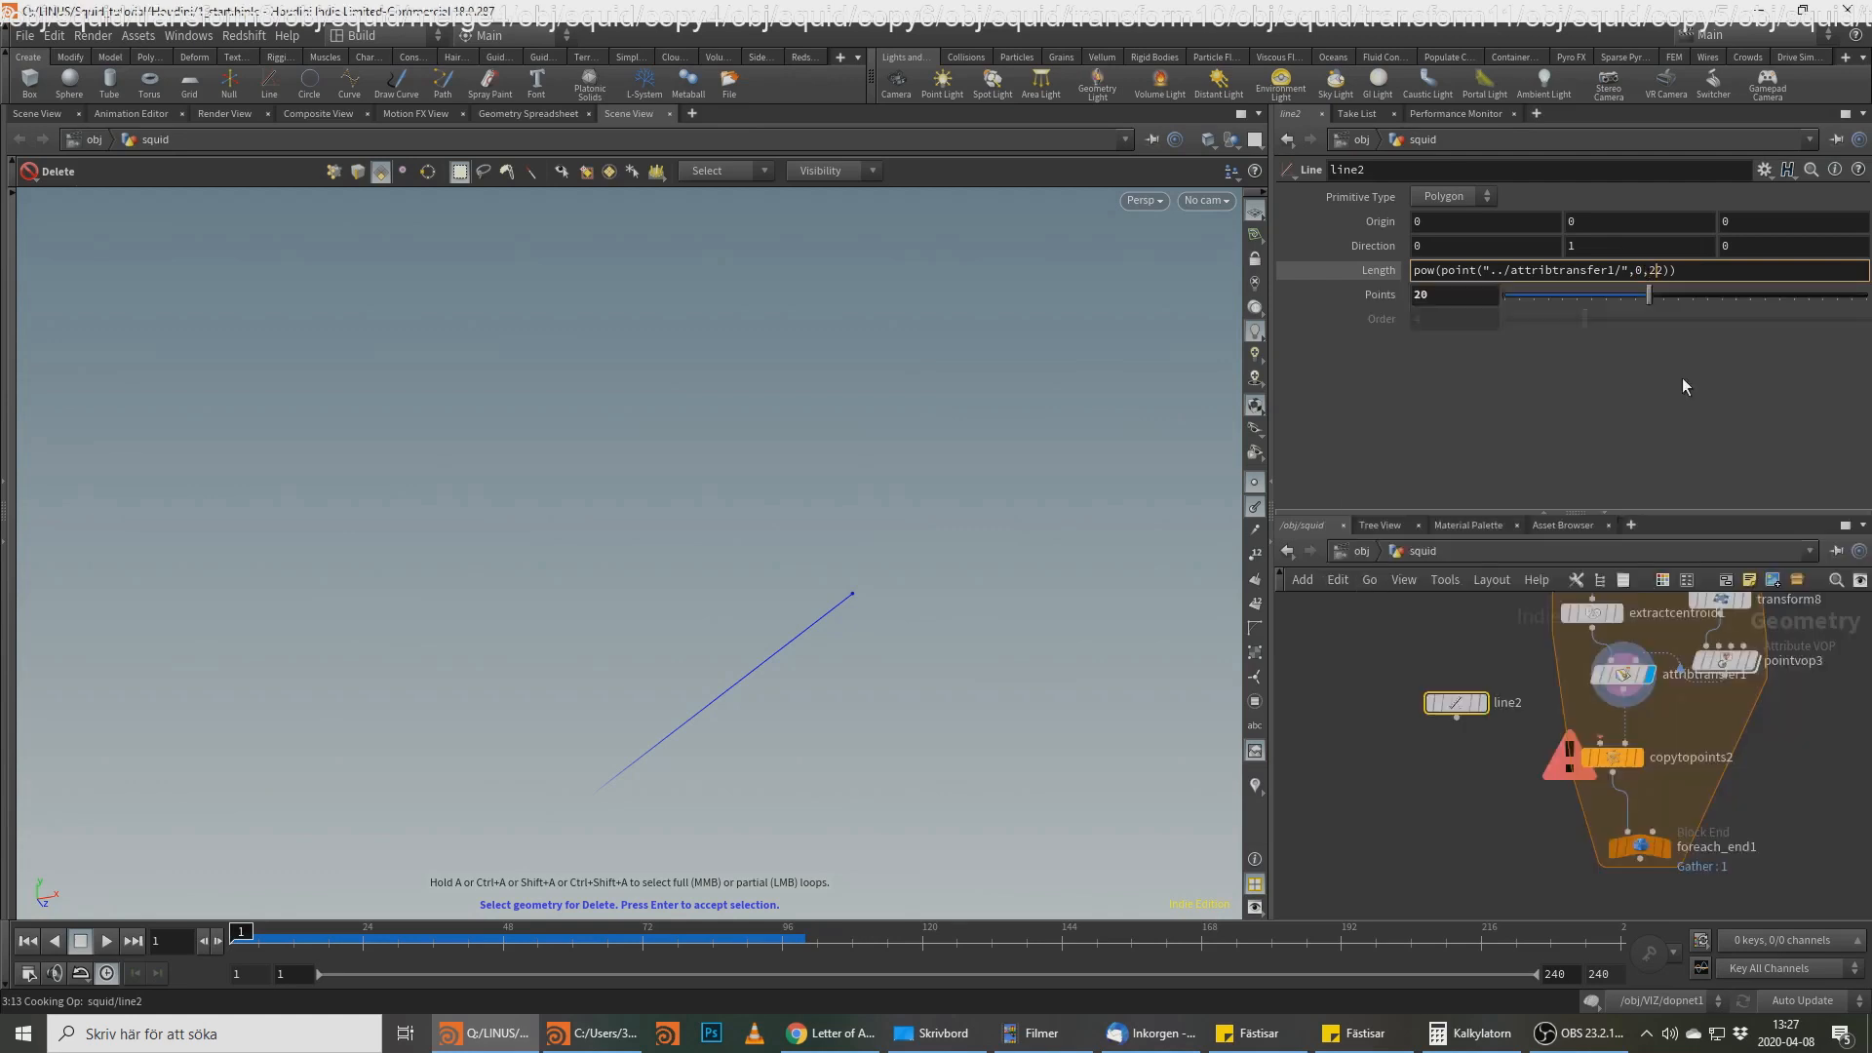
pyautogui.press('BackSpace')
pyautogui.write('"area')
pyautogui.press('Right')
pyautogui.write(',')
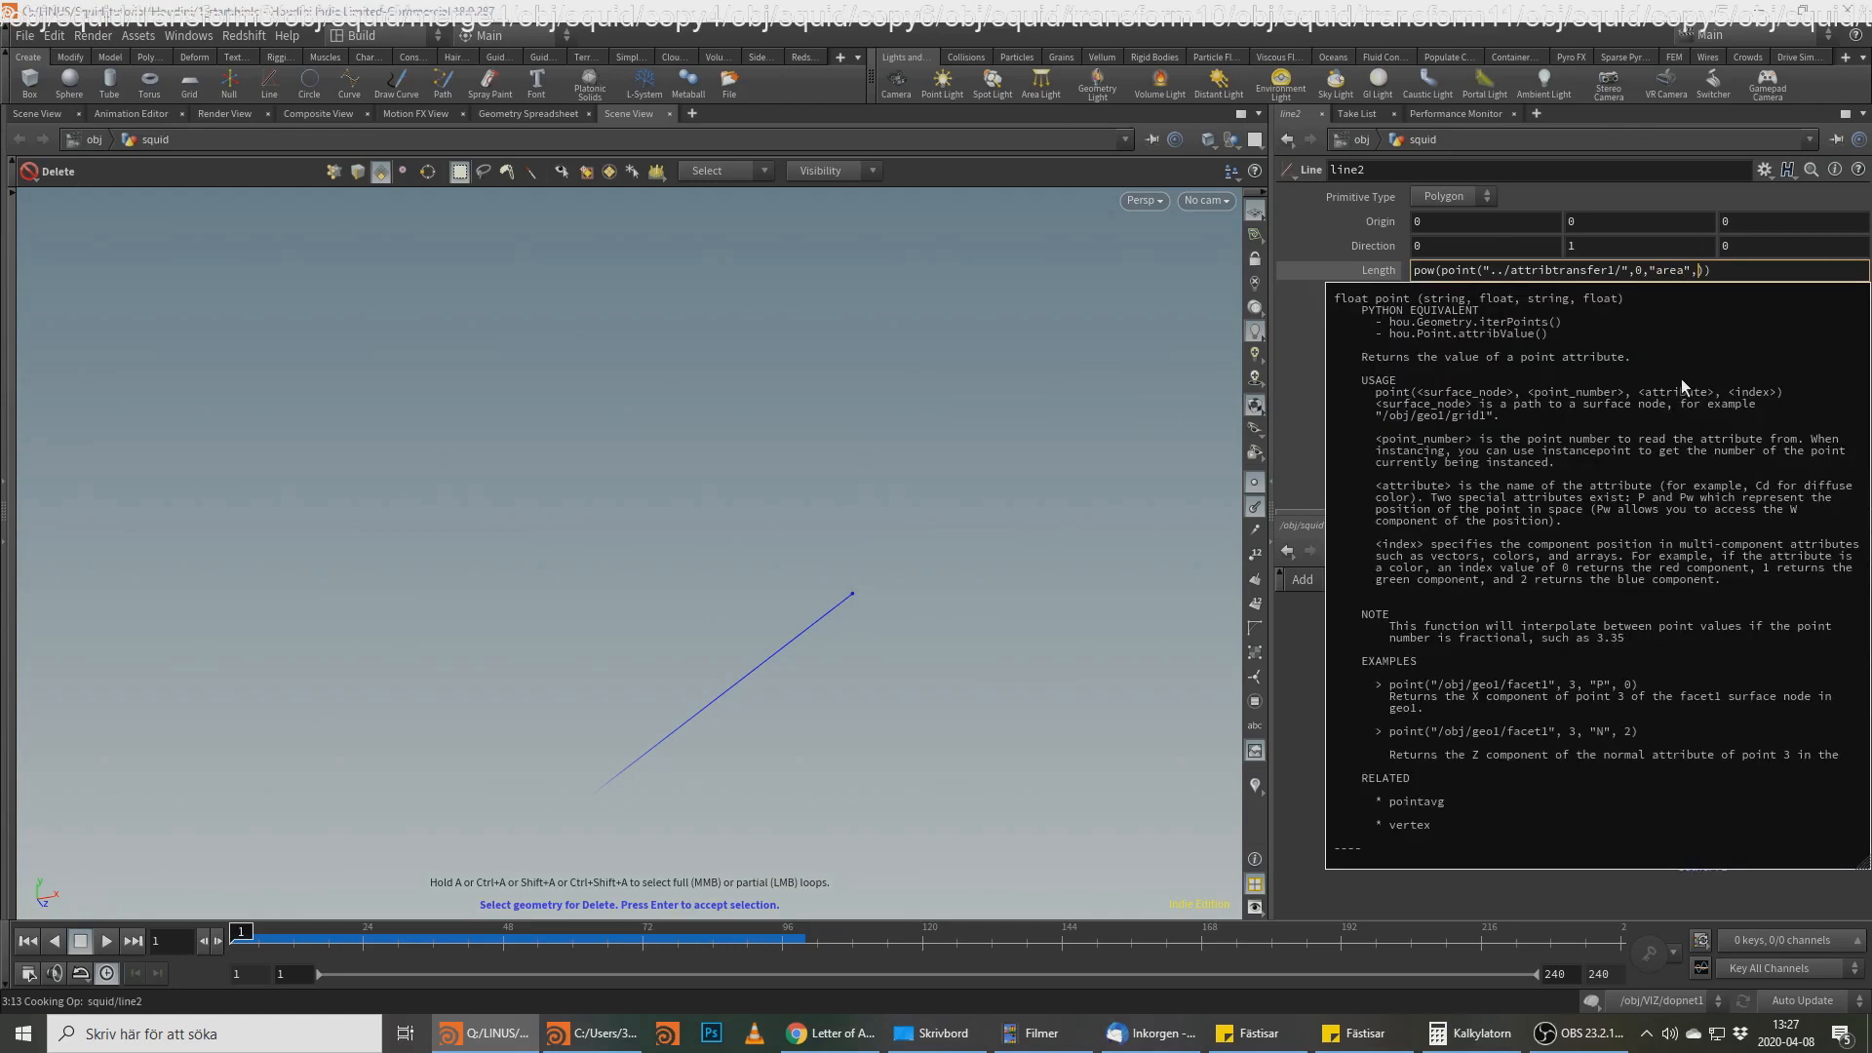
pyautogui.write('0')
pyautogui.press('Right')
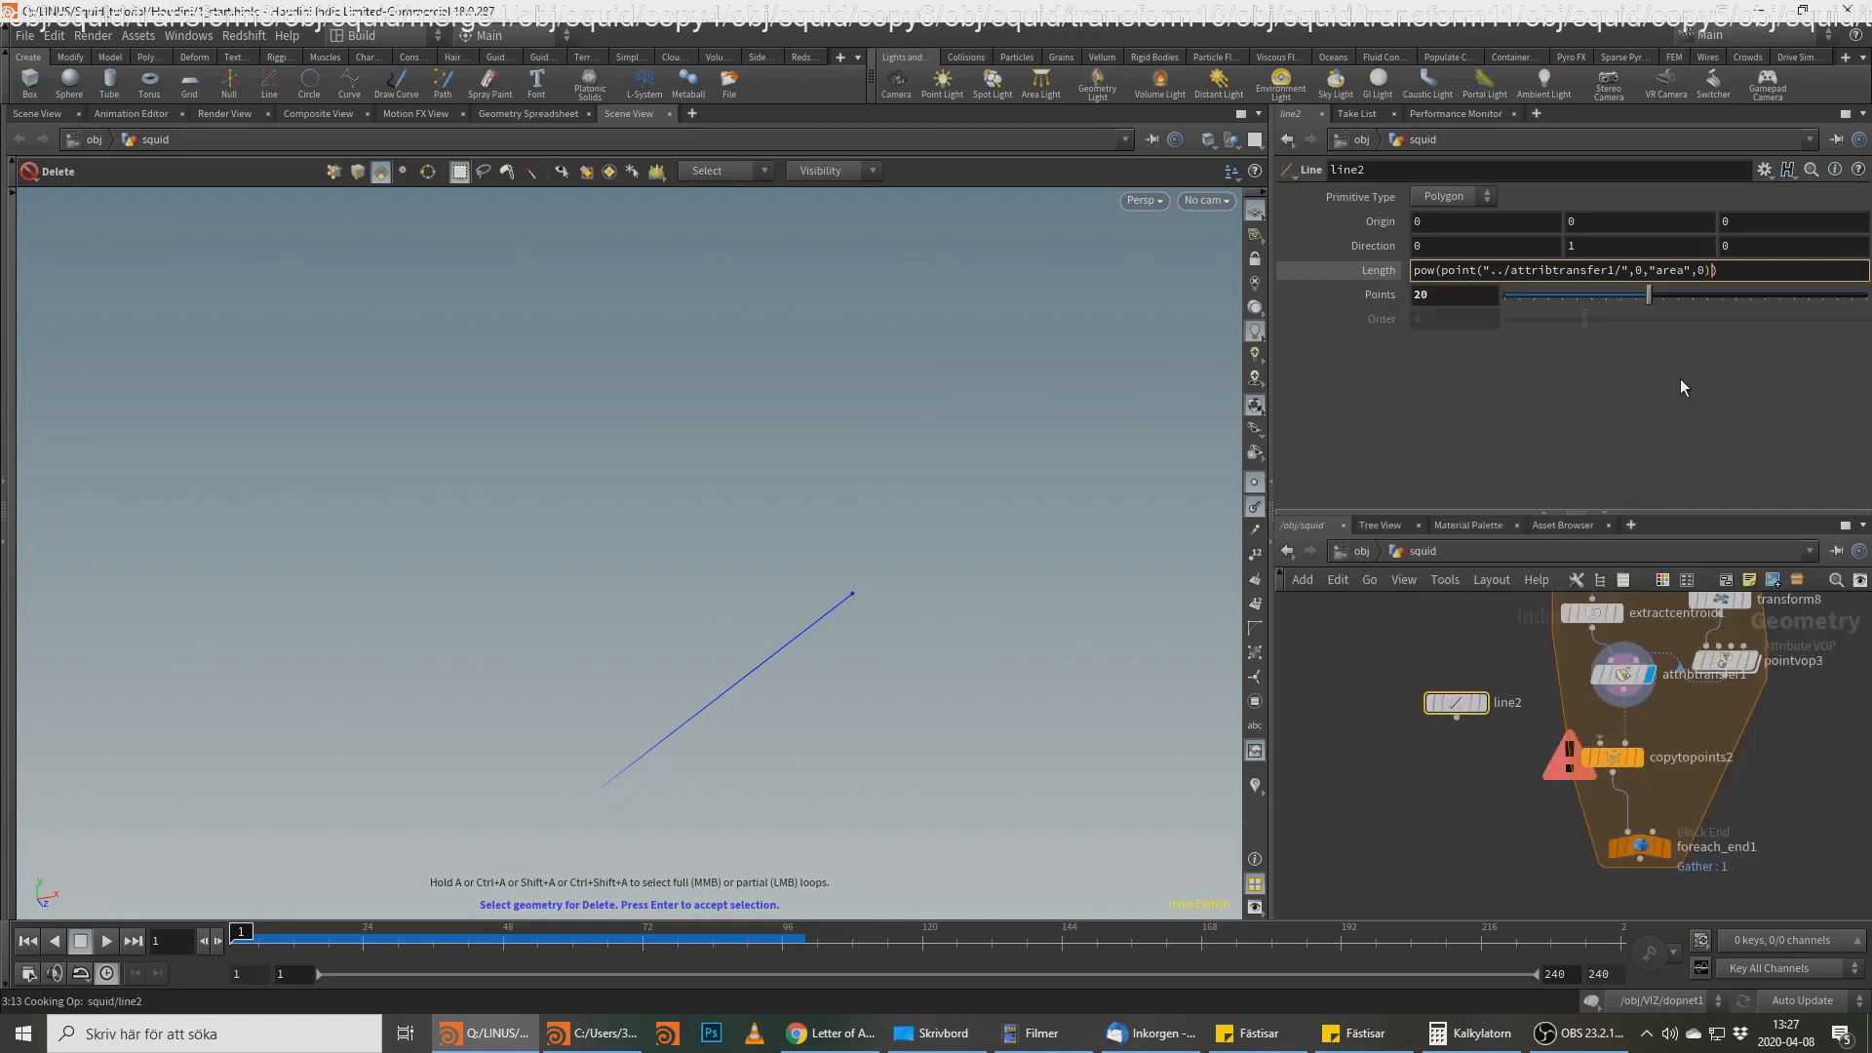
pyautogui.write(',.5')
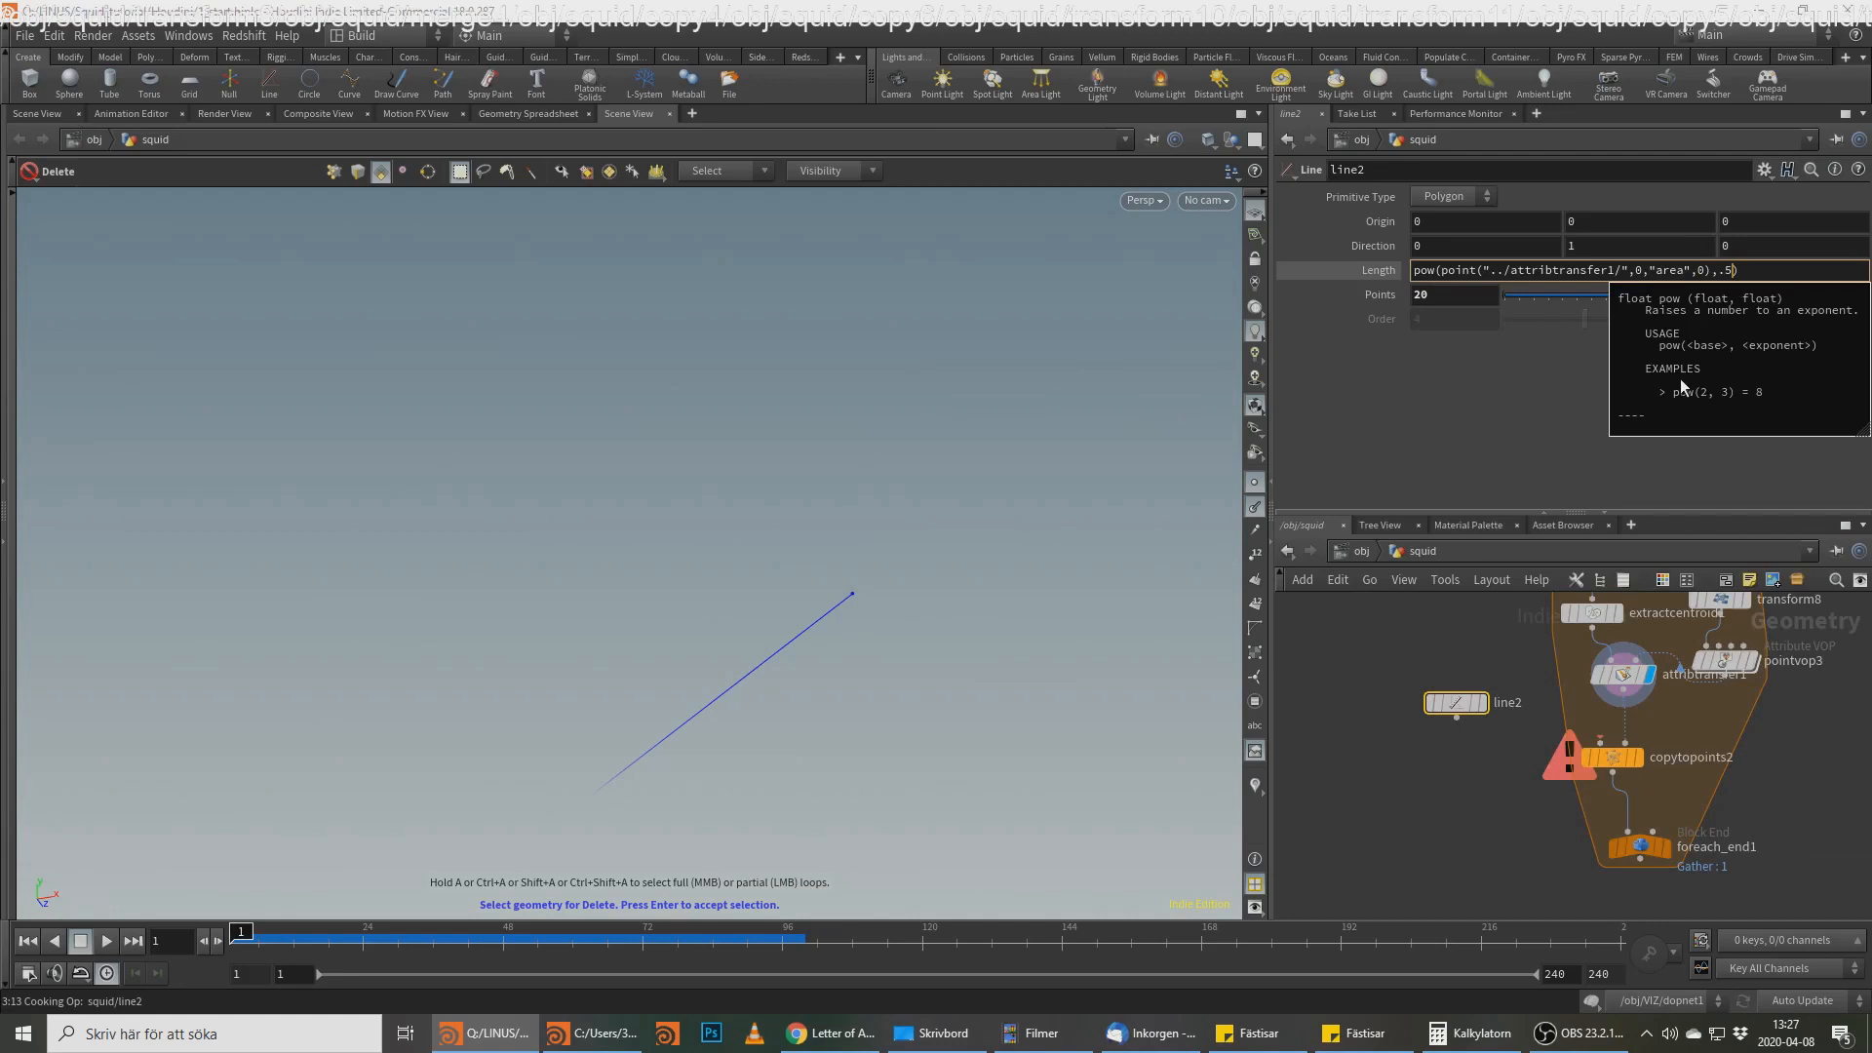
pyautogui.press('Right')
pyautogui.write('*')
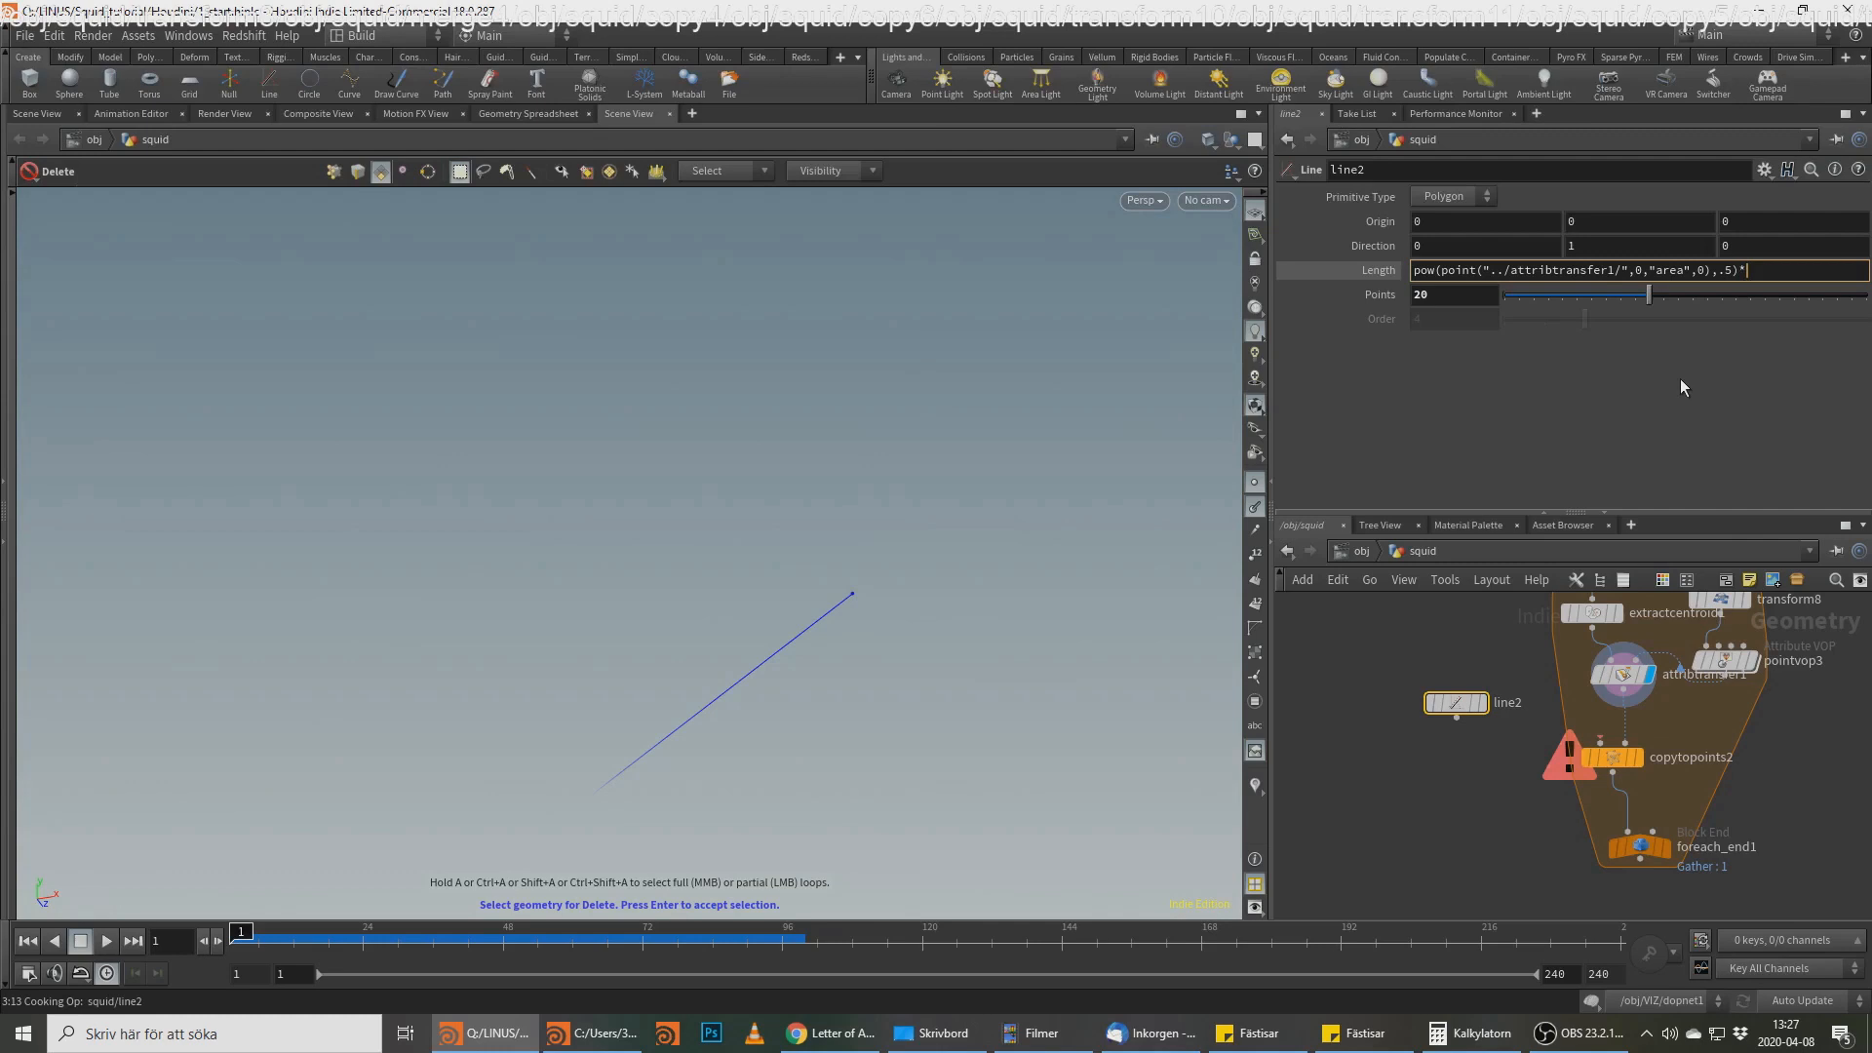
pyautogui.write('5')
pyautogui.press('Return')
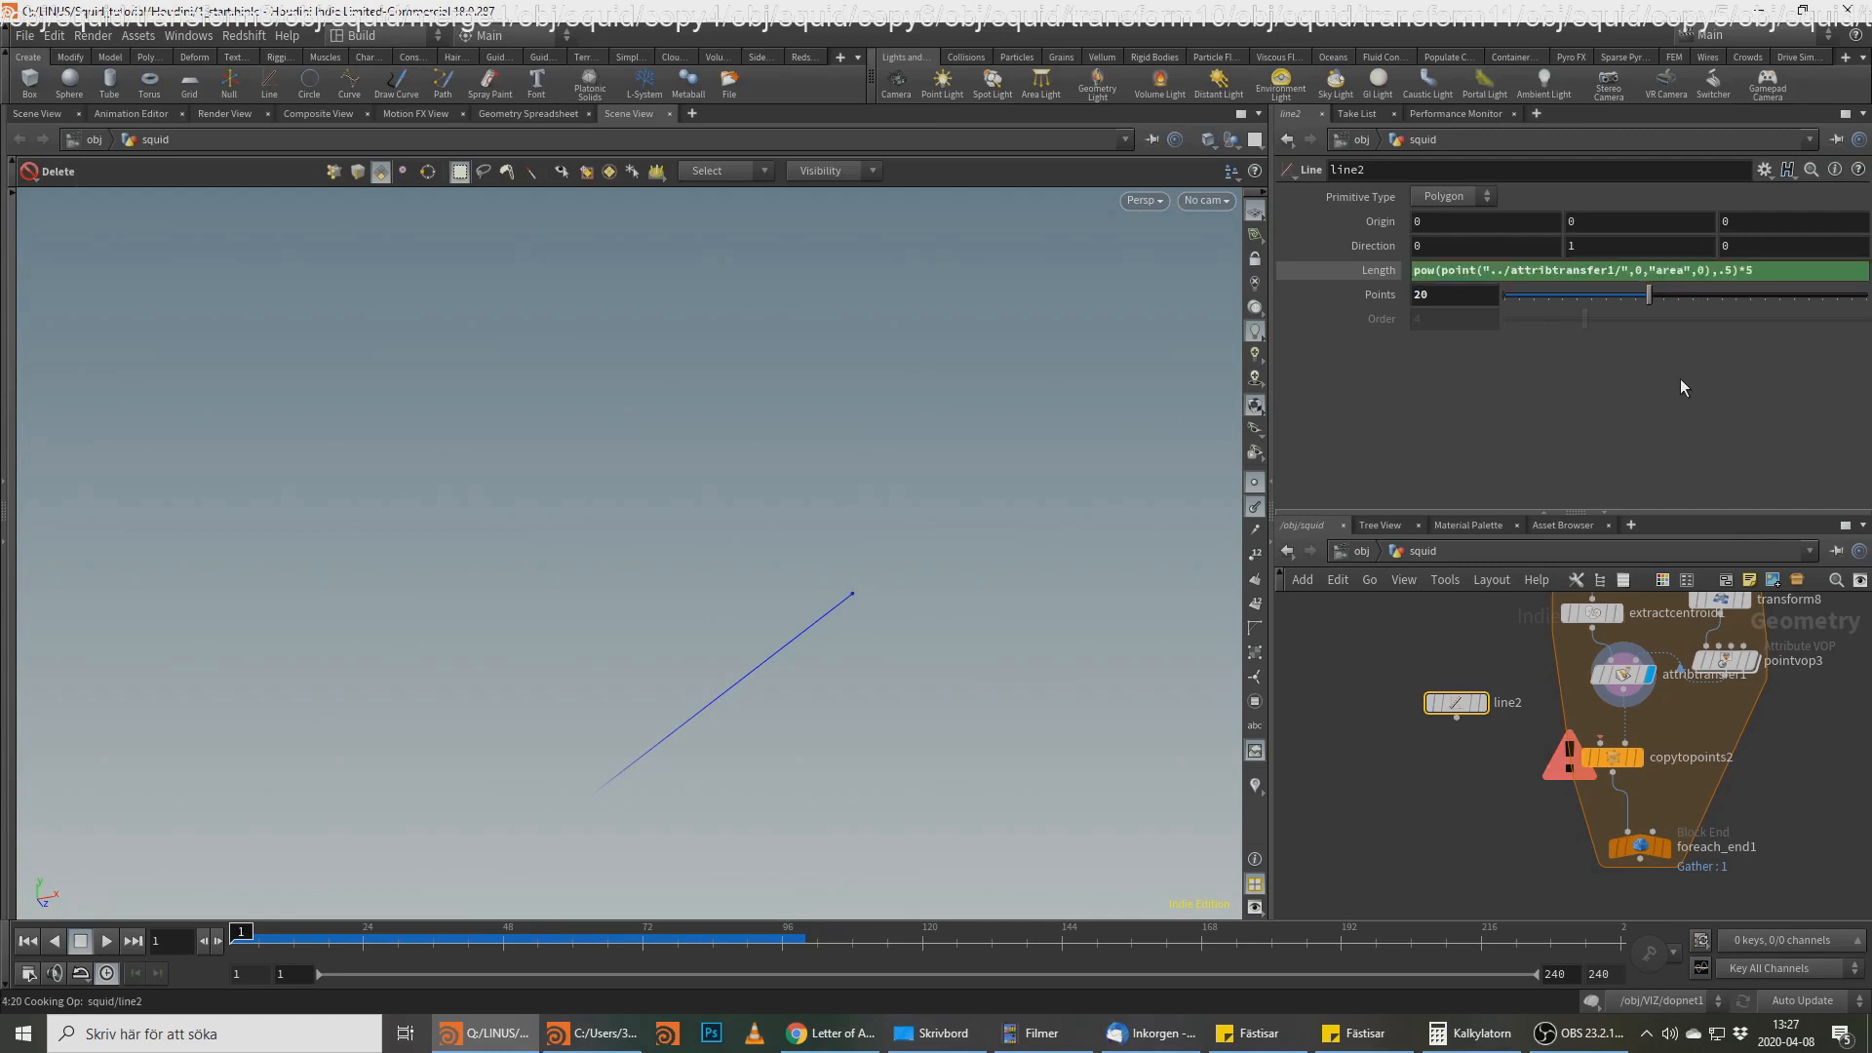
# Step: Connect line2 to the first input of copytopoints2 and display the Copy to Points result
pyautogui.click(1457, 719)
pyautogui.click(1602, 755)
pyautogui.moveTo(1691, 736); pyautogui.dragTo(1658, 699, button='middle')
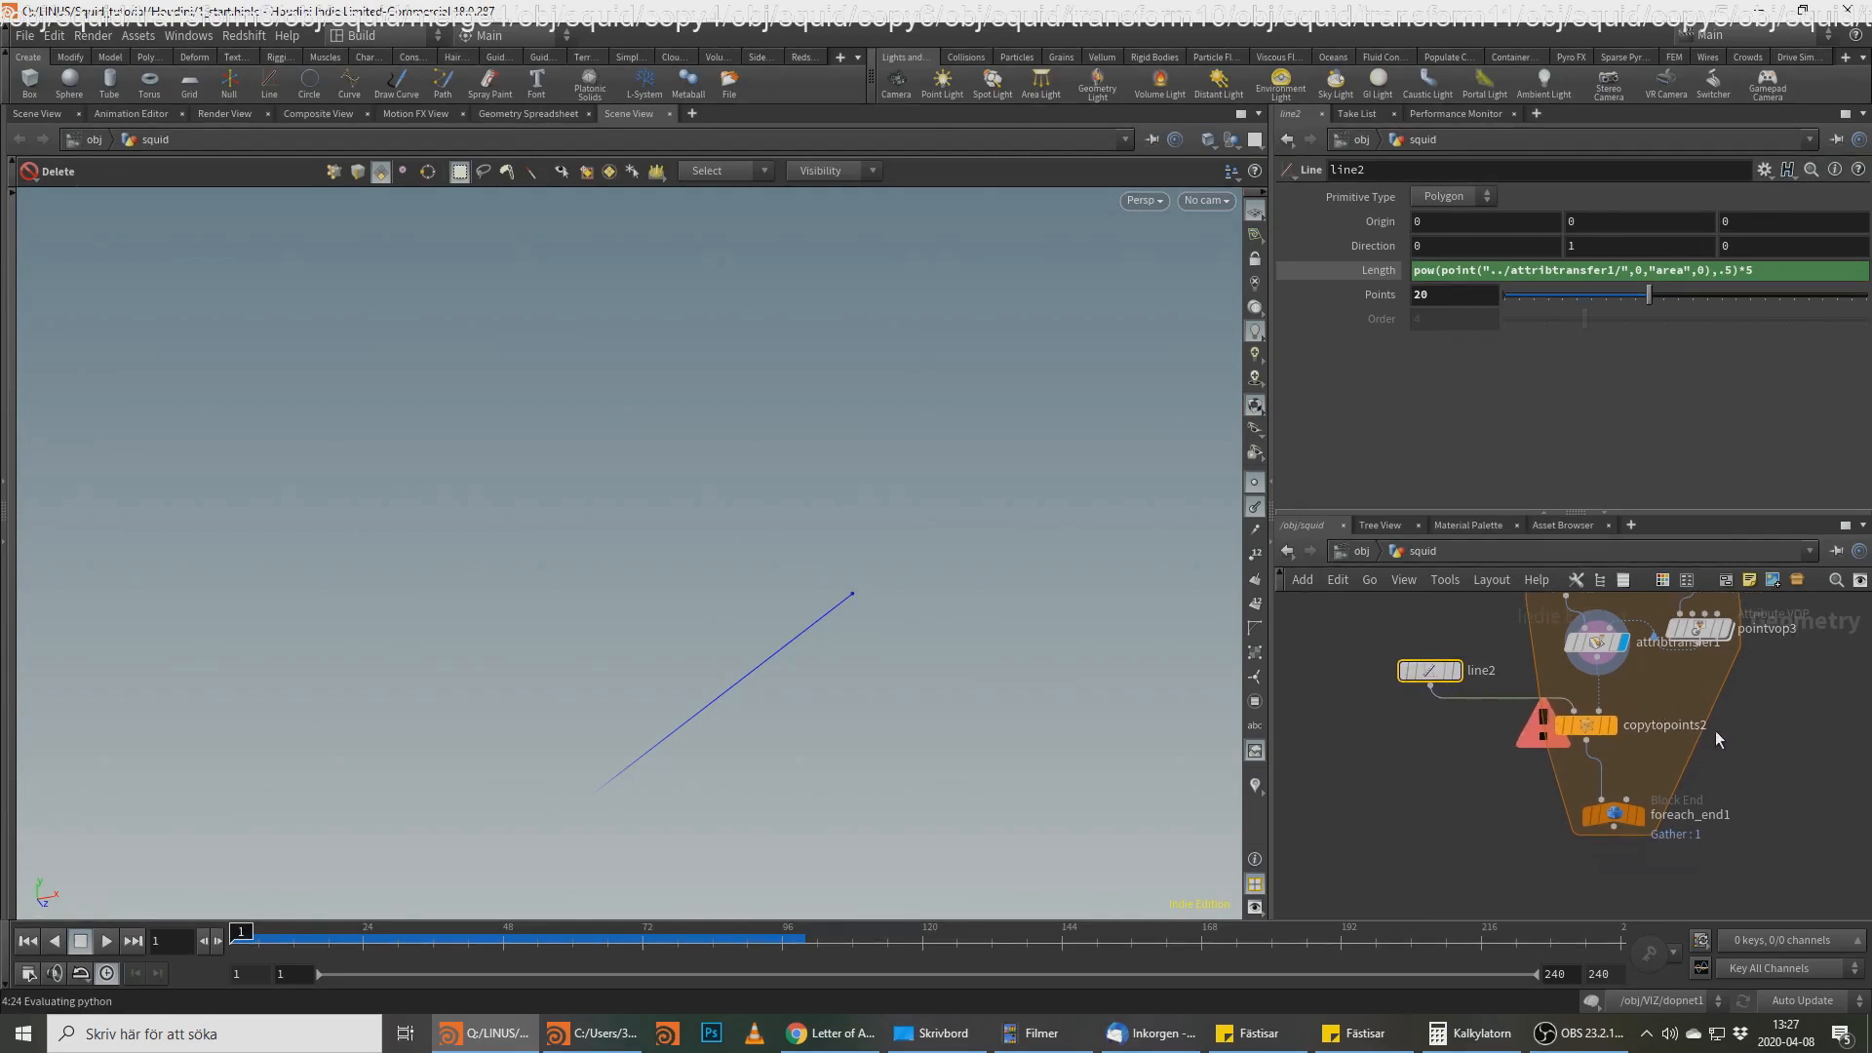
pyautogui.click(1611, 724)
pyautogui.click(1589, 724)
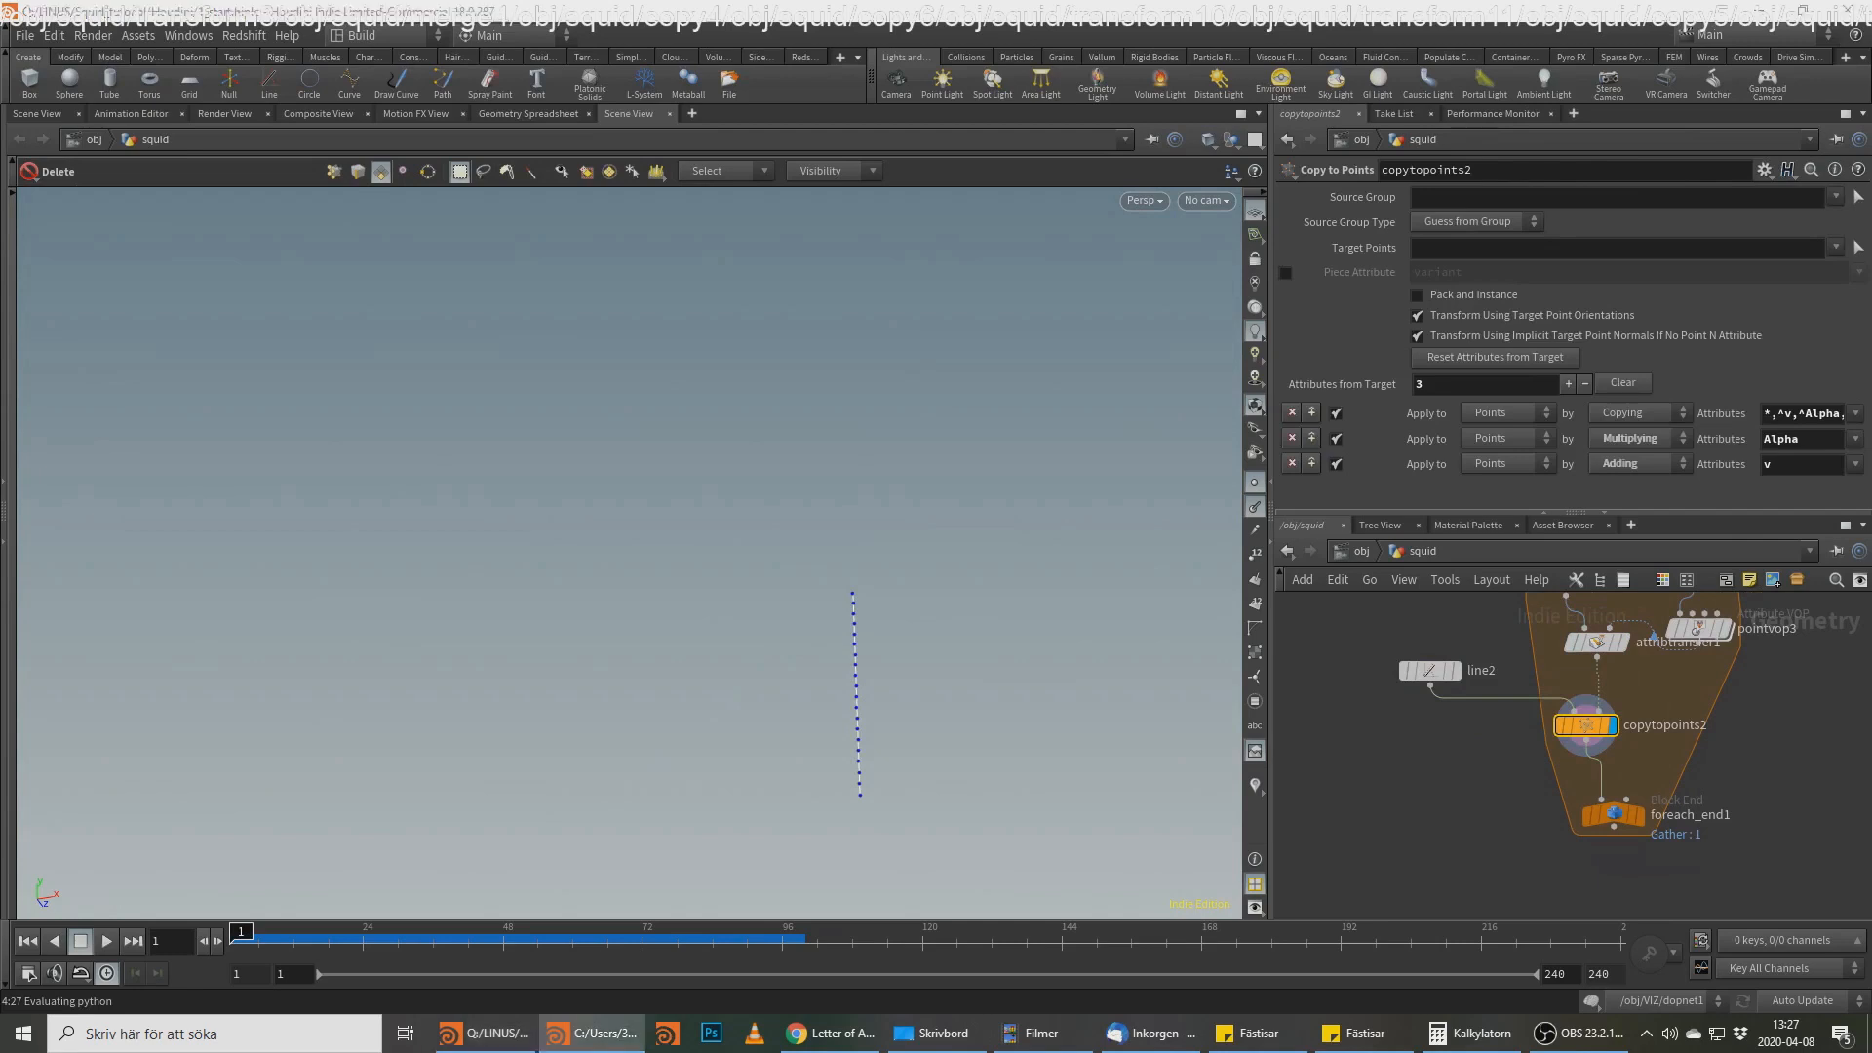
# Step: Move foreach_end1 lower and insert an Attribute Wrangle node between copytopoints2 and foreach_end1
pyautogui.moveTo(1614, 816); pyautogui.dragTo(1623, 907)
pyautogui.press('Tab')
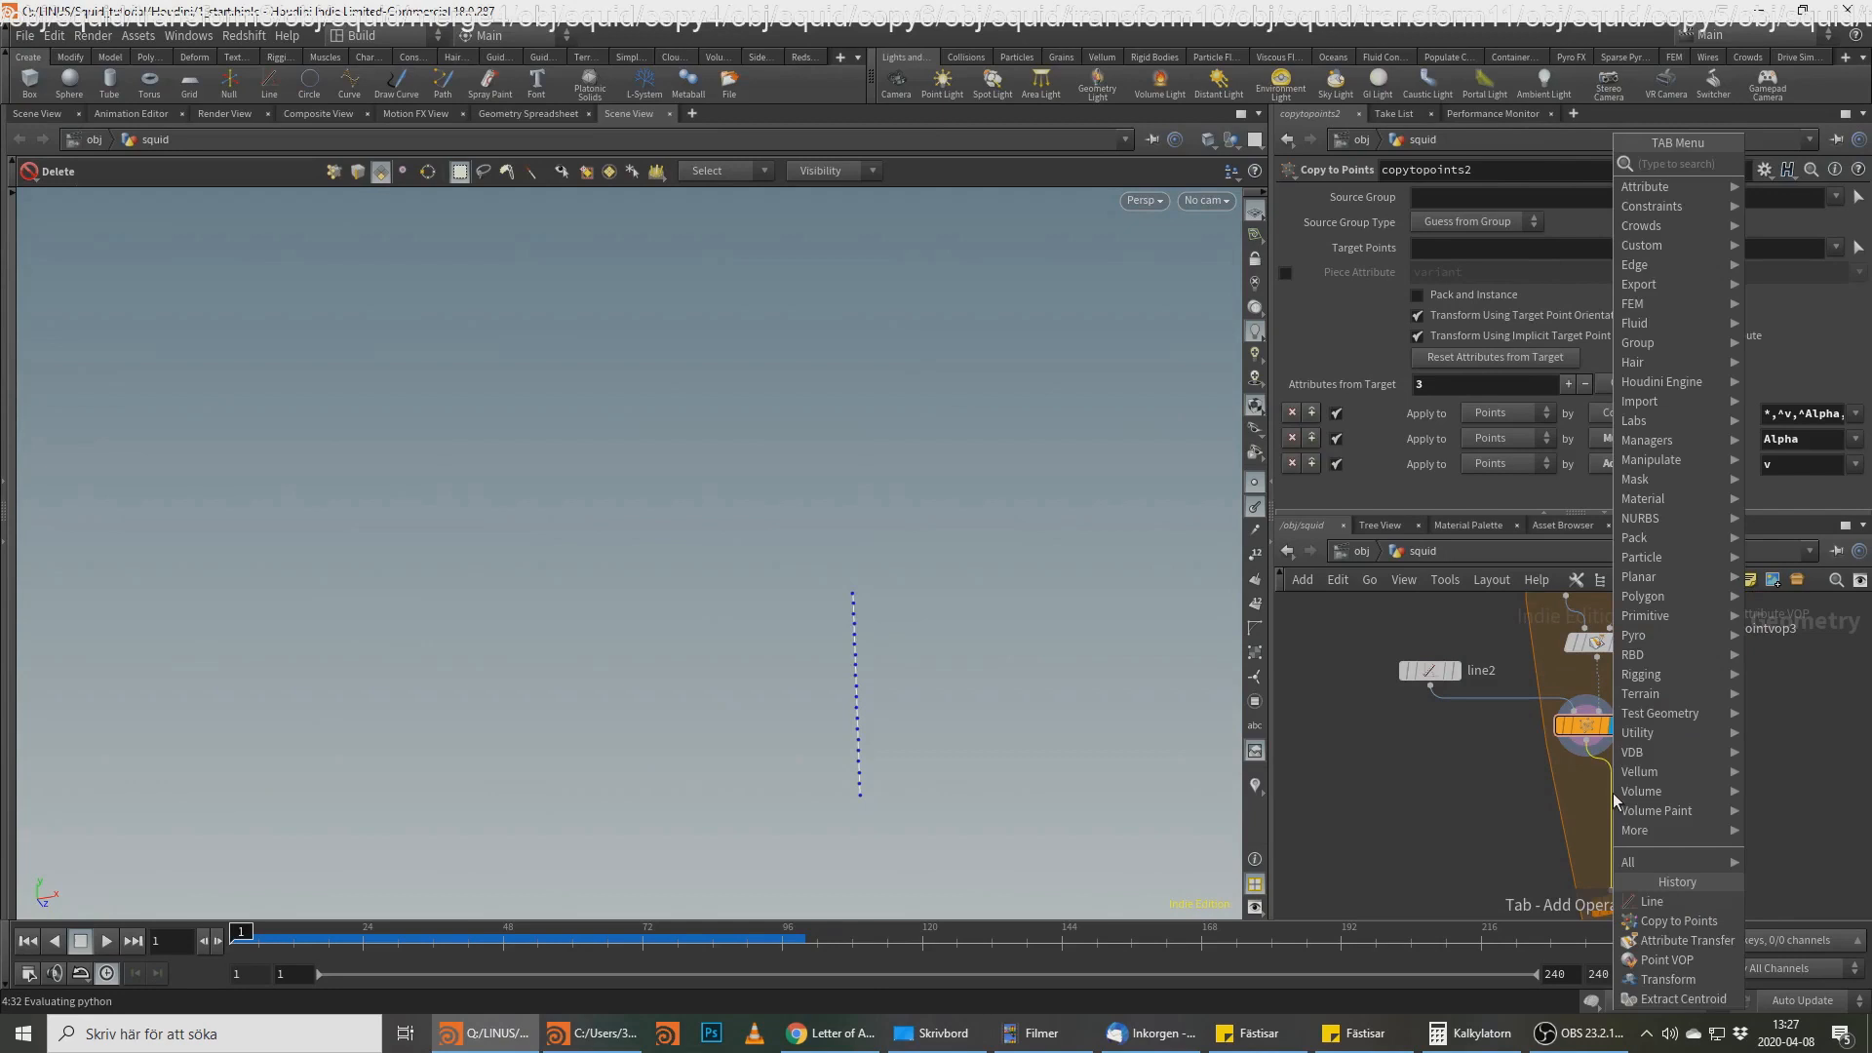
pyautogui.write('wr')
pyautogui.press('Return')
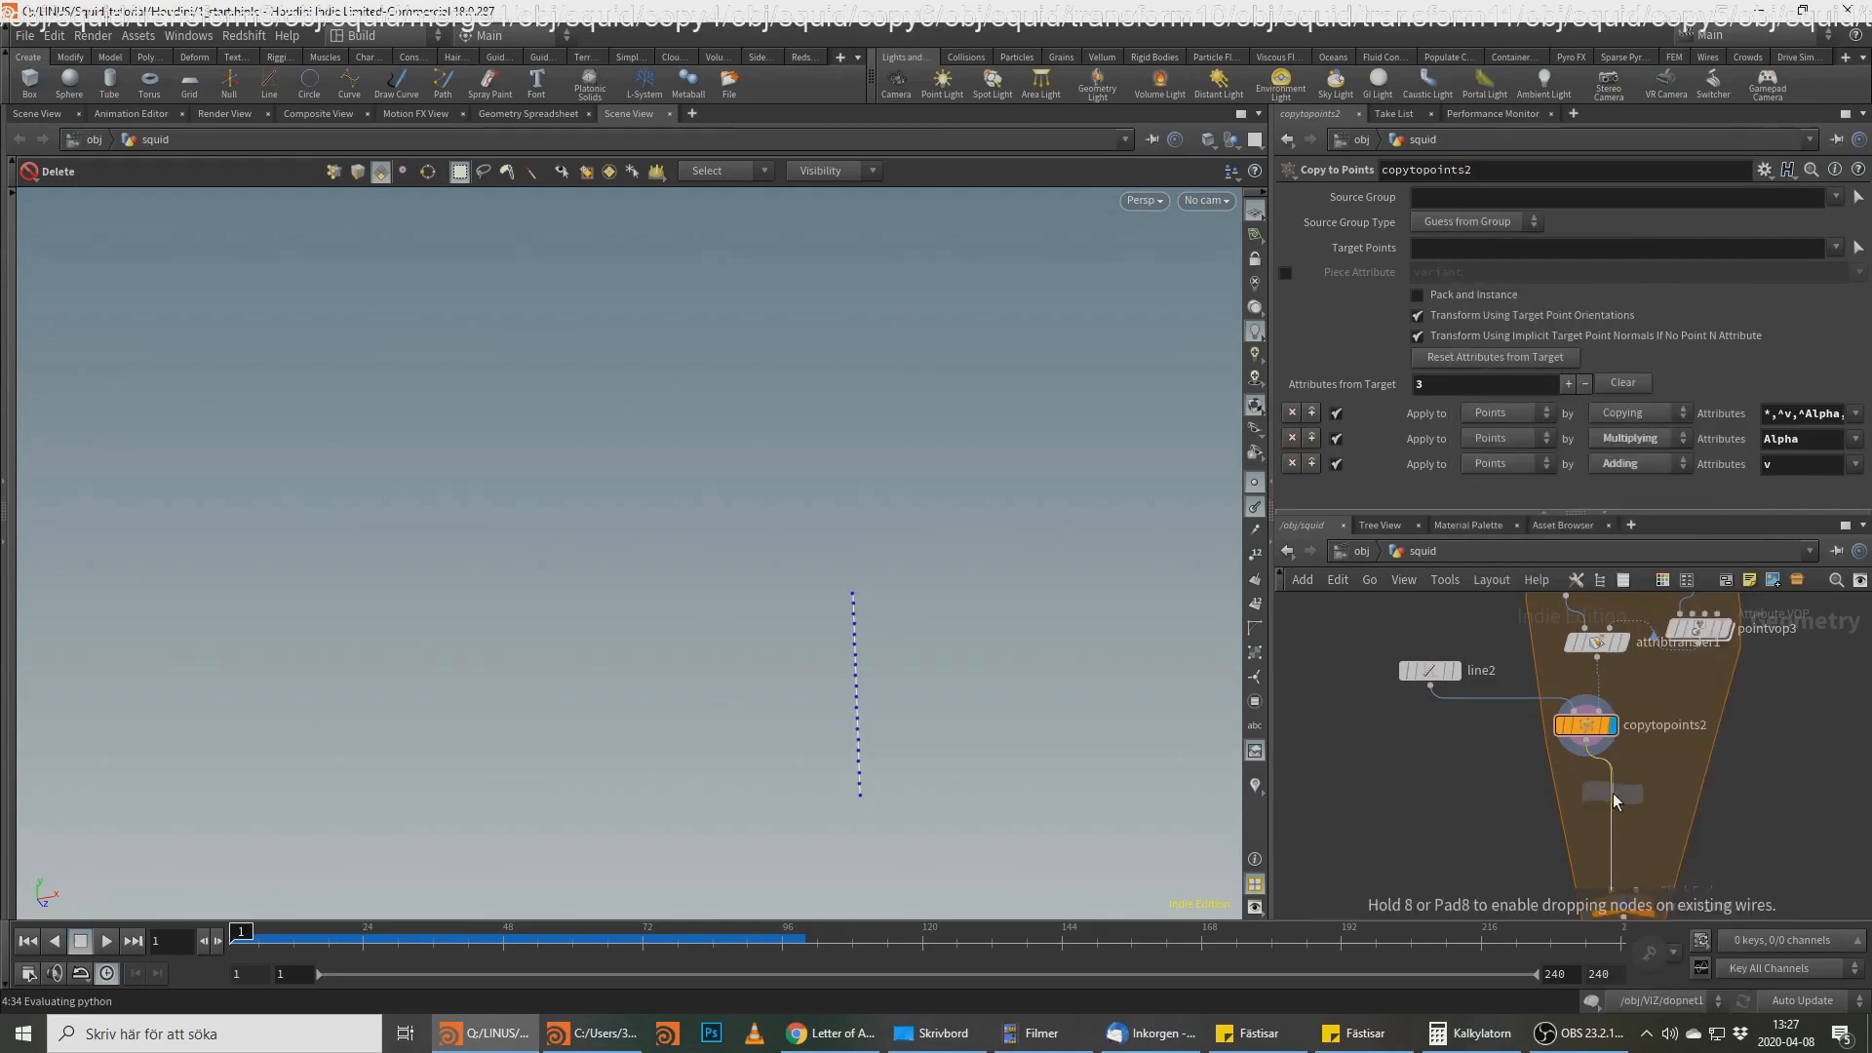
pyautogui.click(1614, 800)
pyautogui.click(1403, 312)
pyautogui.write('f@u = float')
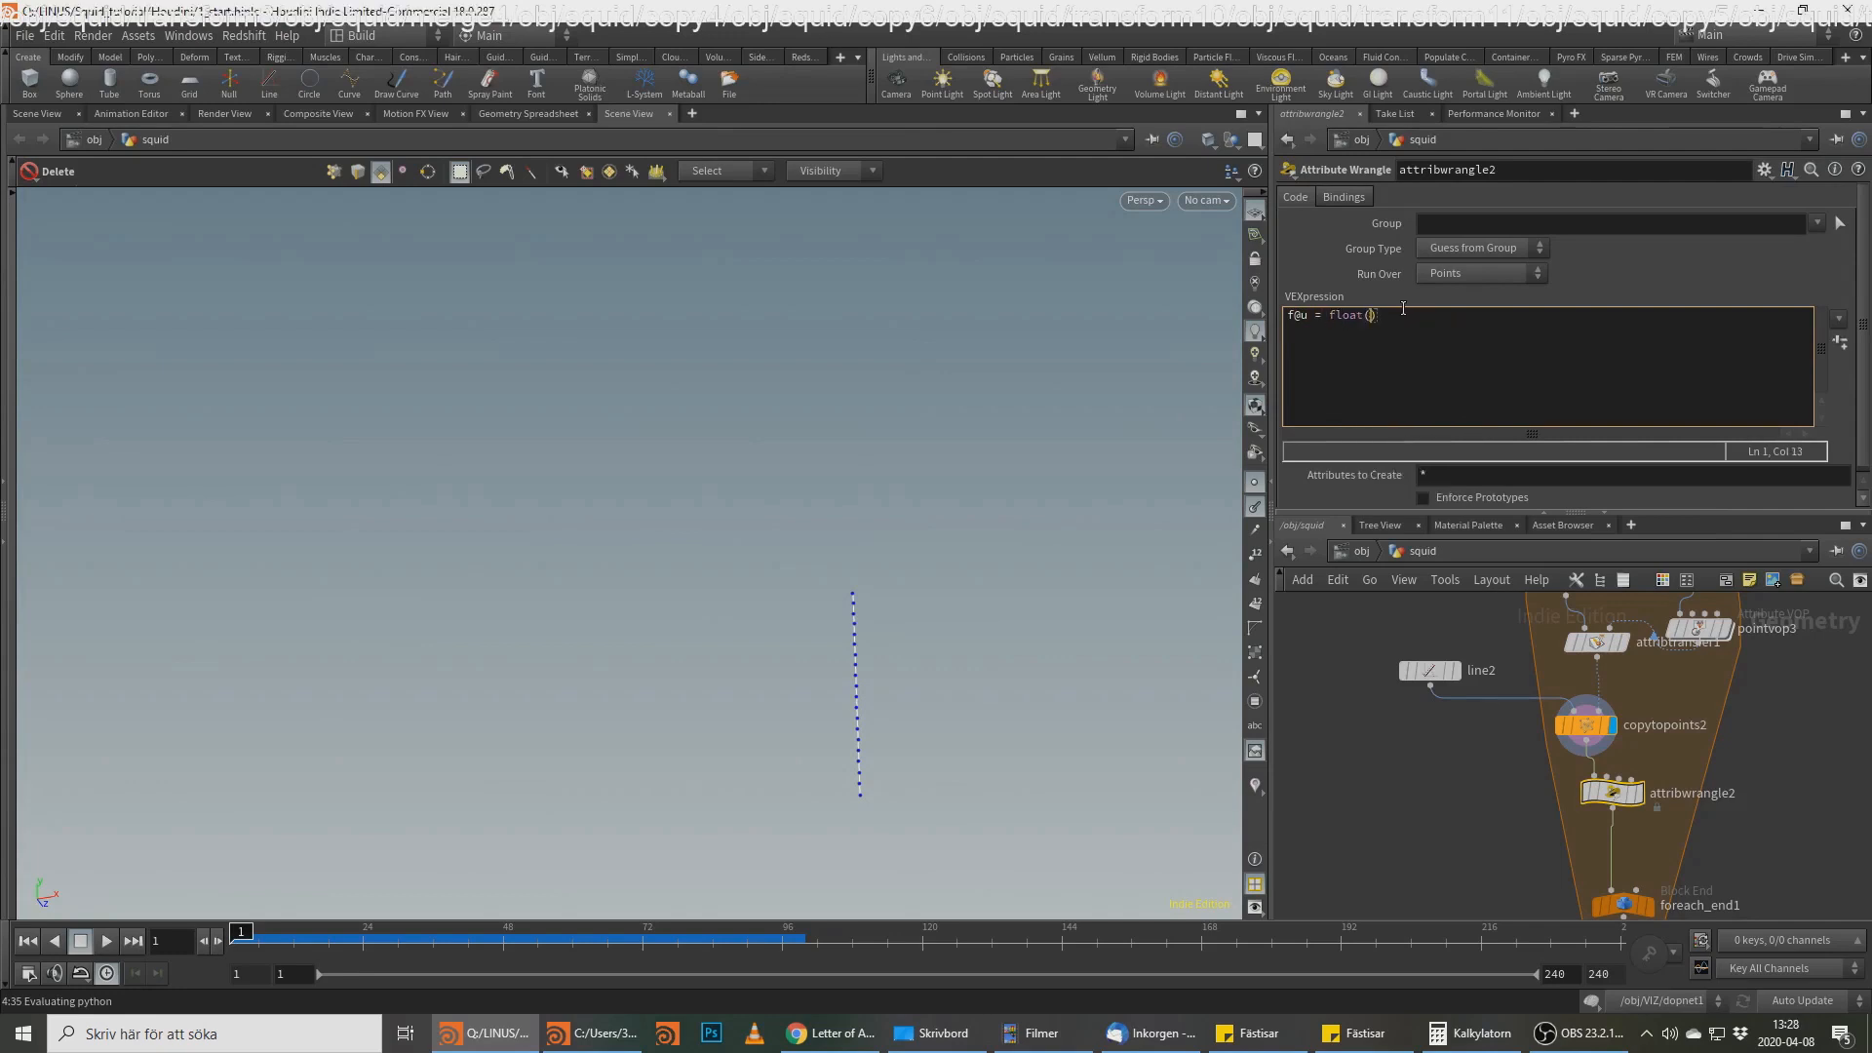
pyautogui.write('(@ptnum)')
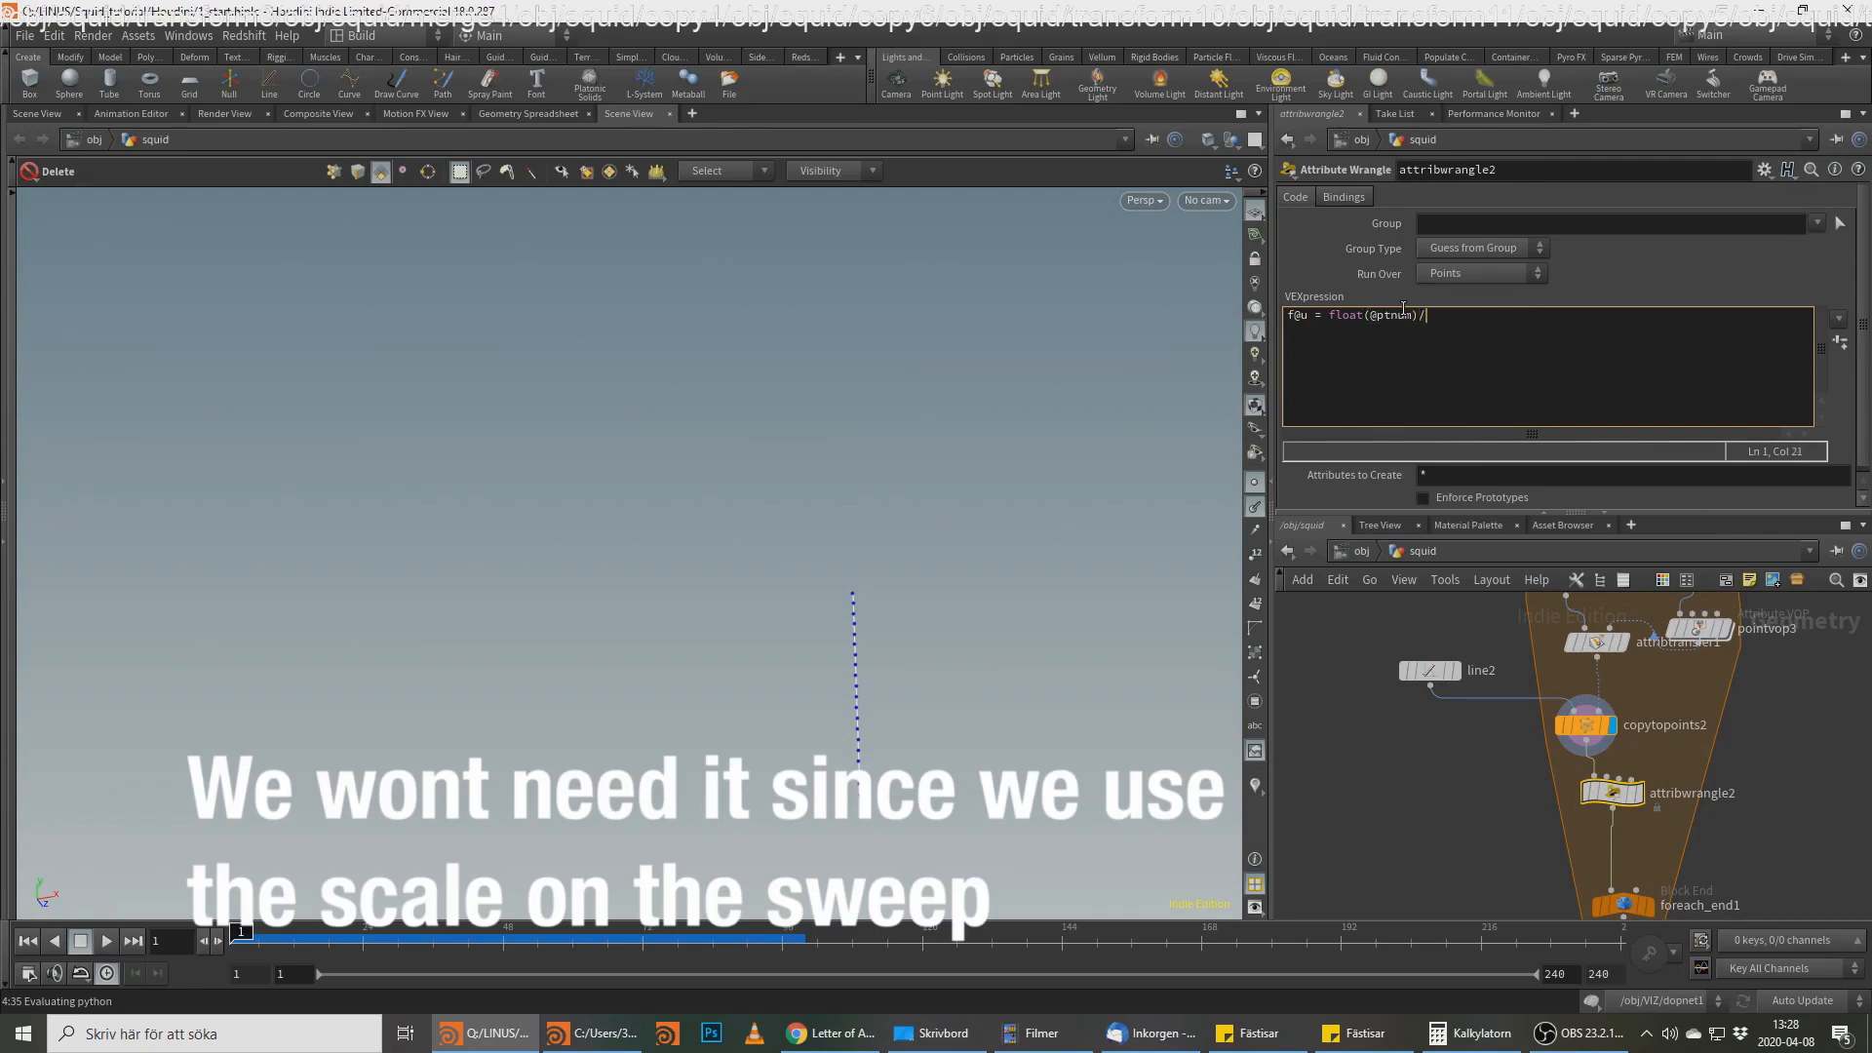
pyautogui.write('/ float(@numpy')
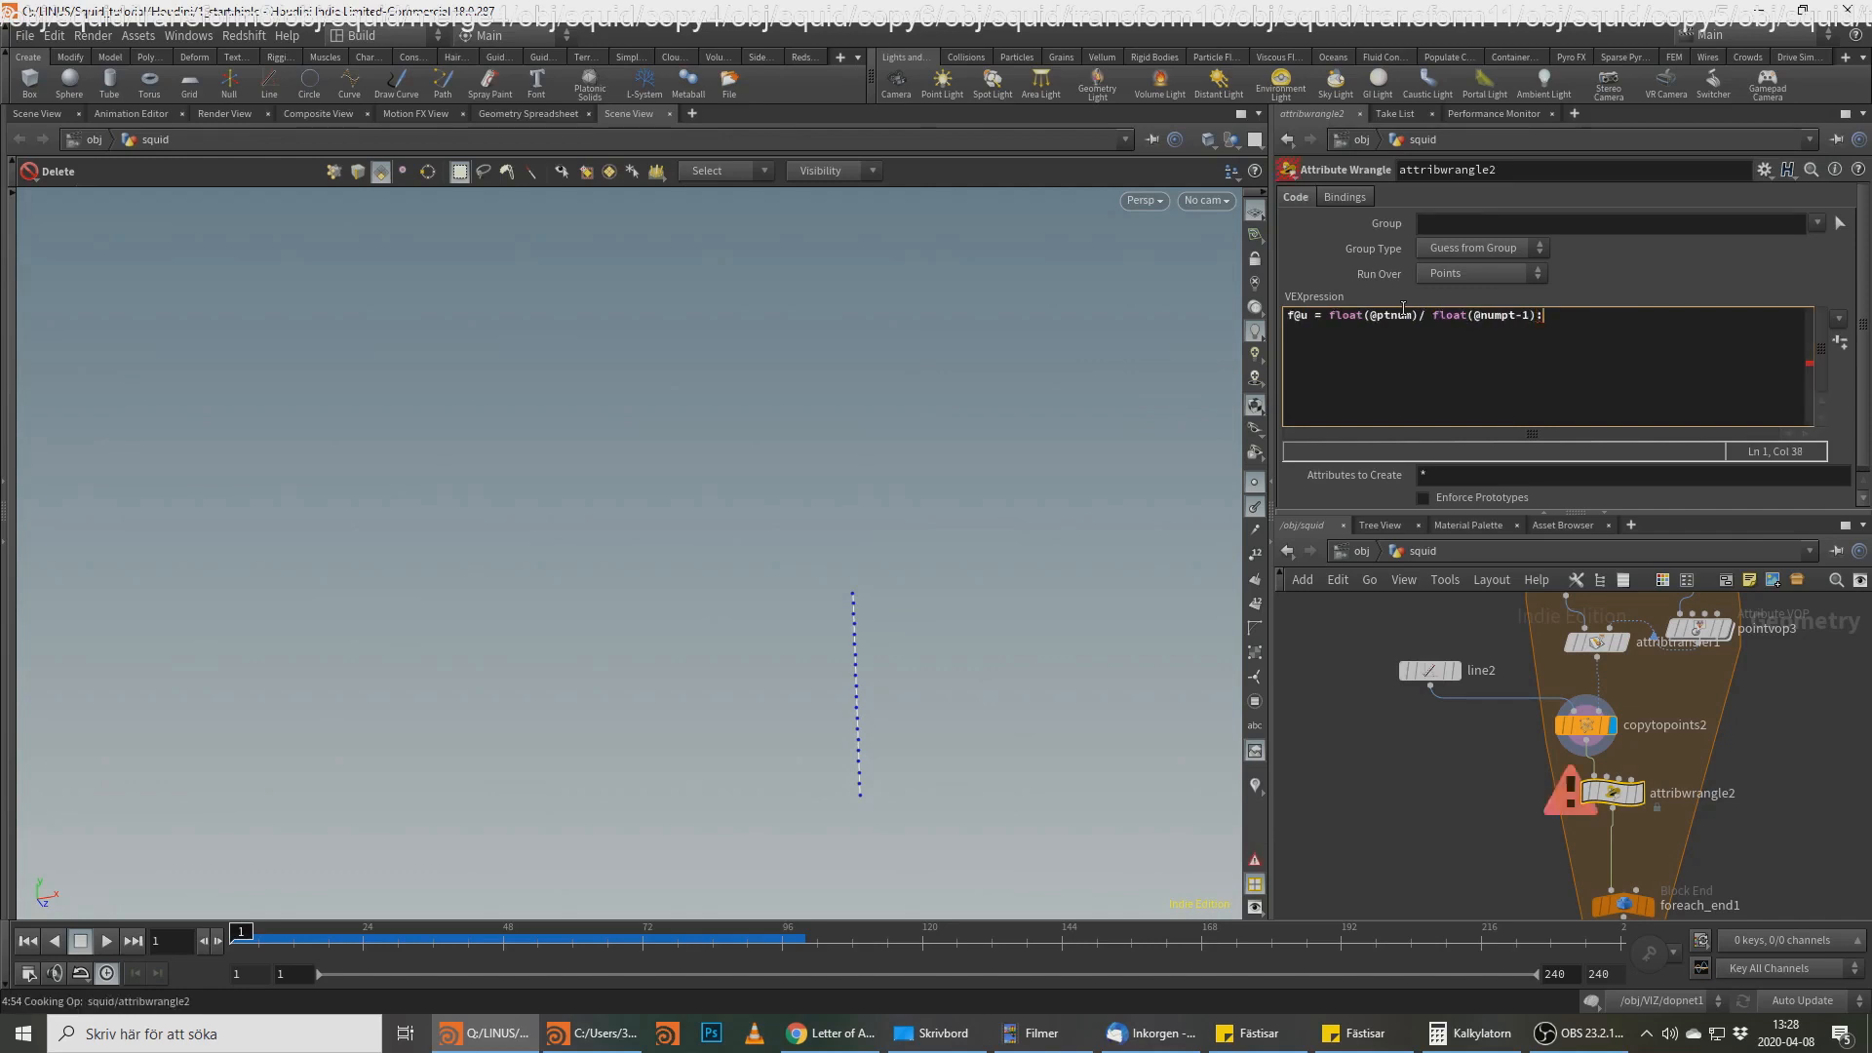
pyautogui.press('BackSpace')
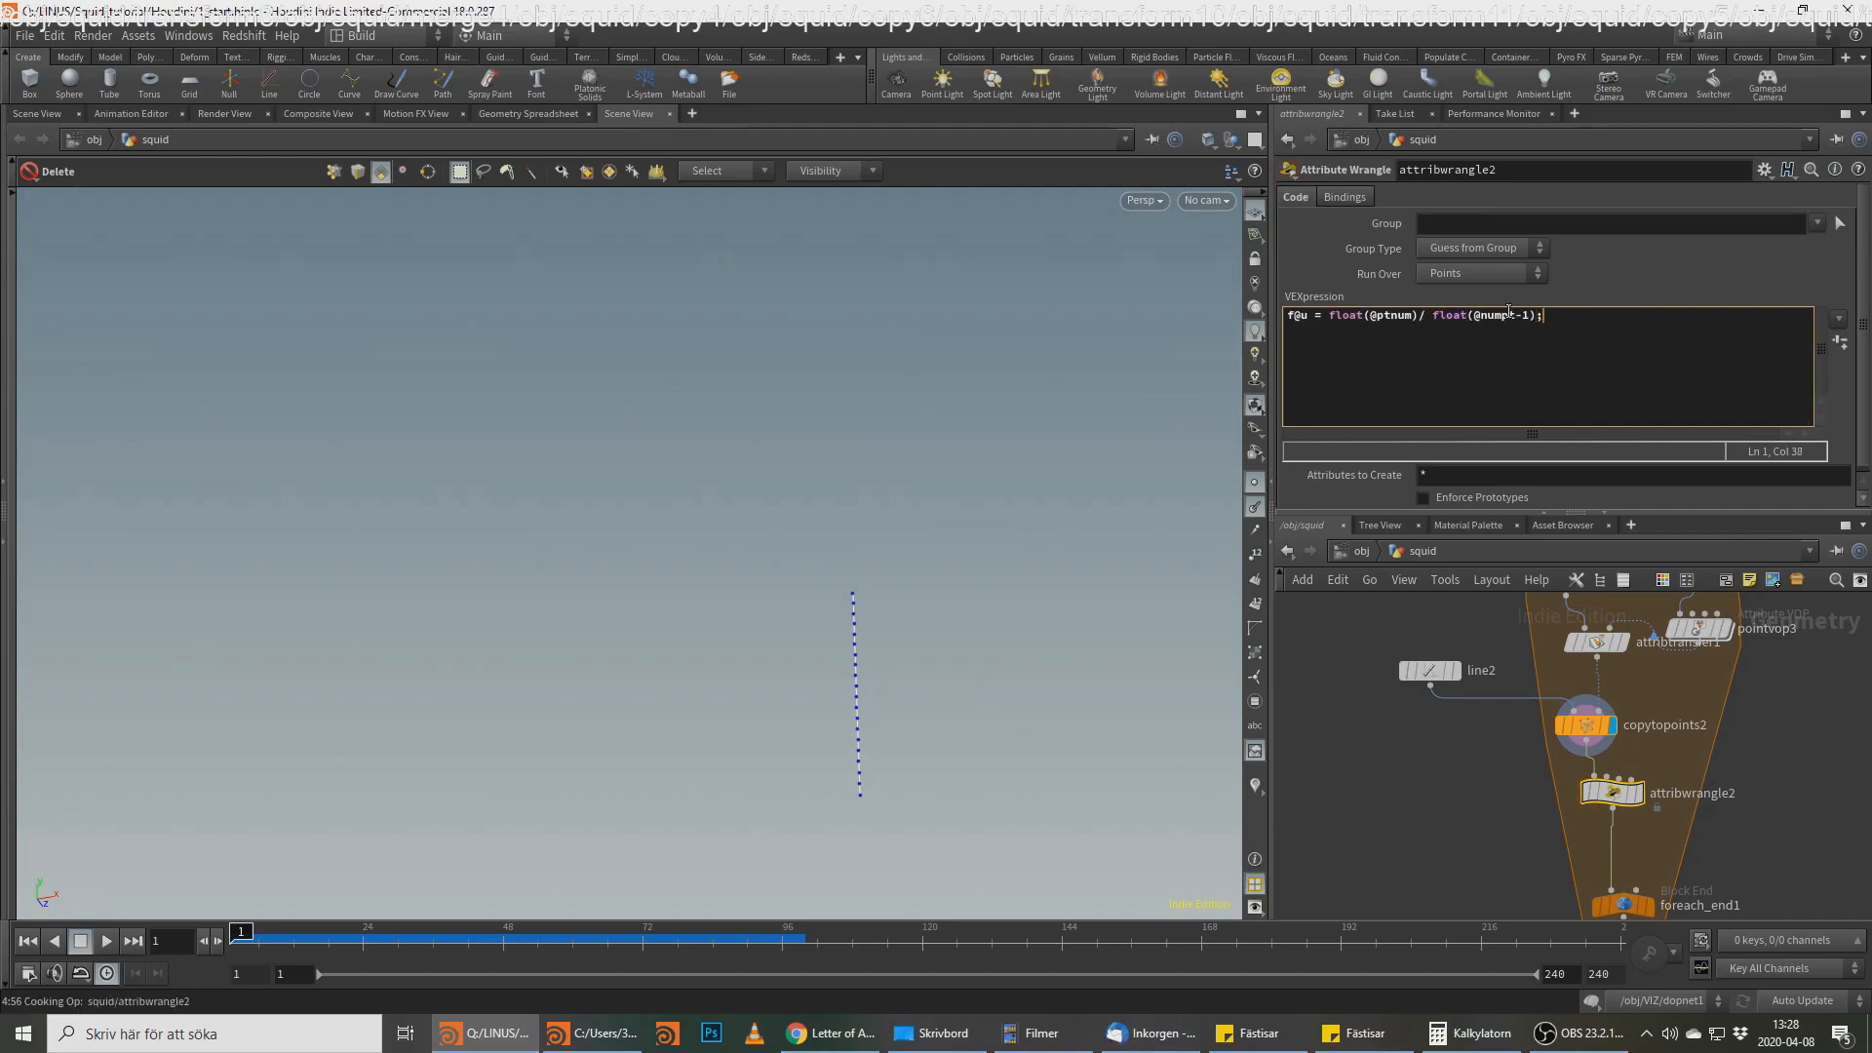
pyautogui.hotkey('alt', 'Tab')
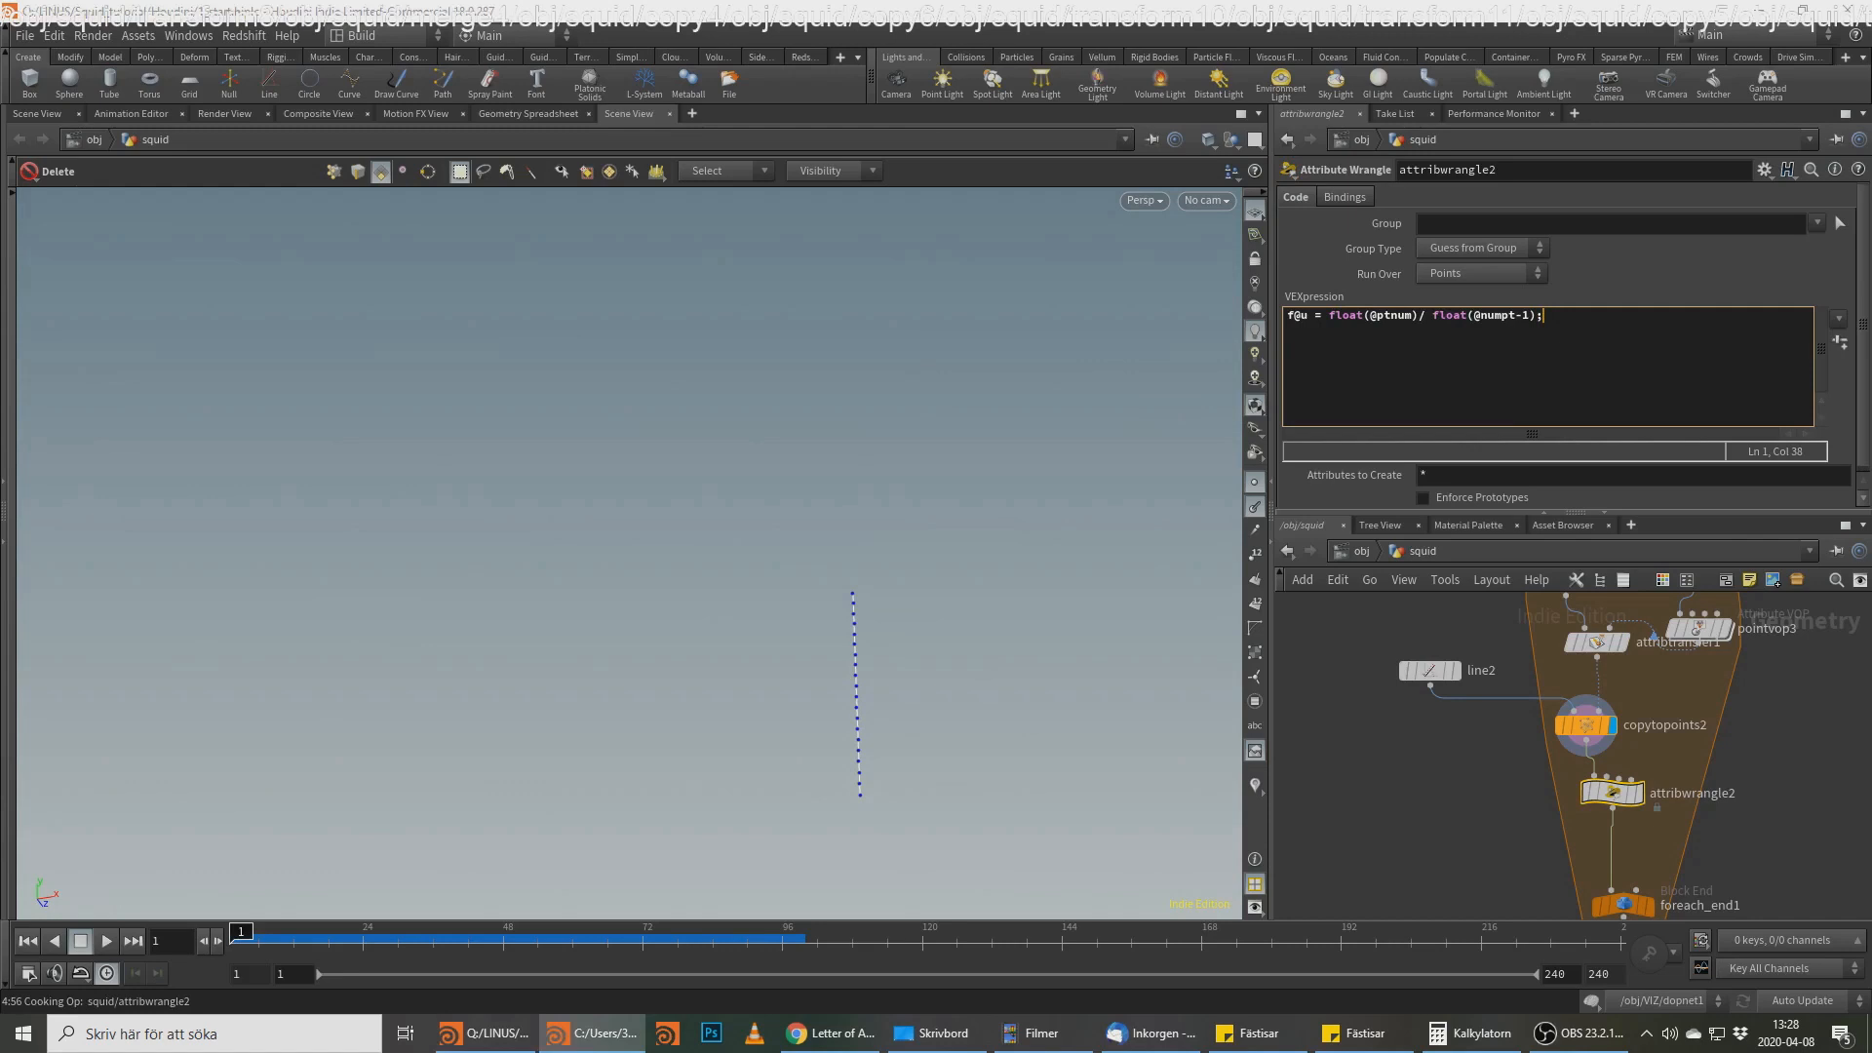
pyautogui.moveTo(1661, 810); pyautogui.dragTo(1629, 735, button='middle')
pyautogui.click(1605, 723)
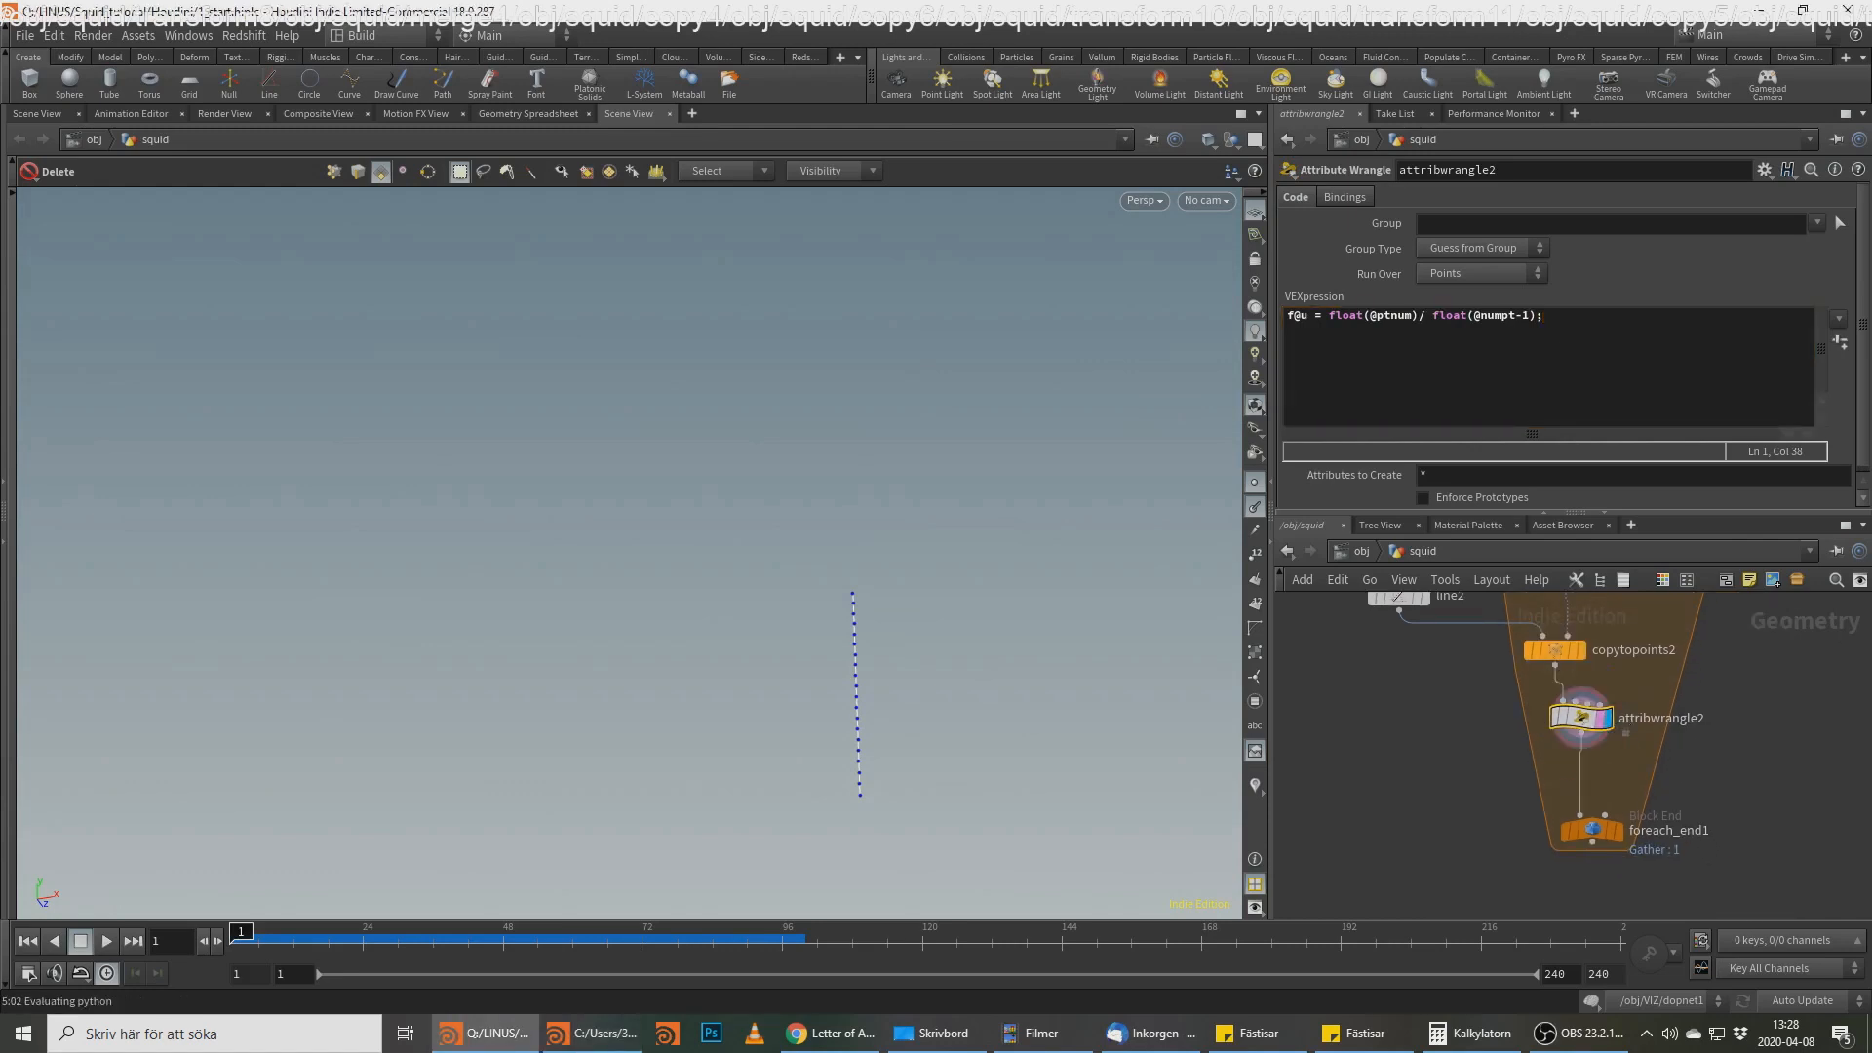
pyautogui.hotkey('alt', 'Tab')
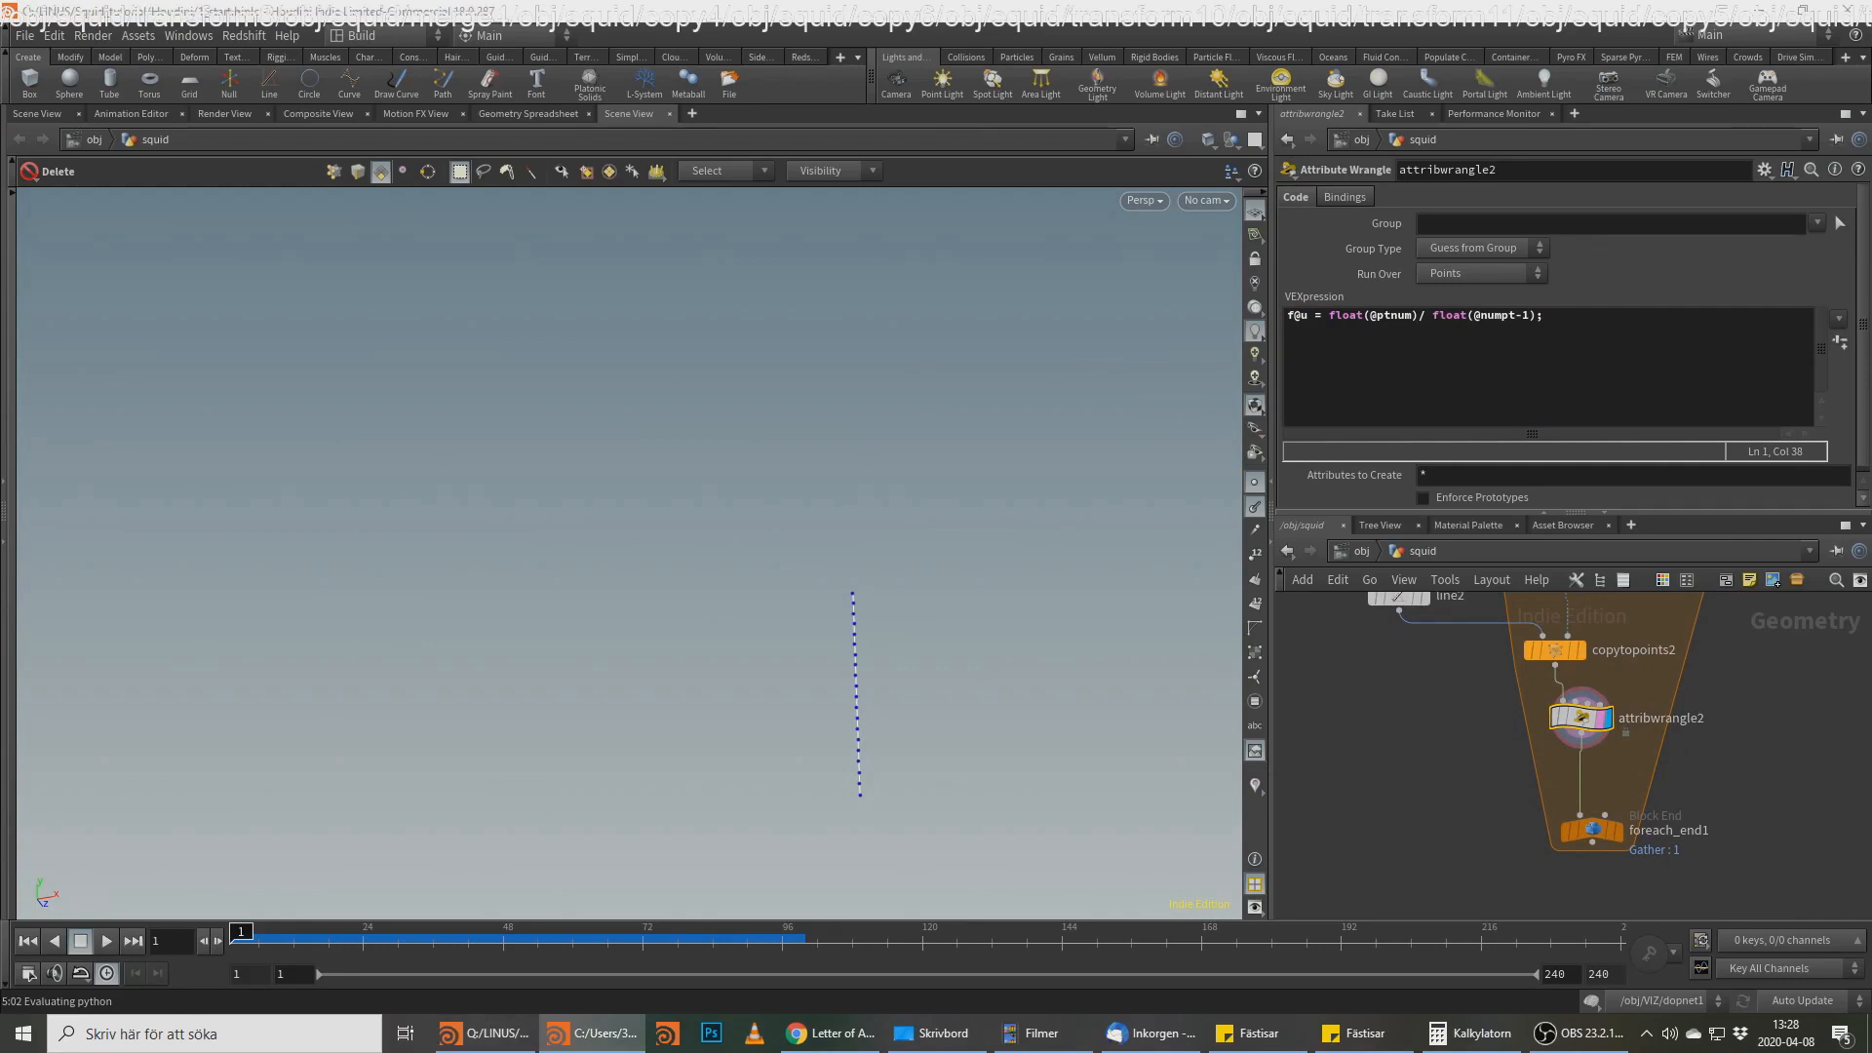
# Step: Add a Transform node fed by pointvop3, set its X rotation to 90, and display and frame the rotated piece
pyautogui.moveTo(1599, 640); pyautogui.dragTo(1564, 743, button='middle')
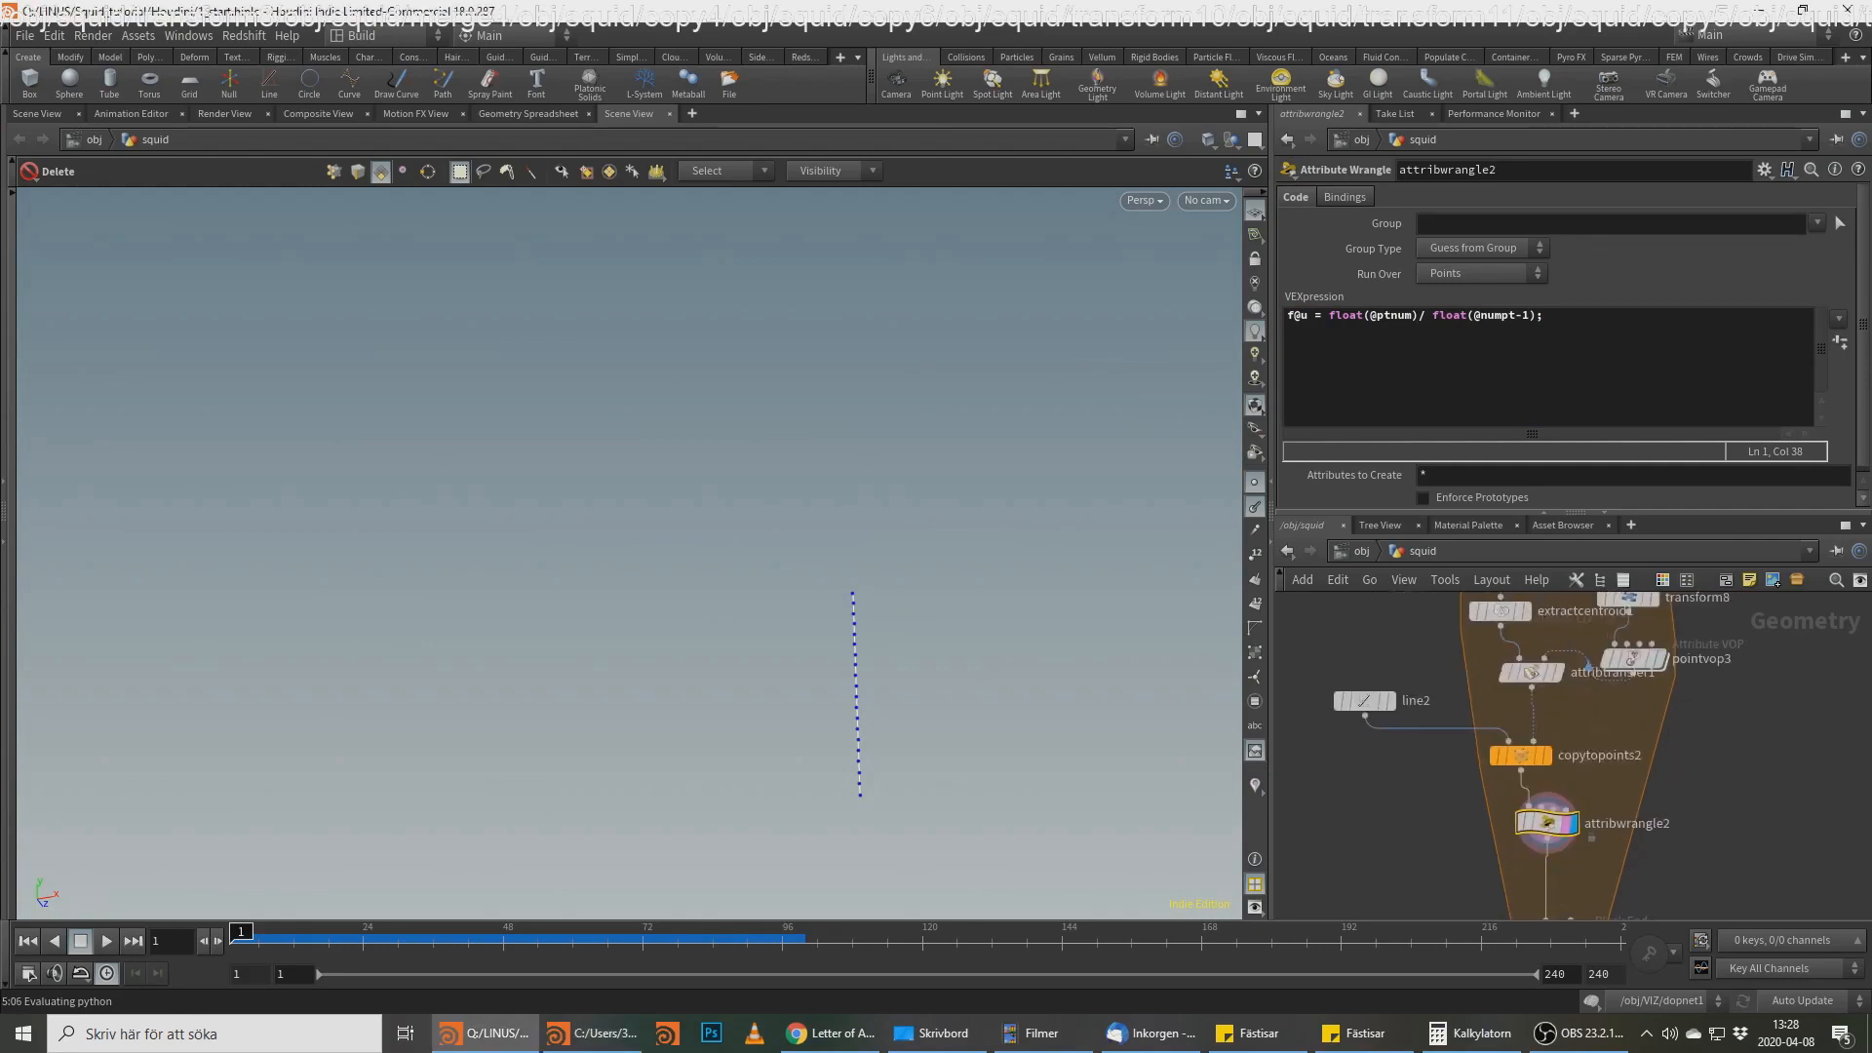
pyautogui.hotkey('alt', 'Tab')
pyautogui.click(1547, 839)
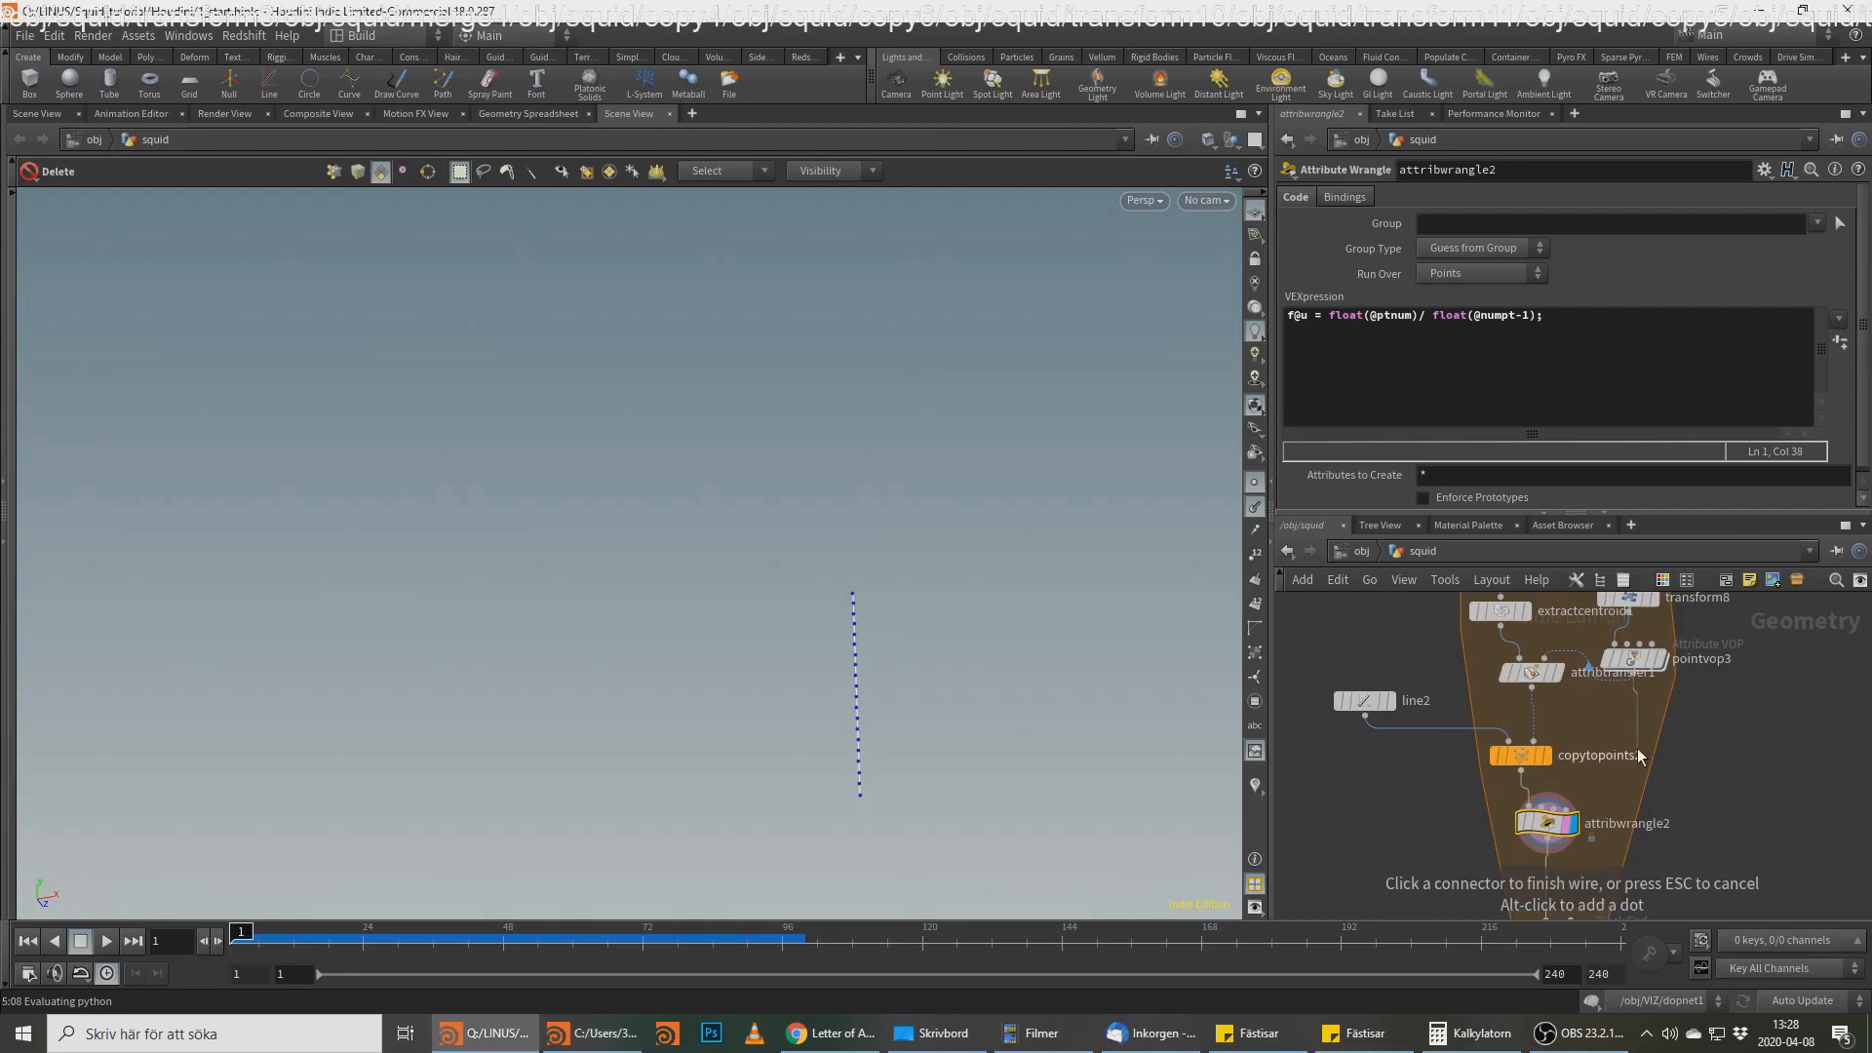
pyautogui.click(1636, 747)
pyautogui.write('tran')
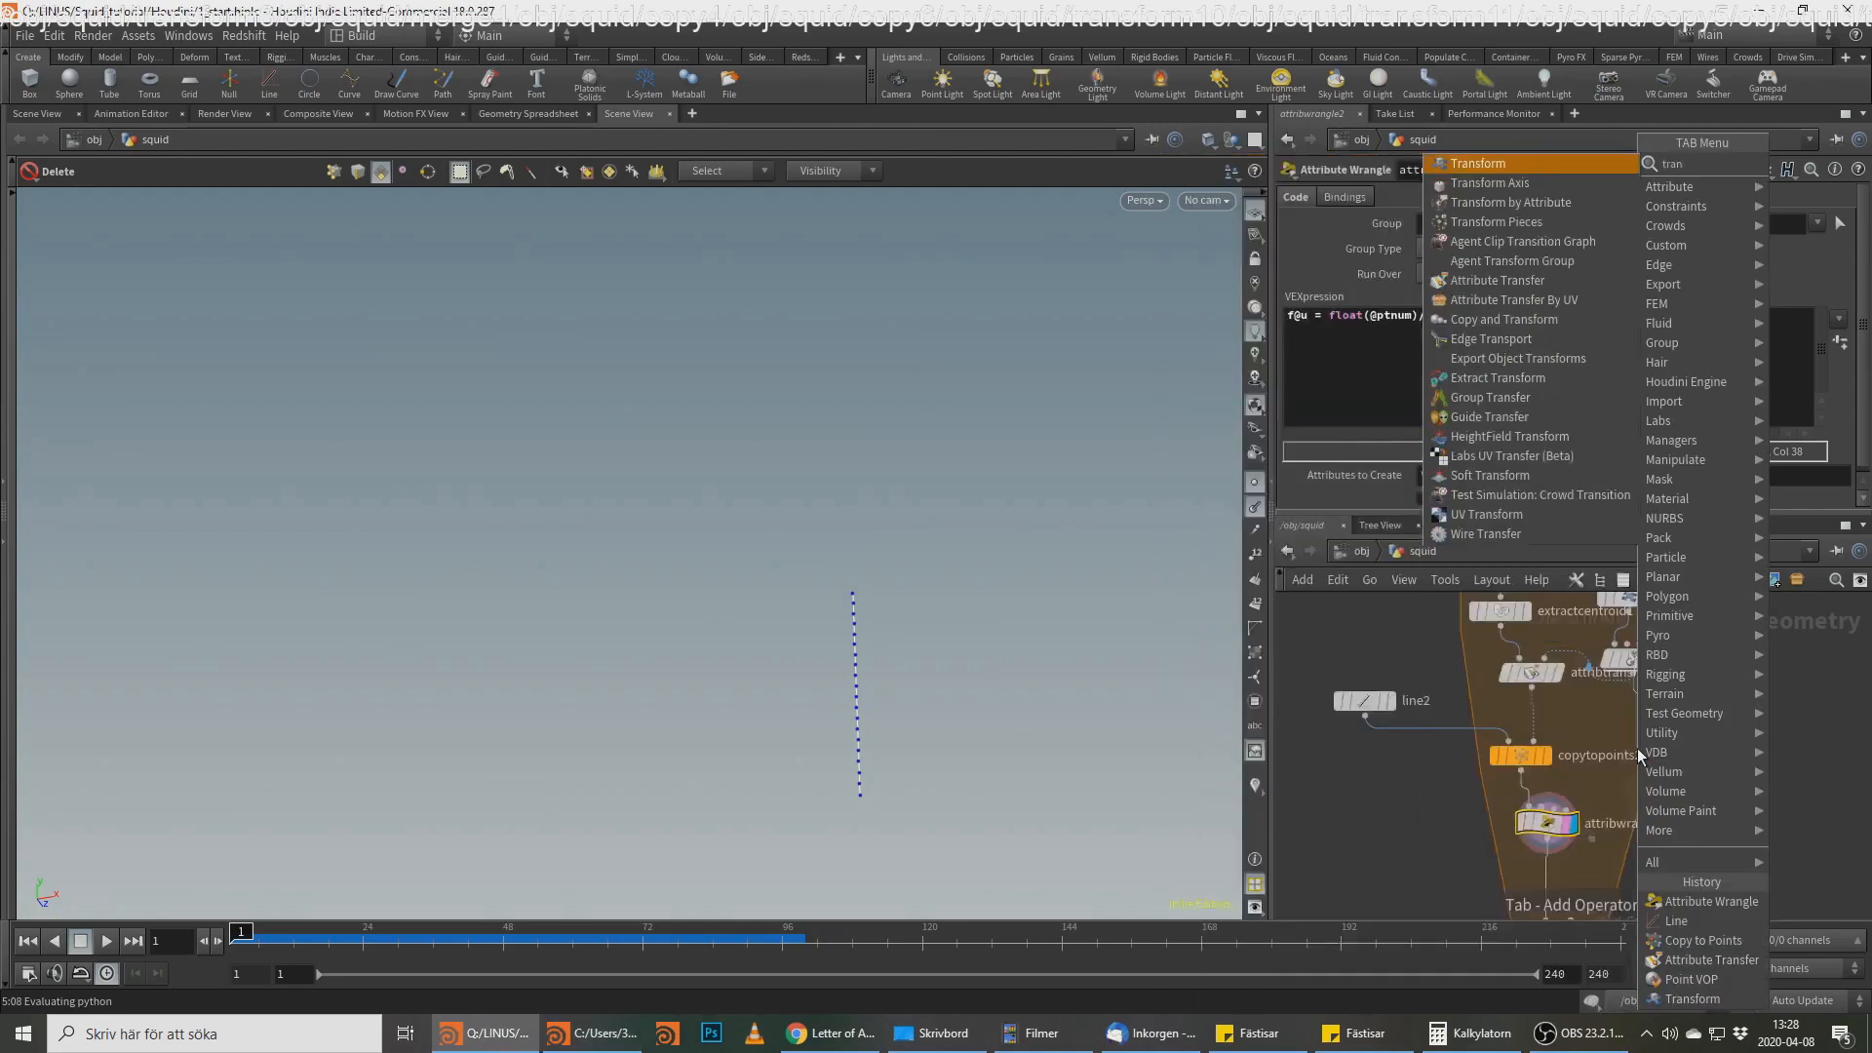
pyautogui.press('Return')
pyautogui.click(1636, 747)
pyautogui.write('90')
pyautogui.press('Return')
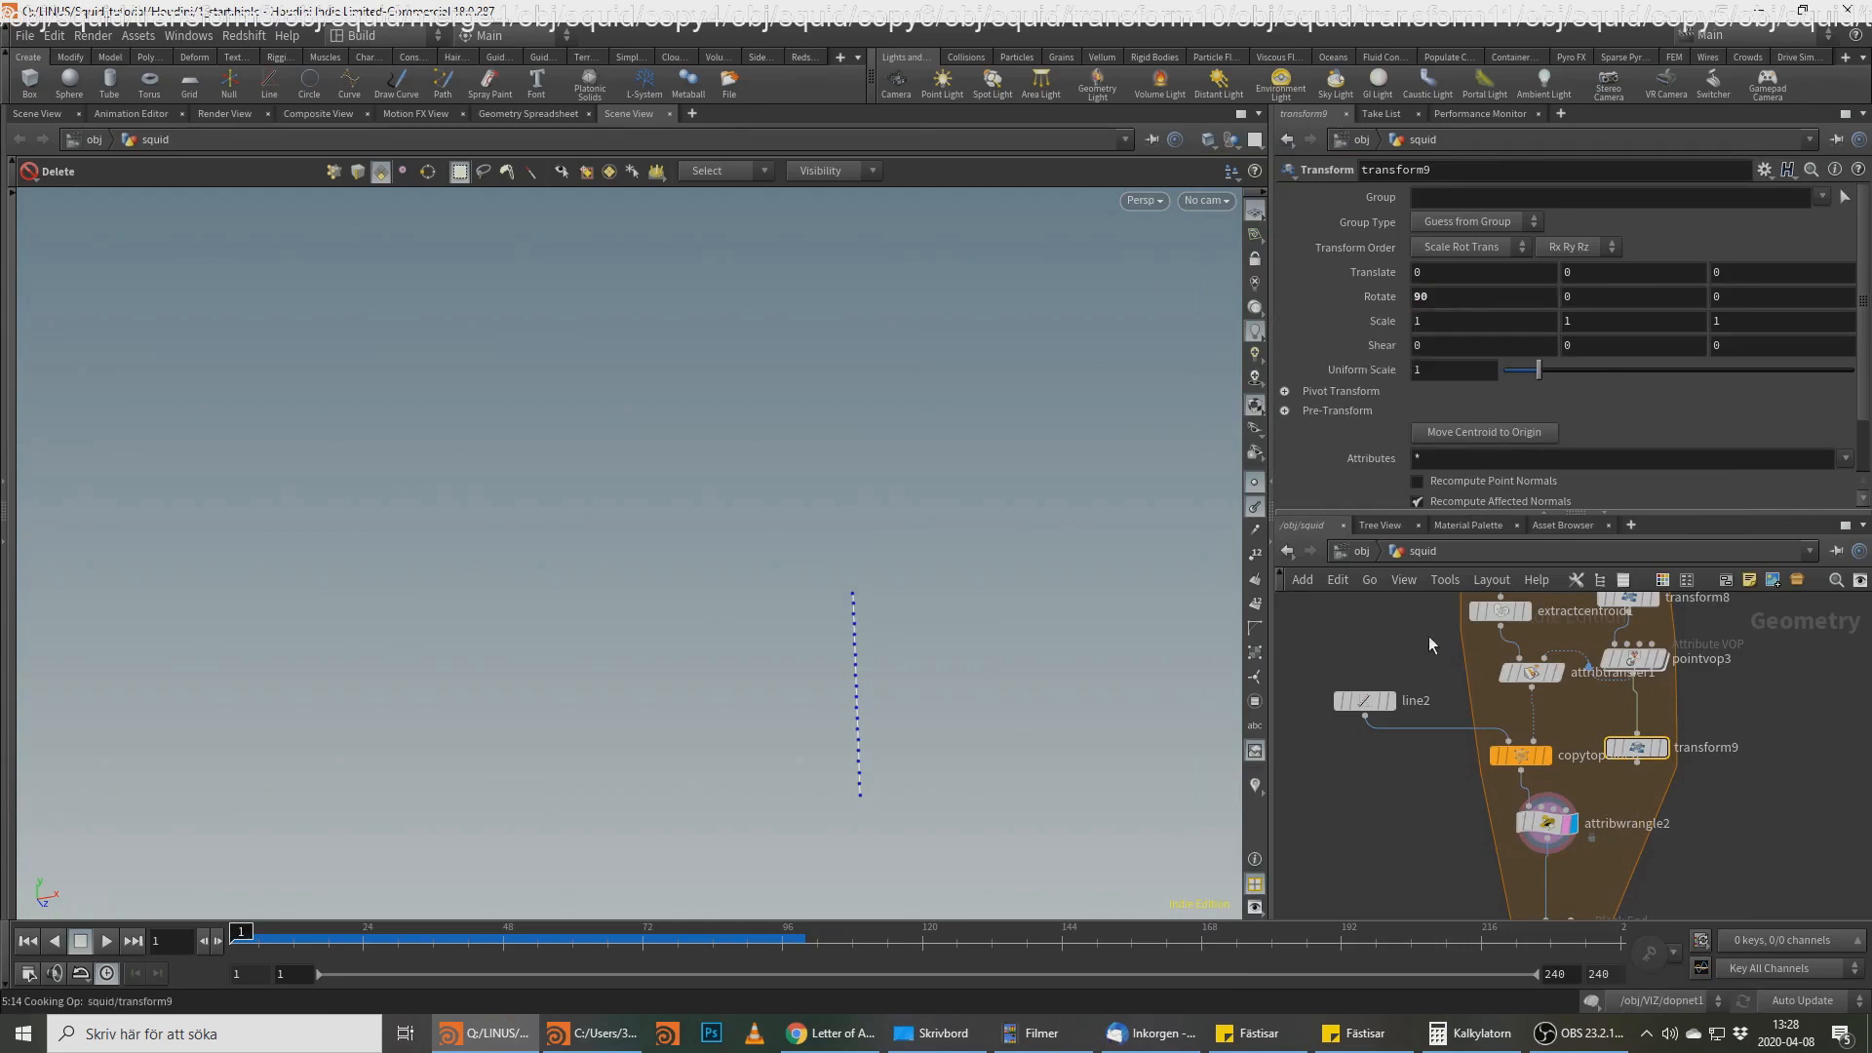
pyautogui.click(1661, 748)
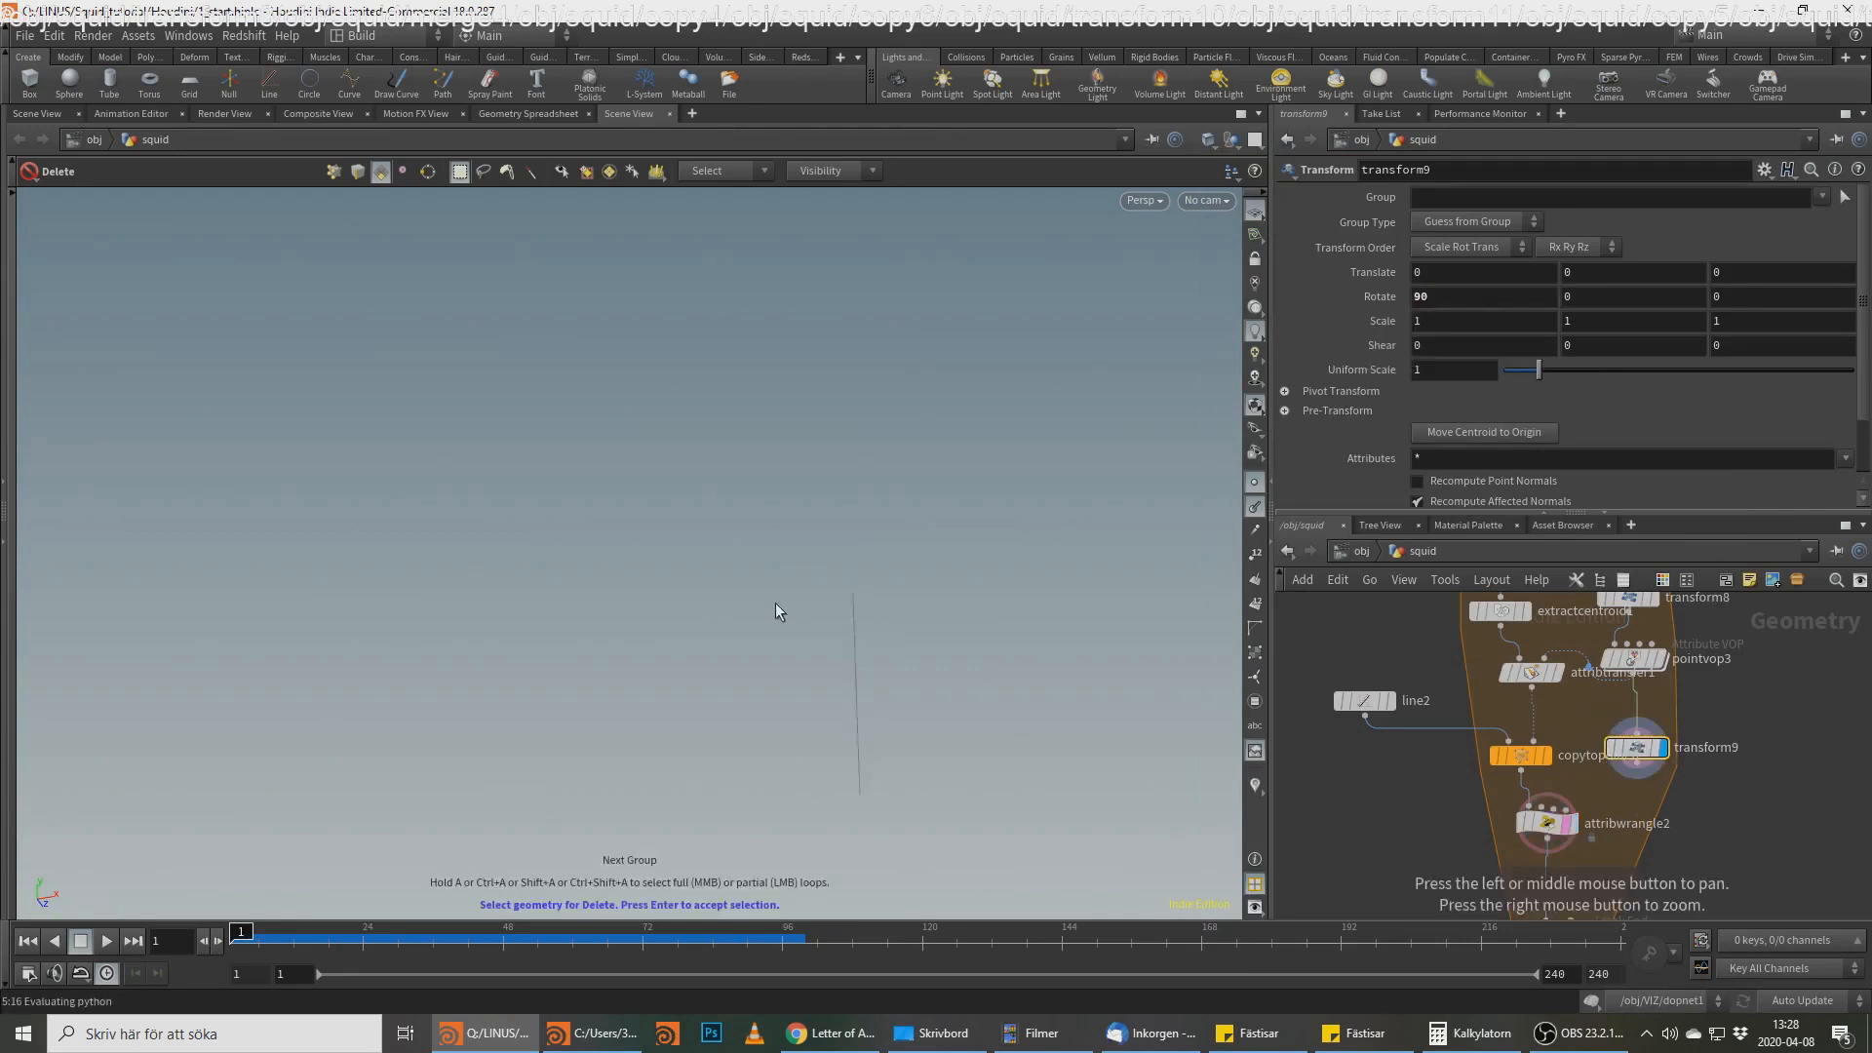
pyautogui.hotkey('space', 'g')
pyautogui.keyDown('alt'); pyautogui.moveTo(836, 667); pyautogui.dragTo(712, 546); pyautogui.keyUp('alt')
# Step: Insert a Sweep node between attribwrangle2 and foreach_end1, connect transform9 as its cross-section input, and display its result
pyautogui.moveTo(1705, 786); pyautogui.dragTo(1690, 659, button='middle')
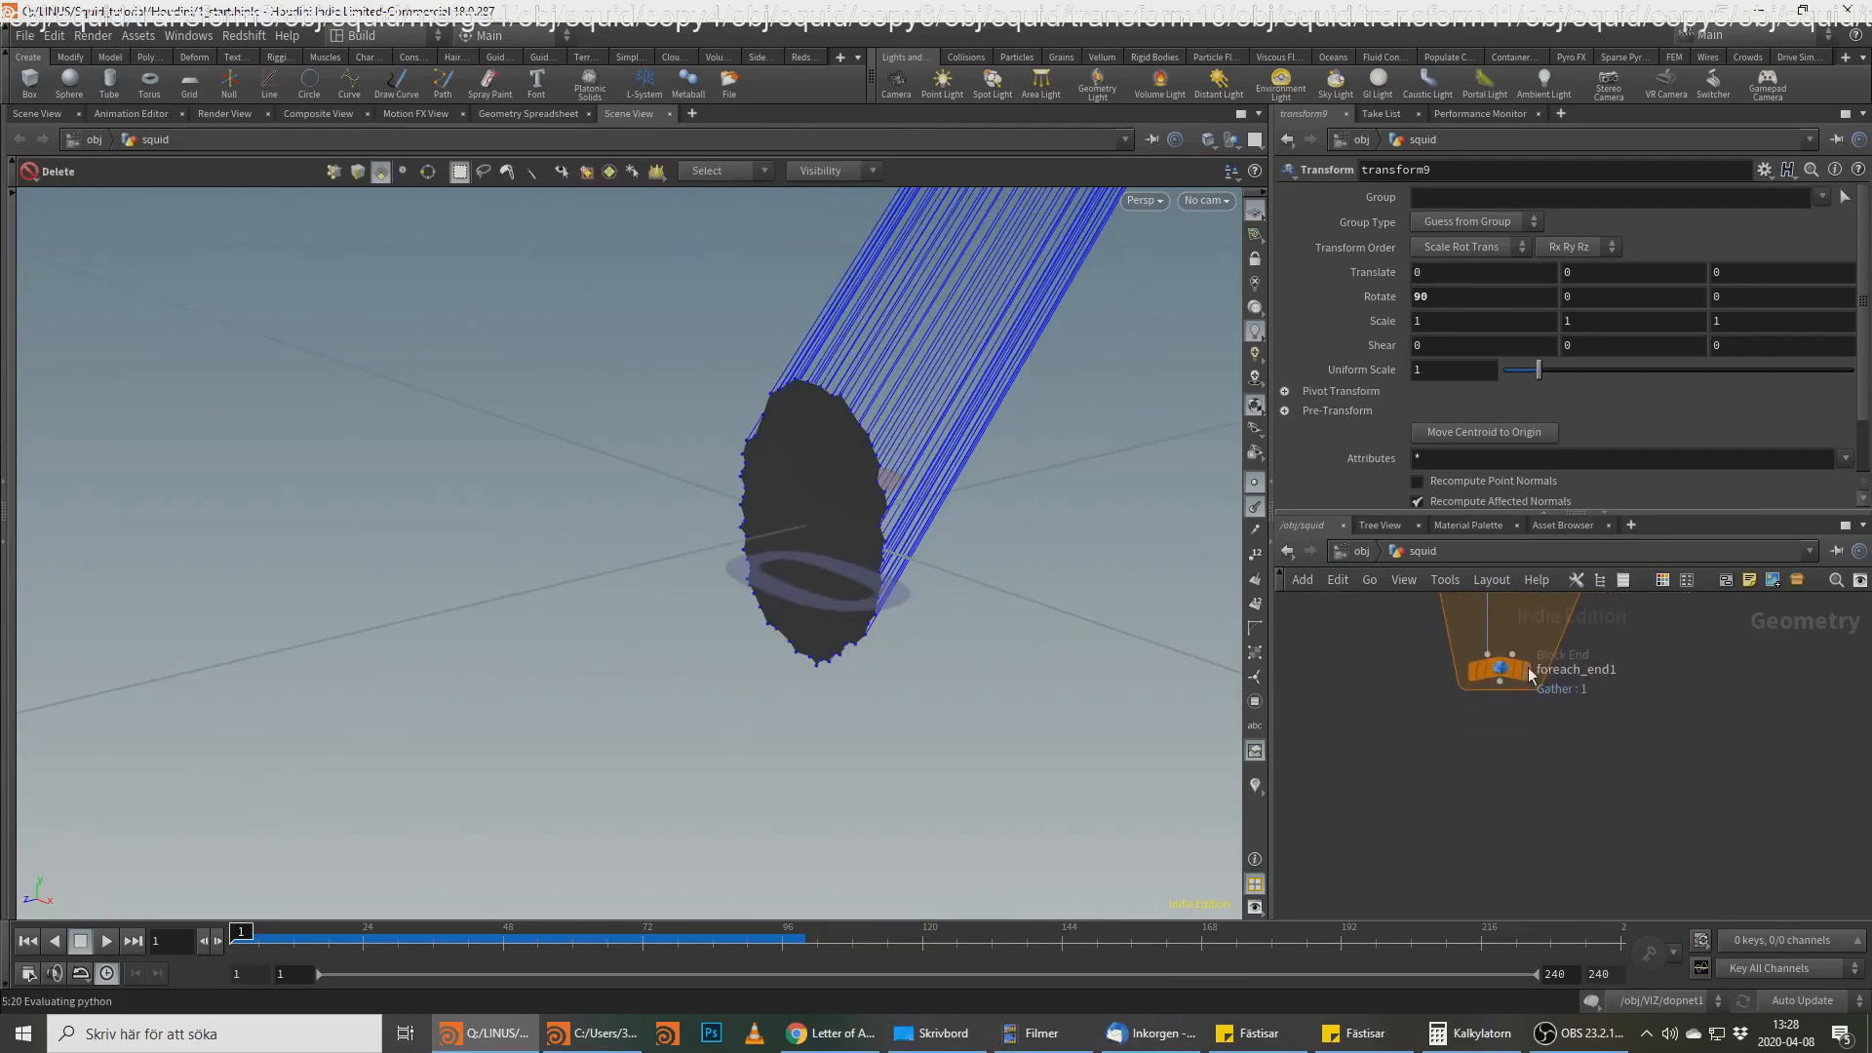
pyautogui.moveTo(1529, 667); pyautogui.dragTo(1565, 747, button='middle')
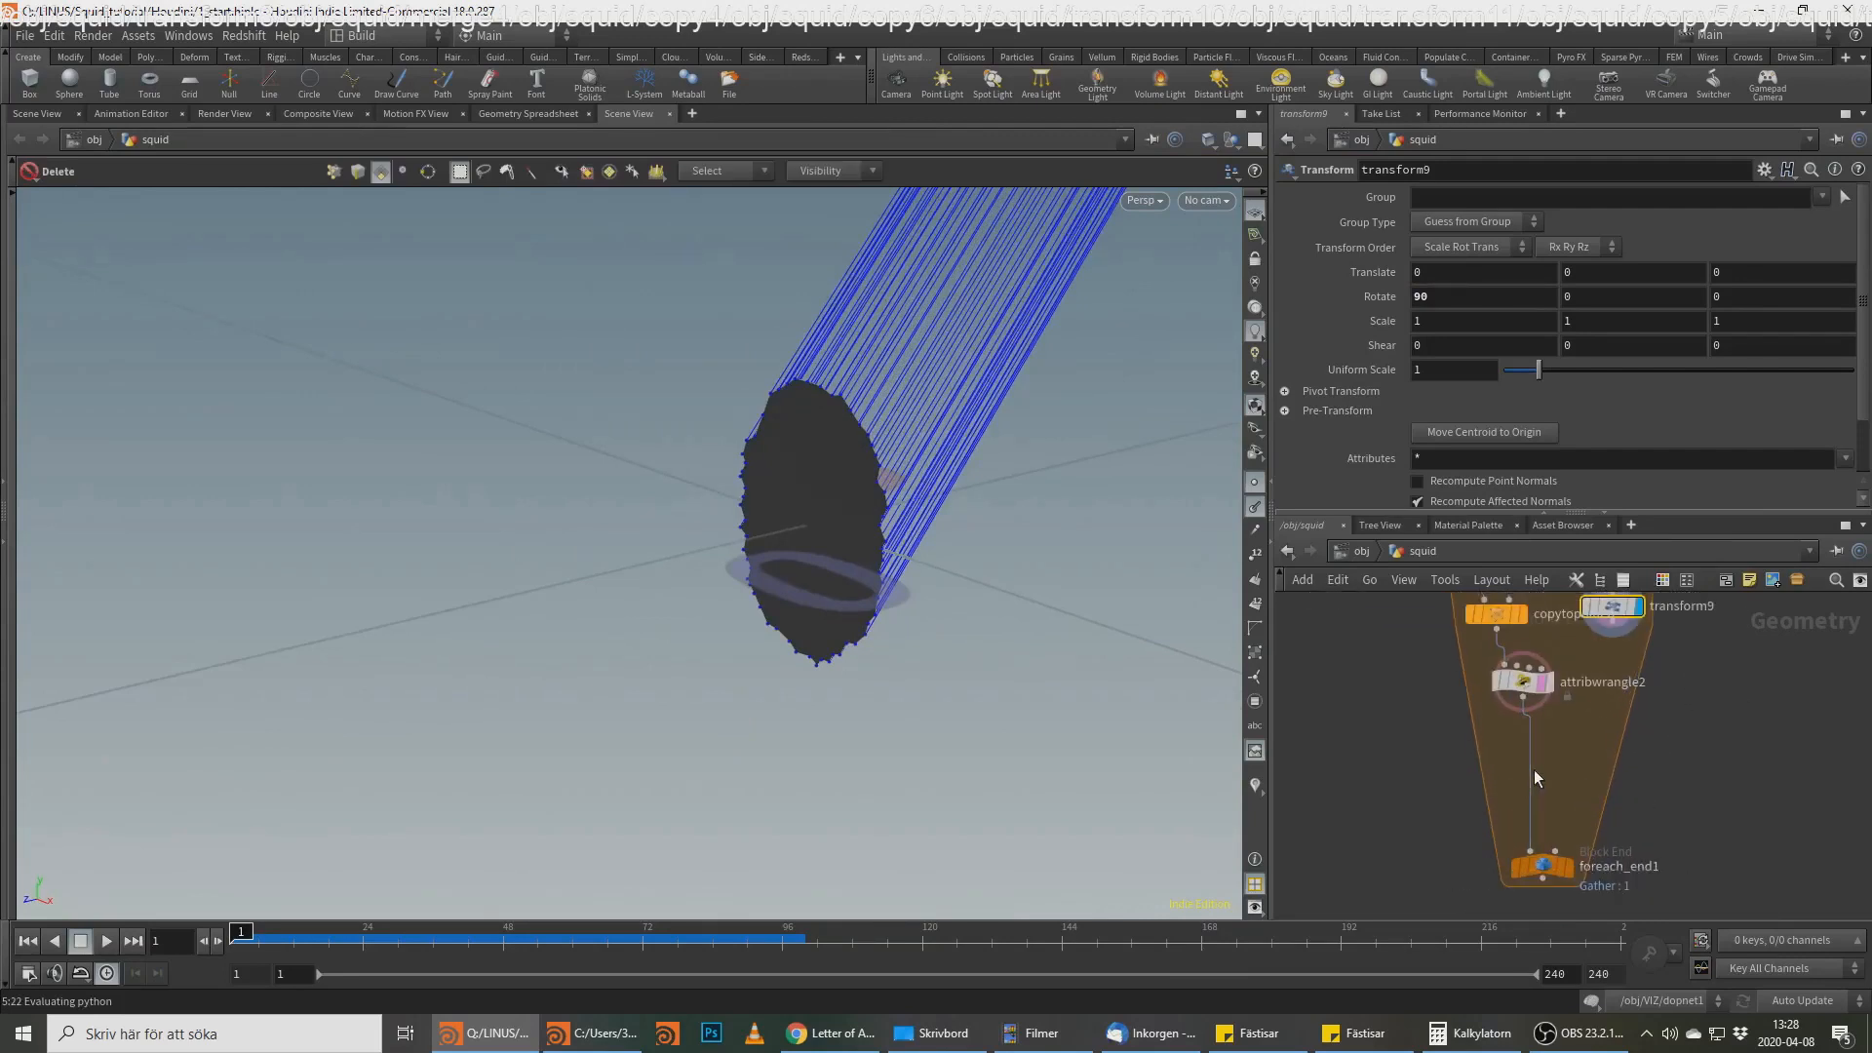
pyautogui.press('Tab')
pyautogui.write('sweep')
pyautogui.press('Return')
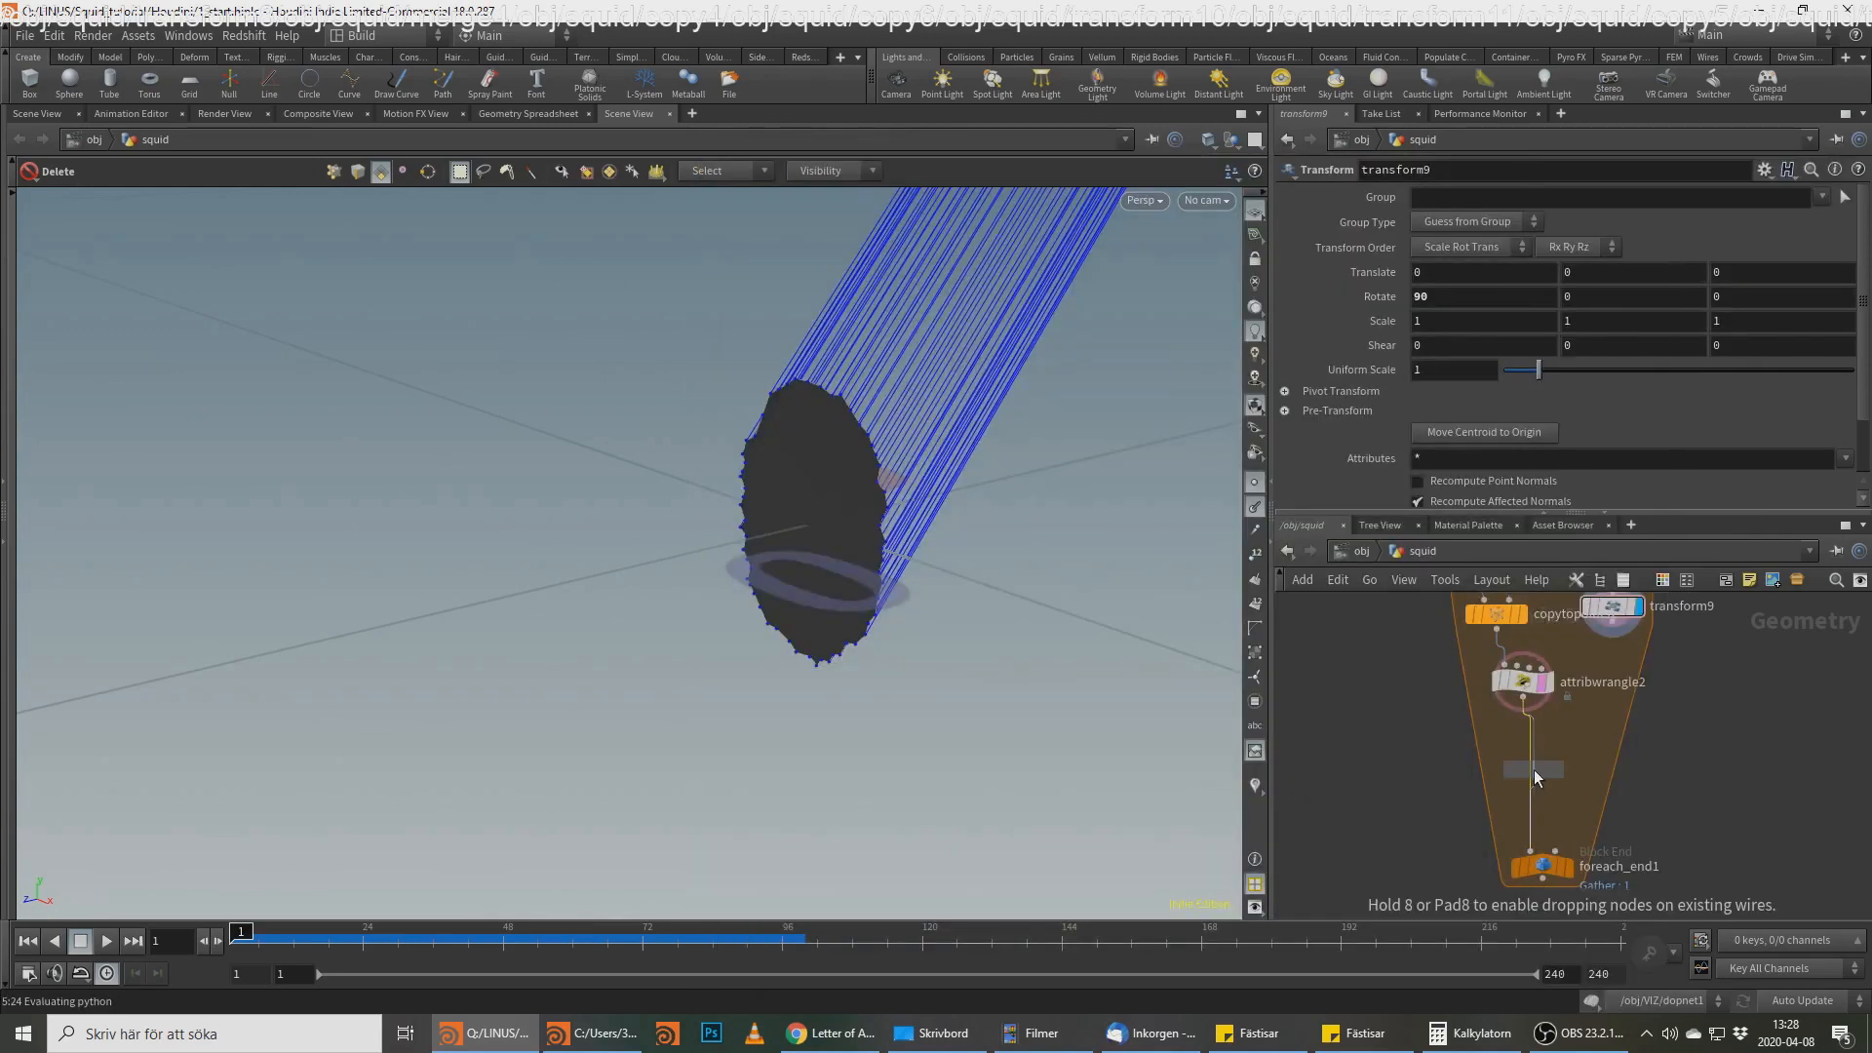
pyautogui.click(1613, 621)
pyautogui.click(1546, 754)
pyautogui.click(1561, 769)
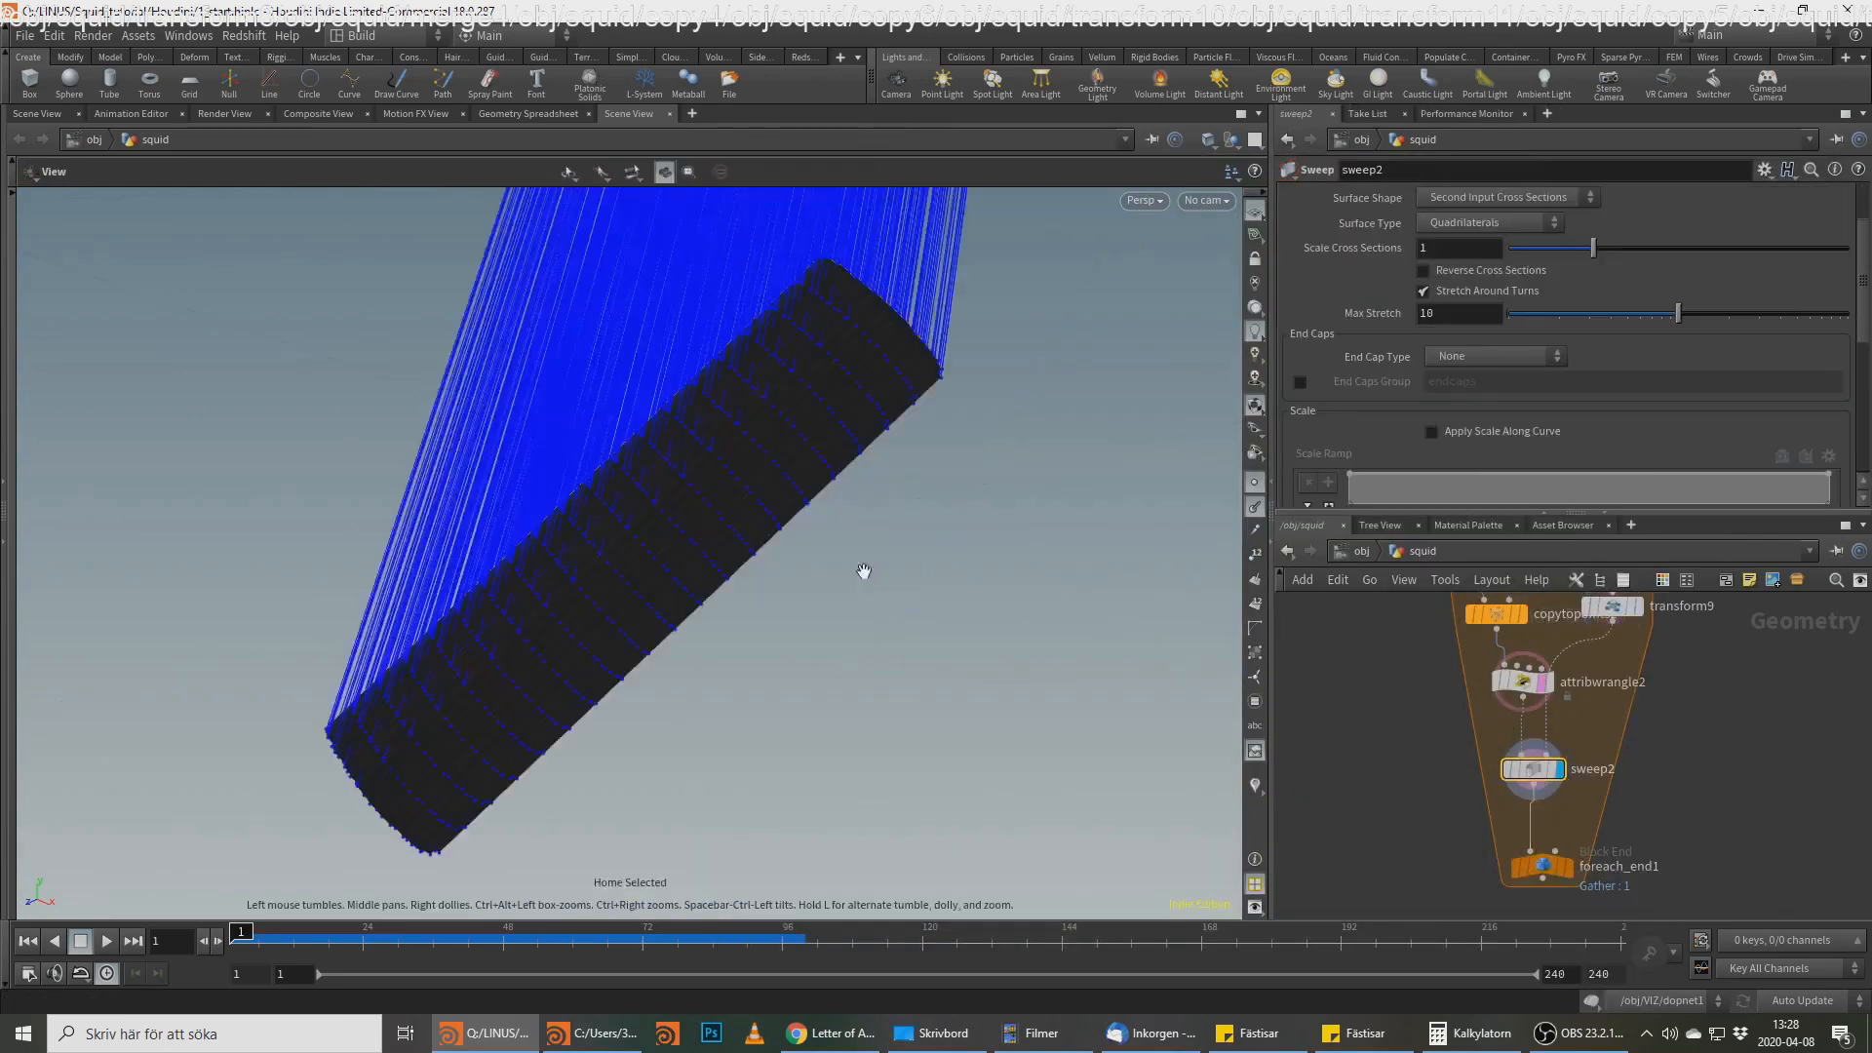
# Step: Turn off the viewport's point normals display and inspect the swept geometry from the side
pyautogui.keyDown('alt'); pyautogui.moveTo(728, 547); pyautogui.dragTo(283, 609); pyautogui.keyUp('alt')
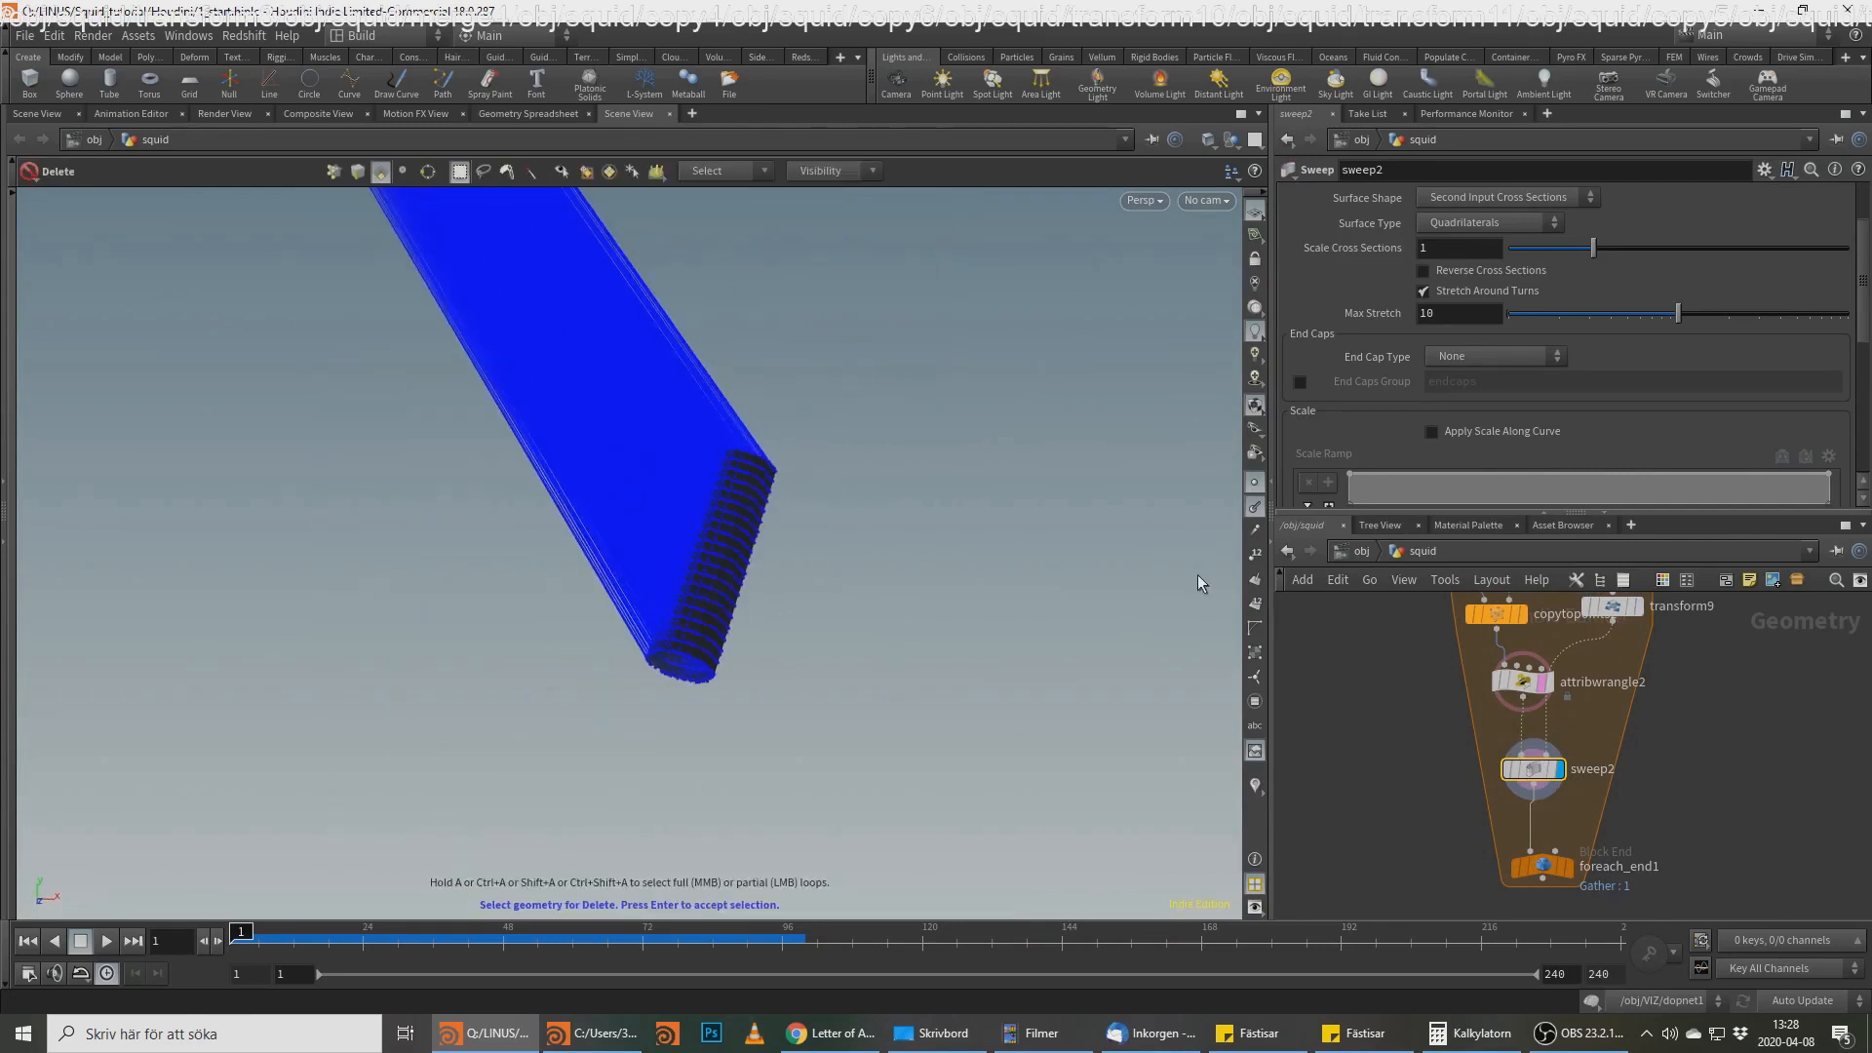
pyautogui.click(1255, 506)
pyautogui.keyDown('alt'); pyautogui.moveTo(799, 584); pyautogui.dragTo(497, 589); pyautogui.keyUp('alt')
pyautogui.hotkey('alt', 'Tab')
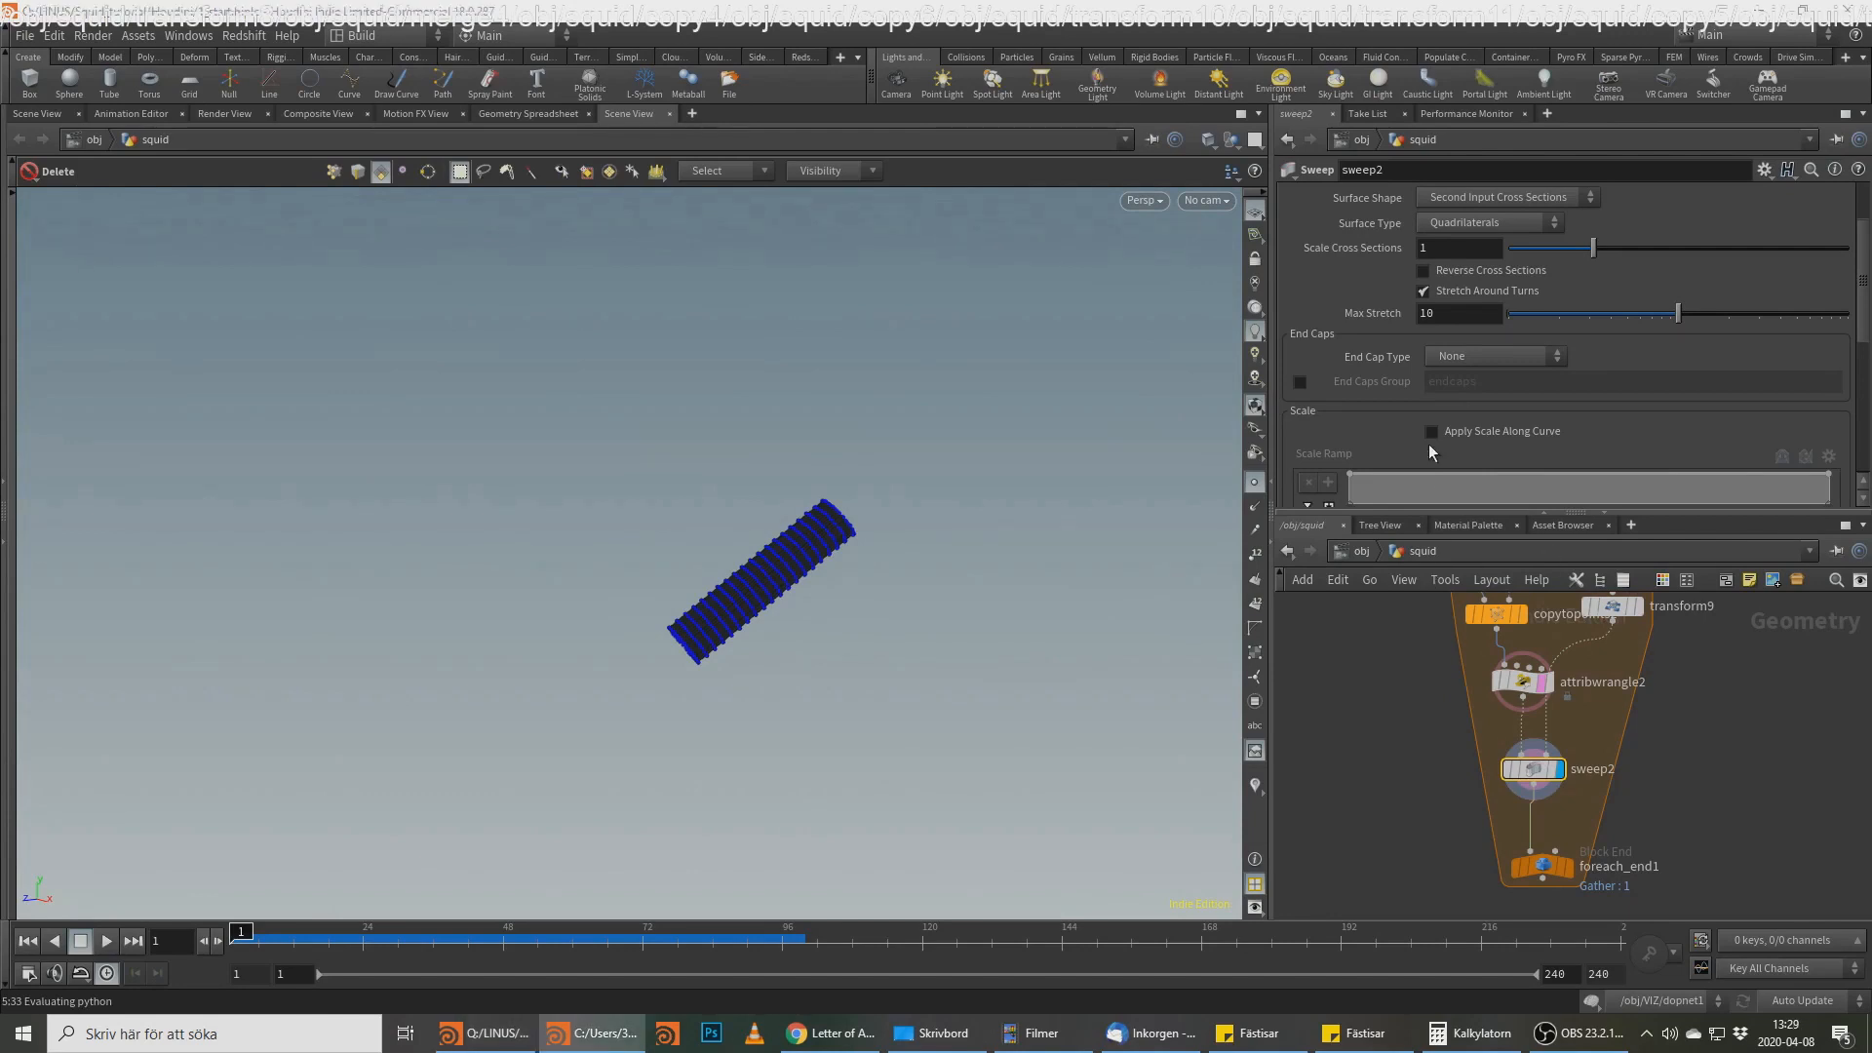
# Step: Enable Apply Scale Along Curve on sweep2, add a middle ramp point, and lower it and the end point to taper the shape
pyautogui.scroll(-1, 1430, 443)
pyautogui.click(1461, 407)
pyautogui.moveTo(1567, 453)
pyautogui.mouseDown()
pyautogui.moveTo(1545, 460)
pyautogui.moveTo(1562, 454)
pyautogui.mouseUp()
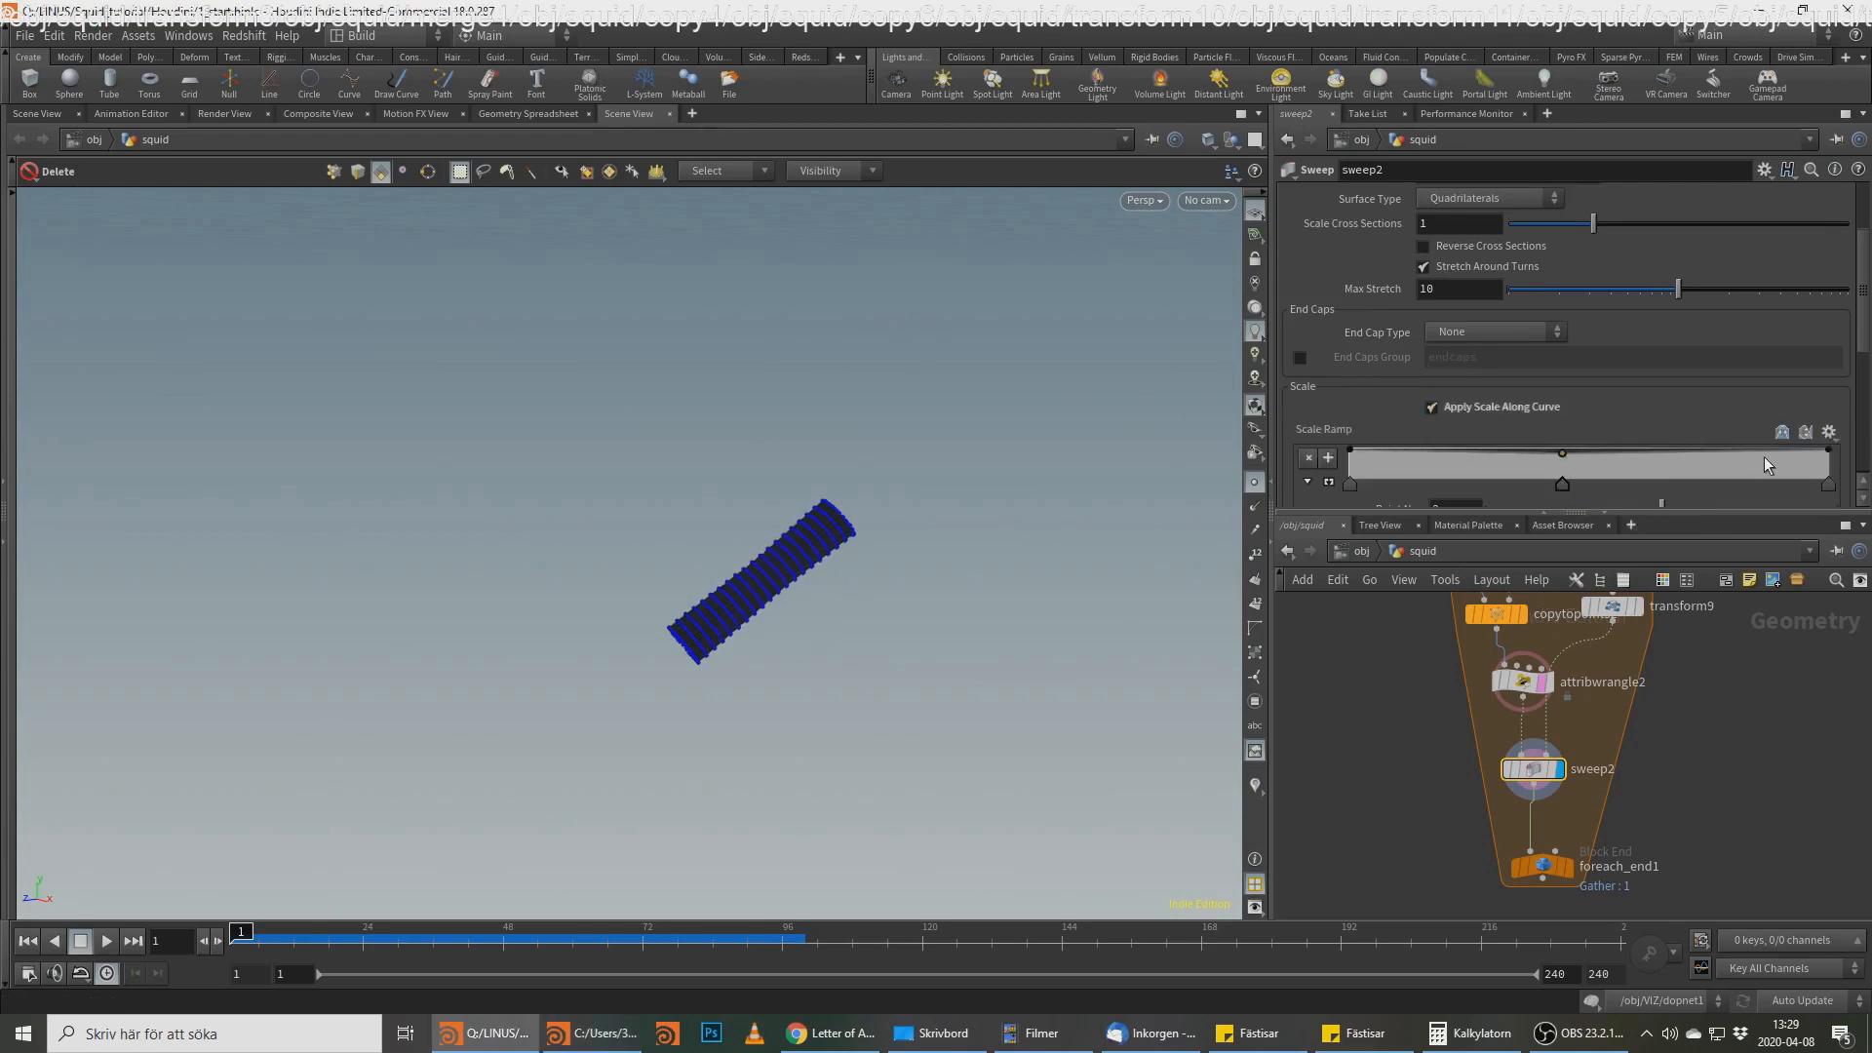
pyautogui.moveTo(1828, 450); pyautogui.dragTo(1832, 467)
pyautogui.moveTo(1564, 453); pyautogui.dragTo(1563, 466)
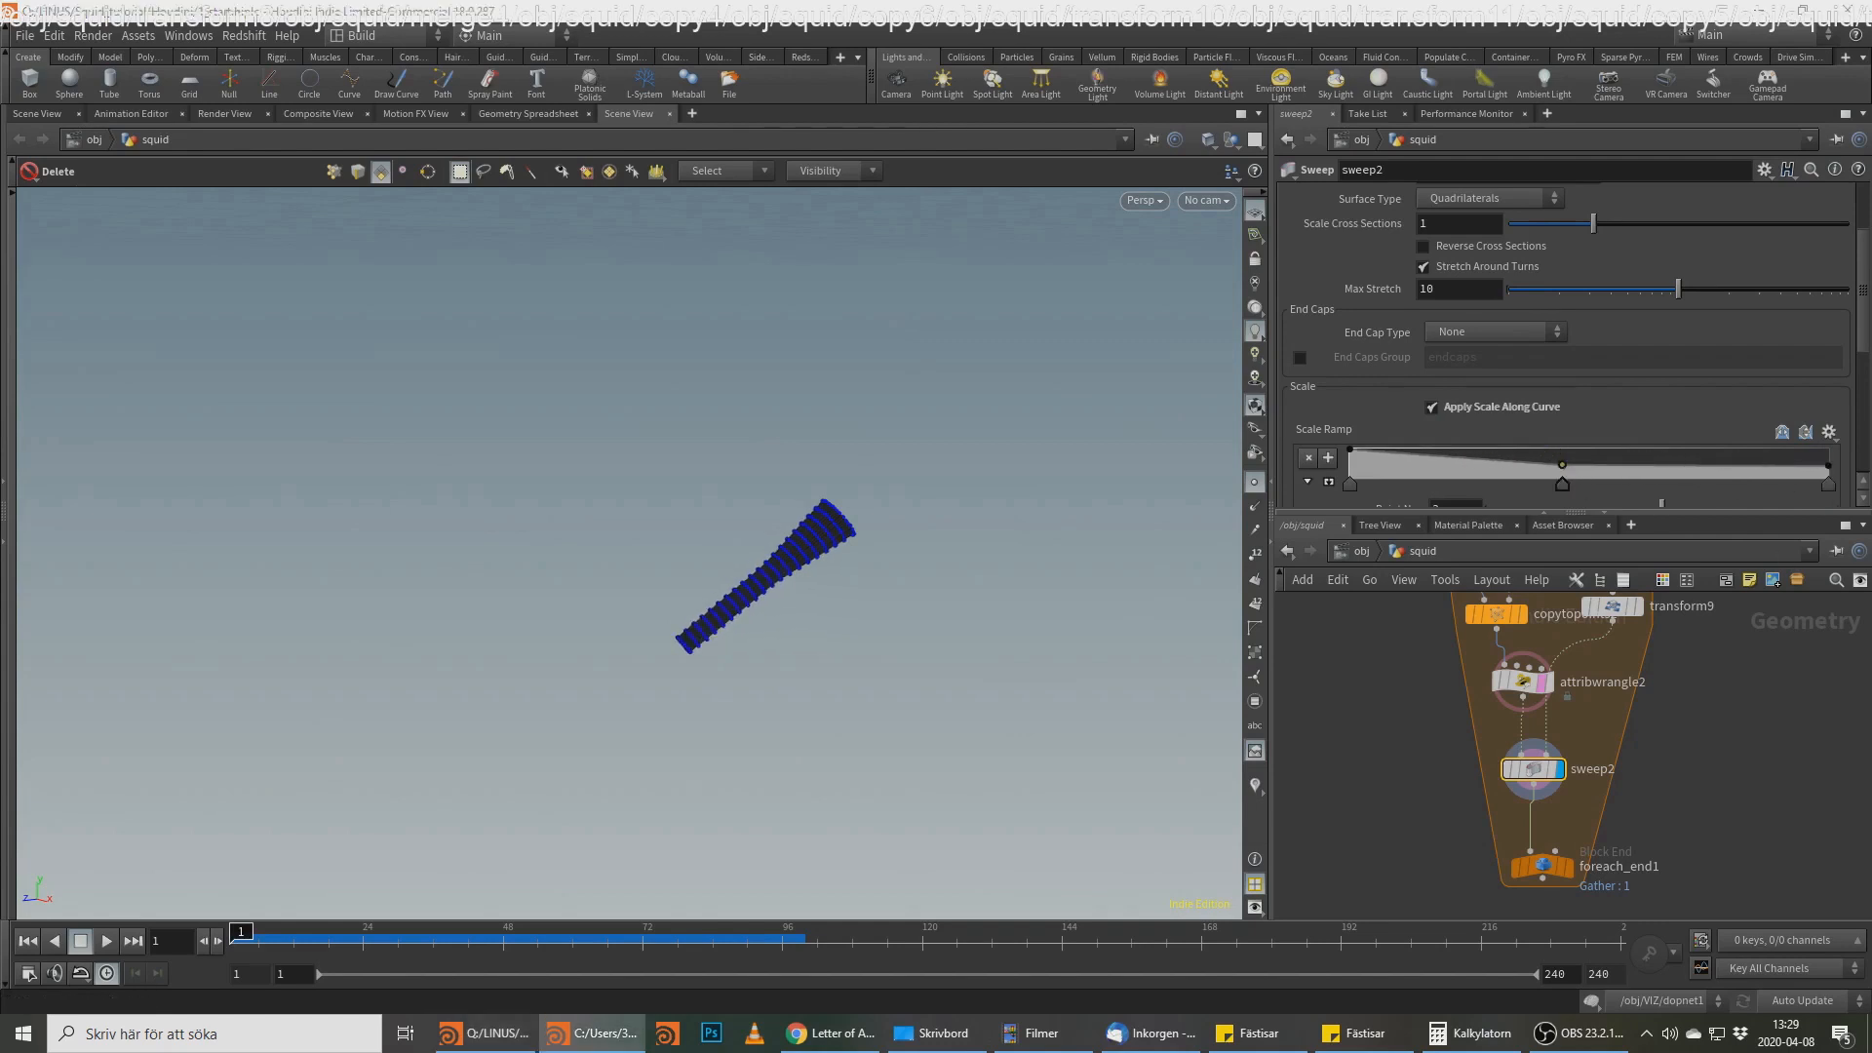
# Step: Display foreach_end1 with Single Pass turned off and inspect all the swept pieces
pyautogui.click(1549, 866)
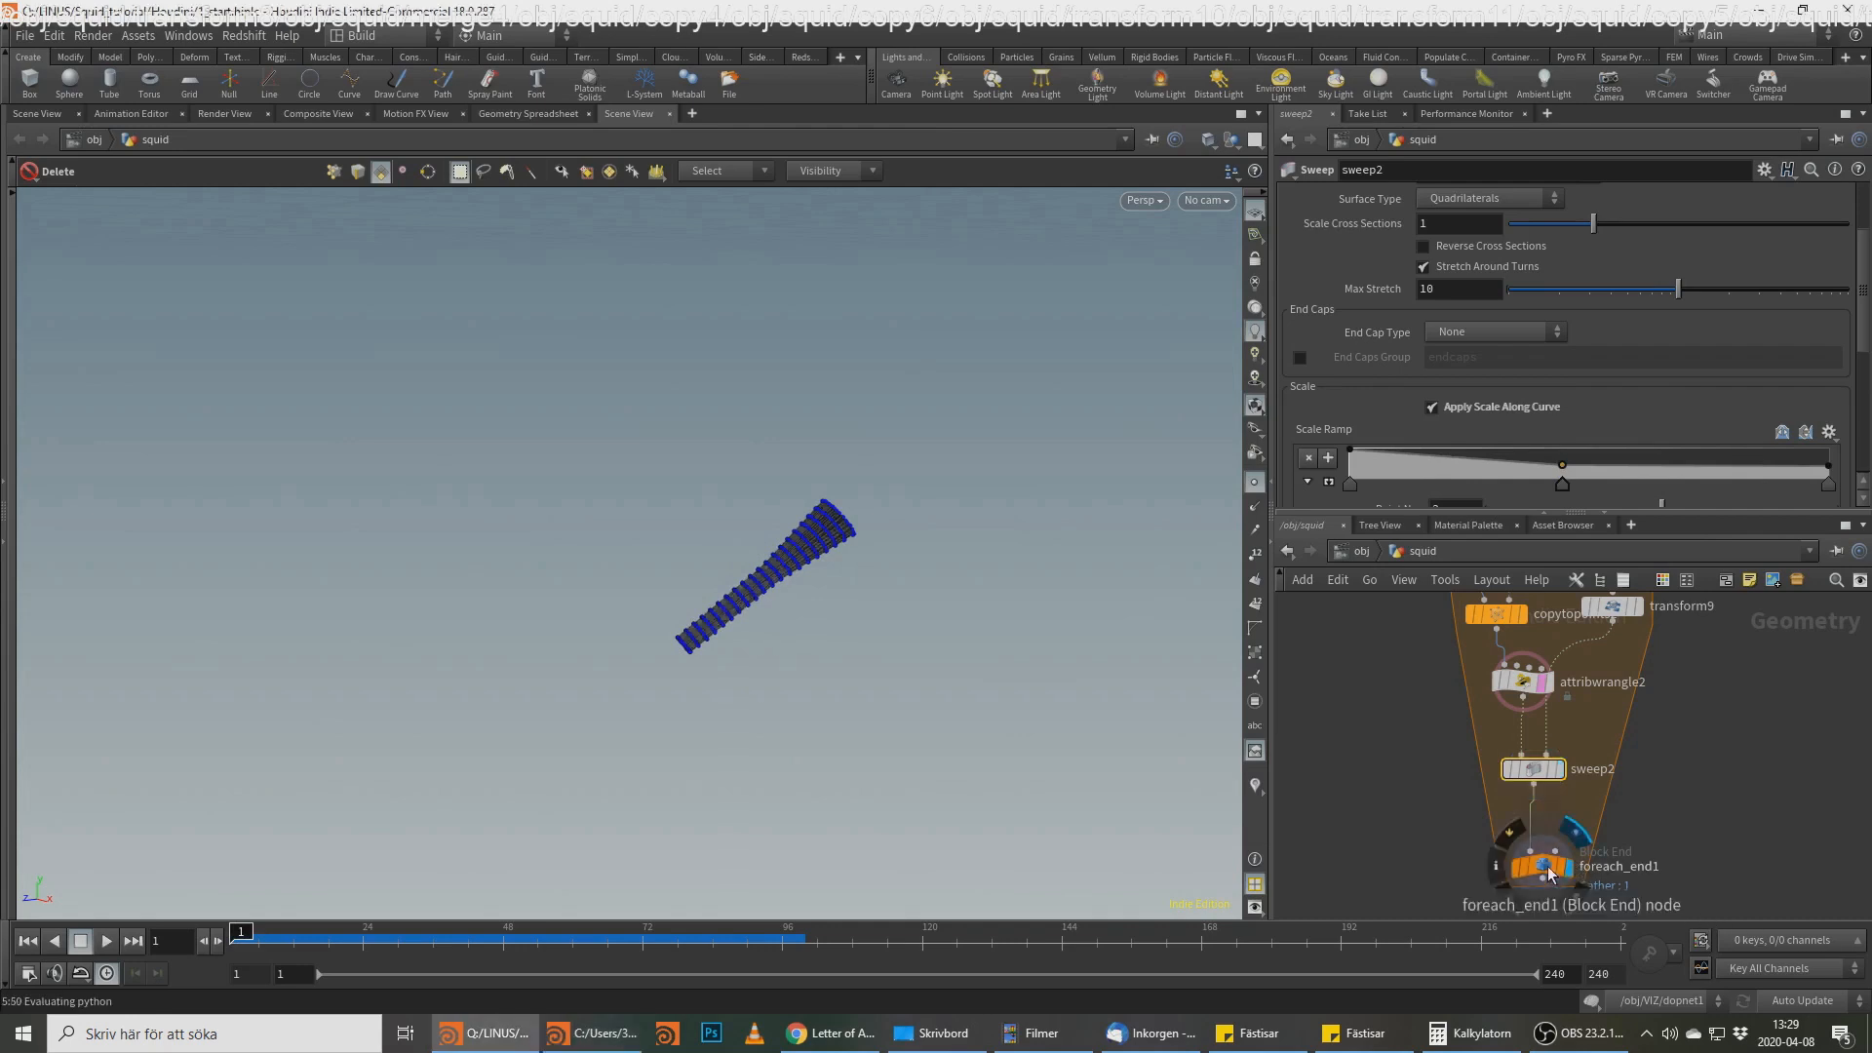
pyautogui.click(1285, 398)
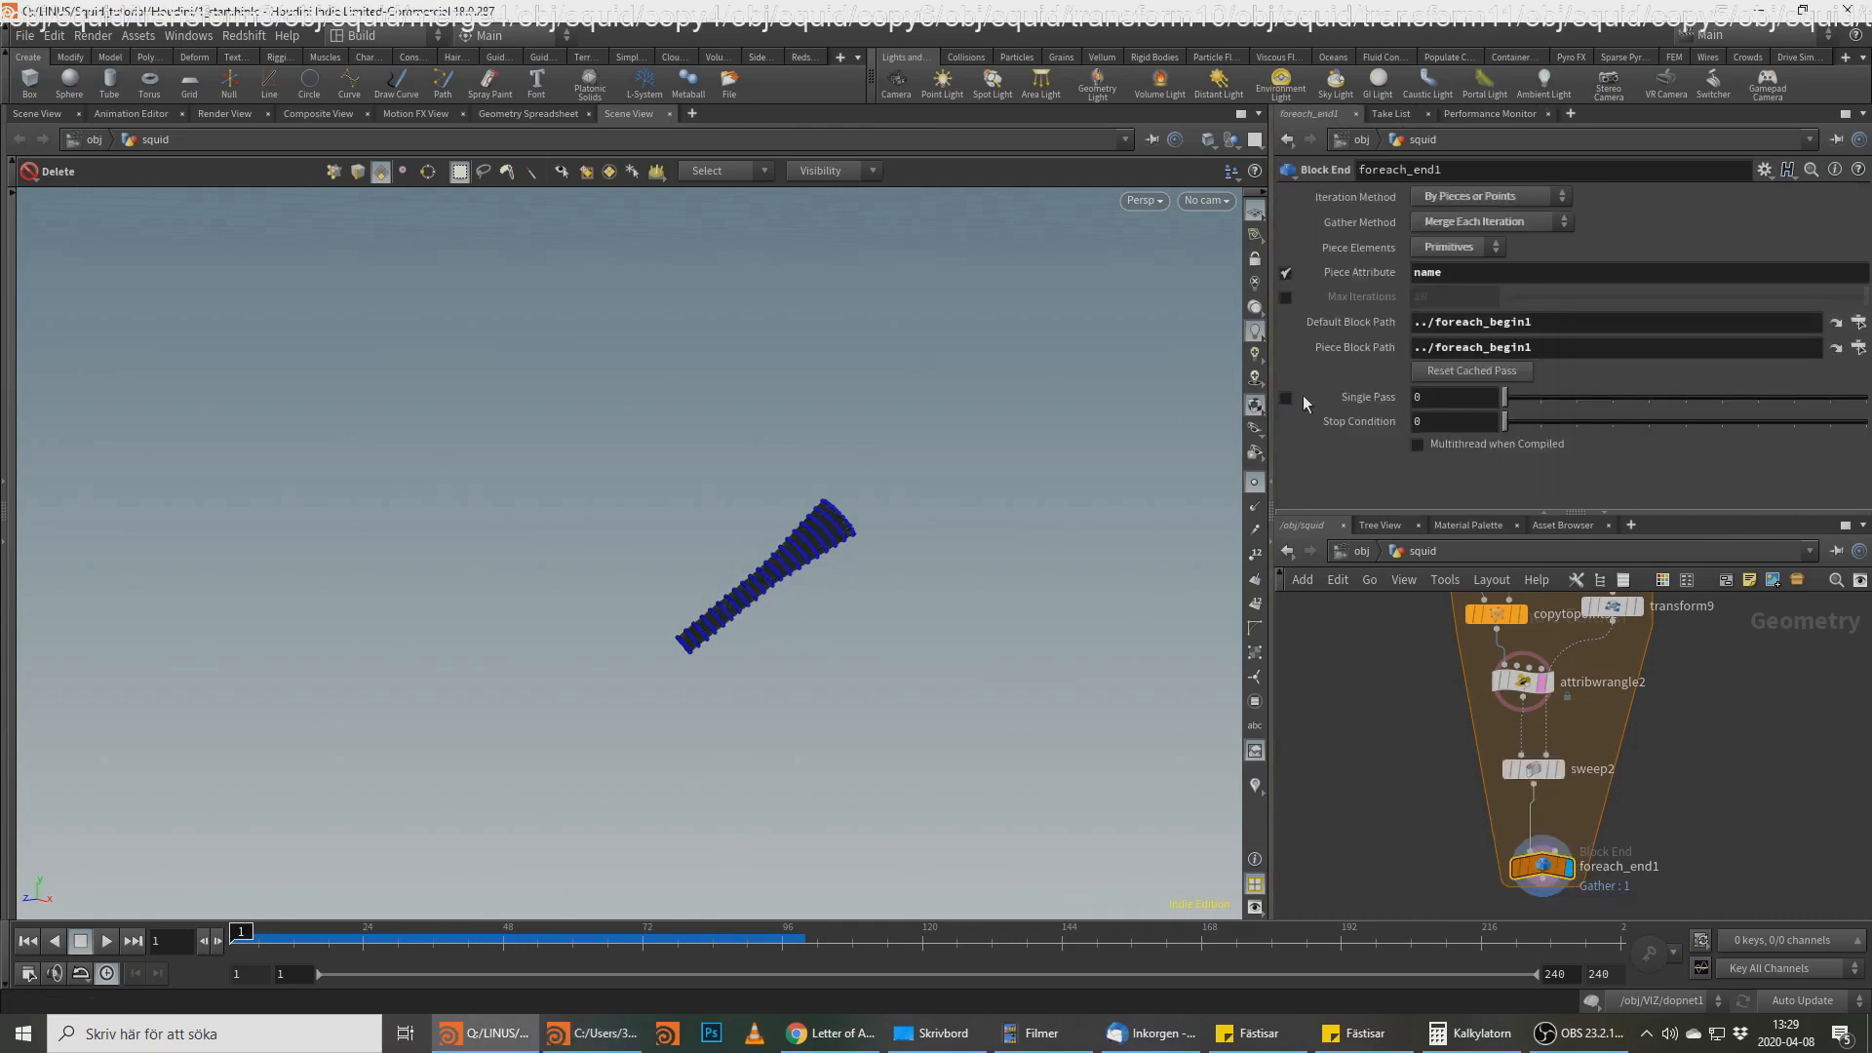
pyautogui.moveTo(821, 587); pyautogui.dragTo(547, 657, button='right')
pyautogui.moveTo(547, 656); pyautogui.dragTo(624, 527)
pyautogui.hotkey('alt', 'Tab')
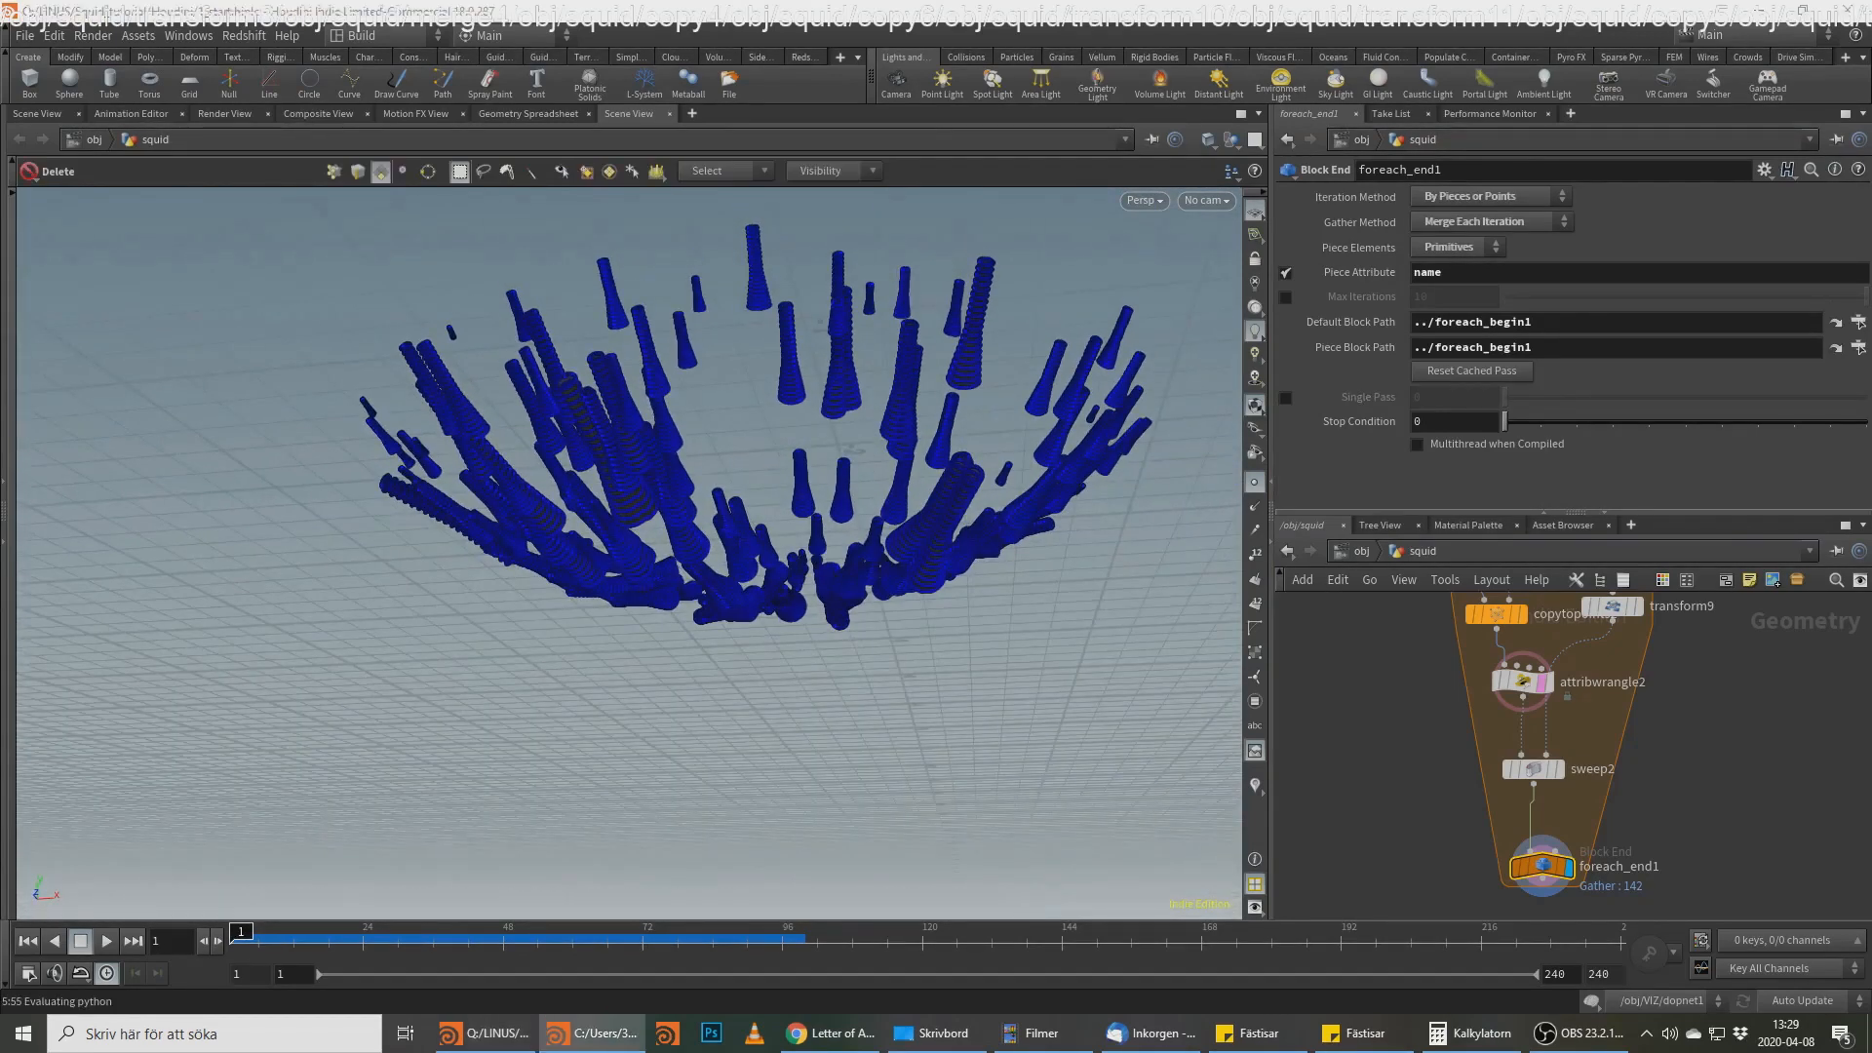
# Step: Set line2's direction to 0, 0, 1 and view the reoriented pieces
pyautogui.moveTo(1384, 633); pyautogui.dragTo(1385, 854, button='middle')
pyautogui.click(1336, 778)
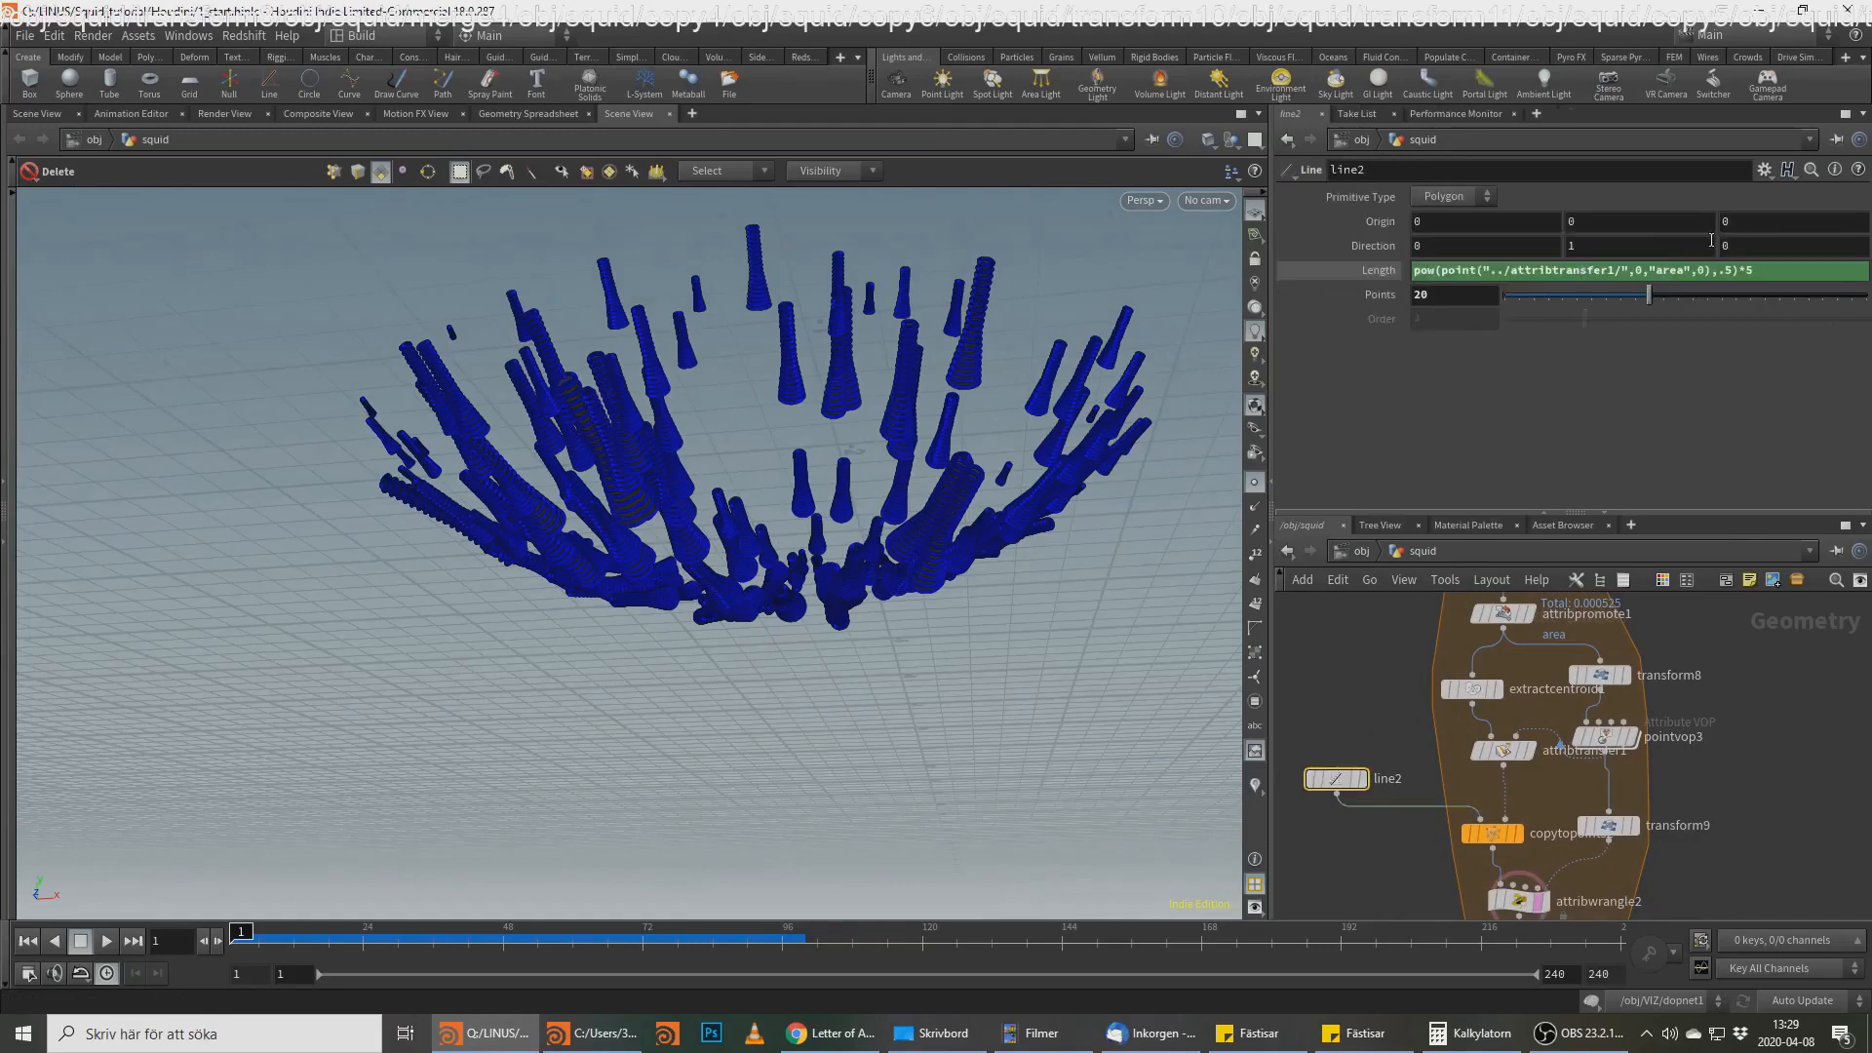
pyautogui.click(1624, 241)
pyautogui.click(1770, 244)
pyautogui.write('1')
pyautogui.press('Return')
pyautogui.keyDown('alt'); pyautogui.moveTo(845, 529); pyautogui.dragTo(868, 468); pyautogui.keyUp('alt')
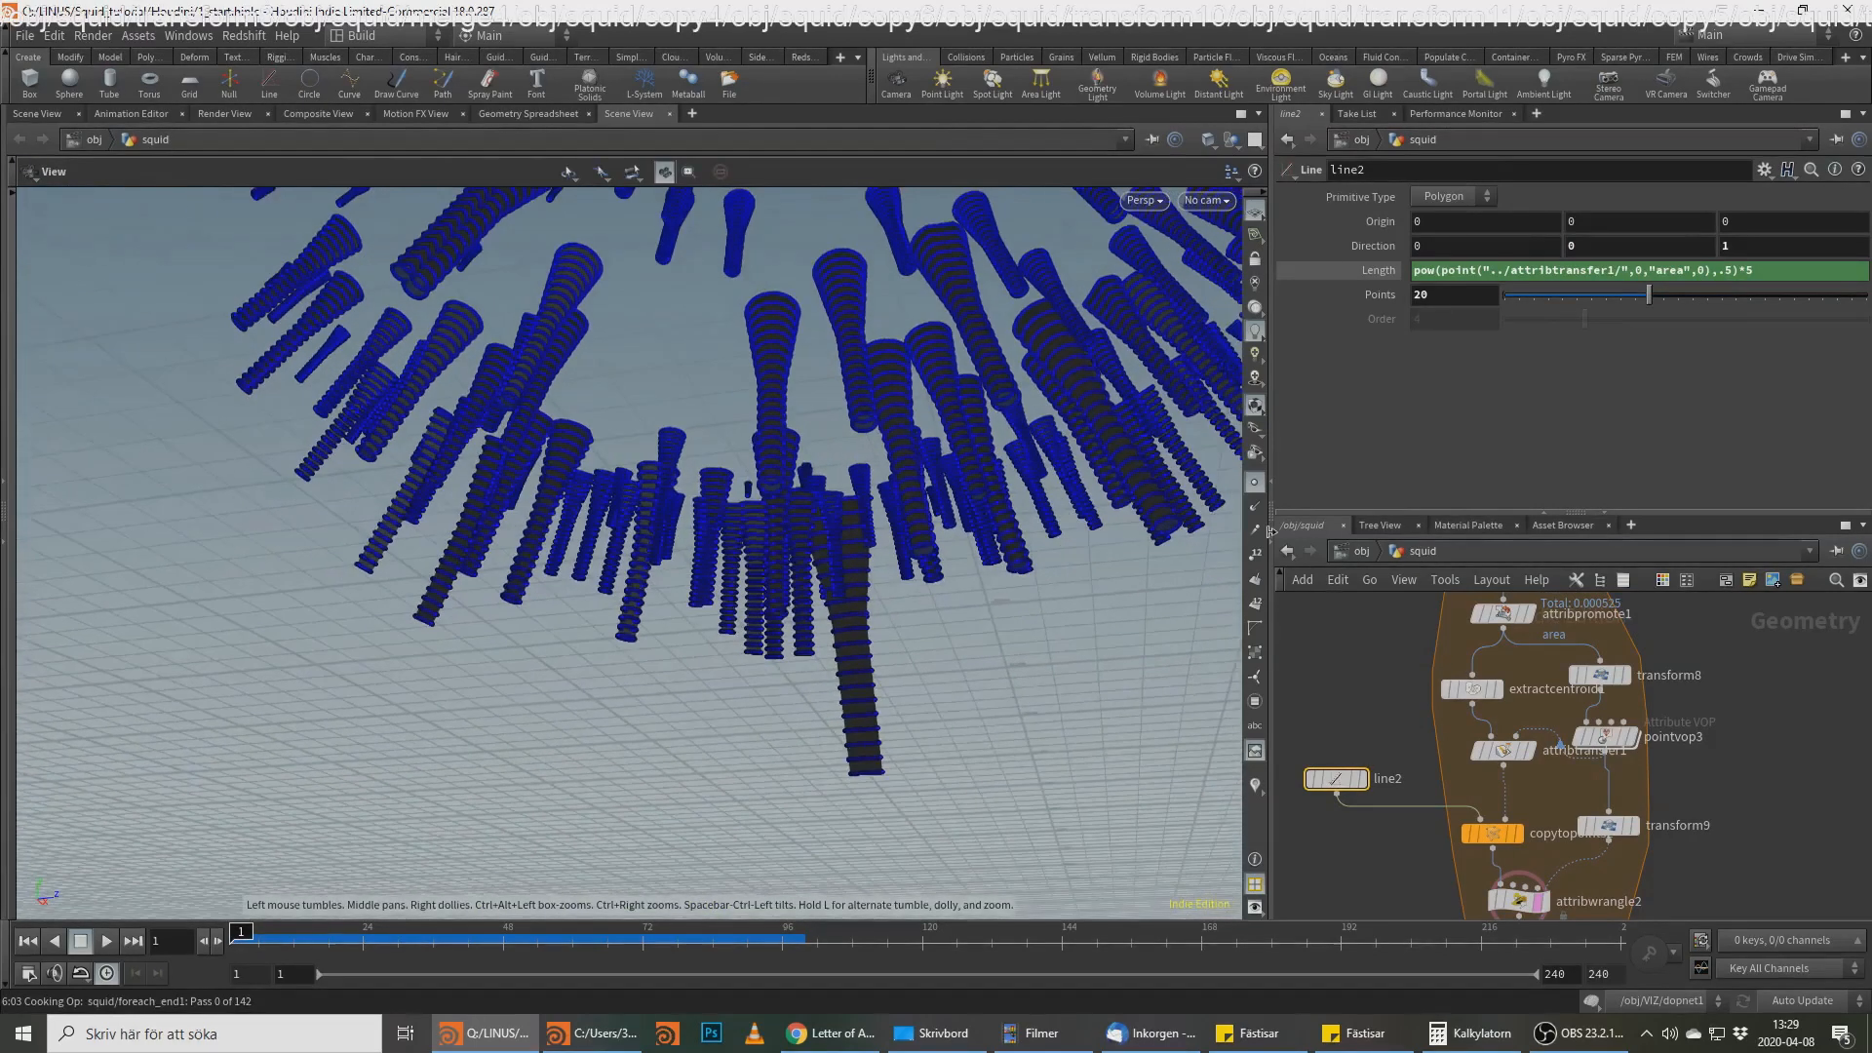
# Step: Add a Normal node after foreach_end1 and display its result
pyautogui.moveTo(1642, 858); pyautogui.dragTo(1664, 684, button='middle')
pyautogui.moveTo(1588, 844); pyautogui.dragTo(1577, 792, button='middle')
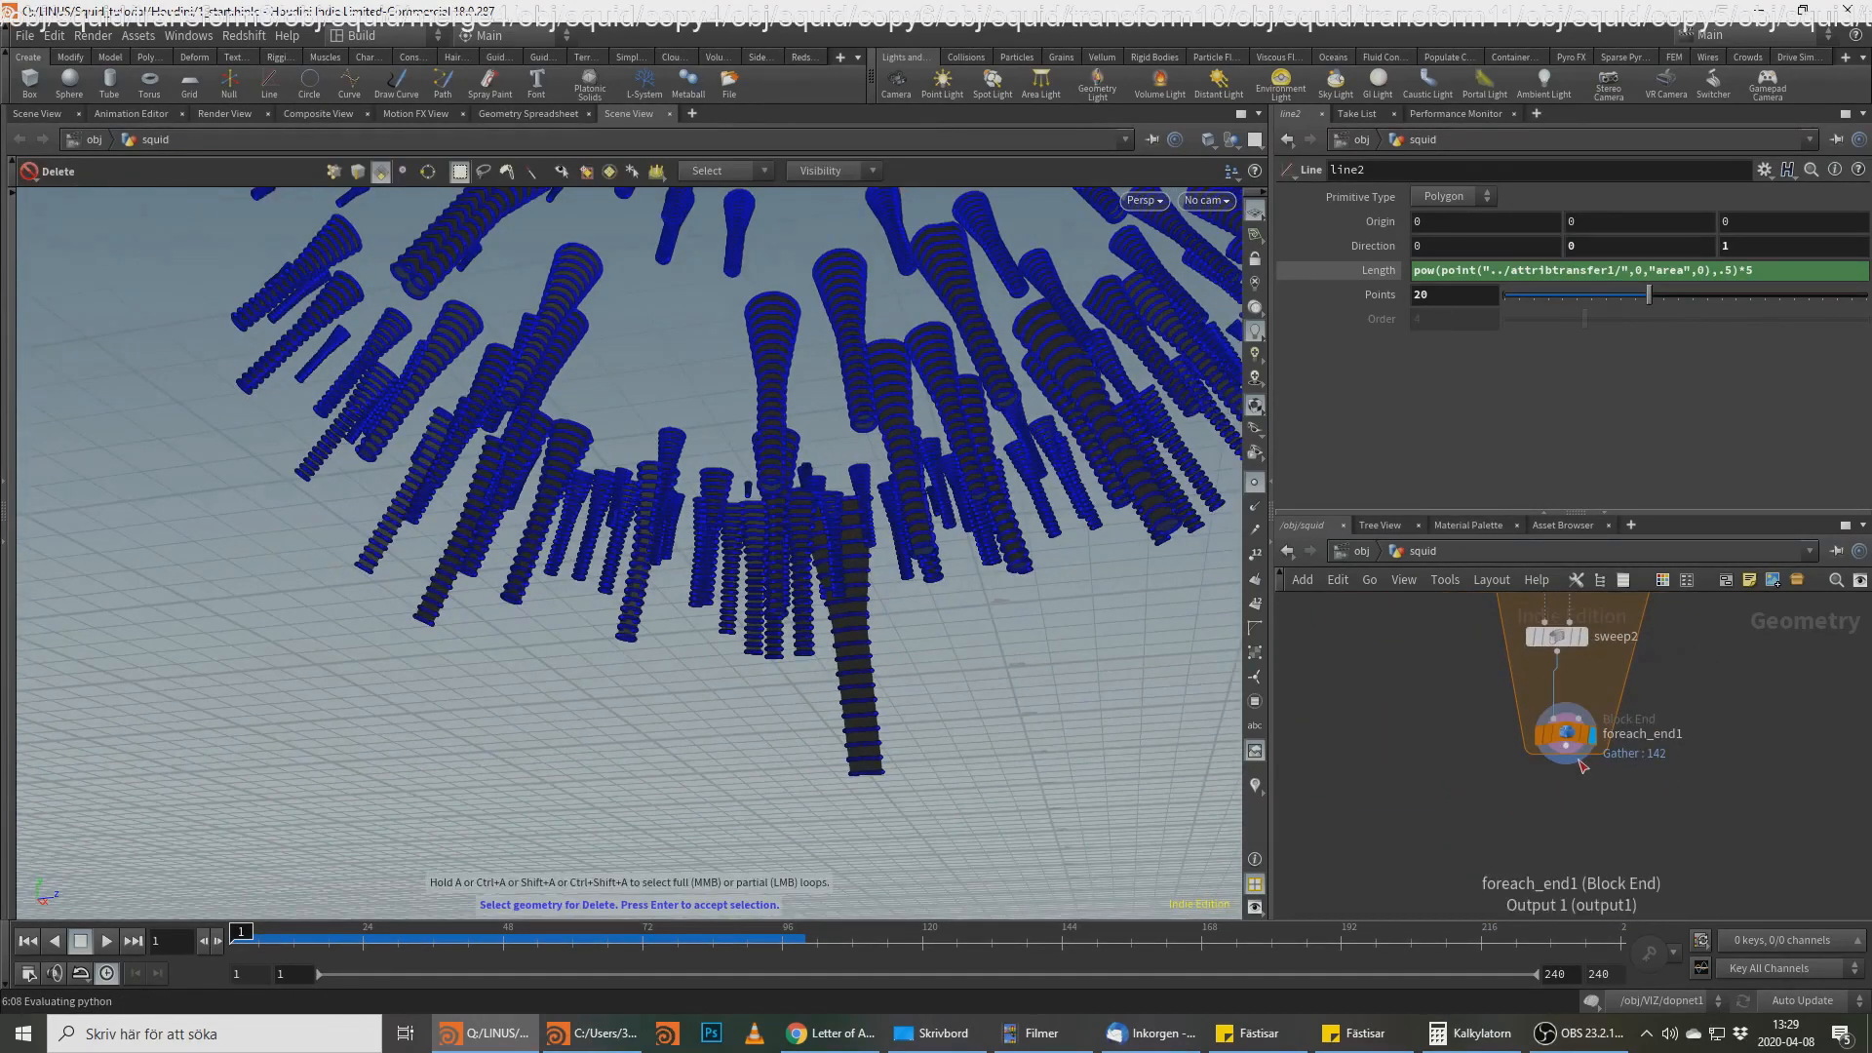
pyautogui.press('Tab')
pyautogui.write('nor')
pyautogui.press('Return')
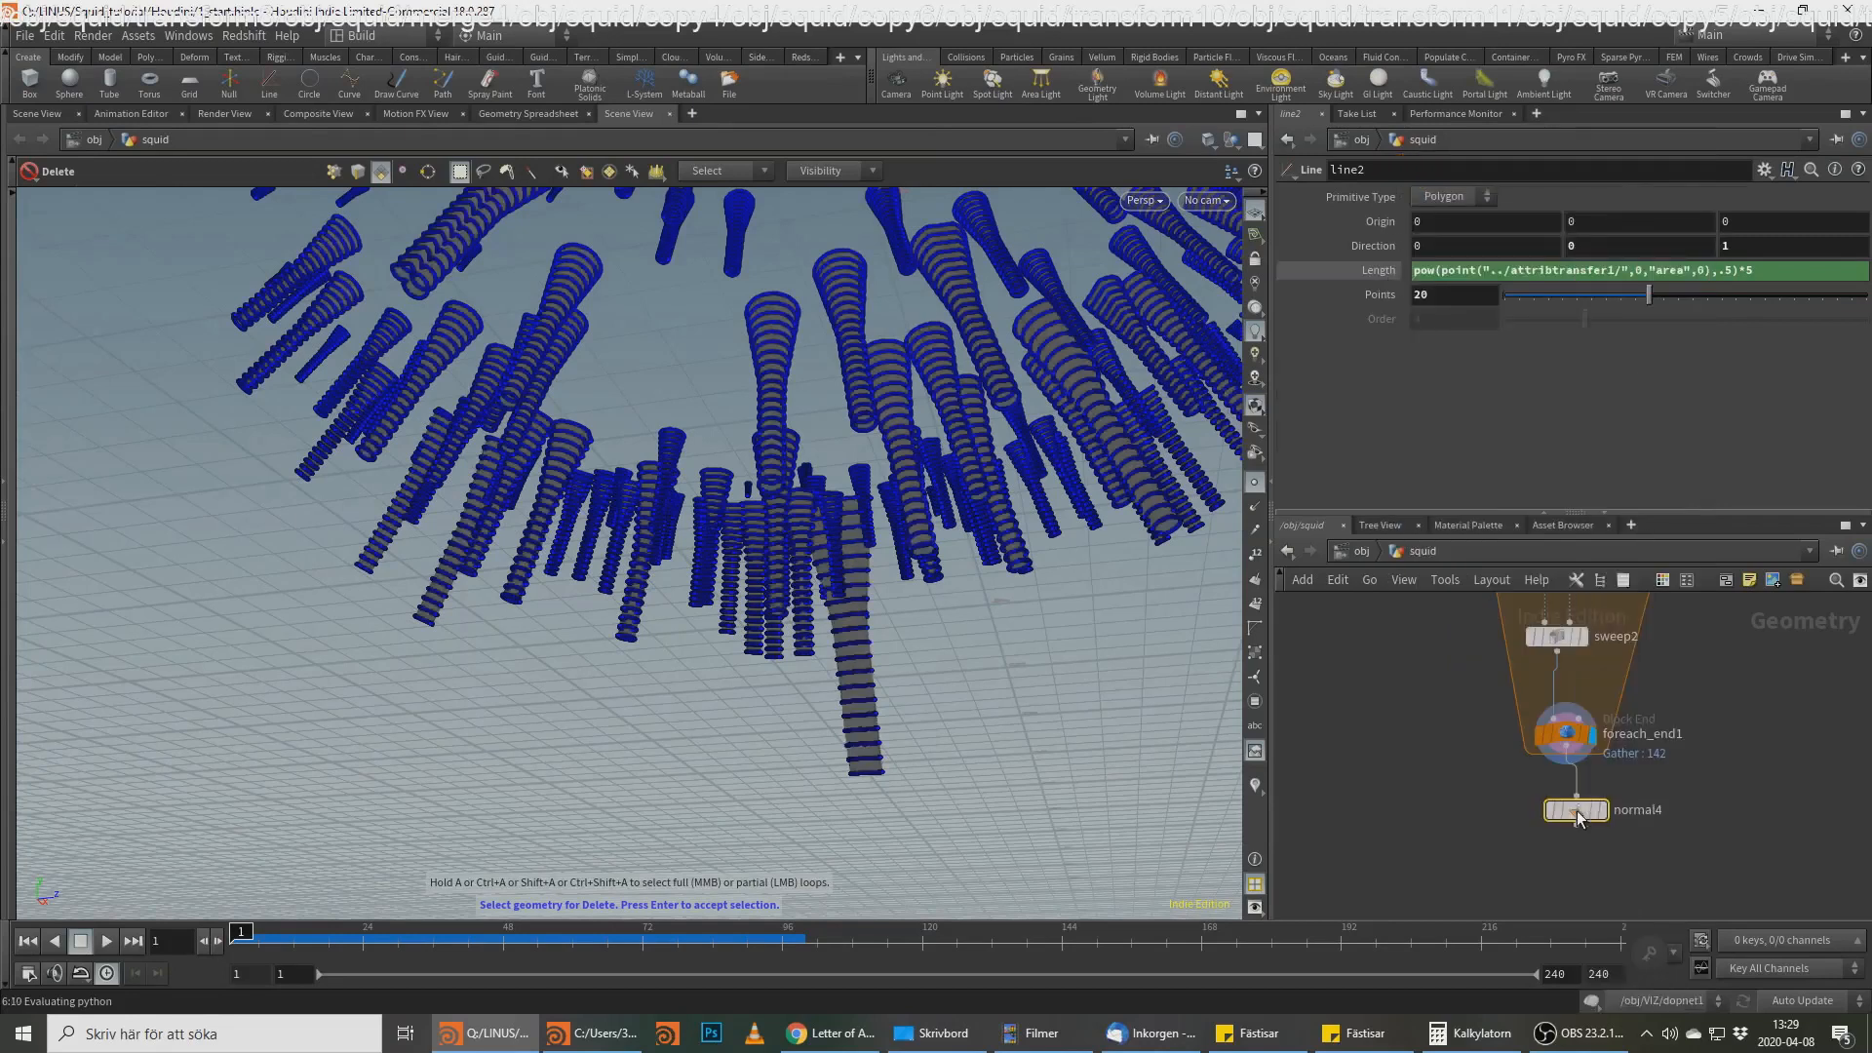
pyautogui.click(1577, 811)
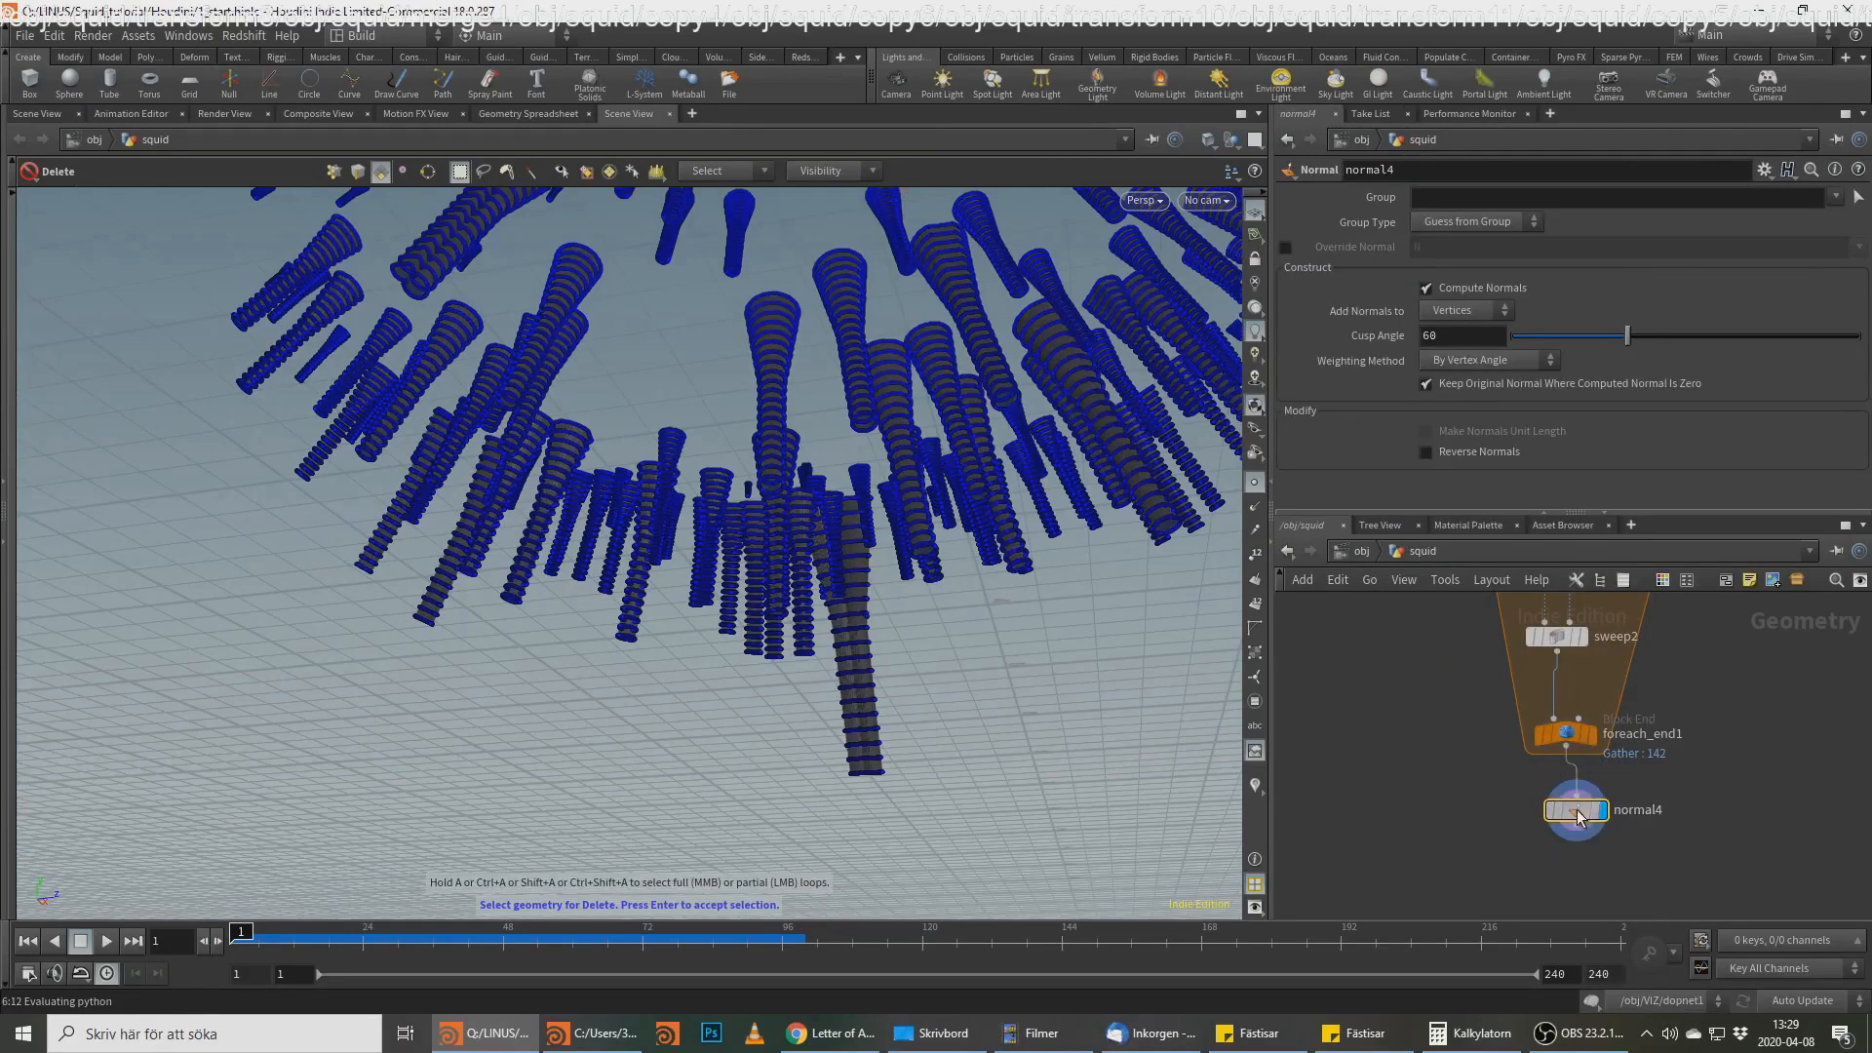
# Step: Hide the viewport's point markers and inspect the open ends of the swept pieces from below
pyautogui.click(1257, 480)
pyautogui.keyDown('alt'); pyautogui.moveTo(966, 535); pyautogui.dragTo(839, 773); pyautogui.keyUp('alt')
pyautogui.keyDown('alt'); pyautogui.moveTo(840, 773); pyautogui.dragTo(937, 547, button='right'); pyautogui.keyUp('alt')
pyautogui.keyDown('alt'); pyautogui.moveTo(936, 547); pyautogui.dragTo(1073, 556); pyautogui.keyUp('alt')
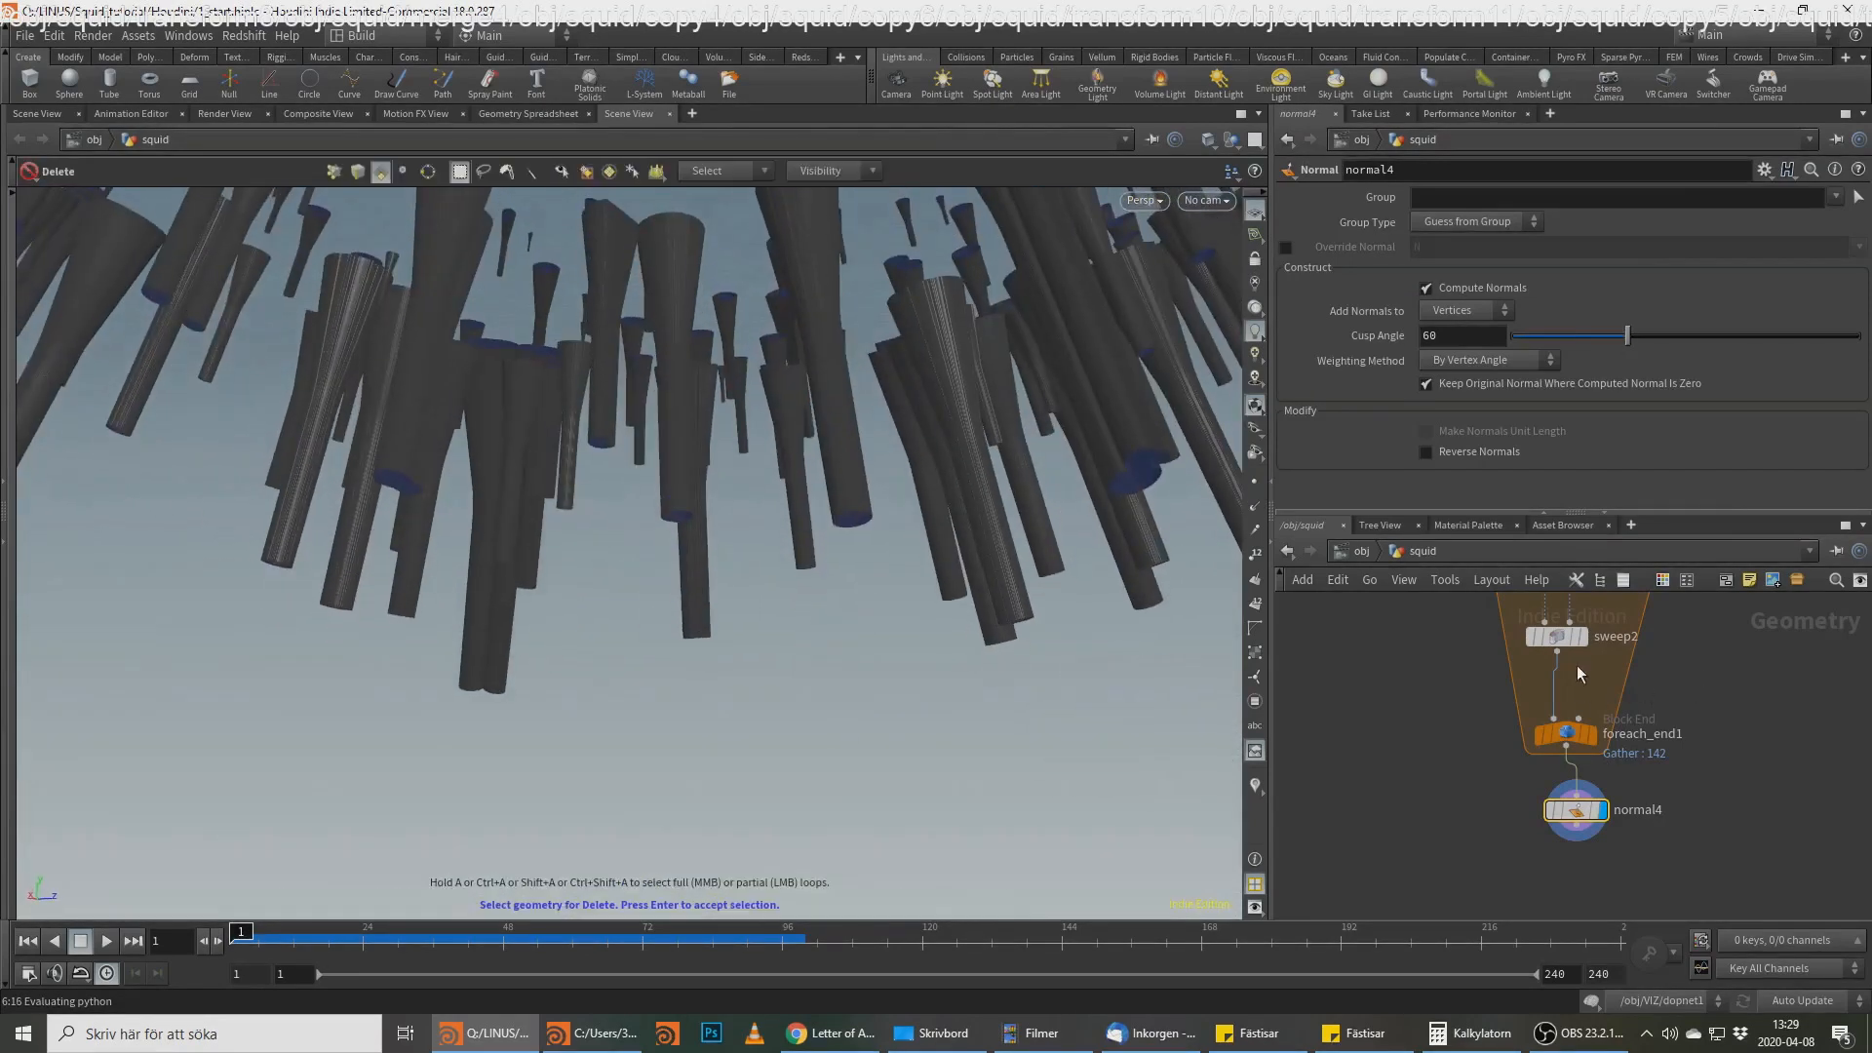
# Step: Set sweep2's End Cap Type to Single Polygon, reselect normal4, and inspect the capped tubes
pyautogui.click(1557, 636)
pyautogui.scroll(-1, 1449, 365)
pyautogui.click(1488, 308)
pyautogui.click(1488, 331)
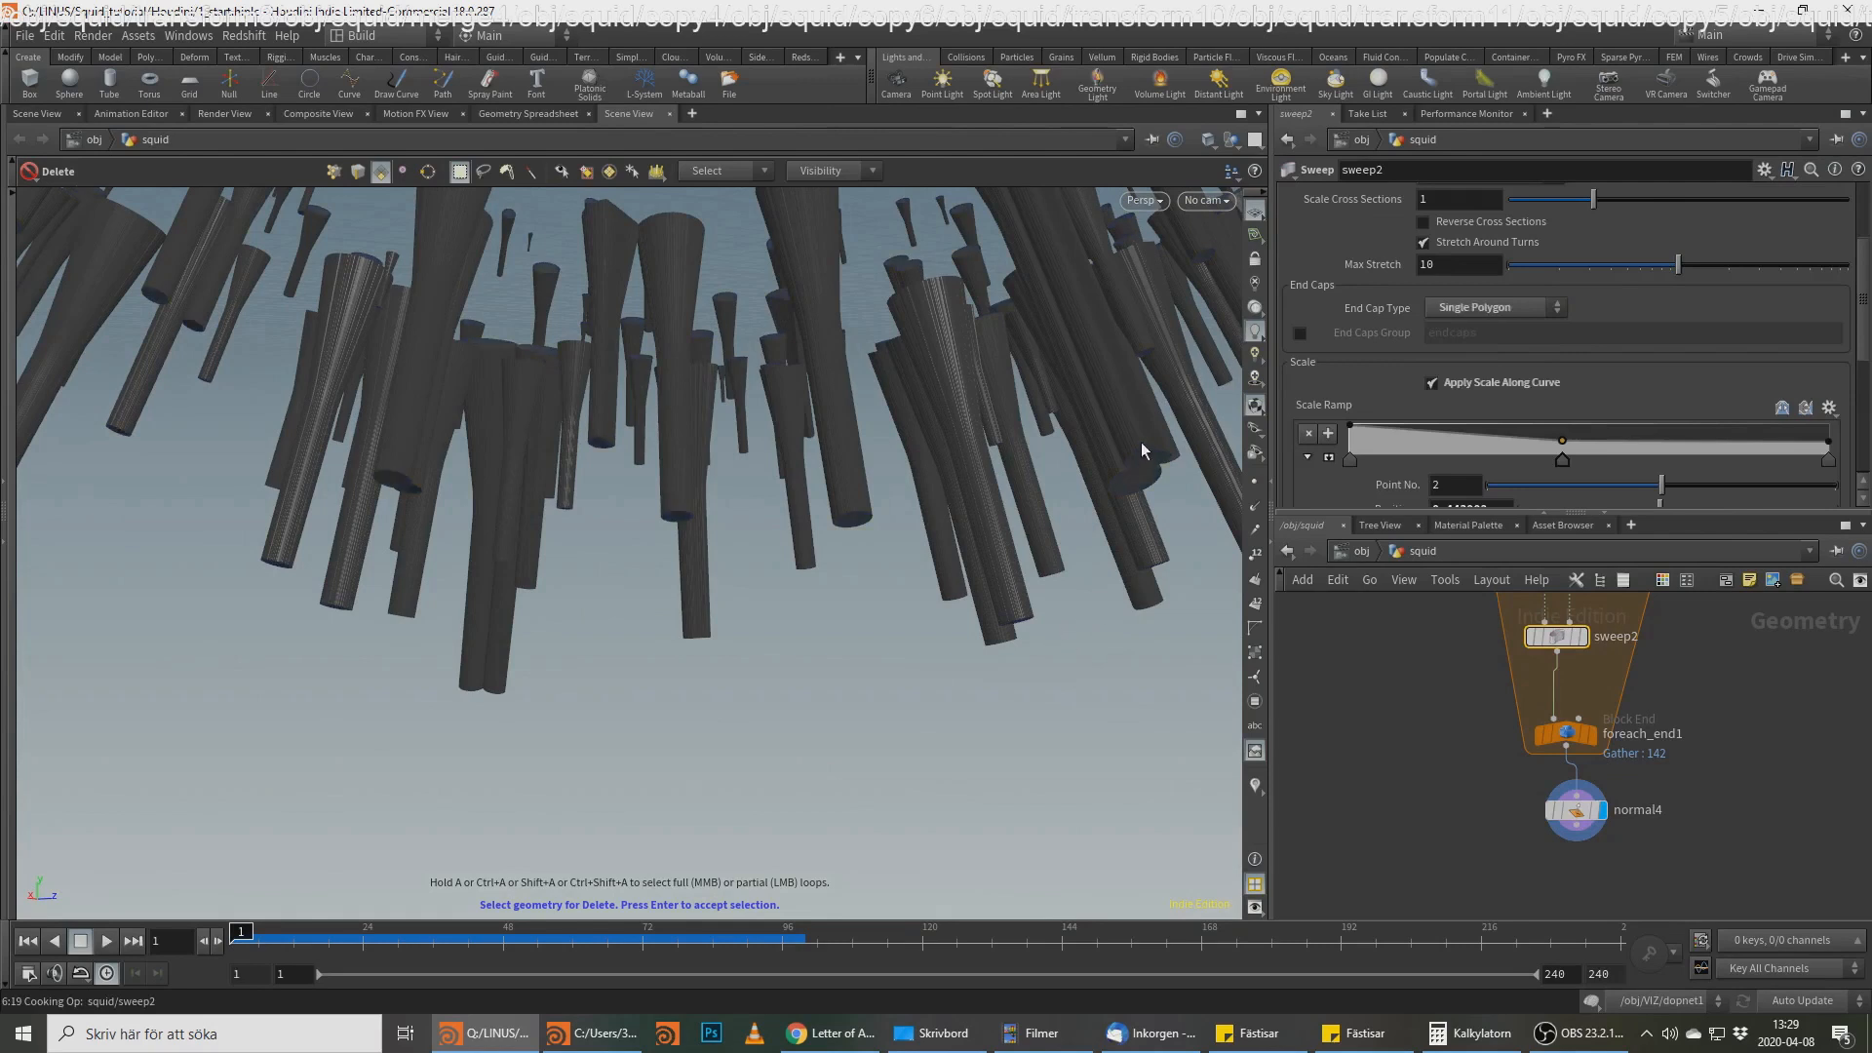
pyautogui.click(1573, 811)
pyautogui.keyDown('alt'); pyautogui.moveTo(961, 698); pyautogui.dragTo(799, 511); pyautogui.keyUp('alt')
pyautogui.press('Delete')
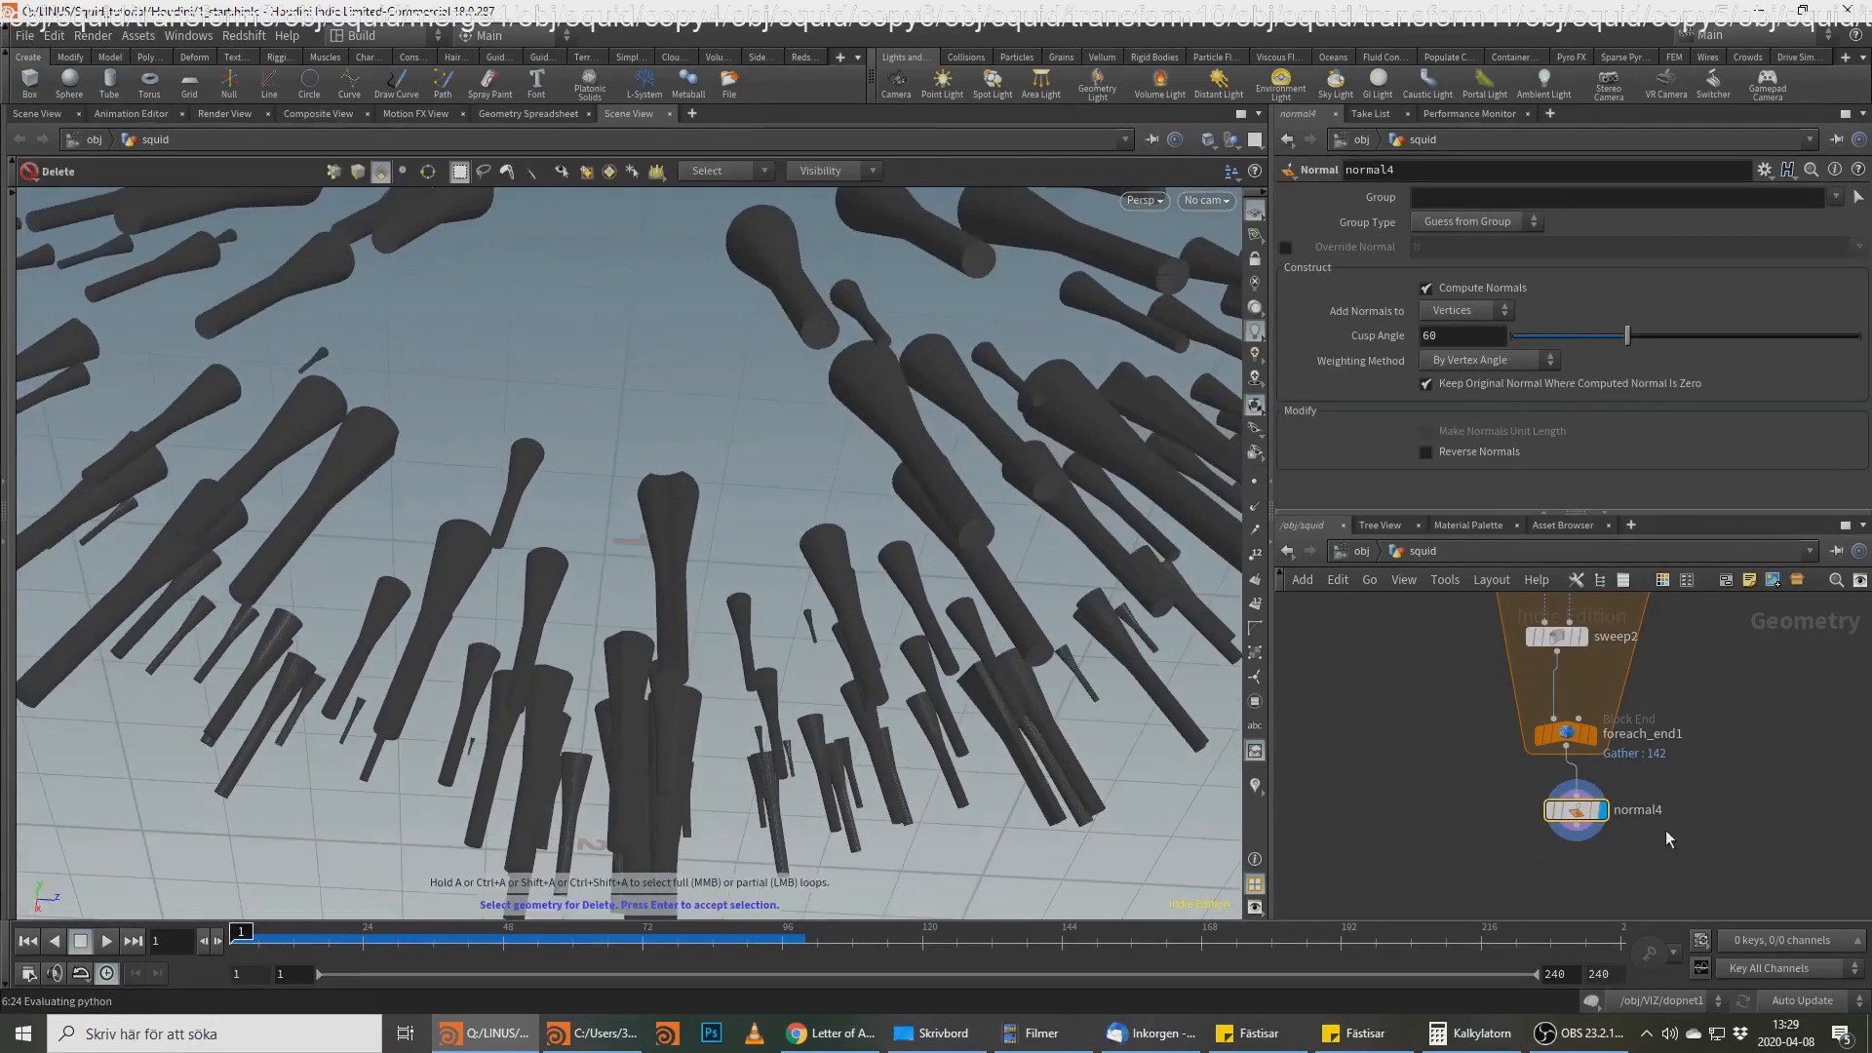
# Step: Examine the capped, tapered tubes from several angles and review the loop's node chain
pyautogui.click(1257, 407)
pyautogui.keyDown('alt'); pyautogui.moveTo(949, 497); pyautogui.dragTo(1296, 694); pyautogui.keyUp('alt')
pyautogui.keyDown('alt'); pyautogui.moveTo(1022, 677); pyautogui.dragTo(1121, 770); pyautogui.keyUp('alt')
pyautogui.hotkey('alt', 'Tab')
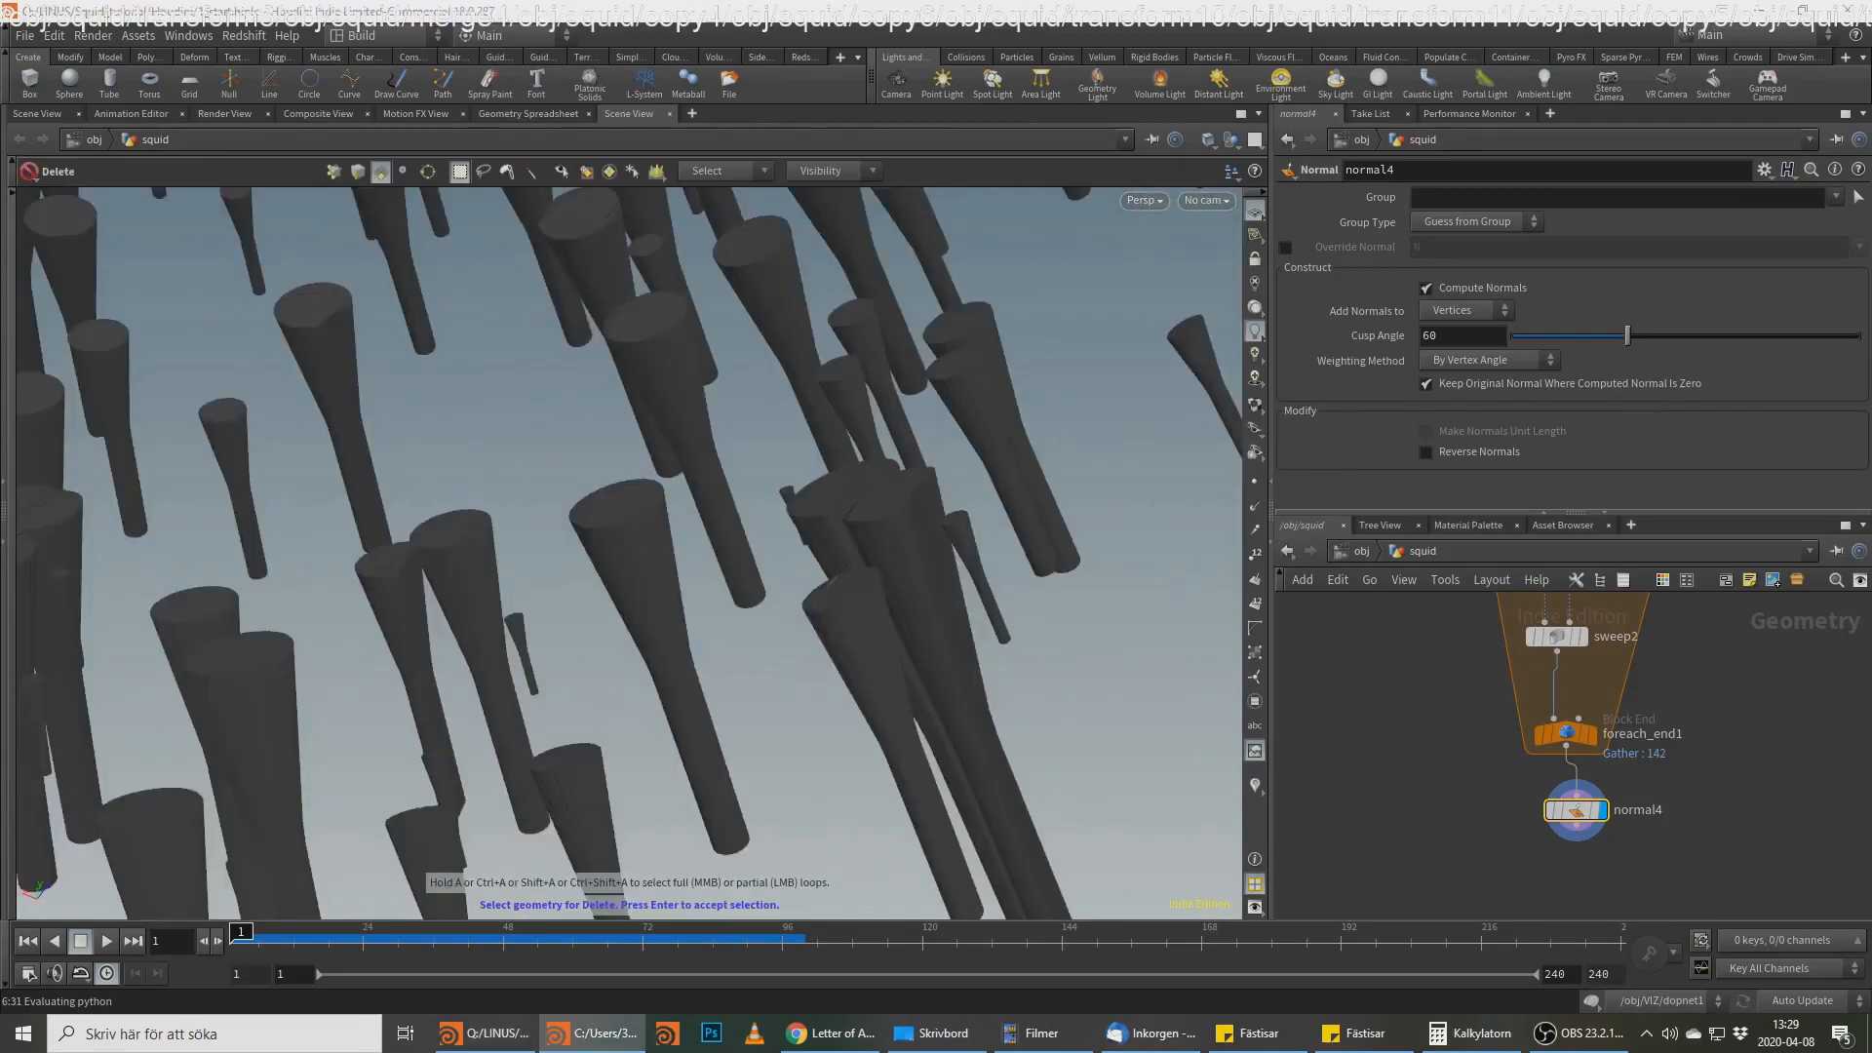
pyautogui.keyDown('alt'); pyautogui.moveTo(706, 621); pyautogui.dragTo(1506, 341); pyautogui.keyUp('alt')
pyautogui.moveTo(1765, 773); pyautogui.dragTo(1776, 882, button='middle')
pyautogui.scroll(-1, 1779, 868)
pyautogui.moveTo(1747, 794); pyautogui.dragTo(1709, 642, button='middle')
pyautogui.scroll(1, 1615, 756)
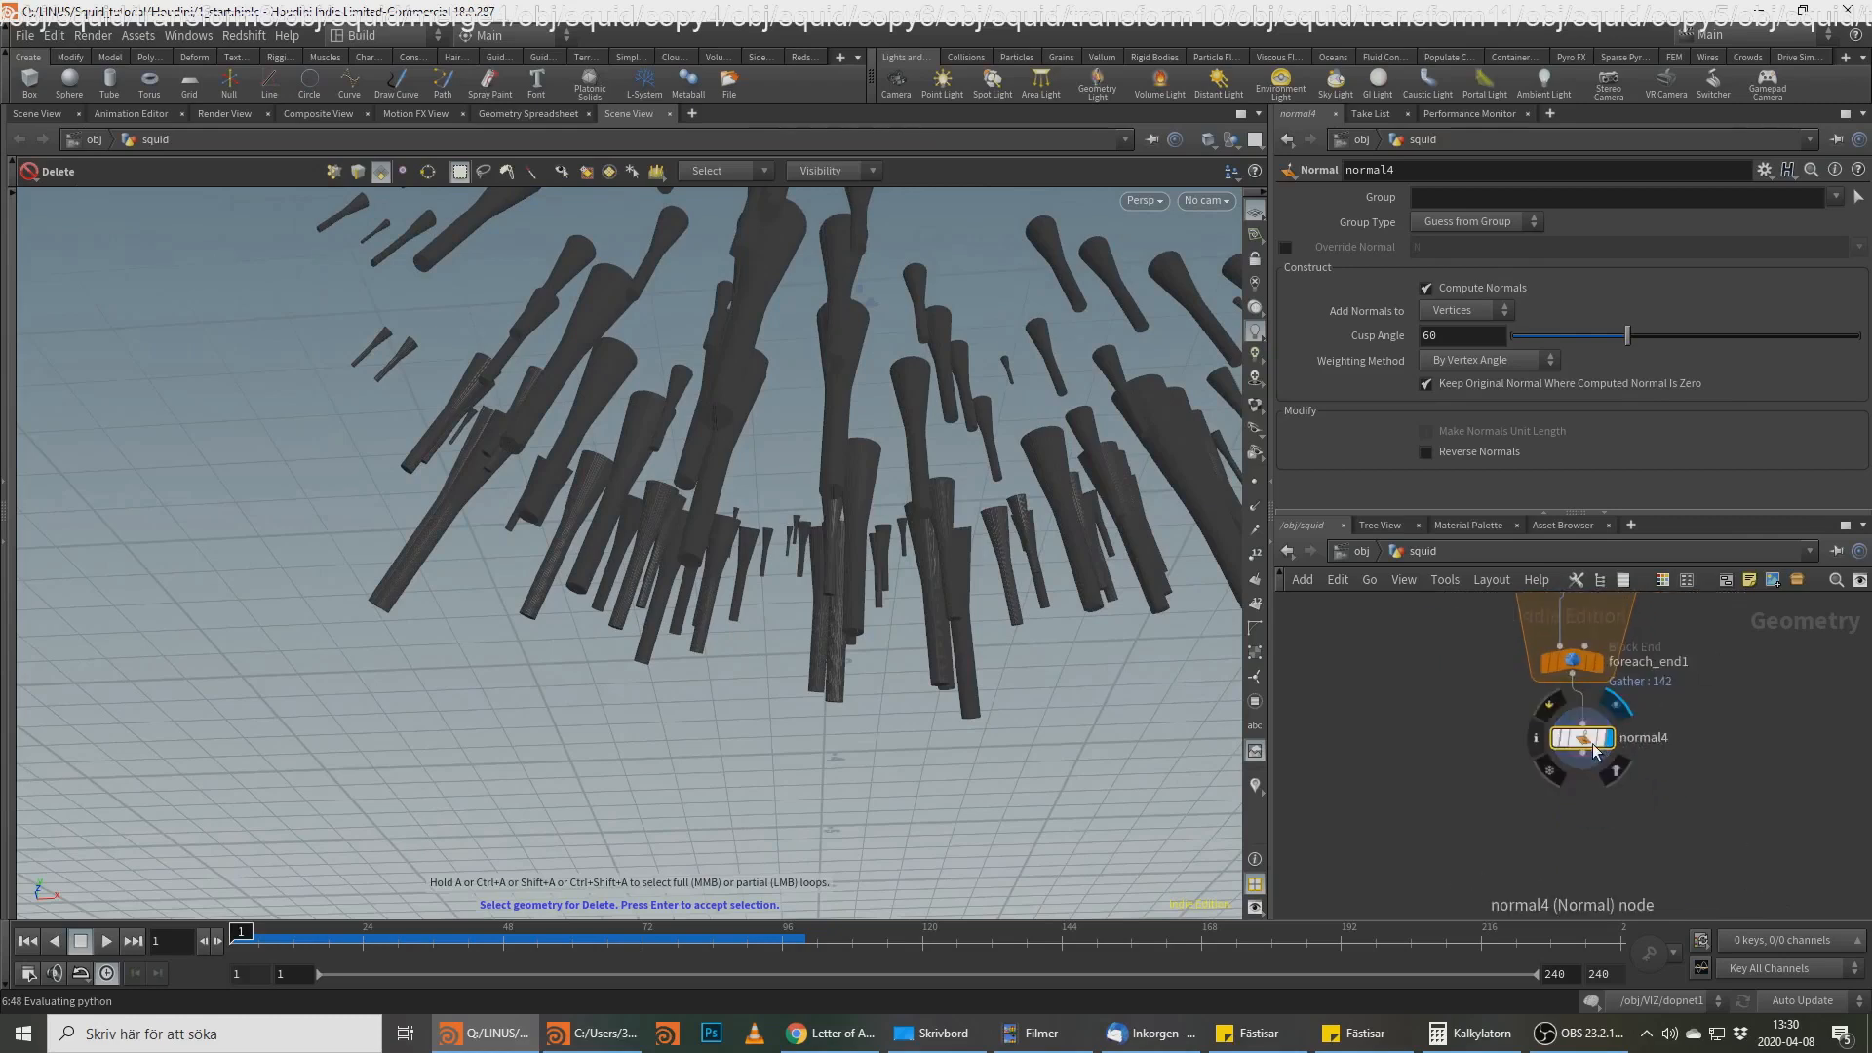
pyautogui.keyDown('alt'); pyautogui.moveTo(940, 764); pyautogui.dragTo(830, 491); pyautogui.keyUp('alt')
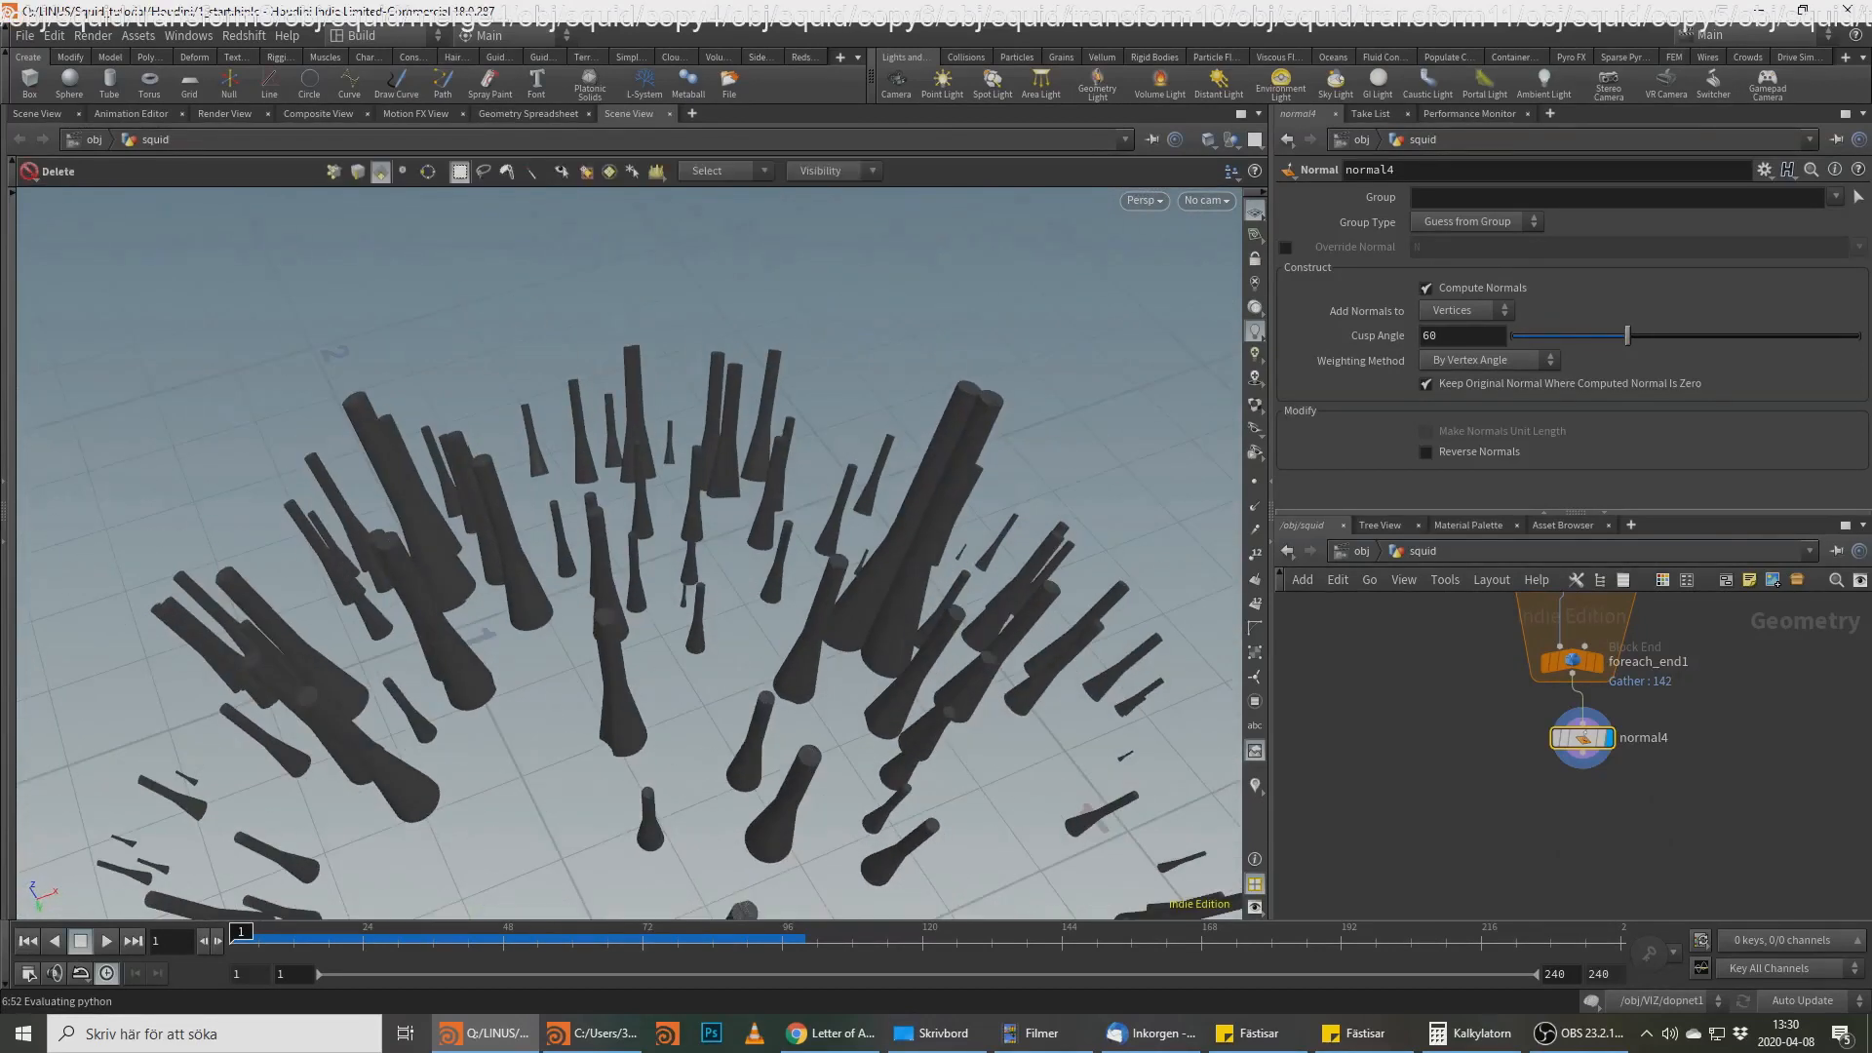
pyautogui.keyDown('alt'); pyautogui.moveTo(965, 702); pyautogui.dragTo(867, 873); pyautogui.keyUp('alt')
pyautogui.moveTo(1744, 746); pyautogui.dragTo(1679, 861, button='middle')
pyautogui.moveTo(1669, 711); pyautogui.dragTo(1706, 893, button='middle')
pyautogui.moveTo(1525, 754)
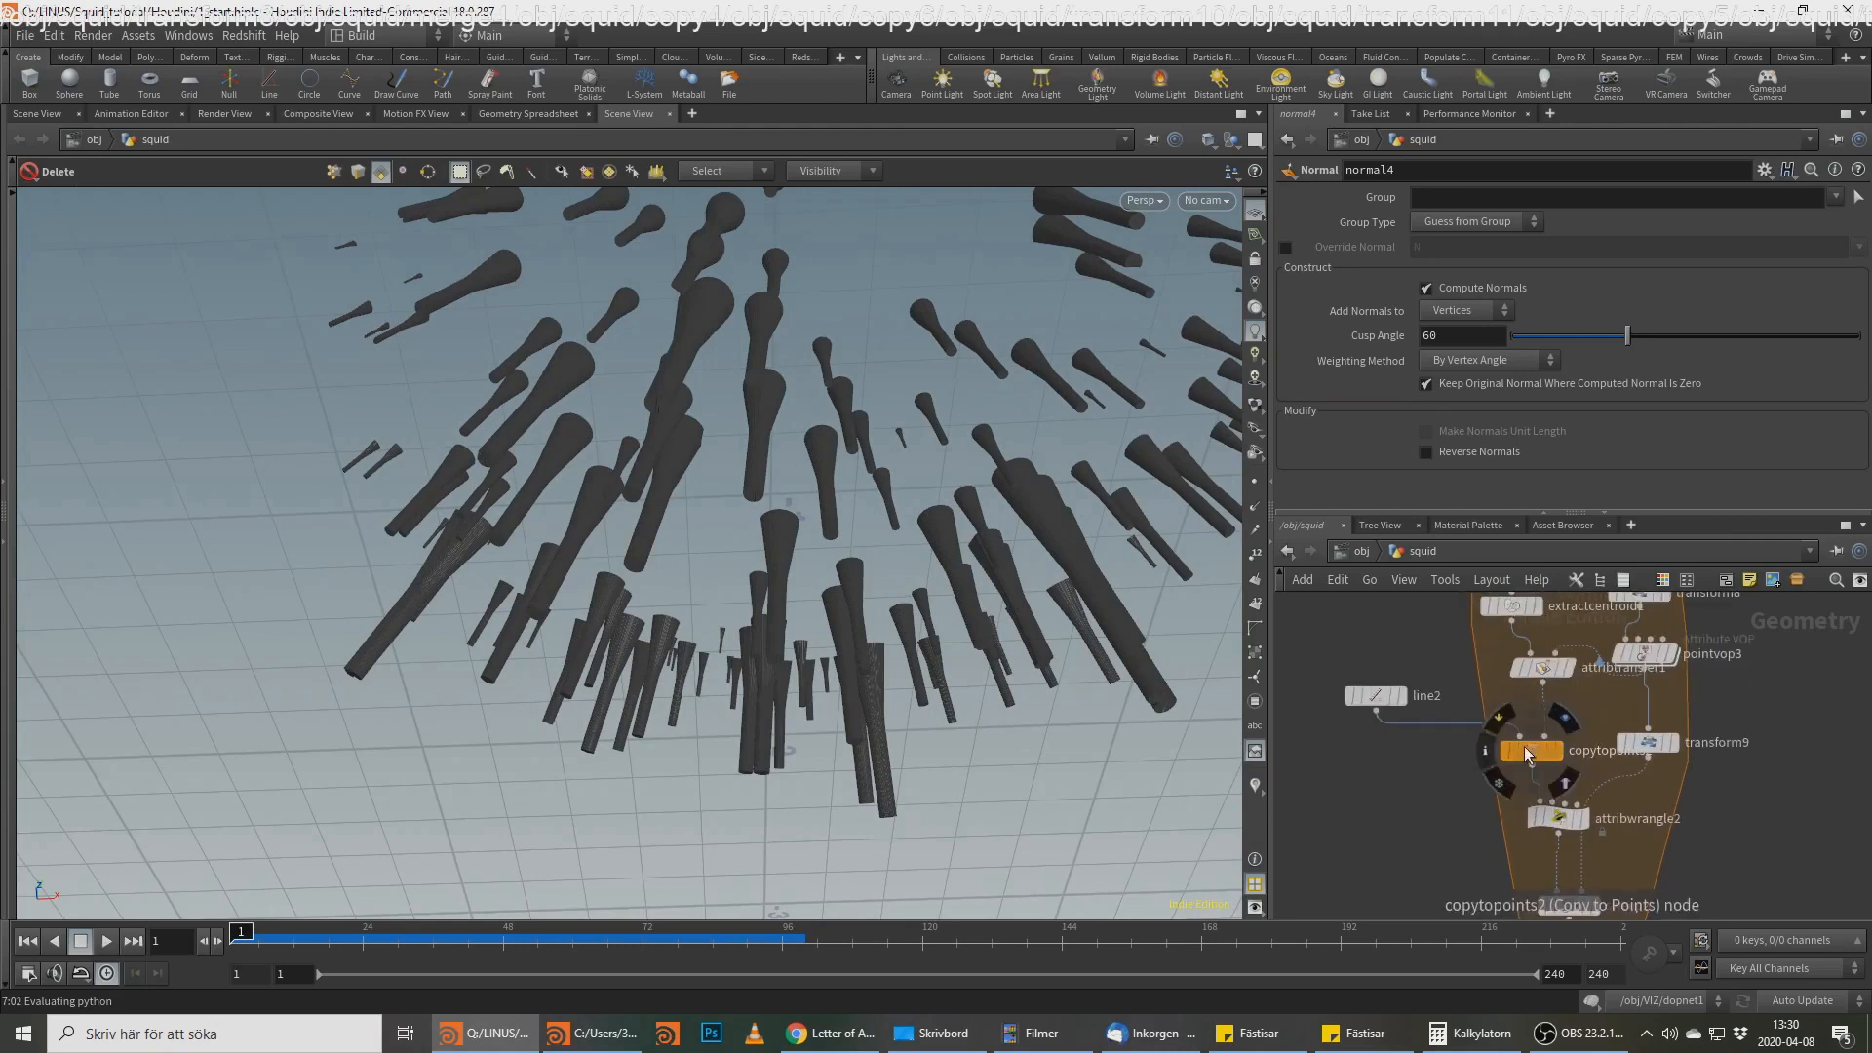
pyautogui.keyDown('alt'); pyautogui.moveTo(985, 581); pyautogui.dragTo(1028, 506); pyautogui.keyUp('alt')
pyautogui.press('f')
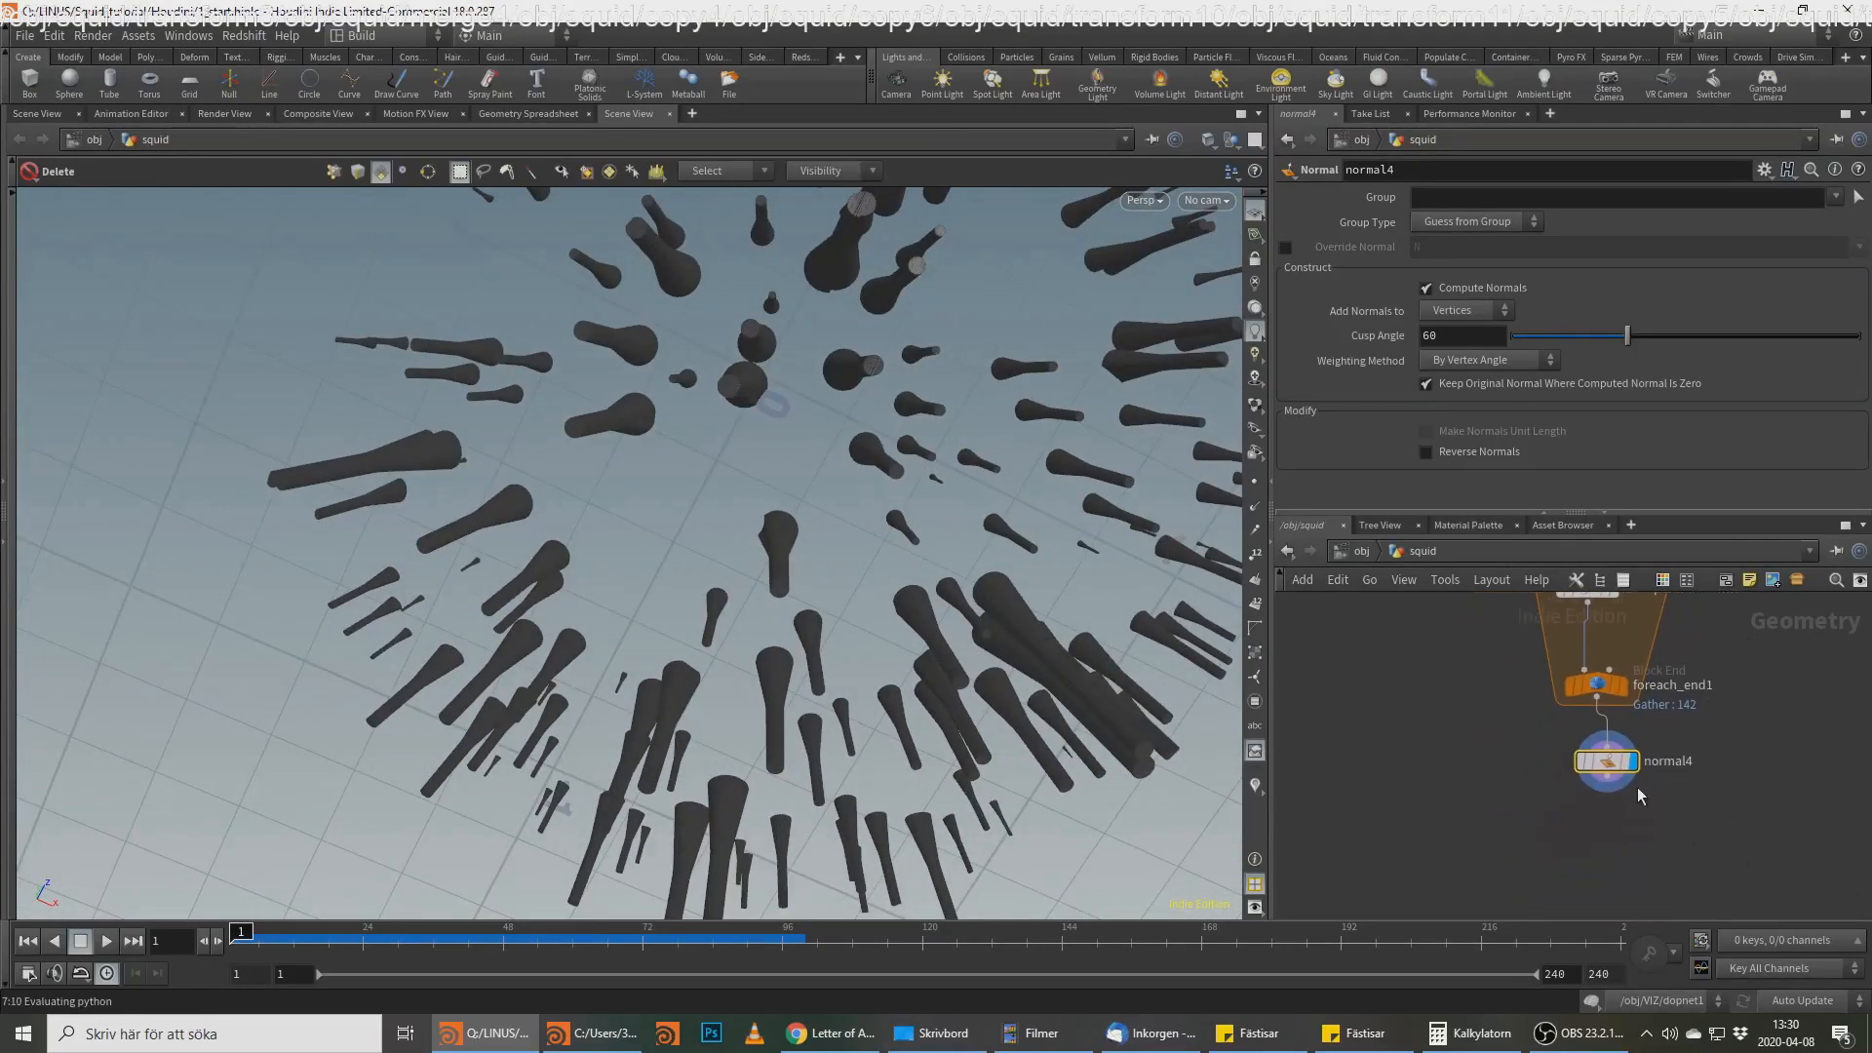
# Step: Add a VDB from Polygons node after normal4
pyautogui.press('Tab')
pyautogui.write('vdb f')
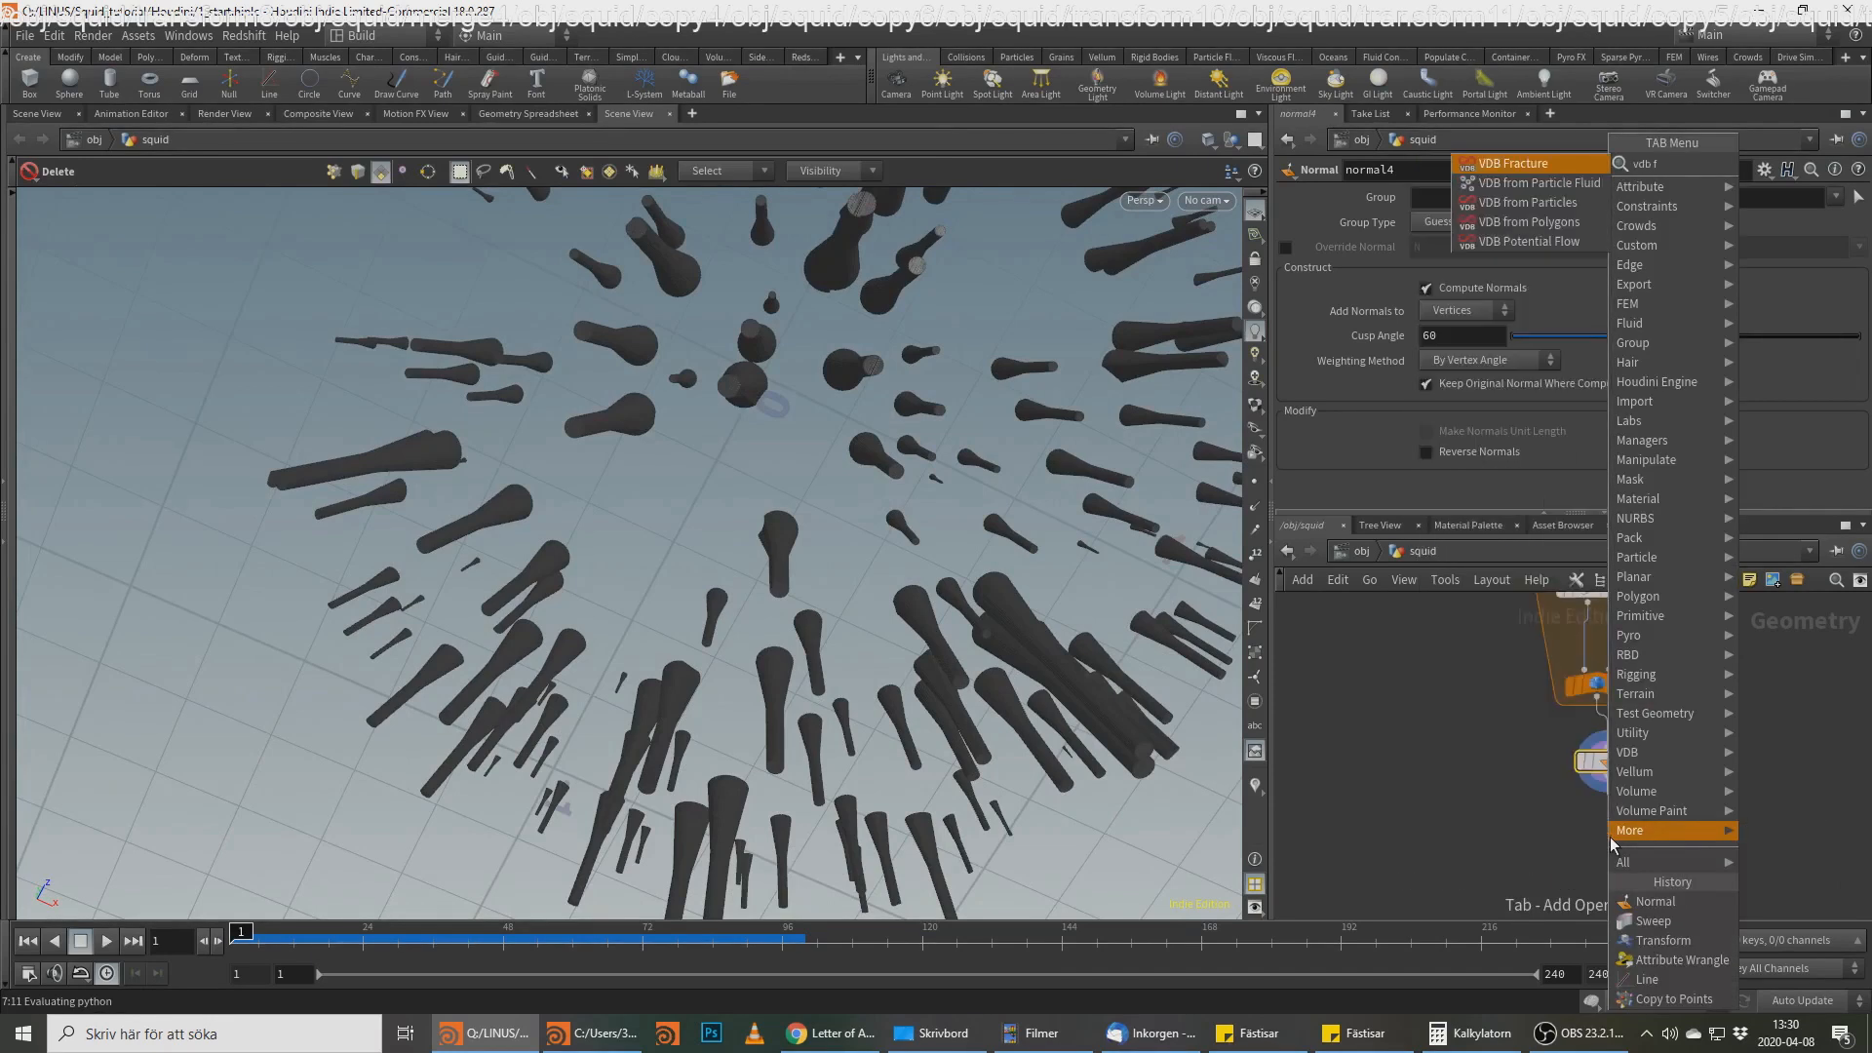
pyautogui.press('Down')
pyautogui.press('Down')
pyautogui.press('Return')
pyautogui.click(1611, 836)
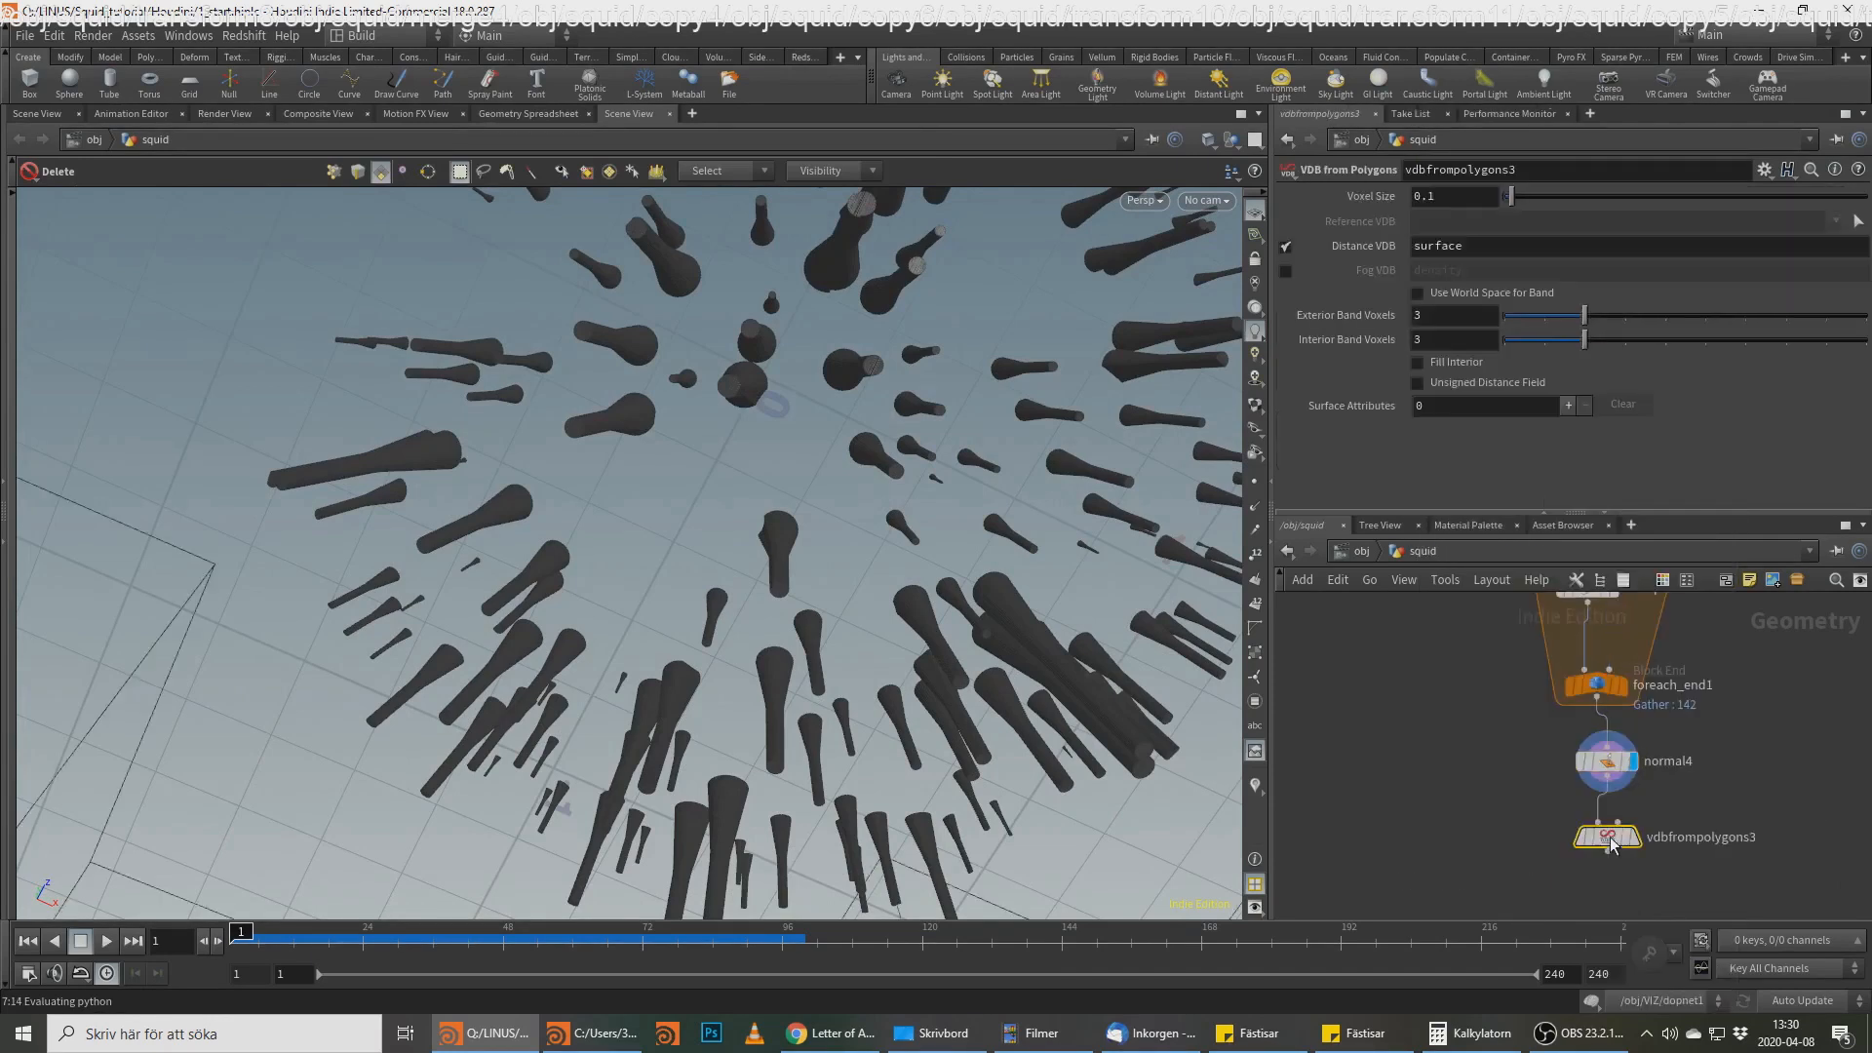
# Step: Display vdbfrompolygons3 and connect vdbfrompolygons1 to its reference VDB input
pyautogui.click(1608, 824)
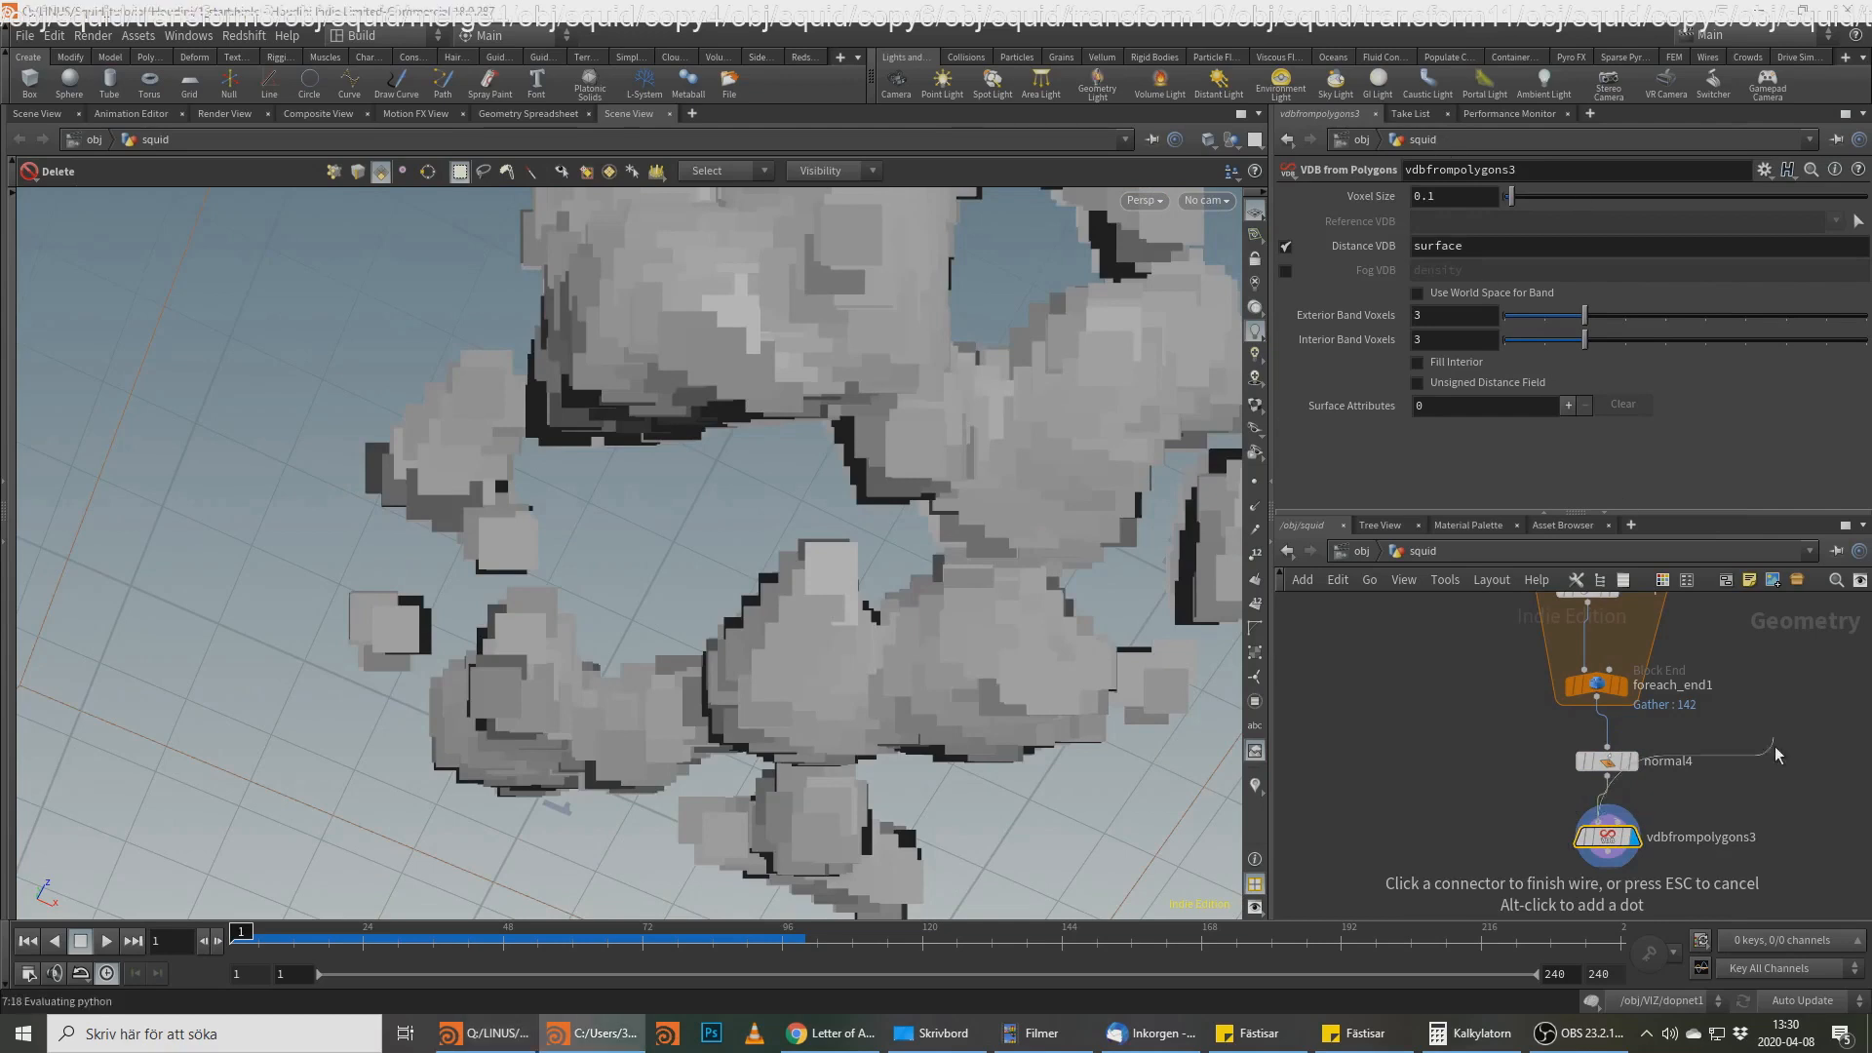
pyautogui.scroll(-3, 1621, 823)
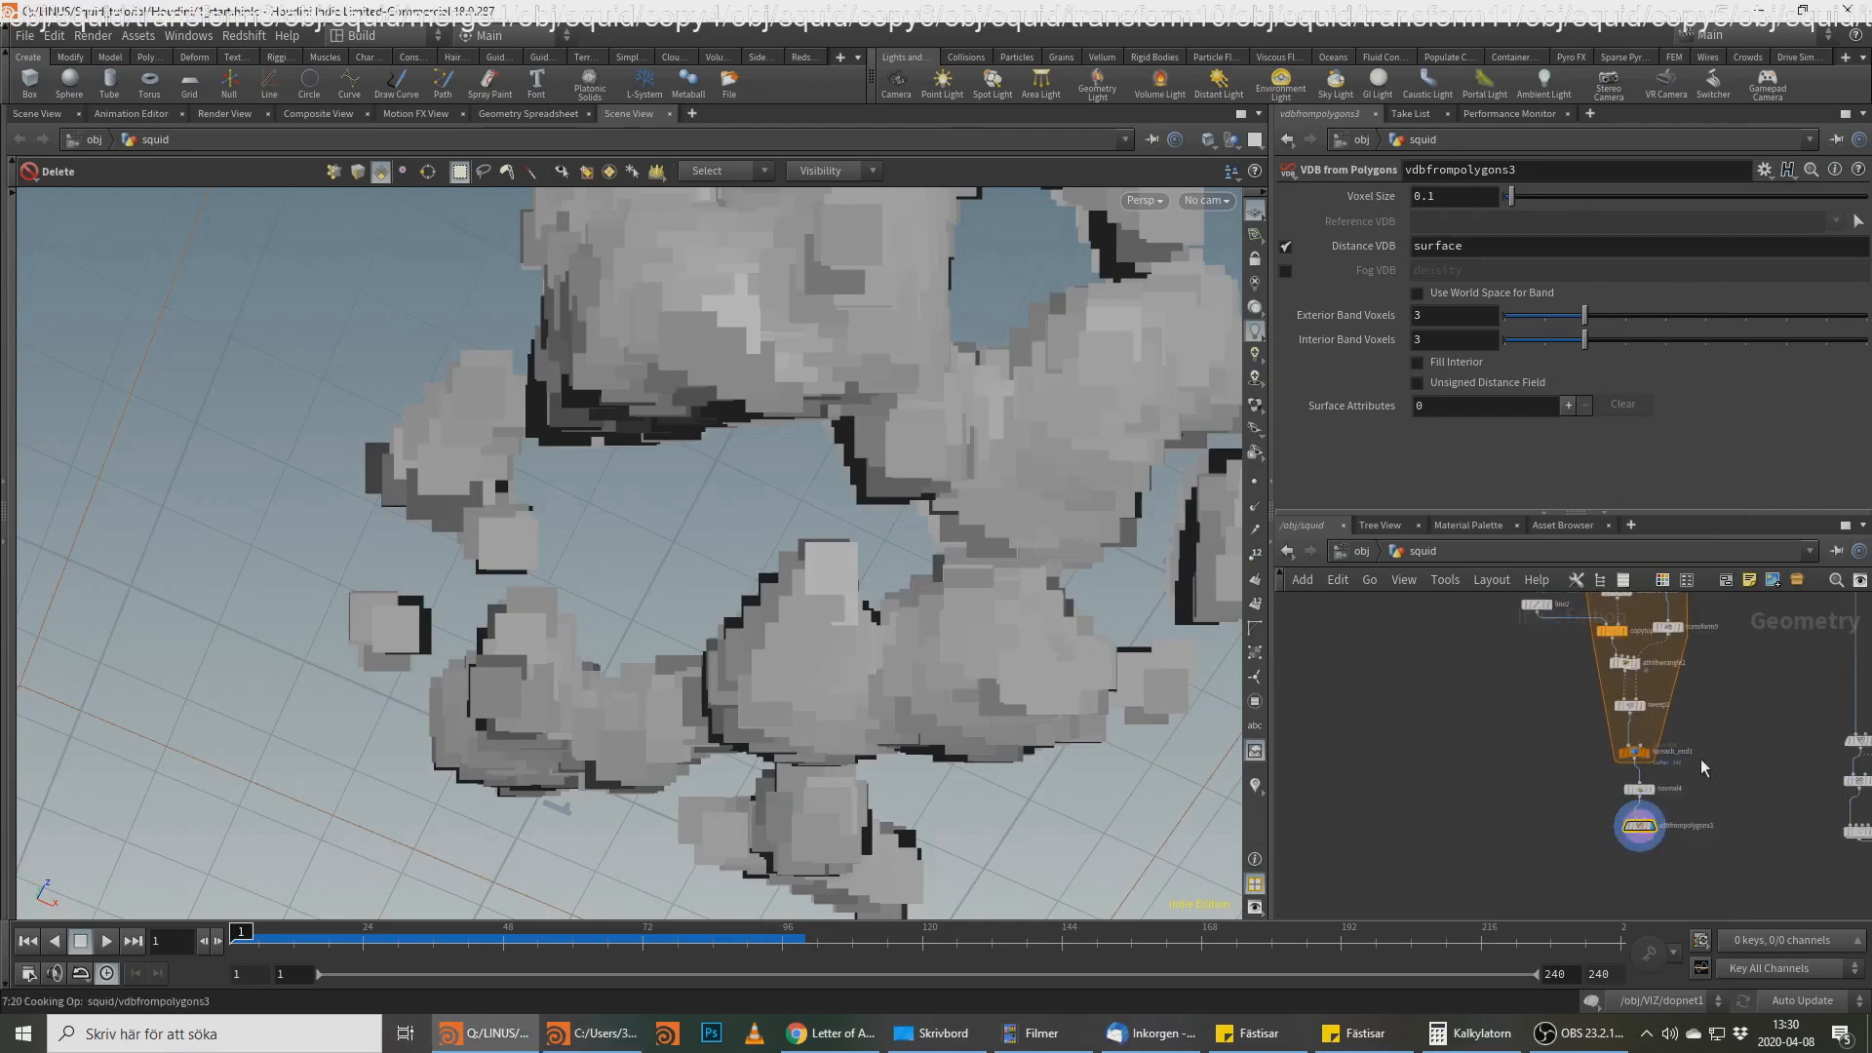
pyautogui.moveTo(1784, 731); pyautogui.dragTo(1453, 761, button='middle')
pyautogui.scroll(2, 1523, 778)
pyautogui.click(1527, 778)
# Step: Add a VDB Smooth SDF node after vdbfrompolygons3 and display its result
pyautogui.moveTo(1463, 835); pyautogui.dragTo(1636, 667, button='middle')
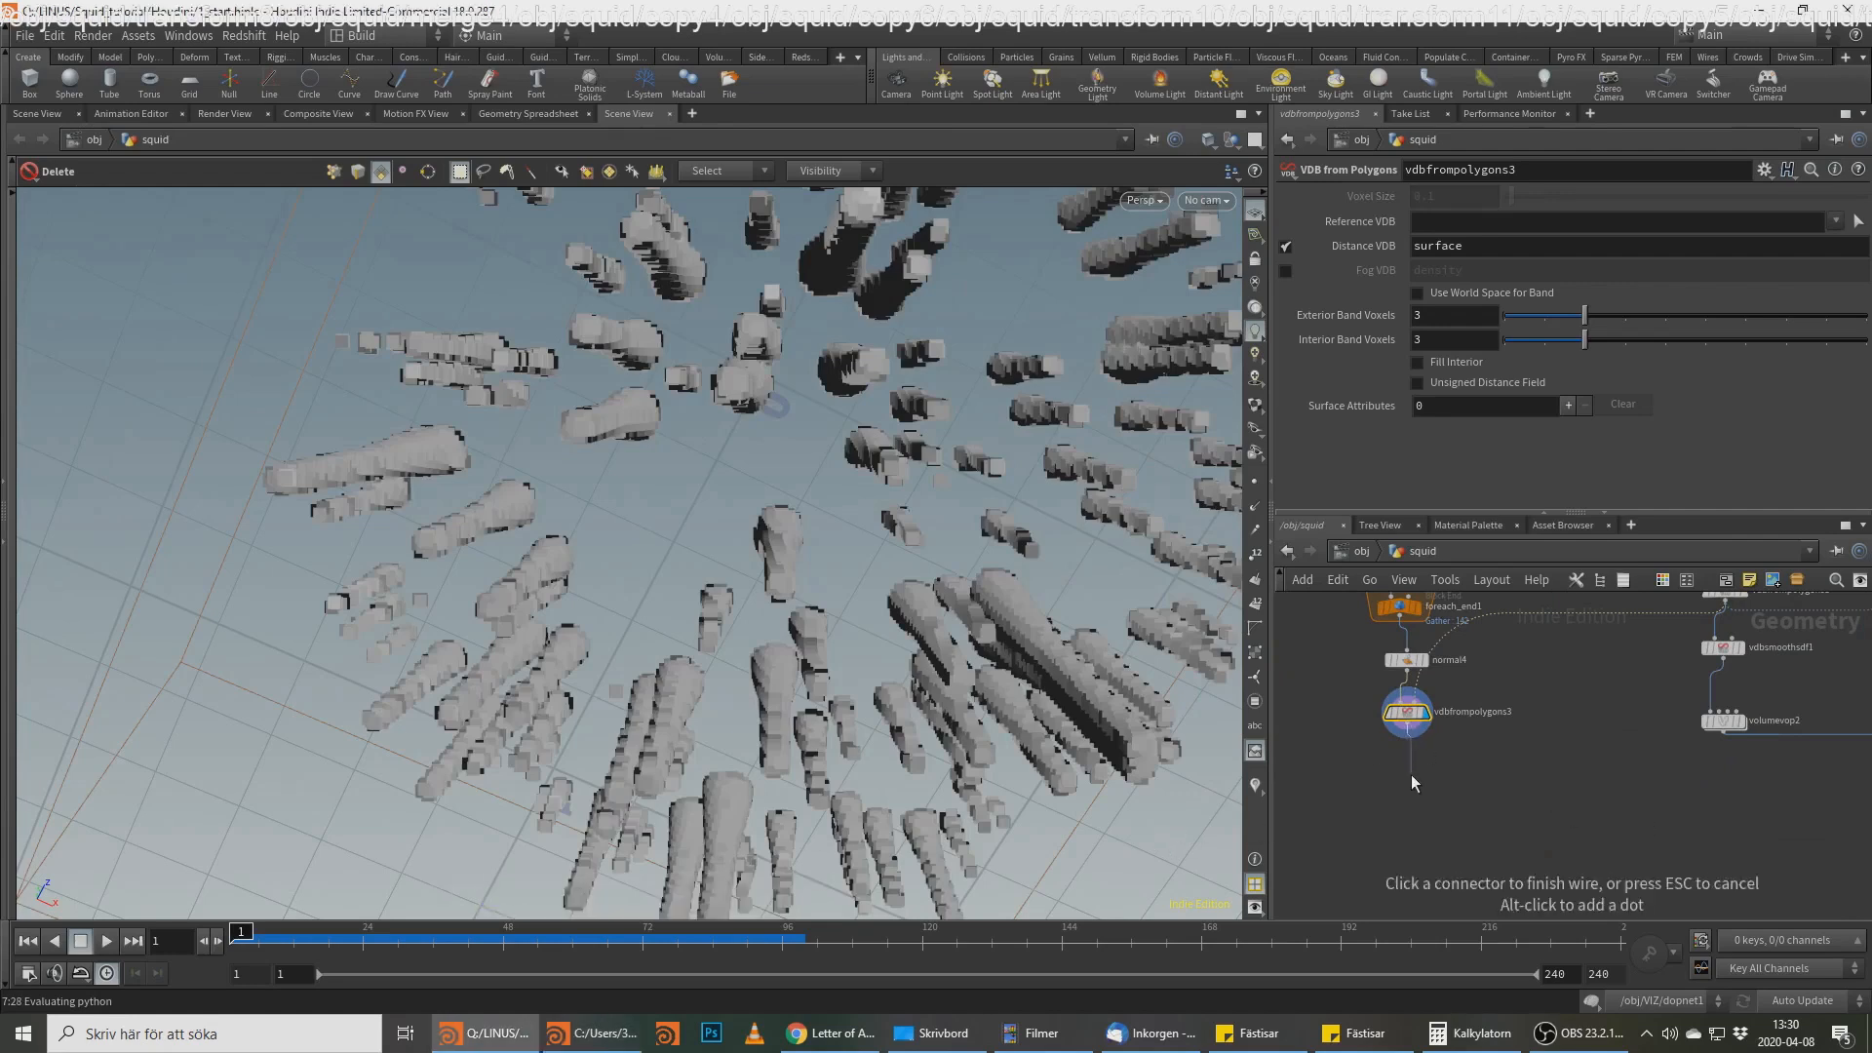
pyautogui.press('Tab')
pyautogui.write('vdb')
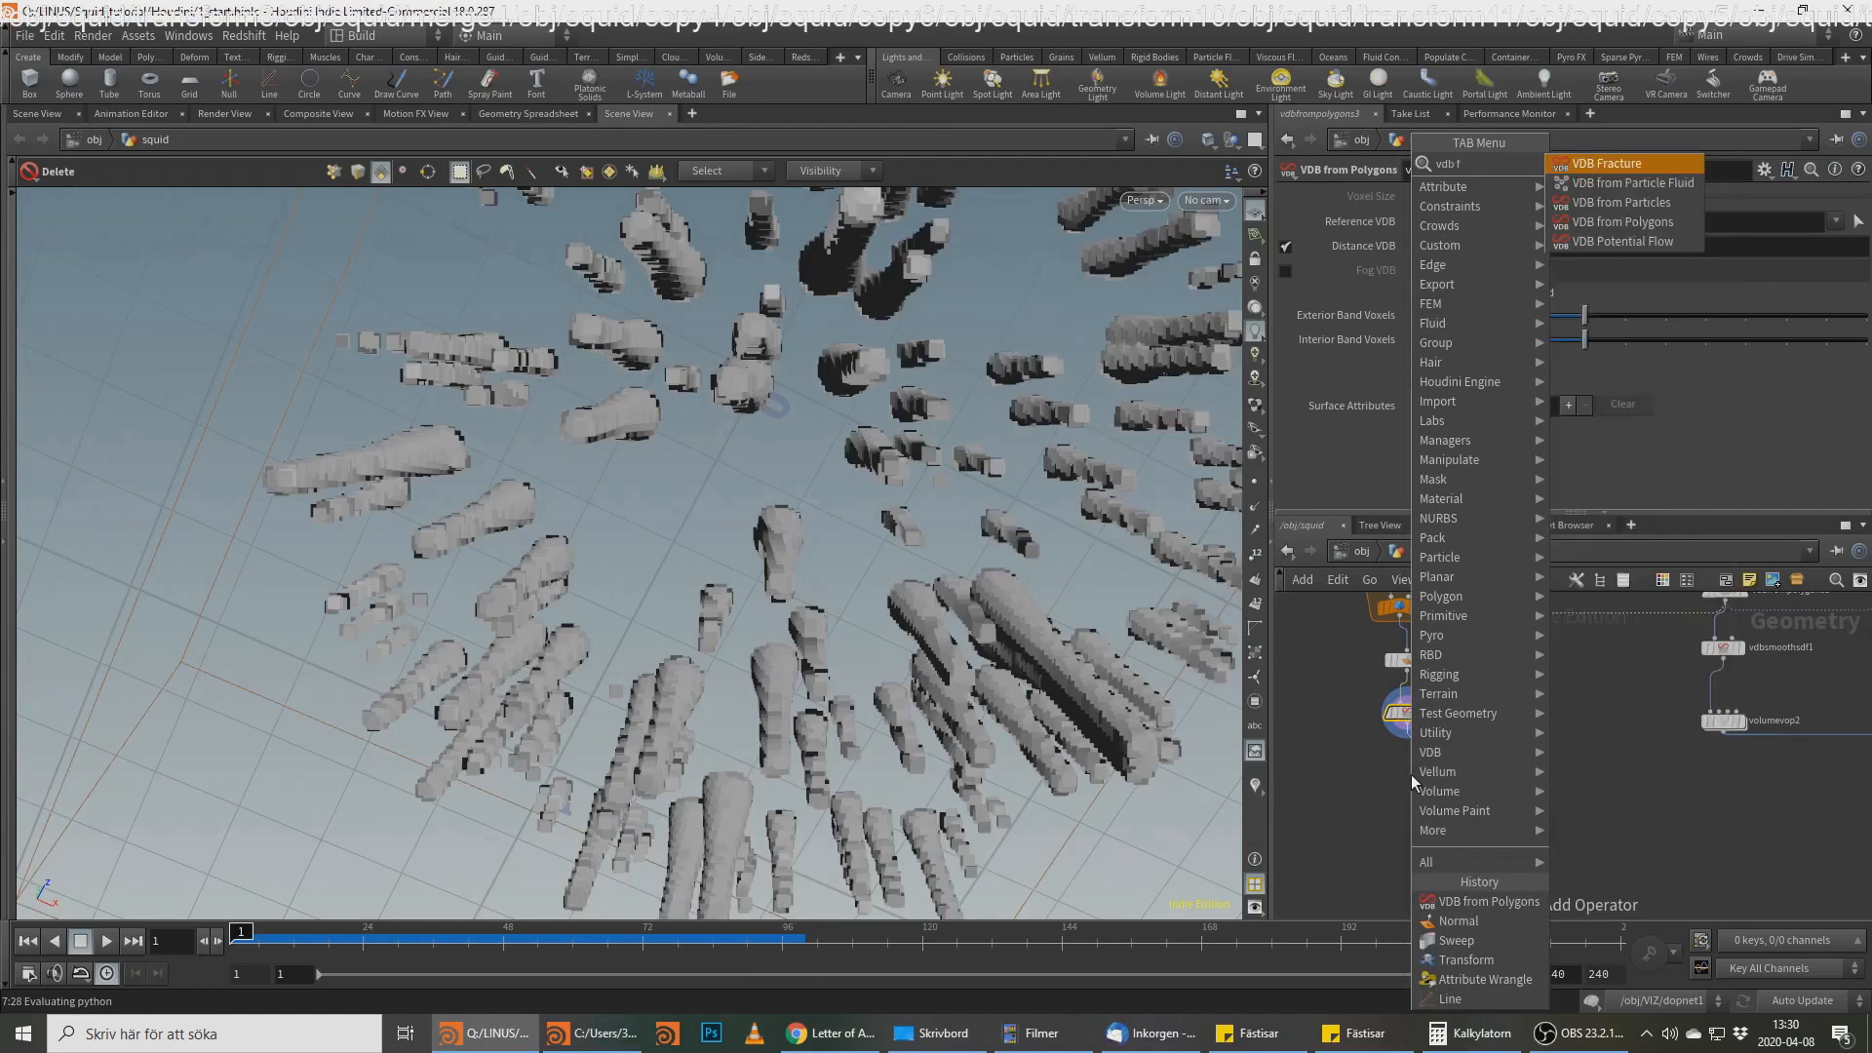
pyautogui.write(' sm')
pyautogui.press('Down')
pyautogui.press('Return')
pyautogui.click(1412, 775)
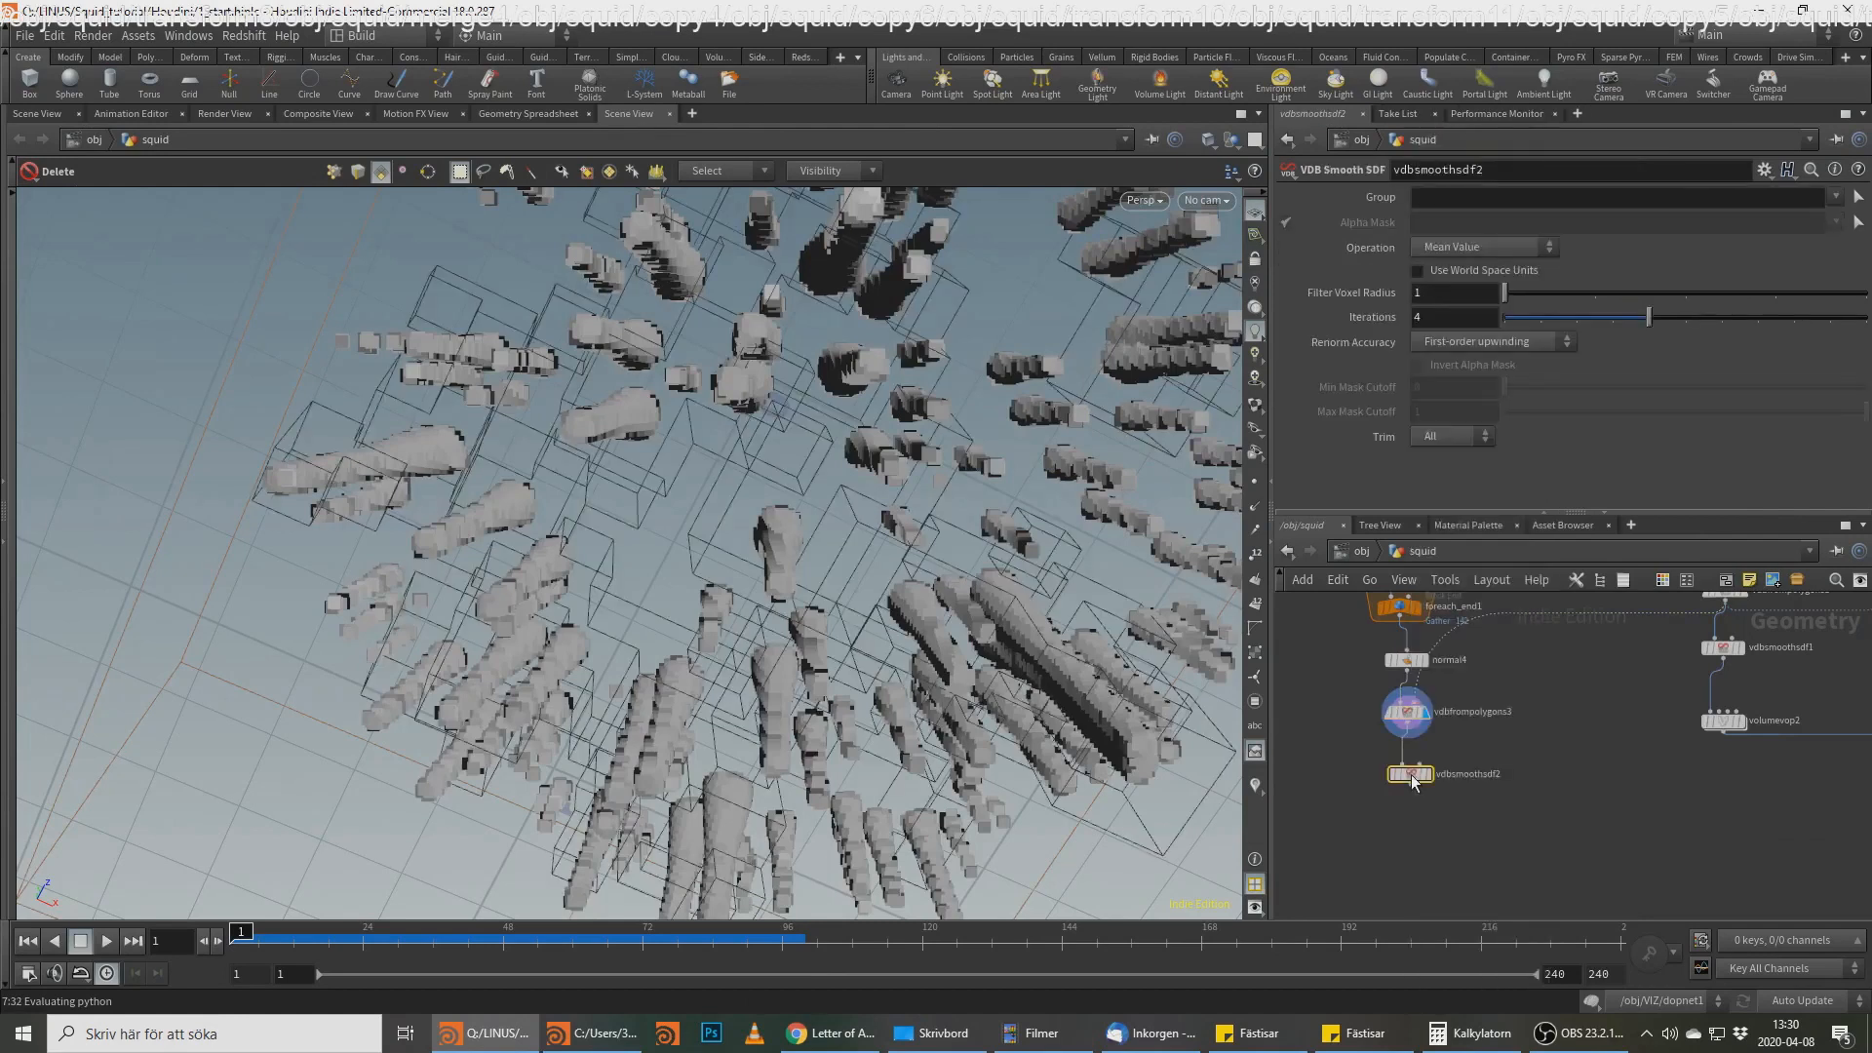
pyautogui.hotkey('alt', 'Tab')
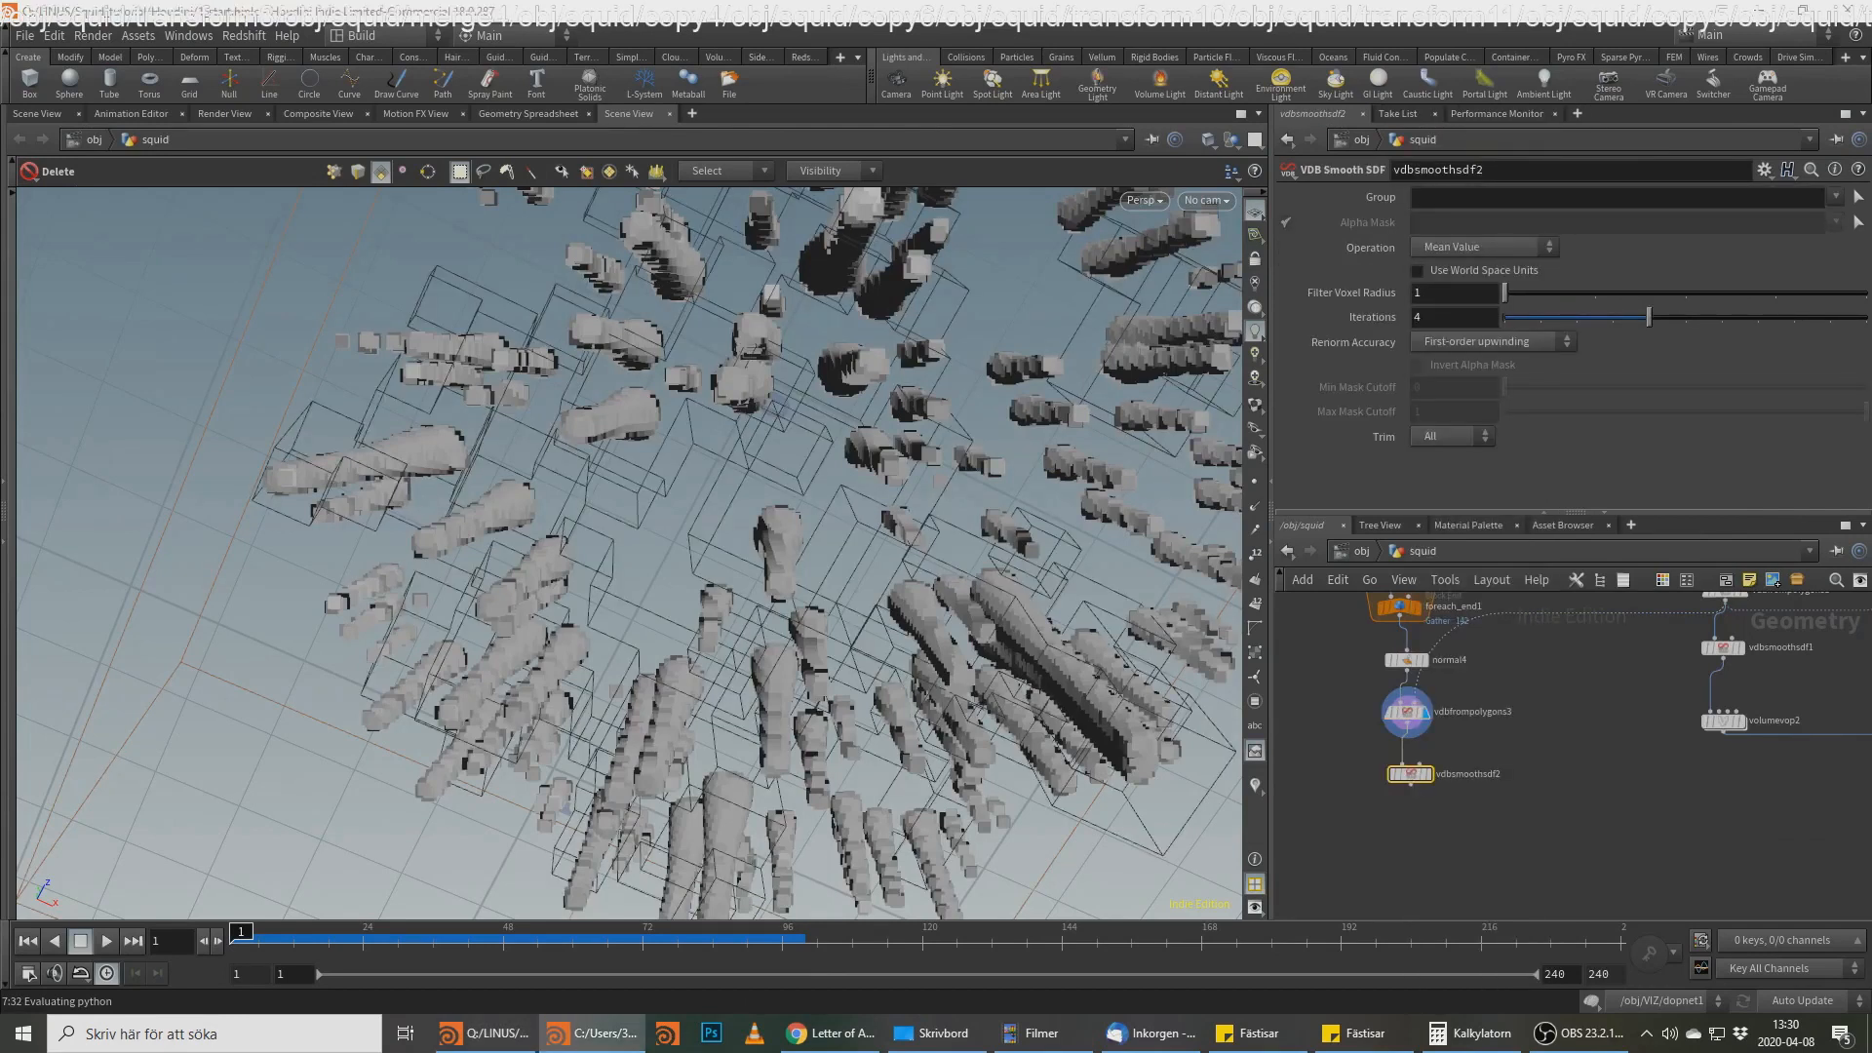
pyautogui.click(1429, 776)
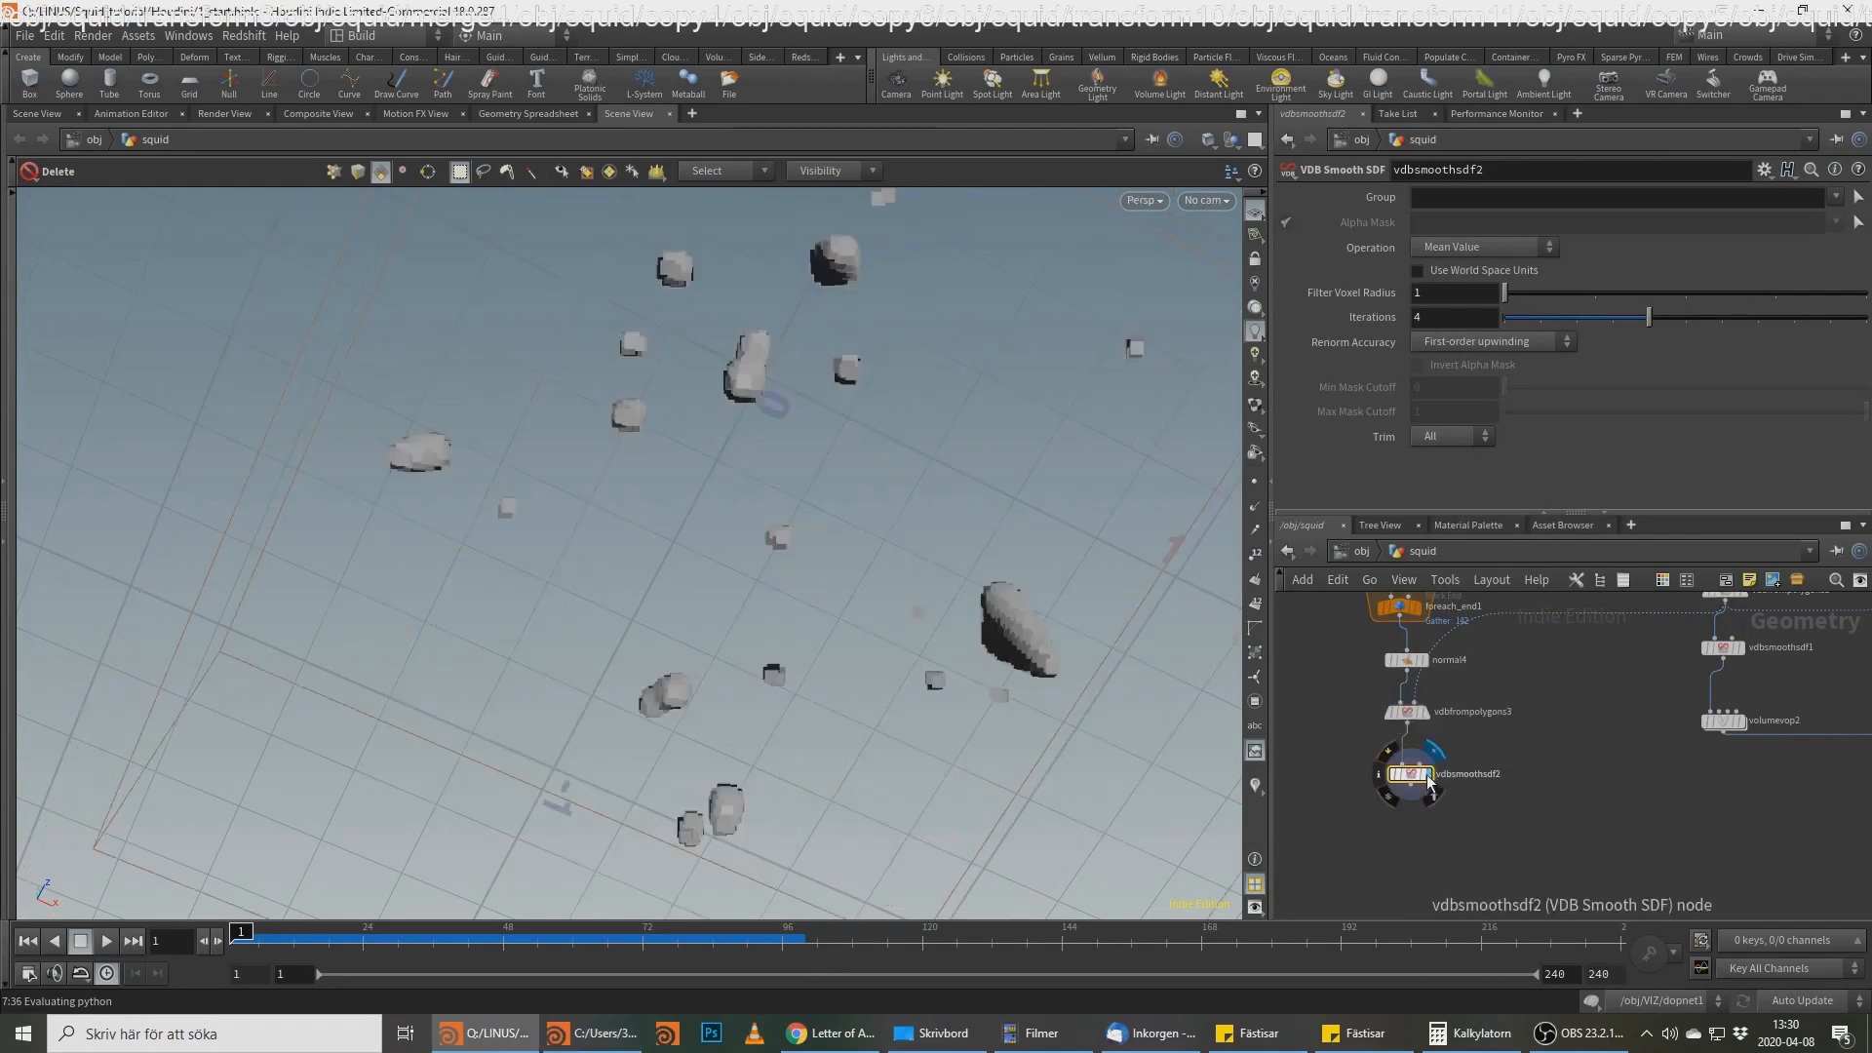
# Step: Check the node info of vdbfrompolygons3 and vdbsmoothsdf2, and set vdbfrompolygons1's voxel size to 0.005
pyautogui.moveTo(1596, 611); pyautogui.dragTo(1538, 772, button='middle')
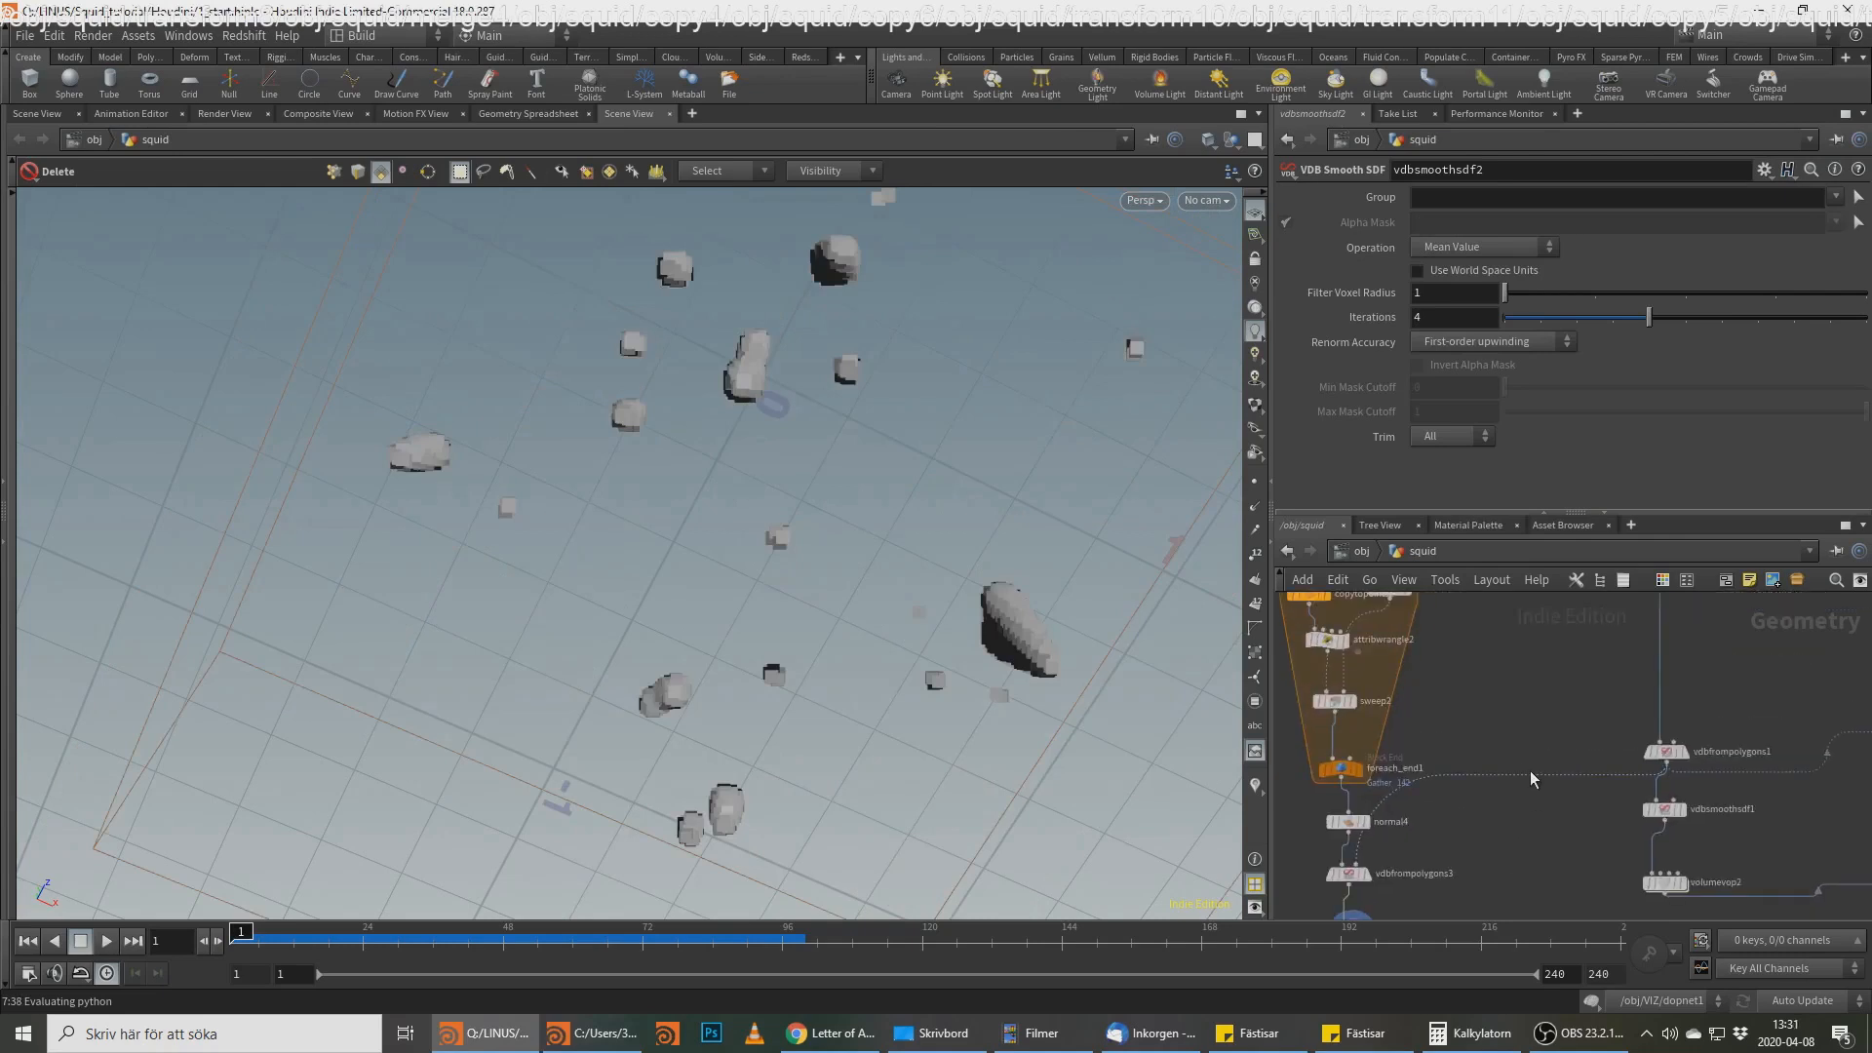
pyautogui.scroll(-5, 1531, 771)
pyautogui.press('f')
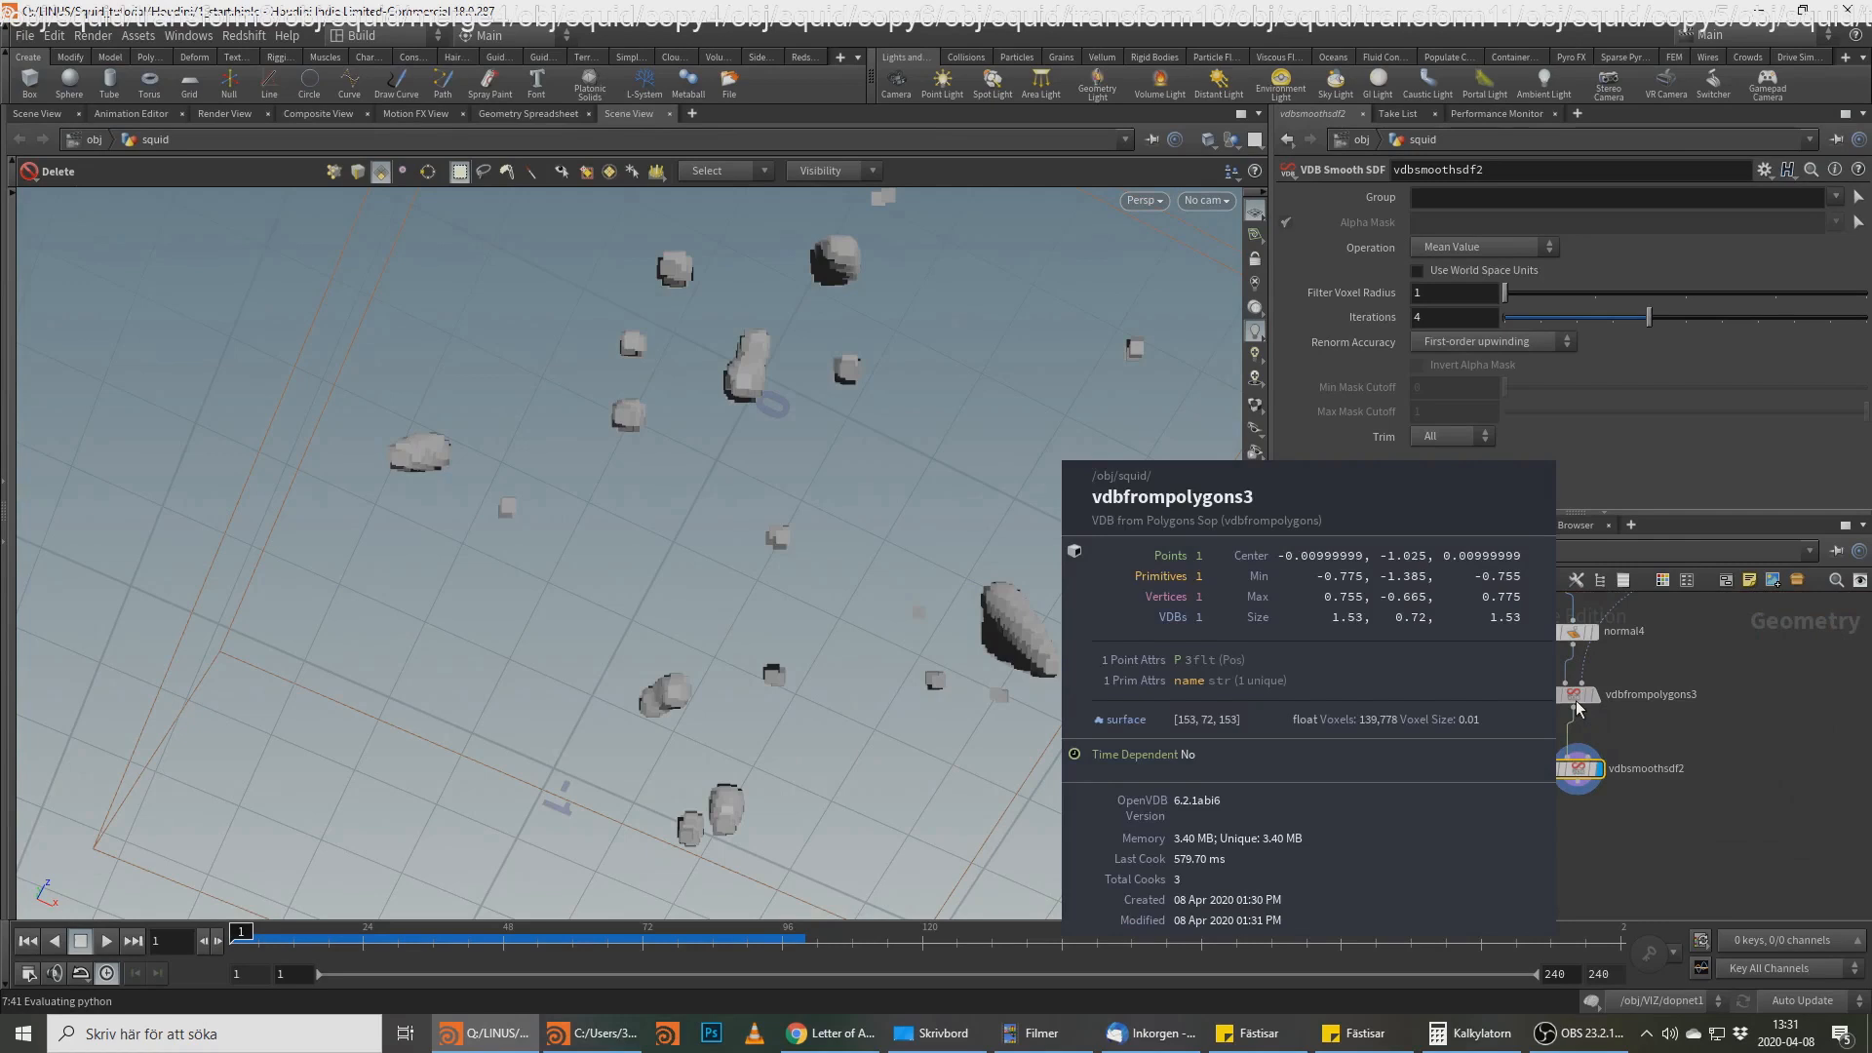
pyautogui.middleClick(1578, 768)
pyautogui.moveTo(1772, 630); pyautogui.dragTo(1616, 852, button='middle')
pyautogui.scroll(-3, 1614, 839)
pyautogui.moveTo(1745, 800); pyautogui.dragTo(1634, 775, button='middle')
pyautogui.scroll(3, 1634, 776)
pyautogui.click(1574, 766)
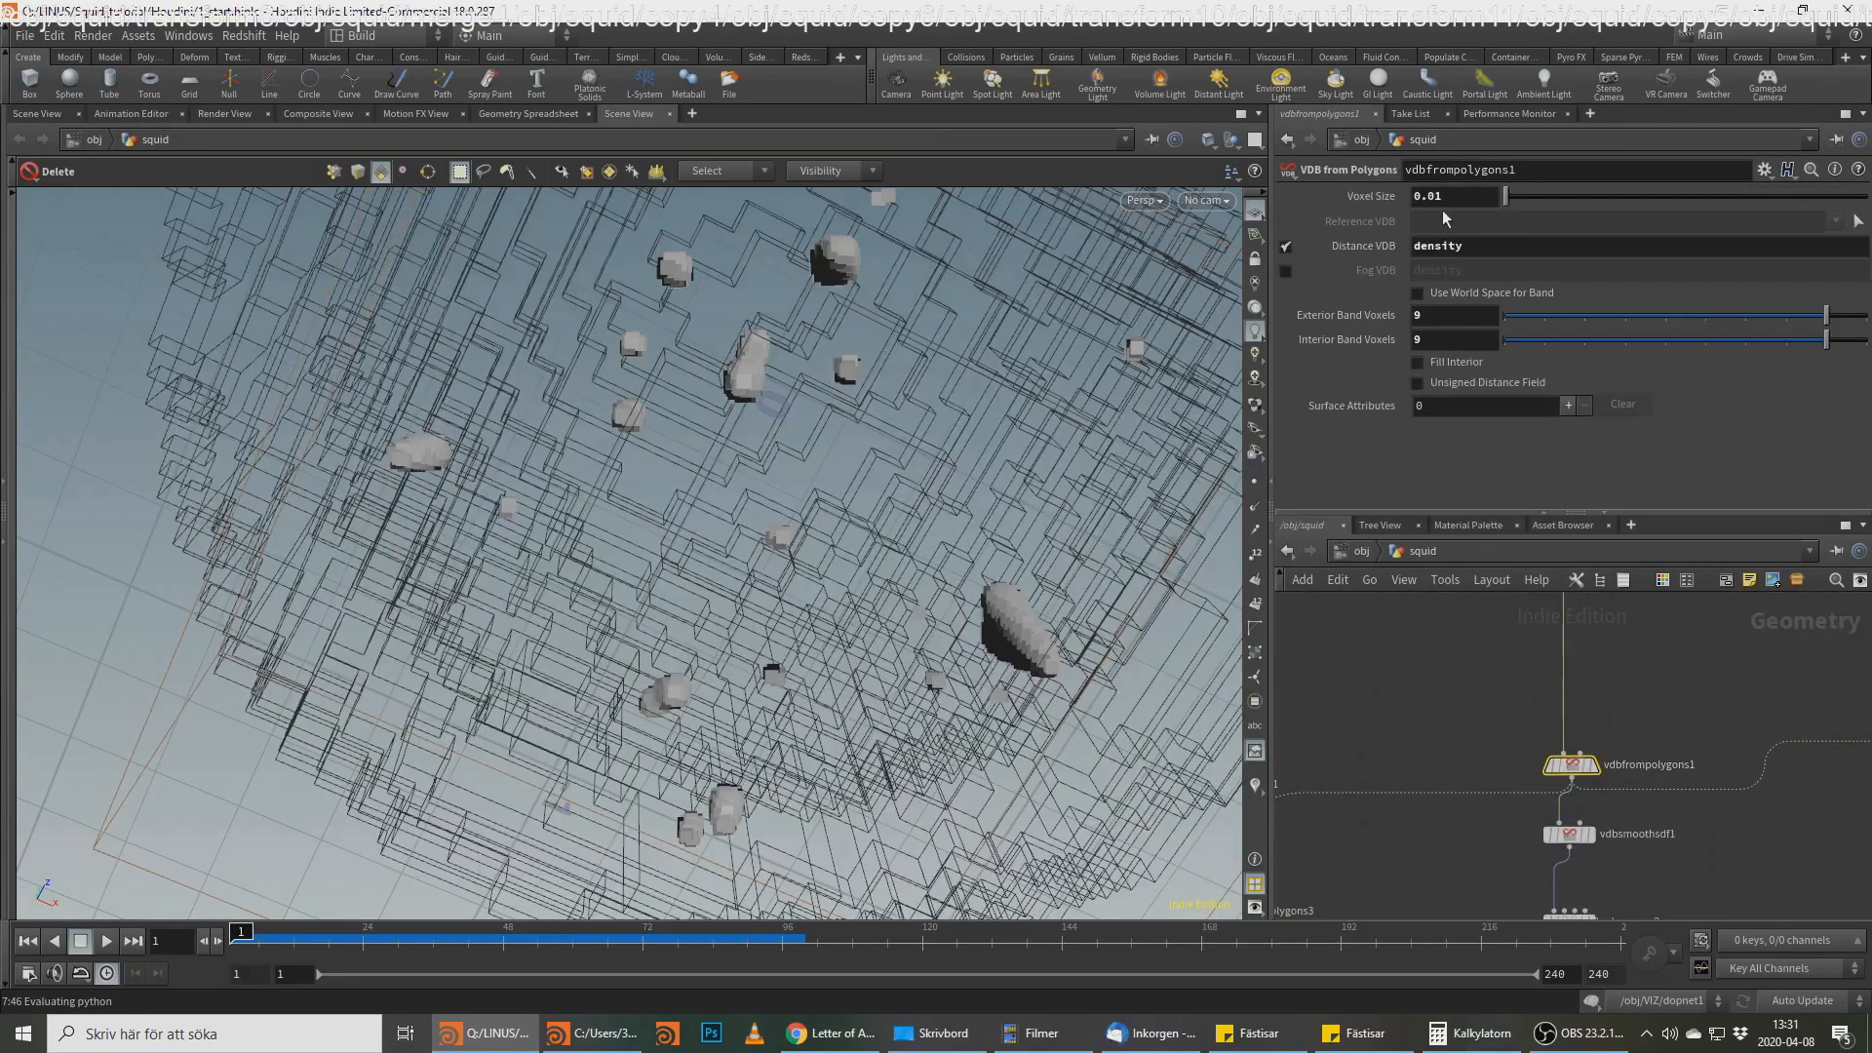
pyautogui.press('Return')
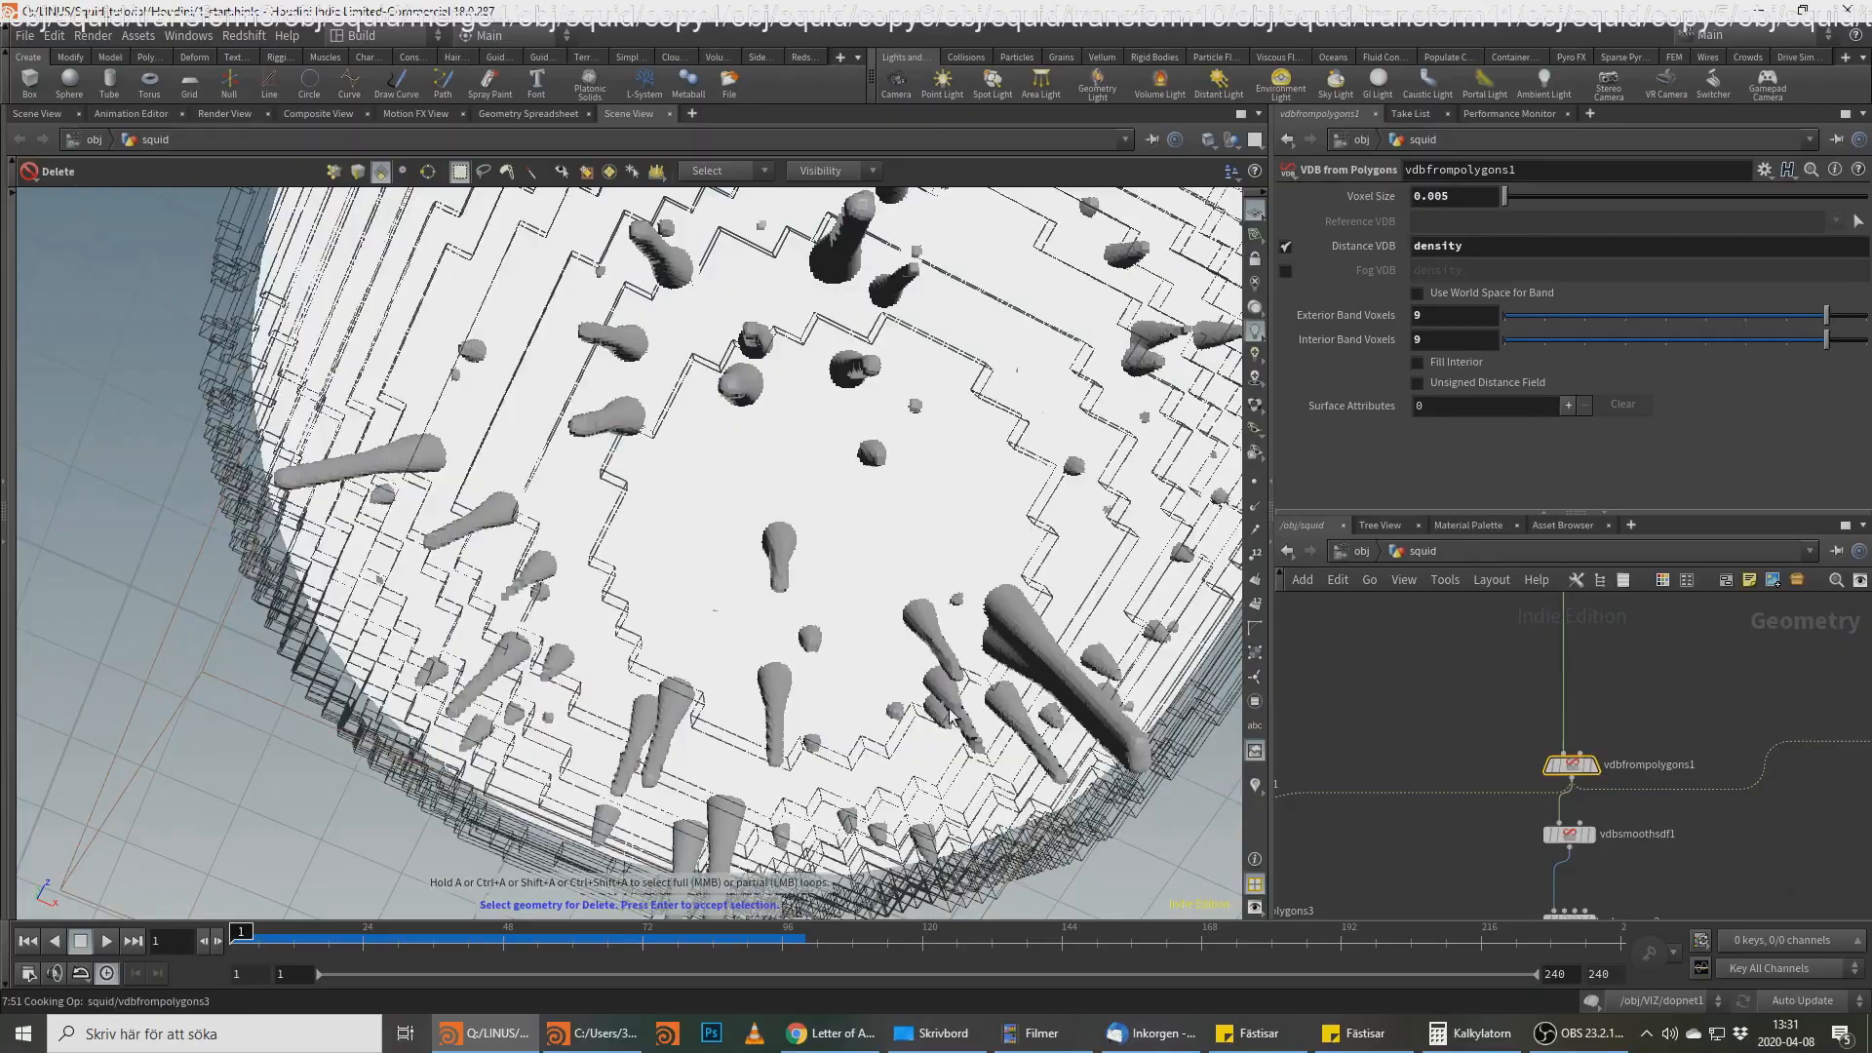
# Step: Examine the smoothed tube volumes from the side and select vdbsmoothsdf2
pyautogui.keyDown('alt'); pyautogui.moveTo(950, 708); pyautogui.dragTo(917, 664); pyautogui.keyUp('alt')
pyautogui.keyDown('alt'); pyautogui.moveTo(917, 663); pyautogui.dragTo(858, 464, button='right'); pyautogui.keyUp('alt')
pyautogui.moveTo(858, 464); pyautogui.dragTo(923, 353)
pyautogui.scroll(-2, 923, 354)
pyautogui.moveTo(1475, 828); pyautogui.dragTo(1638, 614, button='middle')
pyautogui.moveTo(1498, 767); pyautogui.dragTo(1437, 818, button='middle')
pyautogui.click(1425, 730)
pyautogui.keyDown('alt'); pyautogui.moveTo(858, 310); pyautogui.dragTo(734, 402); pyautogui.keyUp('alt')
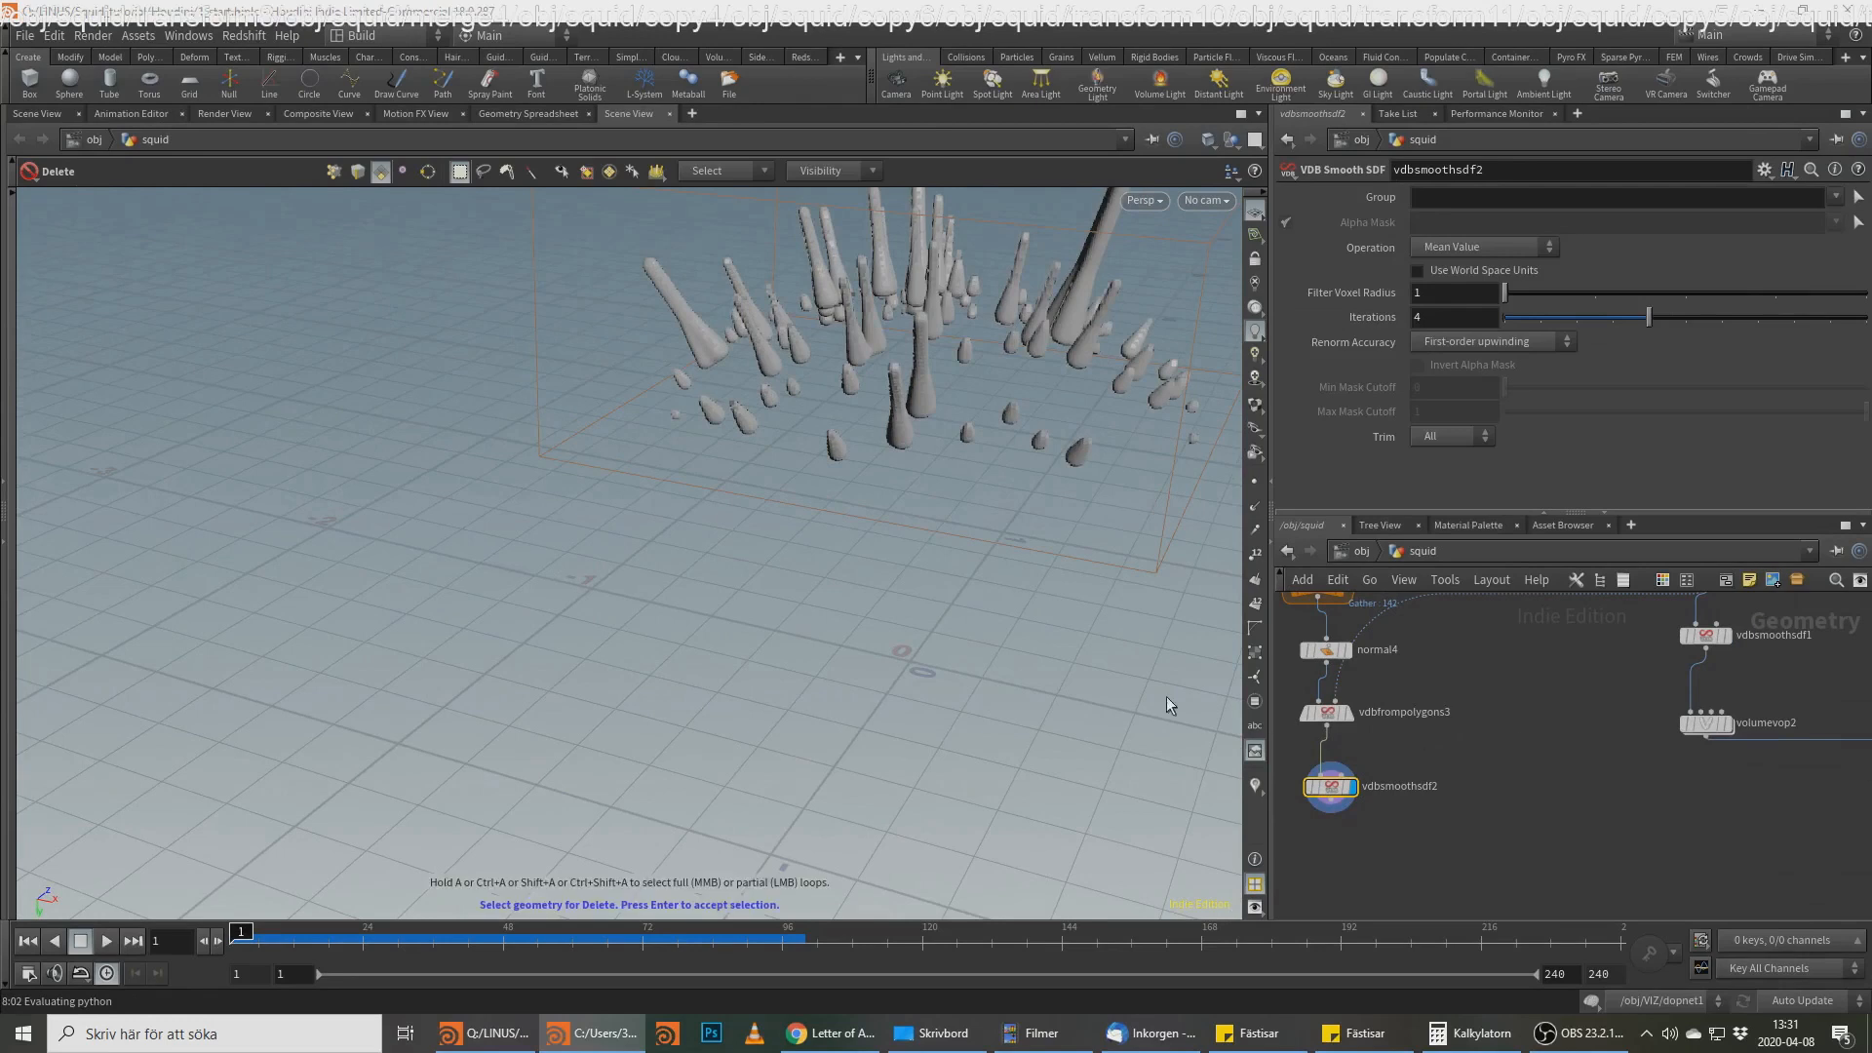
# Step: Add a VDB Reshape SDF node below vdbsmoothsdf2 and connect it to that node's output
pyautogui.press('Tab')
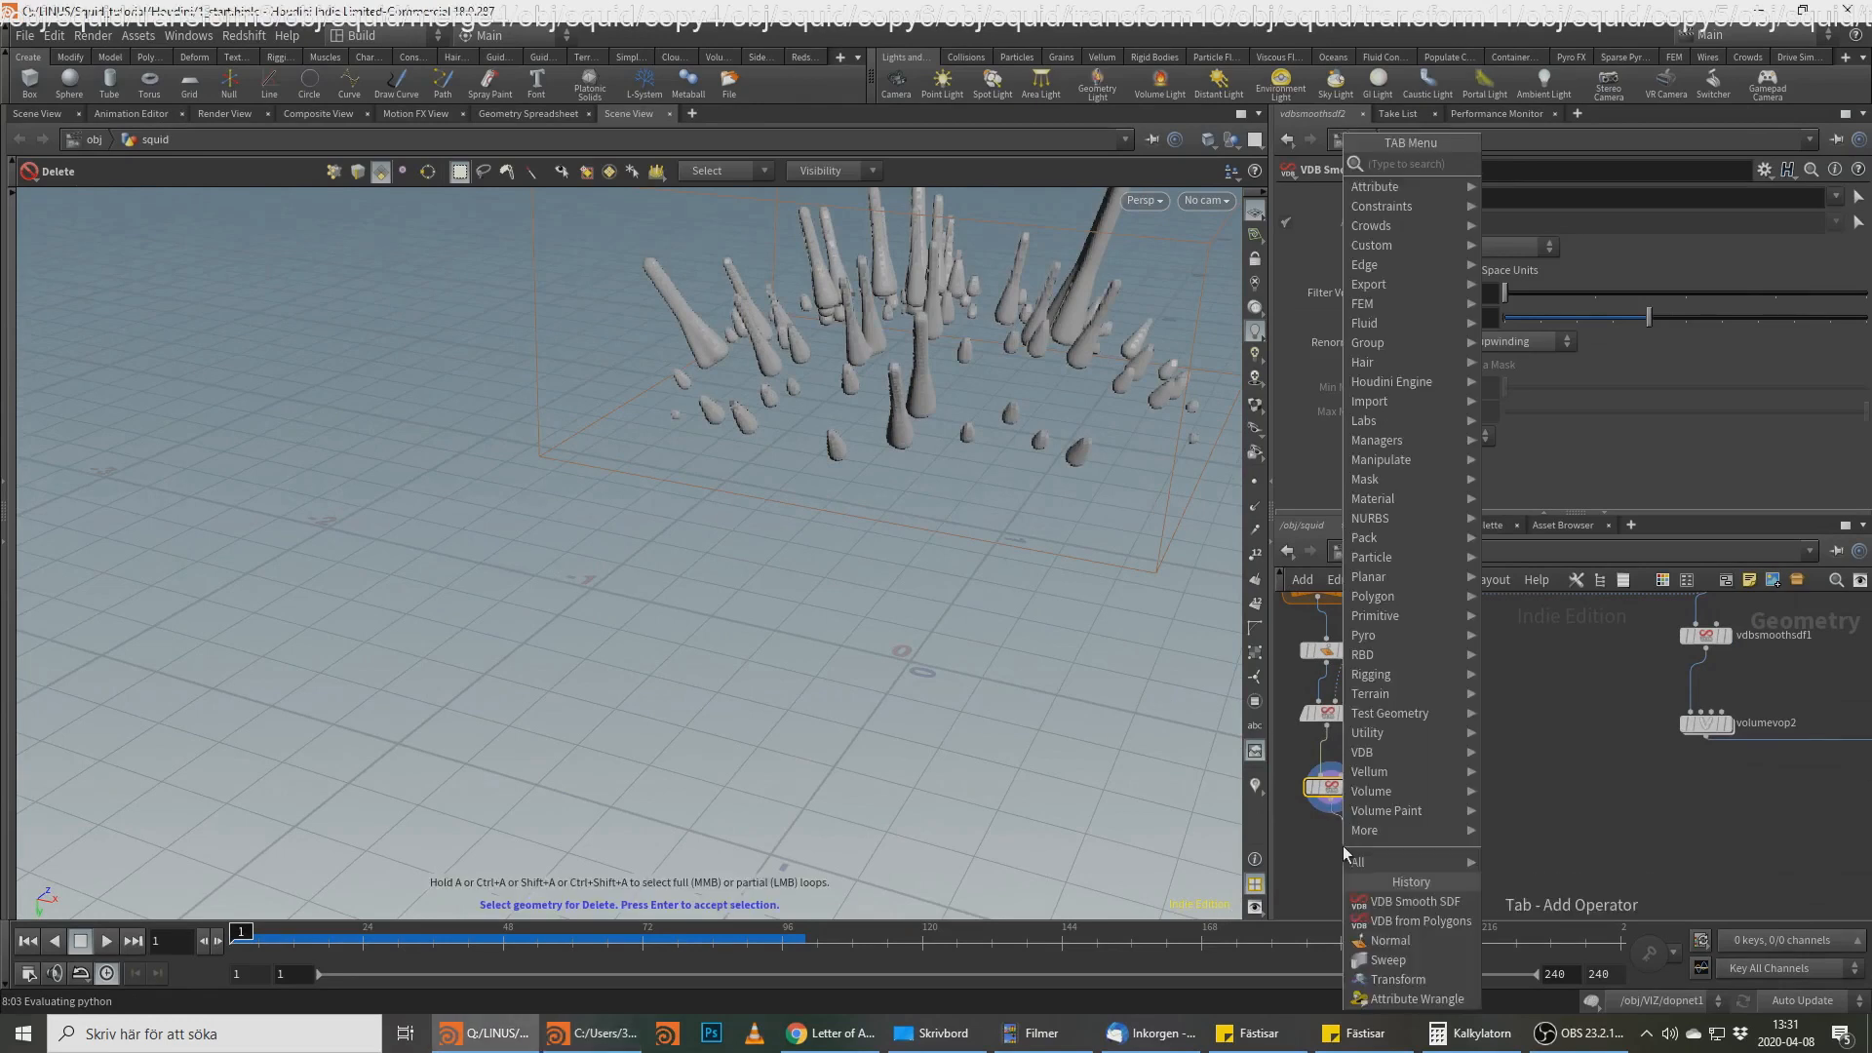
pyautogui.write('bd')
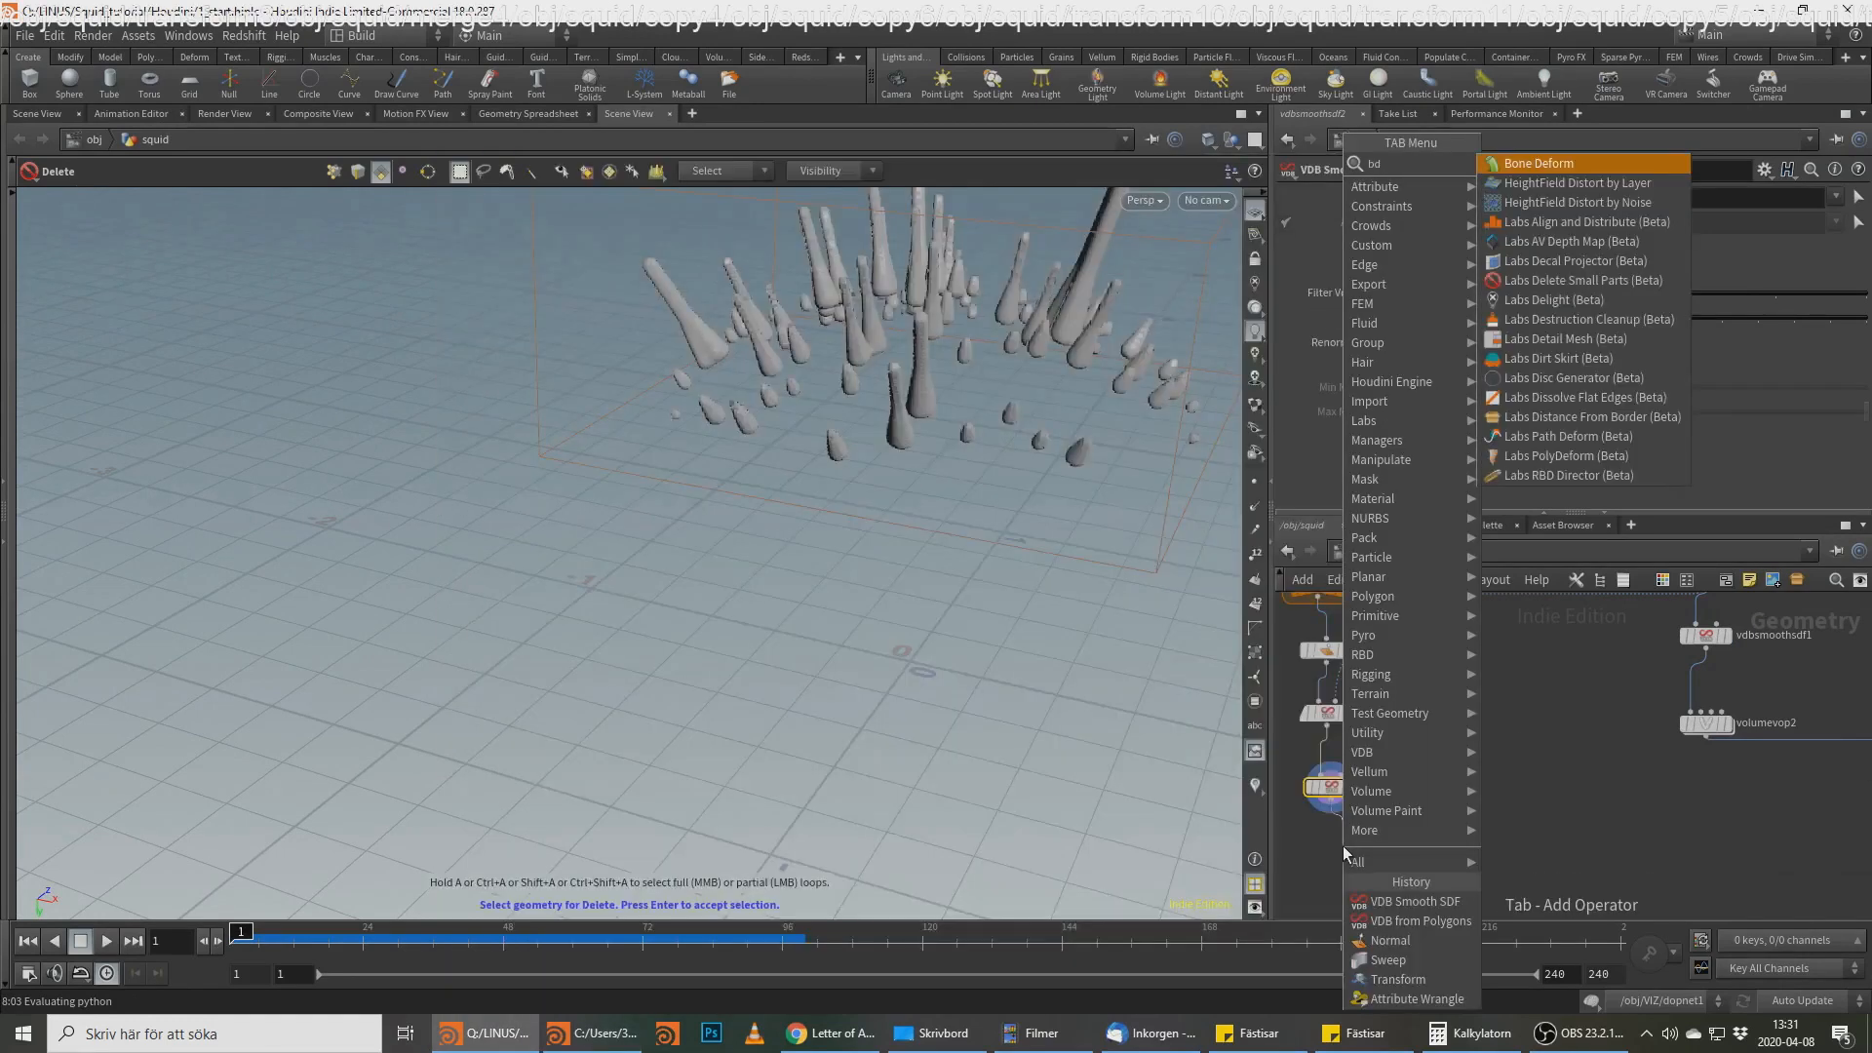
pyautogui.press('BackSpace')
pyautogui.press('BackSpace')
pyautogui.write('vd')
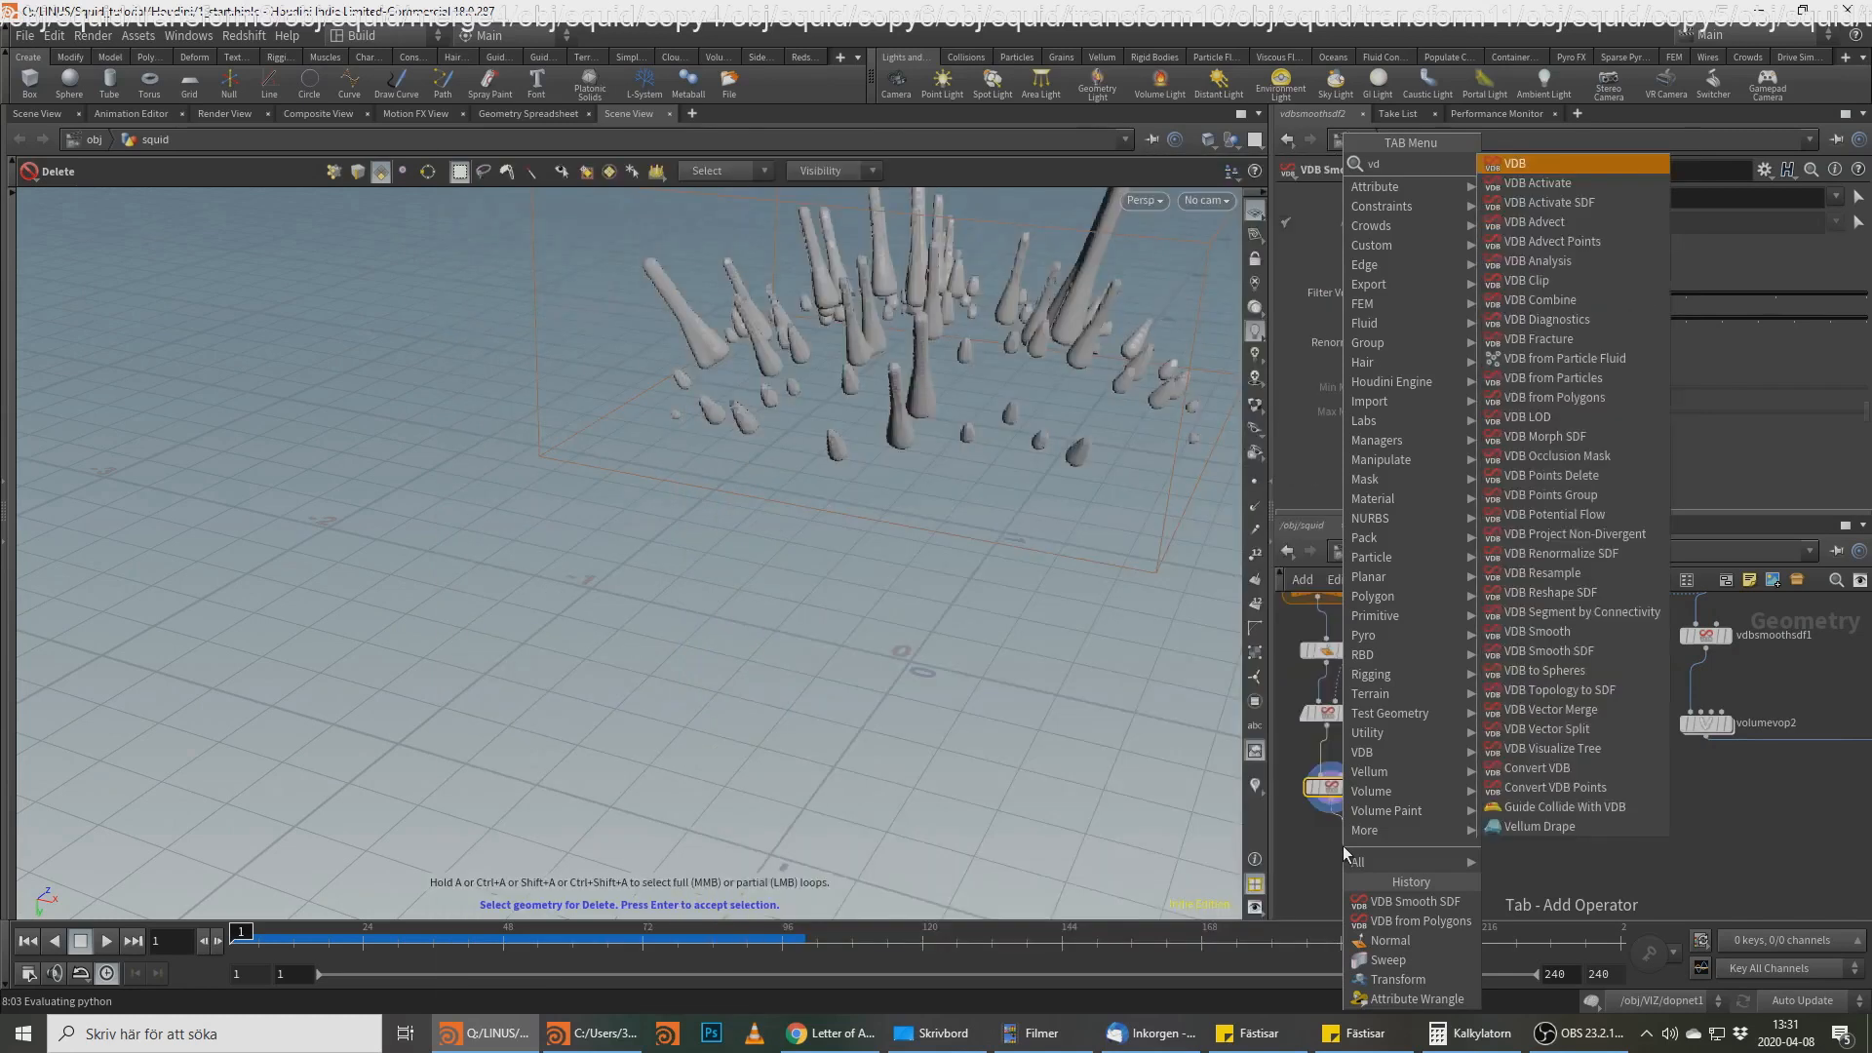
pyautogui.write('bre')
pyautogui.press('Down')
pyautogui.press('Down')
pyautogui.press('Return')
pyautogui.click(1343, 846)
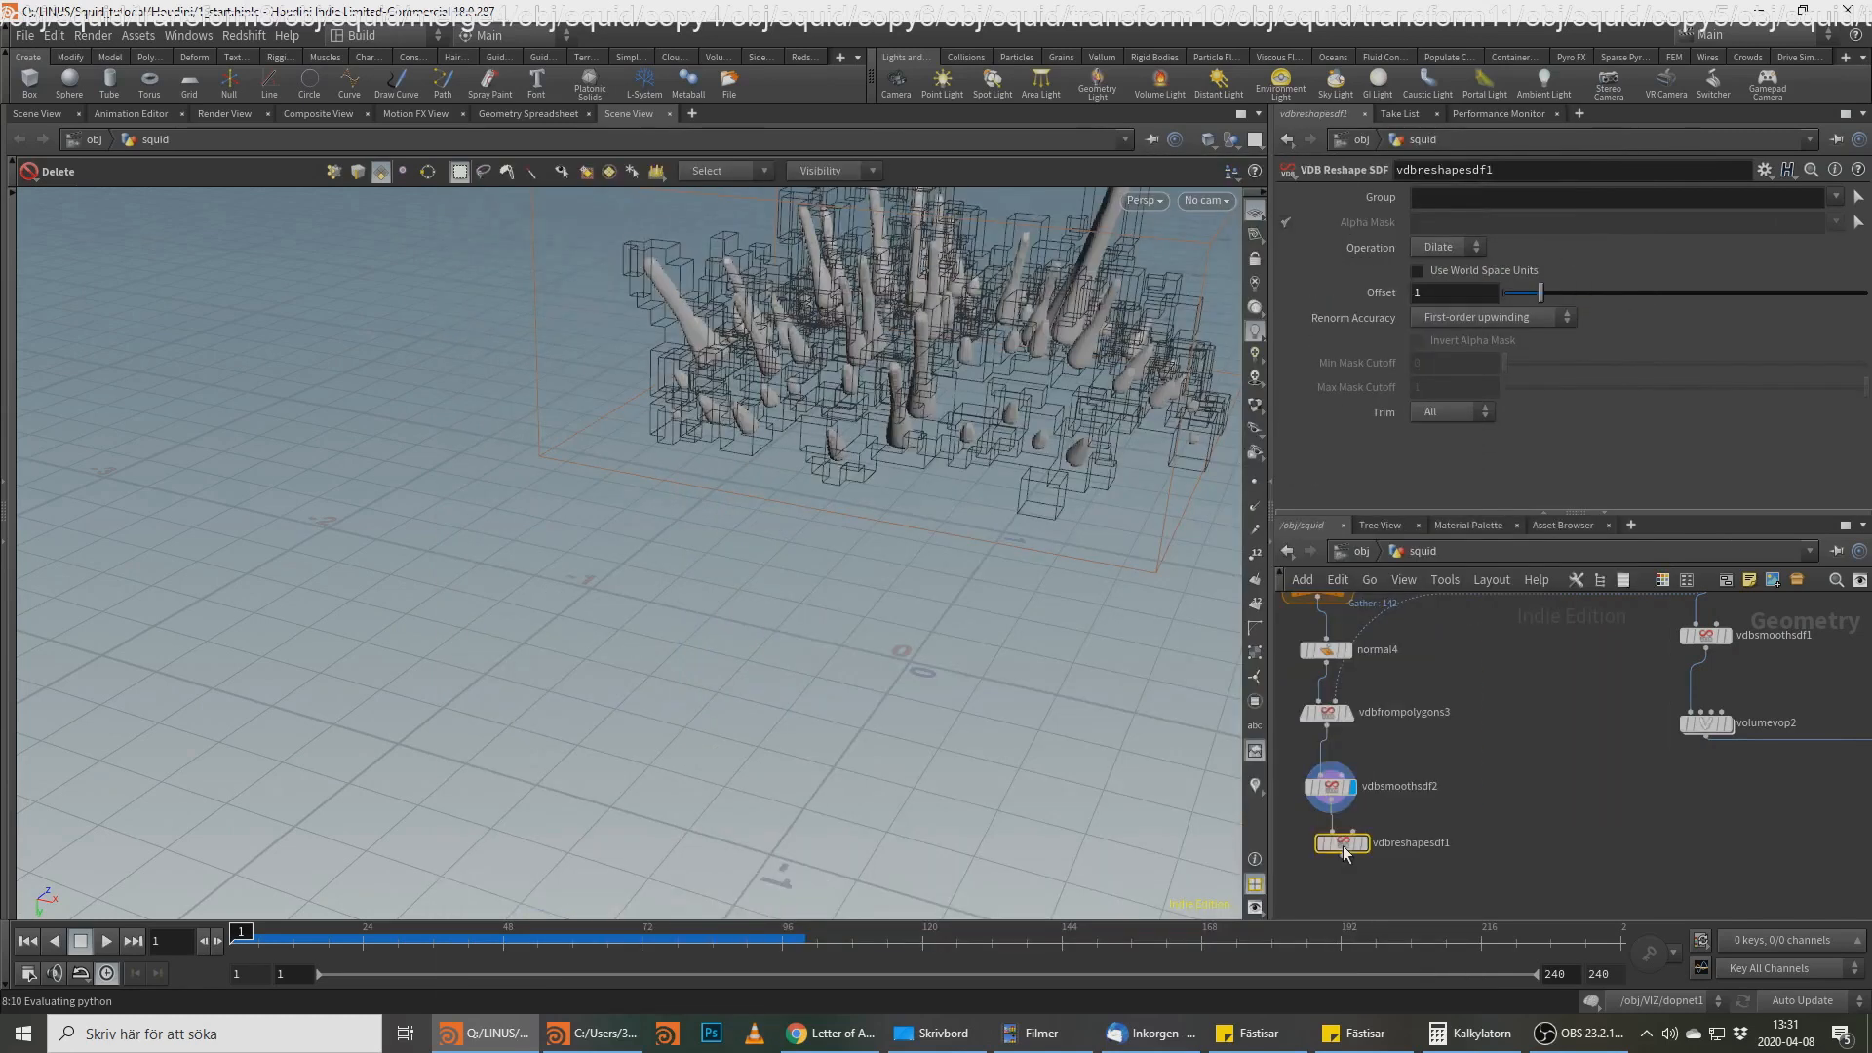
# Step: Set the VDB Reshape SDF offset to 4 voxels and display the dilated tubes
pyautogui.write('4')
pyautogui.press('Return')
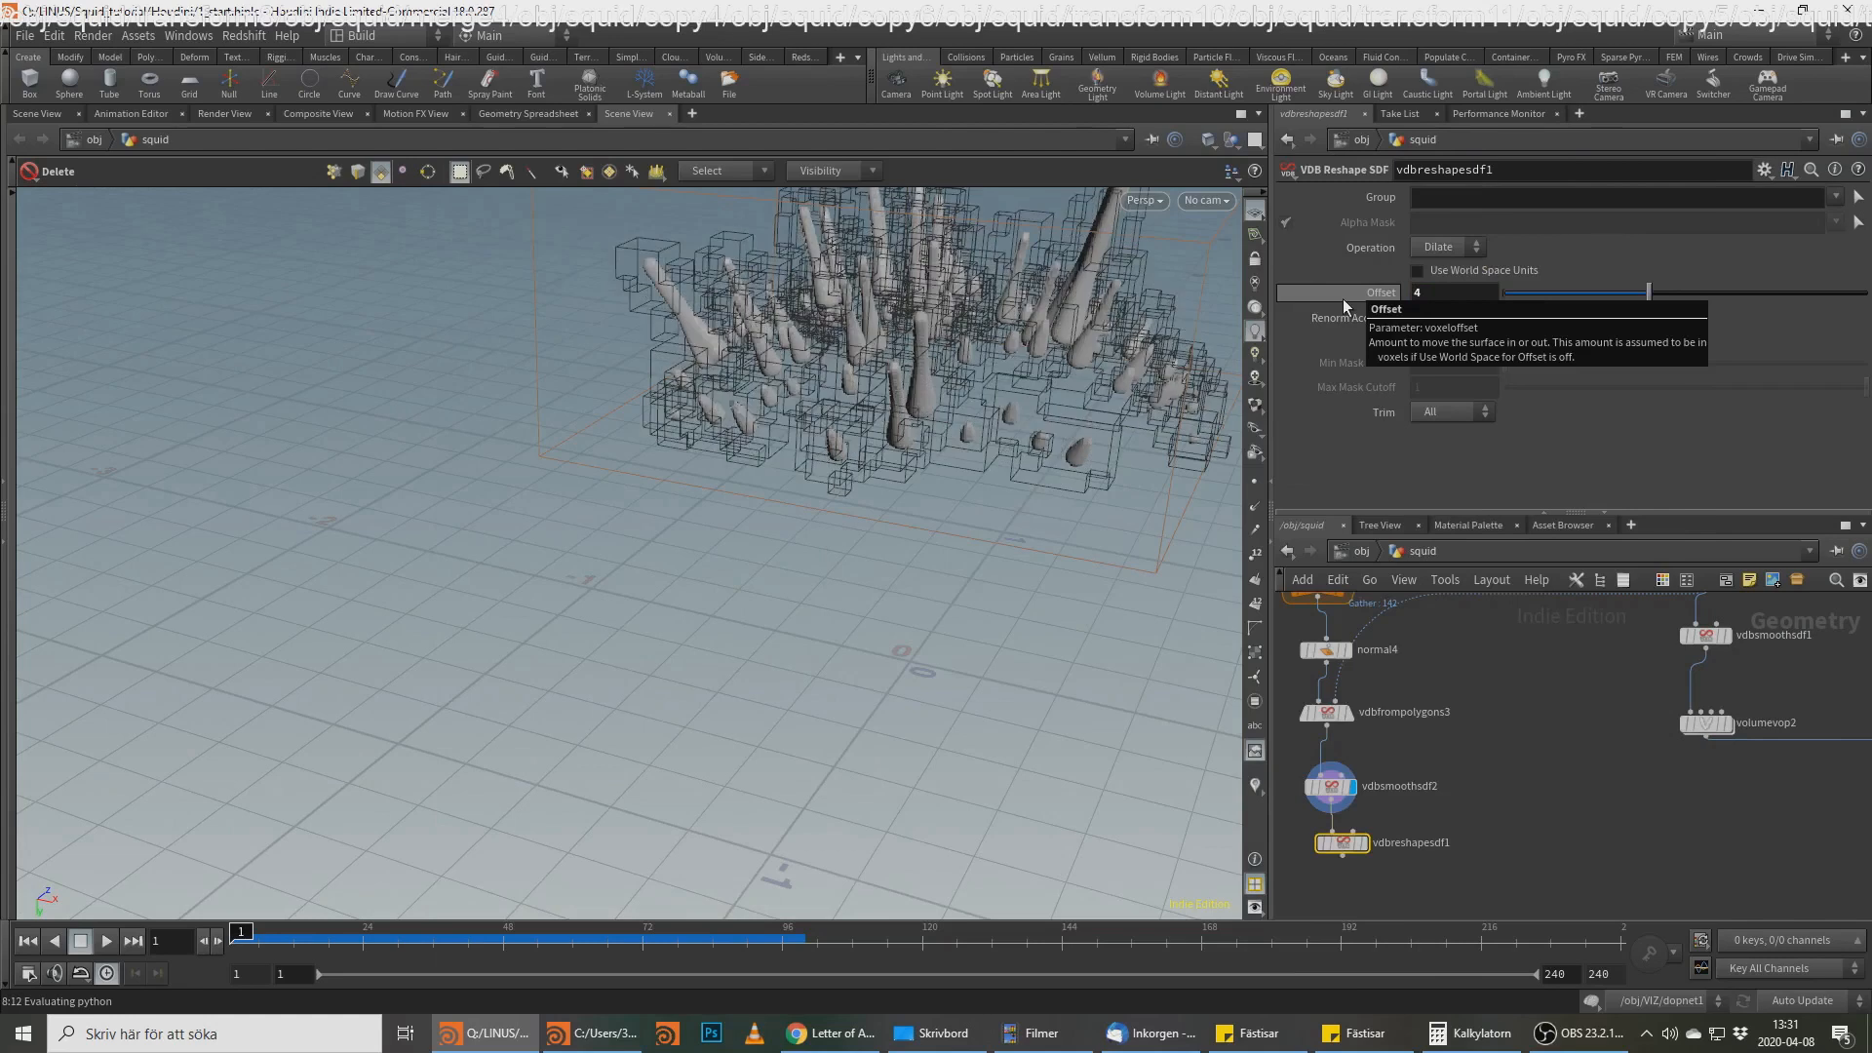
pyautogui.click(1365, 843)
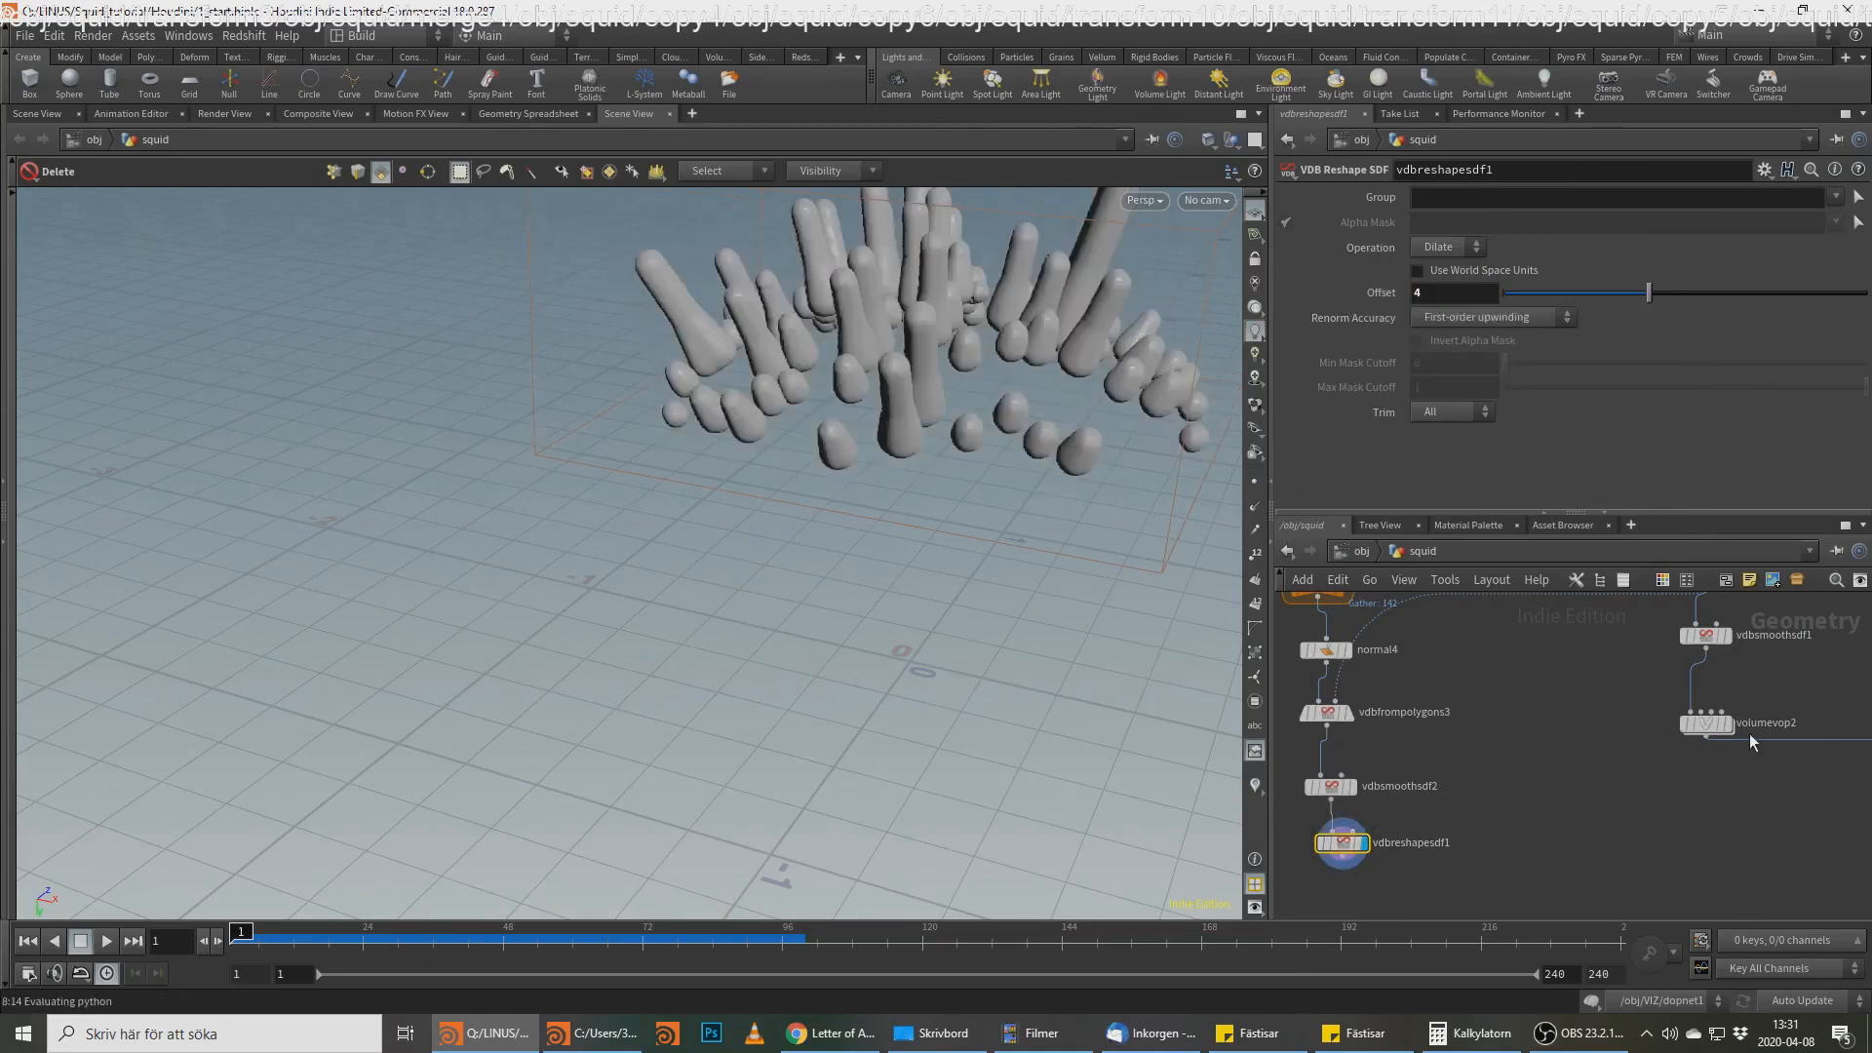
# Step: Duplicate volumevop2 below vdbreshapesdf1 and connect the copy's first input to the reshape output
pyautogui.hotkey('alt', 'Tab')
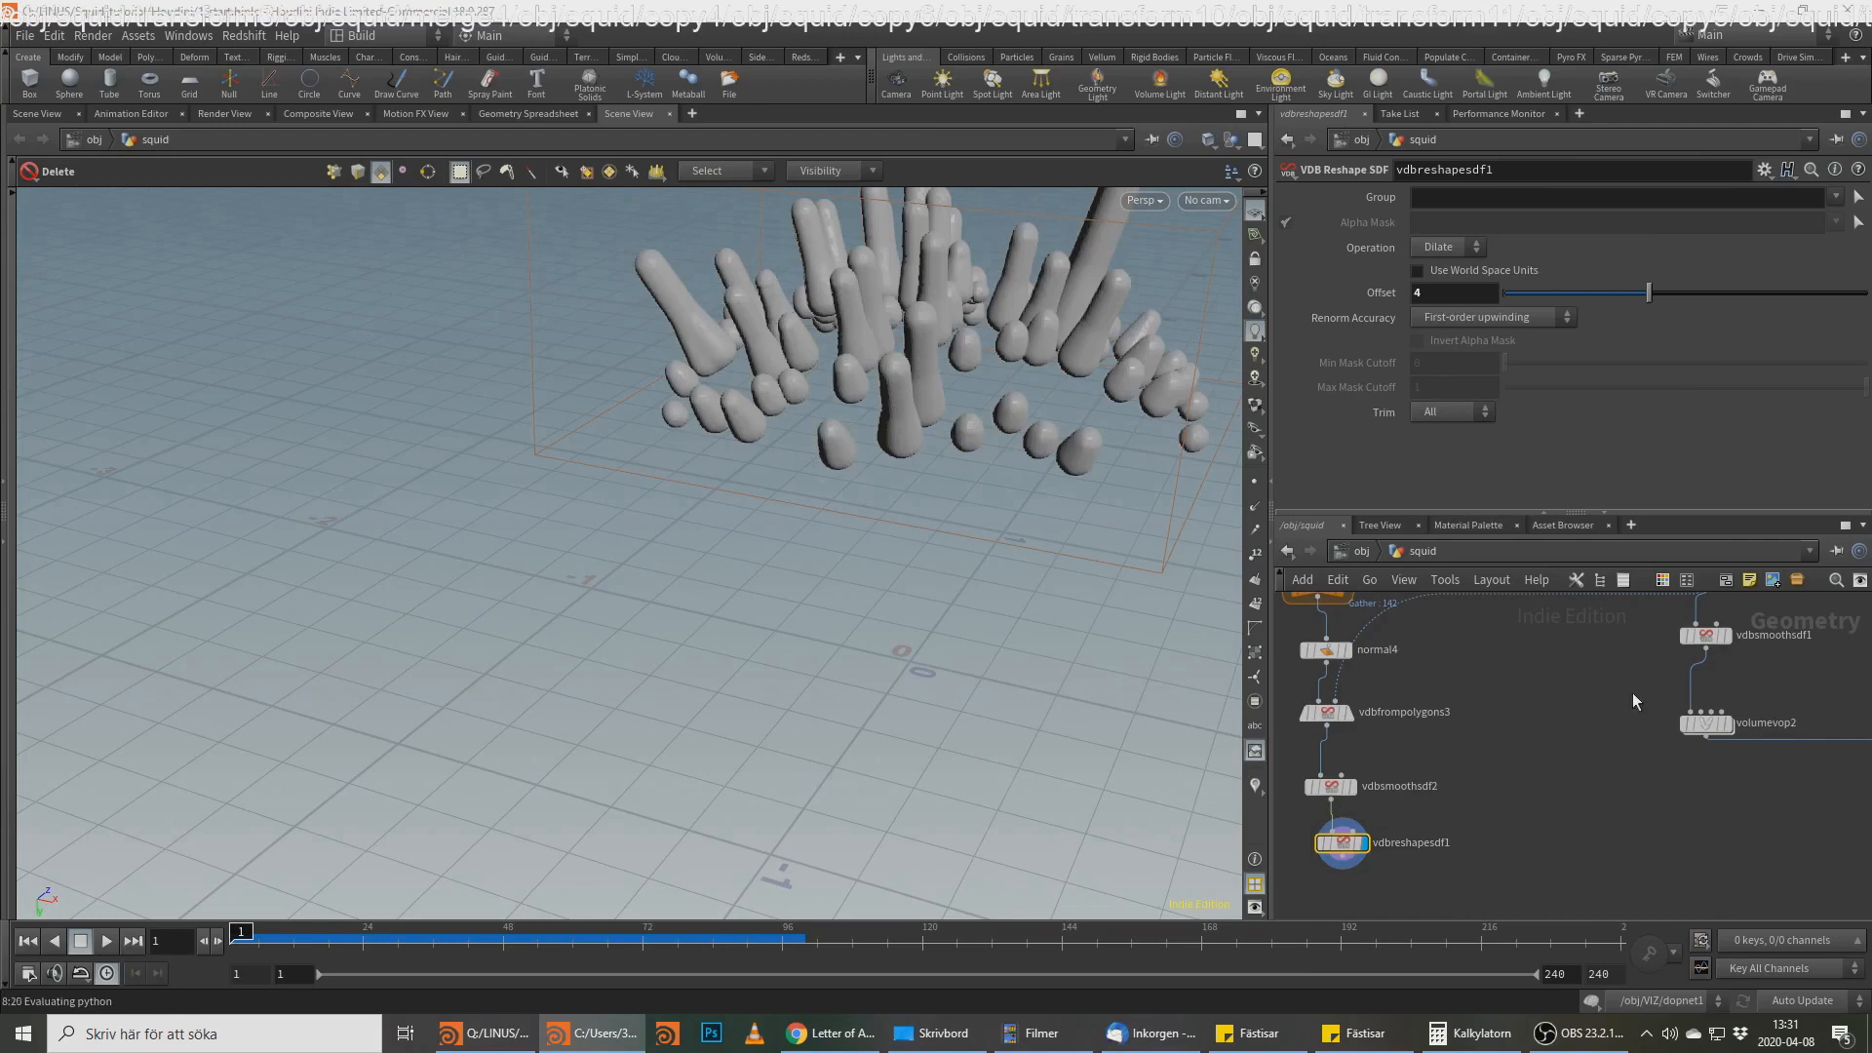
pyautogui.moveTo(1748, 720); pyautogui.dragTo(1743, 743, button='middle')
pyautogui.keyDown('alt'); pyautogui.moveTo(1712, 741); pyautogui.dragTo(1336, 904); pyautogui.keyUp('alt')
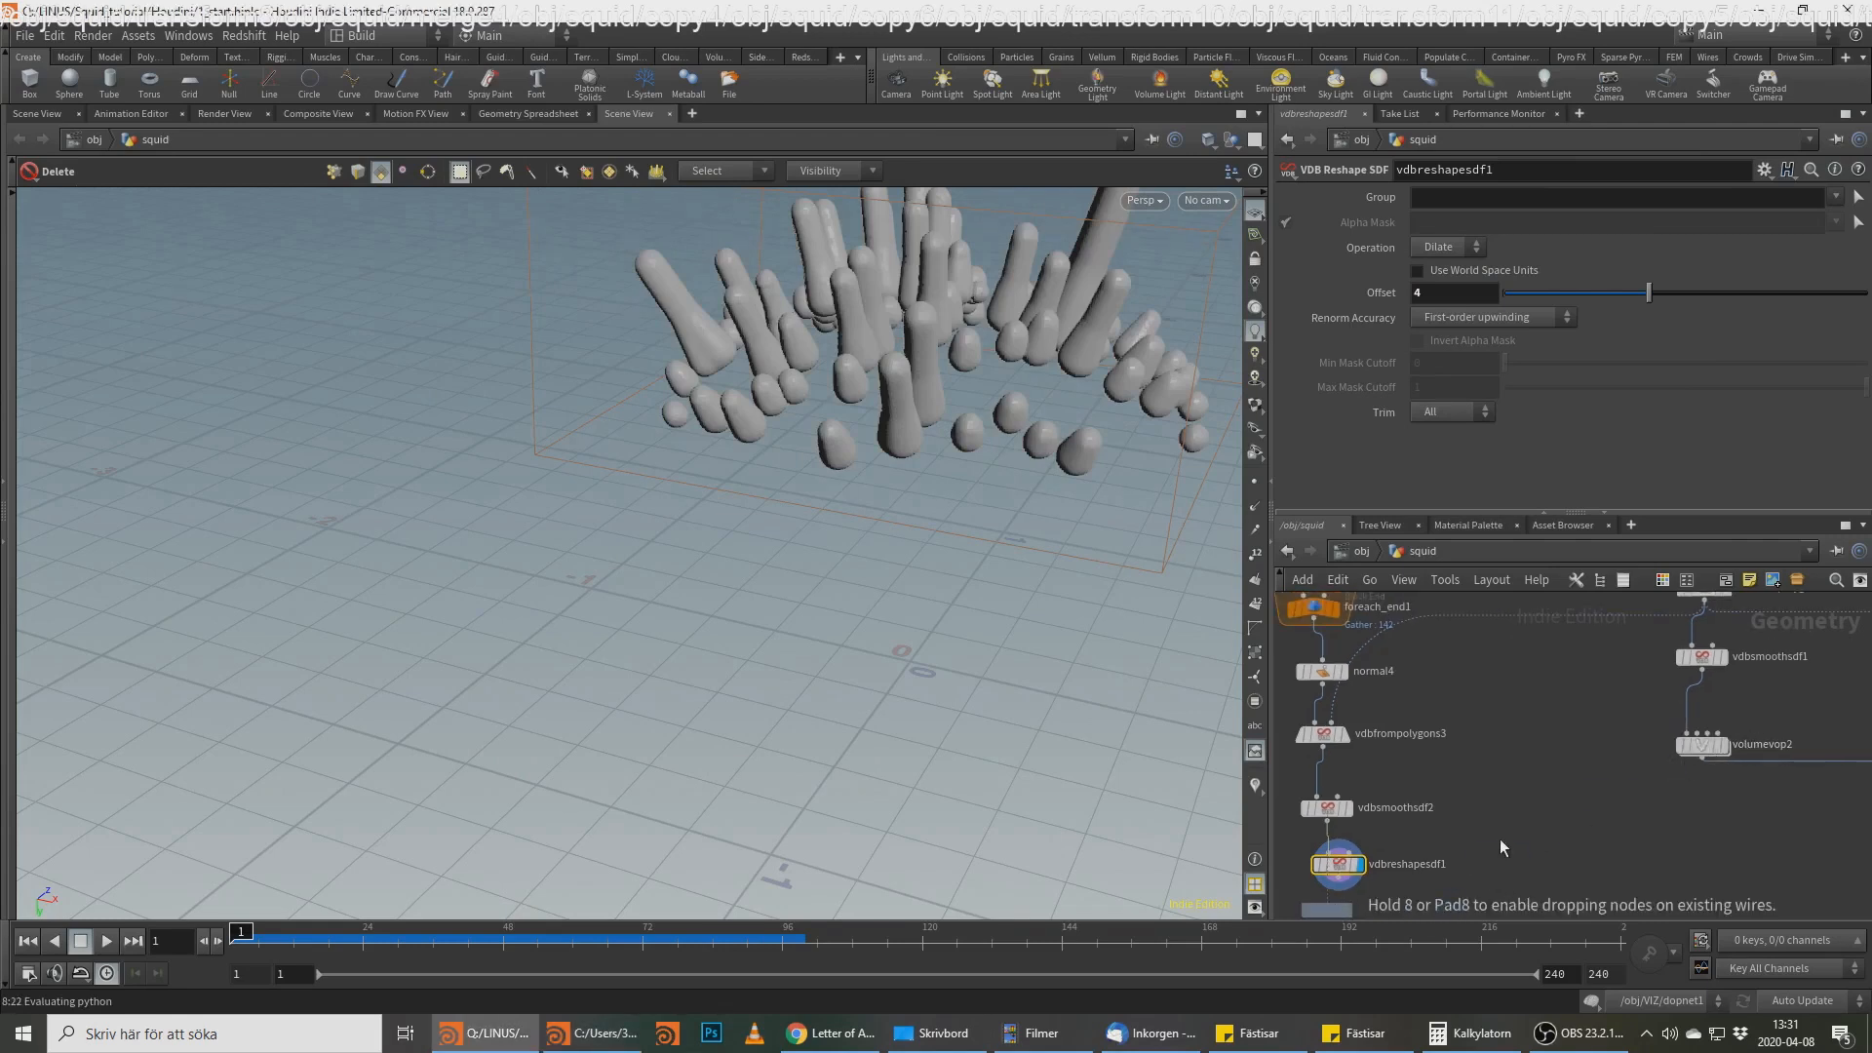
pyautogui.moveTo(1395, 854); pyautogui.dragTo(1437, 757, button='middle')
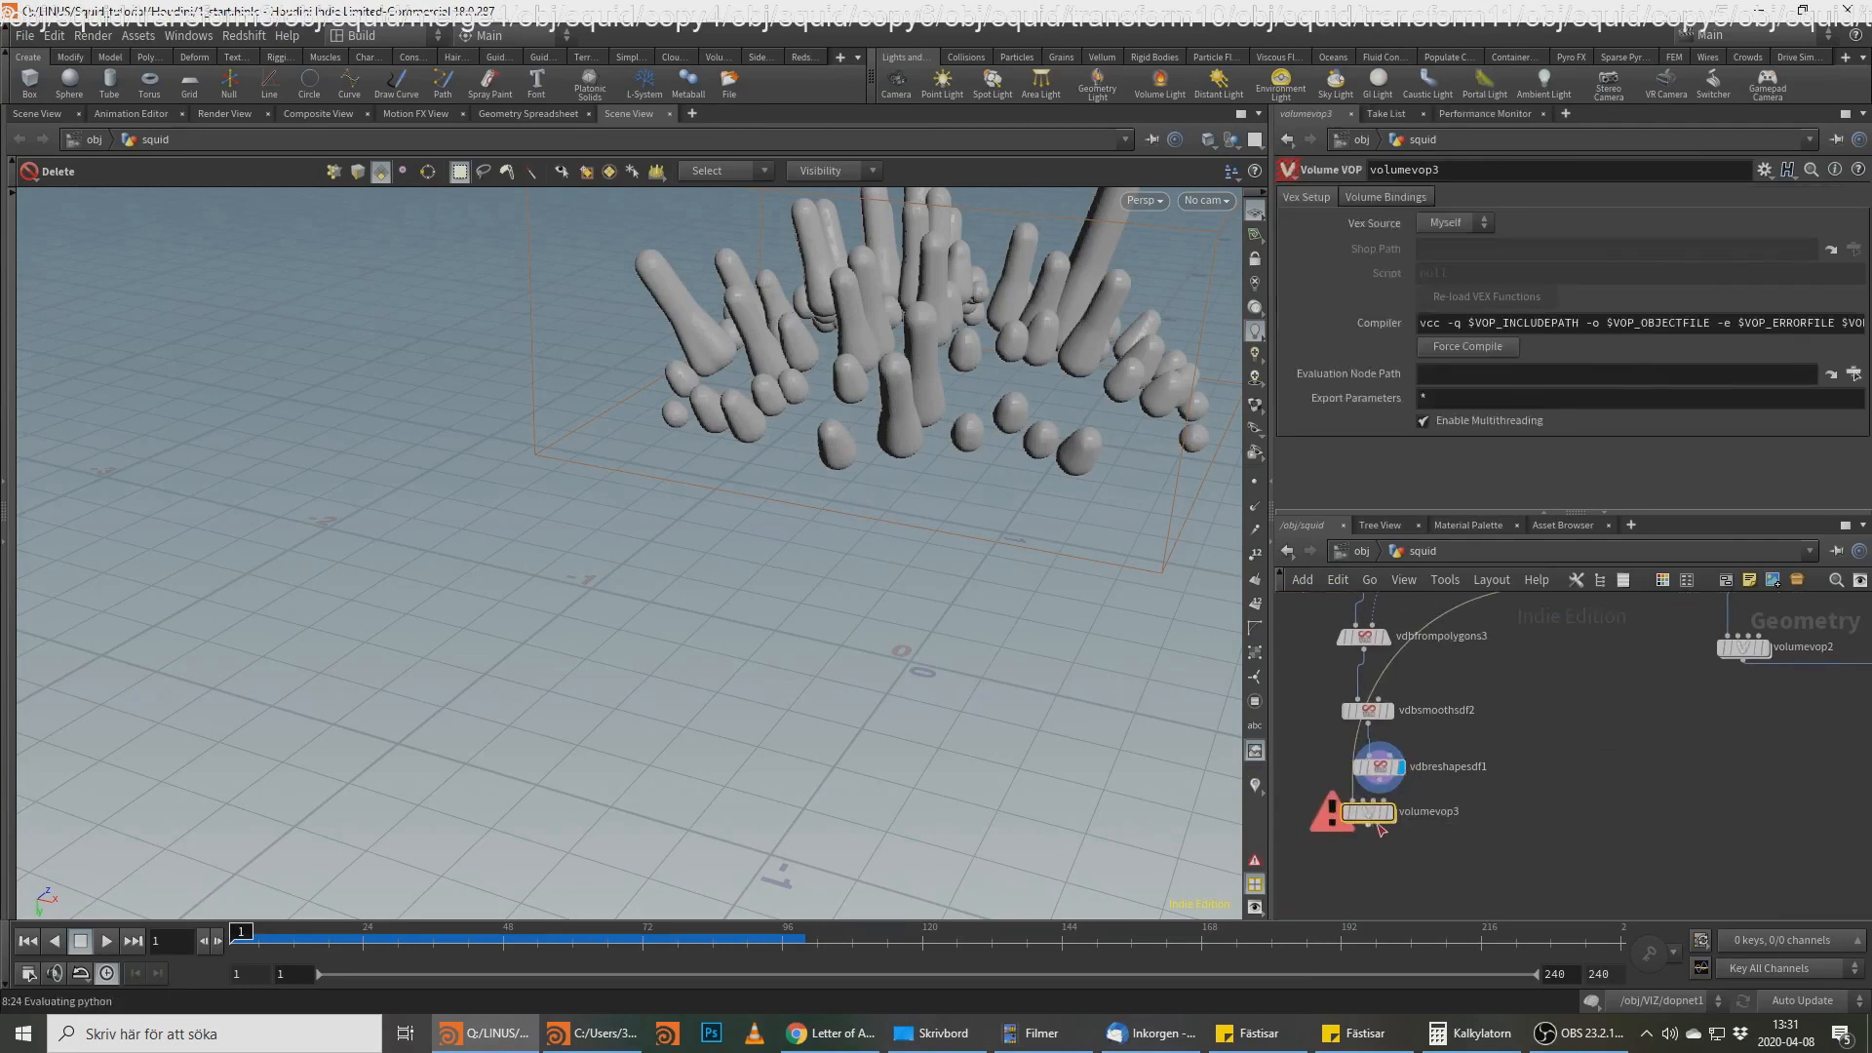
pyautogui.moveTo(1378, 817); pyautogui.dragTo(1381, 779)
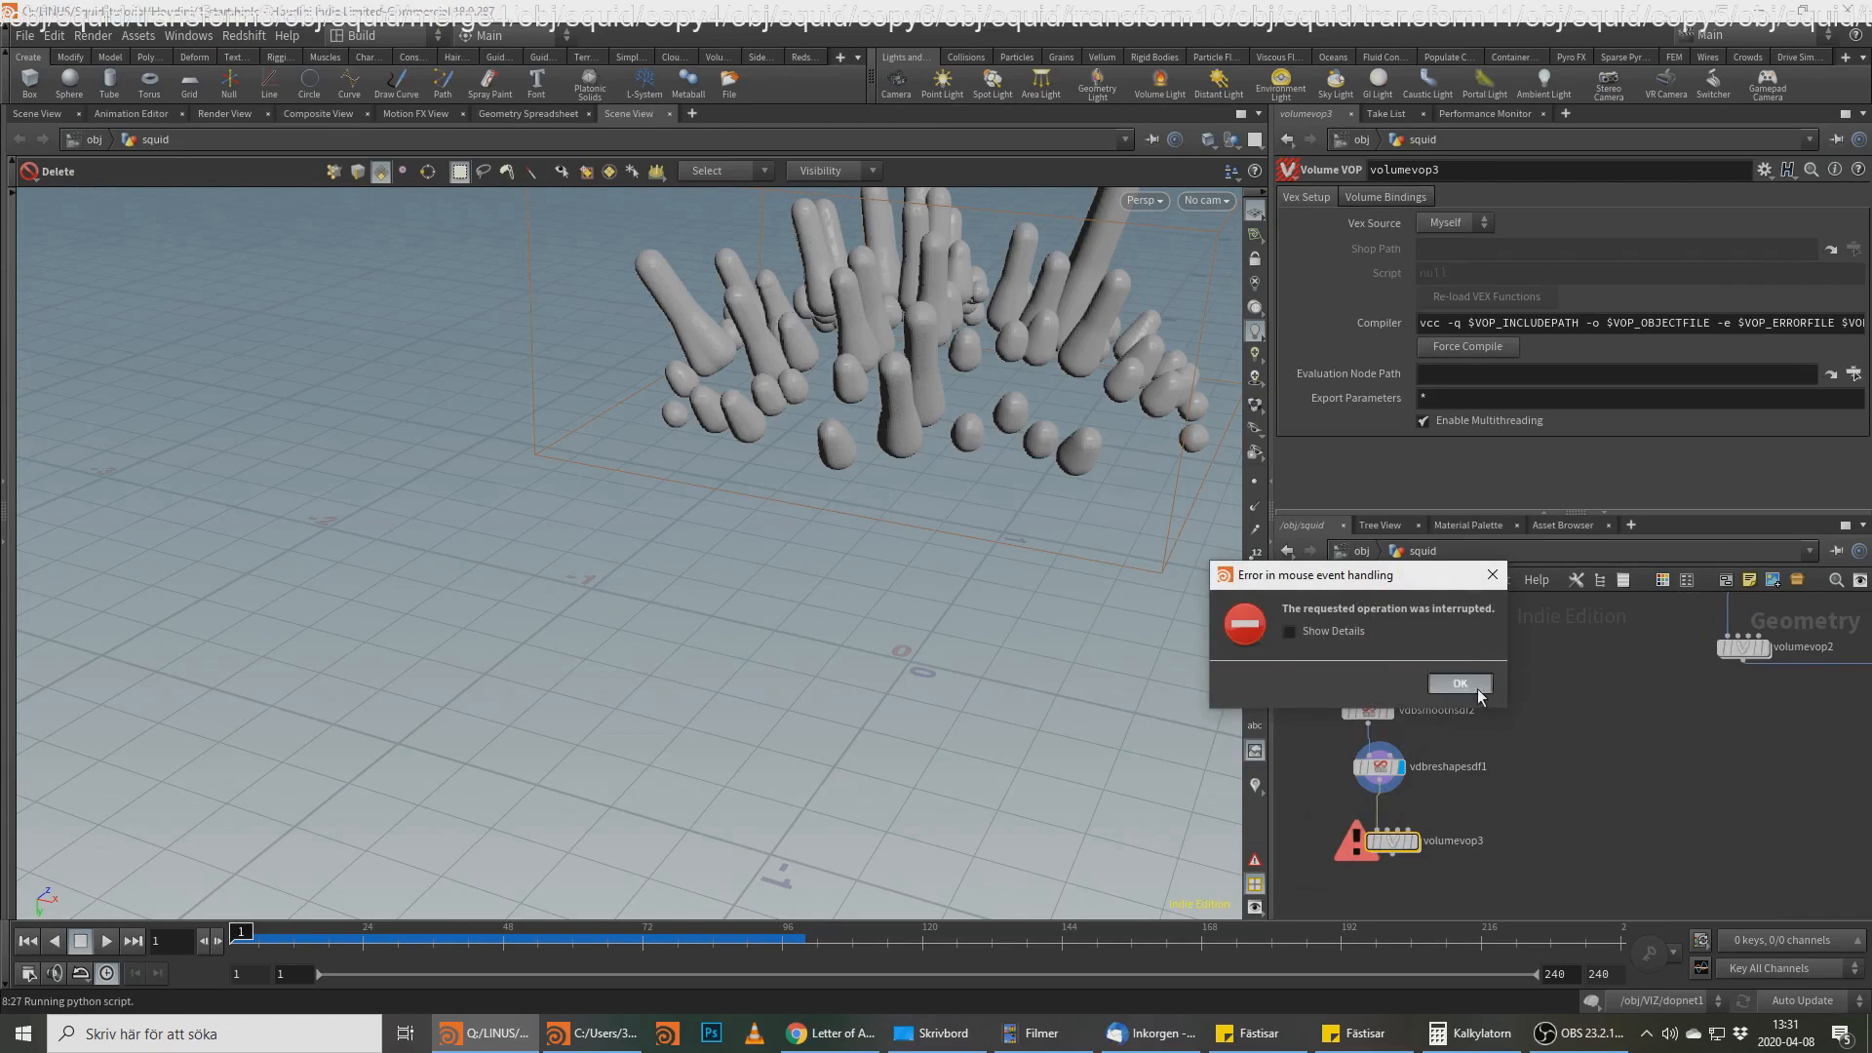
pyautogui.click(1460, 684)
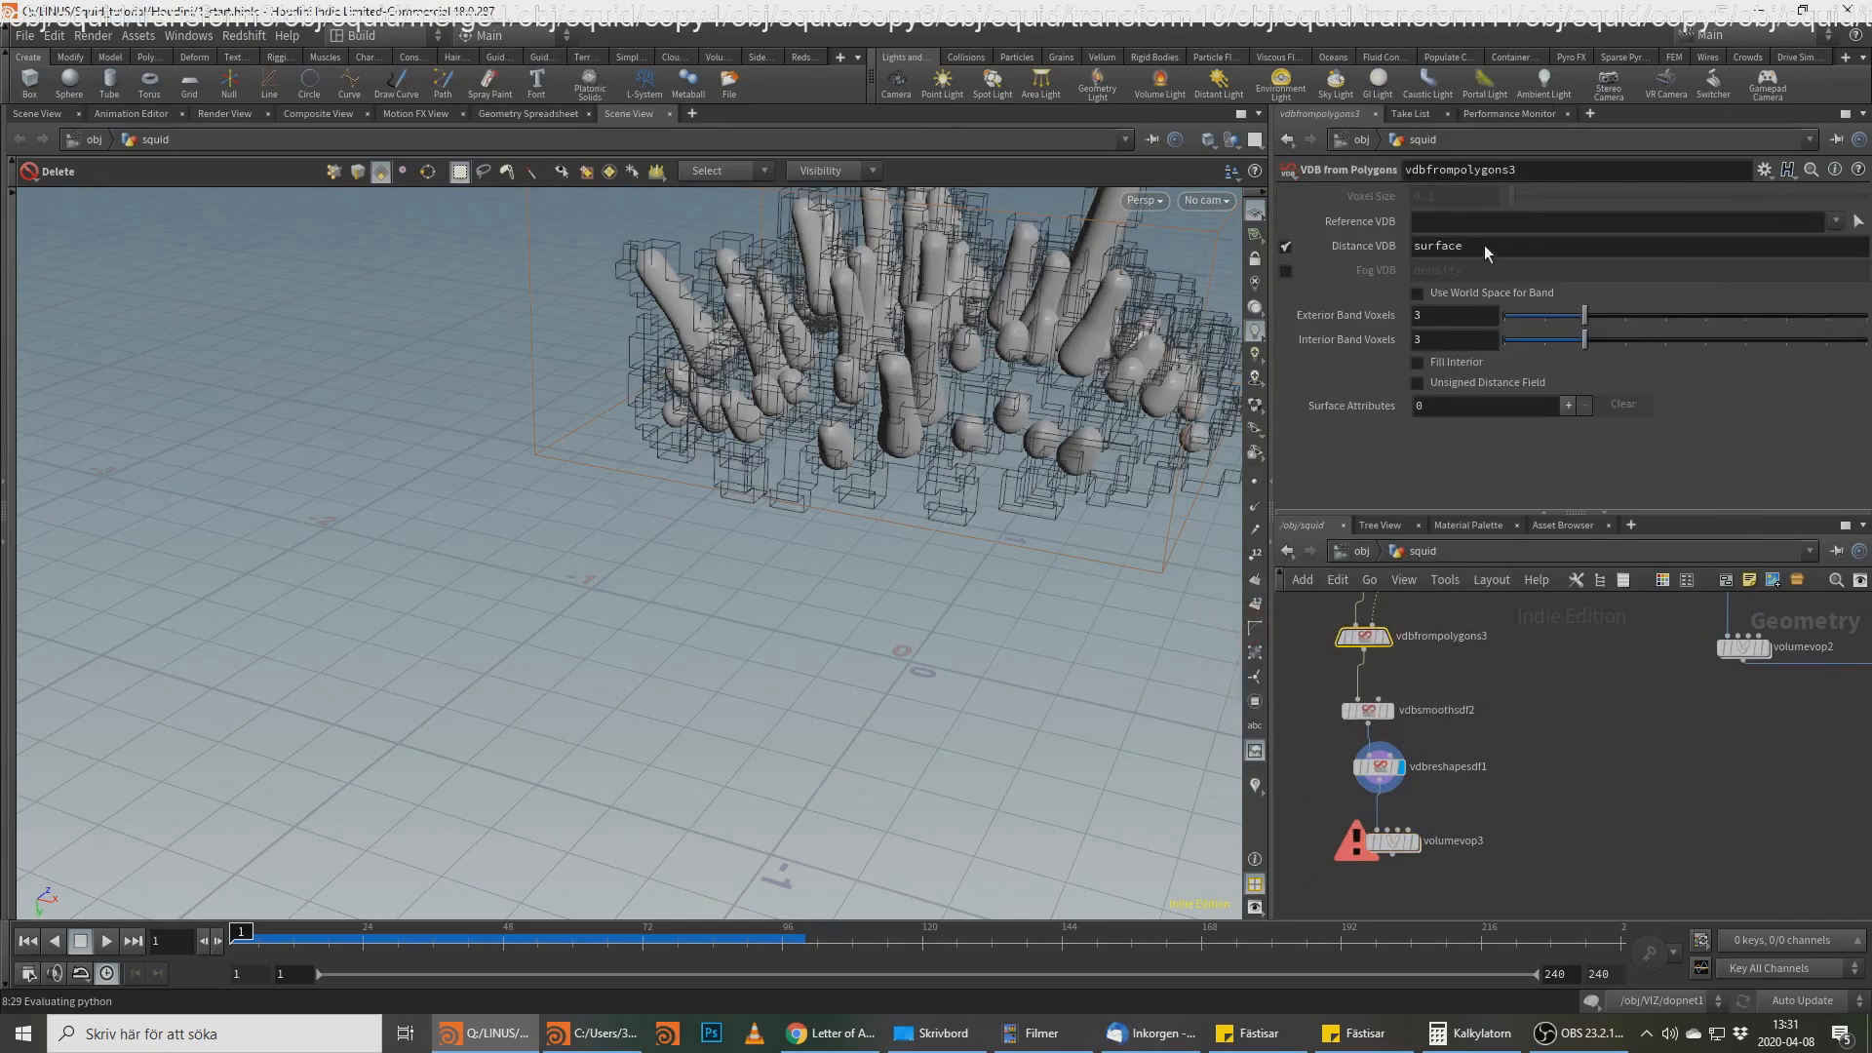
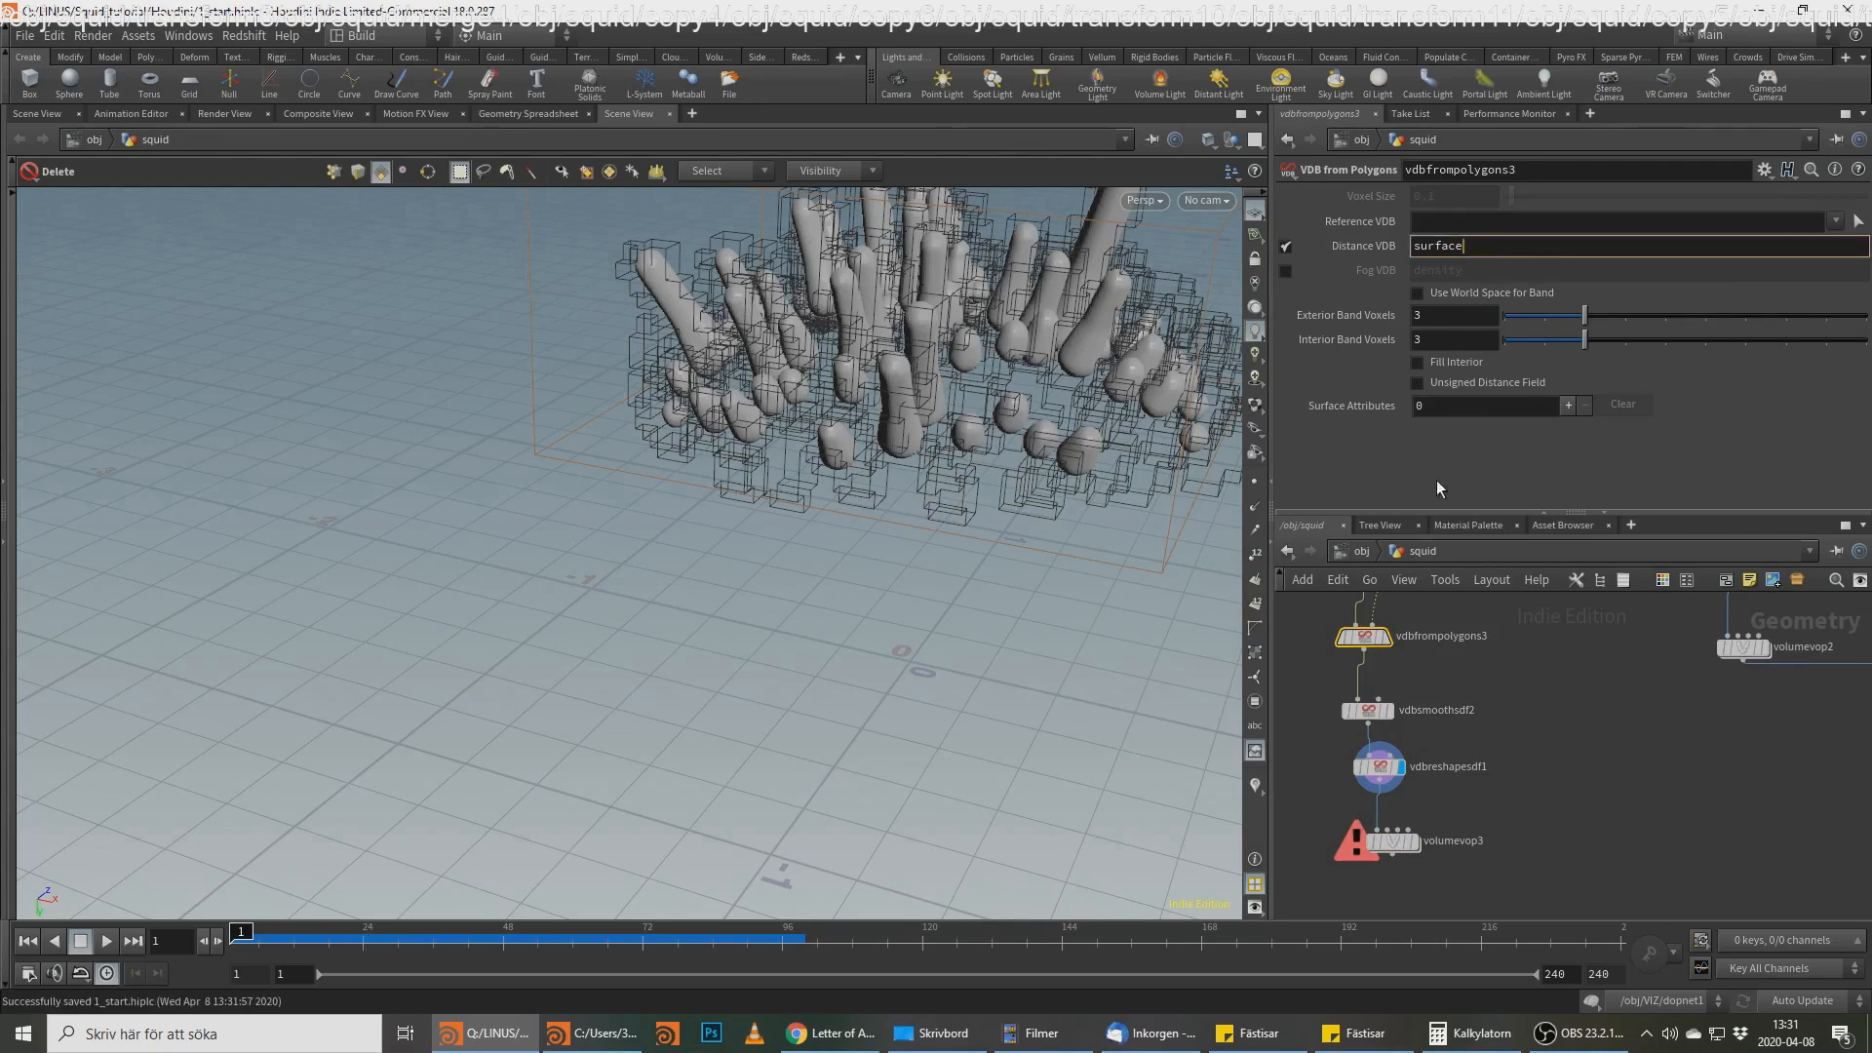
# Step: Rename the Distance VDB of vdbfrompolygons3 to density
pyautogui.doubleClick(1535, 246)
pyautogui.write('den')
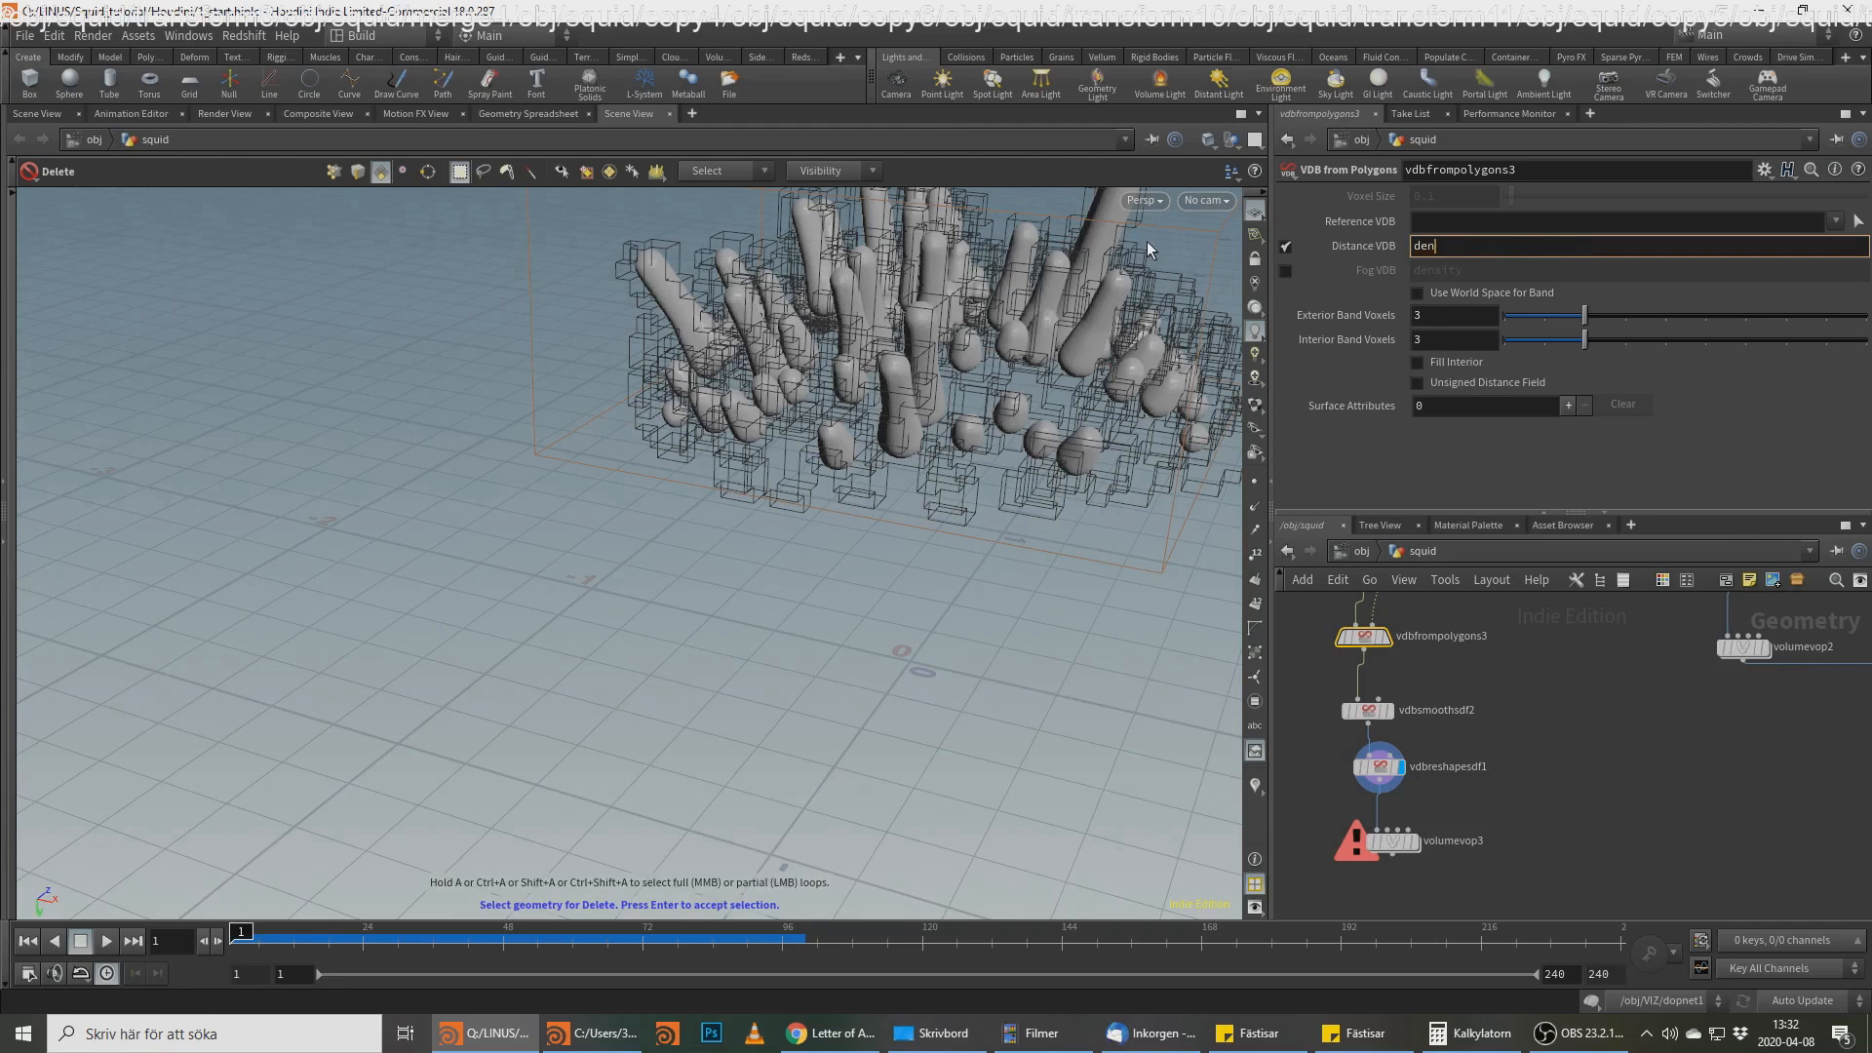
pyautogui.write('sity')
pyautogui.press('Return')
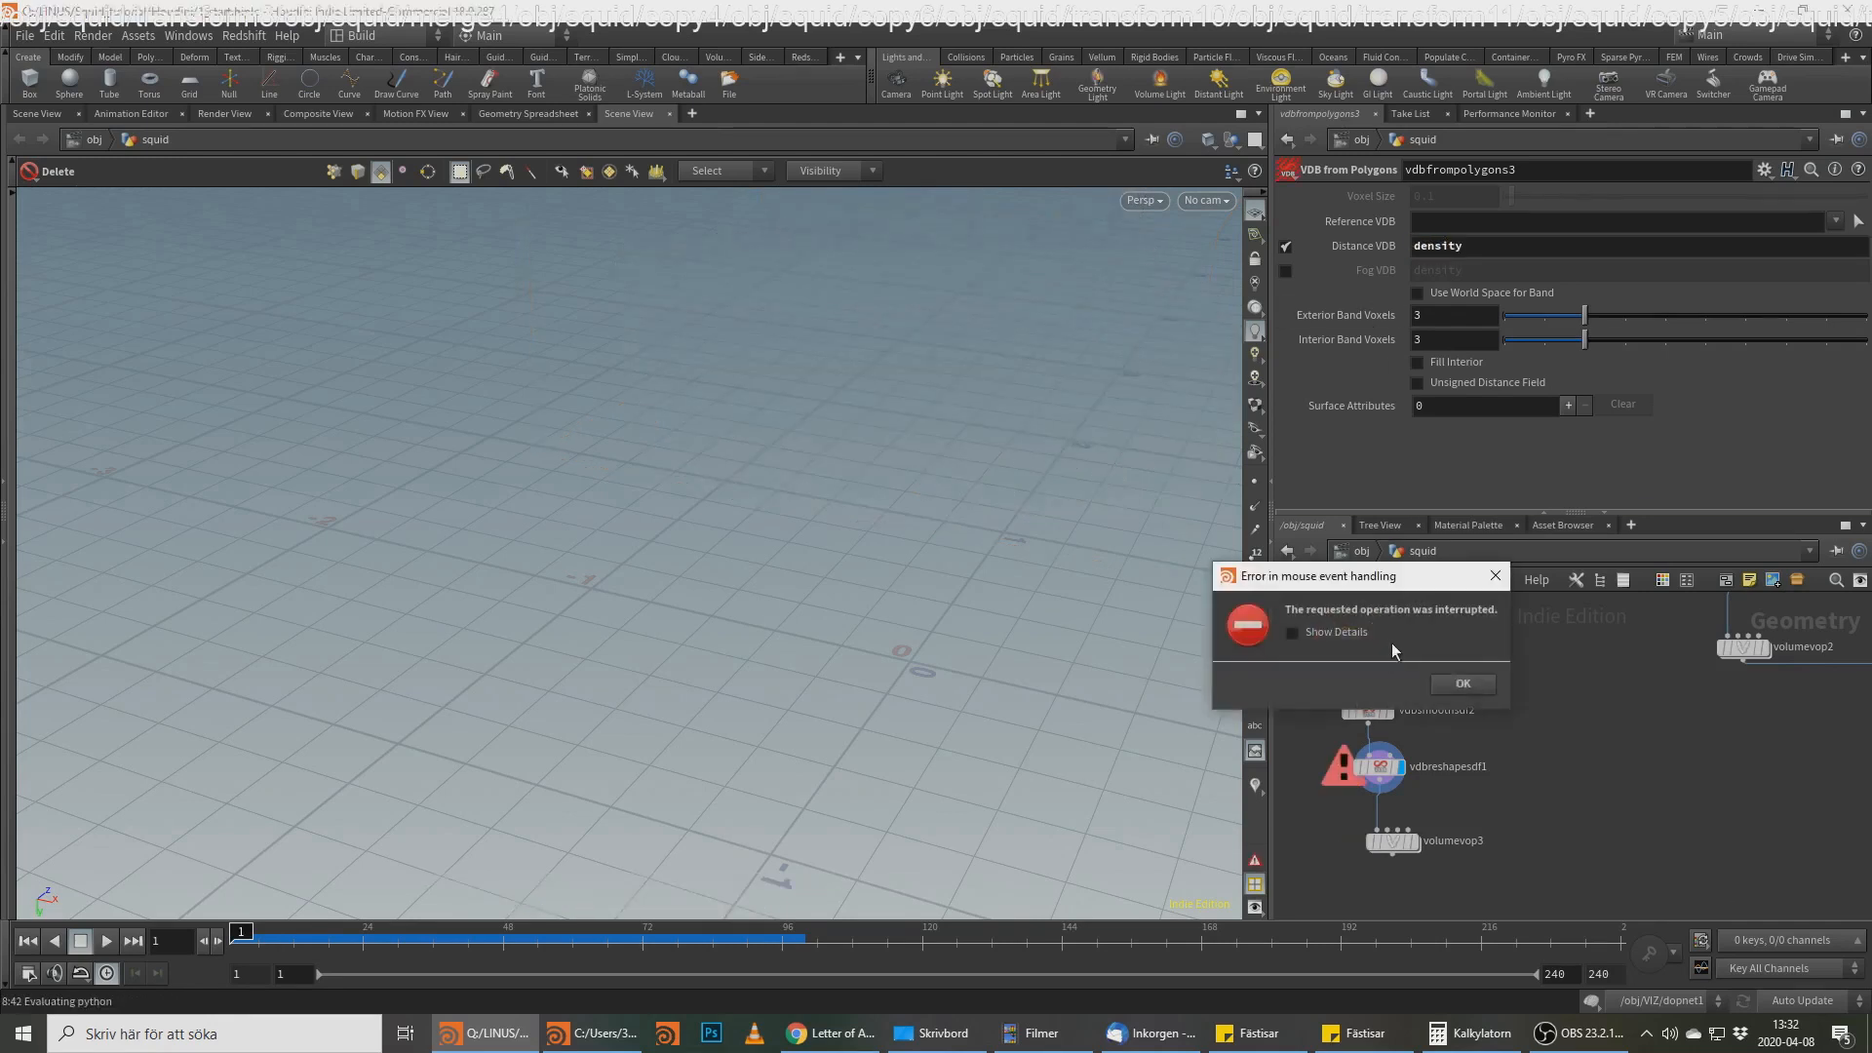
pyautogui.click(1465, 689)
# Step: Display vdbfrompolygons3 and return the timeline to frame 1
pyautogui.click(1382, 638)
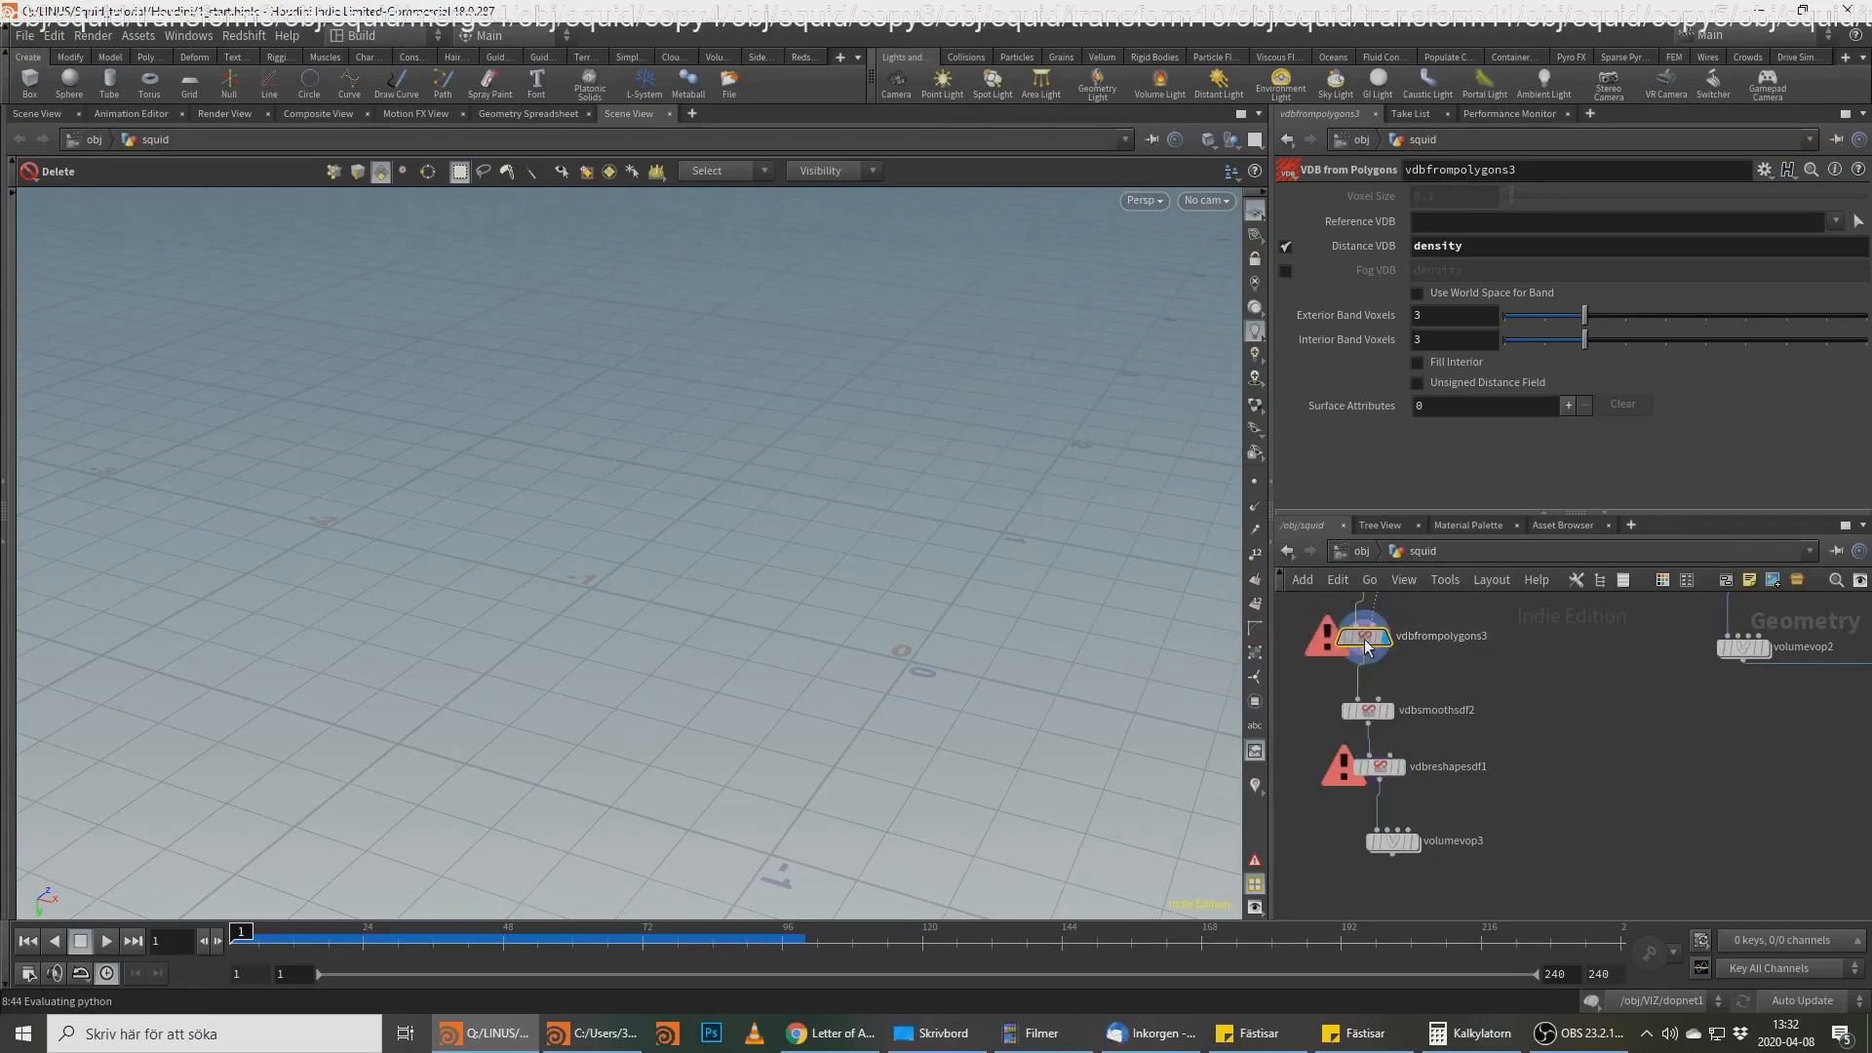
pyautogui.click(1365, 640)
pyautogui.click(1650, 688)
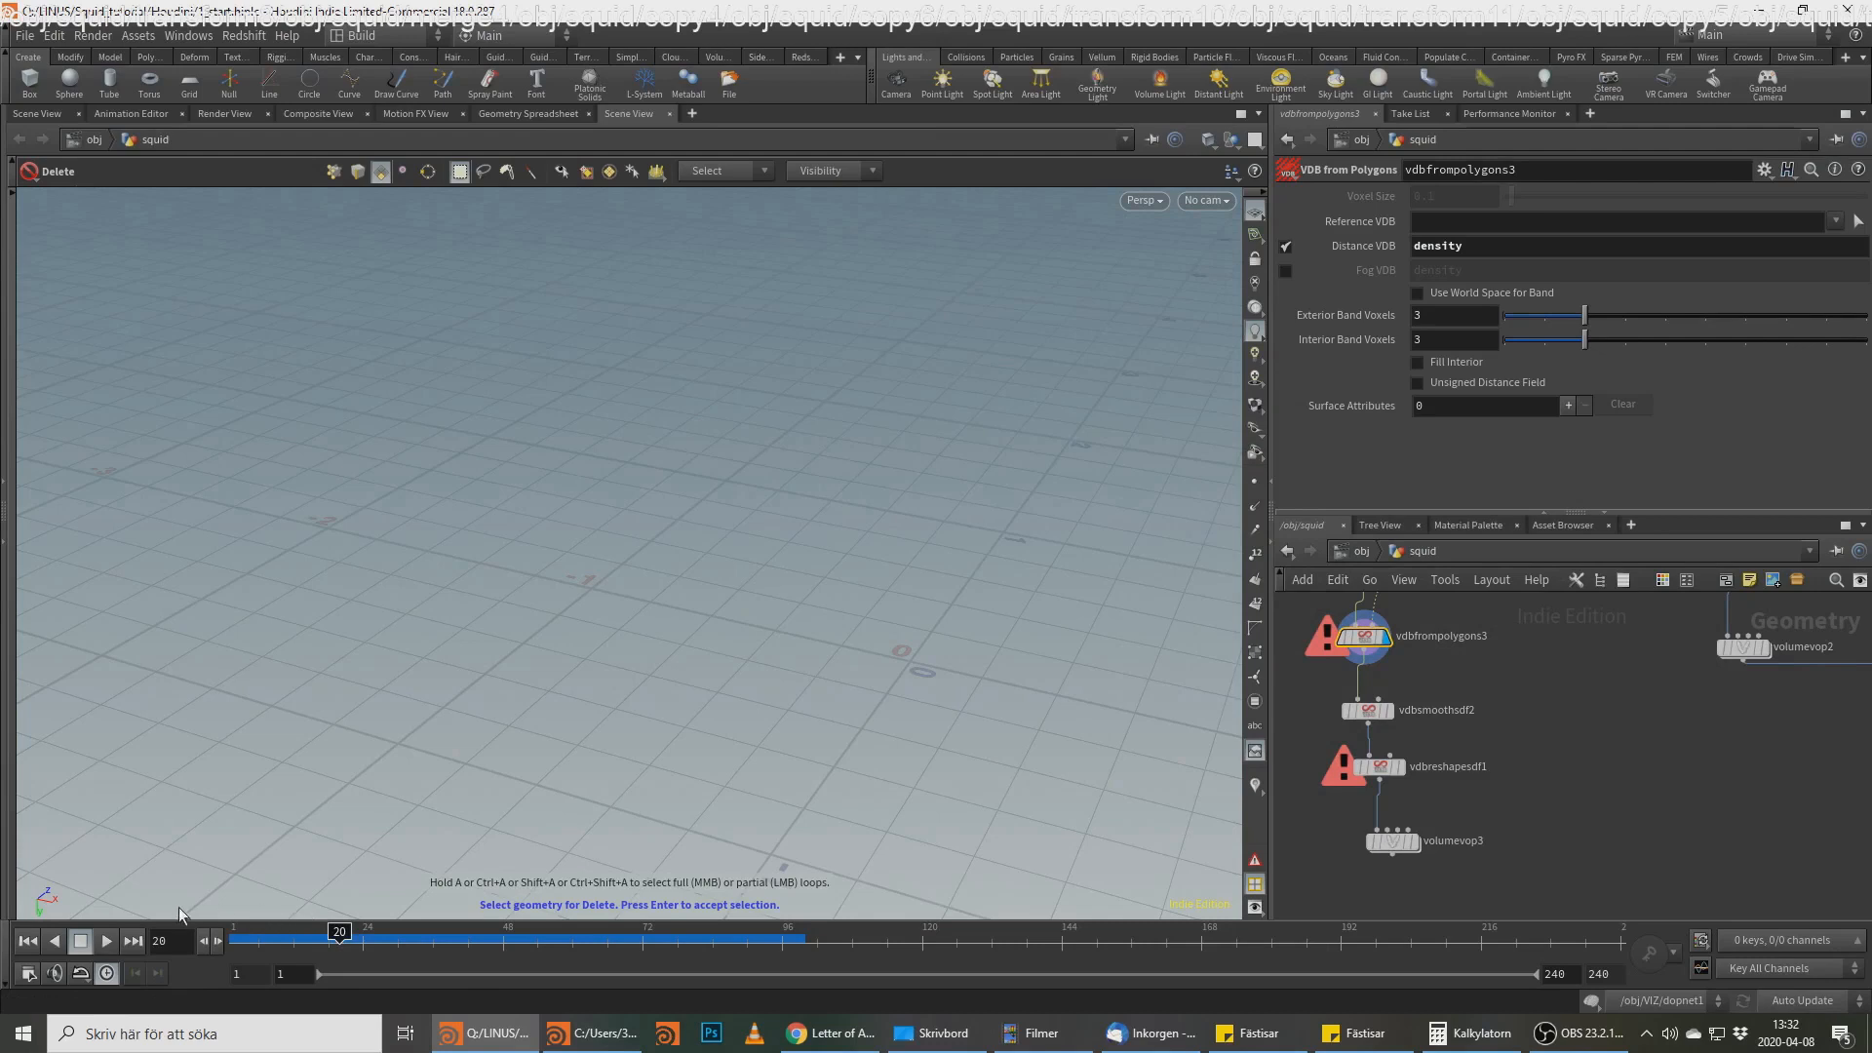
pyautogui.click(22, 939)
# Step: Display normal4 to check the swept tube geometry feeding vdbfrompolygons3
pyautogui.moveTo(1465, 691); pyautogui.dragTo(1483, 799, button='middle')
pyautogui.scroll(2, 1430, 656)
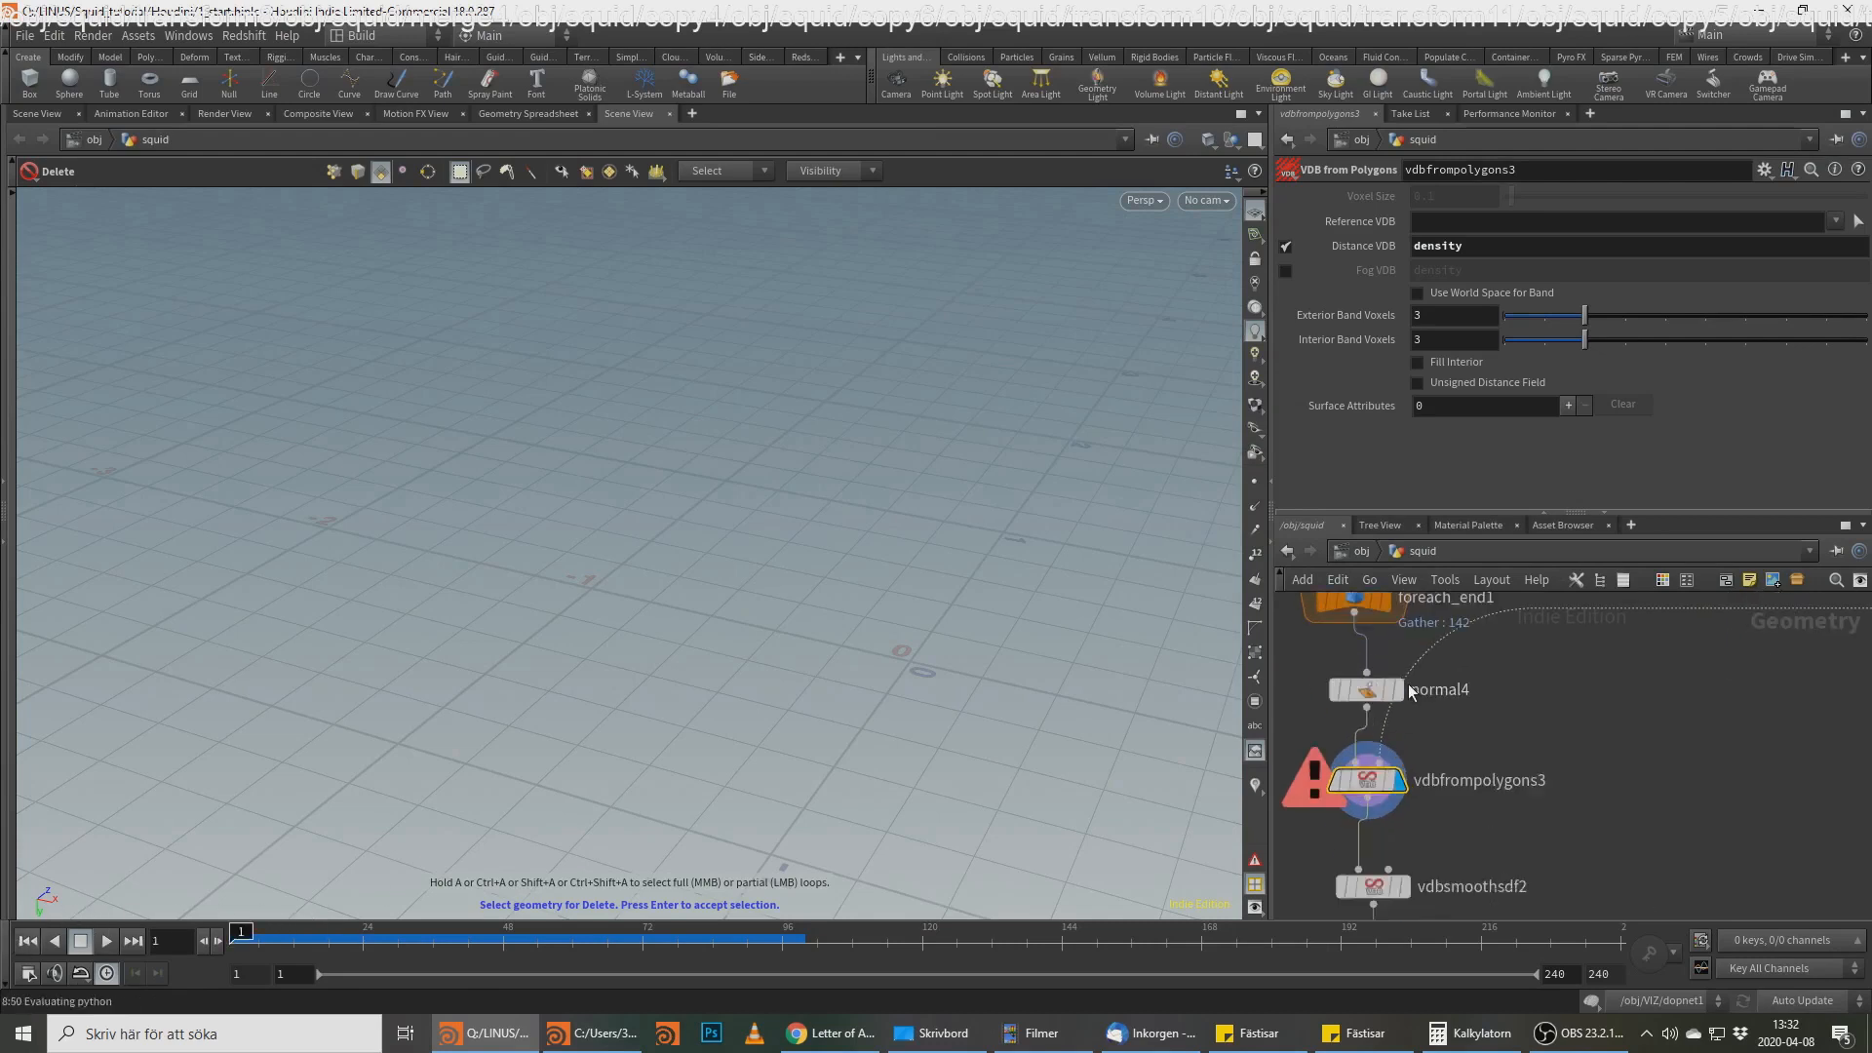
pyautogui.click(1398, 690)
pyautogui.click(1382, 693)
pyautogui.click(1455, 737)
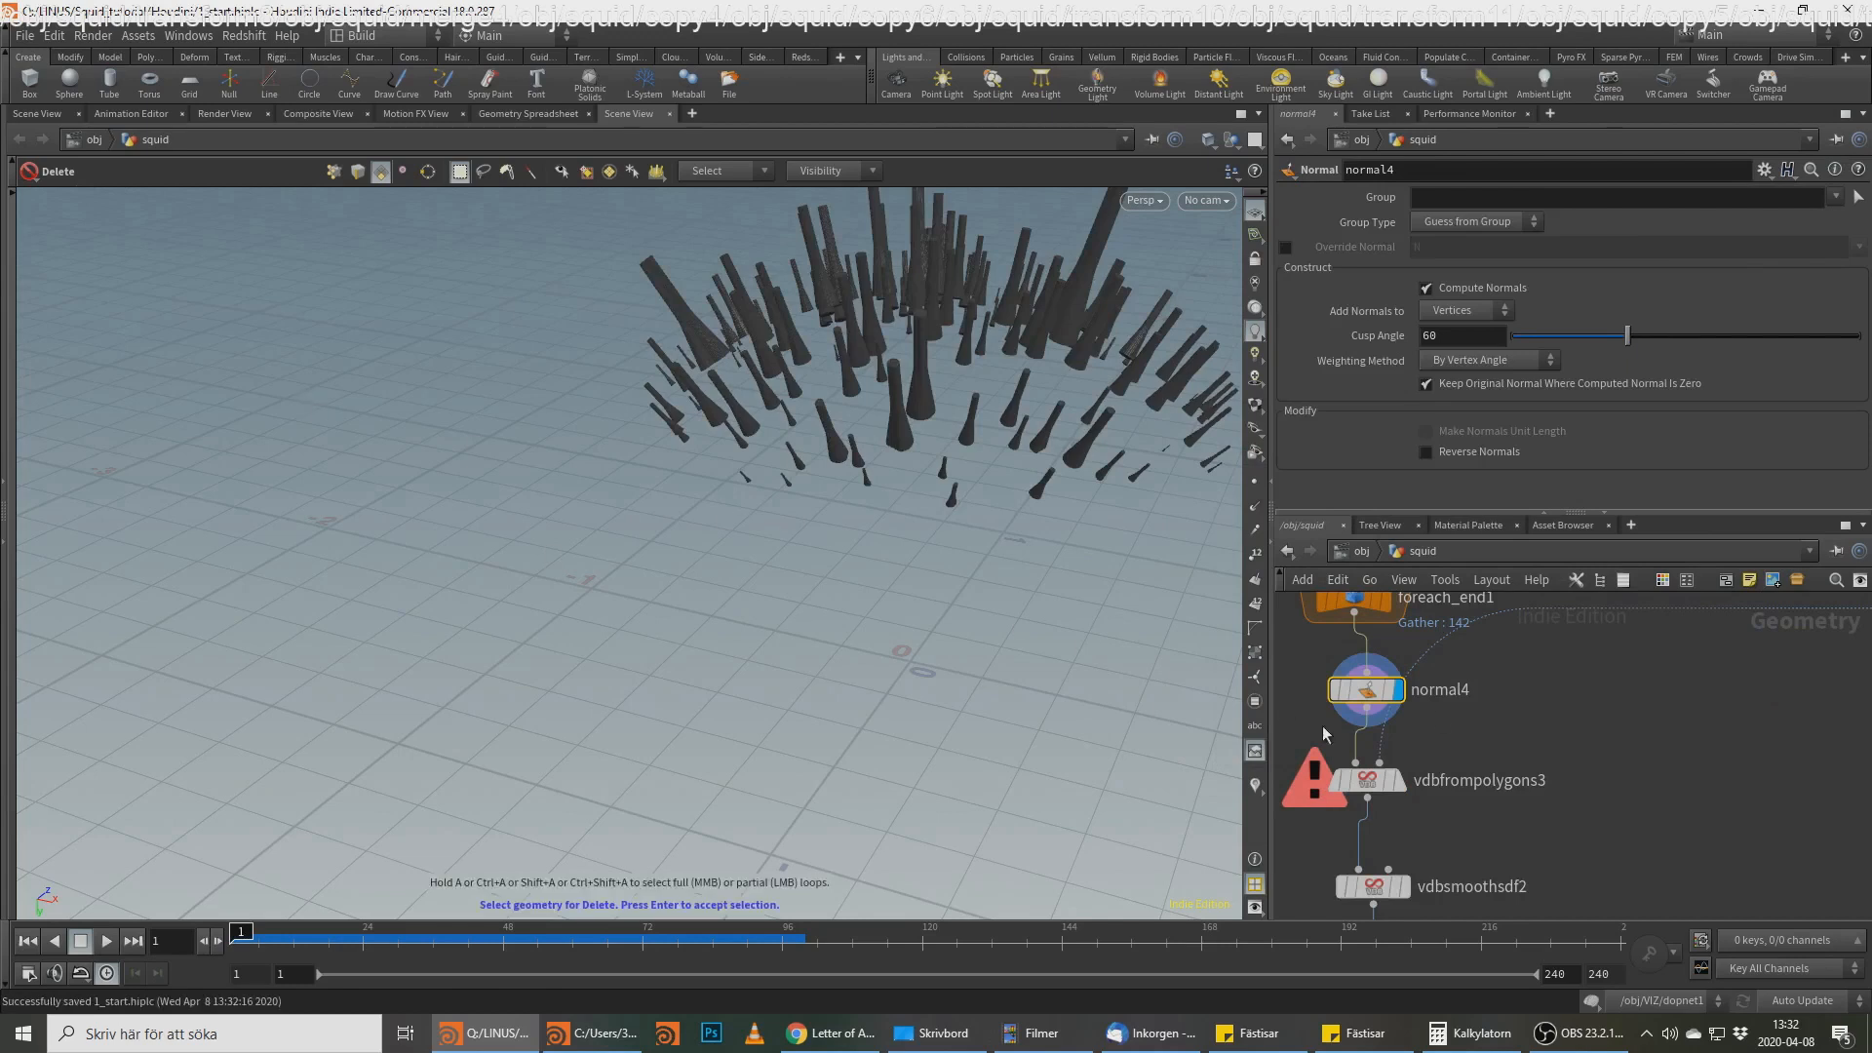
pyautogui.scroll(1, 1325, 733)
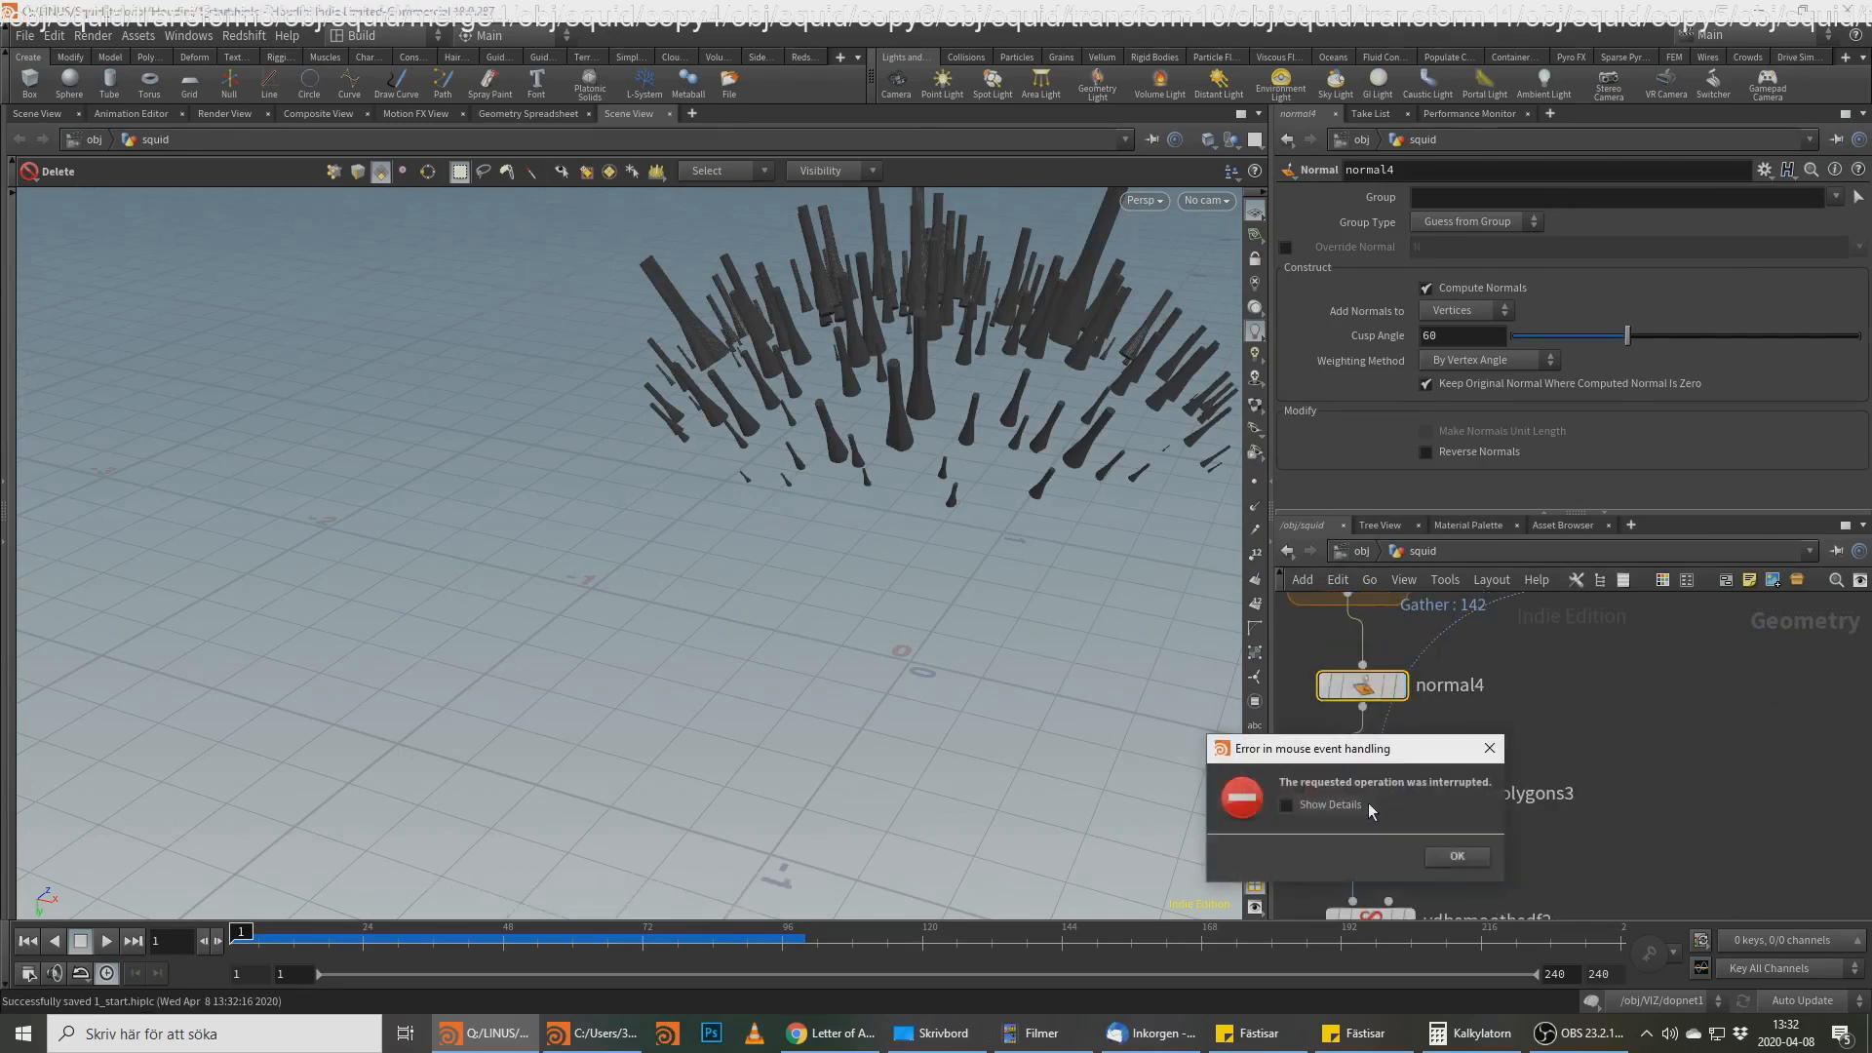
pyautogui.click(1451, 862)
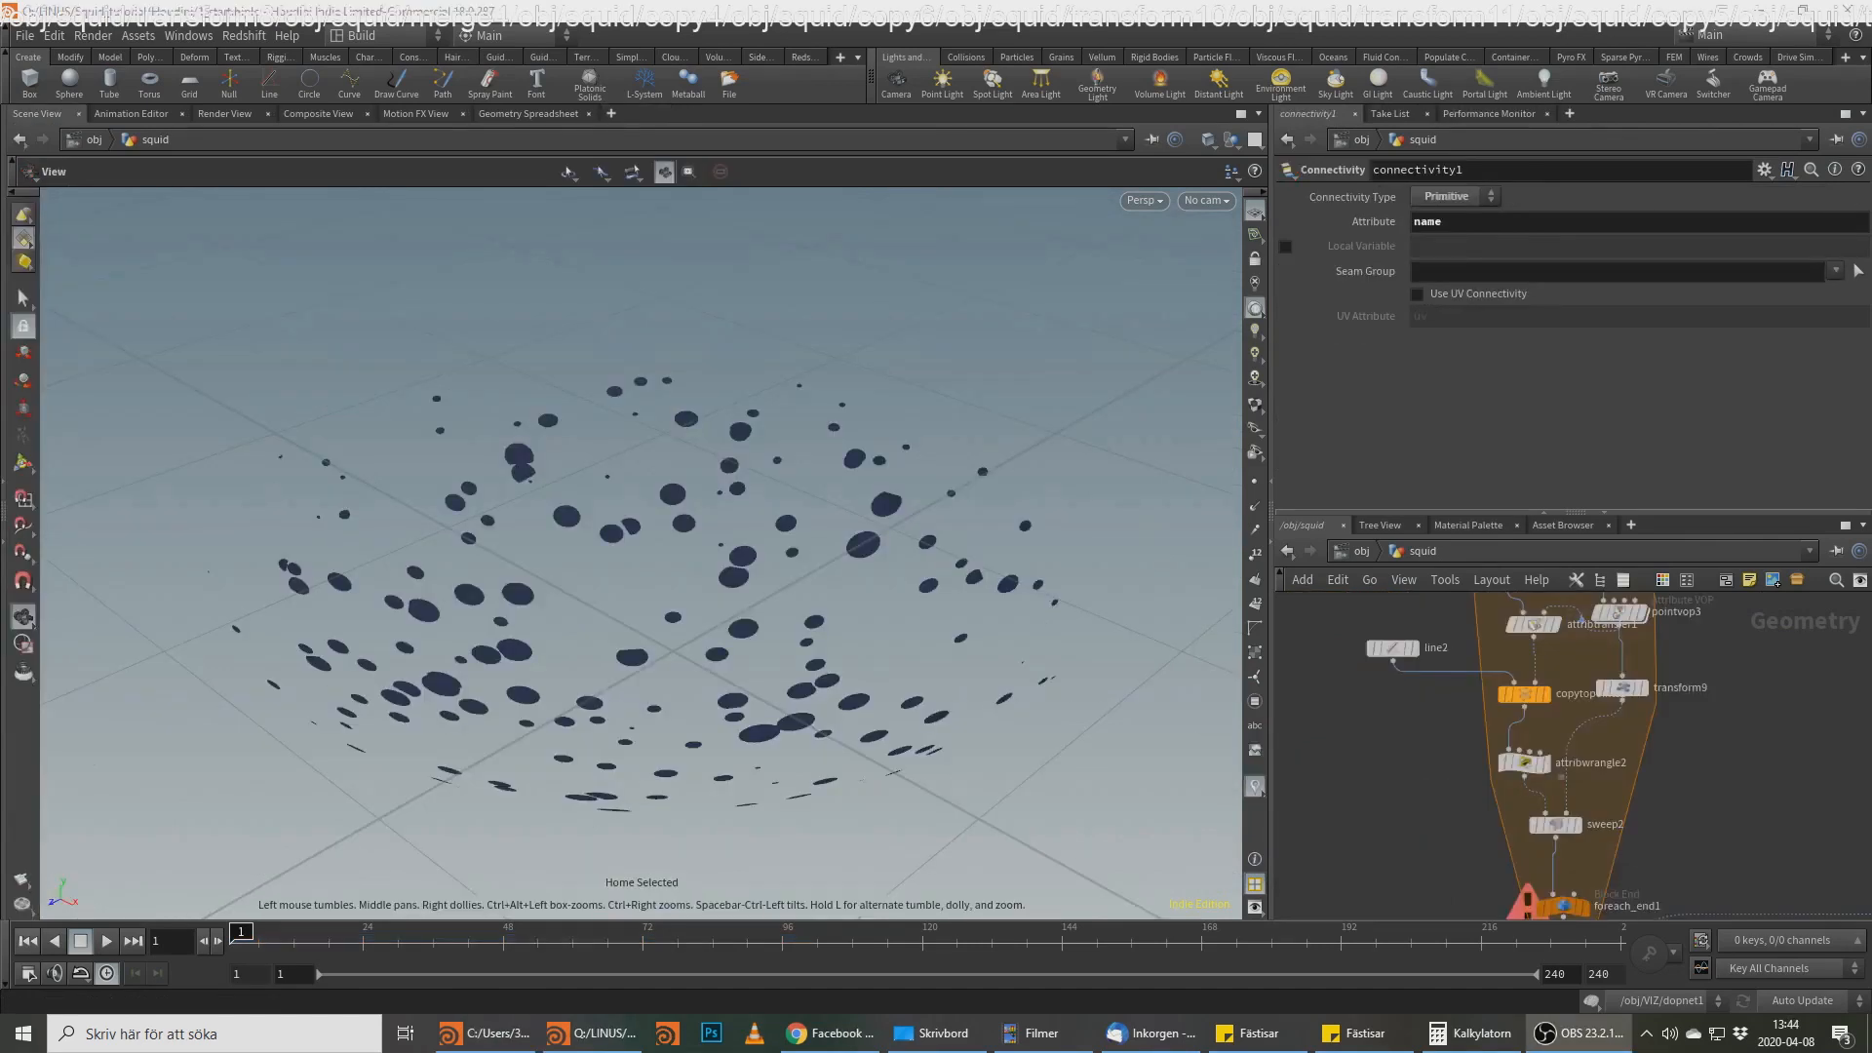
# Step: Display measure1 at the start of the for-each loop and examine the single piece up close
pyautogui.moveTo(1651, 774); pyautogui.dragTo(1667, 860, button='middle')
pyautogui.moveTo(1678, 713)
pyautogui.mouseDown(button='middle')
pyautogui.moveTo(1671, 791)
pyautogui.moveTo(1695, 690)
pyautogui.mouseUp(button='middle')
pyautogui.scroll(1, 1670, 790)
pyautogui.moveTo(1732, 788); pyautogui.dragTo(1609, 703, button='middle')
pyautogui.moveTo(1600, 623); pyautogui.dragTo(1666, 890, button='middle')
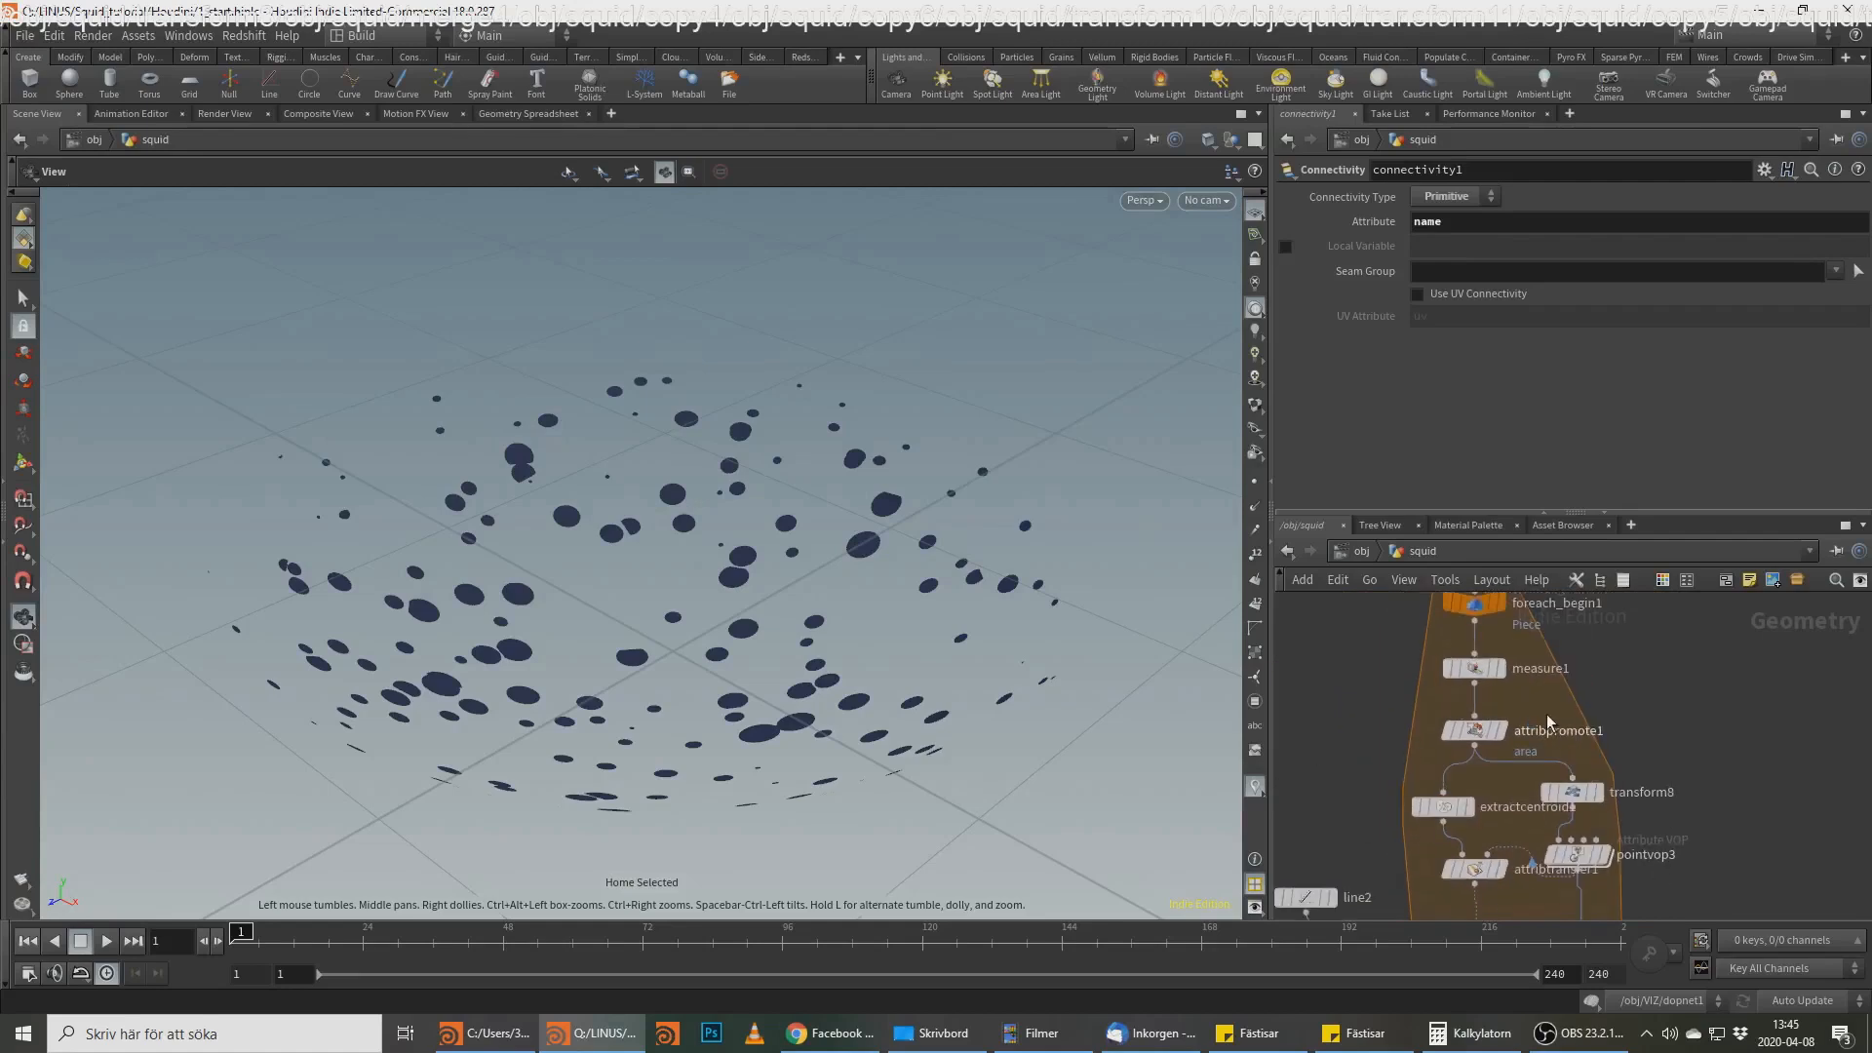
pyautogui.click(1500, 668)
pyautogui.click(1470, 685)
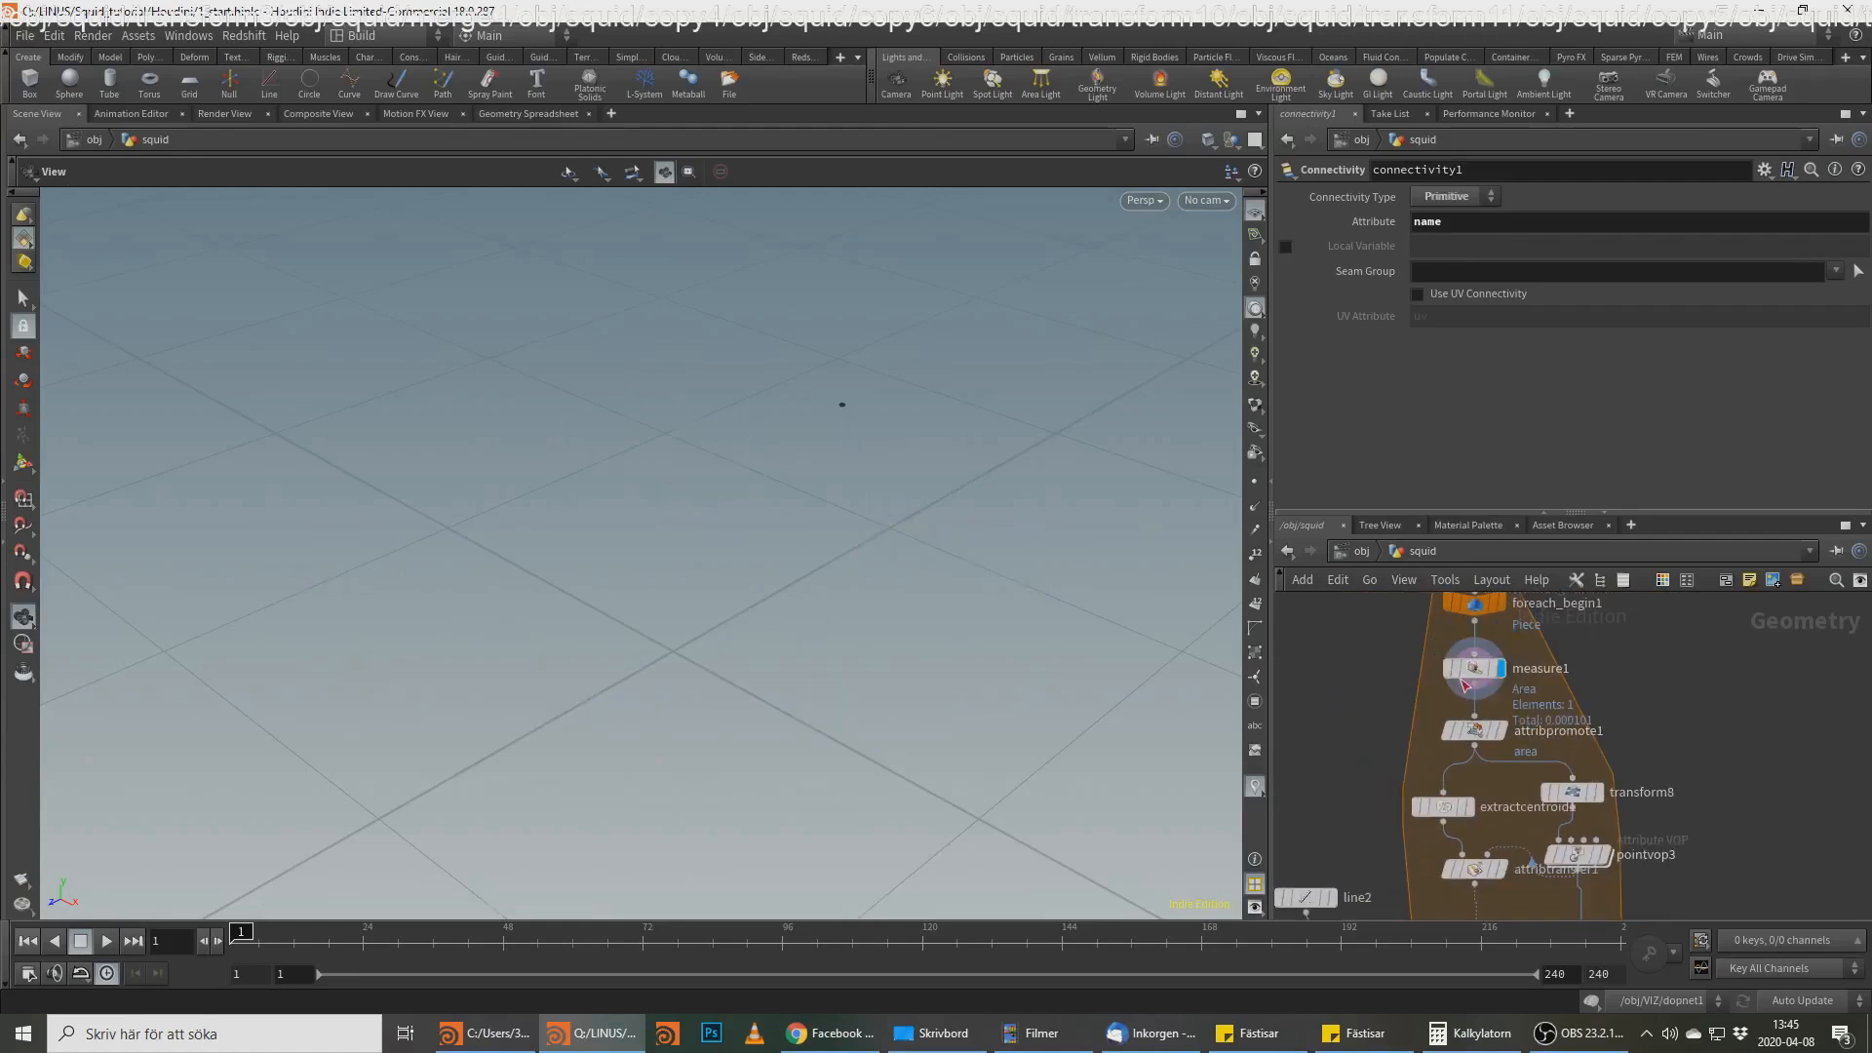
pyautogui.press('Escape')
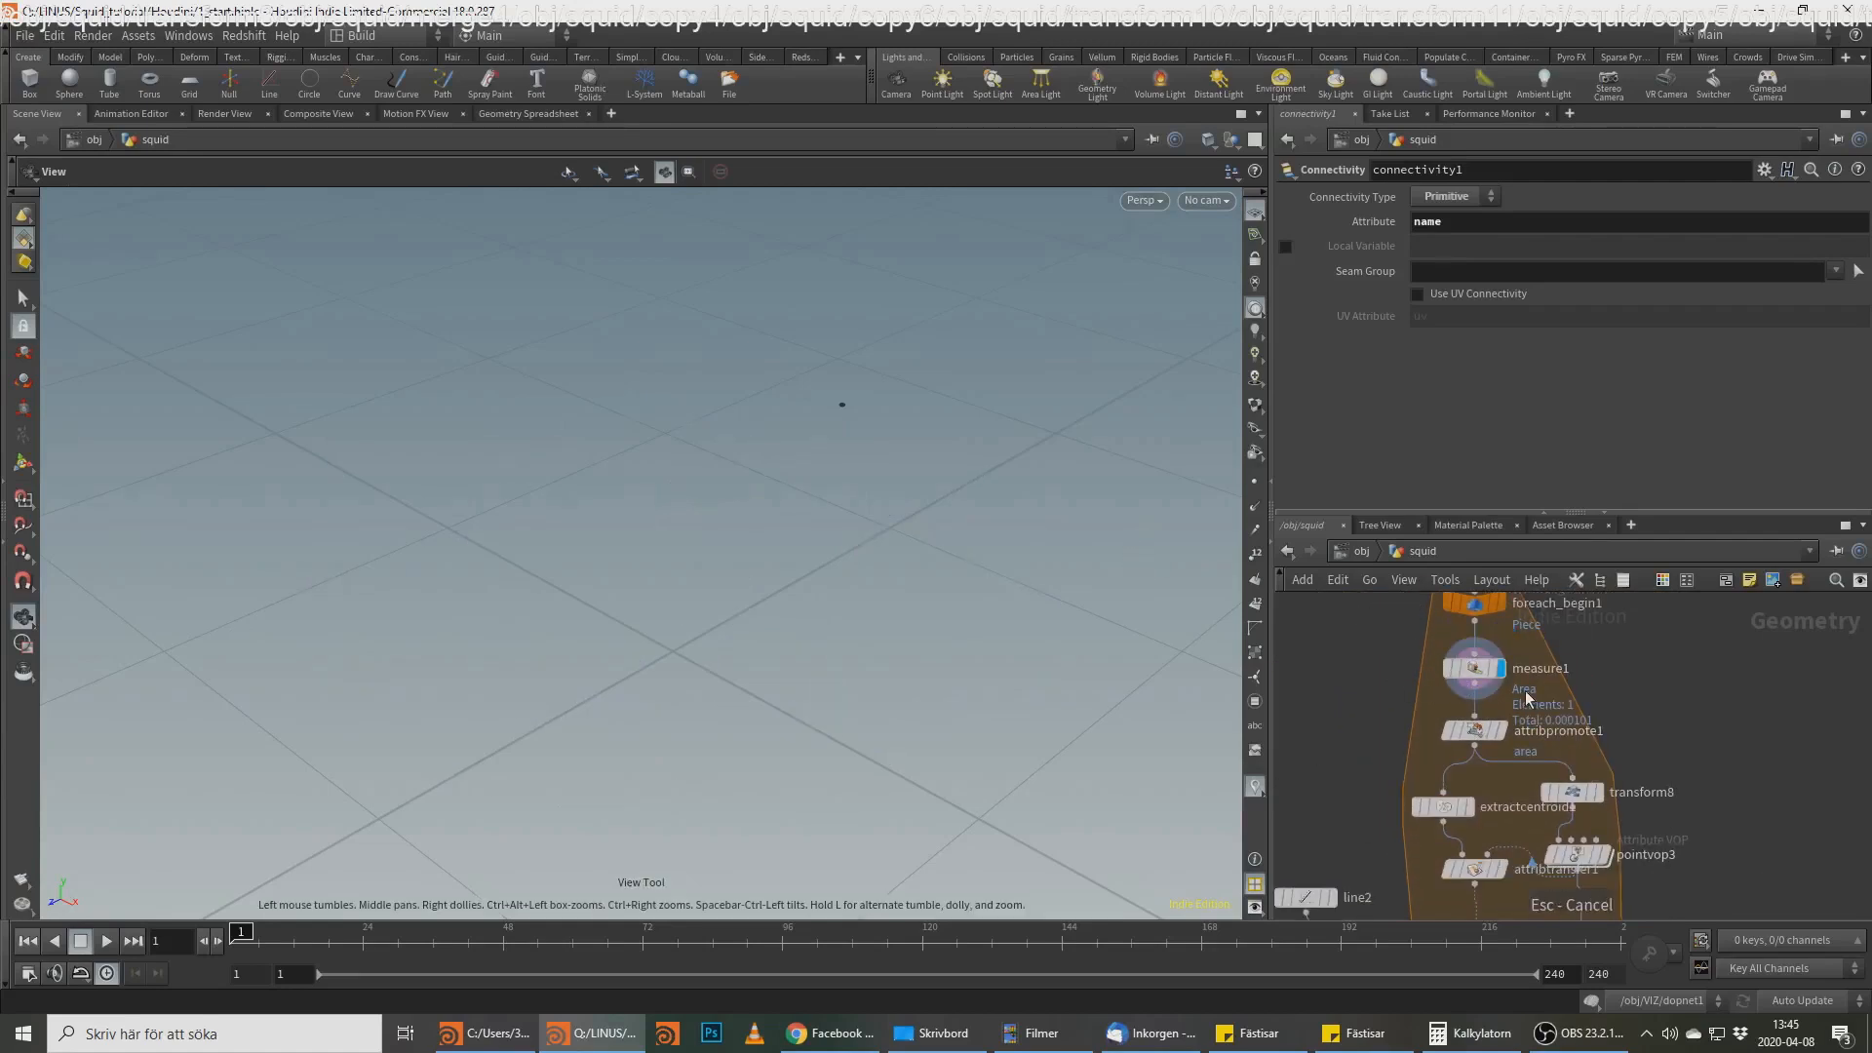
pyautogui.click(1469, 671)
pyautogui.moveTo(1019, 576); pyautogui.dragTo(900, 427, button='right')
pyautogui.moveTo(900, 427); pyautogui.dragTo(639, 530)
pyautogui.press('g')
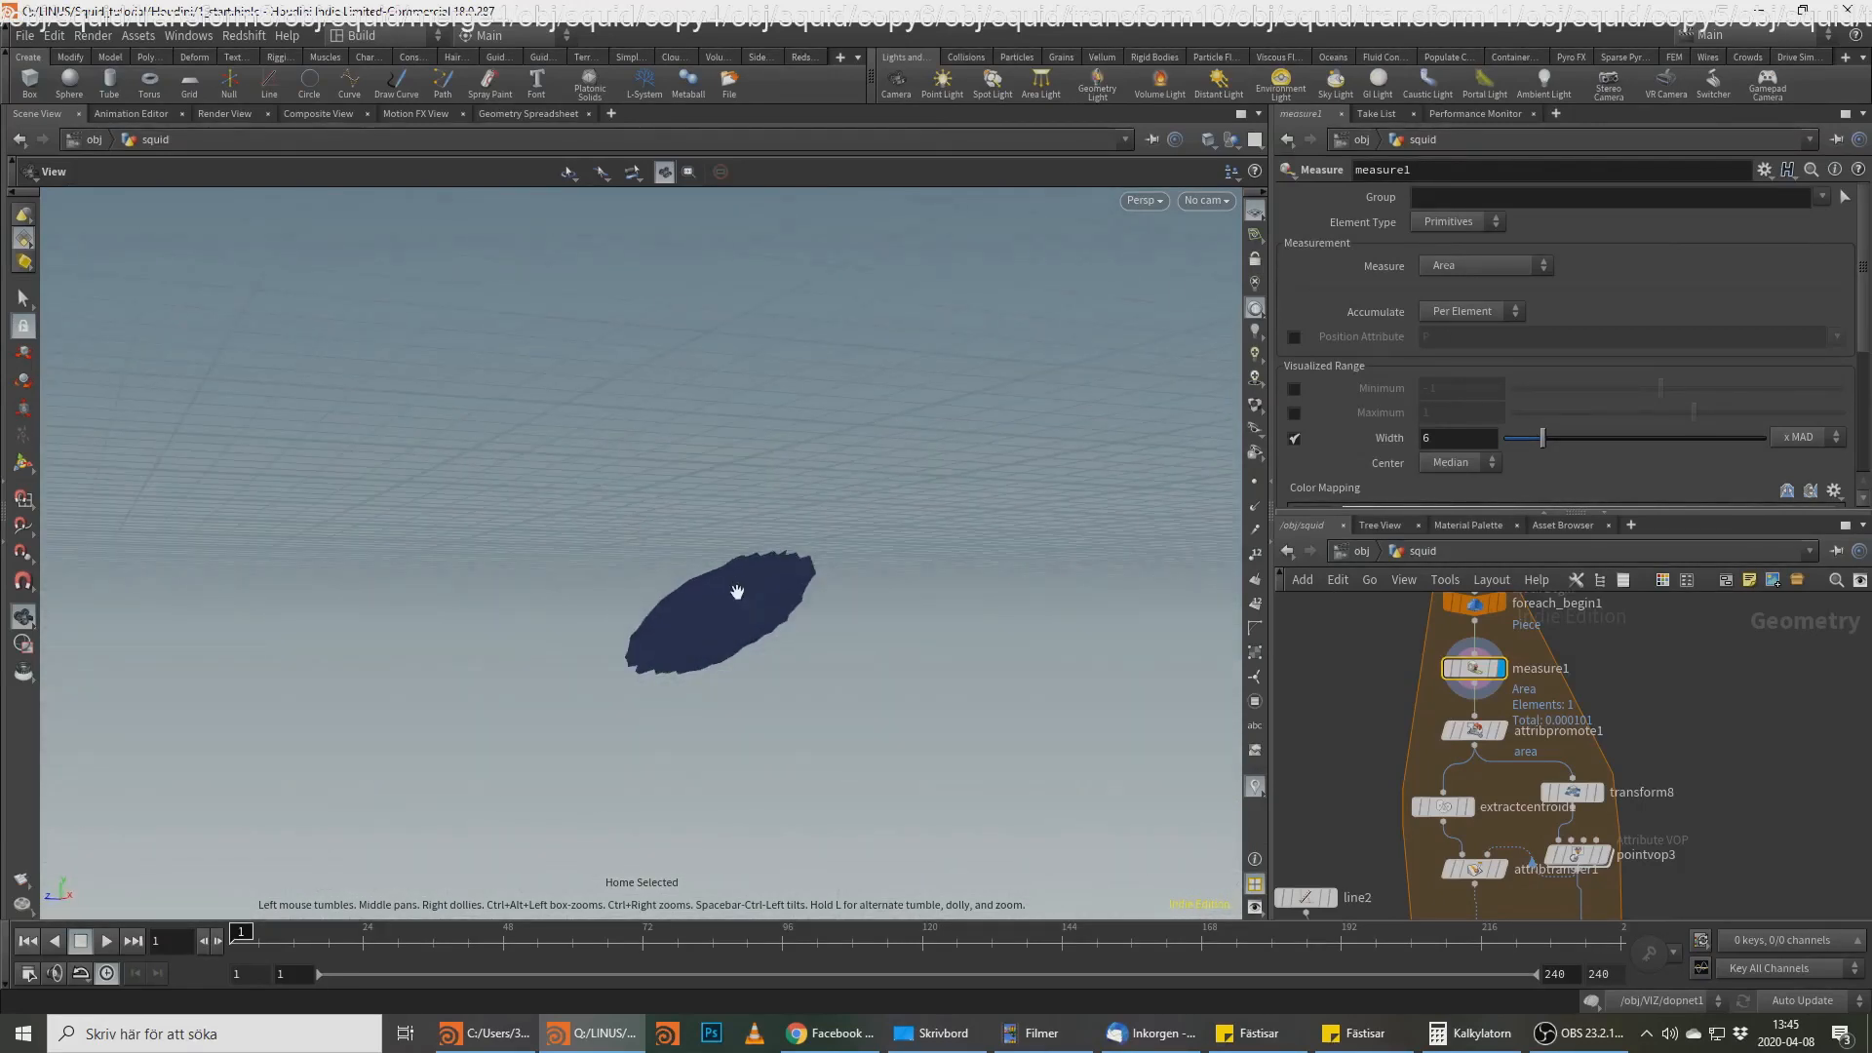
pyautogui.moveTo(804, 597); pyautogui.dragTo(976, 634)
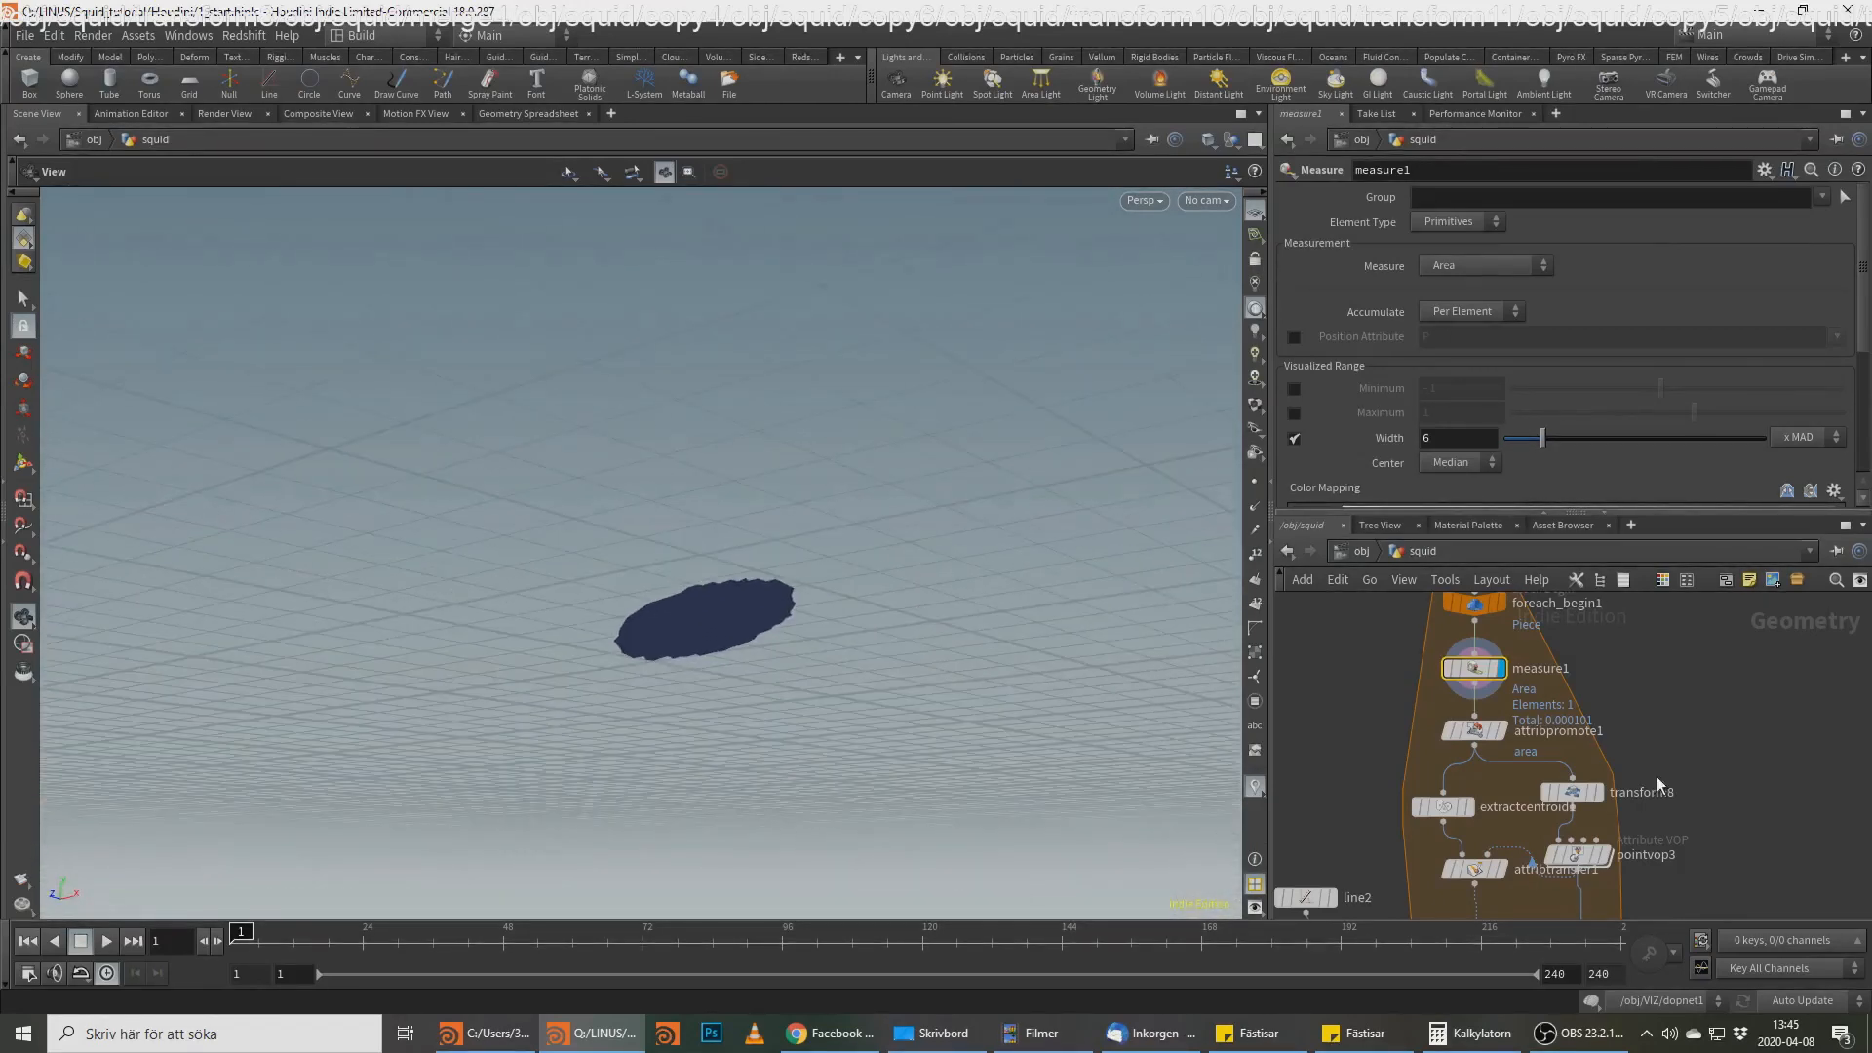
# Step: Display attribpromote1 and review how the area attribute is promoted from primitives to points
pyautogui.click(1499, 732)
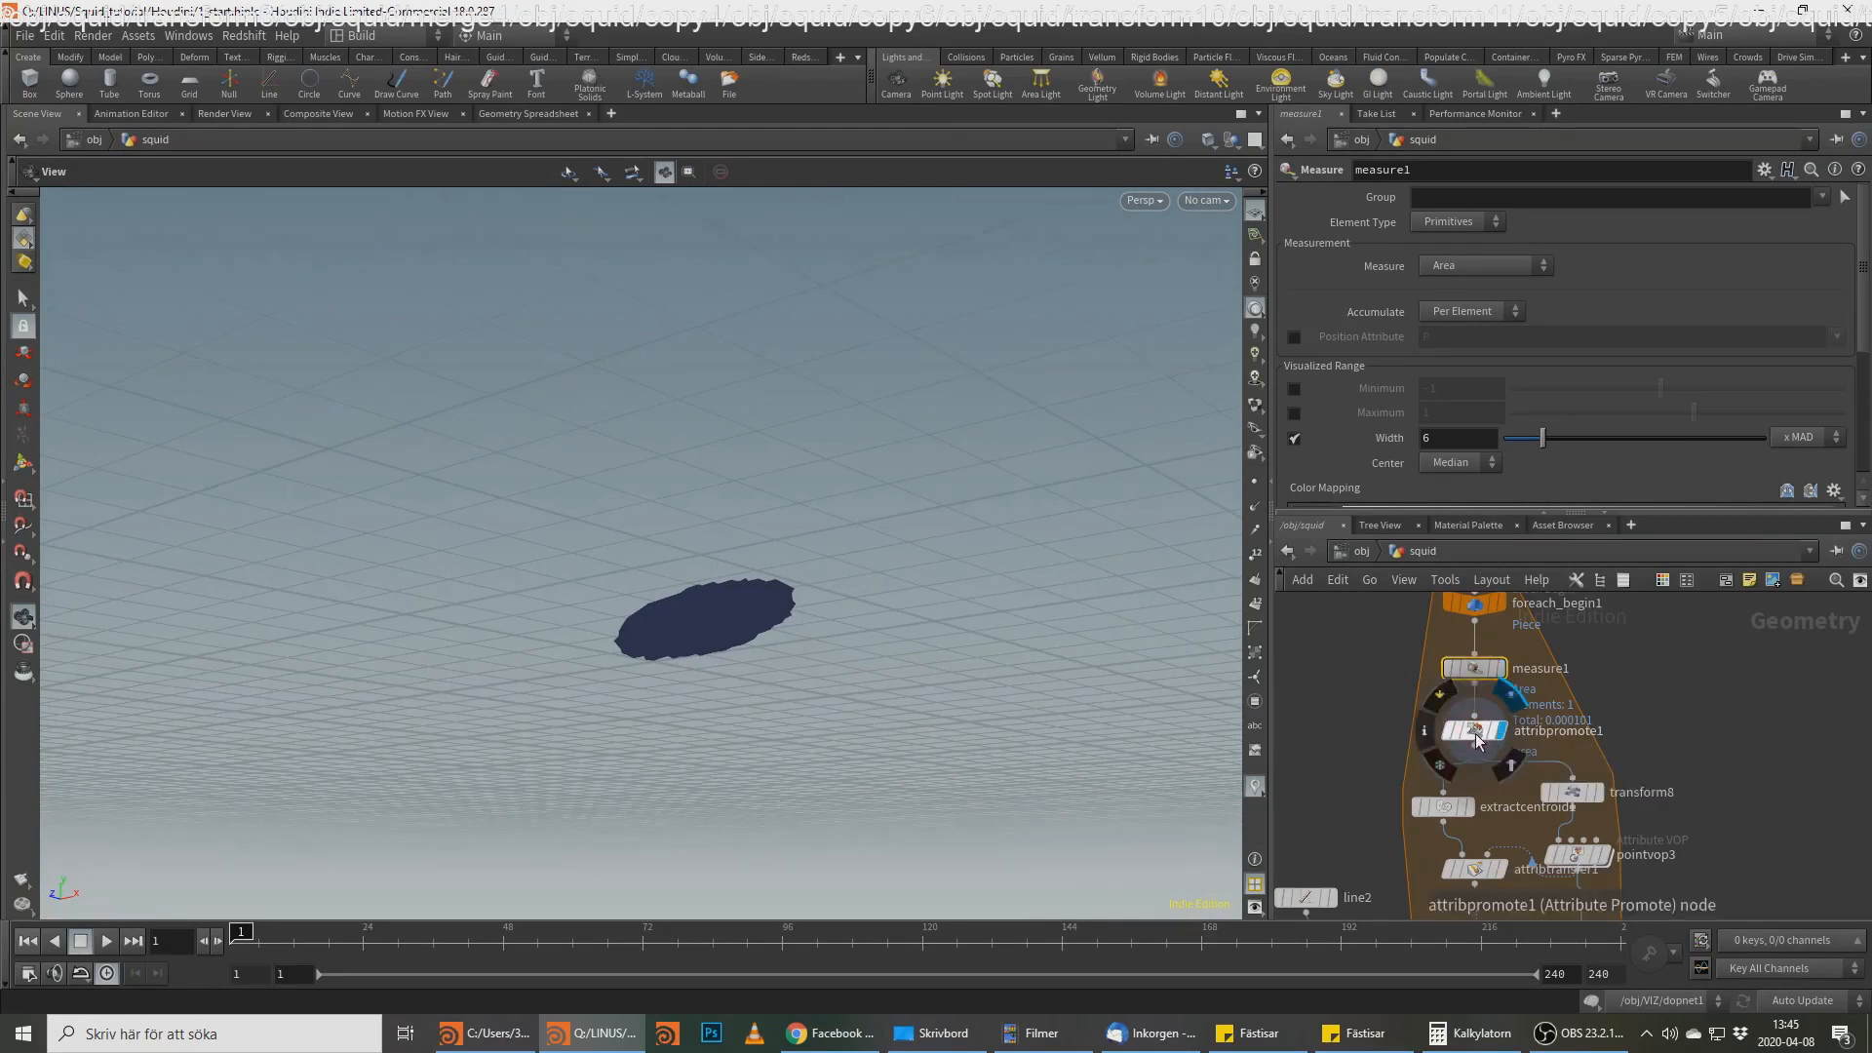
pyautogui.click(1476, 734)
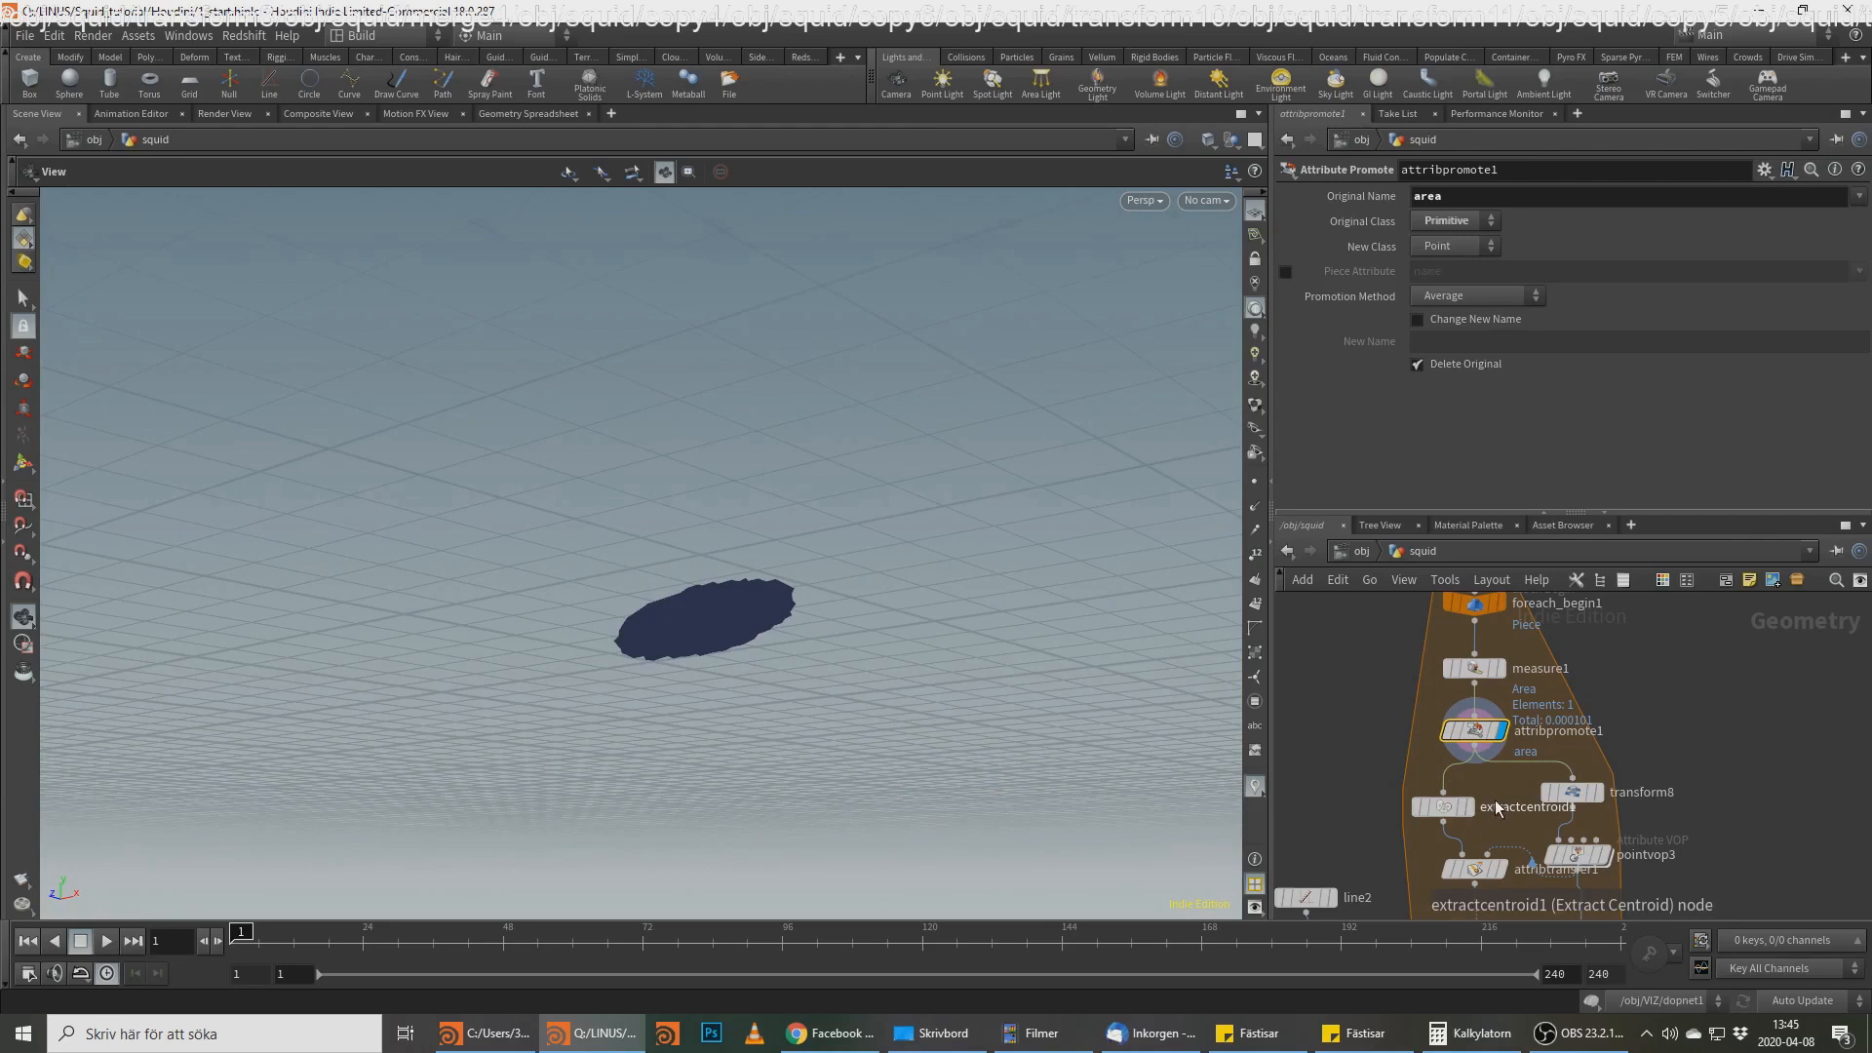
pyautogui.moveTo(1478, 733)
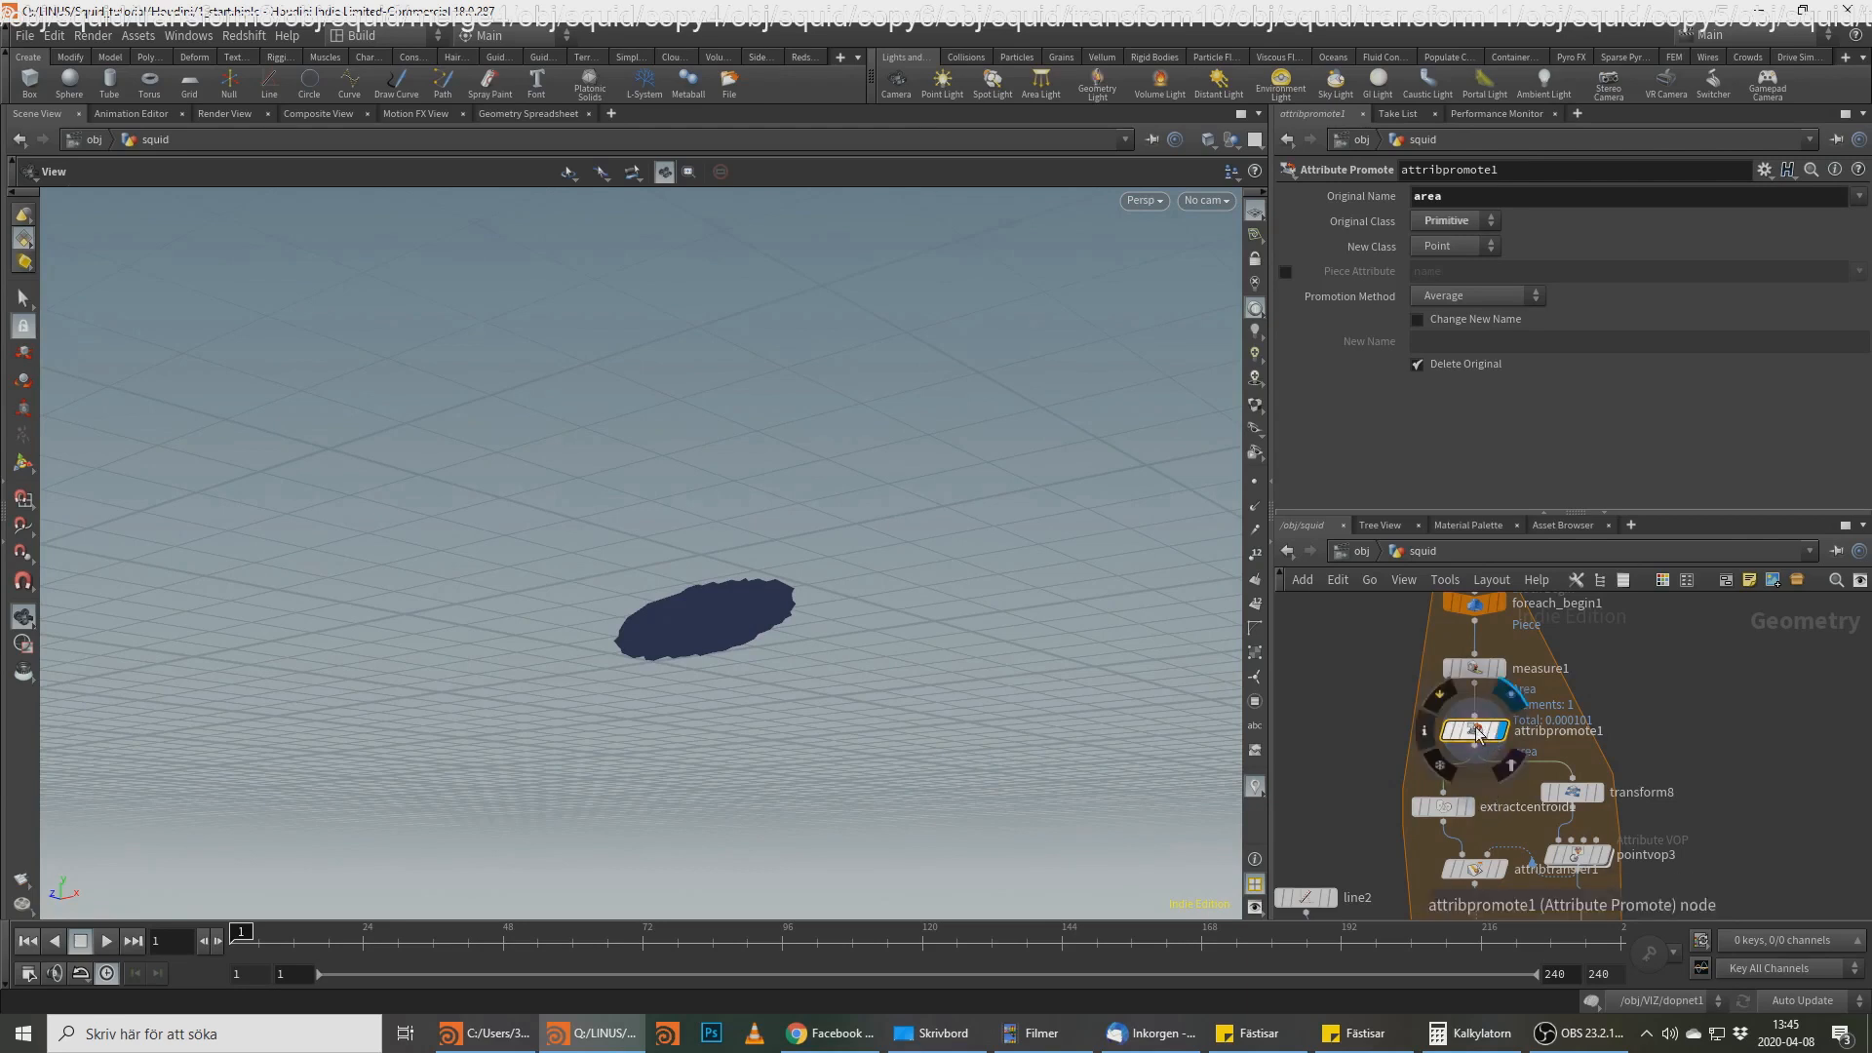
# Step: Display transform8 and examine the piece centred at the origin
pyautogui.click(1598, 793)
pyautogui.click(1572, 793)
pyautogui.press('g')
pyautogui.moveTo(642, 652); pyautogui.dragTo(819, 614)
# Step: Display pointvop3 and examine the piece's orientation at the origin from several angles
pyautogui.moveTo(1607, 857); pyautogui.dragTo(1636, 852)
pyautogui.click(1637, 851)
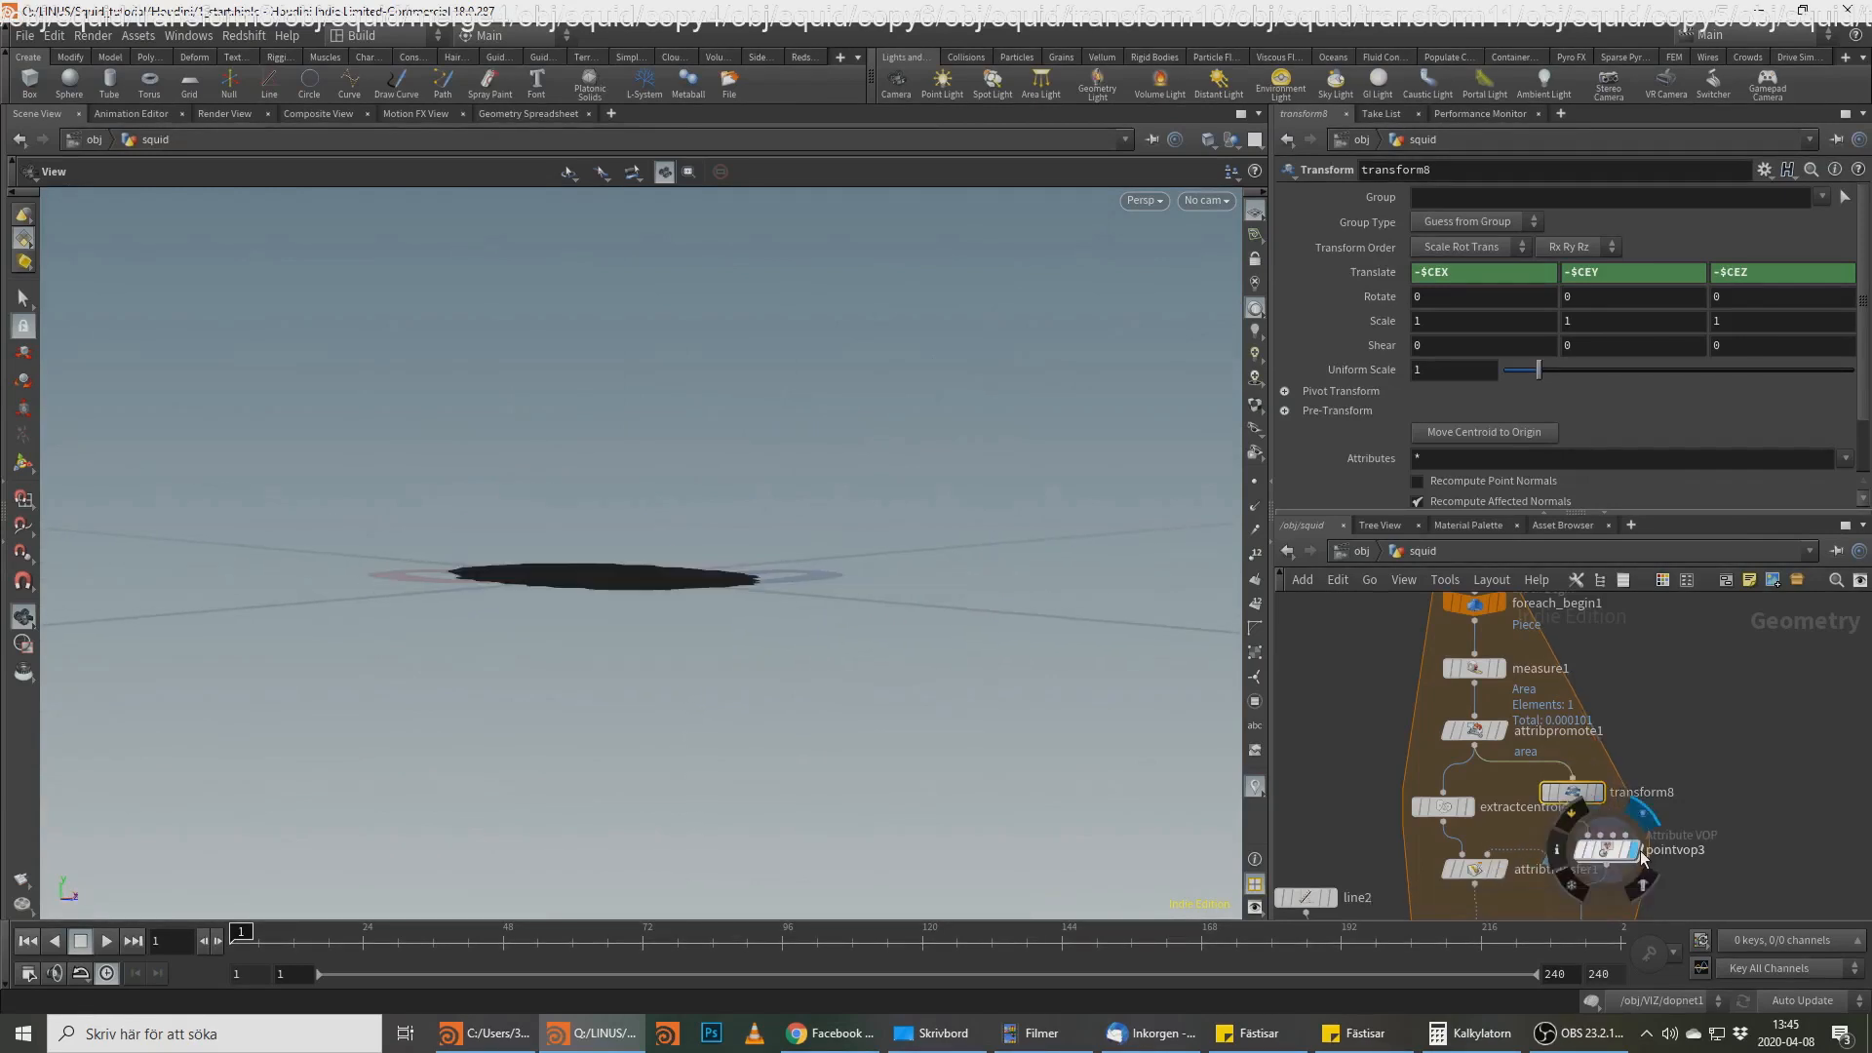
pyautogui.click(1611, 856)
pyautogui.moveTo(689, 573); pyautogui.dragTo(782, 525)
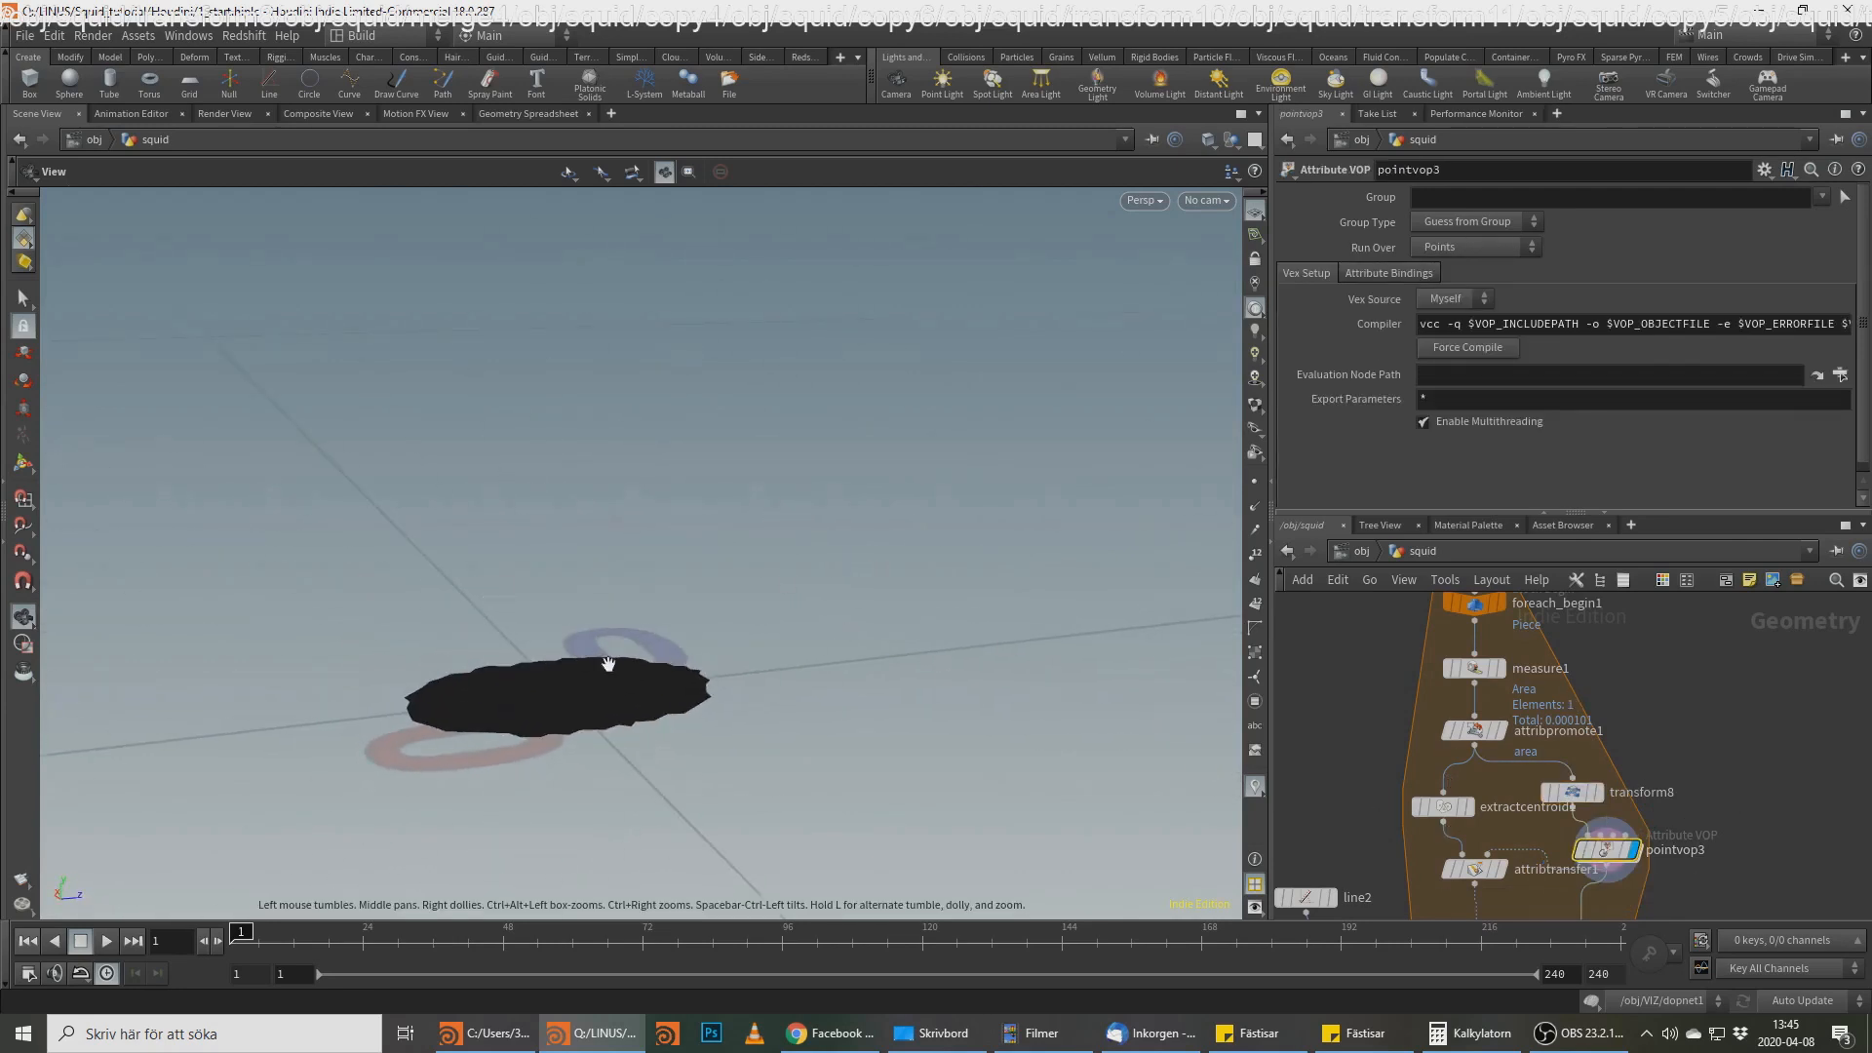
pyautogui.moveTo(1715, 866); pyautogui.dragTo(1715, 746, button='middle')
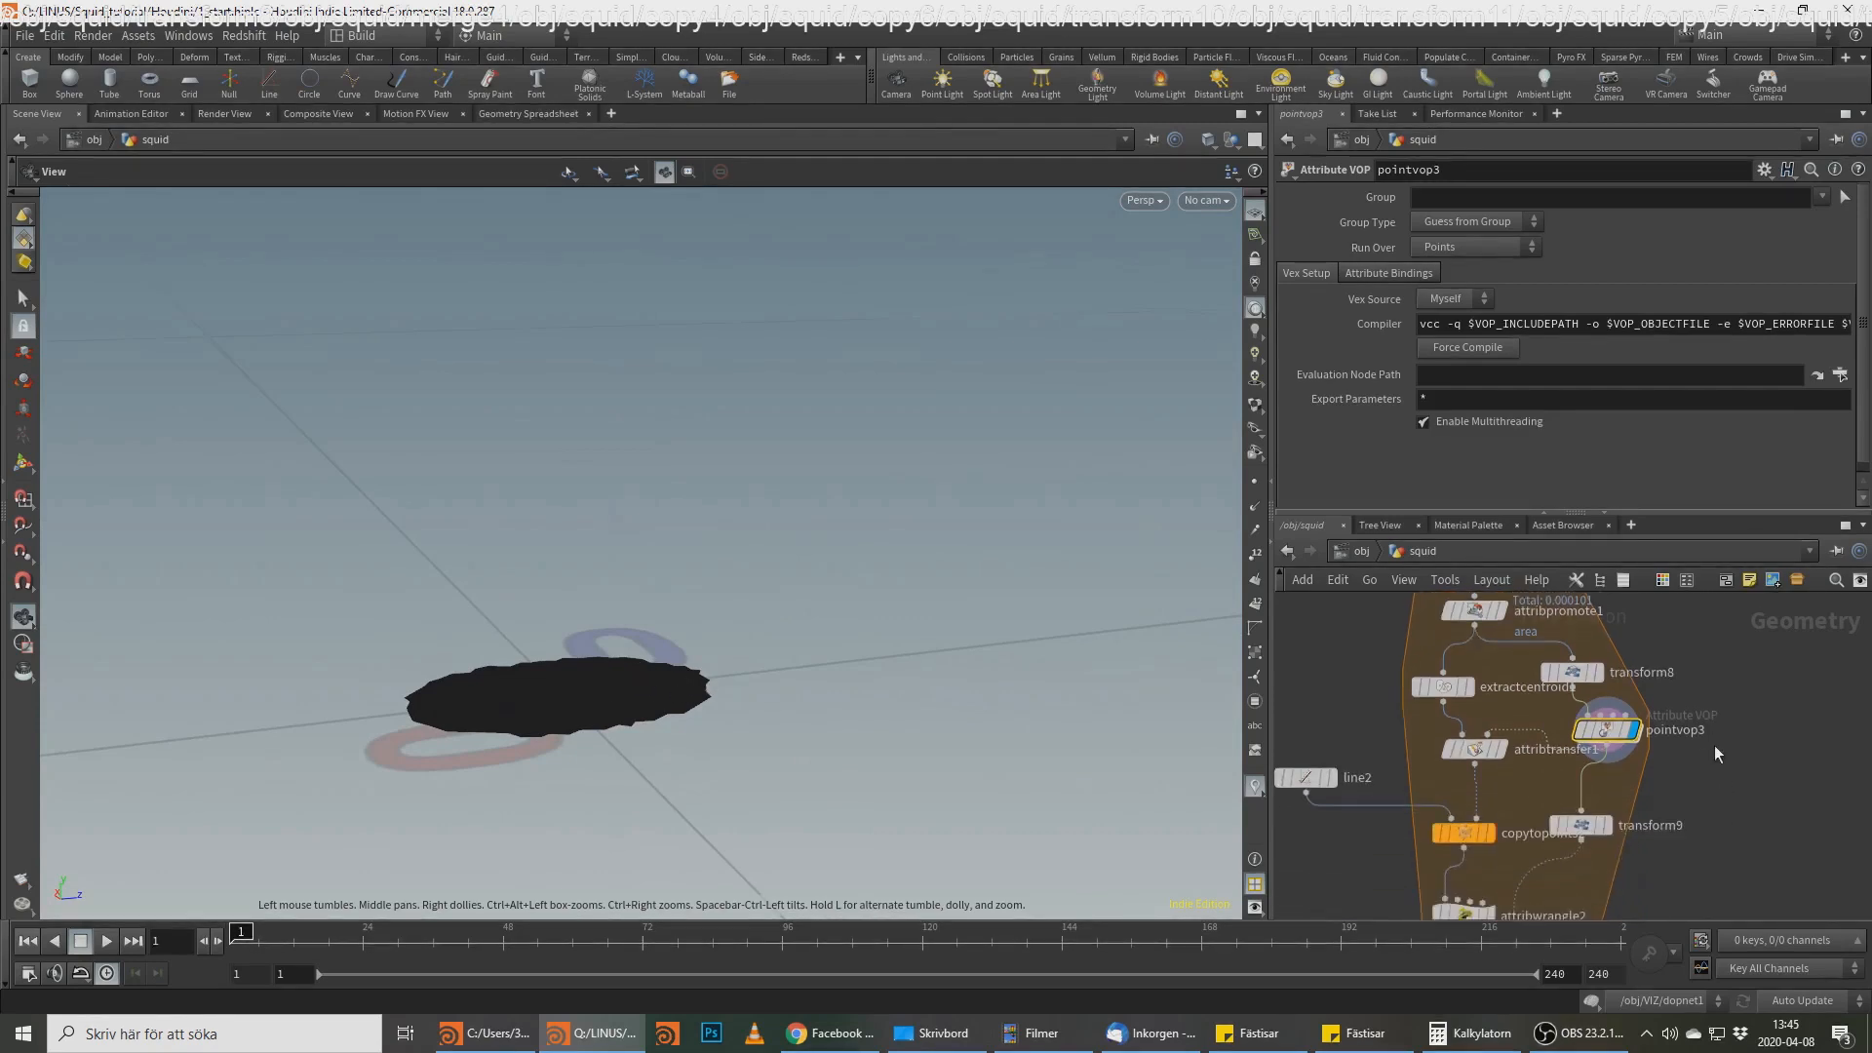
pyautogui.moveTo(624, 621); pyautogui.dragTo(585, 718)
pyautogui.moveTo(1713, 836); pyautogui.dragTo(1734, 751, button='middle')
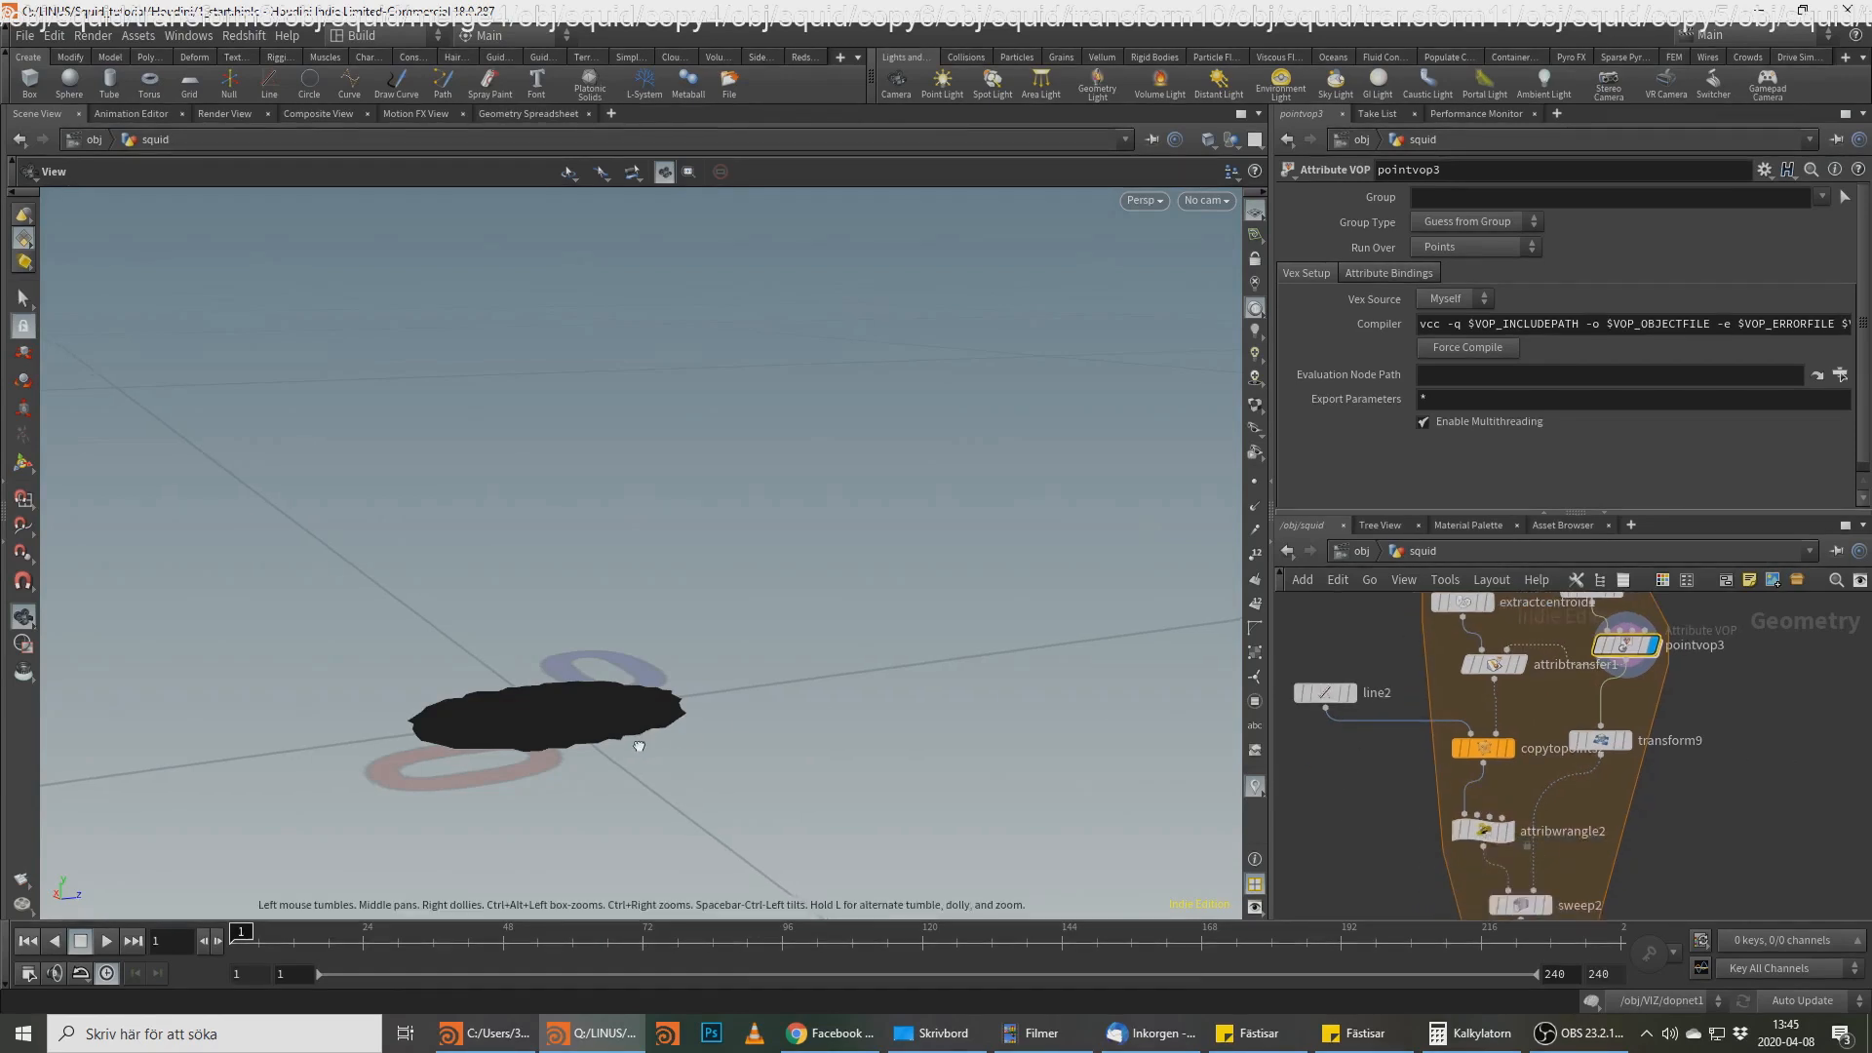
pyautogui.moveTo(755, 864); pyautogui.dragTo(1028, 752)
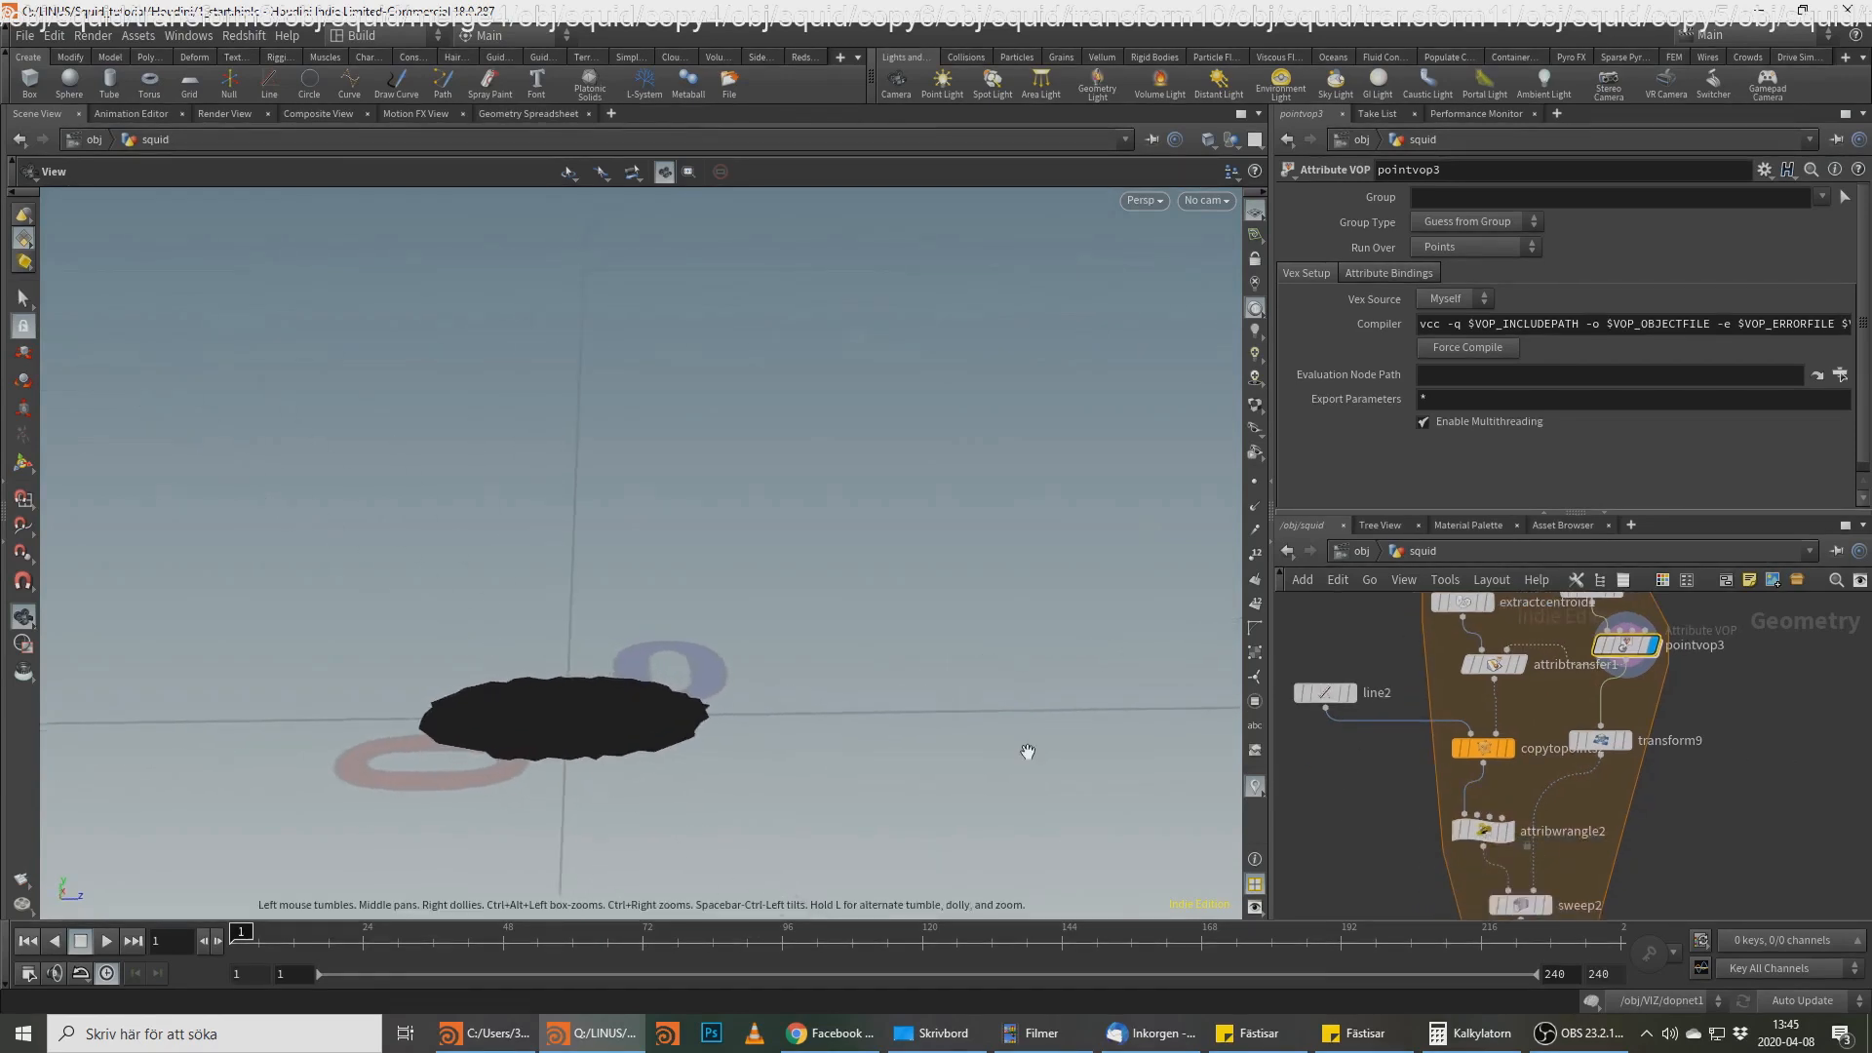
# Step: Display transform9 and examine the piece's 90-degree rotation about X
pyautogui.click(1629, 745)
pyautogui.click(1591, 743)
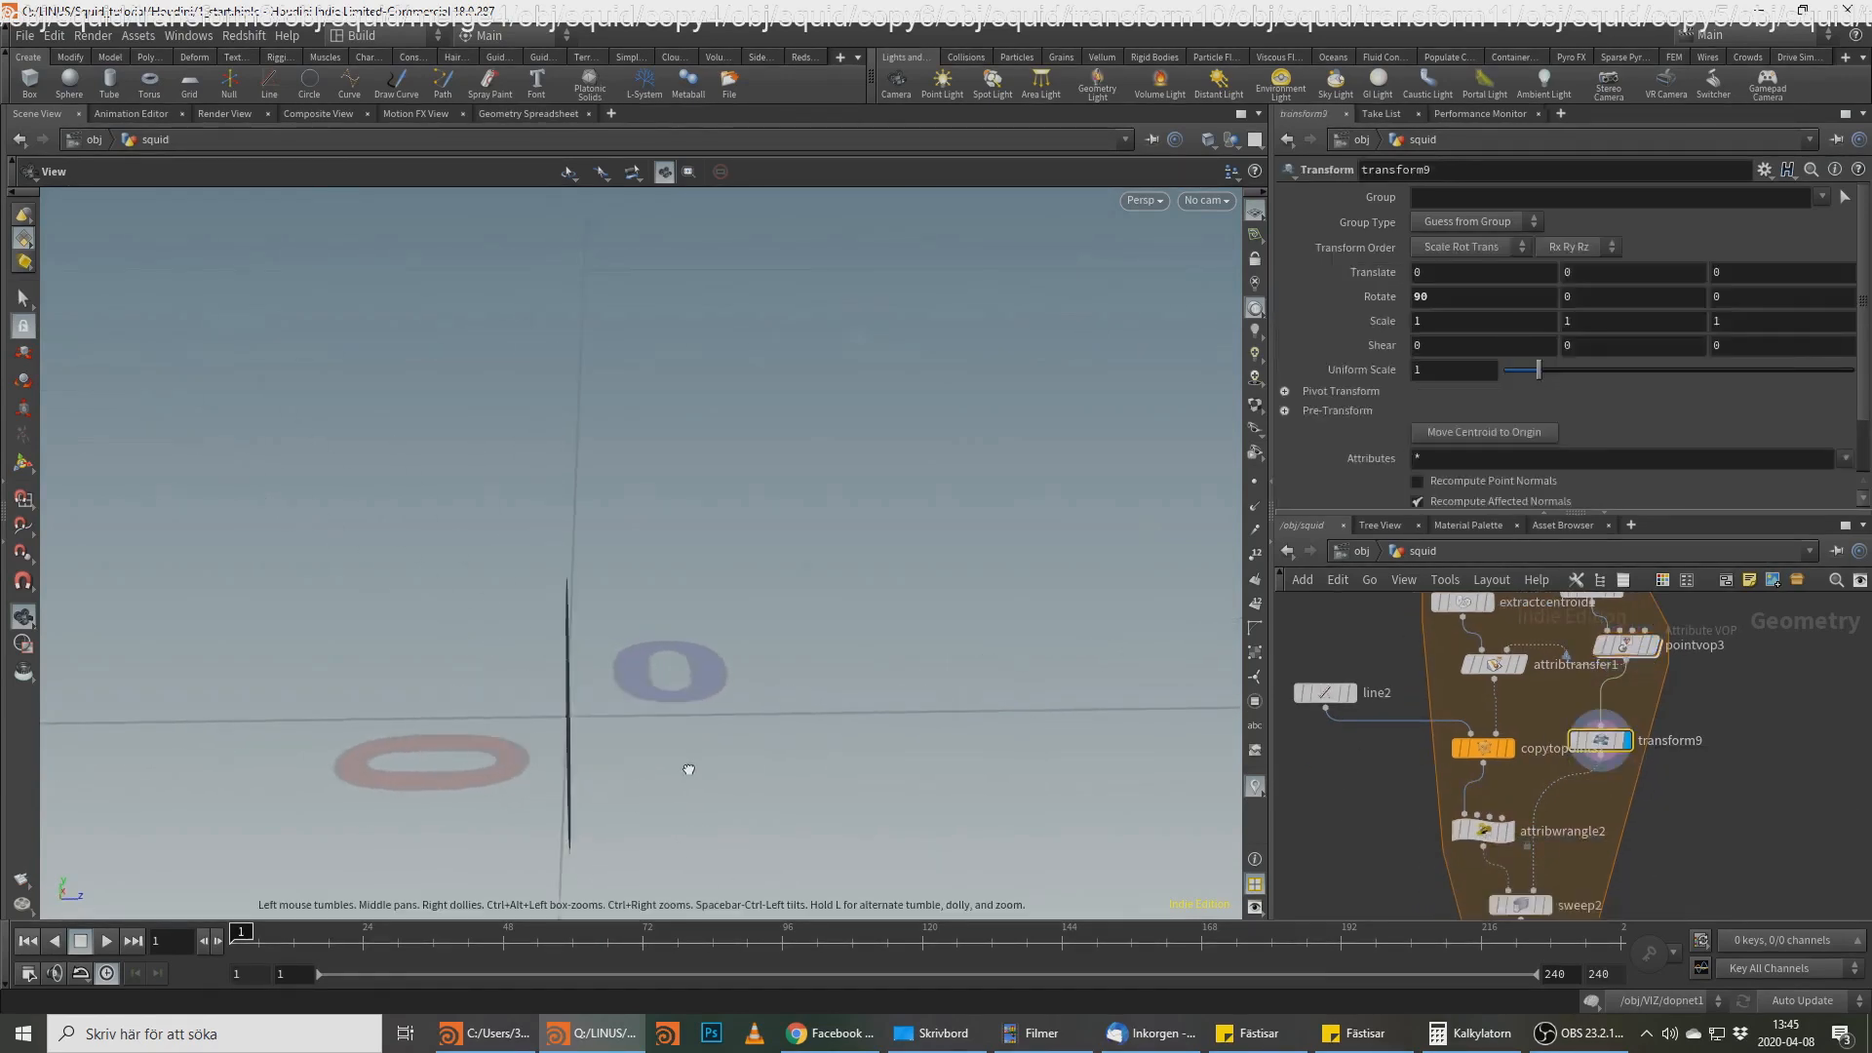
pyautogui.moveTo(689, 765); pyautogui.dragTo(690, 757)
pyautogui.moveTo(693, 688); pyautogui.dragTo(817, 644, button='middle')
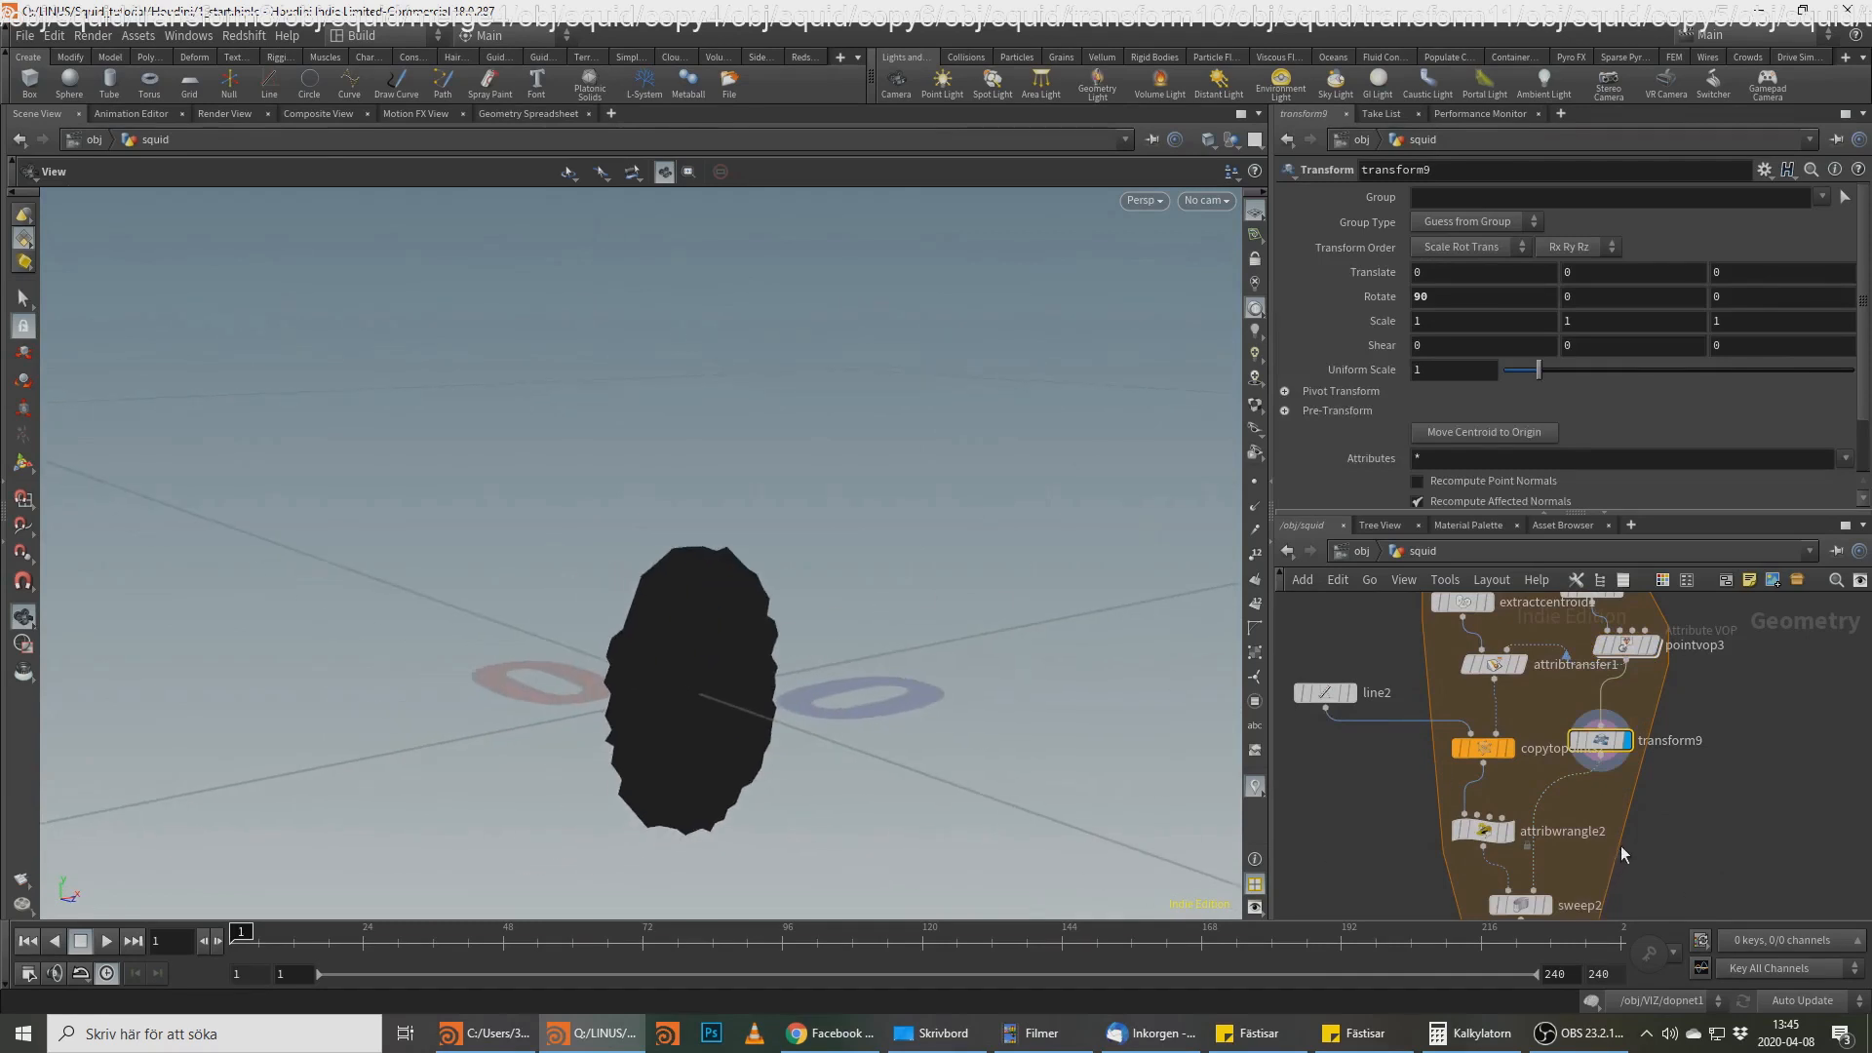
# Step: Display attribpromote1 and frame its piece in the viewport for examination
pyautogui.scroll(3, 1536, 672)
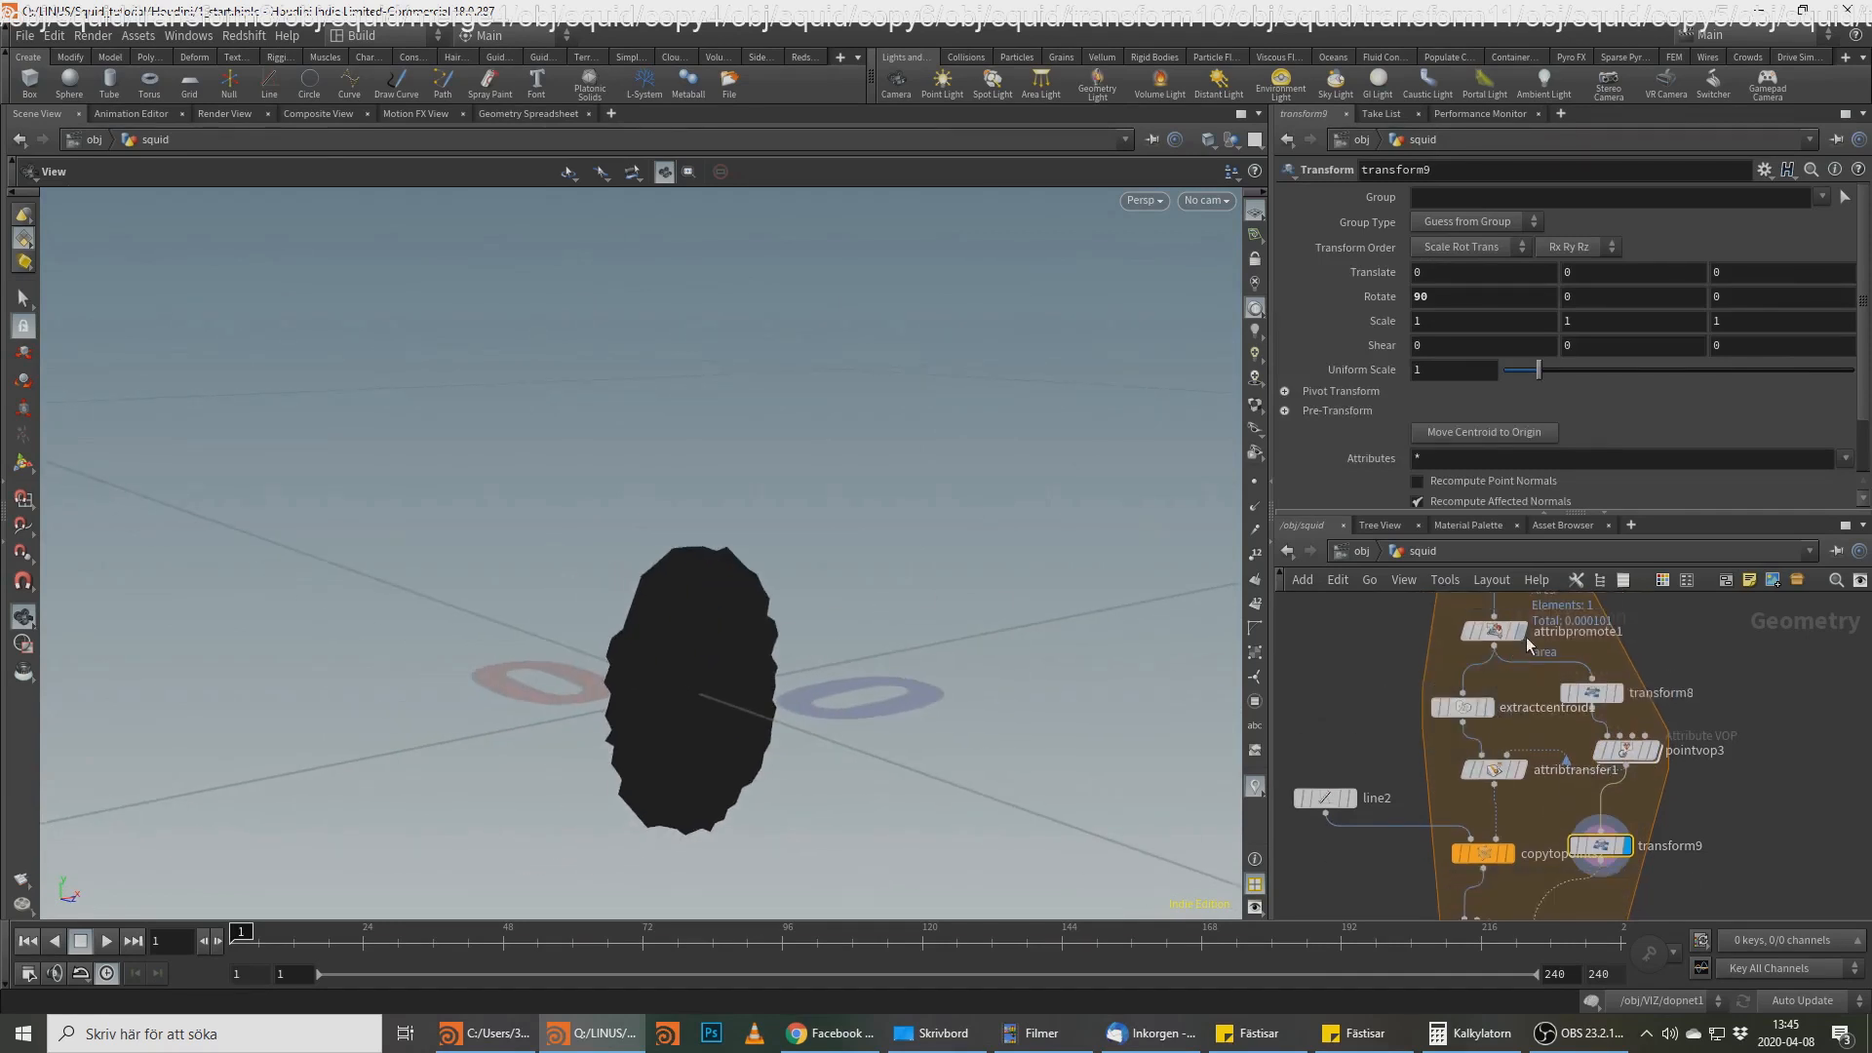
pyautogui.click(1522, 632)
pyautogui.moveTo(845, 597); pyautogui.dragTo(419, 707)
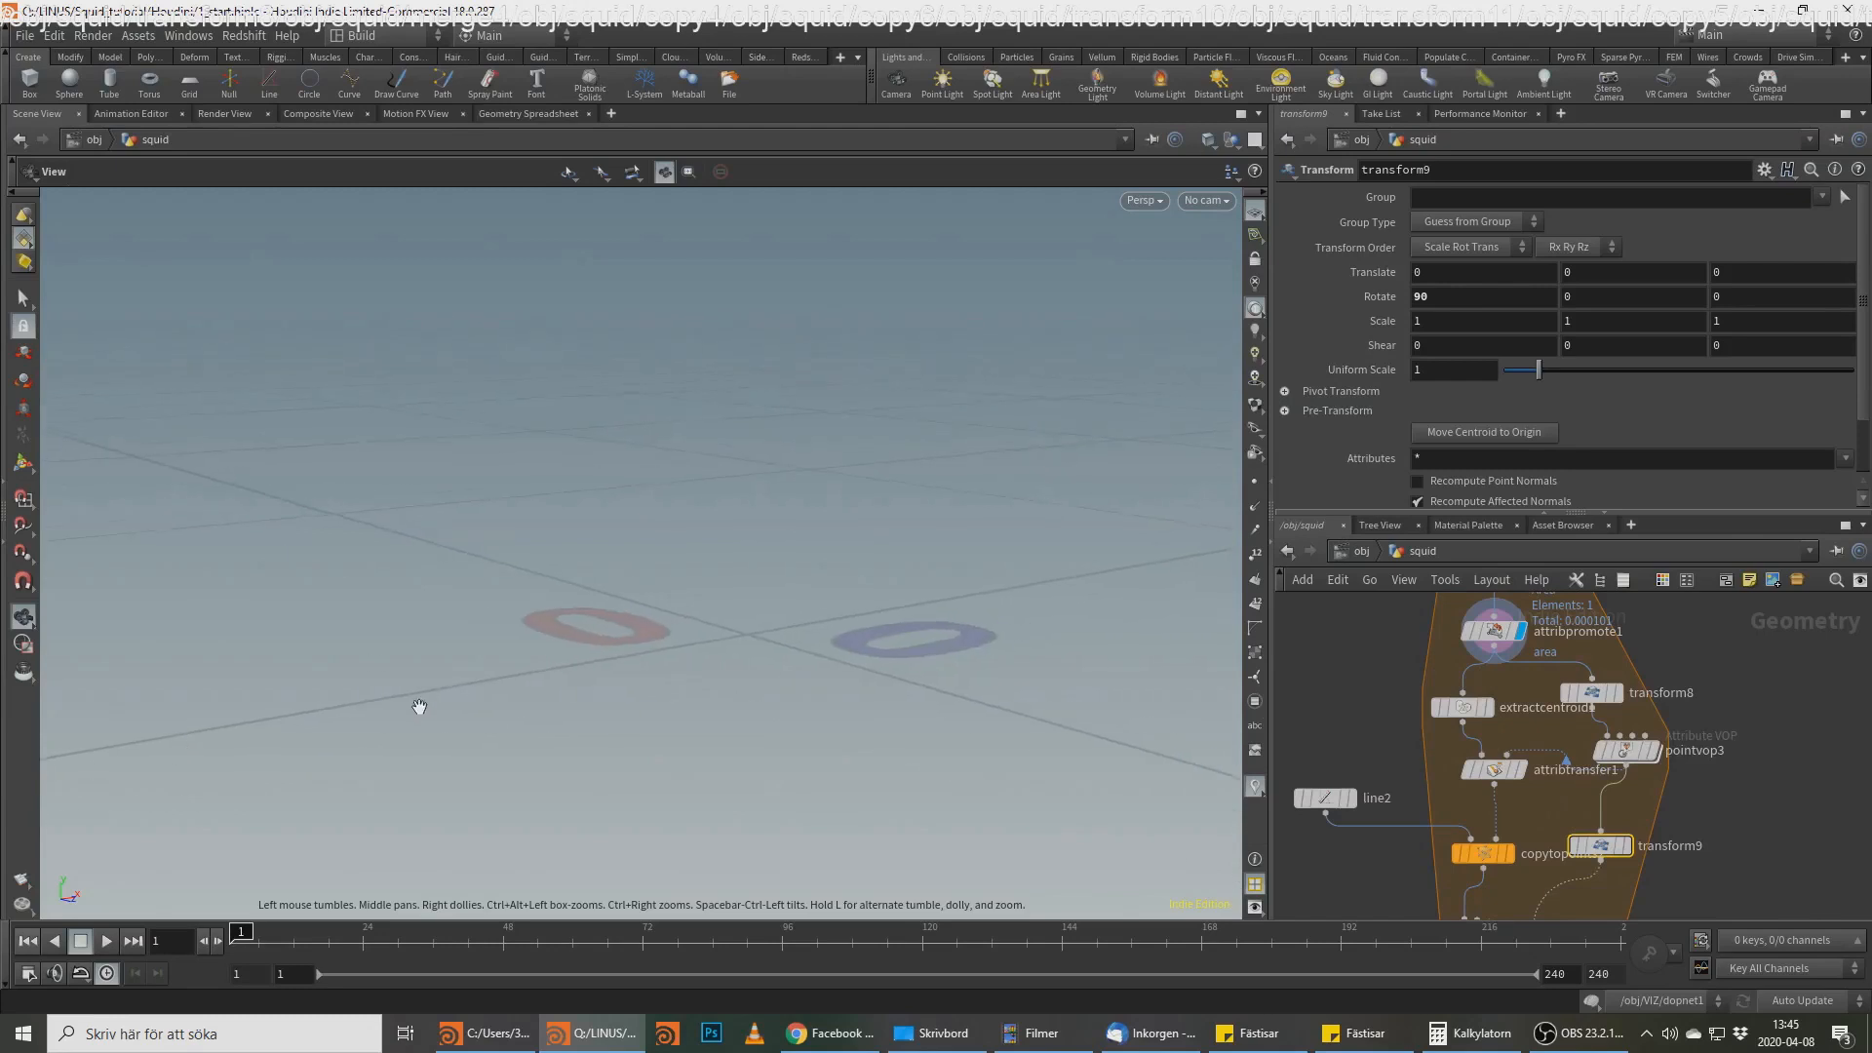
pyautogui.press('g')
pyautogui.moveTo(549, 624)
pyautogui.mouseDown()
pyautogui.moveTo(752, 481)
pyautogui.moveTo(573, 627)
pyautogui.mouseUp()
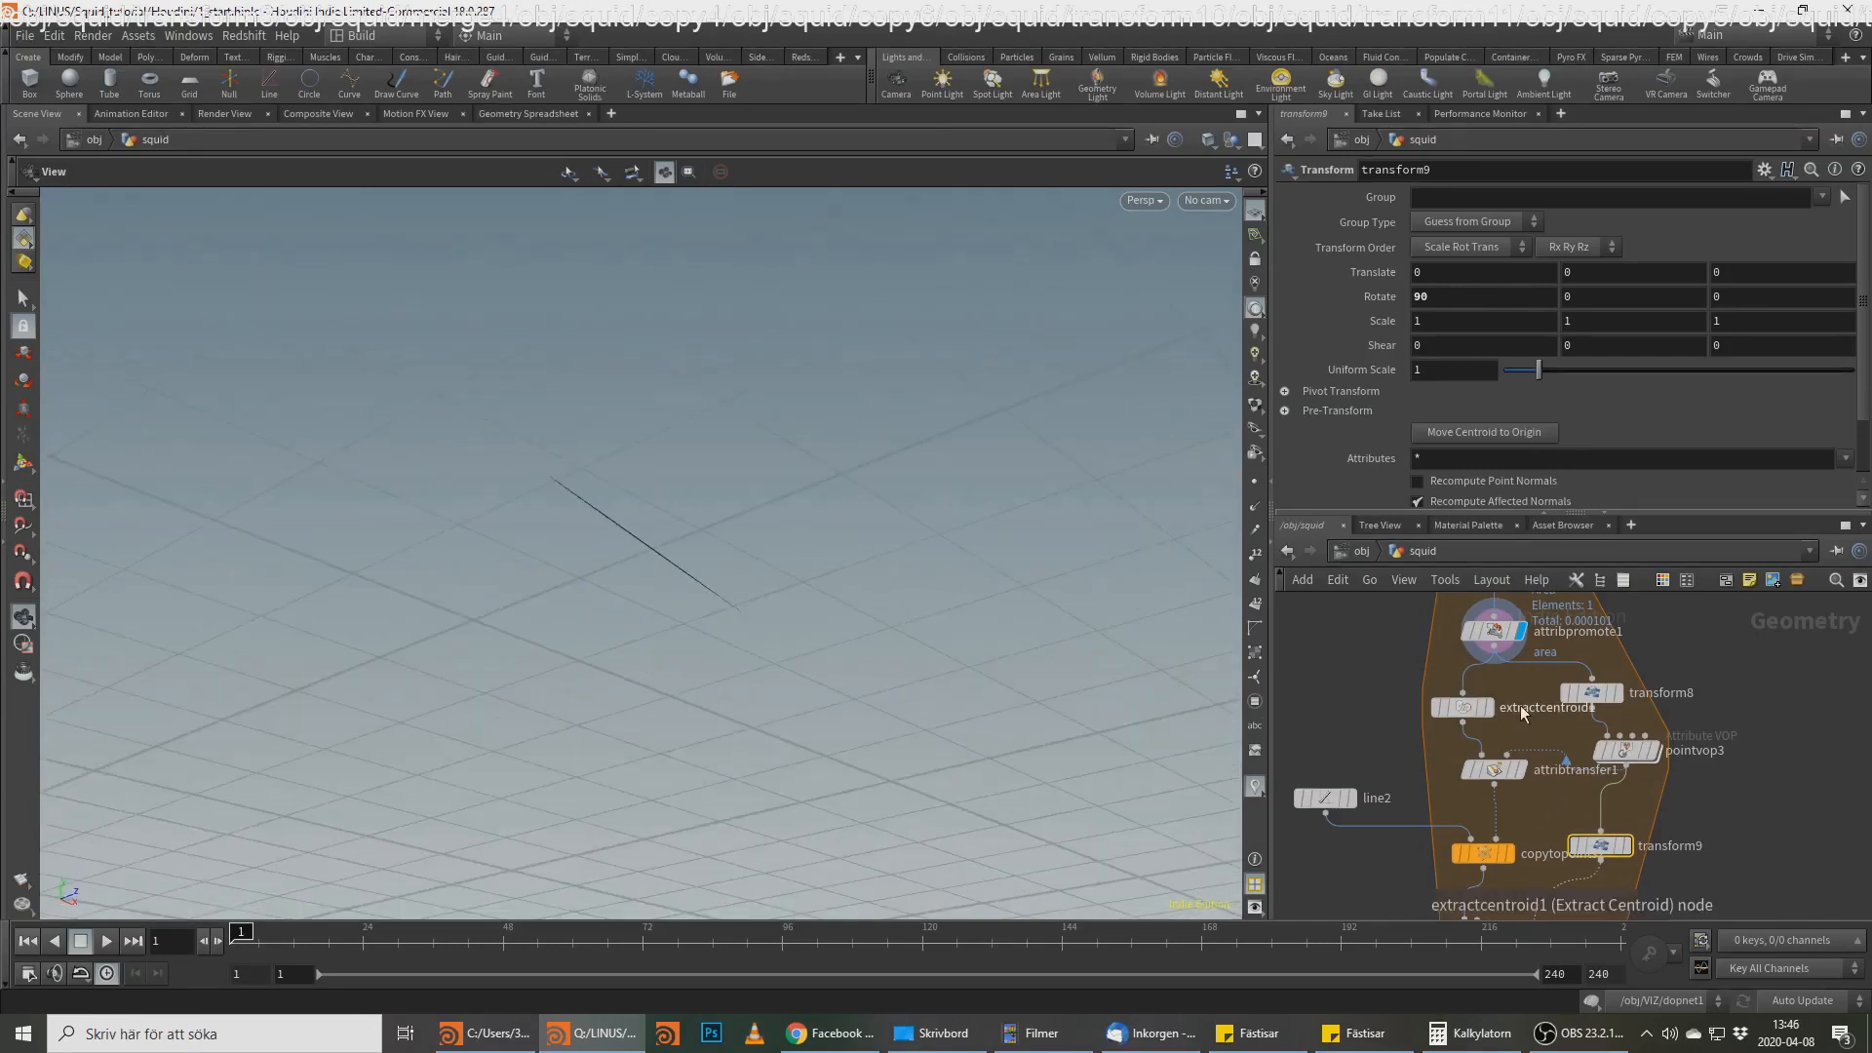
# Step: Display extractcentroid1 and check its parameters and node information for the centroid point
pyautogui.click(1489, 707)
pyautogui.click(1461, 706)
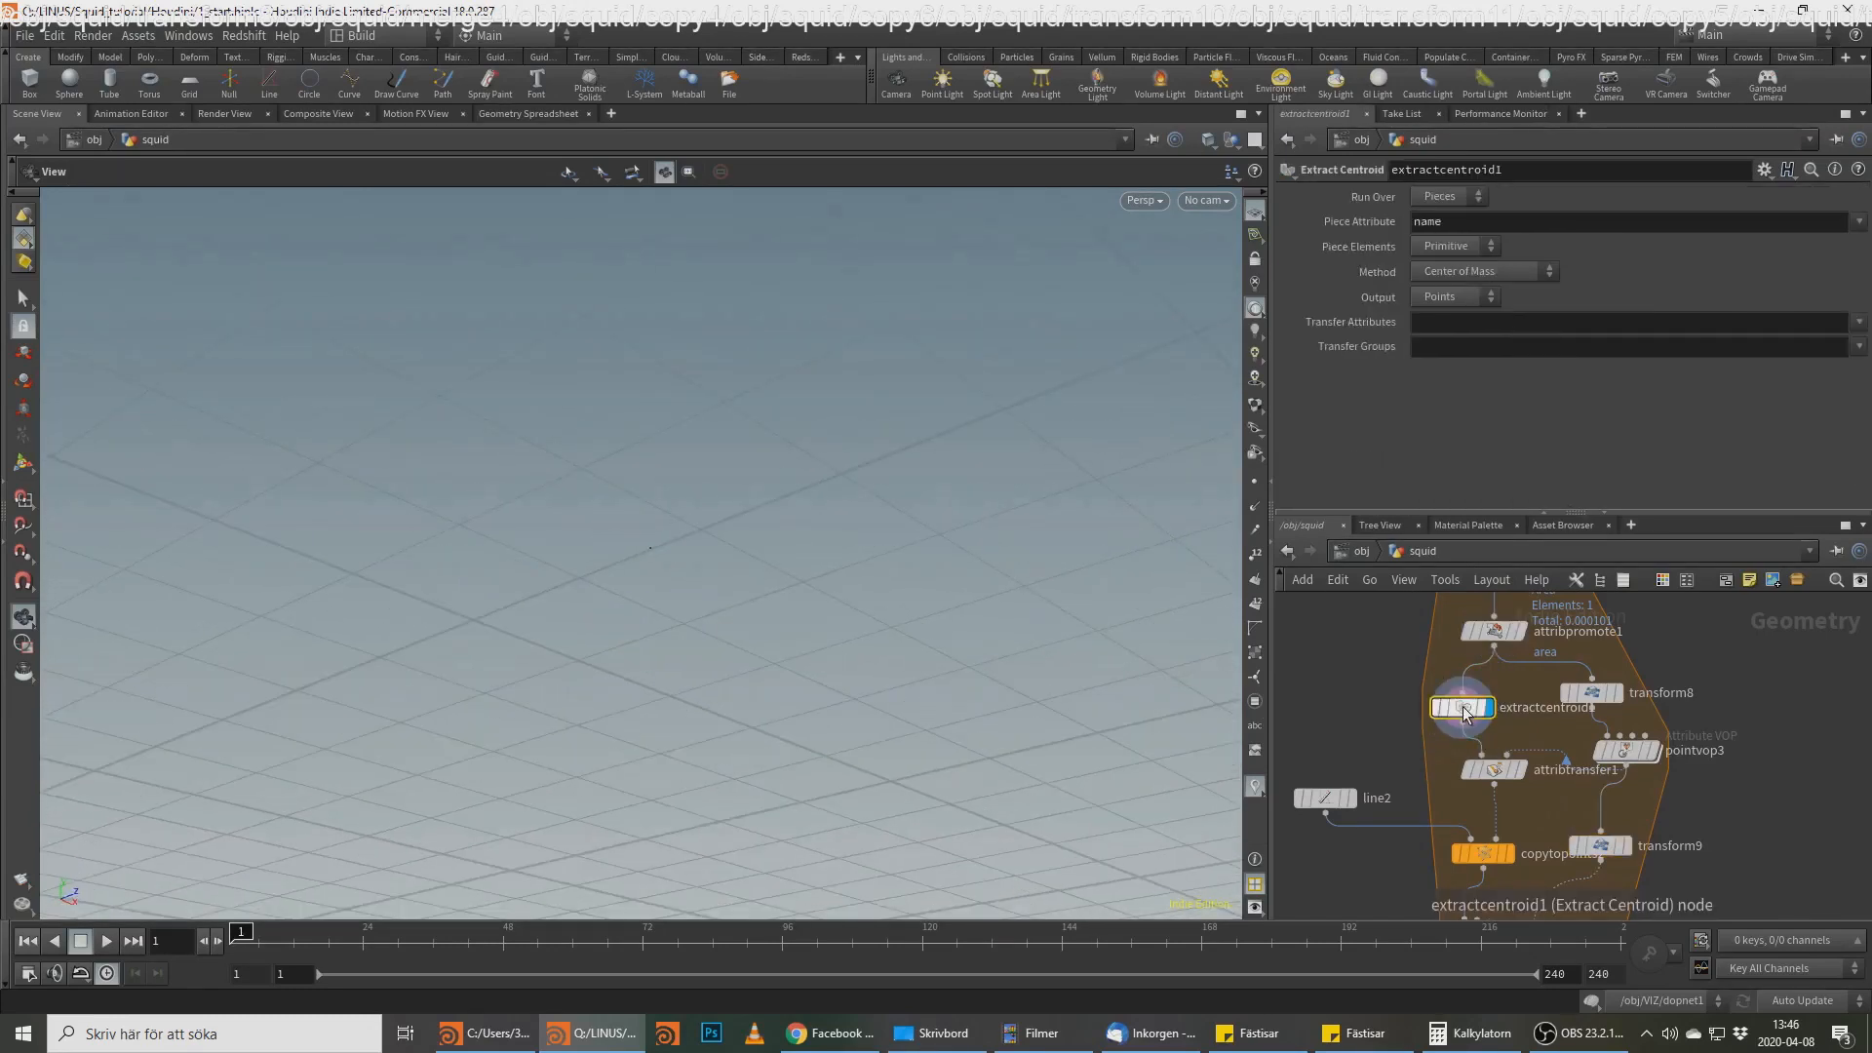
pyautogui.middleClick(1460, 708)
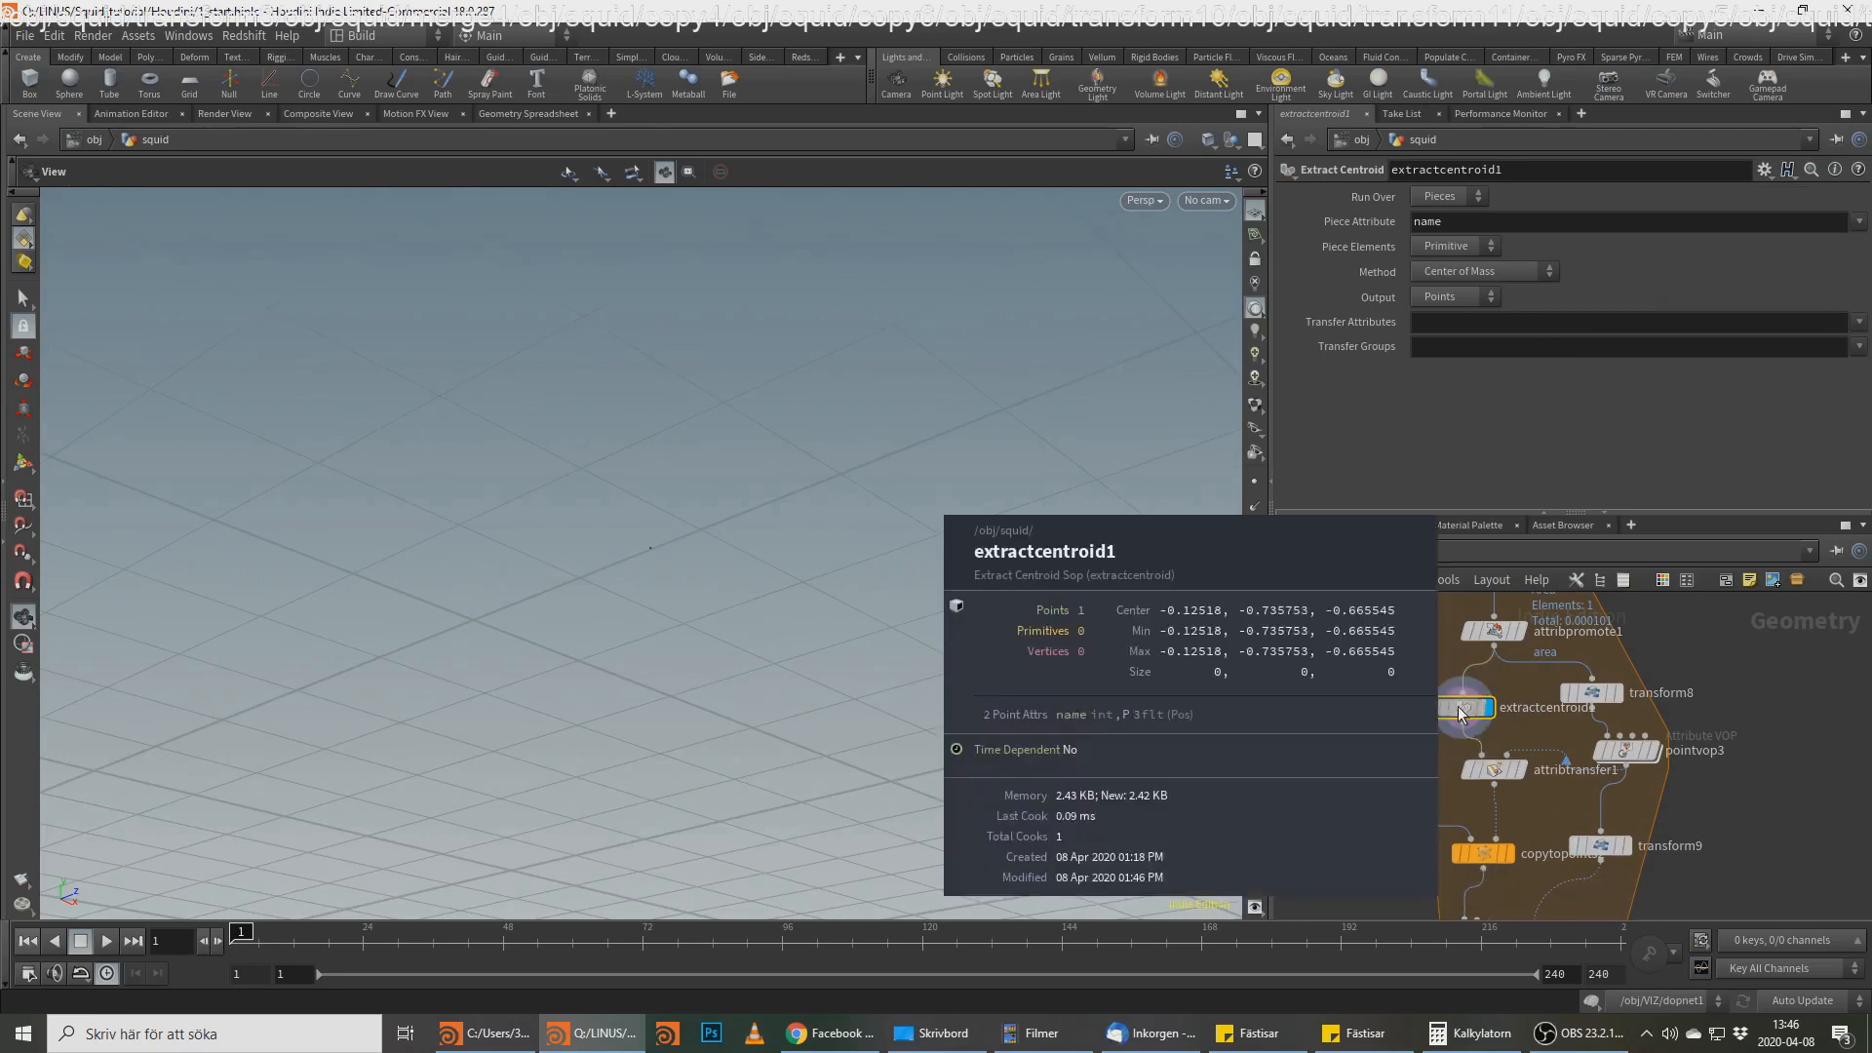
# Step: Display attribtransfer1 and review how the N and area point attributes are transferred to the centroid
pyautogui.click(1500, 769)
pyautogui.middleClick(1502, 775)
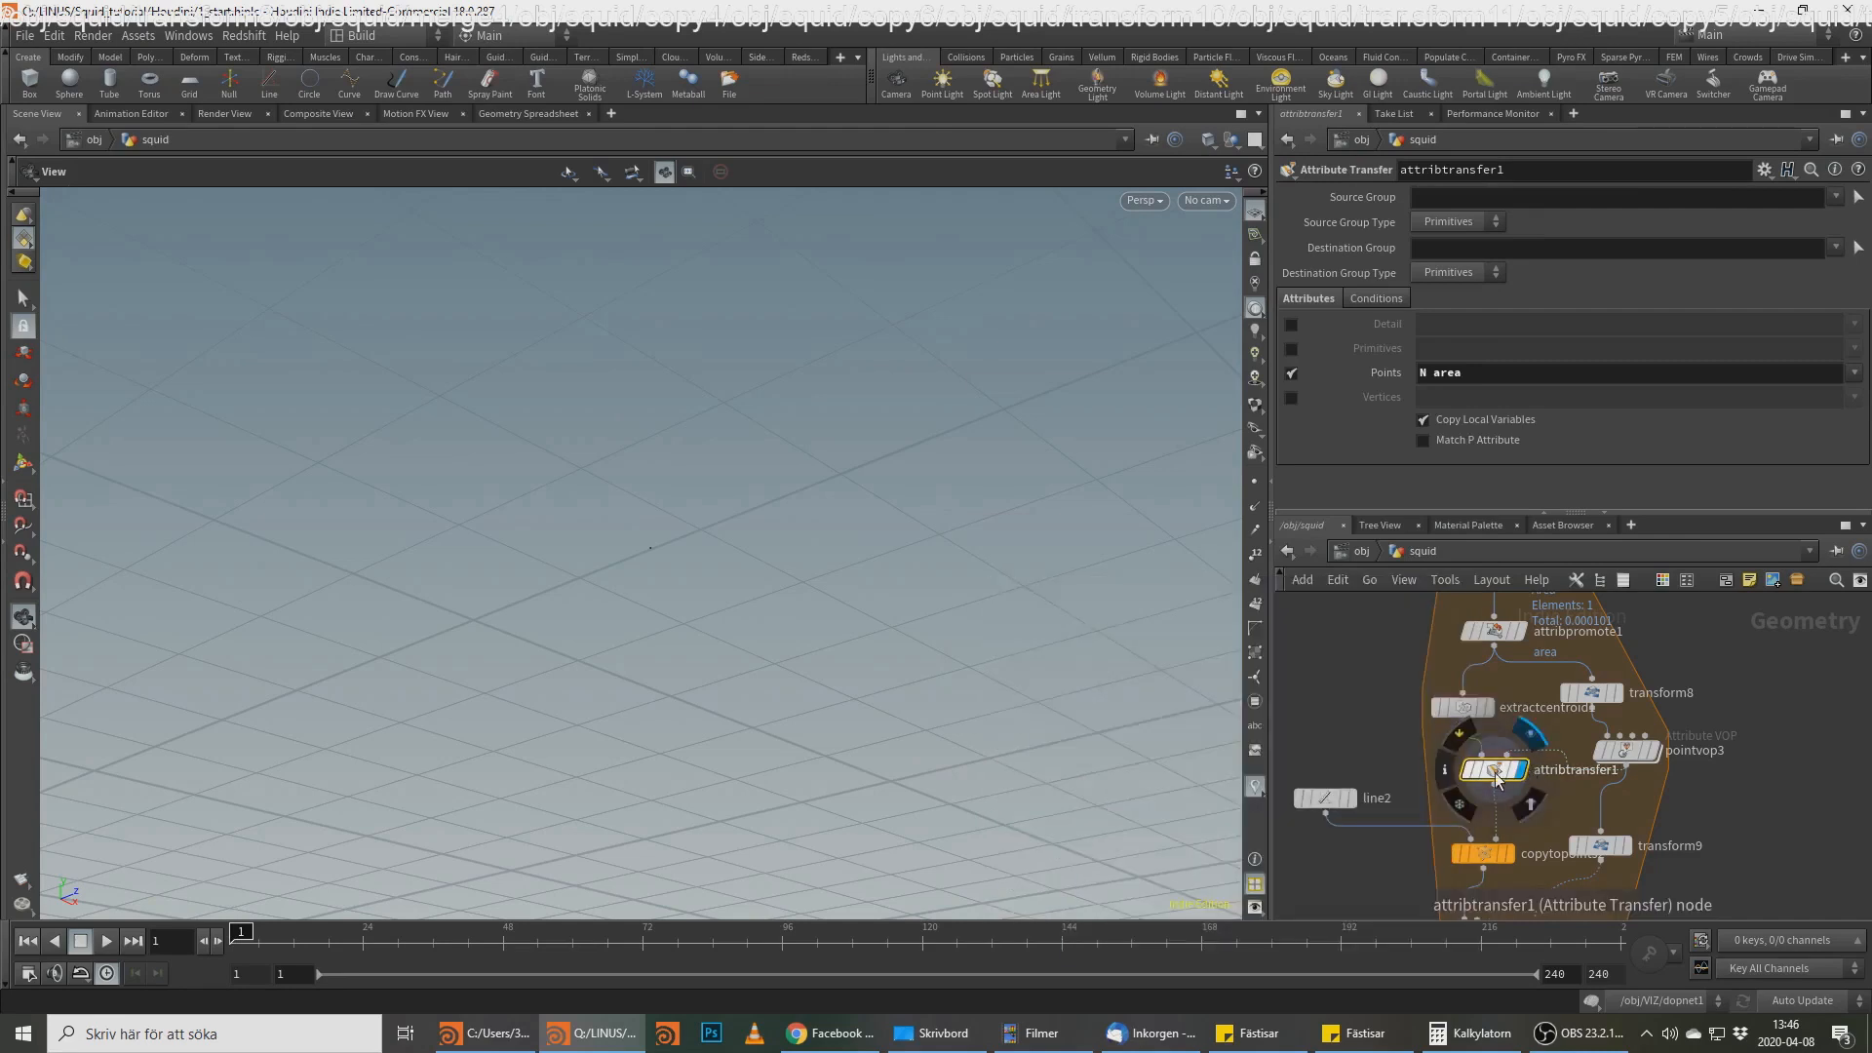
pyautogui.middleClick(1499, 777)
pyautogui.moveTo(1529, 832); pyautogui.dragTo(1567, 724, button='middle')
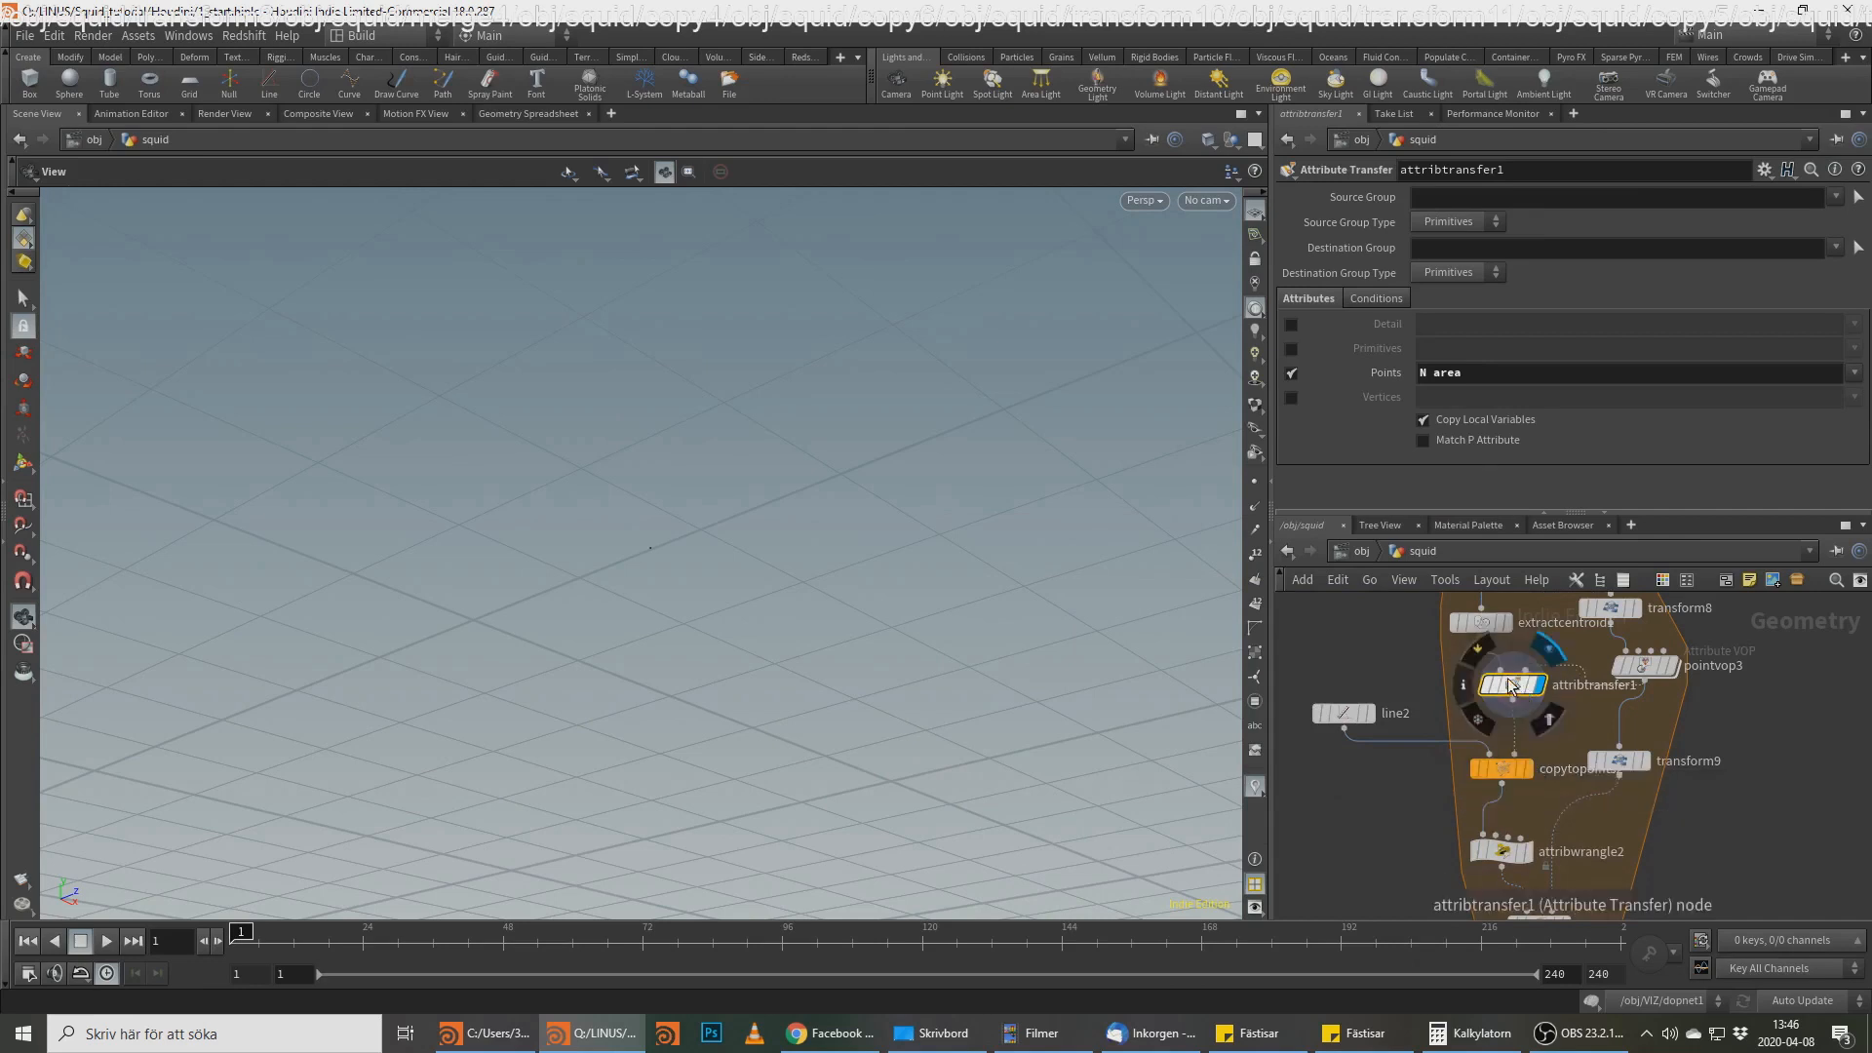
# Step: Display copytopoints2 and examine the line copied onto the centroid from several angles
pyautogui.click(1527, 768)
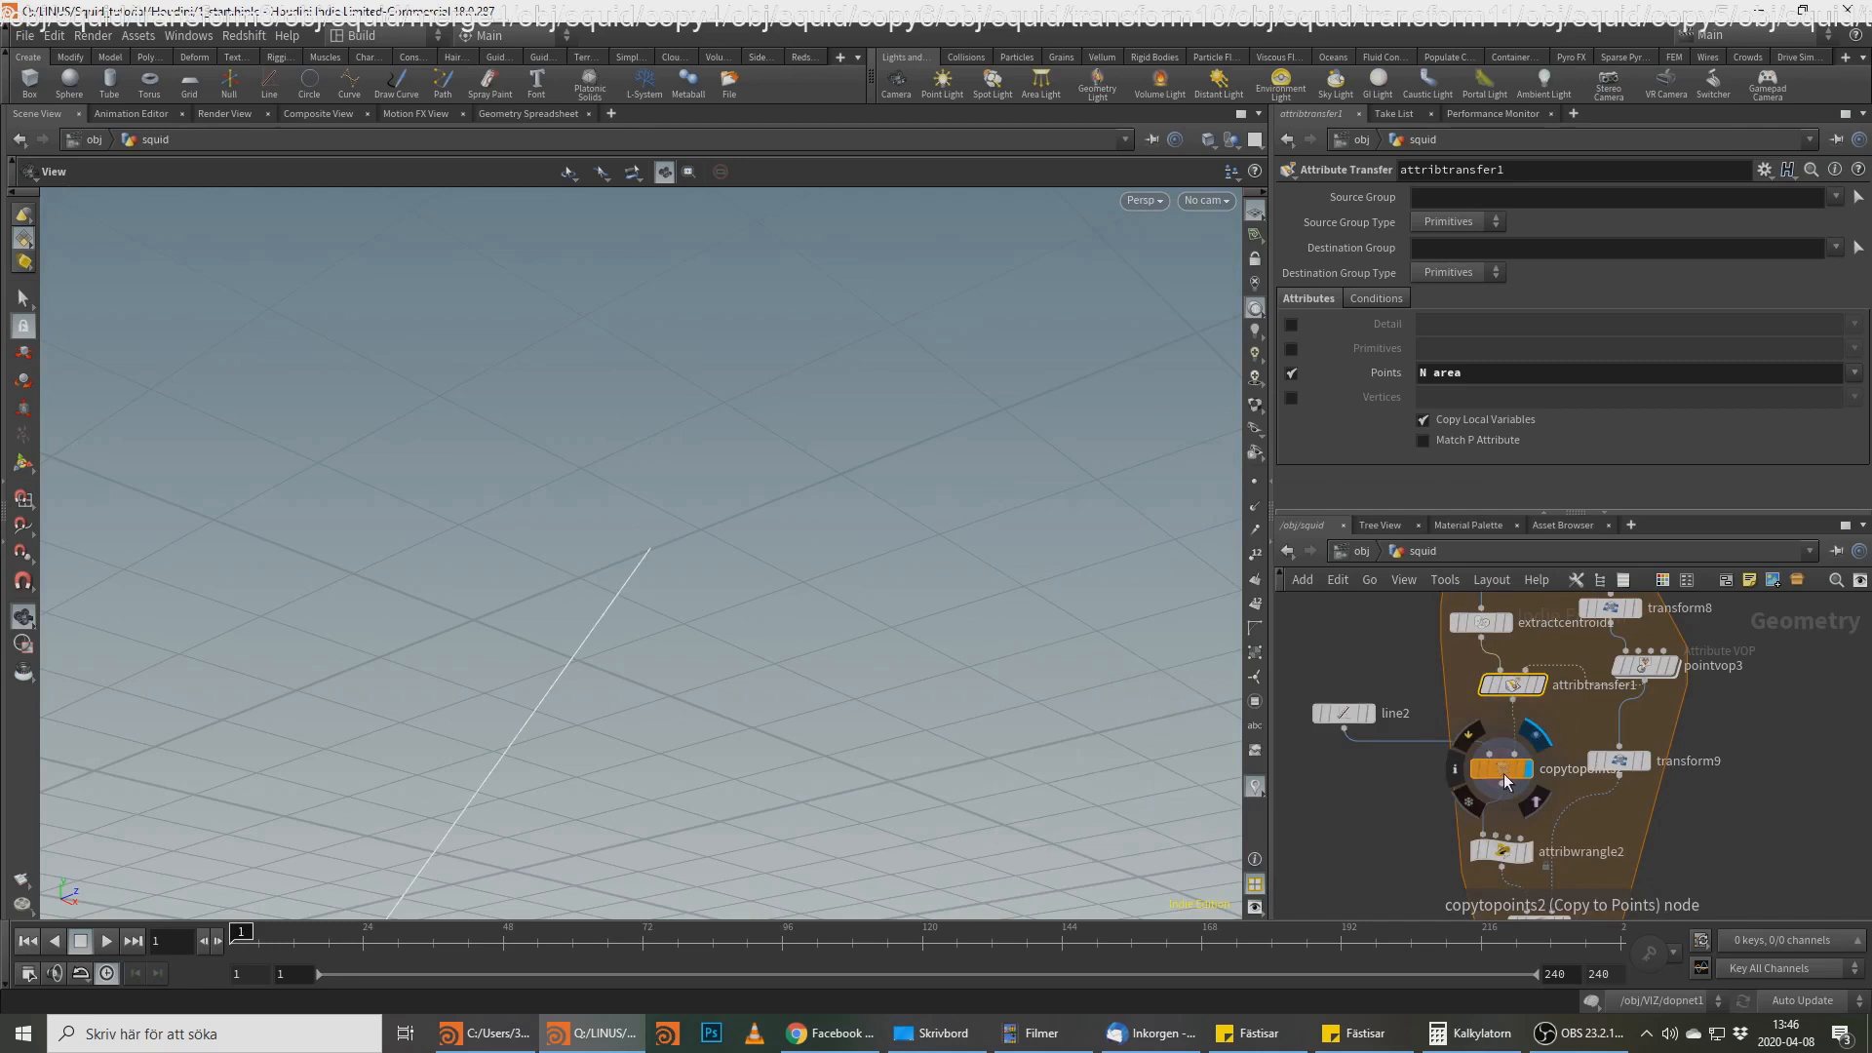
pyautogui.click(1503, 774)
pyautogui.moveTo(831, 690); pyautogui.dragTo(991, 514, button='middle')
pyautogui.moveTo(991, 514); pyautogui.dragTo(664, 620, button='right')
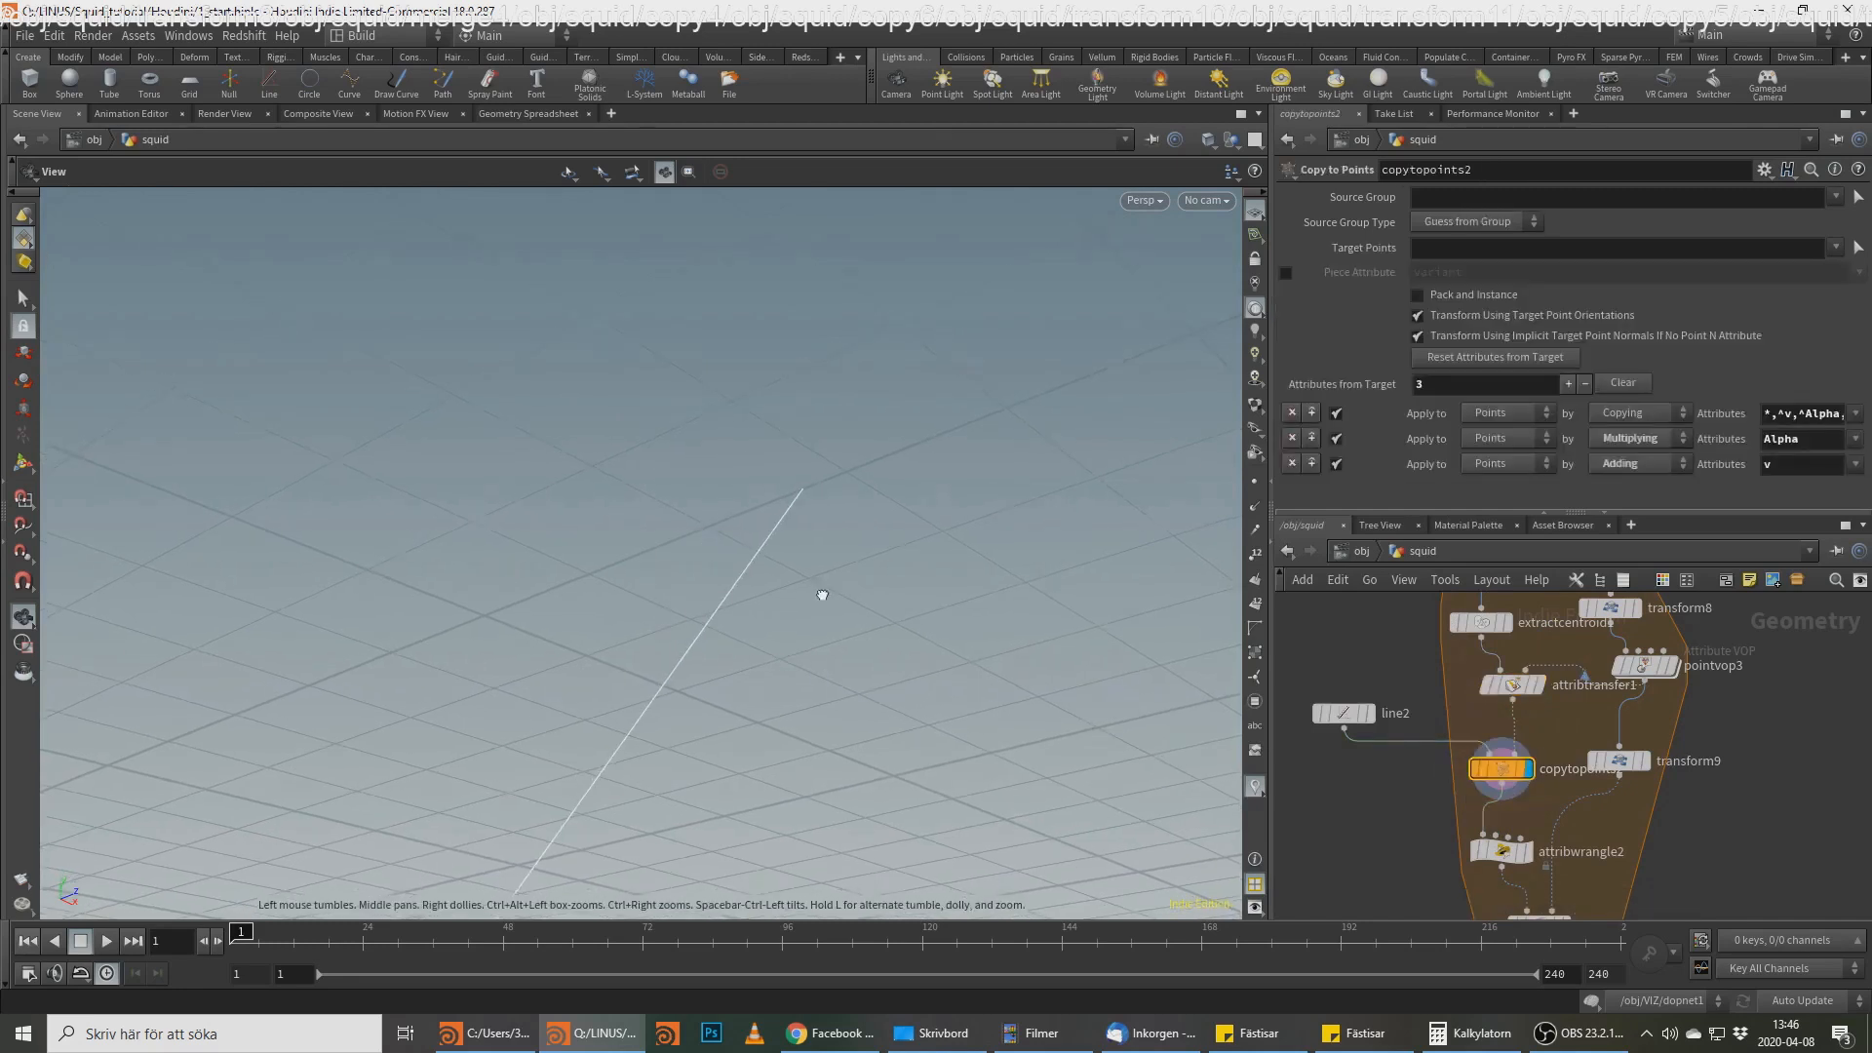
pyautogui.moveTo(823, 594); pyautogui.dragTo(472, 786, button='right')
pyautogui.moveTo(472, 786); pyautogui.dragTo(751, 546, button='middle')
pyautogui.moveTo(751, 546); pyautogui.dragTo(736, 685, button='right')
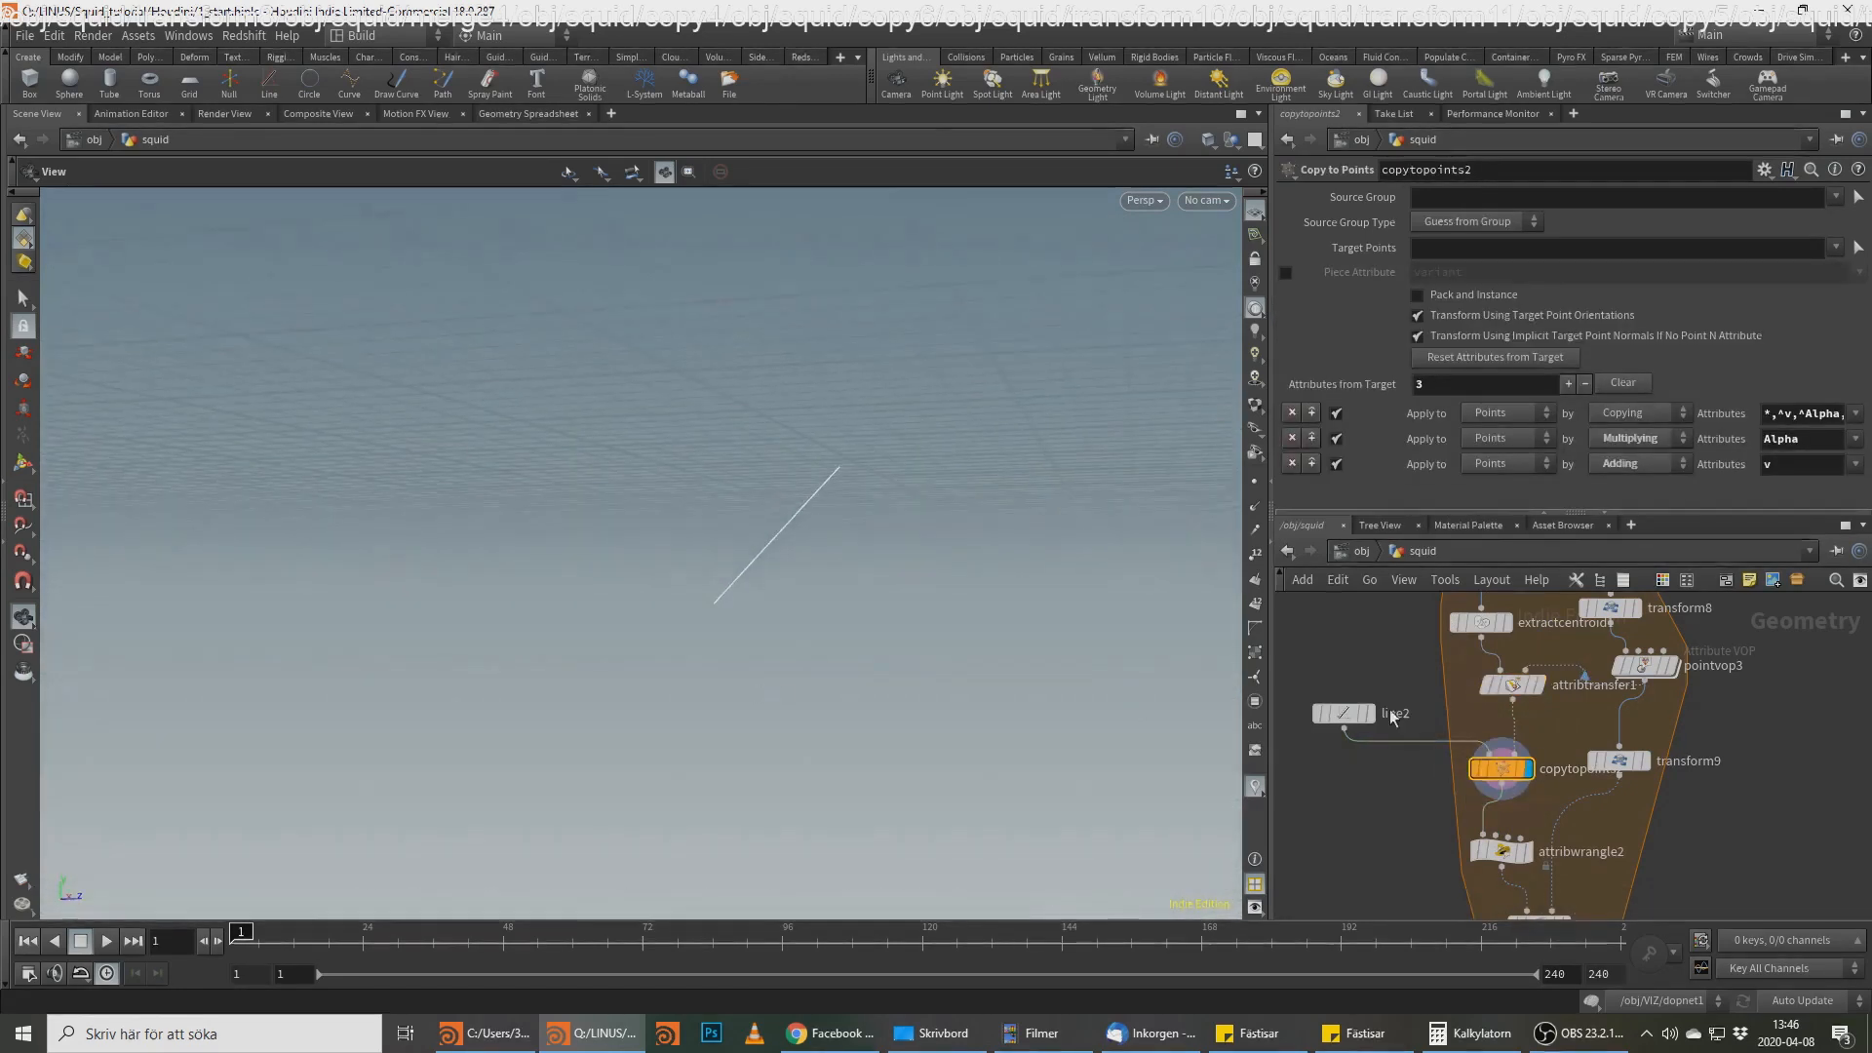
pyautogui.middleClick(1508, 780)
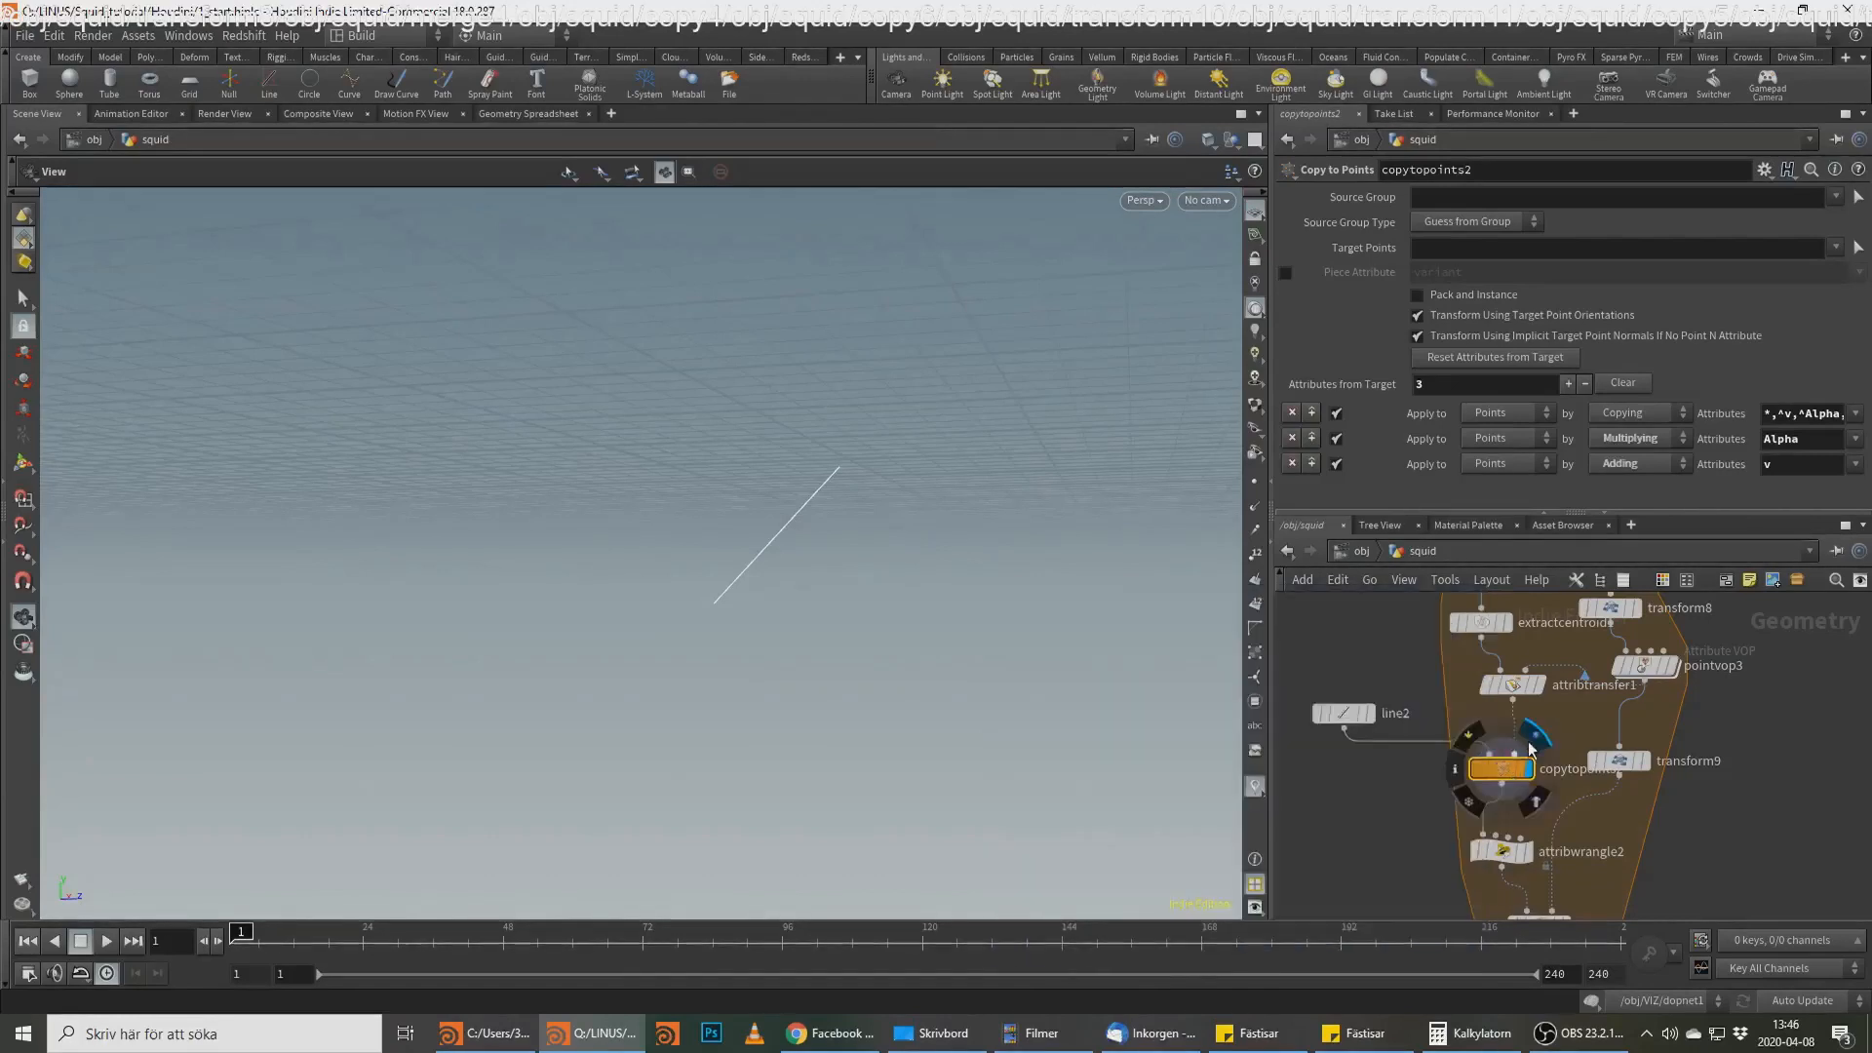
# Step: Compare the attribtransfer1 point with the copytopoints2 line and examine the points along that line
pyautogui.click(1525, 687)
pyautogui.hotkey('space', 'g')
pyautogui.click(1502, 768)
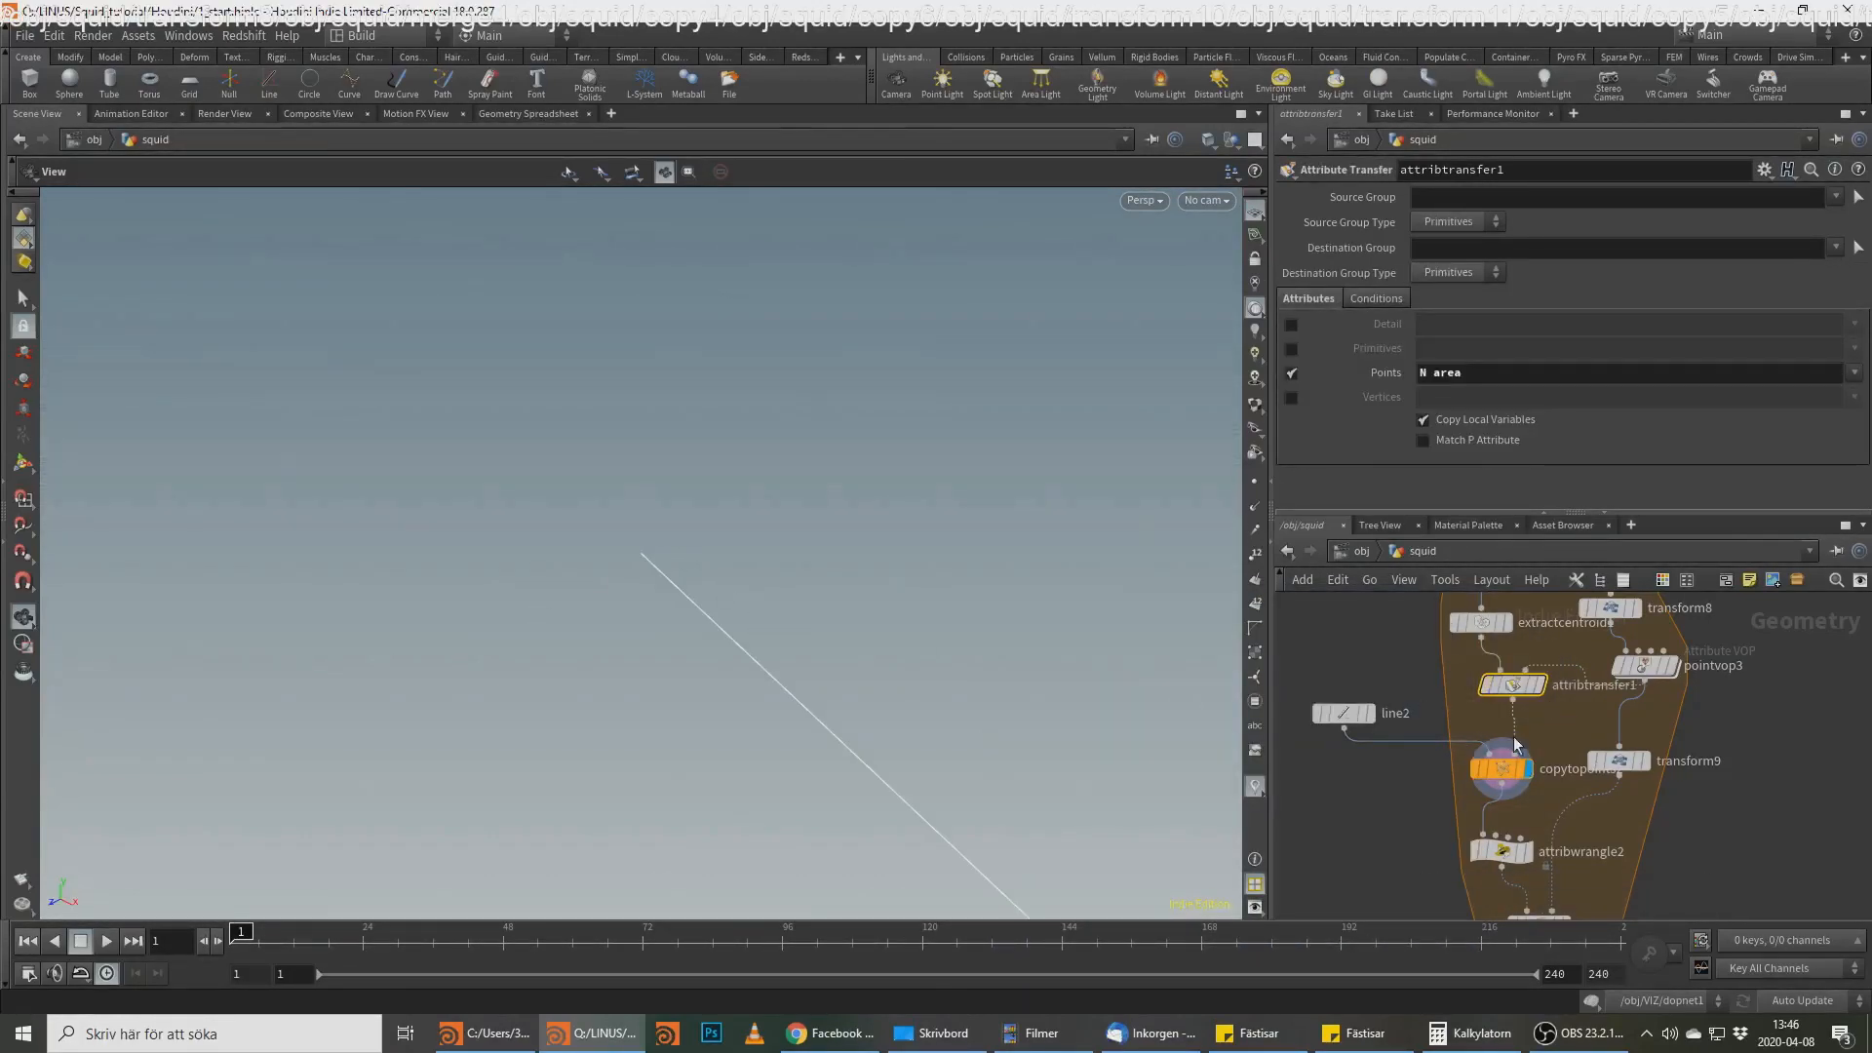
pyautogui.moveTo(800, 696); pyautogui.dragTo(1024, 472)
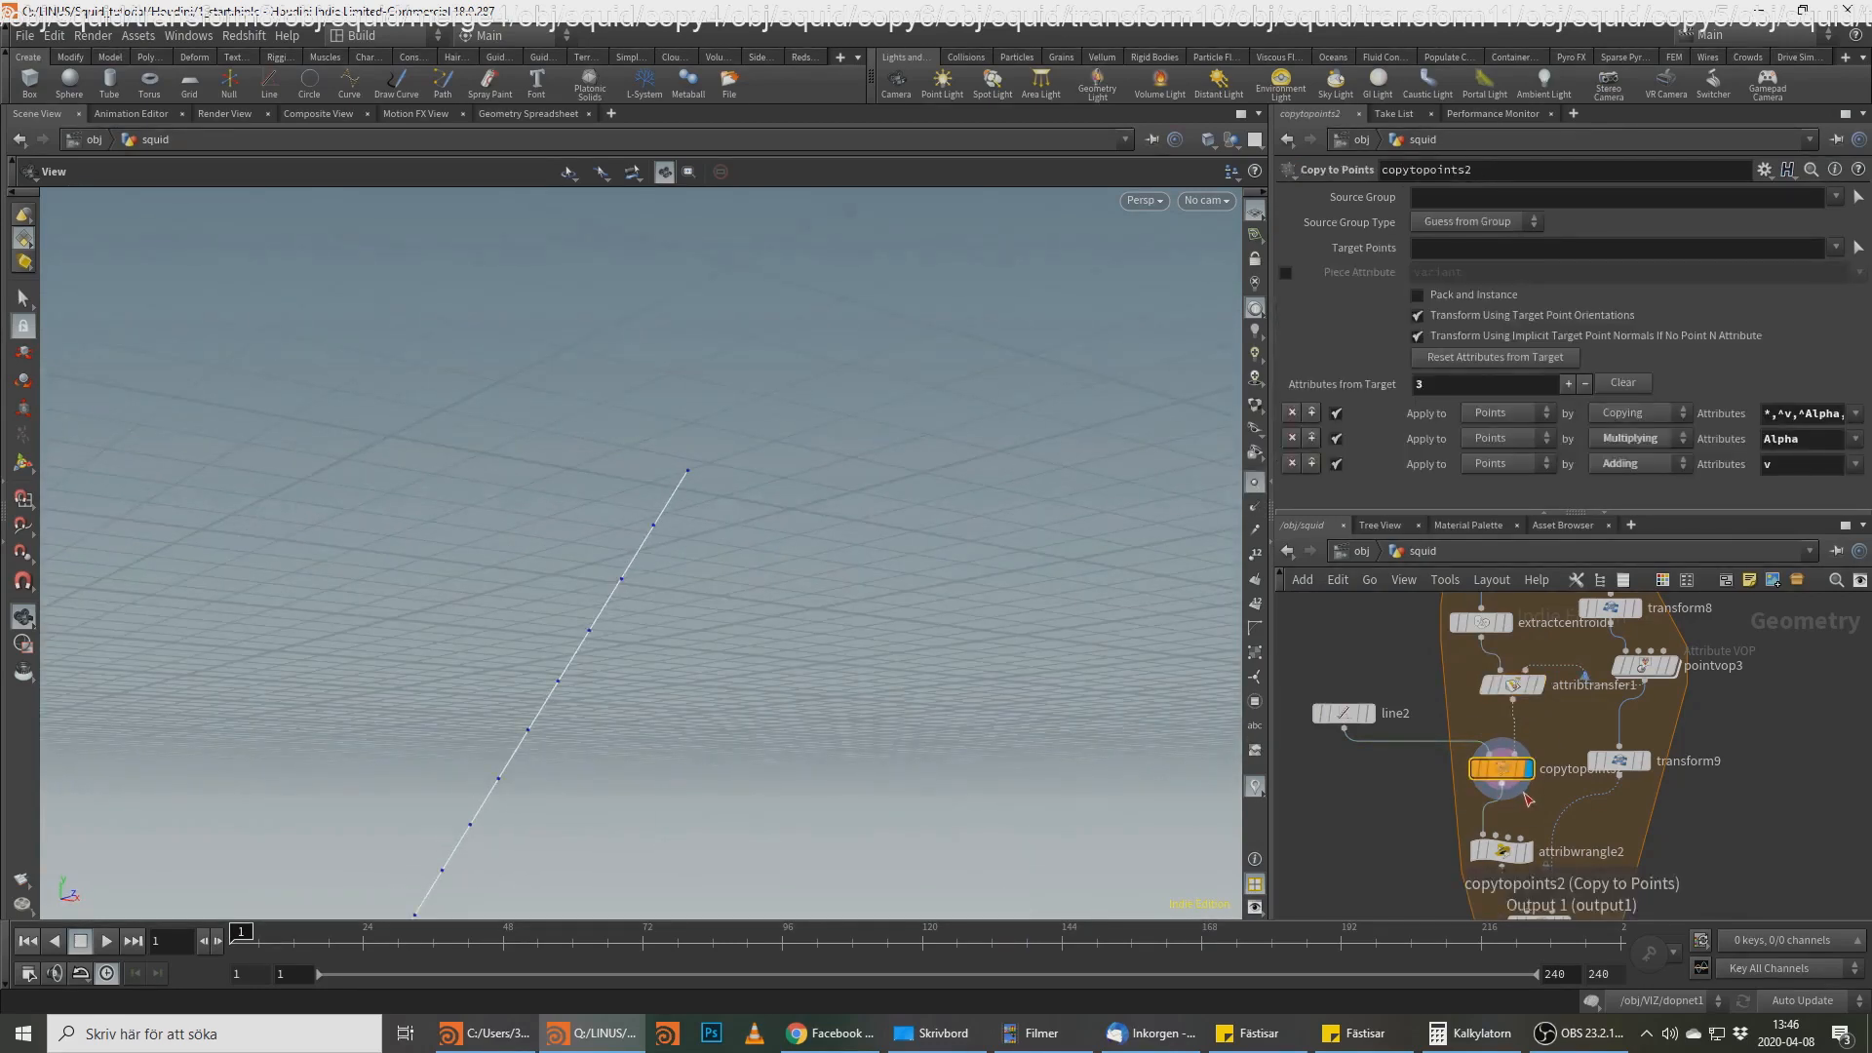
# Step: Display attribwrangle2 and review the VEX expression that computes u along the line's points
pyautogui.moveTo(1530, 825); pyautogui.dragTo(1533, 731, button='middle')
pyautogui.click(1533, 766)
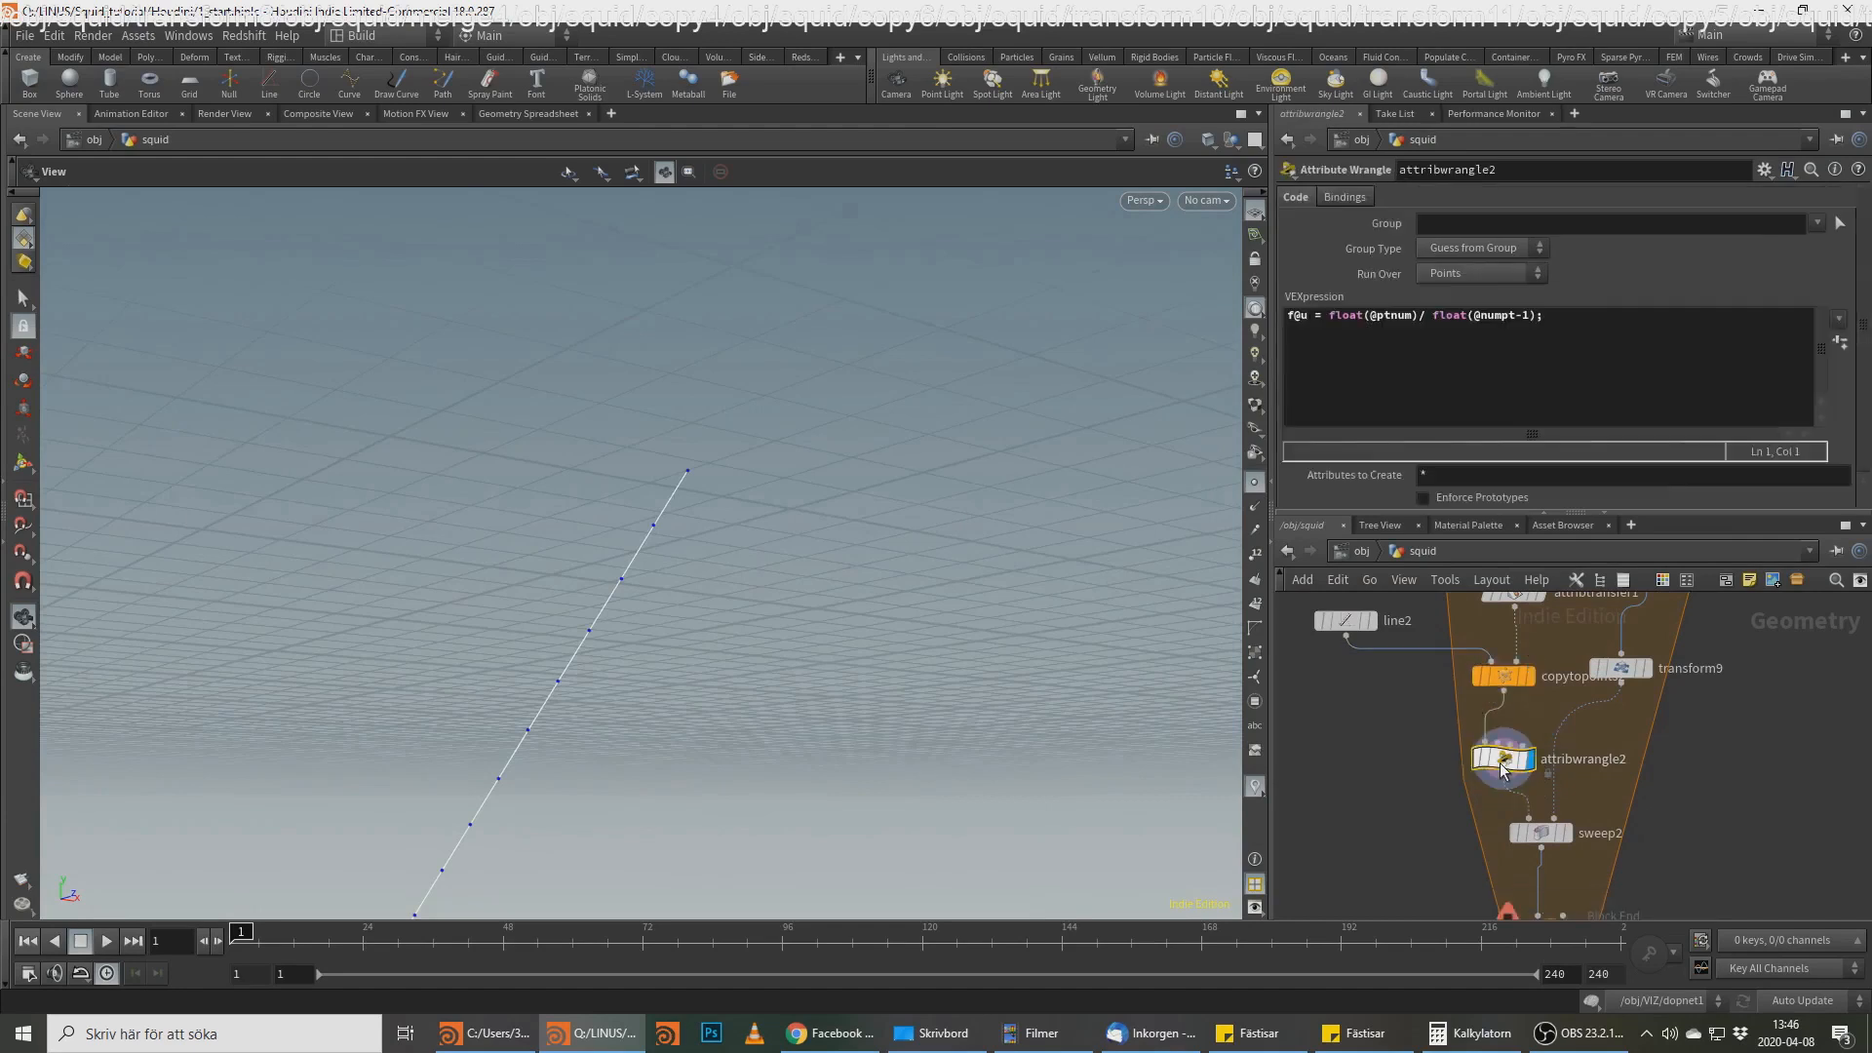
pyautogui.moveTo(599, 622); pyautogui.dragTo(683, 722)
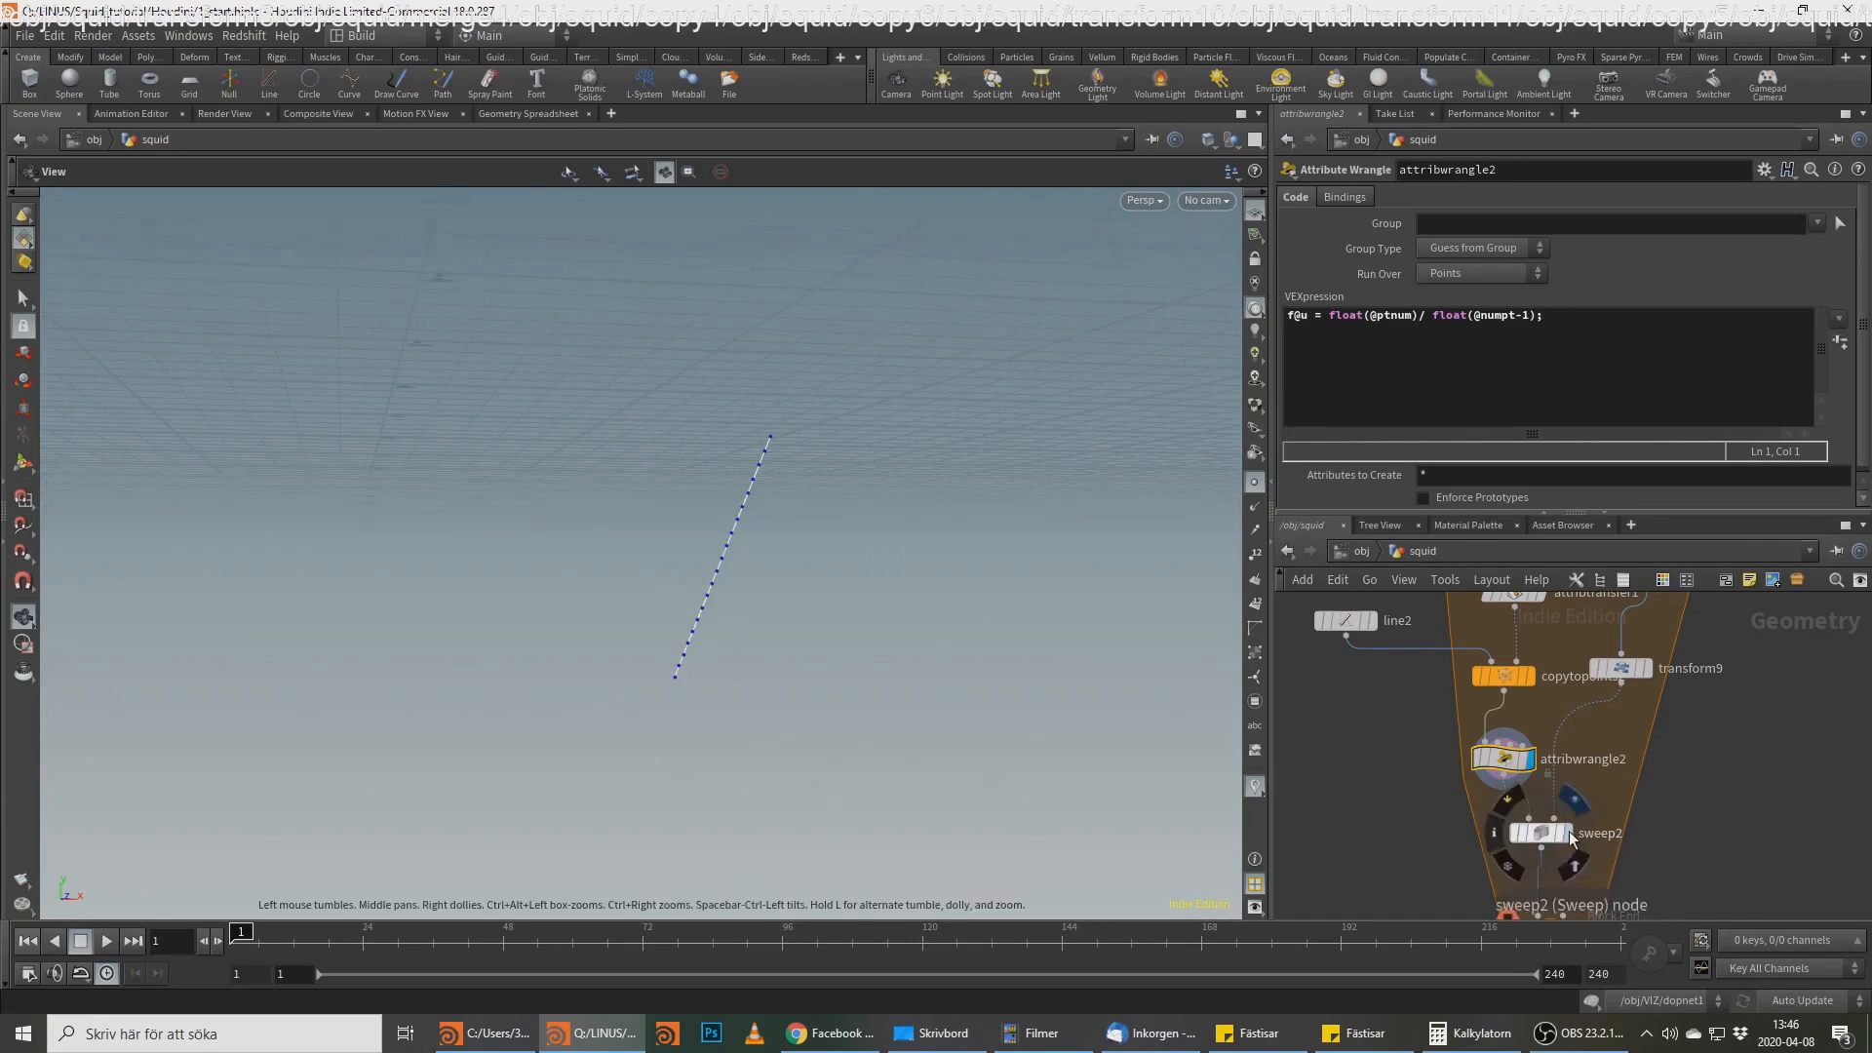
# Step: Display sweep2 and examine the tapered tube swept along the line, including its capped wide end
pyautogui.click(1572, 841)
pyautogui.click(1541, 833)
pyautogui.moveTo(735, 480); pyautogui.dragTo(786, 493)
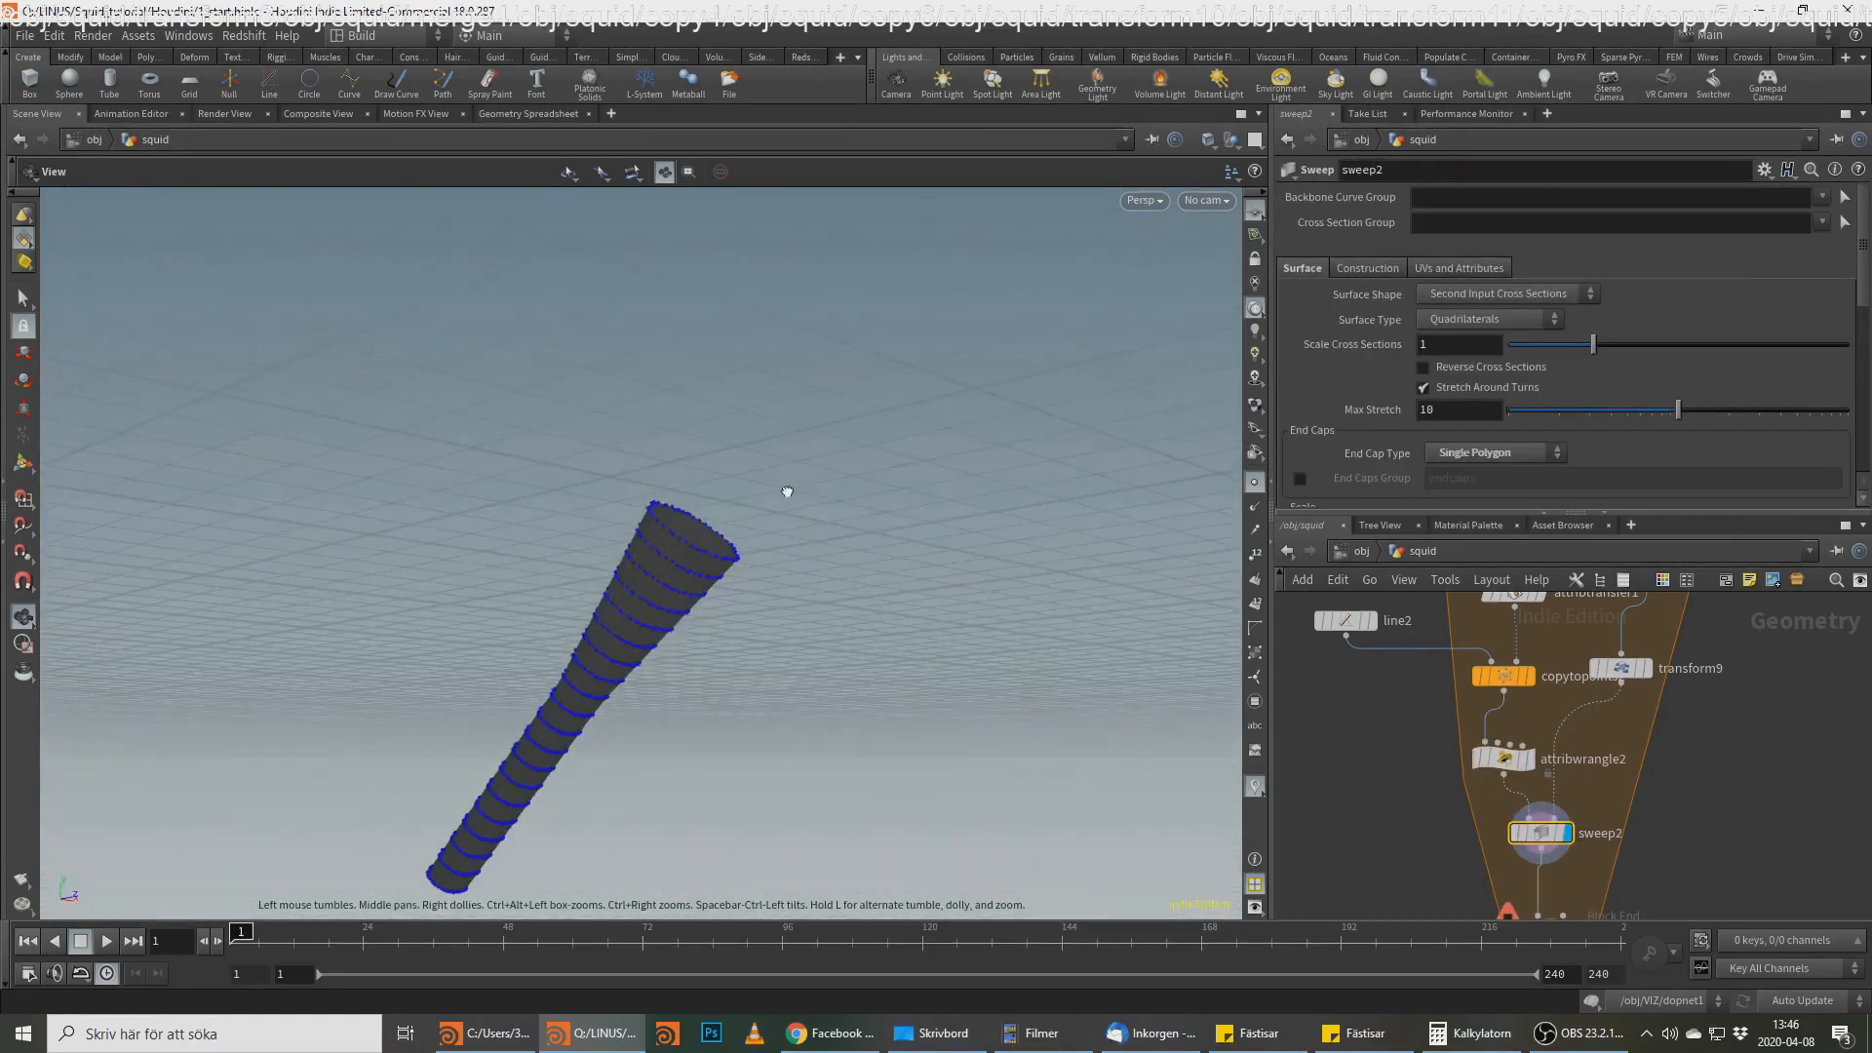
pyautogui.moveTo(655, 564); pyautogui.dragTo(868, 460, button='right')
pyautogui.moveTo(869, 459); pyautogui.dragTo(766, 548)
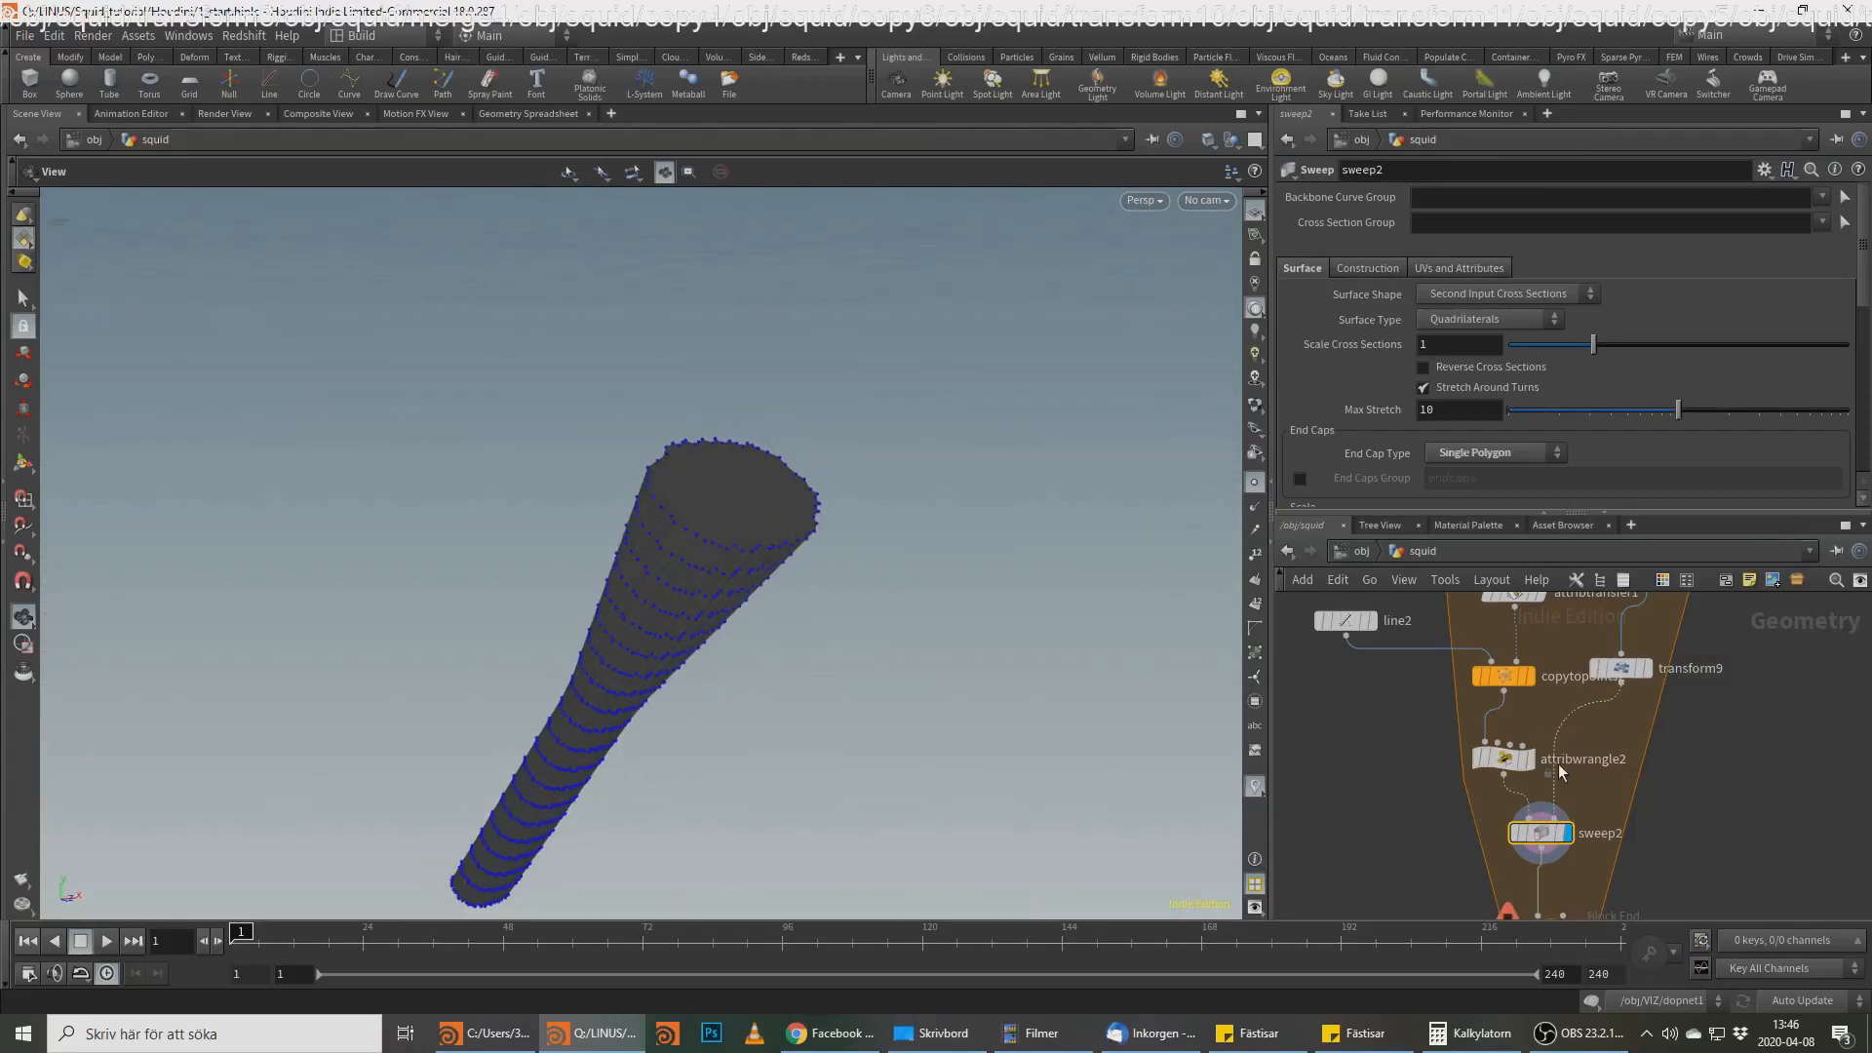
pyautogui.scroll(-2, 1736, 742)
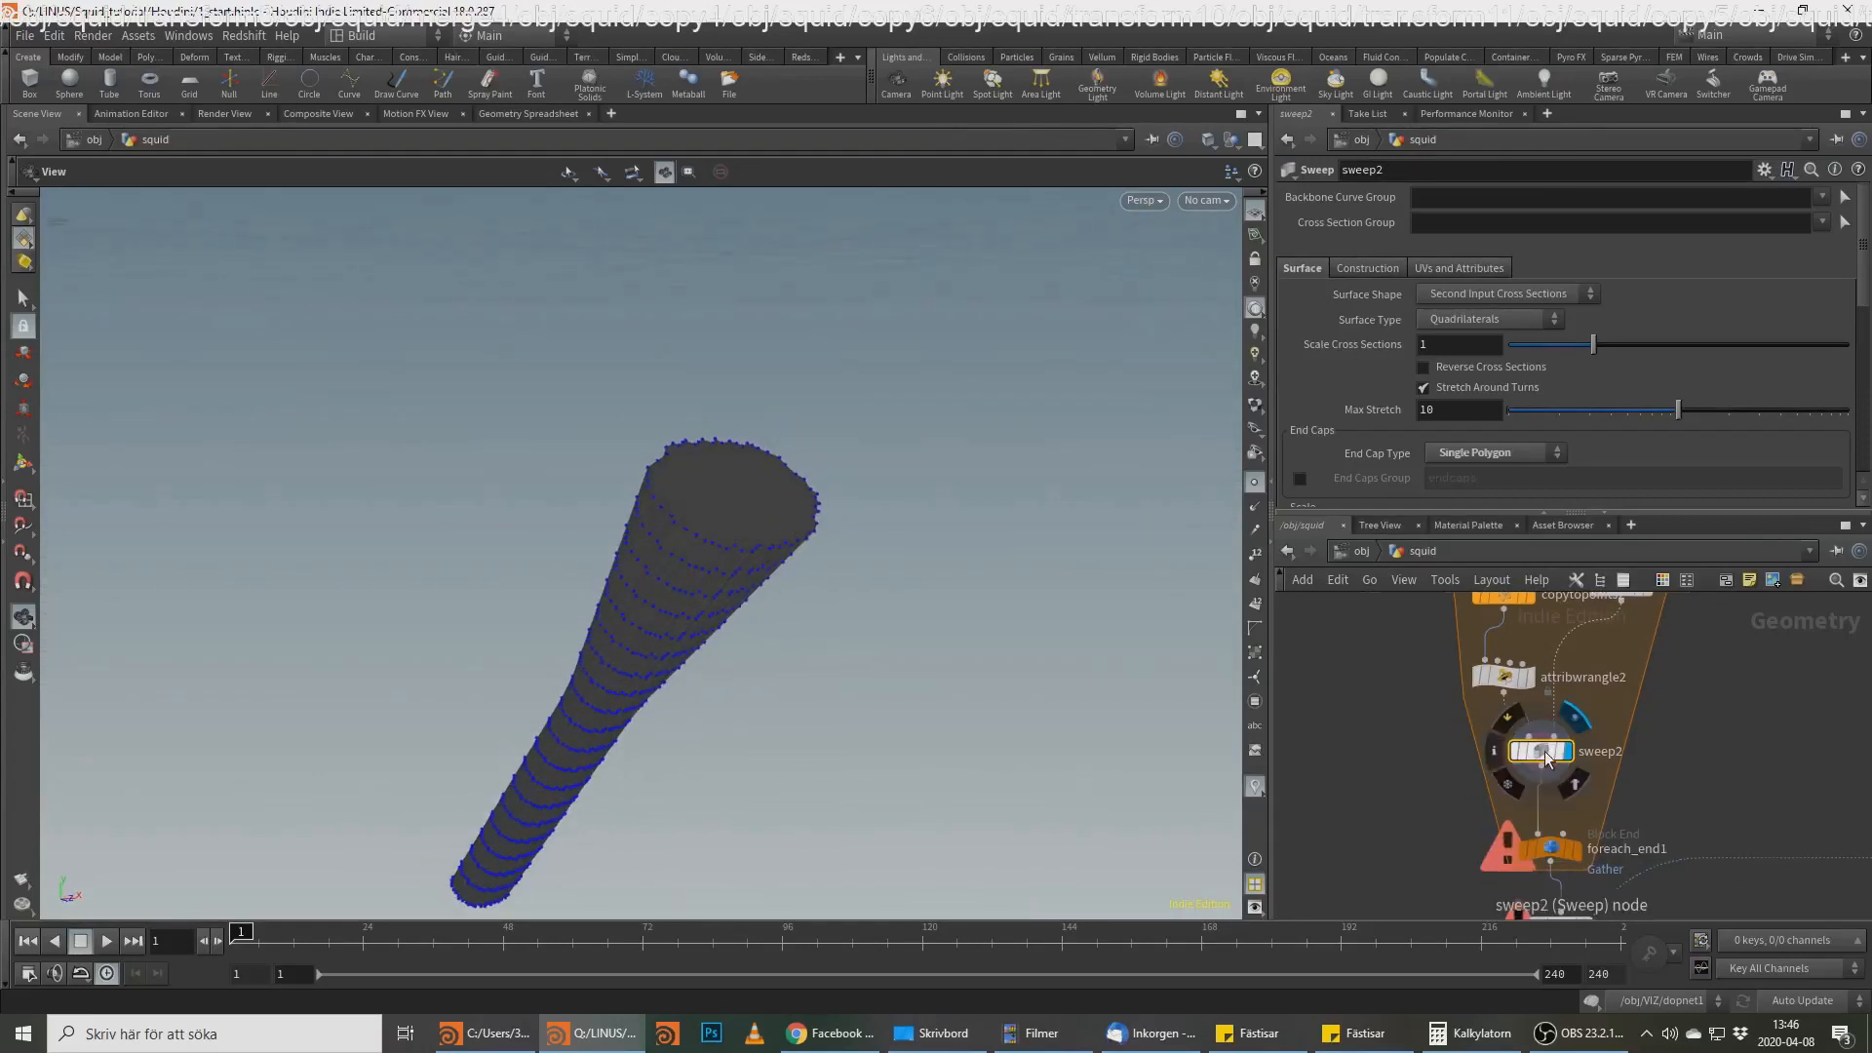
pyautogui.moveTo(1691, 722); pyautogui.dragTo(1667, 790, button='middle')
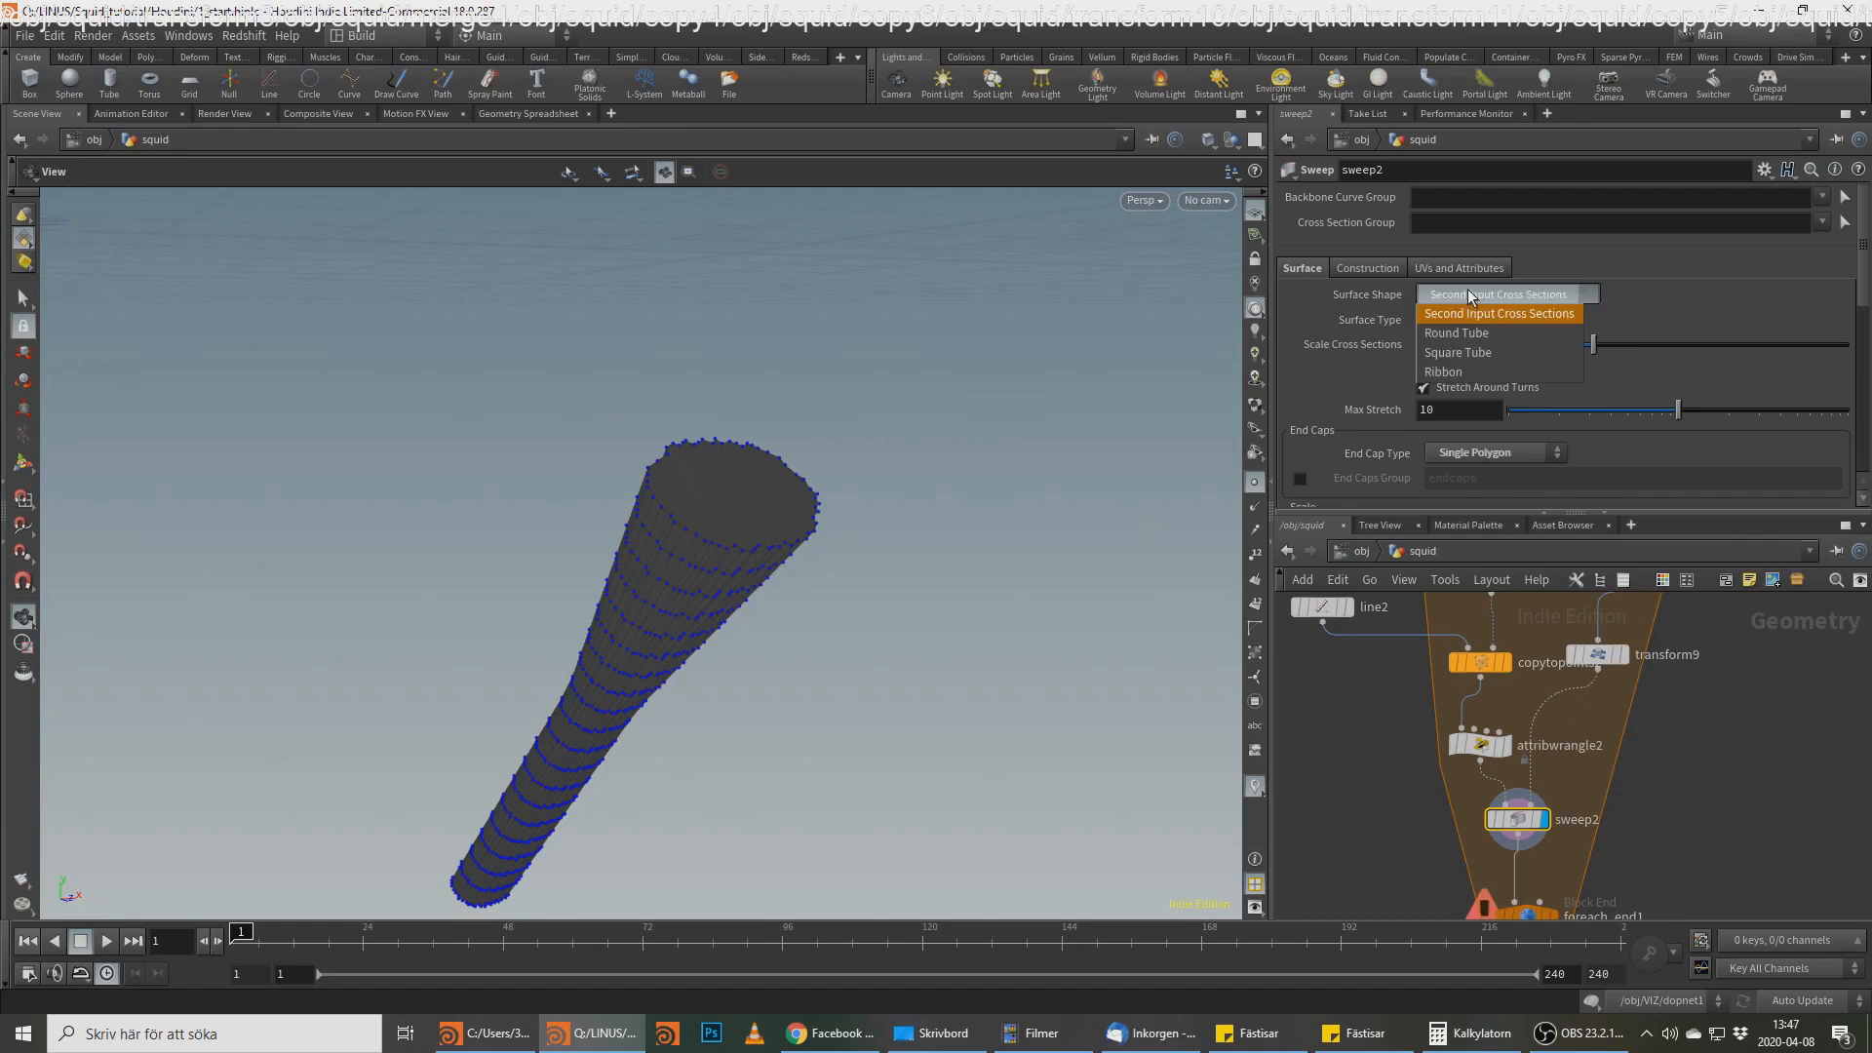
# Step: Try the Rows and Columns and Points surface types on sweep2, and restore Quadrilaterals
pyautogui.click(1469, 313)
pyautogui.click(1477, 319)
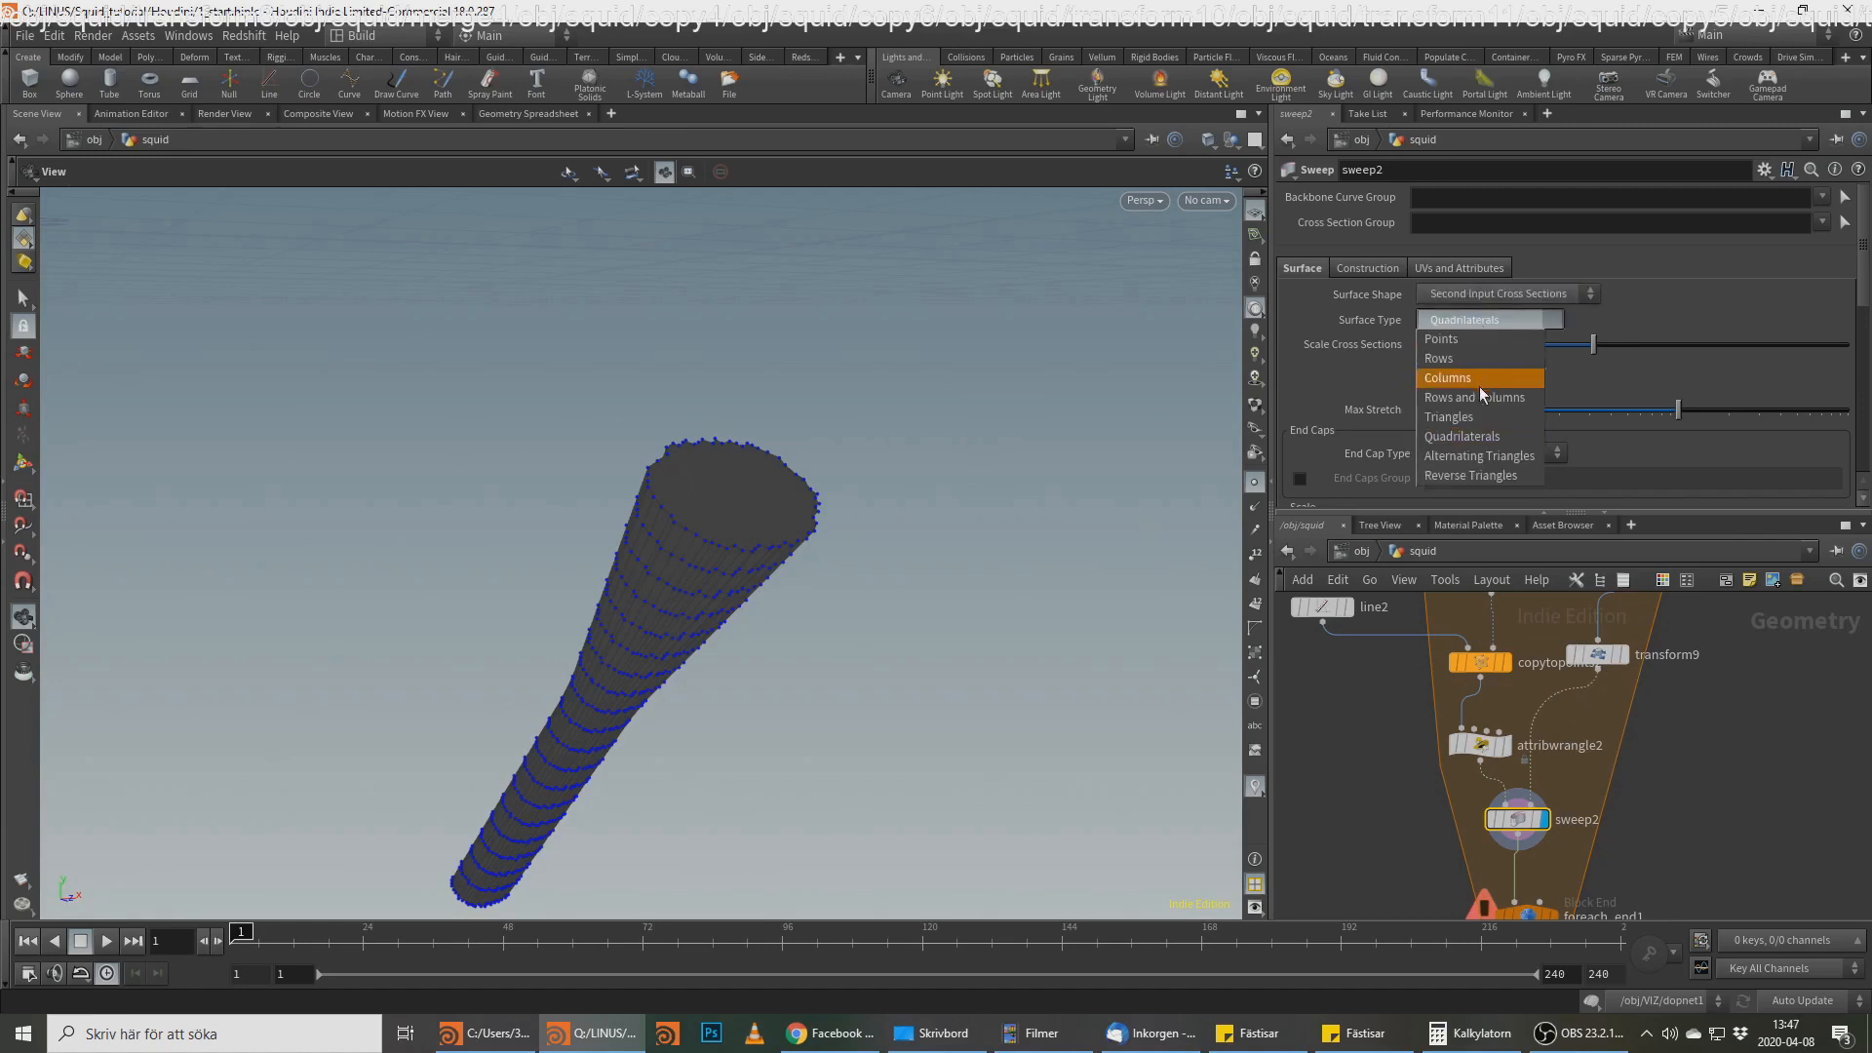
pyautogui.click(1474, 397)
pyautogui.moveTo(648, 573); pyautogui.dragTo(982, 326)
pyautogui.click(1484, 322)
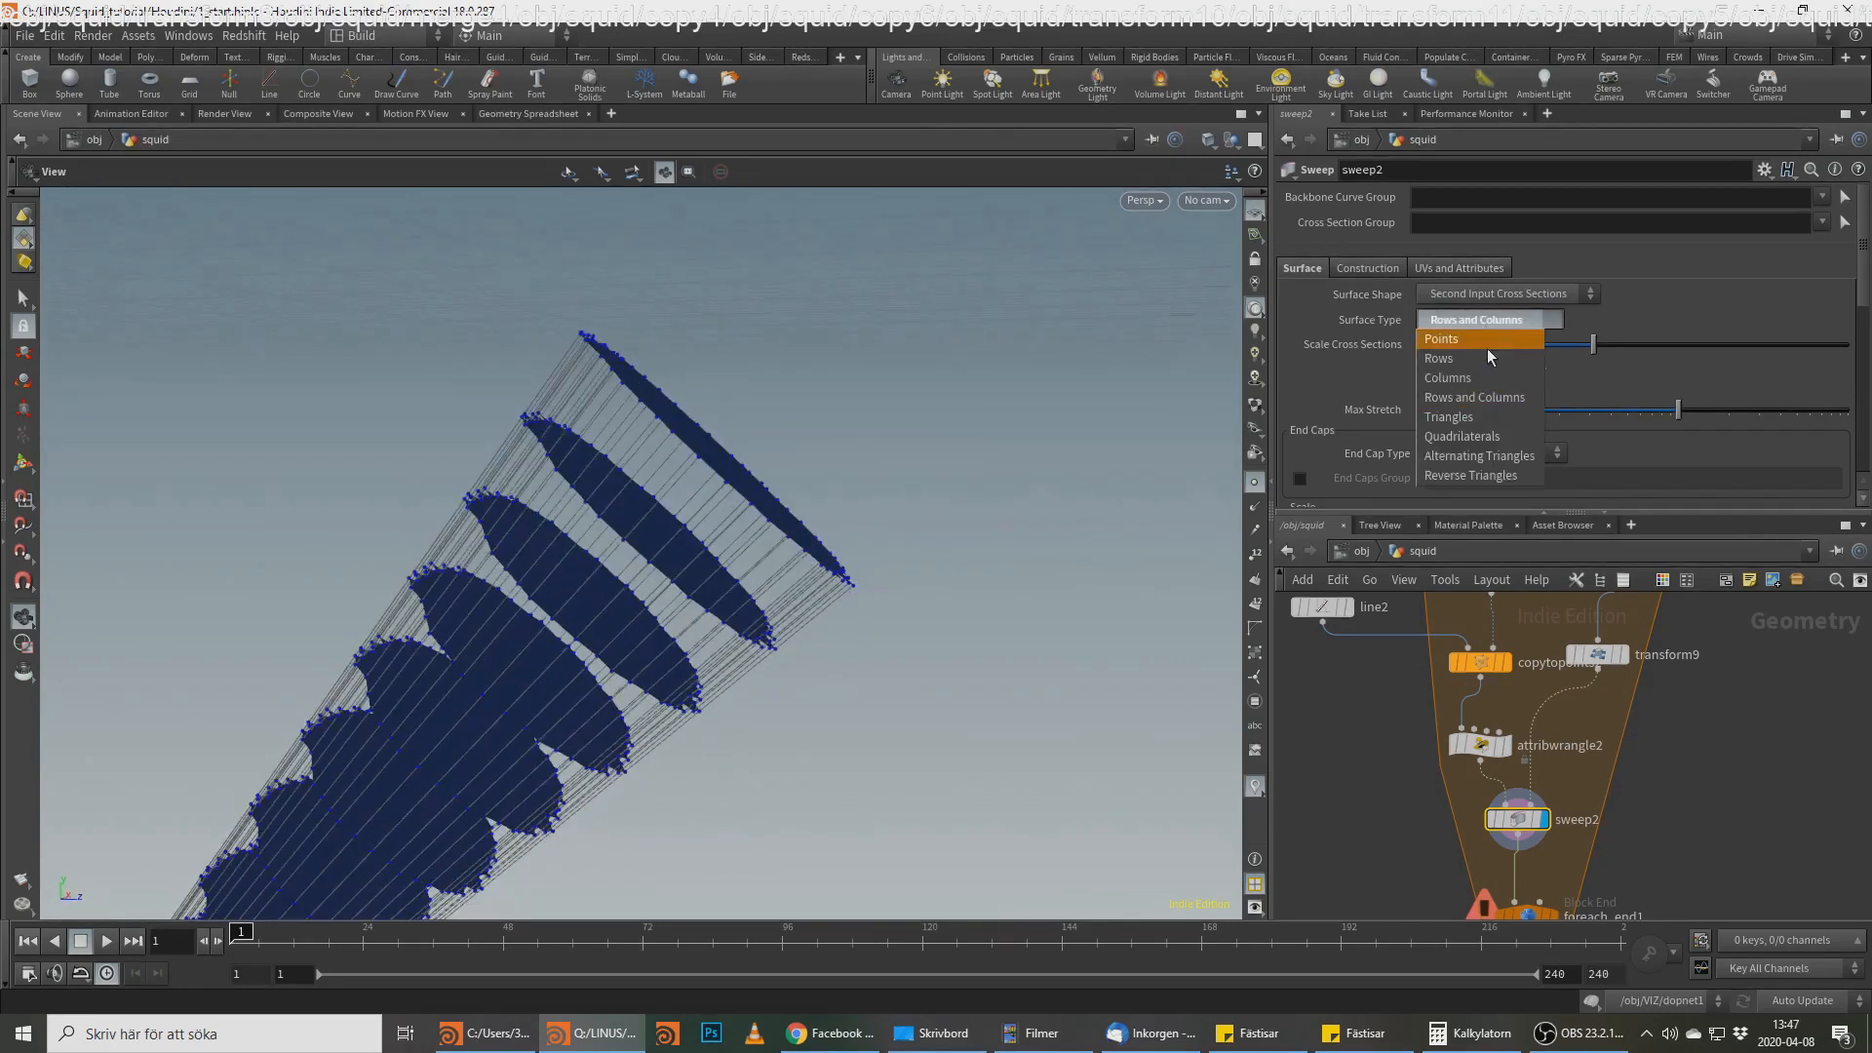
pyautogui.click(1495, 337)
pyautogui.click(1494, 320)
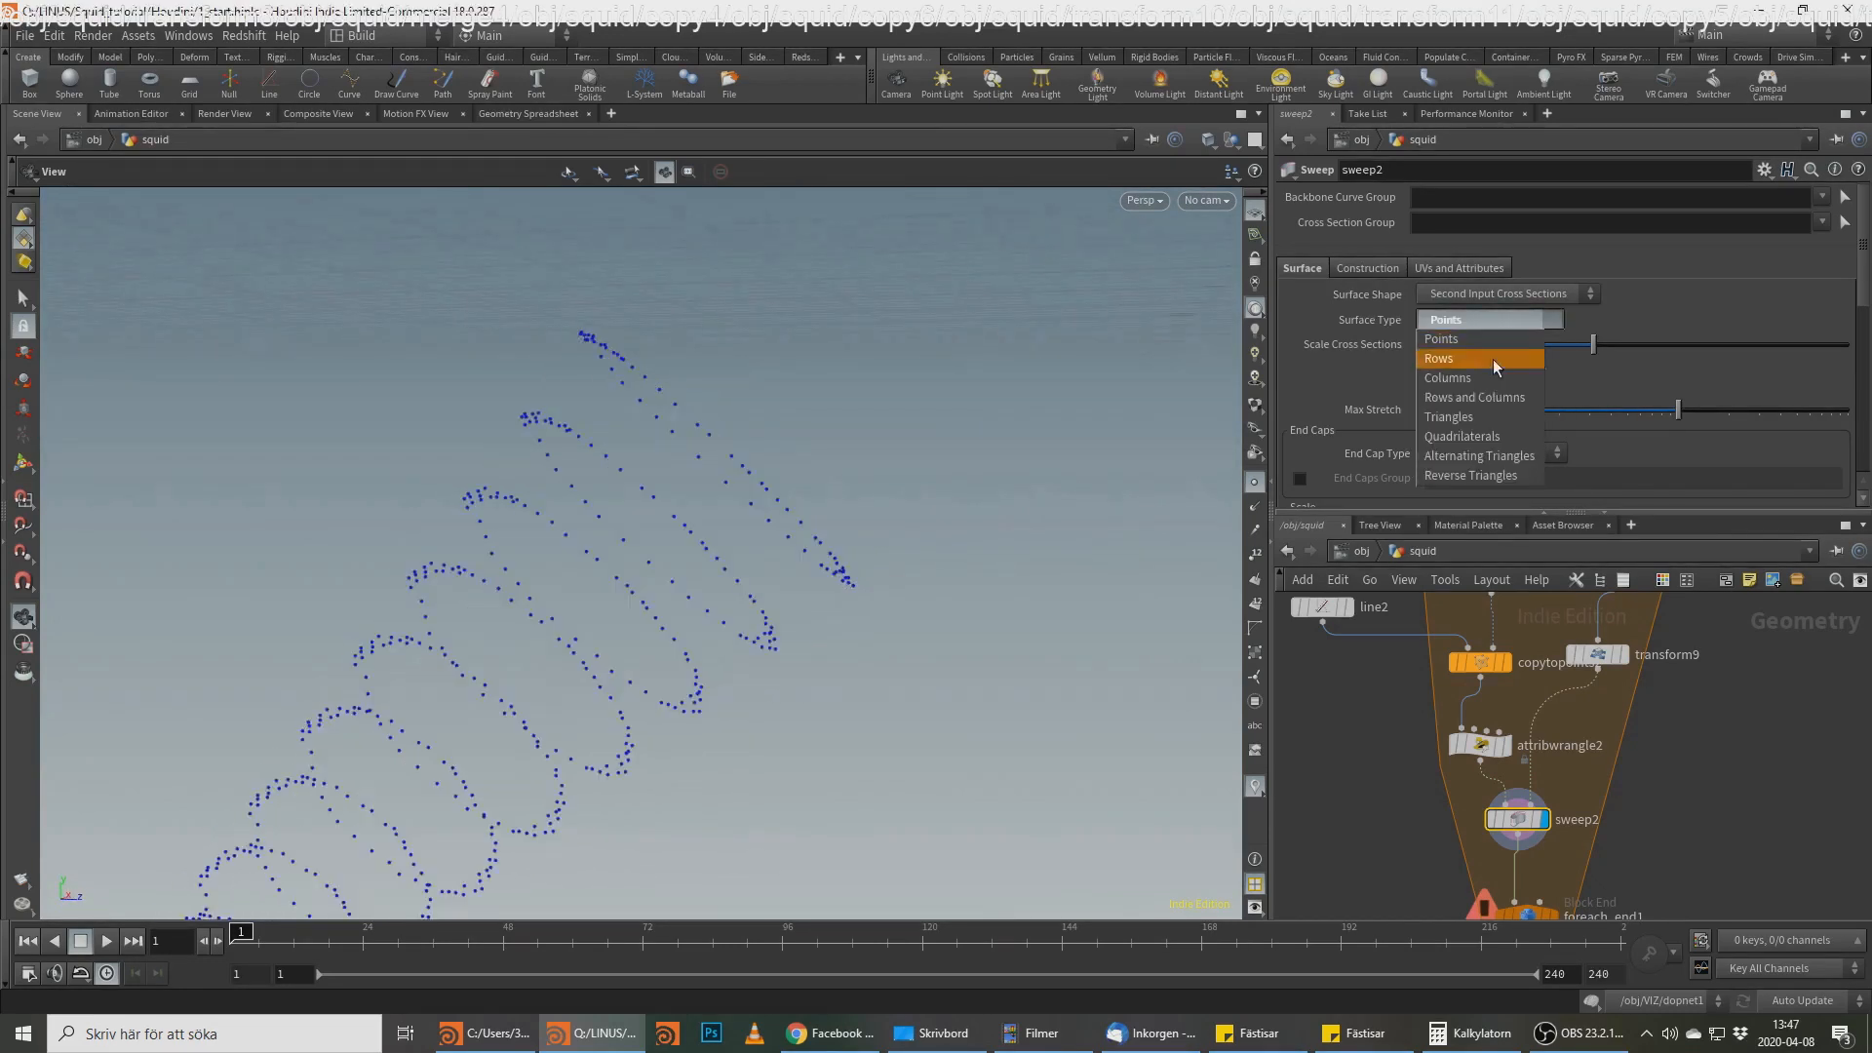
pyautogui.click(1490, 436)
pyautogui.moveTo(887, 515); pyautogui.dragTo(848, 380)
# Step: Display foreach_end1, view all the merged tubes from a distance, and hide the point display
pyautogui.moveTo(1583, 902); pyautogui.dragTo(1603, 725, button='middle')
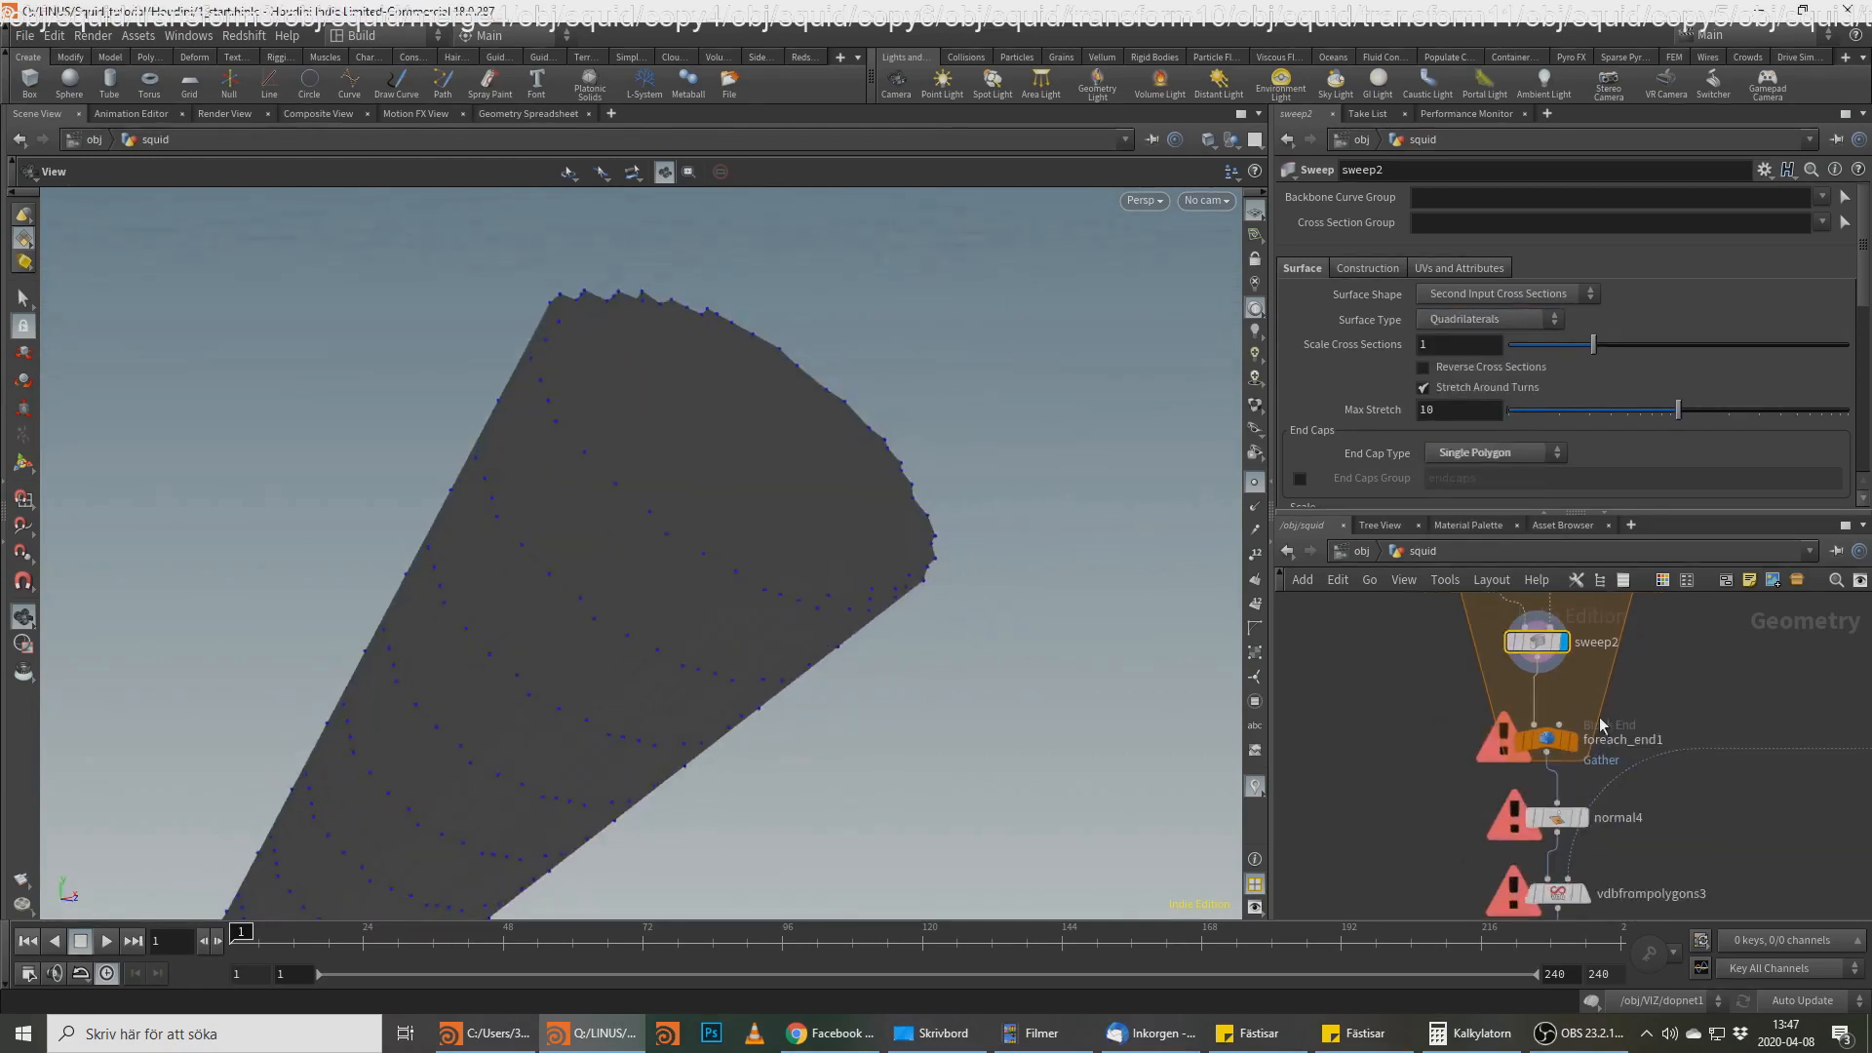
pyautogui.click(1568, 740)
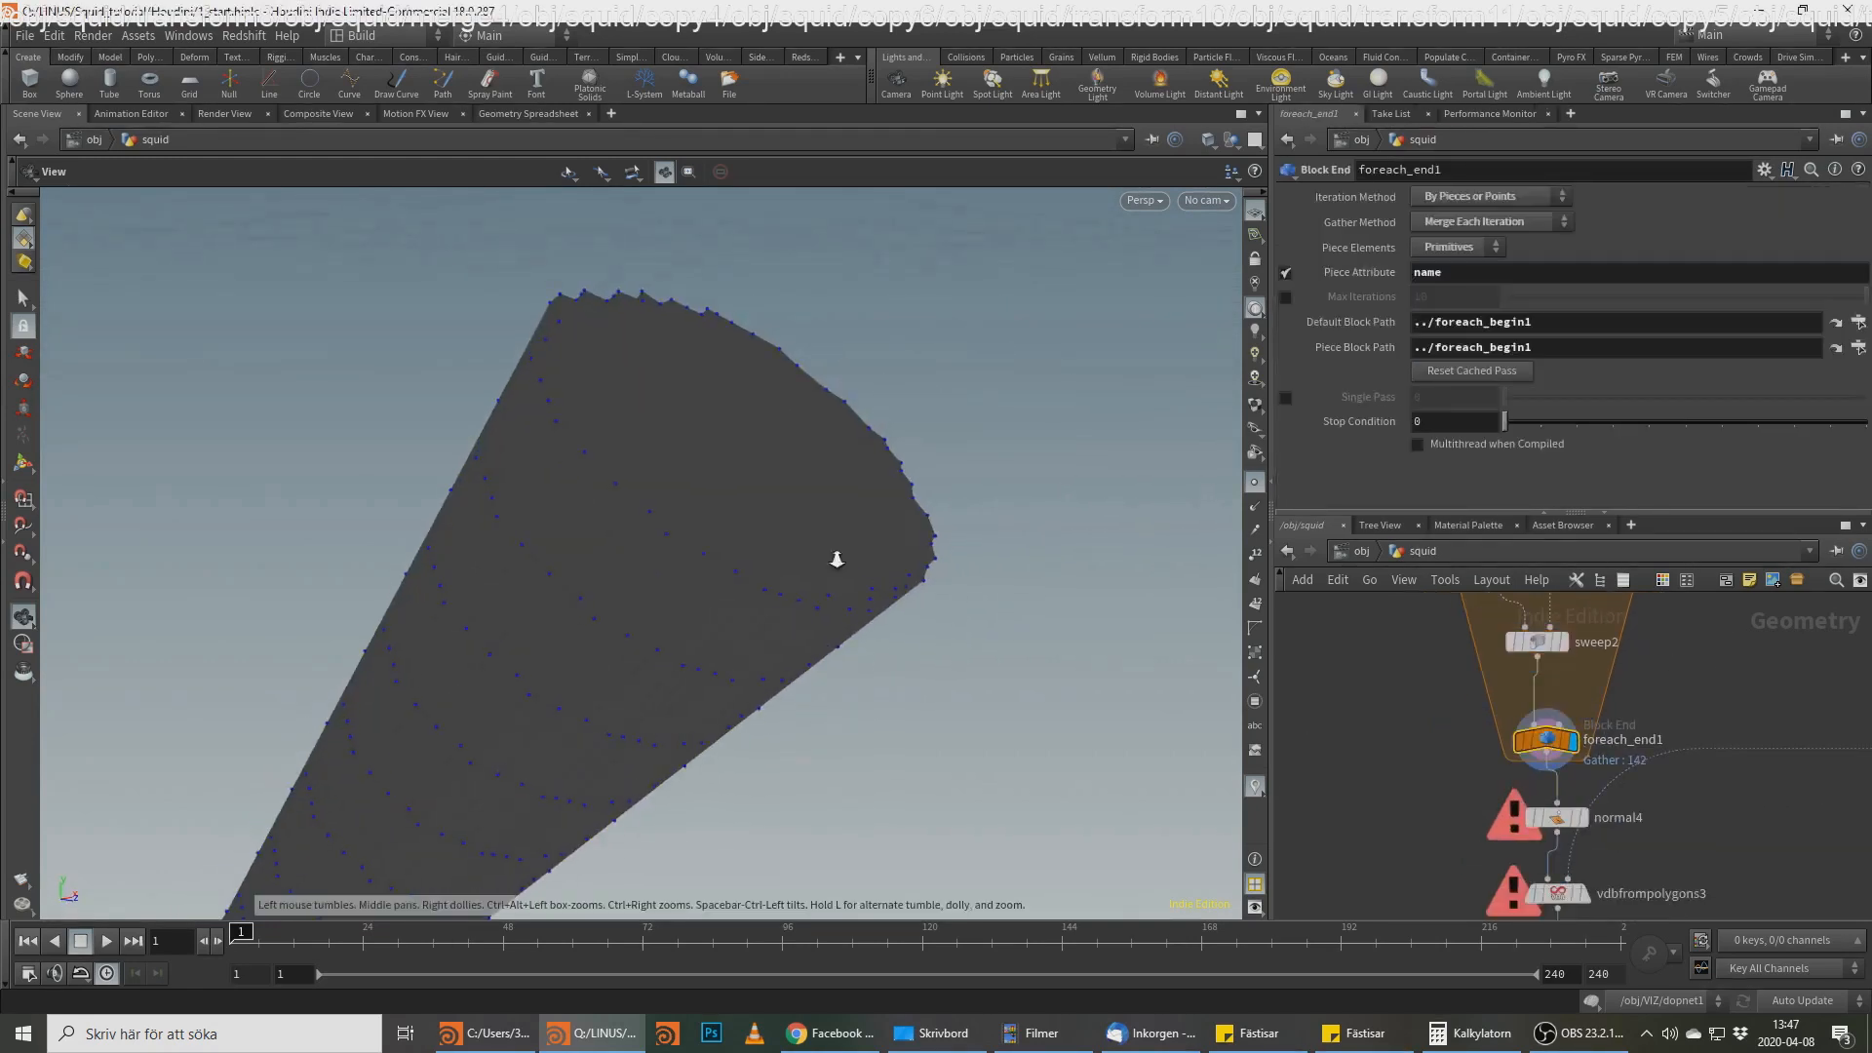
pyautogui.moveTo(836, 560); pyautogui.dragTo(167, 852, button='right')
pyautogui.moveTo(167, 853); pyautogui.dragTo(342, 330)
pyautogui.moveTo(342, 331); pyautogui.dragTo(560, 640, button='right')
pyautogui.moveTo(560, 640); pyautogui.dragTo(786, 530)
pyautogui.click(1255, 484)
pyautogui.moveTo(1693, 800); pyautogui.dragTo(1685, 744, button='middle')
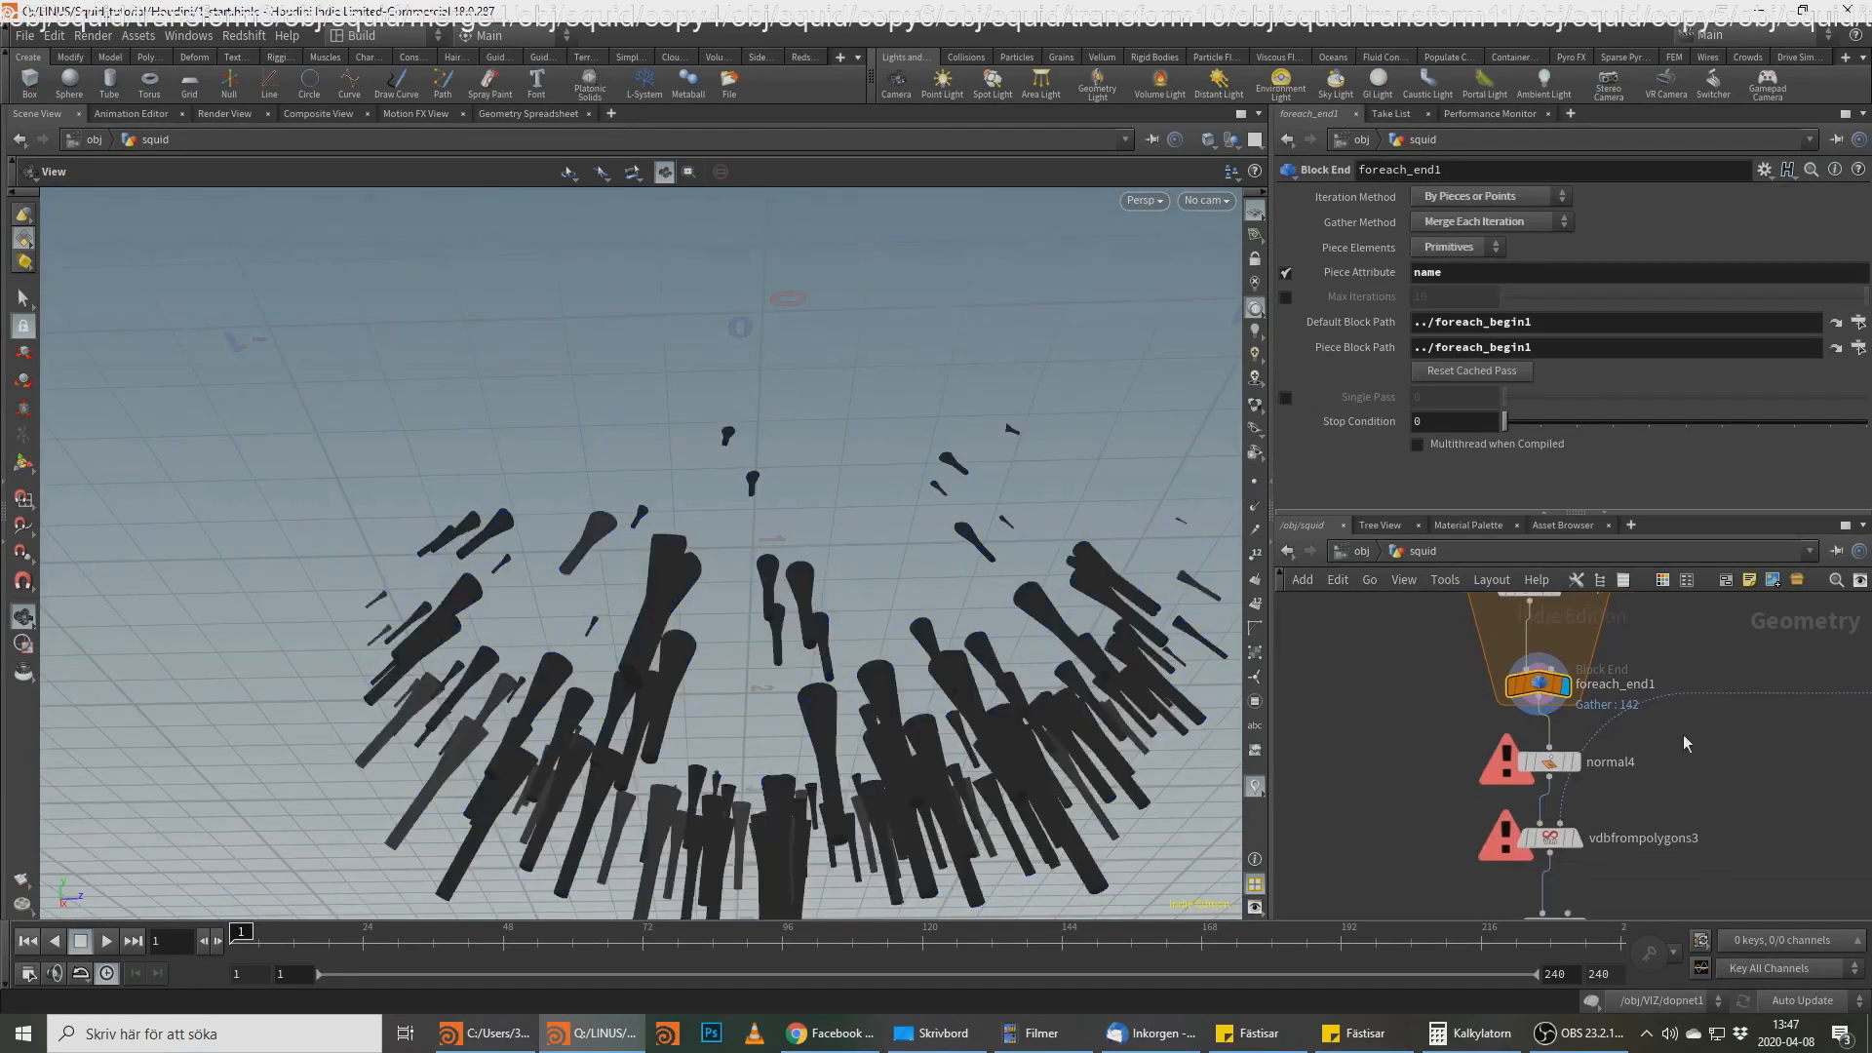
# Step: Display normal4, vdbfrompolygons3 and volumevop3 in turn to review the tubes' conversion to volumes
pyautogui.click(1573, 762)
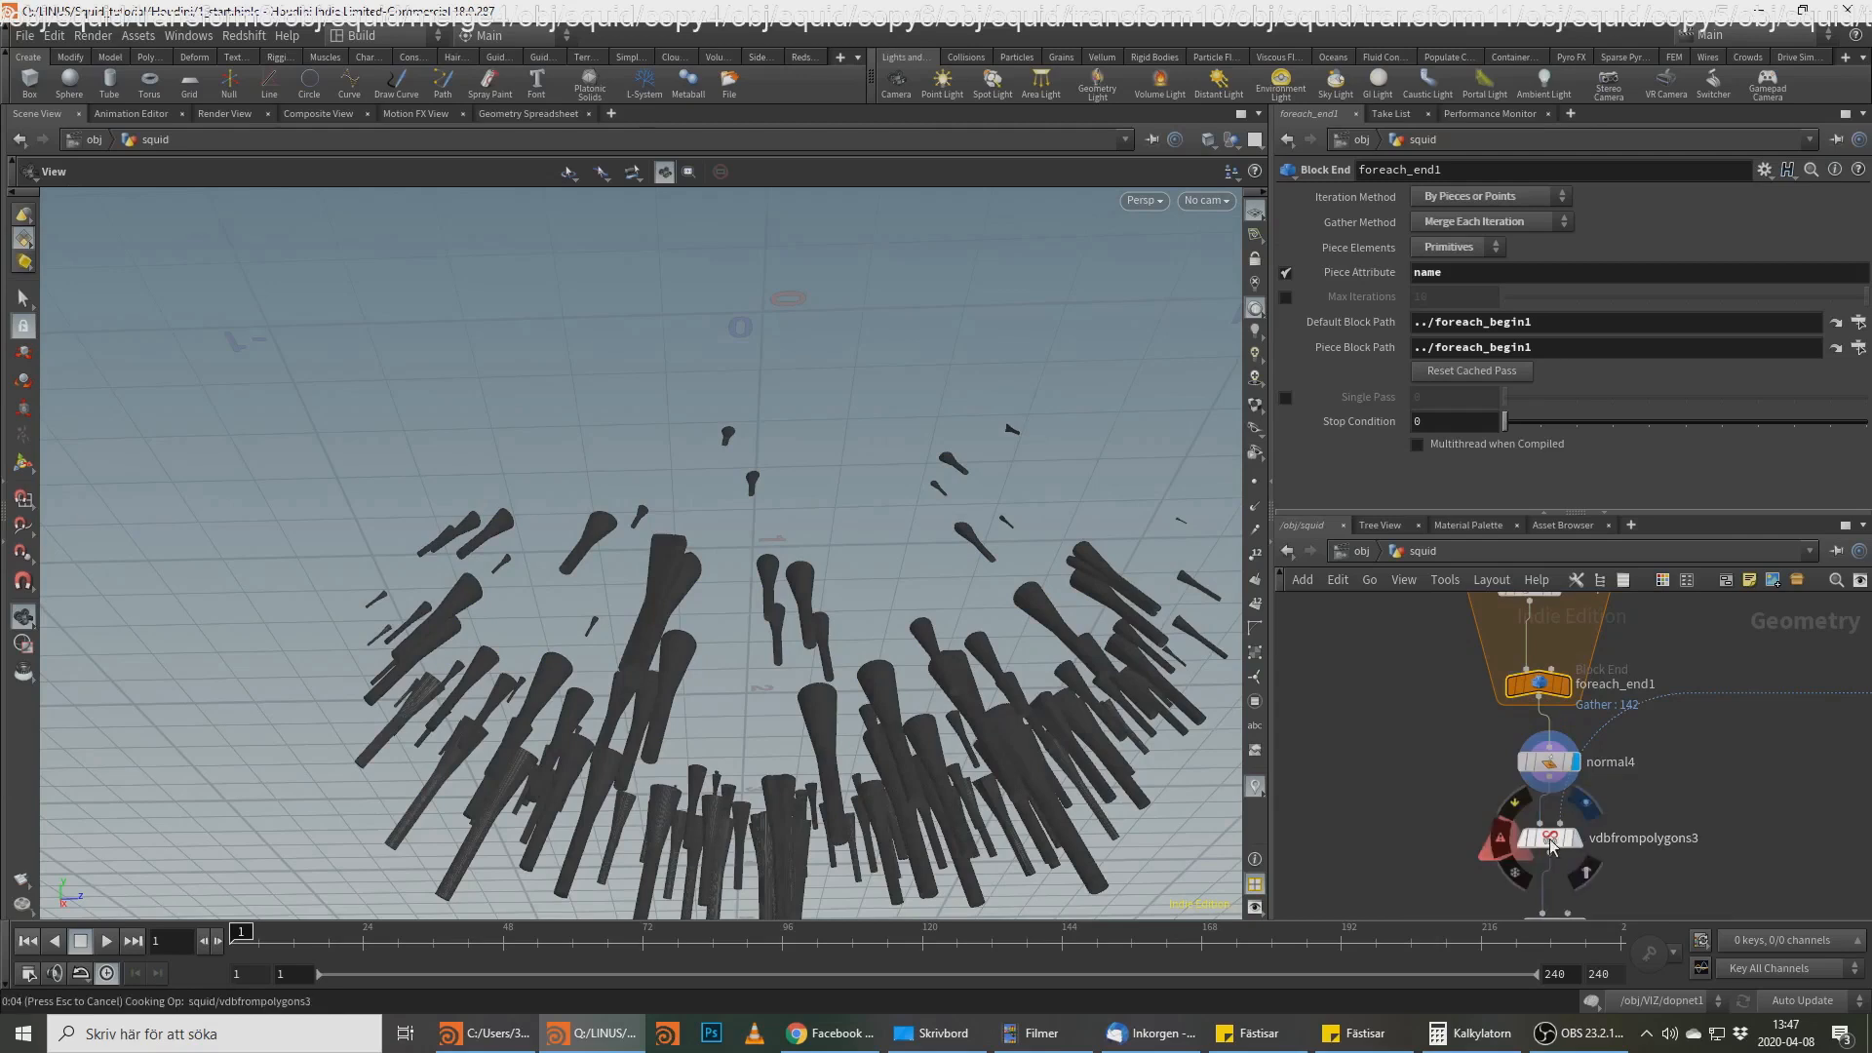
pyautogui.click(1552, 841)
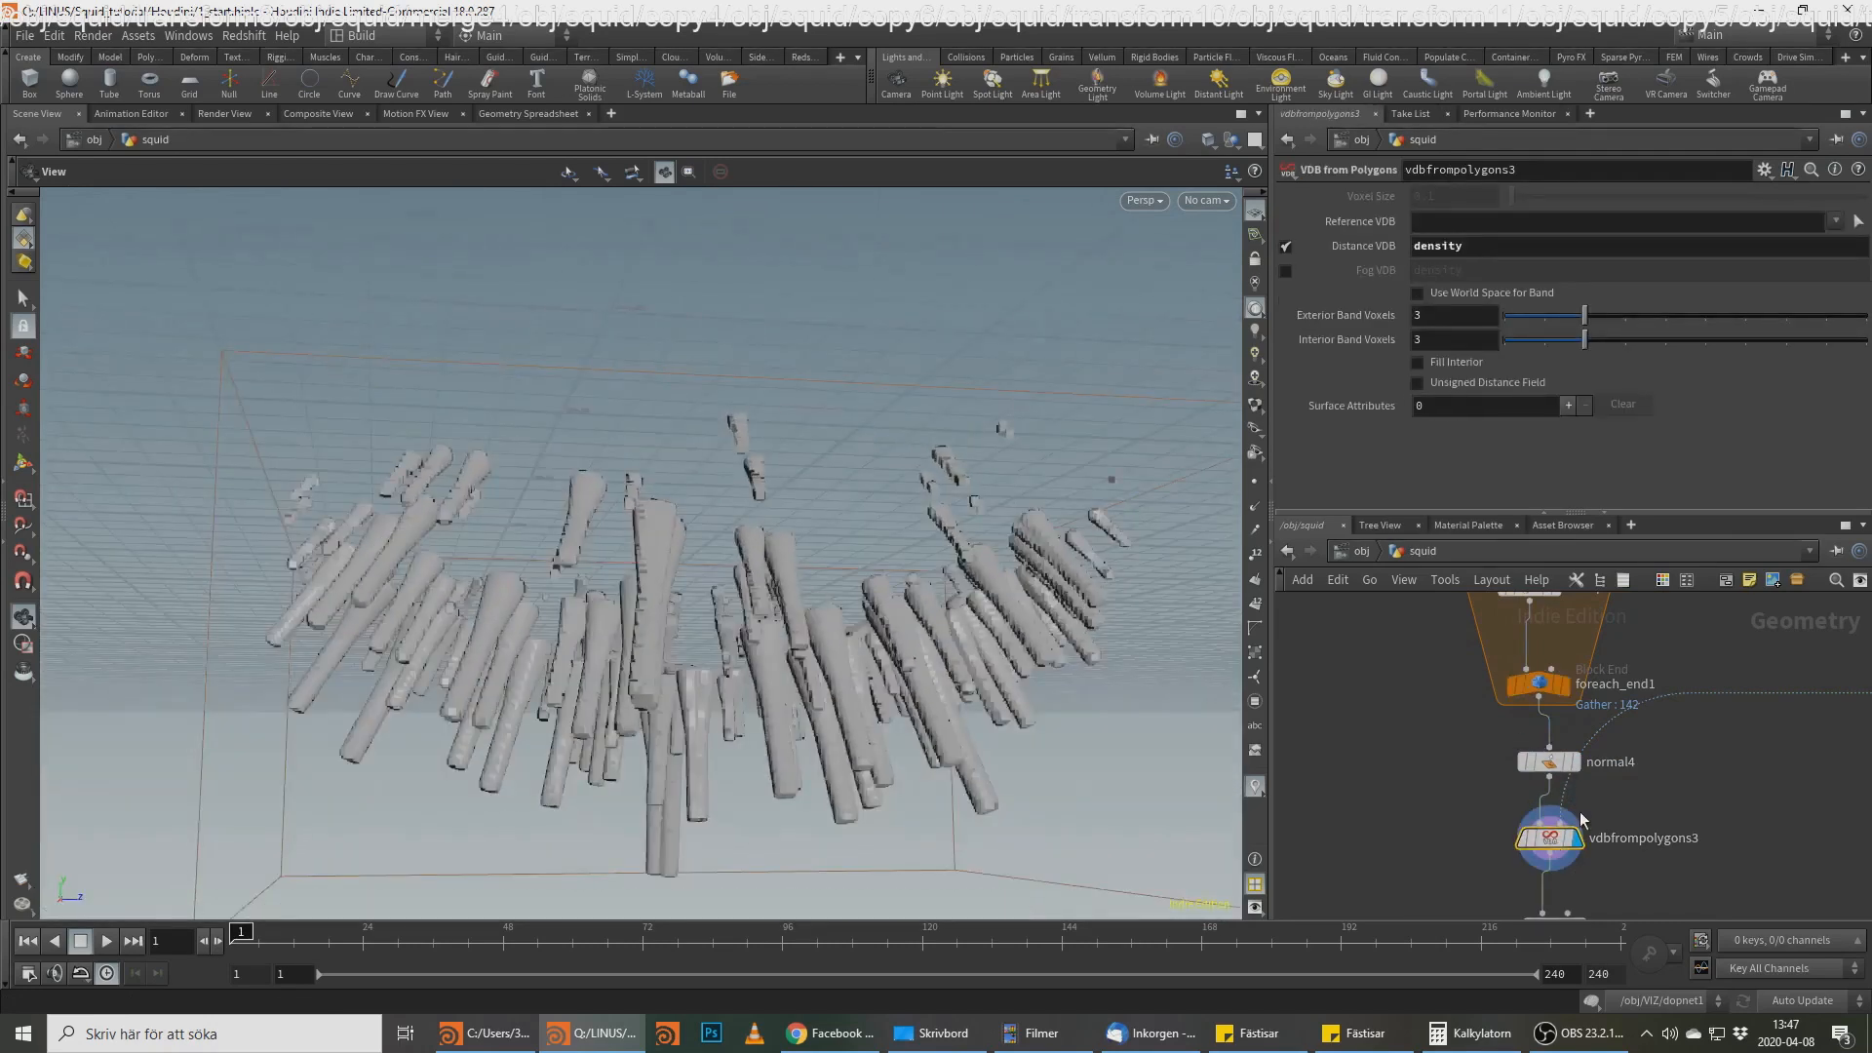
pyautogui.scroll(-10, 1582, 817)
pyautogui.click(1581, 773)
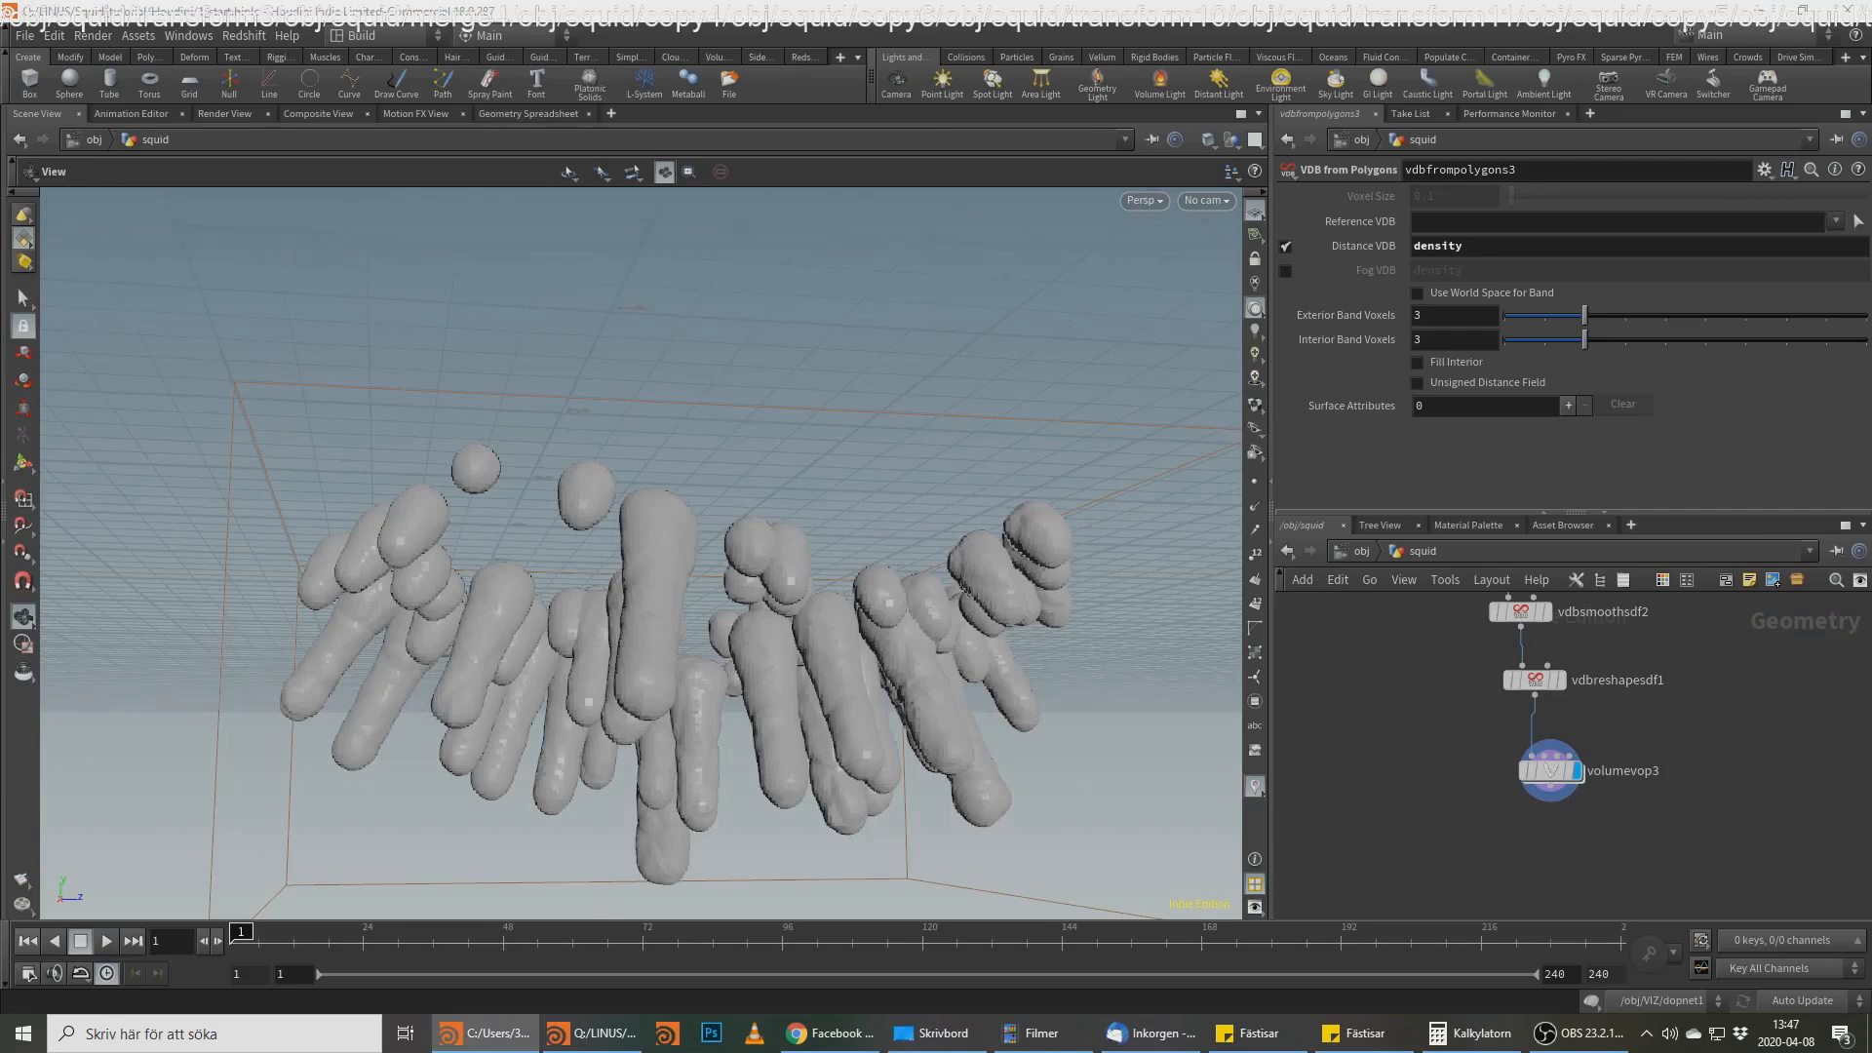
# Step: Inside volumevop3, set all frequency components of unifiednoise_static1 to 23.2
pyautogui.doubleClick(1550, 770)
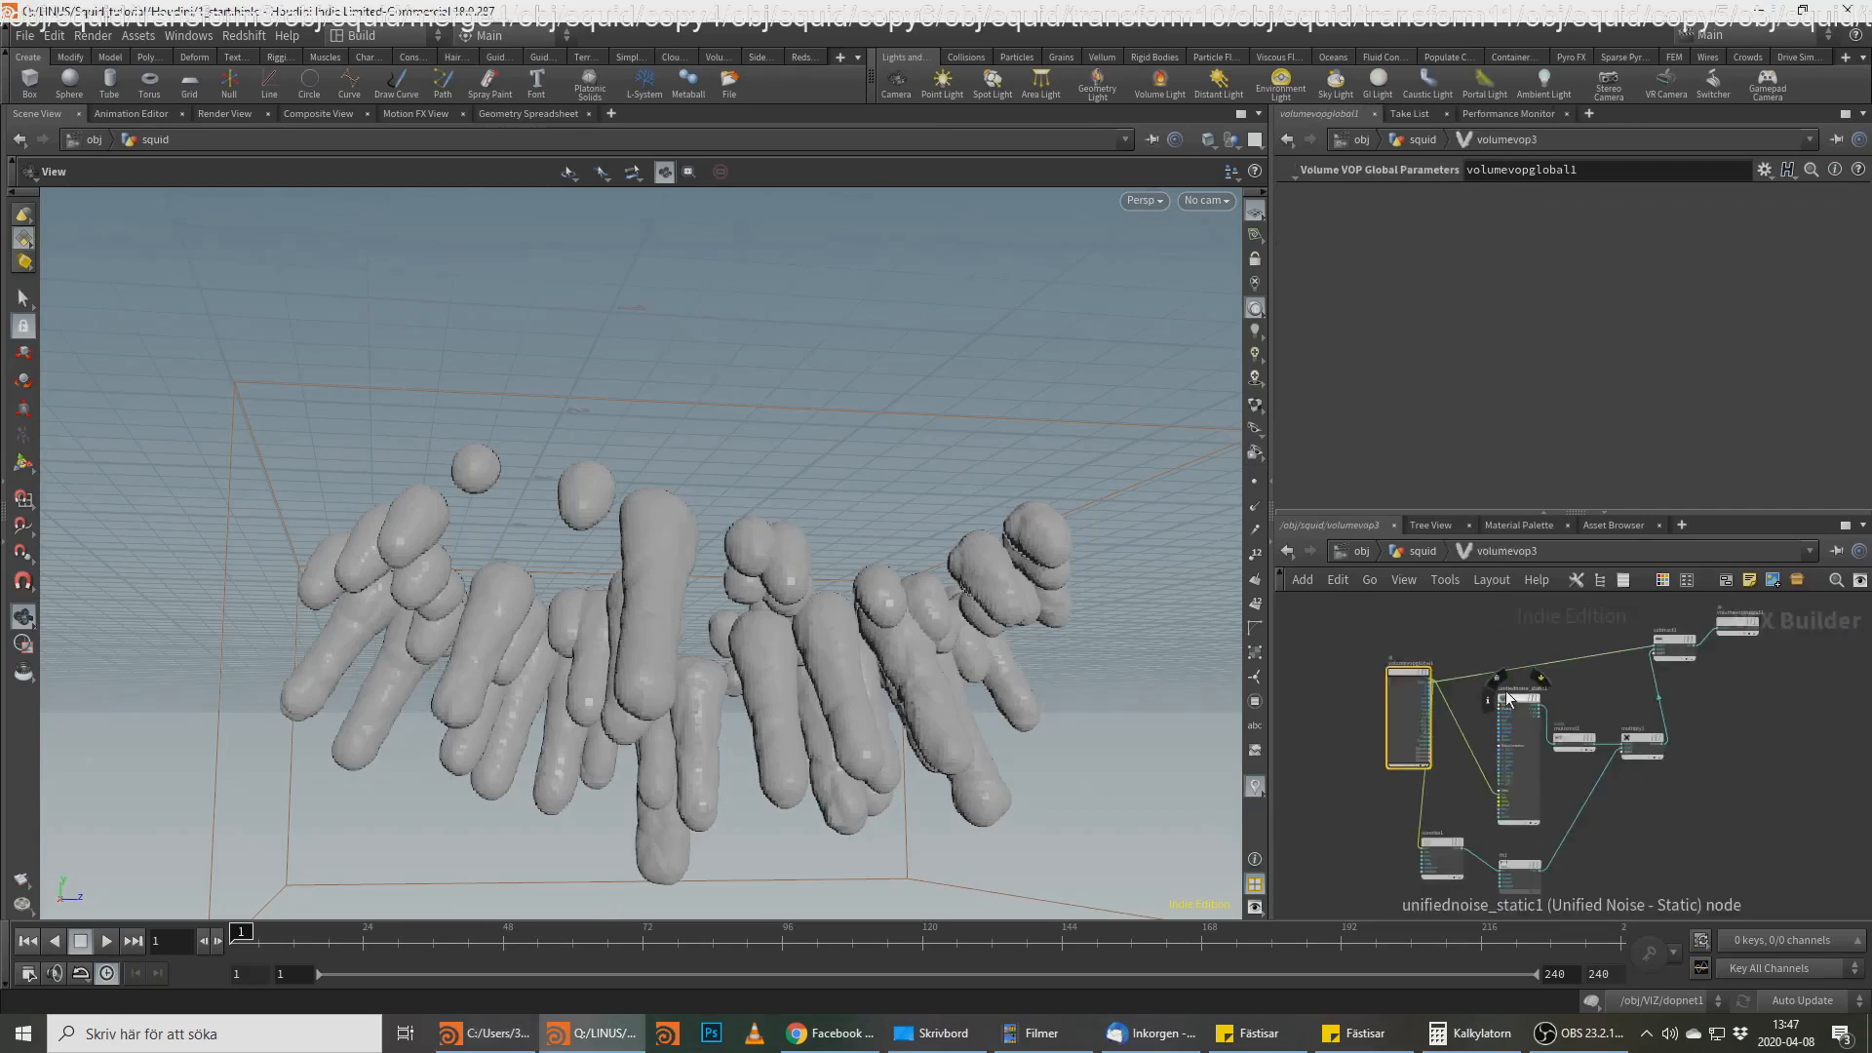
pyautogui.click(1517, 702)
pyautogui.moveTo(1344, 246); pyautogui.dragTo(1363, 179, button='middle')
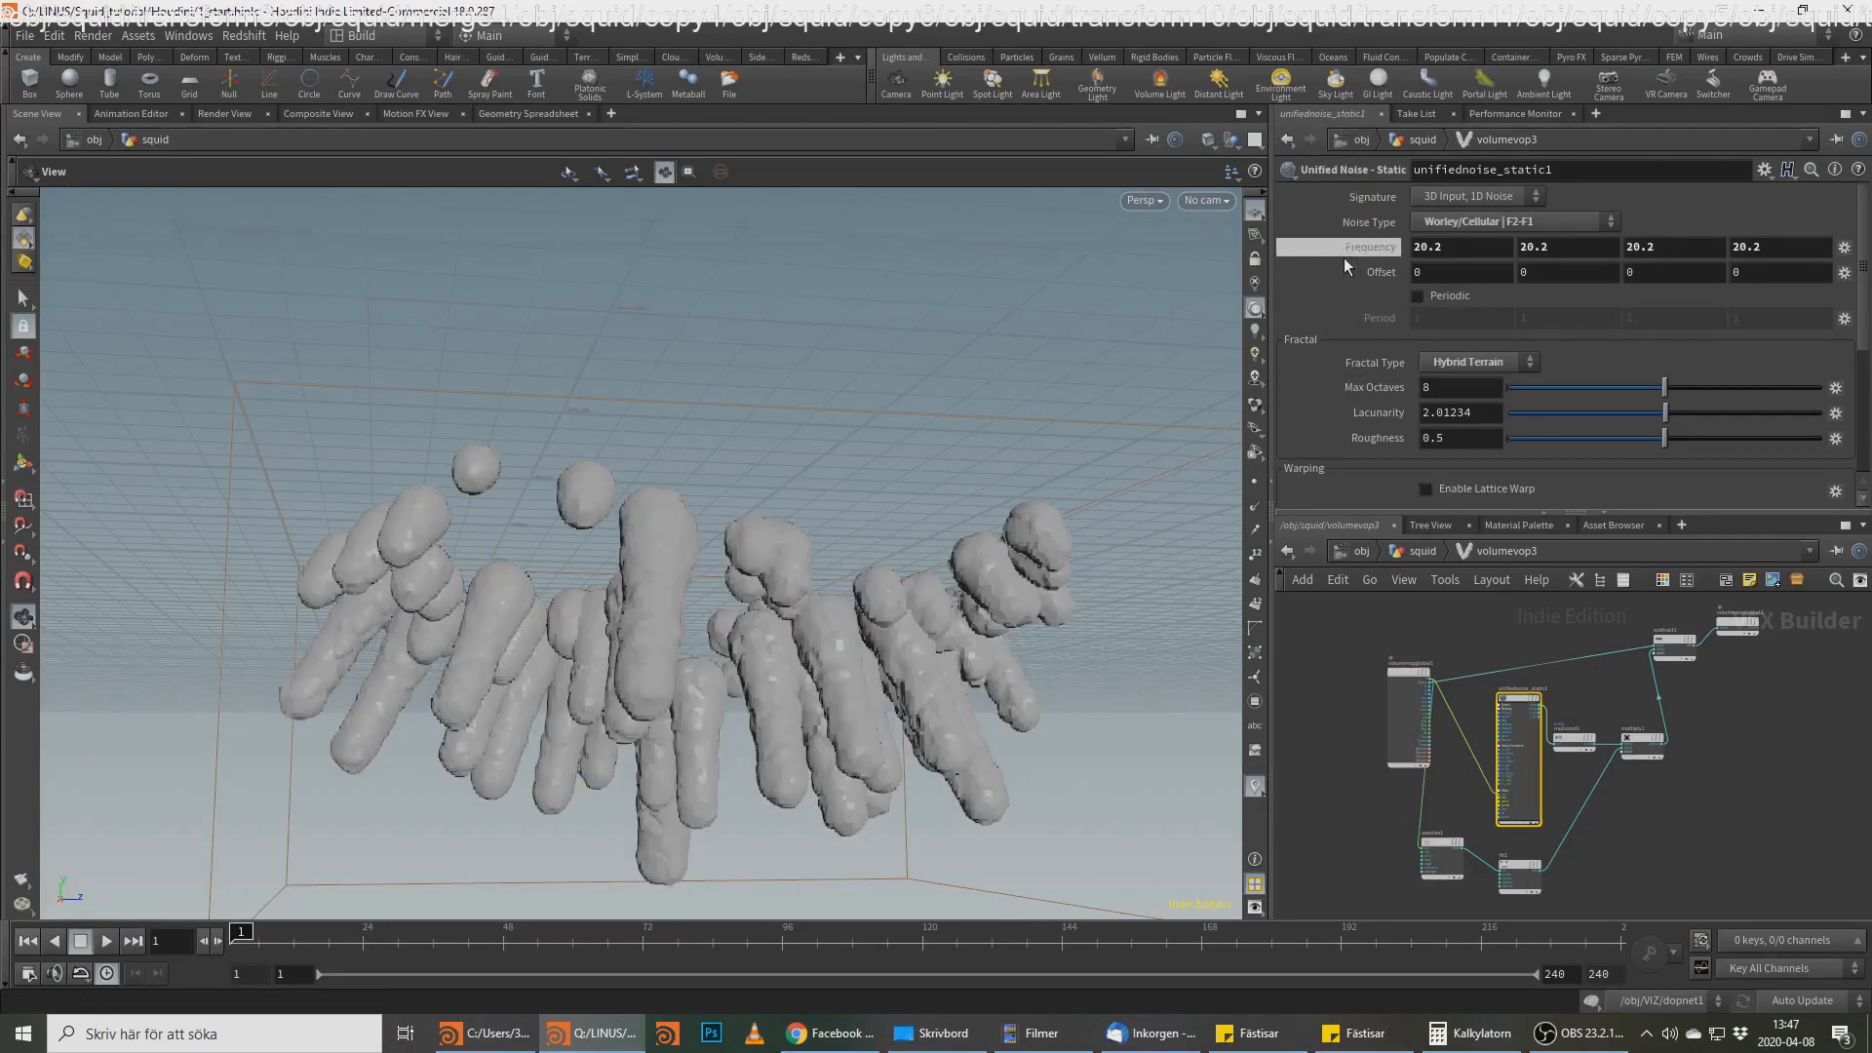
pyautogui.moveTo(1364, 246); pyautogui.dragTo(1404, 221, button='middle')
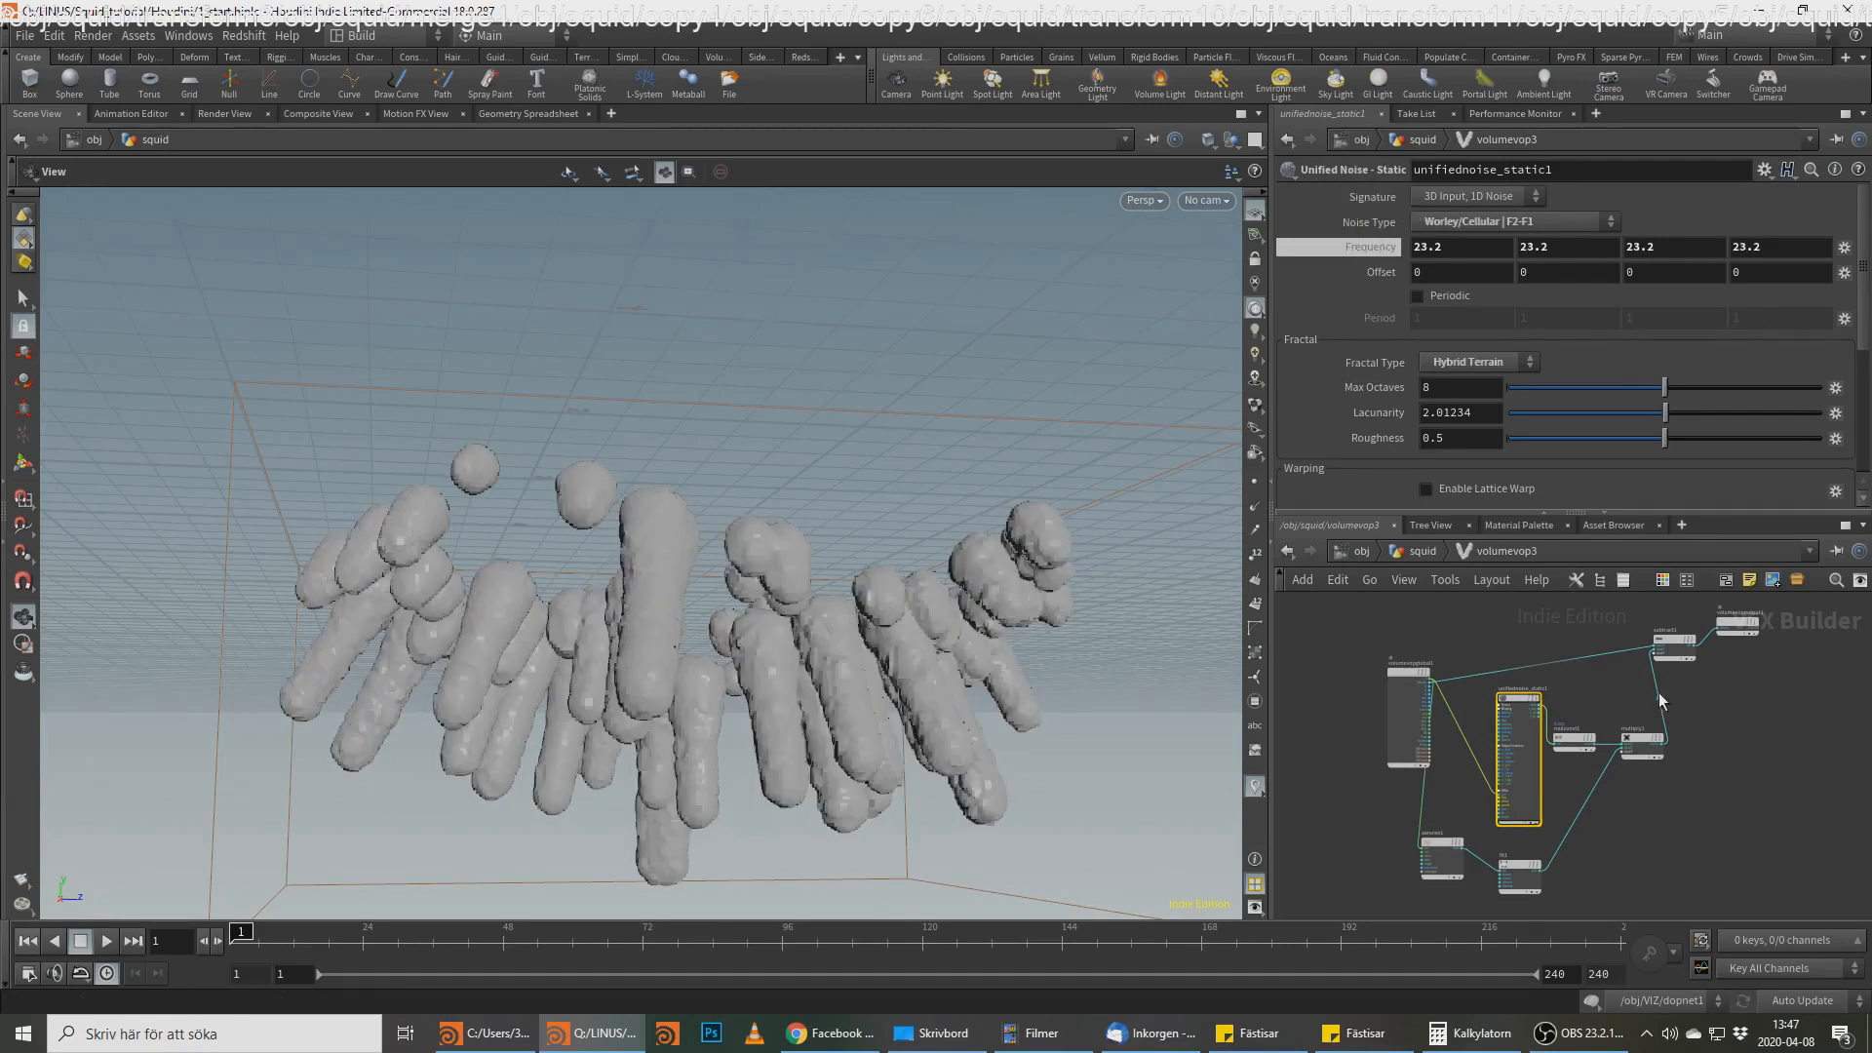
# Step: Set the mulconst1 multiplier to 0.015 and return to the squid network
pyautogui.scroll(3, 1634, 706)
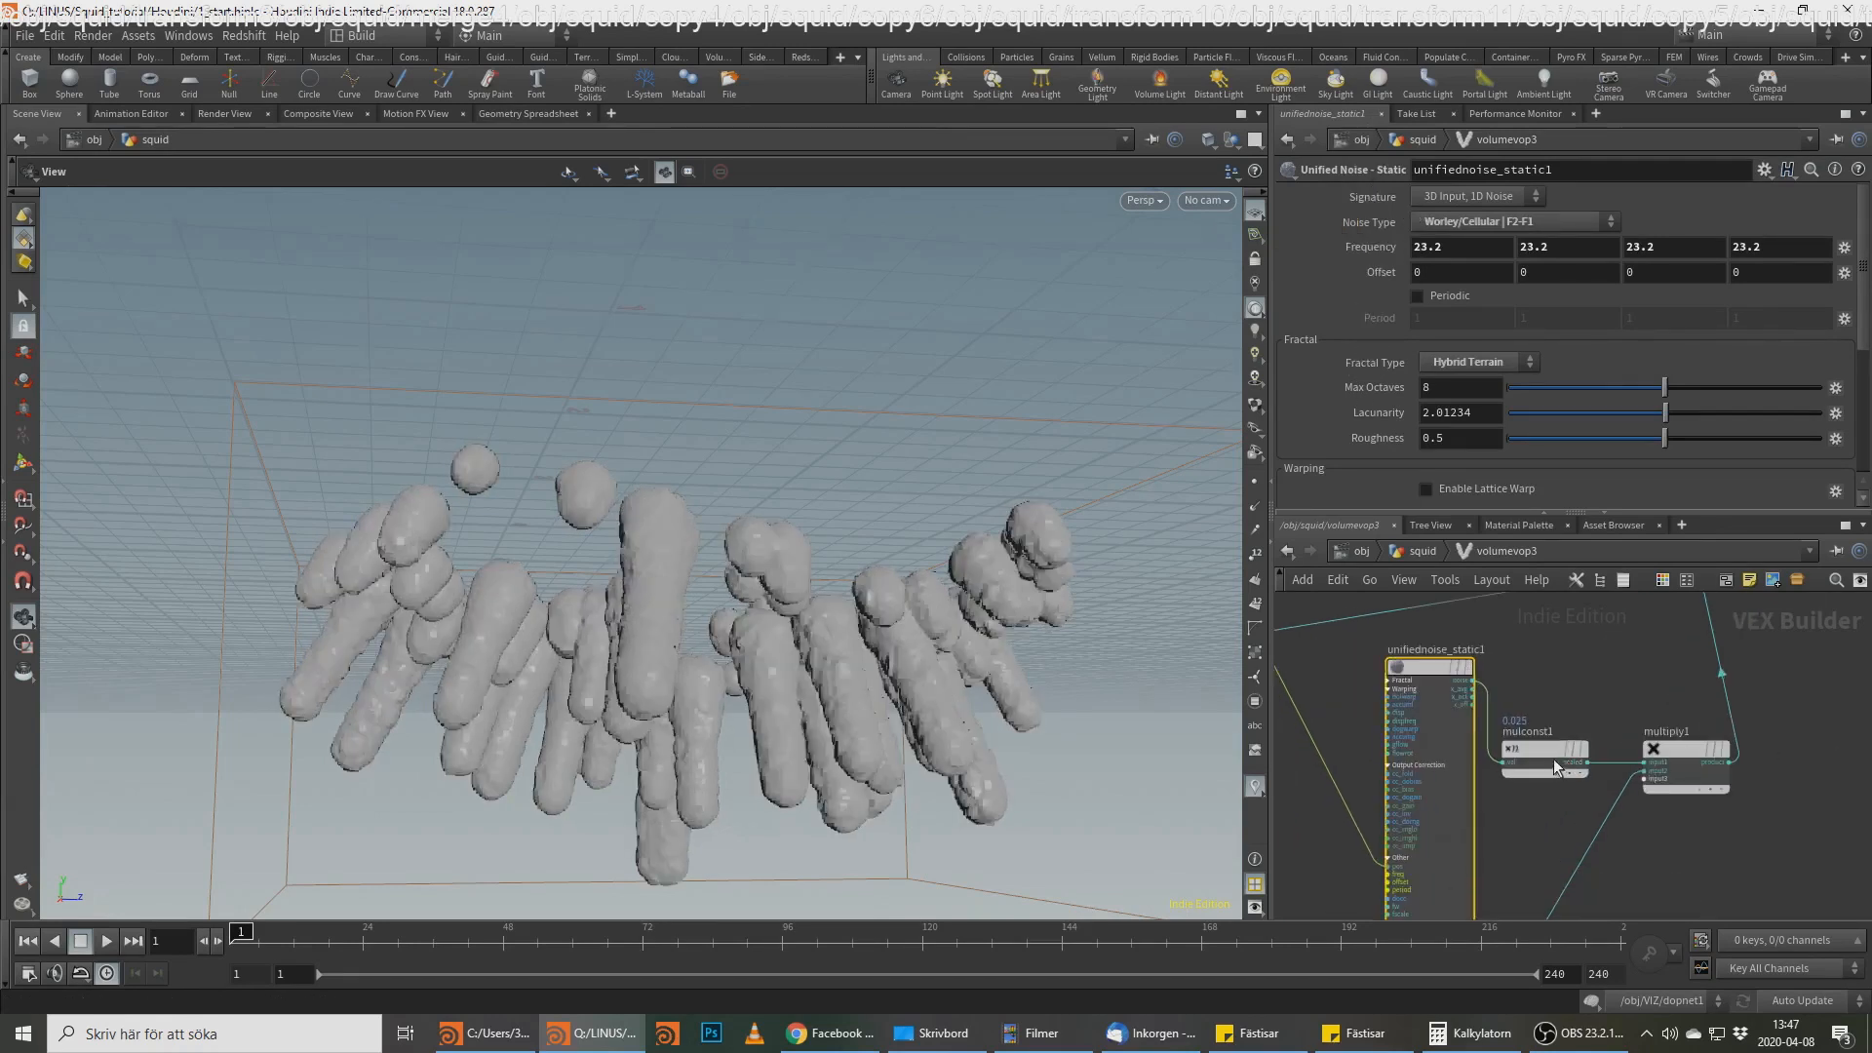
pyautogui.click(1546, 756)
pyautogui.write('1')
pyautogui.press('Return')
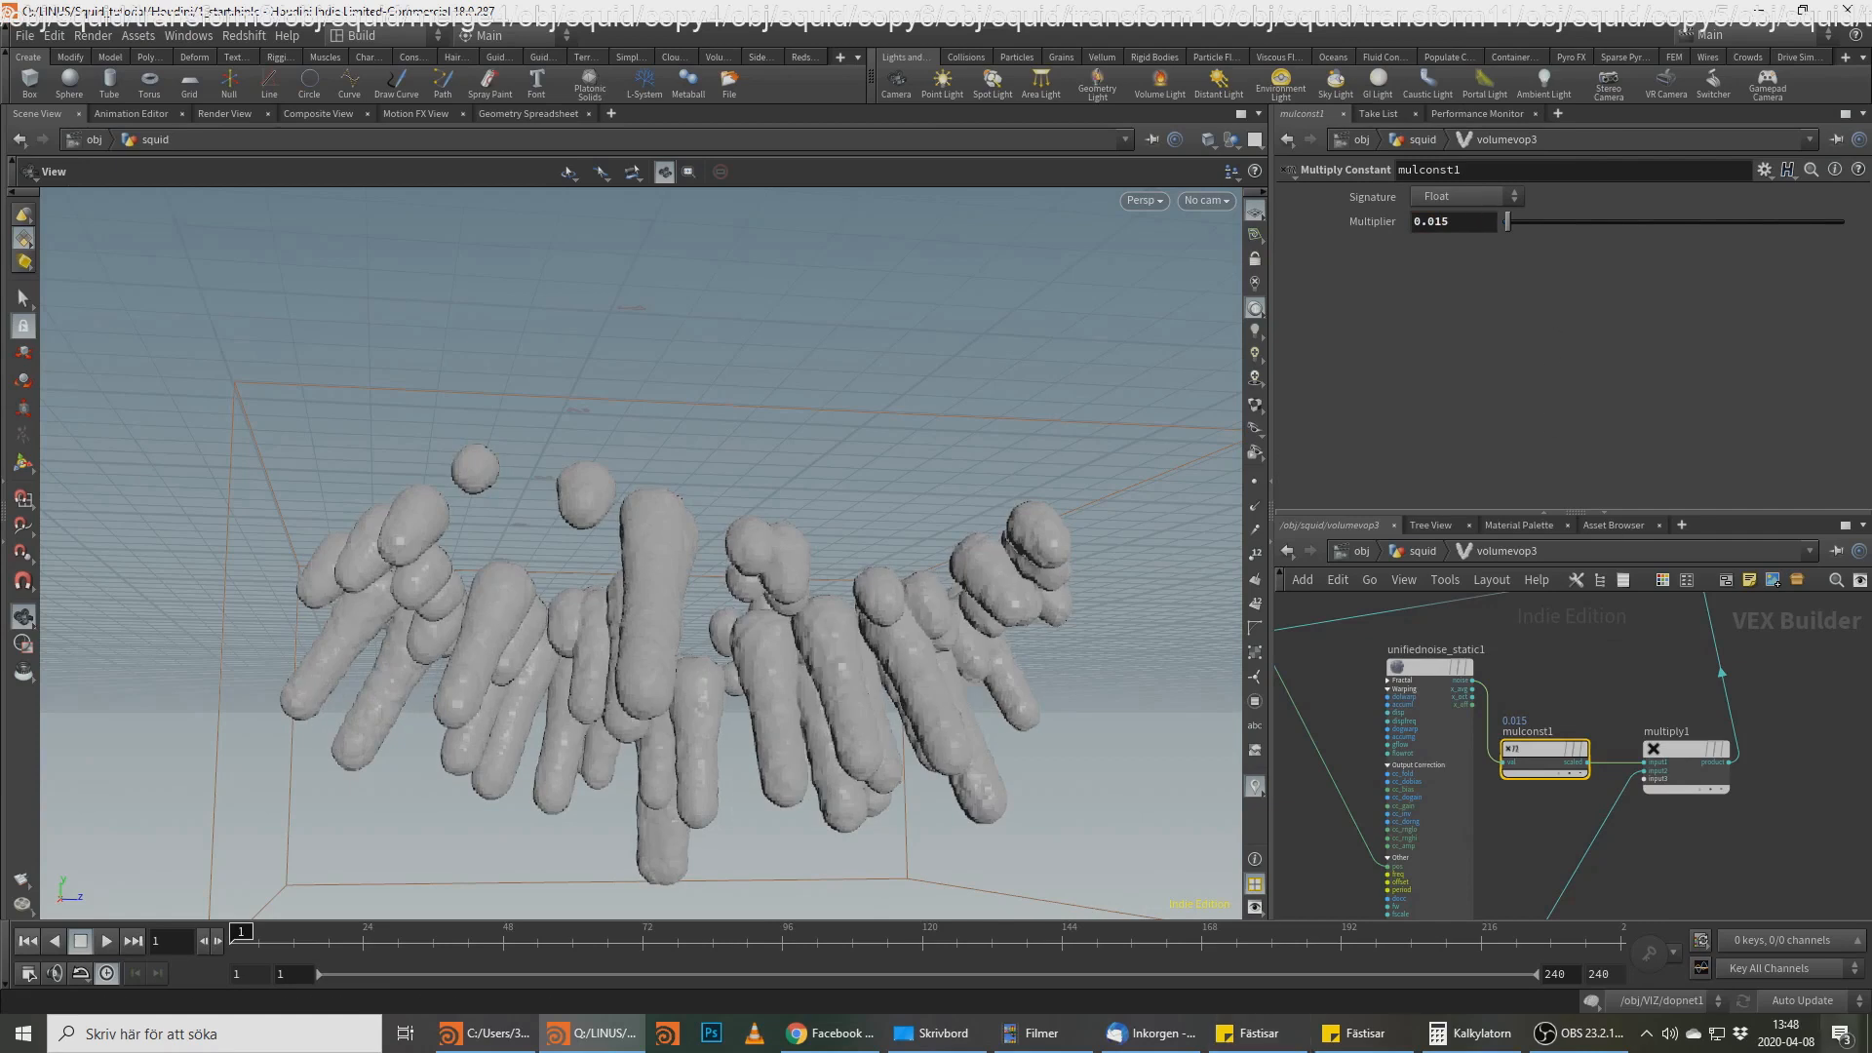
pyautogui.scroll(-1, 1640, 704)
pyautogui.moveTo(1640, 704); pyautogui.dragTo(1606, 826, button='middle')
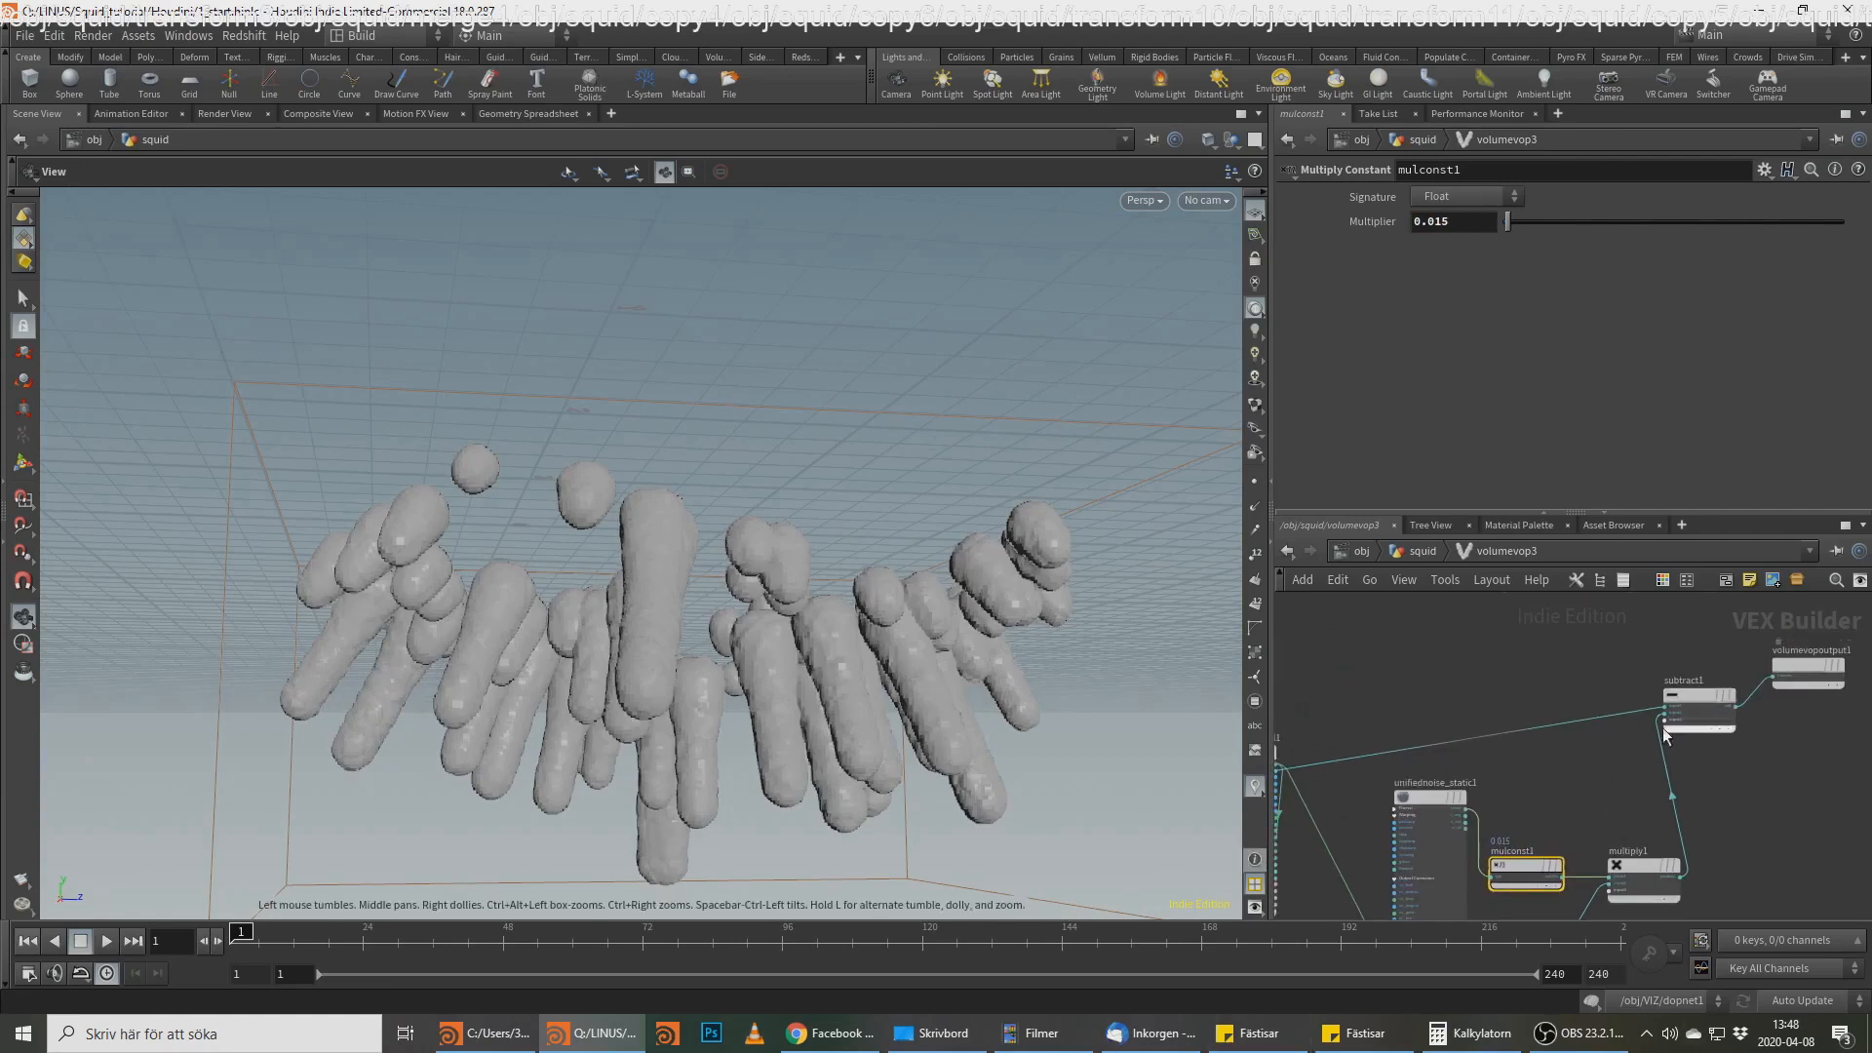
pyautogui.click(1396, 549)
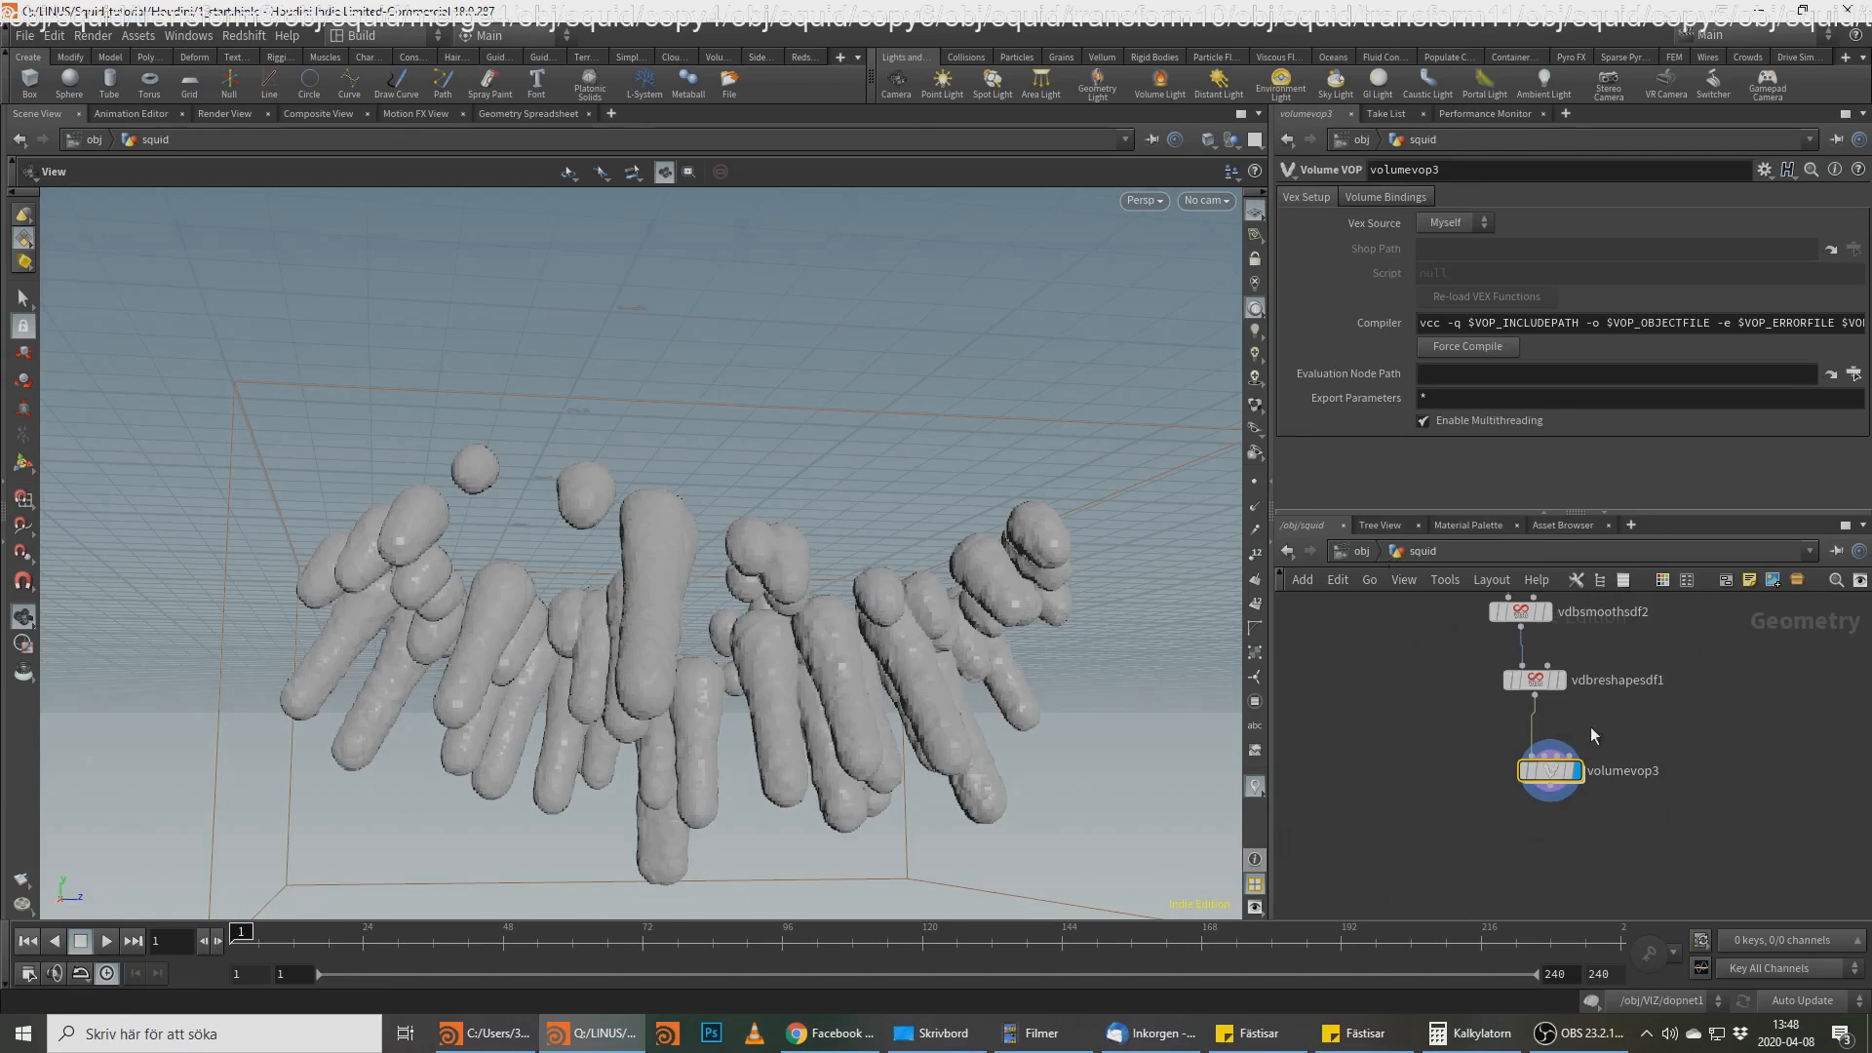
# Step: Duplicate the vdbcombine1 node and place the copy below the original
pyautogui.hotkey('alt', 'Tab')
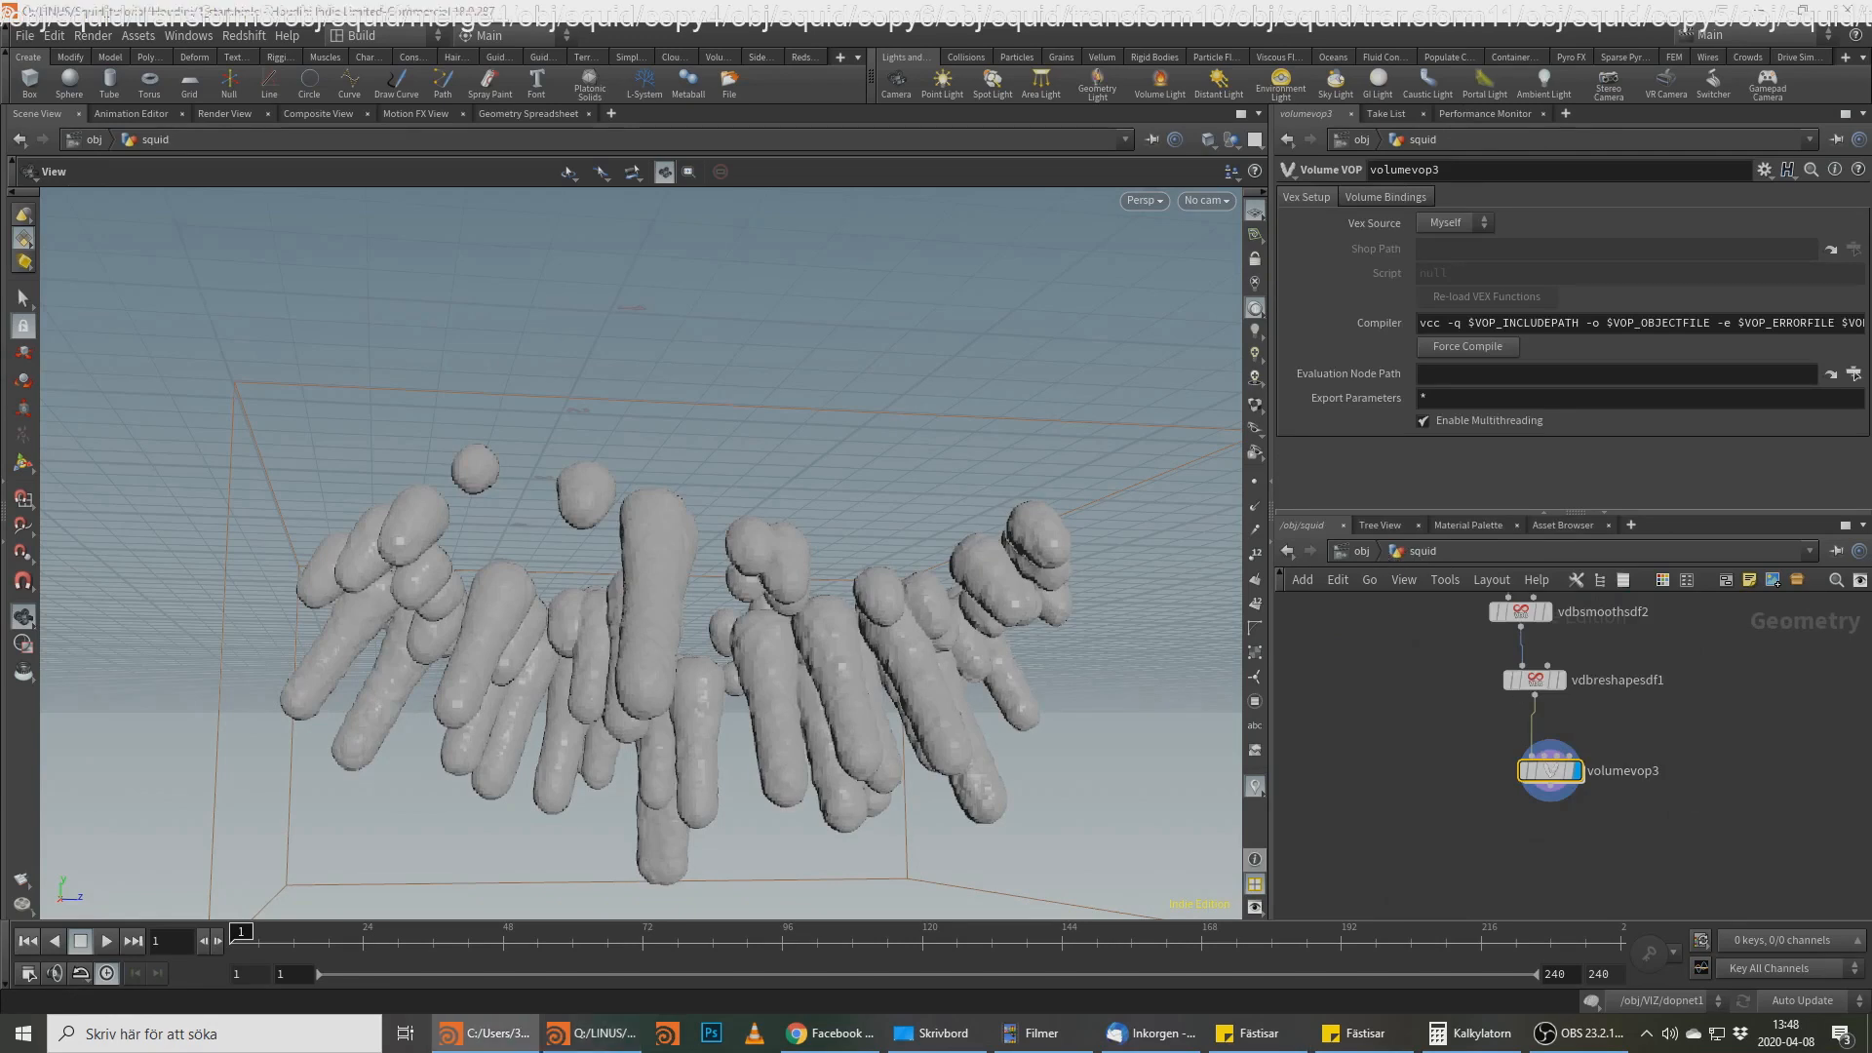
pyautogui.moveTo(1713, 758); pyautogui.dragTo(1483, 760, button='middle')
pyautogui.scroll(-3, 1512, 733)
pyautogui.moveTo(1742, 690); pyautogui.dragTo(1617, 780, button='middle')
pyautogui.scroll(2, 1617, 780)
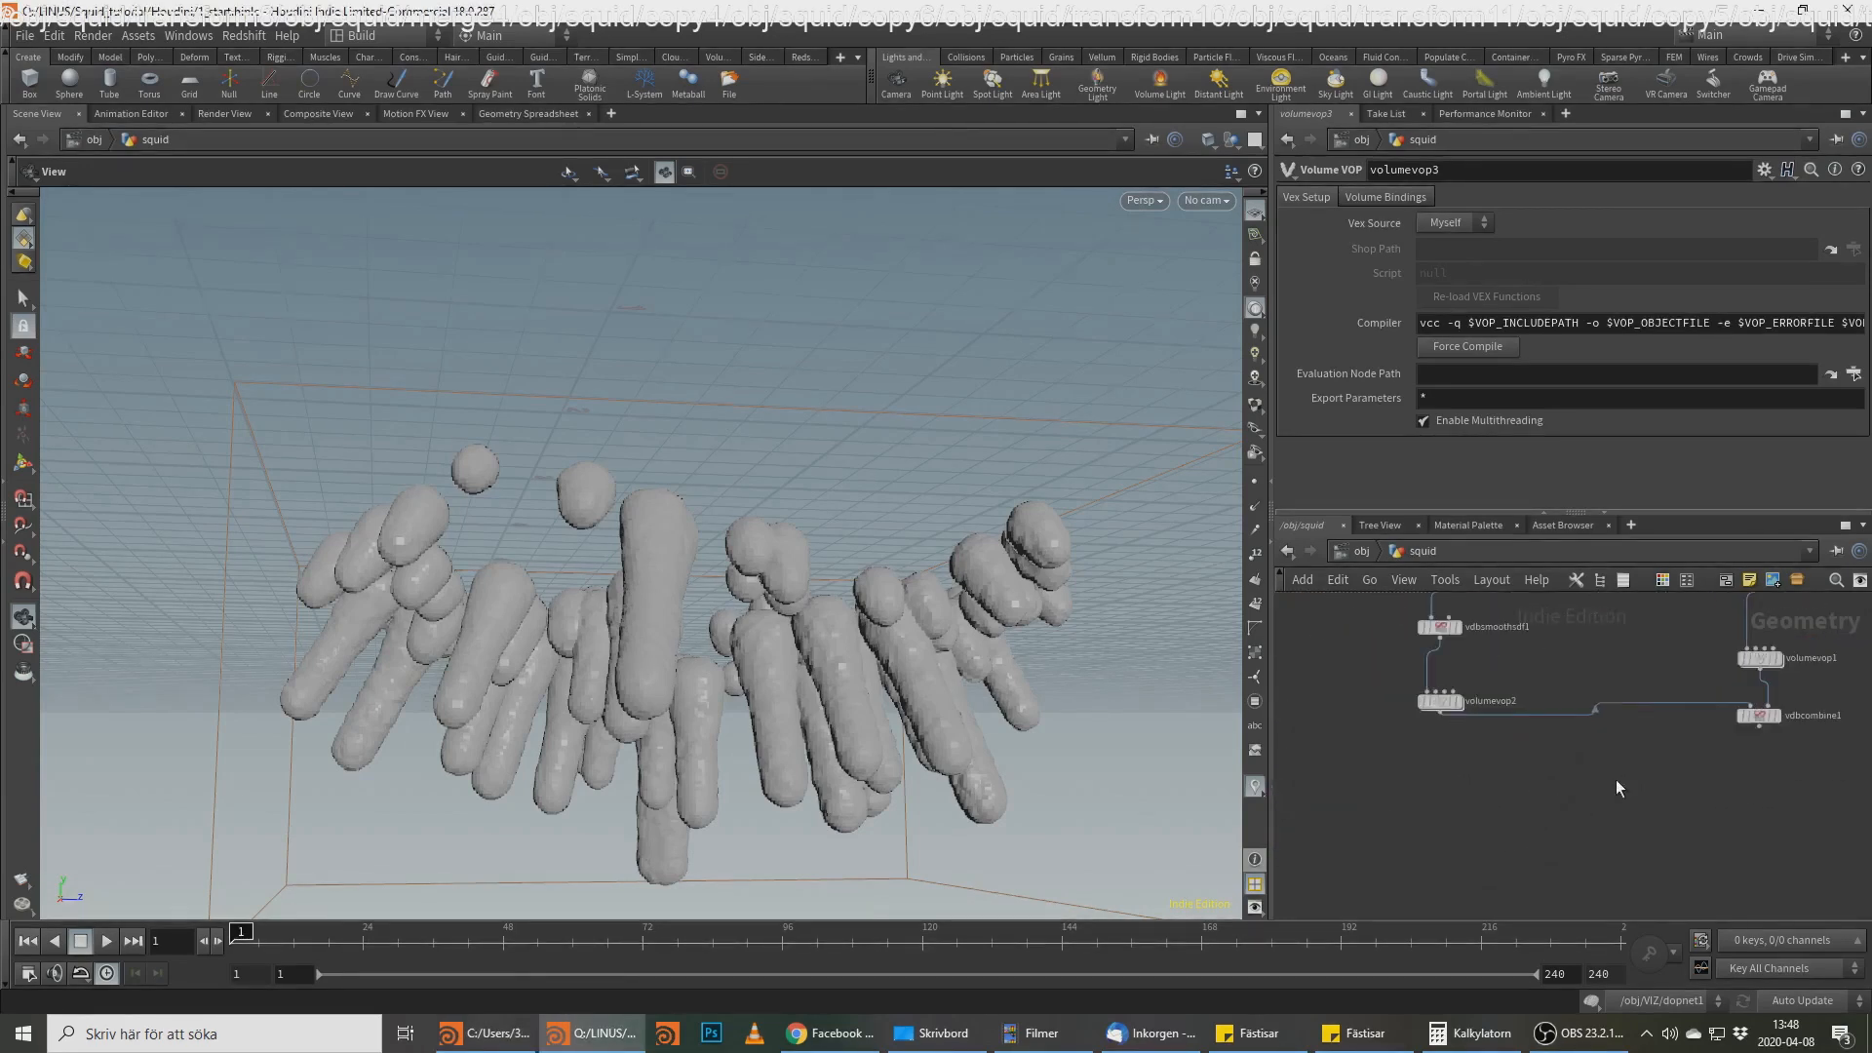
pyautogui.keyDown('alt'); pyautogui.moveTo(1759, 714); pyautogui.dragTo(1765, 815); pyautogui.keyUp('alt')
# Step: Connect volumevop3 and vdbcombine1 to the copied VDB Combine node's inputs and display it
pyautogui.click(1757, 807)
pyautogui.moveTo(1541, 873); pyautogui.dragTo(1787, 698, button='middle')
pyautogui.click(1399, 705)
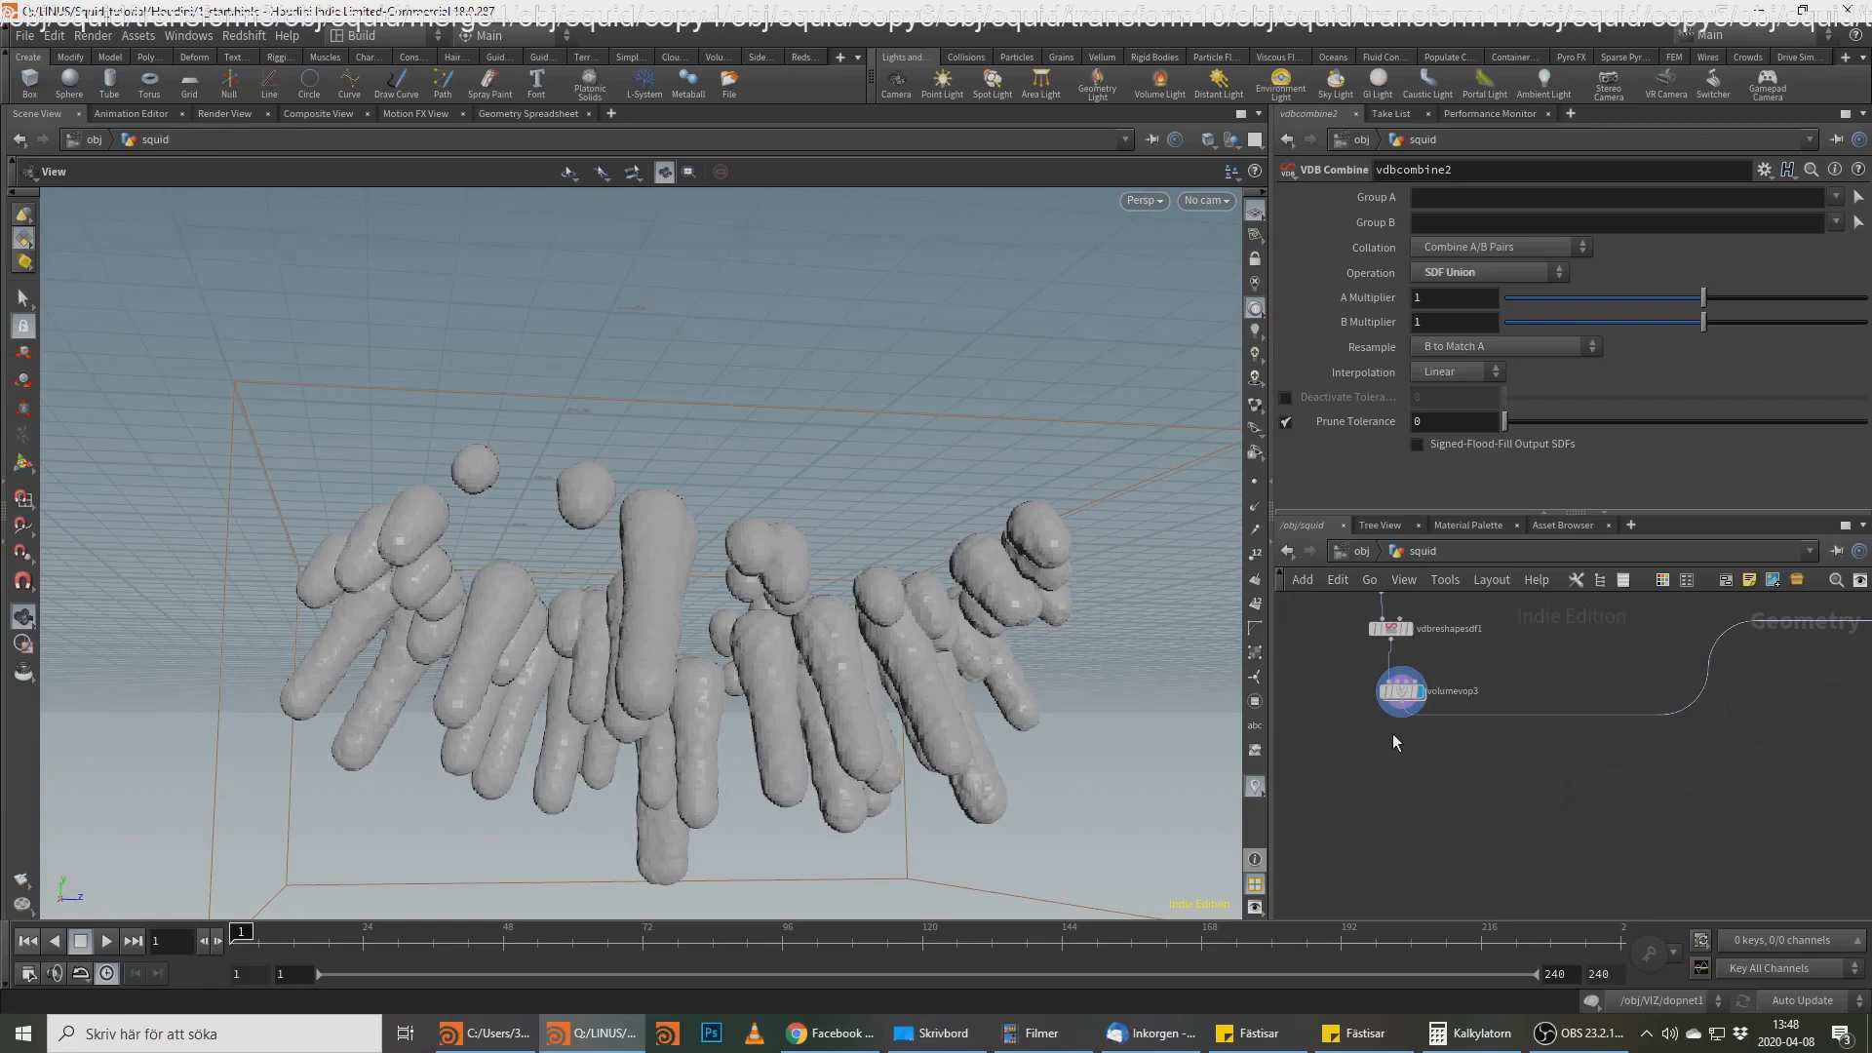
pyautogui.moveTo(1667, 733); pyautogui.dragTo(1214, 884, button='middle')
pyautogui.click(1565, 779)
pyautogui.click(1551, 697)
pyautogui.moveTo(1570, 792)
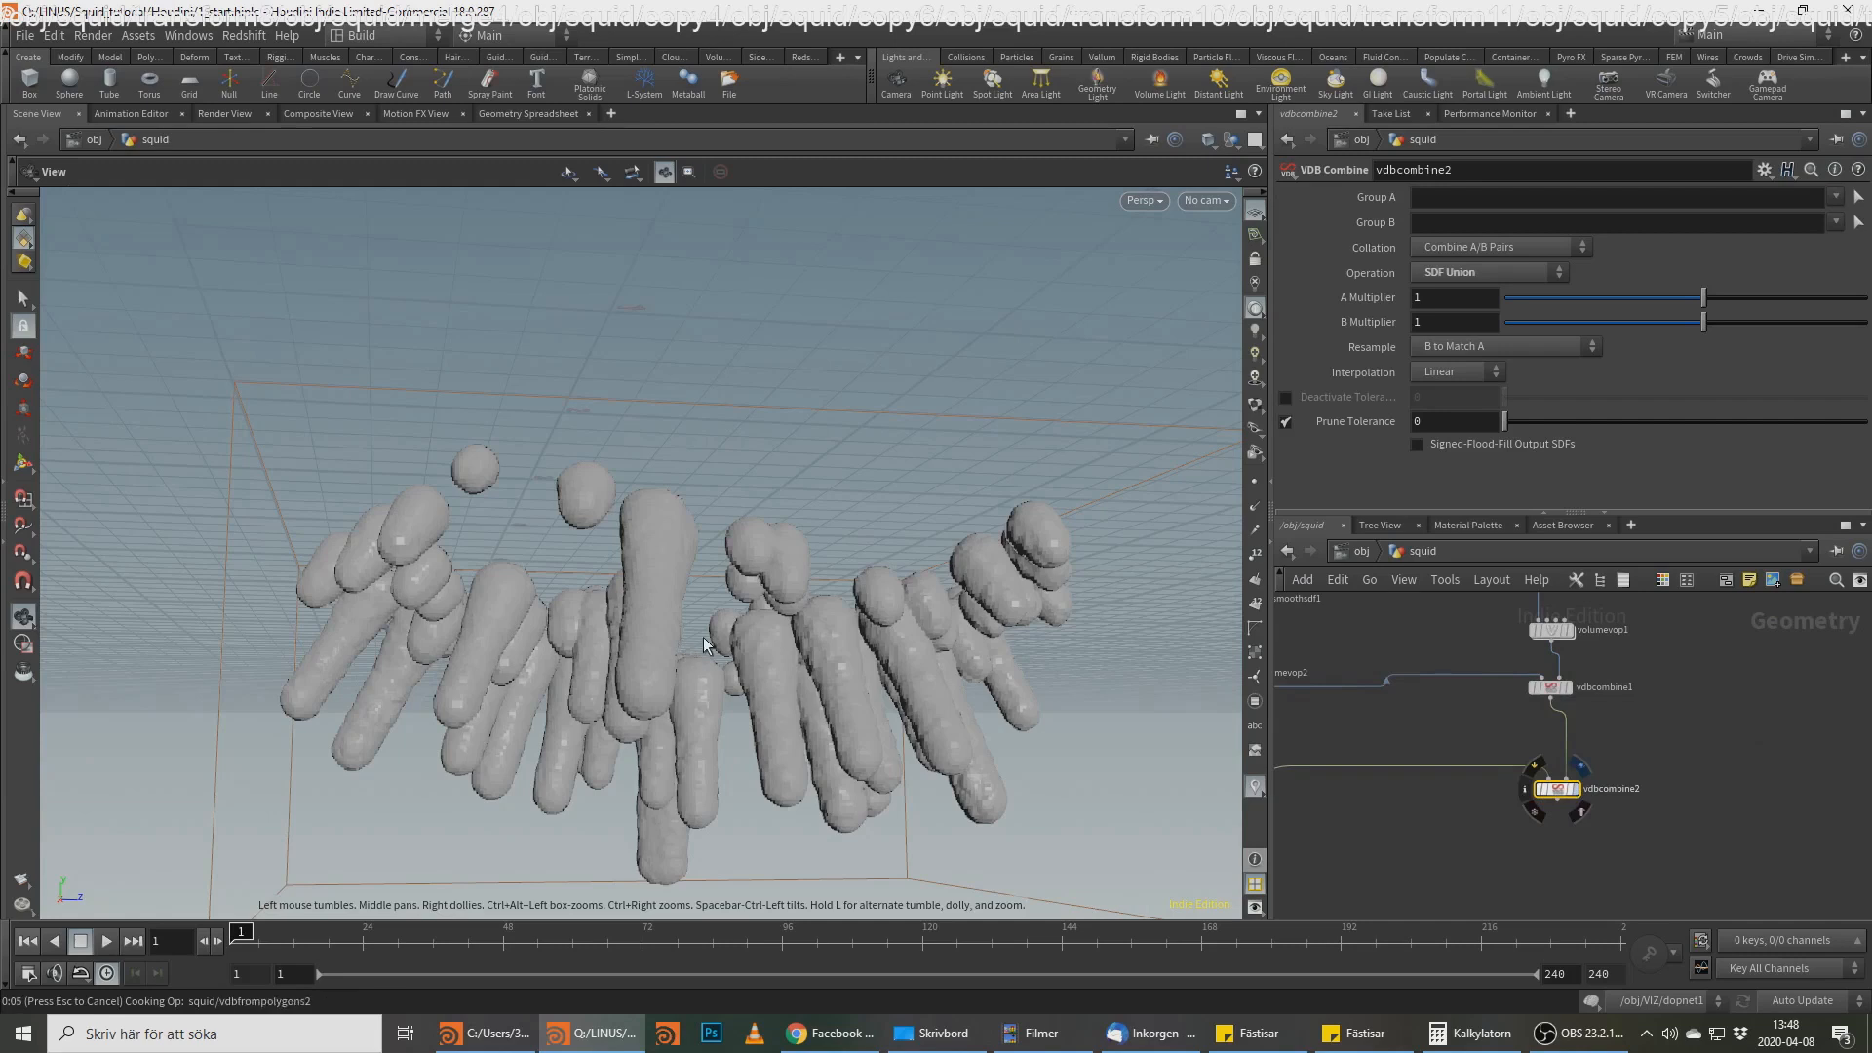
# Step: View the whole combined squid from the side, including the body, tentacles and small bottom tubes
pyautogui.moveTo(961, 460); pyautogui.dragTo(885, 455, button='right')
pyautogui.moveTo(885, 456); pyautogui.dragTo(1132, 452)
pyautogui.moveTo(1132, 452); pyautogui.dragTo(780, 634, button='right')
pyautogui.moveTo(780, 634); pyautogui.dragTo(722, 634)
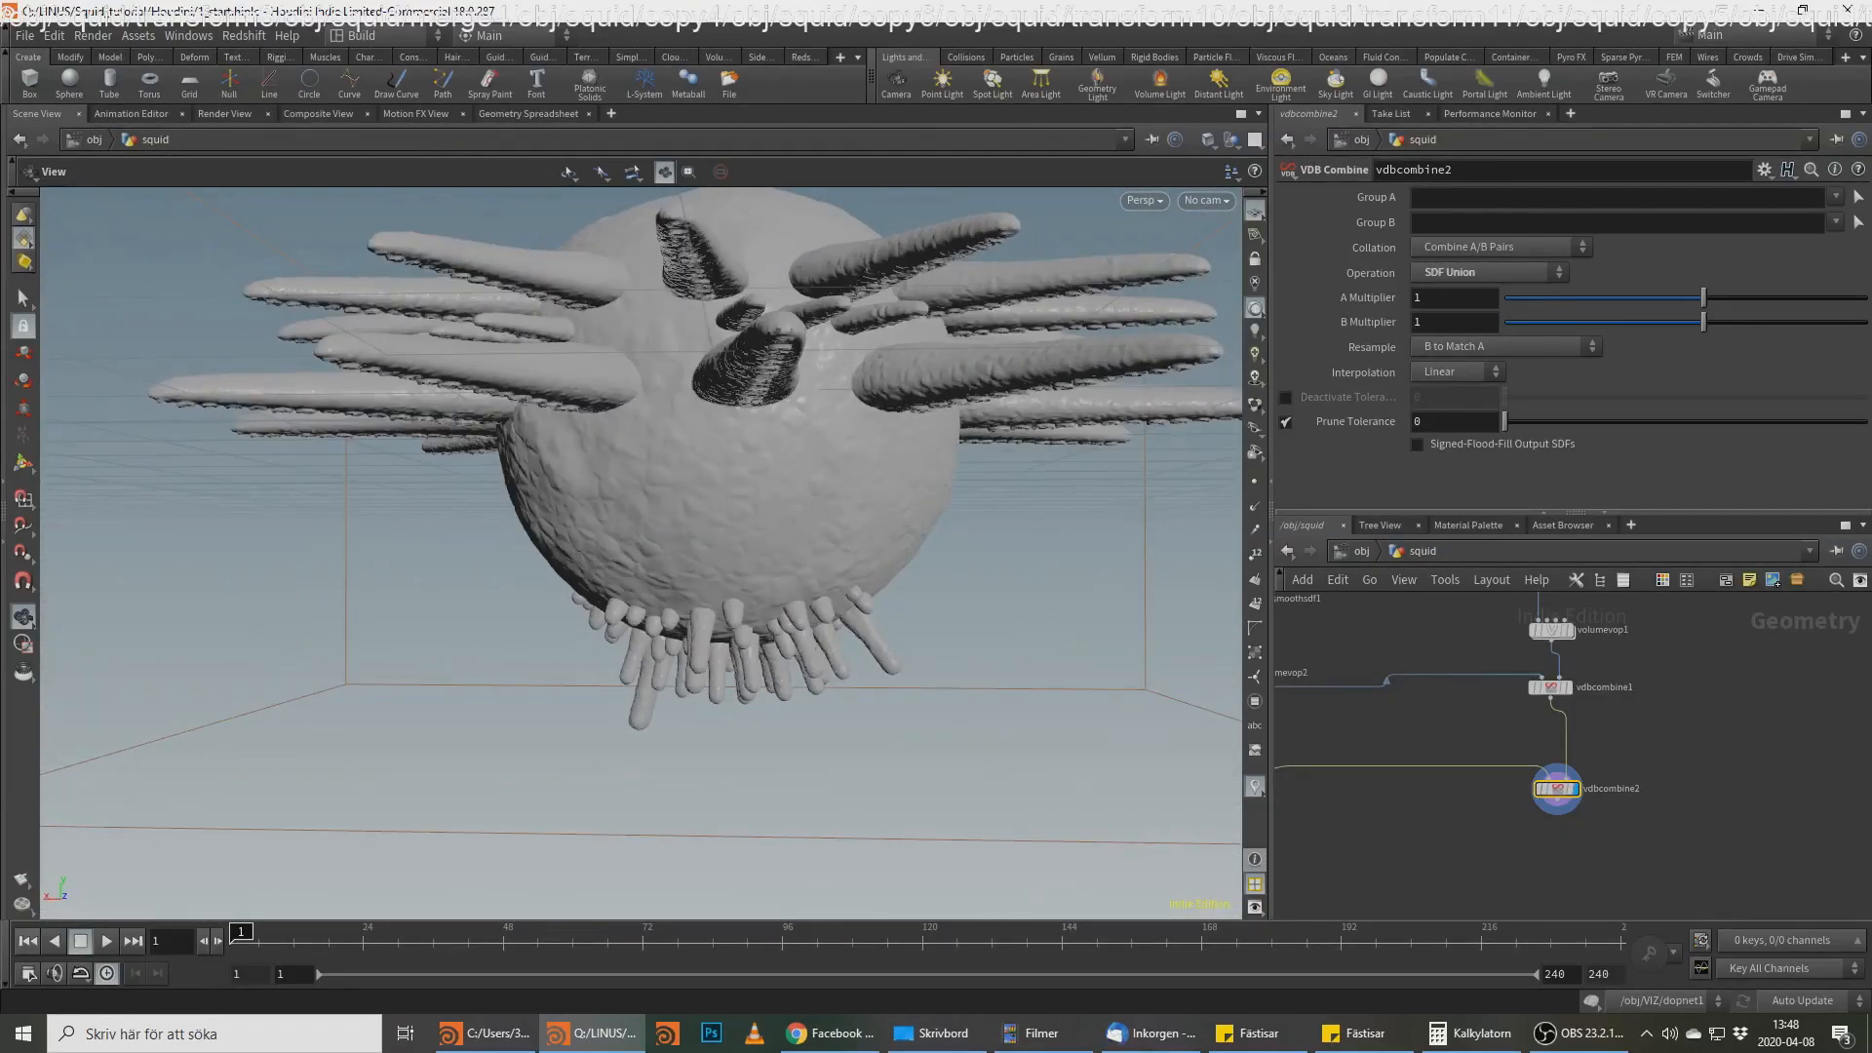
pyautogui.hotkey('alt', 'Tab')
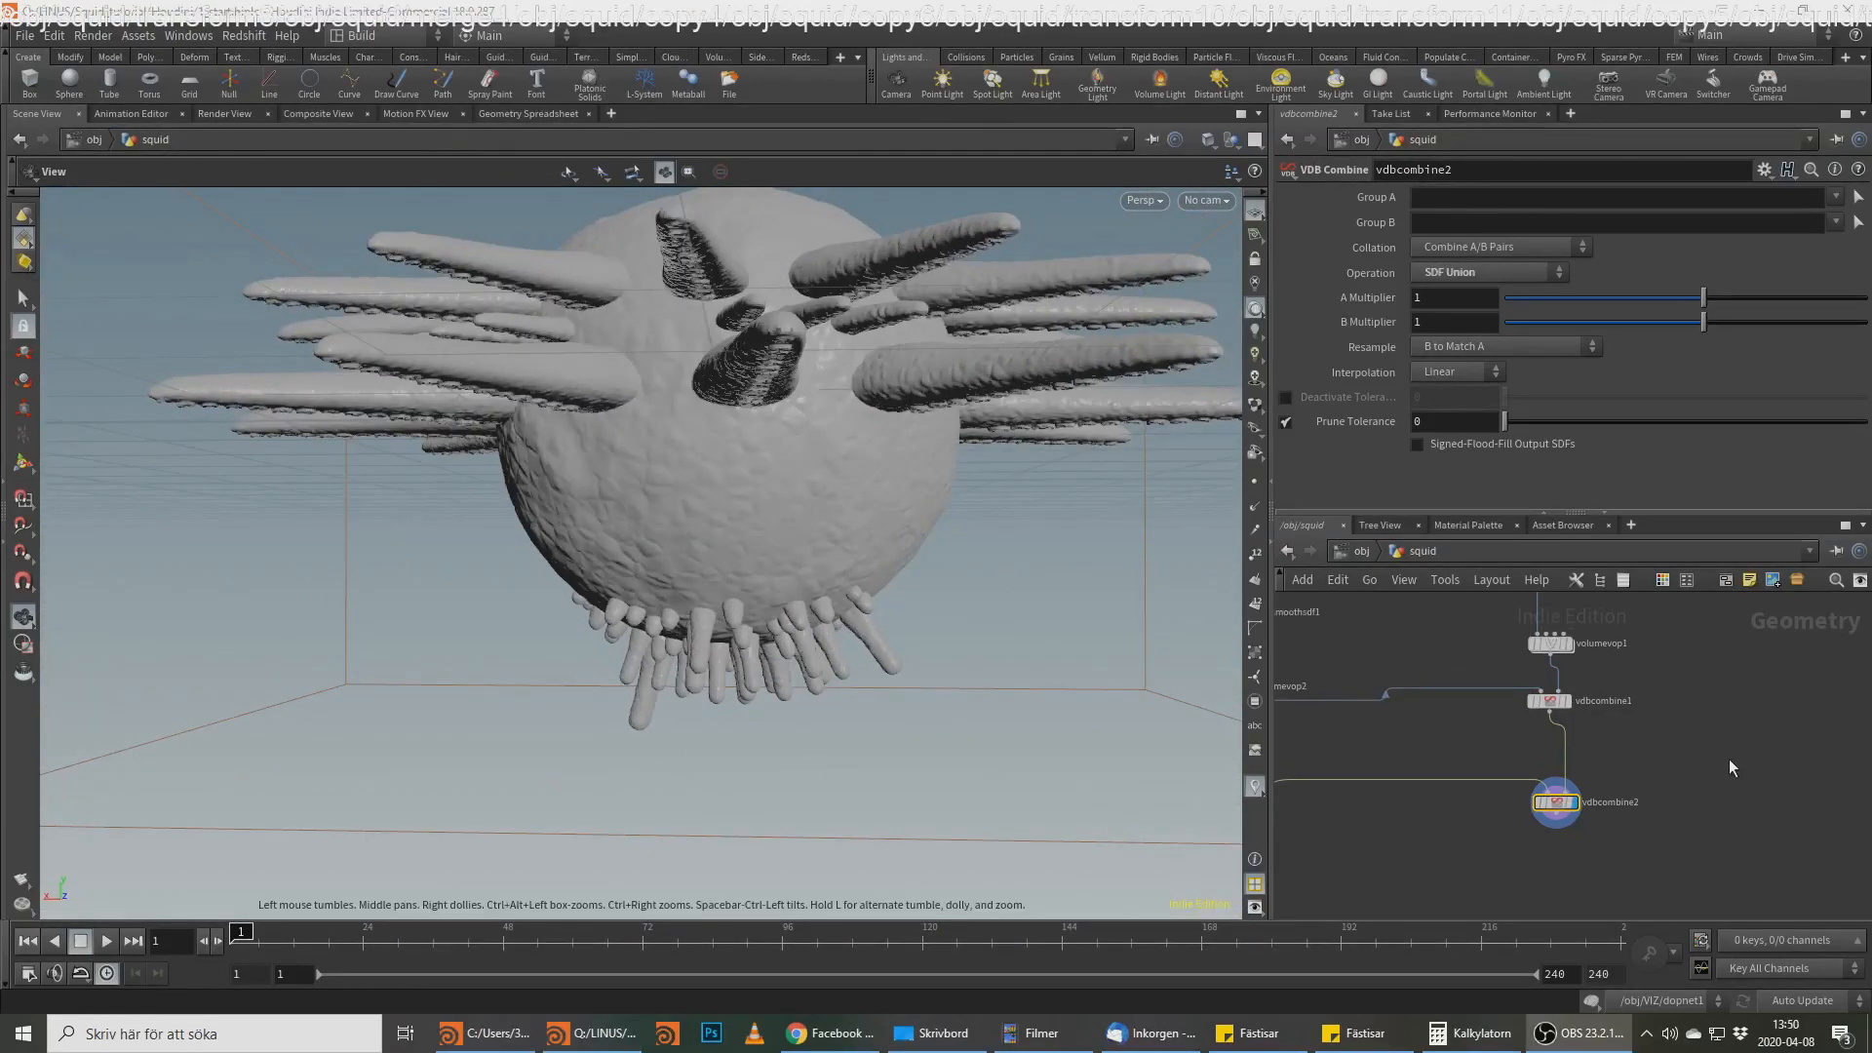
# Step: Examine up close how the tentacles join the textured body in the combined volume
pyautogui.moveTo(1710, 725); pyautogui.dragTo(1564, 776, button='middle')
pyautogui.moveTo(732, 389); pyautogui.dragTo(829, 453)
pyautogui.moveTo(829, 454); pyautogui.dragTo(952, 539, button='right')
pyautogui.moveTo(955, 375); pyautogui.dragTo(1021, 333, button='right')
pyautogui.moveTo(1021, 333); pyautogui.dragTo(777, 243)
pyautogui.moveTo(778, 243); pyautogui.dragTo(886, 455, button='middle')
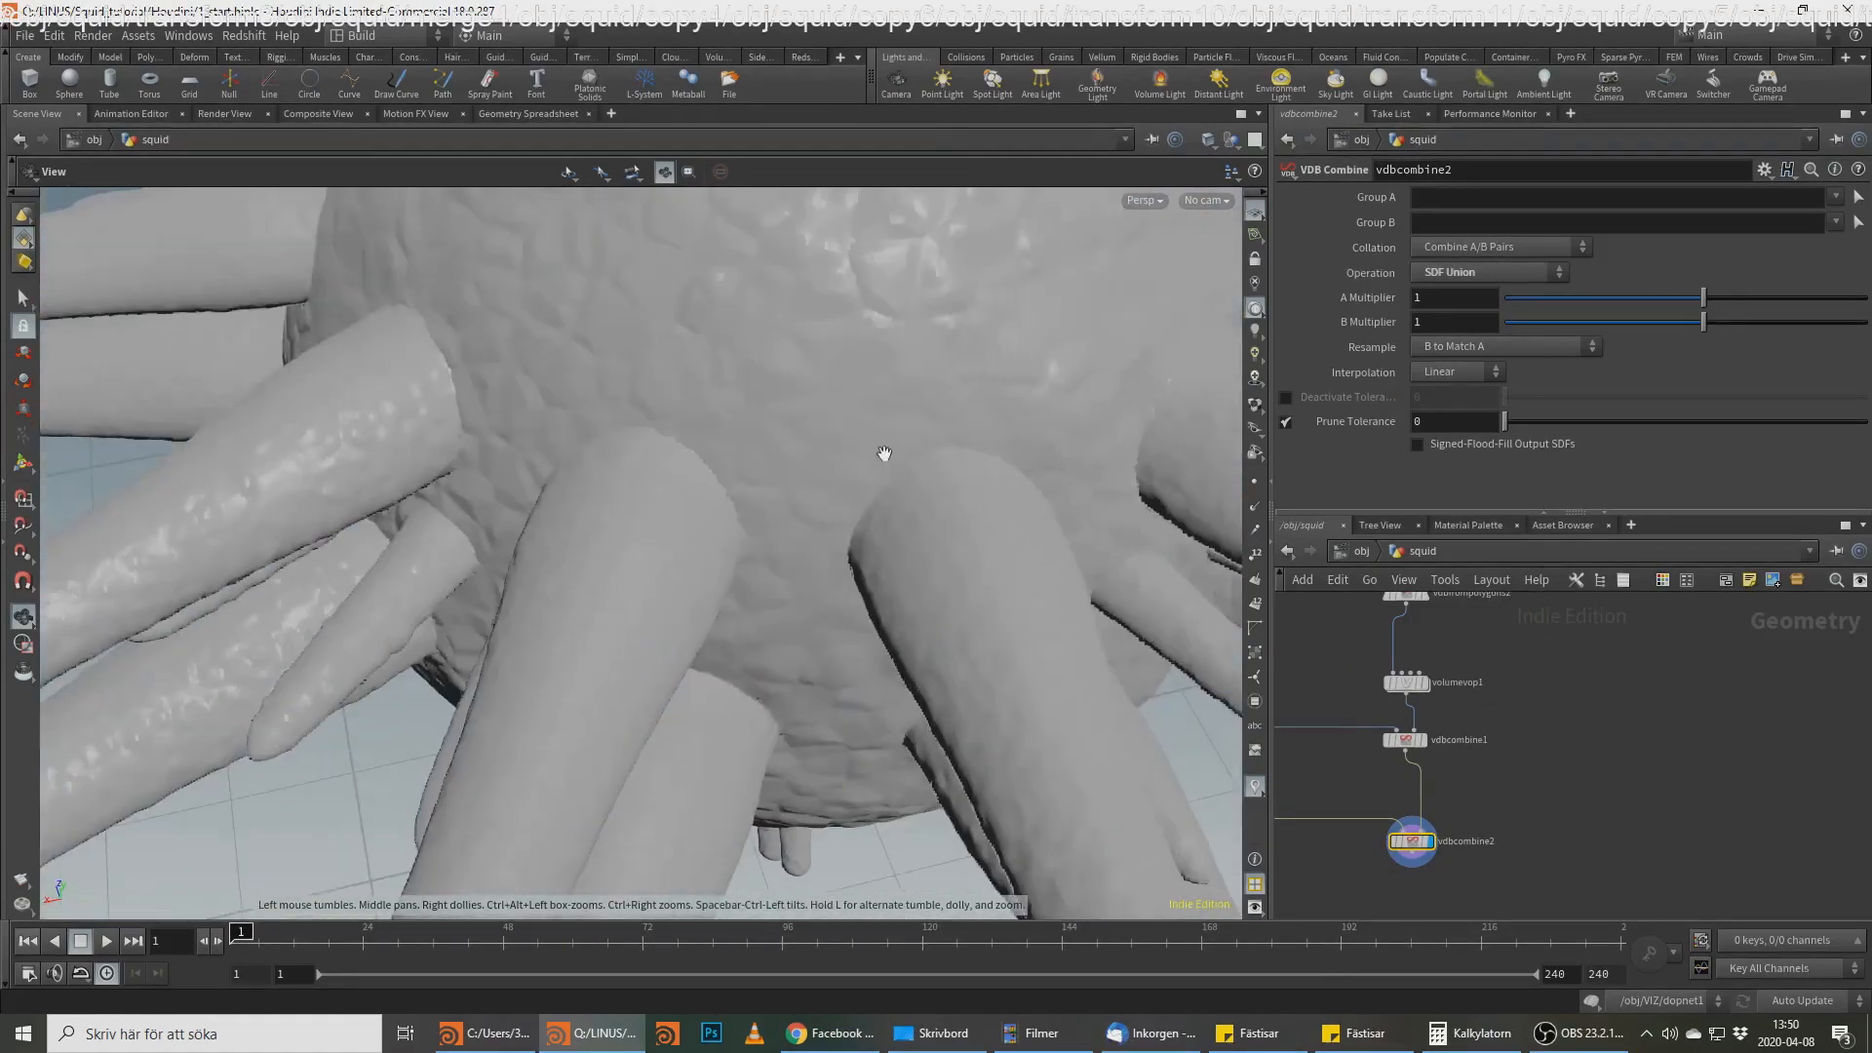
pyautogui.moveTo(886, 456); pyautogui.dragTo(995, 464, button='right')
pyautogui.moveTo(995, 464); pyautogui.dragTo(832, 578)
pyautogui.moveTo(831, 579); pyautogui.dragTo(916, 518, button='right')
pyautogui.moveTo(916, 518); pyautogui.dragTo(953, 501)
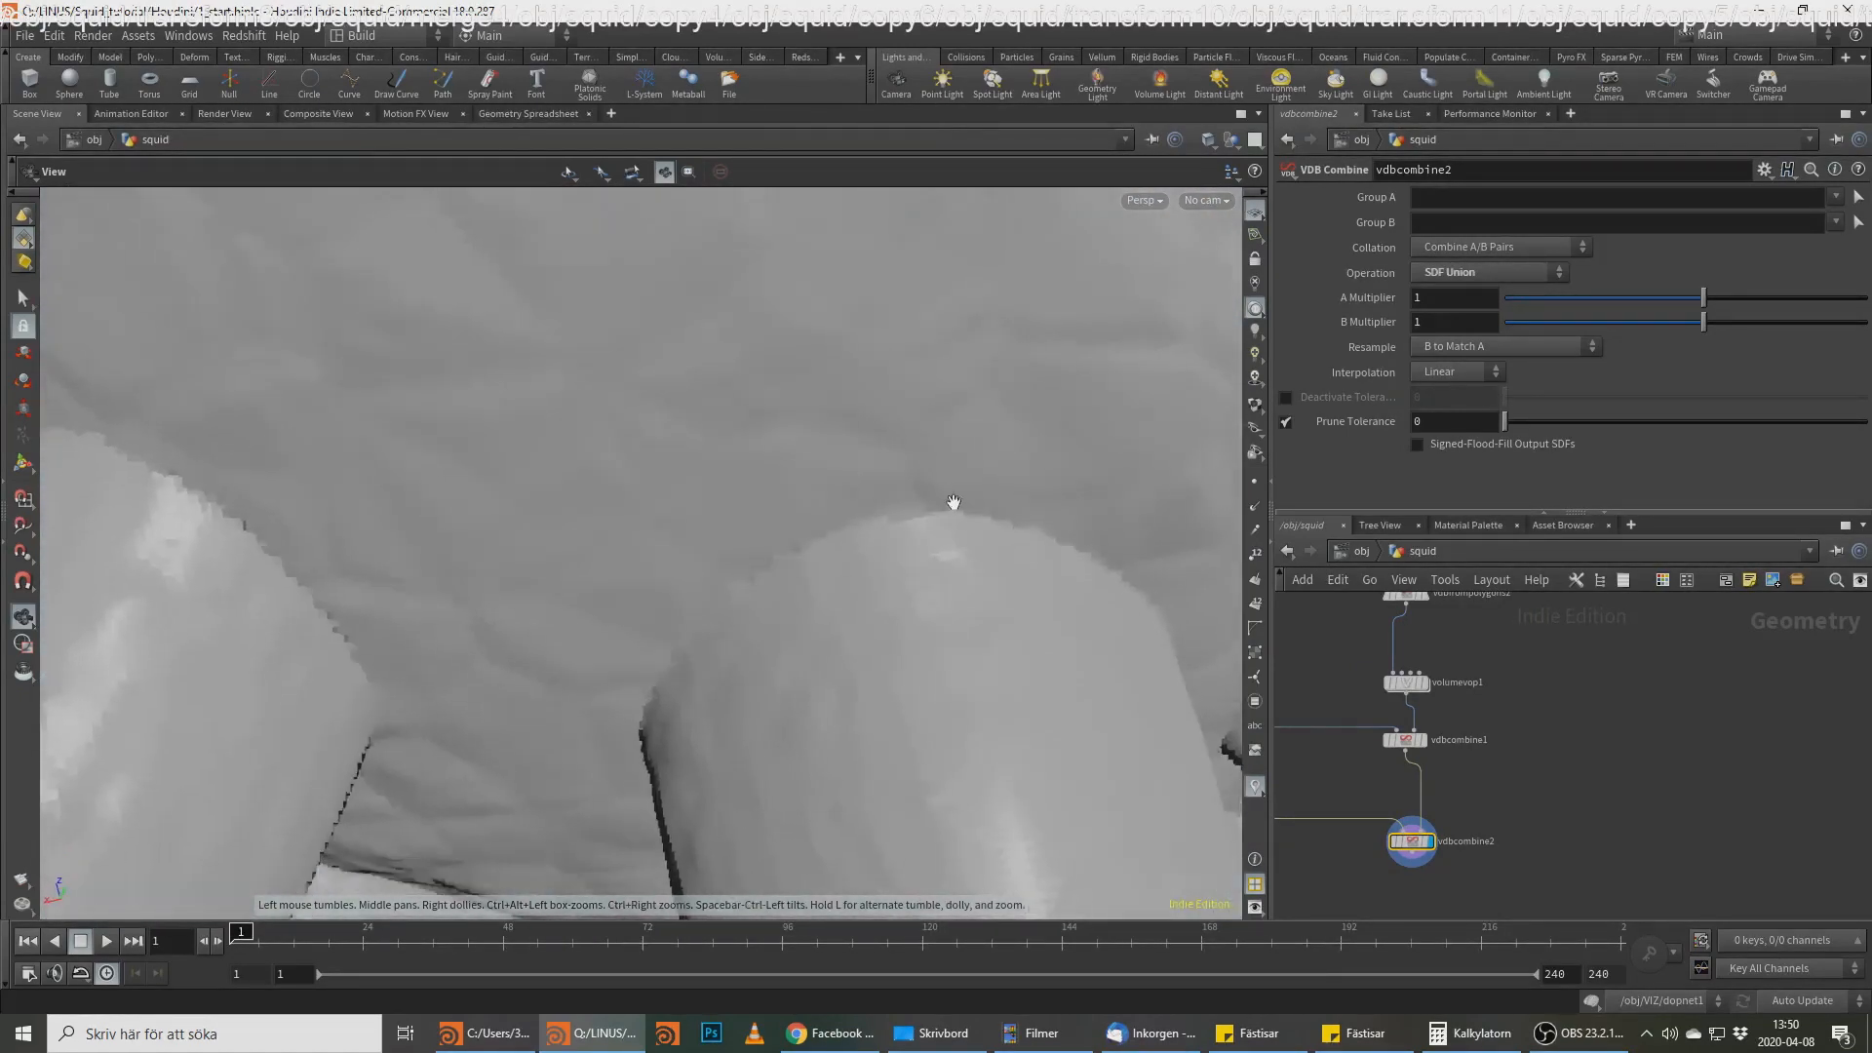
pyautogui.moveTo(953, 502); pyautogui.dragTo(765, 539, button='right')
pyautogui.moveTo(765, 539); pyautogui.dragTo(643, 554)
pyautogui.moveTo(643, 554); pyautogui.dragTo(683, 526, button='right')
pyautogui.moveTo(682, 526); pyautogui.dragTo(581, 548)
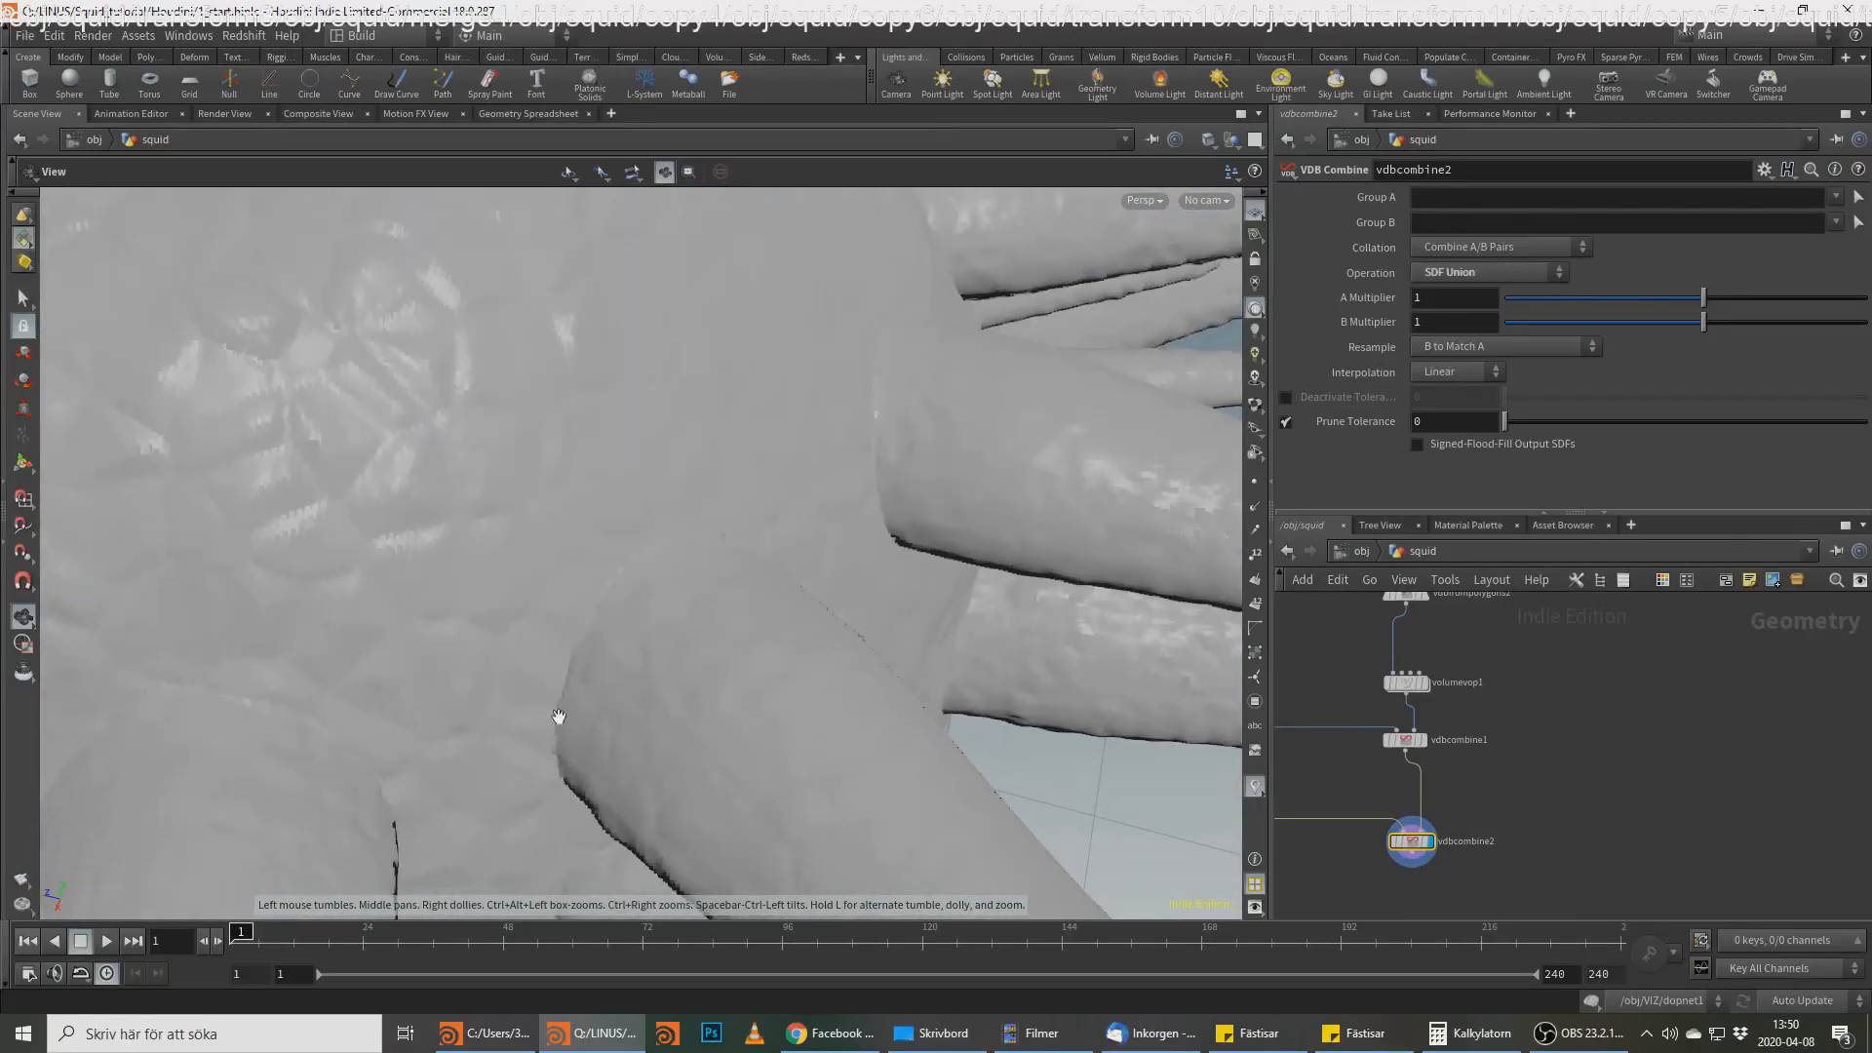
# Step: Examine the small tubes on the underside of the squid body from several angles
pyautogui.moveTo(772, 640); pyautogui.dragTo(575, 371, button='middle')
pyautogui.moveTo(575, 371); pyautogui.dragTo(681, 250, button='right')
pyautogui.moveTo(682, 251); pyautogui.dragTo(539, 552)
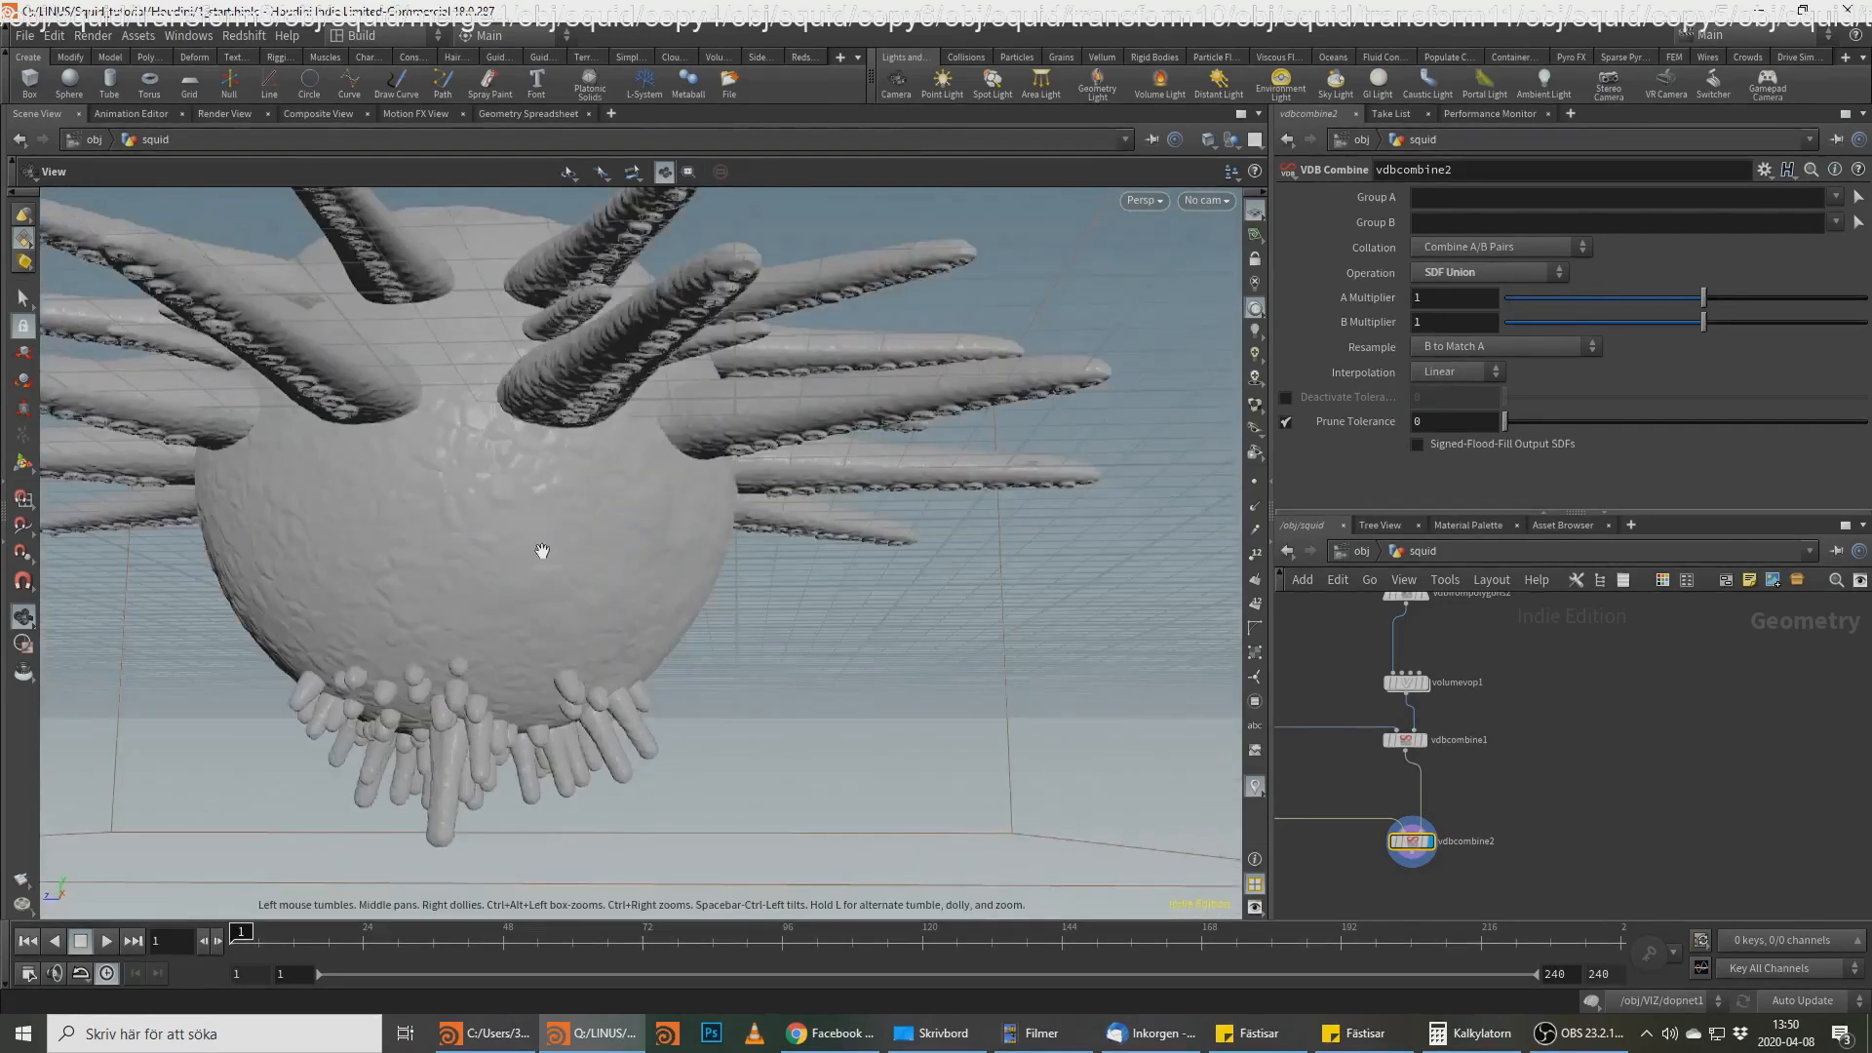
pyautogui.moveTo(539, 552); pyautogui.dragTo(786, 192, button='right')
pyautogui.moveTo(786, 192); pyautogui.dragTo(770, 371, button='middle')
pyautogui.moveTo(771, 371); pyautogui.dragTo(808, 348)
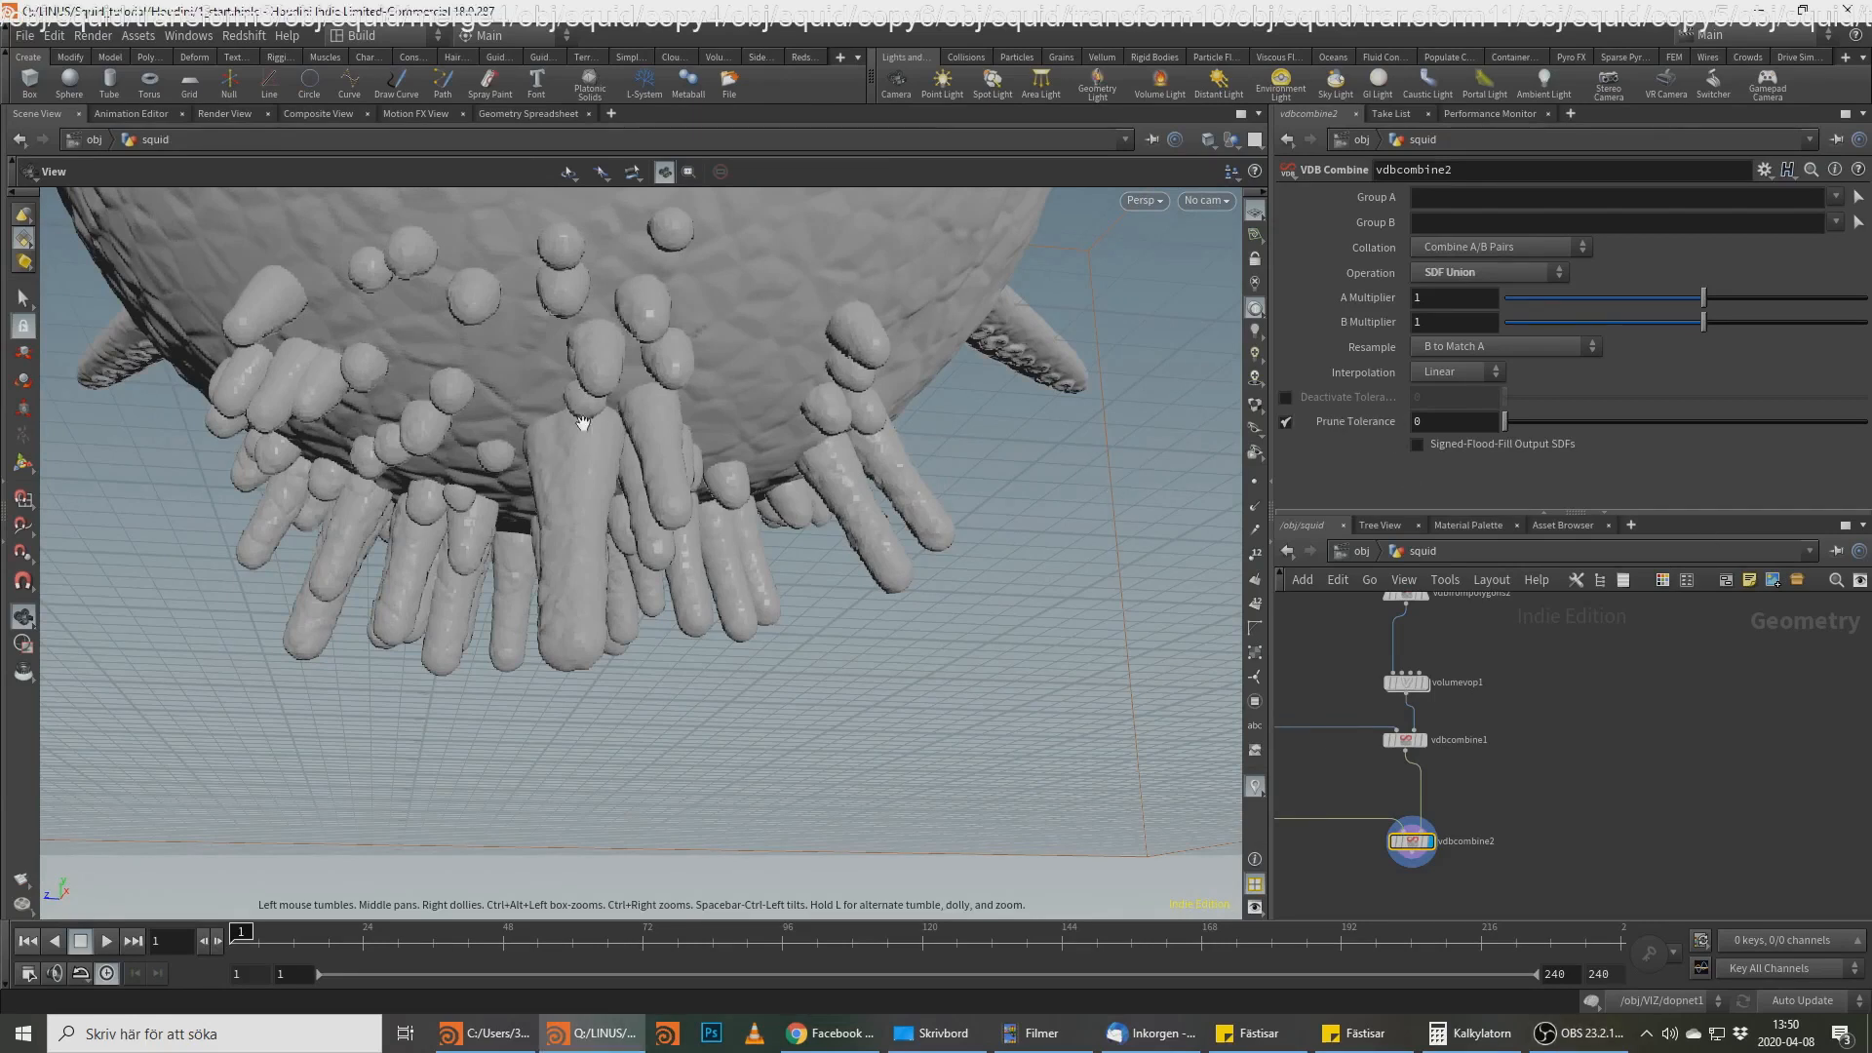
pyautogui.hotkey('alt', 'Tab')
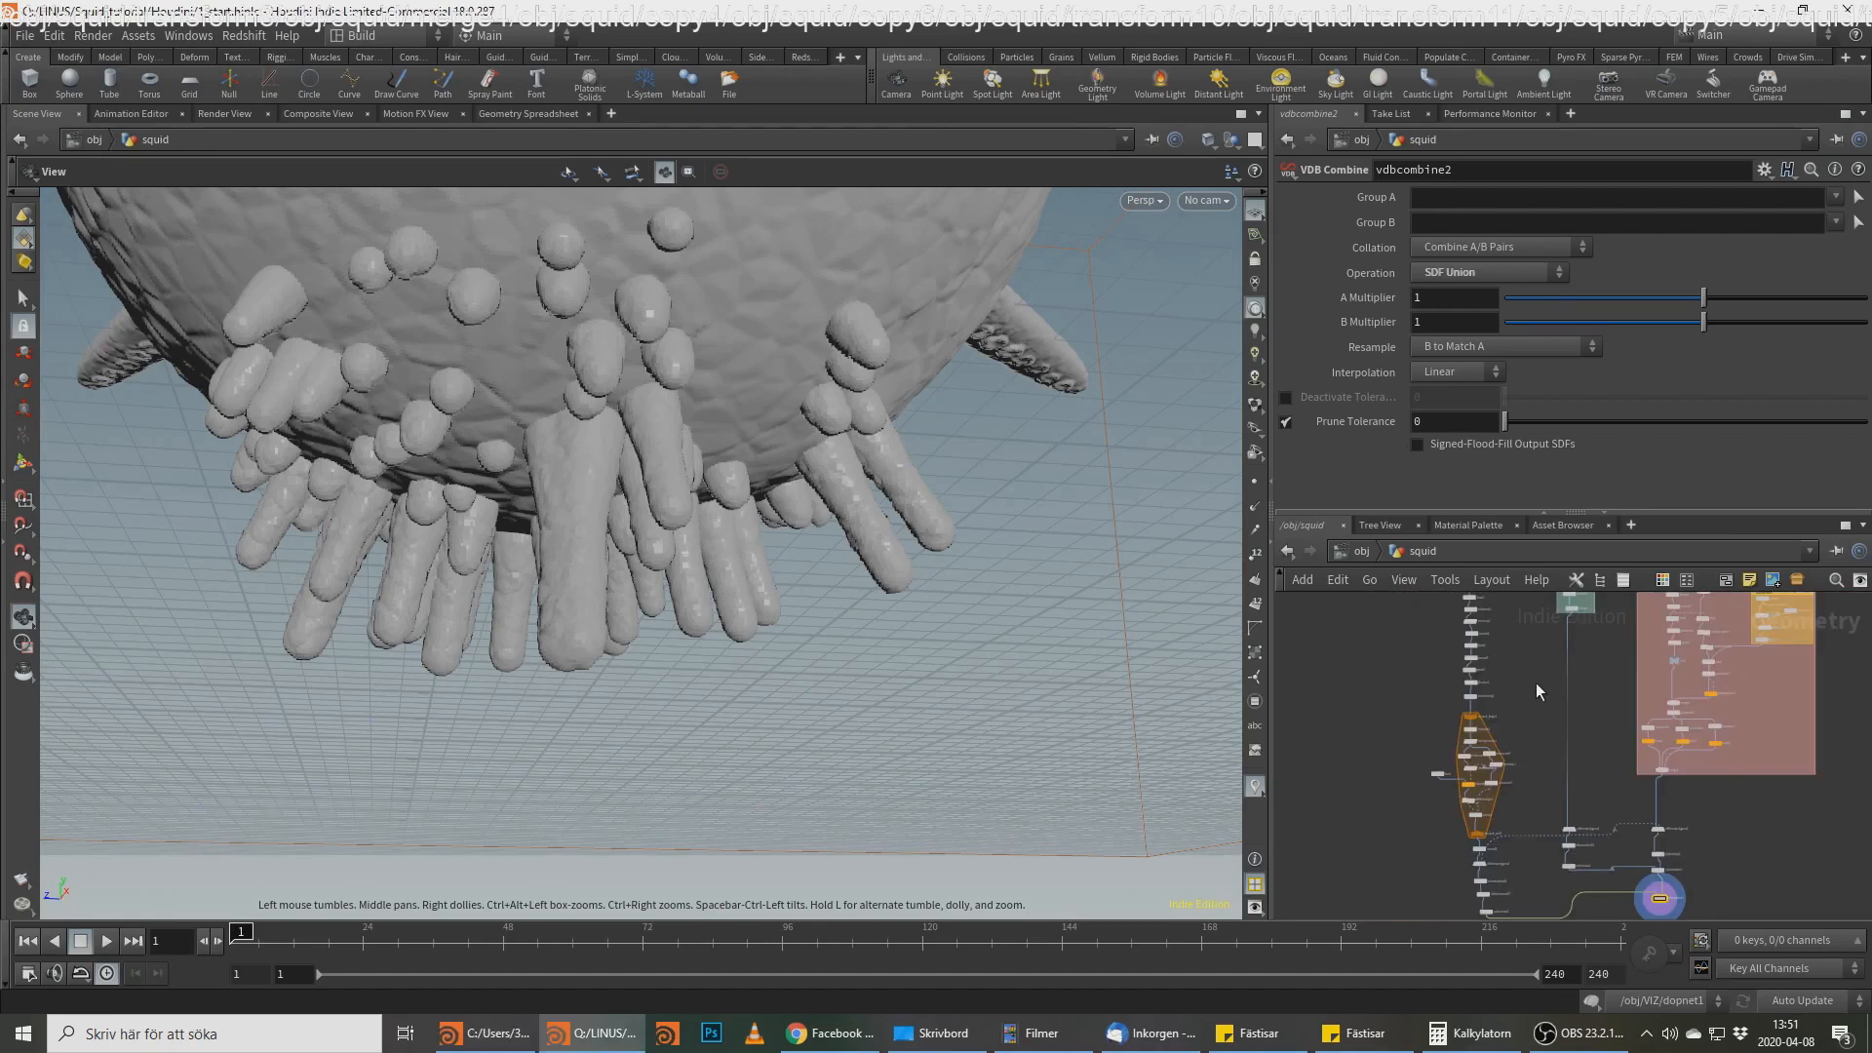
# Step: Select all nodes of the small tubes branch, from null2 down to volumevop3, and enclose them in a network box
pyautogui.scroll(-1, 1536, 686)
pyautogui.moveTo(1535, 691); pyautogui.dragTo(1538, 761, button='middle')
pyautogui.moveTo(1530, 620); pyautogui.dragTo(1400, 943)
pyautogui.moveTo(1389, 812); pyautogui.dragTo(1436, 661, button='middle')
pyautogui.keyDown('shift'); pyautogui.moveTo(1588, 747); pyautogui.dragTo(1494, 862); pyautogui.keyUp('shift')
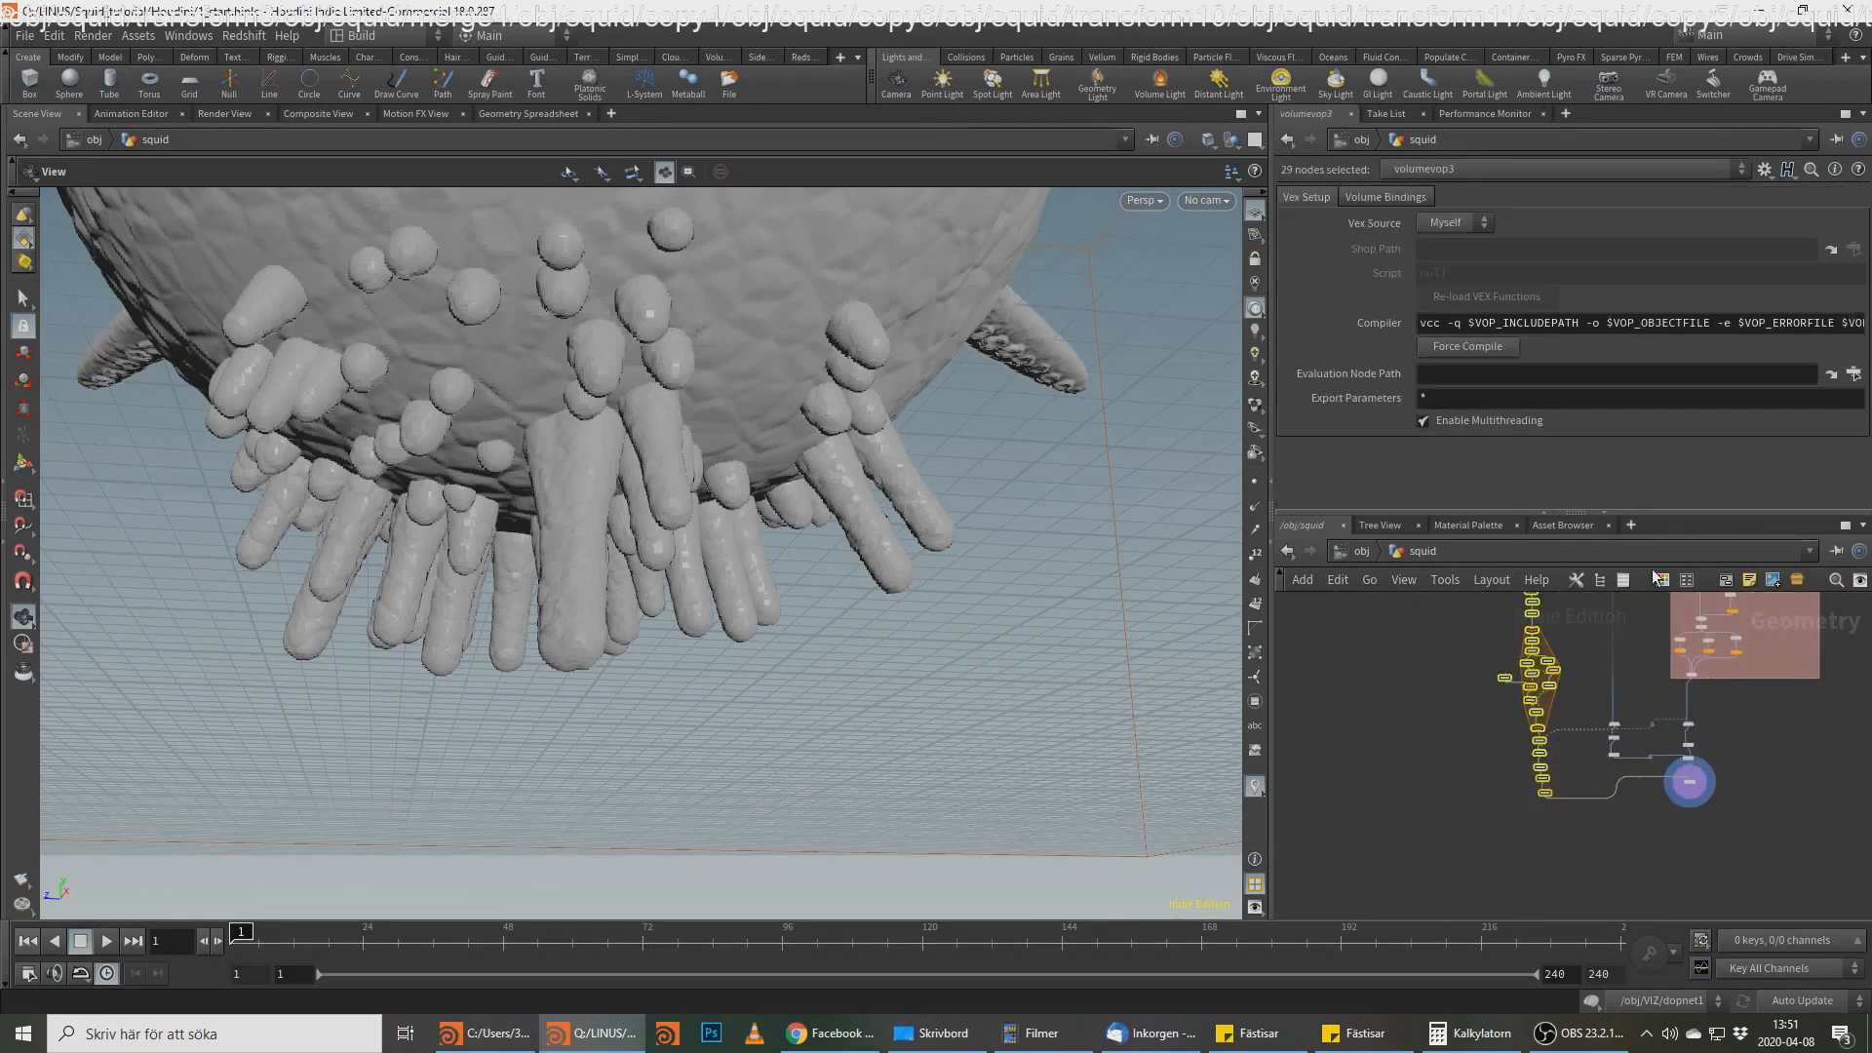
pyautogui.click(1723, 583)
pyautogui.scroll(3, 1553, 817)
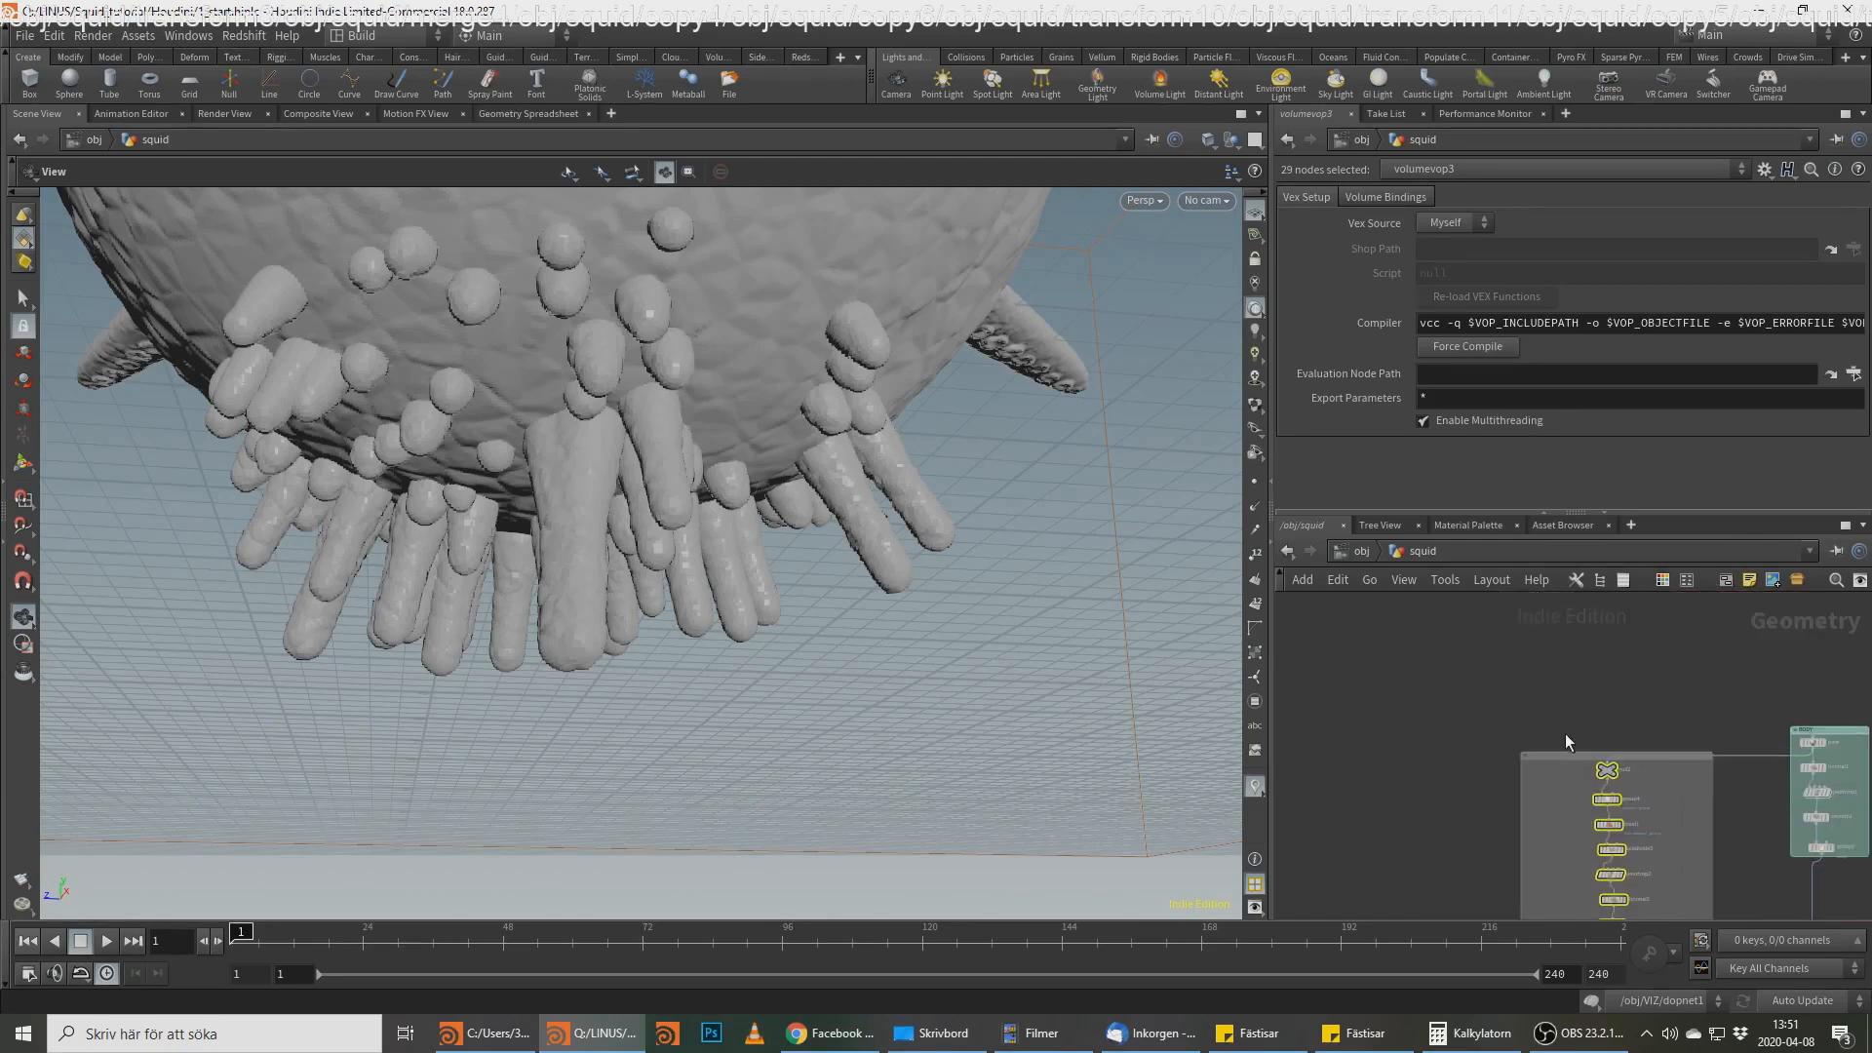
# Step: Title the new network box "small bottom stuff" and colour it dark magenta
pyautogui.doubleClick(1566, 754)
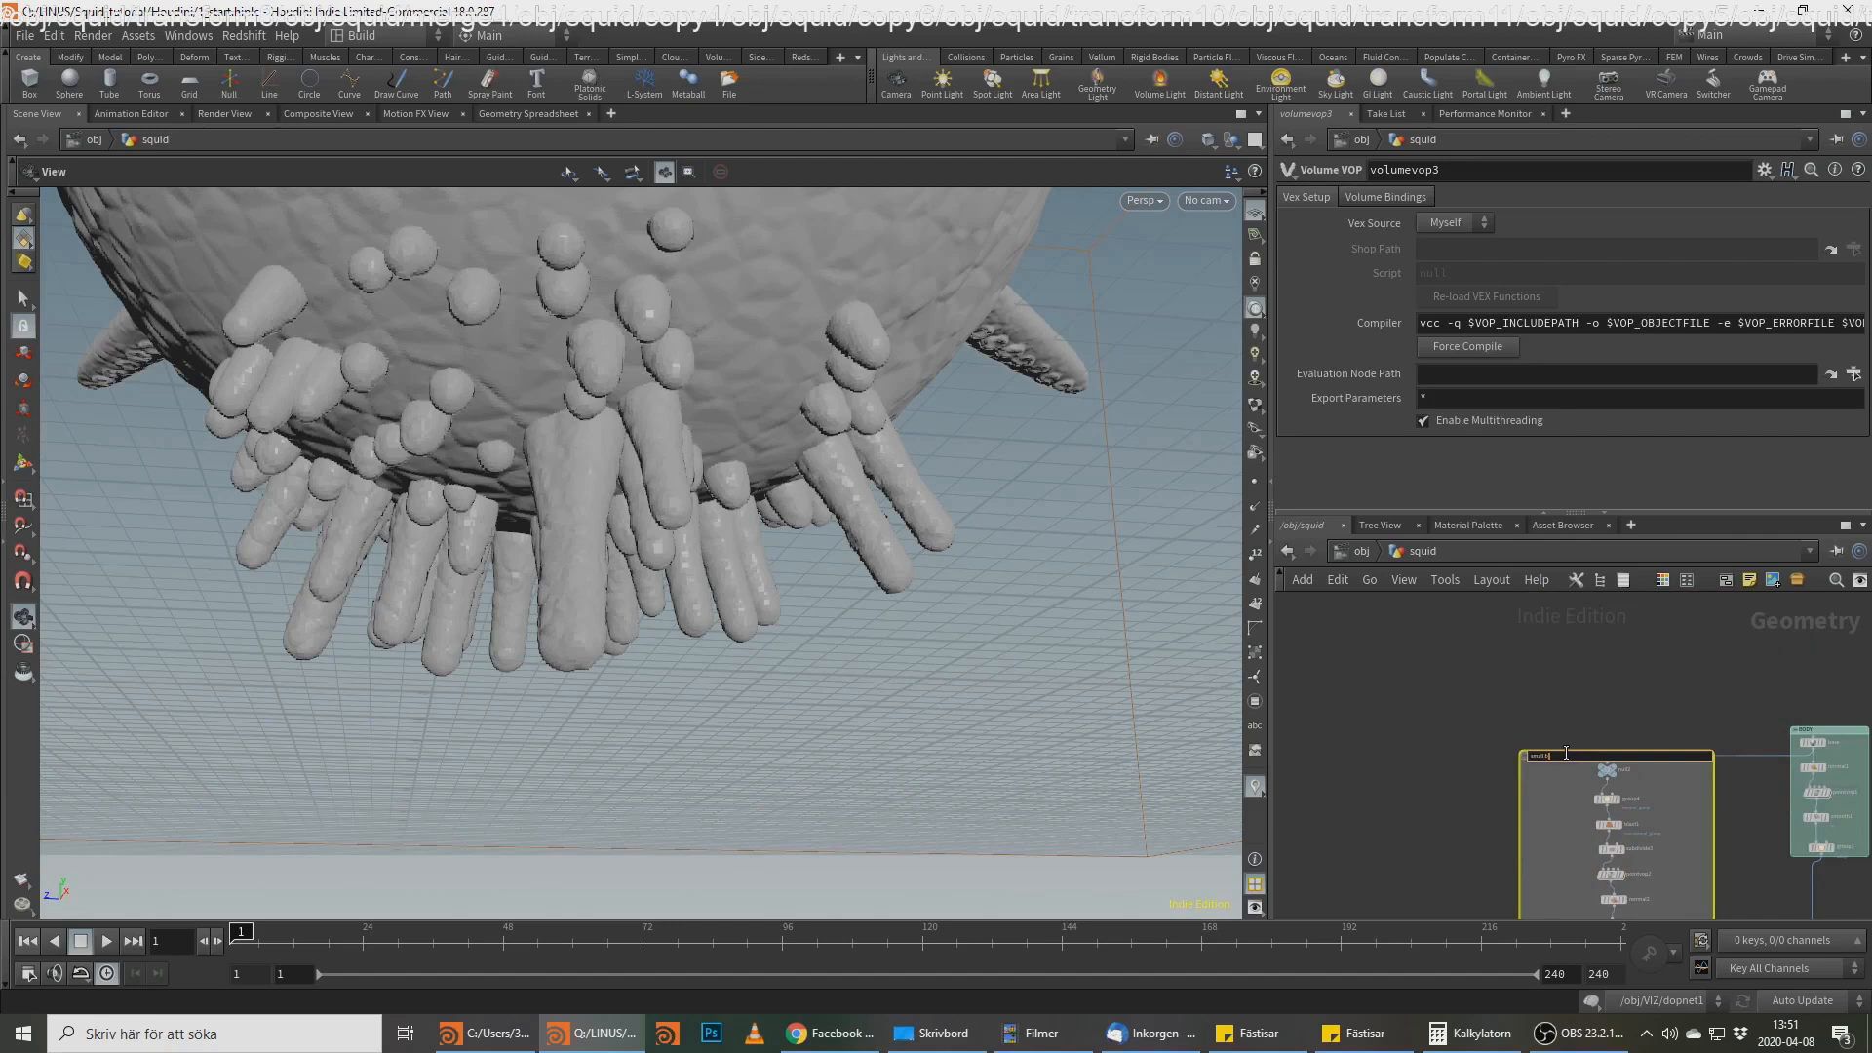
pyautogui.write('small bottom stuff')
pyautogui.press('Return')
pyautogui.scroll(5, 1502, 765)
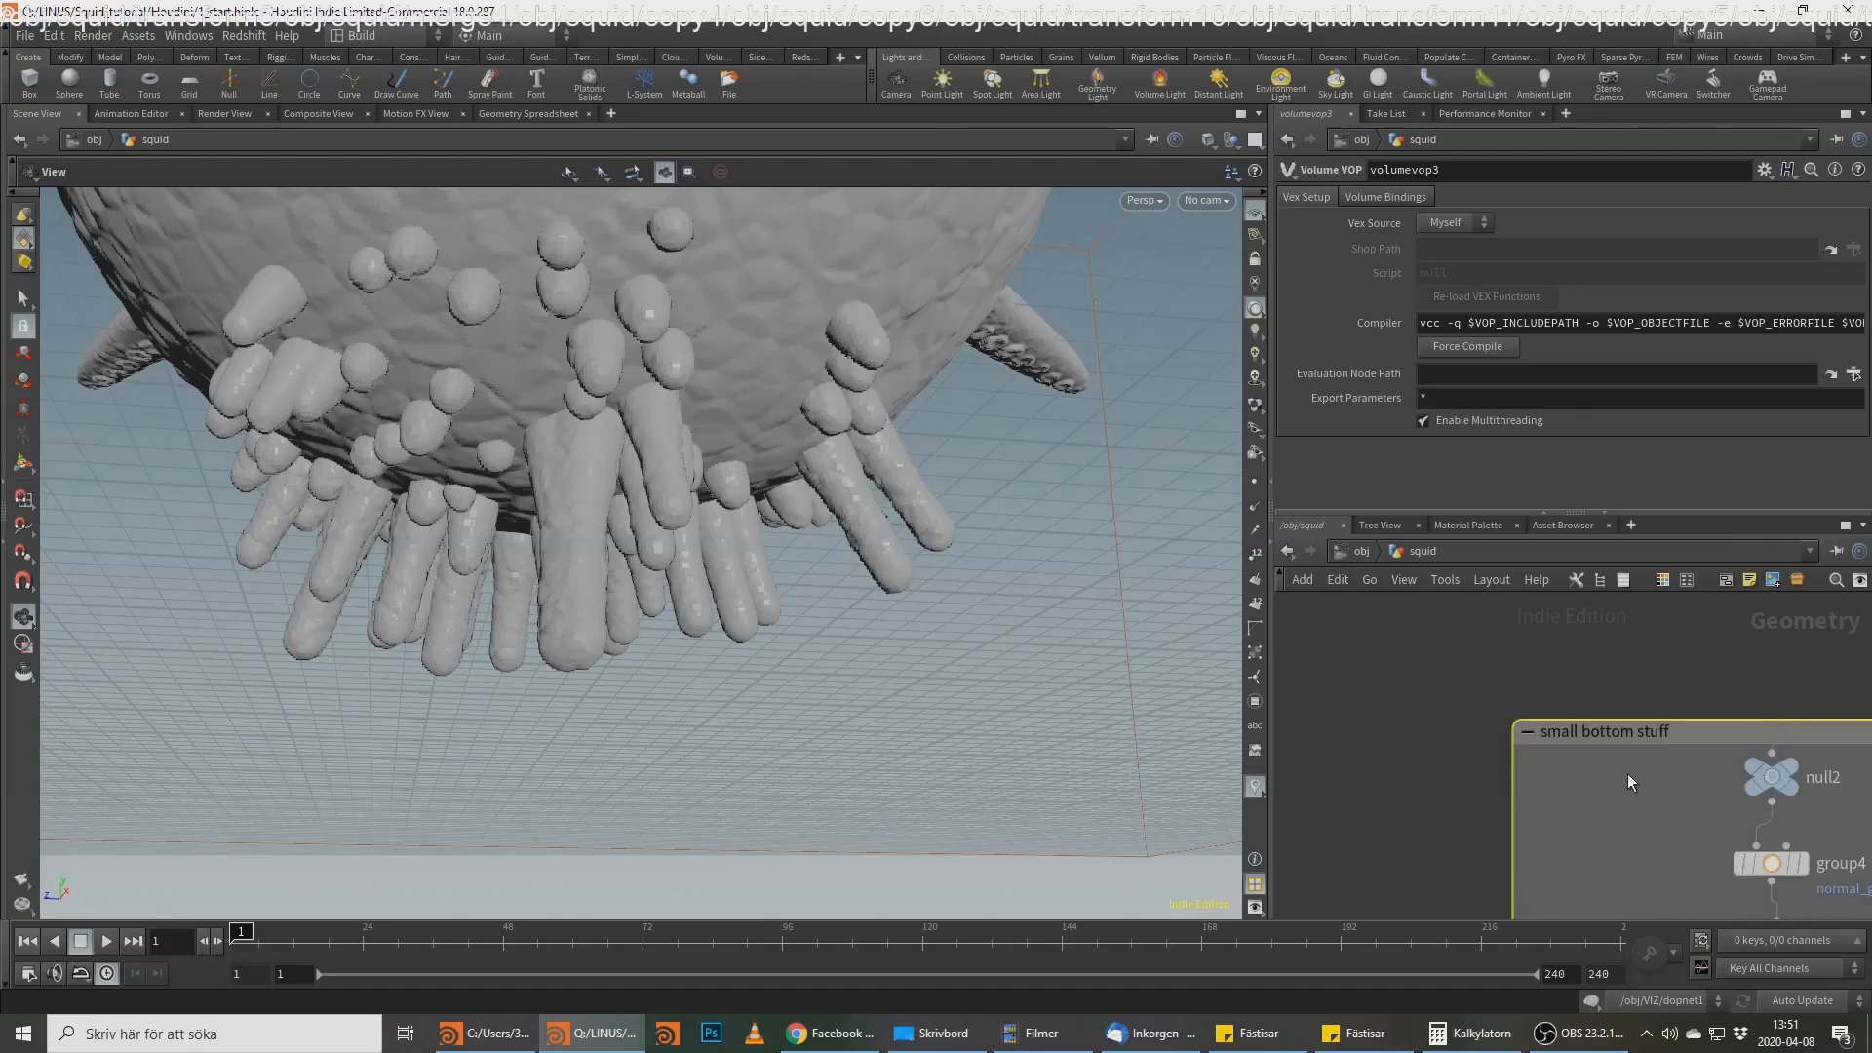
pyautogui.moveTo(1628, 774); pyautogui.dragTo(1391, 639, button='middle')
pyautogui.scroll(-1, 1390, 639)
pyautogui.press('c')
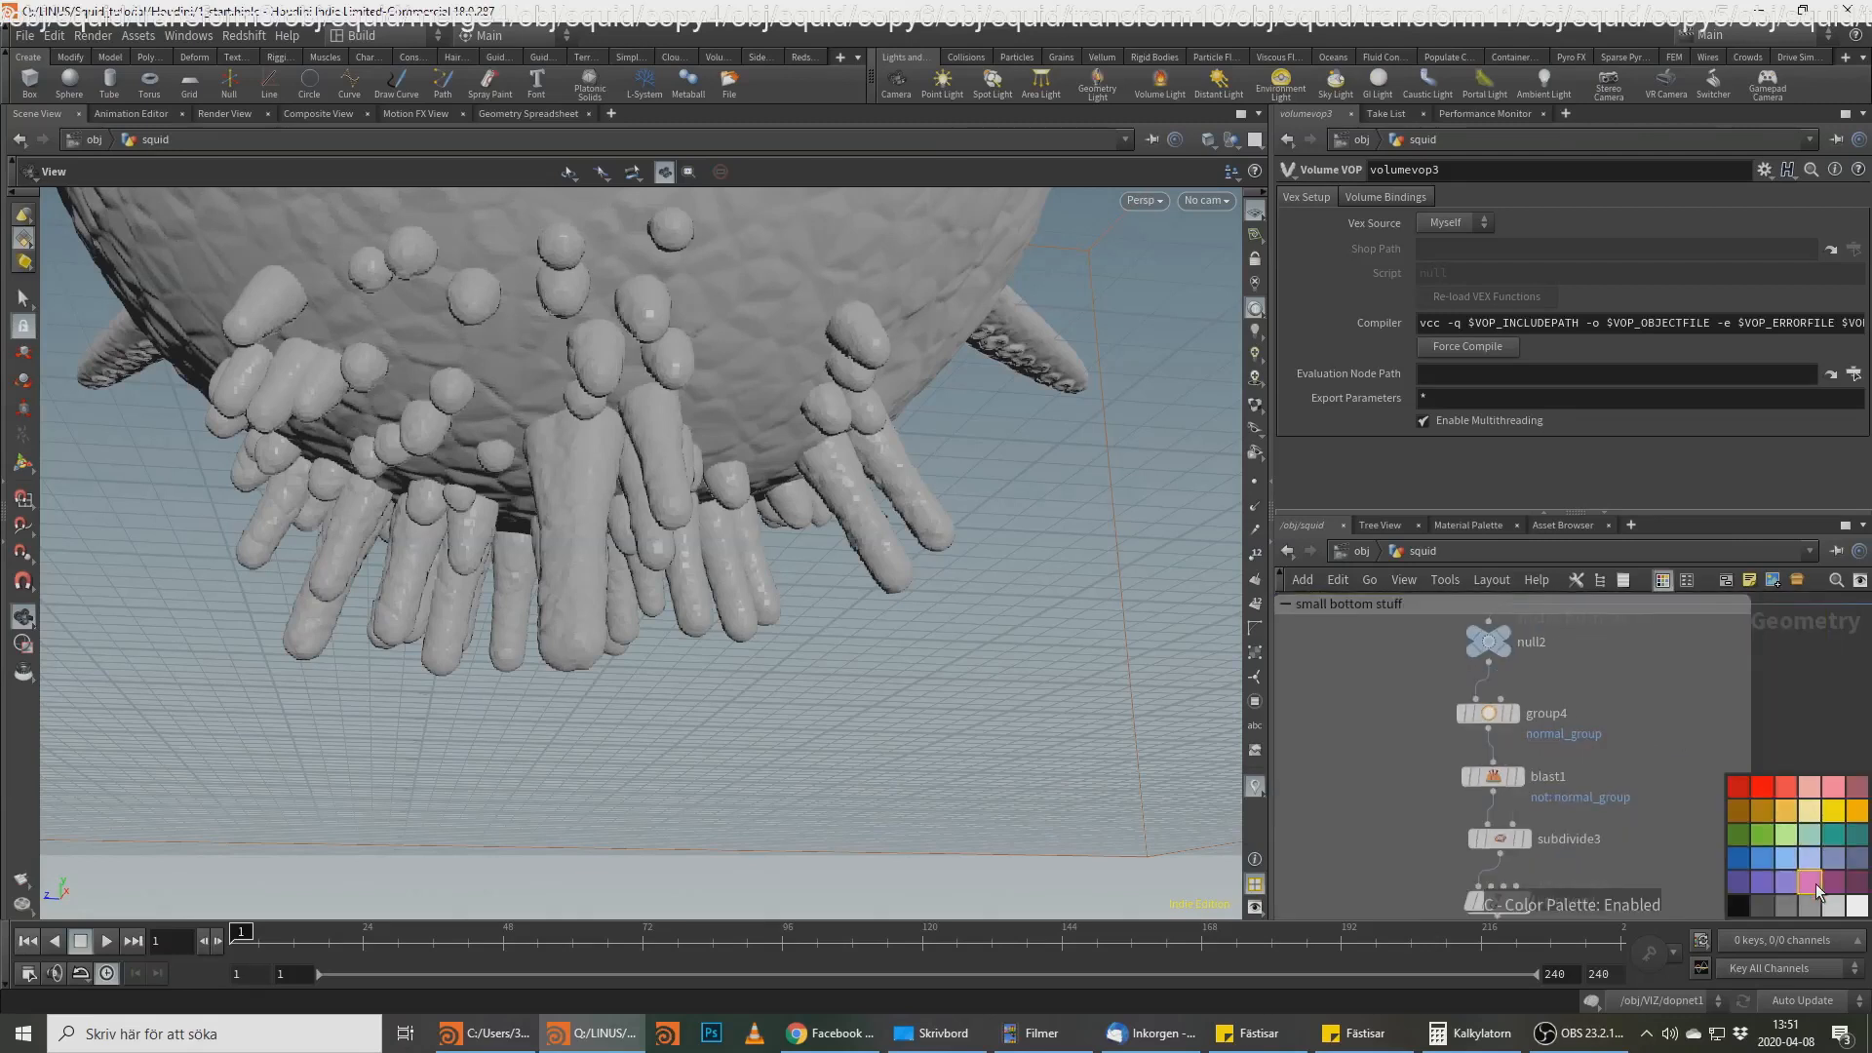
pyautogui.click(1659, 615)
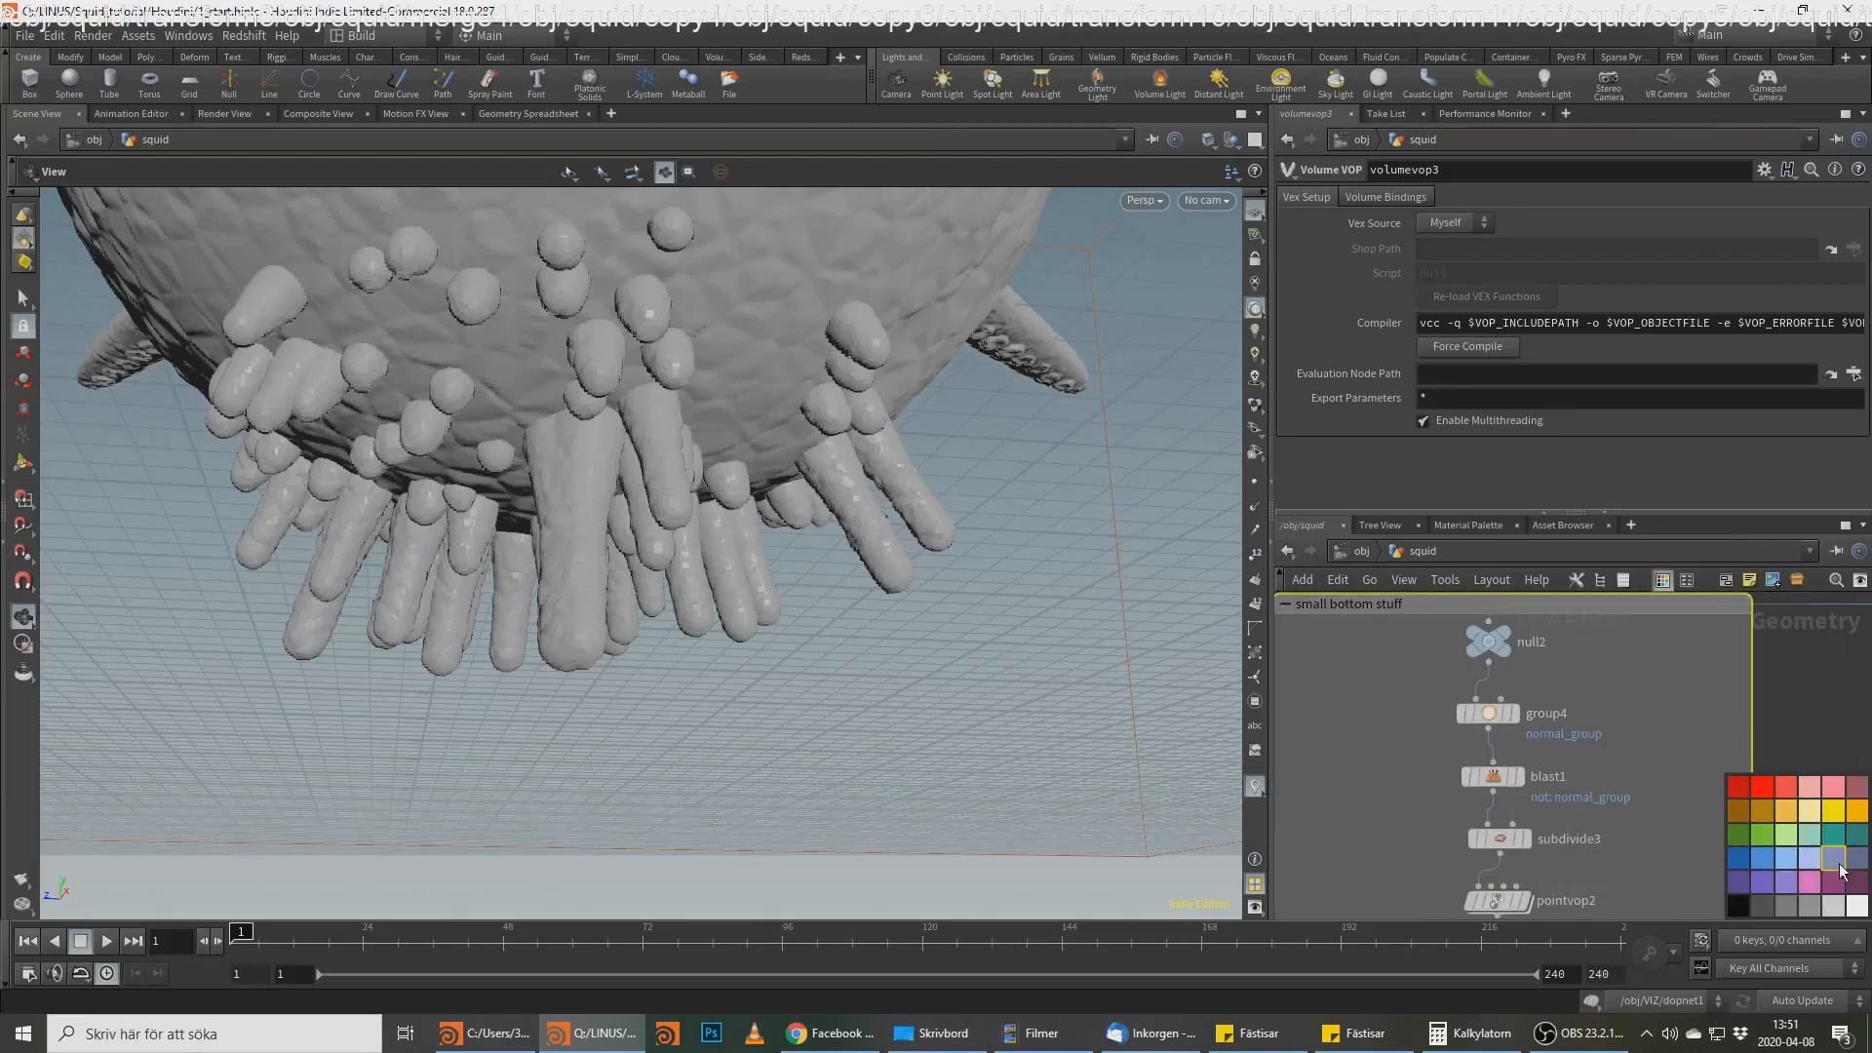
pyautogui.click(1833, 883)
# Step: Display group1 in the green network box and branch off a null named OUT_POLYS_BASE_BODY
pyautogui.scroll(-10, 1740, 778)
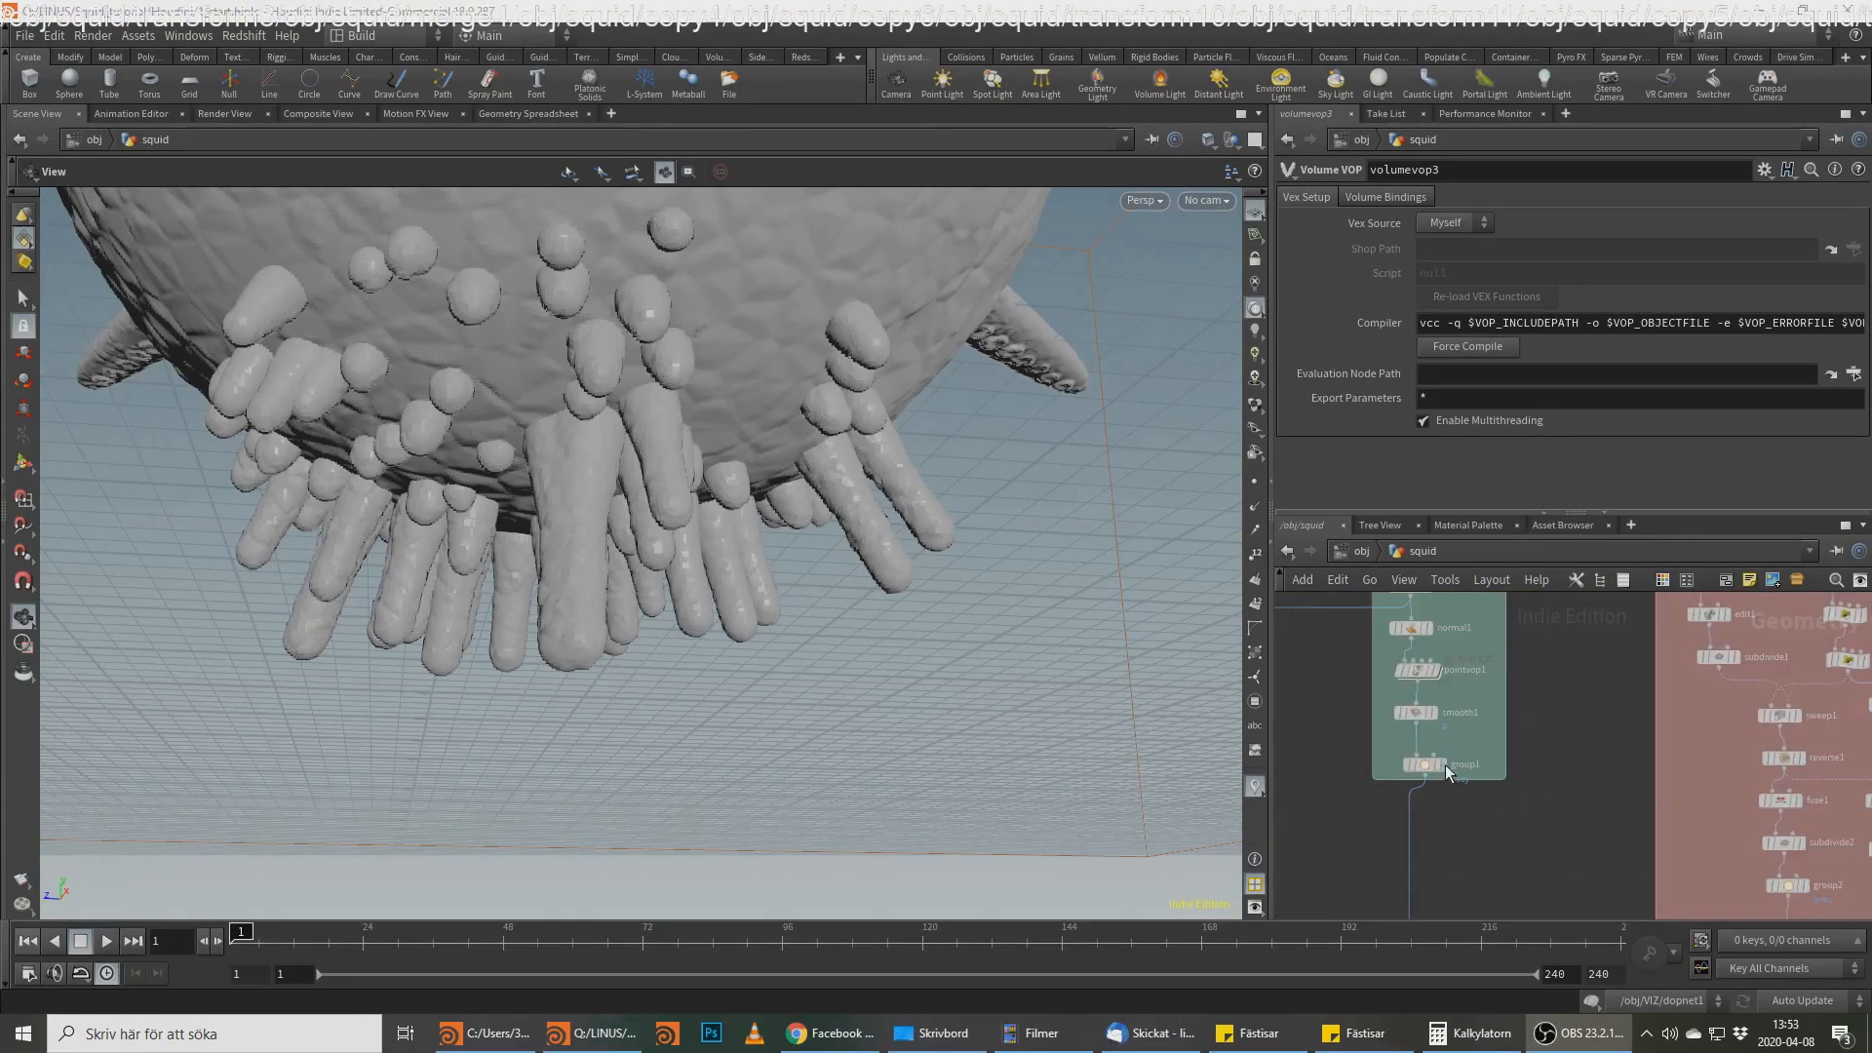
pyautogui.click(1440, 768)
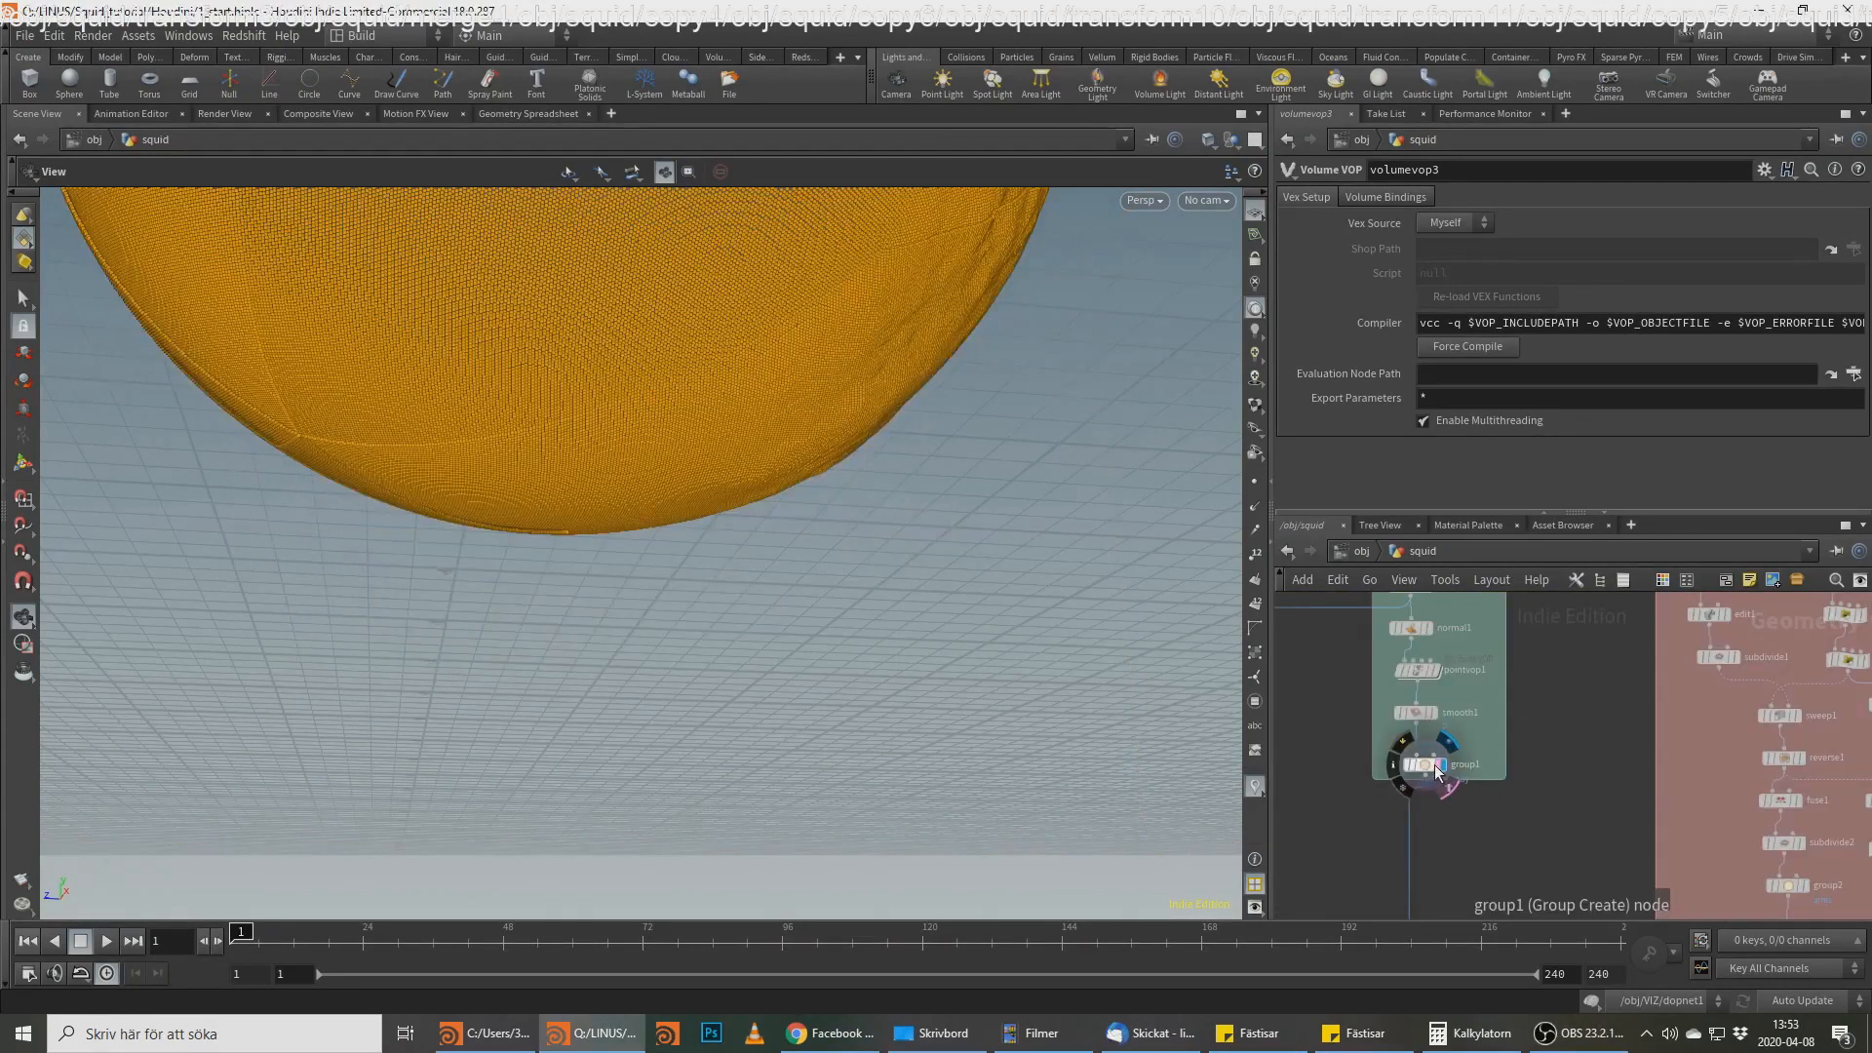
pyautogui.click(1426, 778)
pyautogui.press('Tab')
pyautogui.write('null')
pyautogui.press('Return')
pyautogui.click(1518, 805)
pyautogui.doubleClick(1558, 810)
pyautogui.write('OUT_POLYS_BAS')
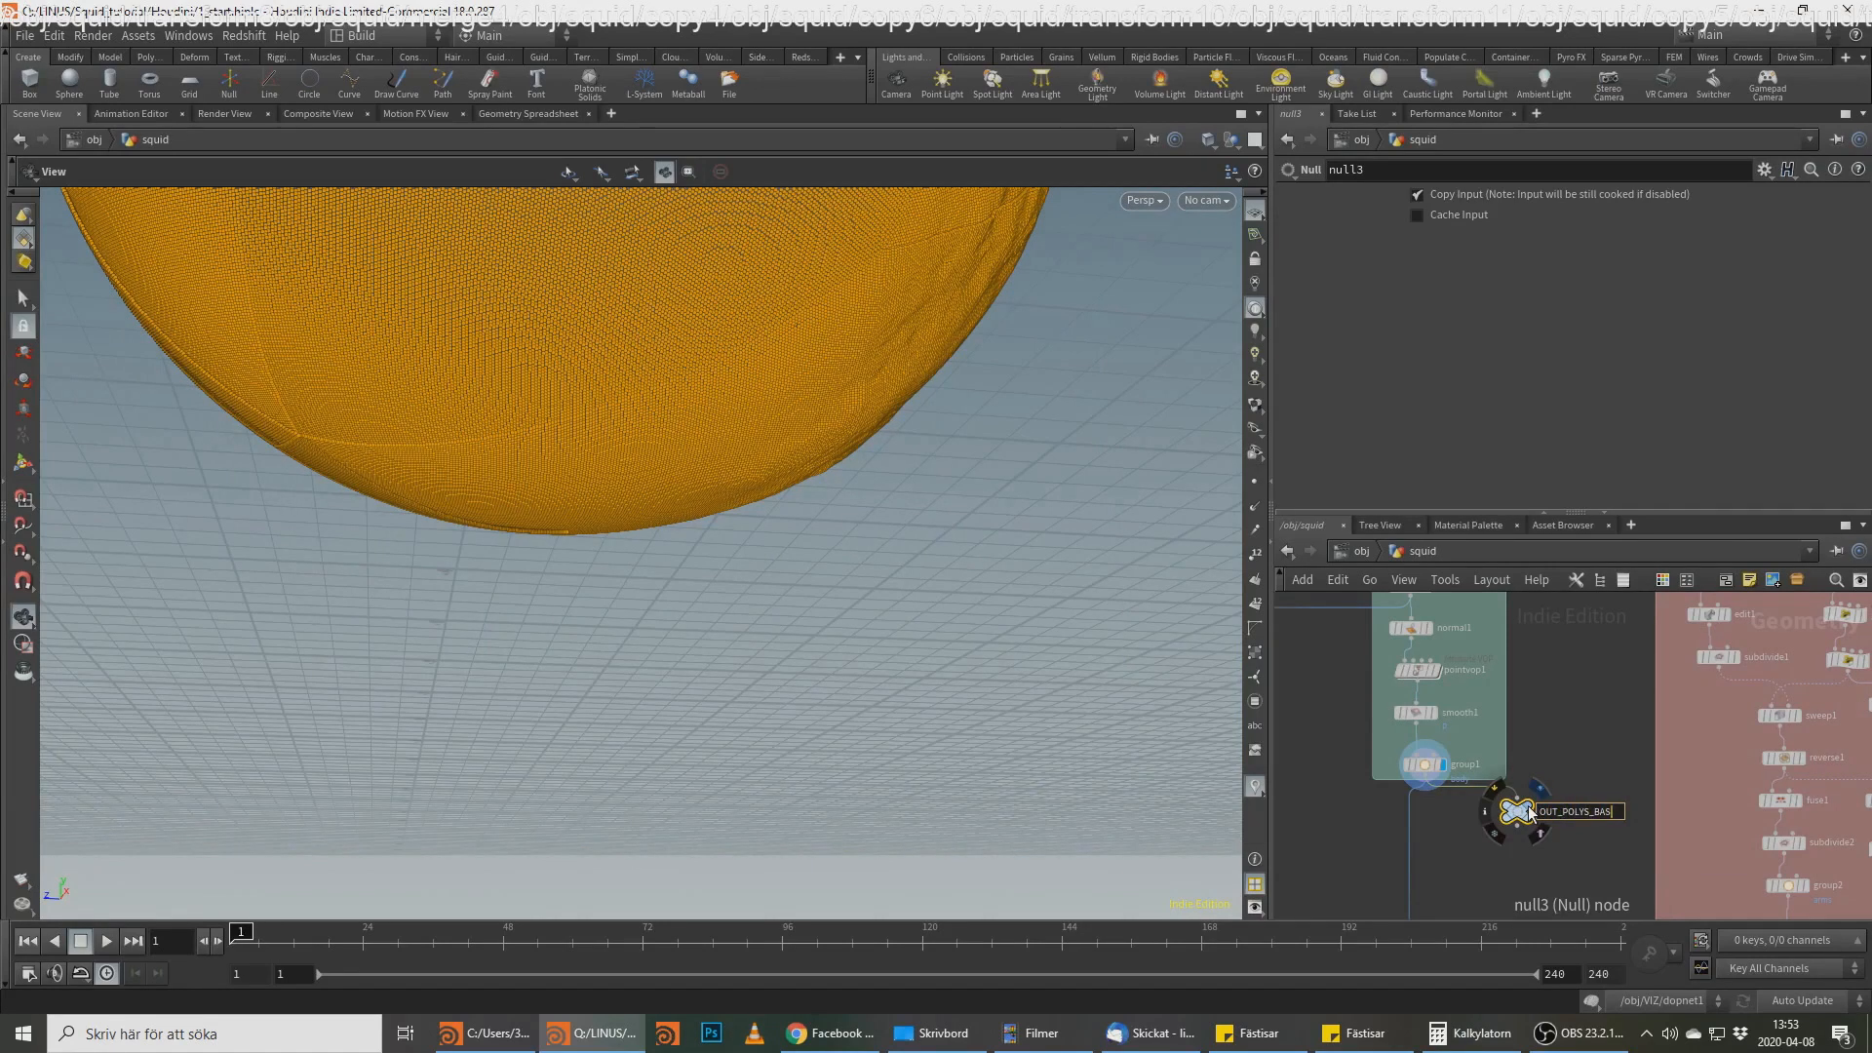
pyautogui.write('E_BODY')
pyautogui.press('Return')
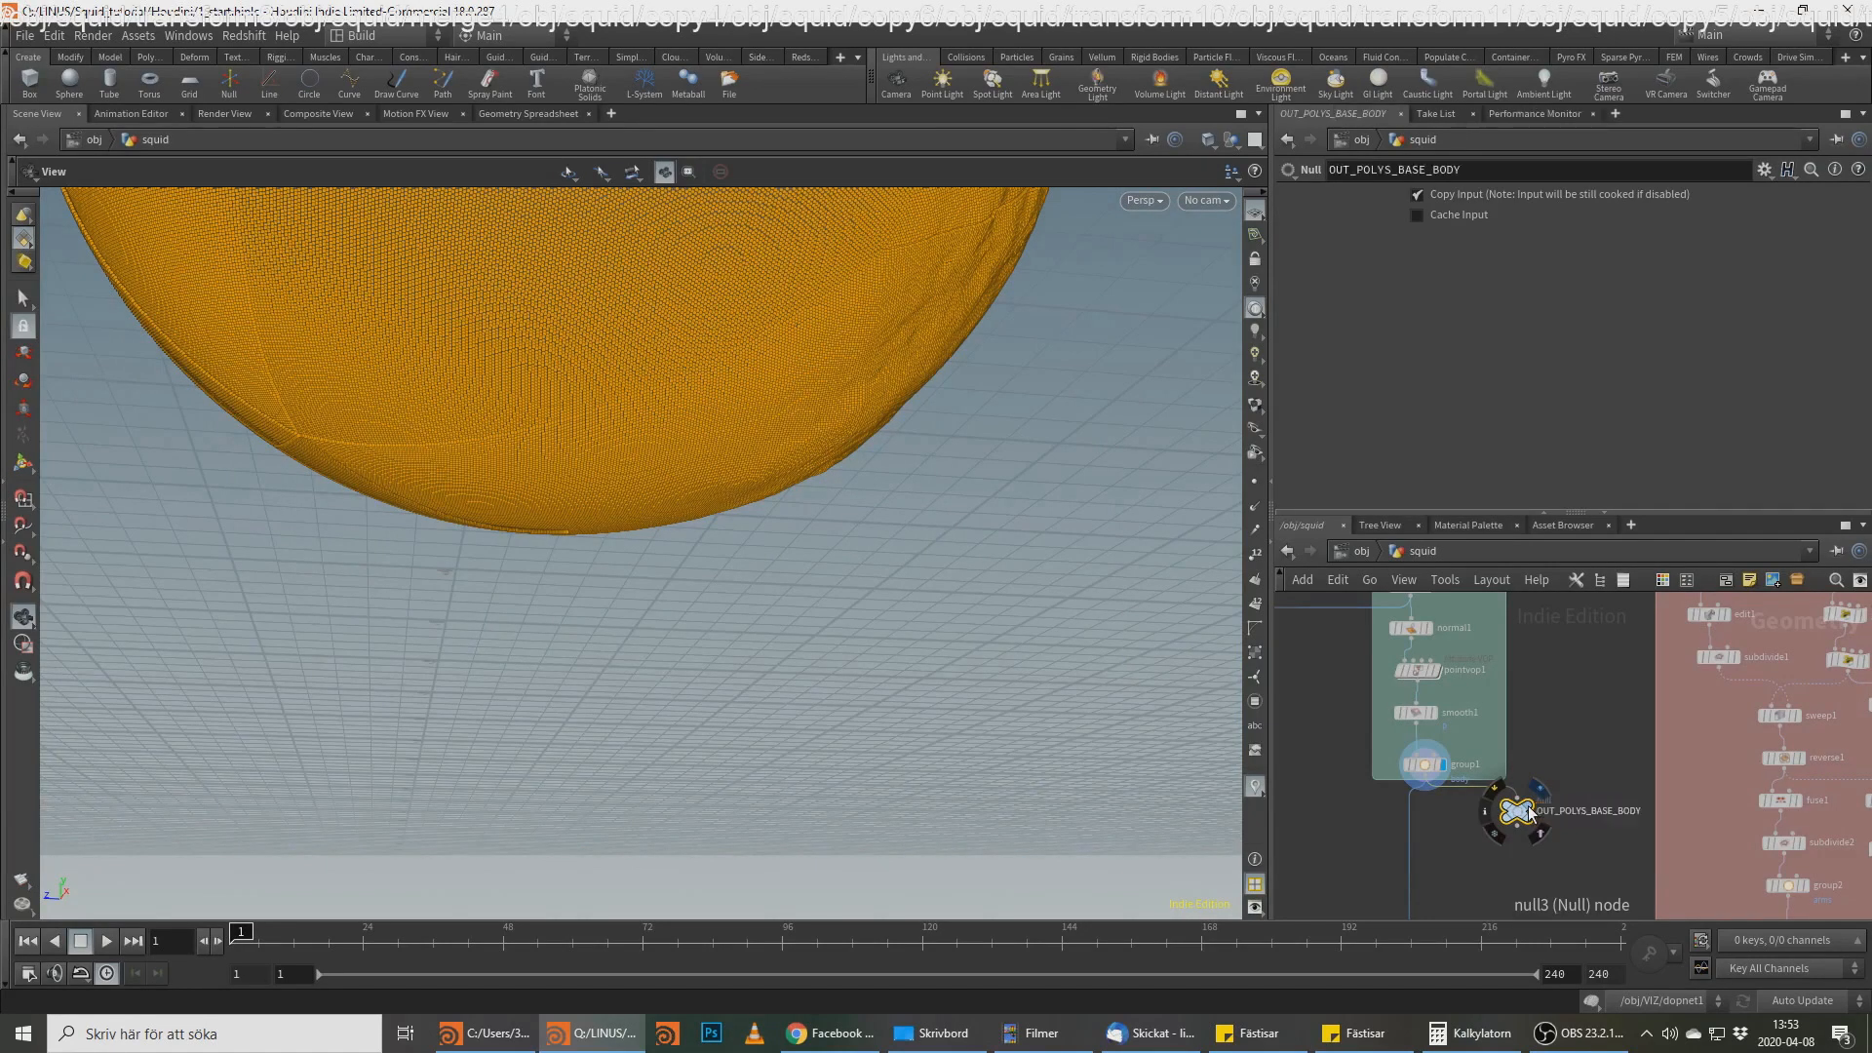
# Step: Add an Object Merge node in the empty area beside the combined VDB branch
pyautogui.scroll(-3, 1544, 776)
pyautogui.moveTo(1560, 907); pyautogui.dragTo(1611, 751, button='middle')
pyautogui.moveTo(1761, 905); pyautogui.dragTo(1646, 683, button='middle')
pyautogui.moveTo(1670, 798); pyautogui.dragTo(1670, 635, button='middle')
pyautogui.scroll(3, 1670, 651)
pyautogui.moveTo(1645, 757); pyautogui.dragTo(1564, 739, button='middle')
pyautogui.scroll(-4, 1635, 731)
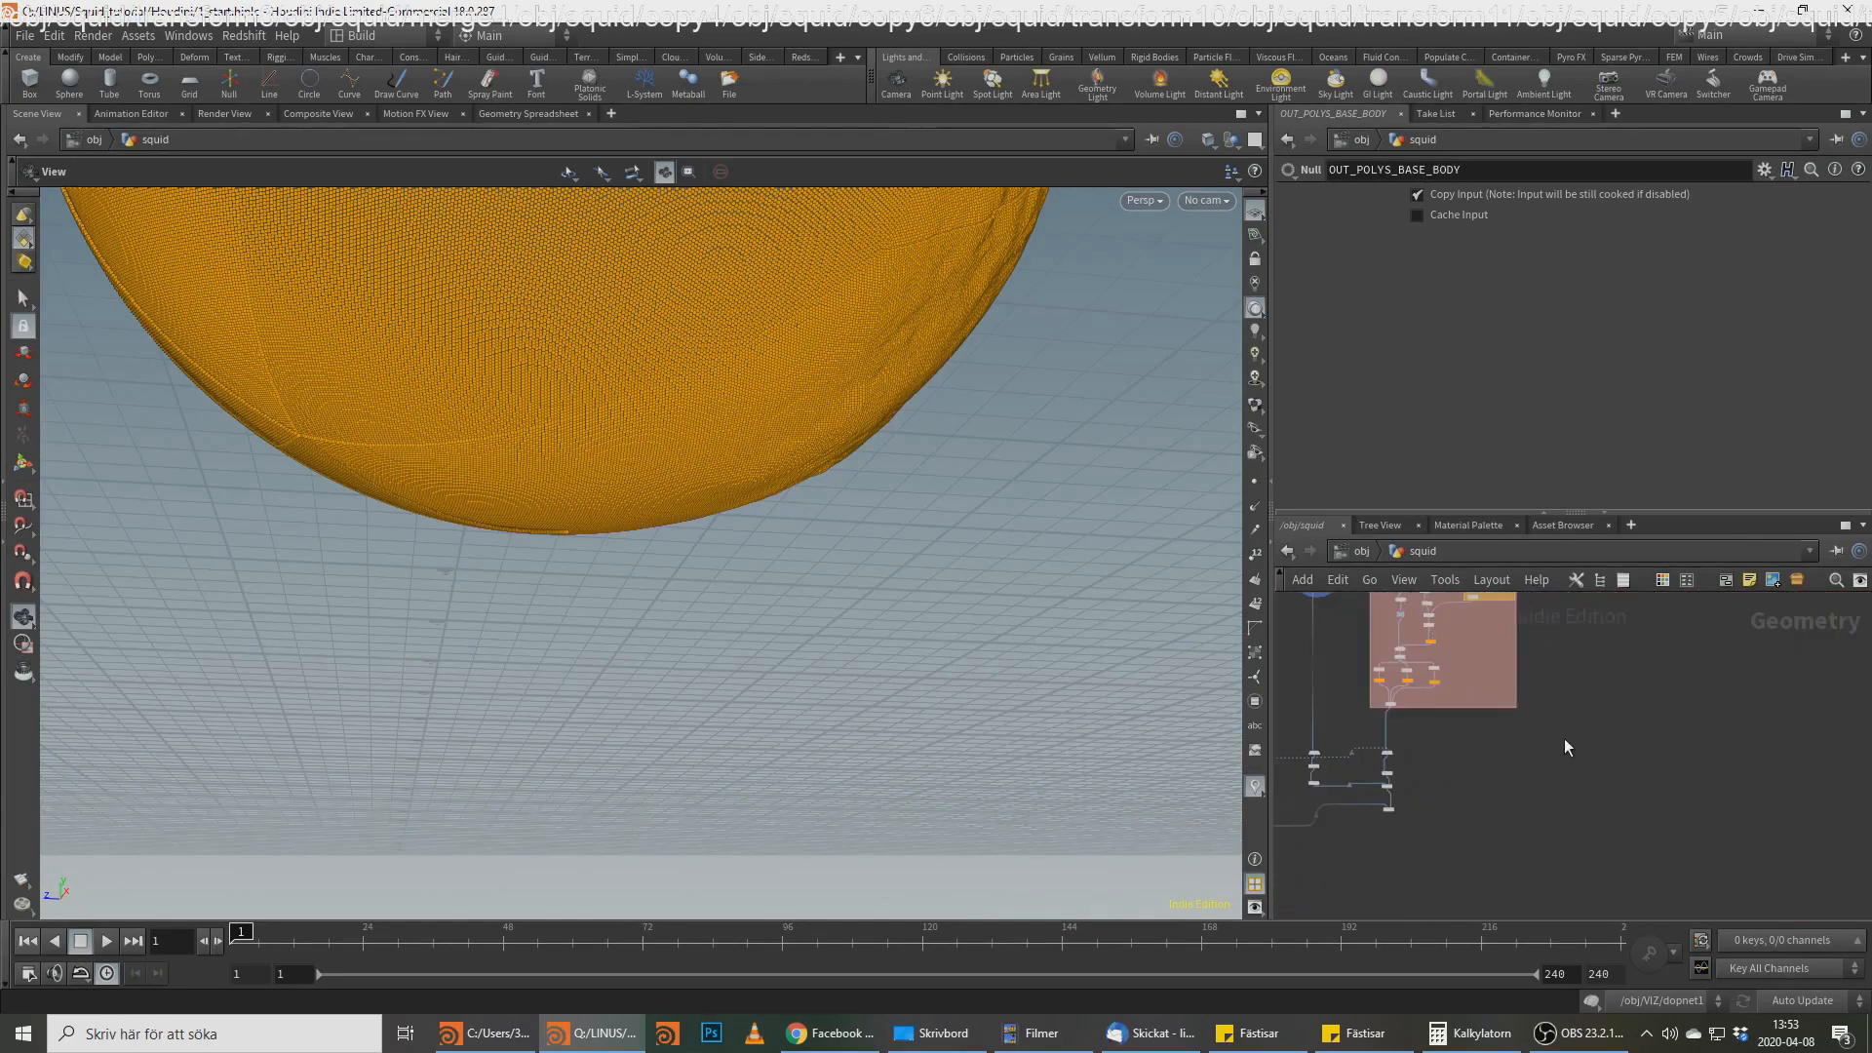
pyautogui.press('Tab')
pyautogui.write('objm')
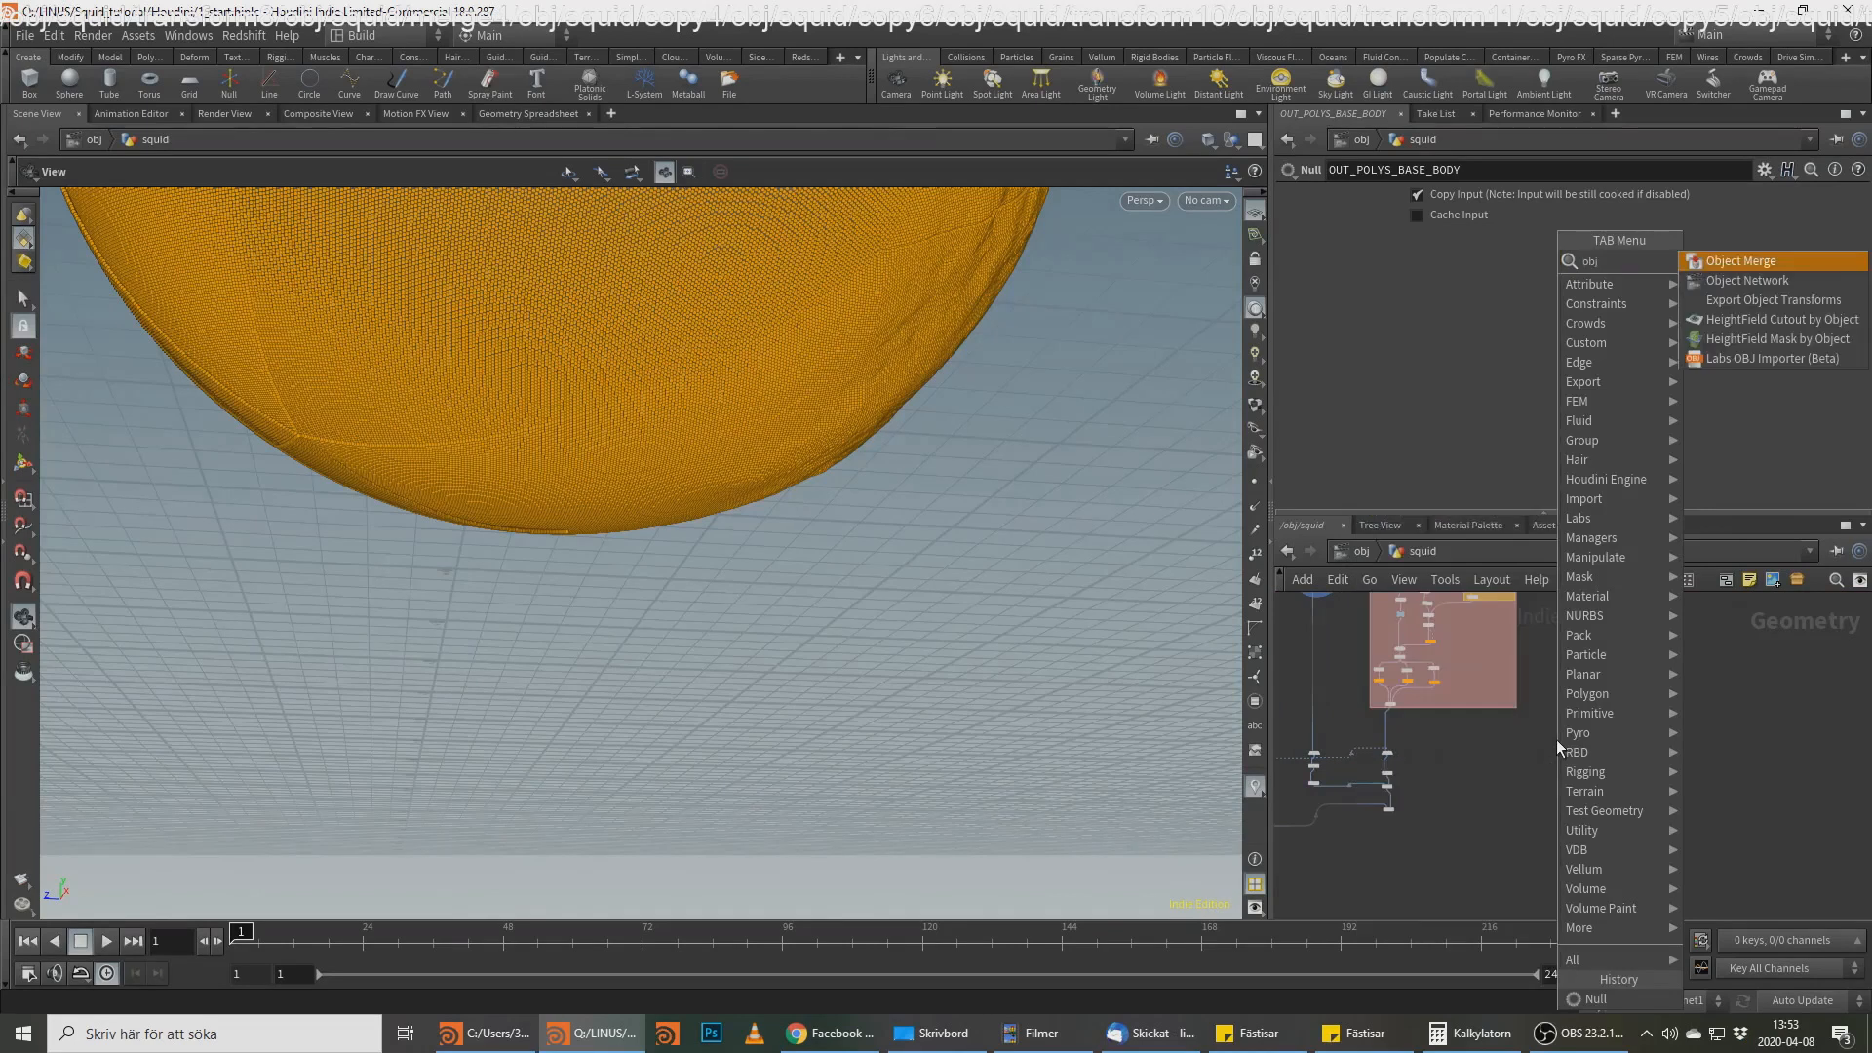
pyautogui.press('Return')
pyautogui.scroll(2, 1560, 743)
pyautogui.click(1572, 751)
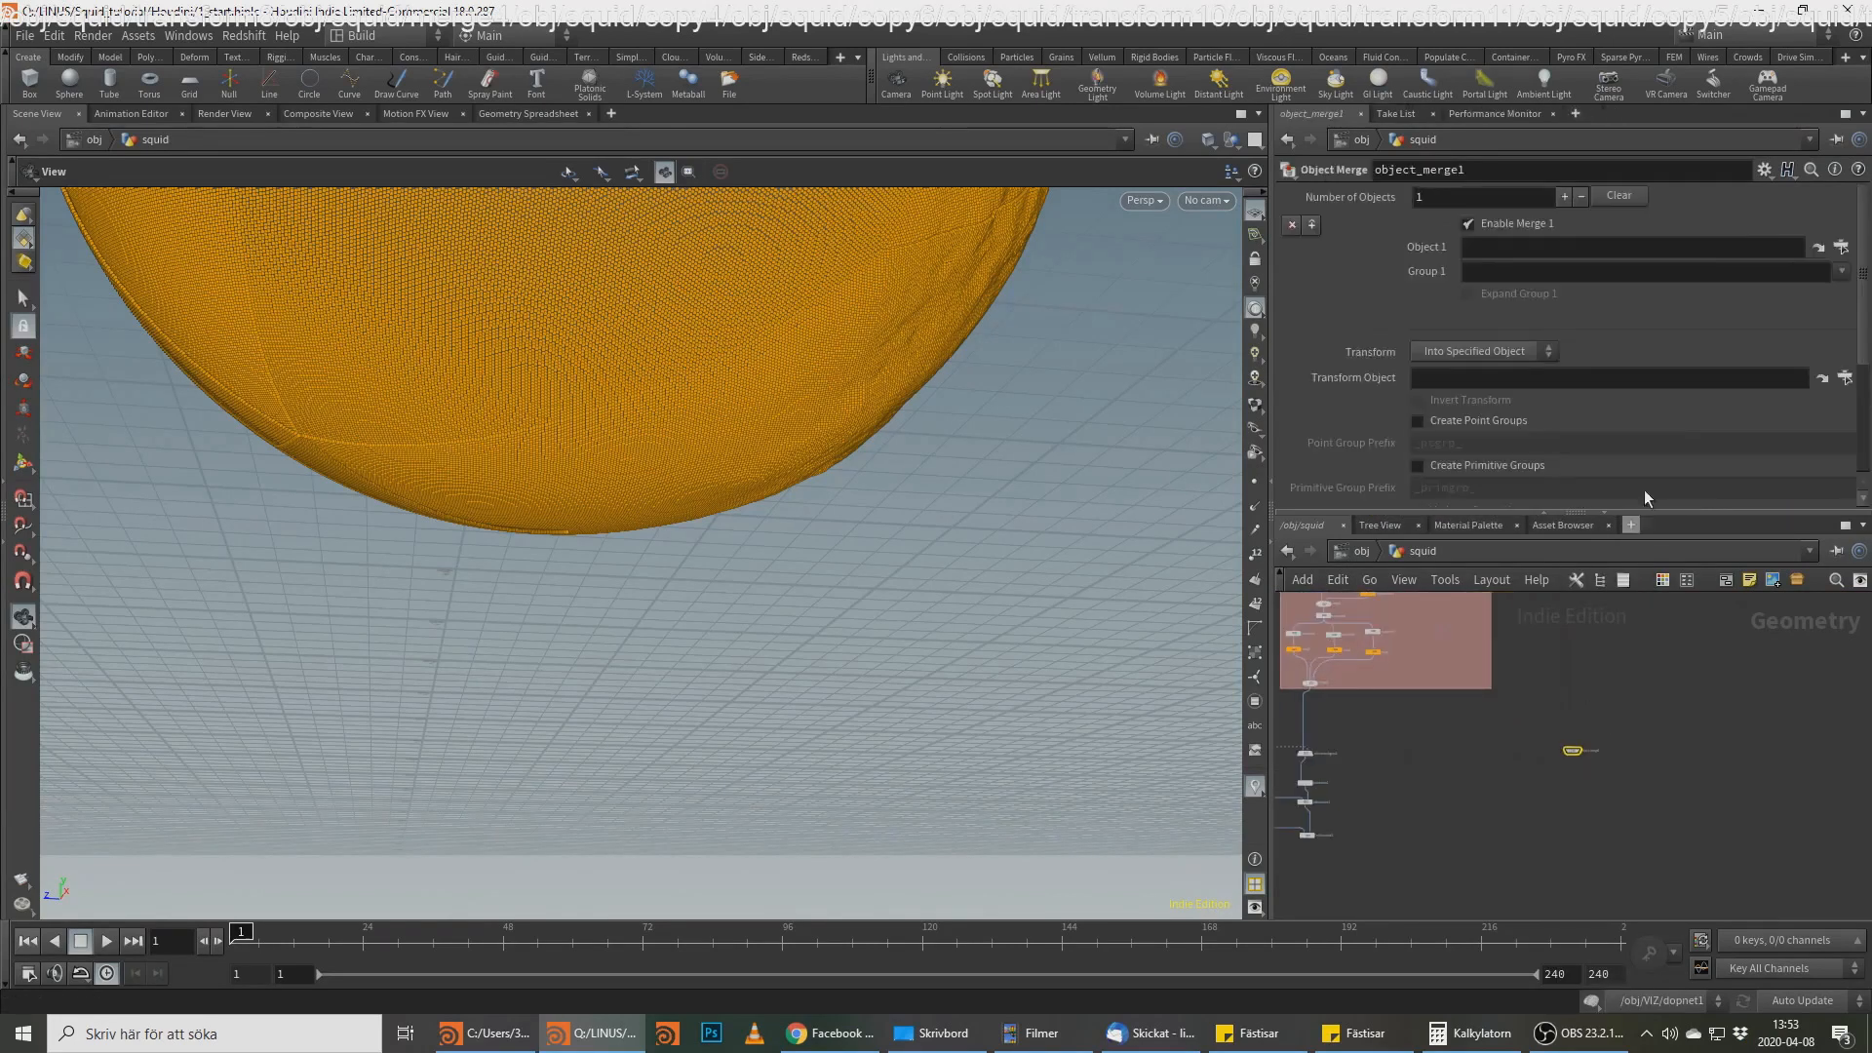
# Step: Set Object 1 of the Object Merge to /obj/squid/OUT_POLYS_BASE_BODY and display the node
pyautogui.click(1818, 247)
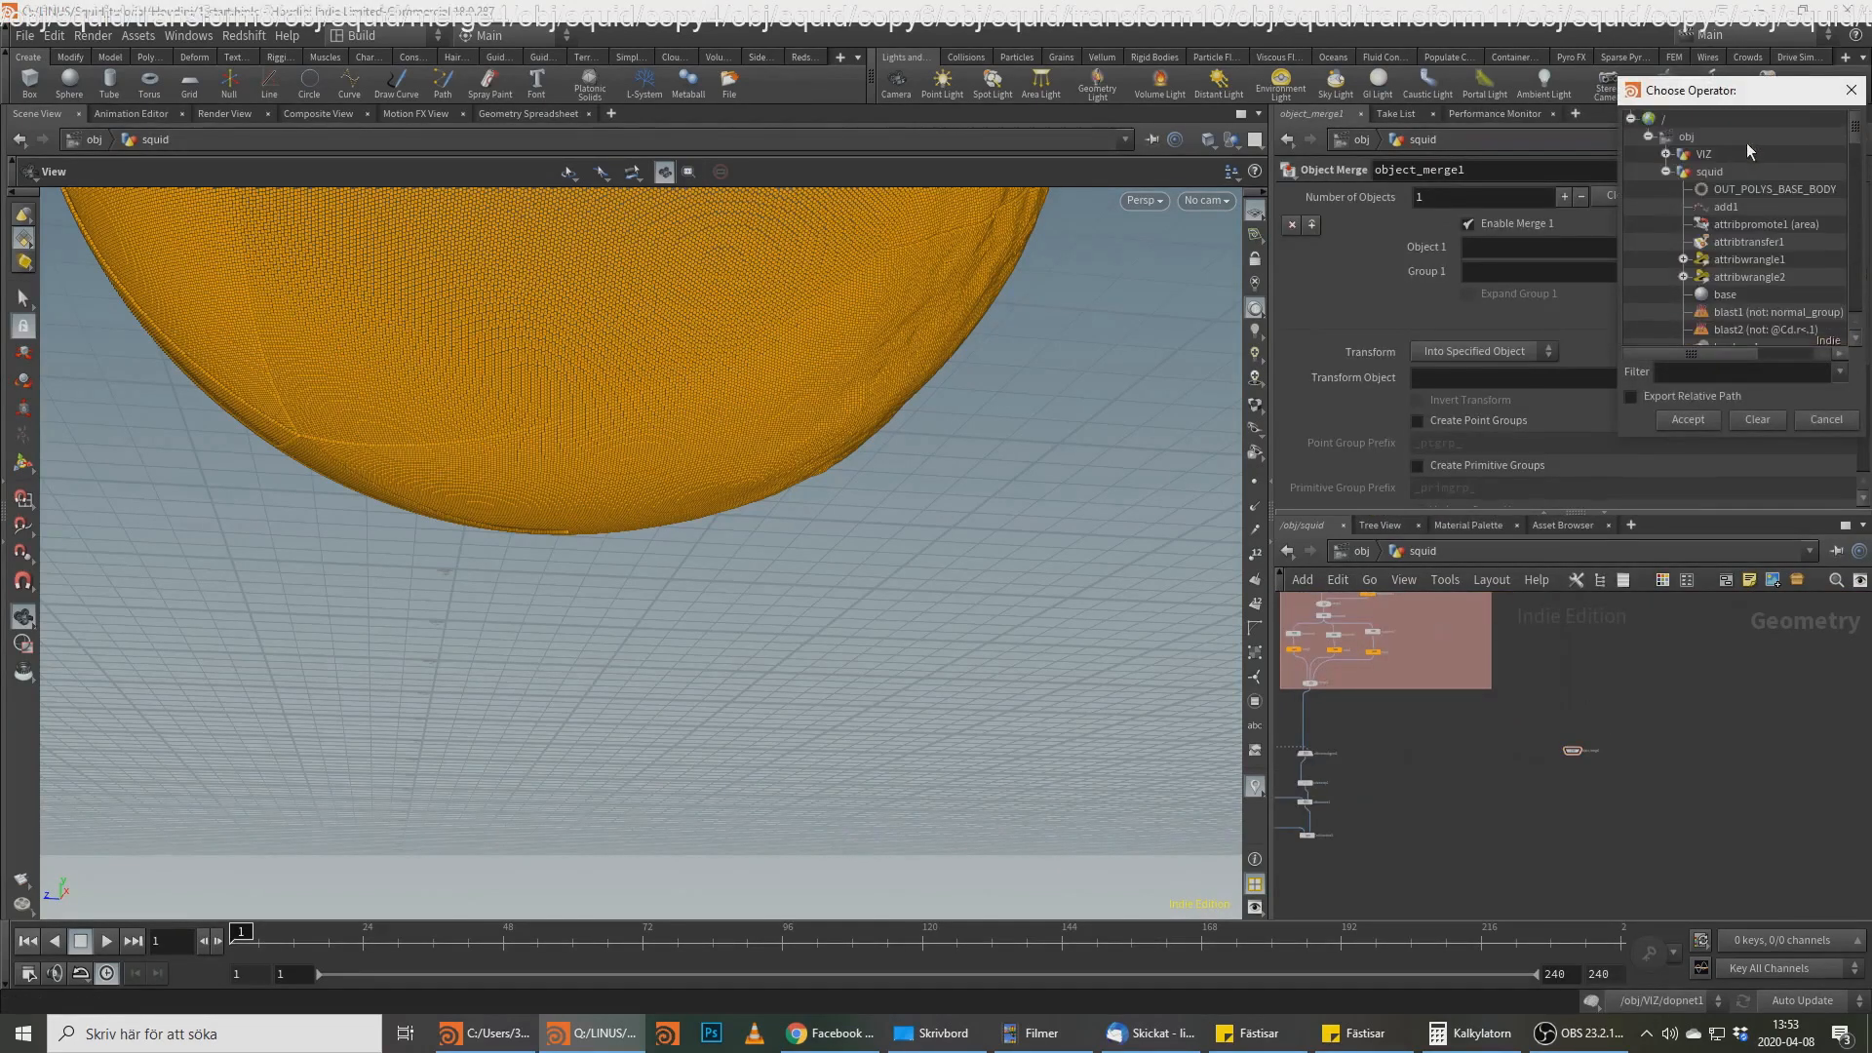
pyautogui.doubleClick(1746, 188)
pyautogui.scroll(2, 1566, 800)
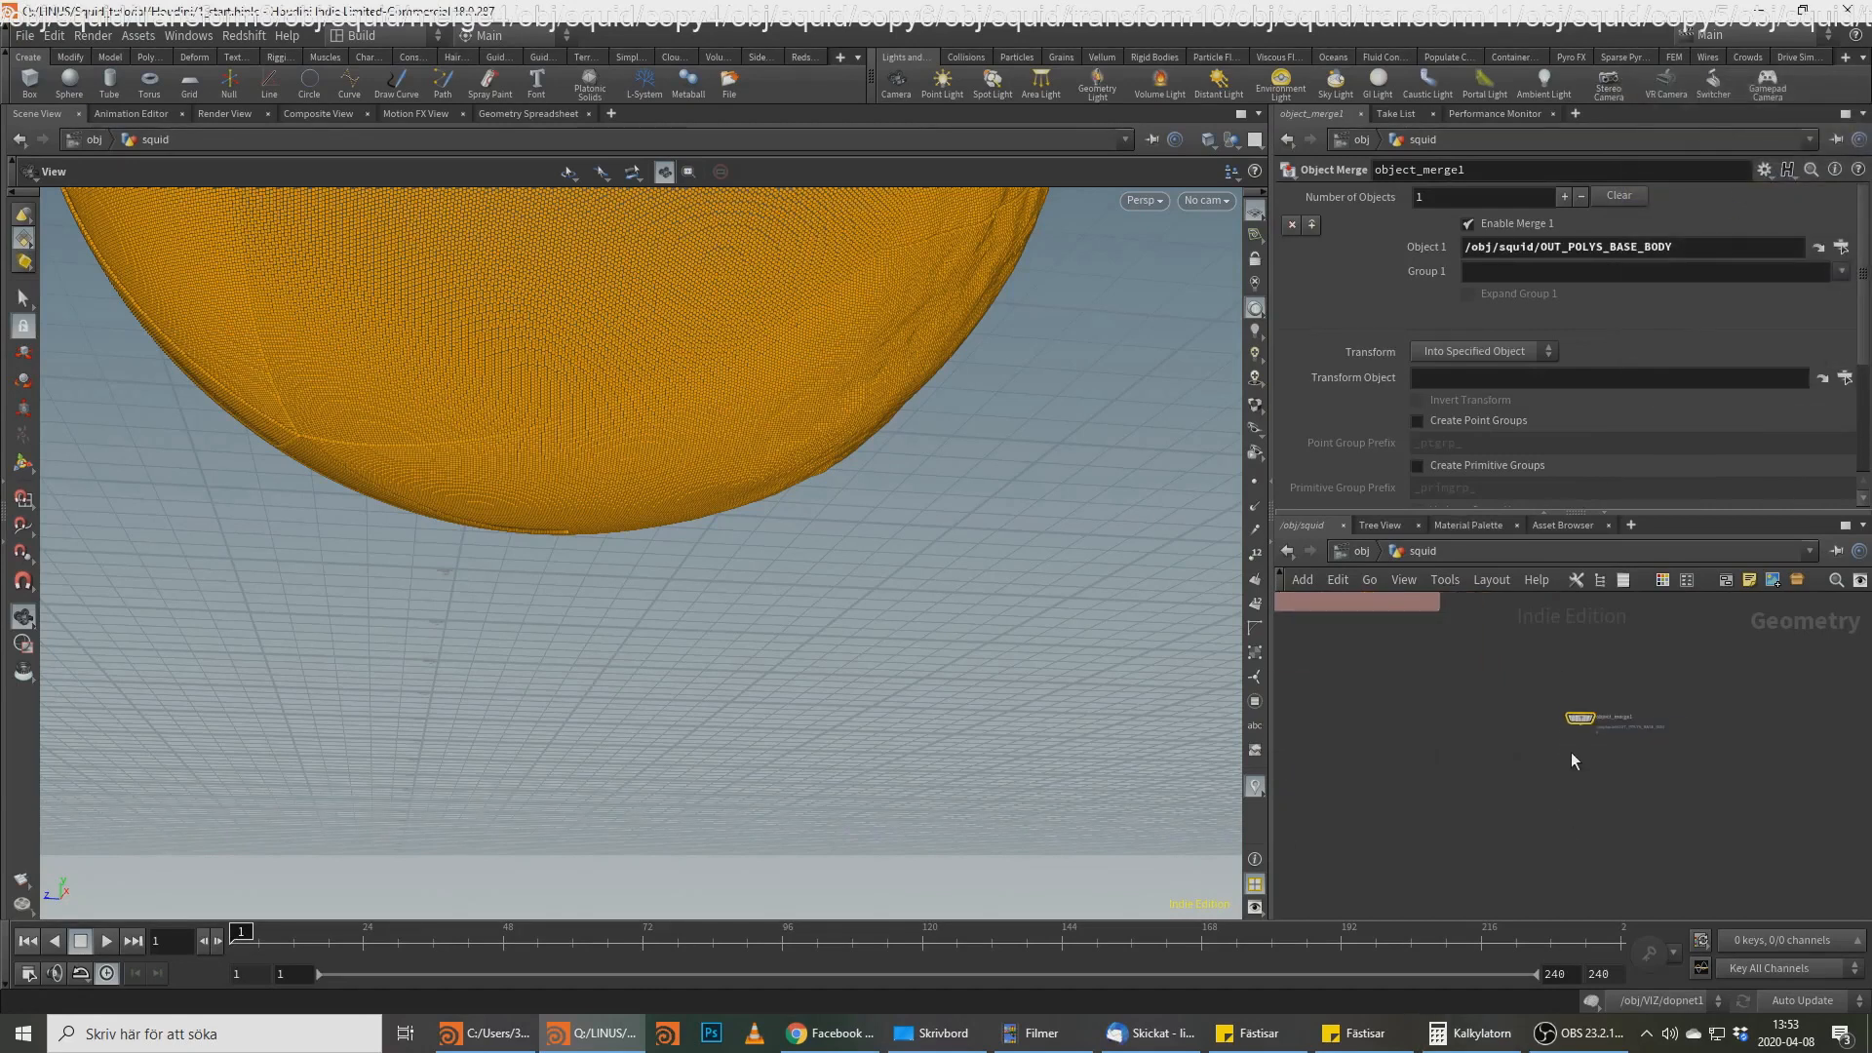
pyautogui.click(1597, 709)
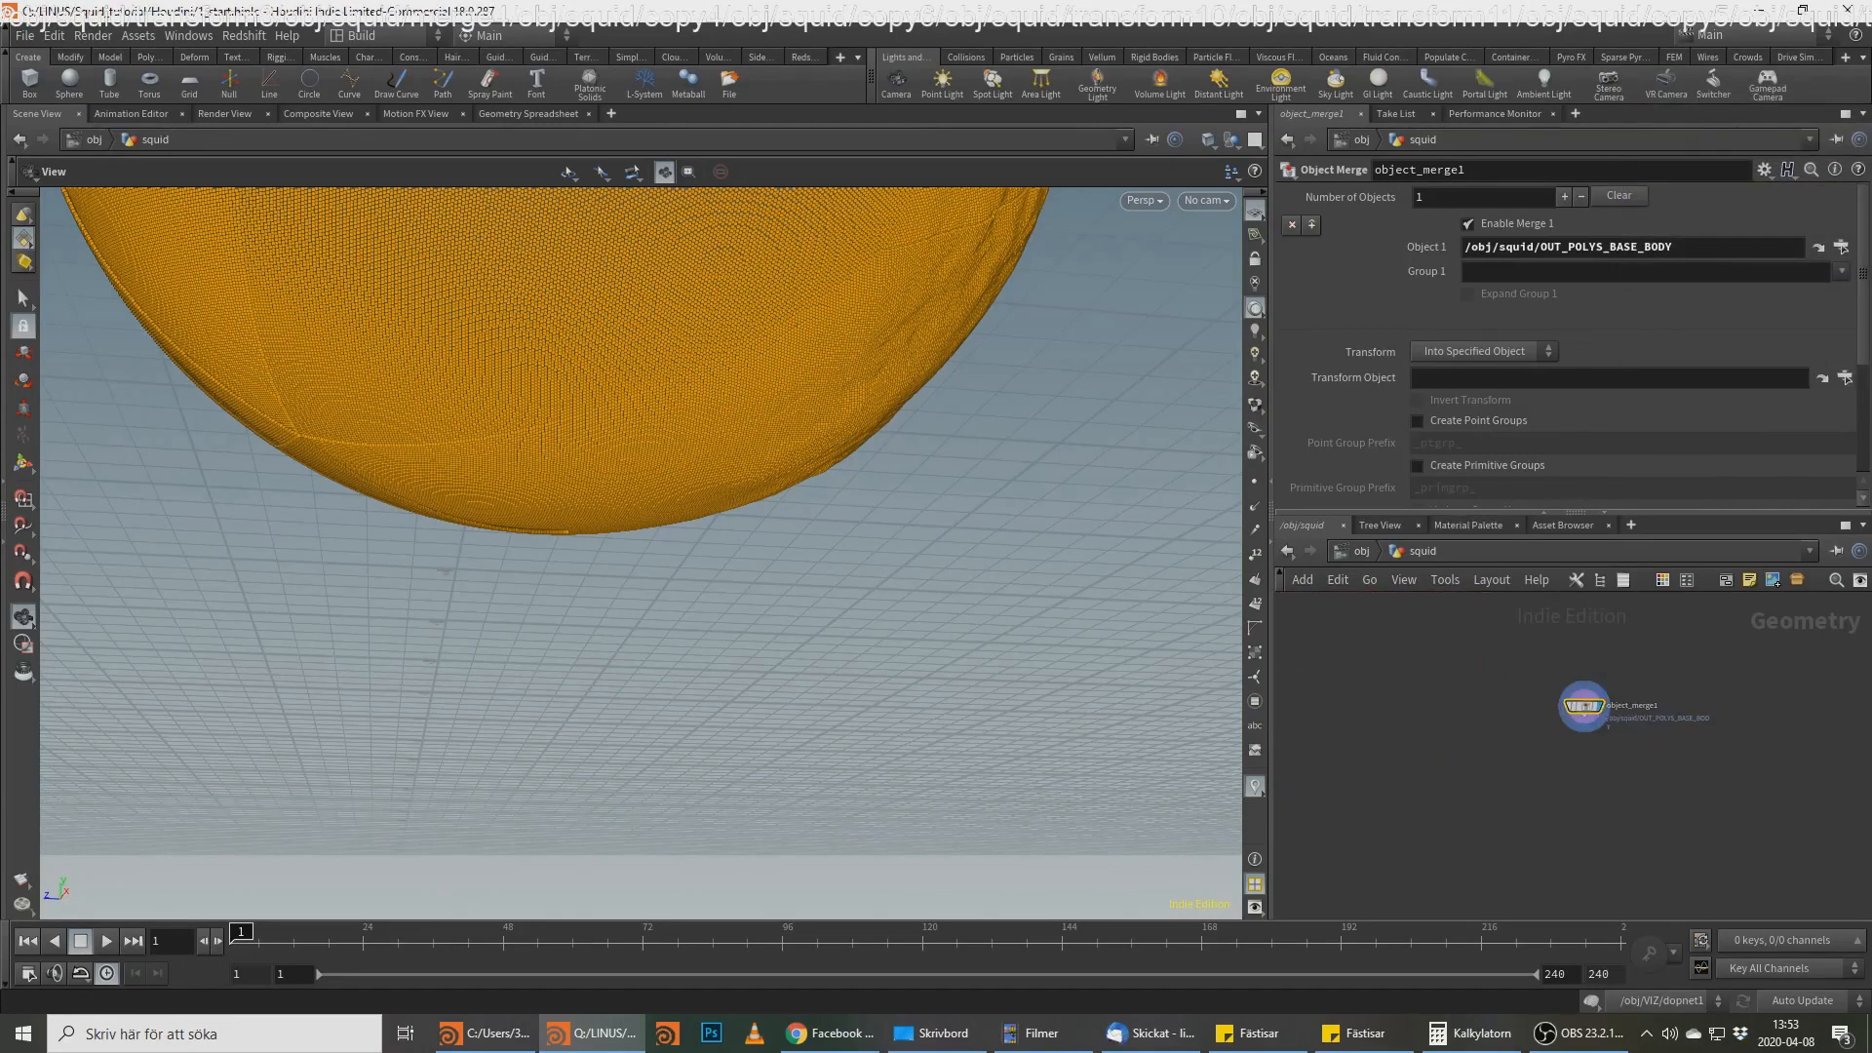
pyautogui.scroll(2, 1663, 769)
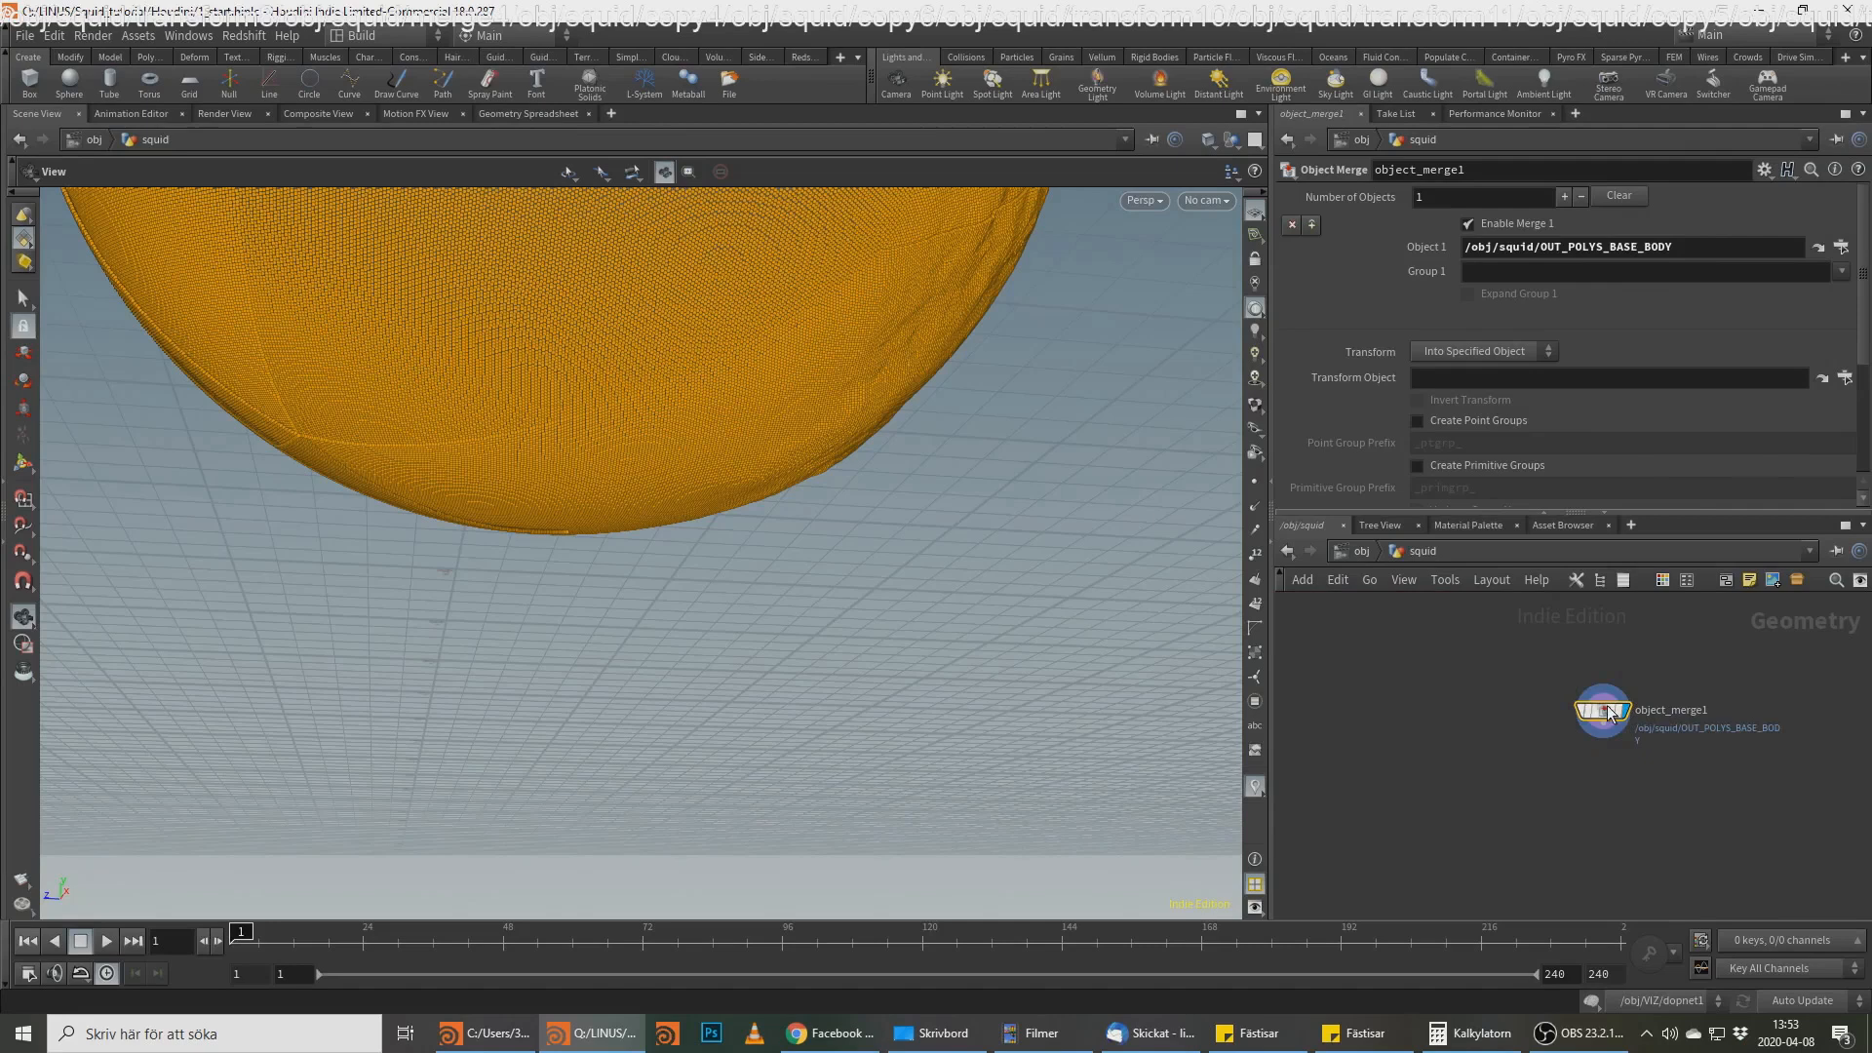
pyautogui.hotkey('alt', 'Tab')
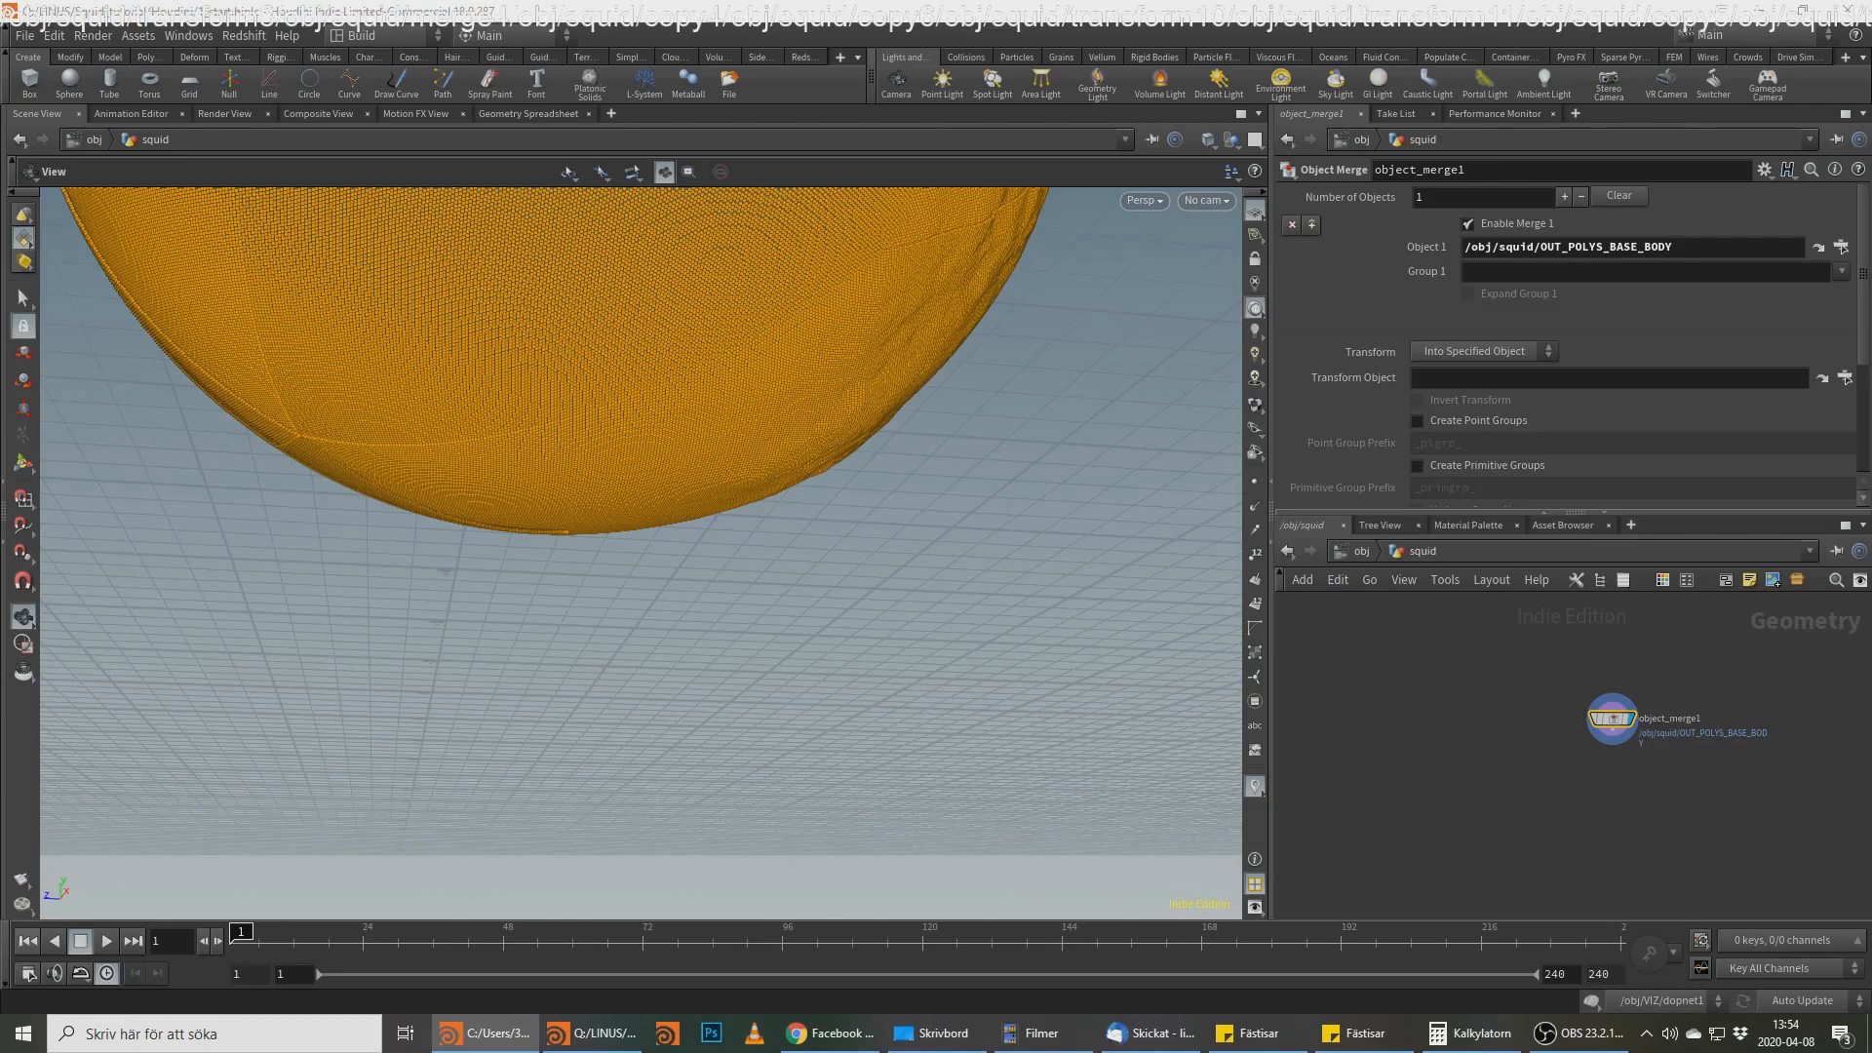
# Step: Display the merge2 node that joins the three tentacle copies
pyautogui.scroll(-3, 1568, 673)
pyautogui.moveTo(1370, 654); pyautogui.dragTo(1553, 749, button='middle')
pyautogui.moveTo(1502, 673); pyautogui.dragTo(1594, 699, button='middle')
pyautogui.scroll(-1, 1613, 790)
pyautogui.scroll(1, 1566, 797)
pyautogui.scroll(1, 1549, 731)
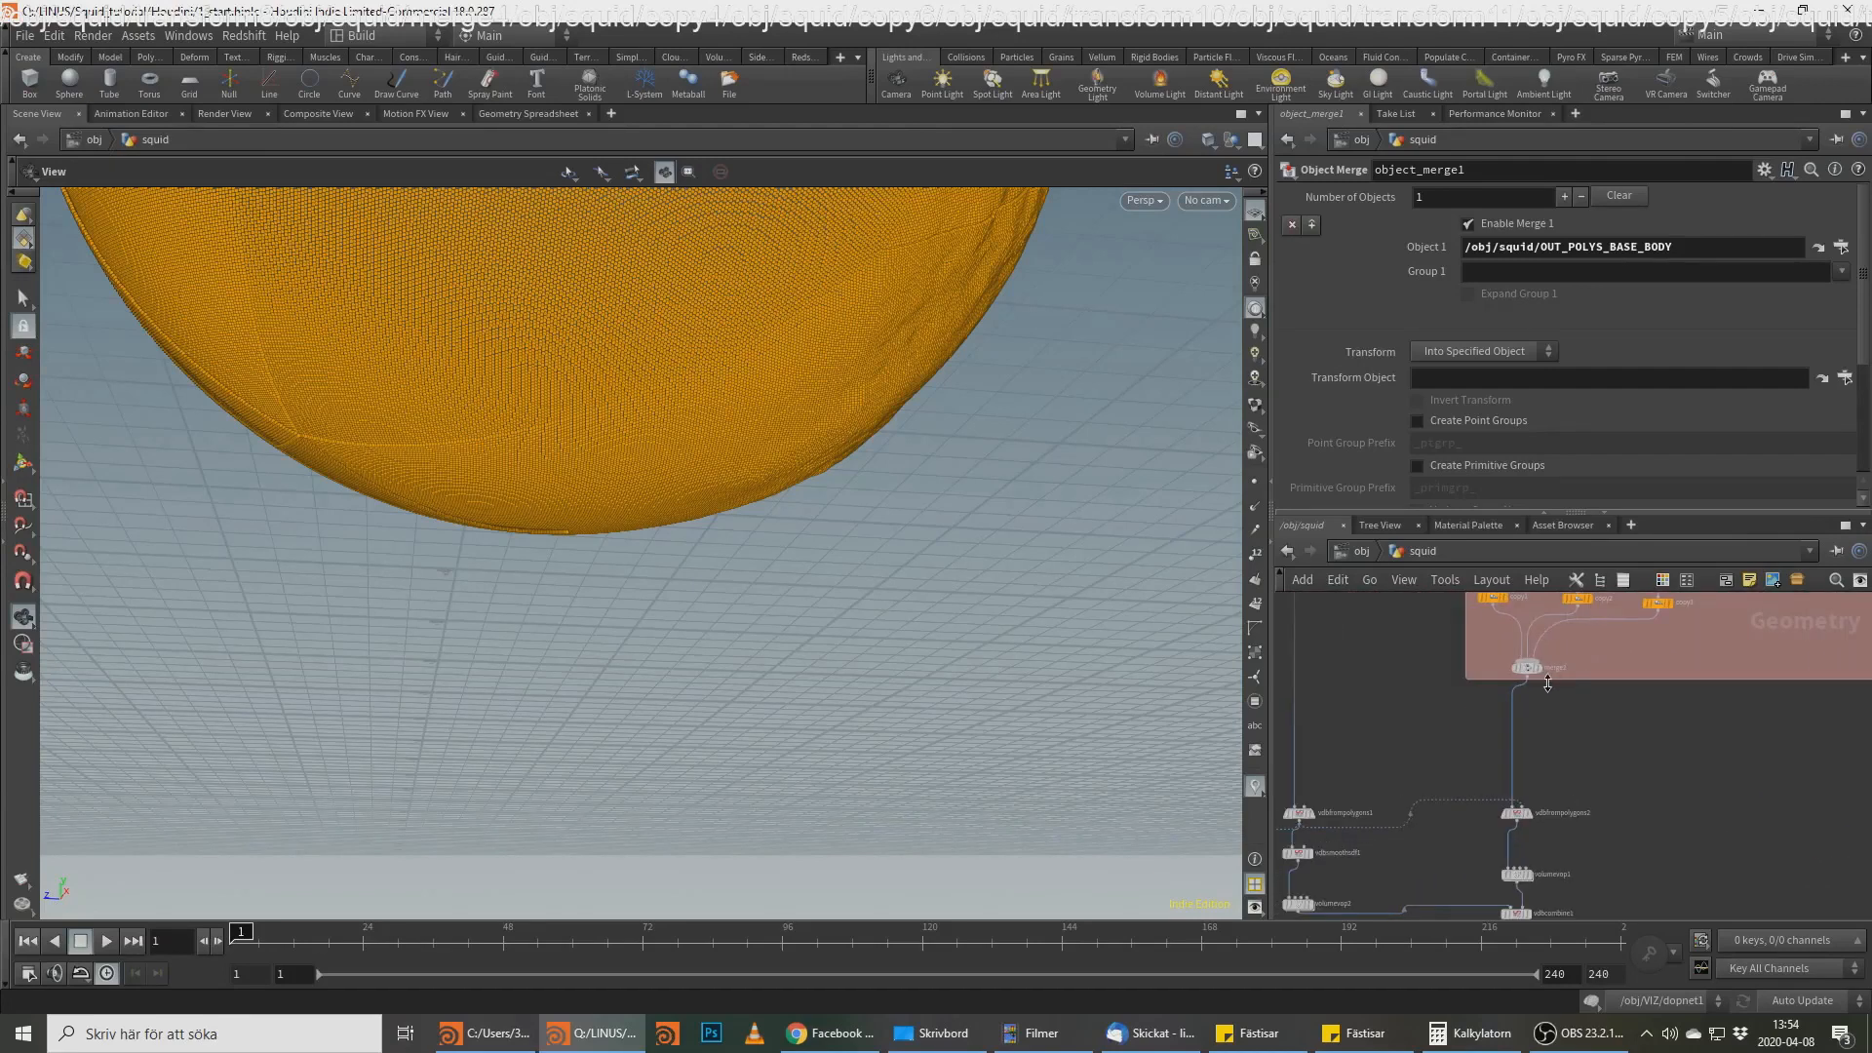
pyautogui.click(1529, 665)
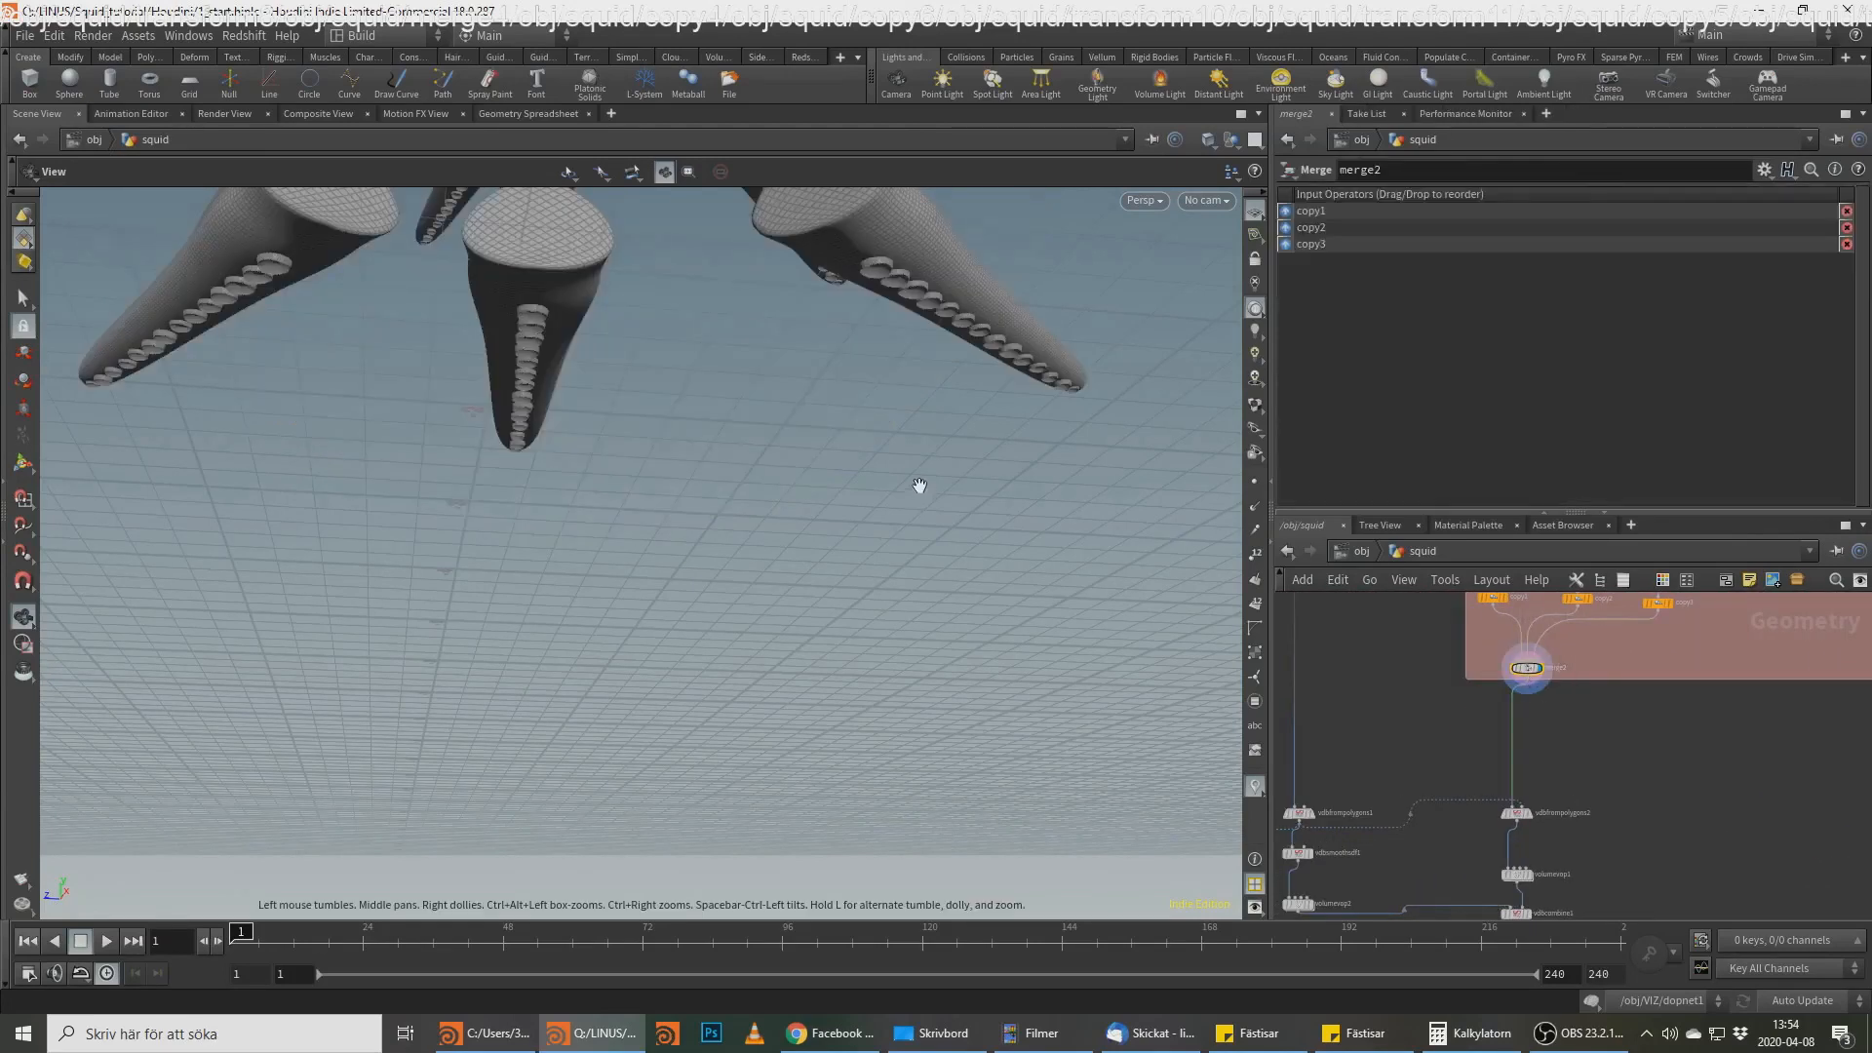
# Step: Branch an Attribute Wrangle off merge2 and place it beside the Object Merge node
pyautogui.moveTo(1662, 684); pyautogui.dragTo(1474, 720, button='middle')
pyautogui.scroll(-3, 1345, 726)
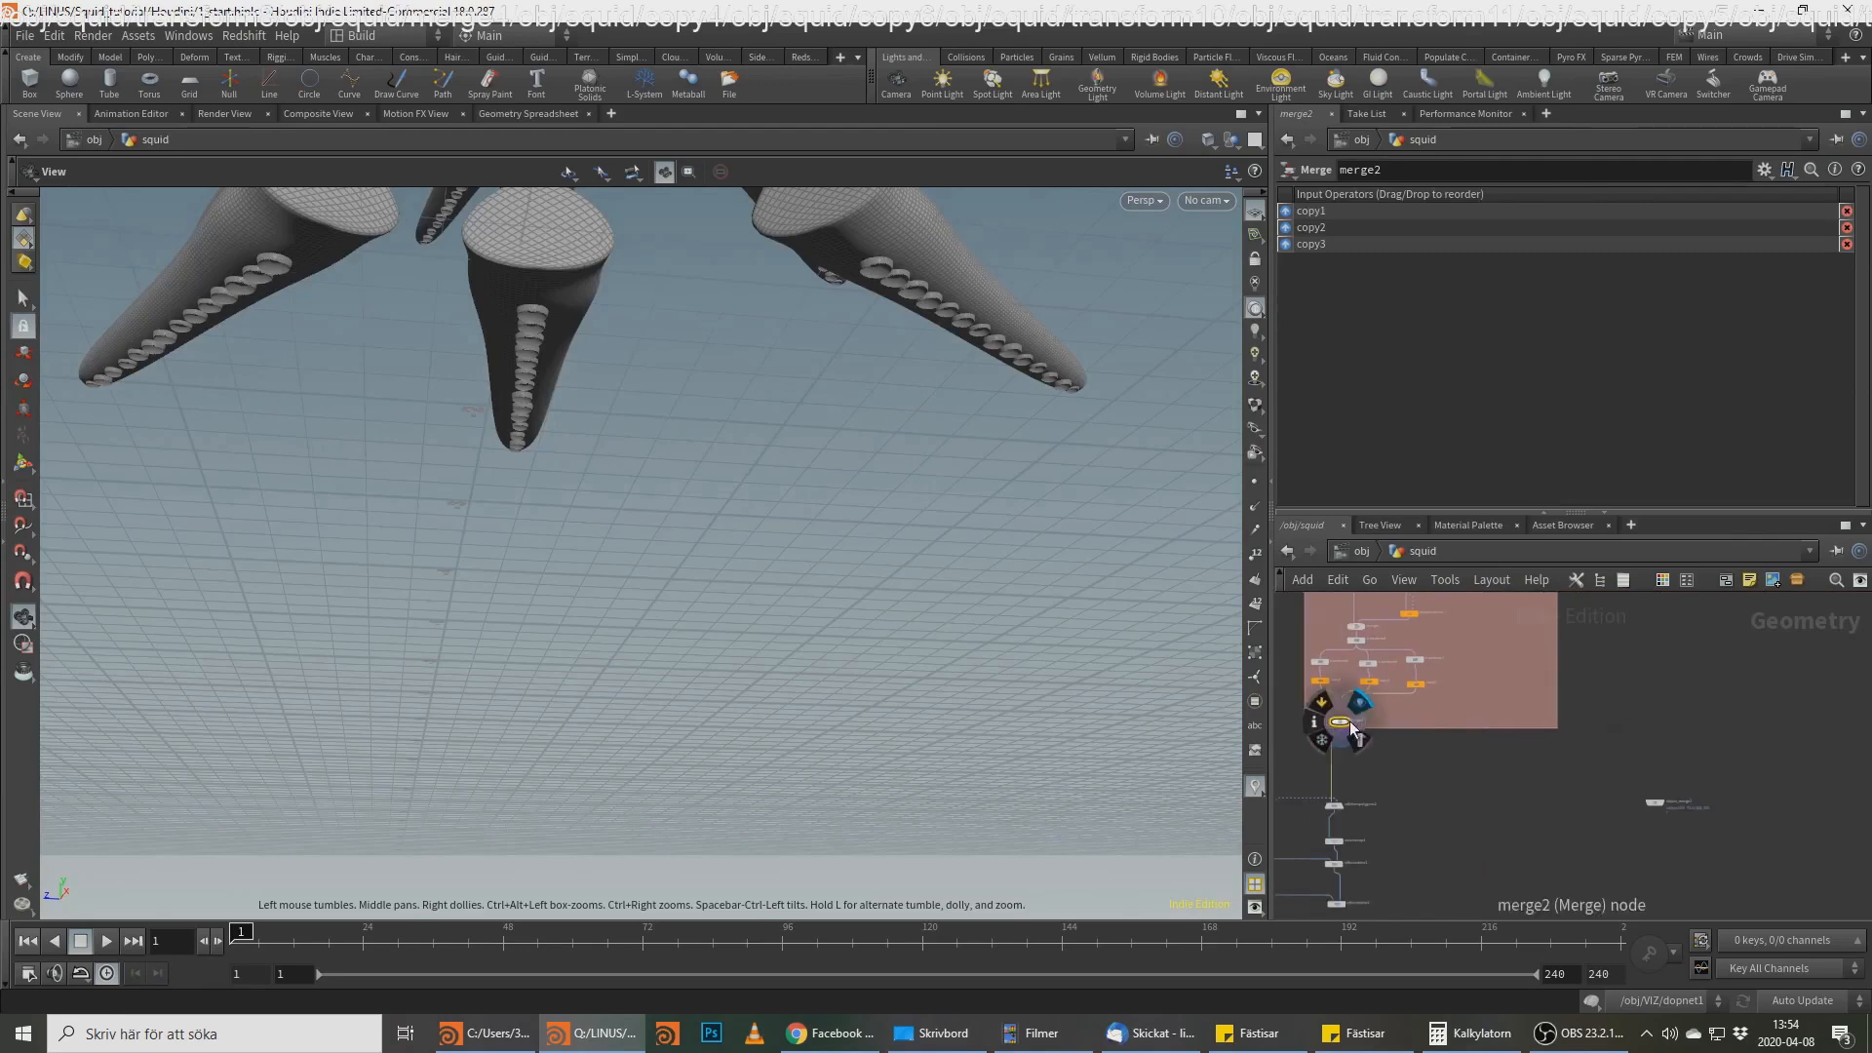
pyautogui.scroll(2, 1354, 725)
pyautogui.click(1337, 730)
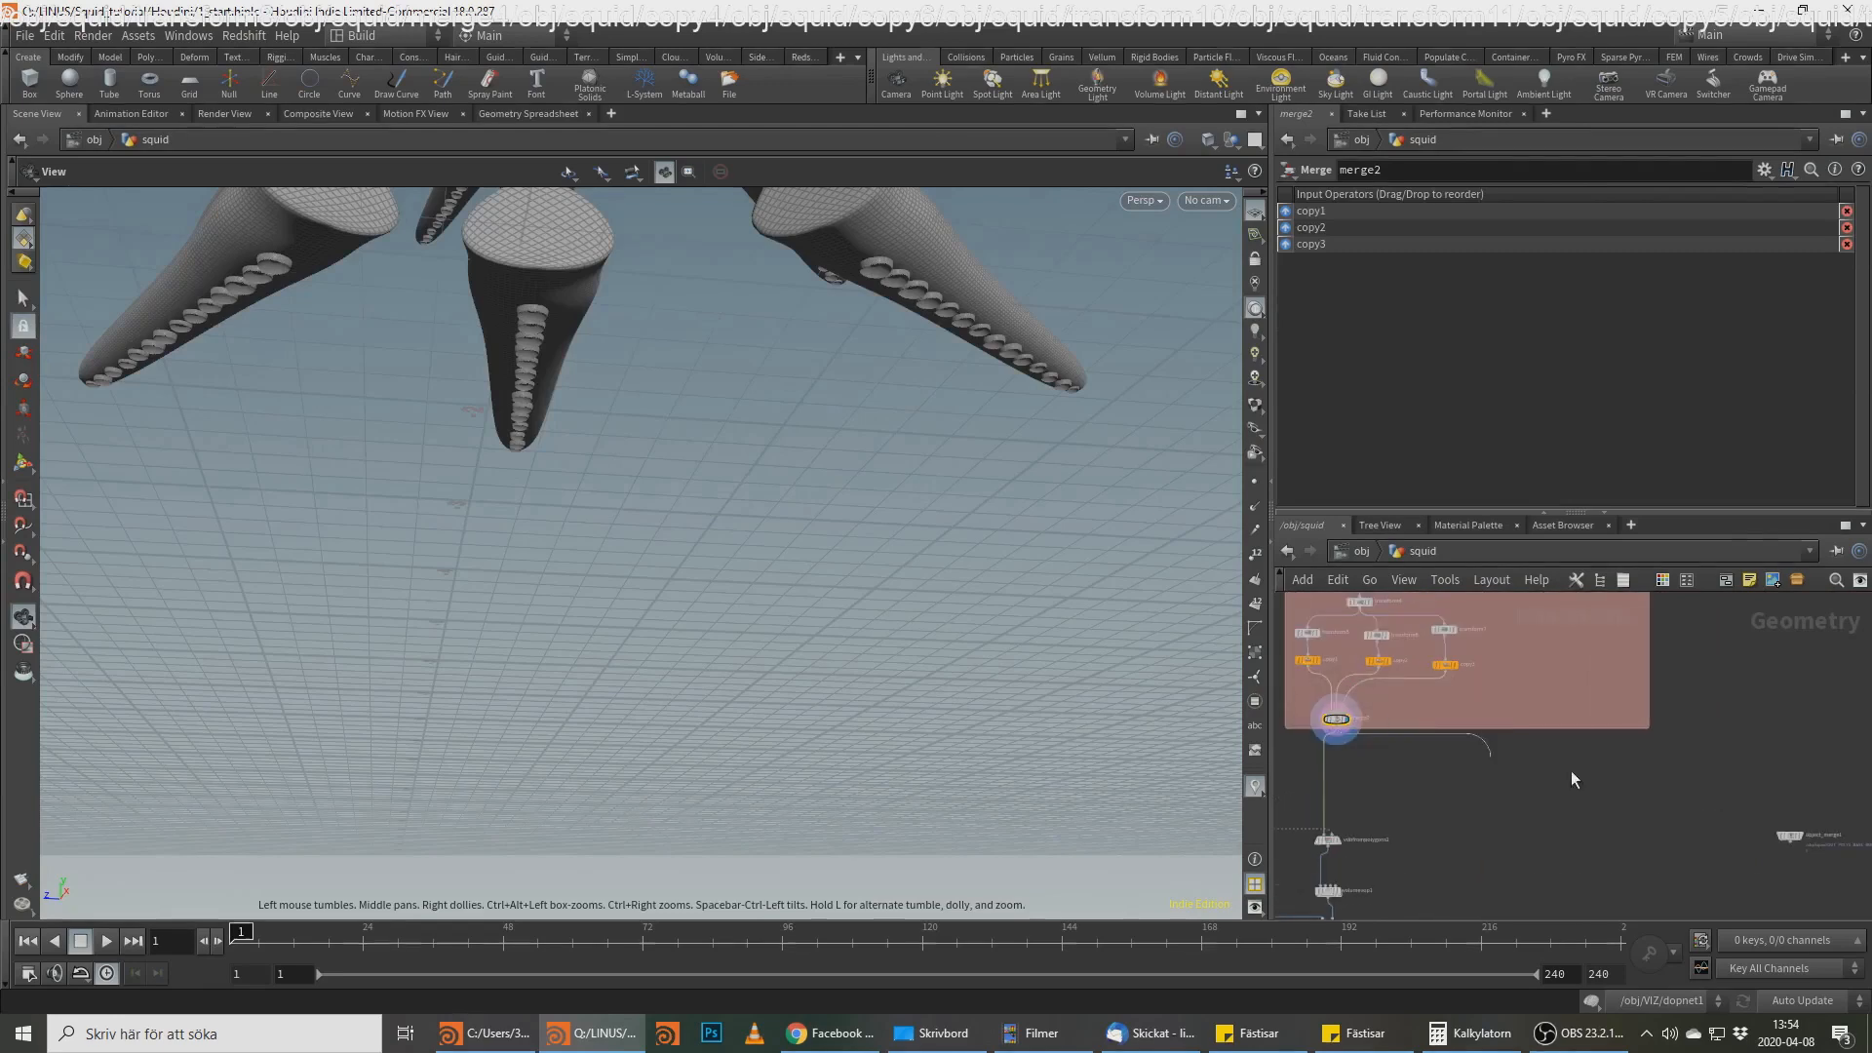
pyautogui.press('Tab')
pyautogui.write('wr')
pyautogui.press('Return')
pyautogui.click(1738, 822)
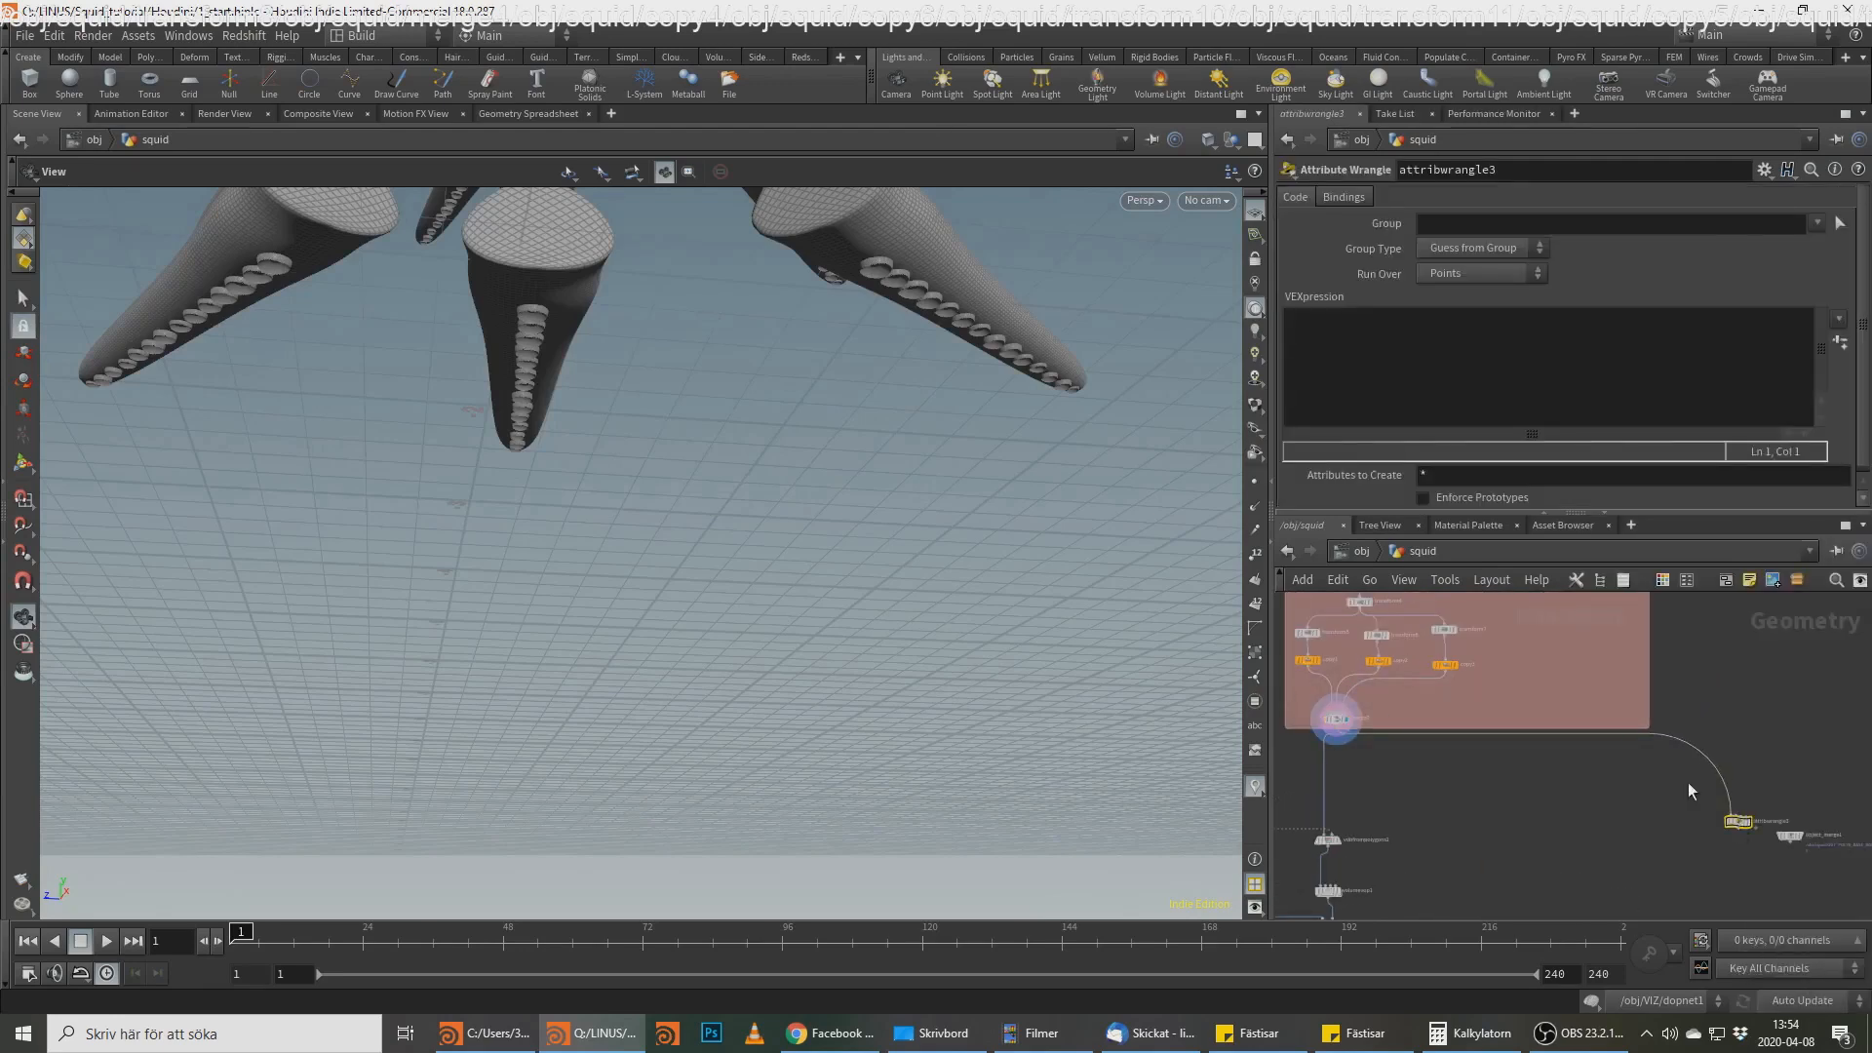
pyautogui.scroll(2, 1688, 782)
pyautogui.click(1503, 360)
pyautogui.write('mas')
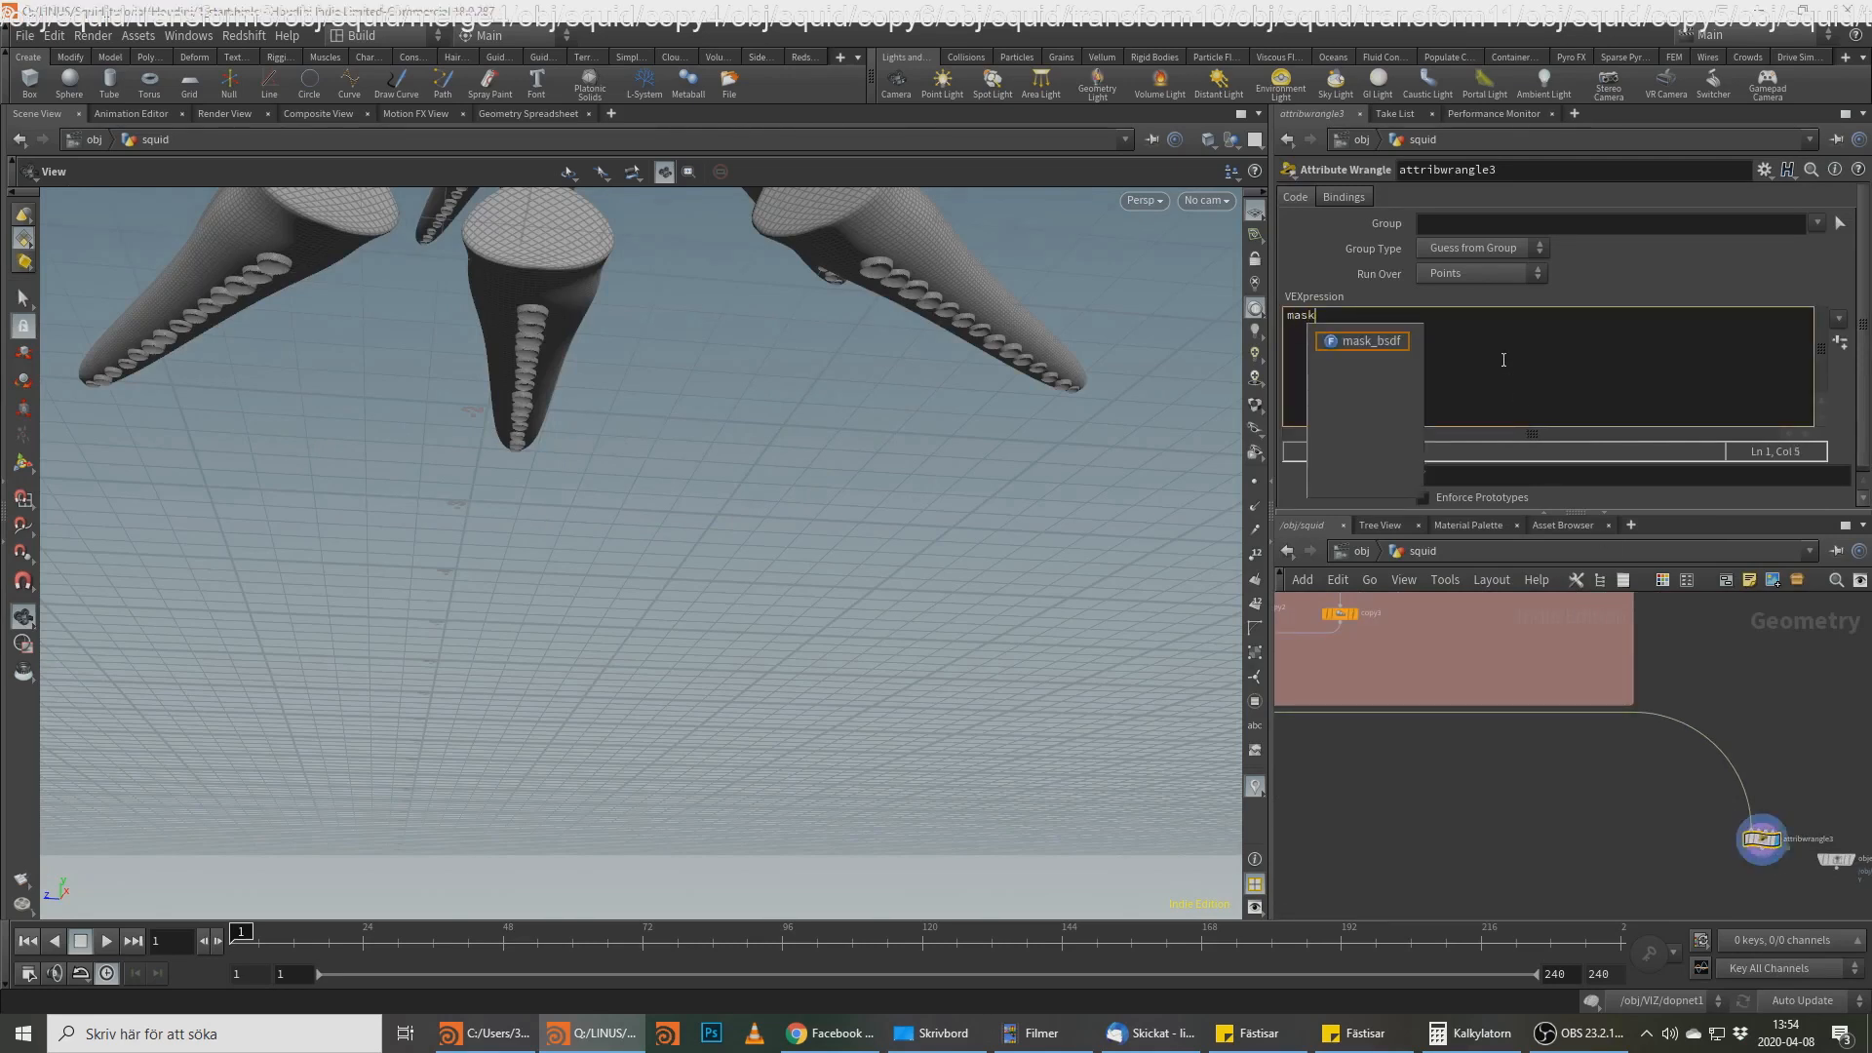
pyautogui.write('k@')
pyautogui.press('Home')
pyautogui.press('BackSpace')
pyautogui.write('@')
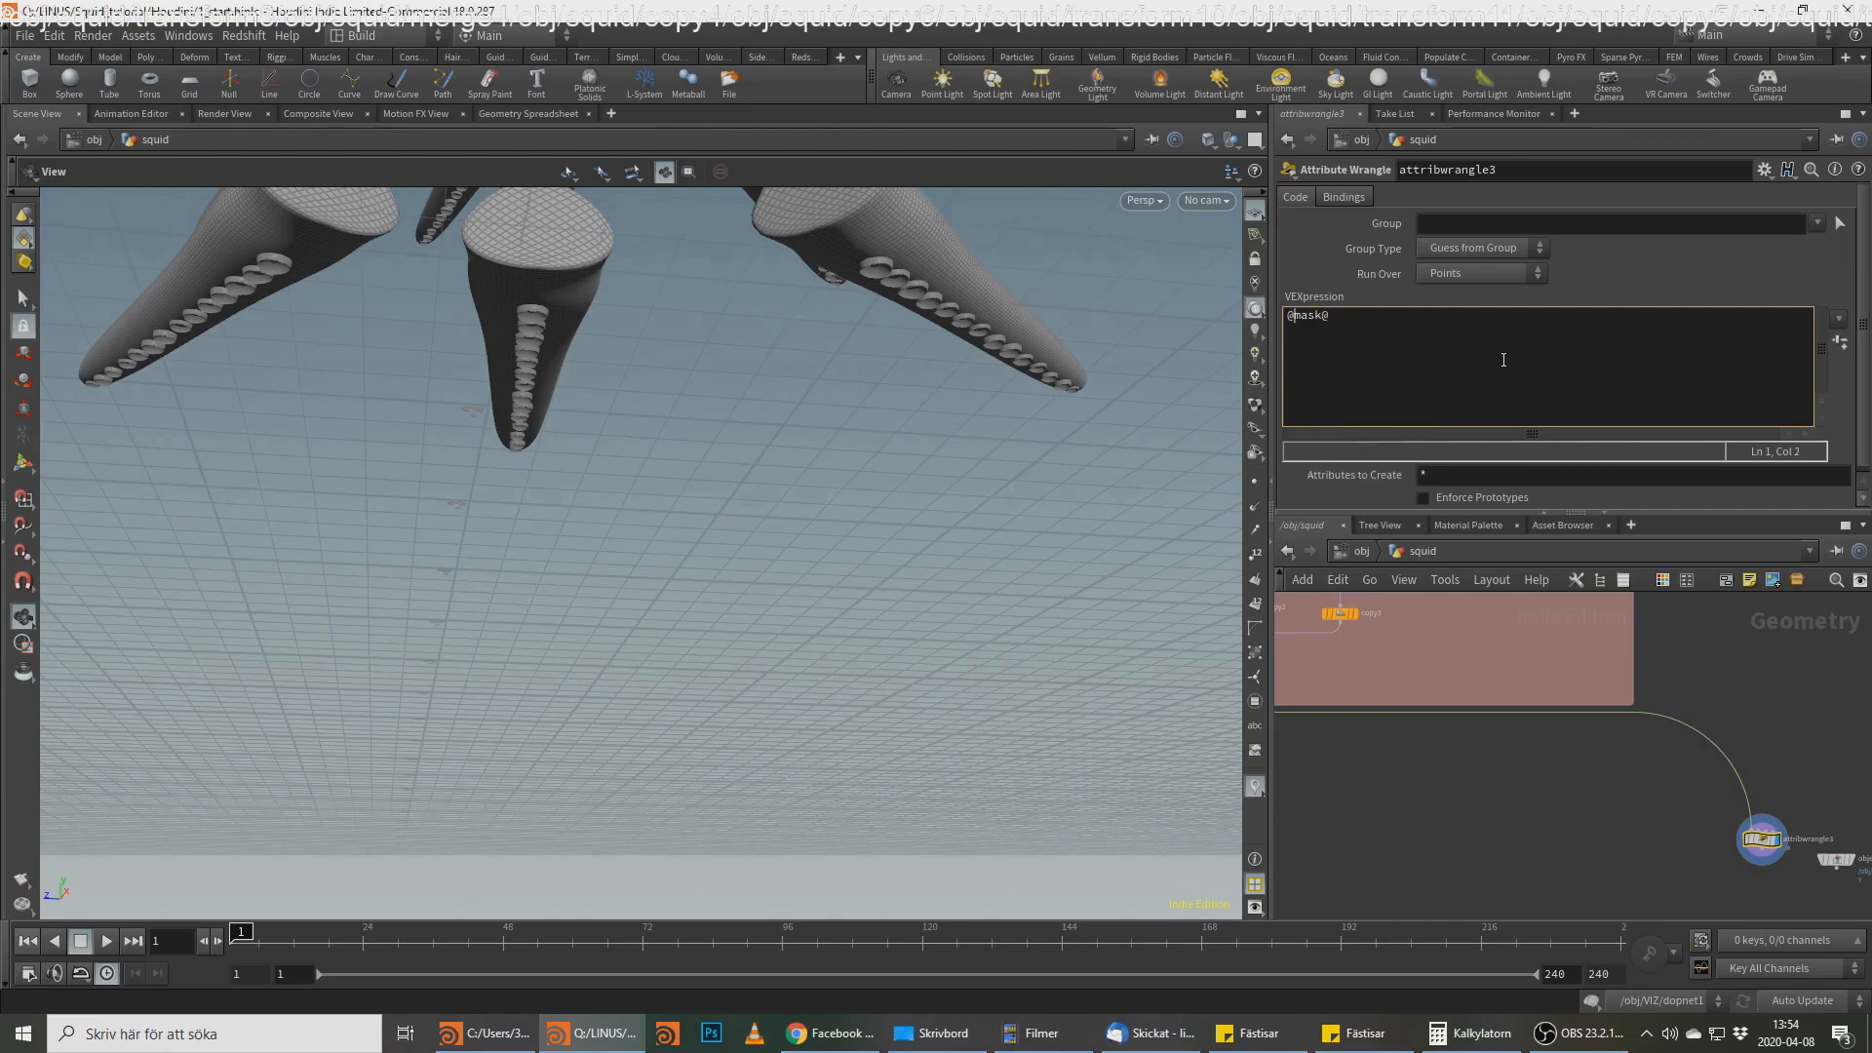
pyautogui.write(' 1;')
# Step: Add an Attribute Transfer node with object_merge1 as its first input and attribwrangle3 as its second, and display it
pyautogui.moveTo(1788, 882); pyautogui.dragTo(1681, 819, button='middle')
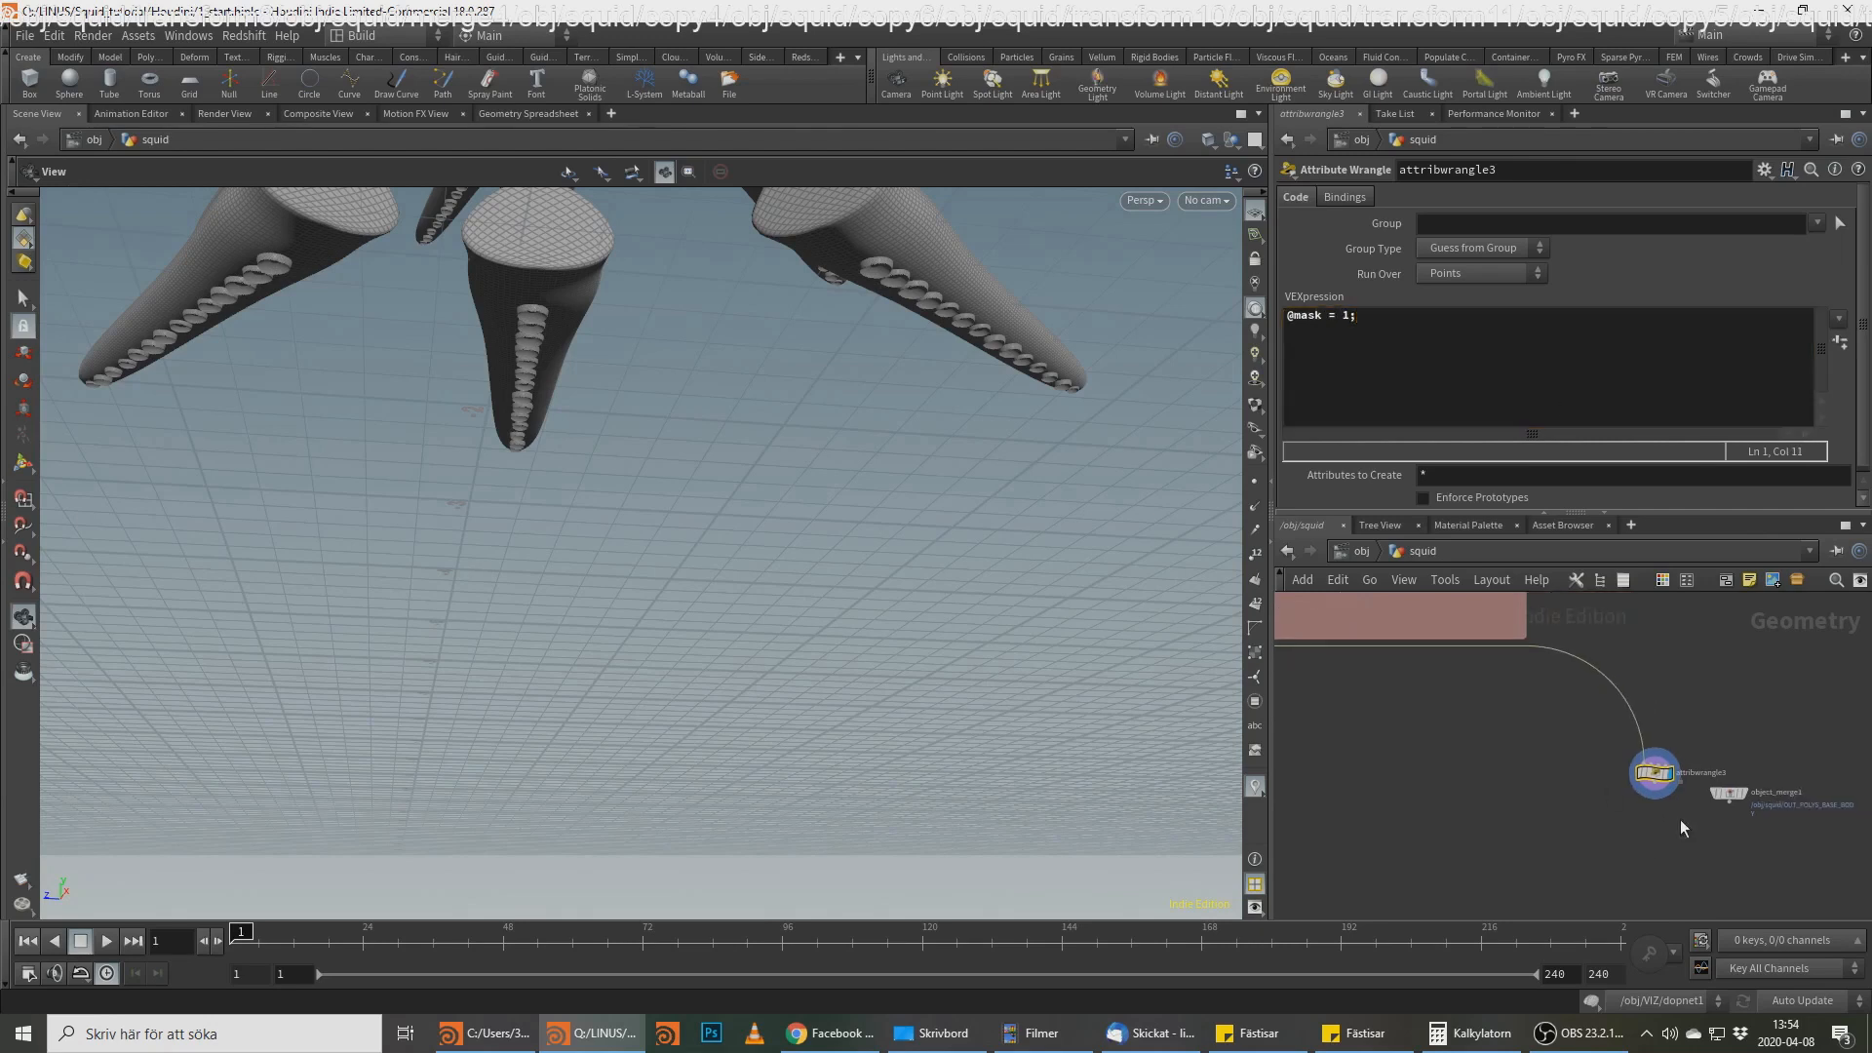
pyautogui.scroll(2, 1747, 834)
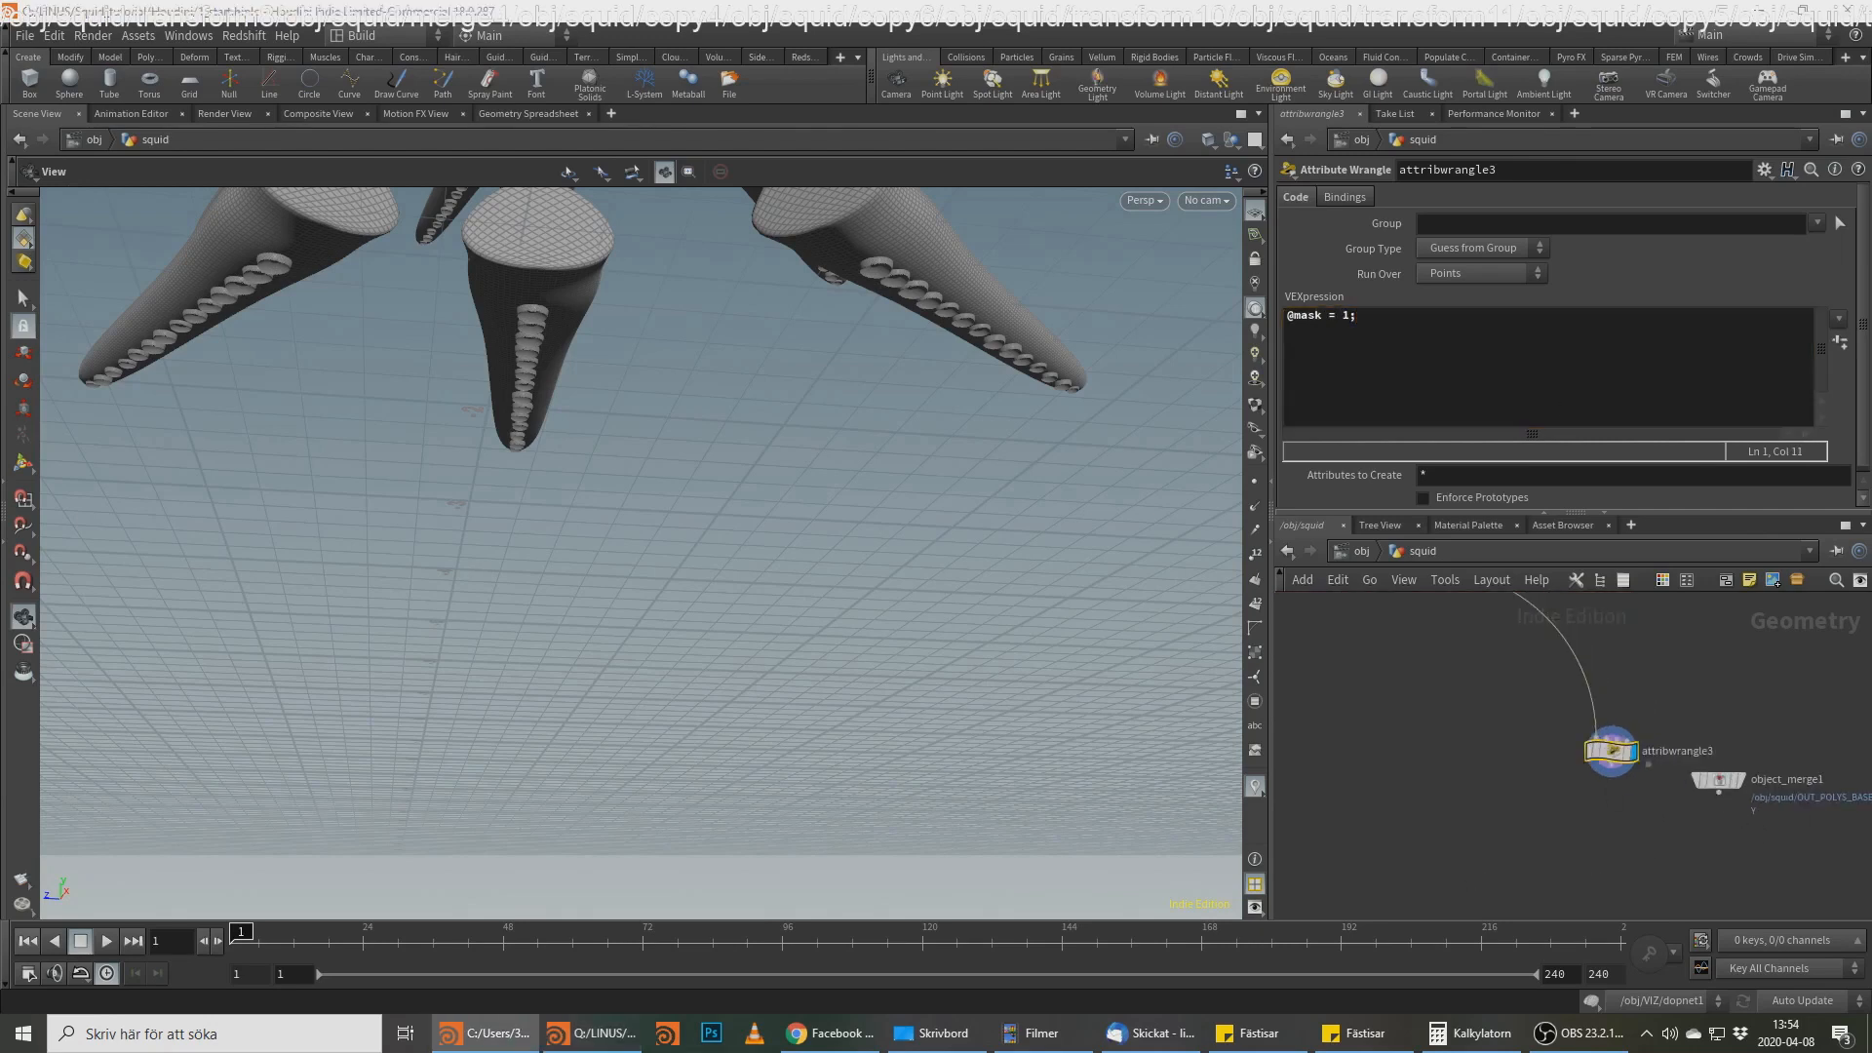
pyautogui.click(1672, 827)
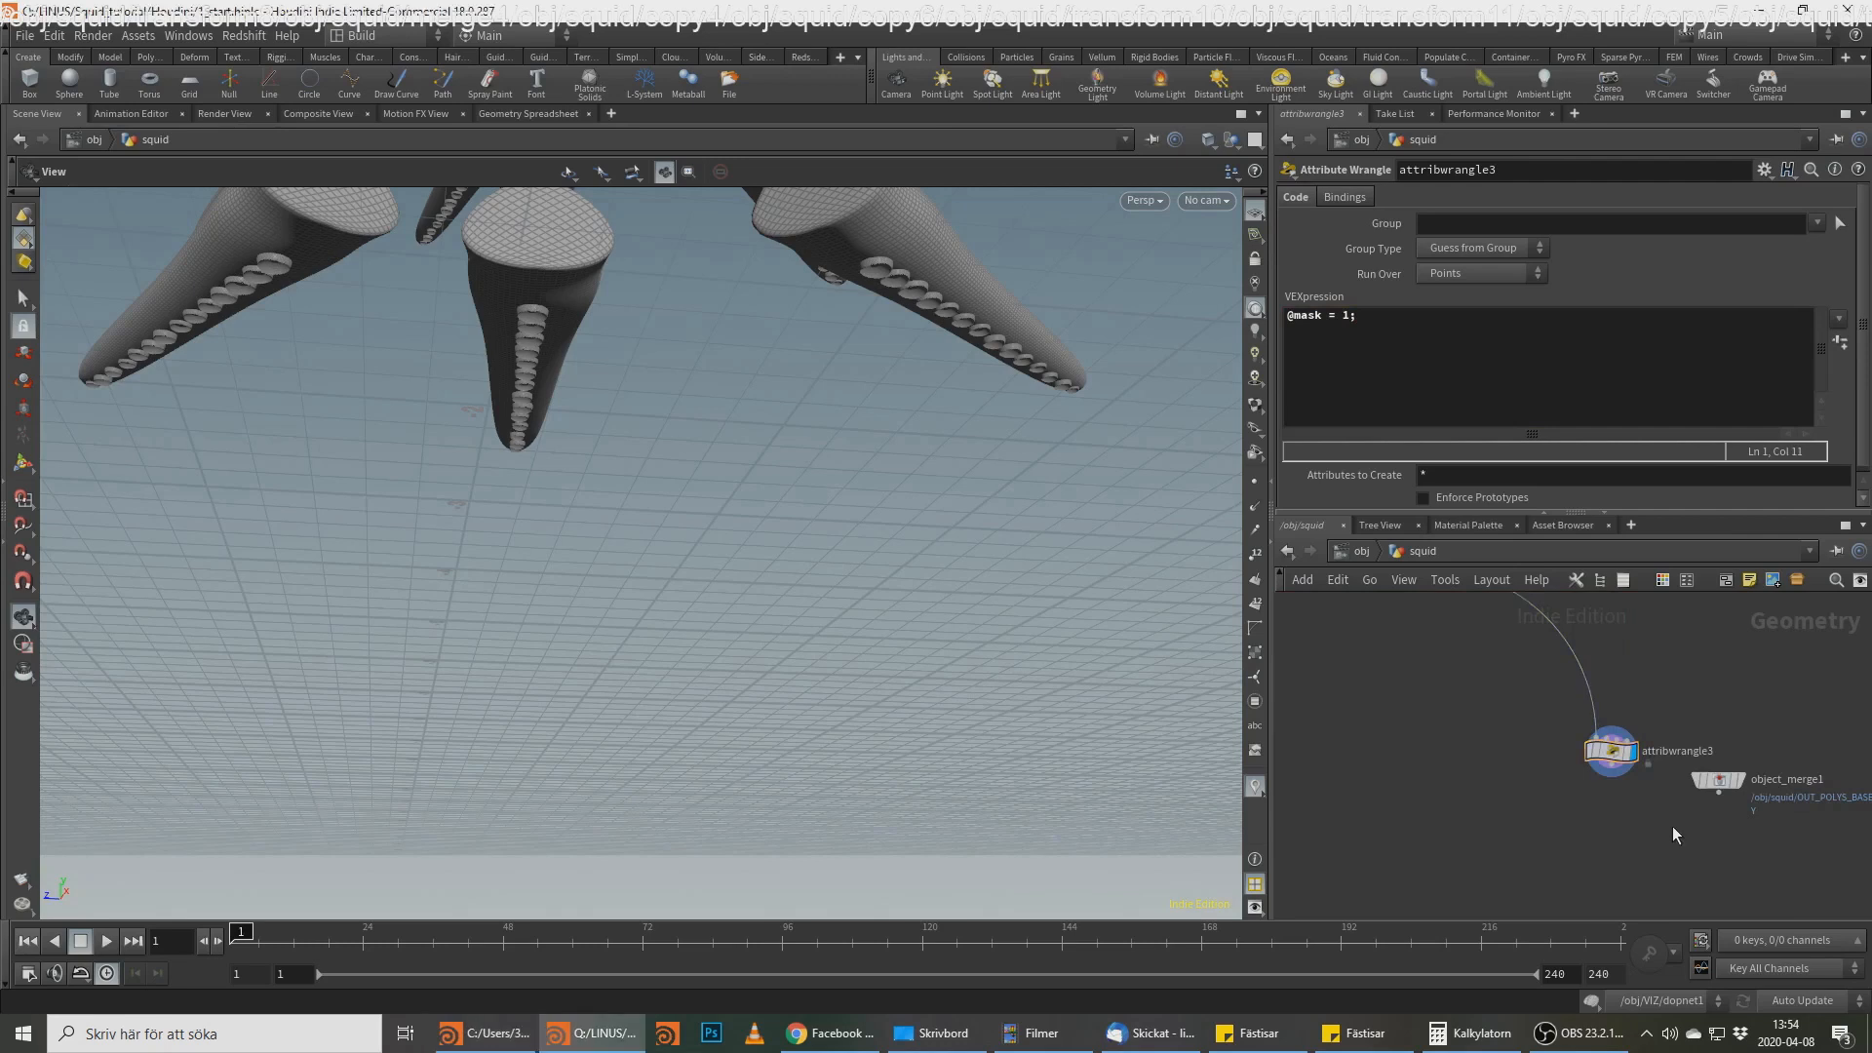
pyautogui.press('Tab')
pyautogui.write('att t')
pyautogui.press('Return')
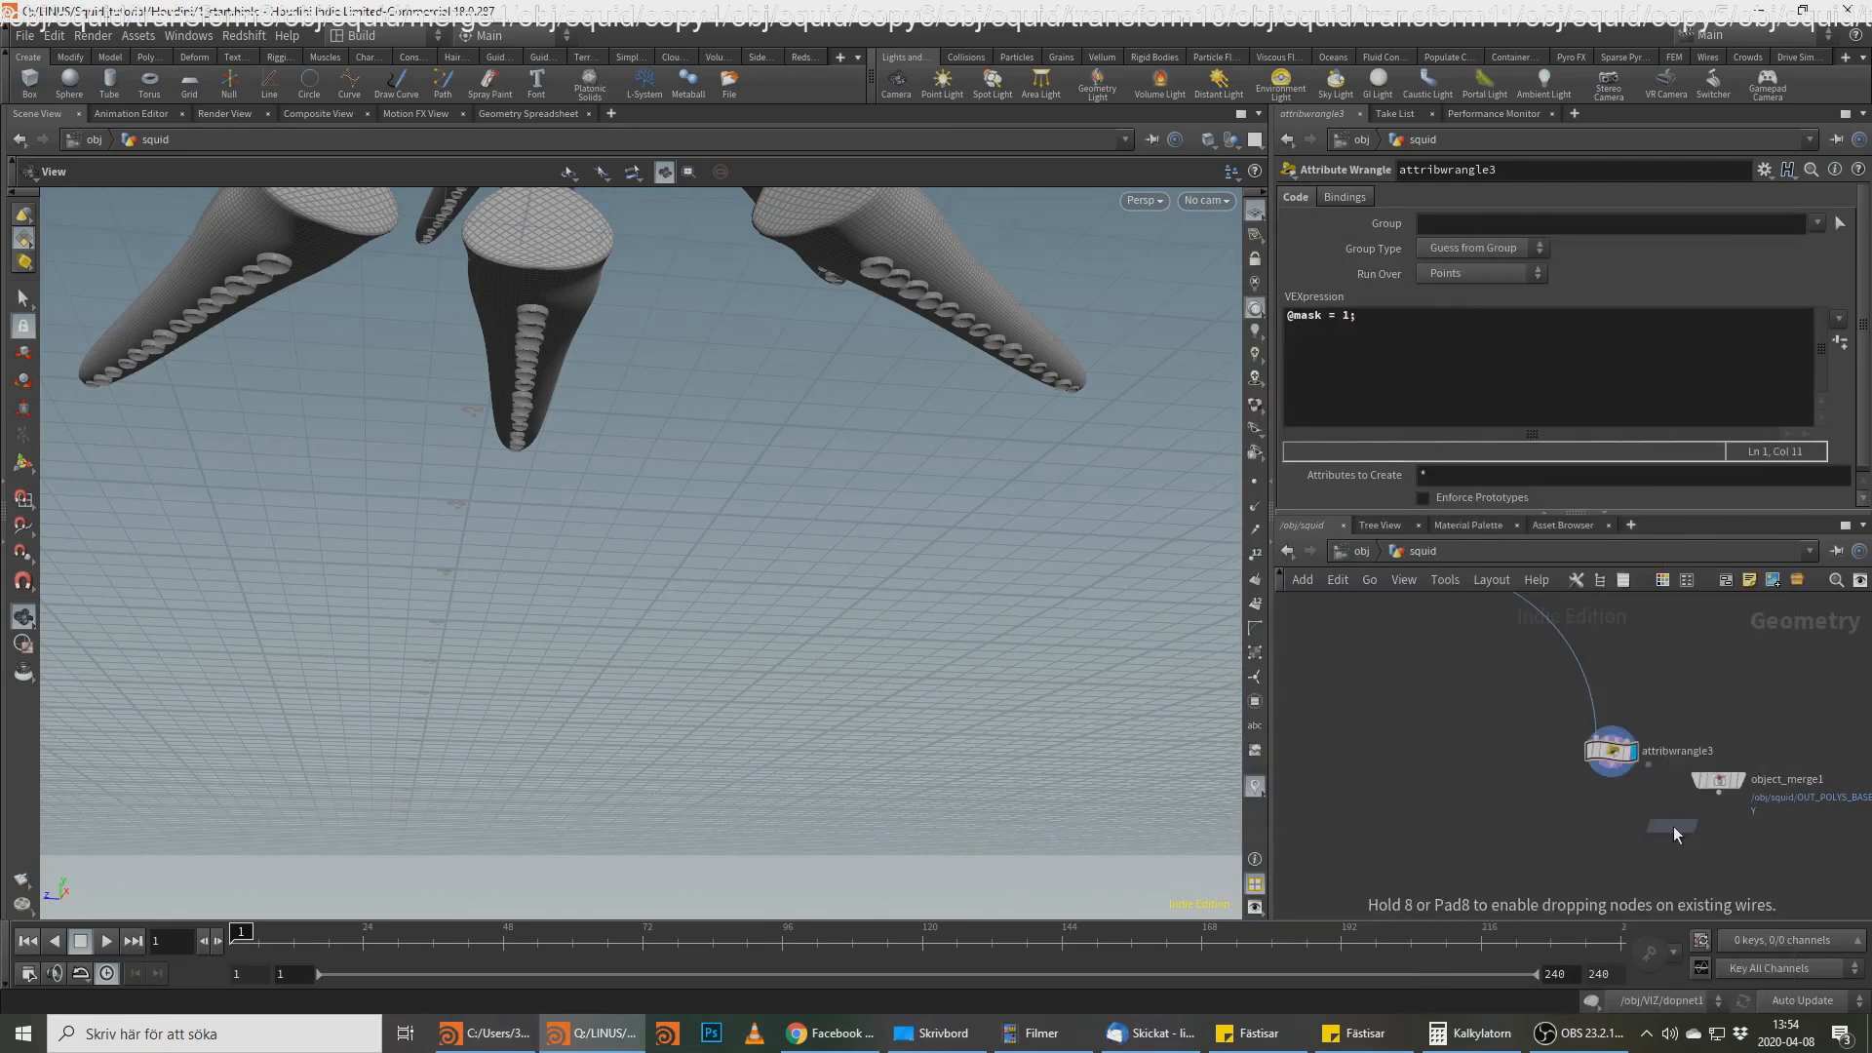
pyautogui.click(1674, 827)
pyautogui.click(1719, 789)
pyautogui.click(1642, 810)
pyautogui.click(1684, 813)
pyautogui.click(1605, 776)
pyautogui.click(1695, 826)
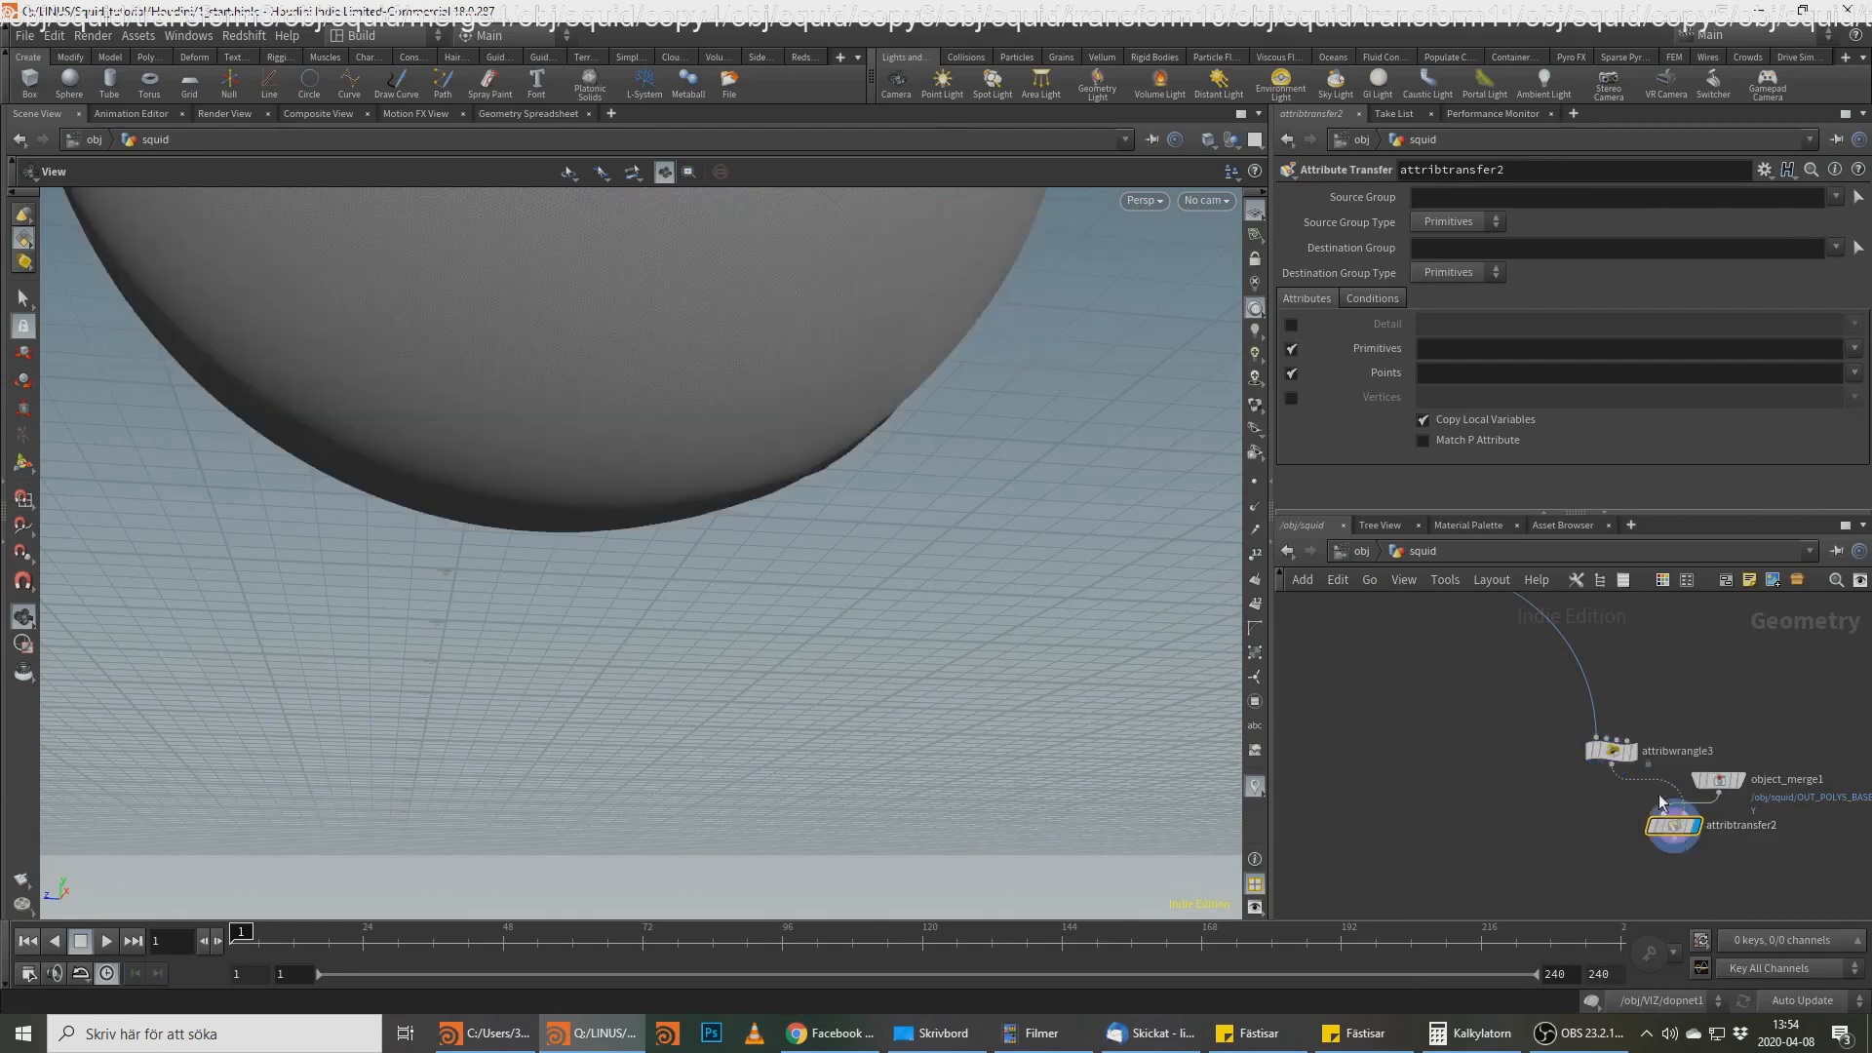
# Step: Limit the Attribute Transfer to the point attribute mask, with primitive attributes off, and set its distance threshold to 0.01
pyautogui.click(1291, 349)
pyautogui.click(1474, 374)
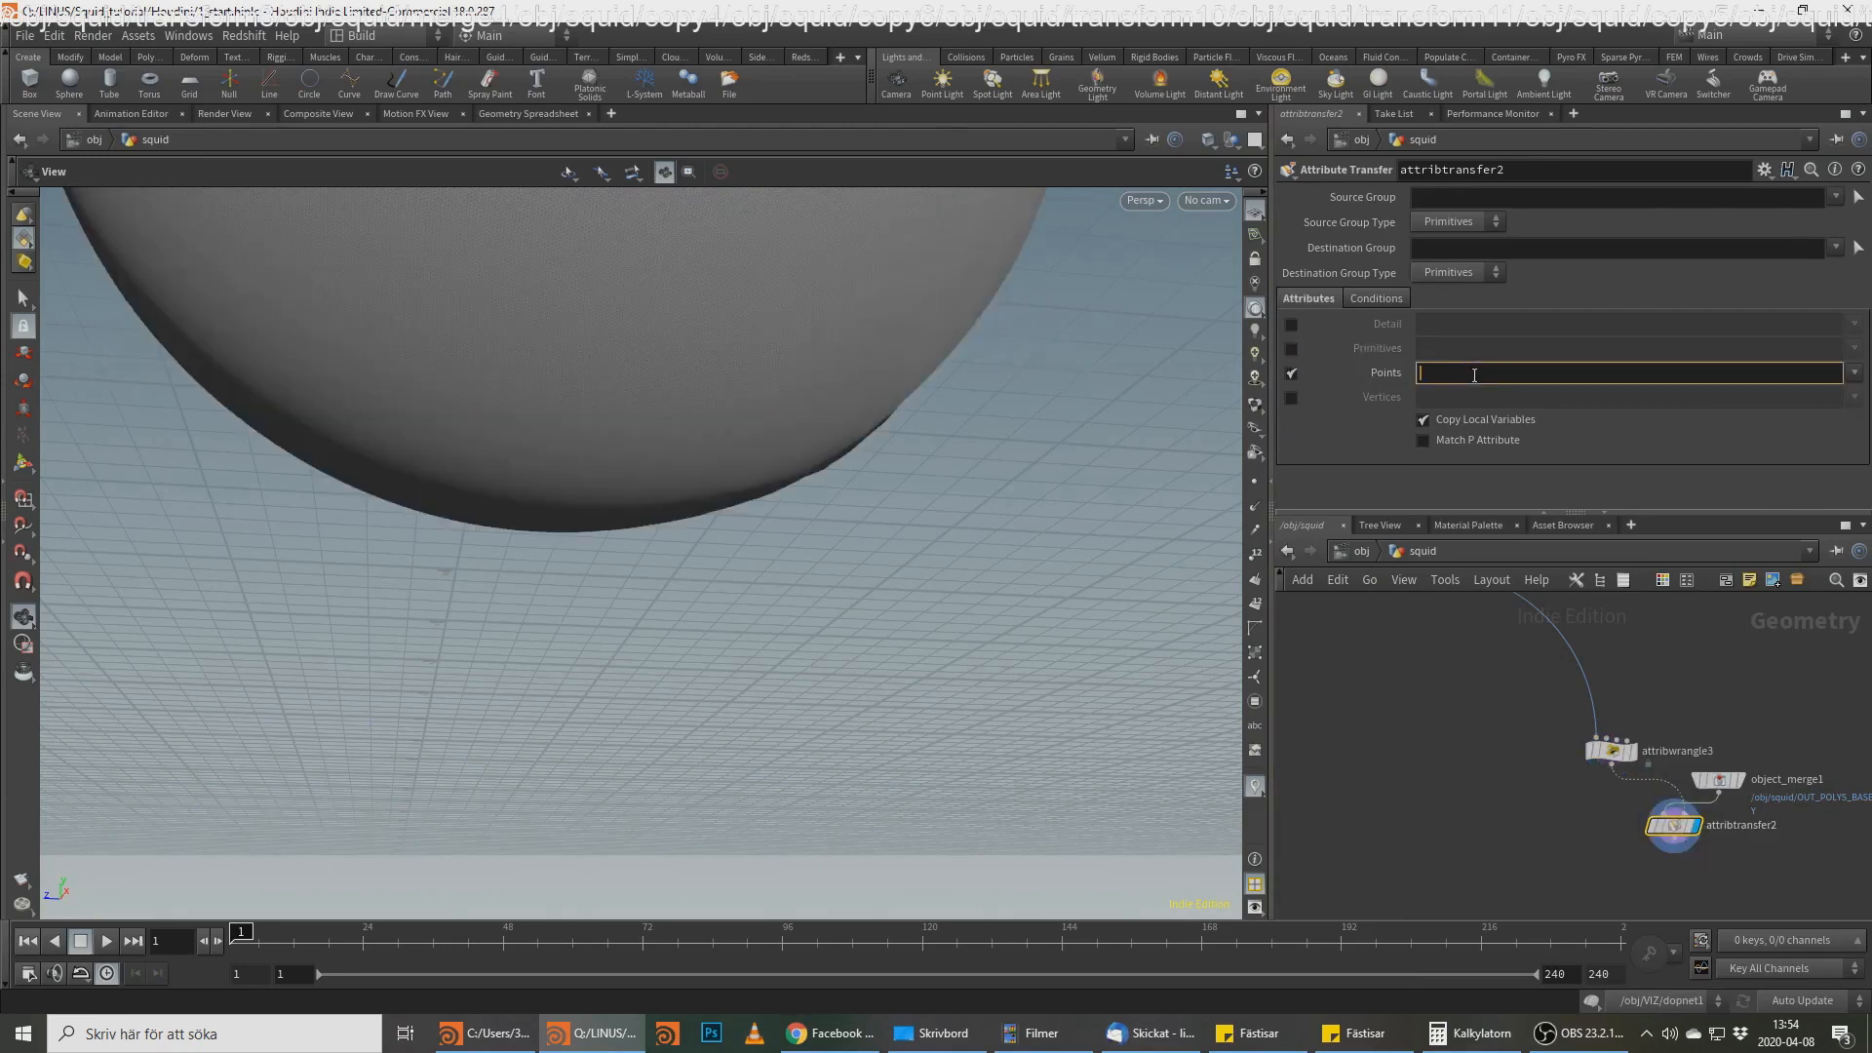
pyautogui.press('Return')
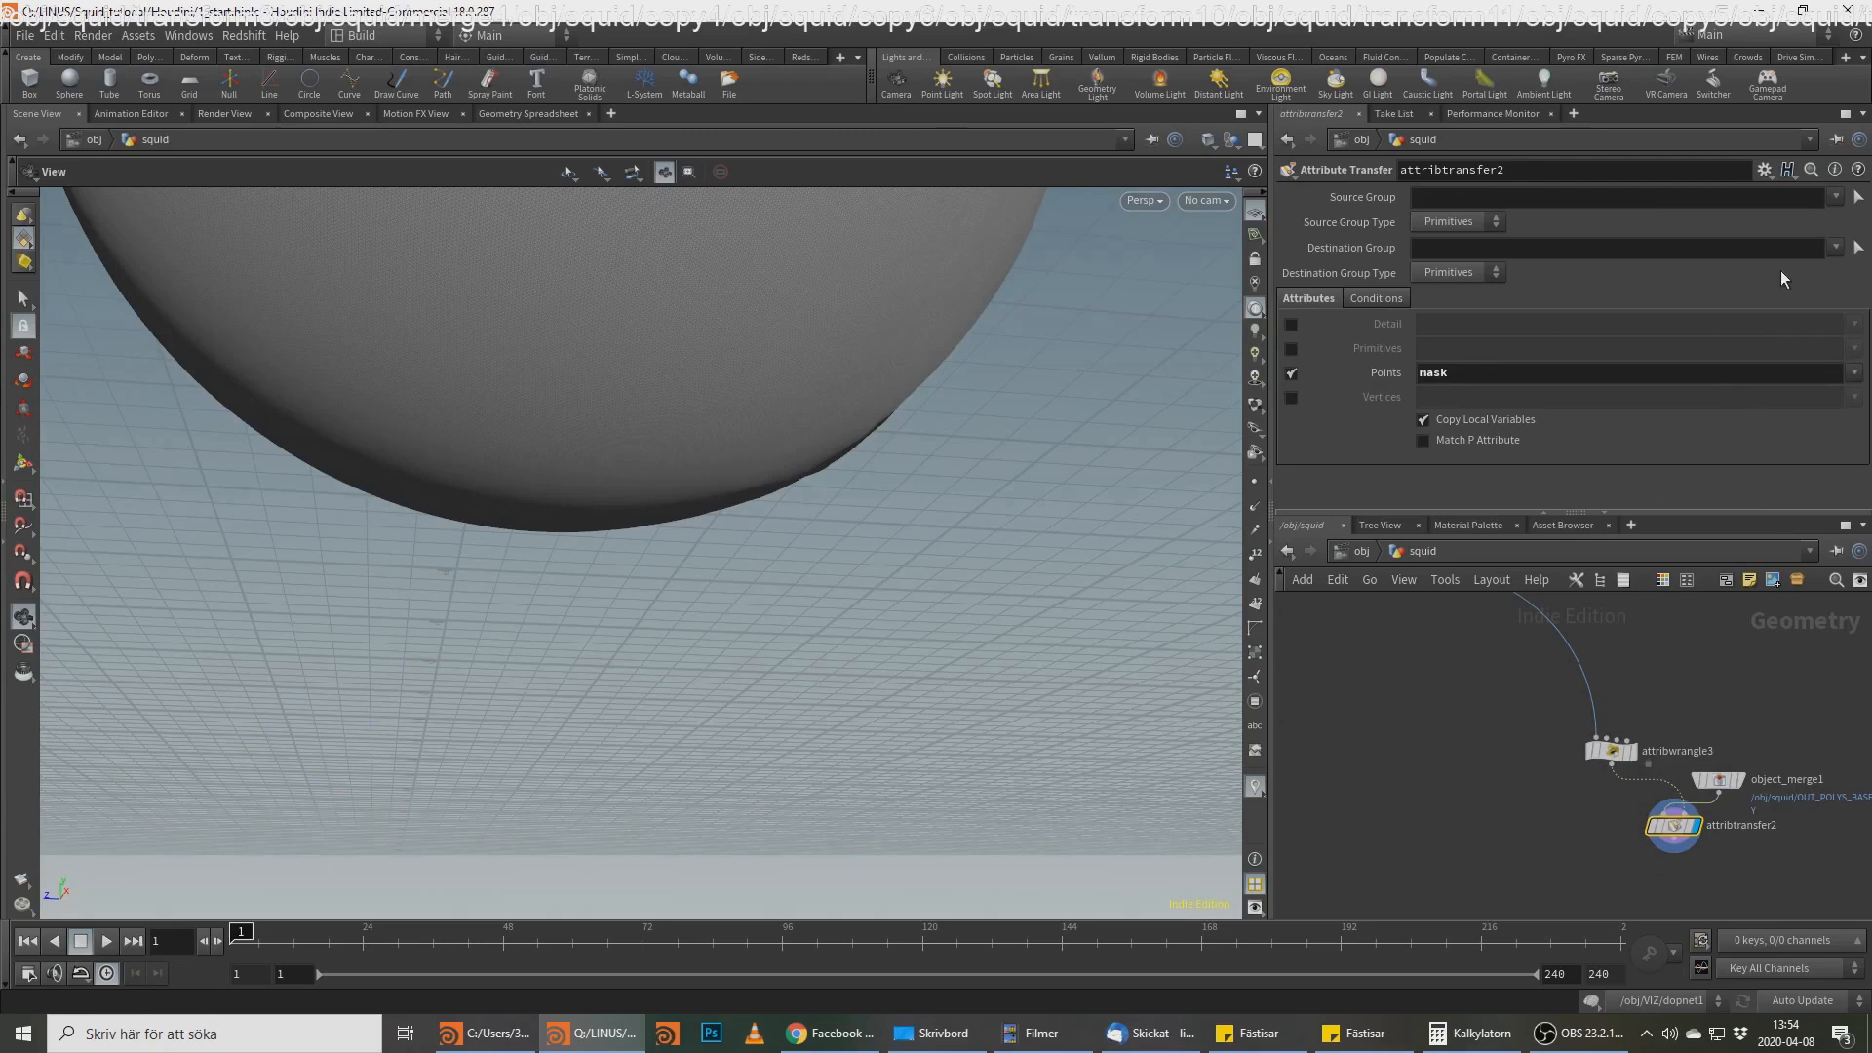
pyautogui.middleClick(1673, 827)
pyautogui.click(1377, 297)
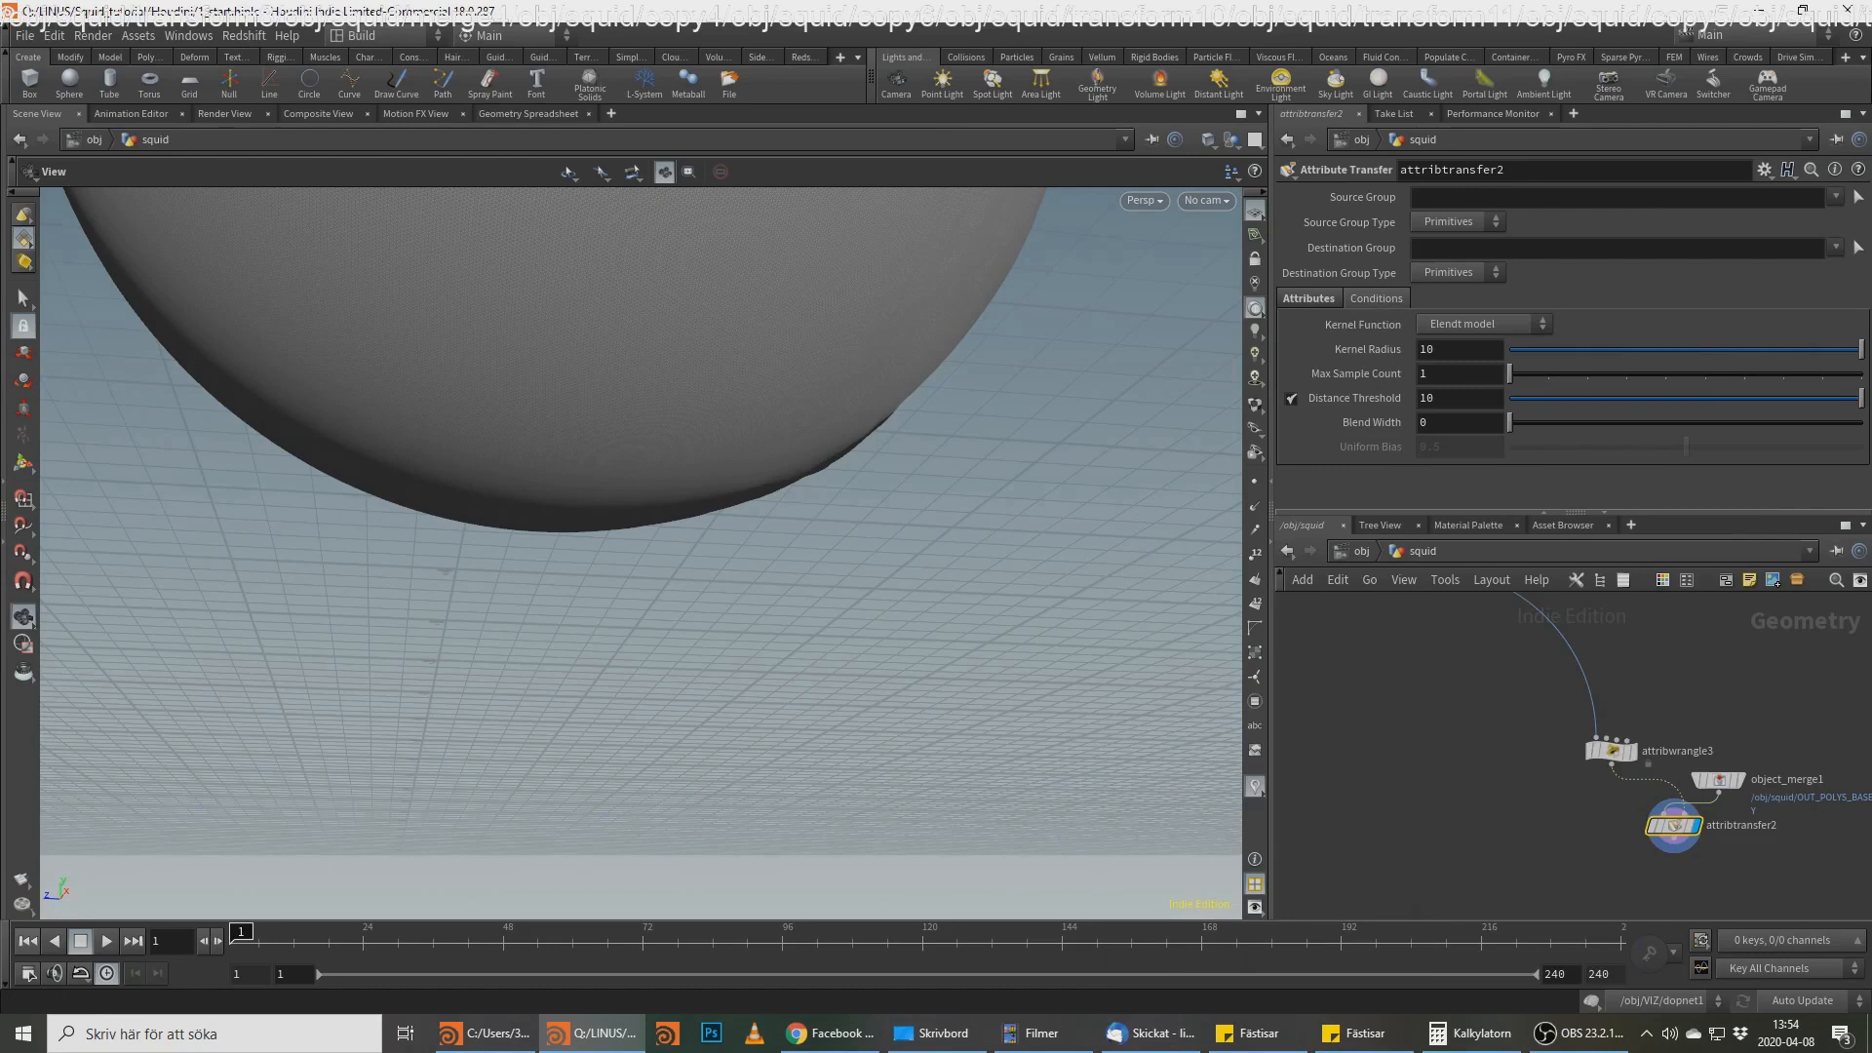
pyautogui.doubleClick(1441, 398)
pyautogui.write('0.01')
pyautogui.press('Return')
# Step: Add an Attribute Blur node after attribtransfer2 and display it
pyautogui.moveTo(1572, 821); pyautogui.dragTo(1531, 742, button='middle')
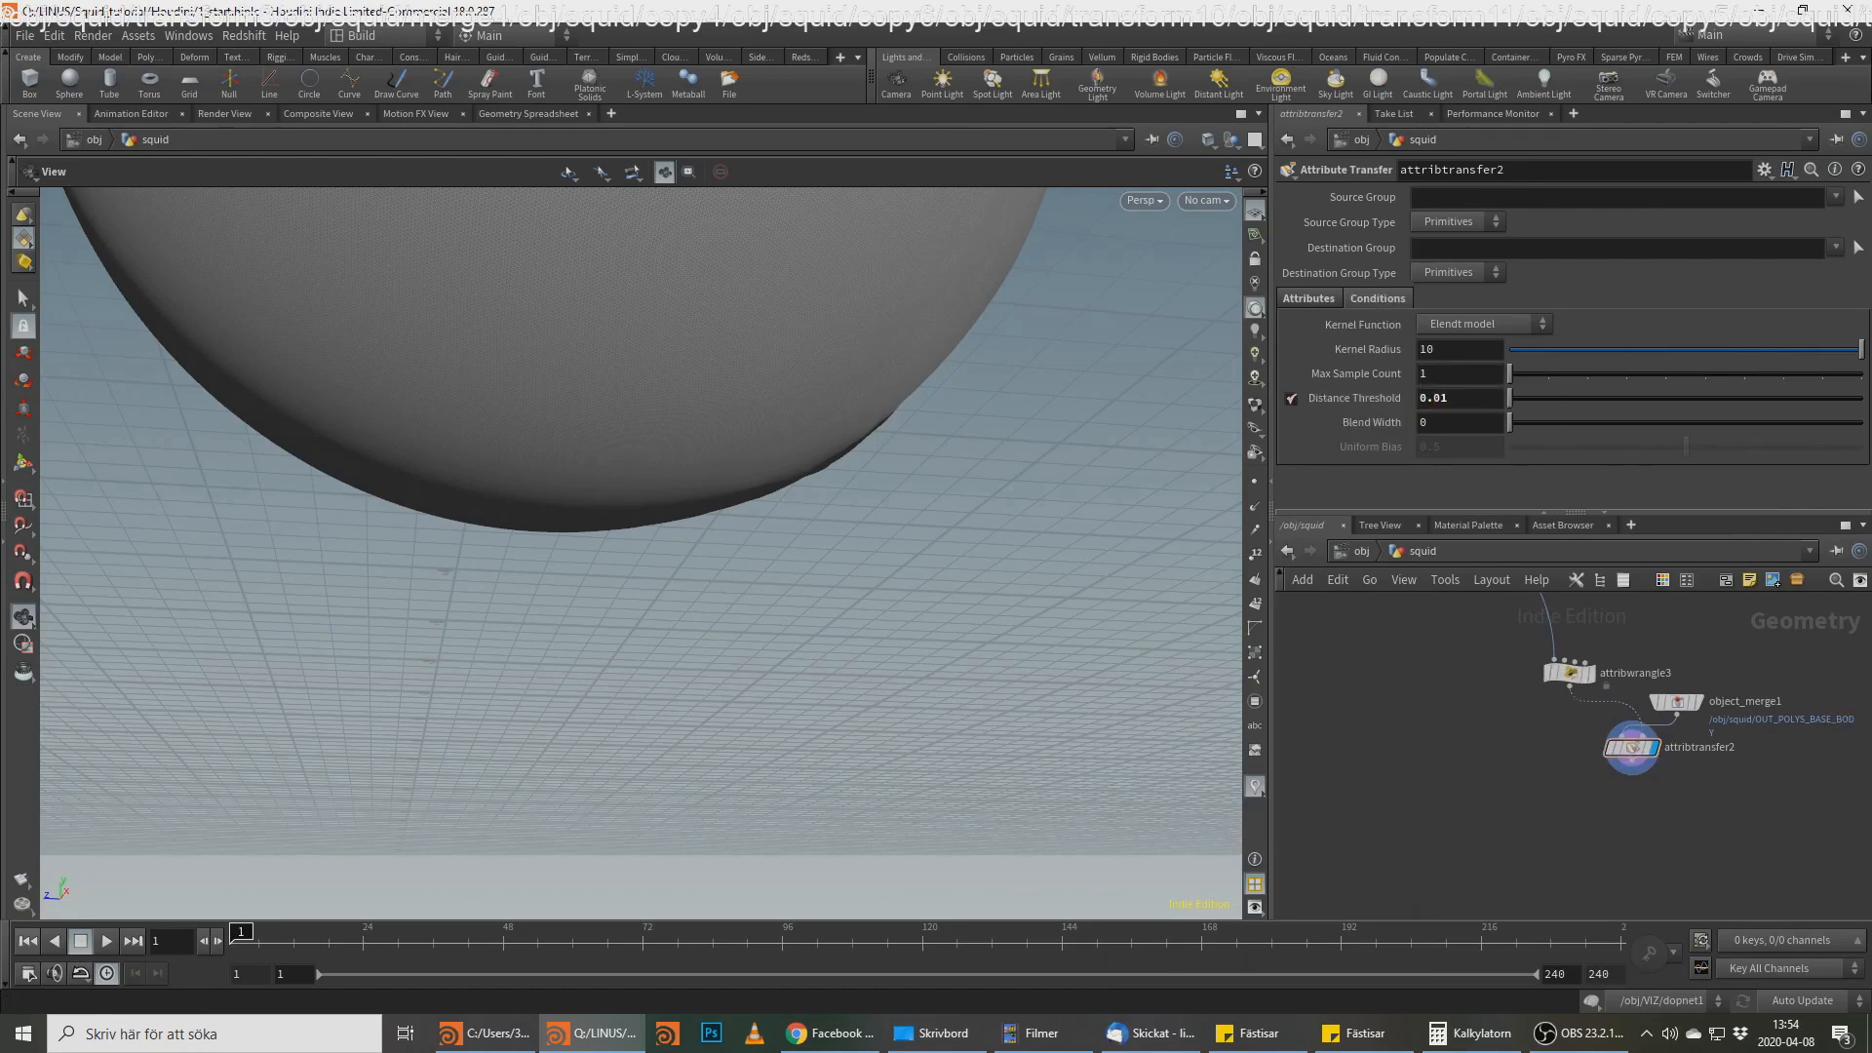
pyautogui.press('Tab')
pyautogui.write('att')
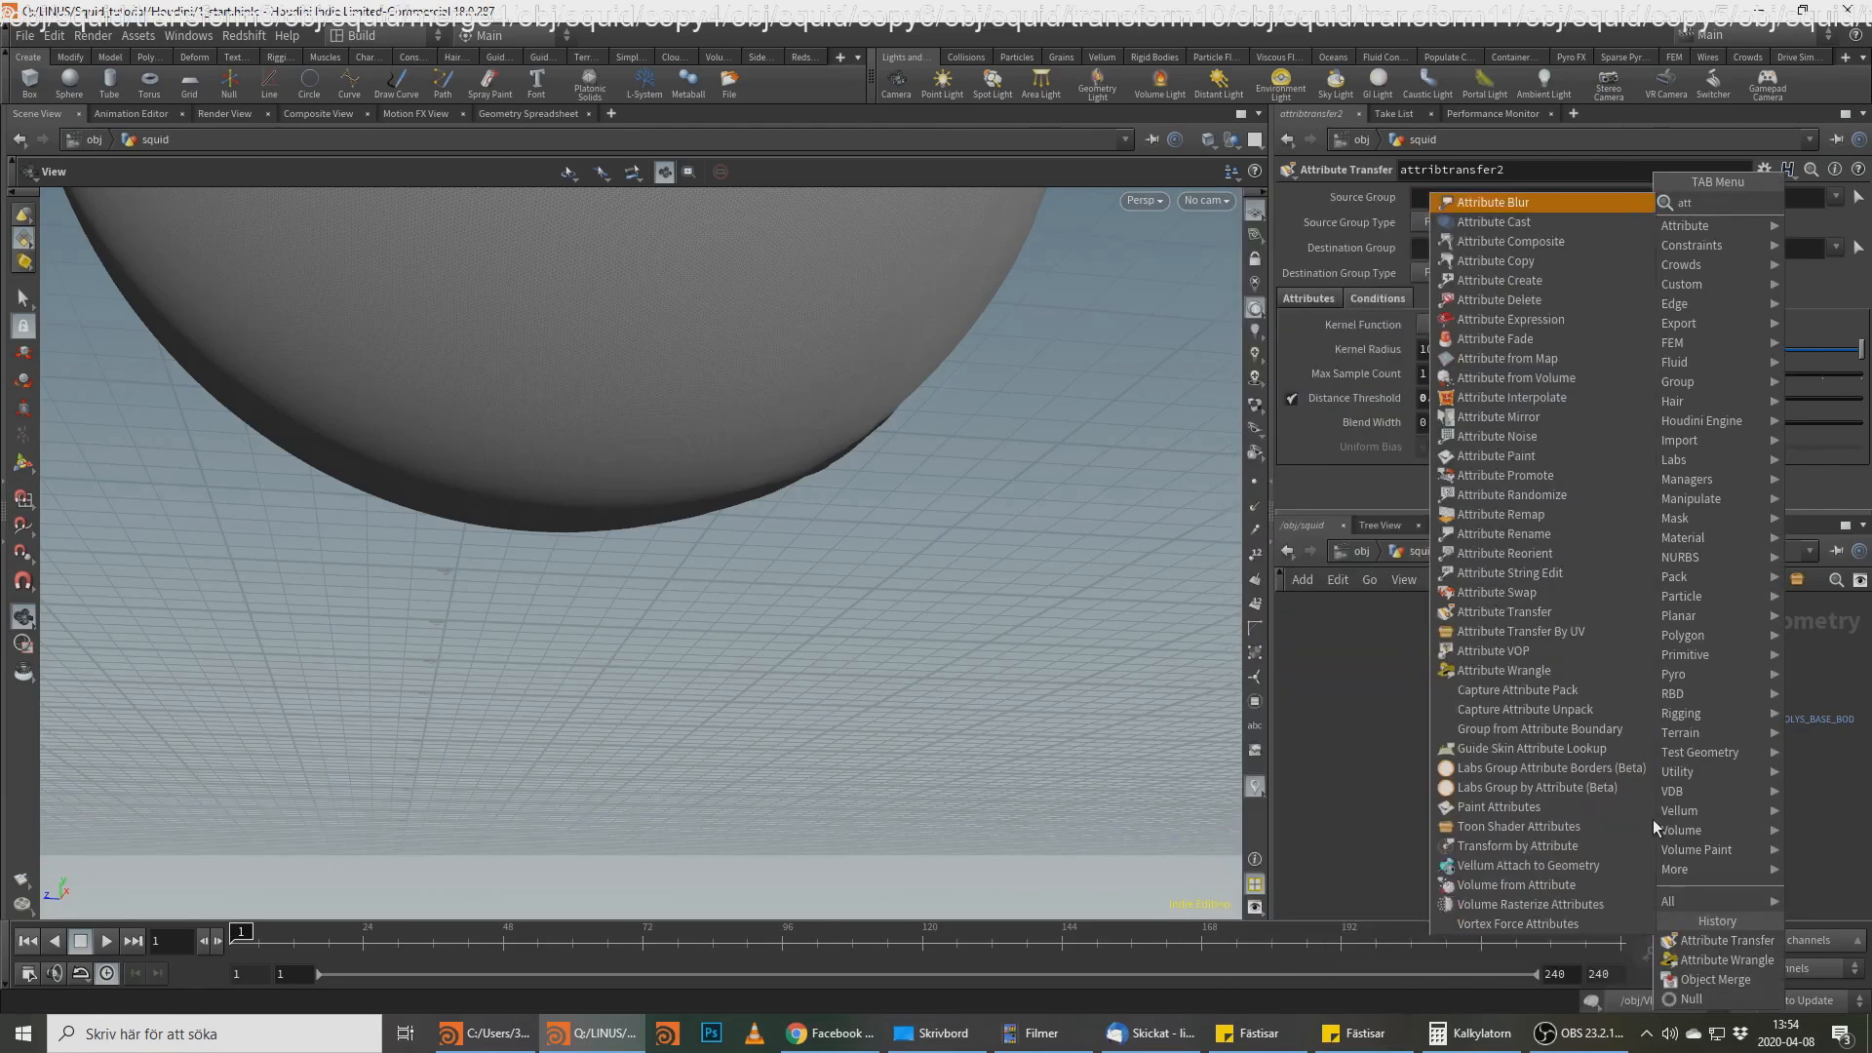
pyautogui.press('Return')
pyautogui.click(1653, 819)
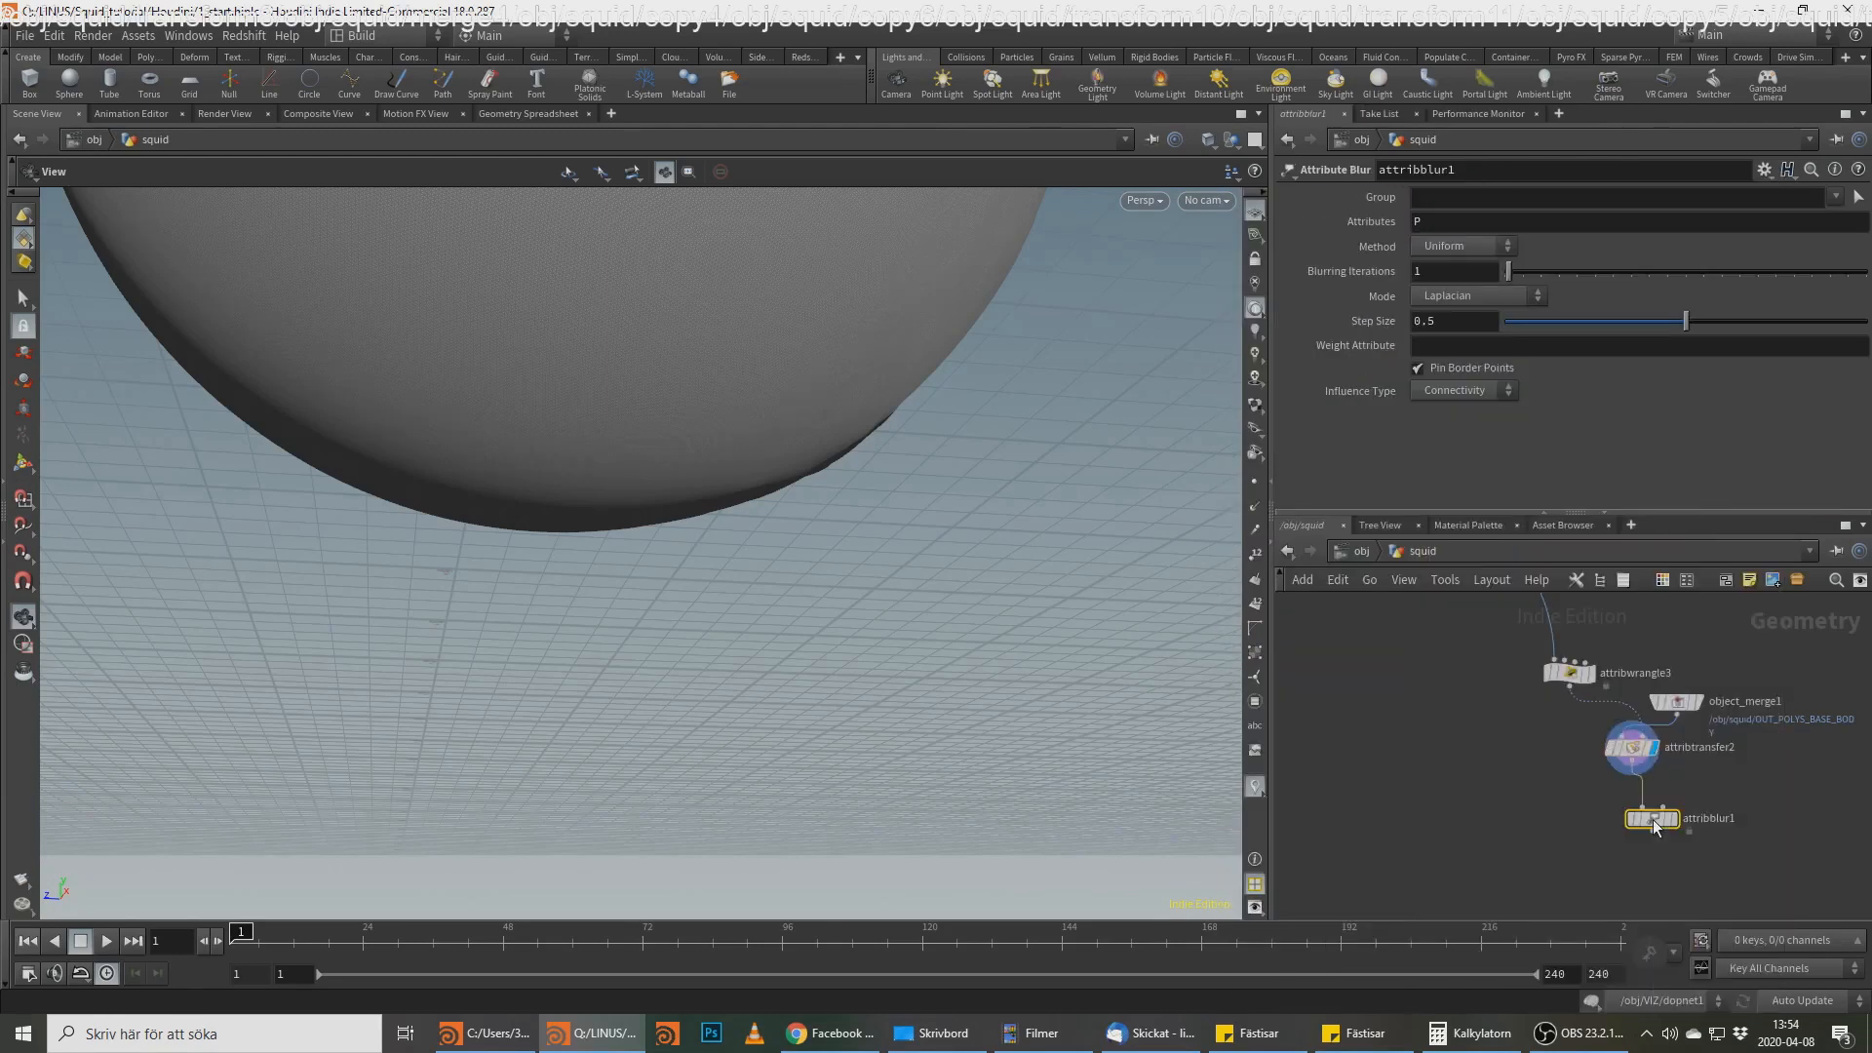
pyautogui.click(1677, 819)
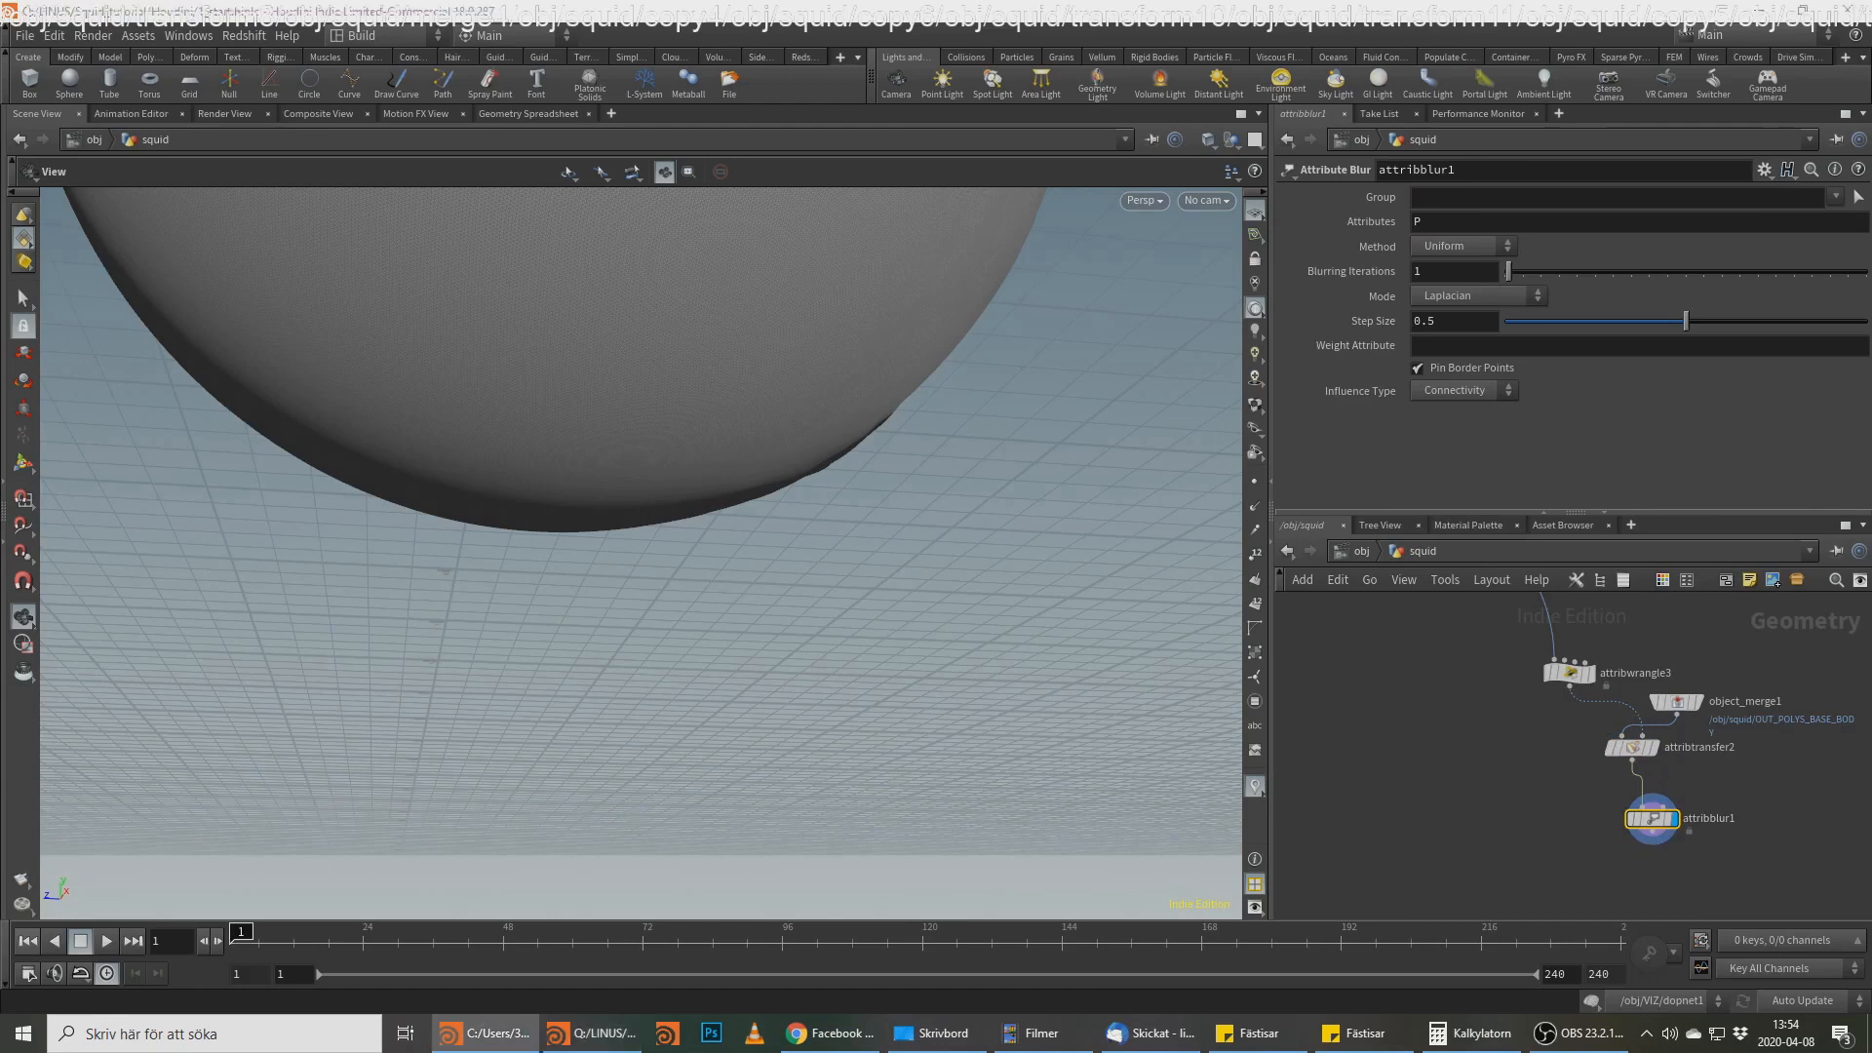
# Step: Set the Attribute Blur to blur the mask attribute with 50 blurring iterations
pyautogui.moveTo(1439, 278); pyautogui.dragTo(1359, 249)
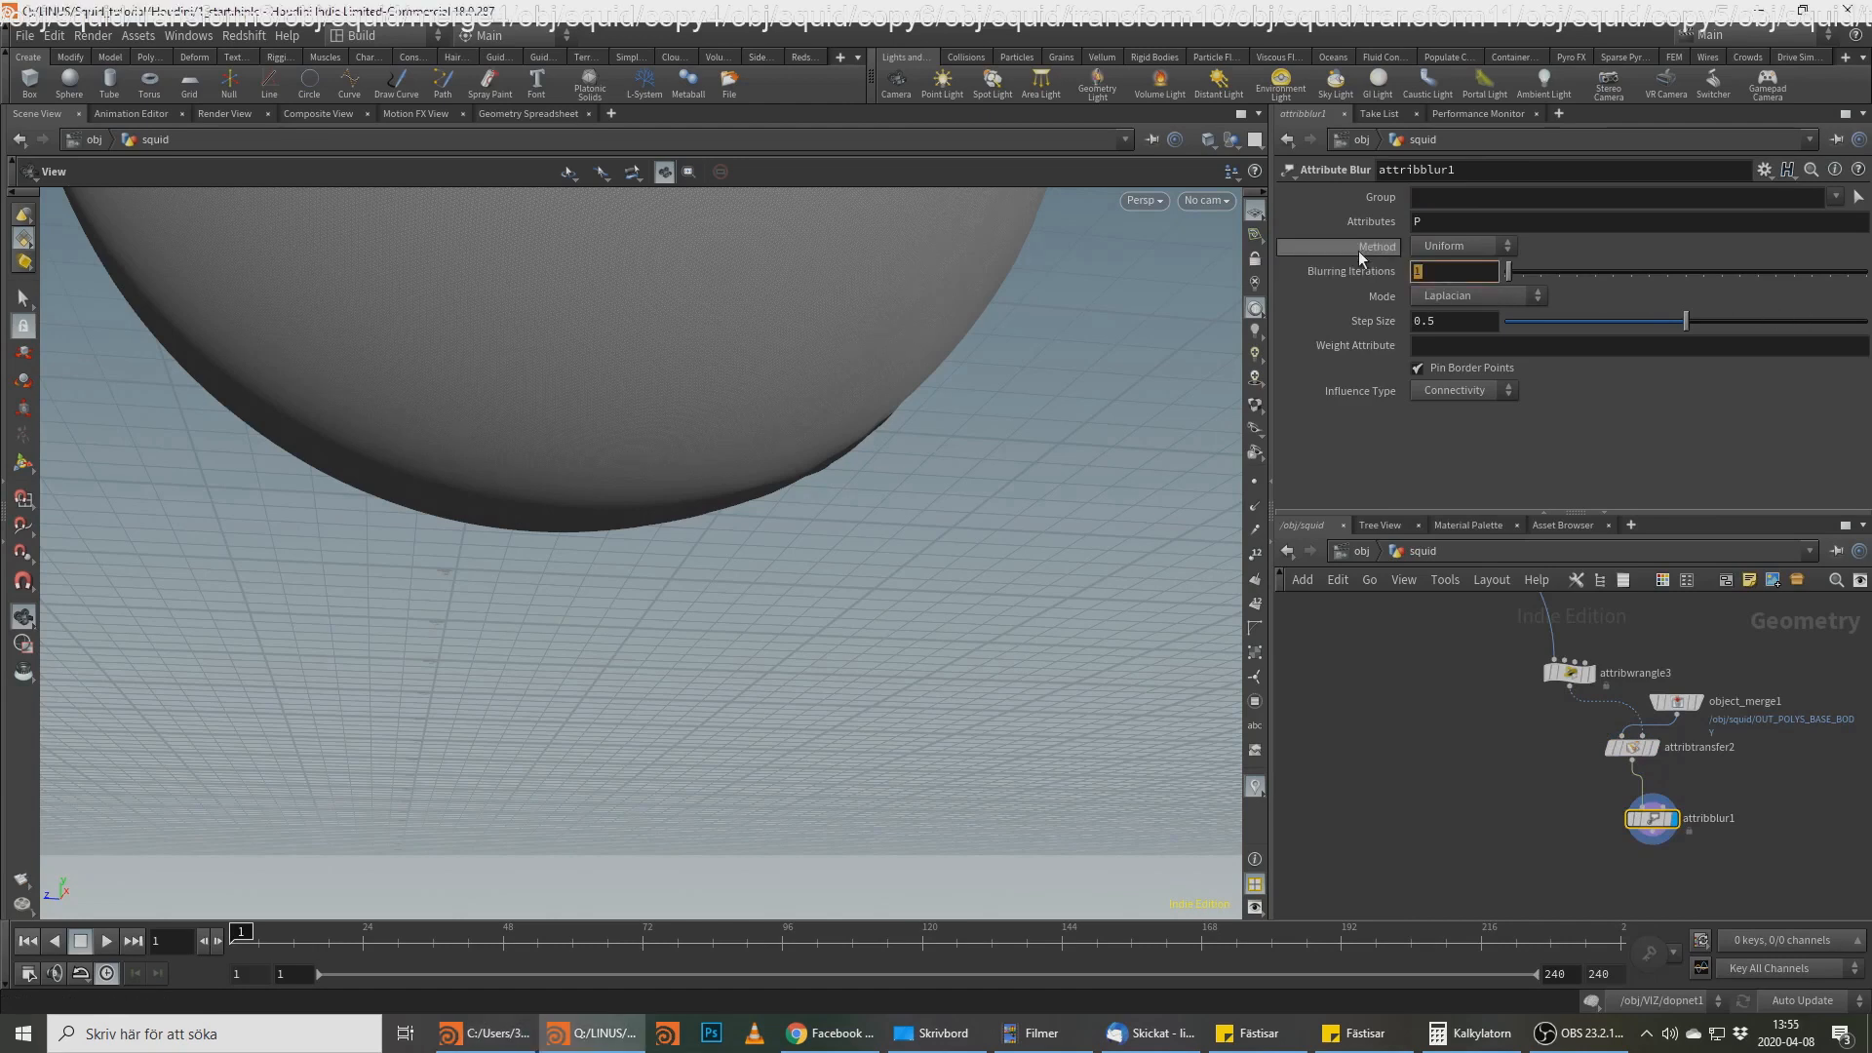
pyautogui.write('50')
pyautogui.press('Return')
pyautogui.doubleClick(1417, 221)
pyautogui.write('mask')
pyautogui.press('Return')
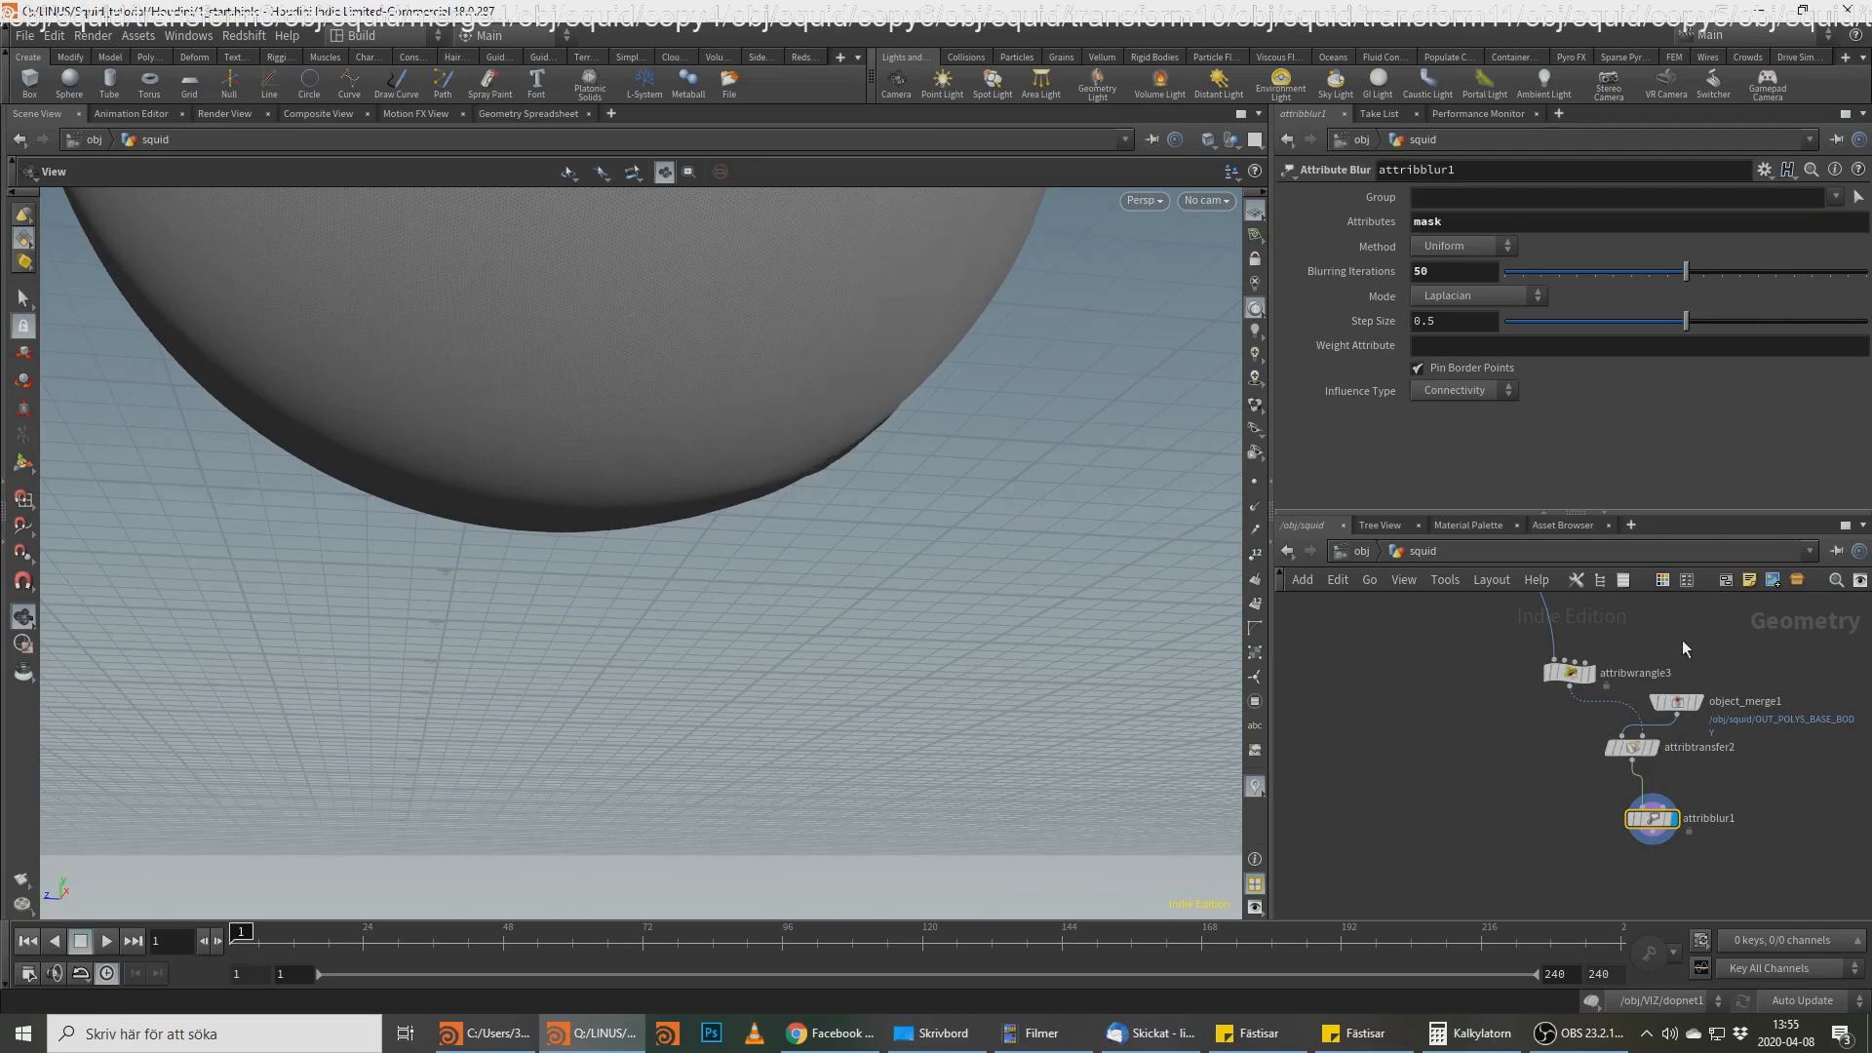
# Step: Add a Color node after attribblur1
pyautogui.scroll(1, 1648, 682)
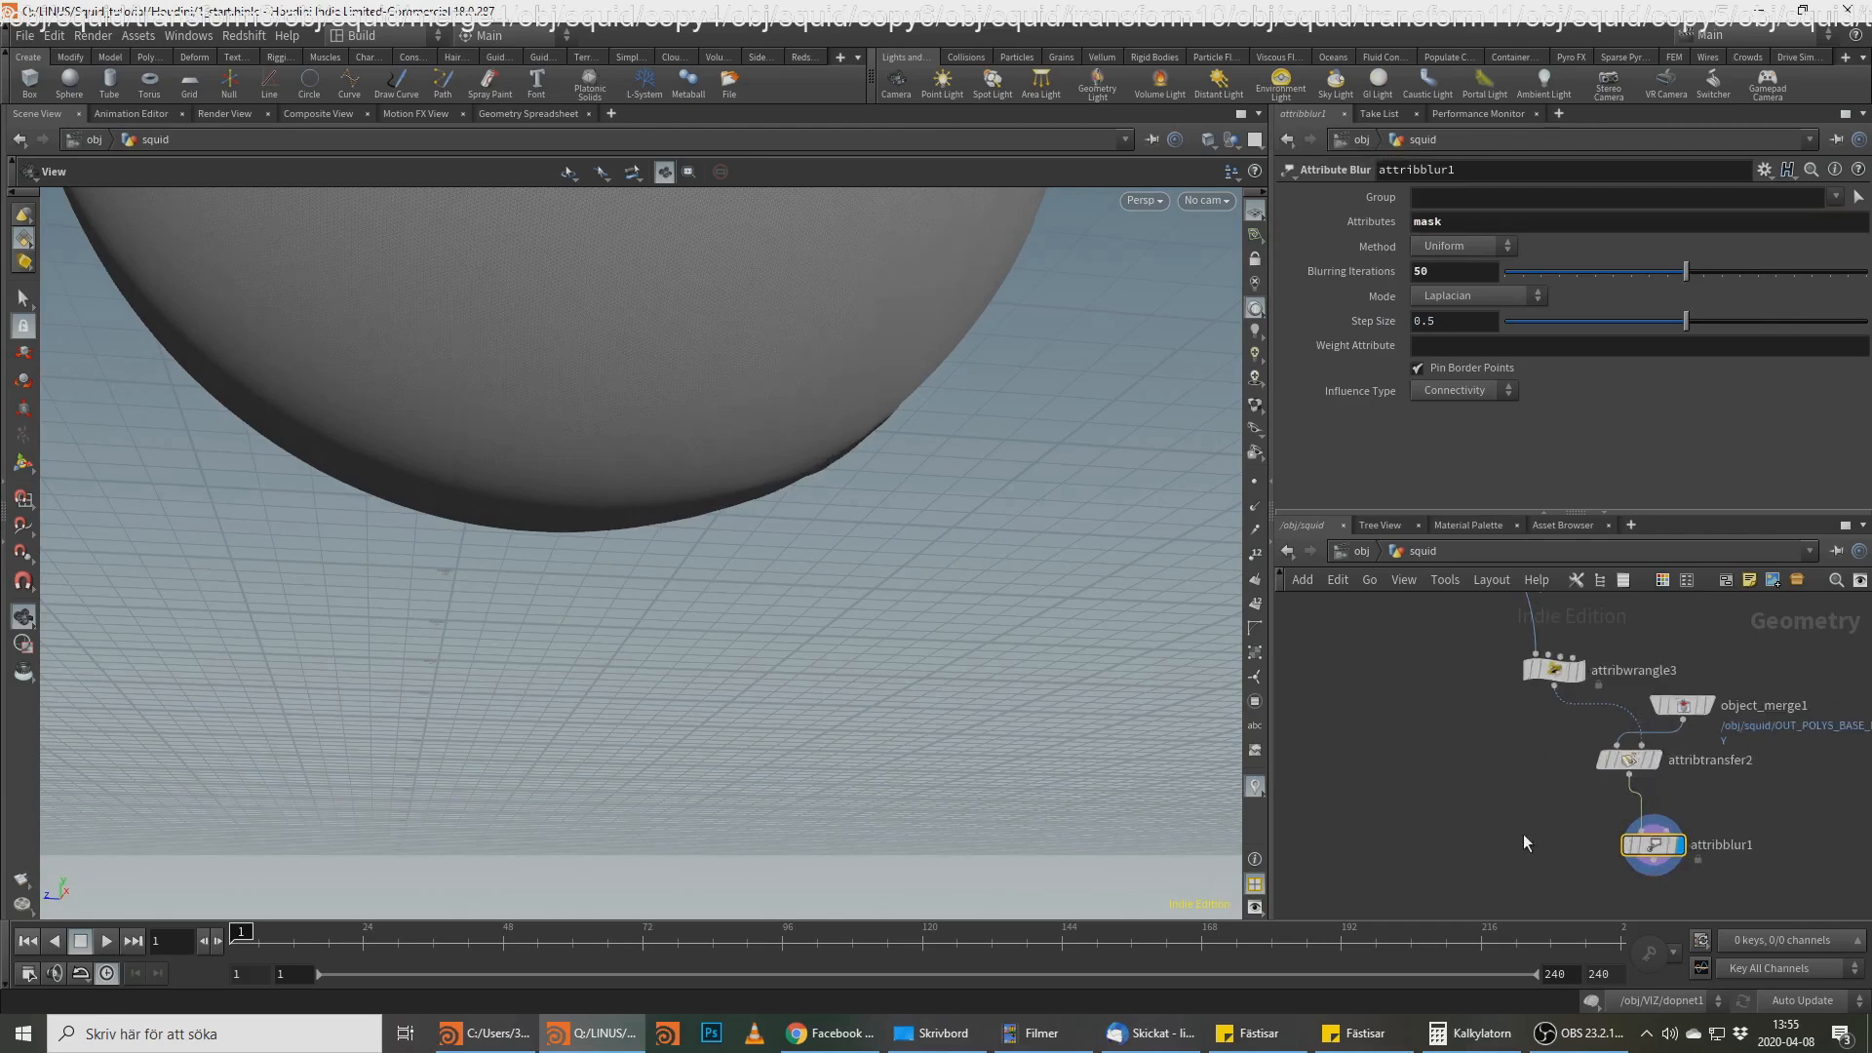
pyautogui.moveTo(1524, 835); pyautogui.dragTo(1483, 753, button='middle')
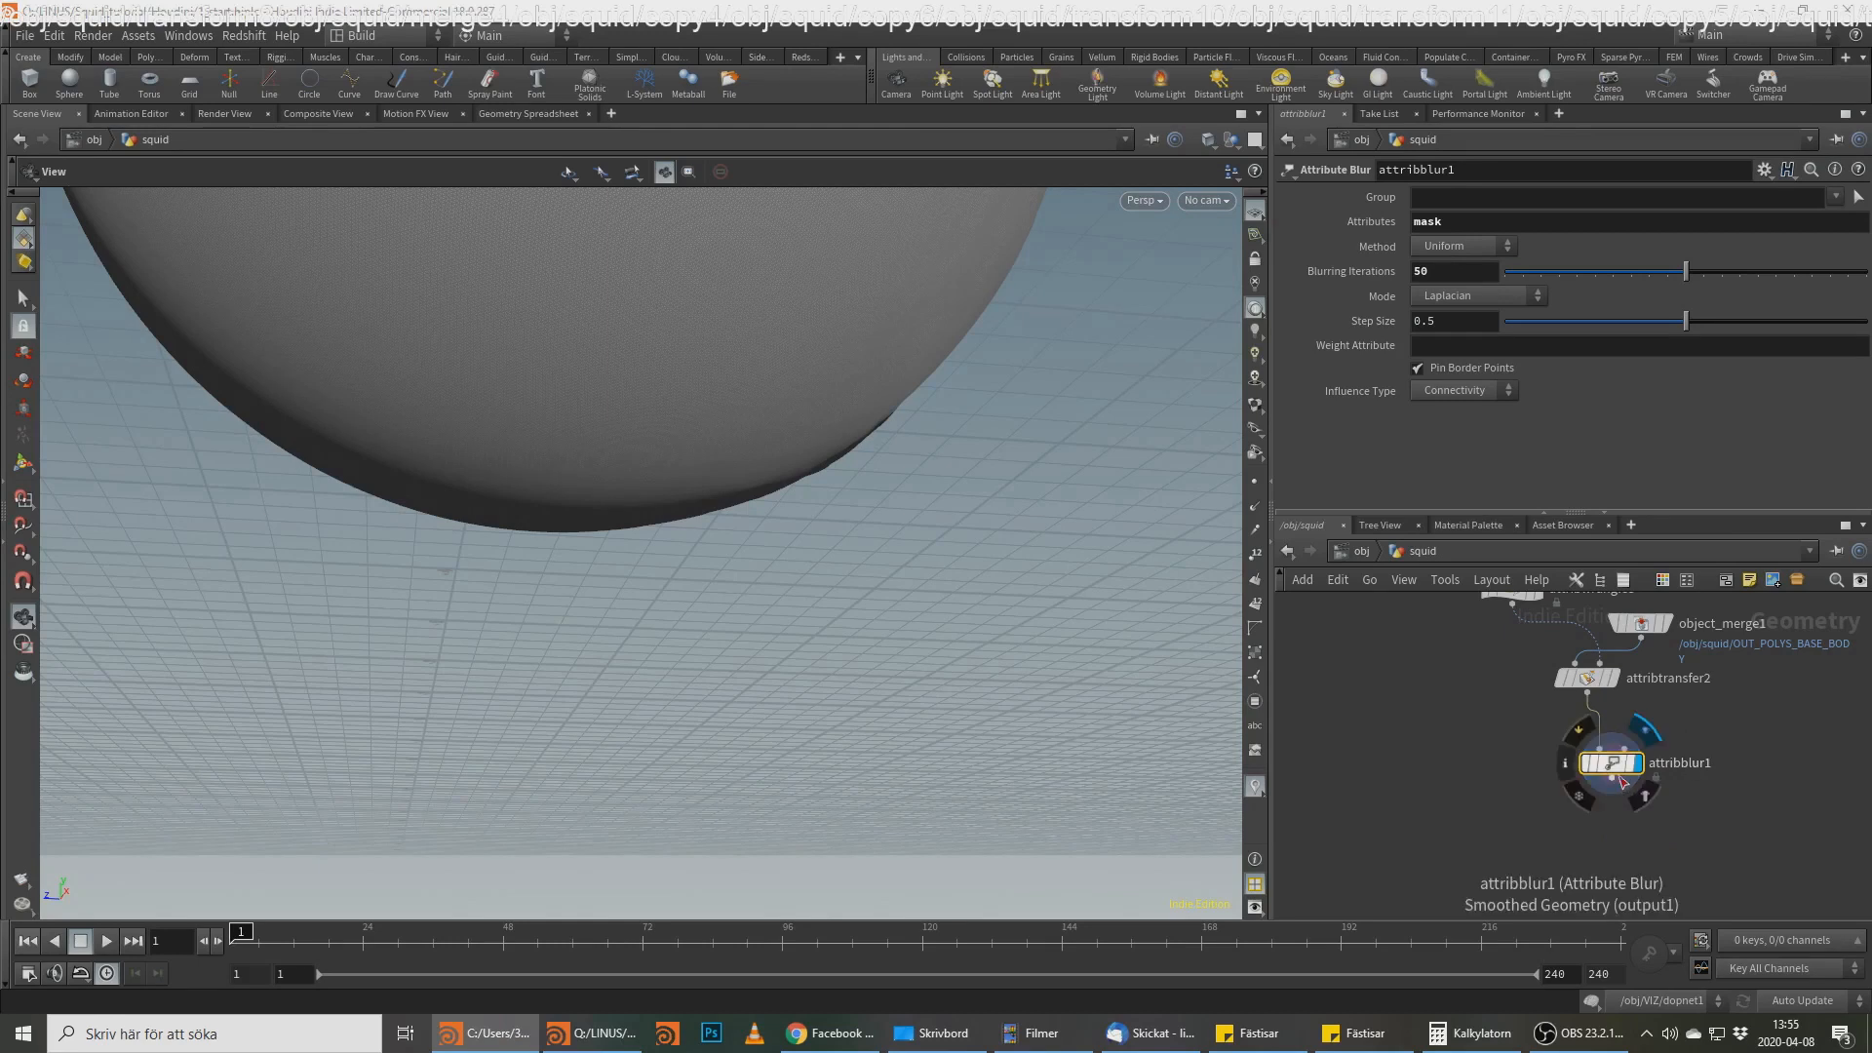
pyautogui.press('Tab')
pyautogui.write('c')
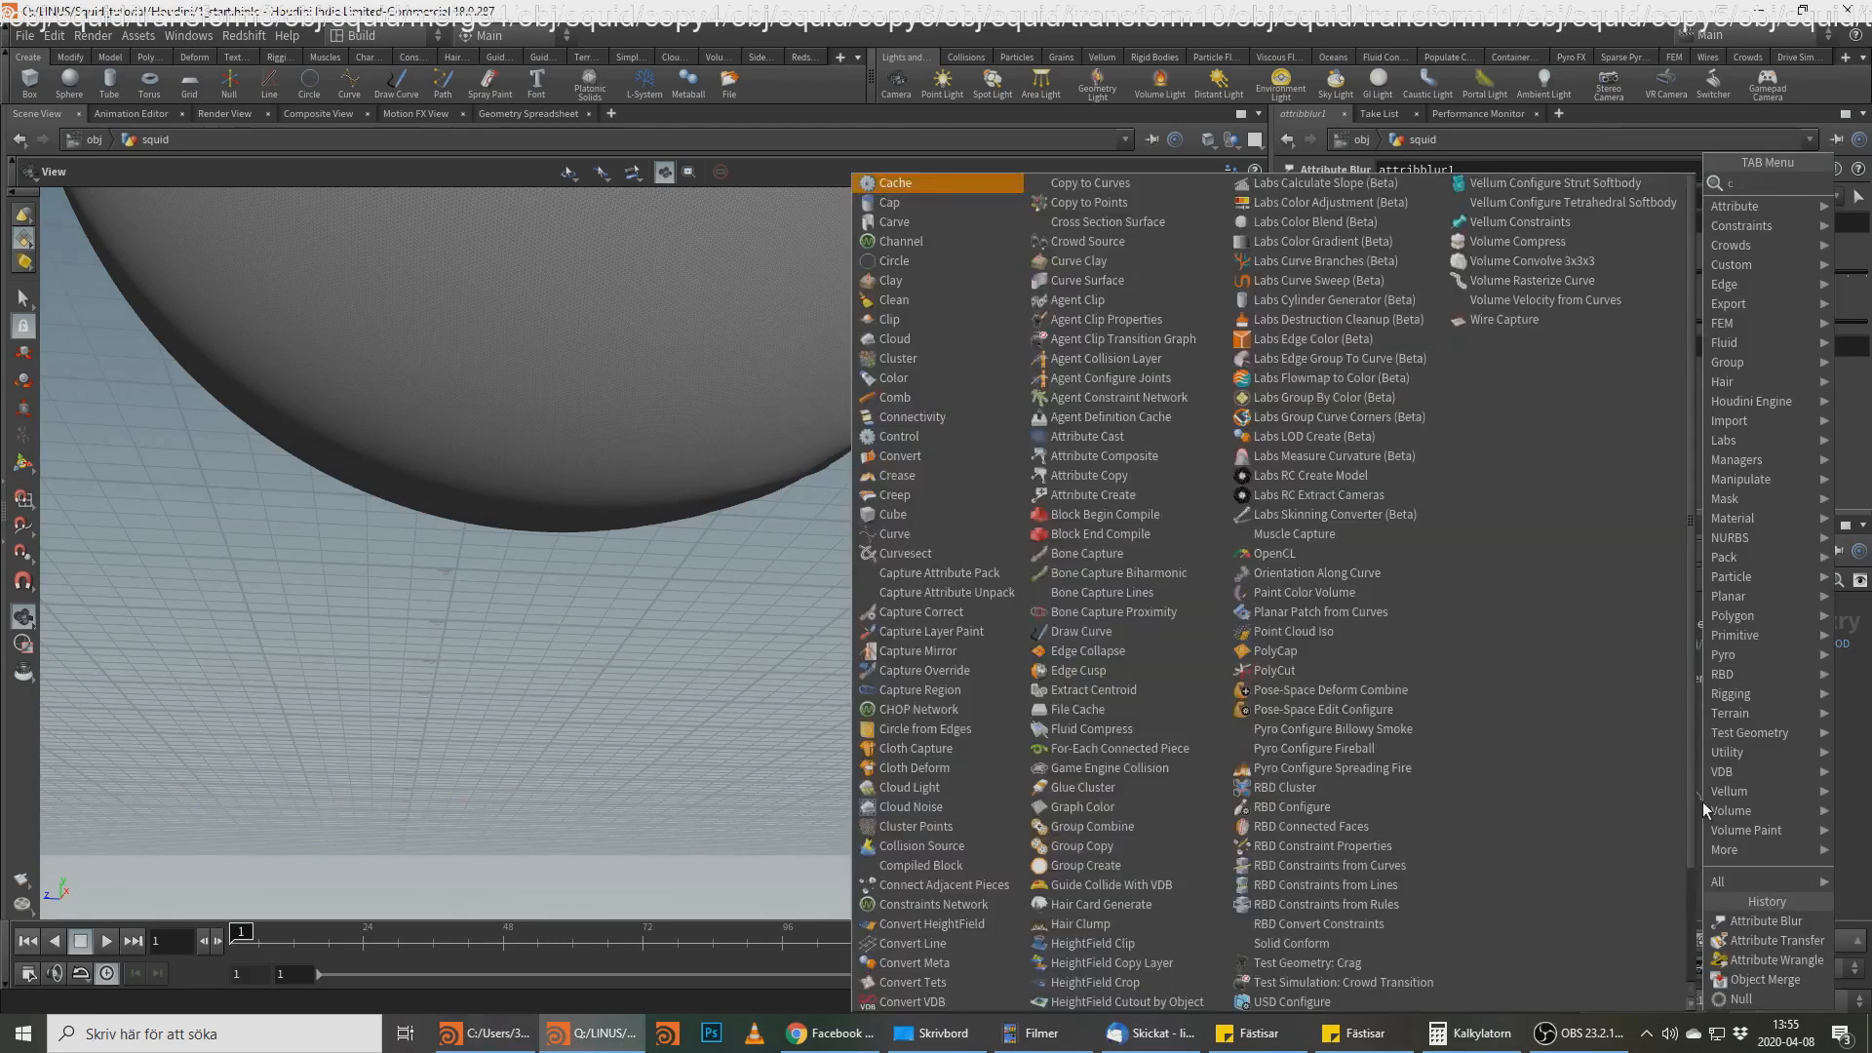
pyautogui.write('olor')
pyautogui.press('Return')
pyautogui.click(1703, 802)
# Step: Set the Color node's colour type to Ramp from Attribute using the mask attribute, and display the node
pyautogui.click(1482, 294)
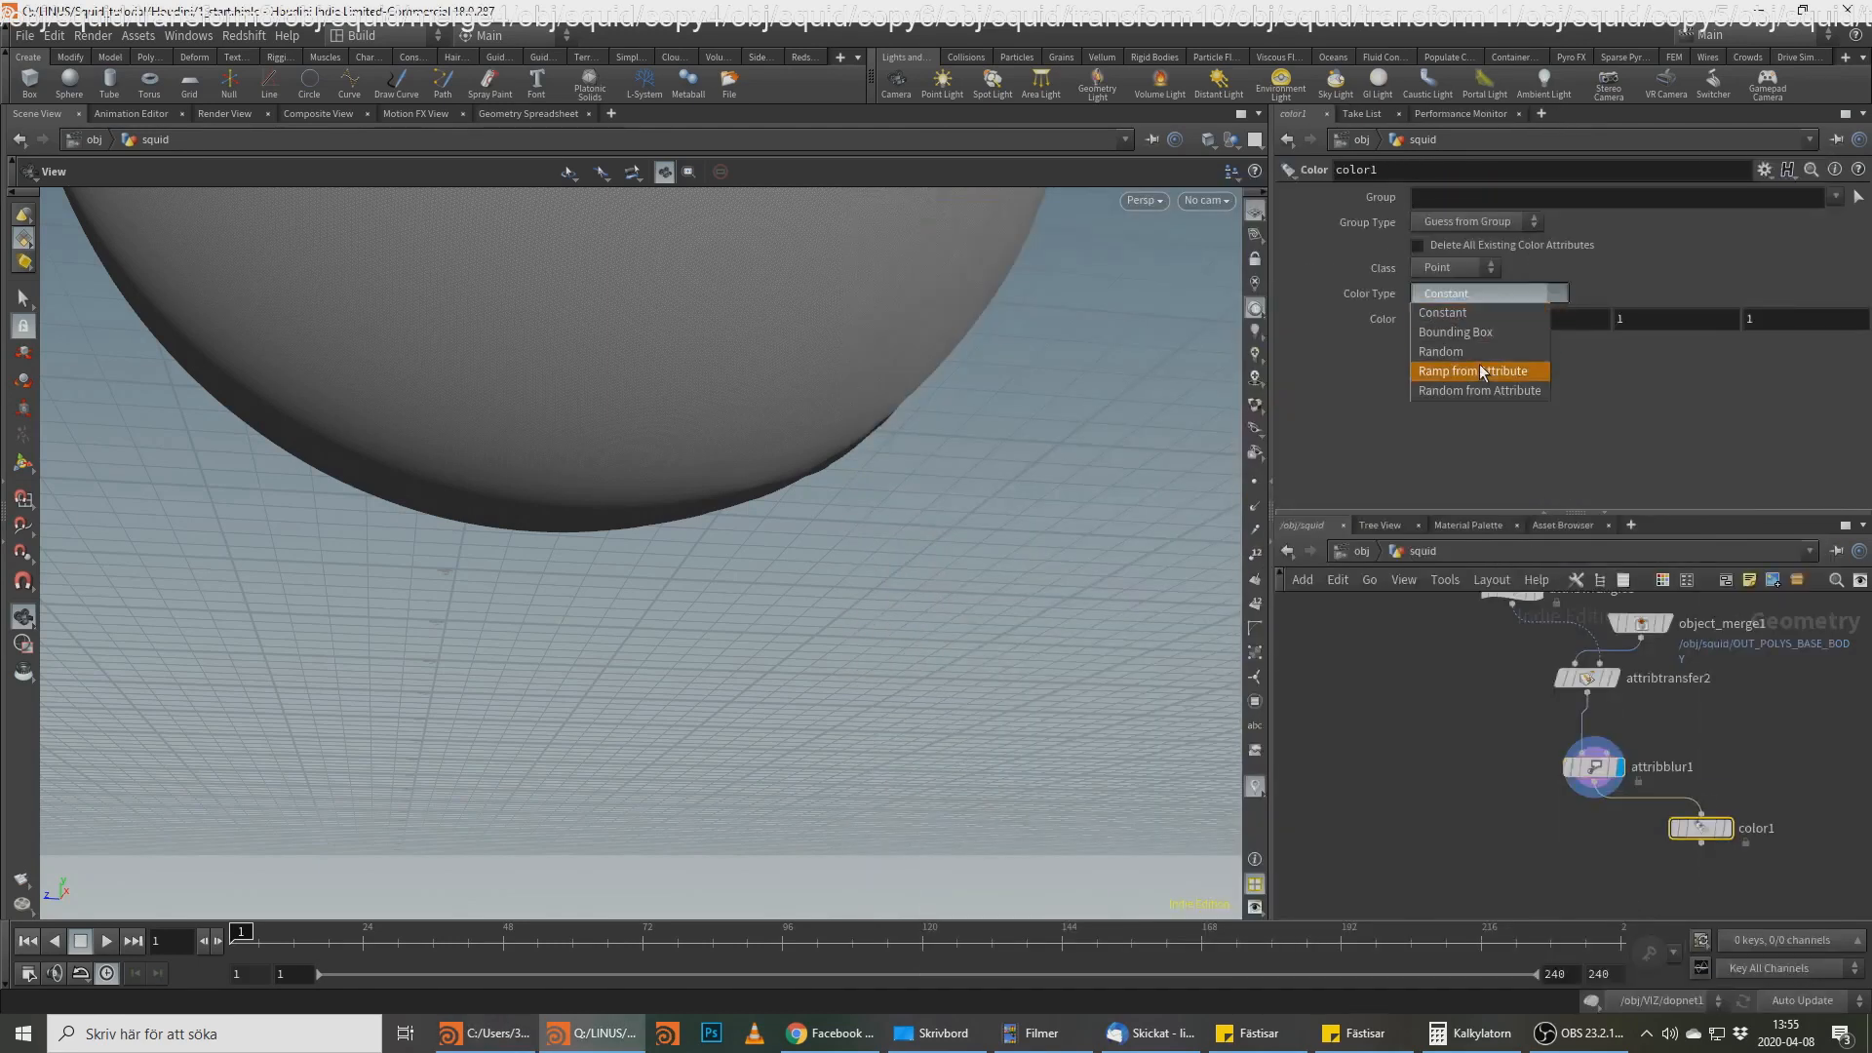
pyautogui.click(1481, 371)
pyautogui.click(1482, 321)
pyautogui.write('mask')
pyautogui.press('Return')
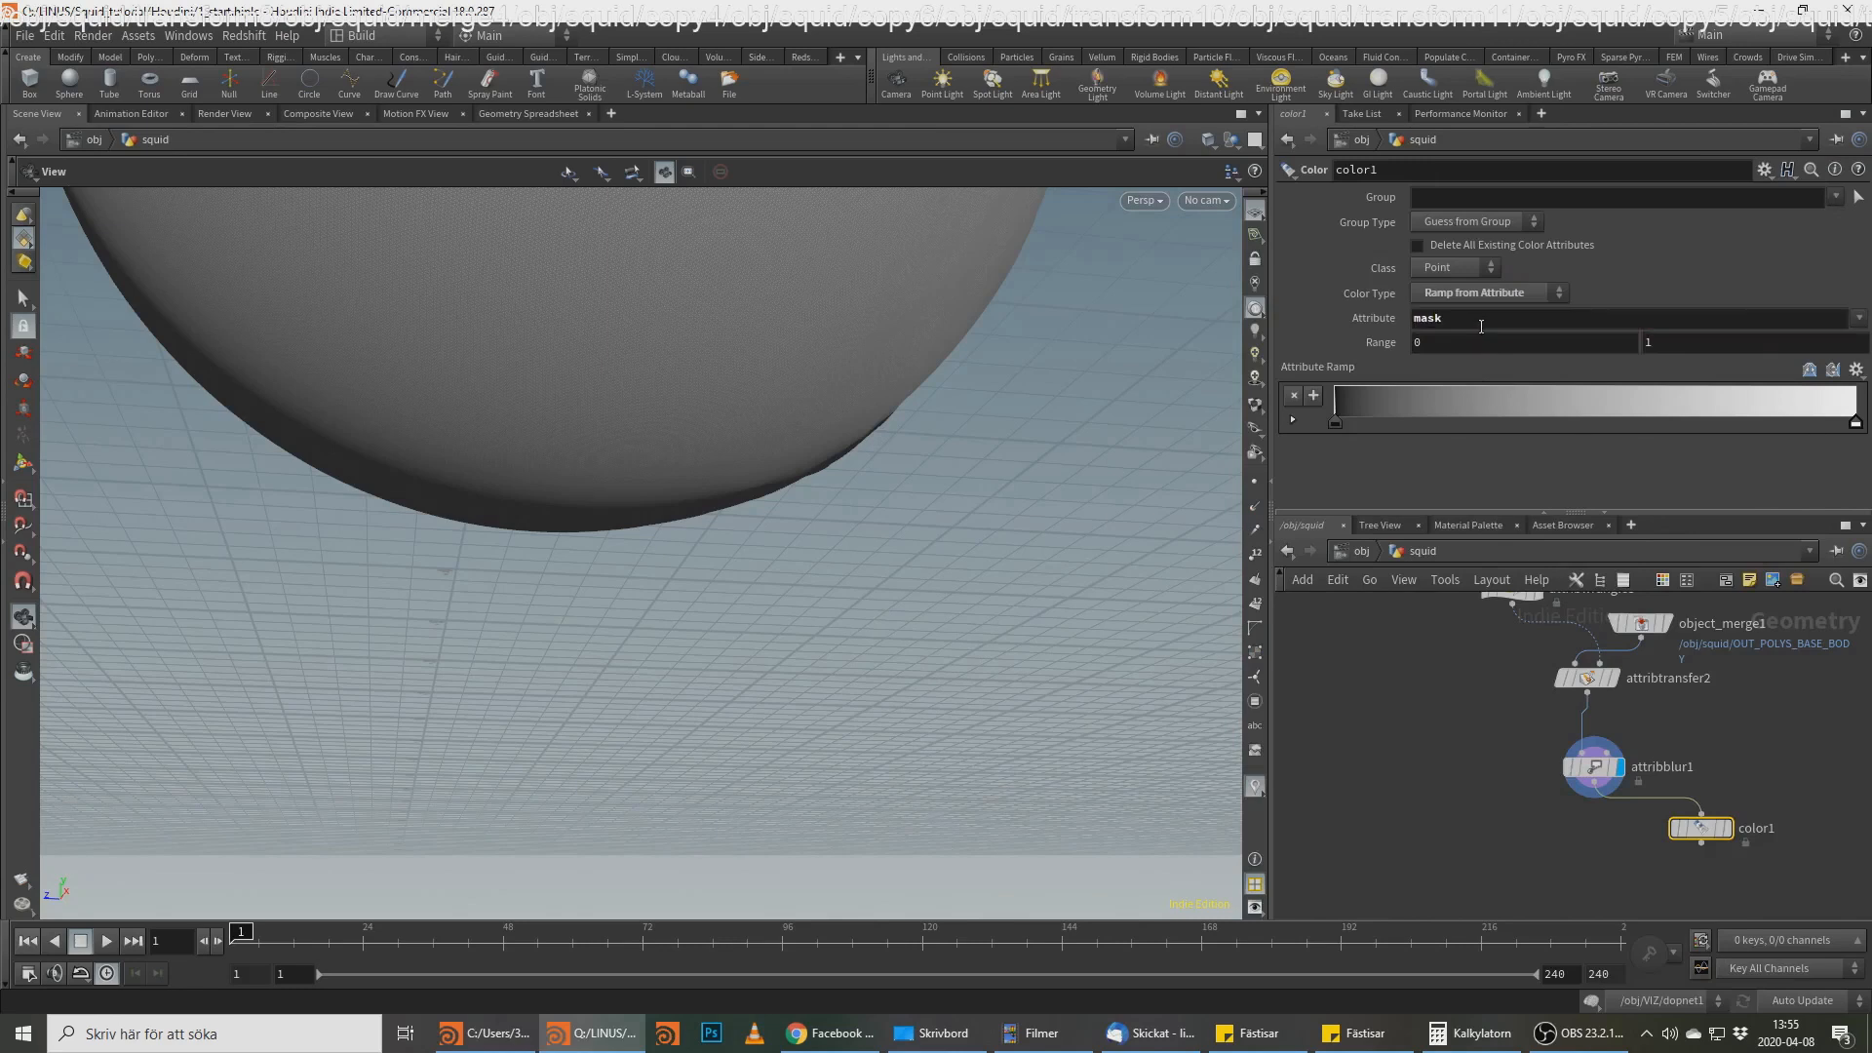
pyautogui.click(1727, 828)
# Step: Examine the mask colouring around the squid's body from below and from the side
pyautogui.moveTo(741, 688); pyautogui.dragTo(903, 601)
pyautogui.moveTo(861, 380); pyautogui.dragTo(861, 697, button='middle')
pyautogui.moveTo(861, 698); pyautogui.dragTo(865, 452)
pyautogui.moveTo(865, 452); pyautogui.dragTo(840, 552, button='middle')
pyautogui.moveTo(840, 552); pyautogui.dragTo(907, 280)
pyautogui.moveTo(907, 280); pyautogui.dragTo(932, 547, button='middle')
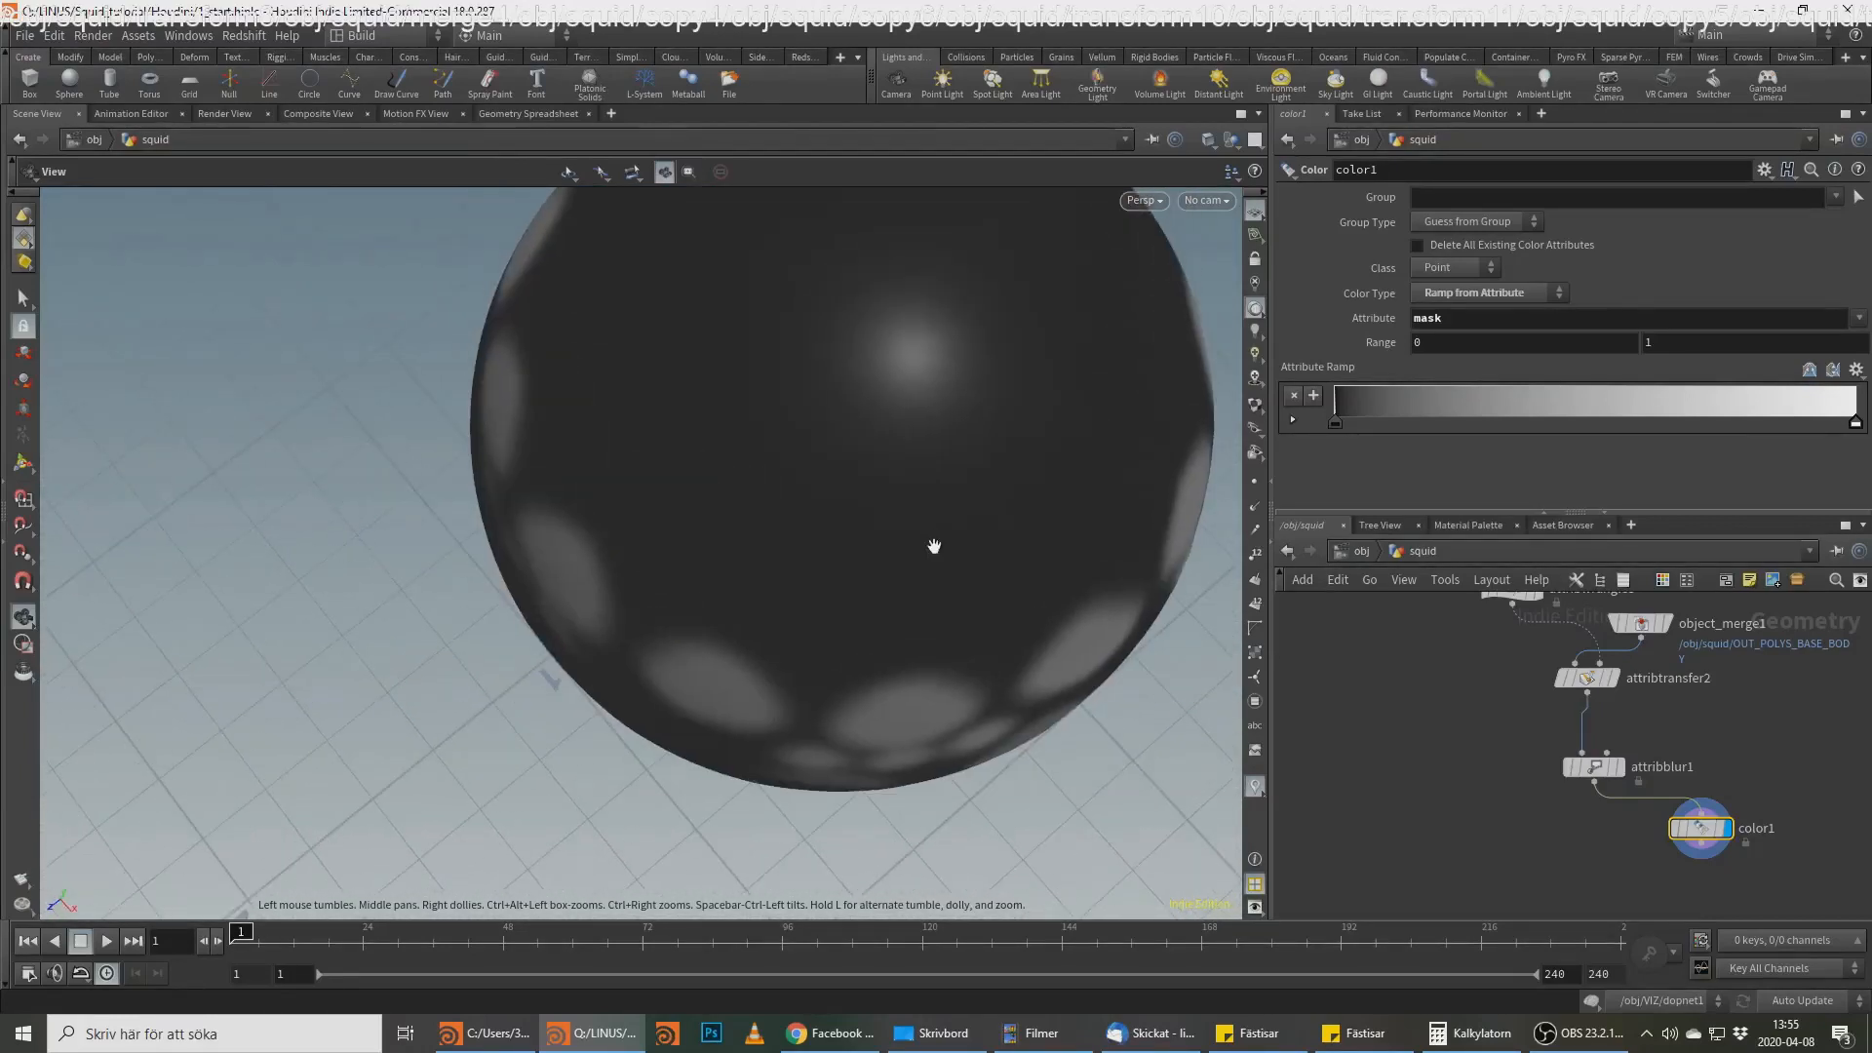
pyautogui.moveTo(932, 547); pyautogui.dragTo(995, 561, button='right')
pyautogui.moveTo(1401, 679); pyautogui.dragTo(1506, 795, button='middle')
pyautogui.hotkey('alt', 'Tab')
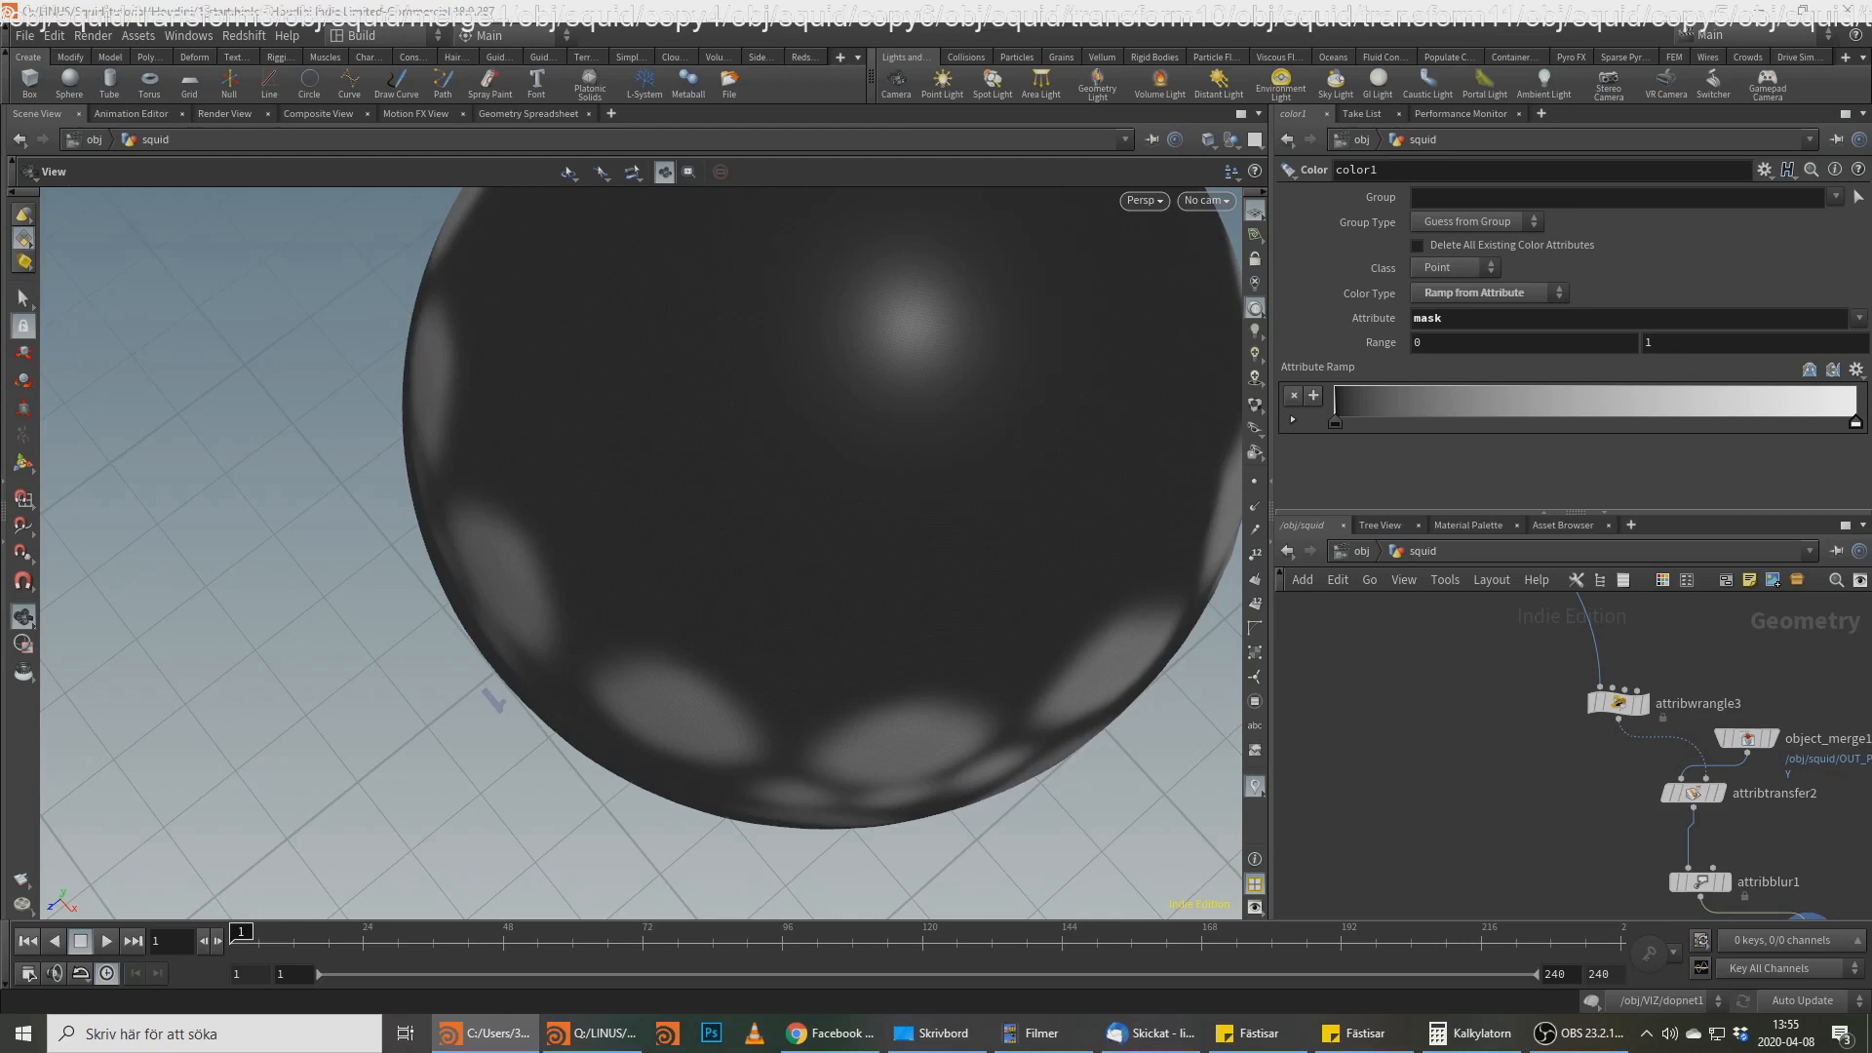
pyautogui.moveTo(837, 539); pyautogui.dragTo(640, 711, button='right')
pyautogui.moveTo(640, 710); pyautogui.dragTo(831, 430)
# Step: Add a Null named OUT_BOTTOM_POLYS beside normal4 and vdbfrompolygons3 in the magenta network box
pyautogui.moveTo(1373, 759); pyautogui.dragTo(1761, 747, button='middle')
pyautogui.scroll(-5, 1542, 840)
pyautogui.moveTo(1486, 850); pyautogui.dragTo(1617, 787, button='middle')
pyautogui.scroll(5, 1554, 725)
pyautogui.scroll(-3, 1414, 801)
pyautogui.scroll(4, 1564, 760)
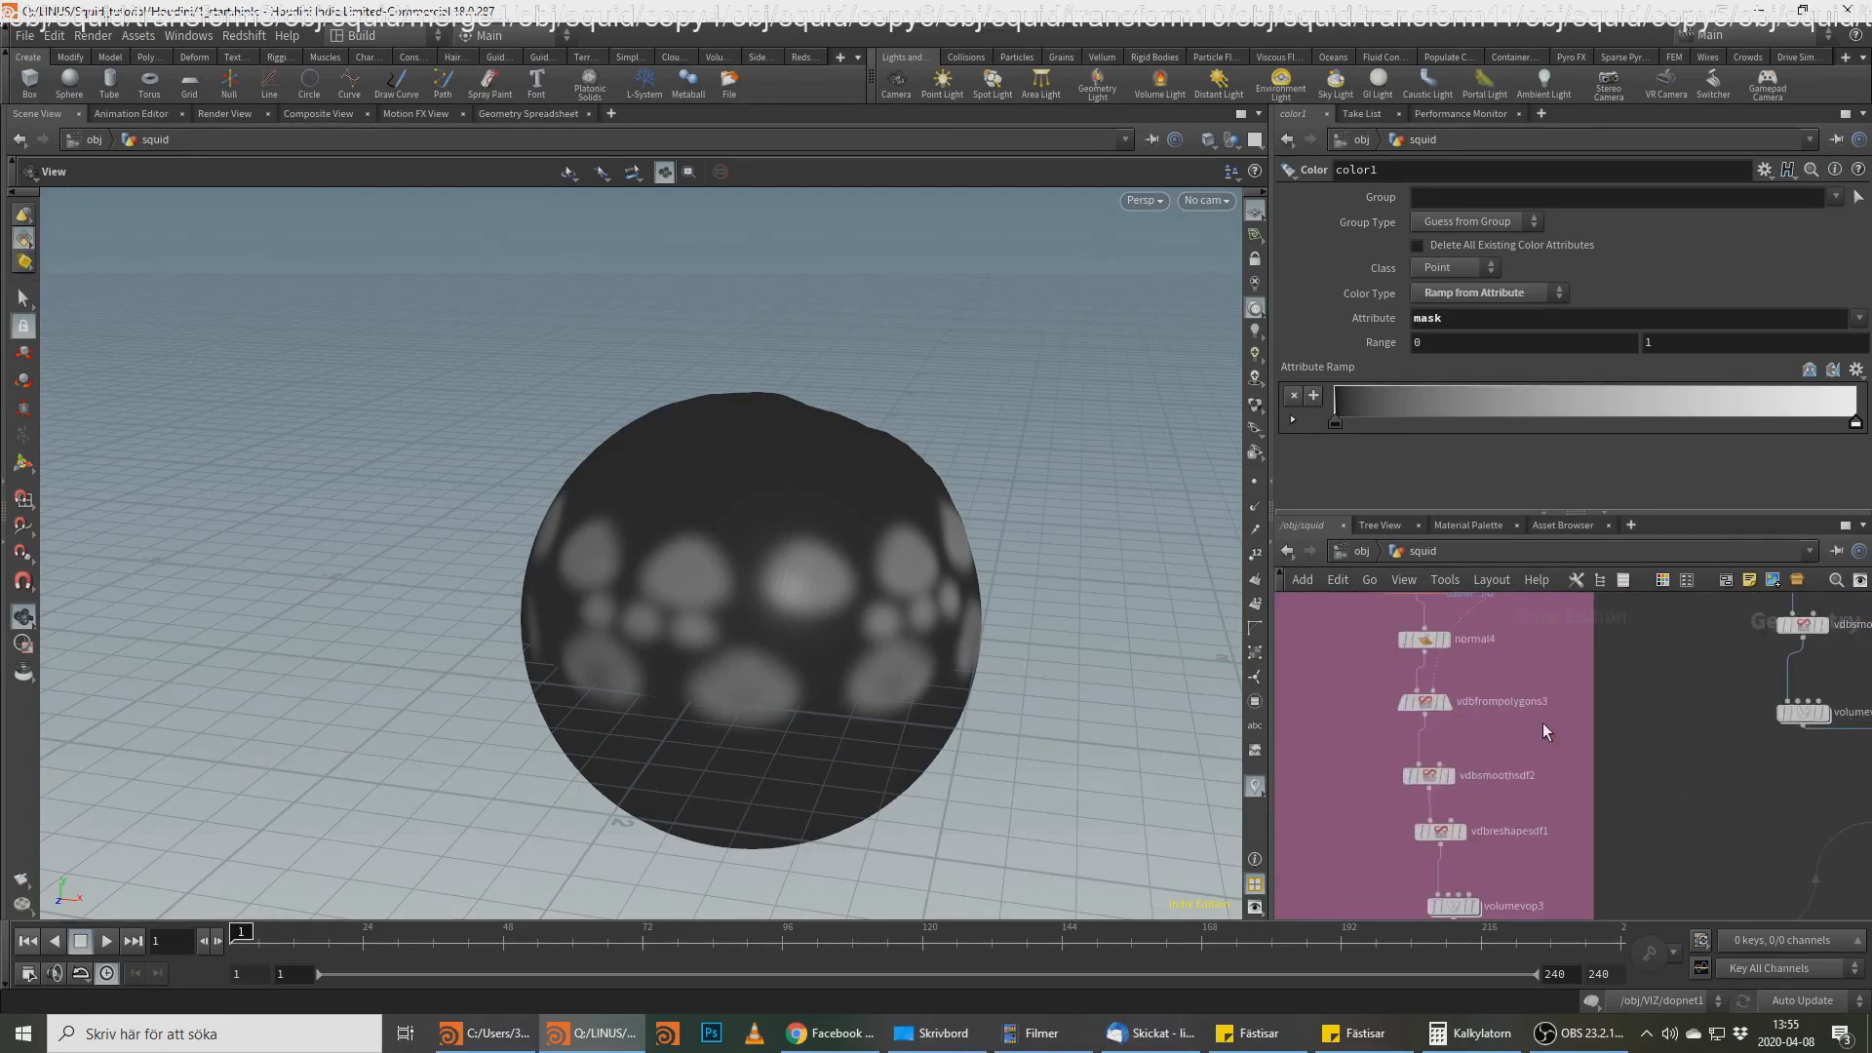
pyautogui.press('Tab')
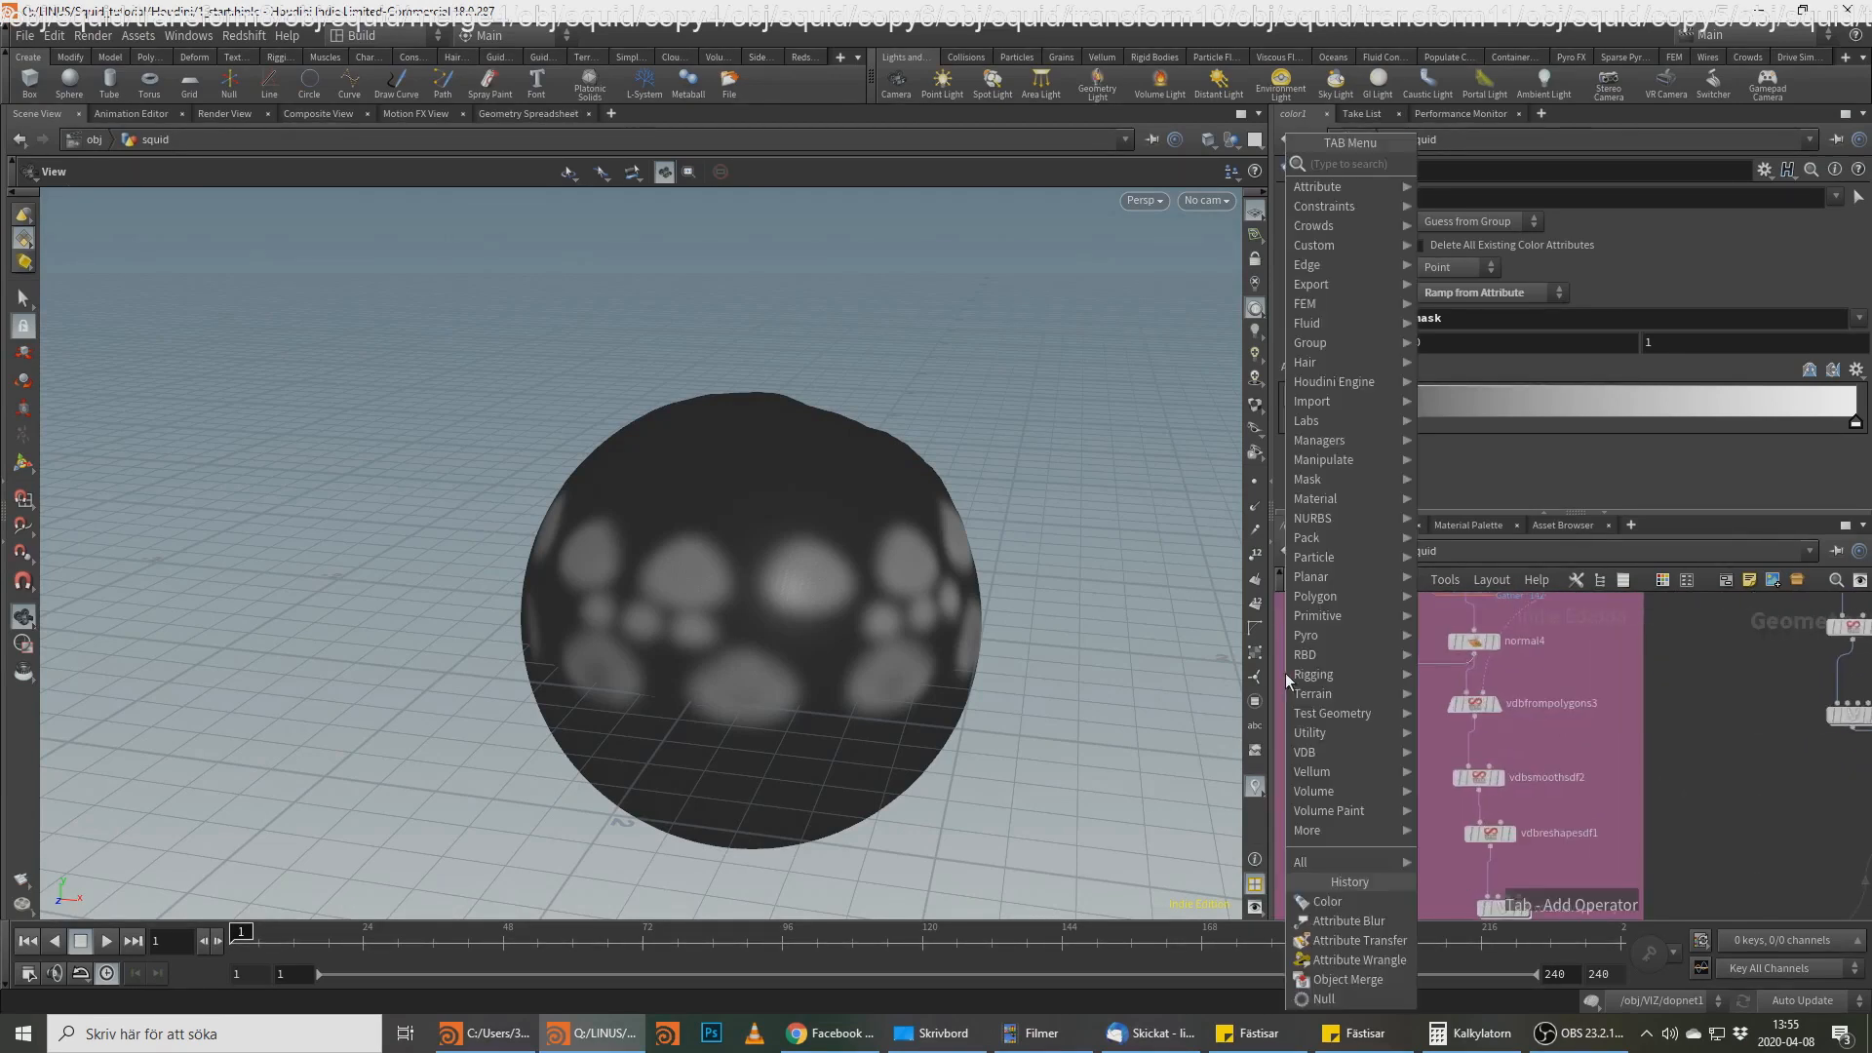
pyautogui.write('null')
pyautogui.press('Return')
pyautogui.doubleClick(1321, 700)
pyautogui.write('OUT_BOTTOM_')
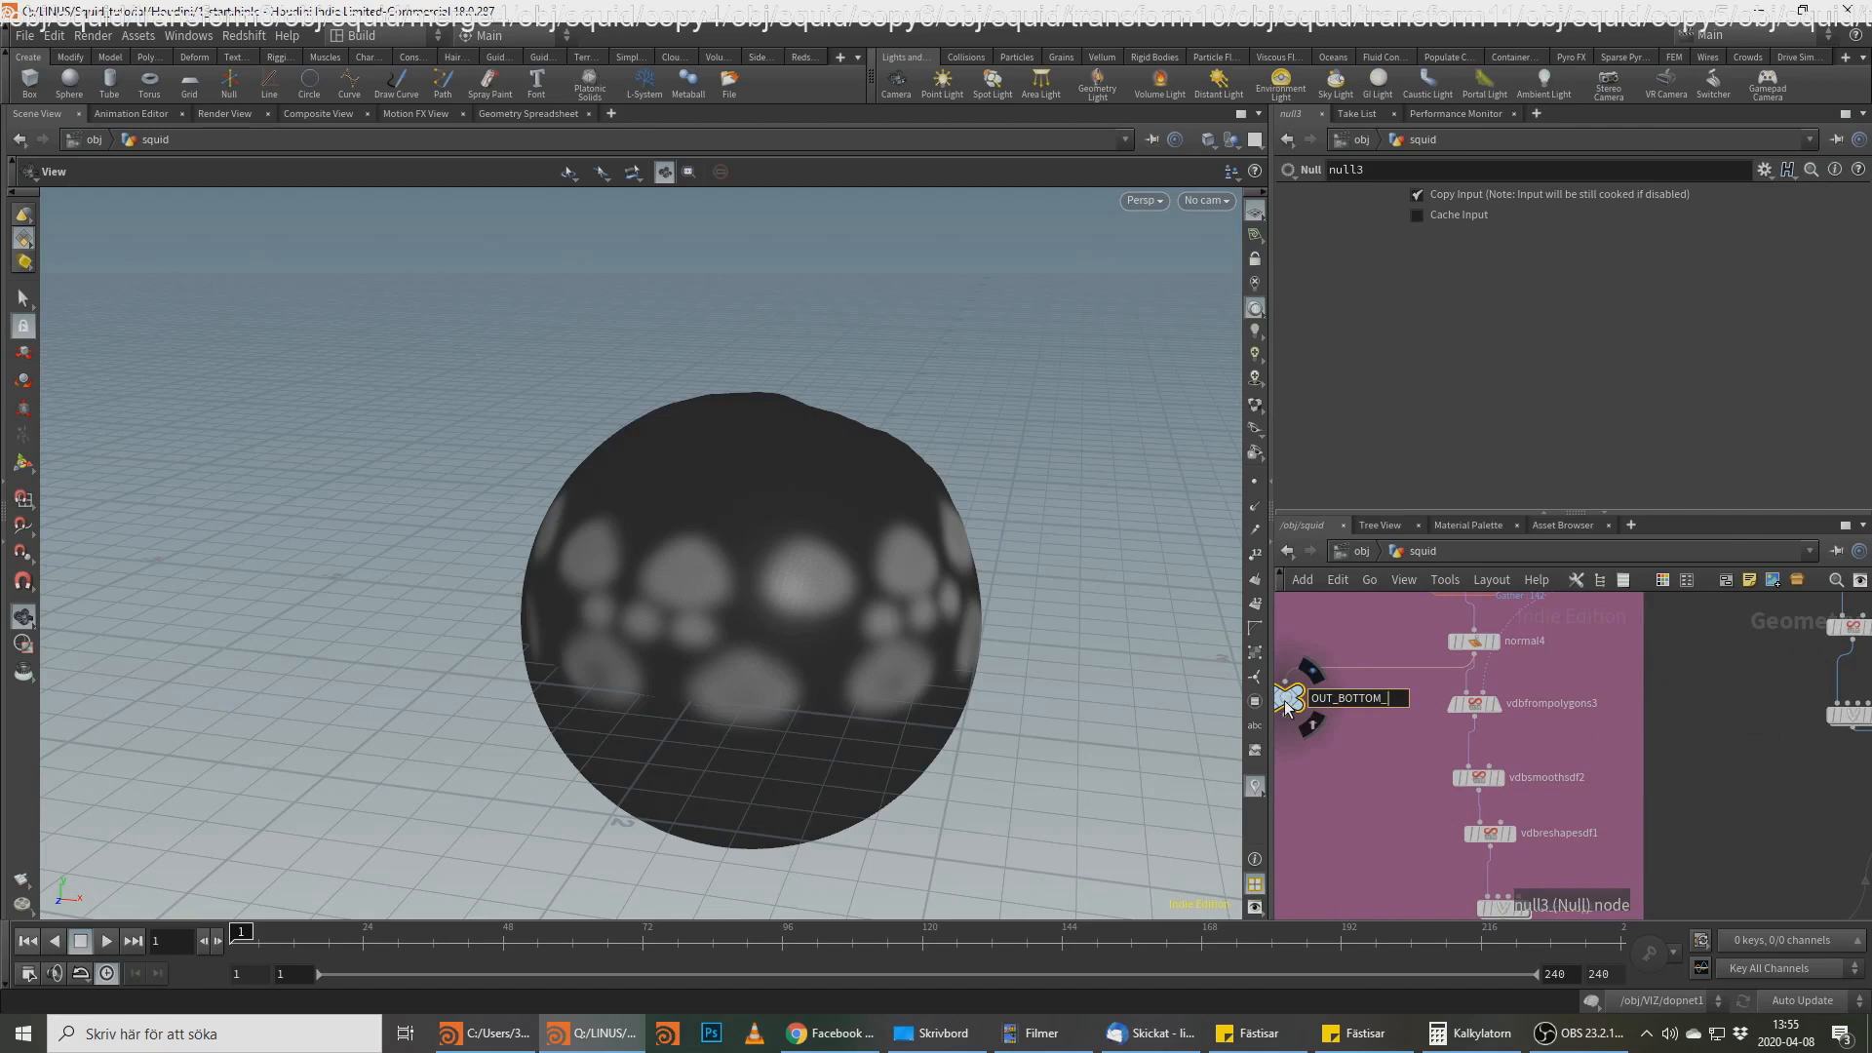
pyautogui.write('POLYS')
pyautogui.press('Return')
# Step: Reposition object_merge1 and attribwrangle3 to spread out the mask branch
pyautogui.moveTo(1852, 798); pyautogui.dragTo(1424, 788, button='middle')
pyautogui.scroll(-4, 1561, 802)
pyautogui.scroll(2, 1710, 774)
pyautogui.moveTo(1843, 617); pyautogui.dragTo(1531, 764, button='middle')
pyautogui.moveTo(1834, 696); pyautogui.dragTo(1510, 743, button='middle')
pyautogui.scroll(1, 1649, 771)
pyautogui.moveTo(1599, 816); pyautogui.dragTo(1609, 766)
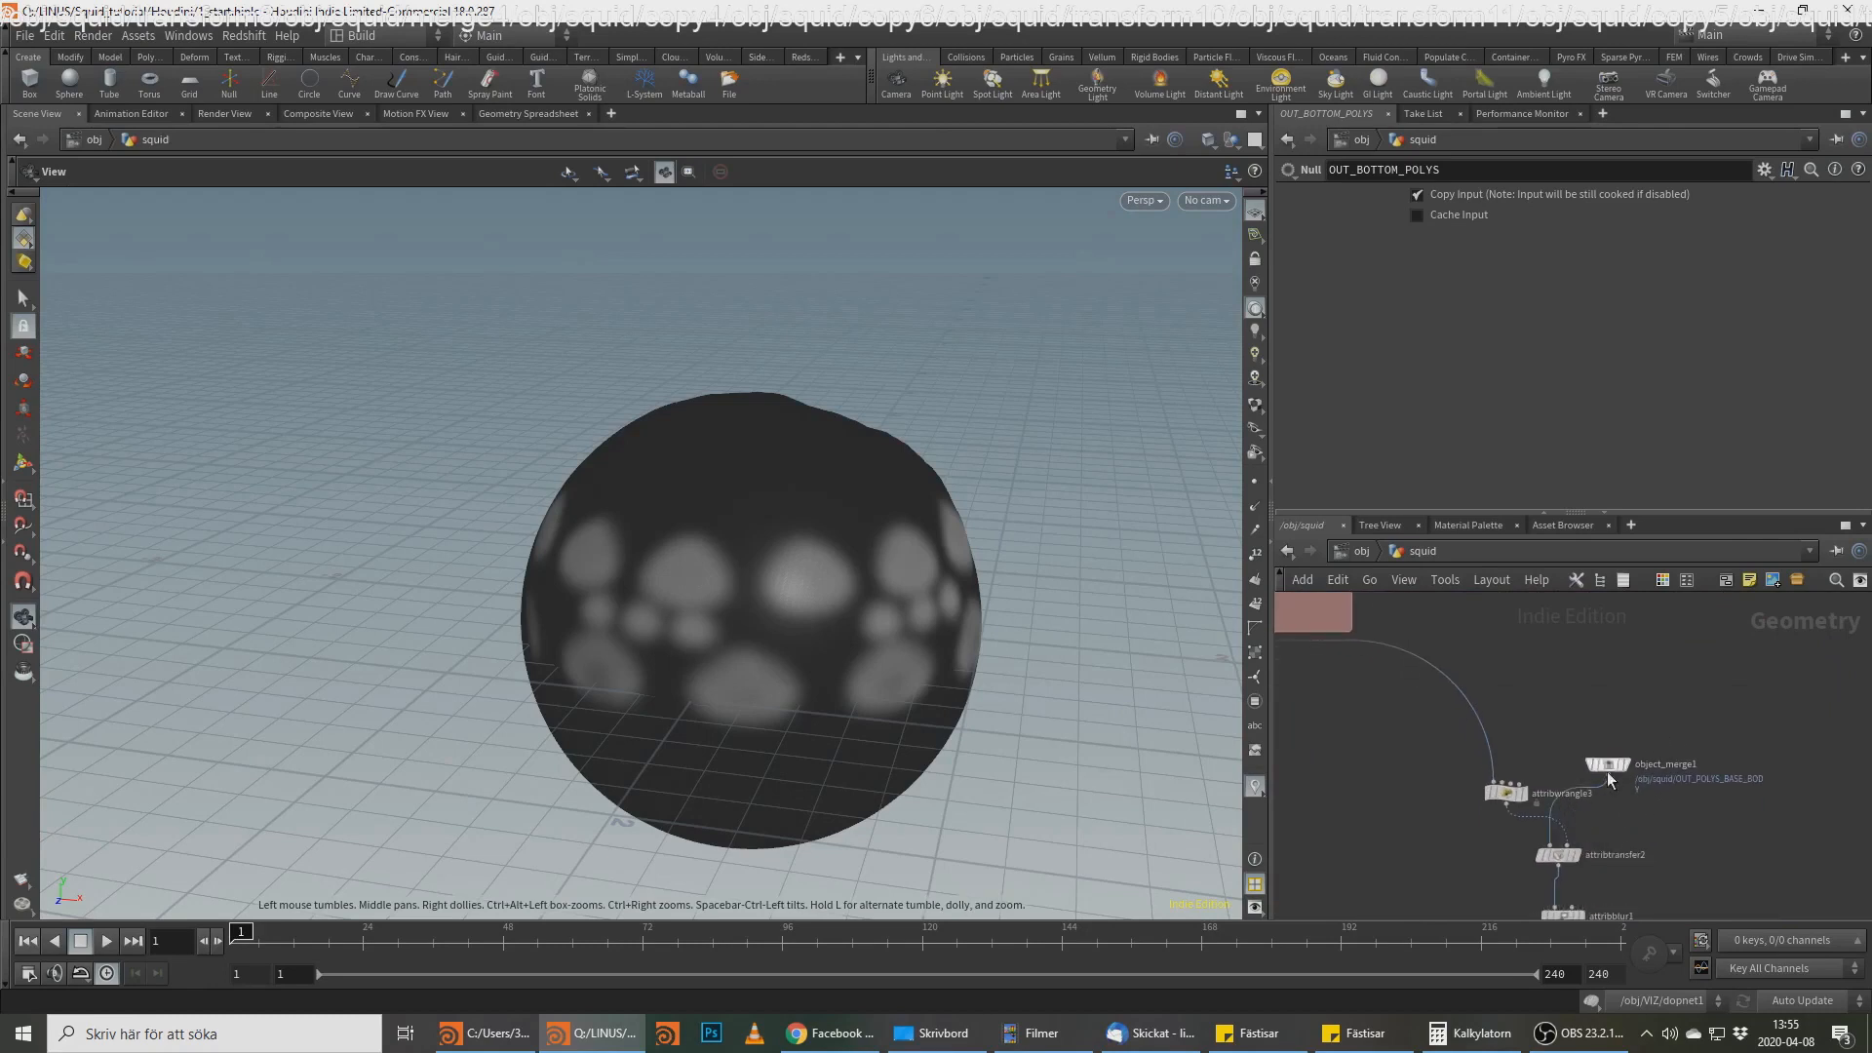
pyautogui.scroll(1, 1621, 825)
pyautogui.moveTo(1482, 787); pyautogui.dragTo(1461, 793)
# Step: Add a second Object Merge node above attribwrangle3 with Object 1 set to /obj/squid/OUT_BOTTOM_POLYS
pyautogui.press('Tab')
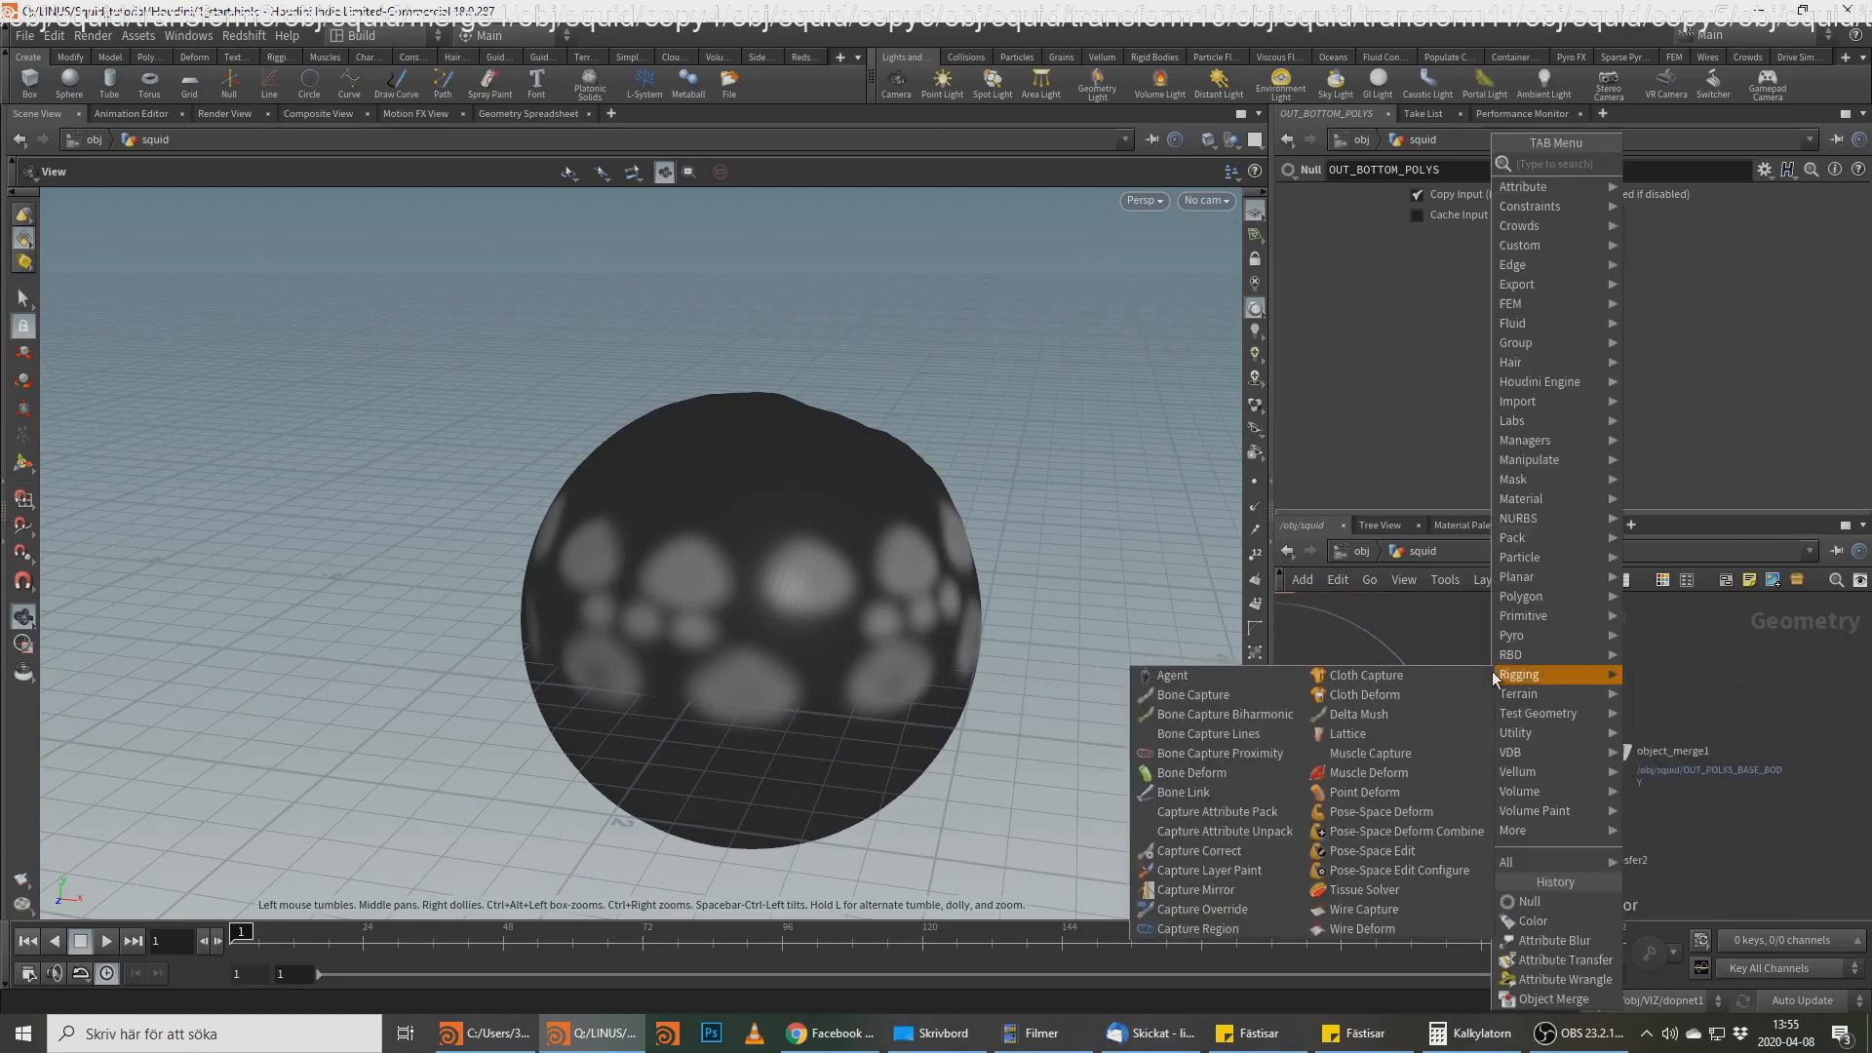
pyautogui.write('obj')
pyautogui.press('Return')
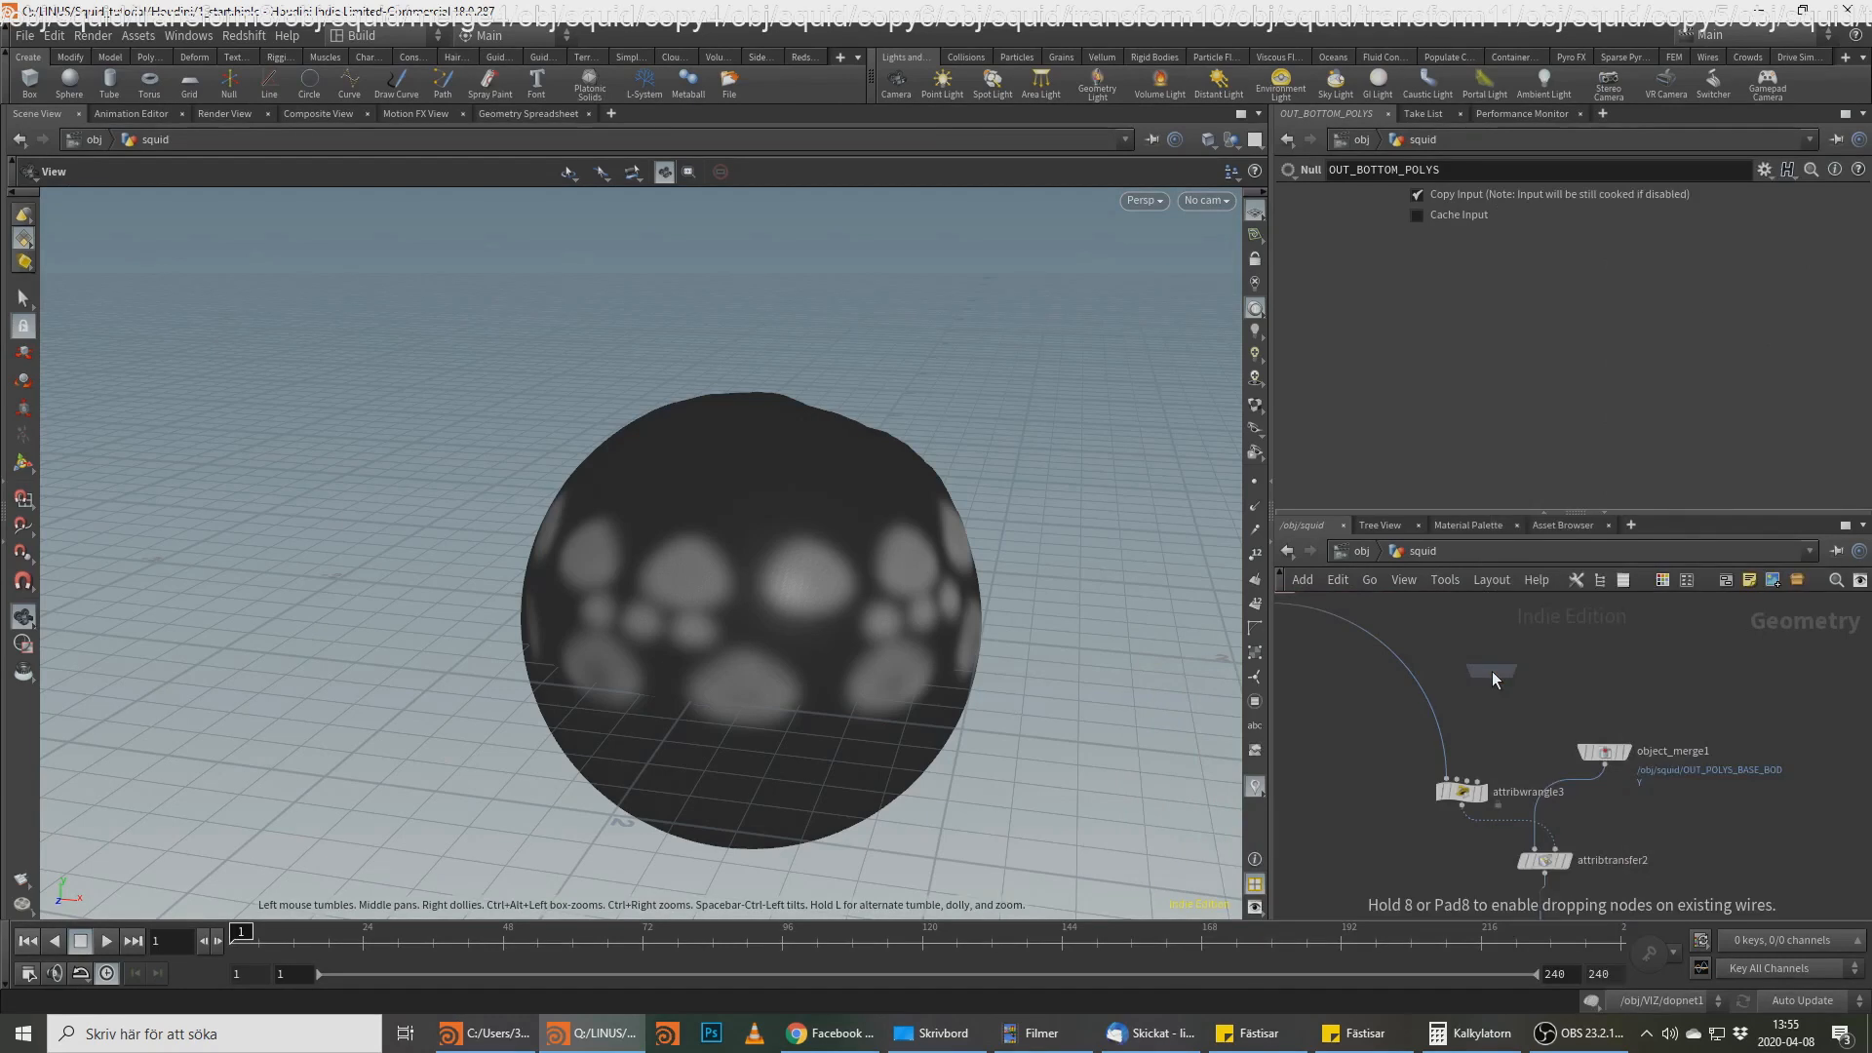
pyautogui.click(1841, 247)
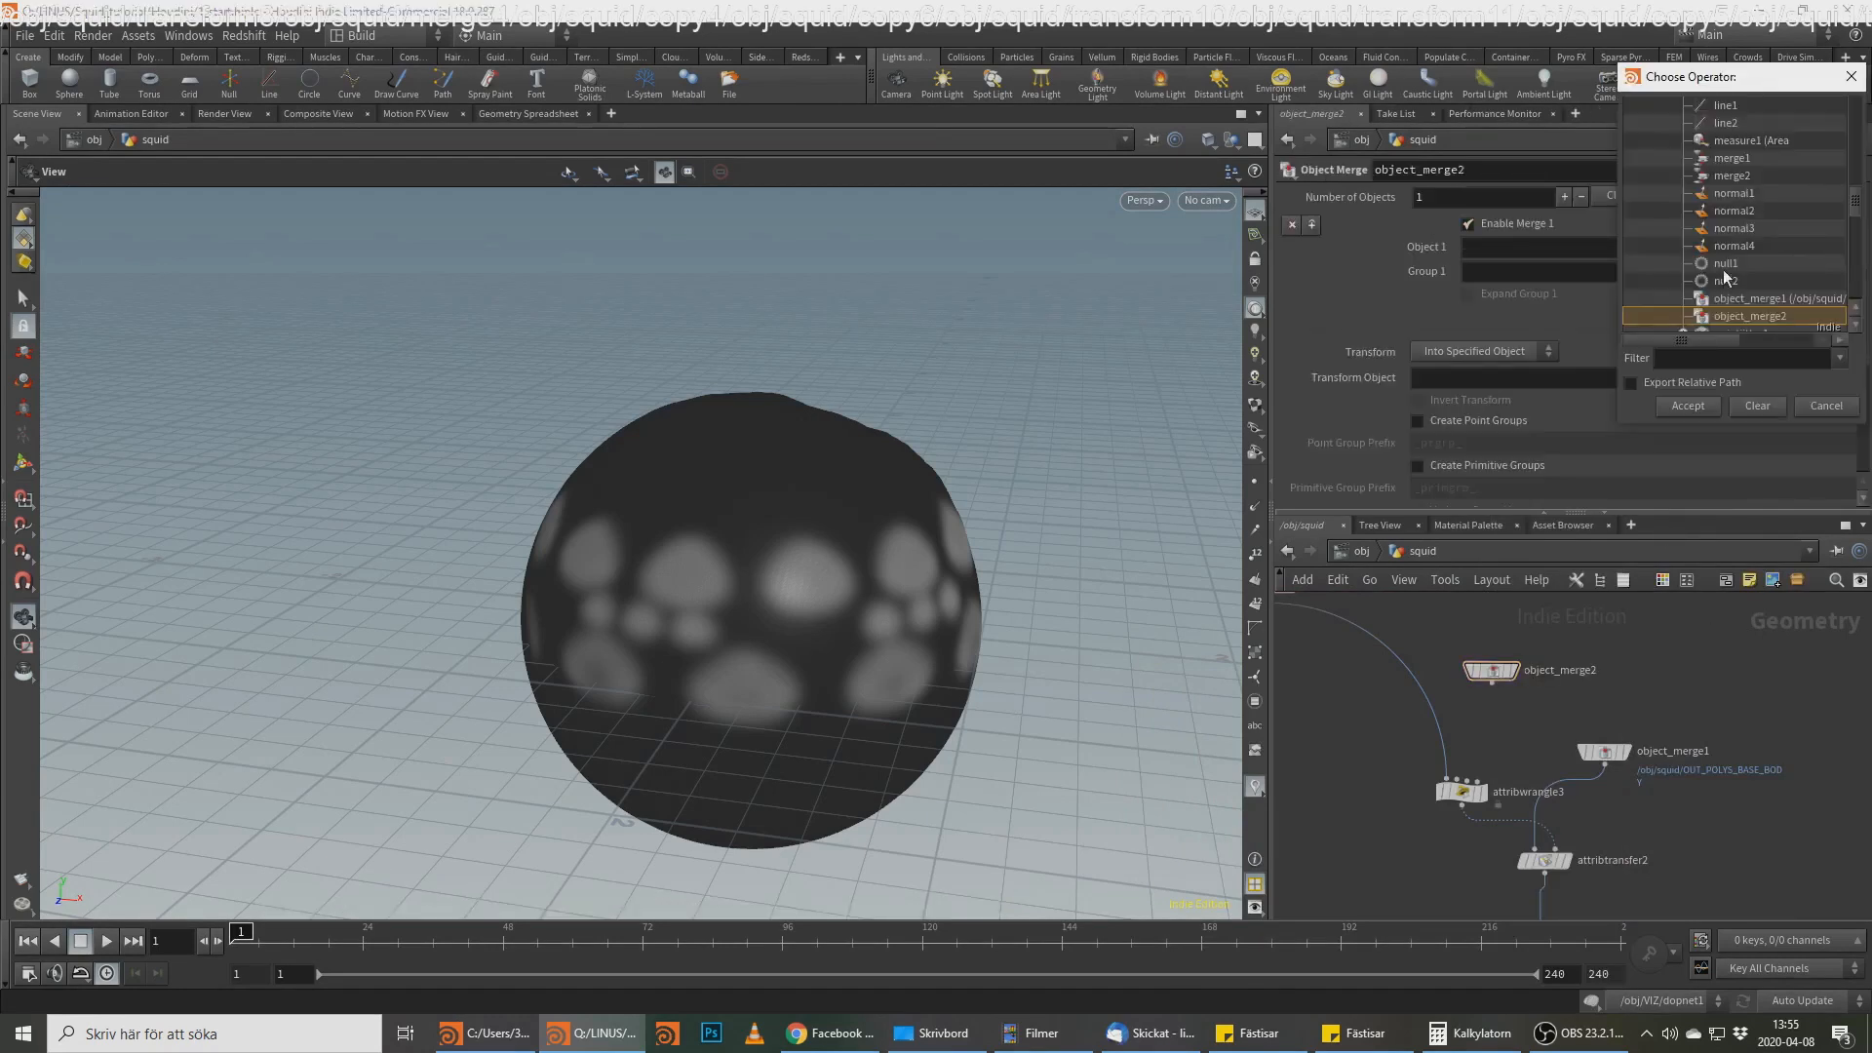
pyautogui.scroll(3, 1762, 224)
pyautogui.scroll(2, 1763, 222)
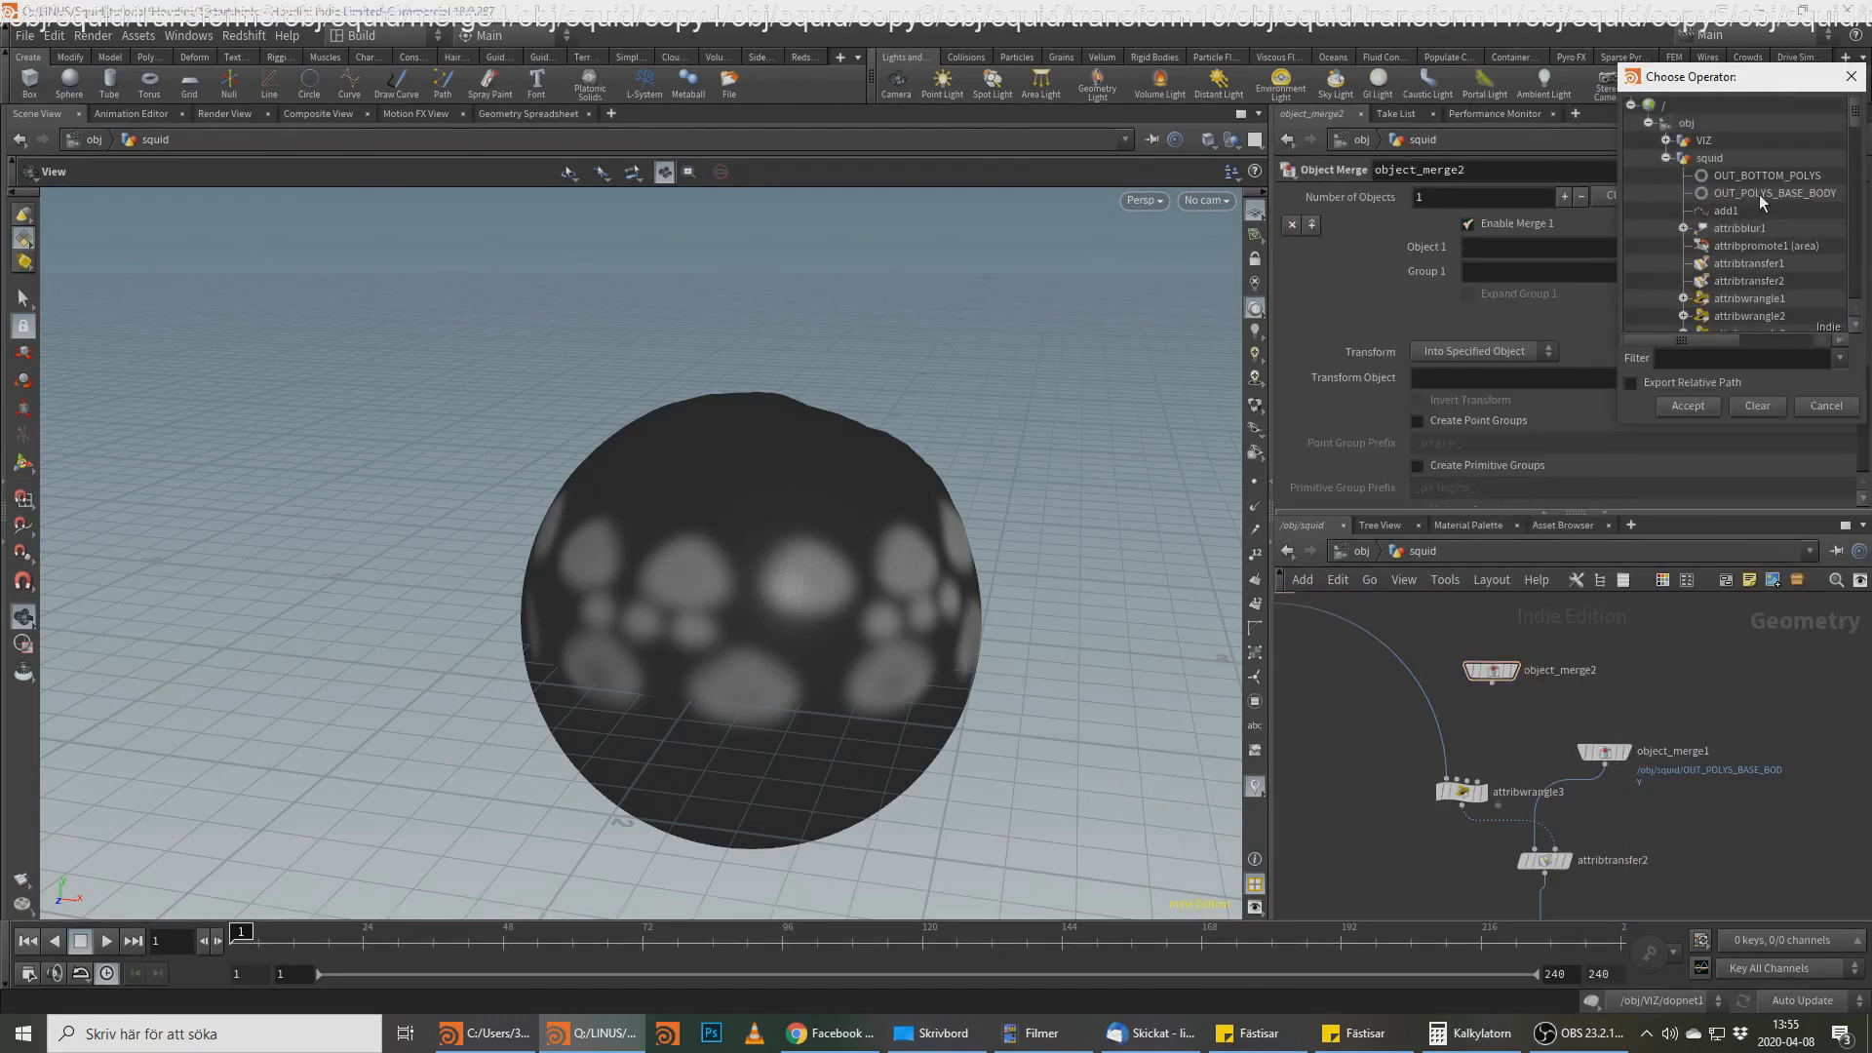
pyautogui.click(1763, 194)
pyautogui.doubleClick(1765, 176)
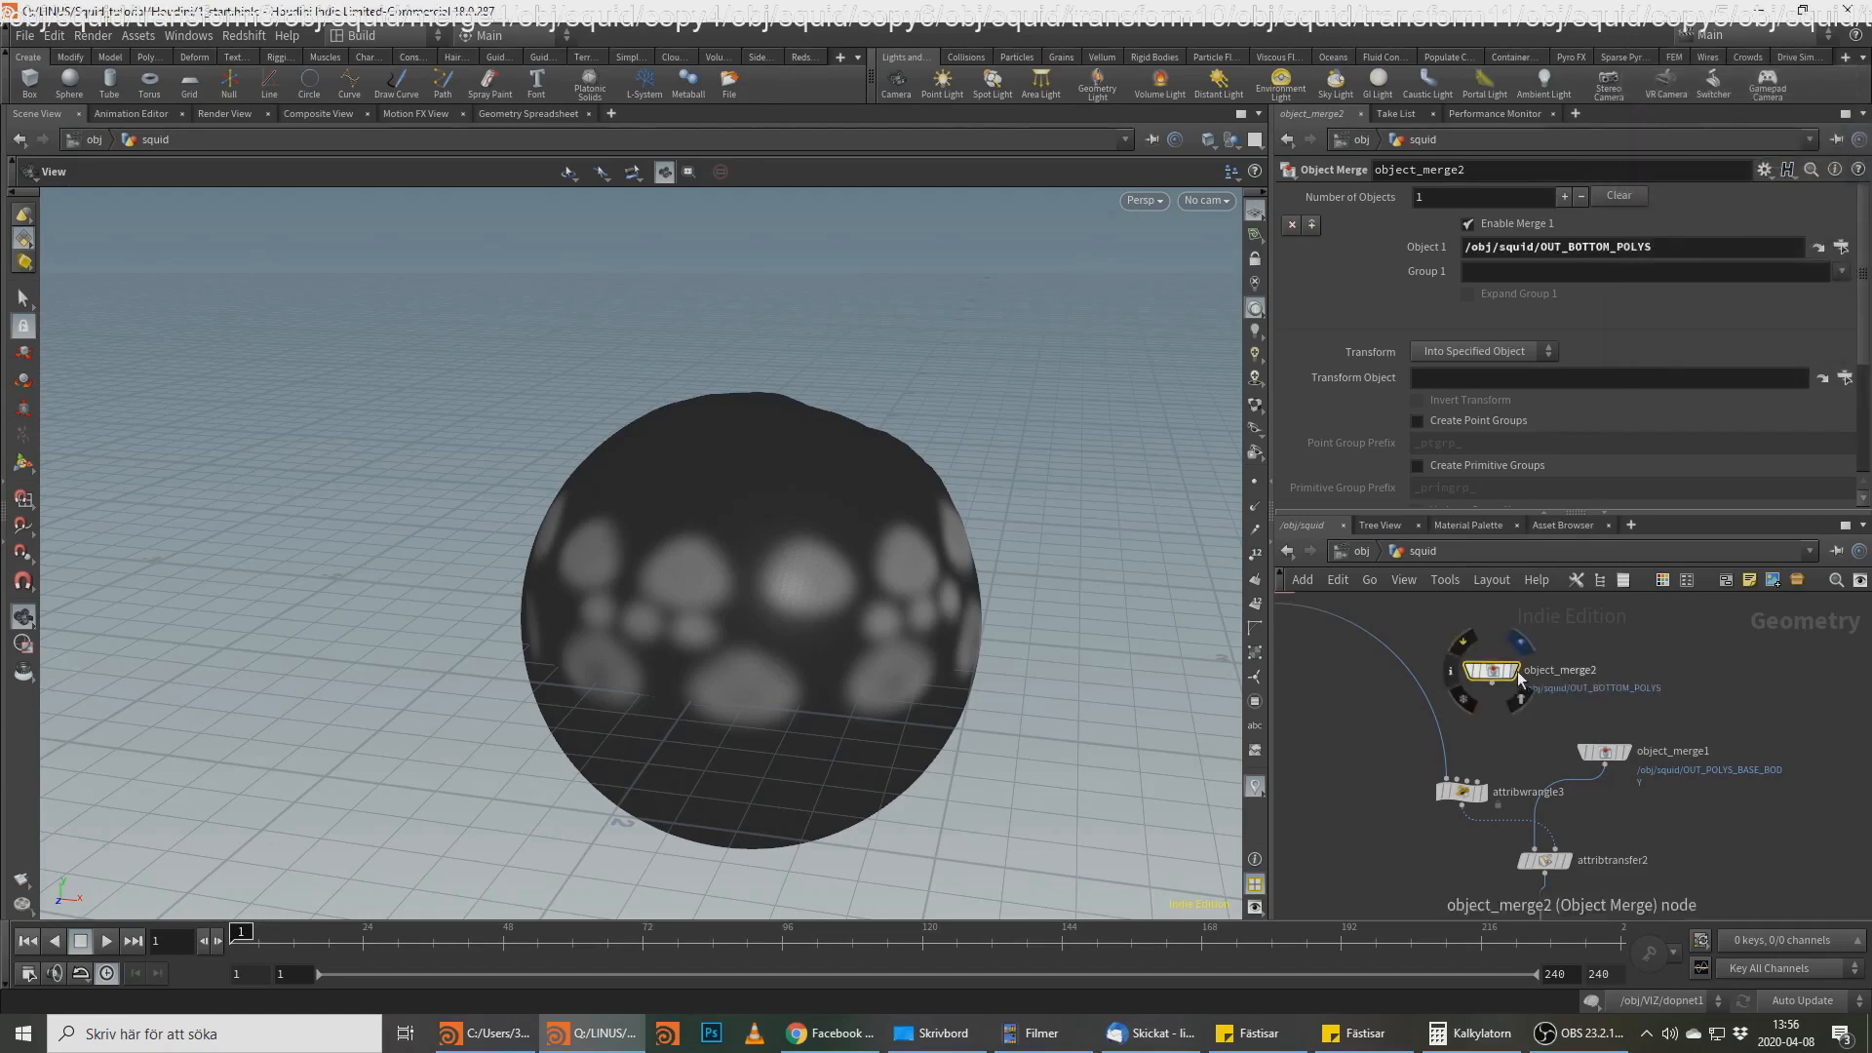
# Step: Insert a Merge node on the wire into attribwrangle3 and connect object_merge2 to it as an additional input
pyautogui.press('Tab')
pyautogui.write('meg')
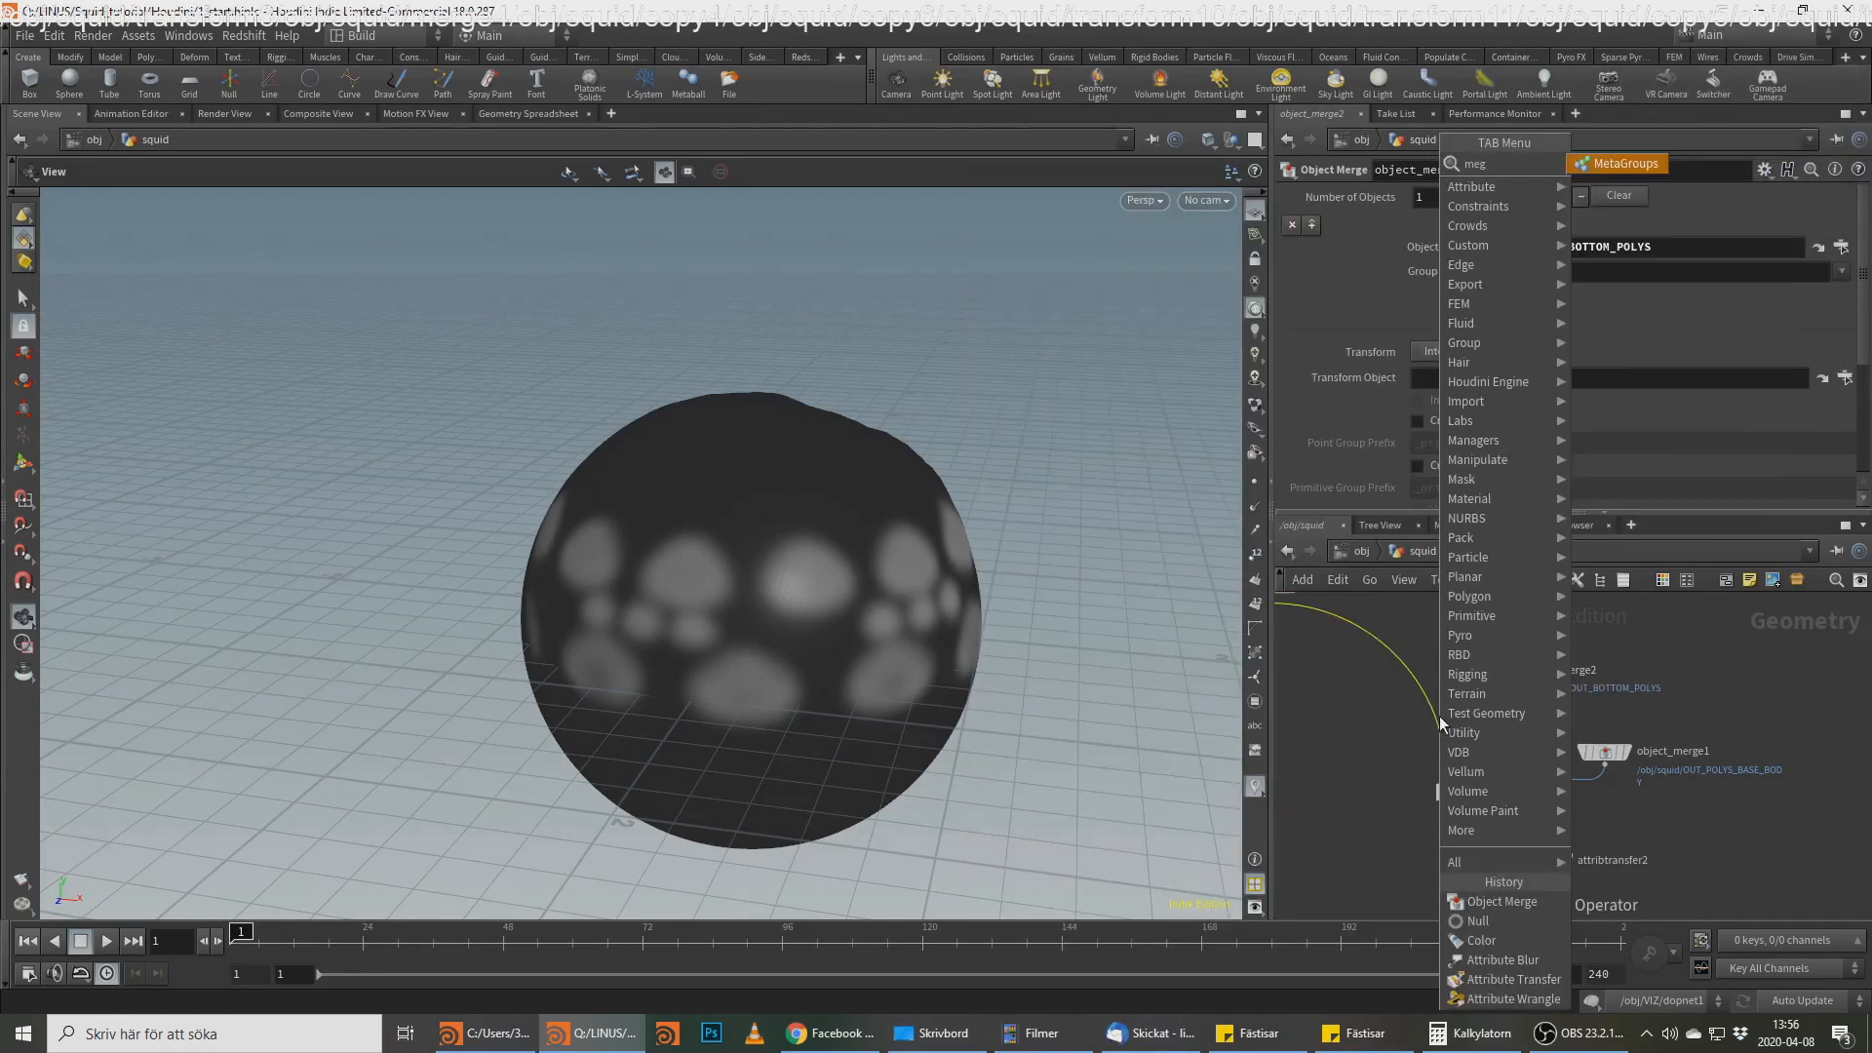
pyautogui.press('BackSpace')
pyautogui.press('Down')
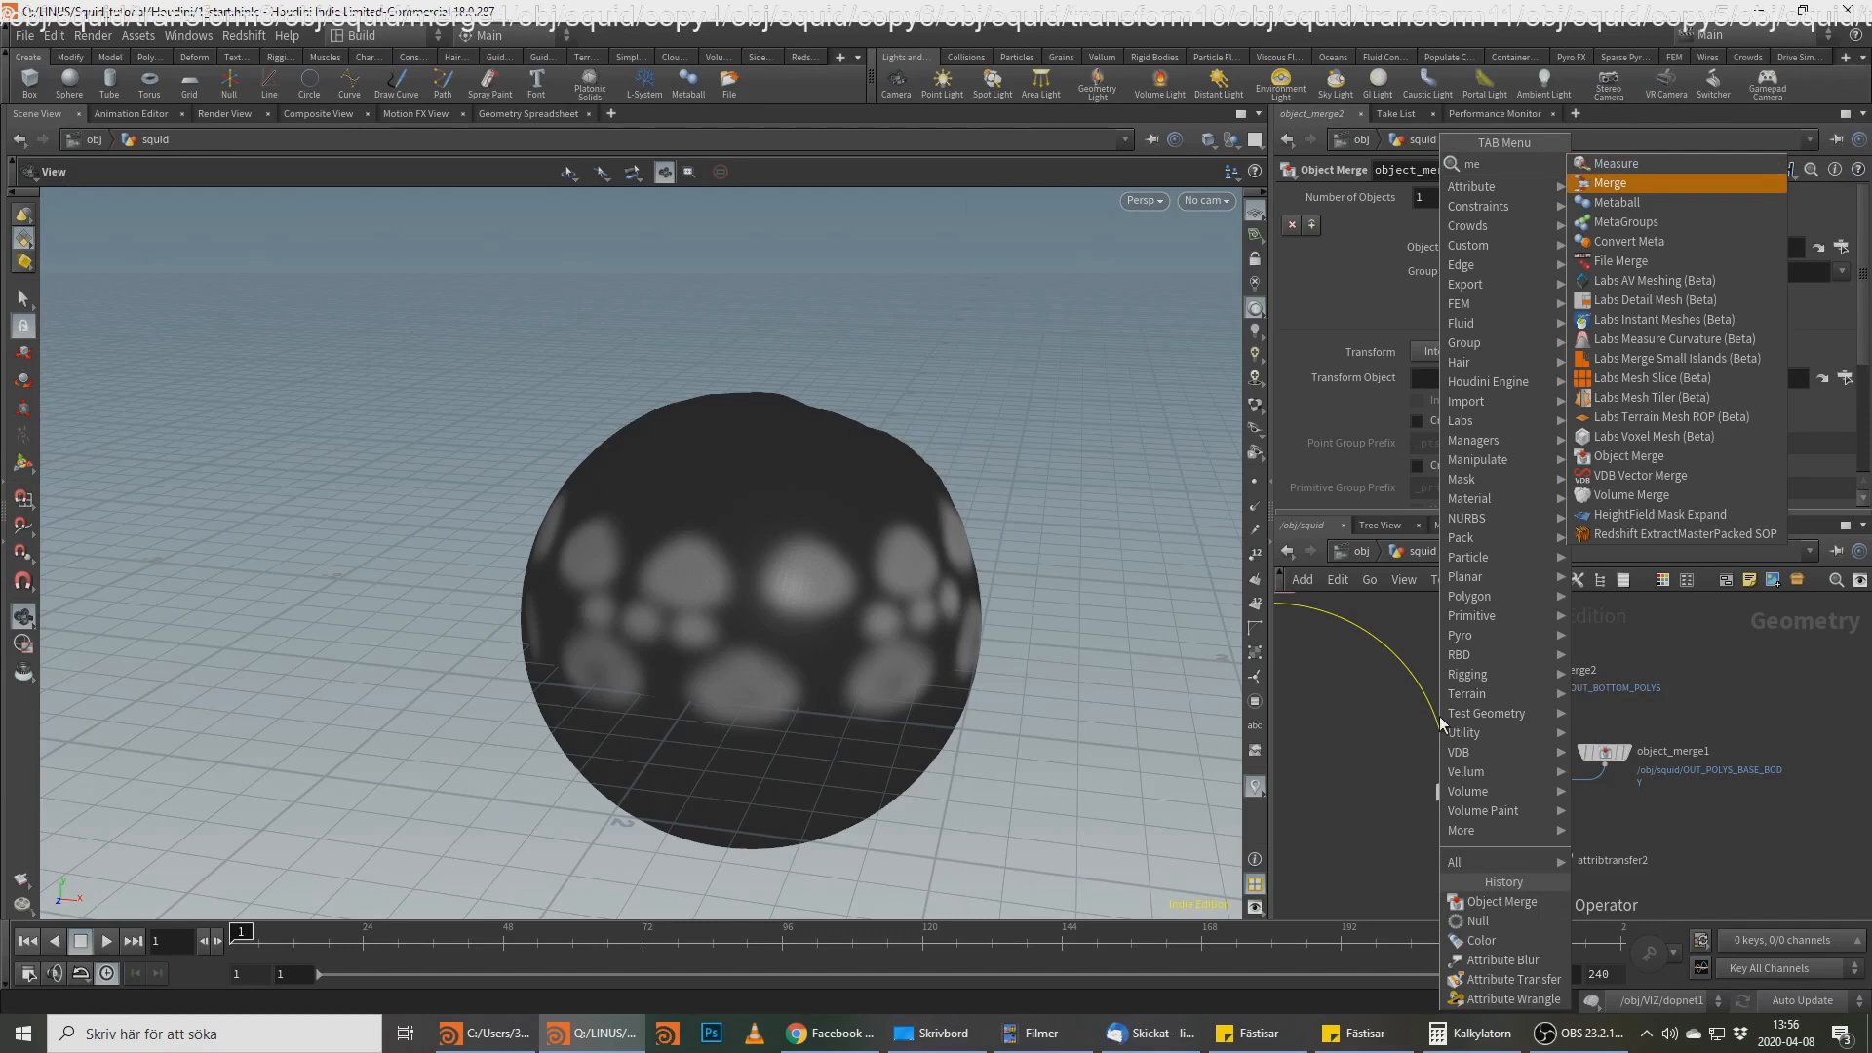
pyautogui.press('Return')
pyautogui.click(1439, 714)
pyautogui.click(1492, 683)
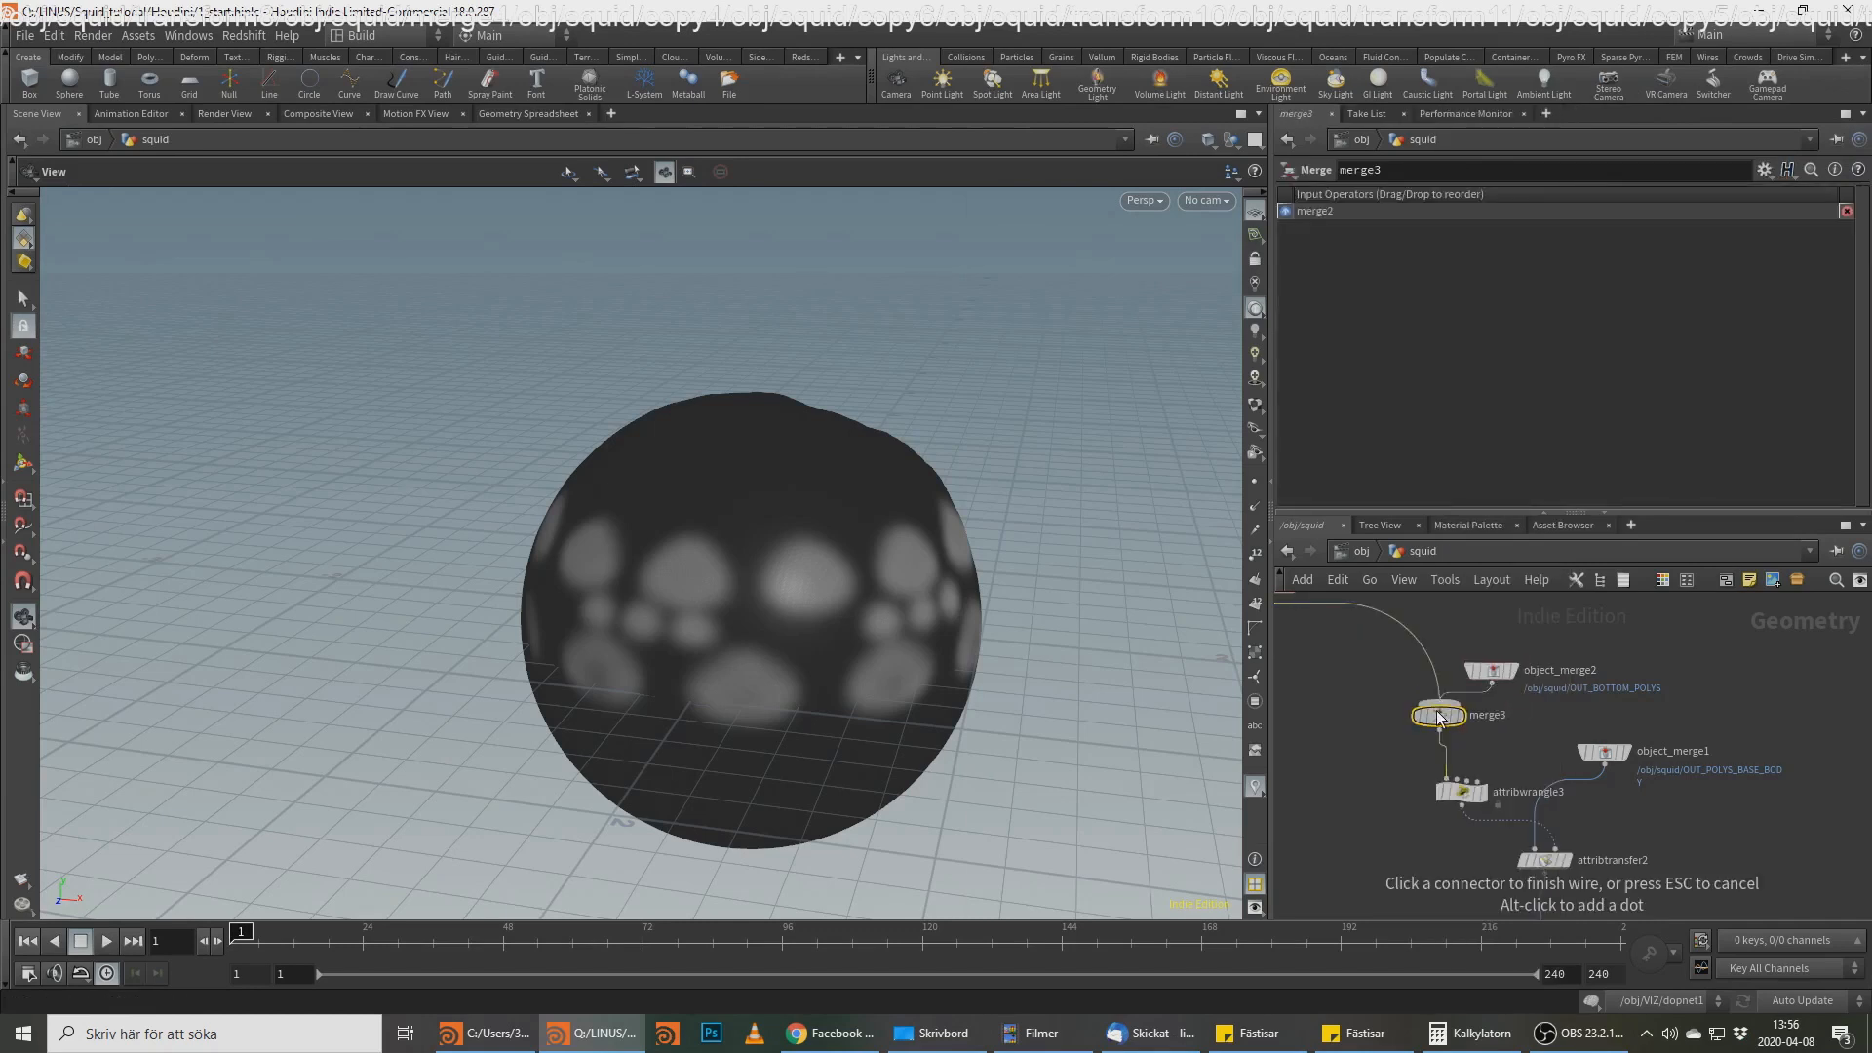
# Step: Examine the updated mask colouring on the underside of the squid's body
pyautogui.moveTo(1530, 749); pyautogui.dragTo(1534, 671, button='middle')
pyautogui.middleClick(1448, 646)
pyautogui.moveTo(1601, 842); pyautogui.dragTo(1609, 741, button='middle')
pyautogui.moveTo(917, 702); pyautogui.dragTo(927, 547)
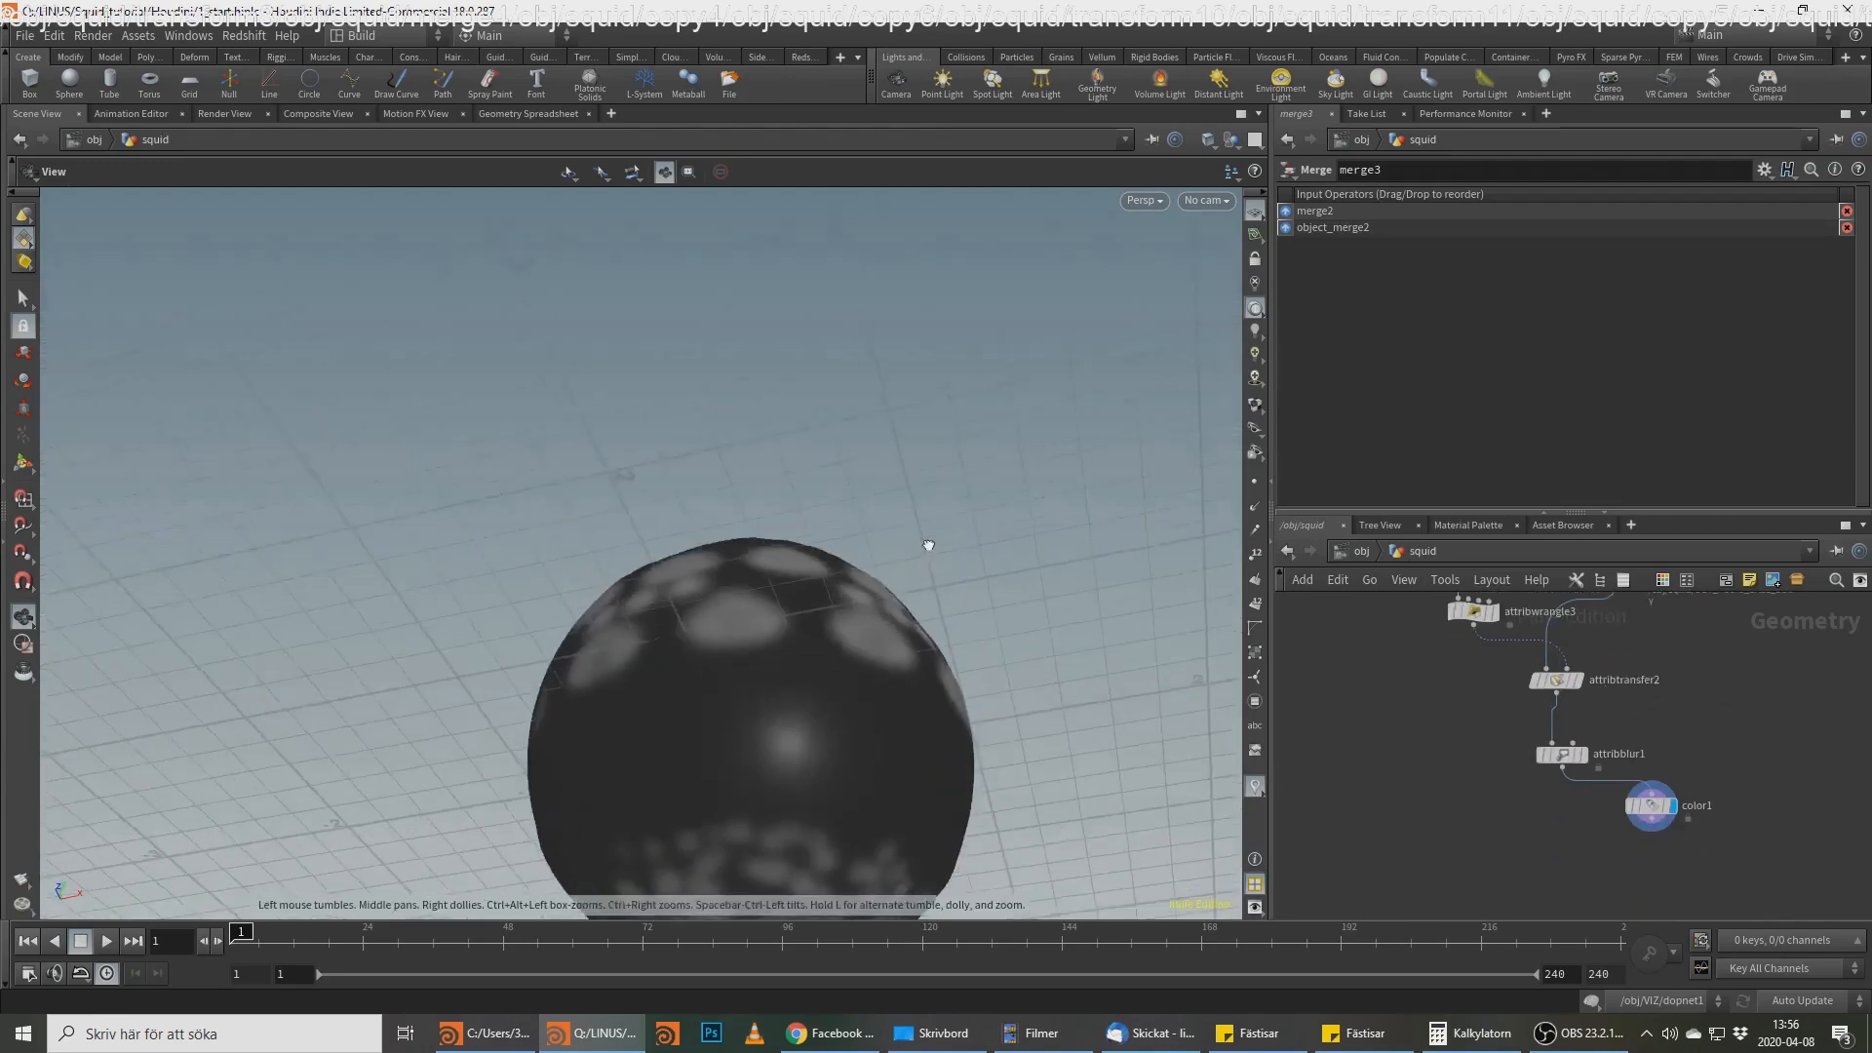
pyautogui.moveTo(861, 751); pyautogui.dragTo(861, 476, button='middle')
pyautogui.scroll(5, 861, 476)
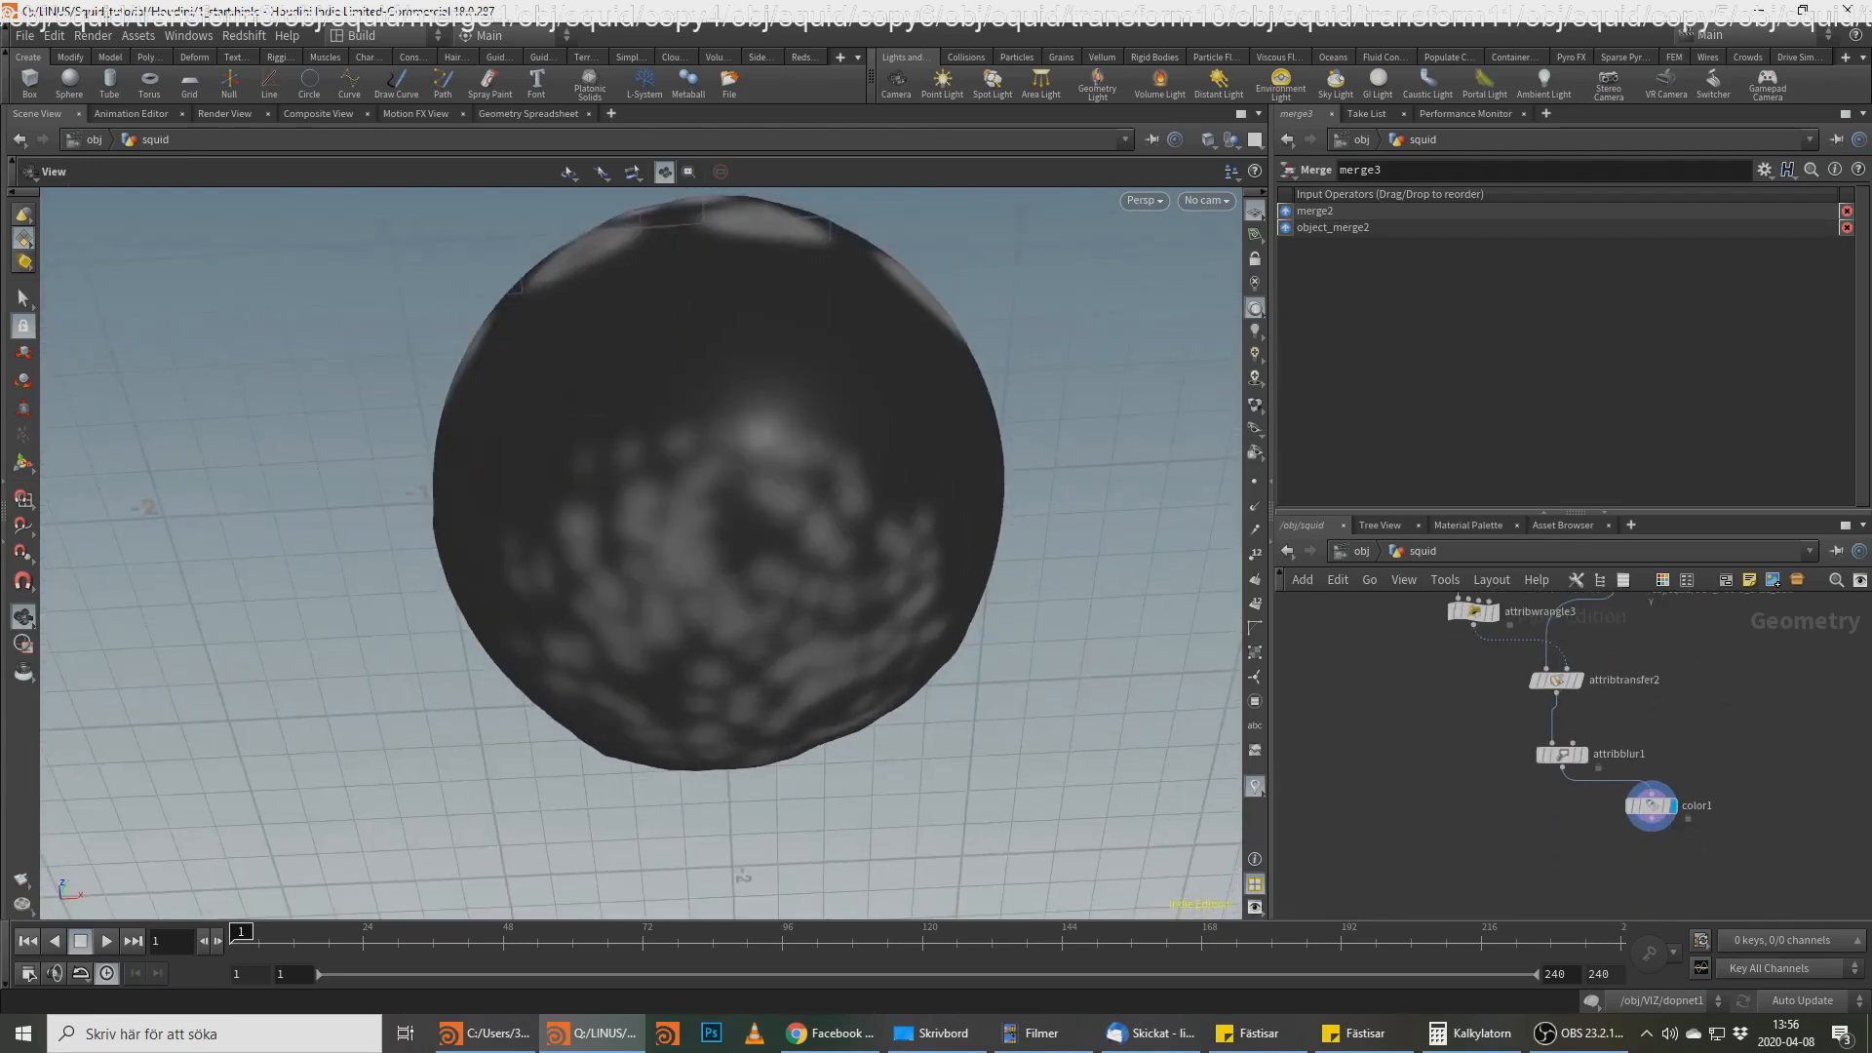
pyautogui.hotkey('alt', 'Tab')
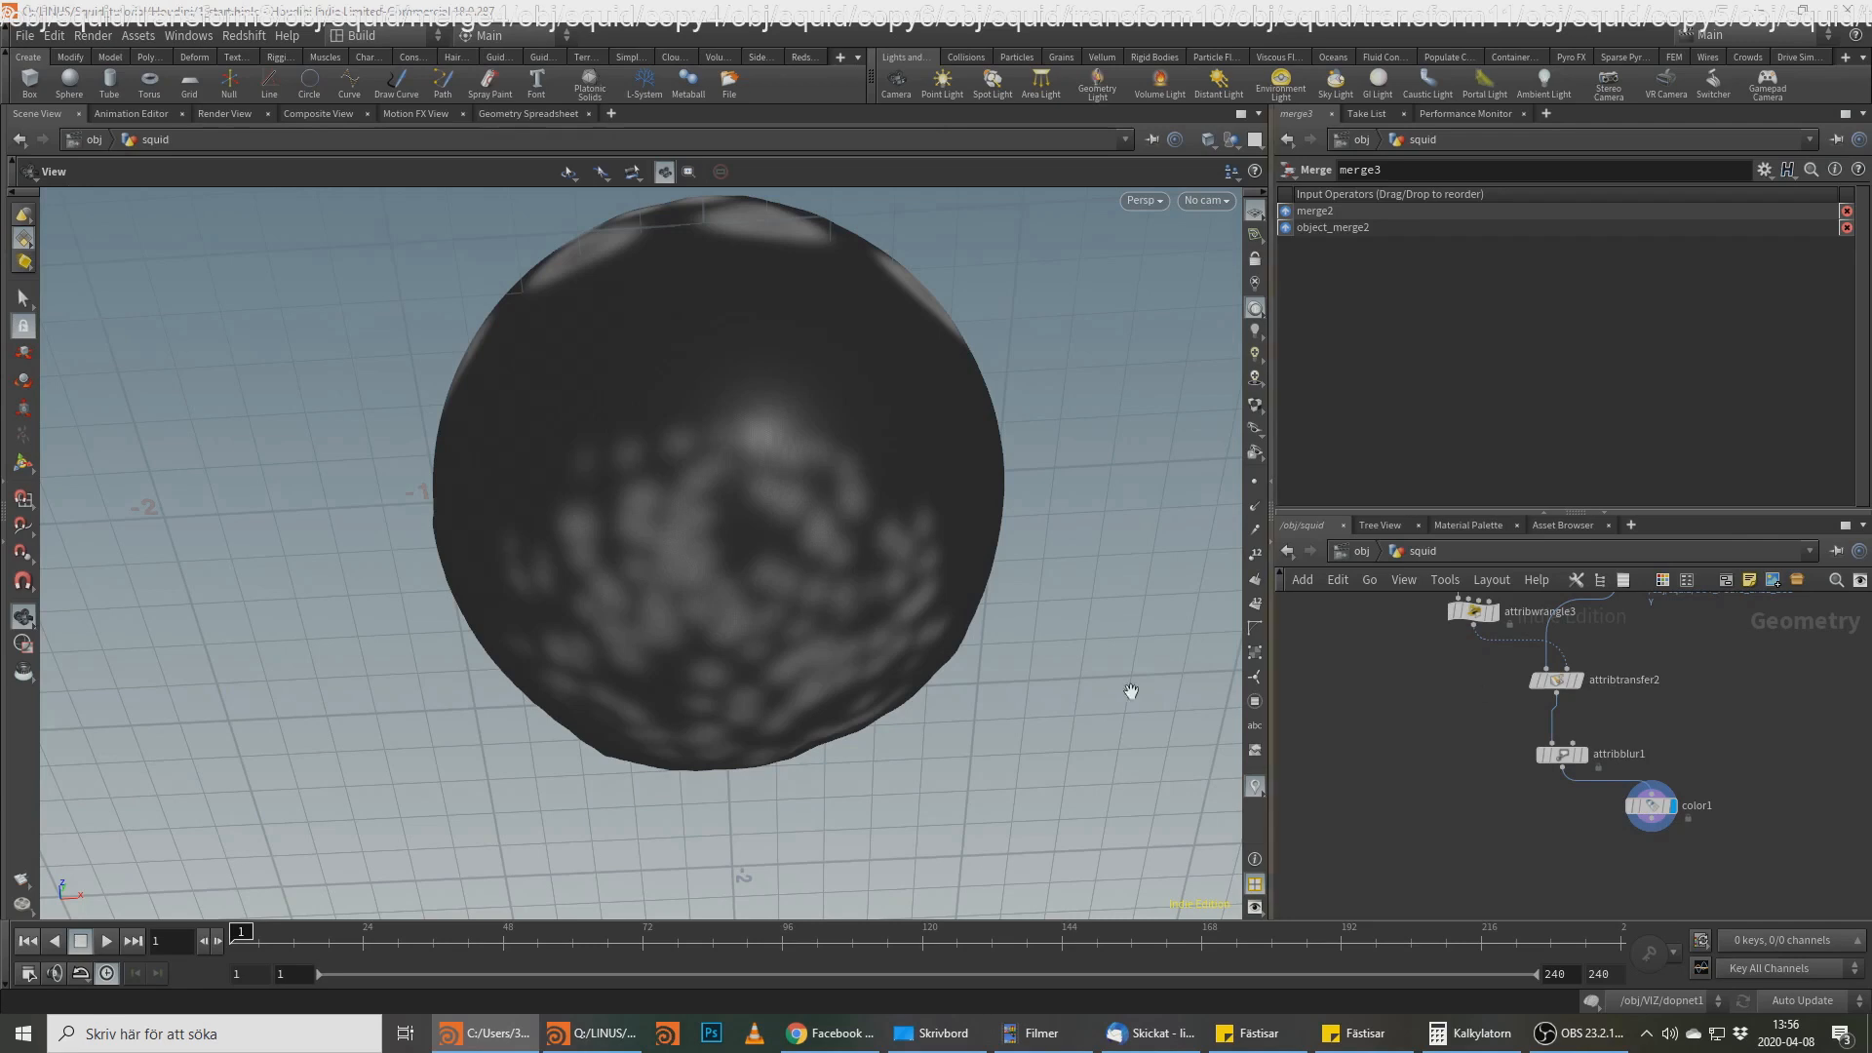
# Step: Add an Attribute Wrangle after color1 and line both nodes up beneath attribblur1
pyautogui.scroll(2, 1652, 845)
pyautogui.click(1653, 851)
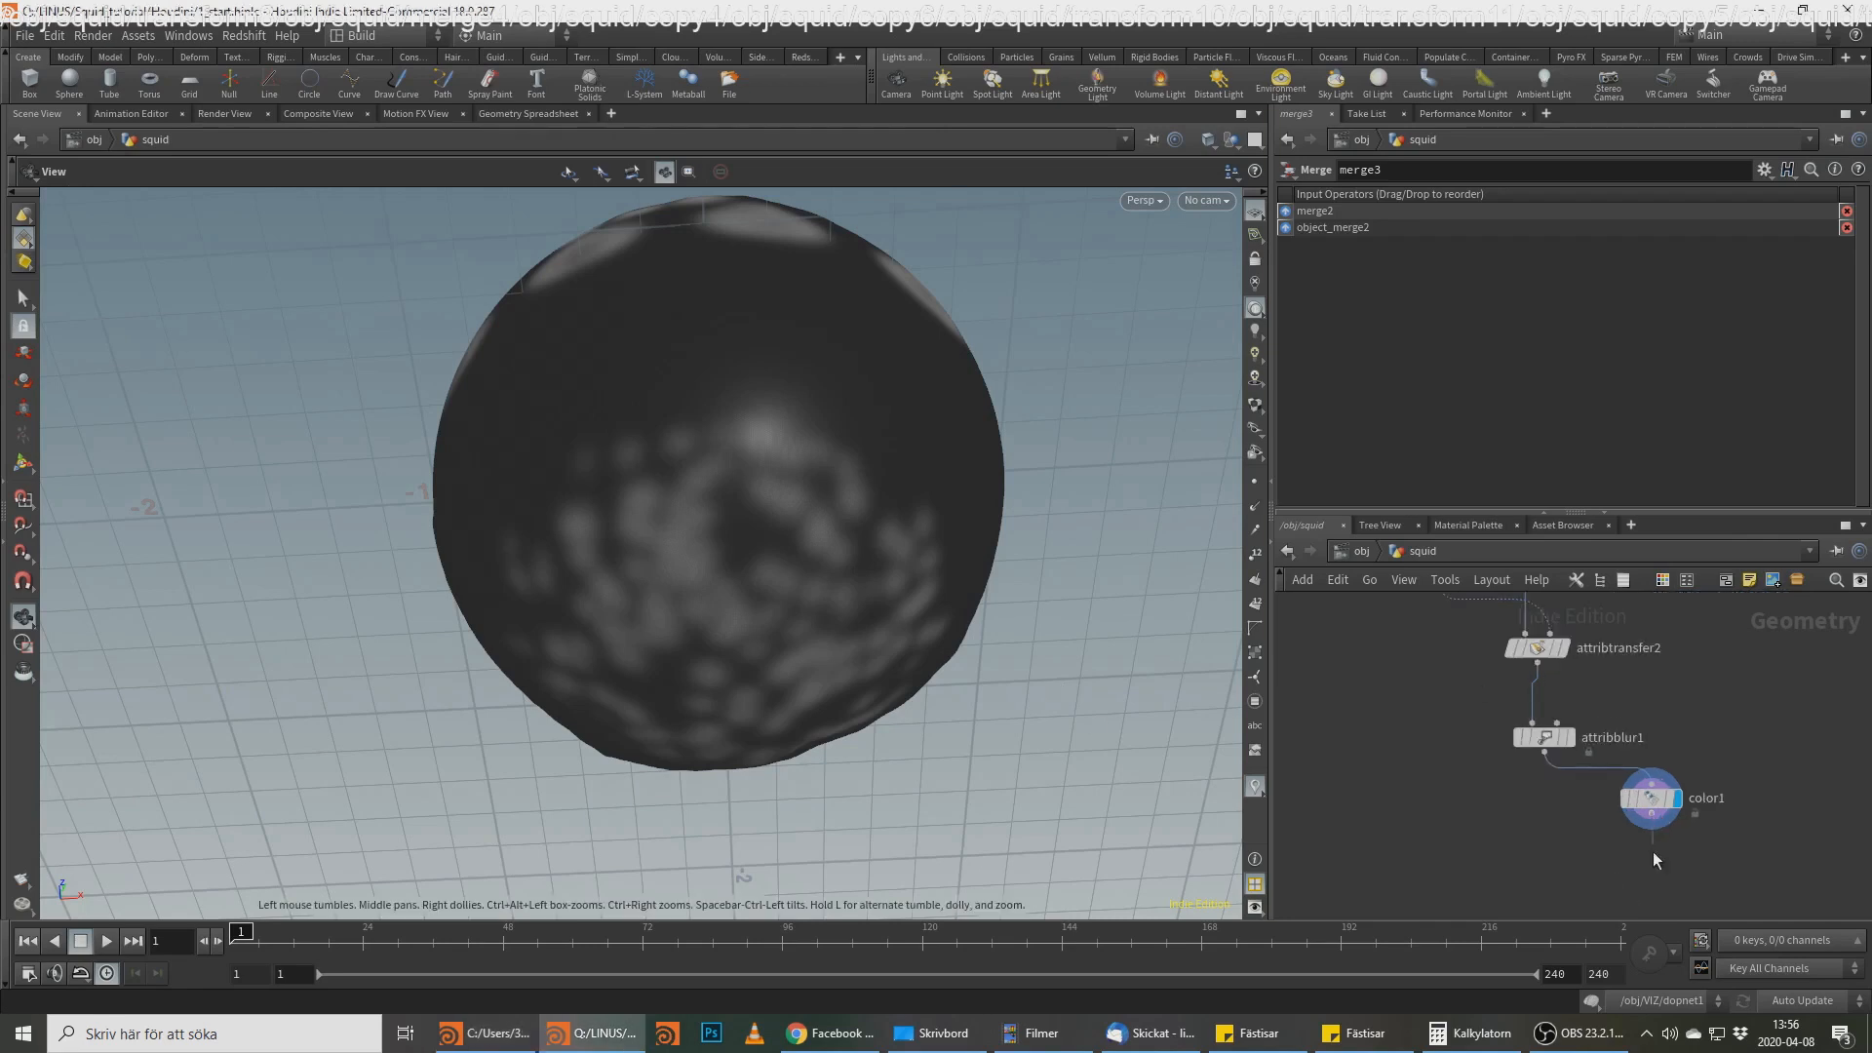
pyautogui.press('Tab')
pyautogui.write('wrangle')
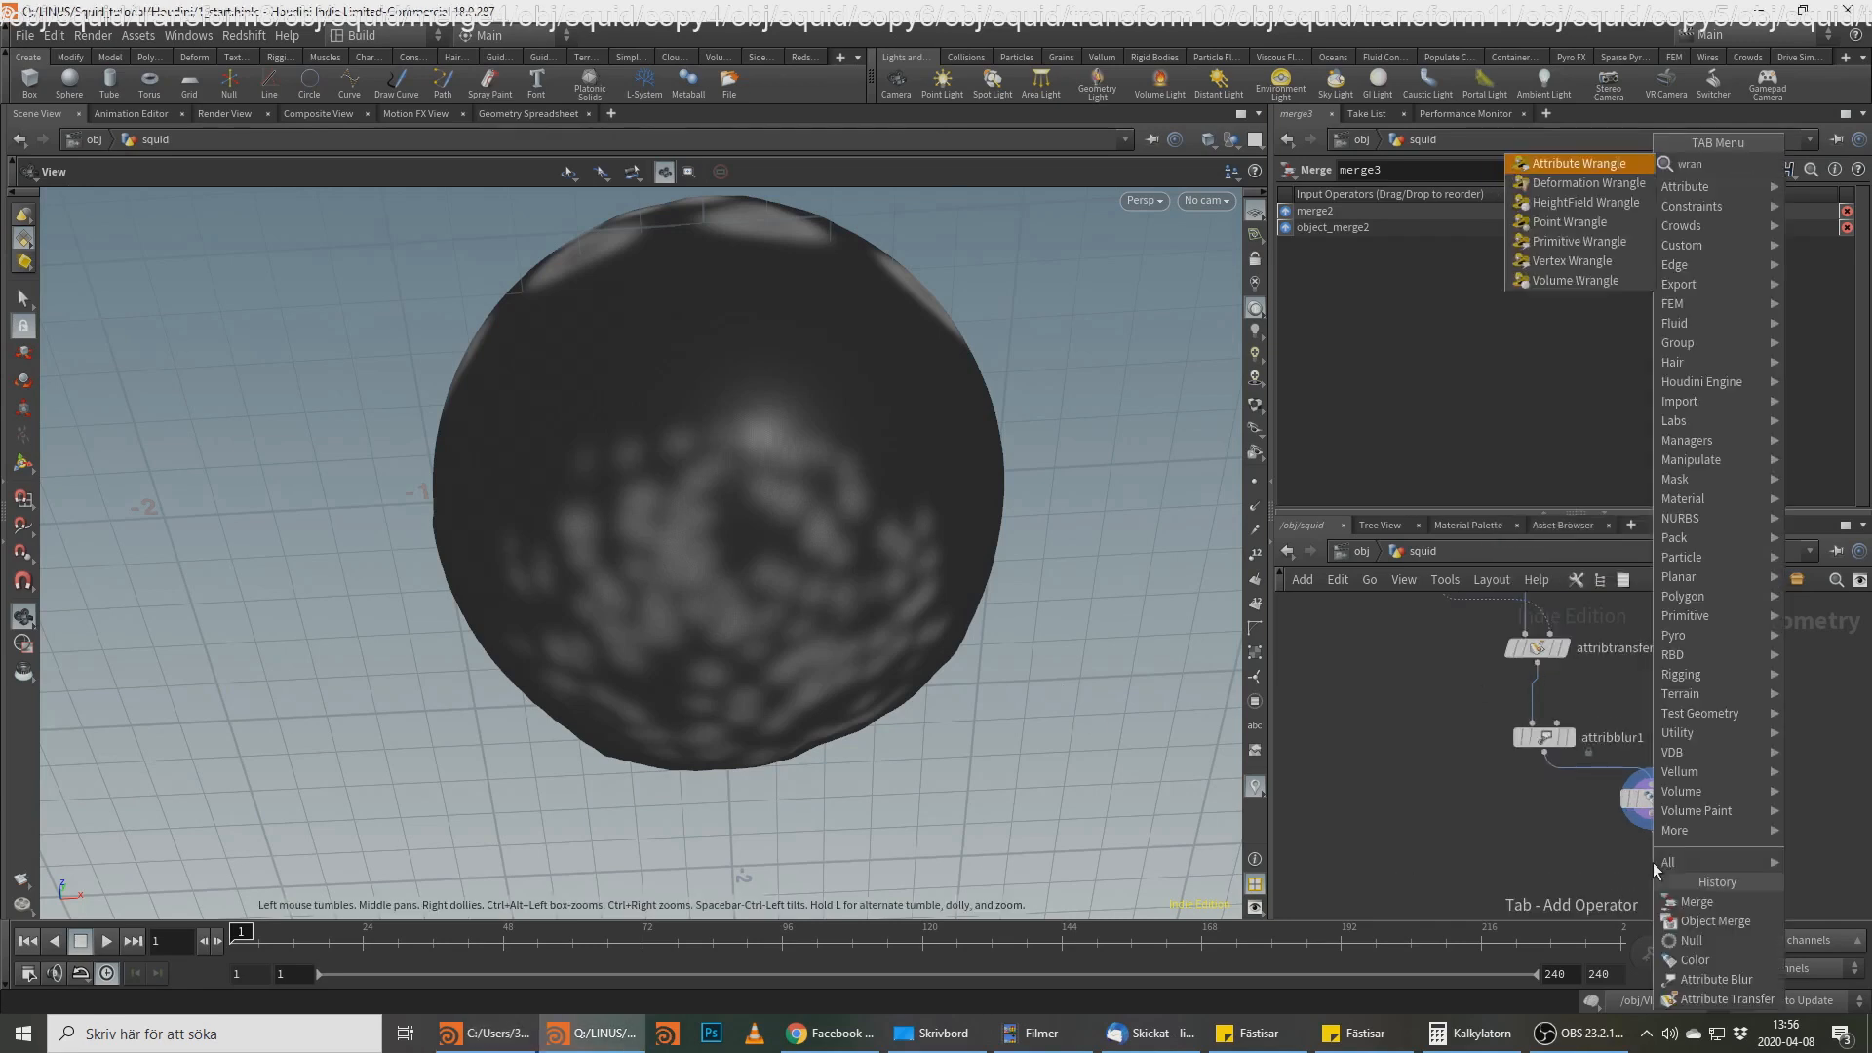
pyautogui.press('Return')
pyautogui.moveTo(1751, 714); pyautogui.dragTo(1609, 889)
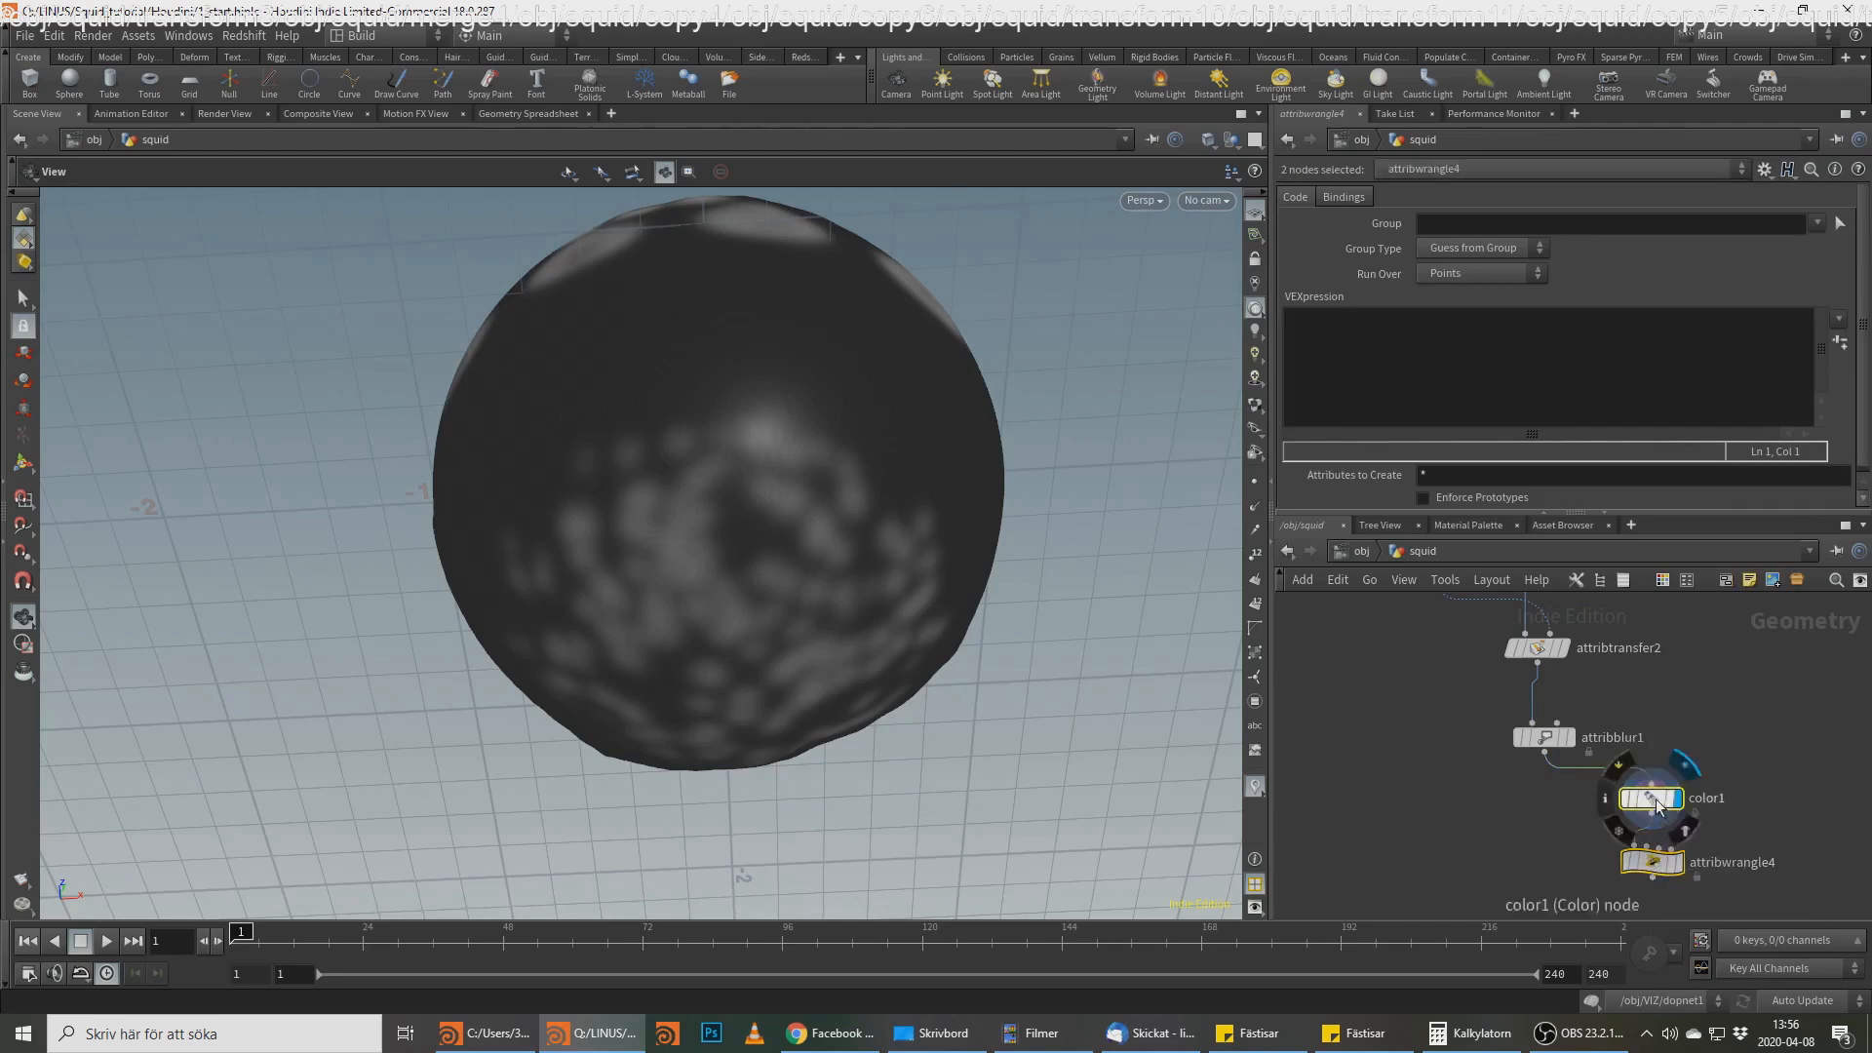
pyautogui.moveTo(1651, 800); pyautogui.dragTo(1543, 815)
pyautogui.click(1702, 890)
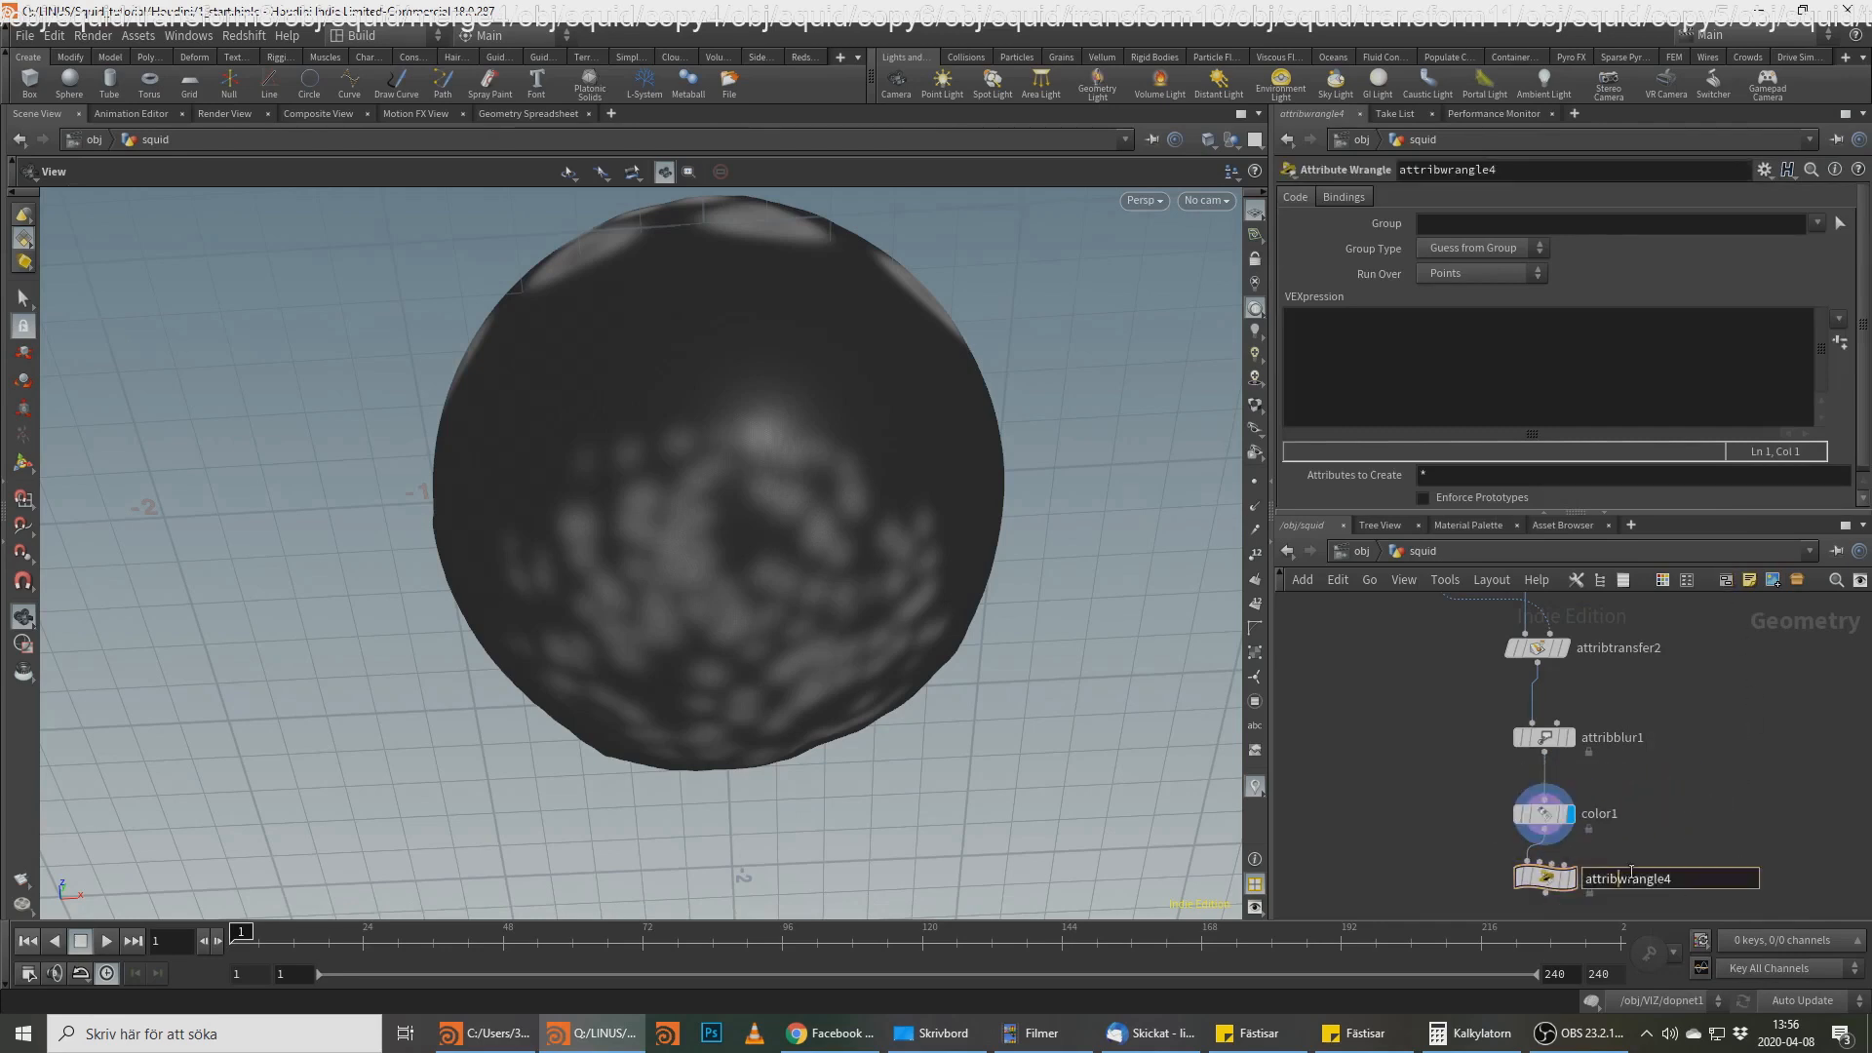
# Step: Rename the new attribute wrangle node to mask_chramp
pyautogui.doubleClick(1664, 877)
pyautogui.write('mask_wra')
pyautogui.press('BackSpace')
pyautogui.press('BackSpace')
pyautogui.press('BackSpace')
pyautogui.write('chramp')
pyautogui.press('Return')
pyautogui.click(1402, 338)
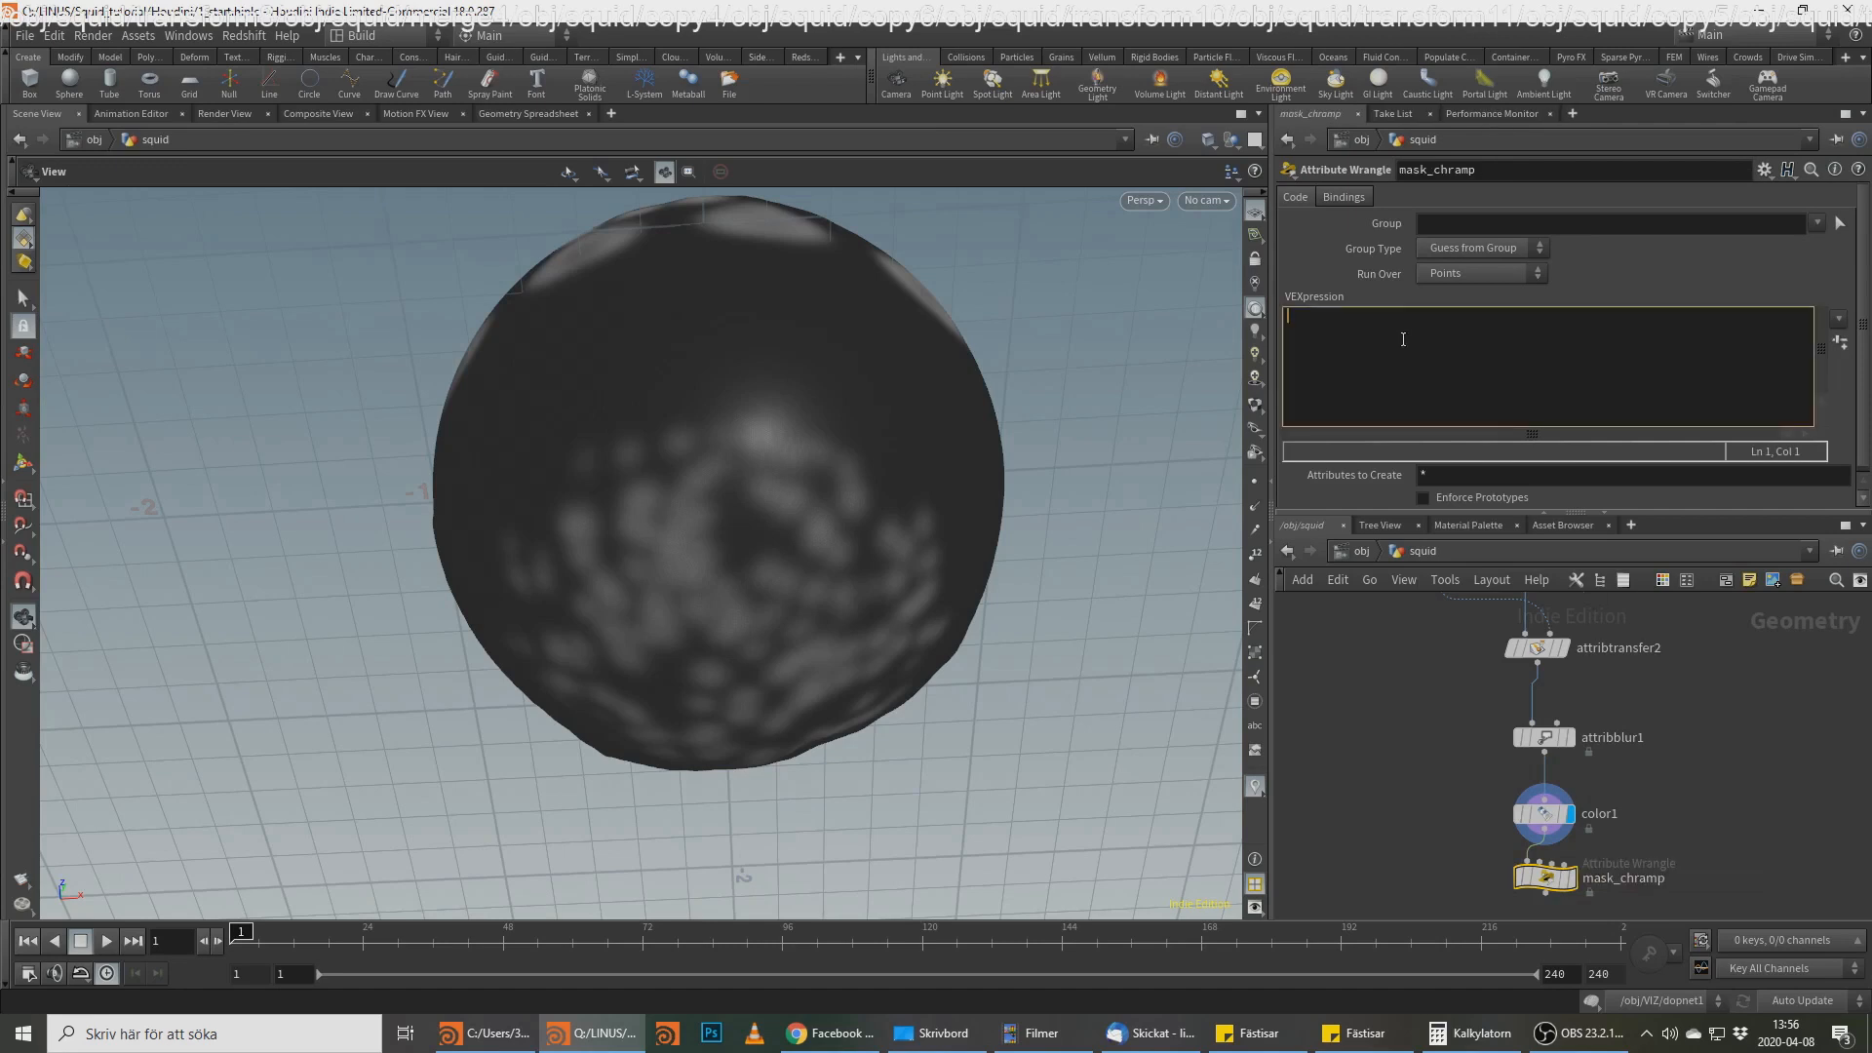
pyautogui.write('@mask ')
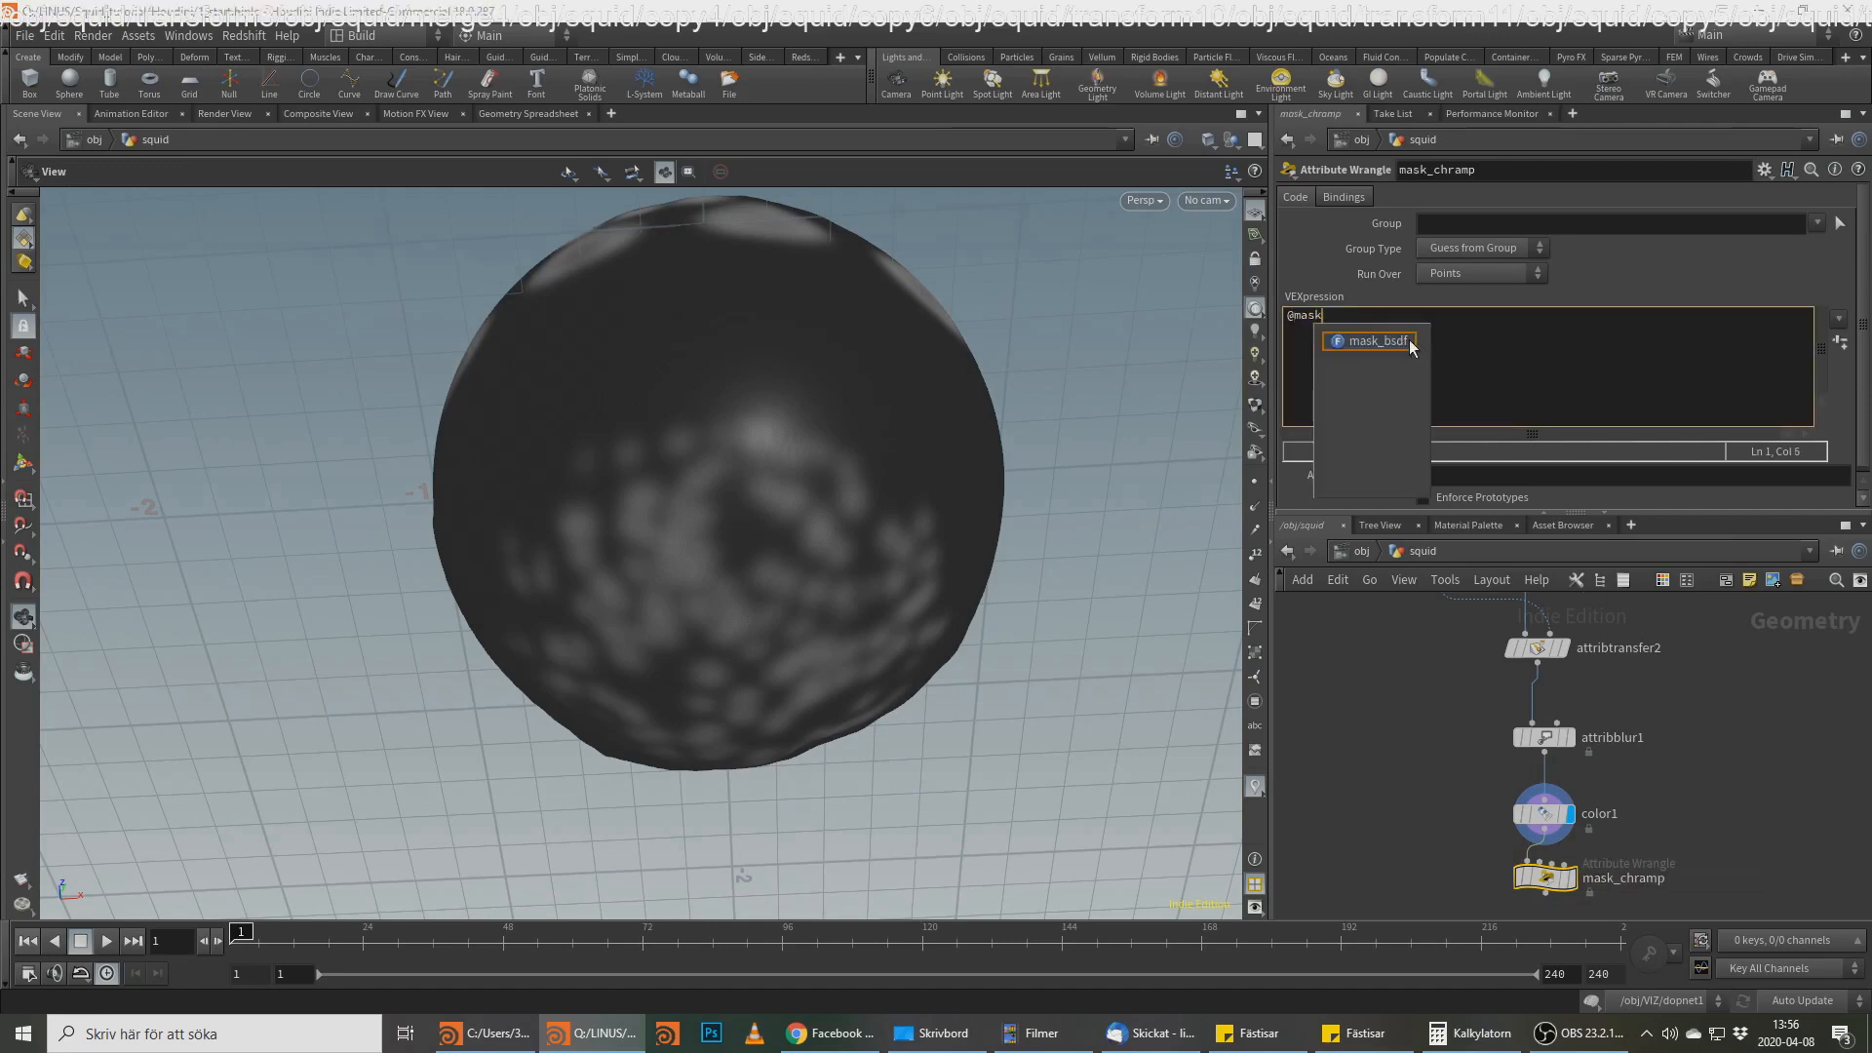
pyautogui.write('= chr')
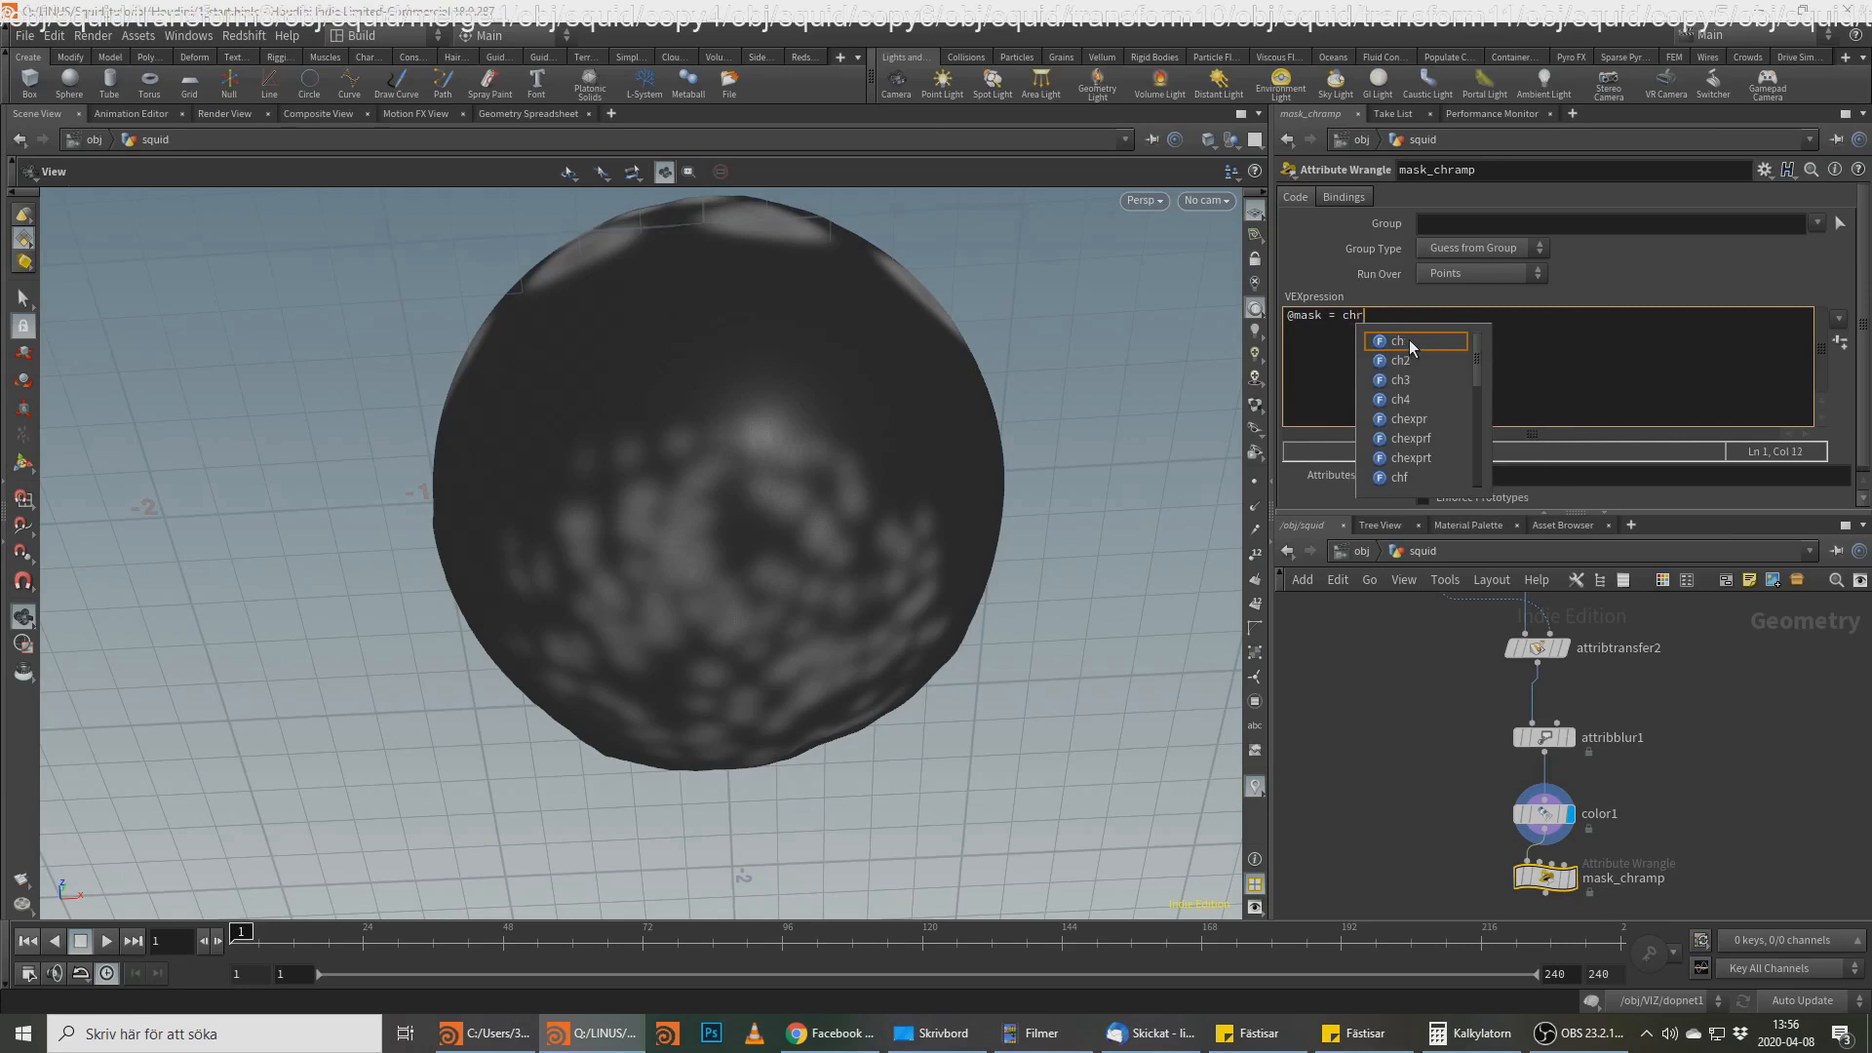
pyautogui.write('amp("m,as')
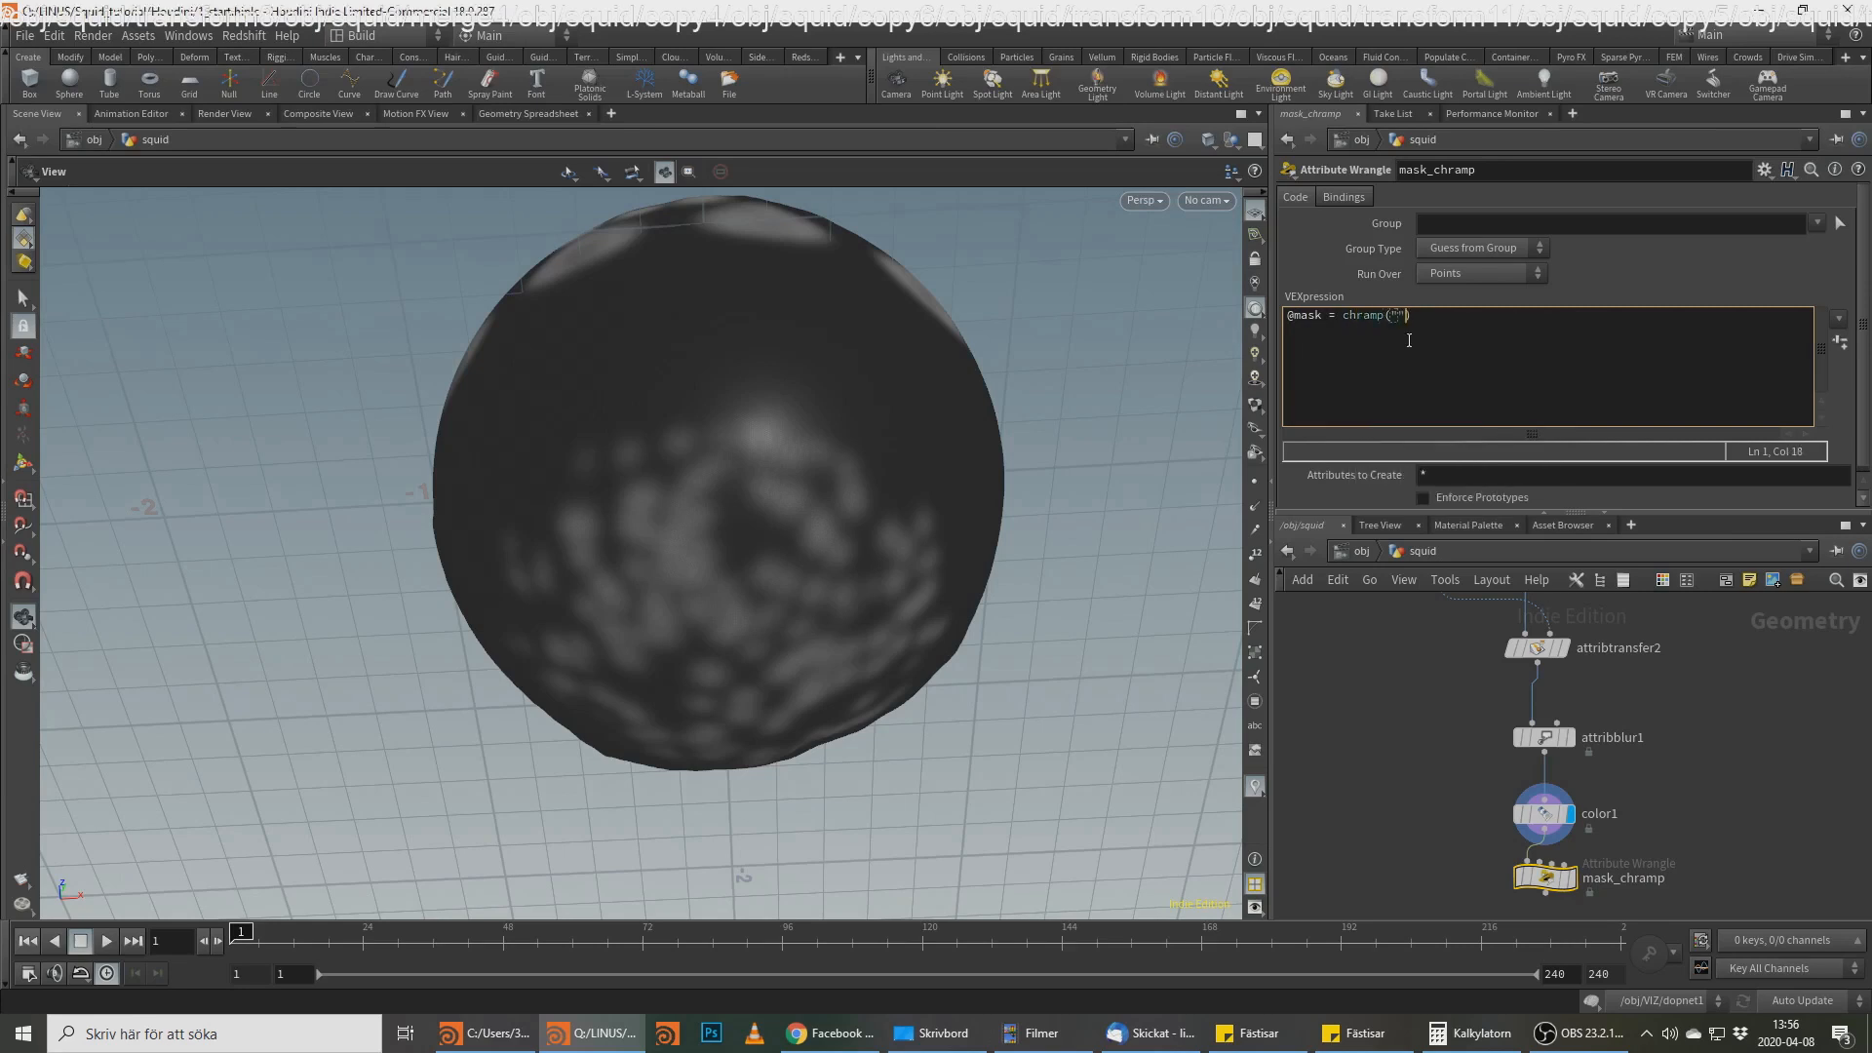
pyautogui.press('BackSpace')
pyautogui.press('BackSpace')
pyautogui.press('BackSpace')
pyautogui.write('aks')
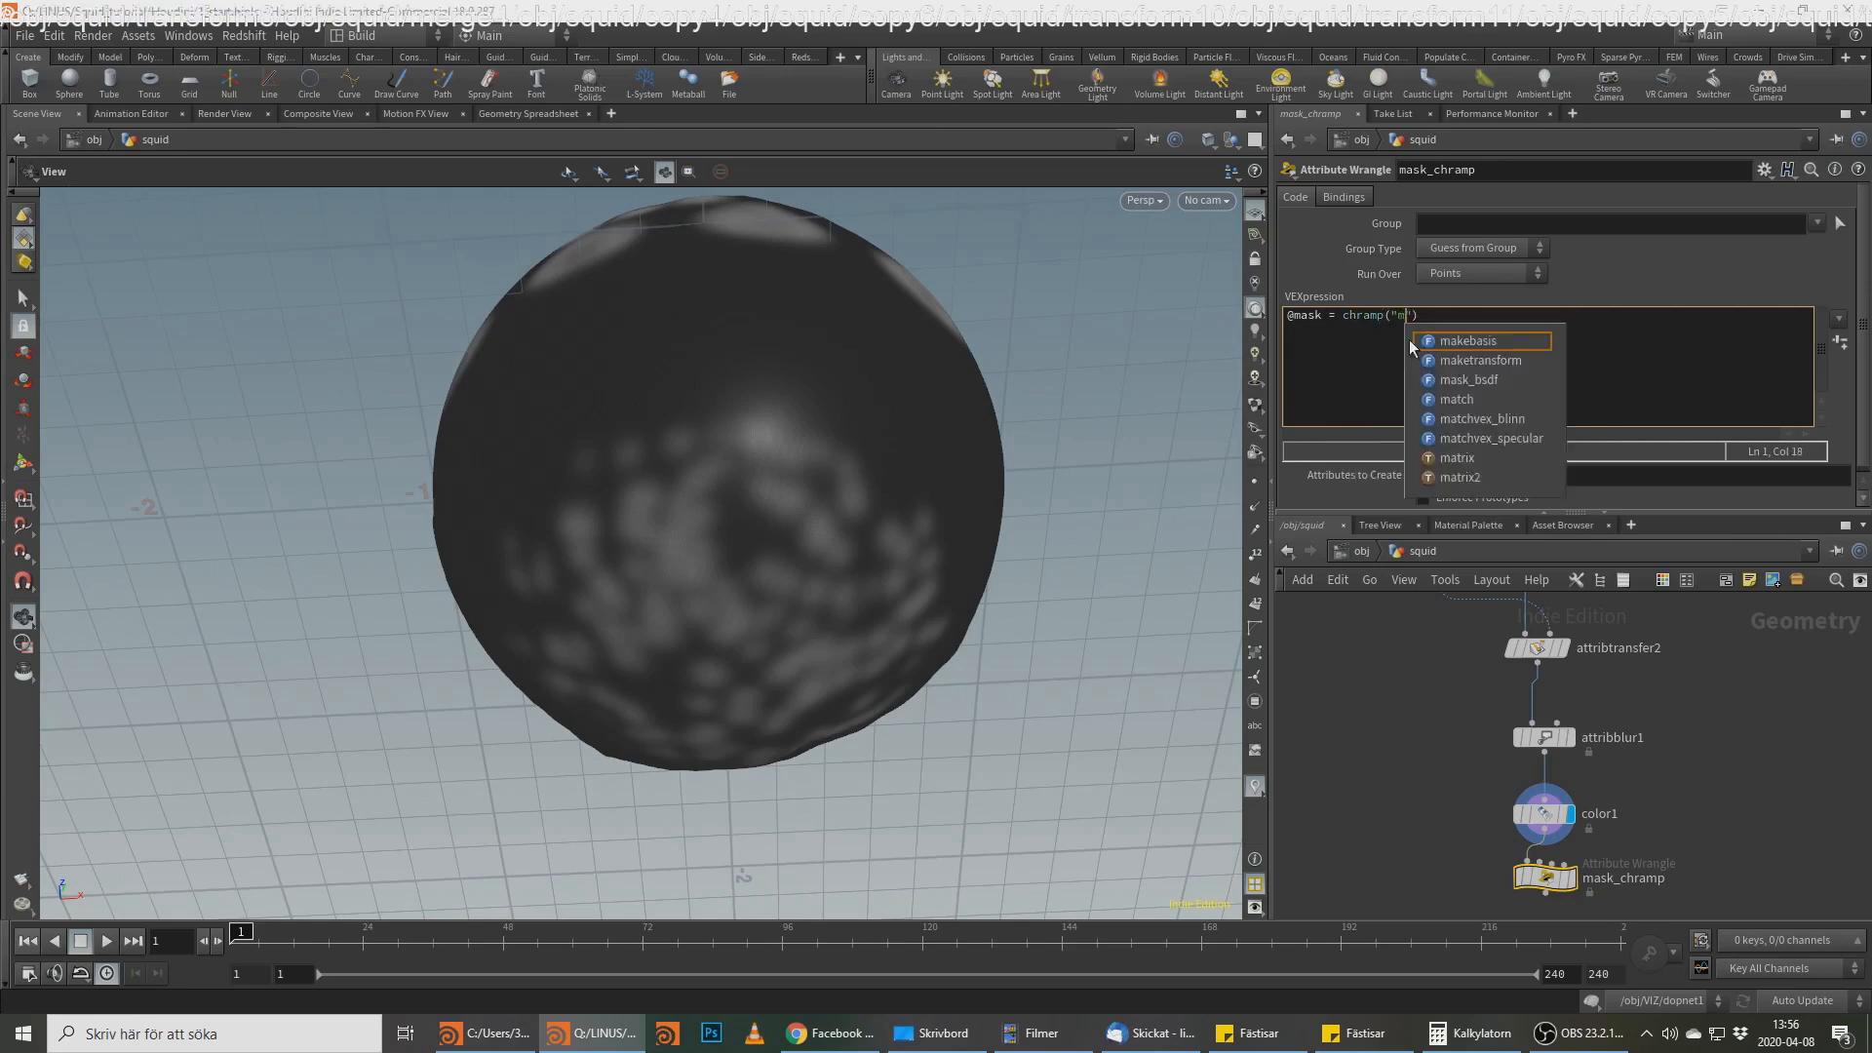
pyautogui.press('BackSpace')
pyautogui.press('BackSpace')
pyautogui.write('sk"')
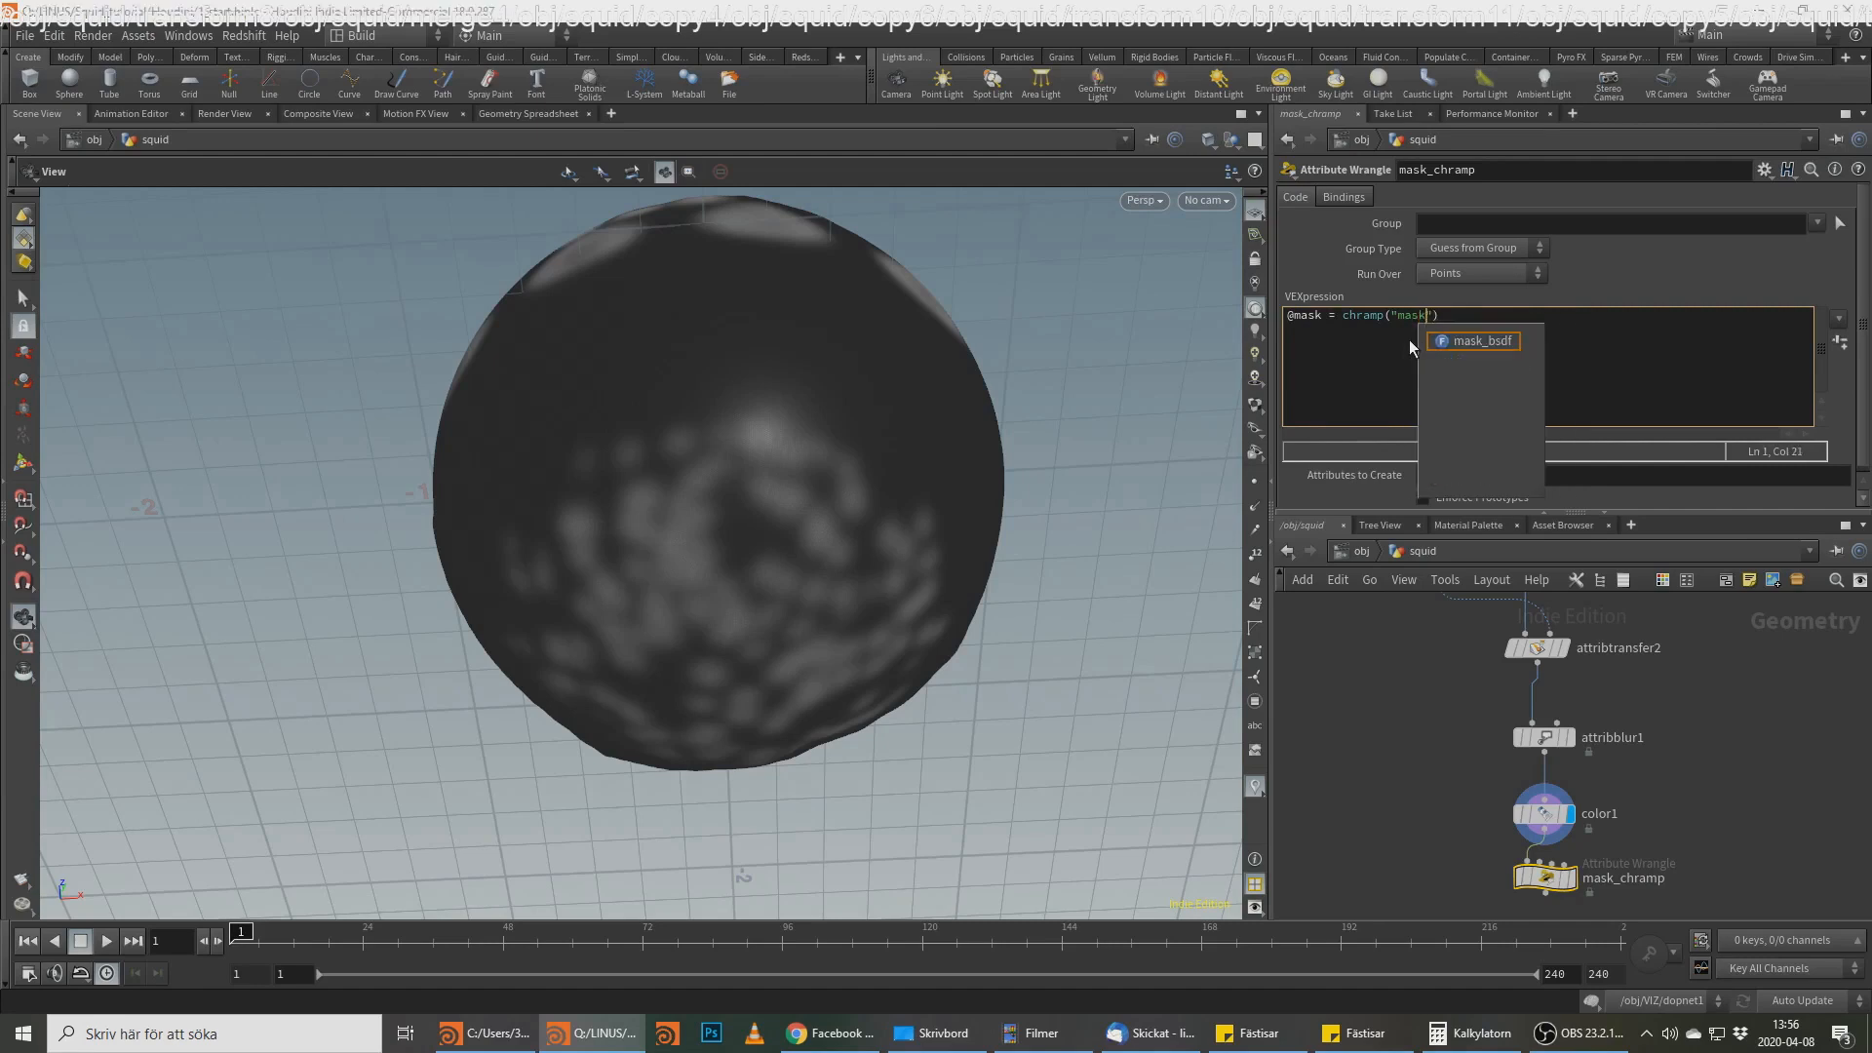
pyautogui.write(',@')
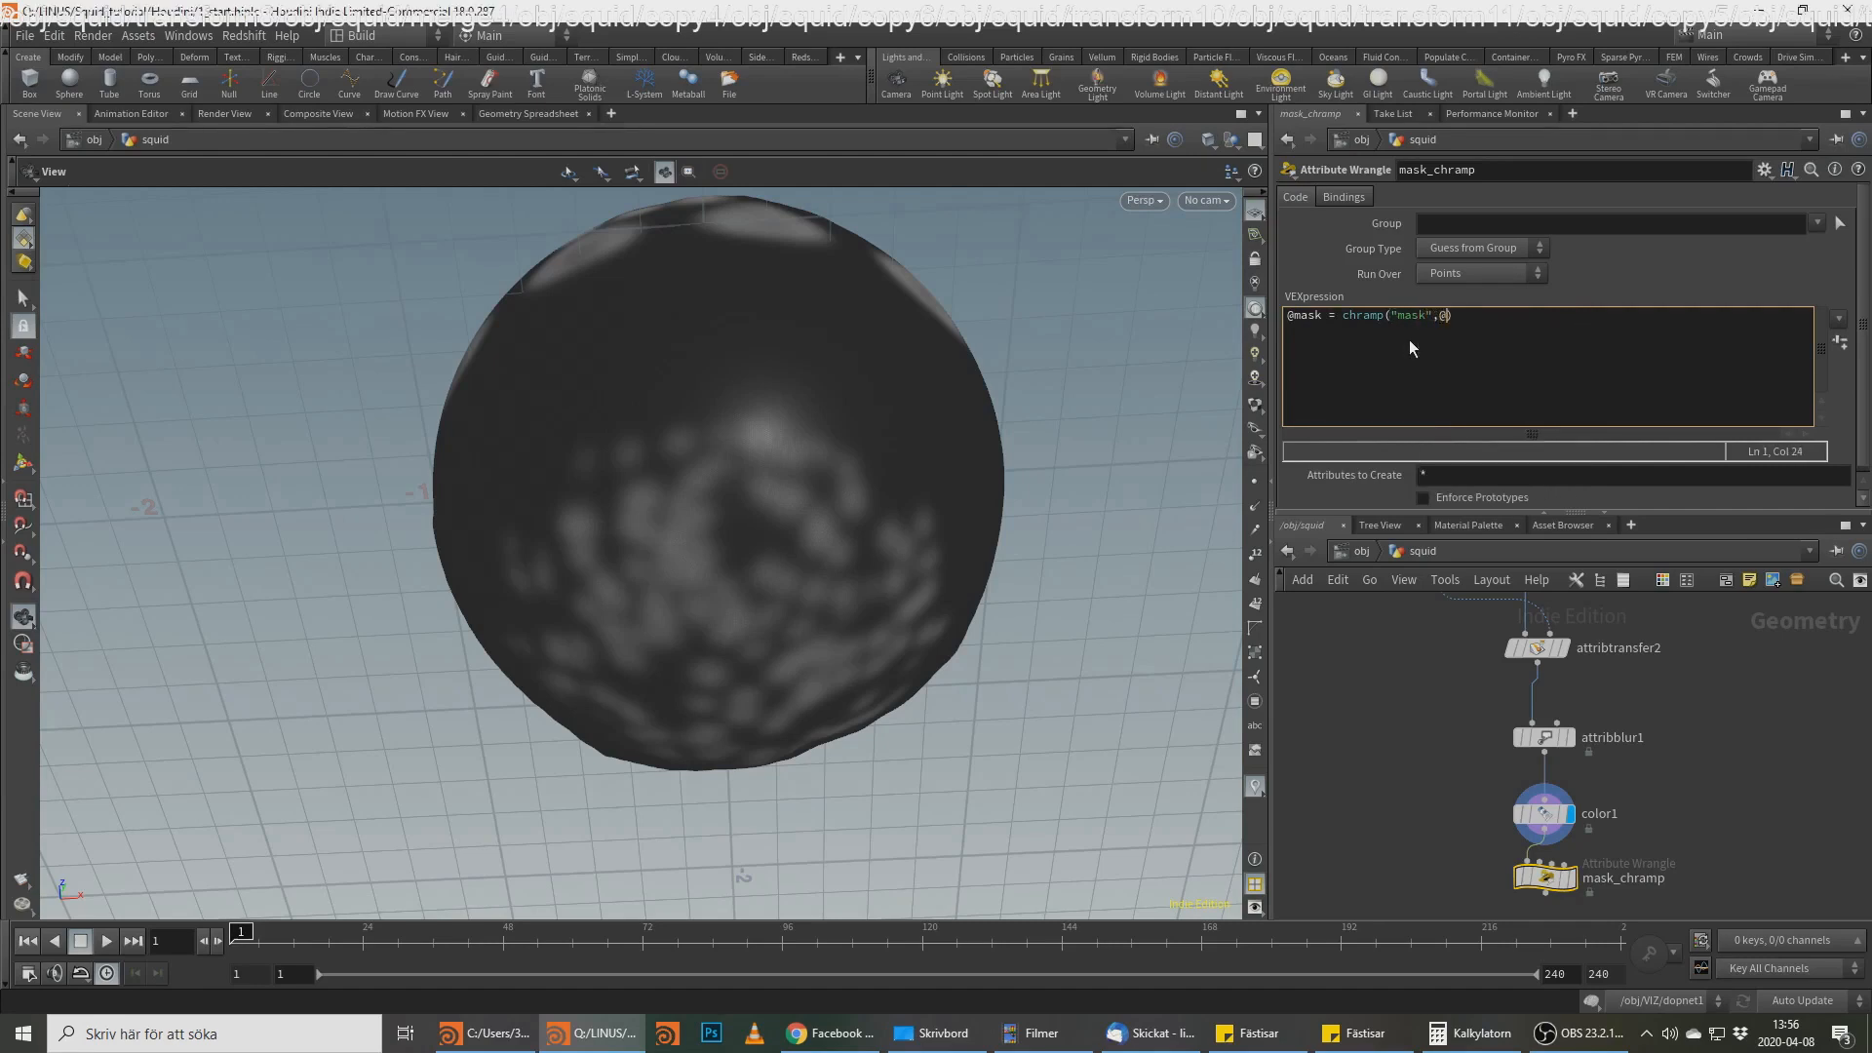
pyautogui.write('mask);')
# Step: Generate the wrangle's Mask ramp parameter and shape it into a plateau of value 1, falling to 0 at position 0.961538
pyautogui.click(1840, 341)
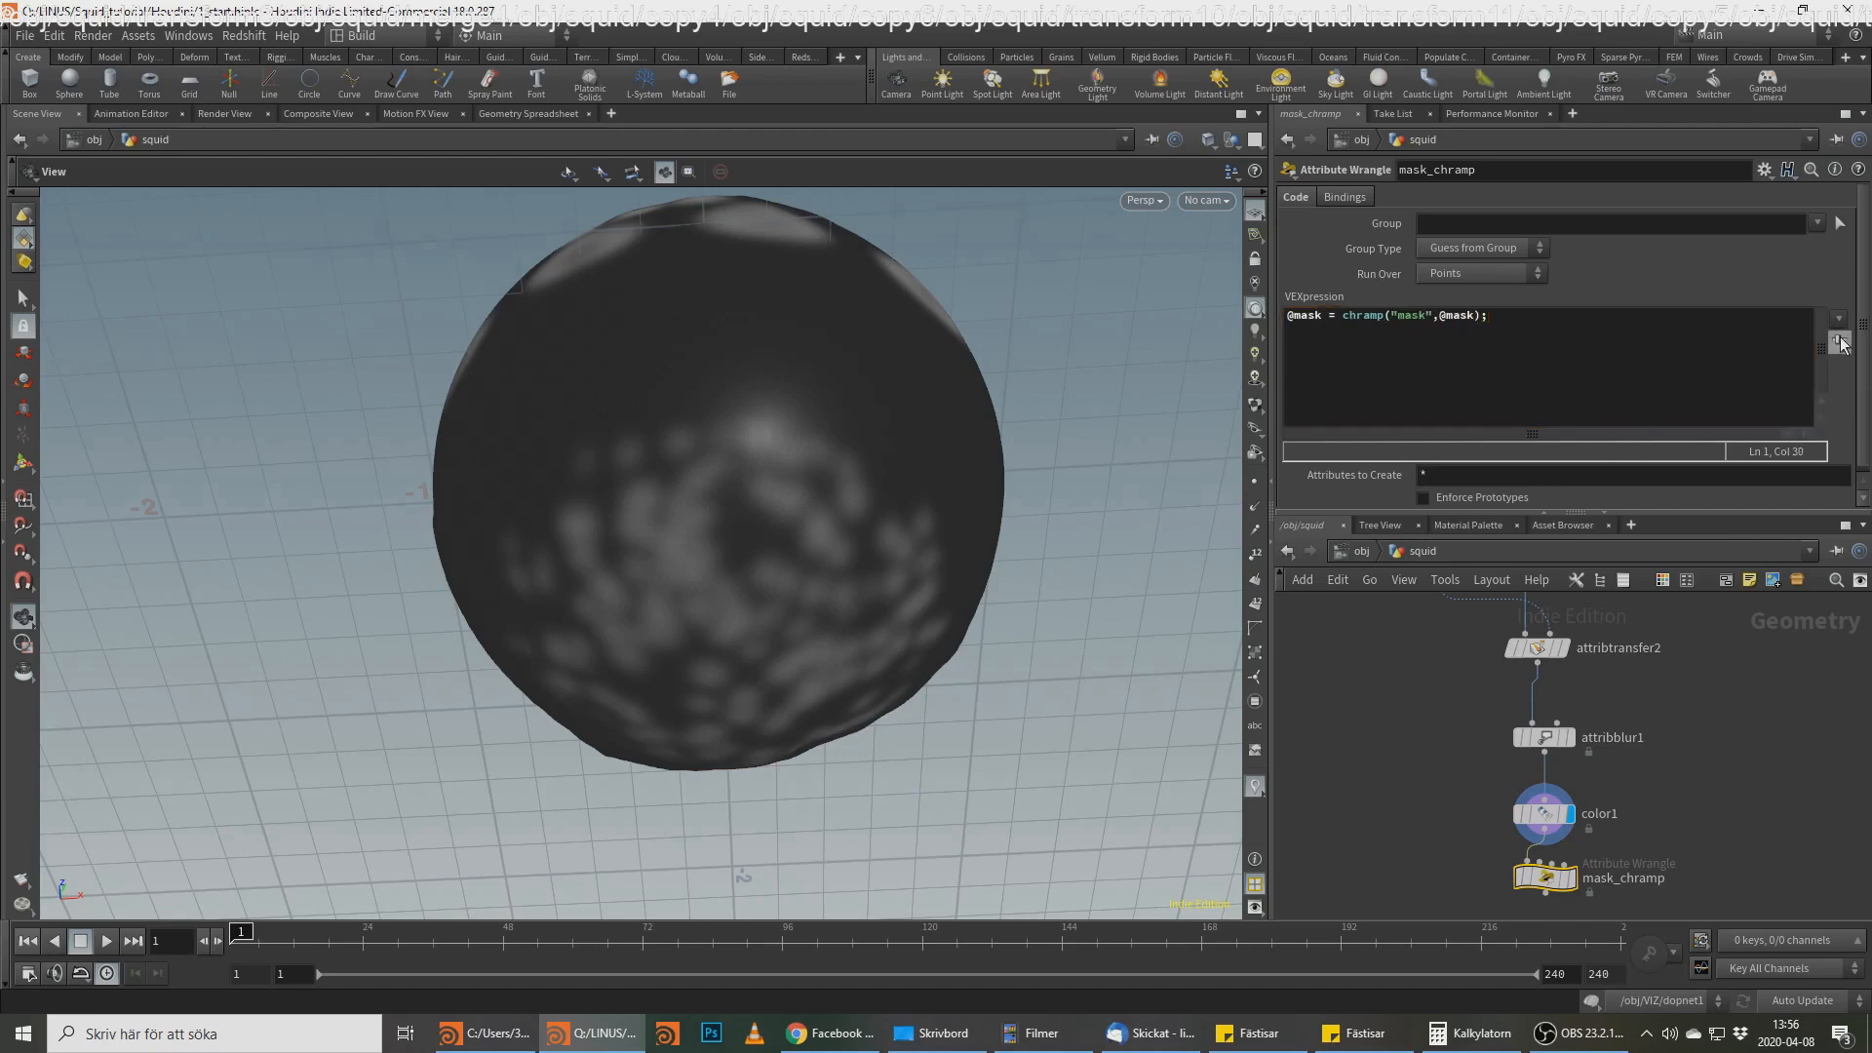
pyautogui.scroll(-3, 1457, 376)
pyautogui.click(1508, 380)
pyautogui.moveTo(1507, 381); pyautogui.dragTo(1479, 357)
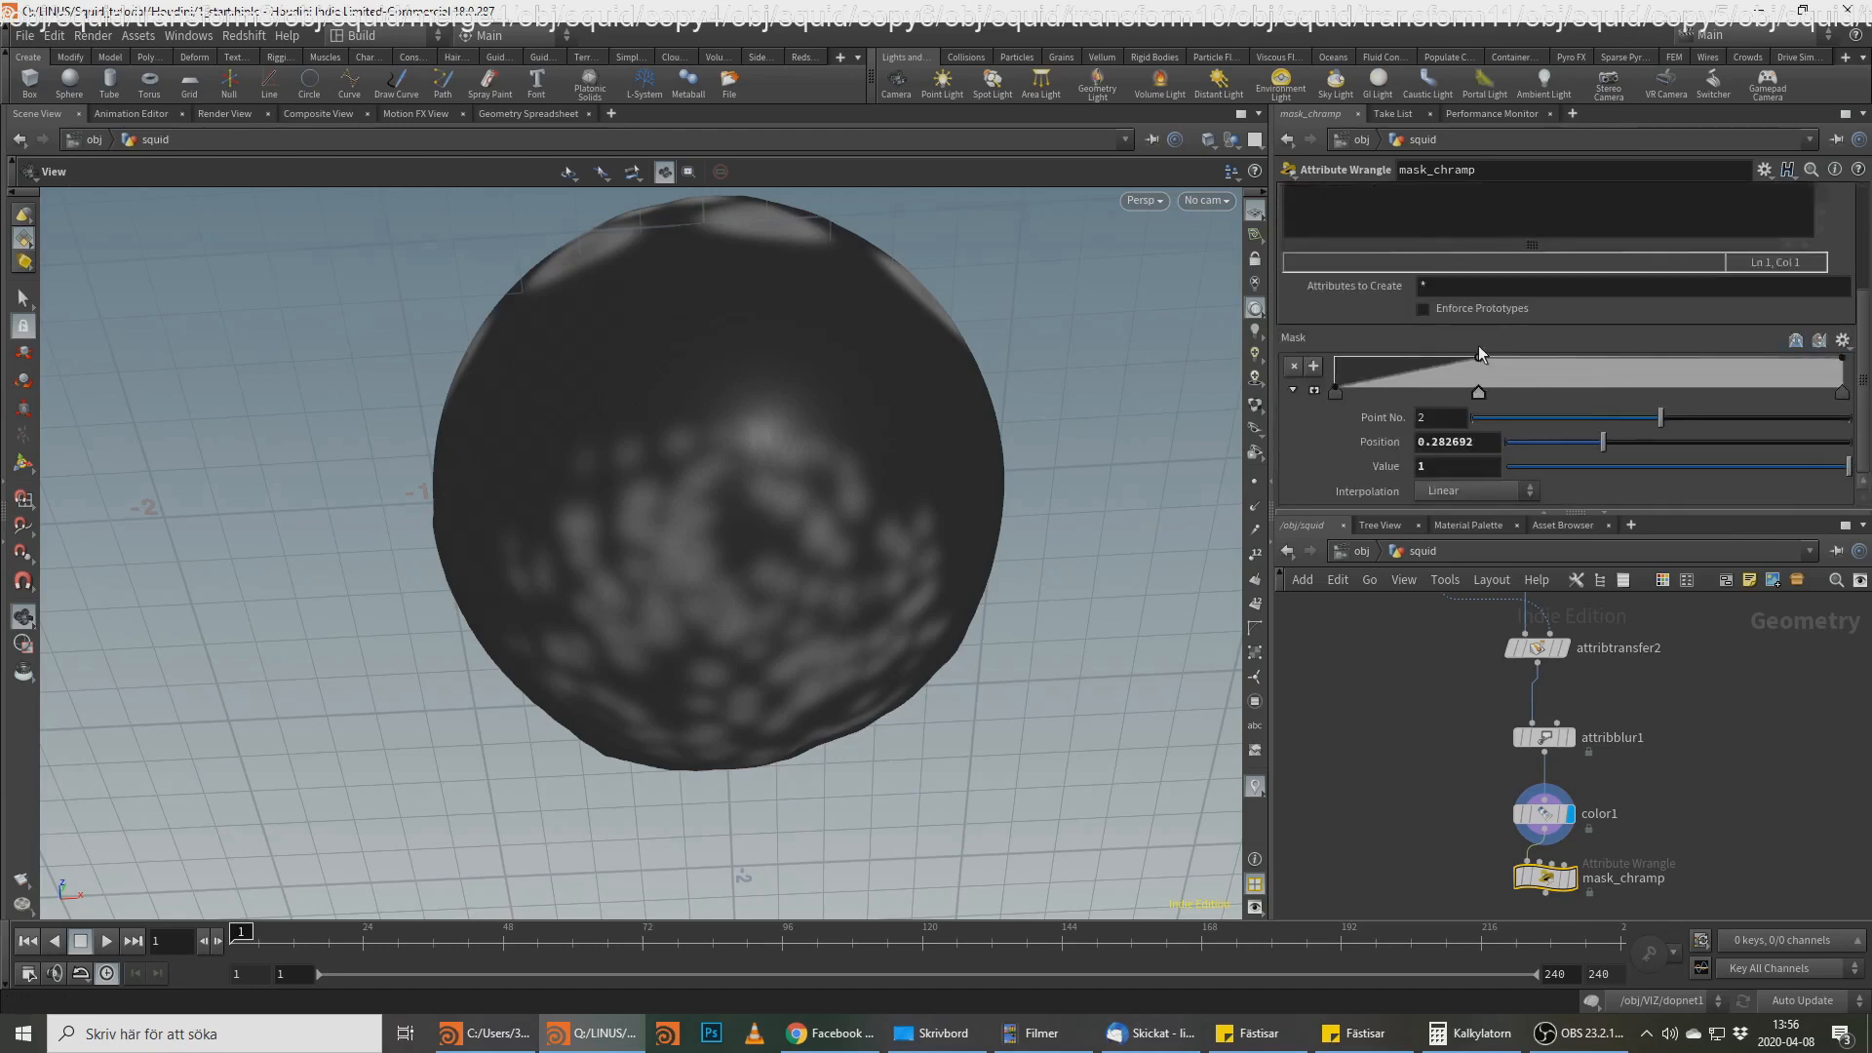
pyautogui.moveTo(1676, 366); pyautogui.dragTo(1676, 355)
pyautogui.moveTo(1840, 366); pyautogui.dragTo(1841, 399)
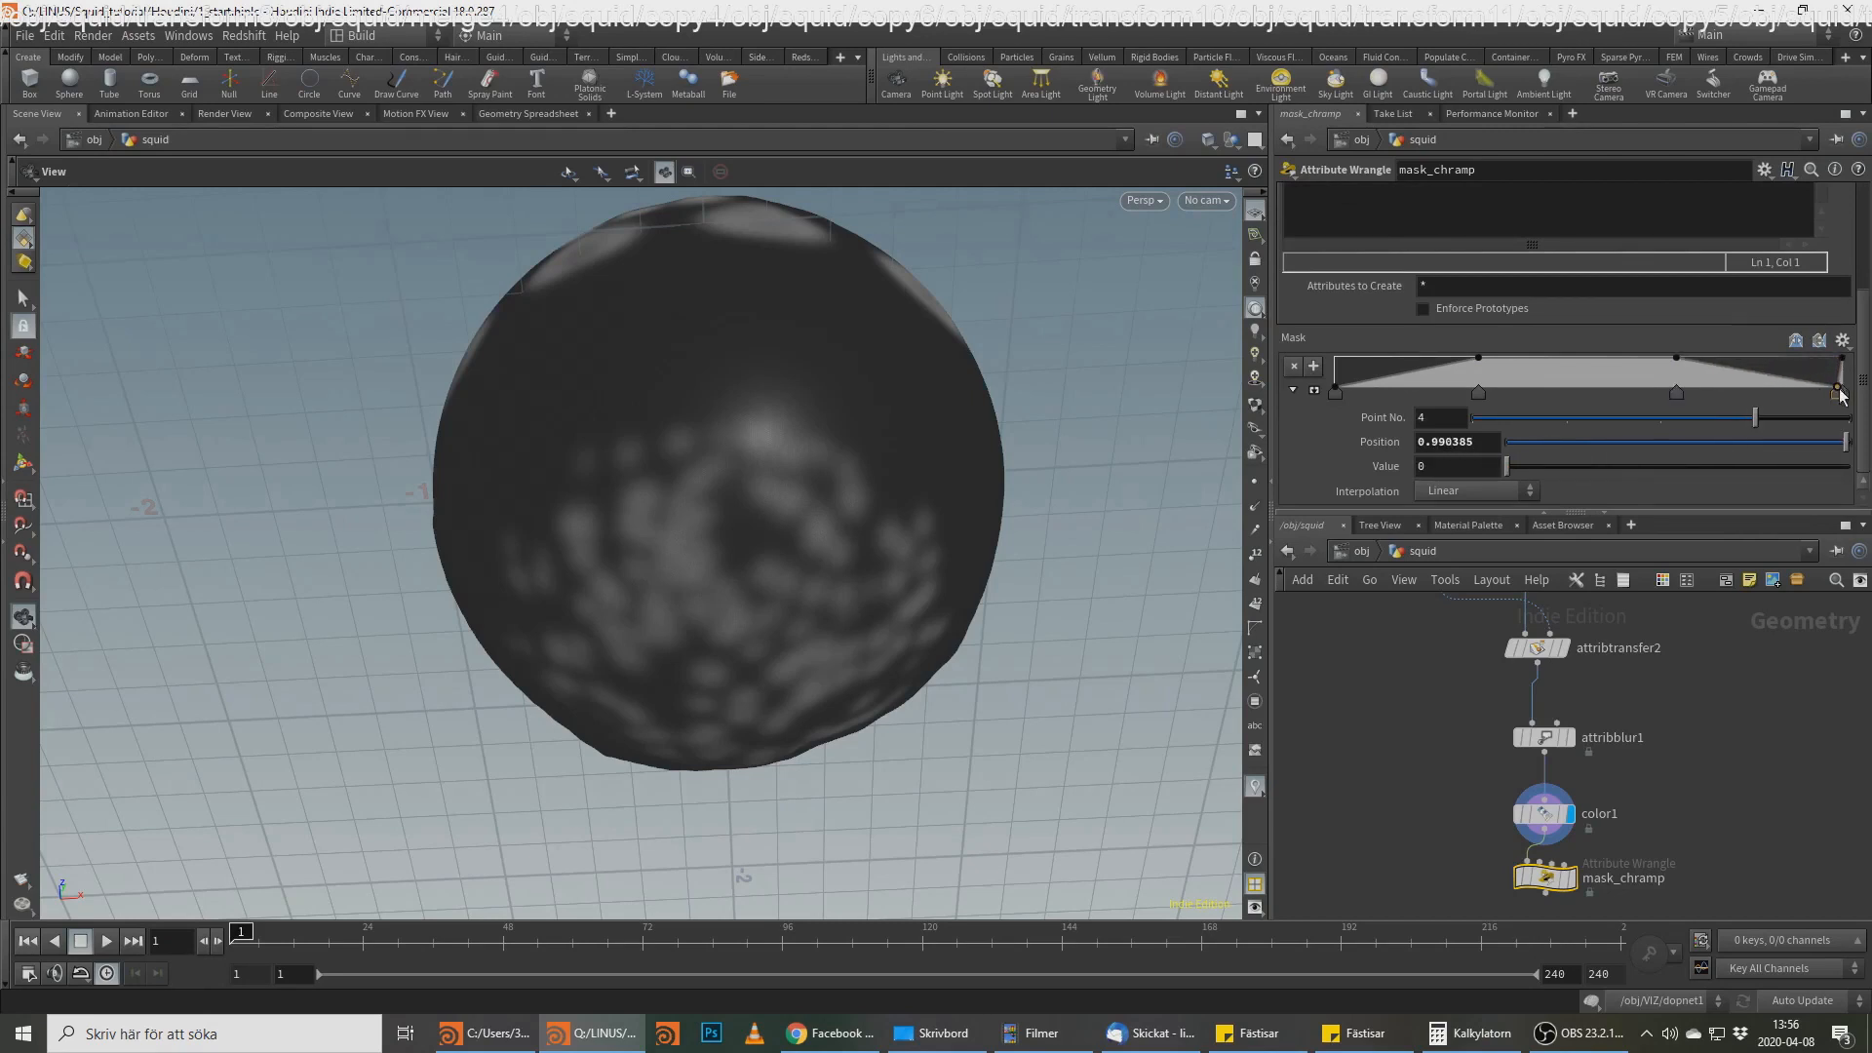
pyautogui.moveTo(1835, 394); pyautogui.dragTo(1823, 394)
# Step: Pull color1 out of the chain and connect the mask_chramp output to its input
pyautogui.moveTo(1554, 829); pyautogui.dragTo(1415, 850)
pyautogui.moveTo(1678, 802); pyautogui.dragTo(1676, 734, button='middle')
pyautogui.click(1543, 826)
pyautogui.click(1441, 758)
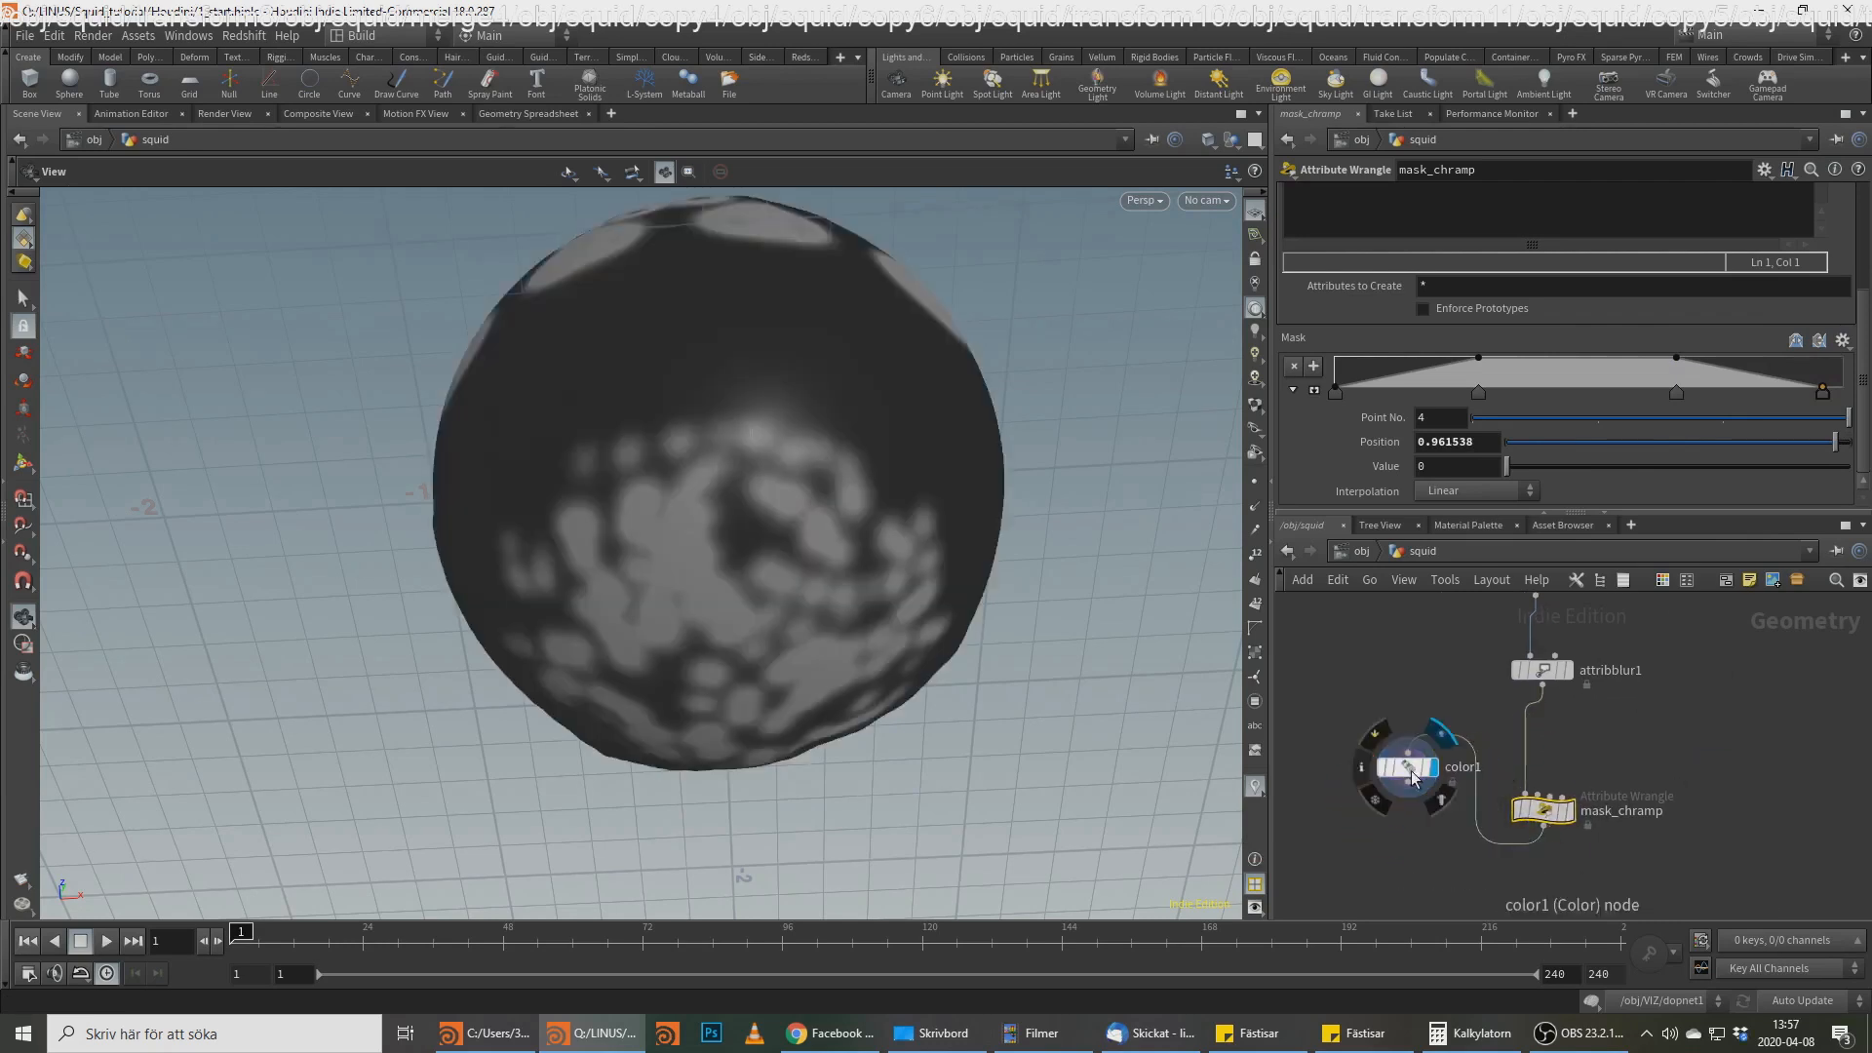
# Step: Add zero-value points near both ends of the mask_chramp ramp and narrow its full-value plateau to positions 0.325 and 0.557692
pyautogui.moveTo(836, 518); pyautogui.dragTo(906, 625)
pyautogui.moveTo(906, 625); pyautogui.dragTo(915, 625, button='middle')
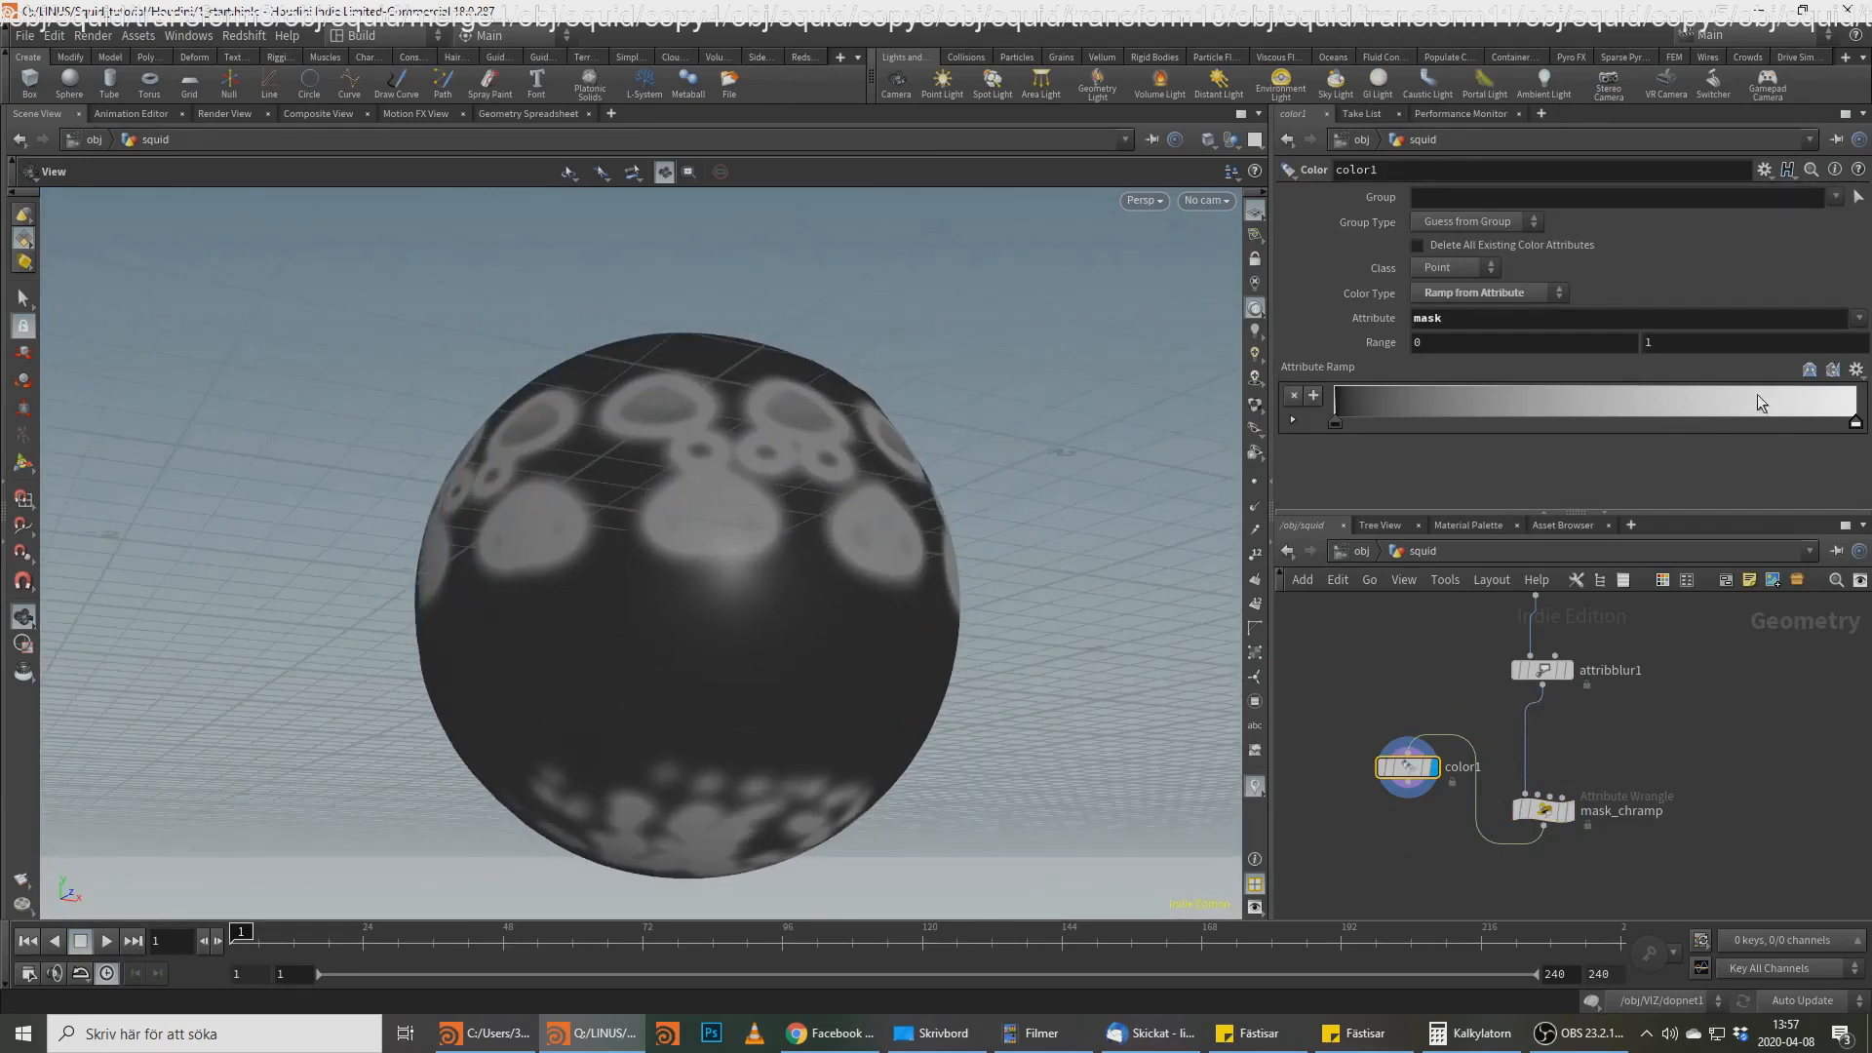
pyautogui.click(1517, 812)
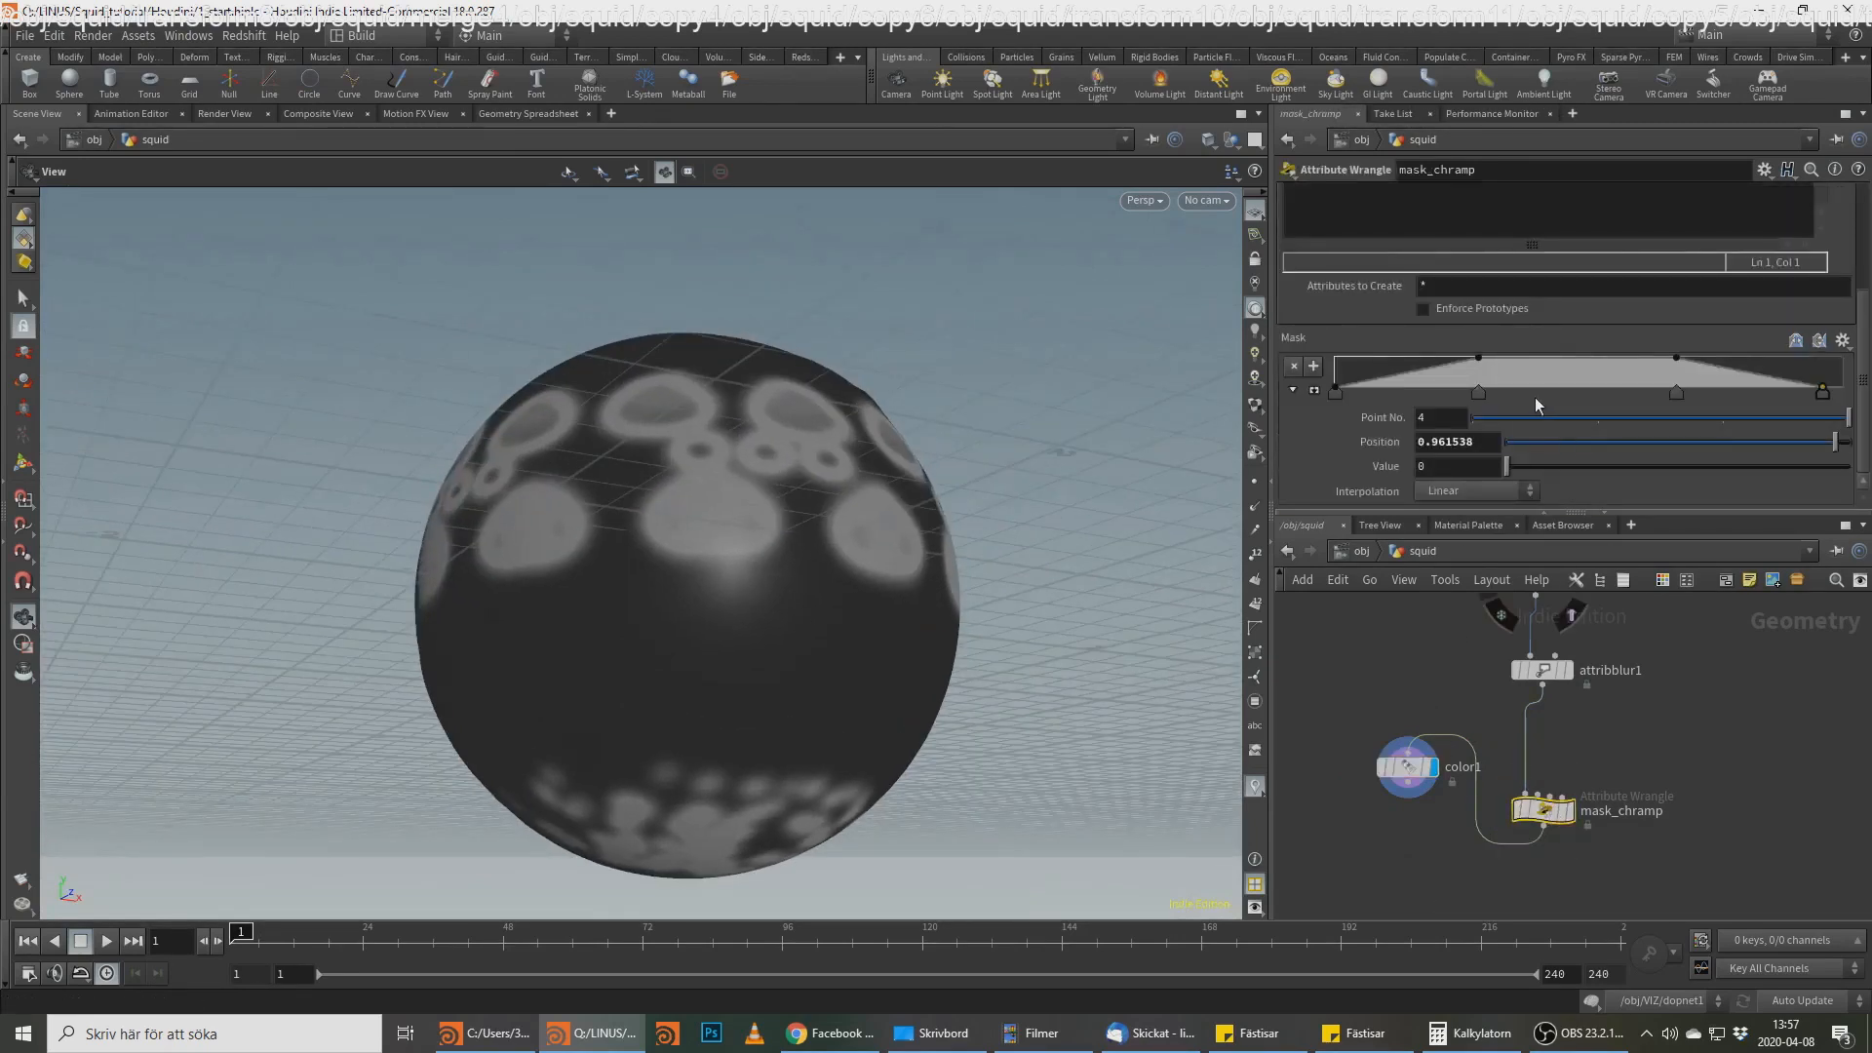
pyautogui.click(1366, 388)
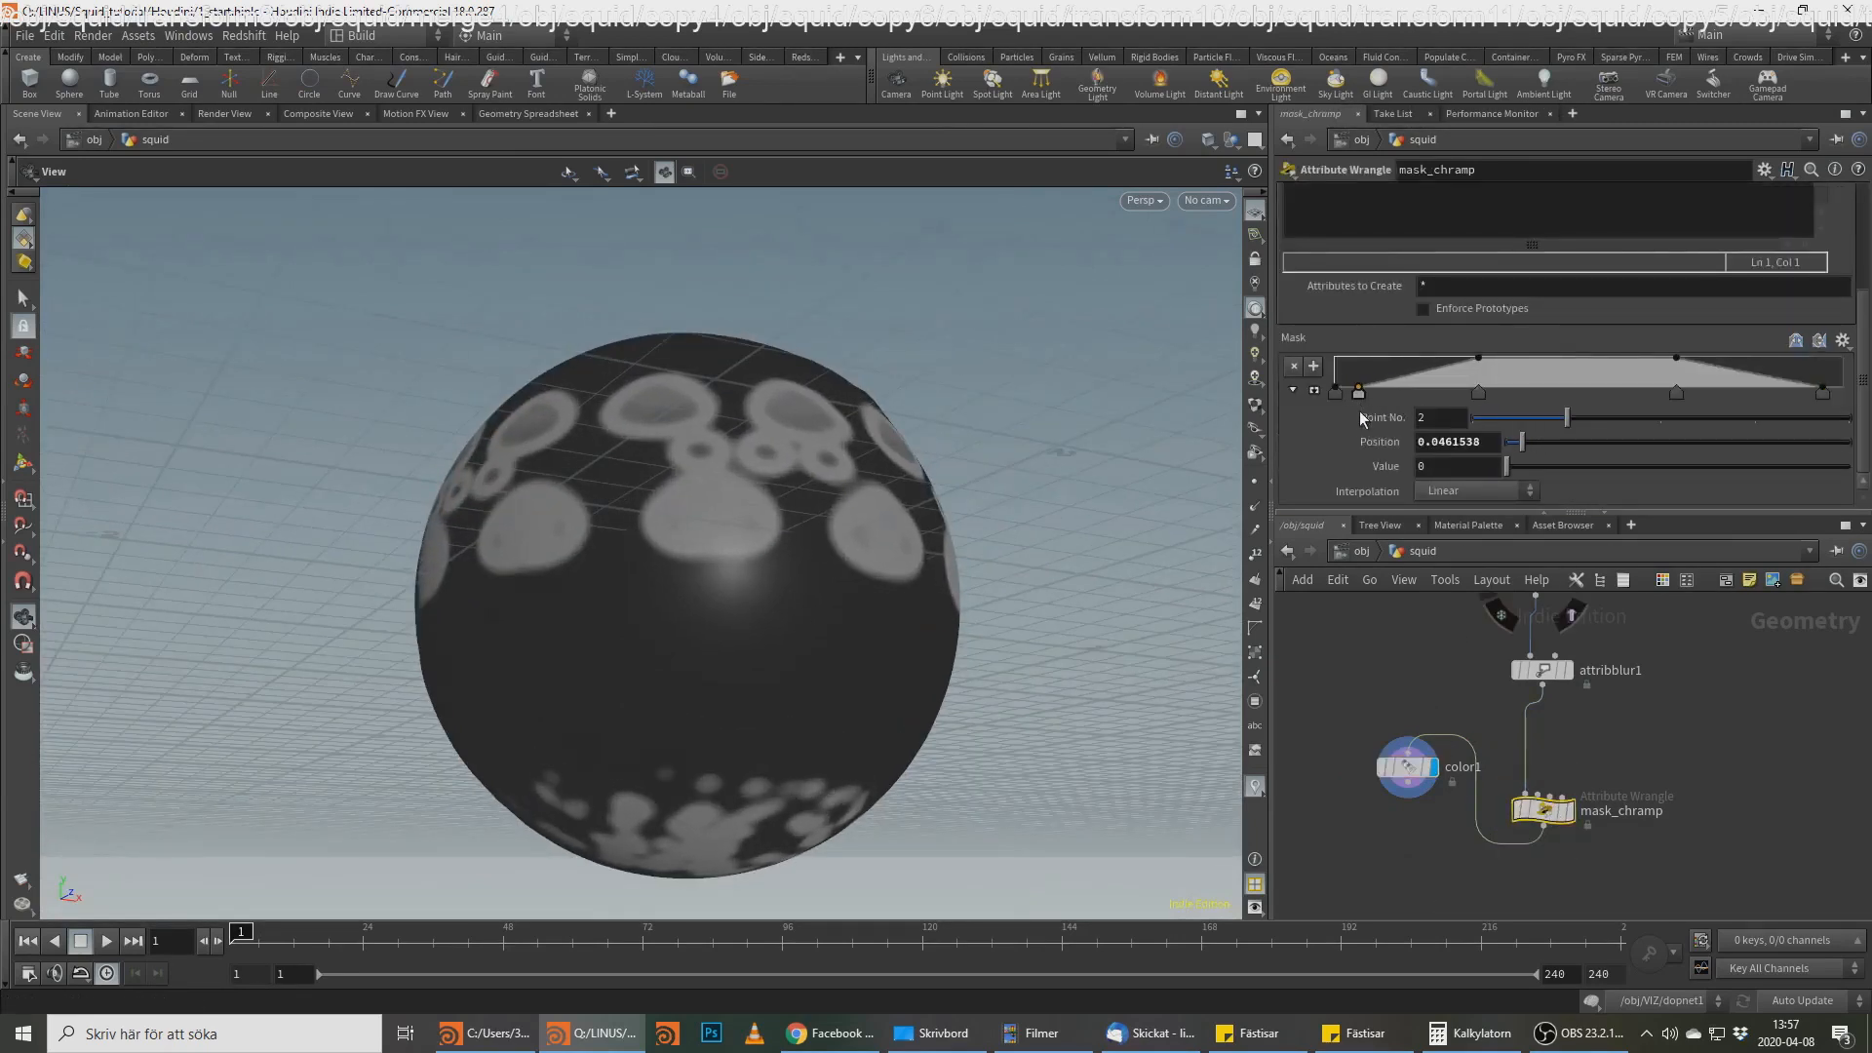
pyautogui.moveTo(1765, 388); pyautogui.dragTo(1618, 395)
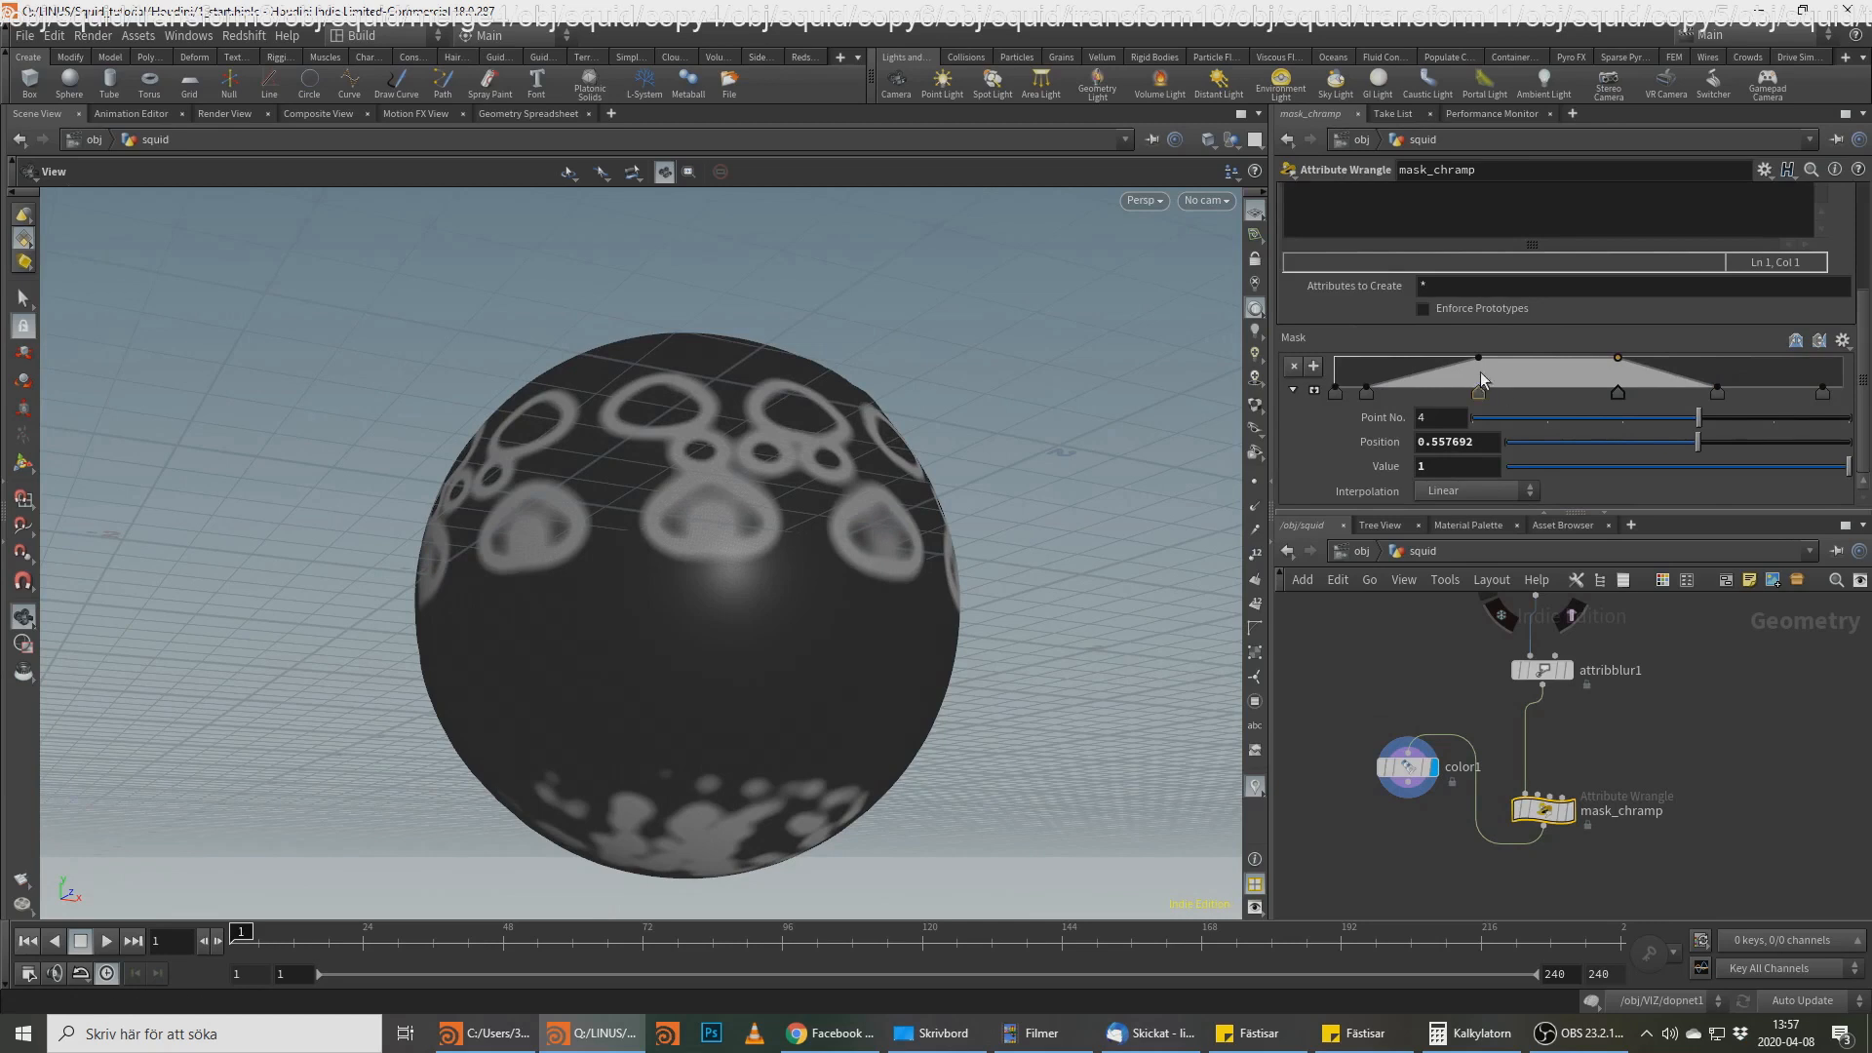
pyautogui.moveTo(1478, 397); pyautogui.dragTo(1500, 400)
# Step: Add an intermediate point with a value of about 0.3 on the rising slope of the Mask ramp
pyautogui.moveTo(682, 439); pyautogui.dragTo(694, 531)
pyautogui.moveTo(694, 531); pyautogui.dragTo(794, 351, button='right')
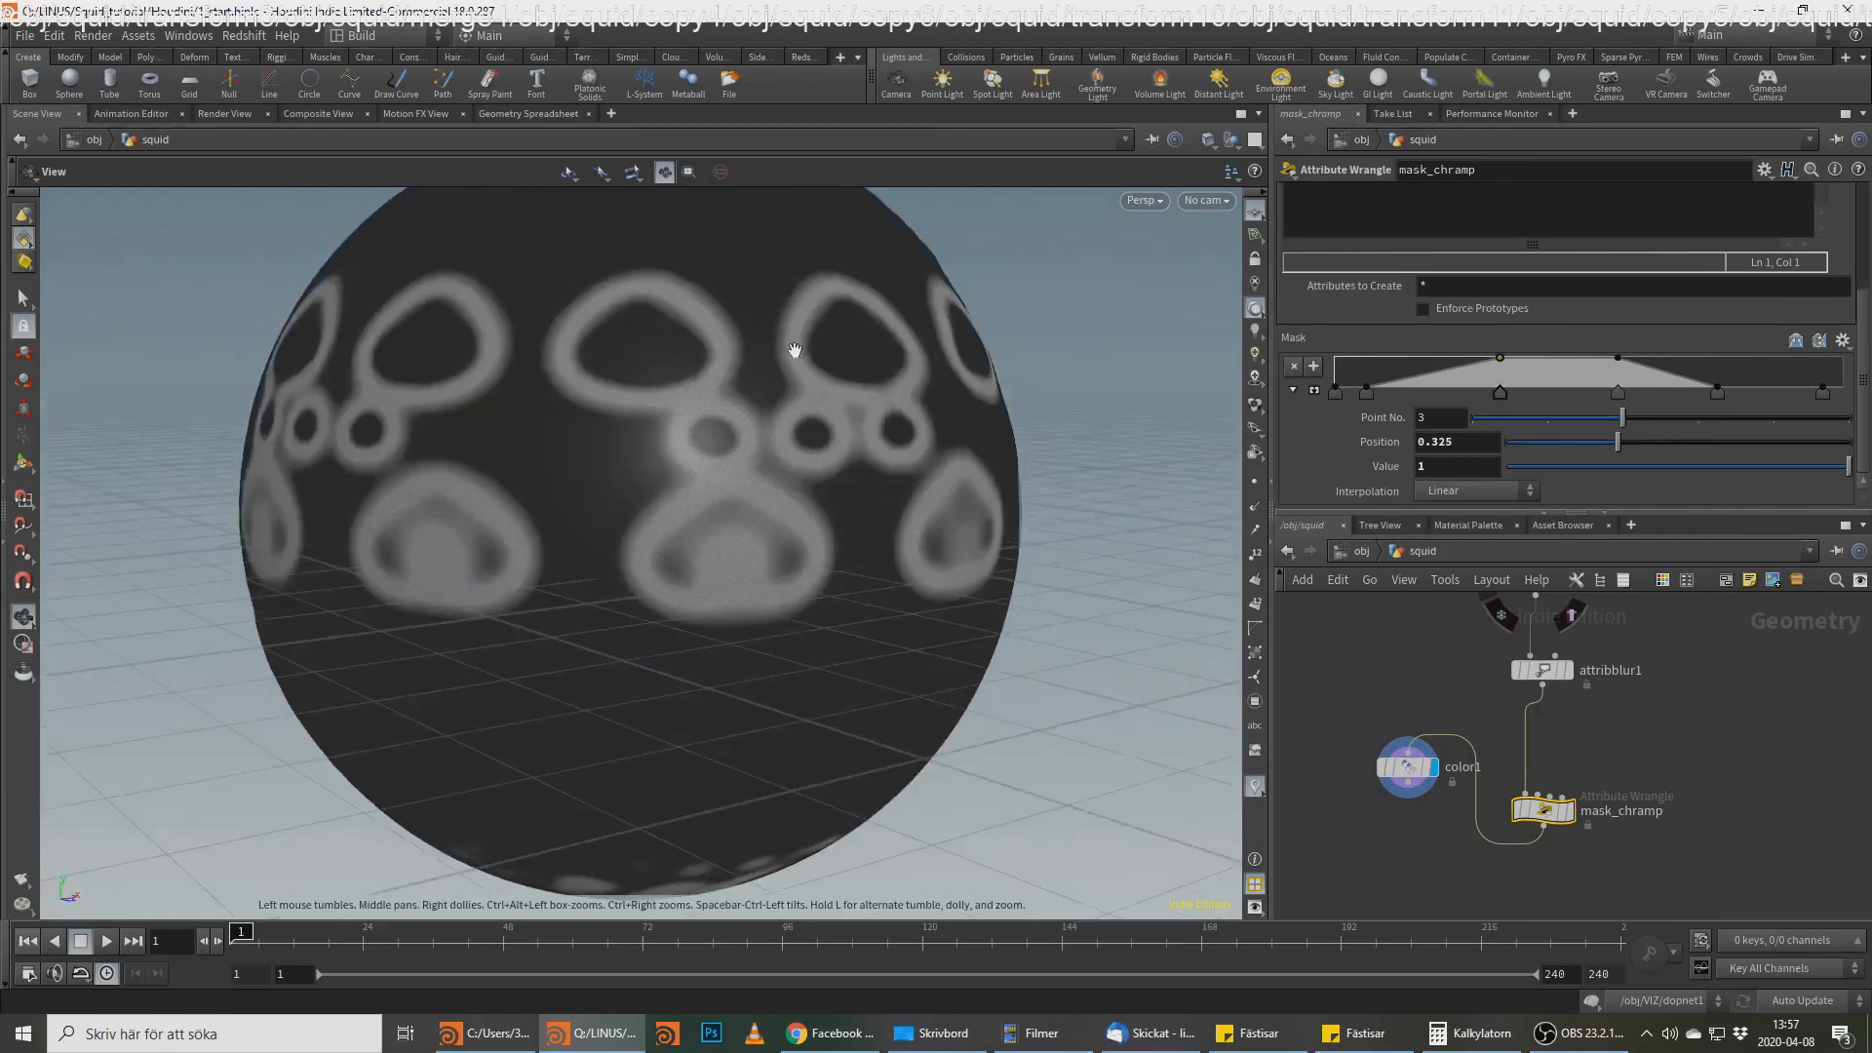
pyautogui.moveTo(794, 352); pyautogui.dragTo(933, 410, button='middle')
pyautogui.moveTo(934, 409); pyautogui.dragTo(1004, 348)
pyautogui.moveTo(740, 479); pyautogui.dragTo(861, 371, button='right')
pyautogui.moveTo(861, 371); pyautogui.dragTo(1053, 426)
pyautogui.moveTo(1053, 426); pyautogui.dragTo(1255, 278, button='right')
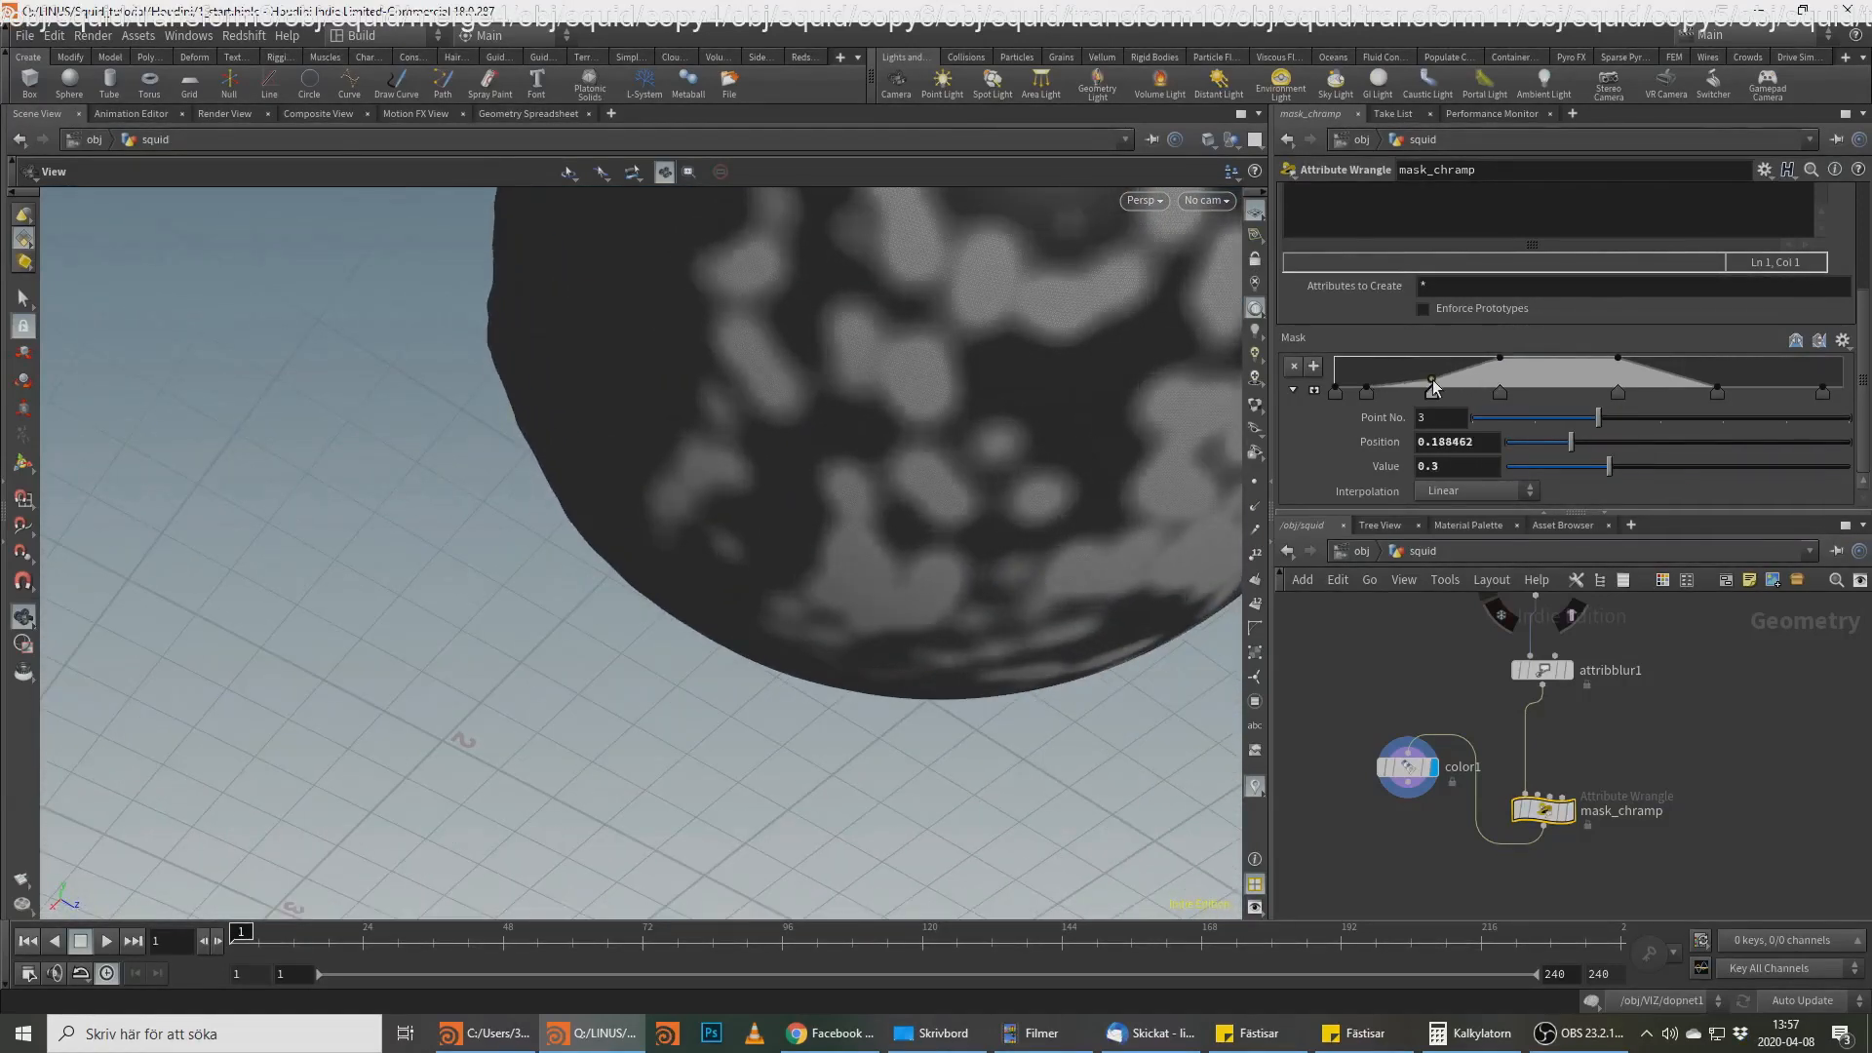
pyautogui.moveTo(1446, 383); pyautogui.dragTo(1414, 378)
# Step: Steepen the Mask ramp's falling side with extra zero-value points and move the plateau's end point to position 0.409615
pyautogui.moveTo(1669, 369); pyautogui.dragTo(1537, 404)
pyautogui.moveTo(1209, 249); pyautogui.dragTo(1195, 349, button='middle')
pyautogui.scroll(-3, 1207, 350)
pyautogui.moveTo(1207, 350); pyautogui.dragTo(951, 609)
pyautogui.moveTo(1537, 400); pyautogui.dragTo(1543, 395)
pyautogui.moveTo(933, 704); pyautogui.dragTo(1129, 435)
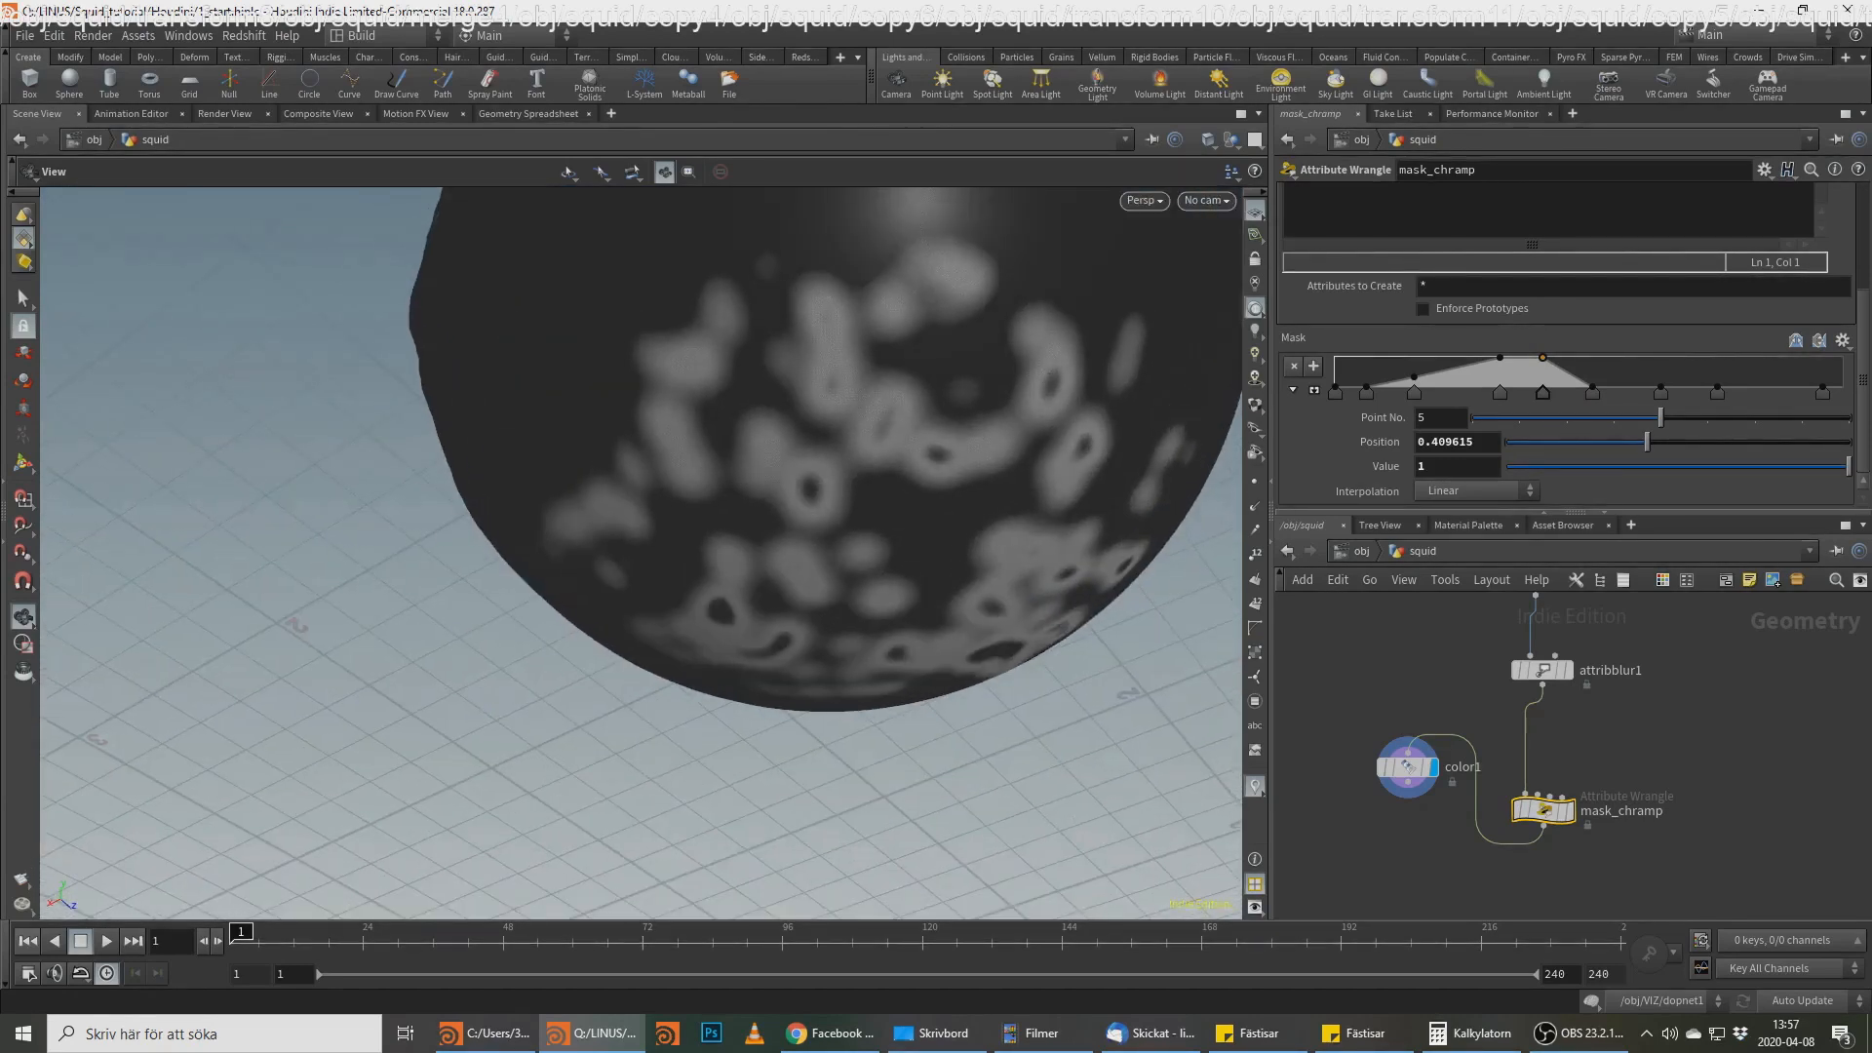
pyautogui.hotkey('alt', 'Tab')
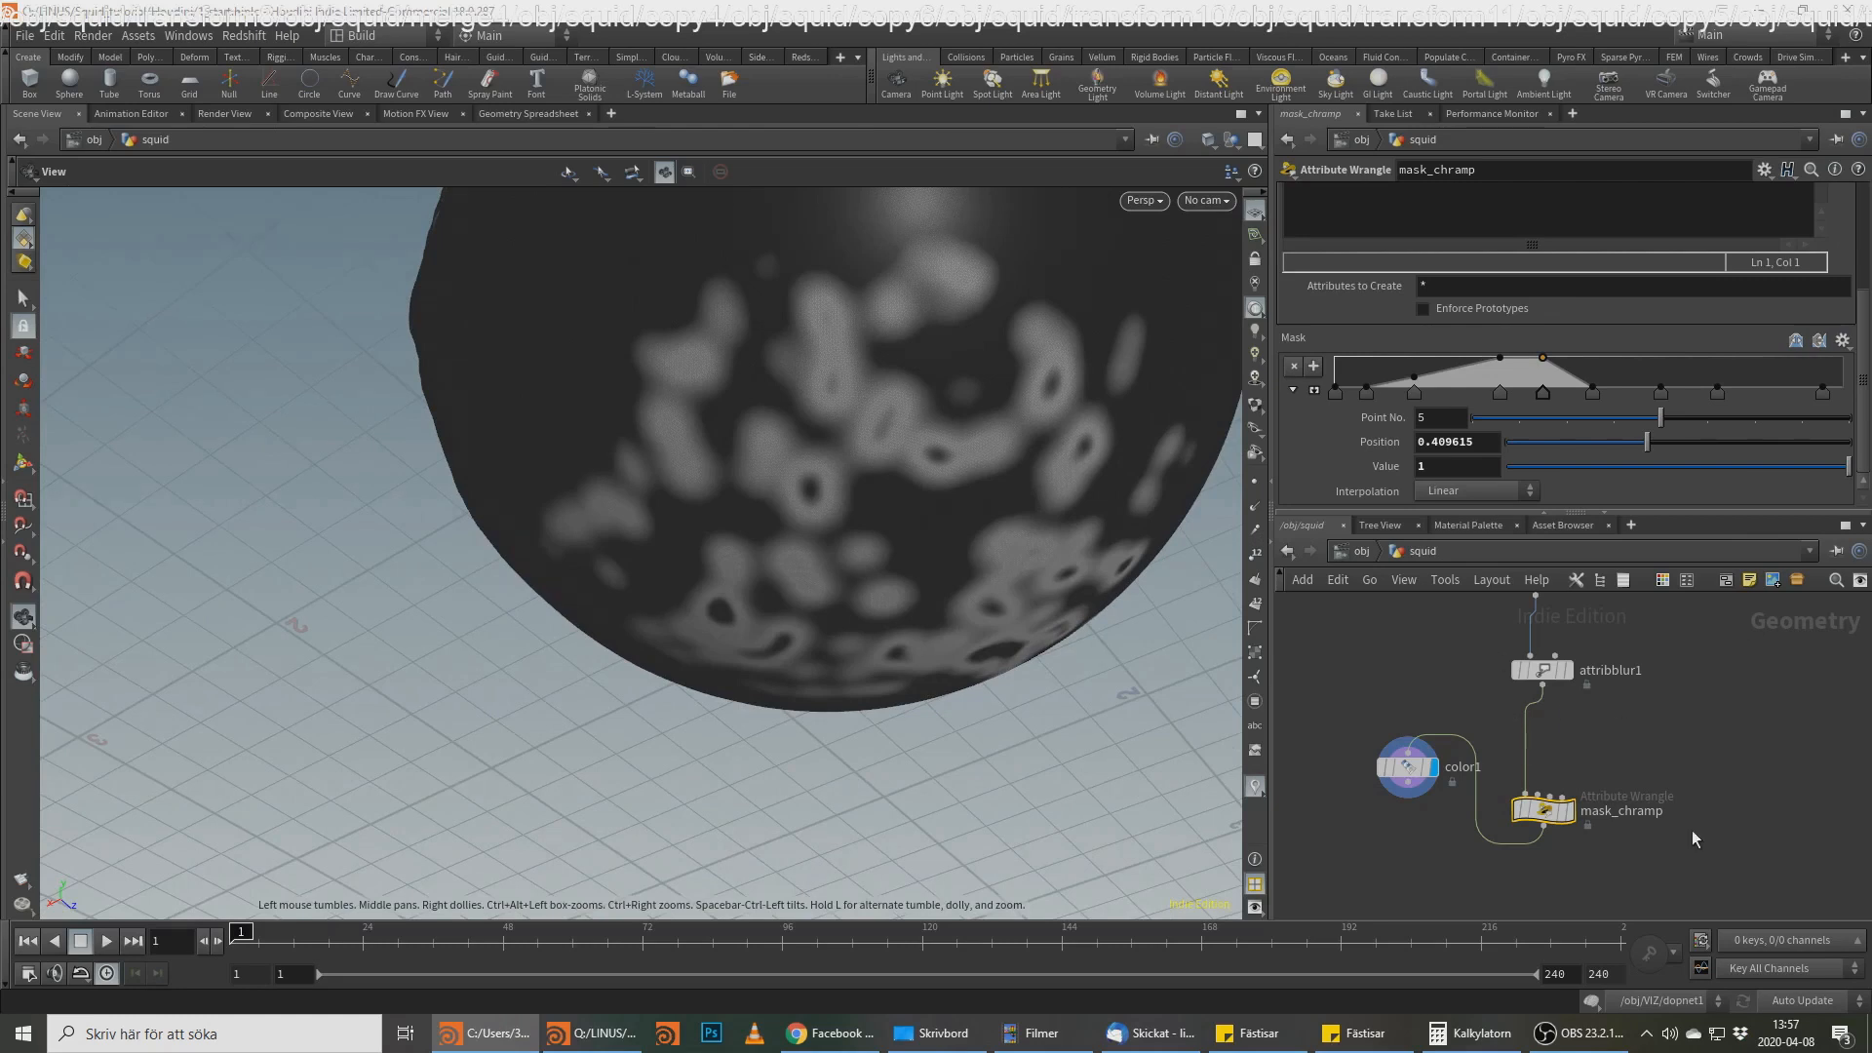
pyautogui.moveTo(1614, 835); pyautogui.dragTo(1612, 765, button='middle')
pyautogui.moveTo(708, 573); pyautogui.dragTo(944, 556)
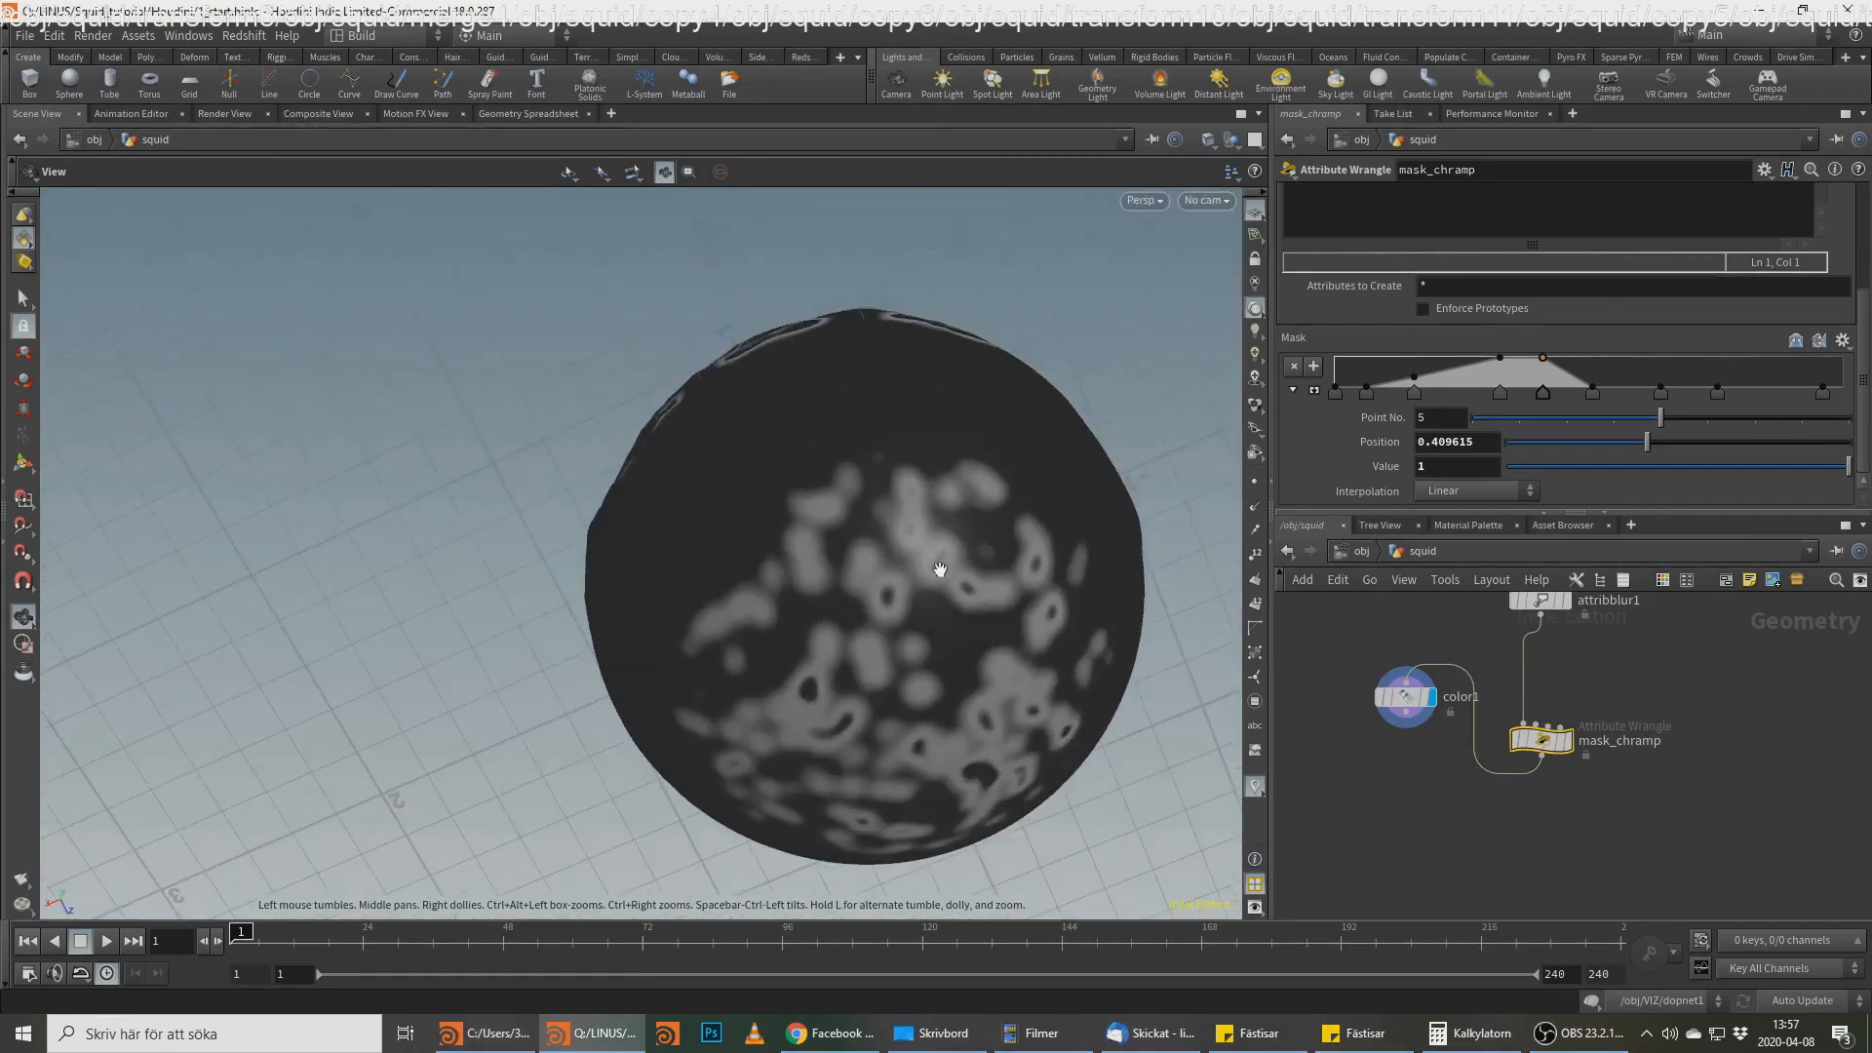
pyautogui.hotkey('alt', 'Tab')
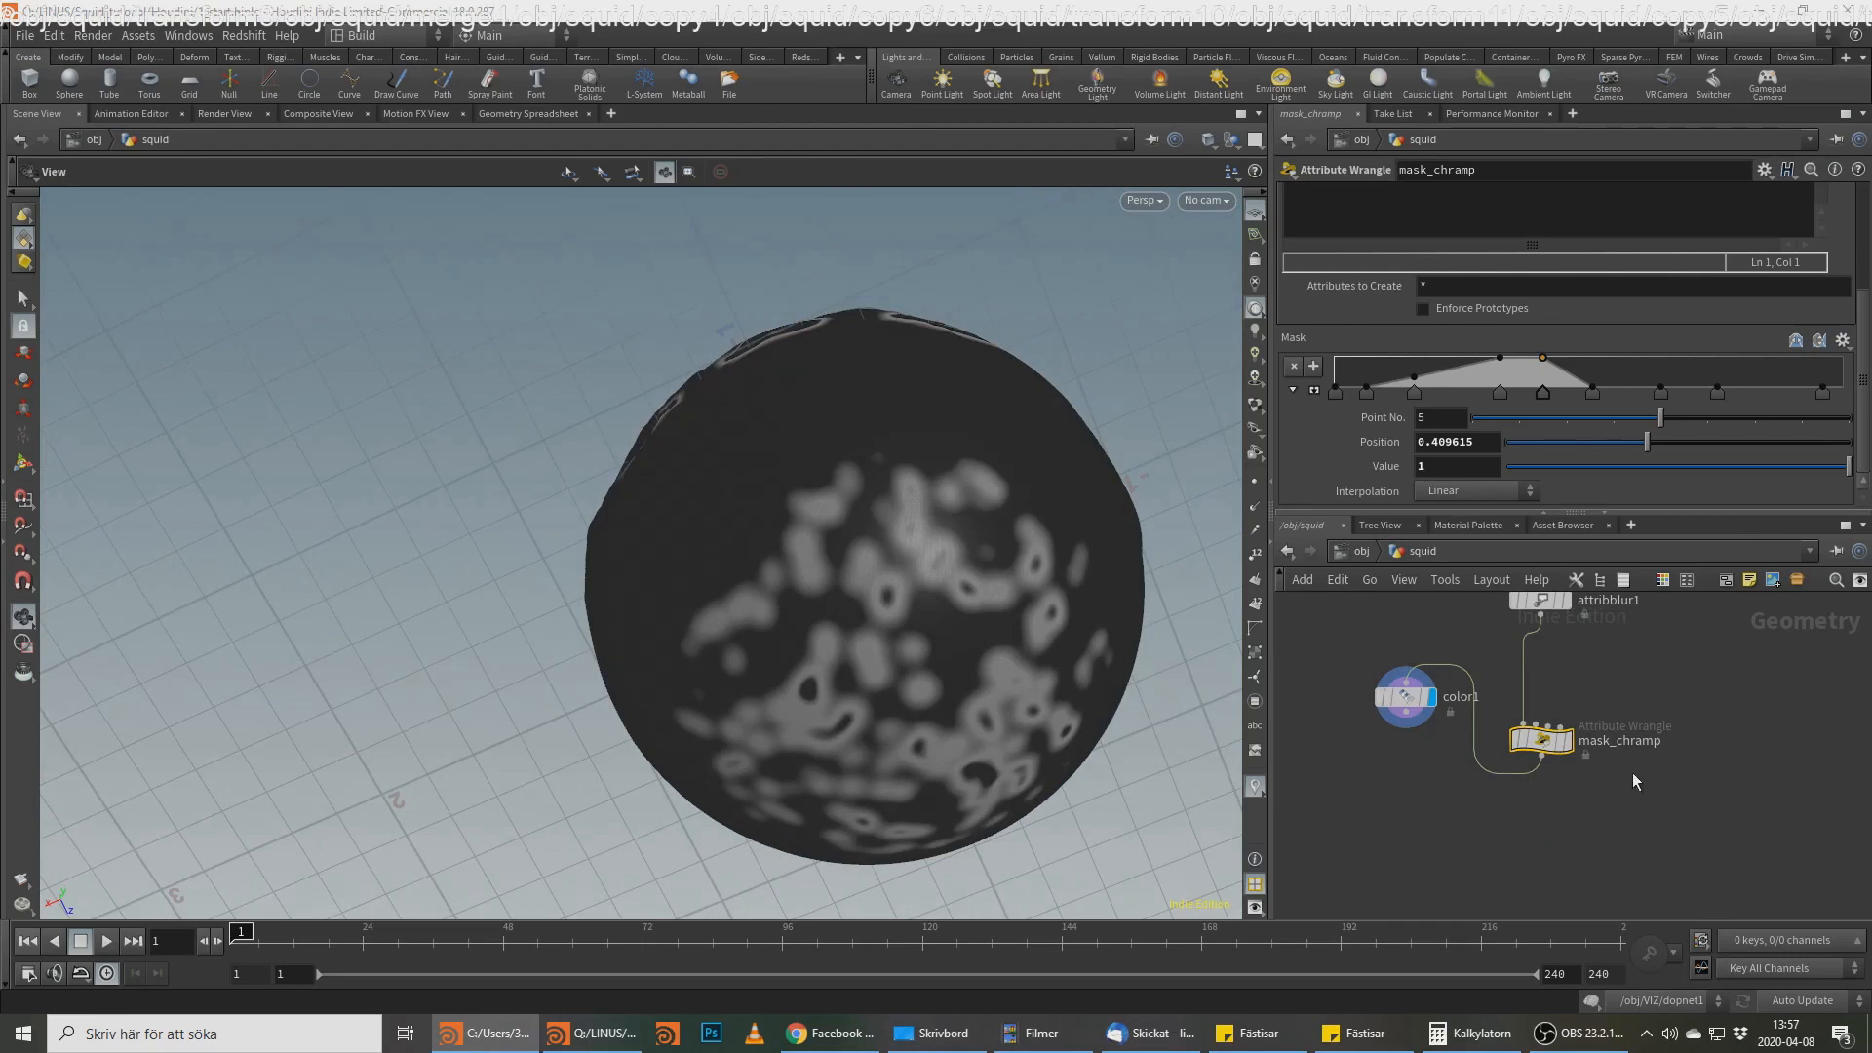
# Step: Add a Subdivide node beneath mask_chramp, connected to its output, and display its result
pyautogui.scroll(1, 1632, 773)
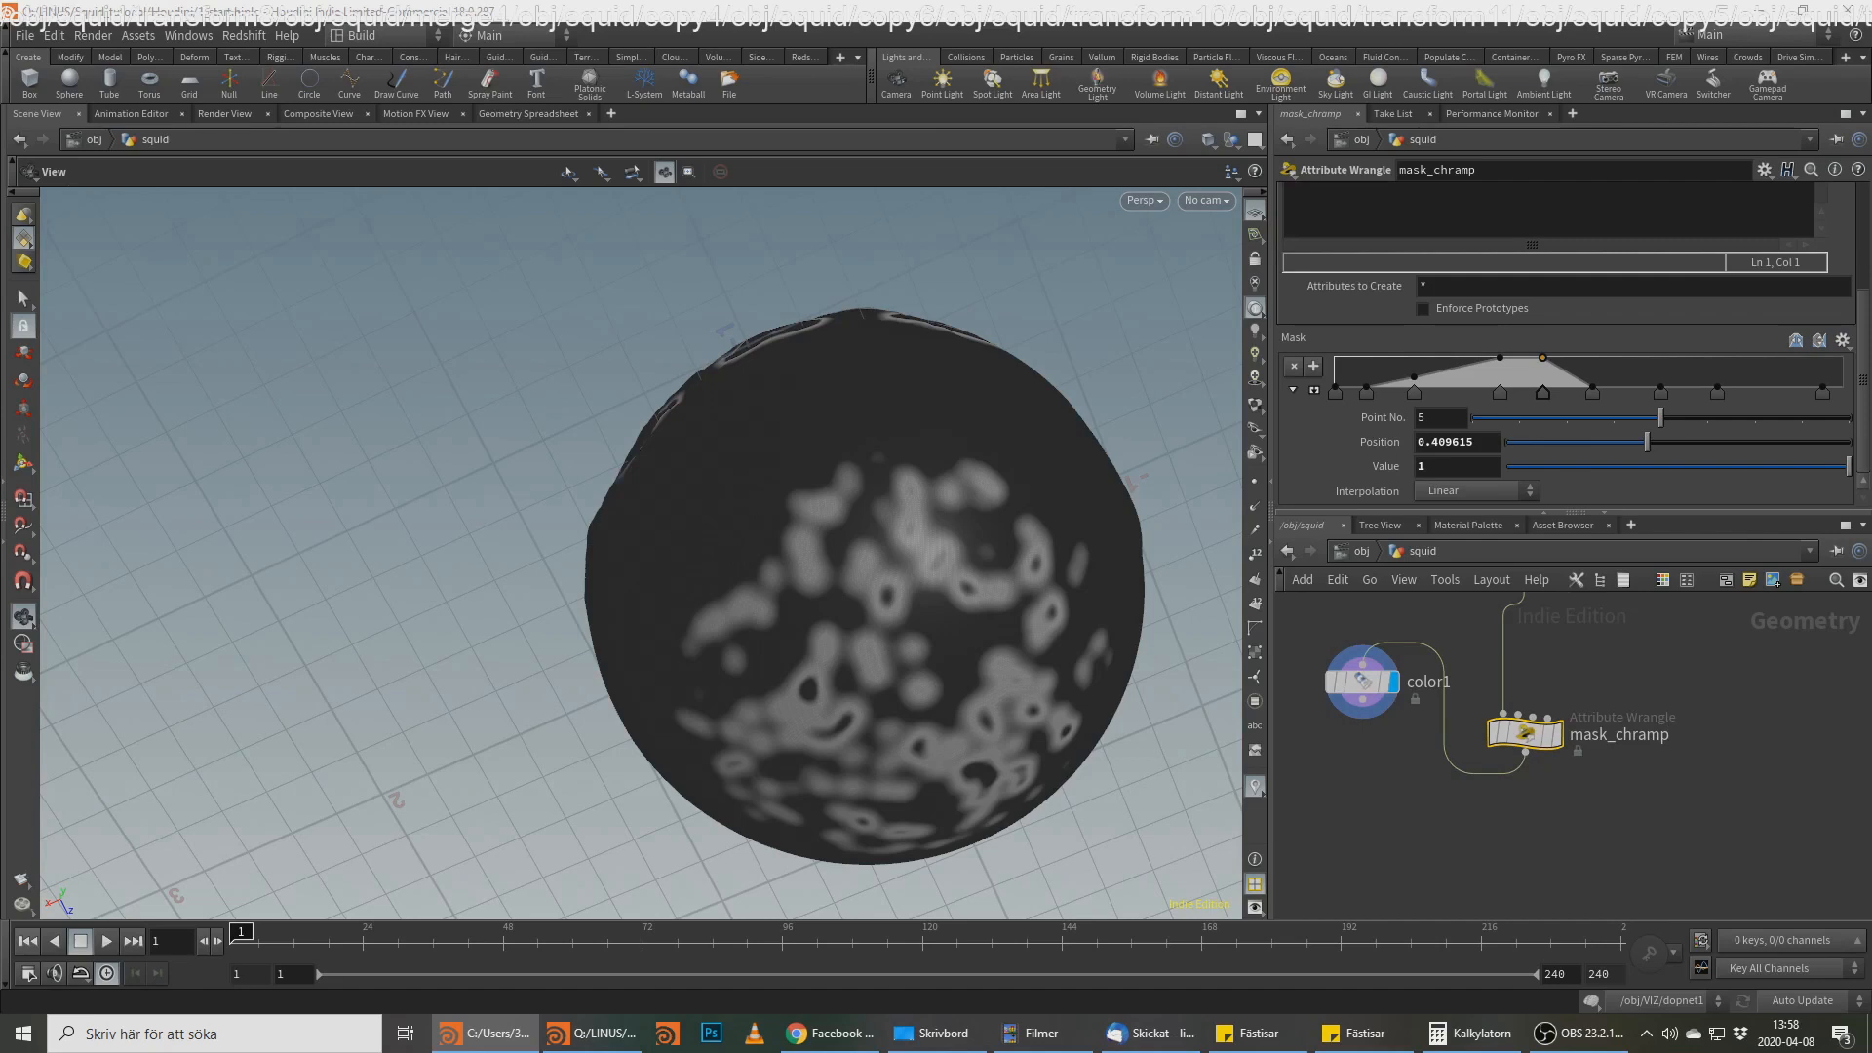
pyautogui.press('Tab')
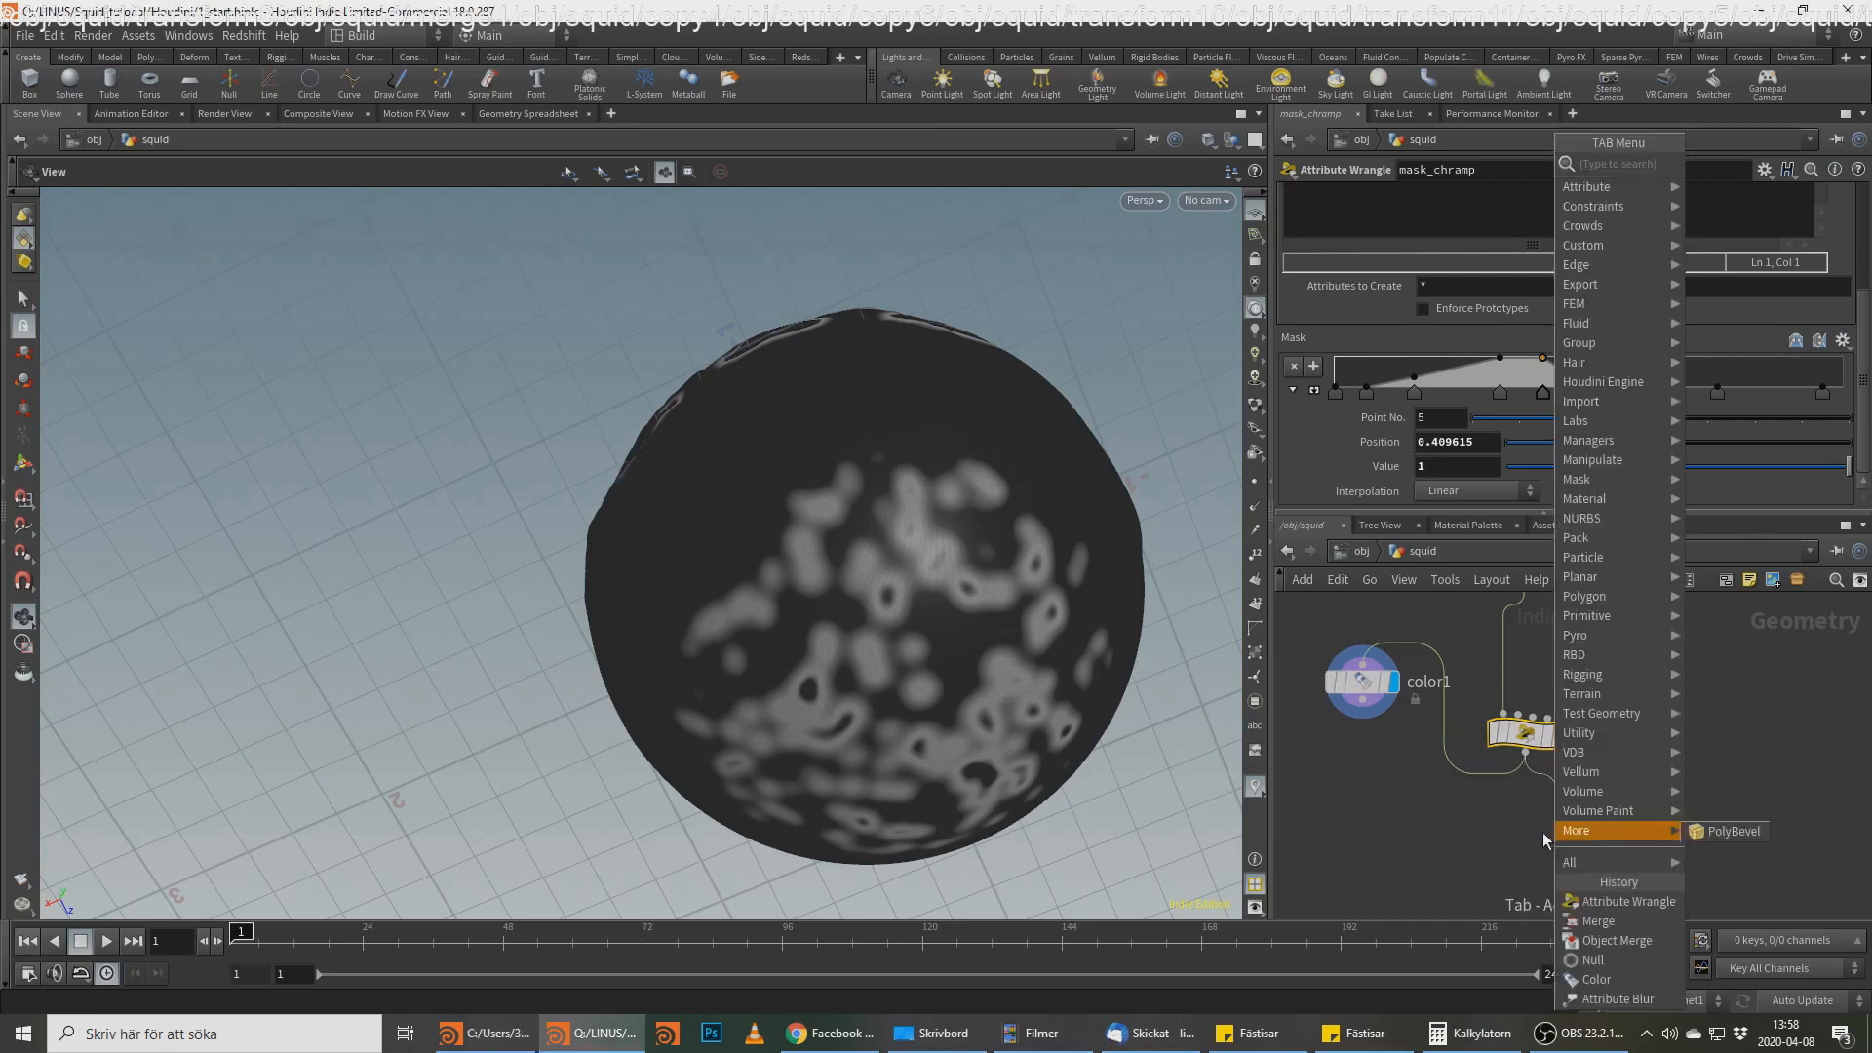
pyautogui.write('sub')
pyautogui.press('Return')
pyautogui.click(1542, 832)
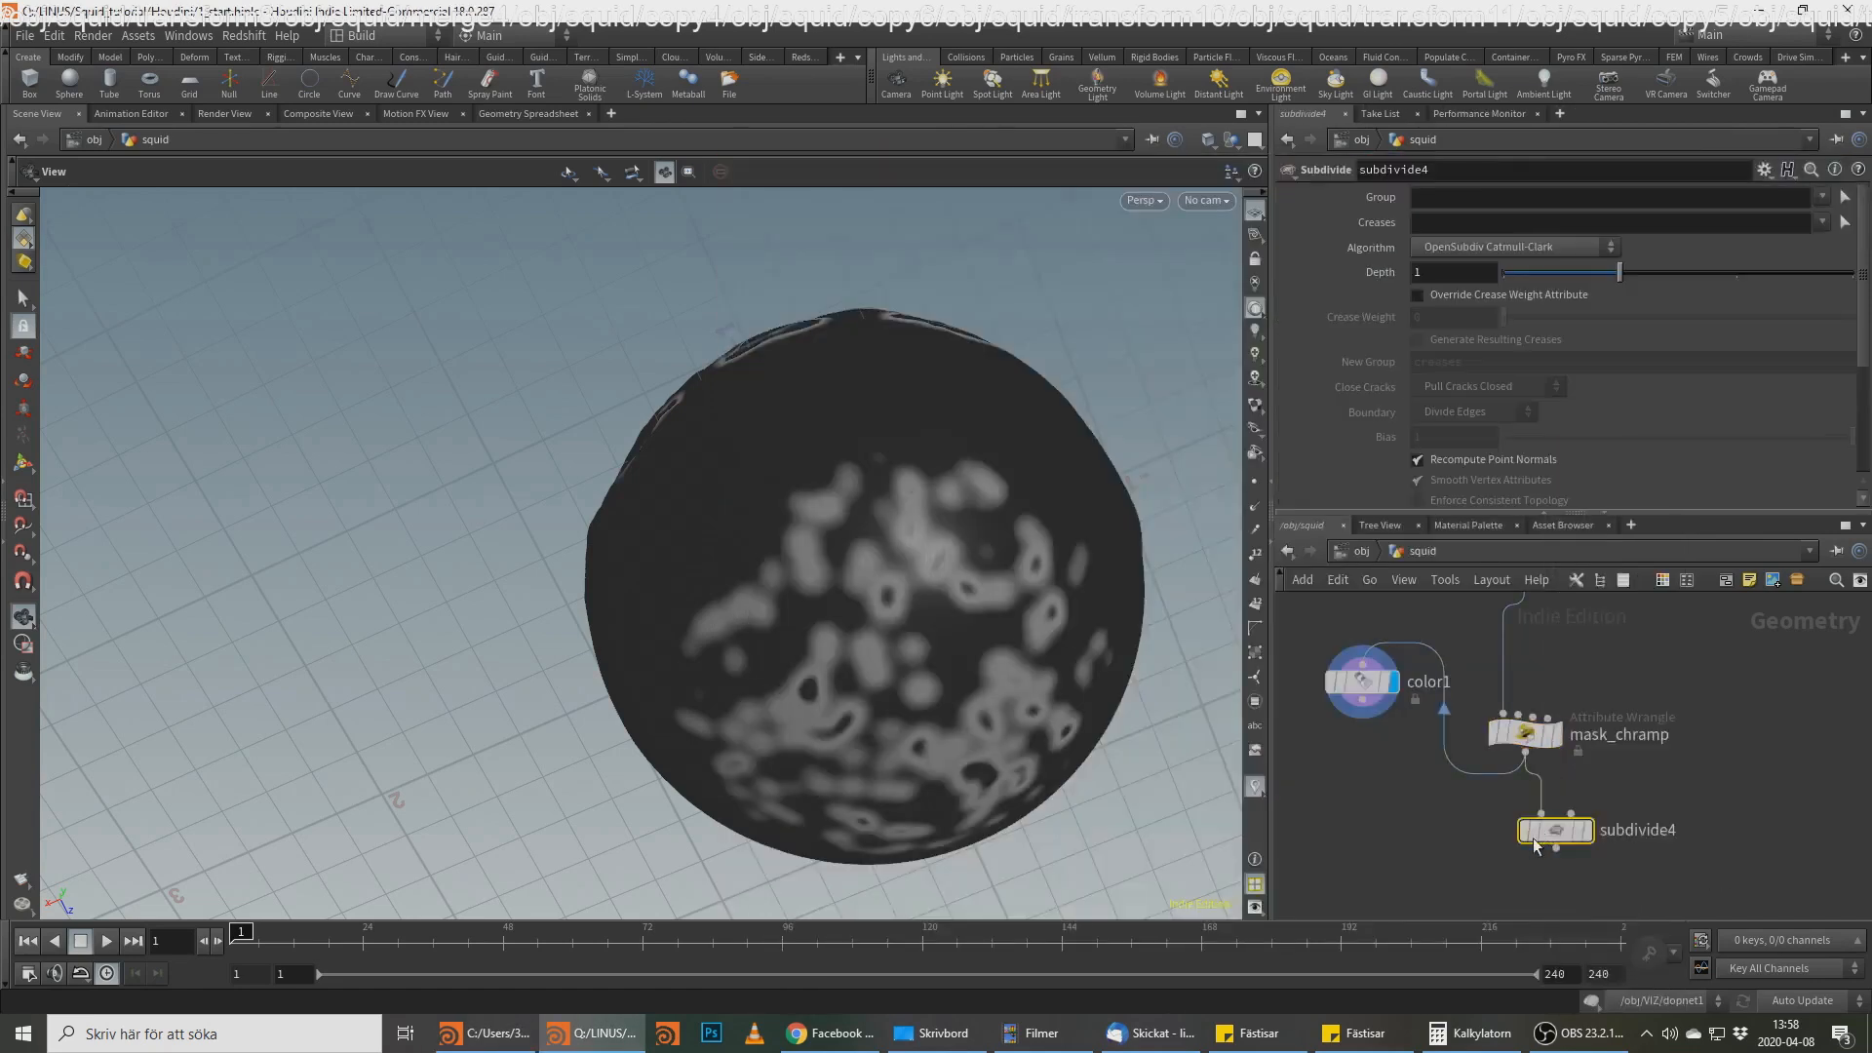
pyautogui.moveTo(1536, 839)
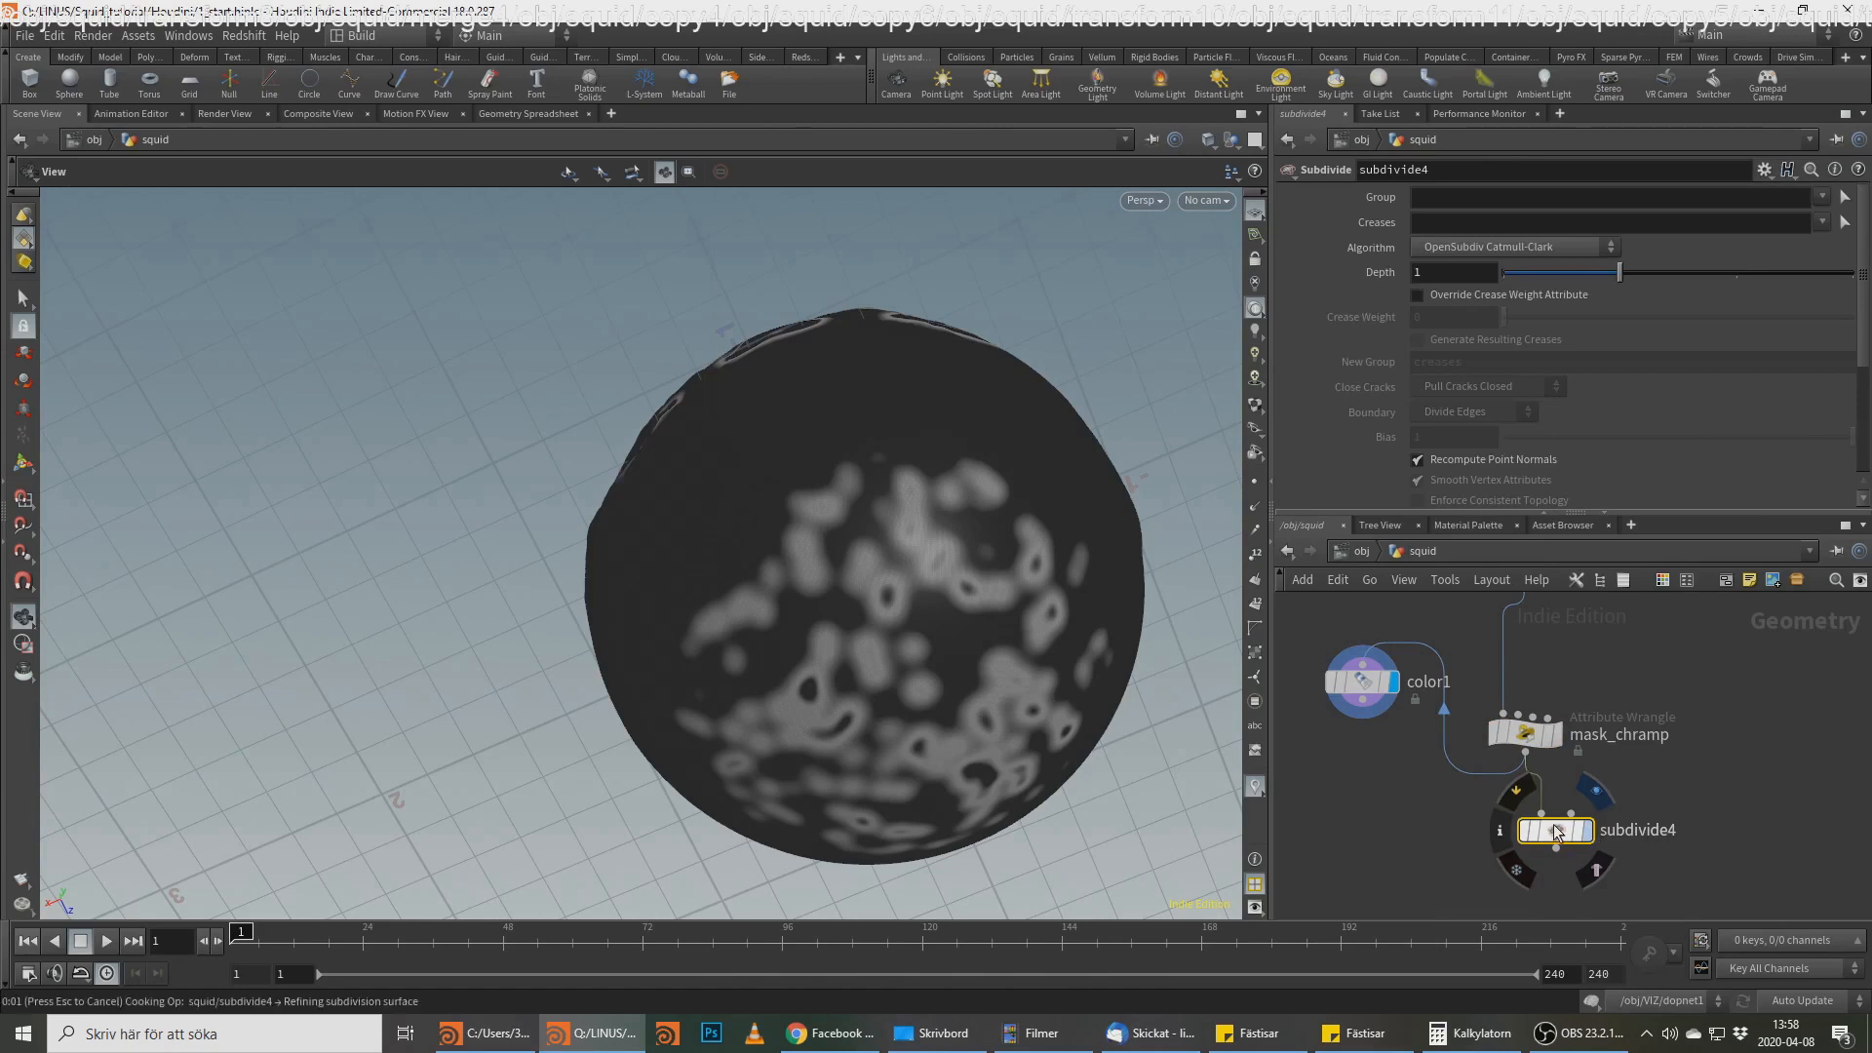
pyautogui.middleClick(1556, 832)
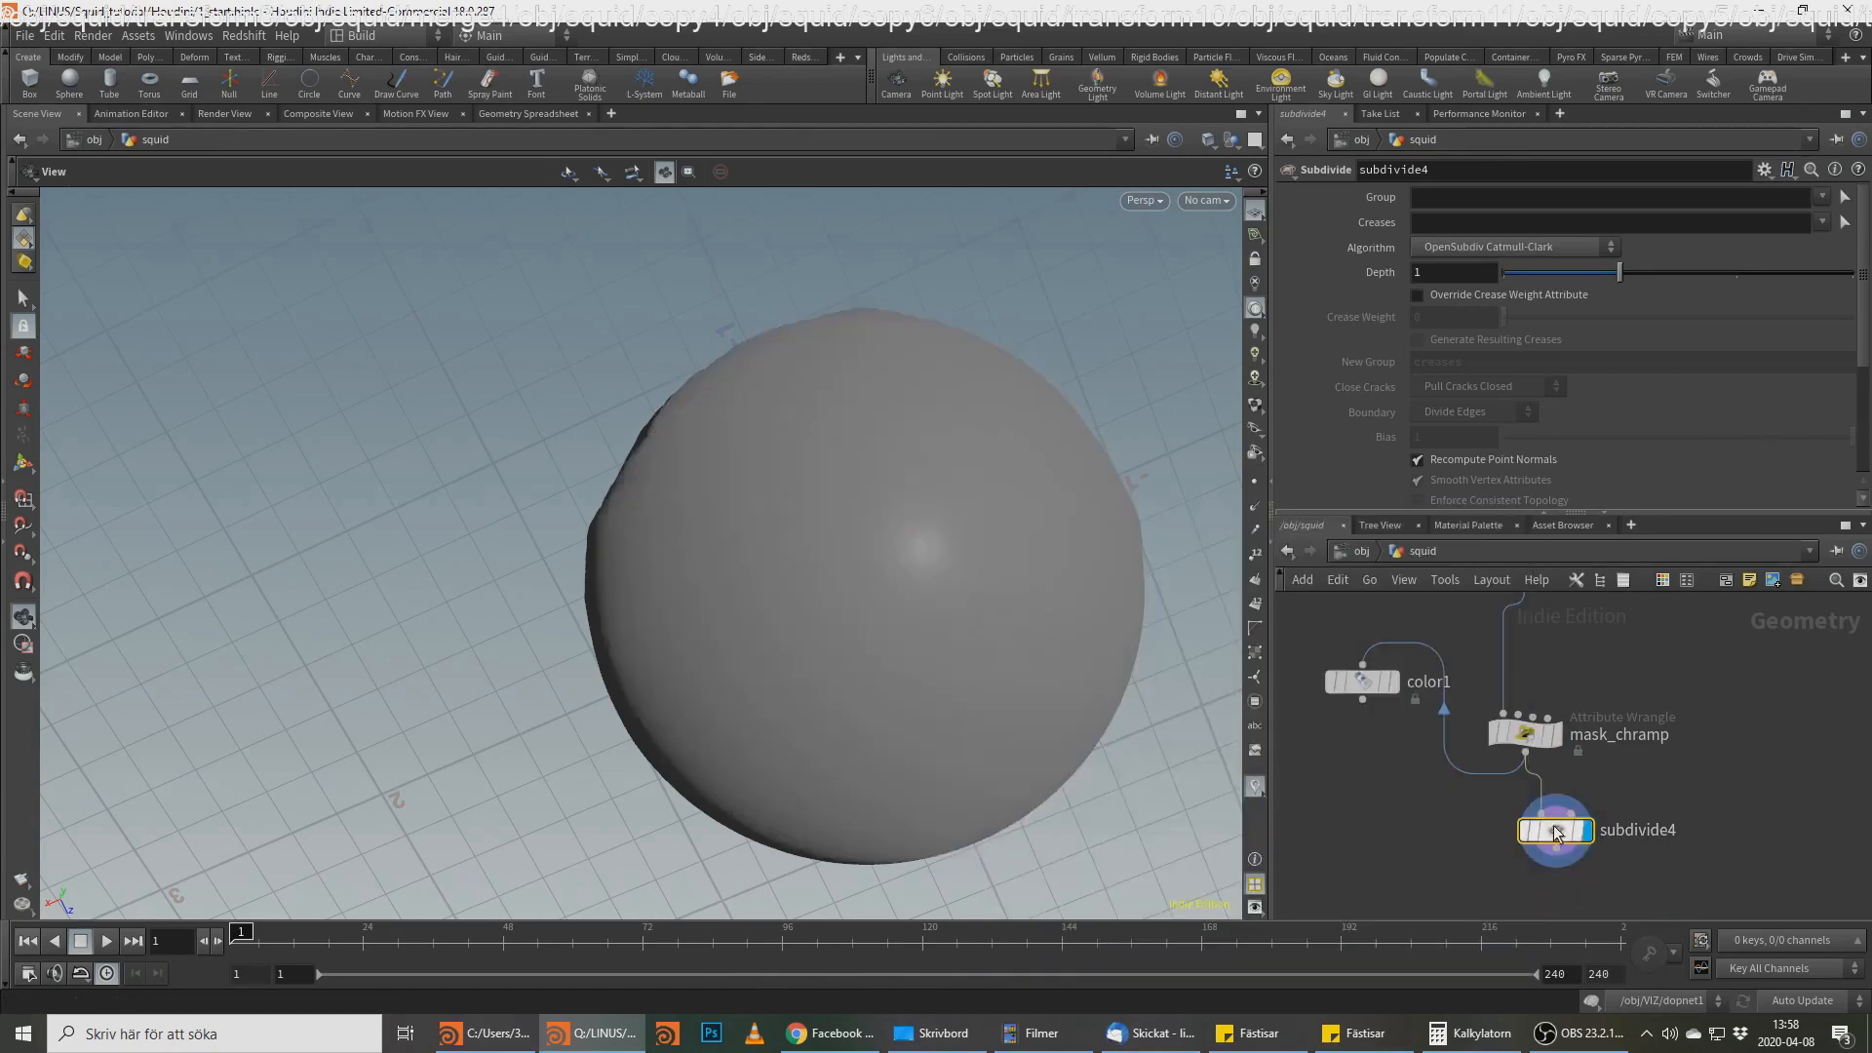
pyautogui.moveTo(1658, 827); pyautogui.dragTo(1618, 732, button='middle')
pyautogui.moveTo(1518, 736); pyautogui.dragTo(1497, 749)
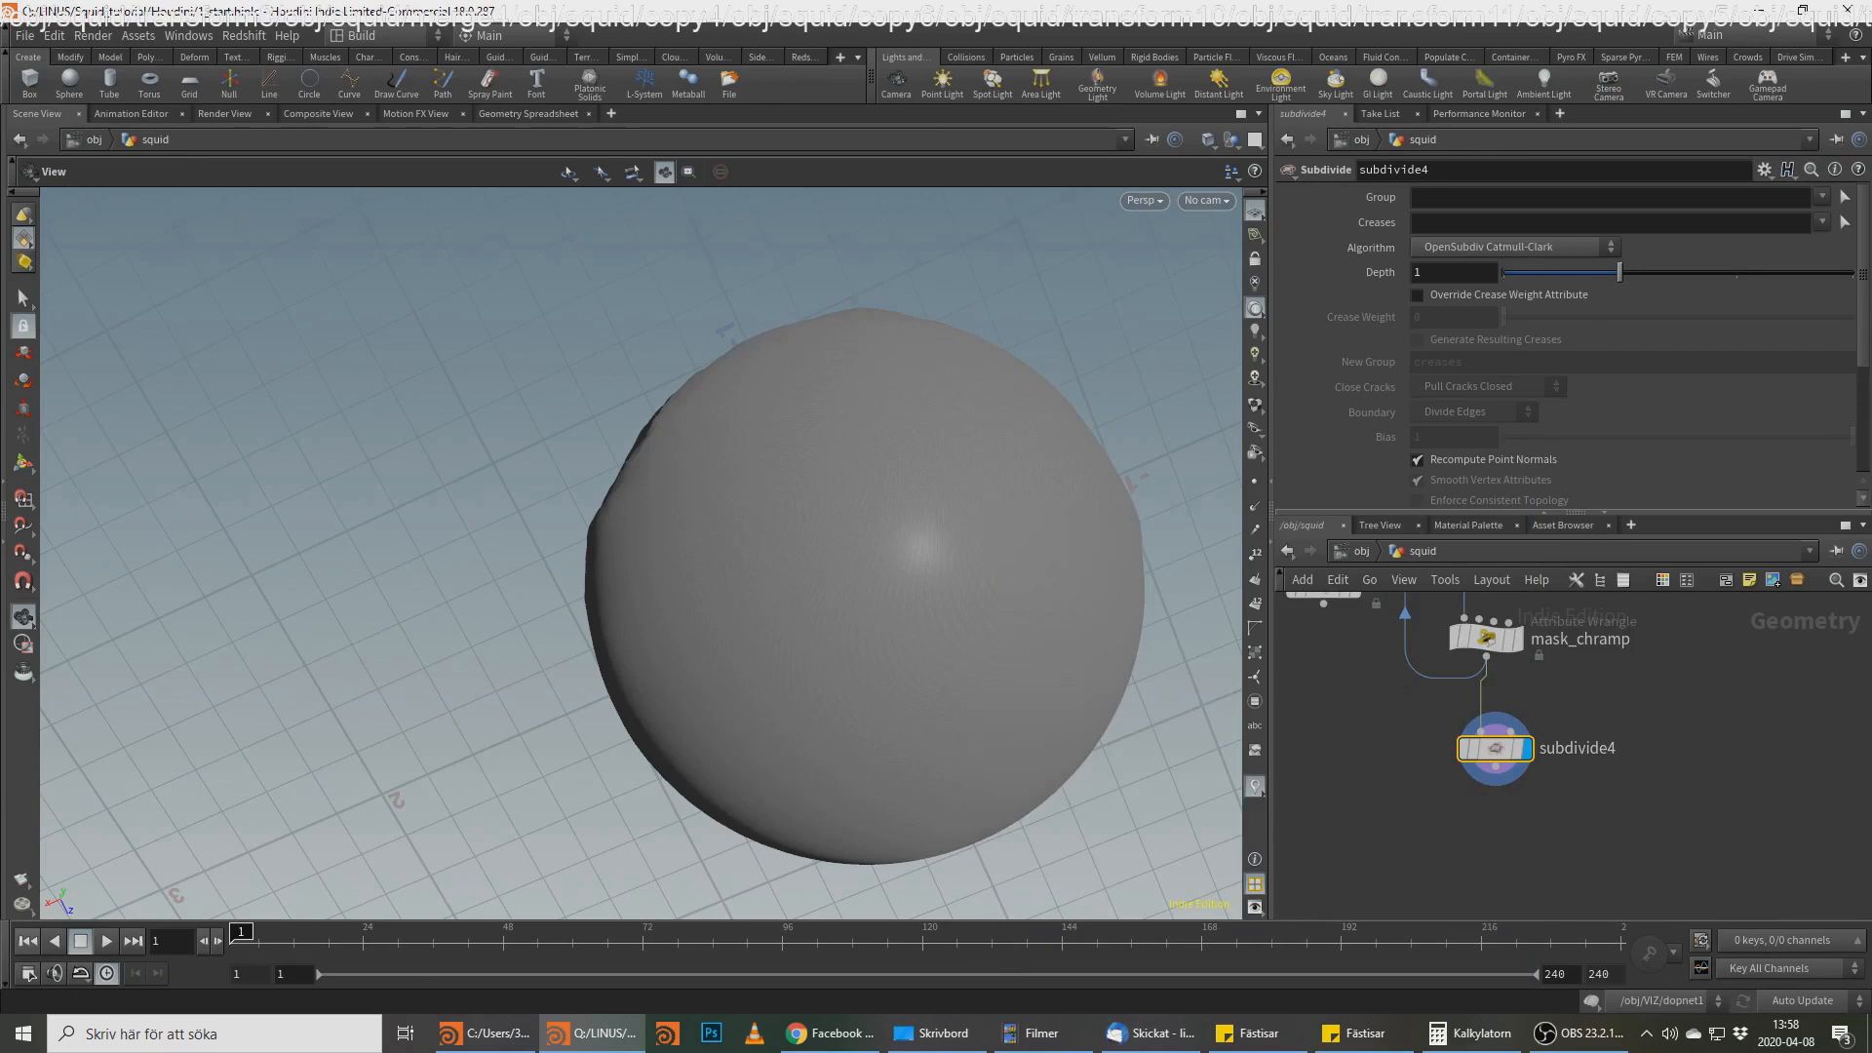
# Step: Add a Point VOP node below subdivide4, connected to its output, and display it
pyautogui.press('Tab')
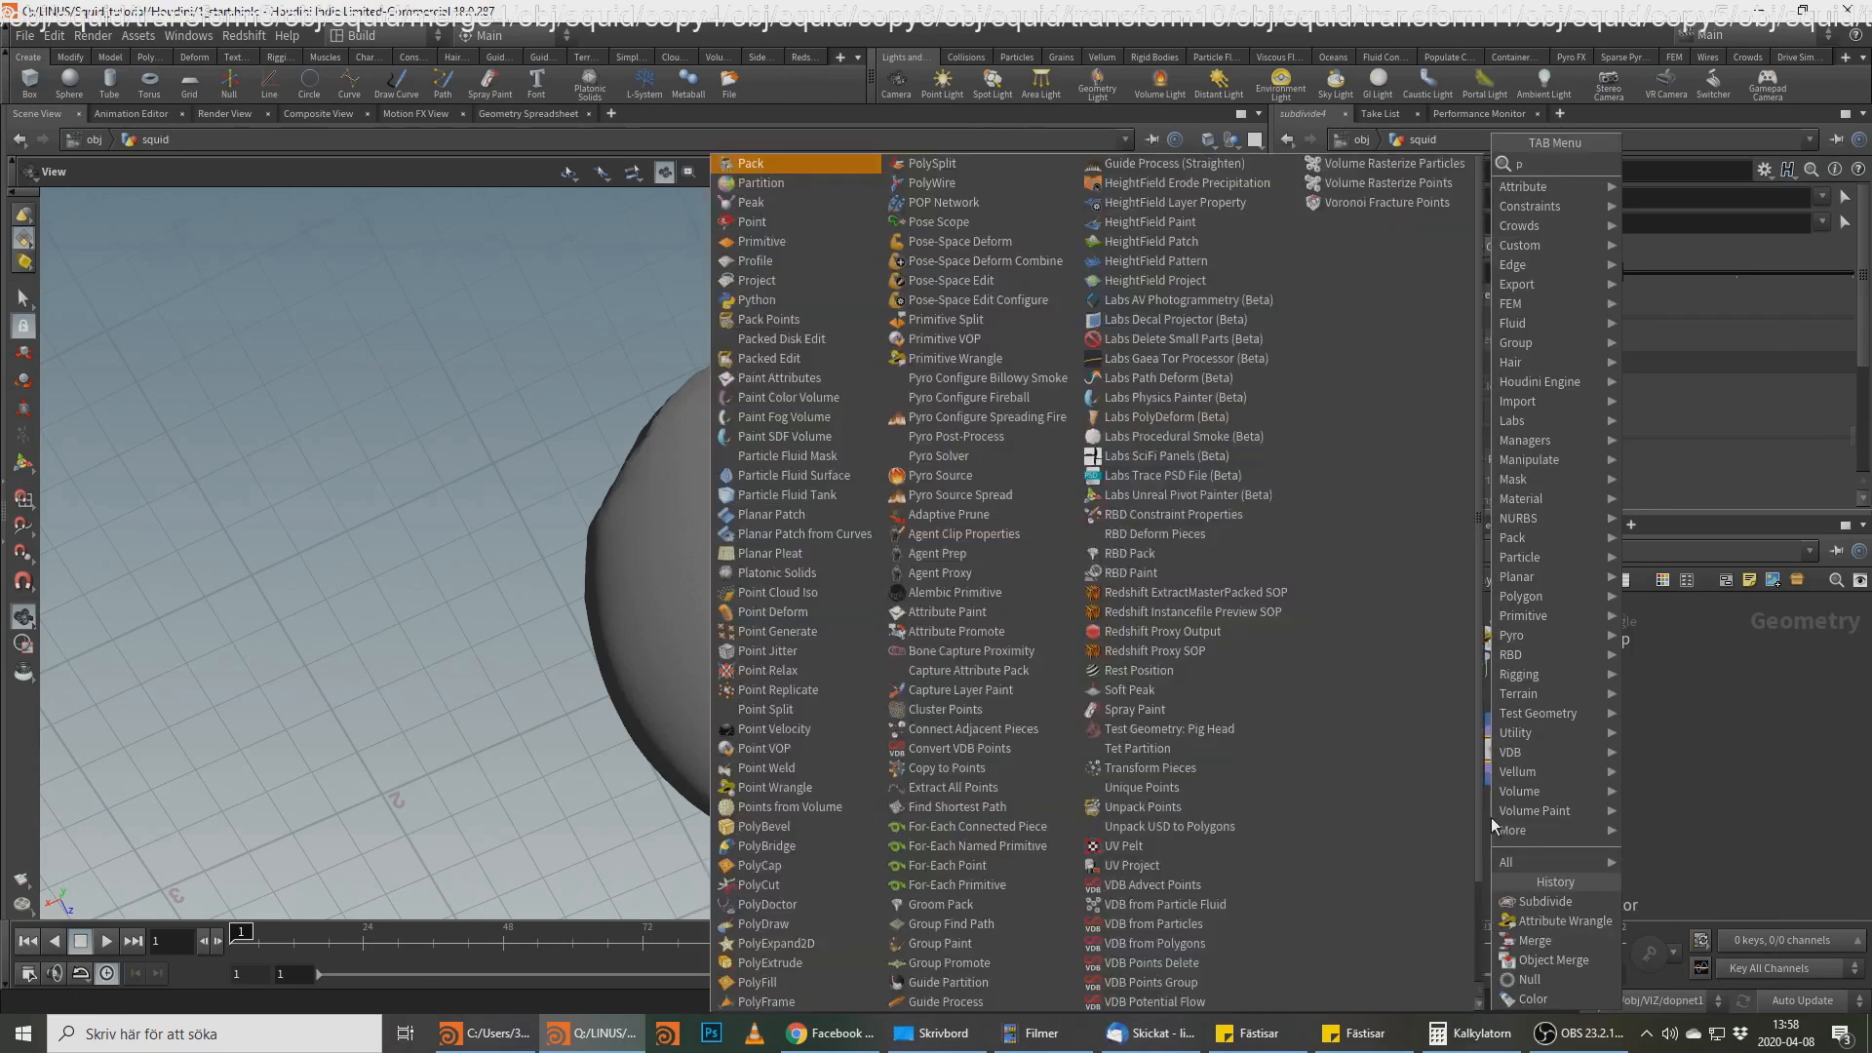
pyautogui.write('point v')
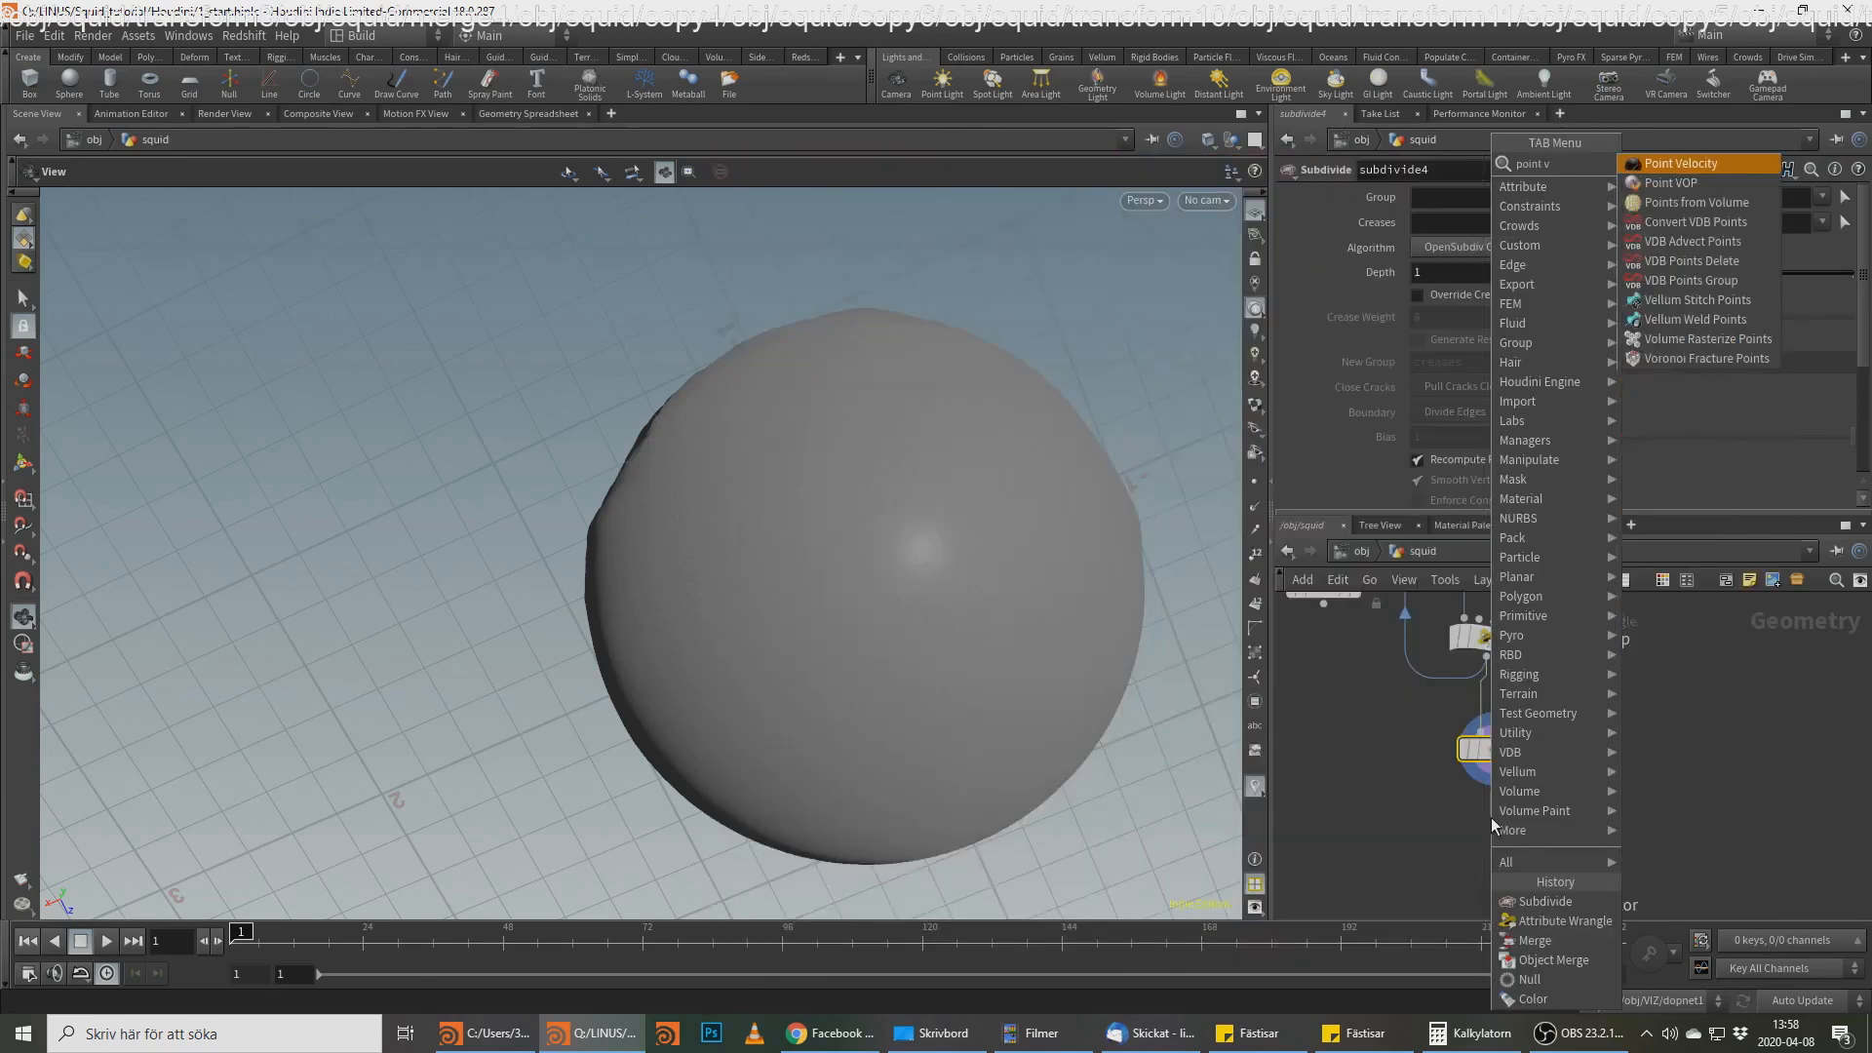
pyautogui.press('Down')
pyautogui.press('Return')
pyautogui.click(1491, 817)
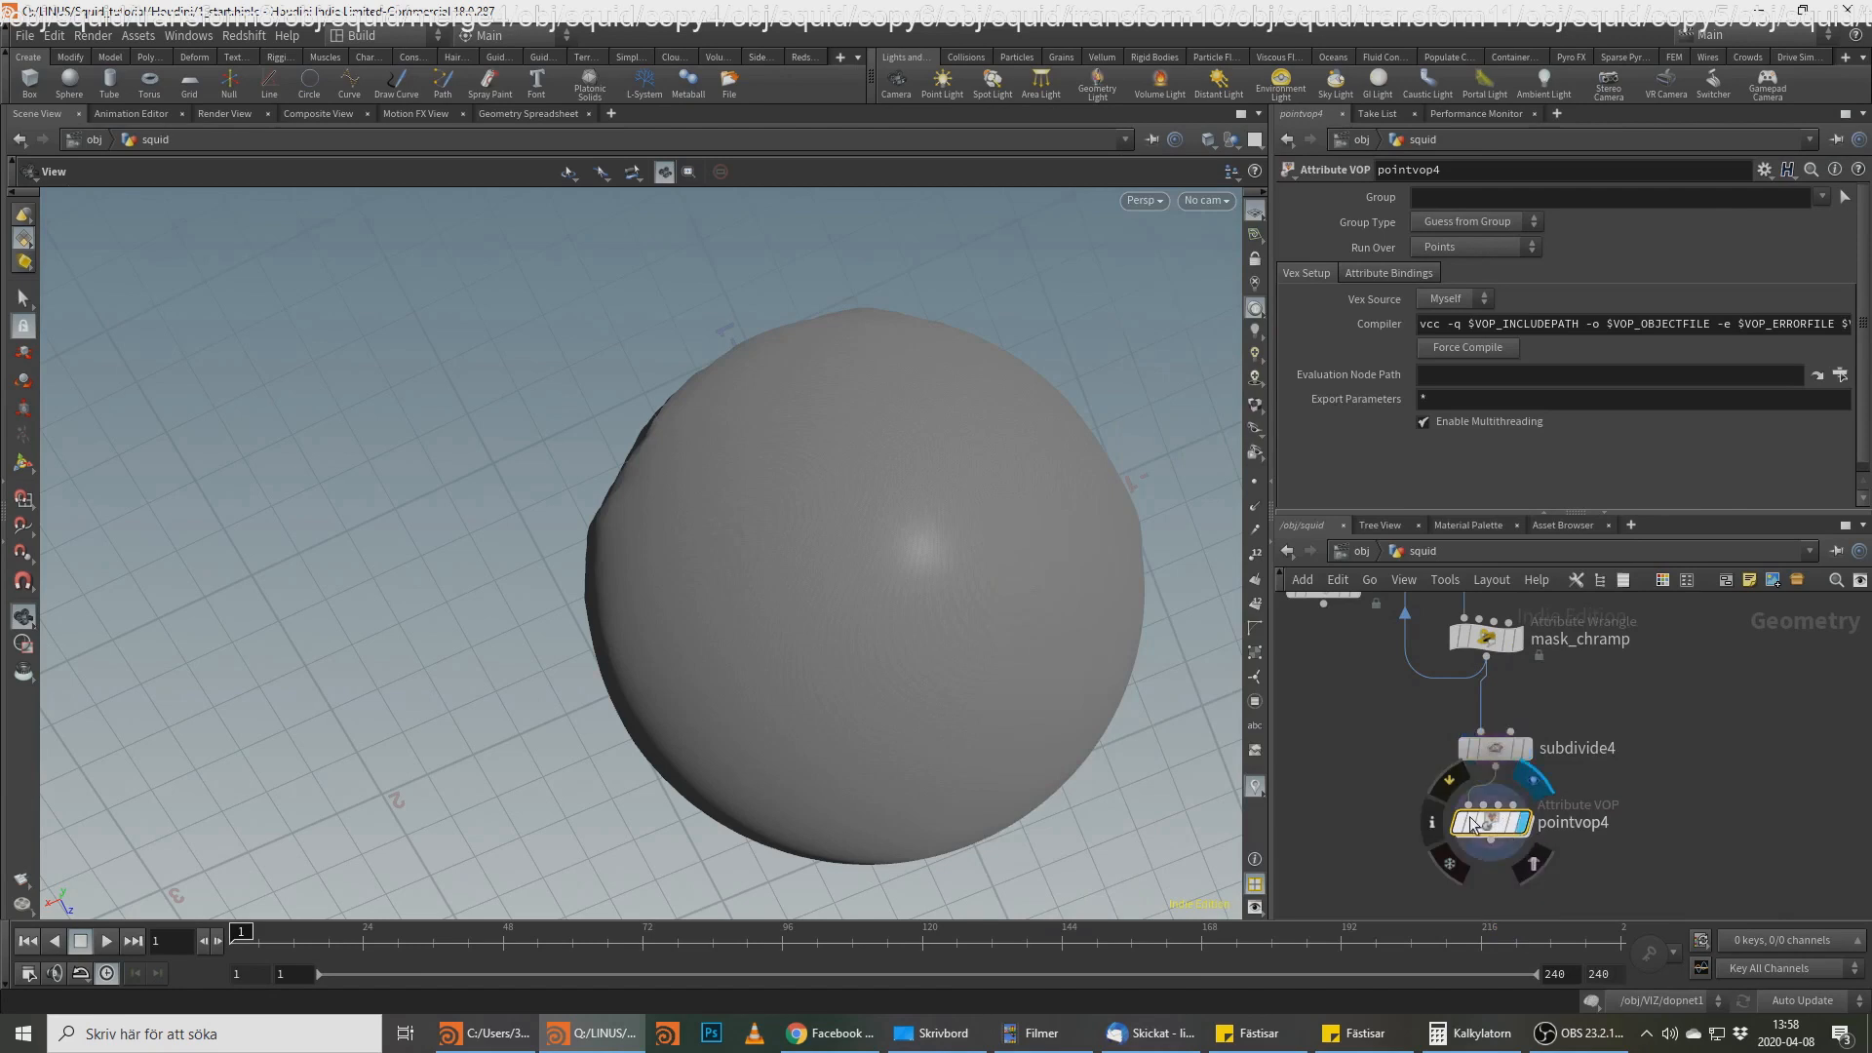
pyautogui.hotkey('alt', 'Tab')
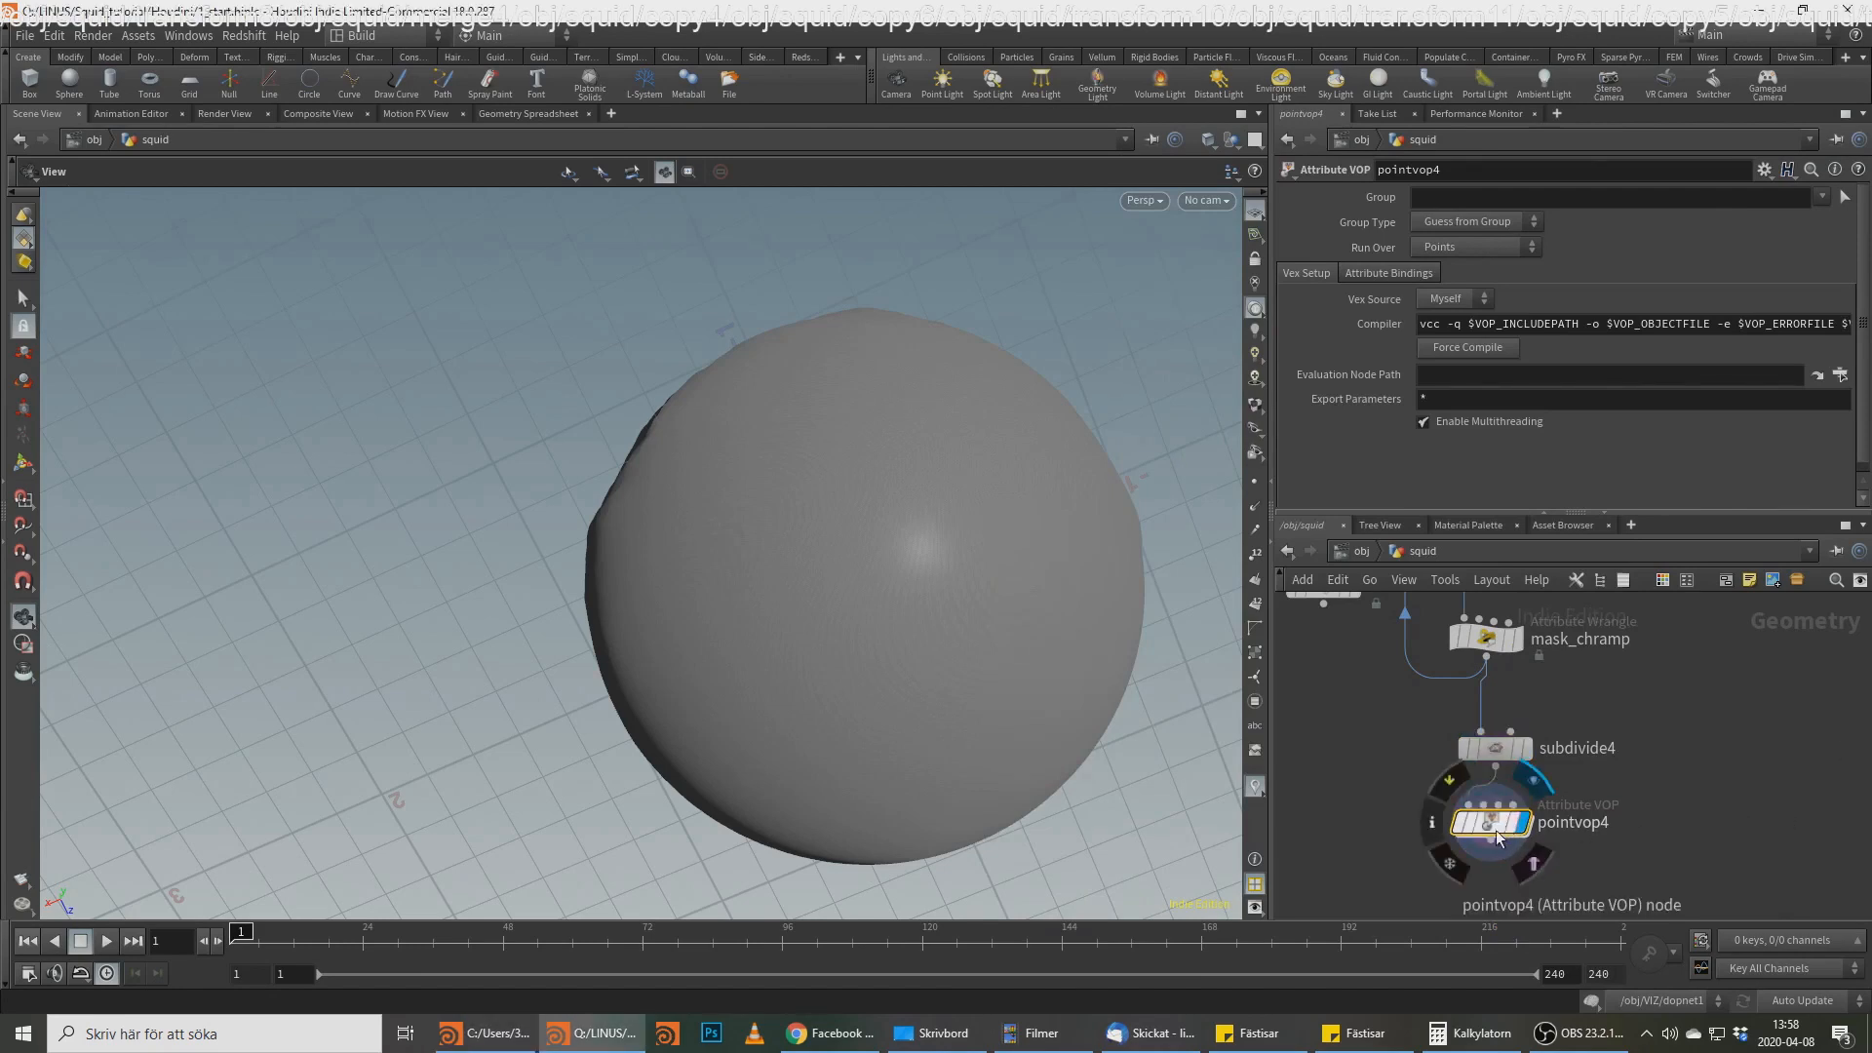
# Step: Enter the pointvop4 network and add a Bind node with its parameter name set to mask
pyautogui.doubleClick(1506, 825)
pyautogui.press('Tab')
pyautogui.write('bind')
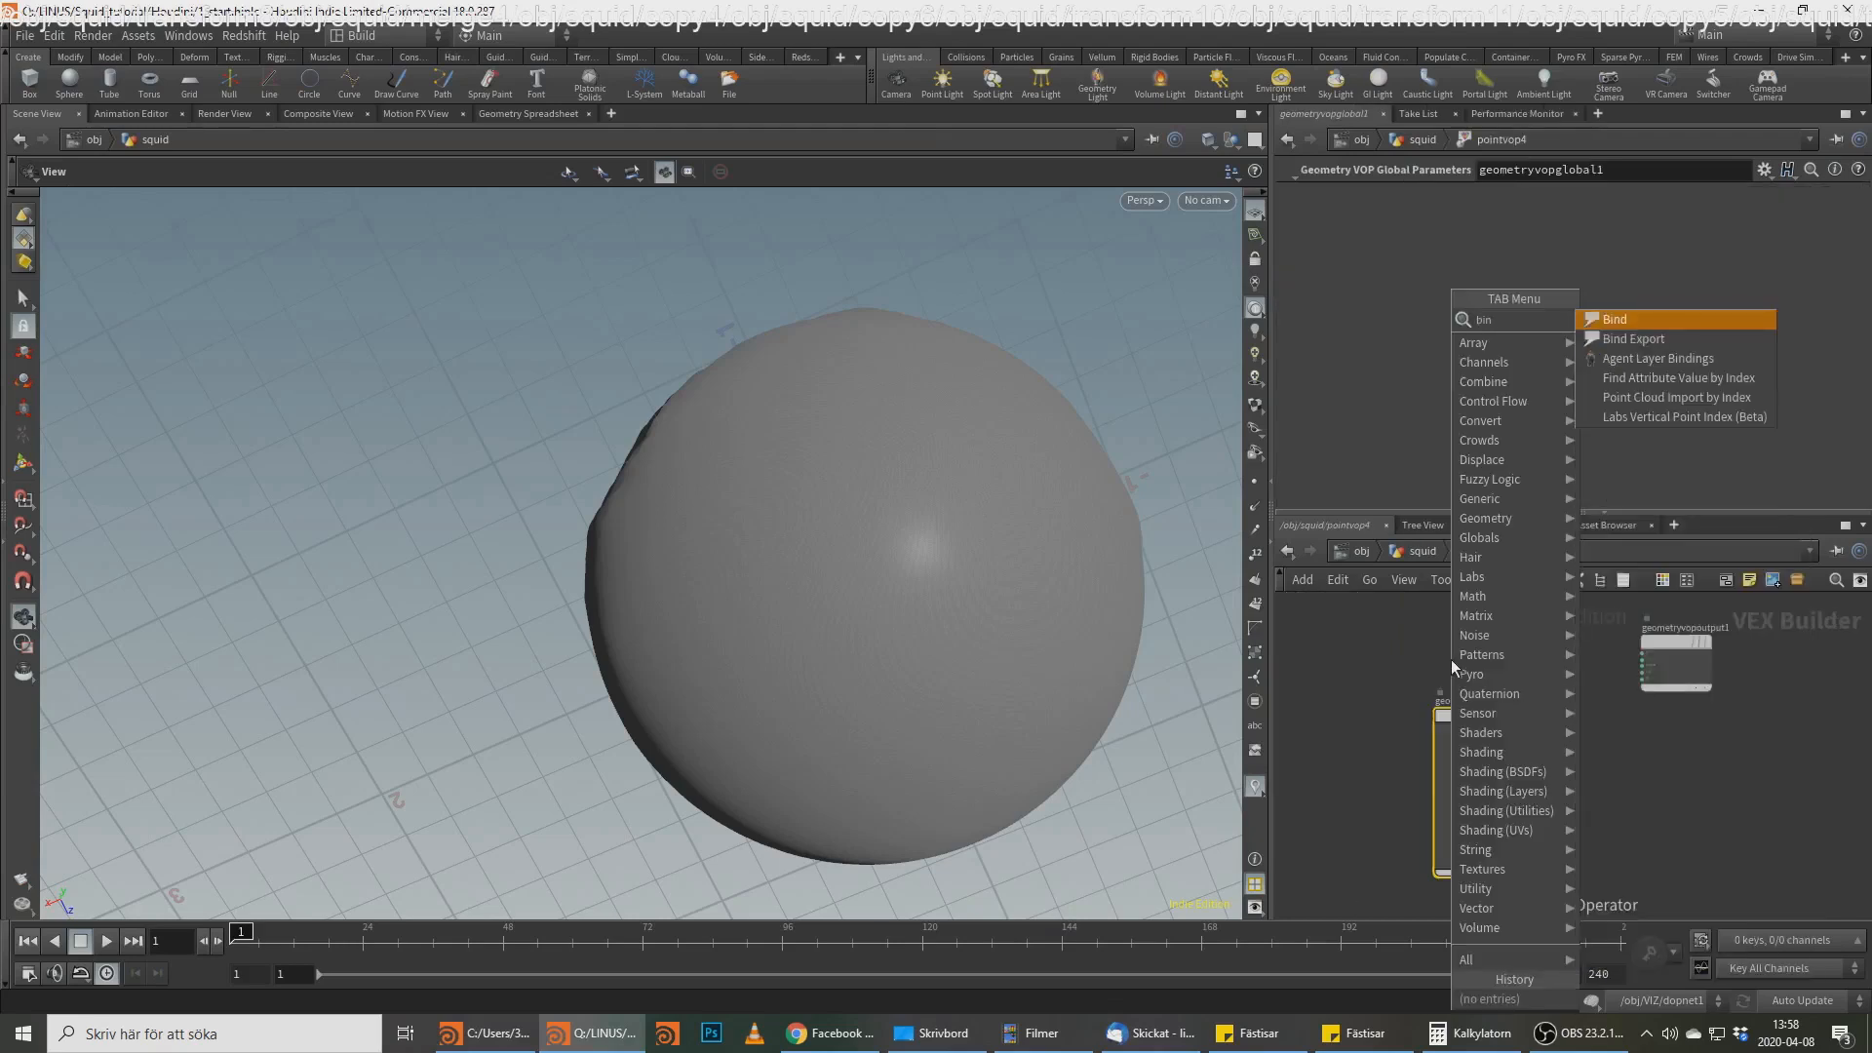
pyautogui.press('Return')
pyautogui.click(1451, 666)
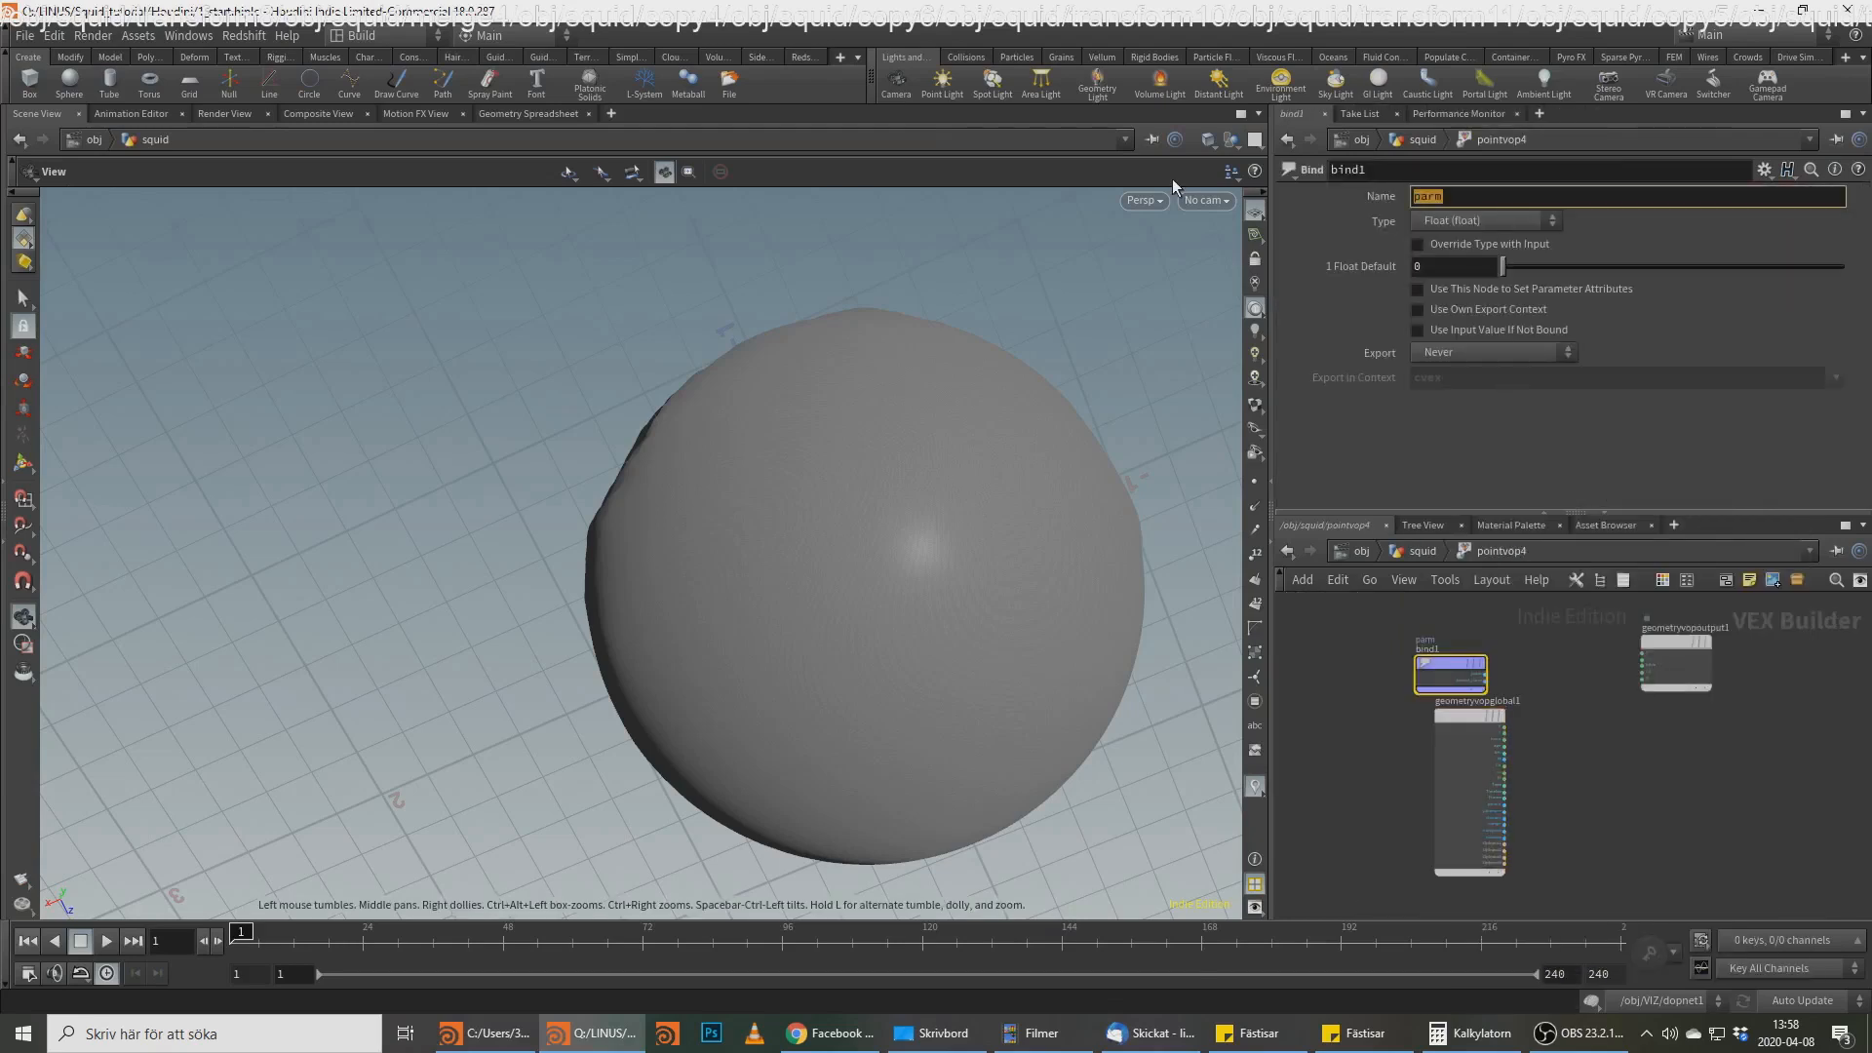
pyautogui.write('mask')
pyautogui.press('Return')
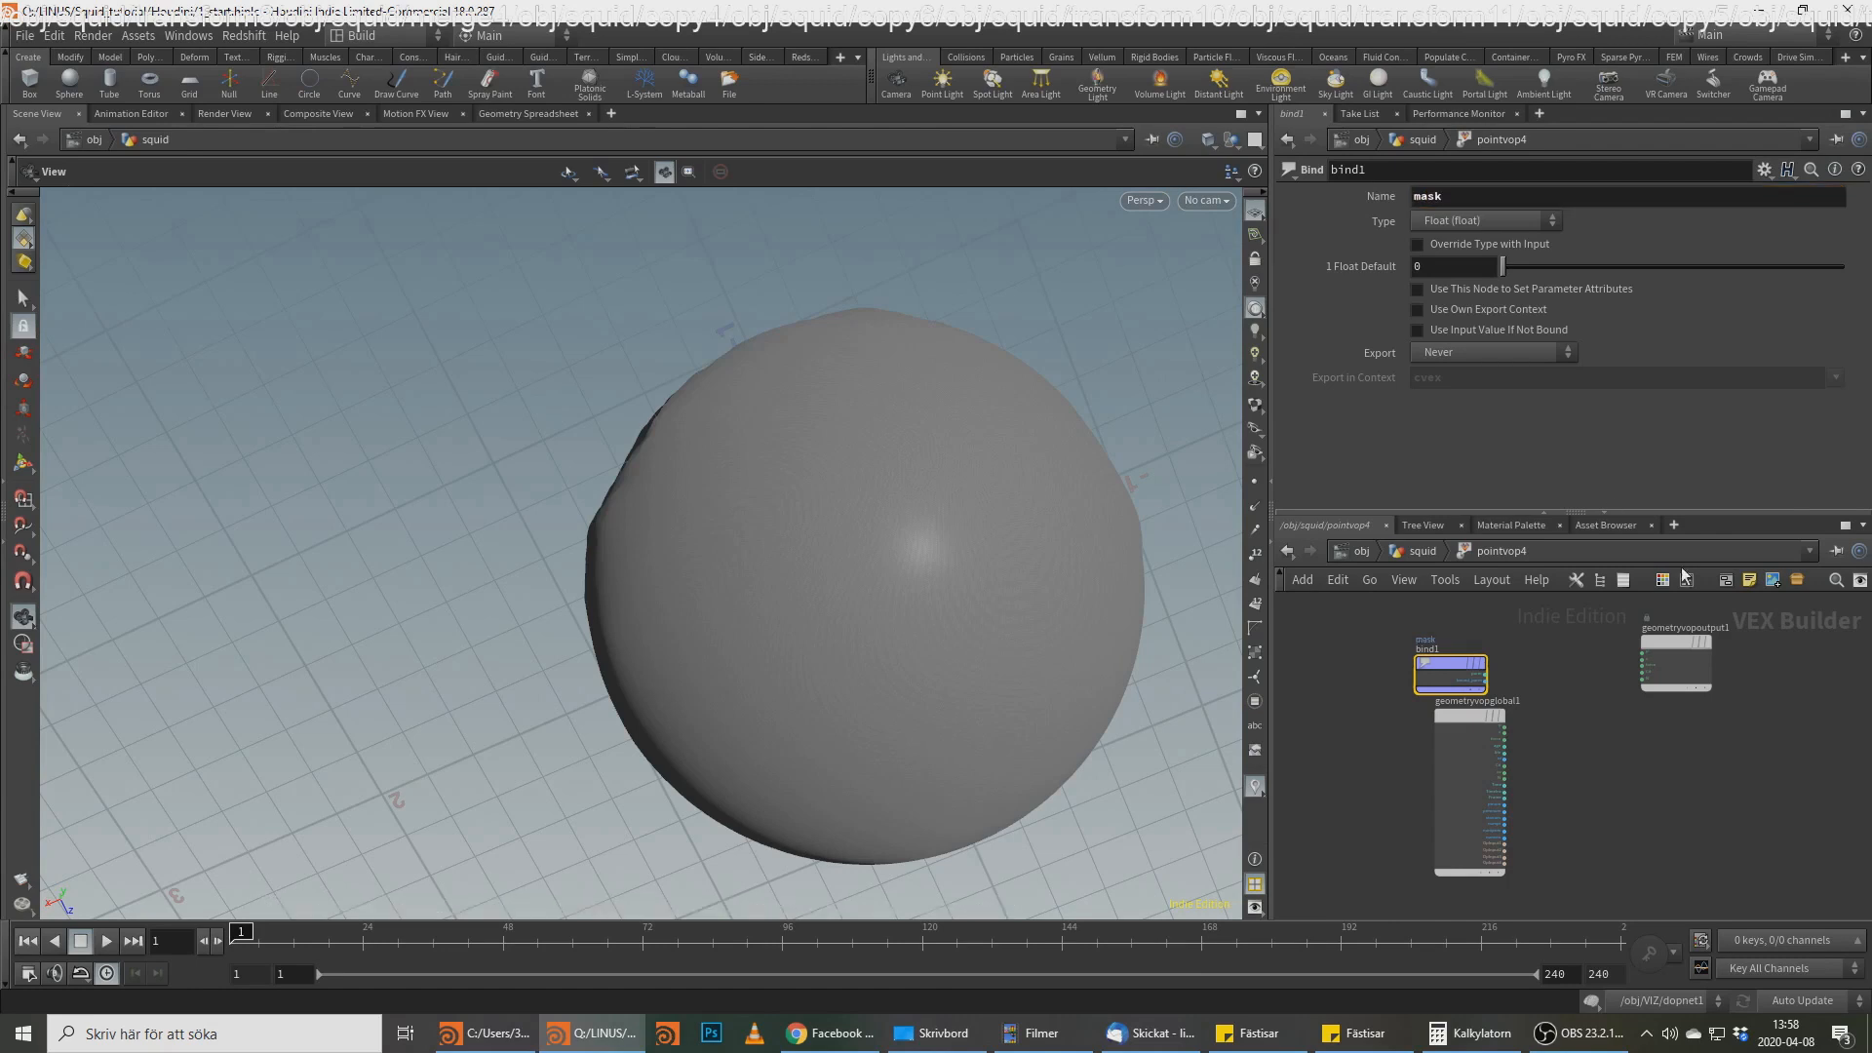
# Step: Add a Bind Export node near the geometry output node in the VOP network
pyautogui.scroll(-2, 1736, 682)
pyautogui.press('Tab')
pyautogui.write('bind')
pyautogui.press('Return')
pyautogui.click(1712, 739)
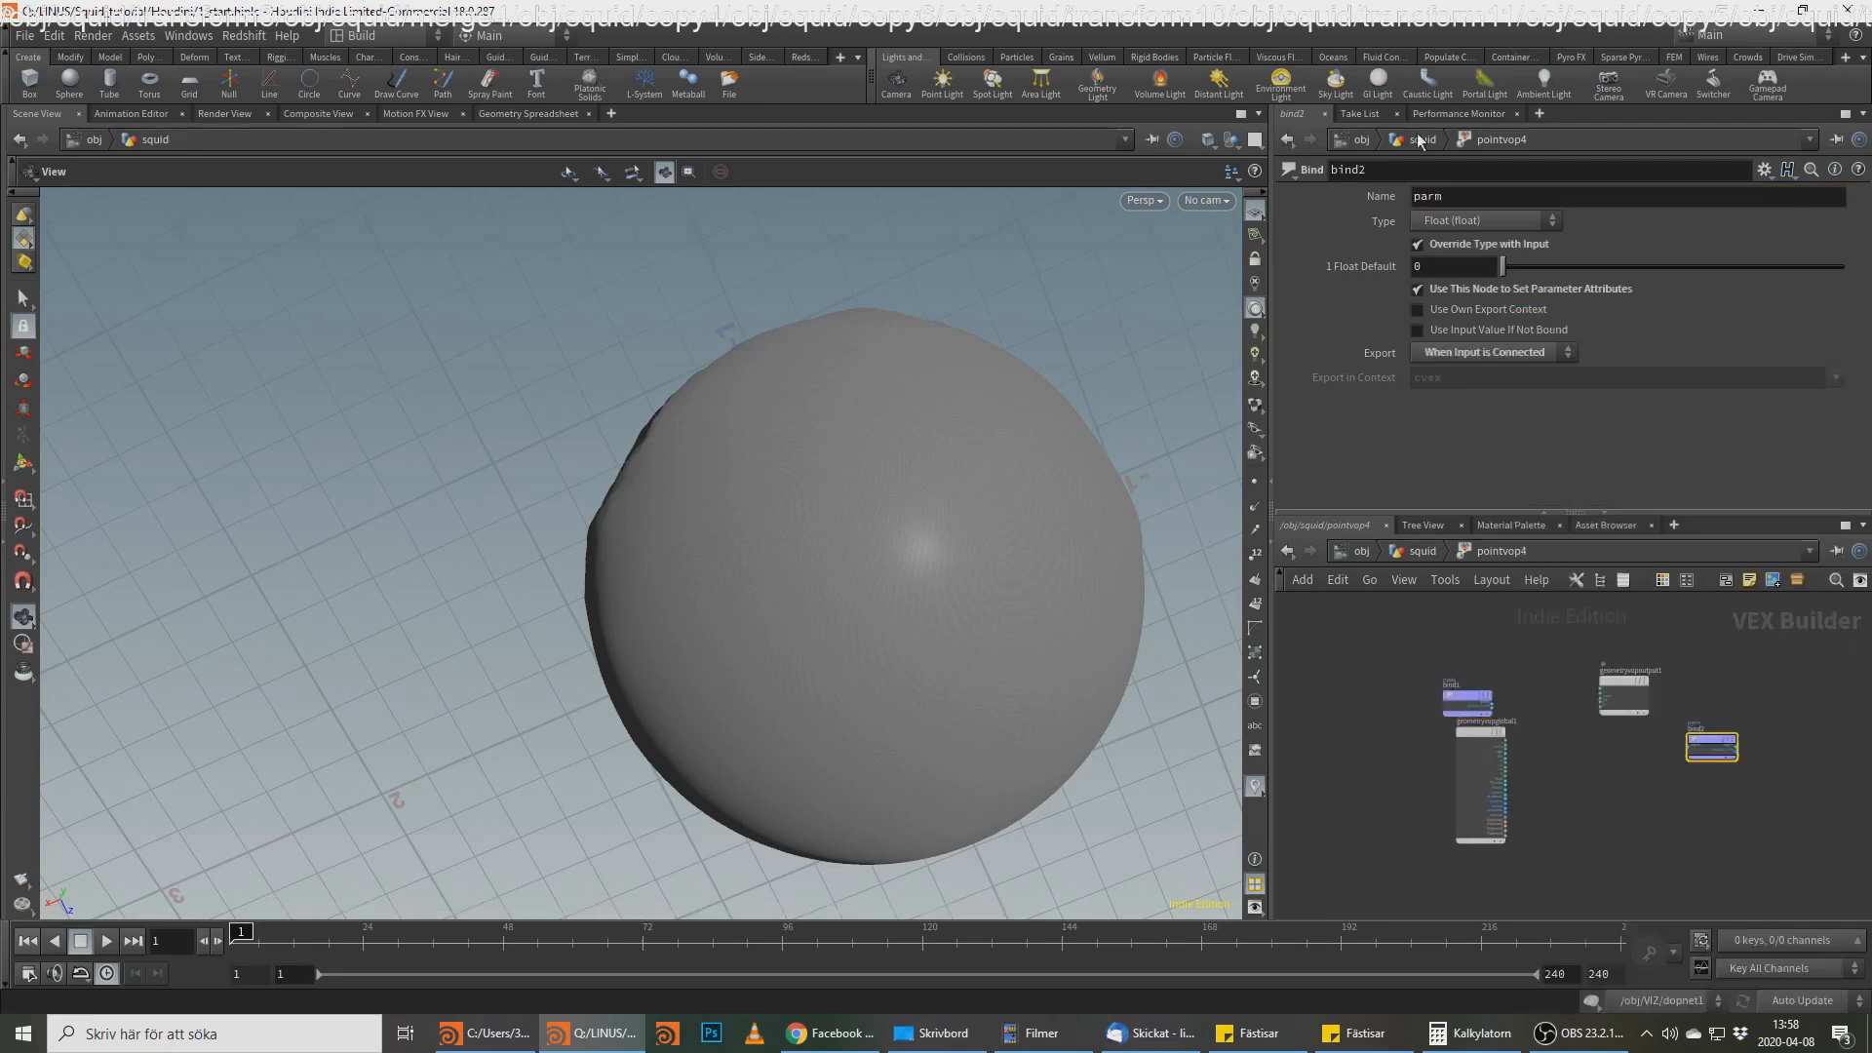
# Step: Set the parameter name of the Bind Export node bind2 to mask
pyautogui.doubleClick(1480, 195)
pyautogui.write('mask')
pyautogui.press('Return')
pyautogui.hotkey('alt', 'Tab')
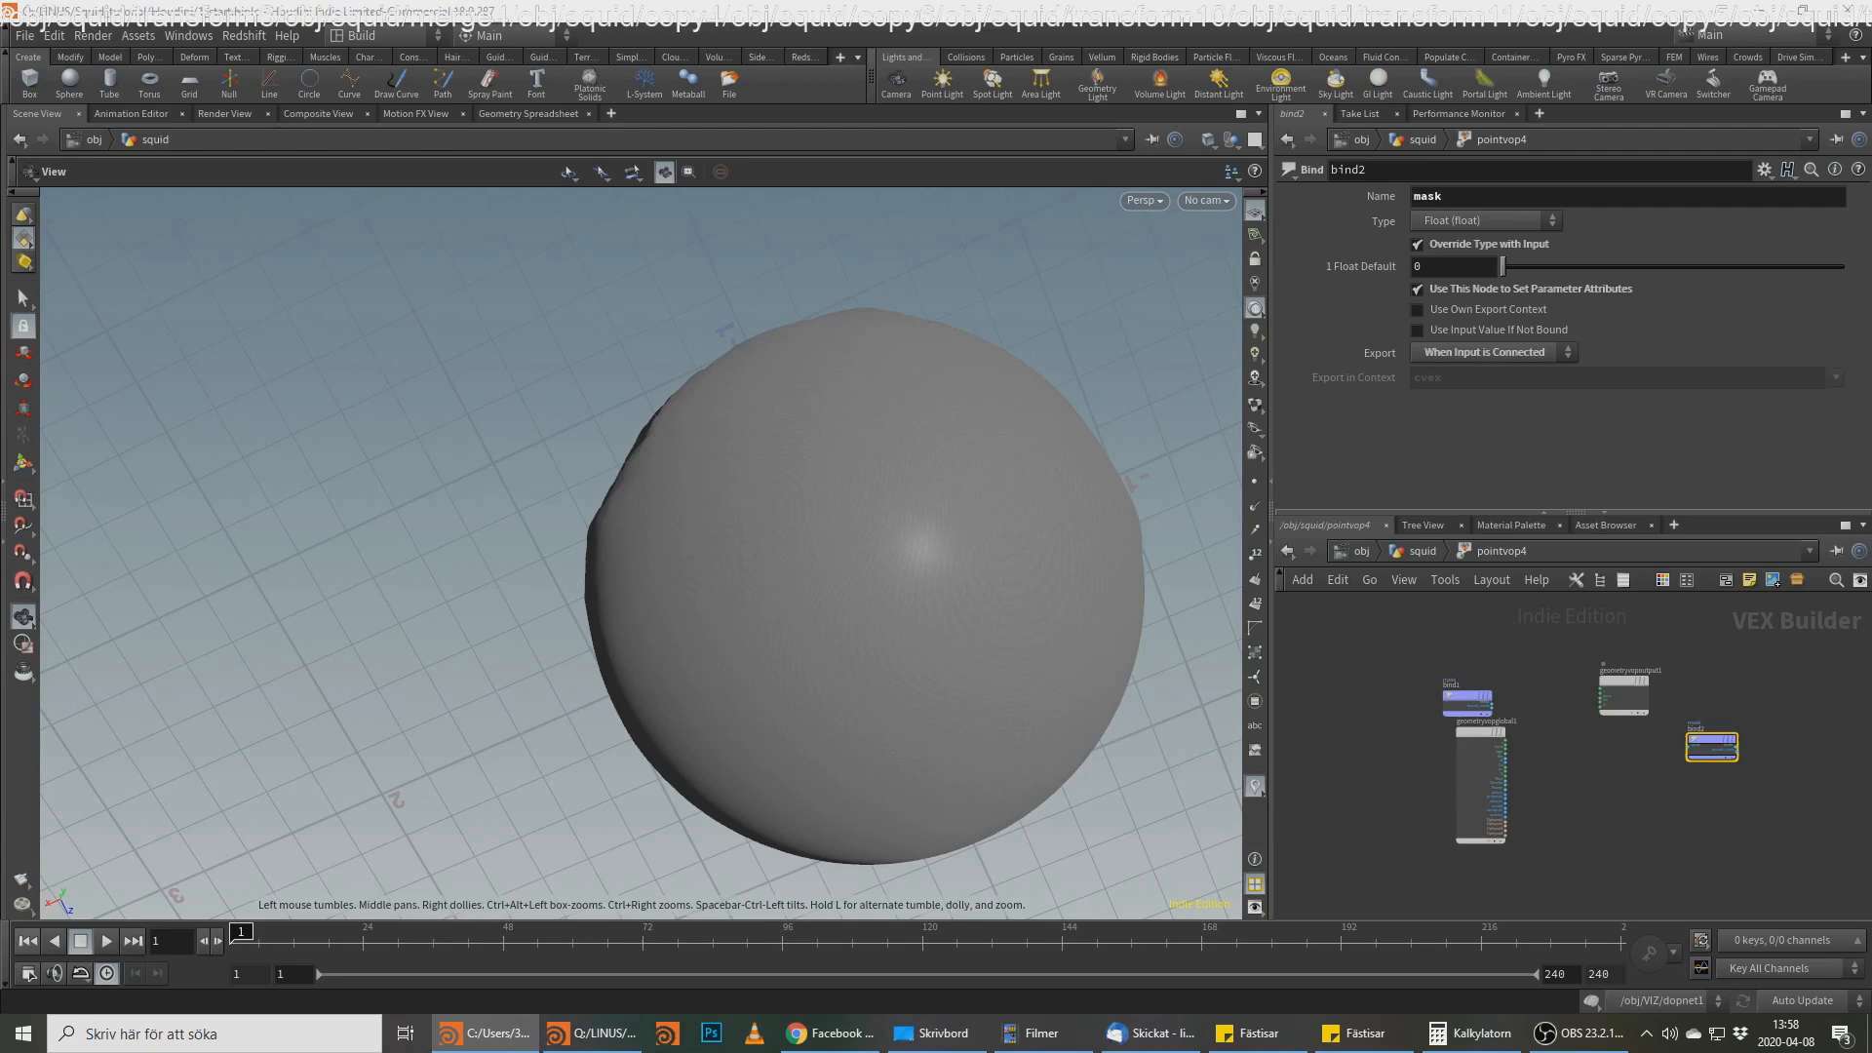
# Step: Add a Voronoi Noise node fed by the global node's P output, with its frequency set to 14.3 on all three axes
pyautogui.scroll(3, 1520, 758)
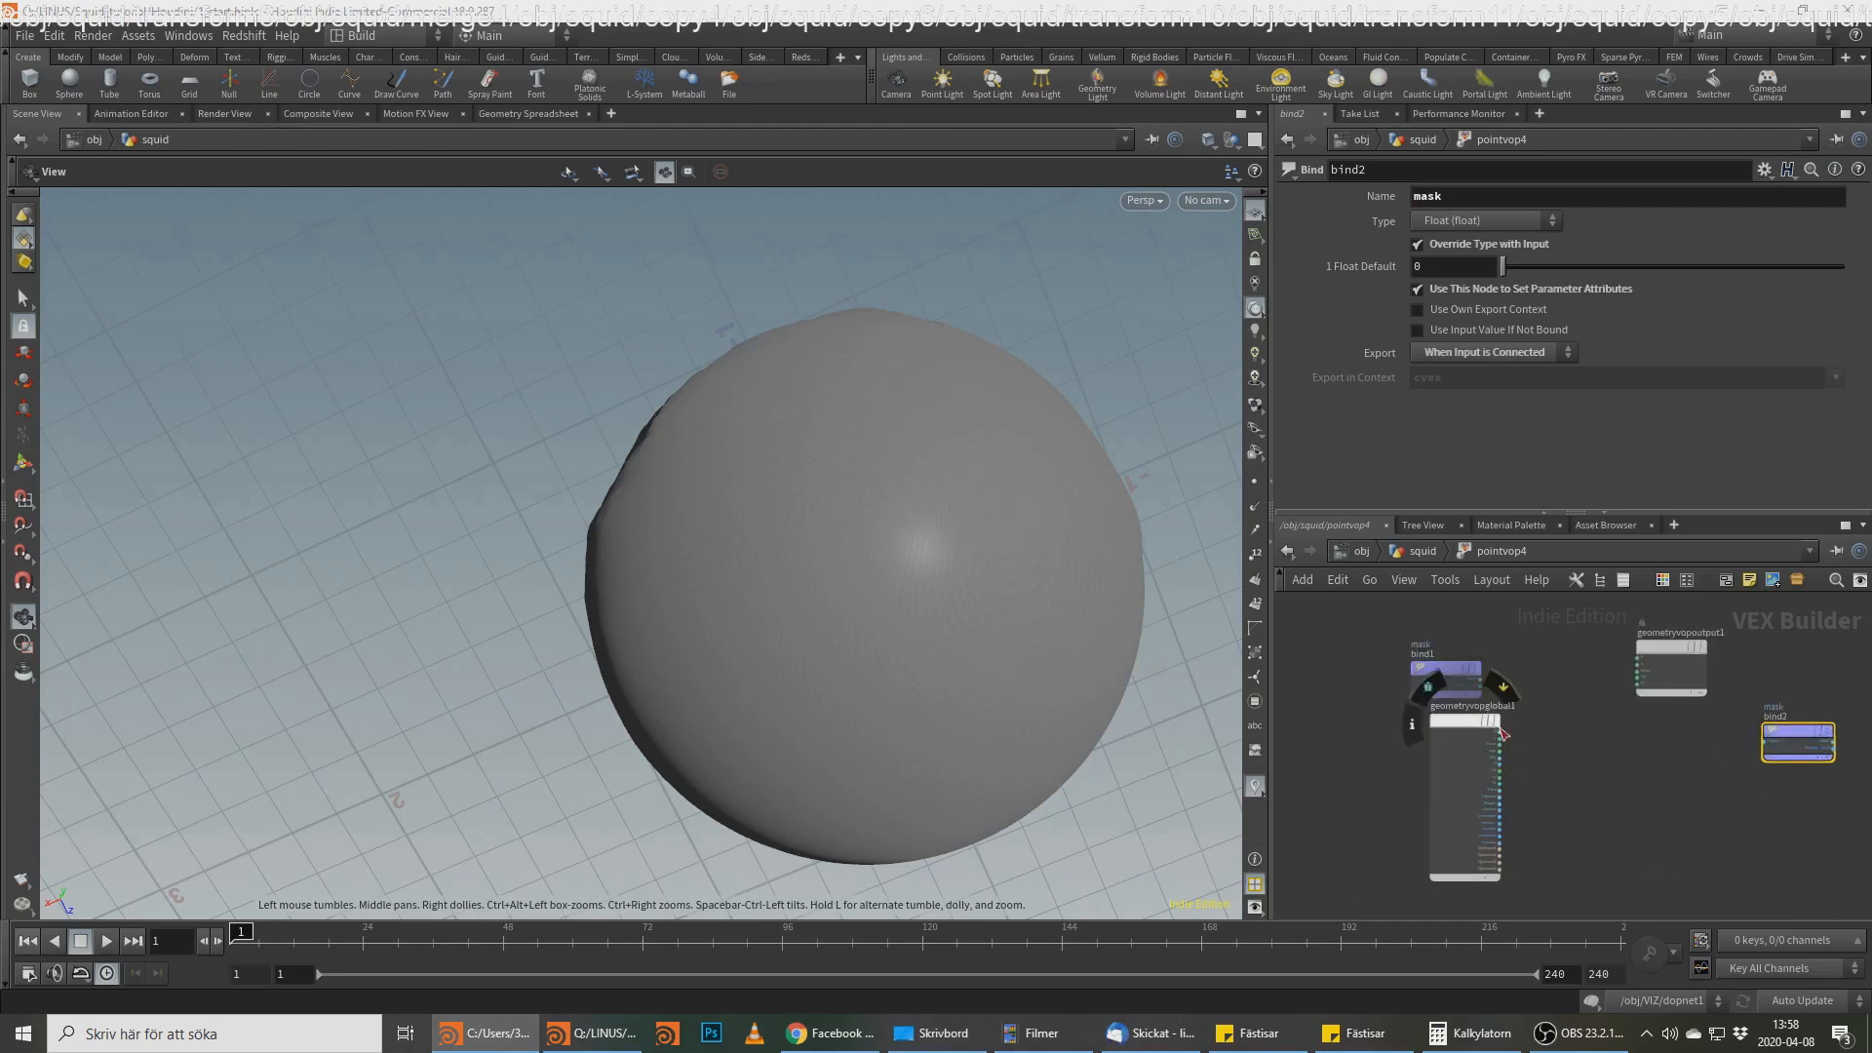
pyautogui.click(1464, 722)
pyautogui.scroll(2, 1548, 768)
pyautogui.click(1495, 724)
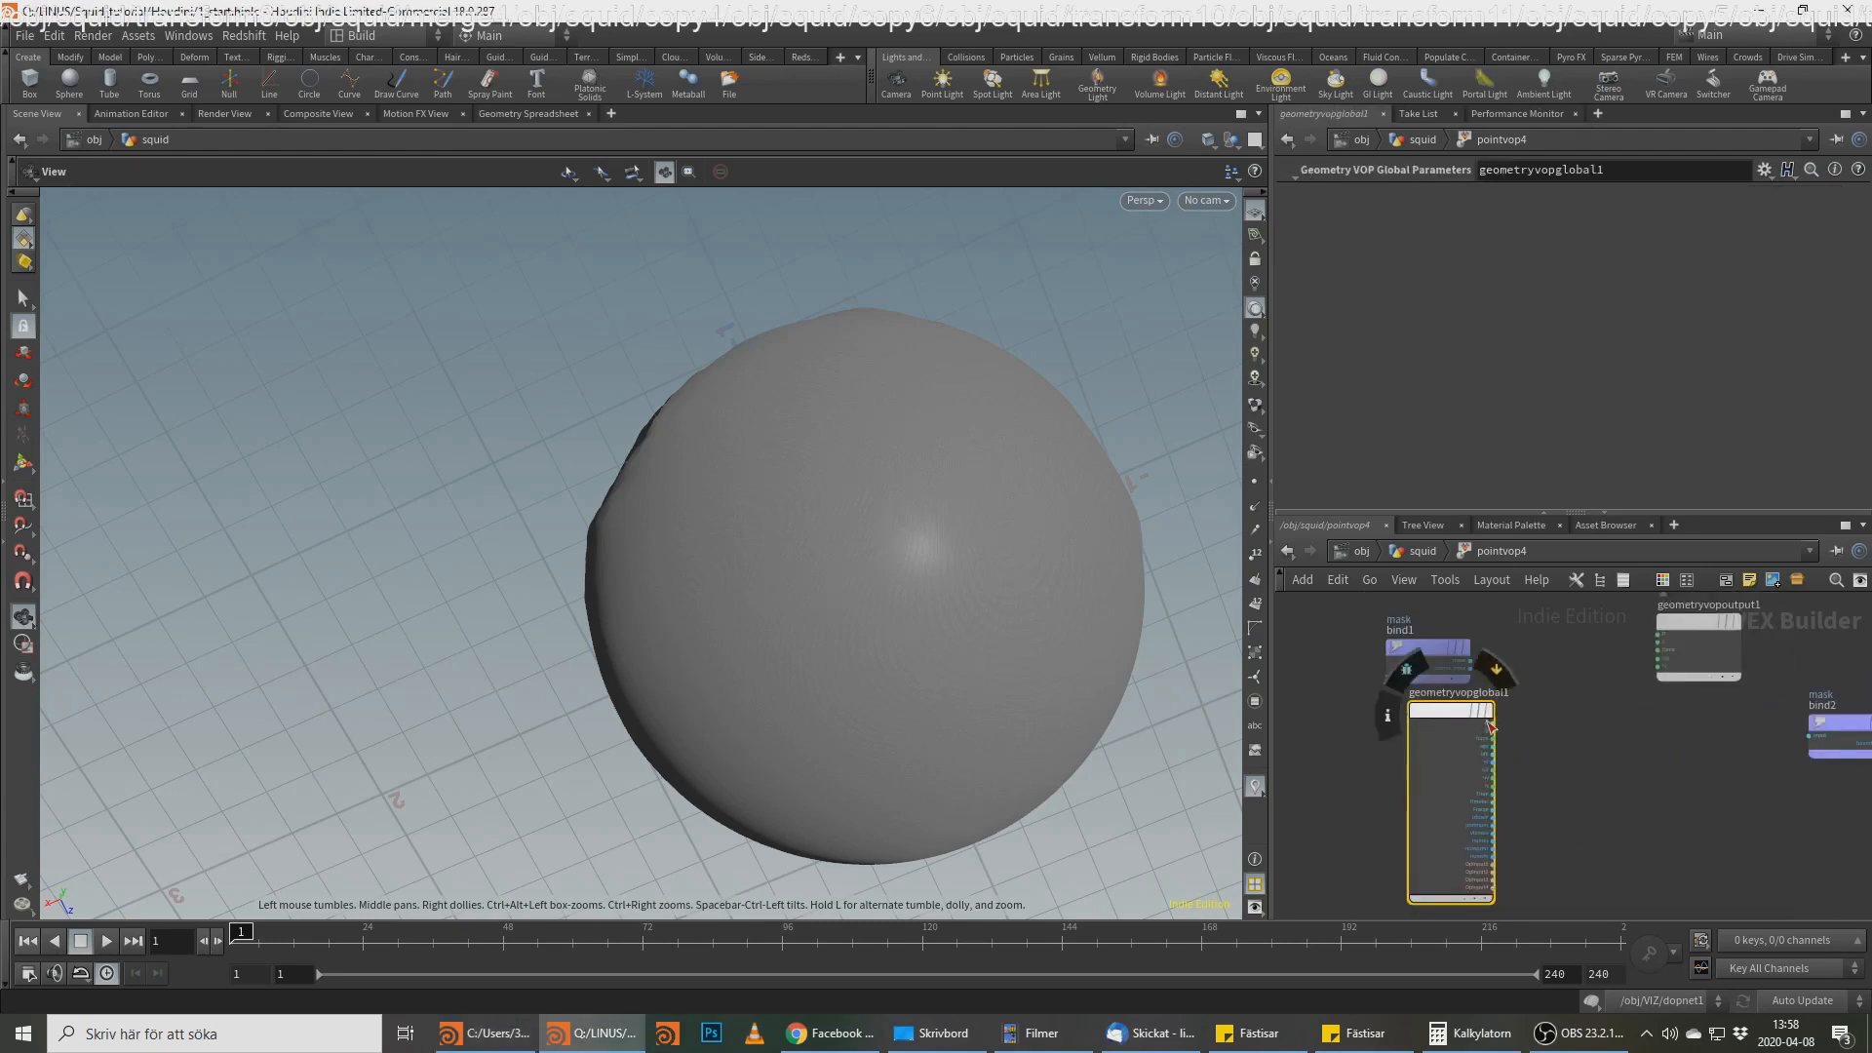
pyautogui.press('Tab')
pyautogui.write('vor')
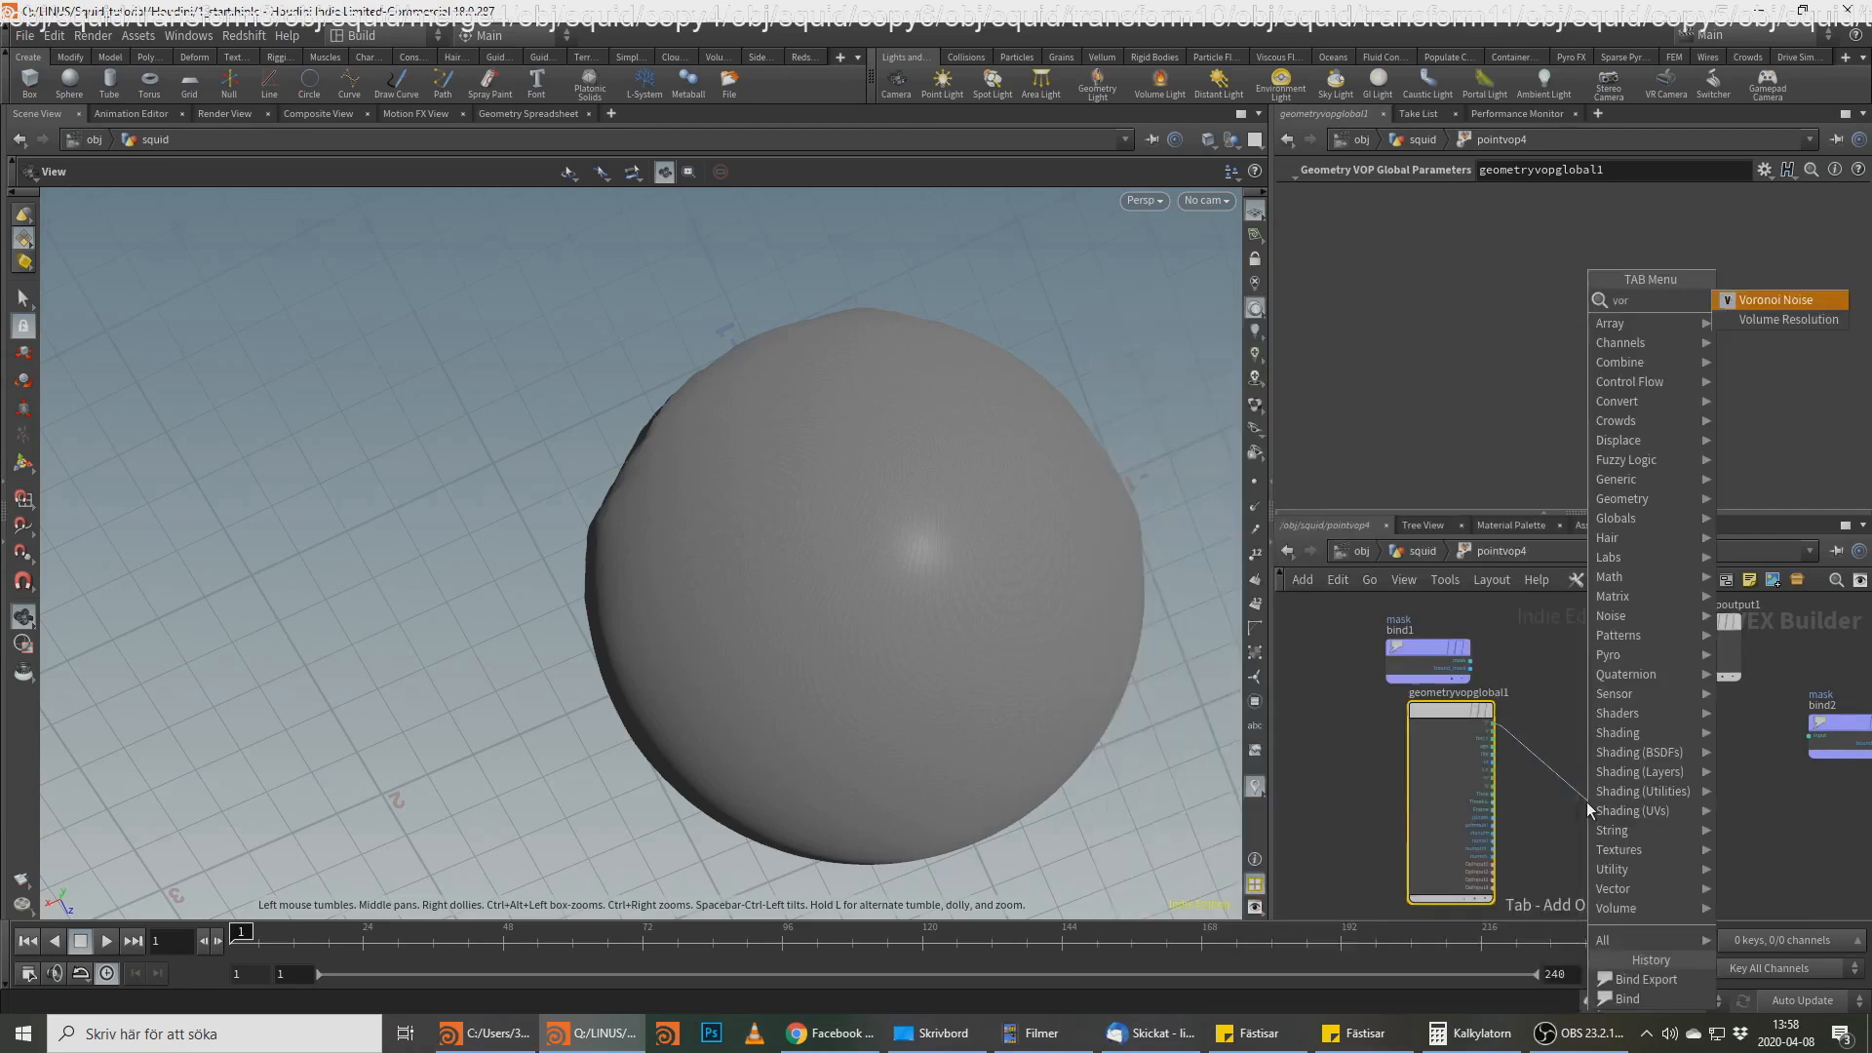
pyautogui.press('Return')
pyautogui.moveTo(1761, 800); pyautogui.dragTo(1660, 781, button='middle')
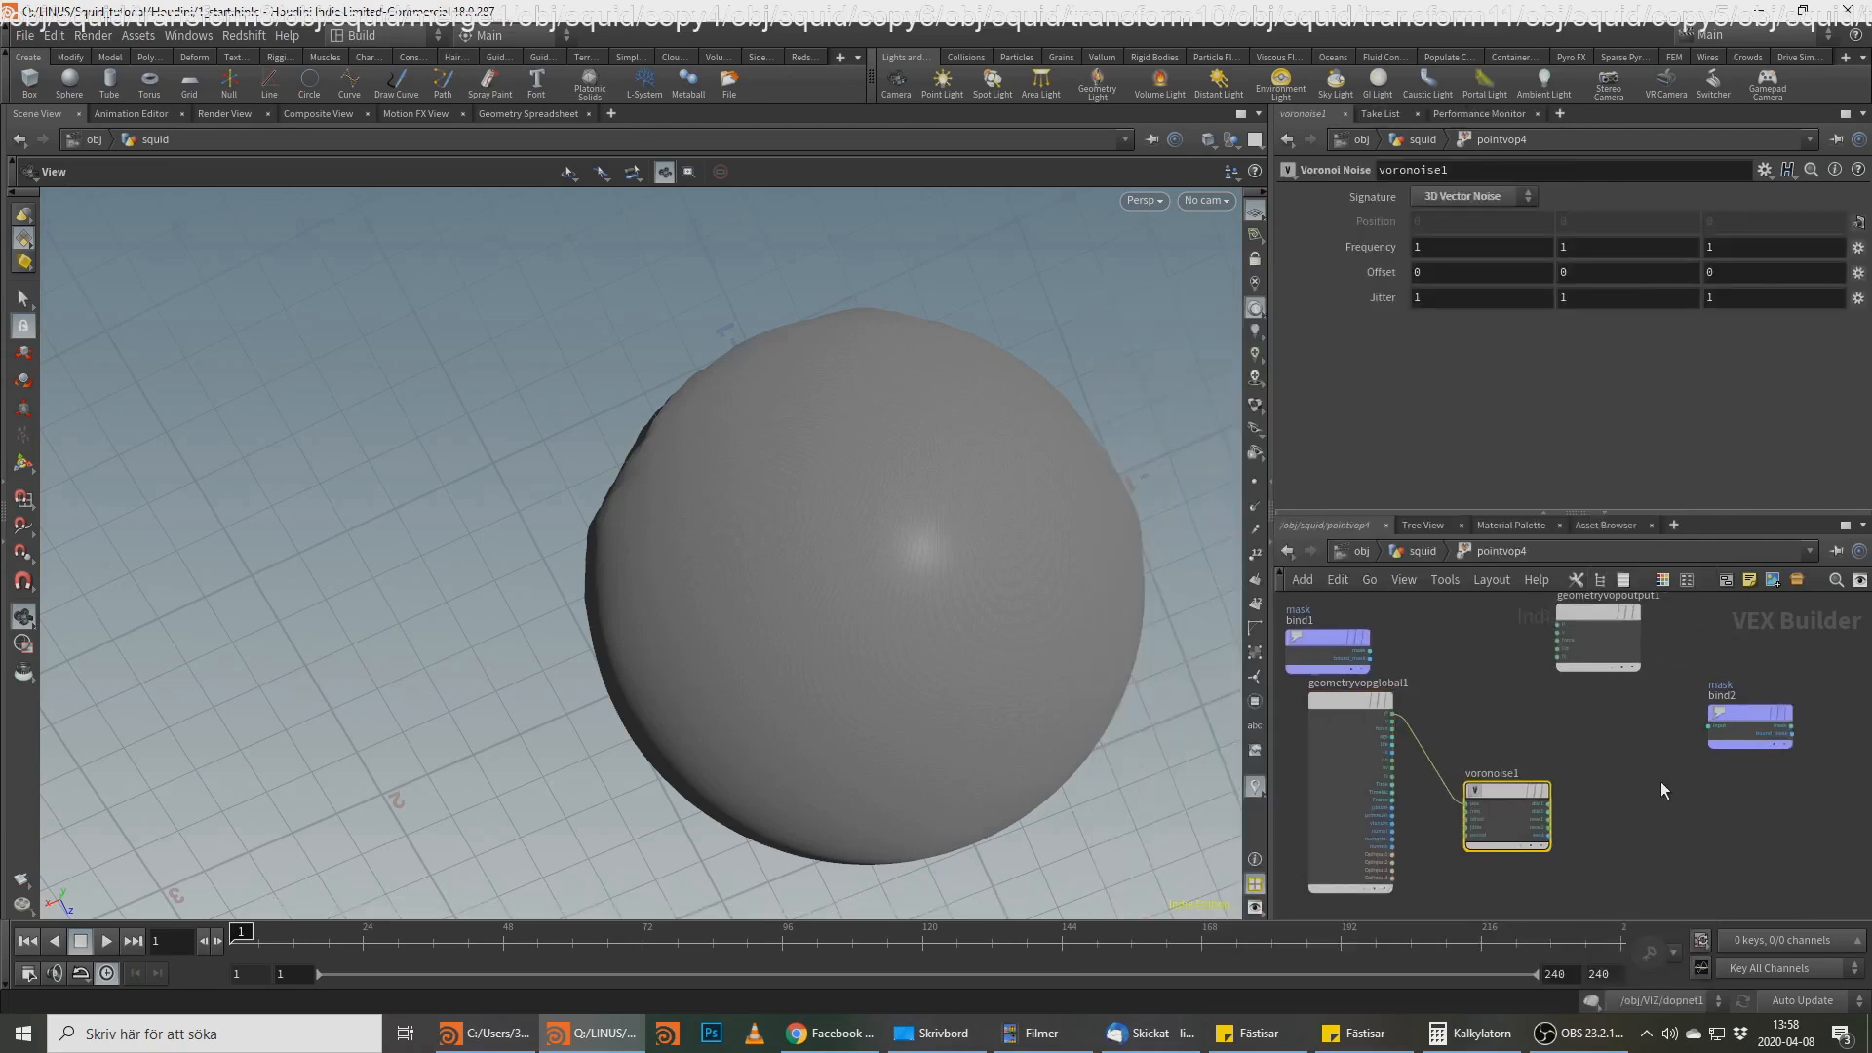
pyautogui.moveTo(1370, 244); pyautogui.dragTo(1482, 243, button='middle')
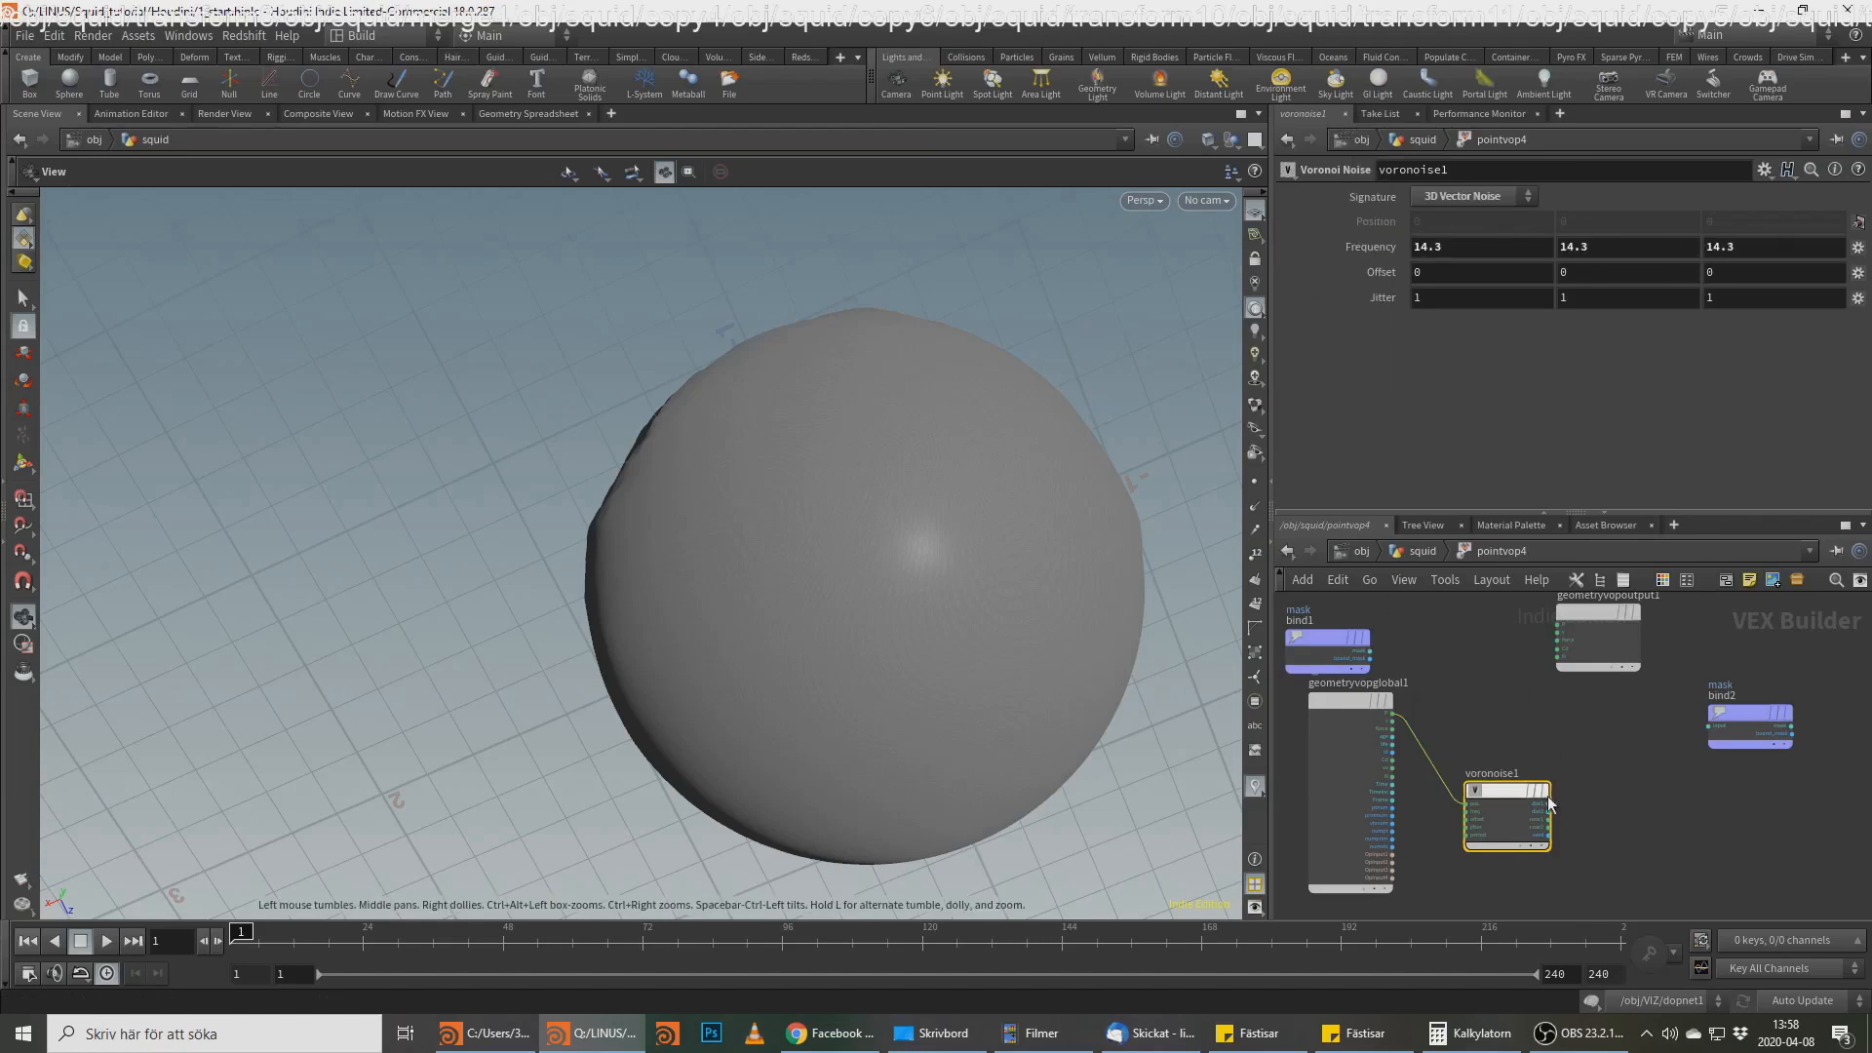
# Step: Connect the Voronoi noise's dist1 output to the colour input of the geometry output node
pyautogui.click(1559, 648)
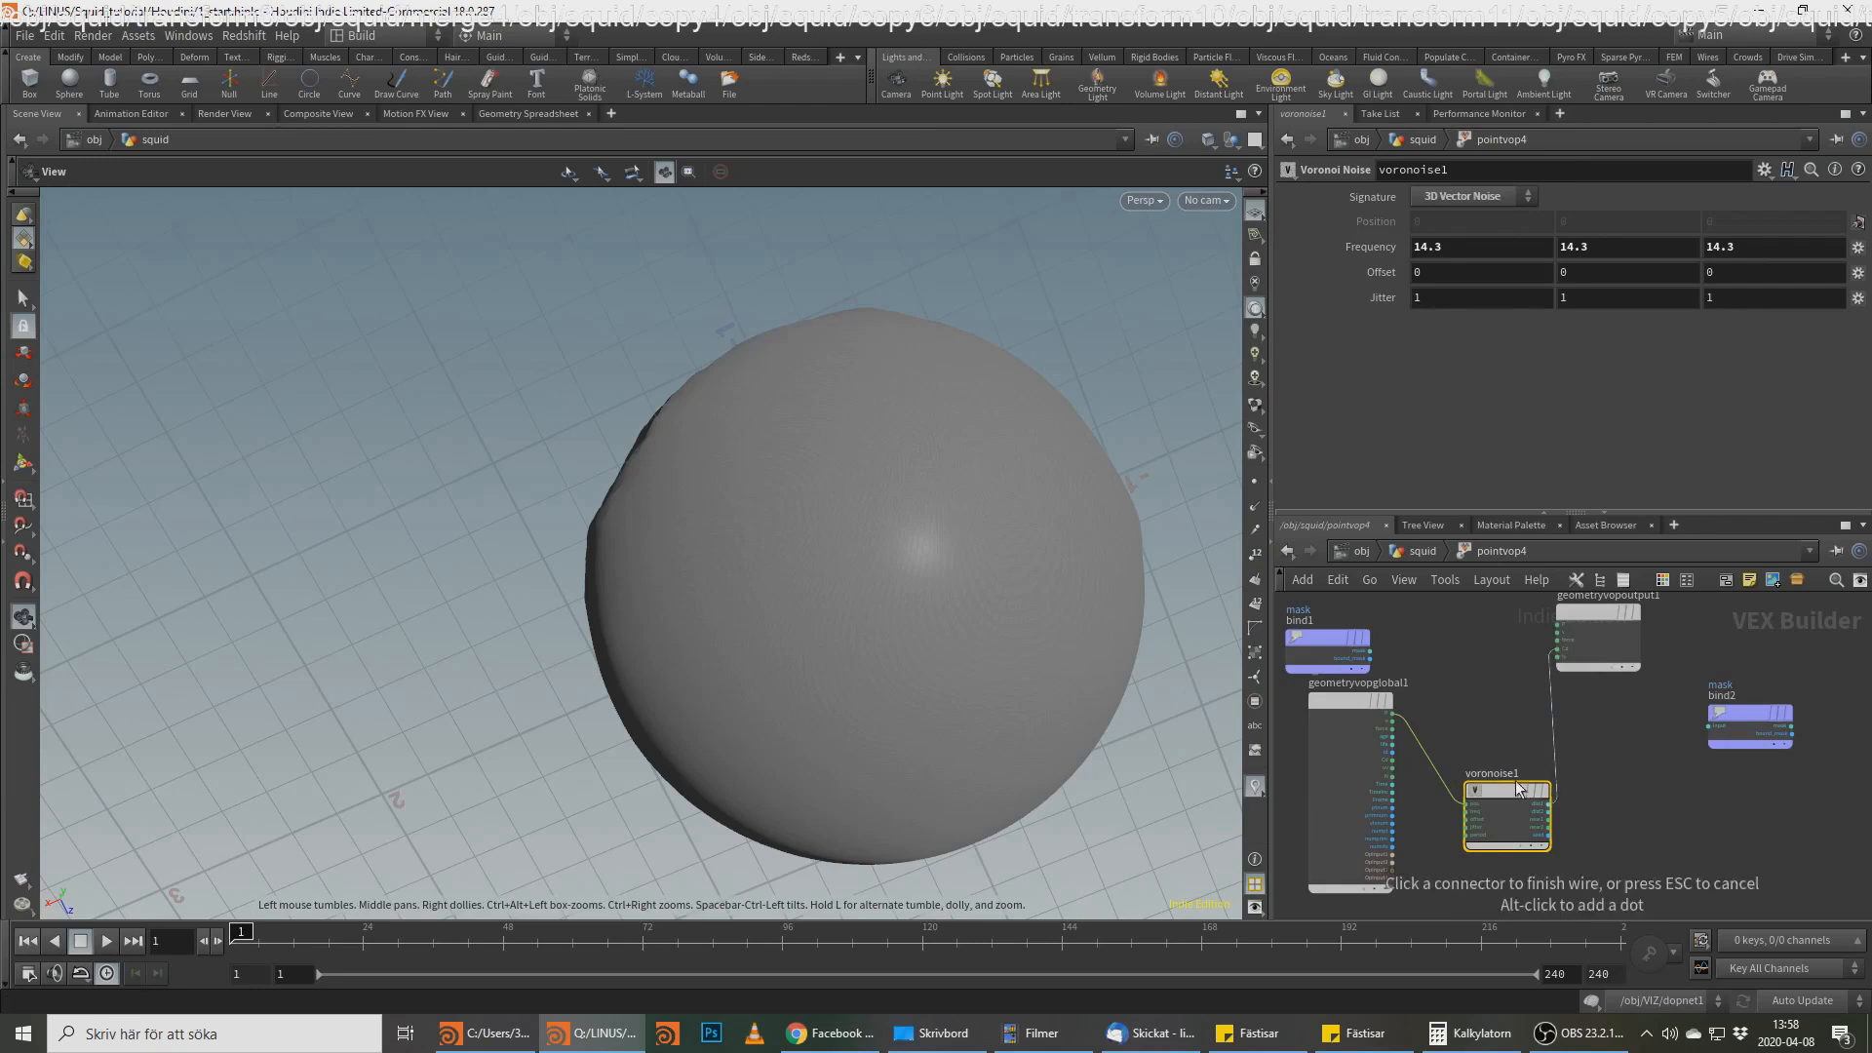
pyautogui.click(1548, 805)
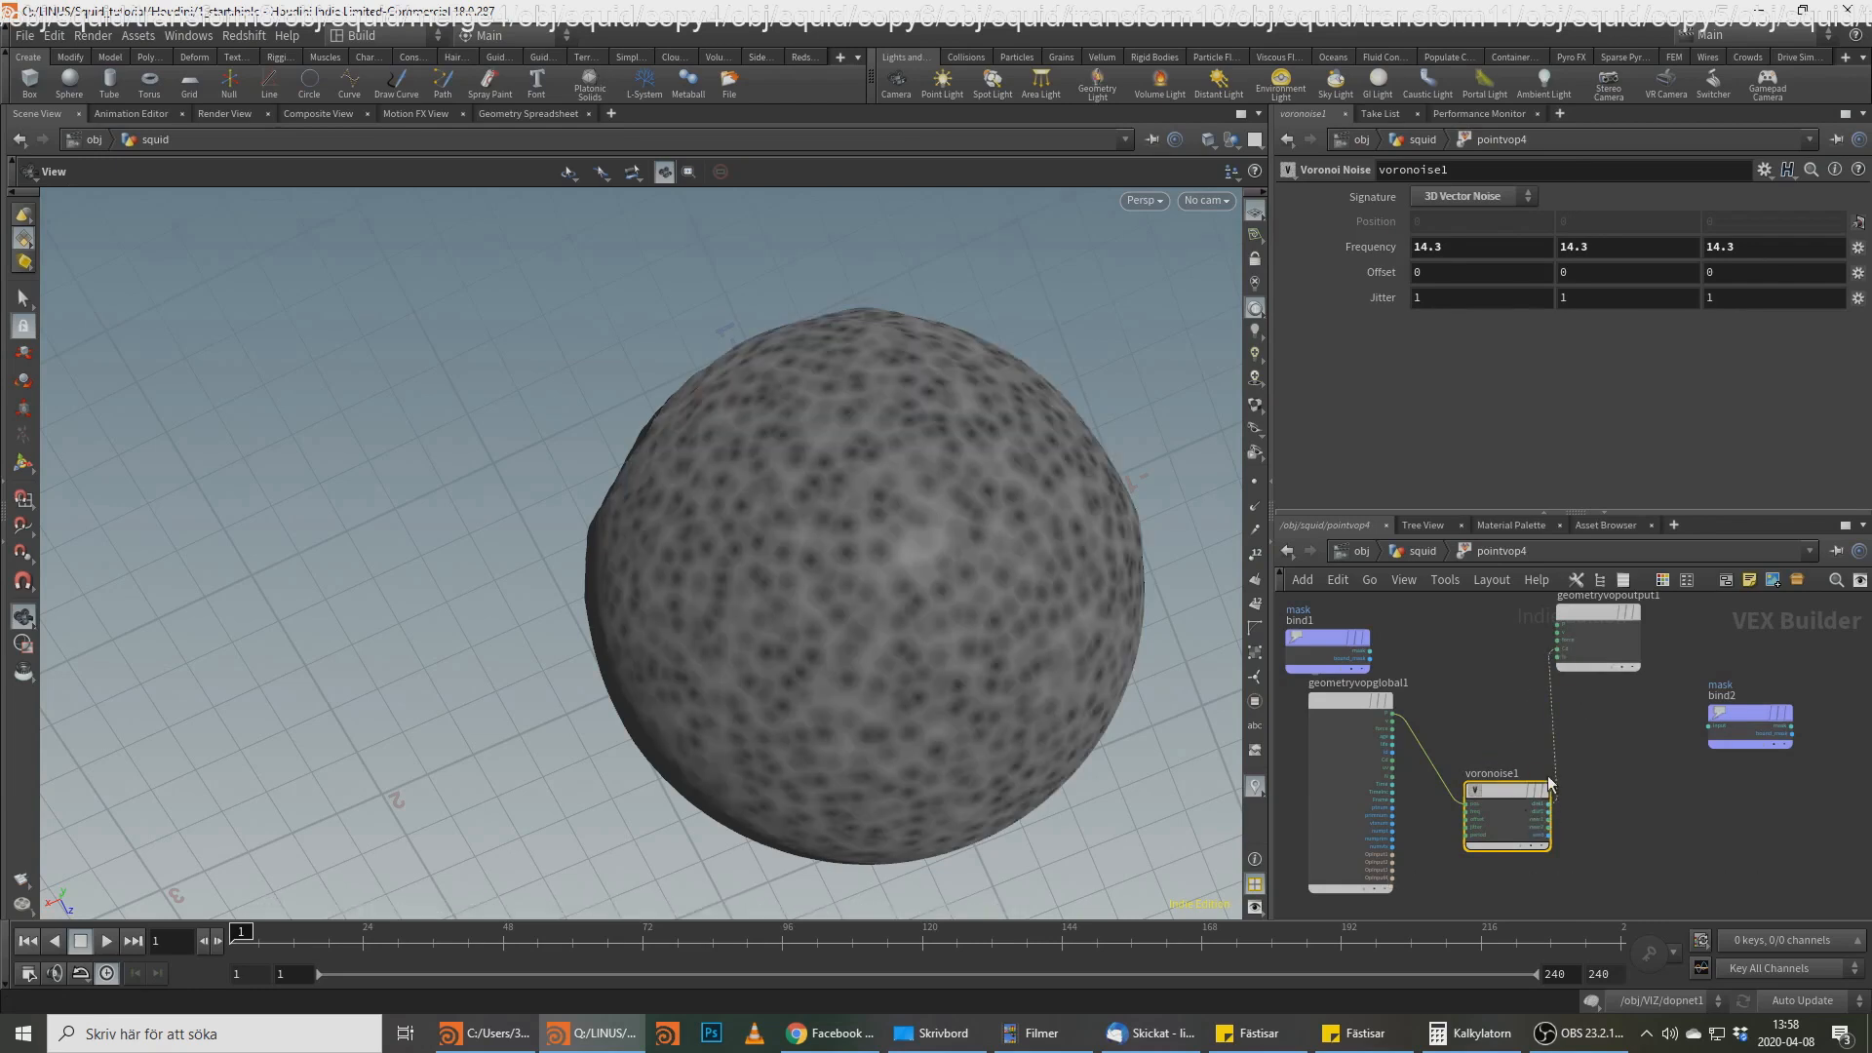
pyautogui.moveTo(1528, 788); pyautogui.dragTo(1512, 788)
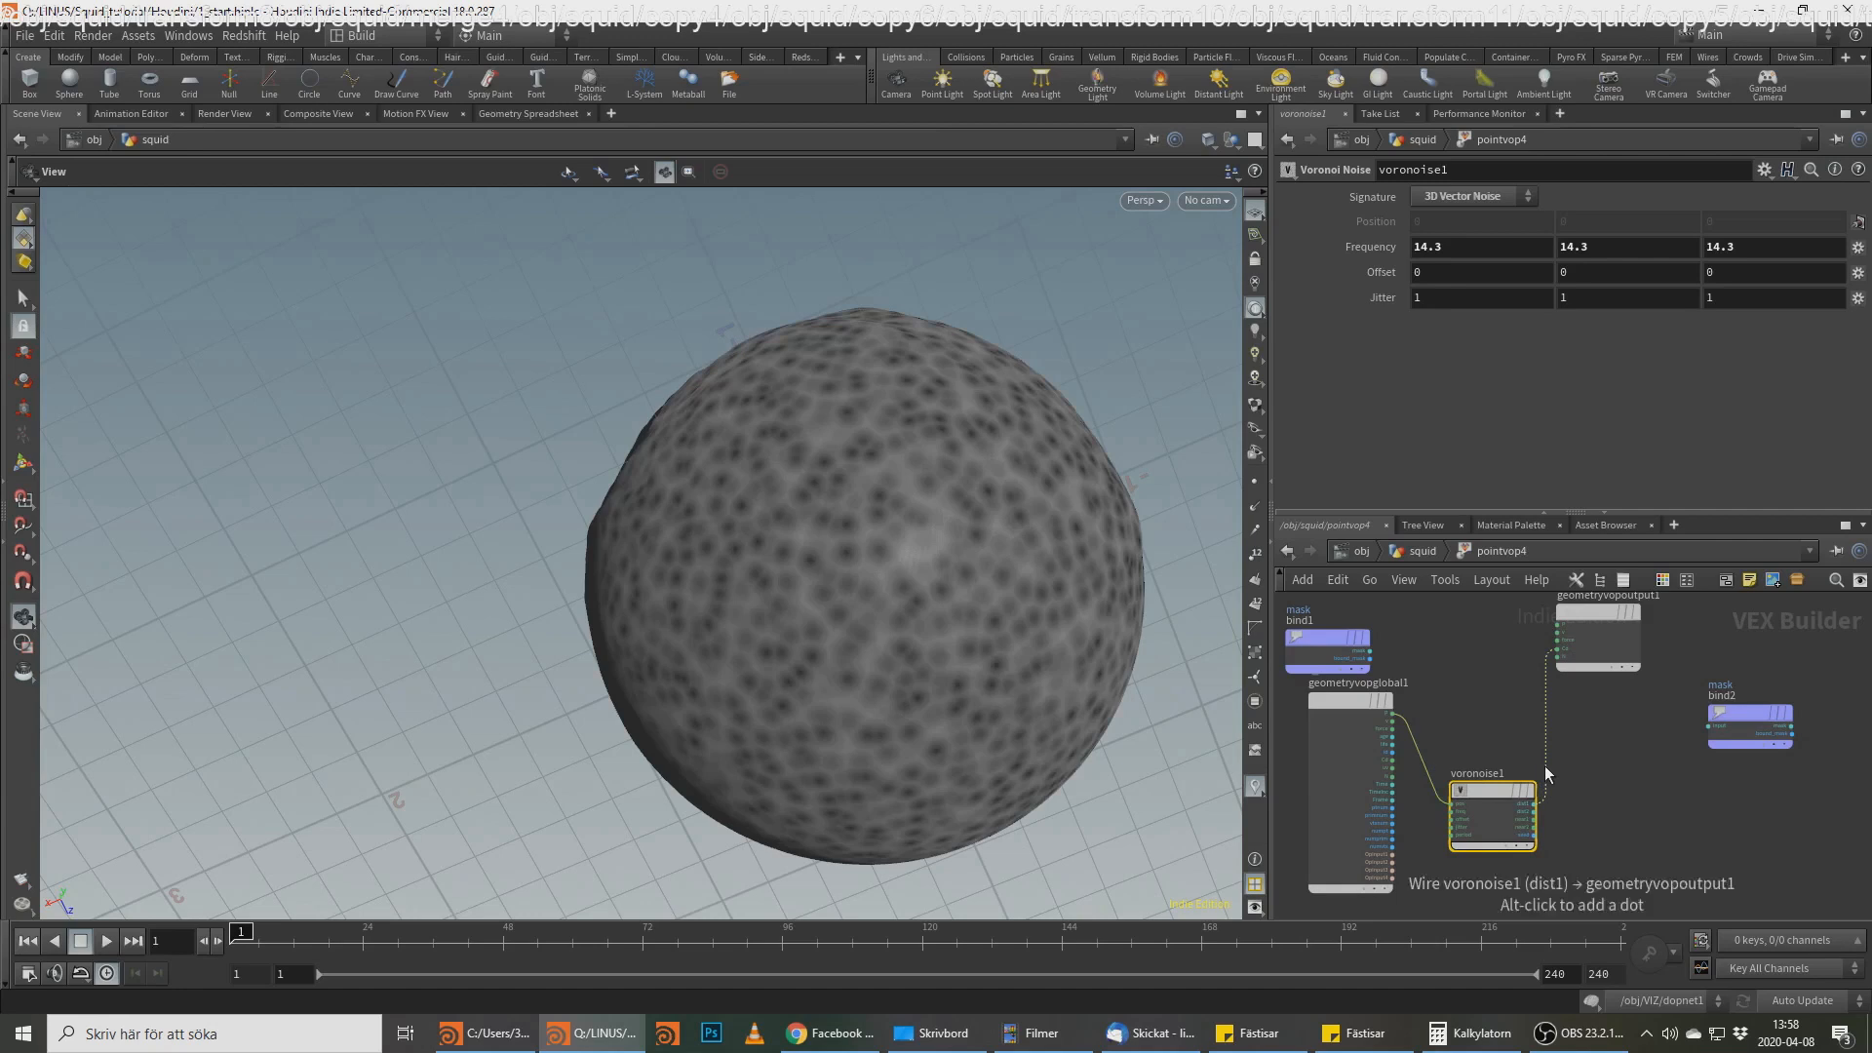
# Step: Insert a Fit Range node between the Voronoi noise and the geometry output node
pyautogui.press('Tab')
pyautogui.write('fit')
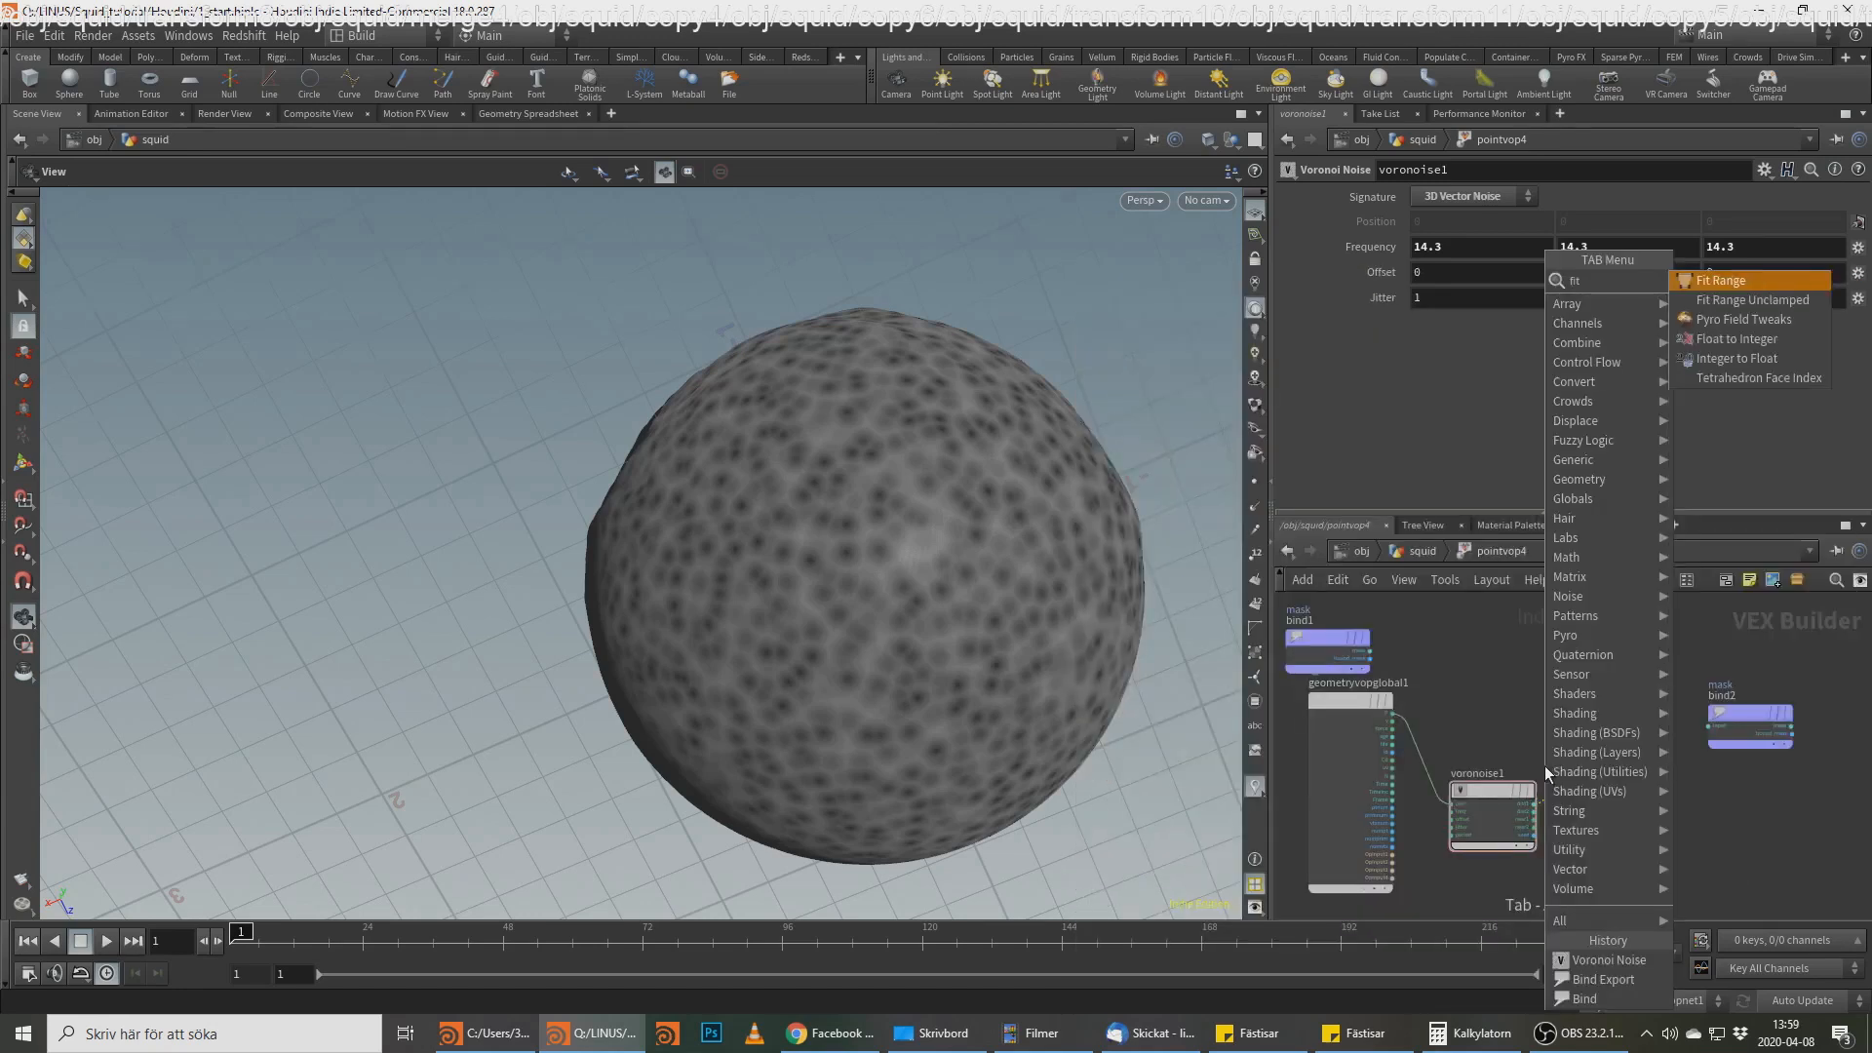
pyautogui.press('Return')
pyautogui.click(1648, 798)
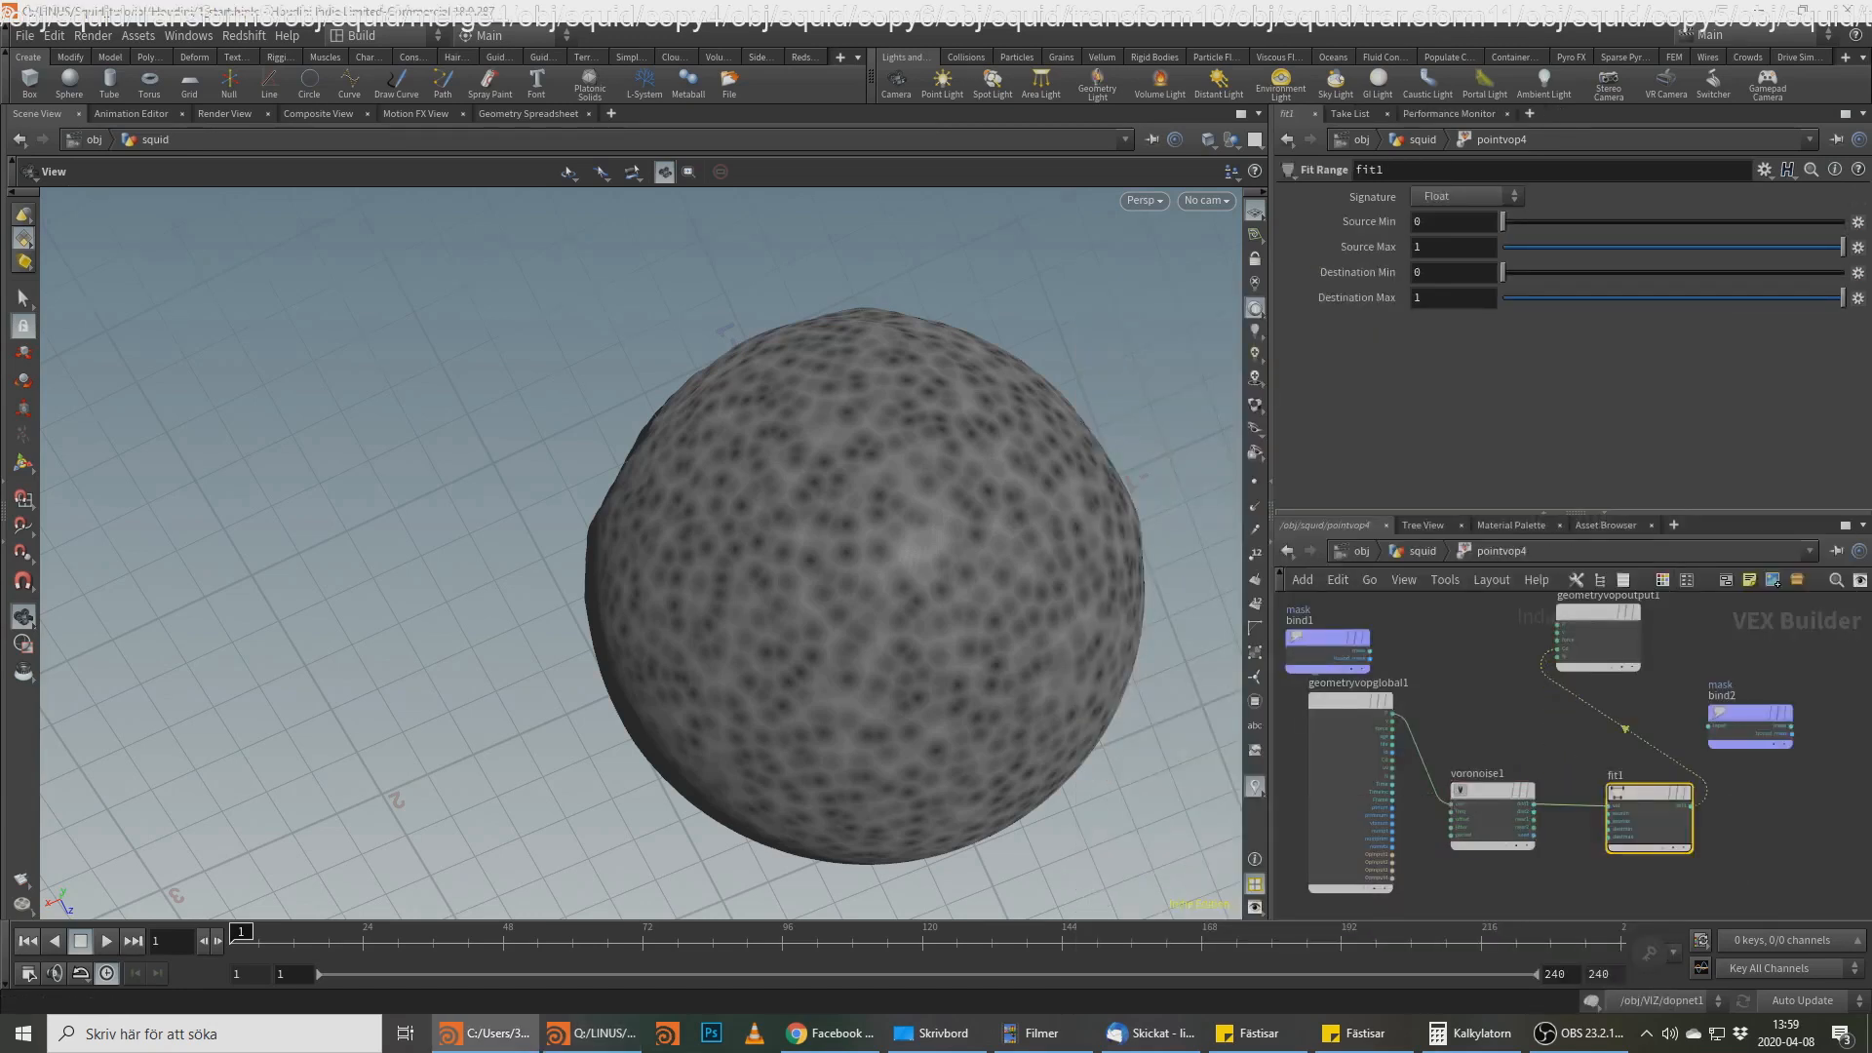
# Step: Set the Fit Range node's Source Min to 0.6 and Source Max to .9
pyautogui.middleClick(1468, 228)
pyautogui.moveTo(1483, 233); pyautogui.dragTo(1697, 233, button='middle')
pyautogui.moveTo(1419, 247)
pyautogui.mouseDown(button='middle')
pyautogui.moveTo(1382, 250)
pyautogui.moveTo(1437, 244)
pyautogui.mouseUp(button='middle')
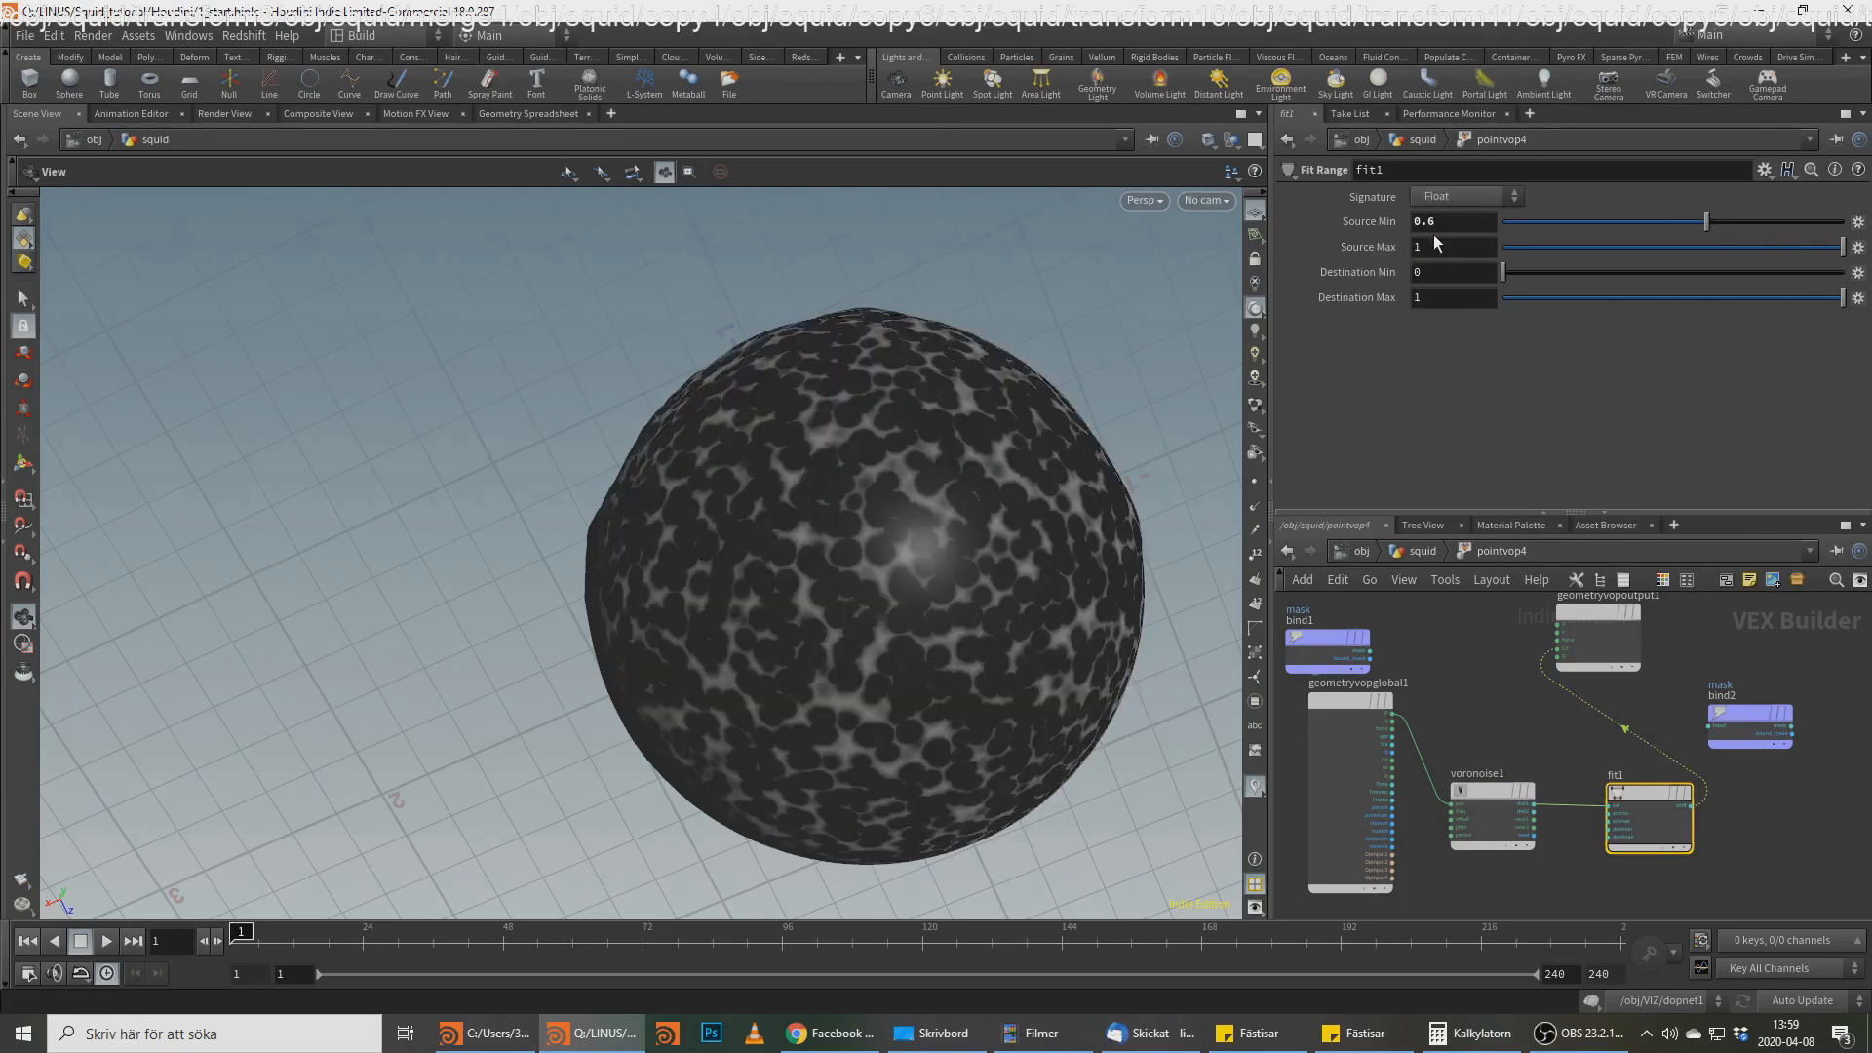
pyautogui.moveTo(1435, 249); pyautogui.dragTo(1345, 222)
pyautogui.write('.9')
pyautogui.press('Return')
pyautogui.hotkey('alt', 'Tab')
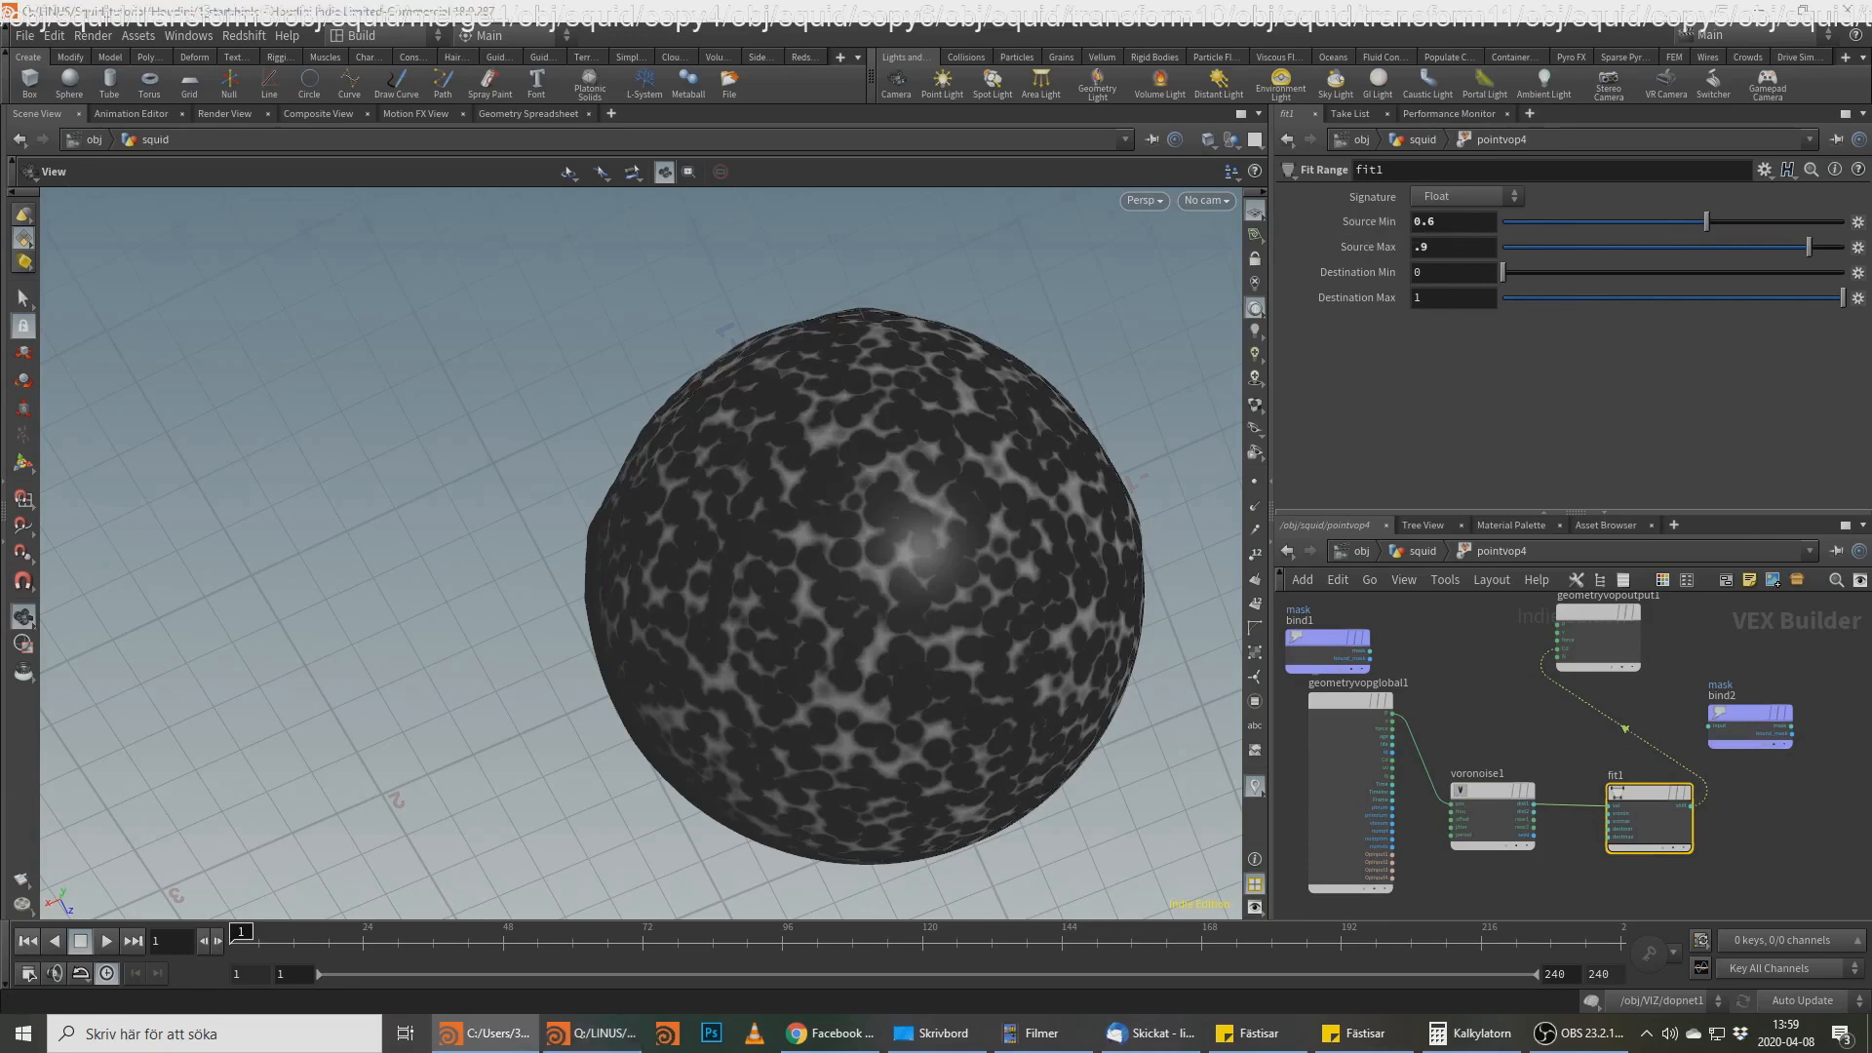
# Step: Insert a Multiply node between fit1 and the geometry output, and wire bind1's mask into its second input
pyautogui.moveTo(1759, 721); pyautogui.dragTo(1824, 687)
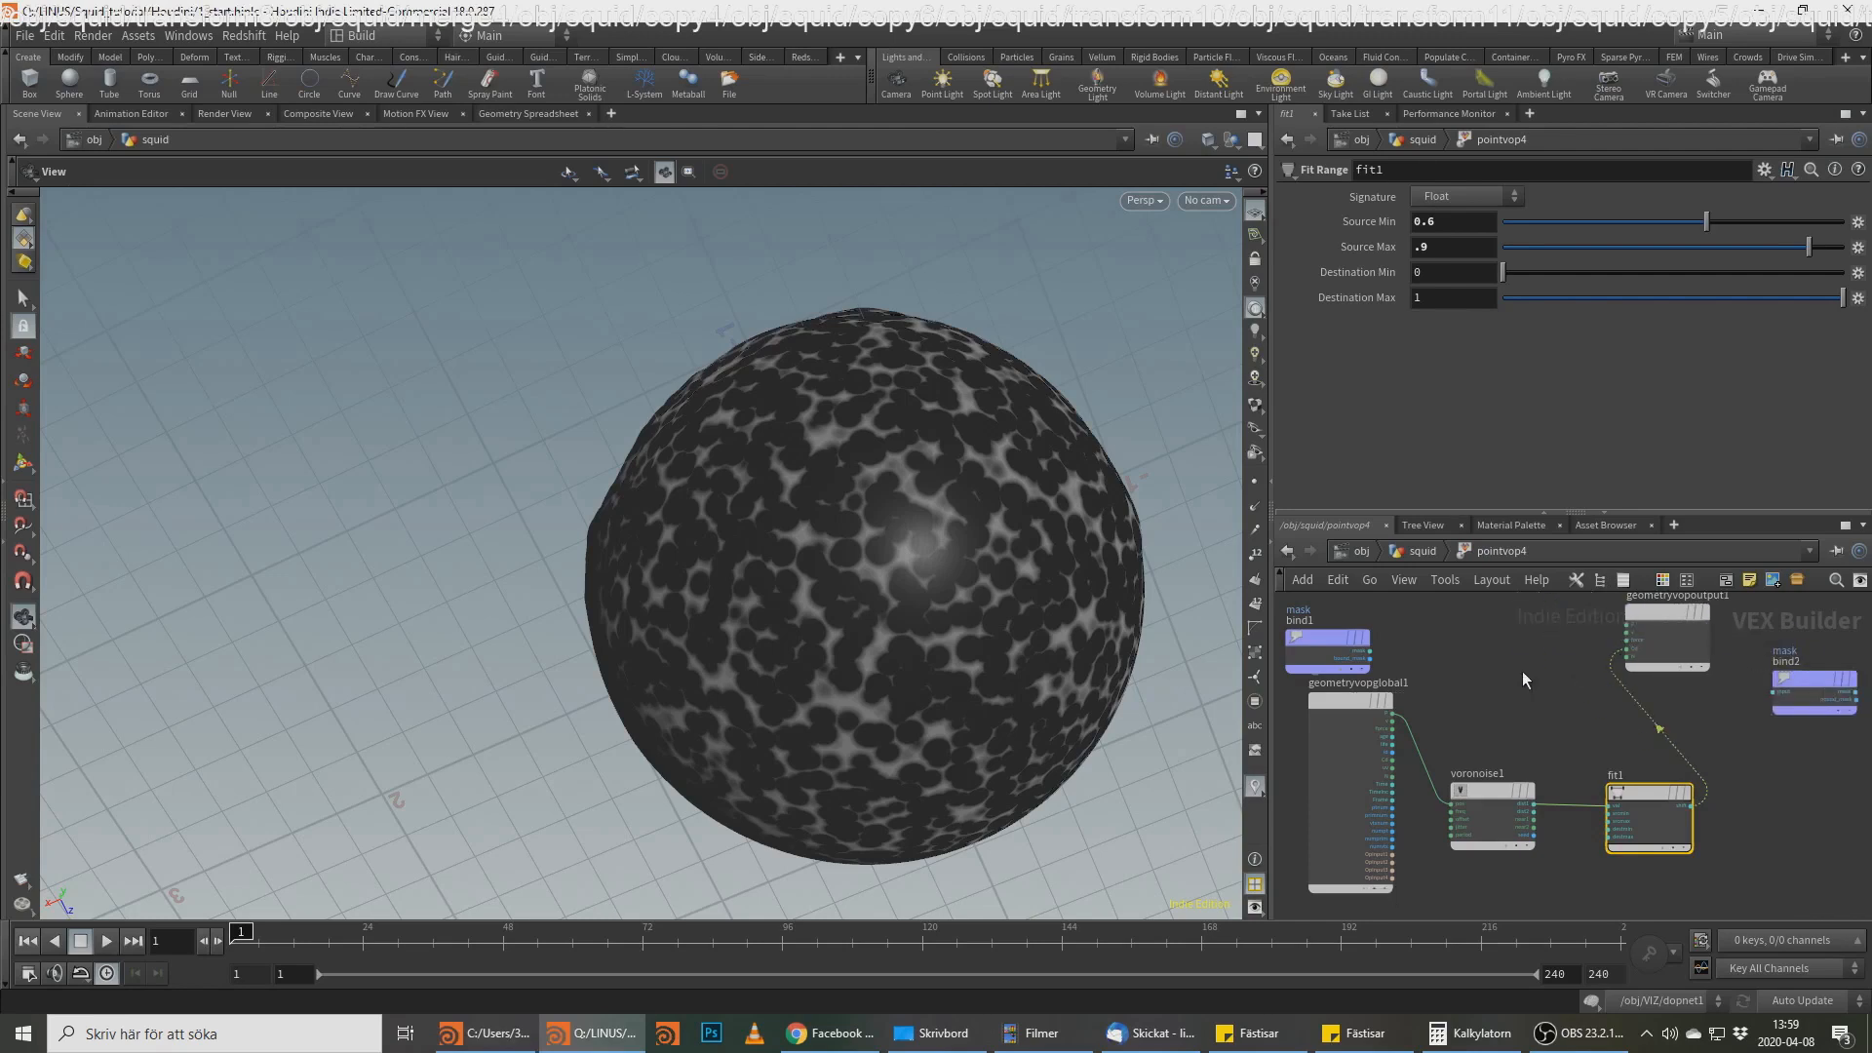
pyautogui.press('Tab')
pyautogui.write('mul')
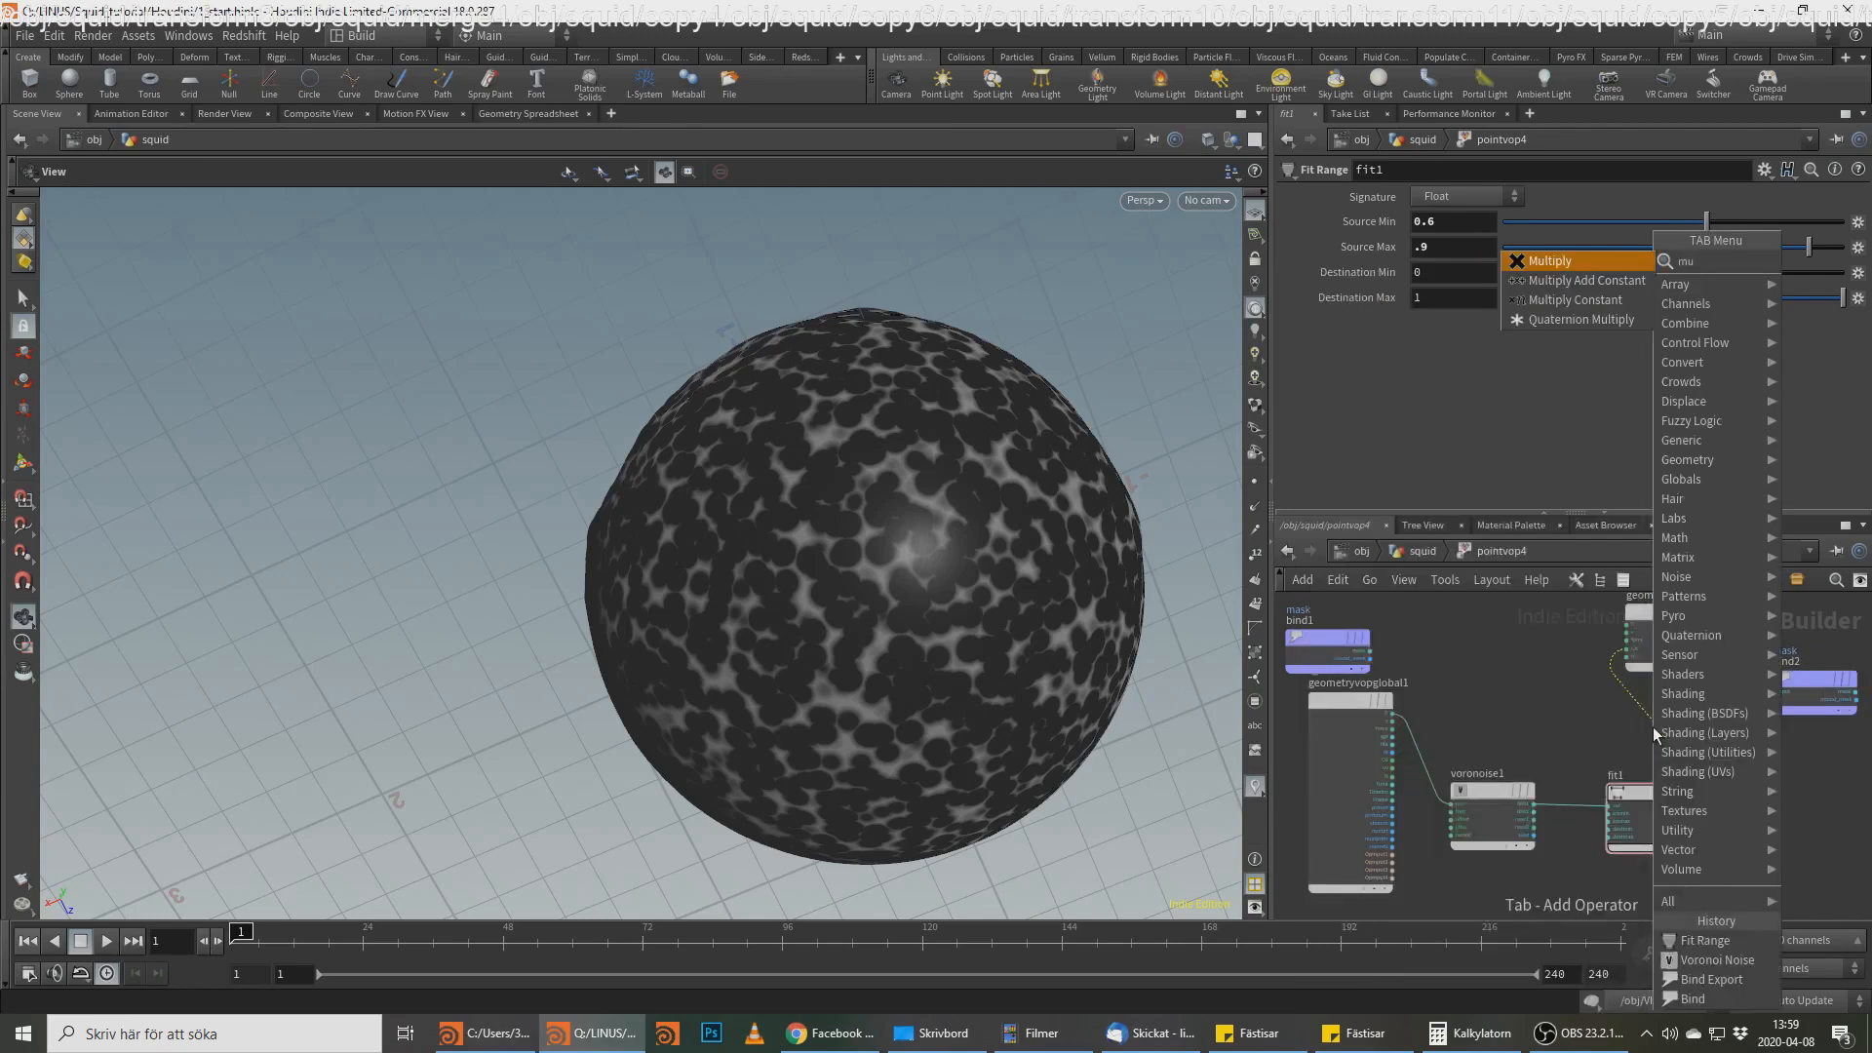
pyautogui.press('Return')
pyautogui.click(1653, 728)
pyautogui.moveTo(1648, 746); pyautogui.dragTo(1627, 746)
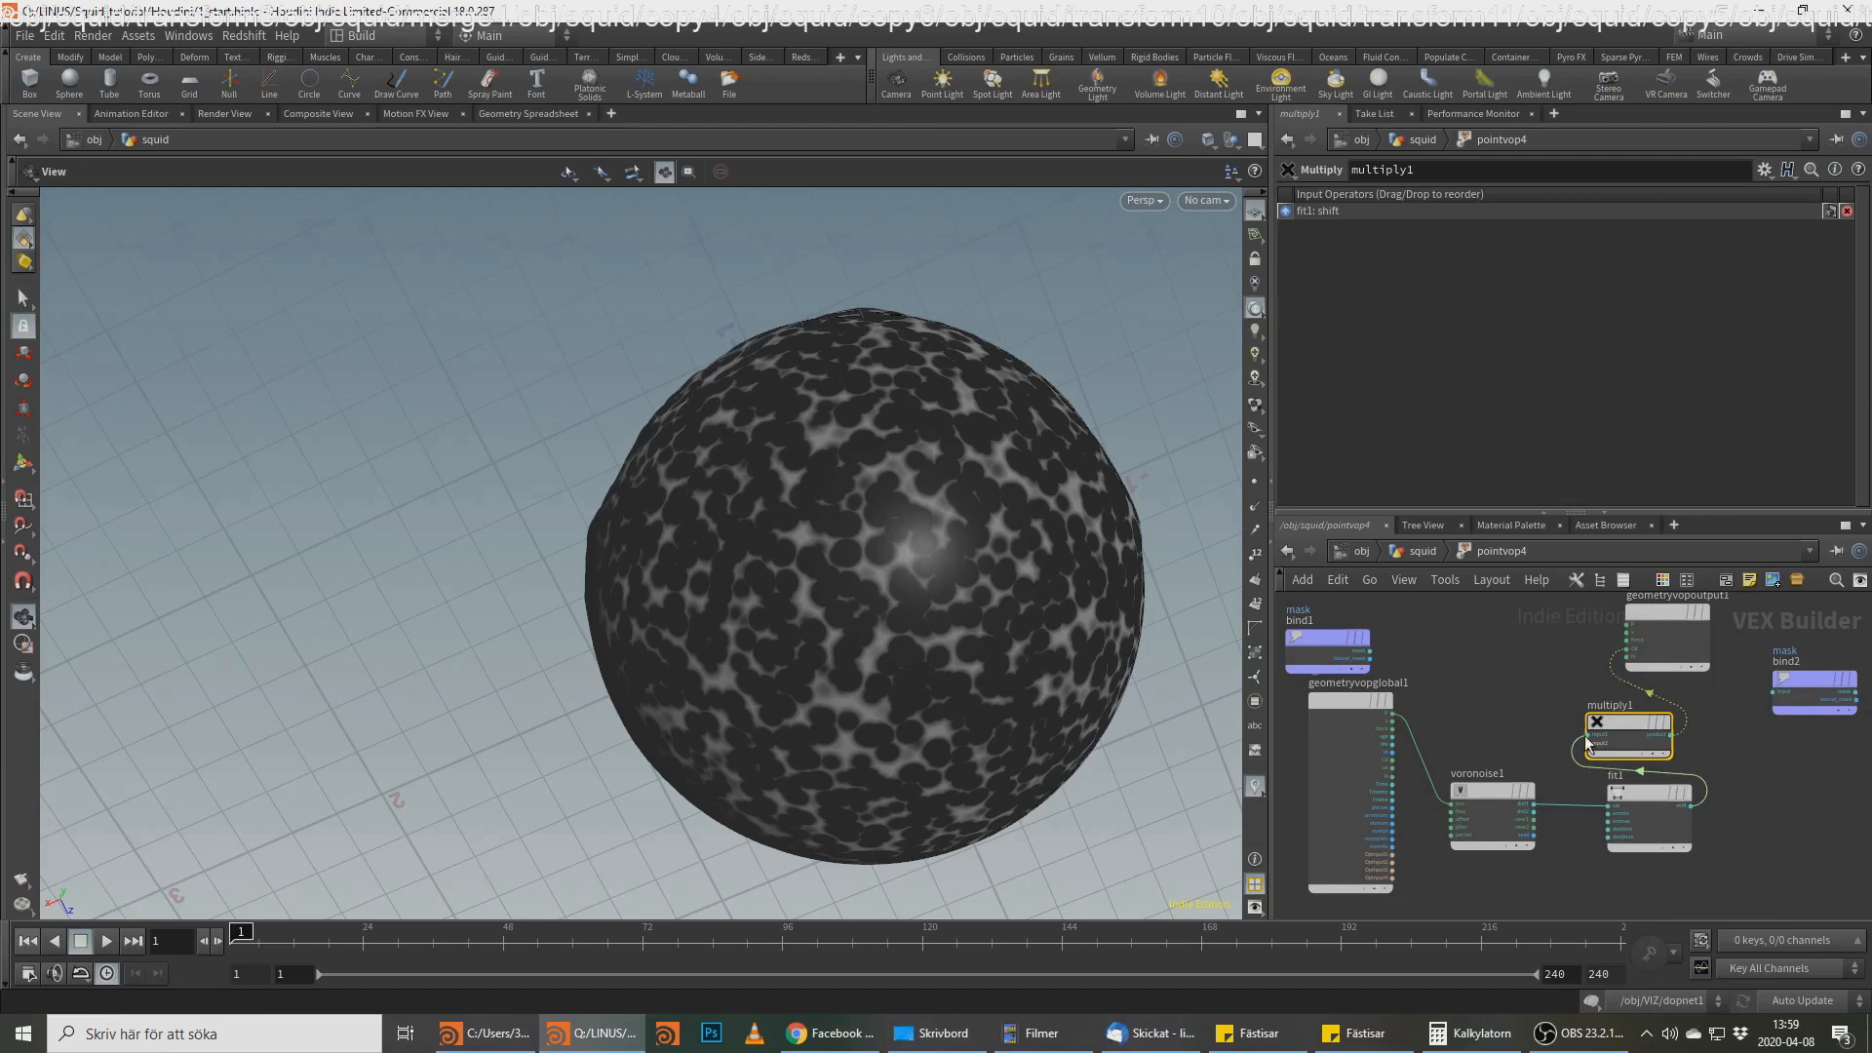
pyautogui.click(1589, 743)
pyautogui.click(1370, 651)
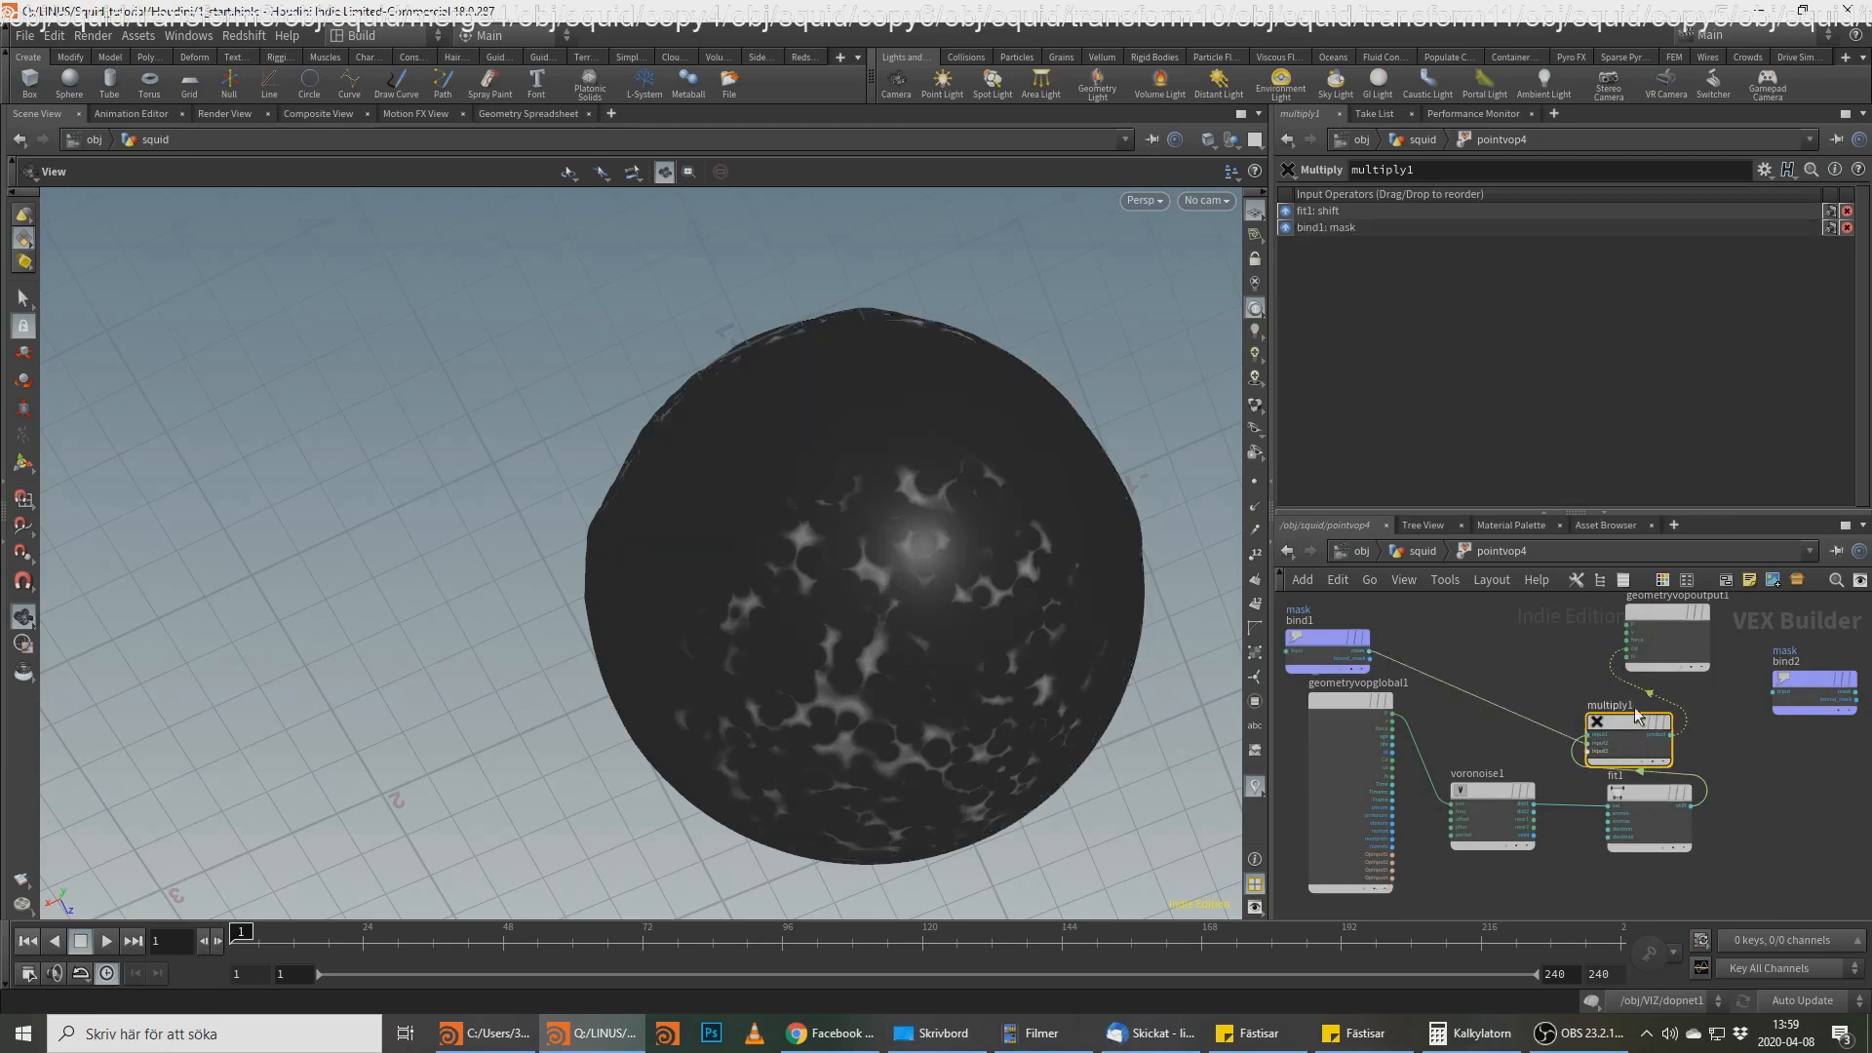
# Step: Set fit1's Source Min to 0.5 and inspect the masked noise pattern on the sphere
pyautogui.scroll(3, 1000, 440)
pyautogui.moveTo(1000, 441); pyautogui.dragTo(1014, 646)
pyautogui.click(1629, 792)
pyautogui.doubleClick(1427, 220)
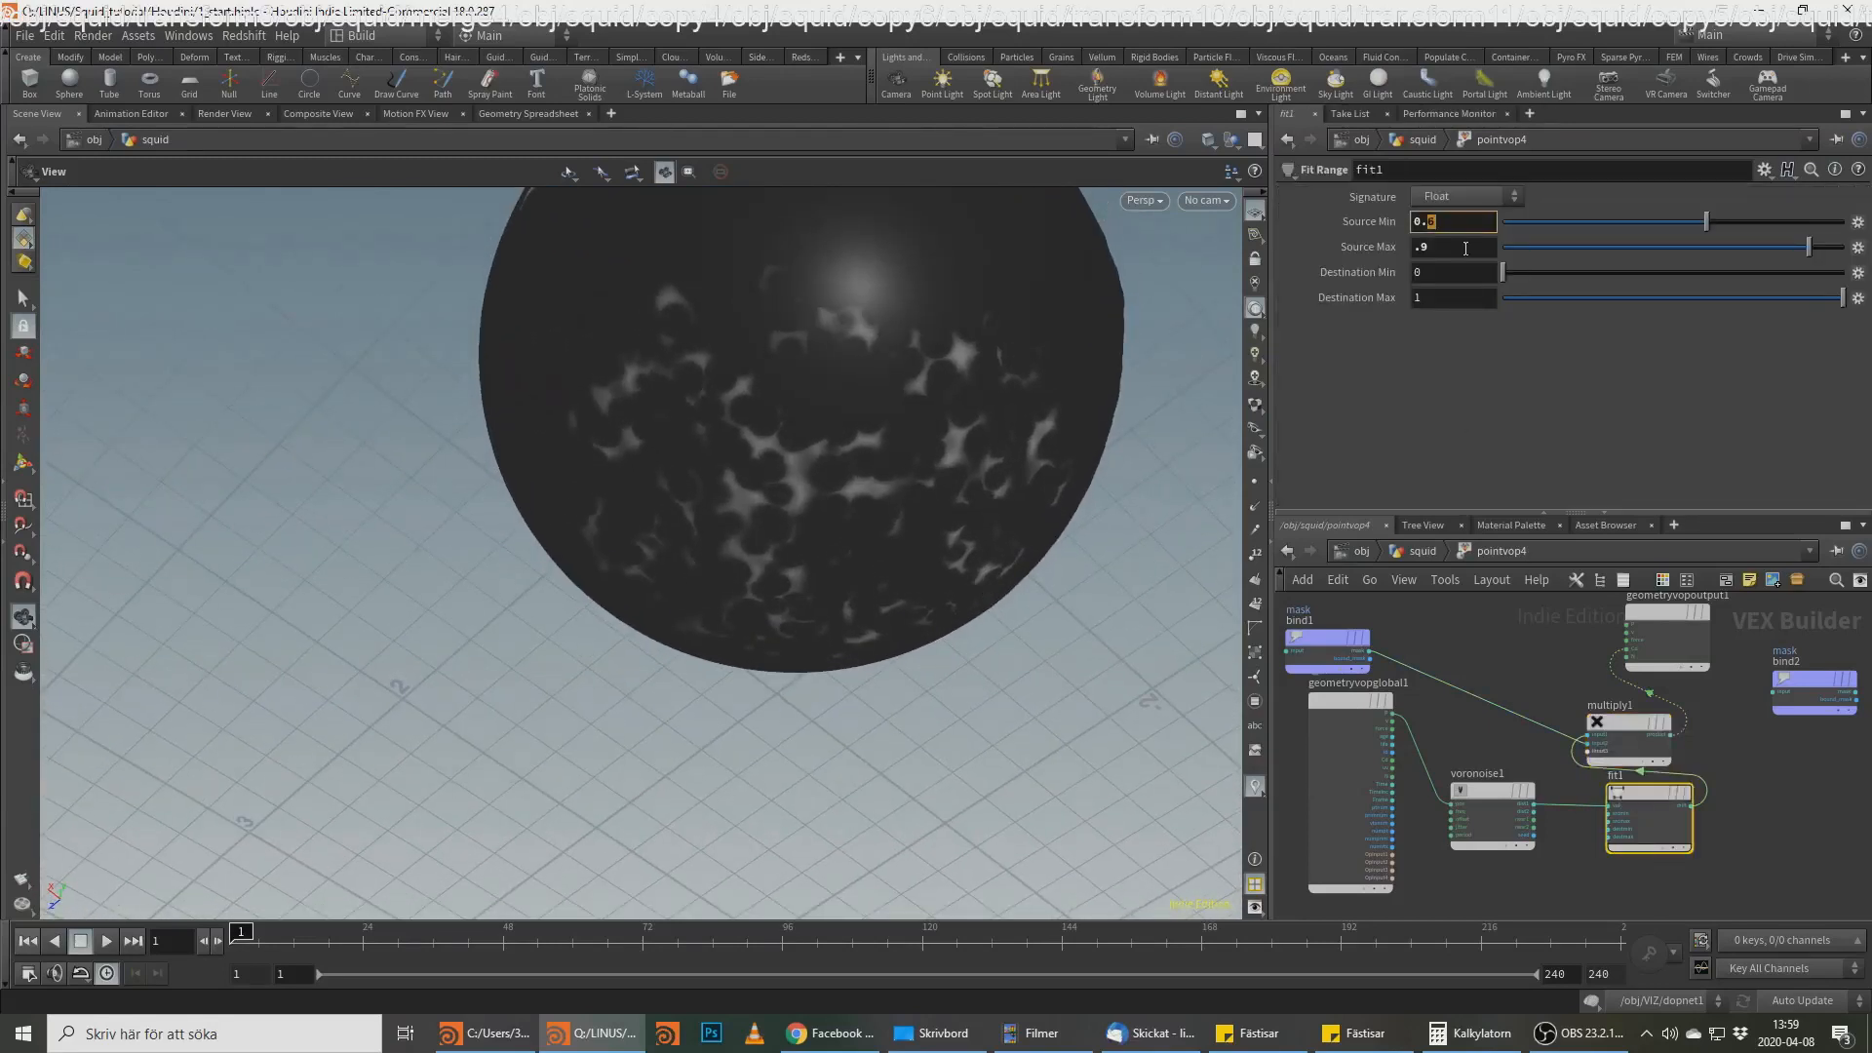
pyautogui.click(1539, 644)
pyautogui.moveTo(823, 438); pyautogui.dragTo(741, 507)
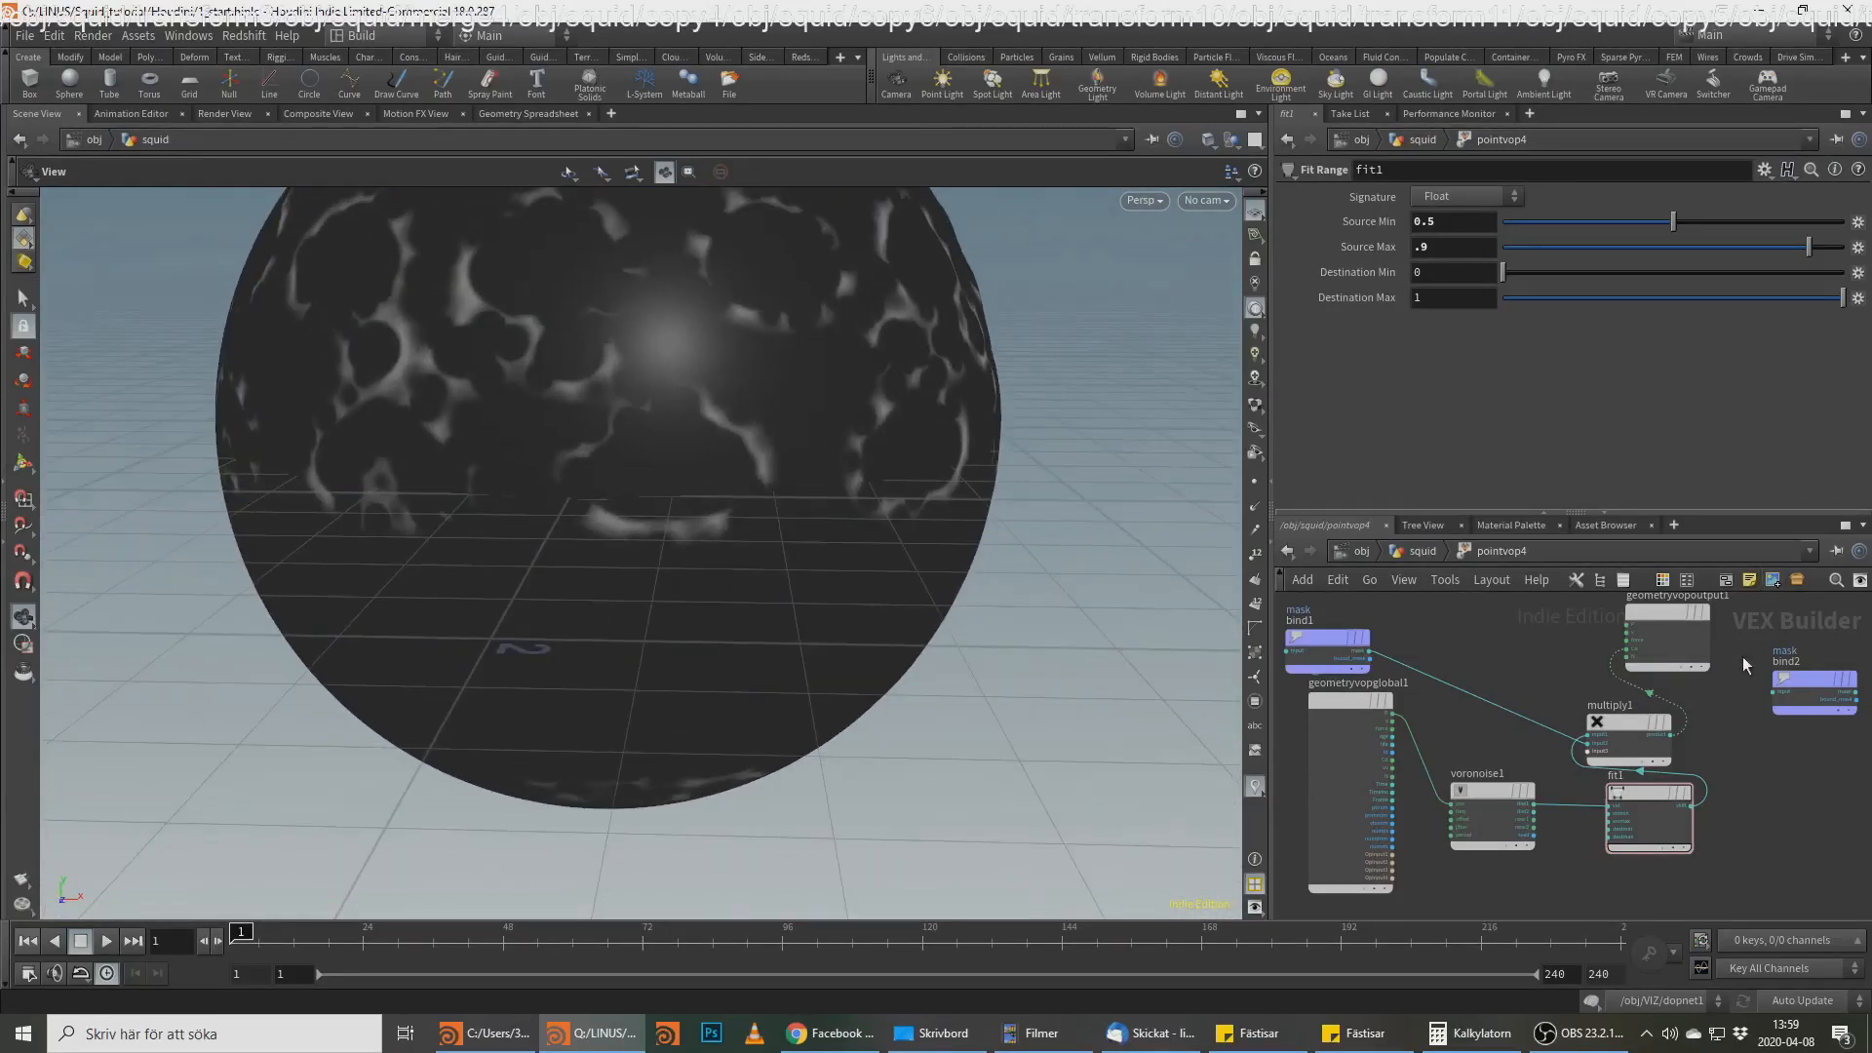
# Step: Connect the Multiply node's product to the mask export node bind2 and return to the squid network
pyautogui.scroll(2, 1752, 735)
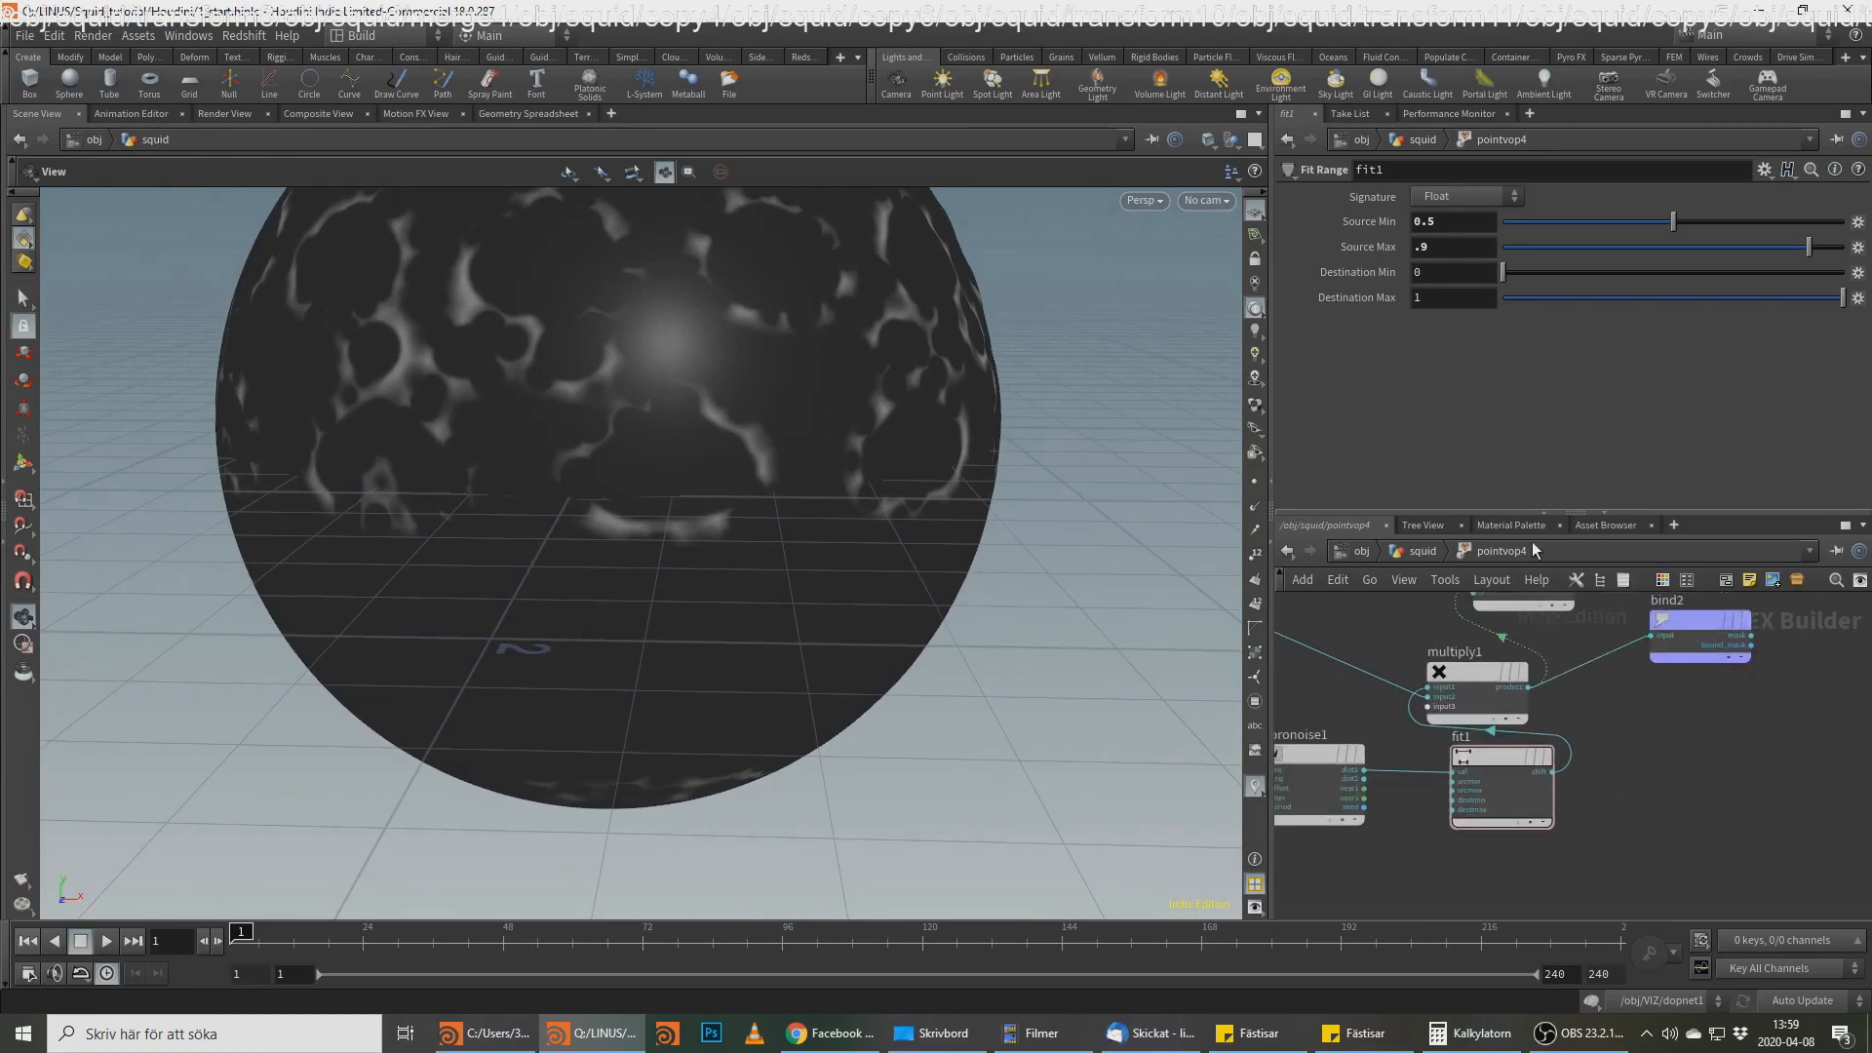
pyautogui.click(1442, 554)
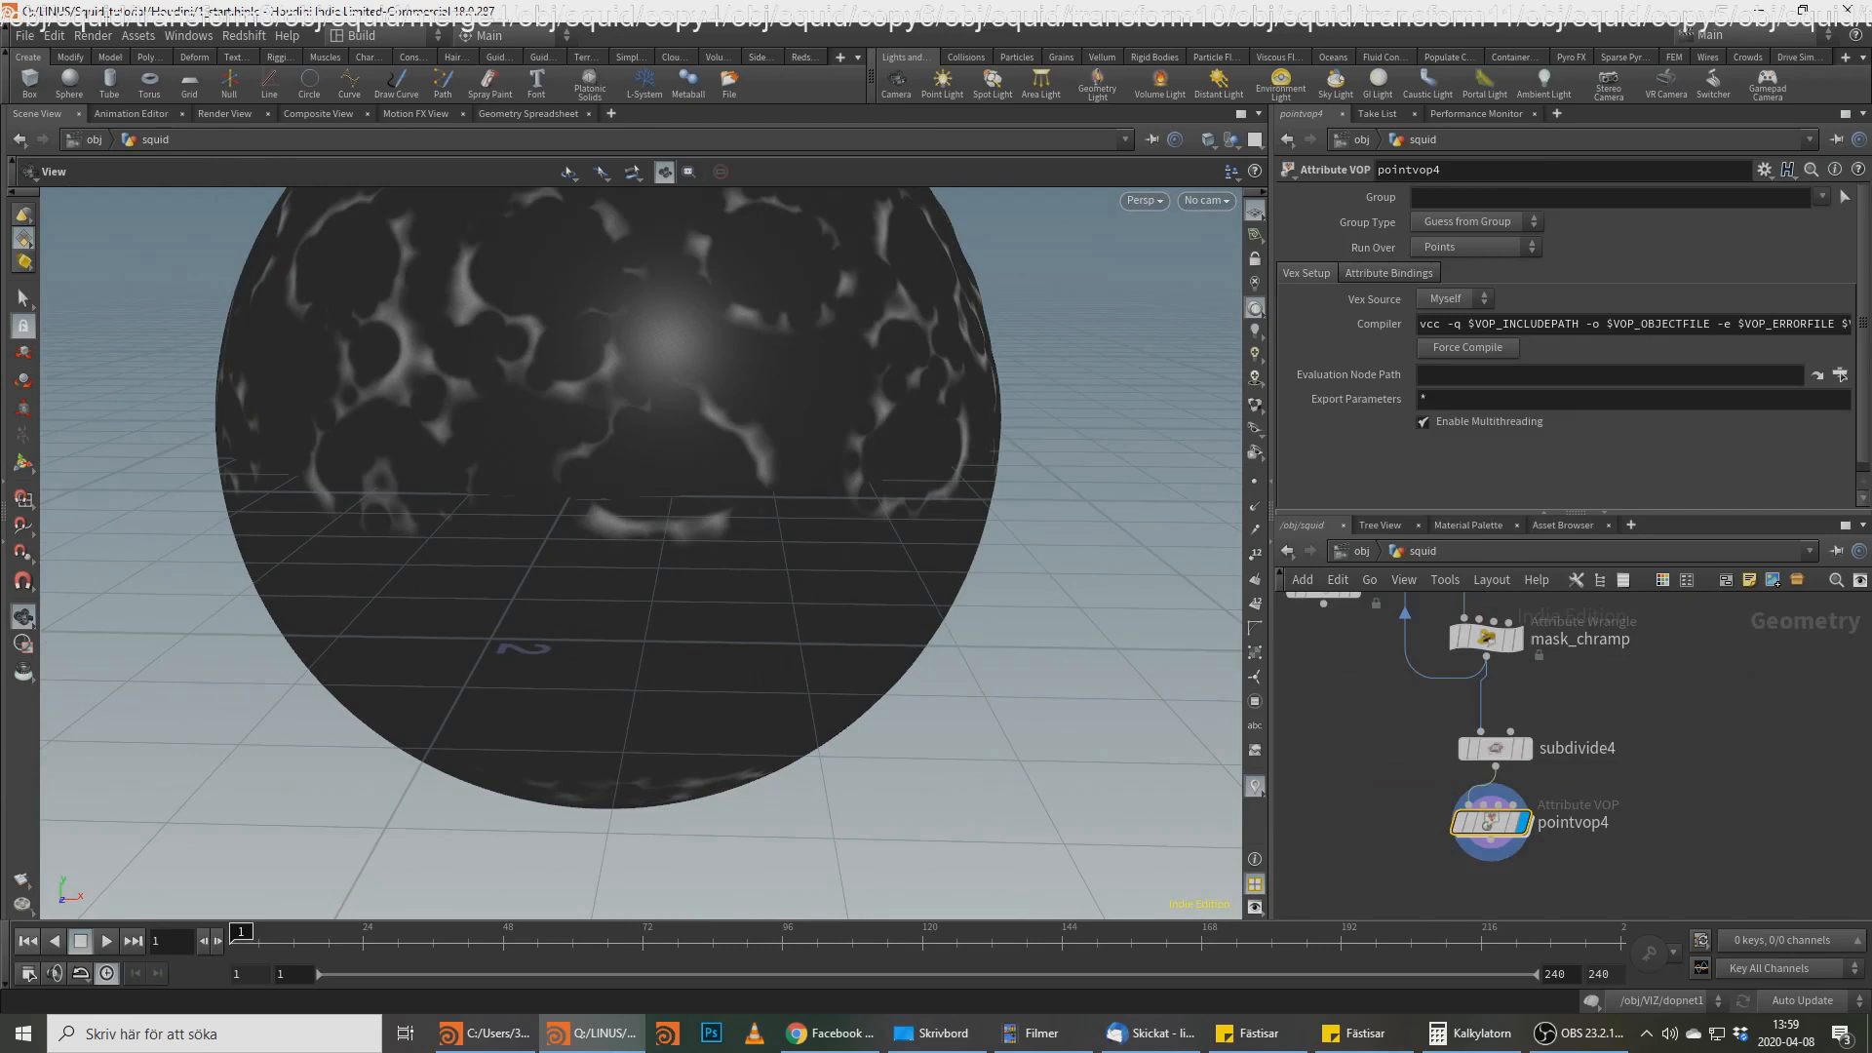
pyautogui.hotkey('alt', 'Tab')
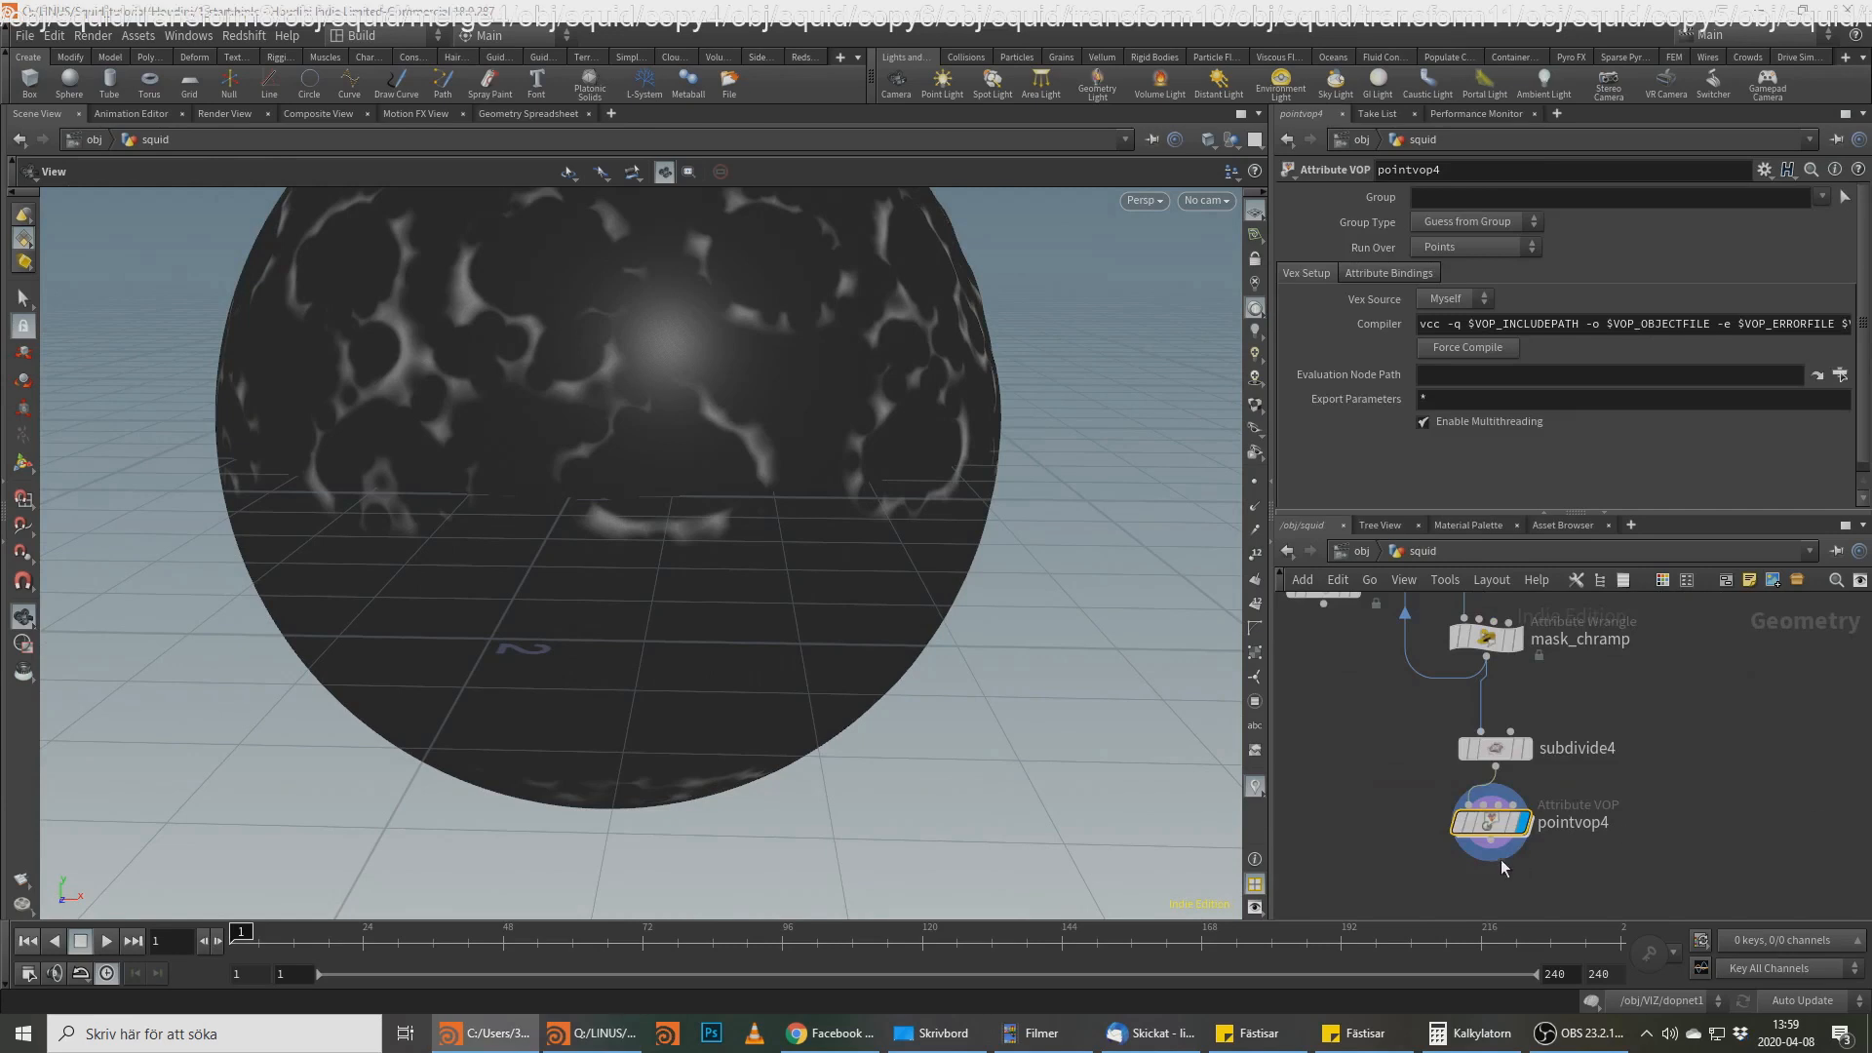
# Step: Add a Blast node below pointvop4, connected to its output
pyautogui.hotkey('alt', 'Tab')
pyautogui.press('Tab')
pyautogui.write('bl')
pyautogui.press('Return')
pyautogui.click(1502, 875)
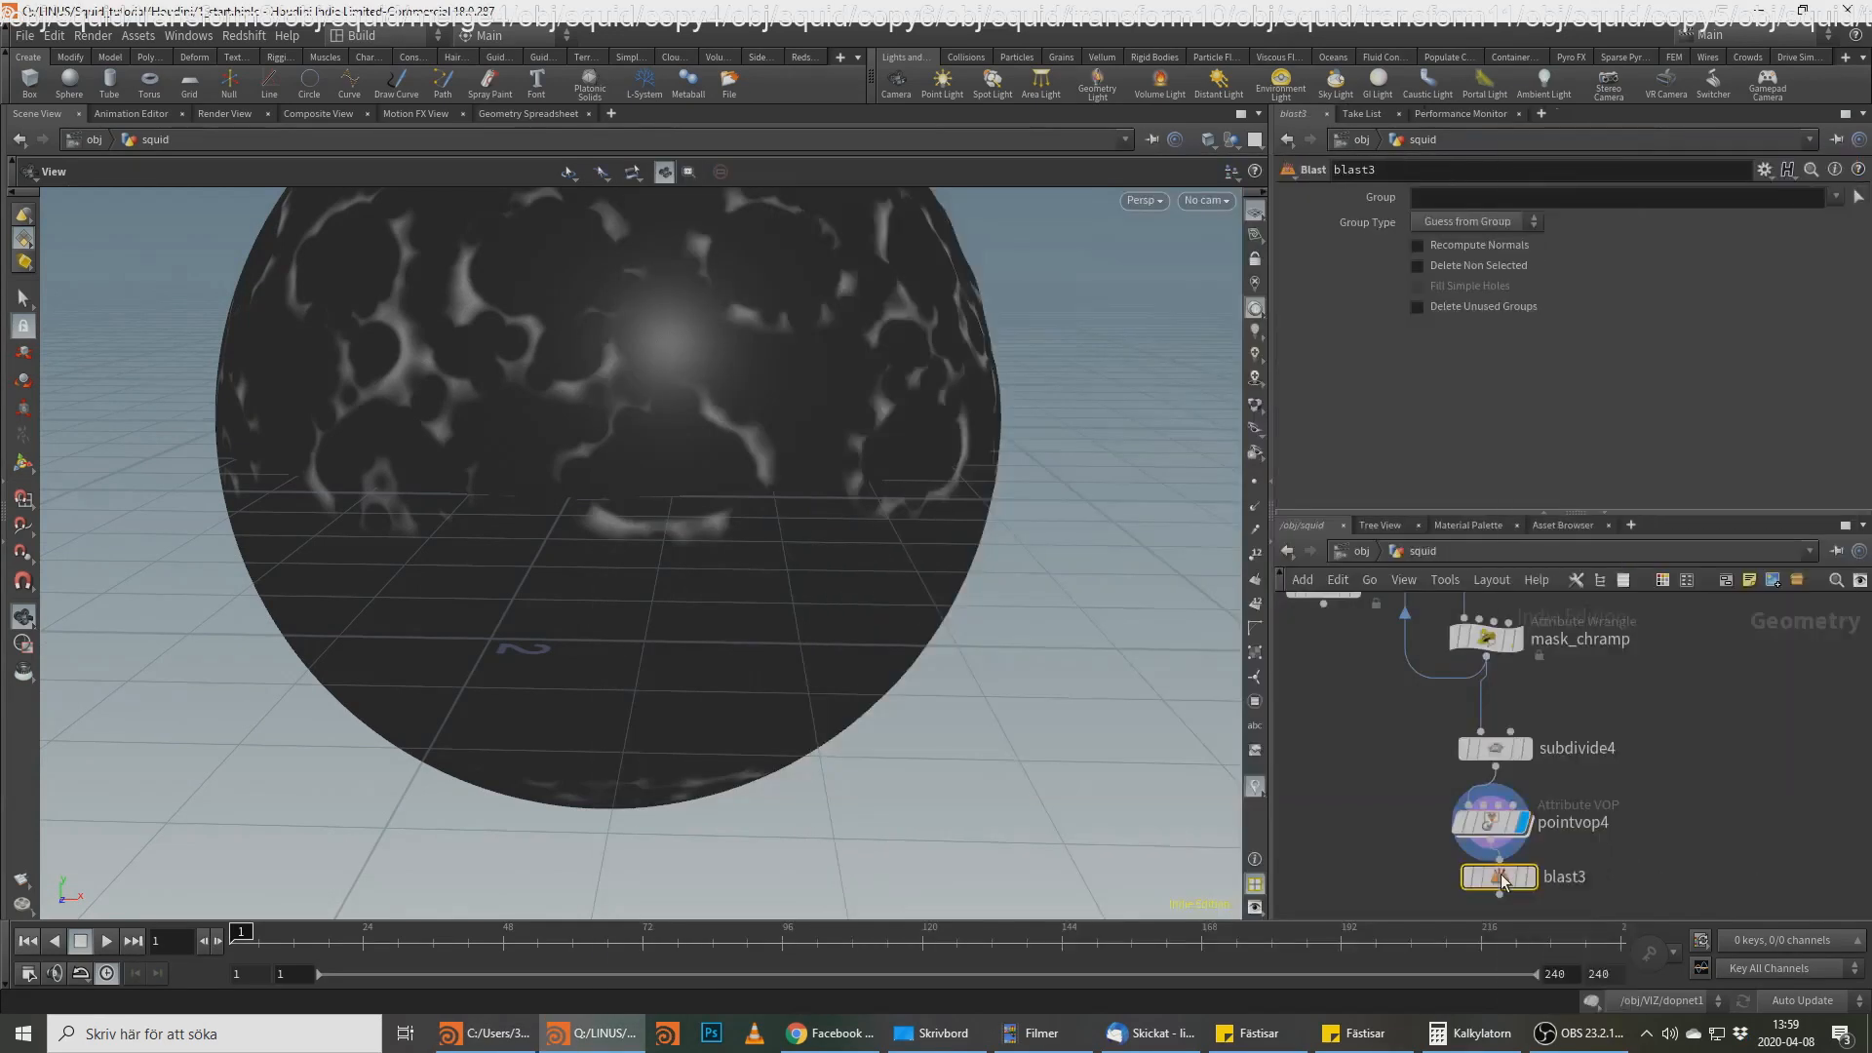
pyautogui.click(1540, 196)
pyautogui.write('@mask<')
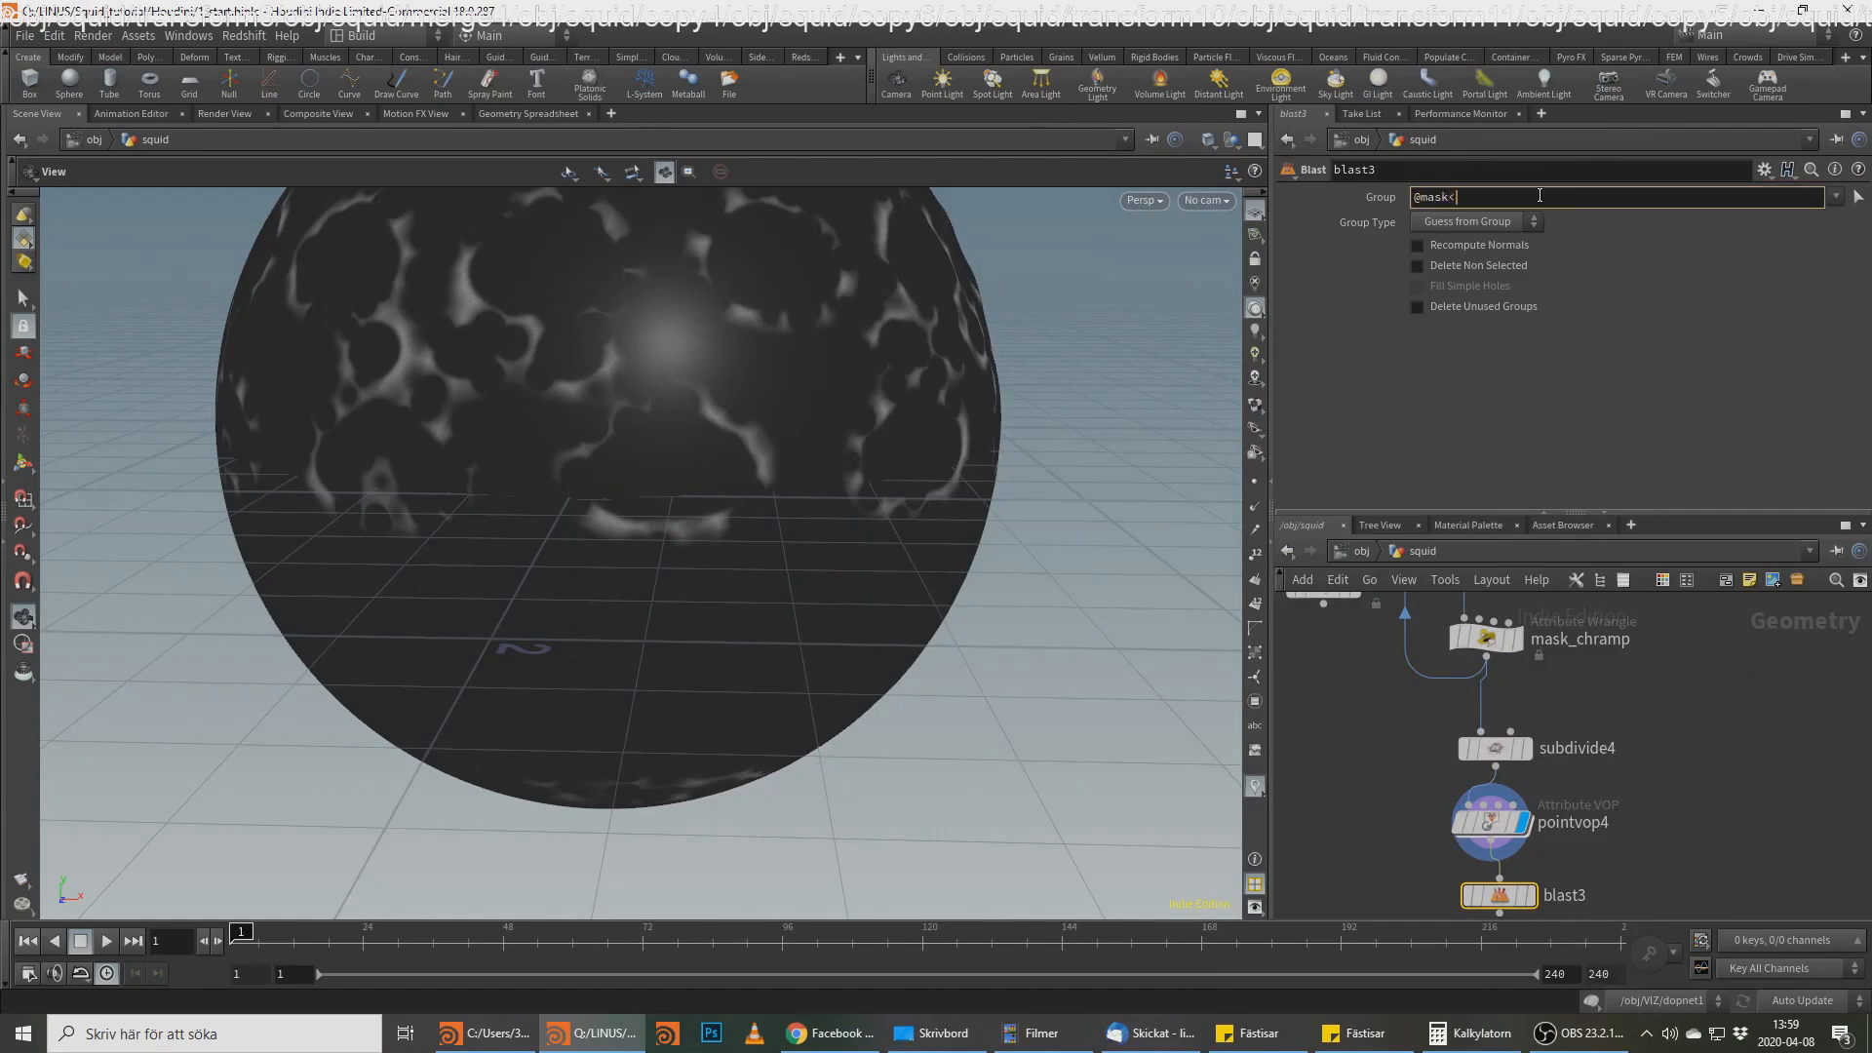
pyautogui.press('Return')
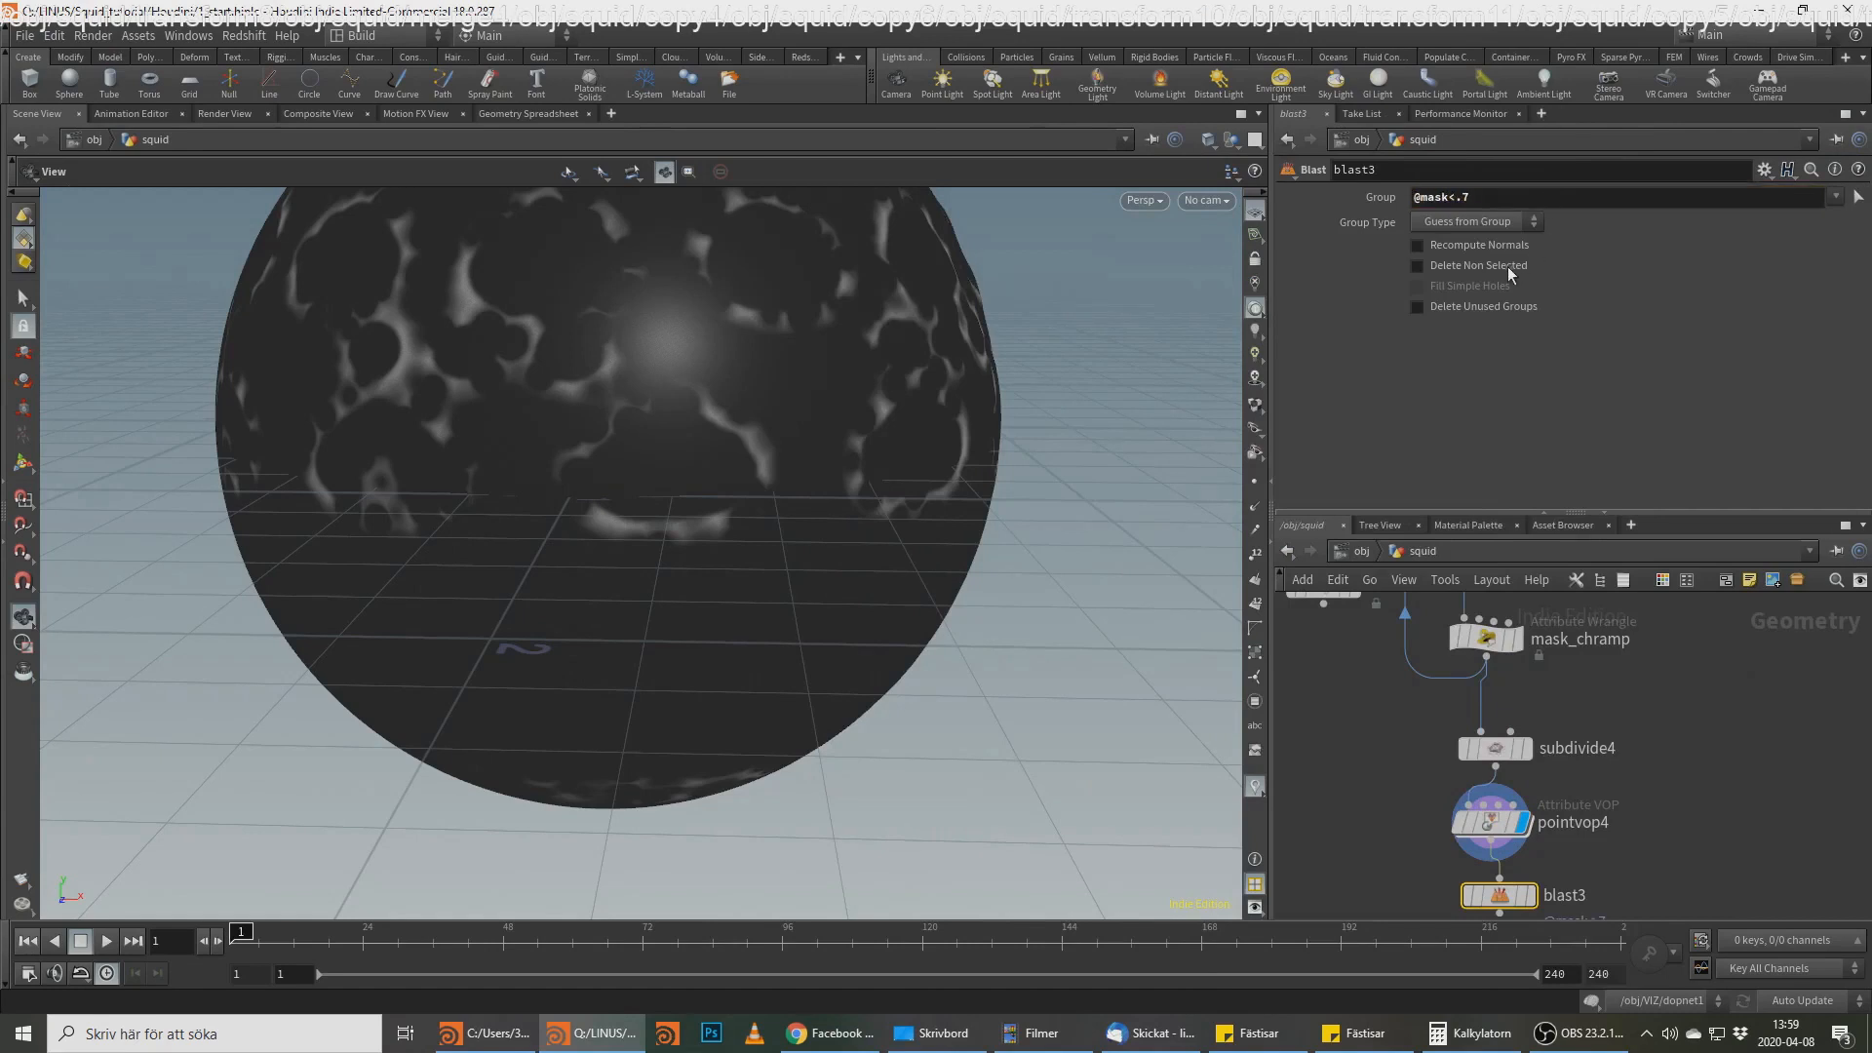
pyautogui.click(1532, 895)
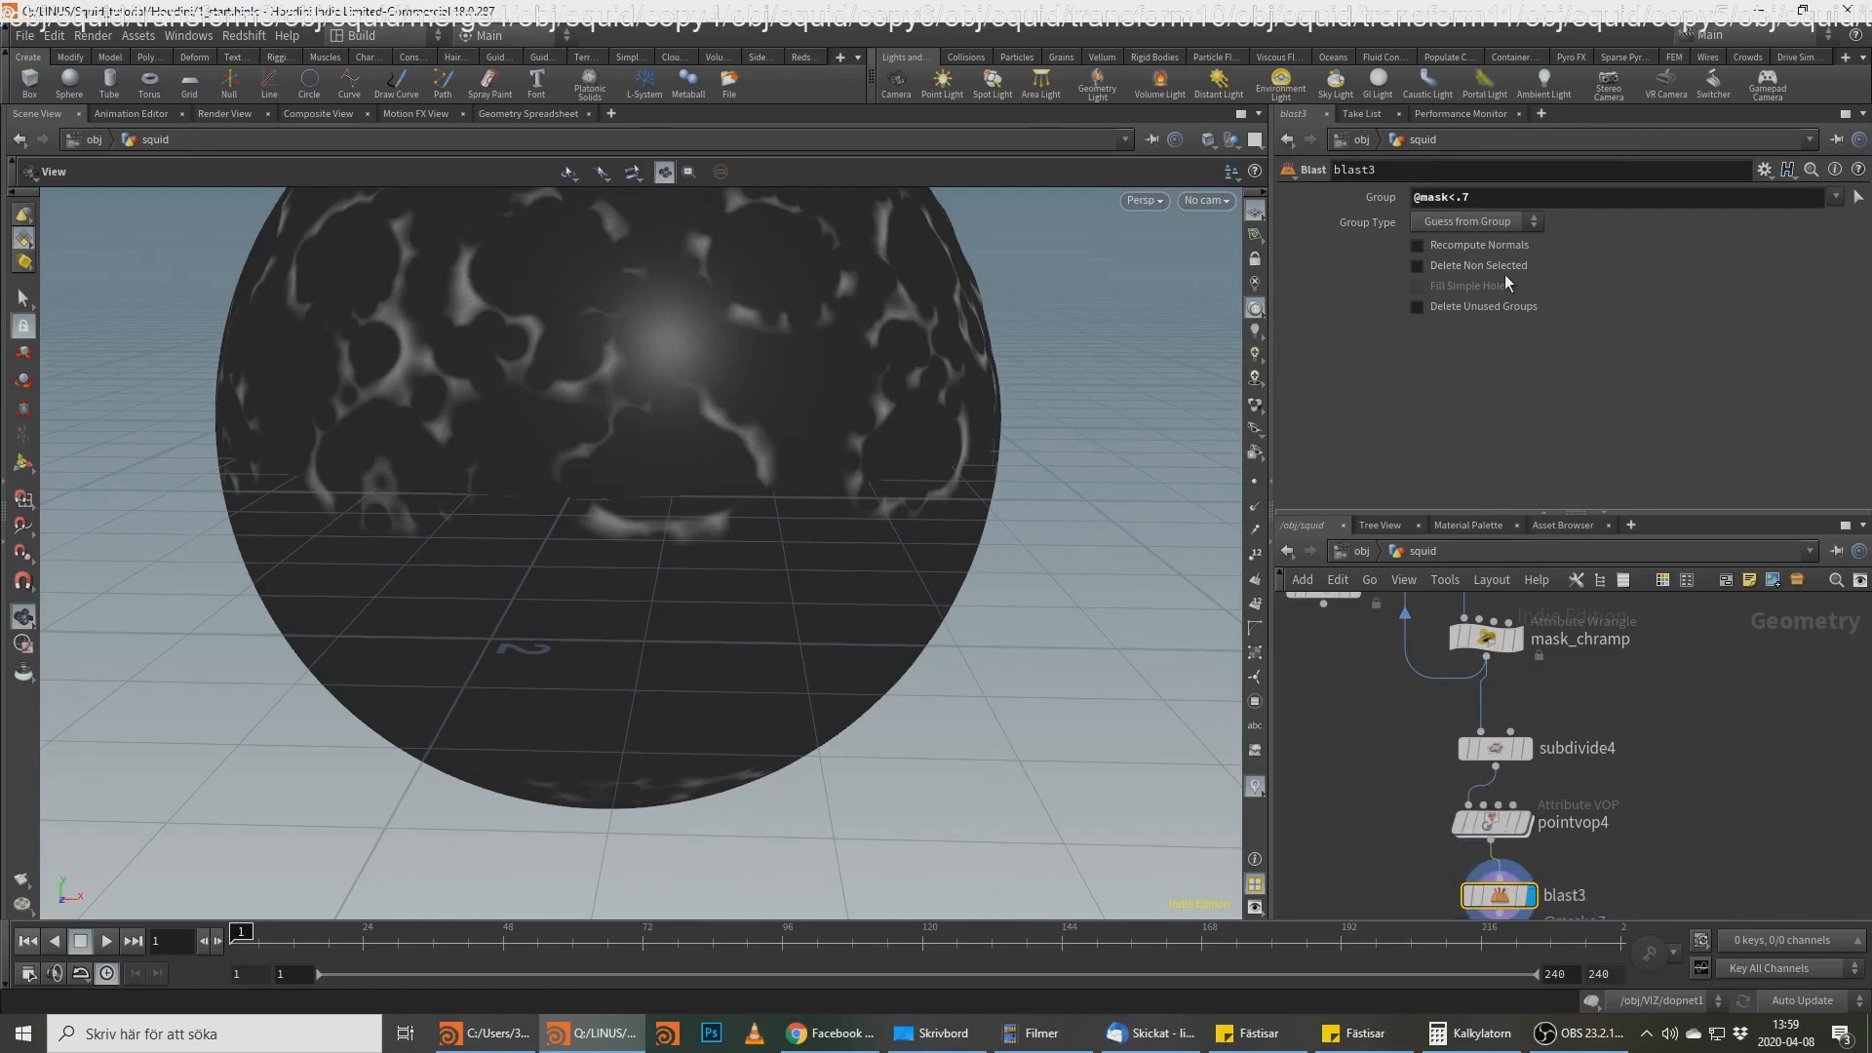
pyautogui.click(1478, 222)
pyautogui.click(1485, 300)
pyautogui.moveTo(1670, 778); pyautogui.dragTo(1657, 693, button='middle')
pyautogui.moveTo(651, 384); pyautogui.dragTo(601, 468, button='right')
pyautogui.moveTo(601, 468); pyautogui.dragTo(853, 372)
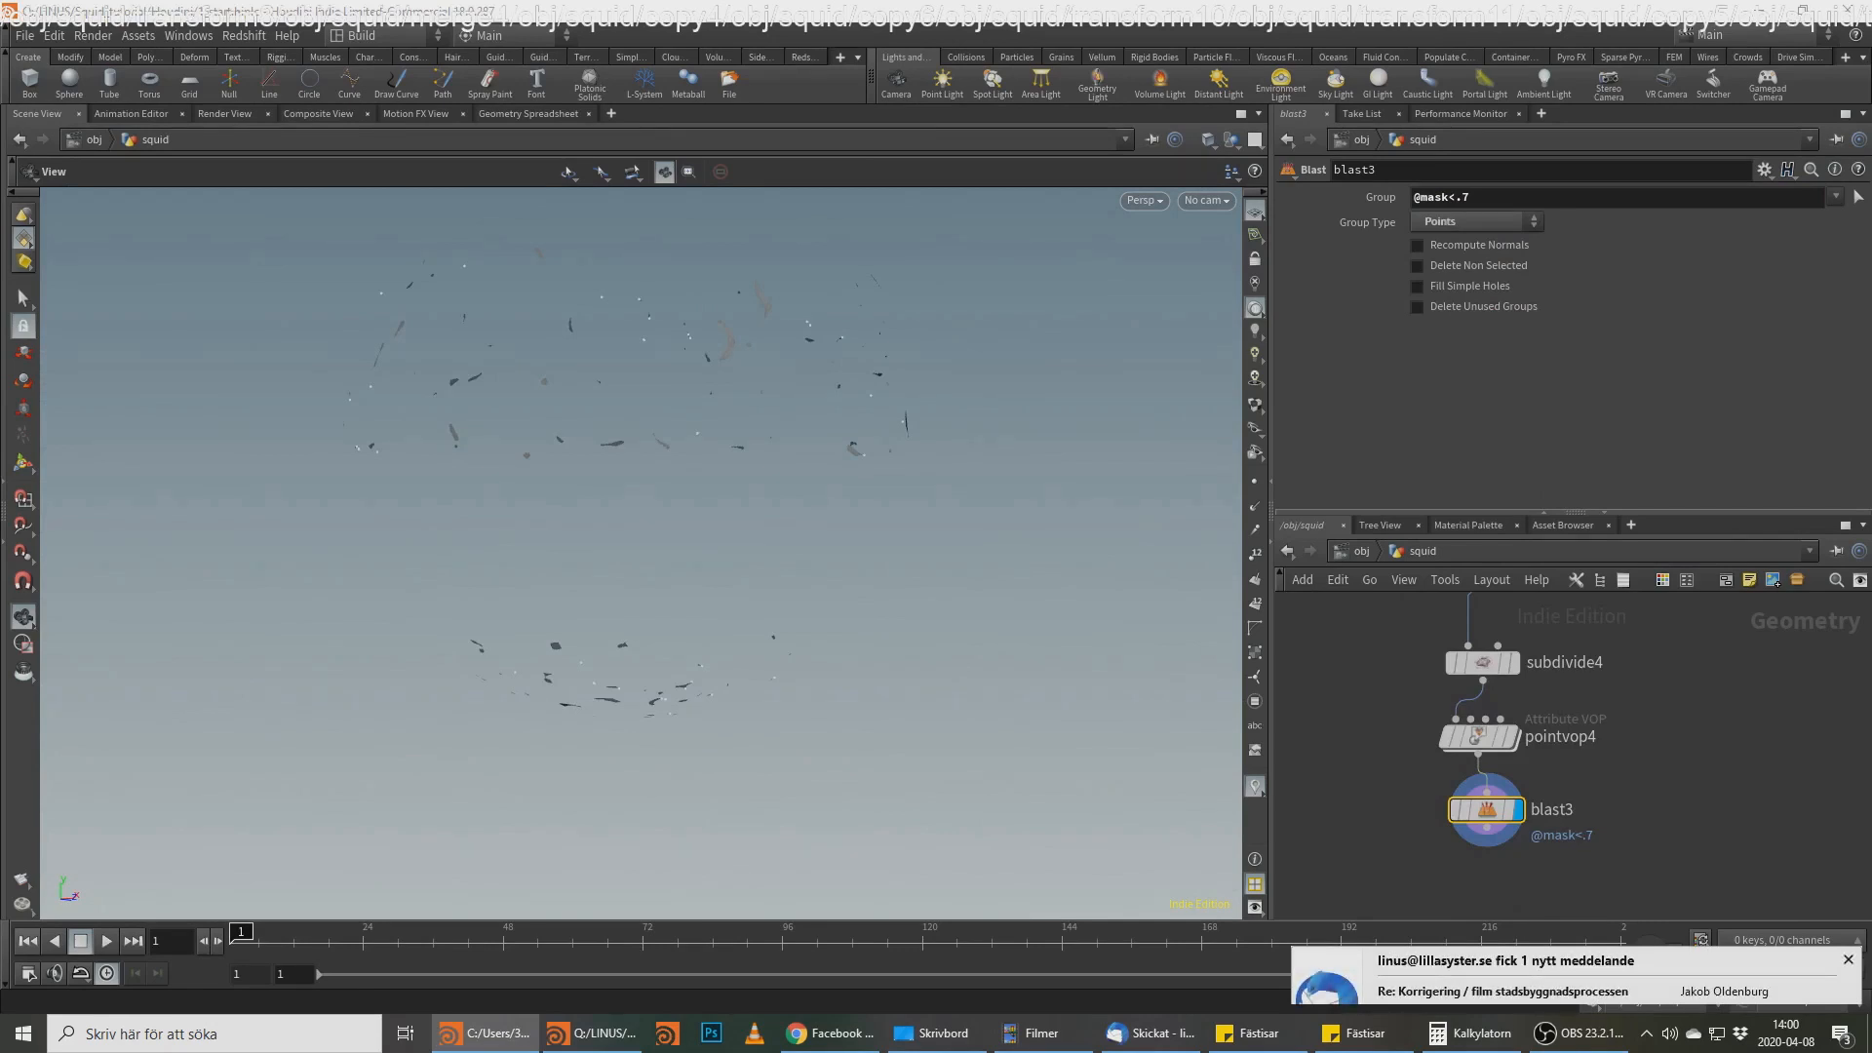
# Step: Display pointvop4's result and set point 6 of mask_chramp's Mask ramp to position 0.584615
pyautogui.moveTo(1620, 737); pyautogui.dragTo(1602, 768, button='middle')
pyautogui.click(1503, 771)
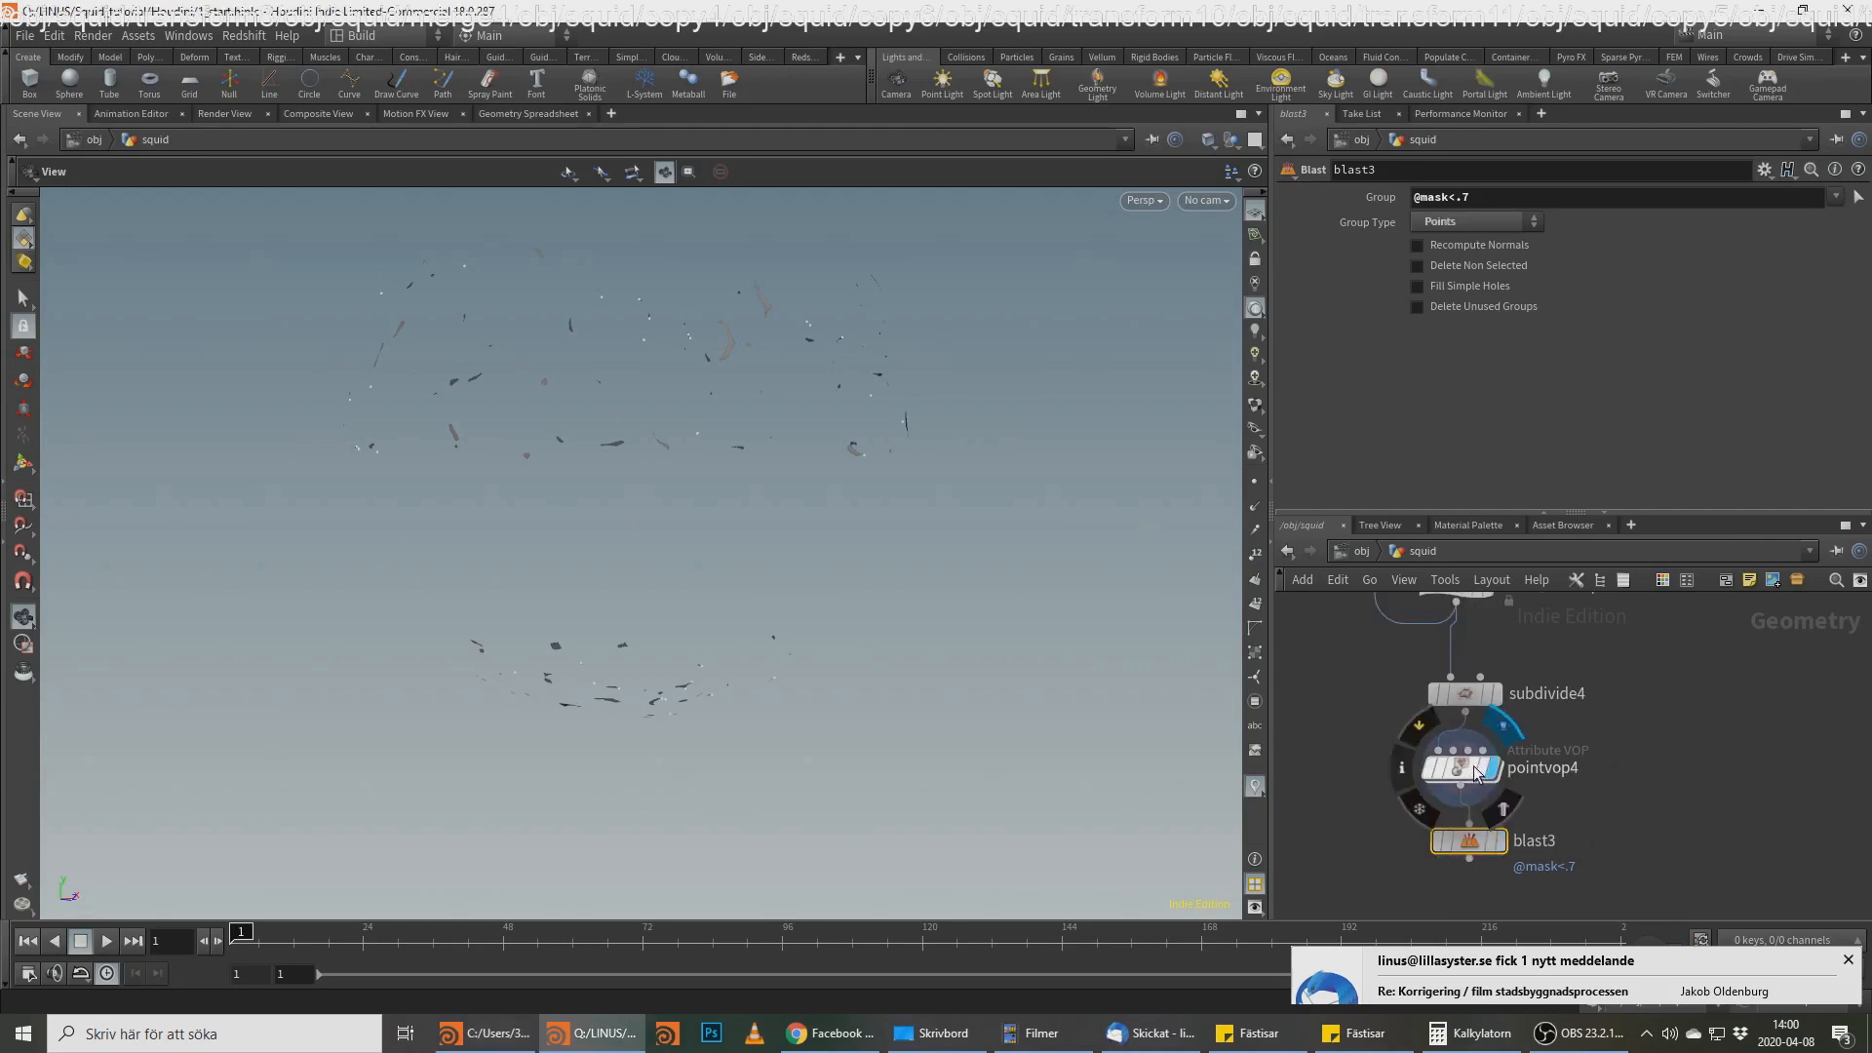
pyautogui.moveTo(1522, 661); pyautogui.dragTo(1523, 722, button='middle')
pyautogui.click(1453, 643)
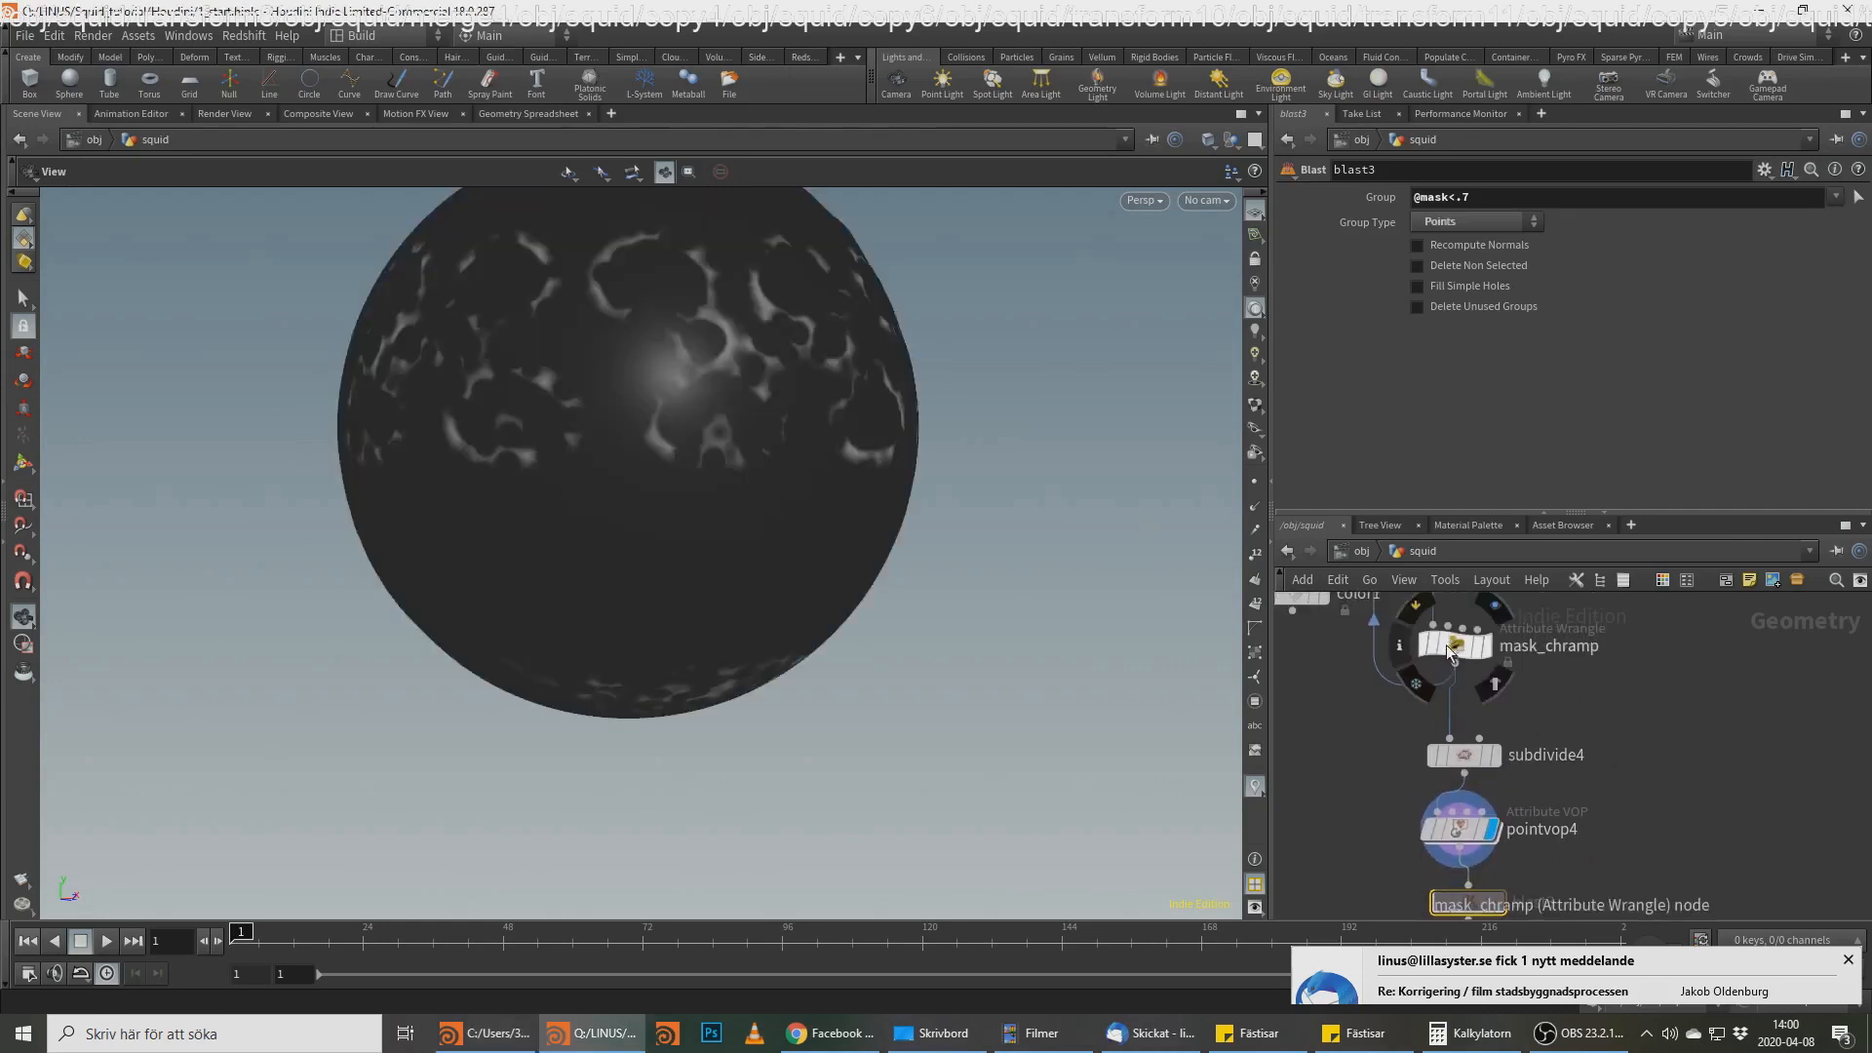
pyautogui.click(1594, 392)
pyautogui.moveTo(1596, 394)
pyautogui.mouseDown()
pyautogui.moveTo(1635, 401)
pyautogui.moveTo(1603, 395)
pyautogui.mouseUp()
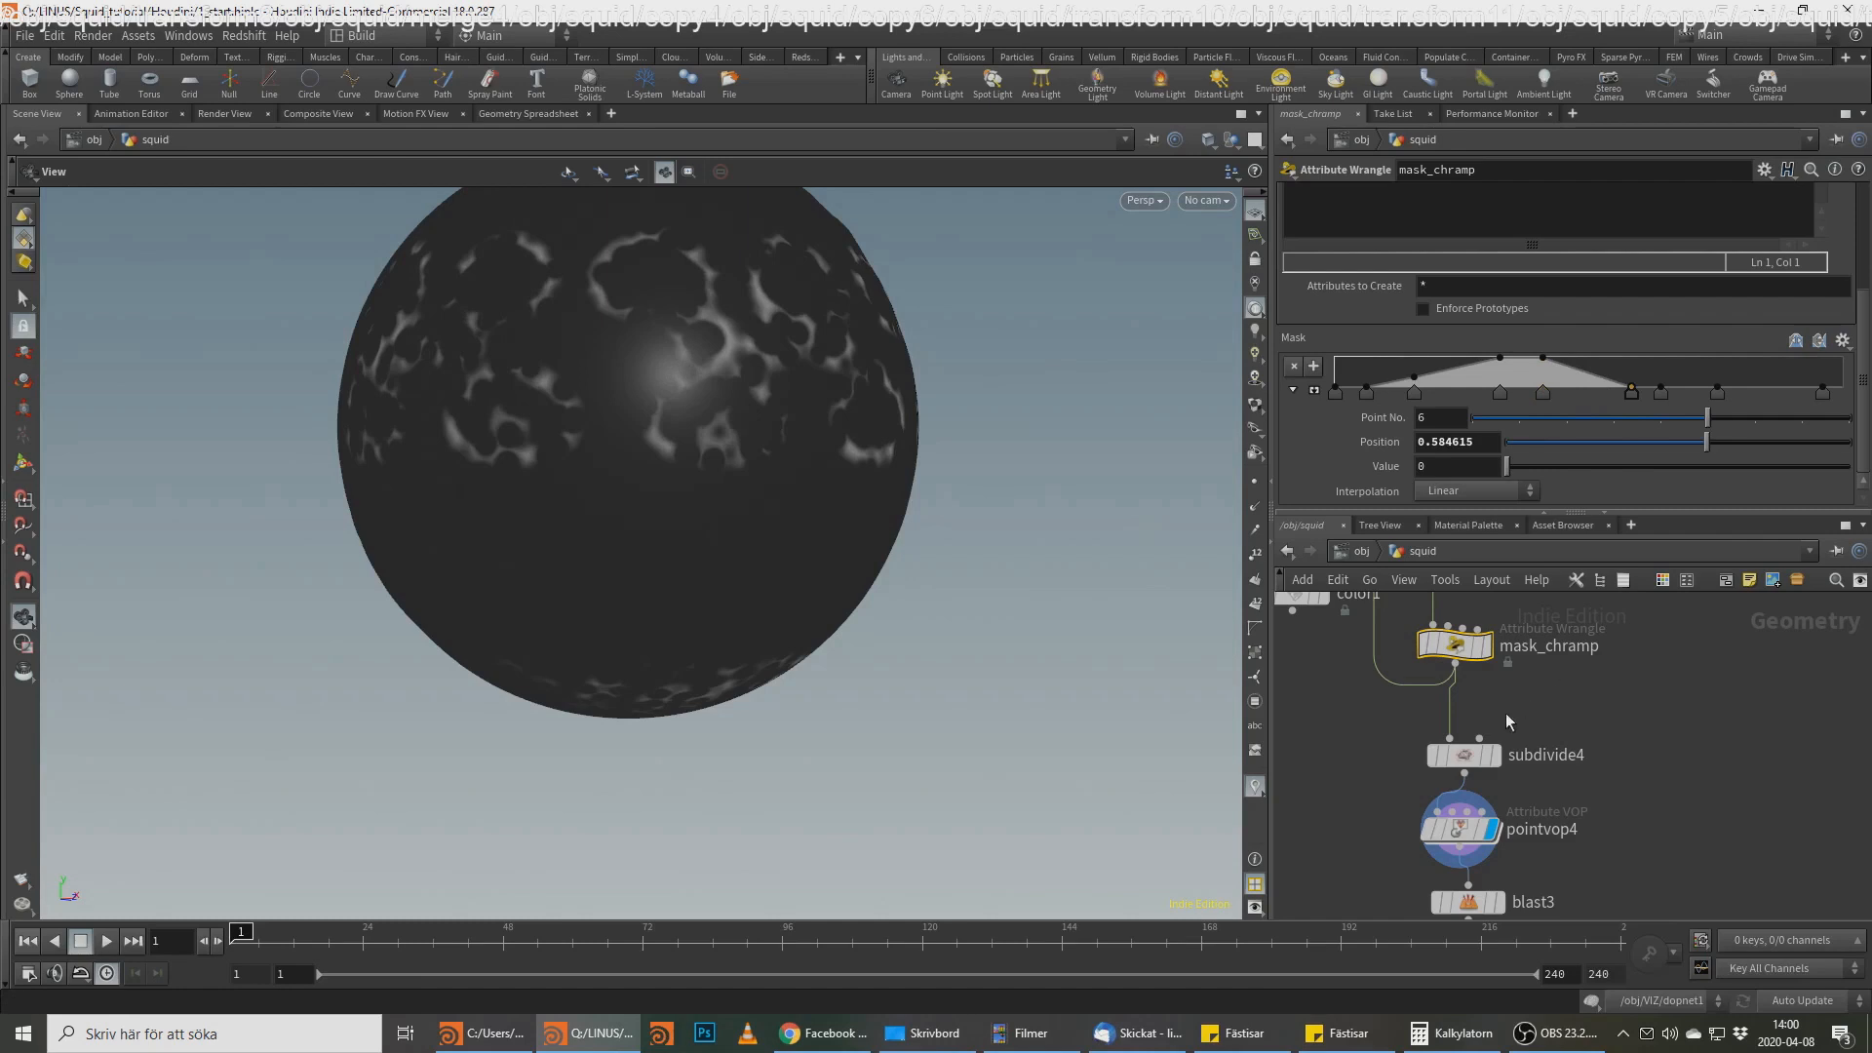
# Step: Display color1 and widen the Mask ramp's plateau by moving its falloff end outward and point 5 to position 0.513462
pyautogui.click(1489, 645)
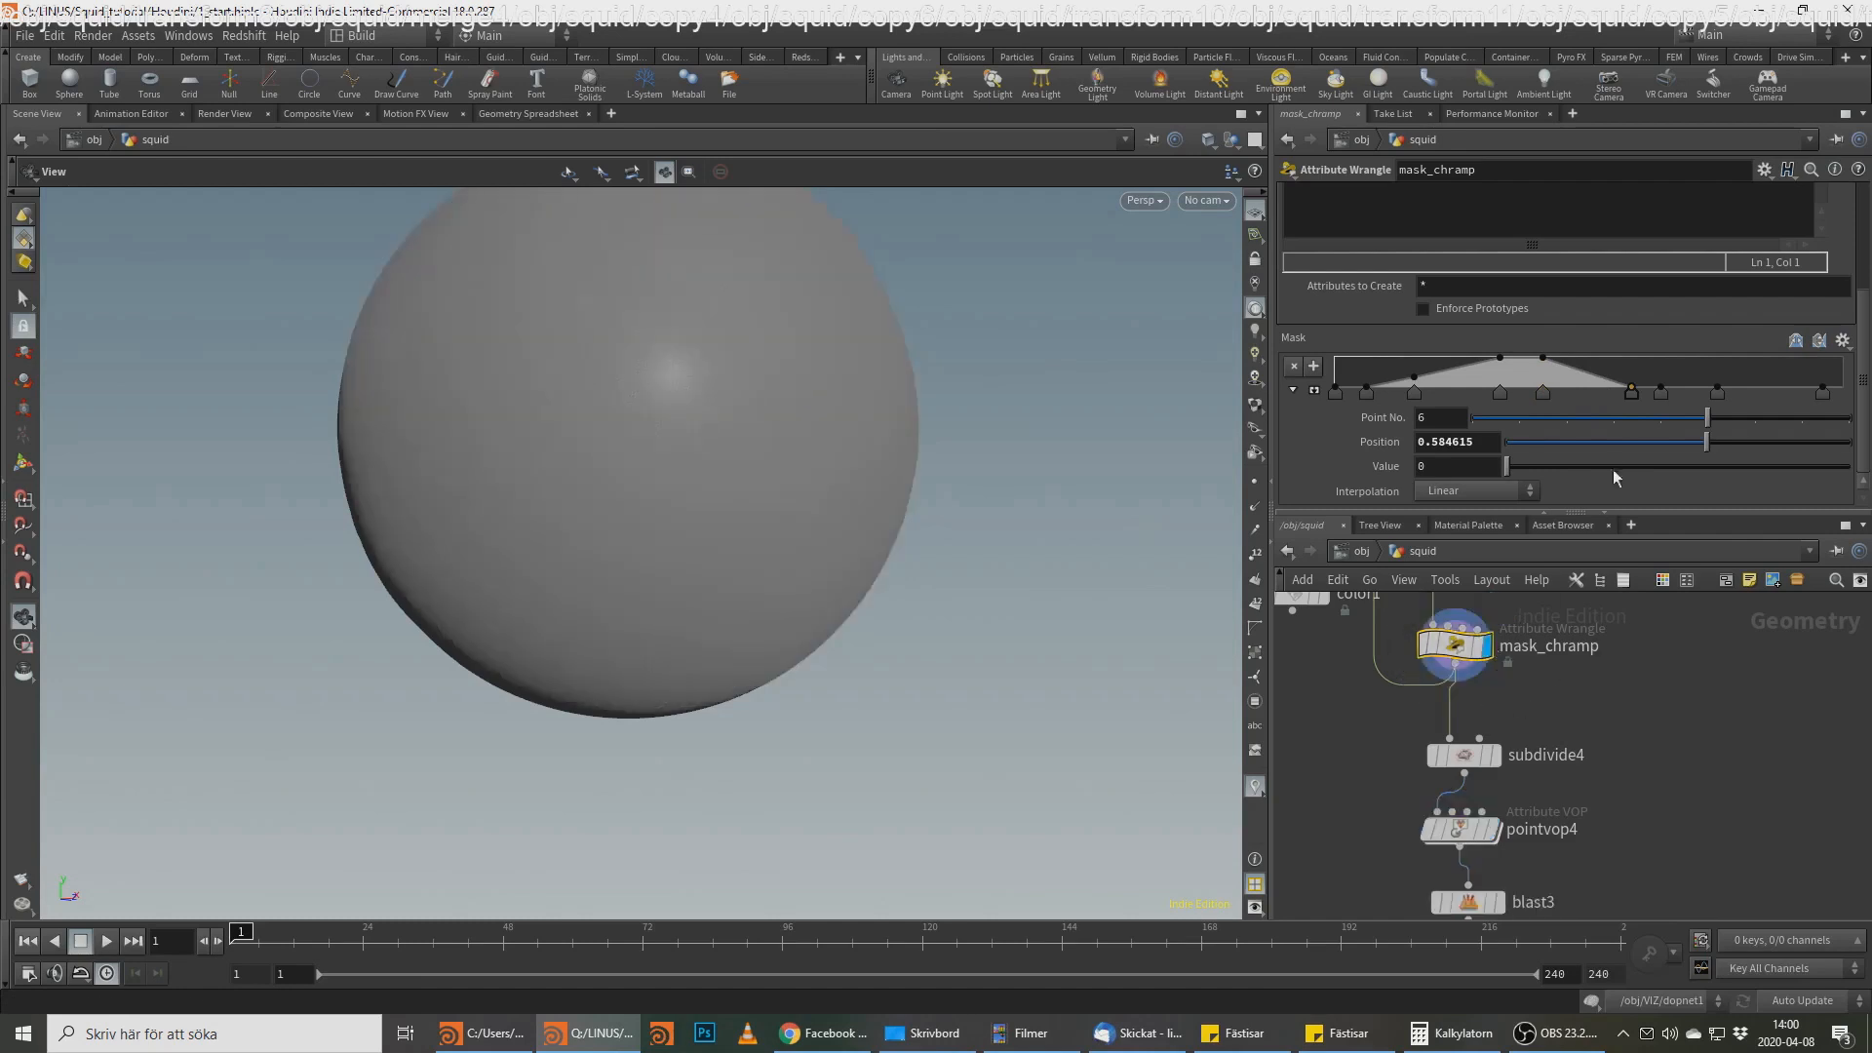
pyautogui.click(1328, 600)
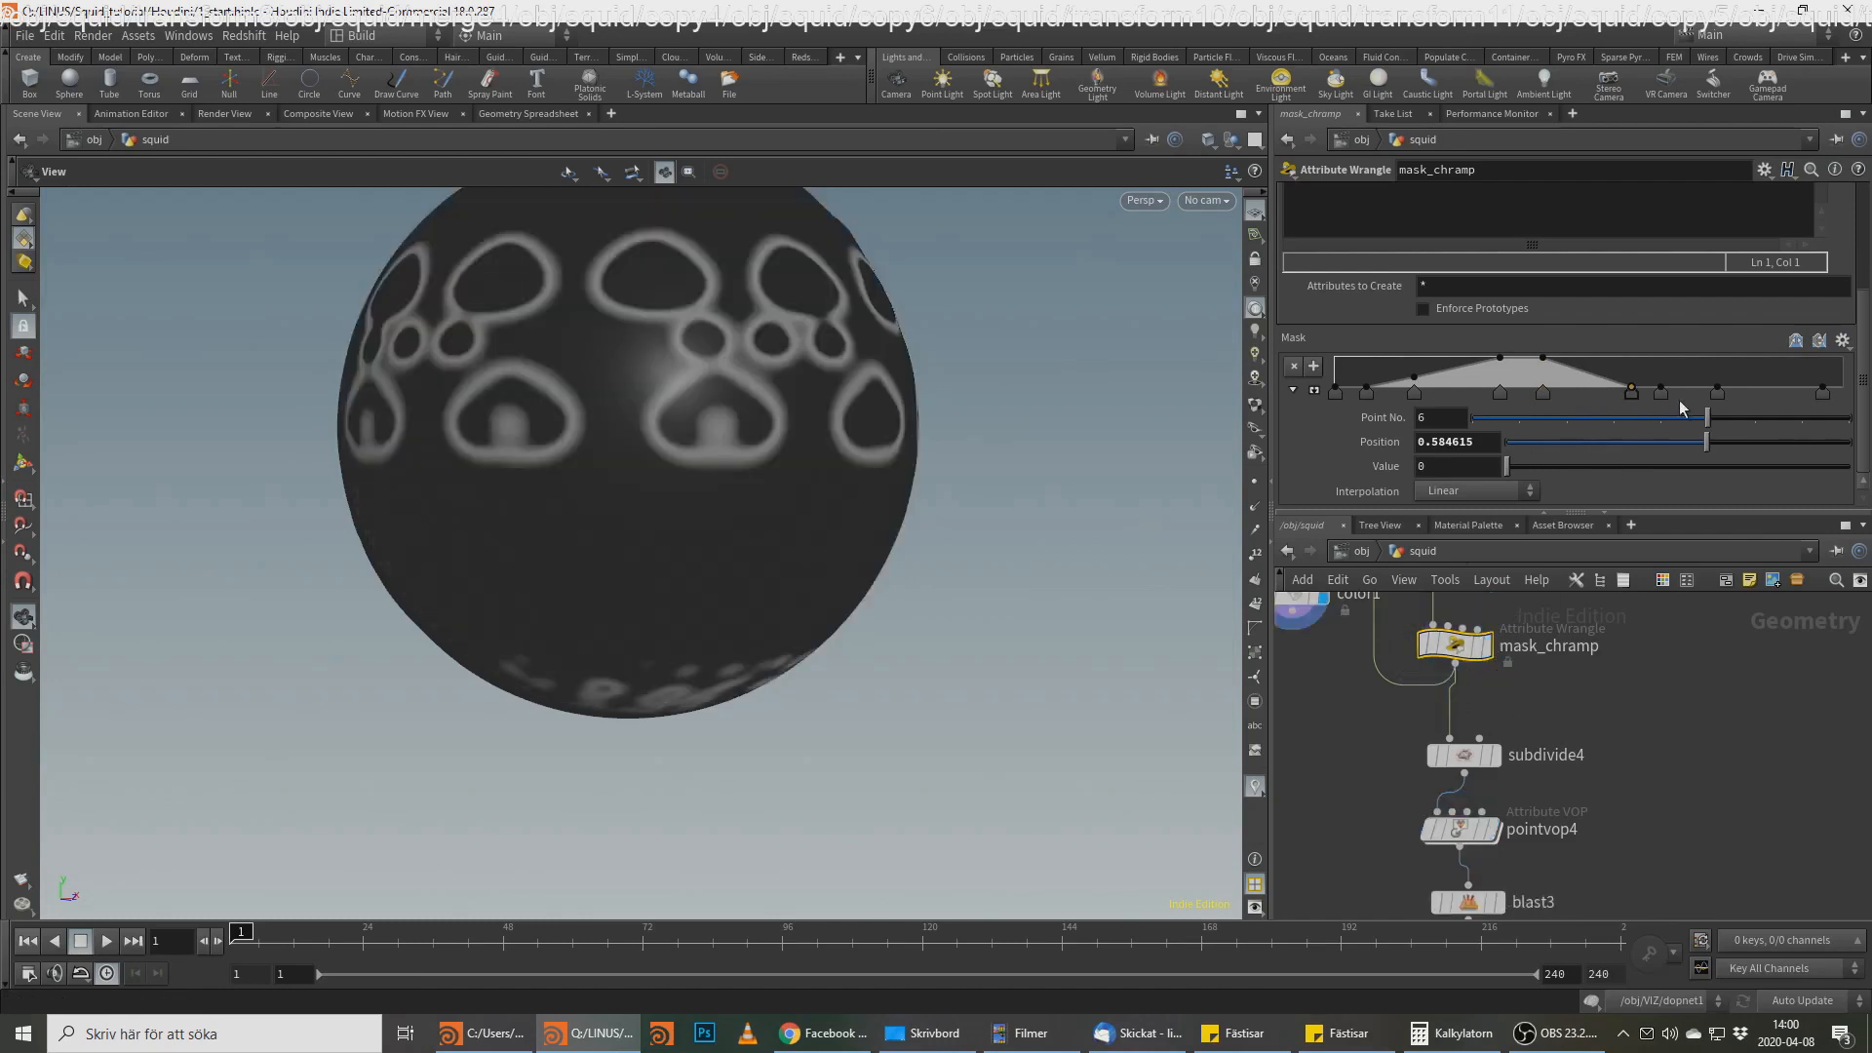
pyautogui.moveTo(1662, 391); pyautogui.dragTo(1698, 390)
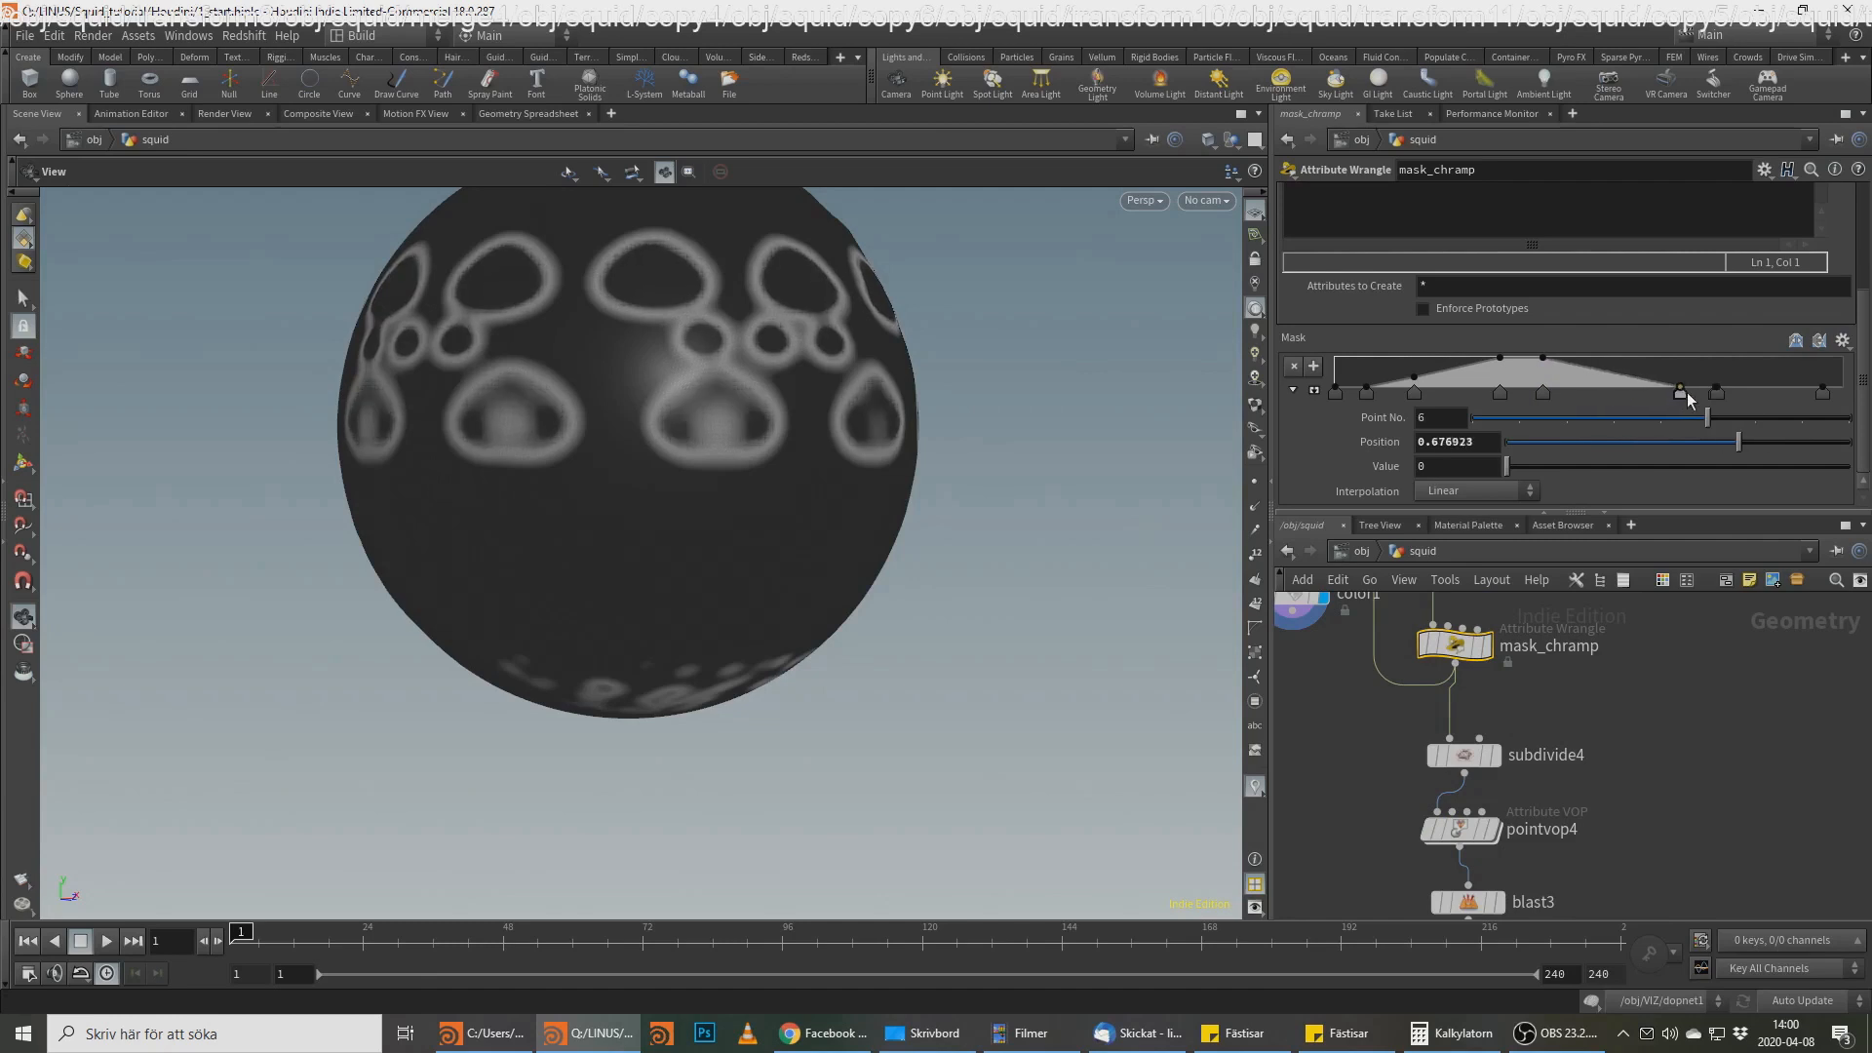
pyautogui.moveTo(1543, 392); pyautogui.dragTo(1595, 392)
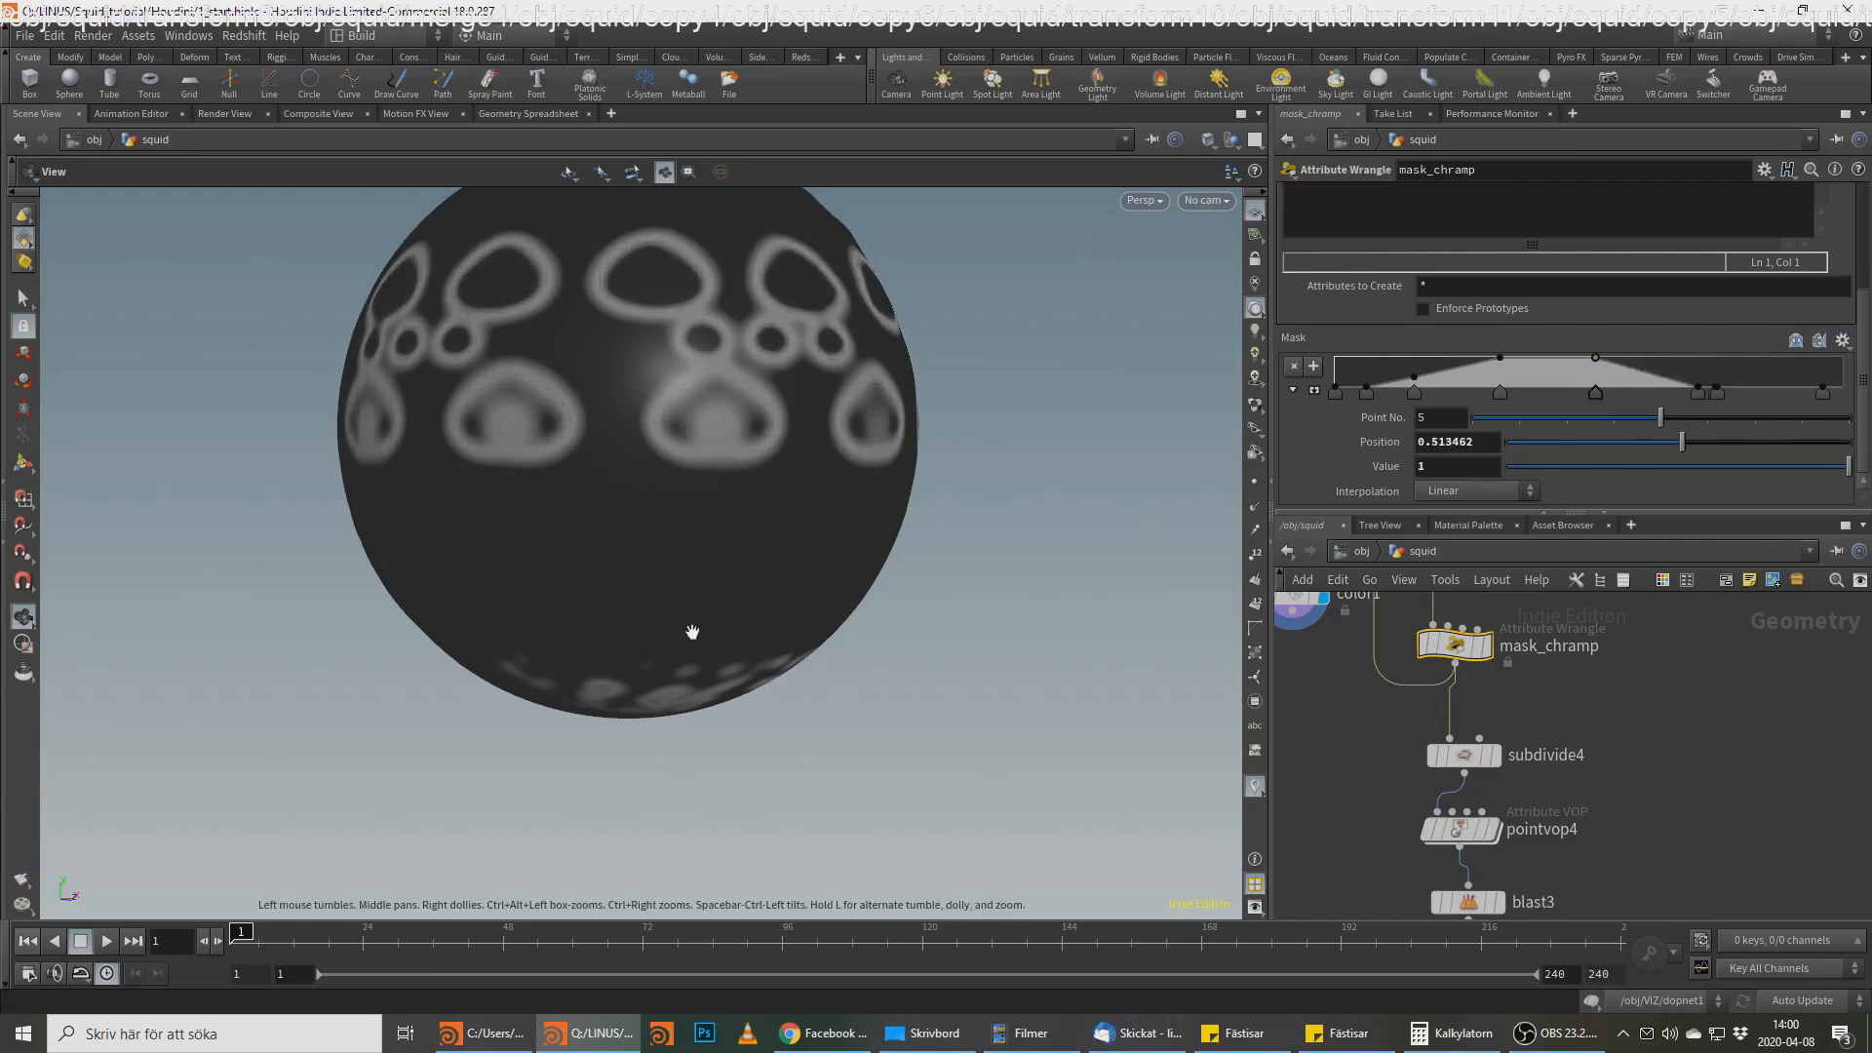
pyautogui.moveTo(689, 635); pyautogui.dragTo(725, 438, button='middle')
pyautogui.moveTo(724, 438); pyautogui.dragTo(836, 501)
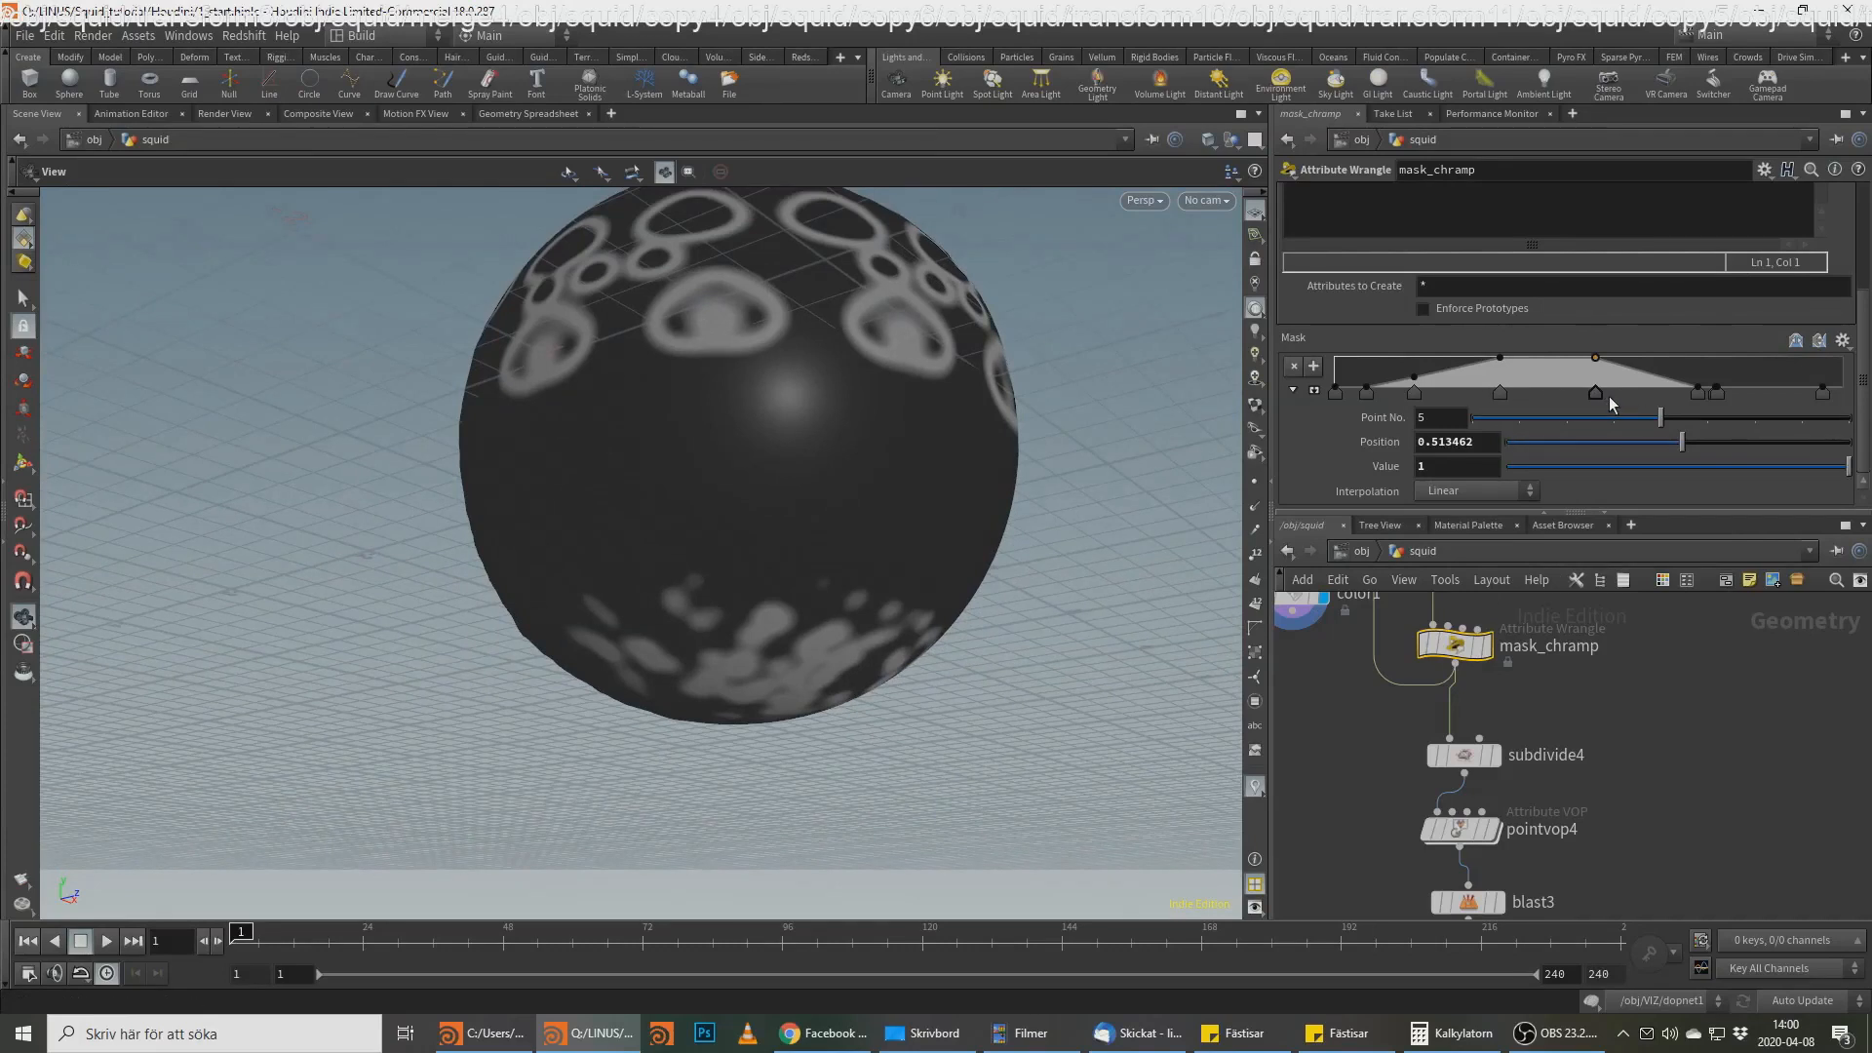
# Step: Move point 5 of mask_chramp's Mask ramp to position 0.576923 and display pointvop4's result
pyautogui.moveTo(1605, 396); pyautogui.dragTo(1637, 396)
pyautogui.moveTo(1504, 833); pyautogui.dragTo(1510, 766, button='middle')
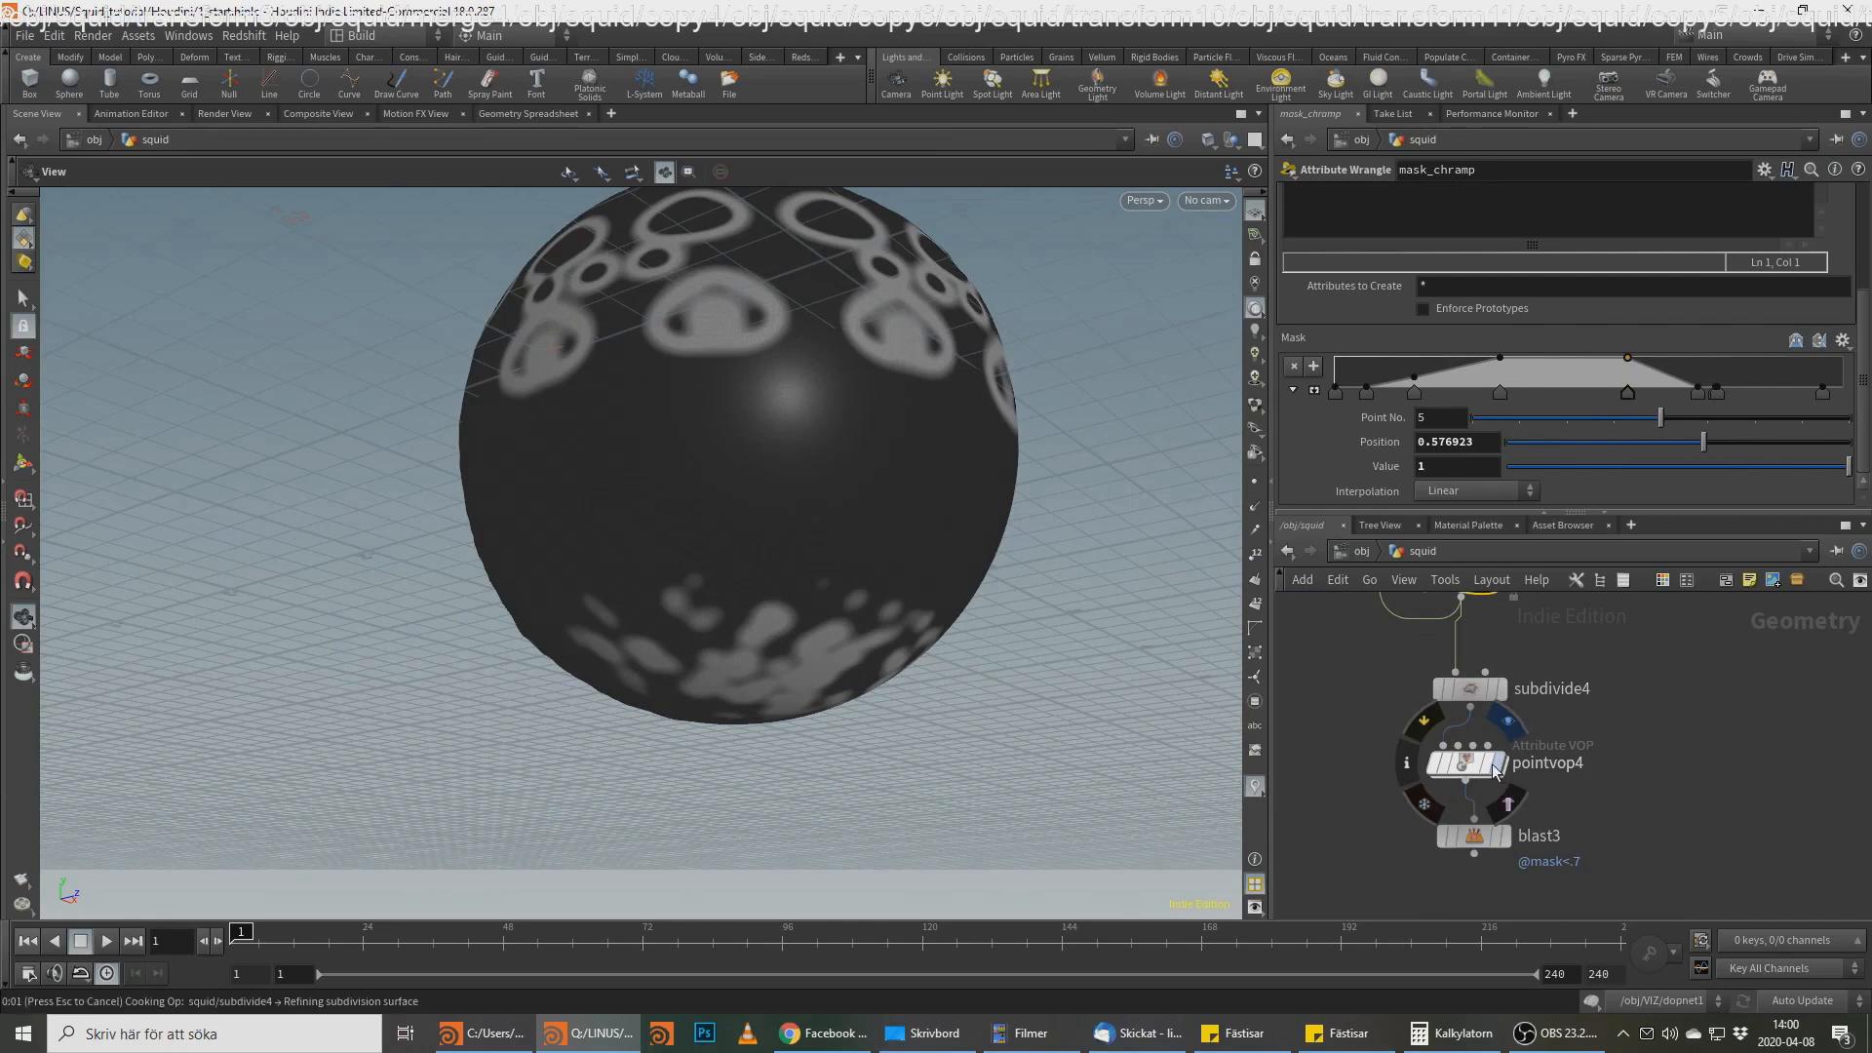
pyautogui.click(1498, 766)
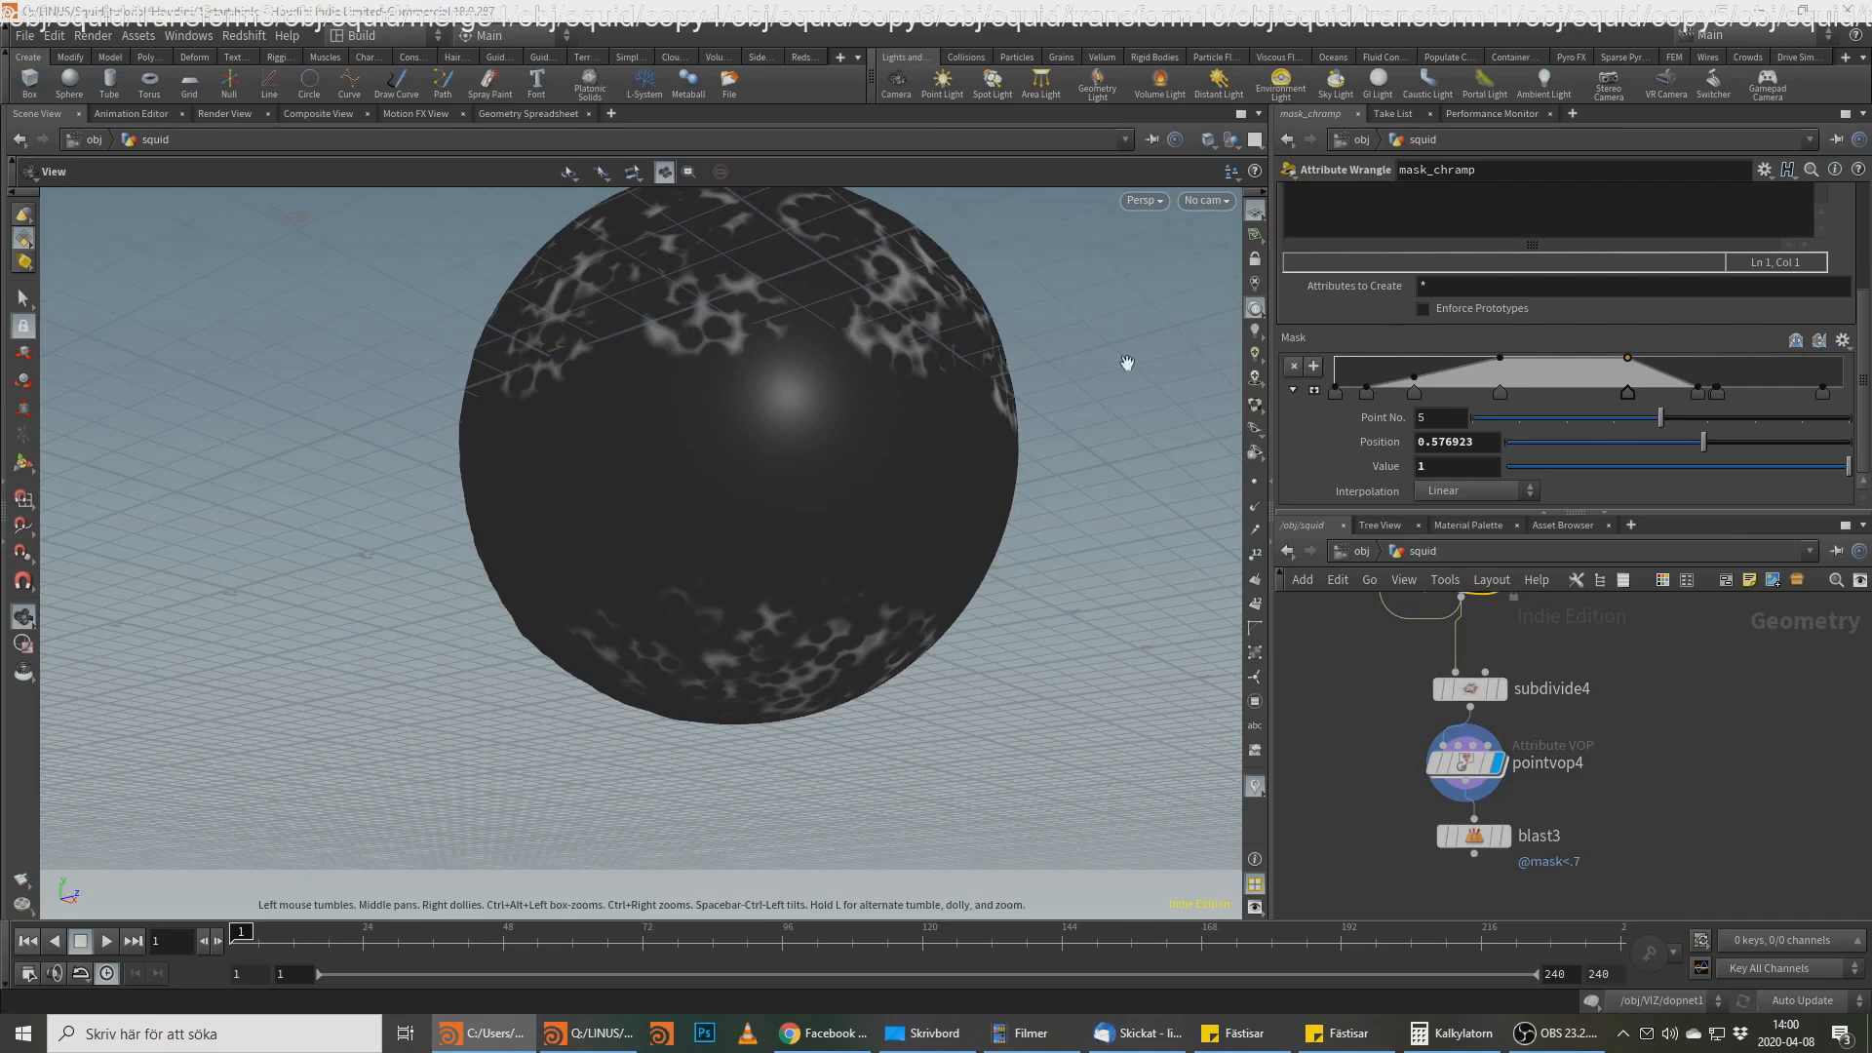
pyautogui.moveTo(794, 334); pyautogui.dragTo(829, 410)
pyautogui.hotkey('alt', 'Tab')
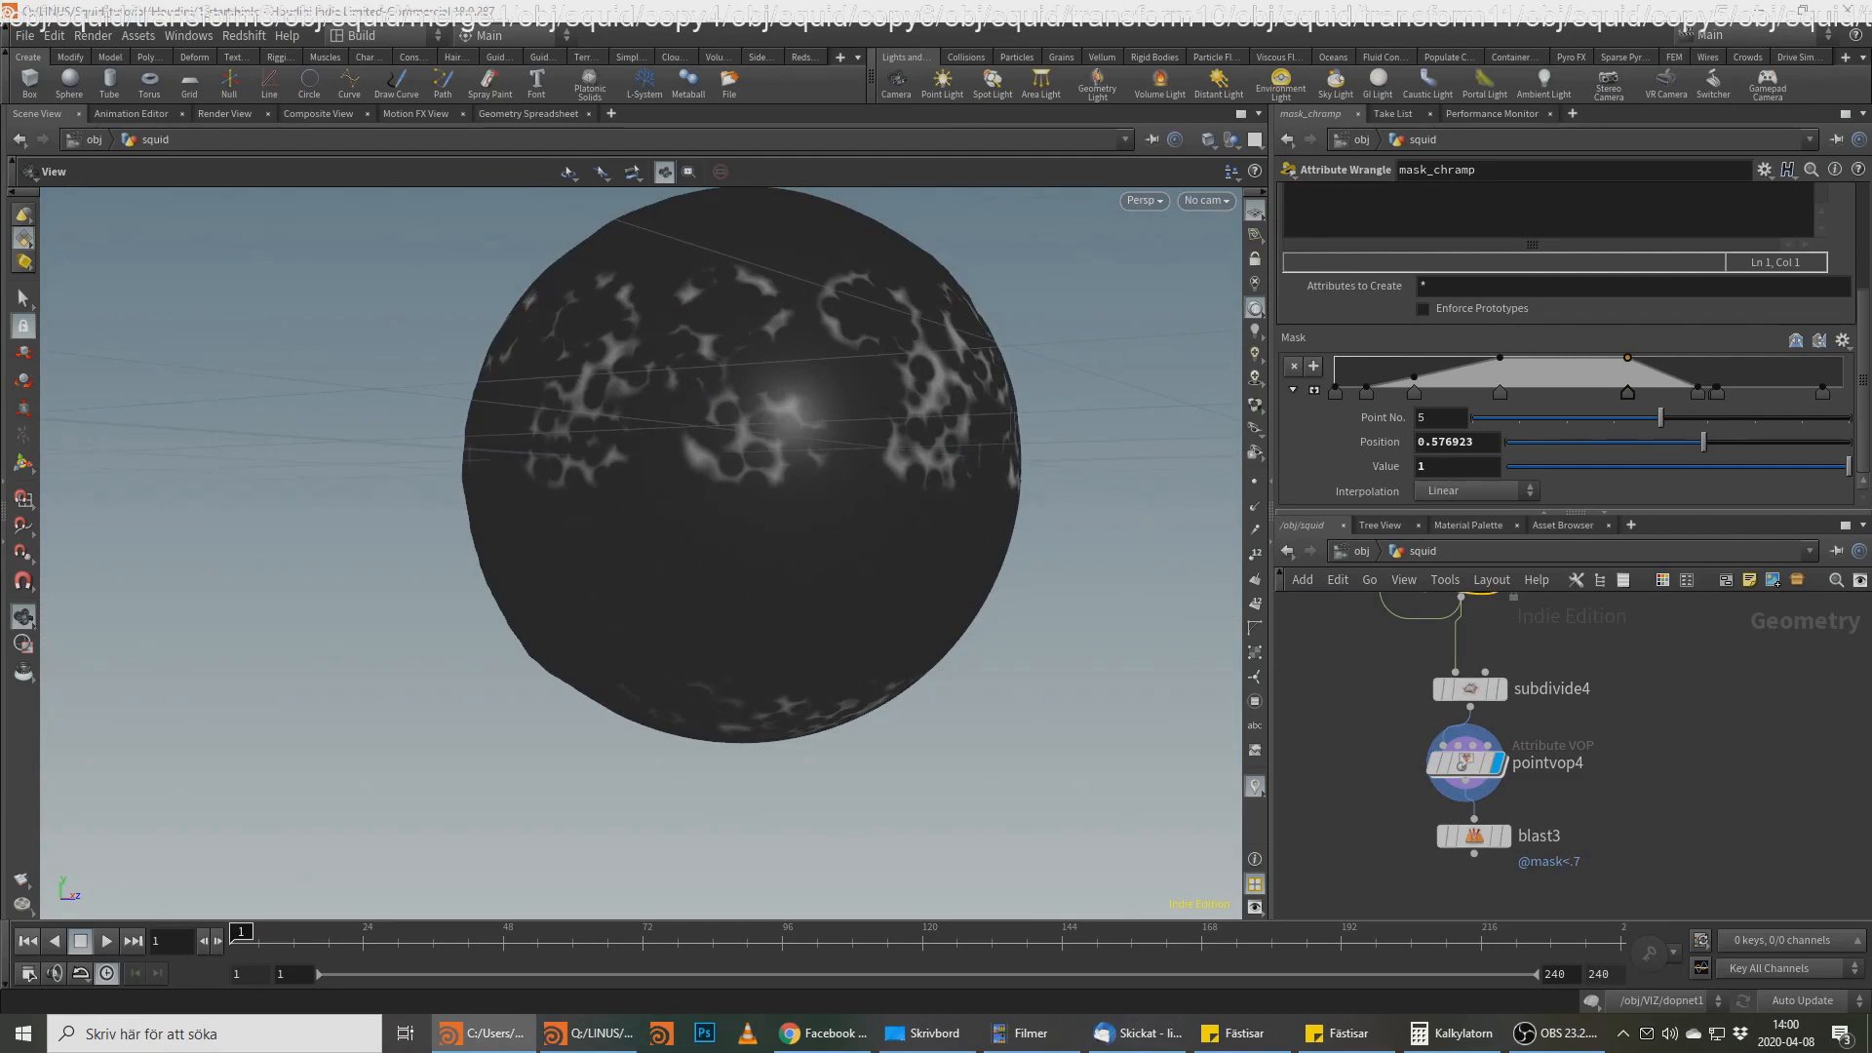
# Step: Inside pointvop4, set fit1's Source Min to 0.6, Destination Min to 1 and Destination Max to 0
pyautogui.doubleClick(1463, 762)
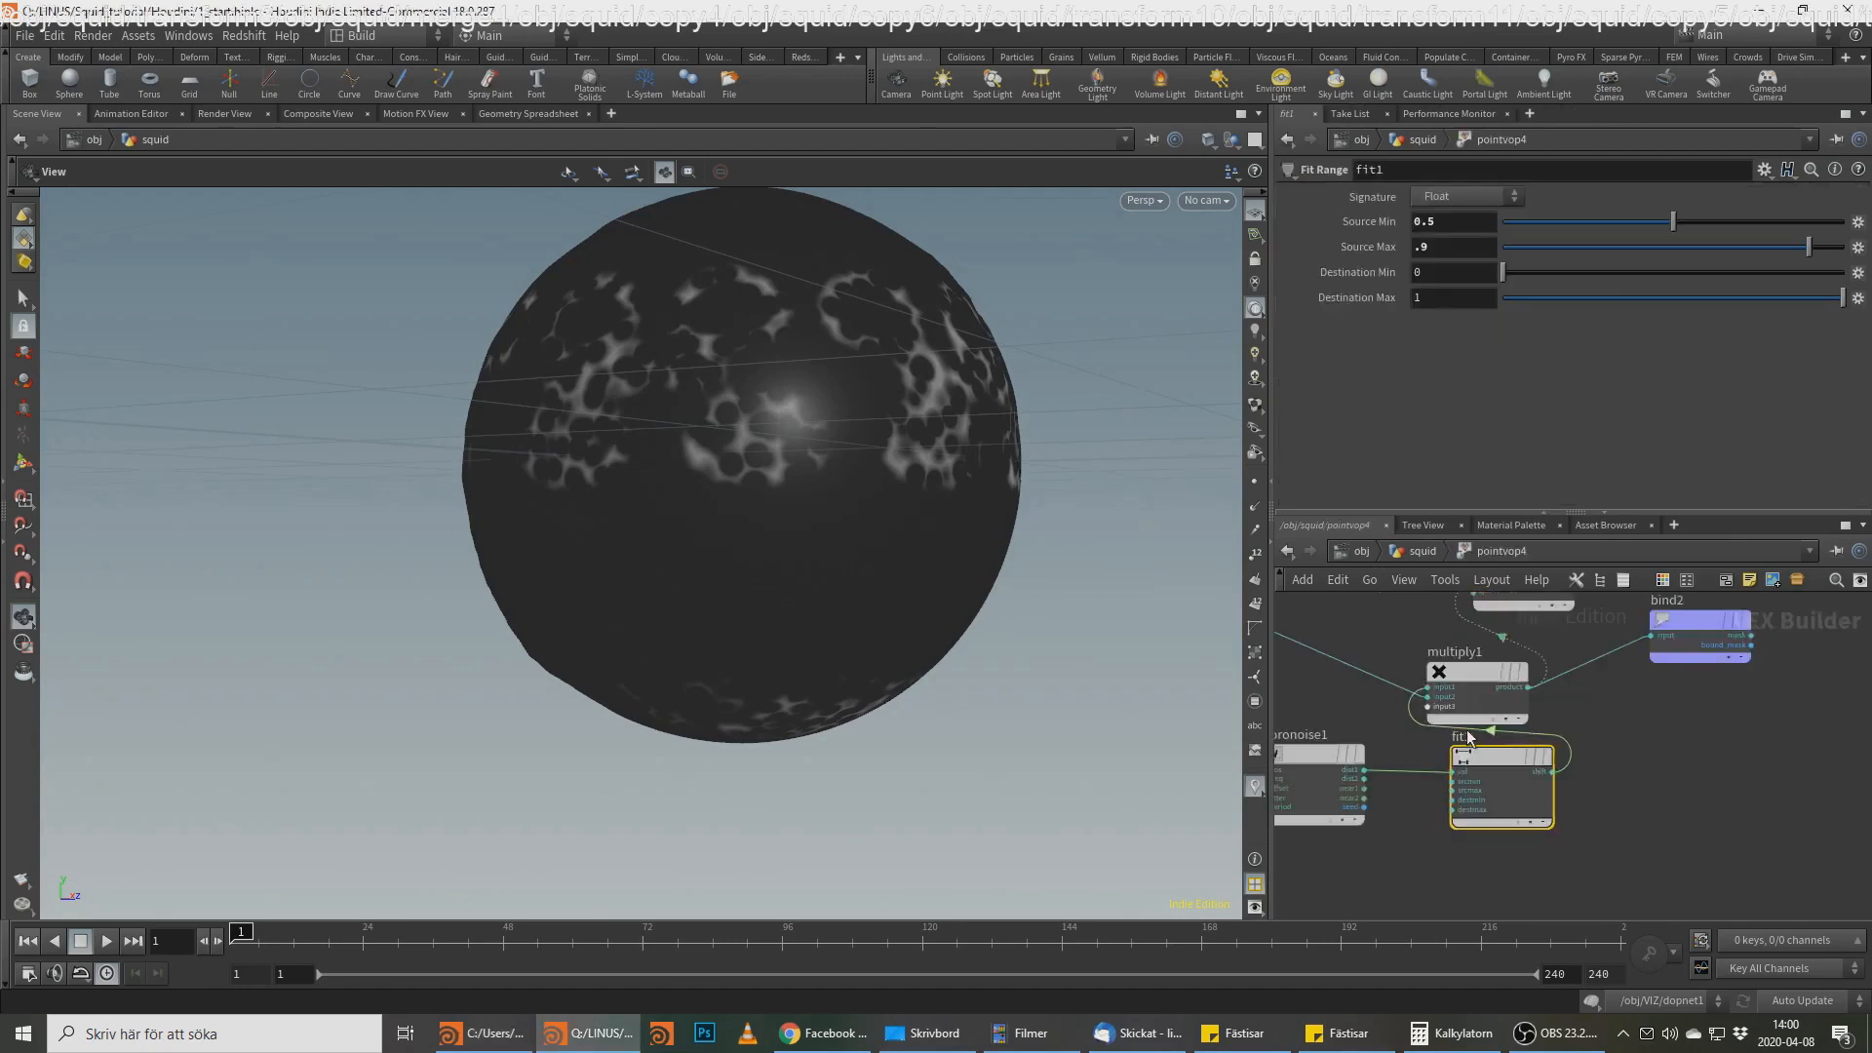
pyautogui.doubleClick(1429, 222)
pyautogui.press('Return')
pyautogui.write('1')
pyautogui.moveTo(1449, 277); pyautogui.dragTo(1310, 298)
pyautogui.write('0')
pyautogui.press('Return')
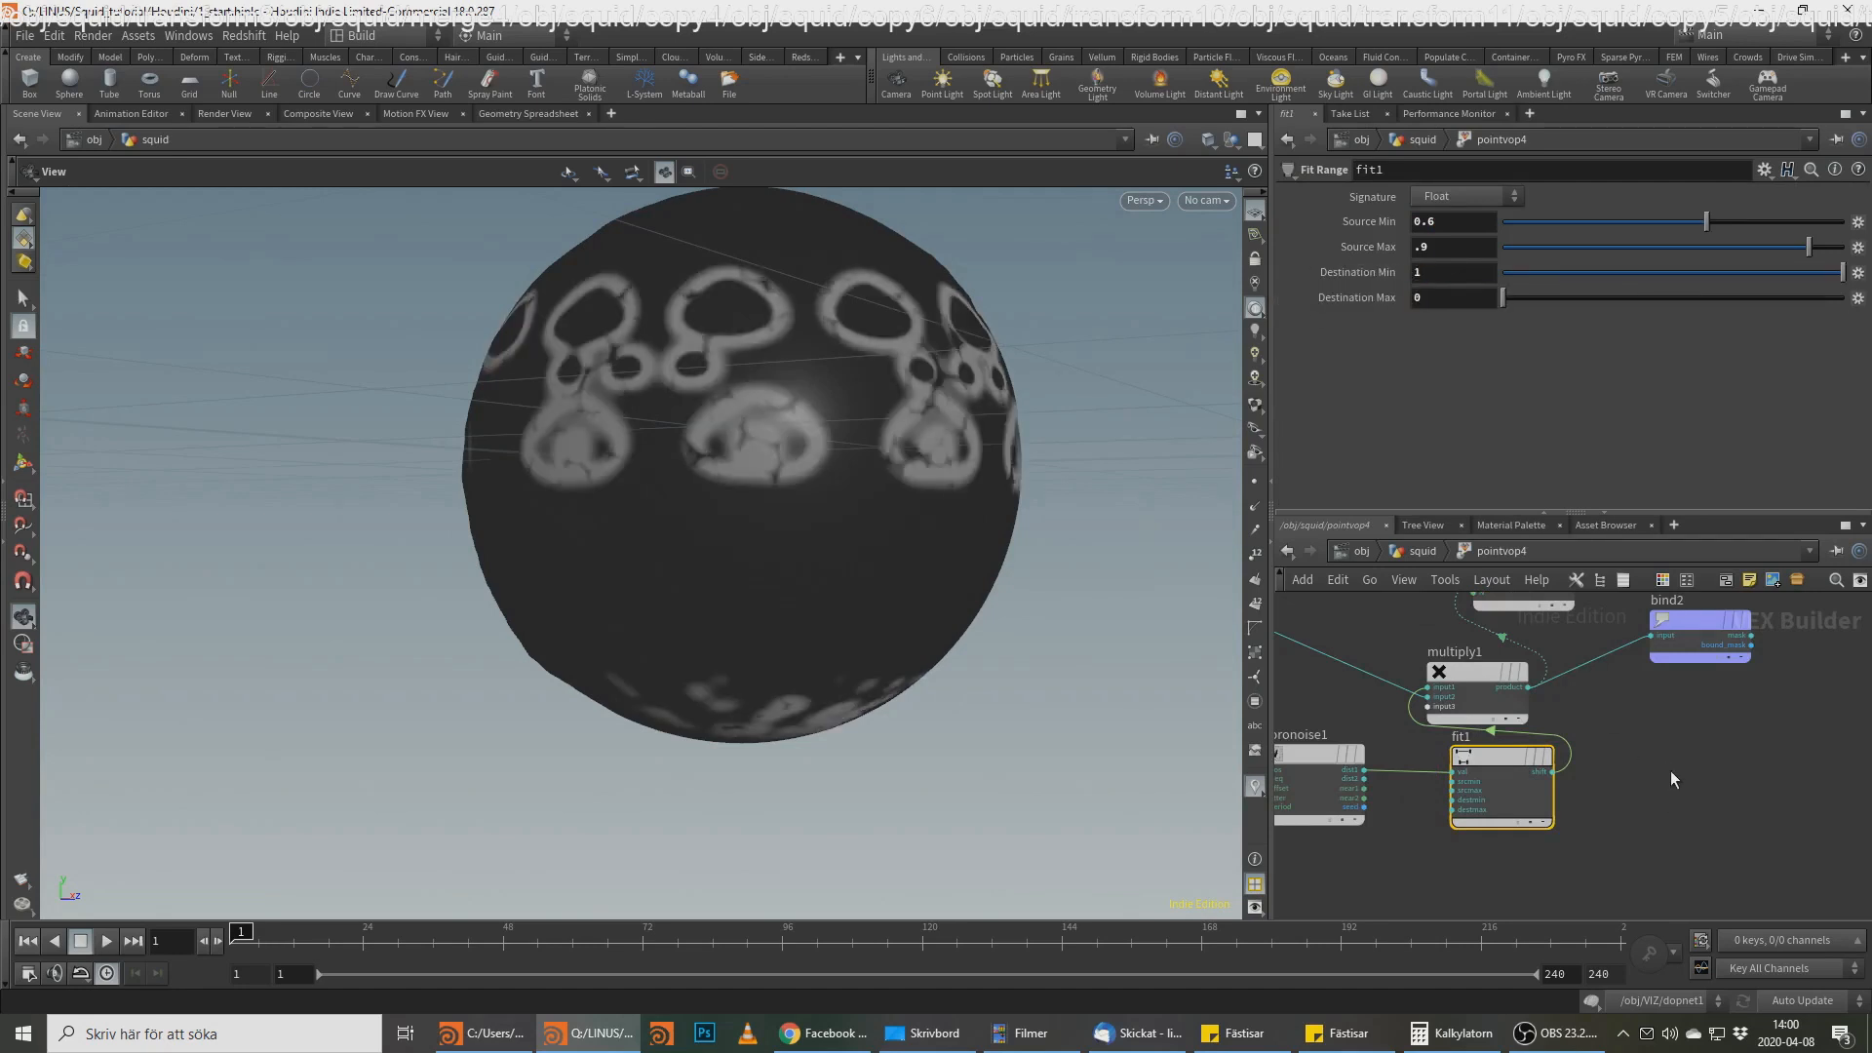
# Step: Examine the Voronoi breakup of the mask from several sides, up close and below, and return to the squid network
pyautogui.moveTo(1672, 771); pyautogui.dragTo(1646, 776, button='middle')
pyautogui.moveTo(679, 428); pyautogui.dragTo(781, 331, button='right')
pyautogui.moveTo(781, 330); pyautogui.dragTo(1170, 468)
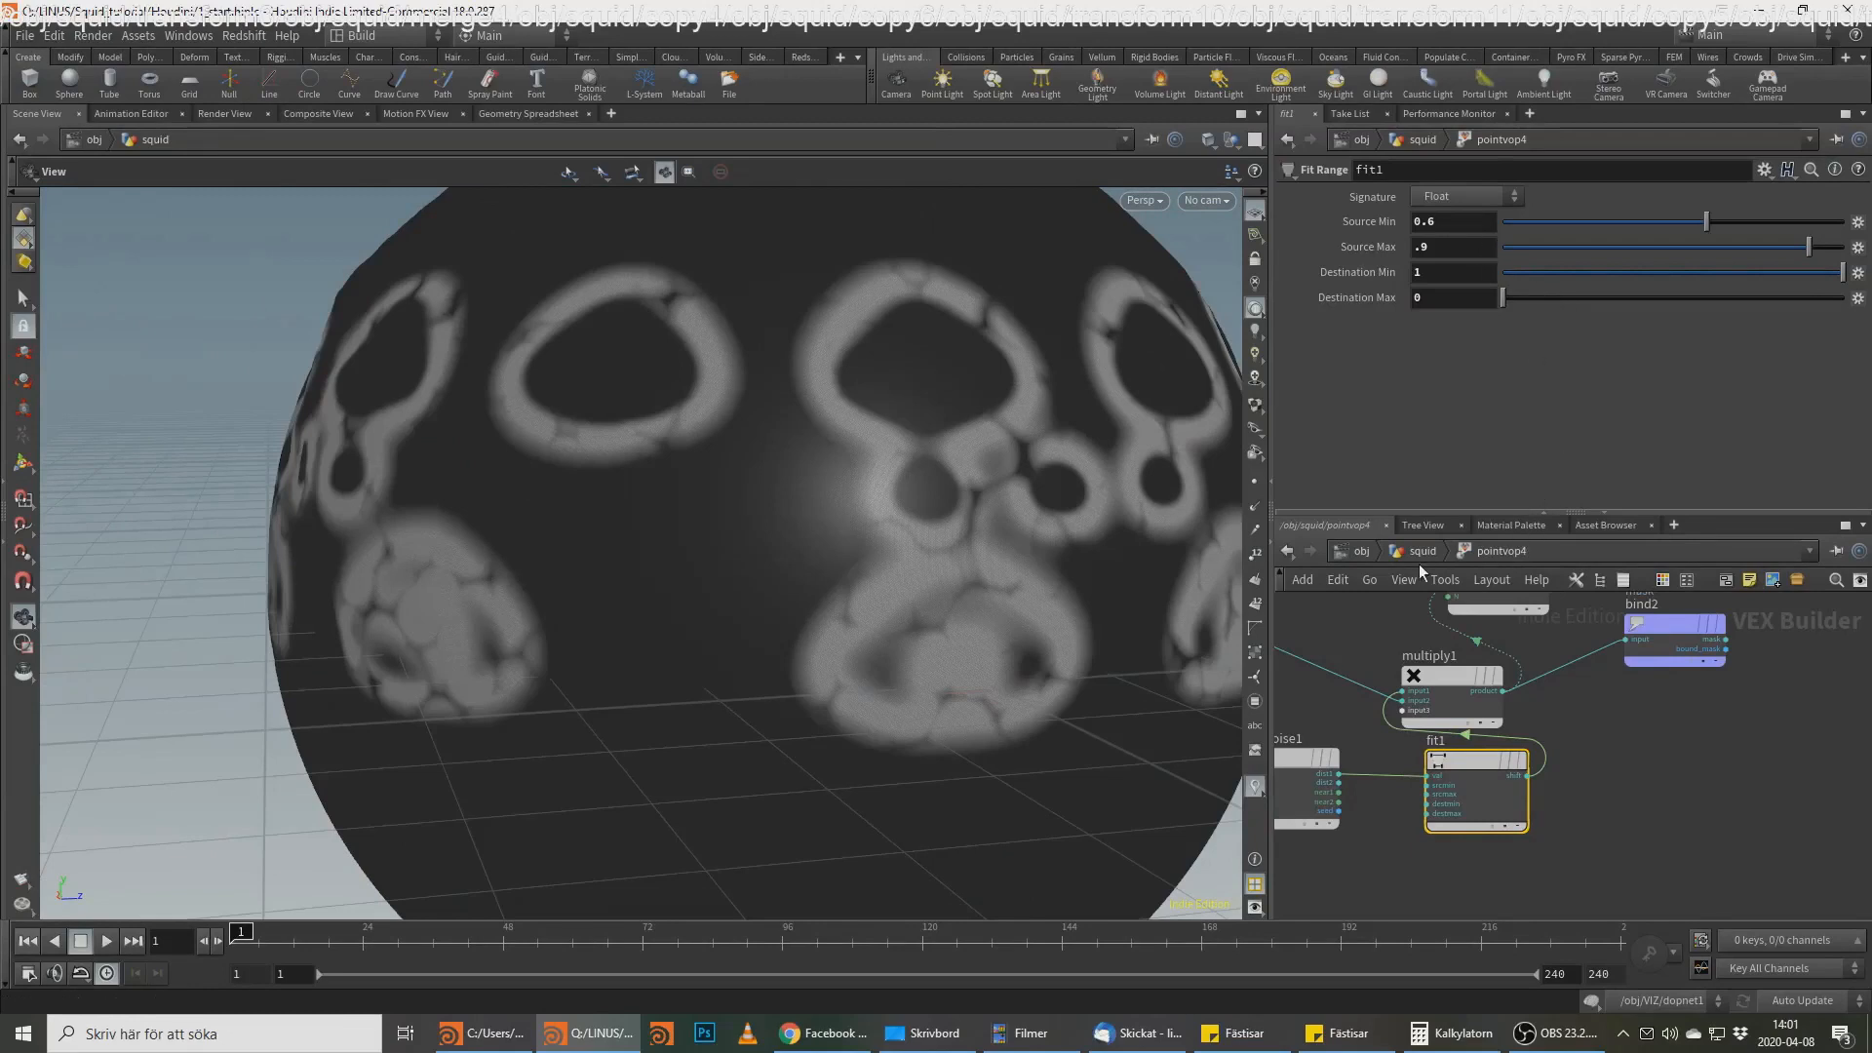
pyautogui.moveTo(977, 705); pyautogui.dragTo(1070, 218, button='middle')
pyautogui.moveTo(1070, 217); pyautogui.dragTo(878, 292, button='right')
pyautogui.moveTo(848, 546); pyautogui.dragTo(764, 334)
pyautogui.moveTo(858, 673); pyautogui.dragTo(860, 553)
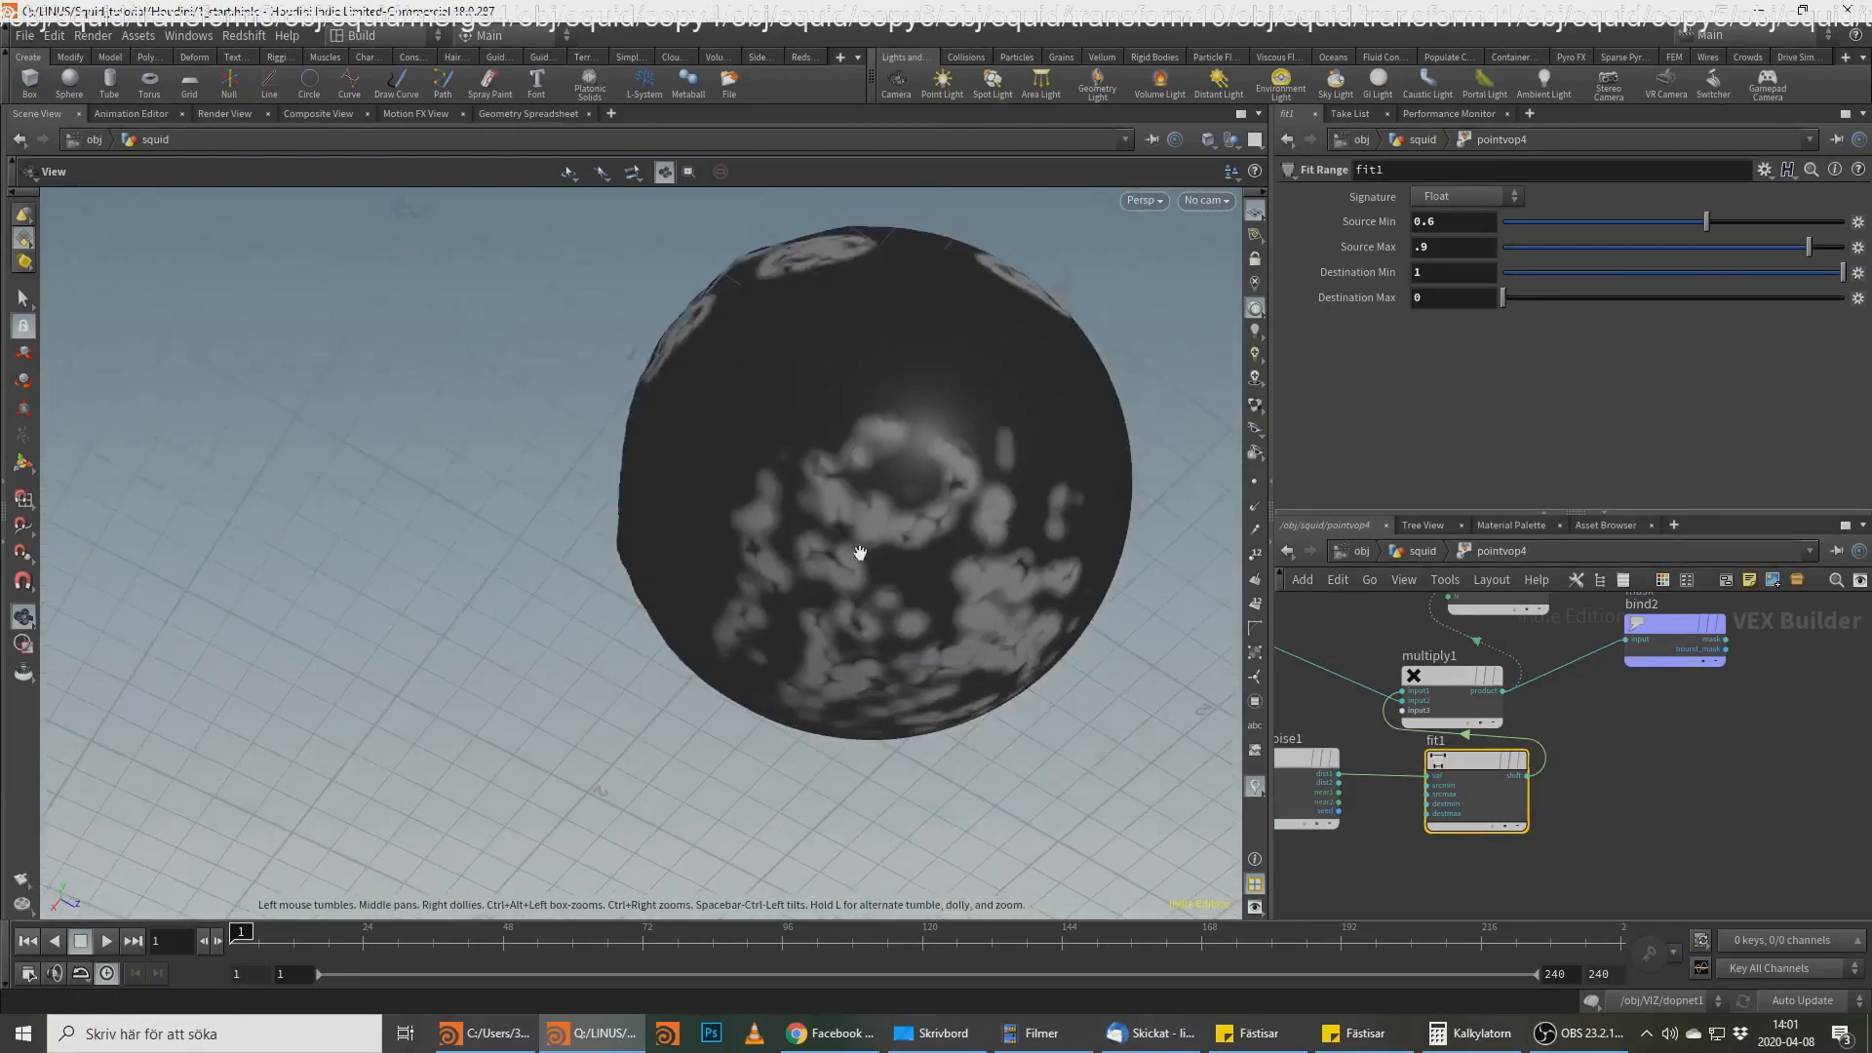
pyautogui.moveTo(860, 553); pyautogui.dragTo(1053, 565, button='right')
pyautogui.press('u')
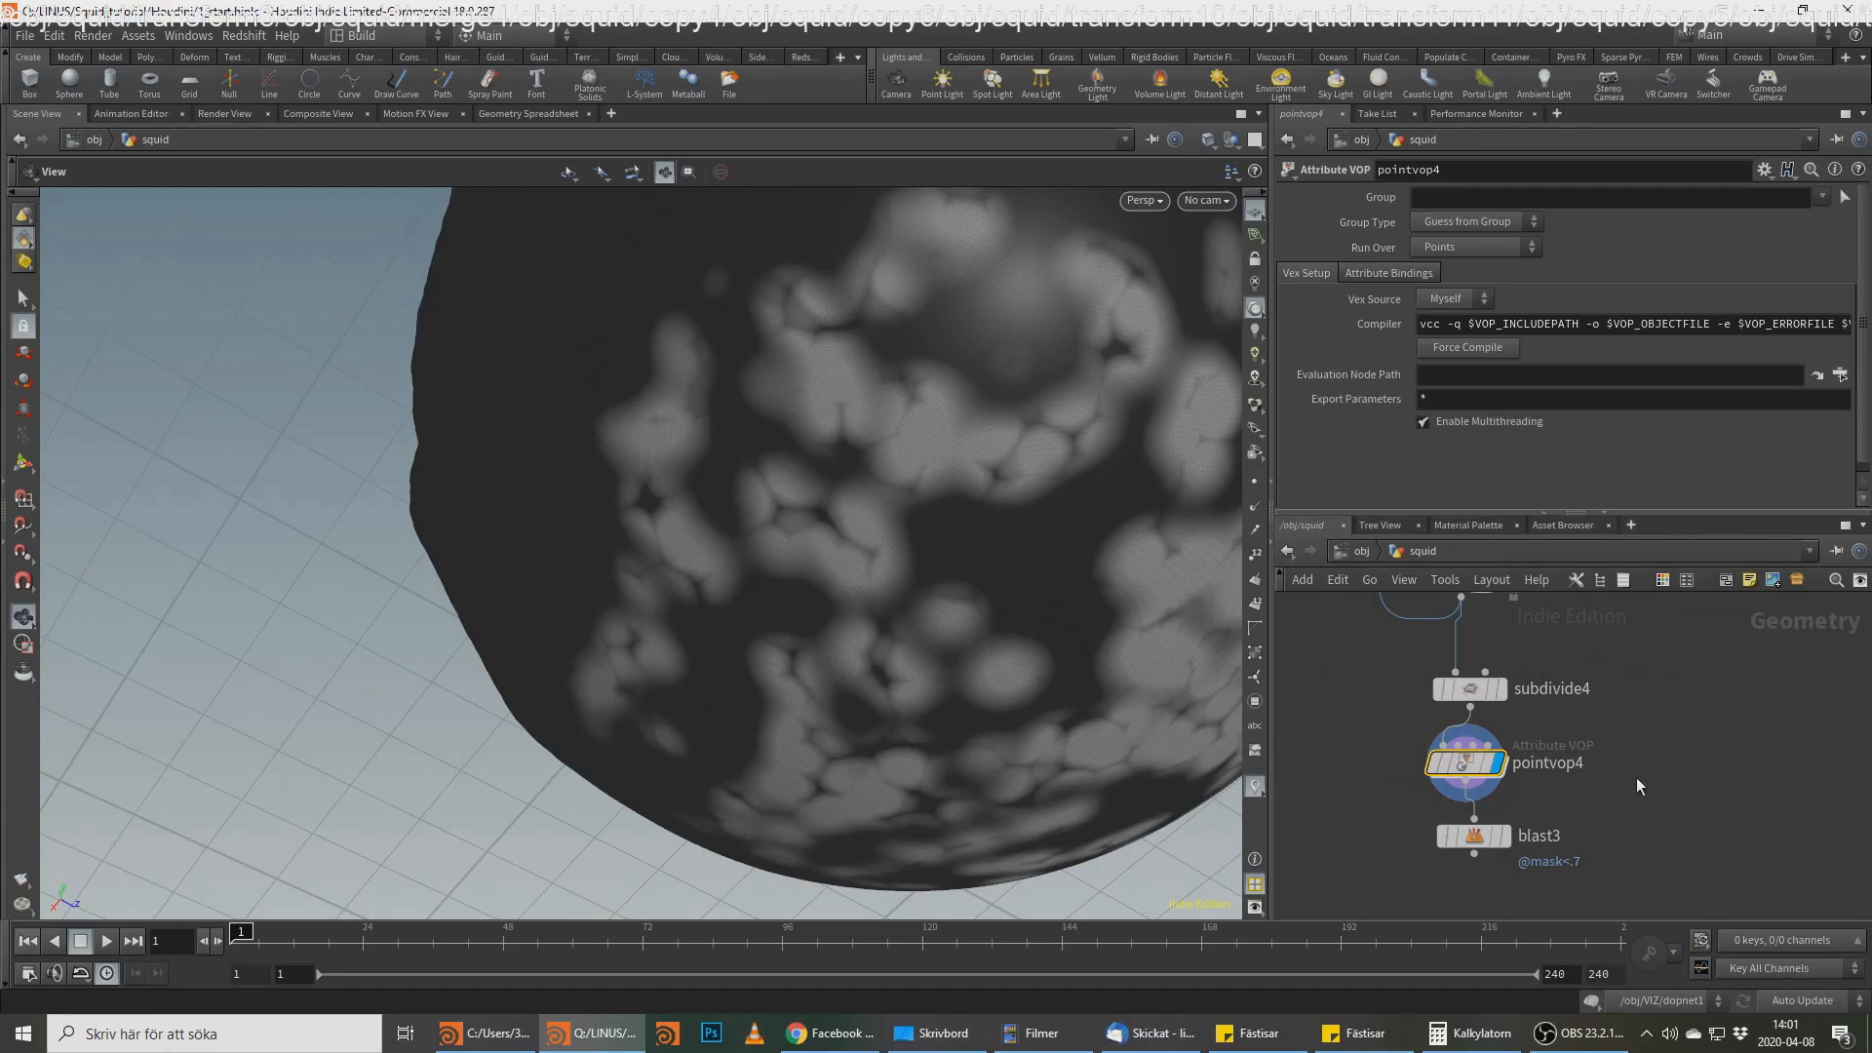
# Step: Set point 5 of mask_chramp's Mask ramp to position 0.521154 and display blast3's result
pyautogui.moveTo(1574, 673); pyautogui.dragTo(1570, 747, button='middle')
pyautogui.moveTo(1628, 393); pyautogui.dragTo(1601, 395)
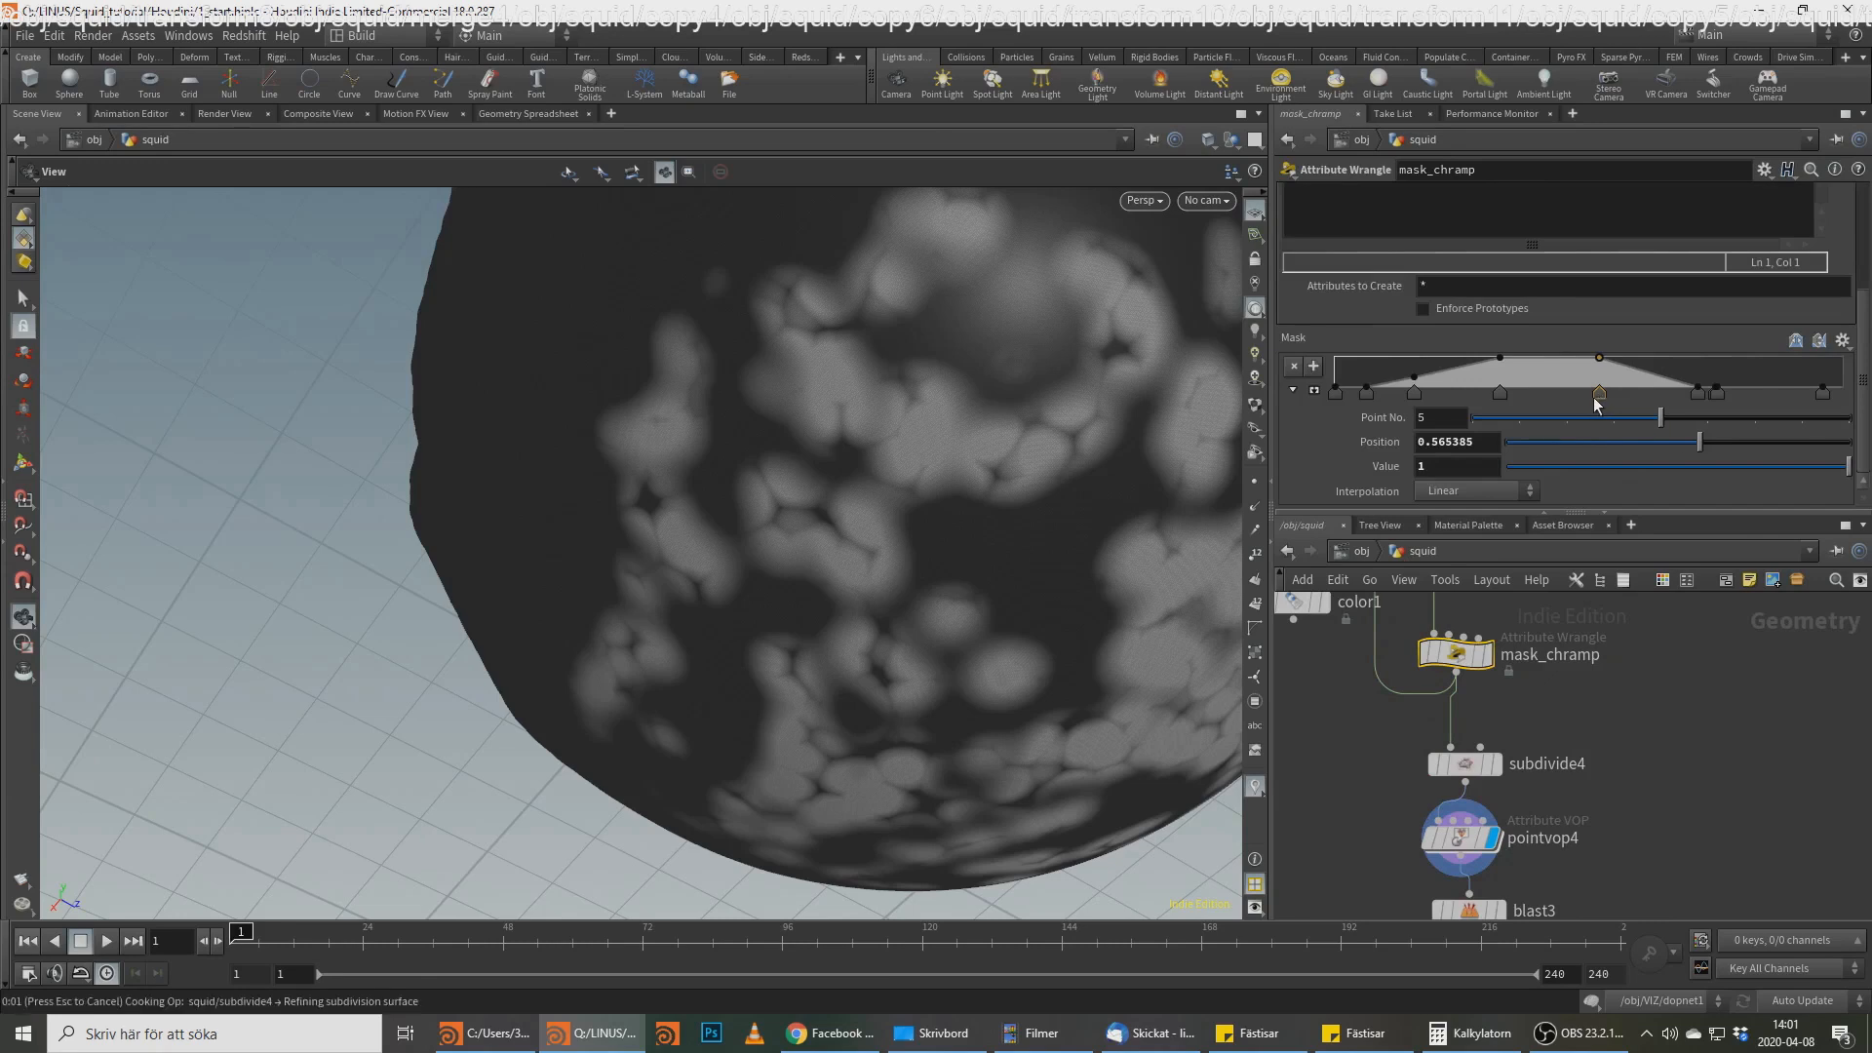
pyautogui.moveTo(1659, 868); pyautogui.dragTo(1657, 749, button='middle')
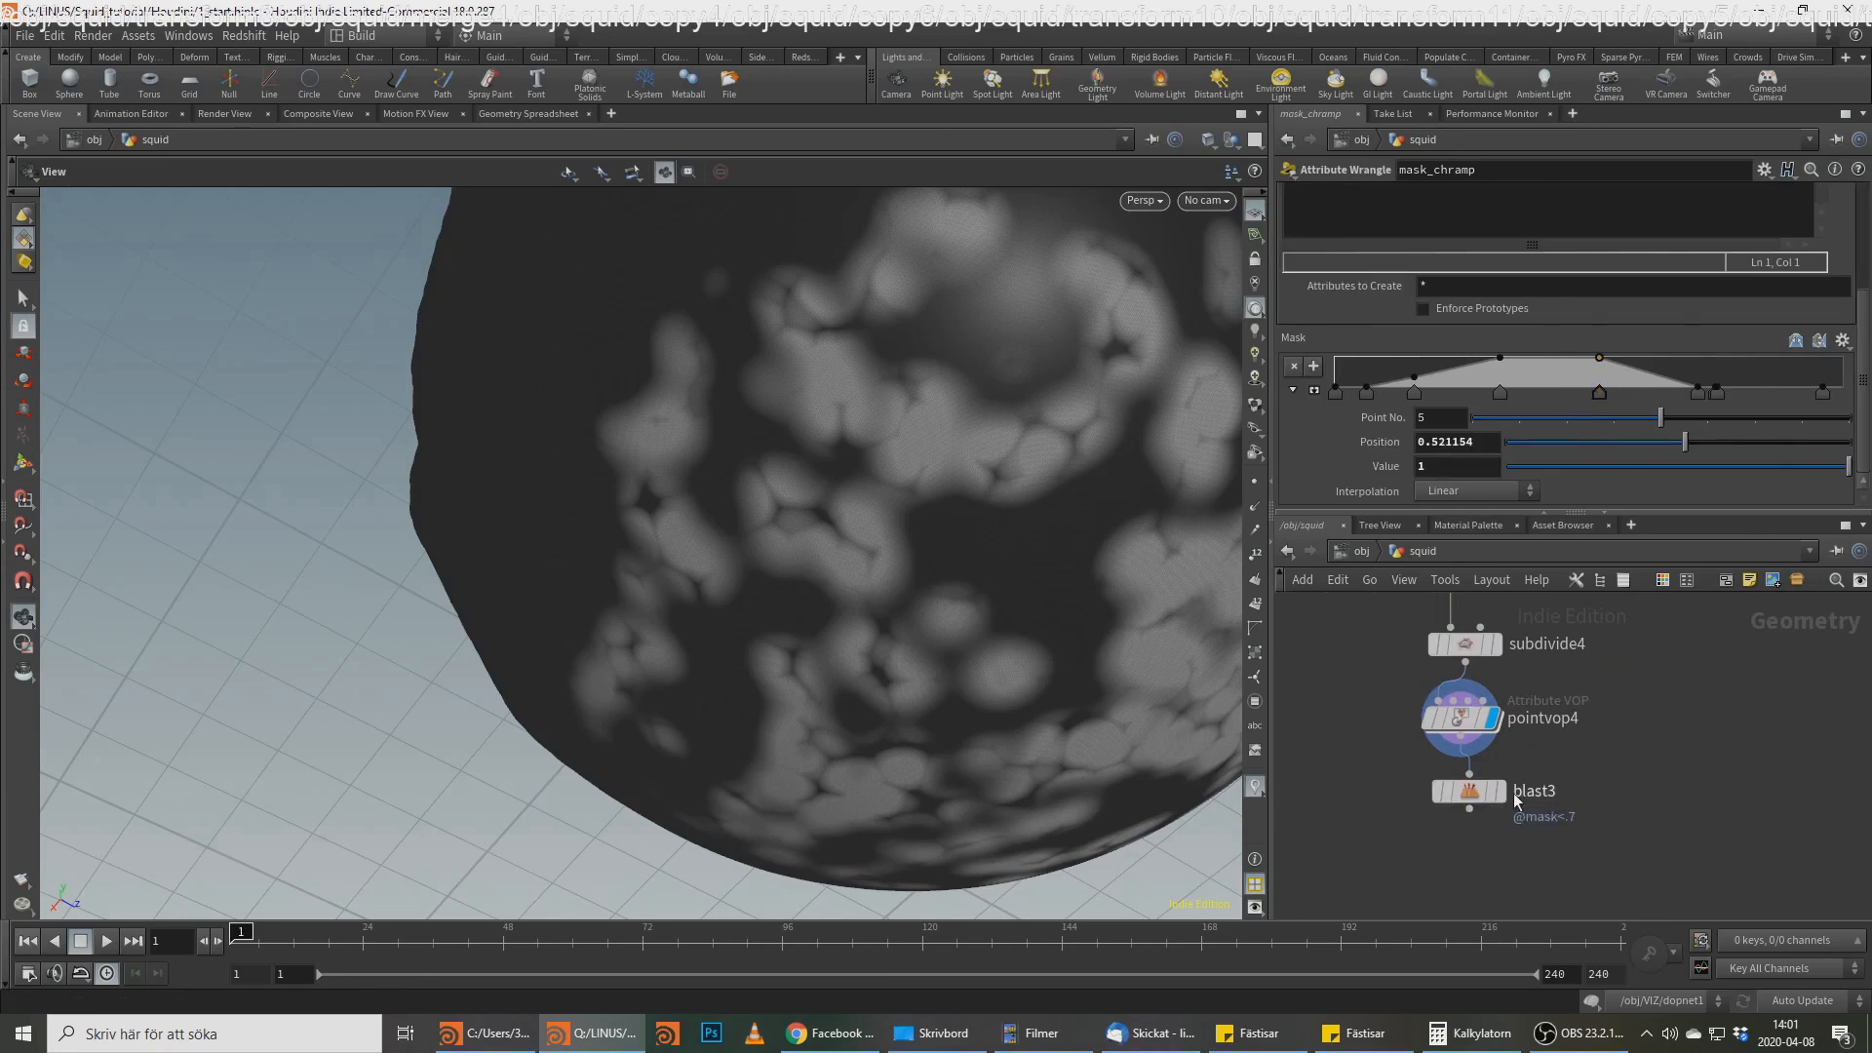
pyautogui.click(1500, 793)
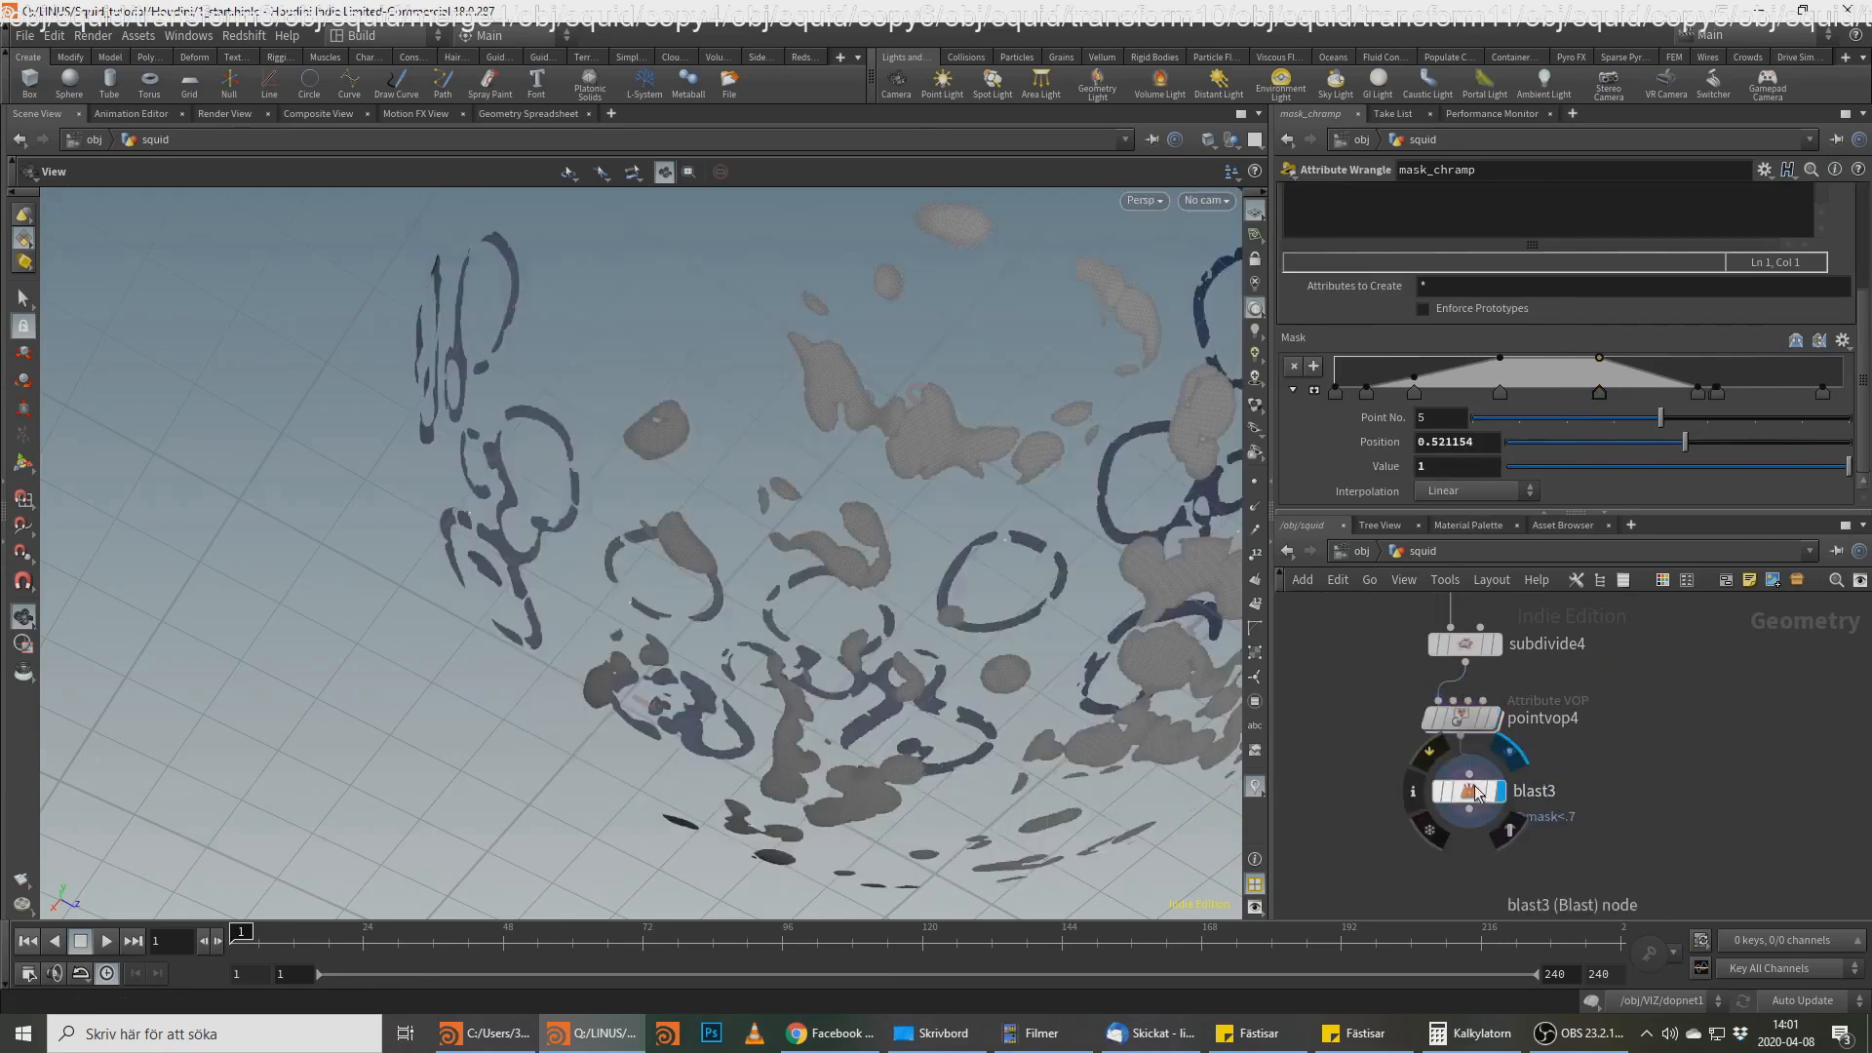
pyautogui.click(1478, 793)
pyautogui.moveTo(803, 590); pyautogui.dragTo(1030, 667)
pyautogui.moveTo(947, 595); pyautogui.dragTo(921, 609)
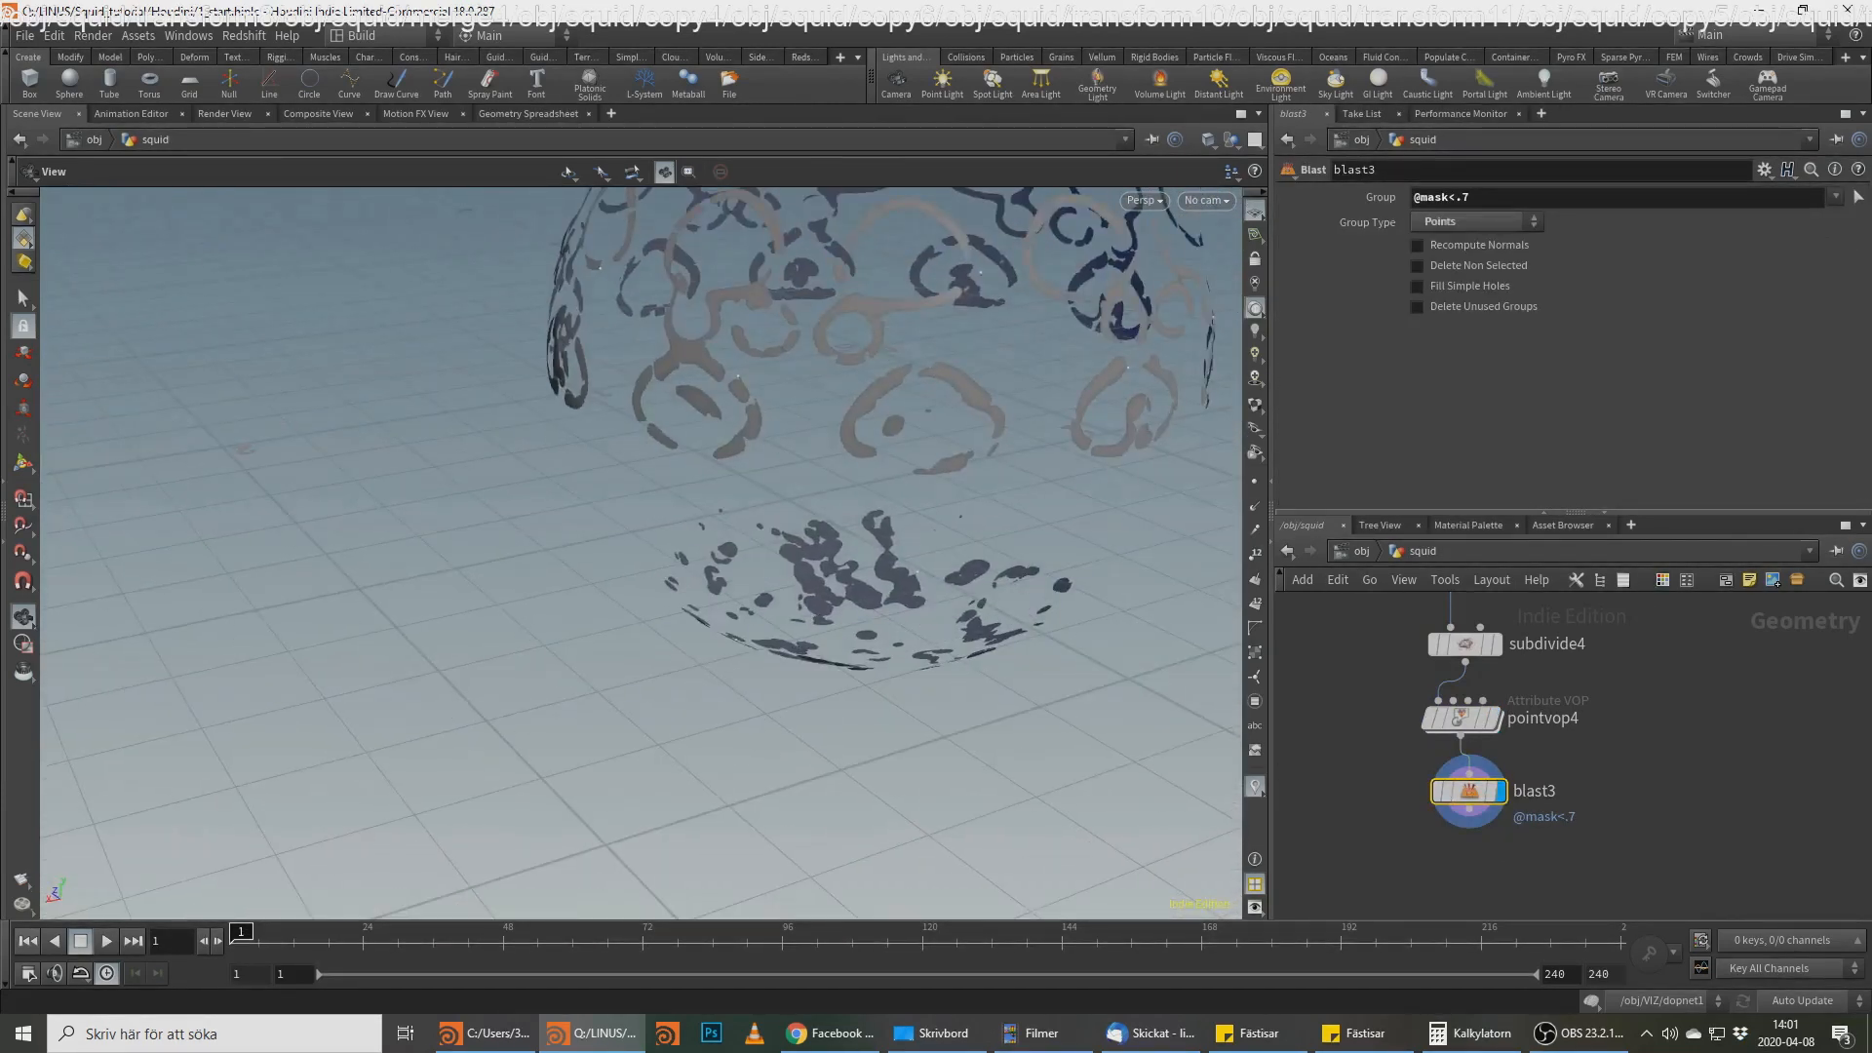
# Step: Add a VDB from Particles node below blast3, connected to its output, and display its result
pyautogui.hotkey('alt', 'Tab')
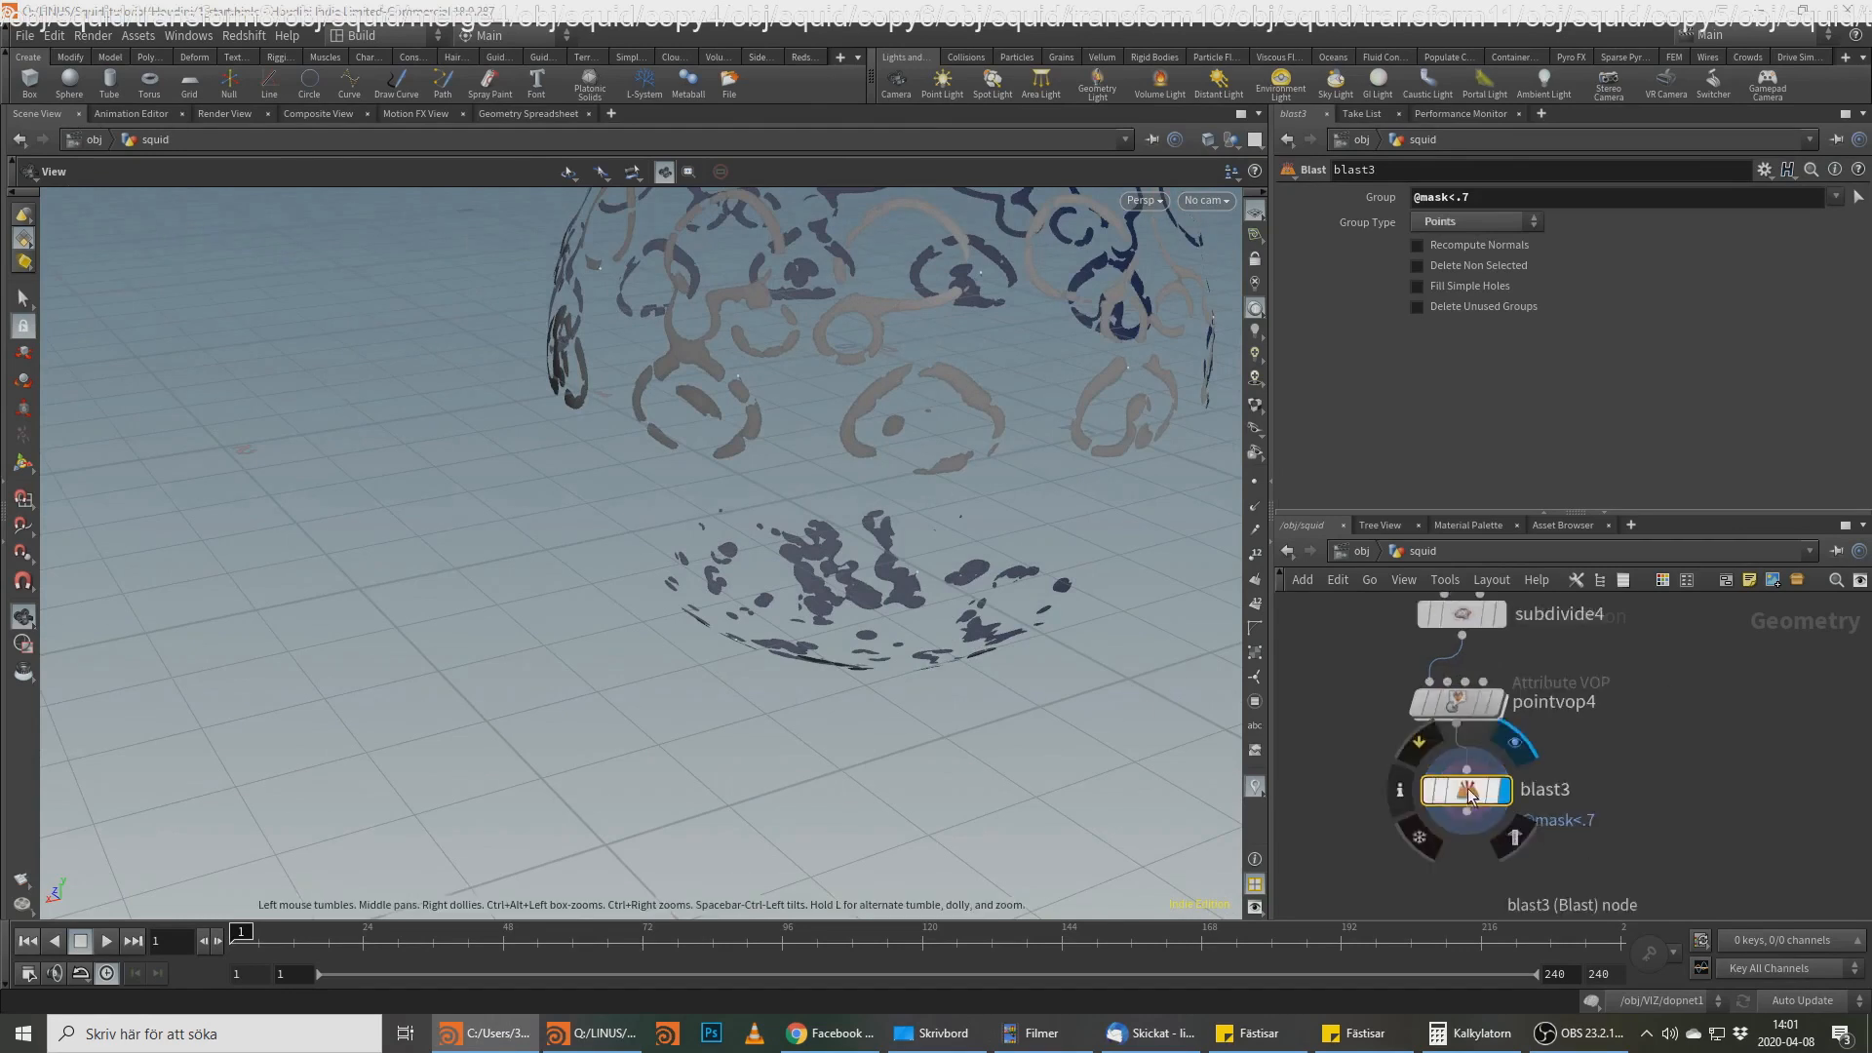
pyautogui.scroll(2, 1456, 778)
pyautogui.scroll(5, 848, 426)
pyautogui.moveTo(1118, 428); pyautogui.dragTo(953, 493, button='right')
pyautogui.moveTo(952, 494); pyautogui.dragTo(1024, 410)
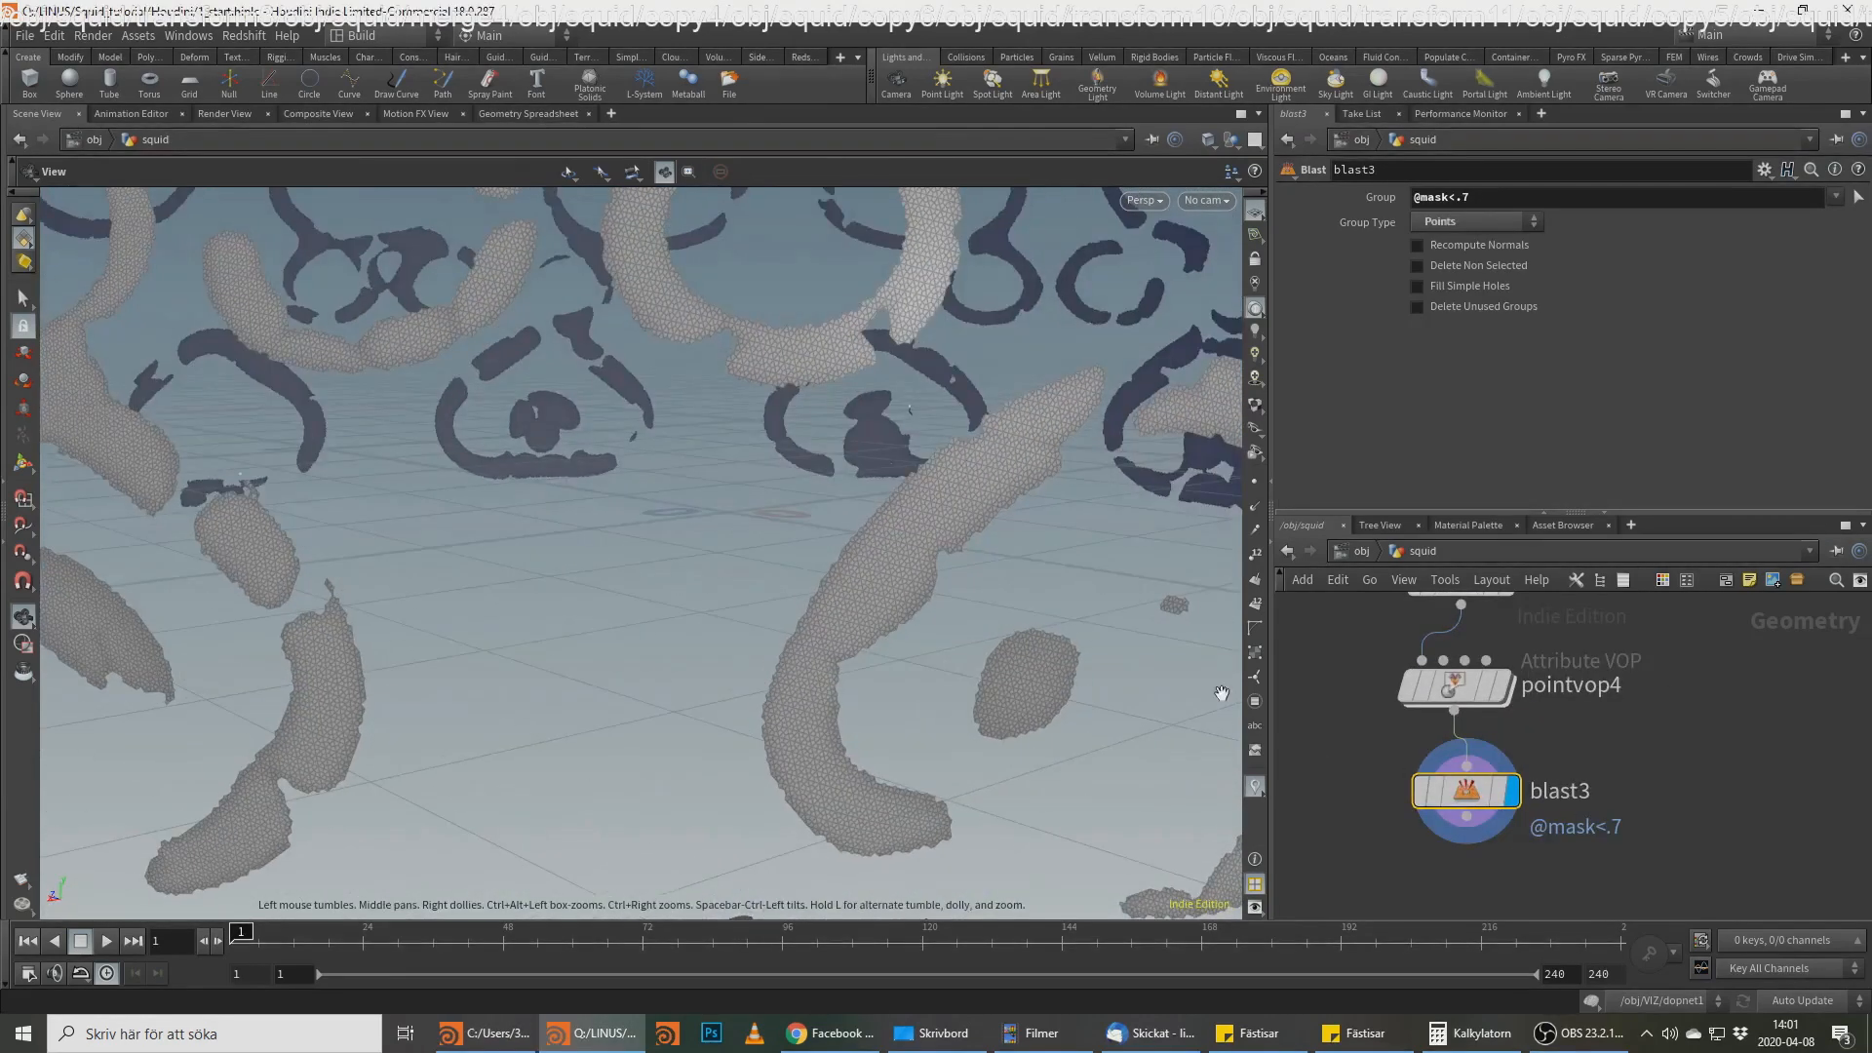
pyautogui.click(1466, 818)
pyautogui.press('Tab')
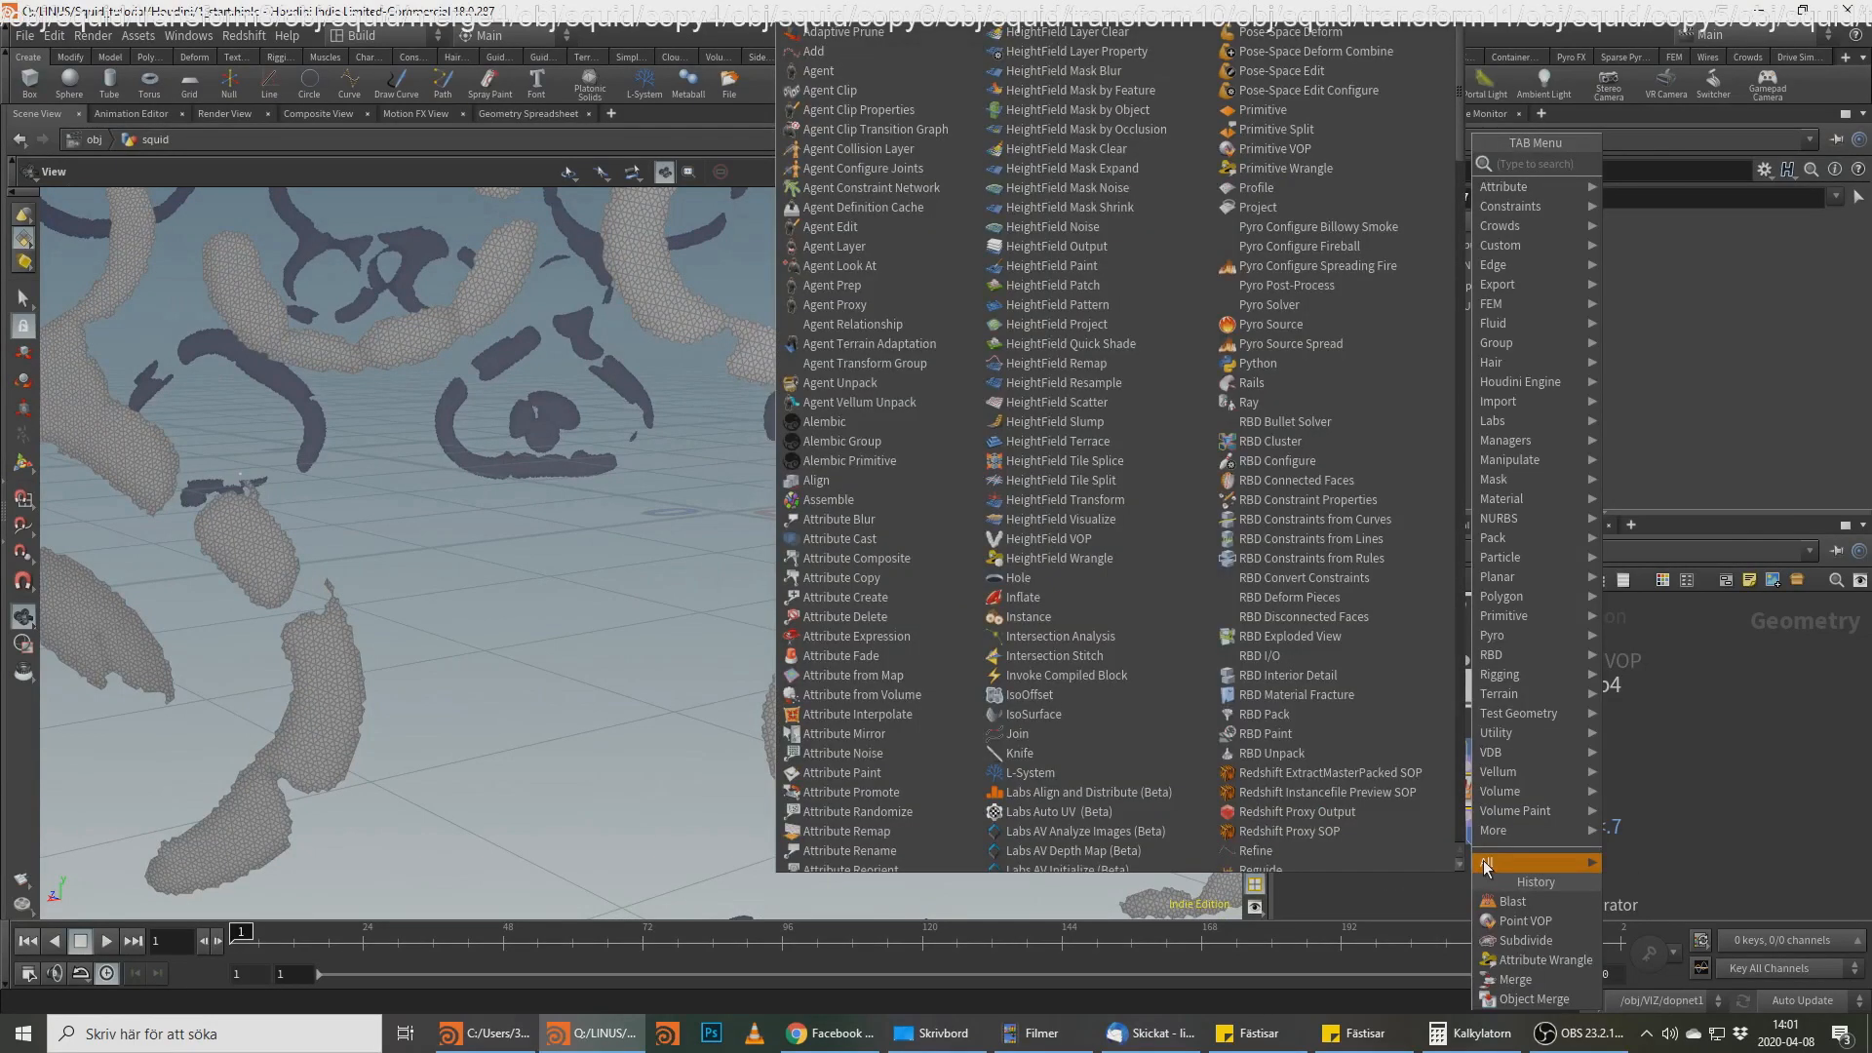
pyautogui.write('vdb fro')
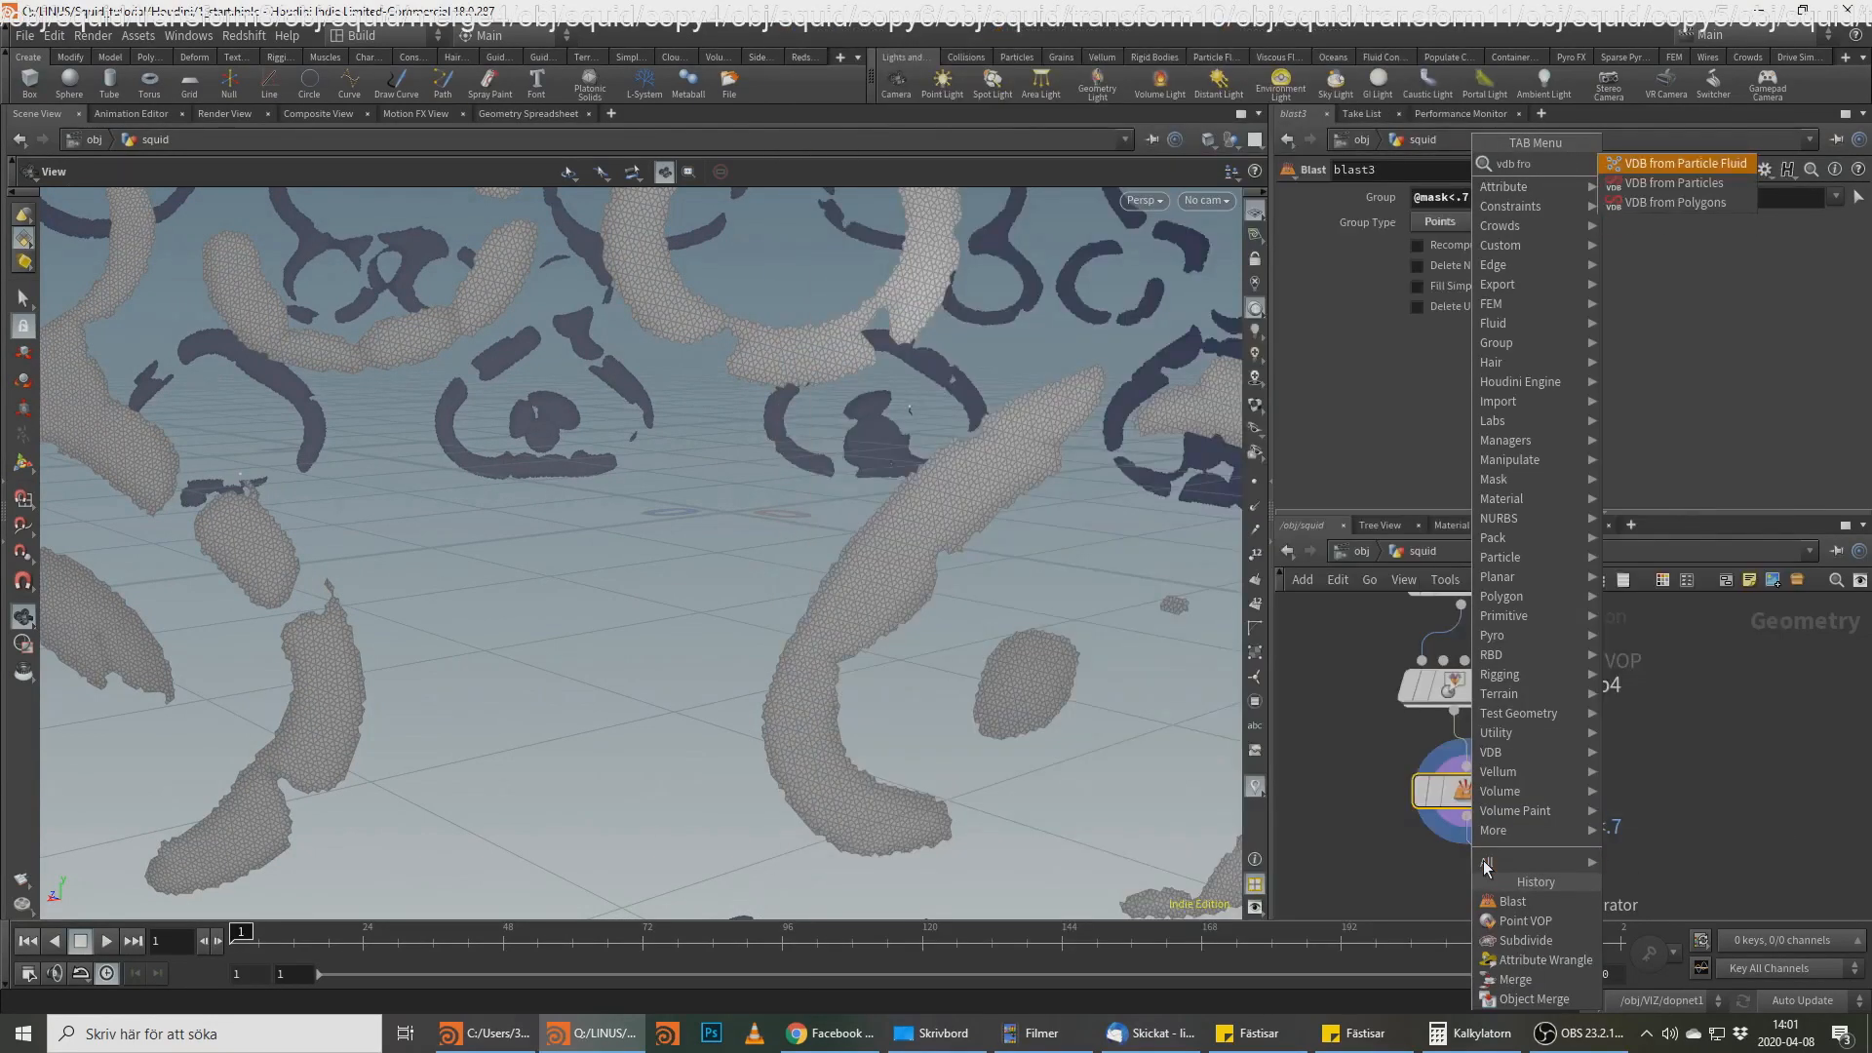
pyautogui.press('Down')
pyautogui.press('Return')
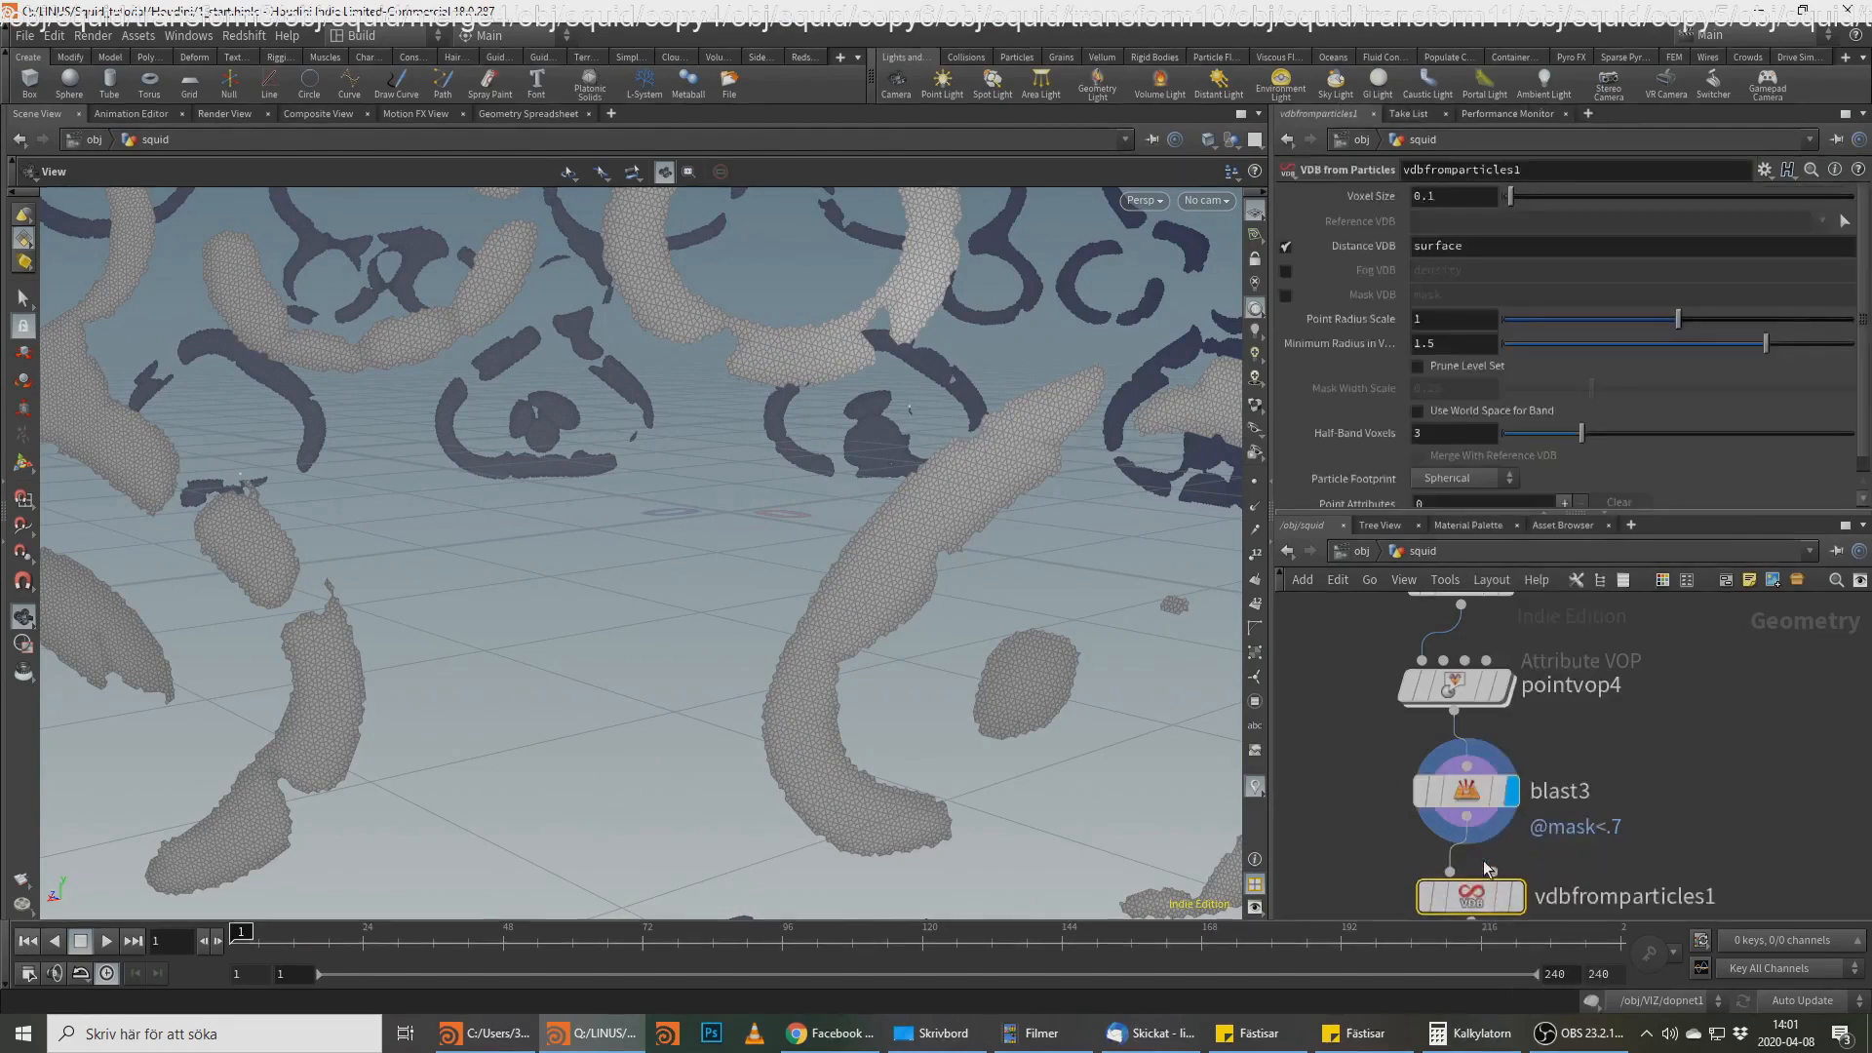
pyautogui.moveTo(1536, 814)
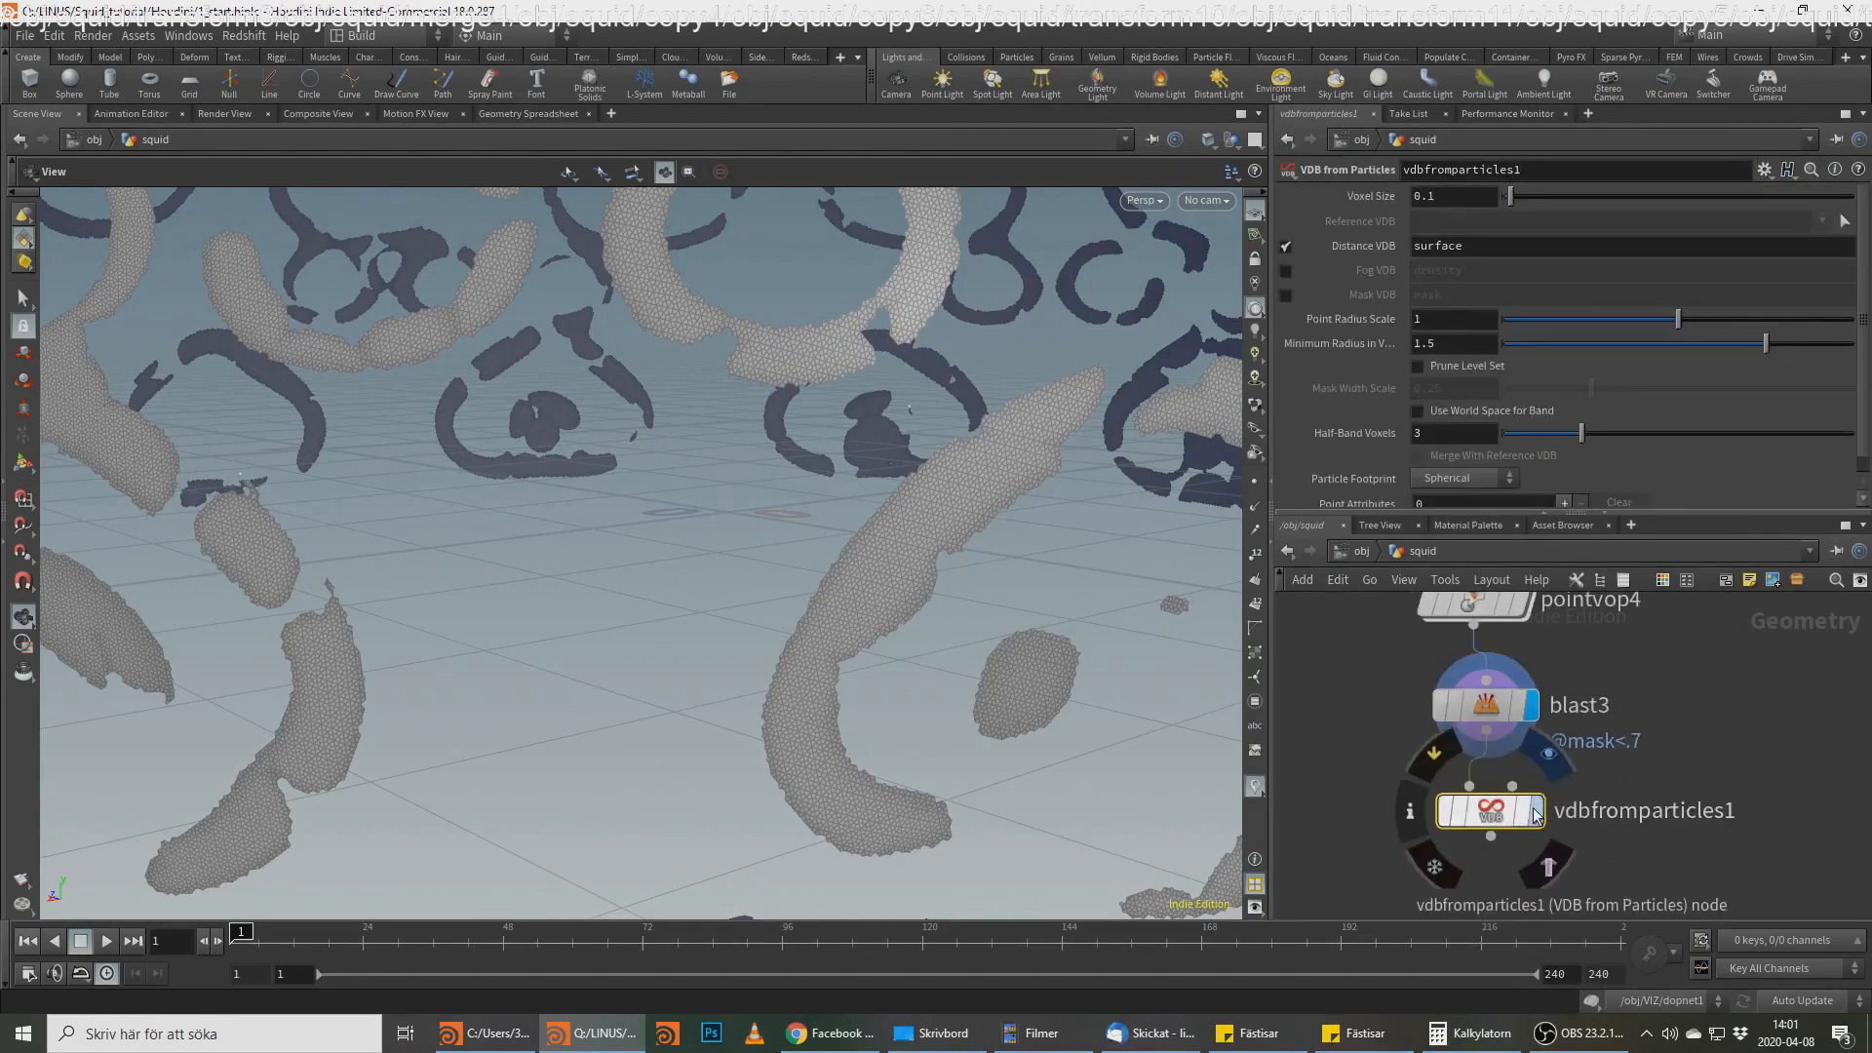
pyautogui.click(1538, 812)
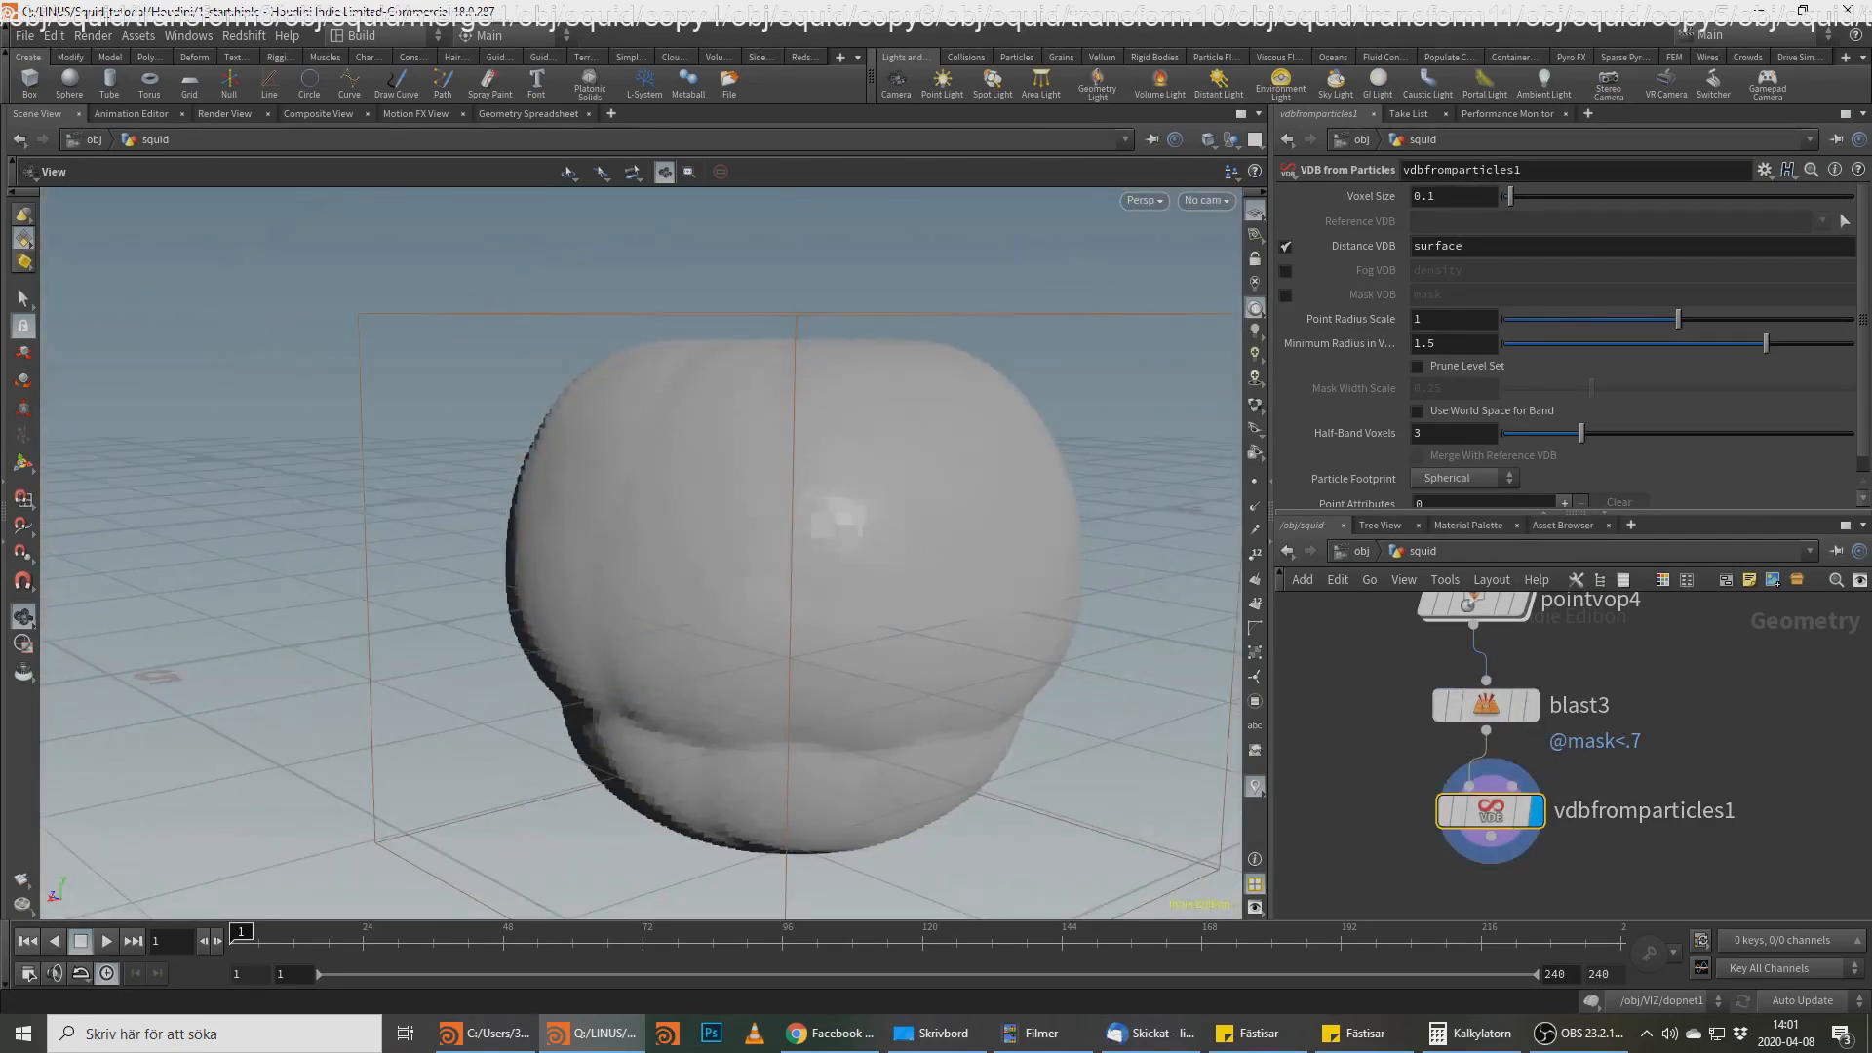
# Step: Set vdbfromparticles1's Point Radius Scale to 0.01 and Voxel Size to 0.0025, and inspect the resulting surface
pyautogui.hotkey('alt', 'Tab')
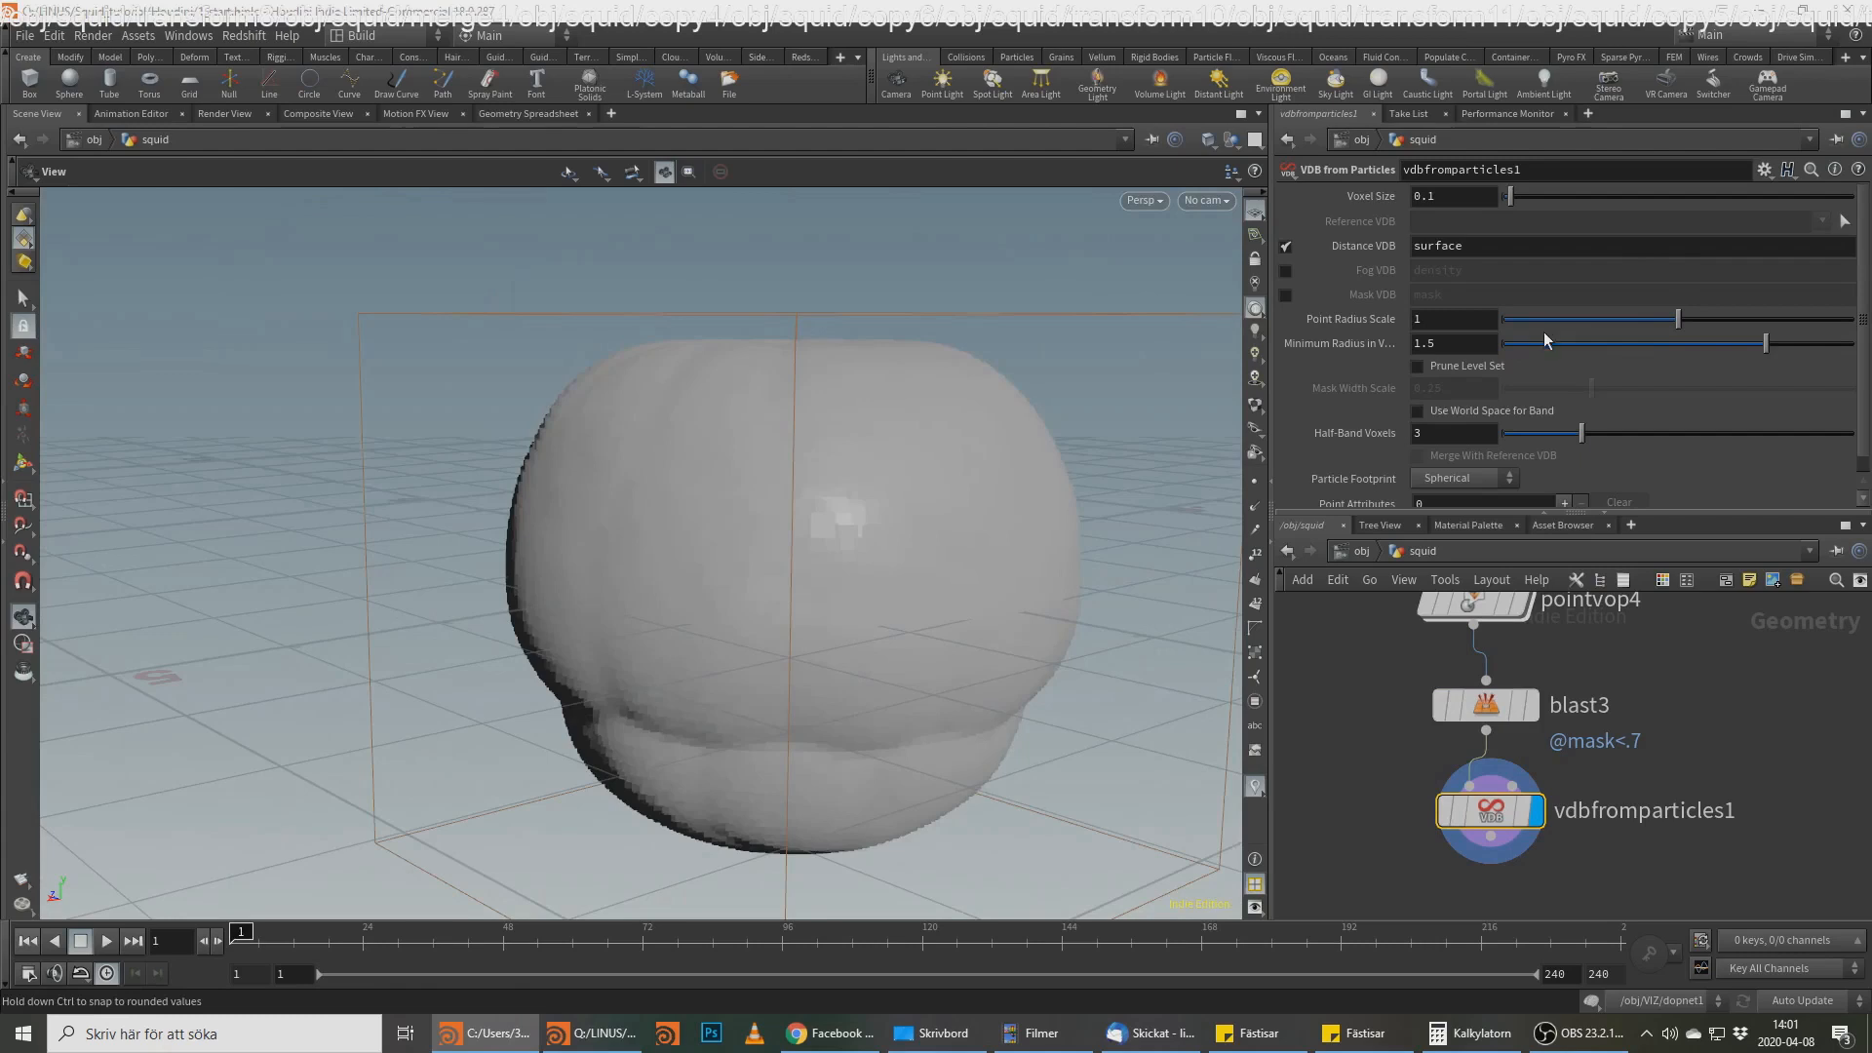
pyautogui.moveTo(1430, 323); pyautogui.dragTo(1404, 320)
pyautogui.write('0.01')
pyautogui.press('Return')
pyautogui.click(1464, 197)
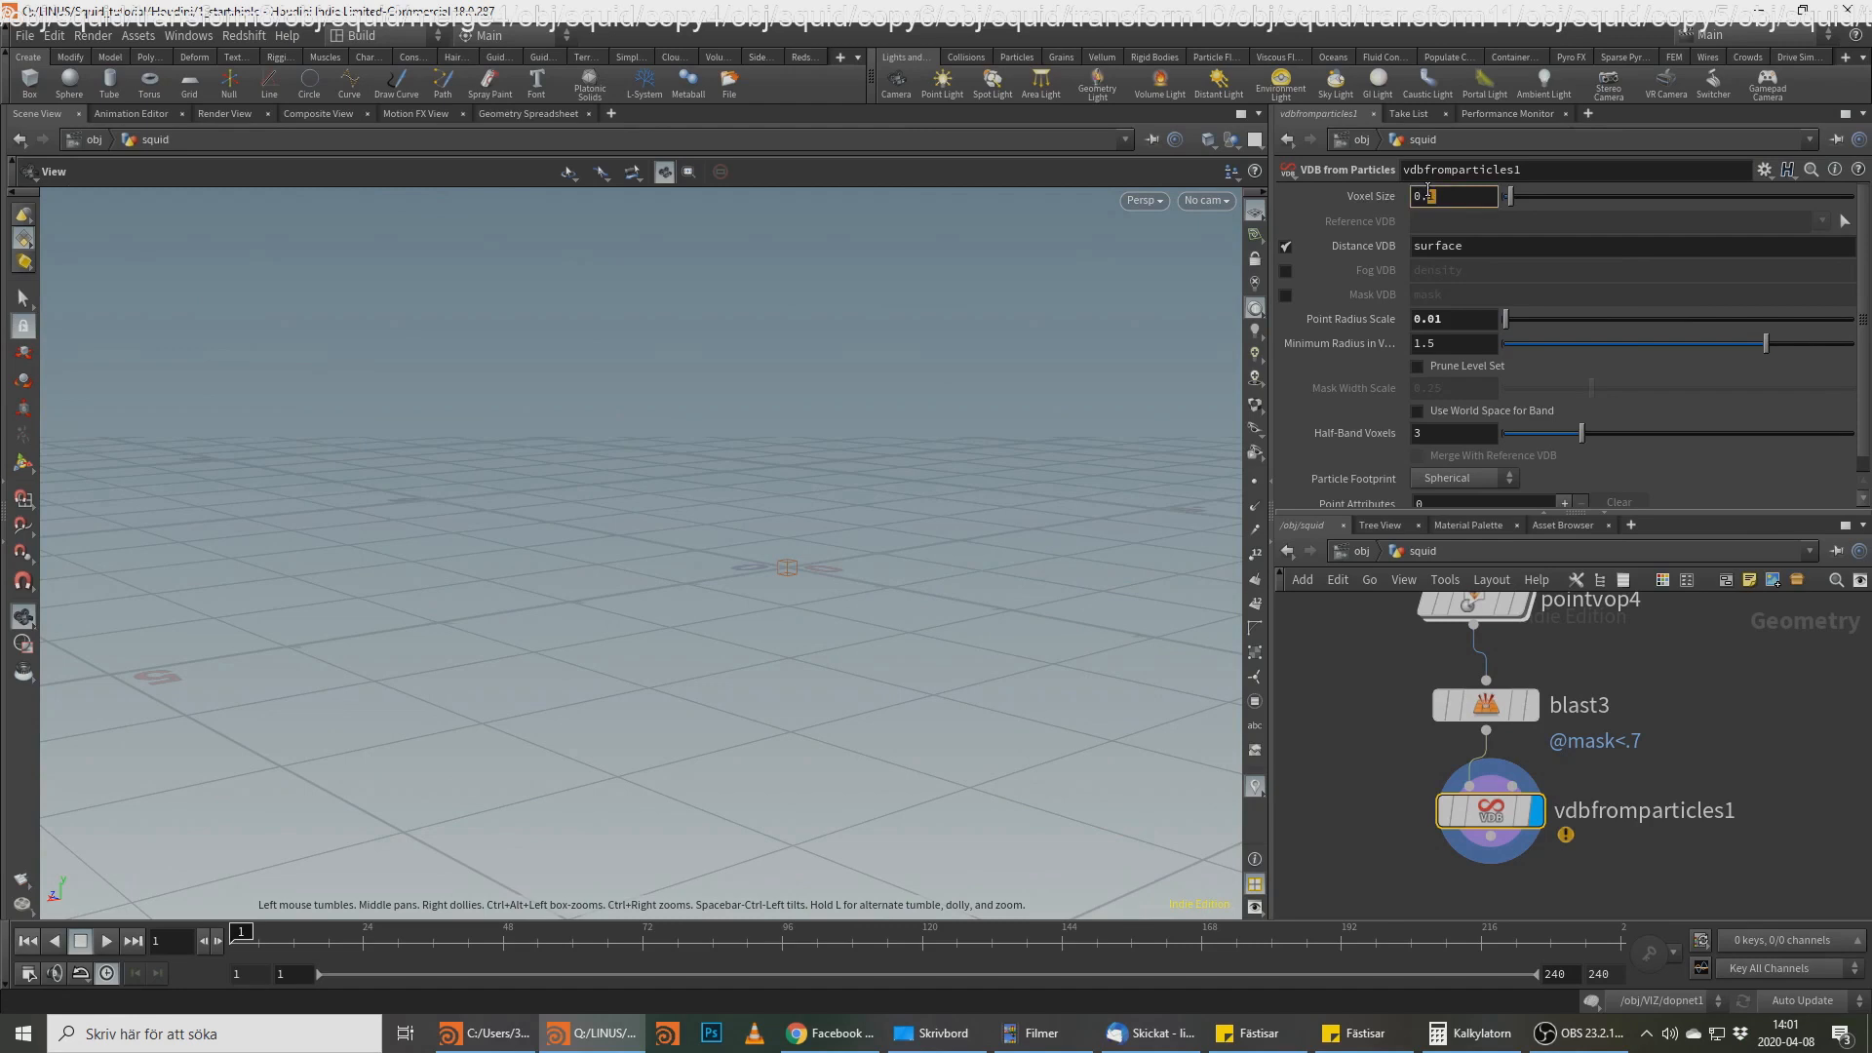
pyautogui.write('0025')
pyautogui.press('Return')
pyautogui.moveTo(890, 547); pyautogui.dragTo(838, 544)
pyautogui.moveTo(838, 545); pyautogui.dragTo(882, 564, button='right')
pyautogui.moveTo(882, 564); pyautogui.dragTo(718, 623)
pyautogui.moveTo(718, 623); pyautogui.dragTo(1015, 468, button='right')
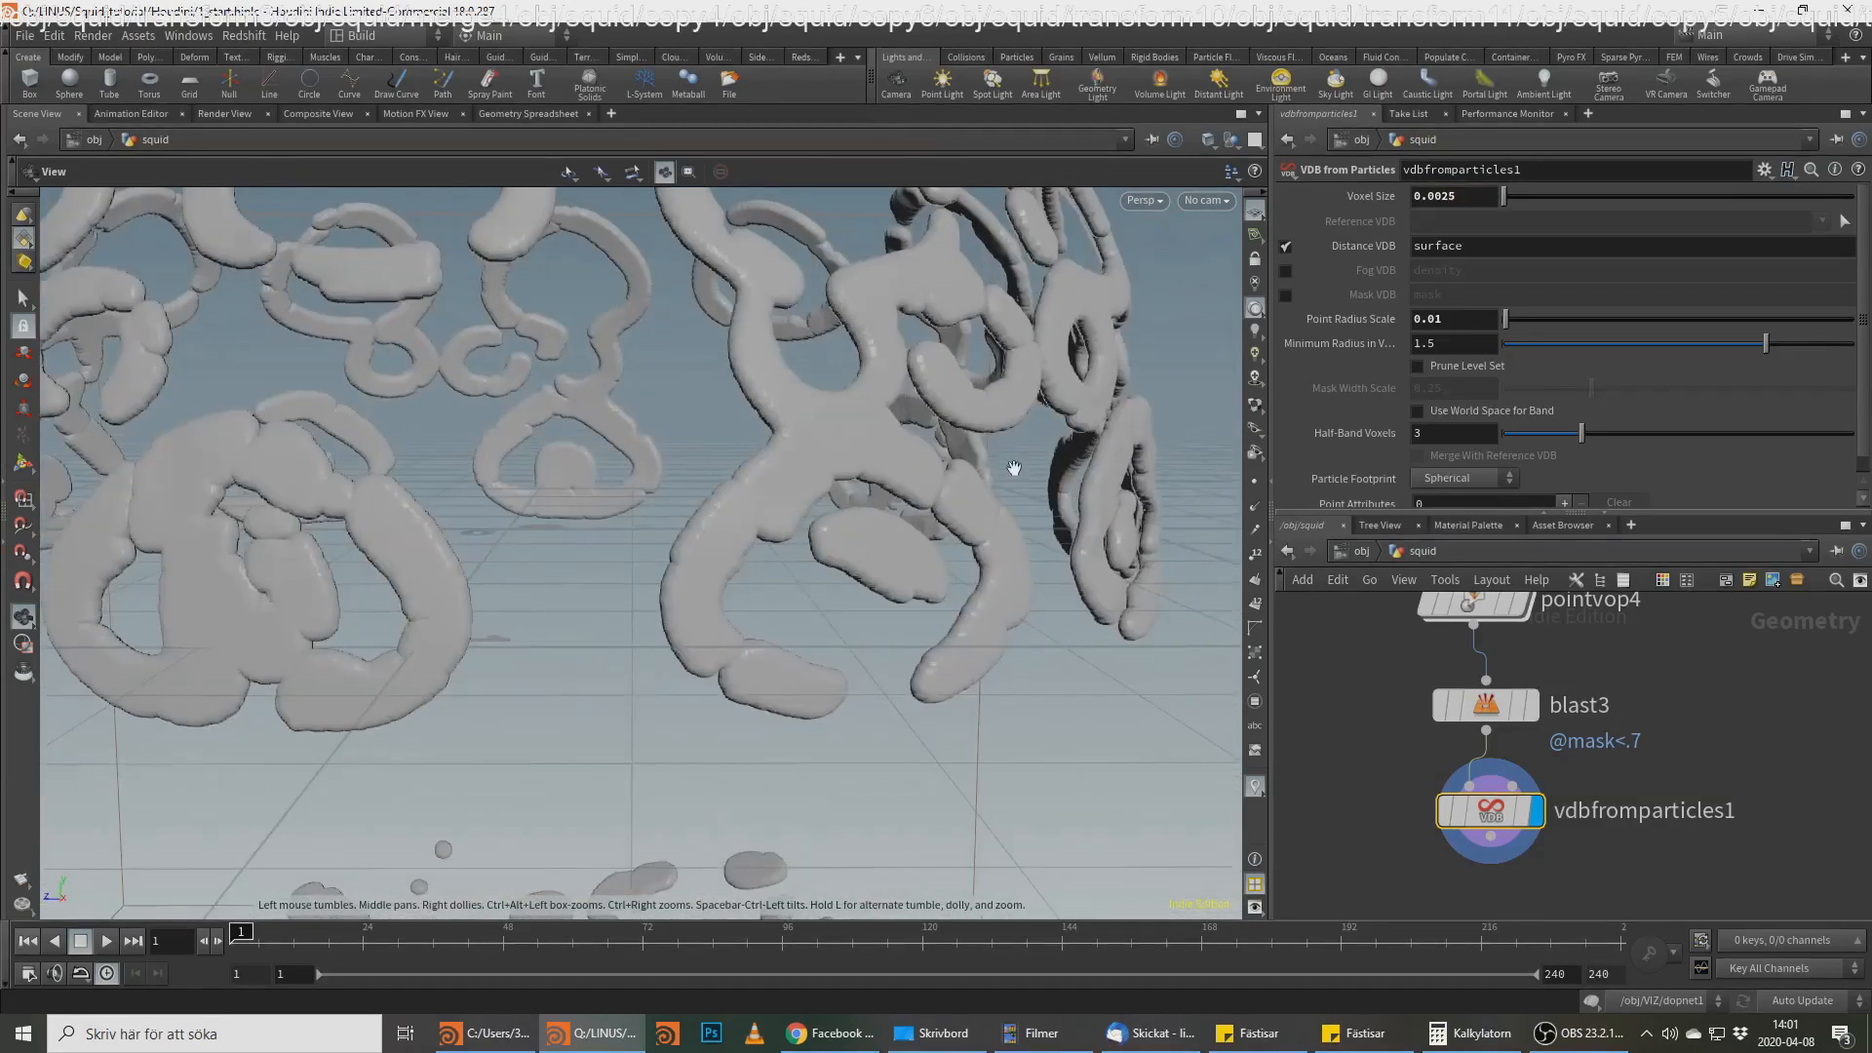
pyautogui.moveTo(1015, 468); pyautogui.dragTo(1031, 505)
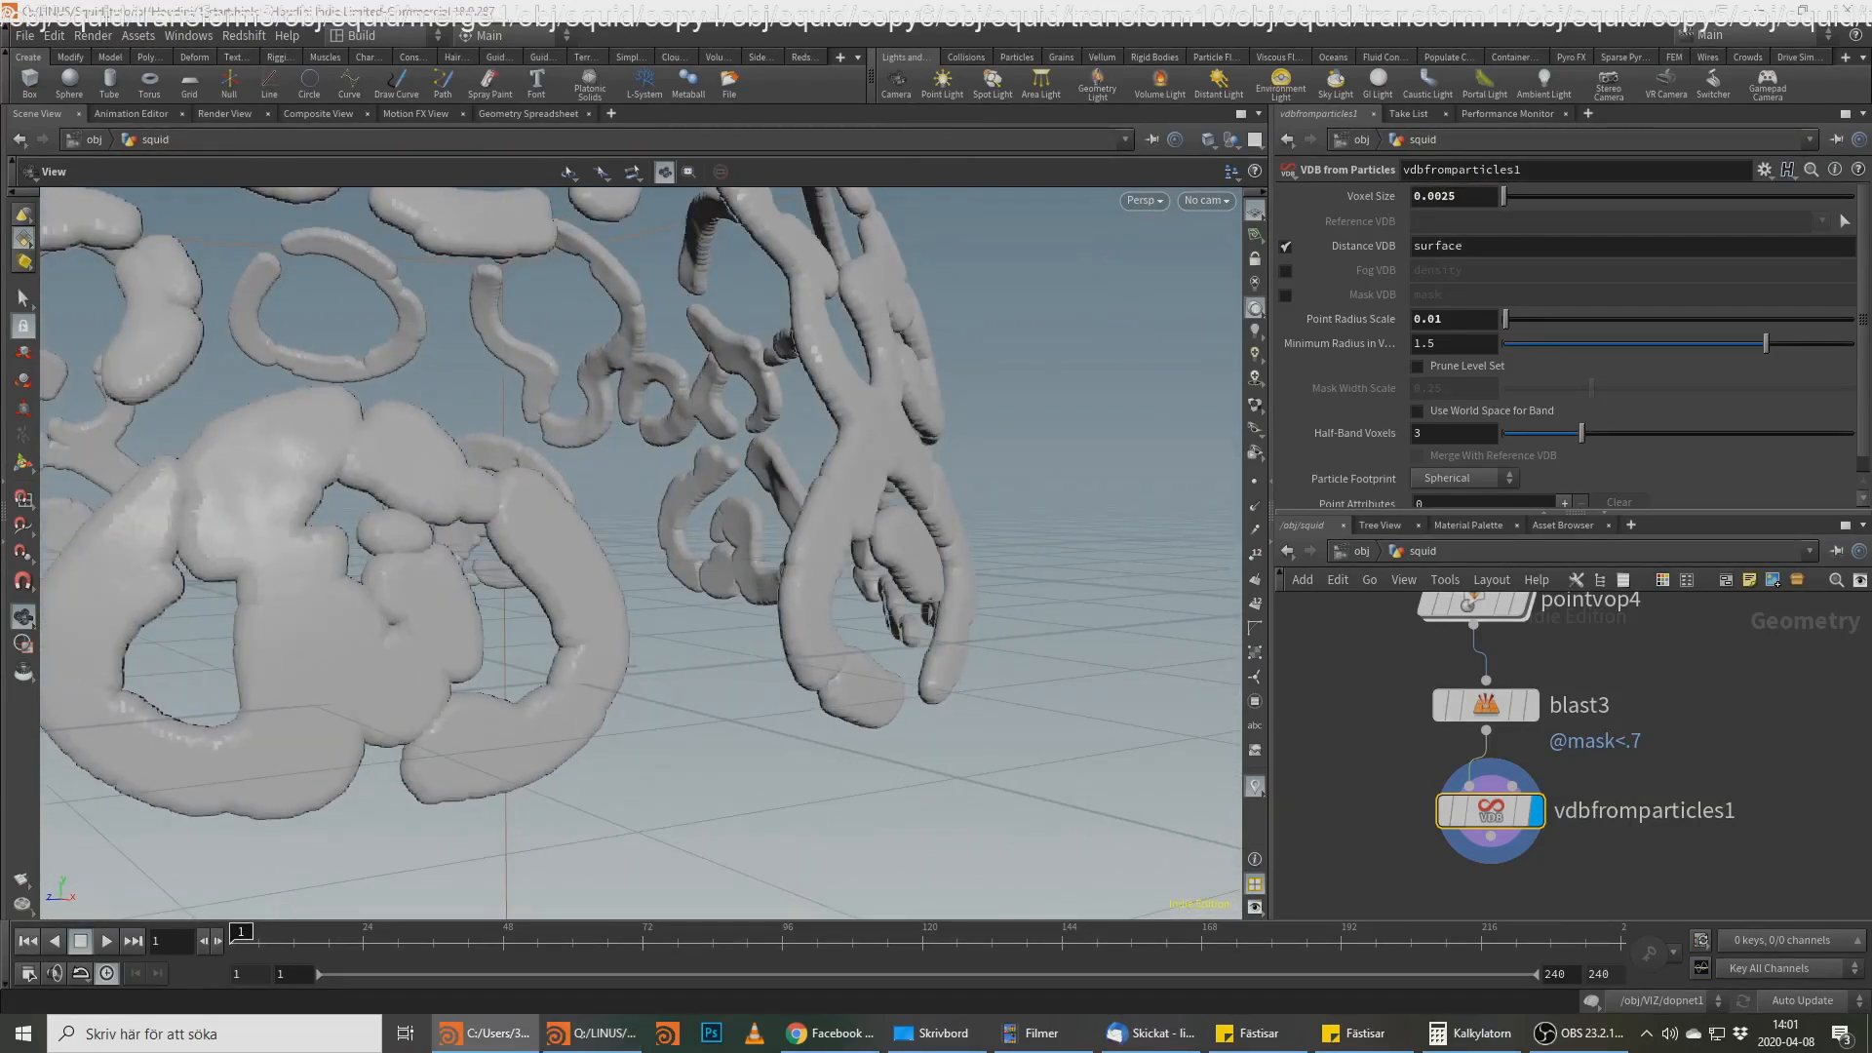
# Step: Add a VDB Smooth SDF node below vdbfromparticles1, connected to its output, and display its result
pyautogui.press('Tab')
pyautogui.write('vdb')
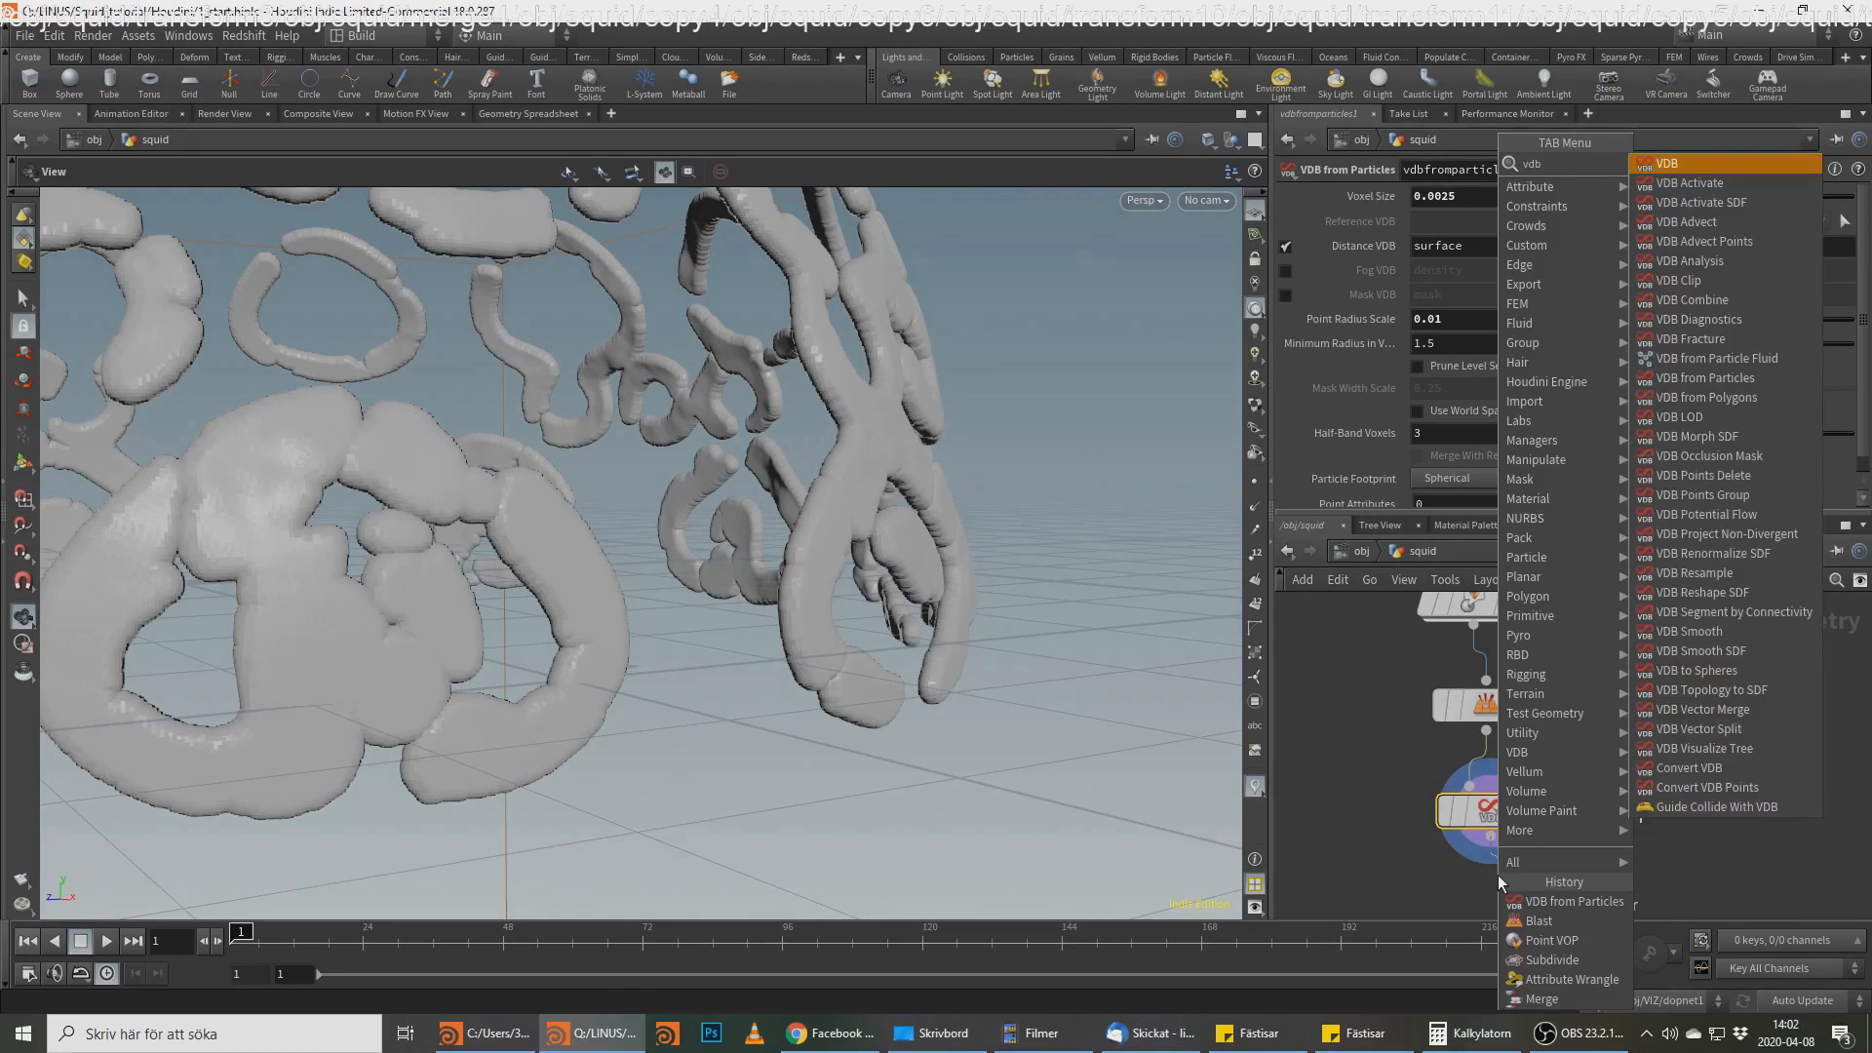
pyautogui.write(' smooth sdf')
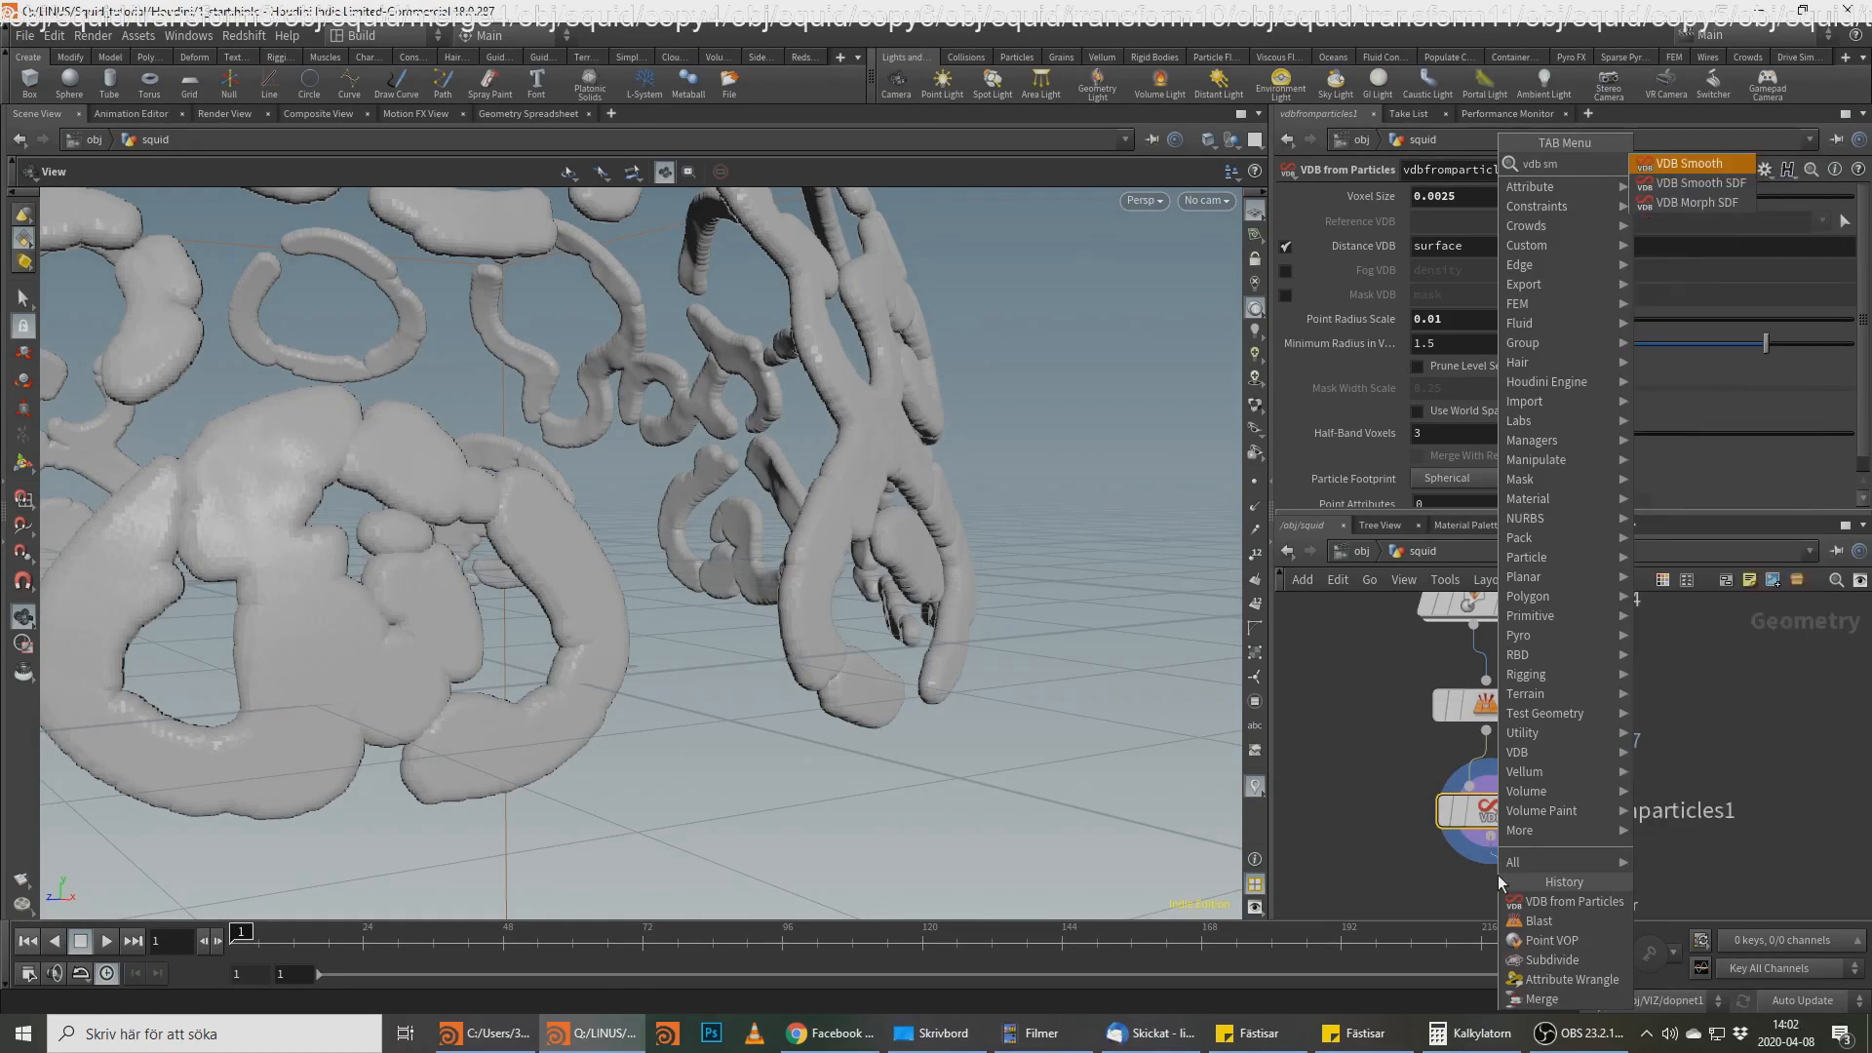
pyautogui.press('Return')
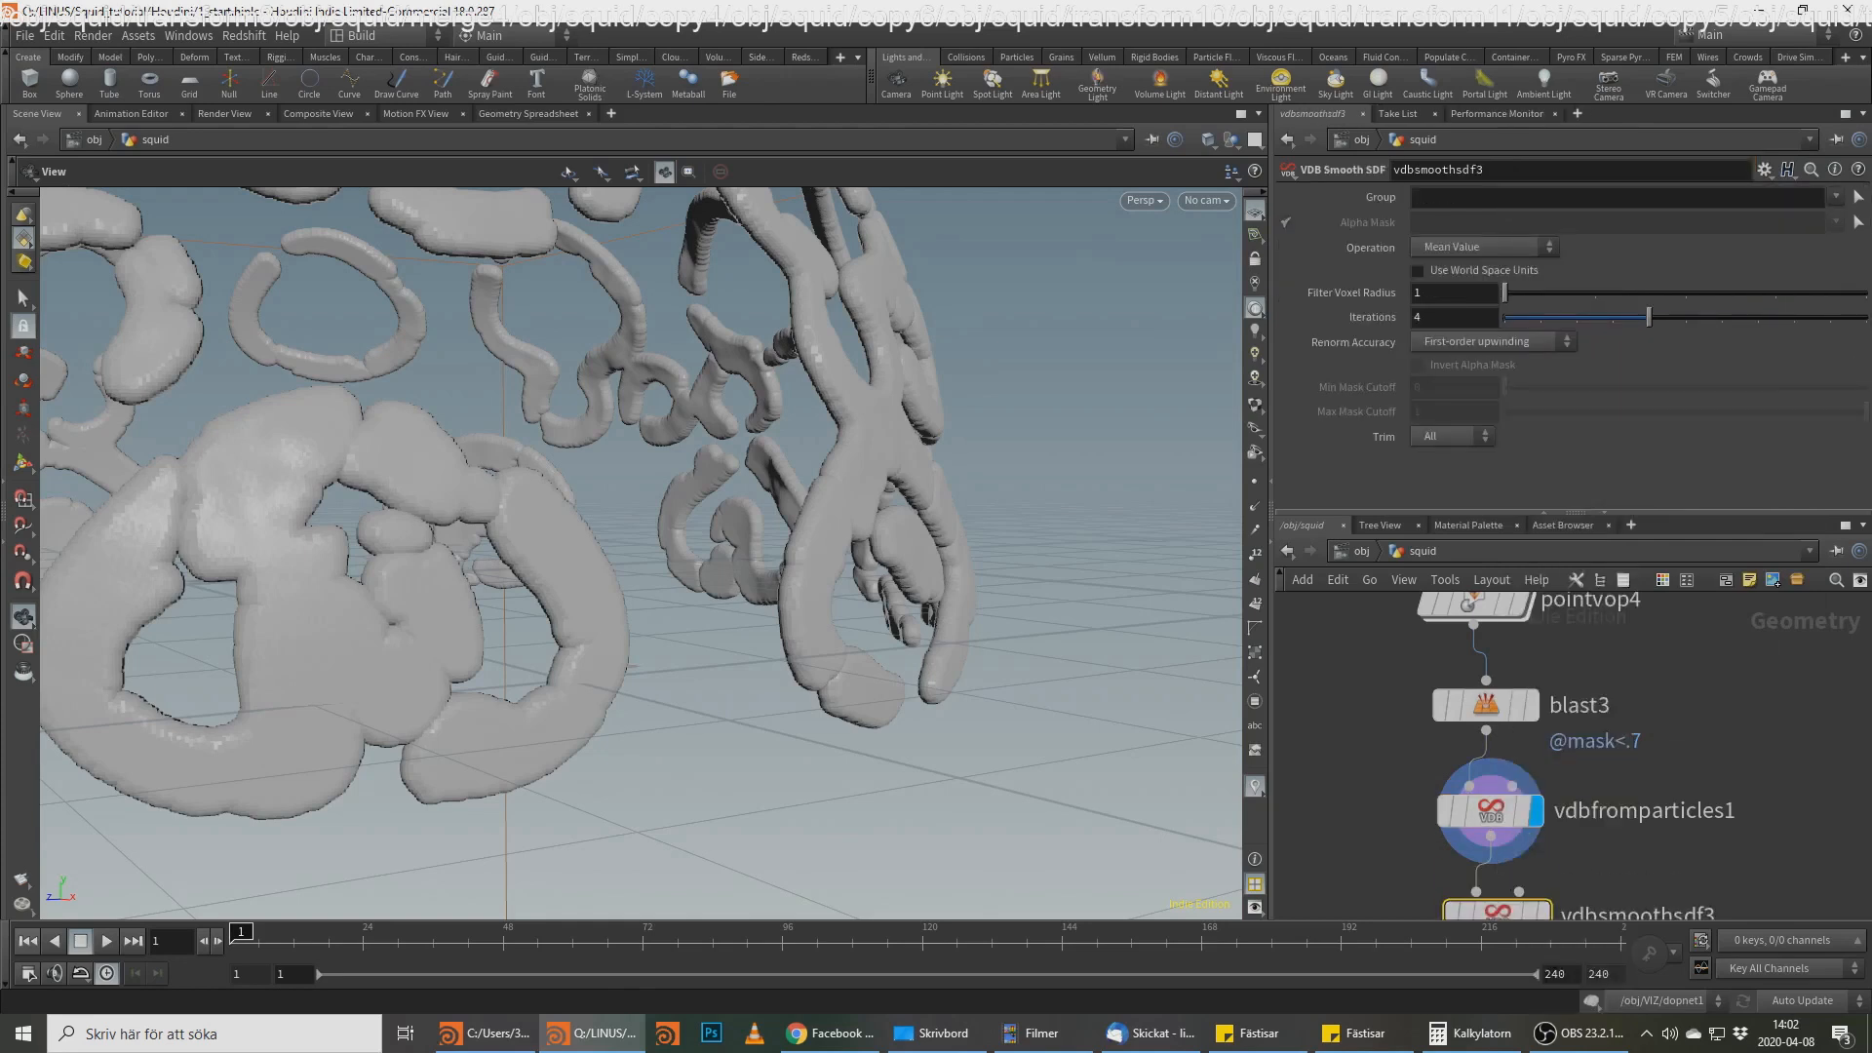
pyautogui.hotkey('alt', 'Tab')
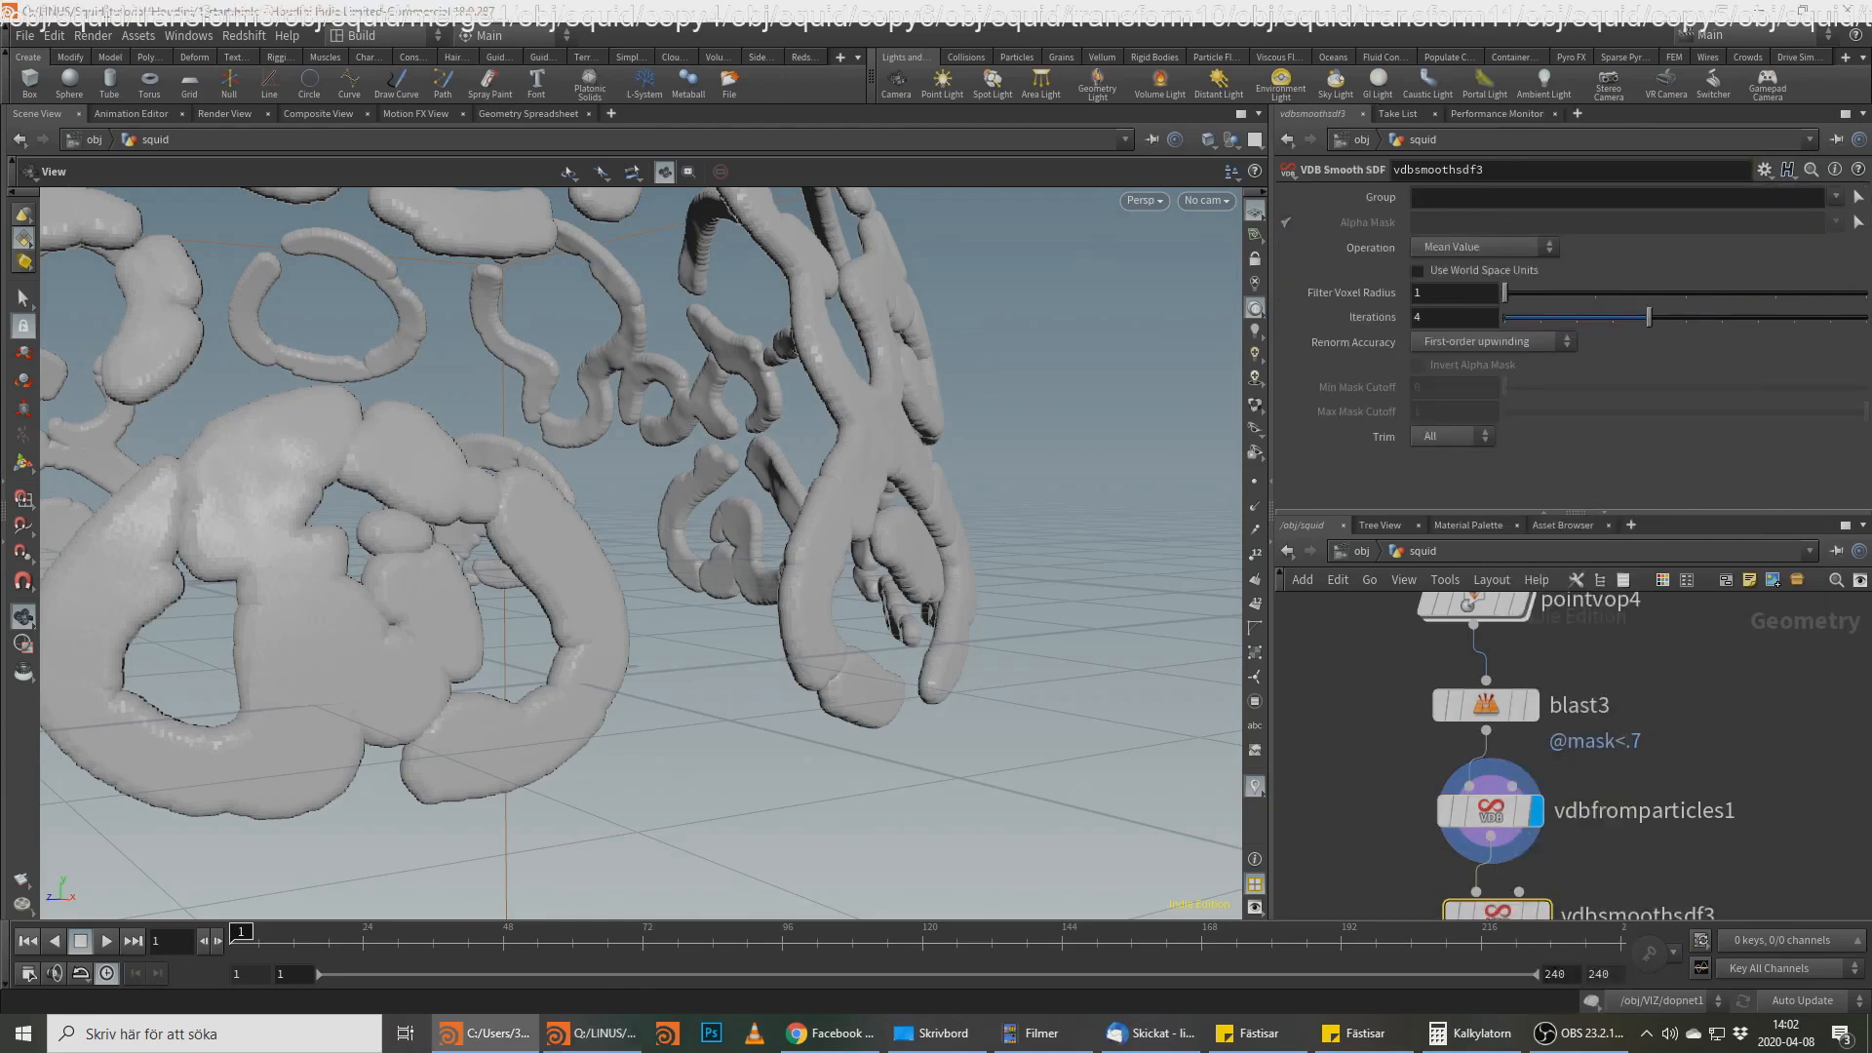
pyautogui.click(1546, 914)
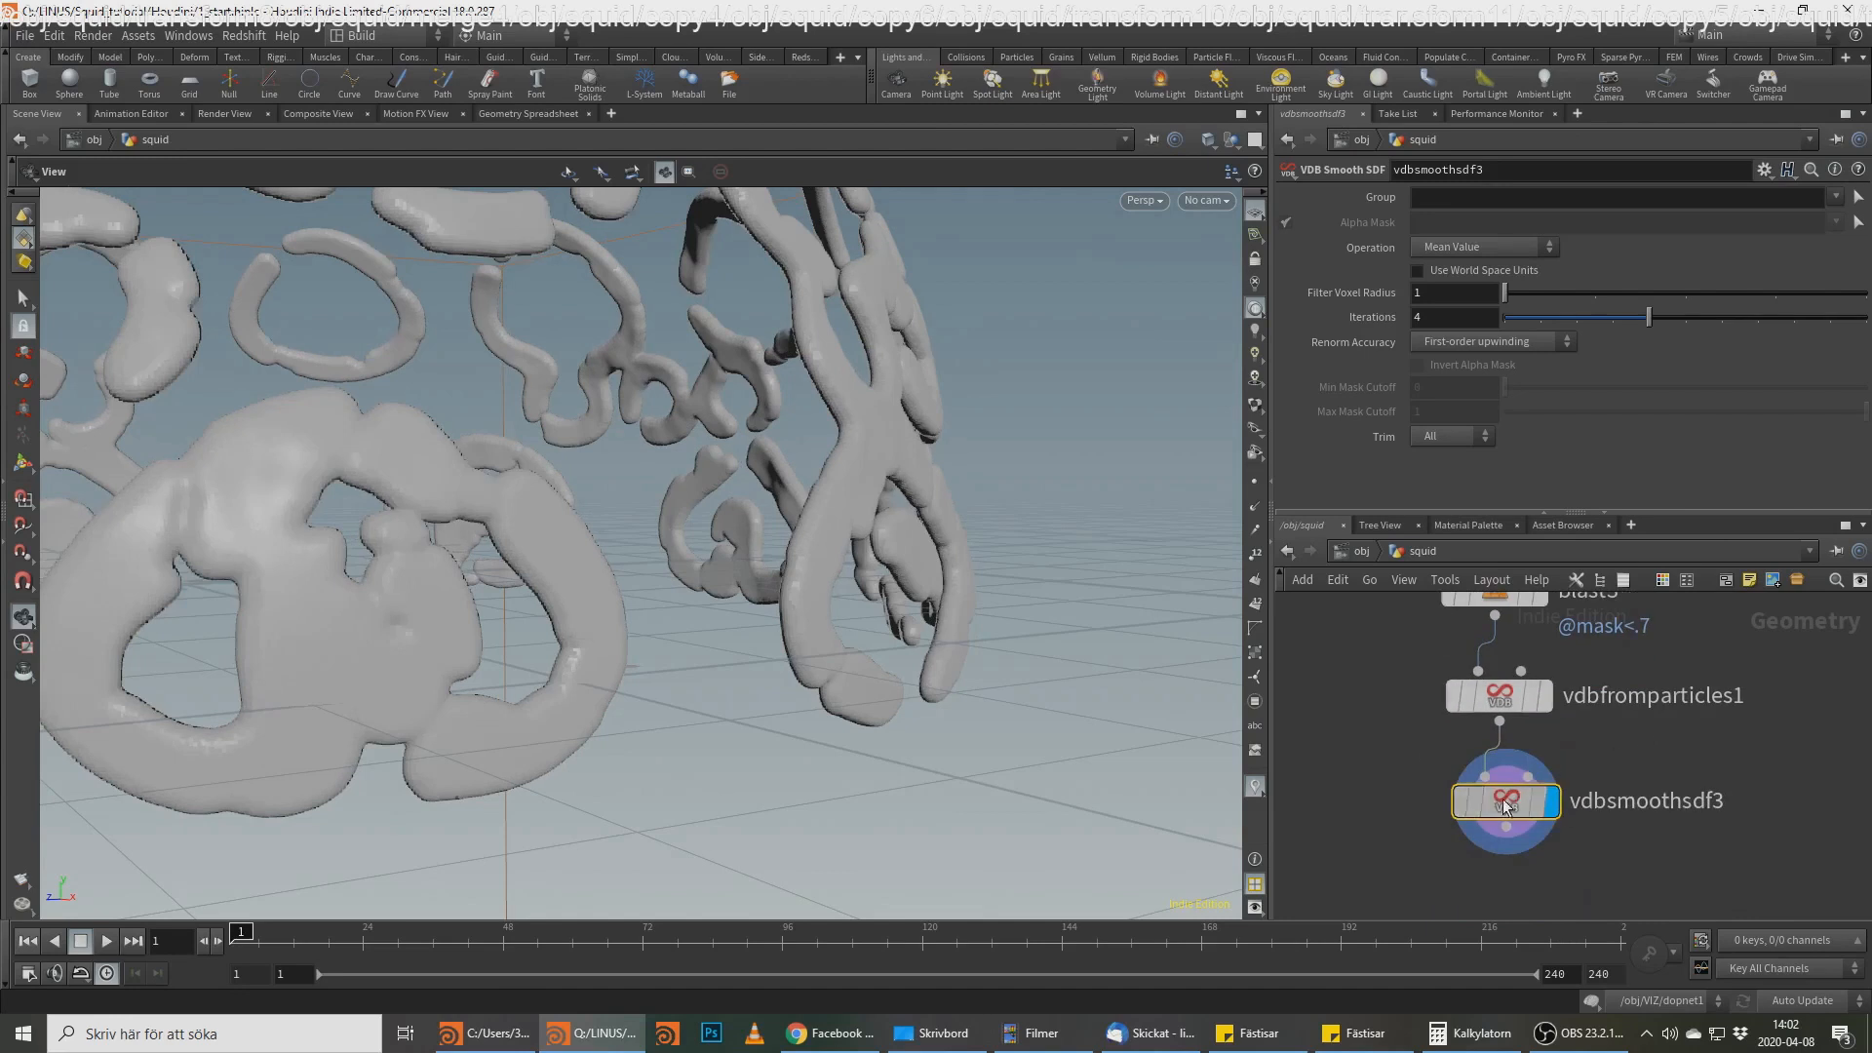
# Step: Set the VDB Smooth SDF operation to Gaussian with a Filter Voxel Radius of 2
pyautogui.click(1465, 250)
pyautogui.click(1465, 286)
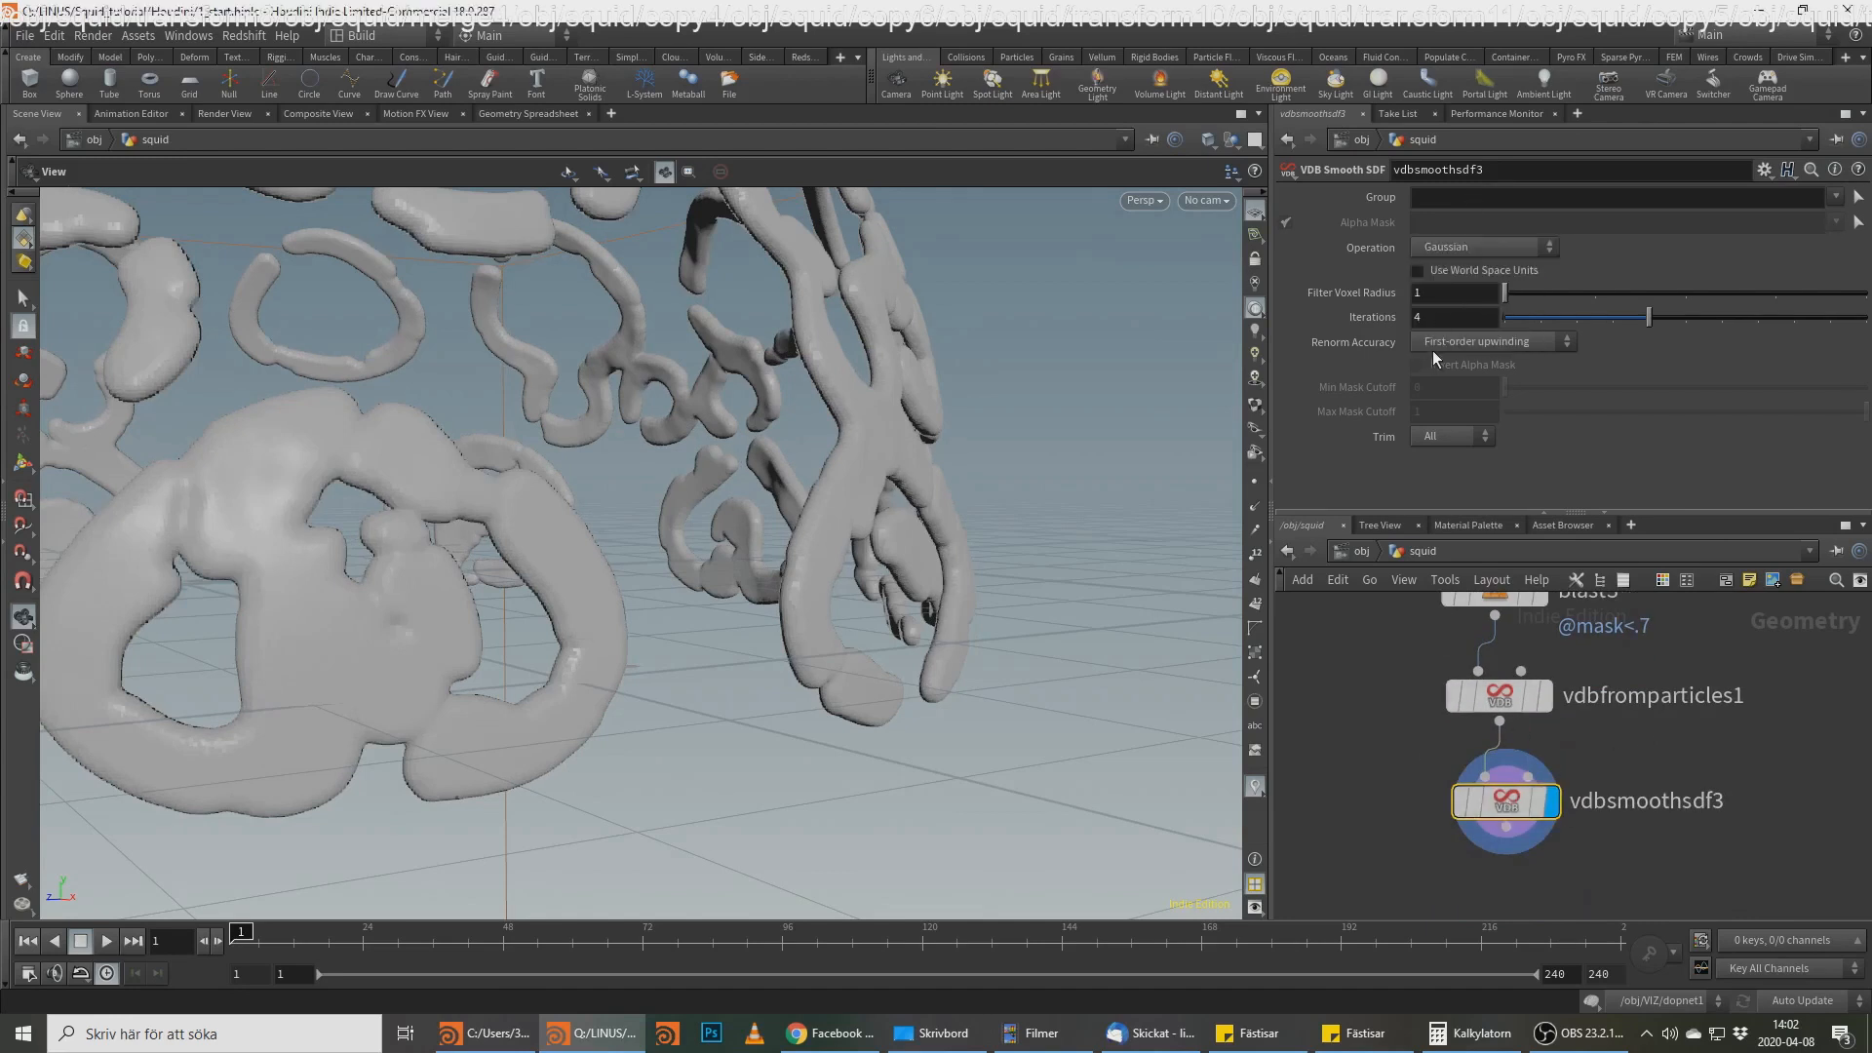
pyautogui.click(1458, 293)
pyautogui.write('2')
pyautogui.press('Return')
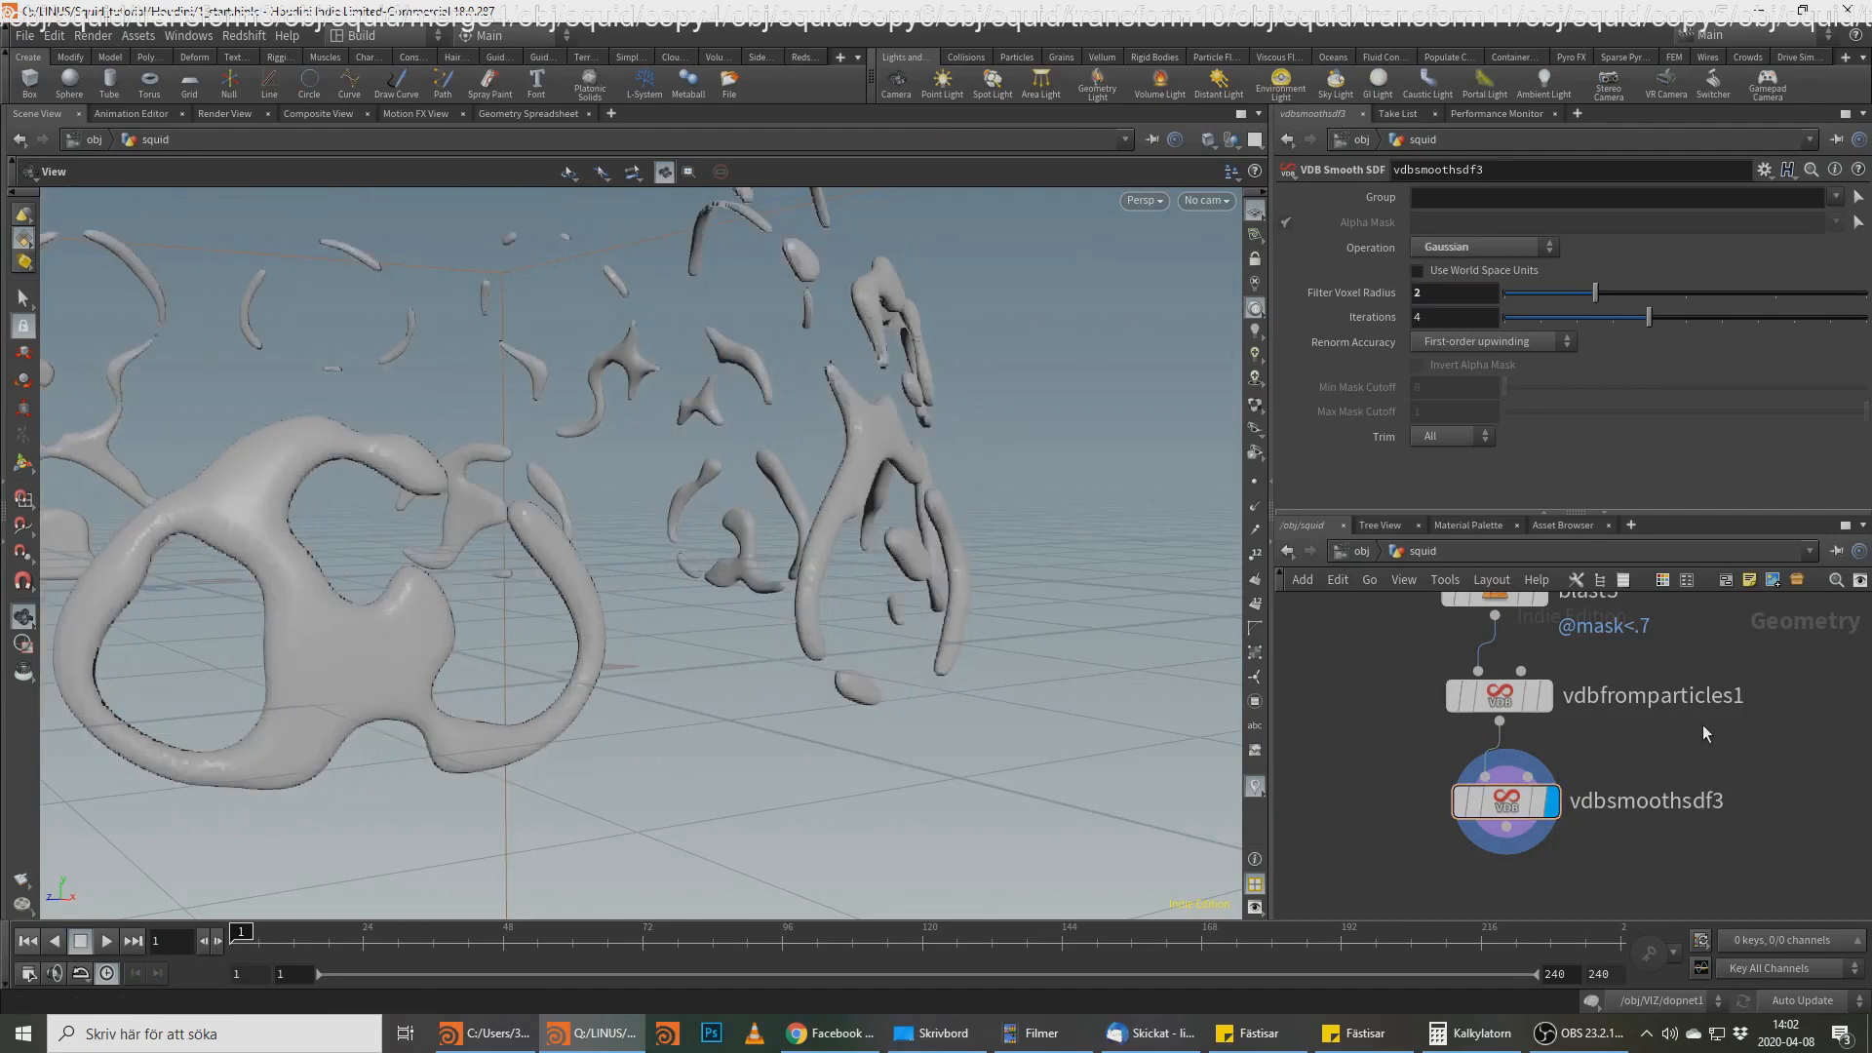
pyautogui.moveTo(995, 669); pyautogui.dragTo(834, 571)
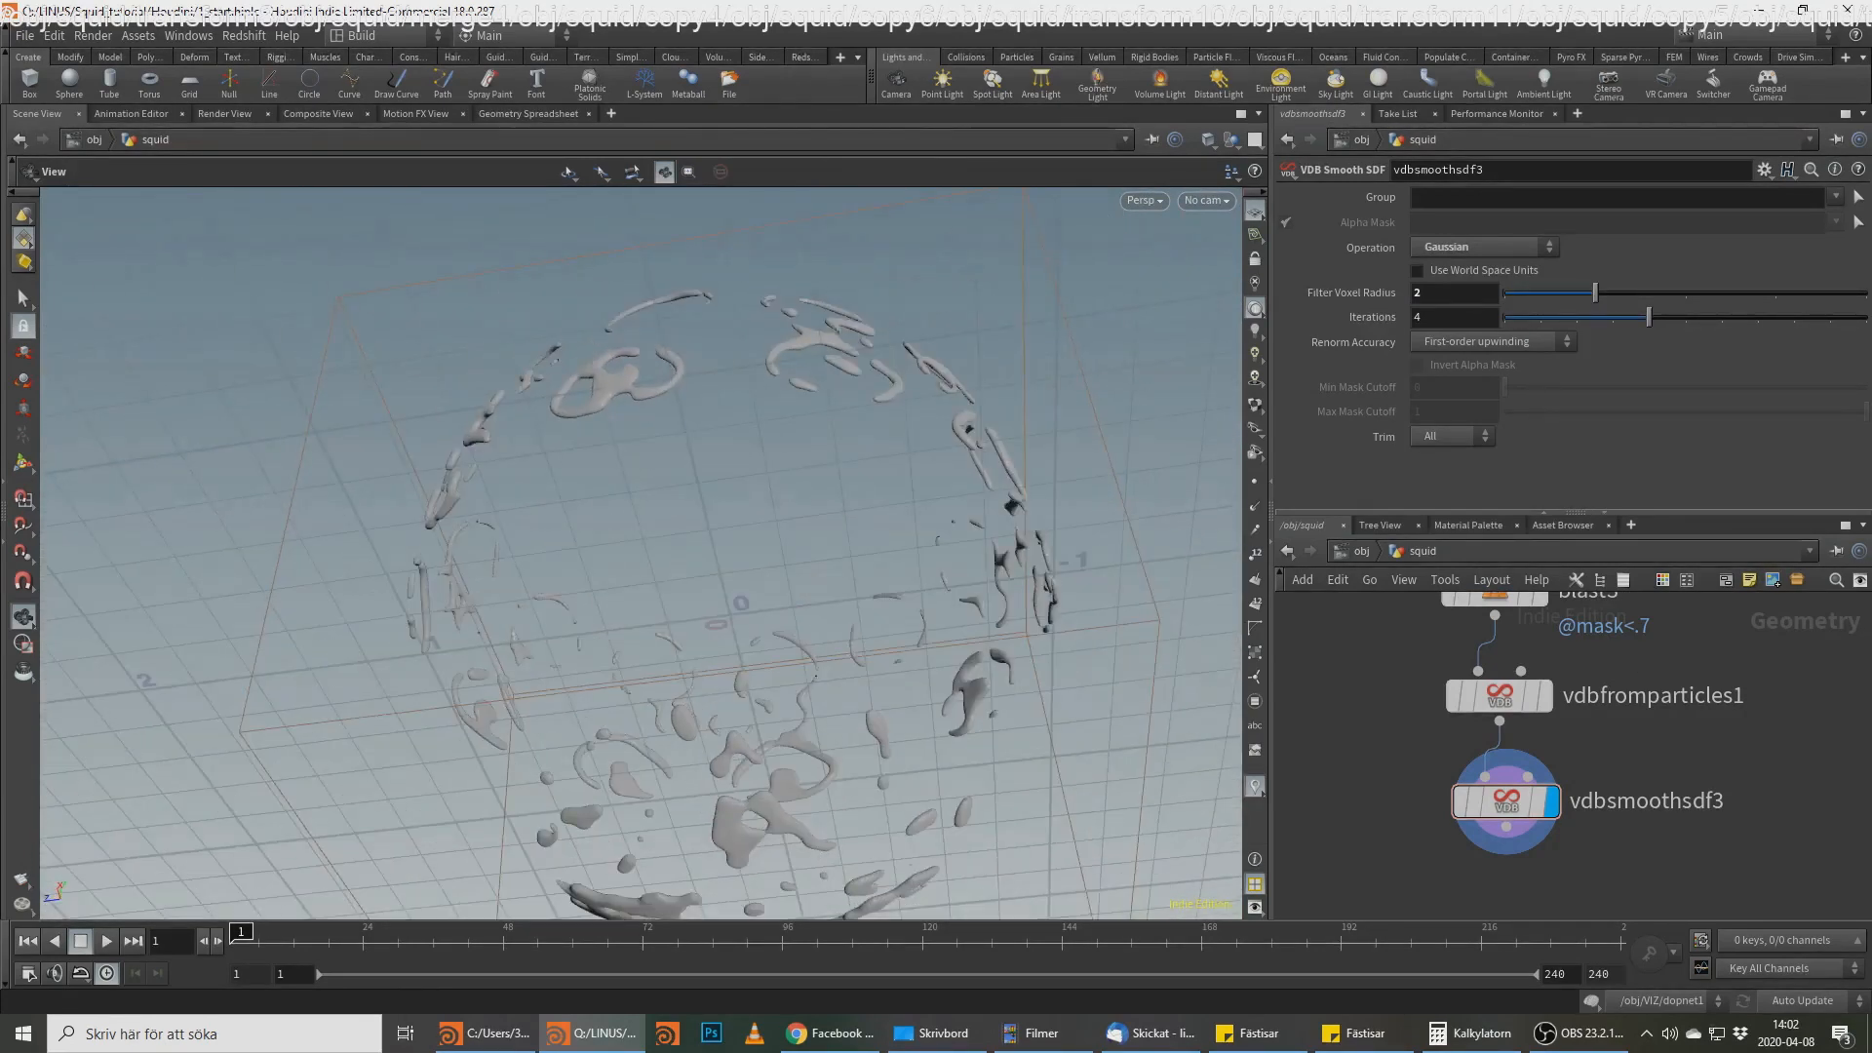
# Step: Add a VDB Reshape SDF node below vdbsmoothsdf3, connected to its output, and display its result
pyautogui.hotkey('alt', 'Tab')
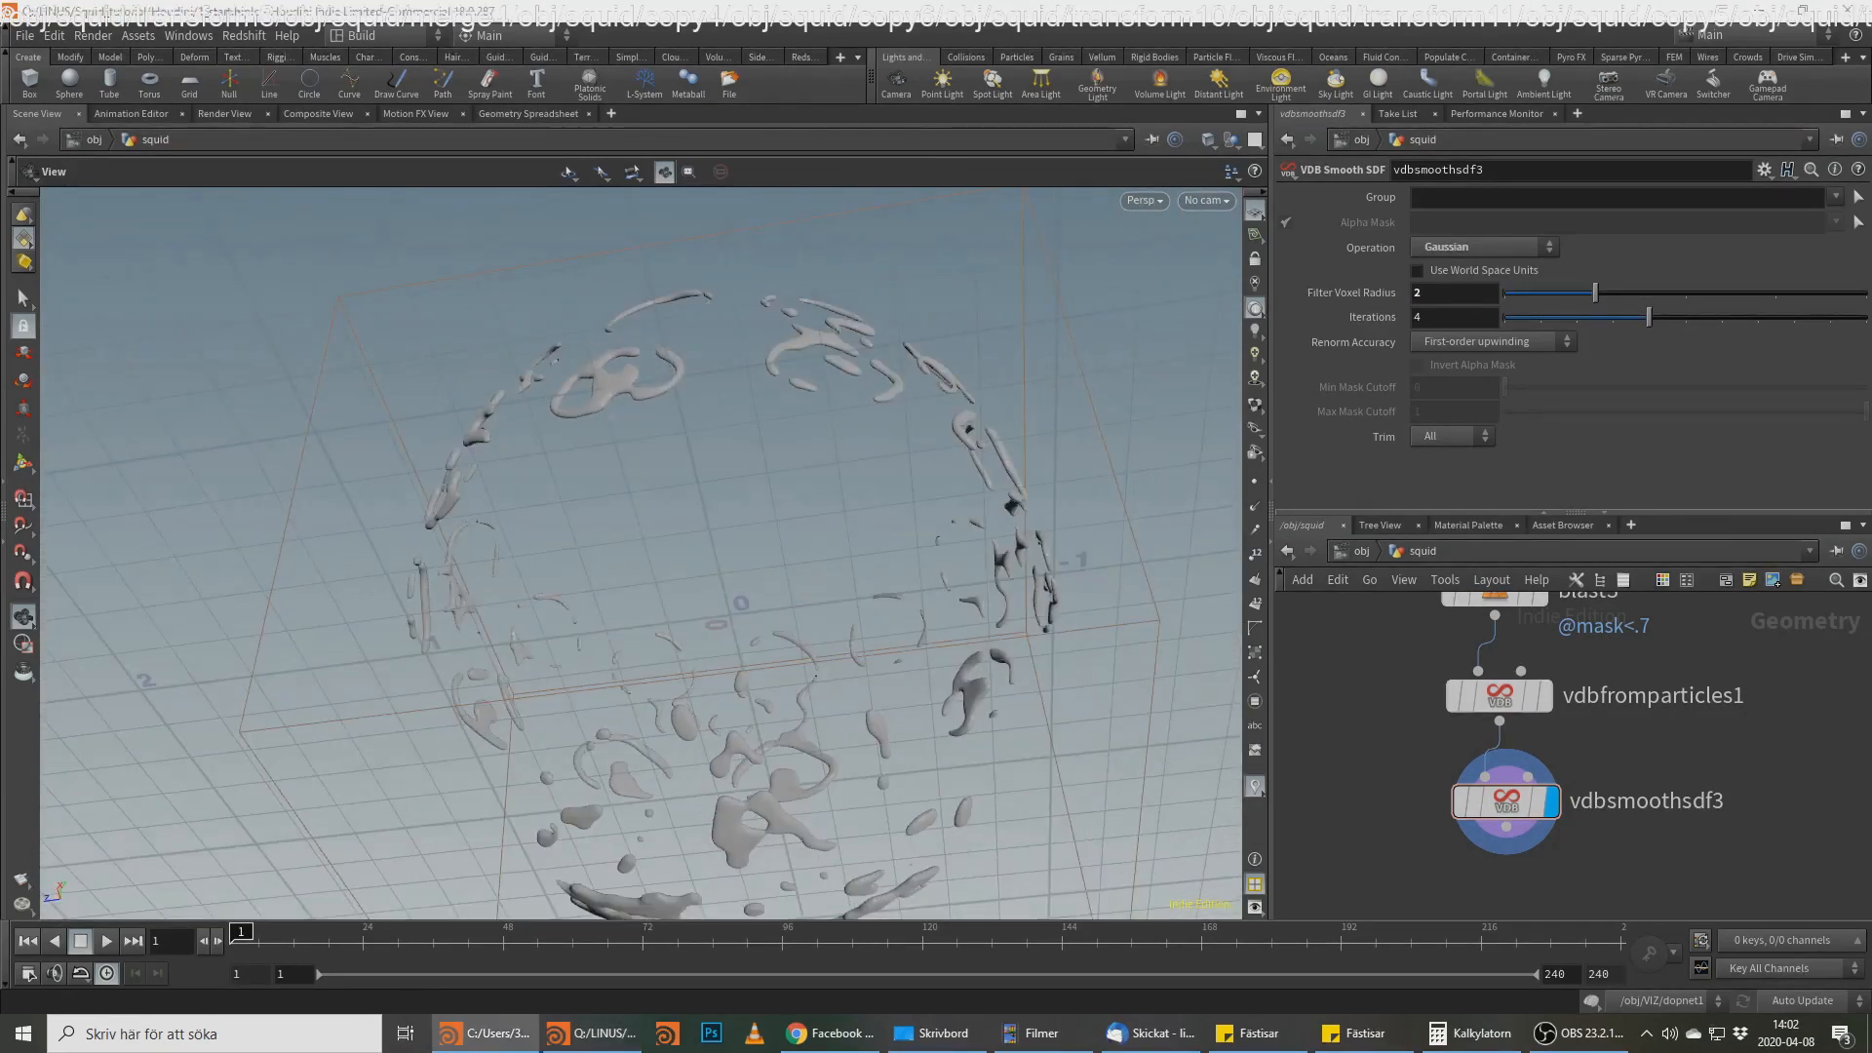
pyautogui.click(1507, 828)
pyautogui.press('Tab')
pyautogui.write('vdb res')
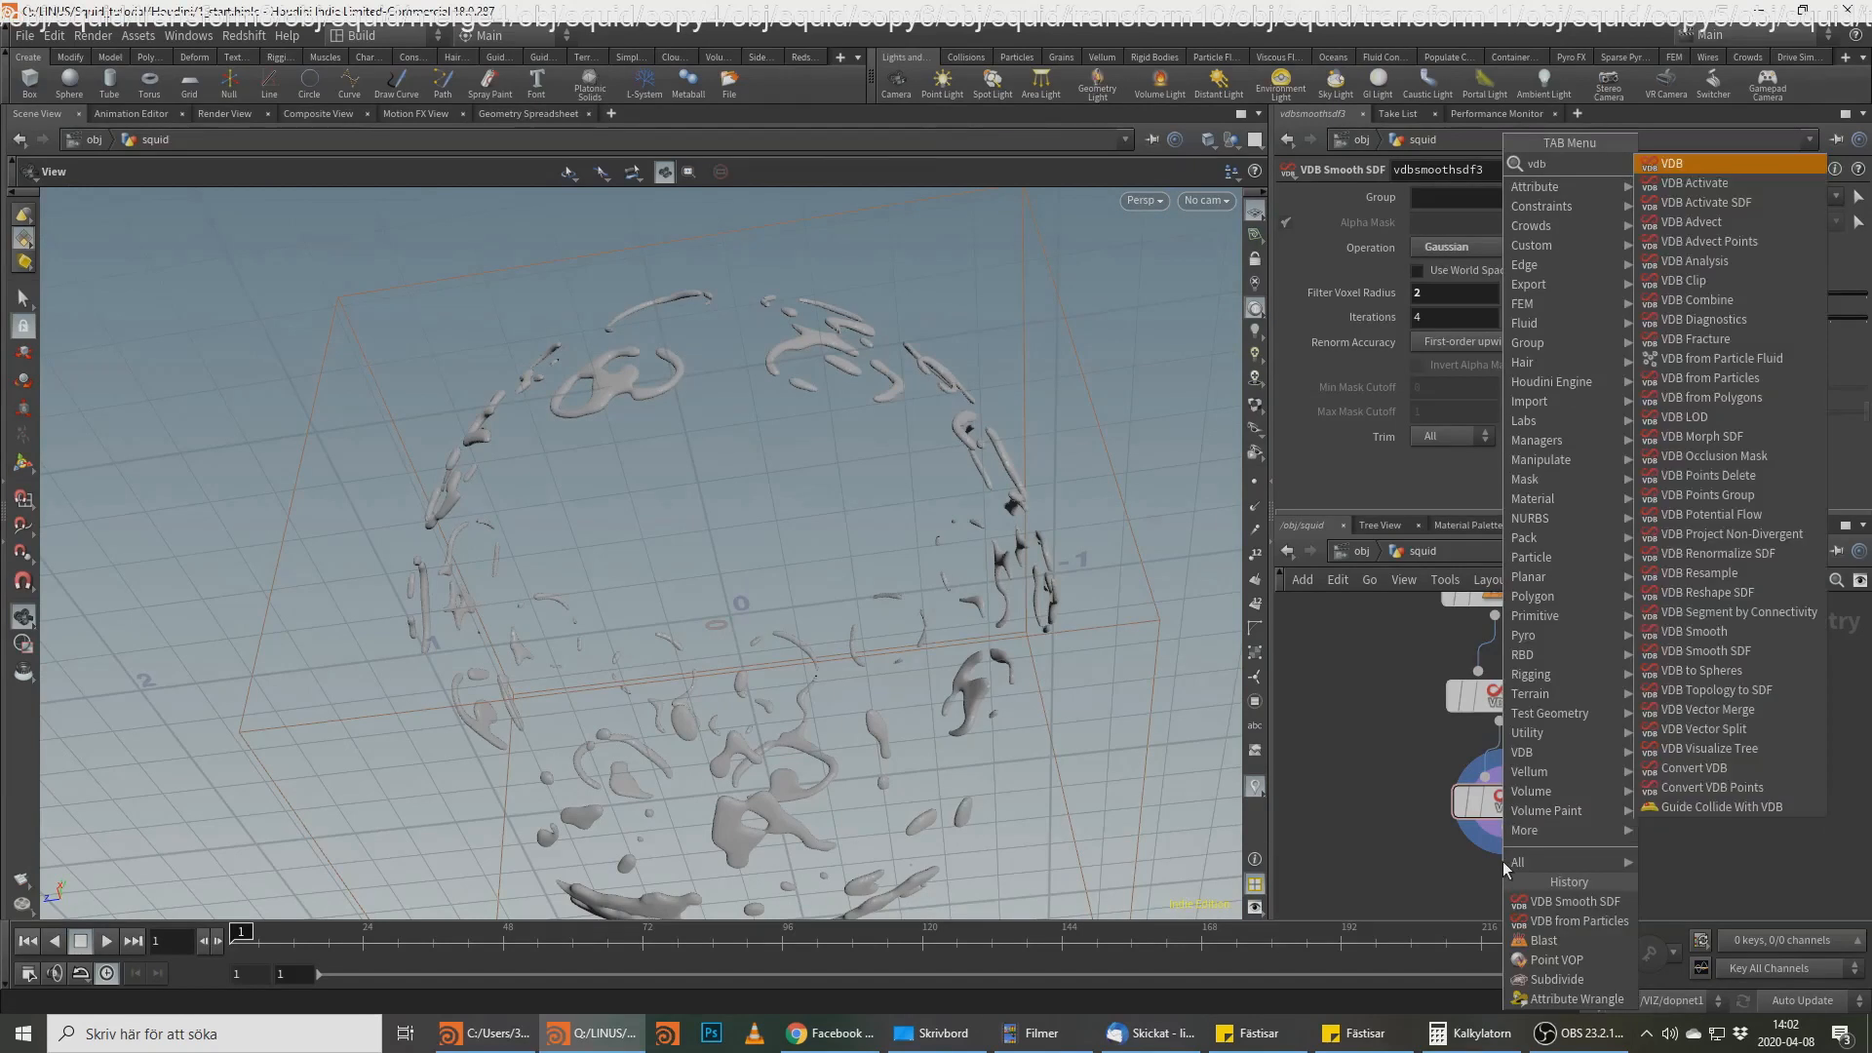
pyautogui.press('Down')
pyautogui.press('Return')
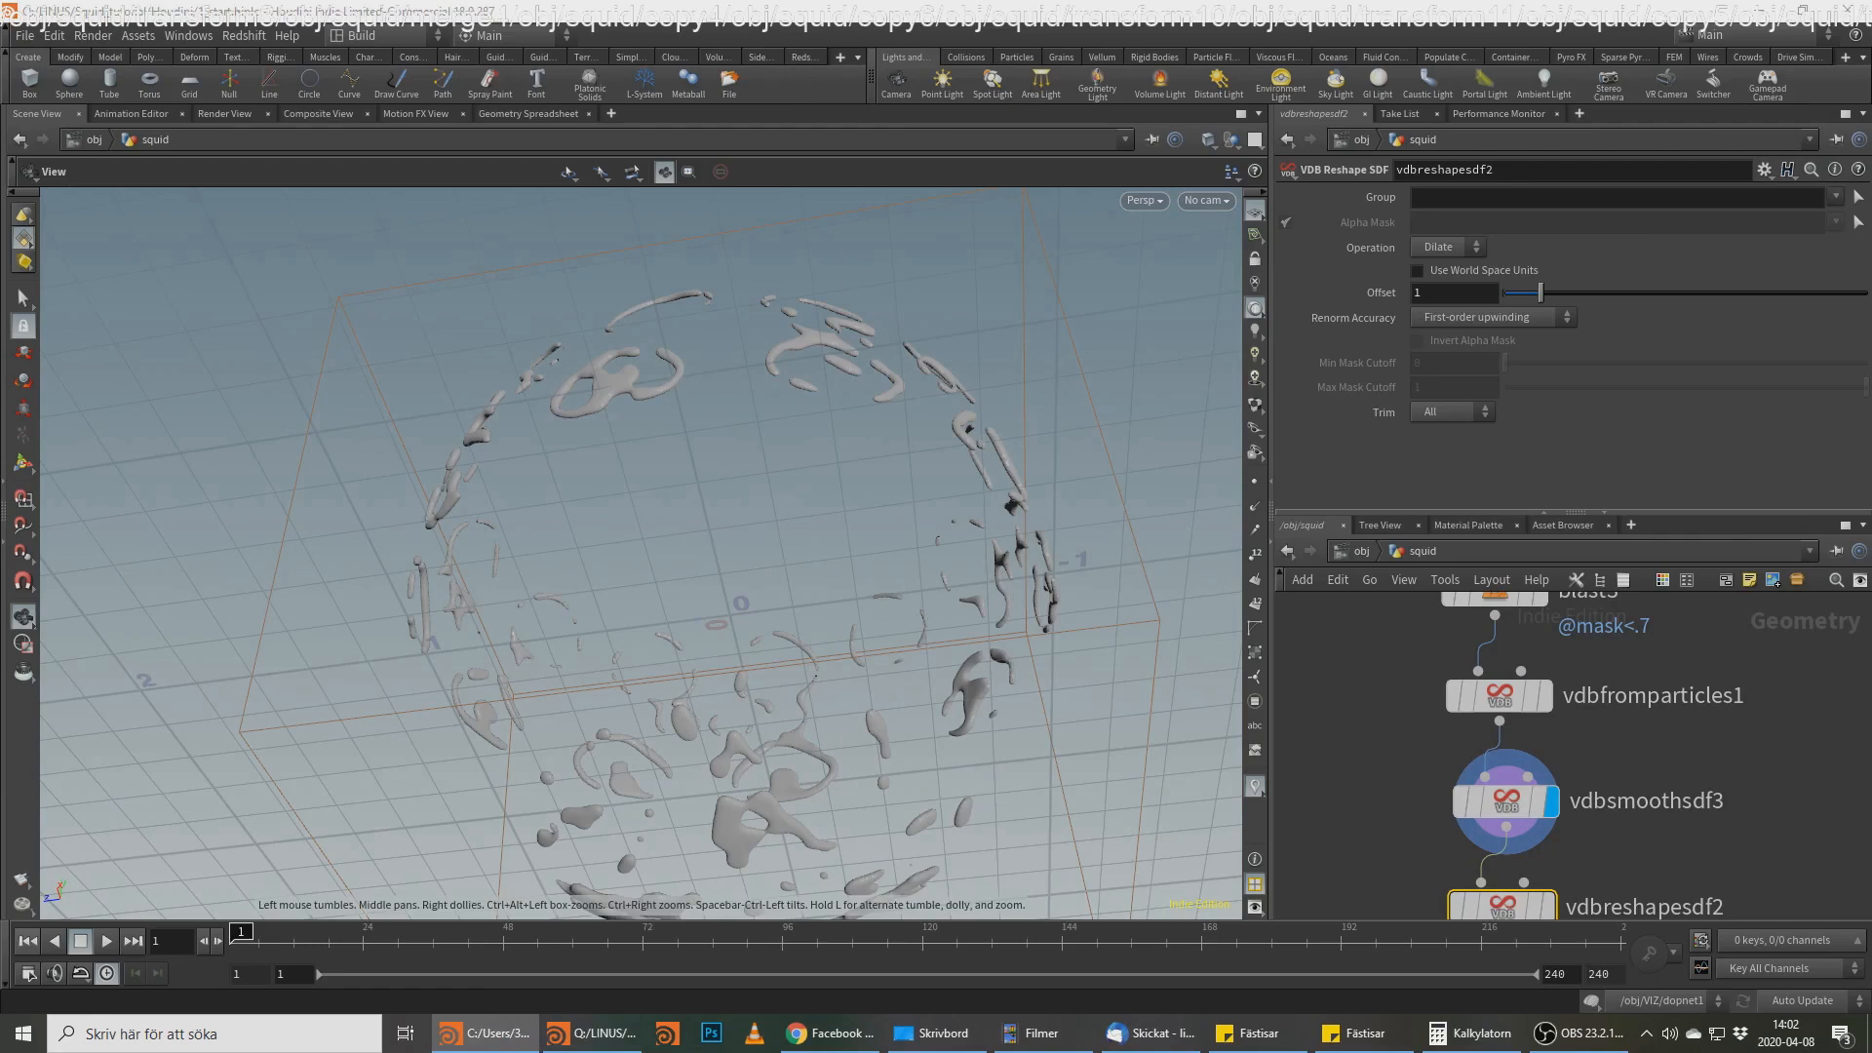
pyautogui.click(1548, 908)
# Step: Set the VDB Reshape SDF node's dilate Offset to 16
pyautogui.click(1441, 294)
pyautogui.write('16')
pyautogui.press('Return')
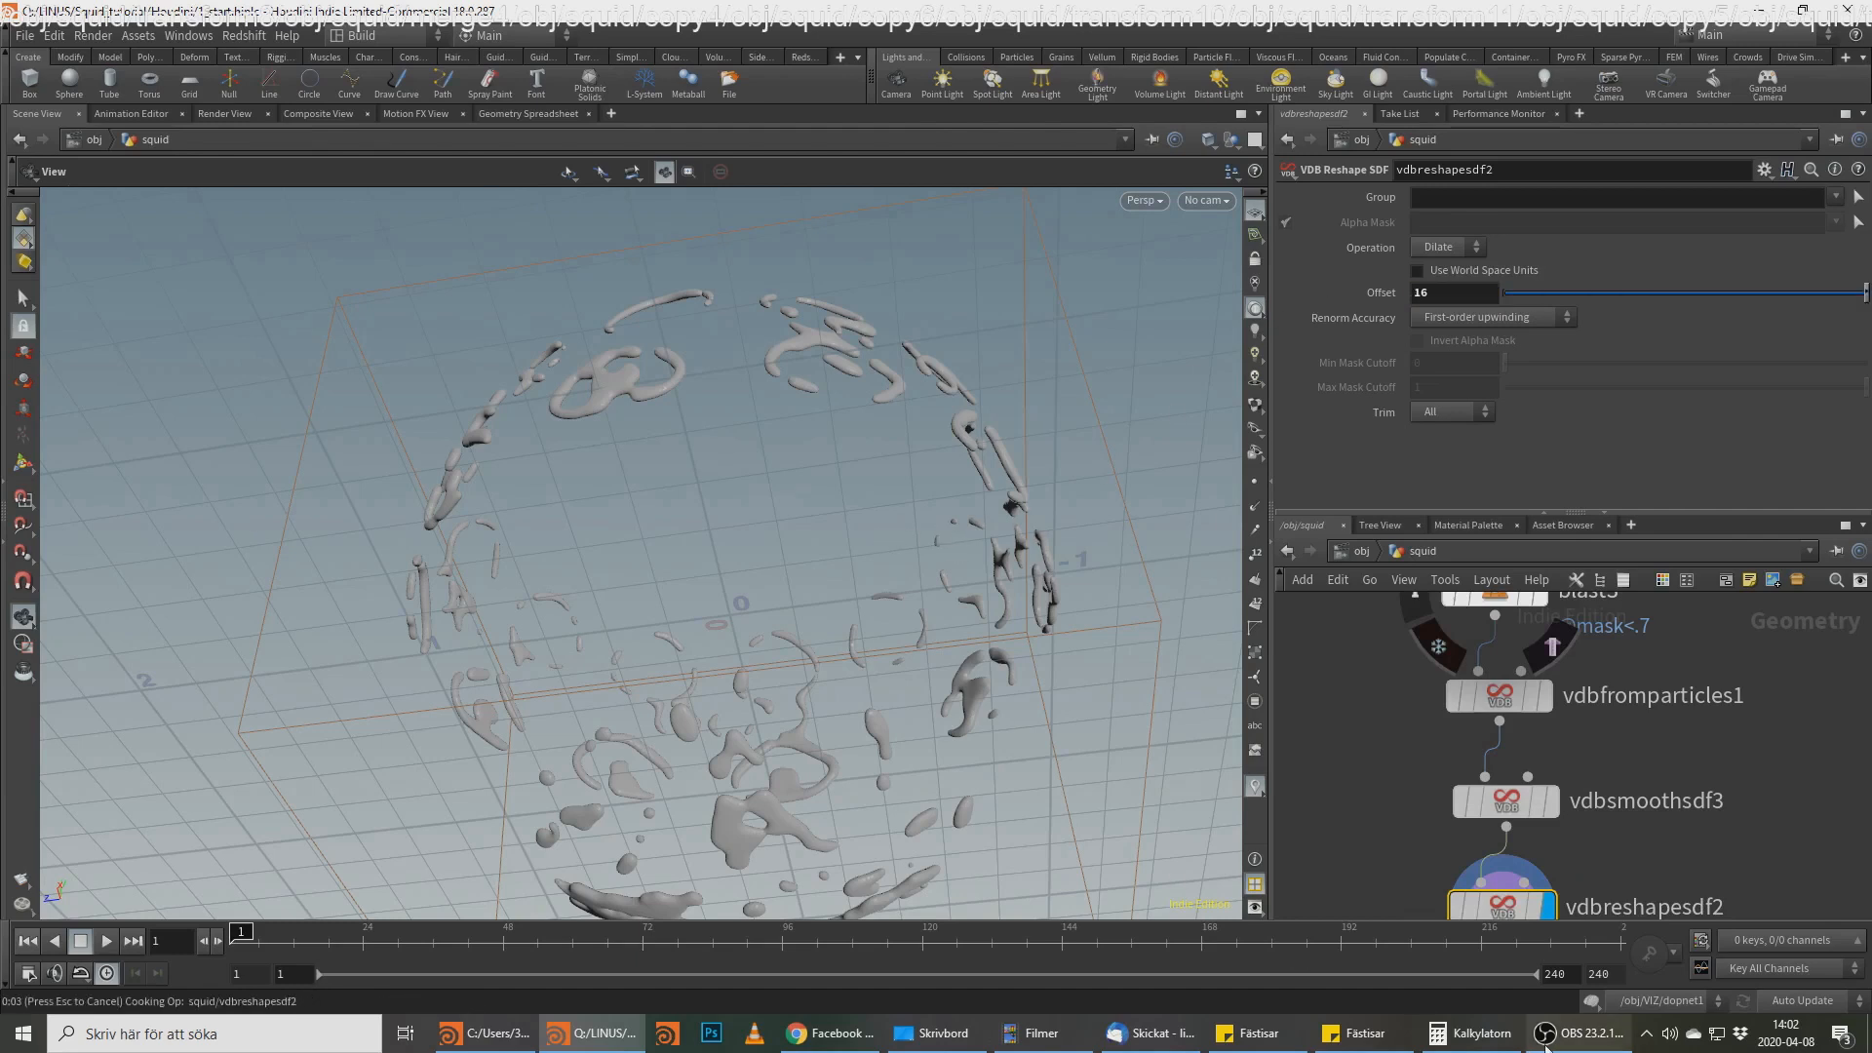
# Step: Set the Iterations of vdbsmoothsdf3 to 2, above the VDB Reshape SDF node
pyautogui.moveTo(534, 590); pyautogui.dragTo(634, 562)
pyautogui.moveTo(634, 561); pyautogui.dragTo(740, 598, button='right')
pyautogui.moveTo(740, 598); pyautogui.dragTo(770, 524)
pyautogui.moveTo(1760, 802); pyautogui.dragTo(1764, 728, button='middle')
pyautogui.click(1502, 727)
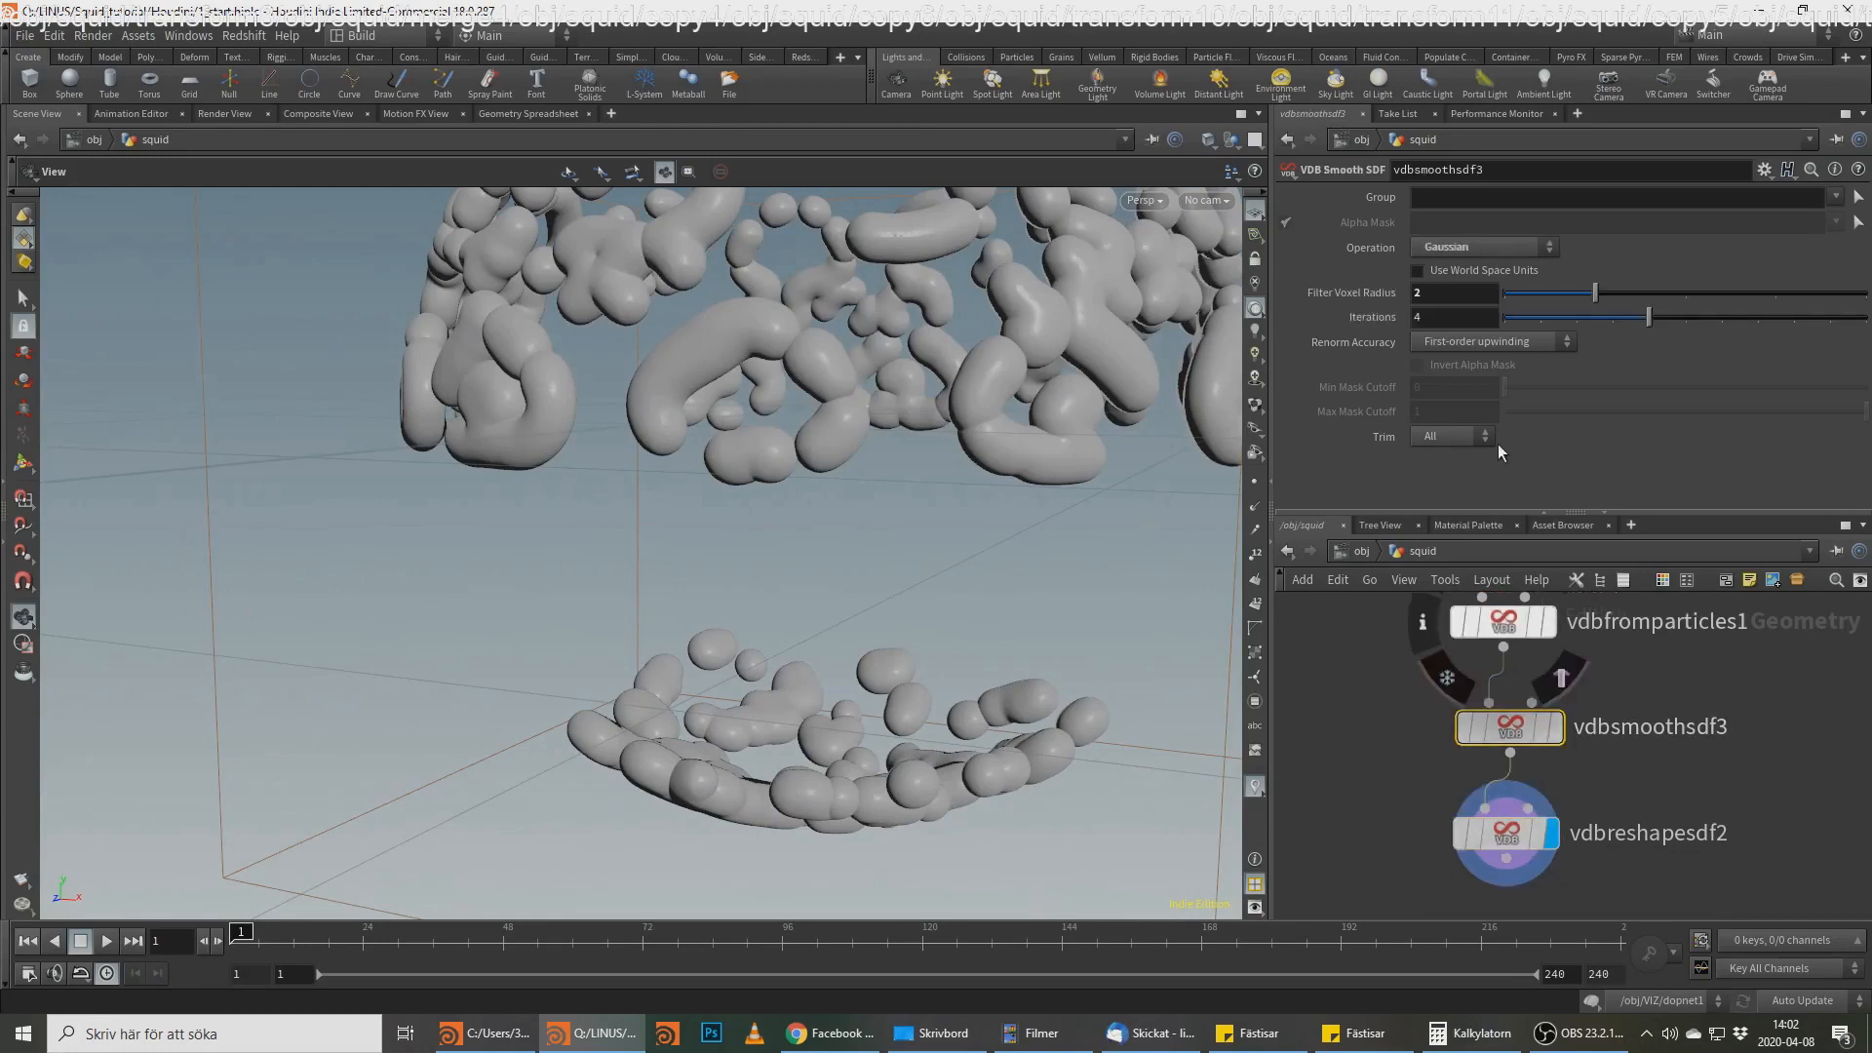
pyautogui.click(1434, 317)
pyautogui.write('2')
pyautogui.press('Return')
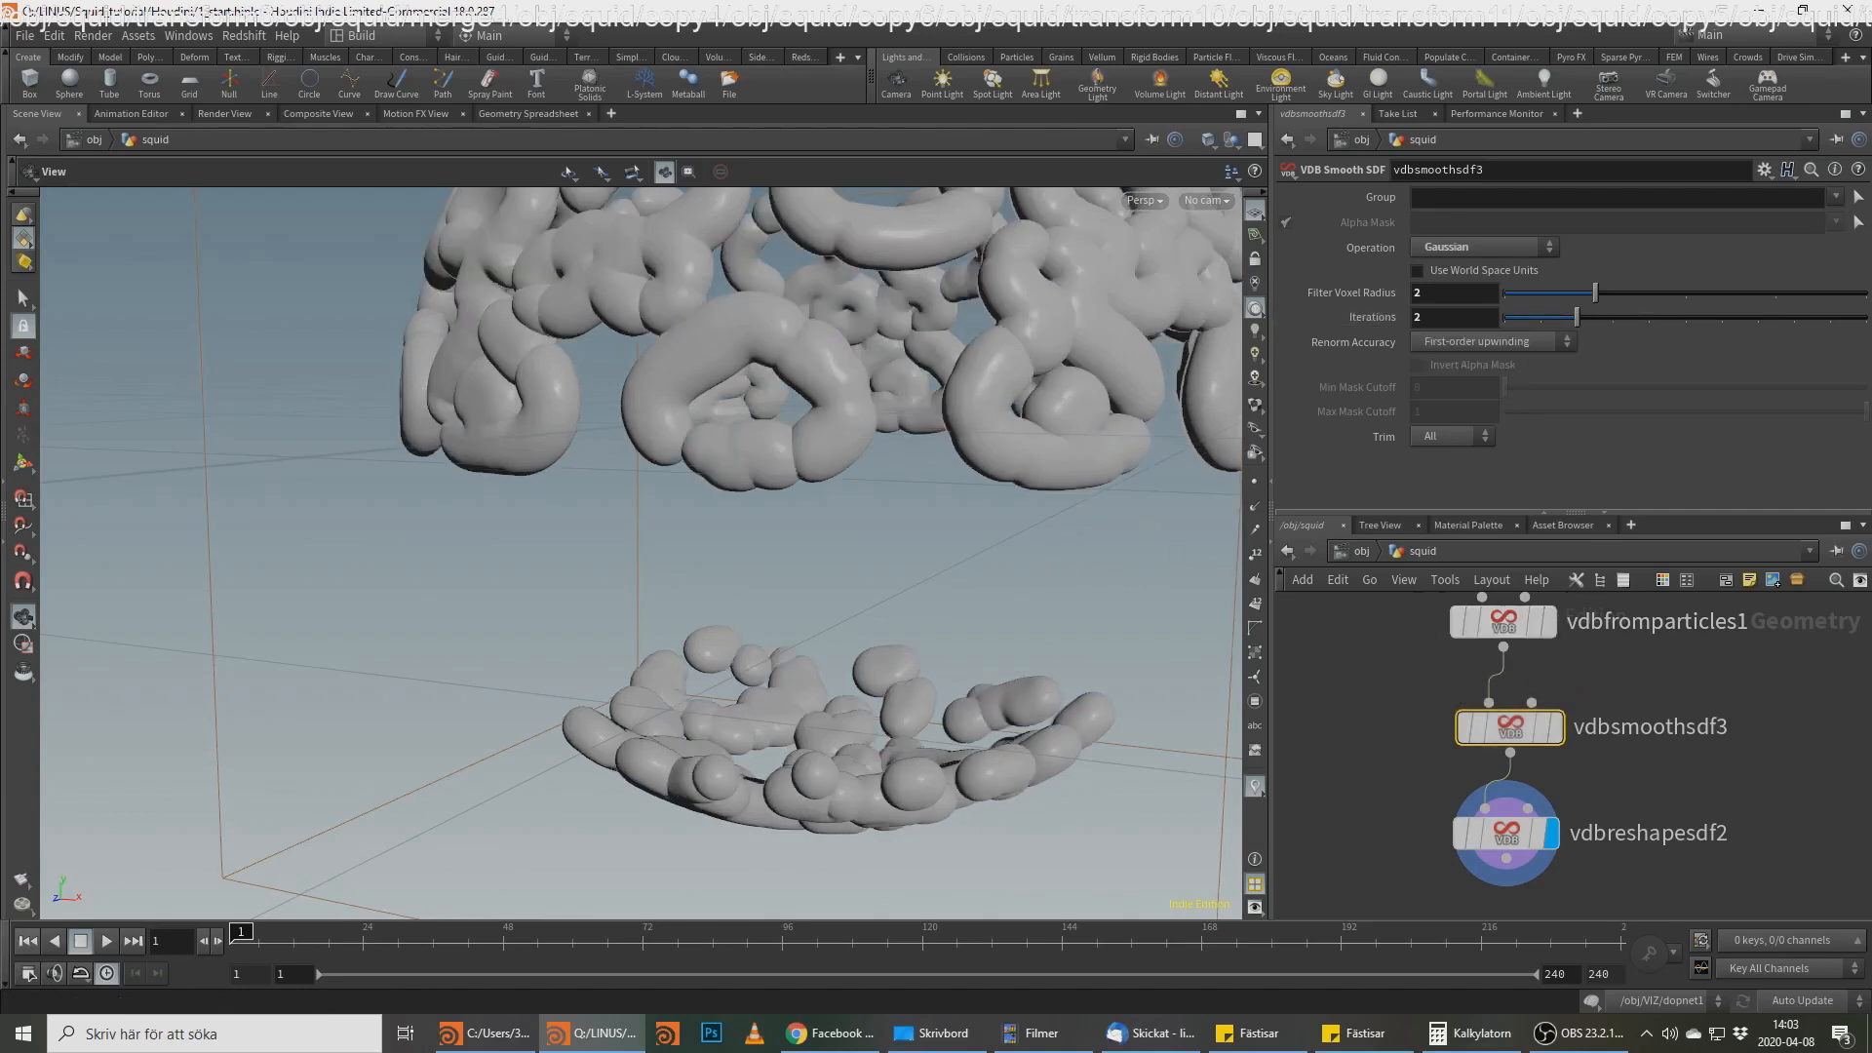
# Step: Duplicate the volumevop1 node into the empty space beside it in the squid network
pyautogui.hotkey('alt', 'Tab')
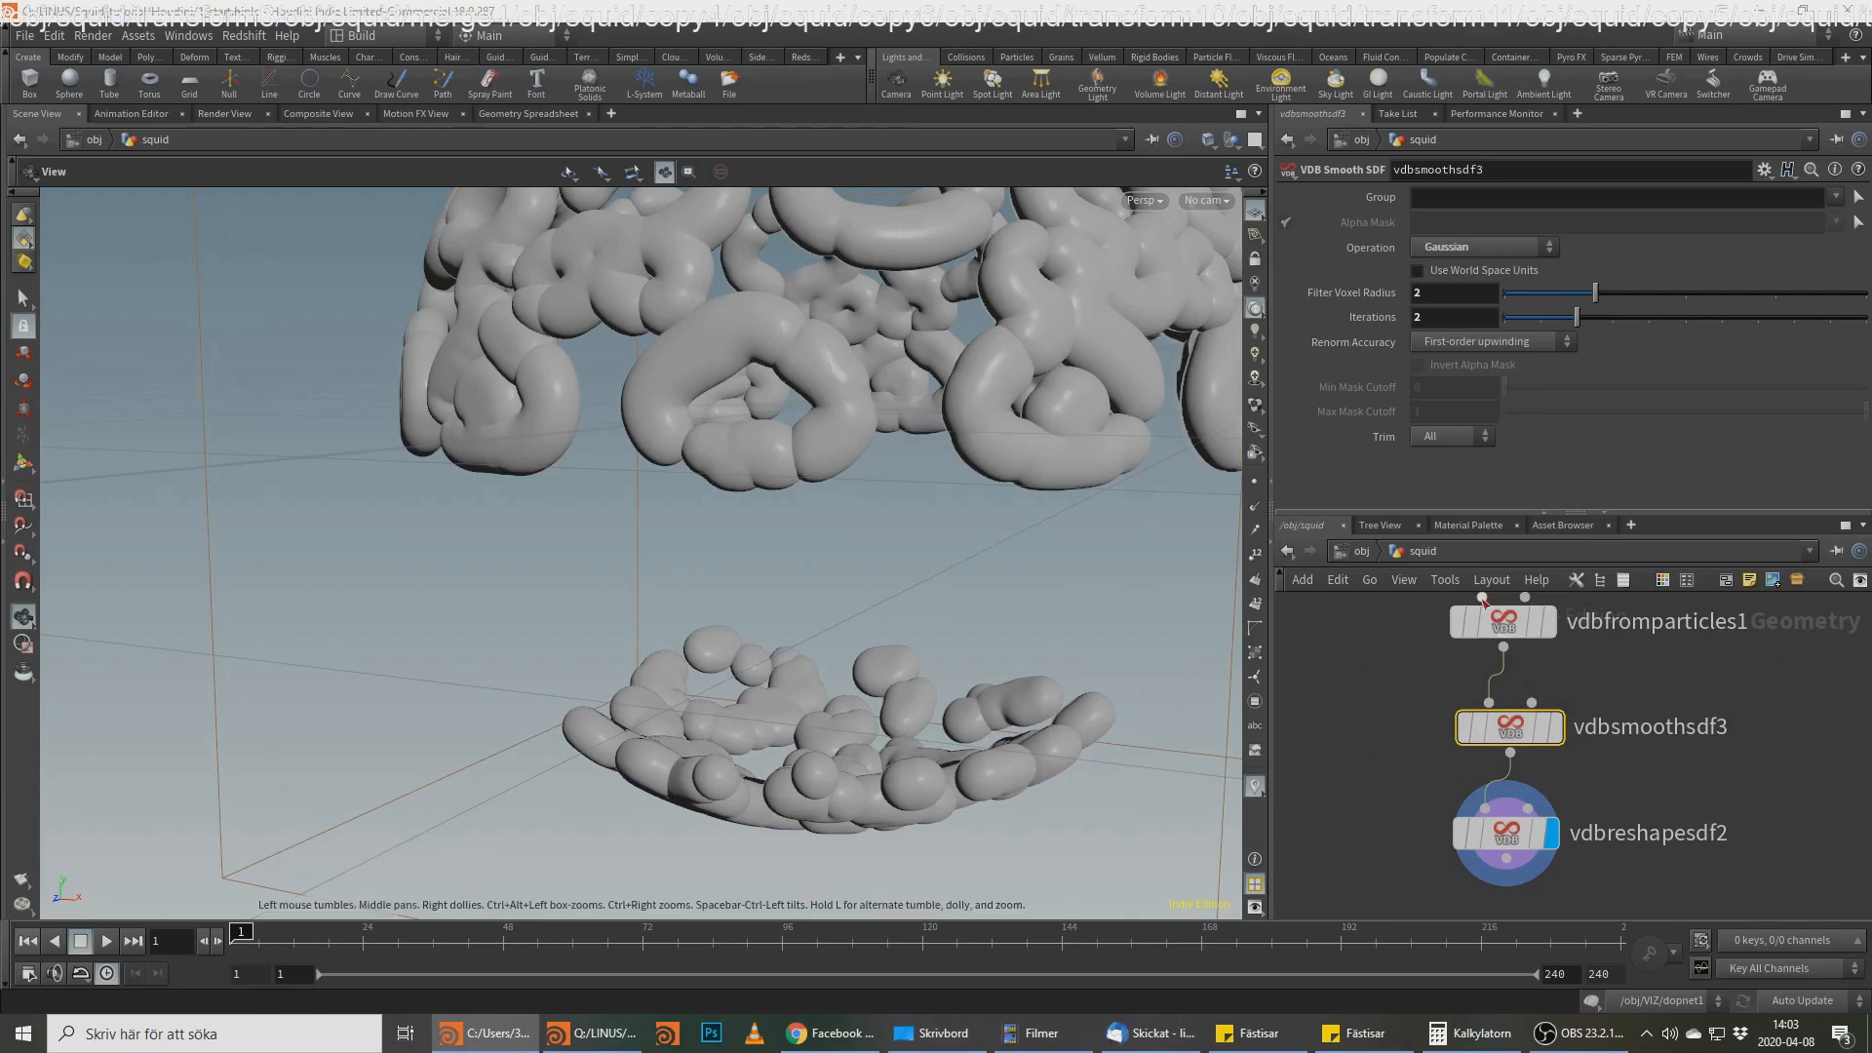
pyautogui.scroll(-3, 1425, 686)
pyautogui.moveTo(1423, 687); pyautogui.dragTo(1659, 803, button='middle')
pyautogui.scroll(-4, 1624, 793)
pyautogui.scroll(5, 1525, 722)
pyautogui.moveTo(1499, 700); pyautogui.dragTo(1504, 820, button='middle')
pyautogui.scroll(3, 1565, 798)
pyautogui.scroll(1, 1609, 810)
pyautogui.keyDown('alt'); pyautogui.moveTo(1535, 794); pyautogui.dragTo(1804, 850); pyautogui.keyUp('alt')
pyautogui.moveTo(1809, 772); pyautogui.dragTo(1655, 673, button='middle')
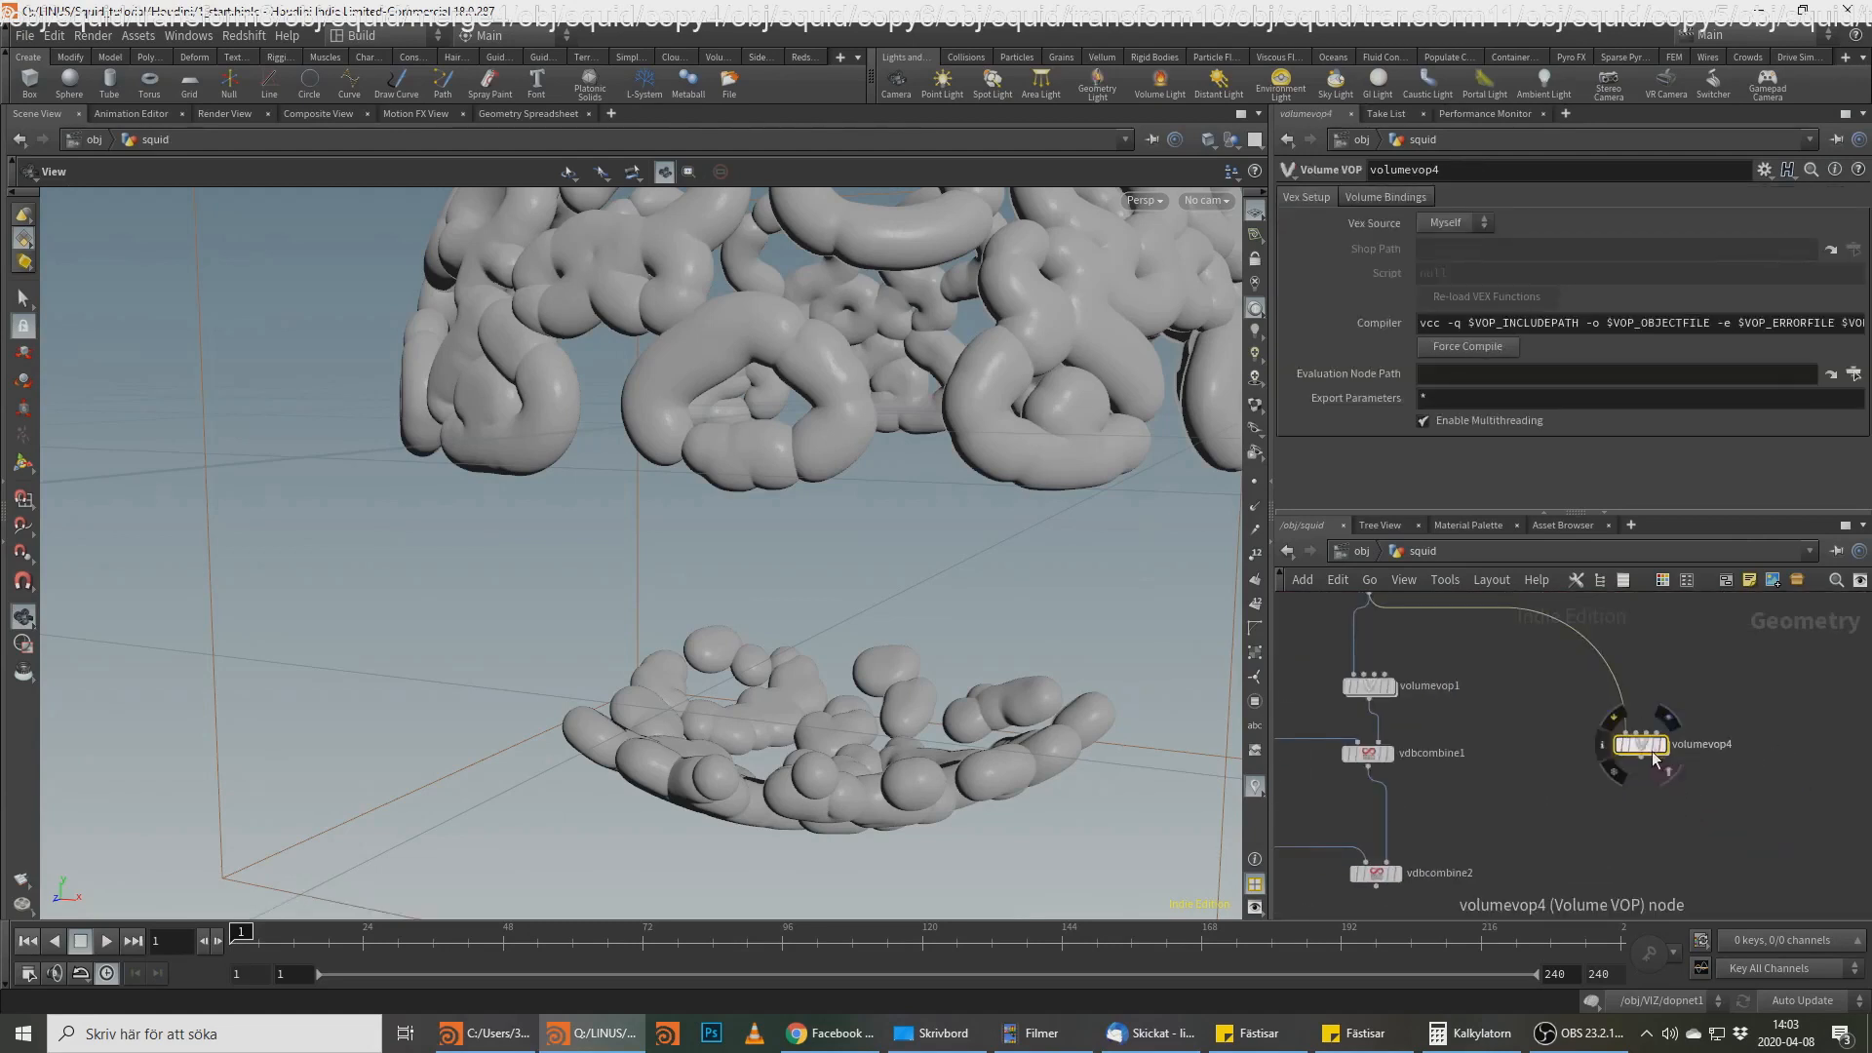
# Step: Place volumevop4 below vdbreshapesdf2 and connect the reshape output to its first input
pyautogui.click(1643, 757)
pyautogui.moveTo(1648, 751); pyautogui.dragTo(1525, 666, button='middle')
pyautogui.press('Escape')
pyautogui.moveTo(1520, 663); pyautogui.dragTo(1838, 796)
pyautogui.scroll(-3, 1790, 765)
pyautogui.moveTo(1795, 817); pyautogui.dragTo(1416, 747, button='middle')
pyautogui.moveTo(1451, 739); pyautogui.dragTo(1527, 897)
pyautogui.press('Escape')
pyautogui.click(1459, 683)
pyautogui.press('Escape')
pyautogui.moveTo(1450, 692); pyautogui.dragTo(1633, 890)
pyautogui.scroll(5, 1634, 890)
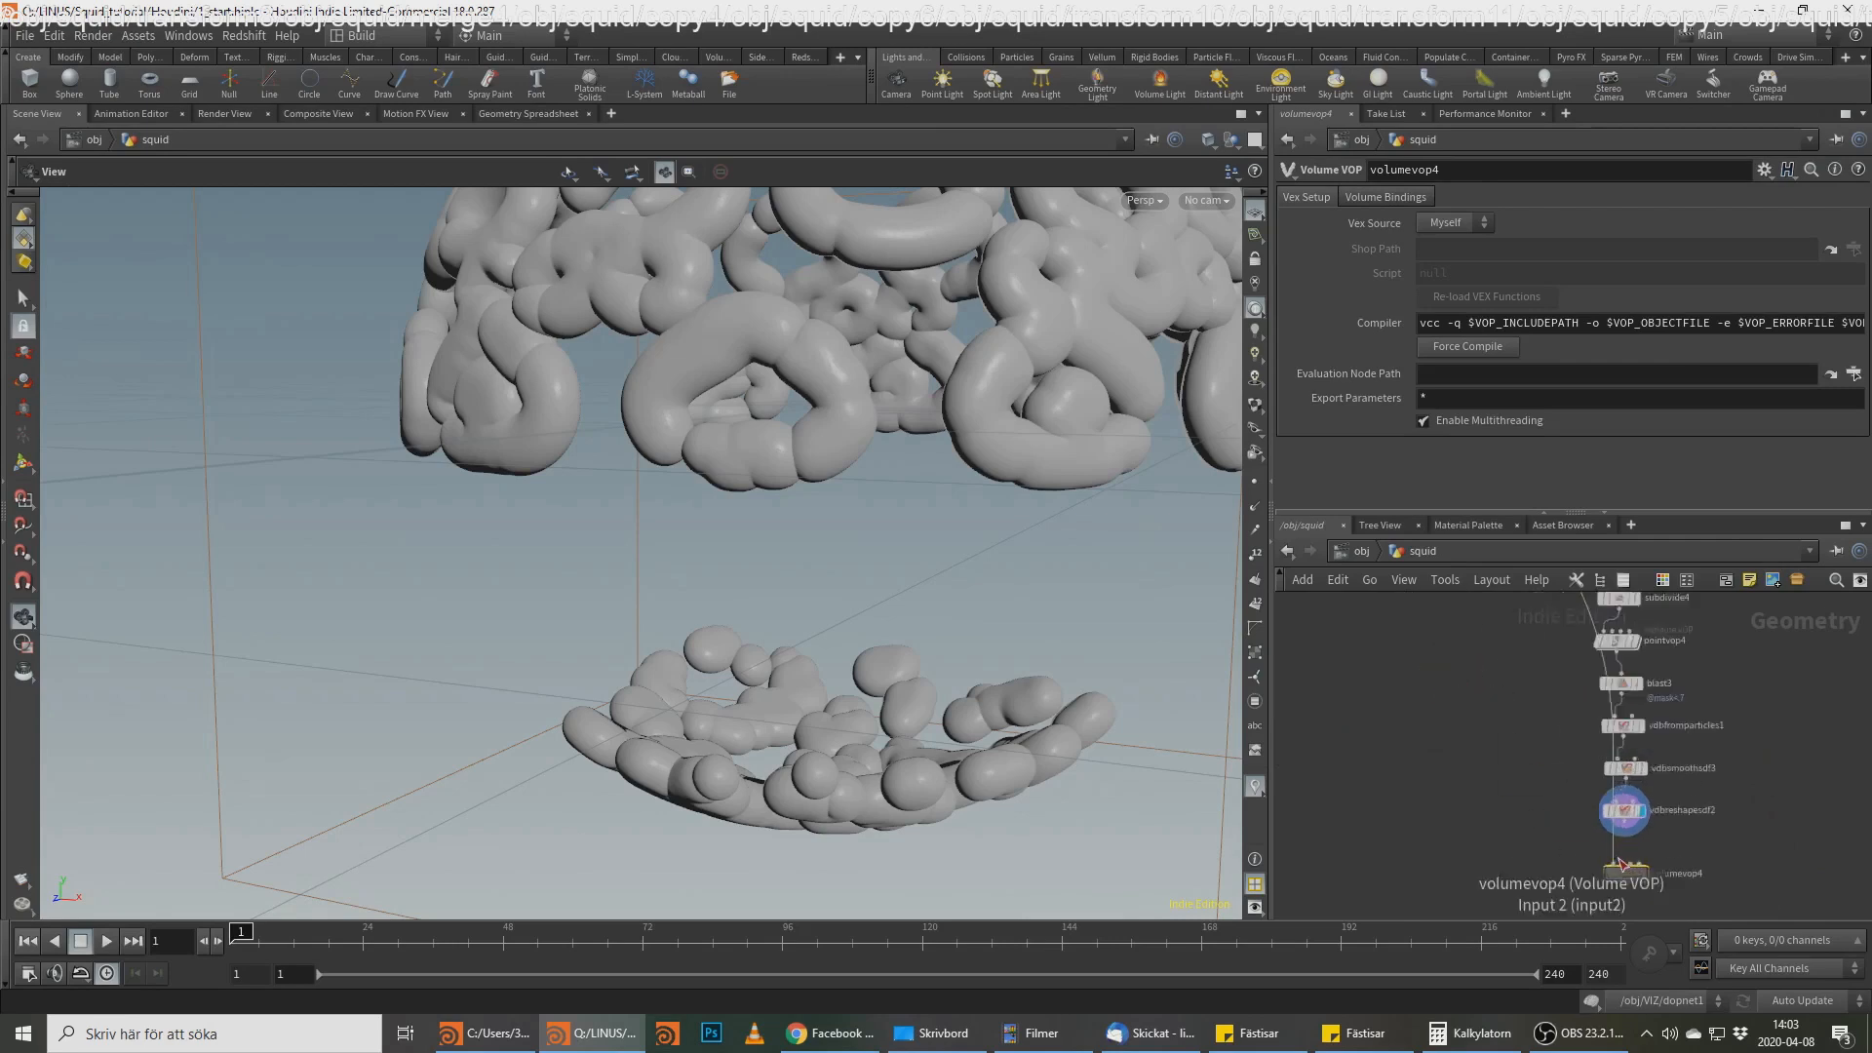
pyautogui.click(1611, 859)
pyautogui.click(1611, 860)
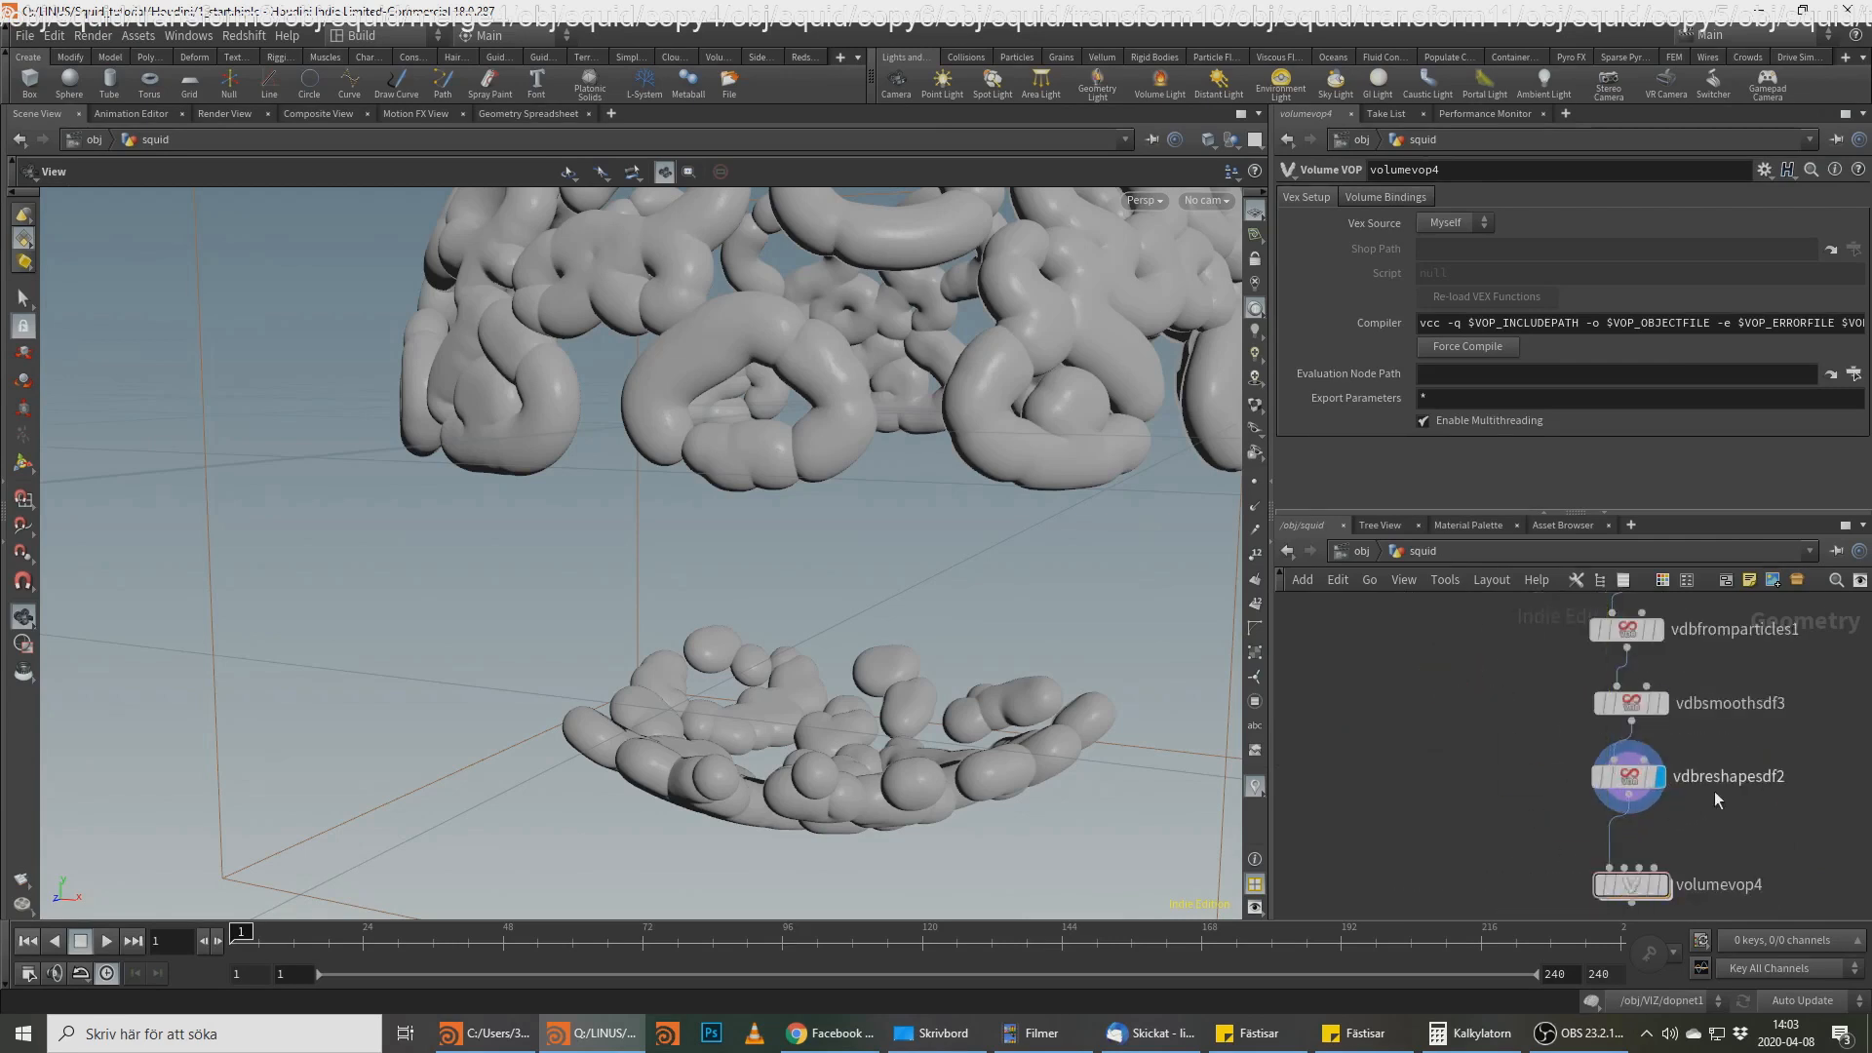
pyautogui.moveTo(1810, 700); pyautogui.dragTo(1778, 753, button='middle')
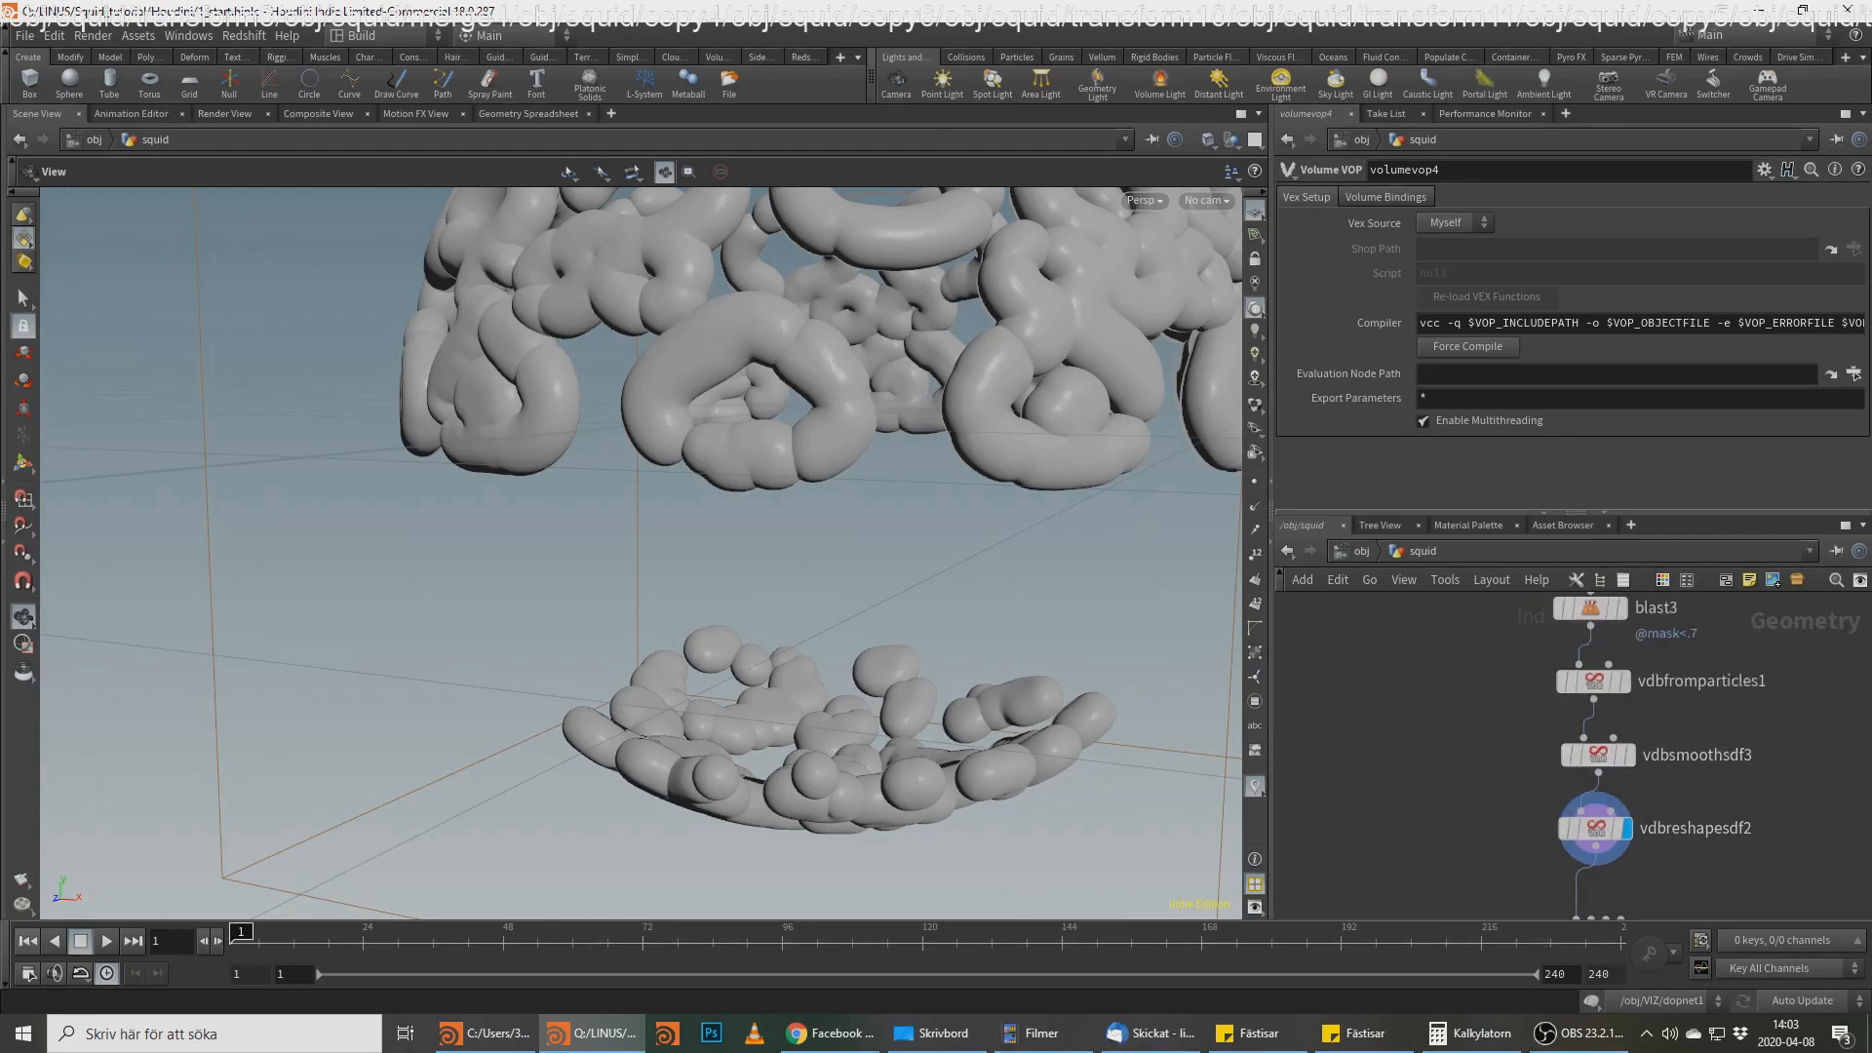
# Step: Inside volumevop4, set the Multiply Constant node's Multiplier to 0.03, and return to the squid network
pyautogui.hotkey('alt', 'Tab')
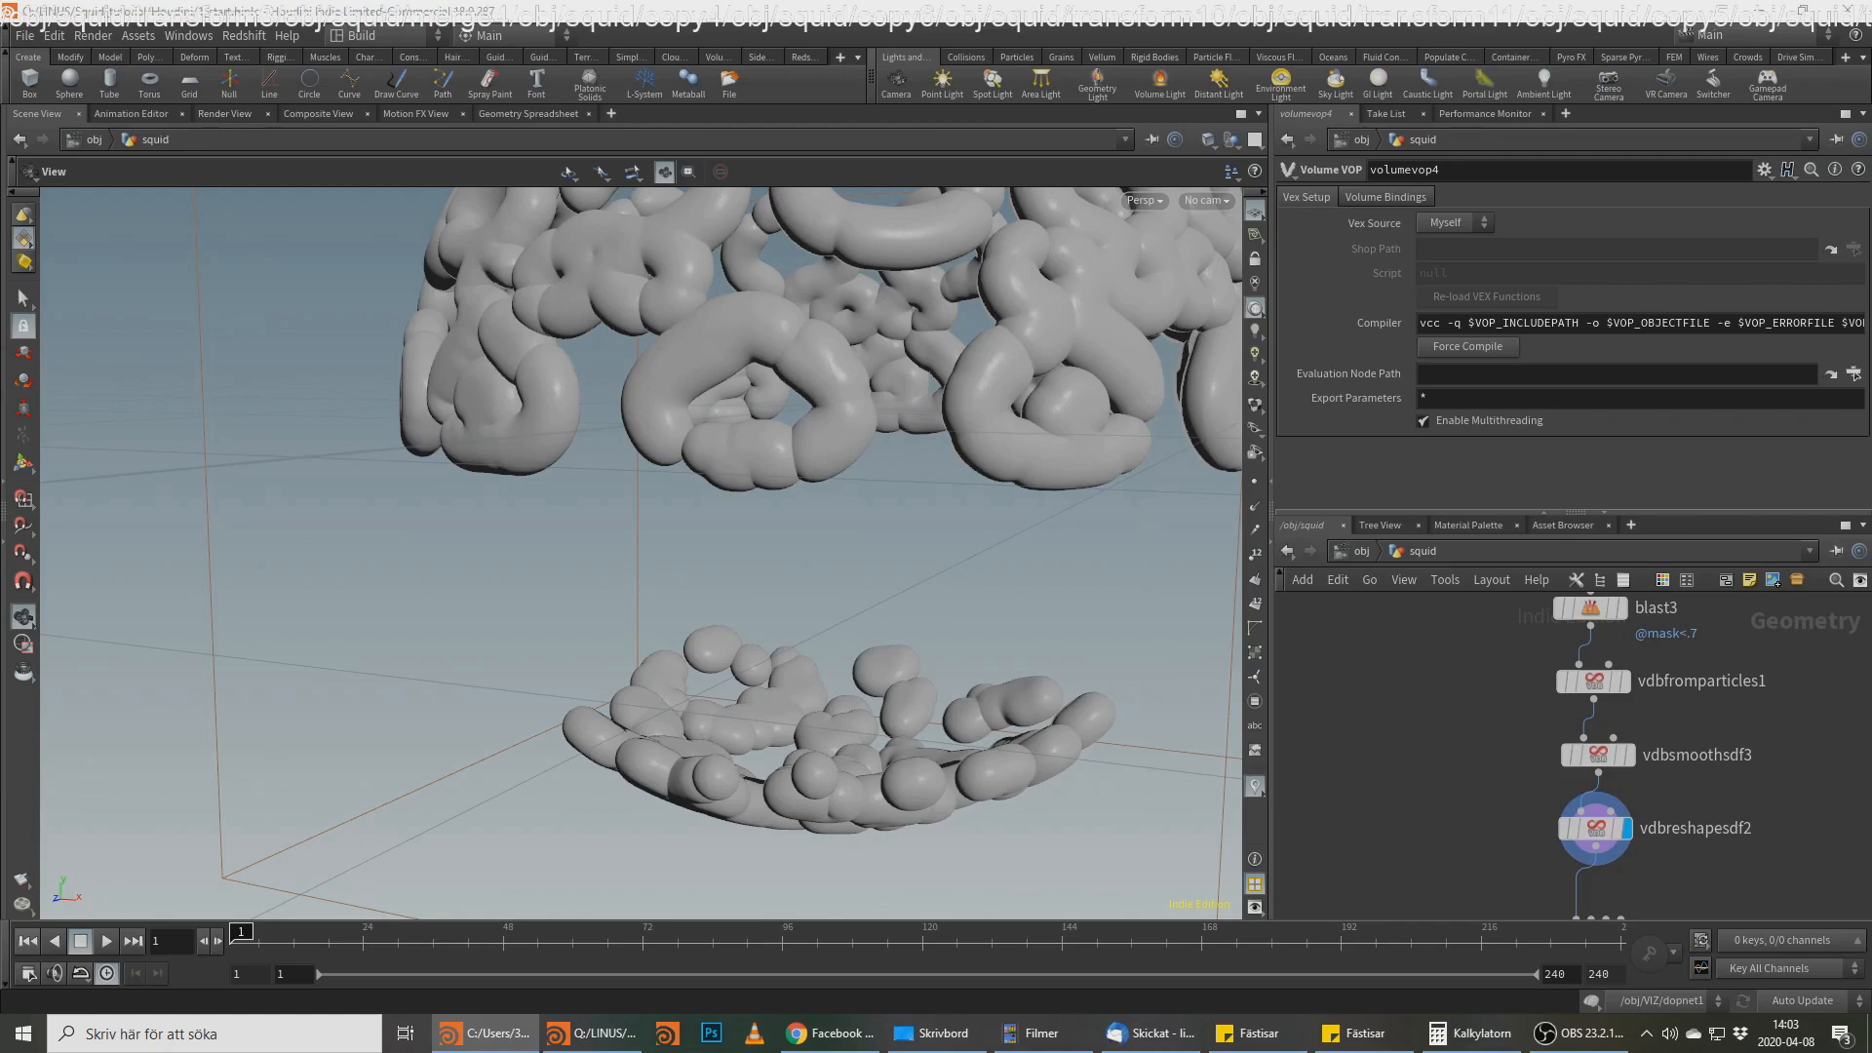
pyautogui.hotkey('alt', 'Tab')
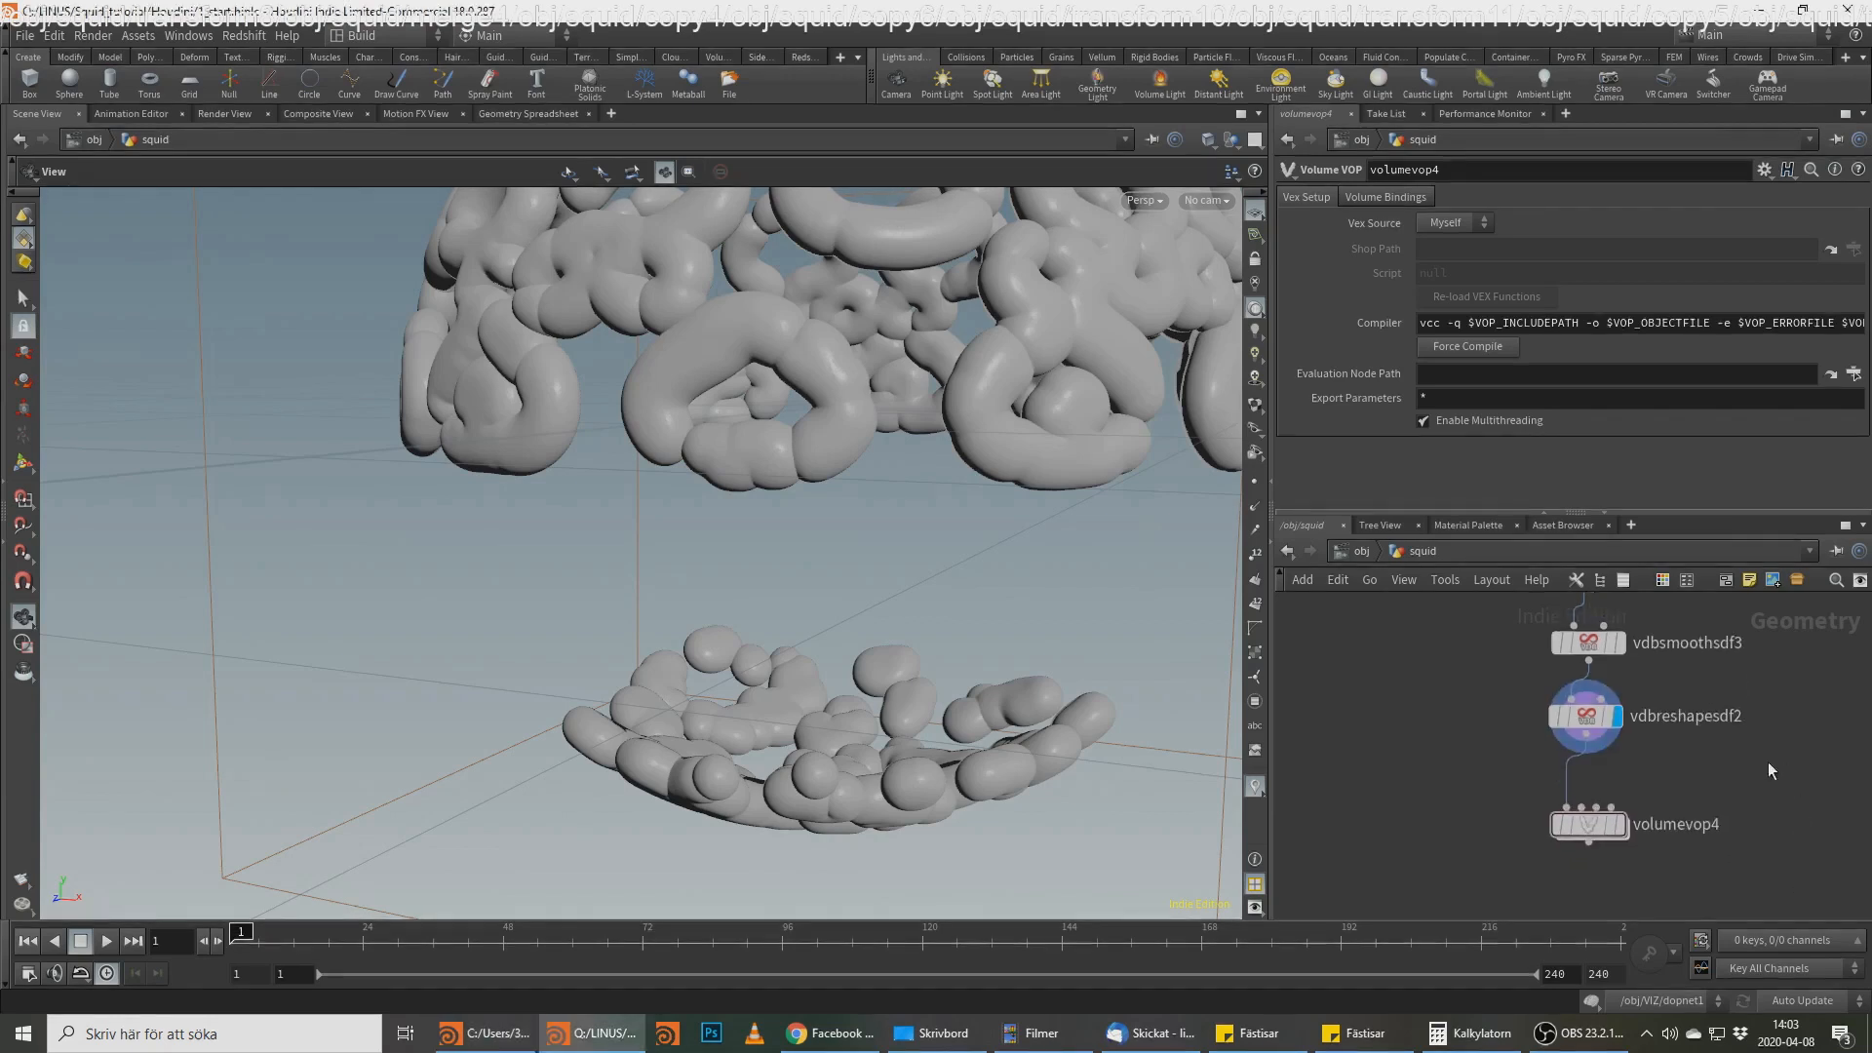
pyautogui.doubleClick(1584, 827)
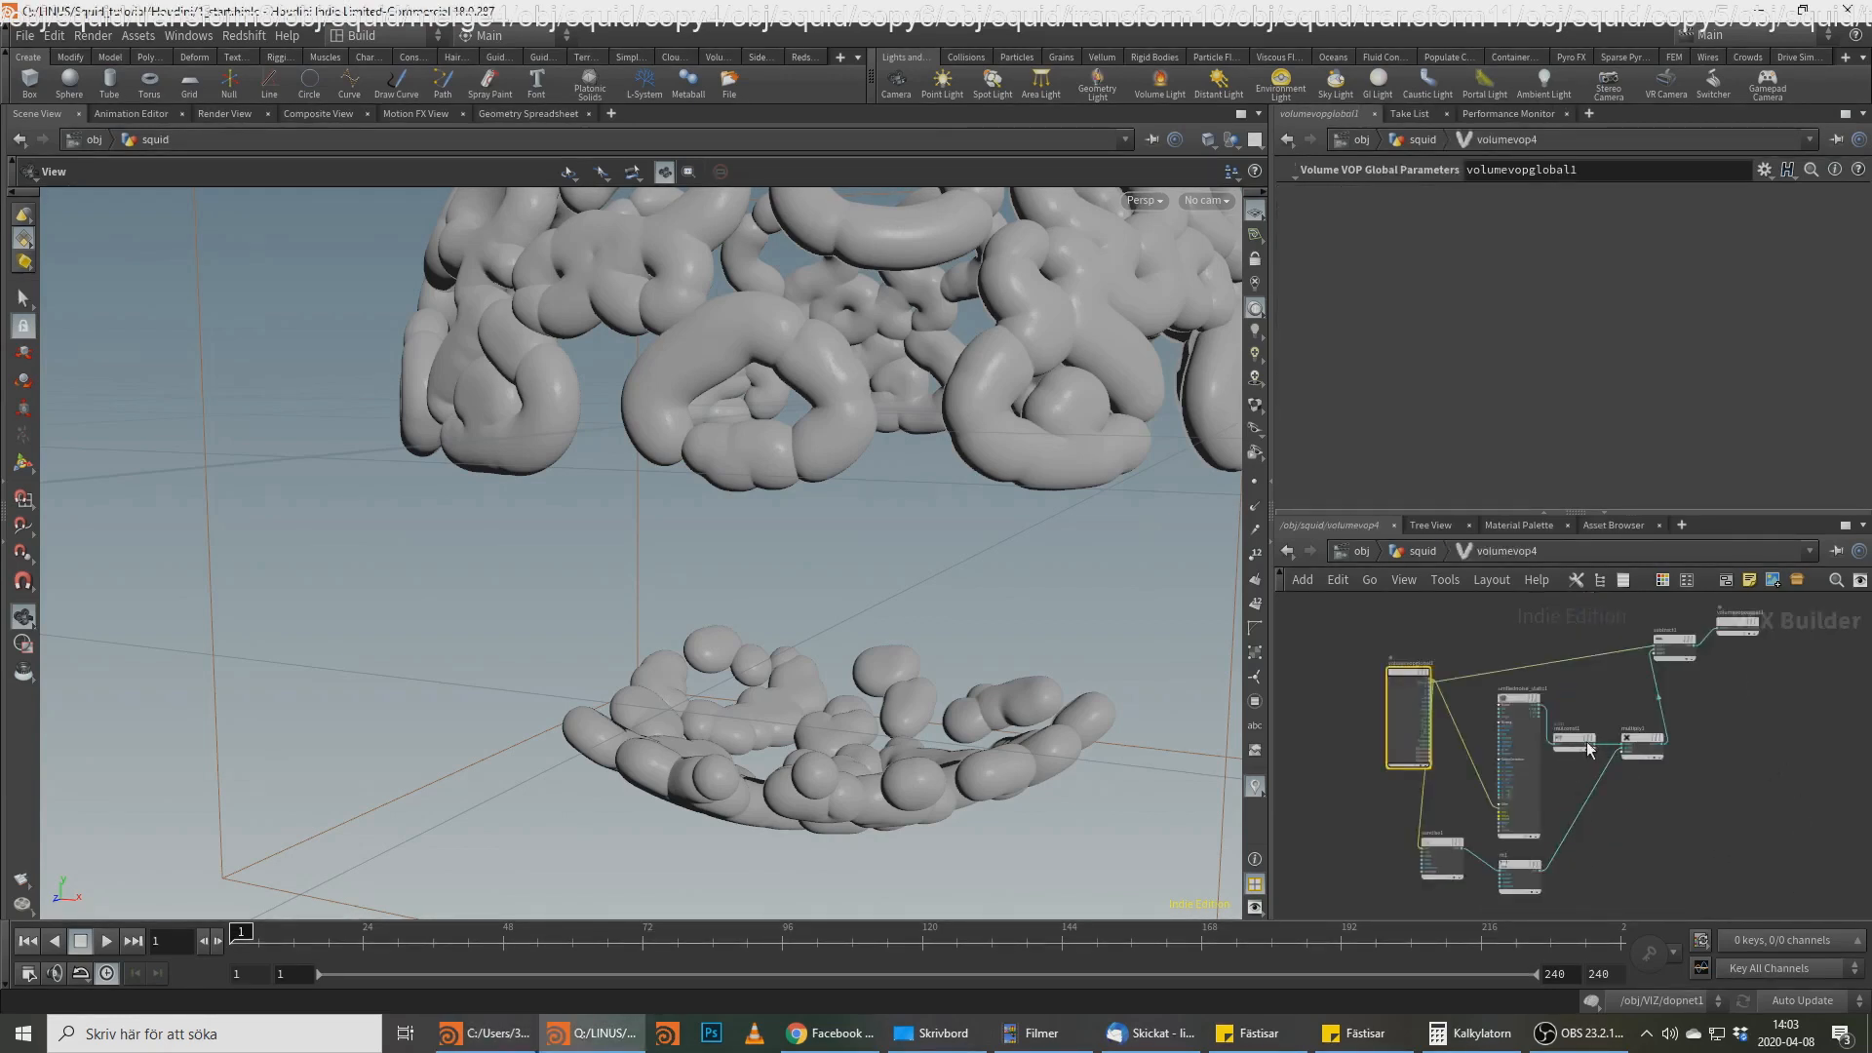
pyautogui.hotkey('alt', 'Tab')
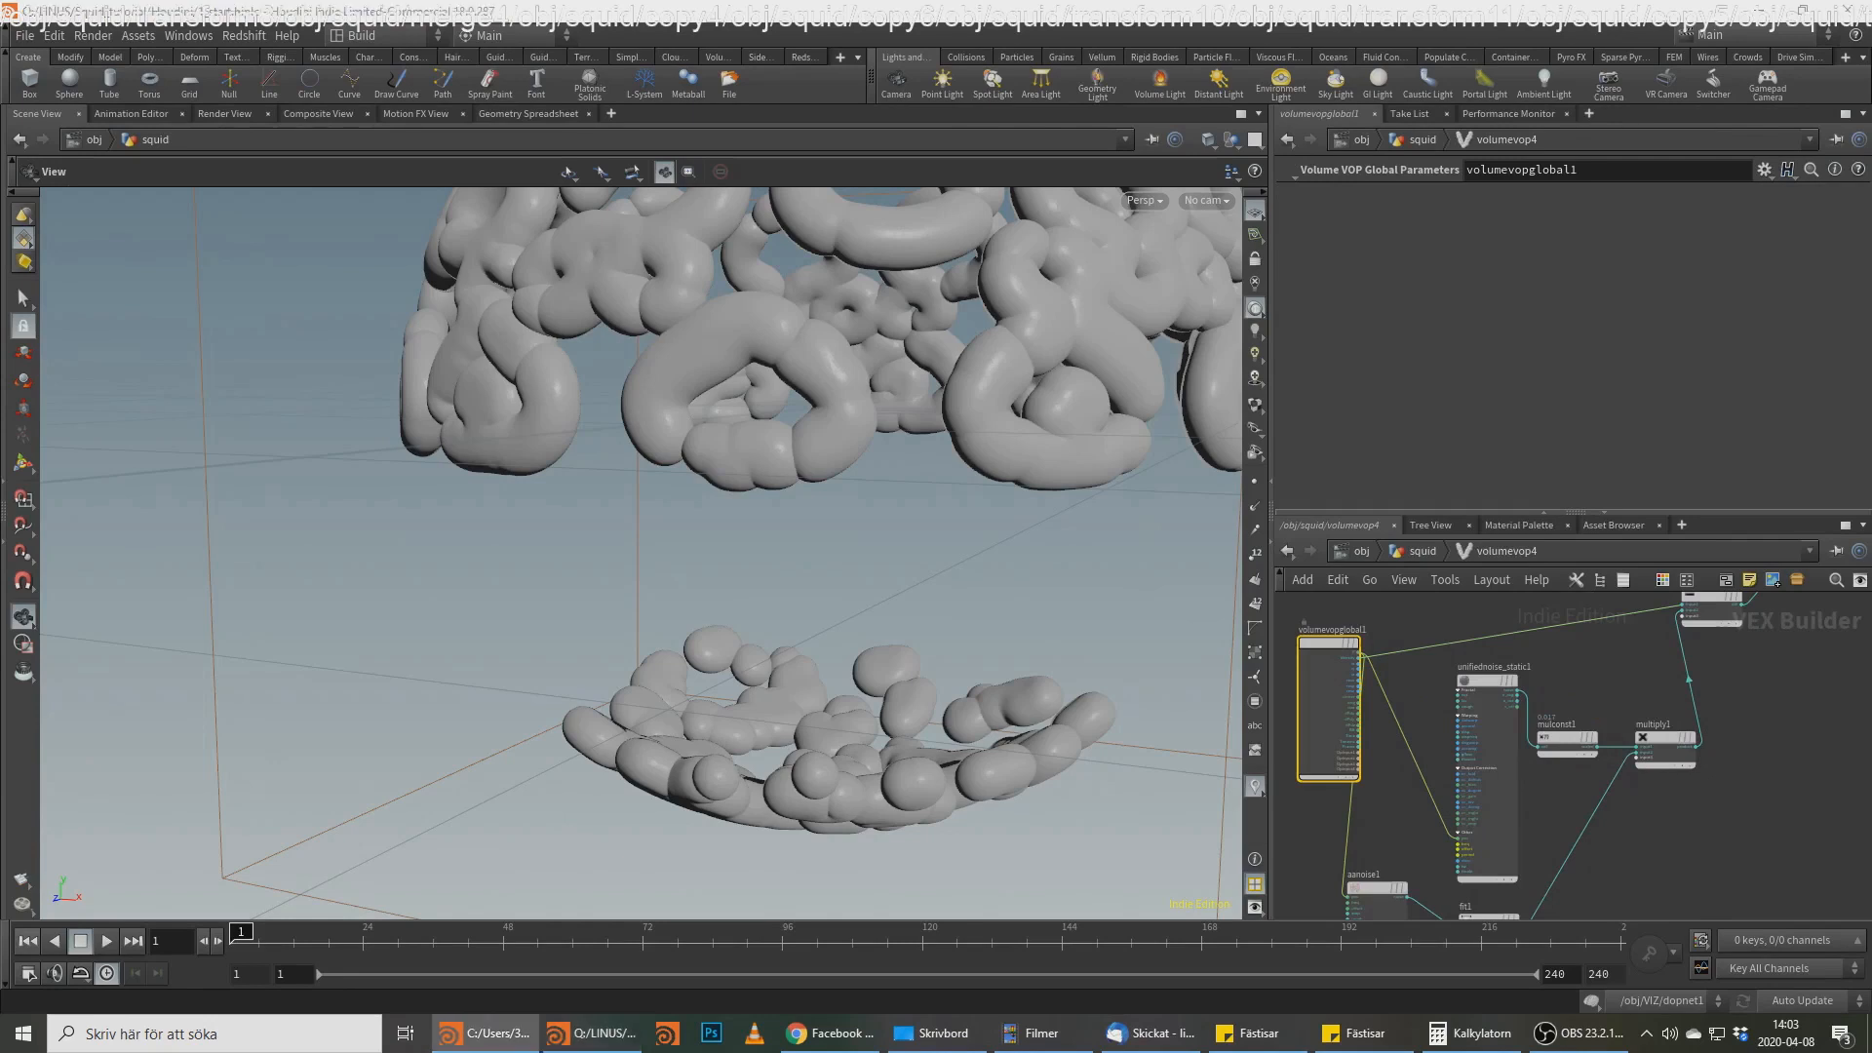
pyautogui.moveTo(1683, 819); pyautogui.dragTo(1679, 762, button='middle')
pyautogui.moveTo(1641, 736); pyautogui.dragTo(1565, 768)
pyautogui.moveTo(1593, 781); pyautogui.dragTo(1590, 807, button='middle')
pyautogui.click(1565, 712)
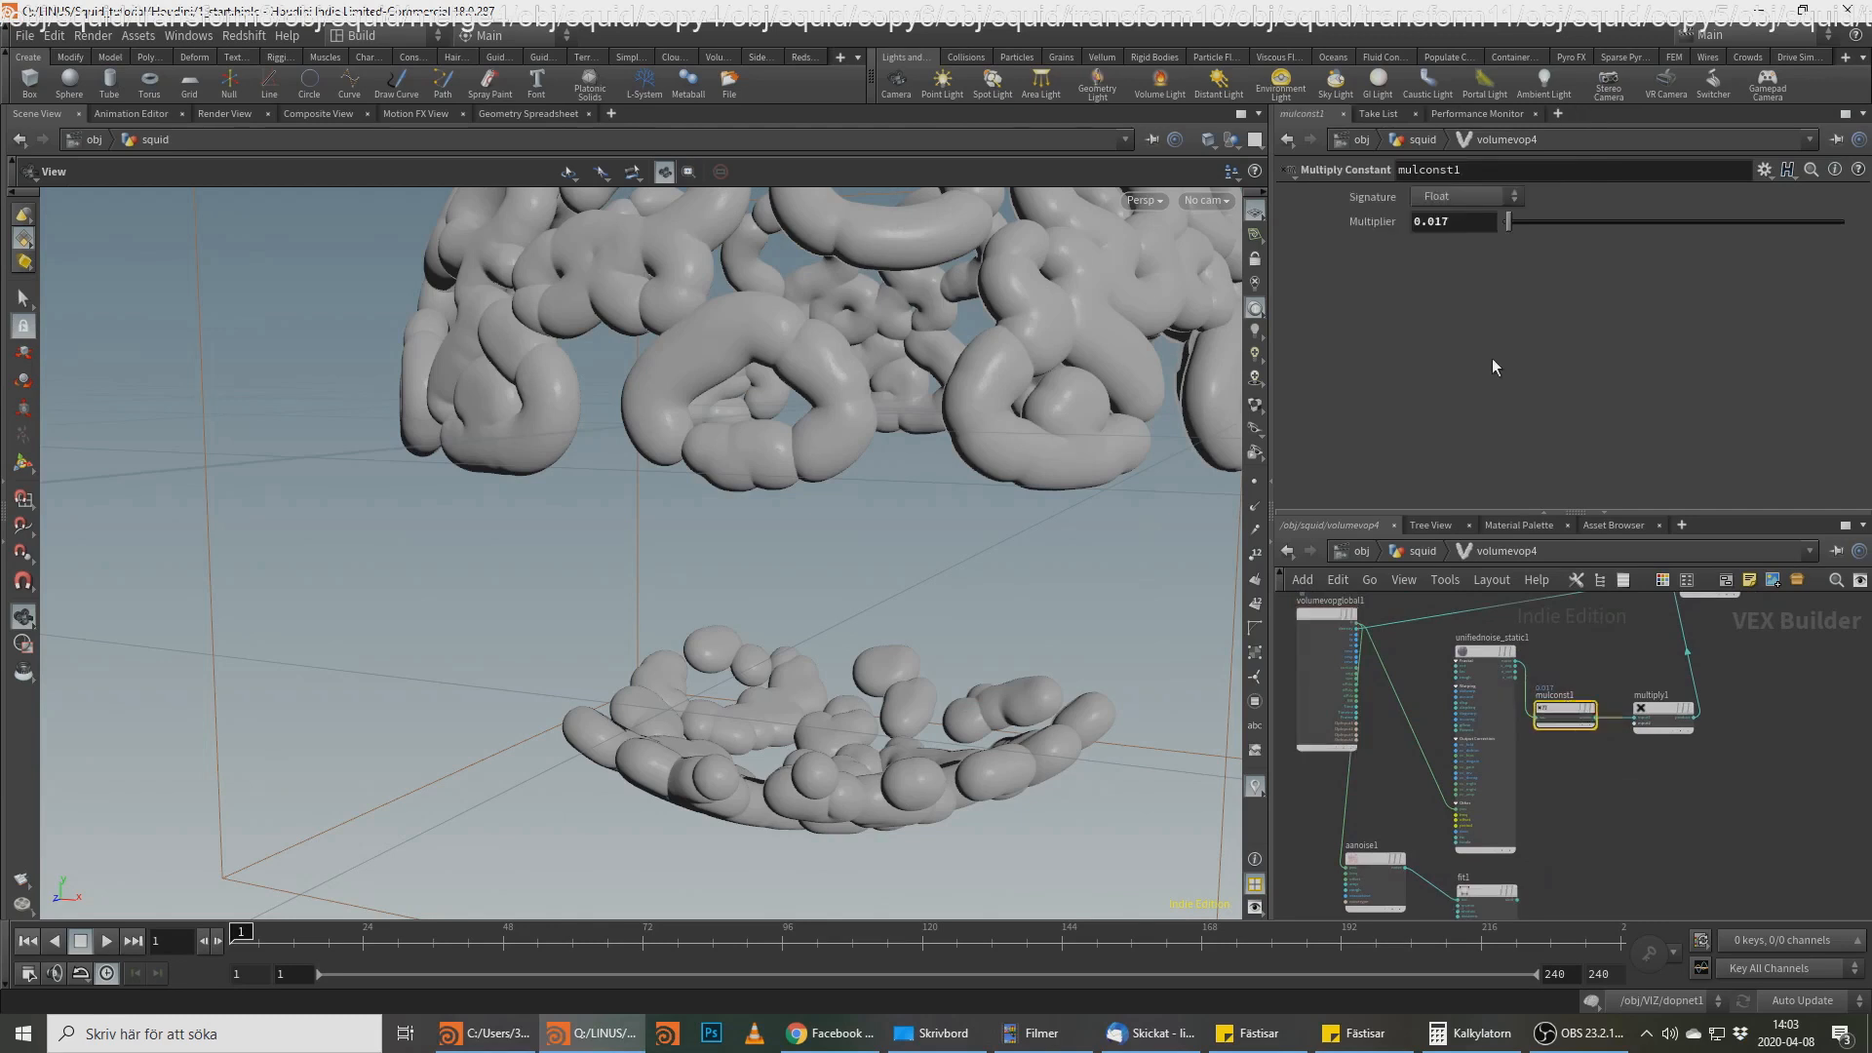
pyautogui.doubleClick(1437, 220)
pyautogui.write('0.03')
pyautogui.press('Return')
pyautogui.click(1423, 551)
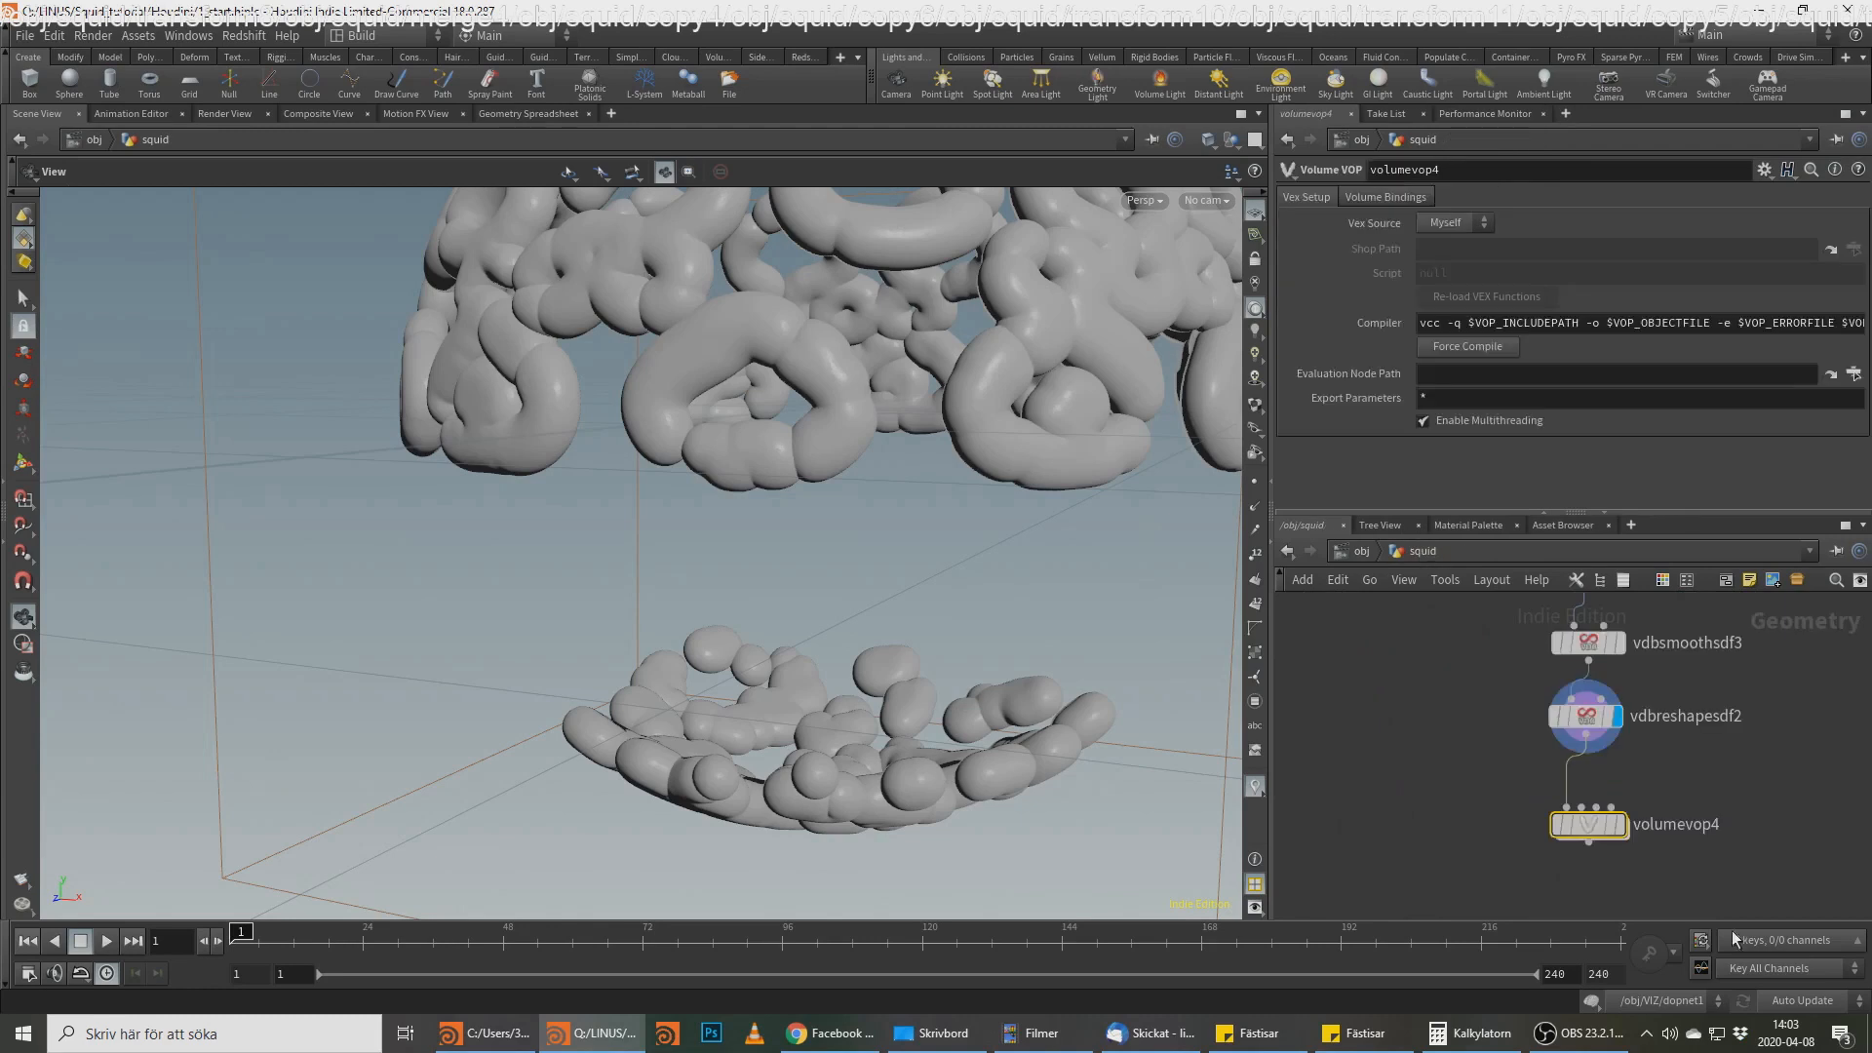
# Step: Display the result of volumevop4 and name the Distance VDB of vdbfromparticles1 "density"
pyautogui.click(1622, 826)
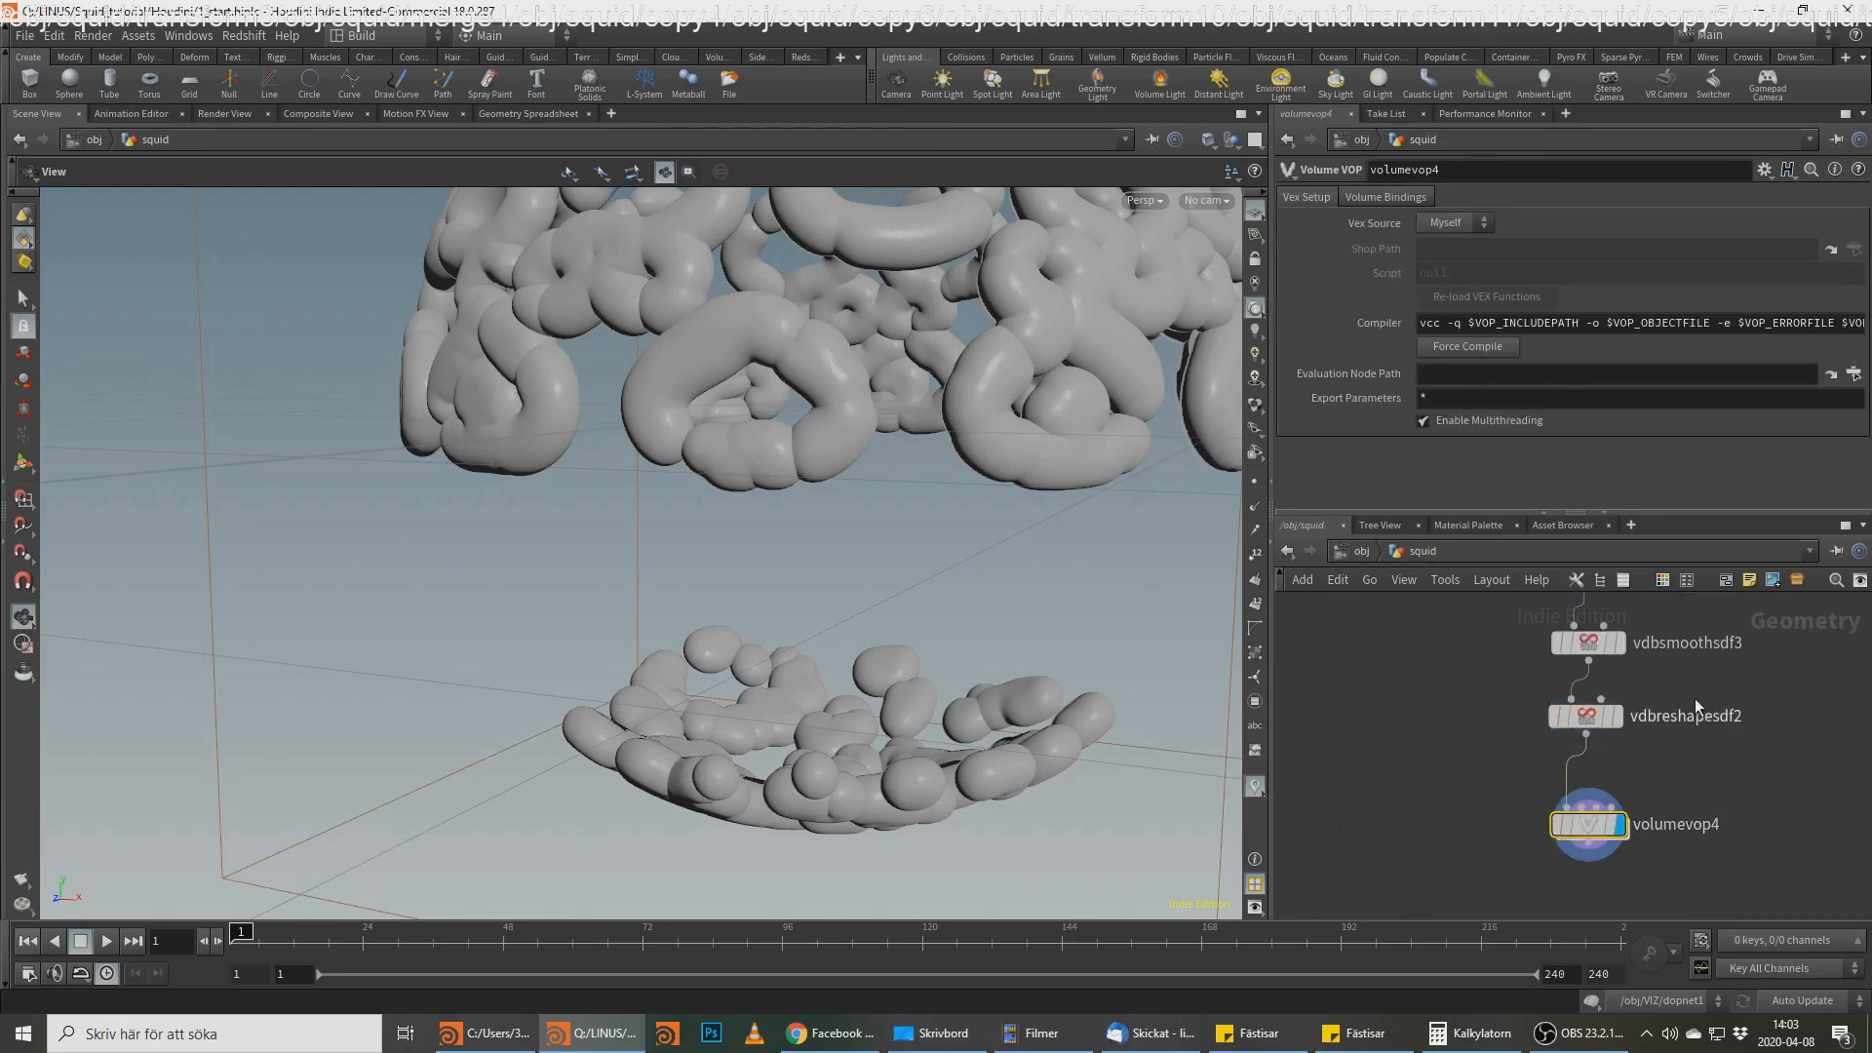
pyautogui.moveTo(1697, 711); pyautogui.dragTo(1687, 840, button='middle')
pyautogui.click(1575, 698)
pyautogui.doubleClick(1483, 249)
pyautogui.write('density')
pyautogui.press('Return')
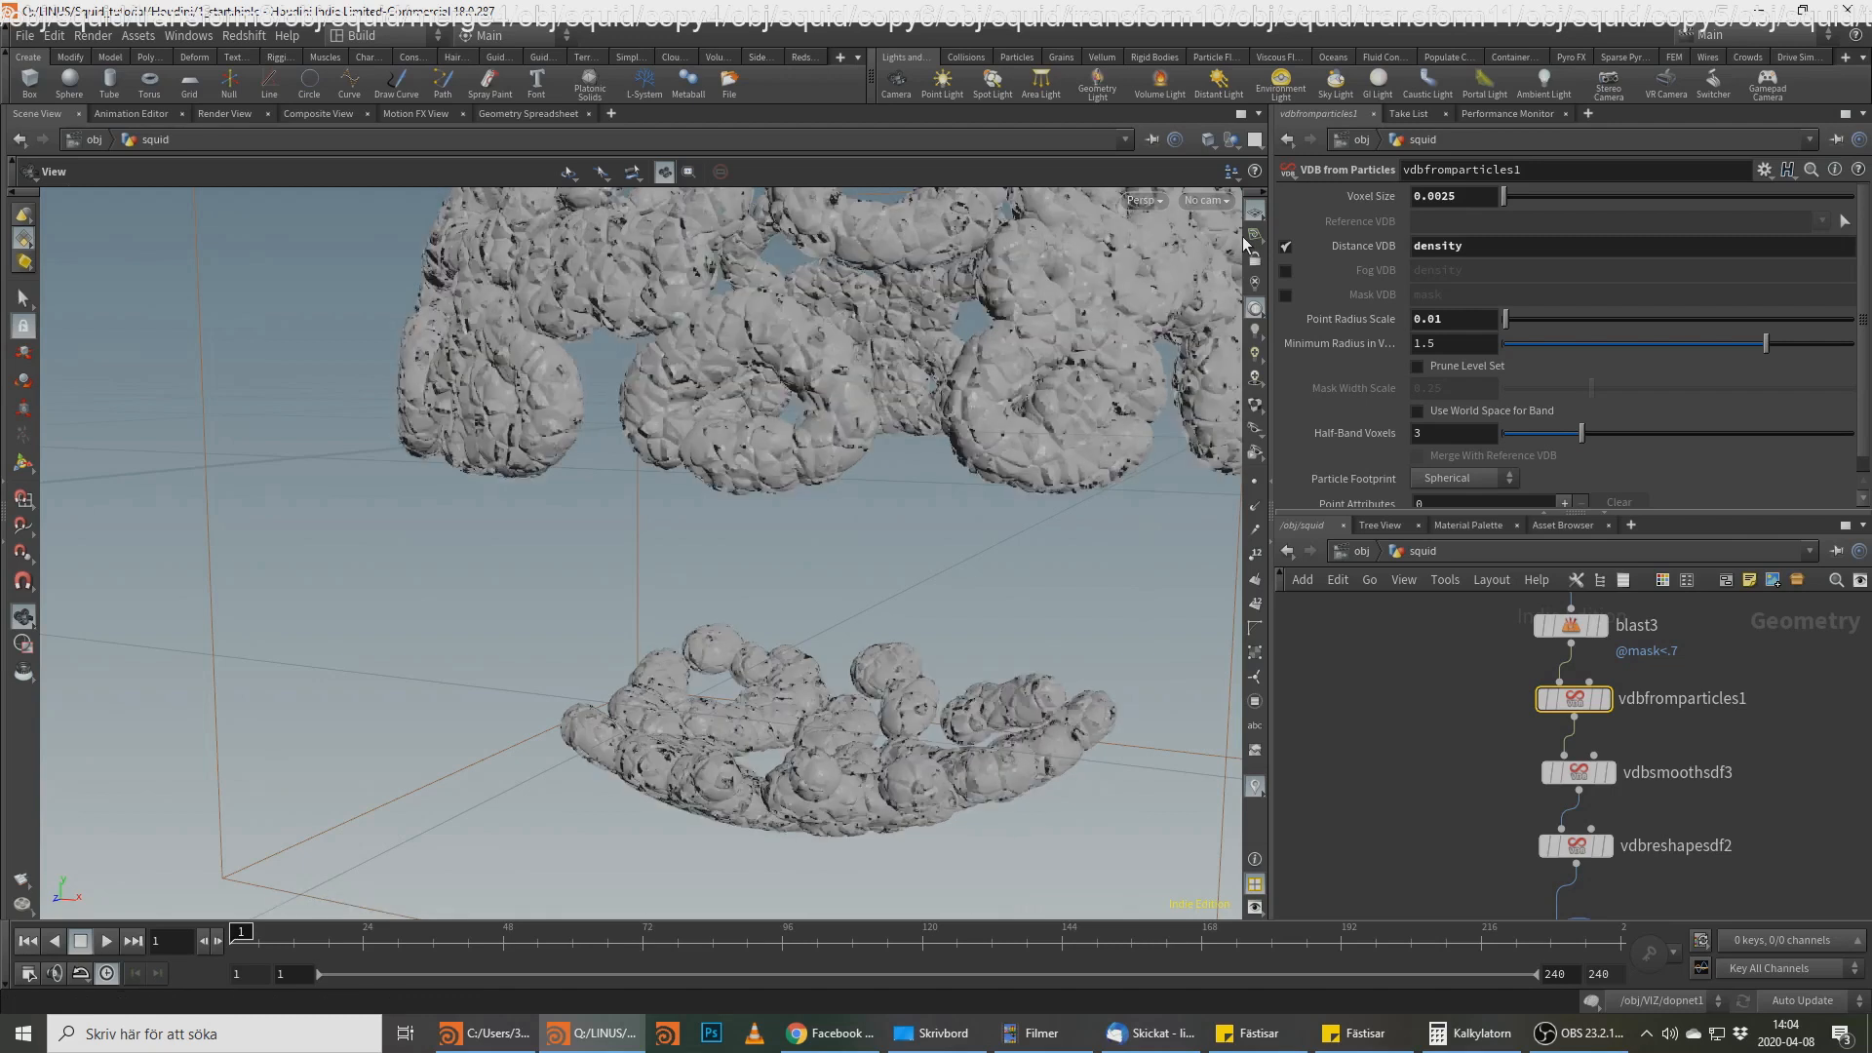
# Step: Set the Half-Band Voxels of vdbfromparticles1 to 12
pyautogui.moveTo(839, 346); pyautogui.dragTo(846, 390, button='right')
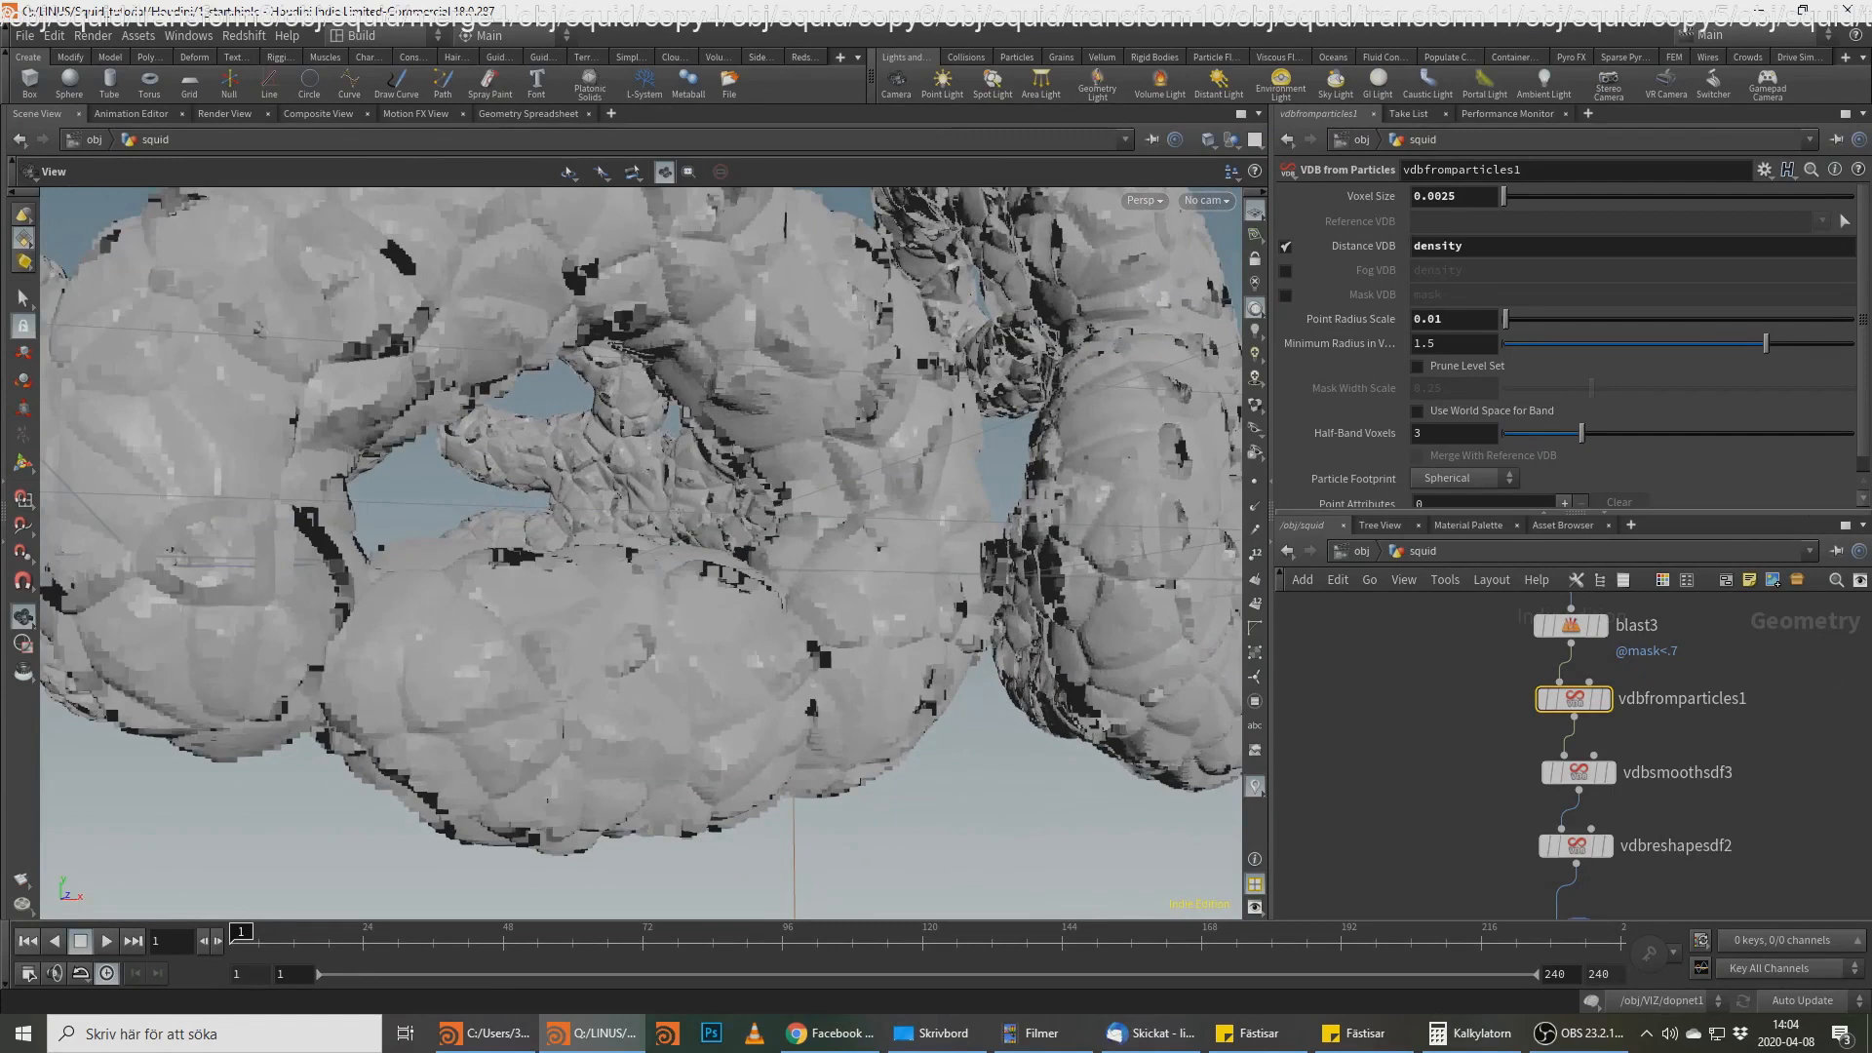
pyautogui.hotkey('alt', 'Tab')
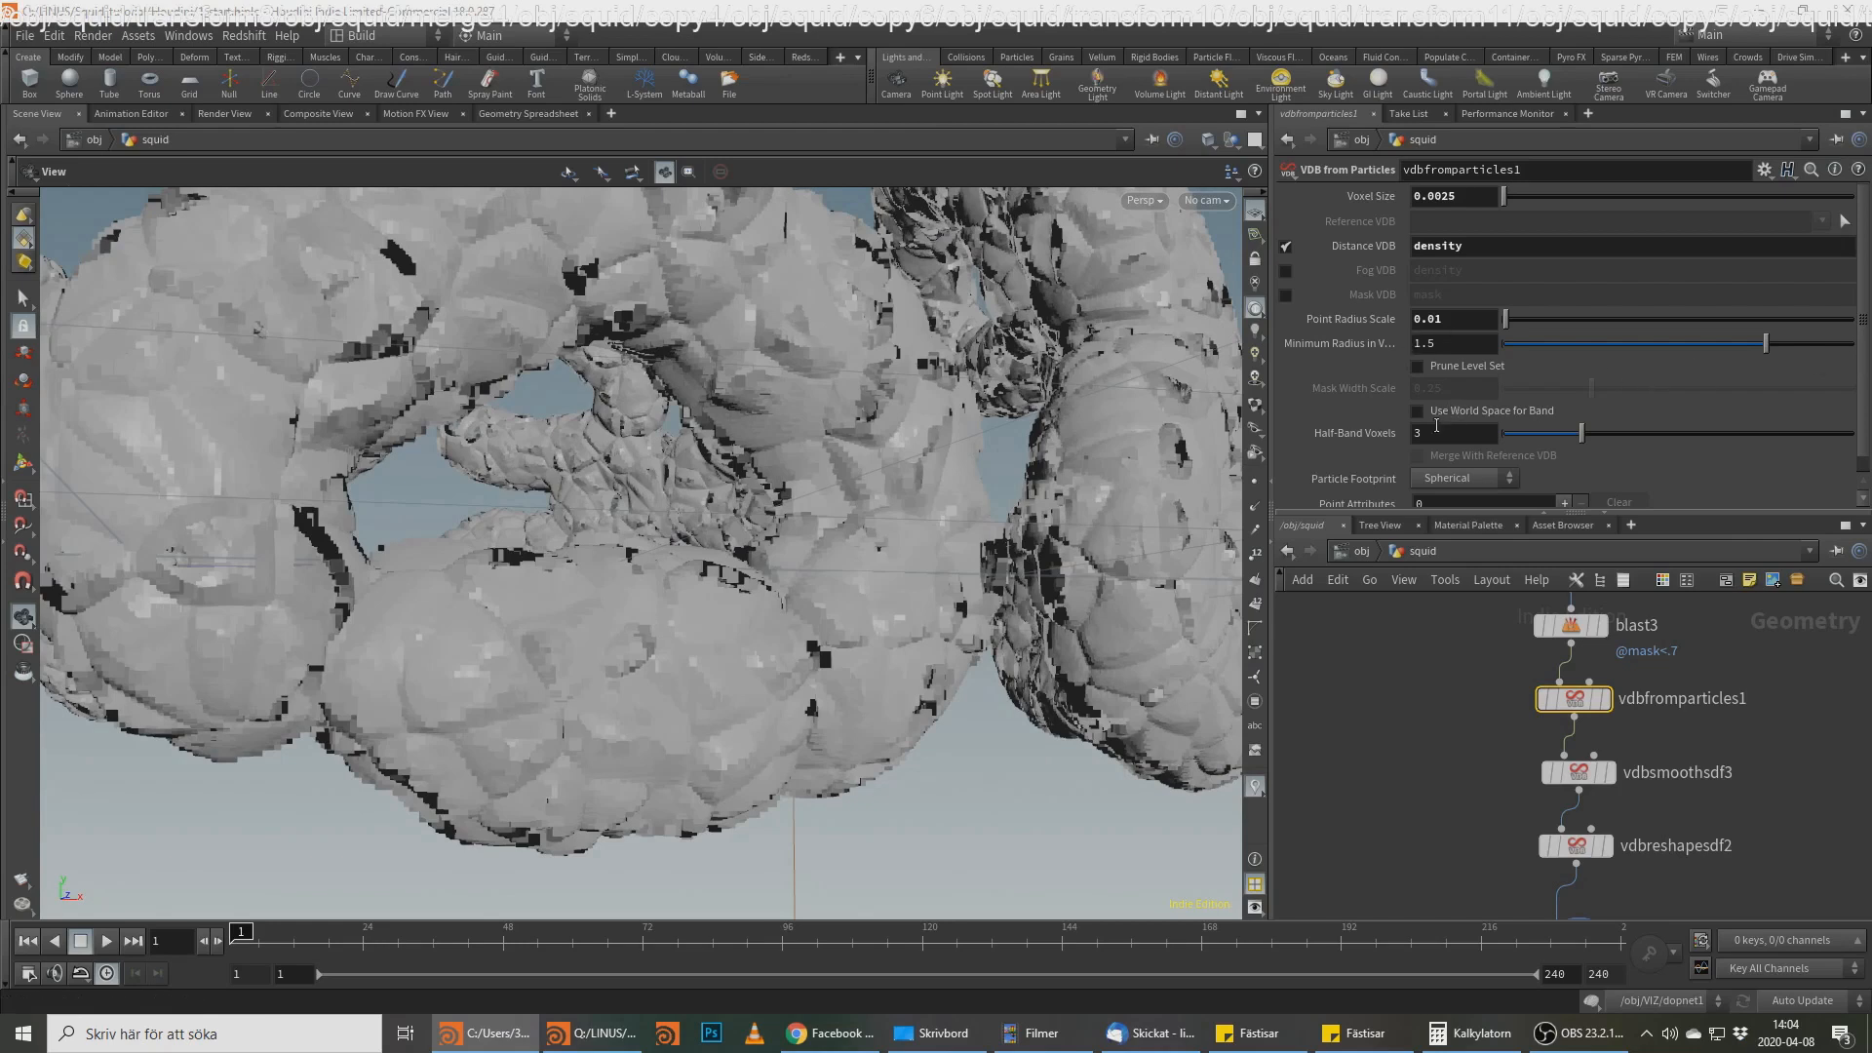
pyautogui.moveTo(1437, 425); pyautogui.dragTo(1348, 430)
pyautogui.write('12')
pyautogui.press('Return')
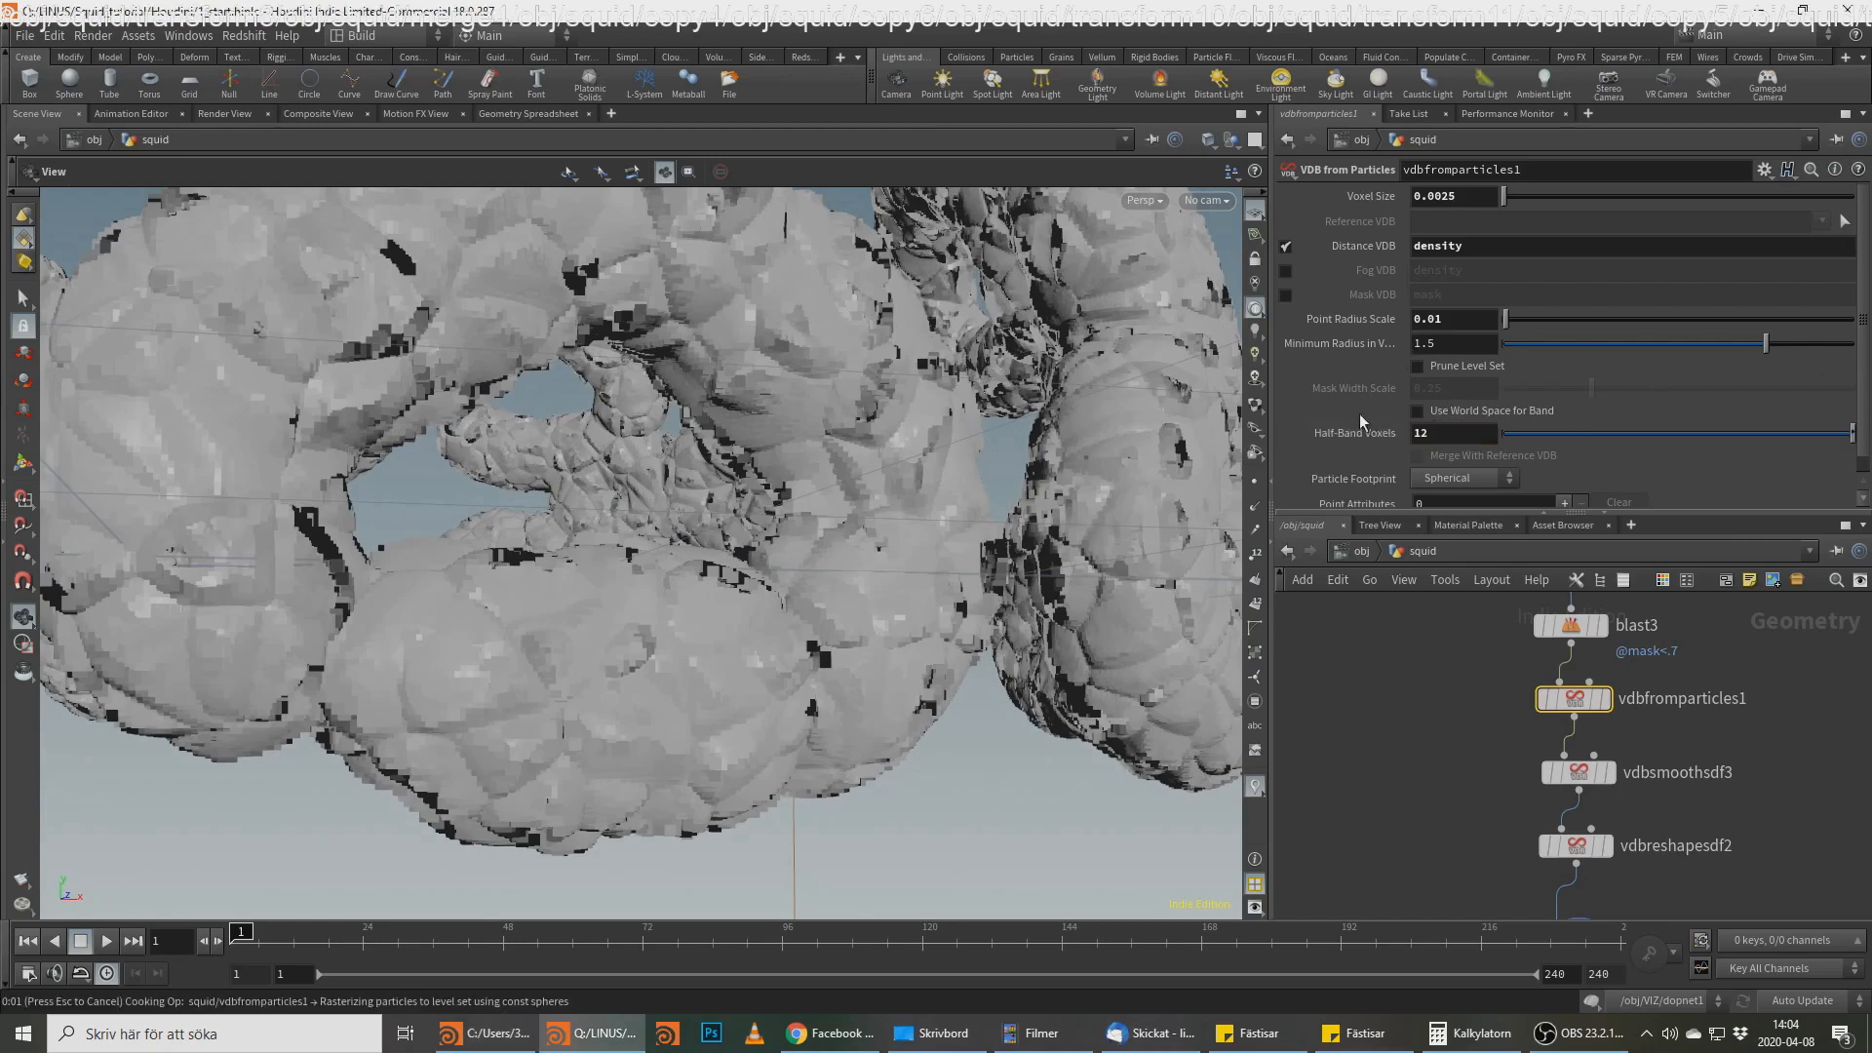
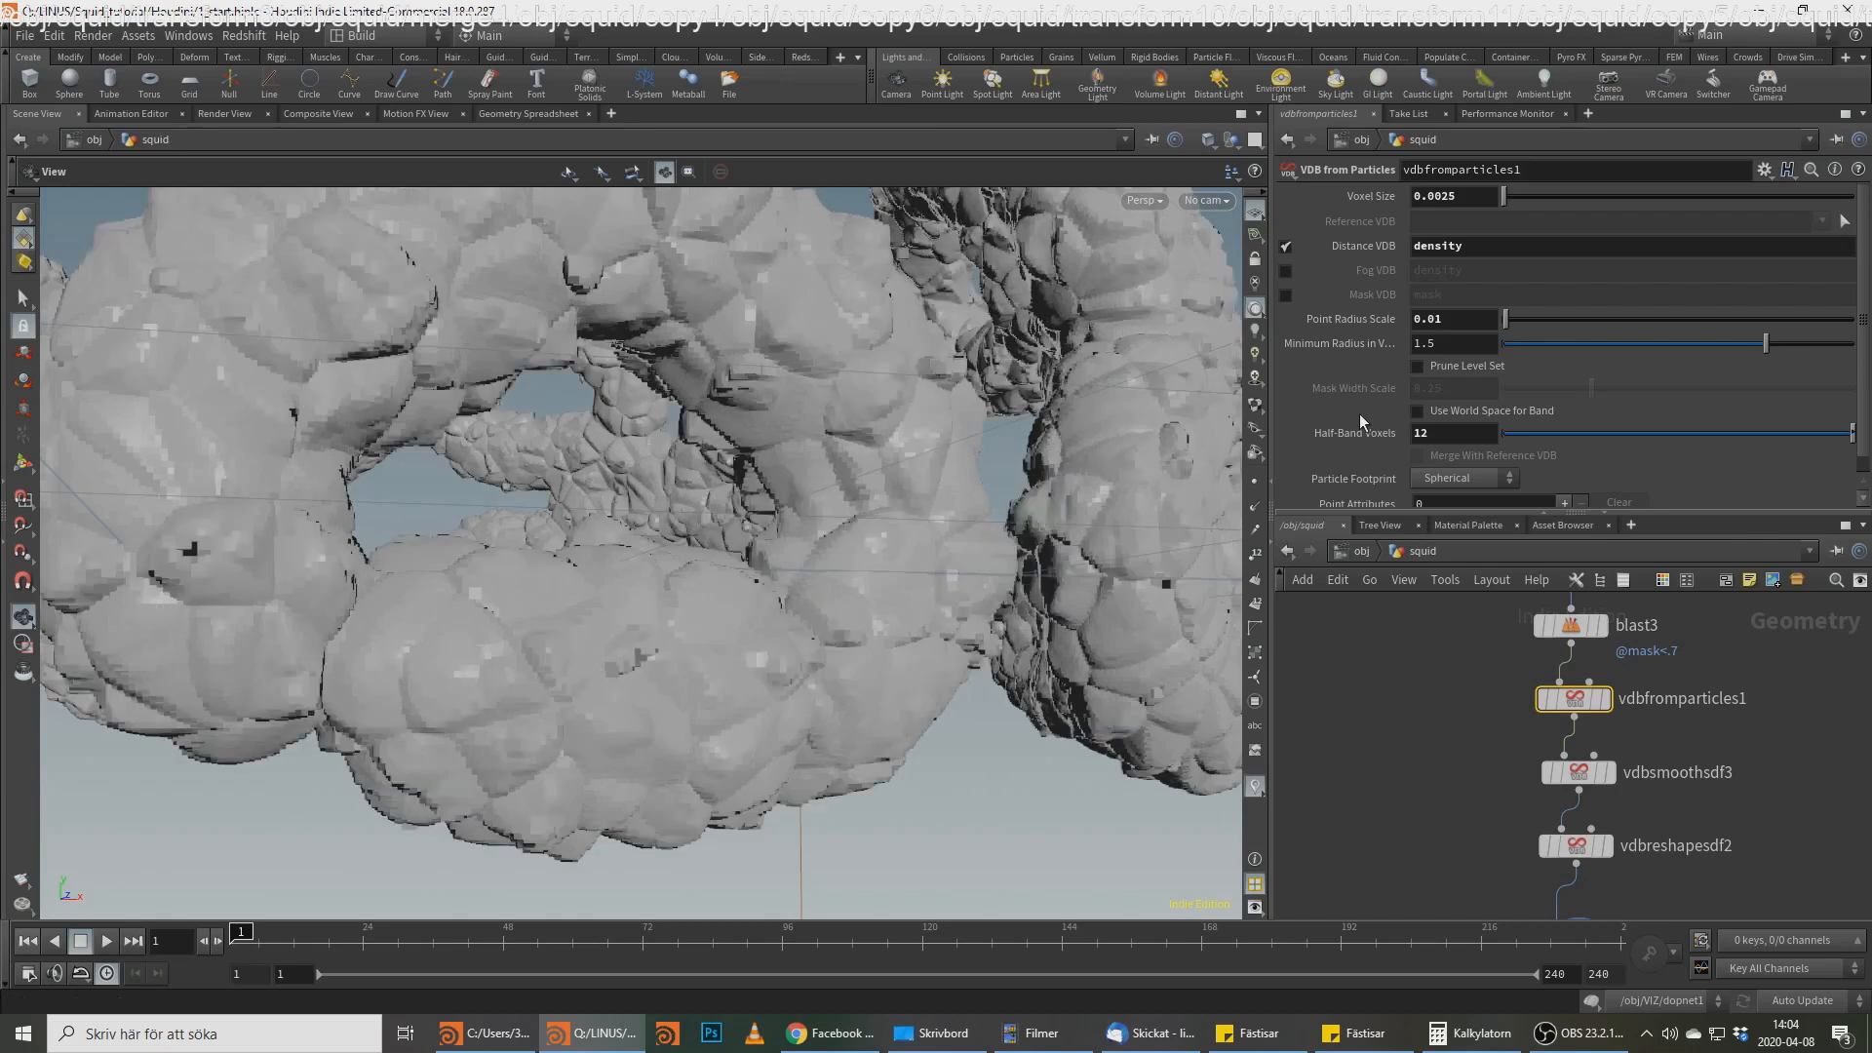
# Step: Add a VDB Combine node below vdbcombine2, connected to its output
pyautogui.scroll(-6, 542, 618)
pyautogui.scroll(4, 865, 472)
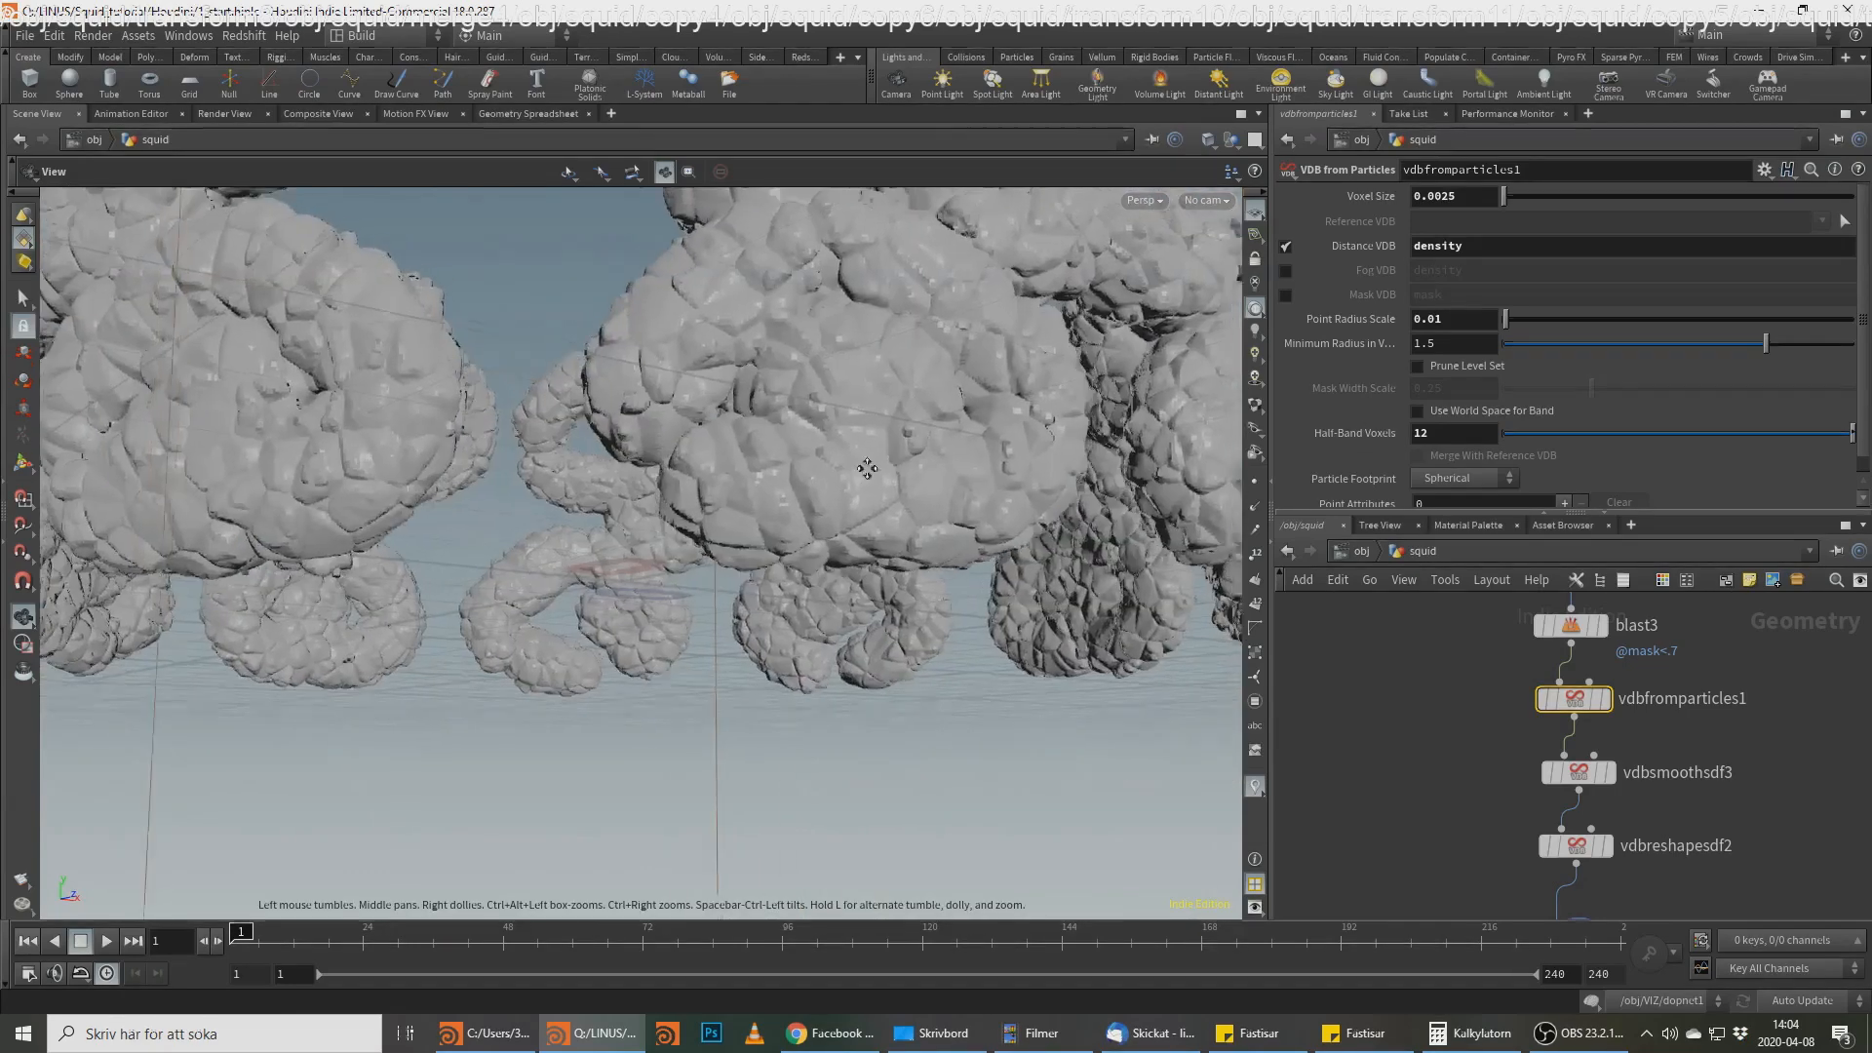
pyautogui.moveTo(799, 468); pyautogui.dragTo(1043, 565)
pyautogui.moveTo(1739, 829); pyautogui.dragTo(1726, 601, button='middle')
pyautogui.scroll(-3, 1718, 616)
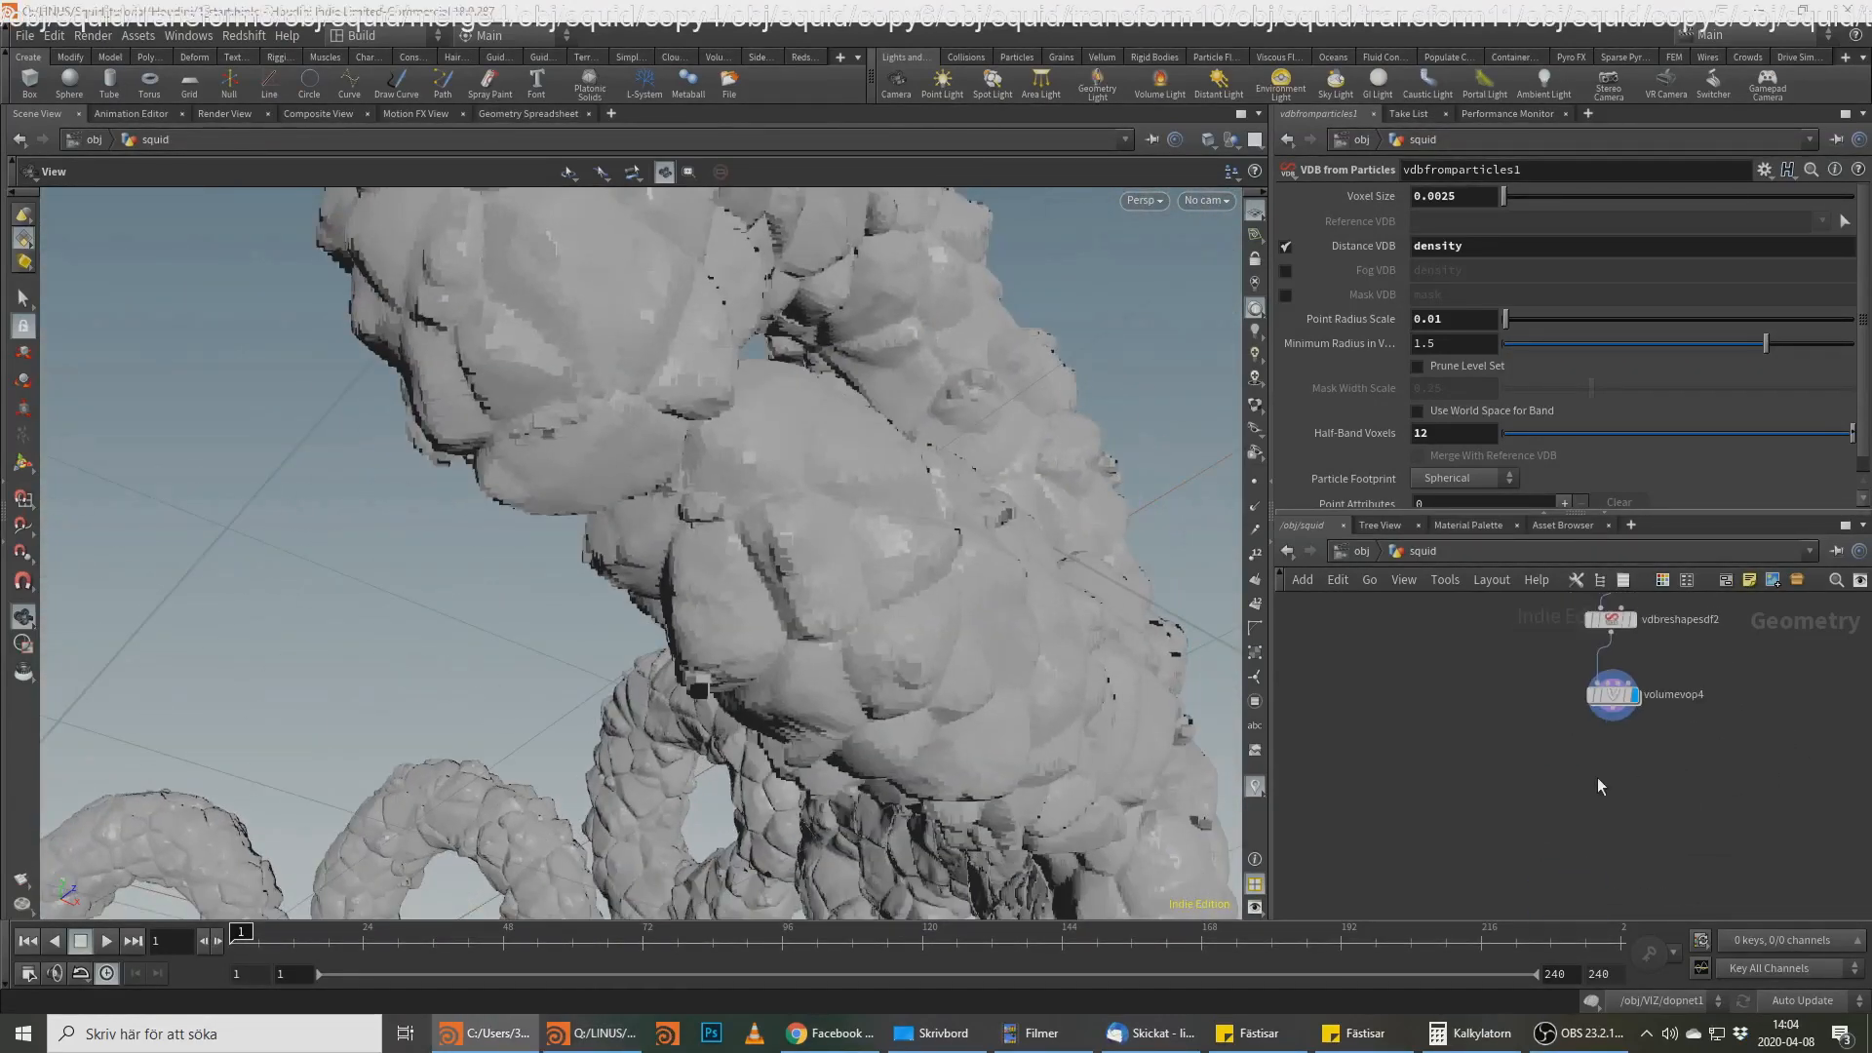
pyautogui.moveTo(1597, 786); pyautogui.dragTo(1859, 917, button='middle')
pyautogui.scroll(-7, 1566, 905)
pyautogui.moveTo(1492, 827); pyautogui.dragTo(1584, 840, button='middle')
pyautogui.scroll(6, 1551, 831)
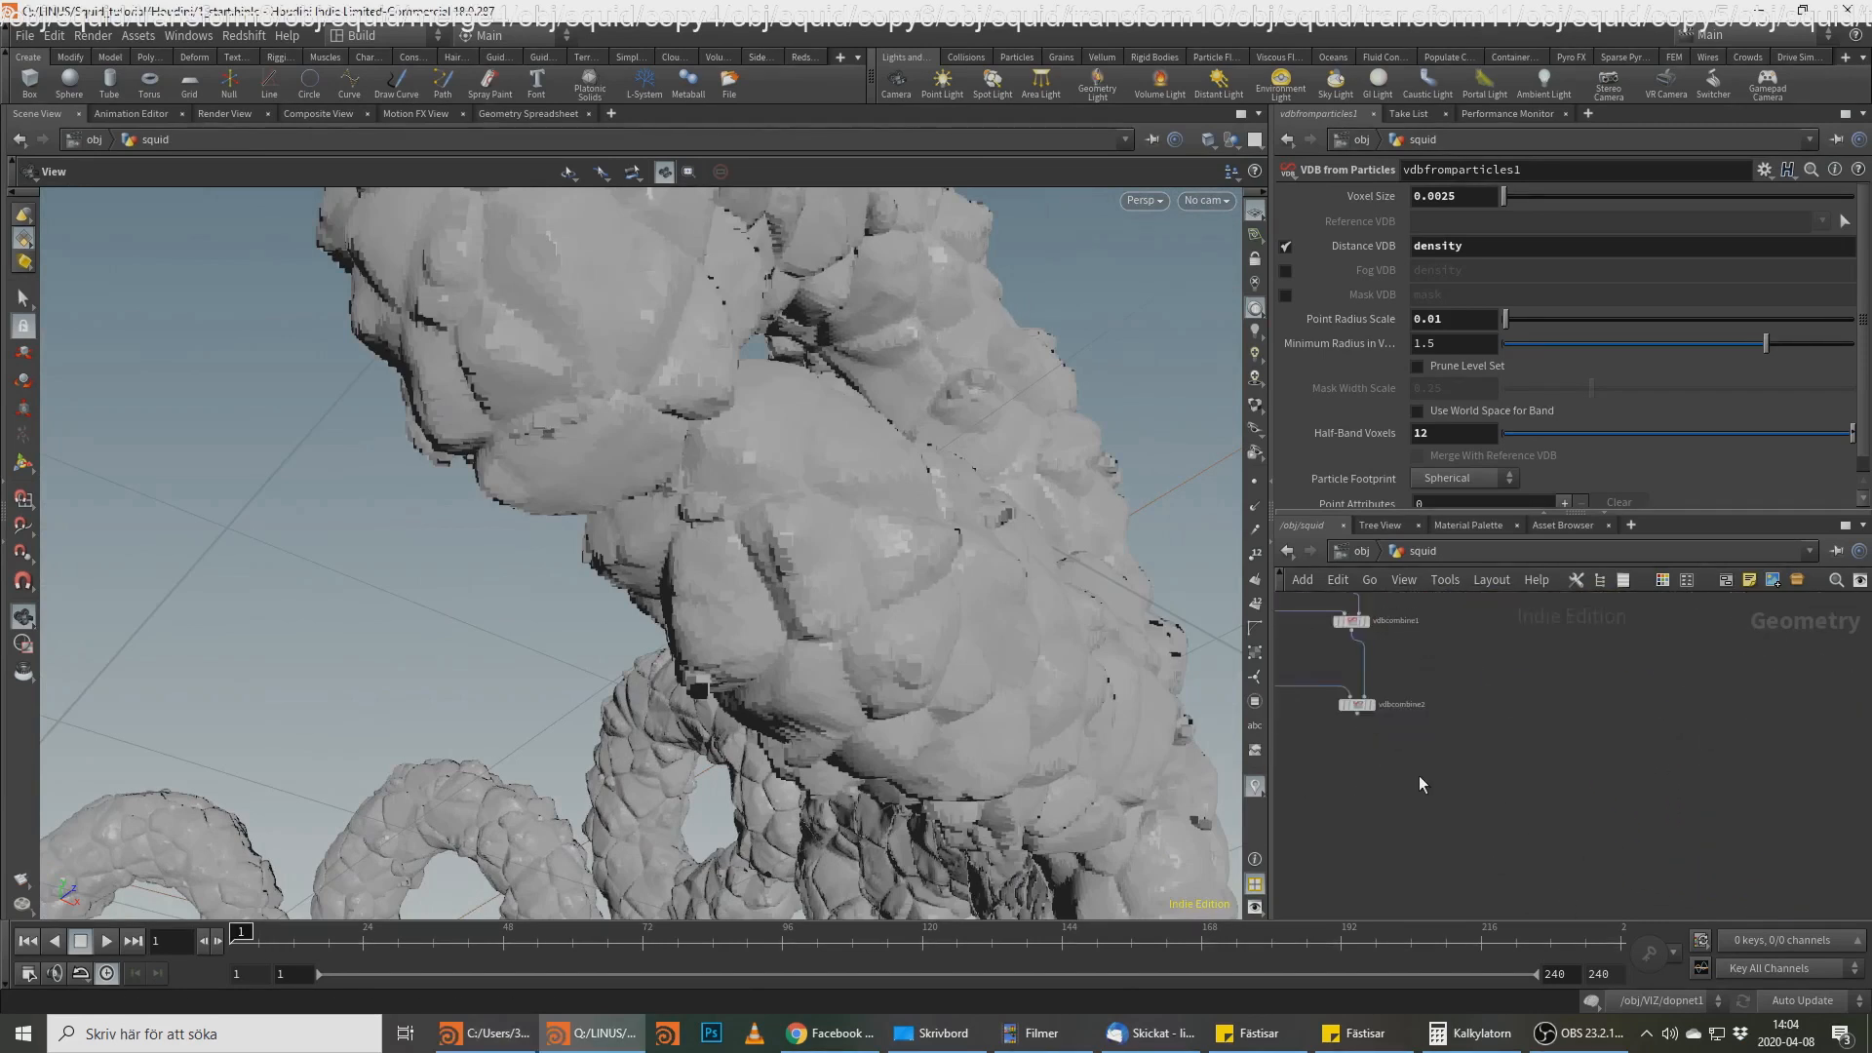
pyautogui.click(1362, 720)
pyautogui.click(1372, 863)
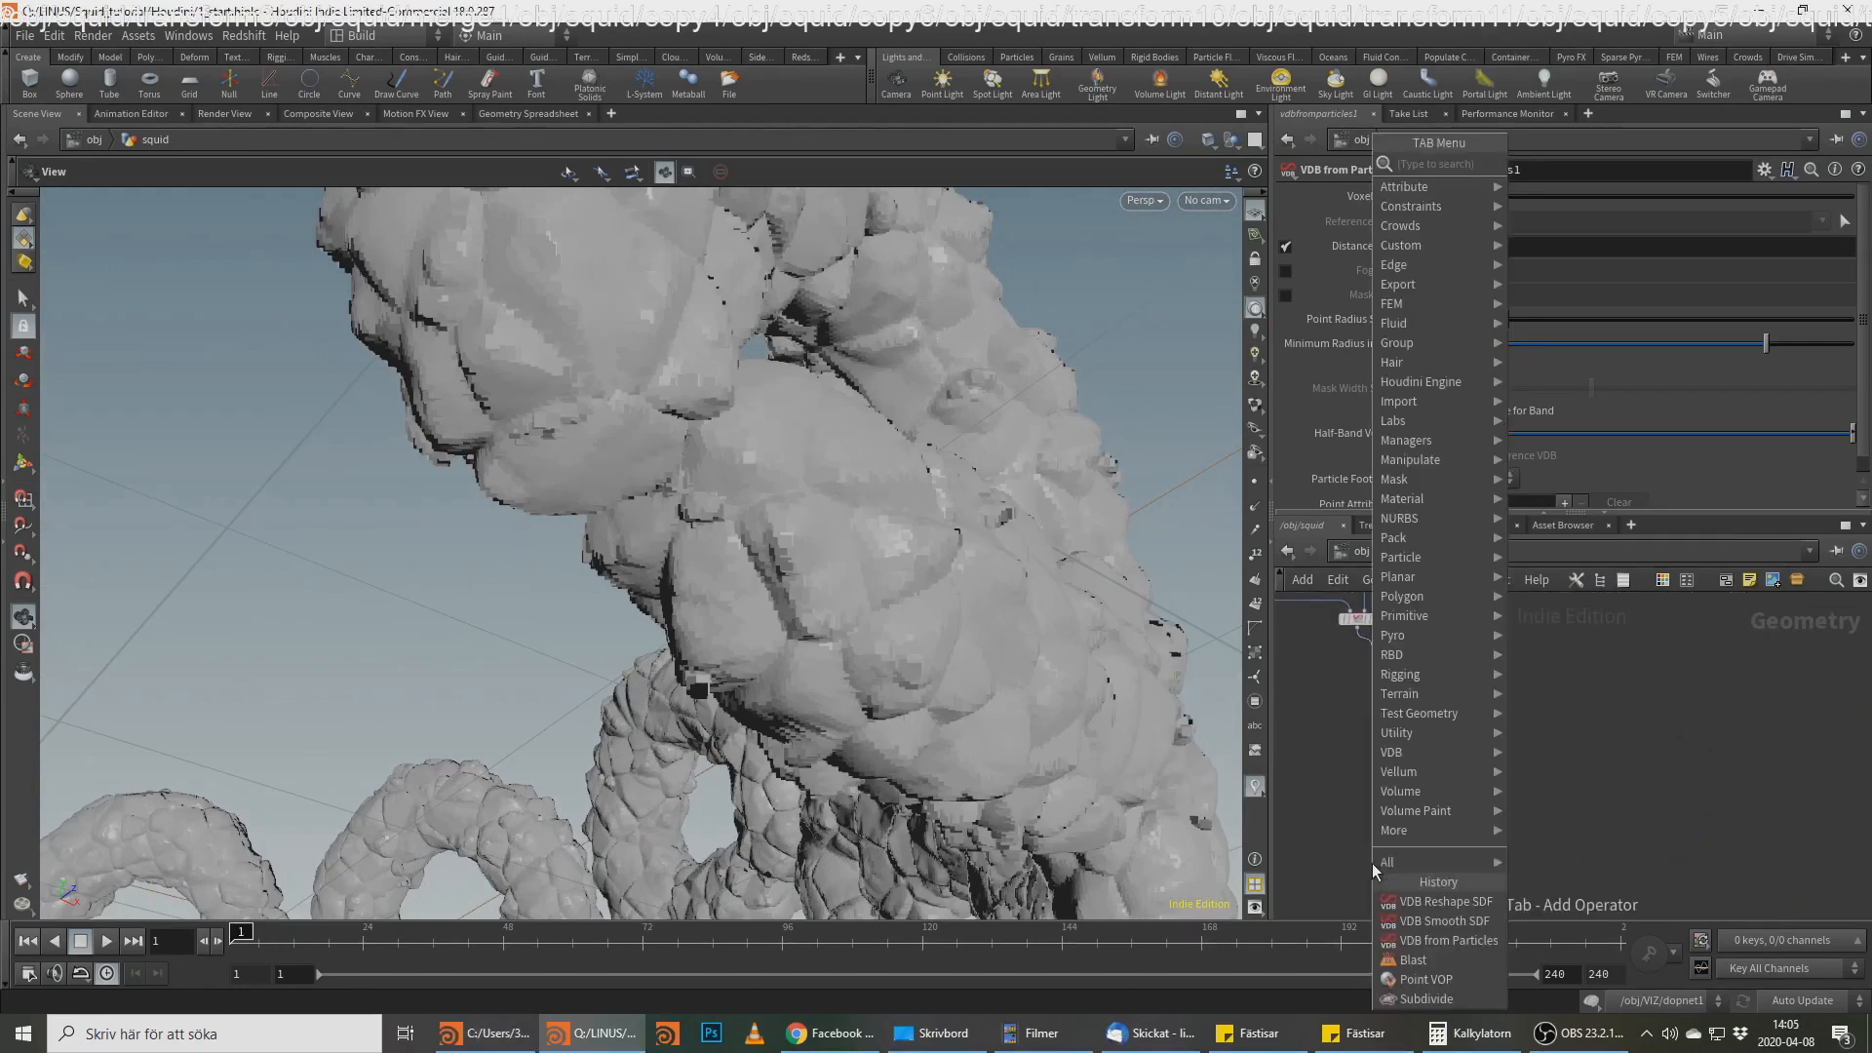
pyautogui.moveTo(1383, 863)
pyautogui.write('vdb co')
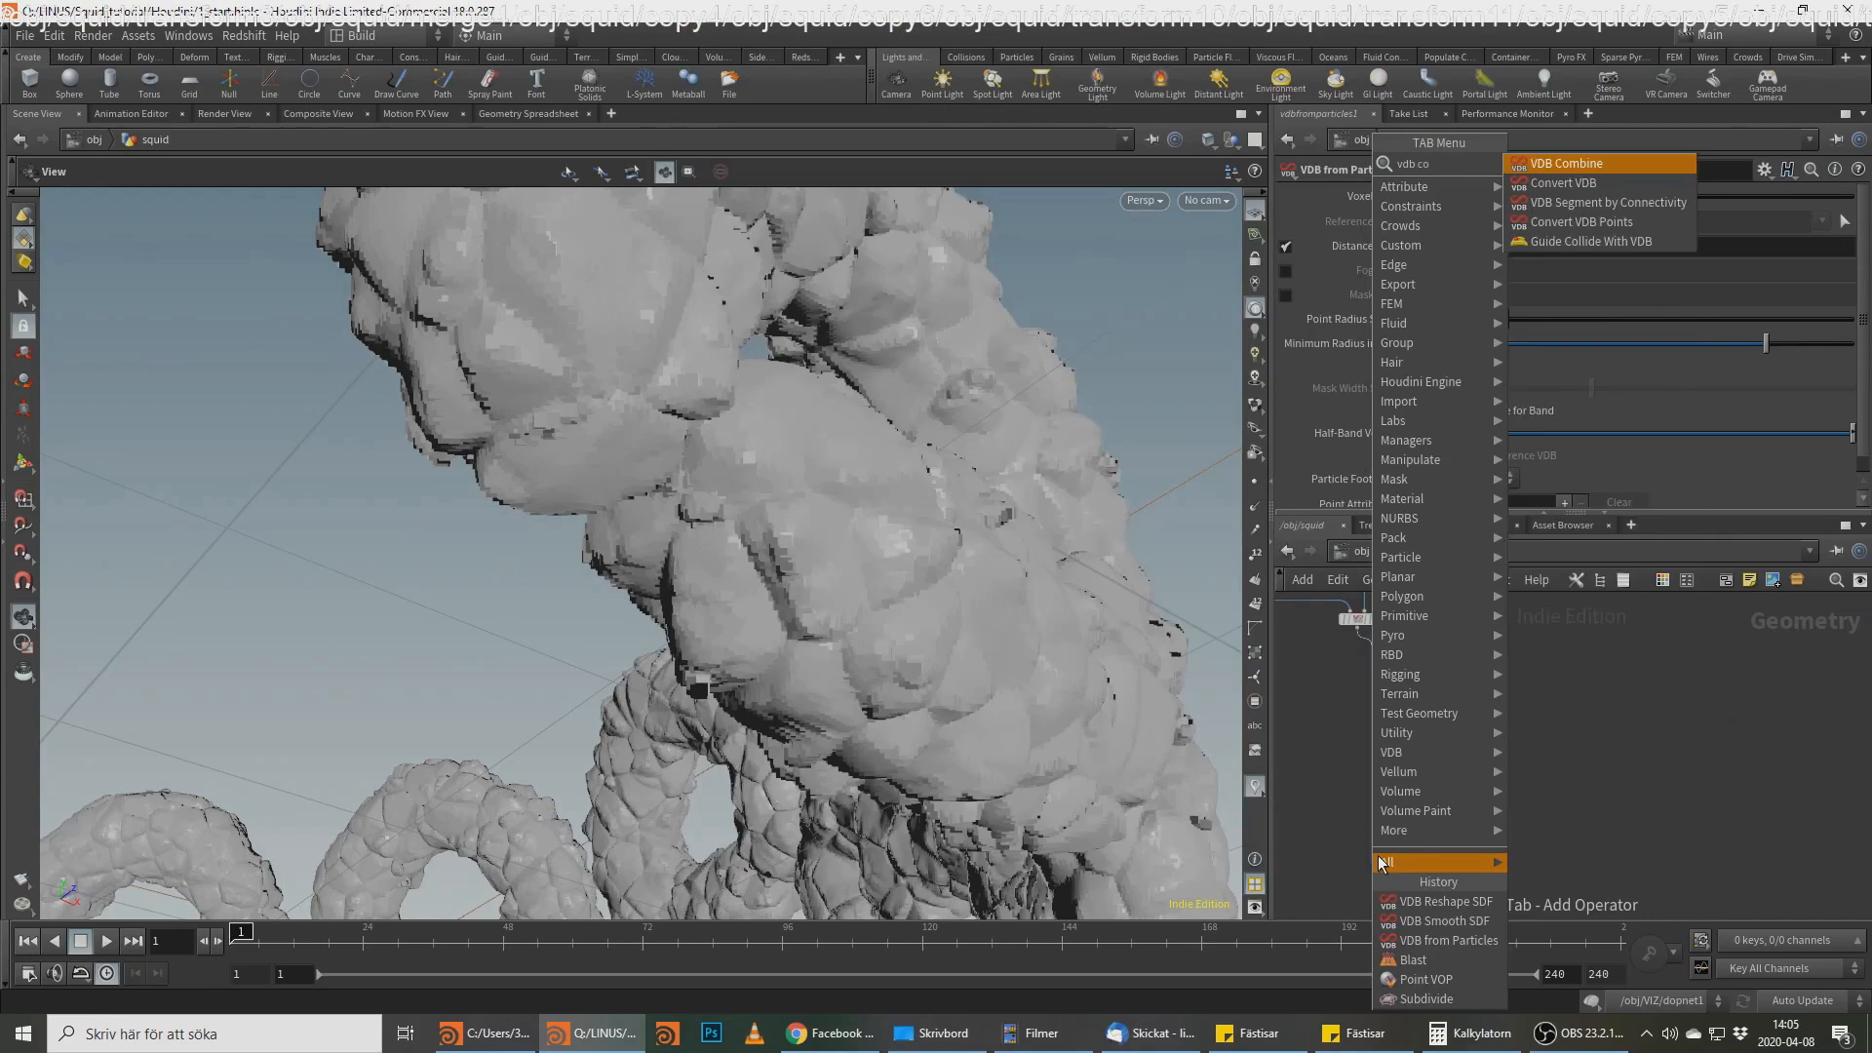
pyautogui.press('Return')
# Step: Set the new VDB Combine node's operation to SDF Union, keeping the Combine A/B Pairs collation
pyautogui.click(1479, 252)
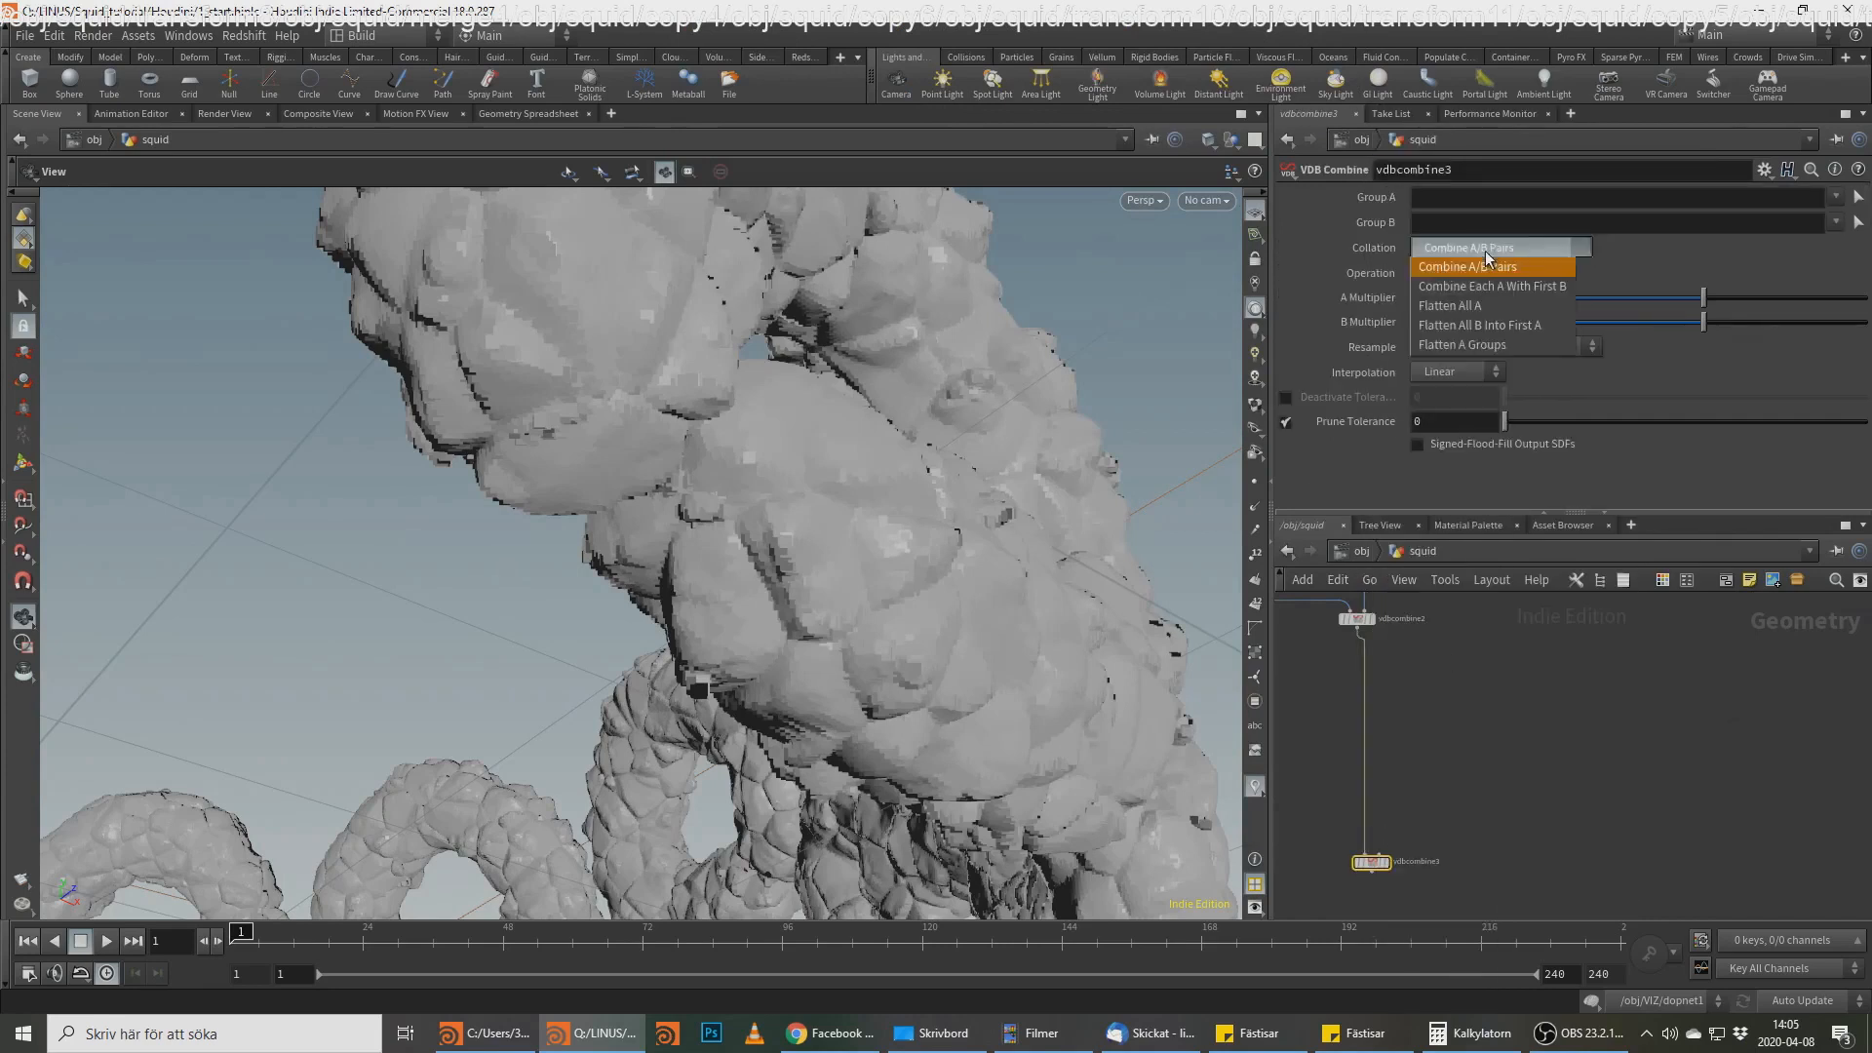
pyautogui.click(1529, 241)
pyautogui.click(1497, 273)
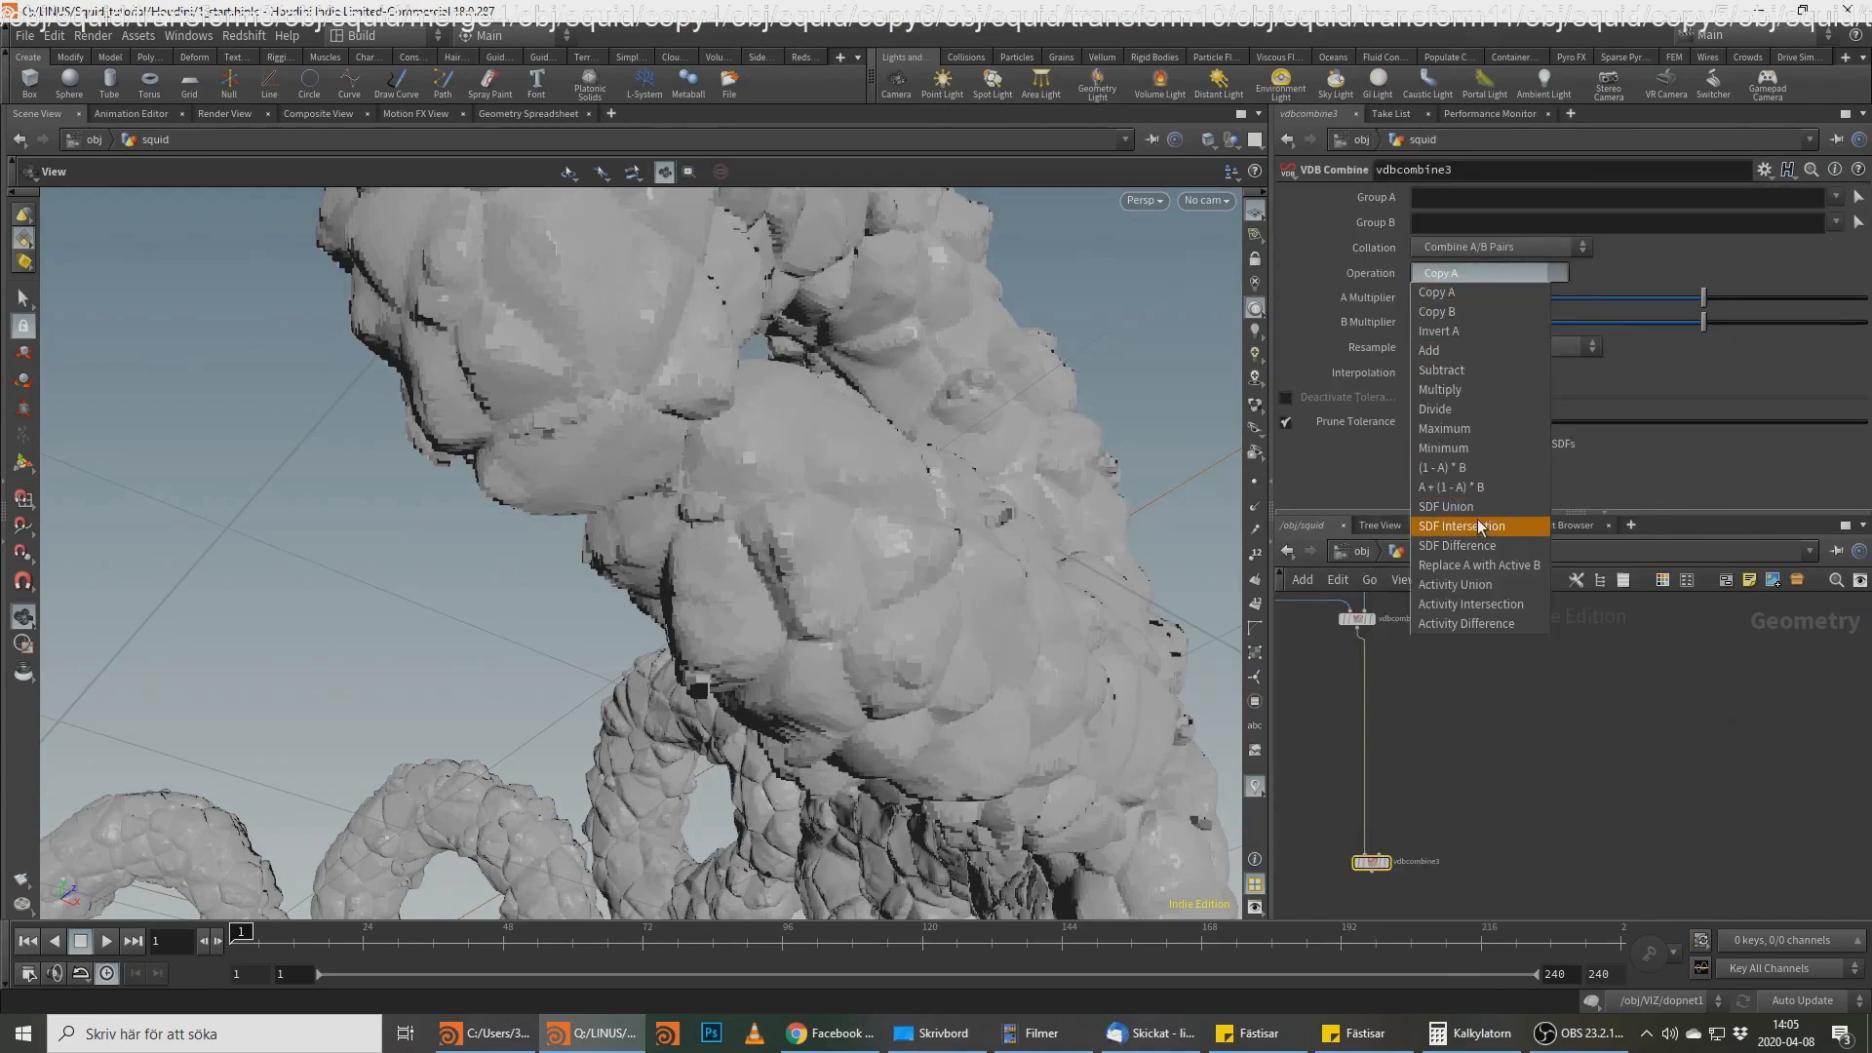
pyautogui.click(1462, 507)
# Step: Connect the output of volumevop4 to the second input of vdbcombine3 and display the combined squid
pyautogui.scroll(2, 1793, 794)
pyautogui.click(1823, 779)
pyautogui.moveTo(1517, 782); pyautogui.dragTo(1779, 781, button='middle')
pyautogui.click(1336, 761)
pyautogui.moveTo(1350, 783)
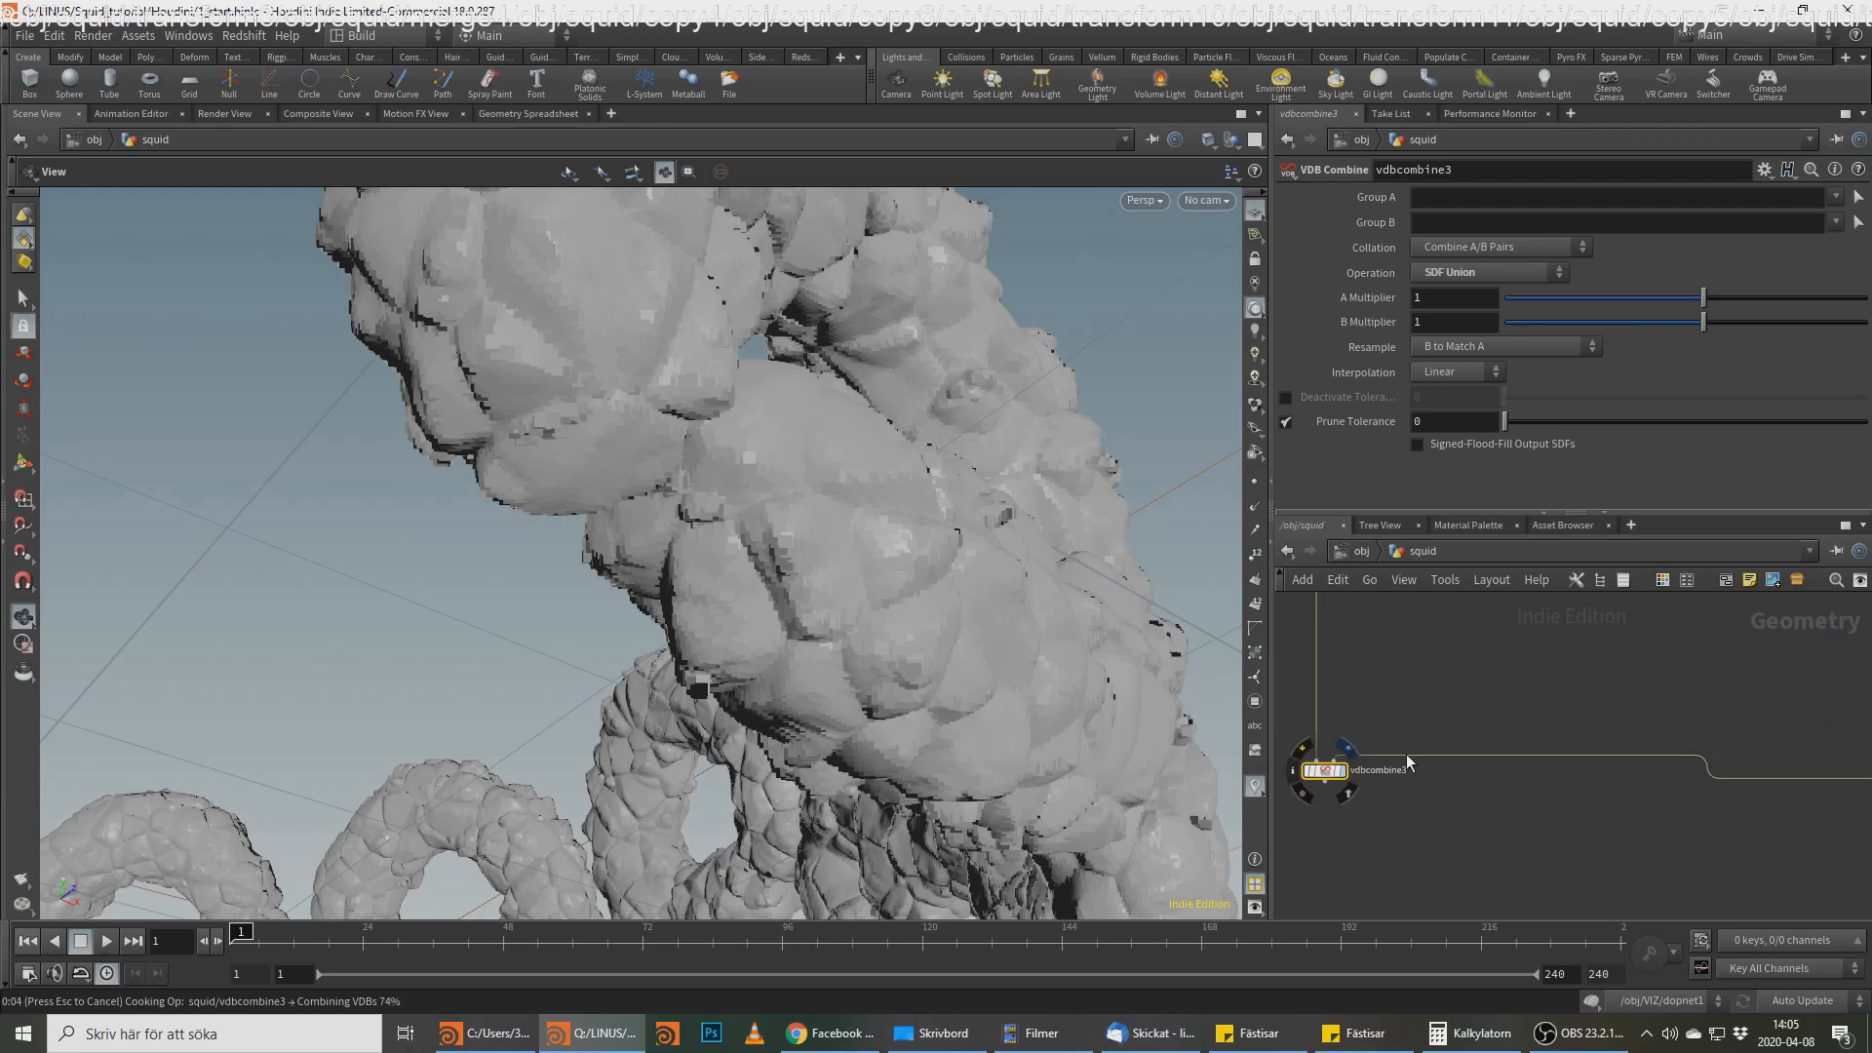
pyautogui.moveTo(823, 552); pyautogui.dragTo(781, 552, button='right')
pyautogui.moveTo(781, 552); pyautogui.dragTo(984, 459)
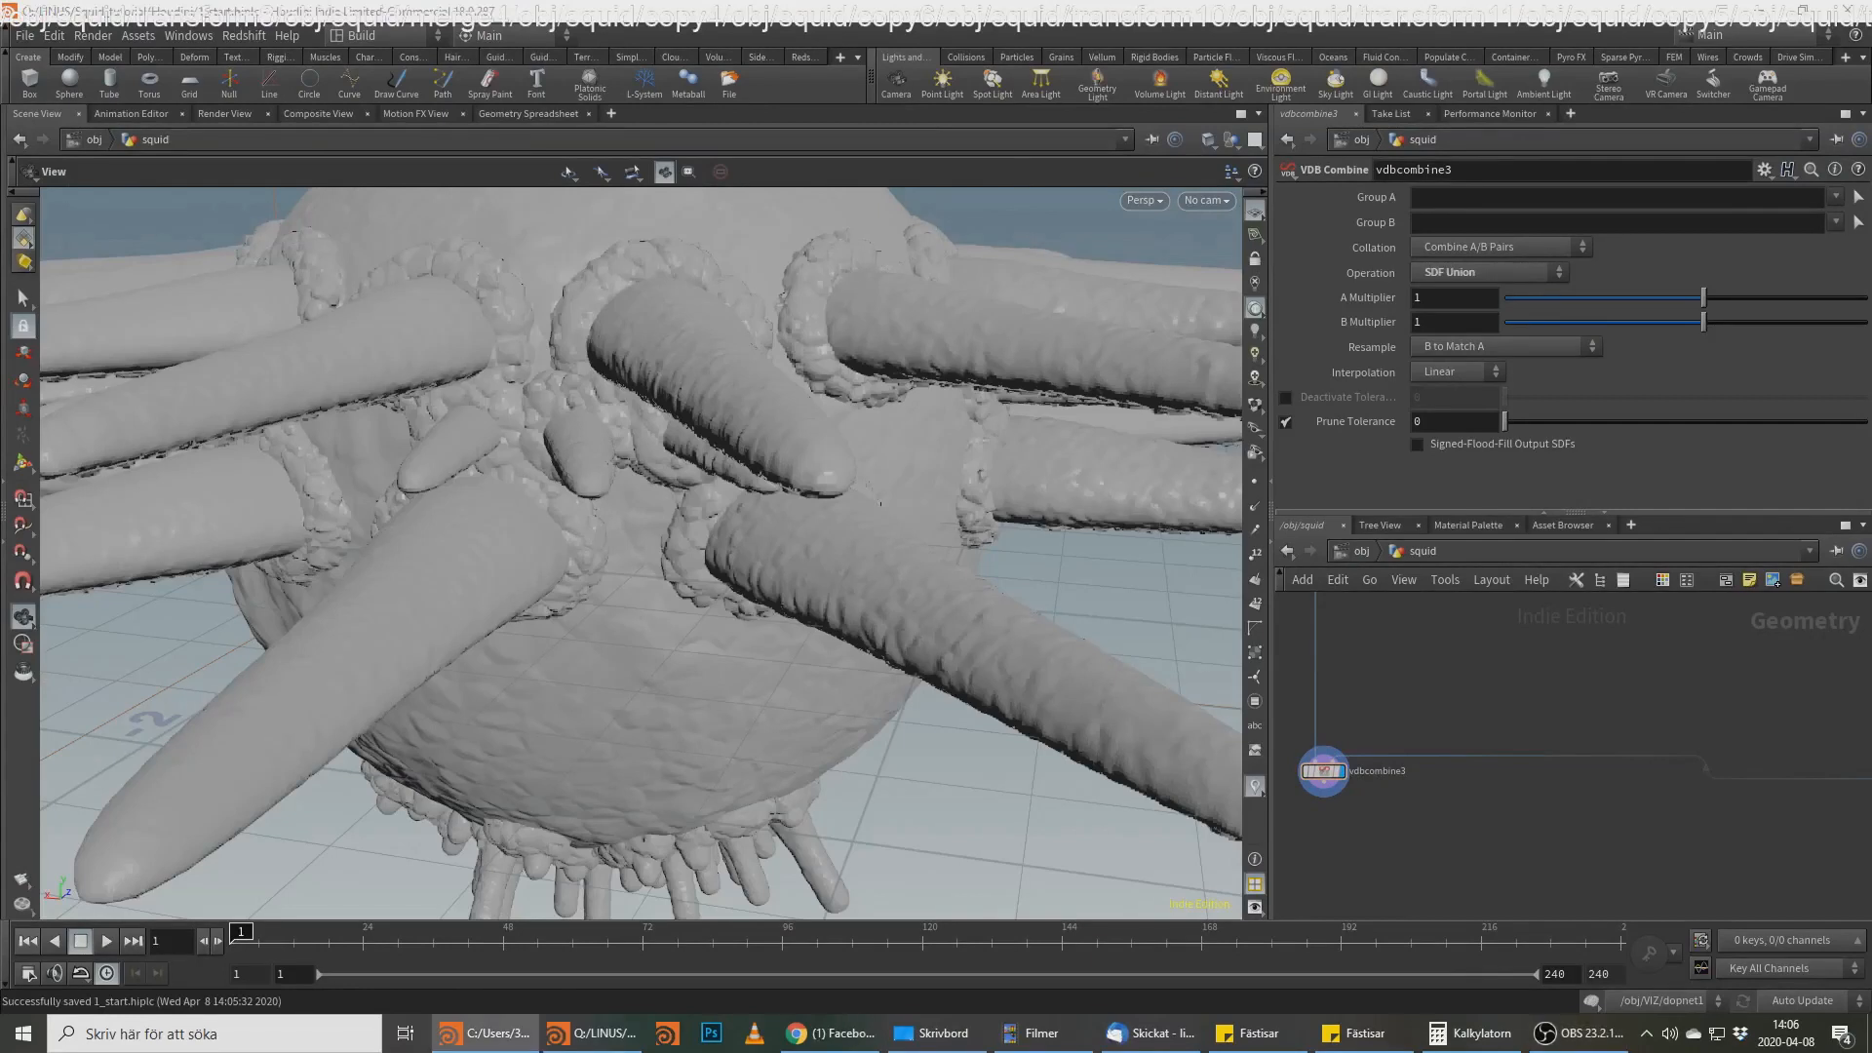
# Step: Add a VDB Smooth SDF node below vdbcombine3, connected to its output
pyautogui.scroll(3, 1473, 775)
pyautogui.click(1413, 771)
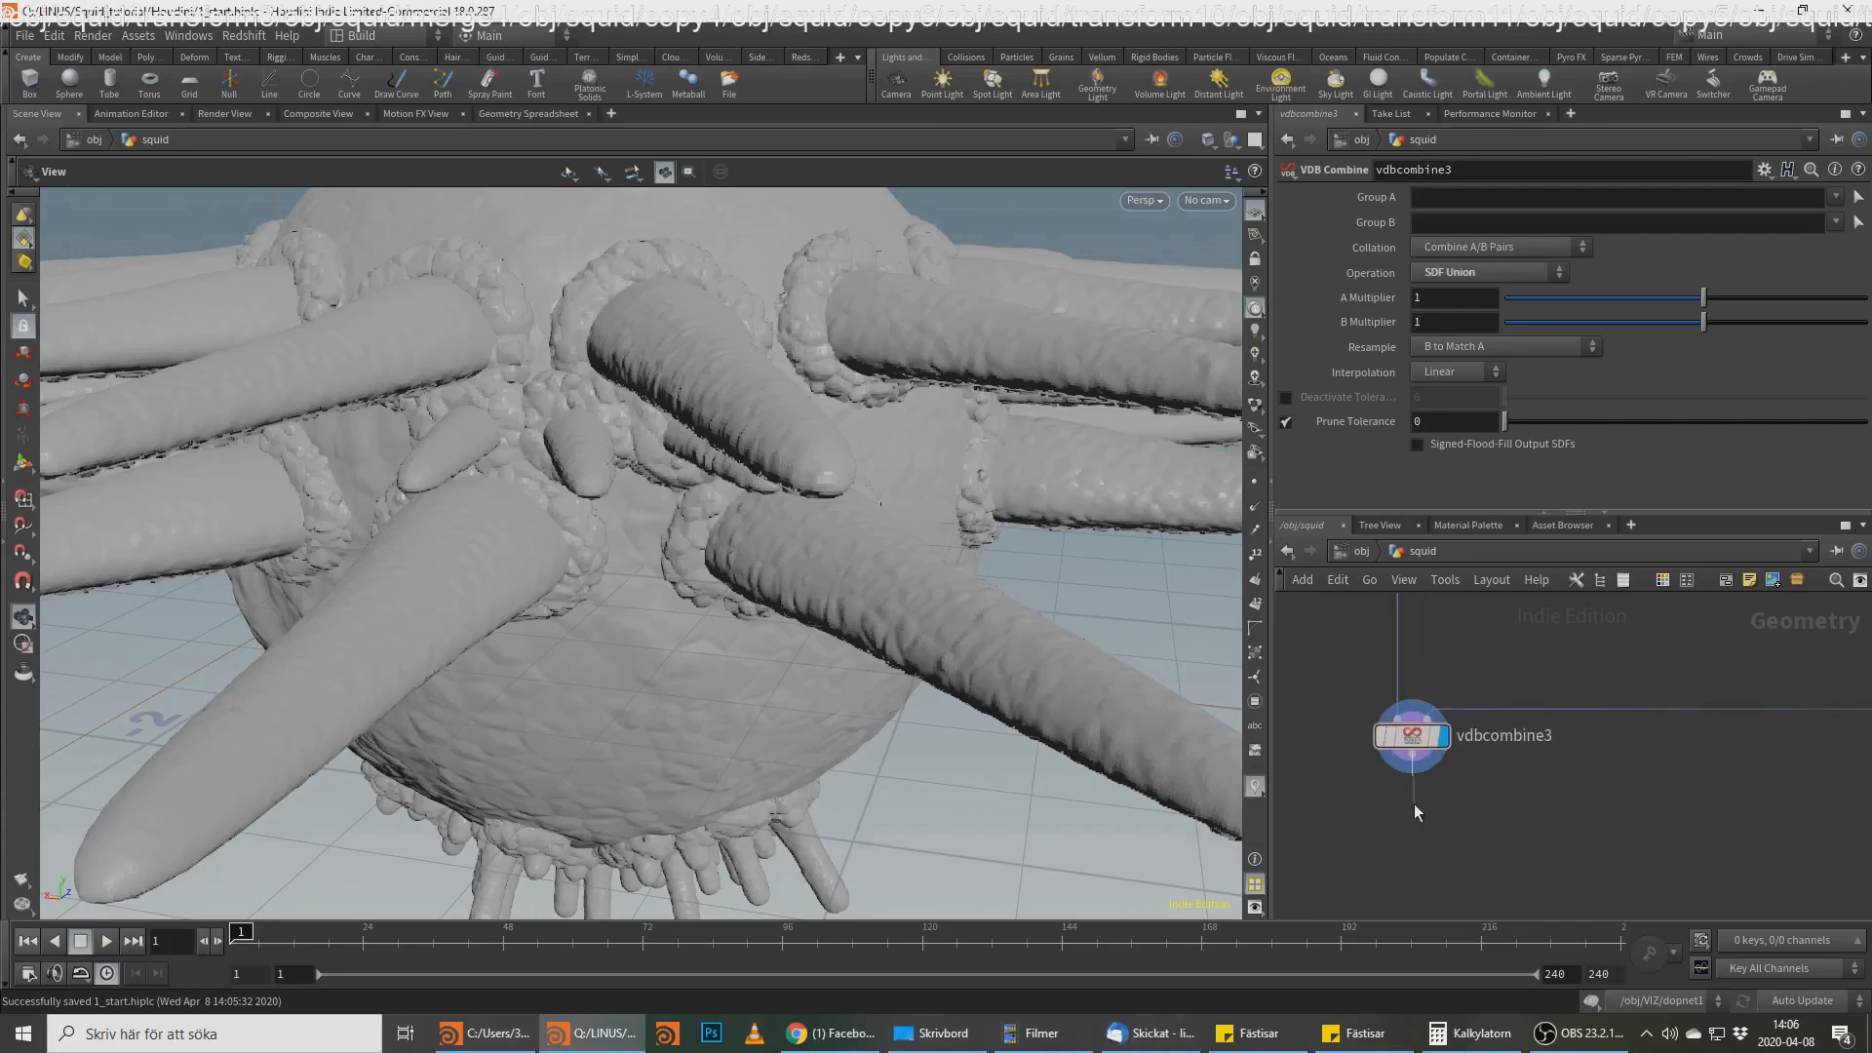
pyautogui.click(1415, 812)
pyautogui.write('vdb sm')
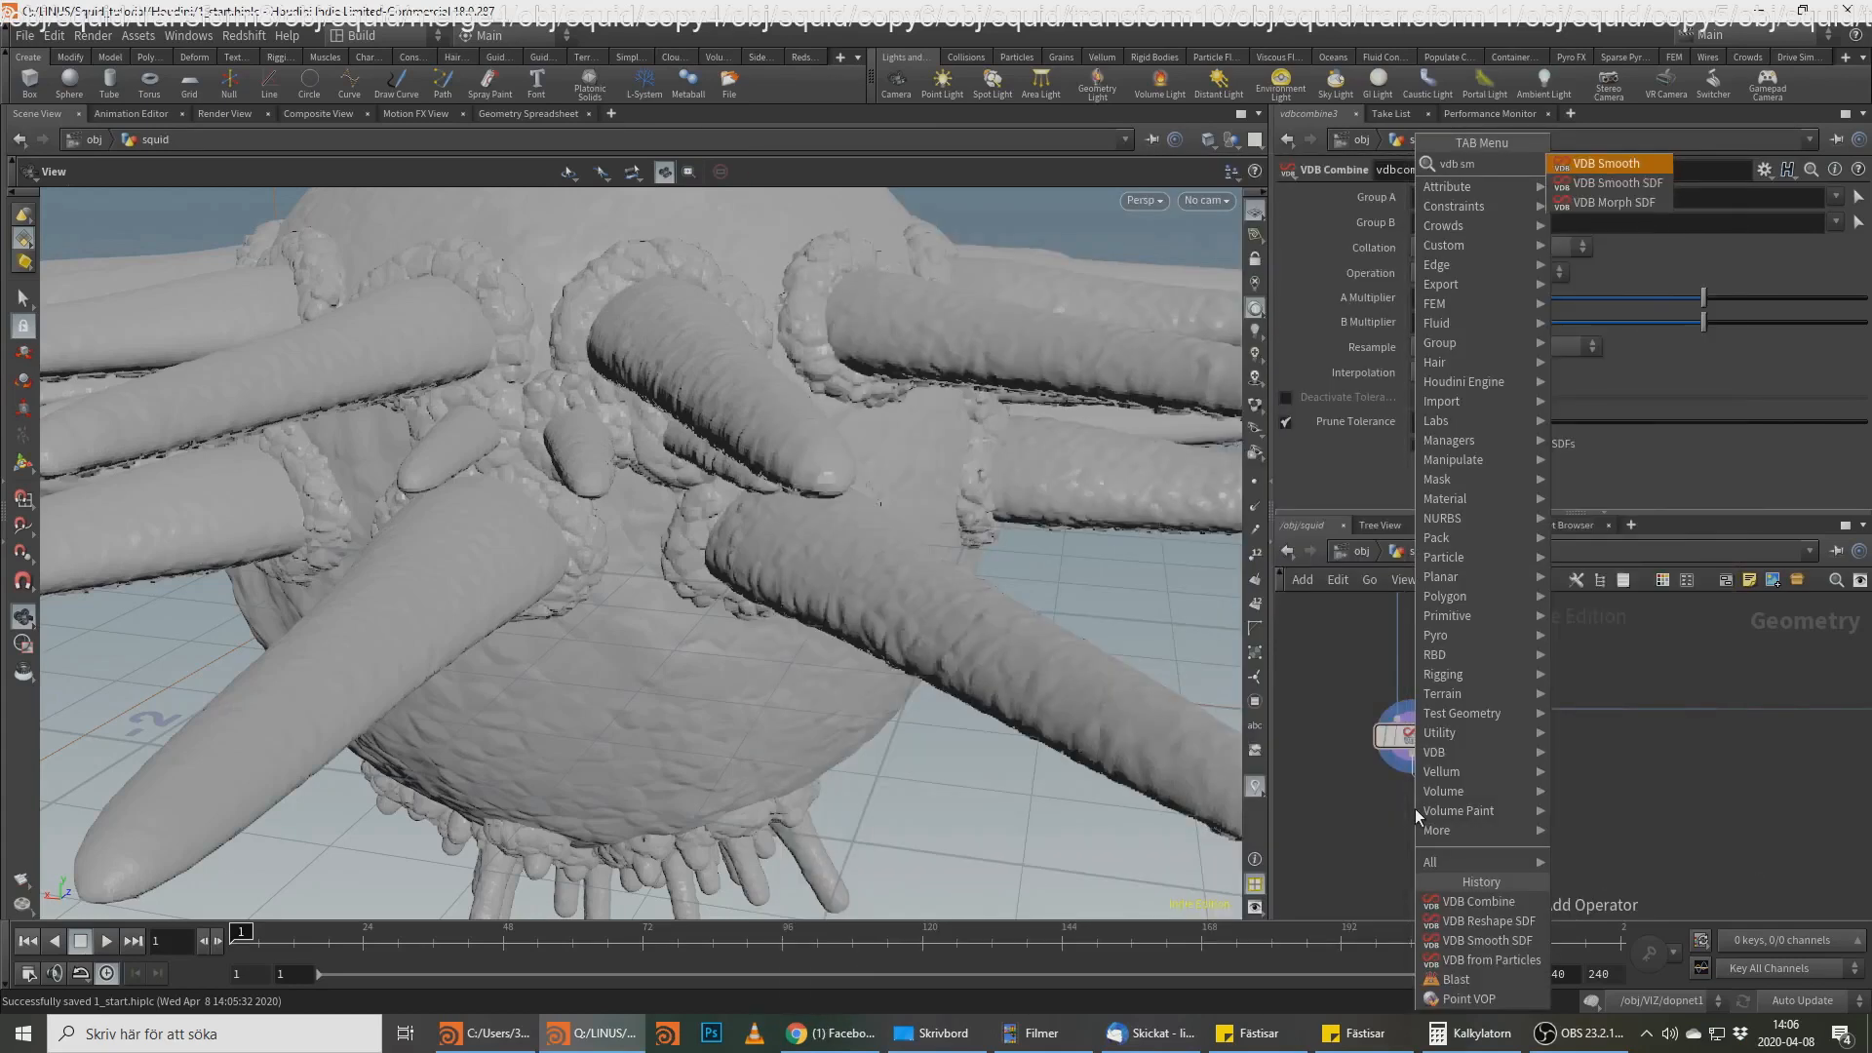
pyautogui.press('Down')
pyautogui.press('Return')
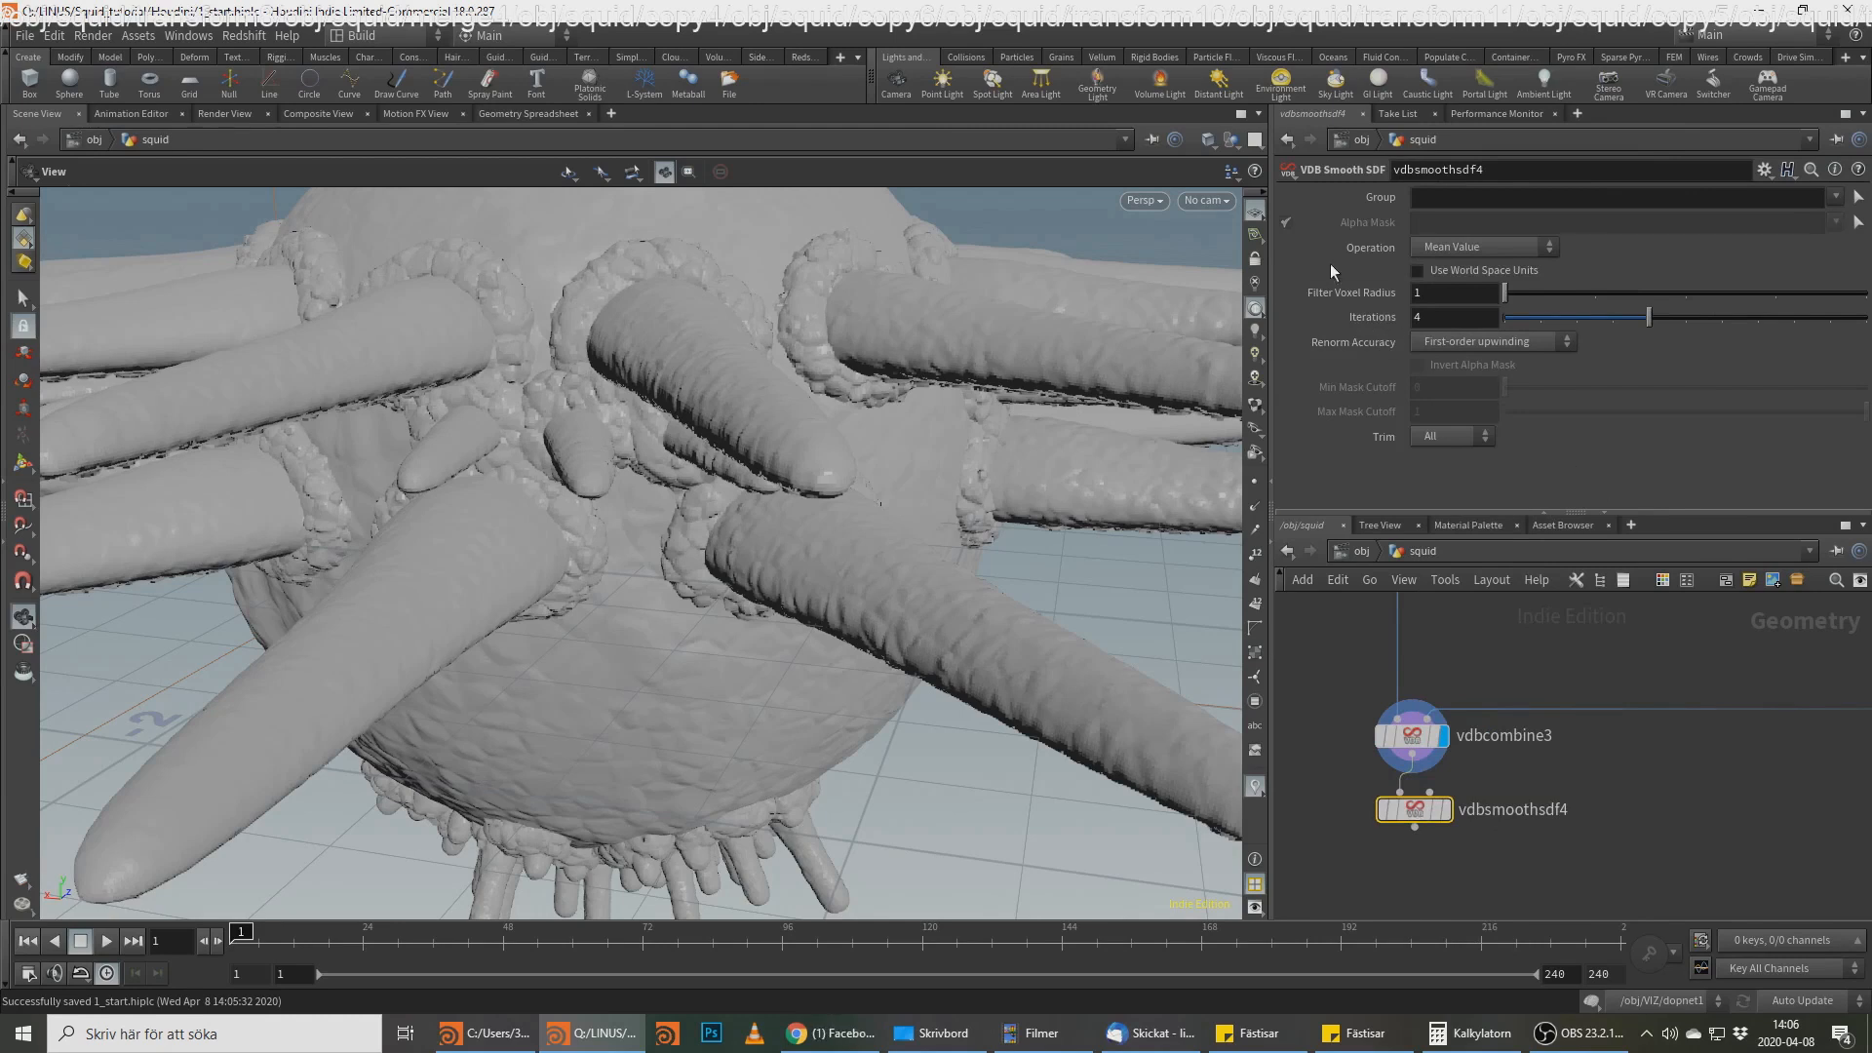
# Step: Set the Filter Voxel Radius of vdbsmoothsdf4 to 2 and its Iterations to 3
pyautogui.moveTo(1423, 319); pyautogui.dragTo(1385, 390)
pyautogui.write('3')
pyautogui.click(1818, 893)
pyautogui.moveTo(1631, 909); pyautogui.dragTo(1717, 784, button='middle')
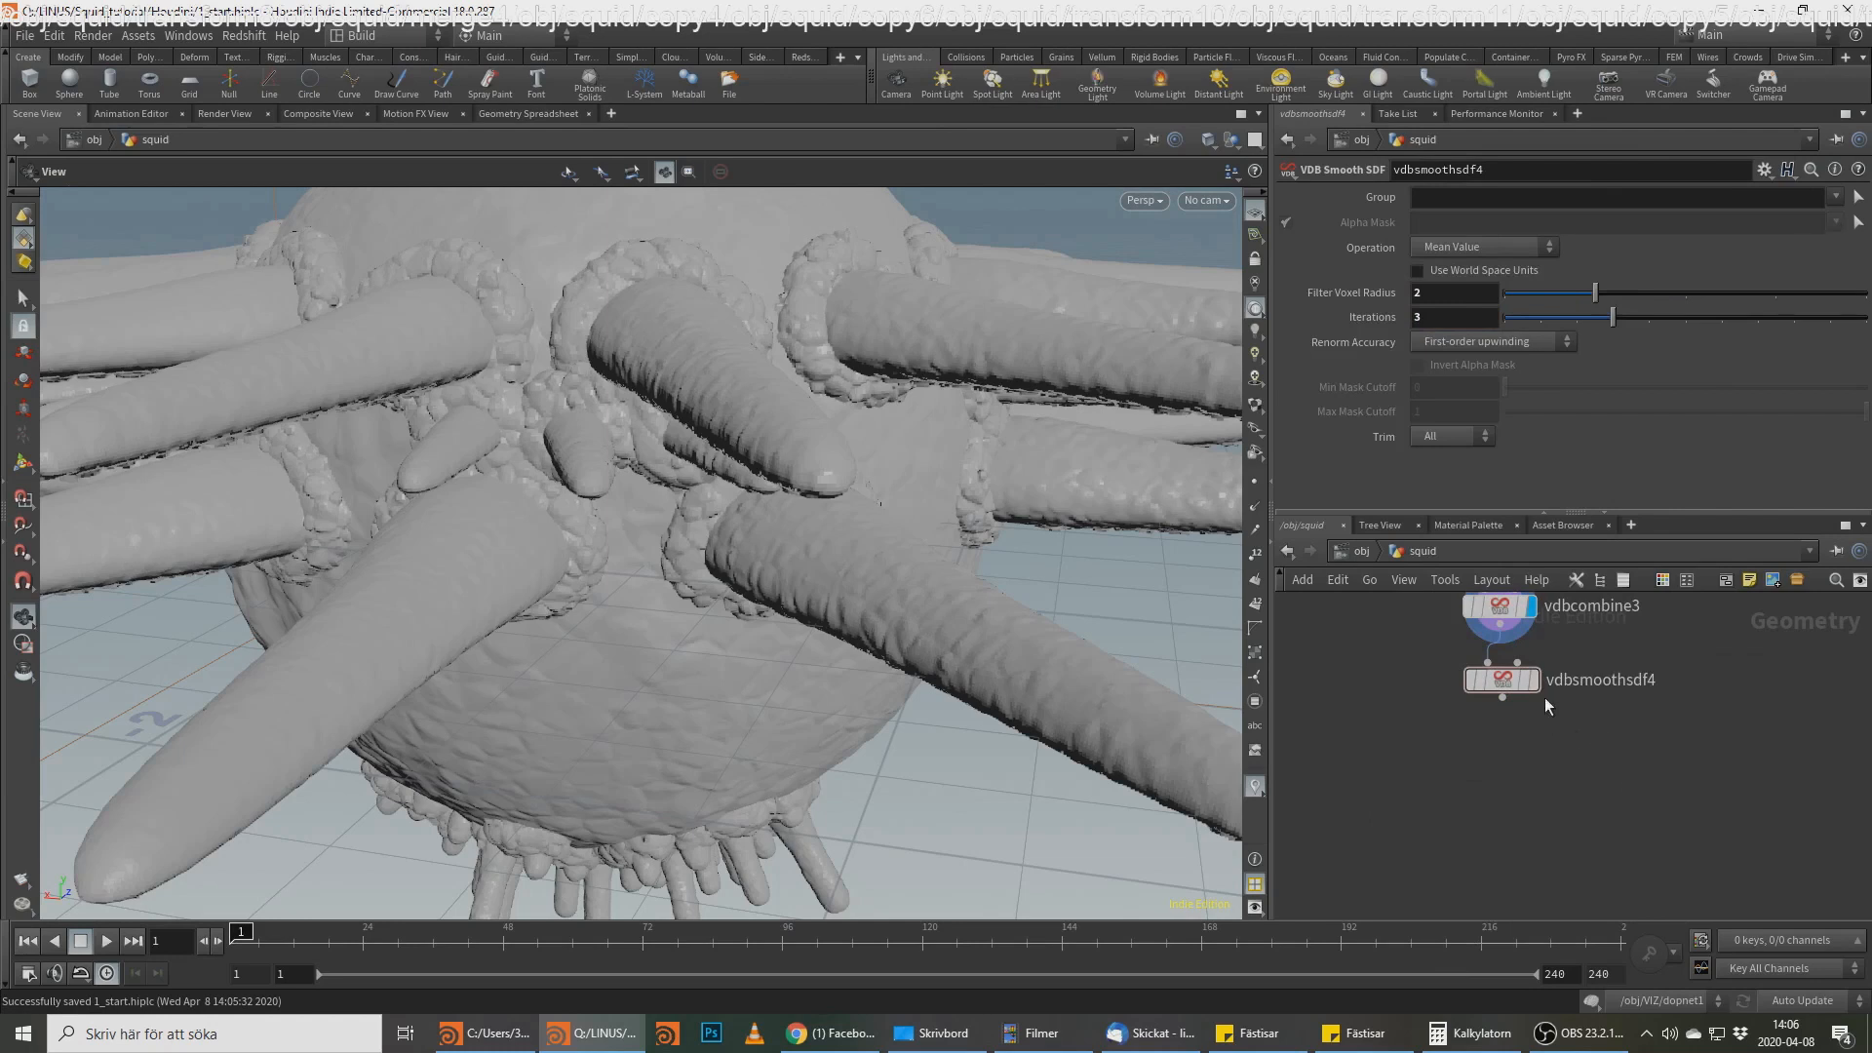
# Step: Display the result of vdbsmoothsdf4 and inspect the smoothed bumps around the tentacle bases
pyautogui.moveTo(1539, 686)
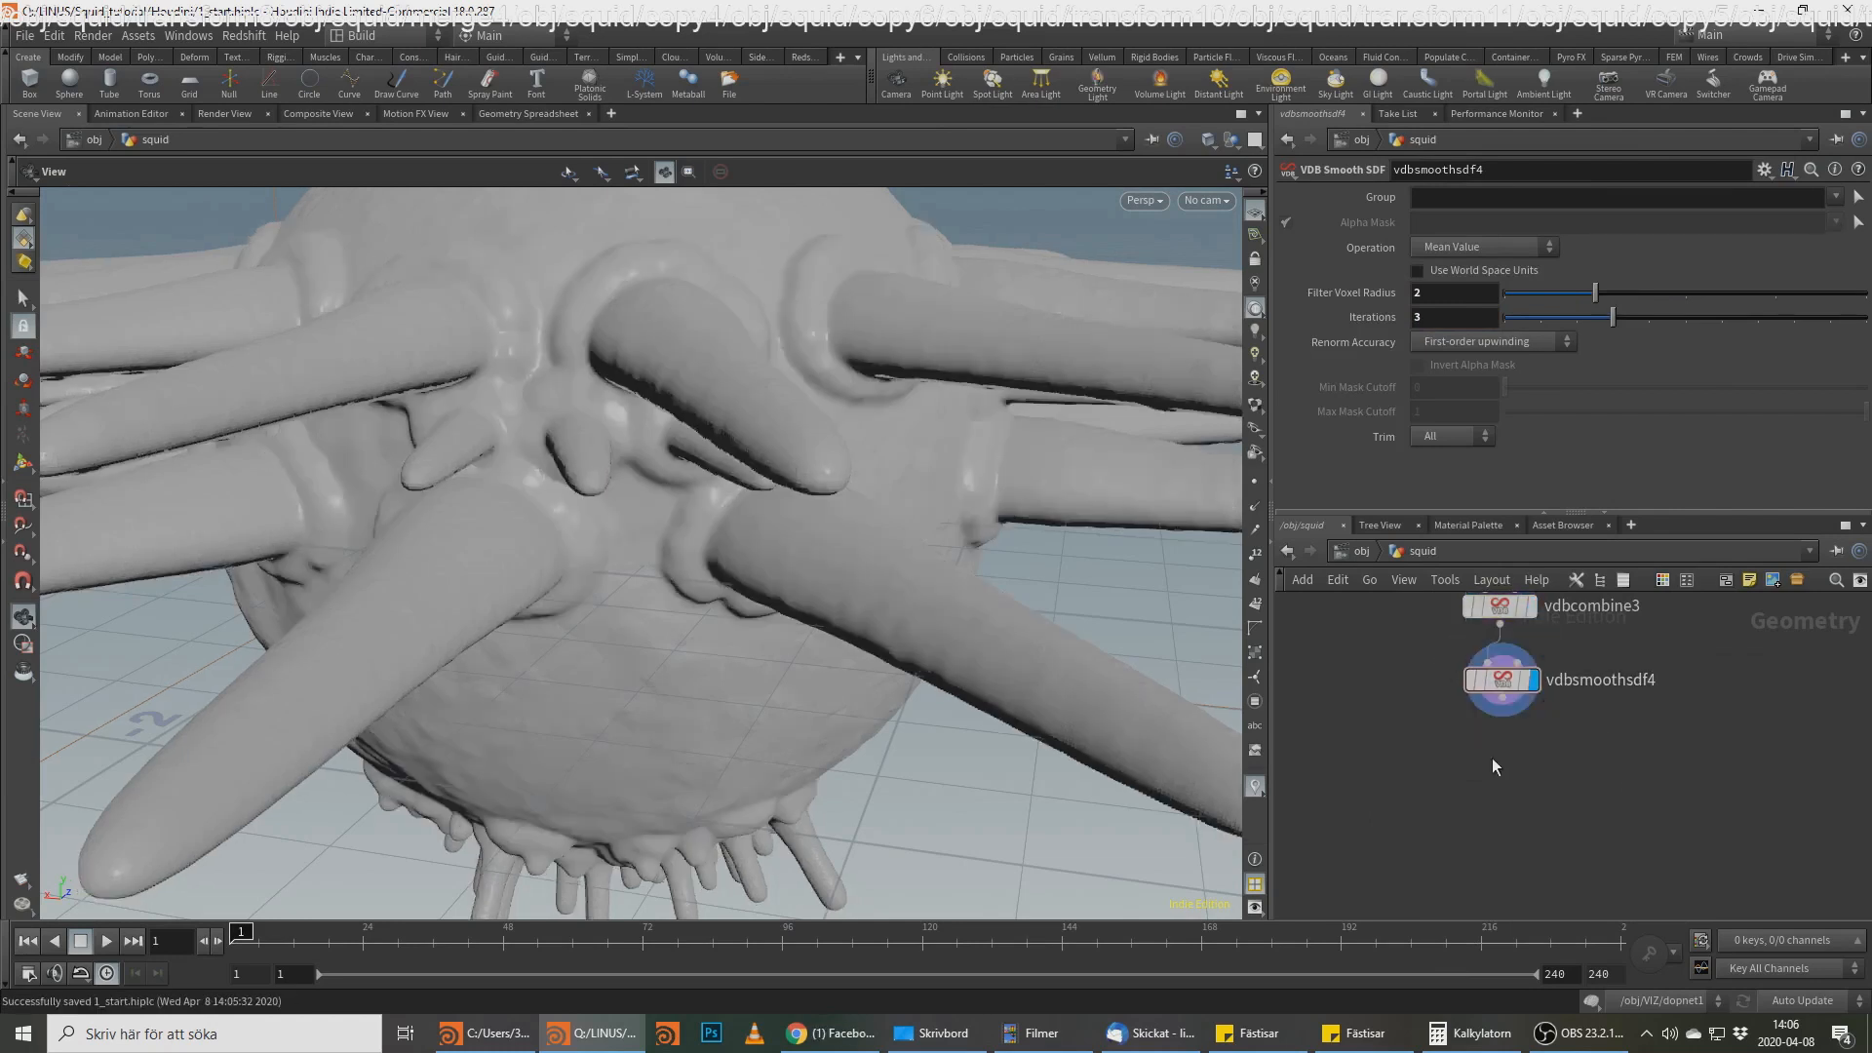
pyautogui.moveTo(682, 512); pyautogui.dragTo(858, 468)
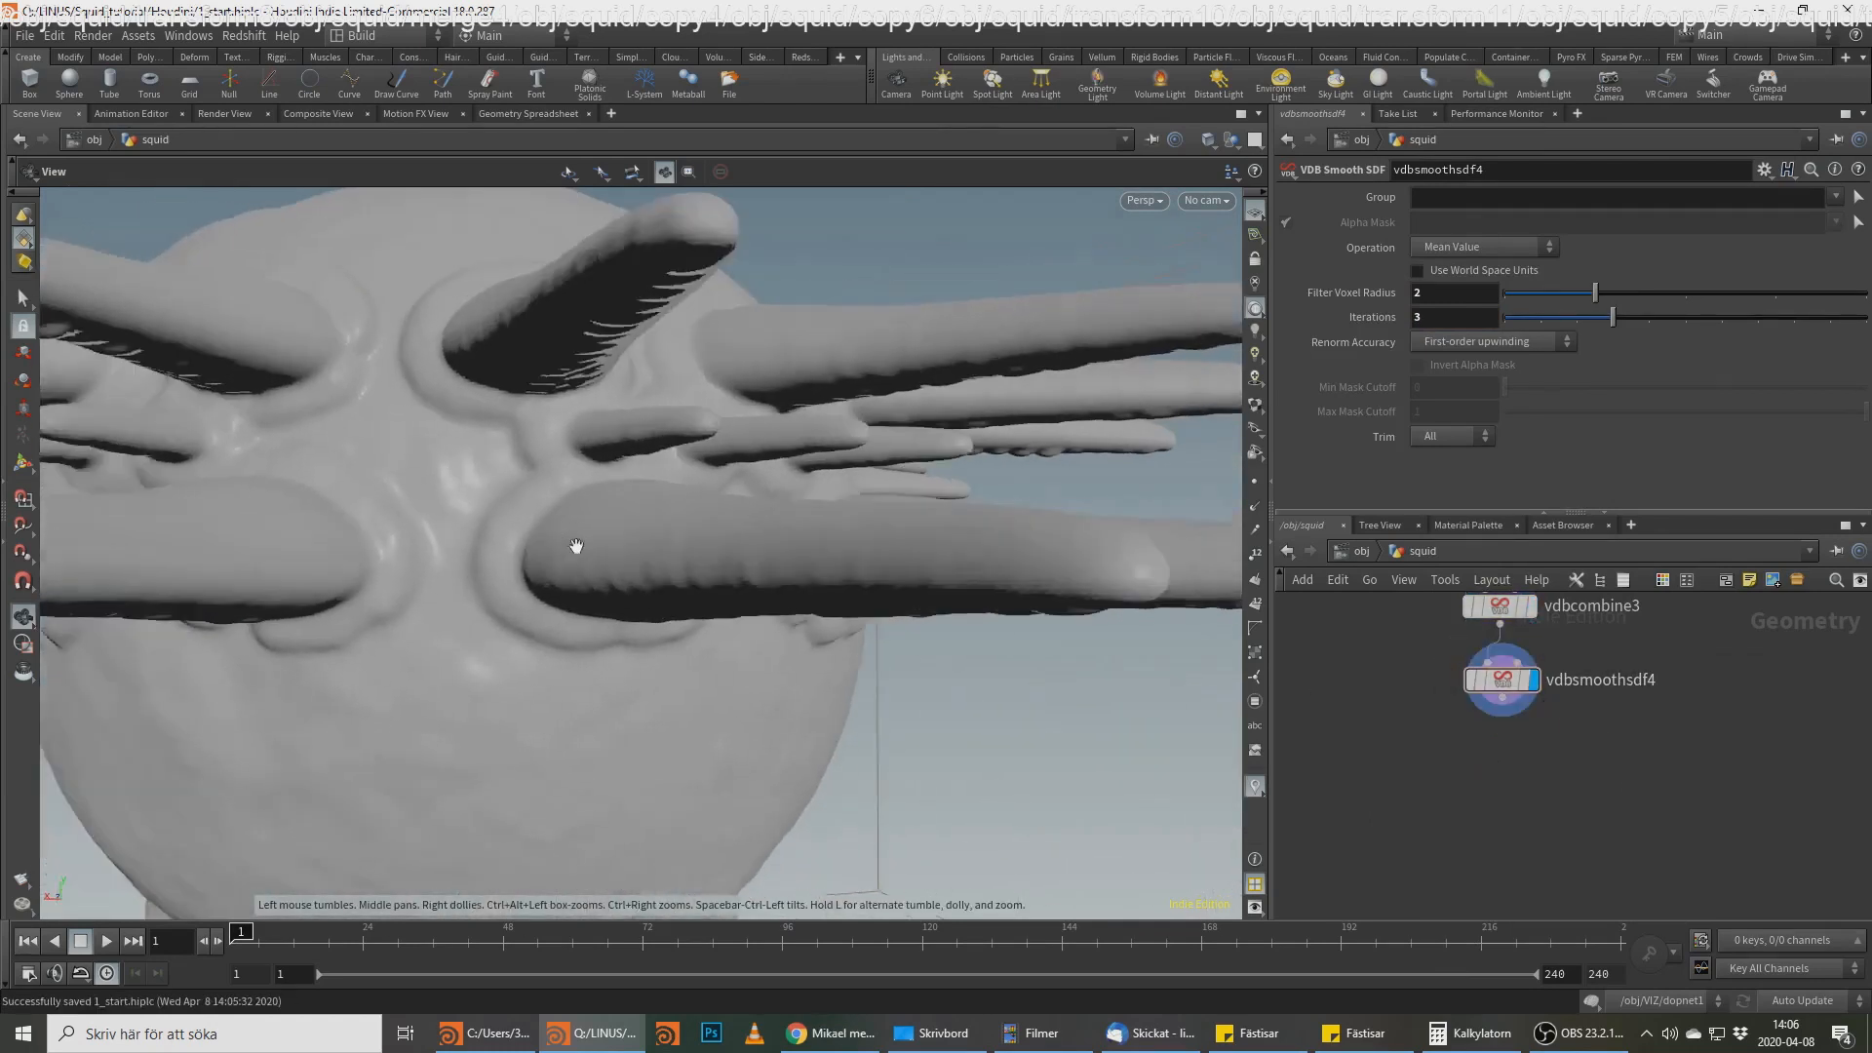
pyautogui.scroll(5, 577, 536)
pyautogui.moveTo(579, 514); pyautogui.dragTo(698, 589)
pyautogui.scroll(-4, 355, 618)
pyautogui.moveTo(355, 618); pyautogui.dragTo(681, 556)
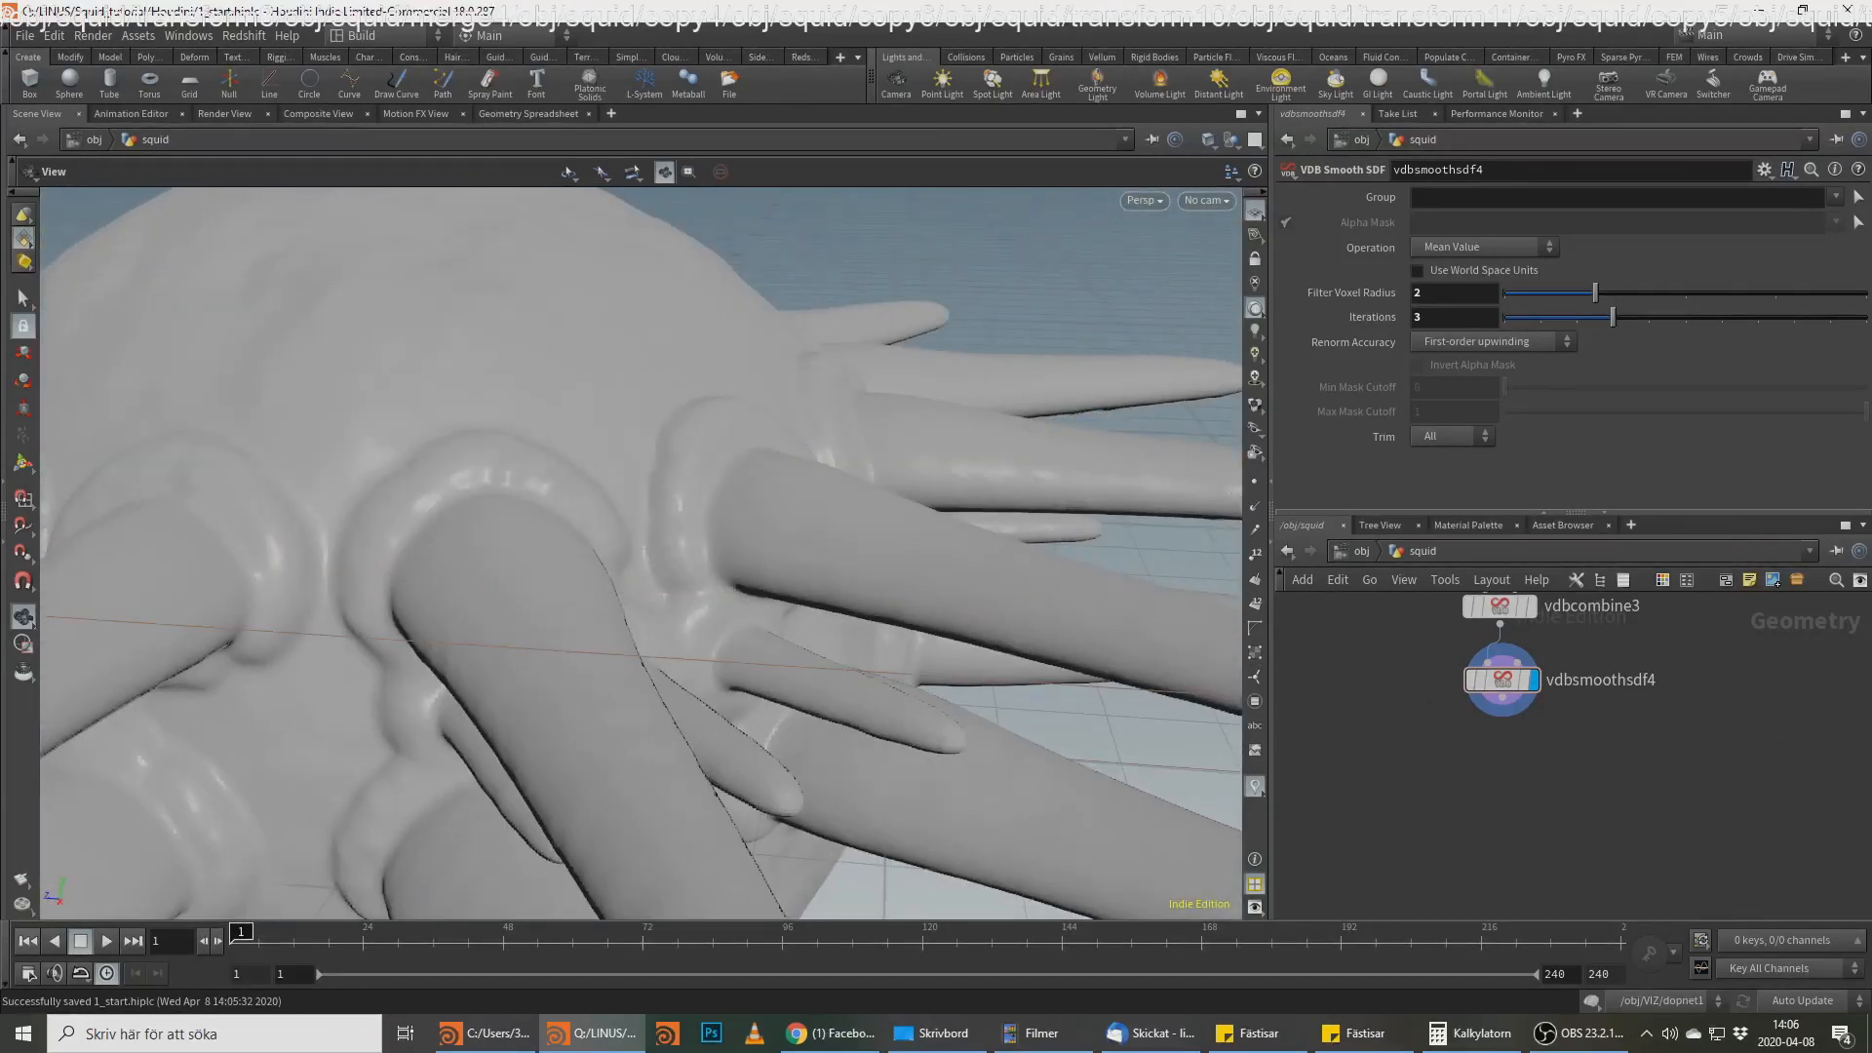
# Step: Duplicate the volumevop4 node and move the copy across the network to the area near vdbsmoothsdf4
pyautogui.hotkey('alt', 'Tab')
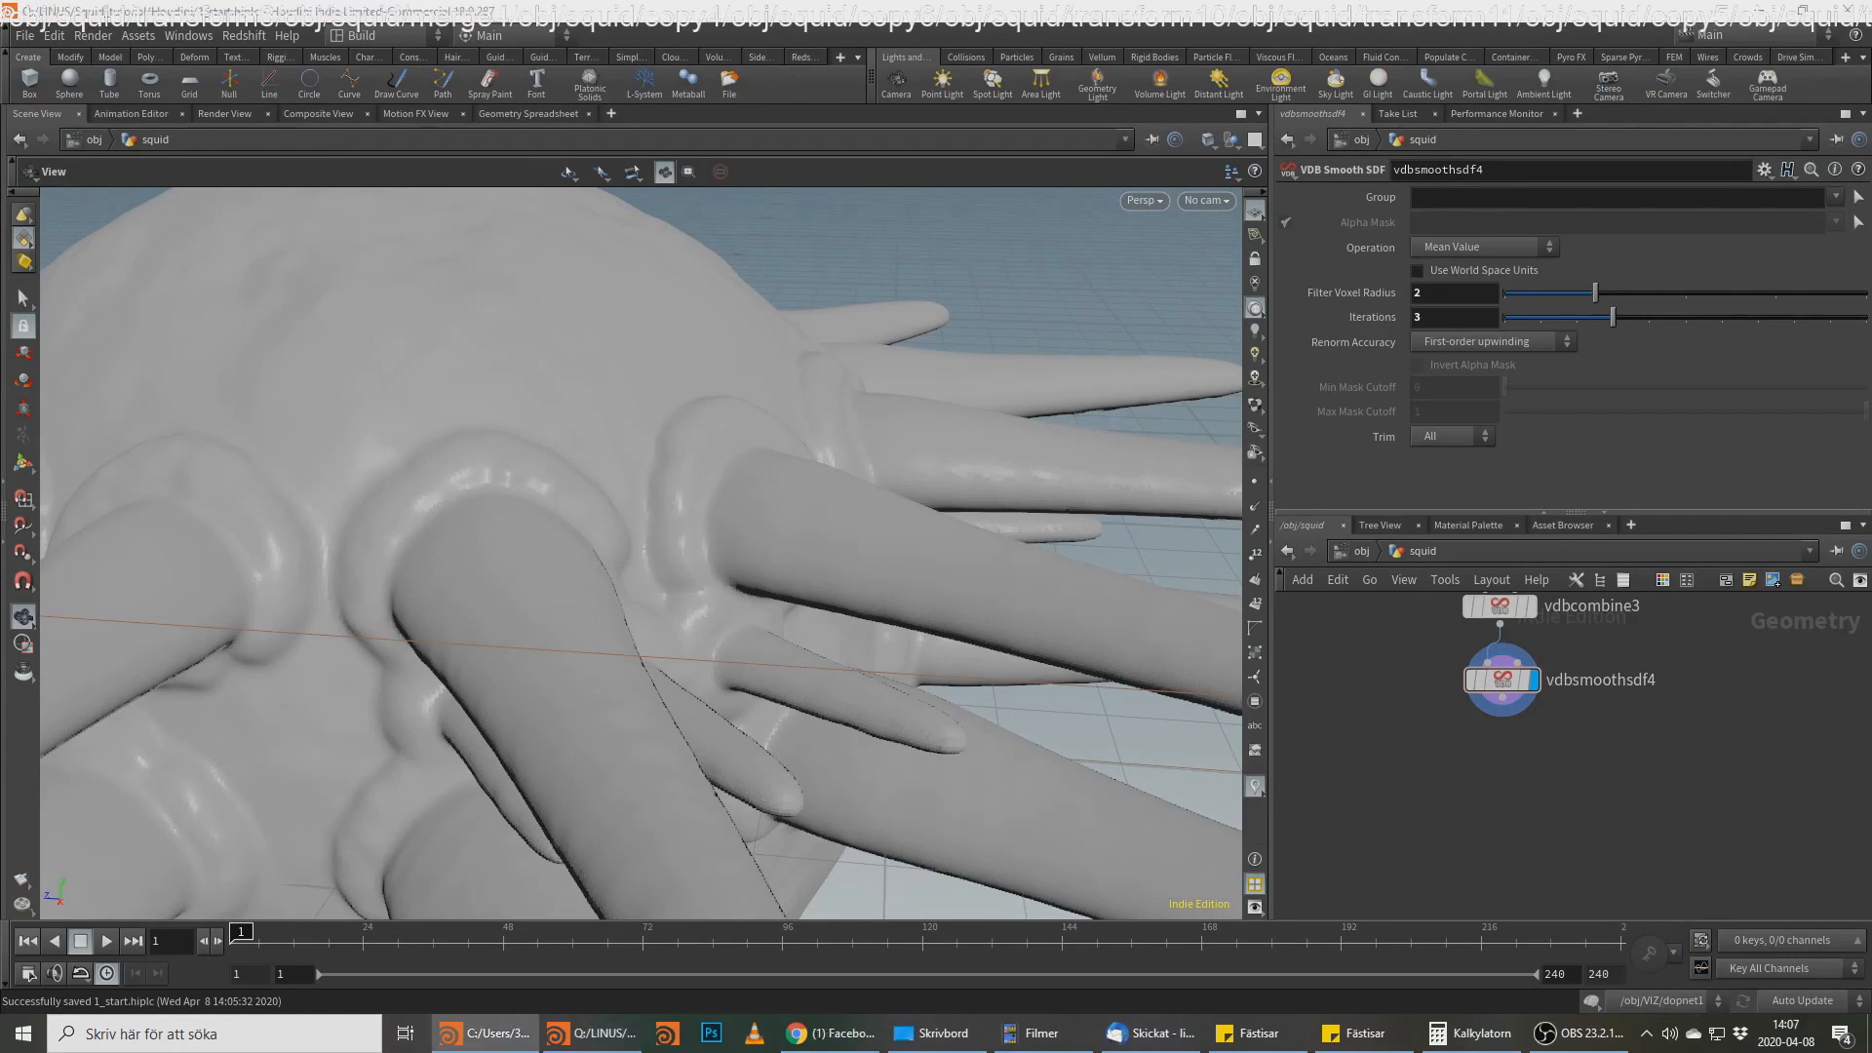
pyautogui.scroll(-4, 1723, 730)
pyautogui.moveTo(1724, 730); pyautogui.dragTo(1443, 734, button='middle')
pyautogui.scroll(2, 1443, 735)
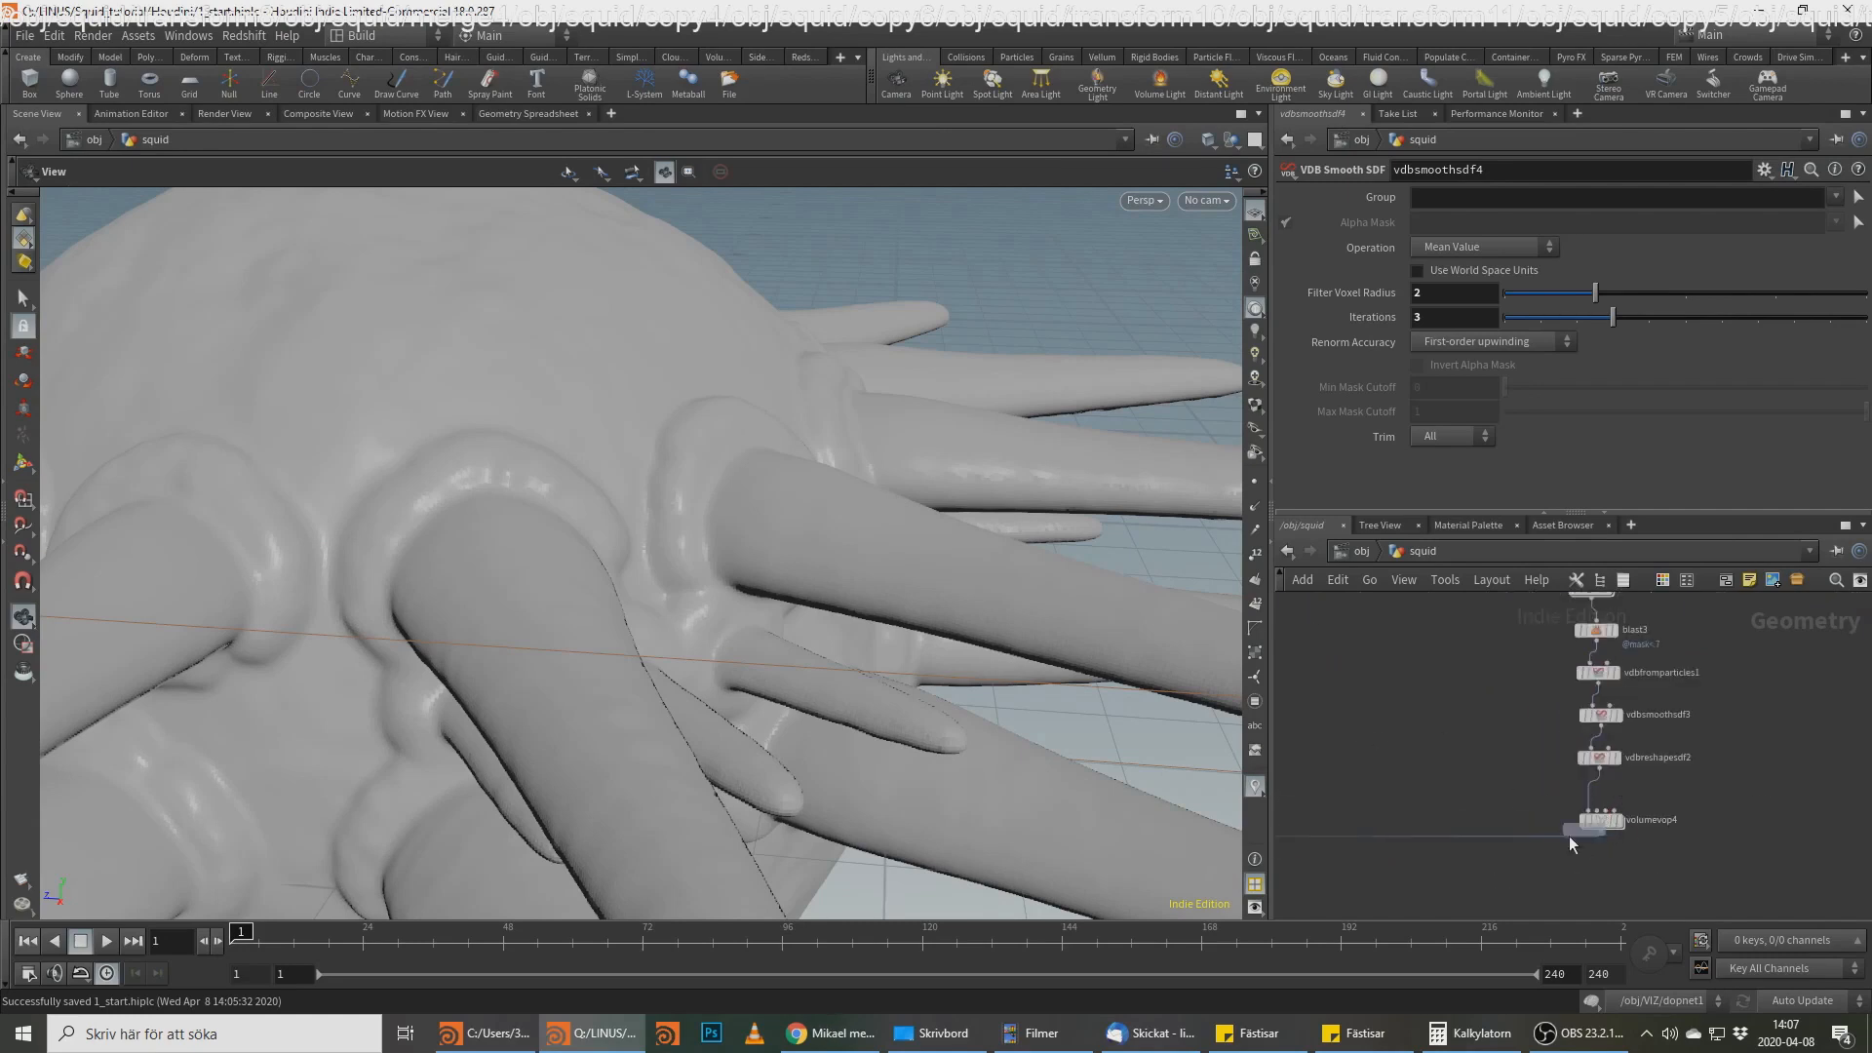
pyautogui.keyDown('alt'); pyautogui.moveTo(1570, 835); pyautogui.dragTo(1441, 890); pyautogui.keyUp('alt')
pyautogui.moveTo(1585, 909); pyautogui.dragTo(1867, 738, button='middle')
pyautogui.moveTo(1755, 717); pyautogui.dragTo(1370, 744)
pyautogui.moveTo(1356, 741); pyautogui.dragTo(1863, 698, button='middle')
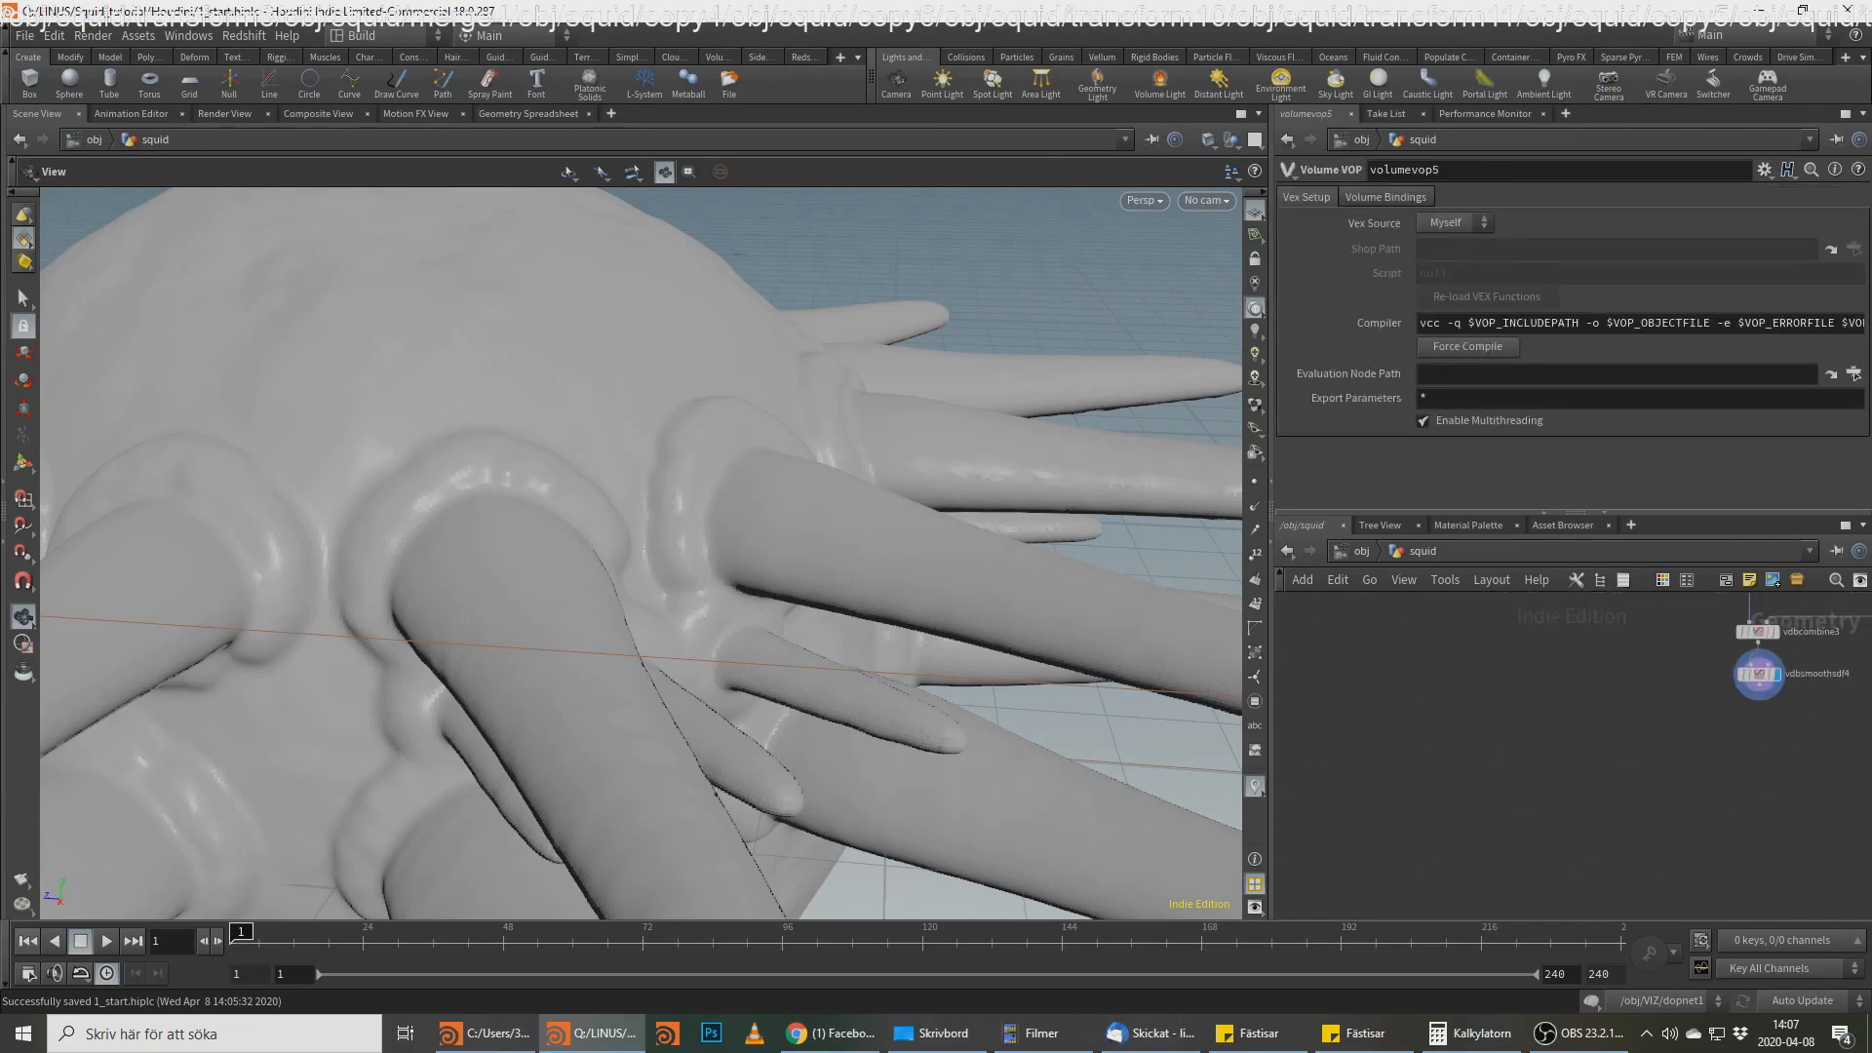
# Step: Connect the output of vdbsmoothsdf4 to the first input of volumevop5, place it below, and display its result
pyautogui.moveTo(1714, 756); pyautogui.dragTo(1576, 764, button='middle')
pyautogui.moveTo(1855, 741); pyautogui.dragTo(1679, 766)
pyautogui.scroll(3, 1658, 754)
pyautogui.click(1607, 663)
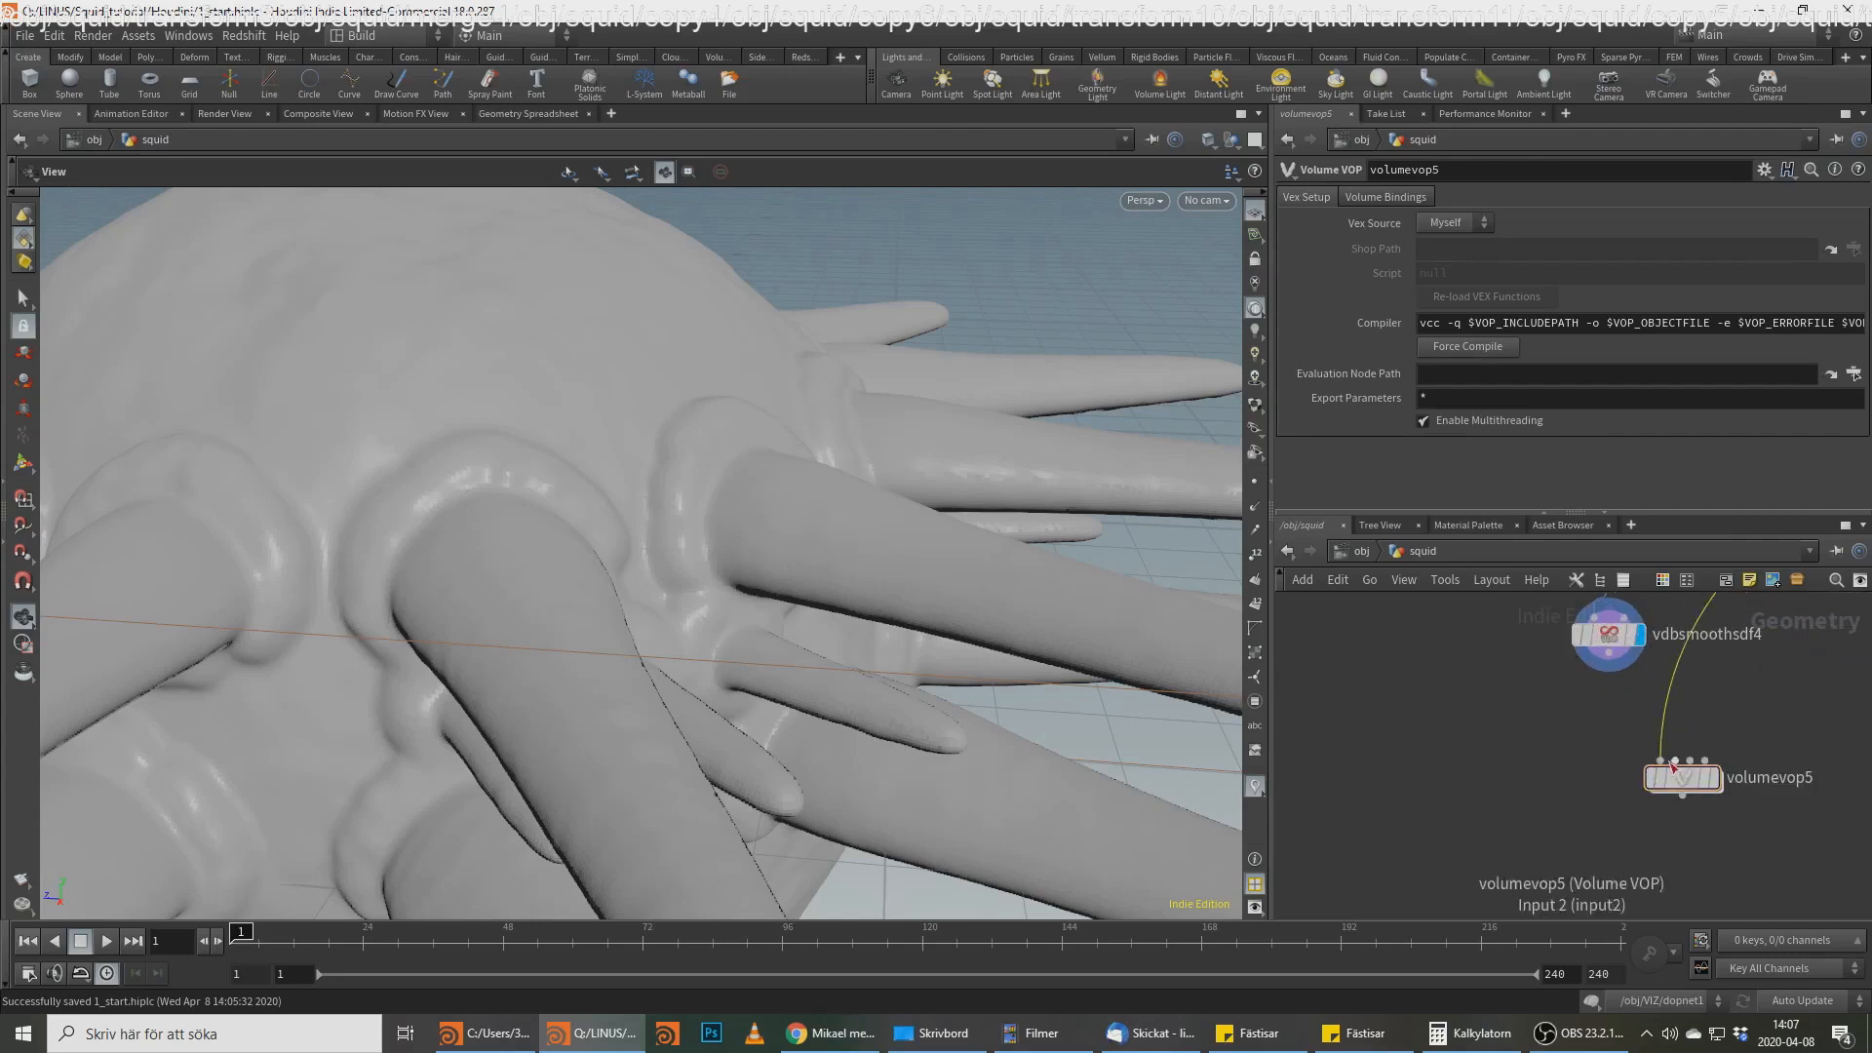
pyautogui.click(1667, 761)
pyautogui.moveTo(1661, 775); pyautogui.dragTo(1638, 746)
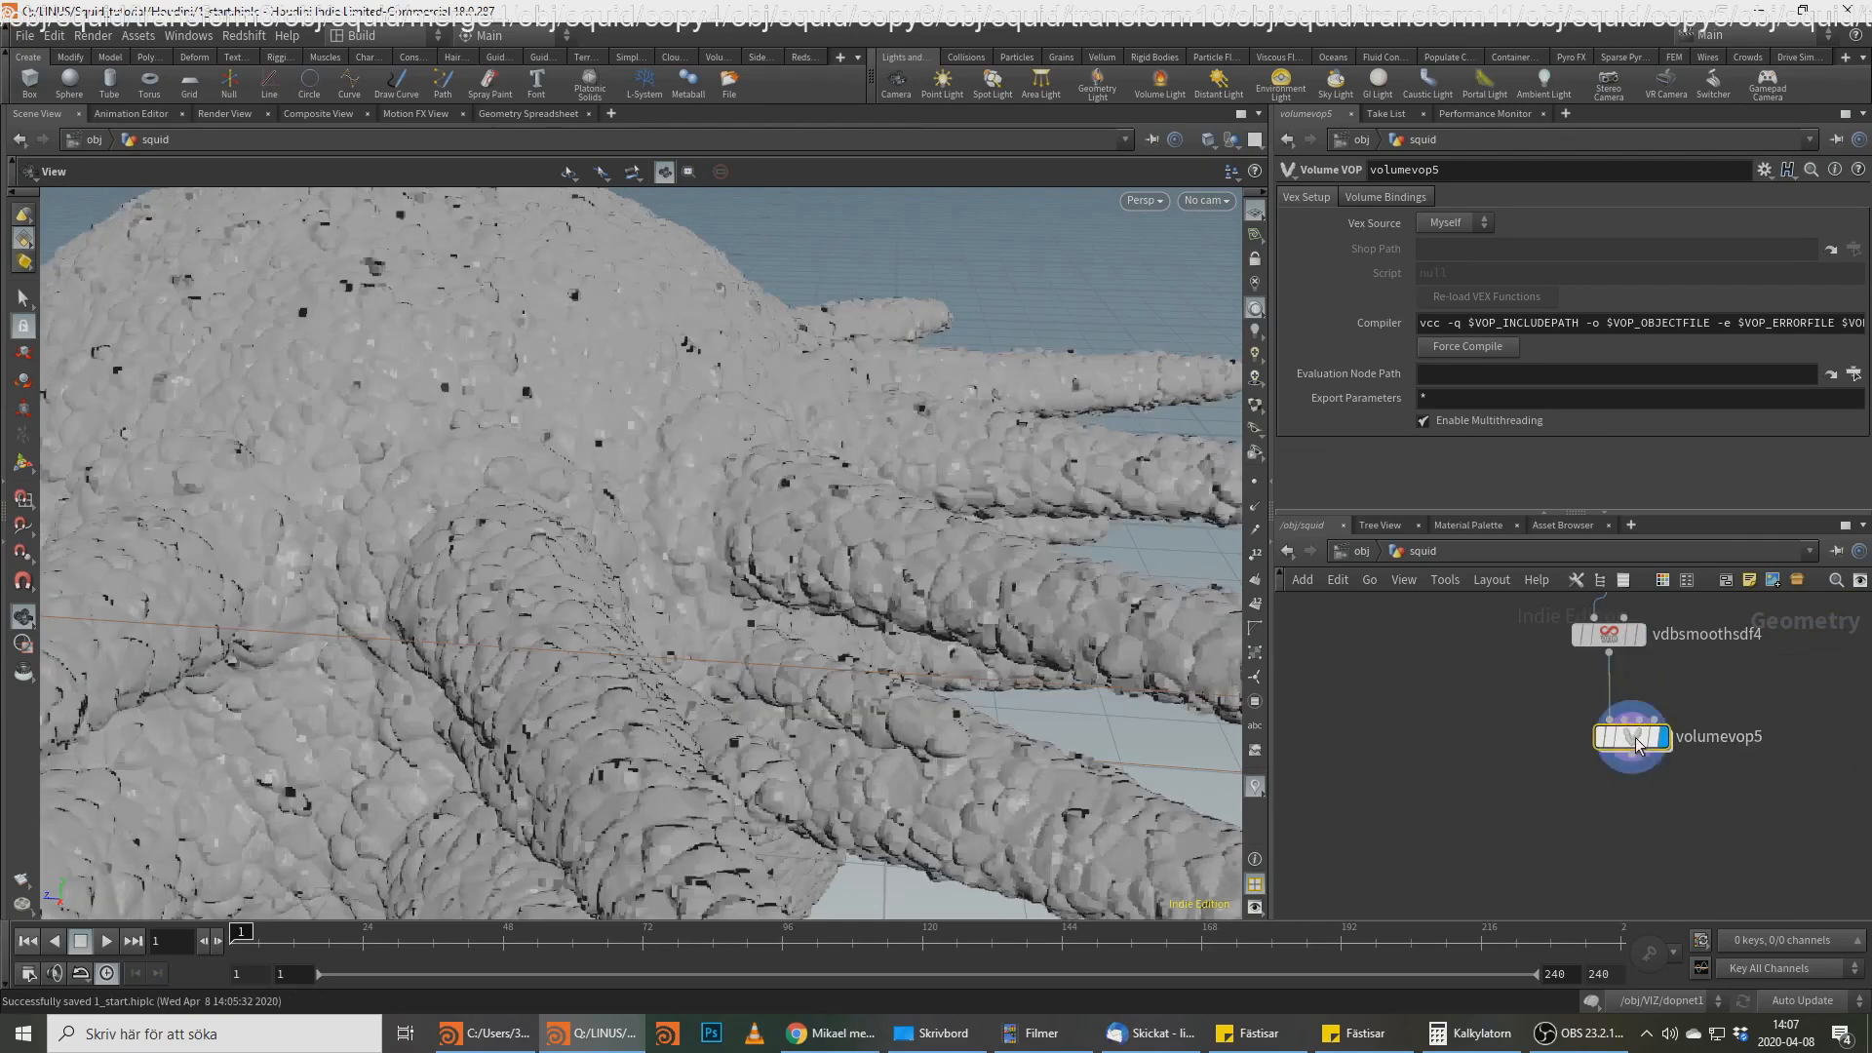
# Step: Inside volumevop5, set the Multiplier of mulconst1 to 0.01
pyautogui.doubleClick(1640, 743)
pyautogui.scroll(5, 1673, 753)
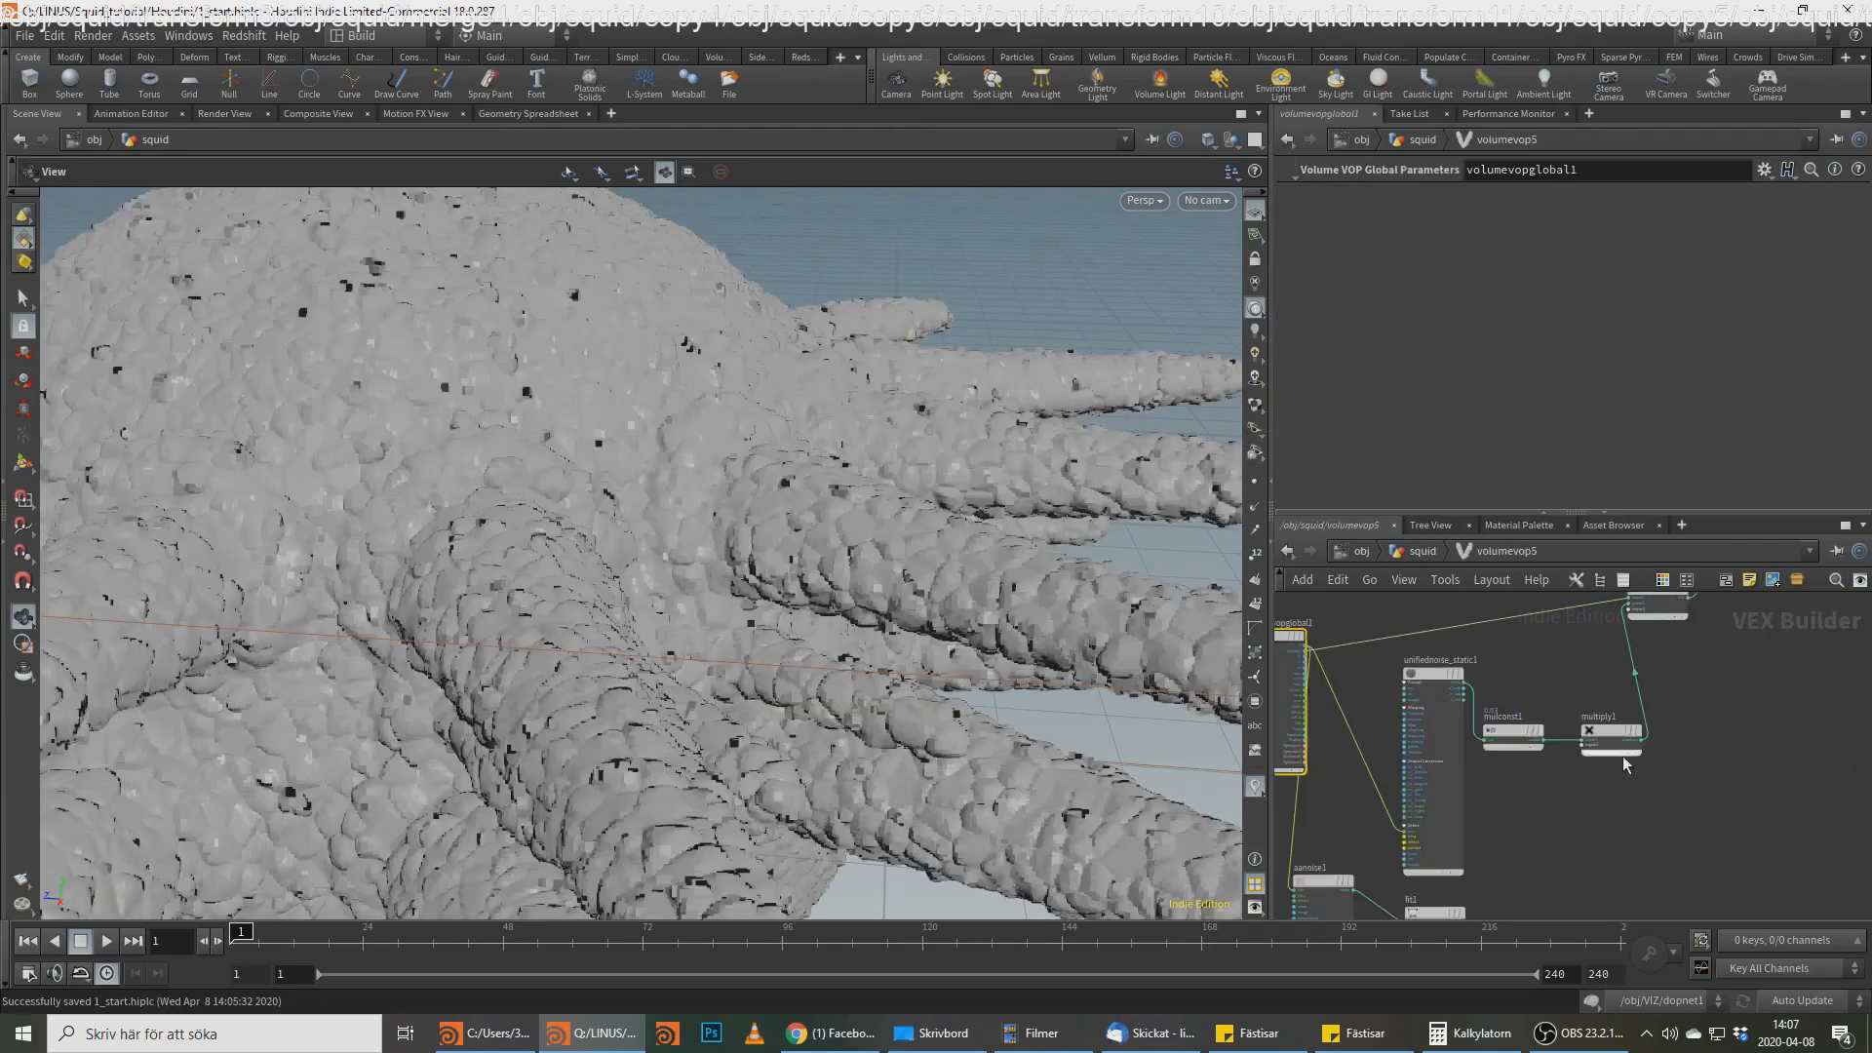
pyautogui.click(1502, 720)
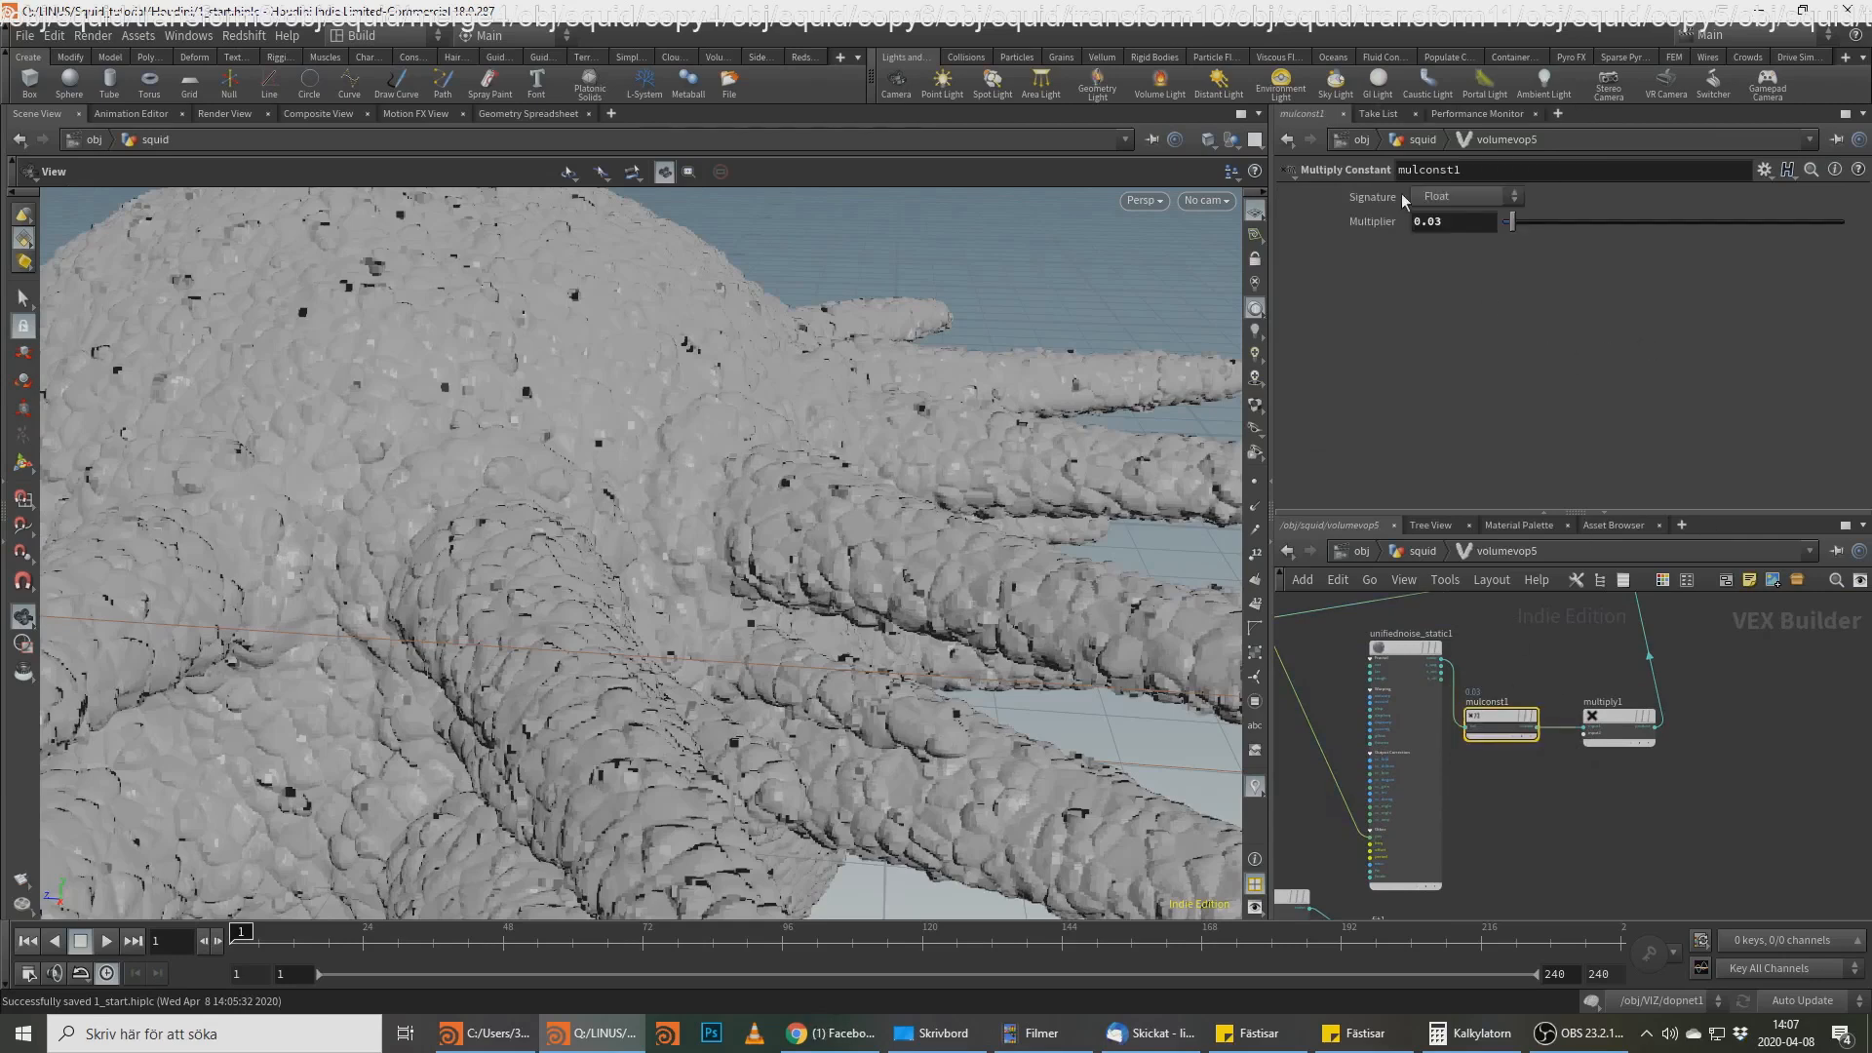
pyautogui.hotkey('alt', 'Tab')
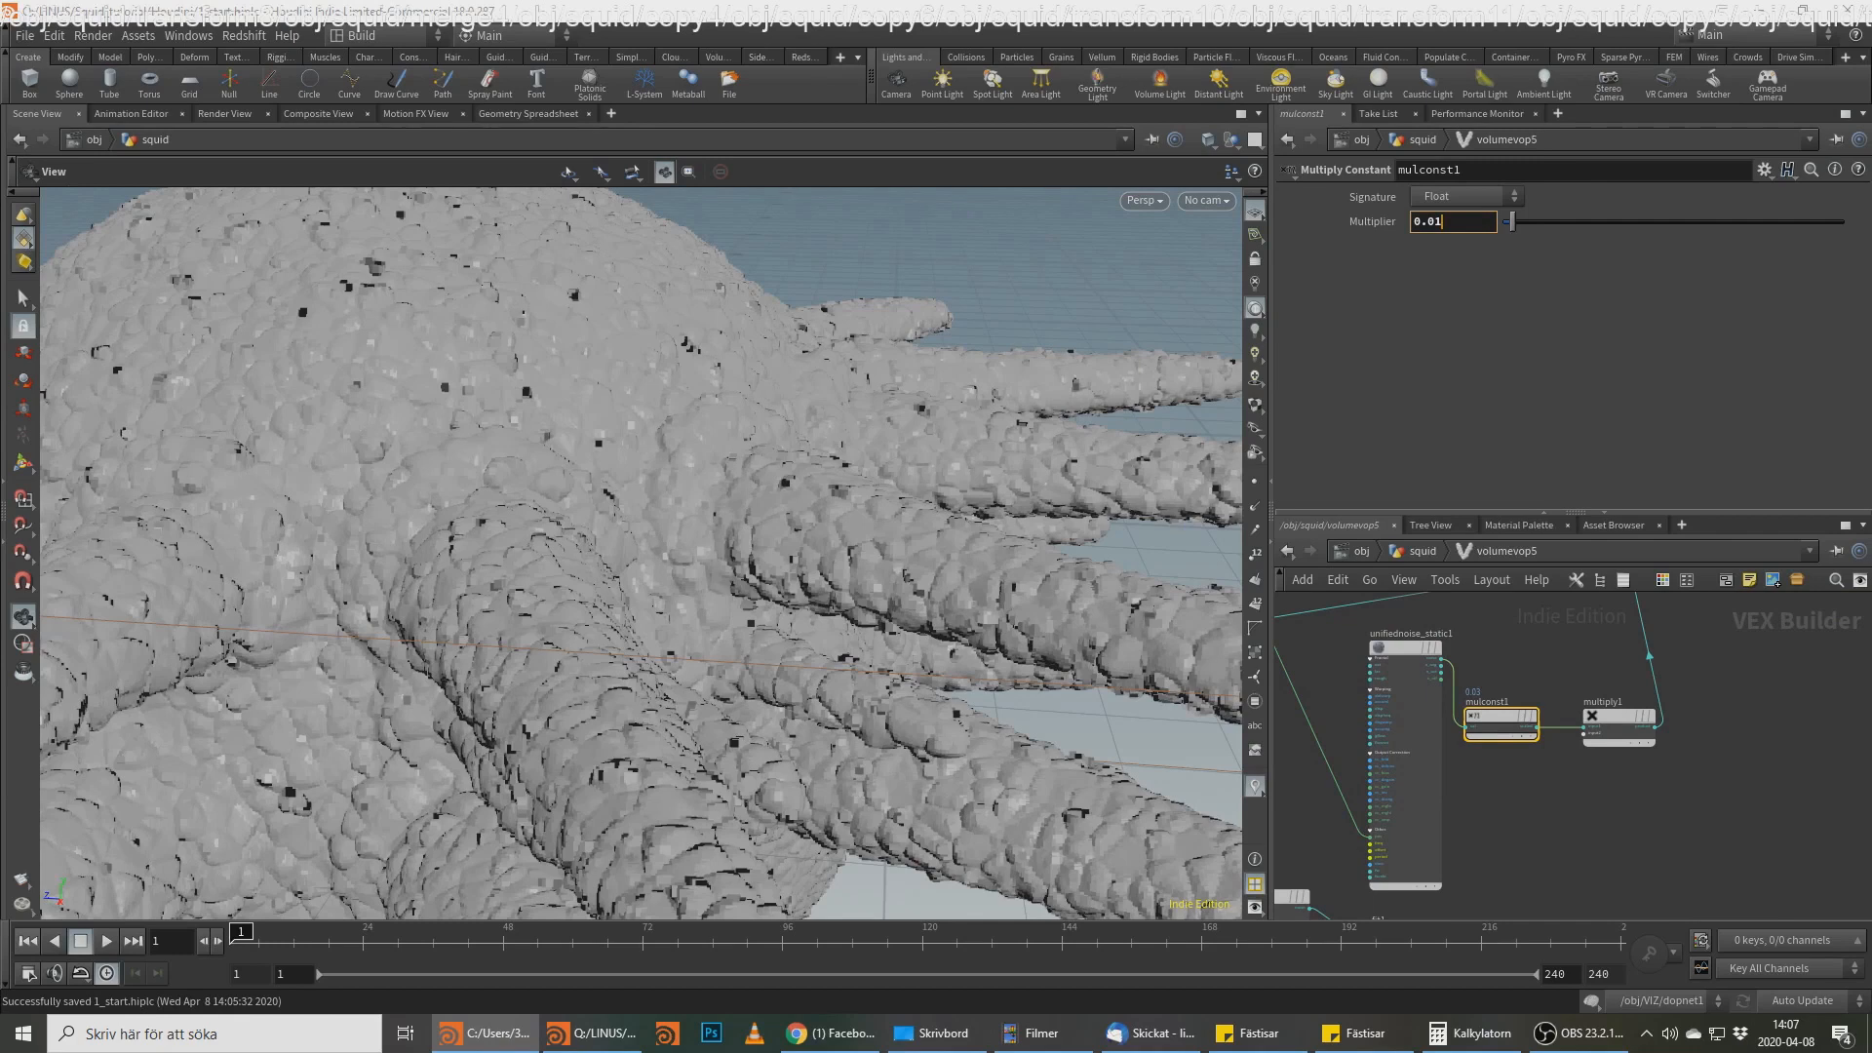
pyautogui.hotkey('alt', 'Tab')
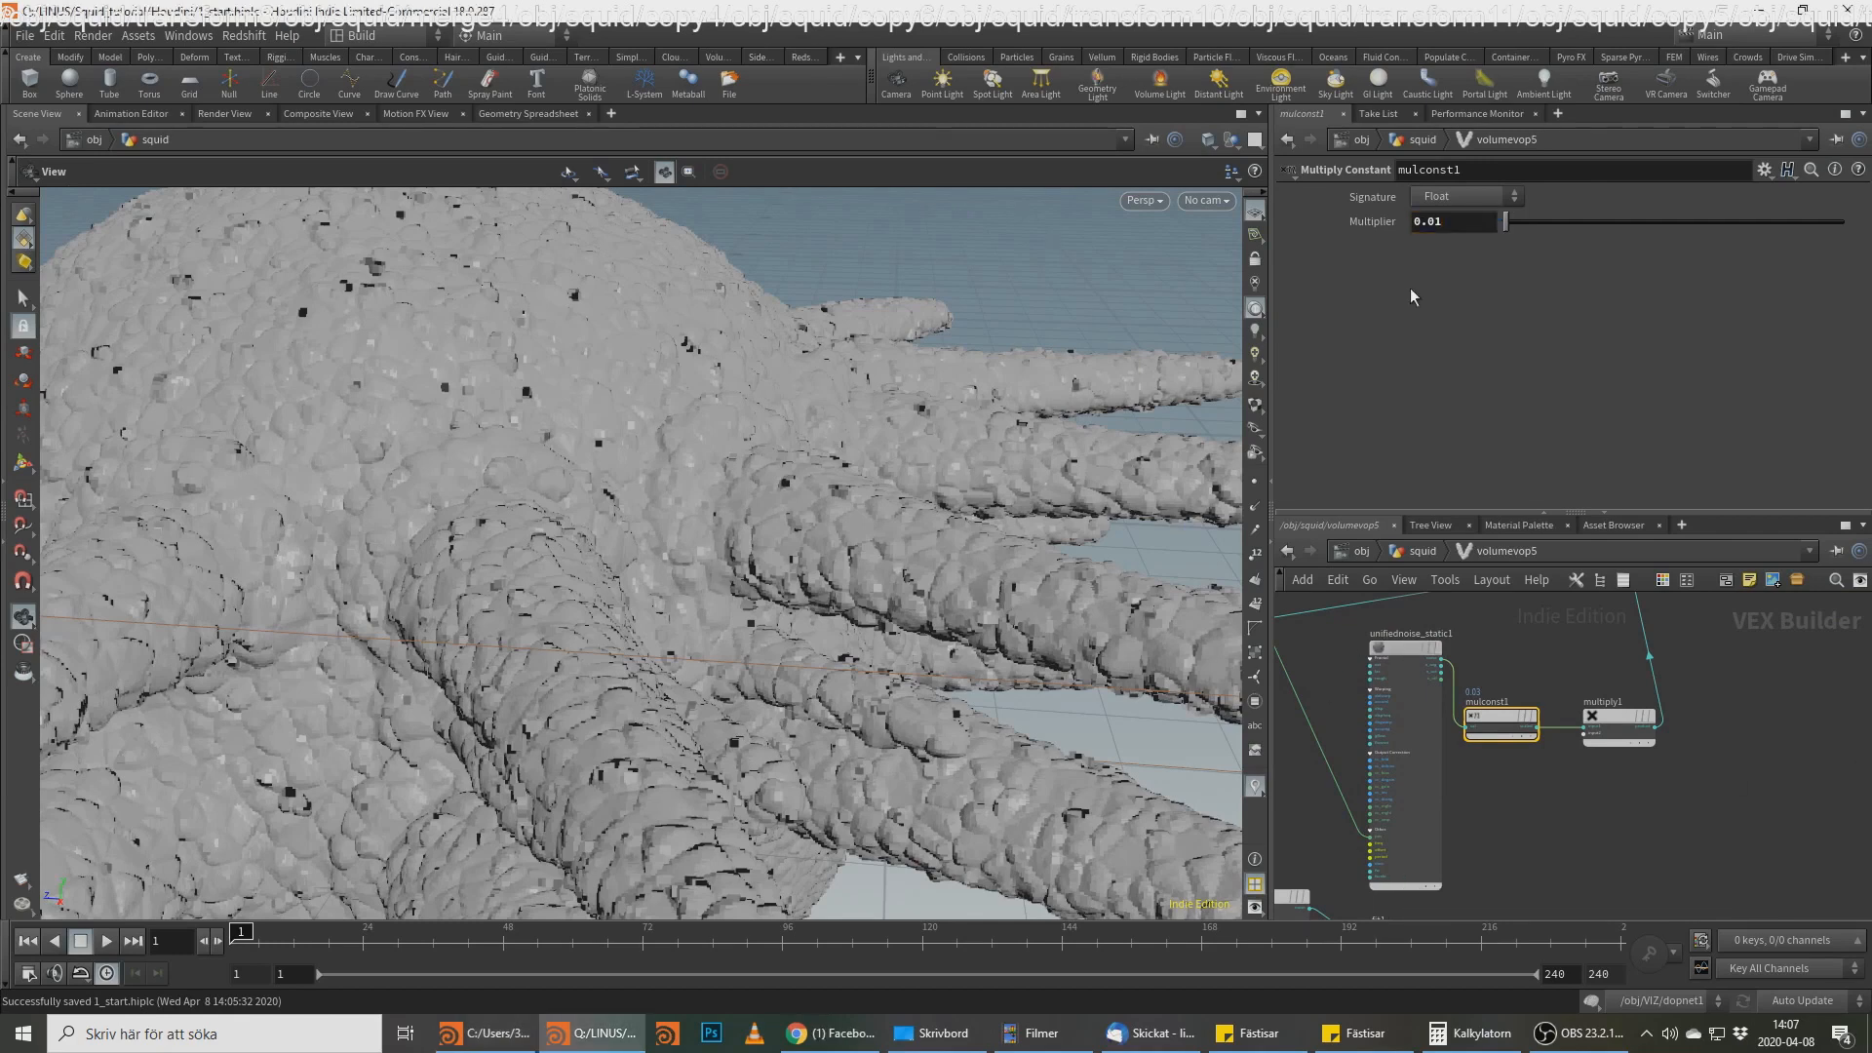
# Step: Switch the update mode to On Mouse Up and set all Frequency values of unifiednoise_static1 to 13.2
pyautogui.click(1383, 653)
pyautogui.moveTo(1377, 246); pyautogui.dragTo(1858, 1041, button='middle')
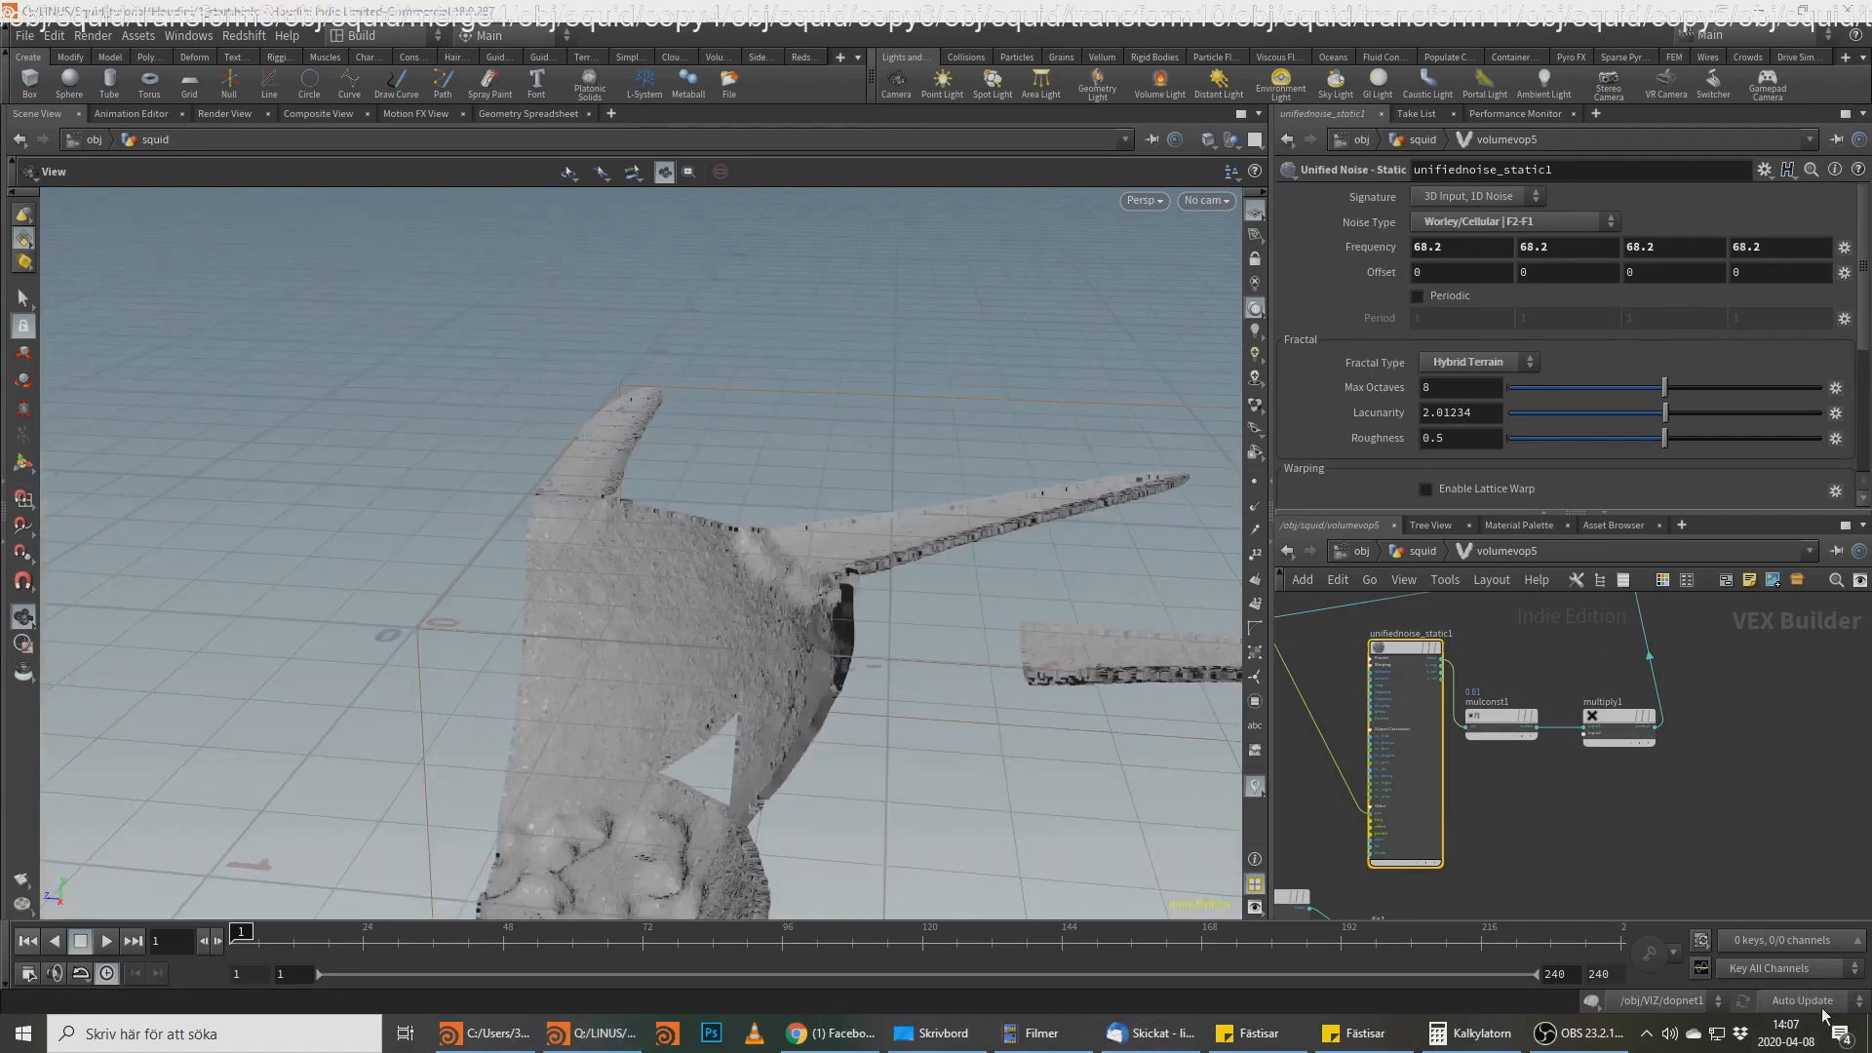
pyautogui.click(1810, 1001)
pyautogui.click(1808, 962)
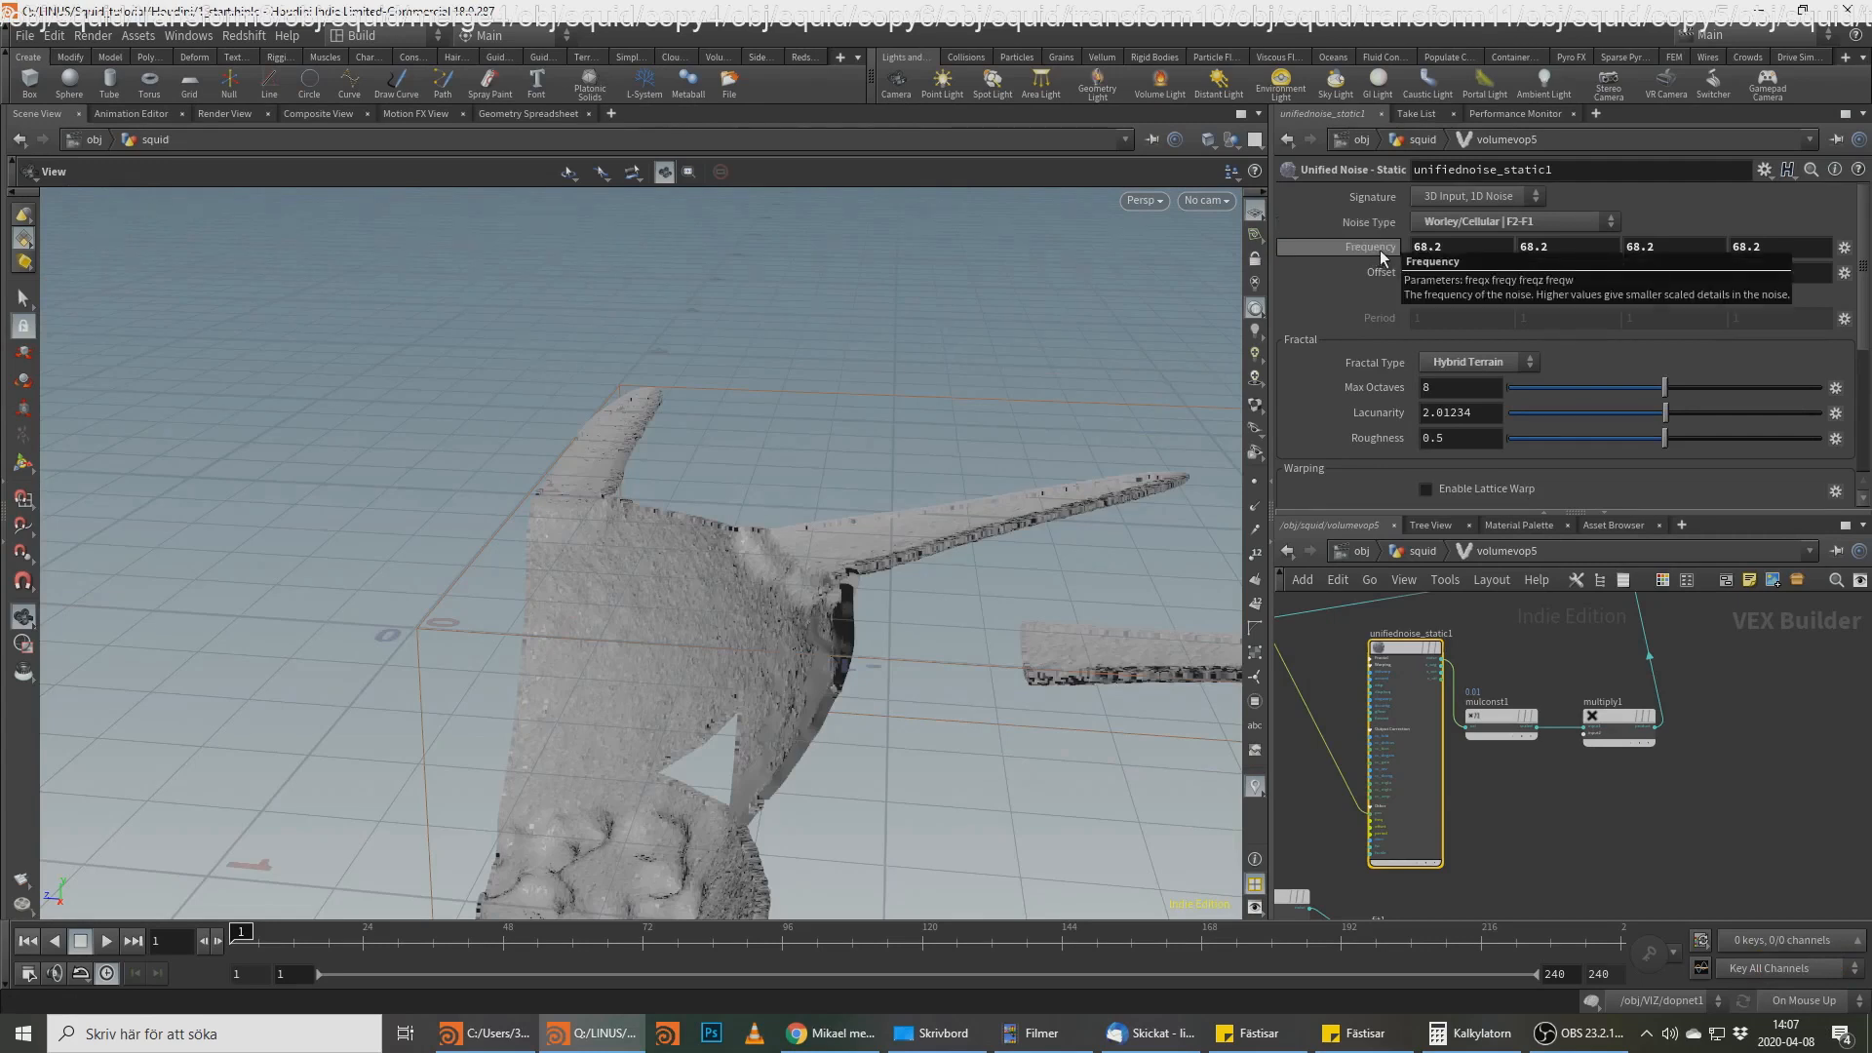
pyautogui.moveTo(1378, 249); pyautogui.dragTo(1378, 199, button='middle')
pyautogui.moveTo(859, 203)
pyautogui.mouseDown(button='middle')
pyautogui.moveTo(908, 206)
pyautogui.moveTo(888, 210)
pyautogui.mouseUp(button='middle')
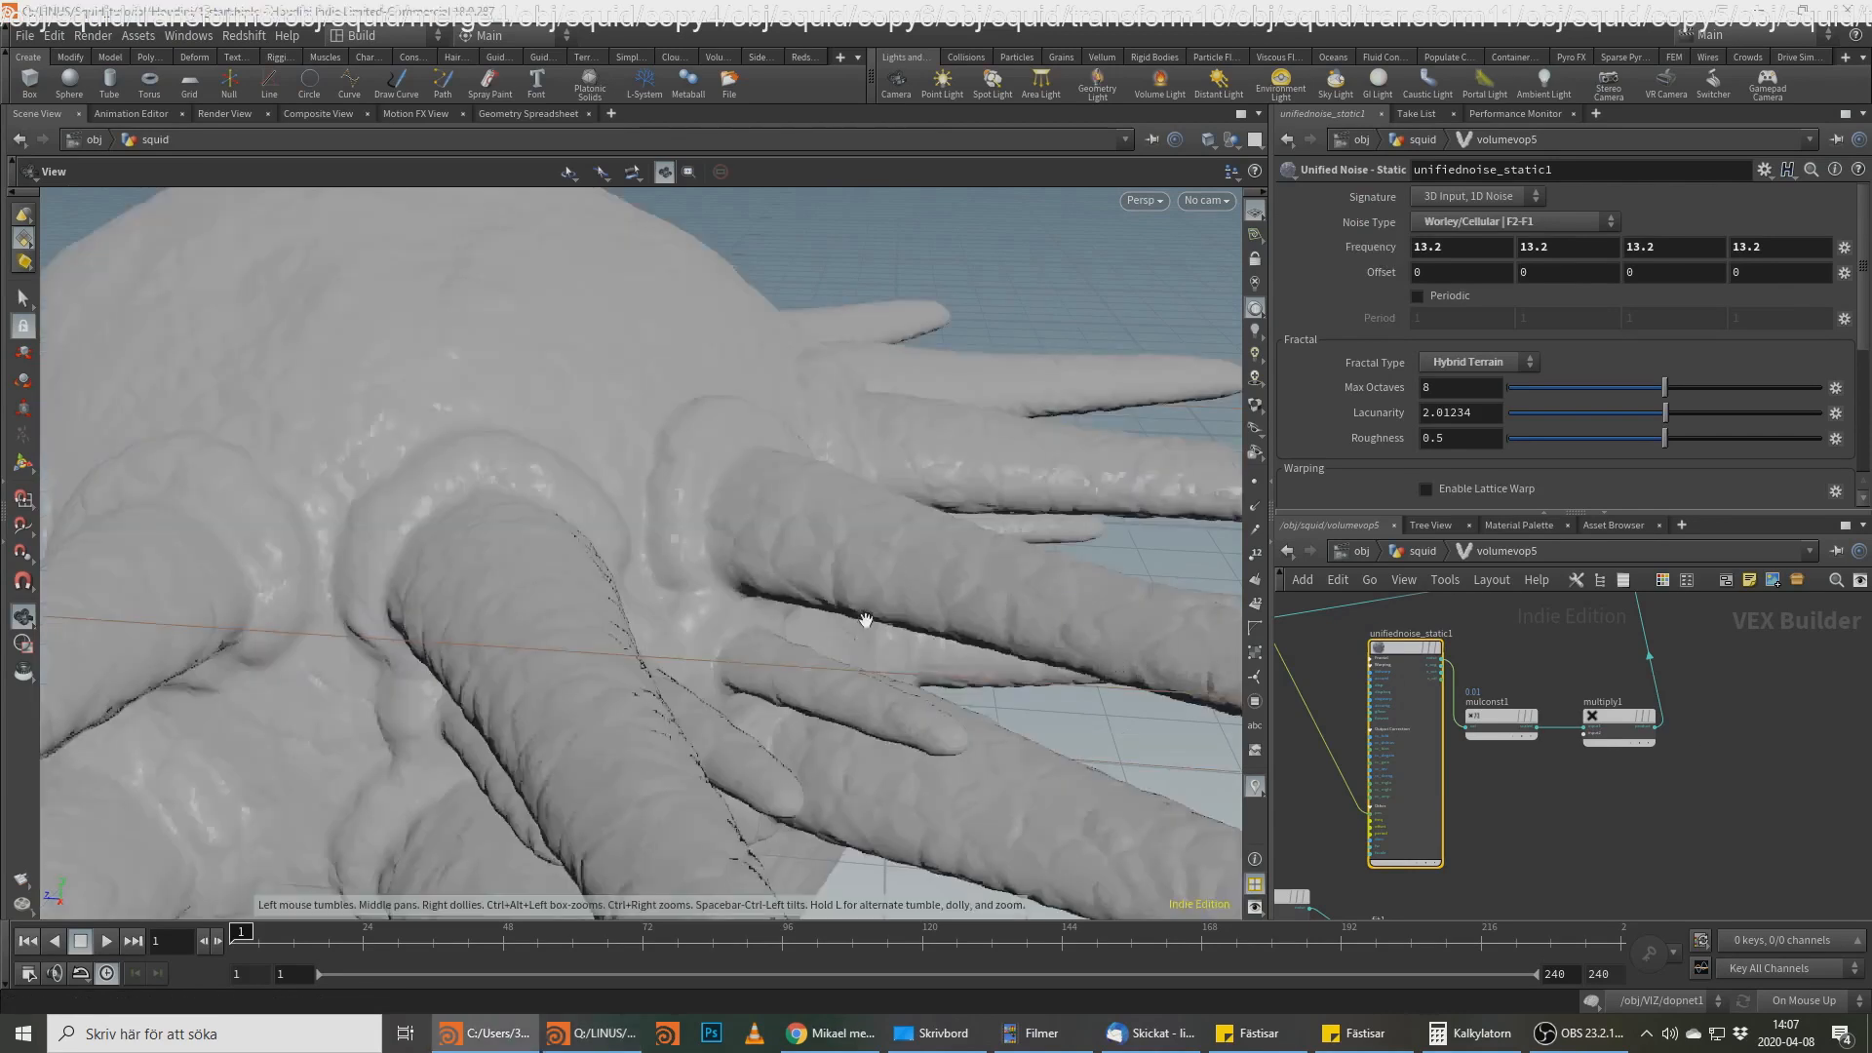
# Step: Examine the noise displacement on the tentacles and around their bases from close up
pyautogui.moveTo(866, 619); pyautogui.dragTo(890, 353, button='right')
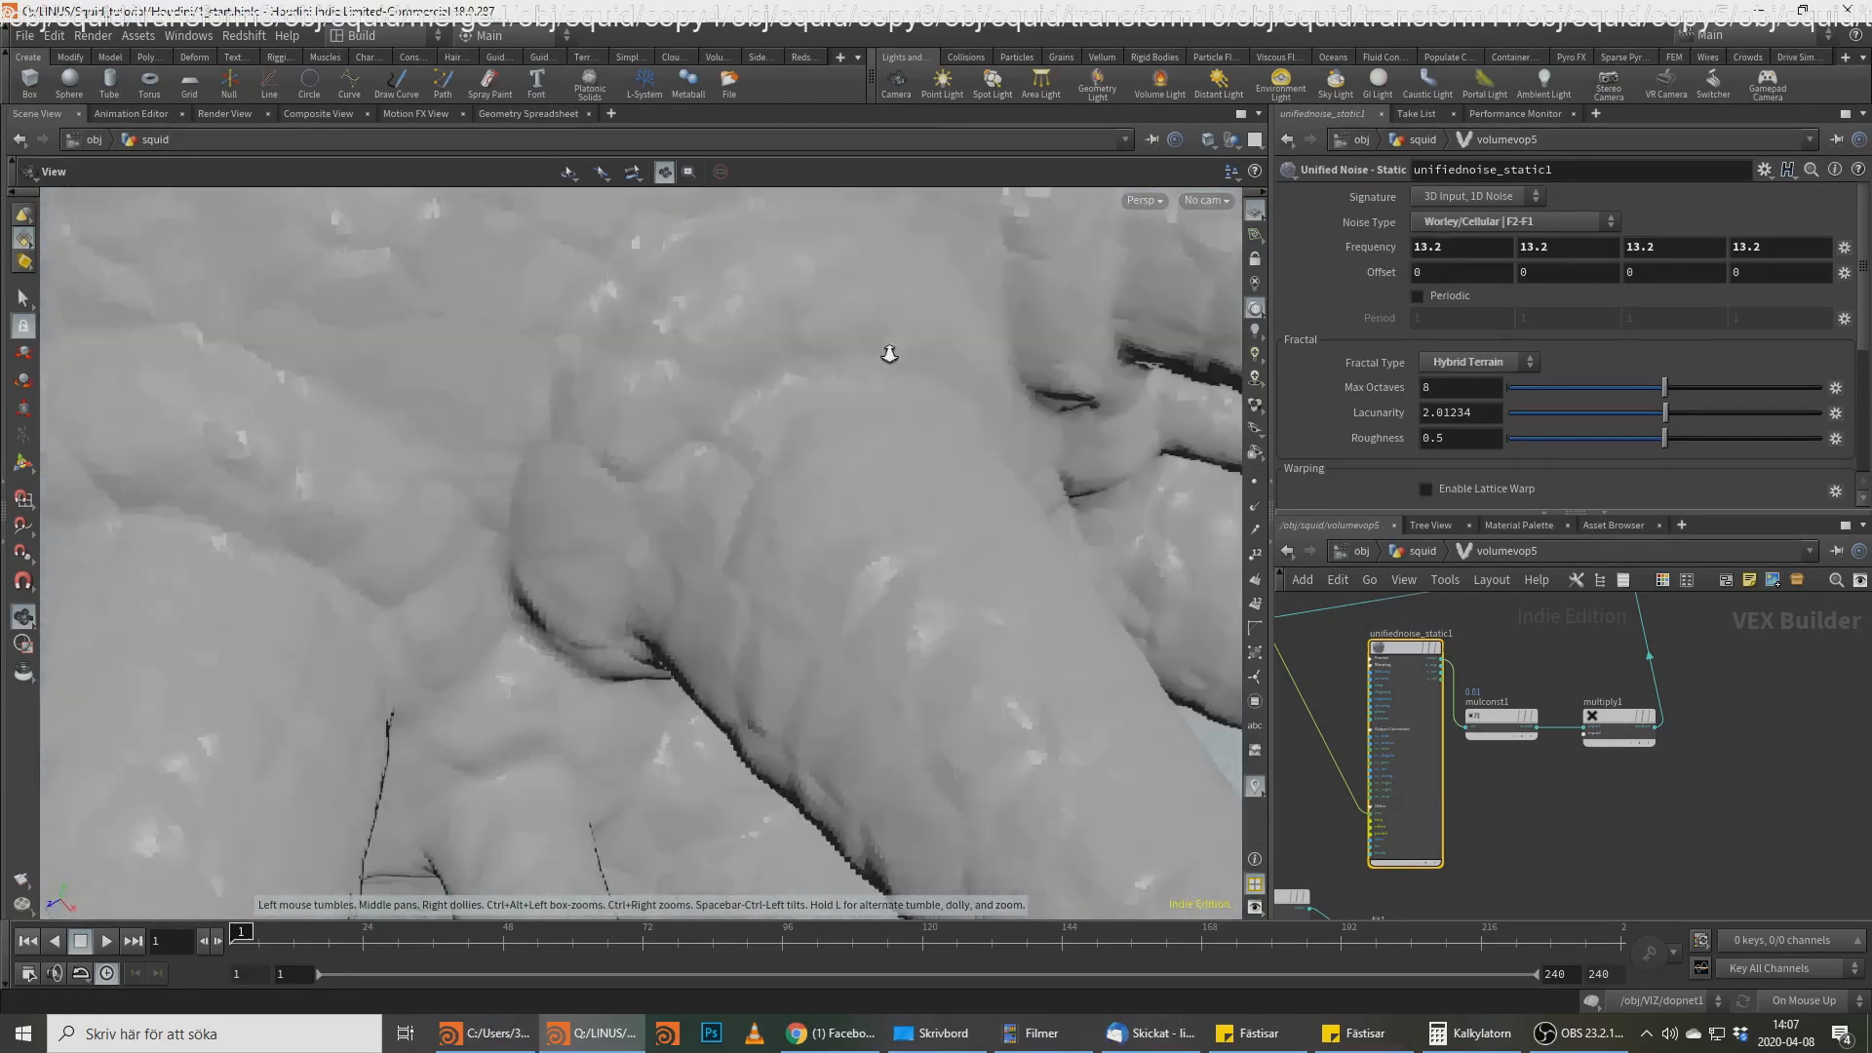
pyautogui.moveTo(889, 353); pyautogui.dragTo(857, 351)
pyautogui.moveTo(857, 351); pyautogui.dragTo(752, 452, button='right')
pyautogui.moveTo(751, 452); pyautogui.dragTo(811, 435)
pyautogui.moveTo(810, 435); pyautogui.dragTo(390, 633, button='right')
pyautogui.moveTo(390, 634); pyautogui.dragTo(484, 607, button='middle')
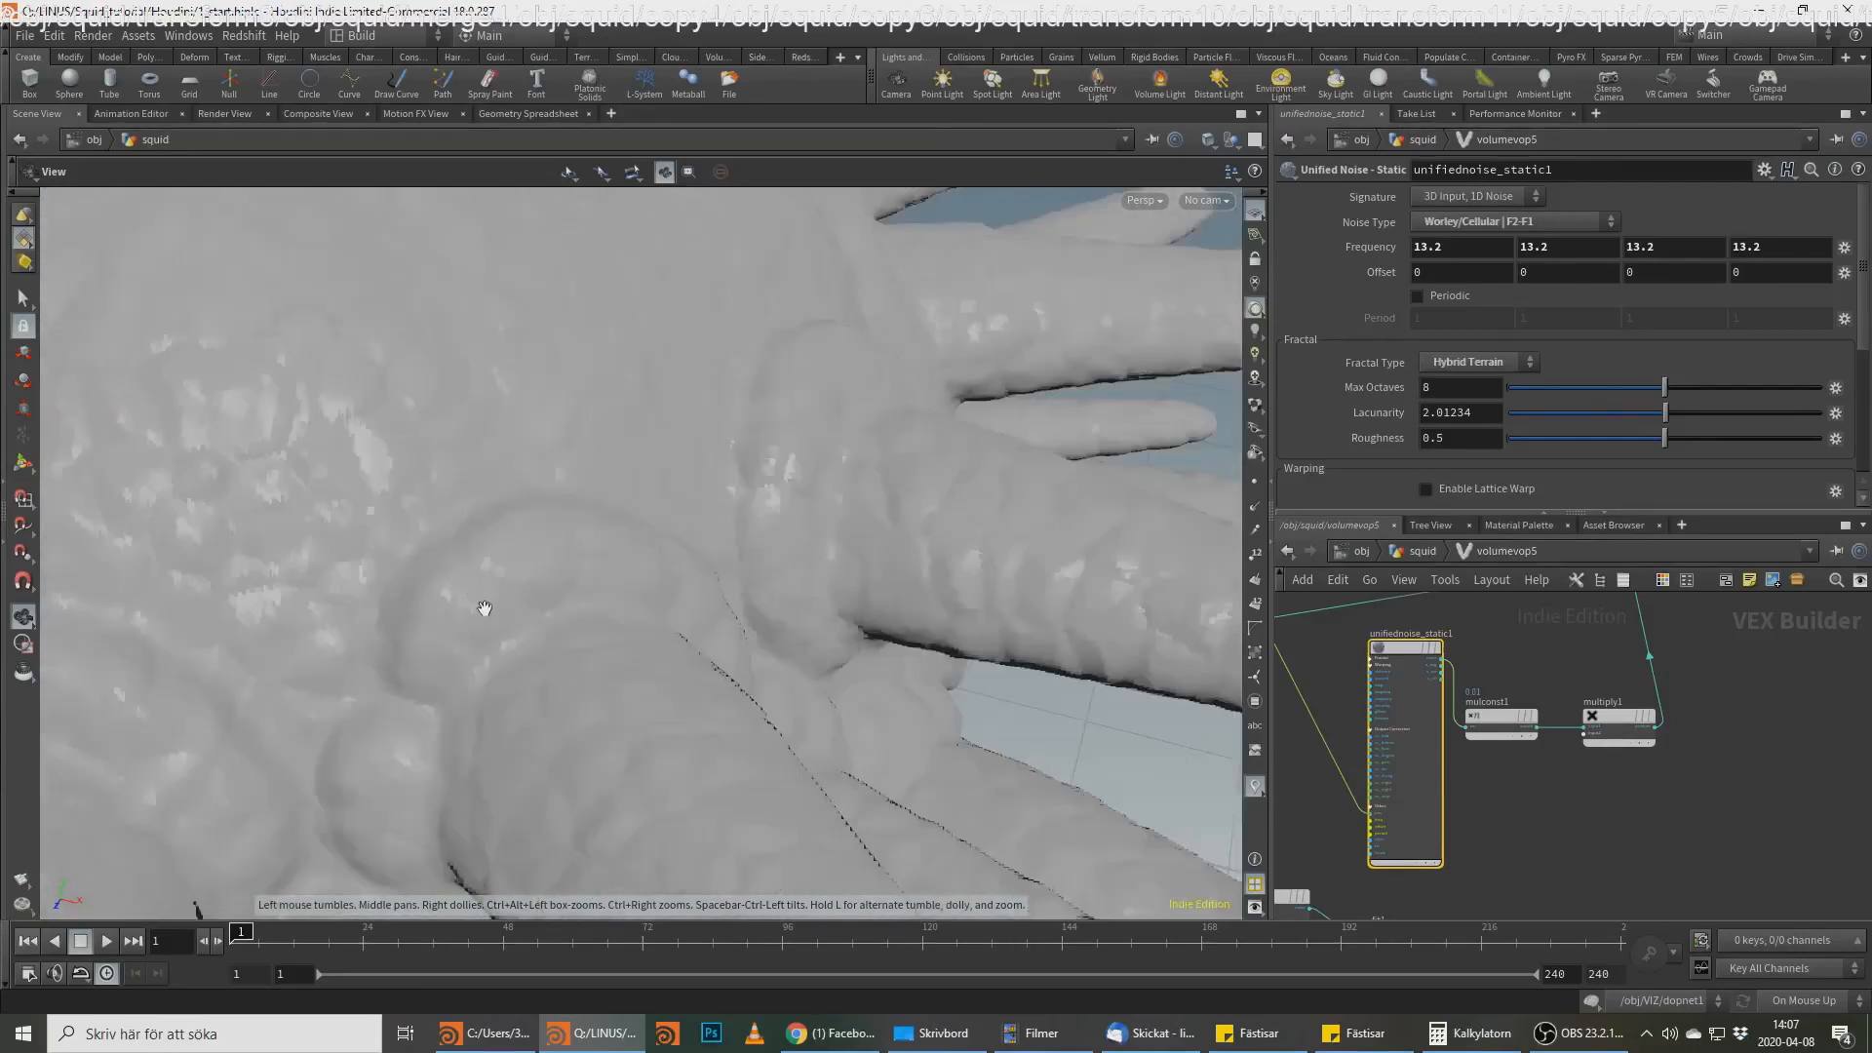
pyautogui.moveTo(485, 607); pyautogui.dragTo(715, 494, button='right')
pyautogui.moveTo(715, 494); pyautogui.dragTo(845, 483)
pyautogui.moveTo(773, 627); pyautogui.dragTo(788, 634)
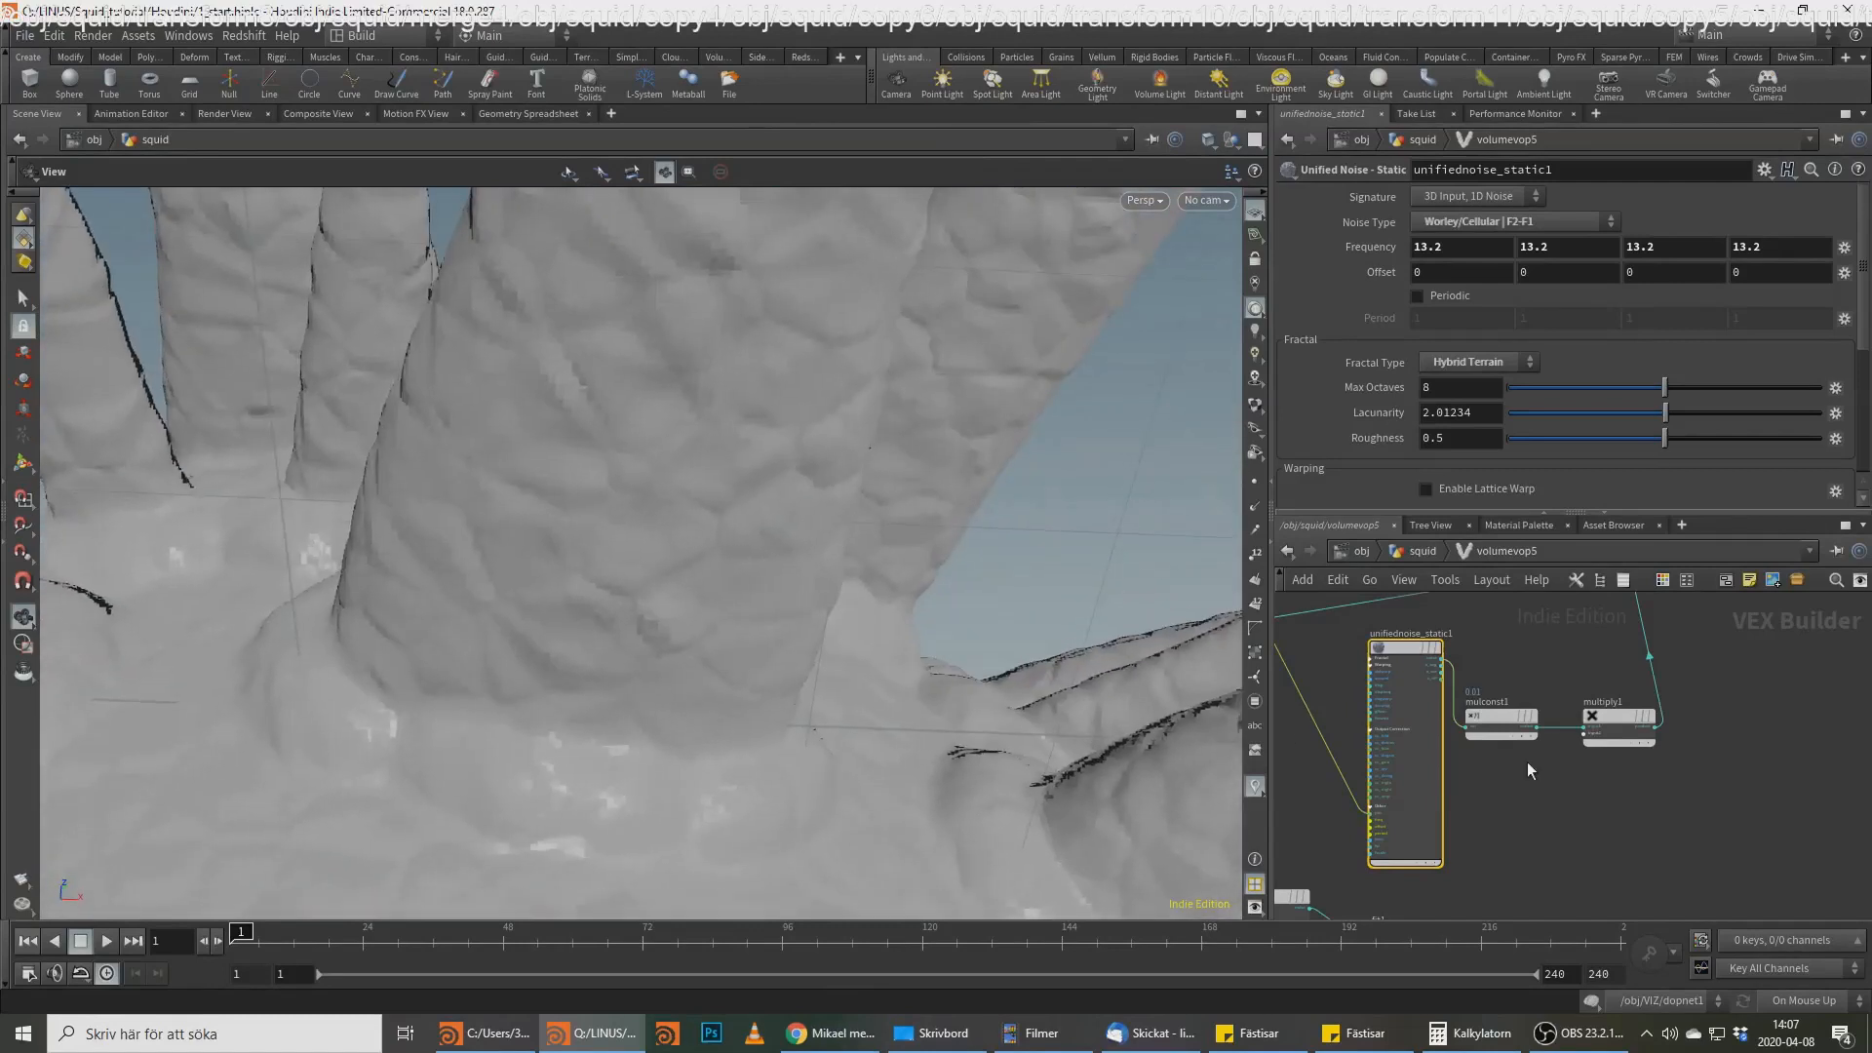
# Step: Duplicate volumevop5, wire the copy between vdbcombine3 and vdbsmoothsdf4 through its first input, and display its result
pyautogui.click(1411, 552)
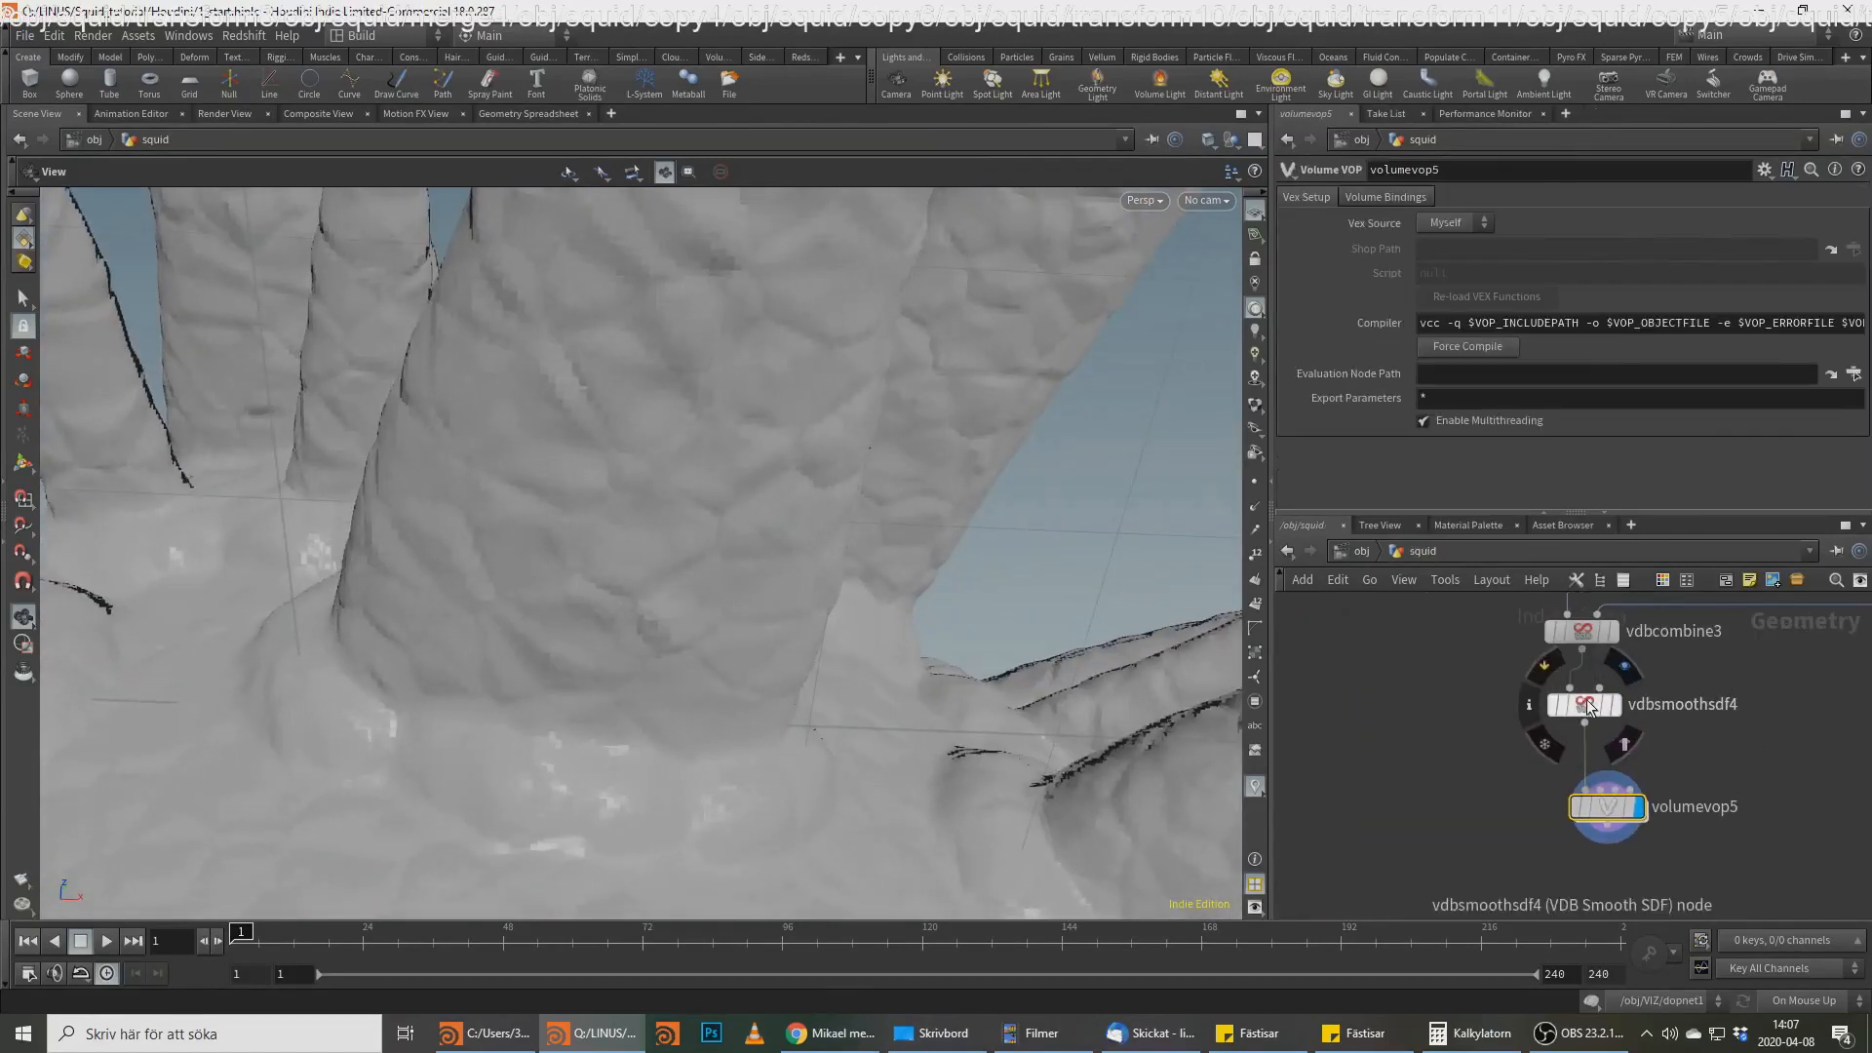
pyautogui.keyDown('alt'); pyautogui.moveTo(1607, 783); pyautogui.dragTo(1582, 650); pyautogui.keyUp('alt')
pyautogui.click(1770, 699)
pyautogui.click(1557, 710)
pyautogui.click(1774, 686)
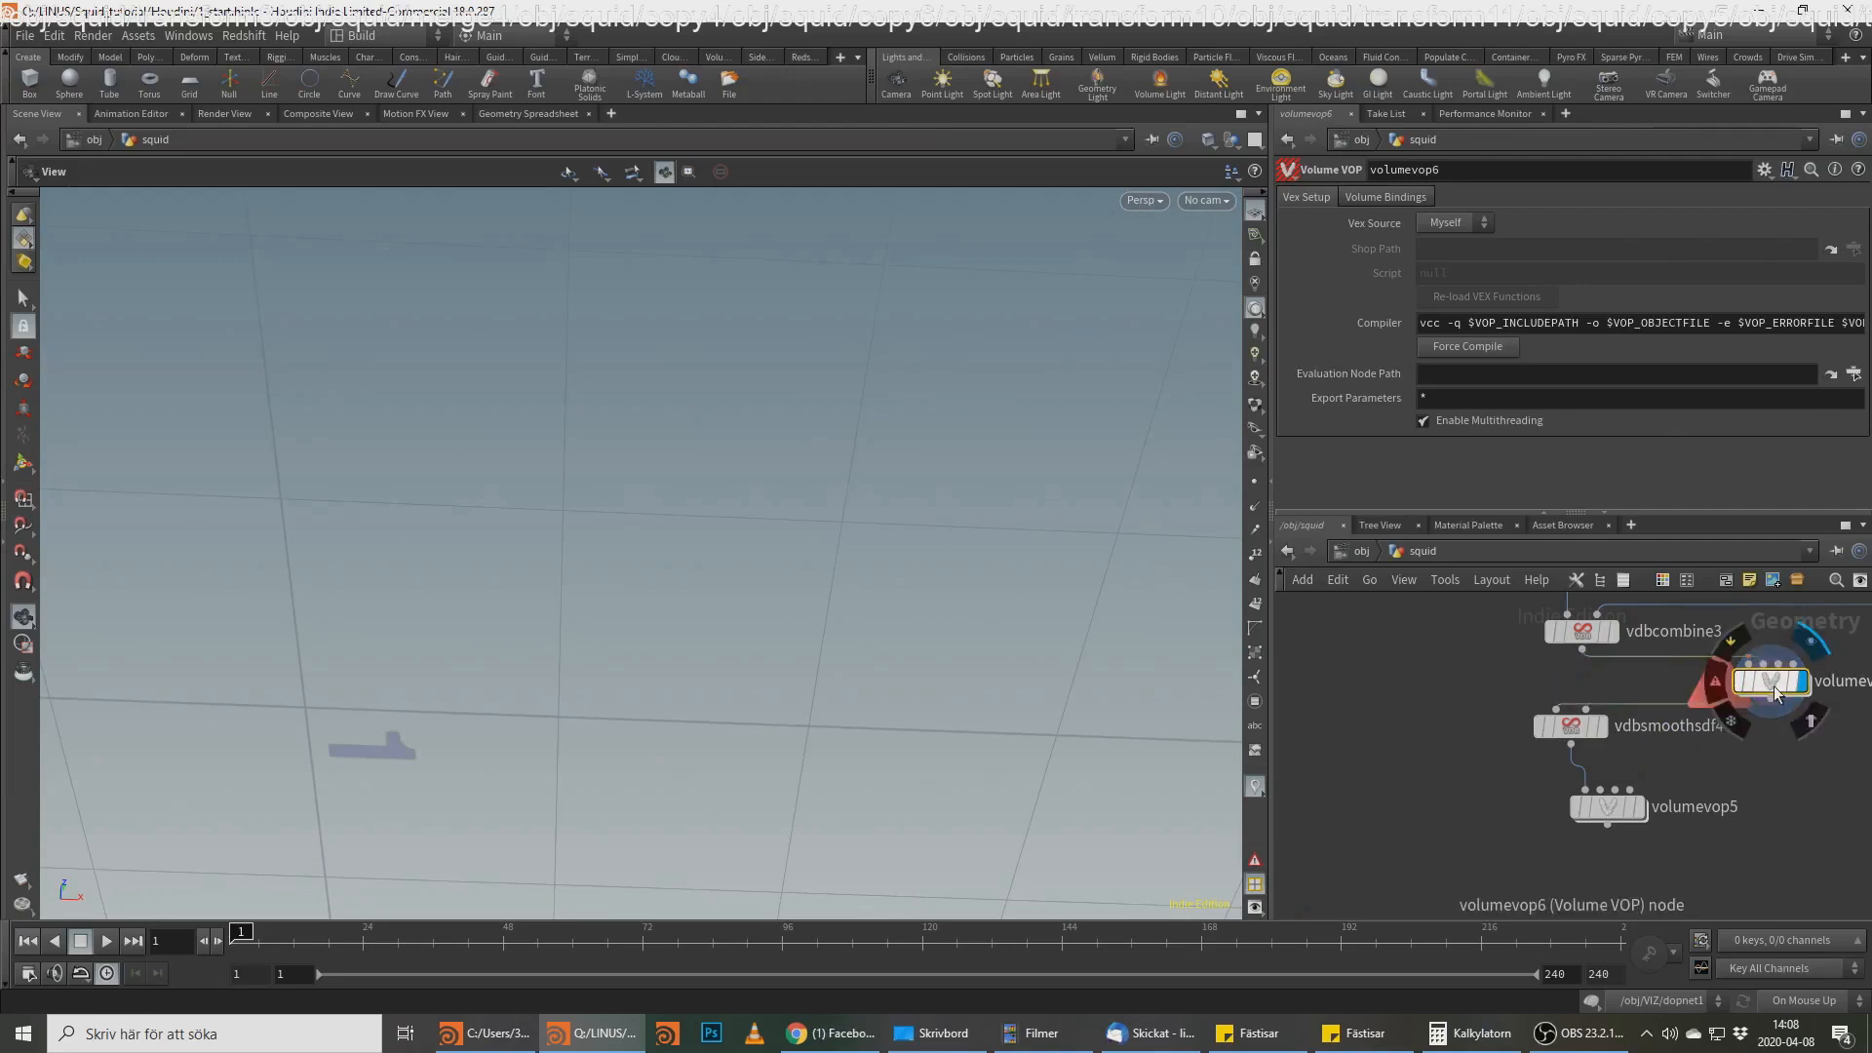
pyautogui.click(1746, 670)
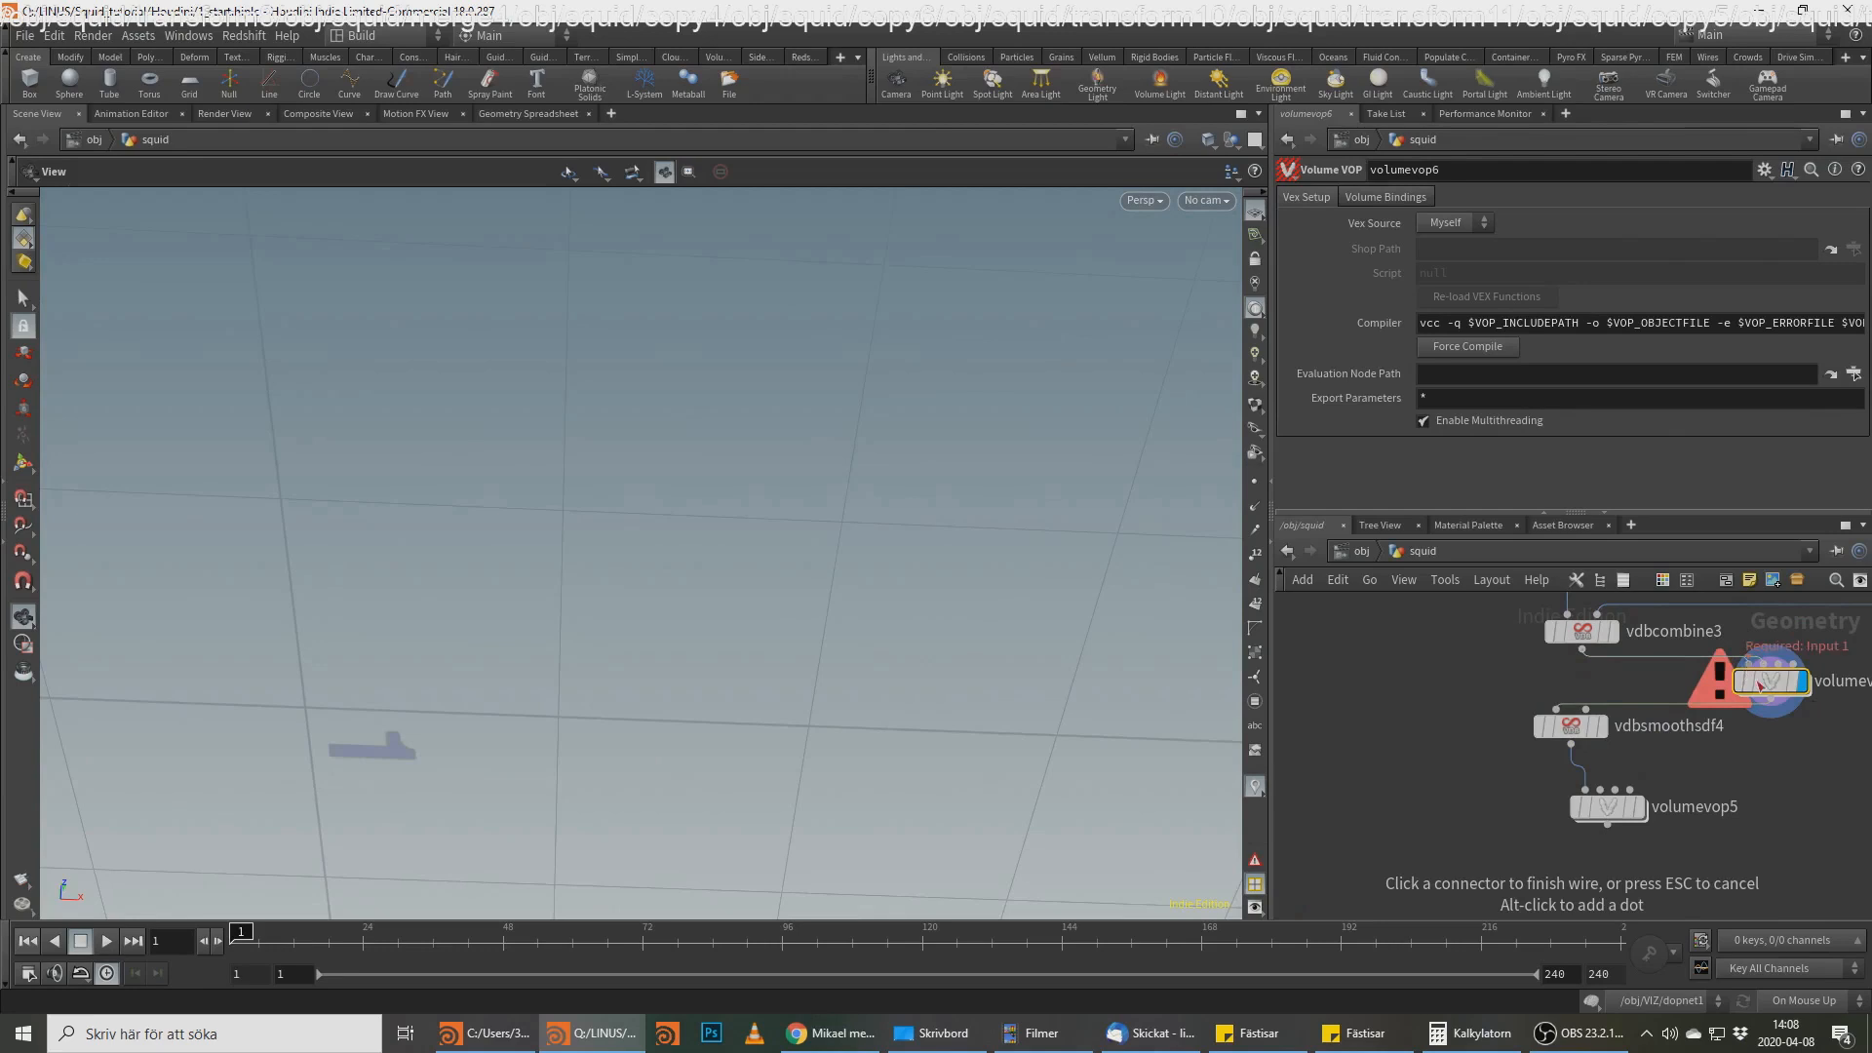
pyautogui.click(1774, 689)
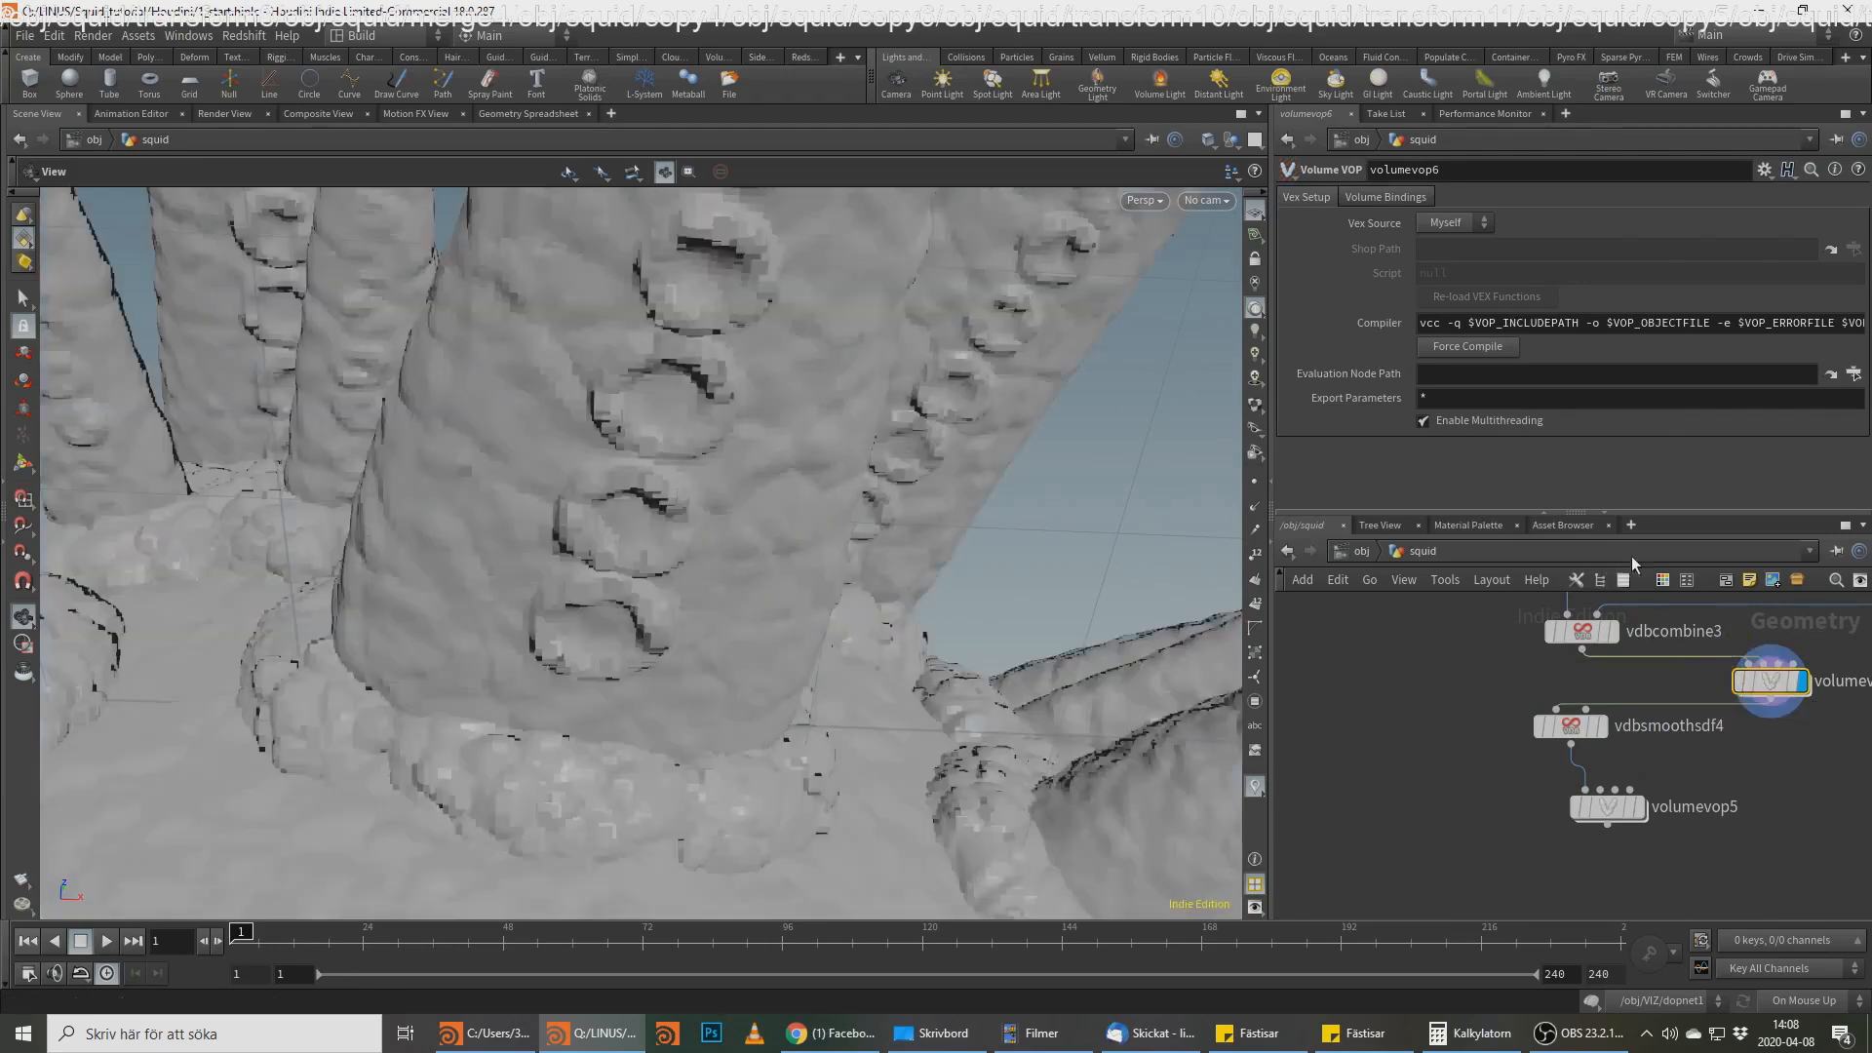
# Step: Inside volumevop6, delete the multiply1 node so mulconst1 feeds subtract1 directly, and reposition mulconst1 near subtract1
pyautogui.doubleClick(1768, 686)
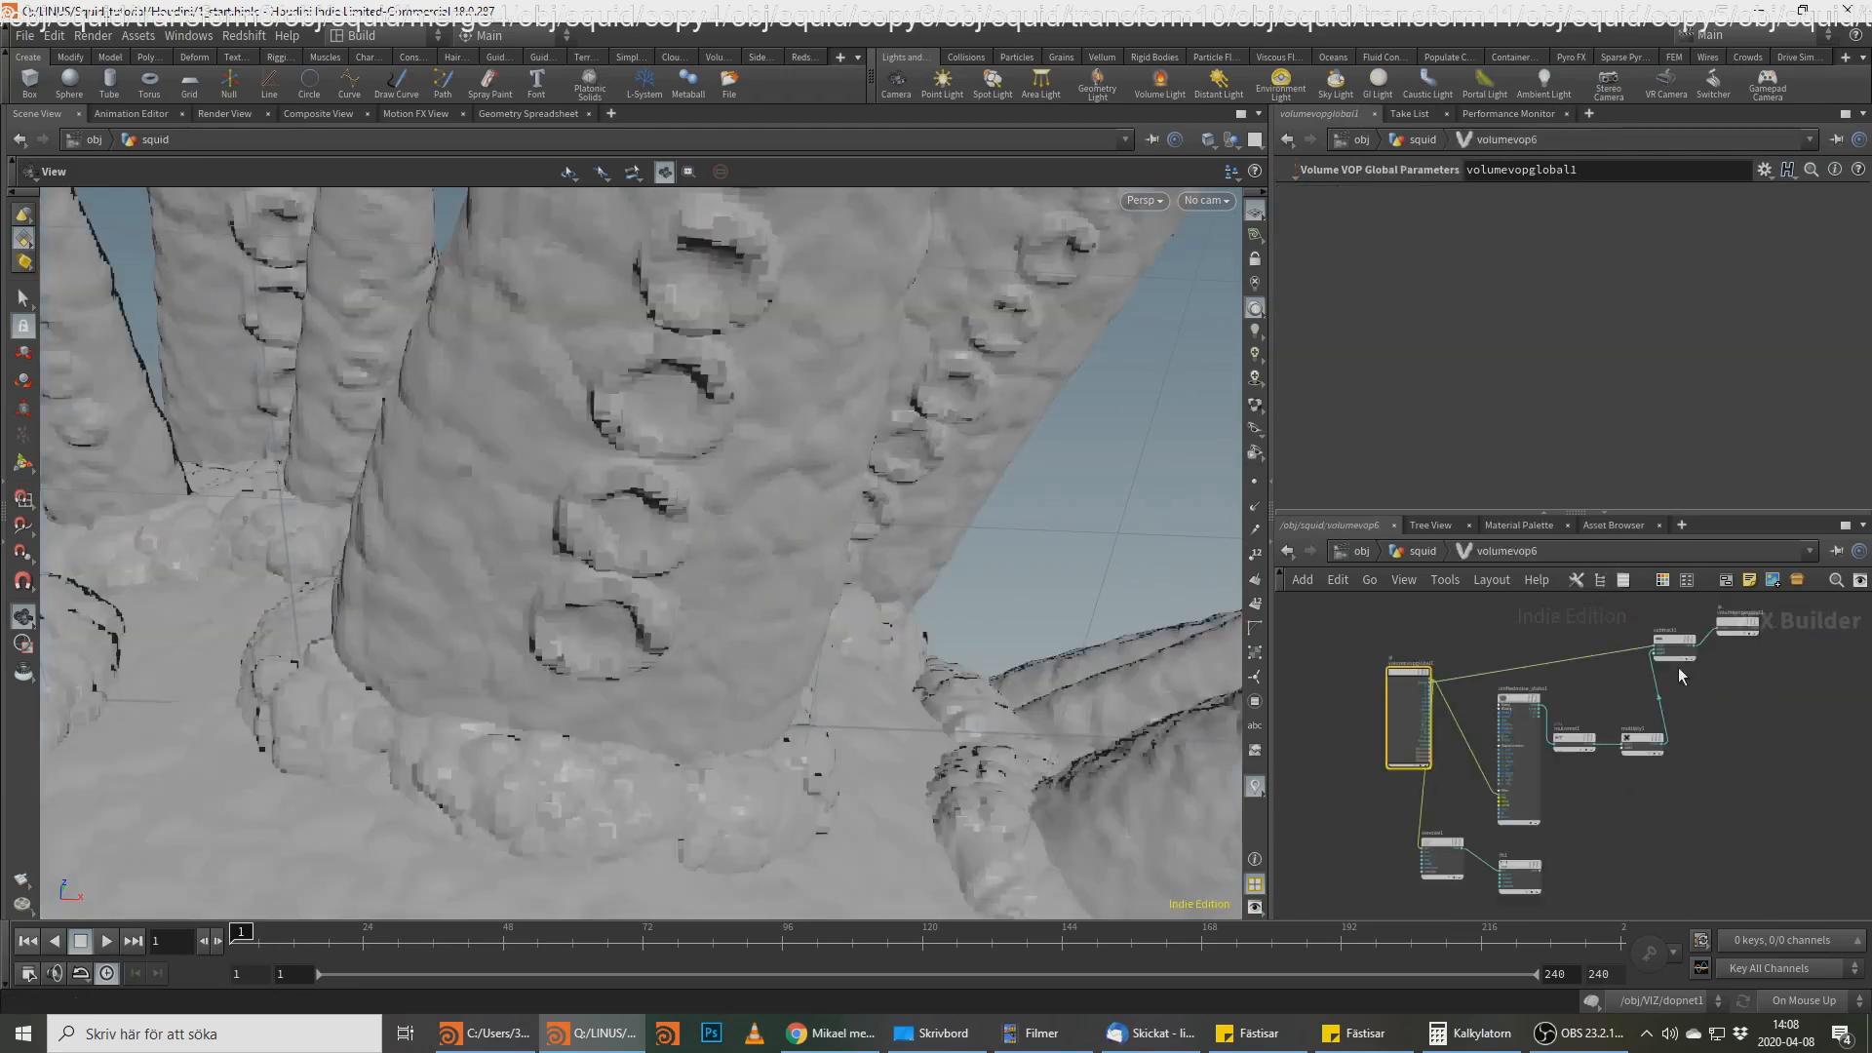
pyautogui.click(1587, 745)
pyautogui.scroll(3, 1619, 695)
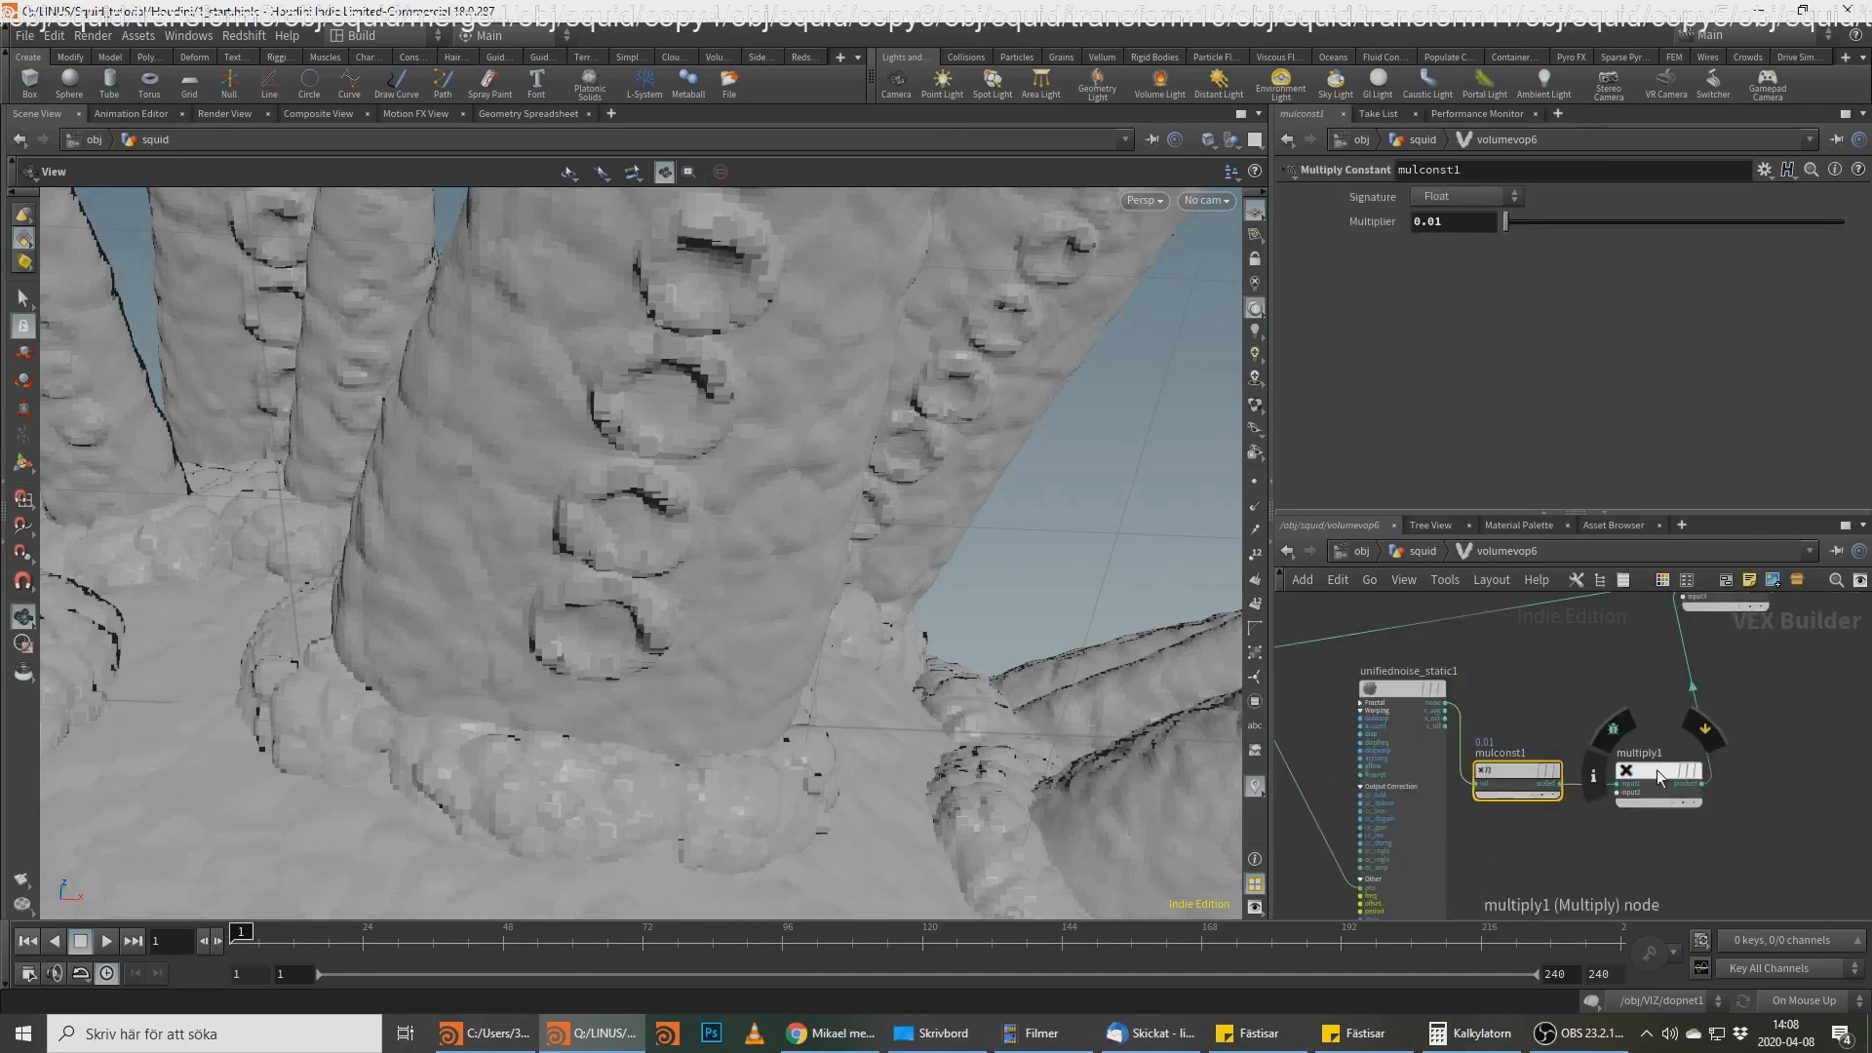
pyautogui.click(1658, 769)
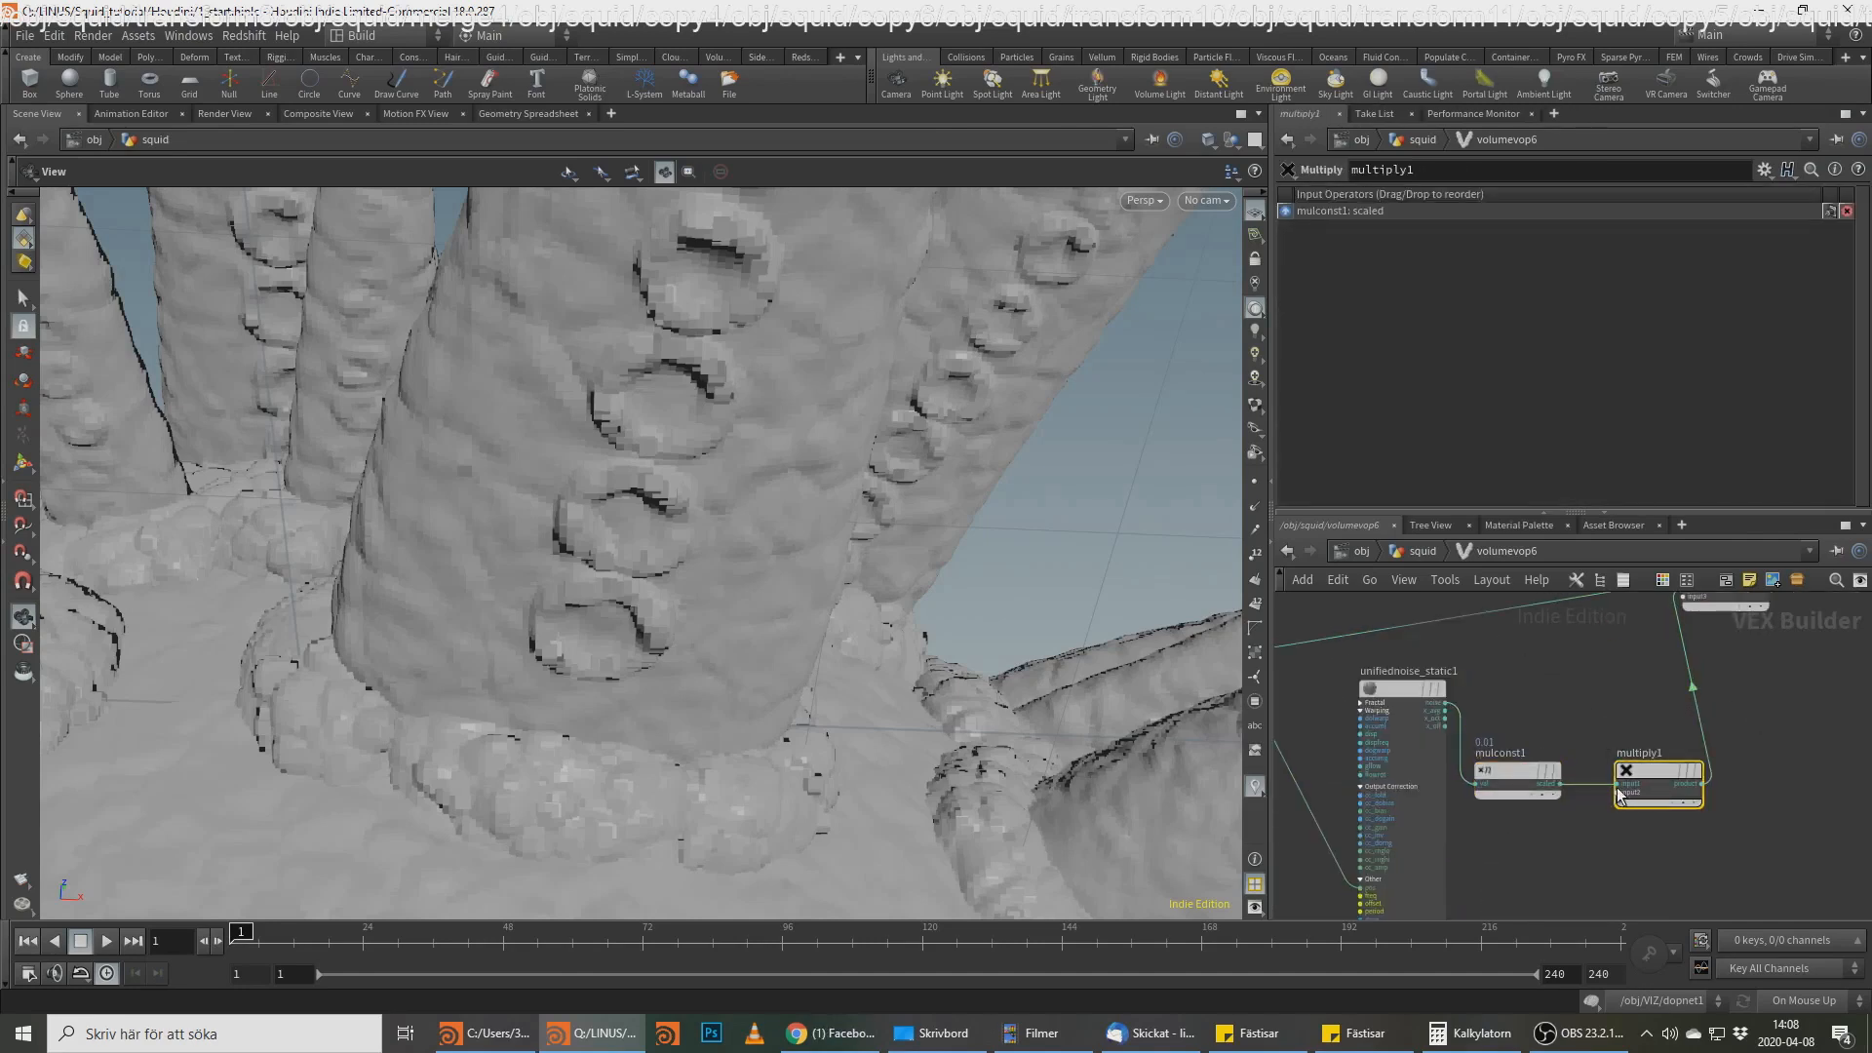
pyautogui.press('Delete')
pyautogui.scroll(-3, 1609, 794)
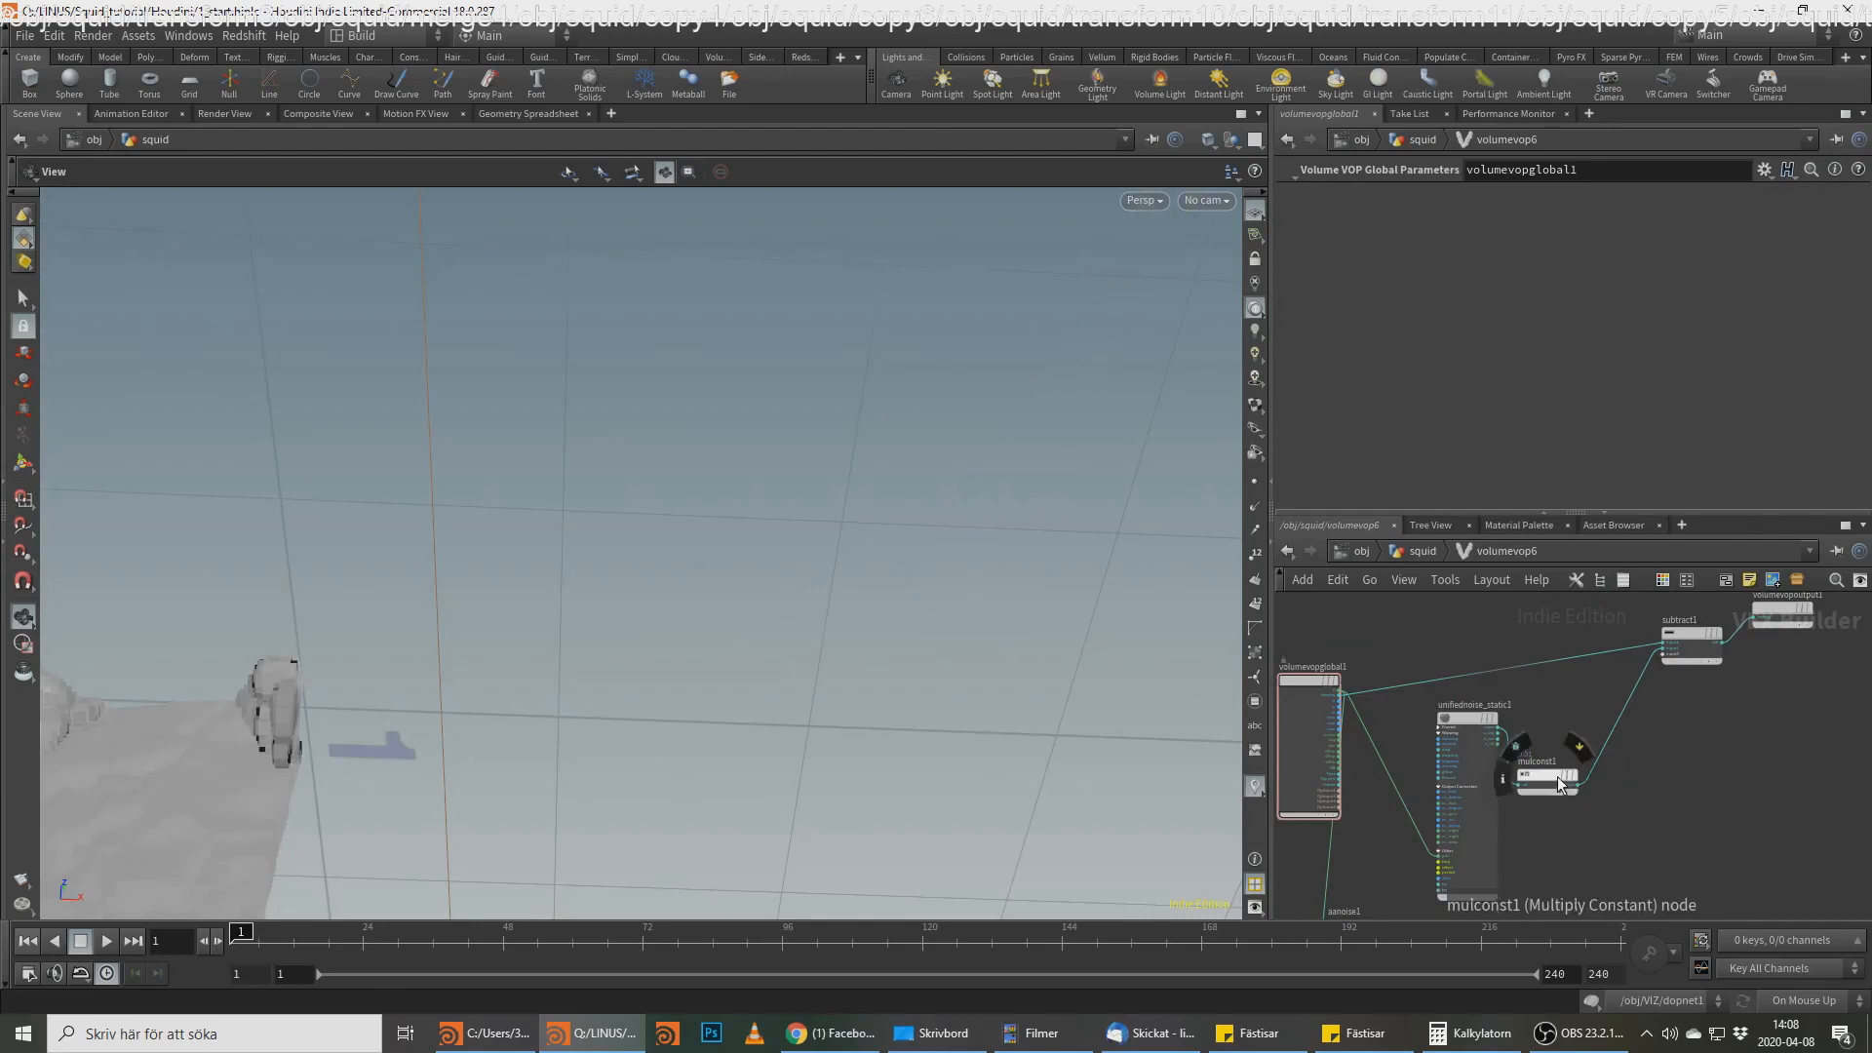
pyautogui.moveTo(1559, 776); pyautogui.dragTo(1635, 733)
pyautogui.click(1430, 556)
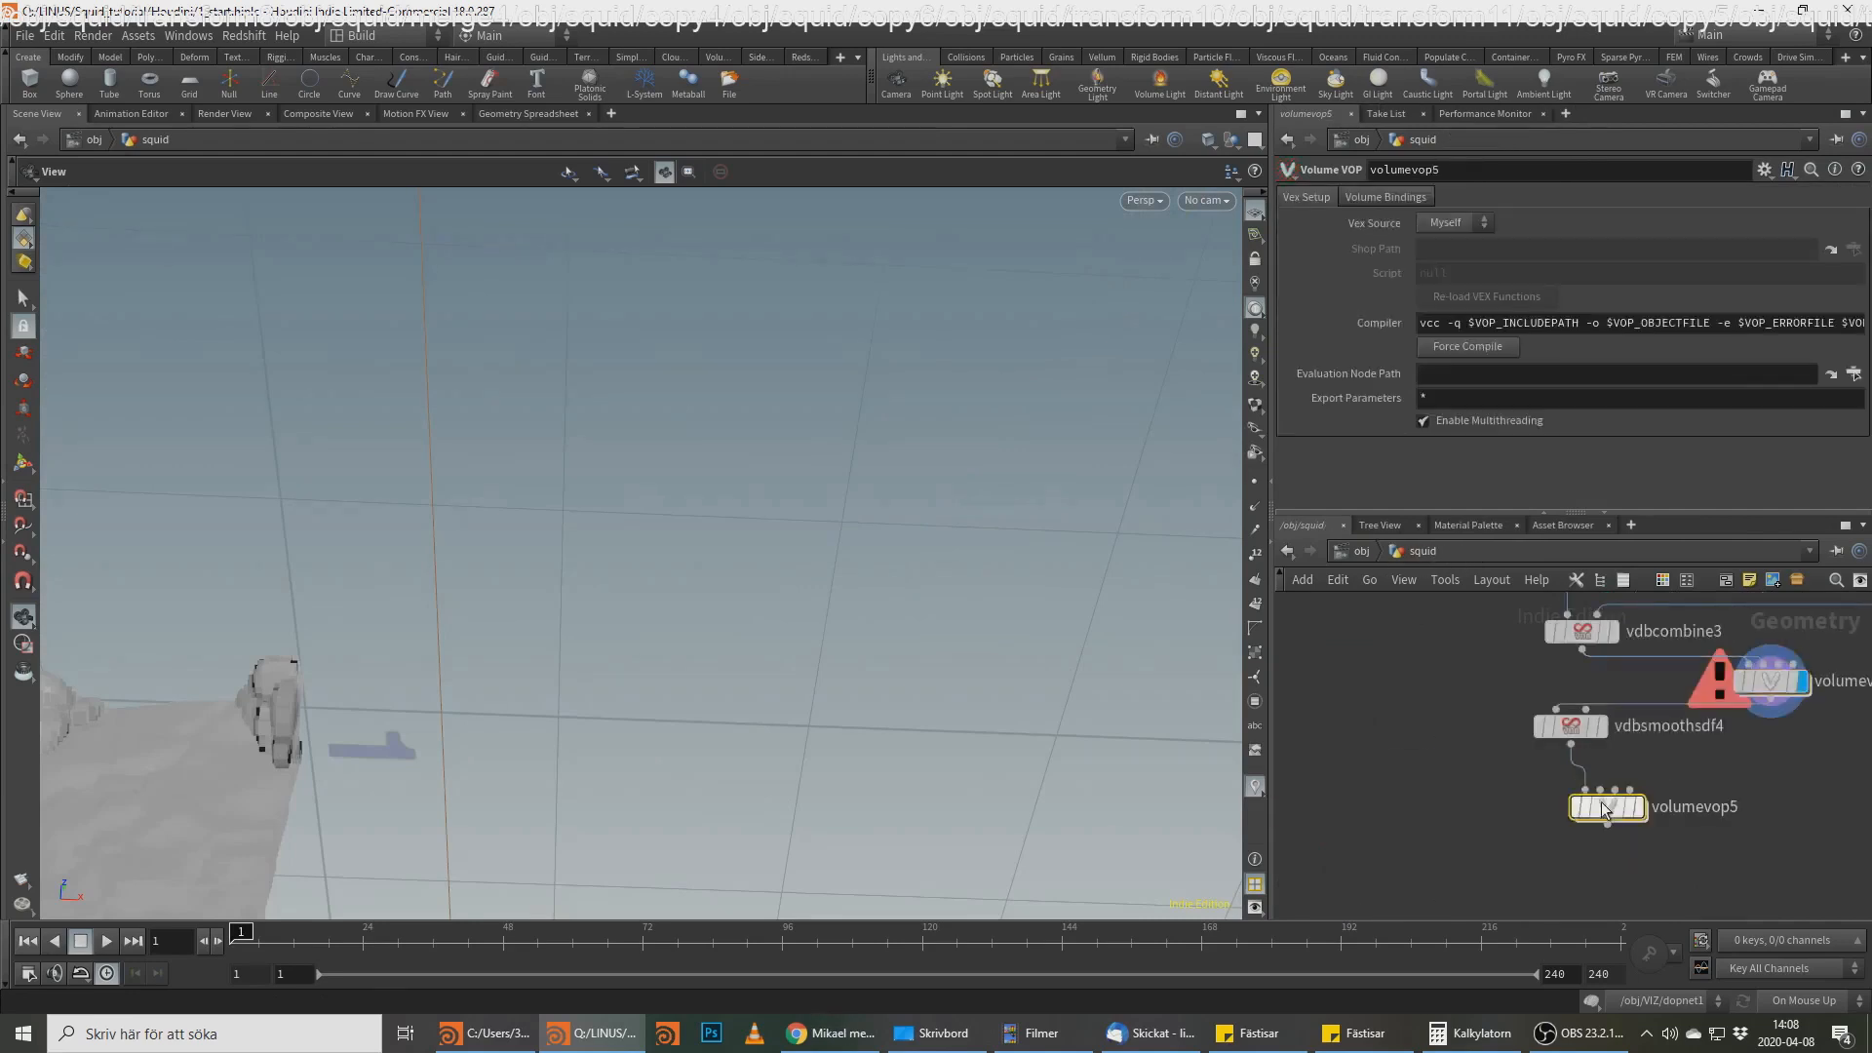
# Step: Inside volumevop5, delete the multiply1 node and return to the squid network
pyautogui.doubleClick(1601, 801)
pyautogui.click(1630, 711)
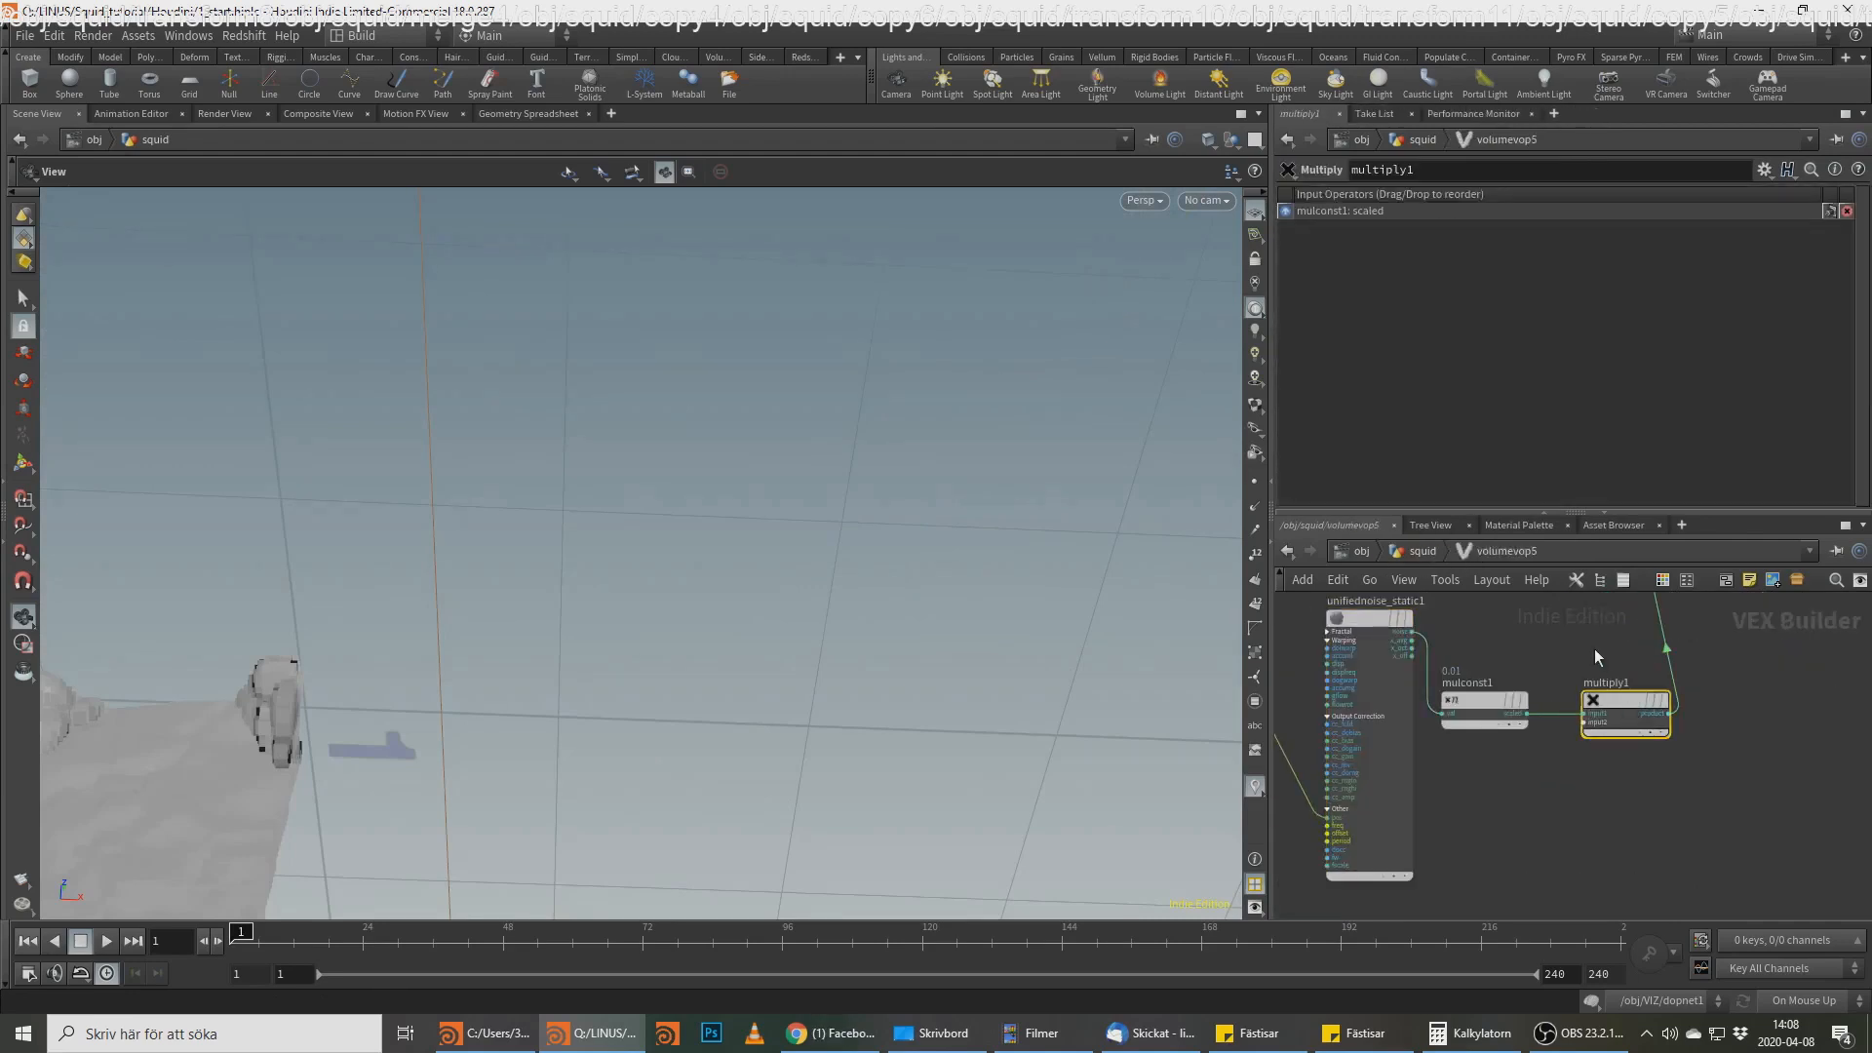
pyautogui.press('Delete')
pyautogui.scroll(-3, 1570, 665)
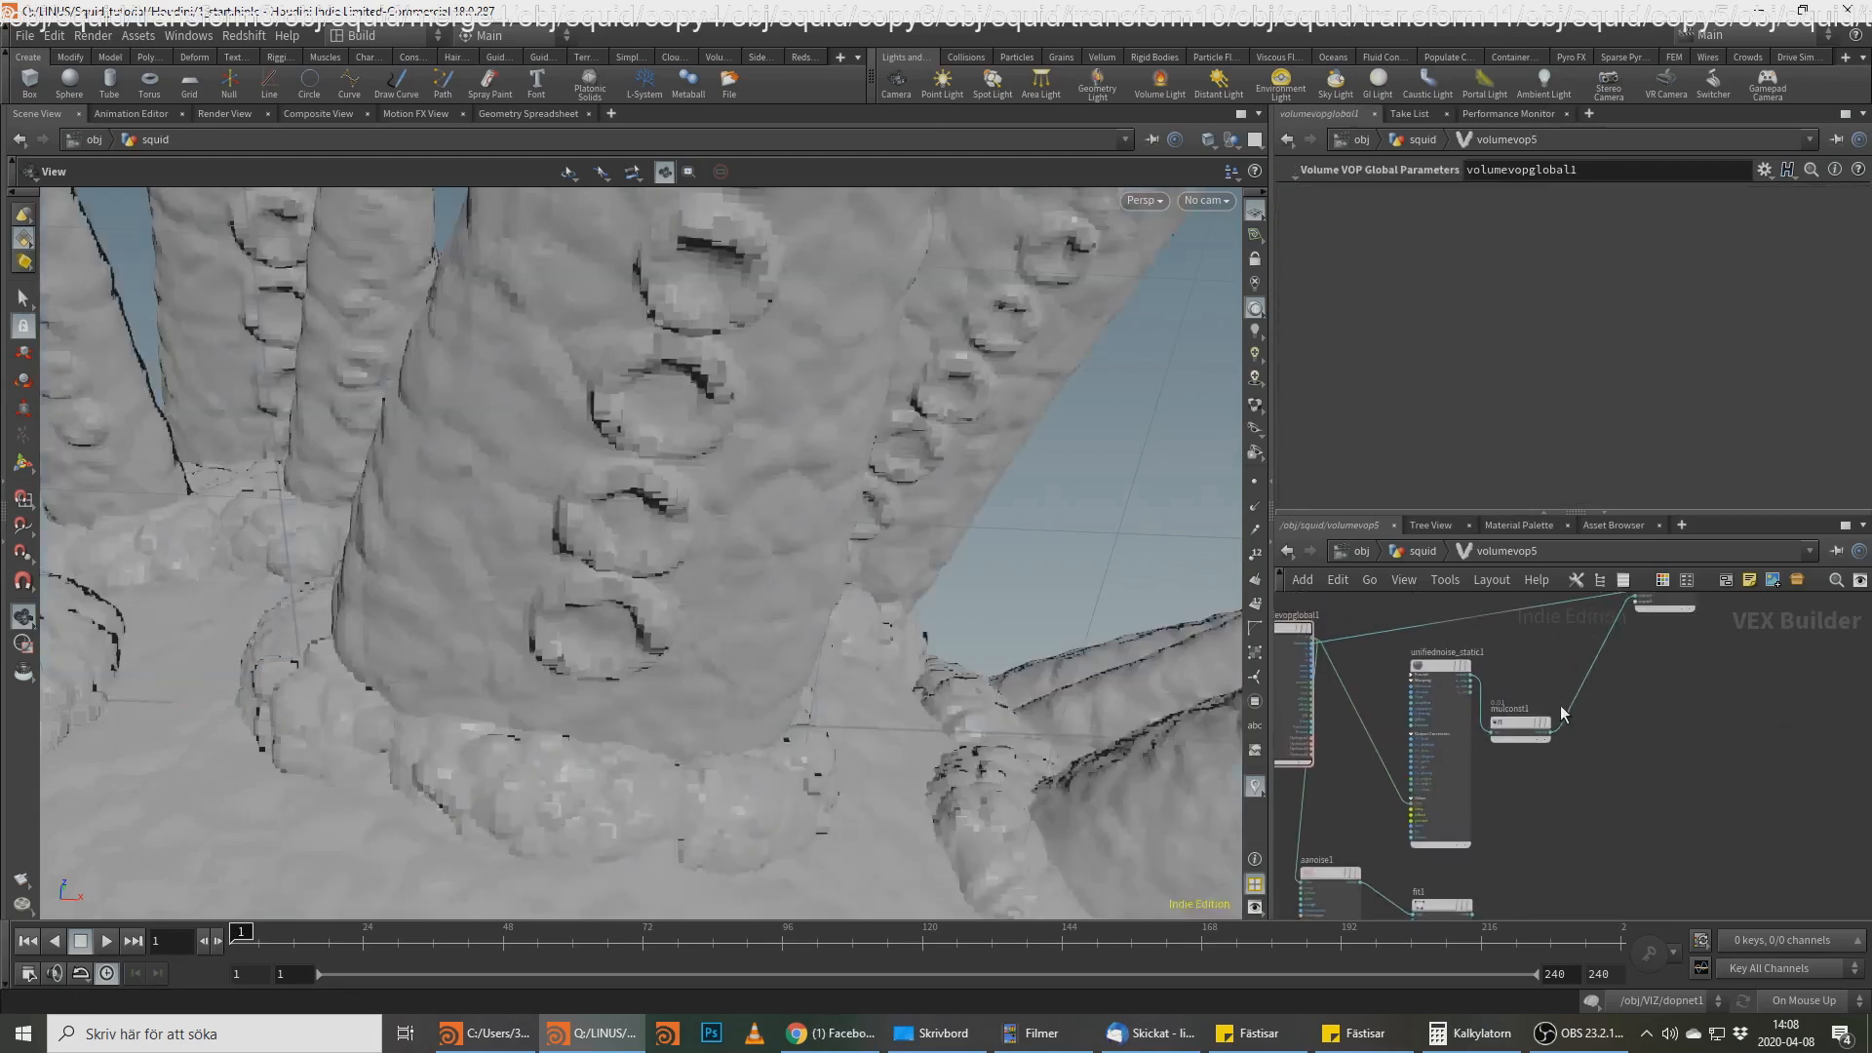
pyautogui.scroll(2, 1562, 708)
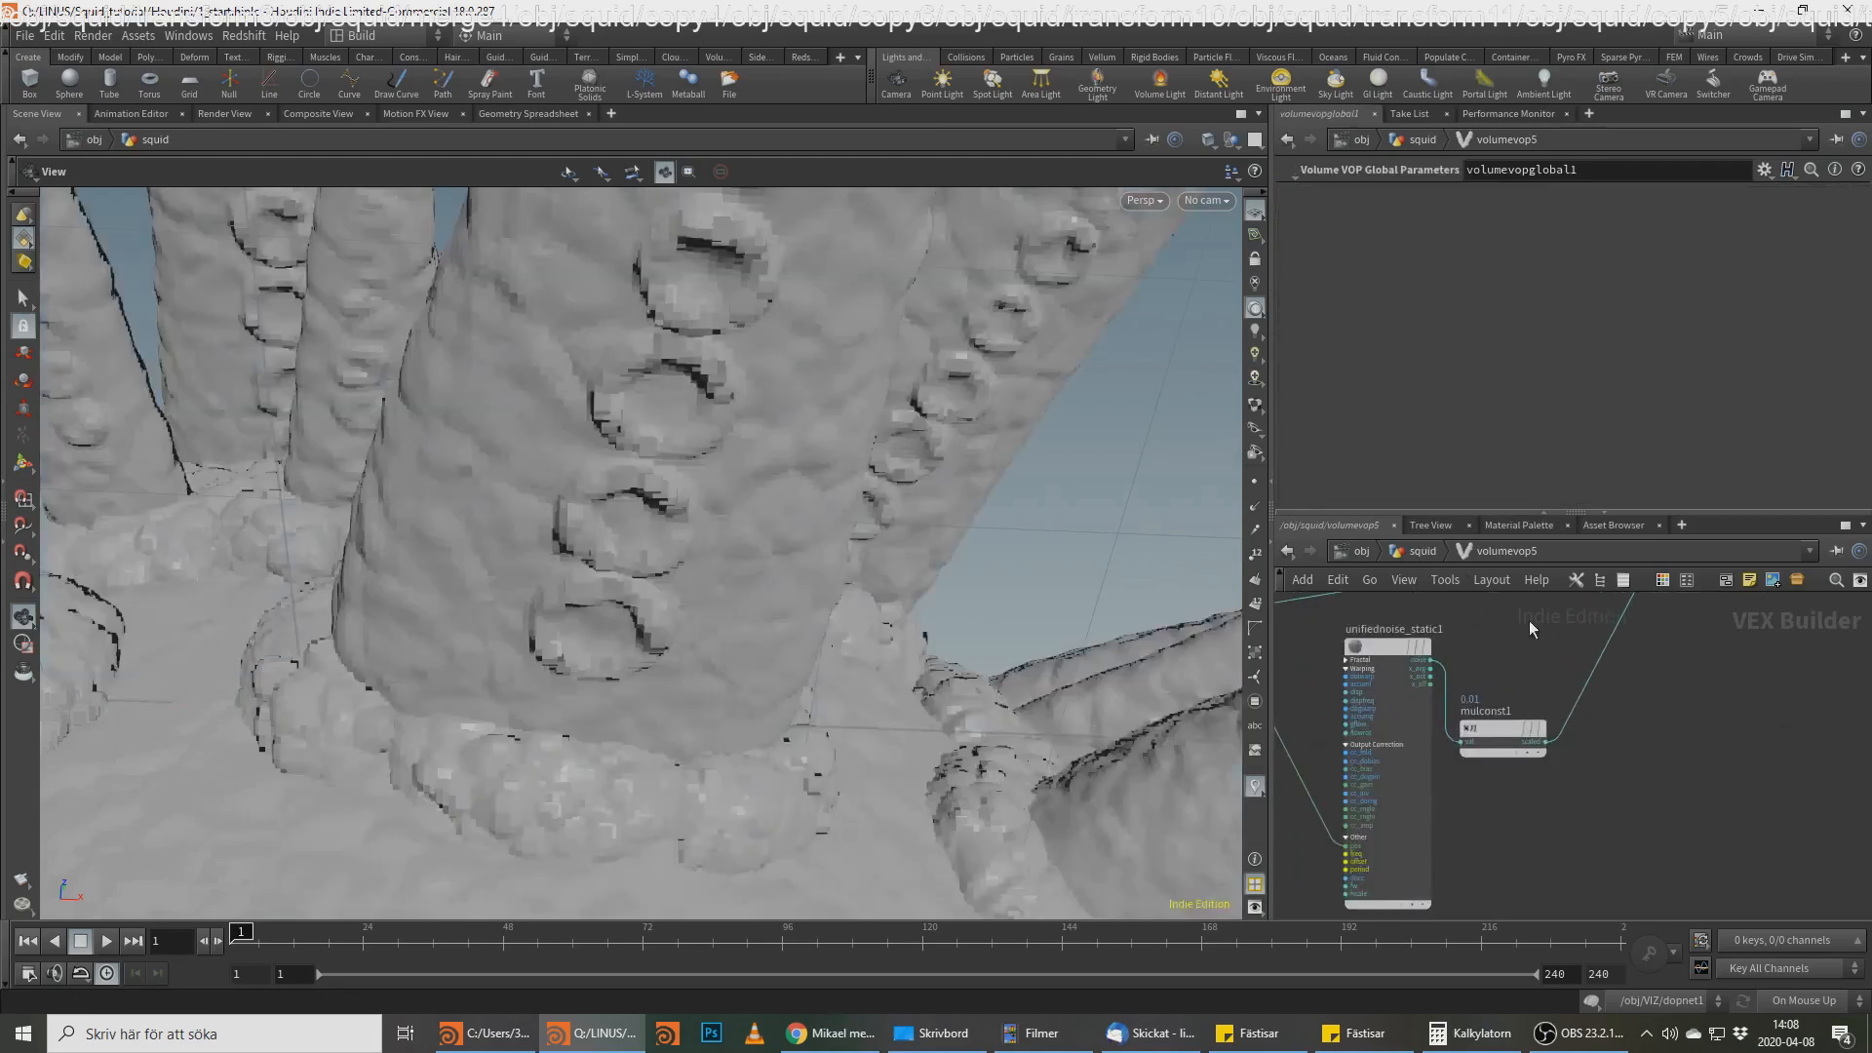
pyautogui.scroll(-4, 1598, 805)
pyautogui.click(1423, 551)
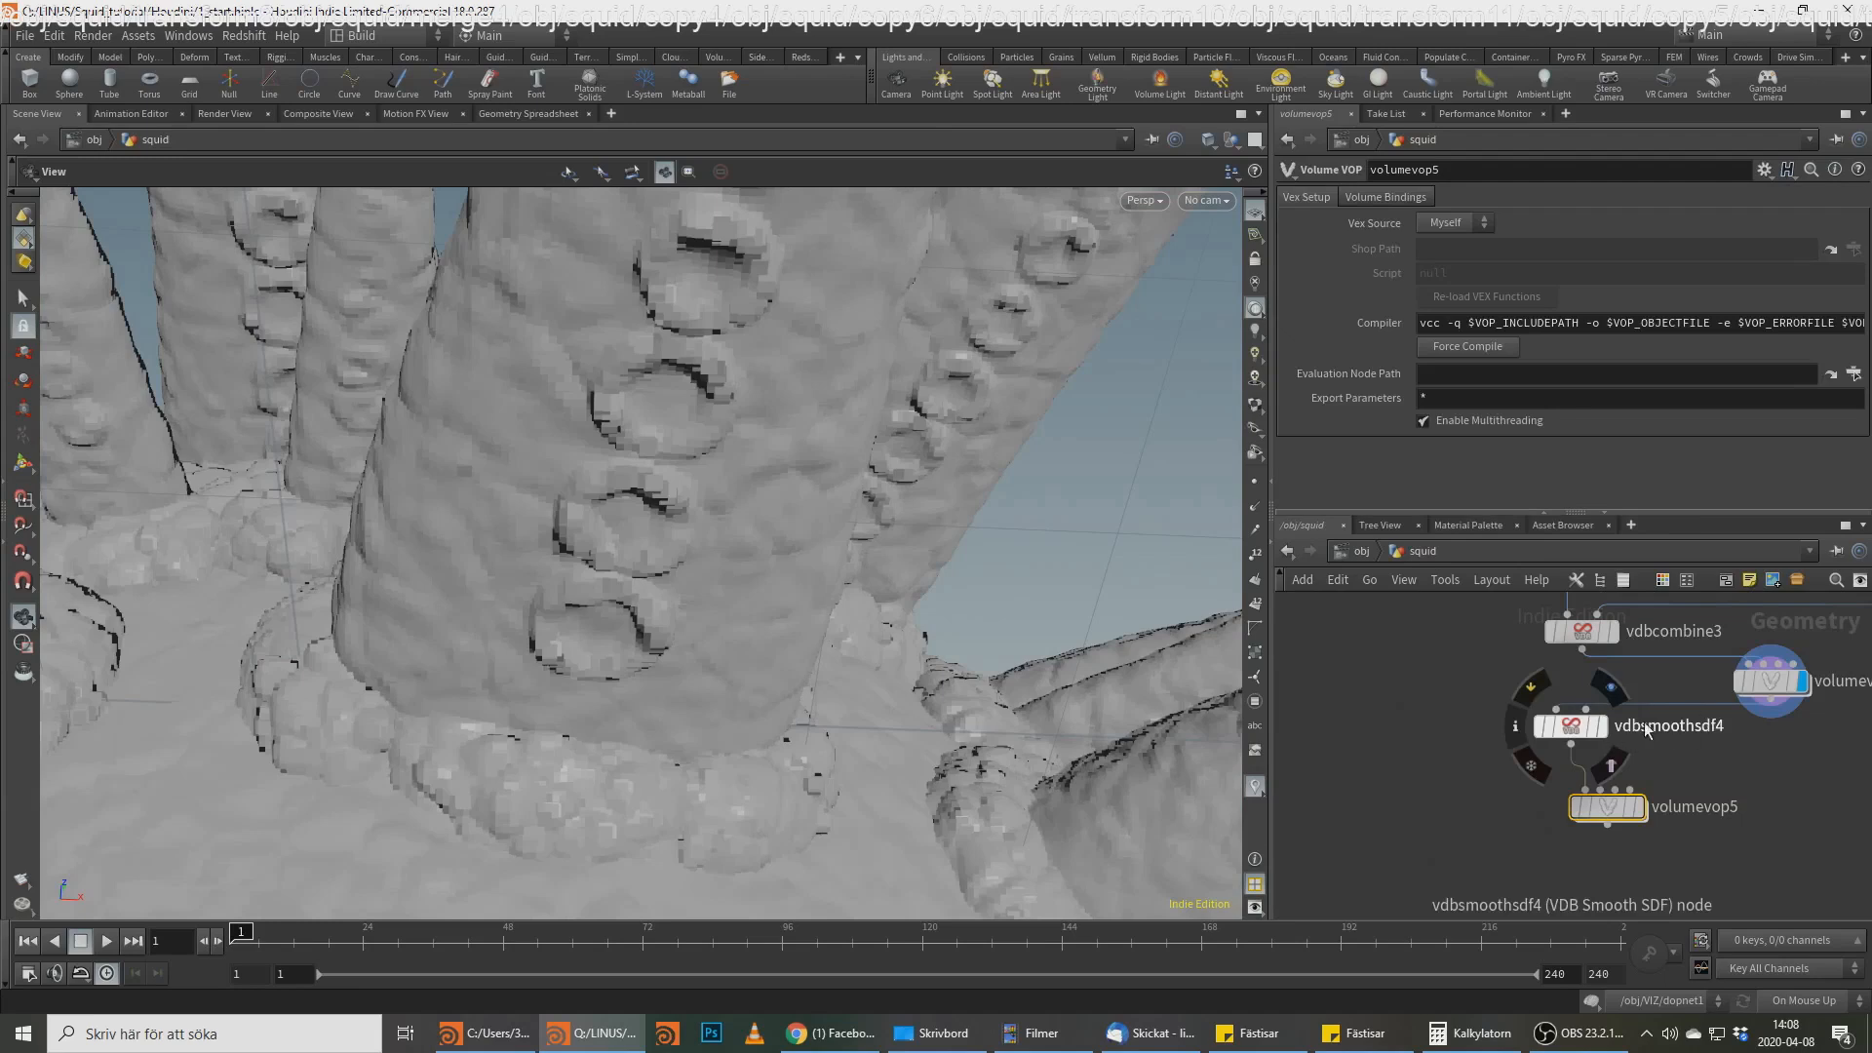
# Step: Set the Multiplier of mulconst1 inside volumevop6 to 0.02 and check the stronger displacement on the tentacles
pyautogui.moveTo(1737, 773); pyautogui.dragTo(1628, 823, button='middle')
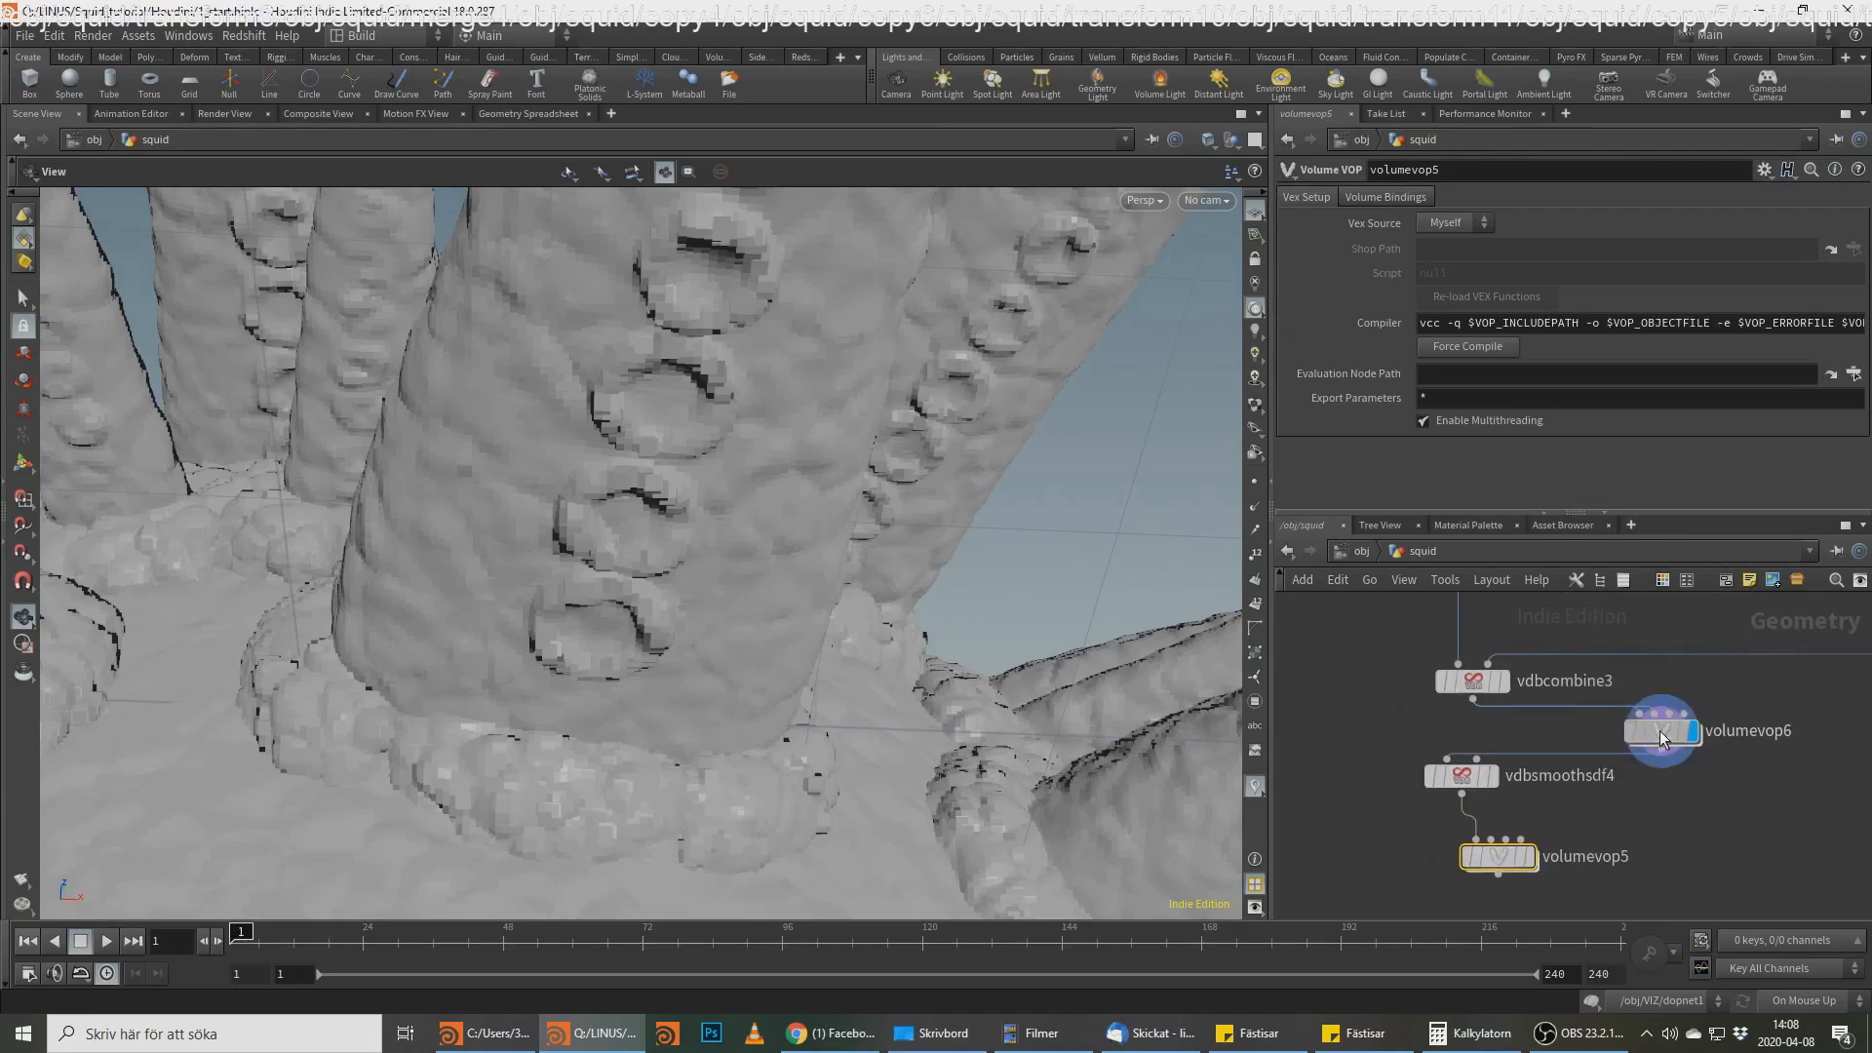
pyautogui.doubleClick(1664, 736)
pyautogui.click(1617, 733)
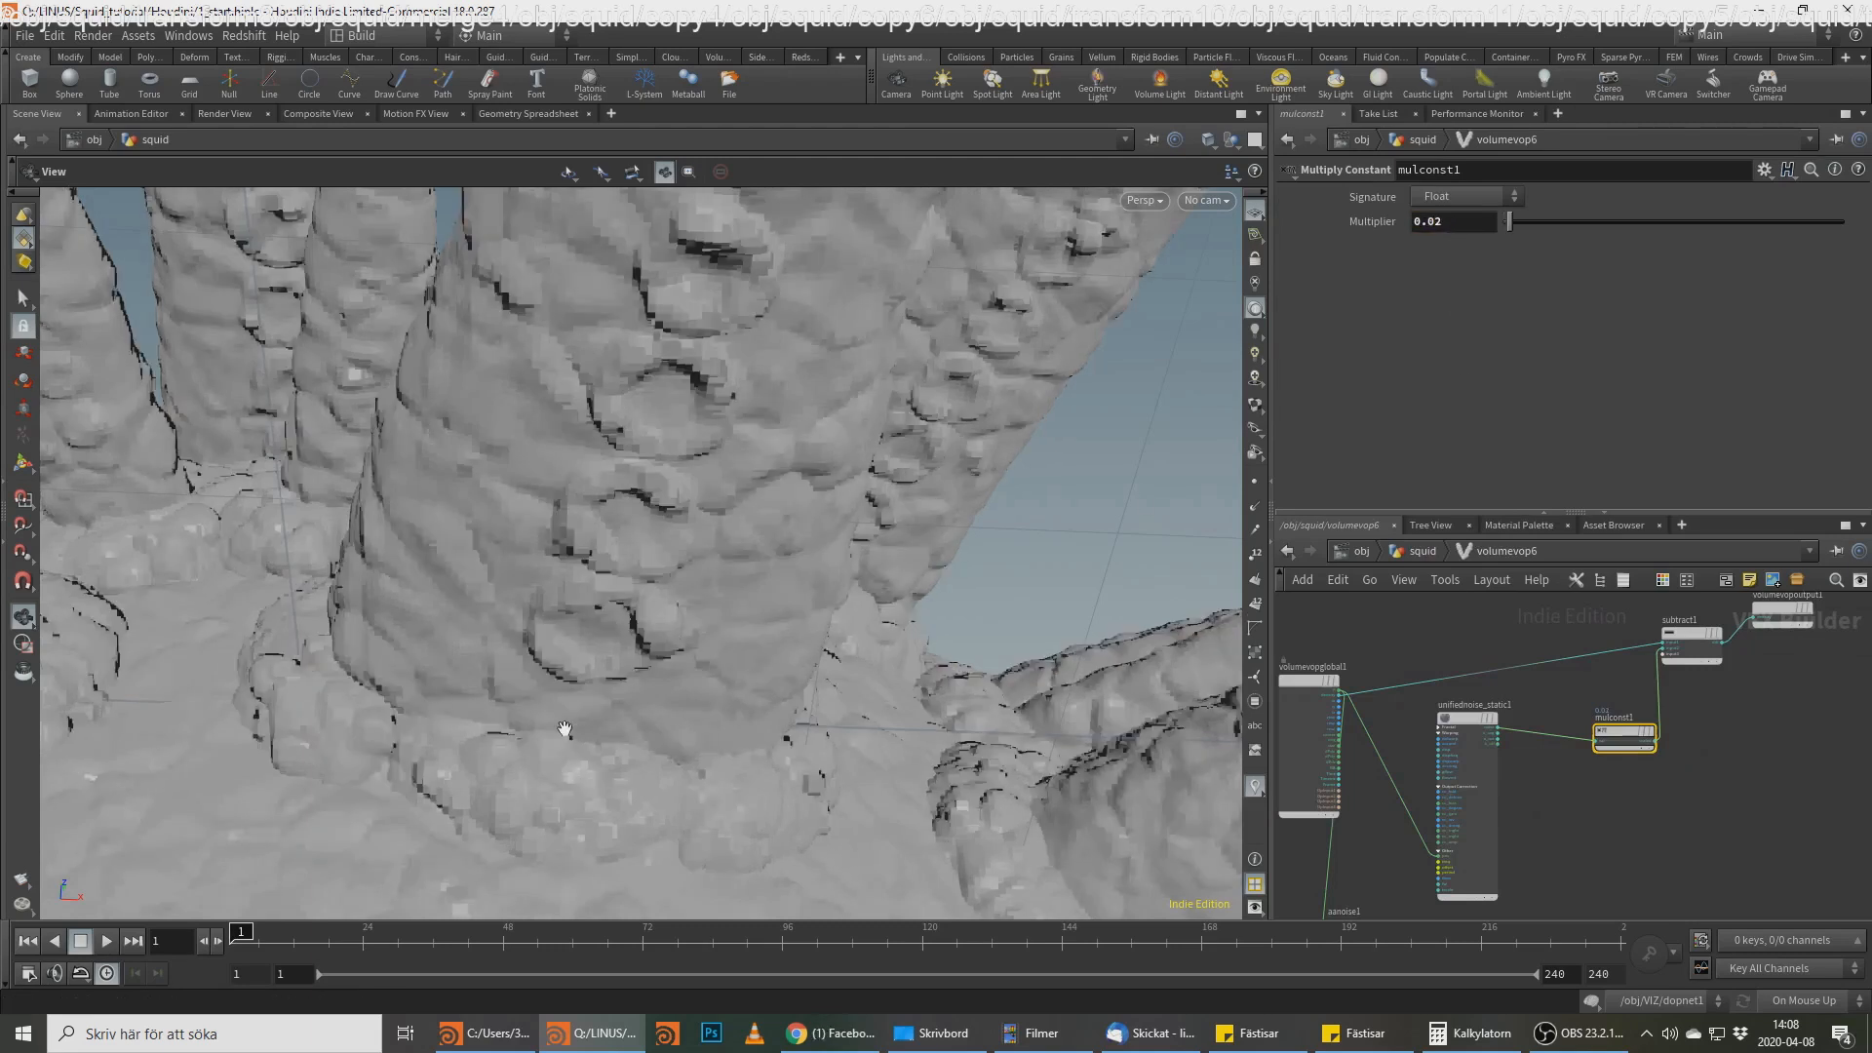
pyautogui.moveTo(452, 683); pyautogui.dragTo(921, 460)
pyautogui.click(1426, 552)
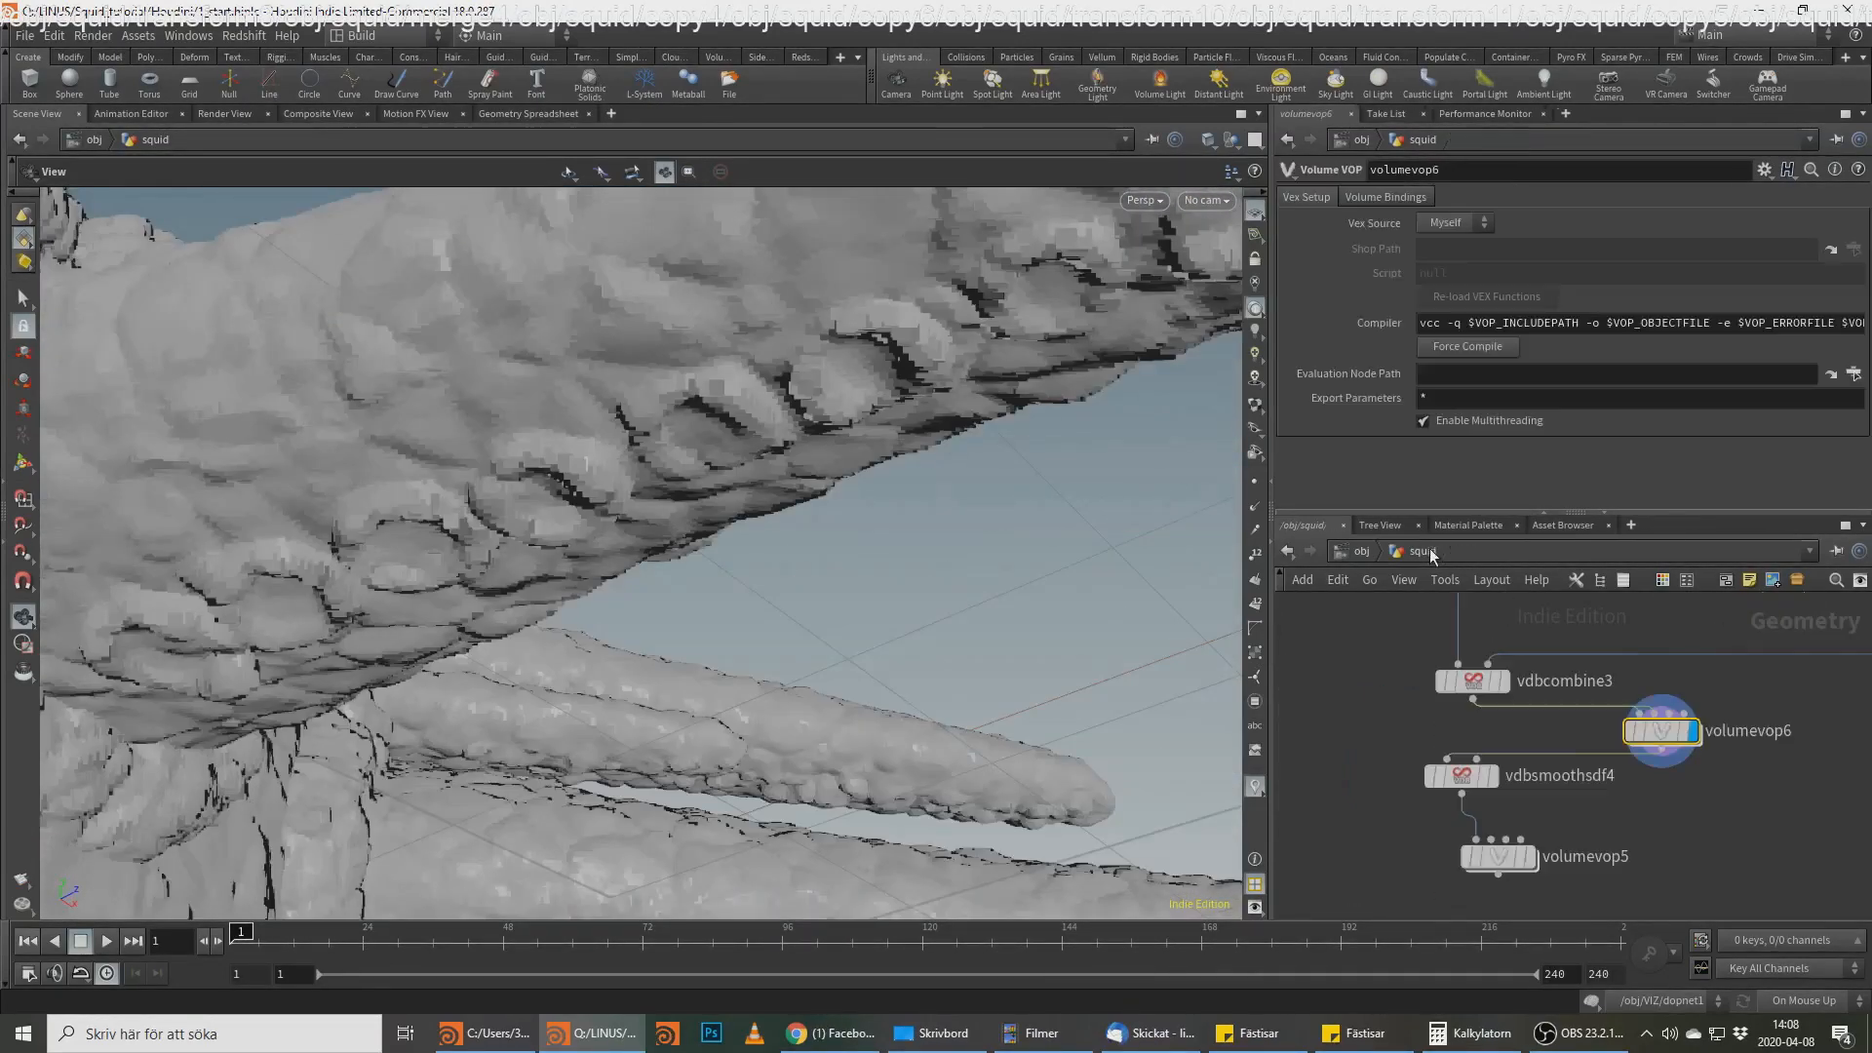
# Step: Display the result of volumevop5, inspect the tentacles' combined noise detail, and select volumevop6
pyautogui.moveTo(1537, 858)
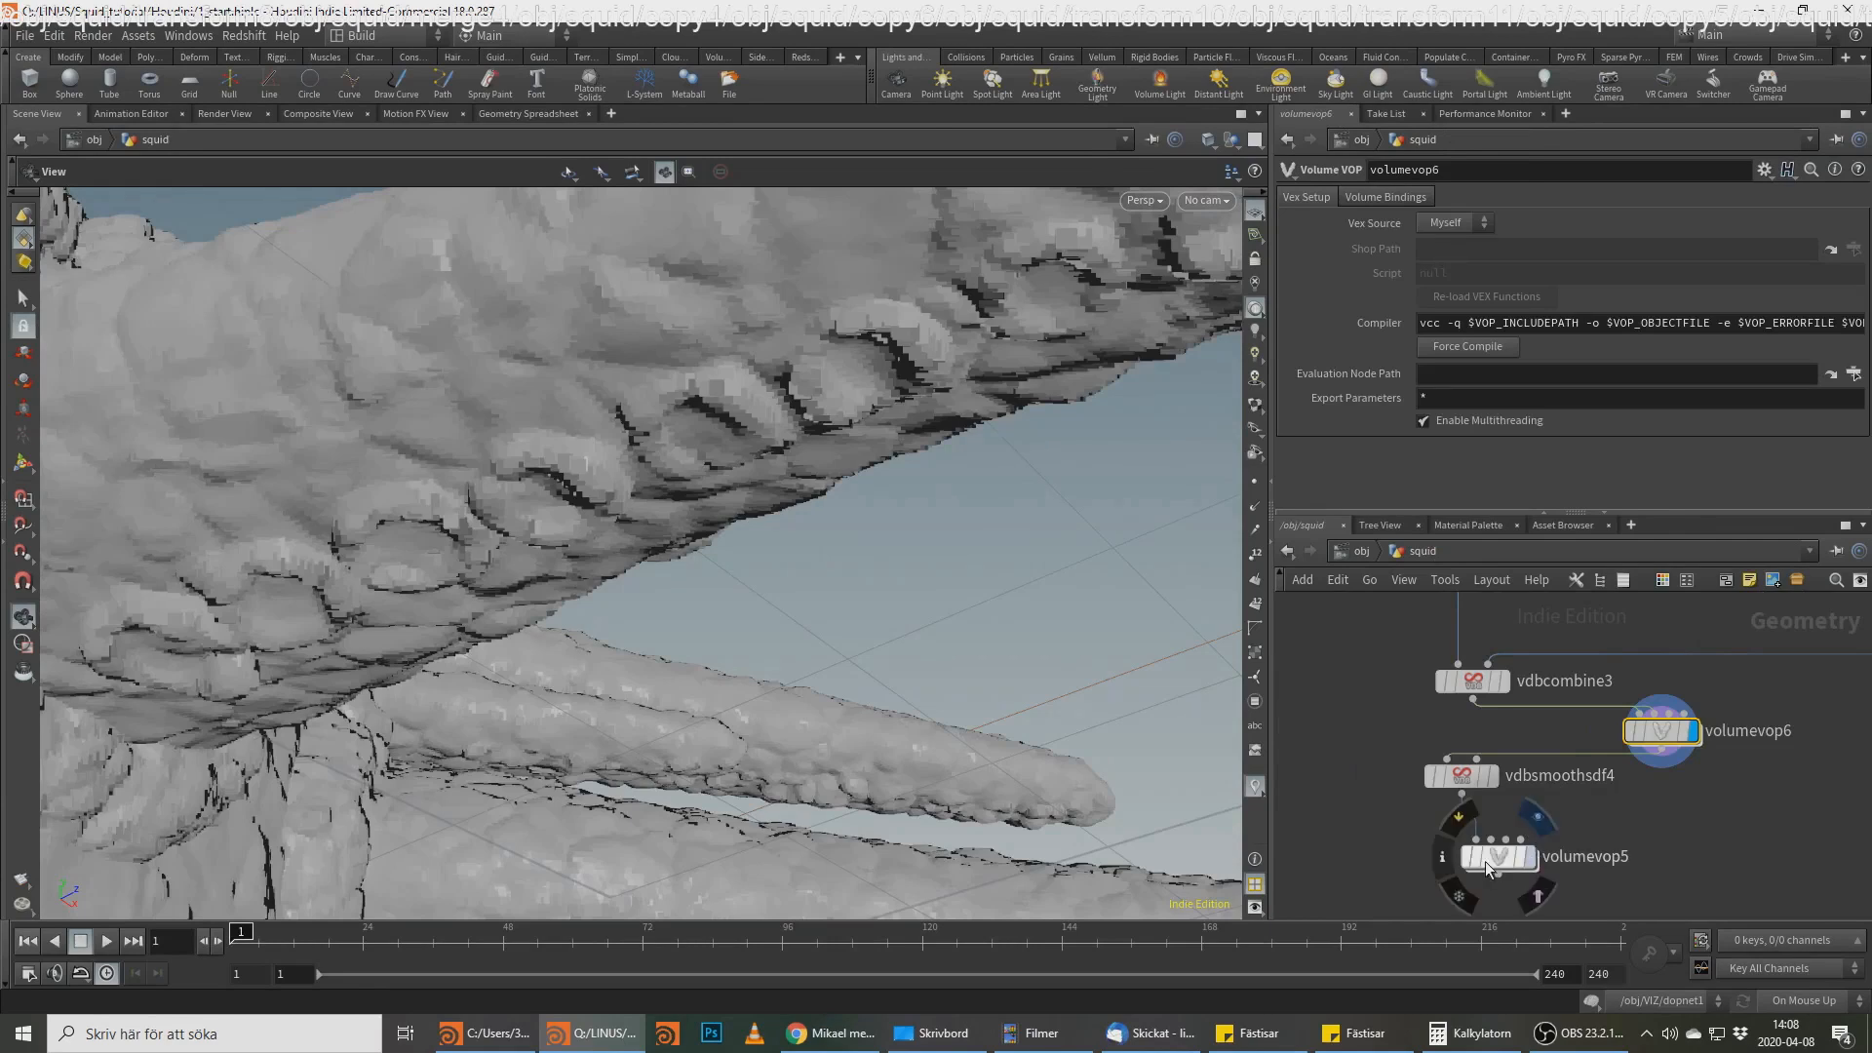
pyautogui.click(1490, 859)
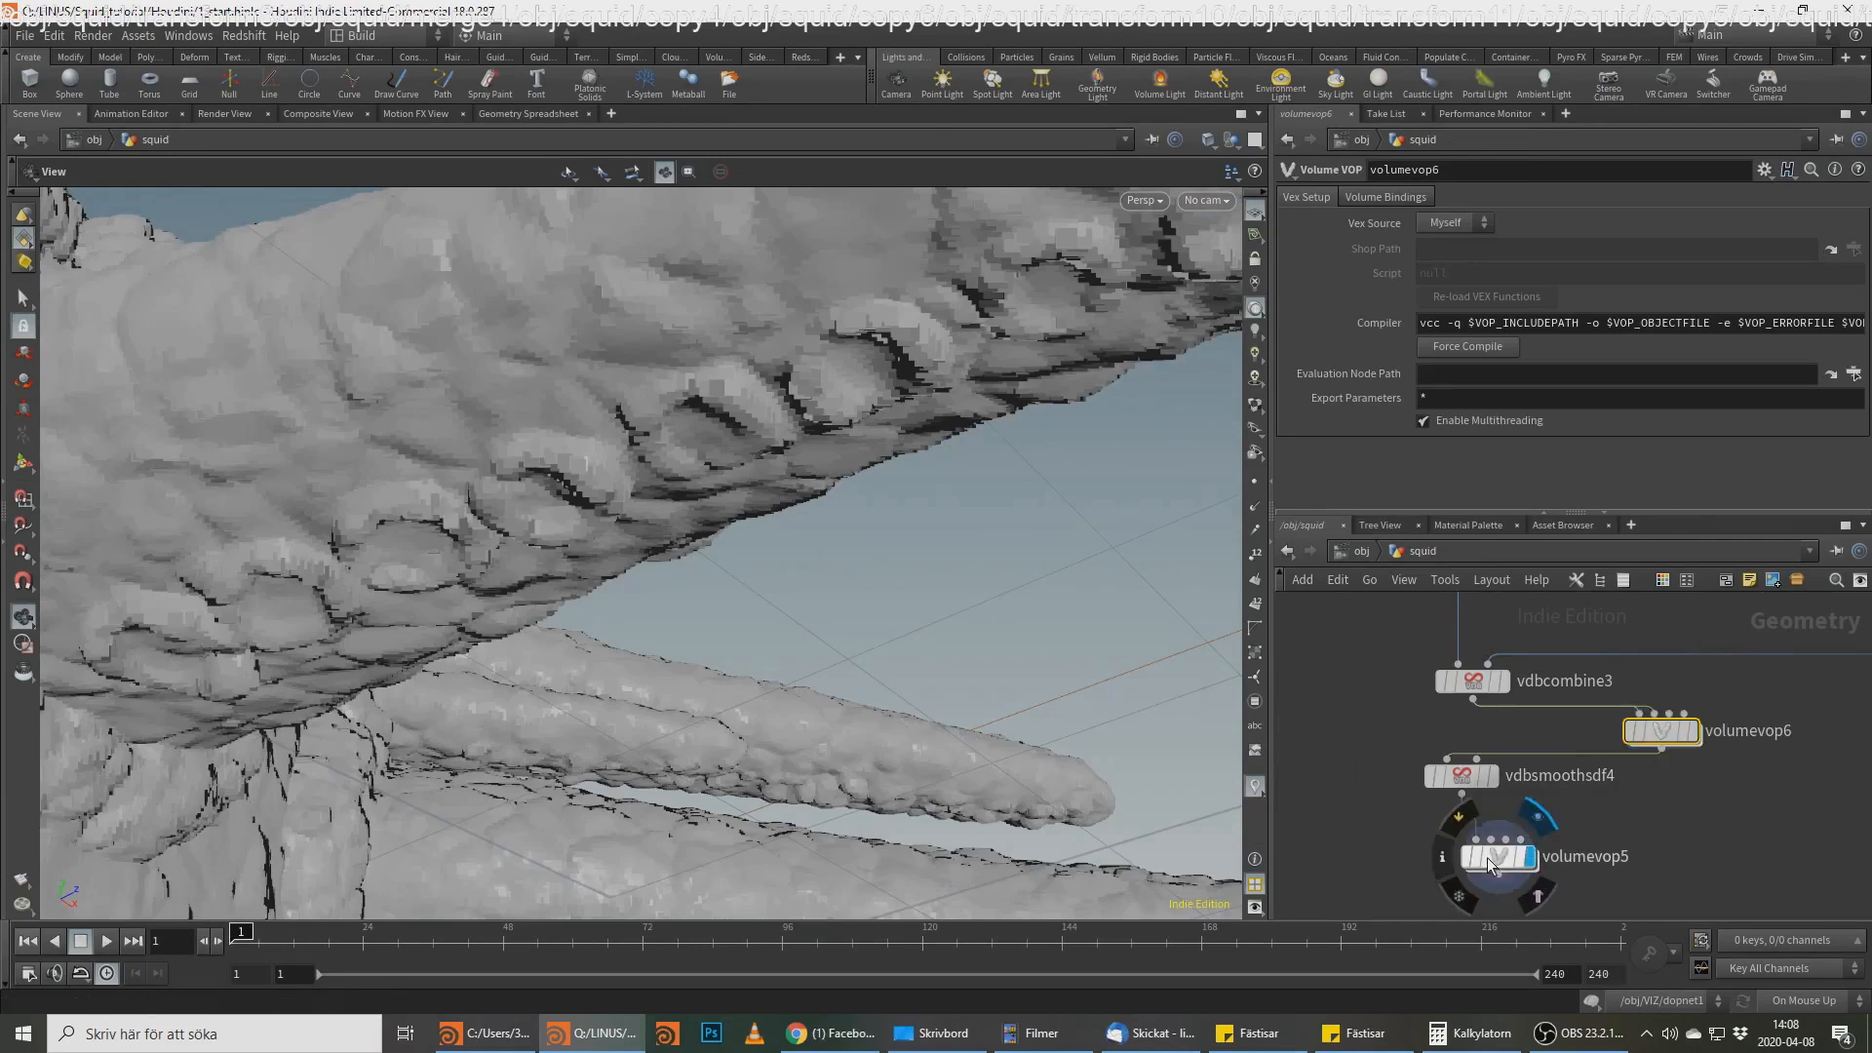
pyautogui.moveTo(630, 464); pyautogui.dragTo(1072, 546)
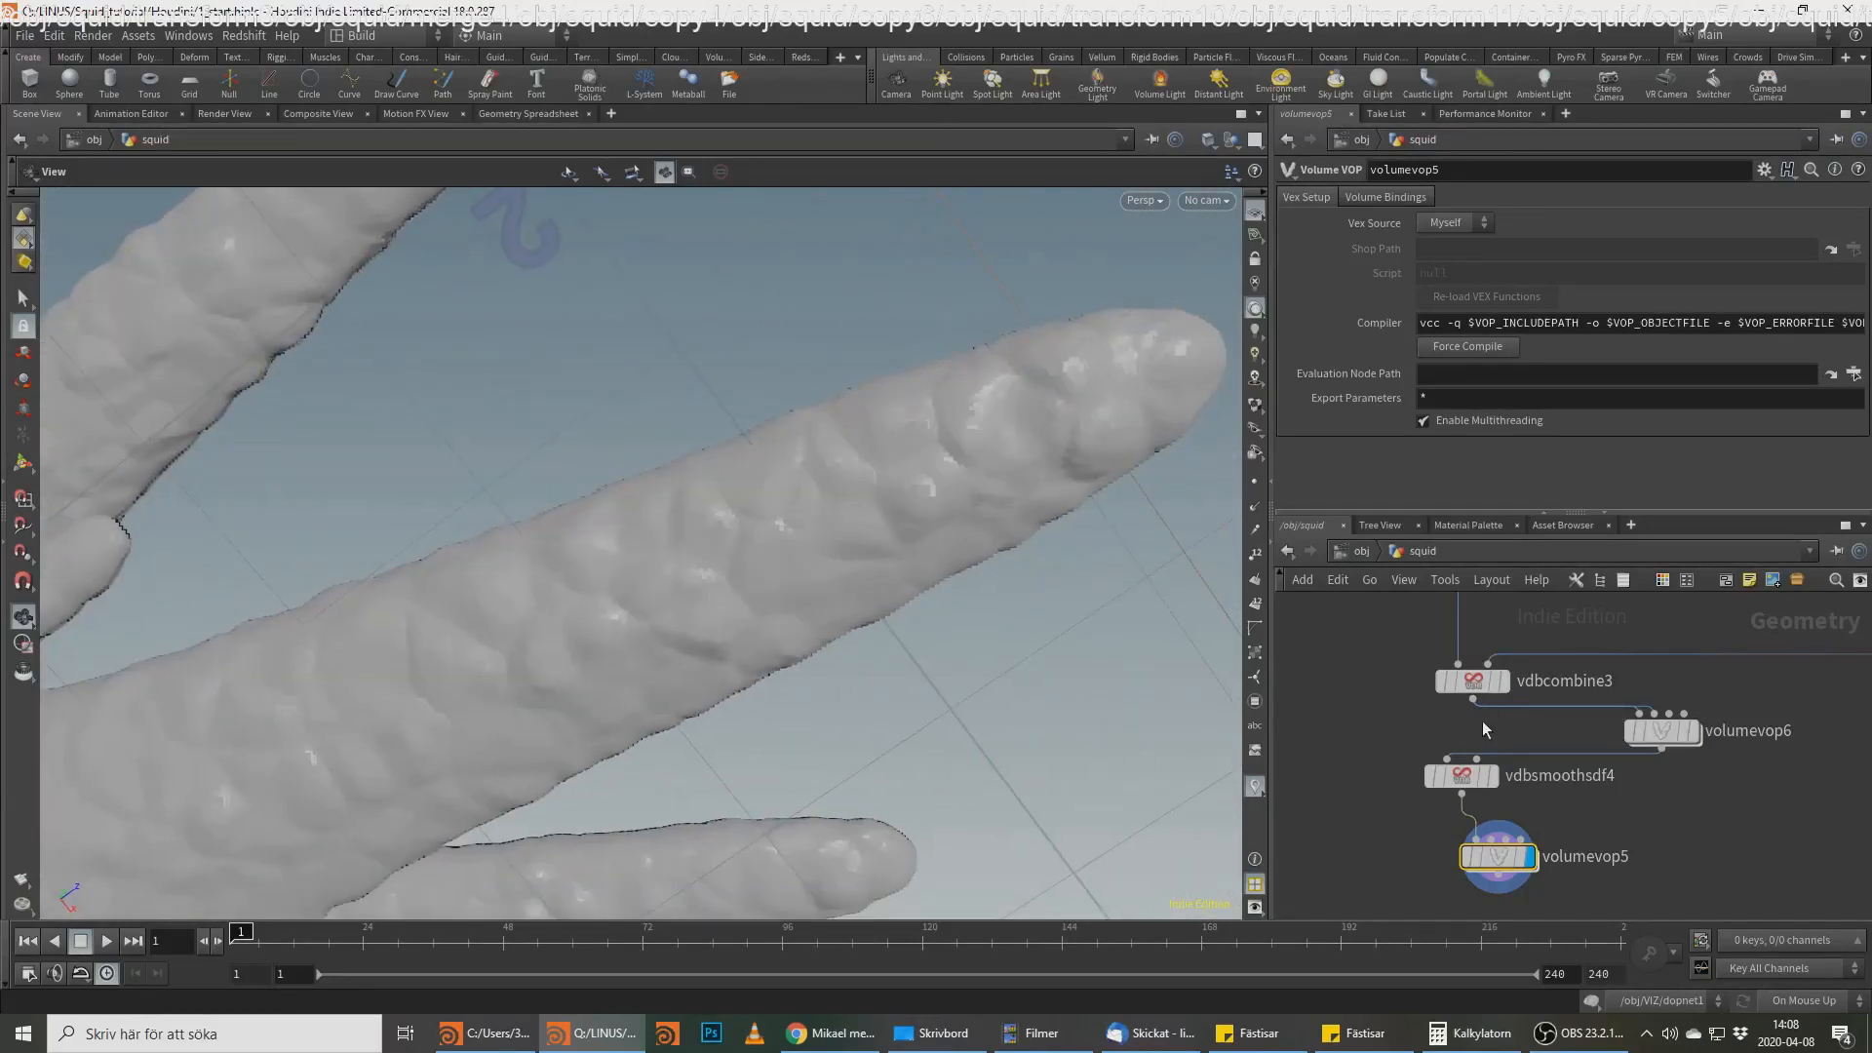
pyautogui.moveTo(773, 627); pyautogui.dragTo(611, 435)
pyautogui.click(1662, 732)
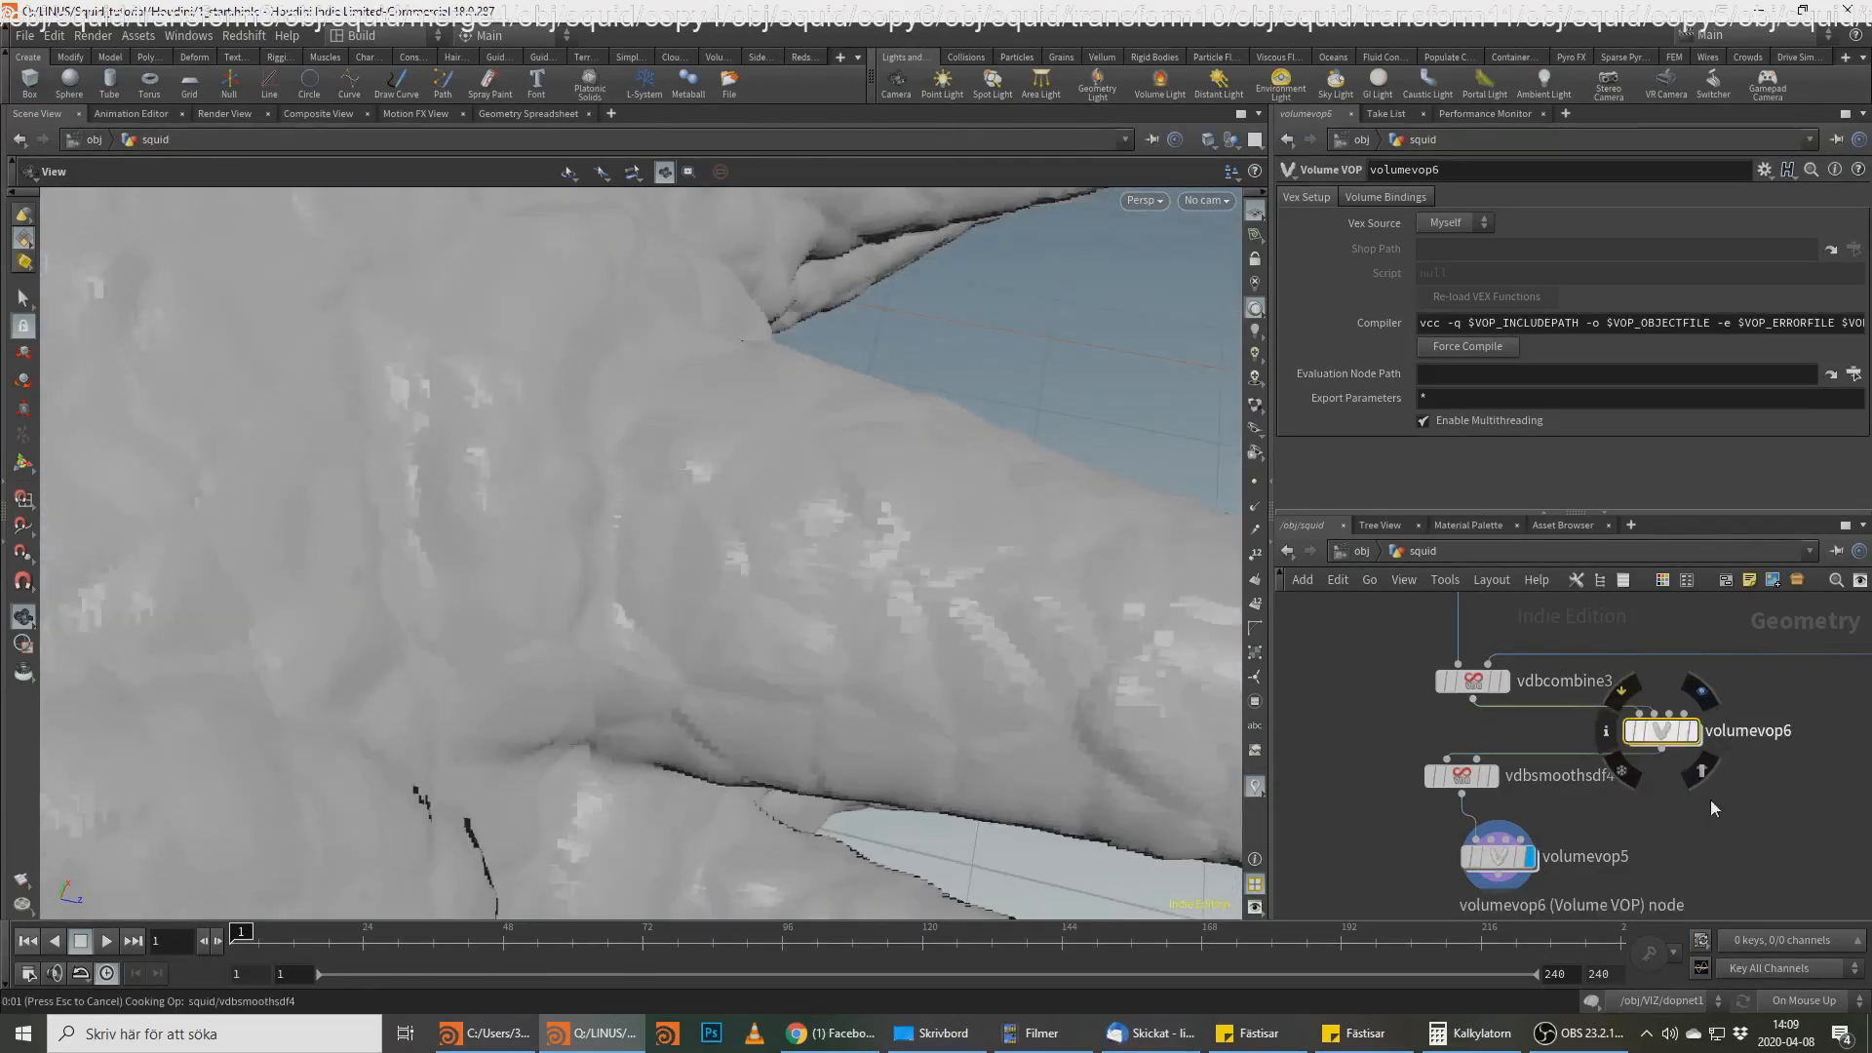
# Step: Delete volumevop6 and compare the displayed results of vdbsmoothsdf4, vdbcombine3 and volumevop5 on the tentacles
pyautogui.press('Delete')
pyautogui.moveTo(1039, 690); pyautogui.dragTo(1066, 795)
pyautogui.click(1490, 777)
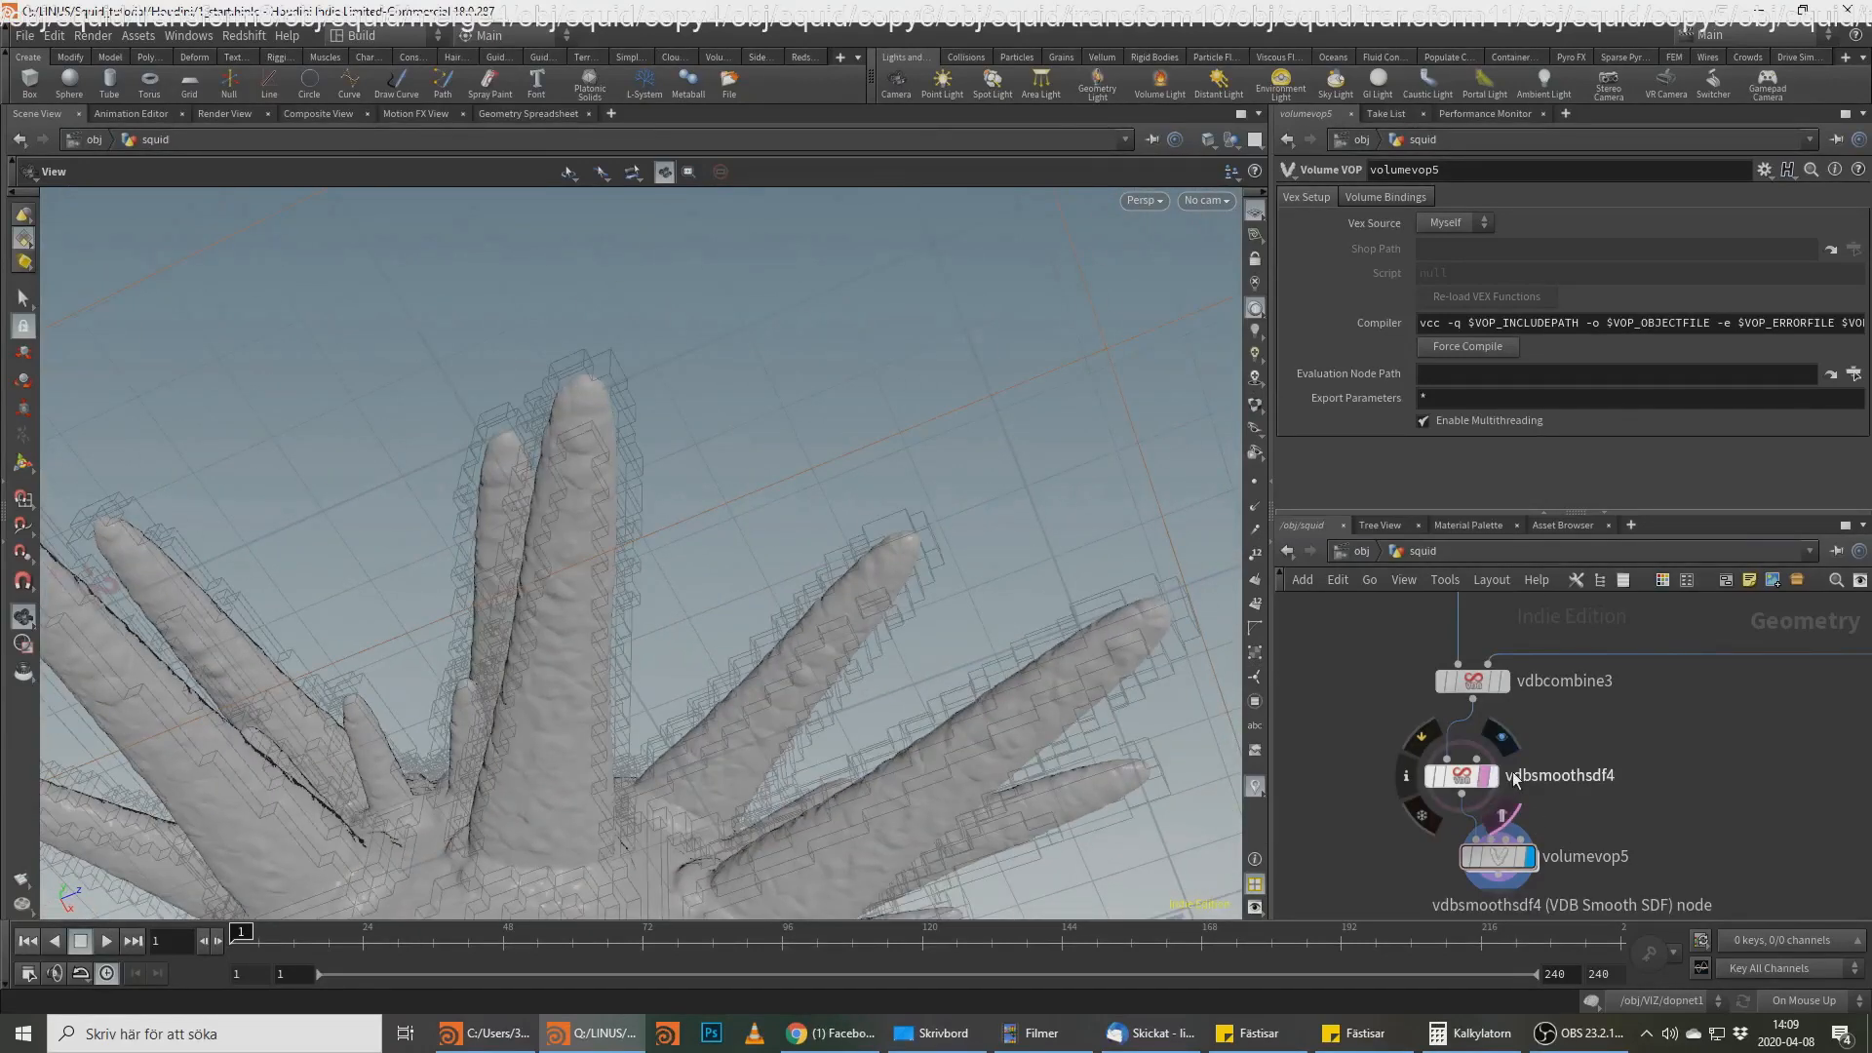
pyautogui.click(1492, 777)
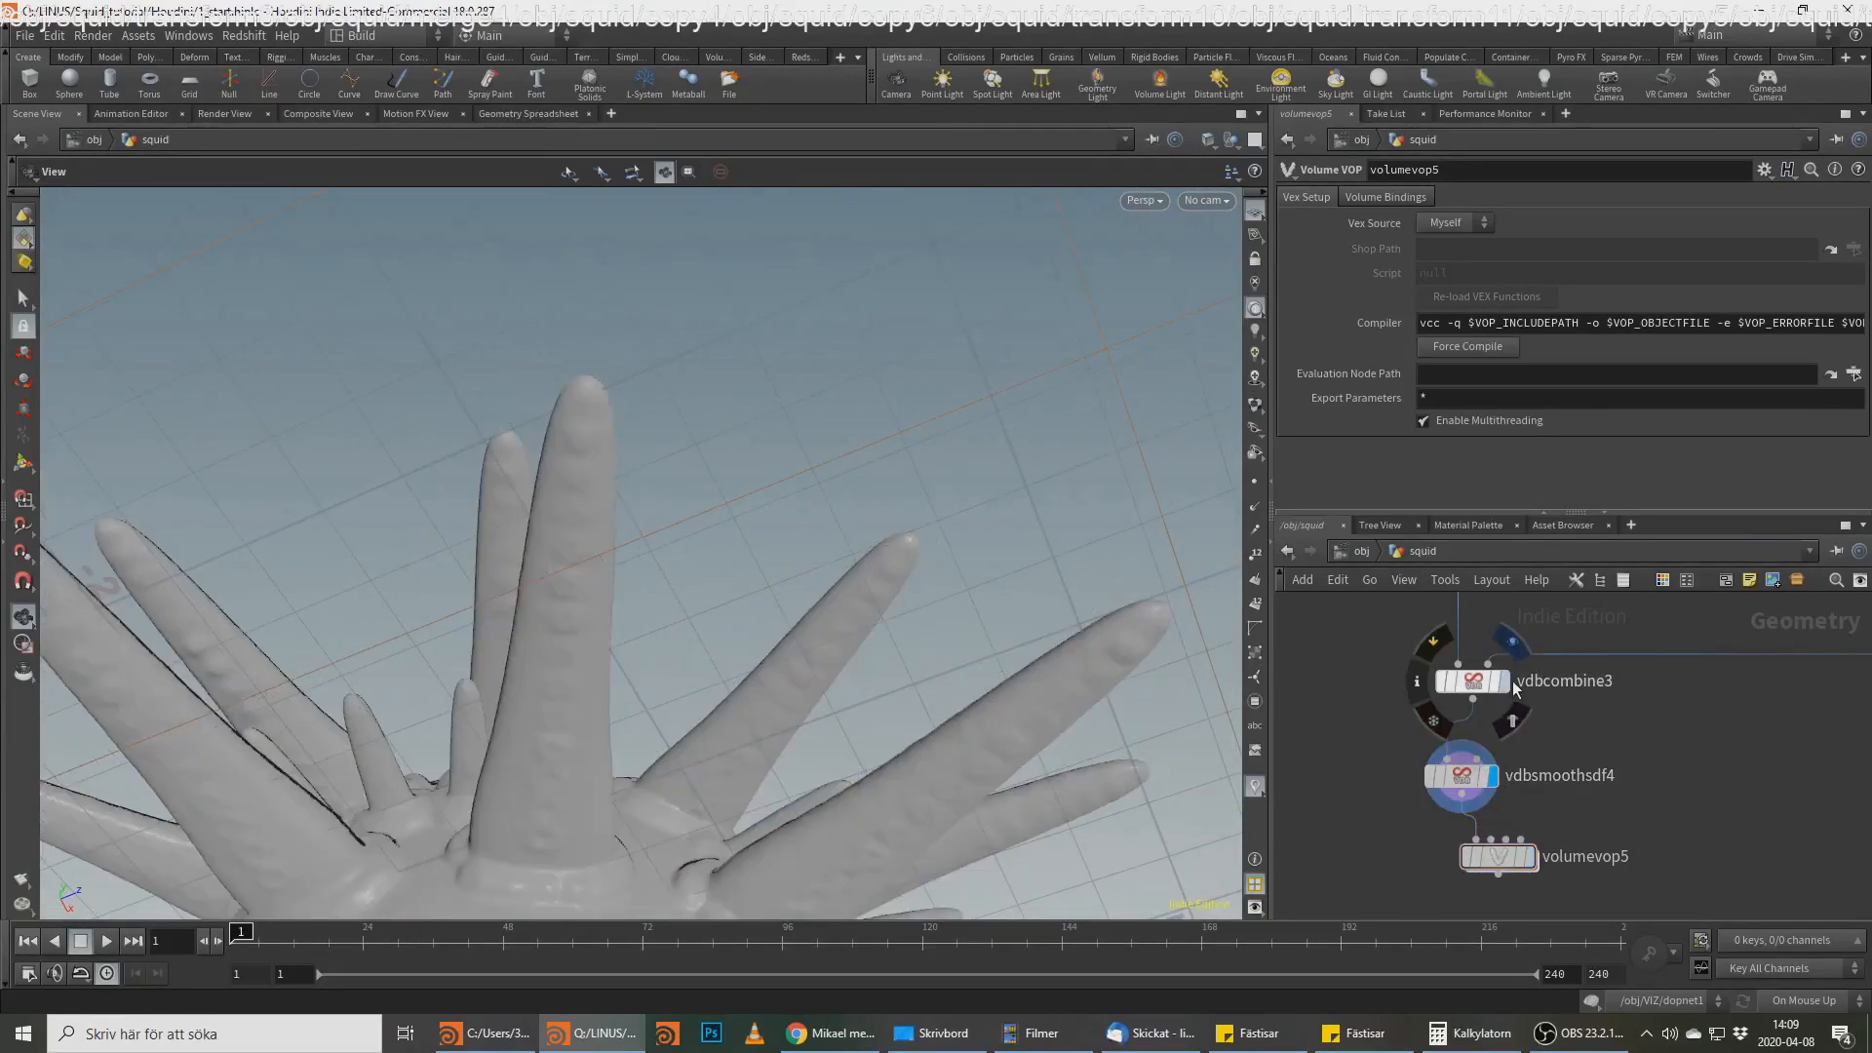
pyautogui.click(1504, 680)
pyautogui.click(1492, 777)
pyautogui.click(1460, 777)
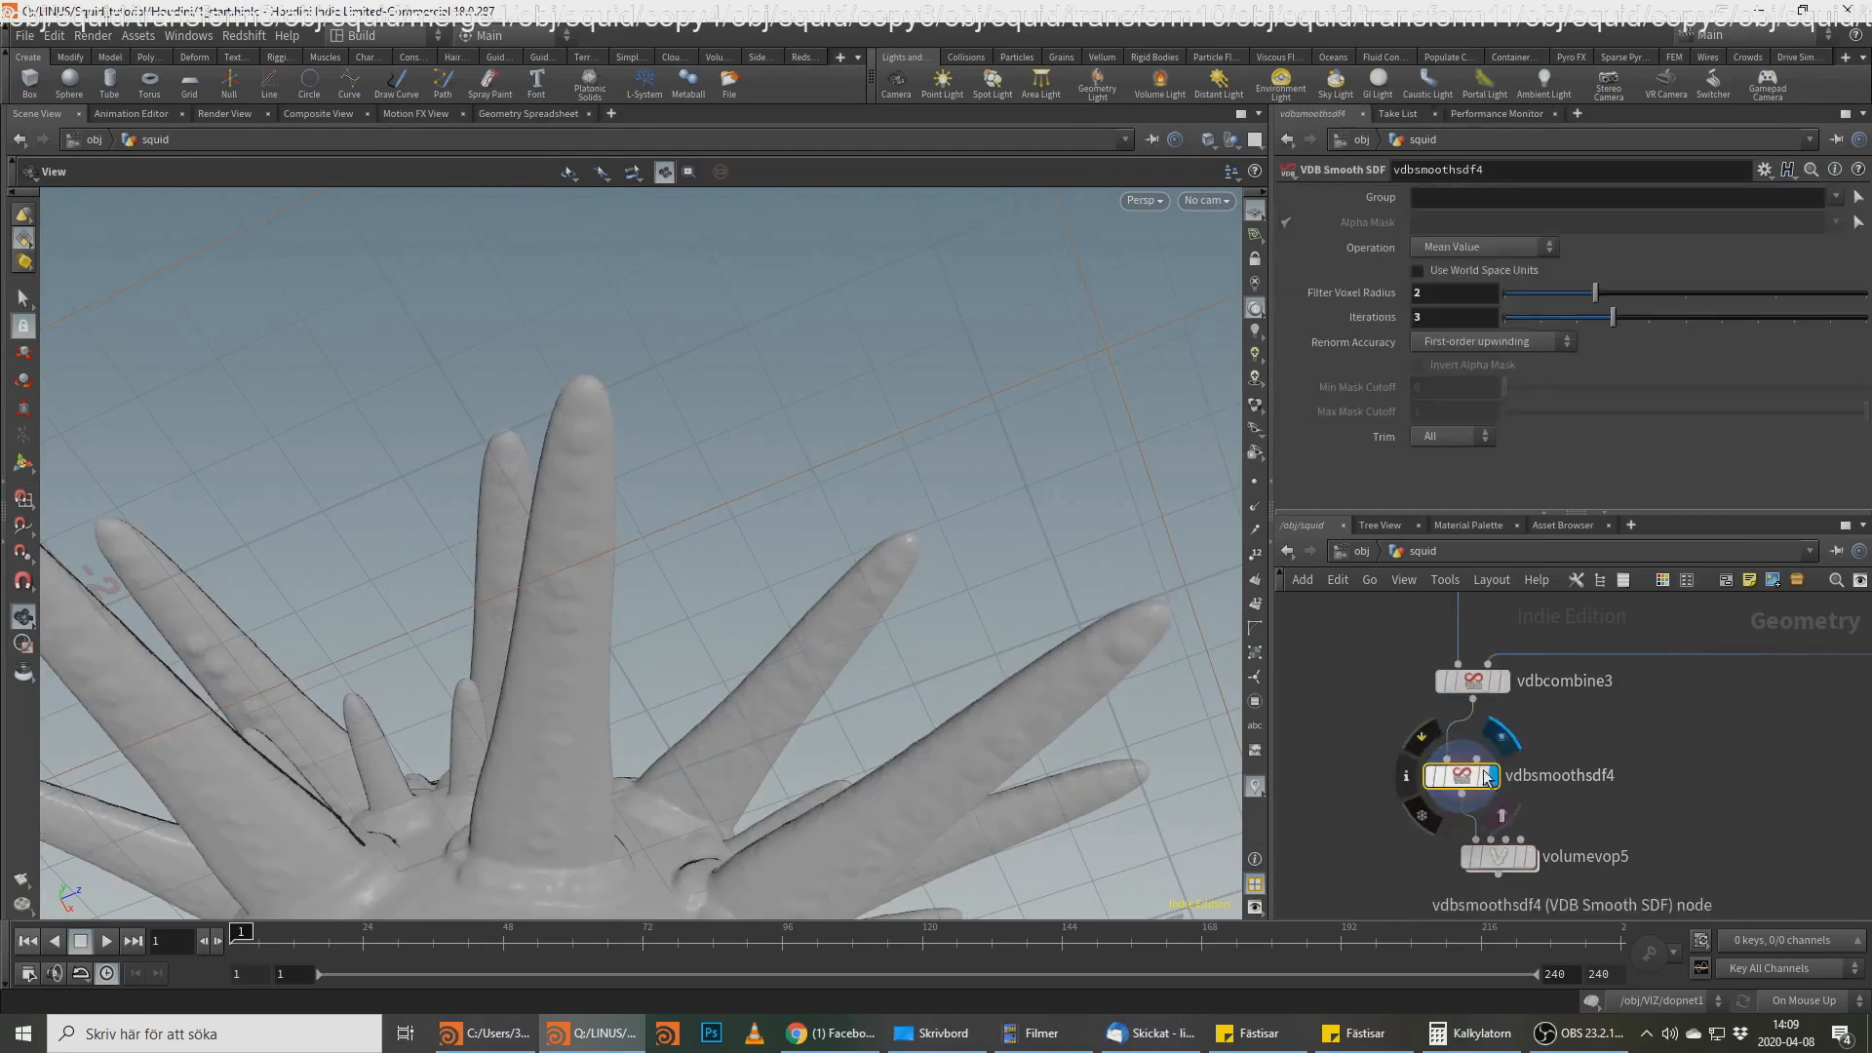
pyautogui.click(1529, 858)
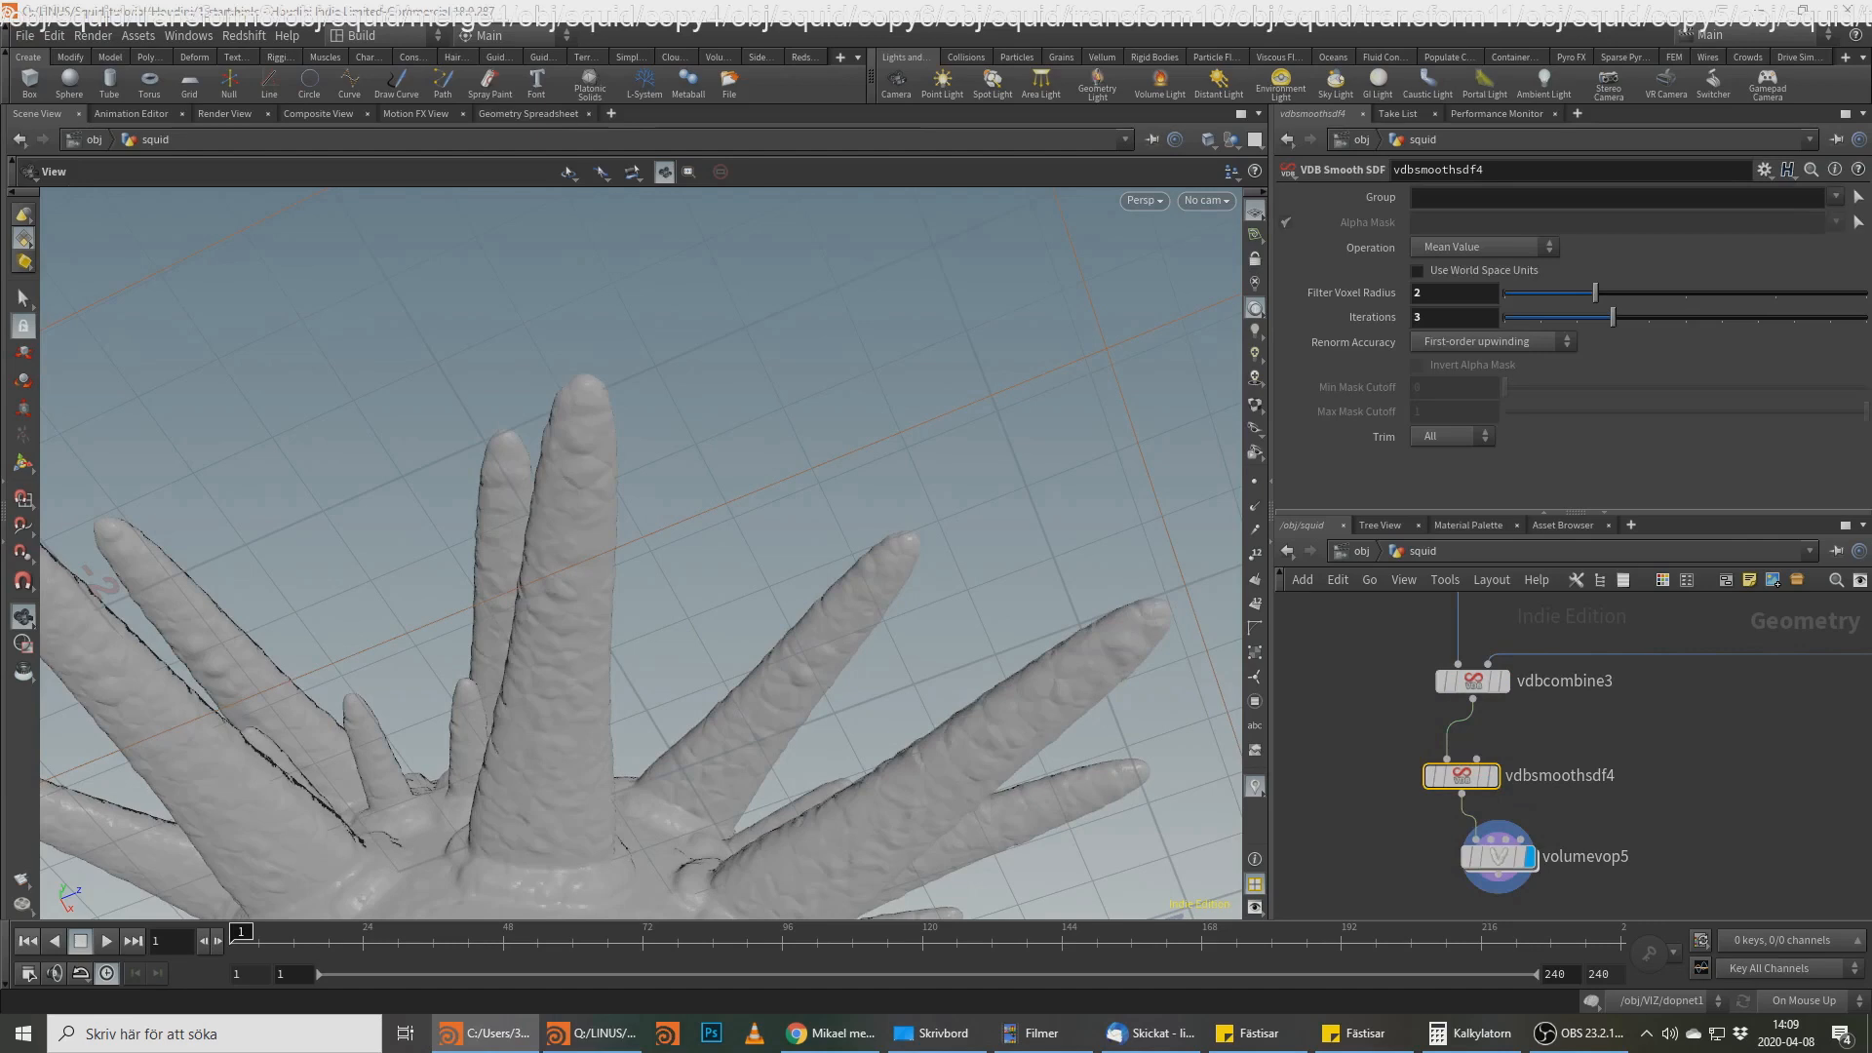
# Step: Add a Convert VDB node after volumevop5, display it, and set it to convert to Polygons
pyautogui.moveTo(1546, 841); pyautogui.dragTo(1582, 722, button='middle')
pyautogui.click(1497, 773)
pyautogui.click(1512, 845)
pyautogui.write('conve v')
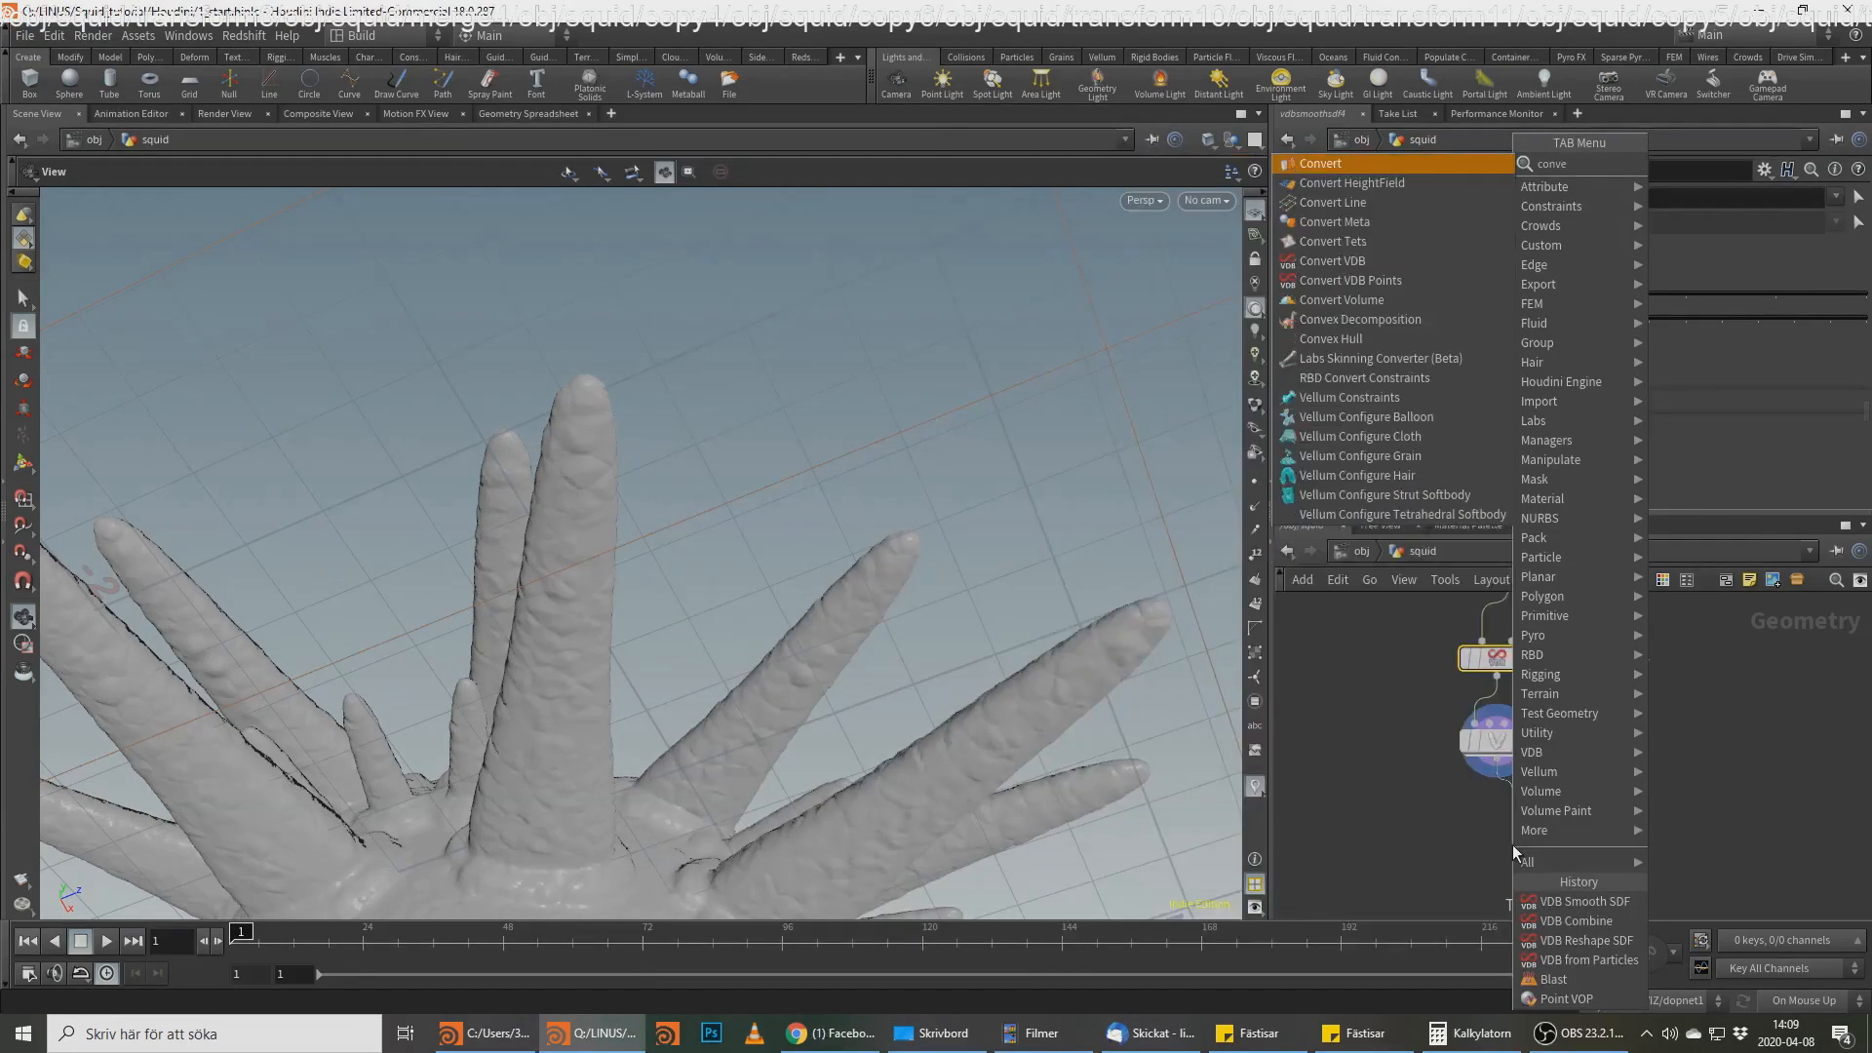
pyautogui.press('Return')
pyautogui.click(1513, 845)
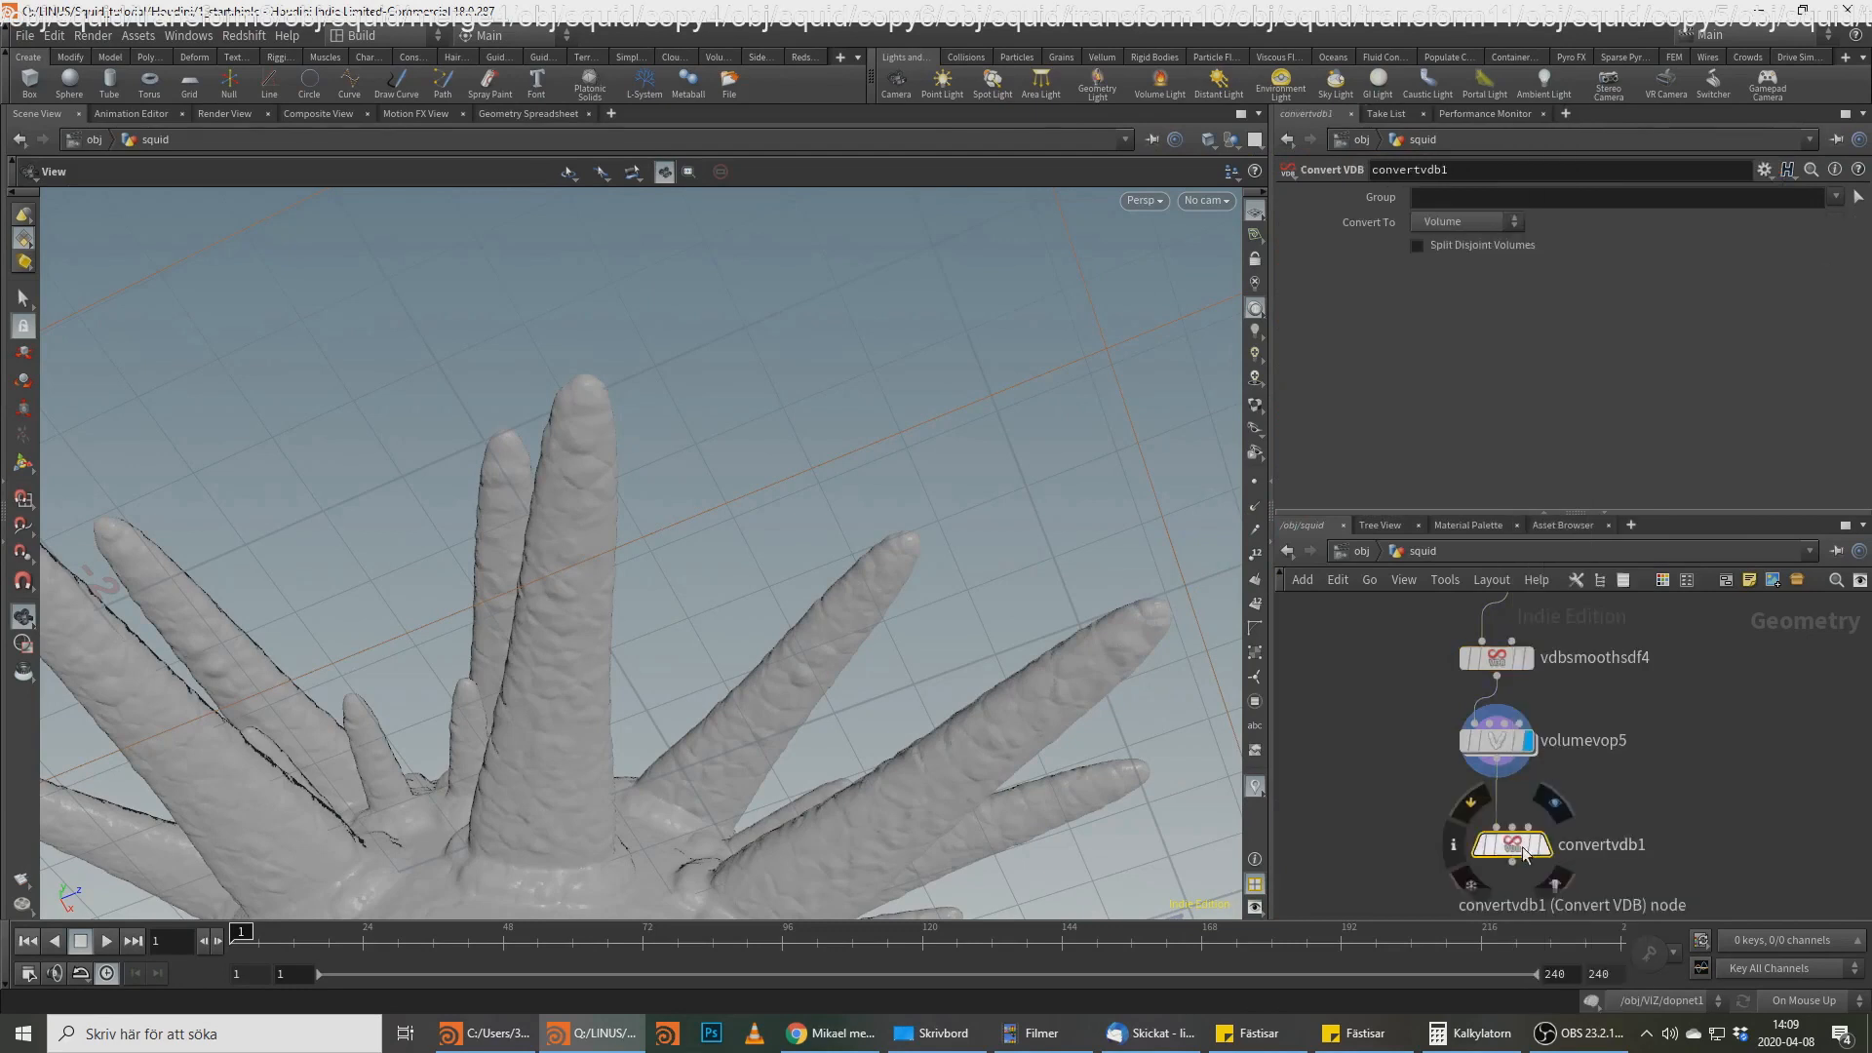
pyautogui.click(1546, 846)
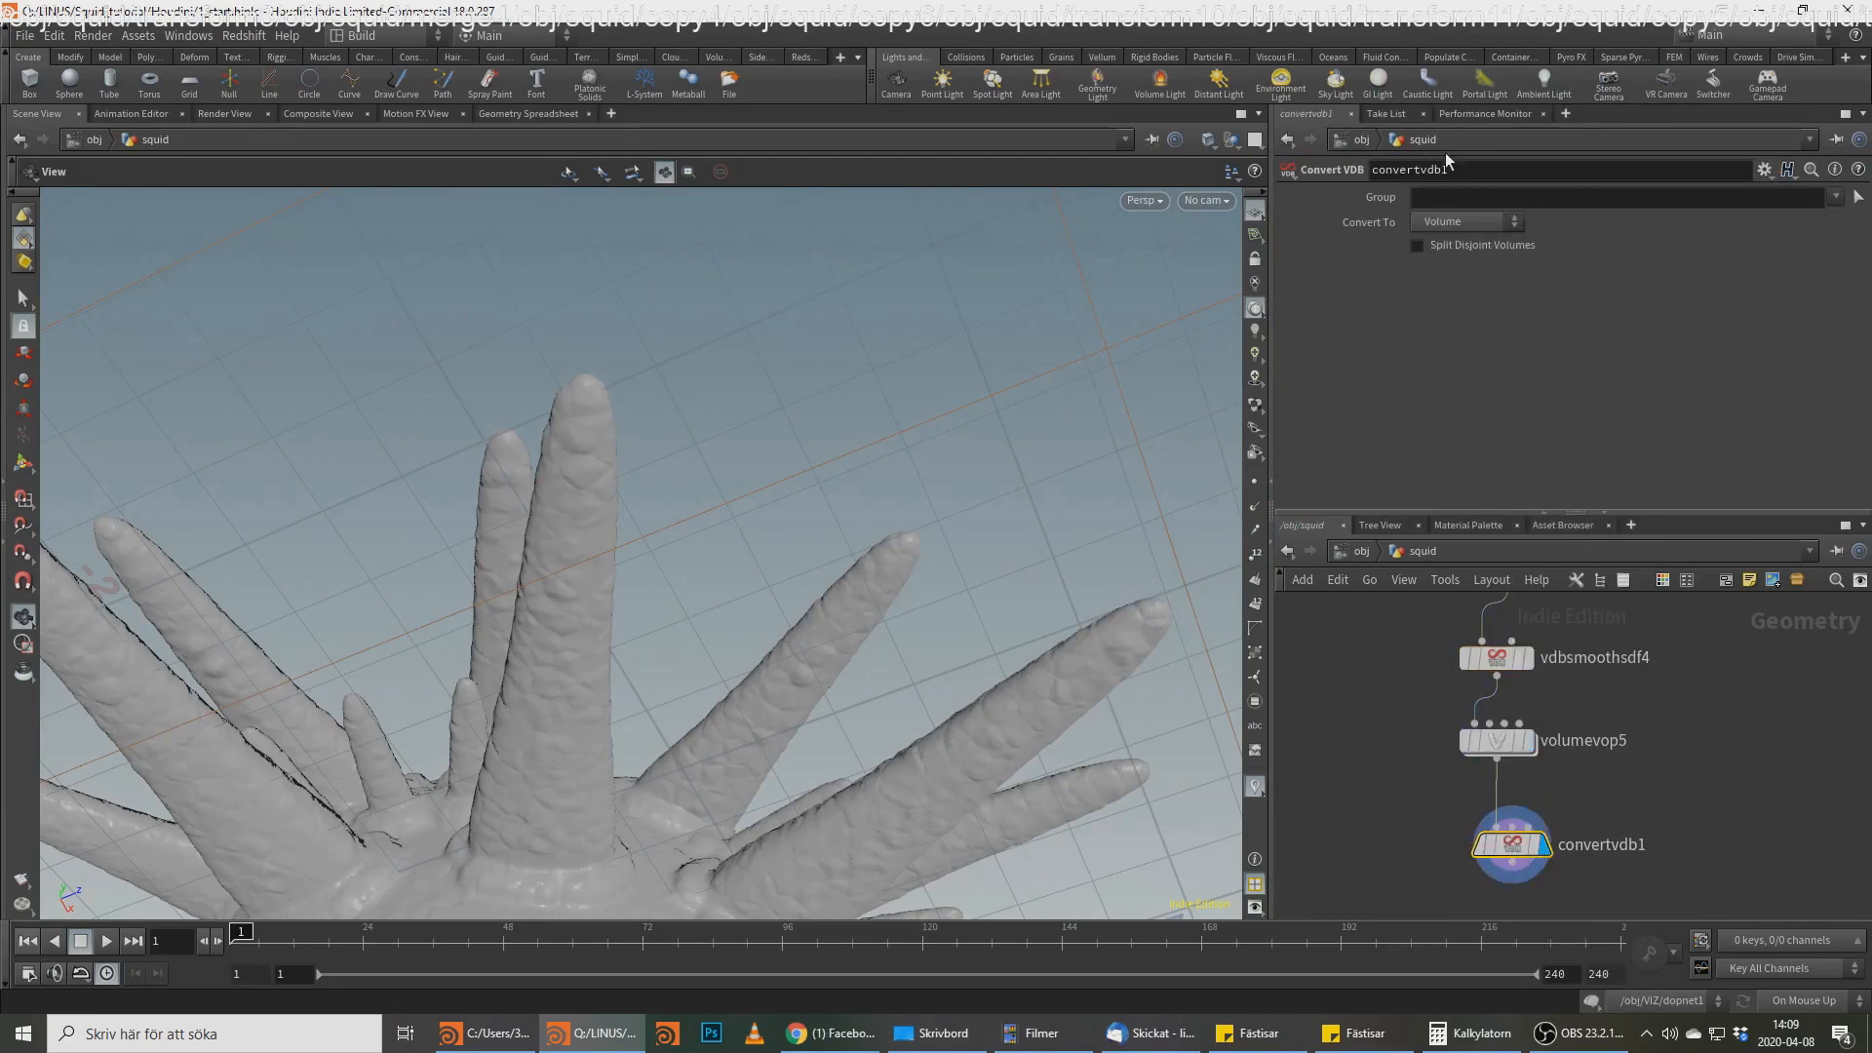
pyautogui.click(1443, 222)
pyautogui.click(1443, 280)
# Step: Add a File Cache node after convertvdb1 and display its result
pyautogui.click(1514, 753)
pyautogui.press('Tab')
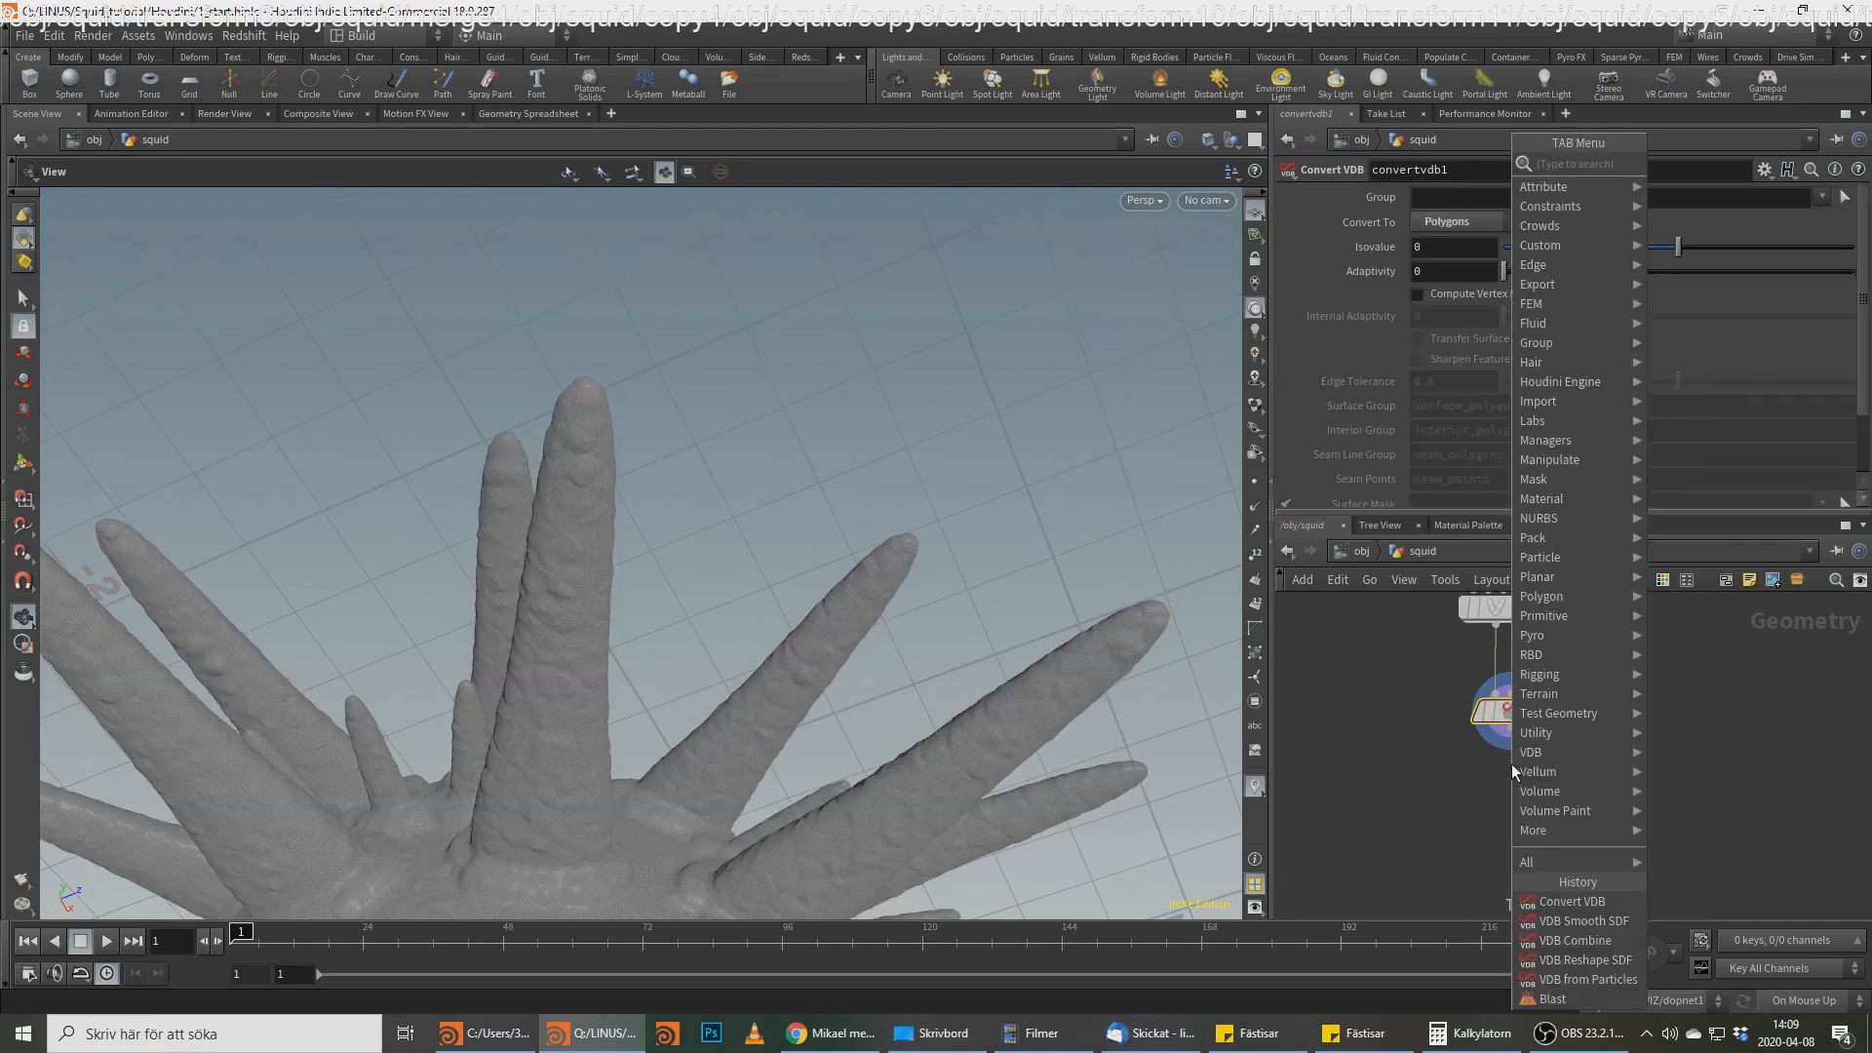
pyautogui.write('filecache')
pyautogui.press('Return')
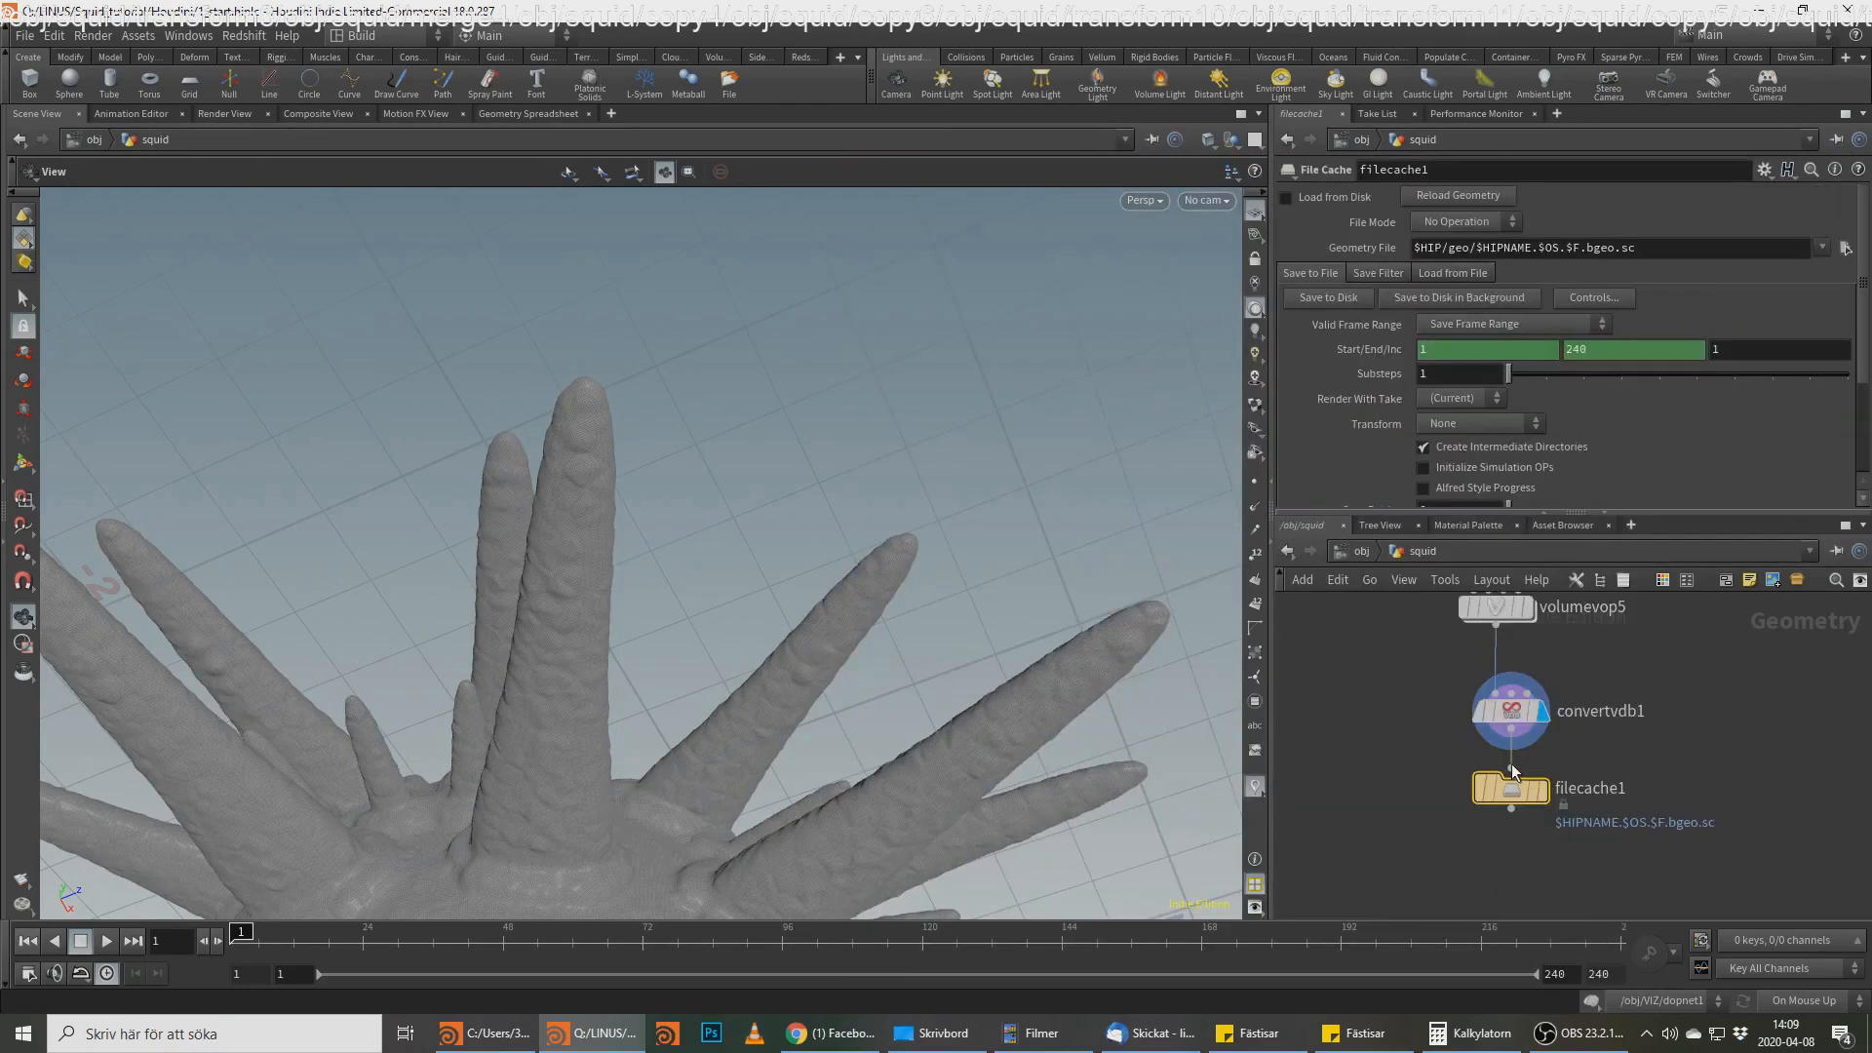
pyautogui.click(1546, 788)
# Step: Set the file cache to Save Current Frame and its geometry file path to $HIP/geo/$OS.bgeo.sc
pyautogui.click(1516, 325)
pyautogui.click(1507, 344)
pyautogui.moveTo(1477, 248); pyautogui.dragTo(1541, 248)
pyautogui.press('BackSpace')
pyautogui.press('Return')
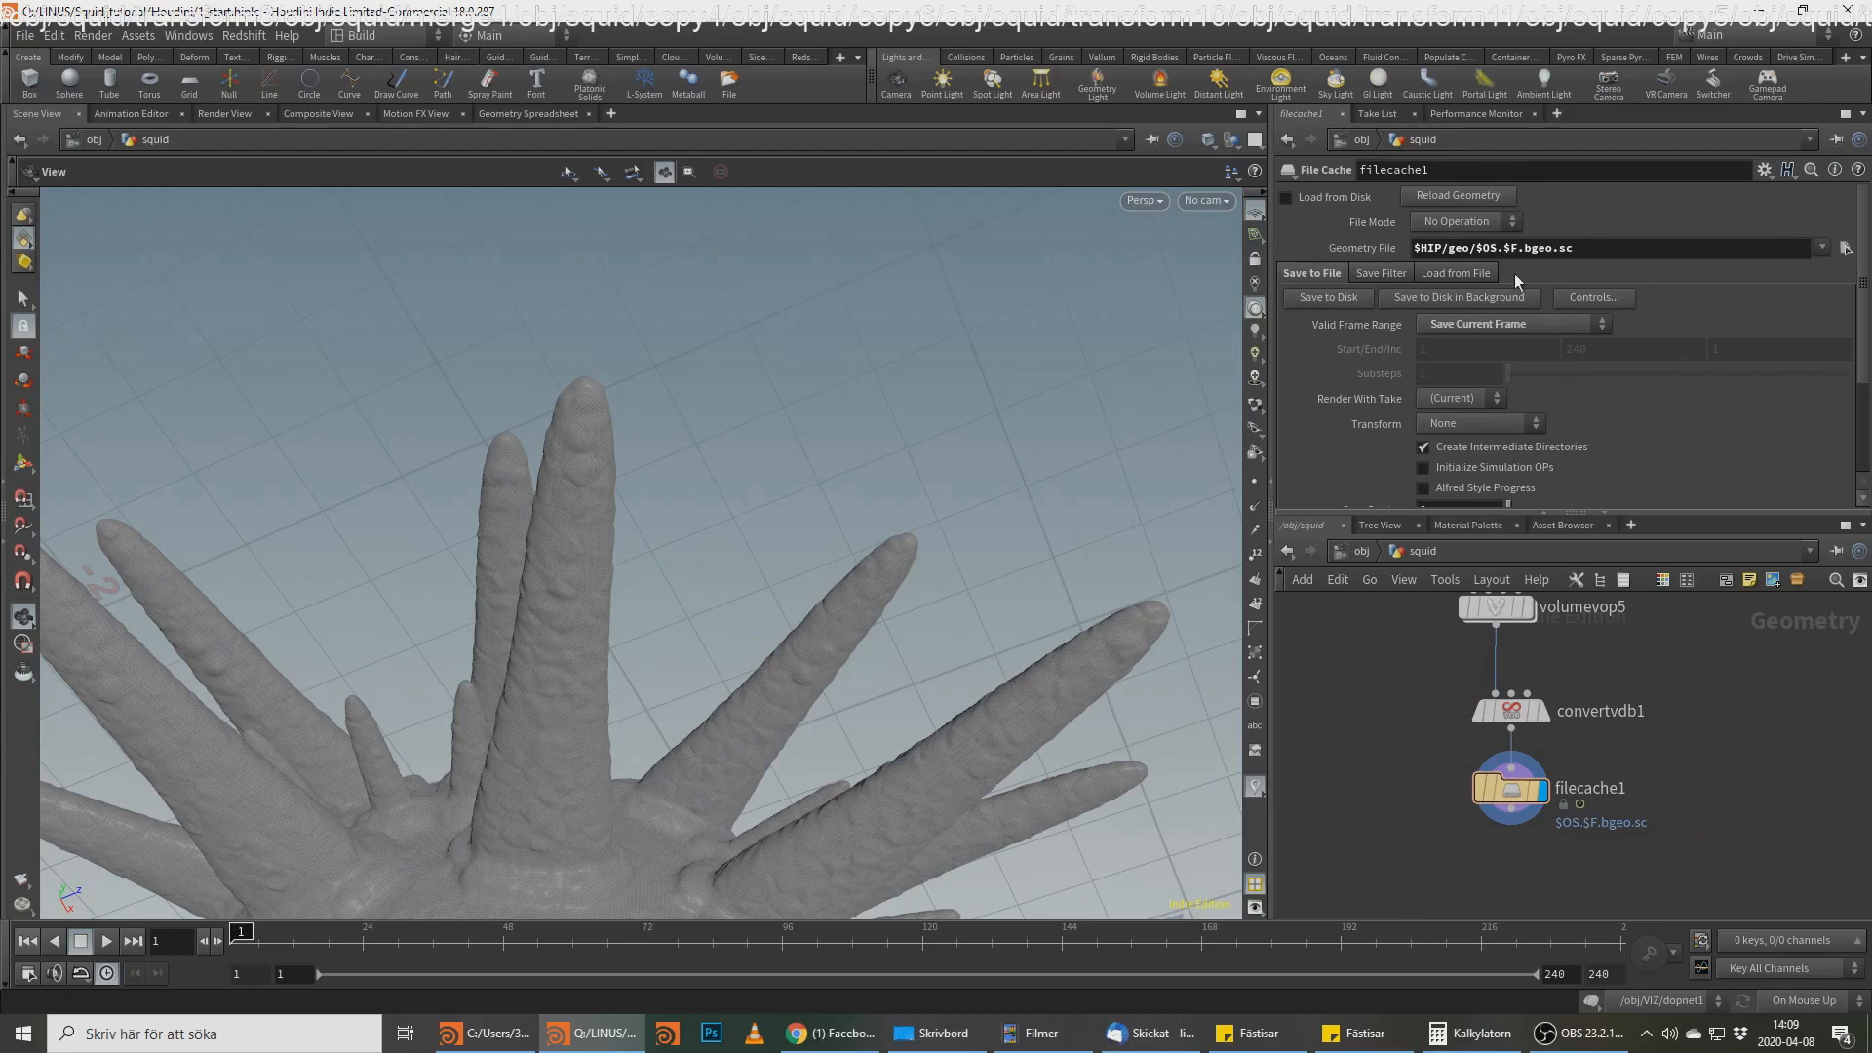
pyautogui.moveTo(1519, 247); pyautogui.dragTo(1504, 248)
pyautogui.press('BackSpace')
pyautogui.press('BackSpace')
pyautogui.press('Return')
# Step: Rename the file cache node FINAL_POLY_MODEL_FAT_SKIN
pyautogui.doubleClick(1584, 788)
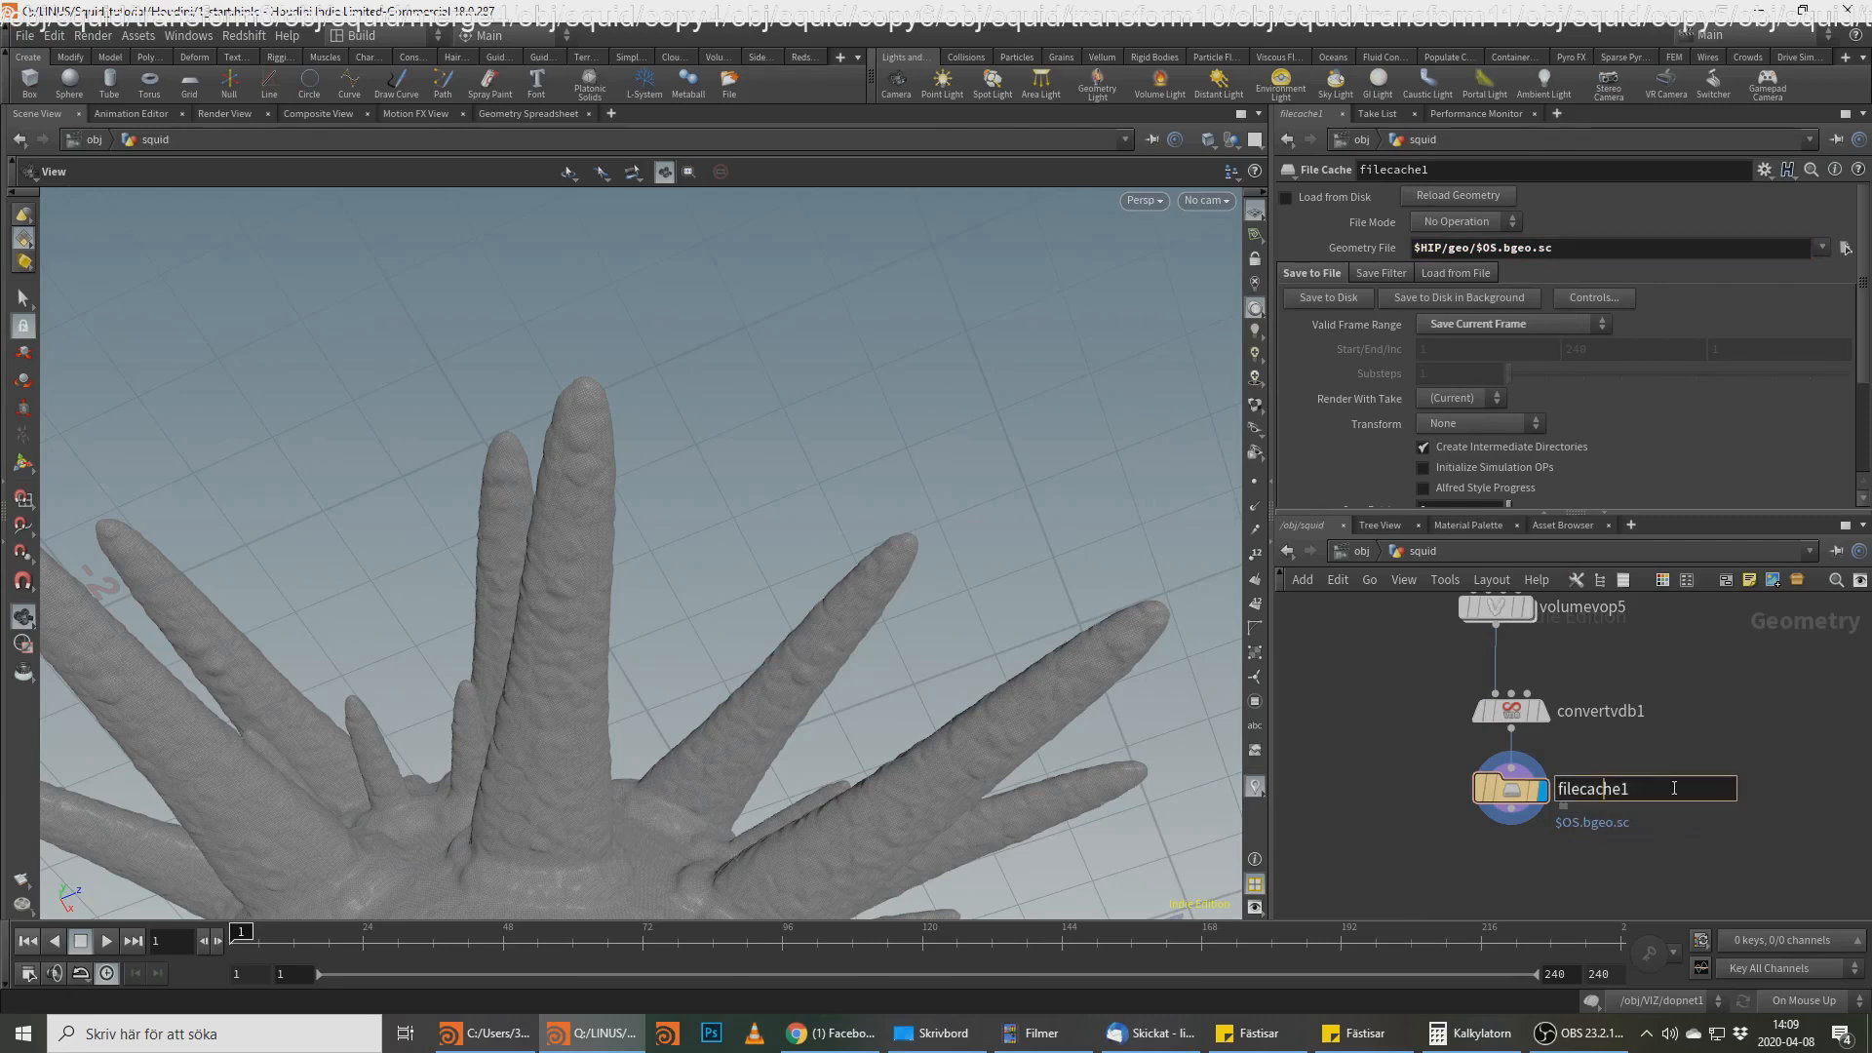
pyautogui.write('FINAL_POLY_MODEL_')
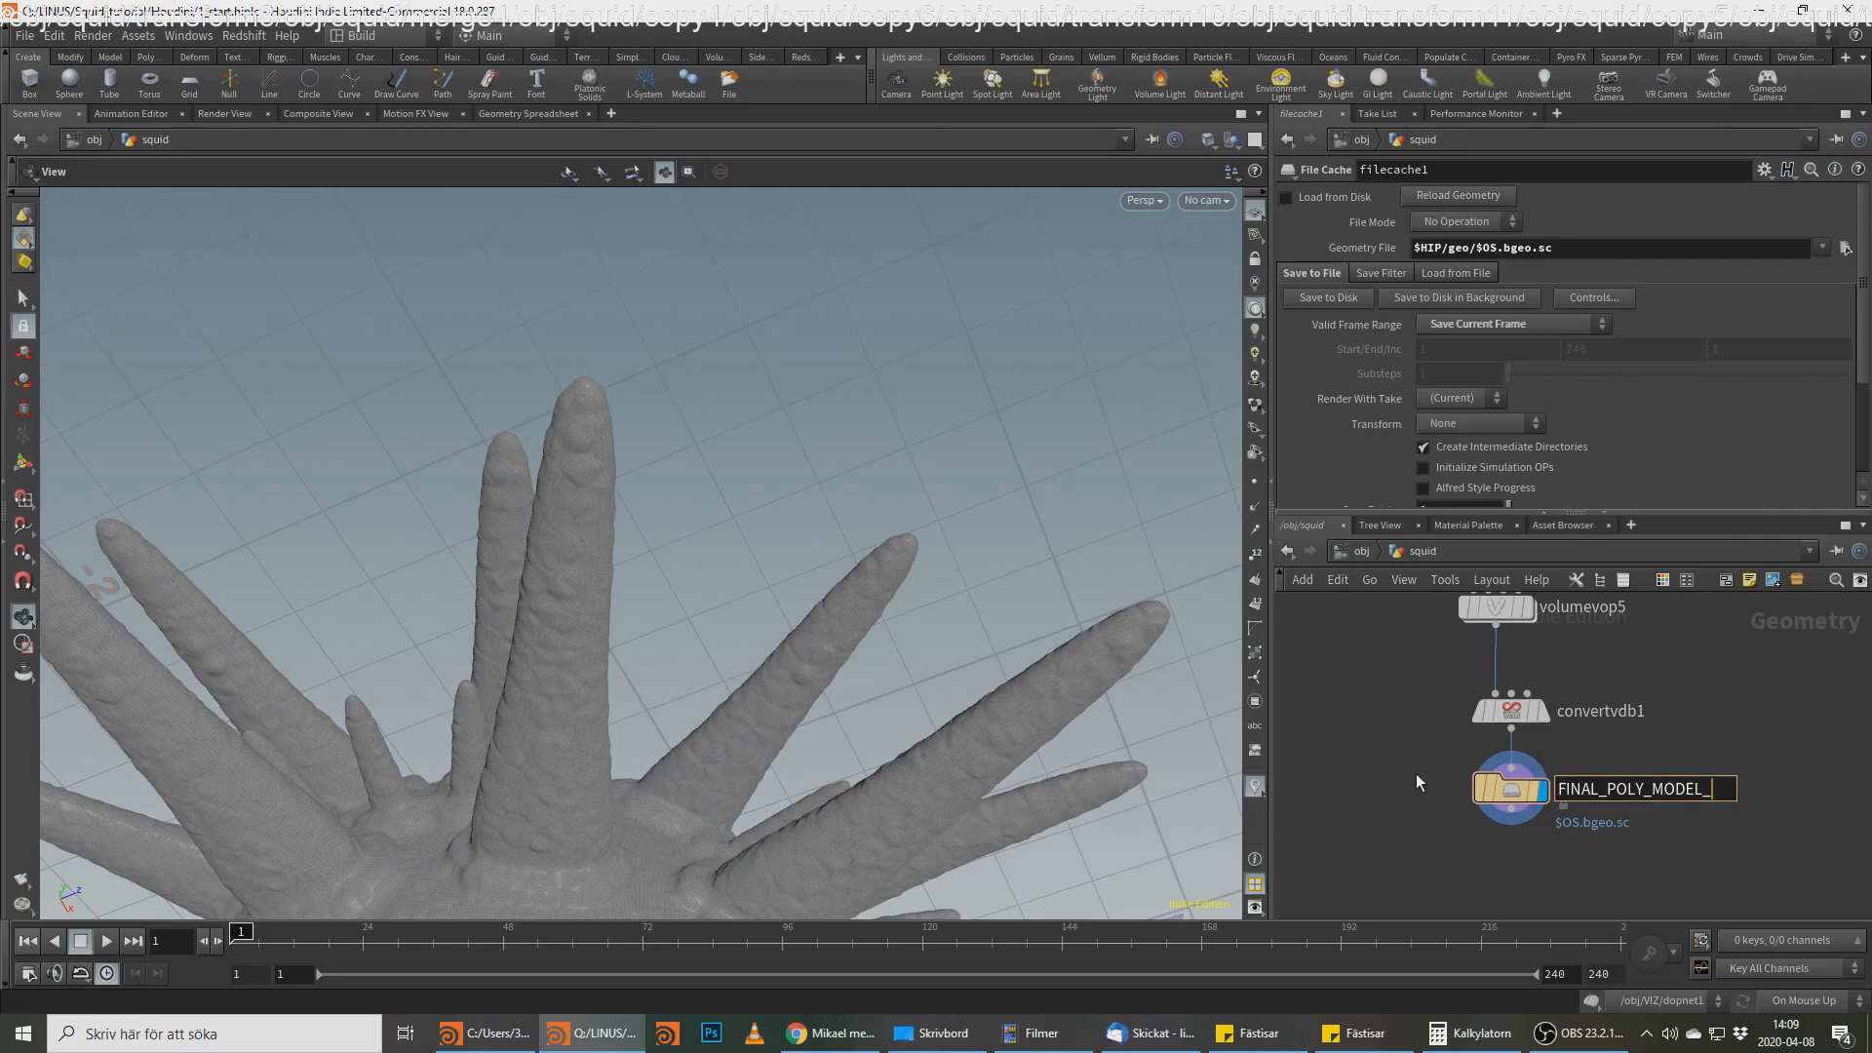
pyautogui.write('FAT_')
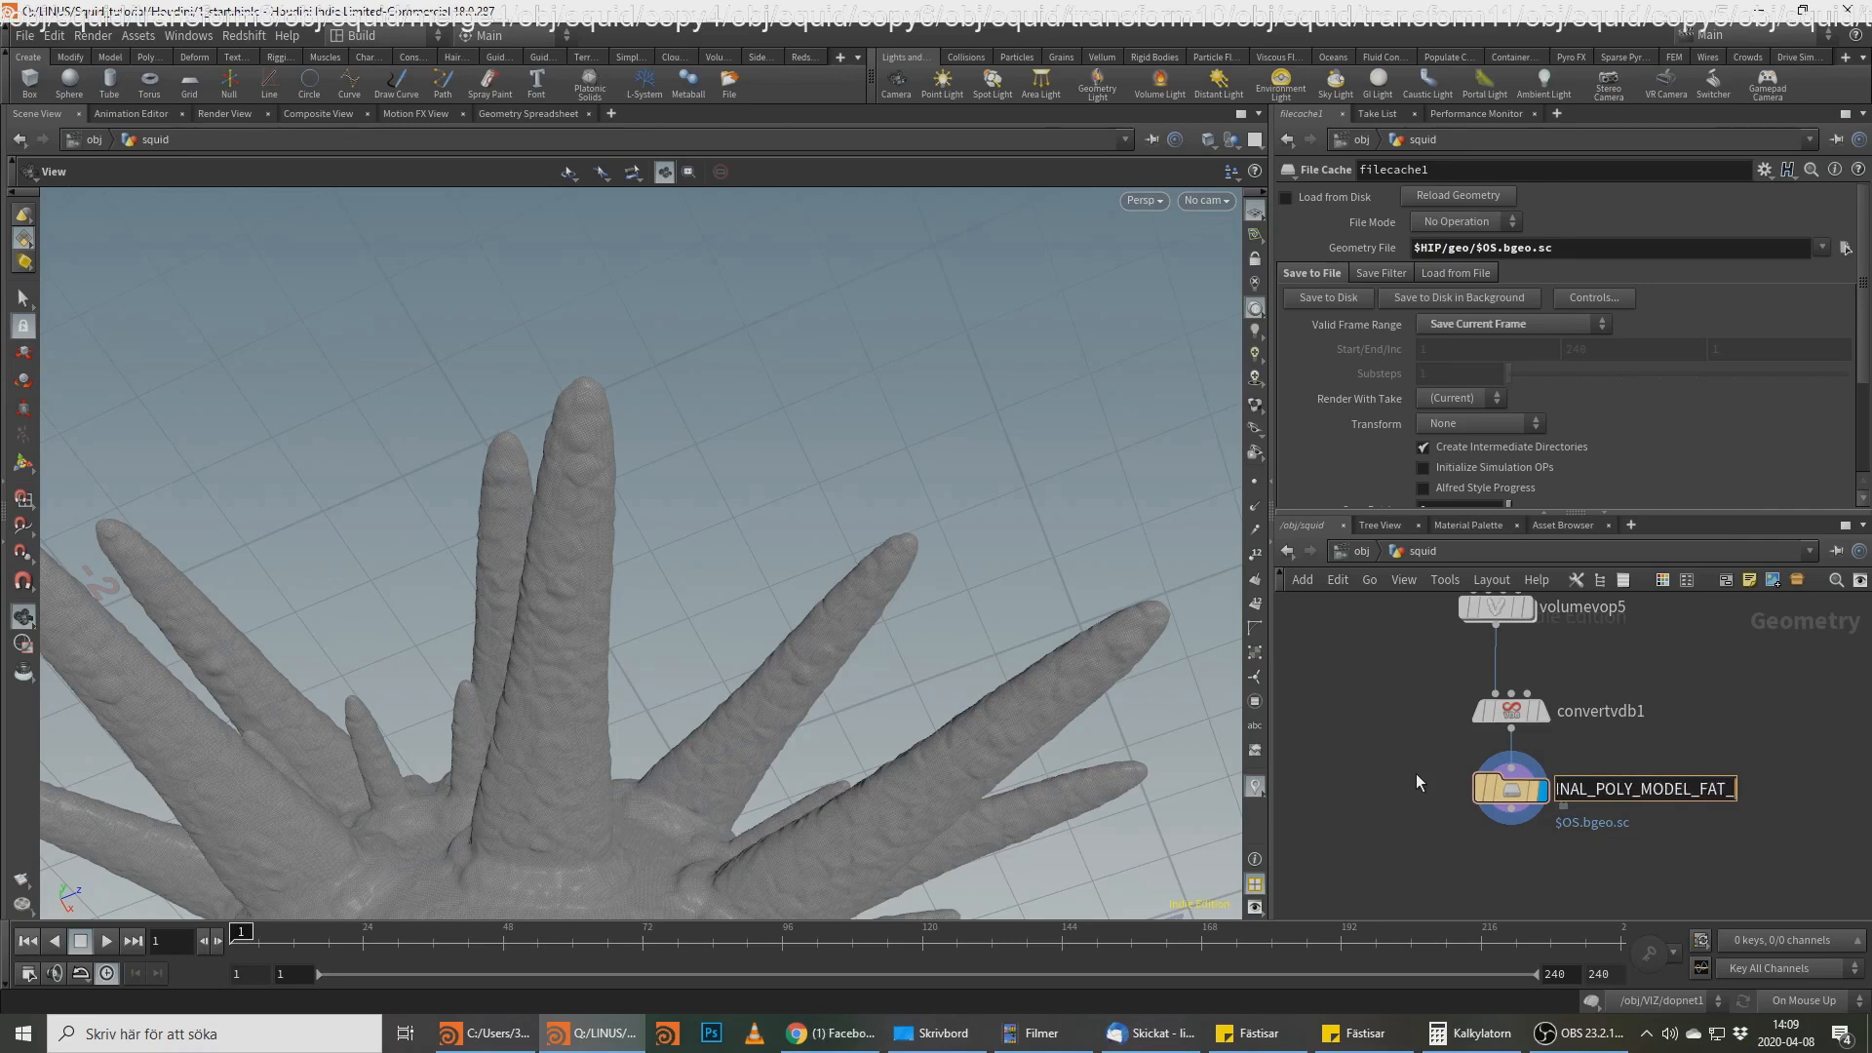
pyautogui.write('SKIN')
pyautogui.press('Return')
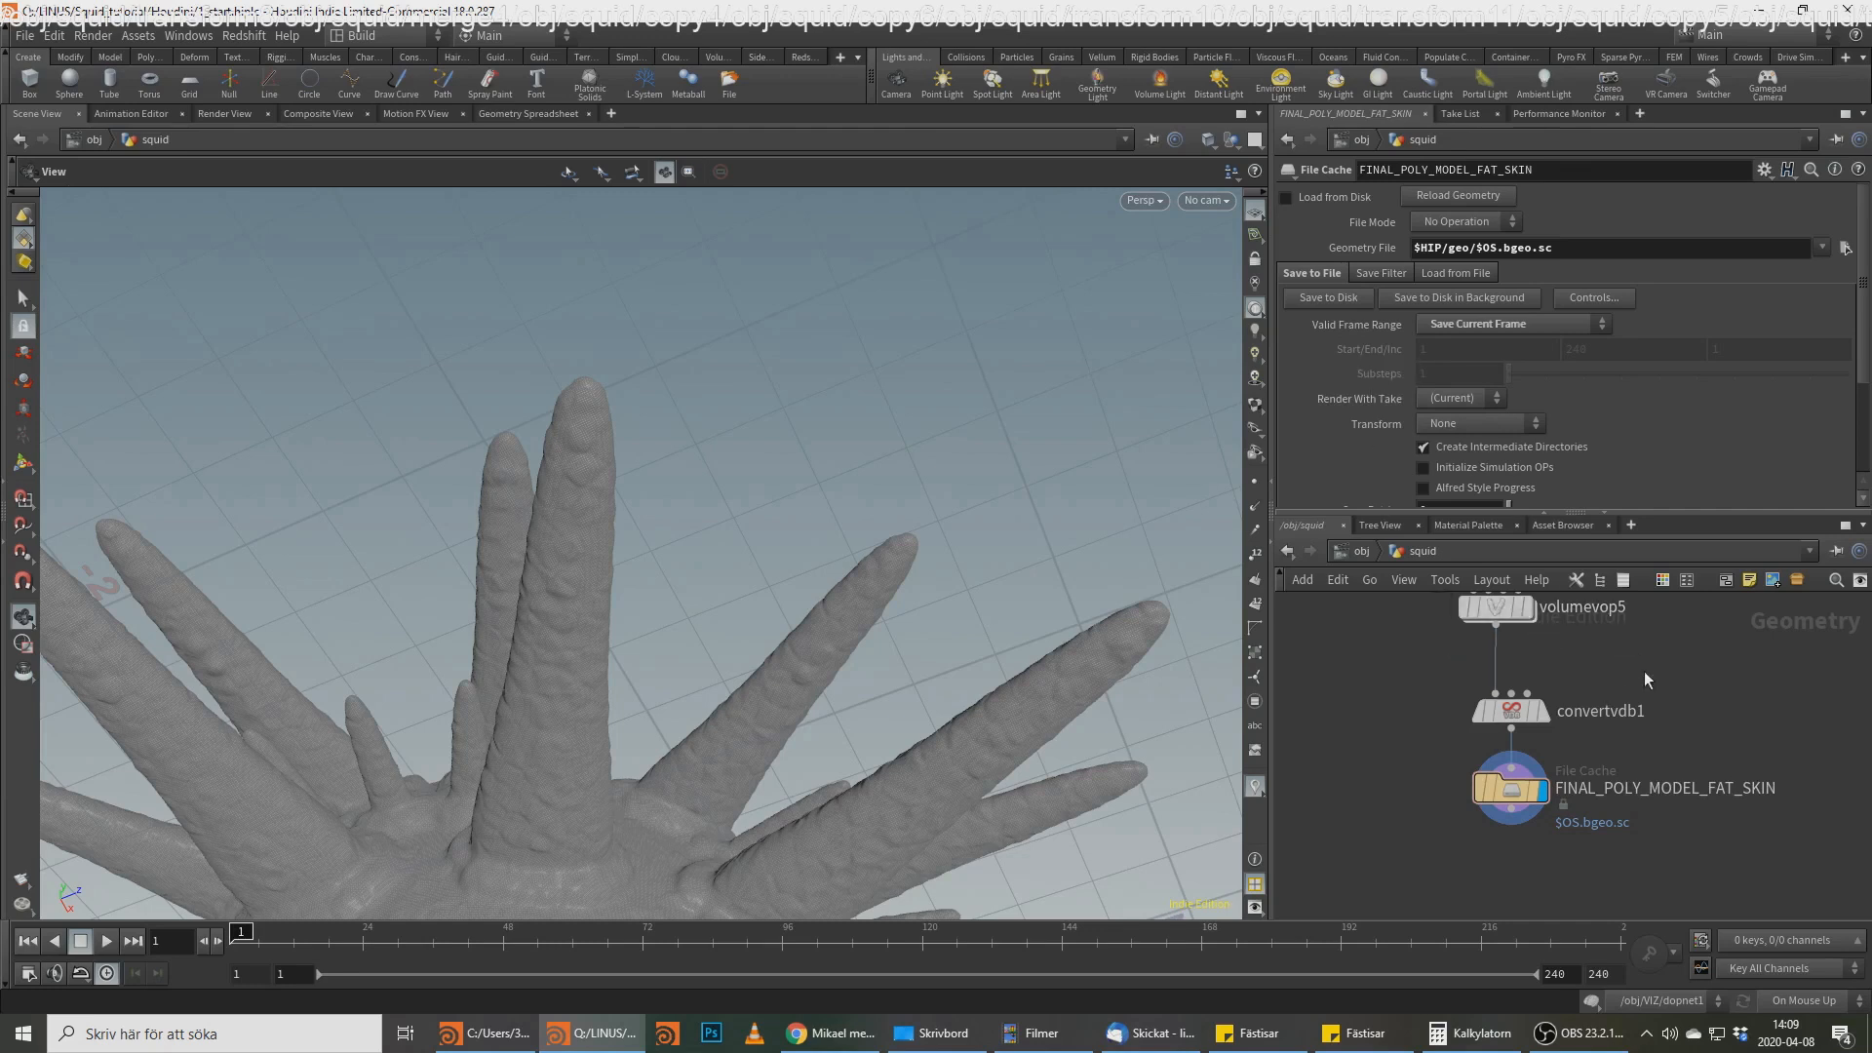
# Step: Set the Voxel Size of vdbfrompolygons1 to 0.0025
pyautogui.scroll(-3, 1644, 671)
pyautogui.moveTo(1648, 672); pyautogui.dragTo(1630, 1014, button='middle')
pyautogui.scroll(-6, 1661, 811)
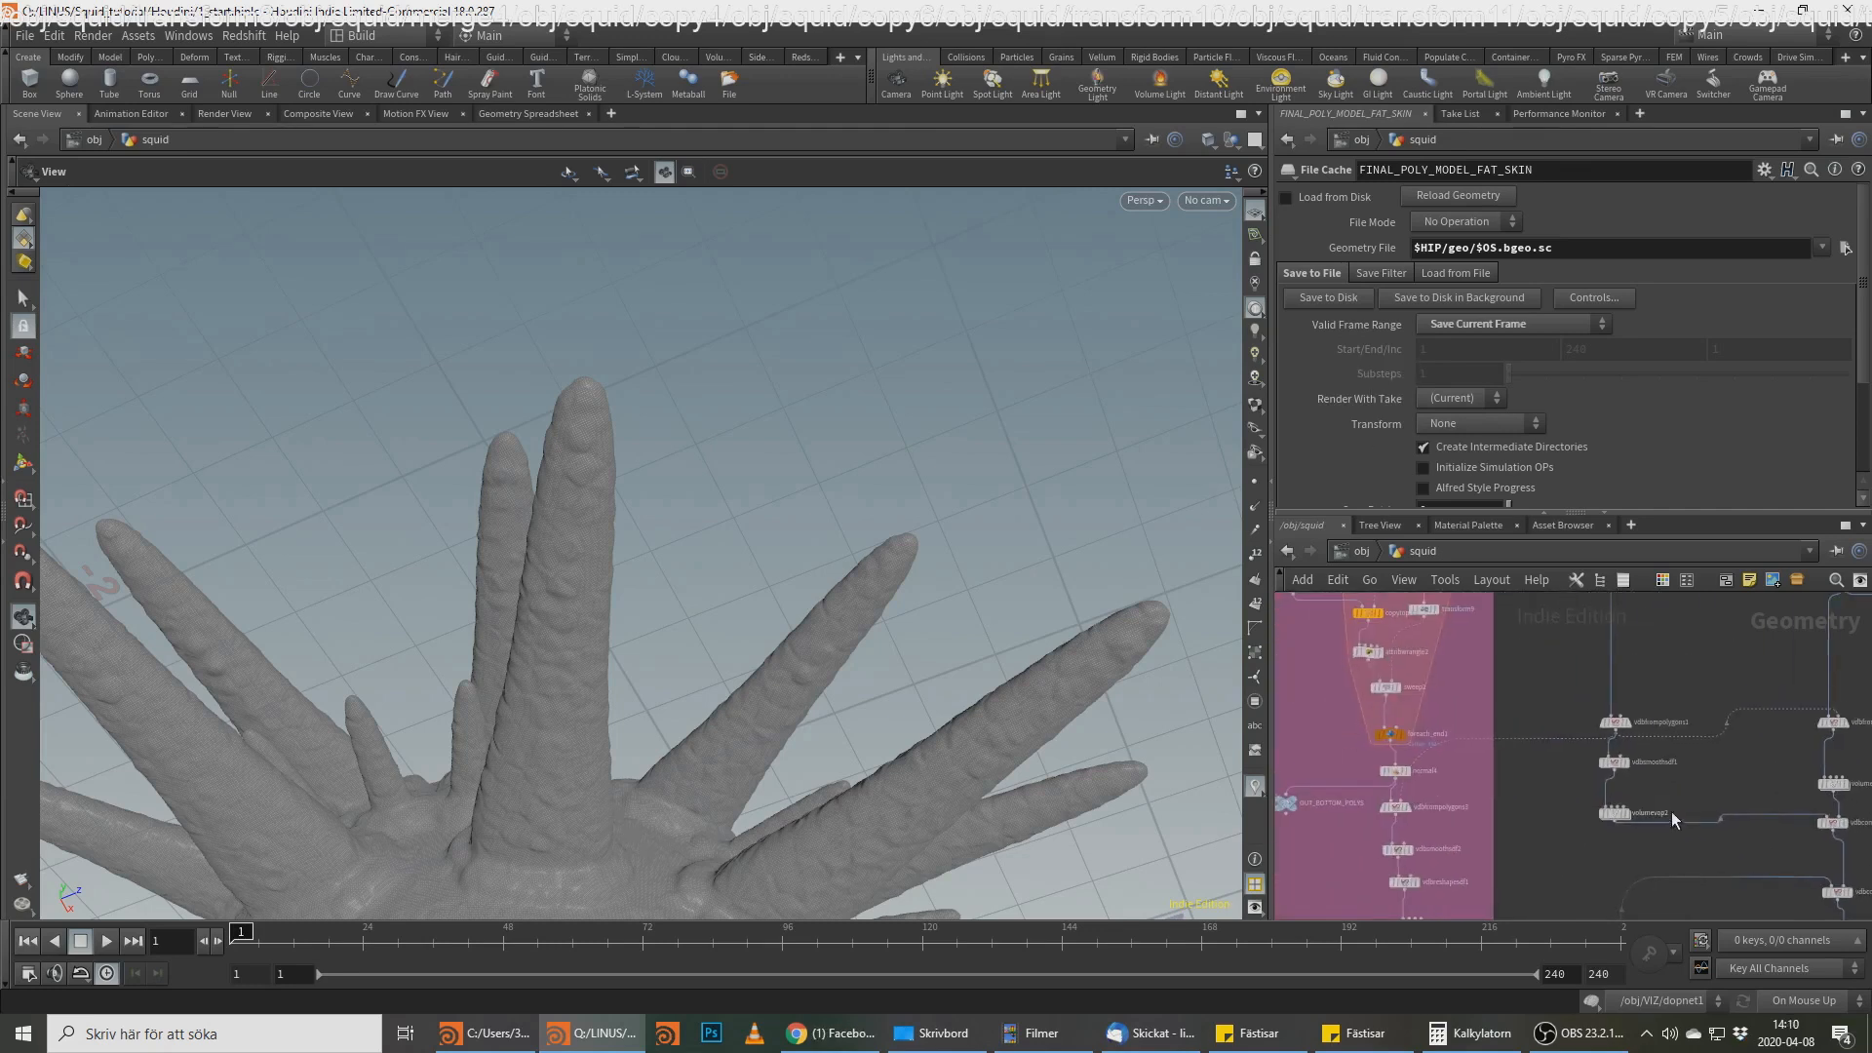
pyautogui.moveTo(1668, 743); pyautogui.dragTo(1722, 816, button='middle')
pyautogui.scroll(3, 1701, 815)
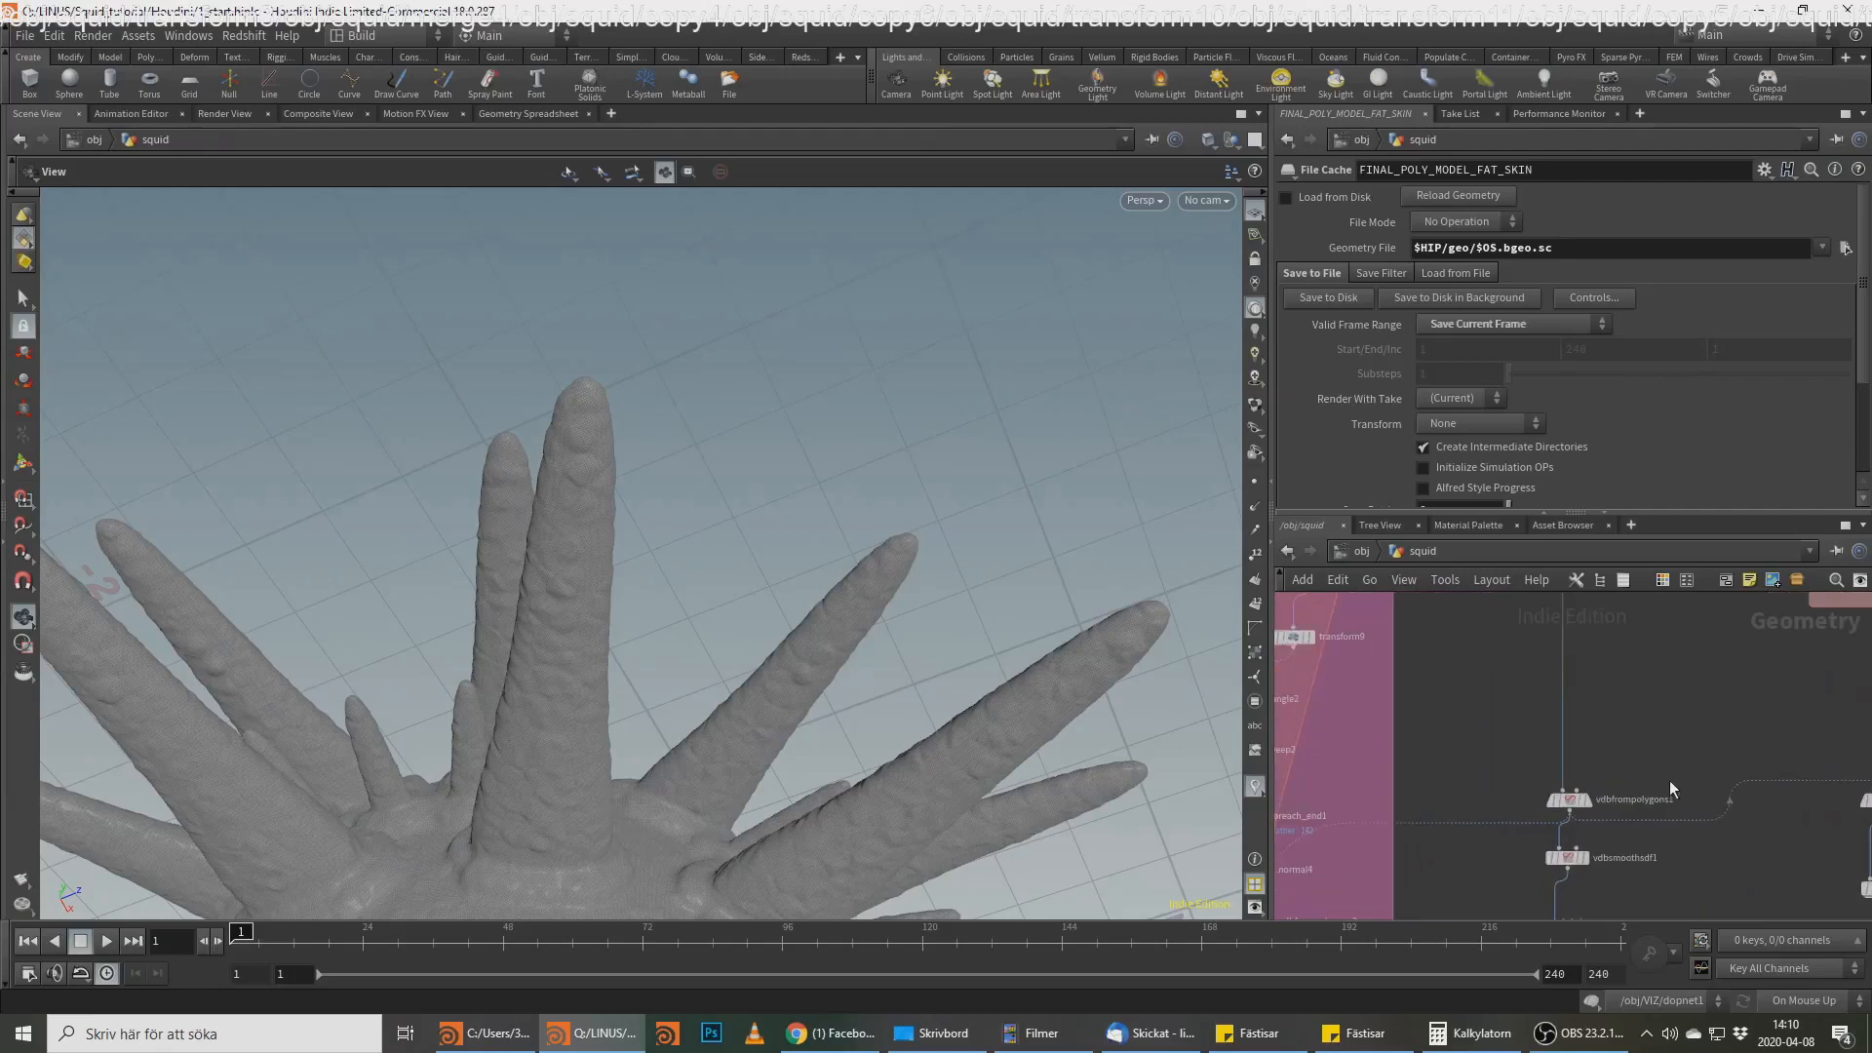
pyautogui.click(1569, 800)
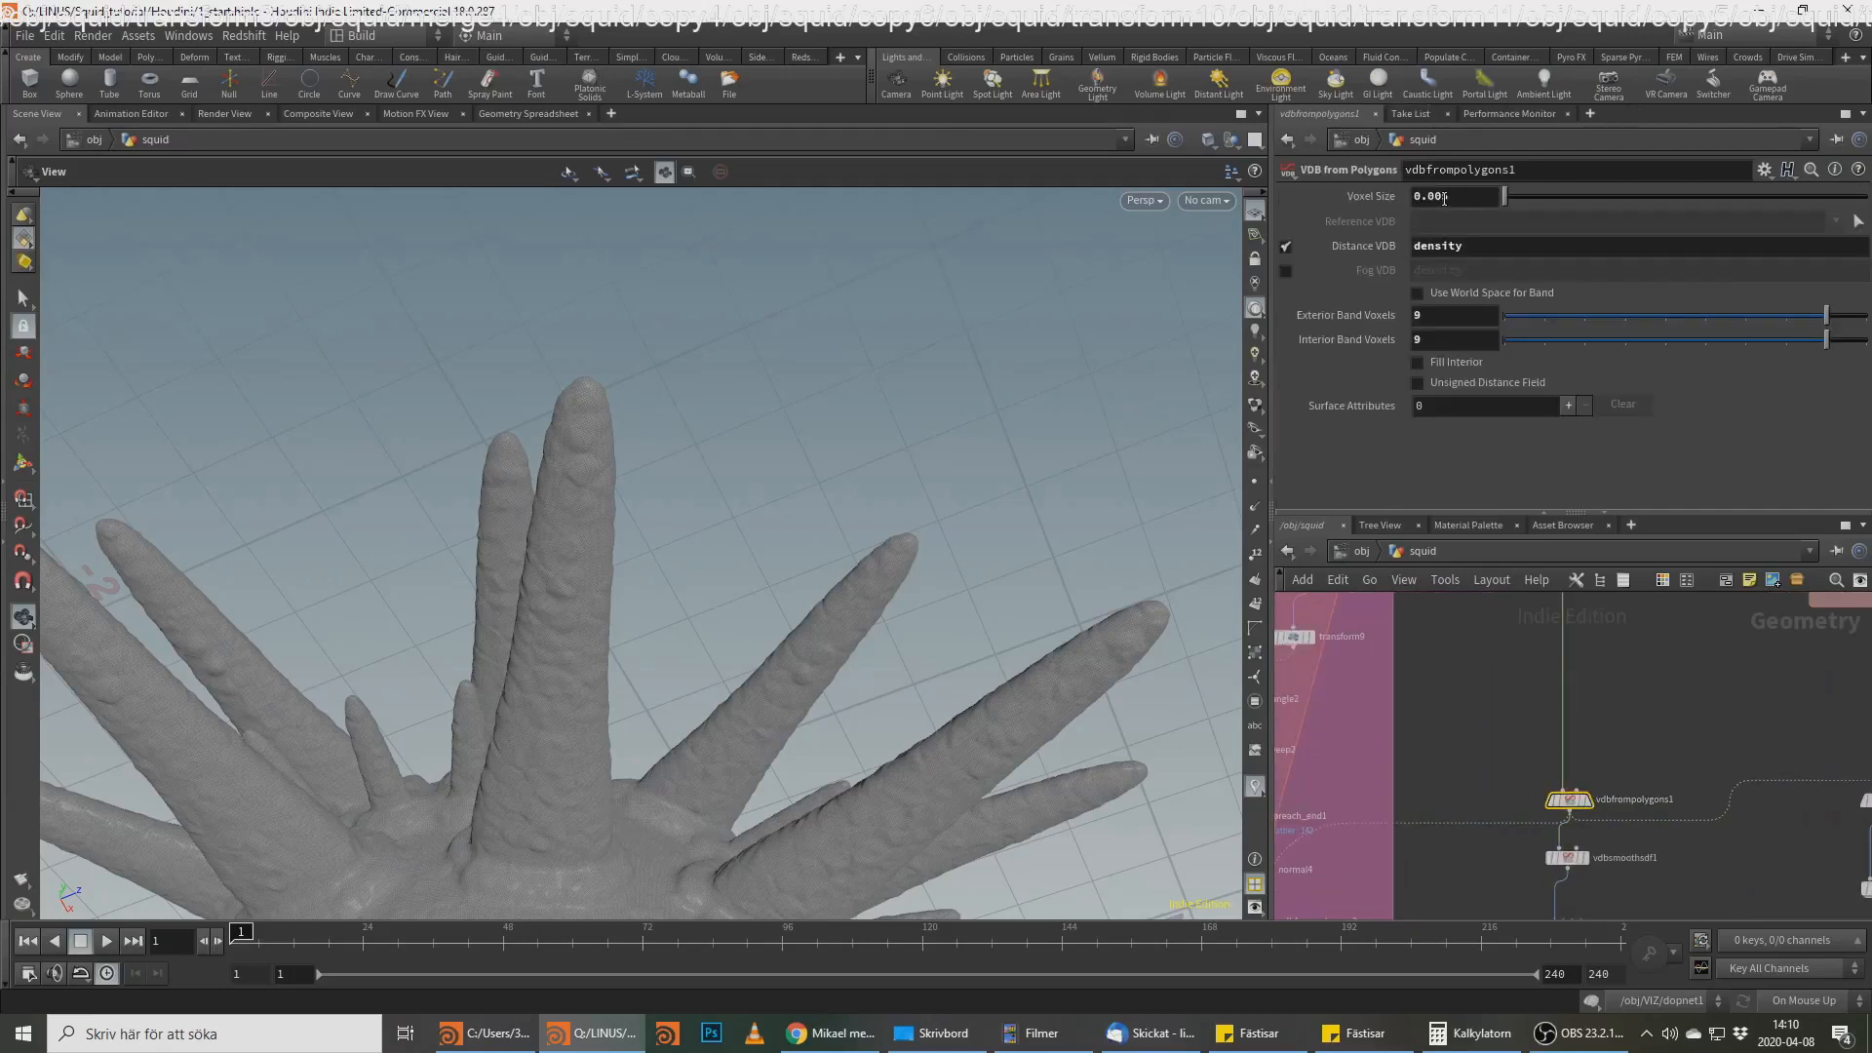
pyautogui.click(1445, 197)
pyautogui.press('Return')
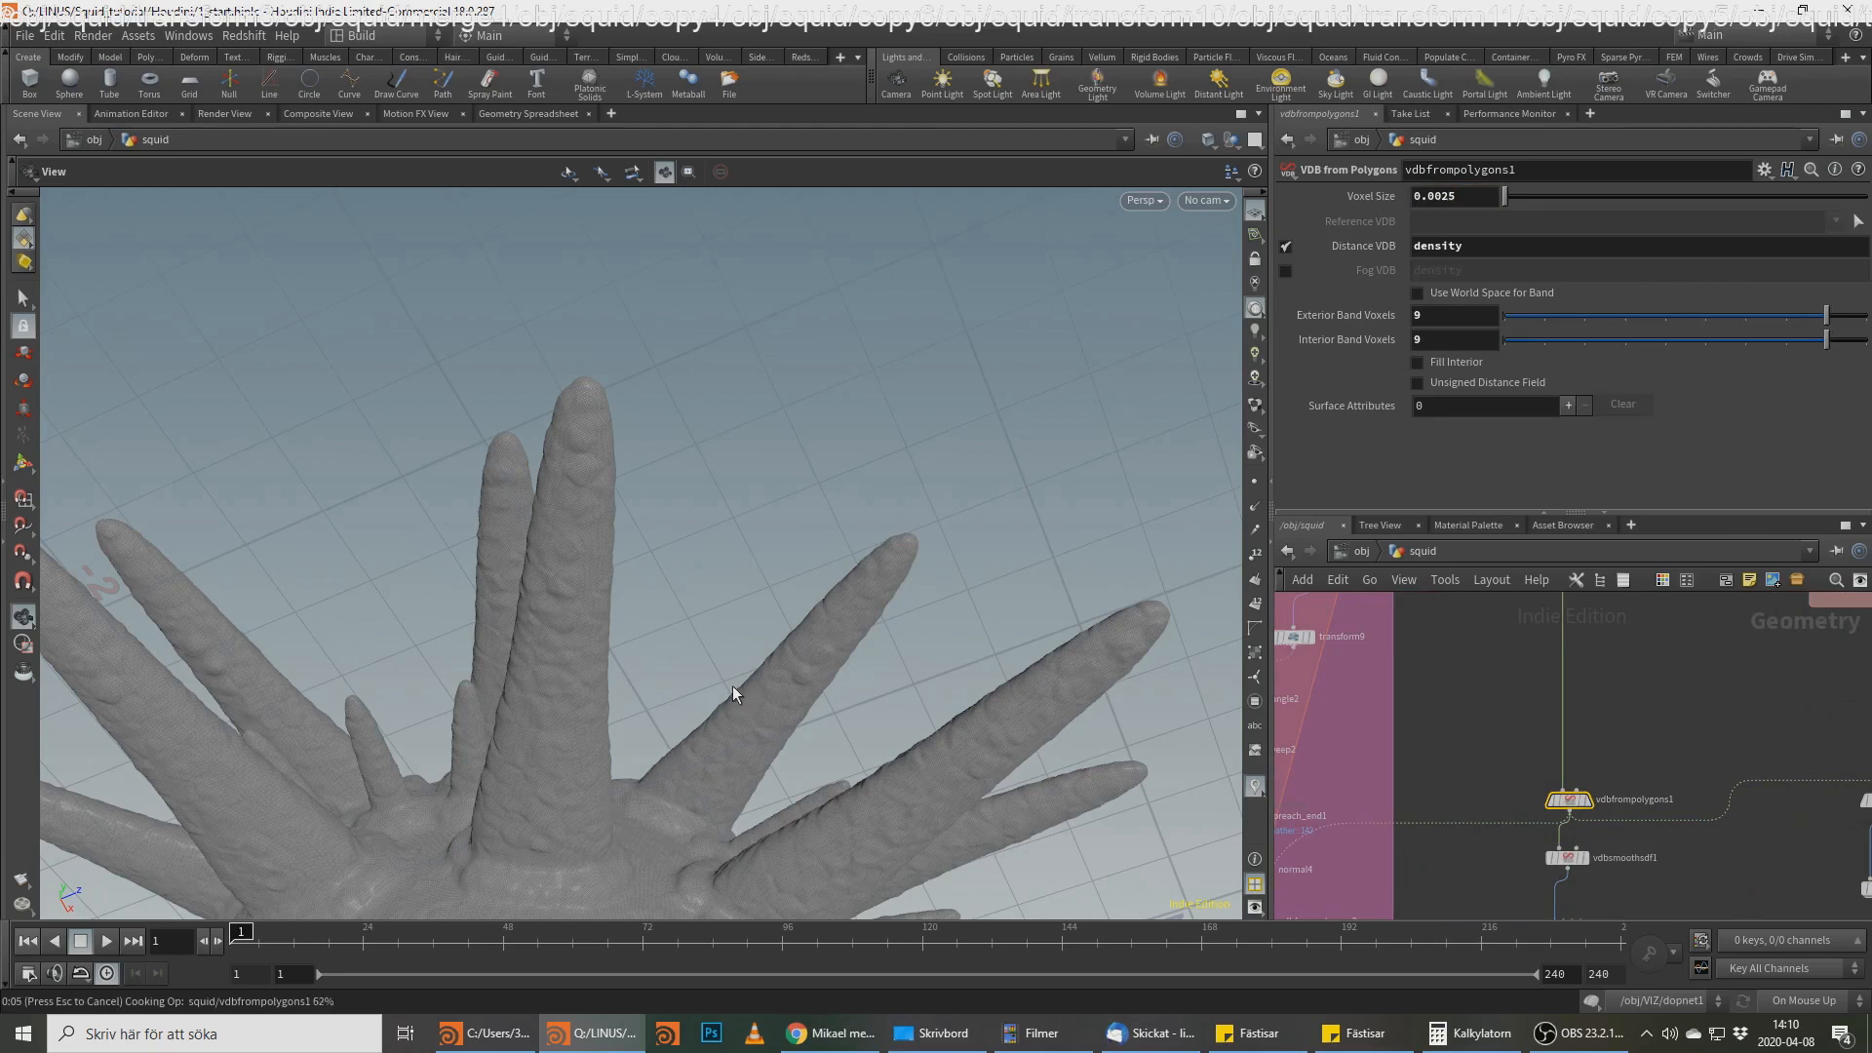
# Step: Inspect the finer tentacle mesh and have the FINAL_POLY_MODEL_FAT_SKIN file cache load its geometry from disk
pyautogui.moveTo(784, 1043)
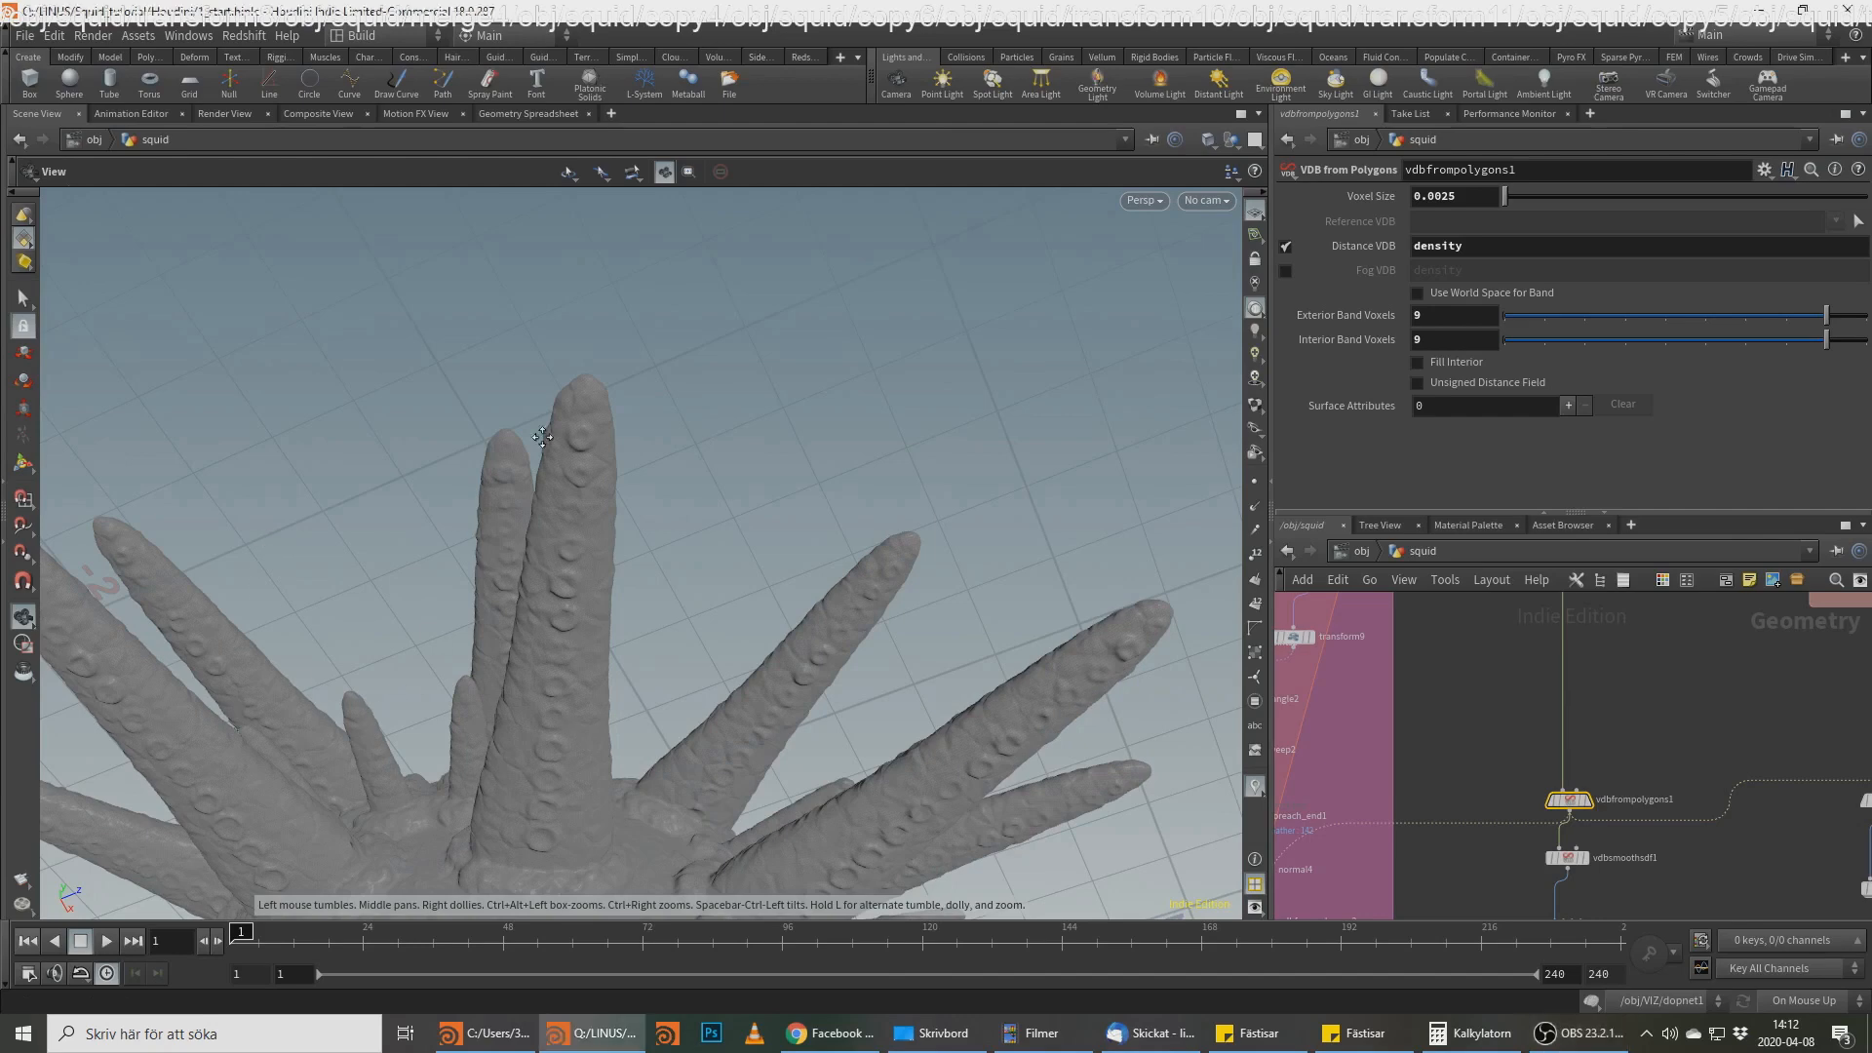
pyautogui.moveTo(372, 717); pyautogui.dragTo(544, 562)
pyautogui.moveTo(1627, 832); pyautogui.dragTo(1630, 619, button='middle')
pyautogui.scroll(-2, 1606, 780)
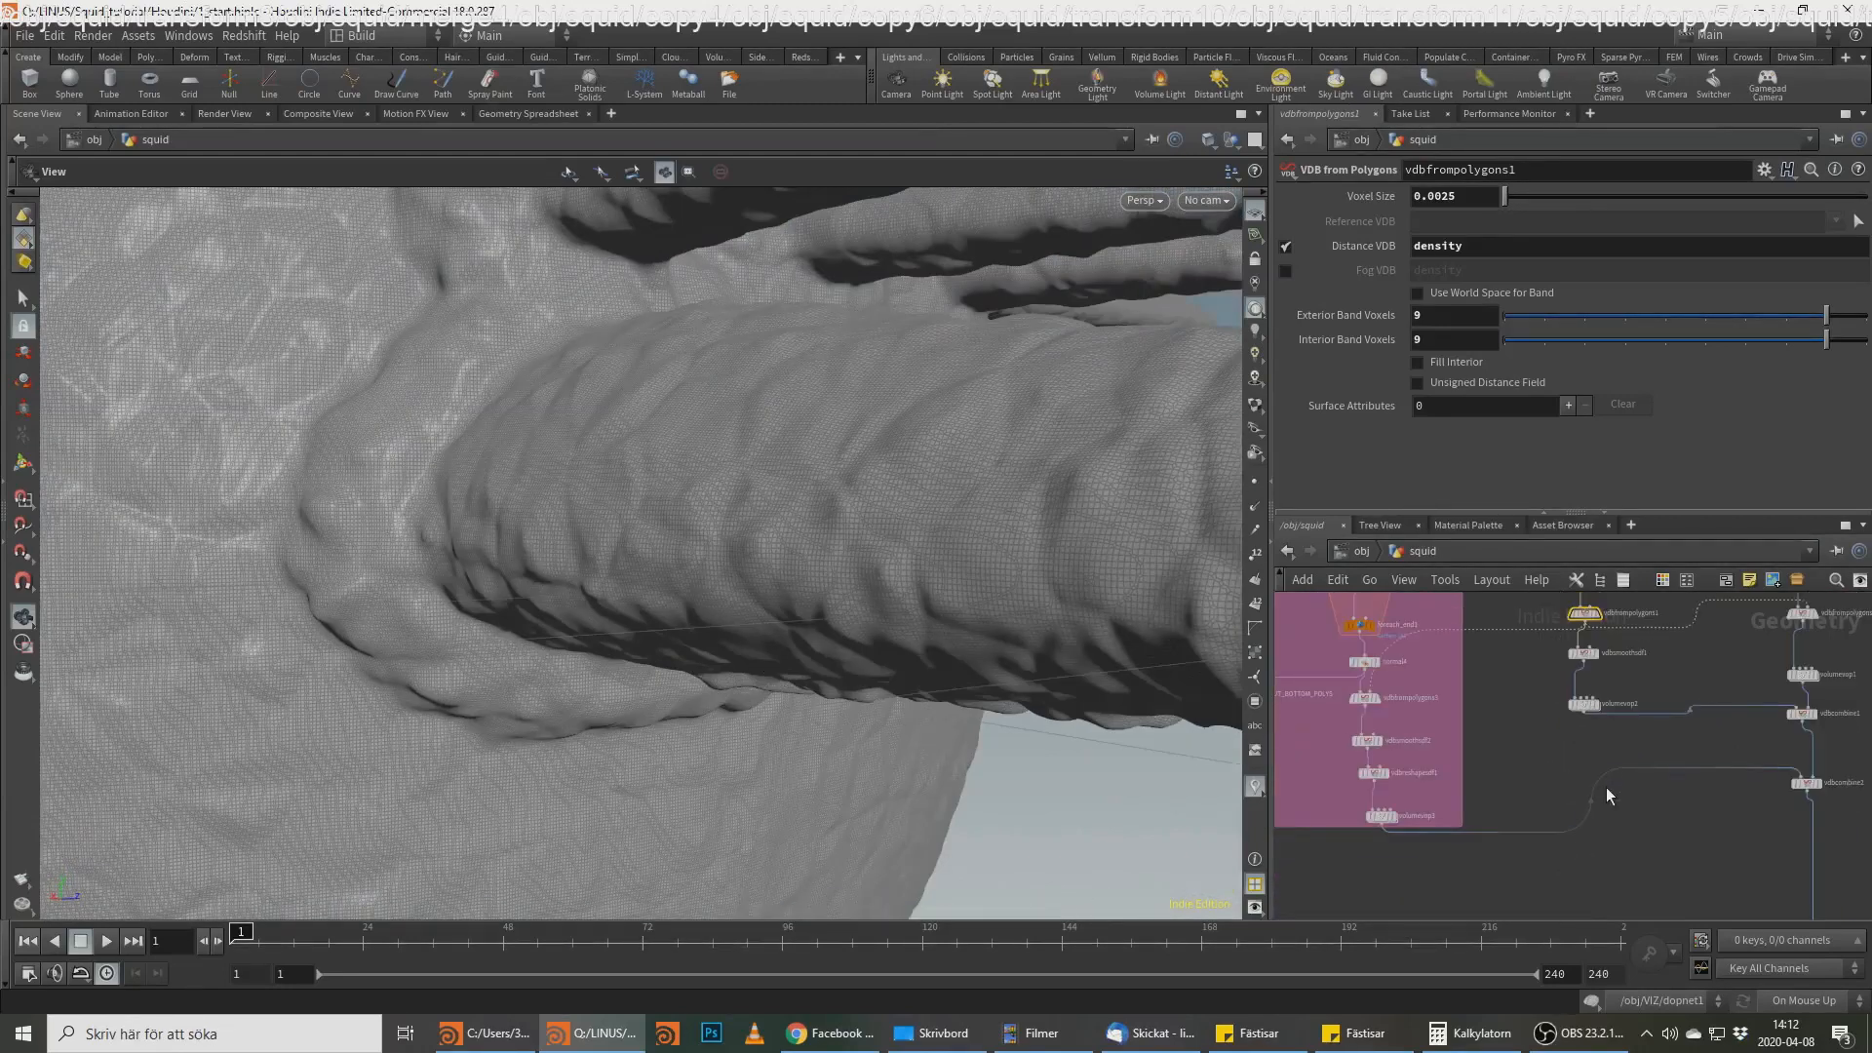
pyautogui.moveTo(1606, 787); pyautogui.dragTo(1426, 611, button='middle')
pyautogui.moveTo(1607, 842); pyautogui.dragTo(1461, 607, button='middle')
pyautogui.click(1459, 605)
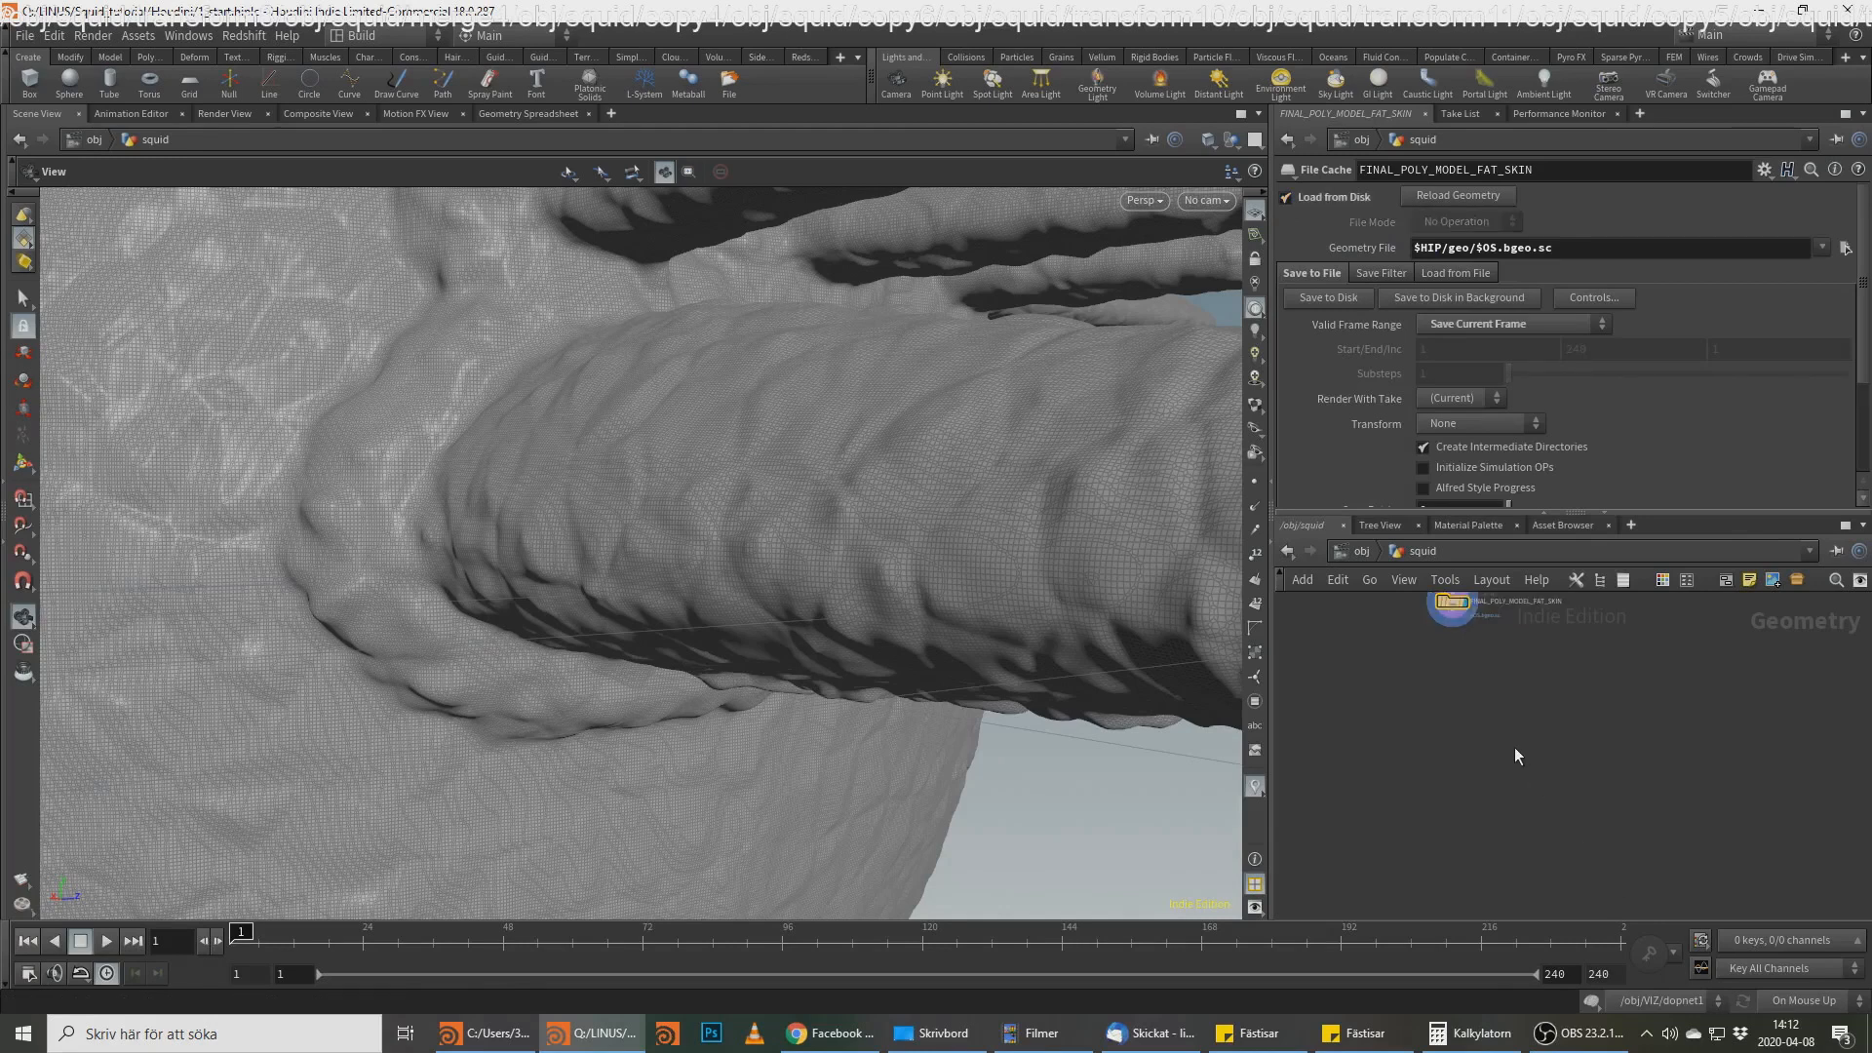
# Step: Check the node information of the file cache and inspect the skin detail around the tentacle bases
pyautogui.moveTo(1507, 698); pyautogui.dragTo(1509, 756, button='middle')
pyautogui.middleClick(1451, 660)
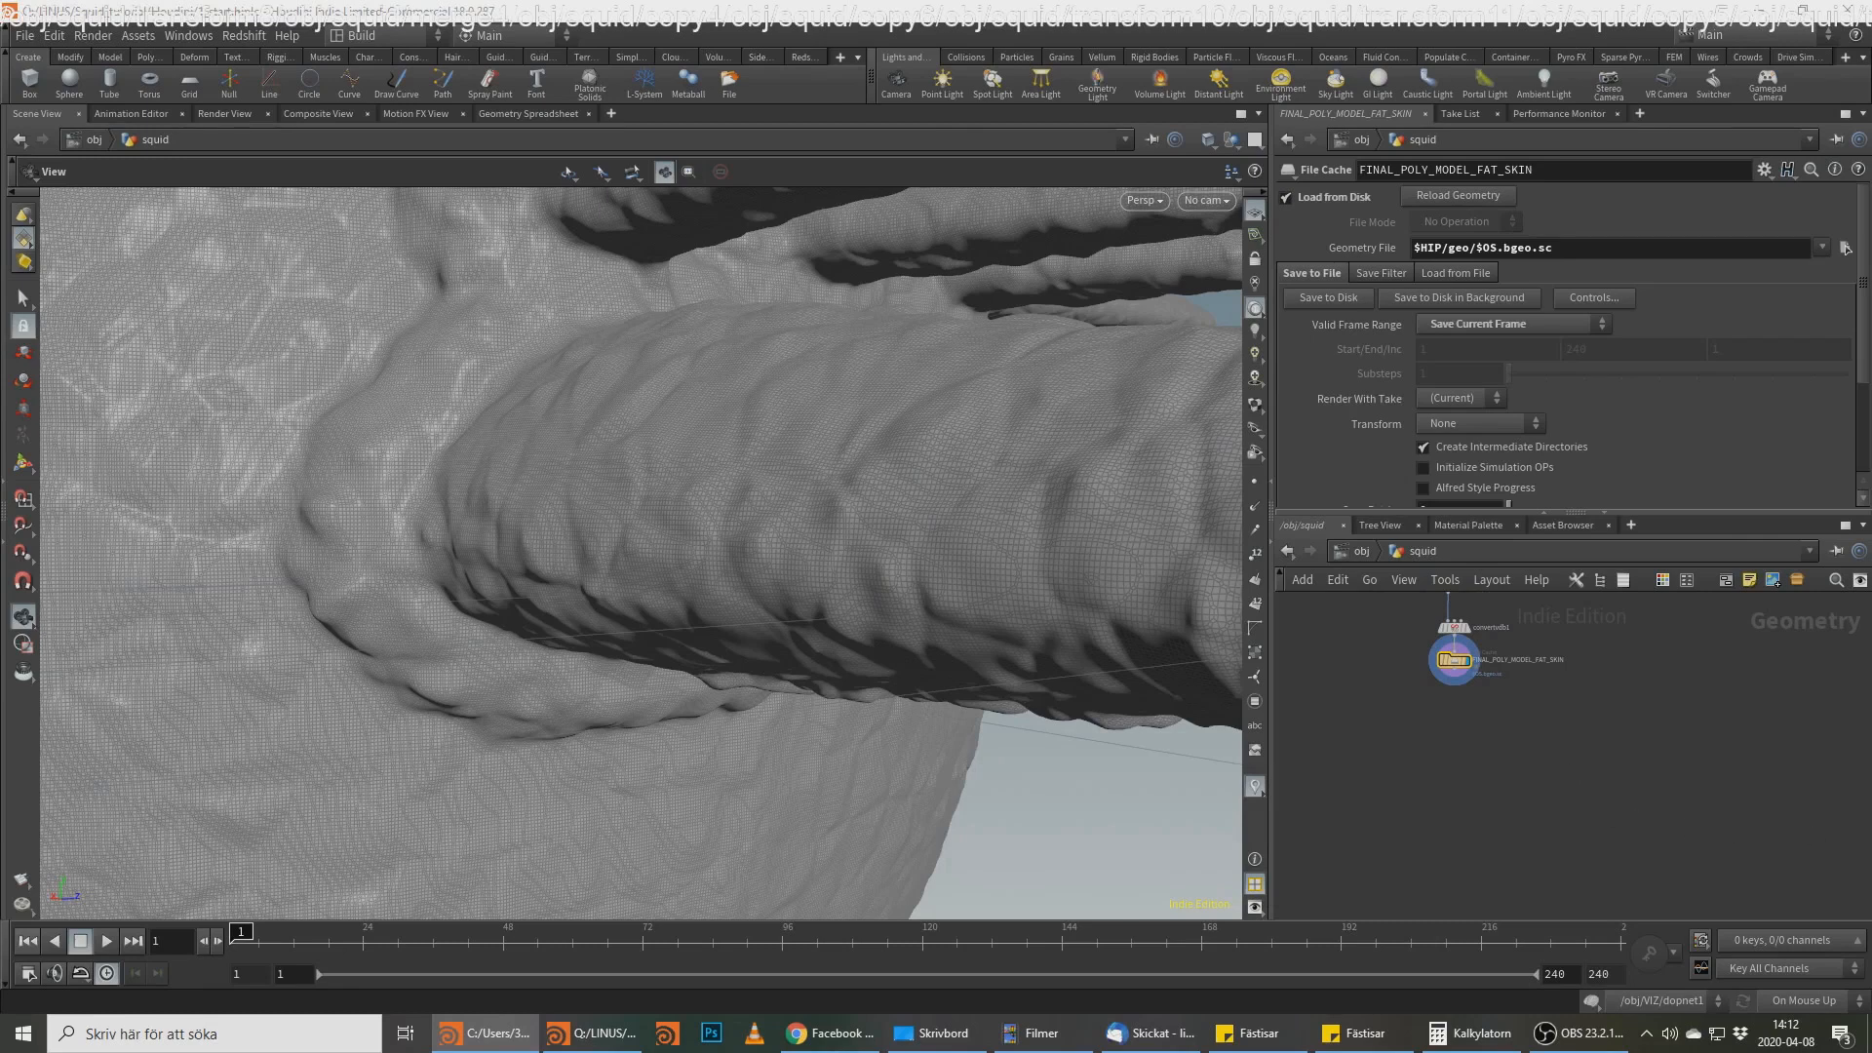
pyautogui.moveTo(915, 531); pyautogui.dragTo(624, 624)
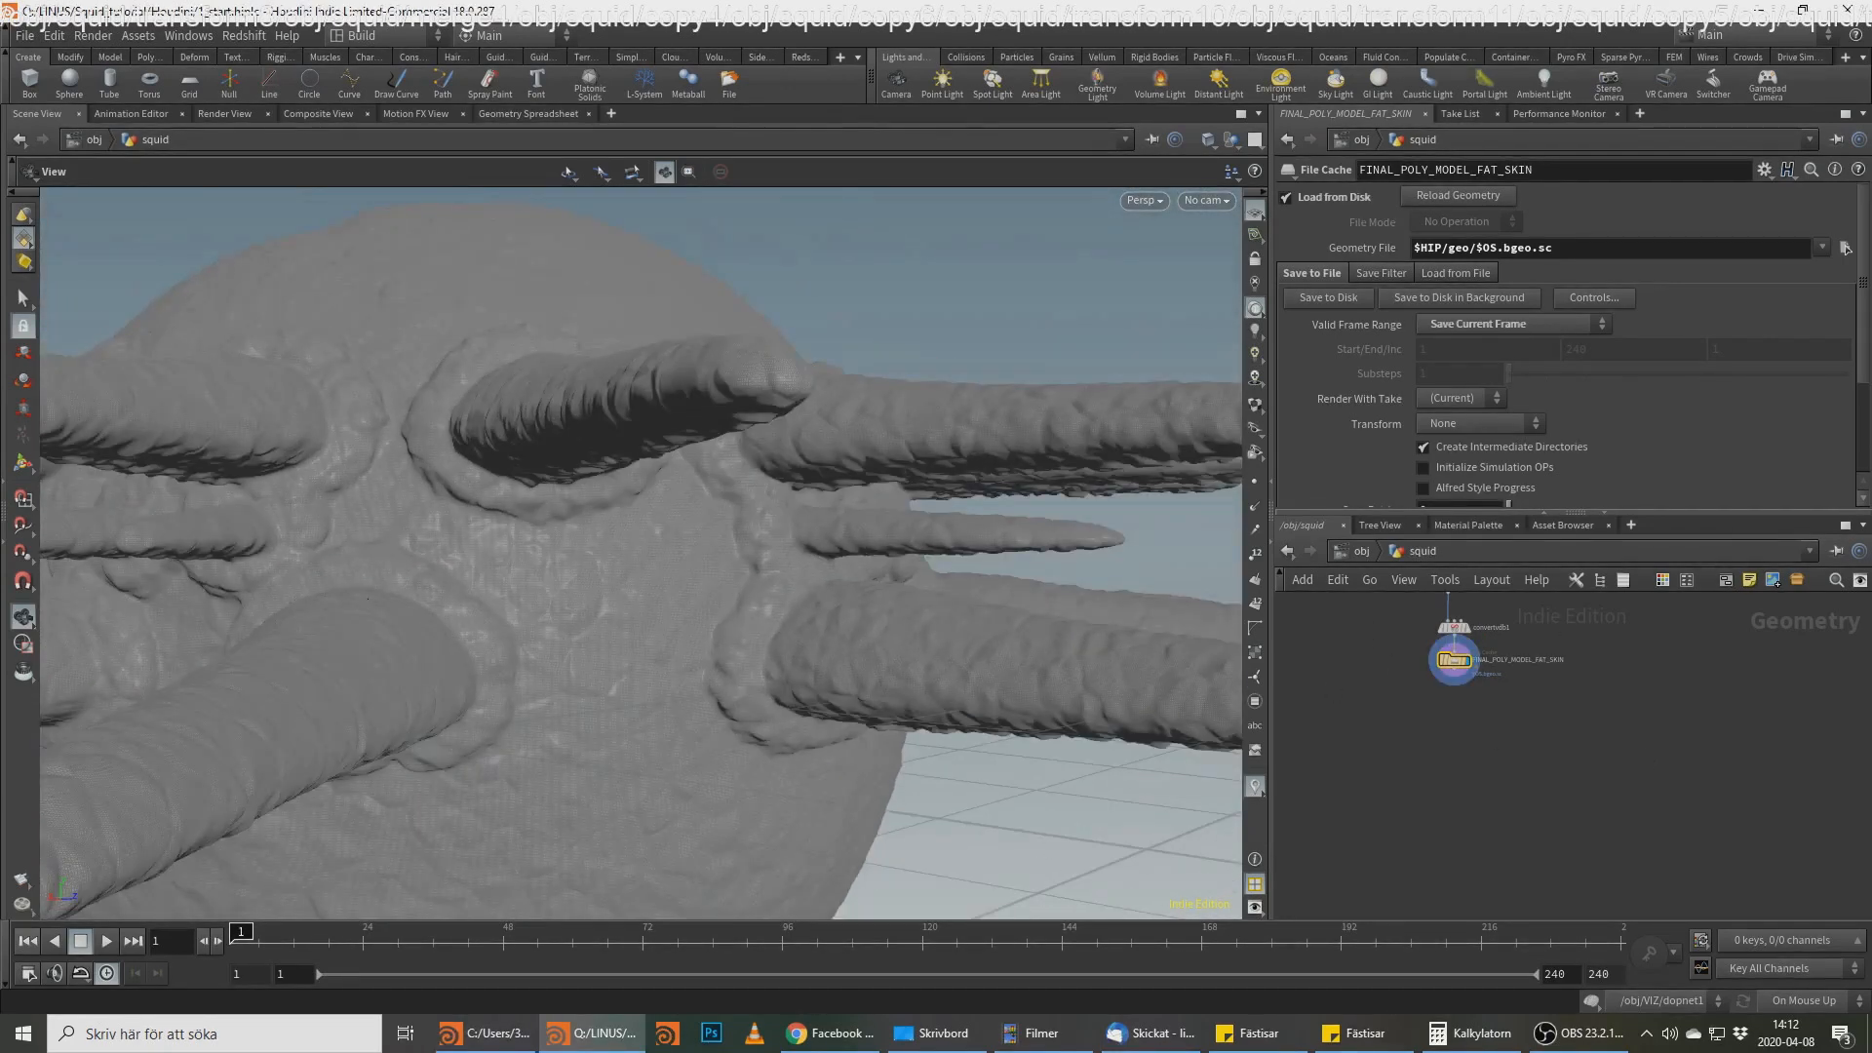
pyautogui.hotkey('alt', 'Tab')
# Step: Add a Group Create node after the FINAL_POLY_MODEL_FAT_SKIN cache and display its result
pyautogui.click(1454, 681)
pyautogui.press('Tab')
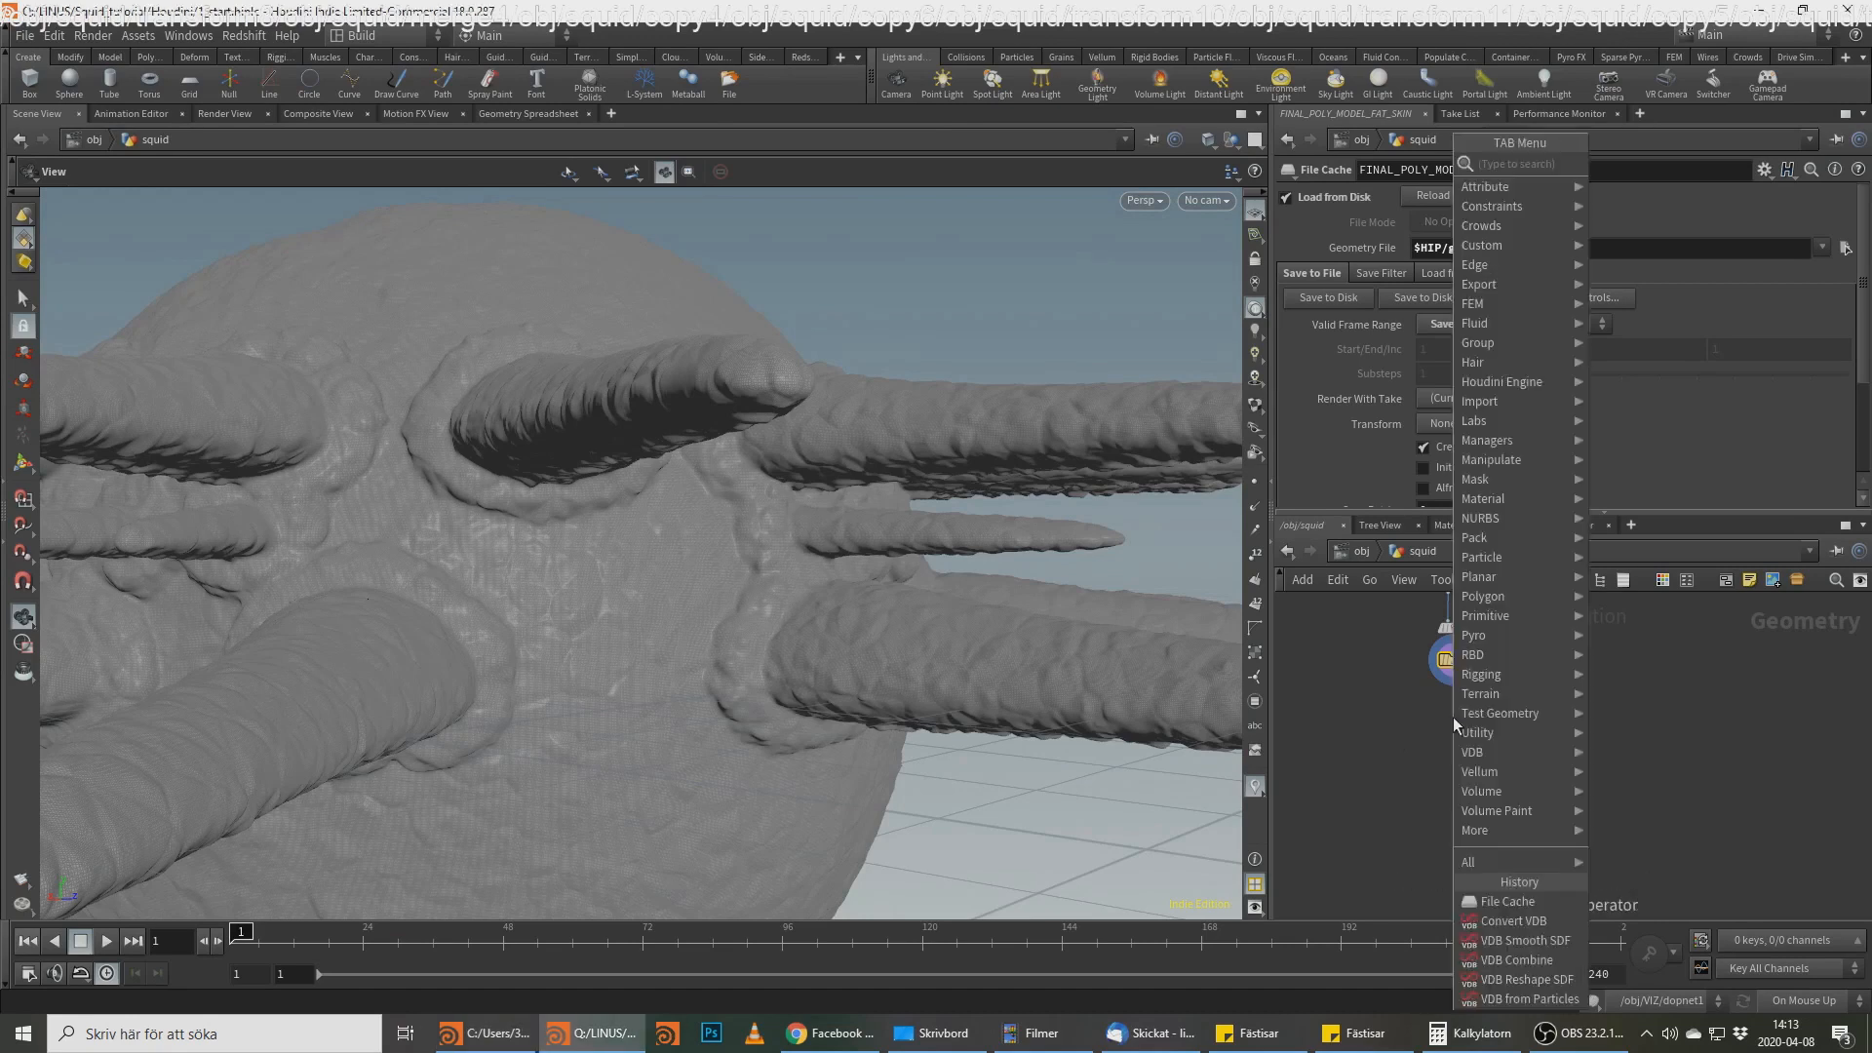
pyautogui.write('pri')
pyautogui.press('BackSpace')
pyautogui.press('BackSpace')
pyautogui.press('BackSpace')
pyautogui.write('gro')
pyautogui.press('Return')
pyautogui.click(1453, 716)
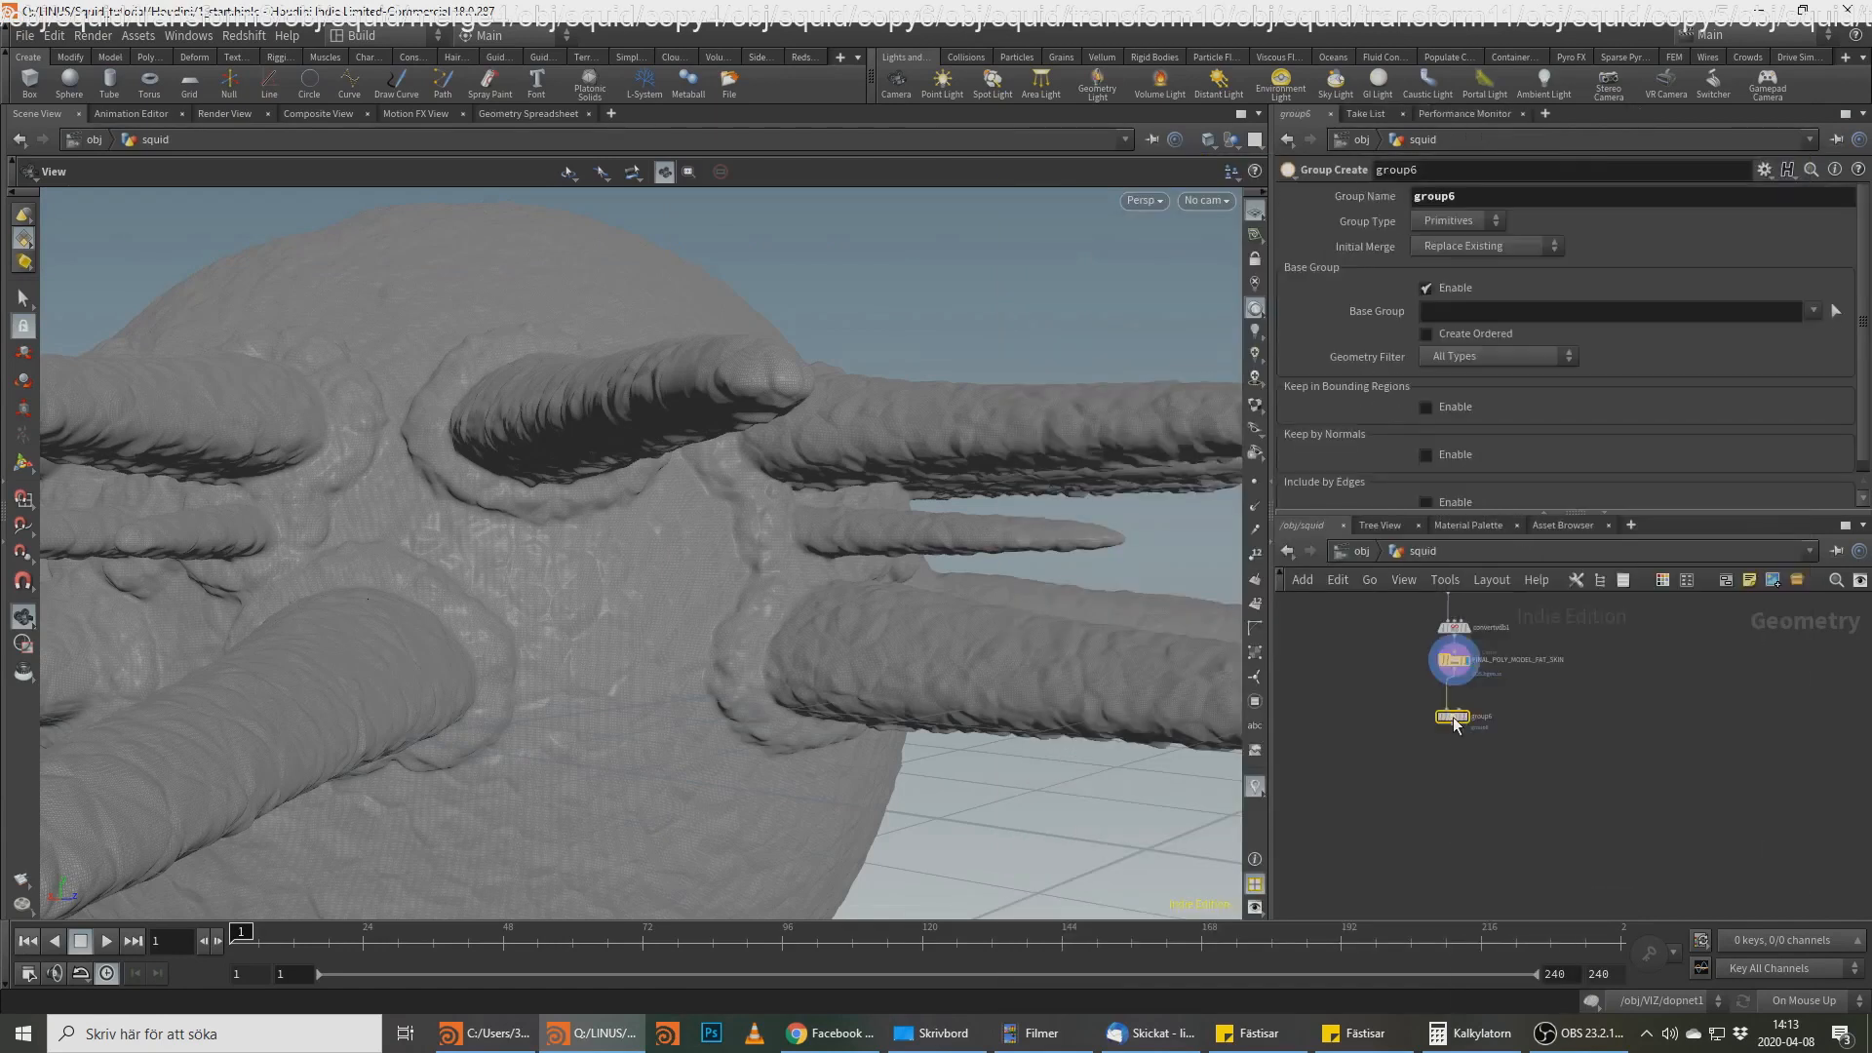
pyautogui.scroll(3, 1455, 720)
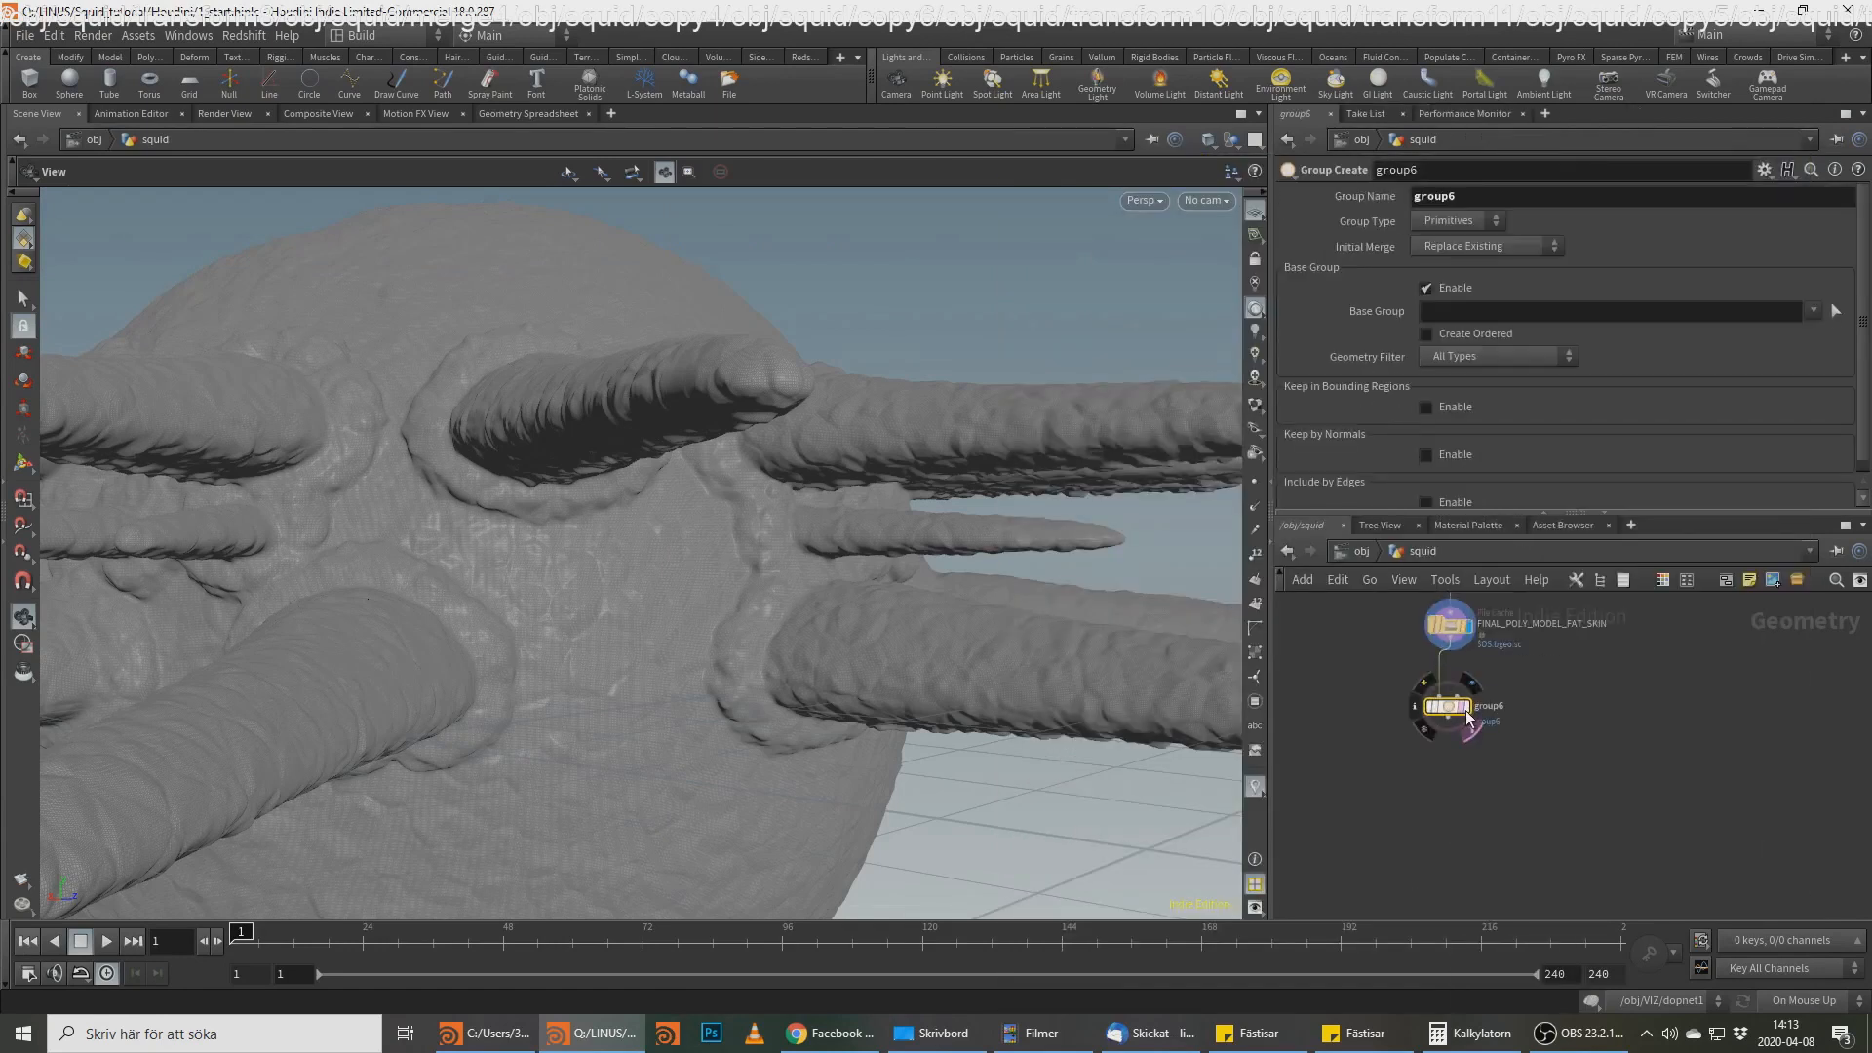
pyautogui.click(1467, 706)
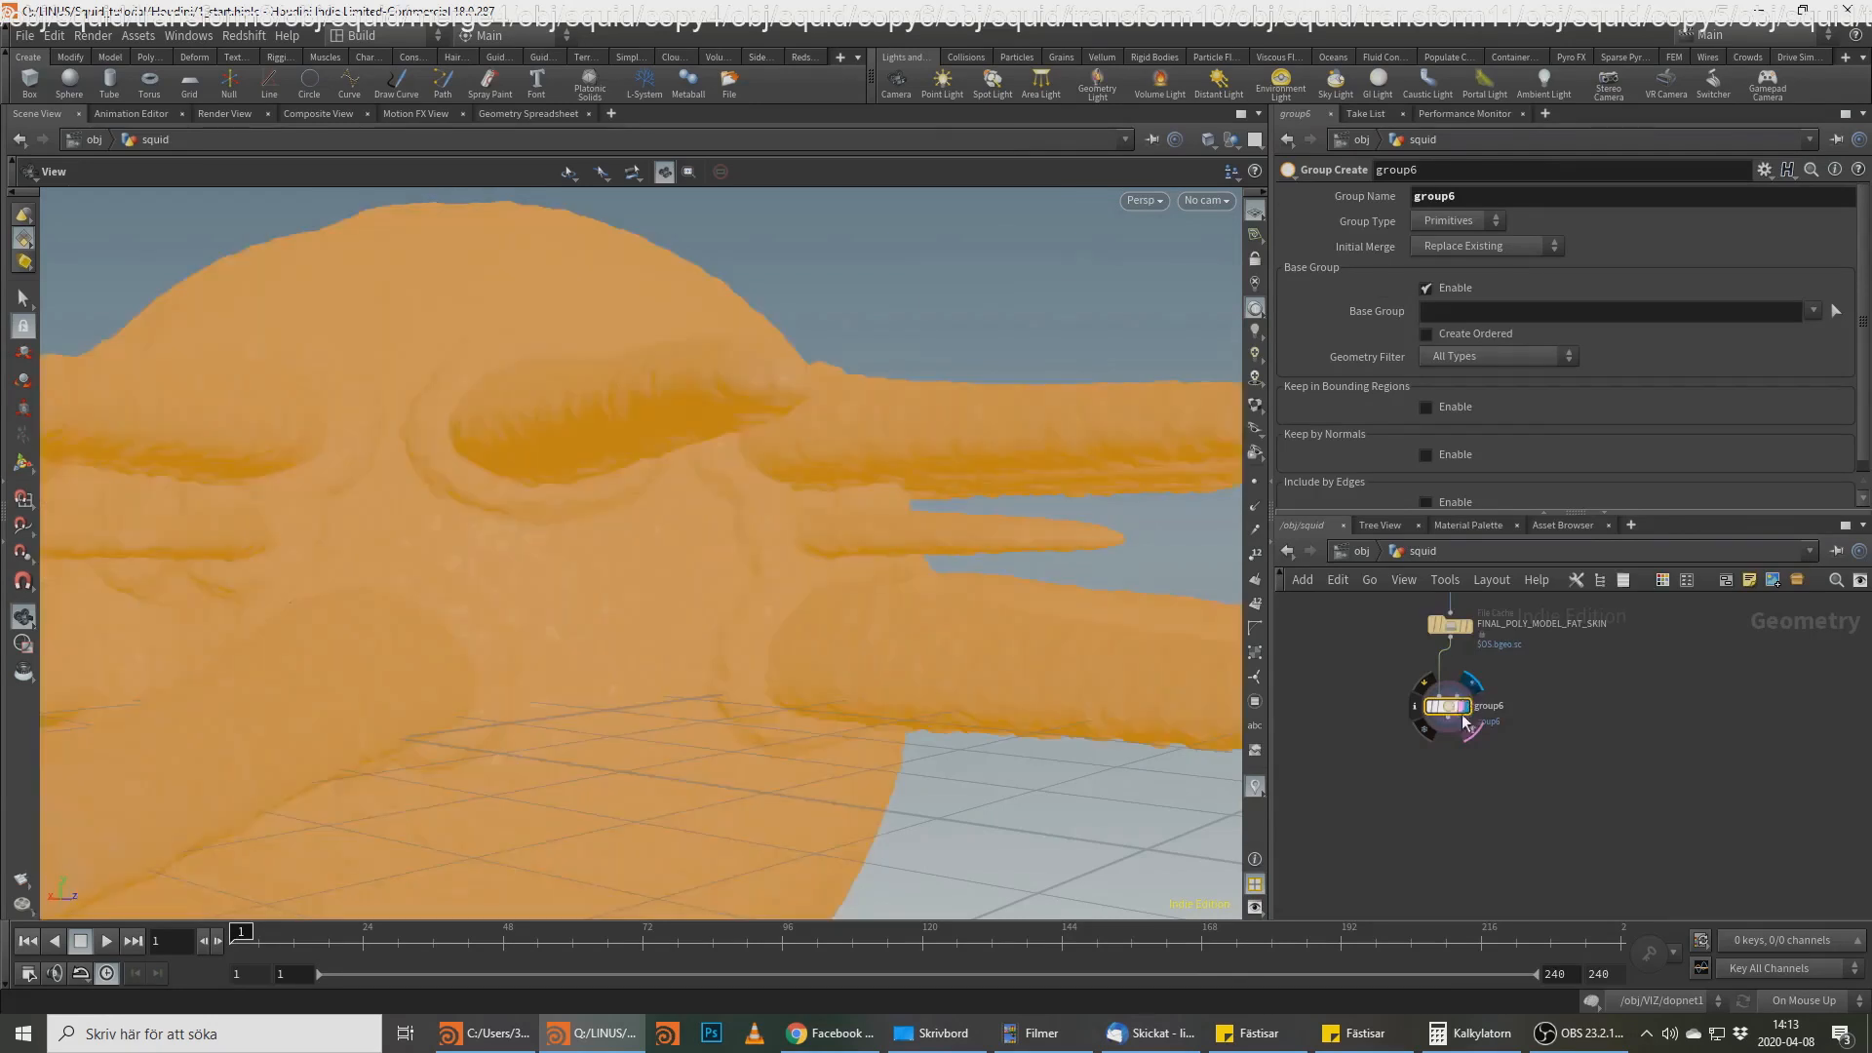
# Step: Name the primitive group of group6 skin_fat
pyautogui.doubleClick(1488, 199)
pyautogui.write('skin_')
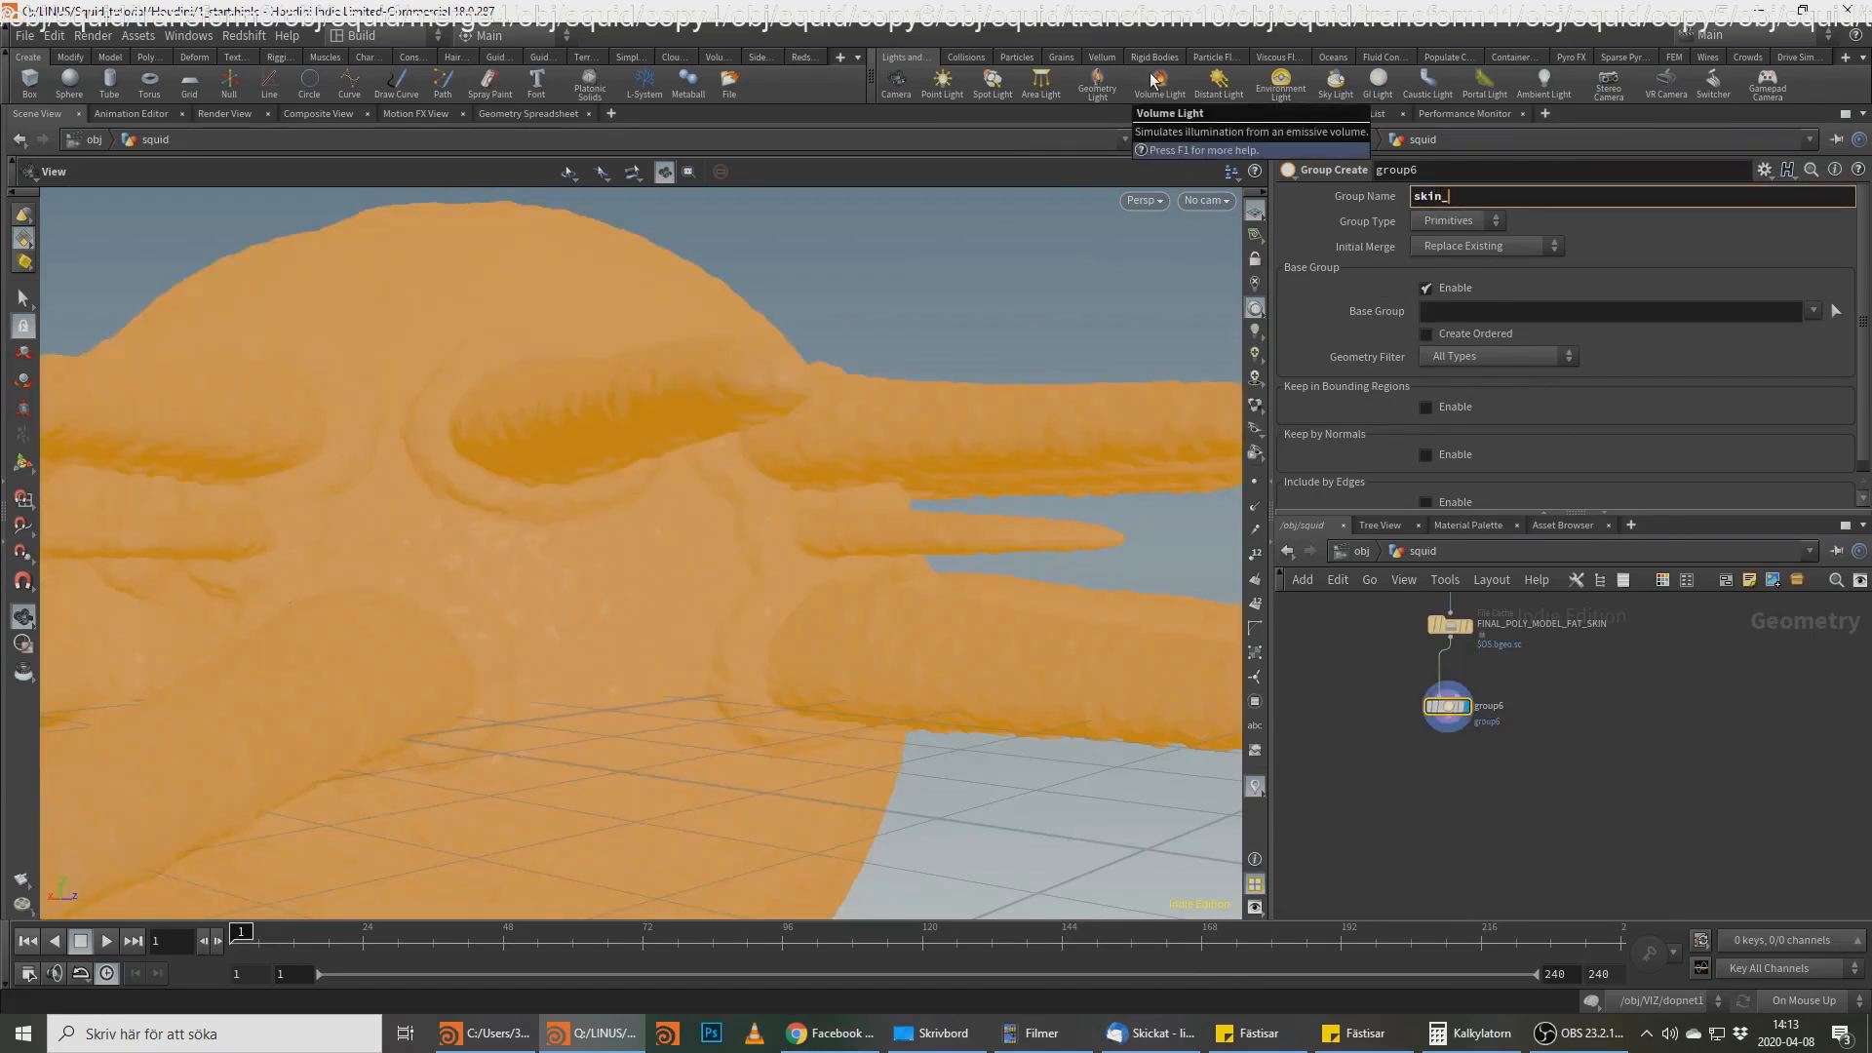
pyautogui.write('fat')
pyautogui.press('Return')
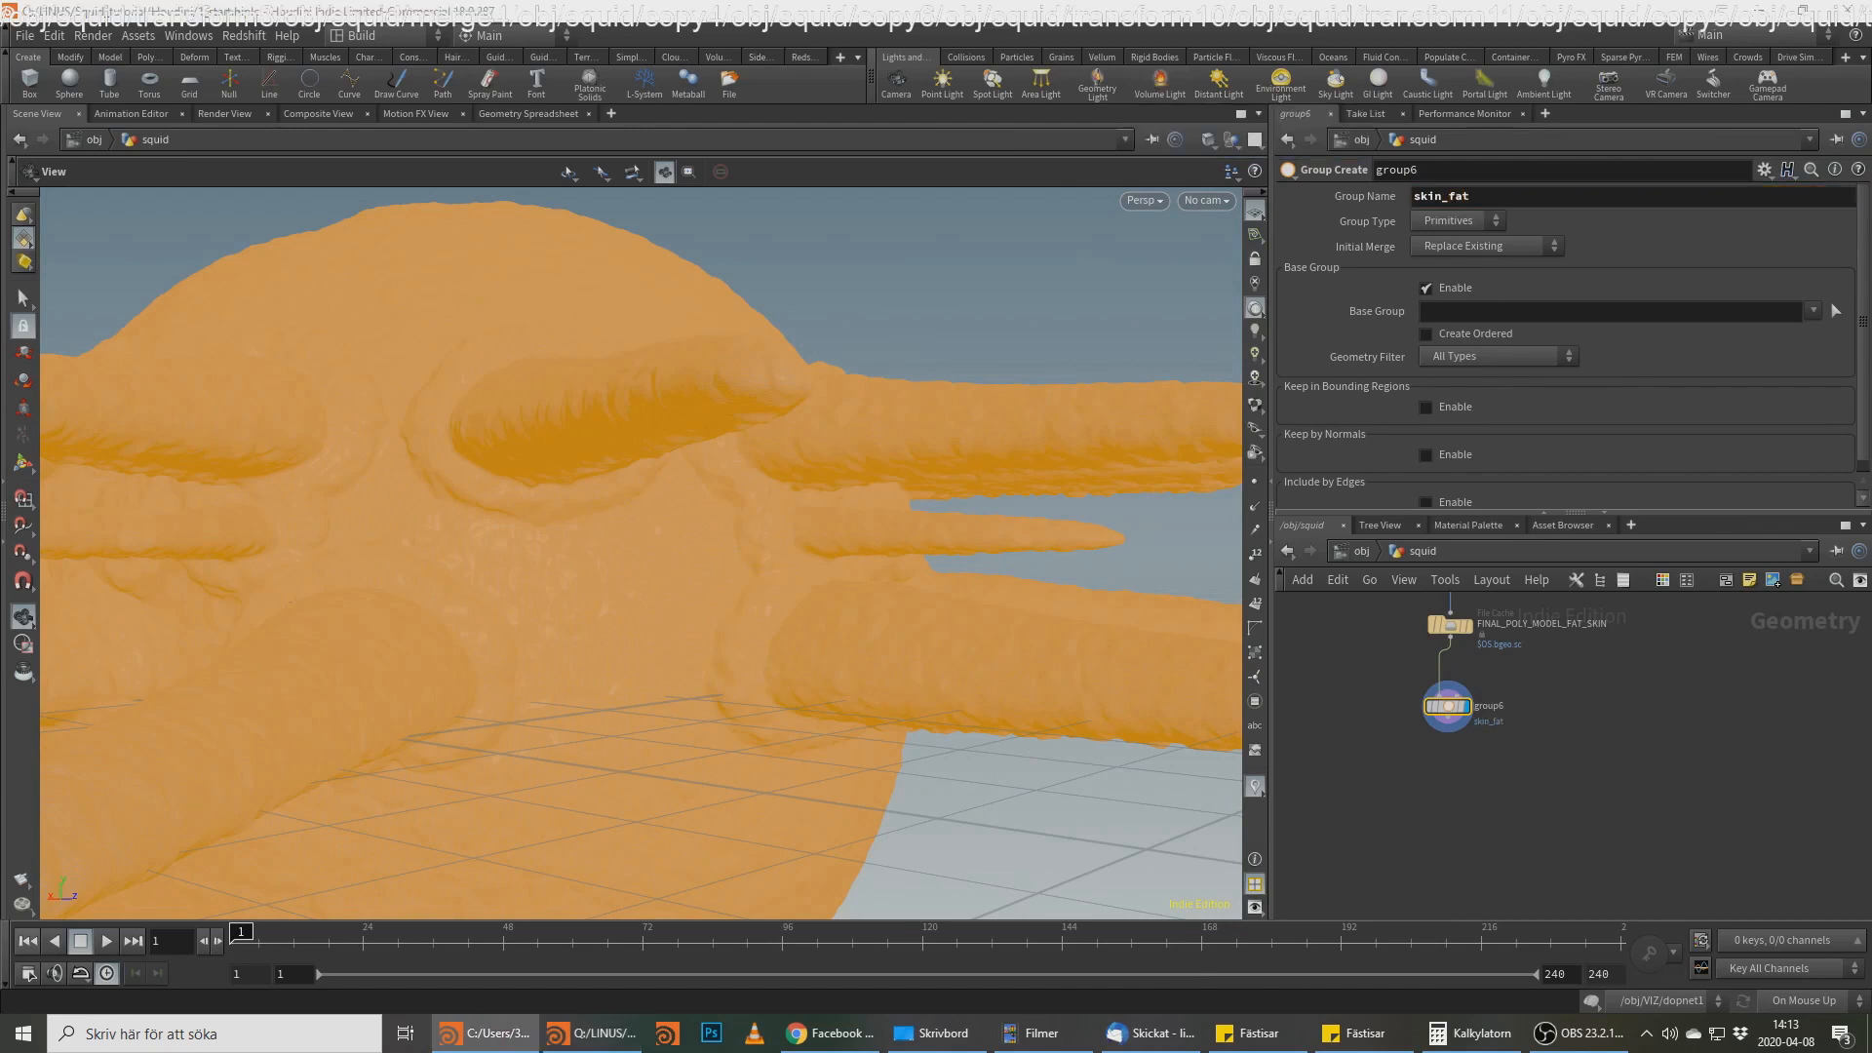
# Step: Duplicate group6, wire the original into the copy, and name the copy's group skin_fat_arms
pyautogui.keyDown('alt'); pyautogui.moveTo(1449, 712); pyautogui.dragTo(1453, 762); pyautogui.keyUp('alt')
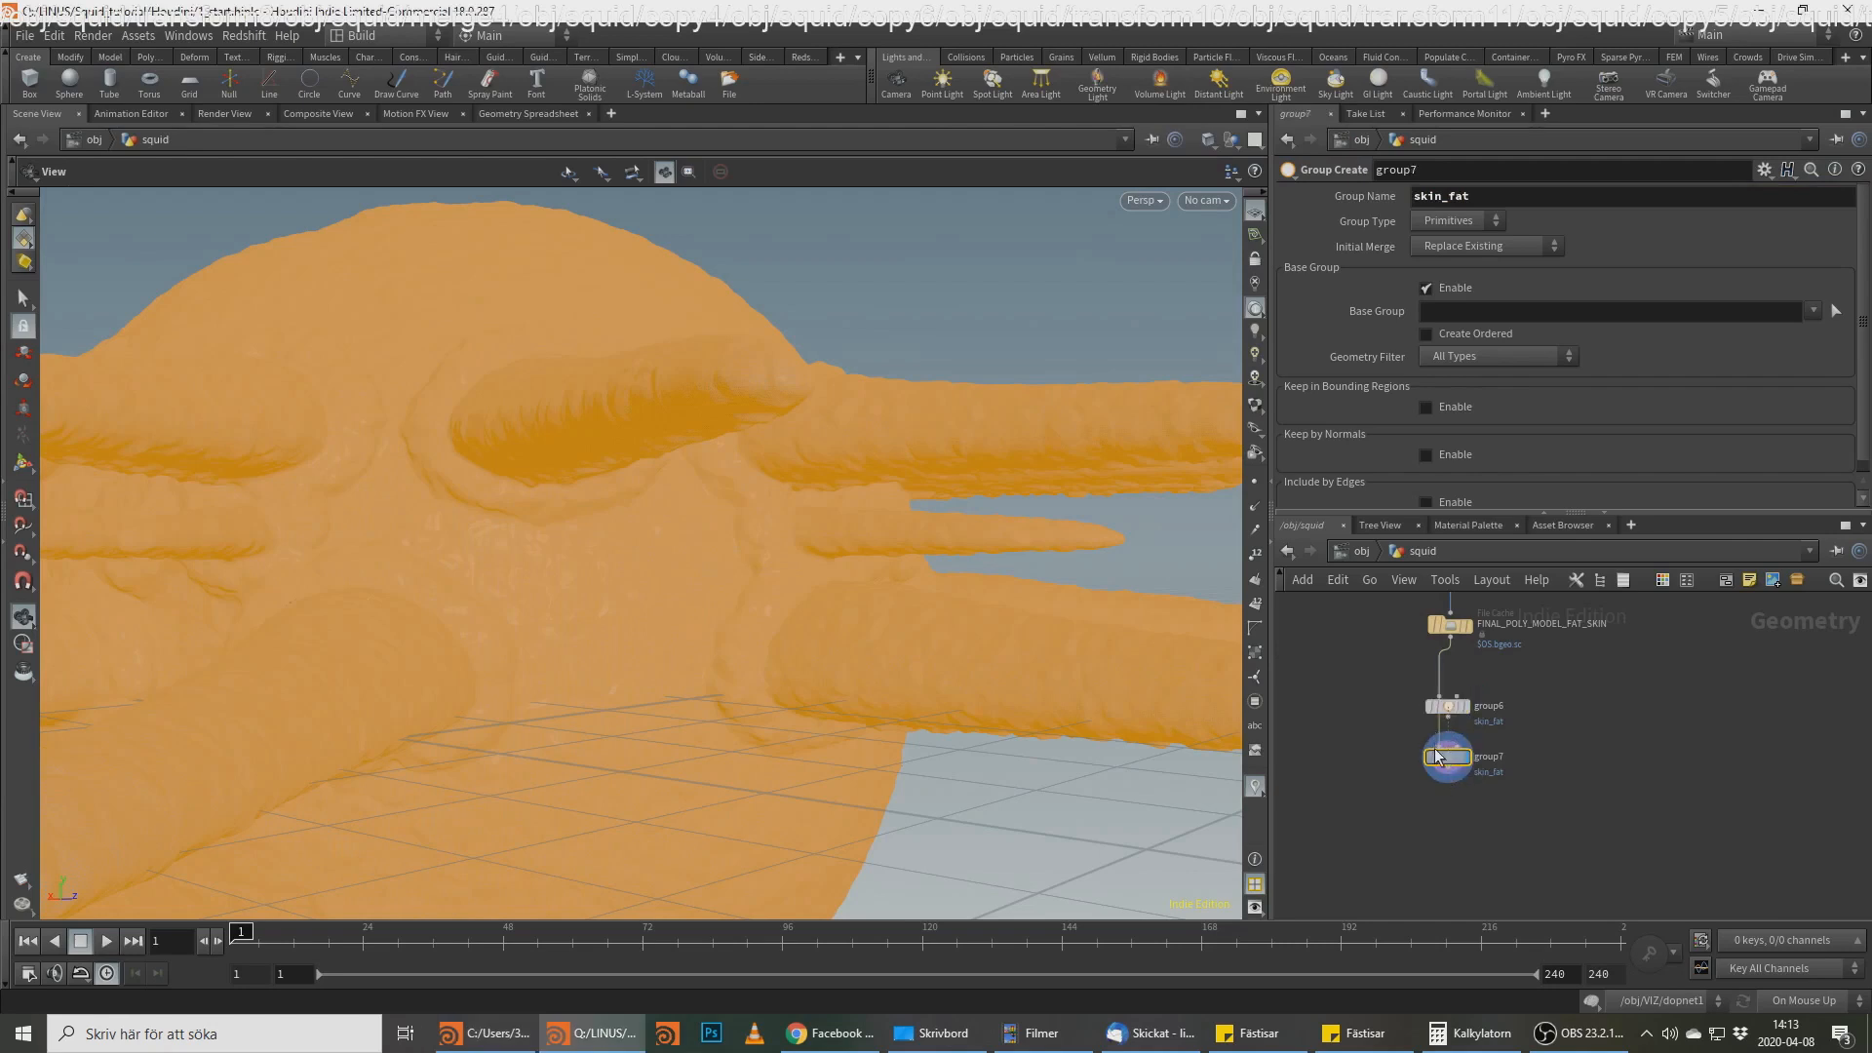
pyautogui.scroll(2, 1441, 757)
pyautogui.click(1450, 702)
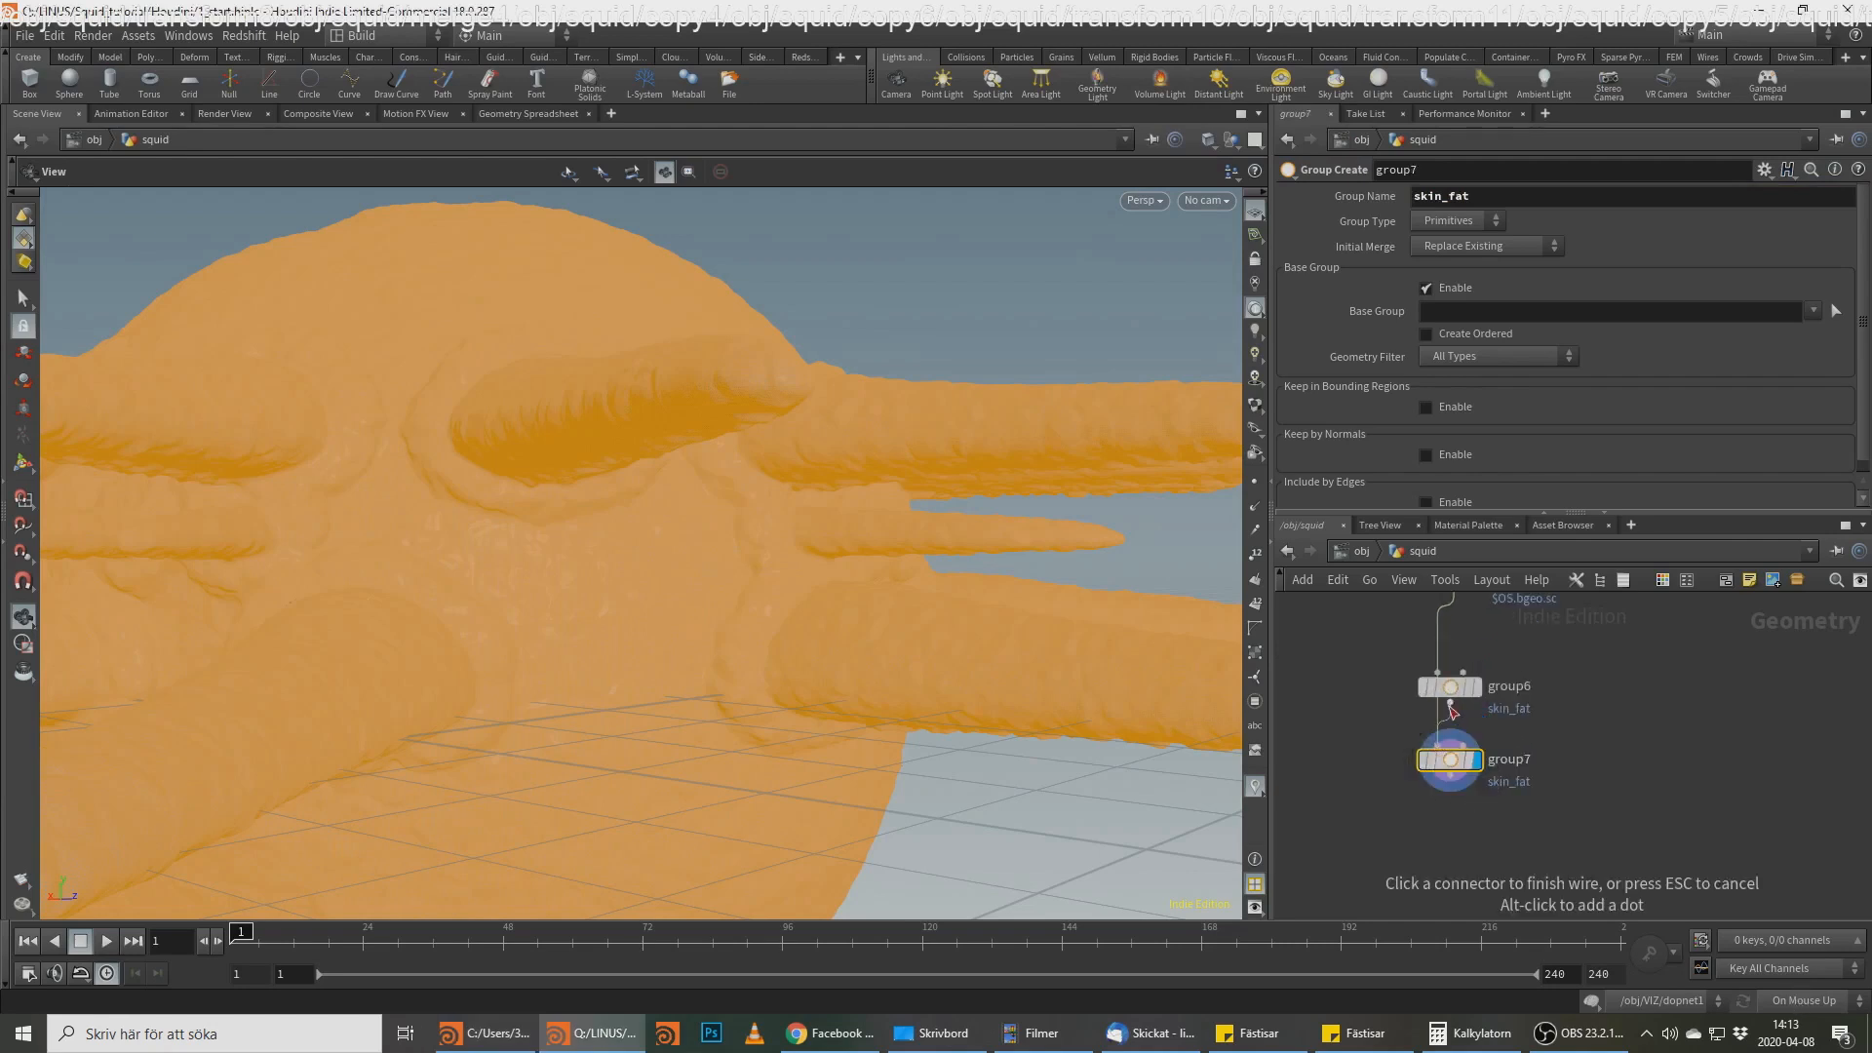
pyautogui.click(1450, 748)
pyautogui.click(1513, 196)
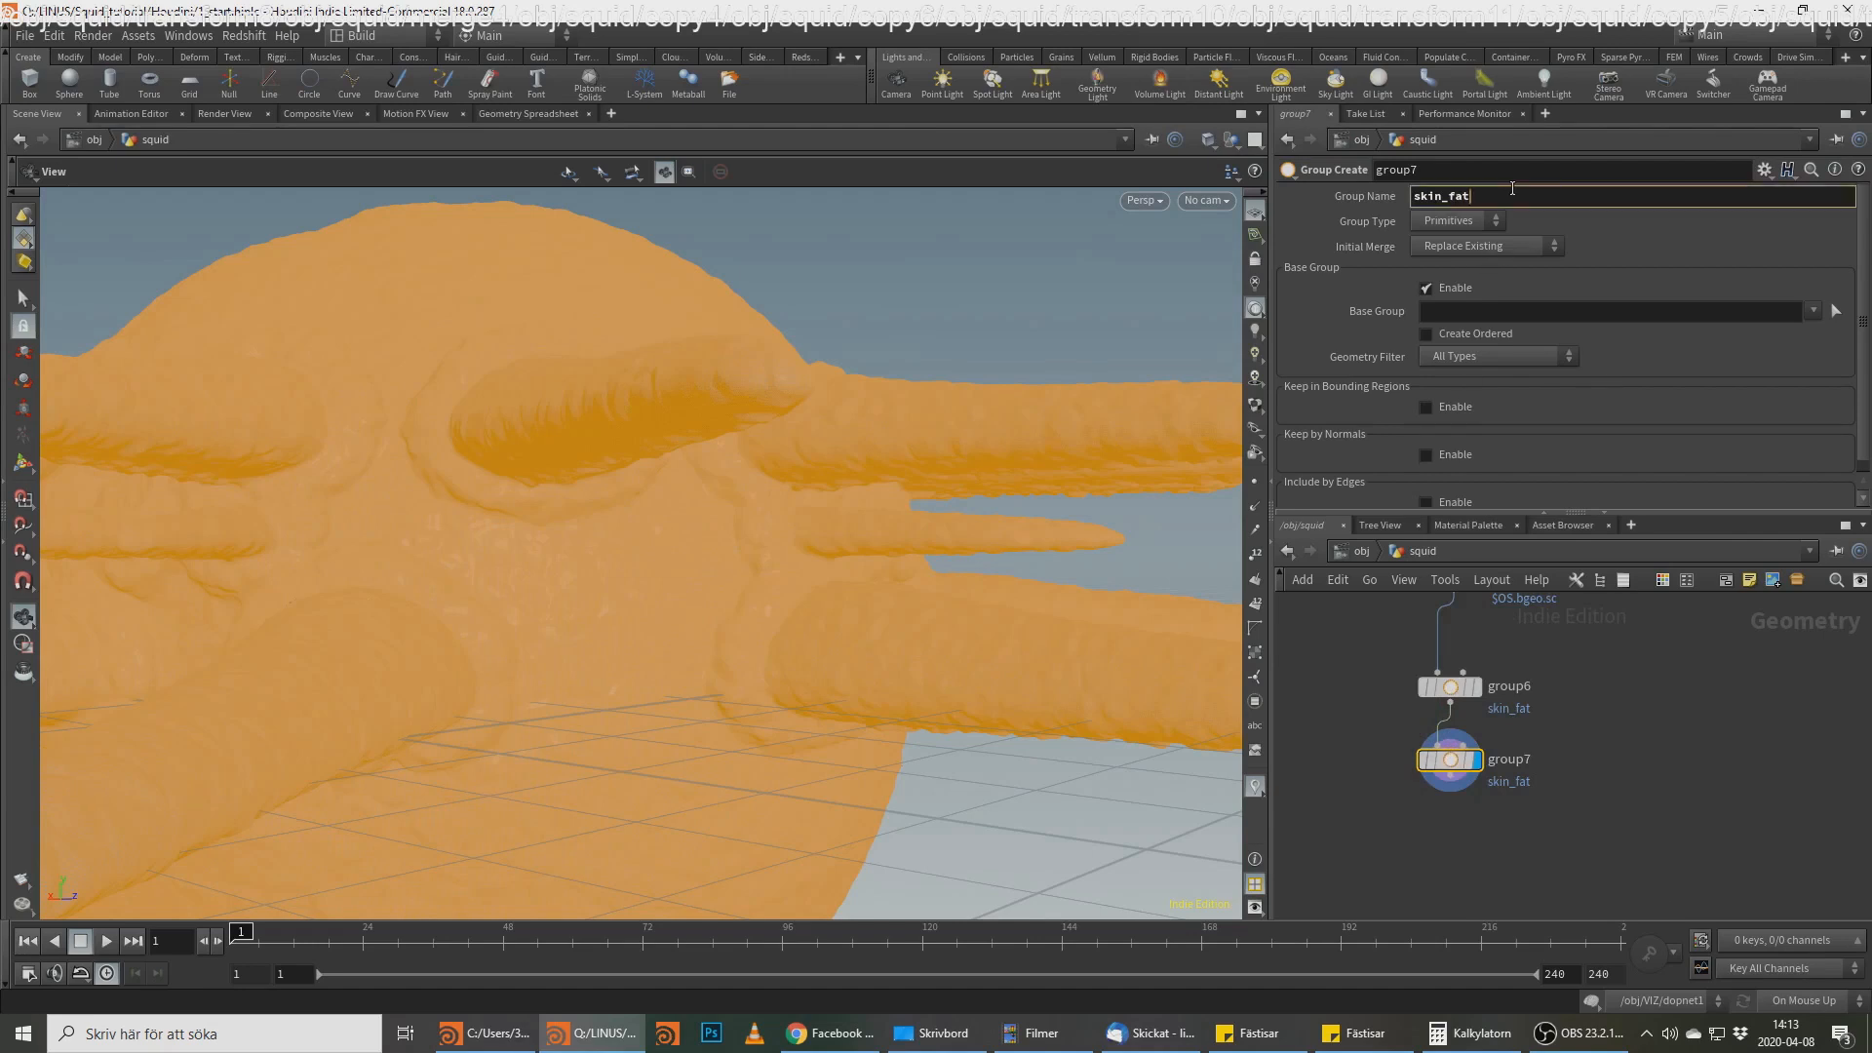
pyautogui.write('_arms')
pyautogui.press('Return')
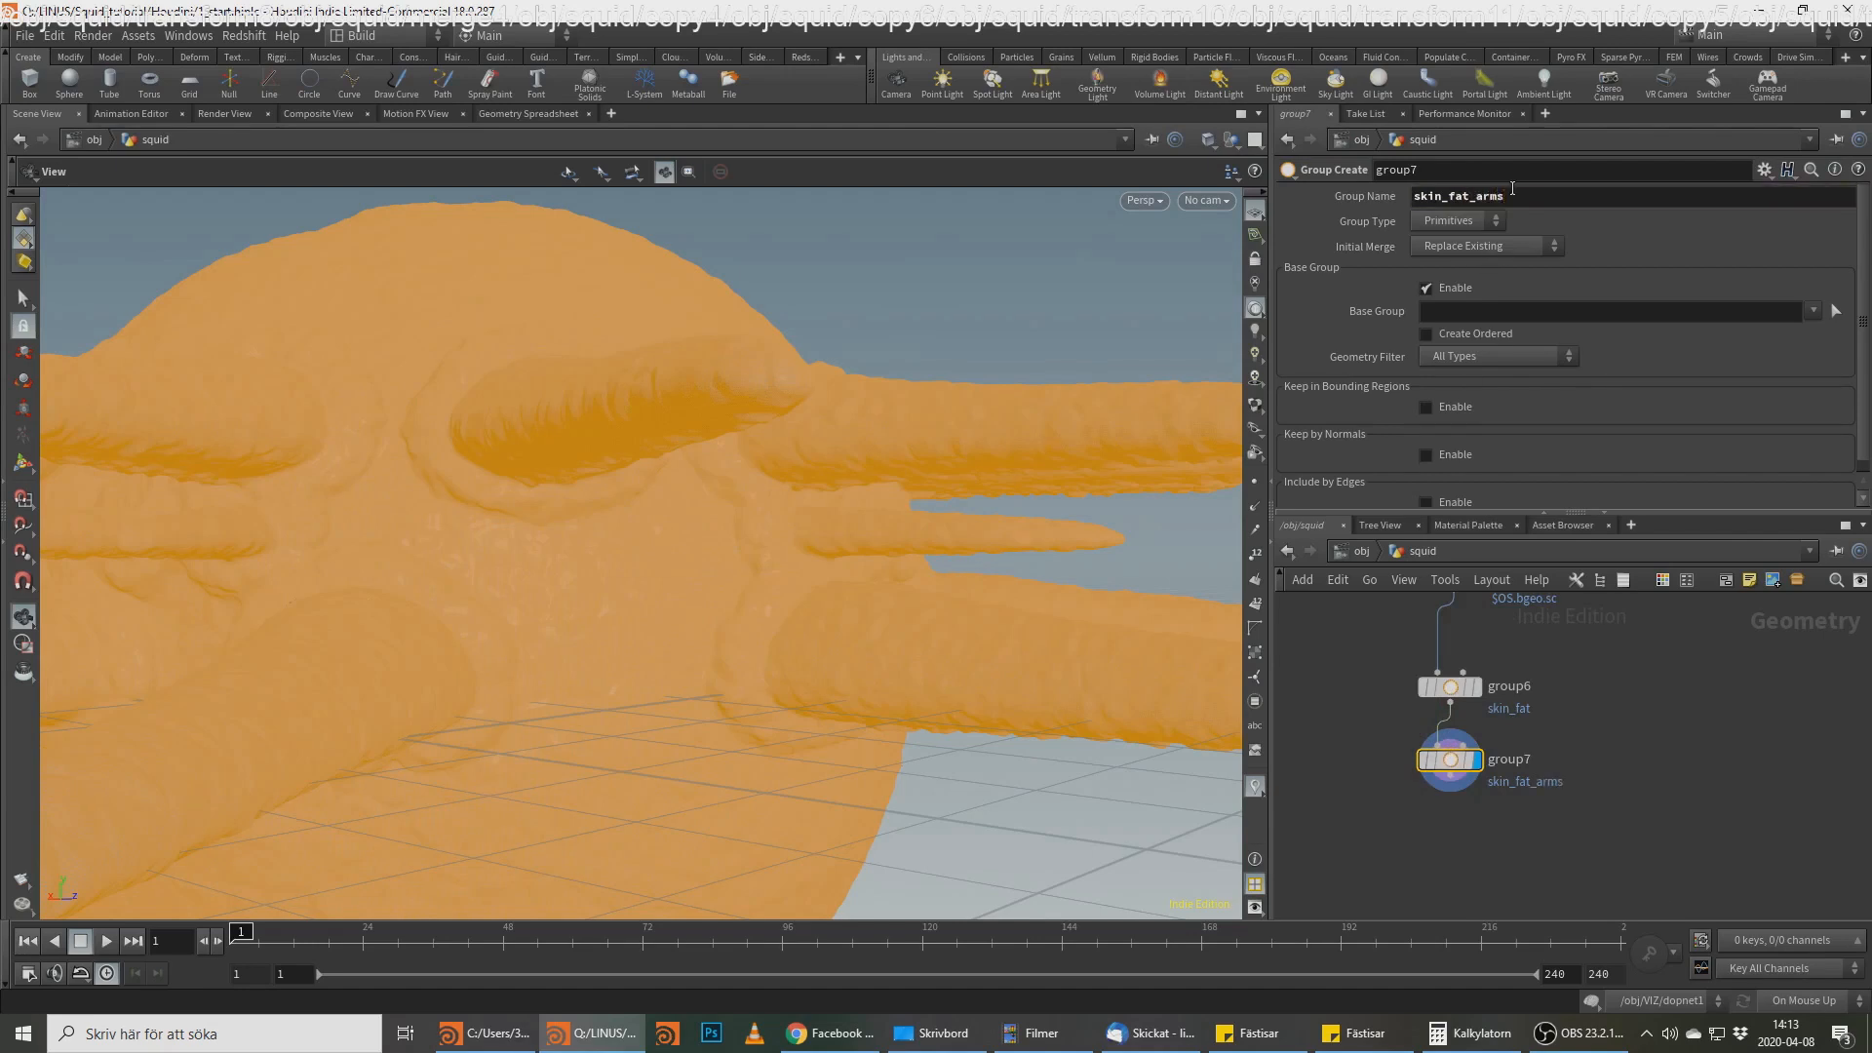
# Step: Duplicate group7, name the copy's group skin_fat_suckers, and wire group7 into the copy
pyautogui.moveTo(1710, 789); pyautogui.dragTo(1742, 669, button='middle')
pyautogui.keyDown('alt'); pyautogui.moveTo(1480, 641); pyautogui.dragTo(1486, 716); pyautogui.keyUp('alt')
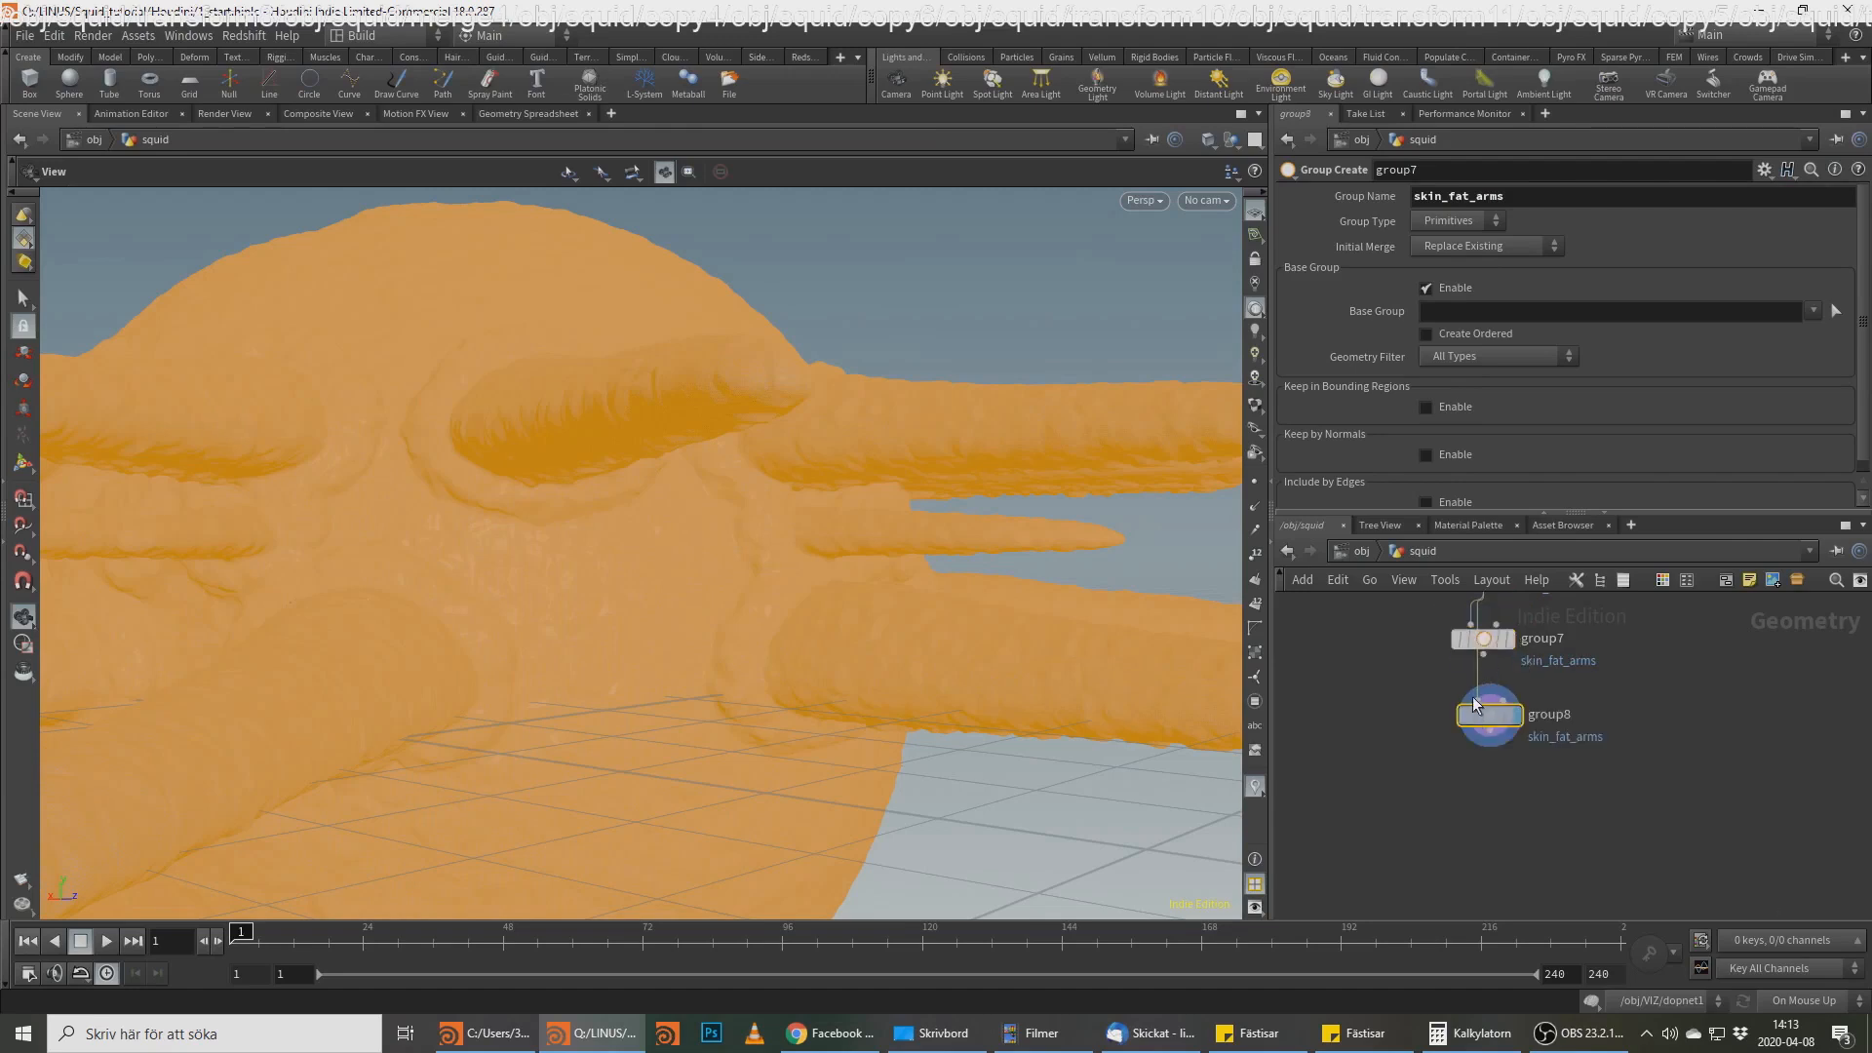
pyautogui.click(1485, 653)
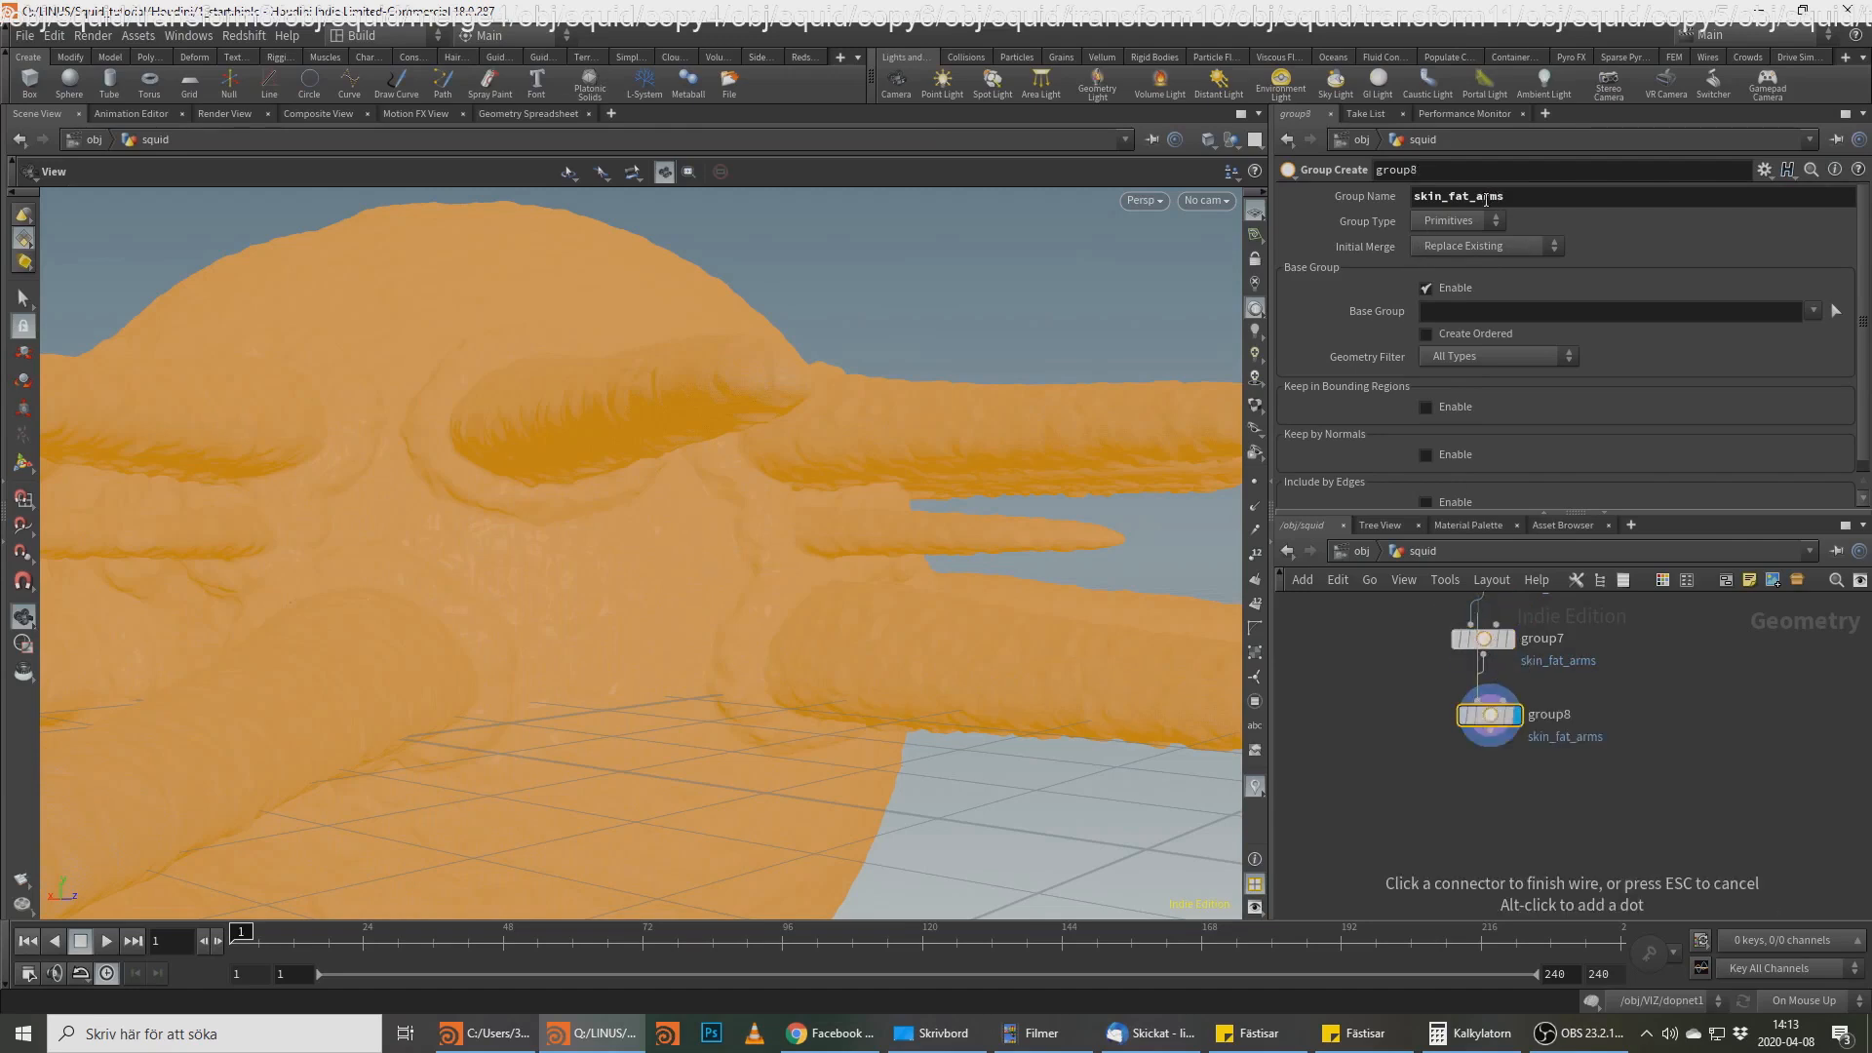
pyautogui.moveTo(1477, 199); pyautogui.dragTo(1554, 186)
pyautogui.write('suckers')
pyautogui.press('Return')
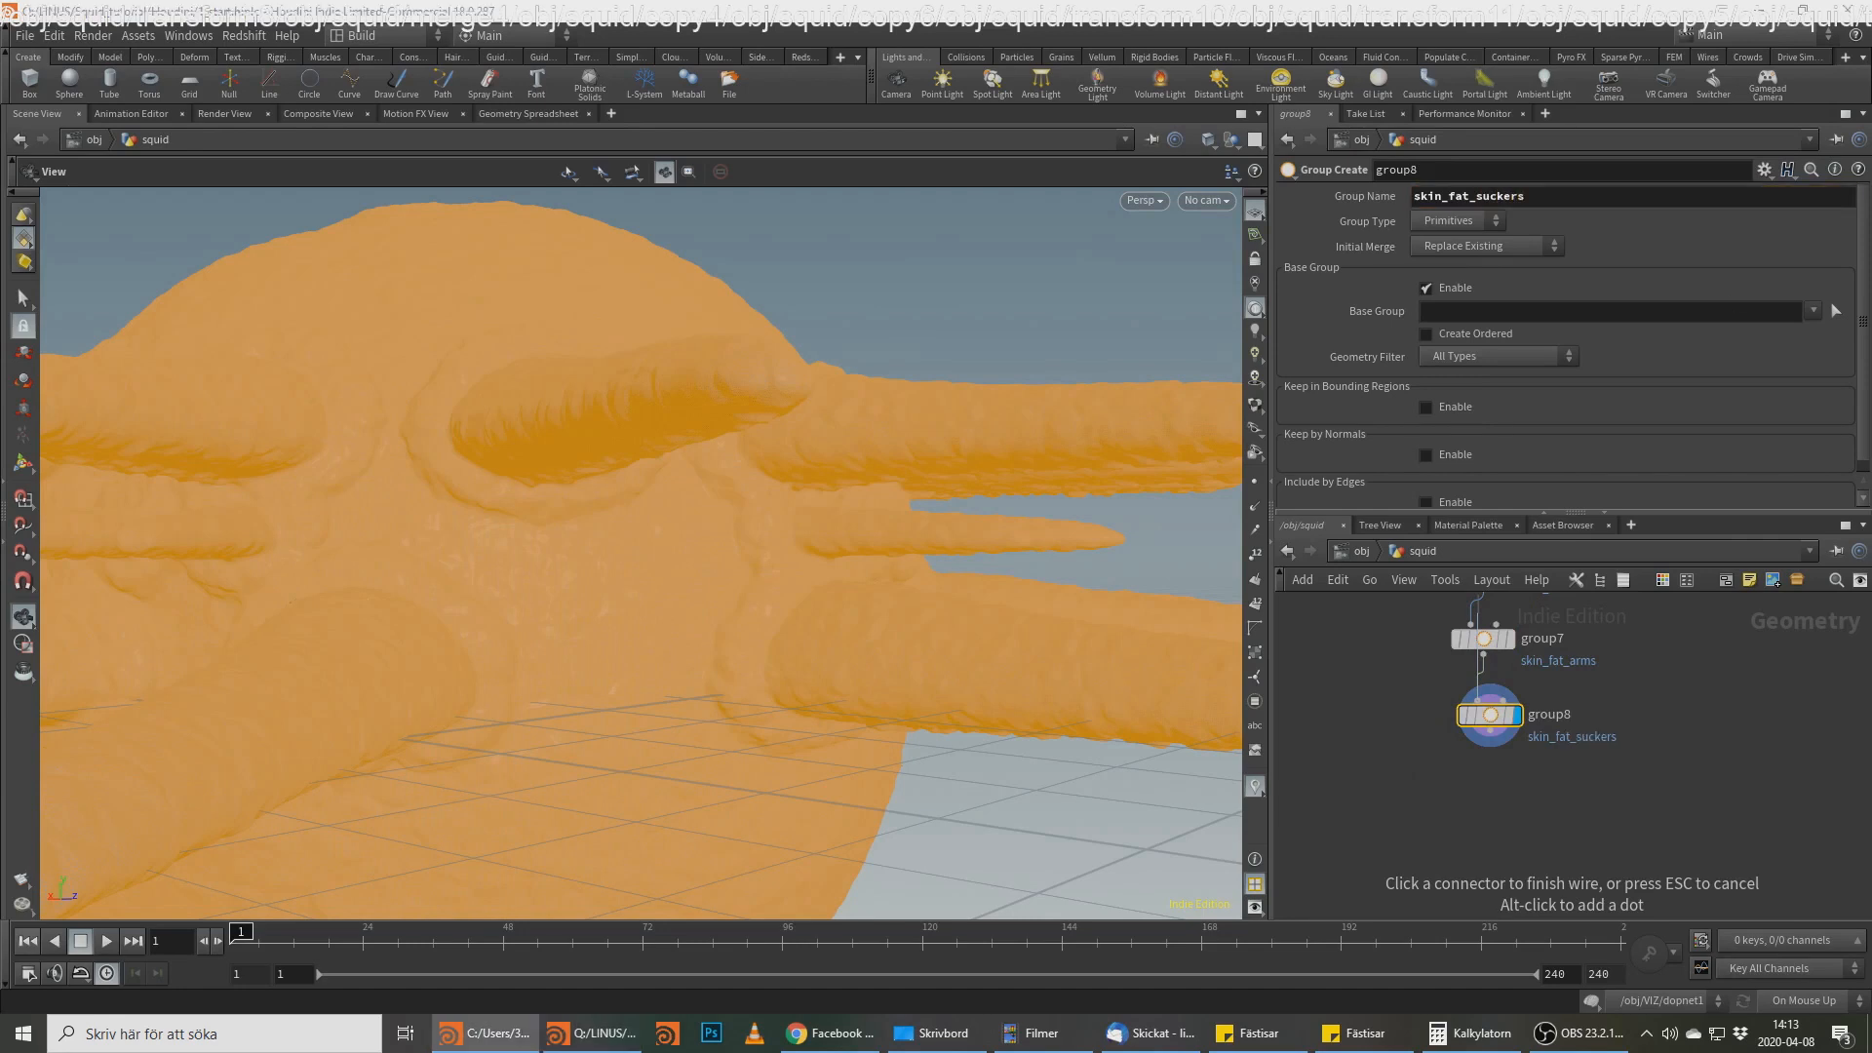
pyautogui.click(1602, 623)
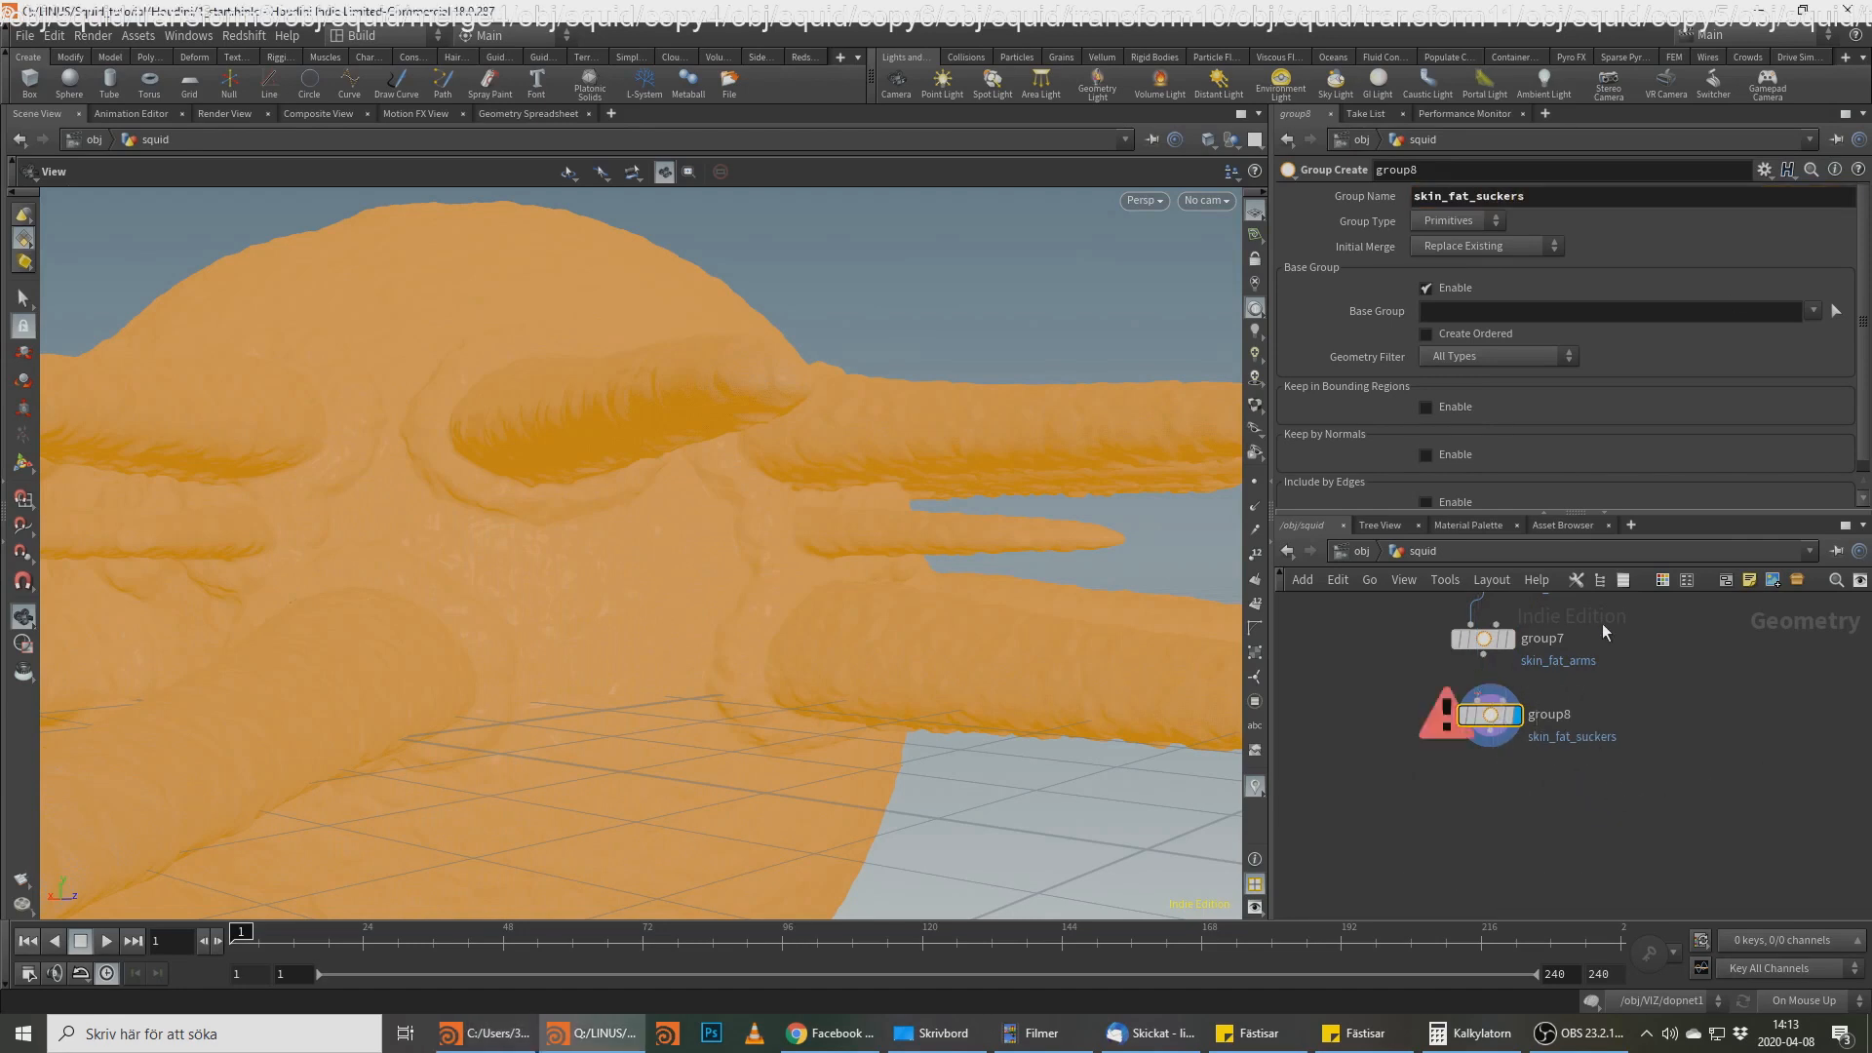
pyautogui.click(1478, 701)
pyautogui.click(1488, 706)
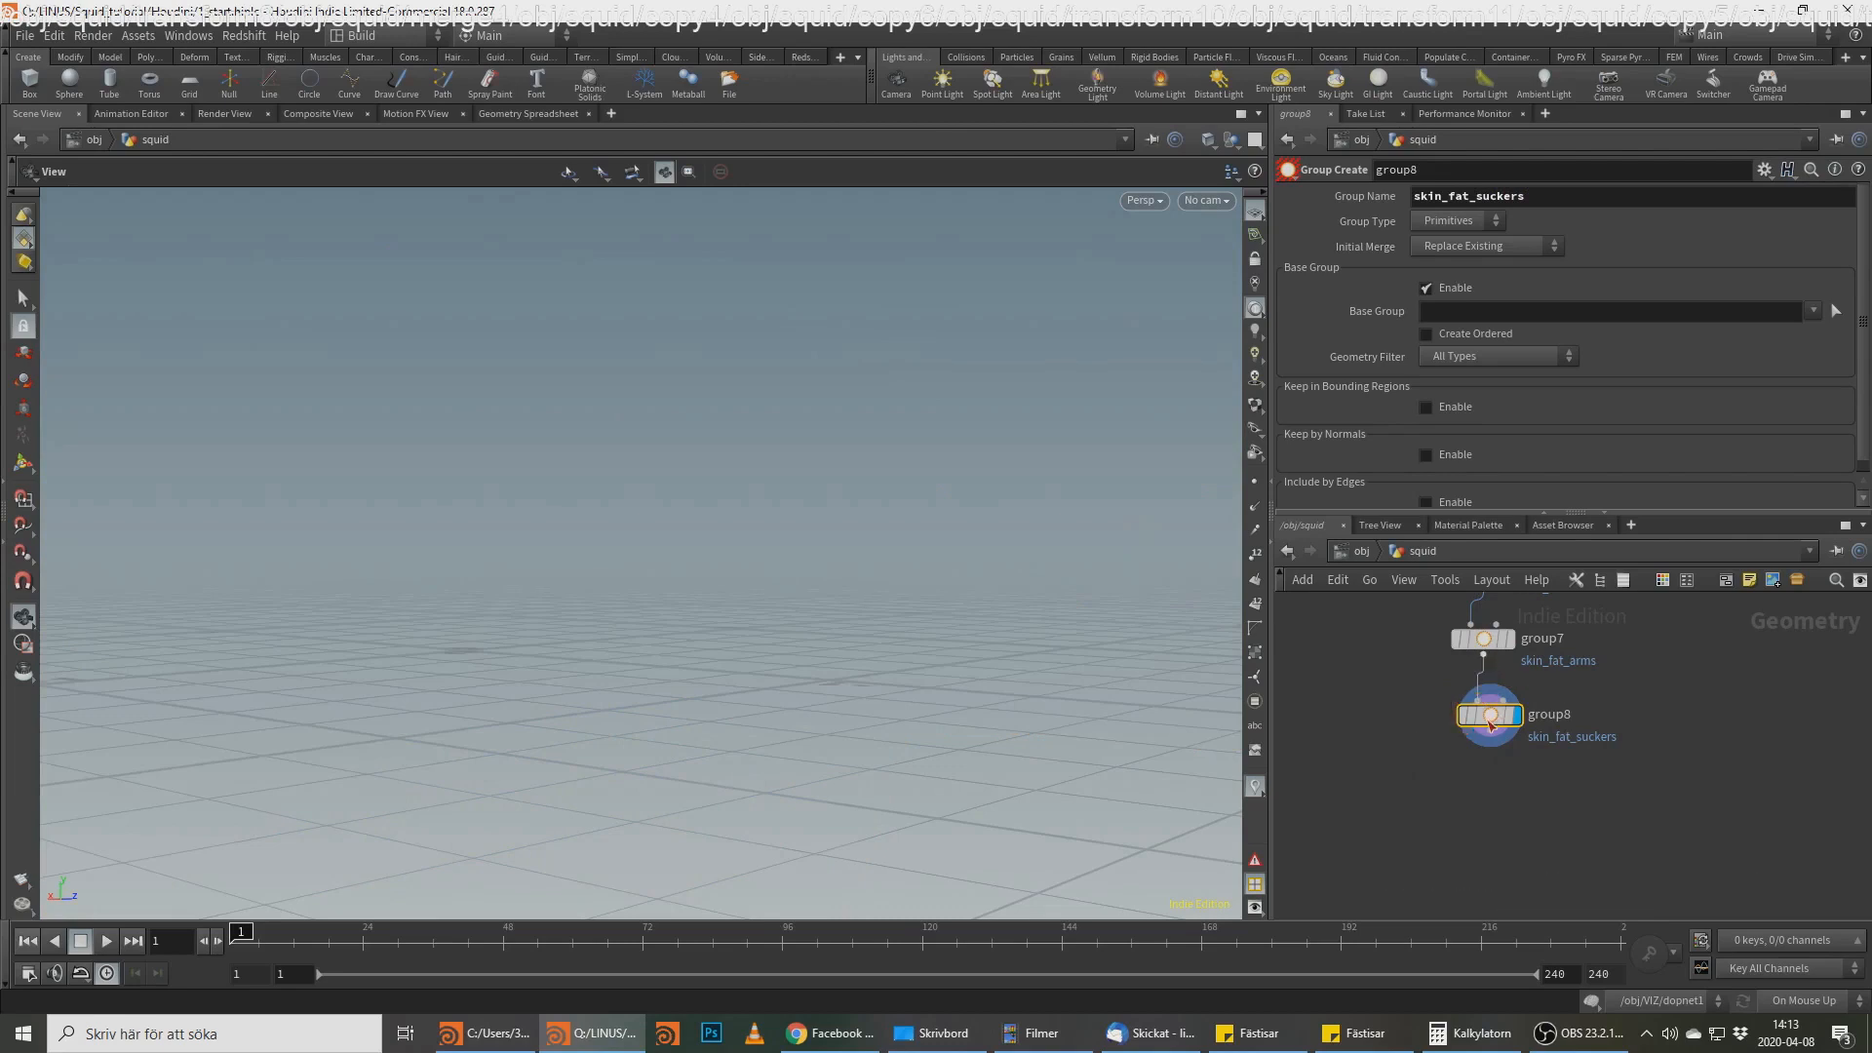
# Step: Duplicate group8, wire the original into the copy, and name the copy's group skin_fat_body
pyautogui.keyDown('alt'); pyautogui.moveTo(1488, 717); pyautogui.dragTo(1497, 805); pyautogui.keyUp('alt')
pyautogui.click(1491, 729)
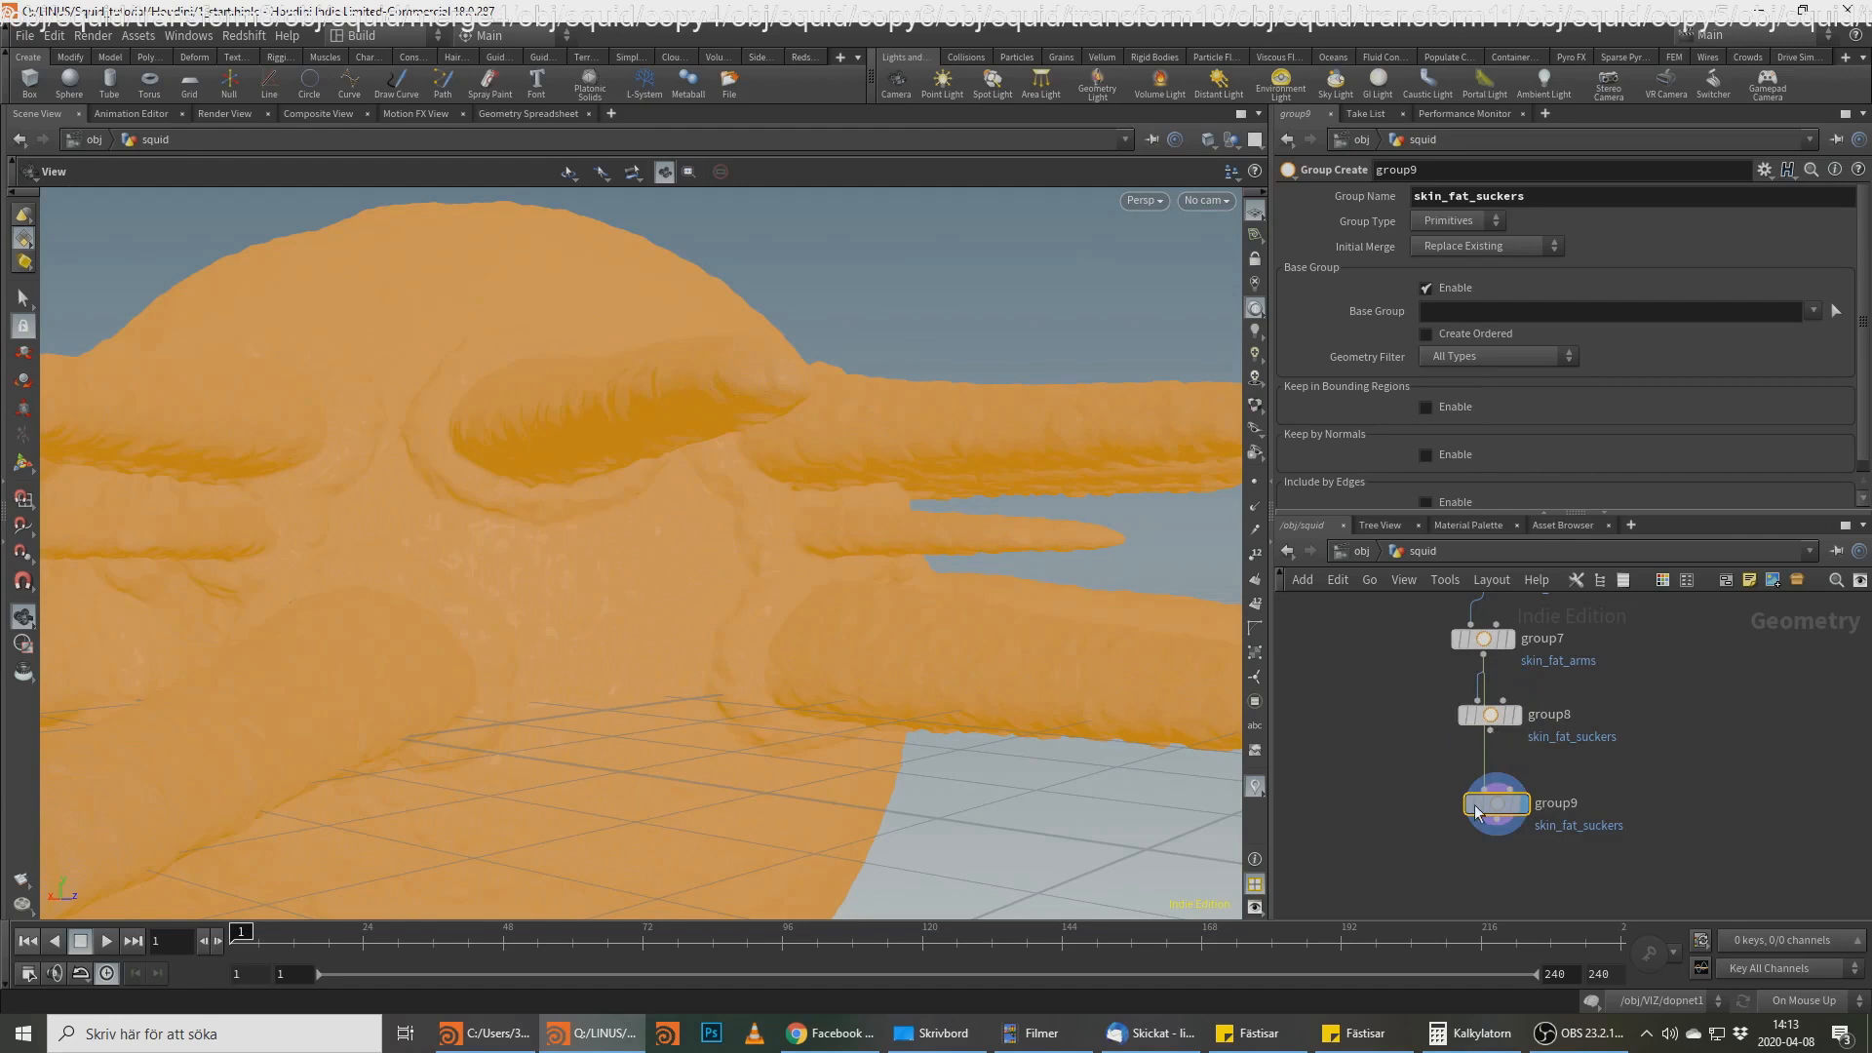
pyautogui.click(1490, 773)
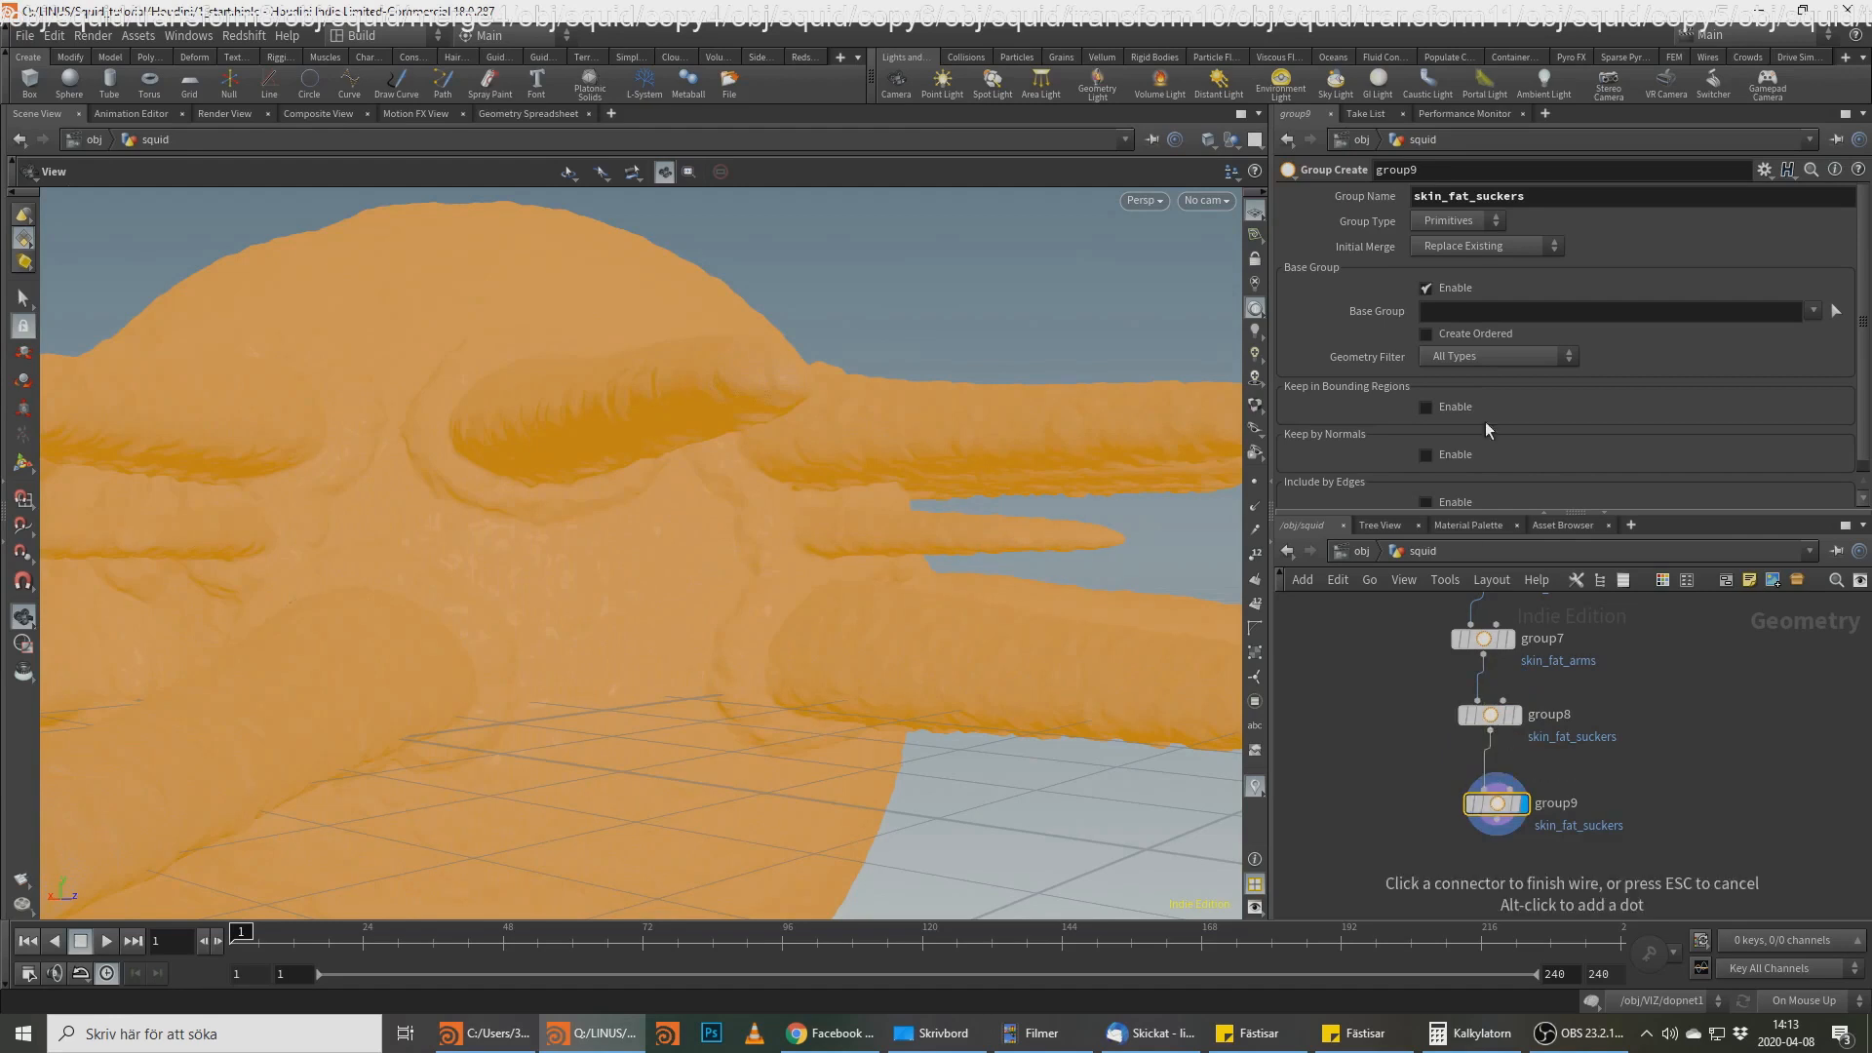
pyautogui.doubleClick(1500, 196)
pyautogui.write('body')
pyautogui.press('Return')
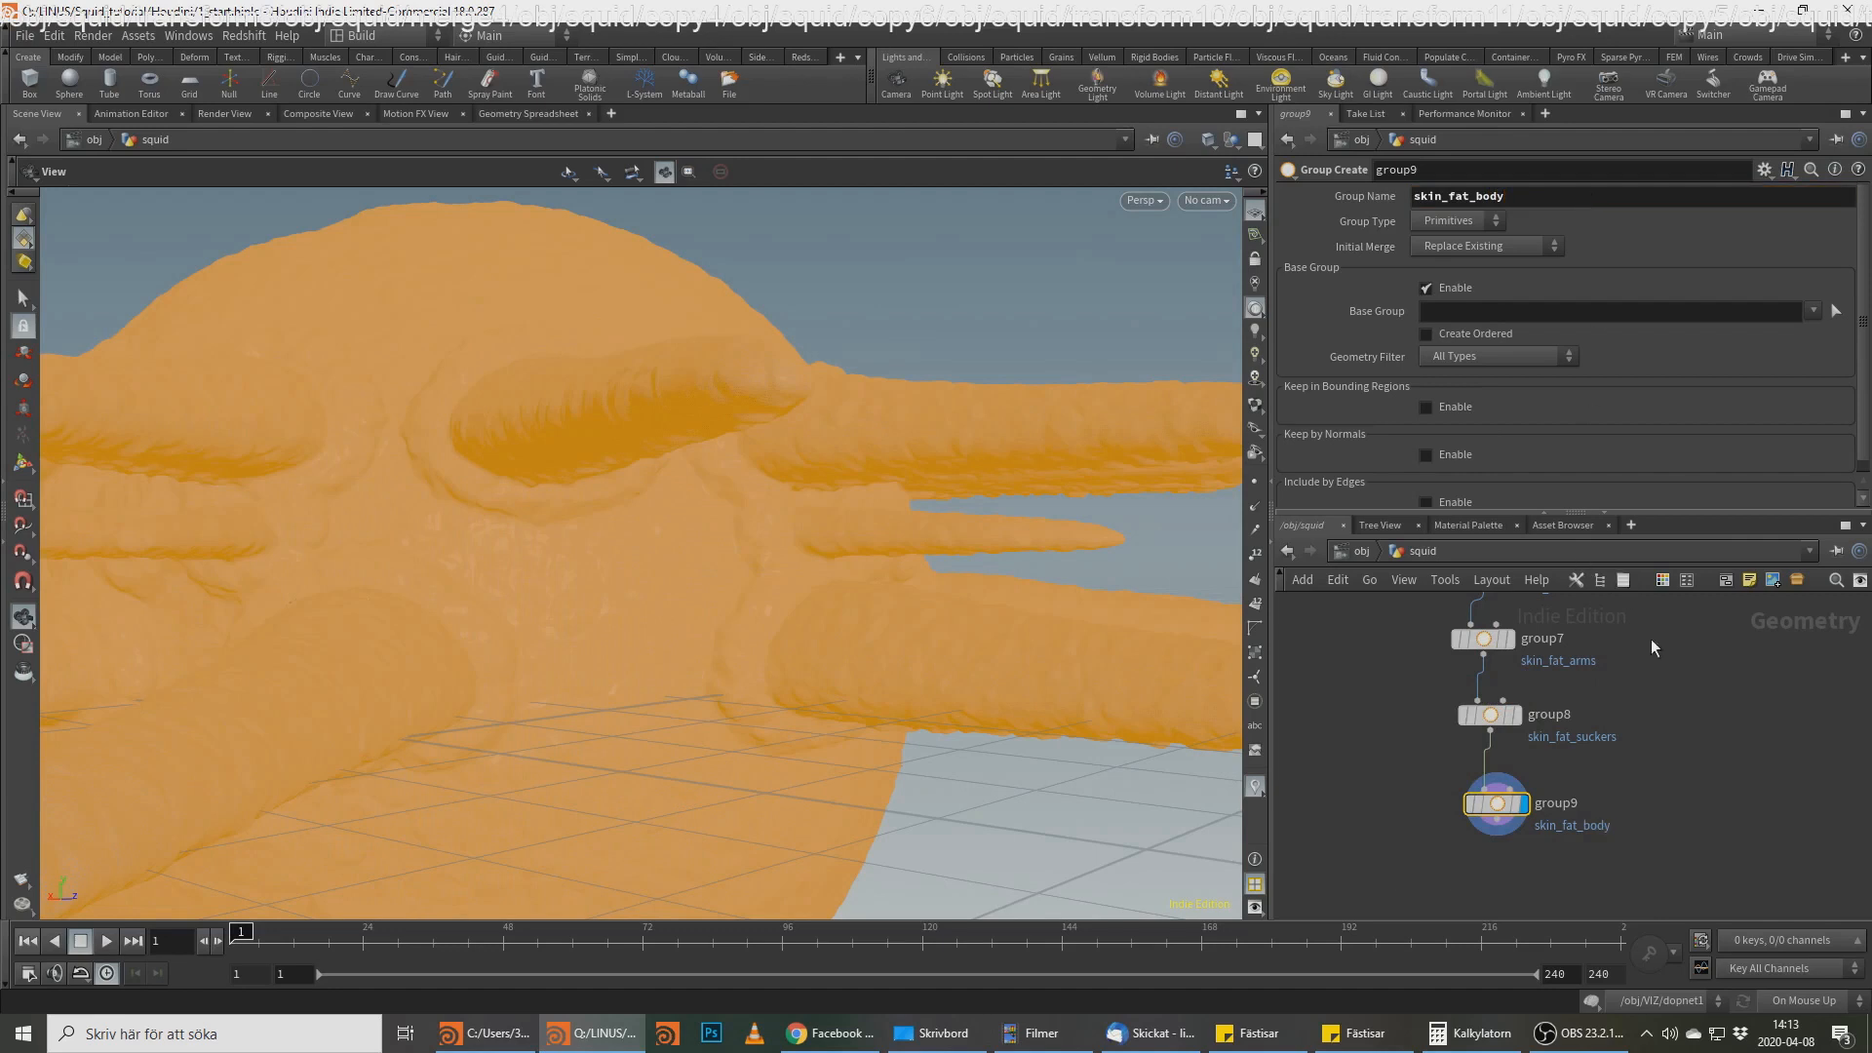
# Step: Switch the arms, suckers and body group nodes together to Points type, with the base group disabled and bounding regions enabled
pyautogui.scroll(-3, 1654, 642)
pyautogui.moveTo(1634, 692); pyautogui.dragTo(1488, 835)
pyautogui.click(1453, 289)
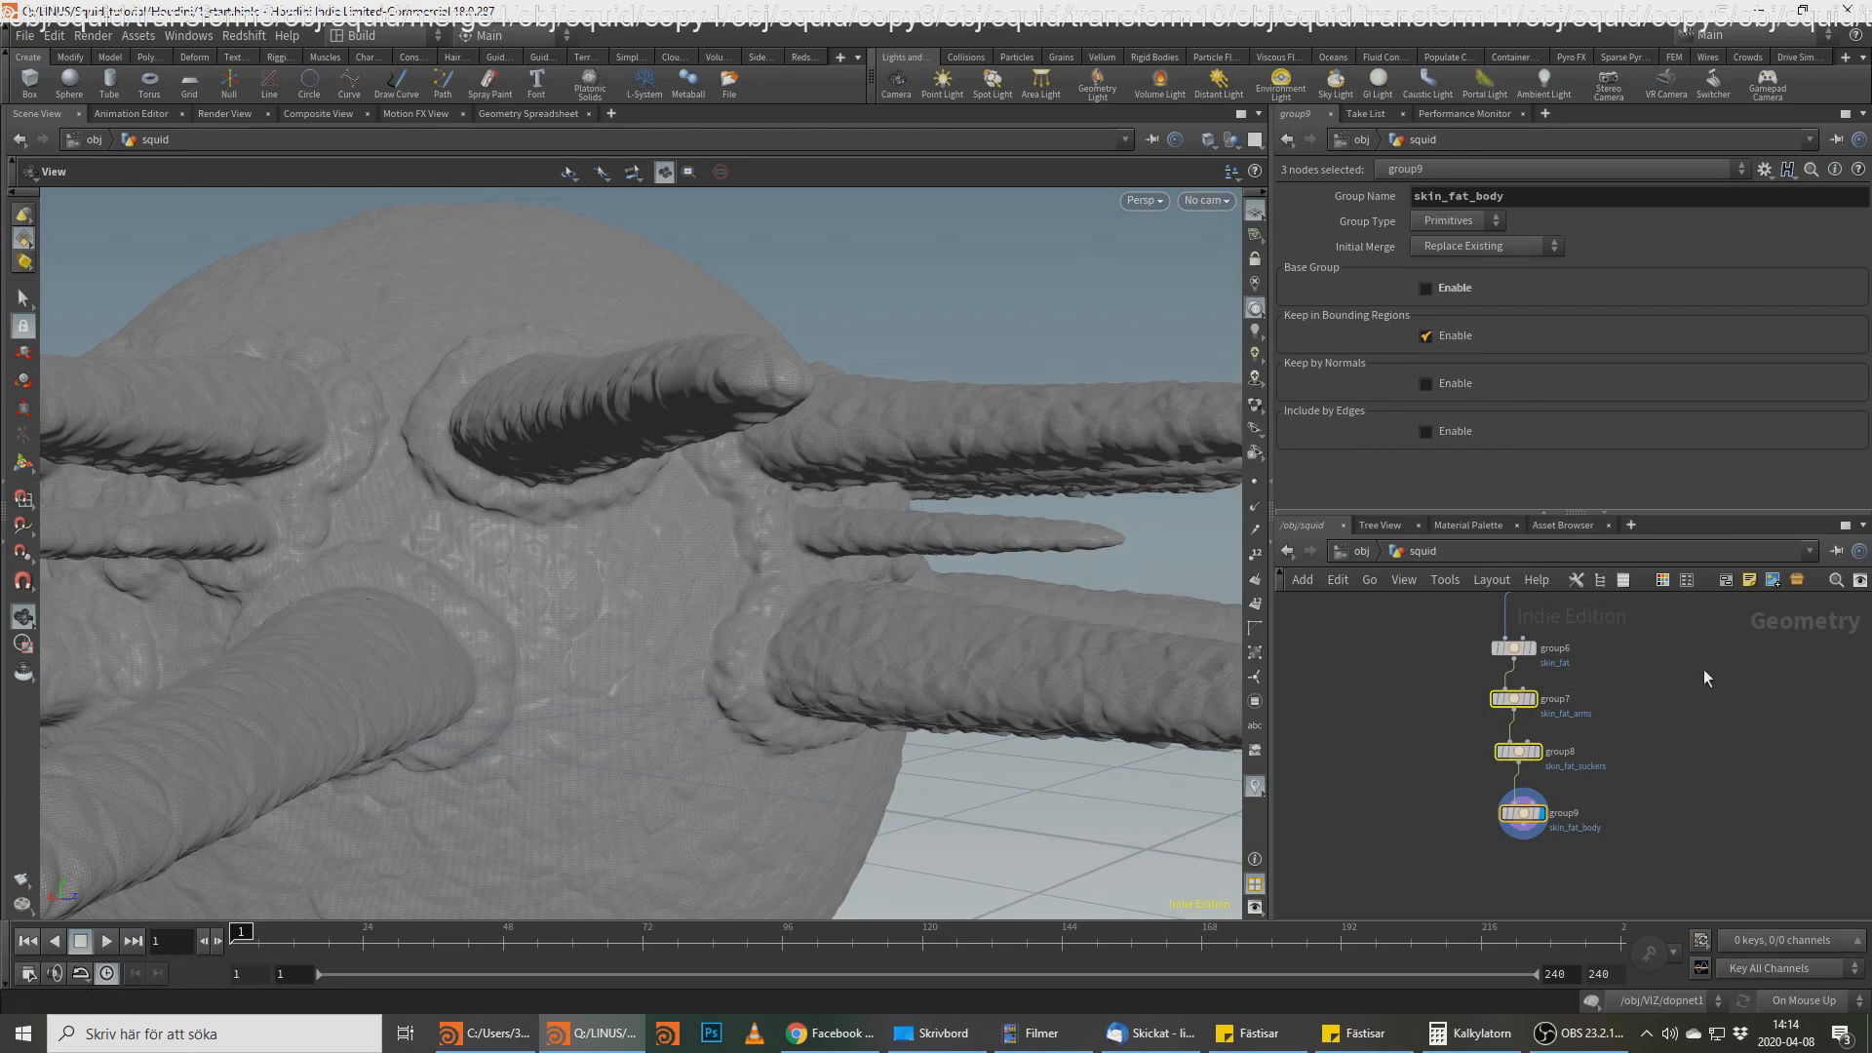
pyautogui.click(1458, 223)
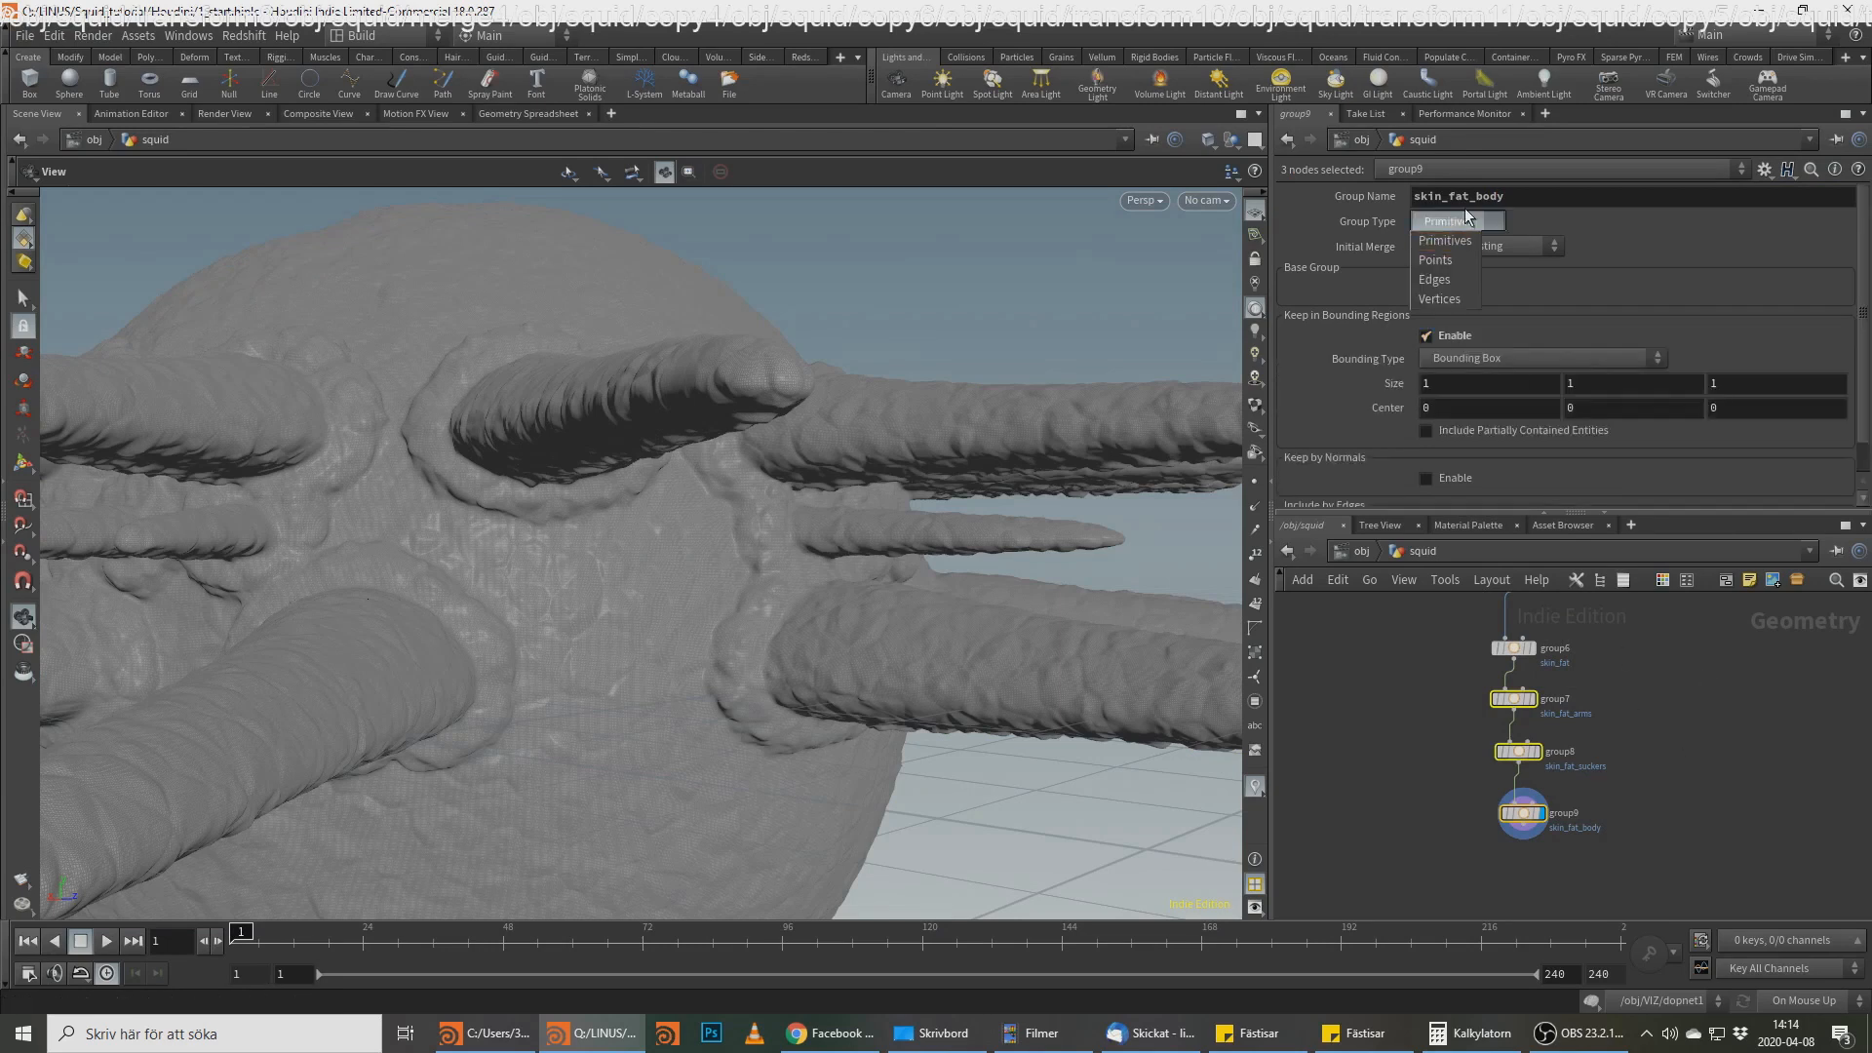
pyautogui.click(1435, 259)
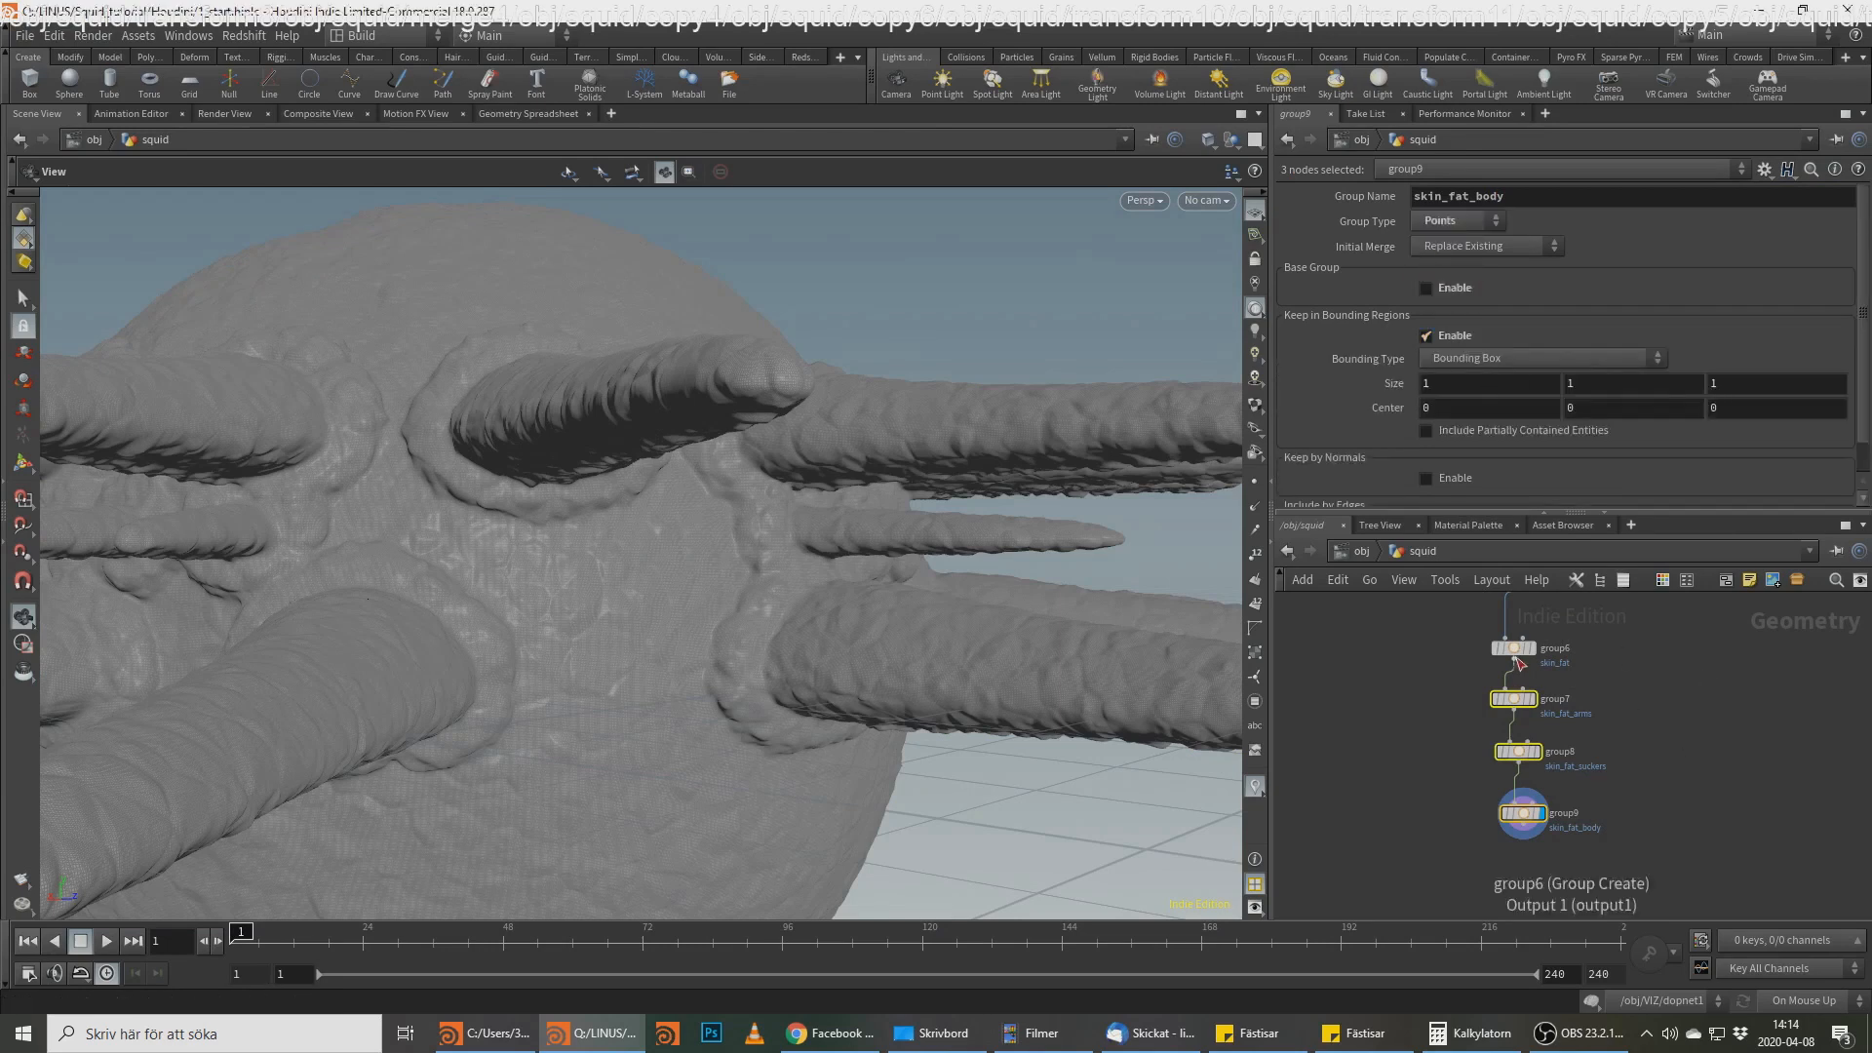
pyautogui.click(1515, 650)
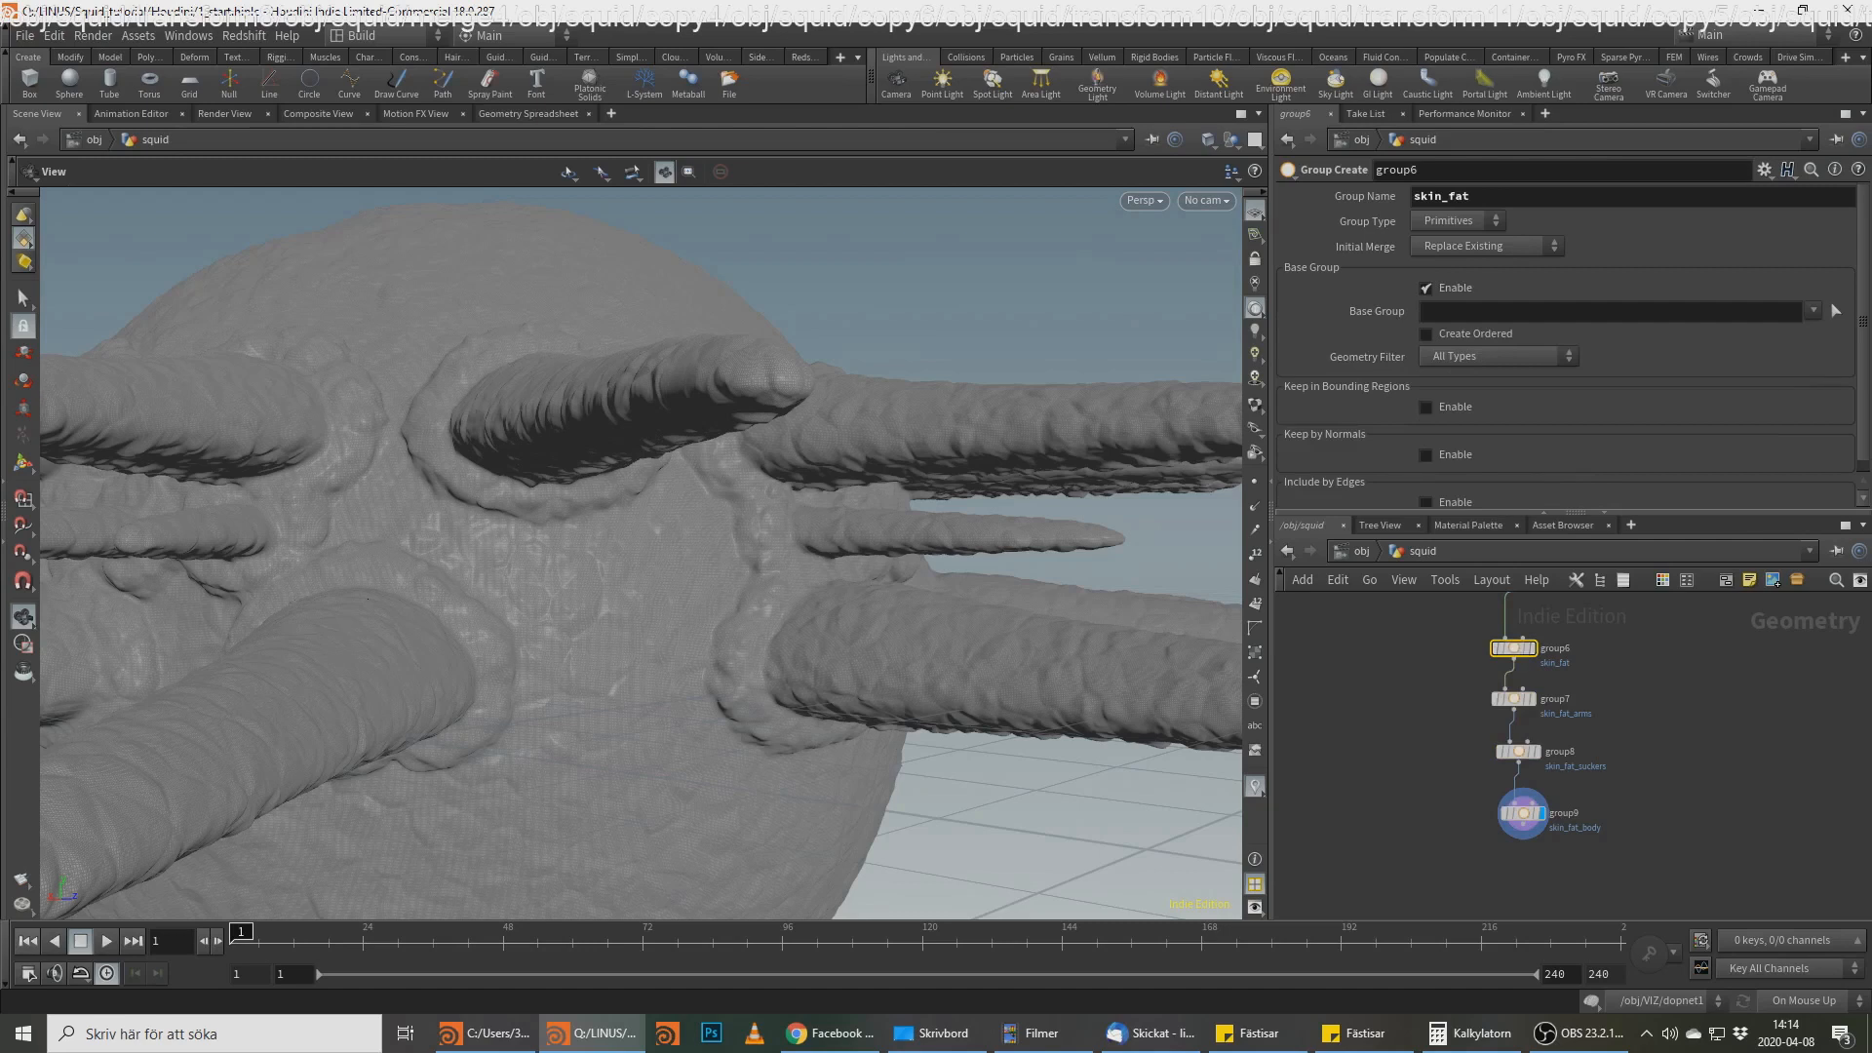
pyautogui.click(1455, 222)
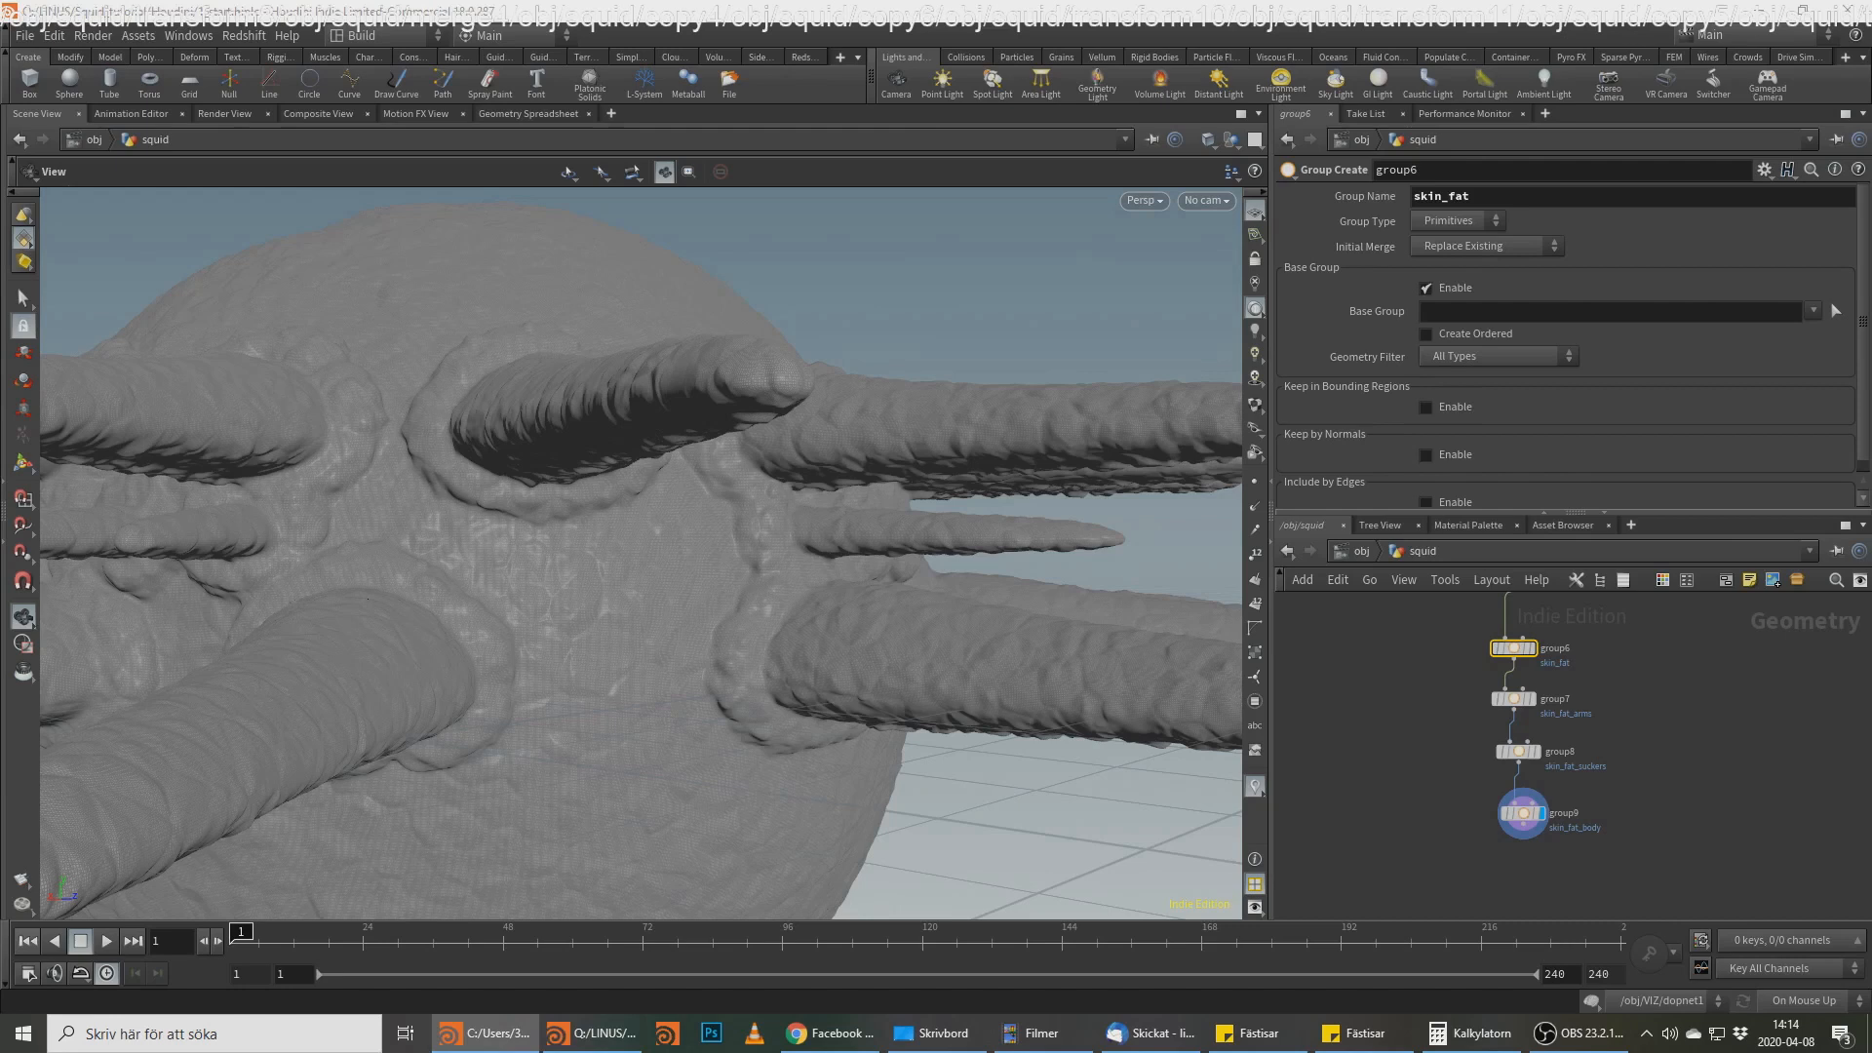
# Step: Find the merge2 node at the end of the arms network and display its geometry
pyautogui.moveTo(1658, 683); pyautogui.dragTo(1655, 713, button='middle')
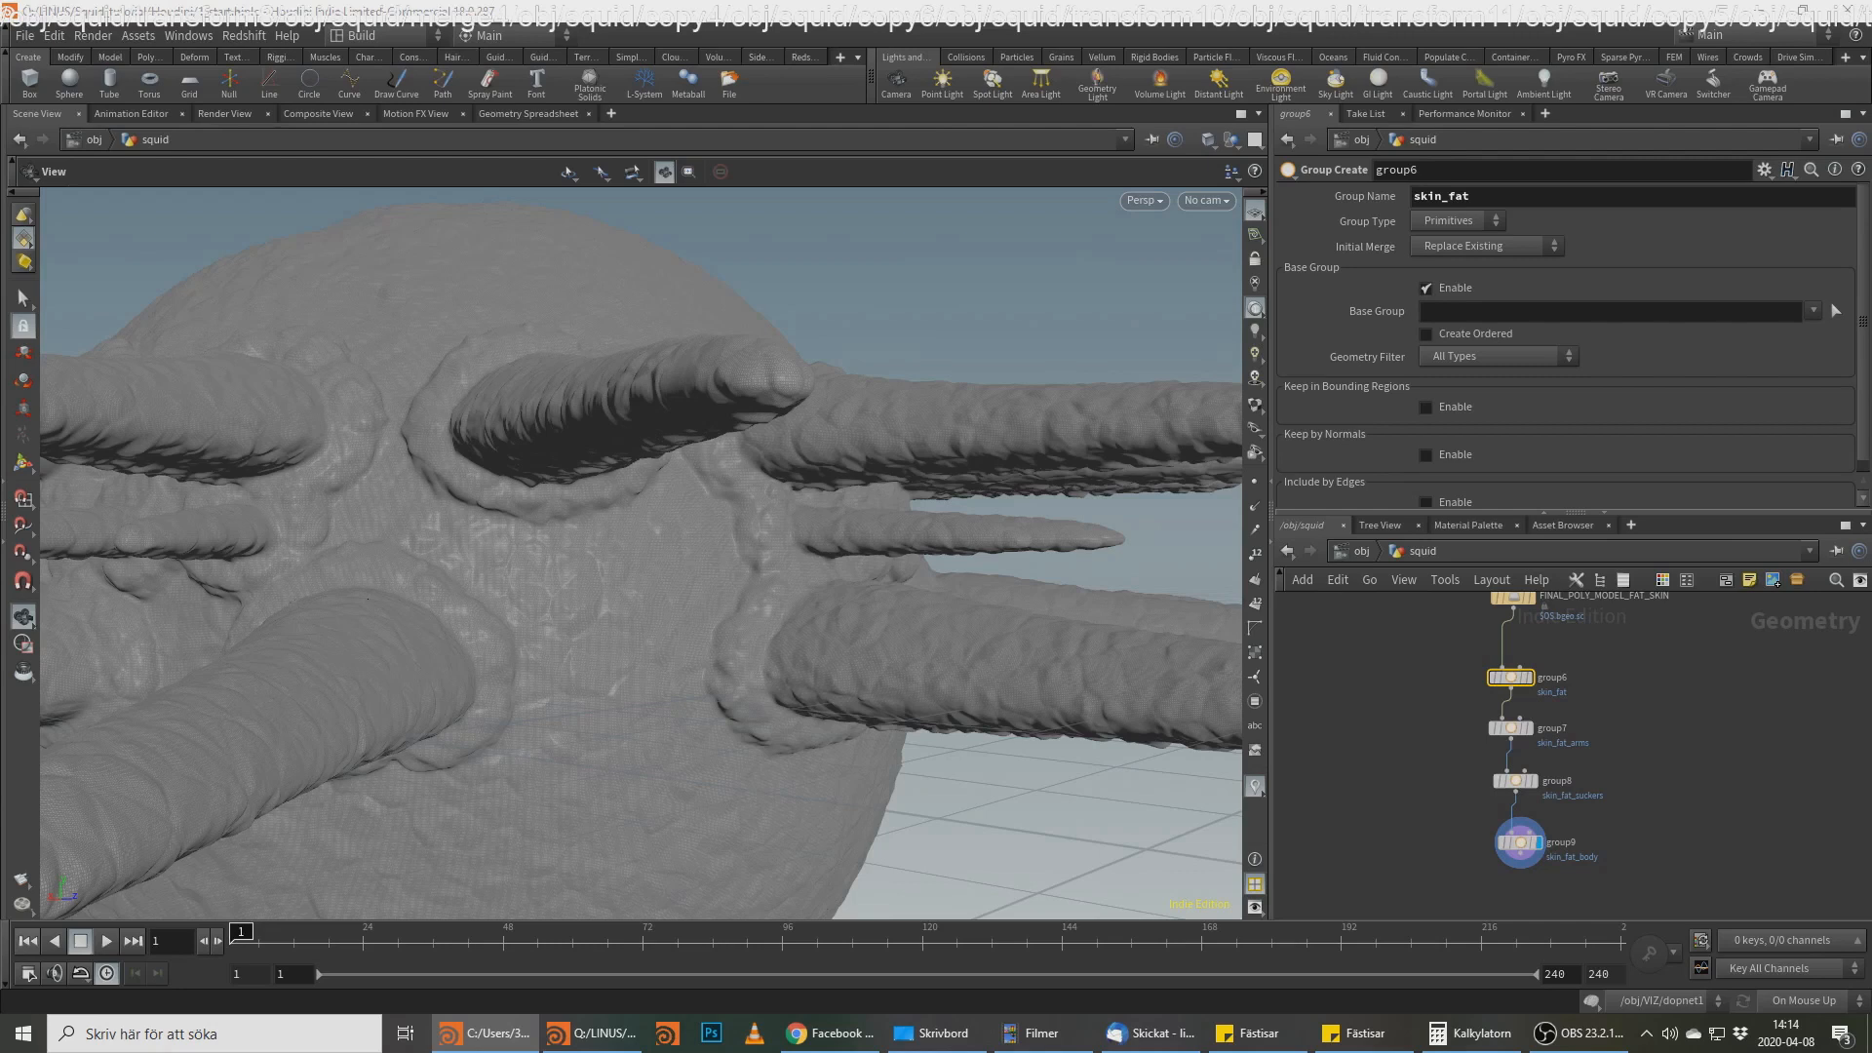
pyautogui.scroll(-3, 1635, 620)
pyautogui.moveTo(1653, 624); pyautogui.dragTo(1674, 780, button='middle')
pyautogui.scroll(-2, 1699, 671)
pyautogui.moveTo(1698, 596); pyautogui.dragTo(1735, 838, button='middle')
pyautogui.scroll(-1, 1705, 676)
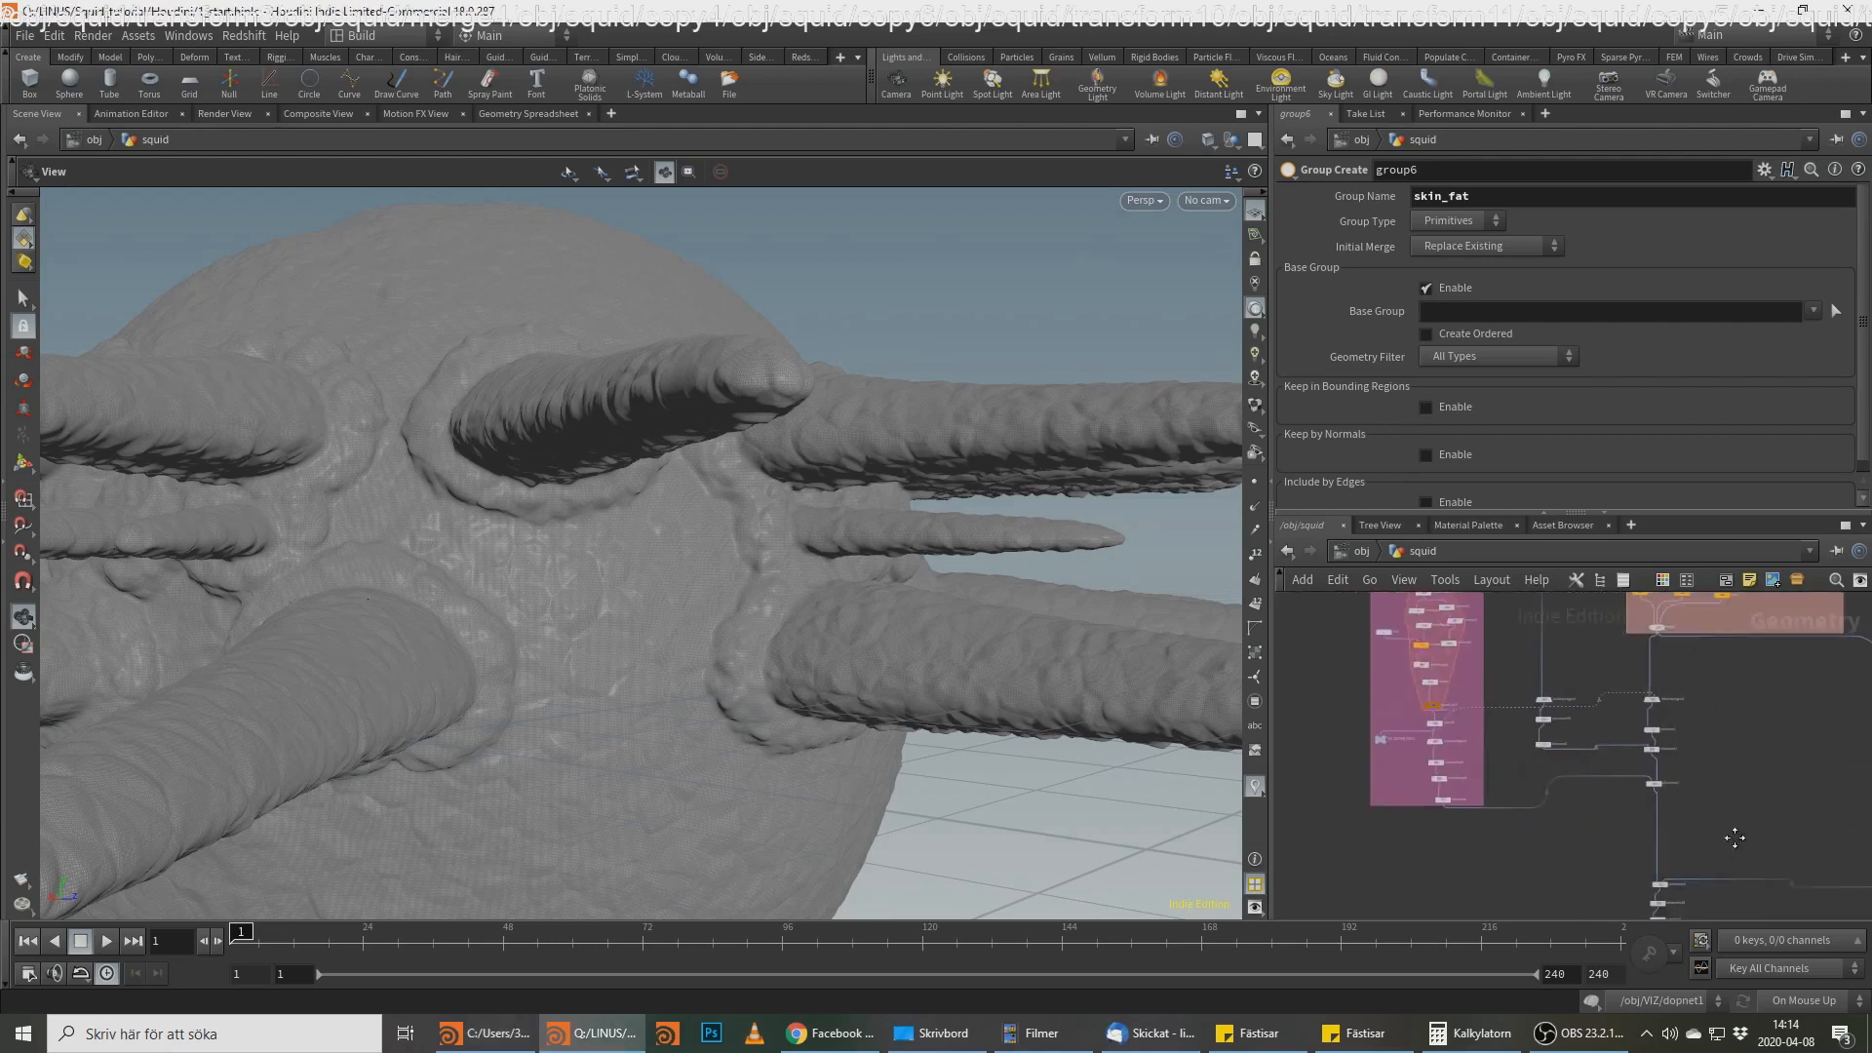
pyautogui.scroll(3, 1696, 739)
pyautogui.moveTo(1695, 736); pyautogui.dragTo(1666, 848, button='middle')
pyautogui.scroll(2, 1629, 689)
pyautogui.moveTo(1622, 713); pyautogui.dragTo(1616, 840, button='middle')
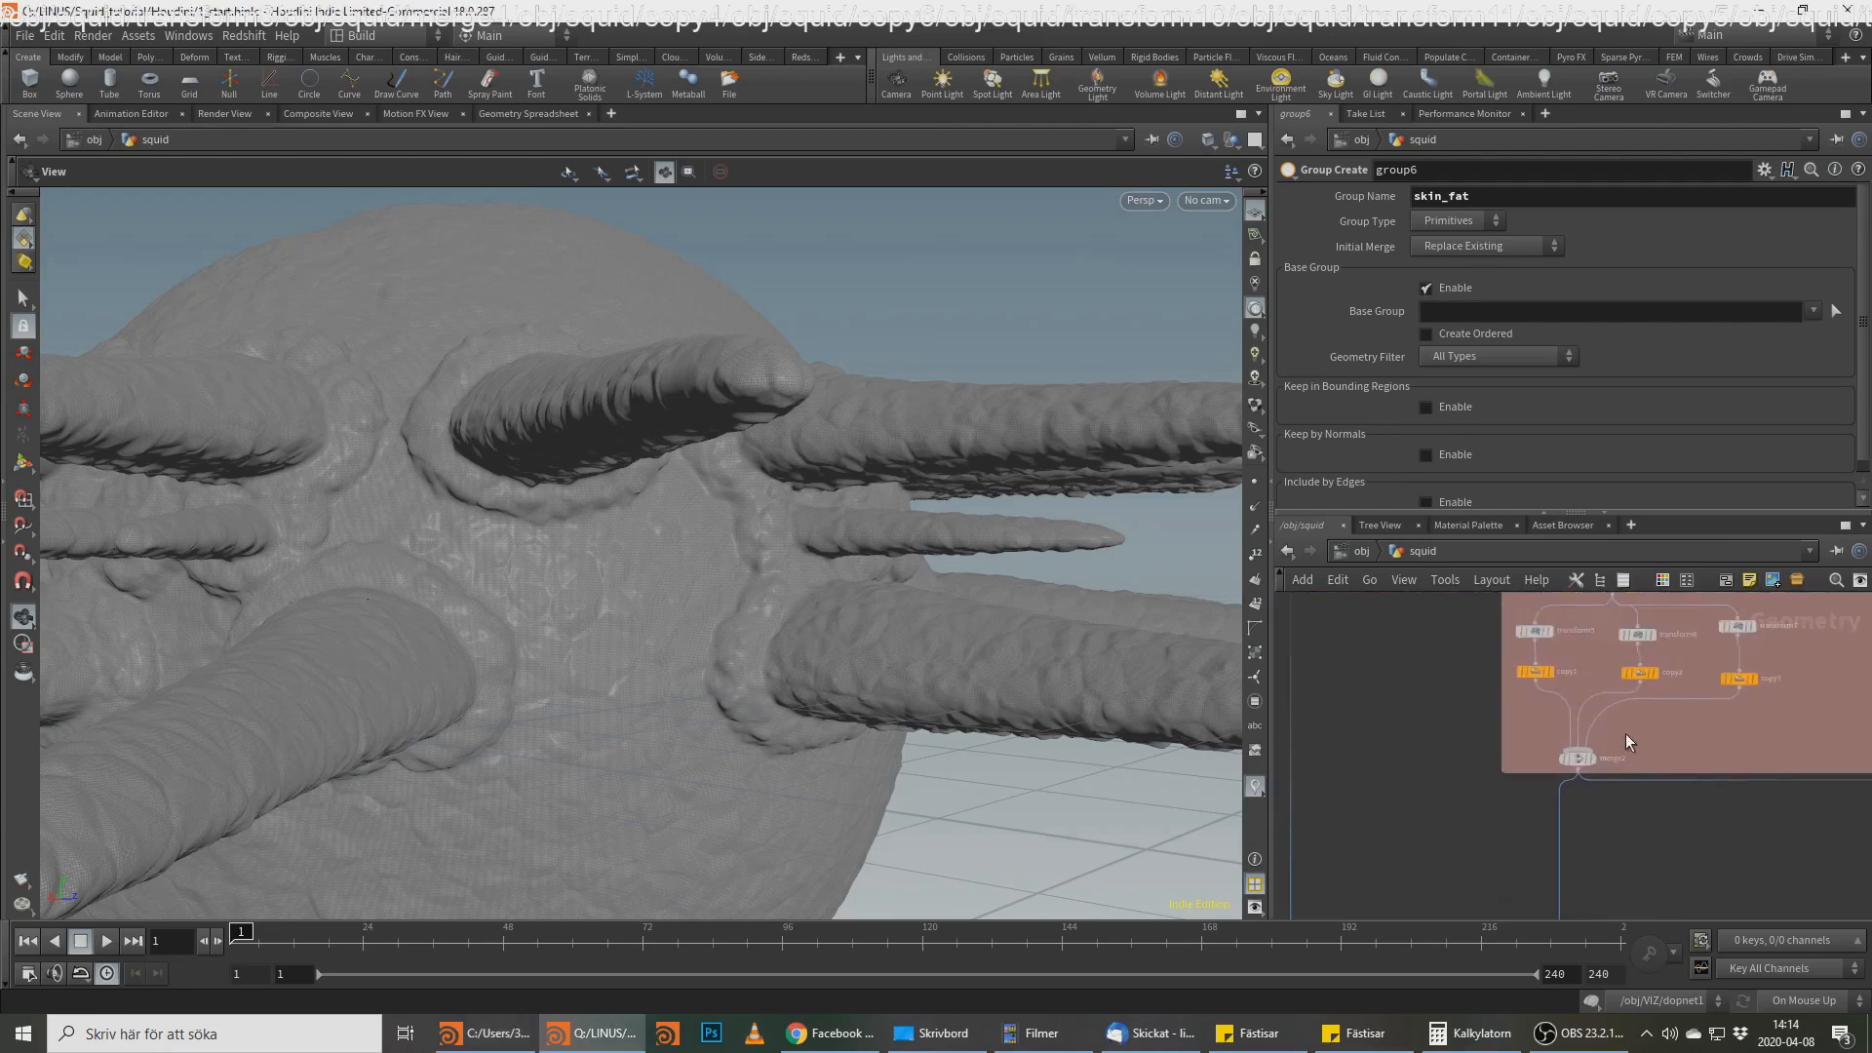
pyautogui.click(1580, 757)
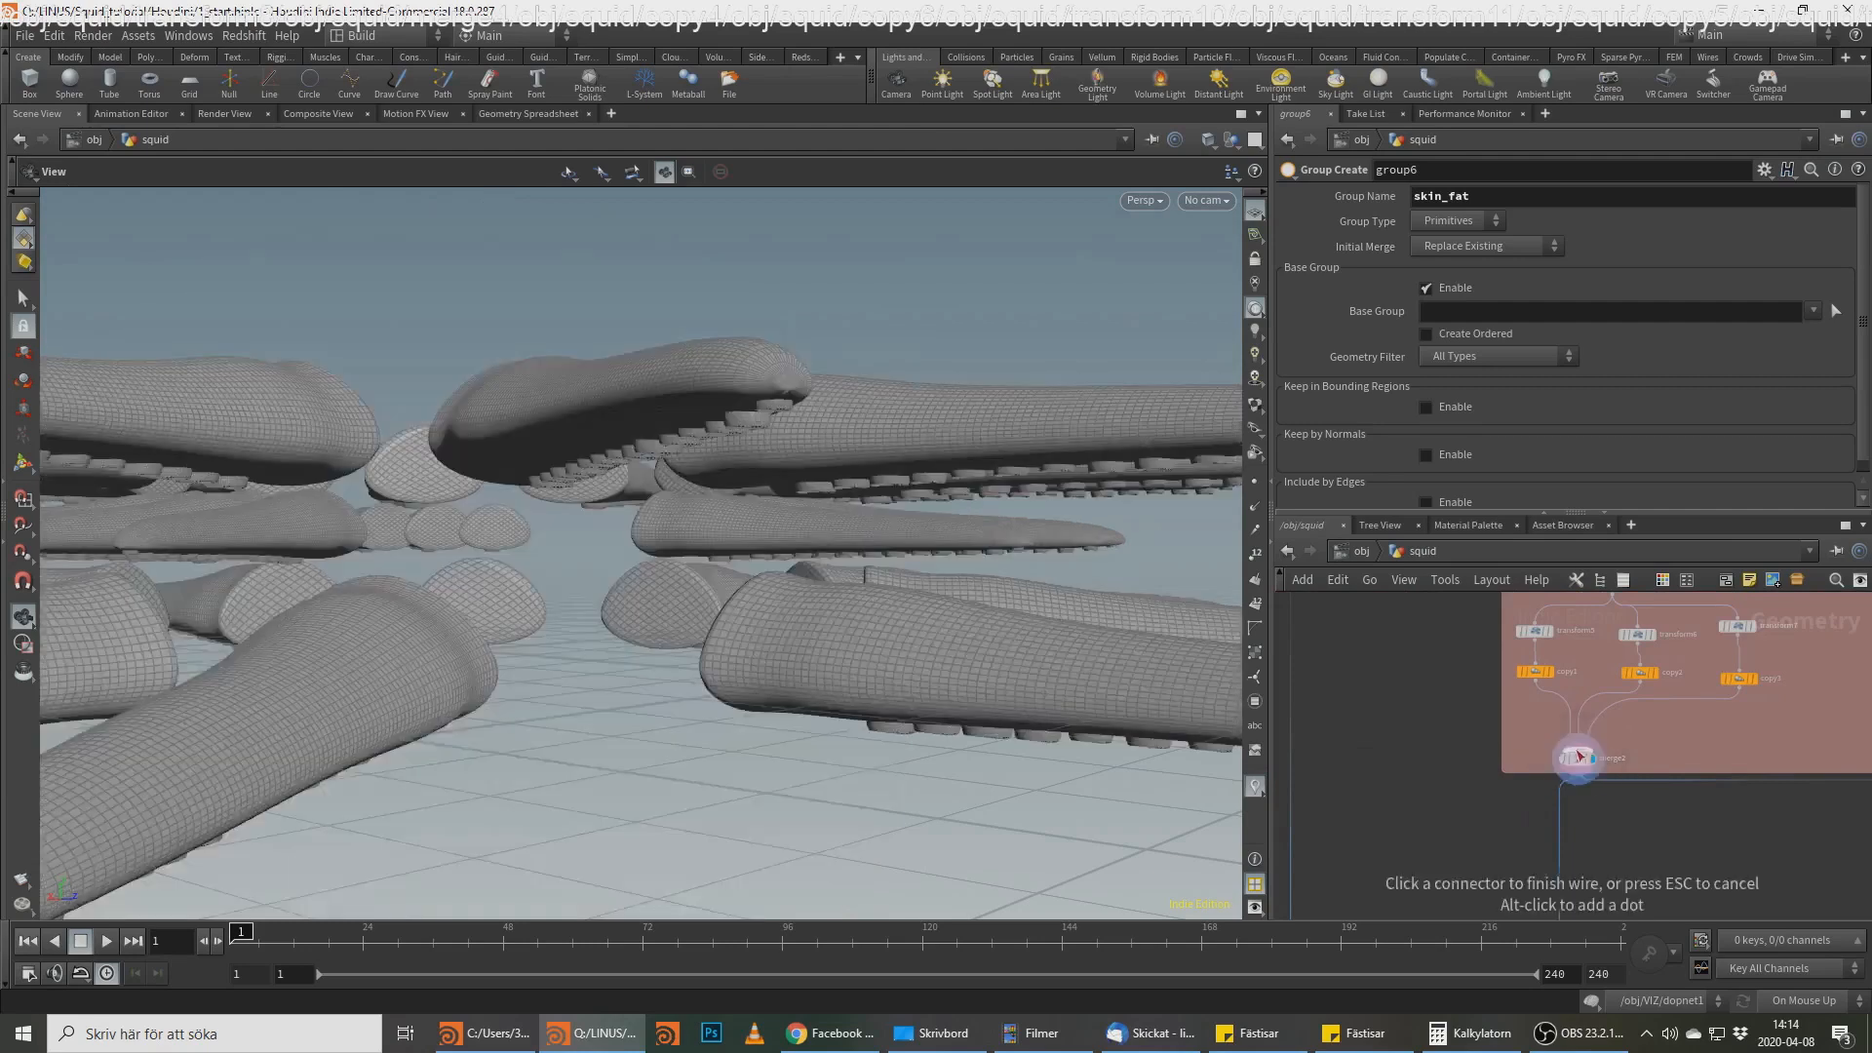
pyautogui.press('Escape')
# Step: Add a Null node fed by merge2 and name it POLY_SKIN_AMRS
pyautogui.scroll(2, 1589, 750)
pyautogui.click(1579, 781)
pyautogui.click(1442, 808)
pyautogui.moveTo(1444, 810)
pyautogui.write('null')
pyautogui.press('Return')
pyautogui.click(1441, 814)
pyautogui.doubleClick(1475, 820)
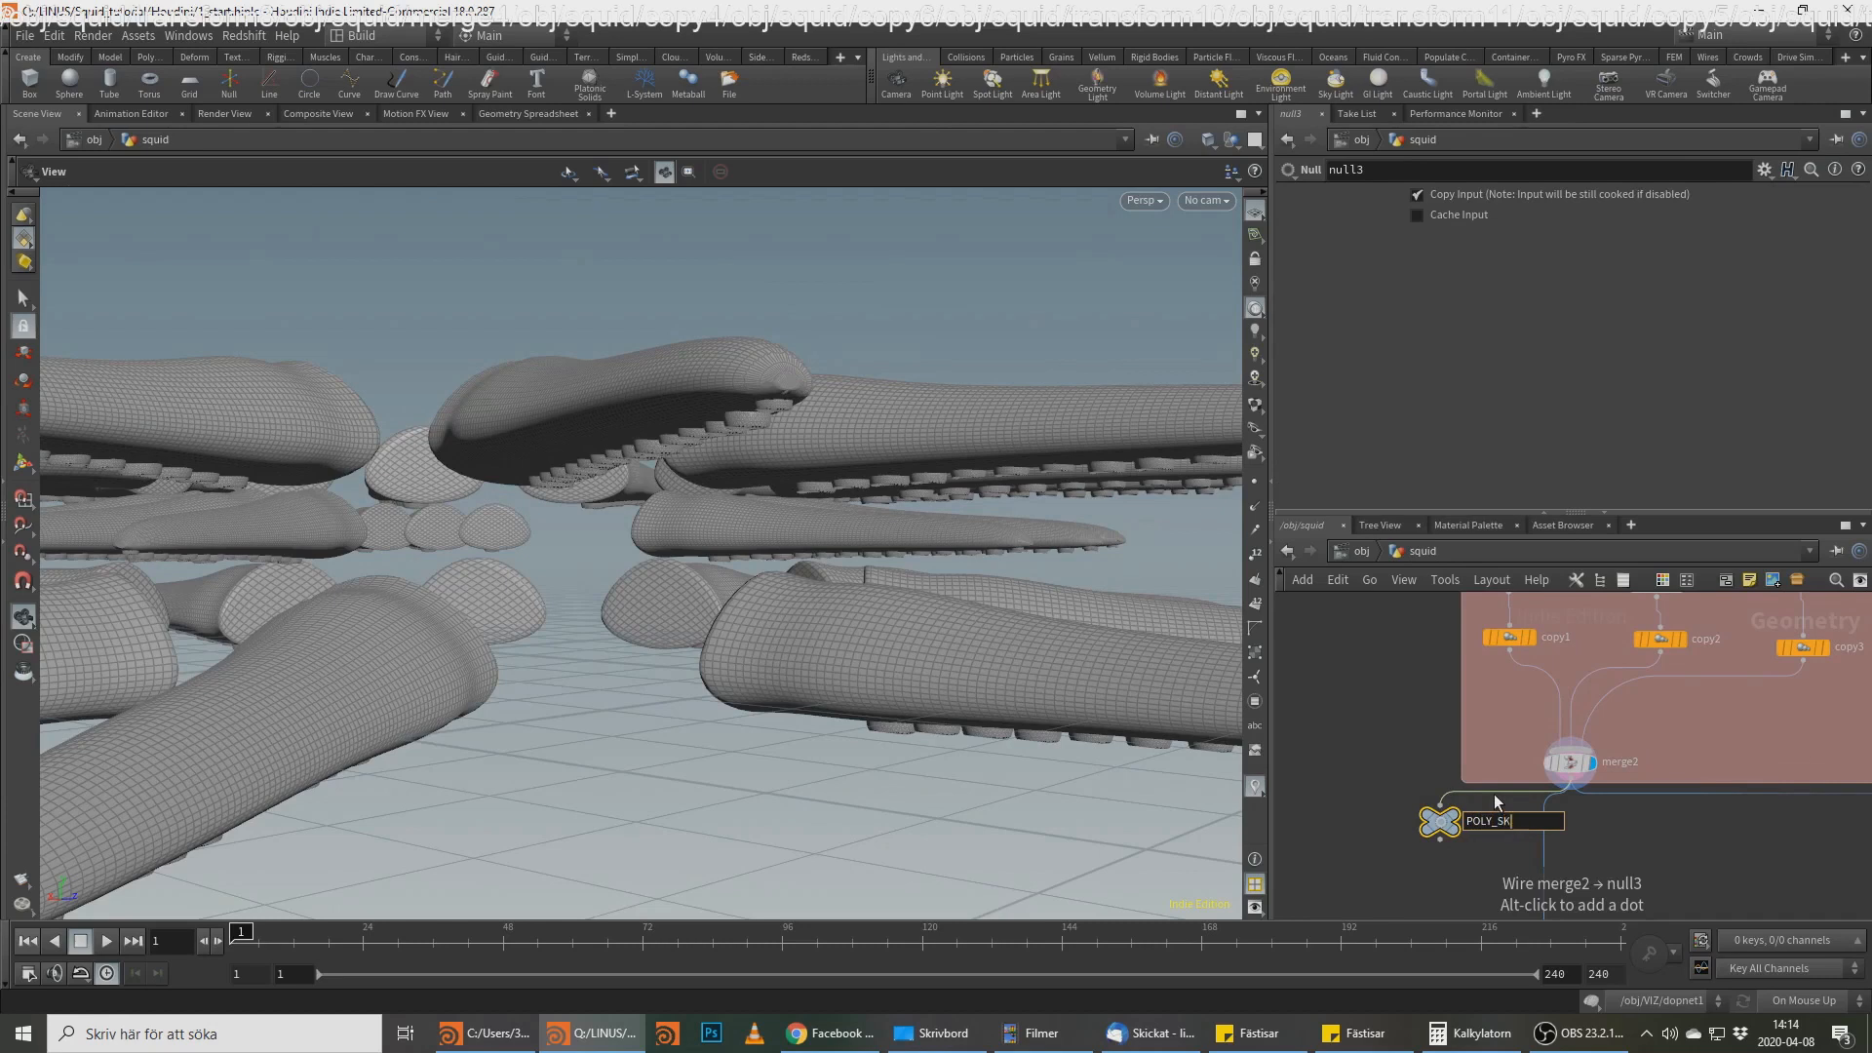
pyautogui.write('POLY_SKIN_AMRS')
pyautogui.press('Return')
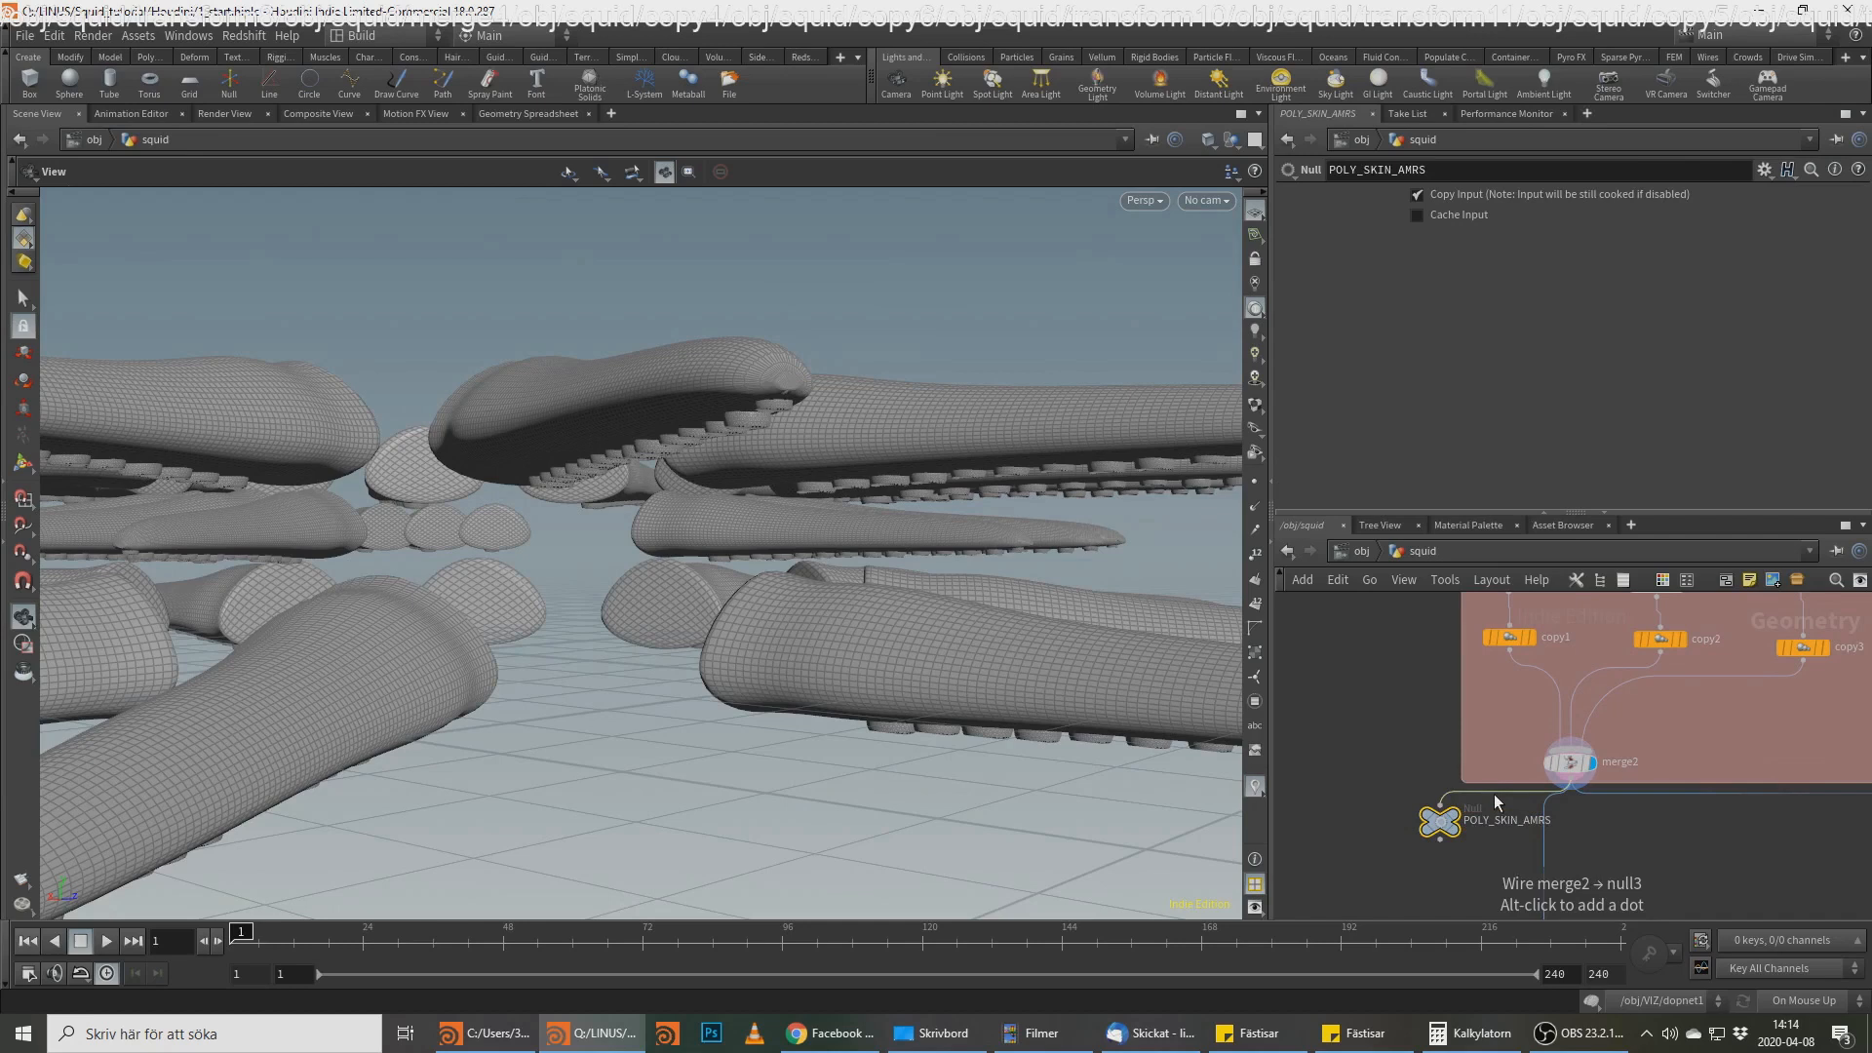
# Step: Check the output null below the BODY network
pyautogui.press('h')
pyautogui.scroll(5, 1601, 741)
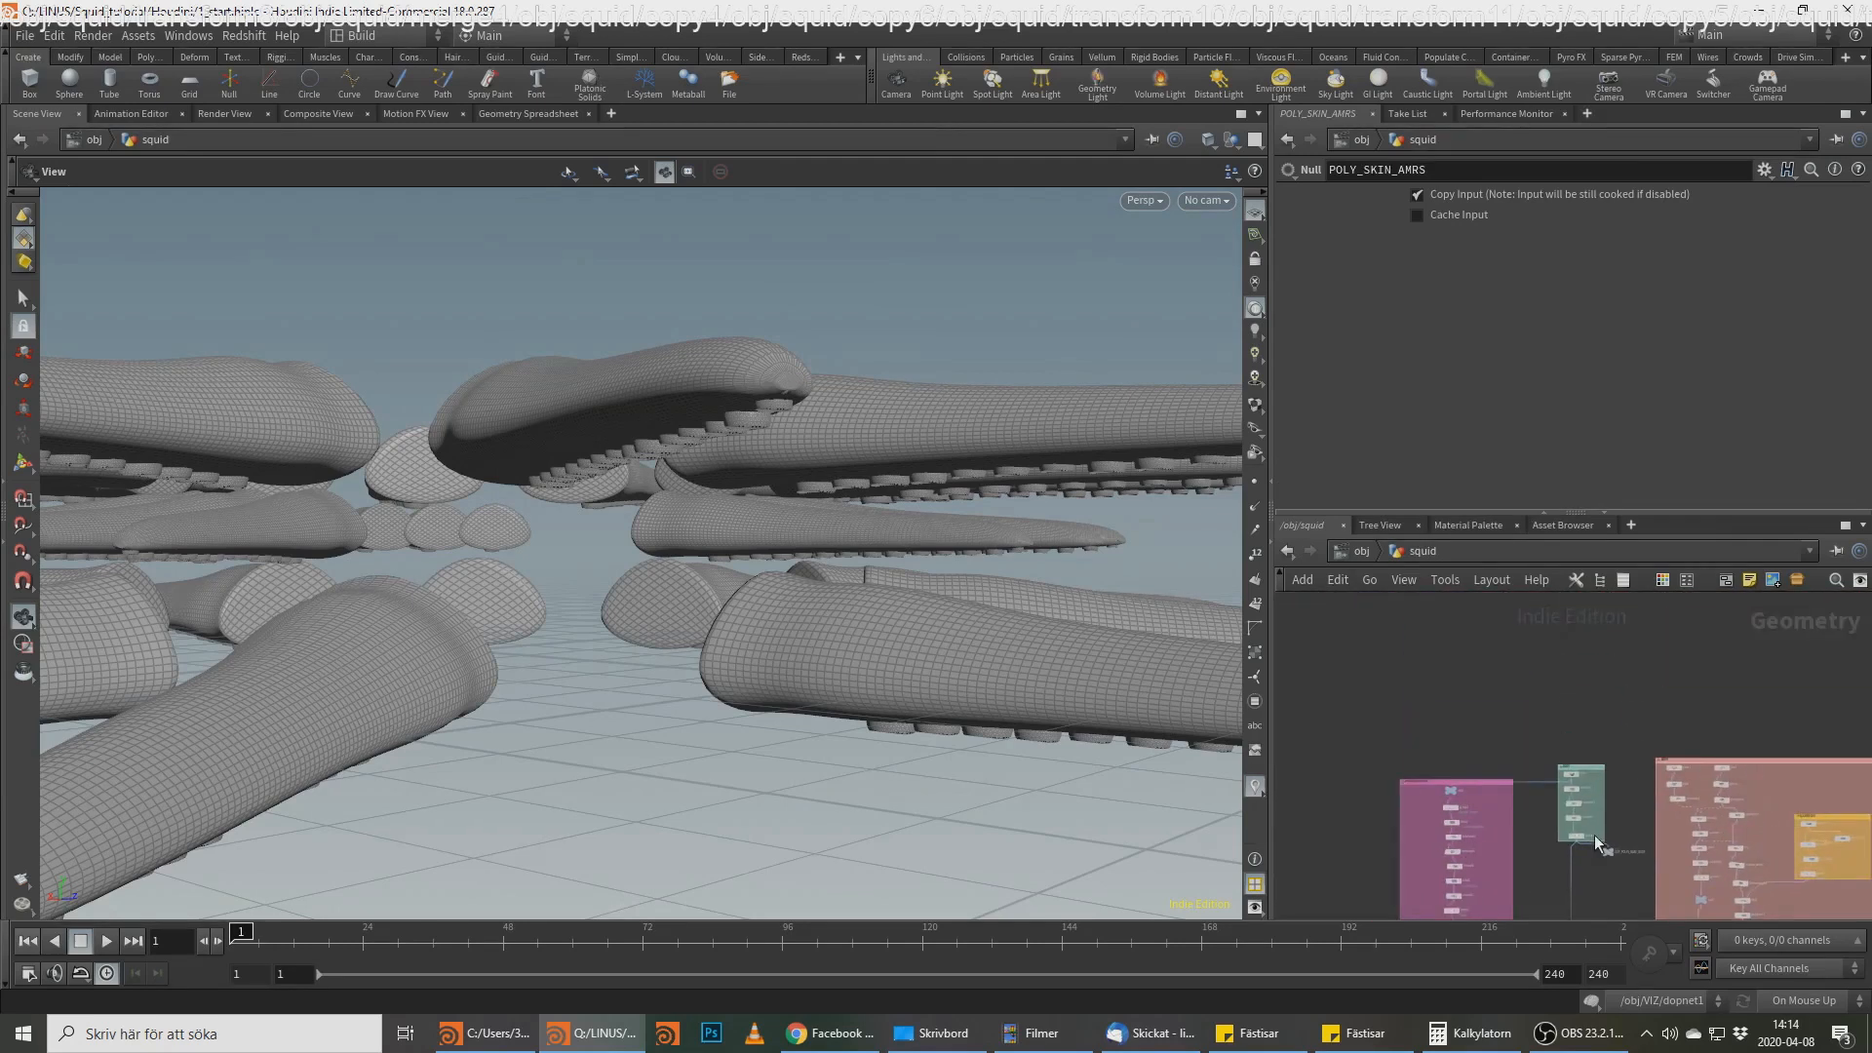
pyautogui.click(1610, 871)
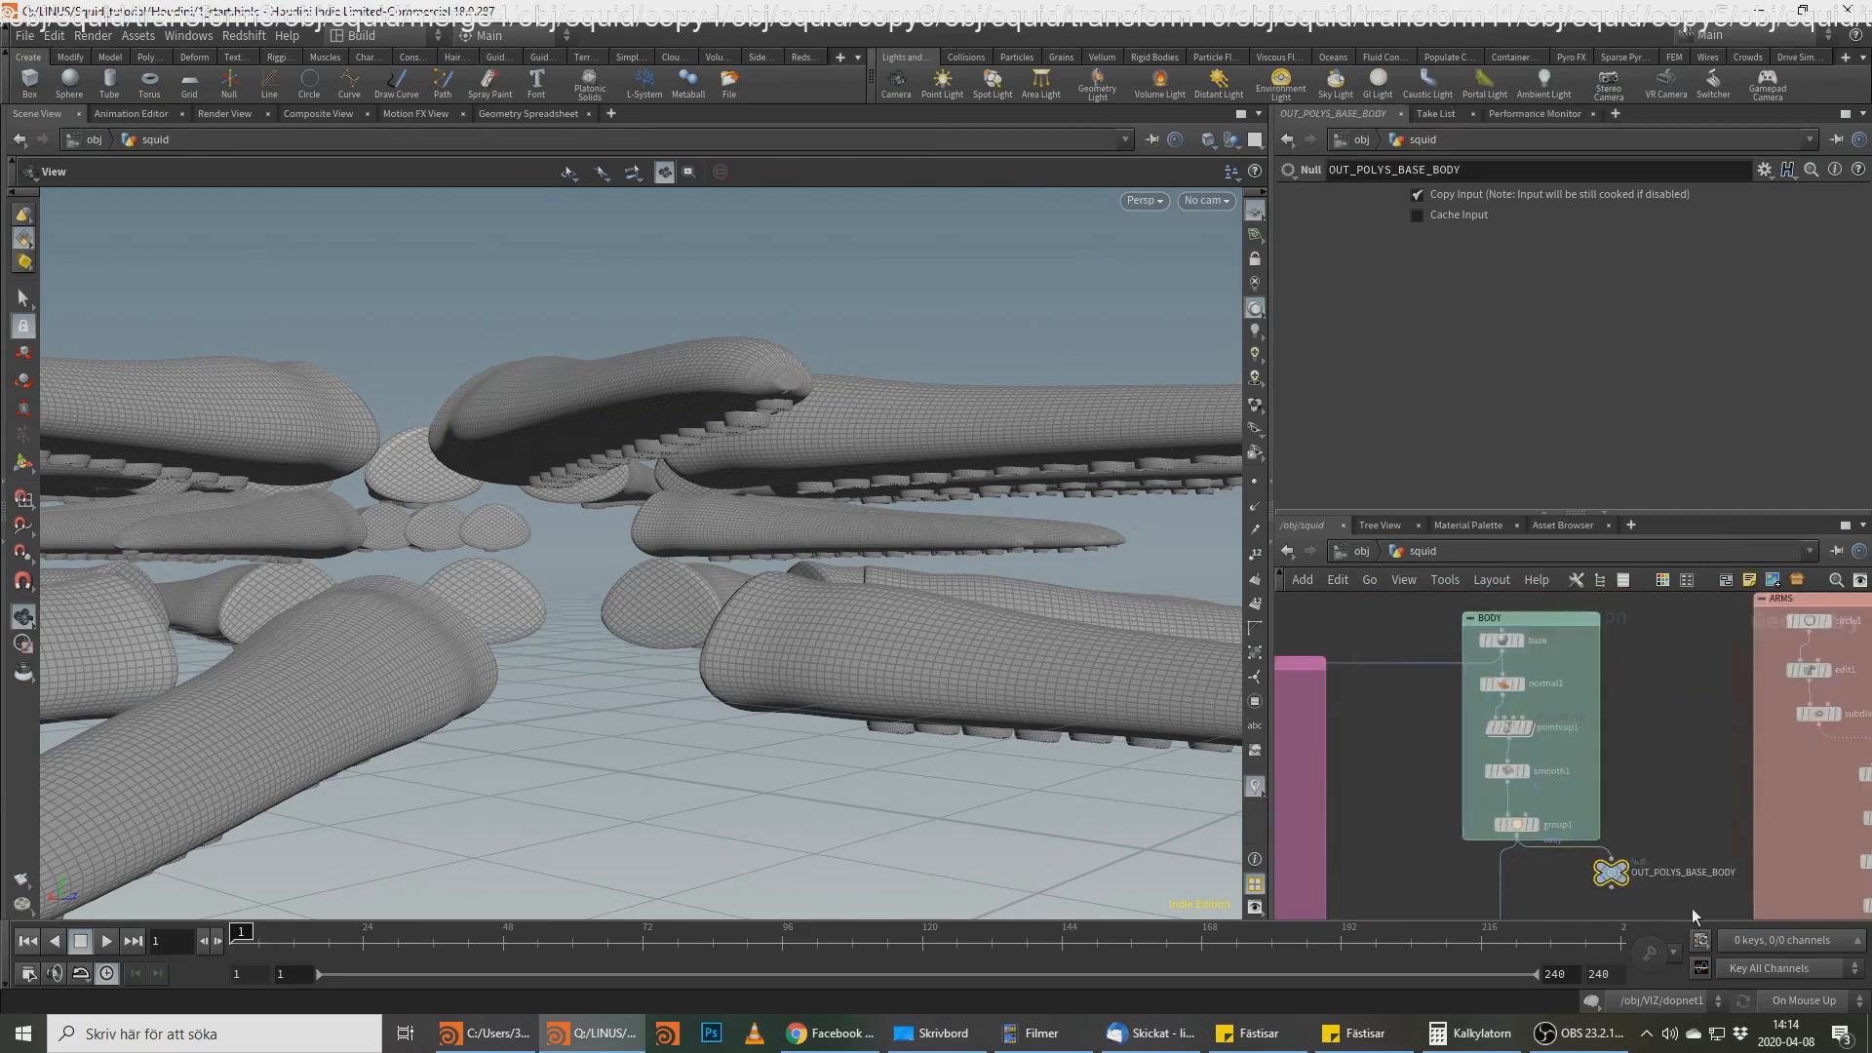
# Step: Display the blast3 node ahead of the VDB from Particles to inspect its masked points
pyautogui.scroll(-4, 1697, 858)
pyautogui.moveTo(1716, 878); pyautogui.dragTo(1588, 605, button='middle')
pyautogui.moveTo(1697, 765); pyautogui.dragTo(1452, 754, button='middle')
pyautogui.scroll(-2, 1633, 710)
pyautogui.moveTo(1614, 883); pyautogui.dragTo(1463, 755, button='middle')
pyautogui.scroll(2, 1460, 764)
pyautogui.moveTo(1543, 839); pyautogui.dragTo(1526, 770, button='middle')
pyautogui.scroll(2, 1587, 778)
pyautogui.scroll(2, 1848, 797)
pyautogui.moveTo(1696, 659); pyautogui.dragTo(1682, 810, button='middle')
pyautogui.moveTo(1618, 706); pyautogui.dragTo(1618, 731, button='middle')
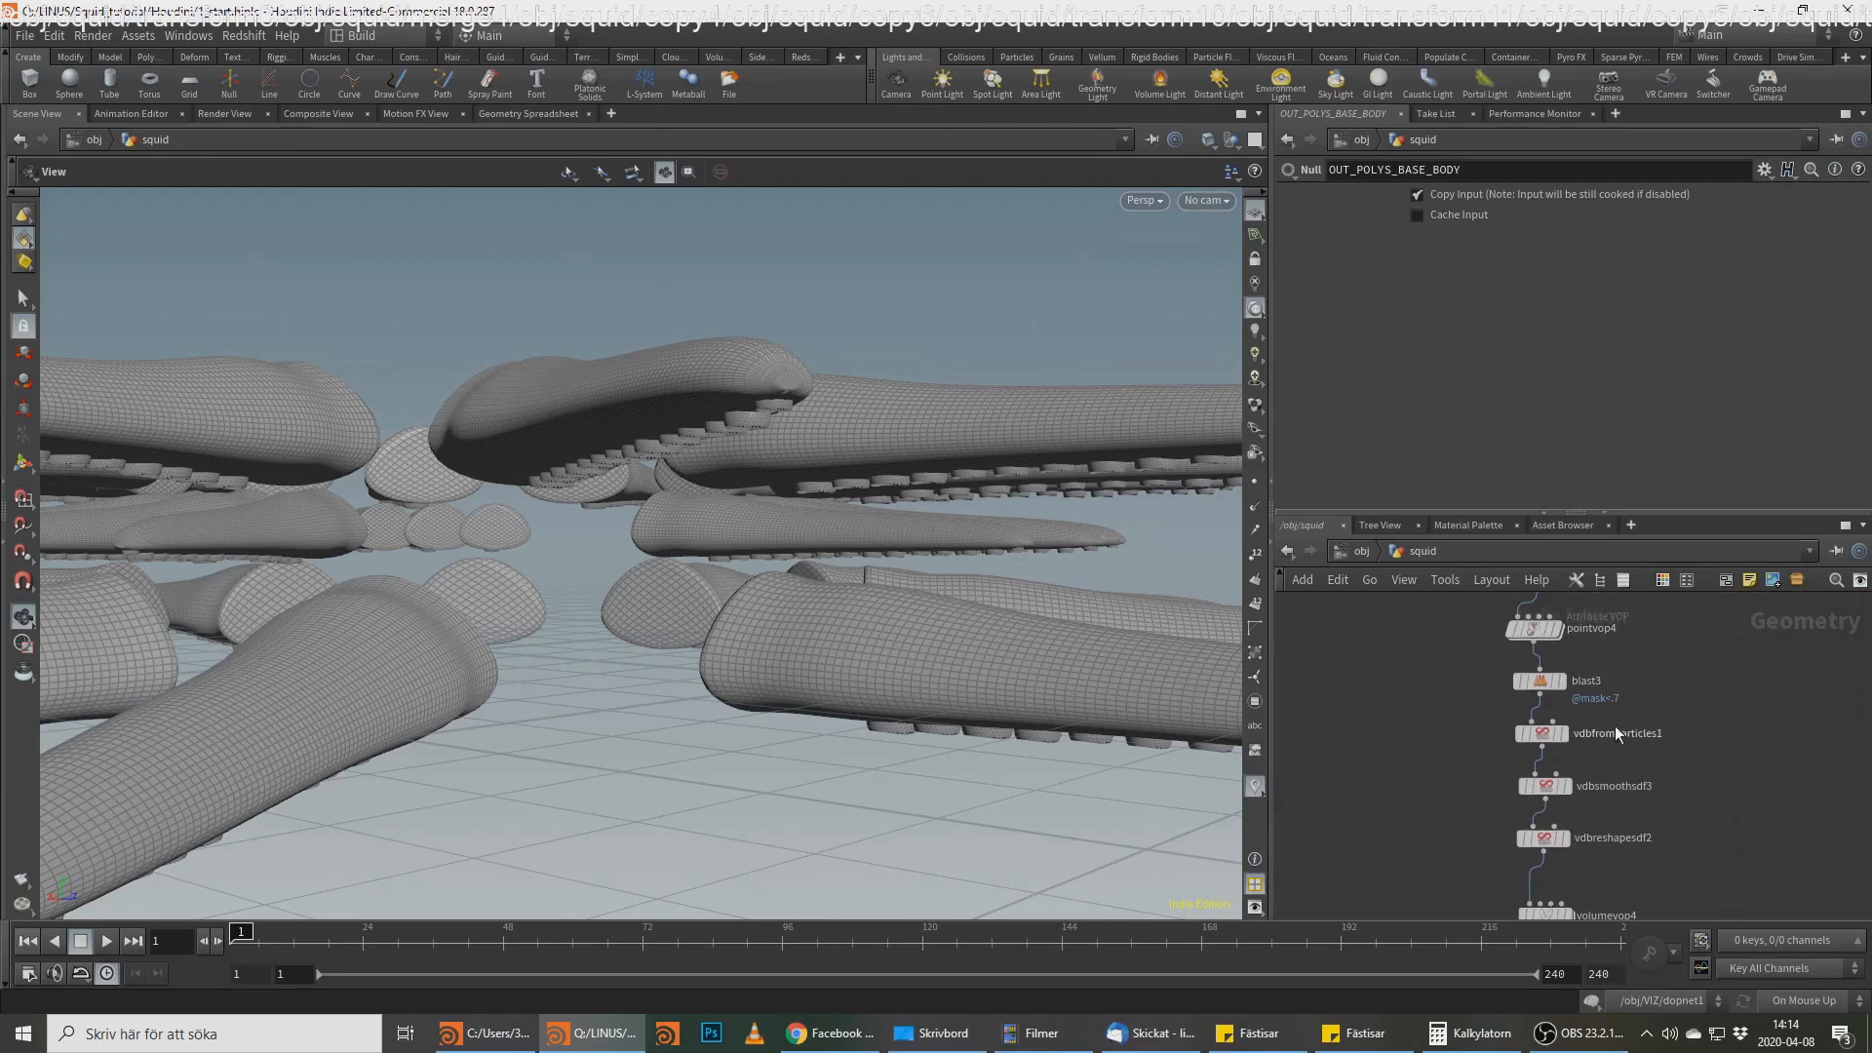
pyautogui.click(1568, 685)
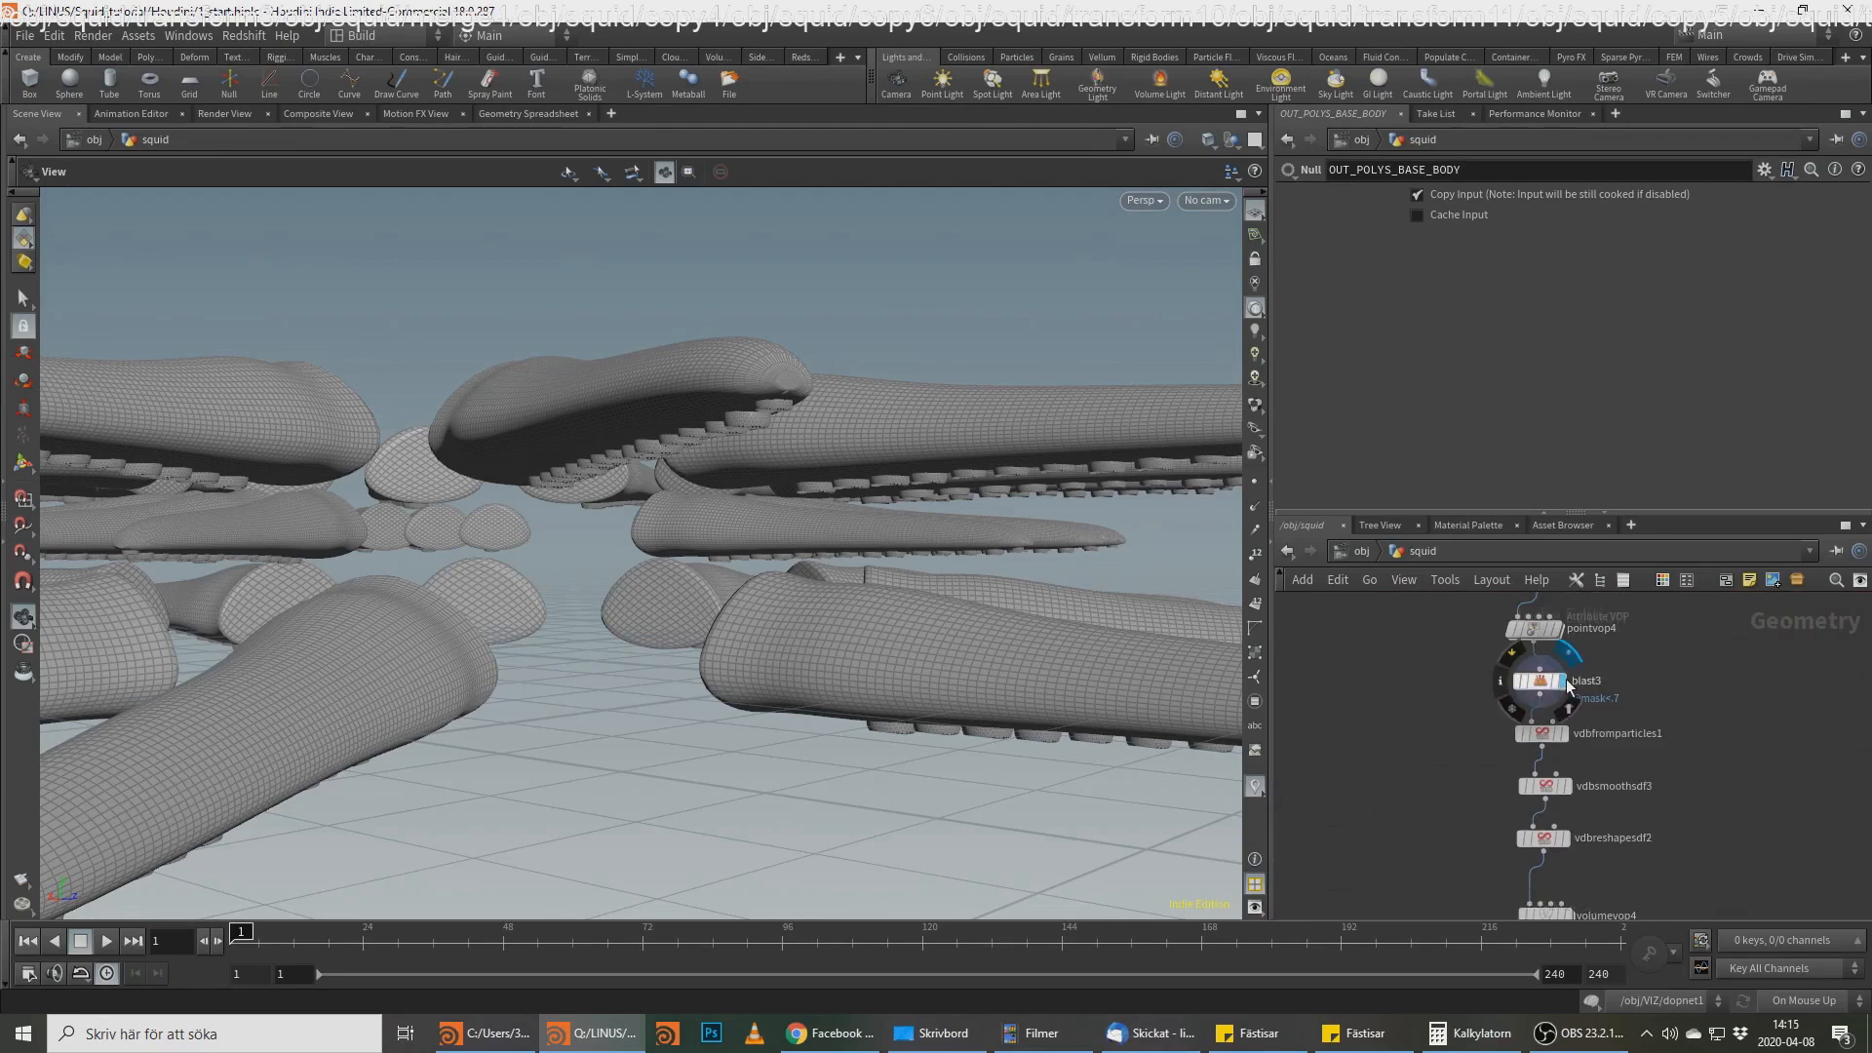
# Step: Inspect how the suckers are built in the ARMS network by displaying copytopoints1 and the merge1 node after it
pyautogui.scroll(-2, 1641, 769)
pyautogui.moveTo(1561, 792); pyautogui.dragTo(1763, 660, button='middle')
pyautogui.scroll(-2, 1626, 766)
pyautogui.moveTo(1505, 812); pyautogui.dragTo(1702, 912, button='middle')
pyautogui.scroll(-2, 1599, 820)
pyautogui.moveTo(1463, 756); pyautogui.dragTo(1688, 841, button='middle')
pyautogui.scroll(-1, 1688, 841)
pyautogui.scroll(-3, 1688, 841)
pyautogui.moveTo(1858, 668); pyautogui.dragTo(1616, 743, button='middle')
pyautogui.scroll(8, 1644, 776)
pyautogui.scroll(2, 1541, 795)
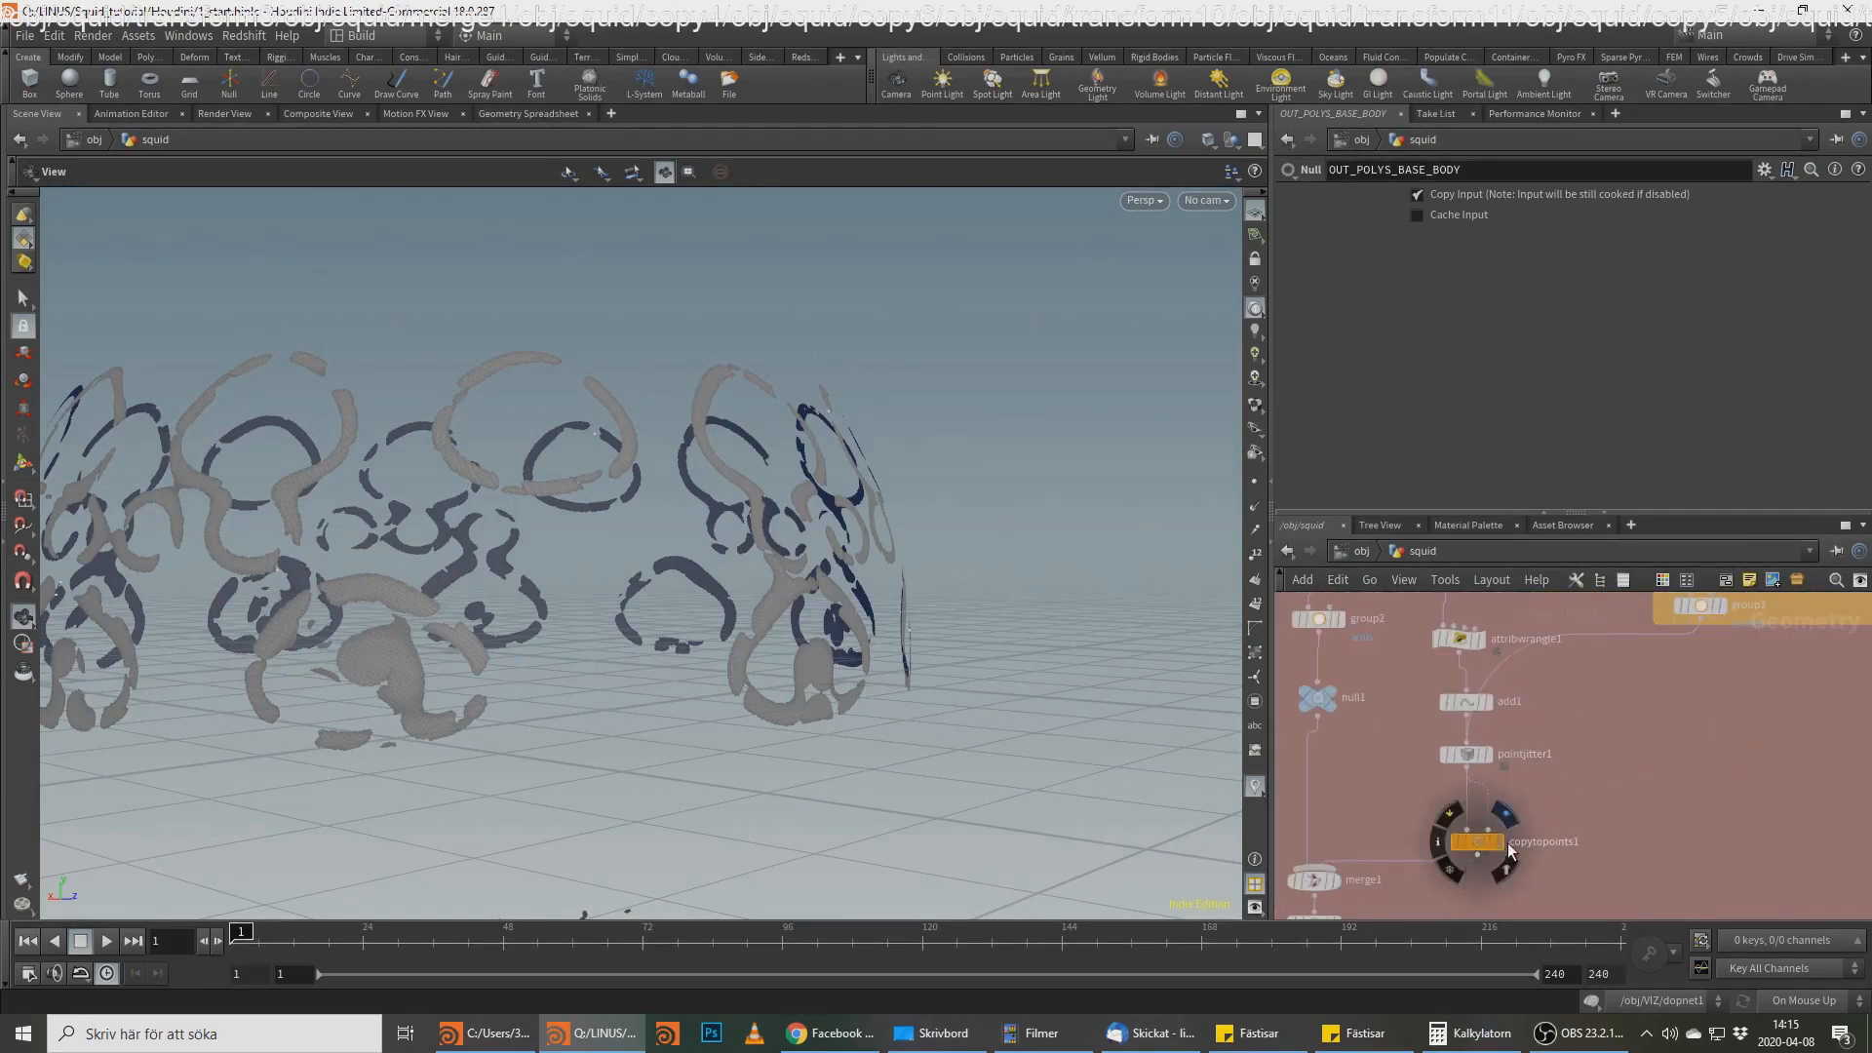
pyautogui.click(1505, 816)
pyautogui.click(1480, 844)
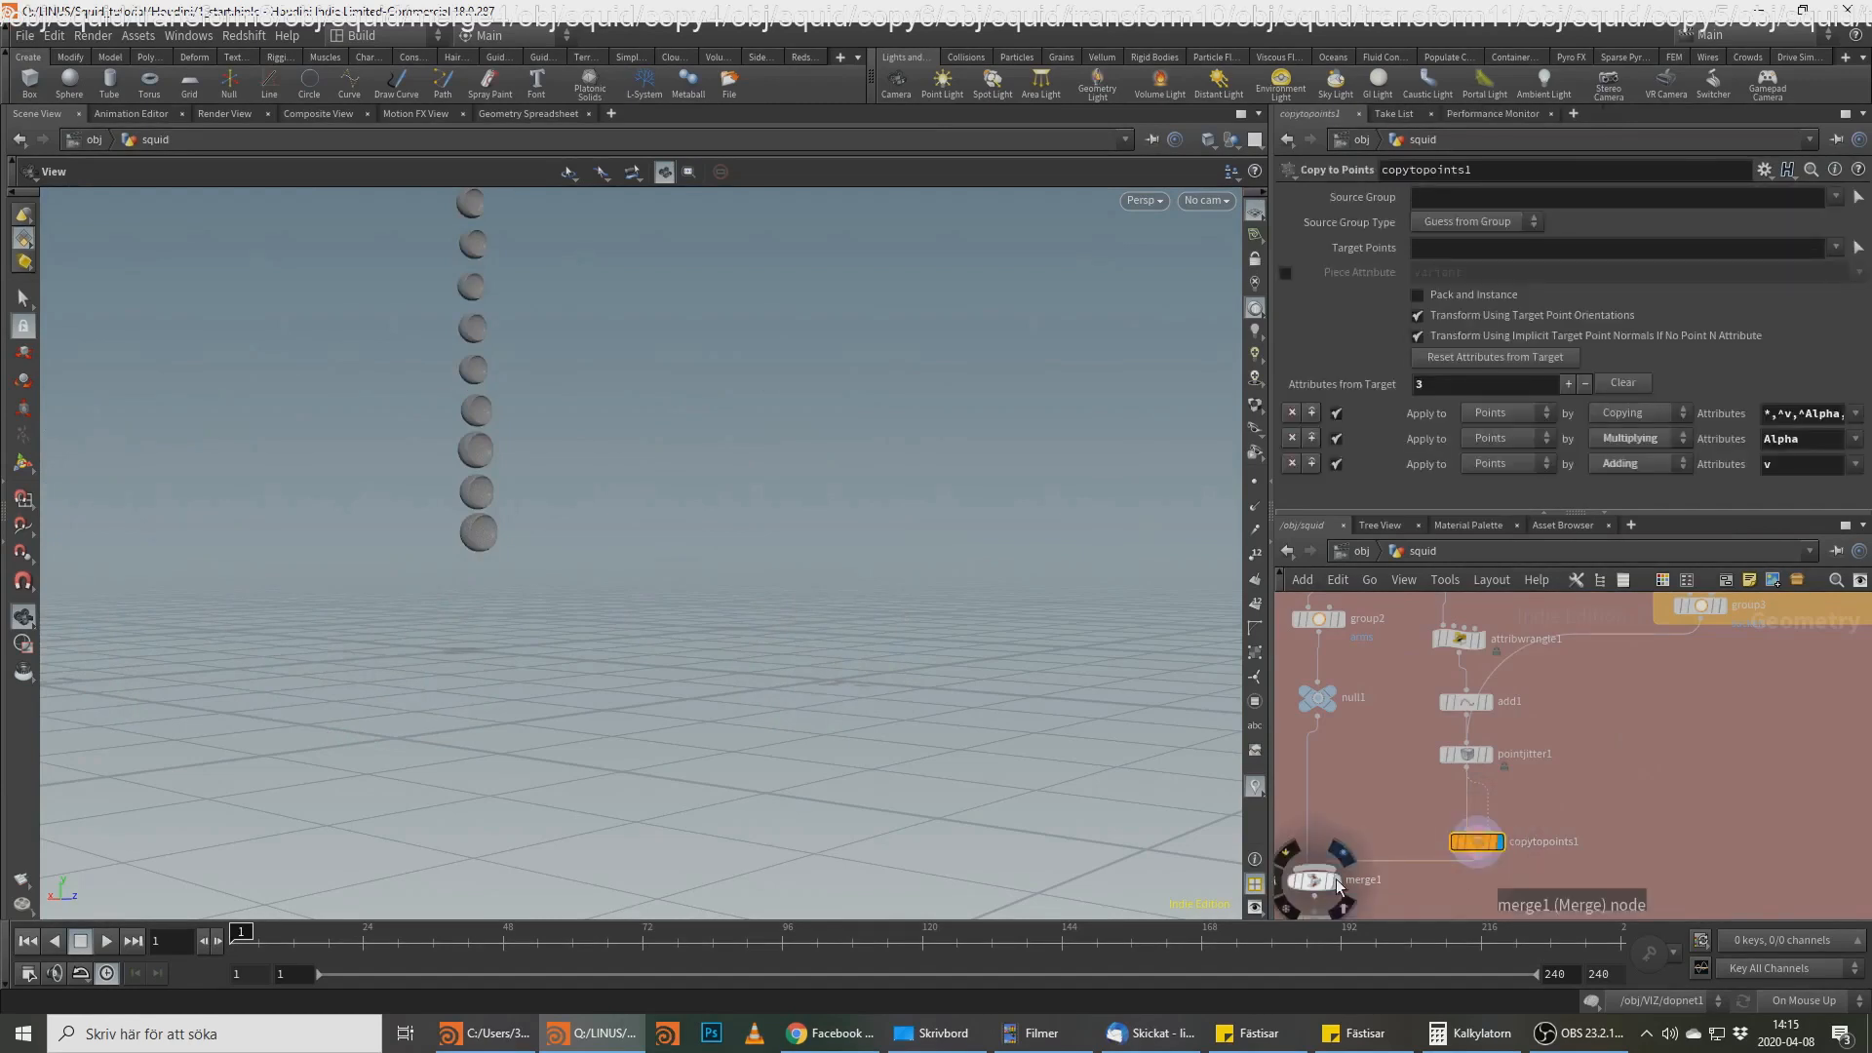
pyautogui.click(1334, 881)
# Step: Display the POLY_SKIN_AMRS null to check the merged arms geometry
pyautogui.moveTo(1447, 858); pyautogui.dragTo(1541, 701, button='middle')
pyautogui.moveTo(1498, 823); pyautogui.dragTo(1525, 756, button='middle')
pyautogui.moveTo(1473, 868); pyautogui.dragTo(1532, 696, button='middle')
pyautogui.moveTo(1477, 777)
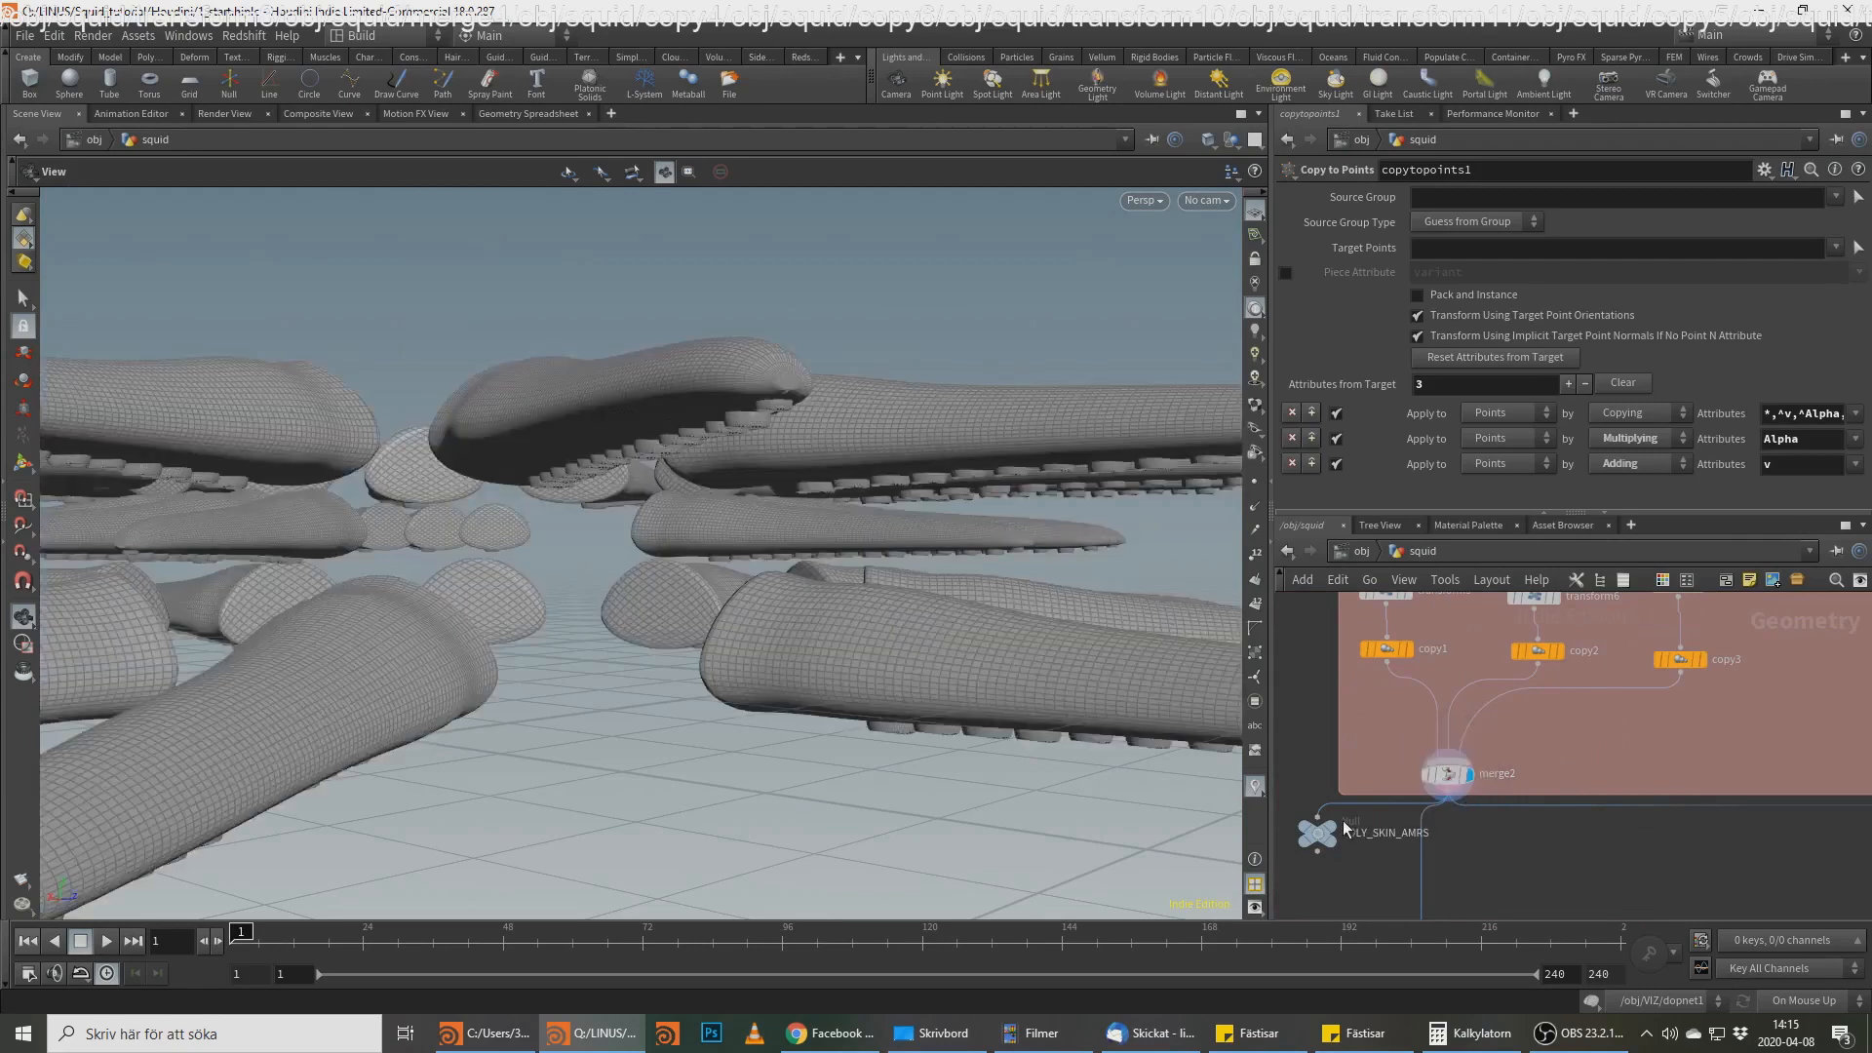
pyautogui.click(1338, 811)
pyautogui.moveTo(1364, 904); pyautogui.dragTo(1482, 844, button='middle')
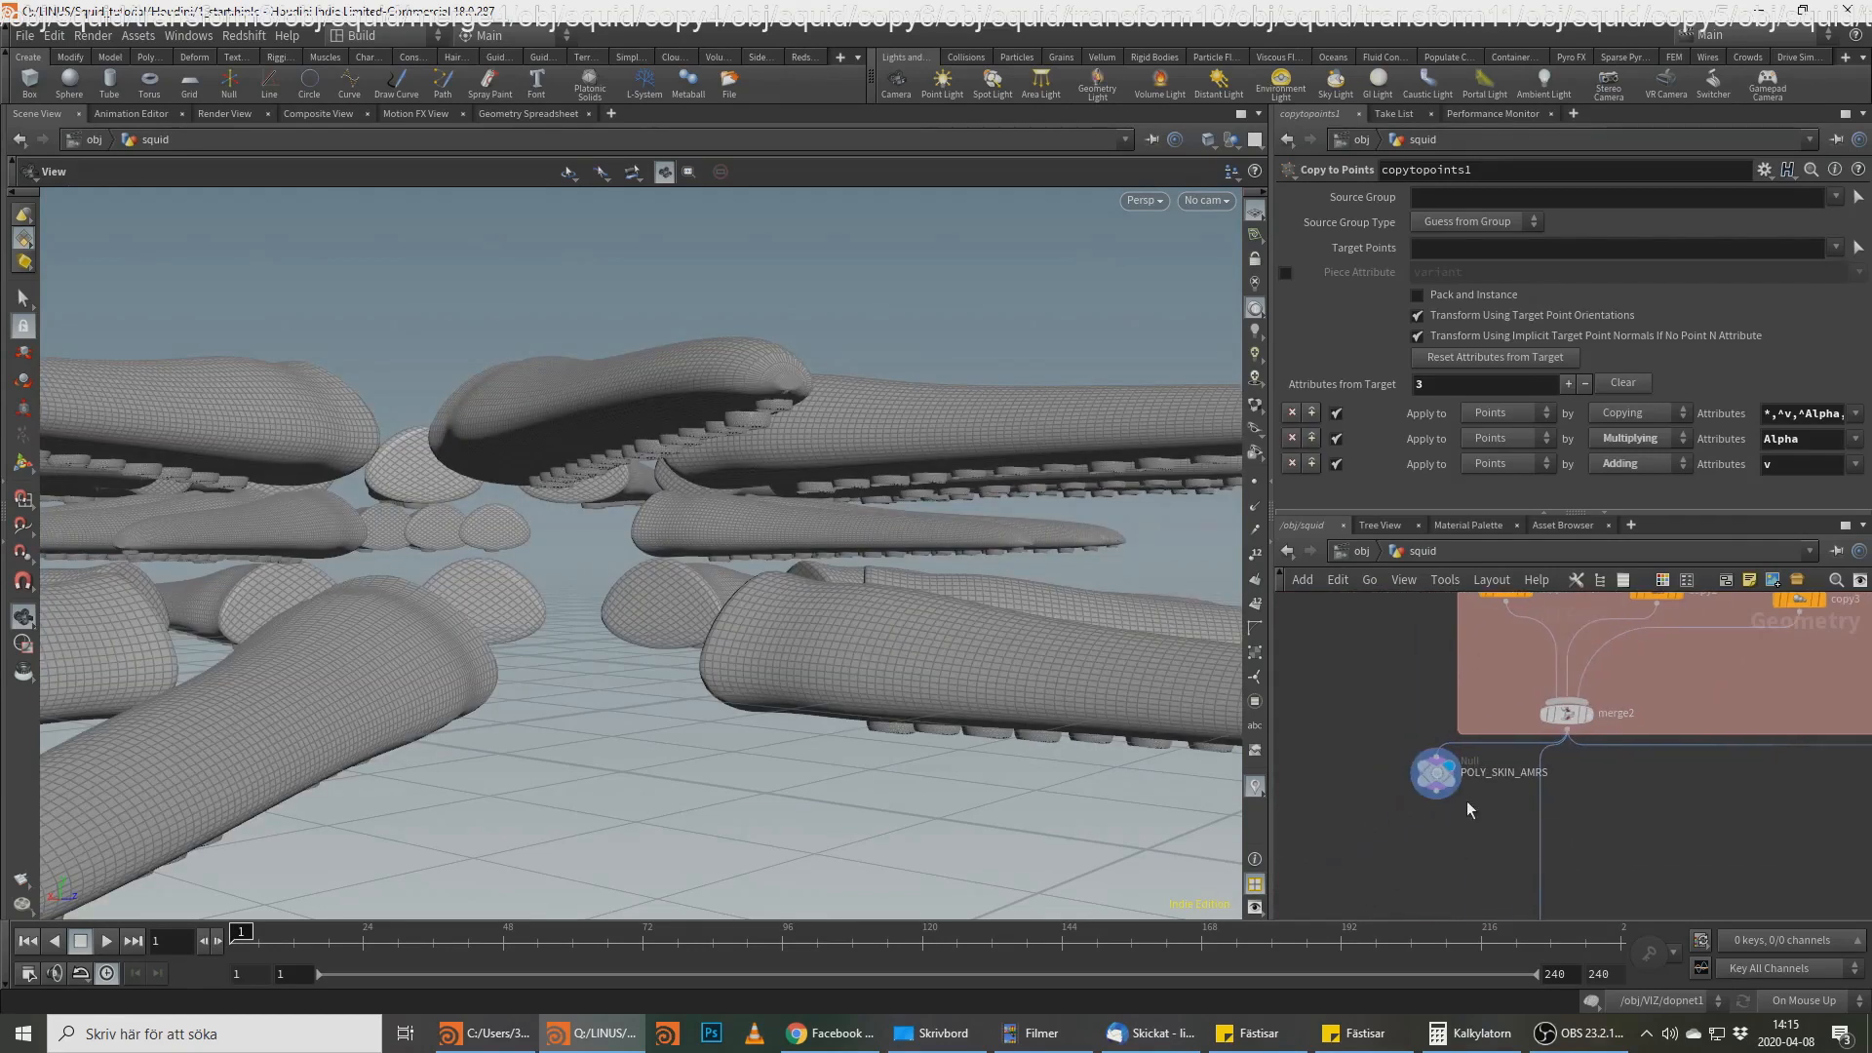
# Step: Add a Blast node wired from the output of merge2
pyautogui.click(1567, 742)
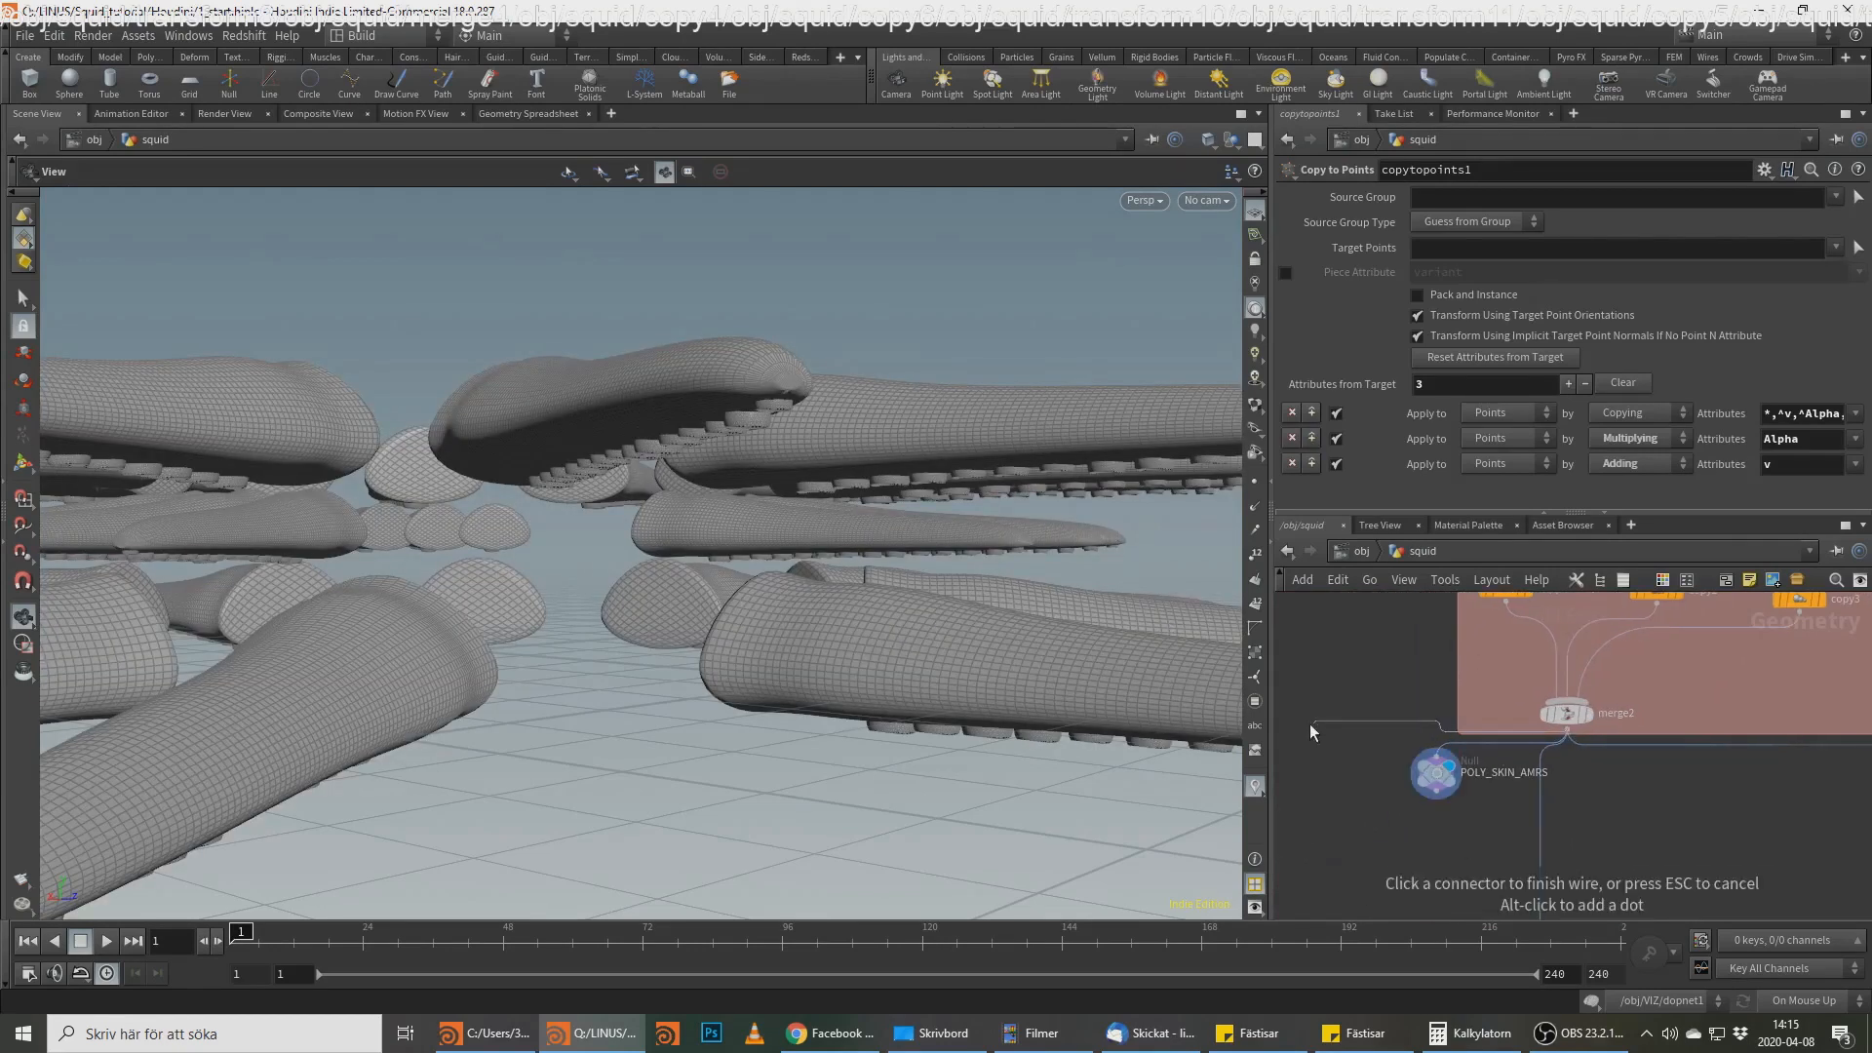
pyautogui.press('Tab')
pyautogui.write('blas')
pyautogui.press('Return')
pyautogui.click(1336, 740)
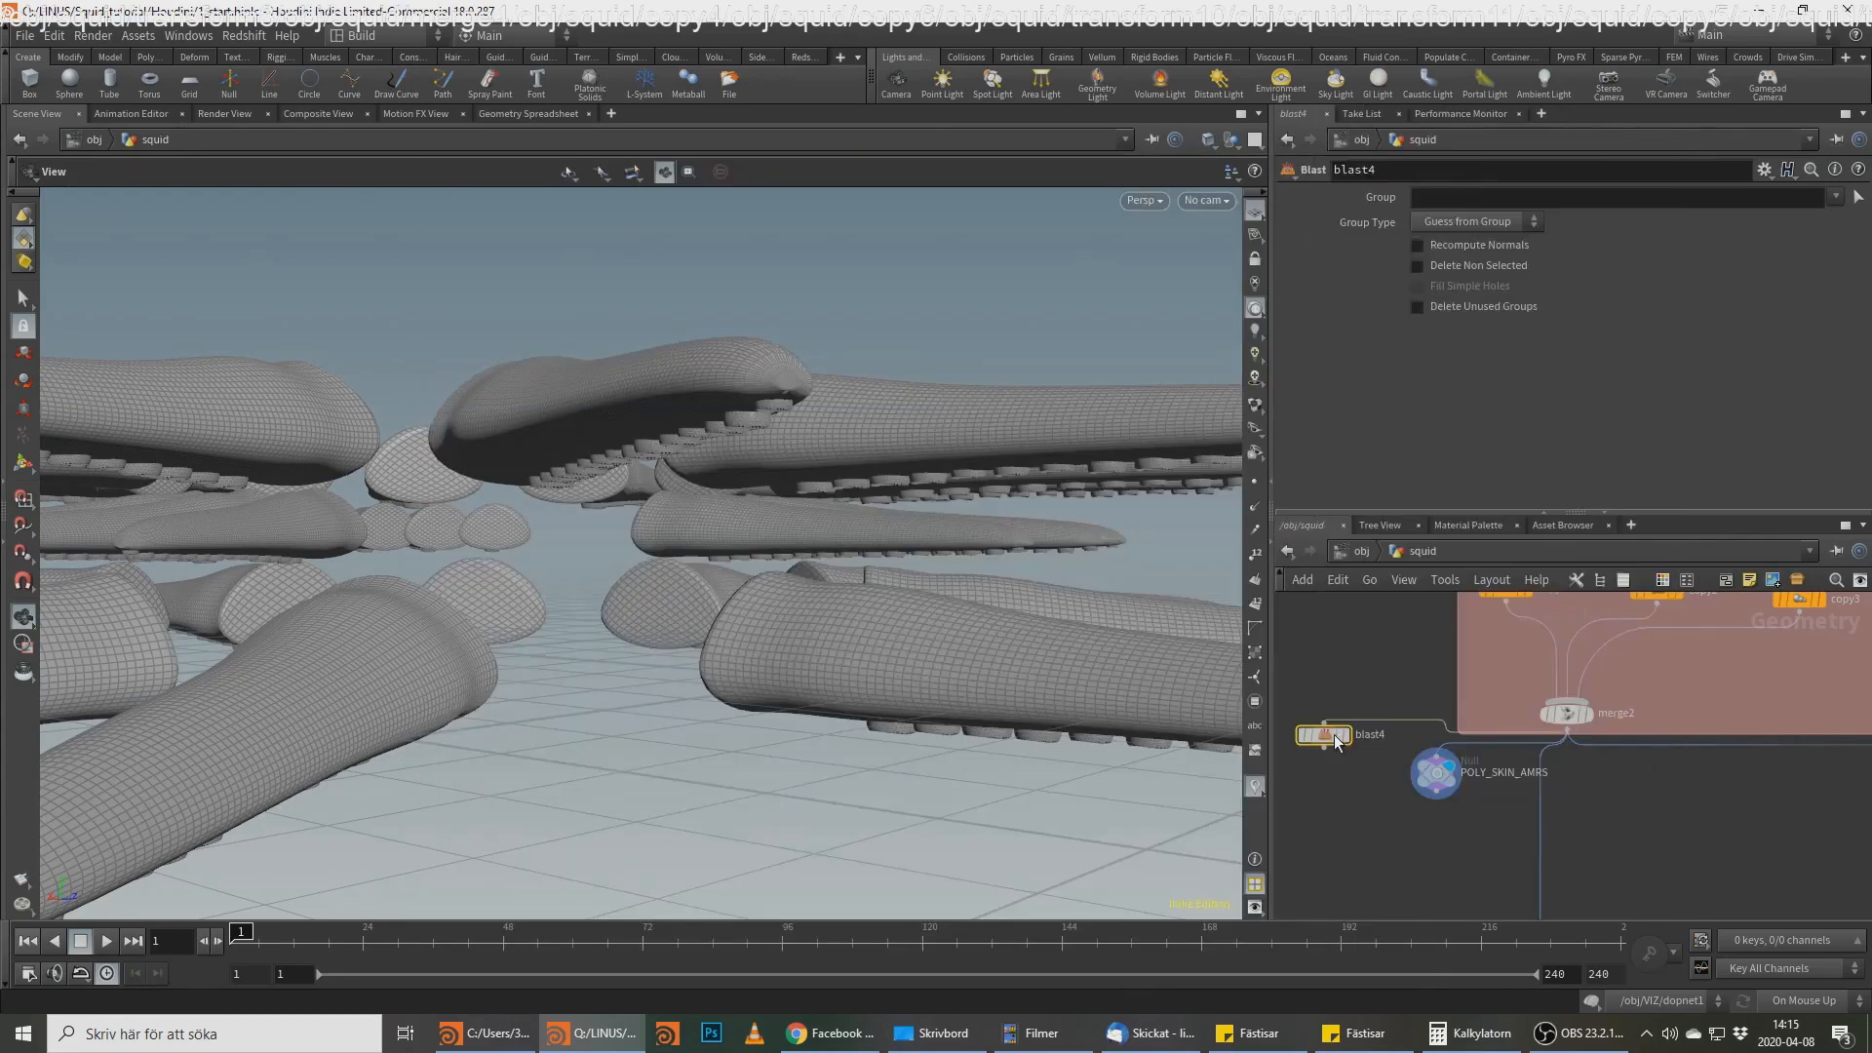
# Step: Make the Blast keep only the suckers group by deleting non-selected geometry, and display its result
pyautogui.click(1836, 196)
pyautogui.click(1812, 232)
pyautogui.click(1507, 272)
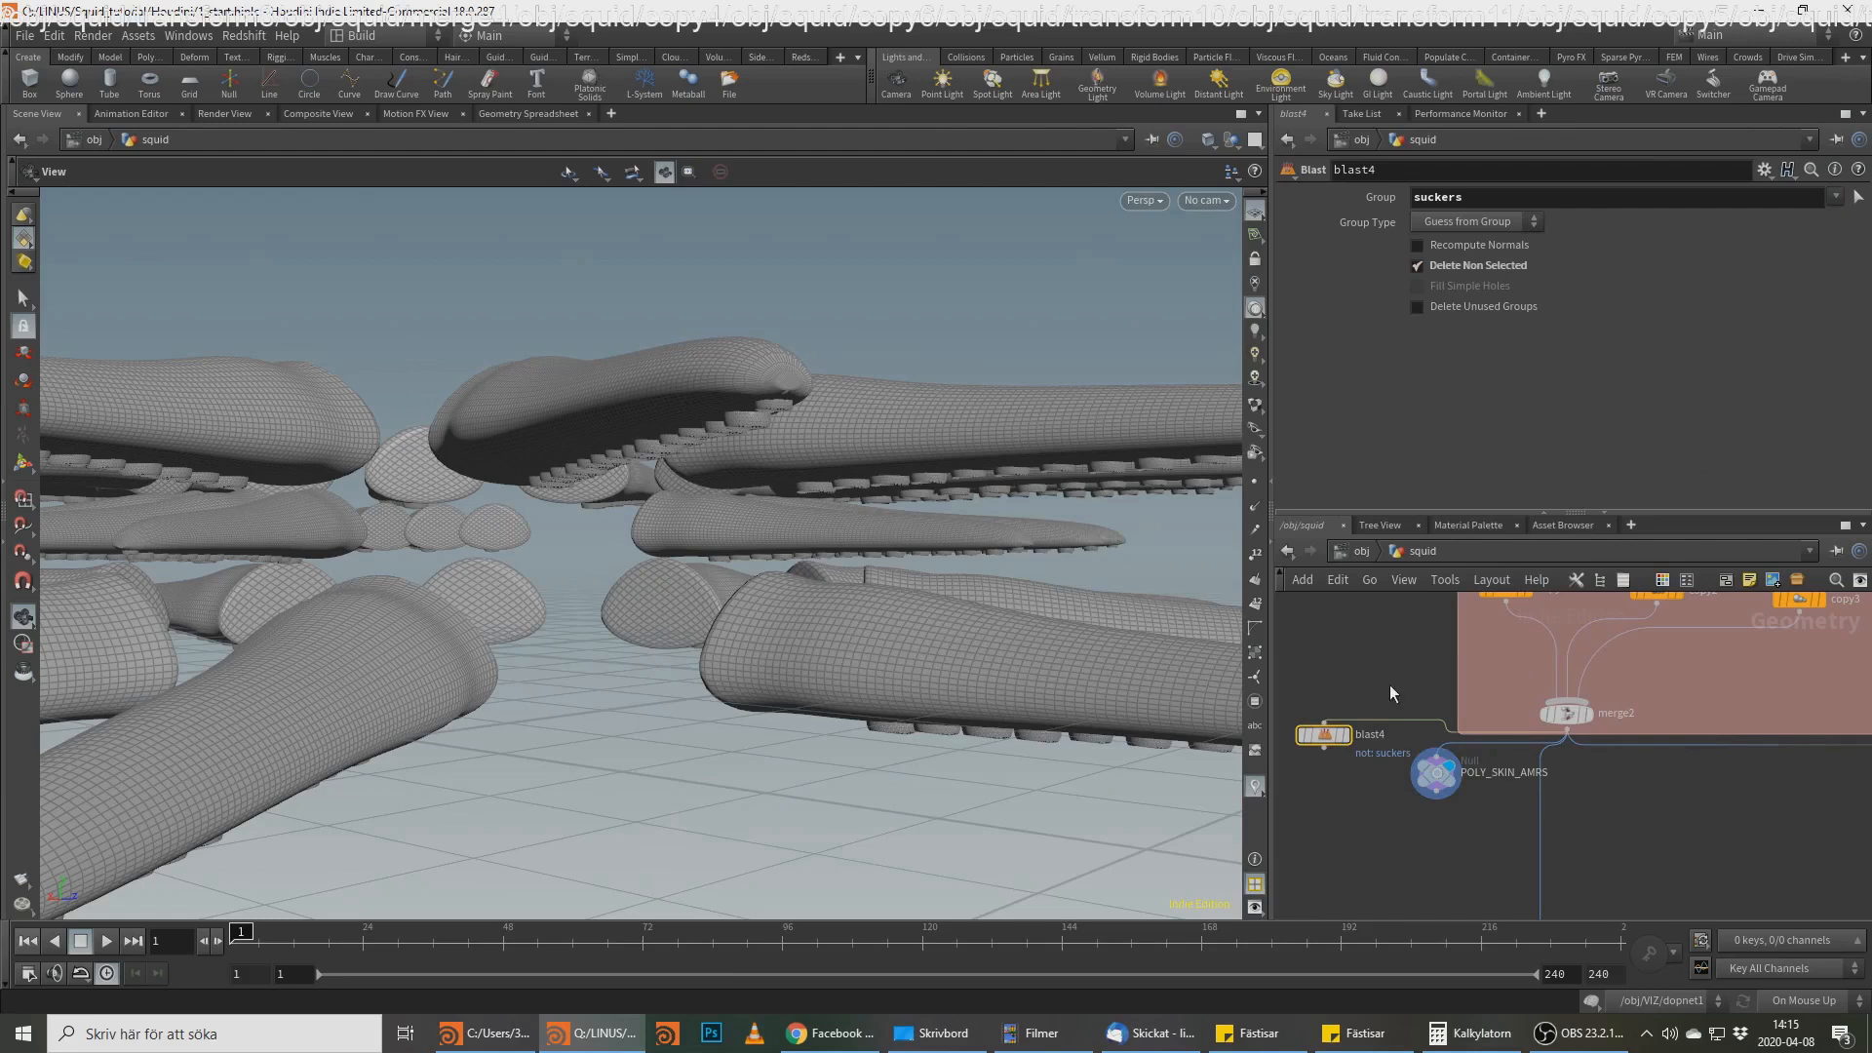
pyautogui.click(1345, 734)
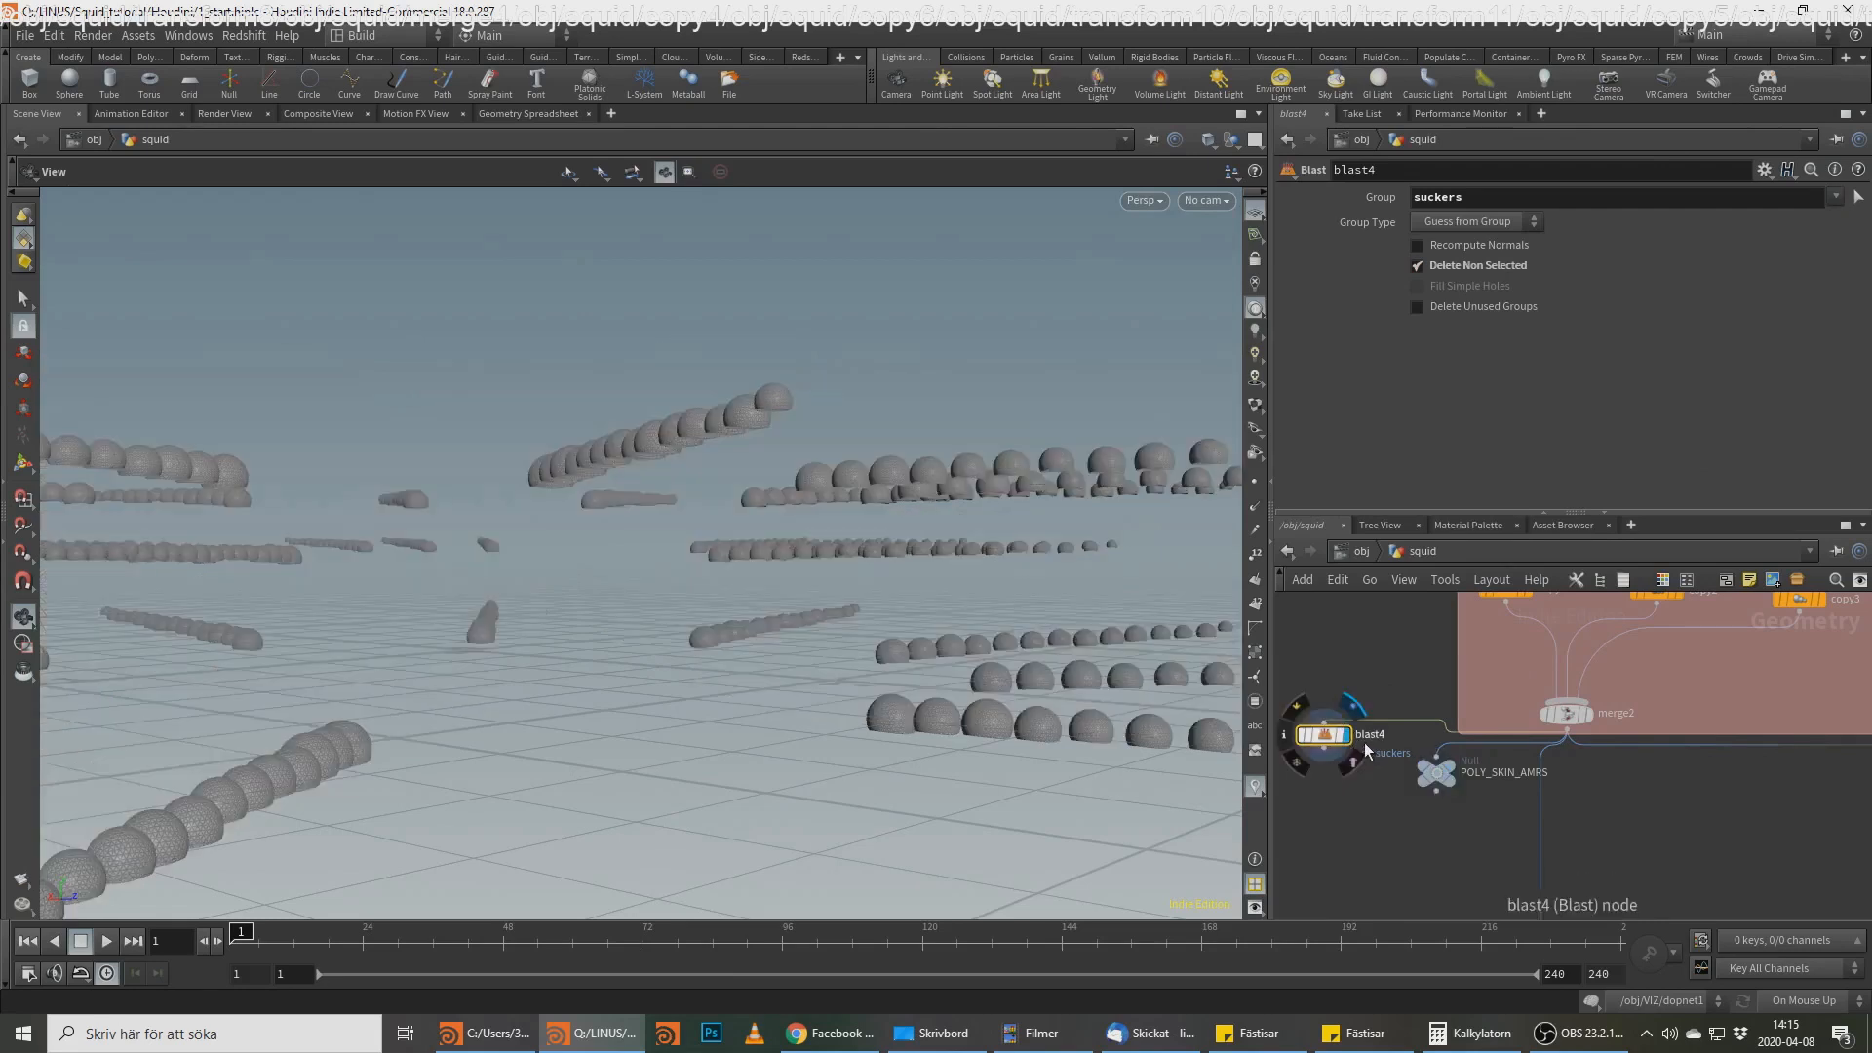
# Step: Add a Null node after the suckers Blast and name it POLY_SKIN_SUCKERS
pyautogui.scroll(2, 1338, 804)
pyautogui.moveTo(1328, 735); pyautogui.dragTo(1323, 767)
pyautogui.moveTo(1449, 853); pyautogui.dragTo(1476, 758, button='middle')
pyautogui.press('Tab')
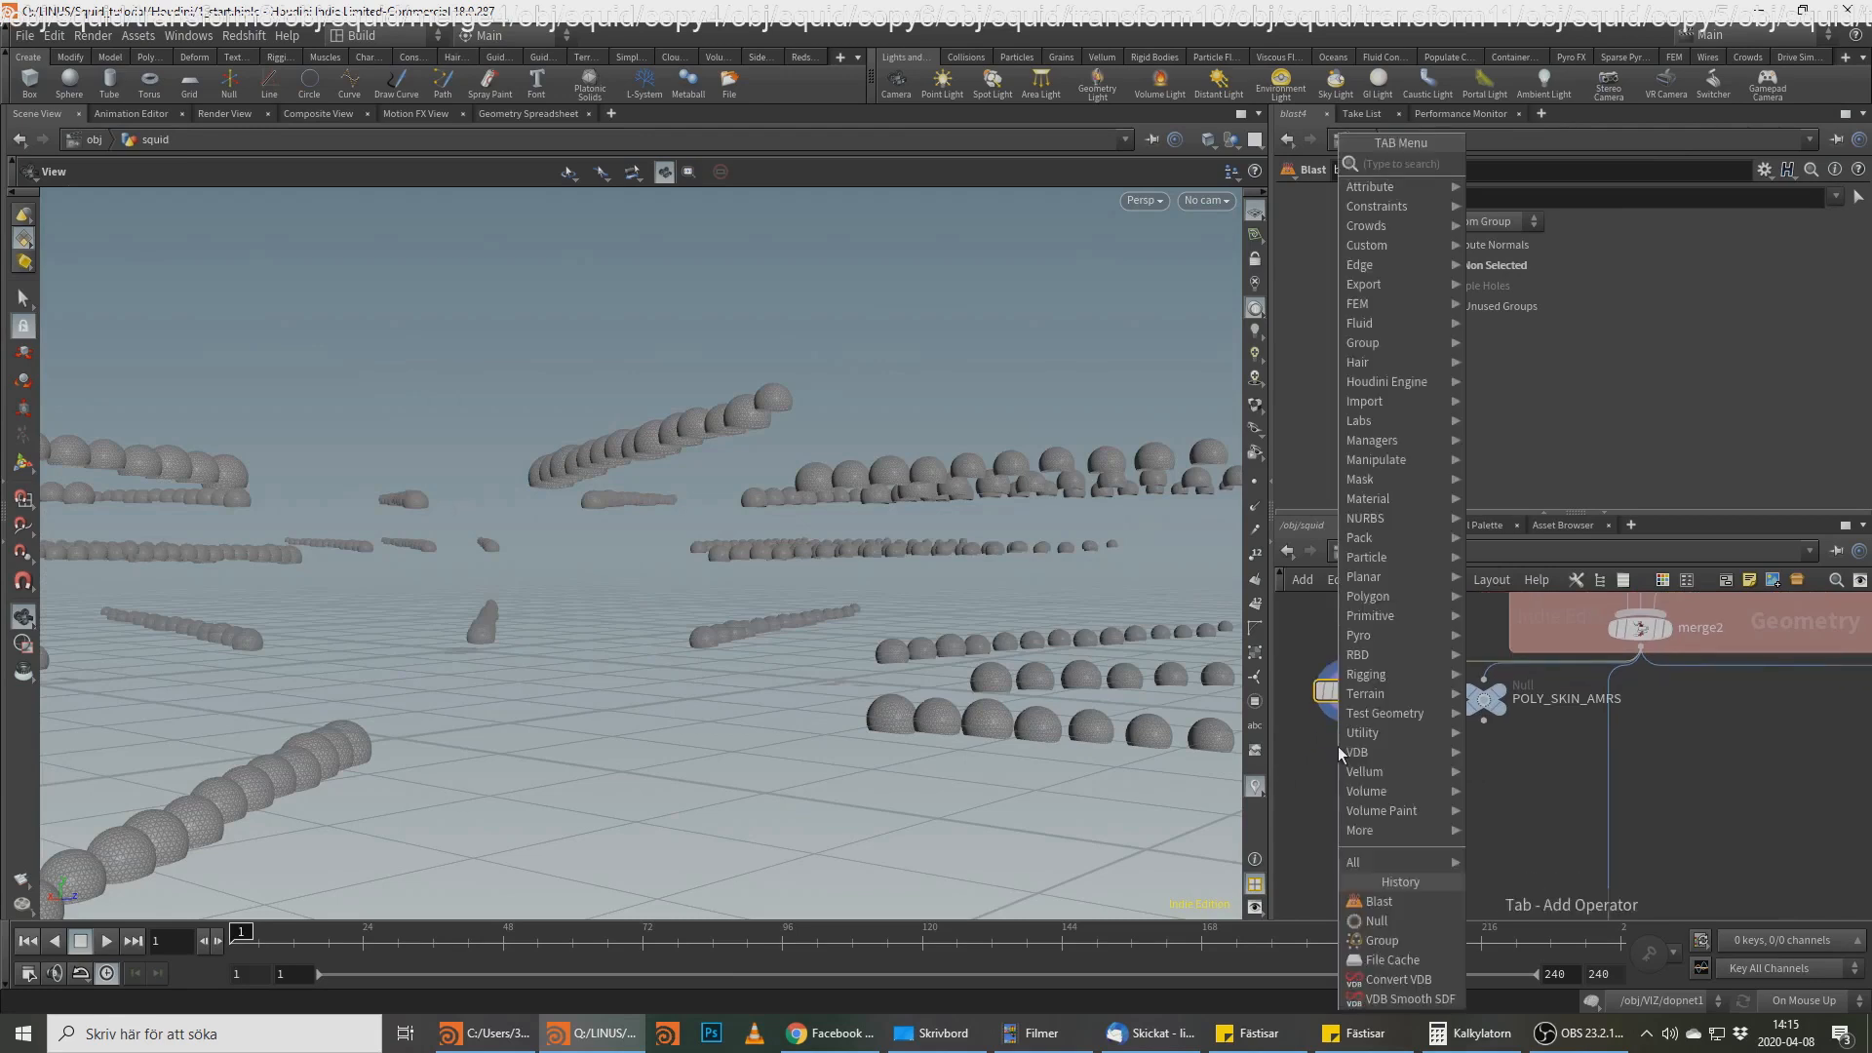
pyautogui.write('null')
pyautogui.press('Return')
pyautogui.press('F2')
pyautogui.write('PO')
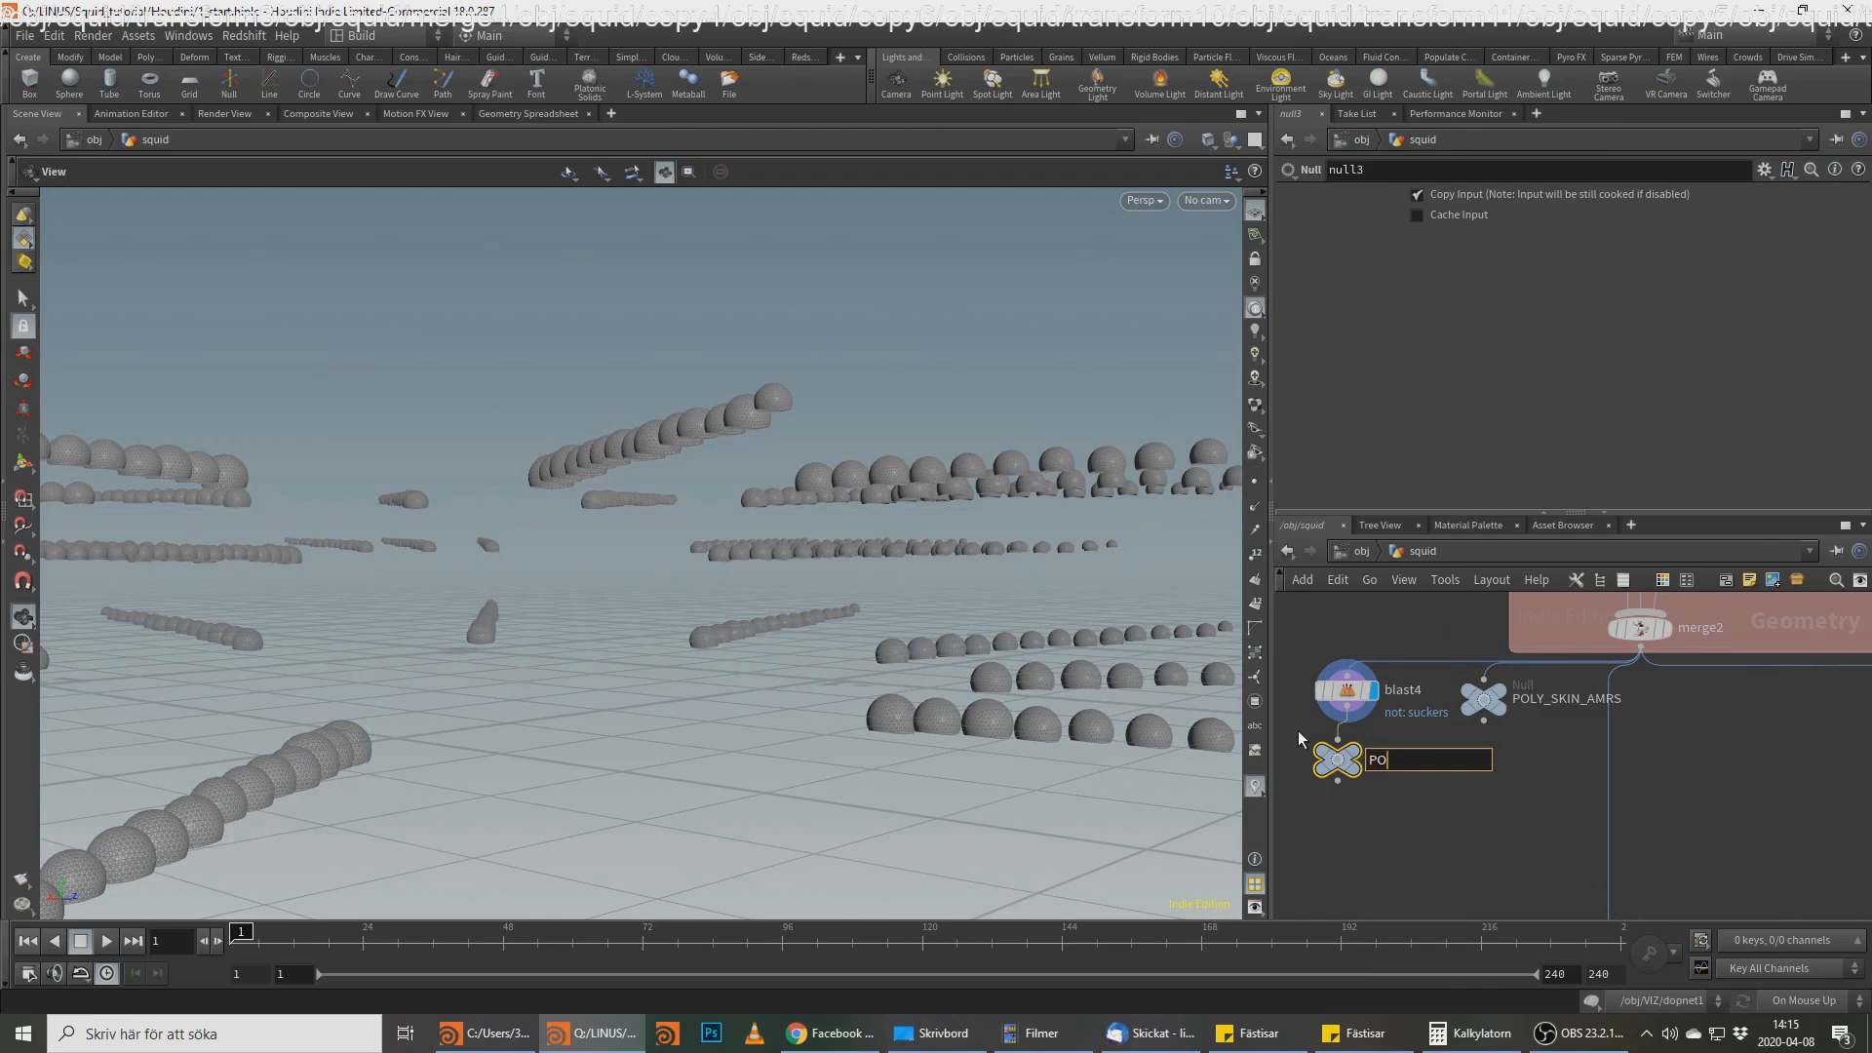
pyautogui.write('LY_SKIN_SUCKERS')
pyautogui.press('Return')
# Step: Add an Object Merge node beside group6 in the final skin group chain
pyautogui.scroll(-4, 1635, 794)
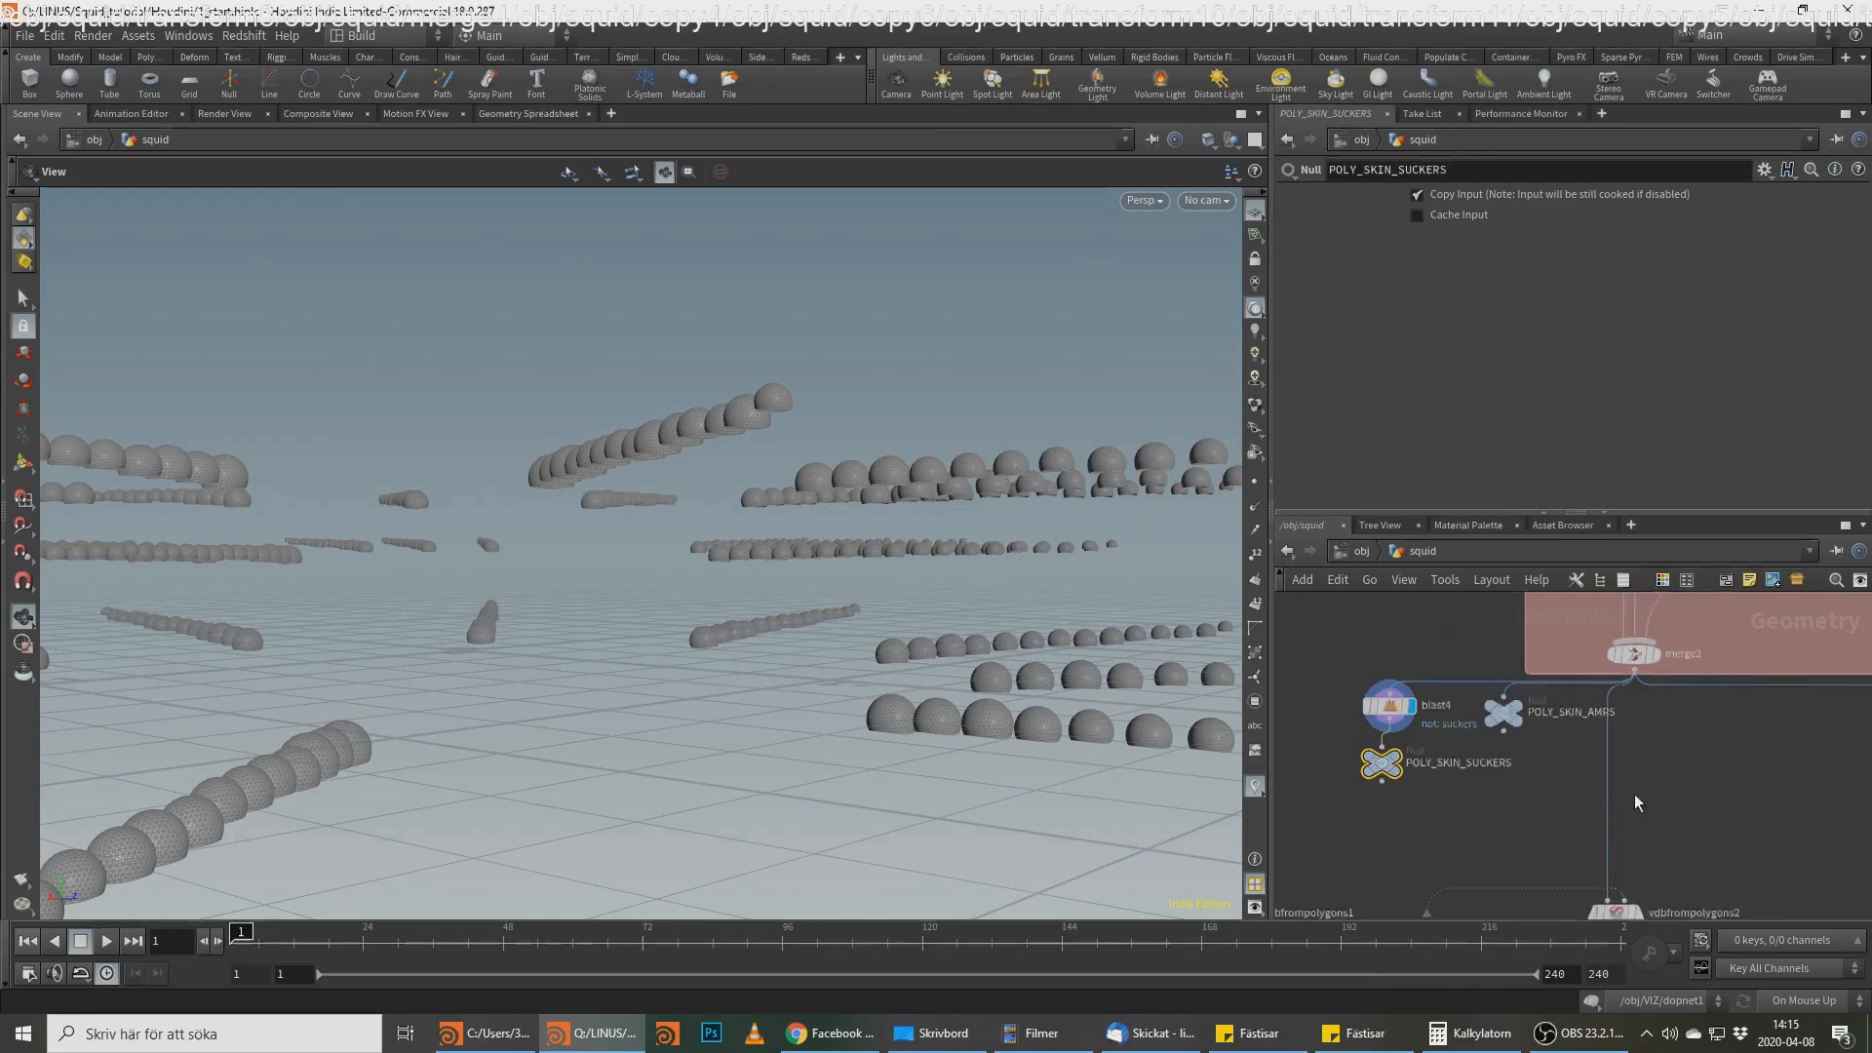
pyautogui.moveTo(1648, 893); pyautogui.dragTo(1701, 699, button='middle')
pyautogui.moveTo(1722, 780); pyautogui.dragTo(1647, 595, button='middle')
pyautogui.moveTo(1688, 912); pyautogui.dragTo(1682, 607, button='middle')
pyautogui.scroll(3, 1687, 727)
pyautogui.moveTo(1673, 803); pyautogui.dragTo(1677, 741, button='middle')
pyautogui.scroll(1, 1656, 695)
pyautogui.press('Tab')
pyautogui.write('obj')
pyautogui.press('Return')
pyautogui.click(1680, 689)
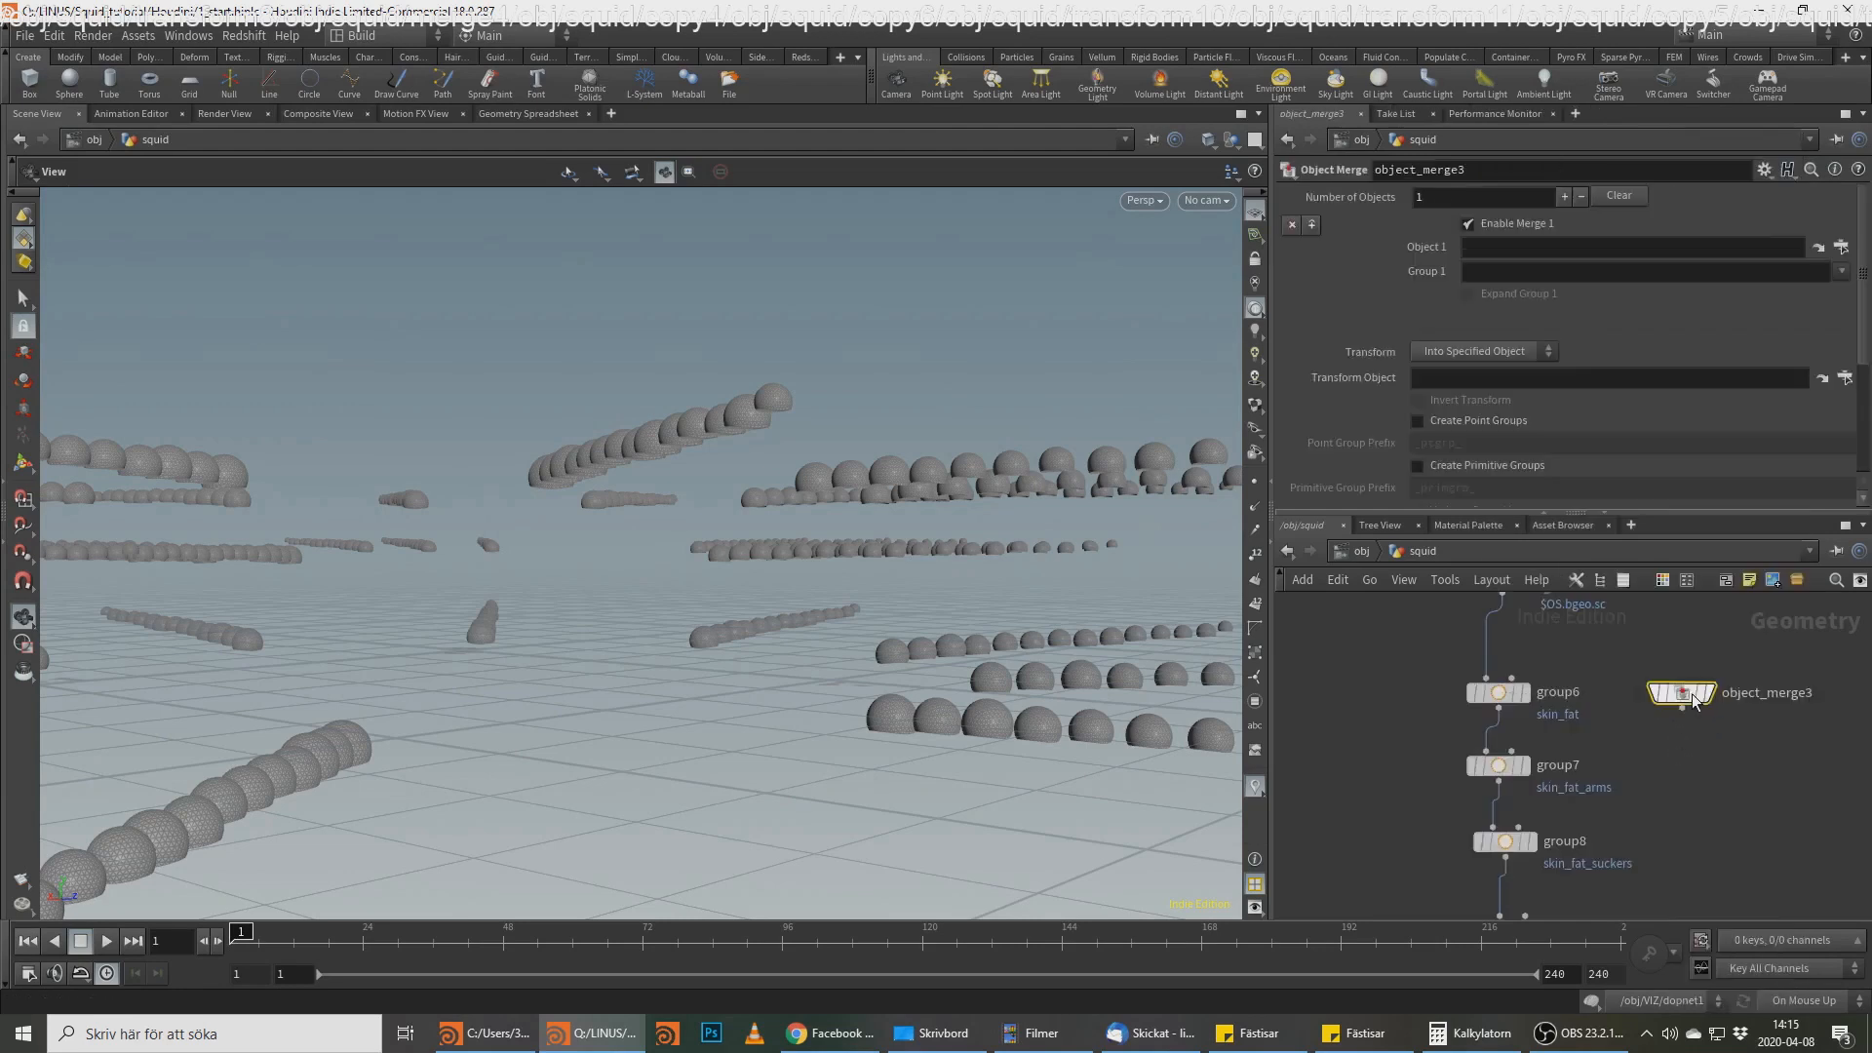
# Step: Point the new Object Merge at /obj/squid/POLY_SKIN_AMRS and display its result
pyautogui.click(1825, 248)
pyautogui.scroll(10, 1743, 211)
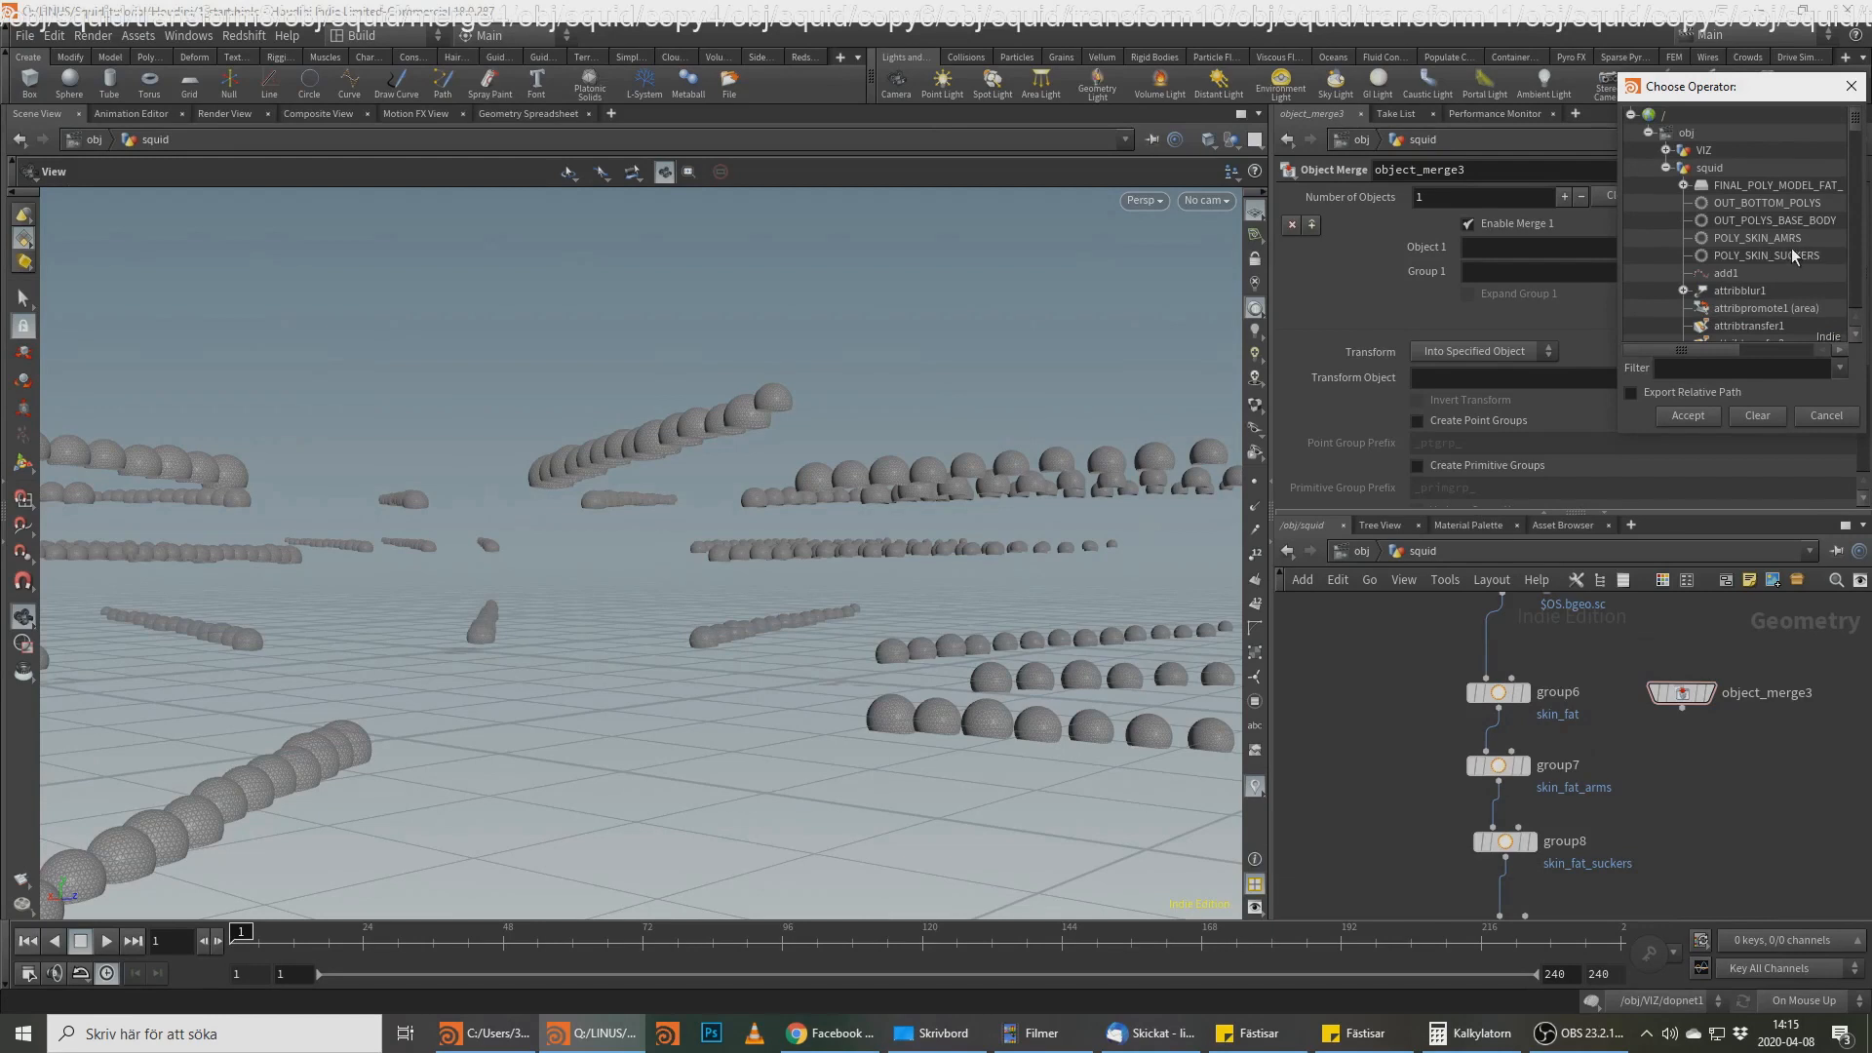
pyautogui.doubleClick(1756, 238)
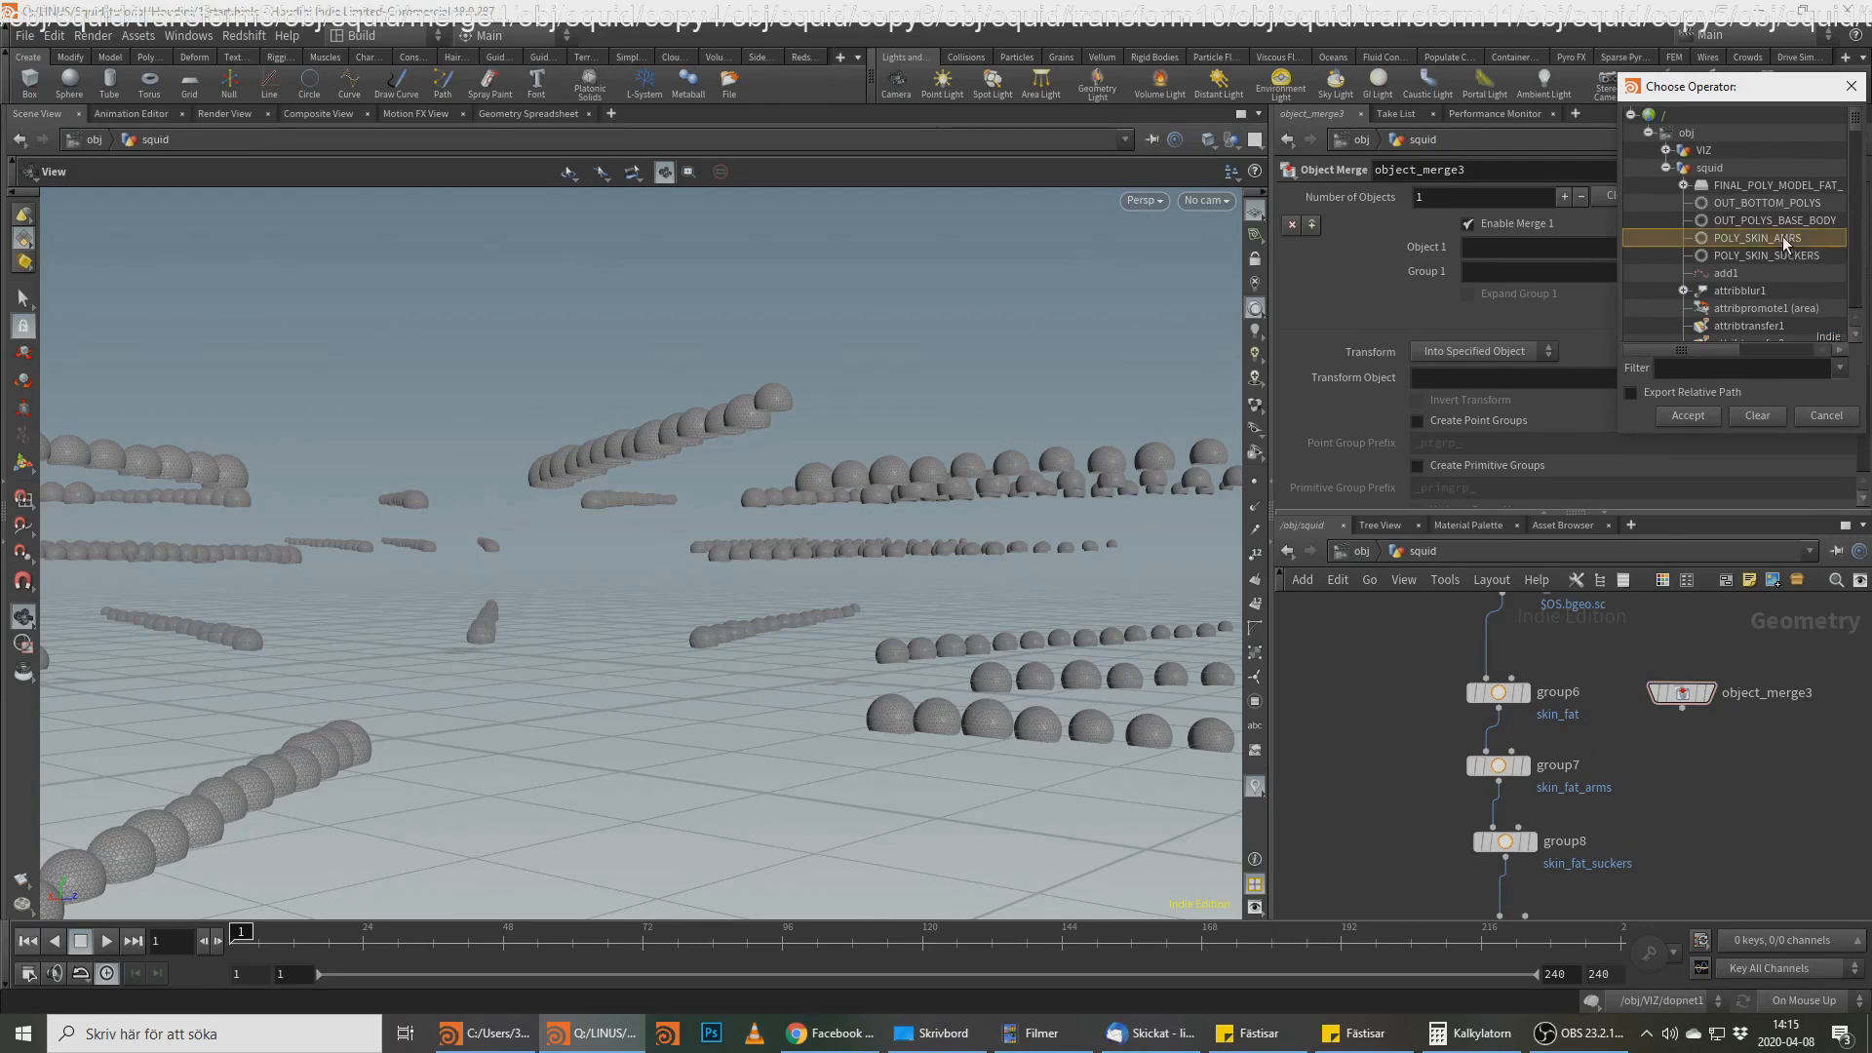
pyautogui.moveTo(1697, 694)
pyautogui.click(1719, 656)
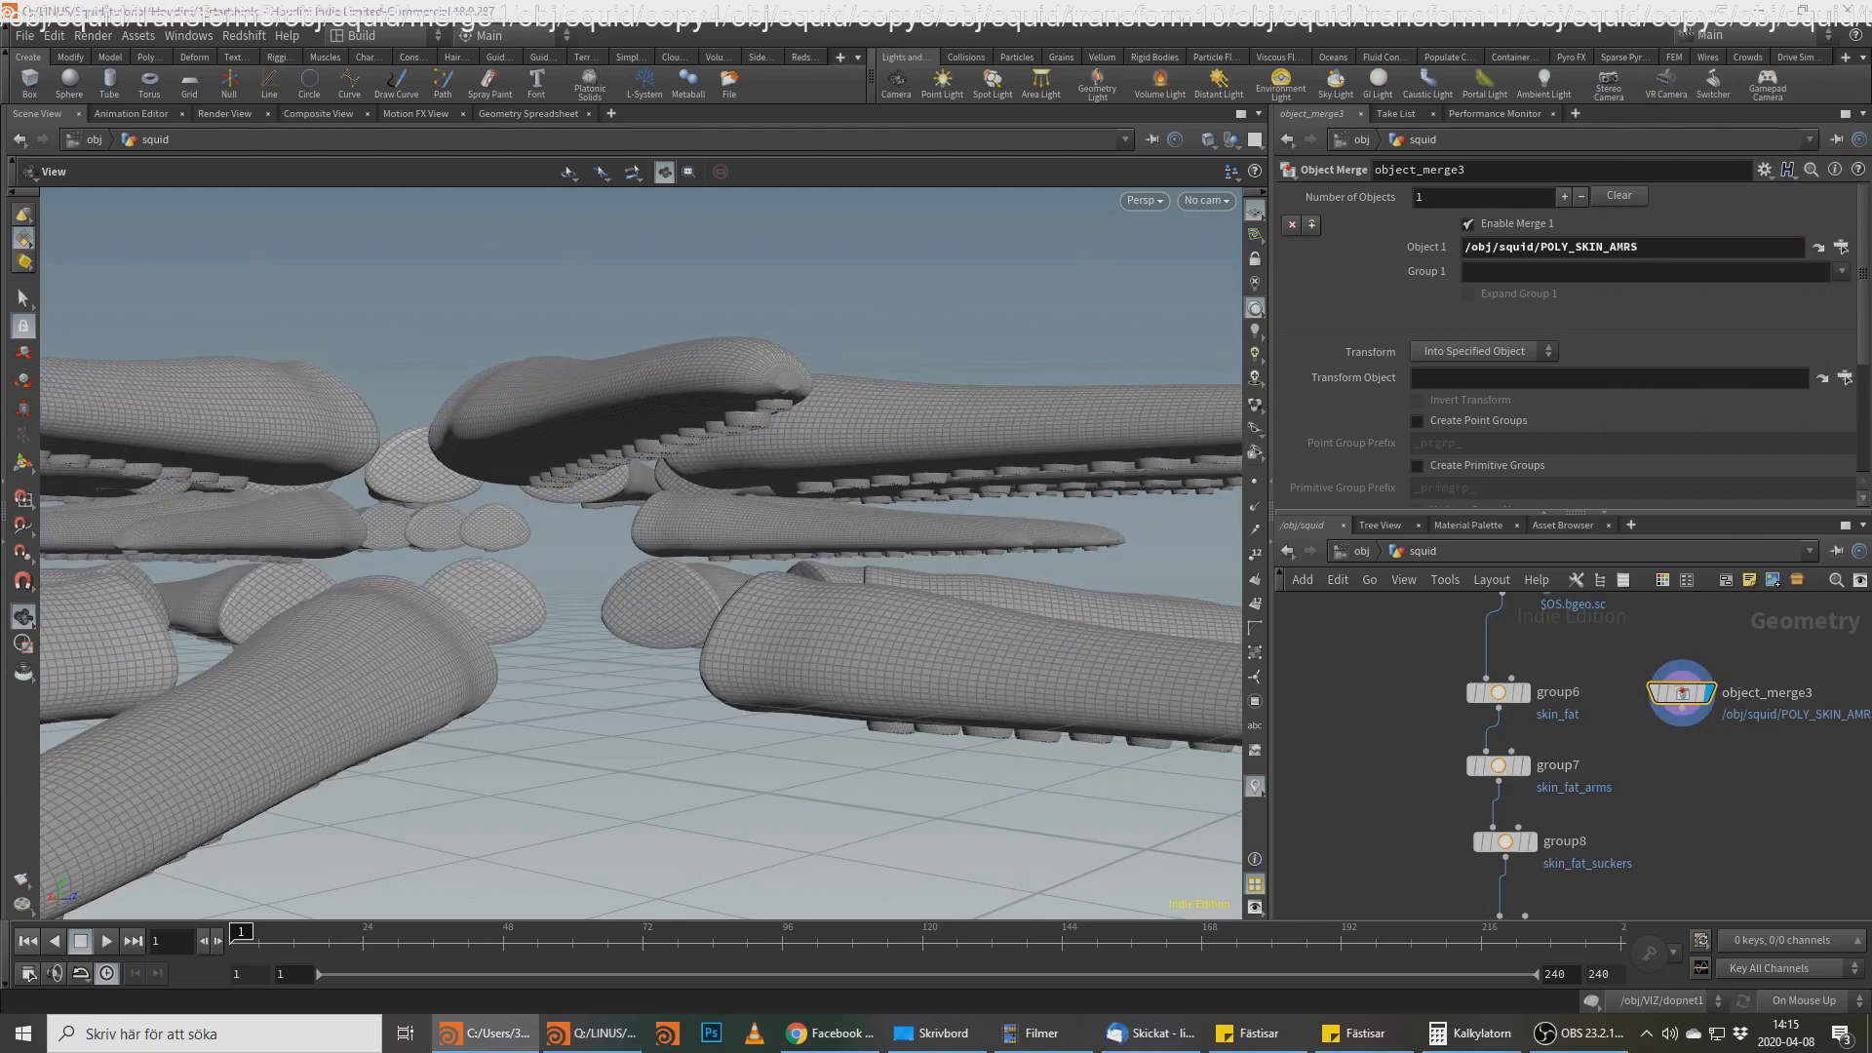
# Step: Add a VDB from Polygons node below object_merge3 and display its result
pyautogui.press('Tab')
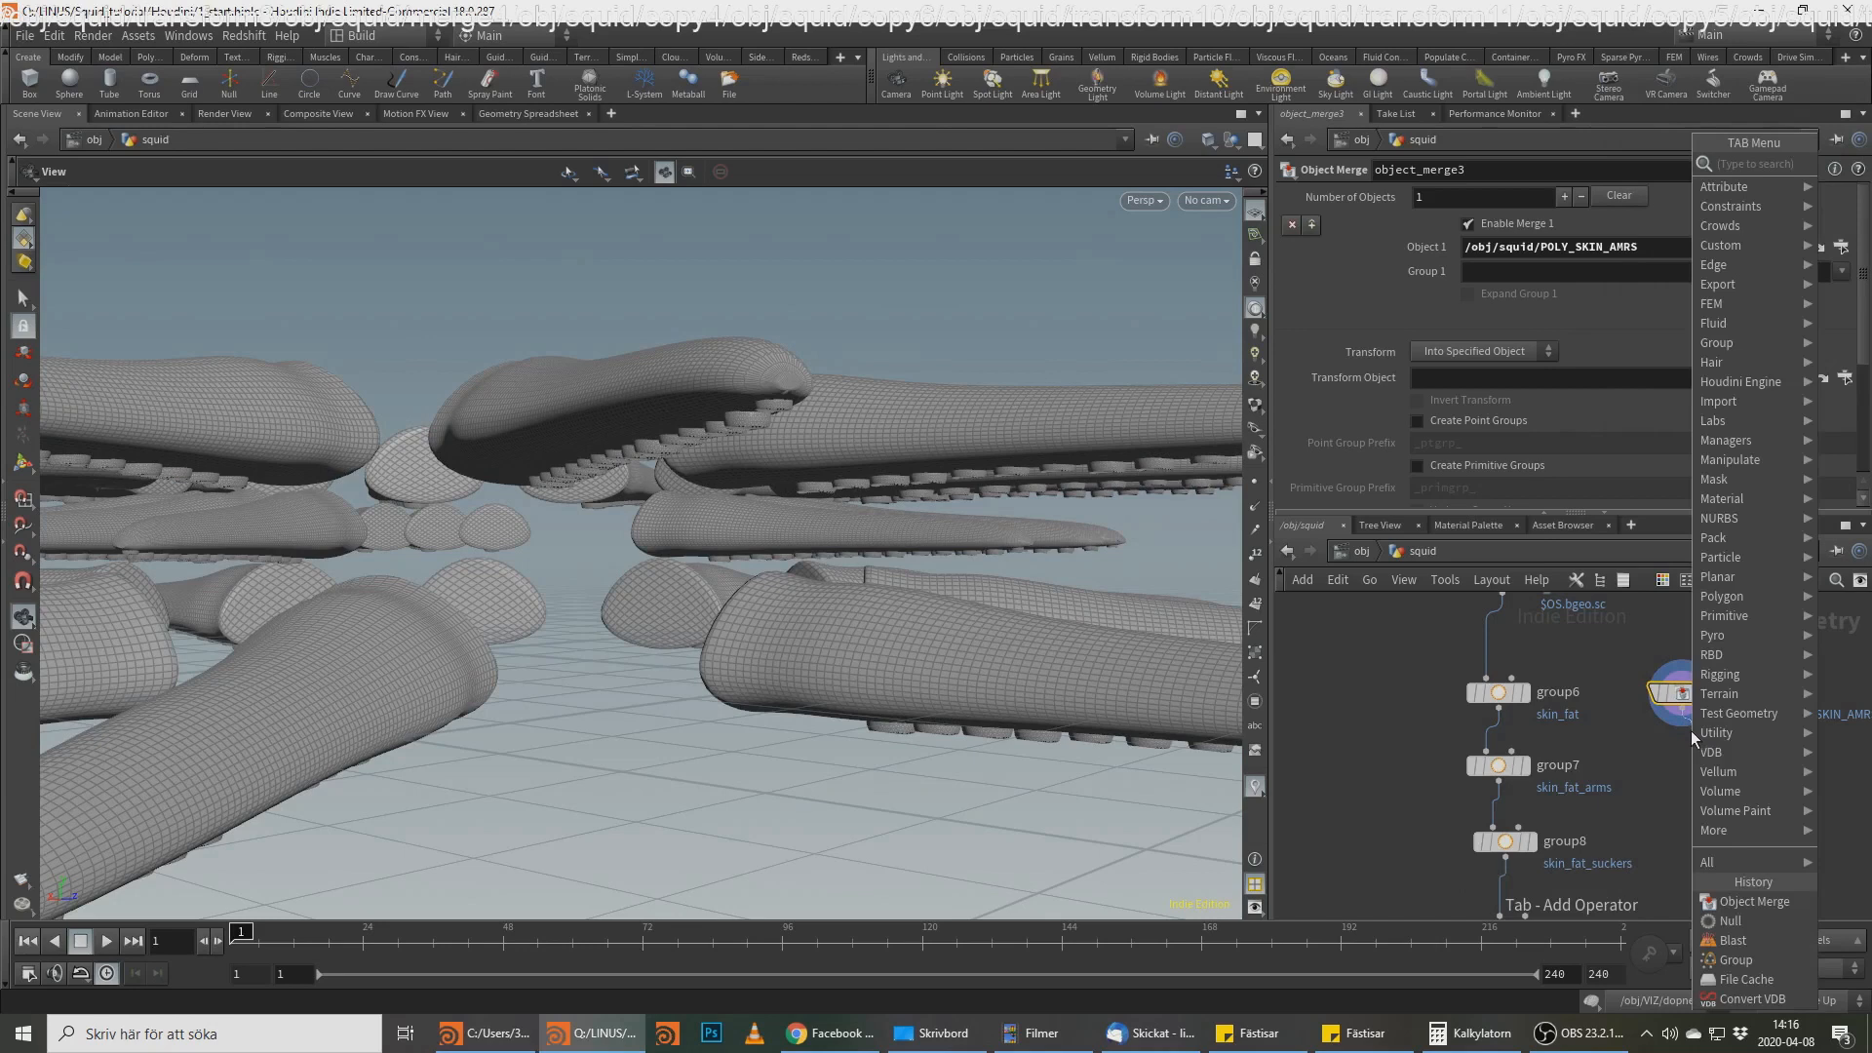
pyautogui.write('vdb from')
pyautogui.press('Down')
pyautogui.press('Down')
pyautogui.press('Down')
pyautogui.press('Return')
pyautogui.click(1691, 729)
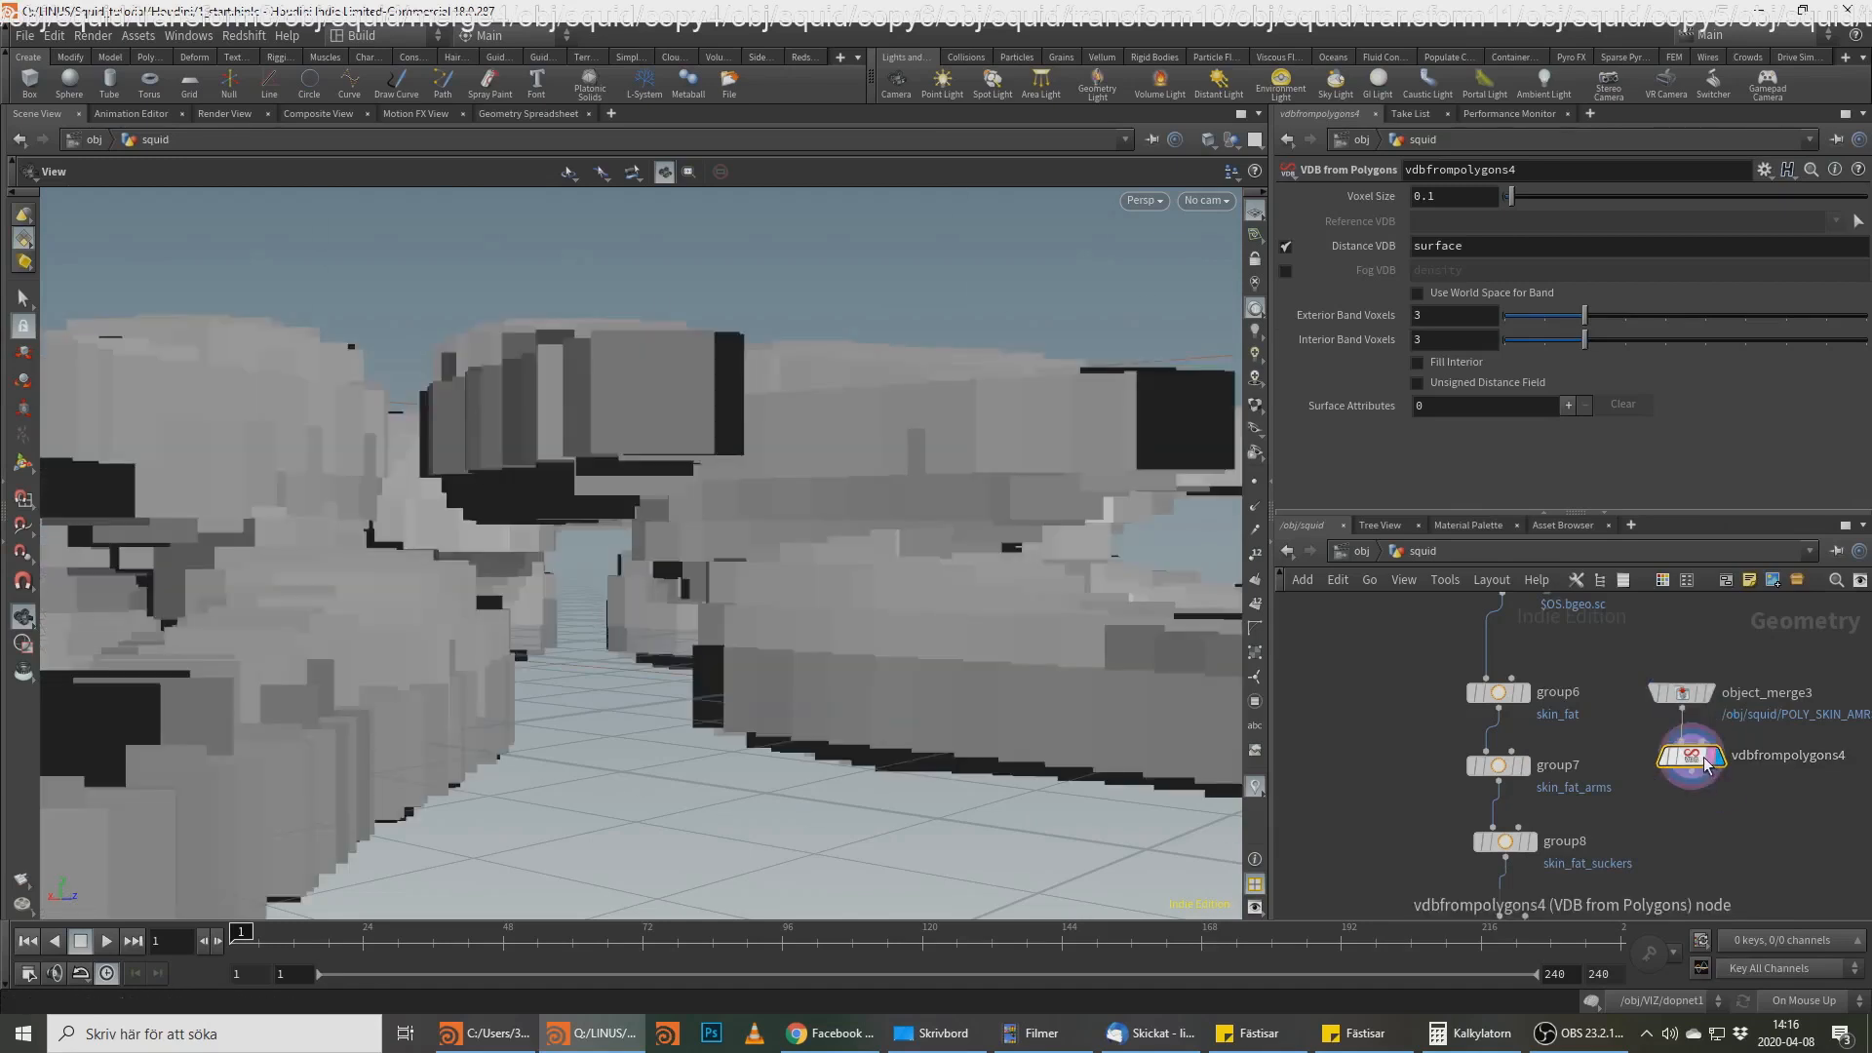
# Step: Set the voxel size of the VDB from Polygons node to 0.01
pyautogui.moveTo(1426, 196); pyautogui.dragTo(1460, 191)
pyautogui.press('Return')
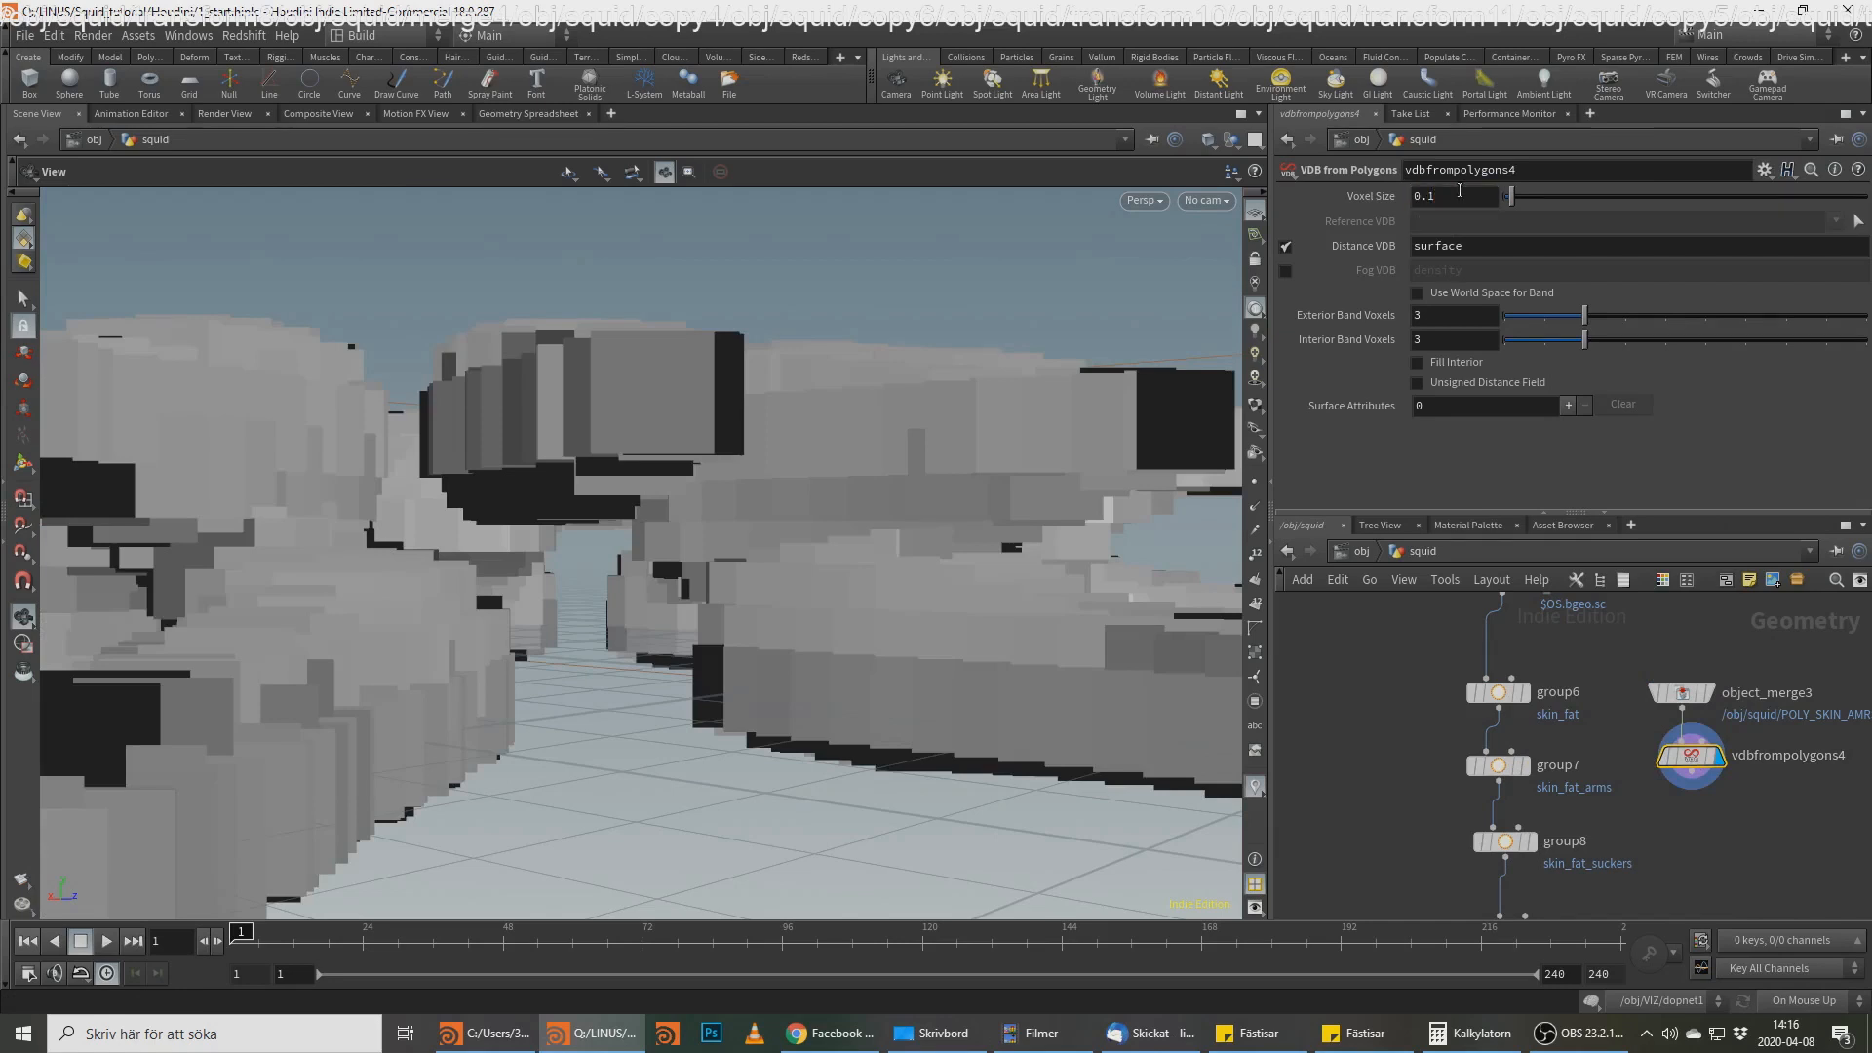
pyautogui.moveTo(1424, 191); pyautogui.dragTo(1494, 193)
pyautogui.write('01')
pyautogui.press('Return')
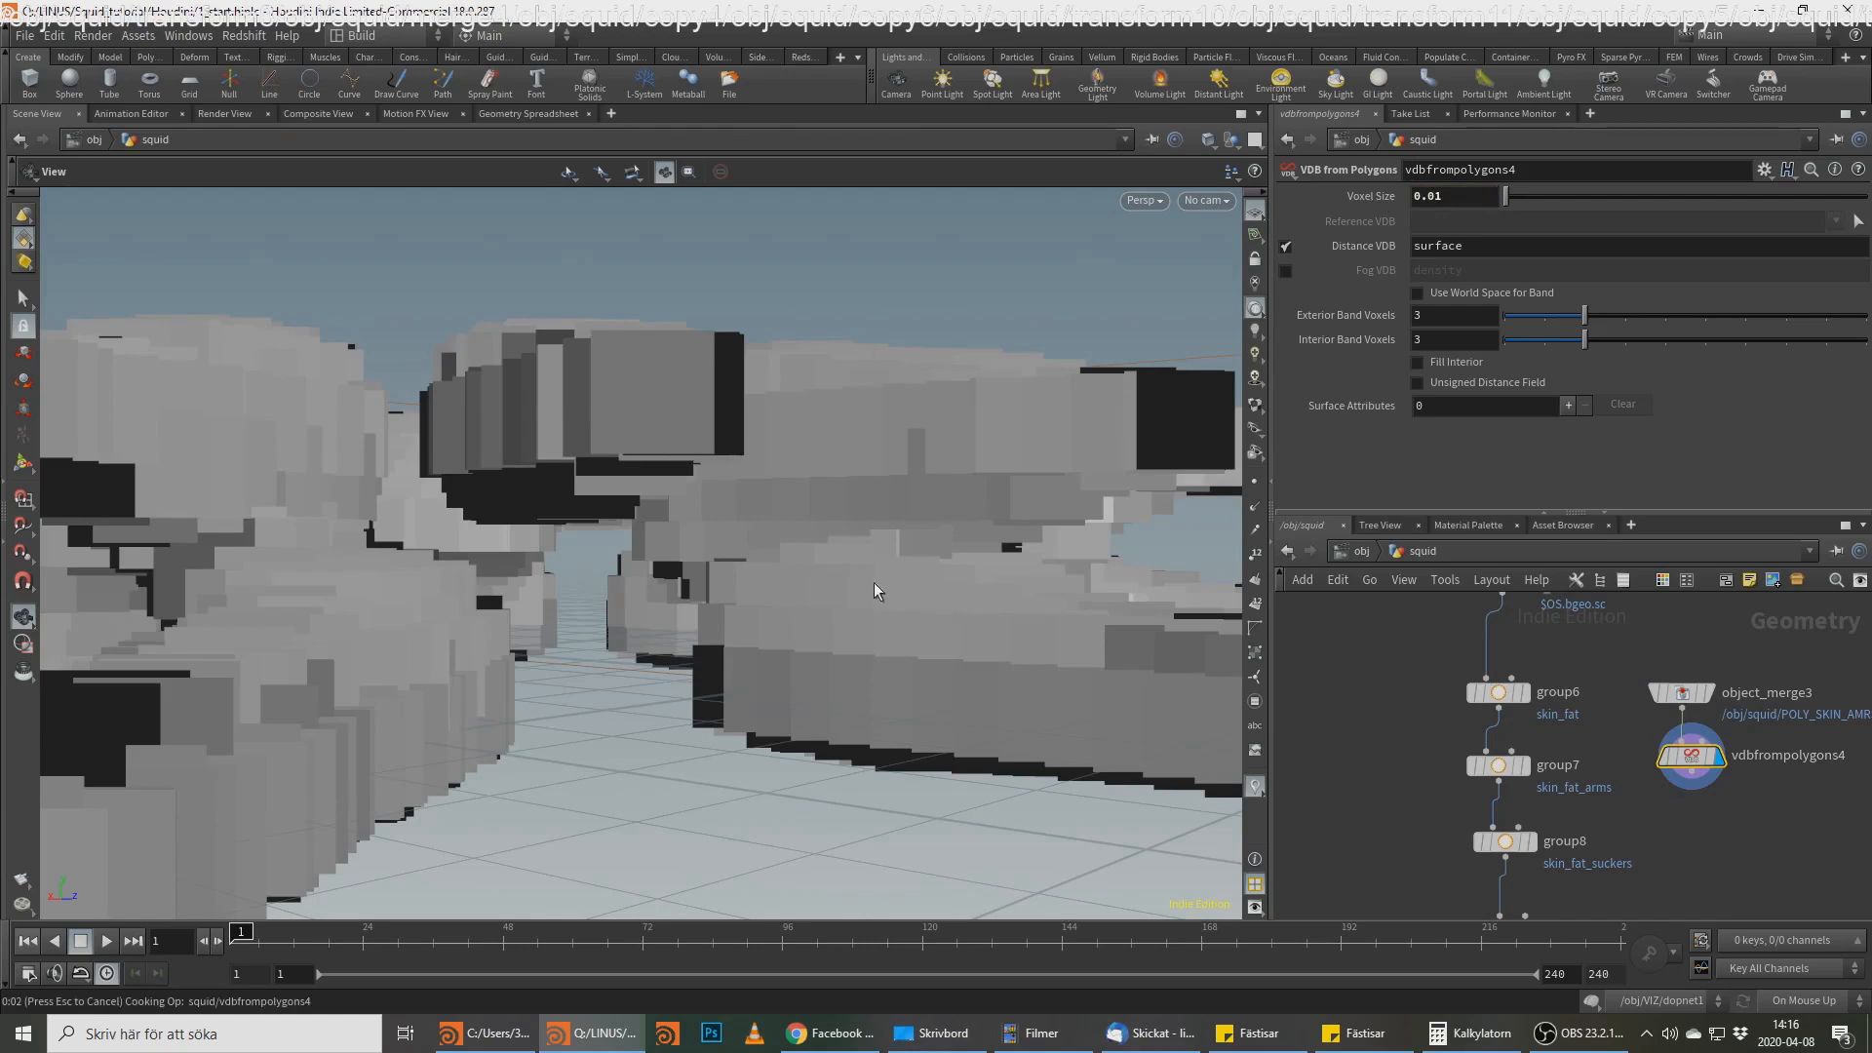
pyautogui.moveTo(944, 605); pyautogui.dragTo(994, 547)
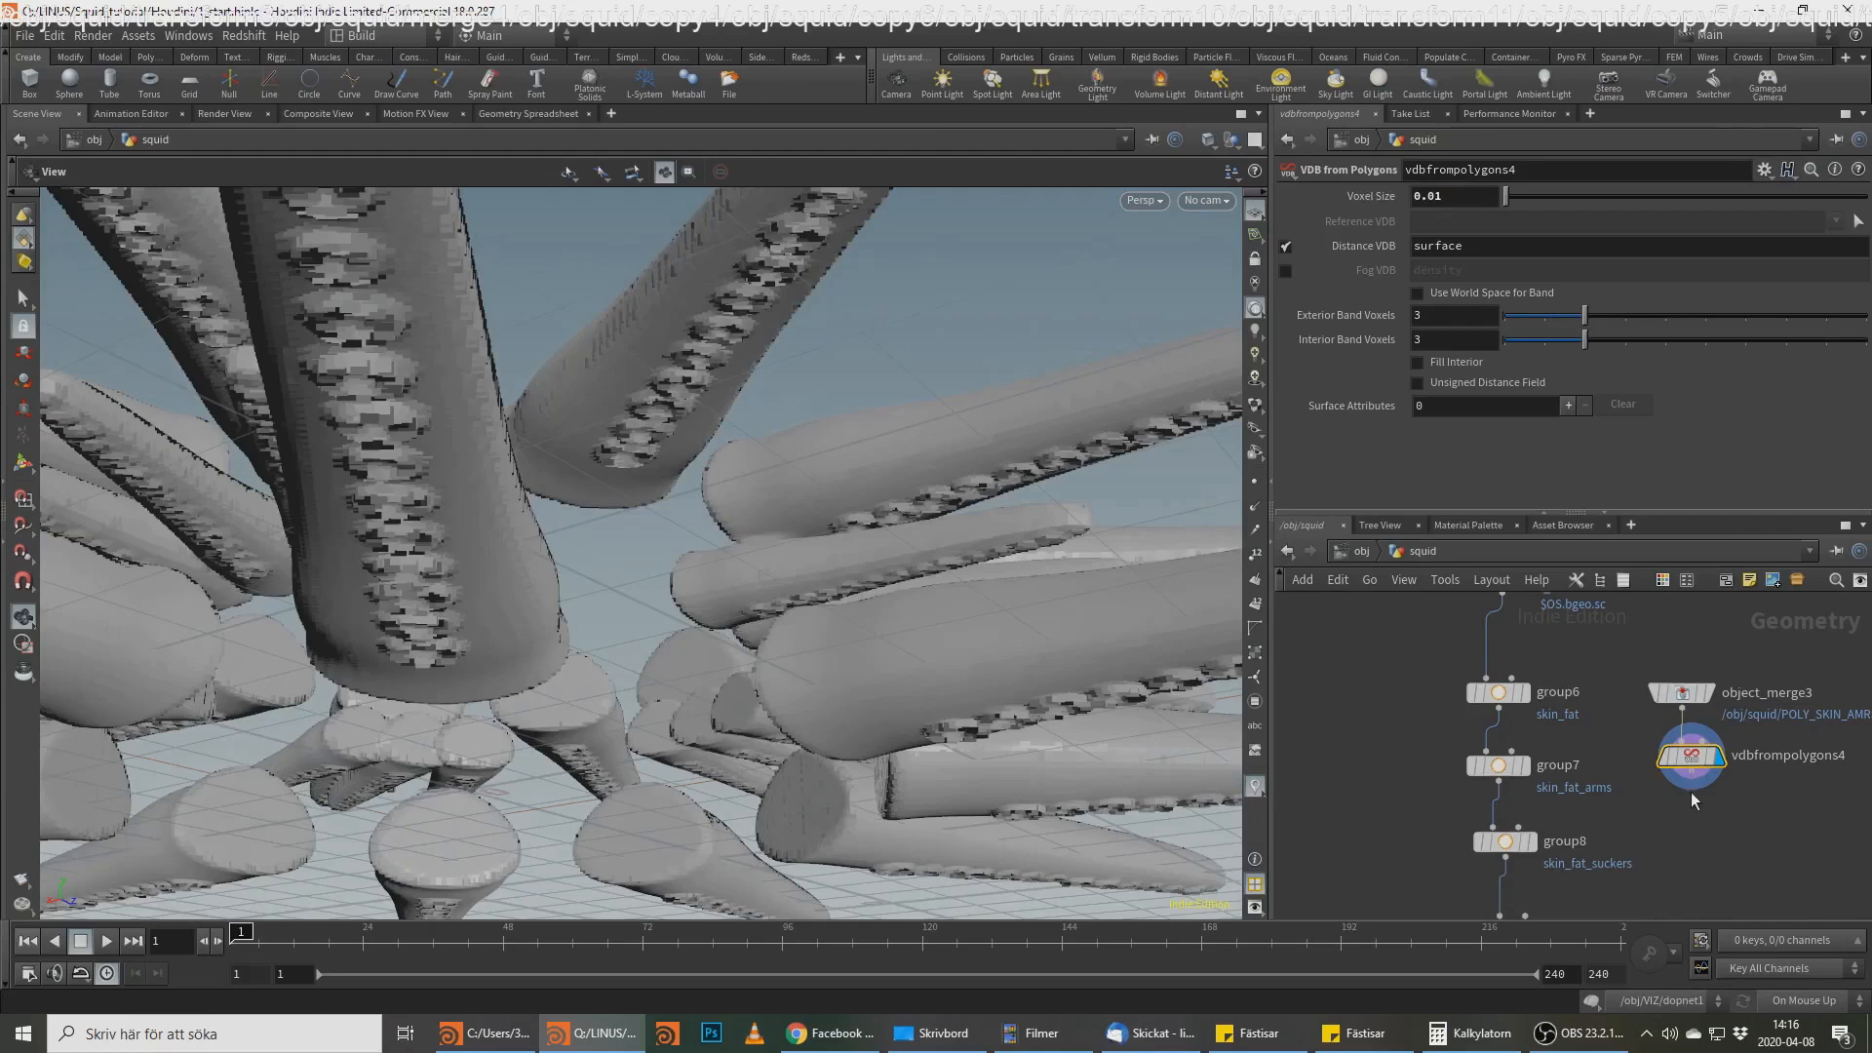
# Step: Add a VDB Reshape SDF node after vdbfrompolygons4, display it and set its dilate offset to 2
pyautogui.press('Tab')
pyautogui.write('vdb re')
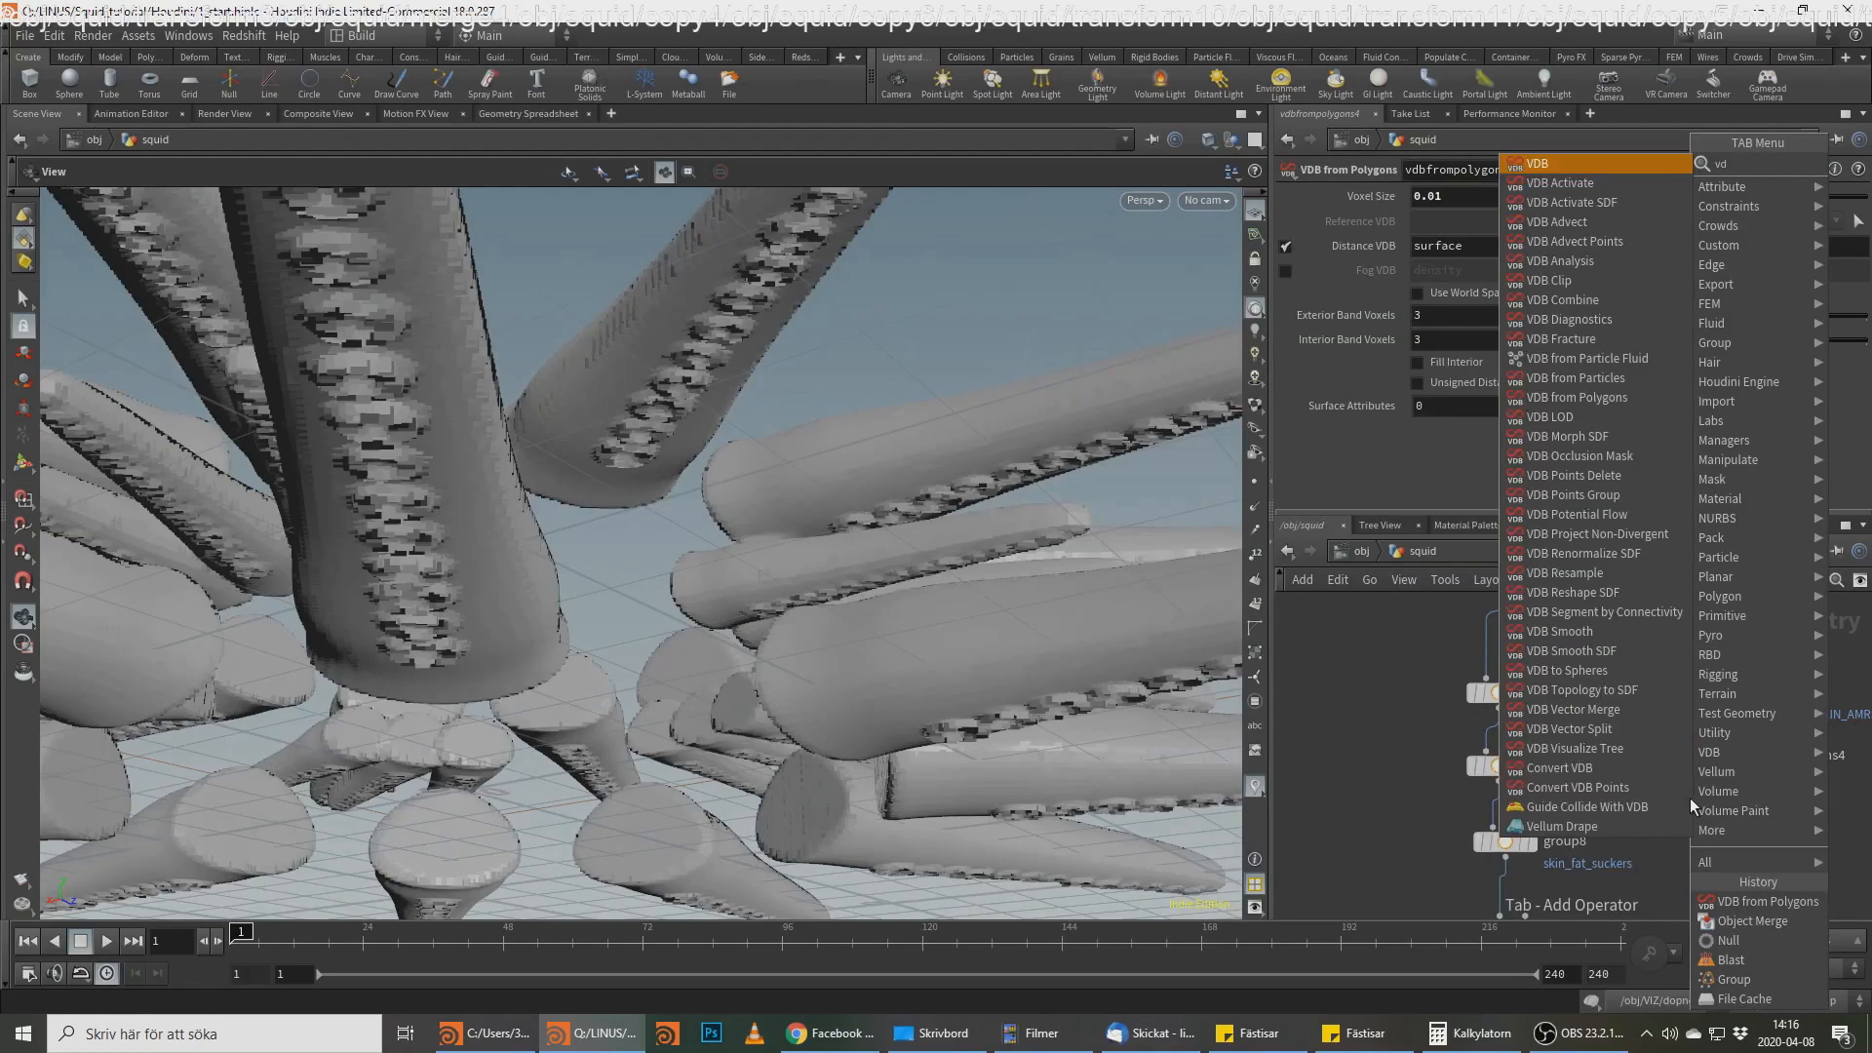
pyautogui.press('Down')
pyautogui.press('Down')
pyautogui.press('Return')
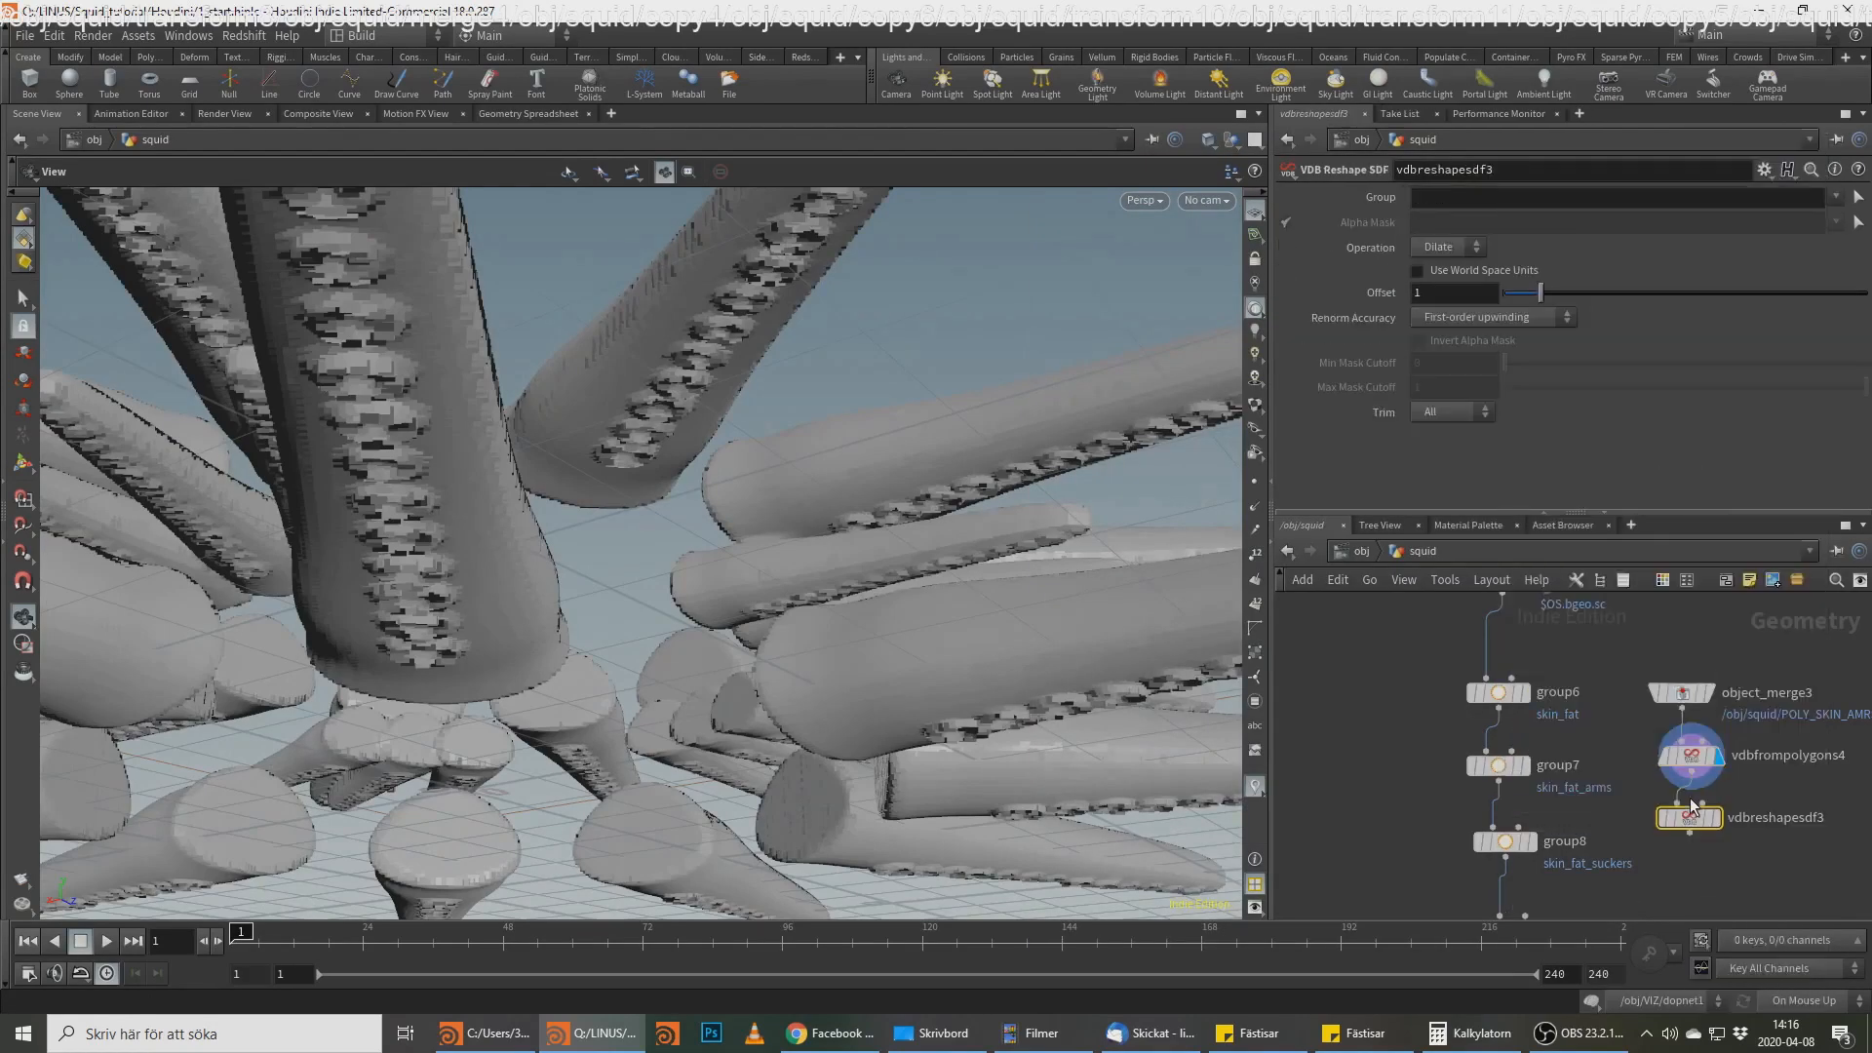
pyautogui.click(1714, 818)
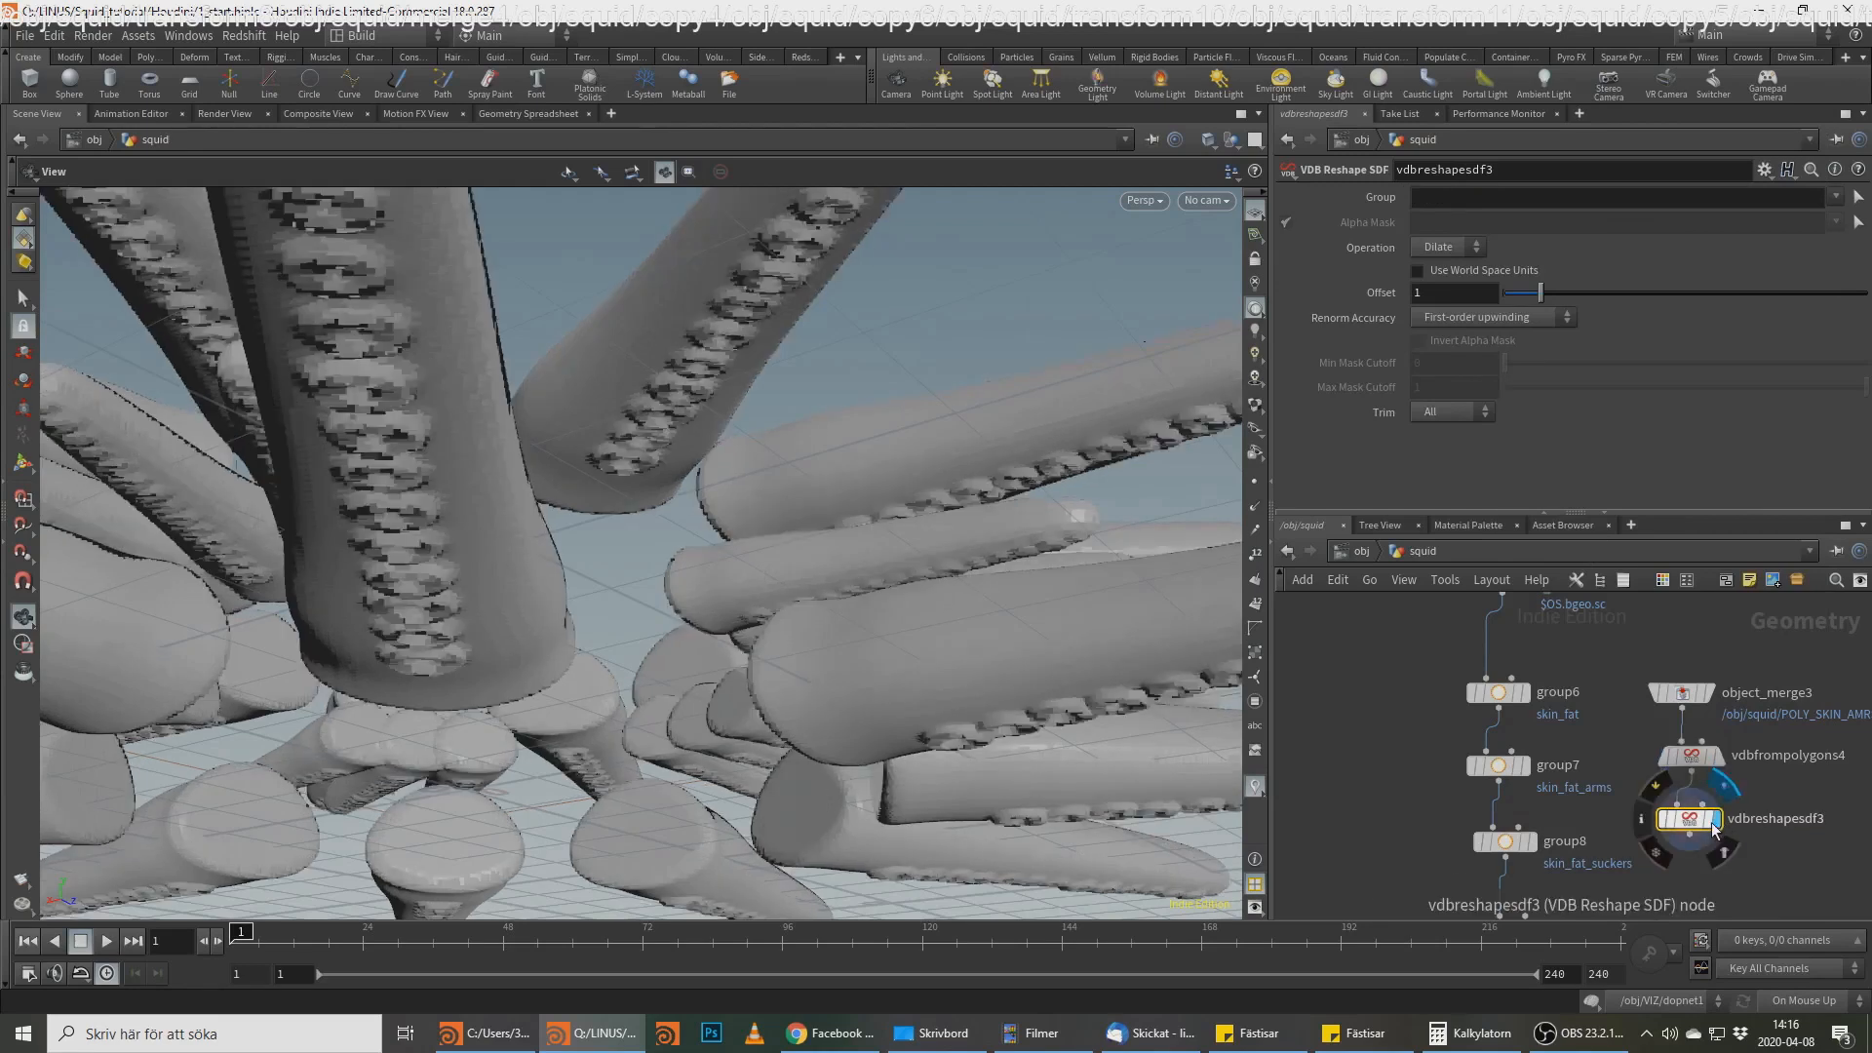
pyautogui.write('2')
pyautogui.press('Return')
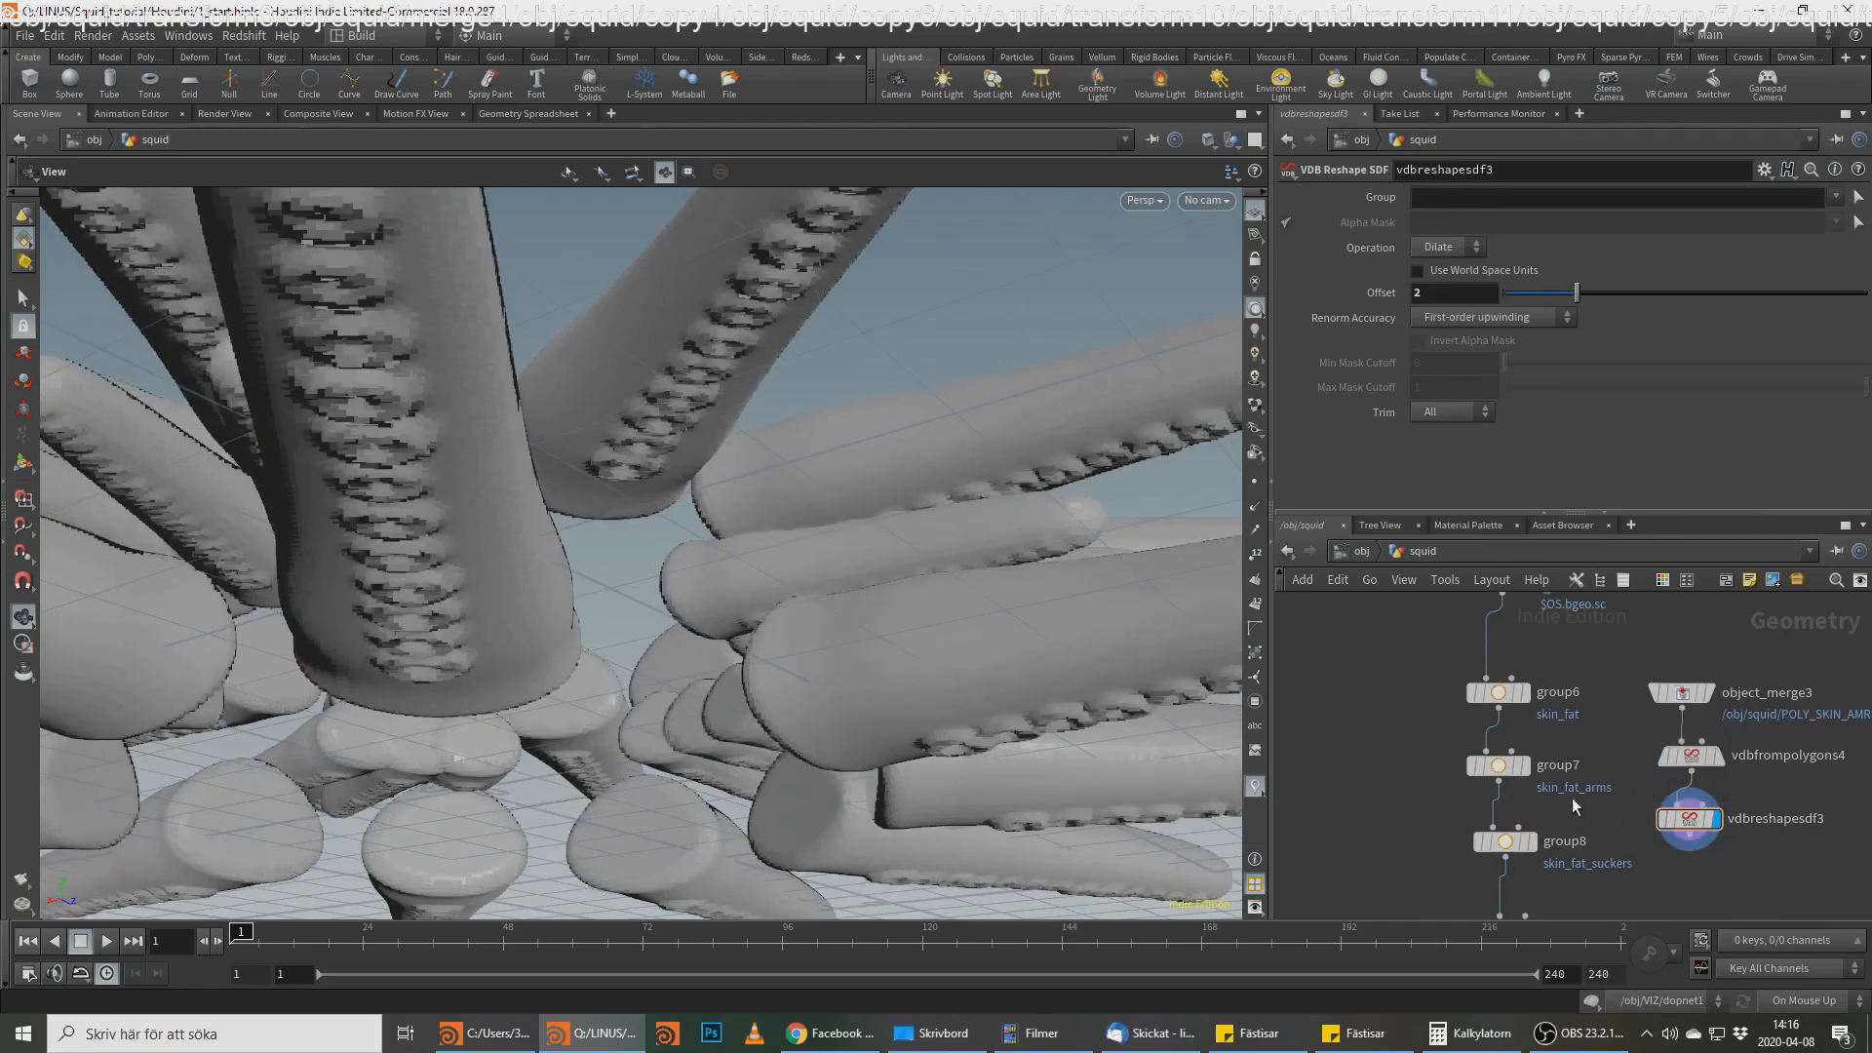
# Step: Set group7's bounding type to Bounding Volume and wire vdbreshapesdf3 into it as the bounding region for skin_fat_arms
pyautogui.click(1513, 771)
pyautogui.click(1464, 362)
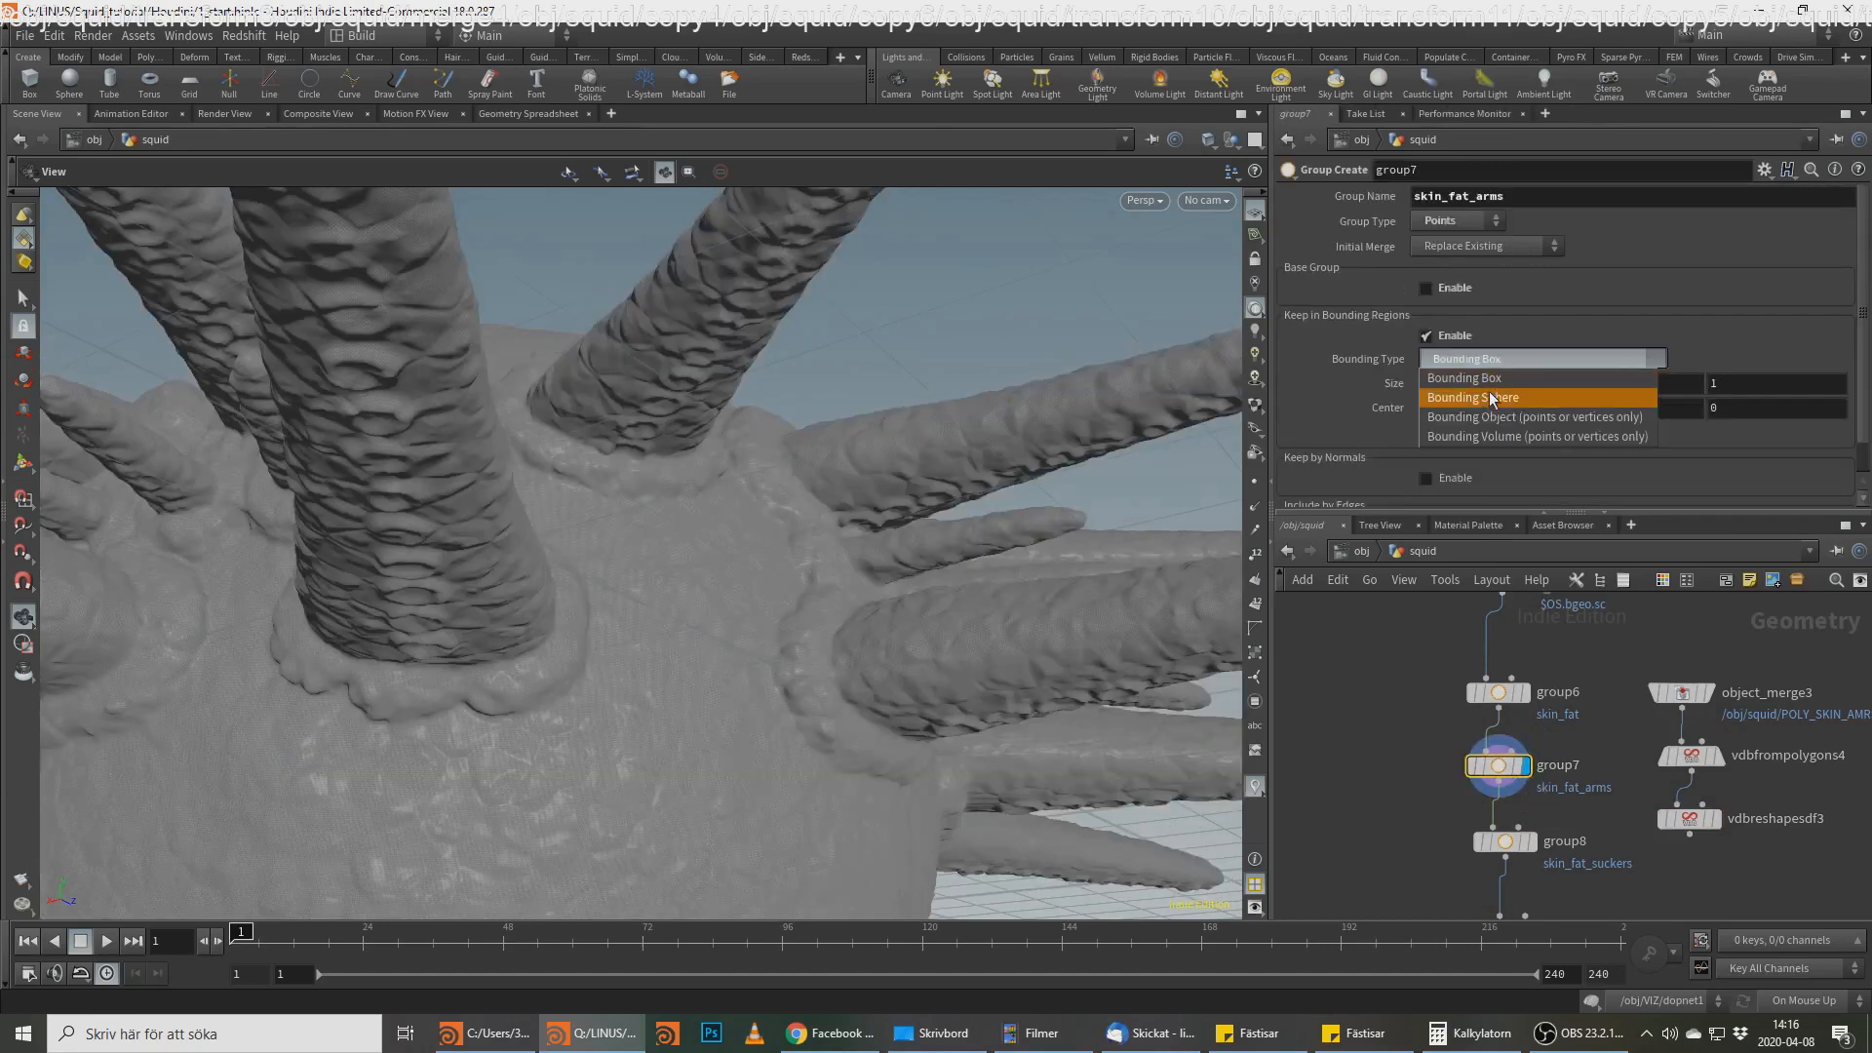
pyautogui.click(1507, 436)
pyautogui.click(1690, 832)
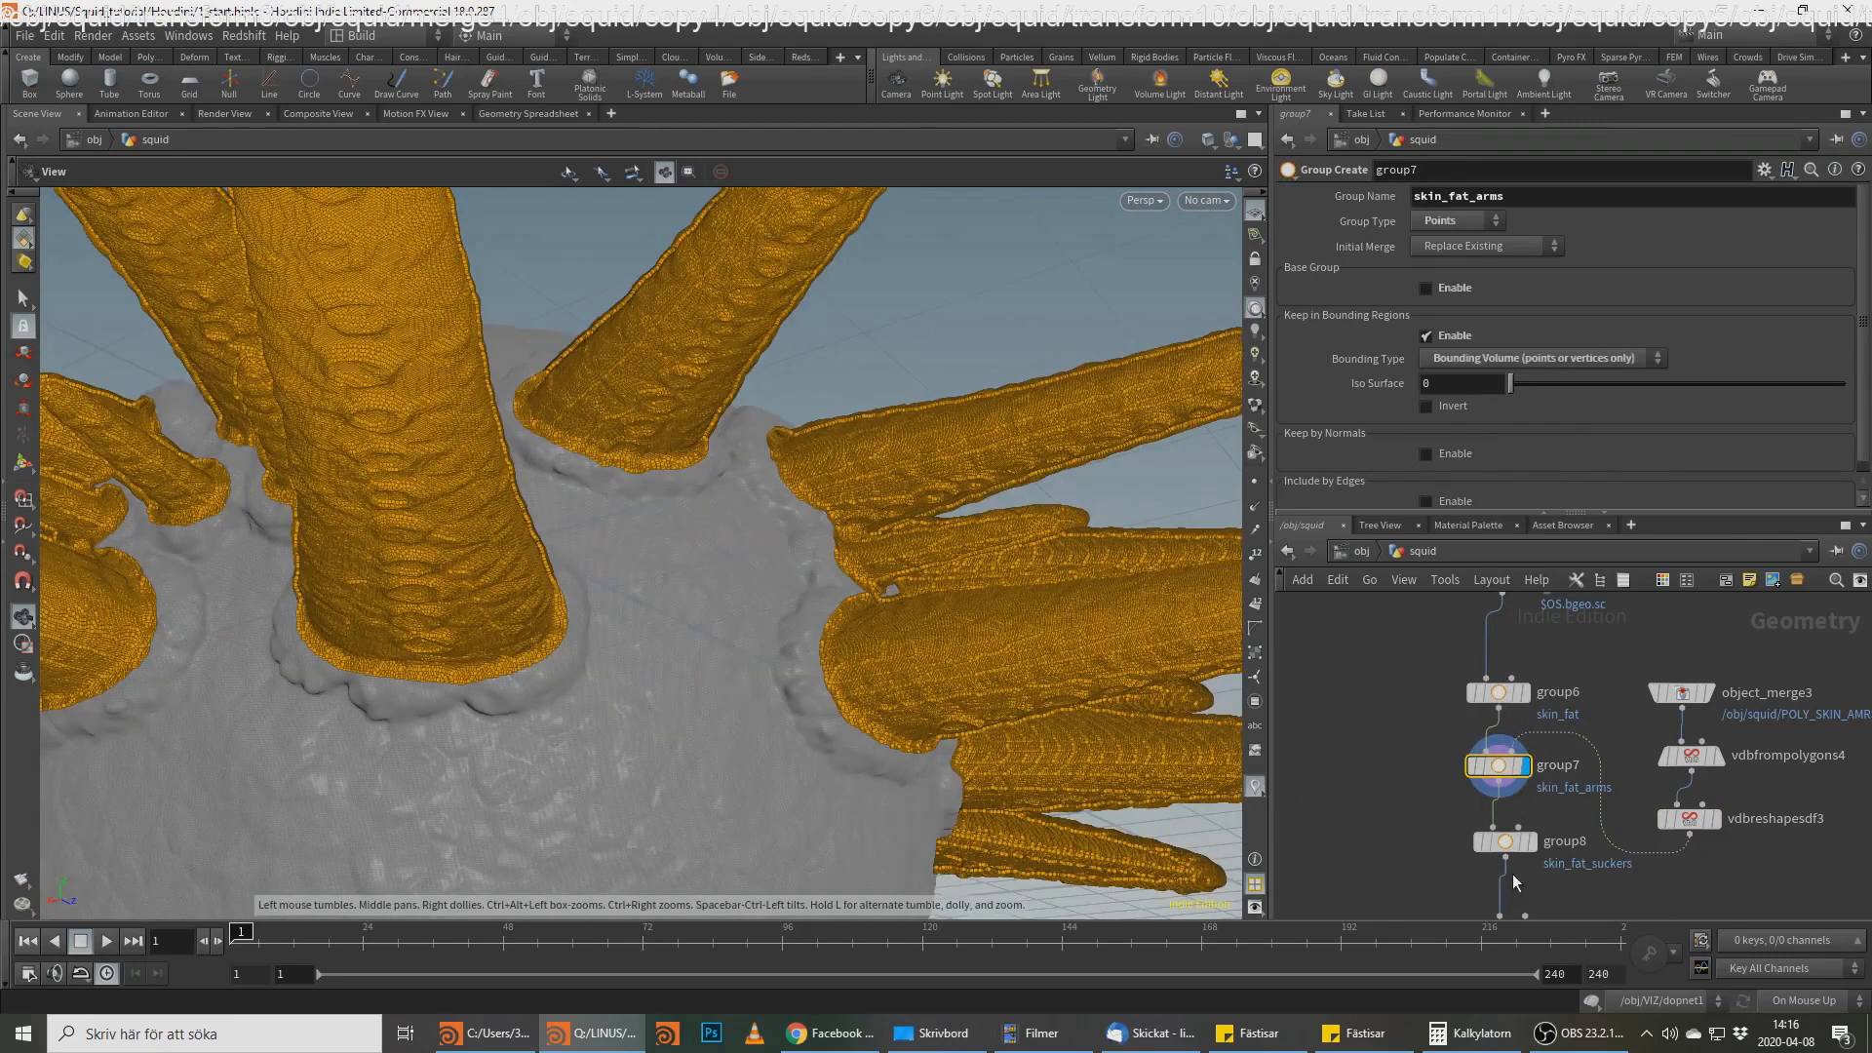
# Step: Duplicate the arms' Object Merge and VDB node chain and point the copied Object Merge at POLY_SKIN_SUCKERS
pyautogui.moveTo(1700, 875); pyautogui.dragTo(1568, 844, button='middle')
pyautogui.moveTo(1624, 617); pyautogui.dragTo(1516, 807)
pyautogui.moveTo(1560, 666); pyautogui.dragTo(1690, 688)
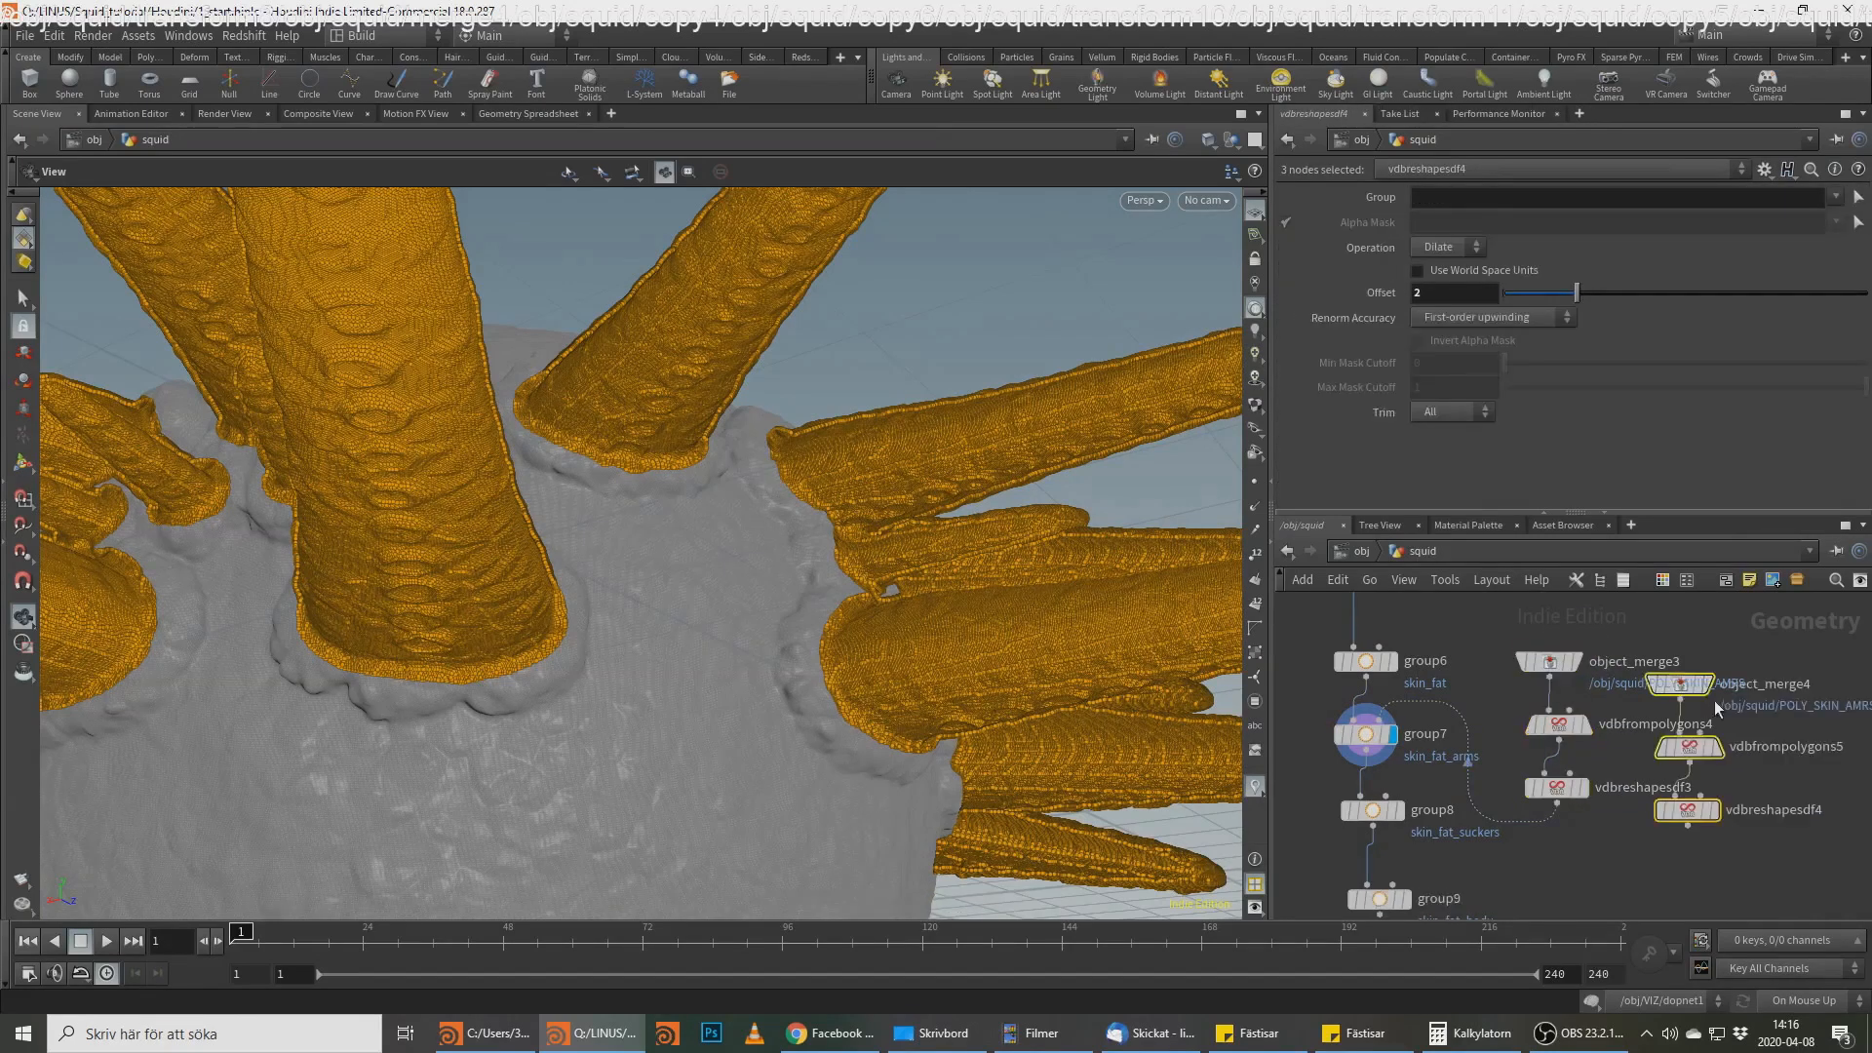
pyautogui.click(1679, 684)
pyautogui.click(1818, 249)
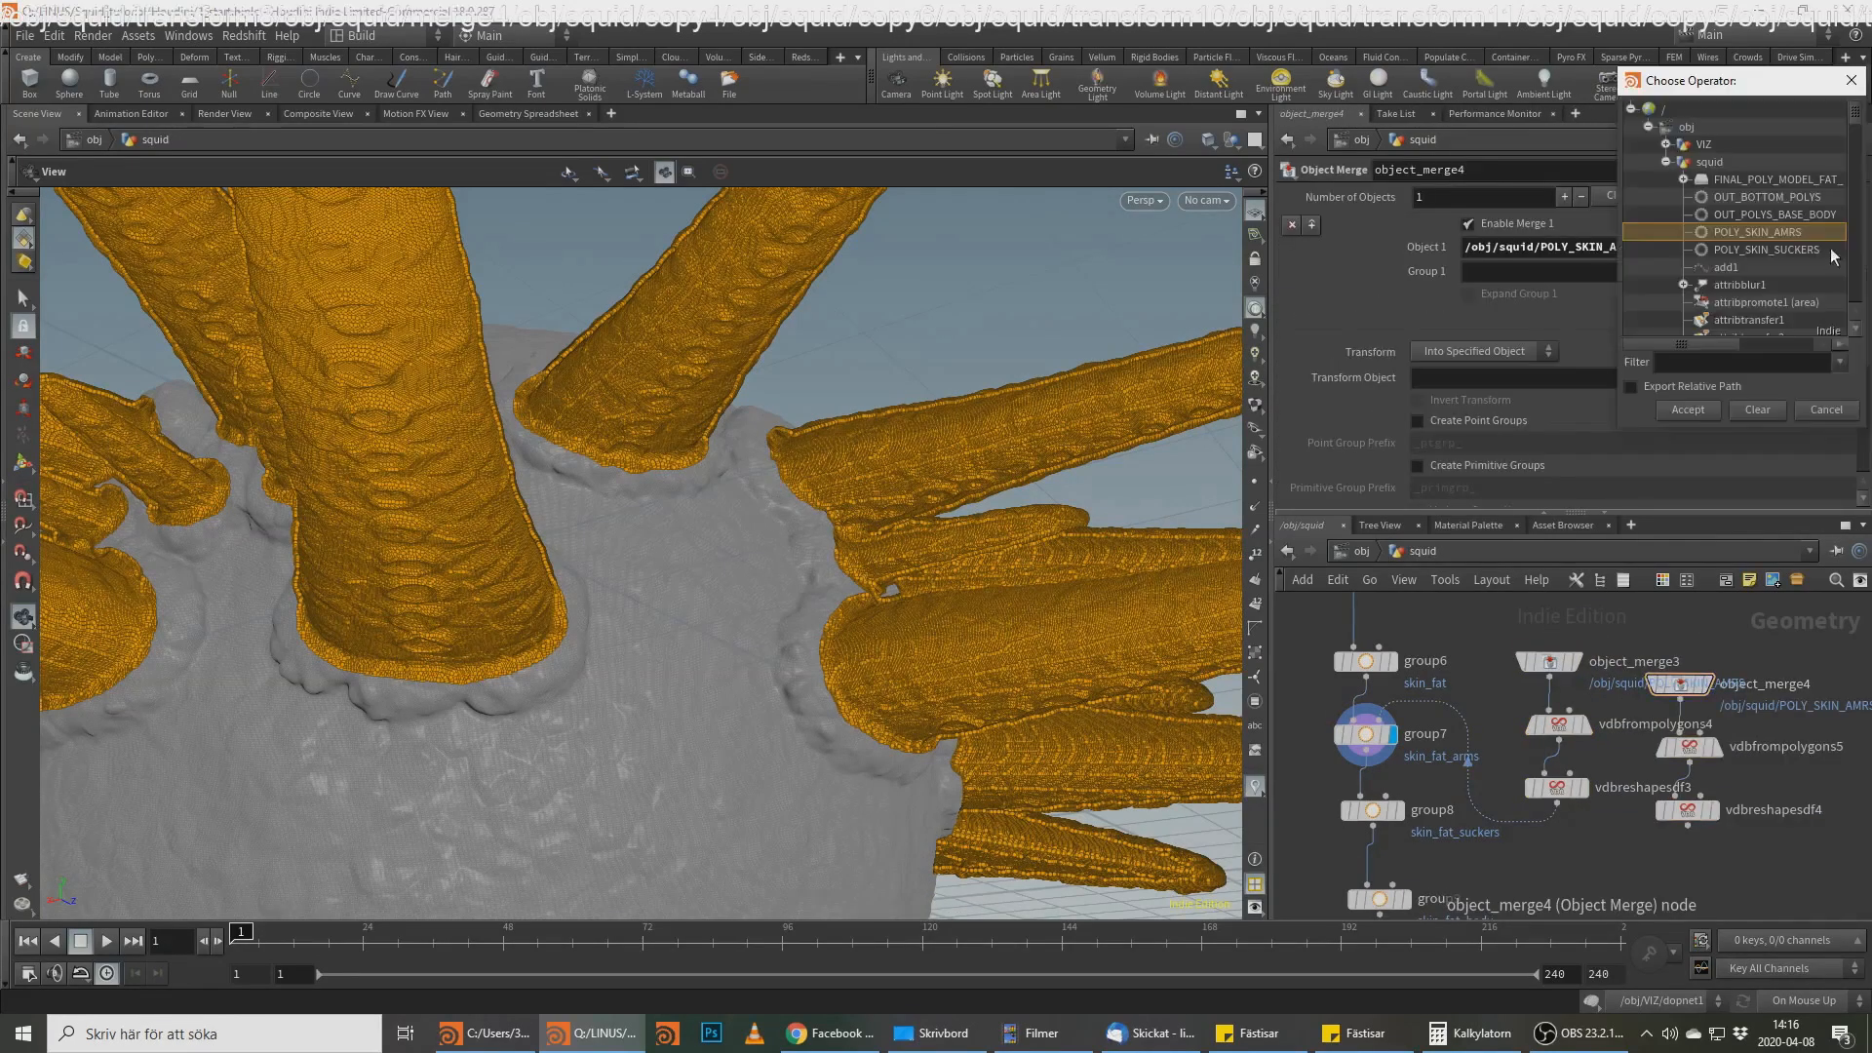
pyautogui.doubleClick(1763, 250)
# Step: Wire vdbreshapesdf4 into group8, set its bounding type to Bounding Volume and display the skin_fat_suckers group
pyautogui.click(1688, 824)
pyautogui.click(1374, 811)
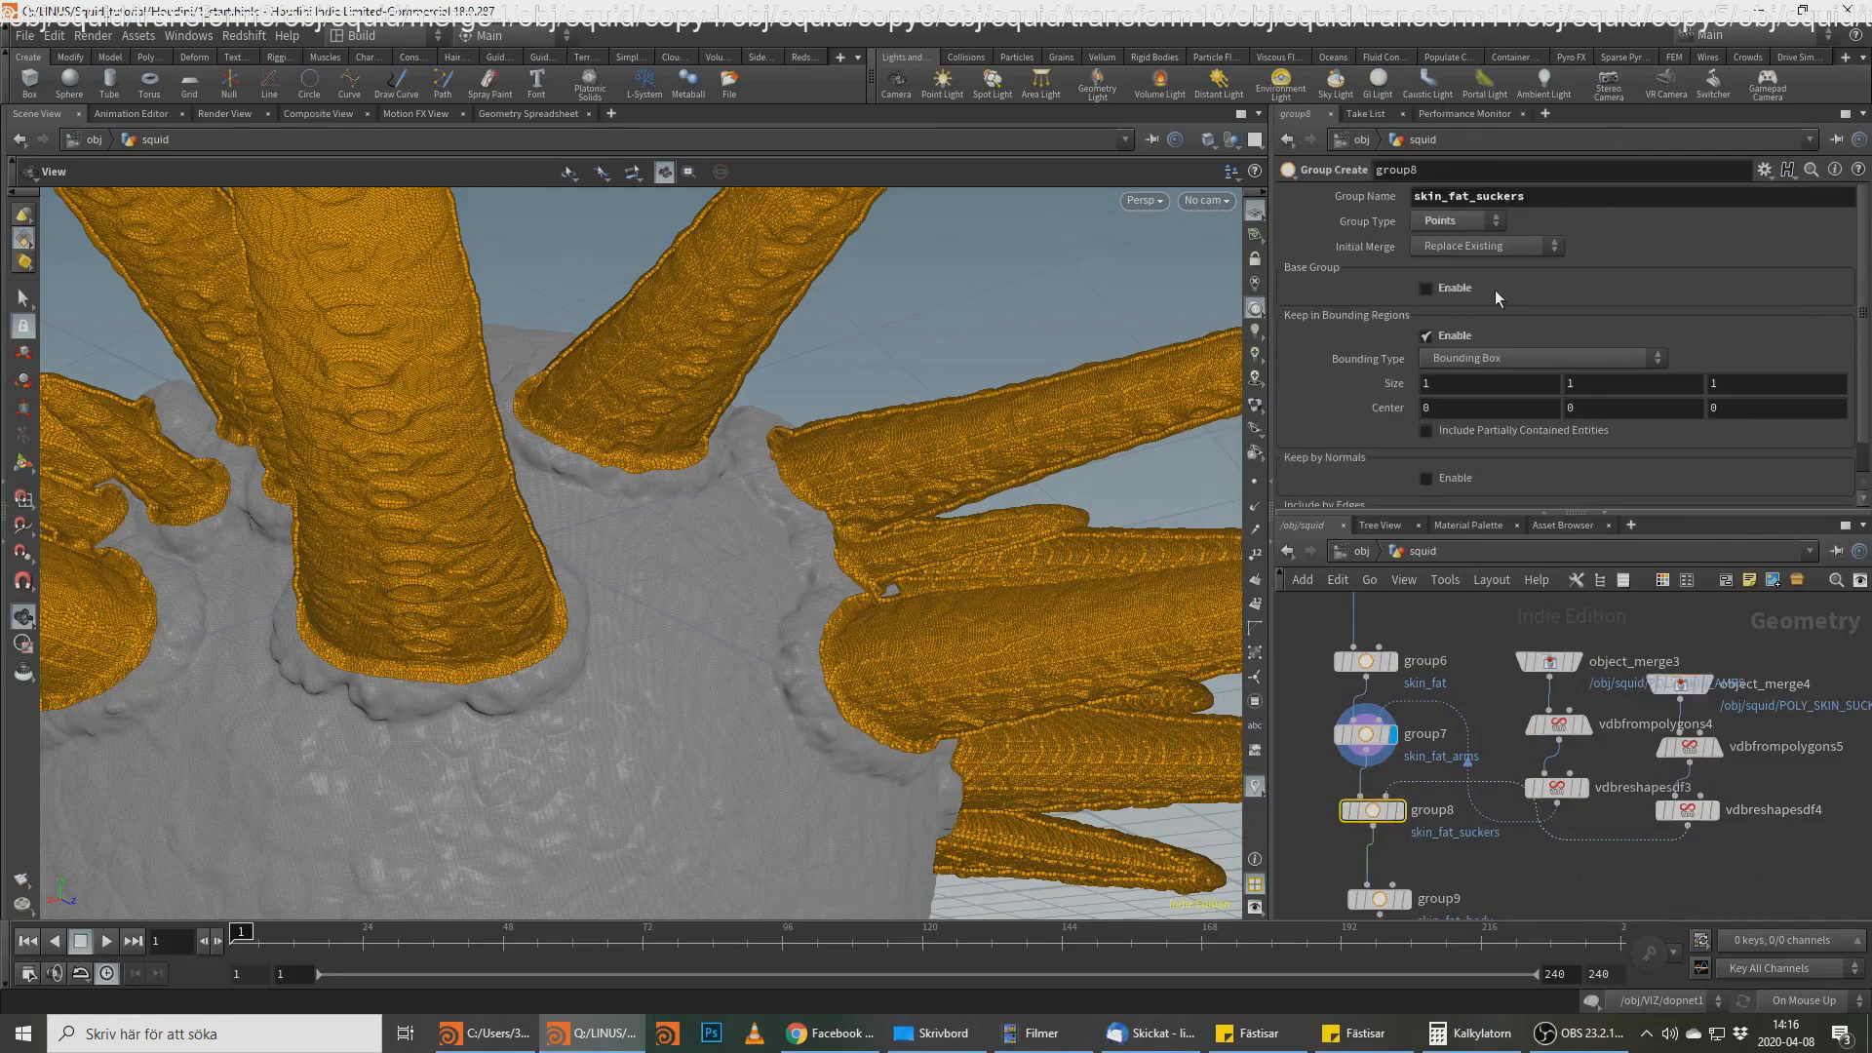
pyautogui.click(1507, 357)
pyautogui.click(1519, 439)
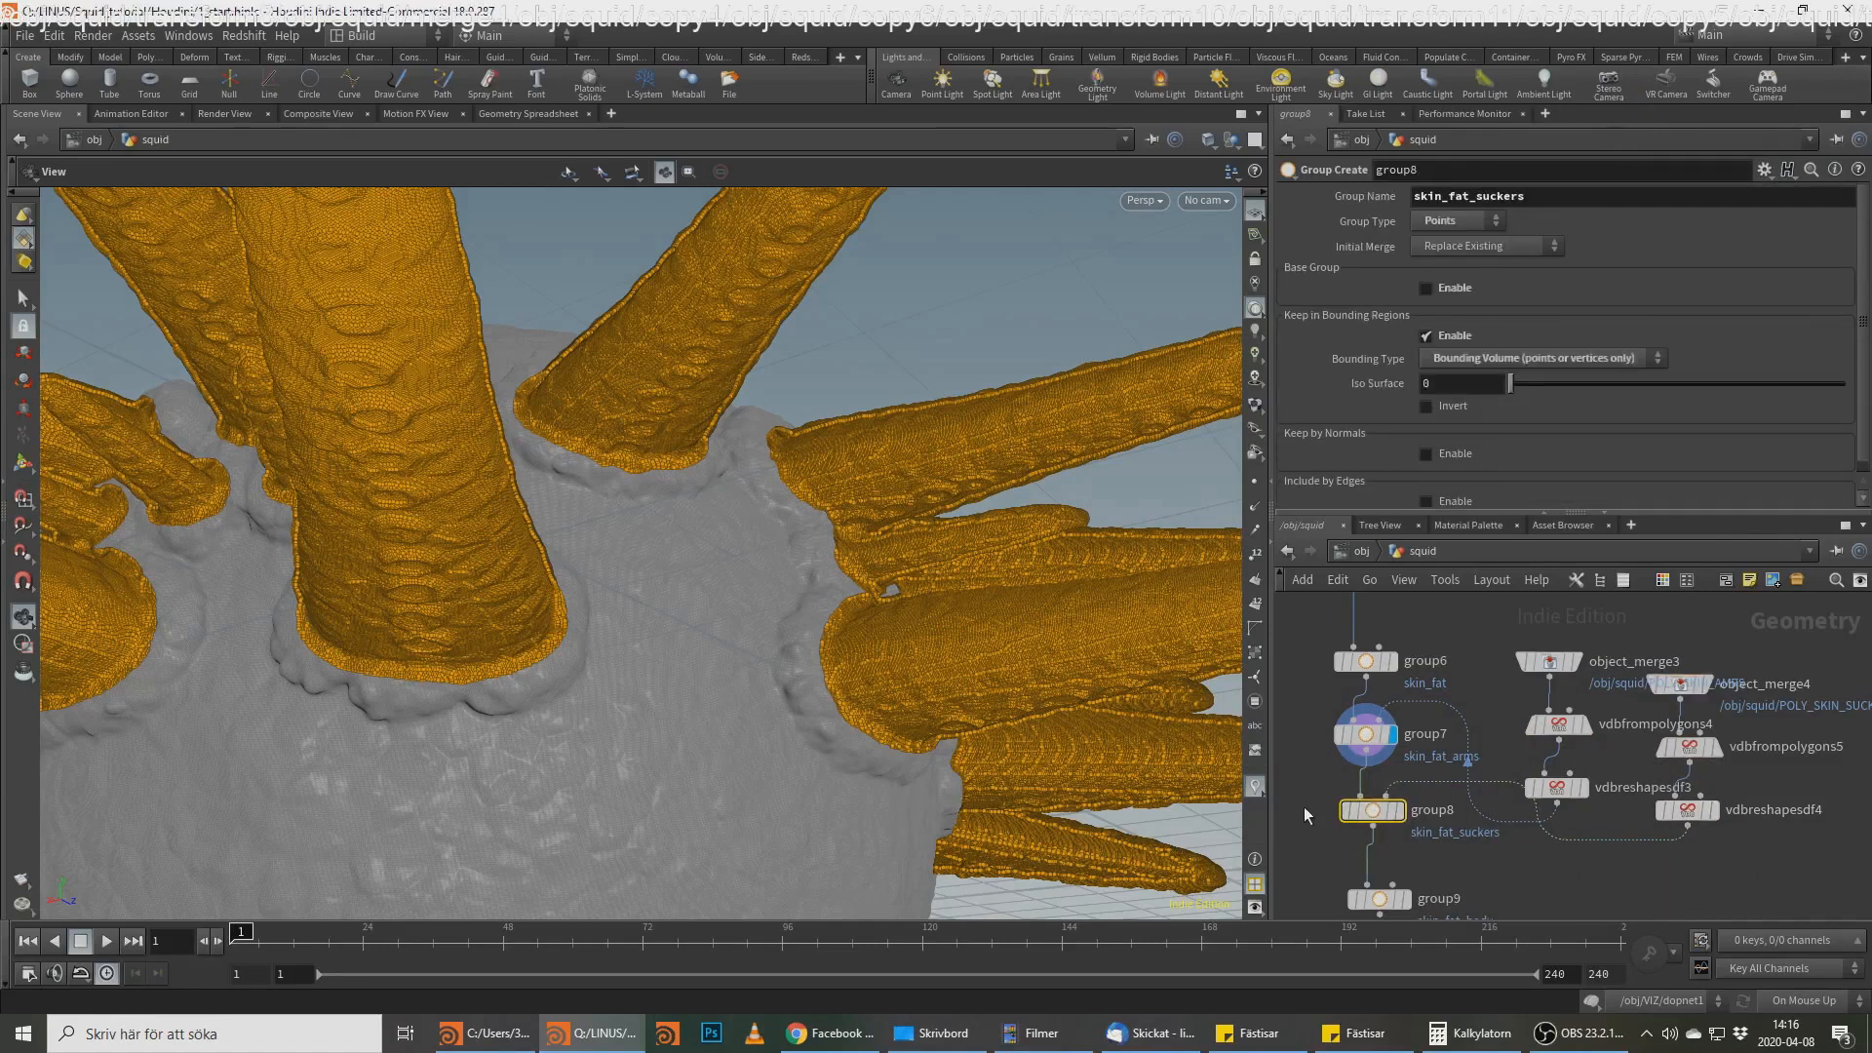
pyautogui.press('r')
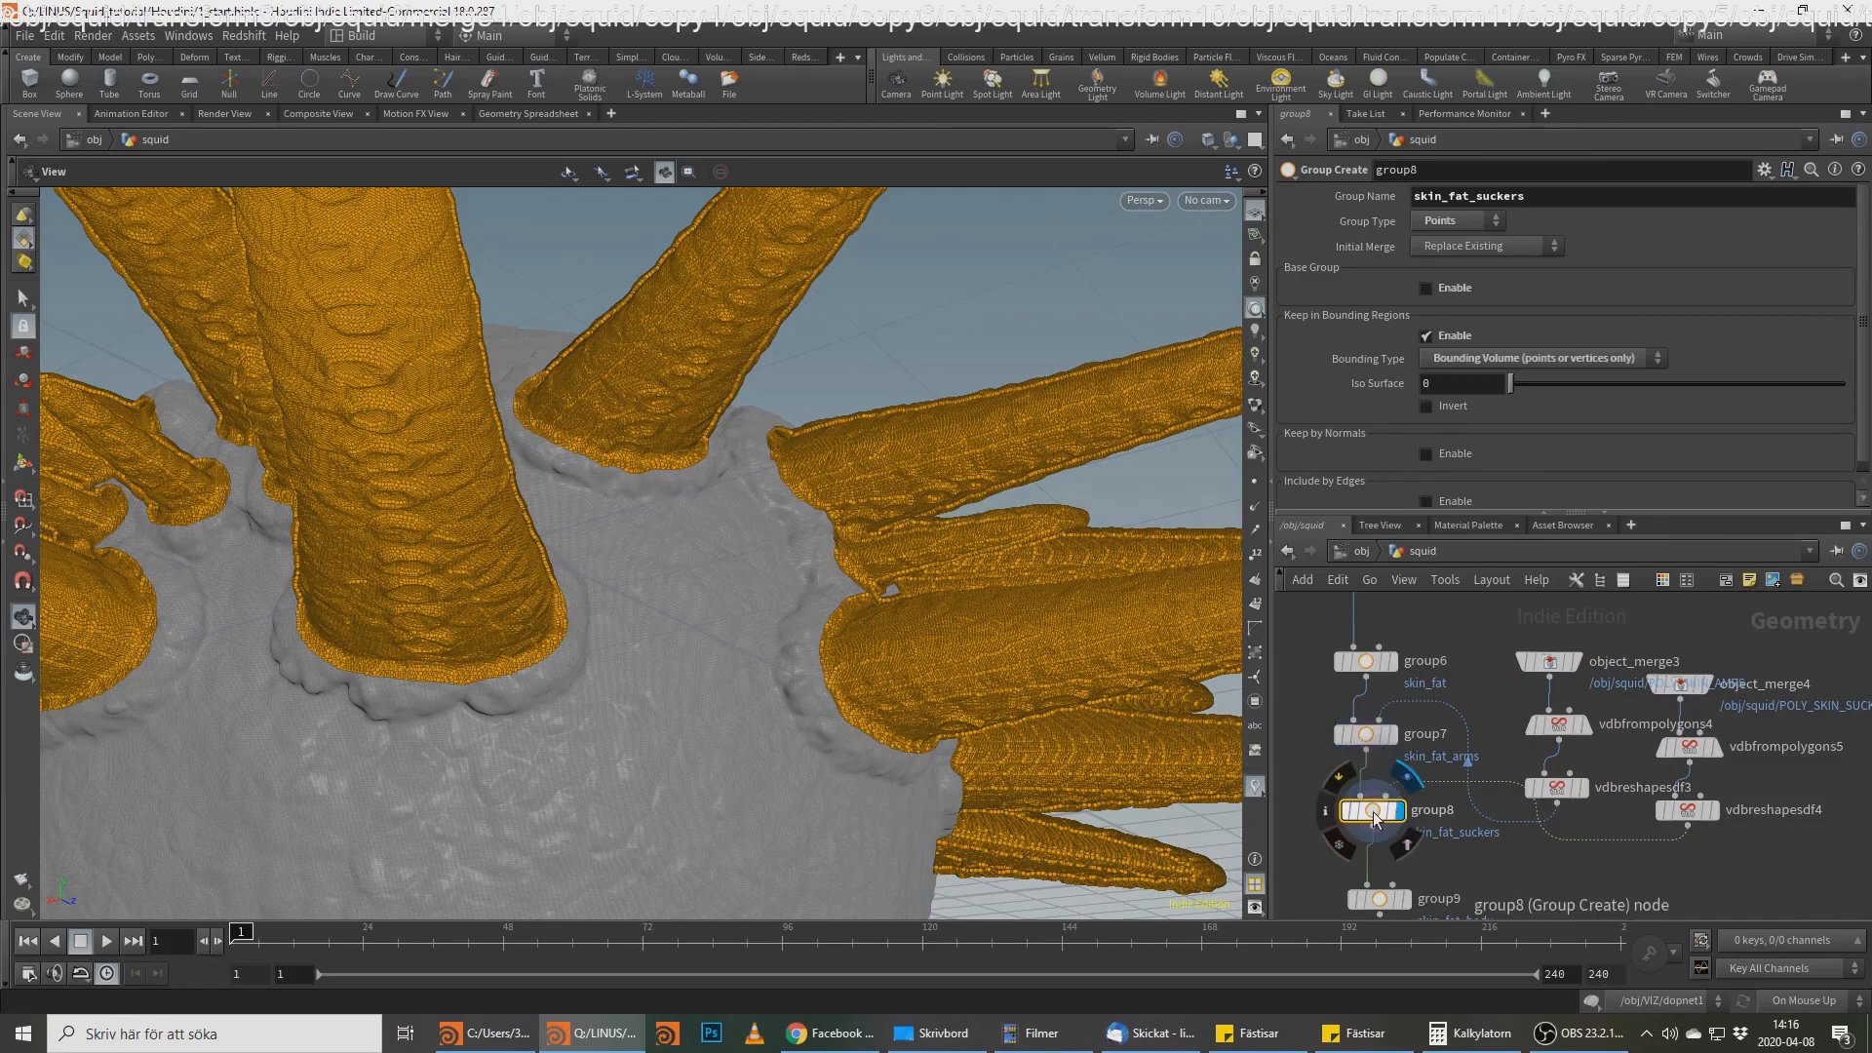
pyautogui.moveTo(585, 591); pyautogui.dragTo(611, 518)
# Step: Duplicate the suckers' Object Merge and VDB node chain and point the copied Object Merge at OUT_POLYS_BASE_BODY
pyautogui.scroll(-2, 1598, 835)
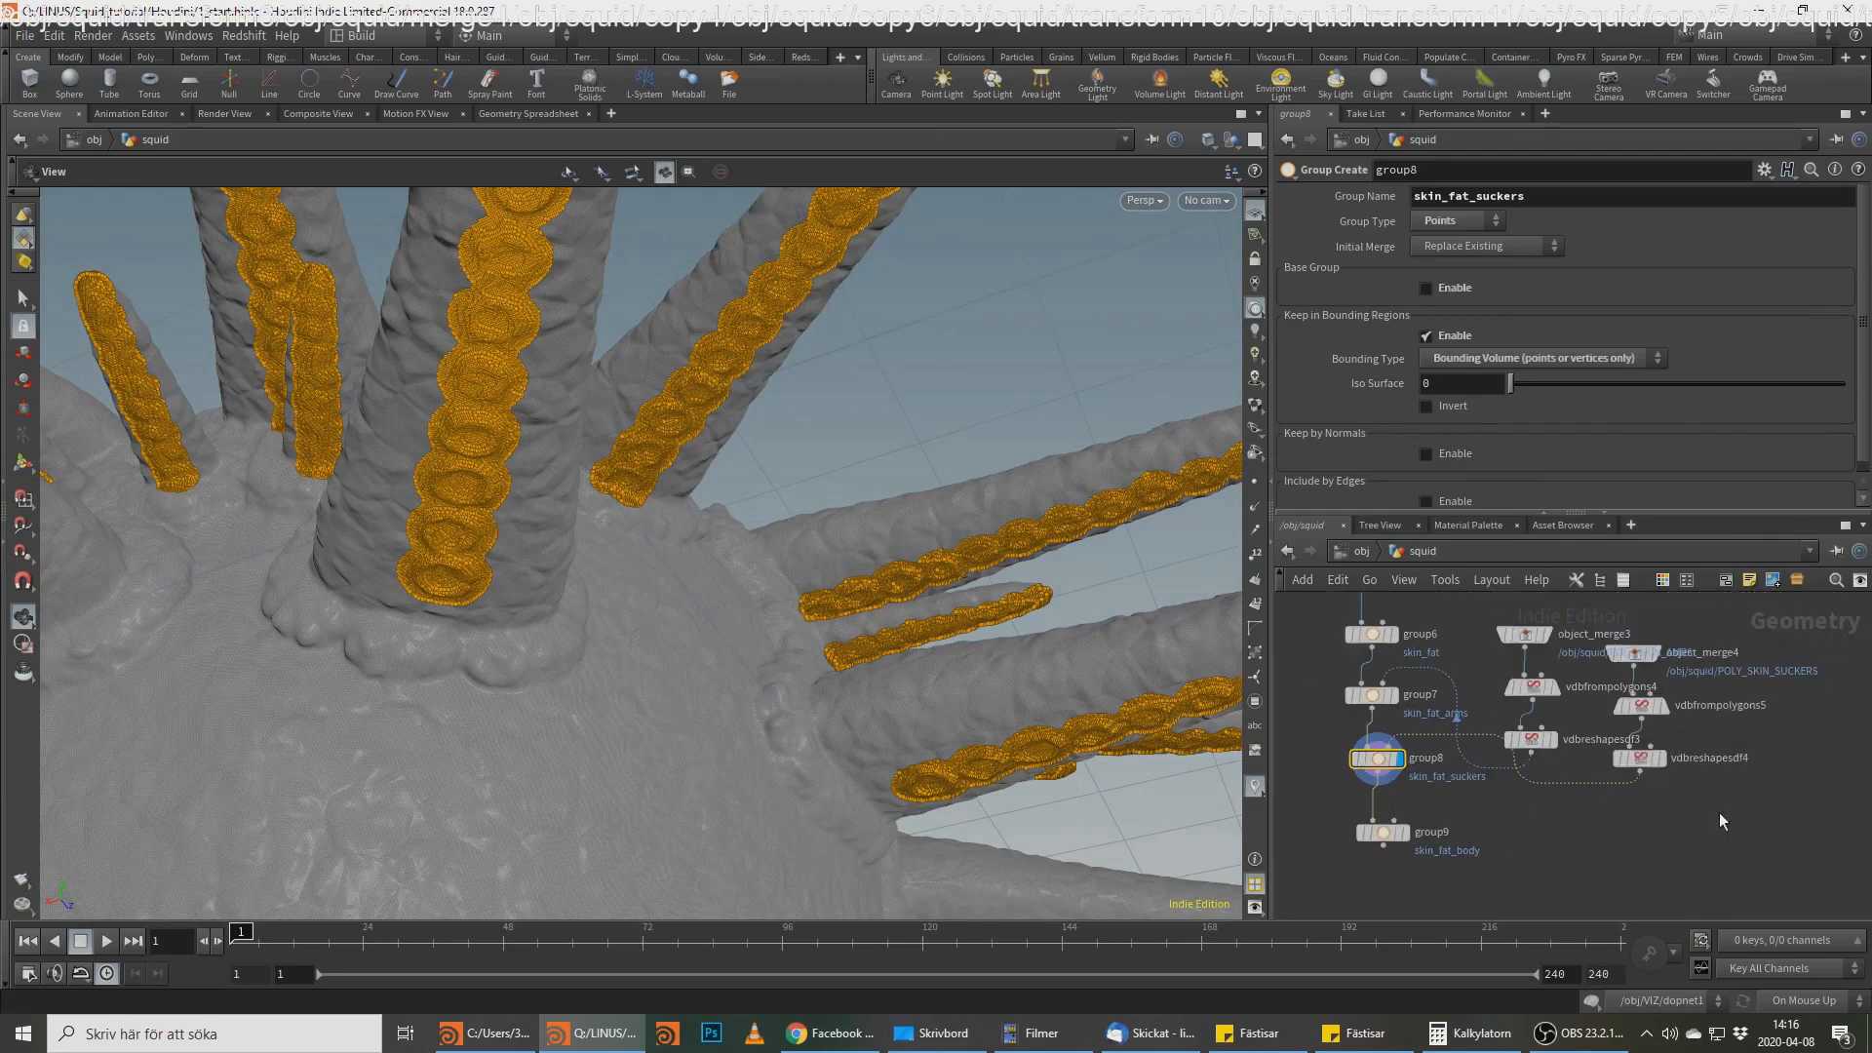
pyautogui.moveTo(1759, 614); pyautogui.dragTo(1730, 758)
pyautogui.click(1718, 653)
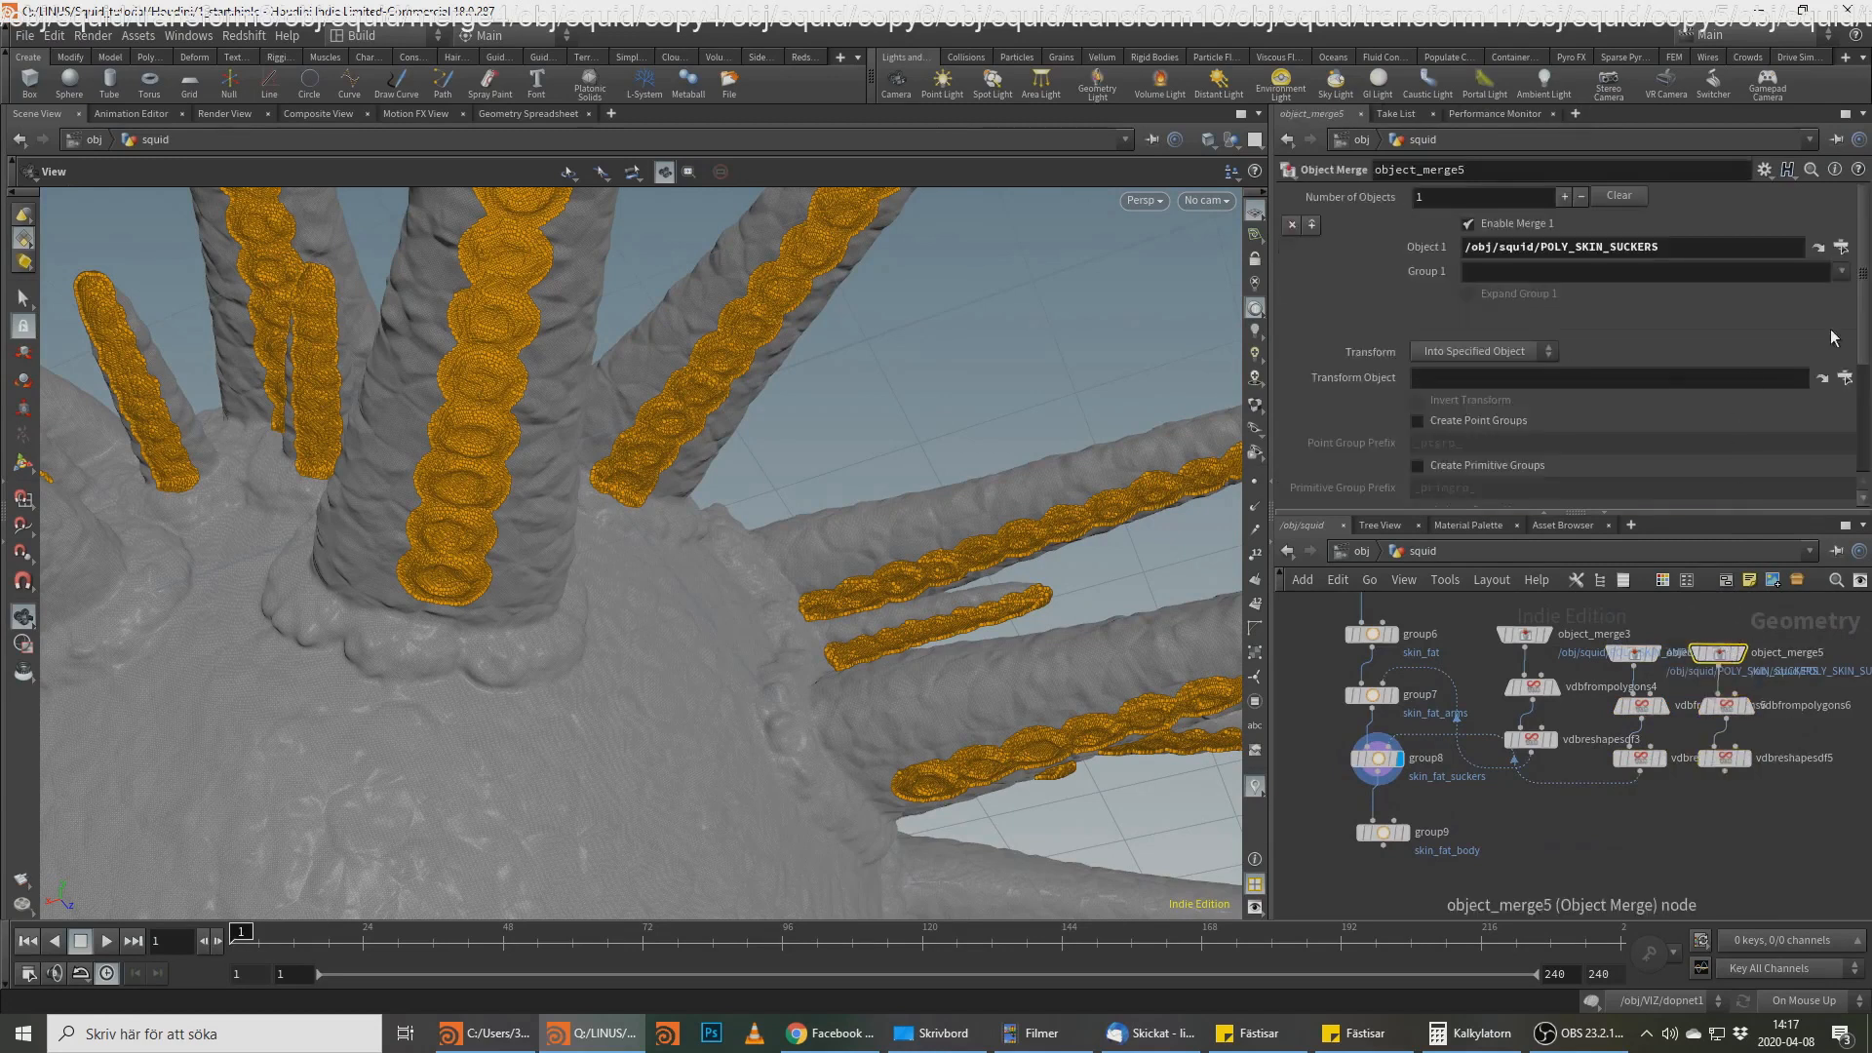
pyautogui.click(1855, 247)
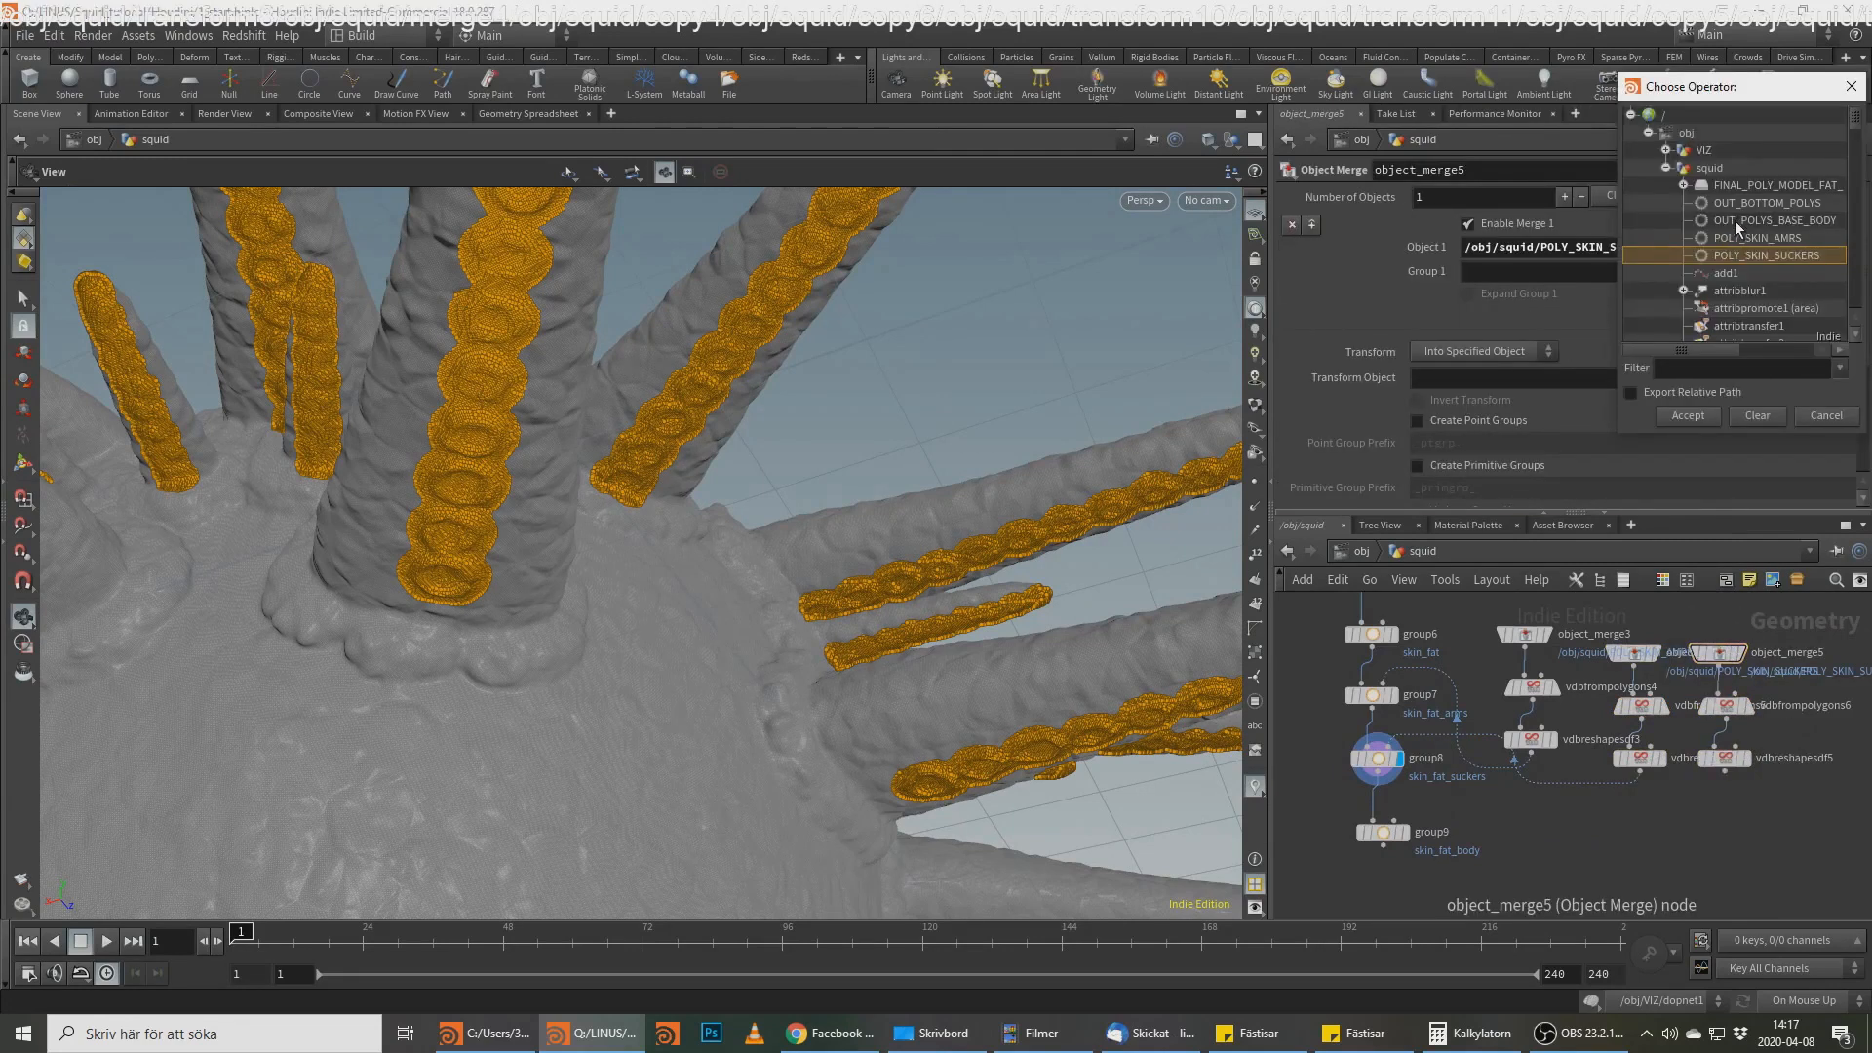
pyautogui.doubleClick(1738, 221)
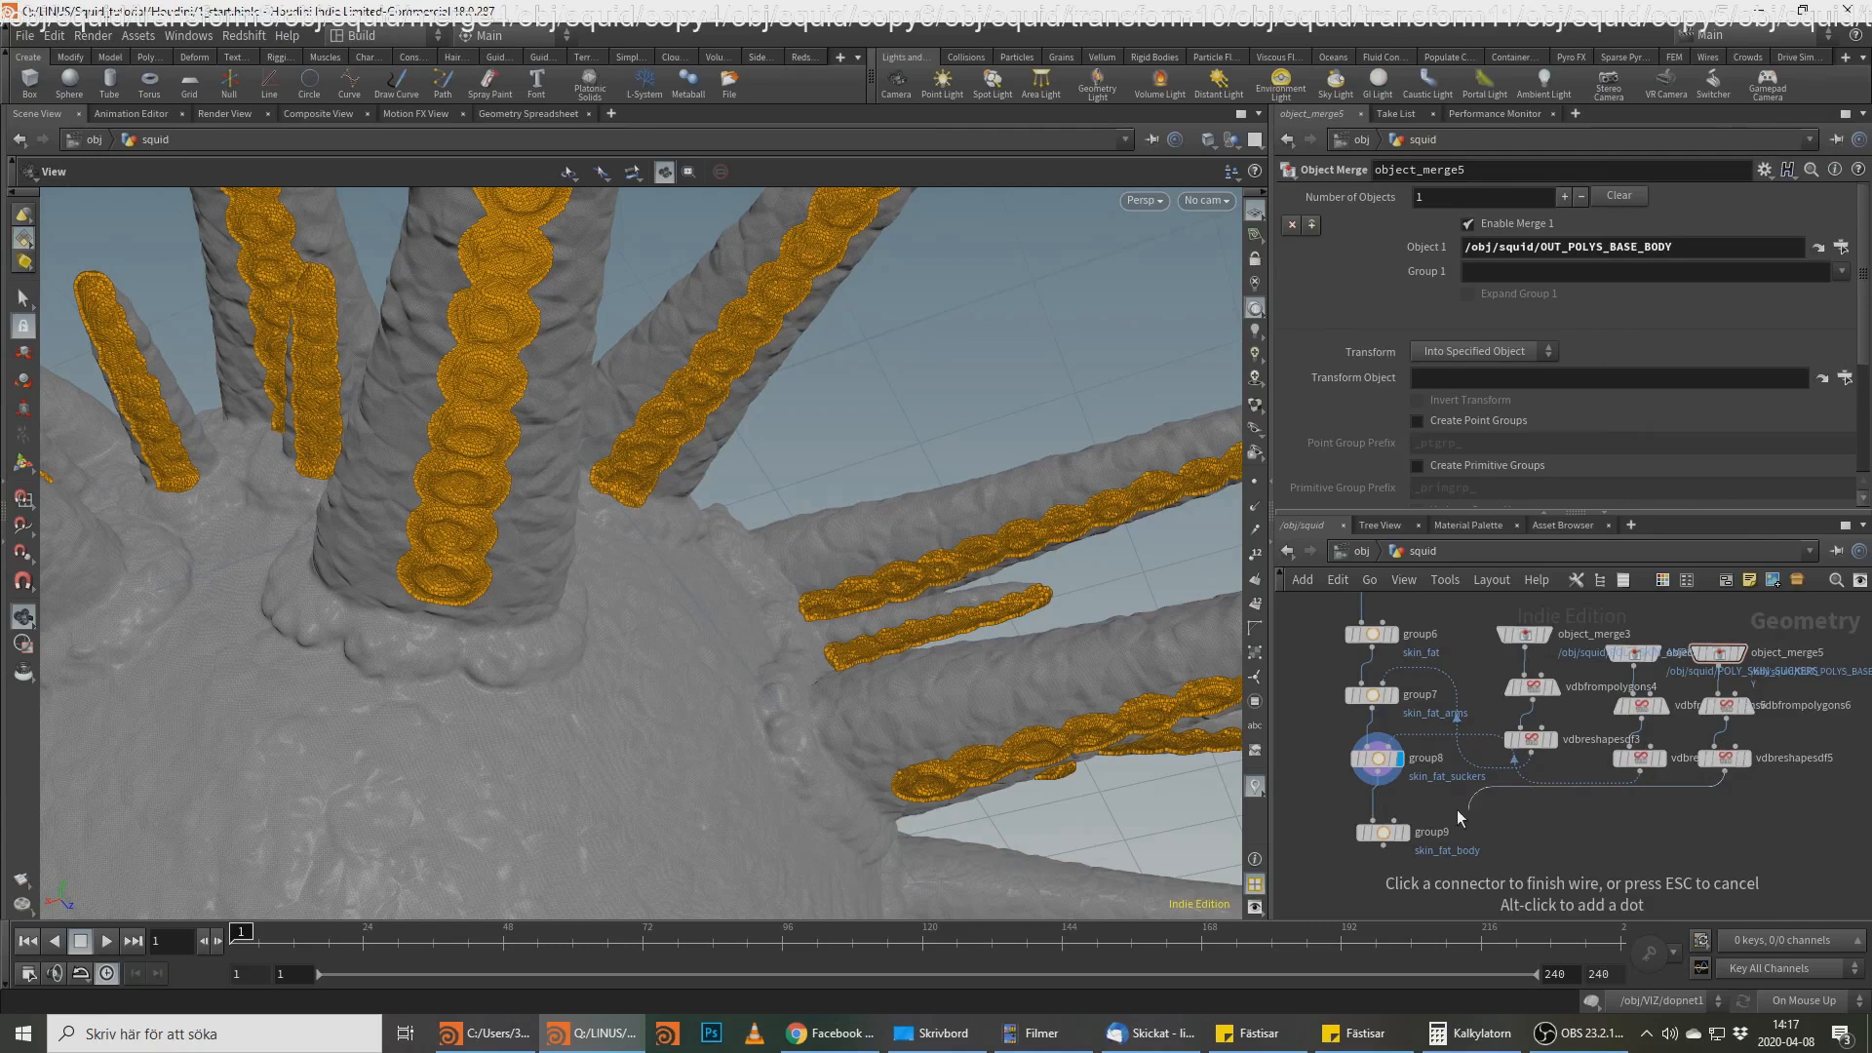
# Step: Wire vdbreshapesdf5 into group9, display it and set the skin_fat_body group's bounding type to Bounding Volume
pyautogui.moveTo(1393, 844)
pyautogui.press('r')
pyautogui.click(1384, 840)
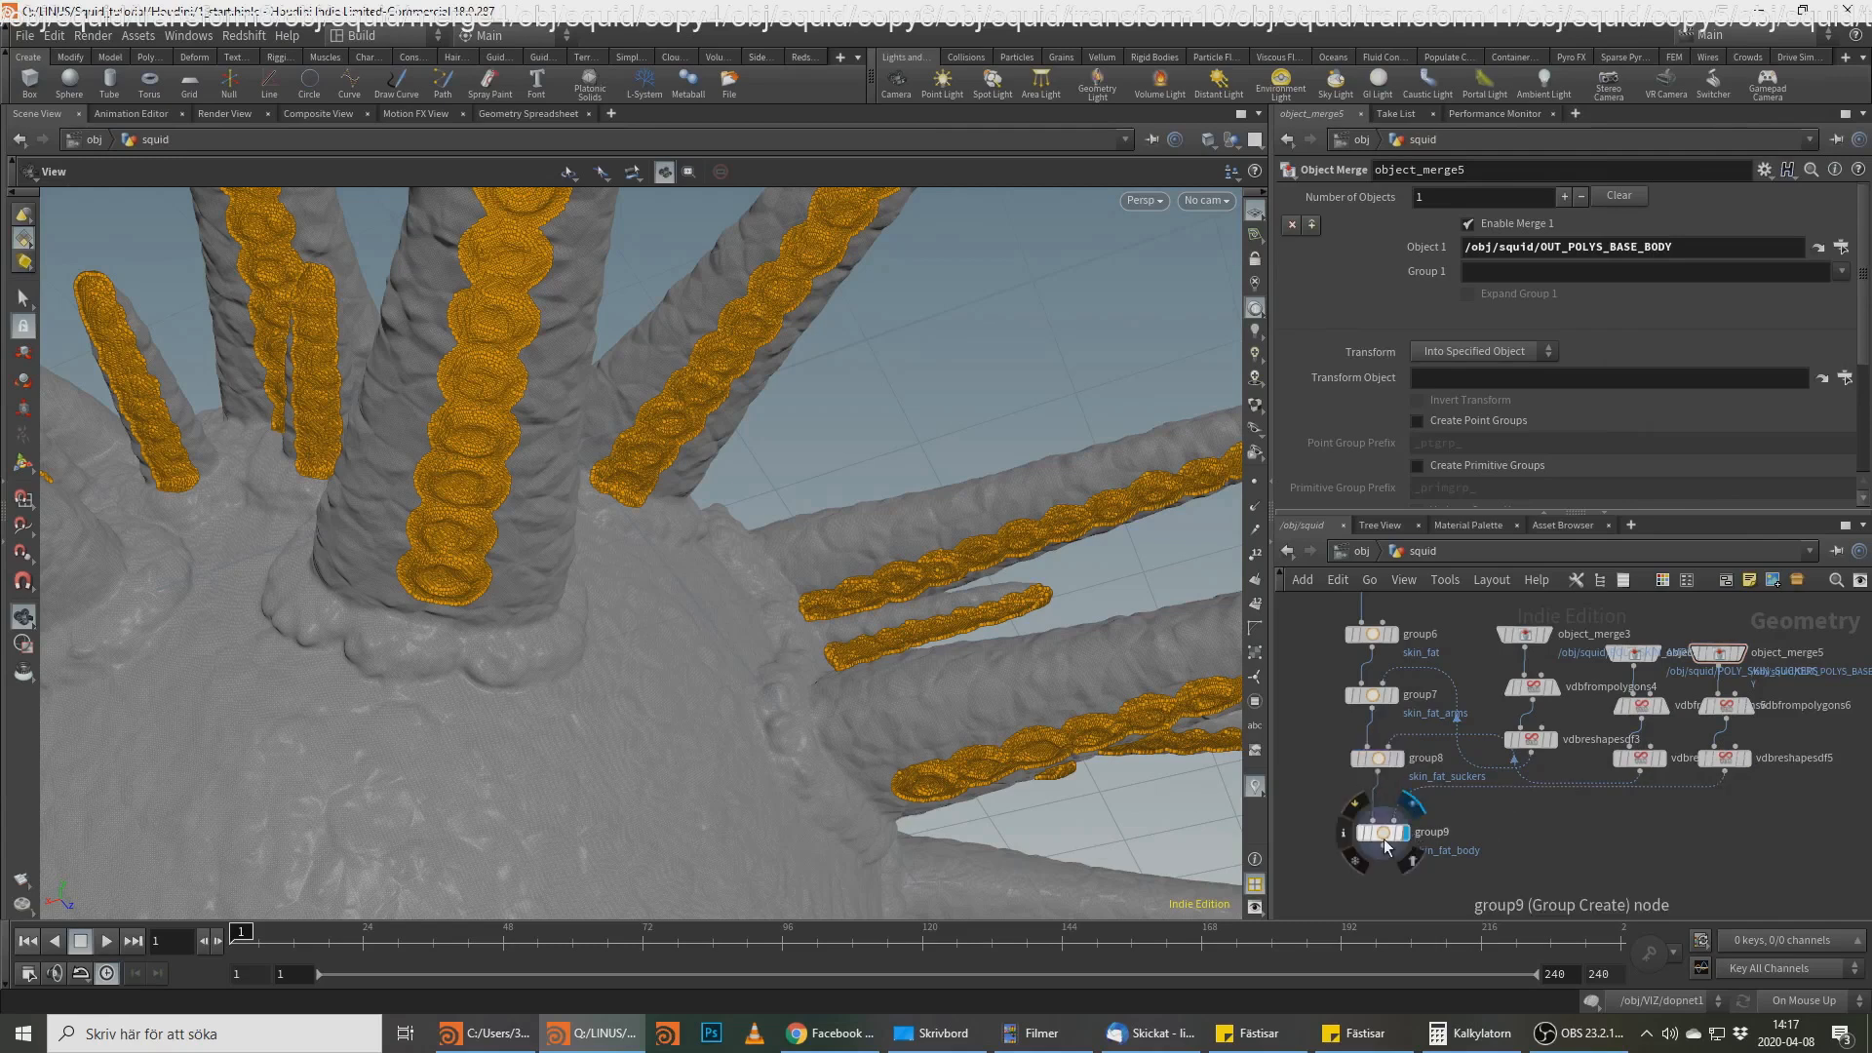
pyautogui.click(1384, 836)
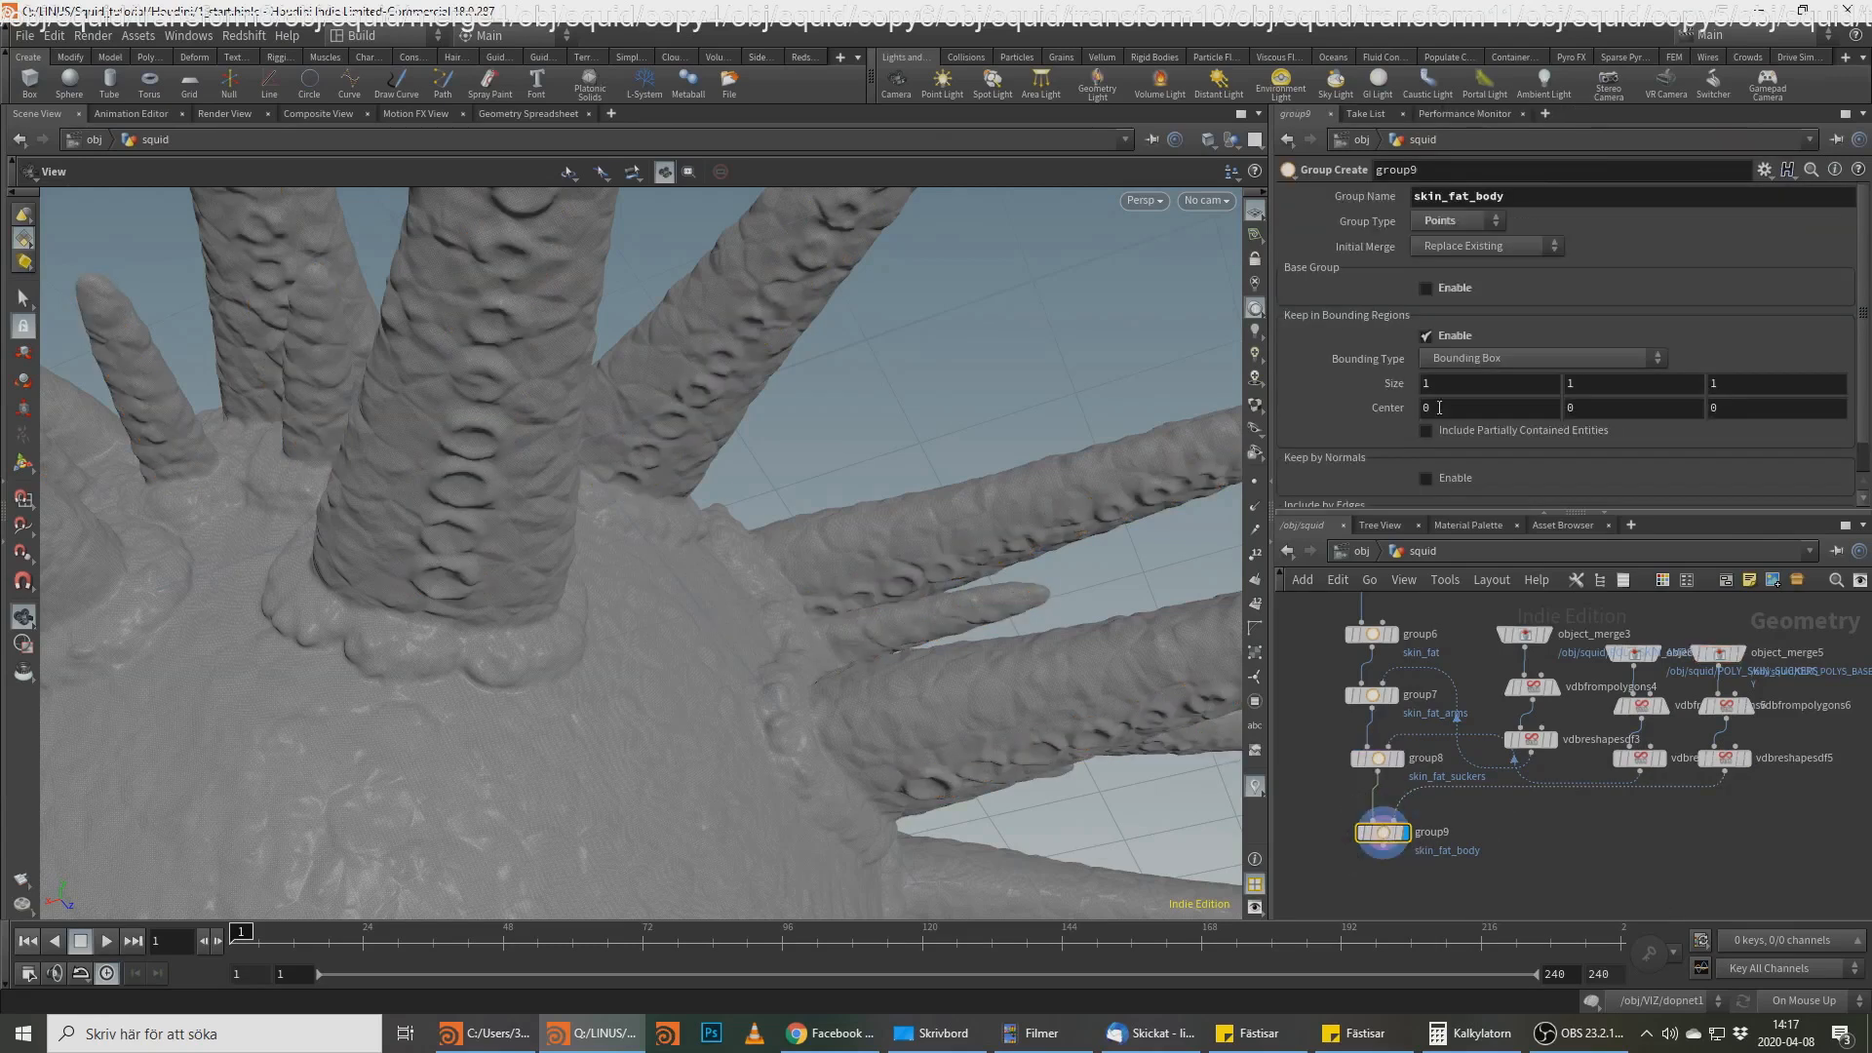
pyautogui.click(1536, 358)
pyautogui.click(1517, 439)
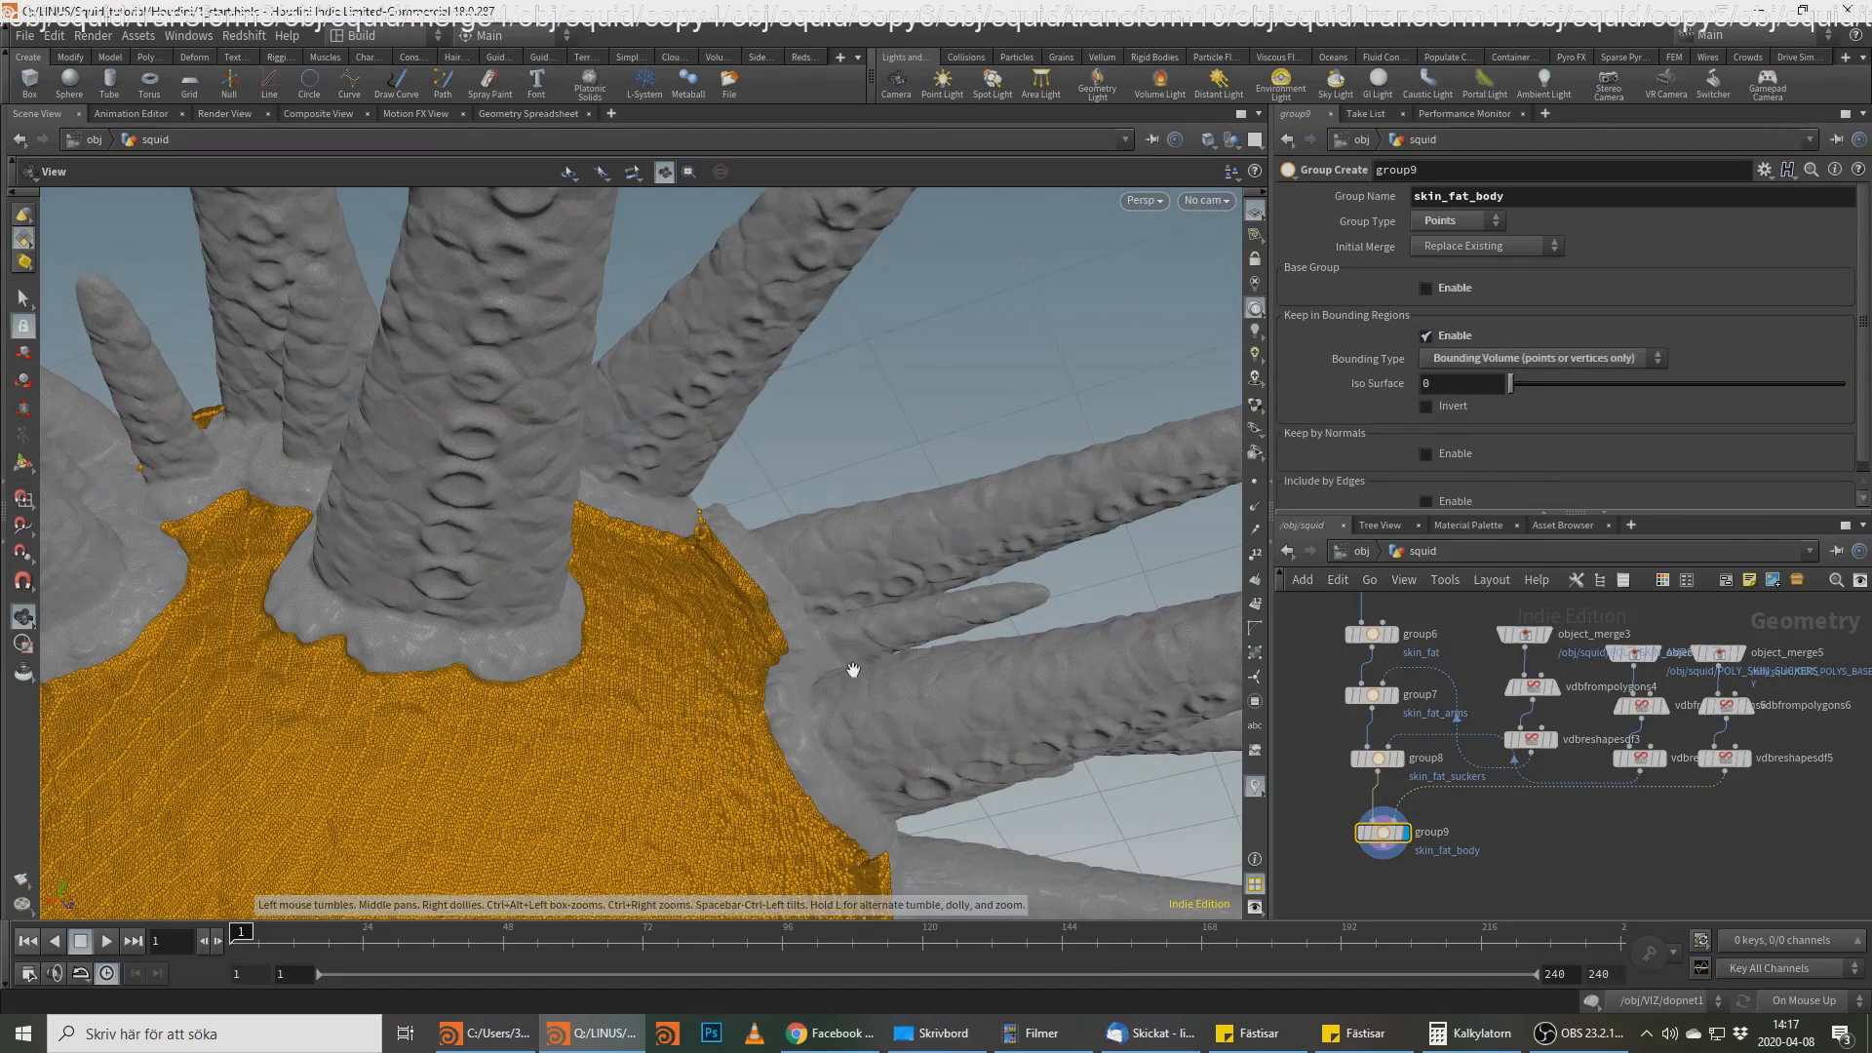
pyautogui.moveTo(547, 651); pyautogui.dragTo(656, 556)
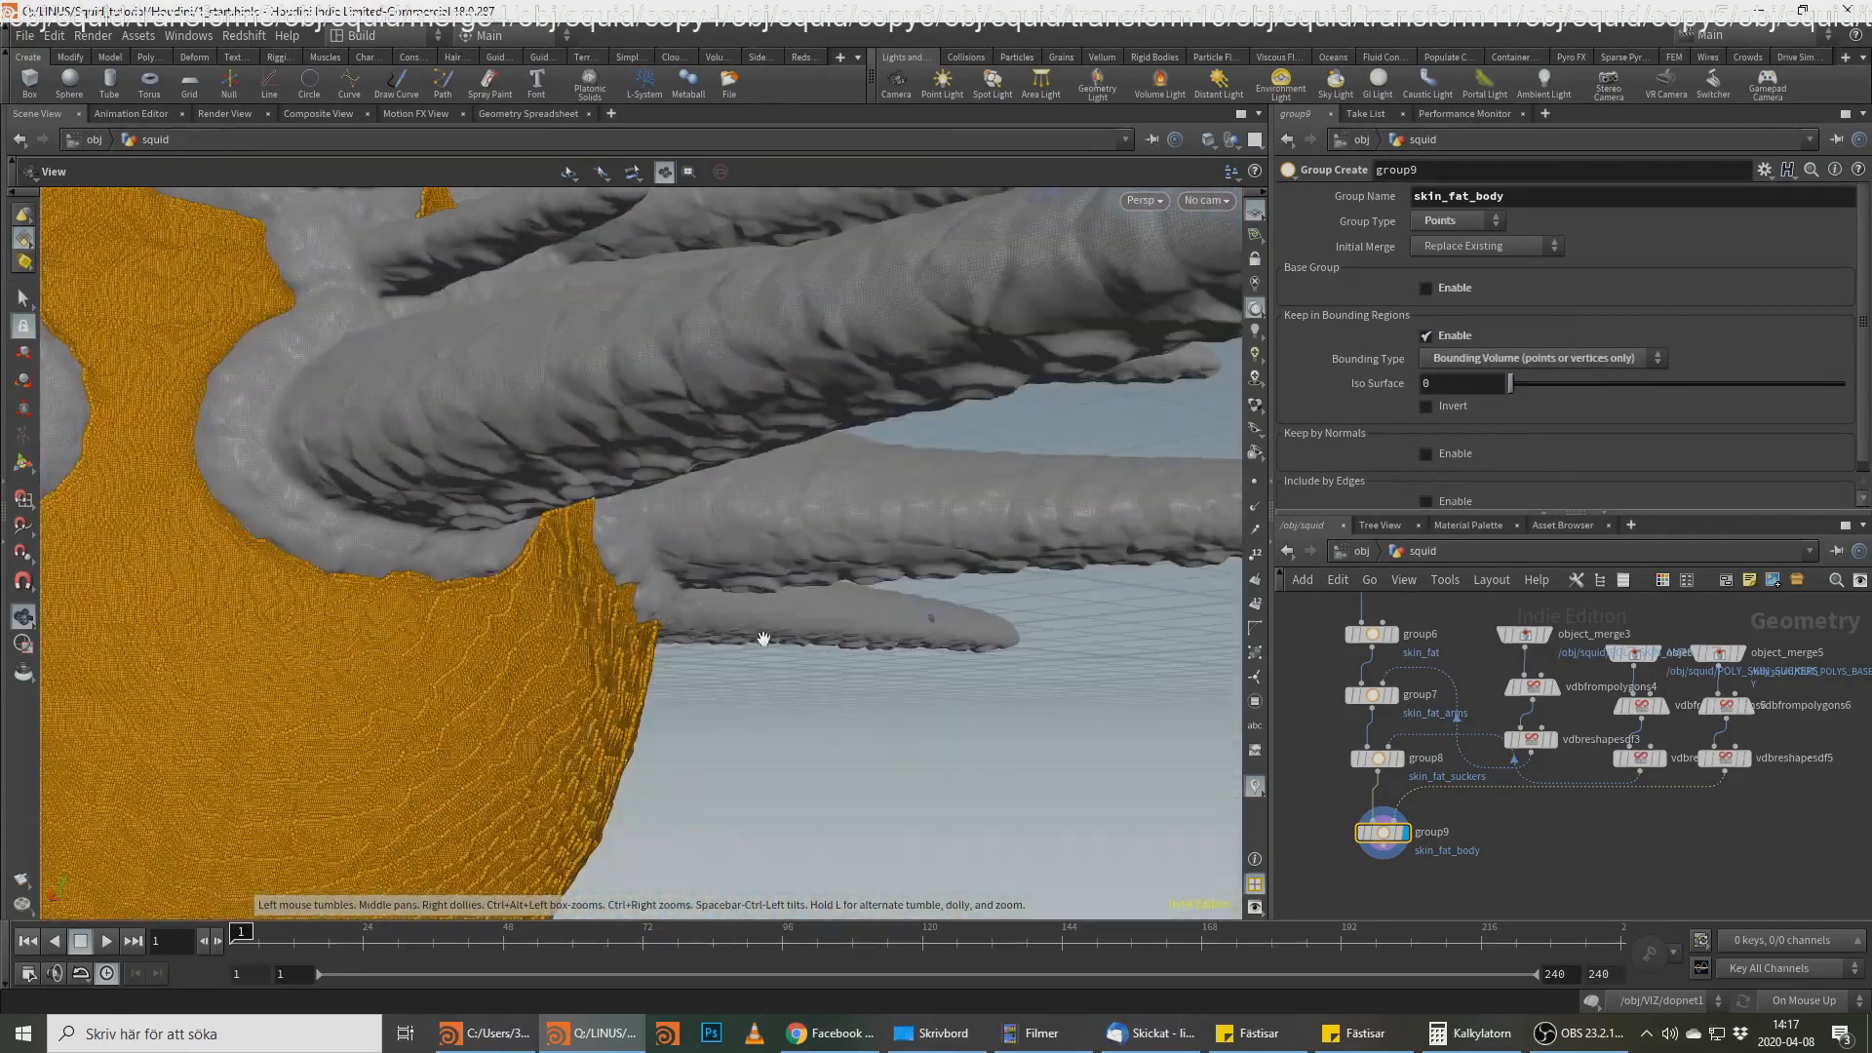
pyautogui.moveTo(495, 538); pyautogui.dragTo(377, 469)
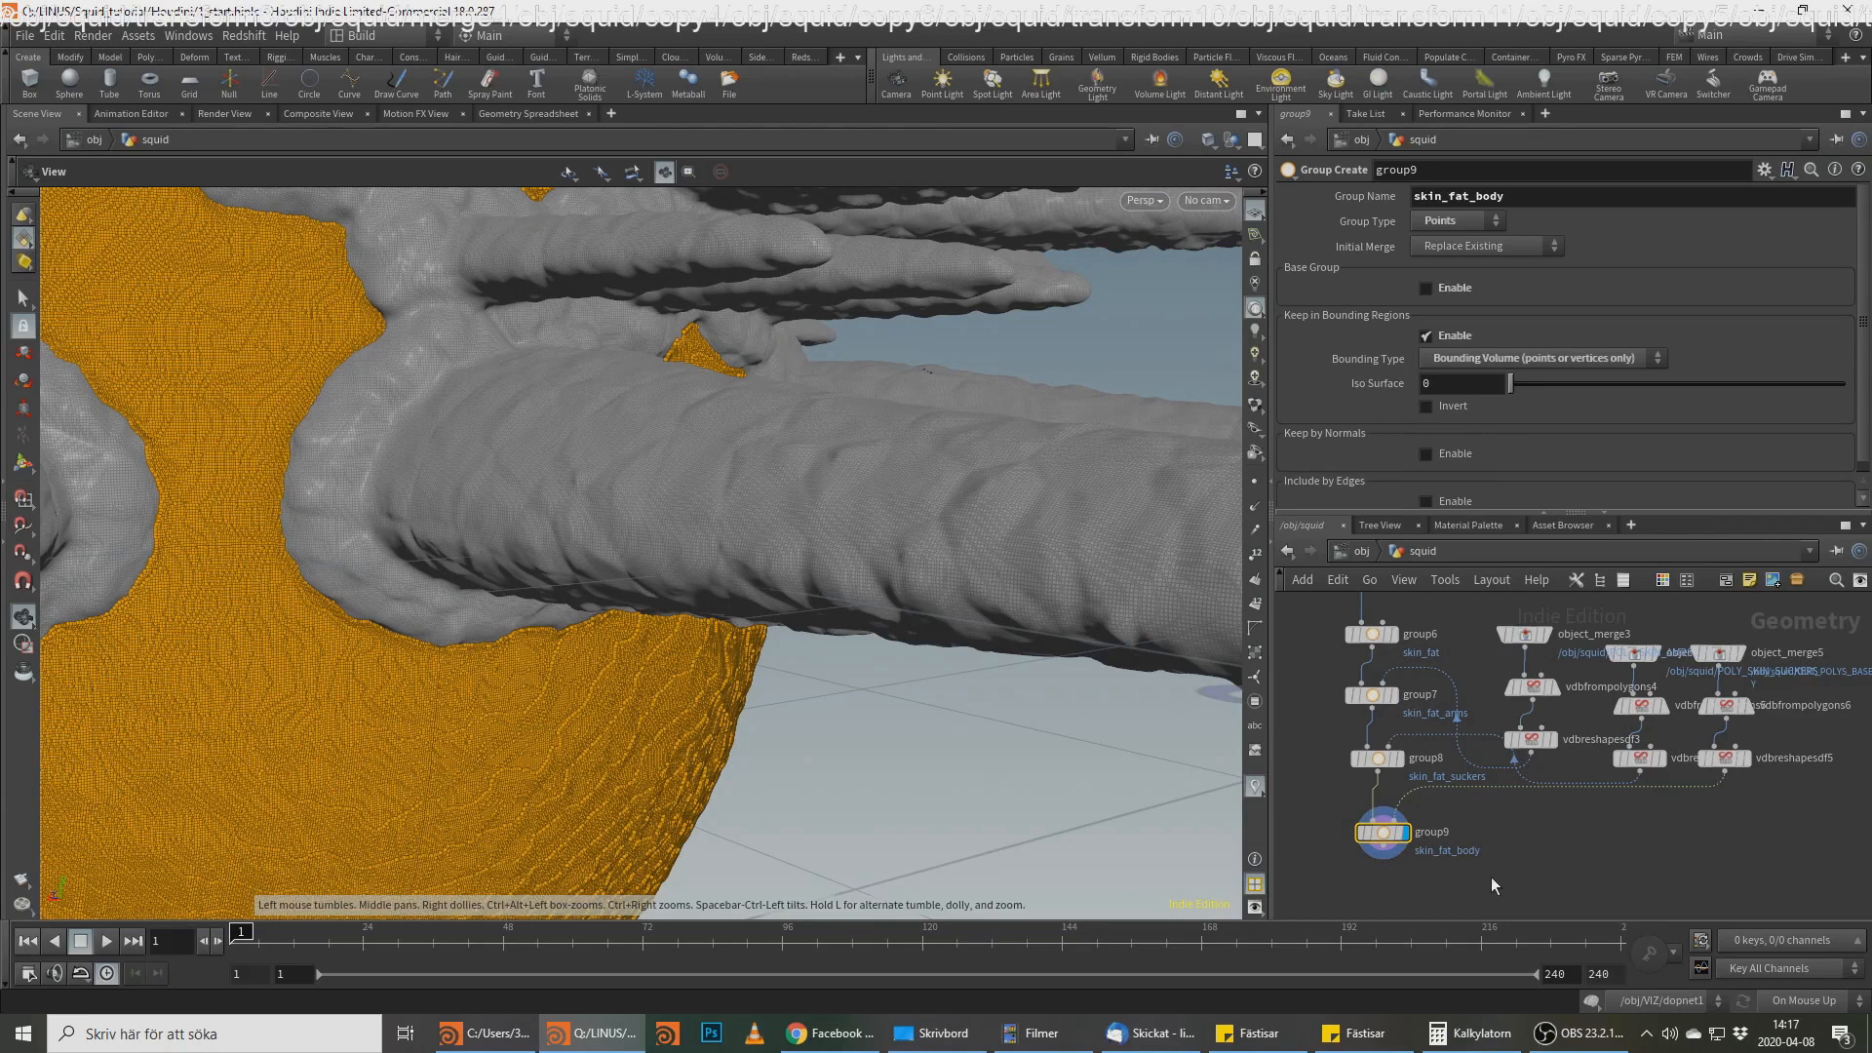
# Step: Duplicate the skin_fat_body group node below group9 and wire group9's output into the copy
pyautogui.moveTo(1491, 876); pyautogui.dragTo(1515, 858, button='middle')
pyautogui.keyDown('alt'); pyautogui.moveTo(1405, 817); pyautogui.dragTo(1396, 870); pyautogui.keyUp('alt')
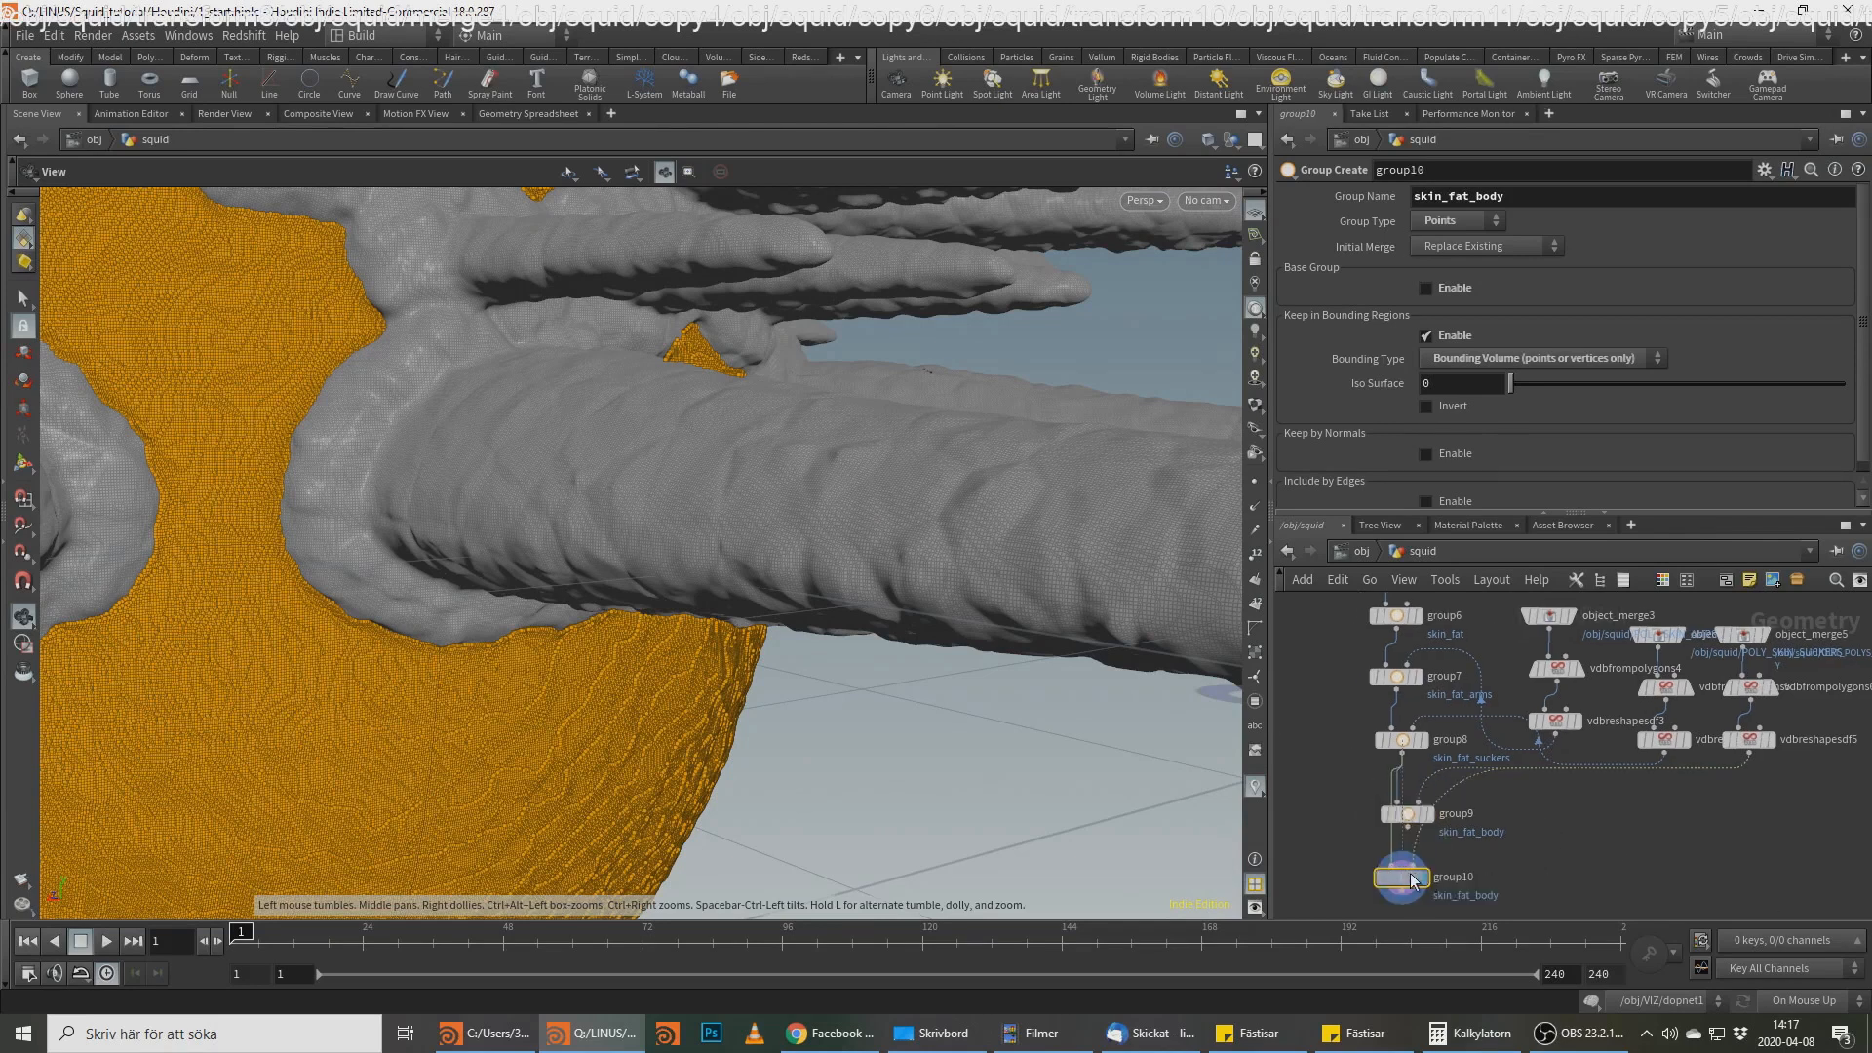
pyautogui.click(1412, 866)
pyautogui.click(1402, 870)
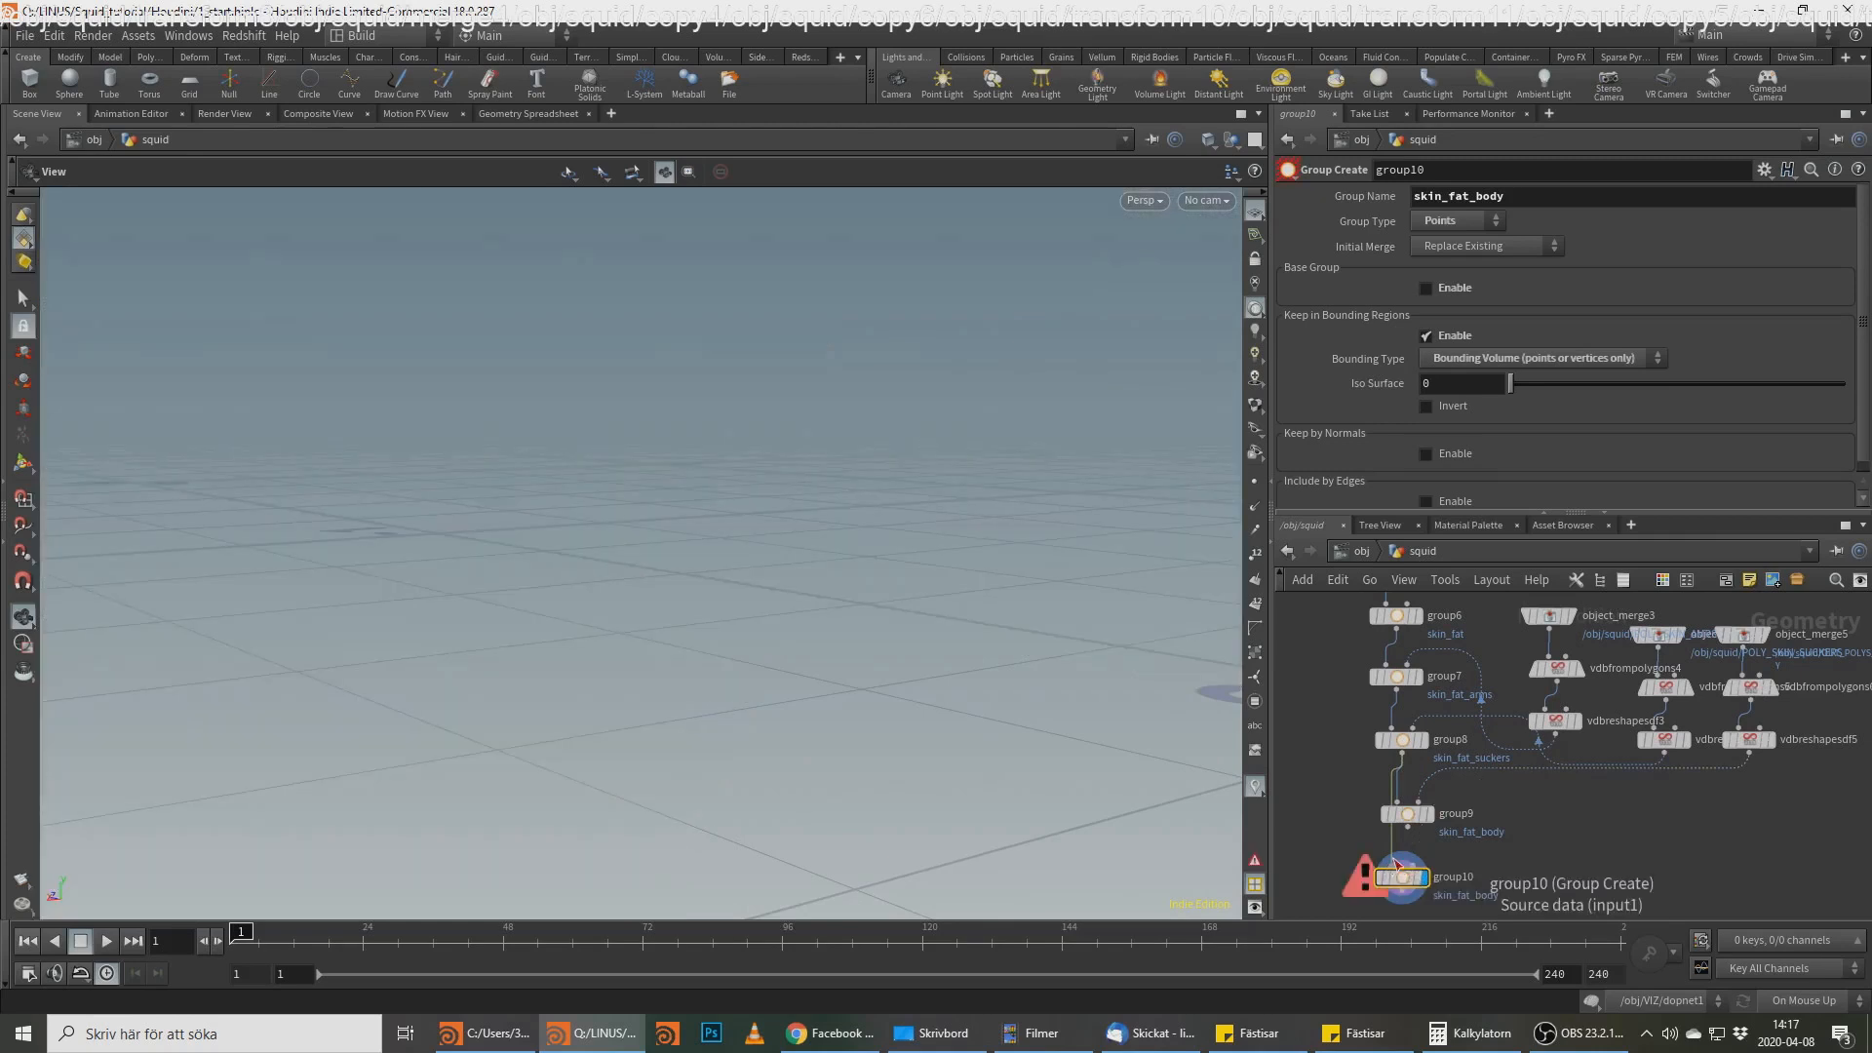
# Step: Wire volumevop4's output into the bounding object input of group10 and display group10
pyautogui.scroll(-6, 1565, 815)
pyautogui.scroll(6, 1599, 814)
pyautogui.scroll(5, 1611, 841)
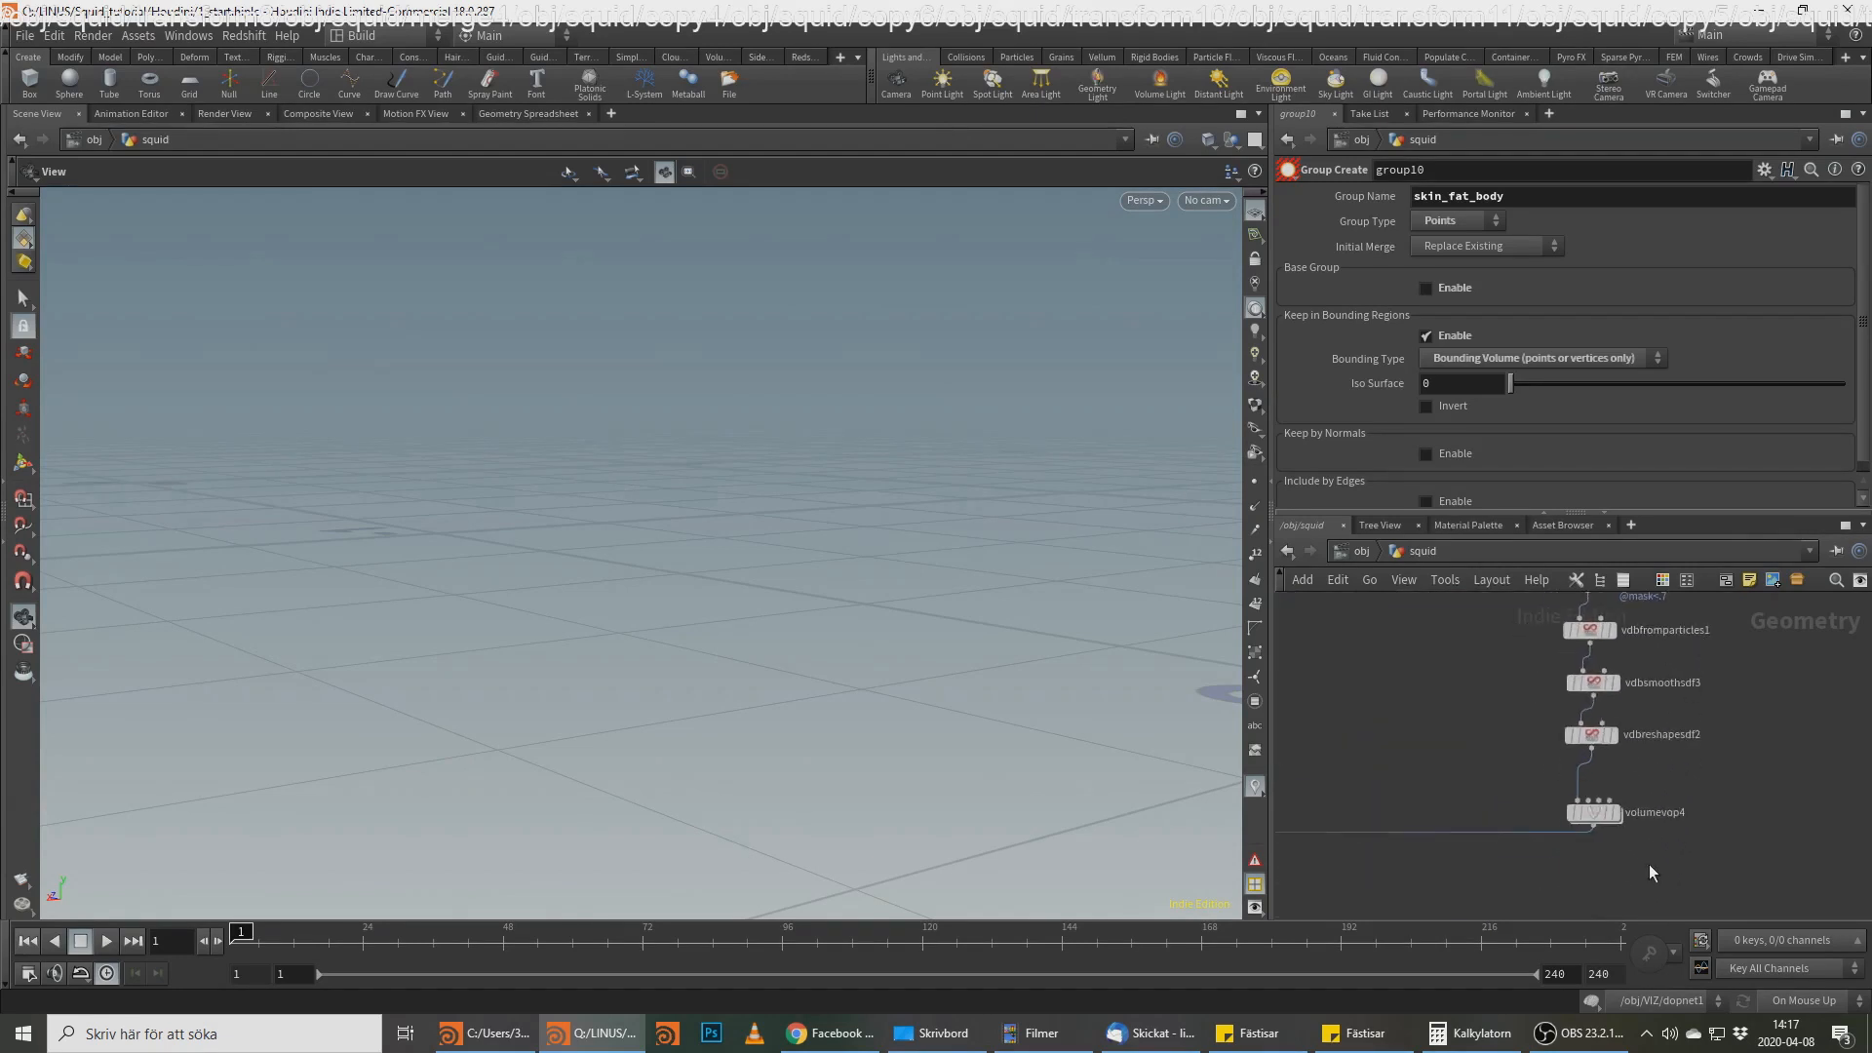
pyautogui.moveTo(1650, 866); pyautogui.dragTo(1670, 756, button='middle')
pyautogui.click(1641, 723)
pyautogui.click(1629, 738)
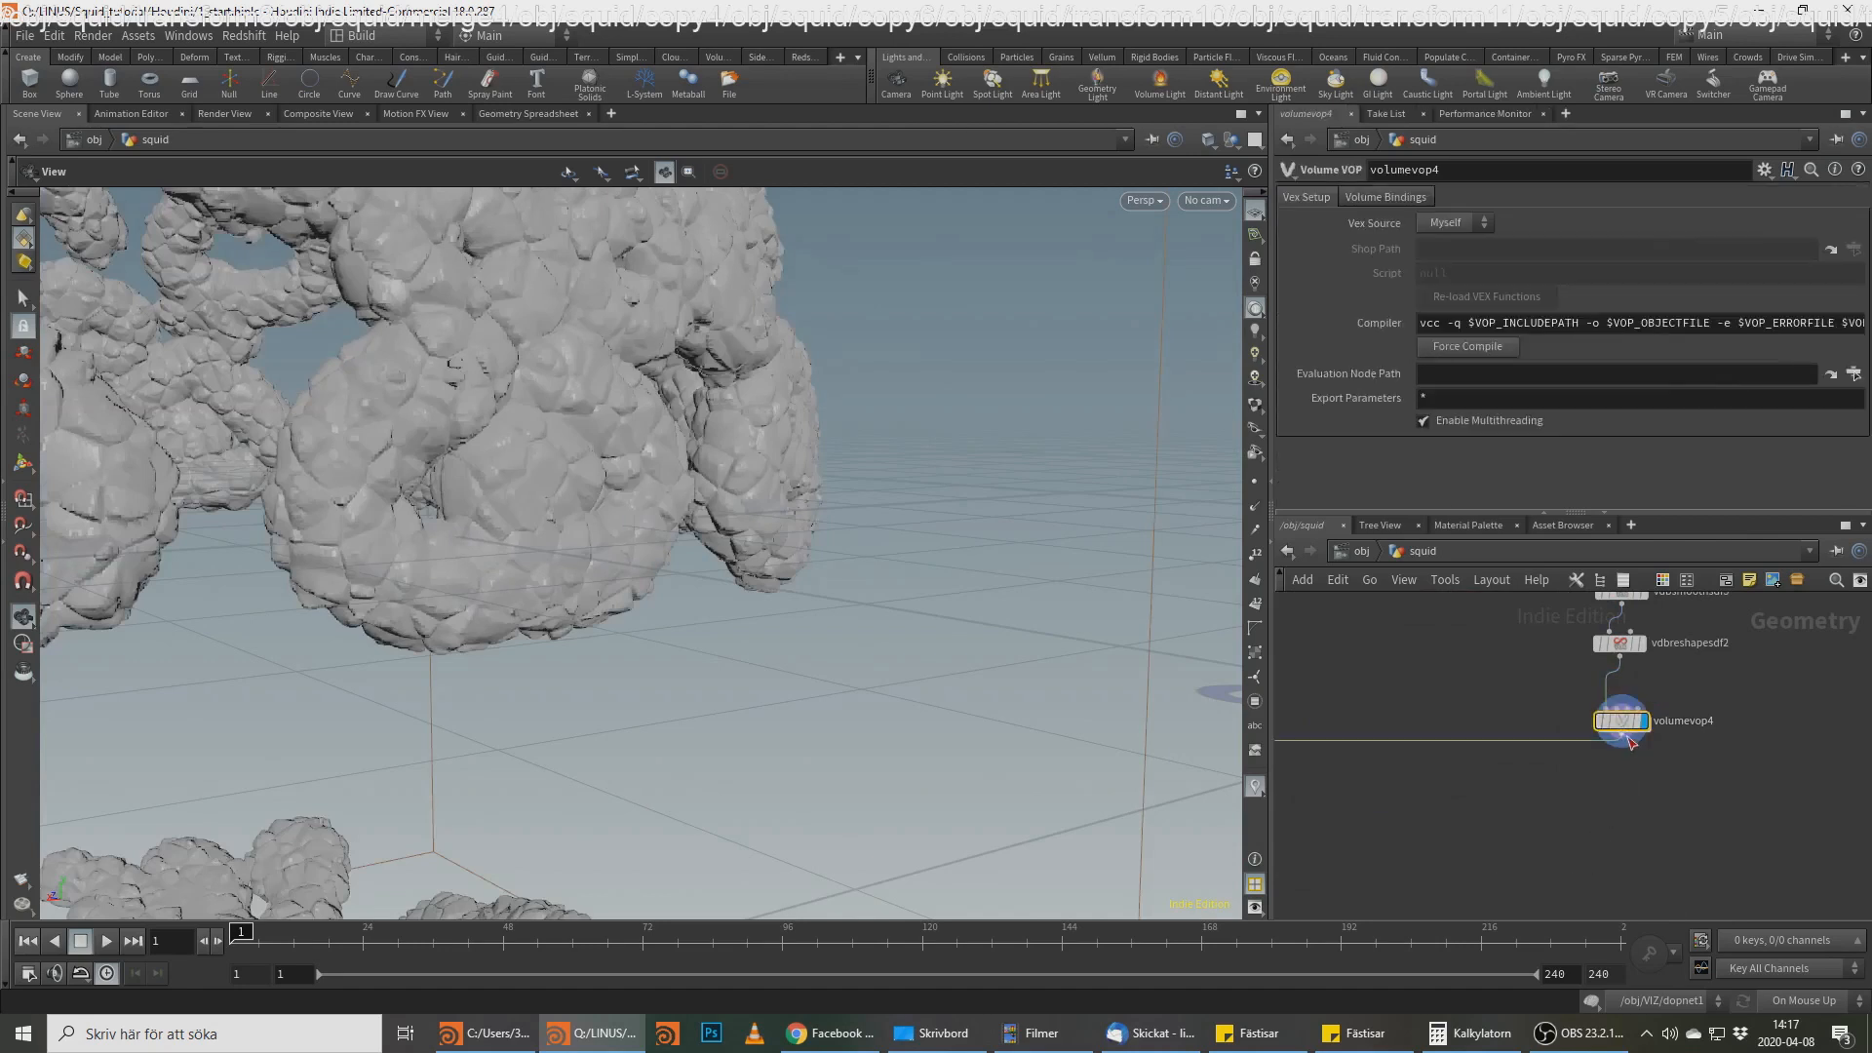
pyautogui.moveTo(1594, 768); pyautogui.dragTo(1664, 564, button='middle')
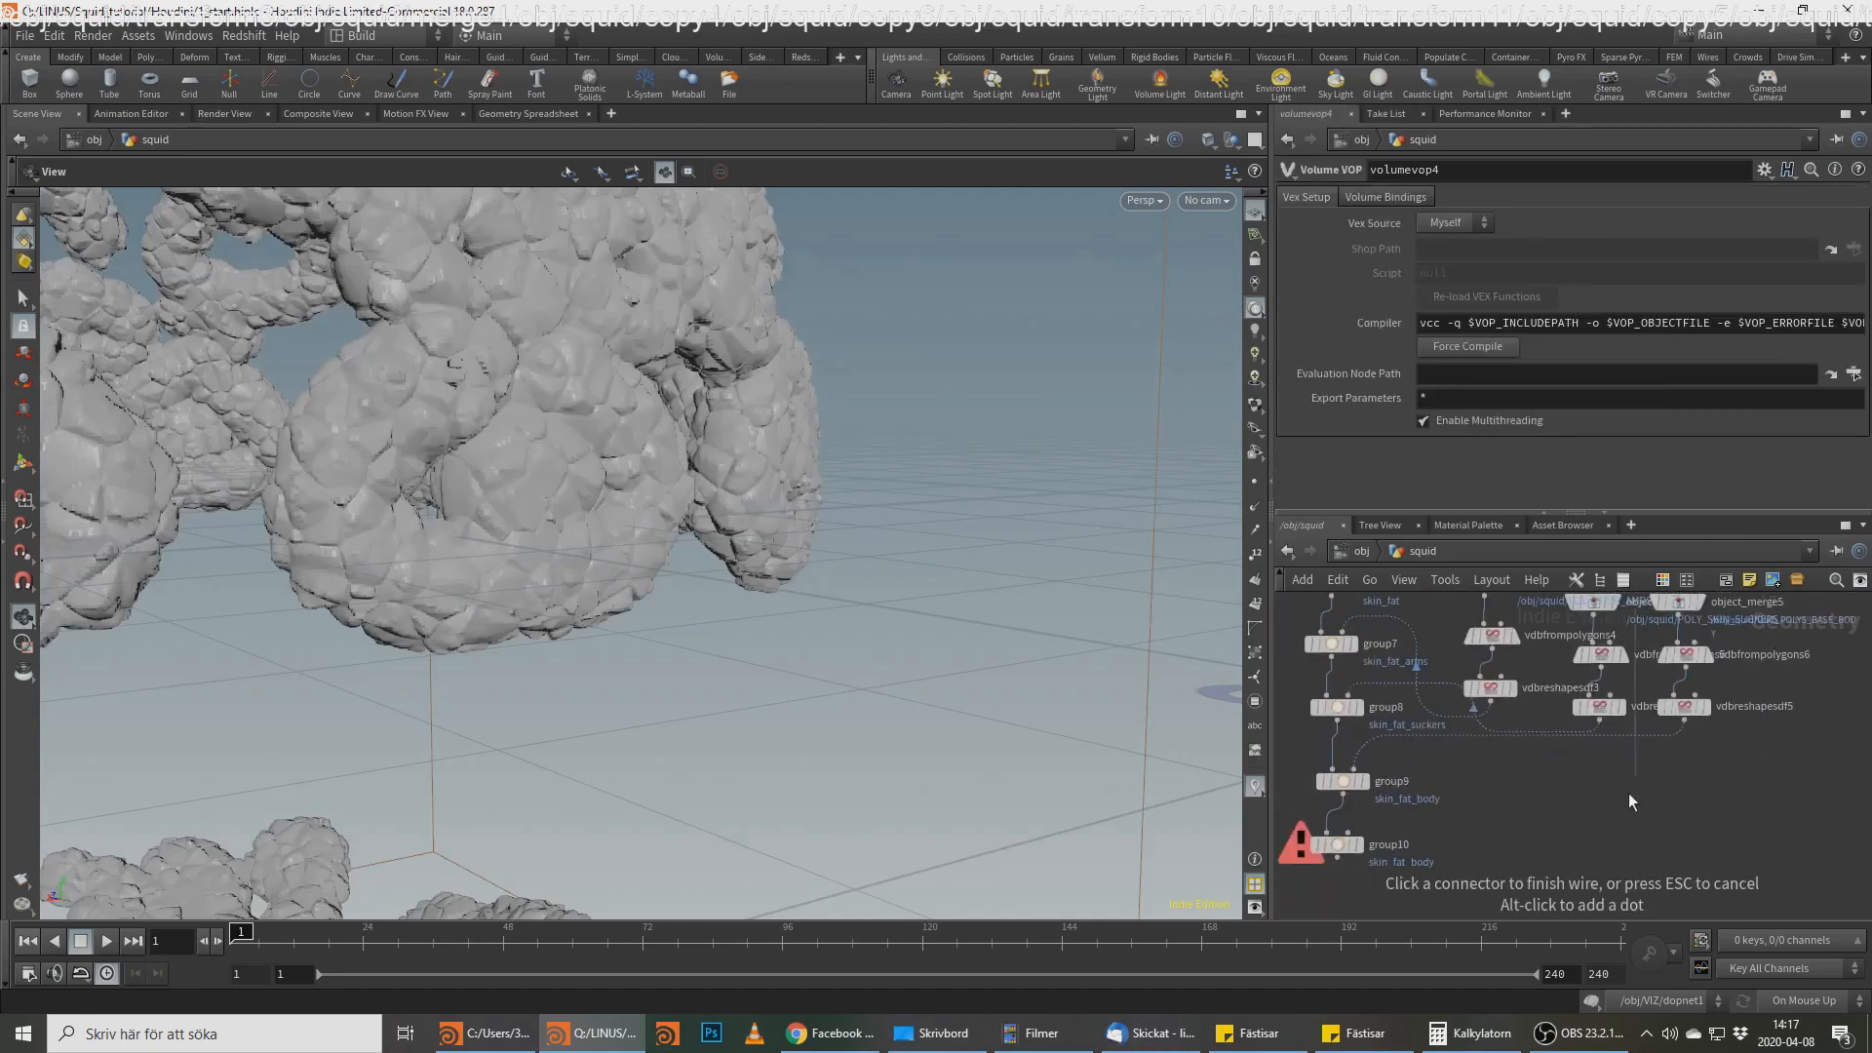
pyautogui.moveTo(1796, 815); pyautogui.dragTo(1523, 1020, button='middle')
pyautogui.scroll(-5, 1687, 780)
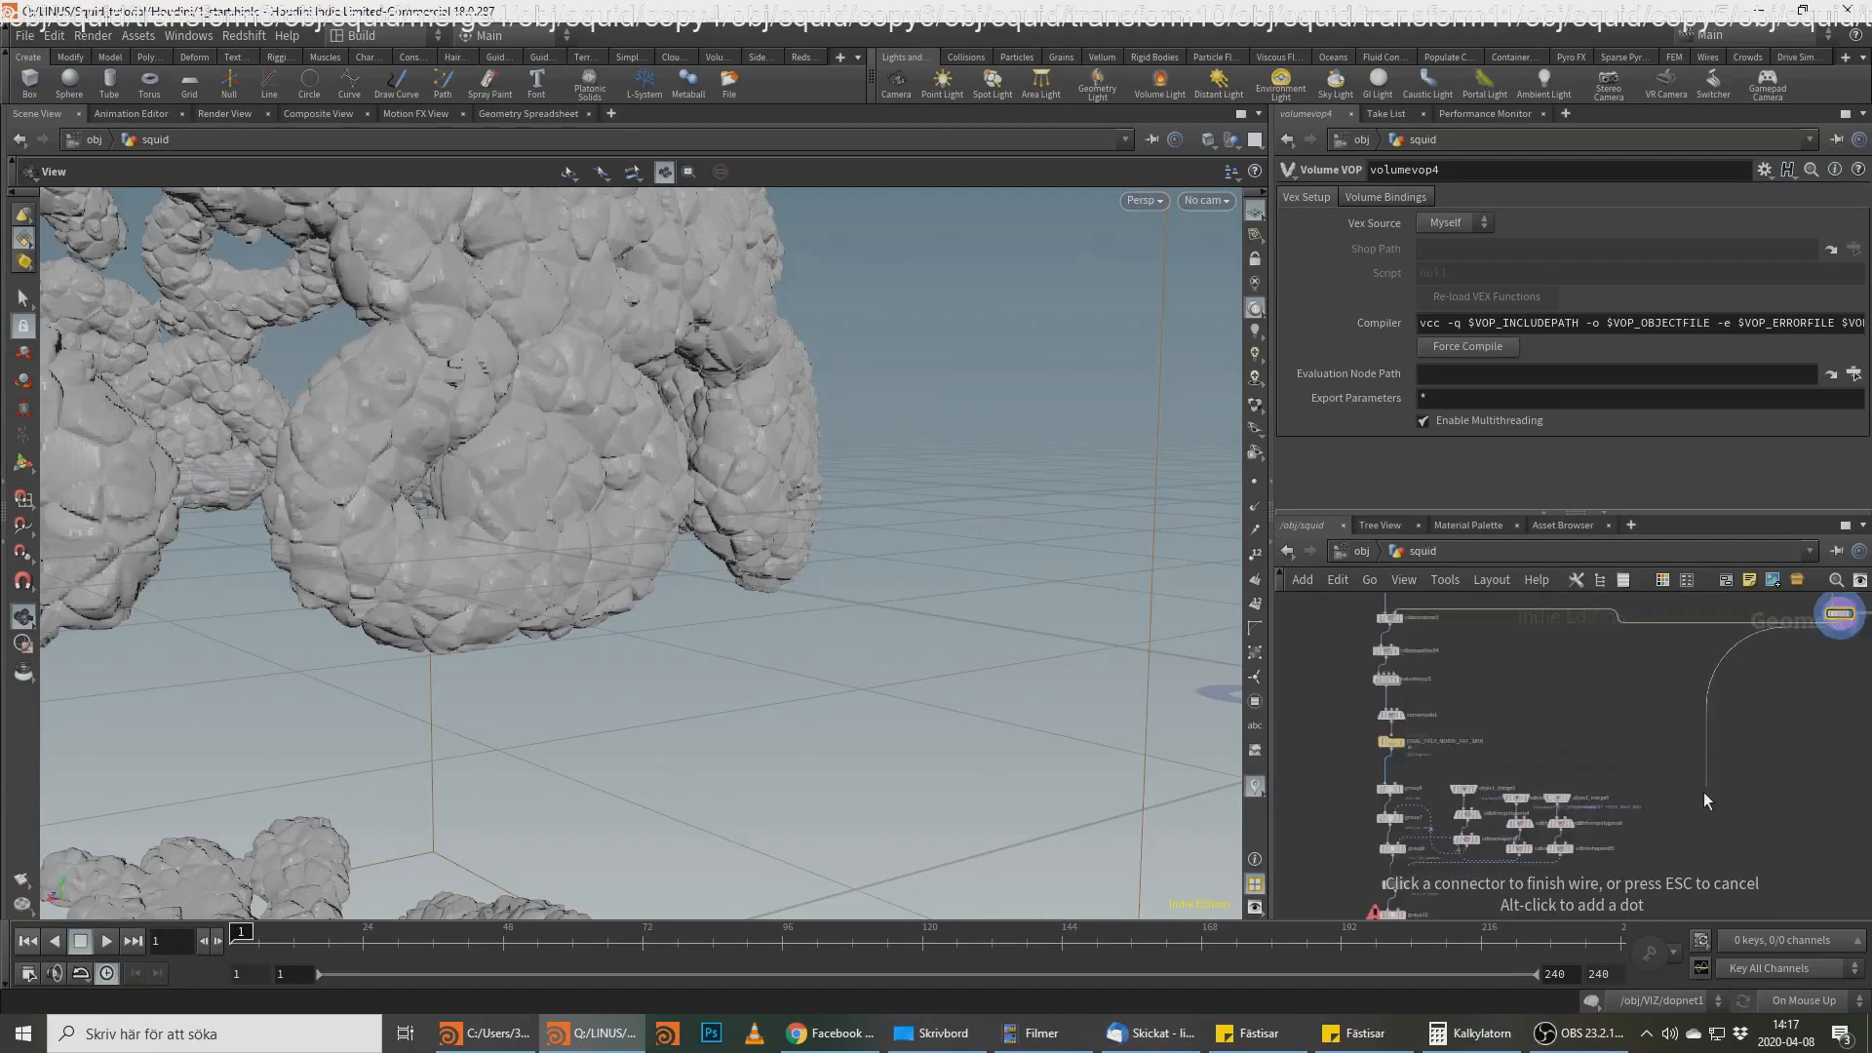
pyautogui.scroll(5, 1520, 815)
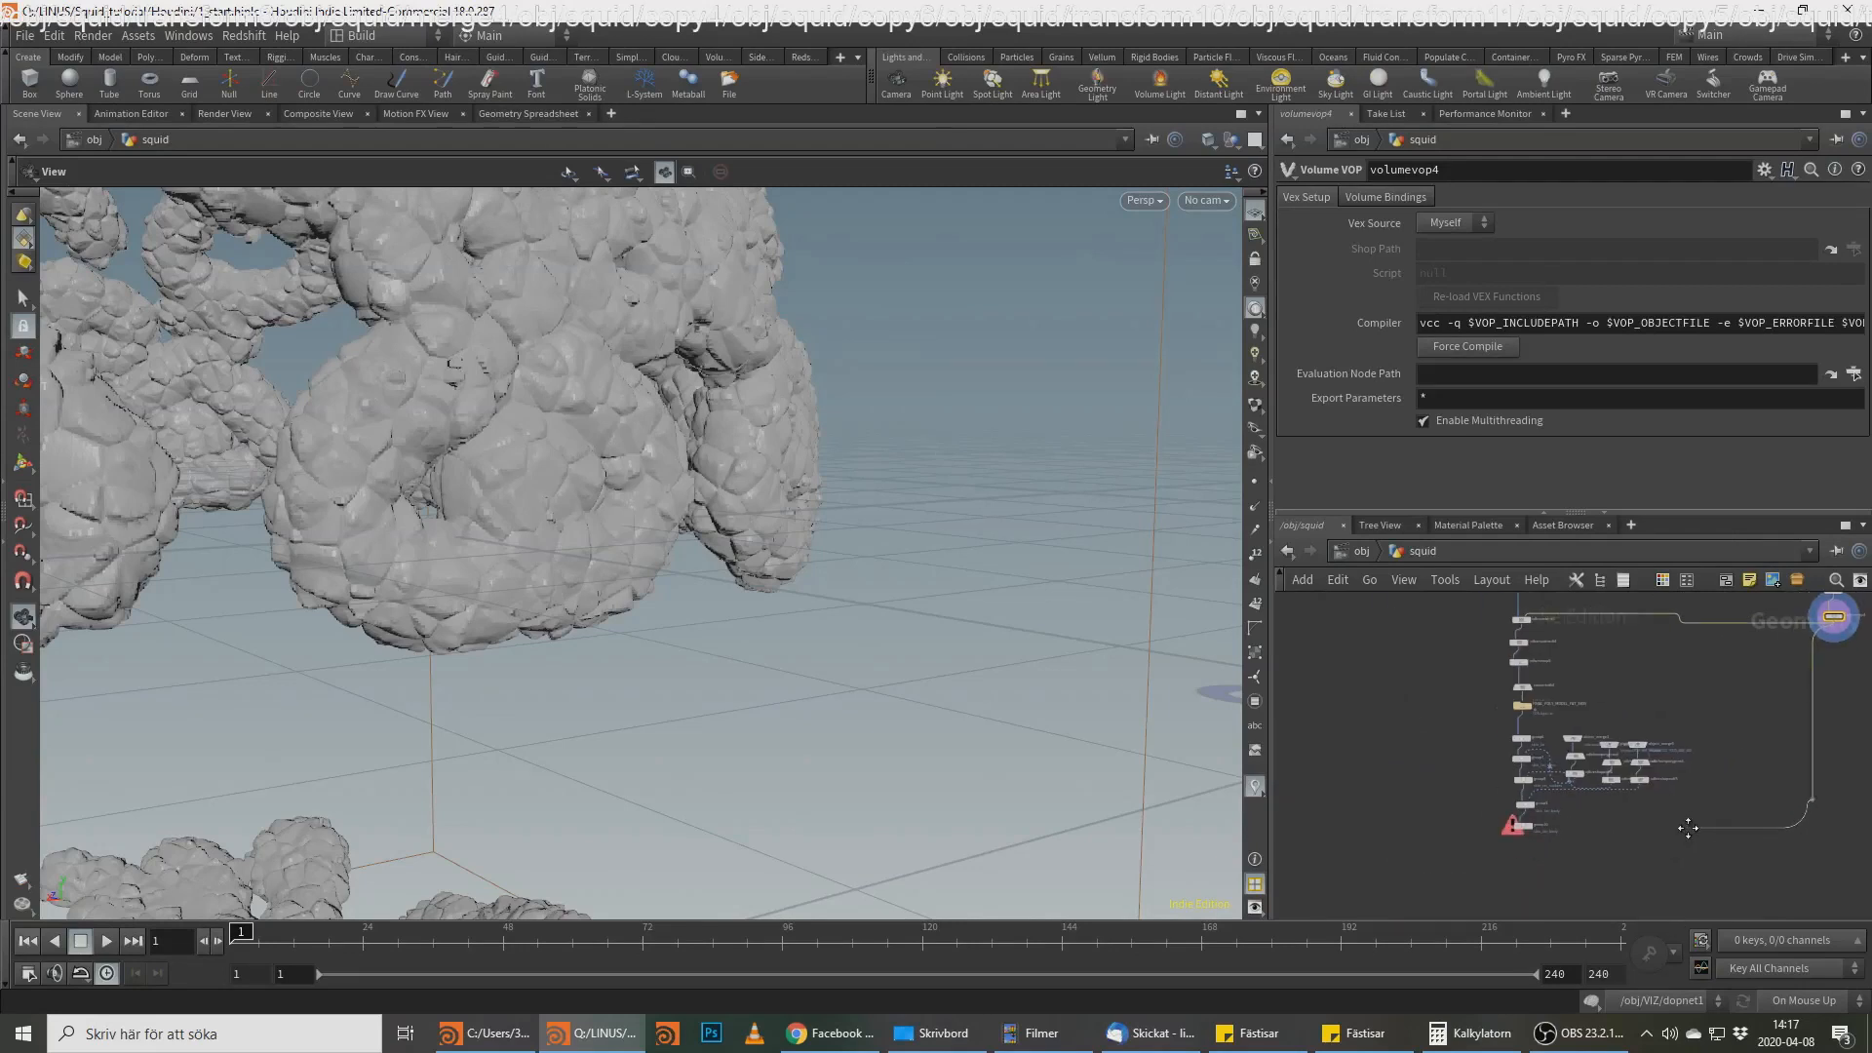
pyautogui.click(1519, 811)
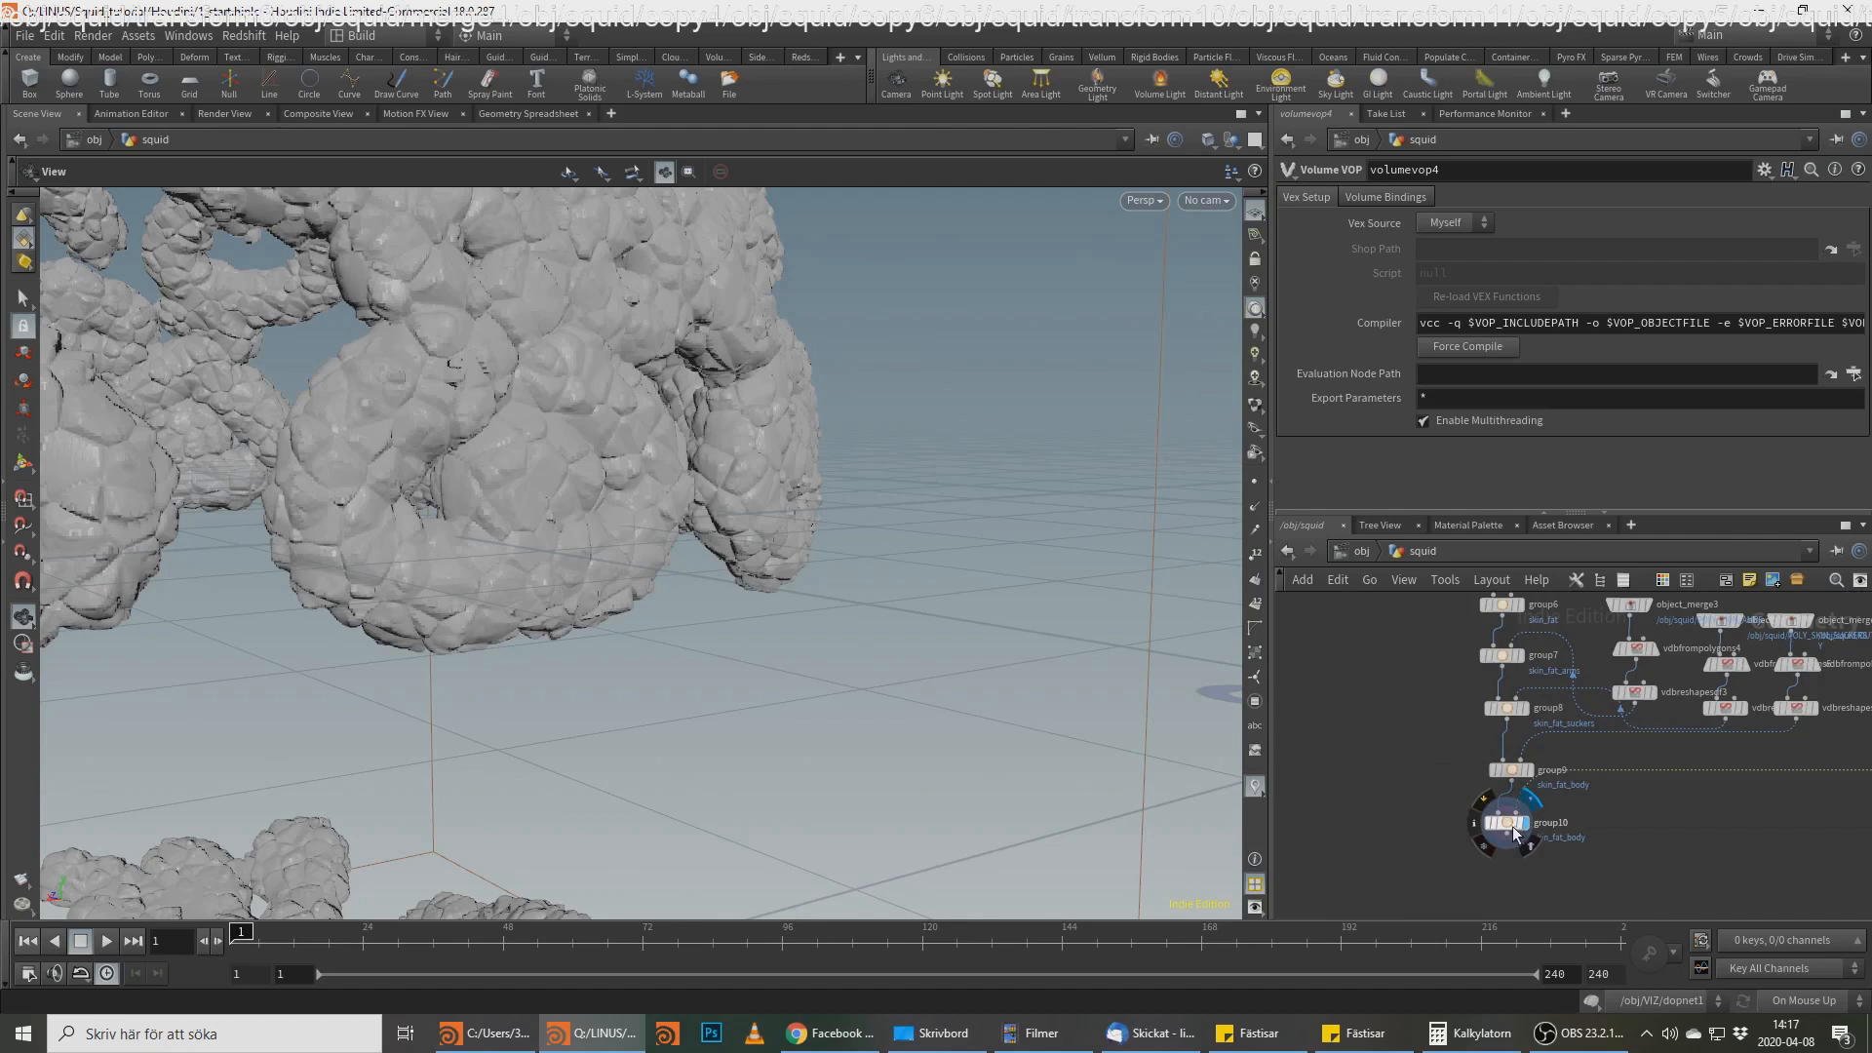
pyautogui.click(1518, 829)
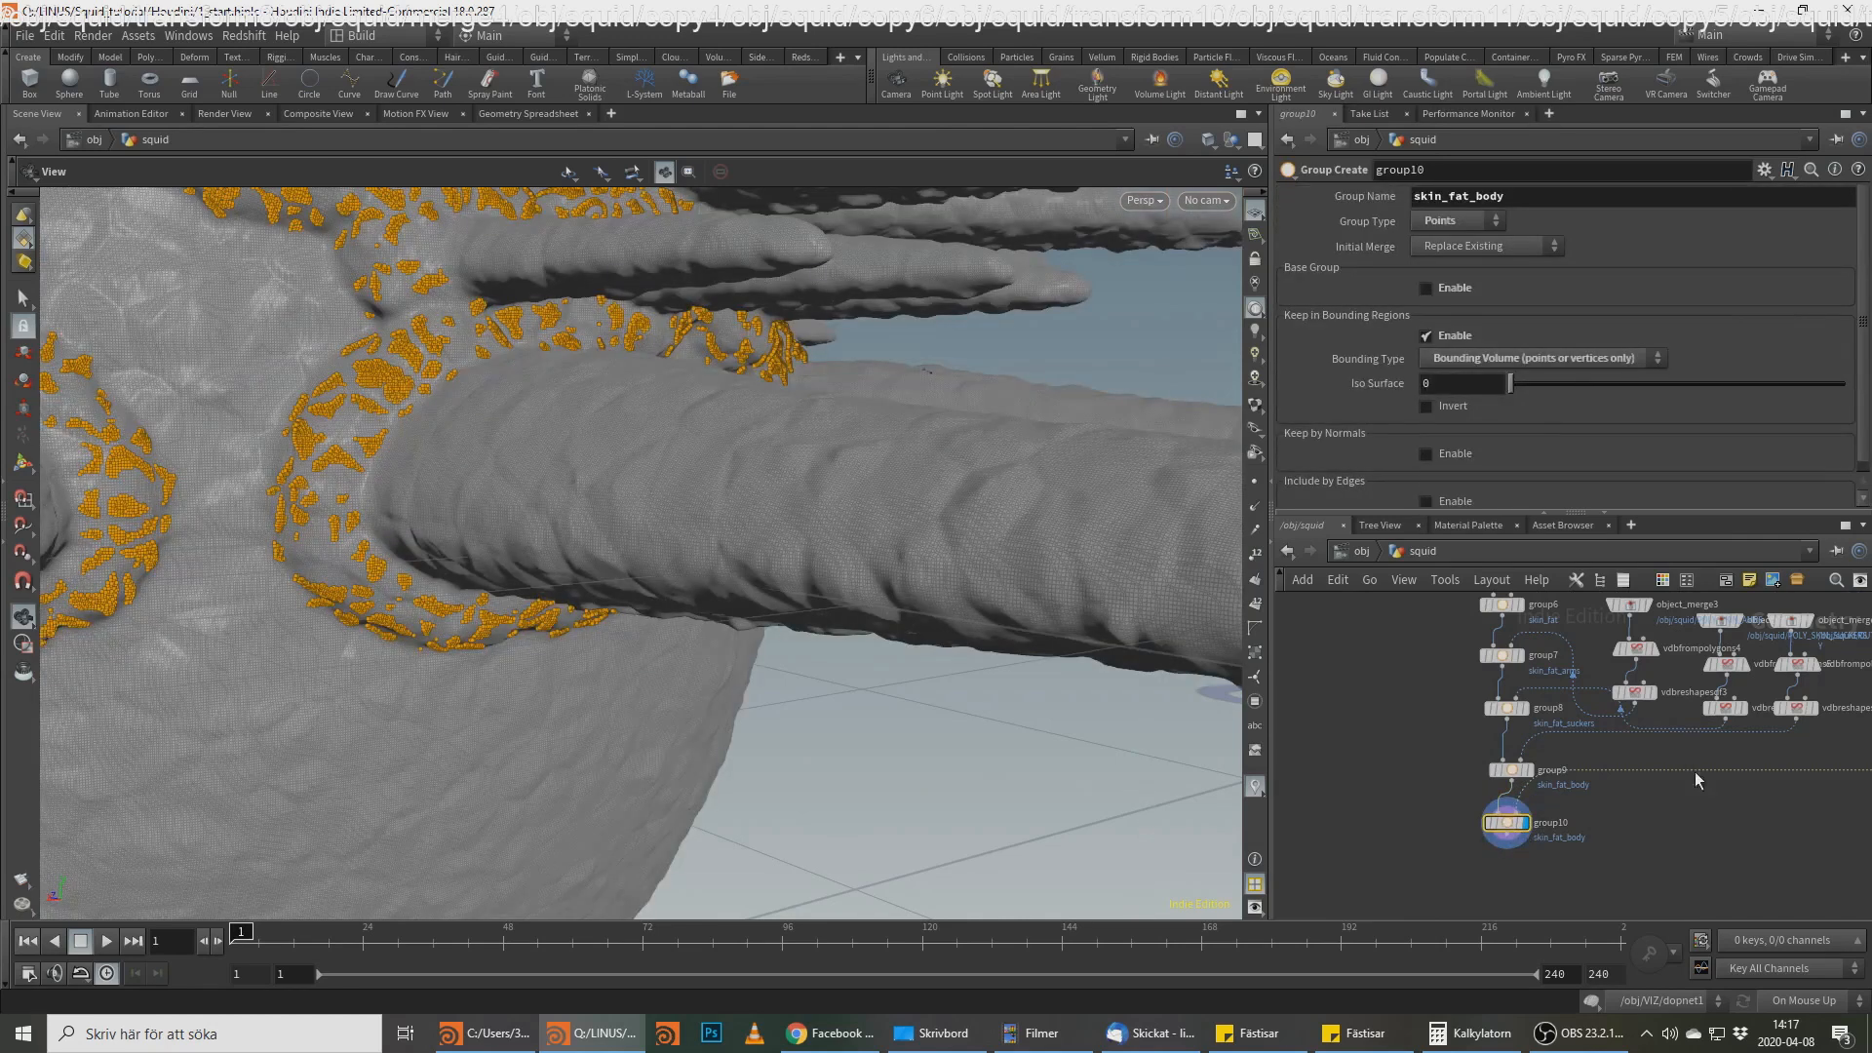
pyautogui.moveTo(1695, 770); pyautogui.dragTo(1223, 798, button='middle')
pyautogui.moveTo(1768, 756); pyautogui.dragTo(1848, 697, button='middle')
pyautogui.scroll(-5, 1548, 785)
pyautogui.scroll(2, 1548, 796)
pyautogui.scroll(3, 1419, 782)
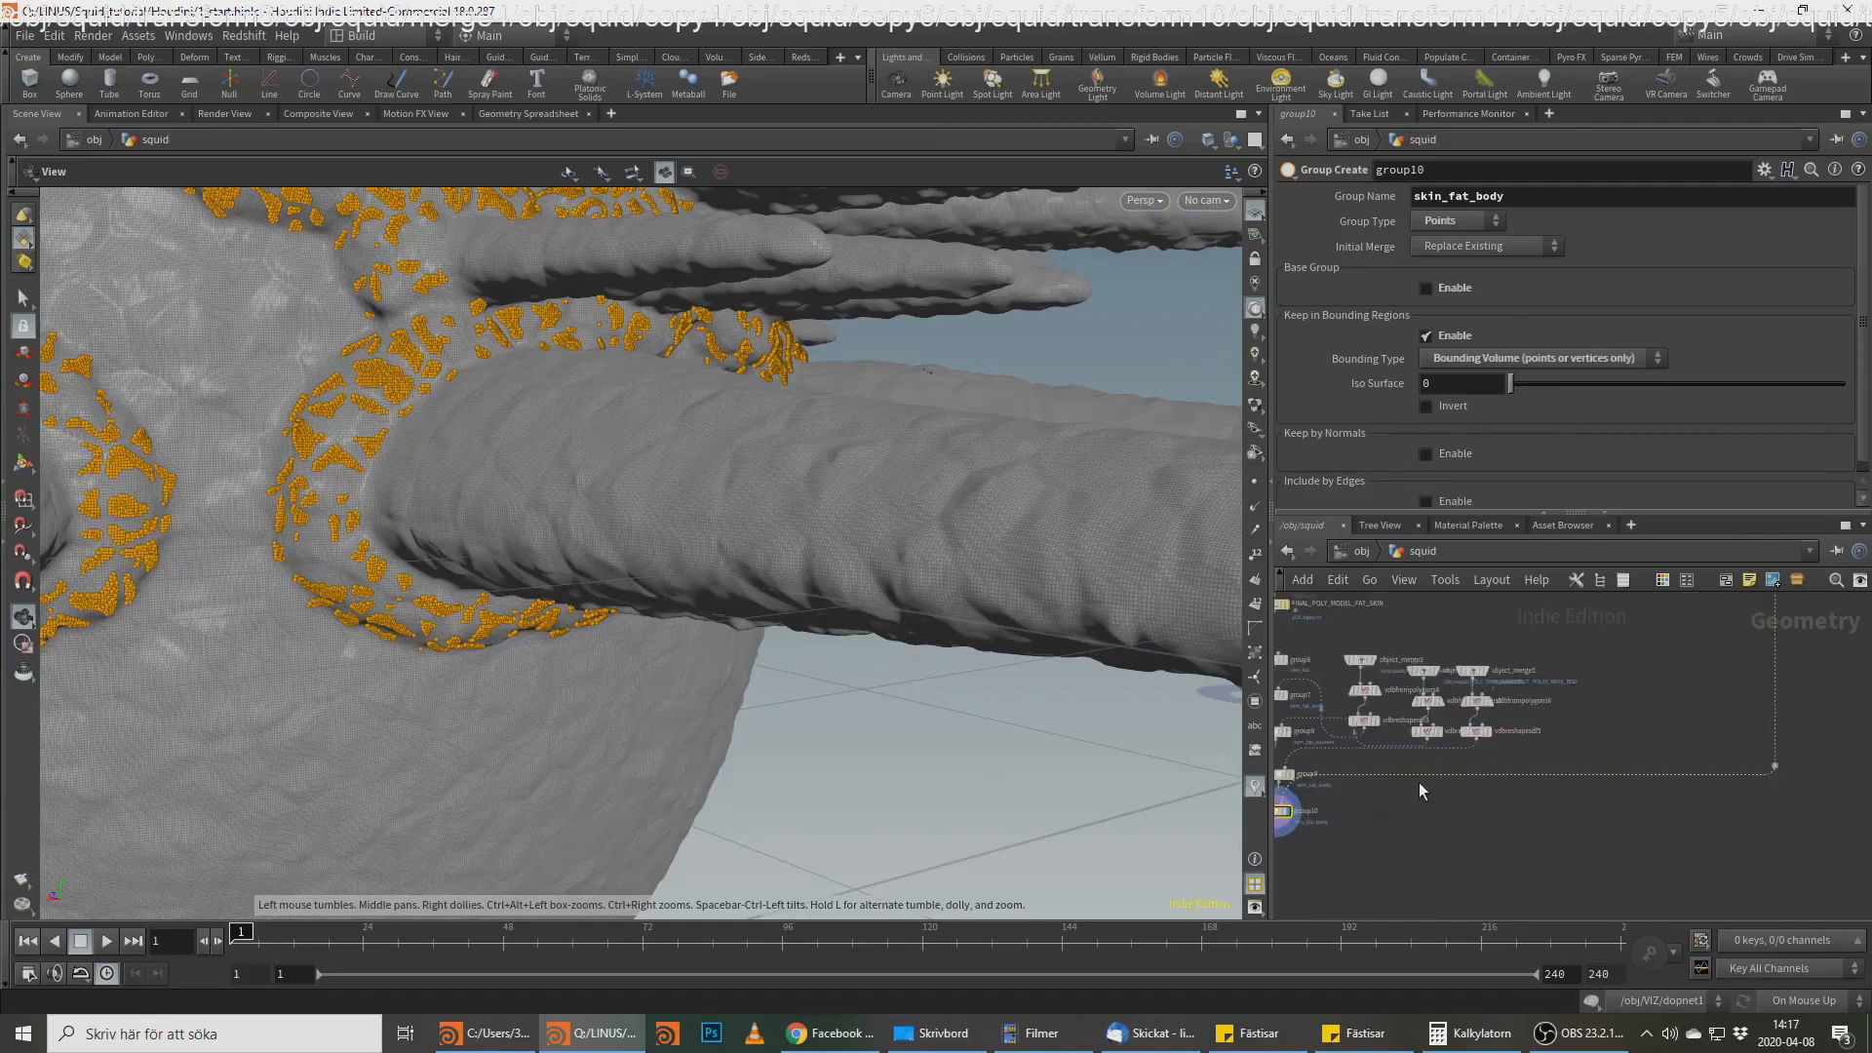
pyautogui.press('Tab')
pyautogui.write('vdb re')
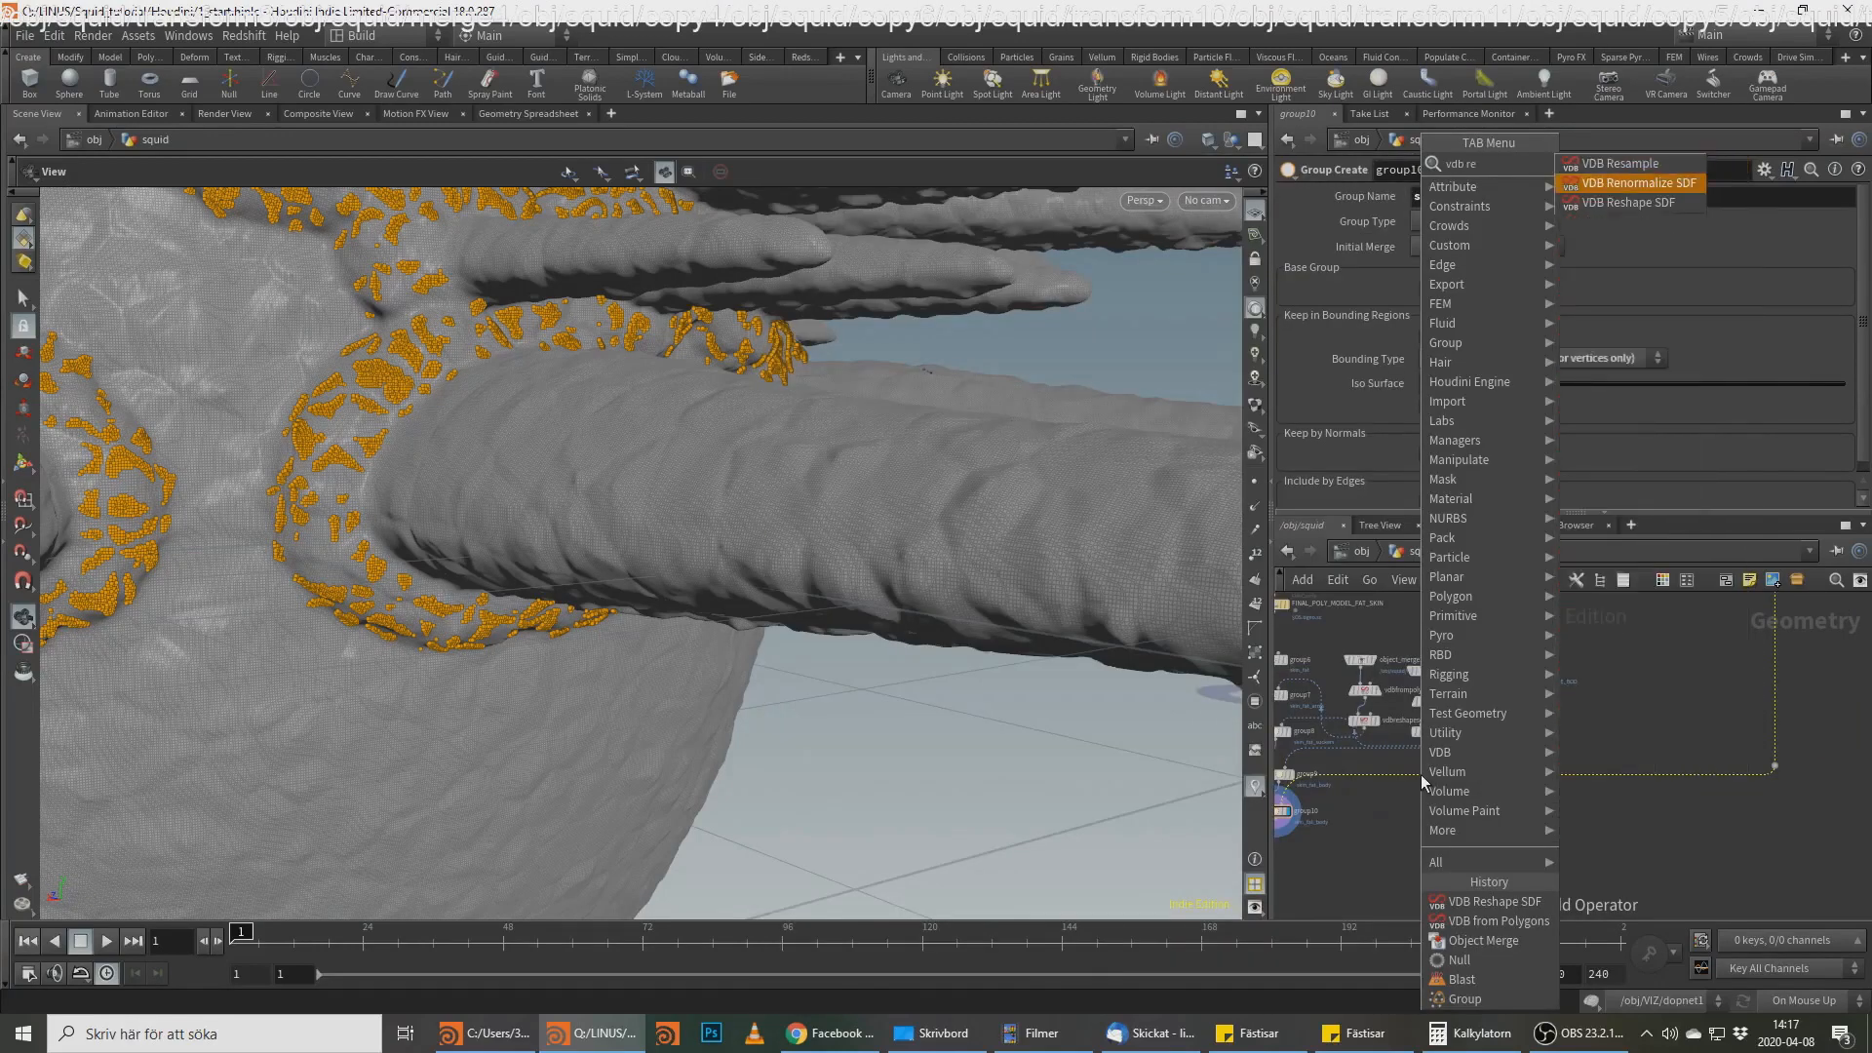
pyautogui.press('Return')
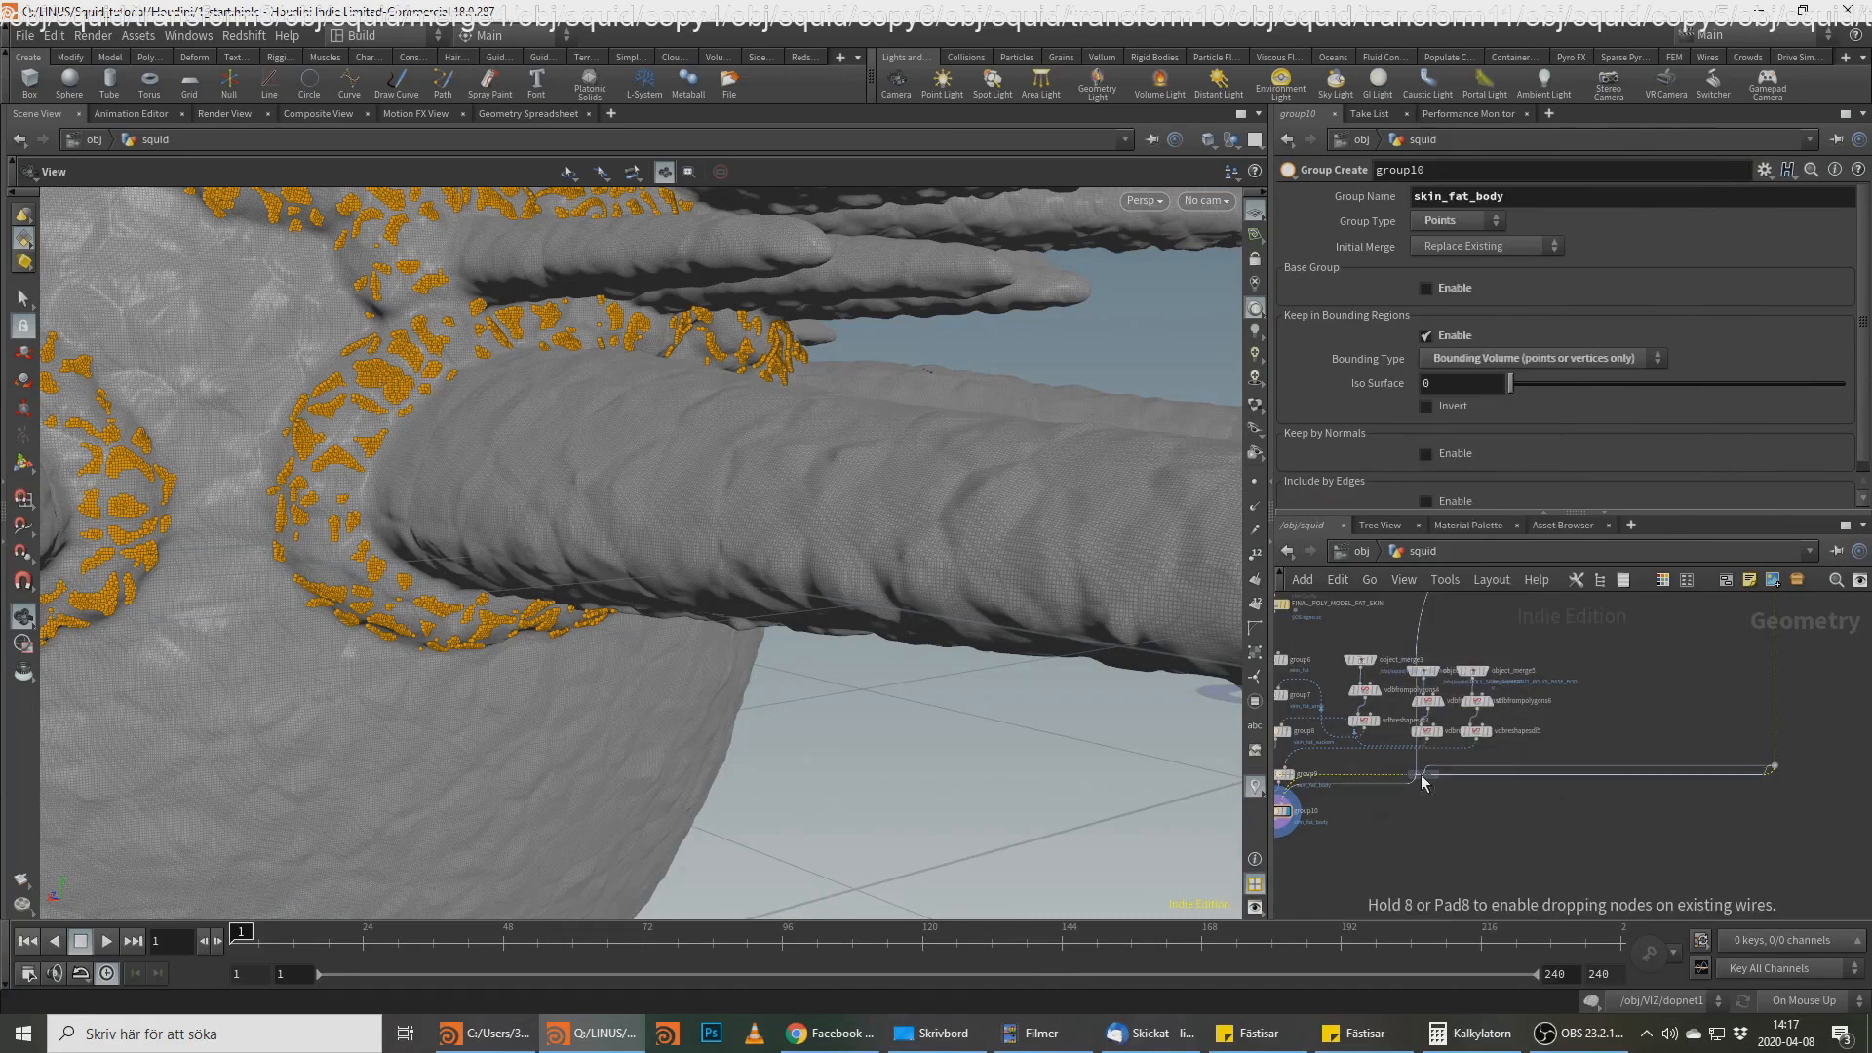
pyautogui.click(1358, 785)
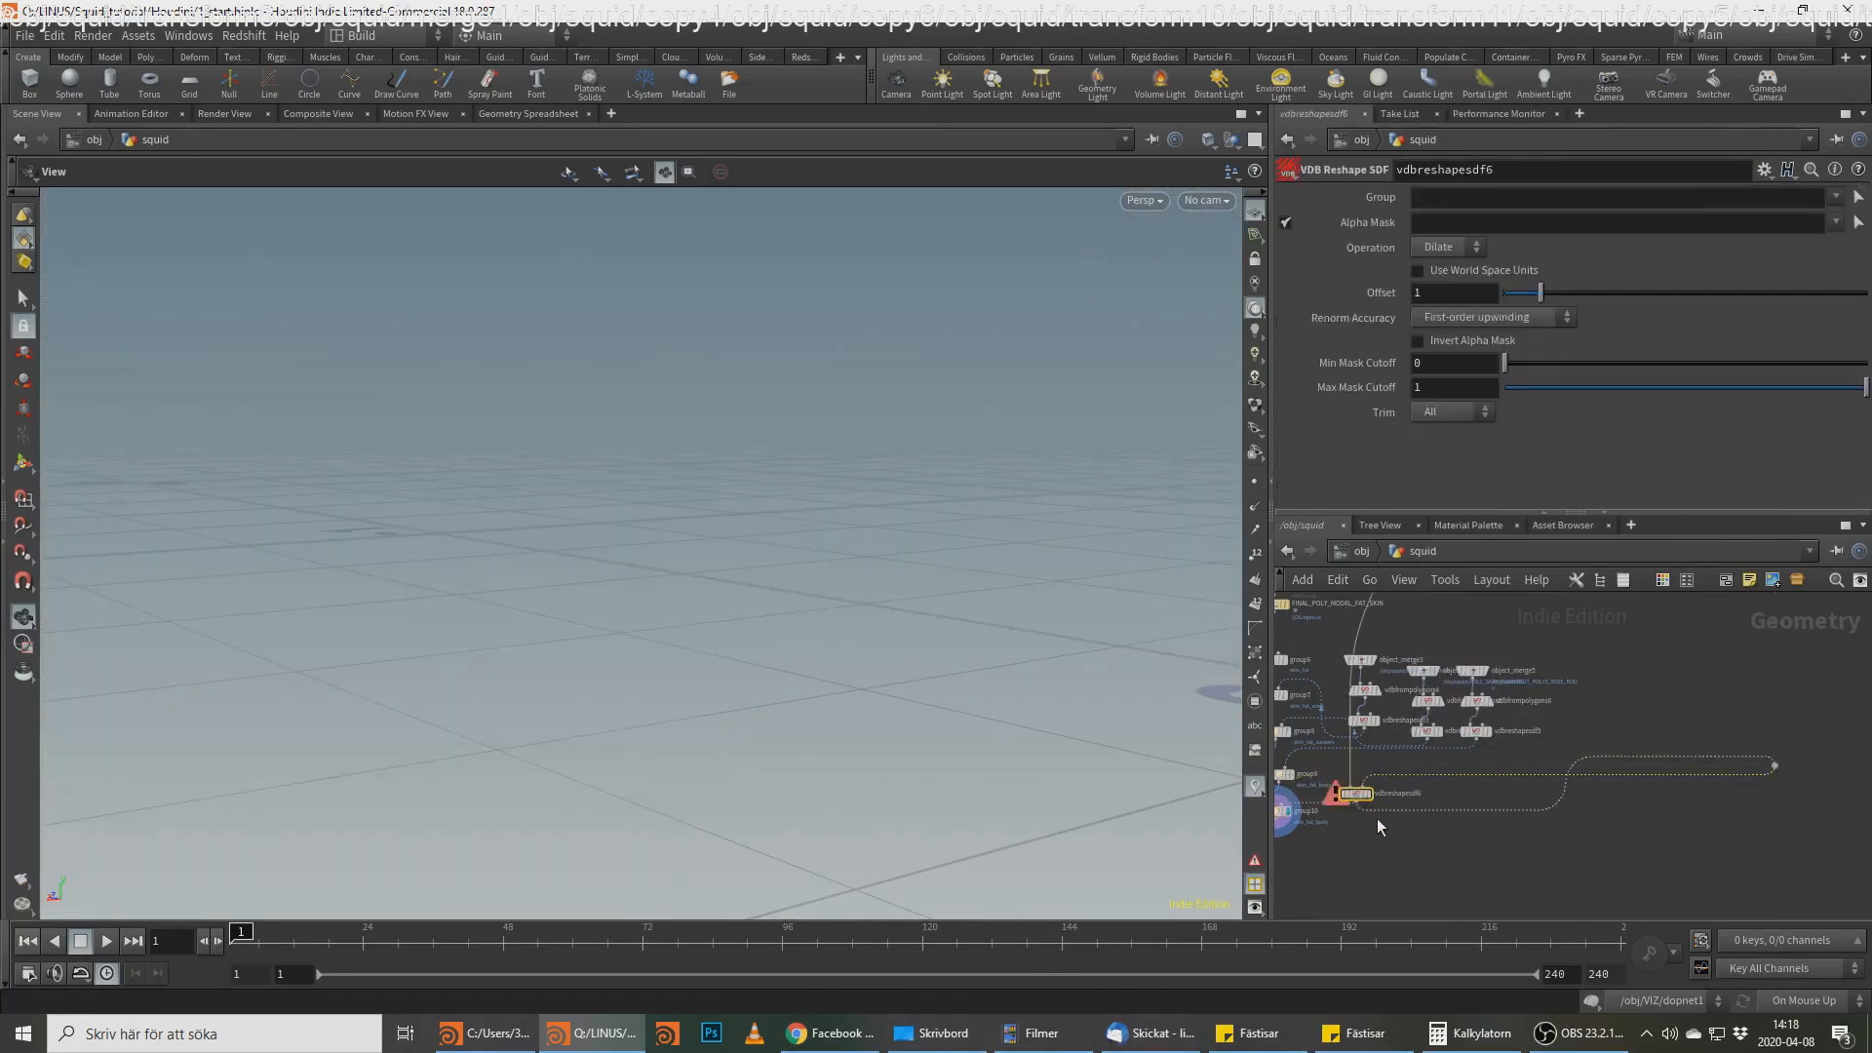
pyautogui.hotkey('ctrl', 'z')
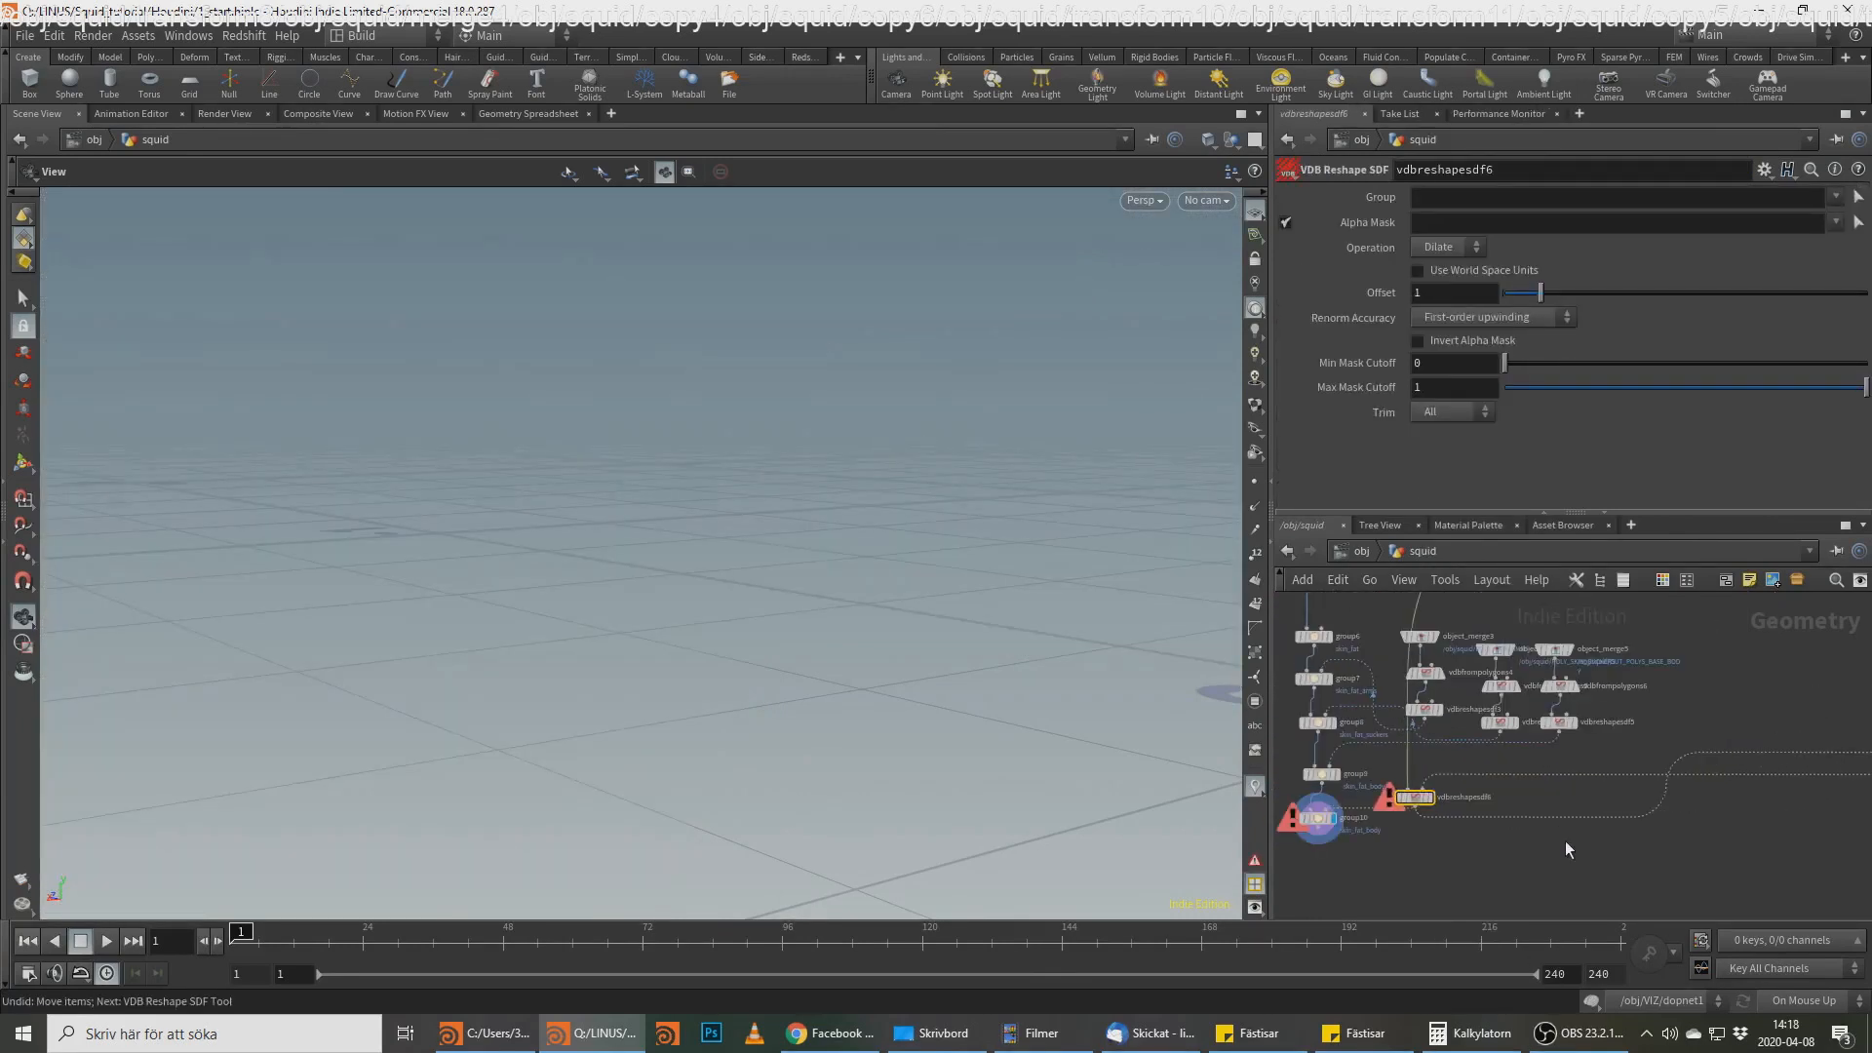
pyautogui.hotkey('ctrl', 'z')
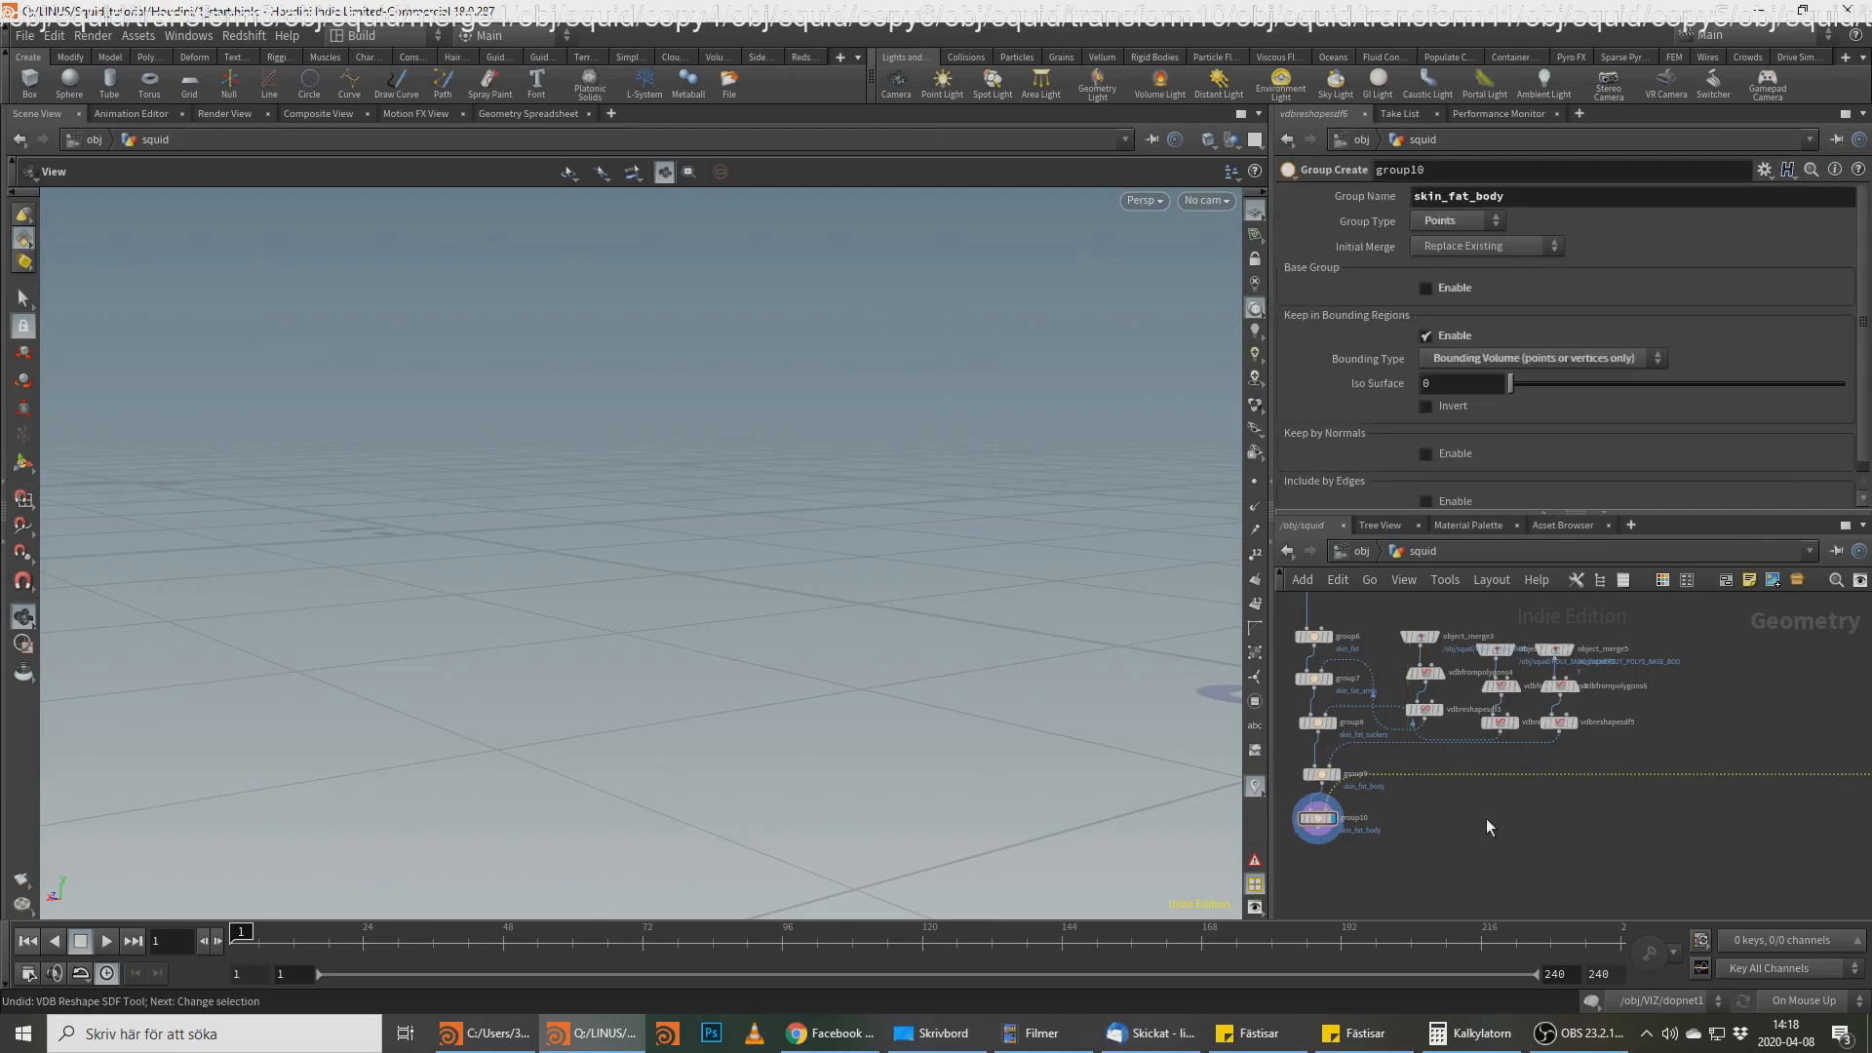
# Step: Add a VDB Reshape SDF node and place it below the wire running from volumevop4 to group10
pyautogui.press('Tab')
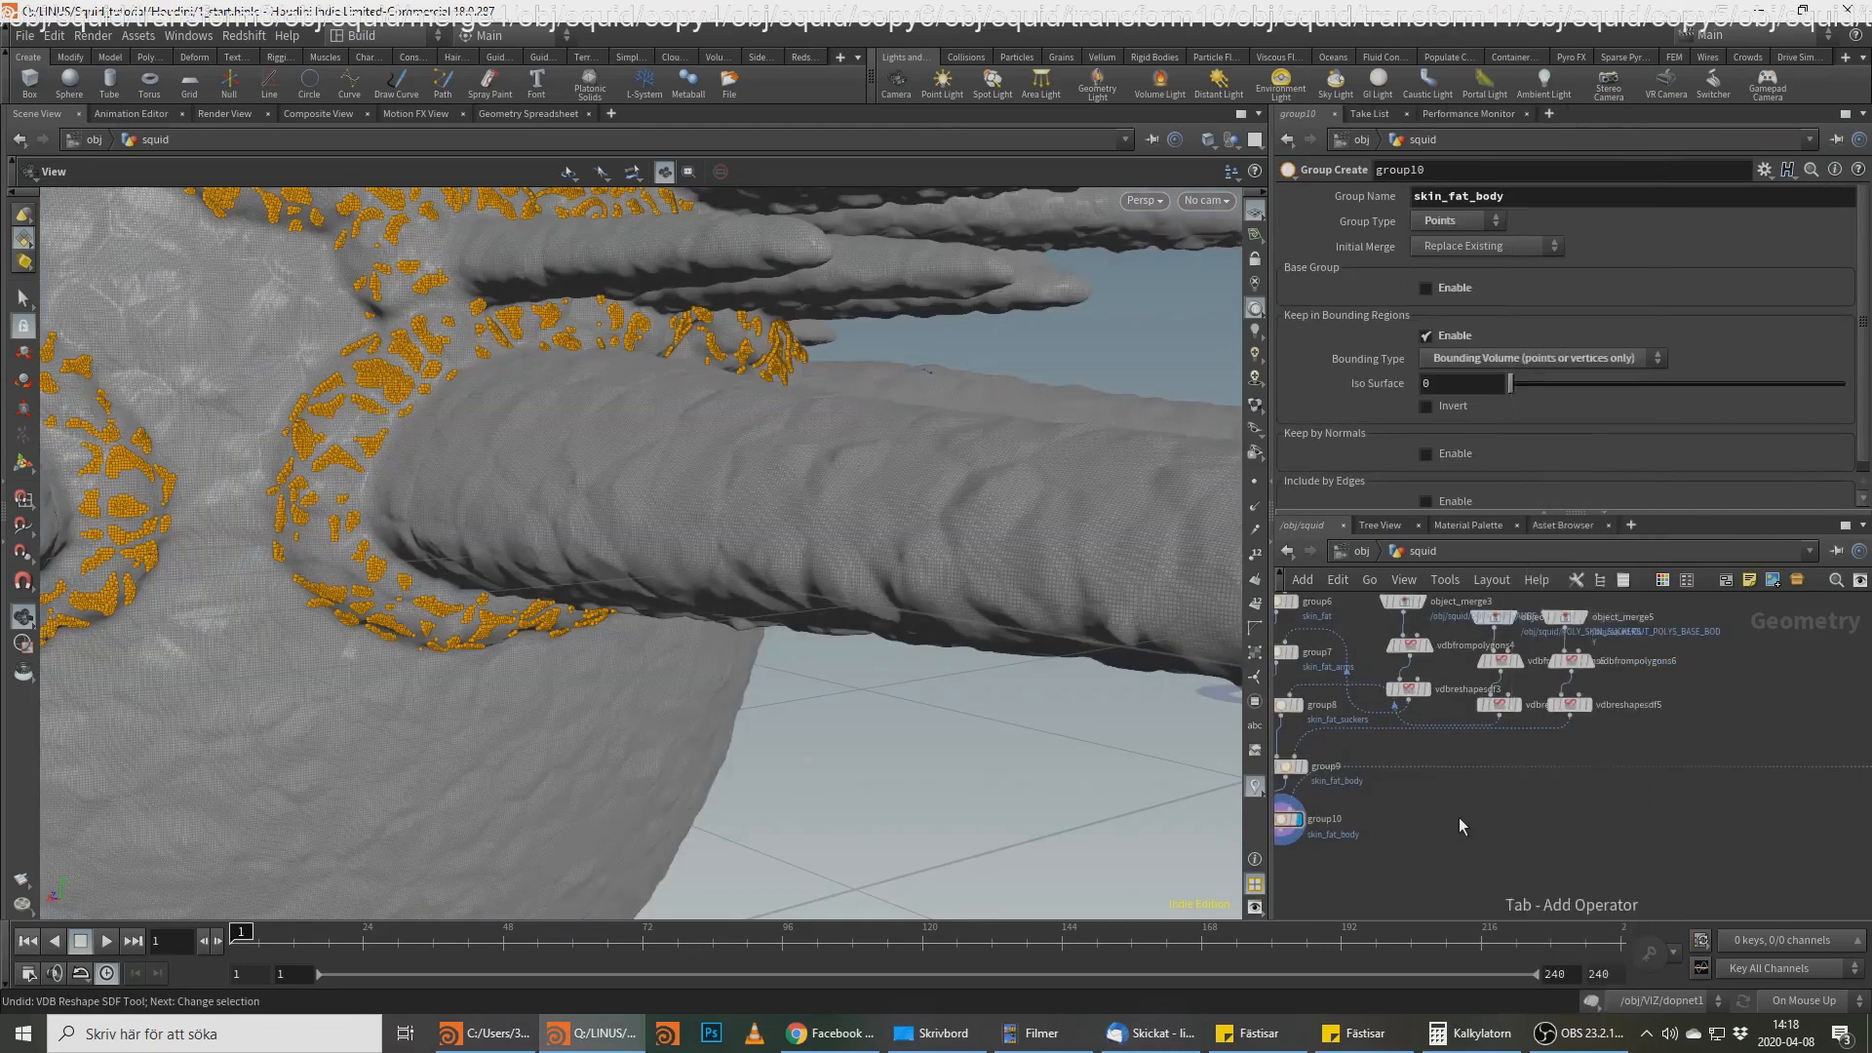
pyautogui.press('Tab')
pyautogui.write('vdb res')
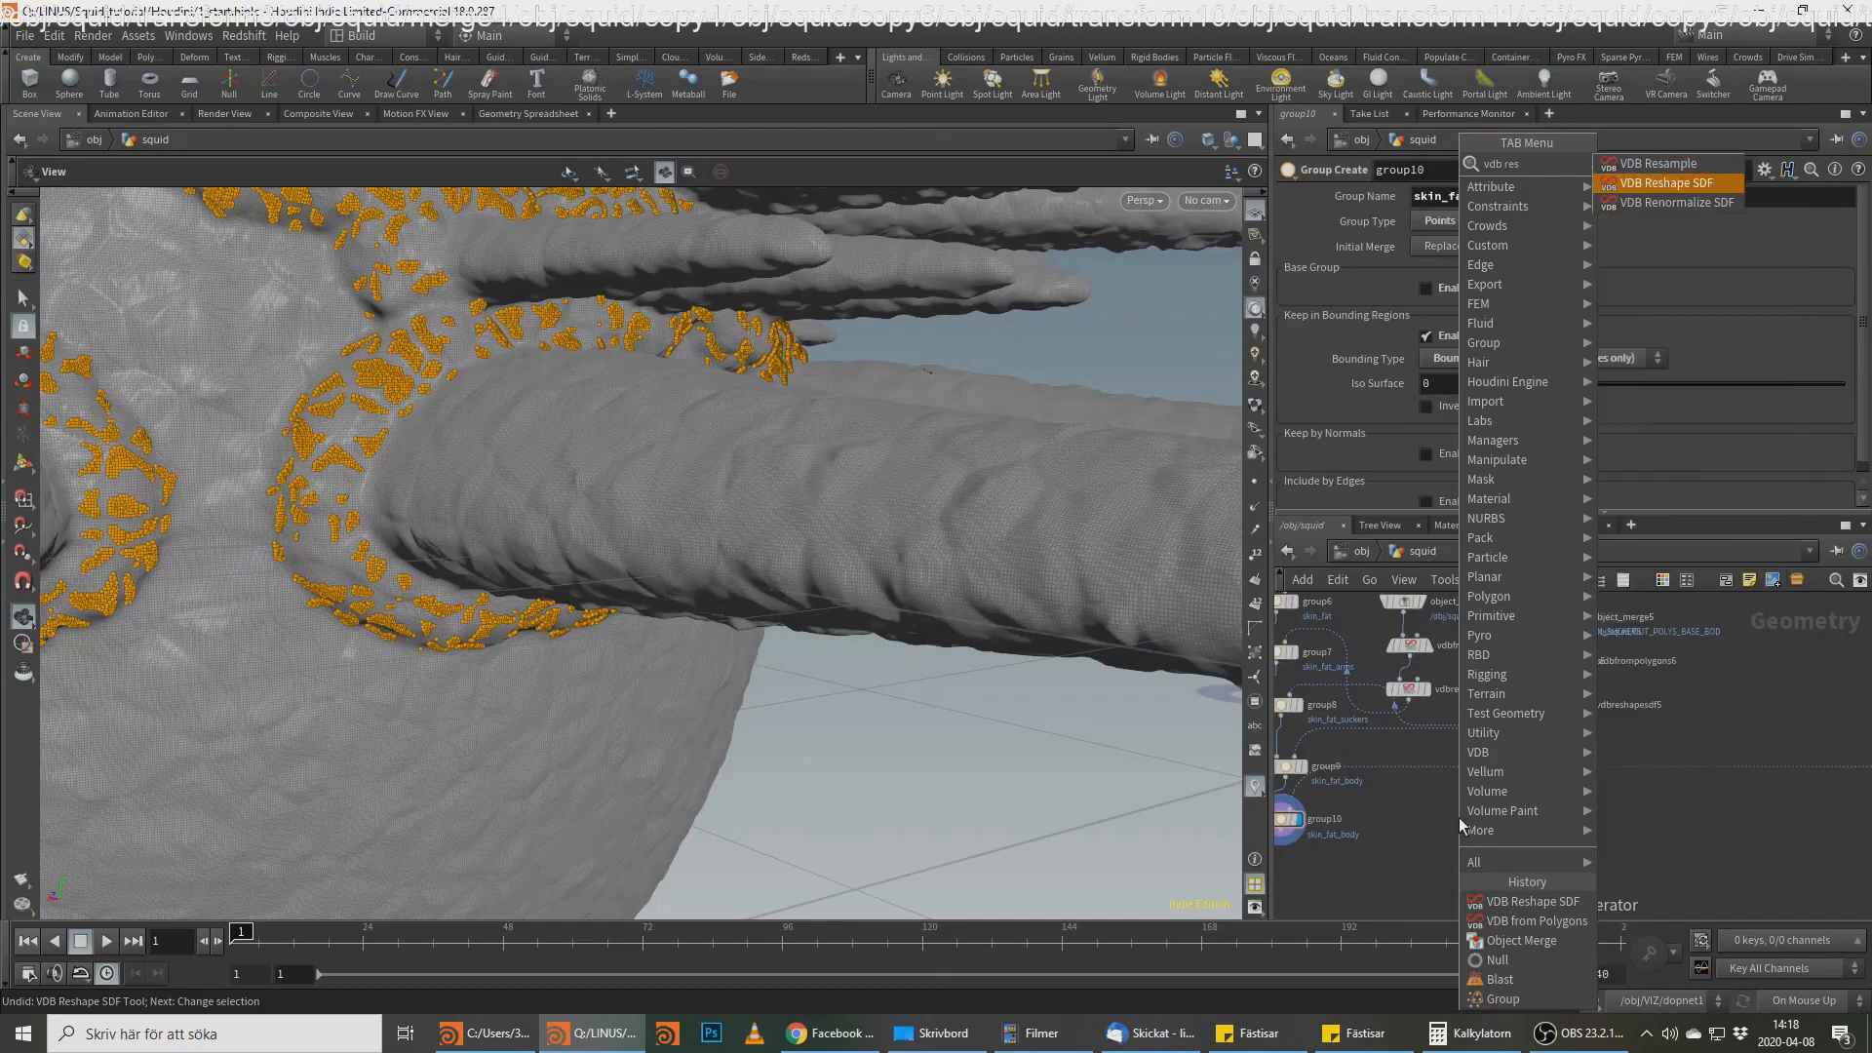
pyautogui.press('Down')
pyautogui.press('Up')
pyautogui.press('Return')
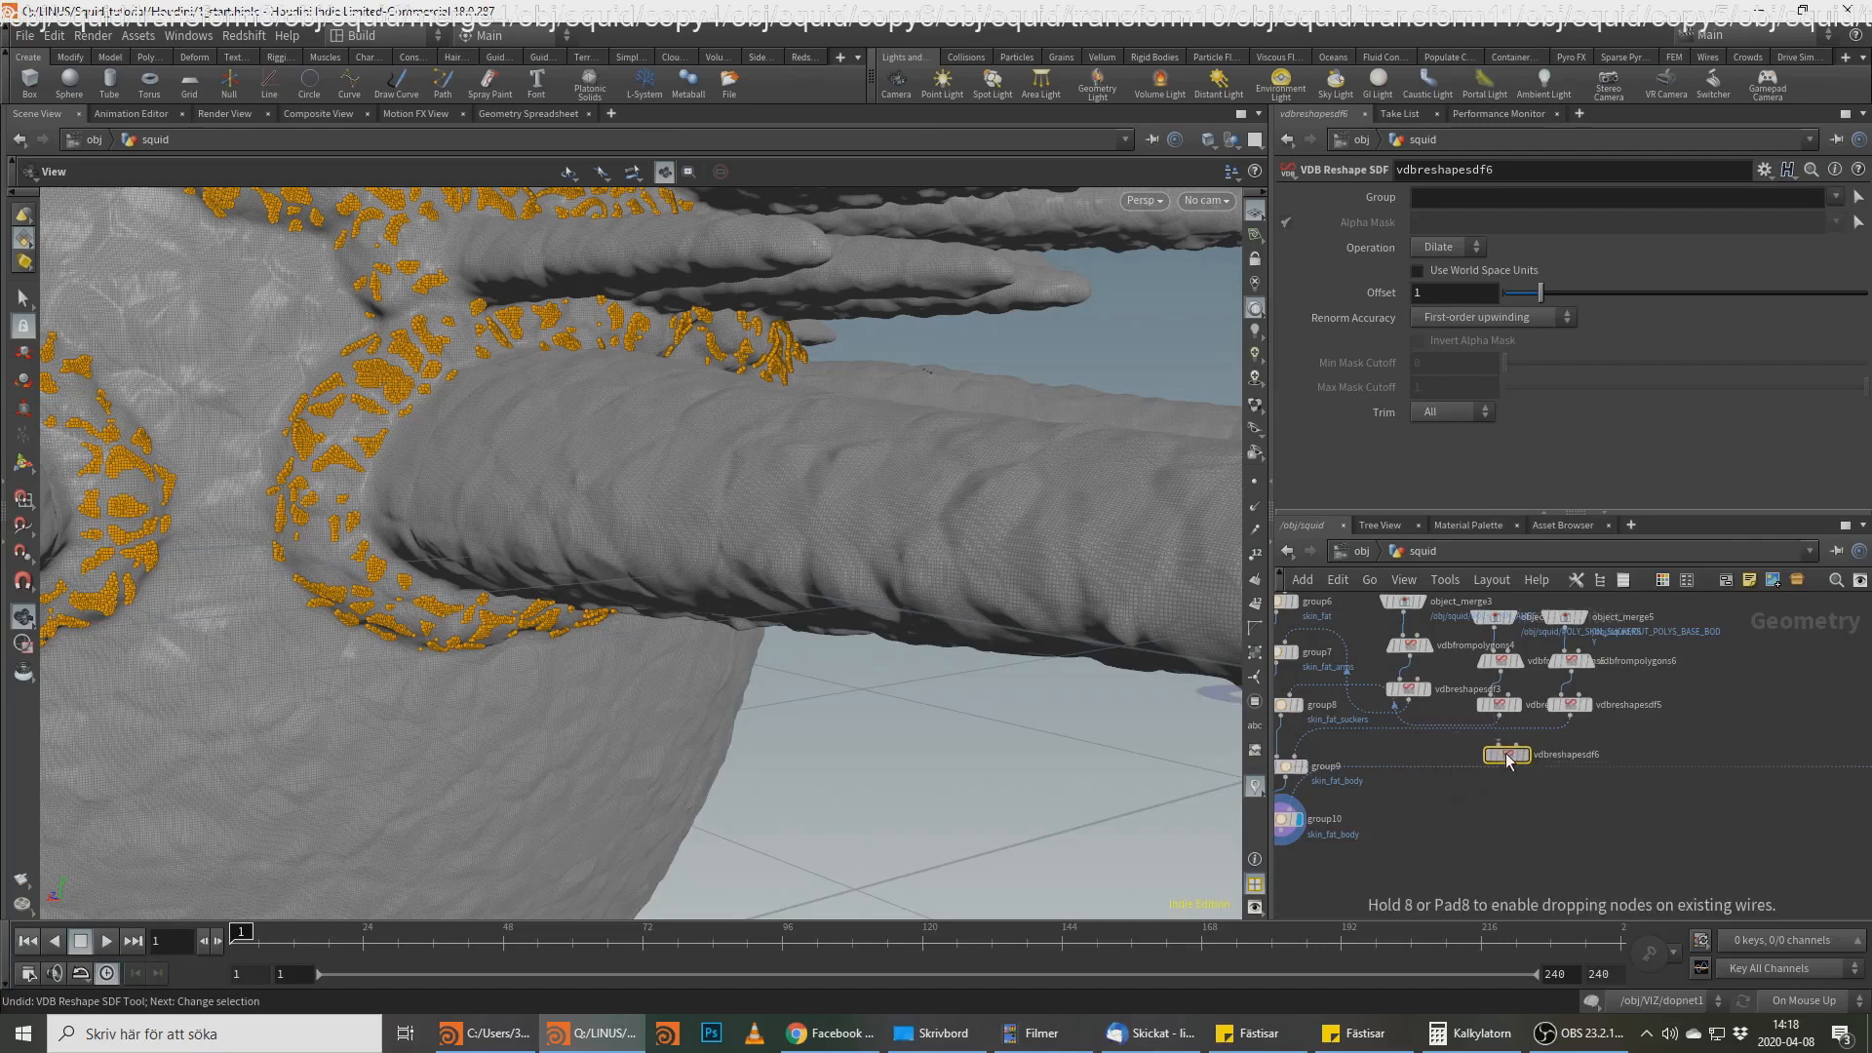
pyautogui.moveTo(1495, 766); pyautogui.dragTo(1632, 766)
pyautogui.moveTo(1568, 850); pyautogui.dragTo(1480, 865, button='middle')
pyautogui.scroll(-3, 1648, 815)
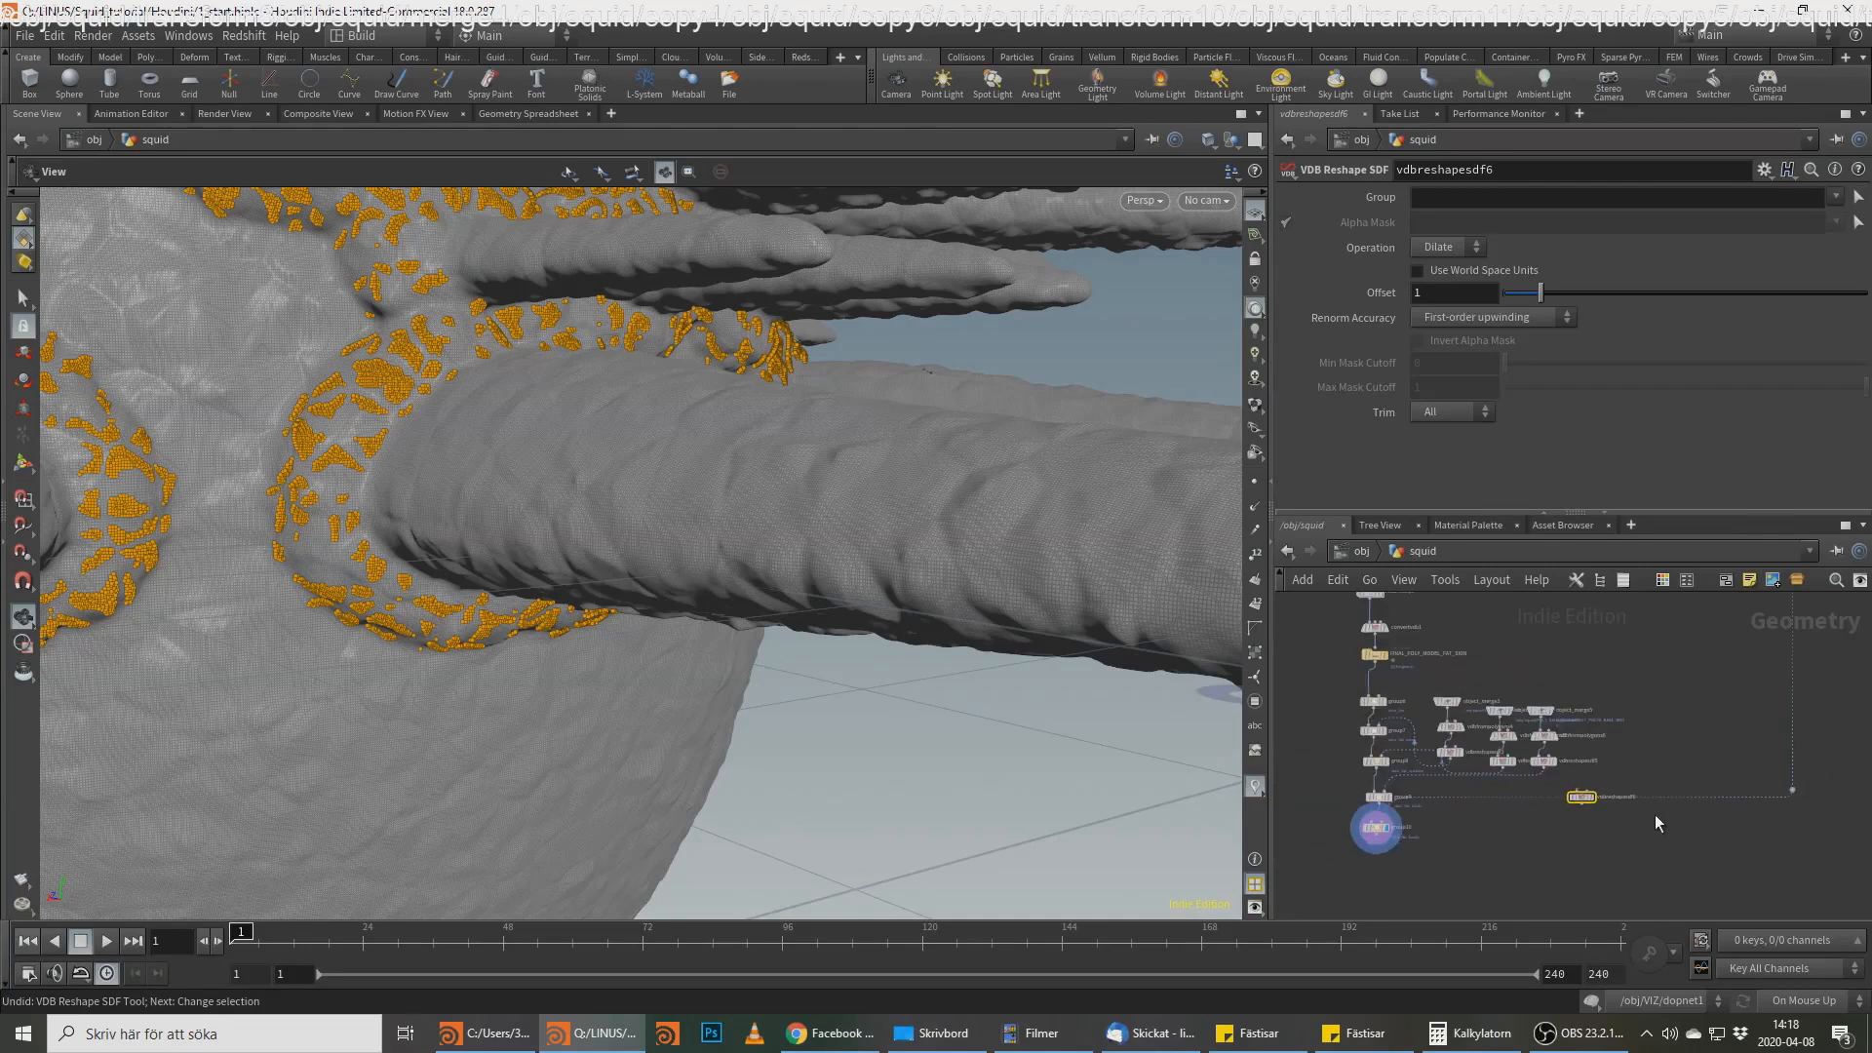
pyautogui.moveTo(1580, 794); pyautogui.dragTo(1655, 830)
pyautogui.scroll(3, 1629, 829)
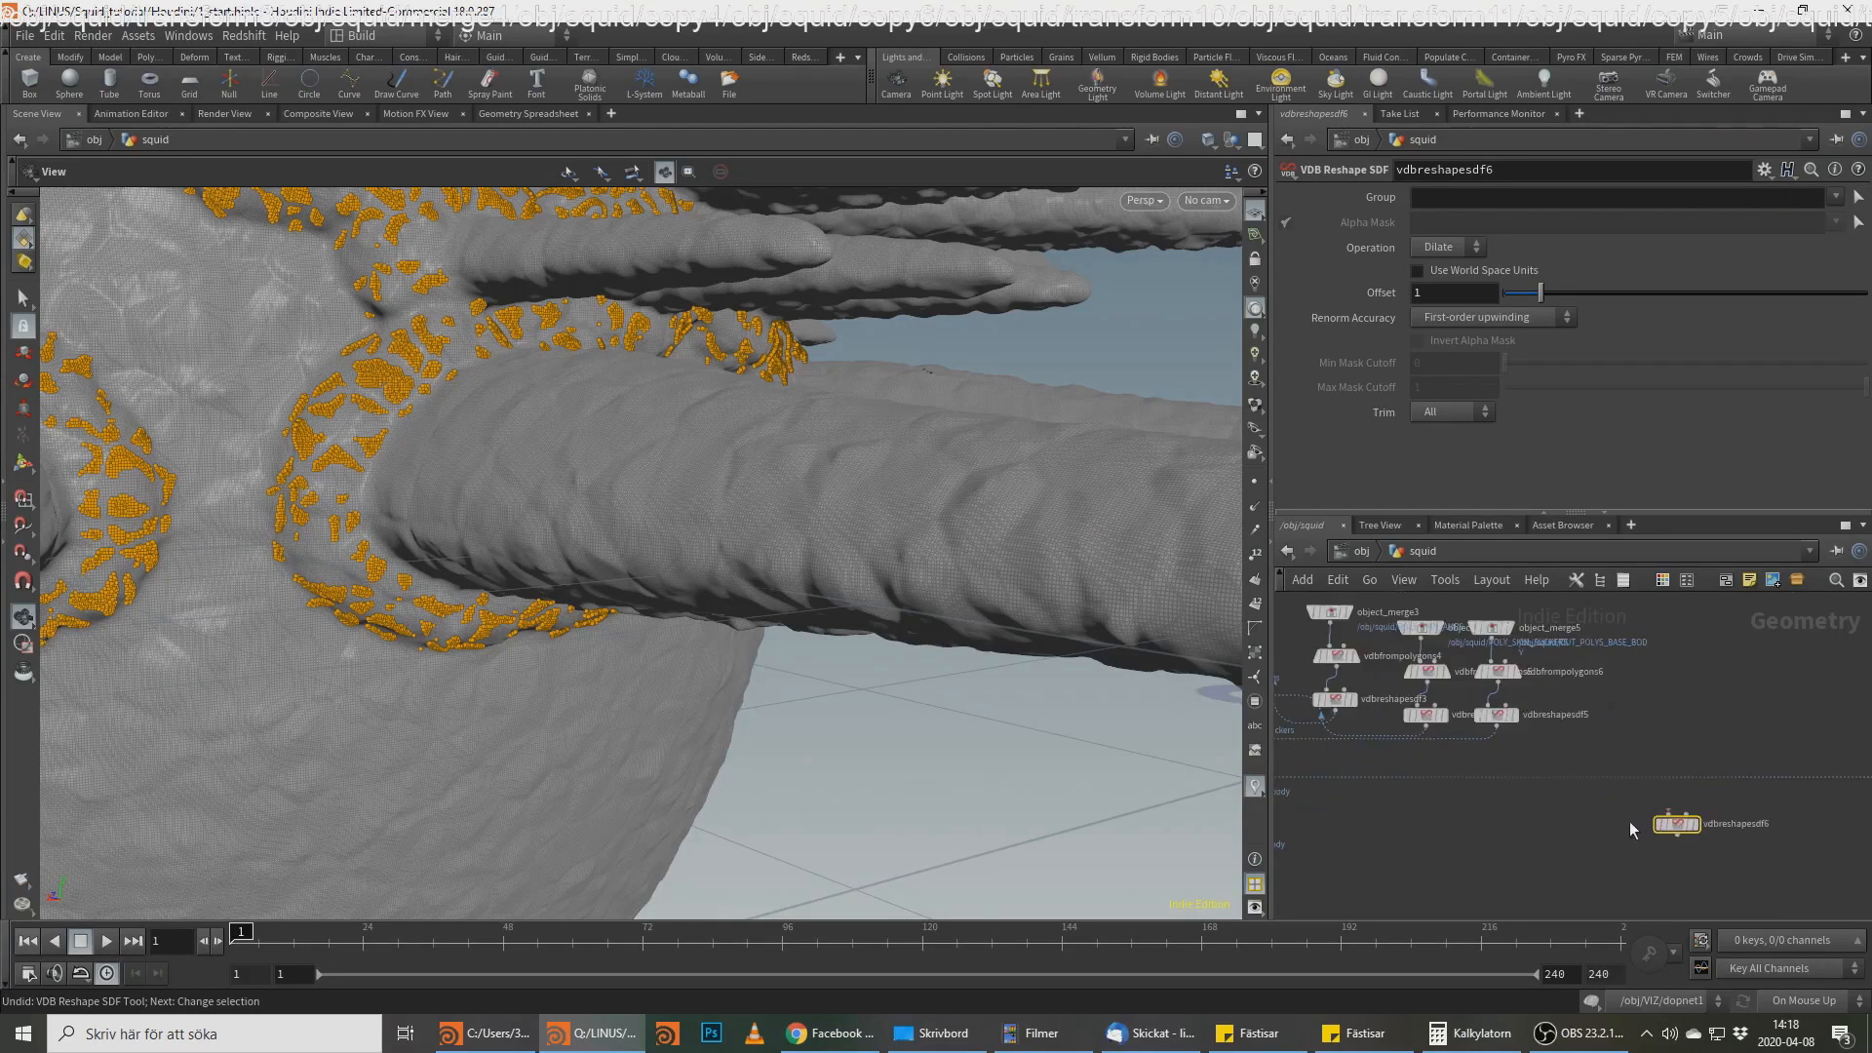
pyautogui.moveTo(1479, 832); pyautogui.dragTo(1268, 827, button='middle')
pyautogui.scroll(3, 1732, 756)
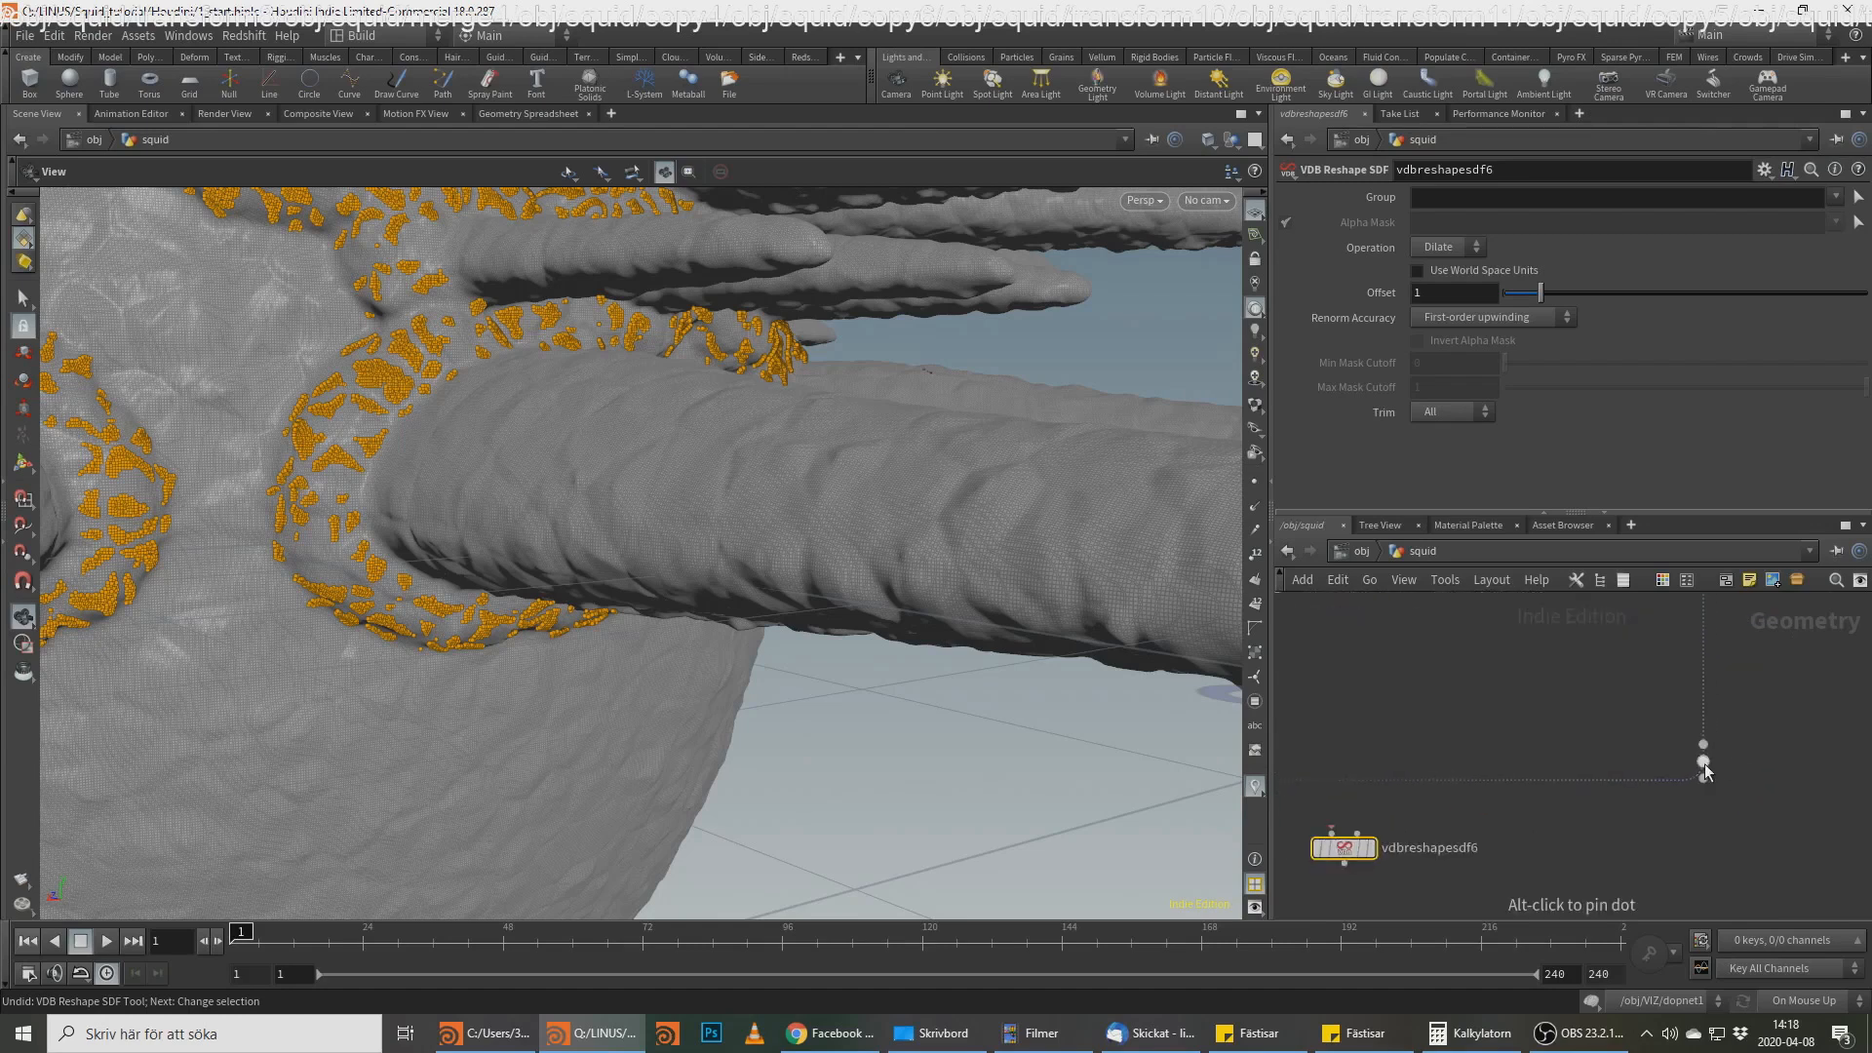
# Step: Wire the volumevop4 branch into the new VDB Reshape SDF and connect its output to group10's bounding object input
pyautogui.click(1703, 766)
pyautogui.click(1330, 827)
pyautogui.moveTo(1459, 862); pyautogui.dragTo(1687, 819, button='middle')
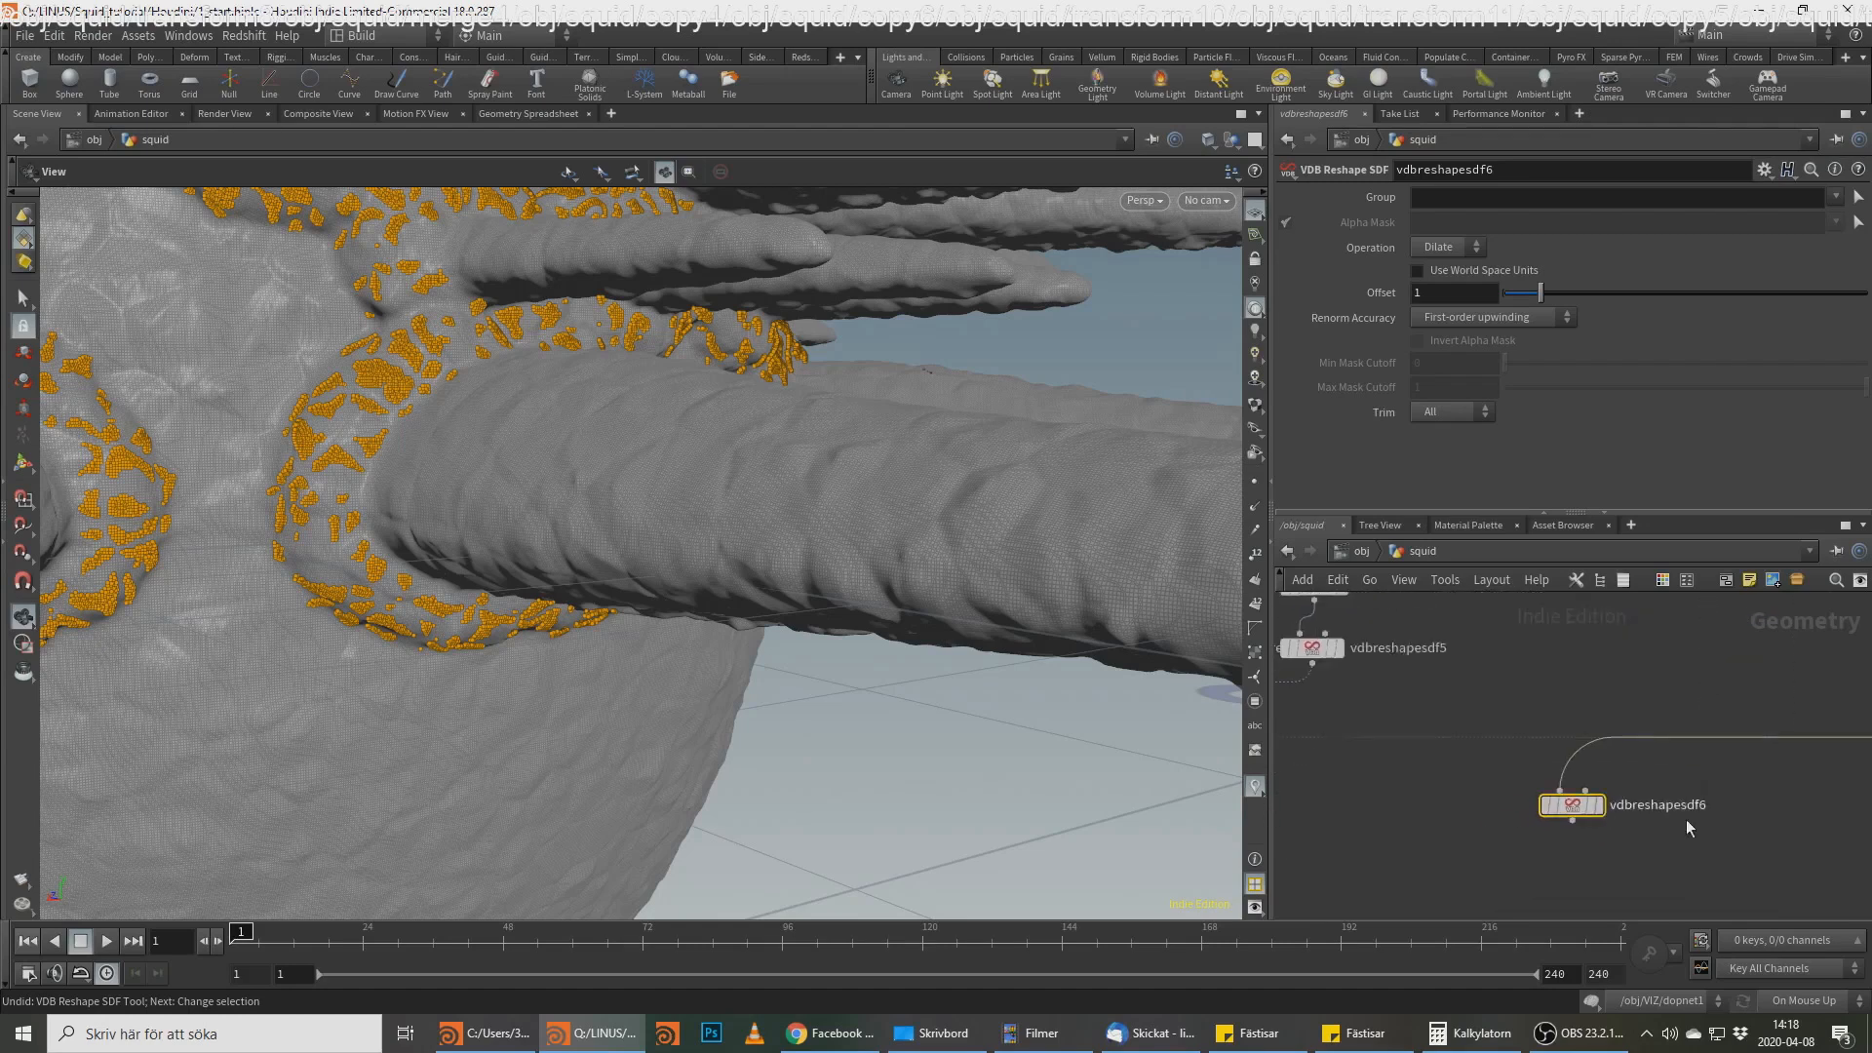
pyautogui.click(1572, 820)
pyautogui.moveTo(1375, 809); pyautogui.dragTo(1595, 772, button='middle')
pyautogui.moveTo(1423, 756); pyautogui.dragTo(1859, 868, button='middle')
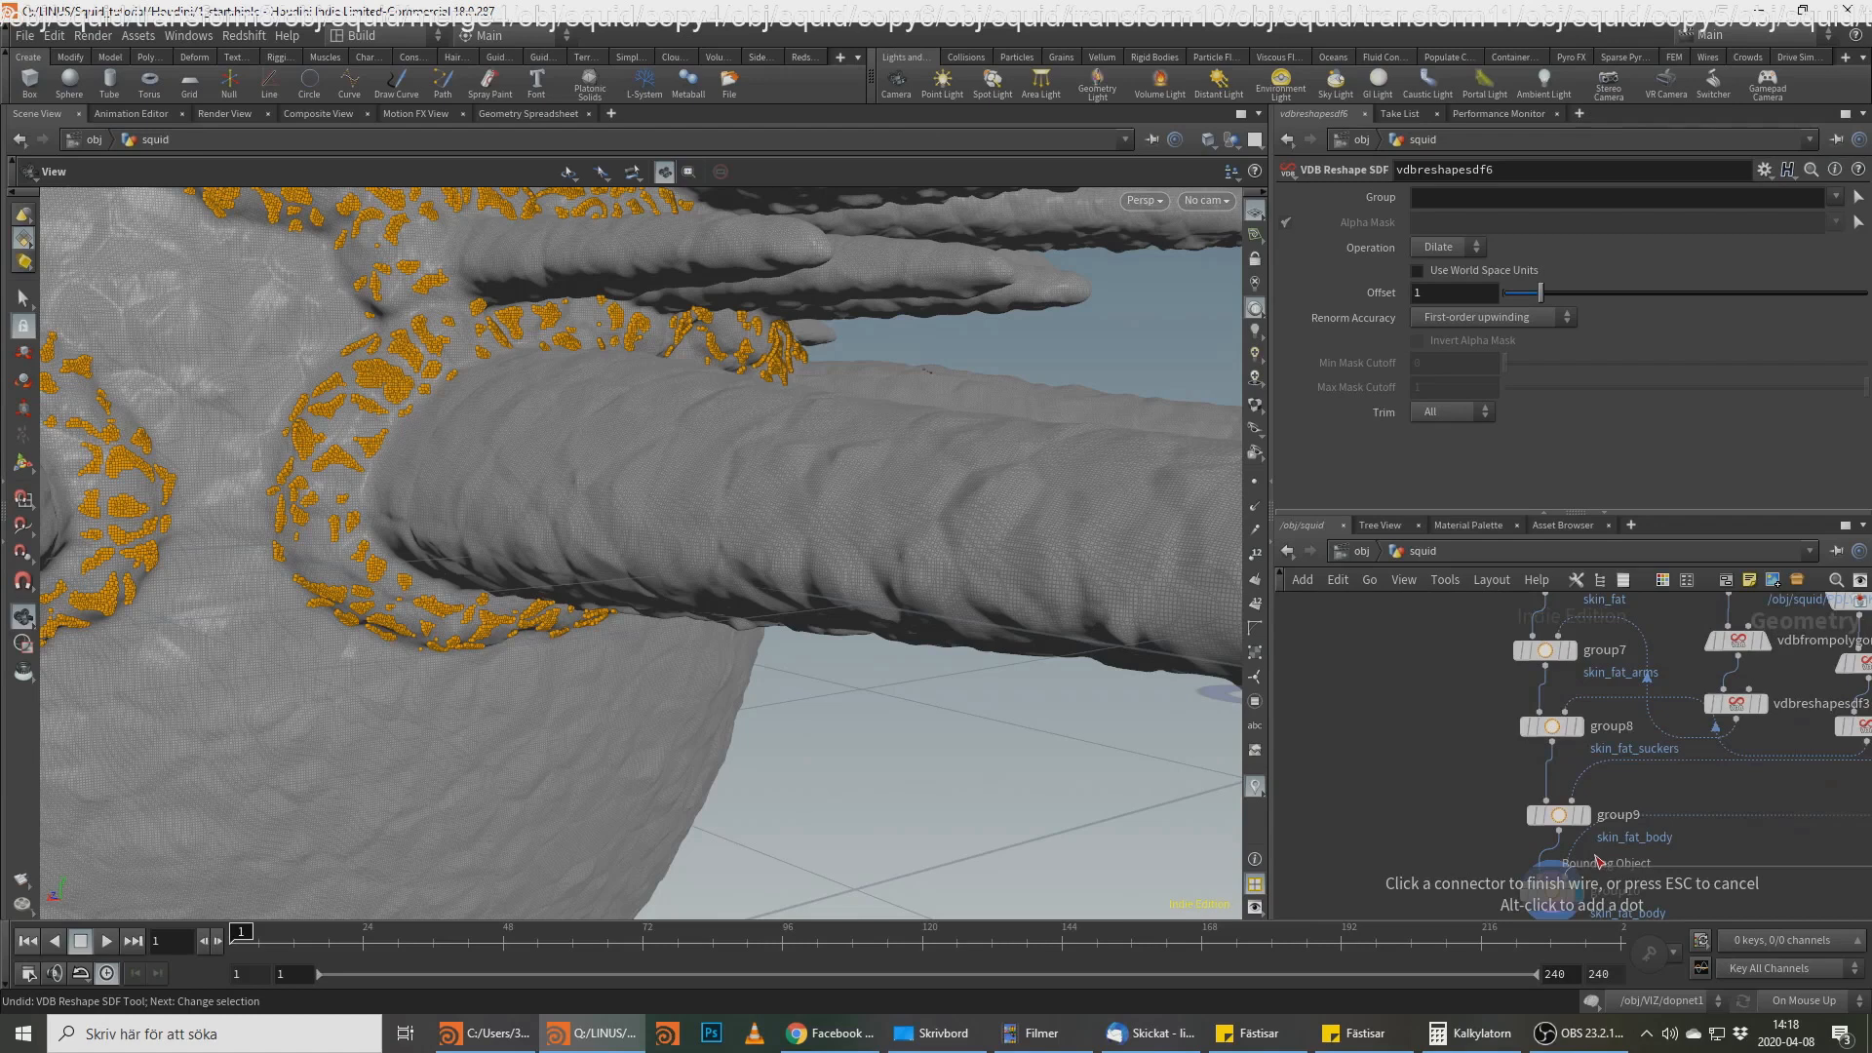
pyautogui.click(1688, 860)
pyautogui.scroll(-2, 1719, 815)
pyautogui.moveTo(1709, 902); pyautogui.dragTo(1700, 764, button='middle')
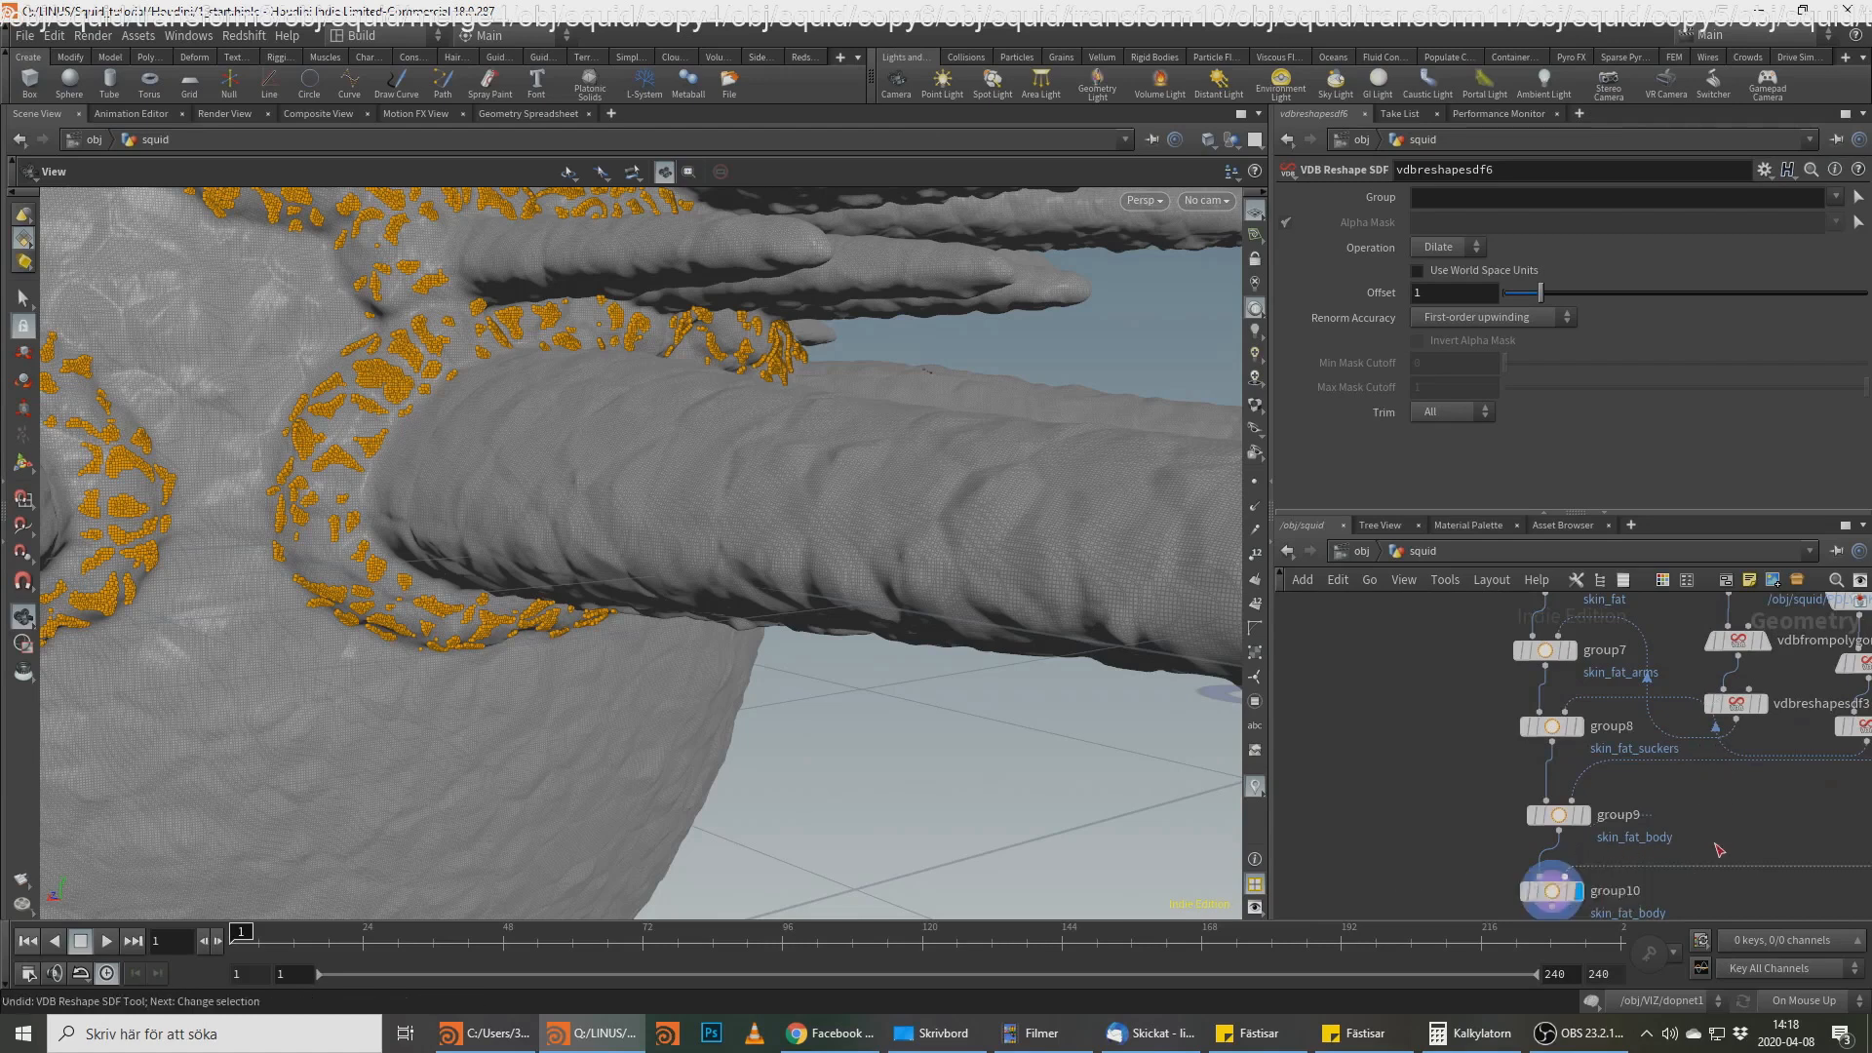
pyautogui.moveTo(1709, 840); pyautogui.dragTo(1426, 836, button='middle')
# Step: Try a dilate offset of 2 on the VDB Reshape SDF feeding group10 and inspect the grouped points
pyautogui.doubleClick(1423, 292)
pyautogui.write('2')
pyautogui.press('Return')
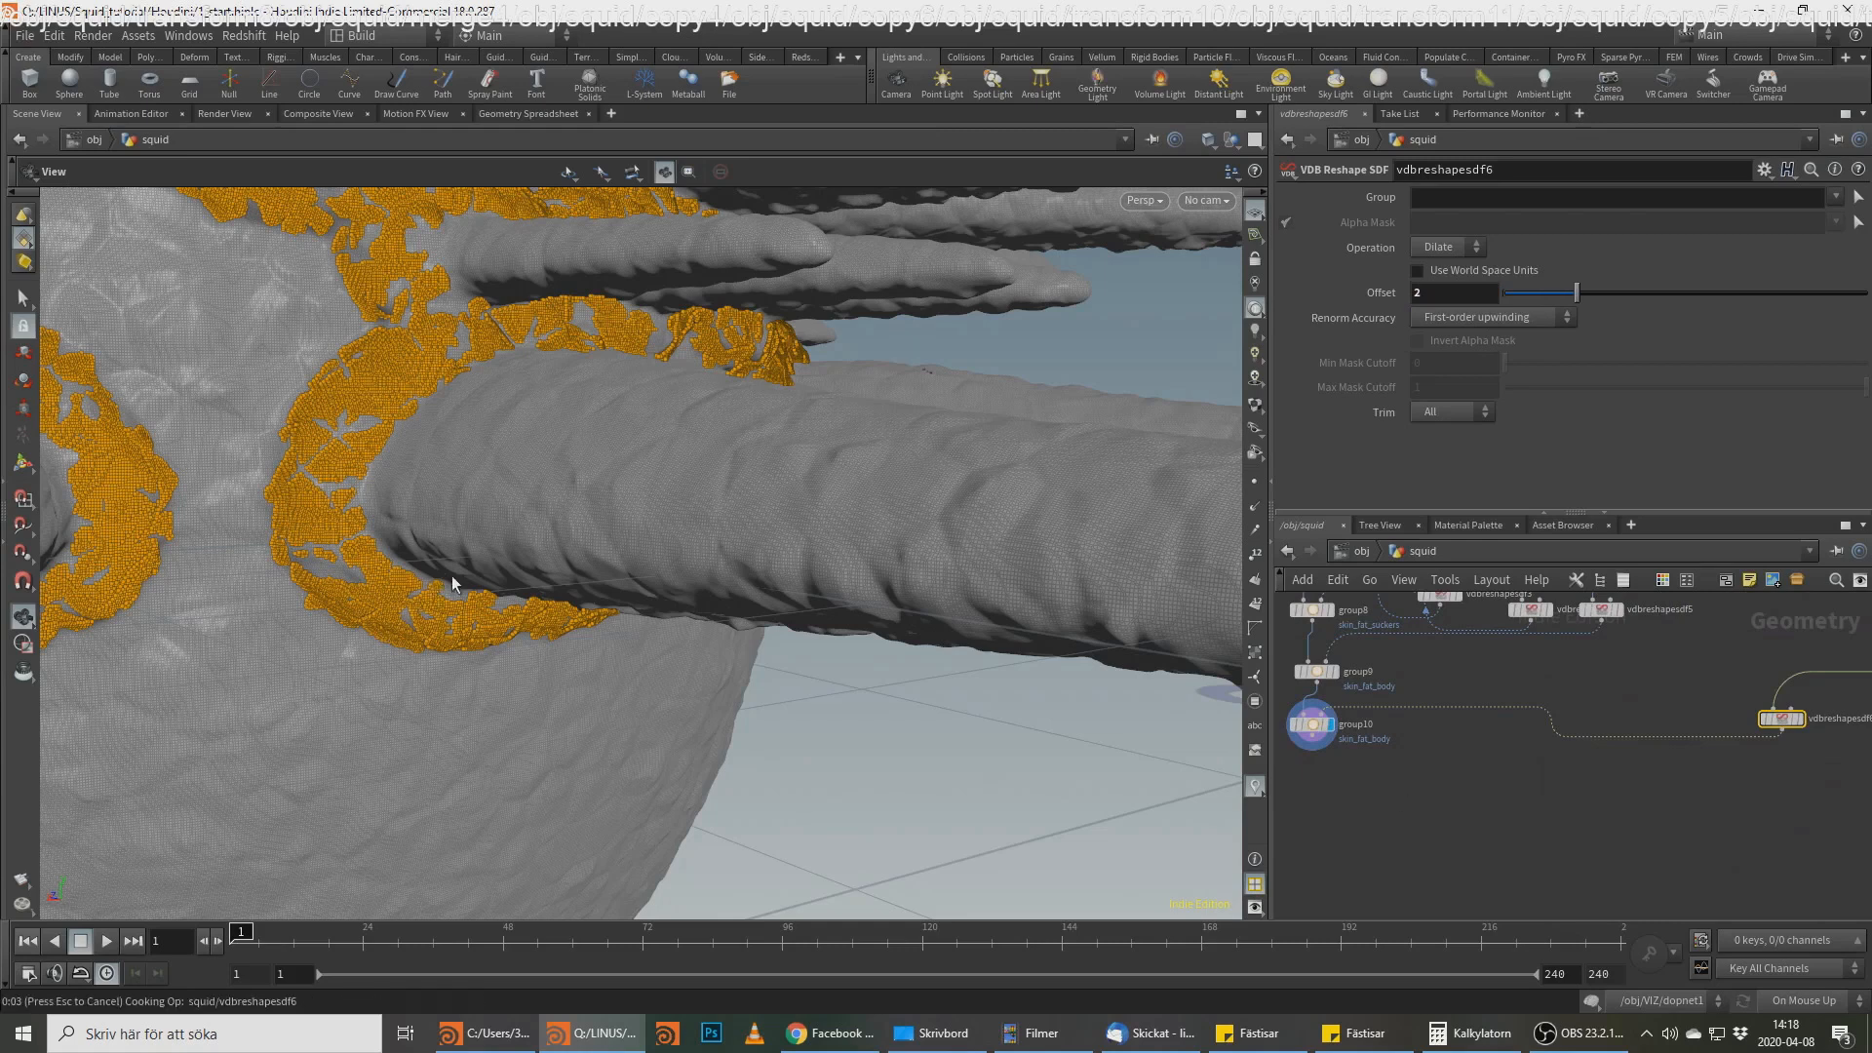
pyautogui.scroll(1, 1307, 752)
pyautogui.moveTo(624, 439); pyautogui.dragTo(684, 539)
# Step: Set the dilate offset of the VDB Reshape SDF to 3 and check the group around the arm bases
pyautogui.doubleClick(1434, 293)
pyautogui.write('3')
pyautogui.press('Return')
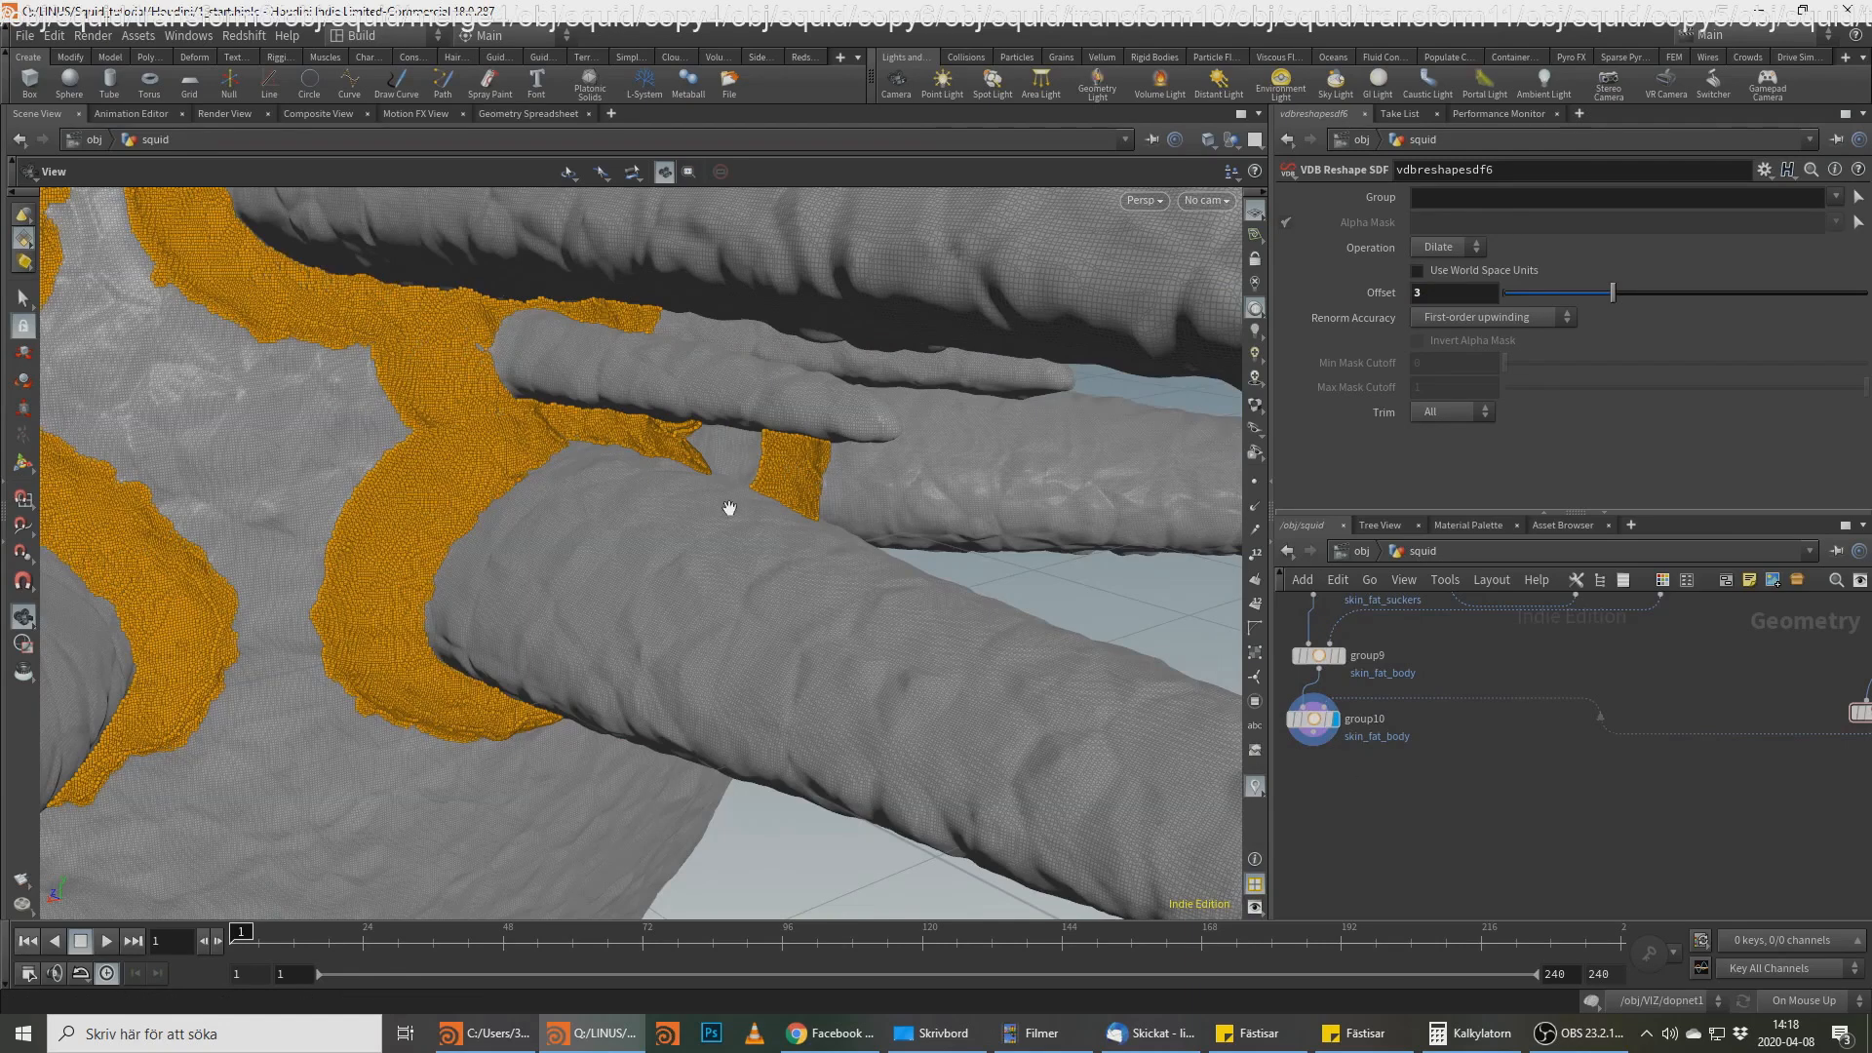
pyautogui.moveTo(711, 514); pyautogui.dragTo(610, 543)
pyautogui.scroll(2, 1389, 771)
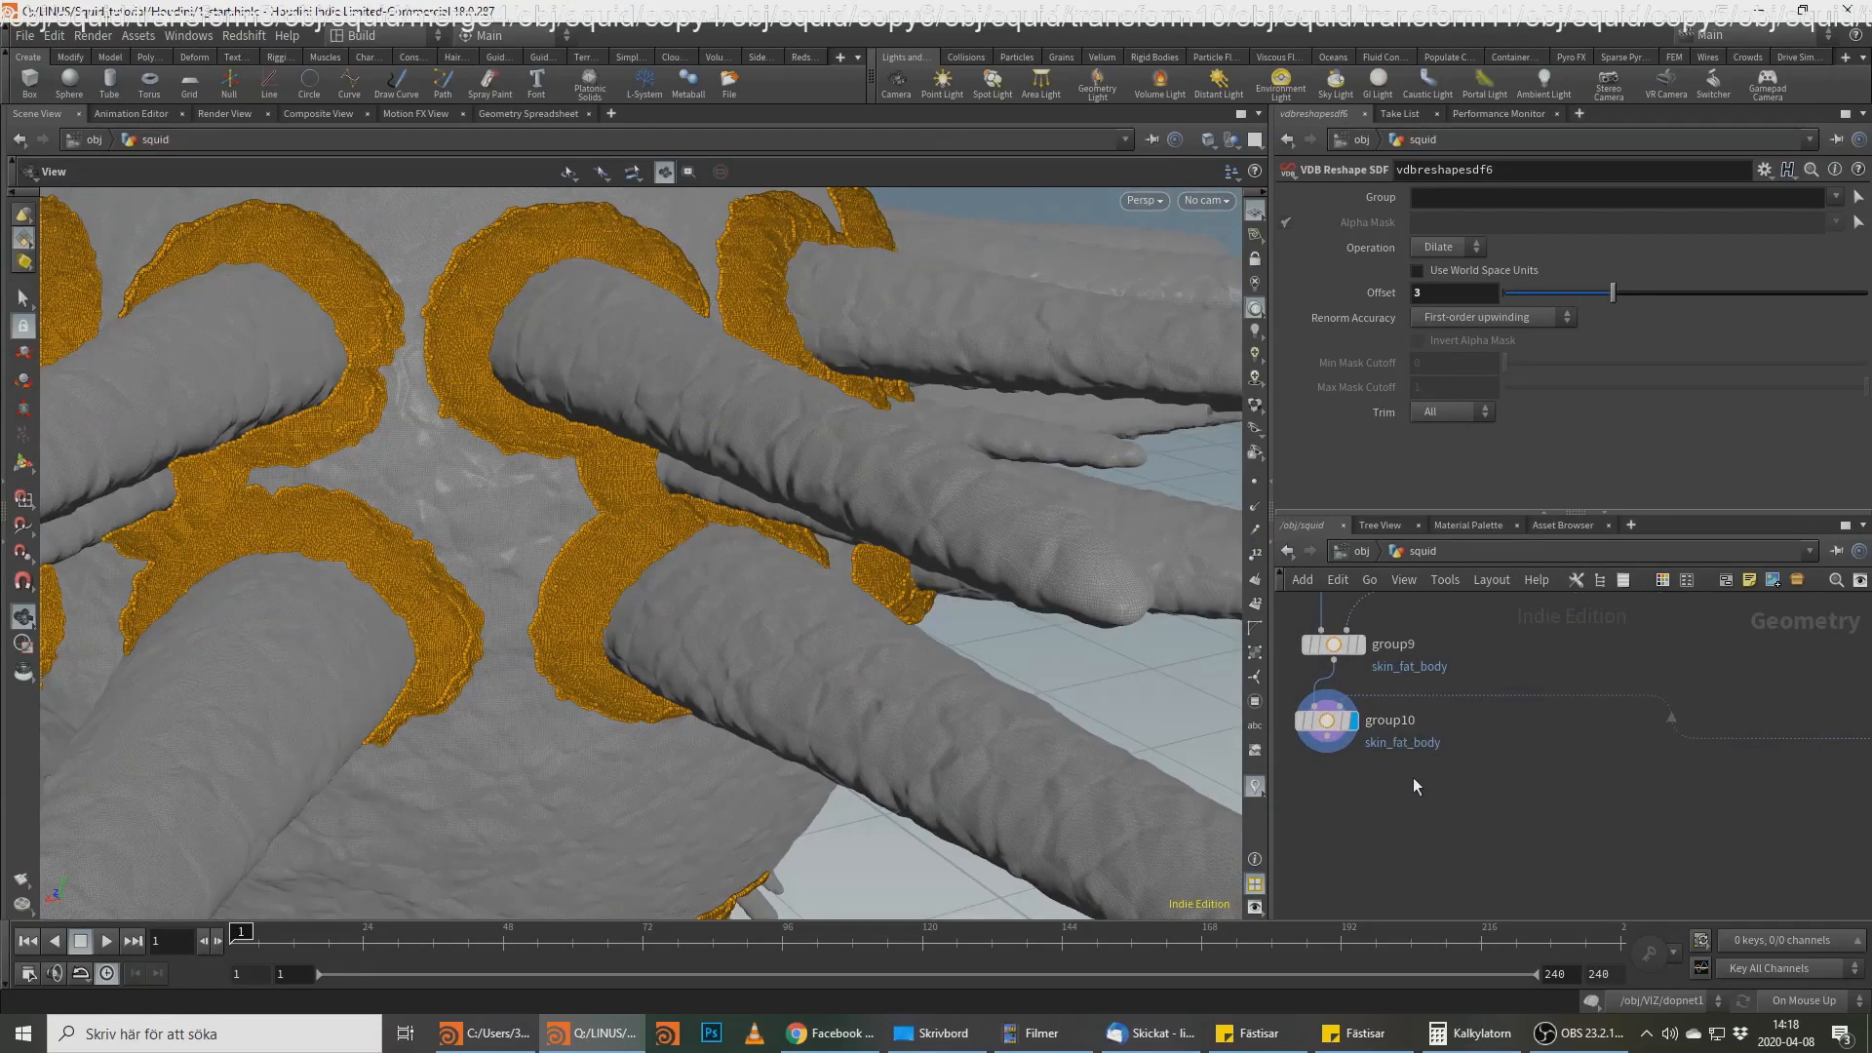
# Step: Add an Attribute Wrangle wired below group10 and display it
pyautogui.hotkey('alt', 'Tab')
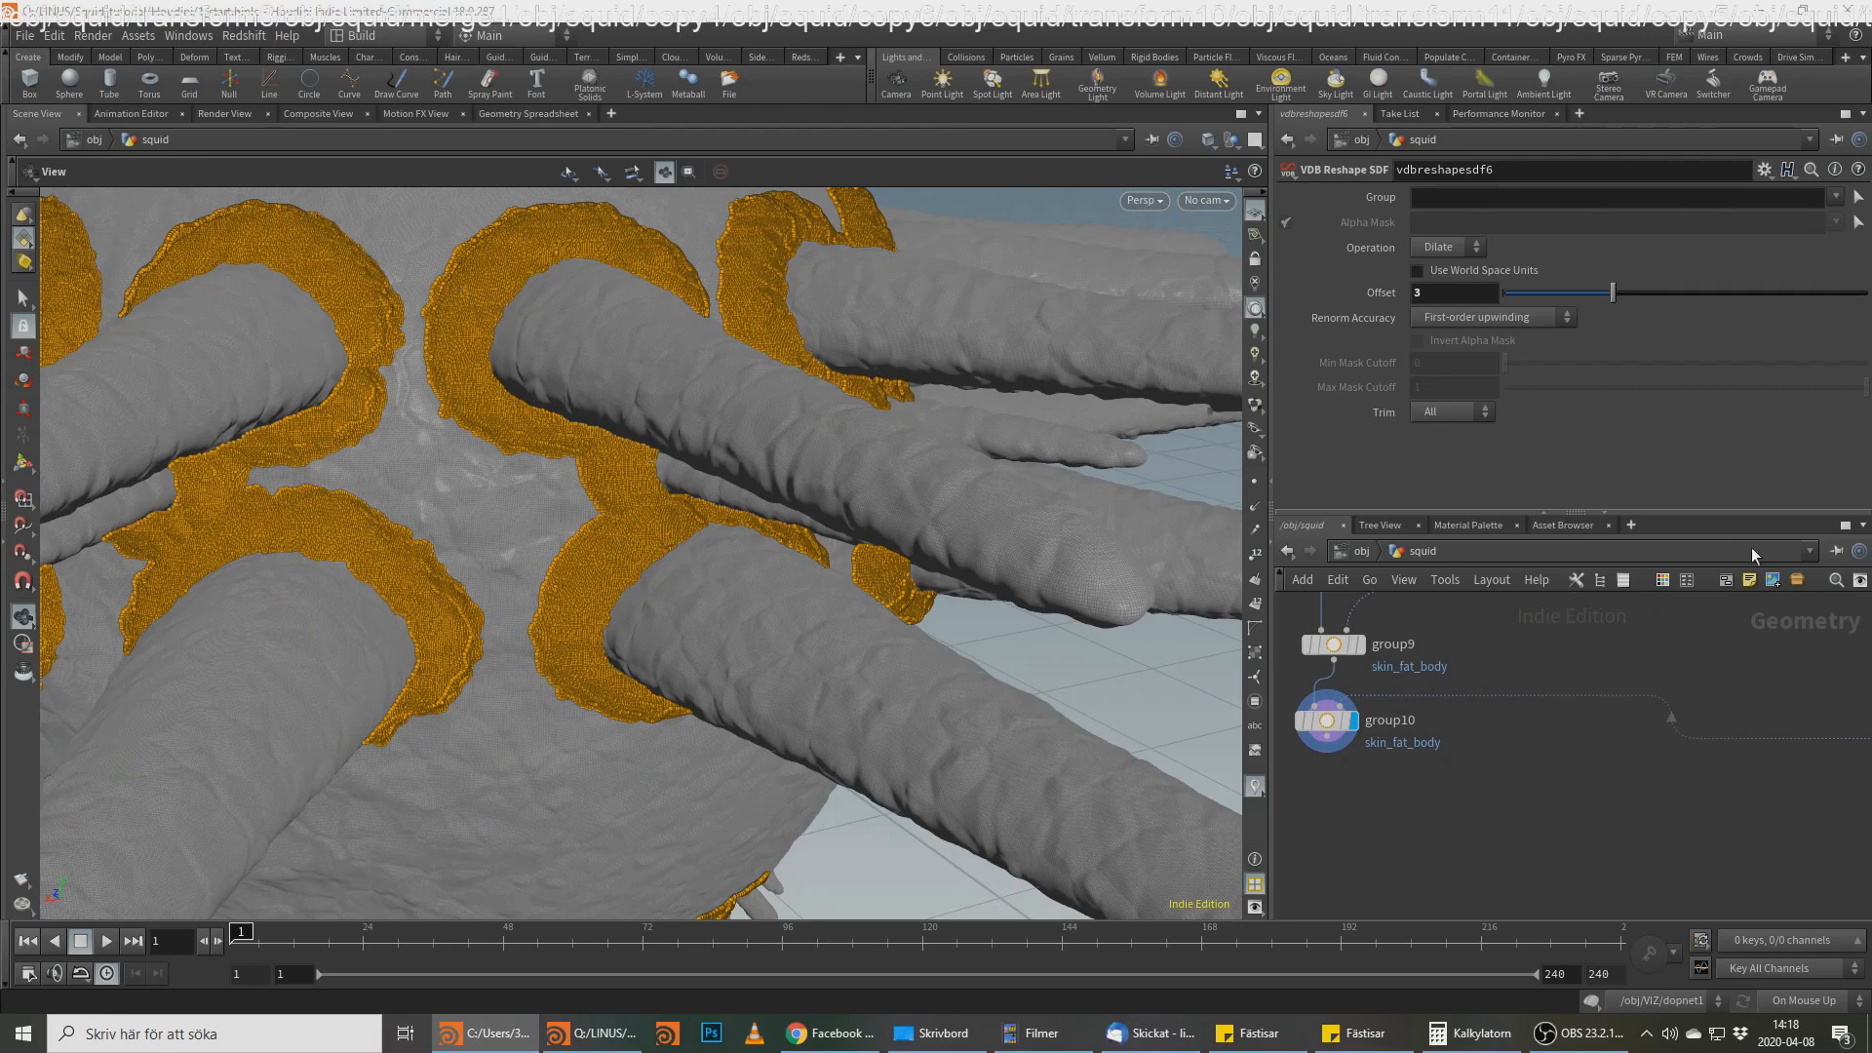
pyautogui.moveTo(1427, 802); pyautogui.dragTo(1491, 792, button='middle')
pyautogui.click(1391, 728)
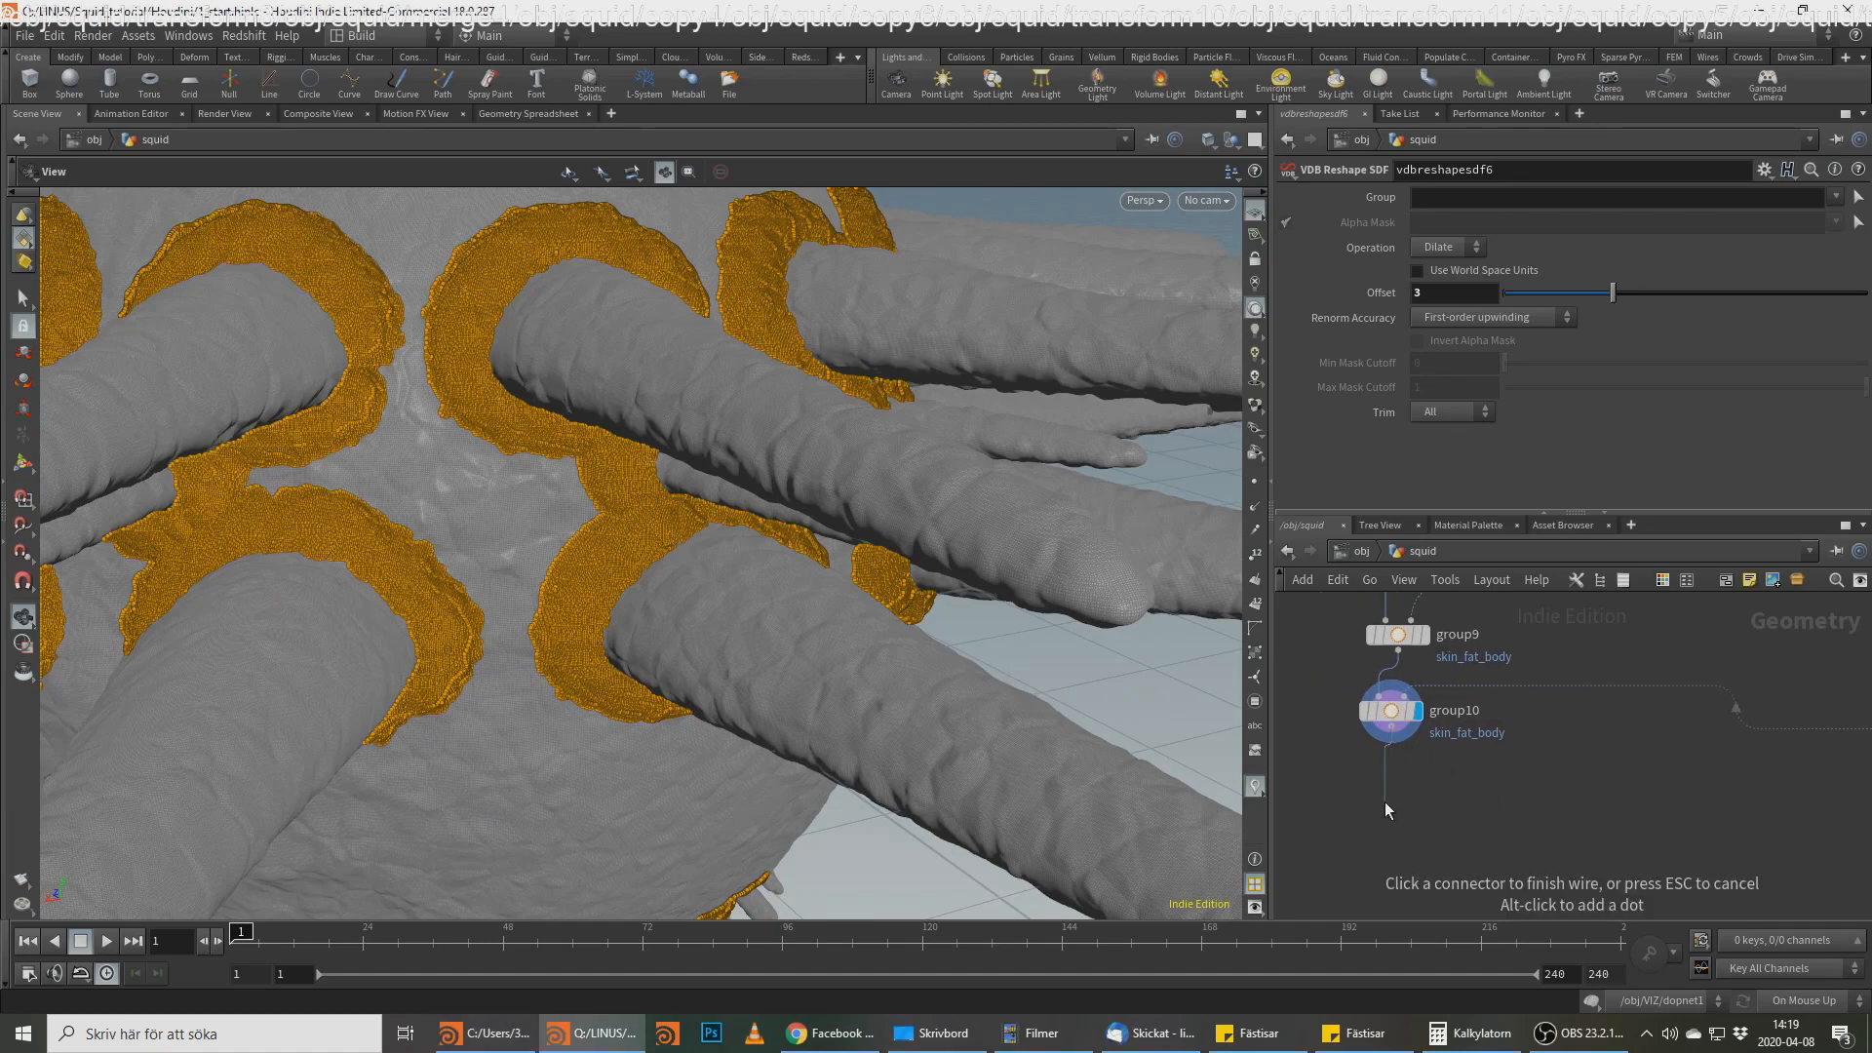
pyautogui.click(1385, 802)
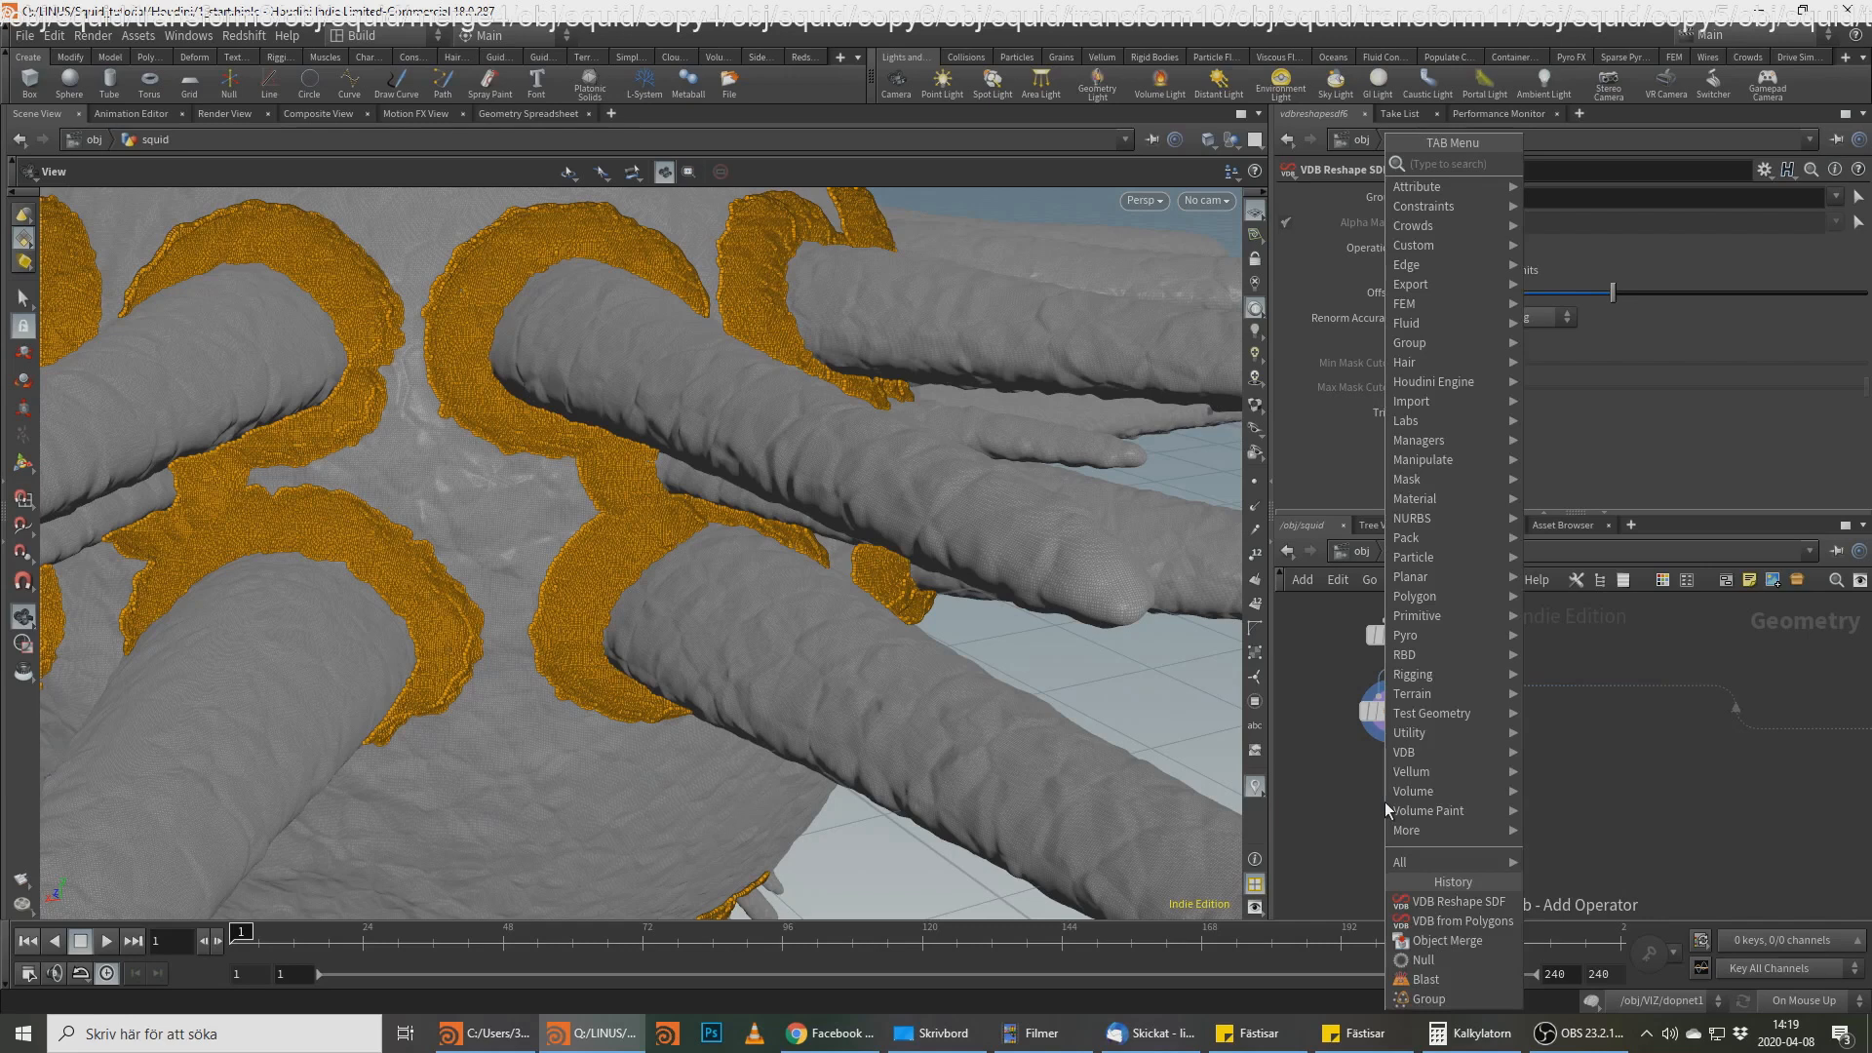
pyautogui.write('wr')
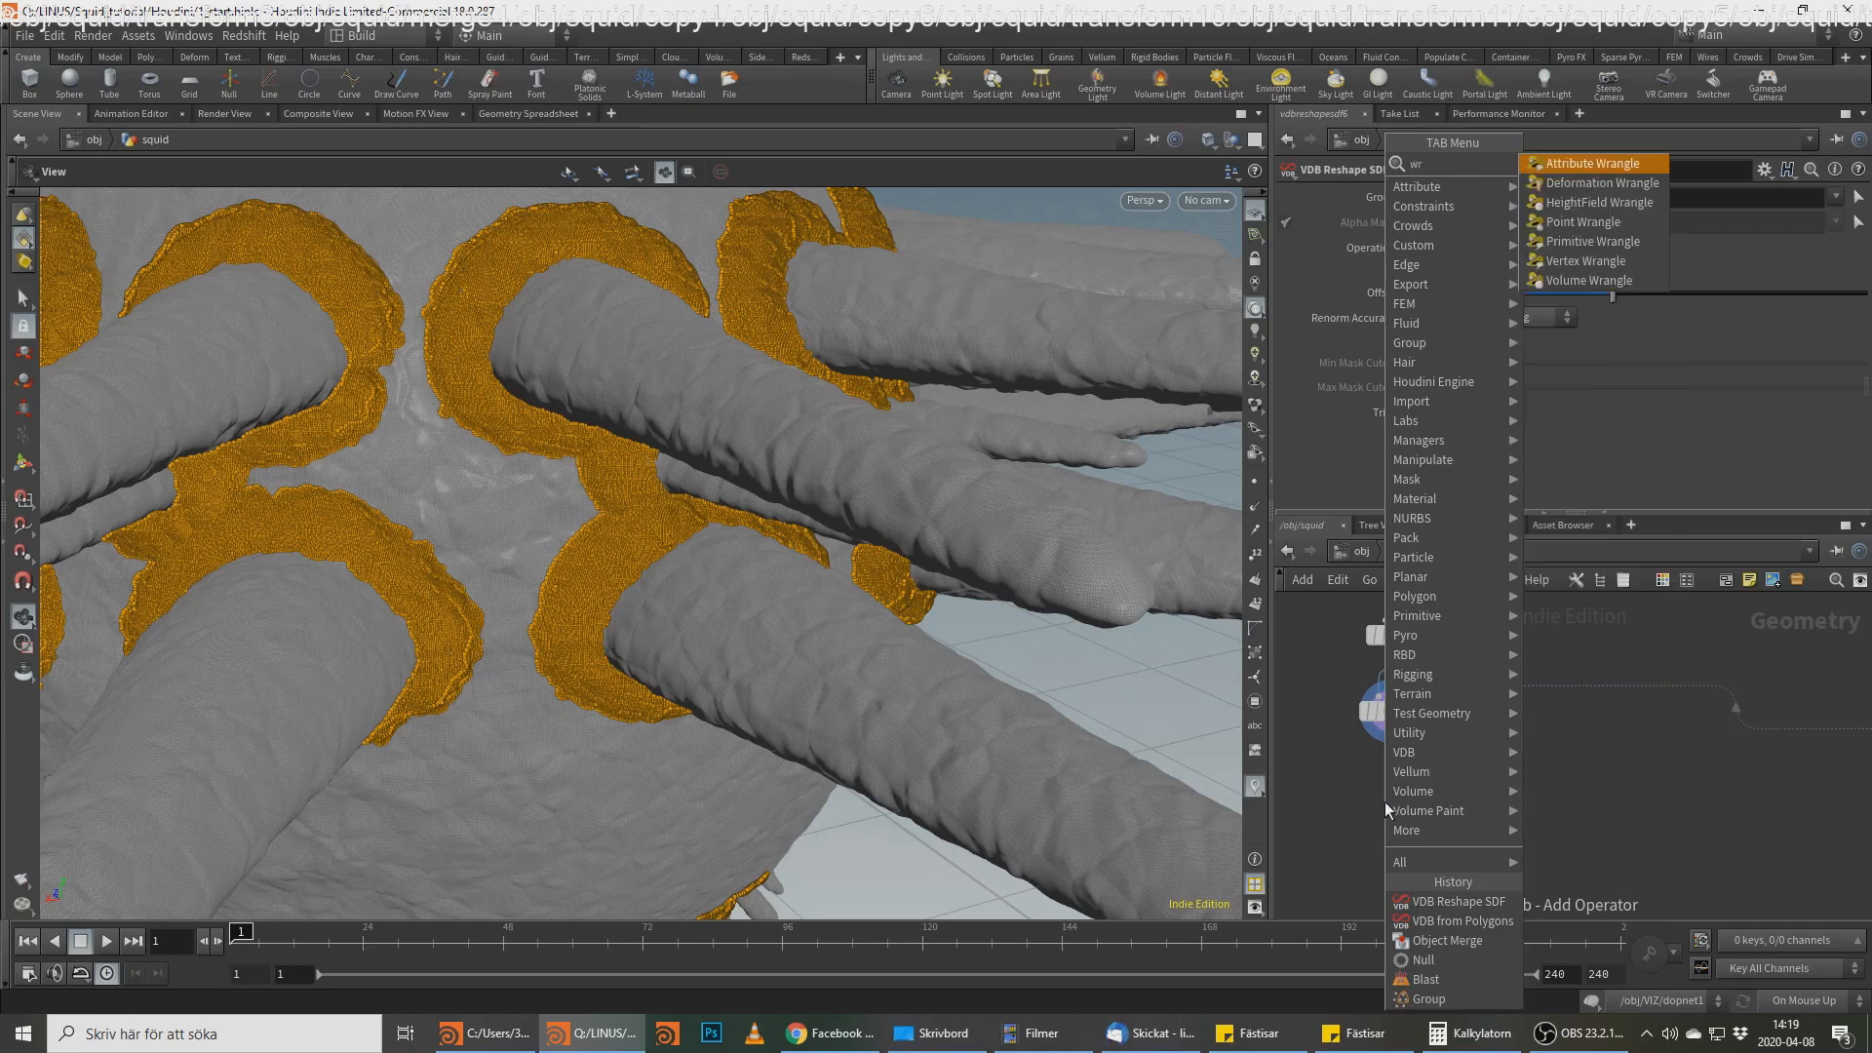
pyautogui.press('Return')
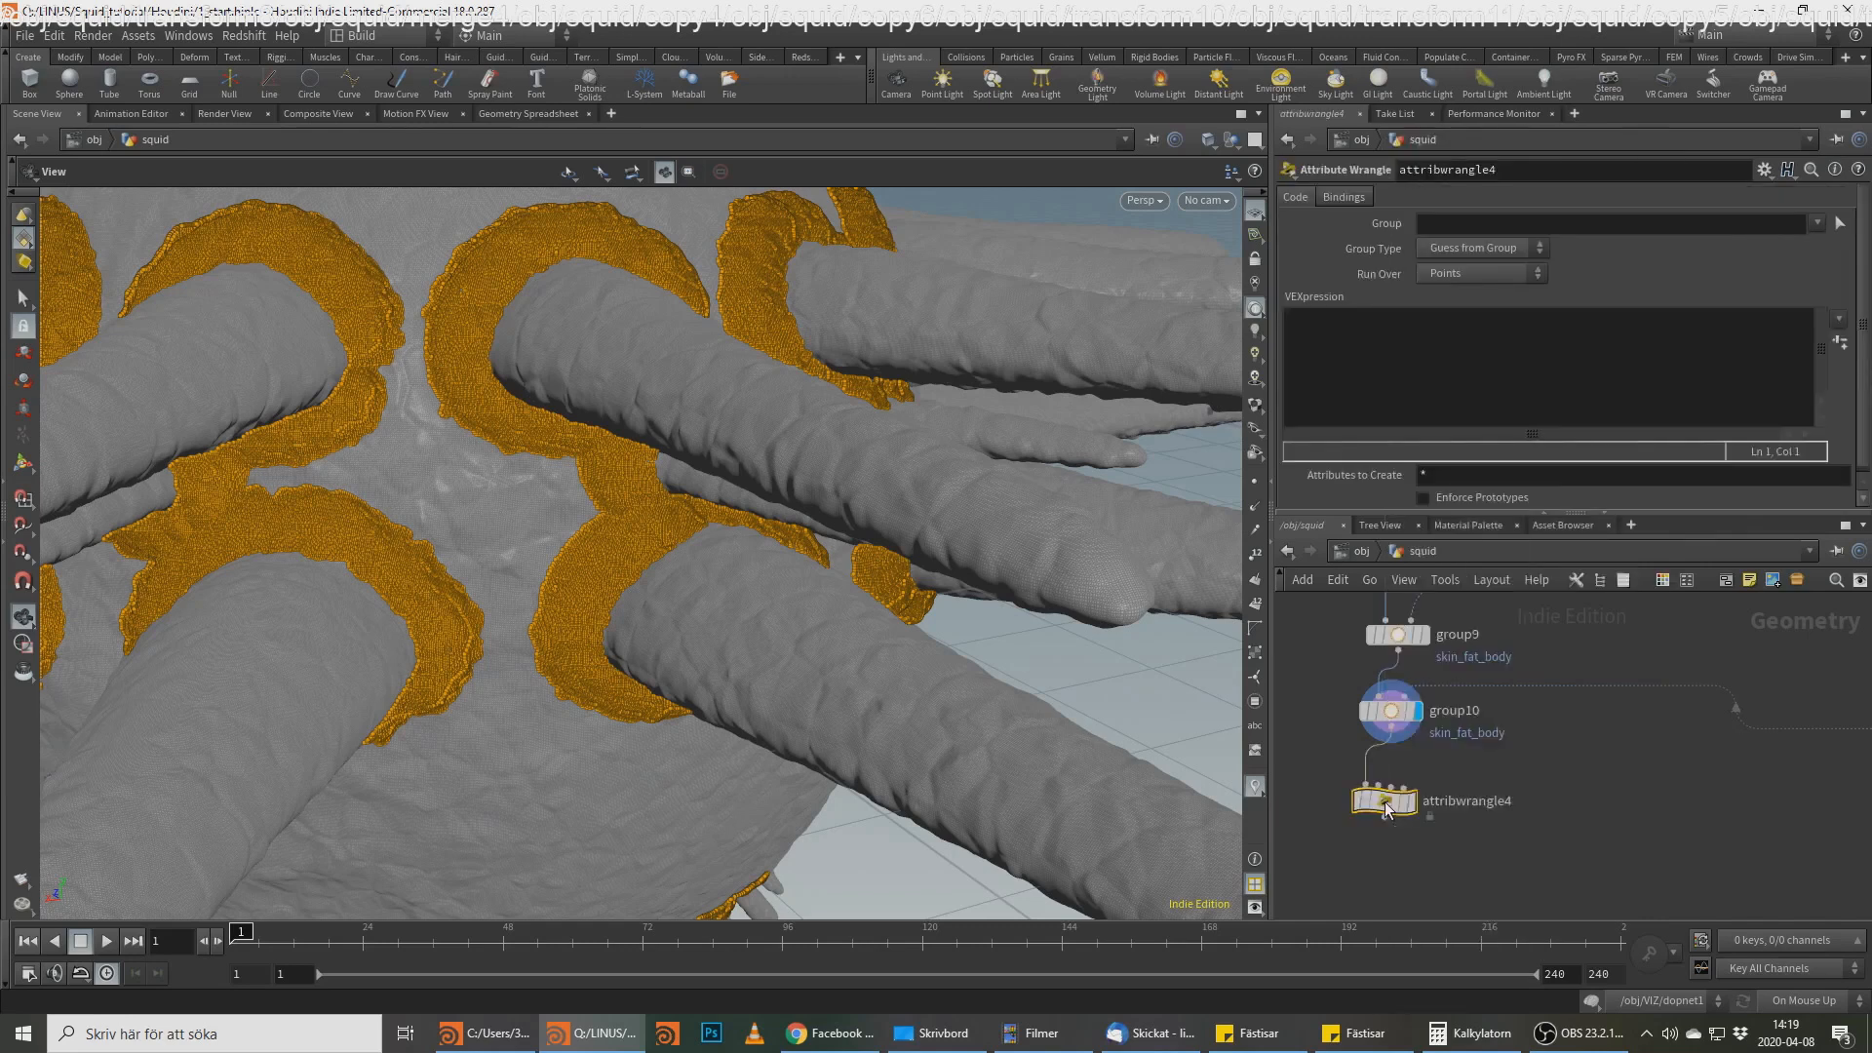
pyautogui.moveTo(1386, 809)
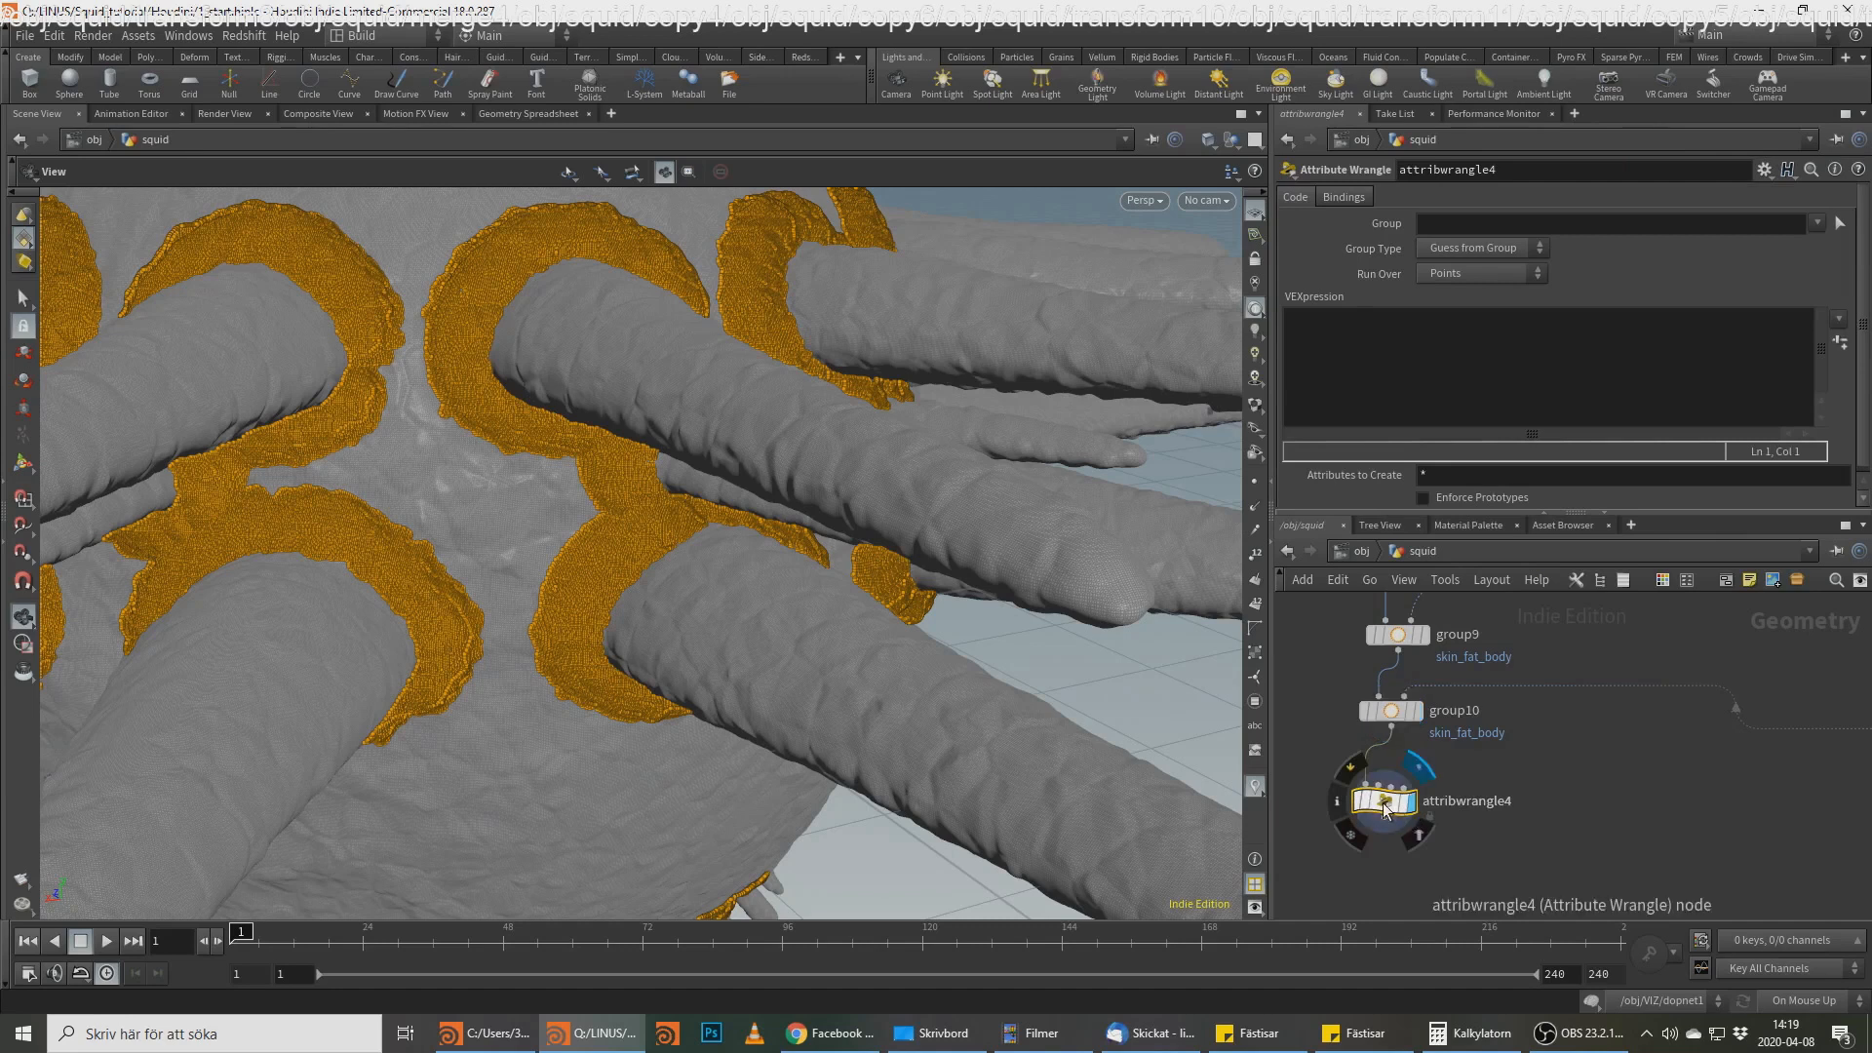
# Step: Enter and apply the wrangle code "if (group_skin_fat_arms ==1)" followed on a second line by "f@skin_fat_arms=1;"
pyautogui.click(1379, 357)
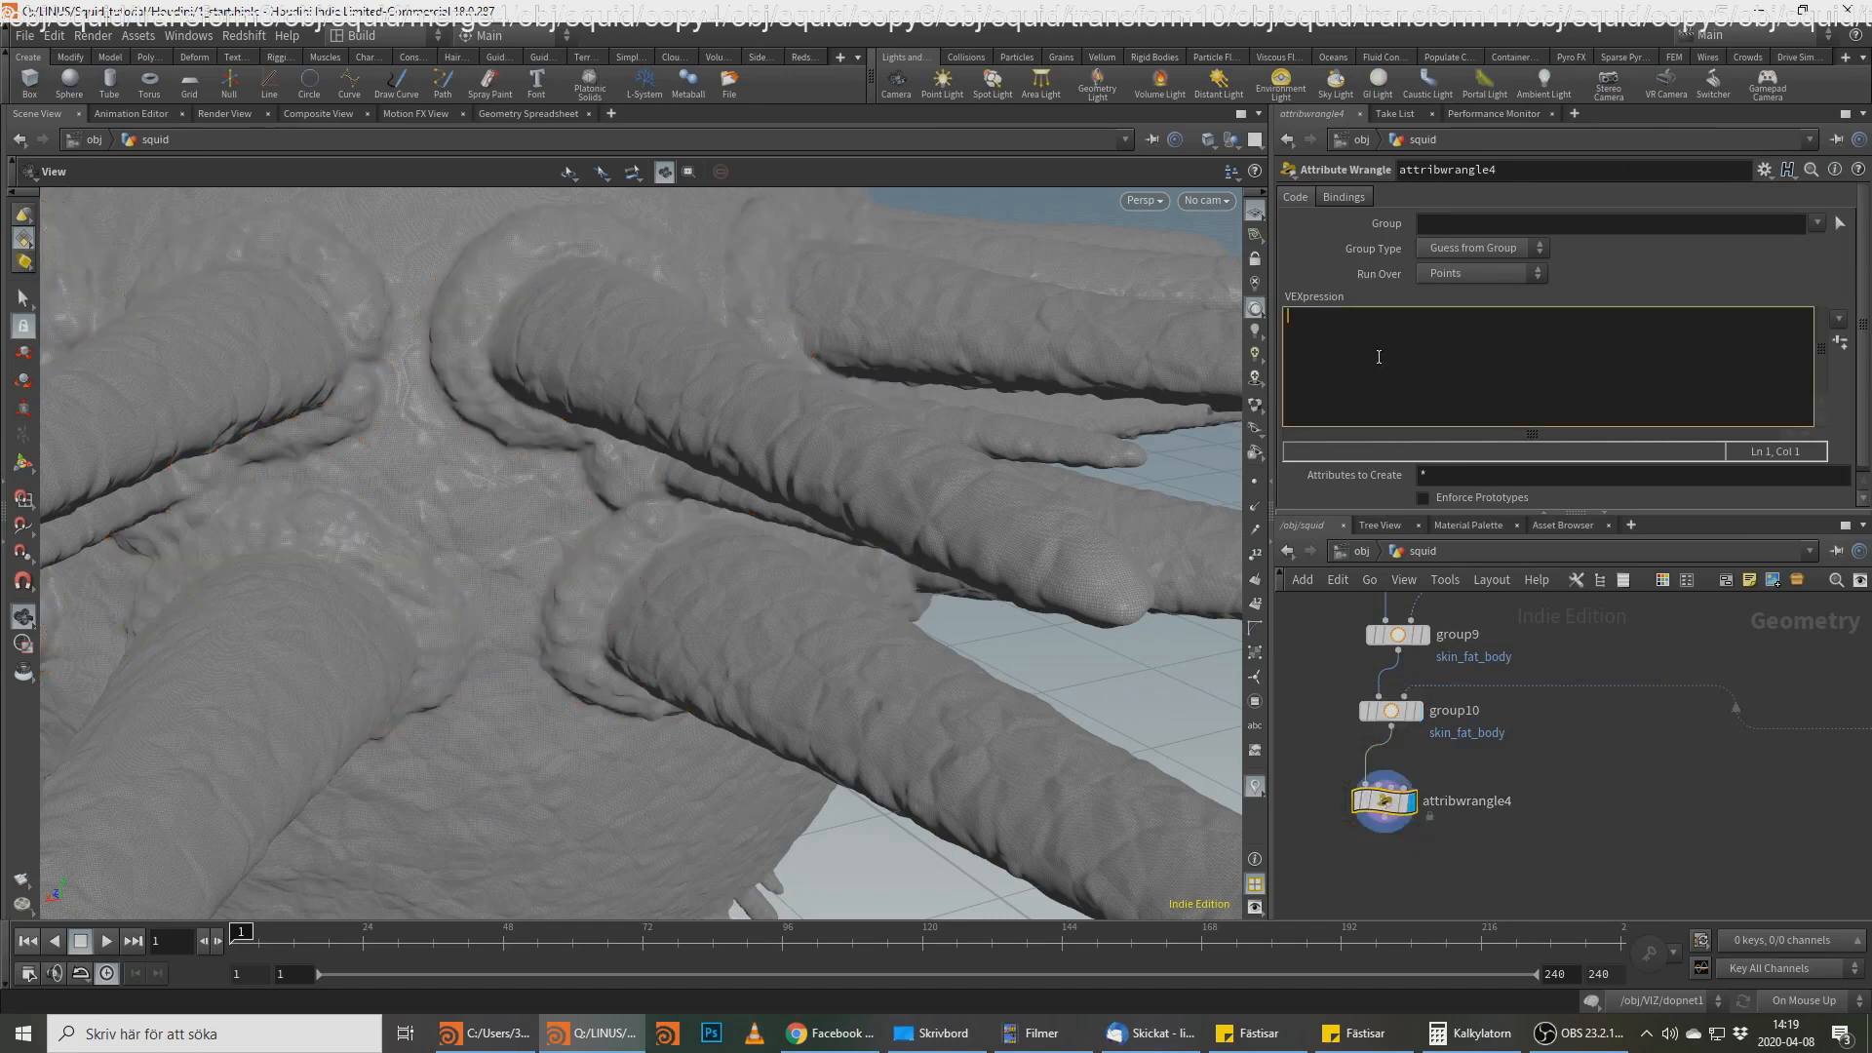
pyautogui.write('if (group')
pyautogui.write('_skin_fat_arms ==1')
pyautogui.press('Return')
pyautogui.write('f')
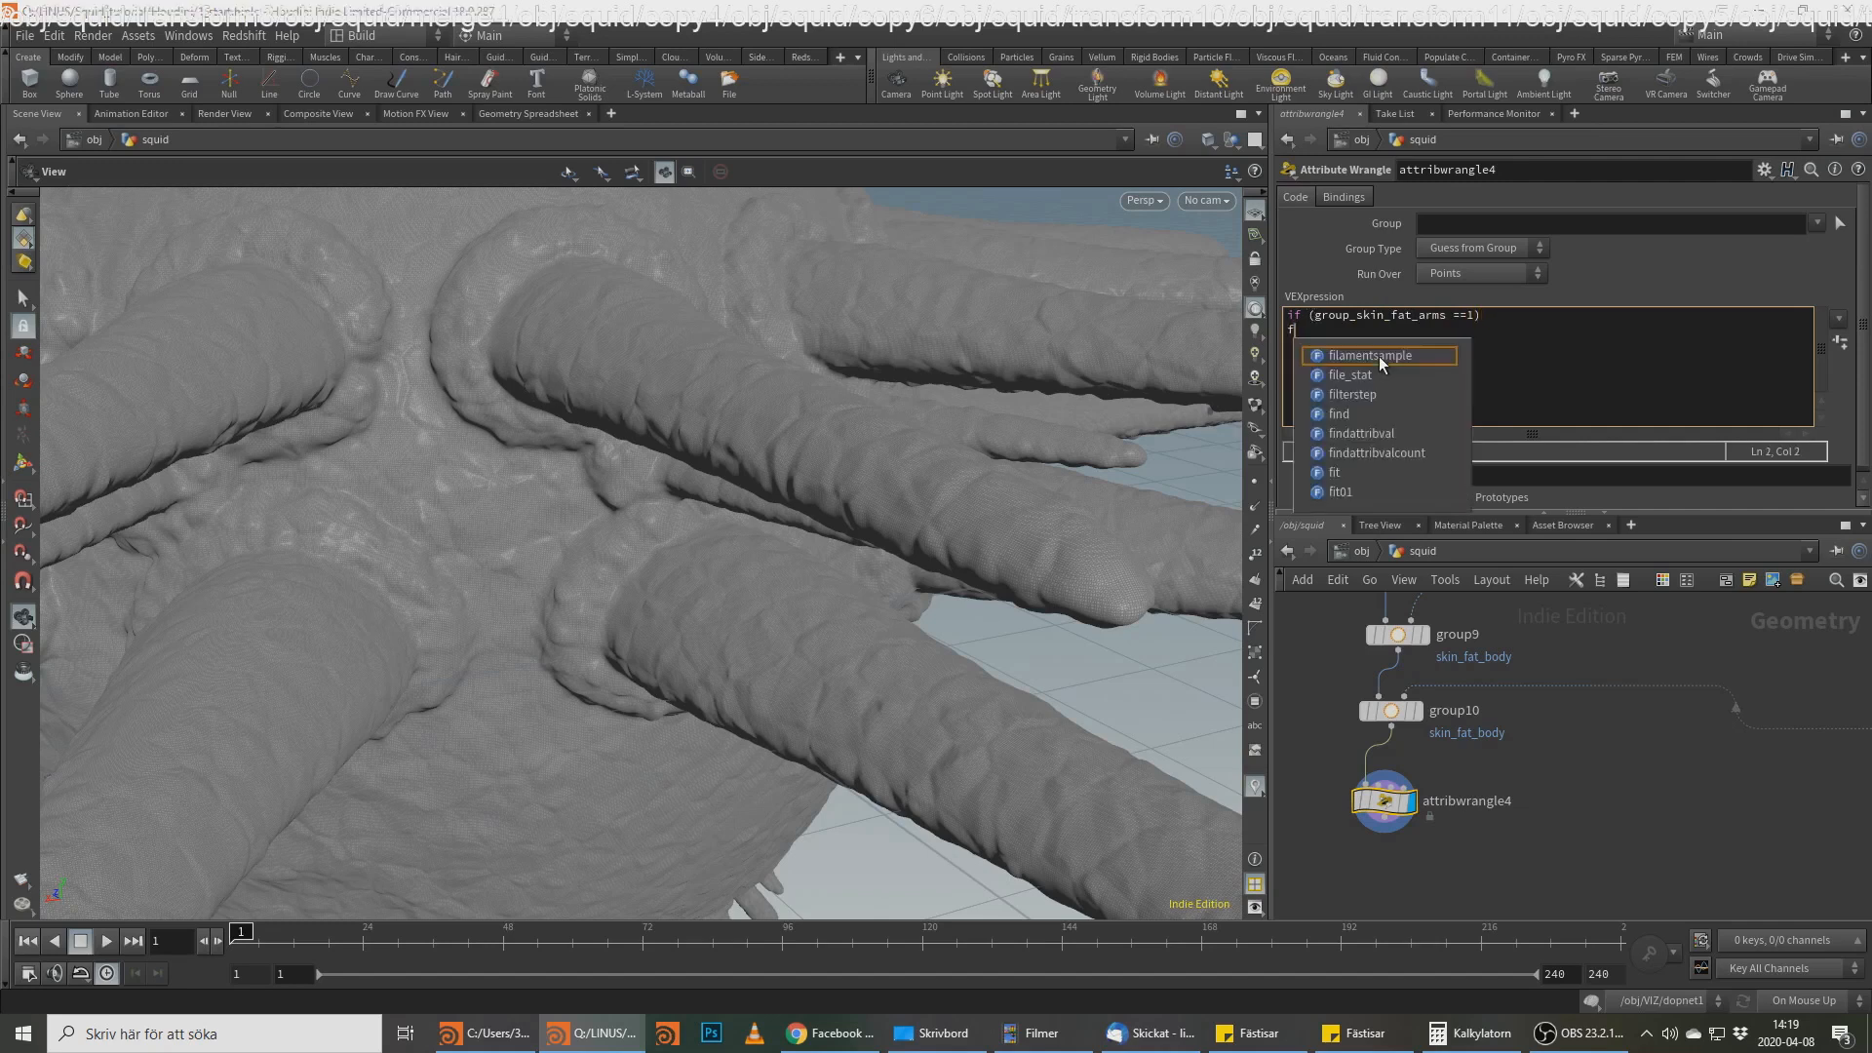
pyautogui.write('@skin_fa')
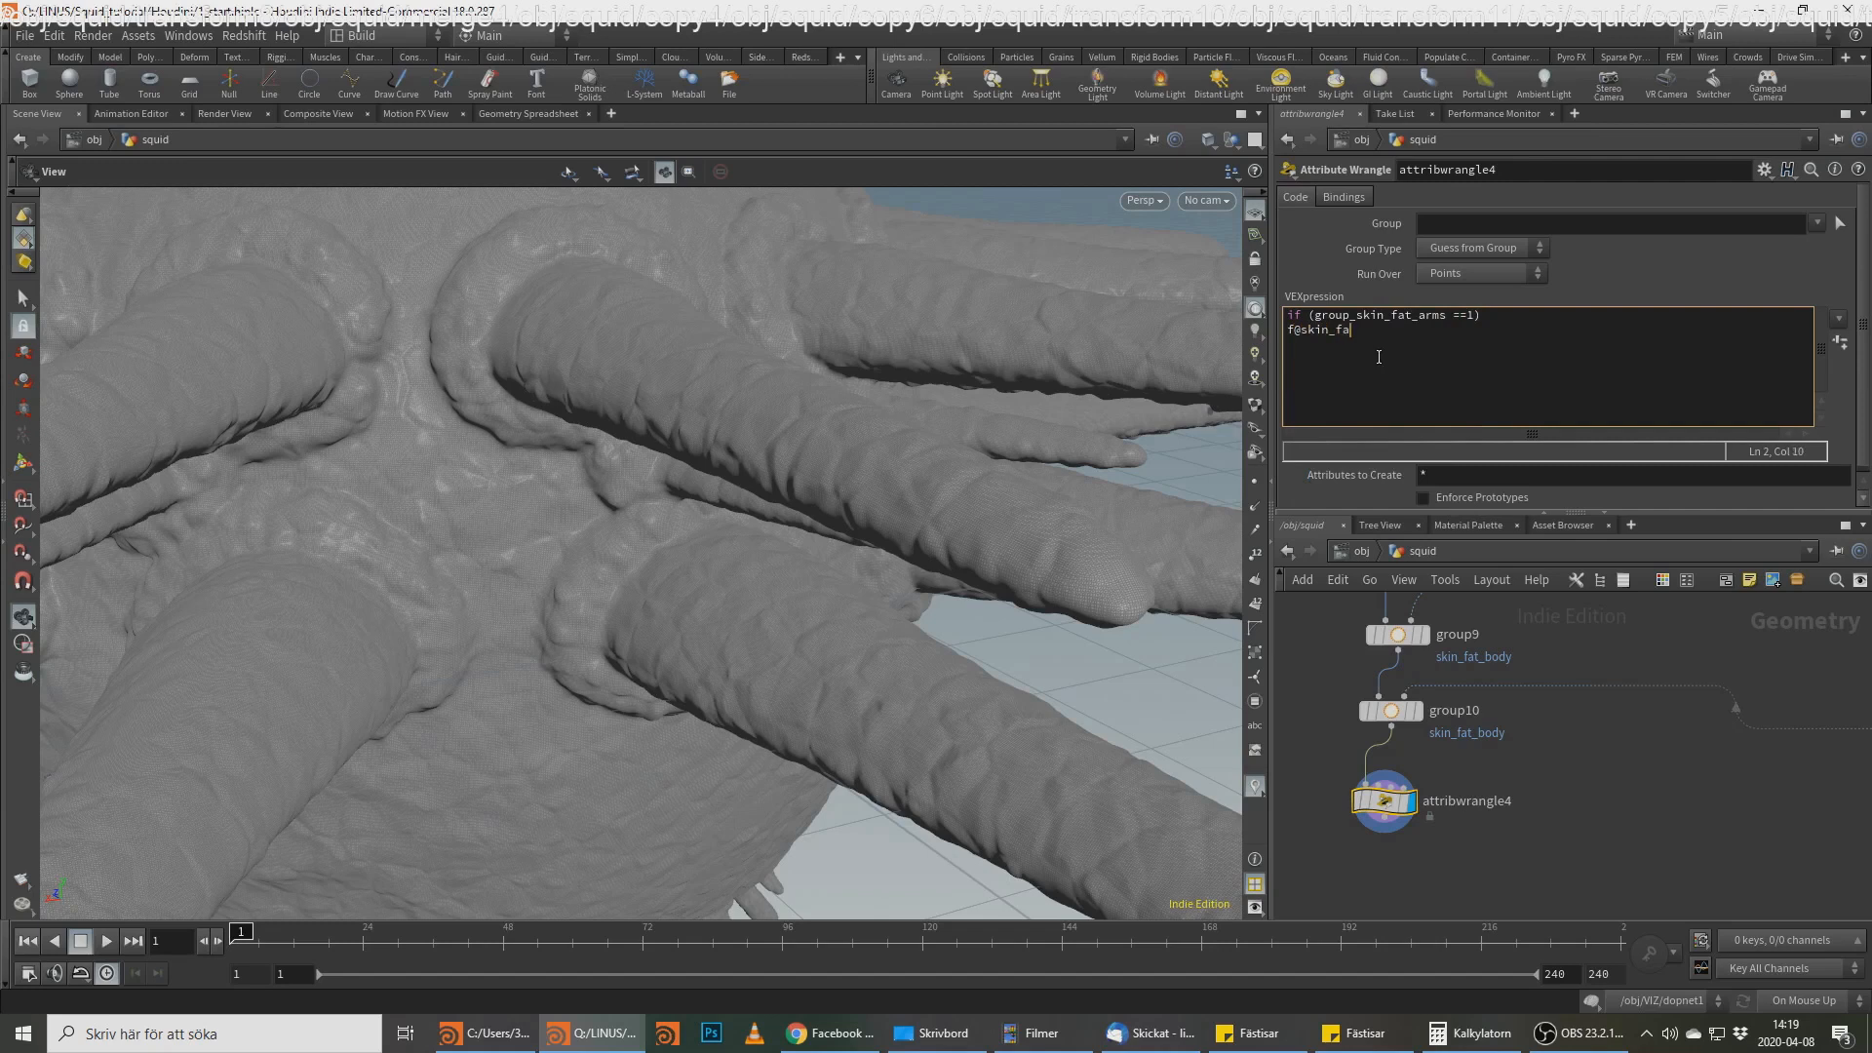
pyautogui.write('t_arms=1;')
pyautogui.hotkey('ctrl', 'Return')
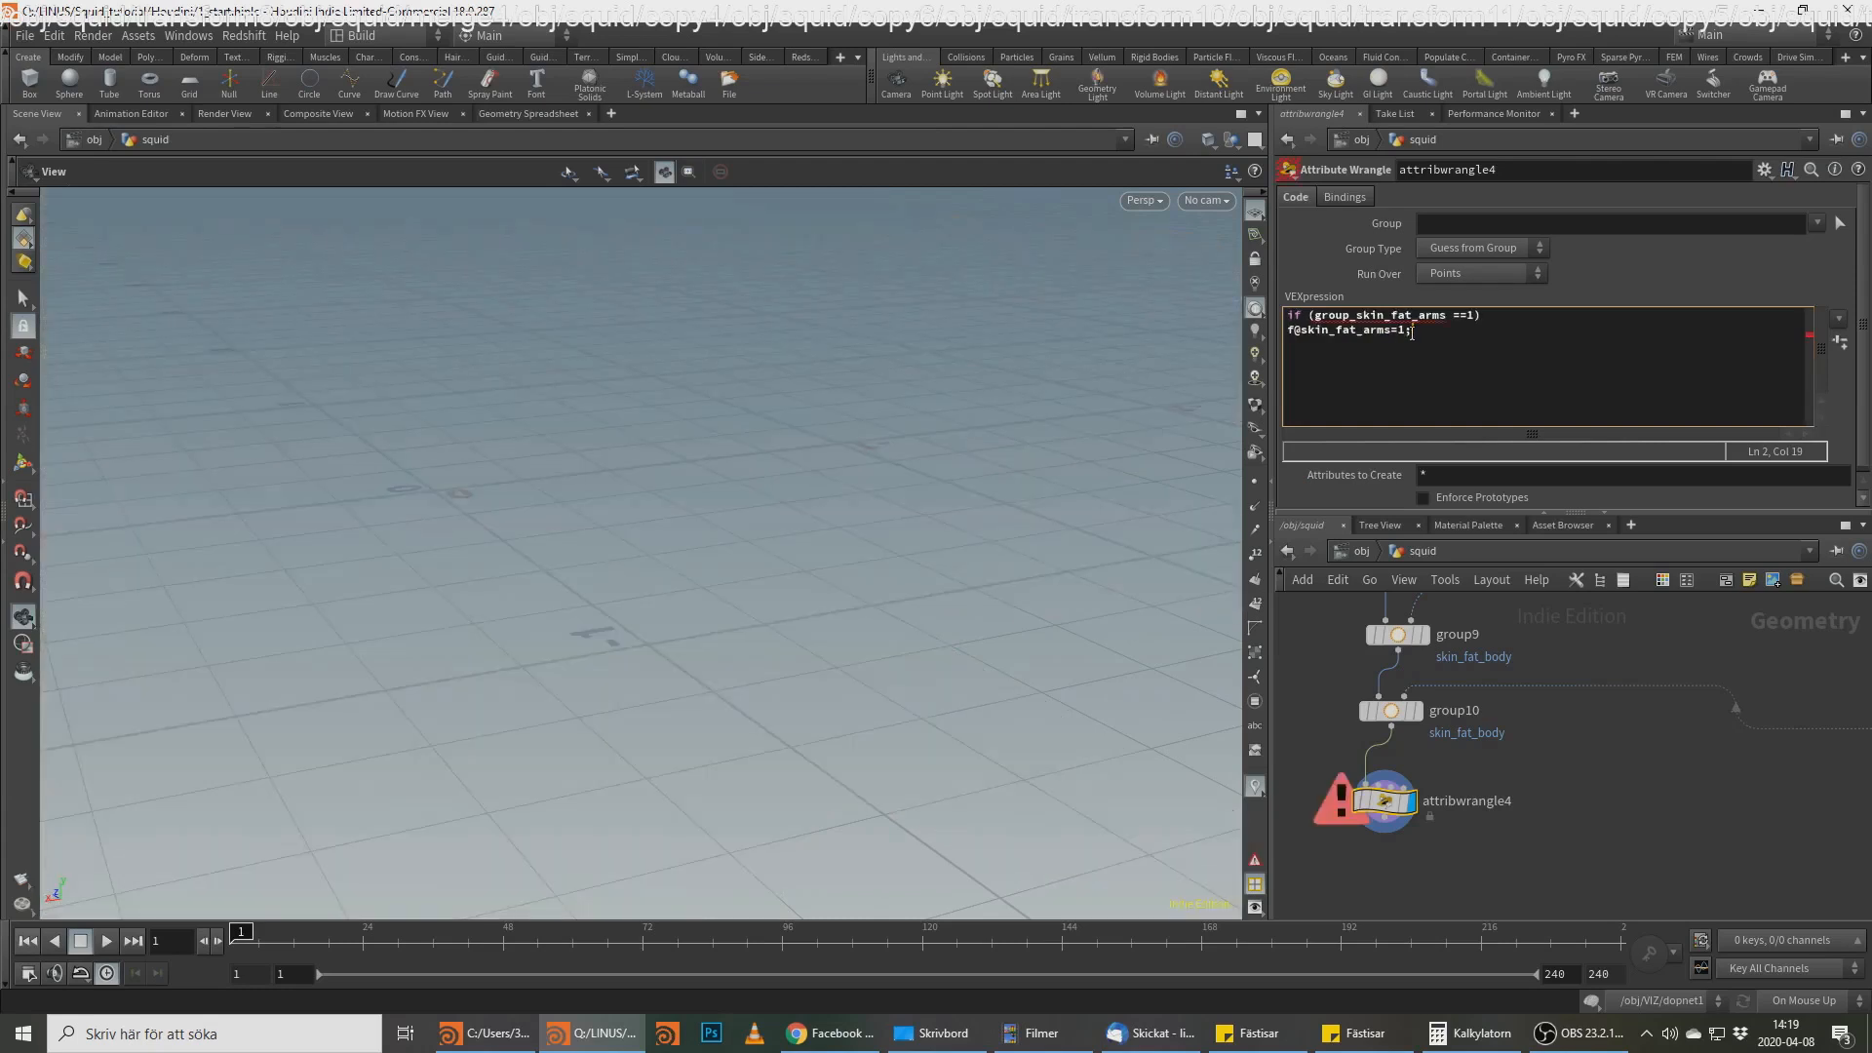
pyautogui.click(1323, 316)
pyautogui.write('@')
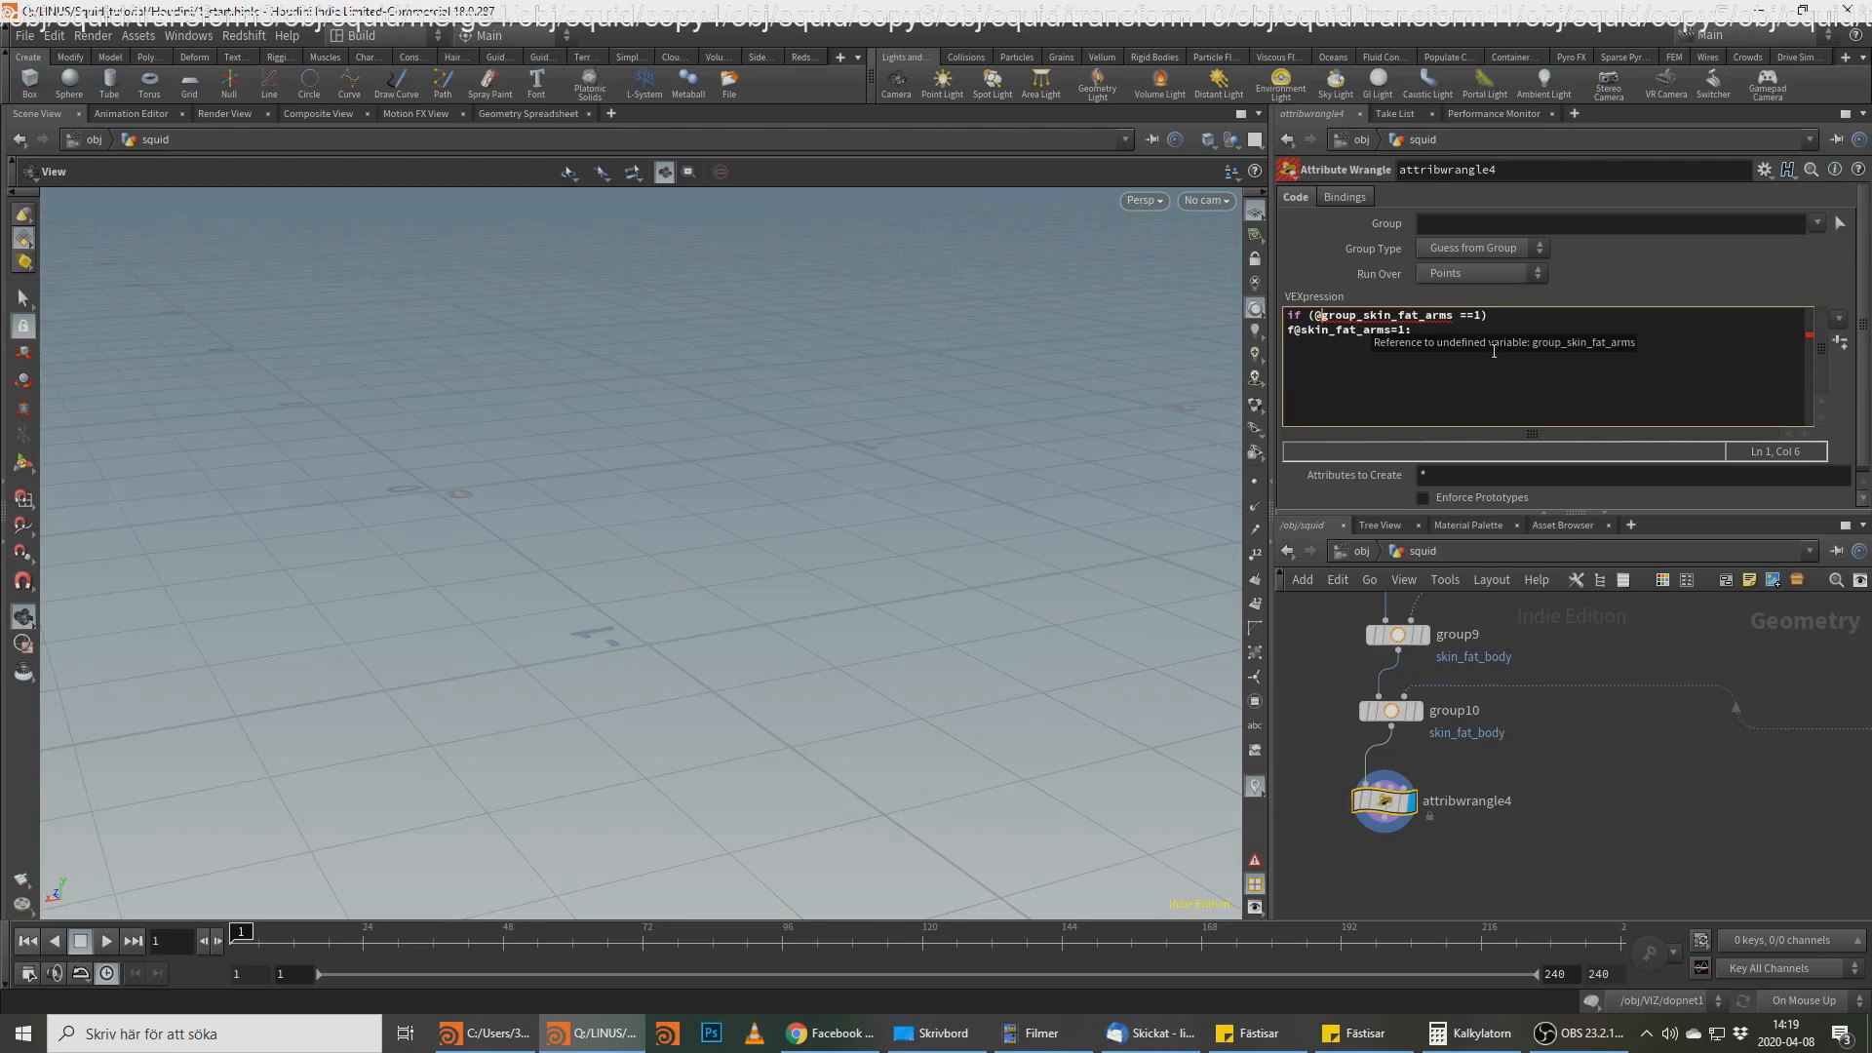
pyautogui.click(1450, 380)
# Step: Duplicate the two-line skin_fat_arms statement in the wrangle until the code holds four copies of it
pyautogui.hotkey('ctrl', 'a')
pyautogui.hotkey('ctrl', 'c')
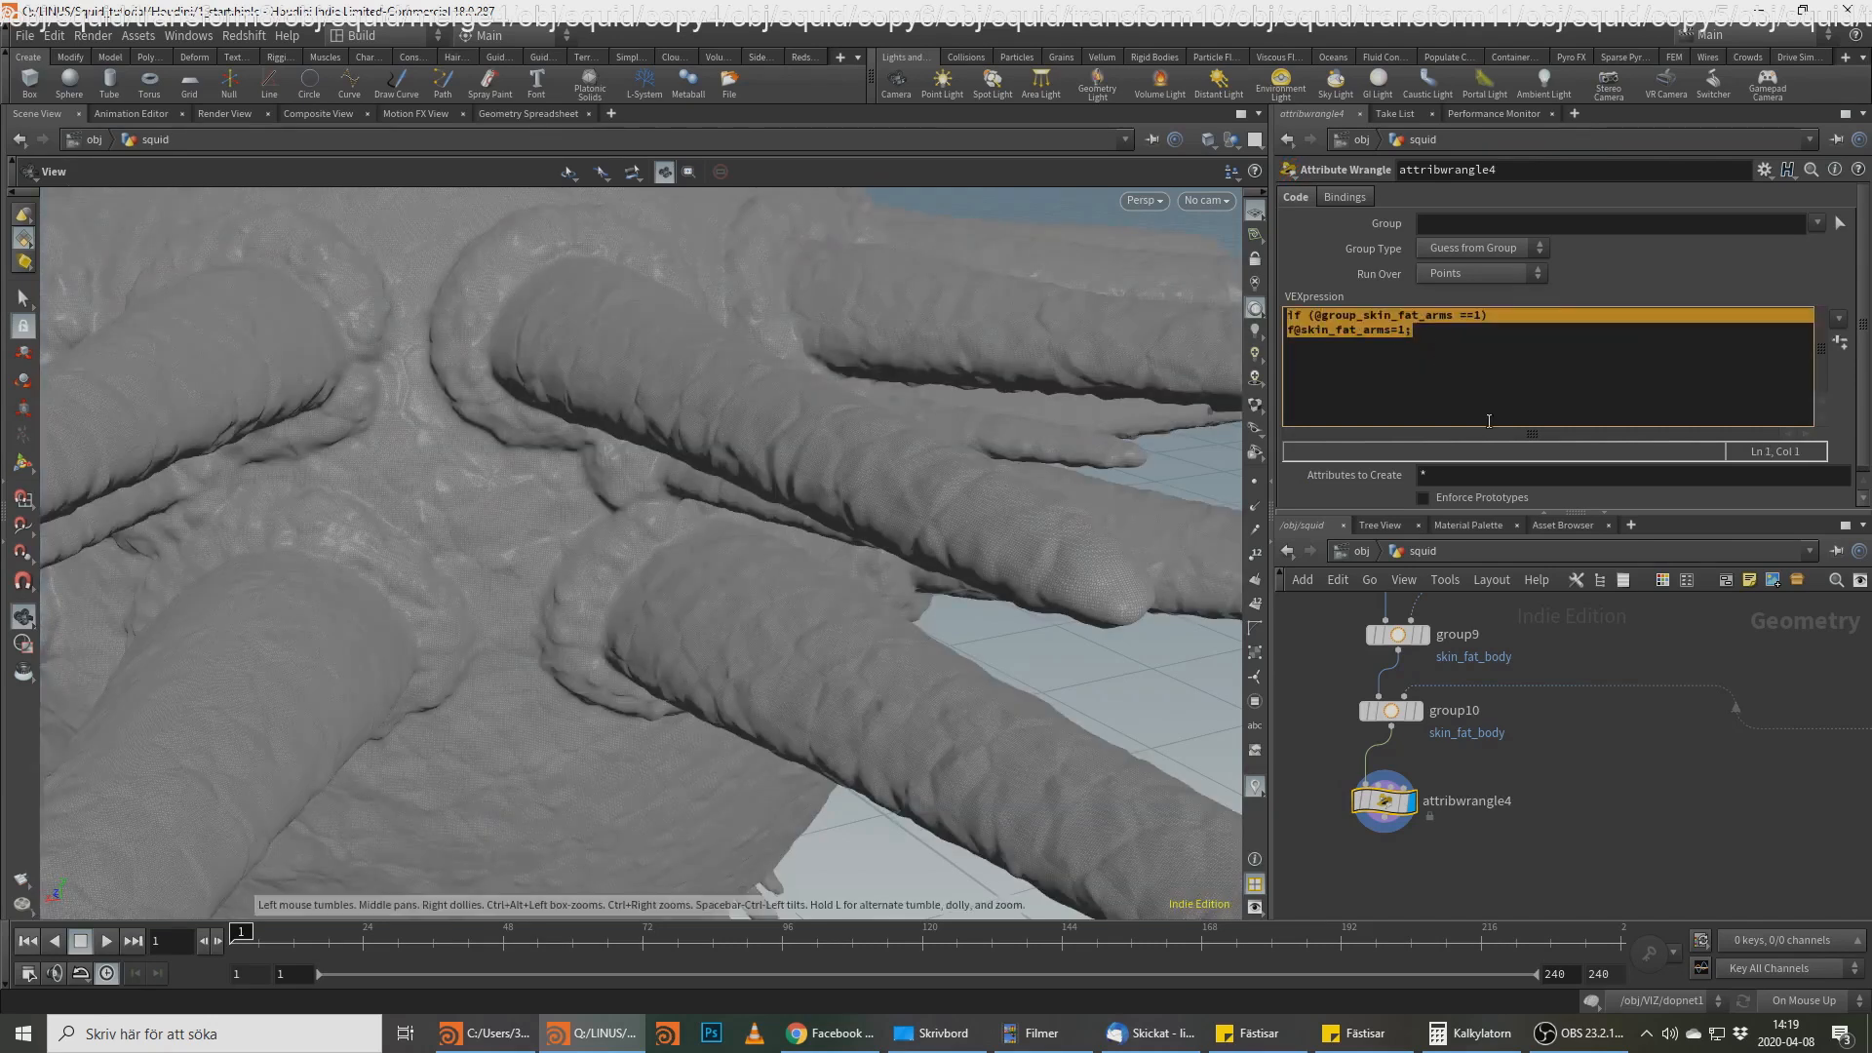
pyautogui.click(1504, 339)
pyautogui.press('Return')
pyautogui.hotkey('ctrl', 'v')
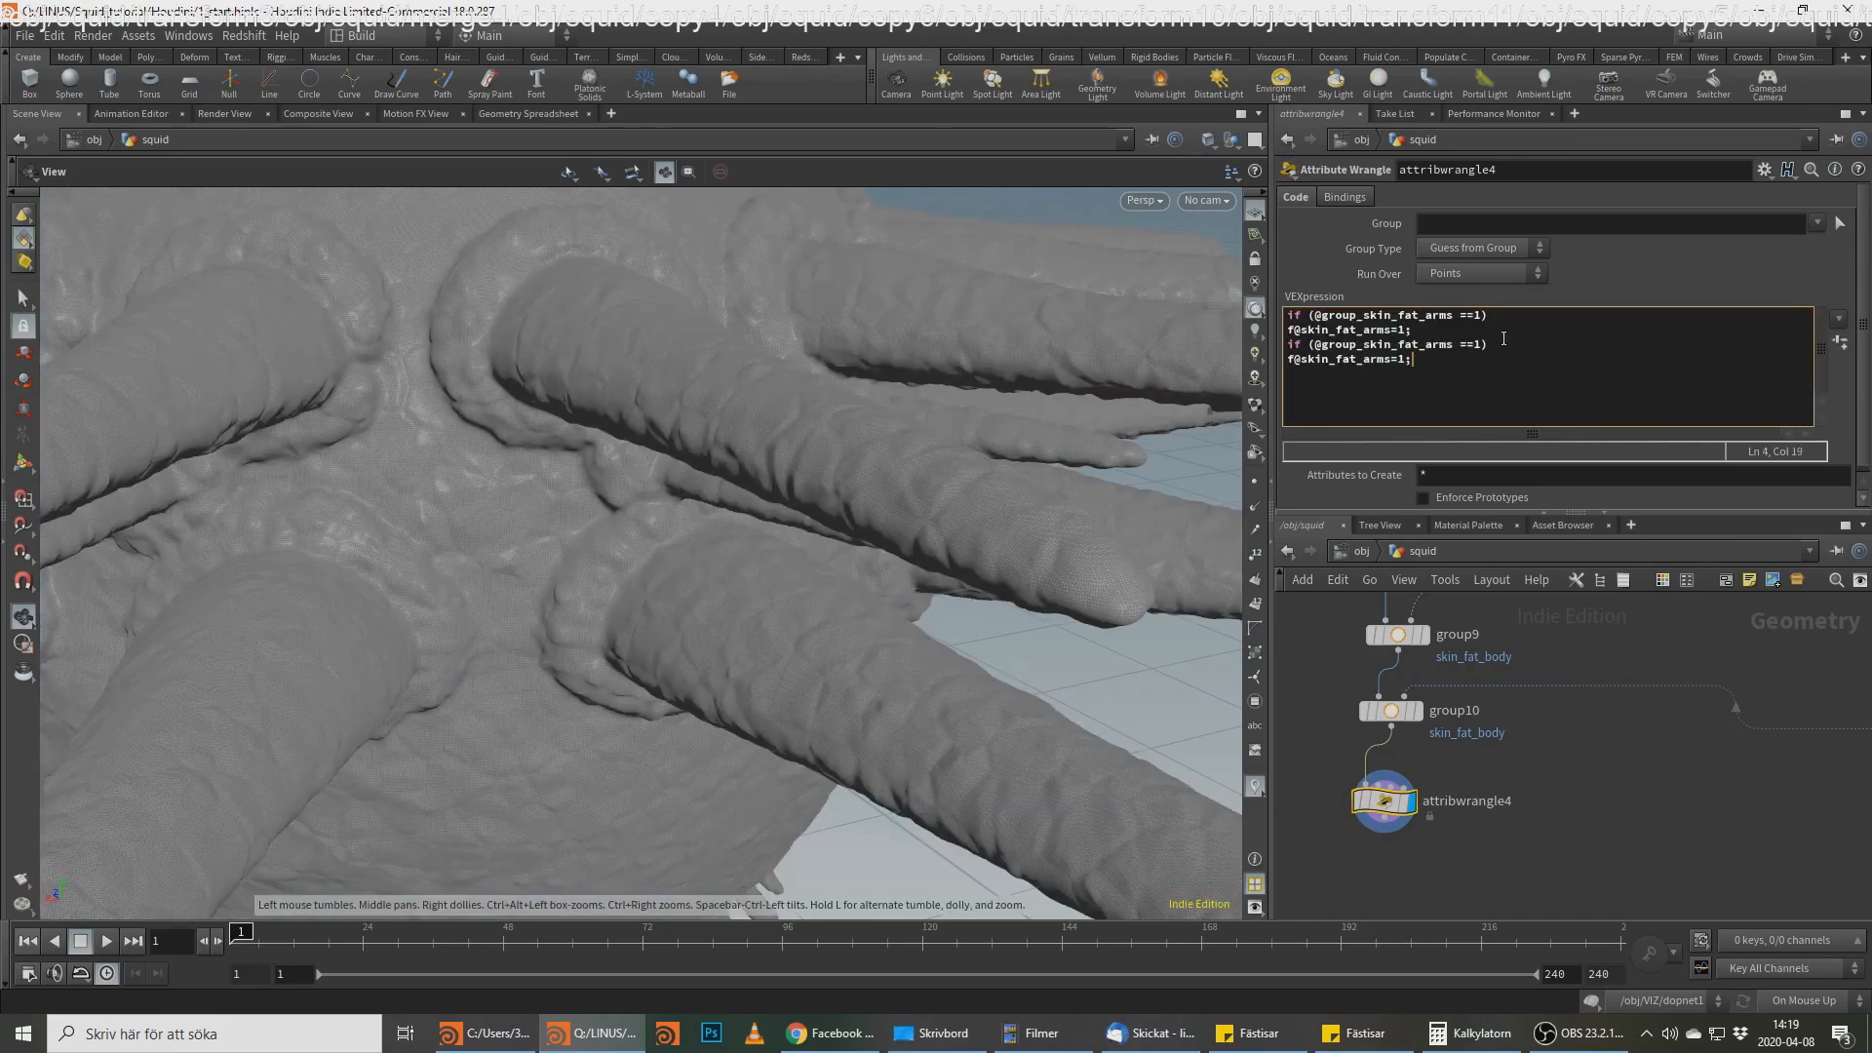
pyautogui.press('Return')
pyautogui.hotkey('ctrl', 'v')
pyautogui.press('Up')
pyautogui.press('Up')
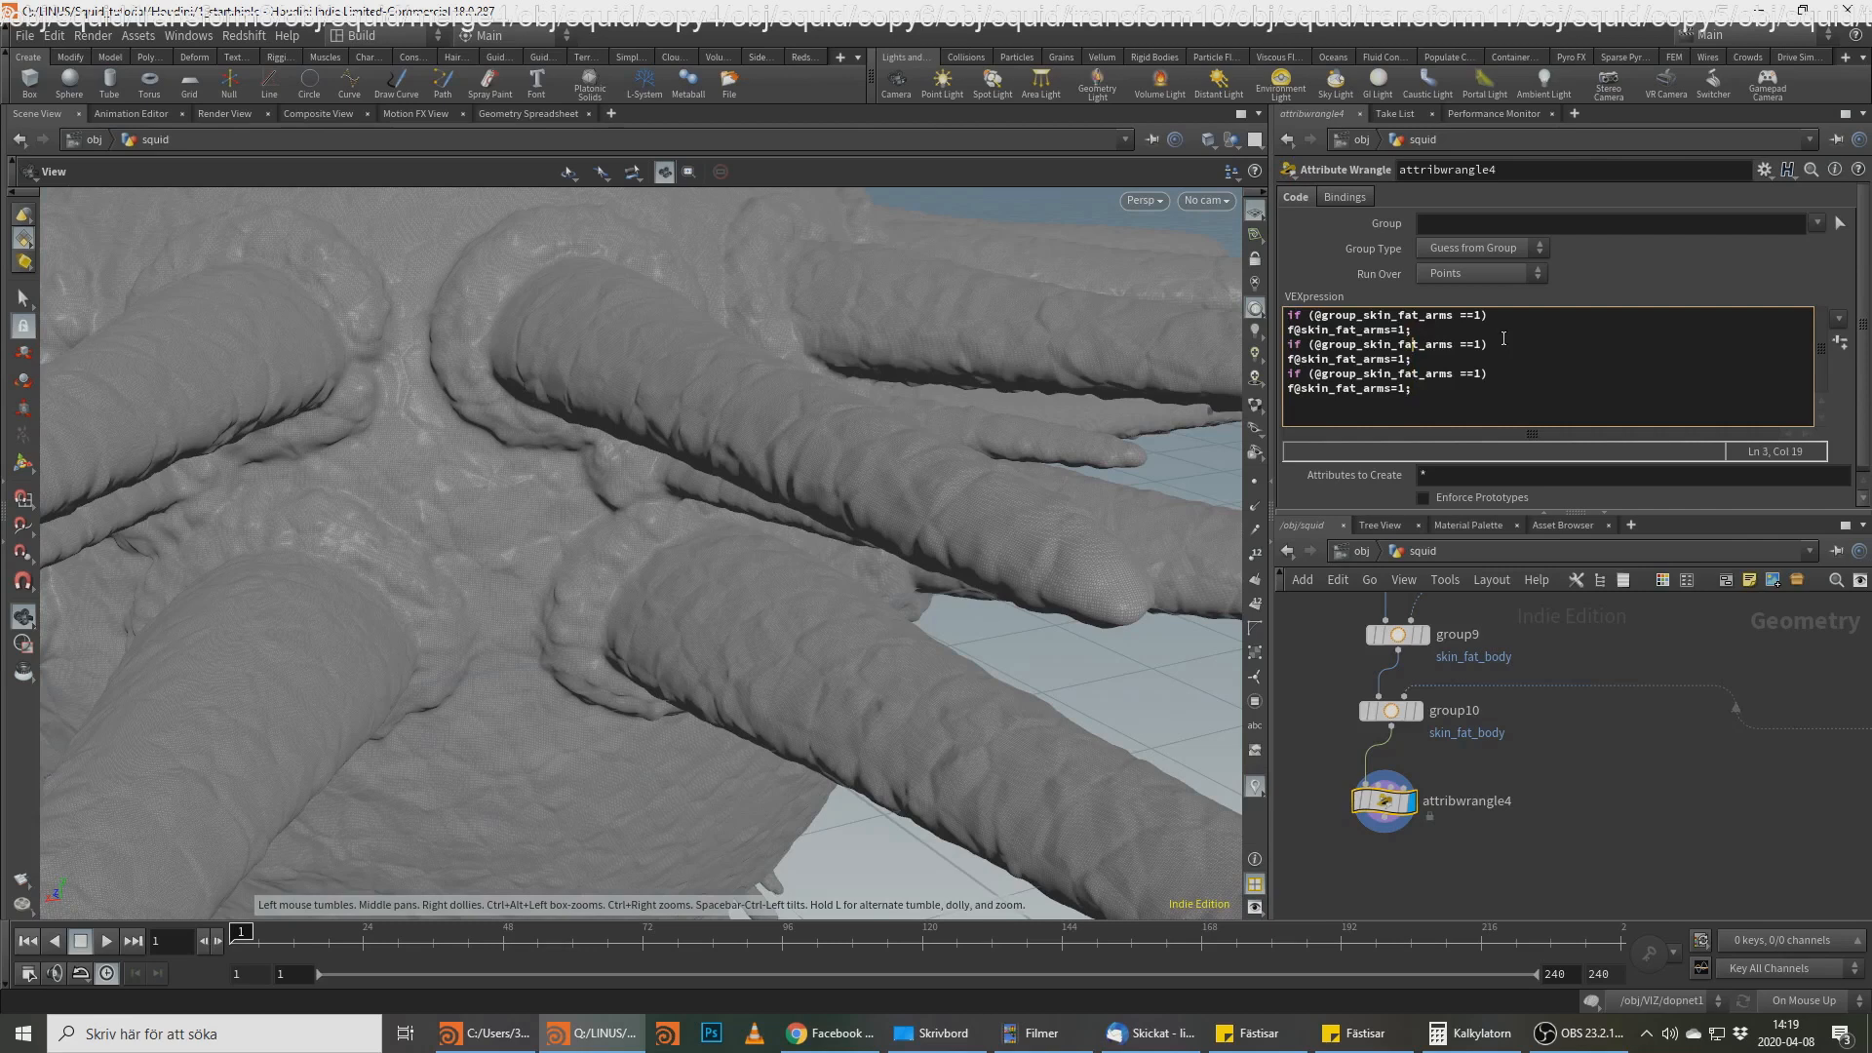
pyautogui.press('Return')
pyautogui.click(1413, 362)
pyautogui.moveTo(1429, 389); pyautogui.dragTo(1260, 376)
pyautogui.hotkey('ctrl', 'v')
pyautogui.moveTo(1414, 389); pyautogui.dragTo(1259, 377)
pyautogui.hotkey('ctrl', 'c')
pyautogui.click(1440, 401)
pyautogui.press('Return')
pyautogui.hotkey('ctrl', 'v')
# Step: Rename the point group made by group10 to skin_fat_blobs
pyautogui.click(1392, 710)
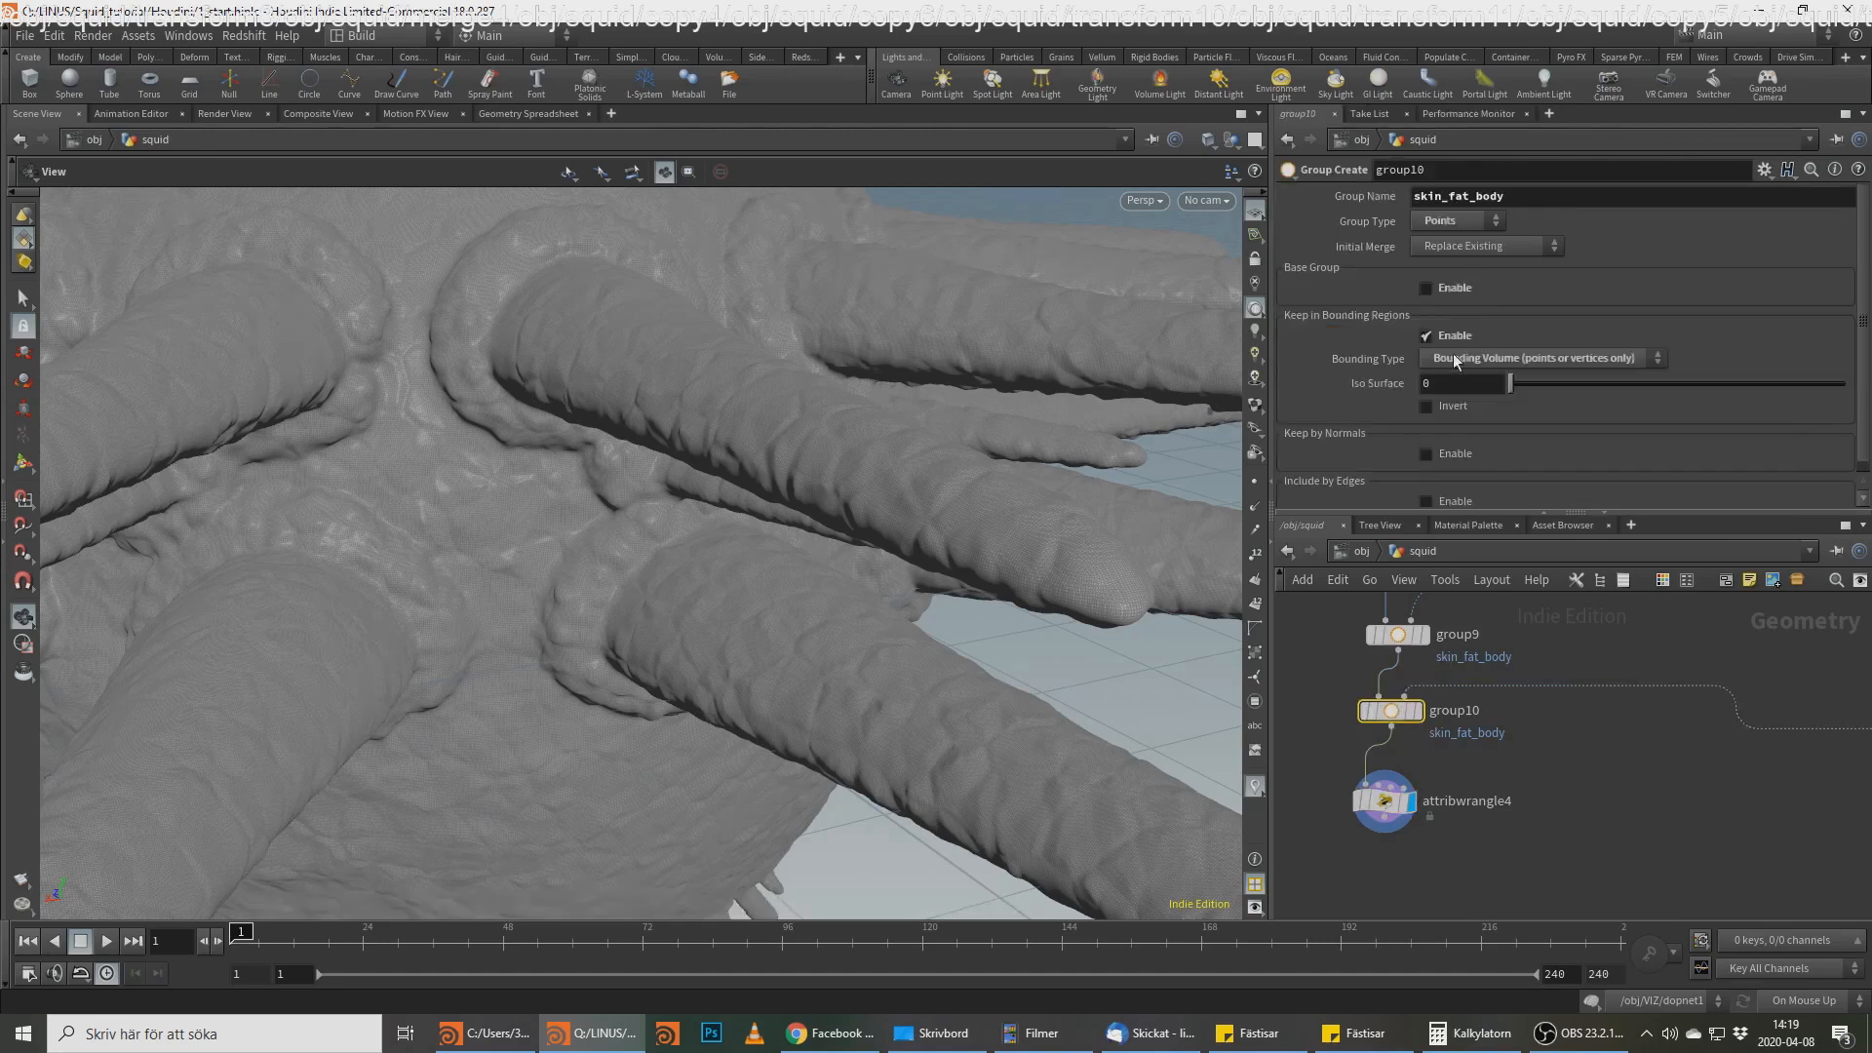
pyautogui.moveTo(1474, 196); pyautogui.dragTo(1536, 199)
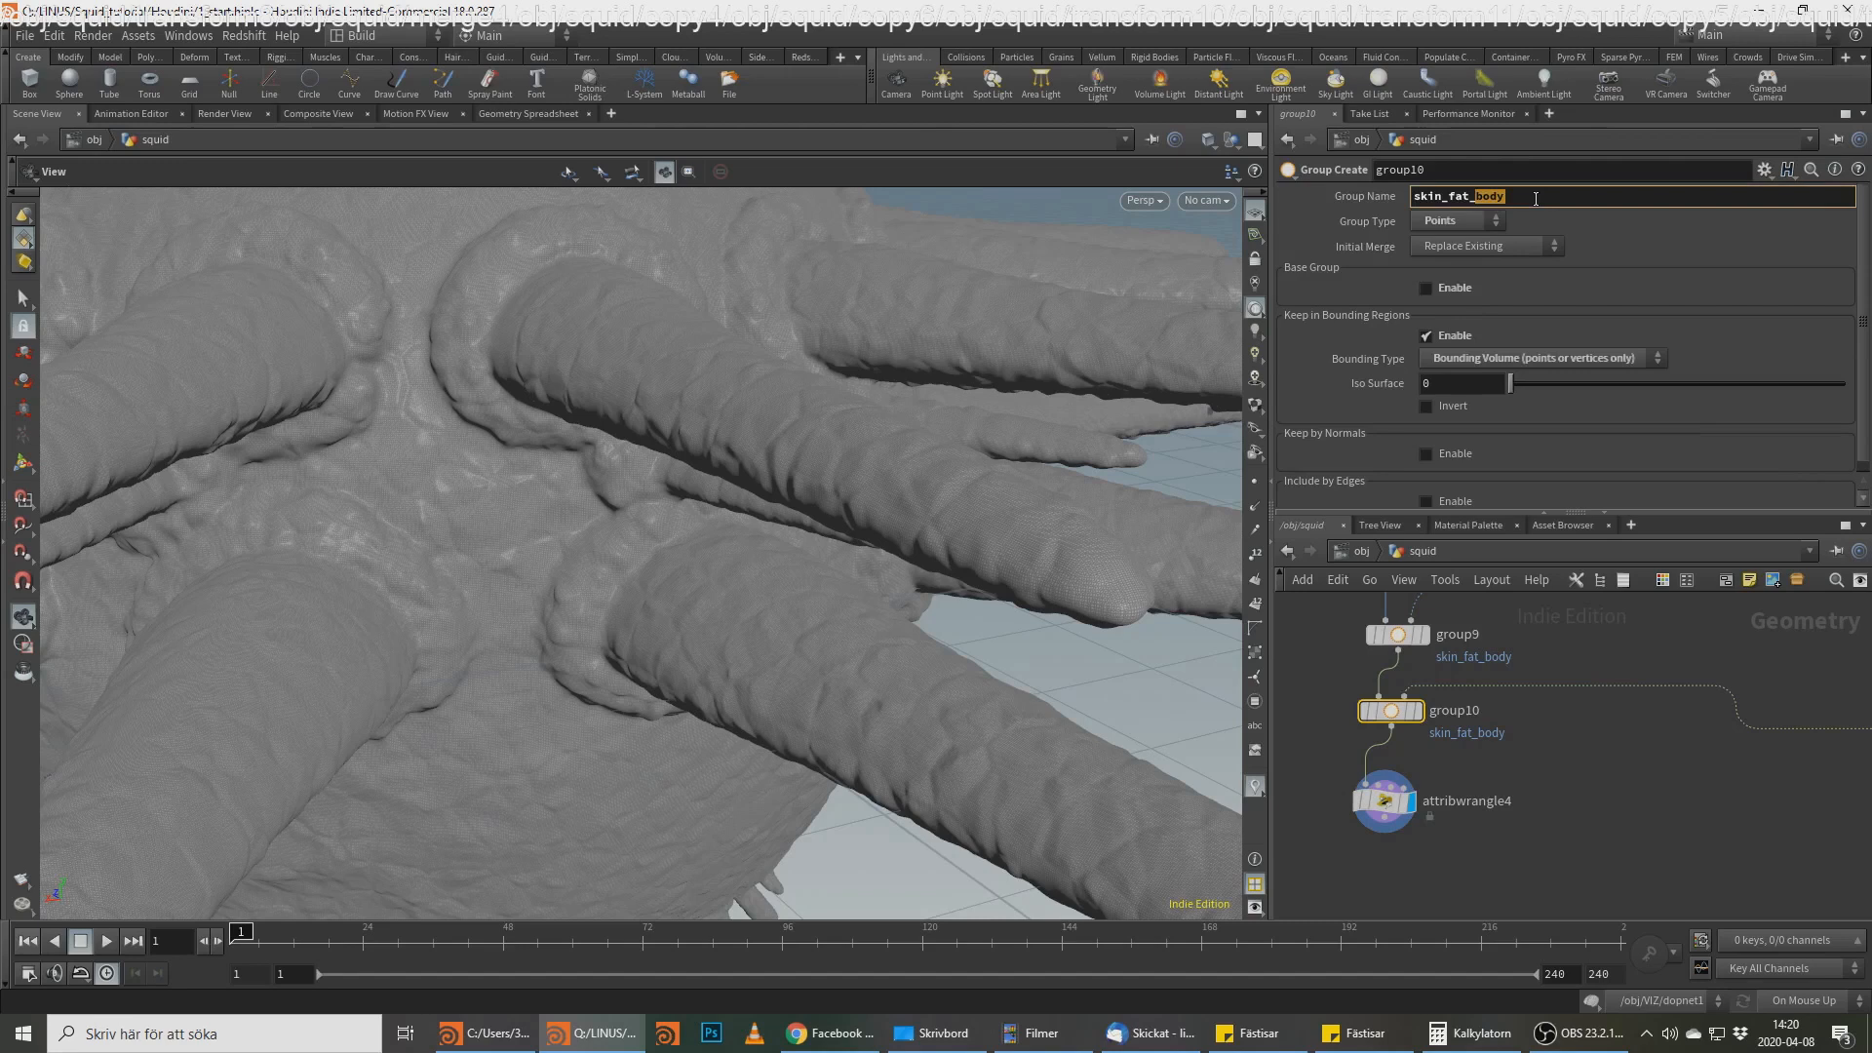
pyautogui.write('transot')
pyautogui.press('BackSpace')
pyautogui.press('BackSpace')
pyautogui.write('itionblo')
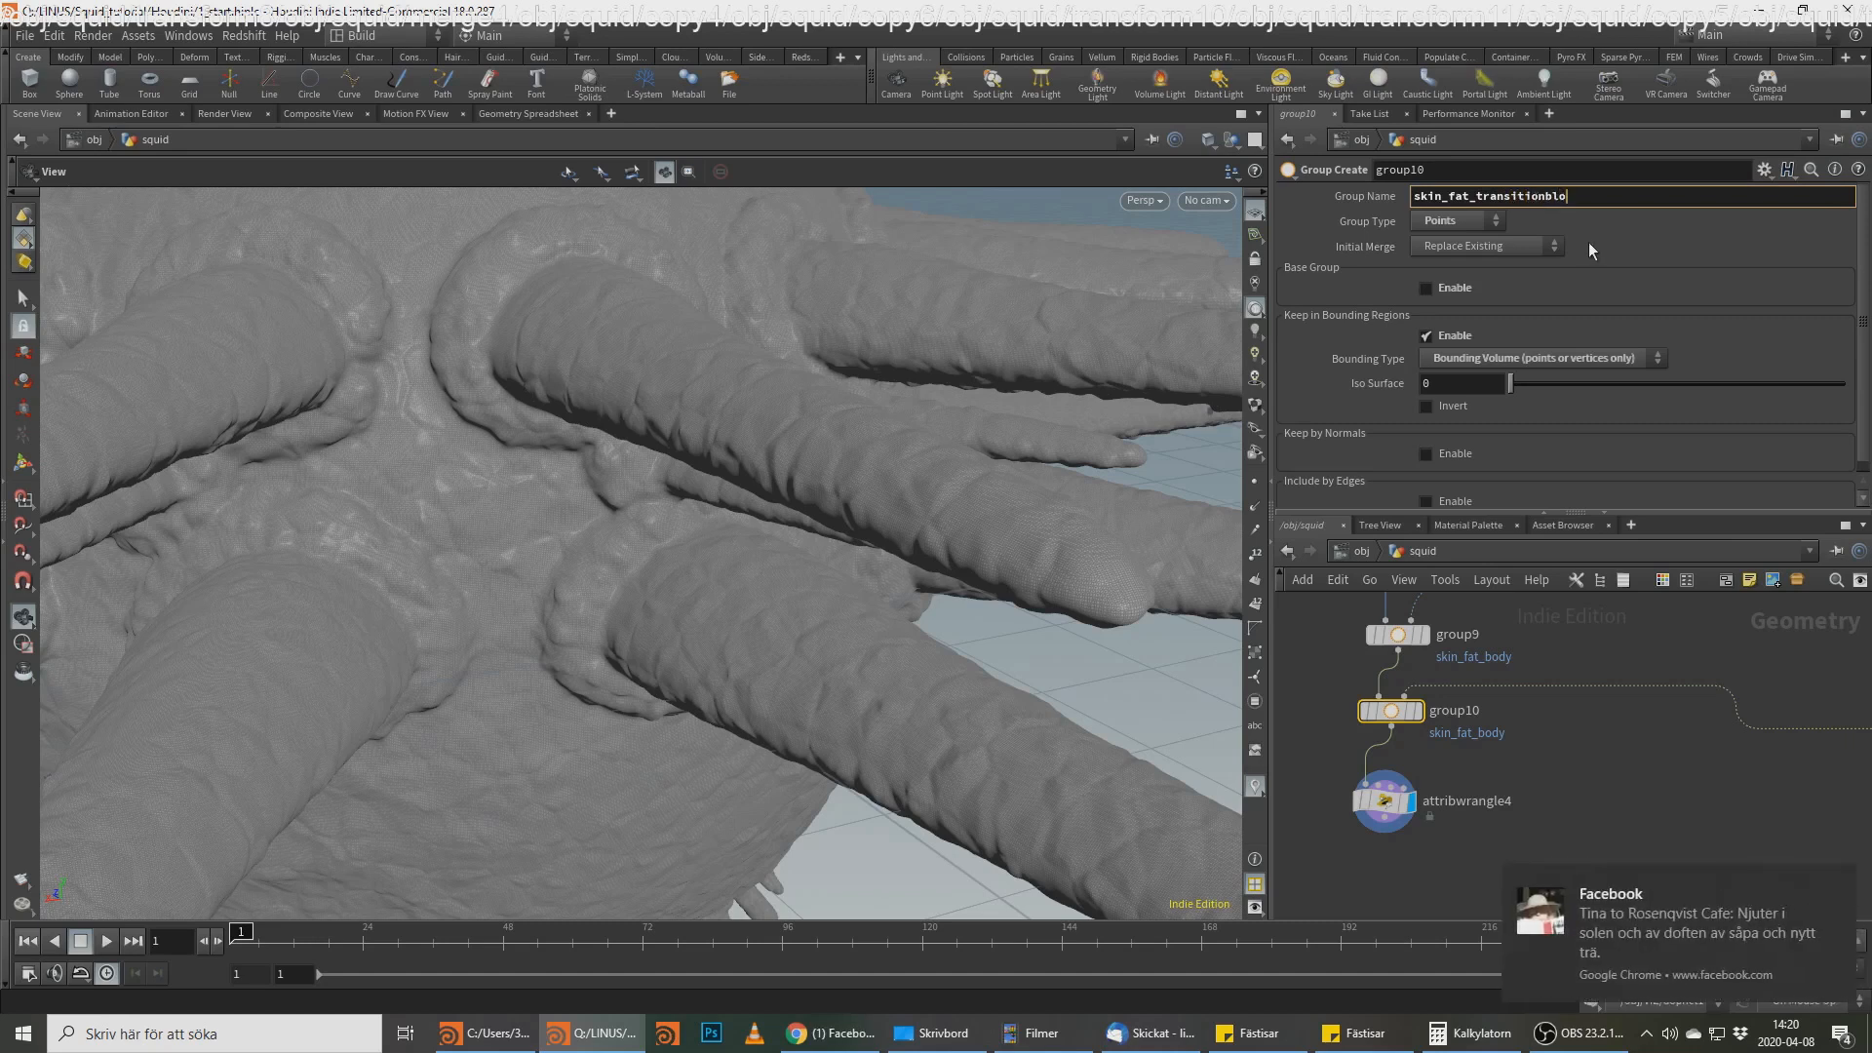
pyautogui.press('BackSpace')
pyautogui.press('BackSpace')
pyautogui.press('BackSpace')
pyautogui.press('BackSpace')
pyautogui.press('BackSpace')
pyautogui.press('BackSpace')
pyautogui.press('BackSpace')
pyautogui.press('BackSpace')
pyautogui.press('BackSpace')
pyautogui.press('BackSpace')
pyautogui.press('BackSpace')
pyautogui.write('blobs')
pyautogui.press('Return')
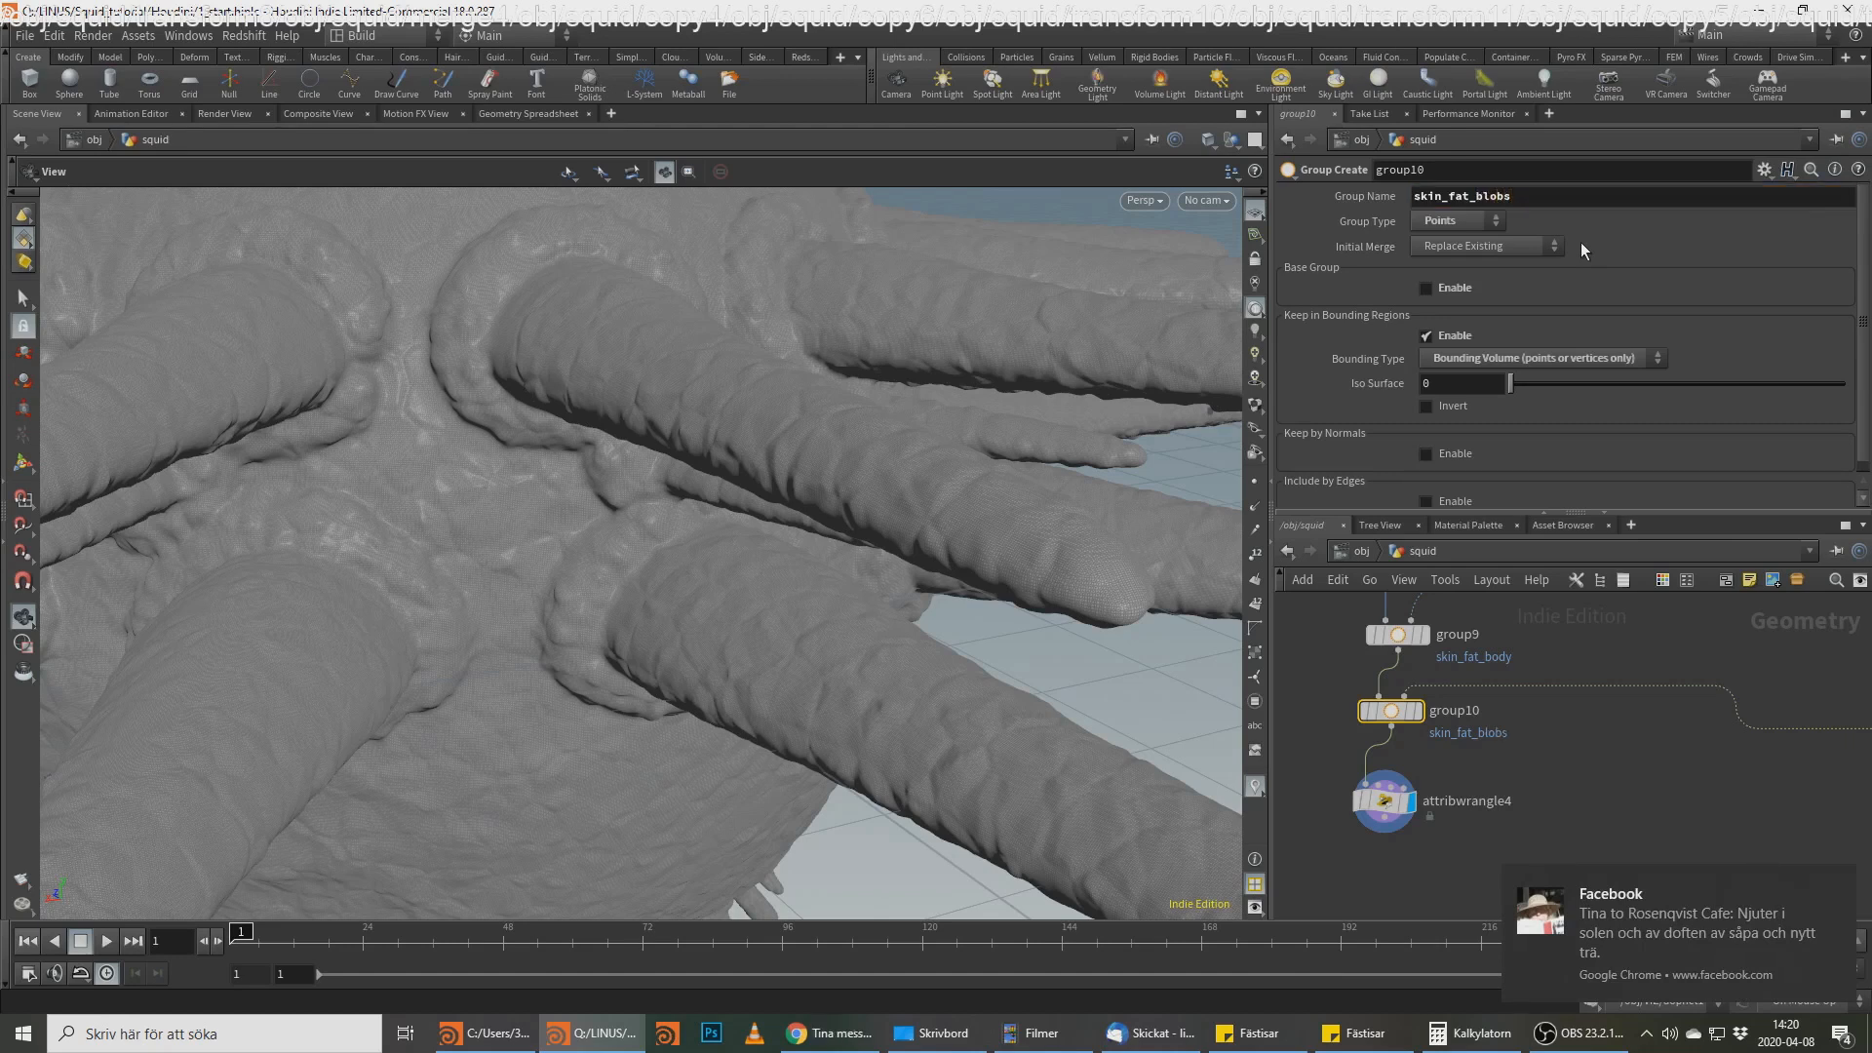
# Step: Edit the second statement in attribwrangle4 so both its group and attribute names end in skin_fat_suckers
pyautogui.click(1407, 814)
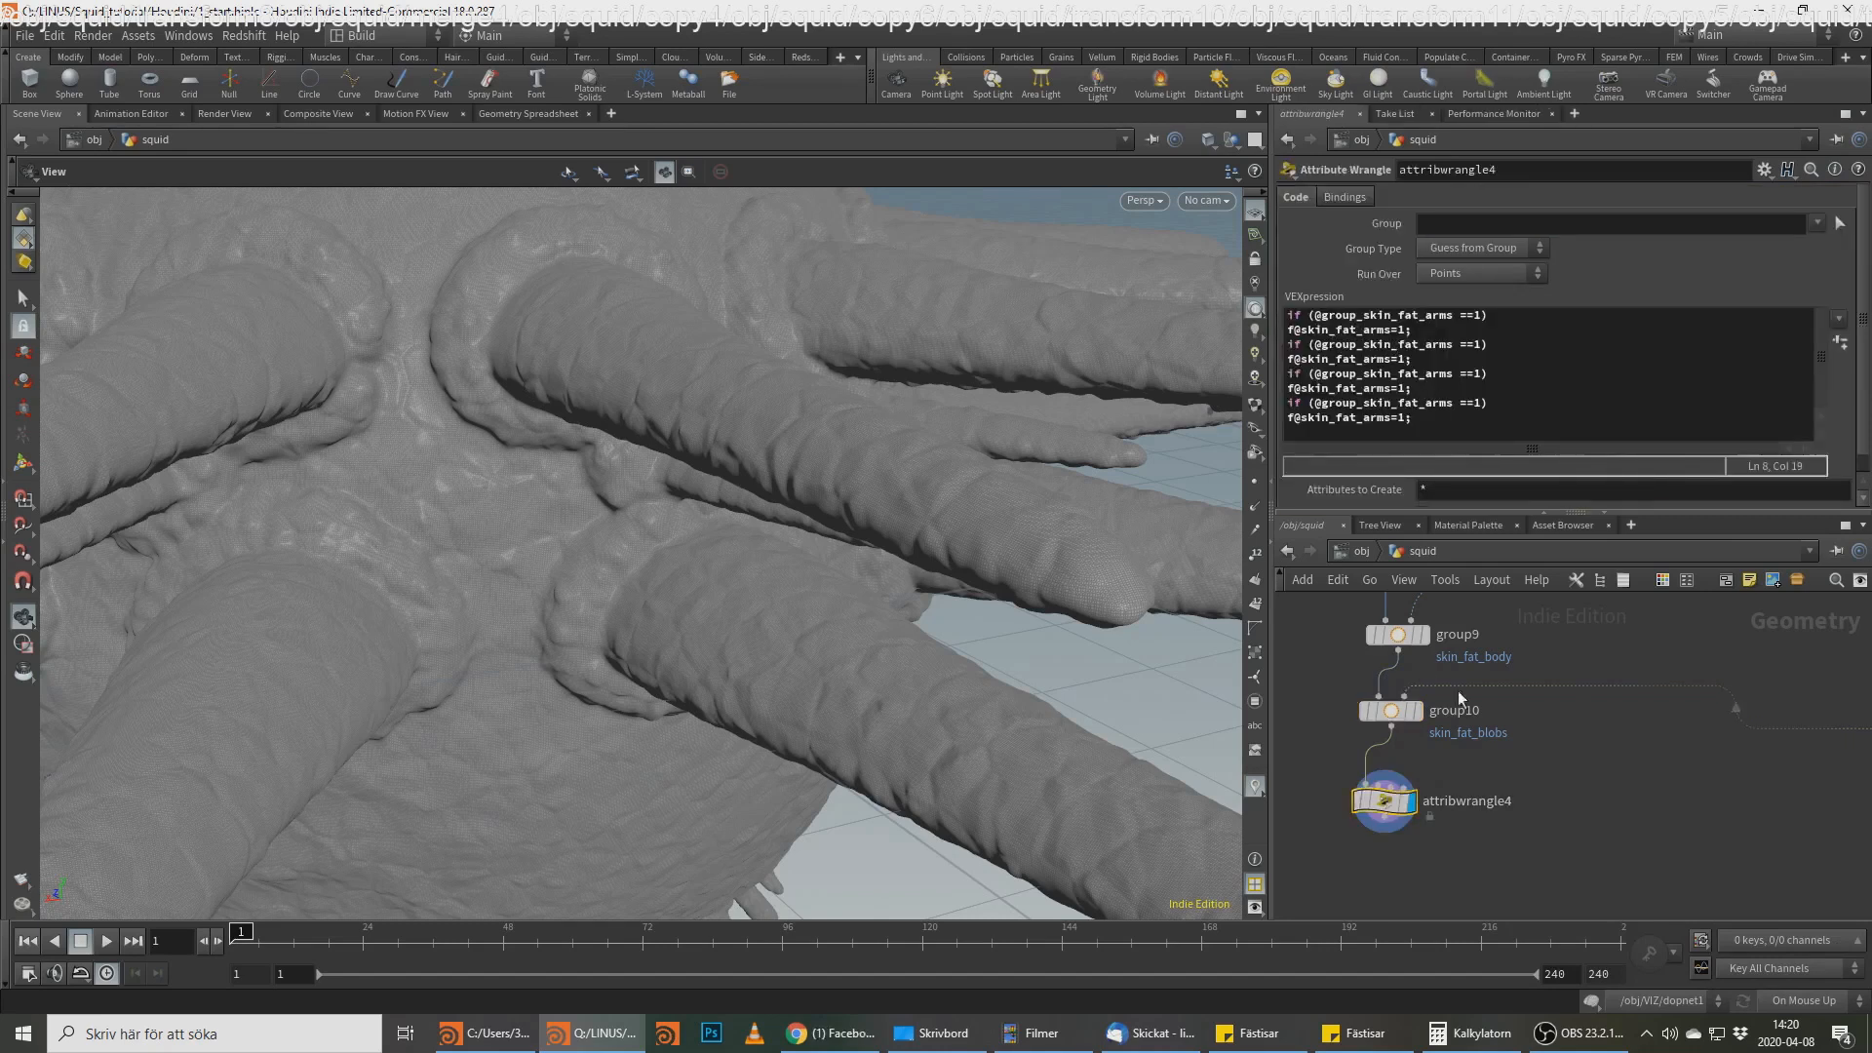
pyautogui.click(1427, 344)
pyautogui.press('Delete')
pyautogui.press('Delete')
pyautogui.press('Delete')
pyautogui.press('Delete')
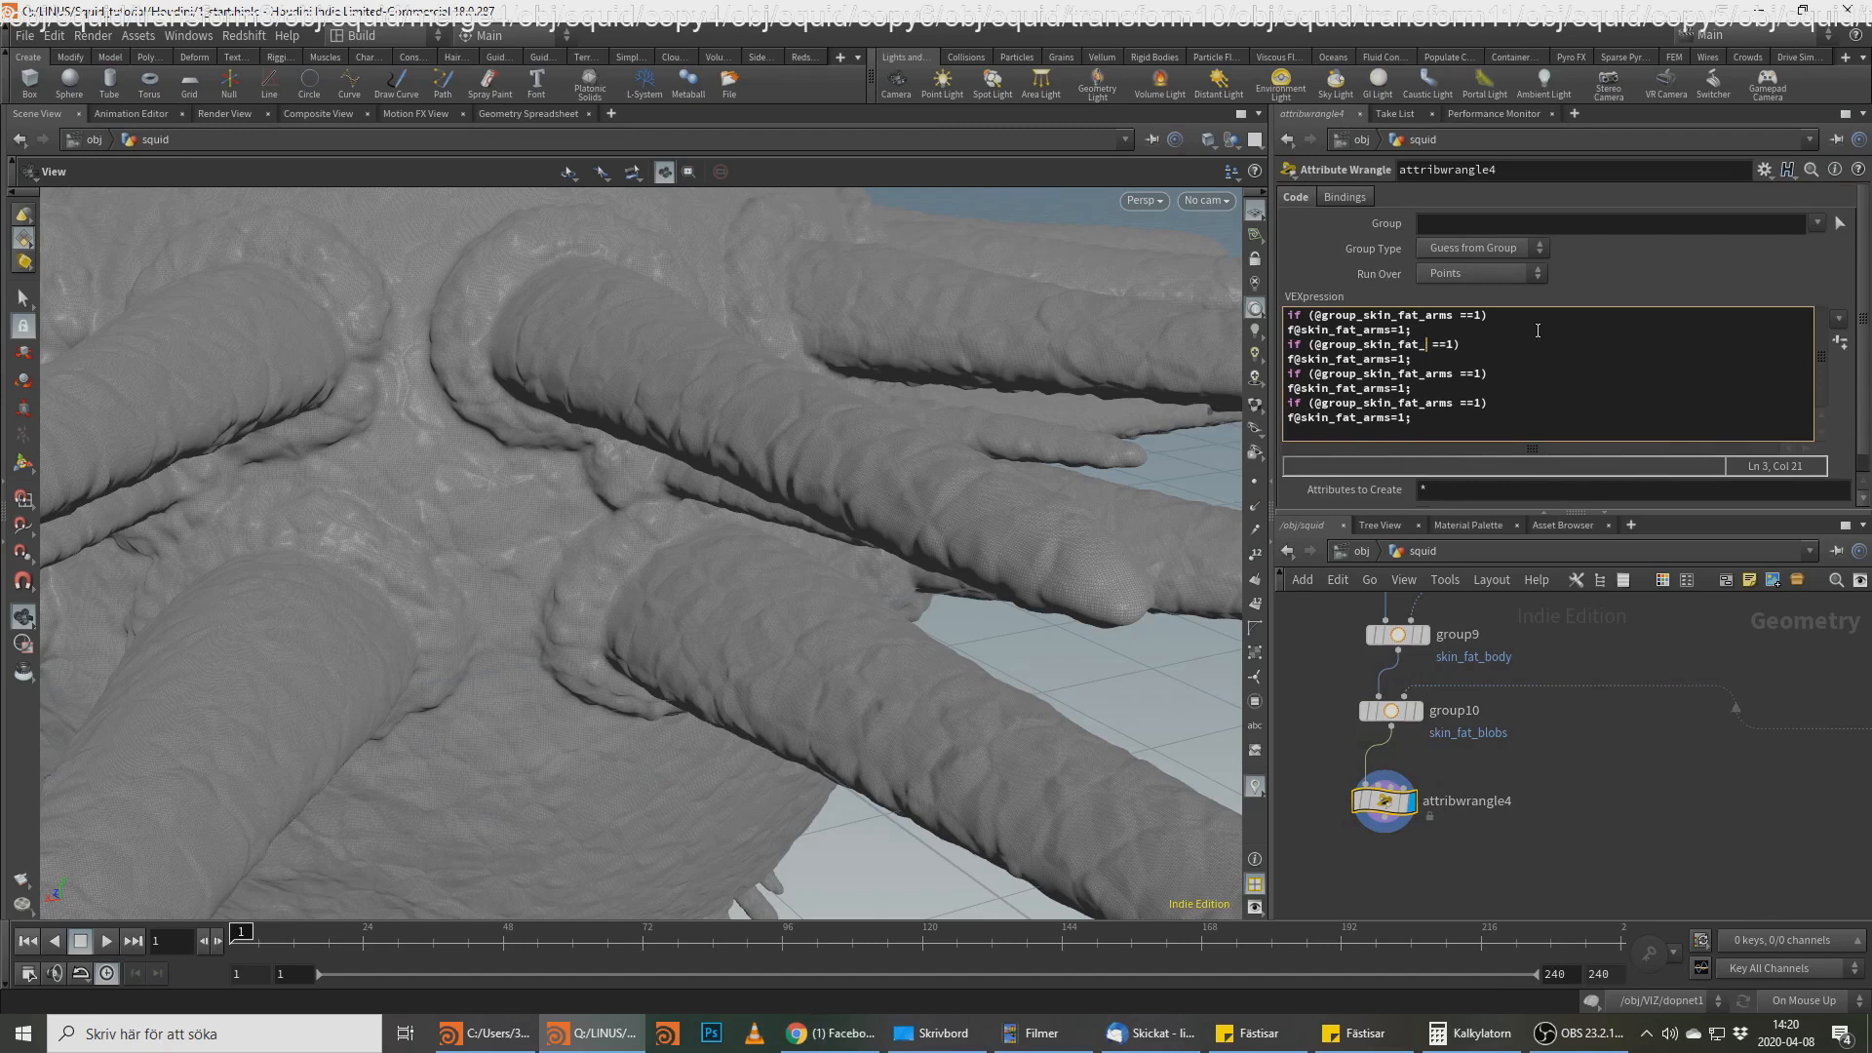
pyautogui.write('suckers')
pyautogui.press('Left')
pyautogui.press('BackSpace')
pyautogui.press('BackSpace')
pyautogui.press('BackSpace')
pyautogui.press('BackSpace')
pyautogui.write('suckers')
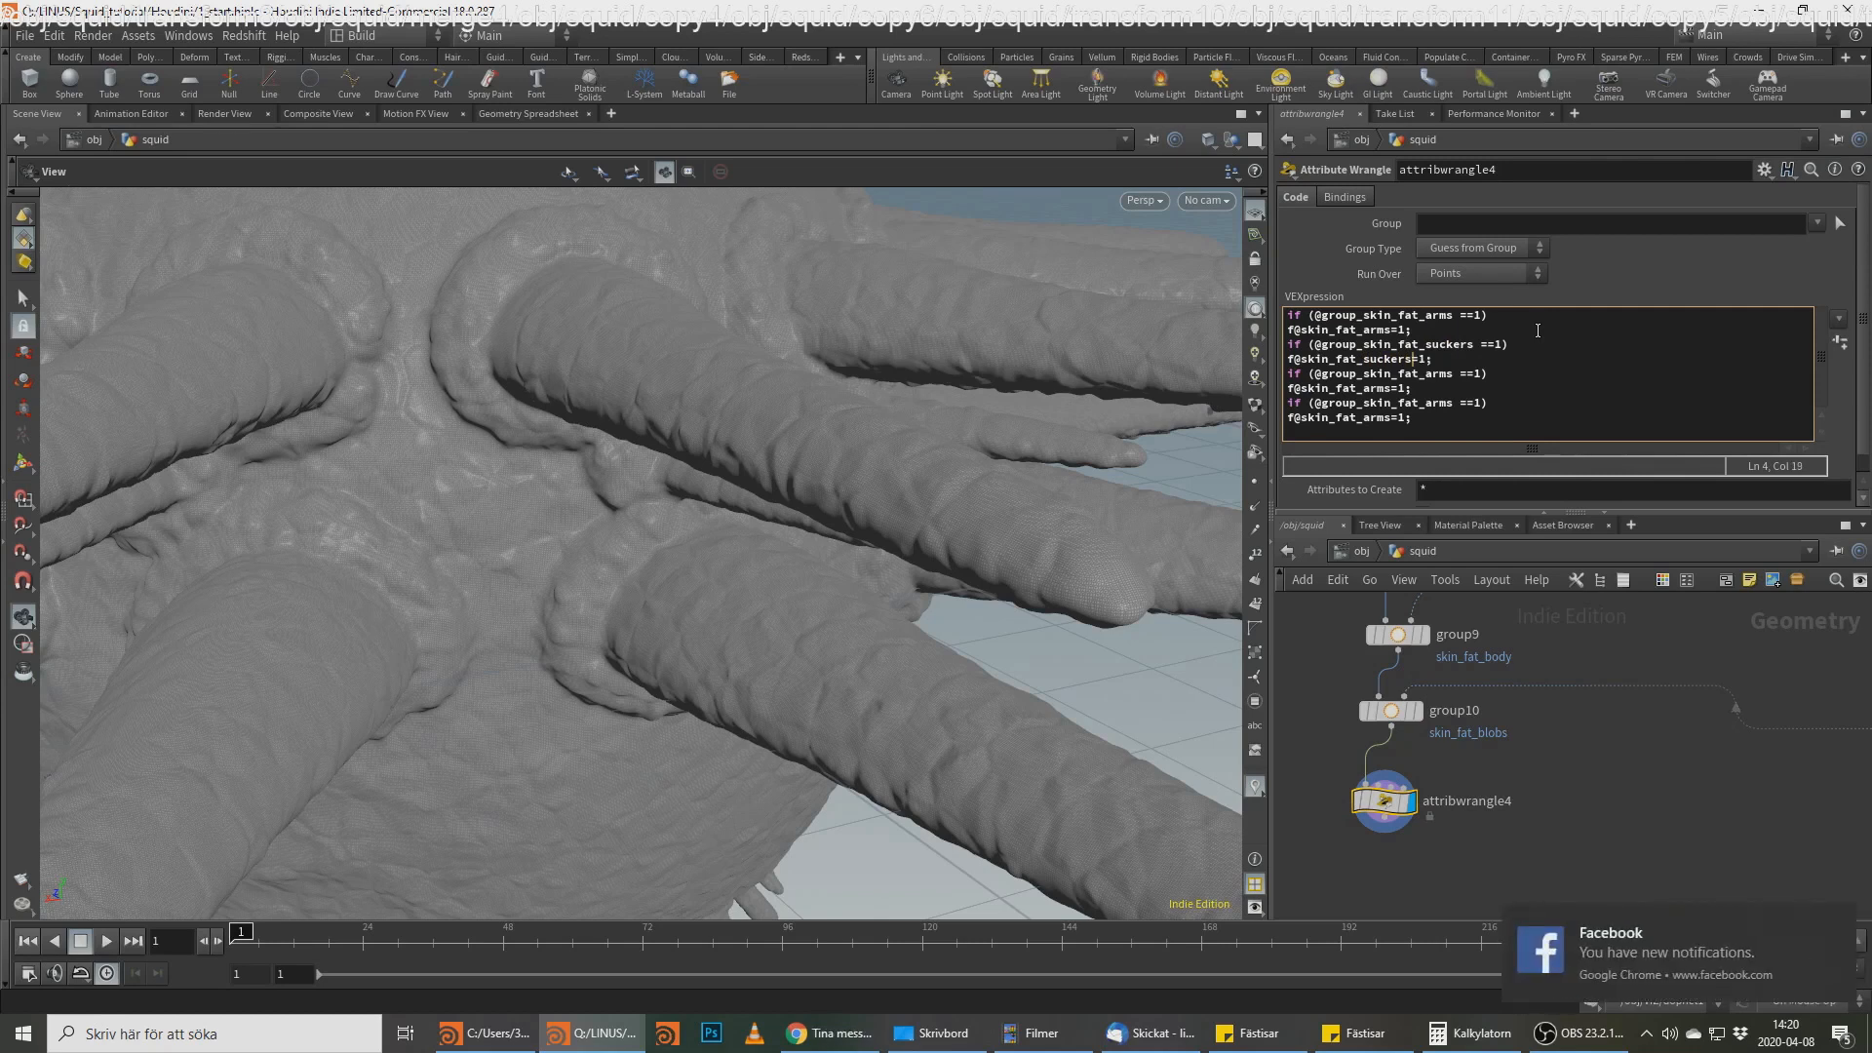
# Step: Edit the third statement of the wrangle to test group_skin_fat_body and set f@skin_fat_body=1
pyautogui.press('Down')
pyautogui.press('Right')
pyautogui.press('Right')
pyautogui.press('Right')
pyautogui.press('Right')
pyautogui.press('Right')
pyautogui.press('Right')
pyautogui.press('Right')
pyautogui.press('BackSpace')
pyautogui.press('BackSpace')
pyautogui.press('BackSpace')
pyautogui.press('BackSpace')
pyautogui.write('body')
pyautogui.press('Down')
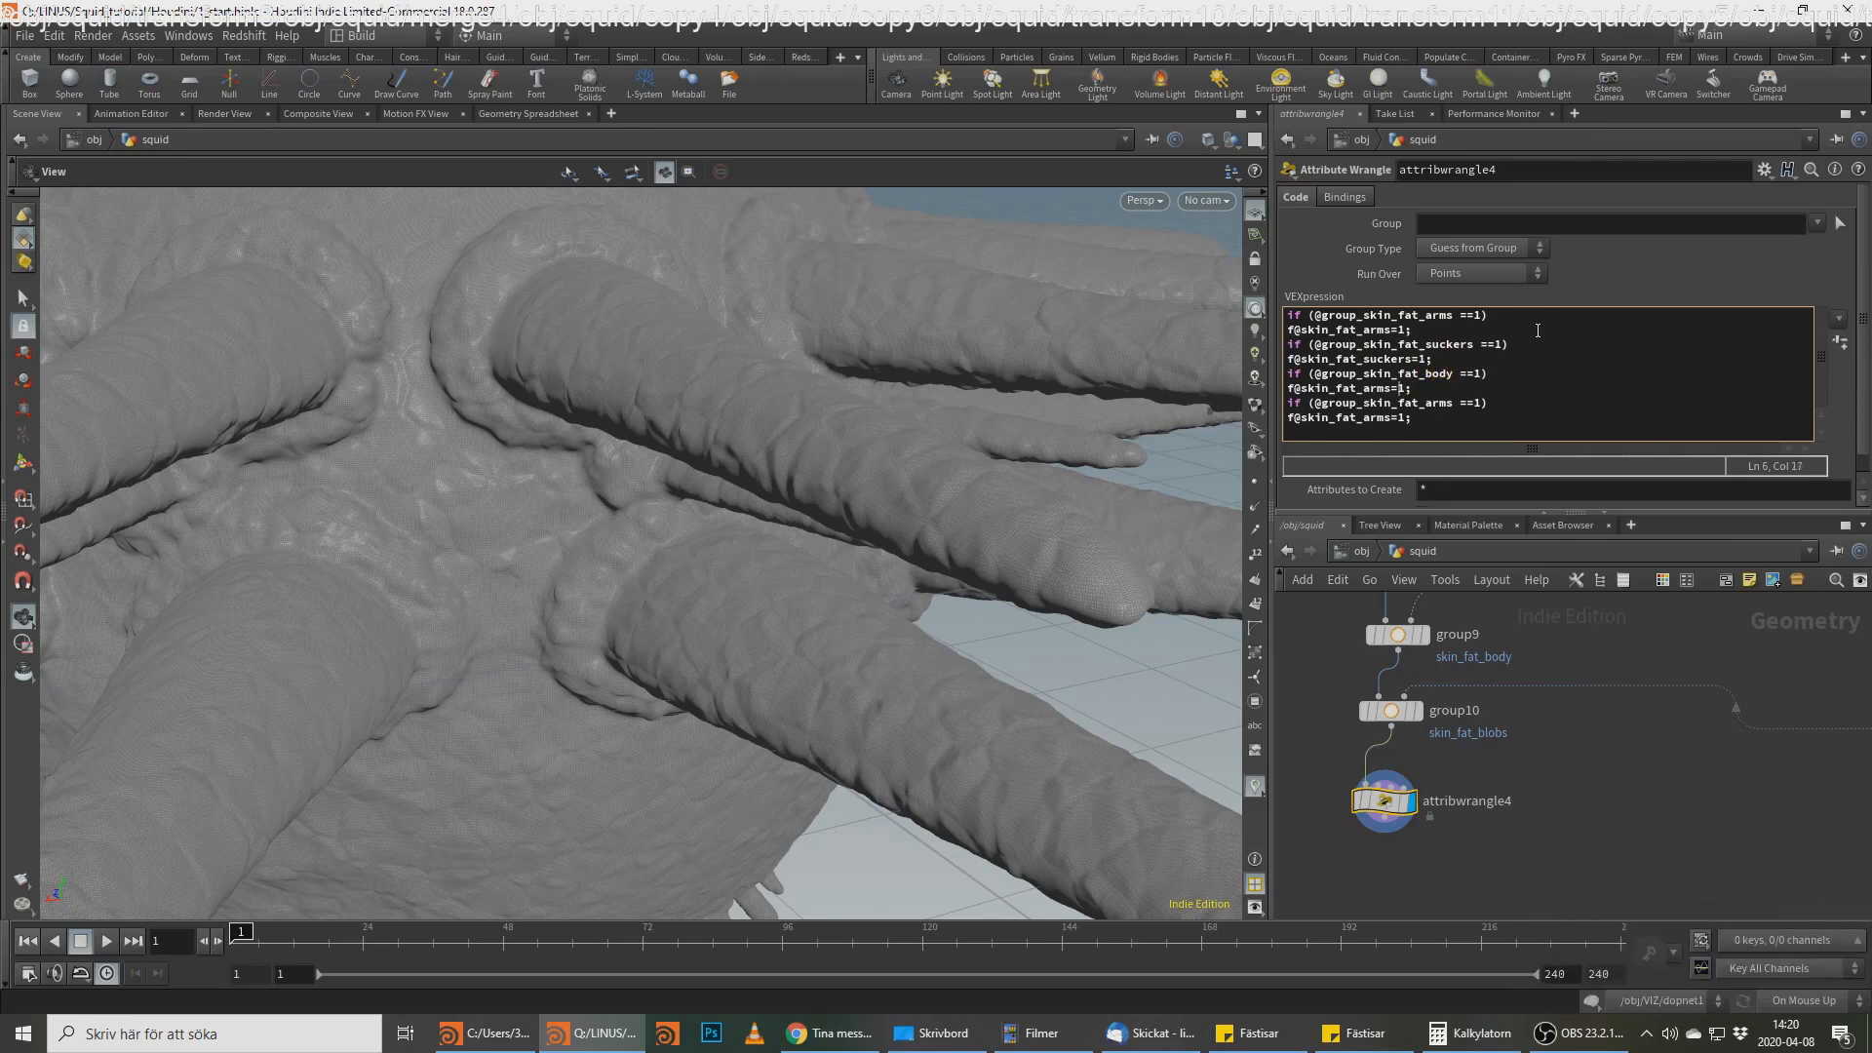
pyautogui.press('Left')
pyautogui.press('BackSpace')
pyautogui.press('BackSpace')
pyautogui.press('BackSpace')
pyautogui.press('BackSpace')
pyautogui.write('body')
# Step: Edit the fourth statement to test group_skin_fat_blobs and set f@skin_fat_blobs=1, and apply the code
pyautogui.press('Right')
pyautogui.press('Right')
pyautogui.press('Delete')
pyautogui.press('Delete')
pyautogui.press('Delete')
pyautogui.press('Delete')
pyautogui.write('blobs')
pyautogui.press('Down')
pyautogui.press('BackSpace')
pyautogui.press('BackSpace')
pyautogui.press('BackSpace')
pyautogui.press('BackSpace')
pyautogui.write('blovs')
pyautogui.press('BackSpace')
pyautogui.press('BackSpace')
pyautogui.write('bs')
pyautogui.hotkey('ctrl', 'Return')
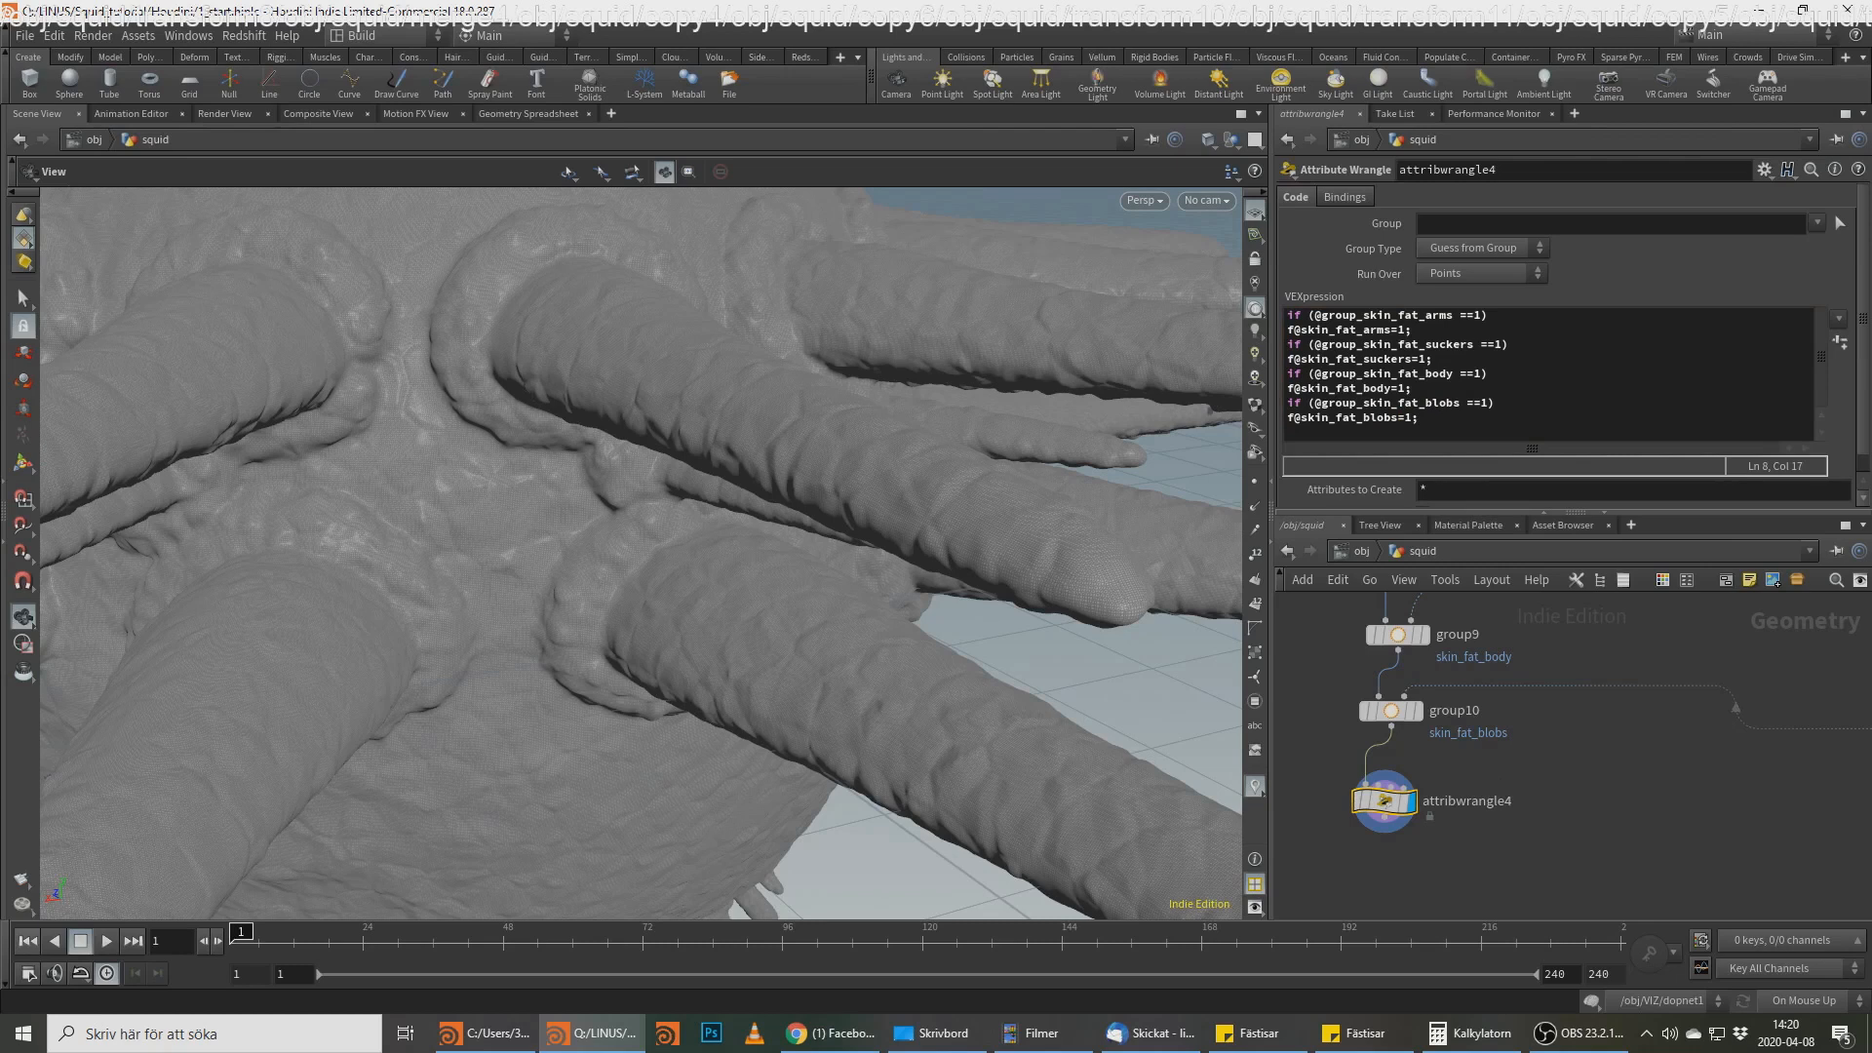
# Step: Add an Attribute Blur node wired below attribwrangle4
pyautogui.hotkey('alt', 'Tab')
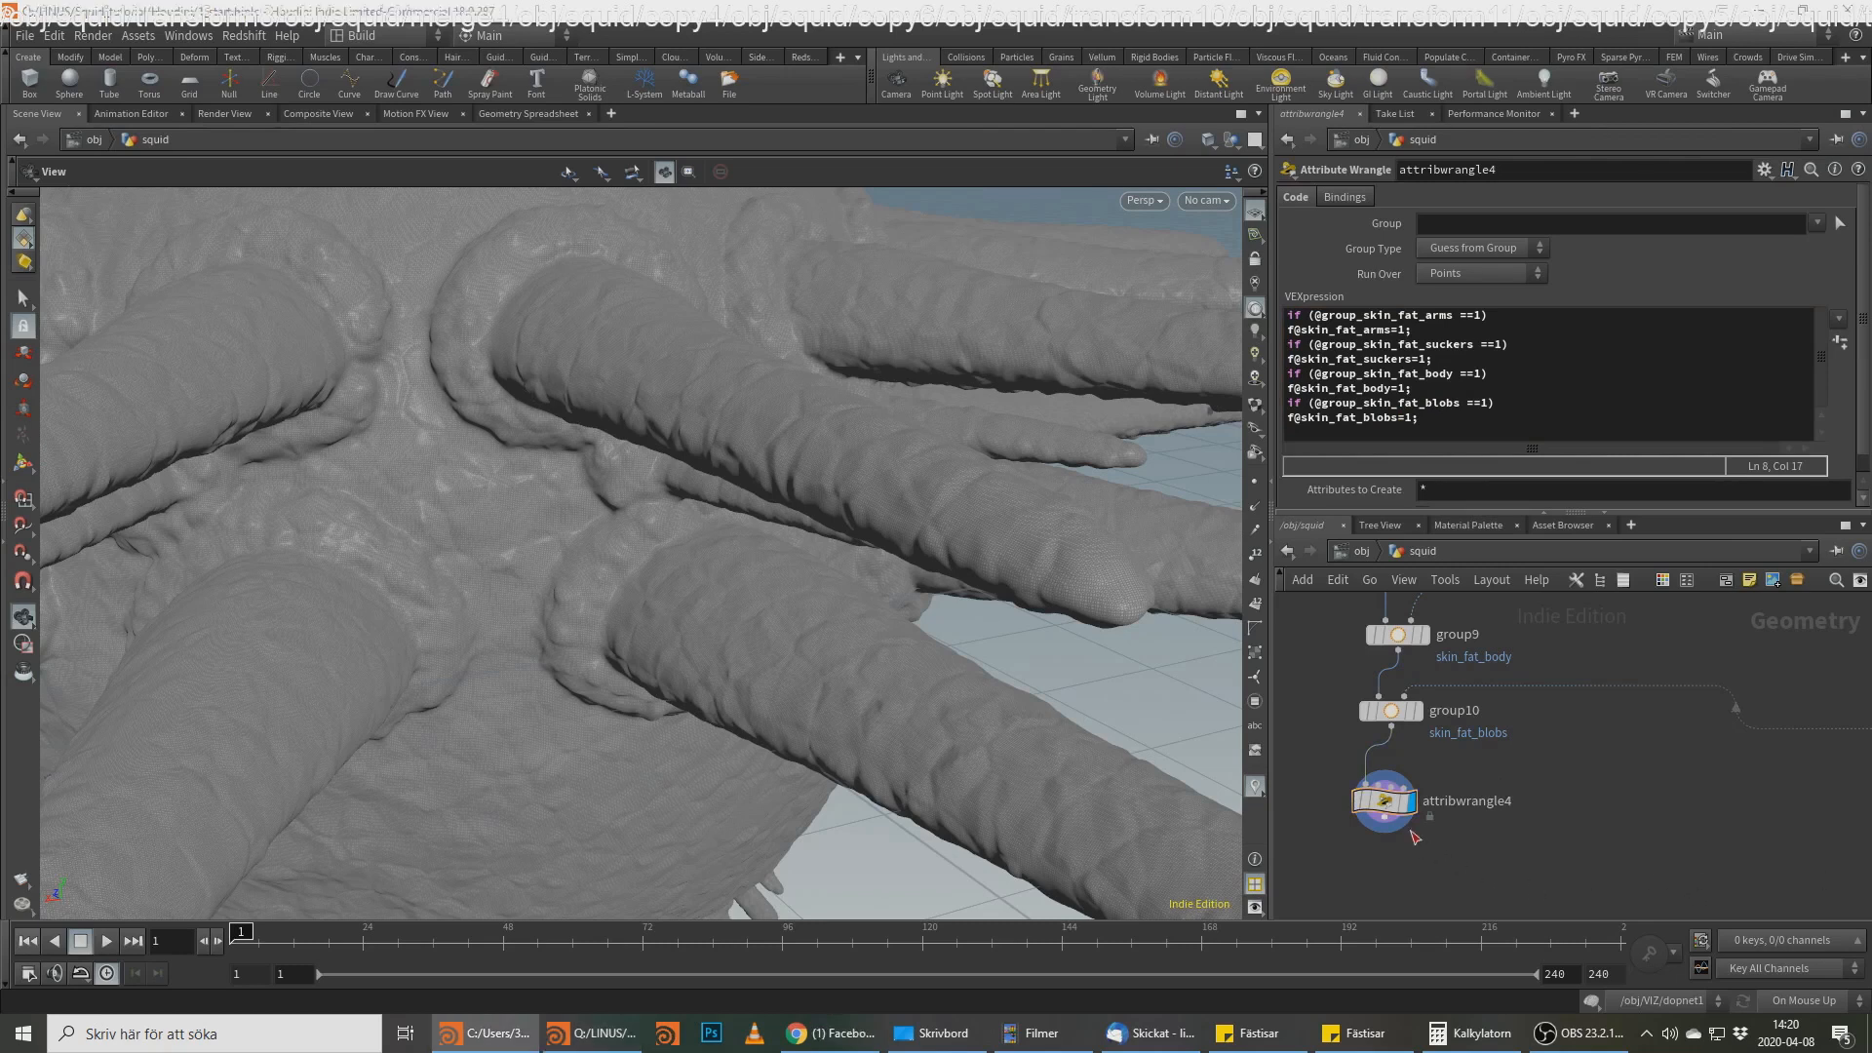
pyautogui.click(1385, 857)
pyautogui.press('Tab')
pyautogui.write('att b')
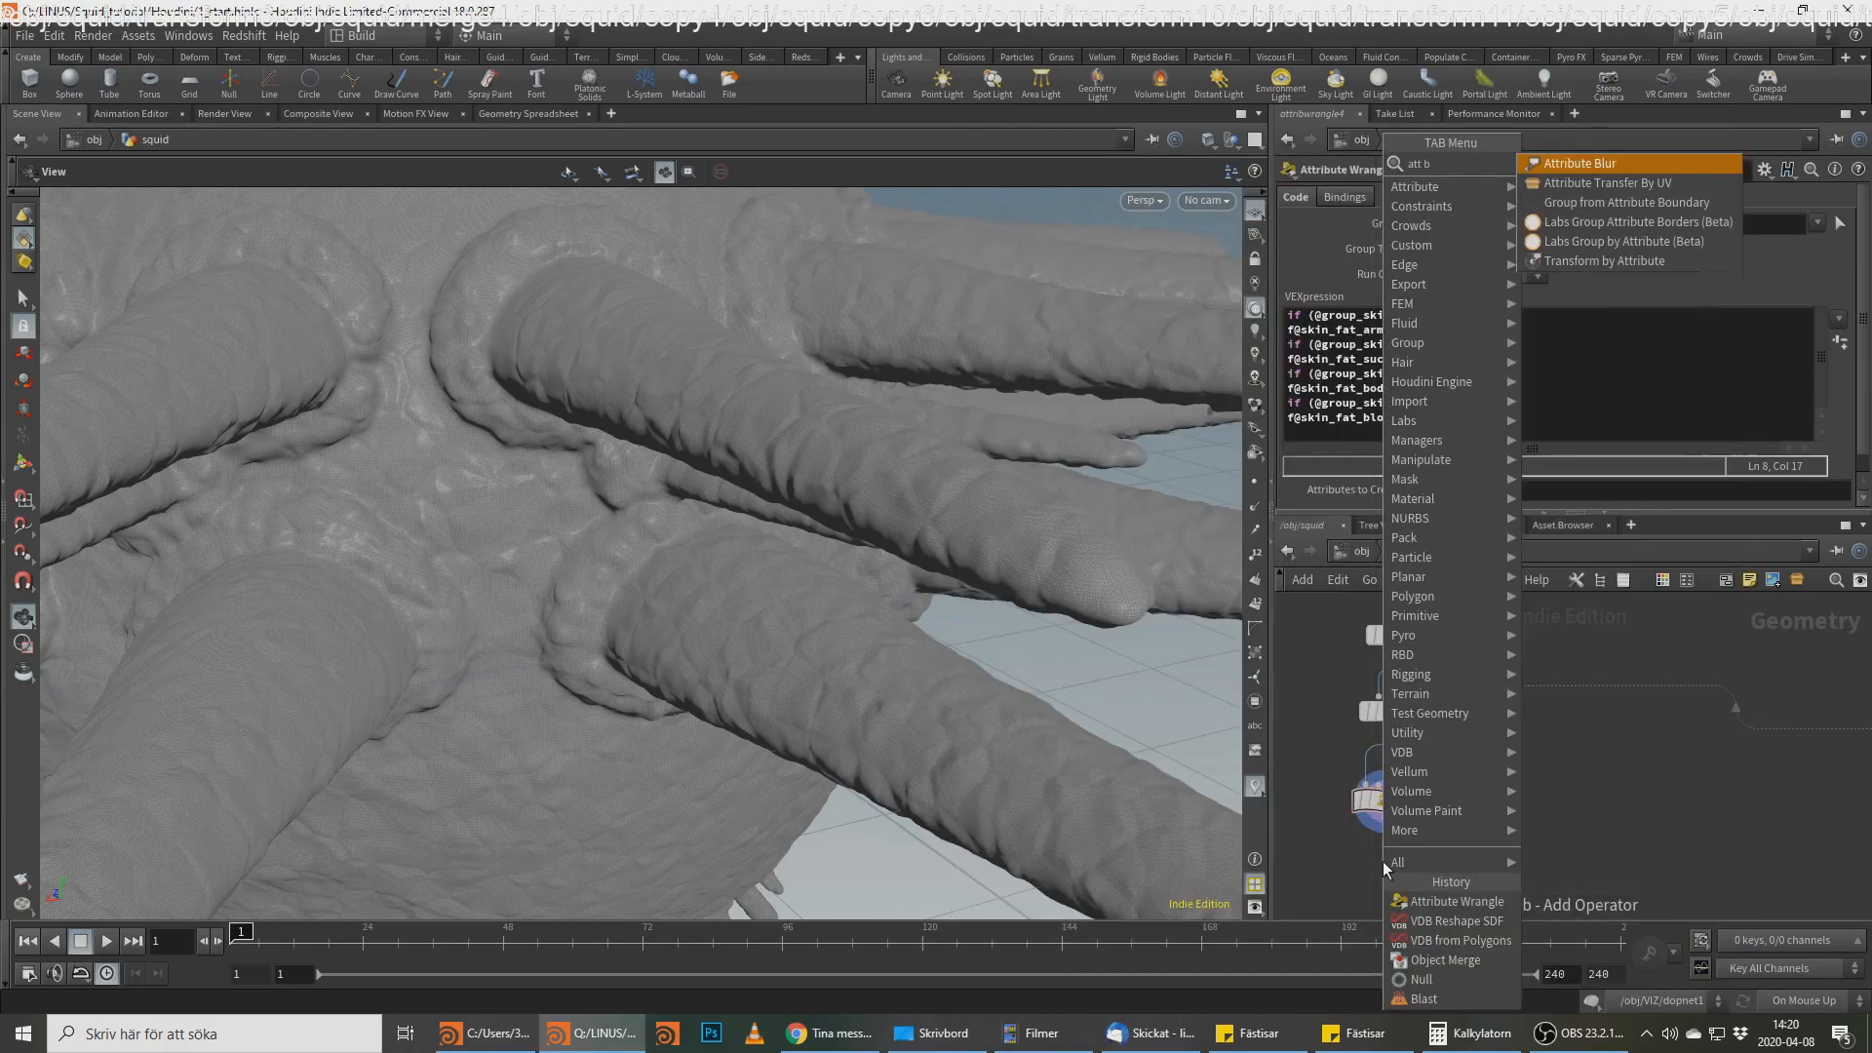
pyautogui.press('Return')
pyautogui.click(1383, 862)
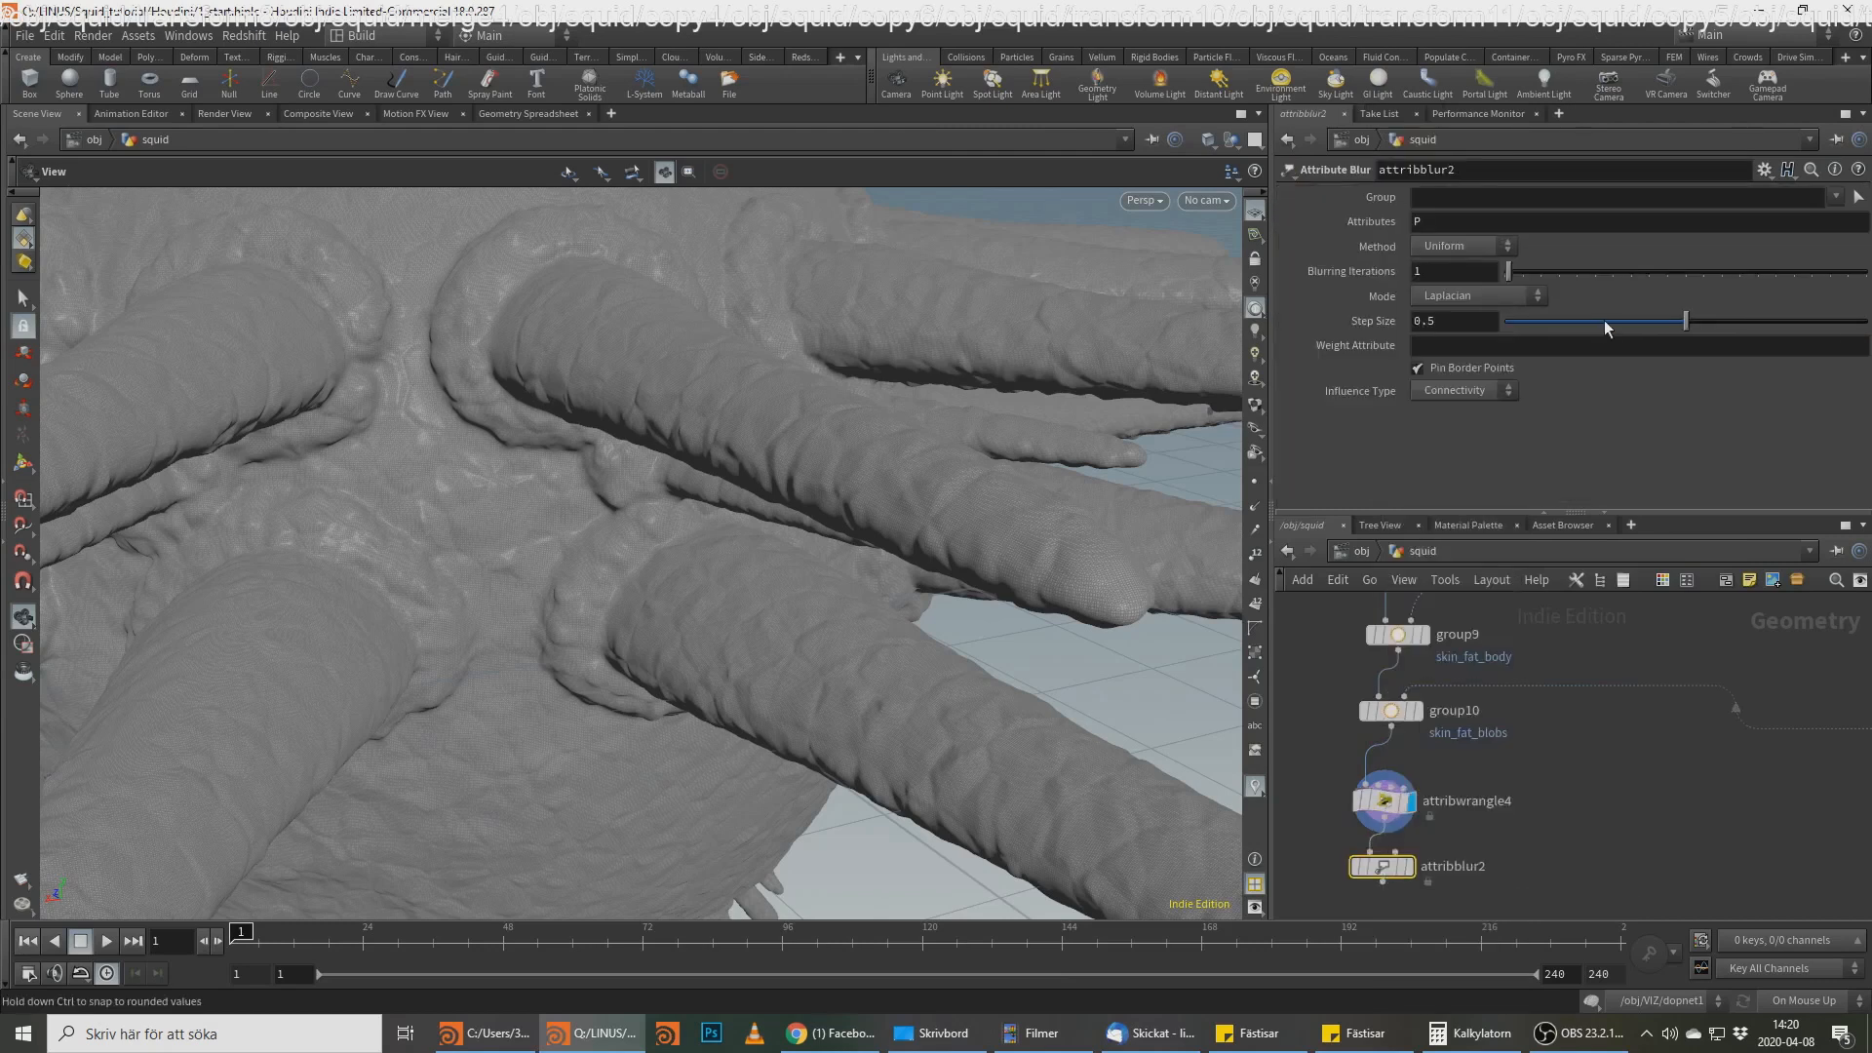
# Step: Set the blur's attributes to "skin_fat_body skin_fat_arms skin_fat_blobs" and its blurring iterations to 400
pyautogui.doubleClick(1449, 214)
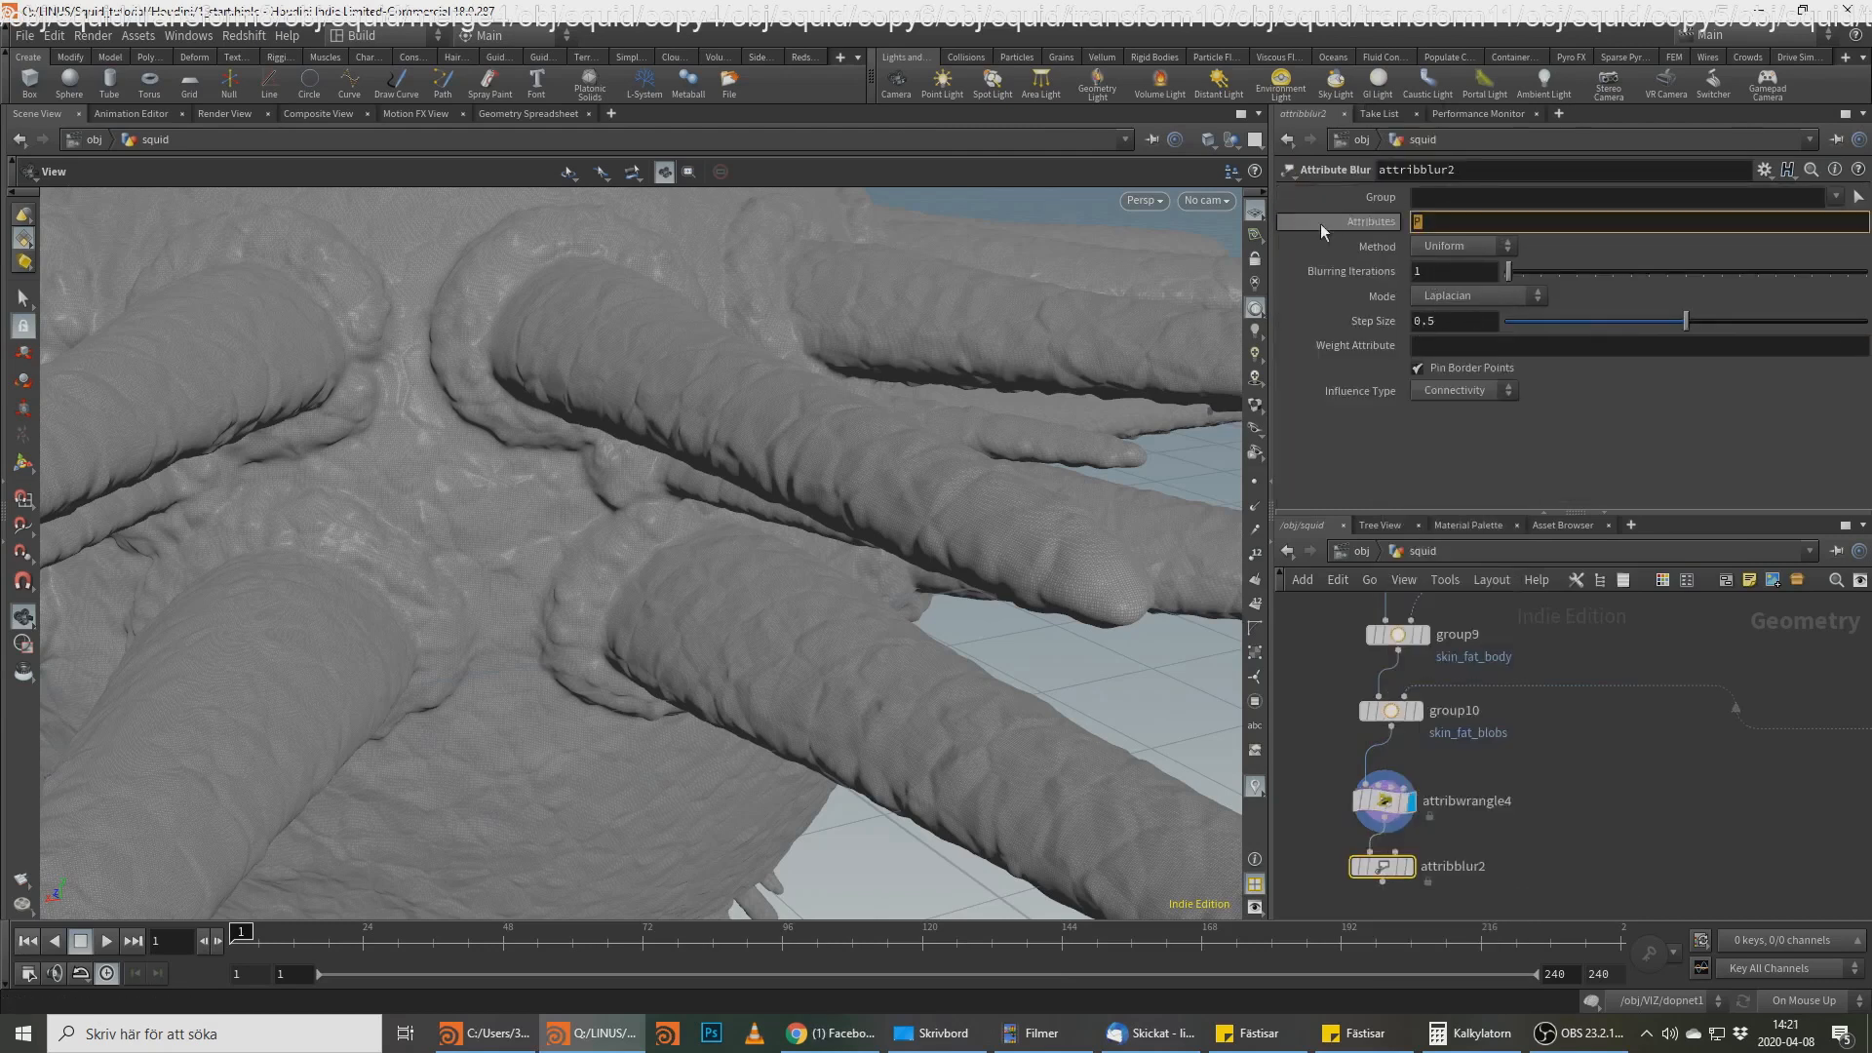
pyautogui.write('sk')
pyautogui.write('k')
pyautogui.write('_f')
pyautogui.write('at_body')
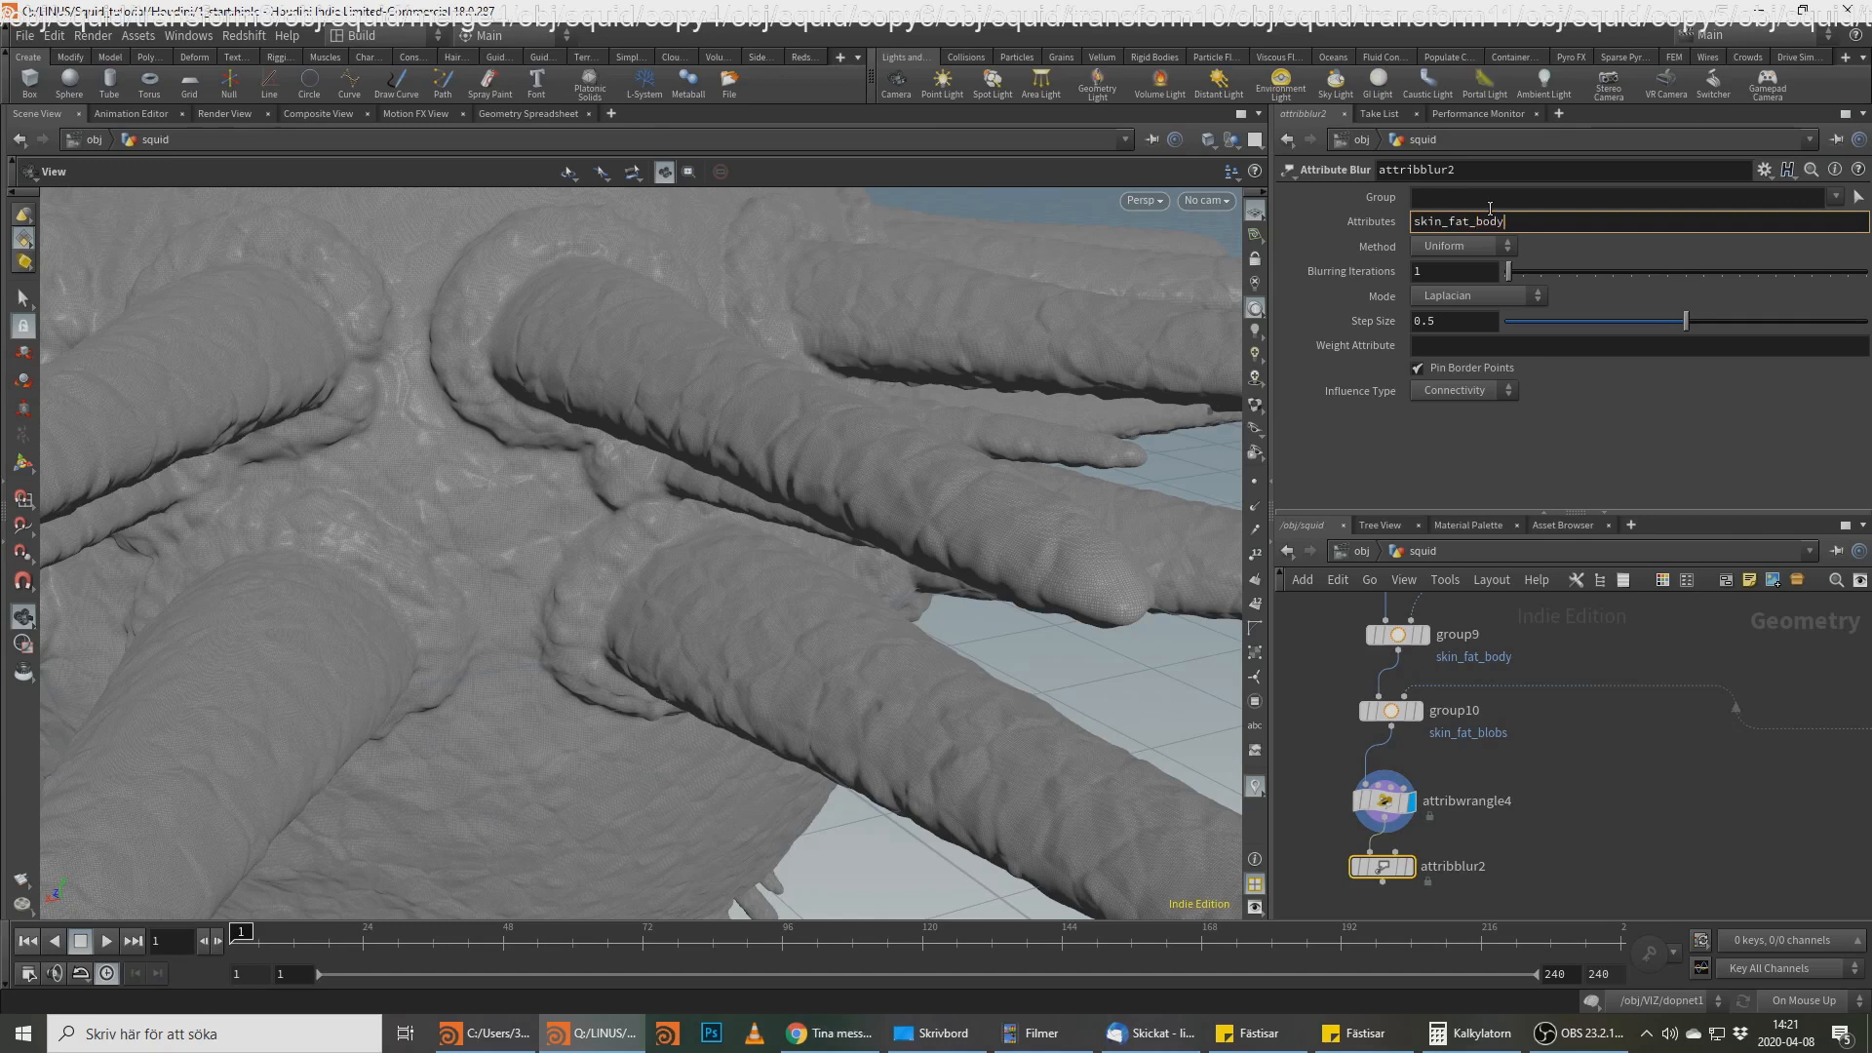
pyautogui.hotkey('ctrl', 'a')
pyautogui.hotkey('ctrl', 'c')
pyautogui.press('Right')
pyautogui.hotkey('ctrl', 'v')
pyautogui.press('BackSpace')
pyautogui.press('BackSpace')
pyautogui.press('BackSpace')
pyautogui.write('arms')
pyautogui.hotkey('ctrl', 'v')
pyautogui.write('s')
pyautogui.press('Return')
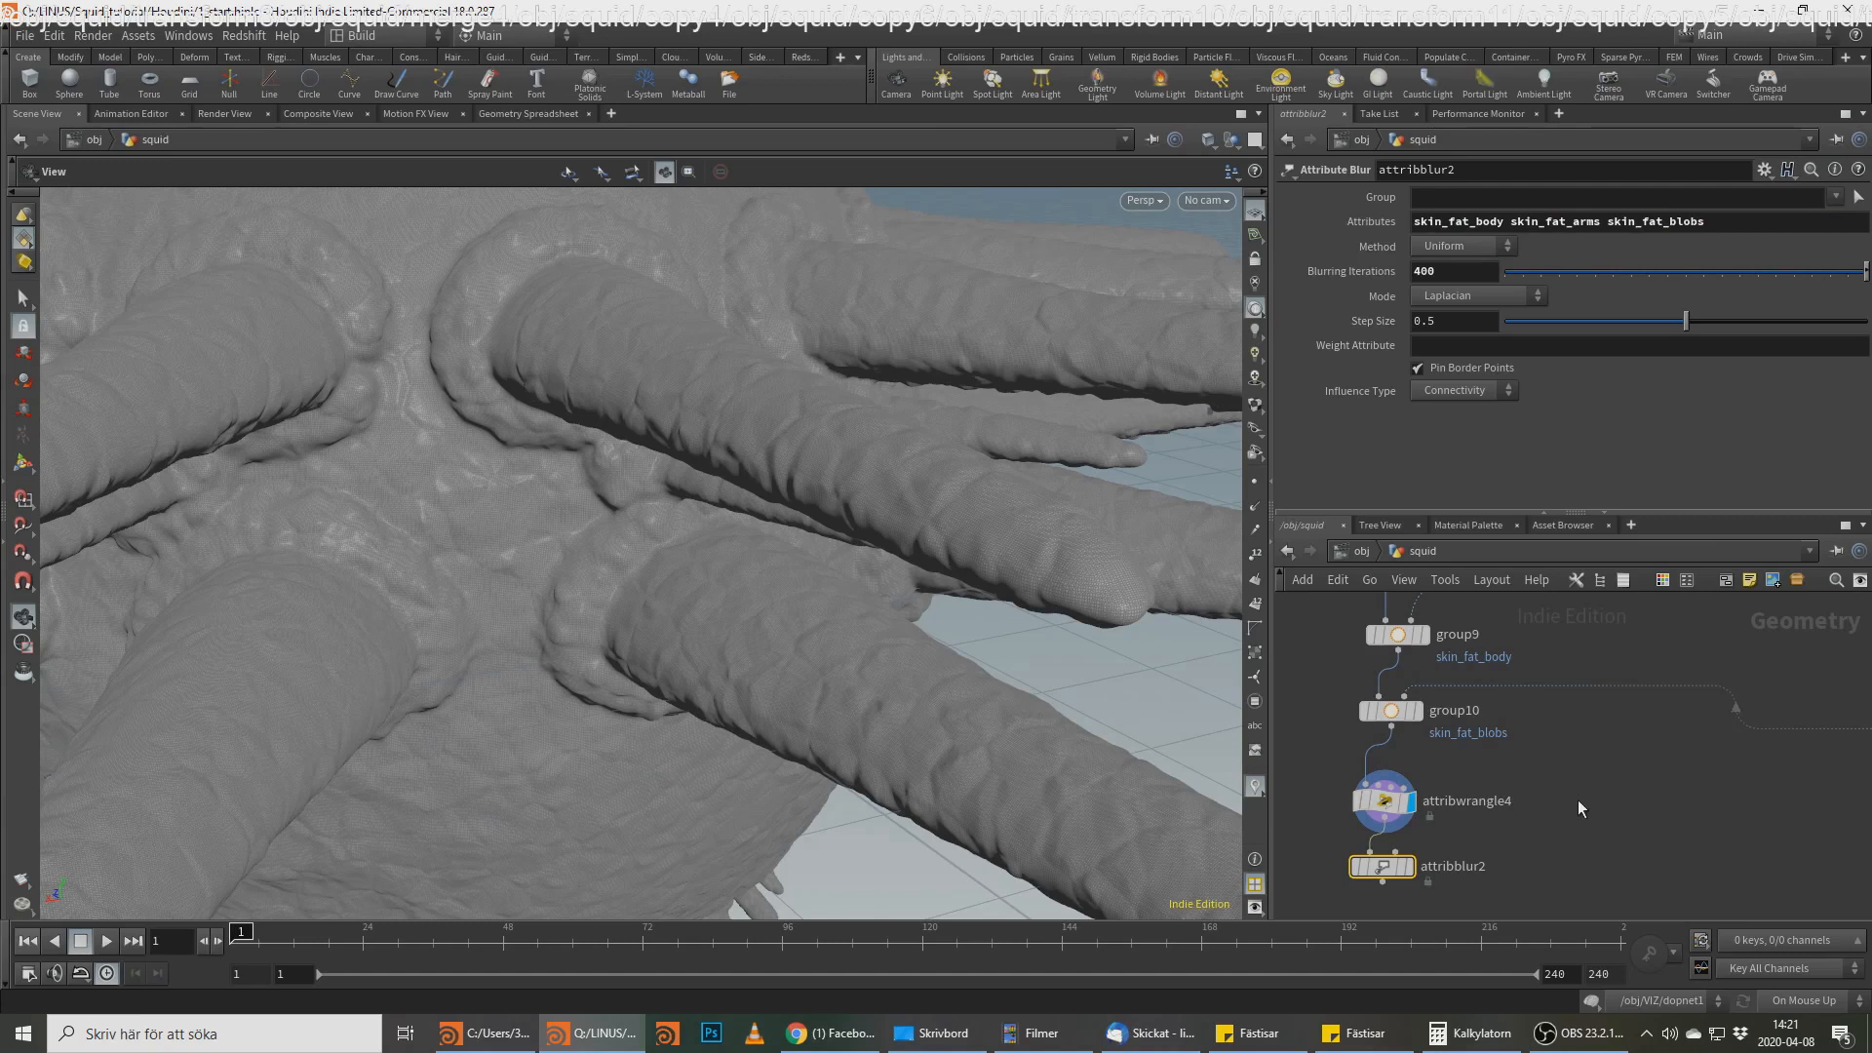
# Step: Display the output of the attribblur2 node
pyautogui.moveTo(1406, 870); pyautogui.dragTo(1483, 763, button='middle')
pyautogui.click(1493, 762)
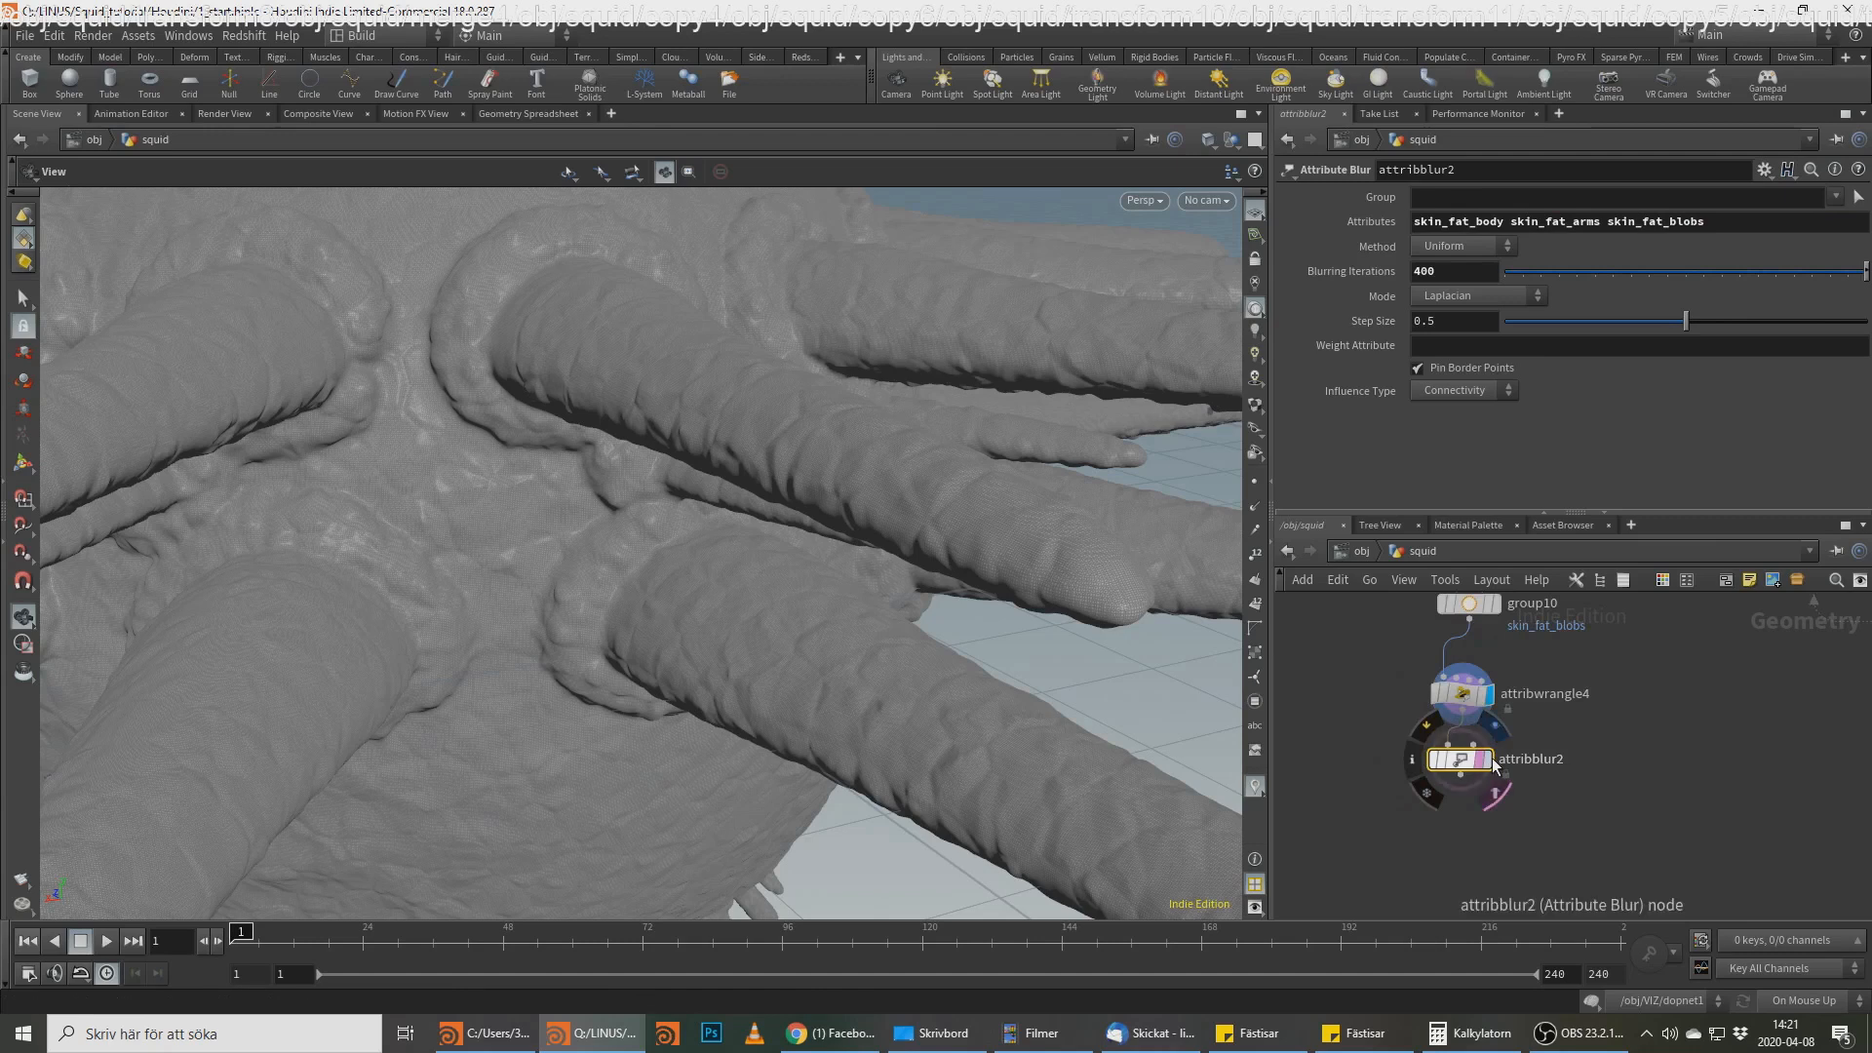
pyautogui.click(1495, 764)
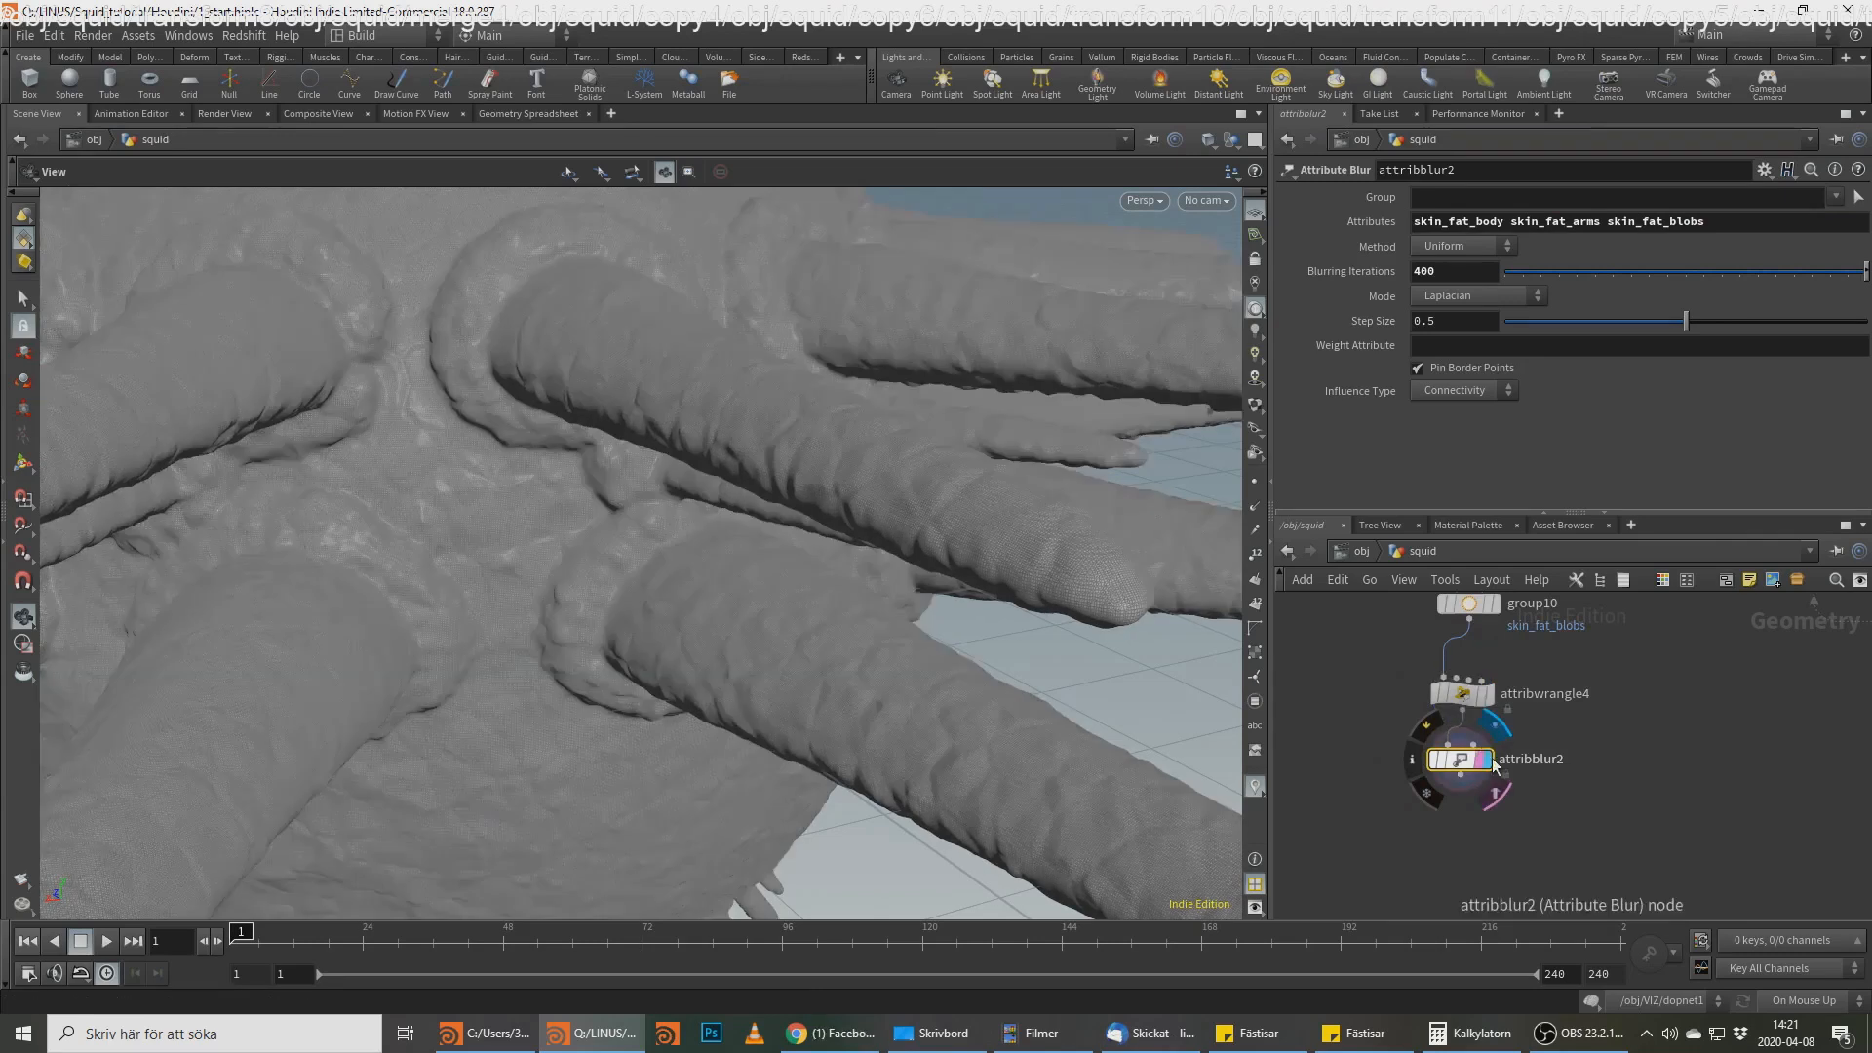
# Step: Duplicate attribblur2, wire and display the copy directly below it, and save the scene
pyautogui.moveTo(1461, 763)
pyautogui.keyDown('alt'); pyautogui.mouseDown()
pyautogui.moveTo(1465, 815)
pyautogui.moveTo(1482, 782)
pyautogui.moveTo(1472, 798)
pyautogui.mouseUp(); pyautogui.keyUp('alt')
pyautogui.click(1460, 810)
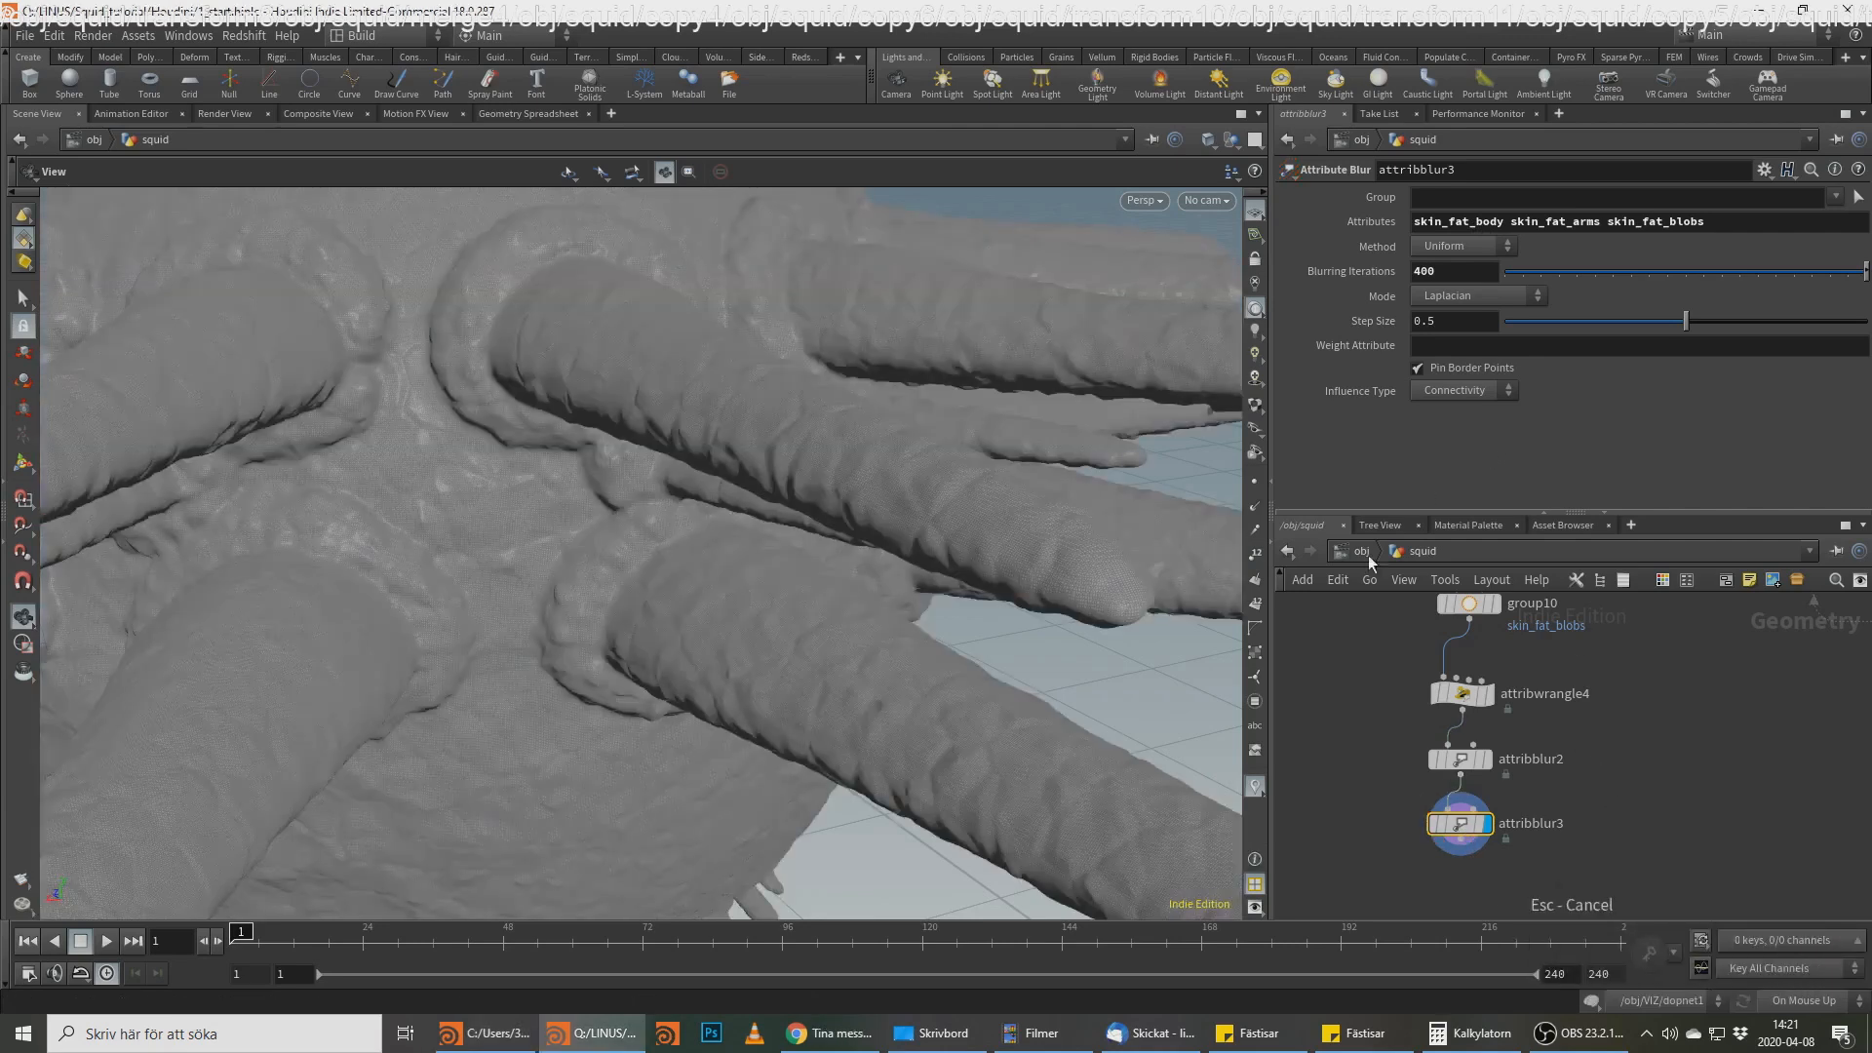
pyautogui.moveTo(1460, 827)
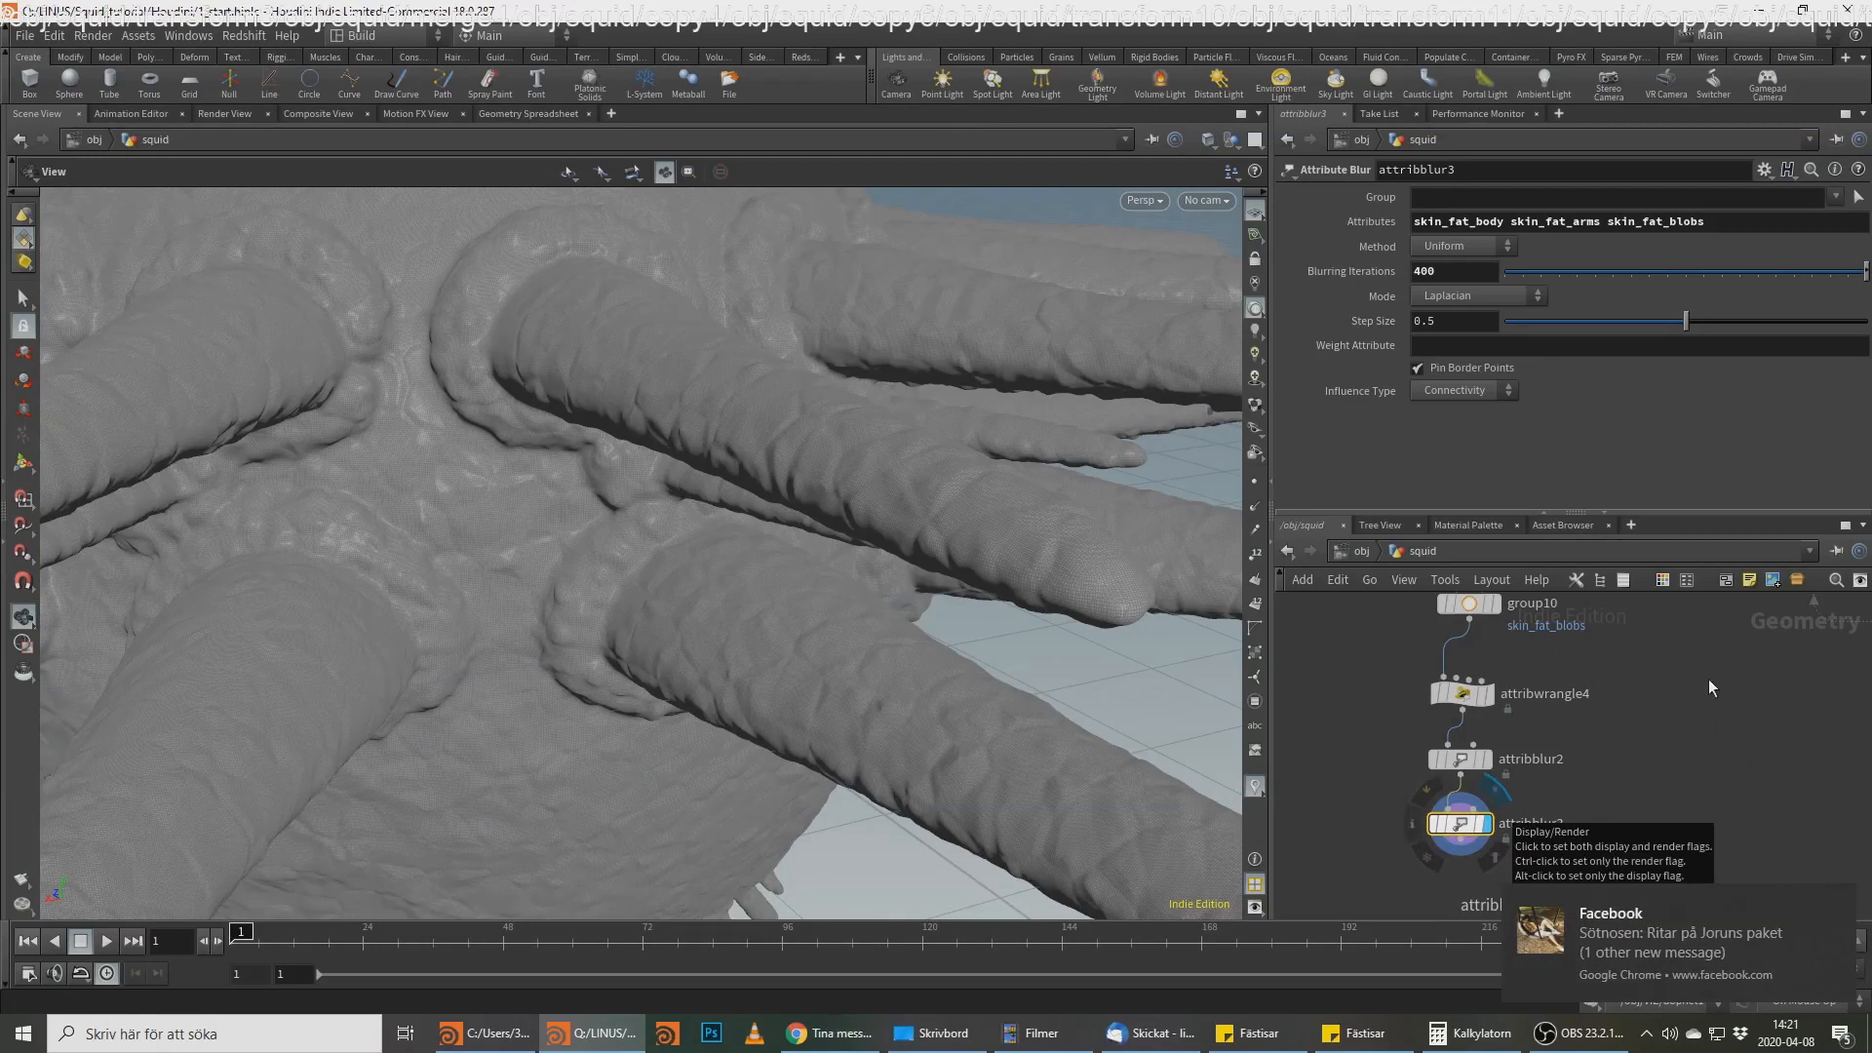
pyautogui.hotkey('ctrl', 's')
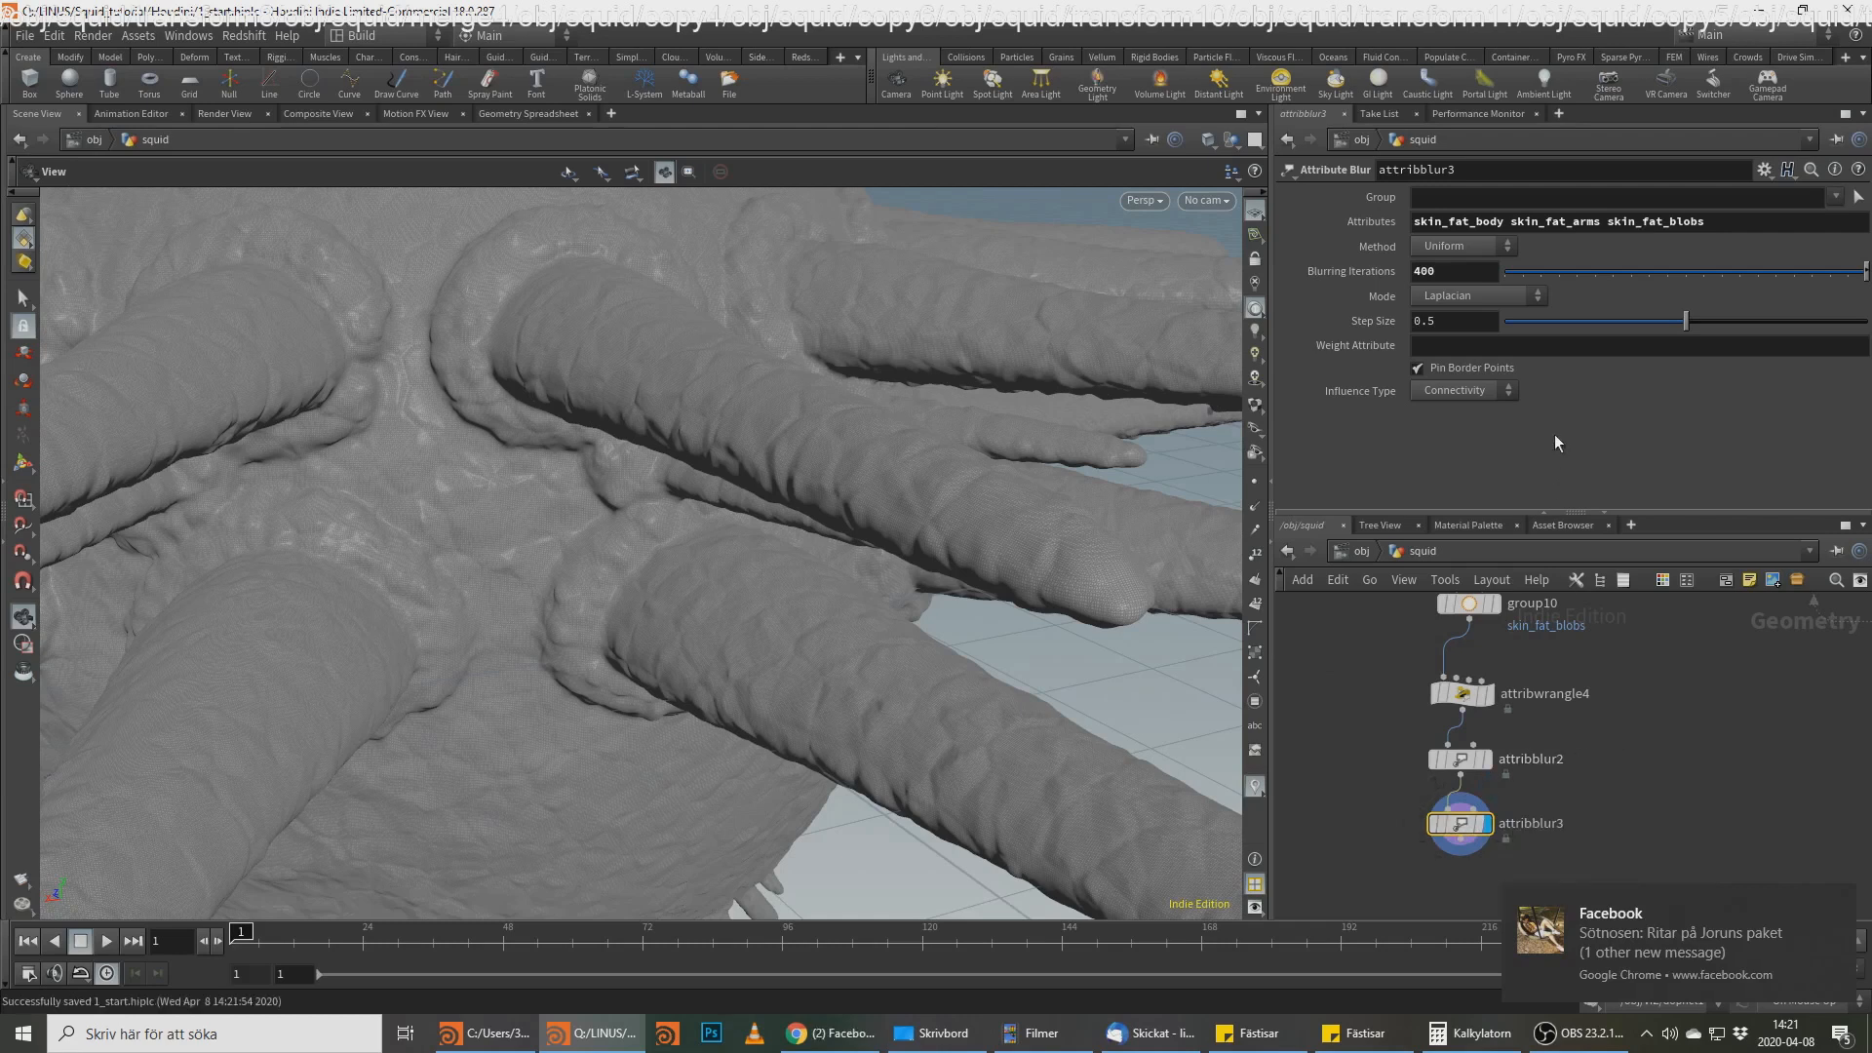
# Step: Set the second blur's attribute to skin_fat_blobs only and its blurring iterations to 30
pyautogui.moveTo(1478, 222); pyautogui.dragTo(1834, 223)
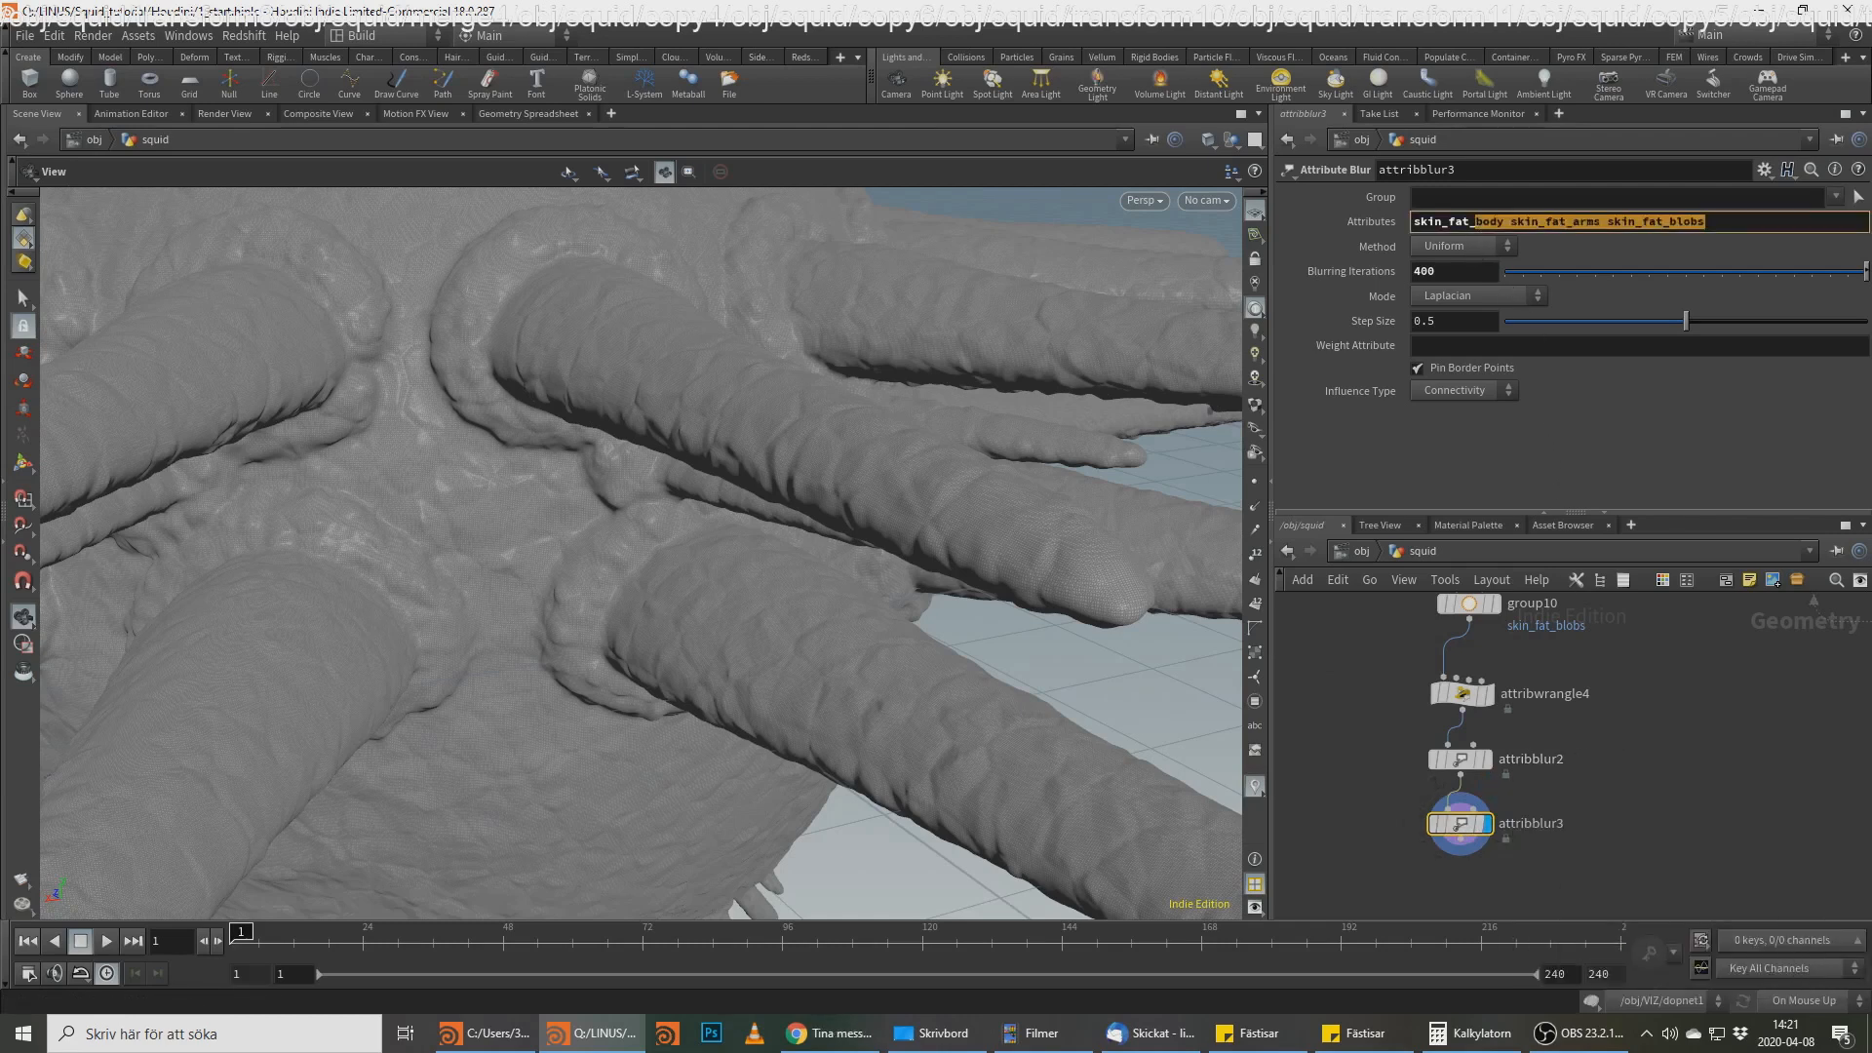
pyautogui.write('blobs')
pyautogui.press('Return')
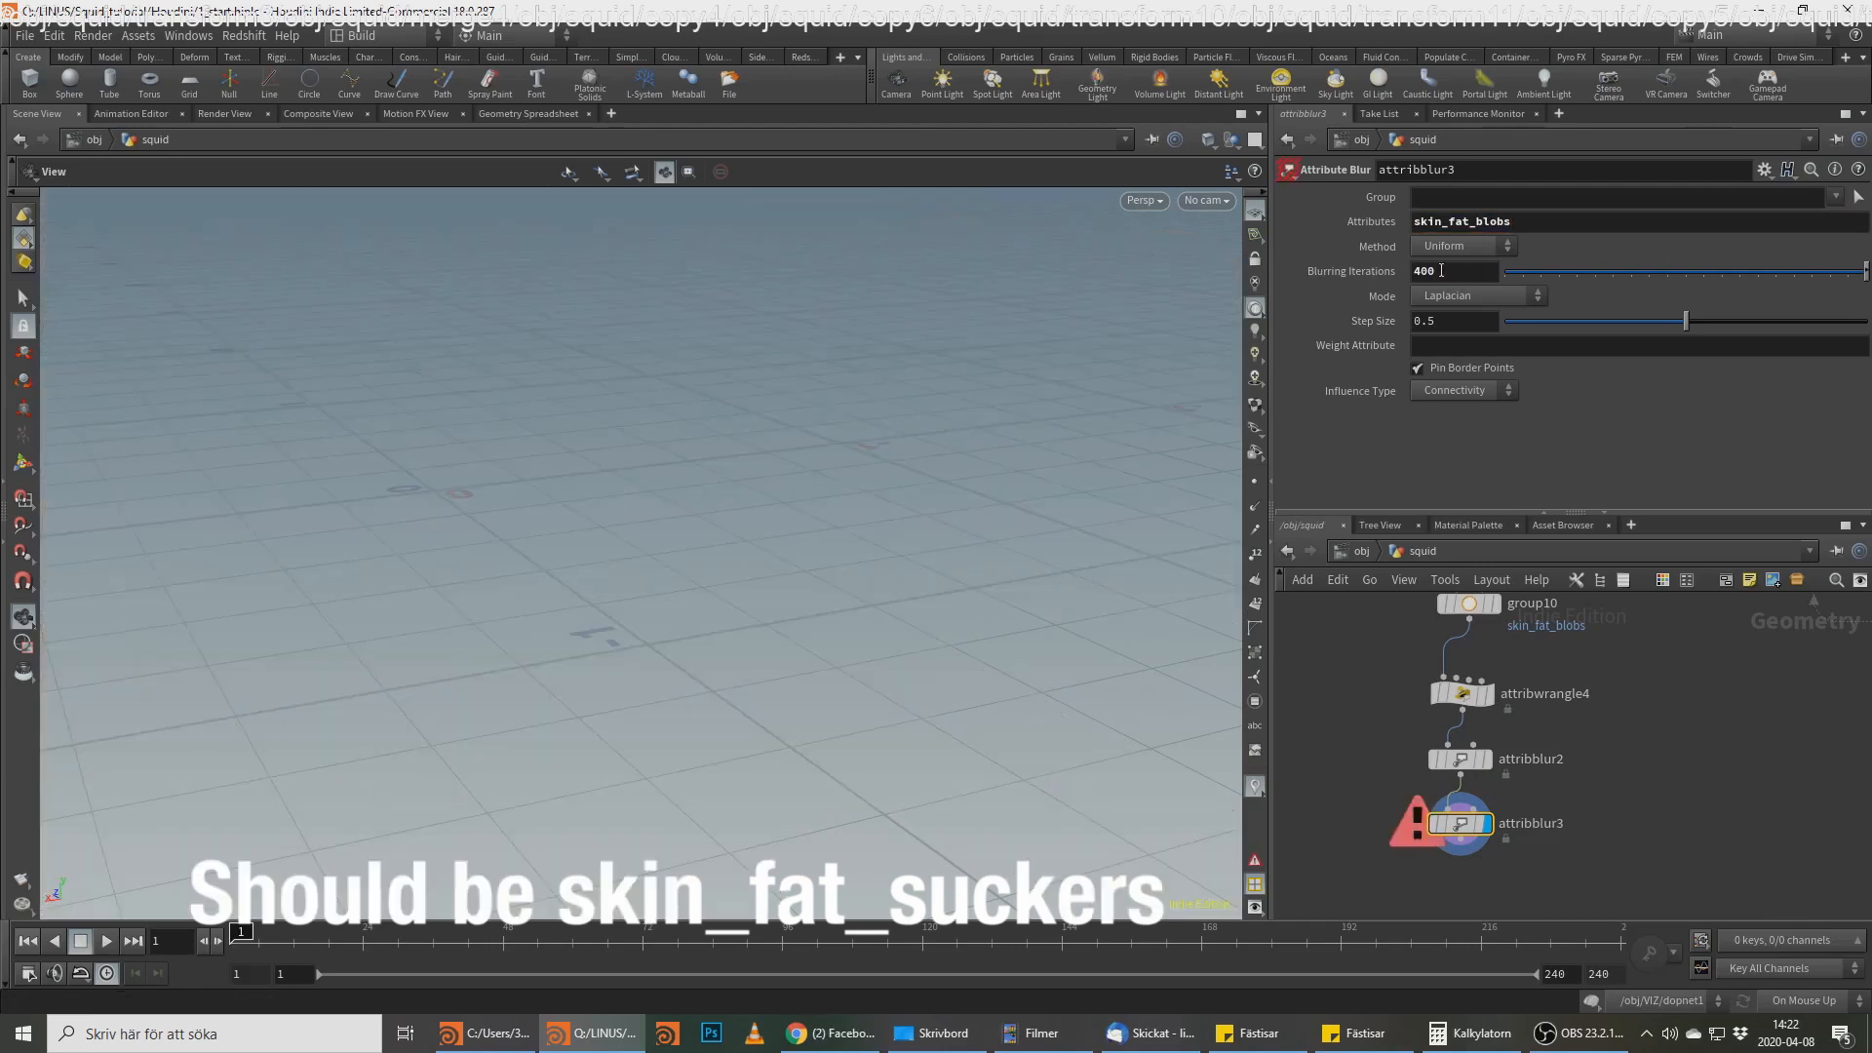
pyautogui.moveTo(1441, 270); pyautogui.dragTo(1410, 270)
pyautogui.write('30')
pyautogui.press('Return')
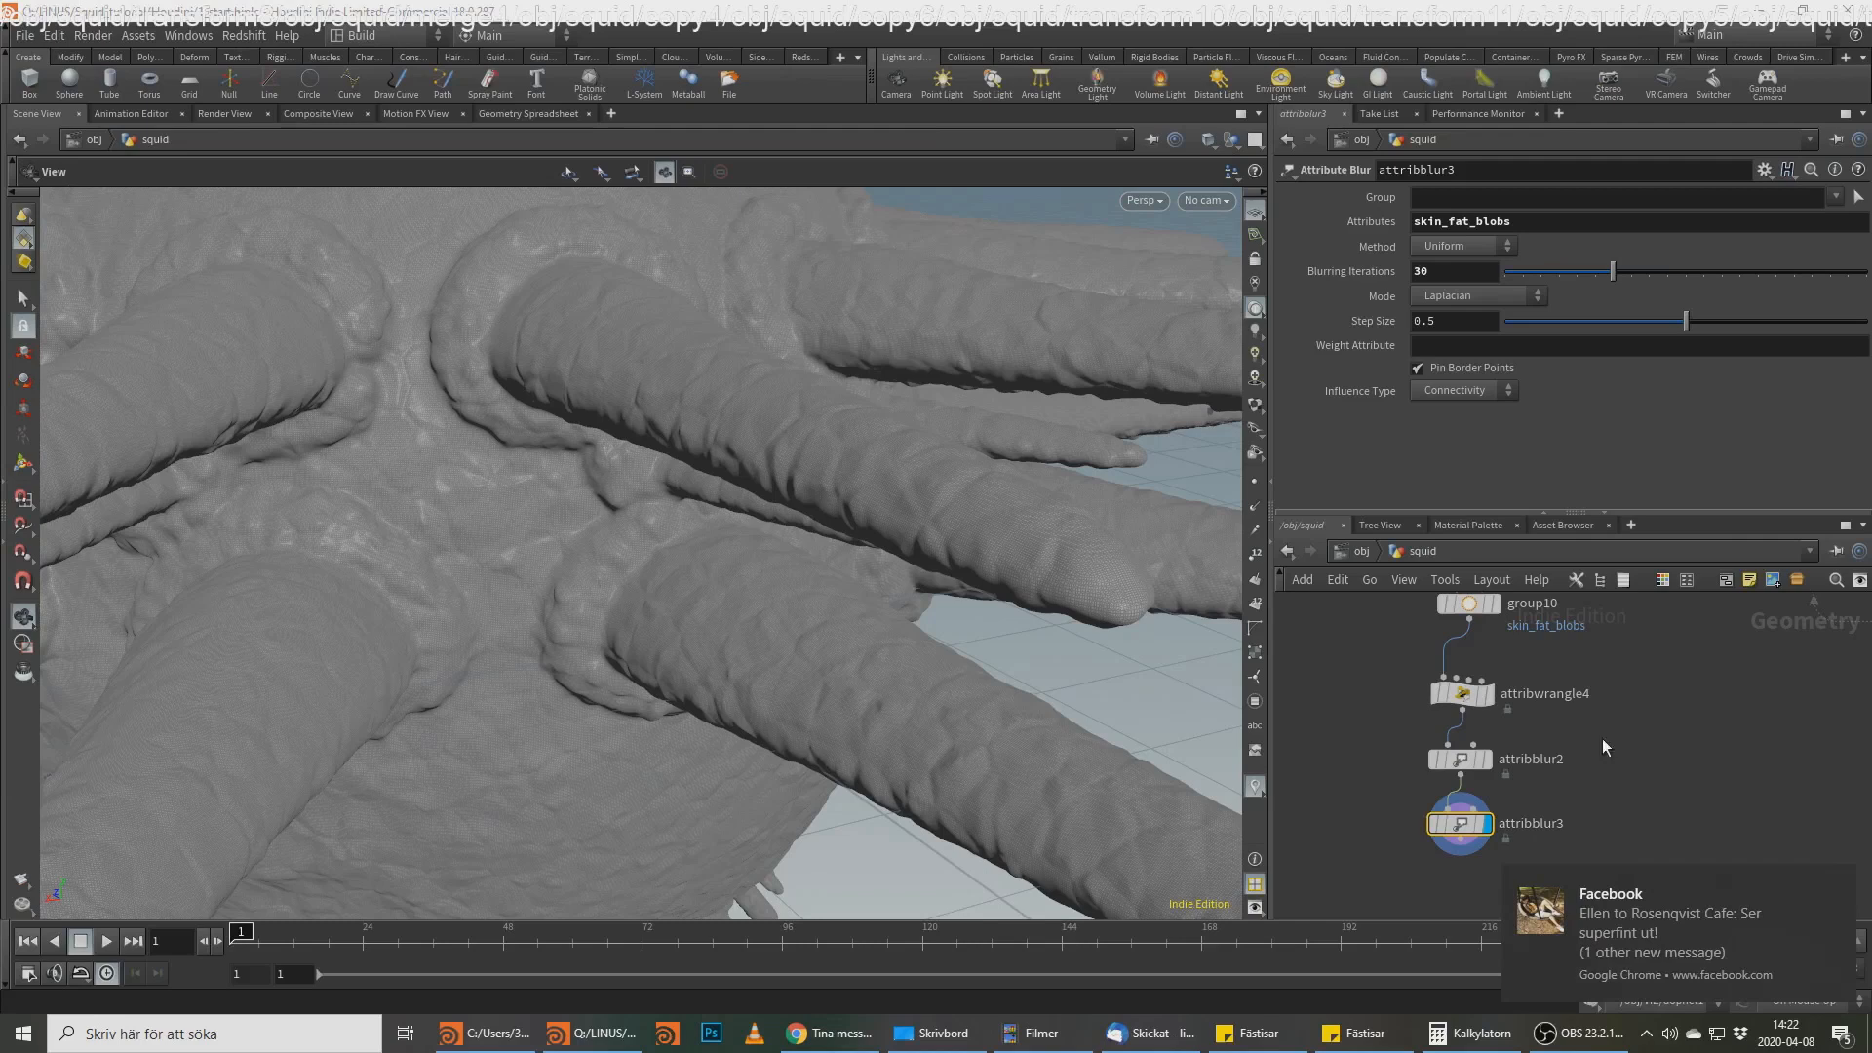
# Step: Add a Color node wired below attribblur3 and display it
pyautogui.scroll(3, 1430, 800)
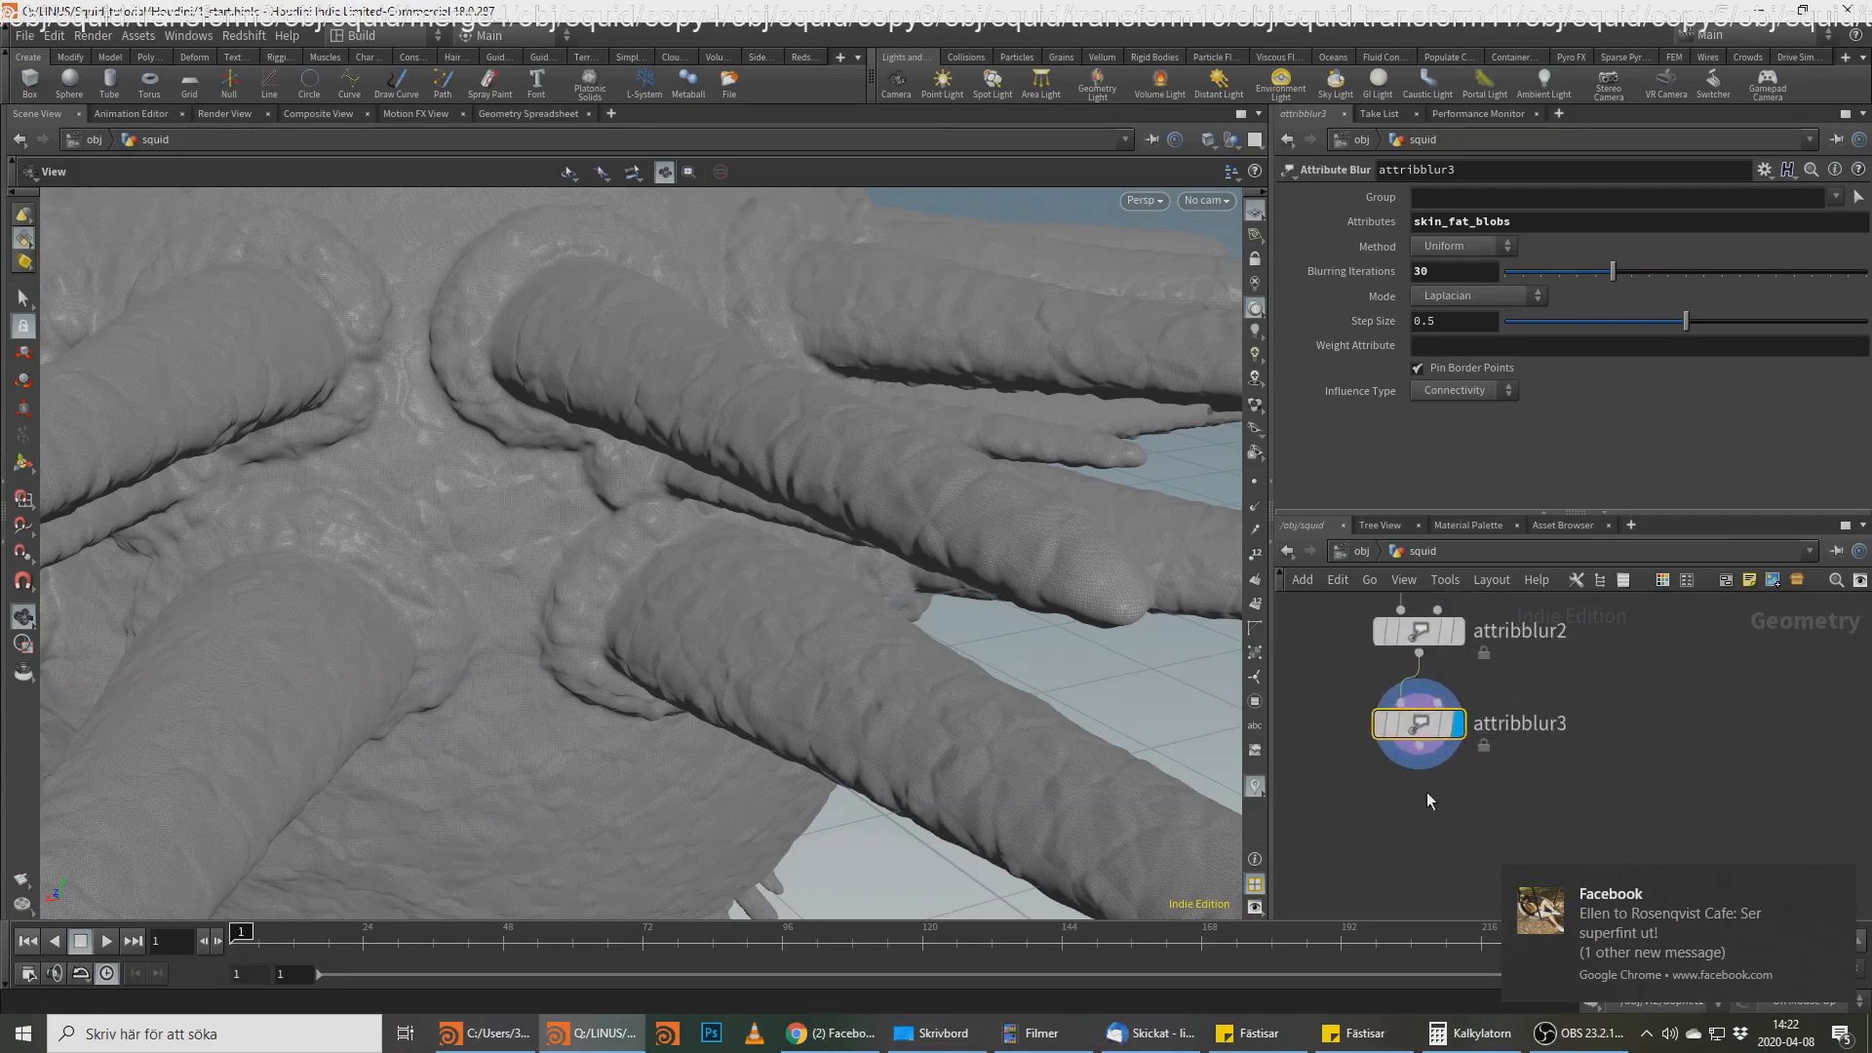
pyautogui.press('Tab')
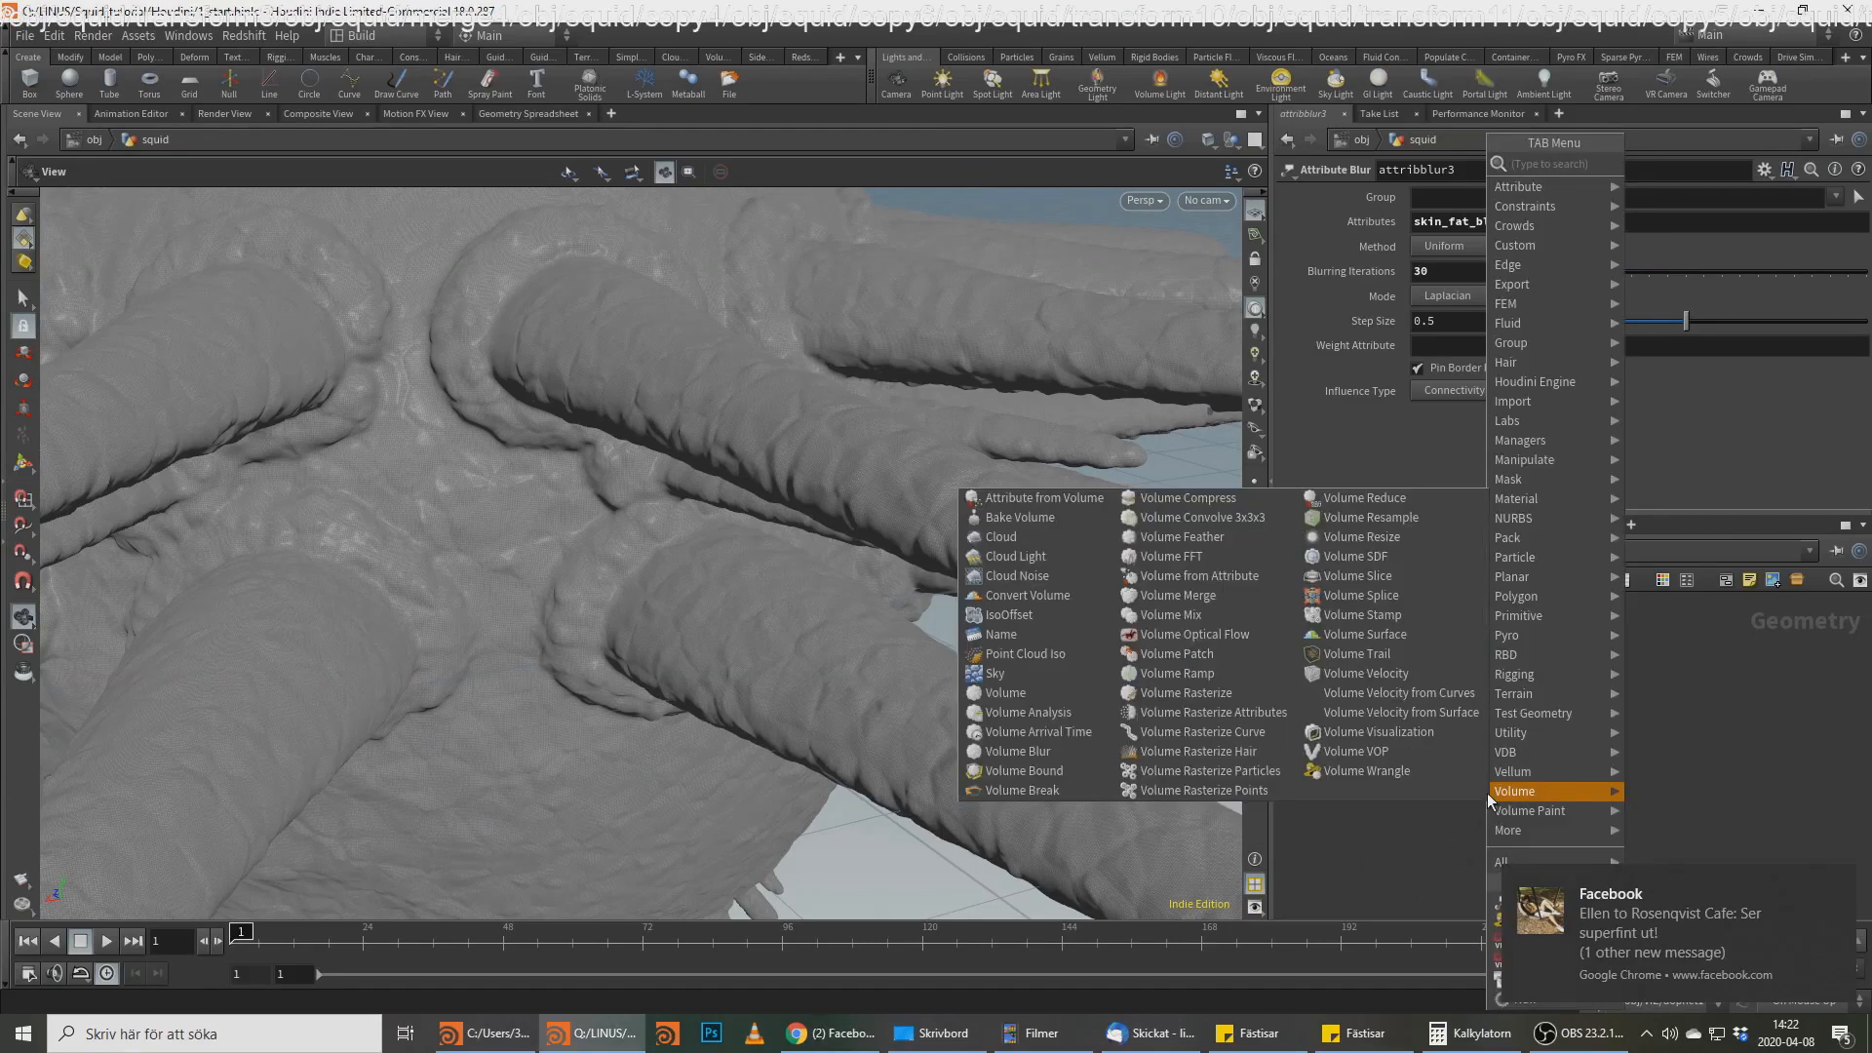
pyautogui.write('color')
pyautogui.press('Return')
pyautogui.click(1484, 815)
pyautogui.click(1524, 815)
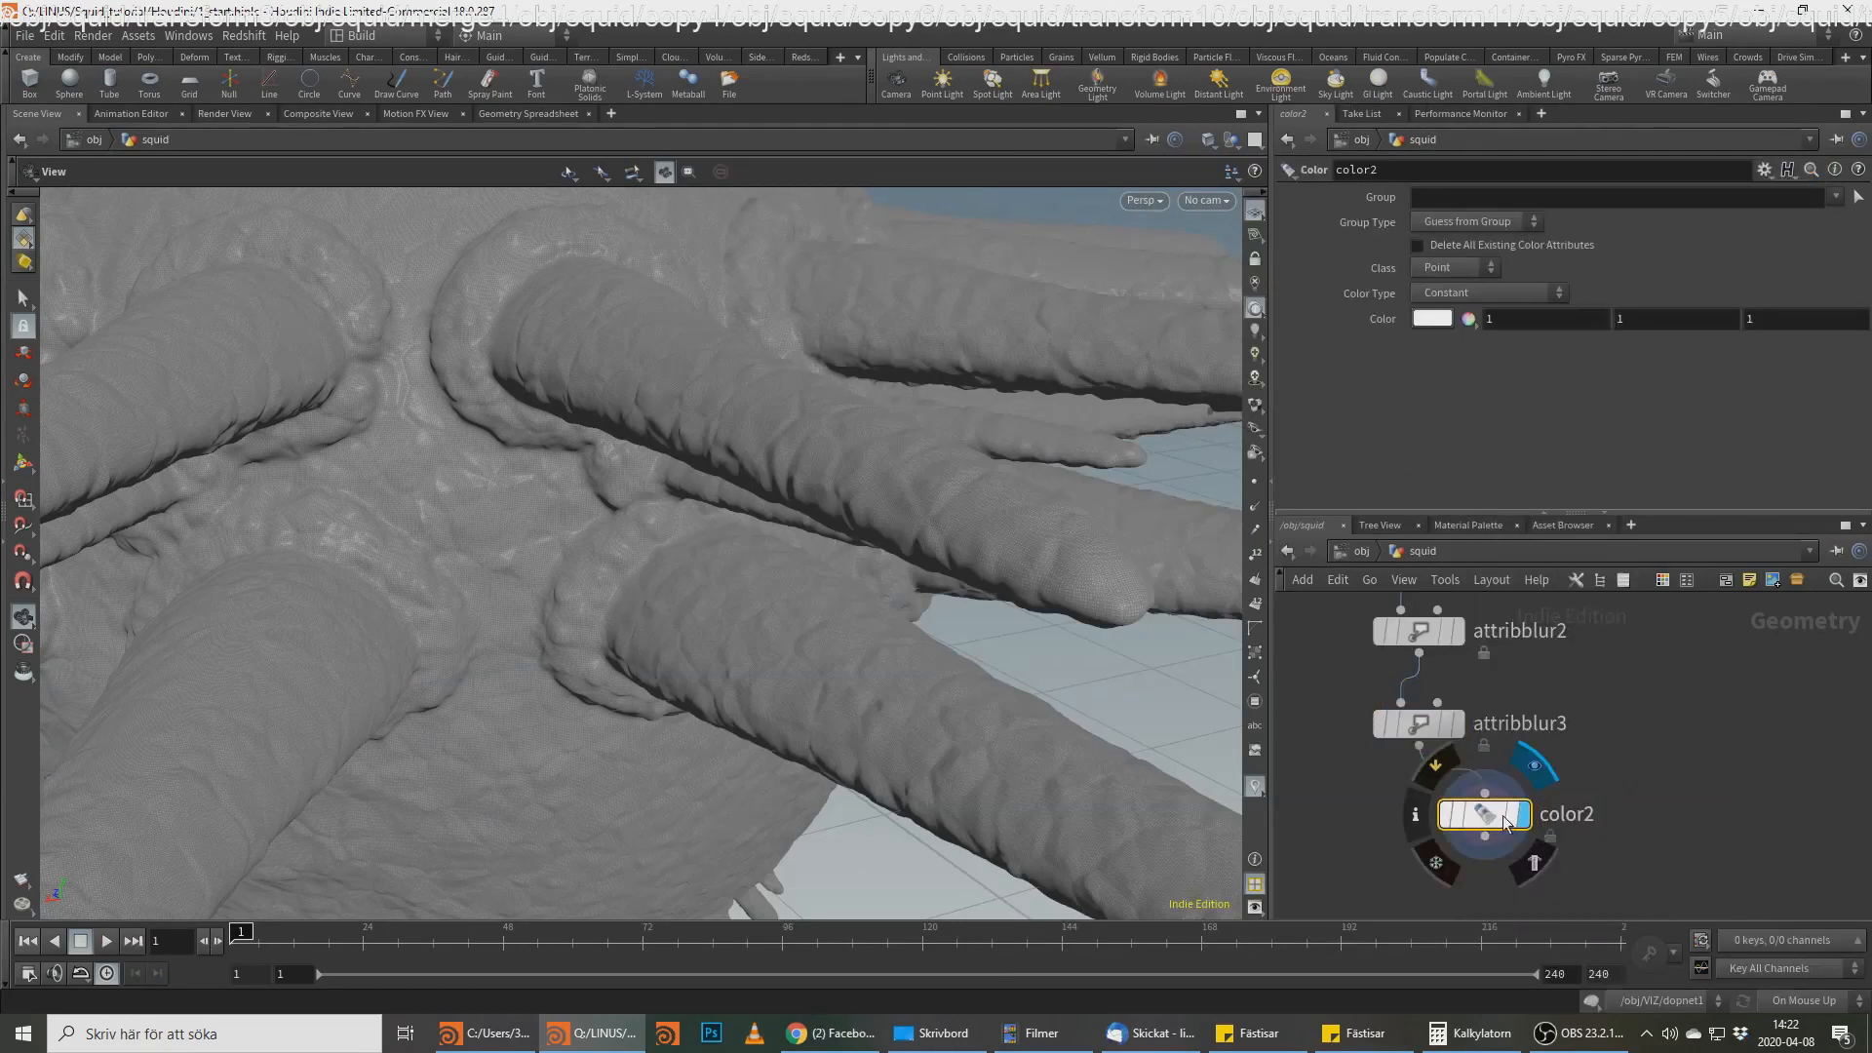
# Step: Set the Color node's type to Ramp from Attribute with attribute skin_fat_arms and inspect the mask on the arms
pyautogui.click(1474, 291)
pyautogui.click(1498, 370)
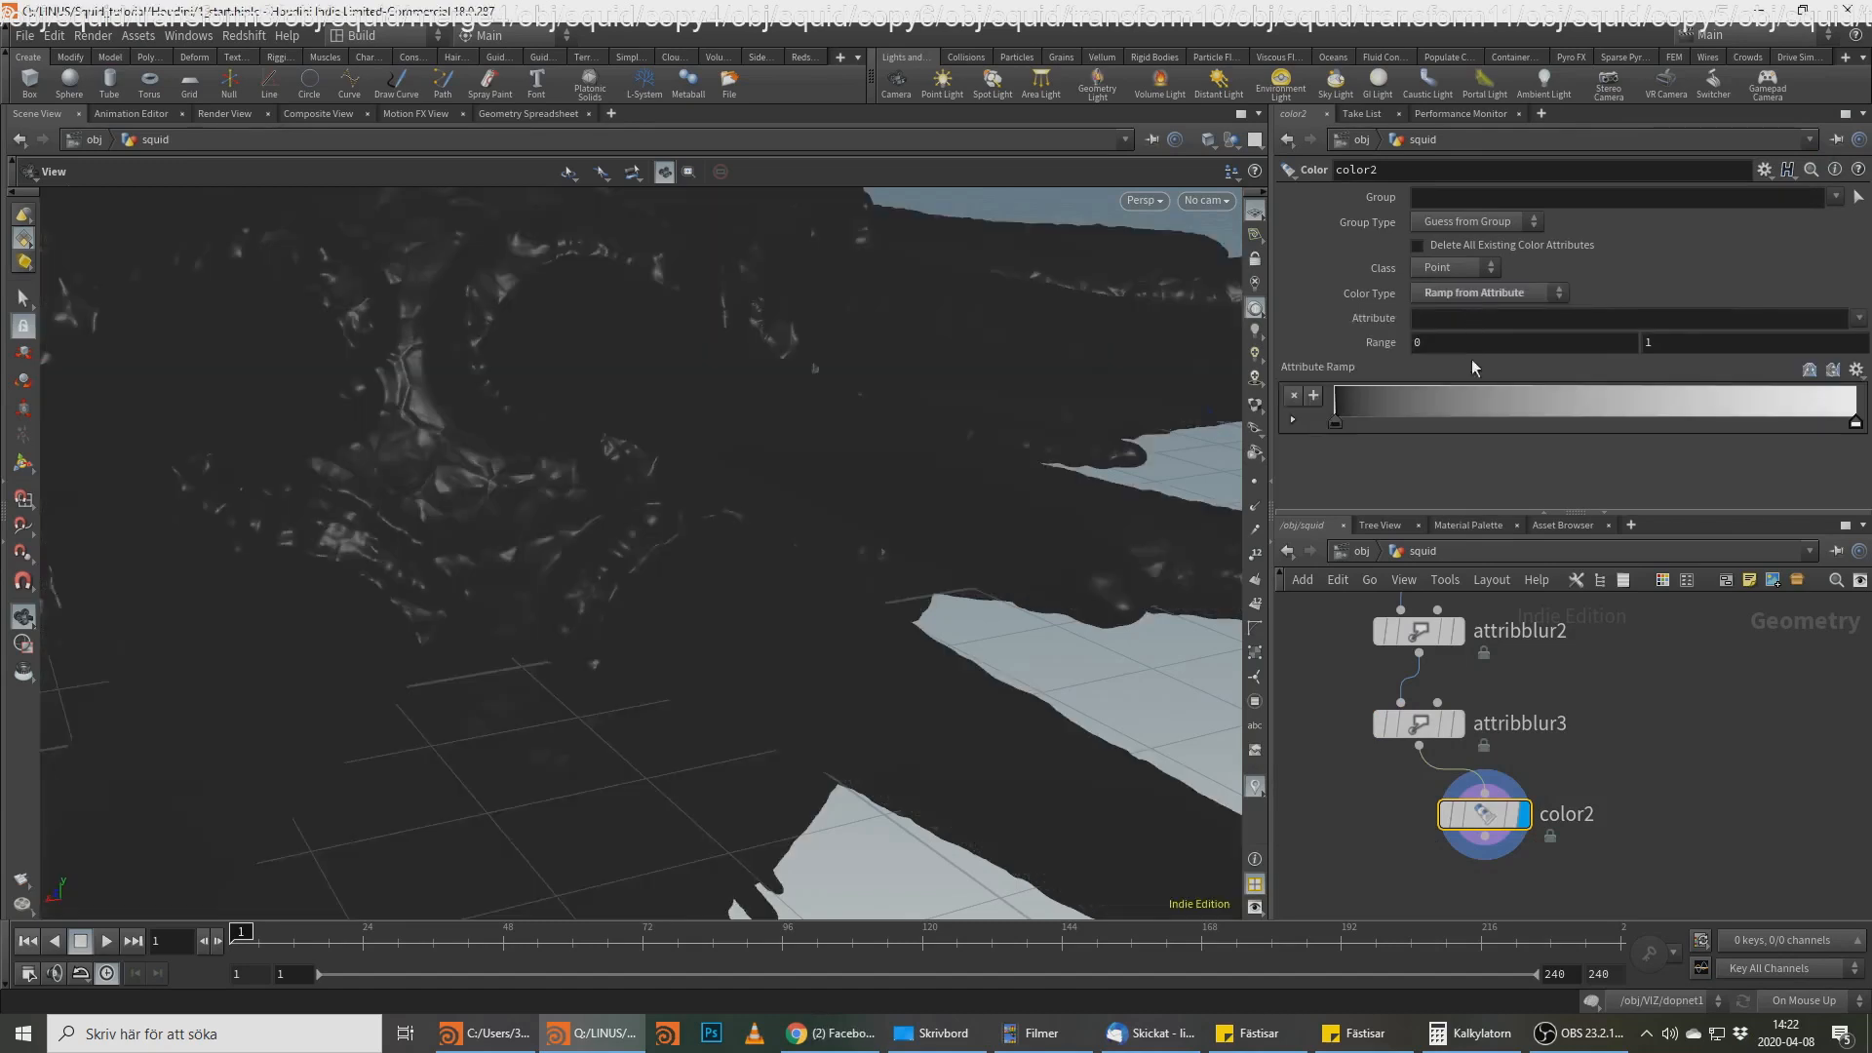
pyautogui.click(1551, 319)
pyautogui.write('skin_fat_arms')
pyautogui.press('Return')
pyautogui.moveTo(425, 380); pyautogui.dragTo(757, 501)
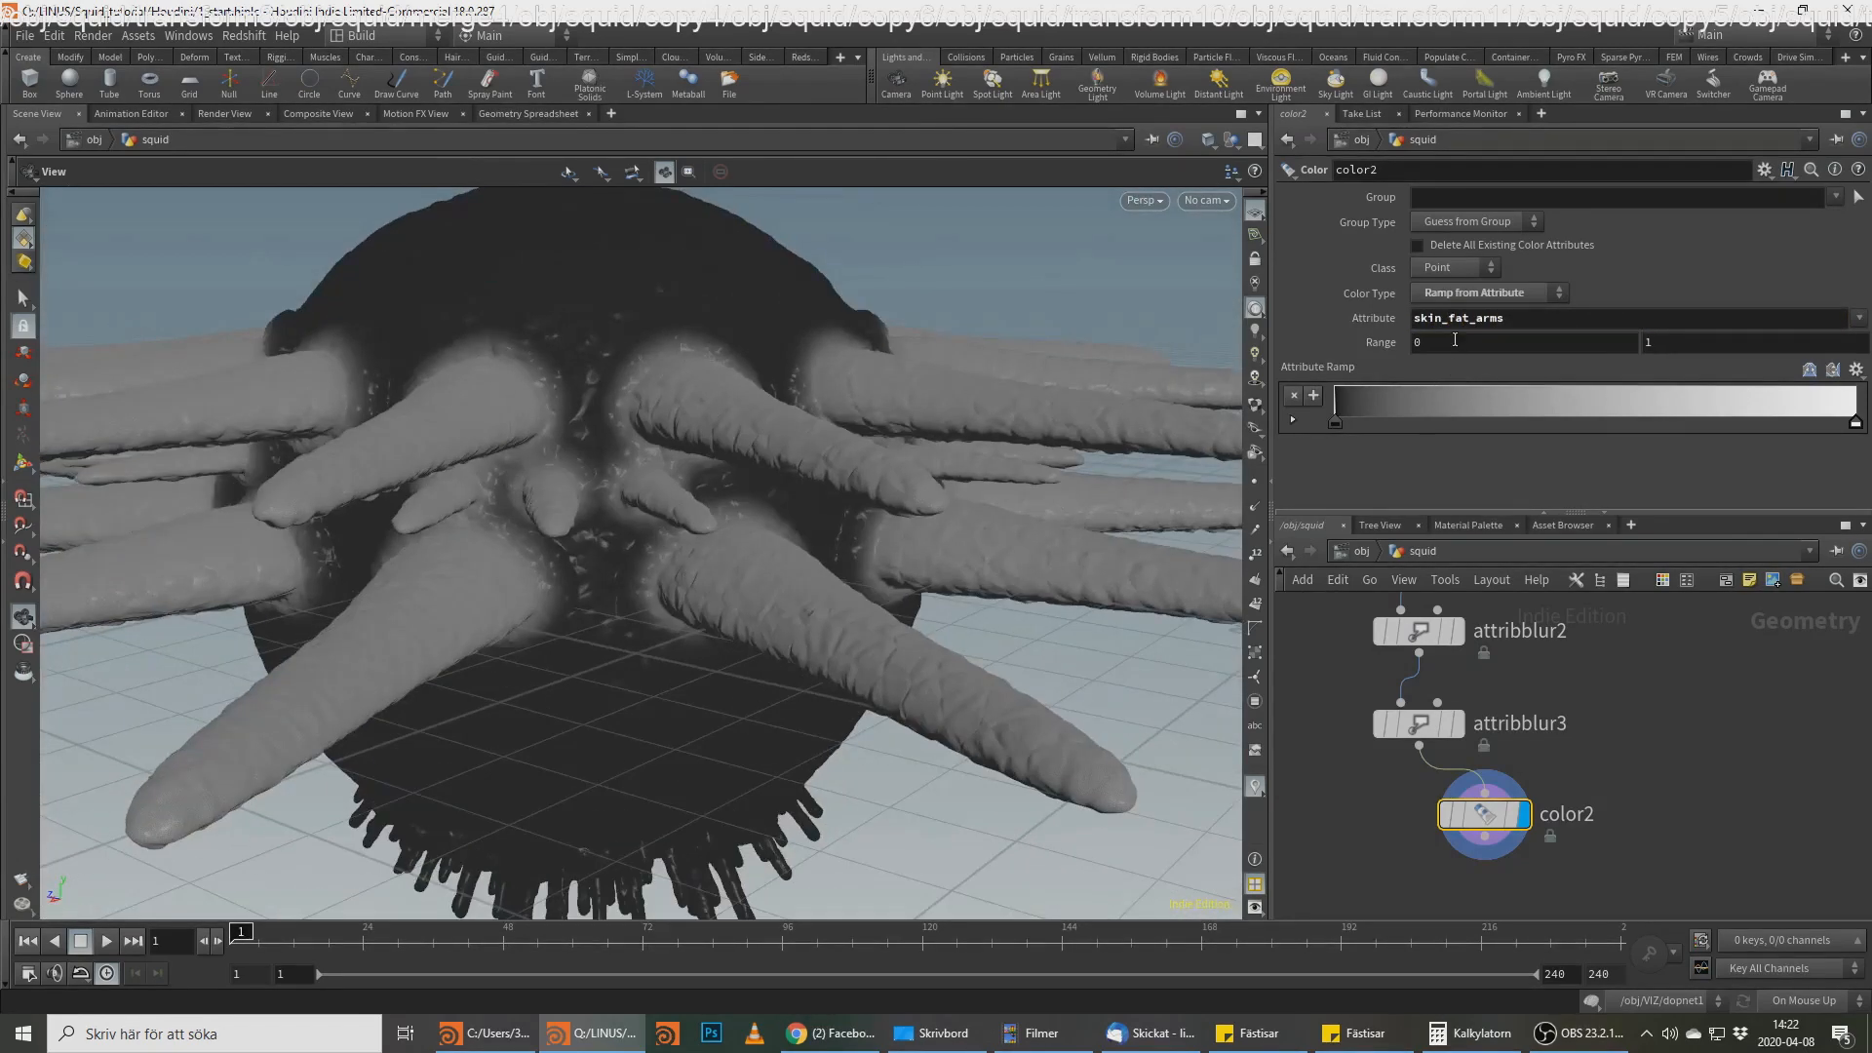
# Step: Switch the color ramp's attribute to skin_fat_body to preview the body mask
pyautogui.click(1544, 317)
pyautogui.press('BackSpace')
pyautogui.press('BackSpace')
pyautogui.press('BackSpace')
pyautogui.write('body')
pyautogui.press('Return')
# Step: Set the color ramp's attribute to skin_fat_blobs and inspect the mask around the arm bases and underside
pyautogui.moveTo(1479, 323); pyautogui.dragTo(1587, 310)
pyautogui.press('BackSpace')
pyautogui.write('lobs')
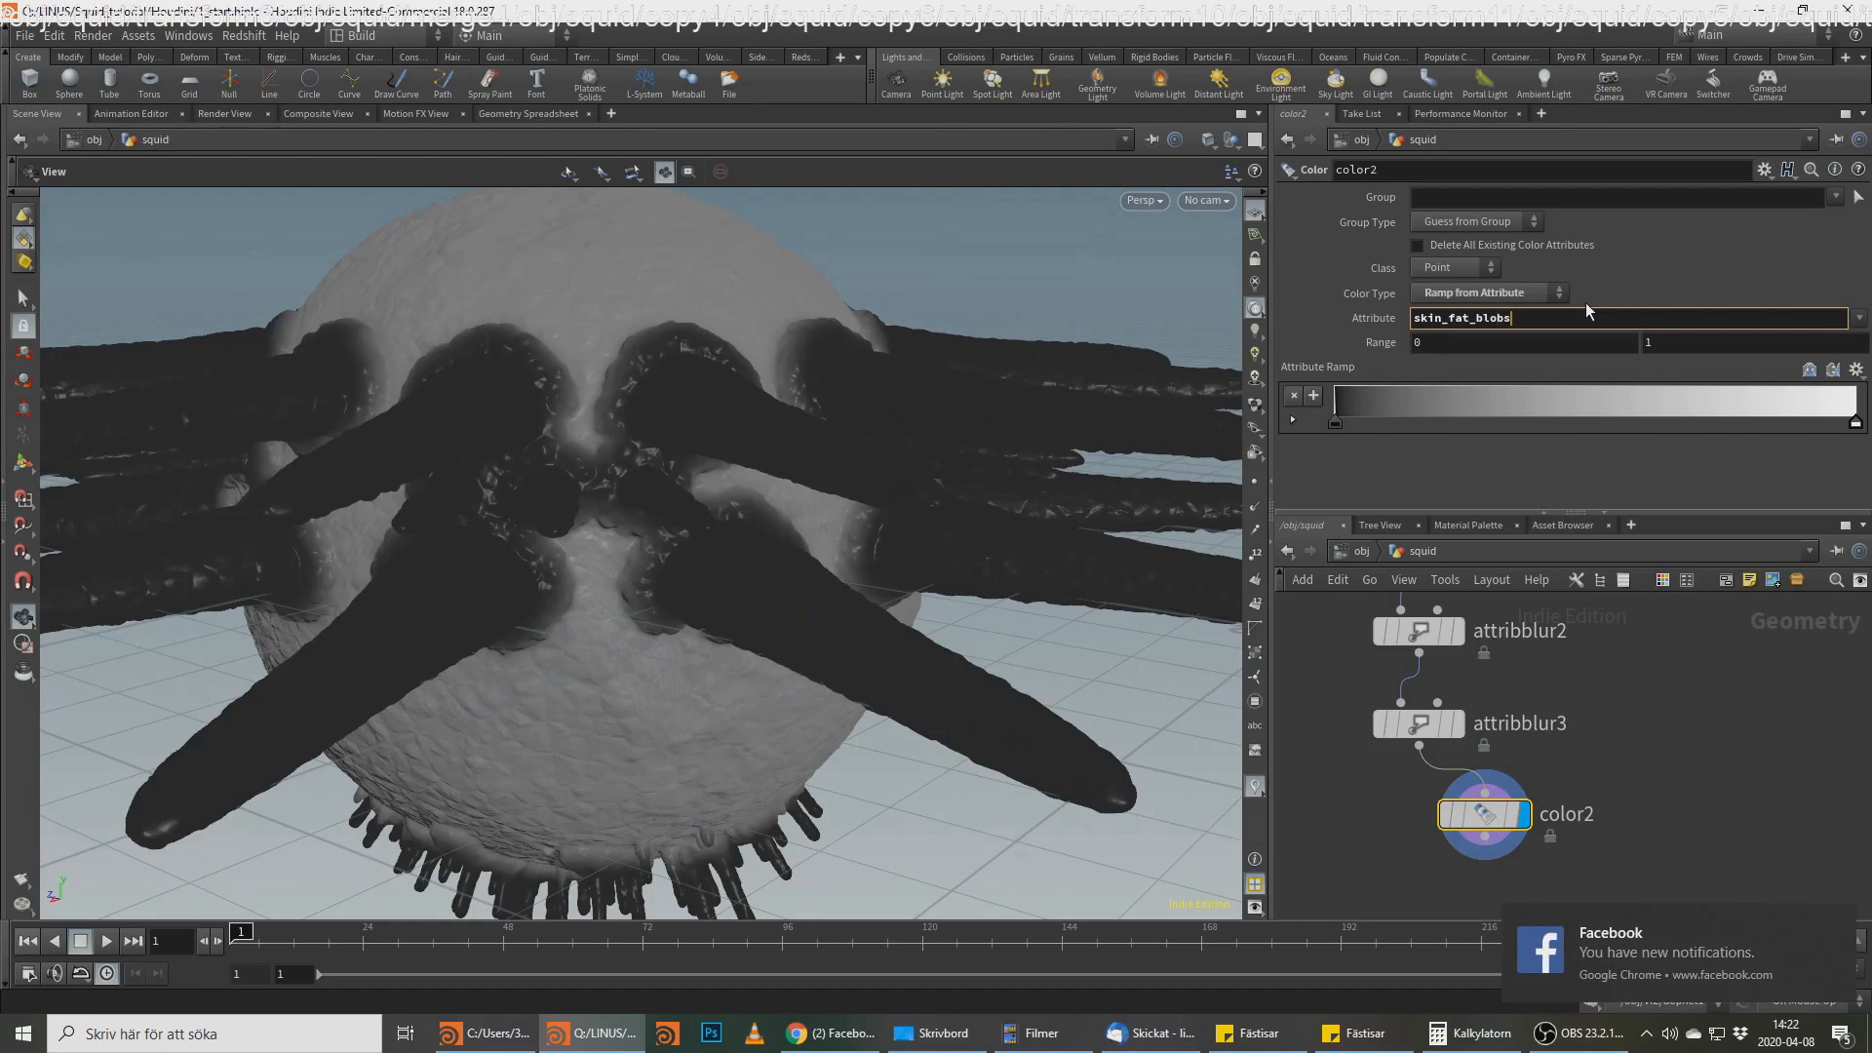
pyautogui.press('Return')
pyautogui.moveTo(425, 612); pyautogui.dragTo(750, 614)
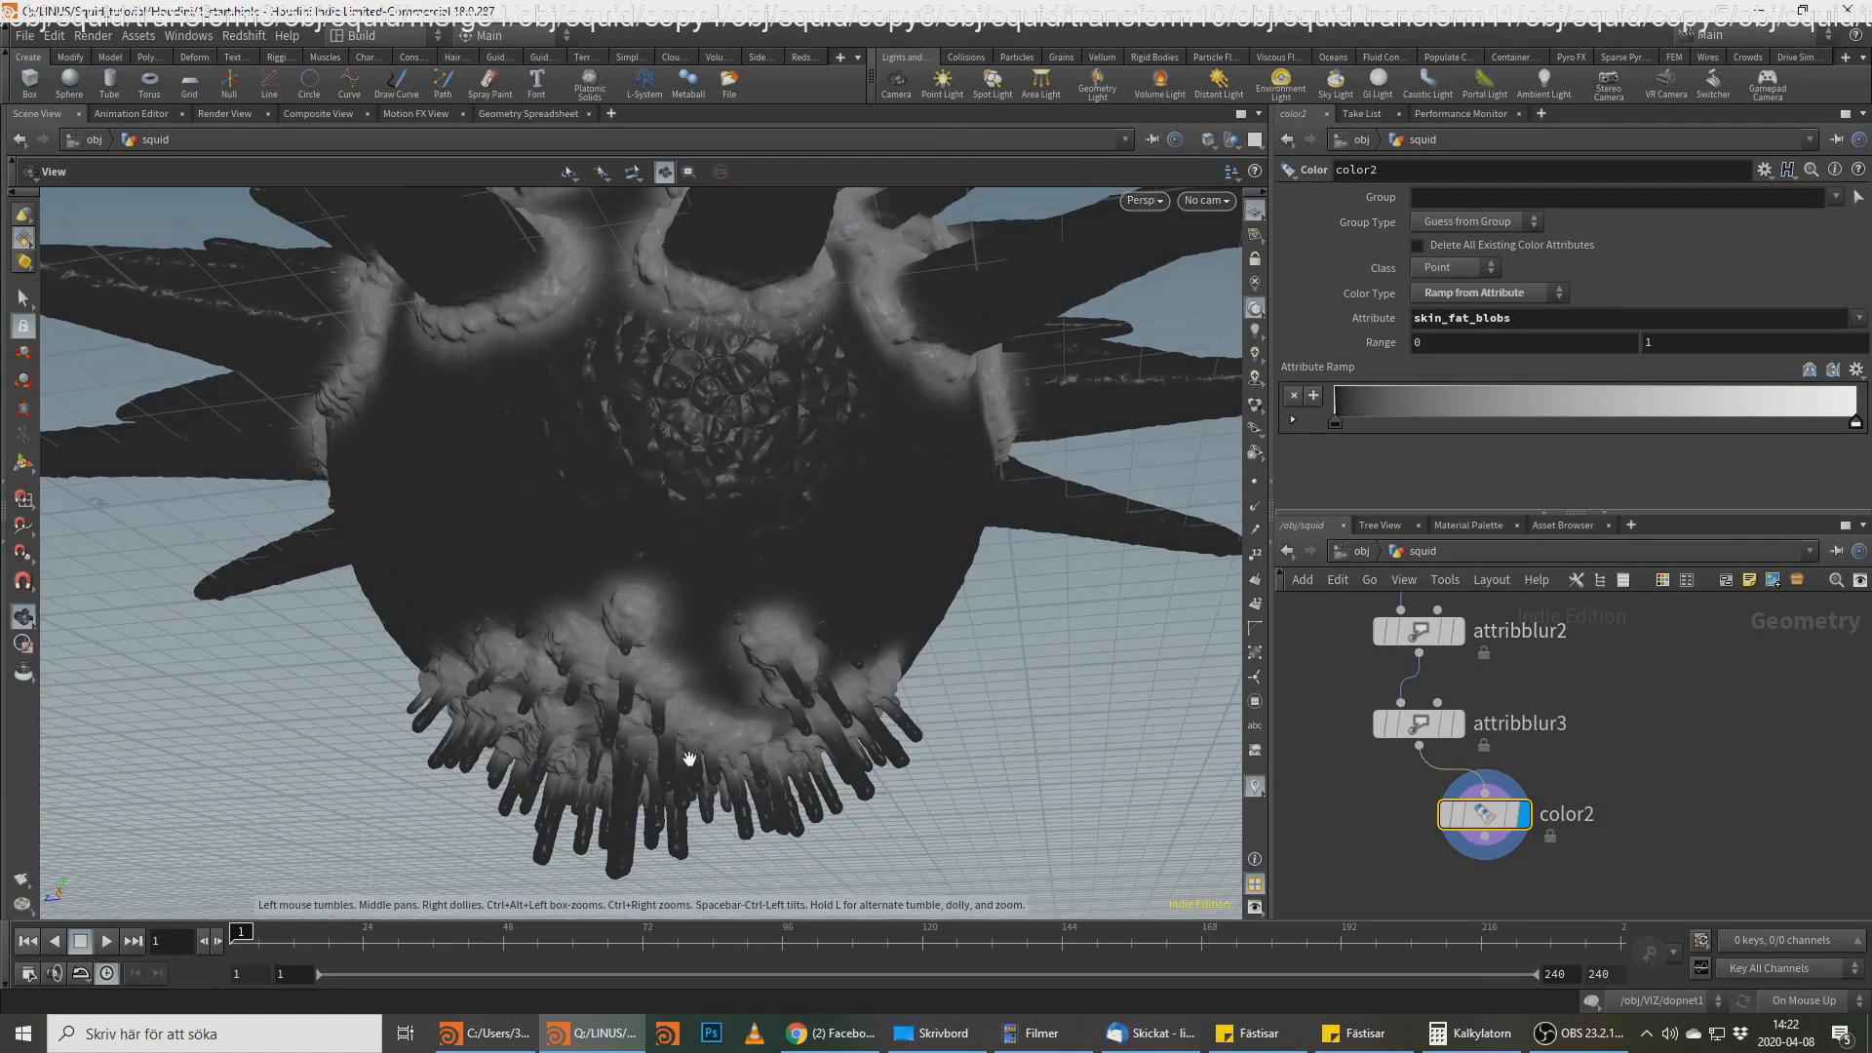
pyautogui.moveTo(728, 632); pyautogui.dragTo(671, 651)
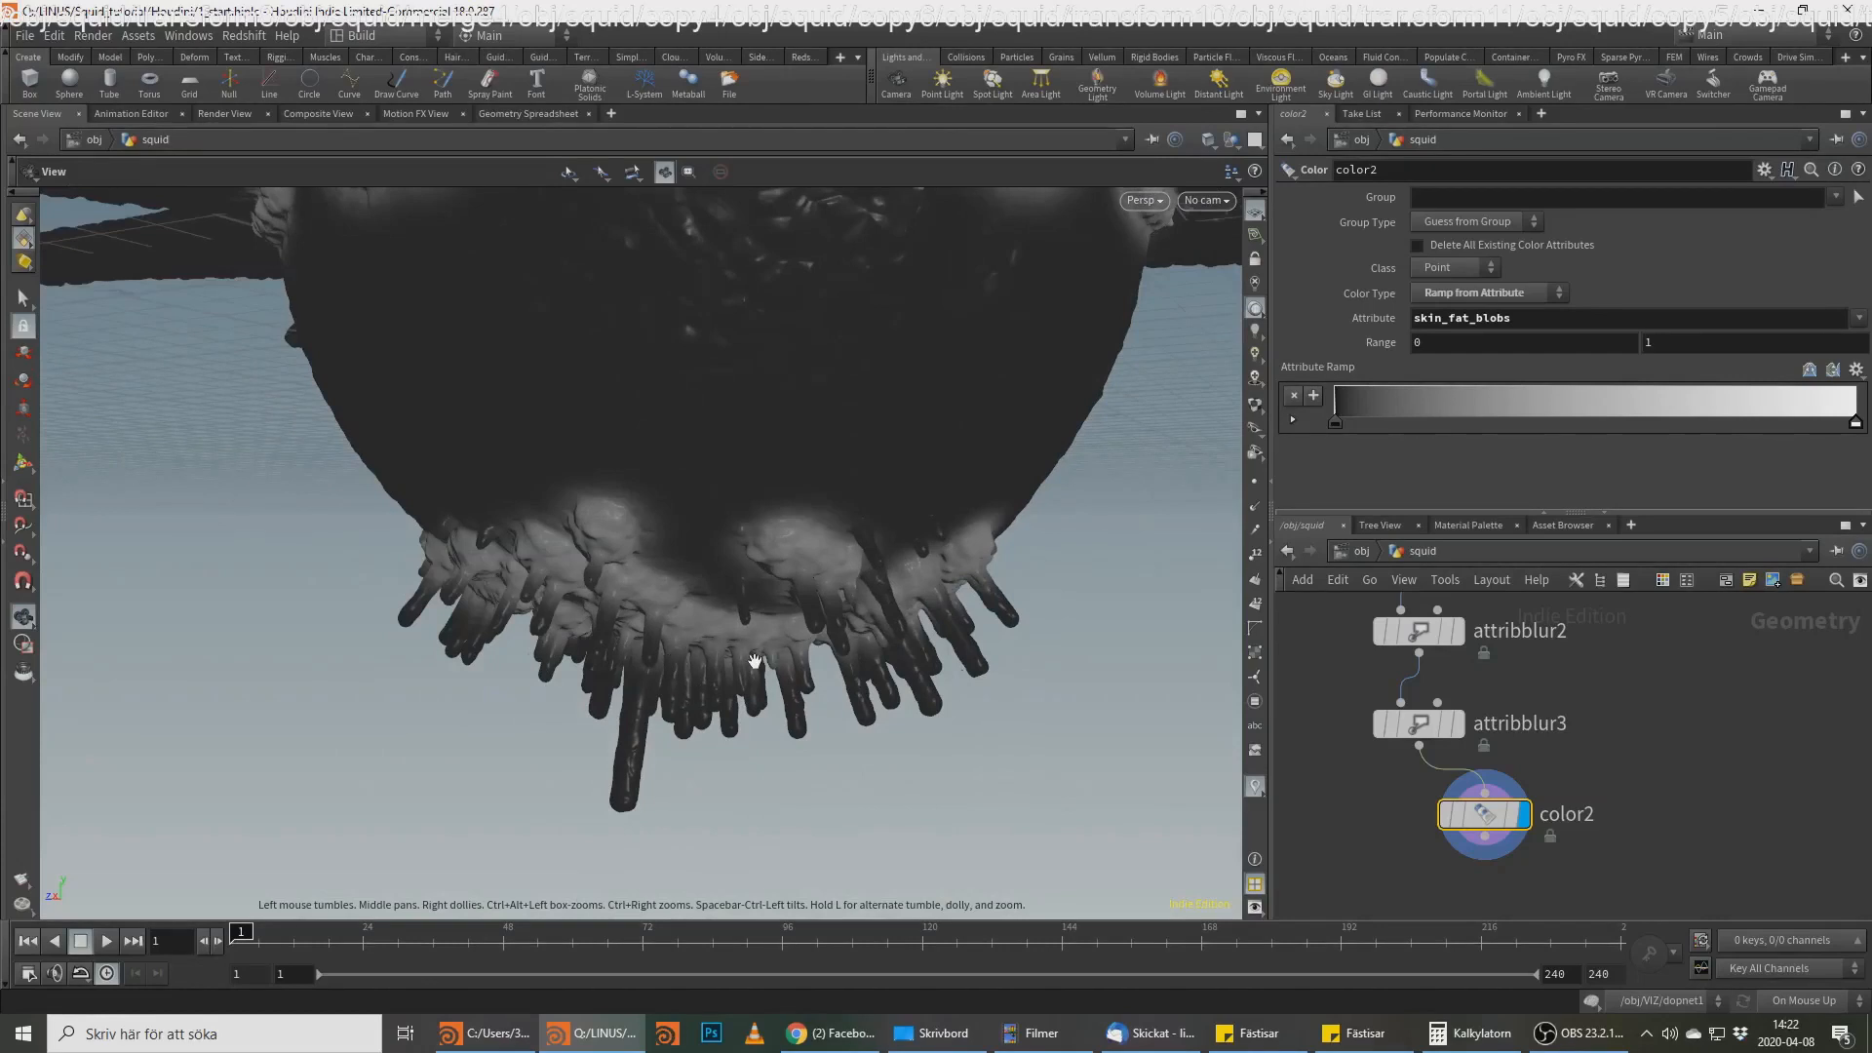
pyautogui.moveTo(766, 601); pyautogui.dragTo(589, 618, button='right')
pyautogui.moveTo(589, 619); pyautogui.dragTo(715, 568)
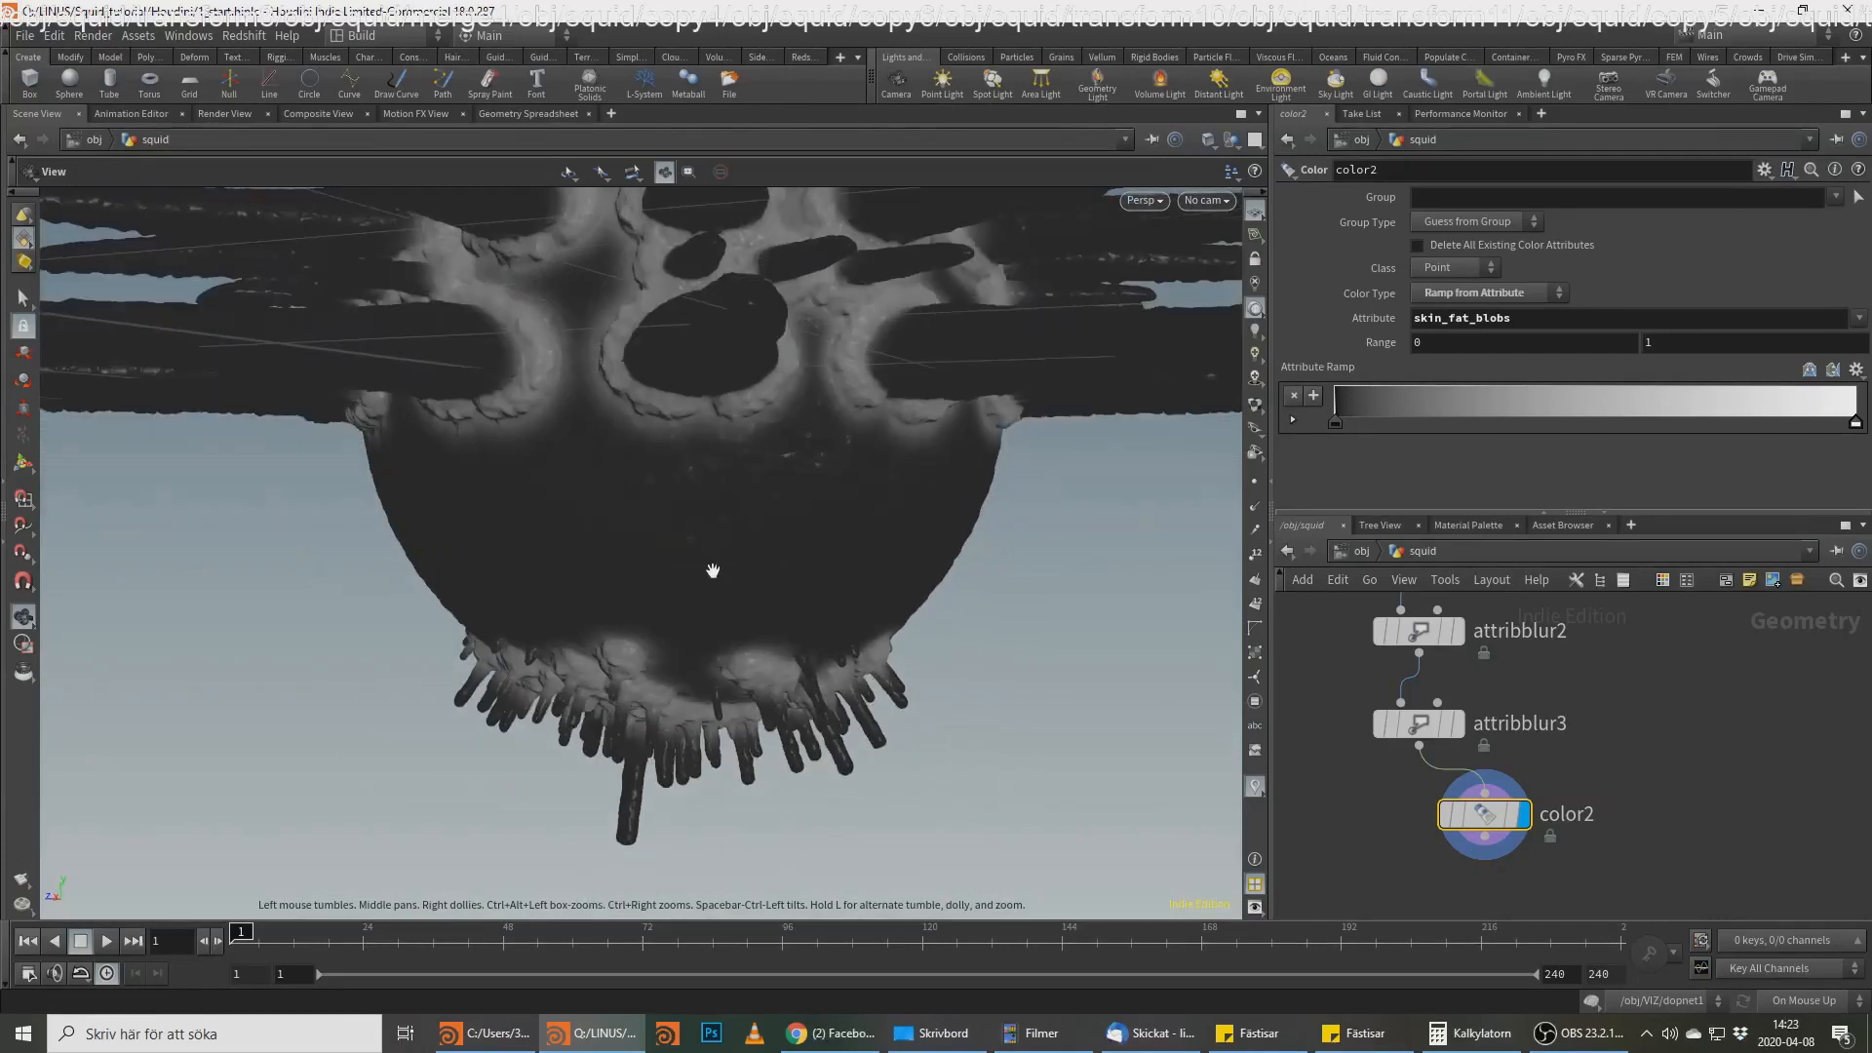
# Step: Move the color2 node aside from the main chain, display attribblur3 and view the whole squid
pyautogui.moveTo(1478, 819); pyautogui.dragTo(1436, 820)
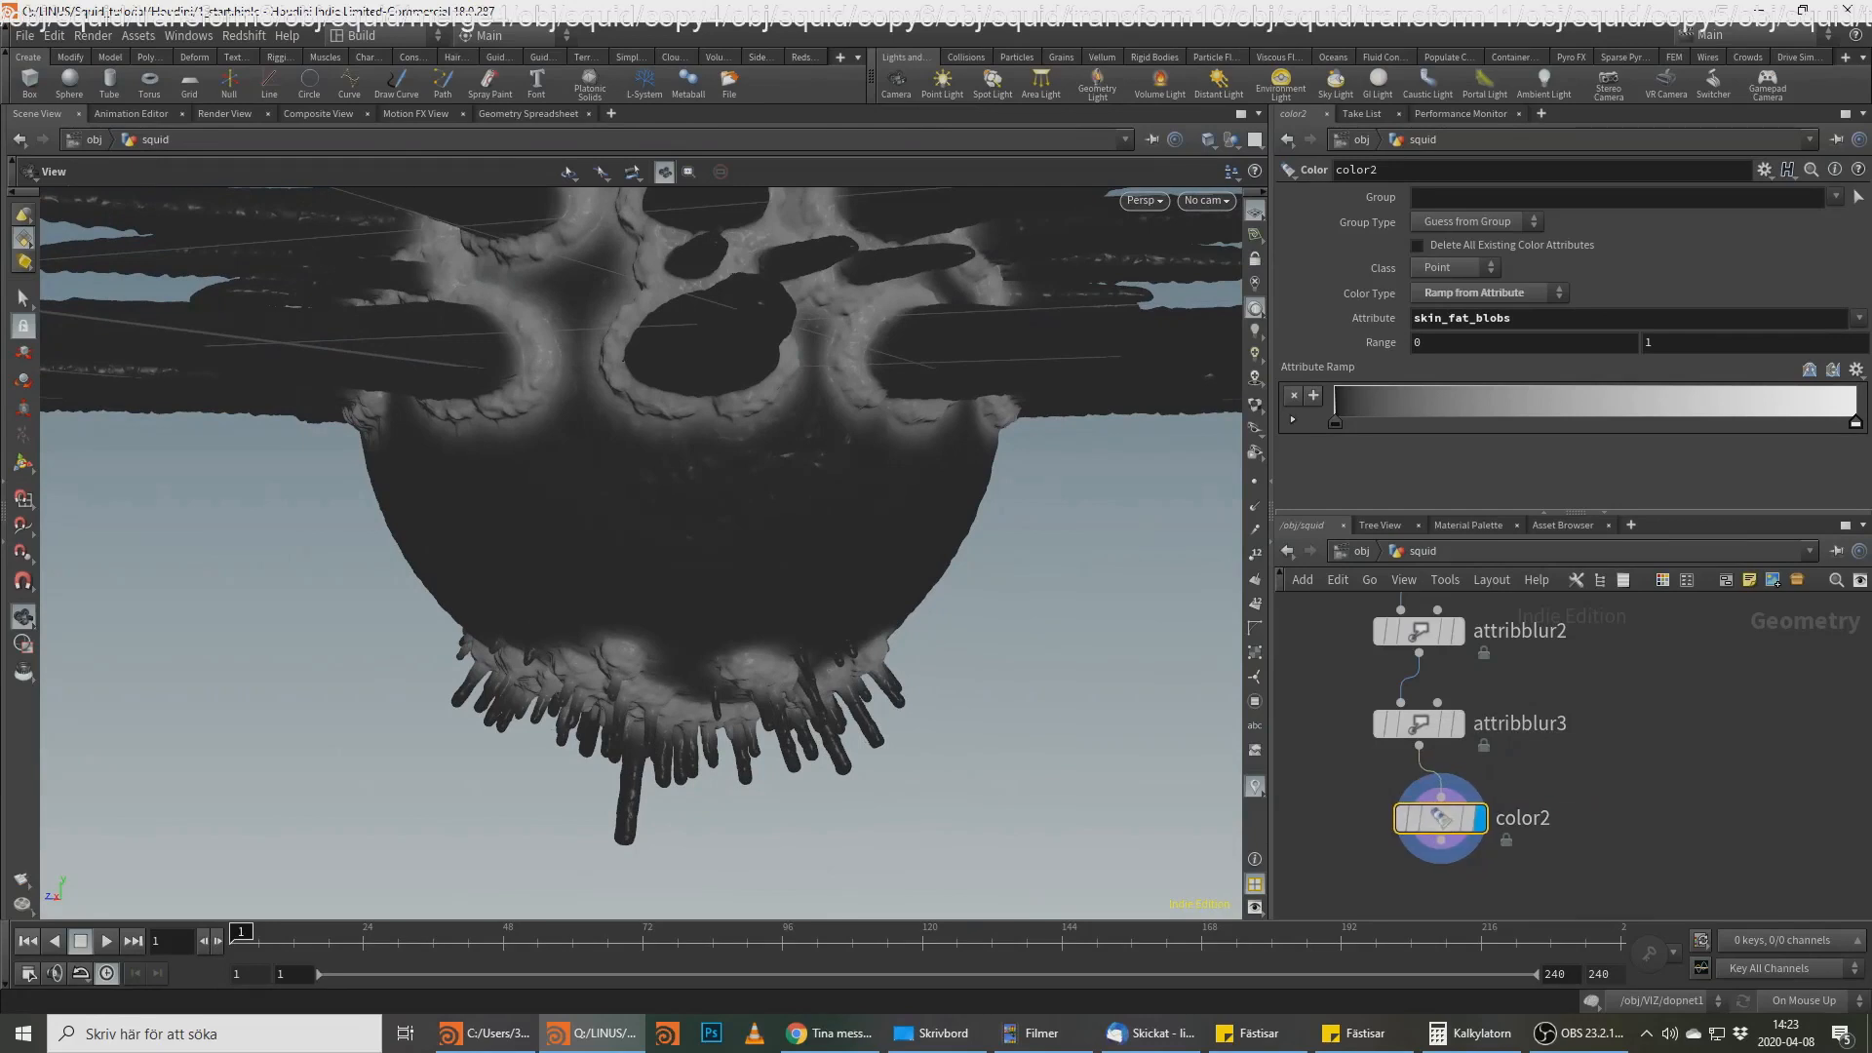
pyautogui.hotkey('alt', 'Tab')
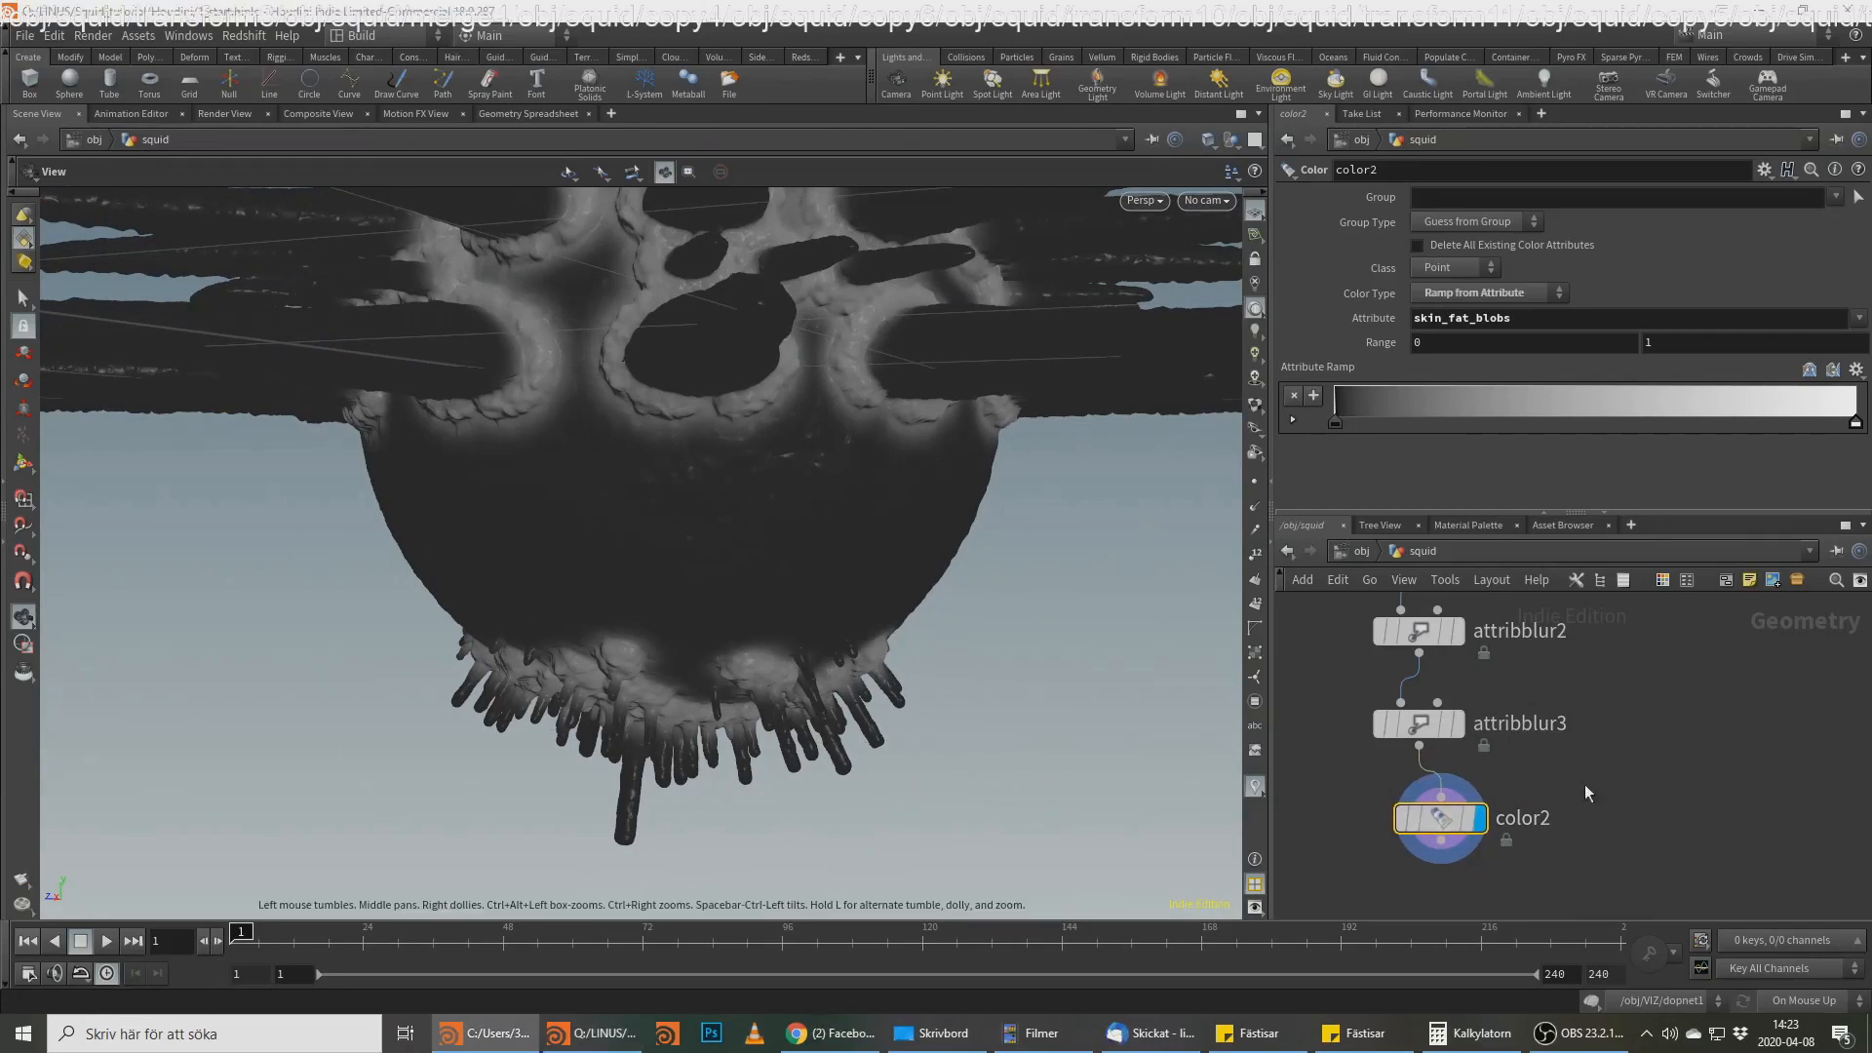
pyautogui.moveTo(1440, 824); pyautogui.dragTo(1633, 818)
pyautogui.click(1458, 724)
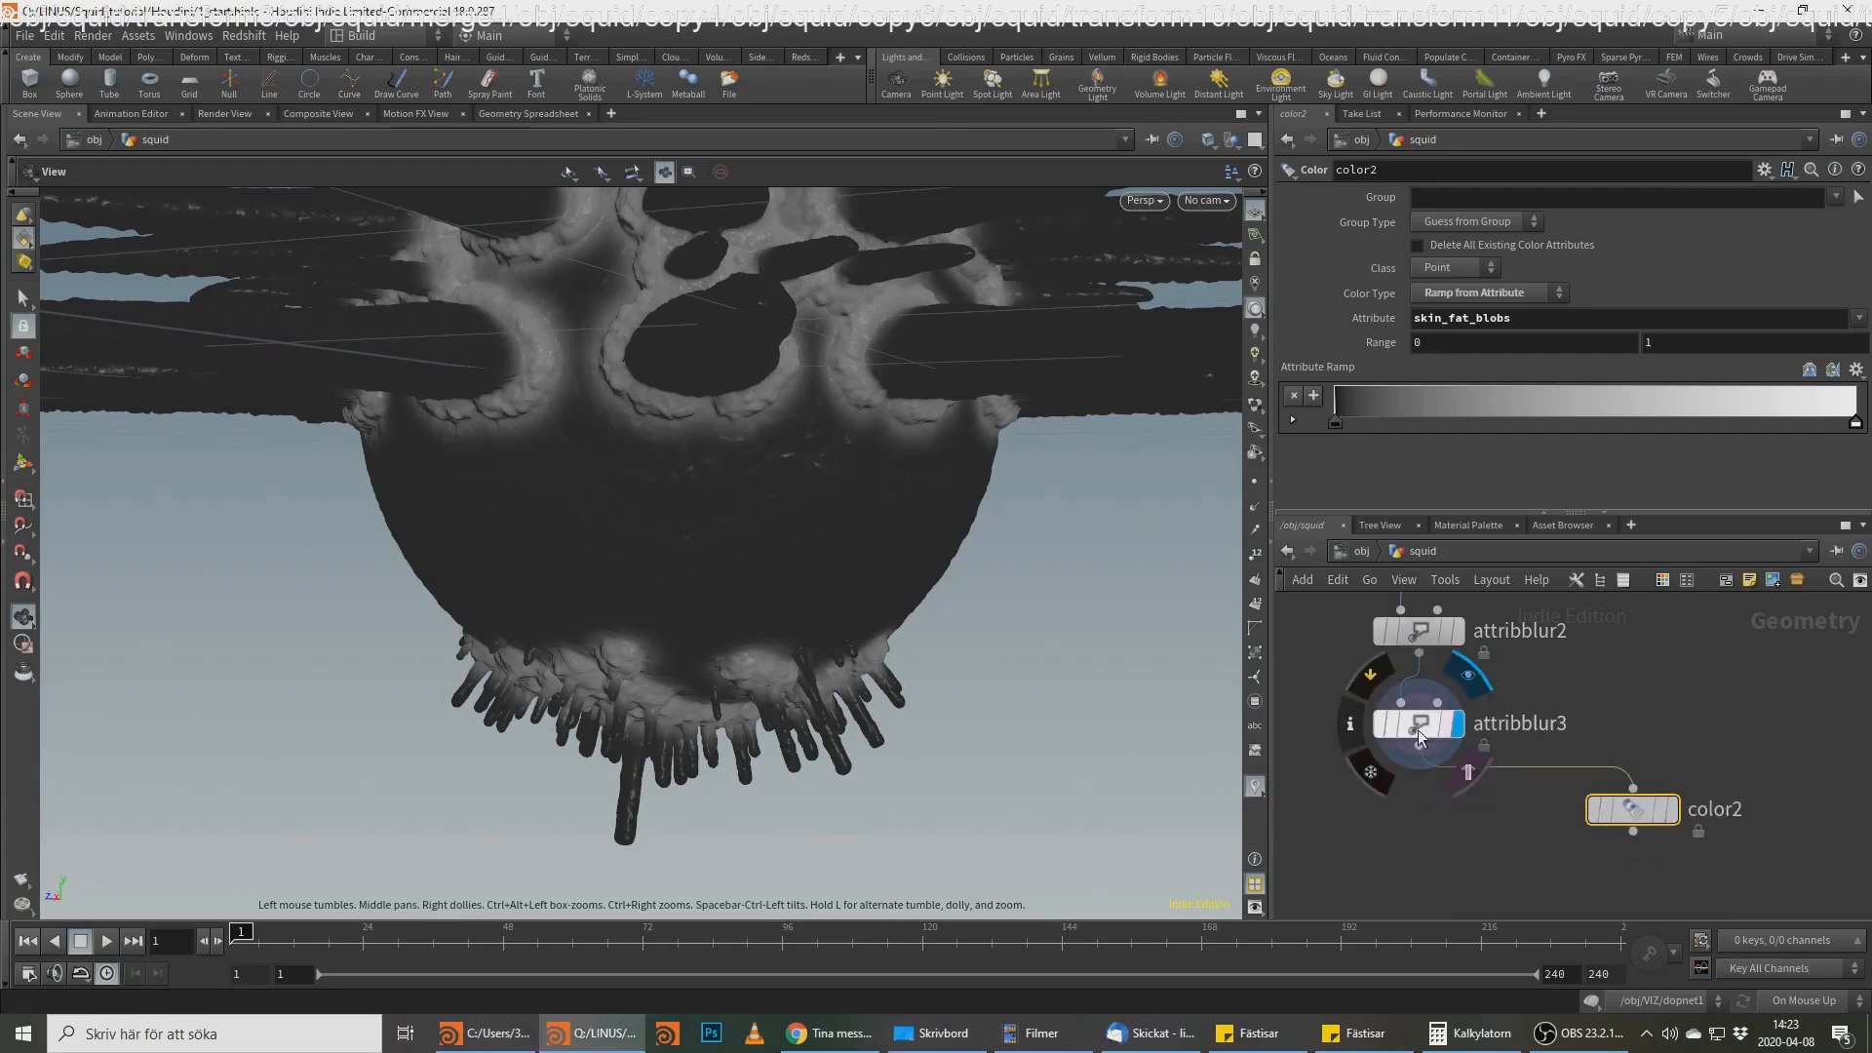
pyautogui.moveTo(803, 480); pyautogui.dragTo(710, 539)
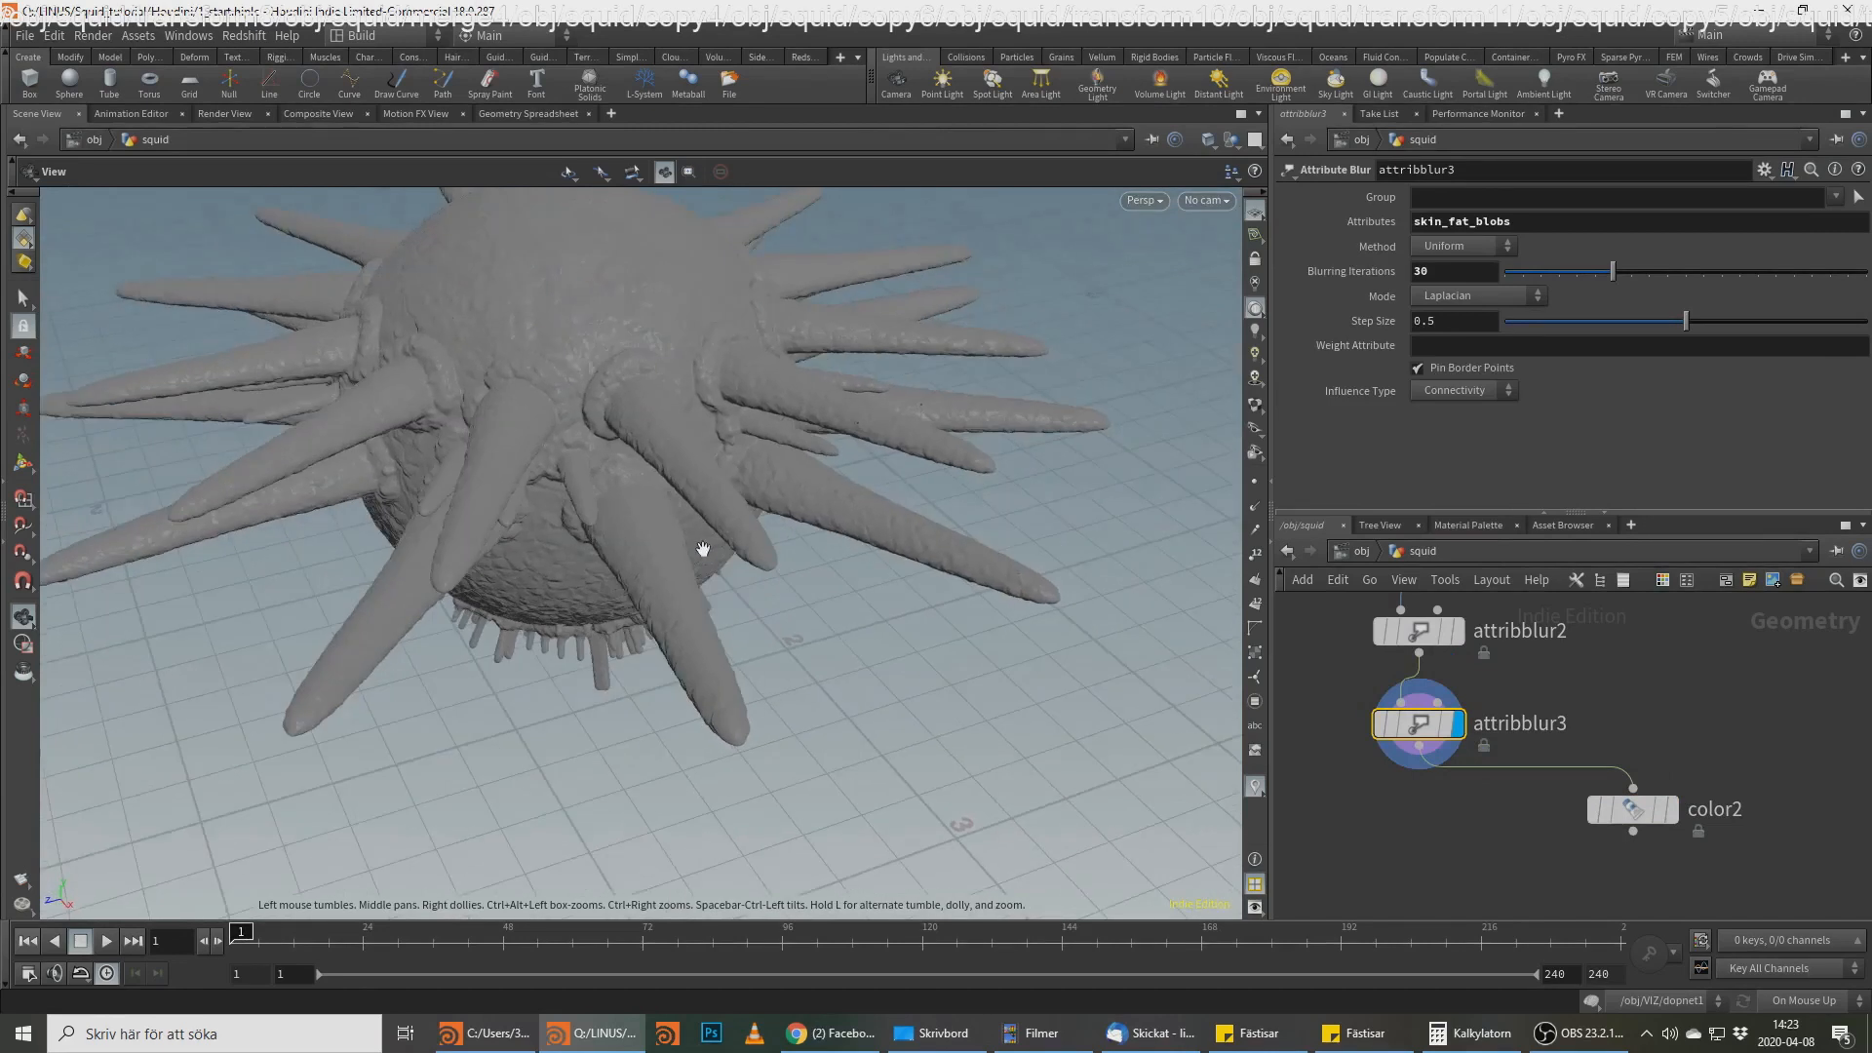